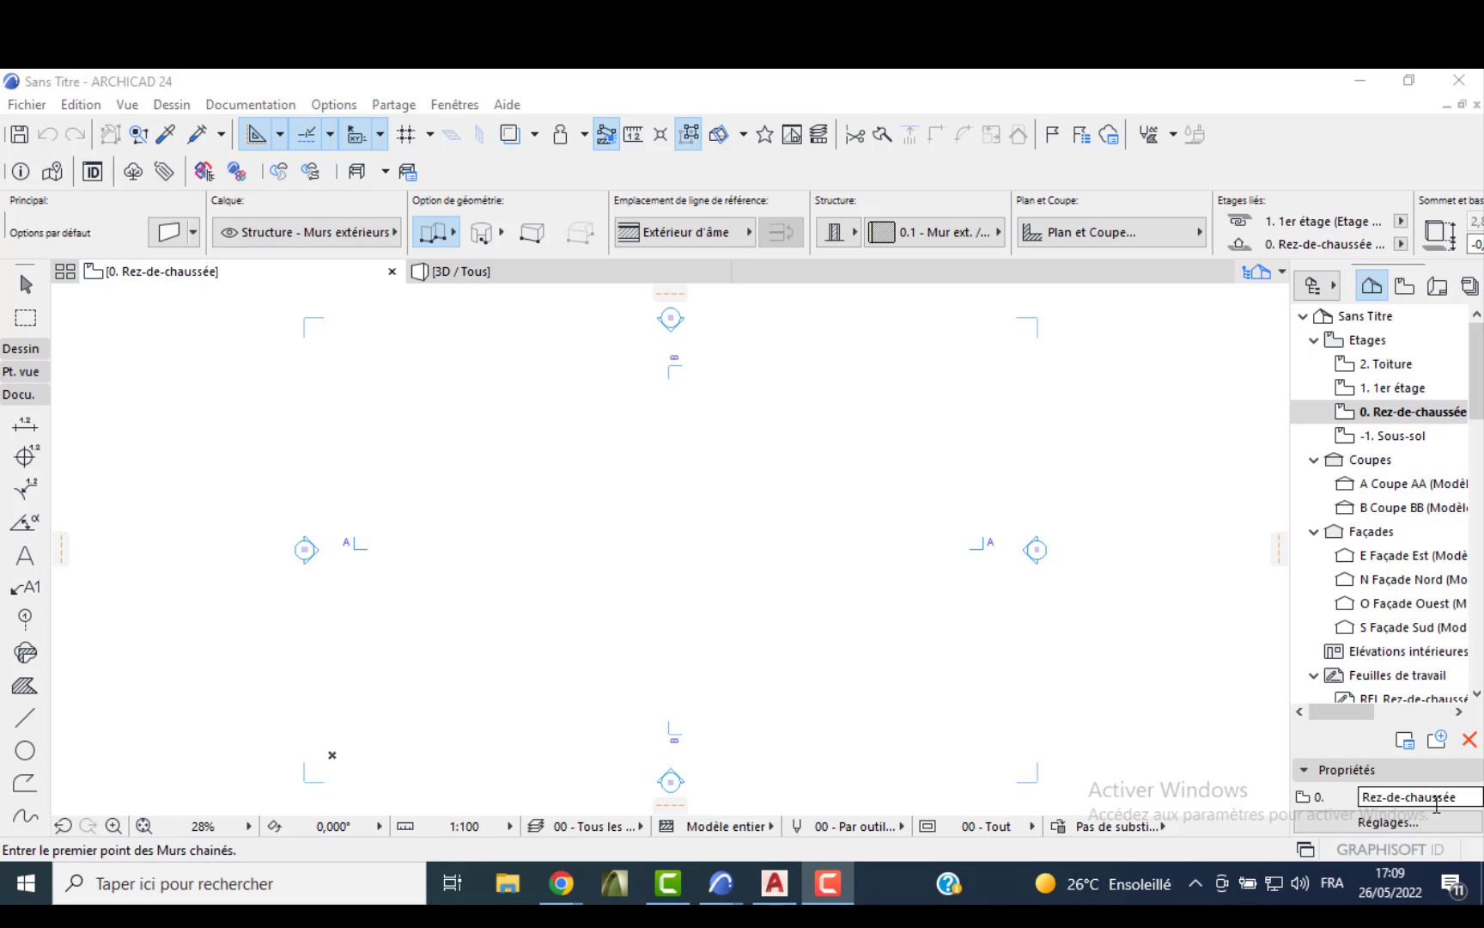
- Delete all section and elevation markers from the ground floor plan together with their viewpoints
click(763, 450)
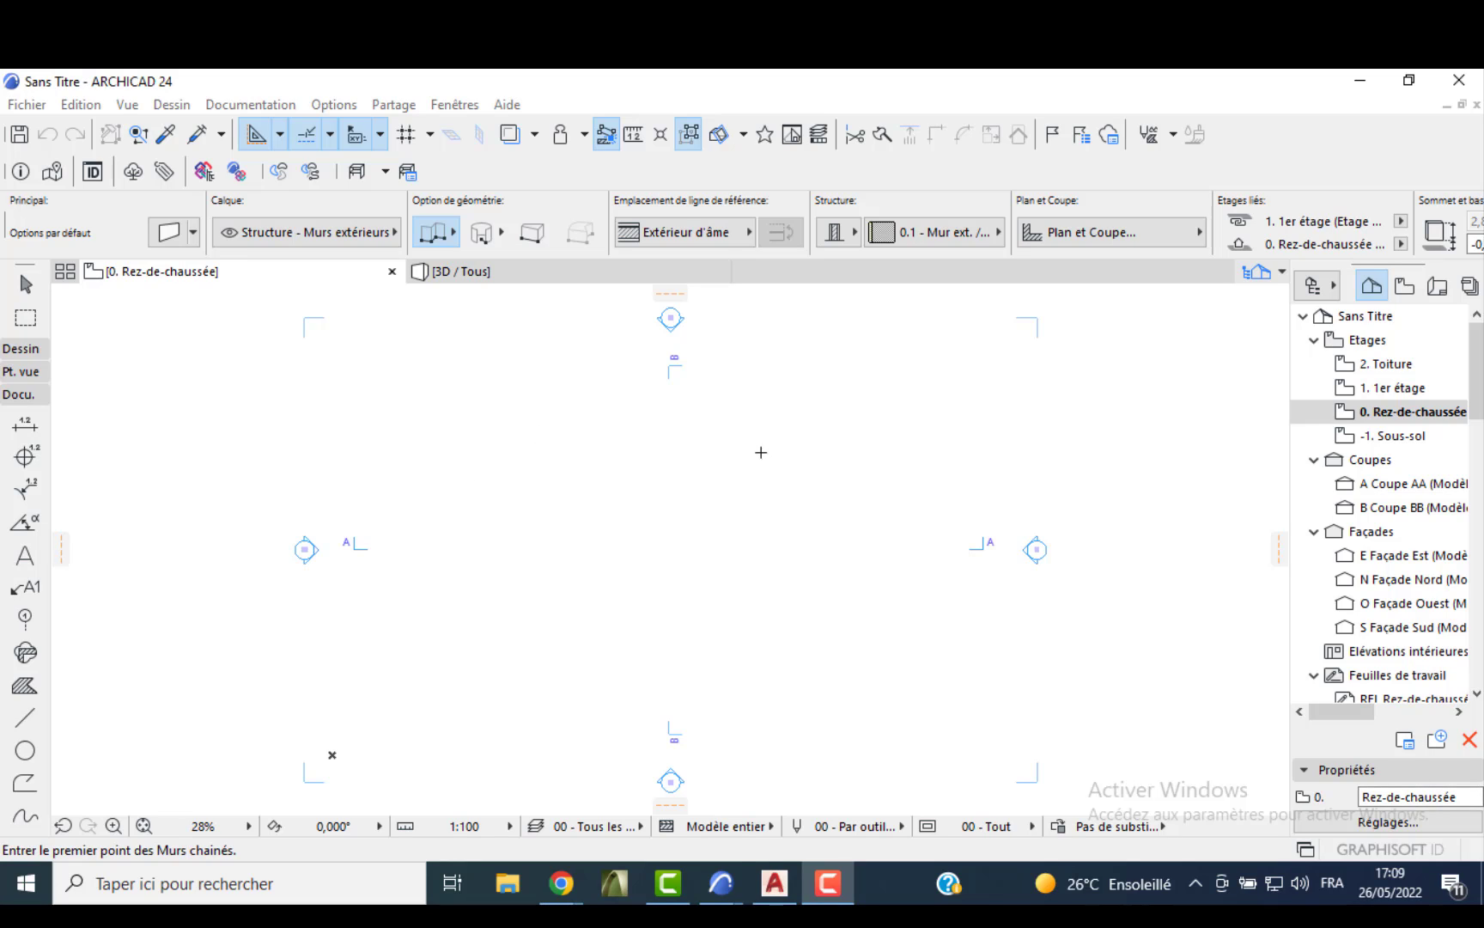
key(Escape)
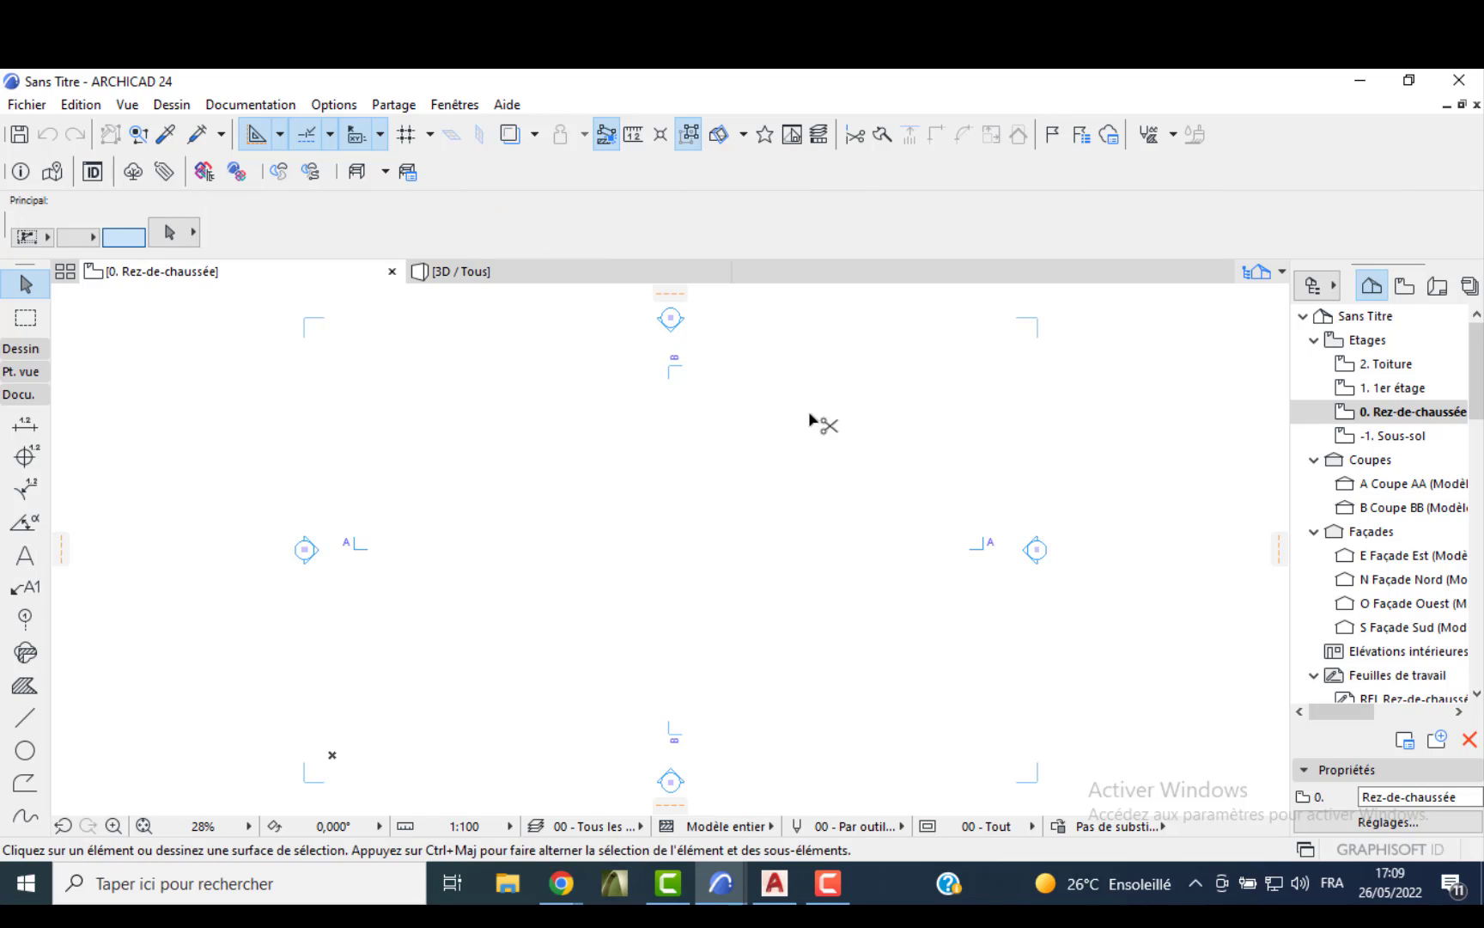
key(ctrl+a)
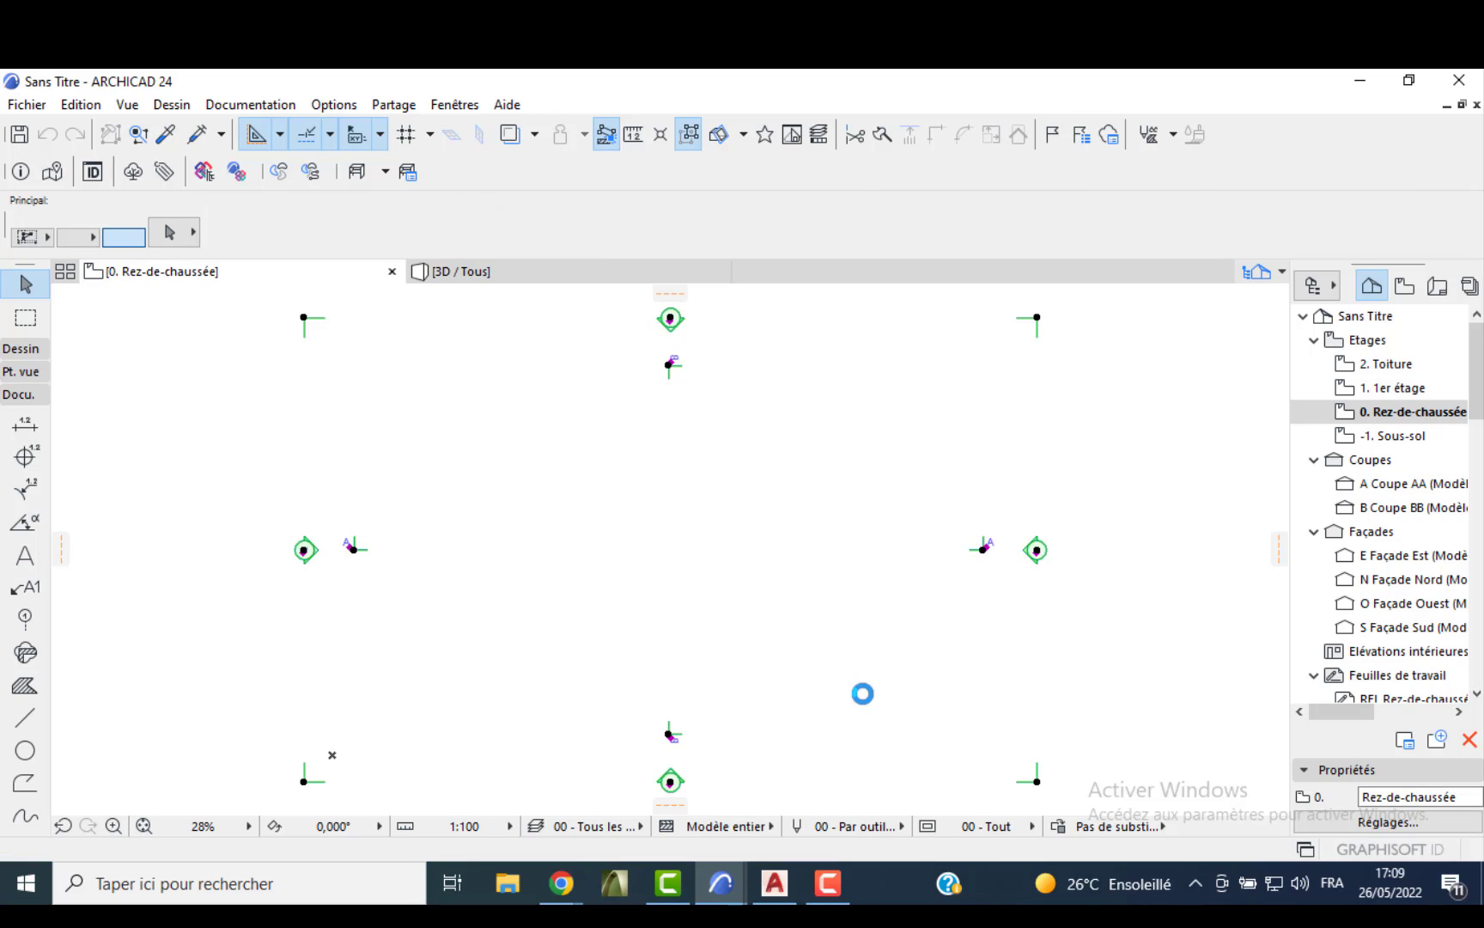
key(Delete)
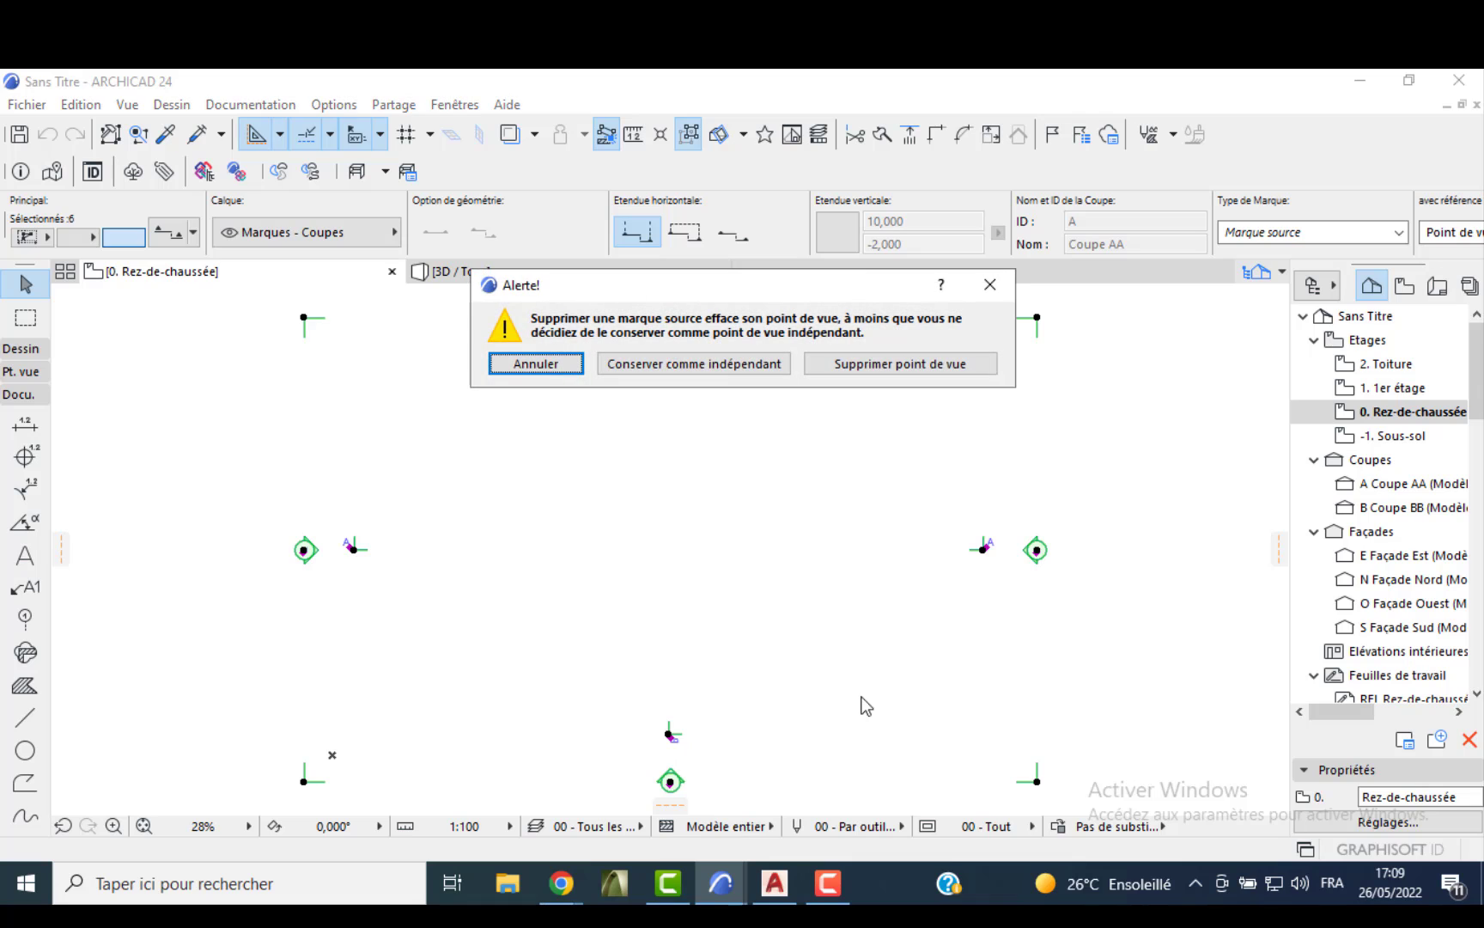
click(901, 365)
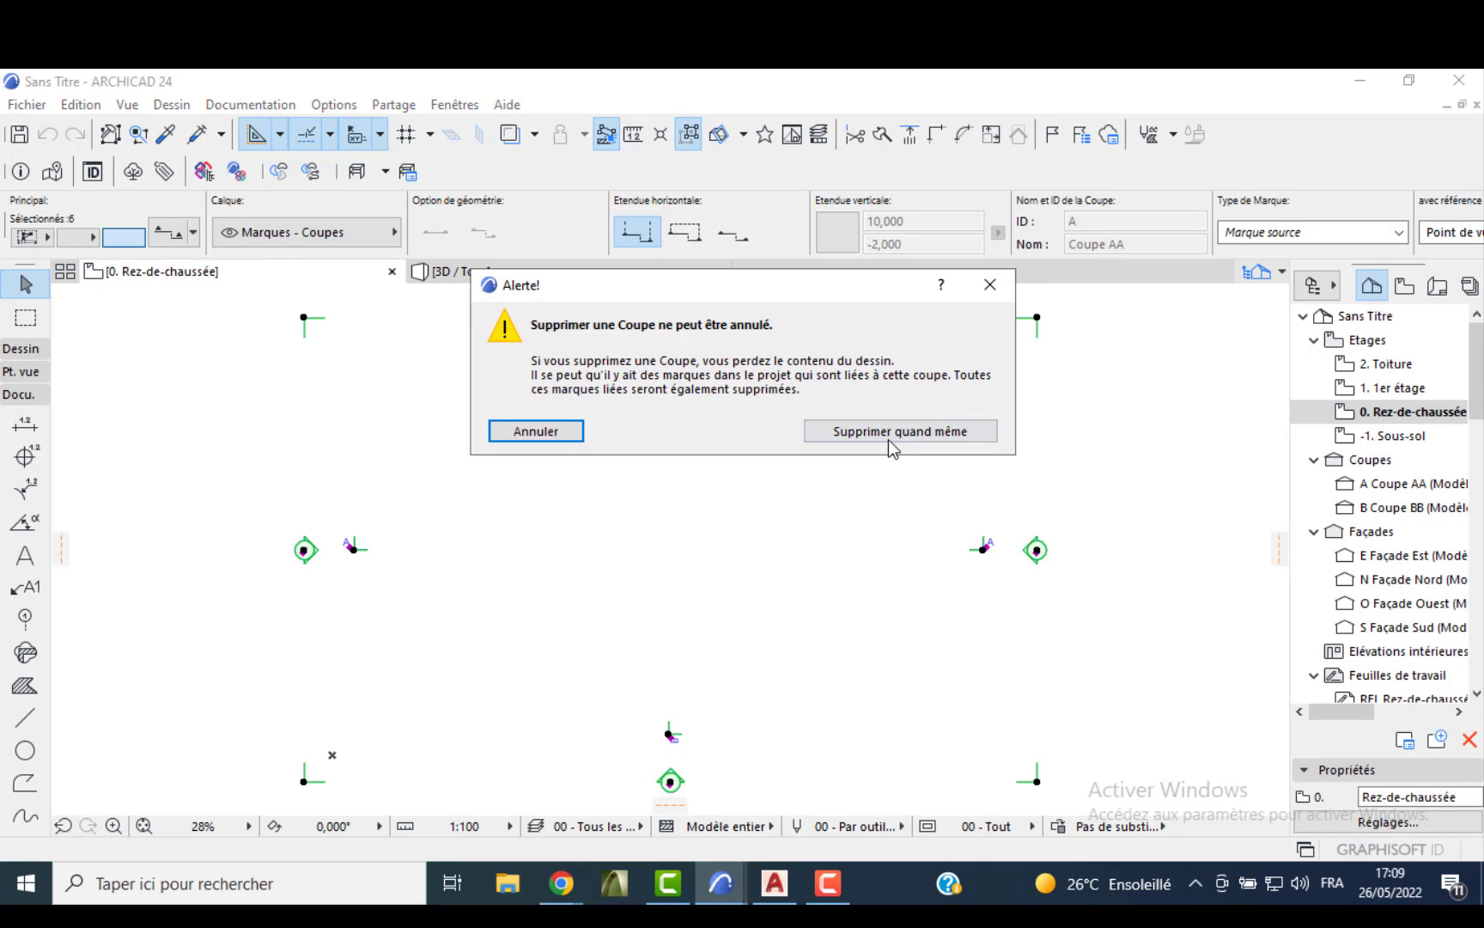
click(890, 431)
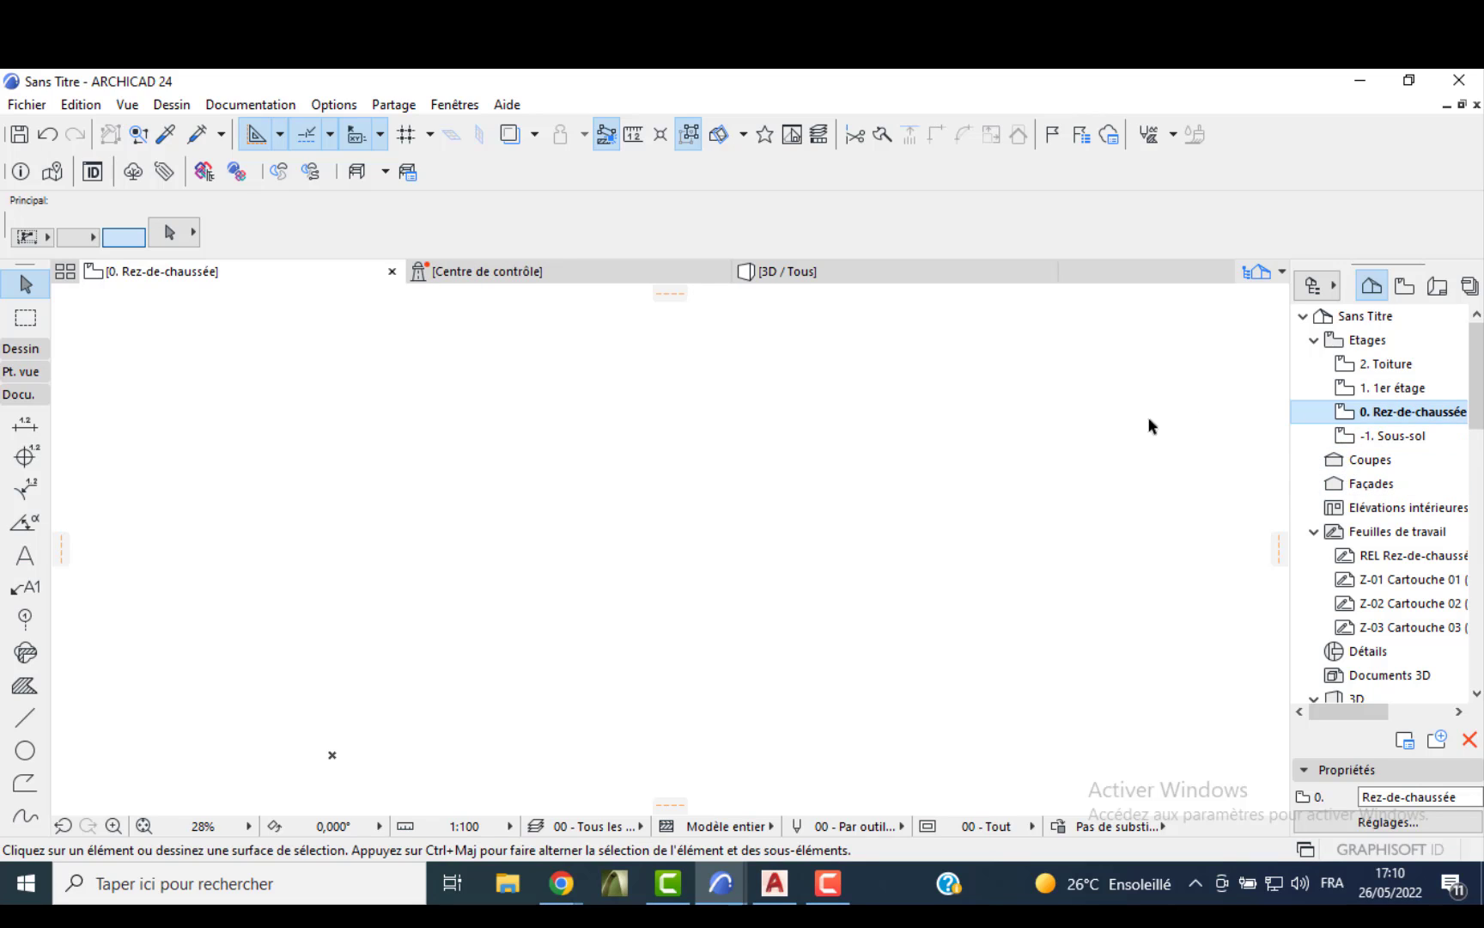
- In the story settings, rename story 2 to TERRASSE and set its height to 0,5
right_click(1357, 414)
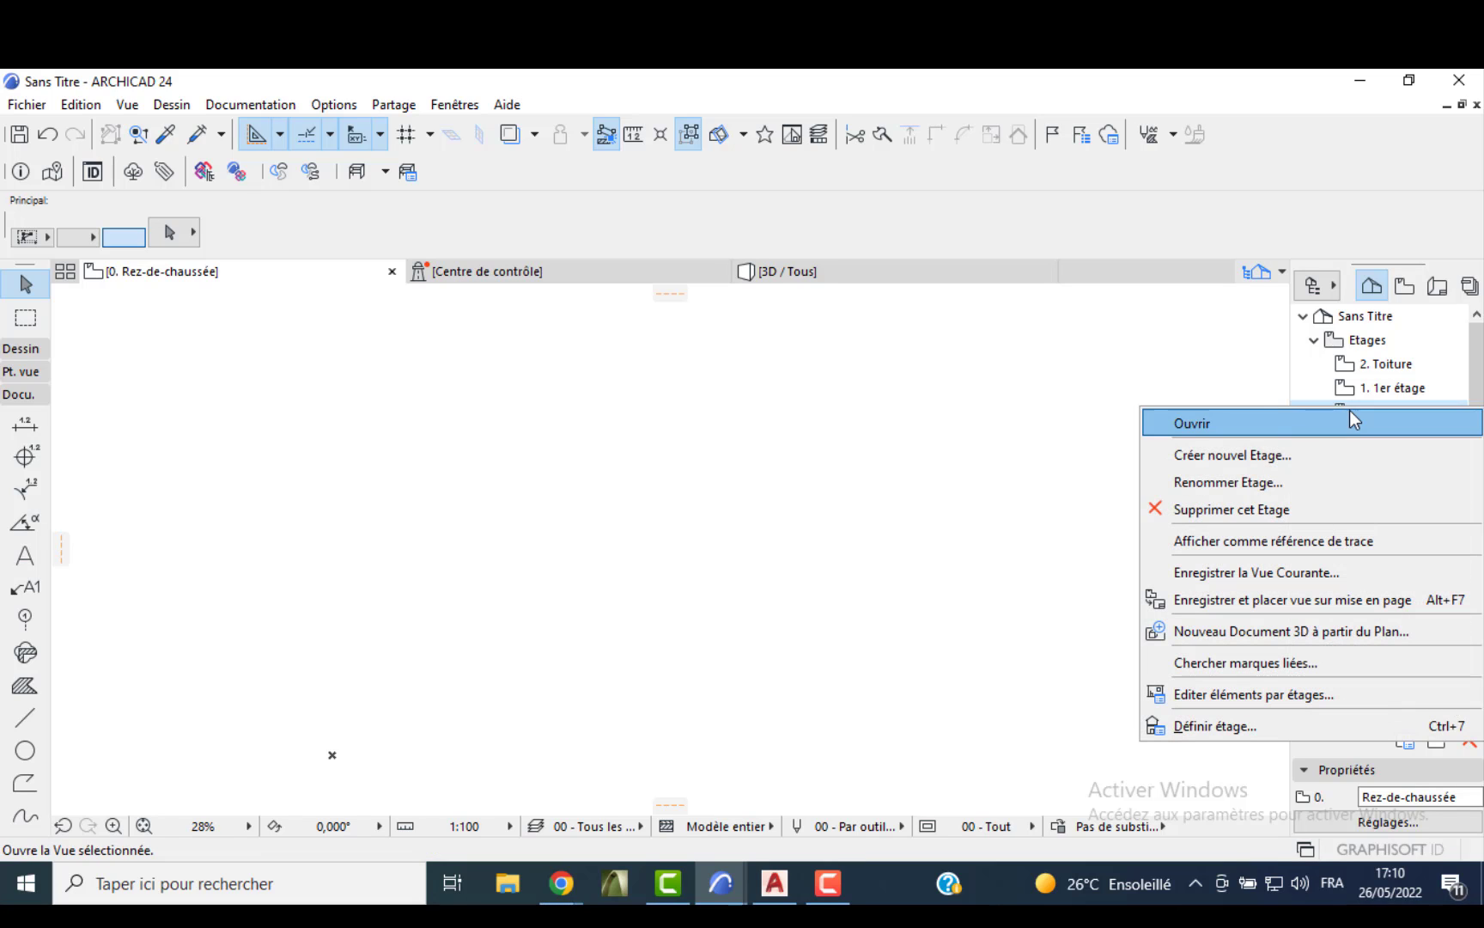
click(1205, 725)
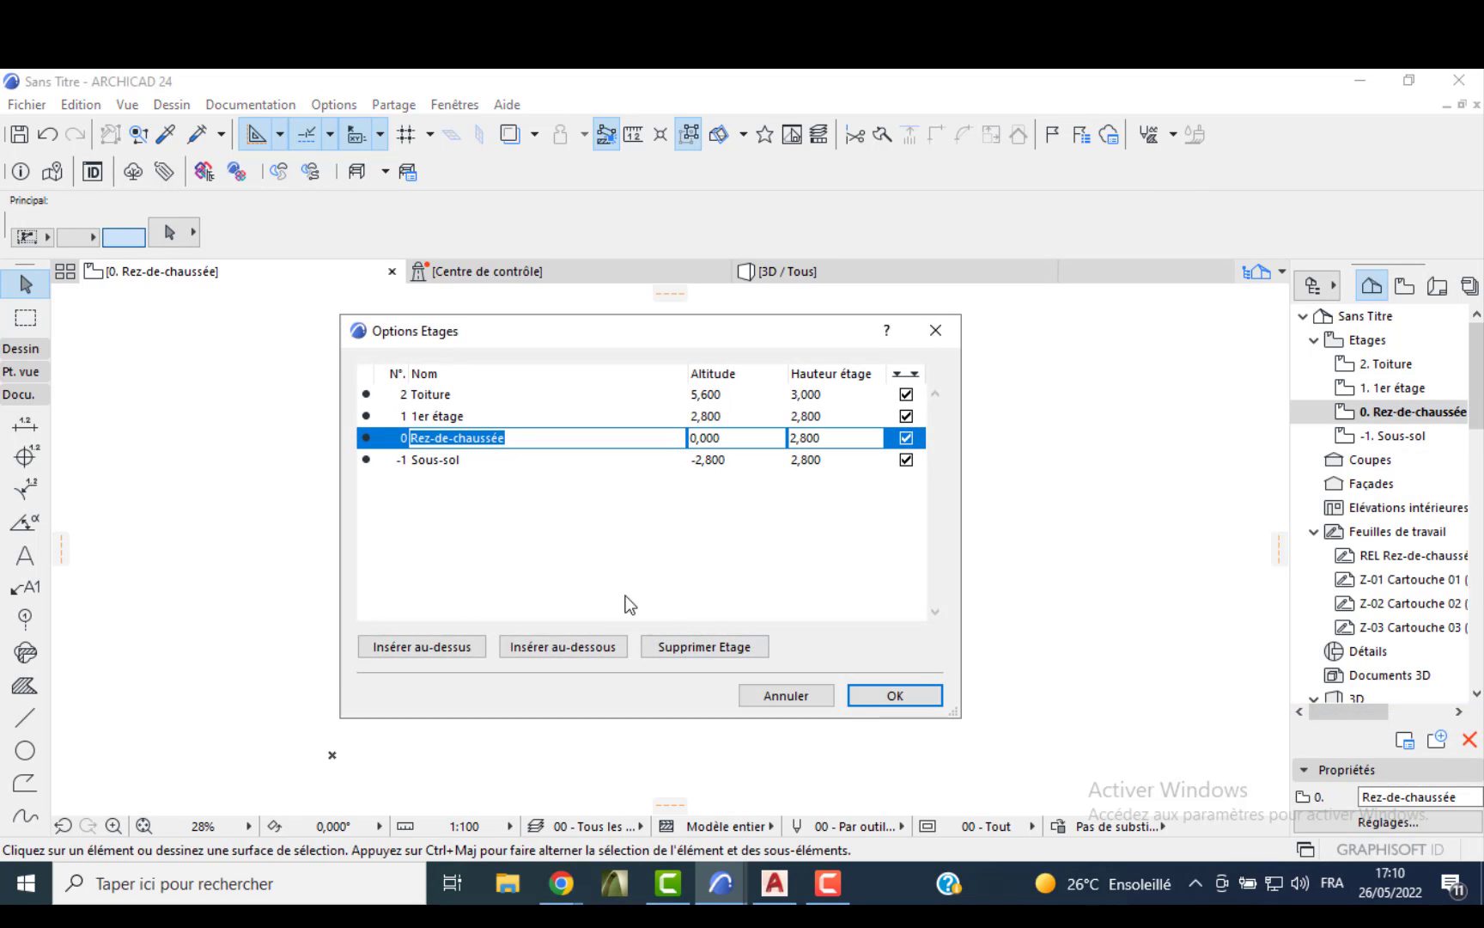
click(513, 456)
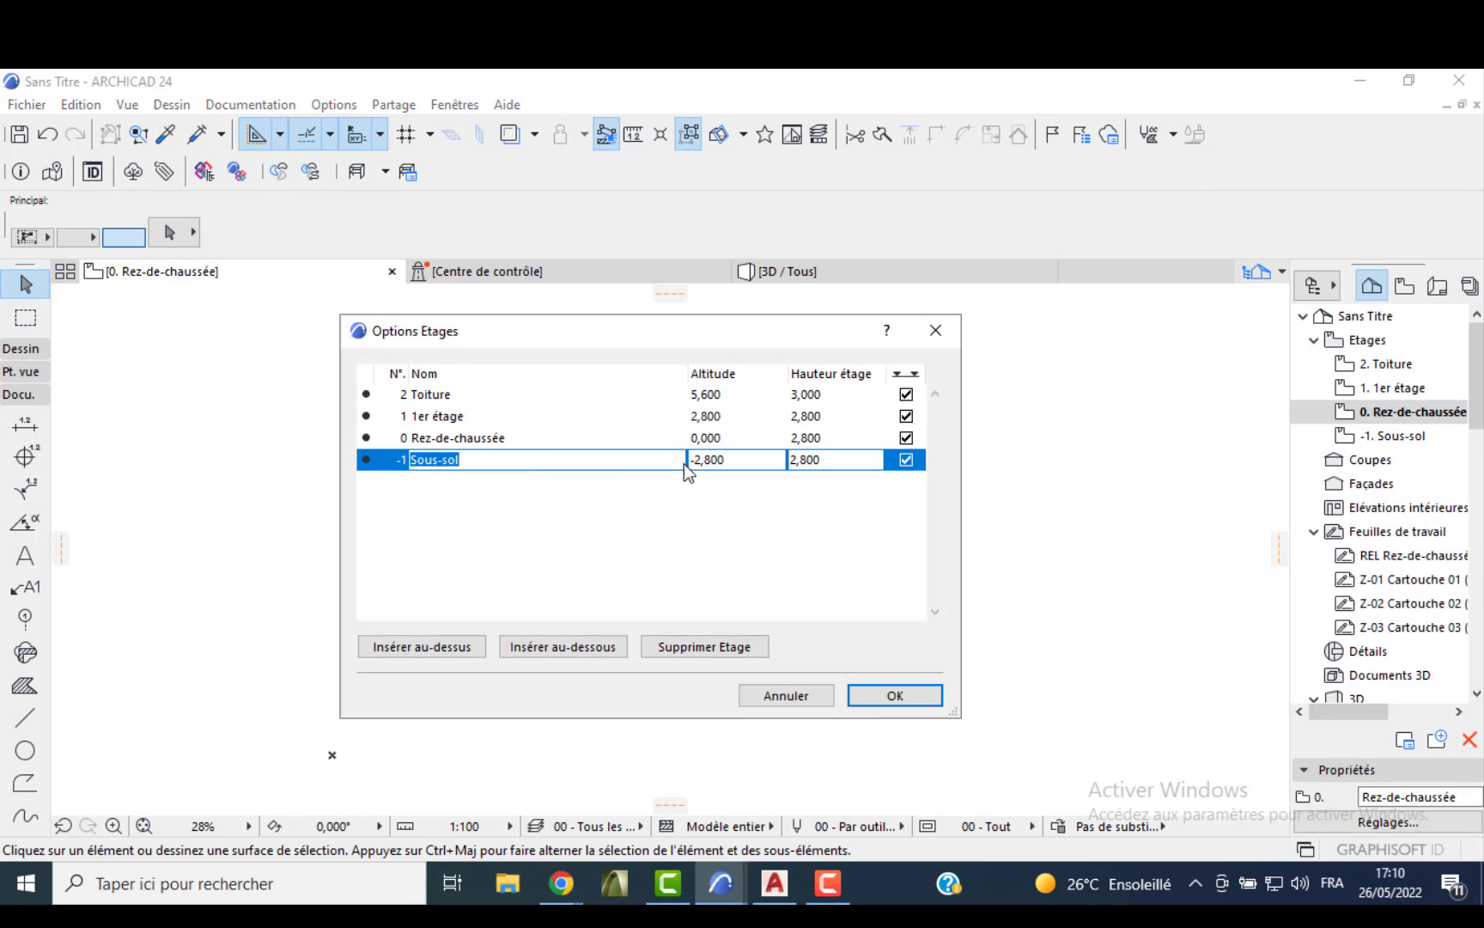
click(487, 439)
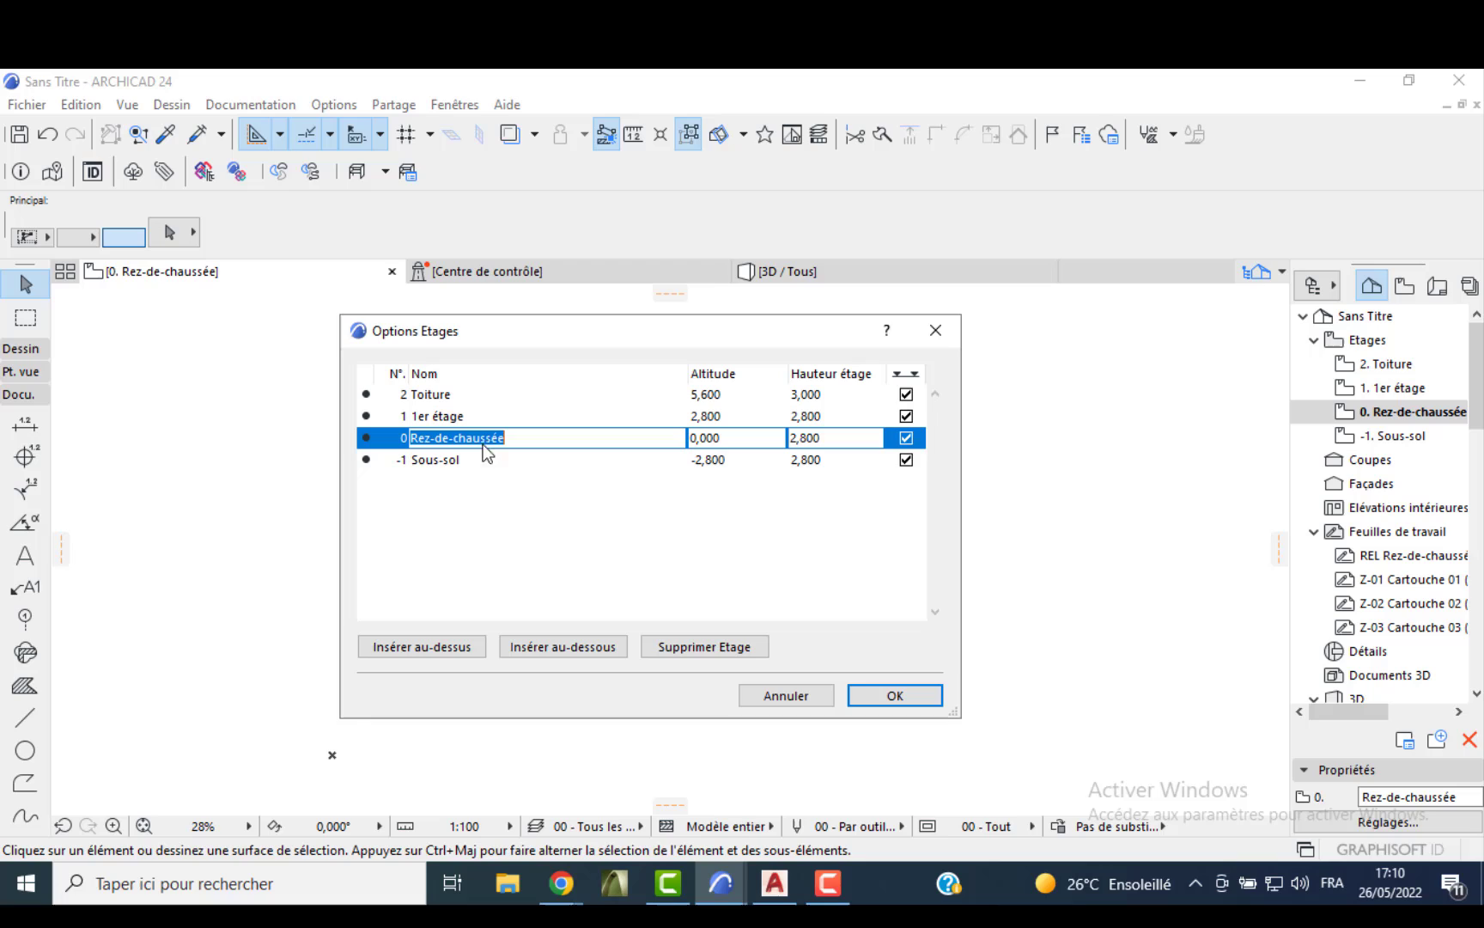
click(444, 421)
click(467, 397)
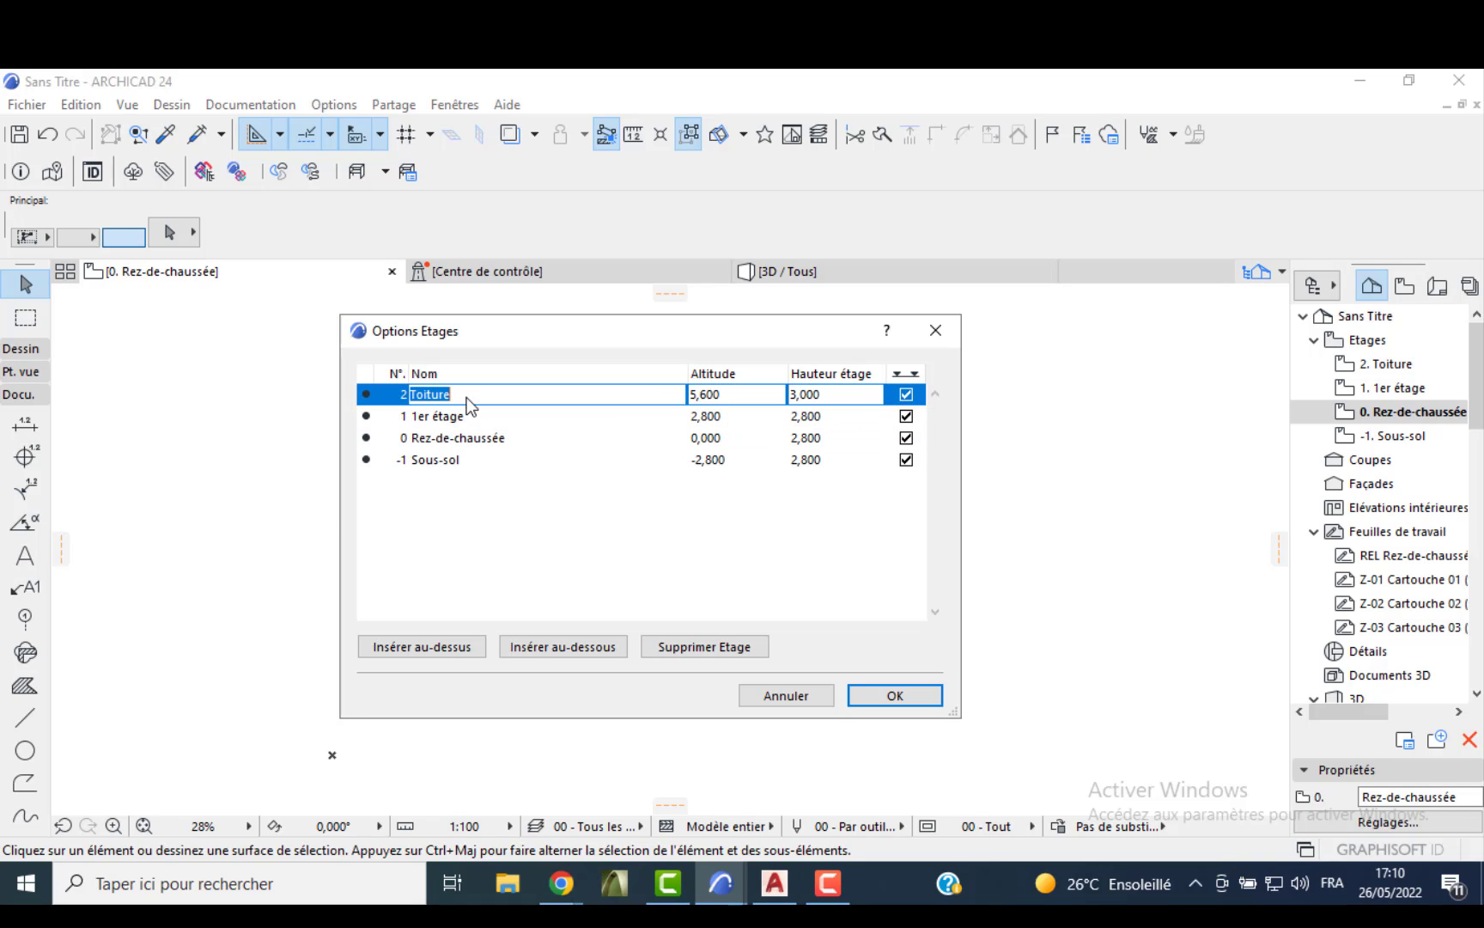
text(TERRASSE)
double_click(844, 394)
text(0,5)
- Set the altitude of the Rez-de-chaussée story to 1,000
click(719, 437)
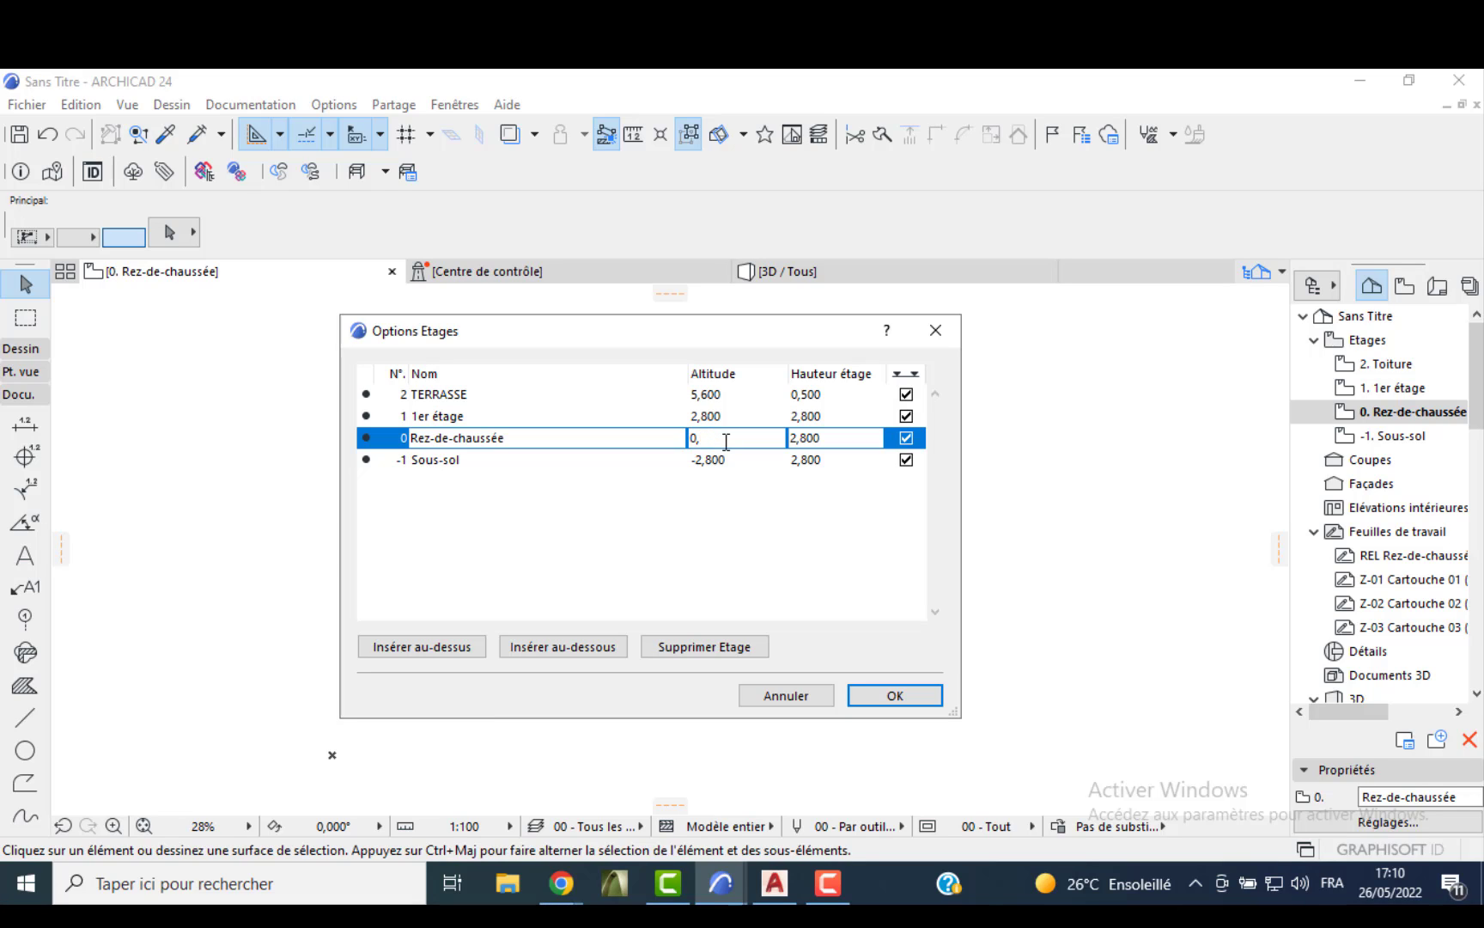
key(BackSpace)
click(819, 438)
click(822, 417)
click(828, 439)
- Switch to the Windows Calculator and multiply 20 by 0,17, then minimize it
click(150, 885)
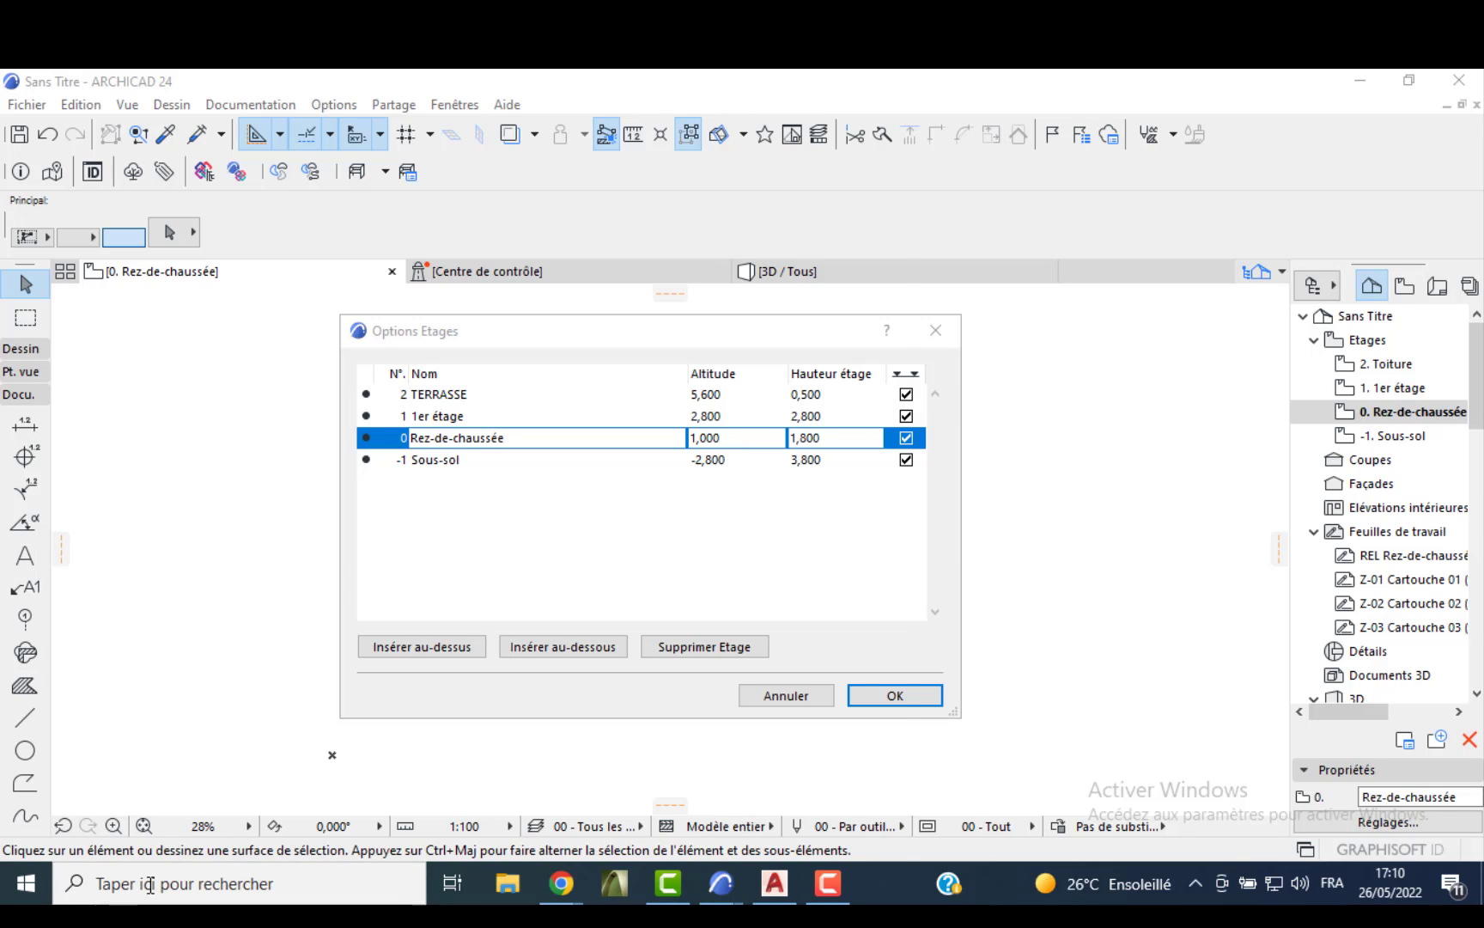
text(CA)
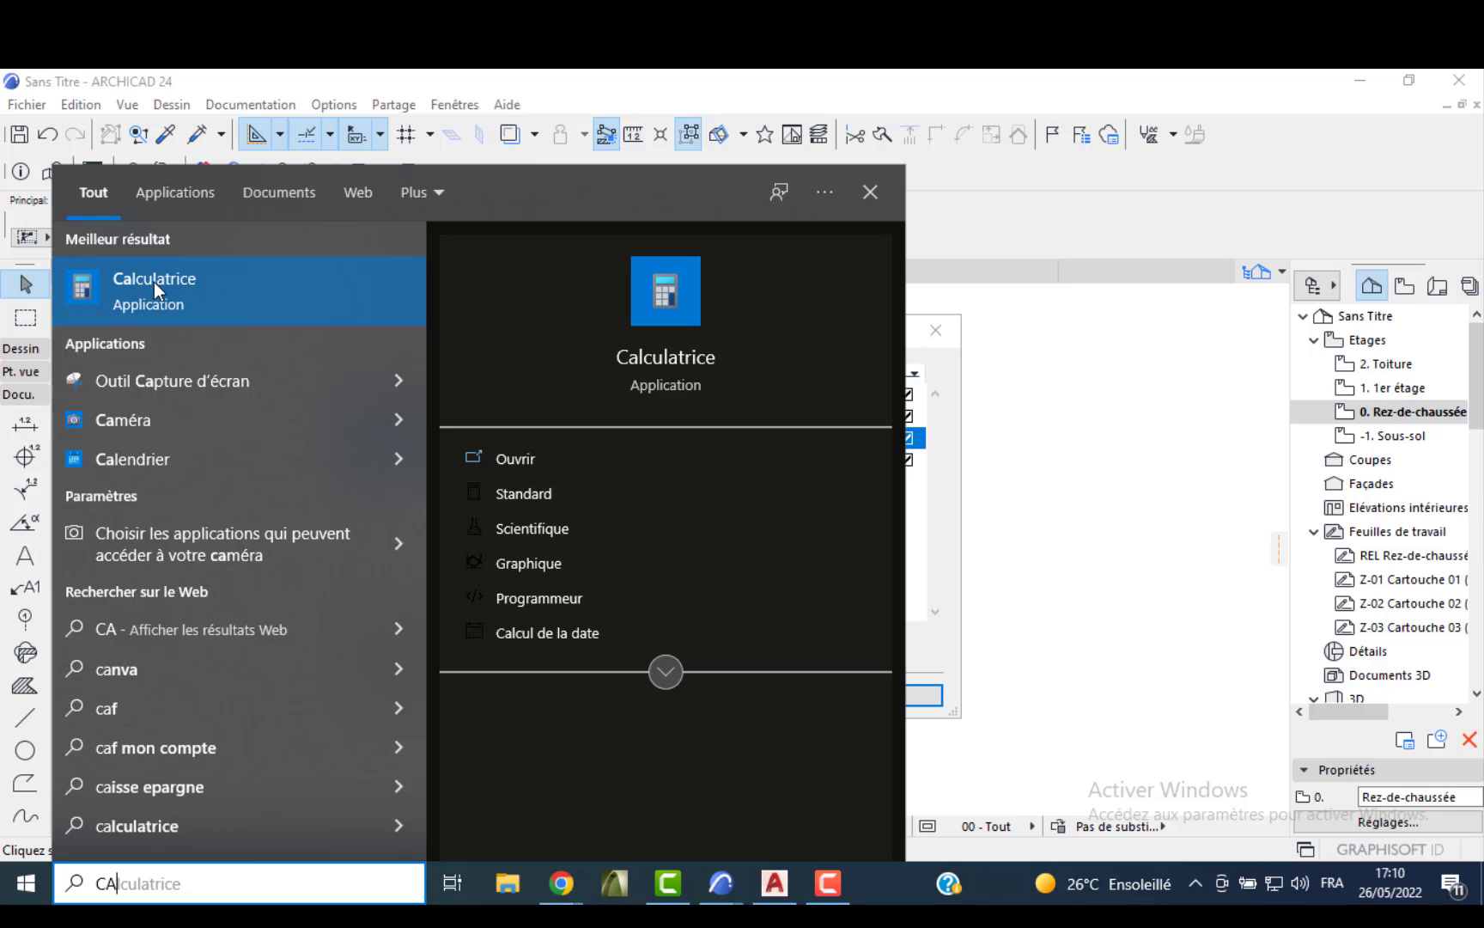
key(Return)
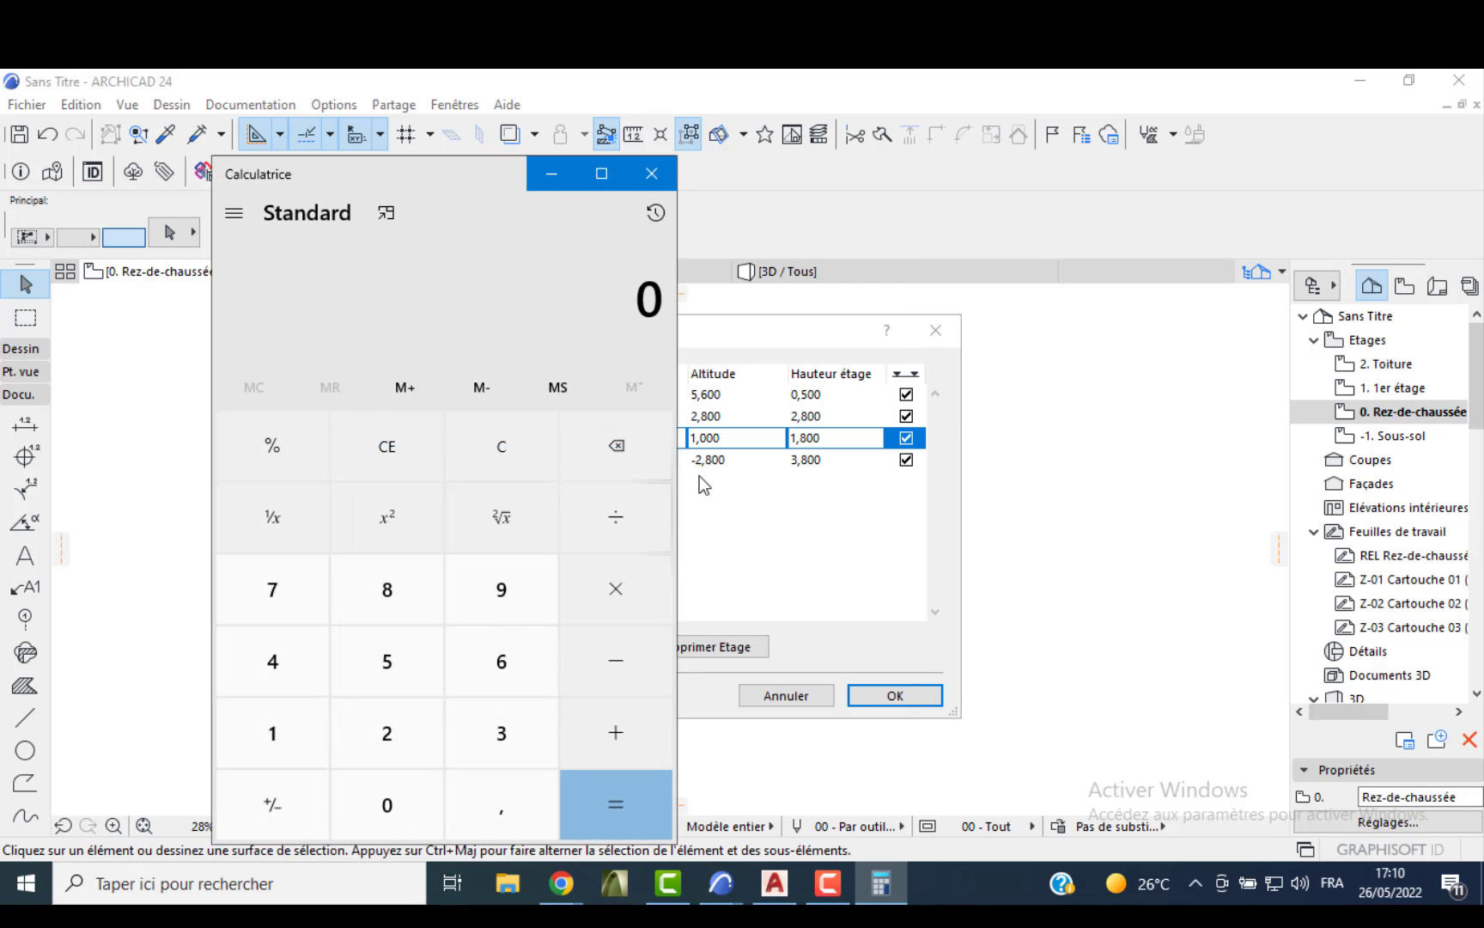
click(380, 745)
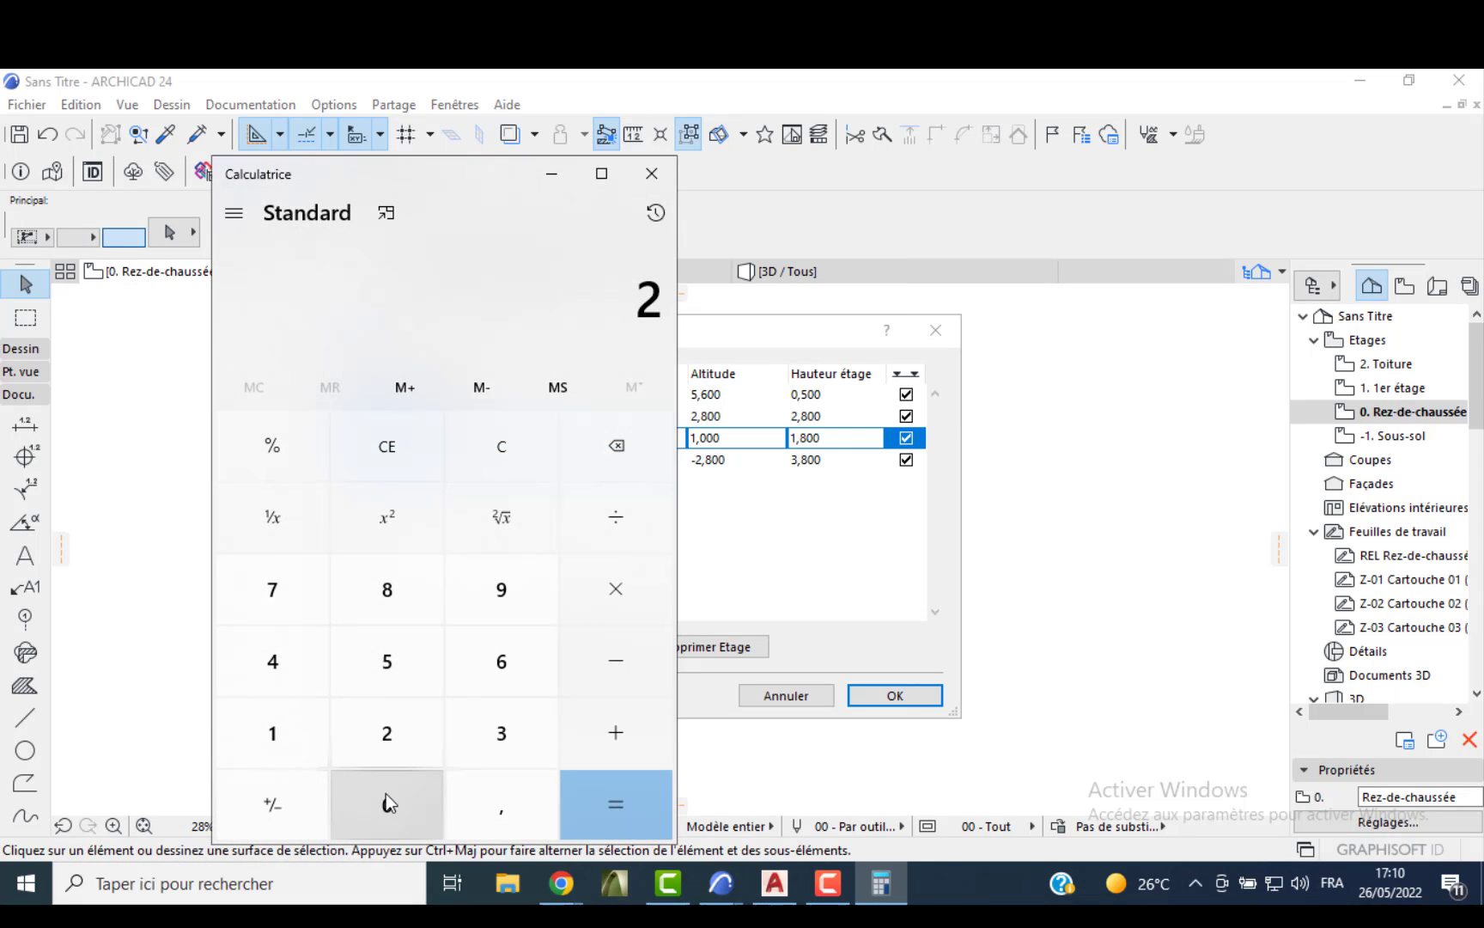
click(388, 791)
click(623, 596)
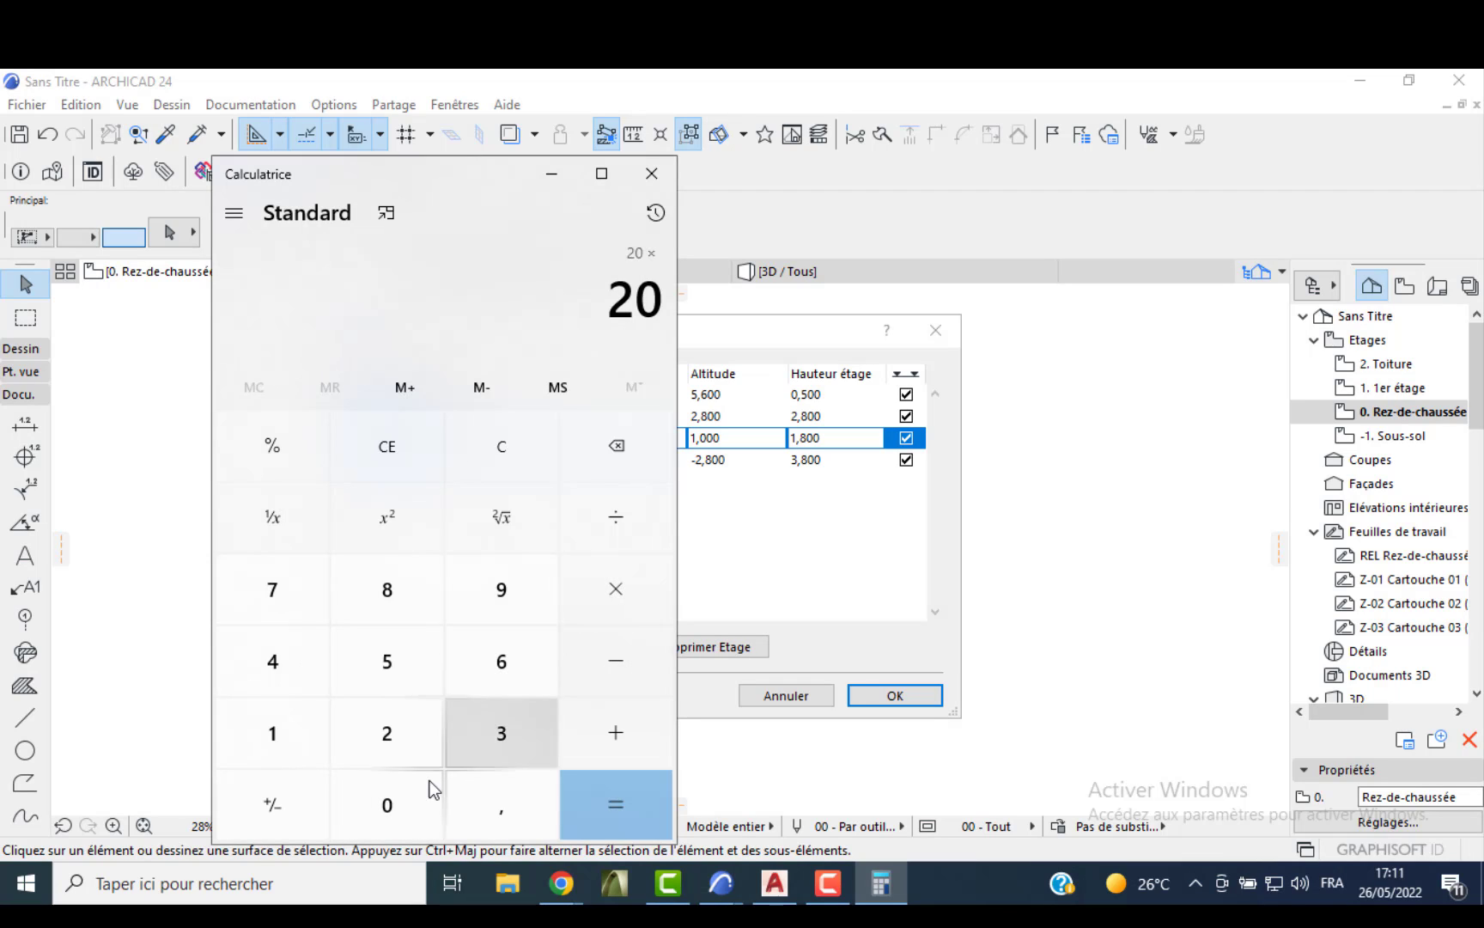
click(393, 806)
click(493, 809)
click(279, 755)
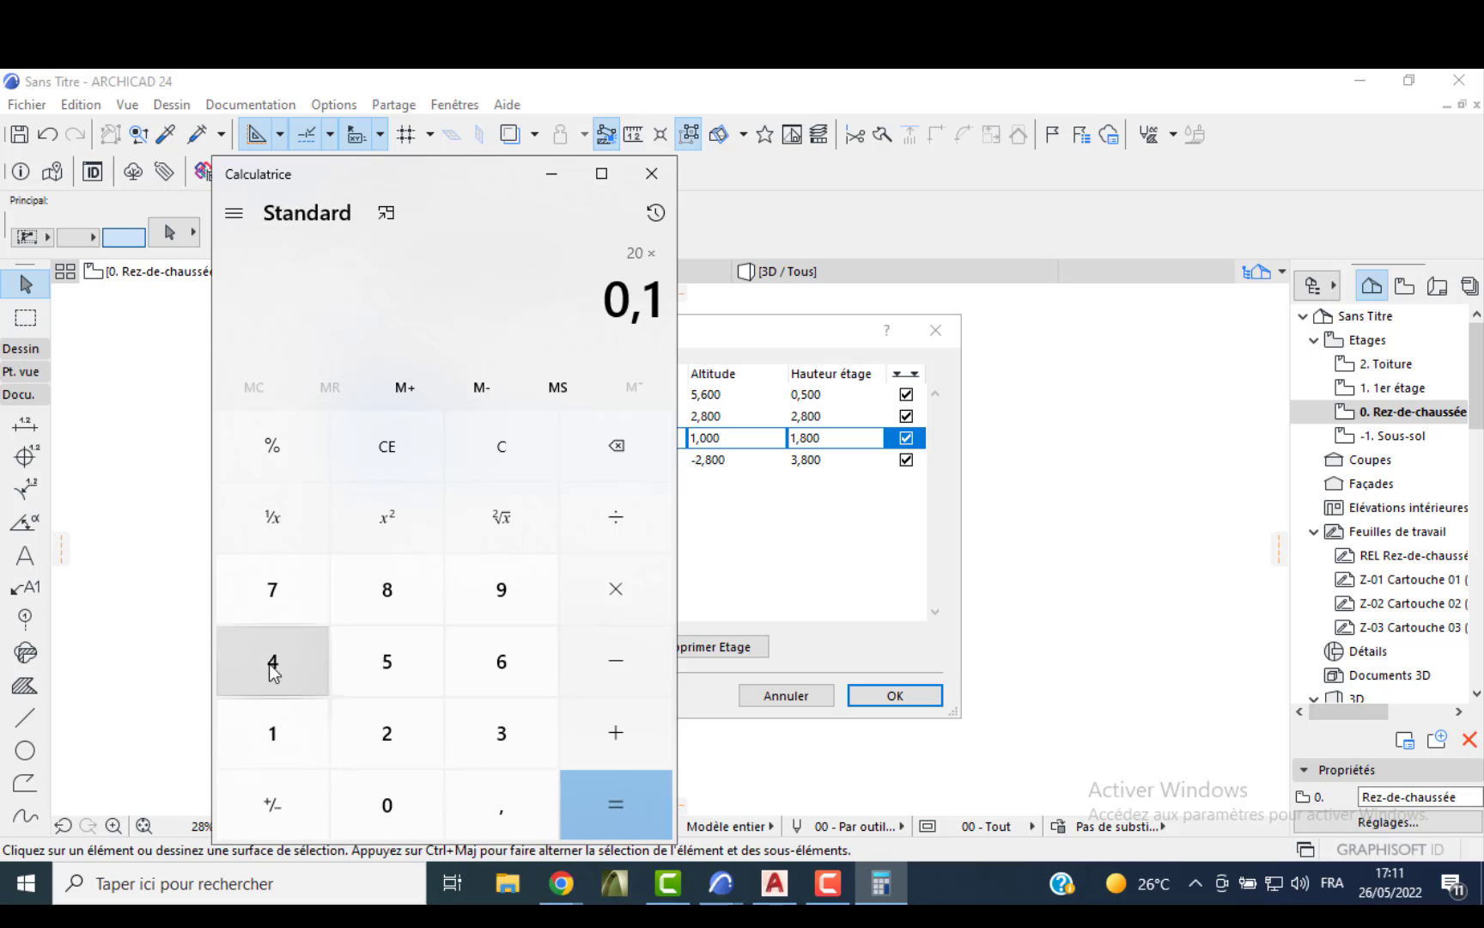
click(270, 591)
click(626, 816)
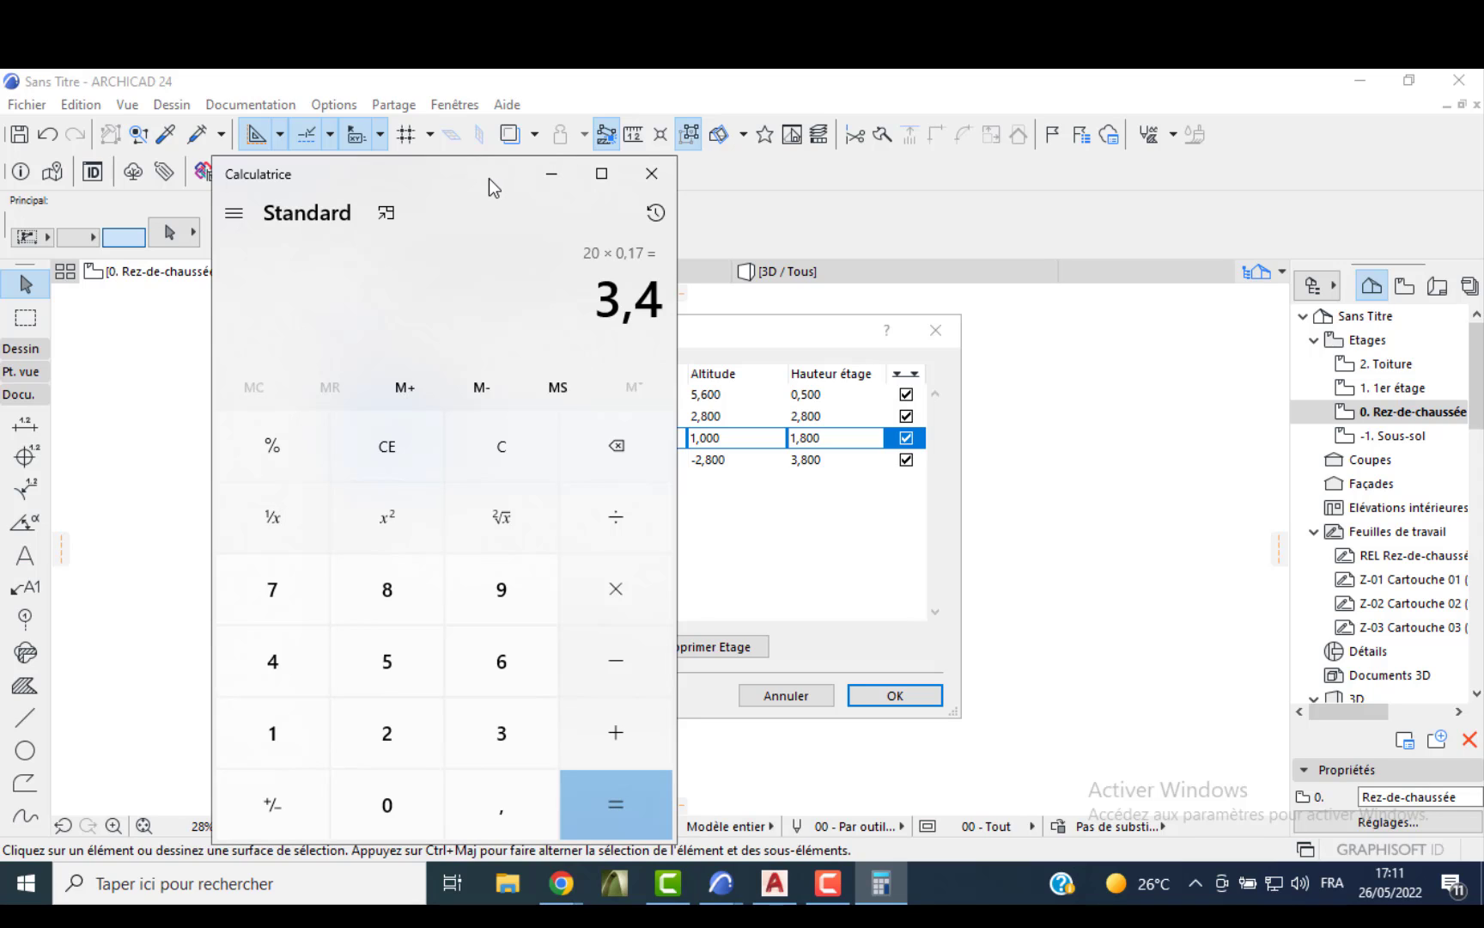
click(551, 173)
- Set the story height to 3,400 for the Rez-de-chaussée and 2,700 for the Sous-sol
double_click(812, 439)
text(3)
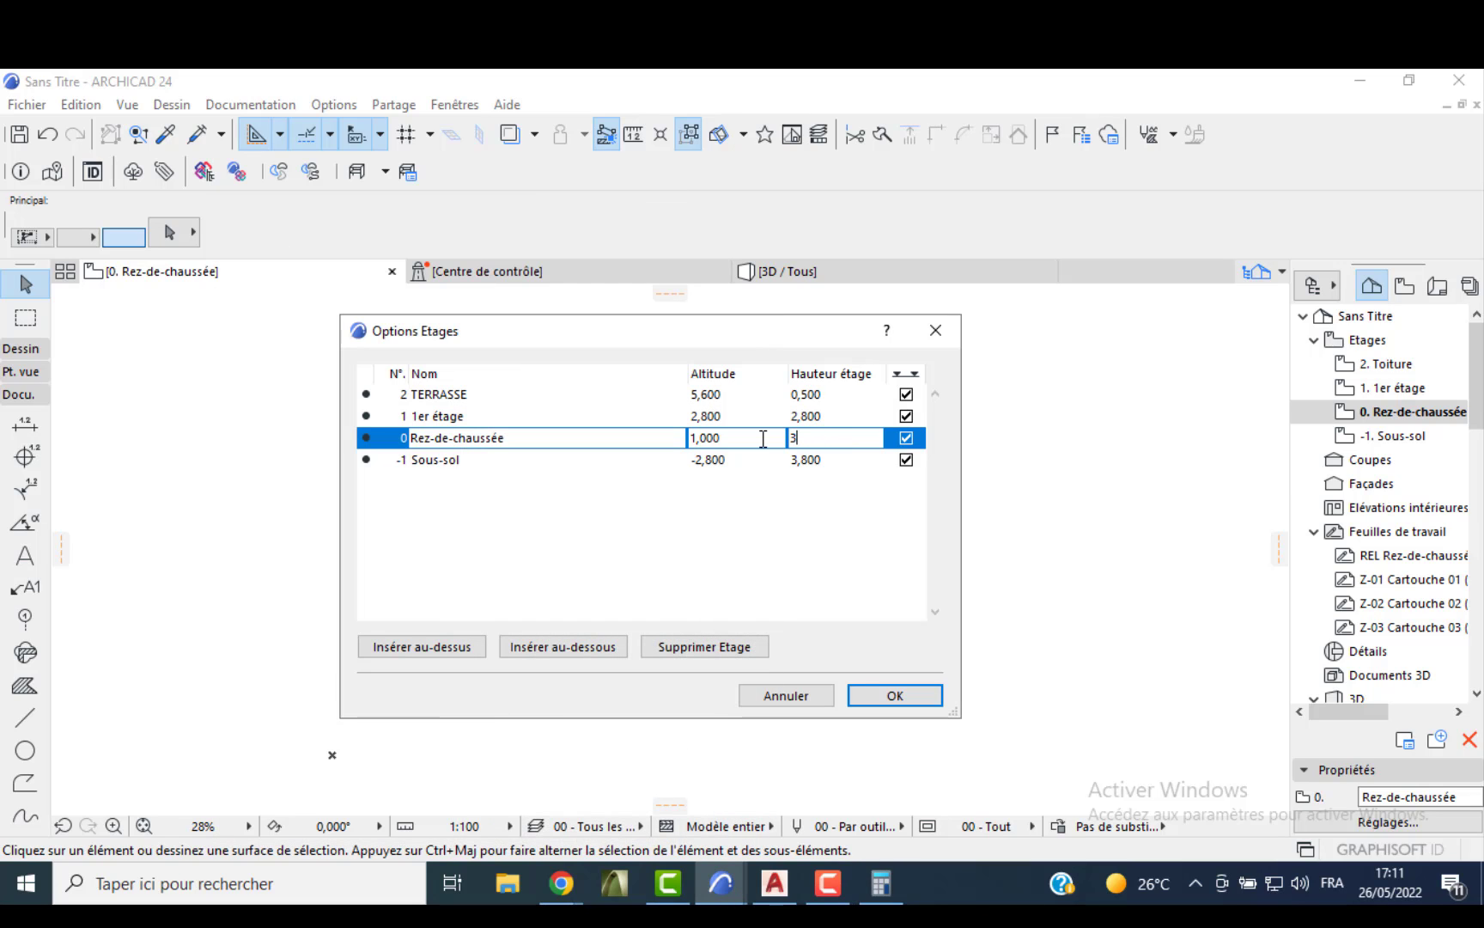
text(,400)
key(Tab)
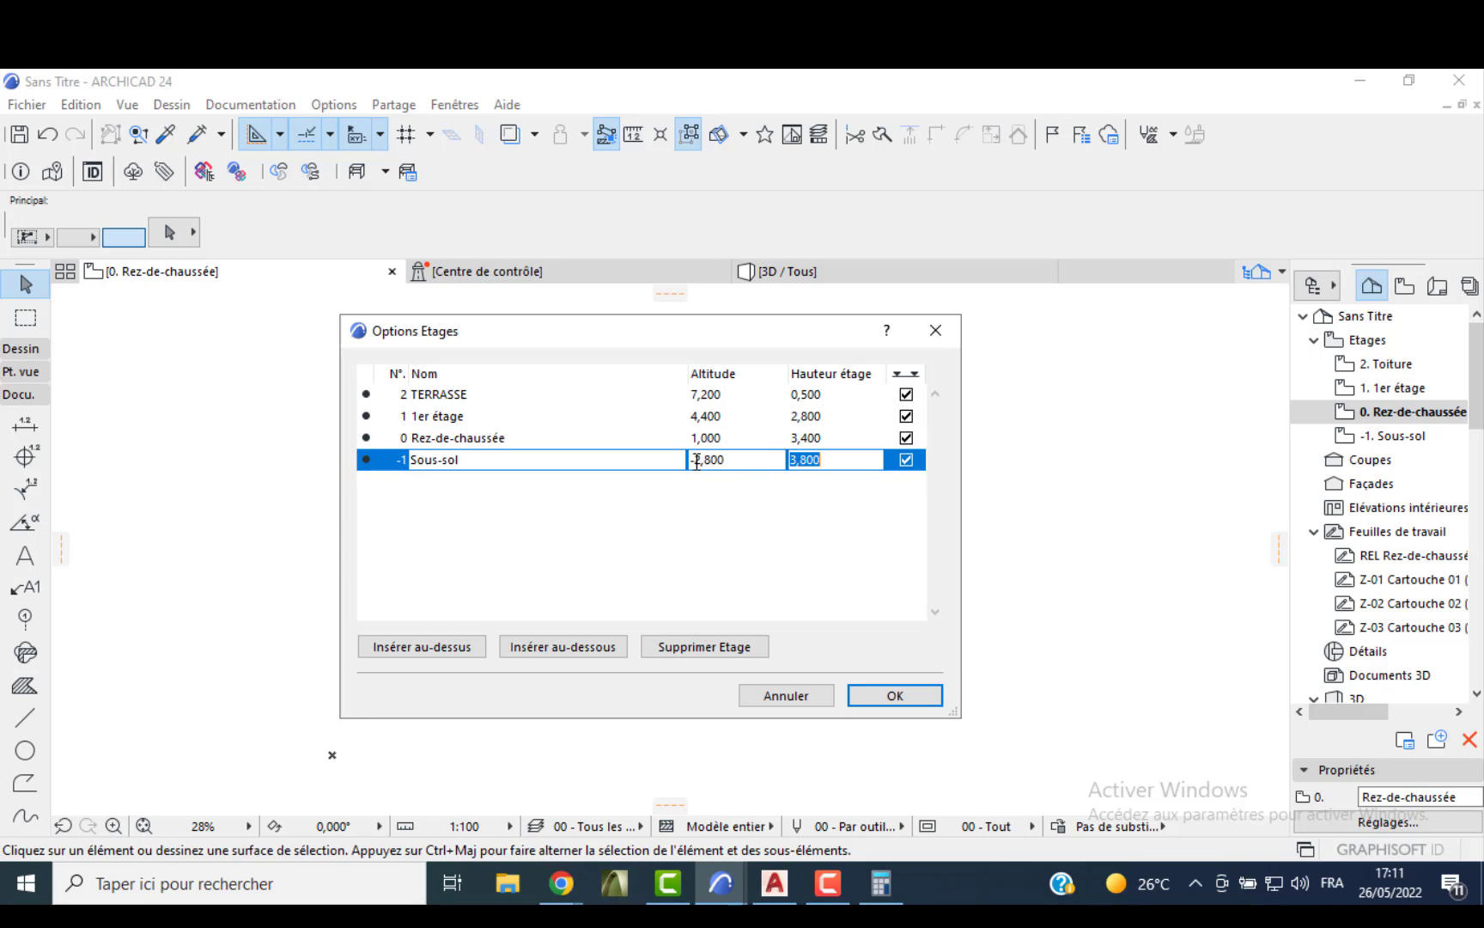
drag(730, 465, 694, 464)
double_click(829, 461)
text(2,700)
- Set the 1er étage story height to 3 and apply the story settings
click(810, 418)
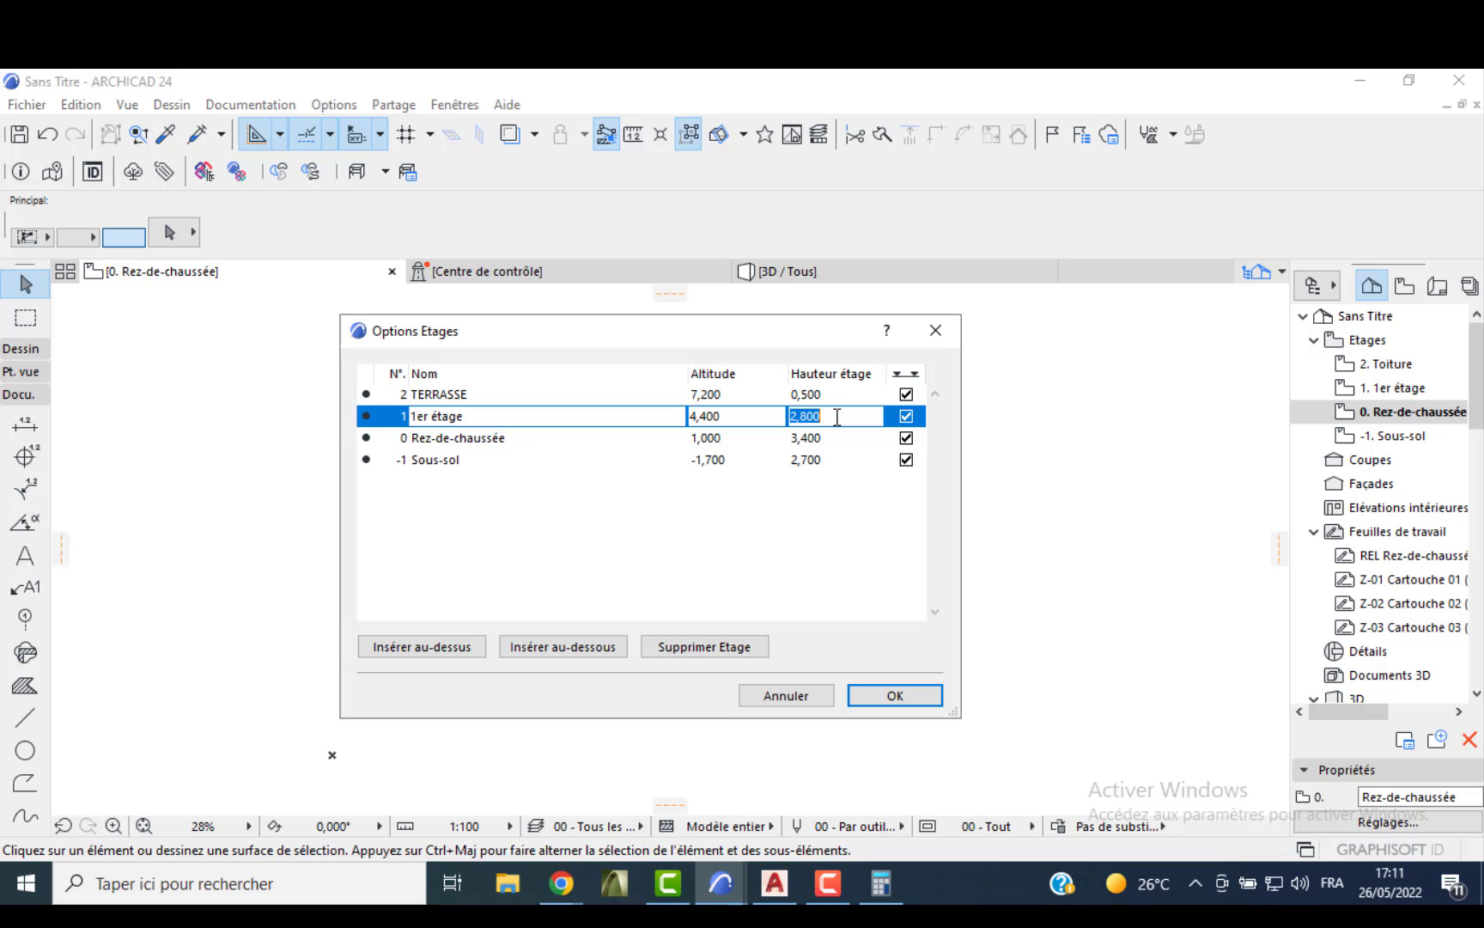
text(3)
key(Return)
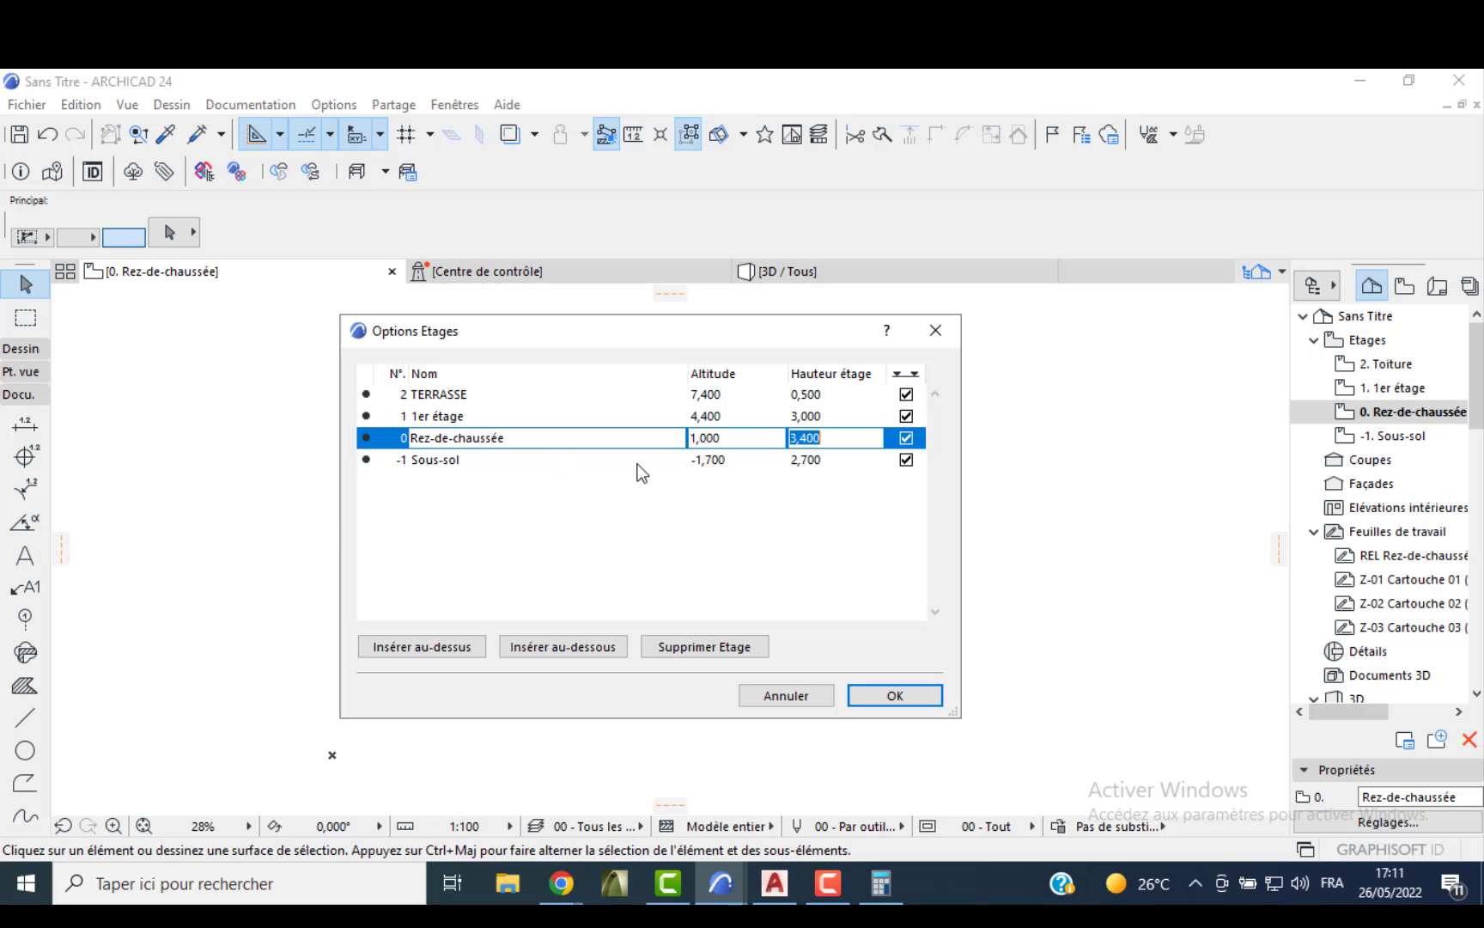
click(900, 696)
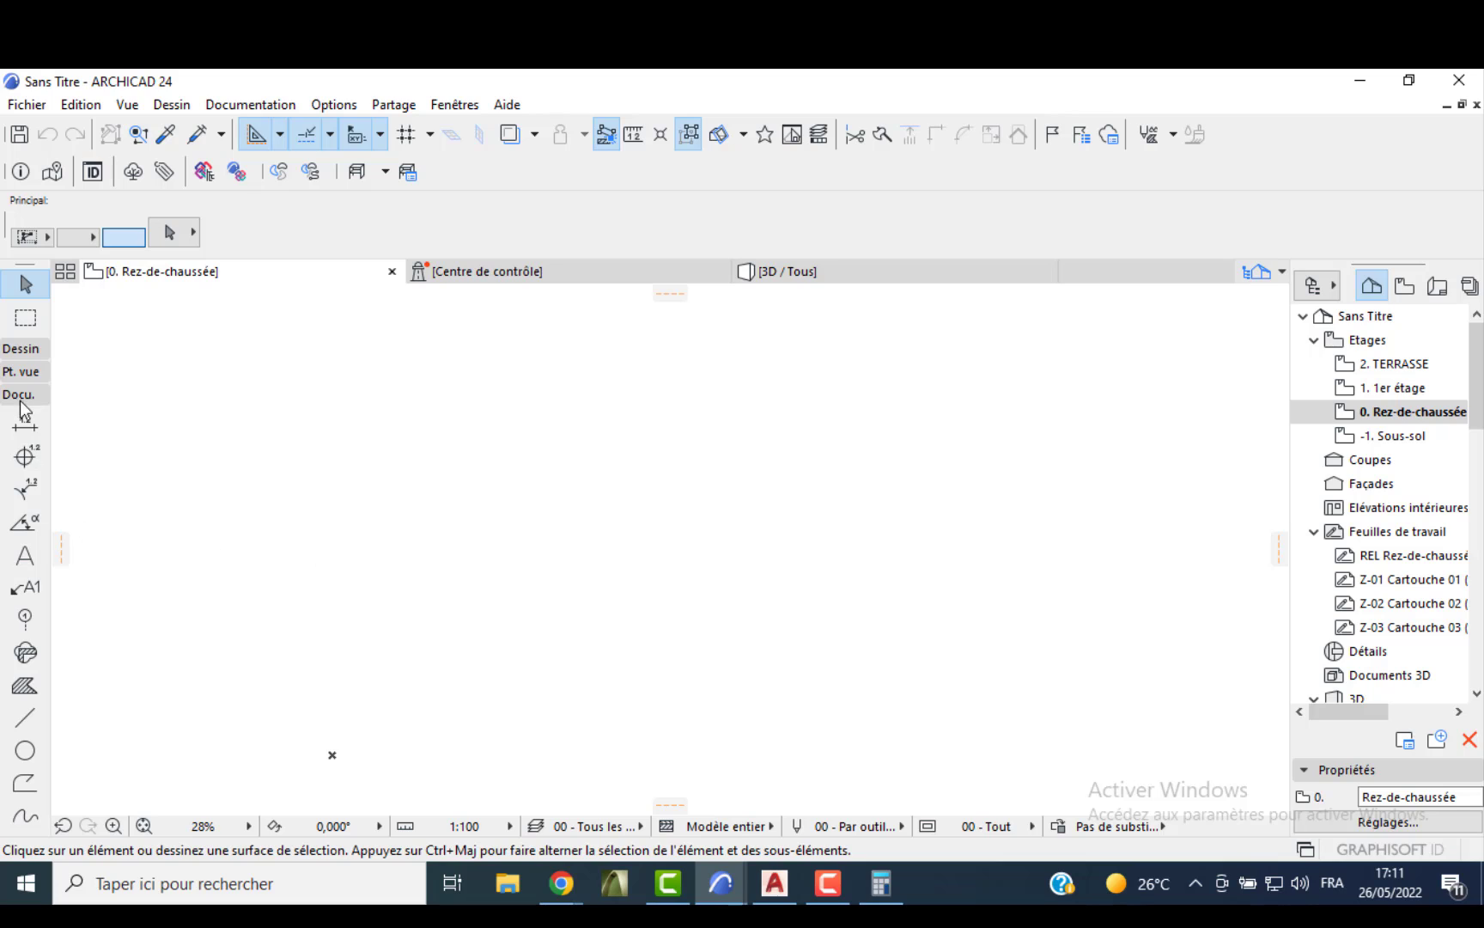
- In the Wall tool's default settings, set the top offset to -0,200 and the base offset to 0,000
click(25, 348)
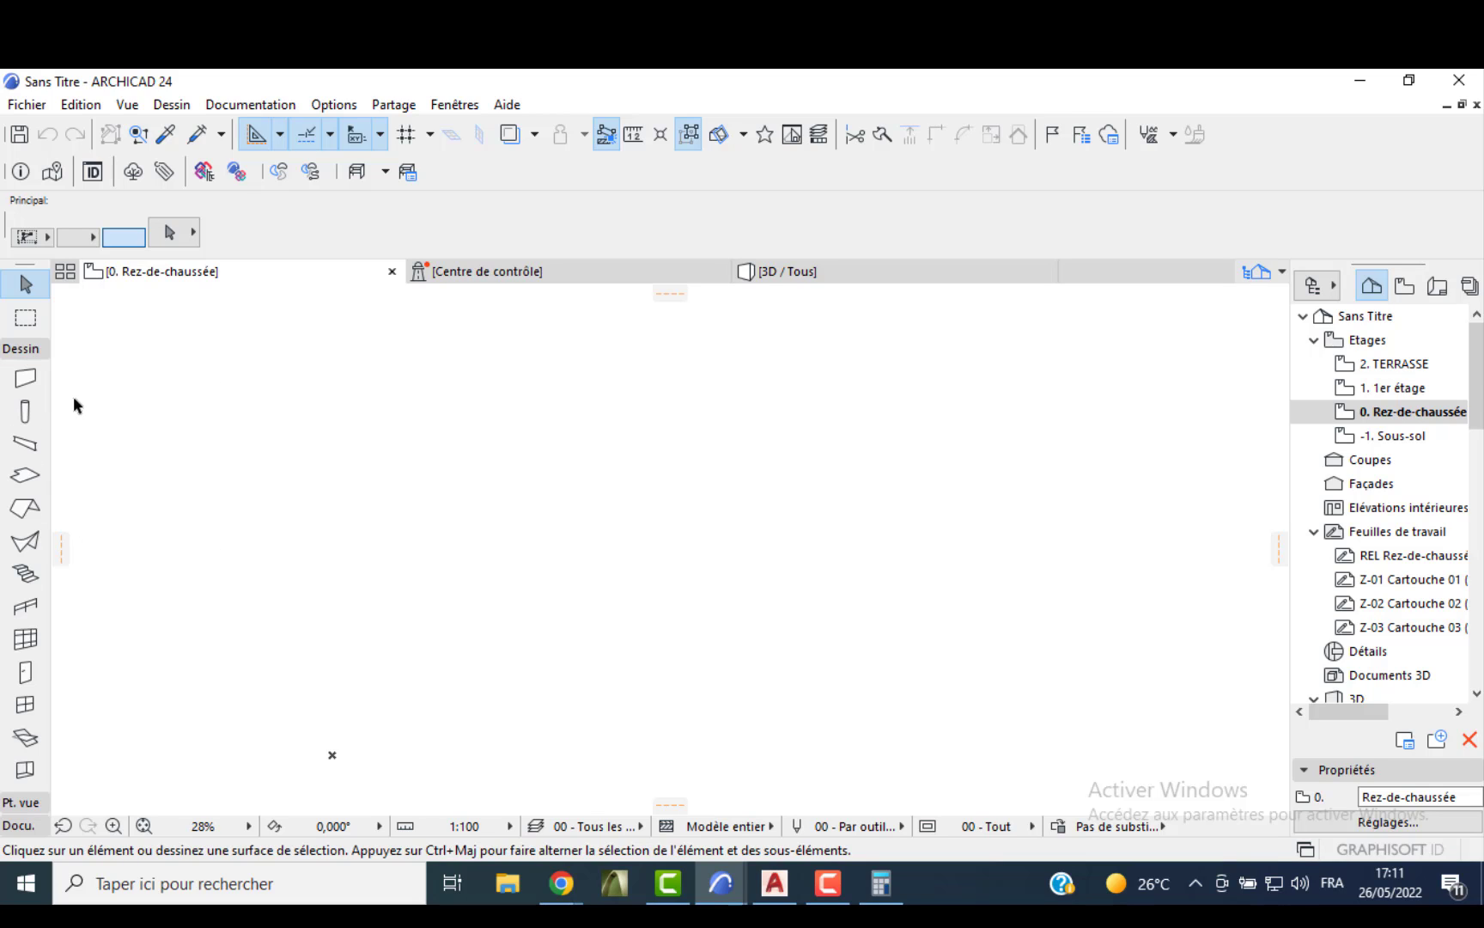
click(19, 378)
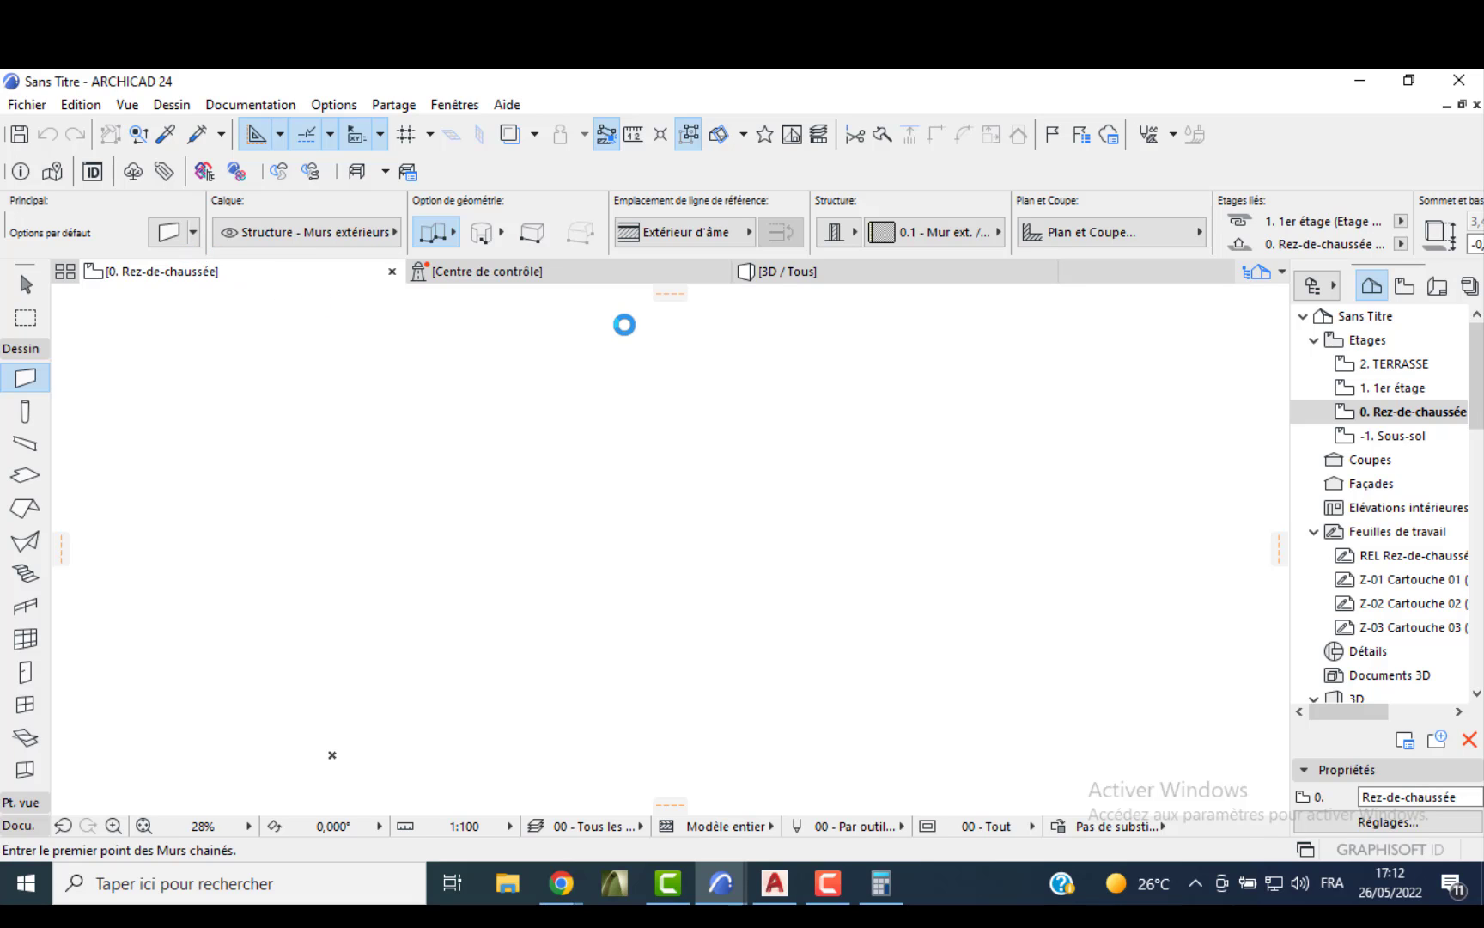
click(664, 263)
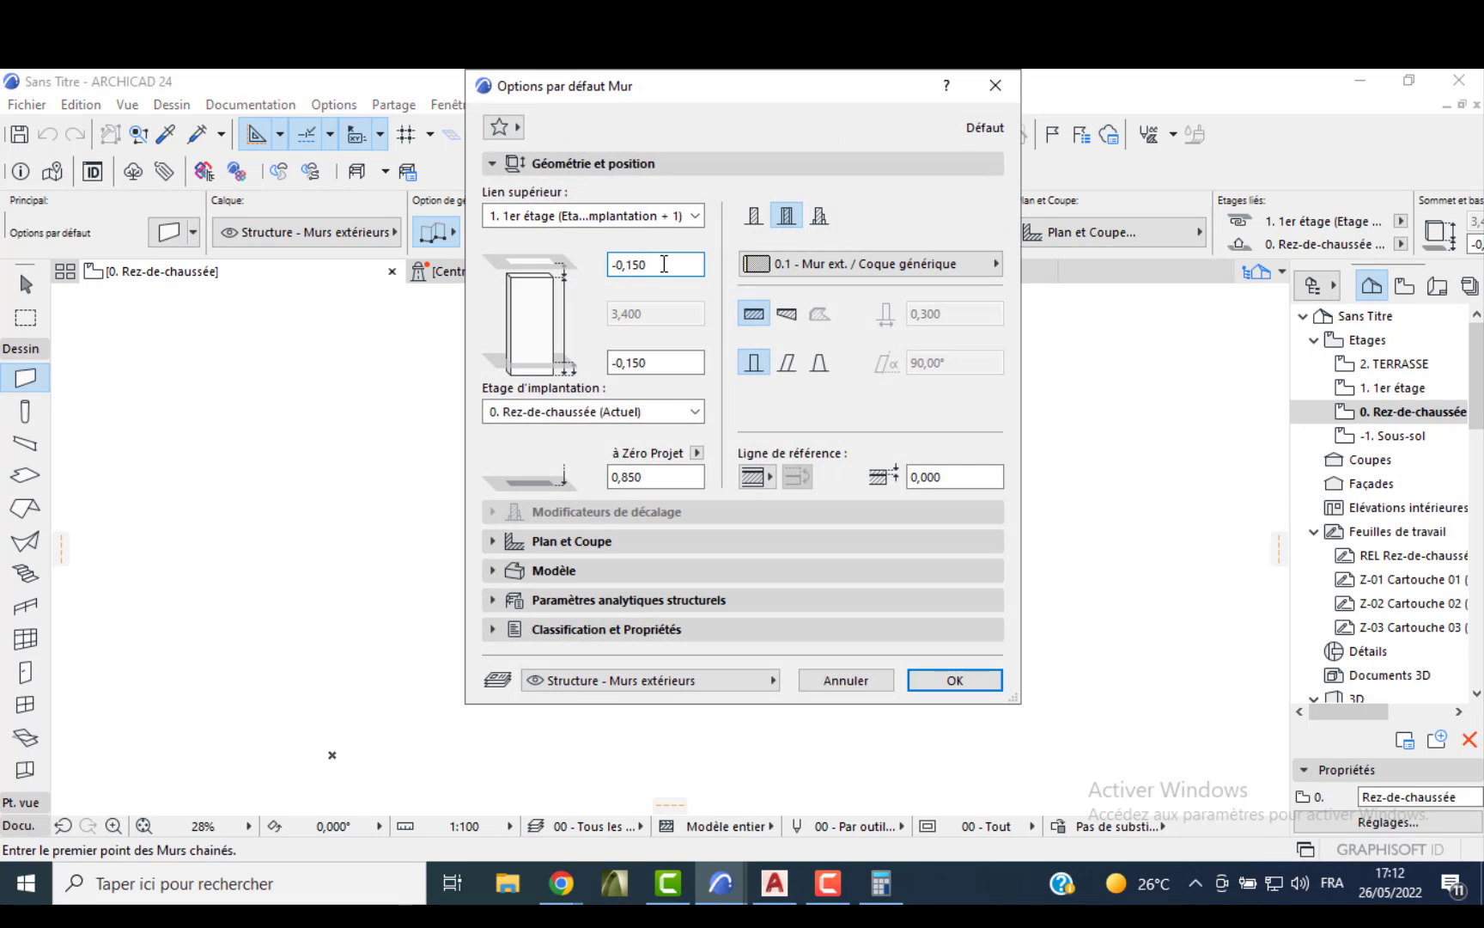
text(2)
double_click(660, 361)
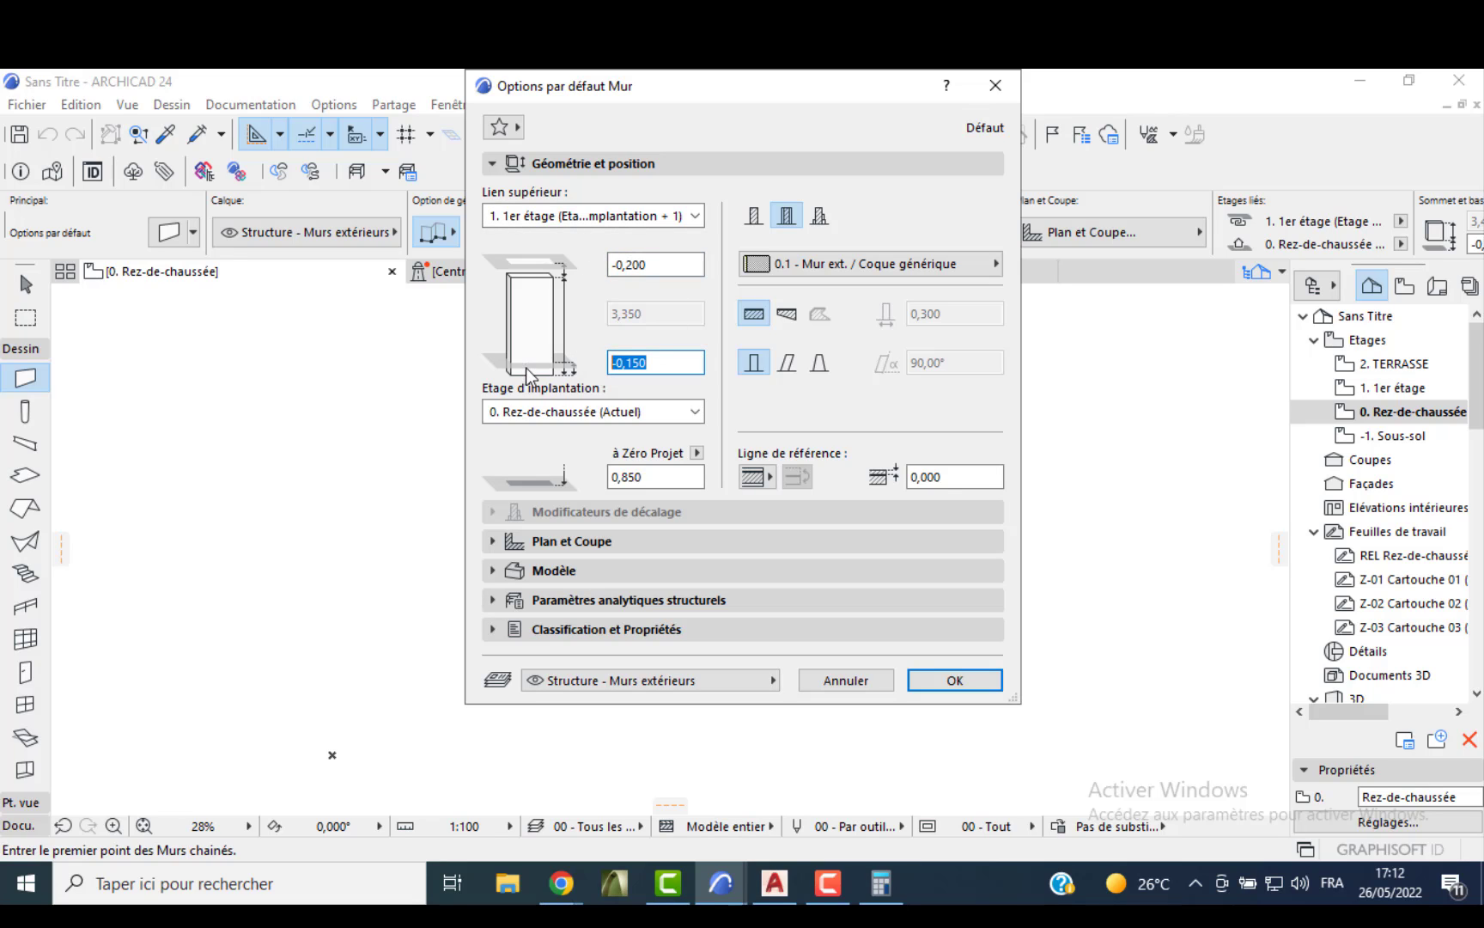
text(00)
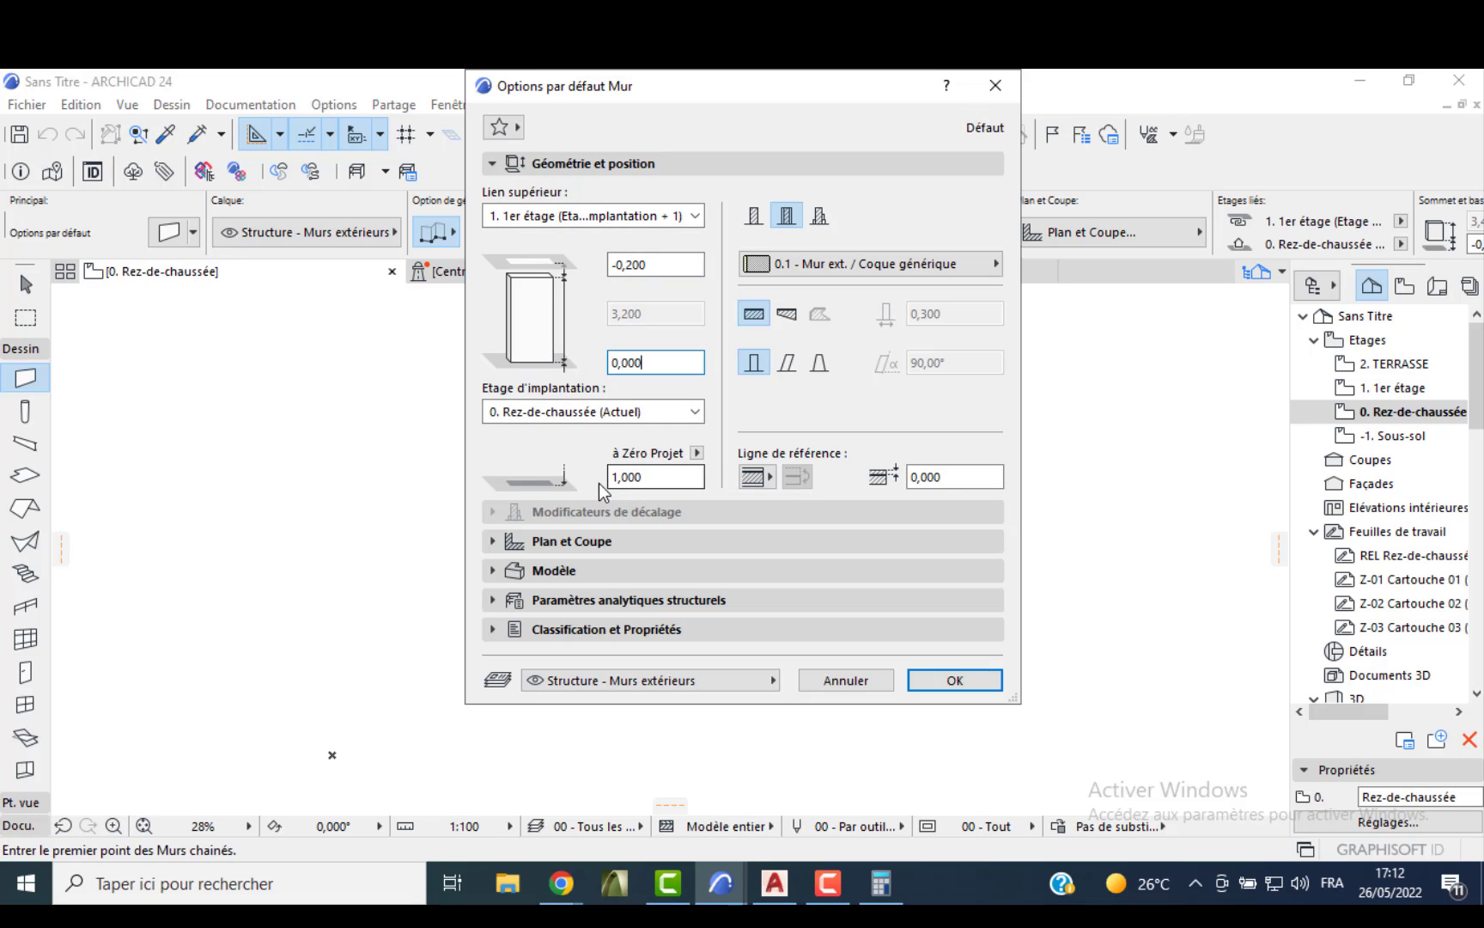
- Change the default wall to a basic single-material structure with a thickness of 0,25
click(753, 216)
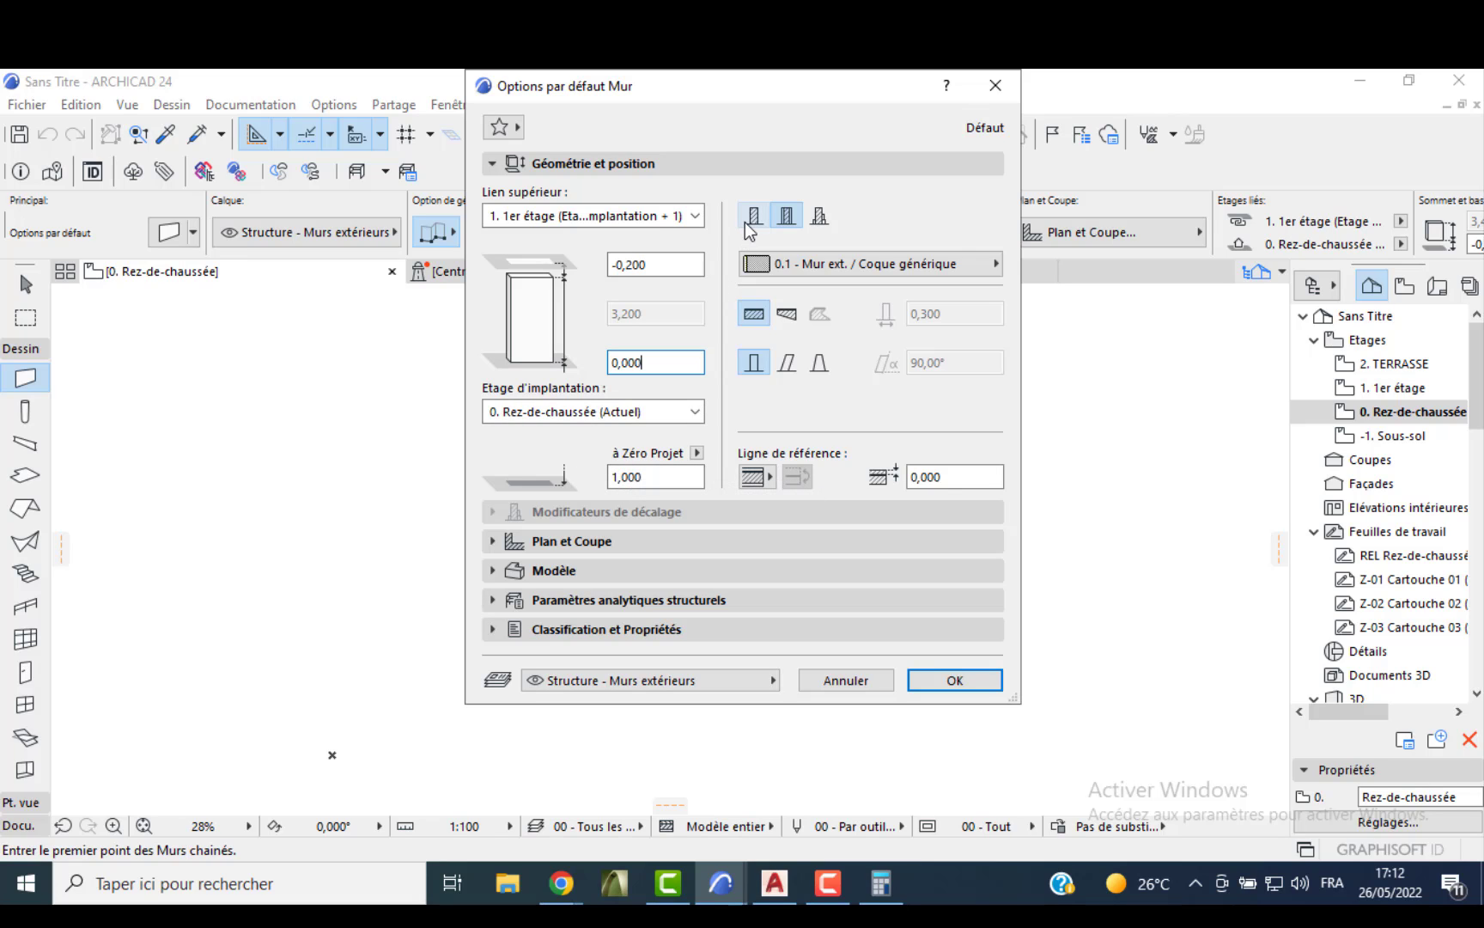
click(952, 312)
drag(953, 313, 923, 318)
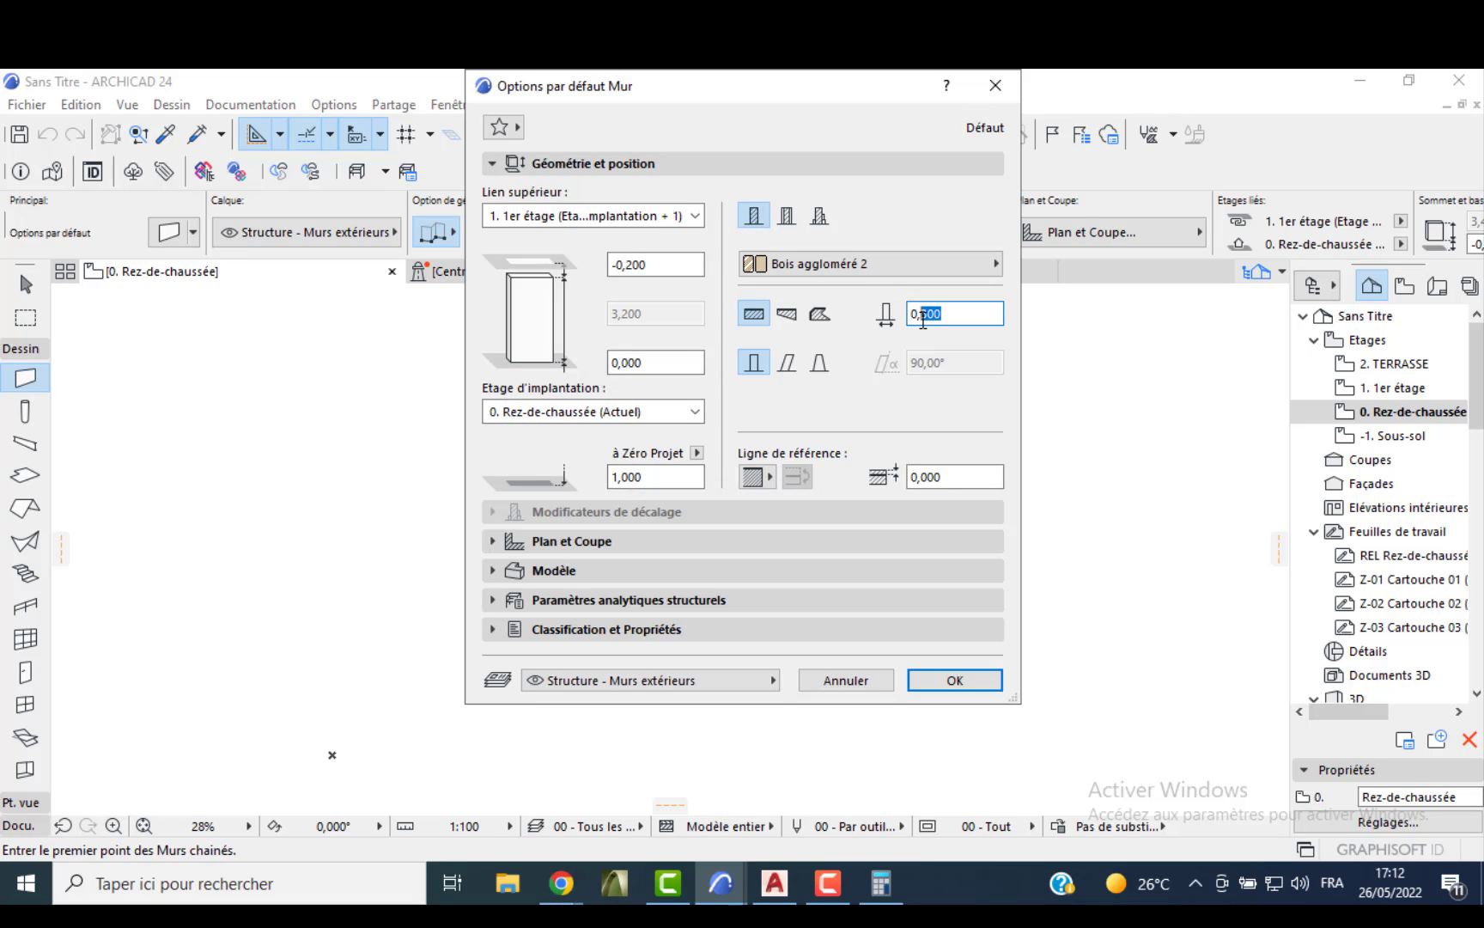
text(250)
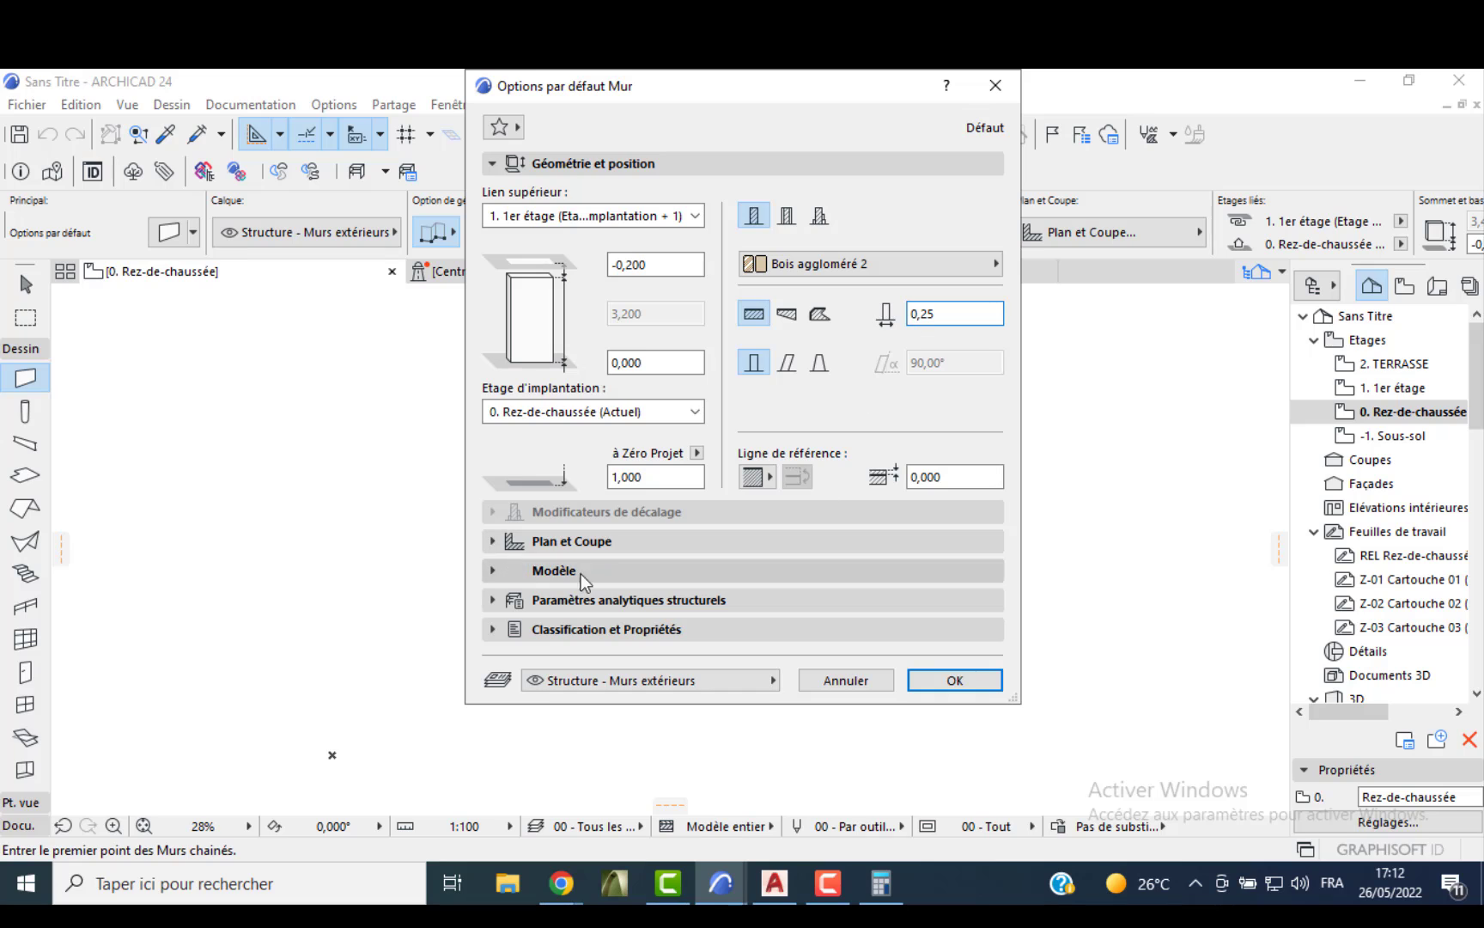
- Override all three wall surfaces with a linked Enduit - Blanc nature finish and confirm the wall defaults
click(542, 577)
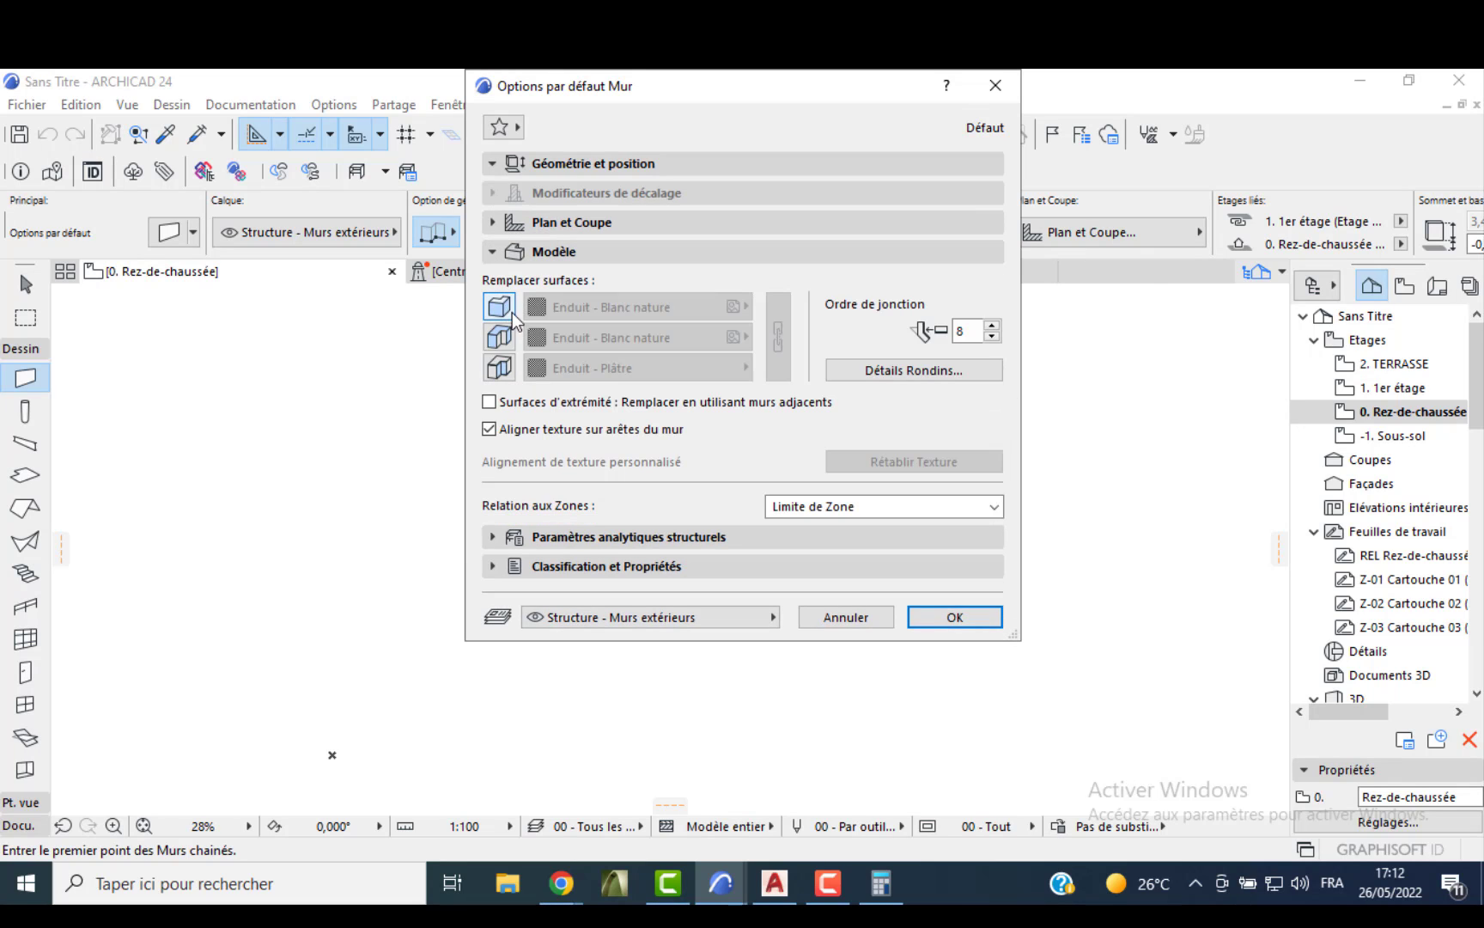
click(500, 337)
click(499, 368)
click(777, 335)
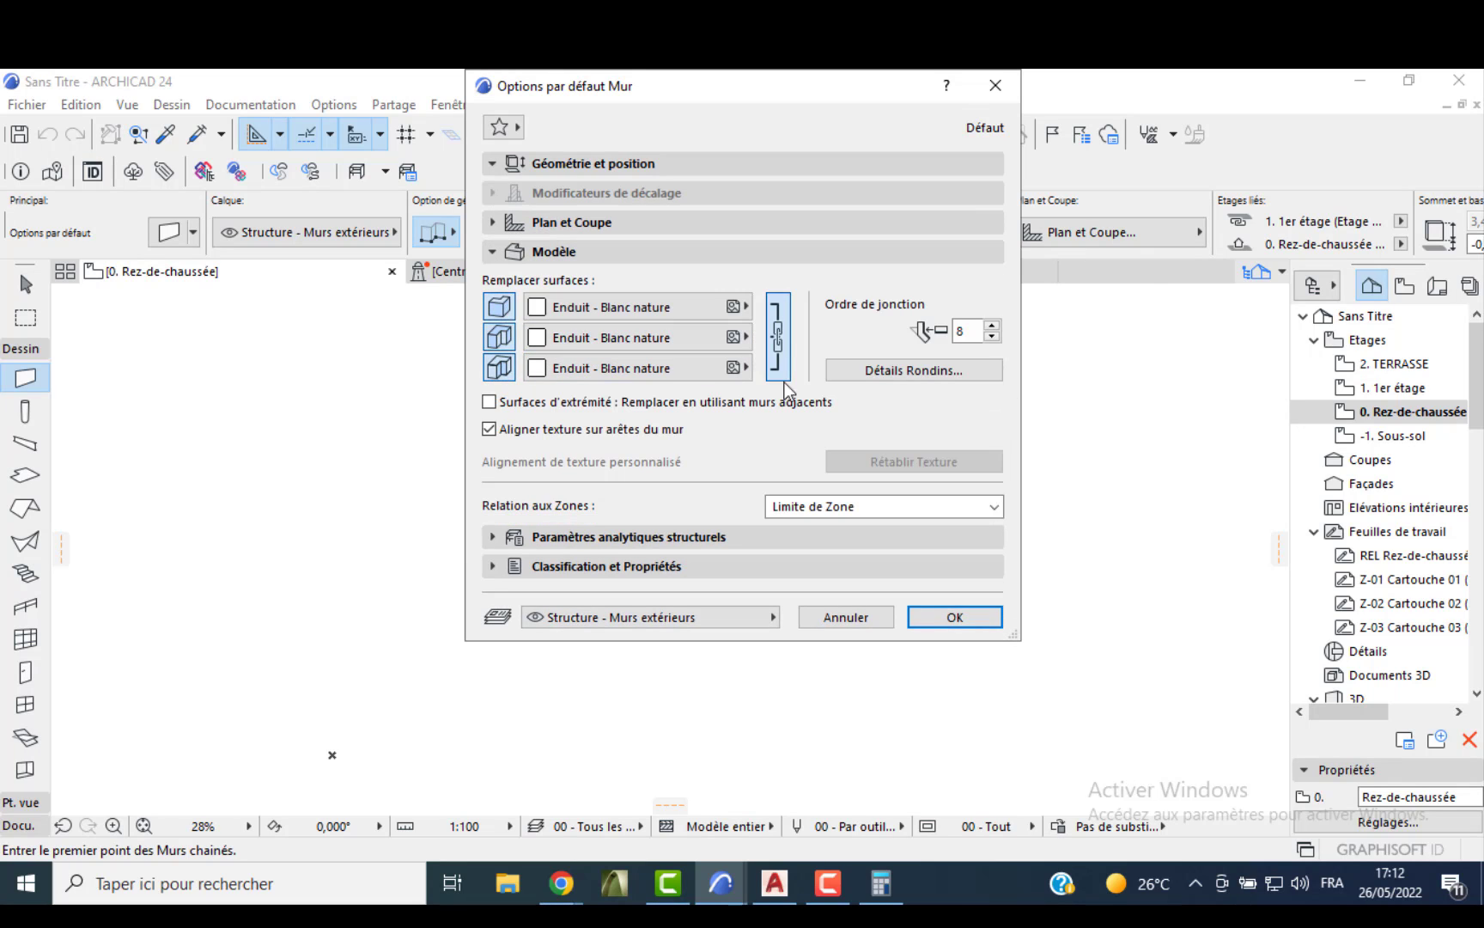
click(952, 617)
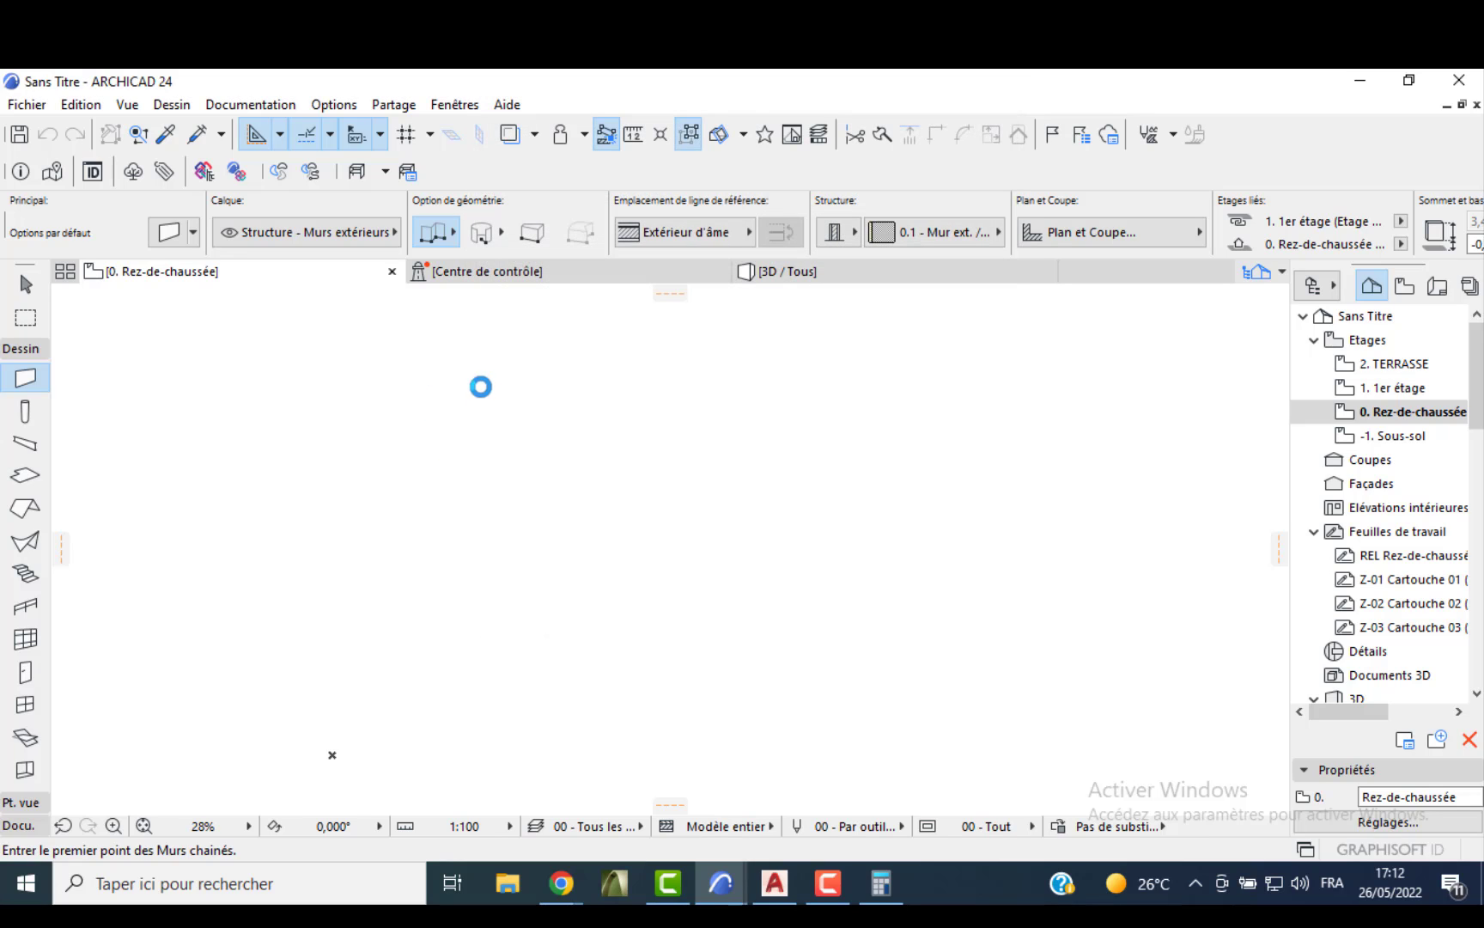
- Draw a closed square of exterior walls with 11,000 sides, using the rectangular wall geometry method
click(450, 234)
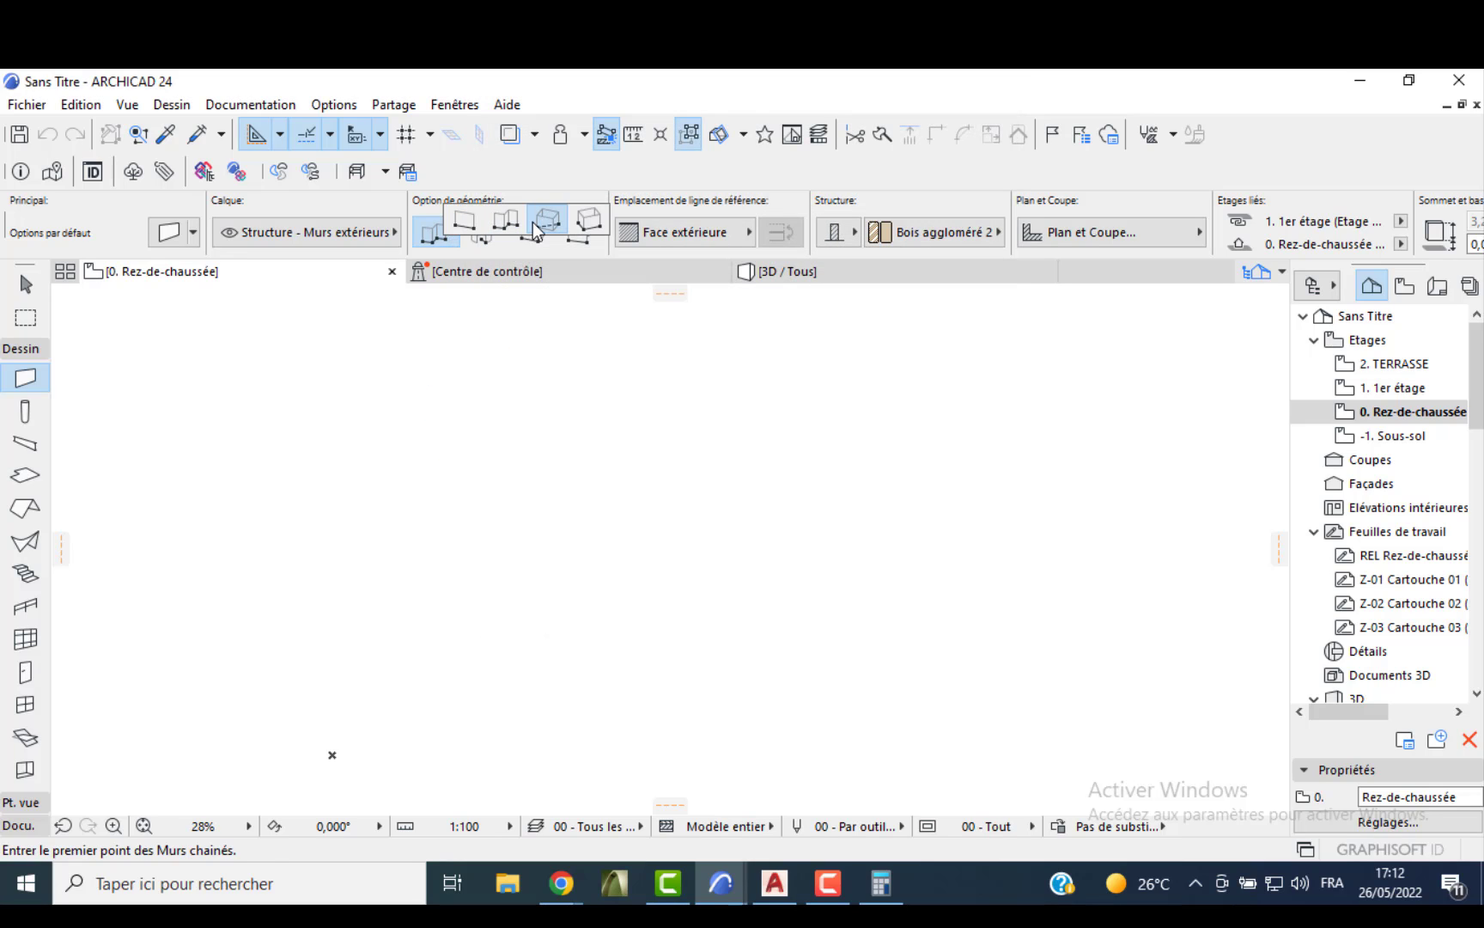
click(541, 230)
click(772, 464)
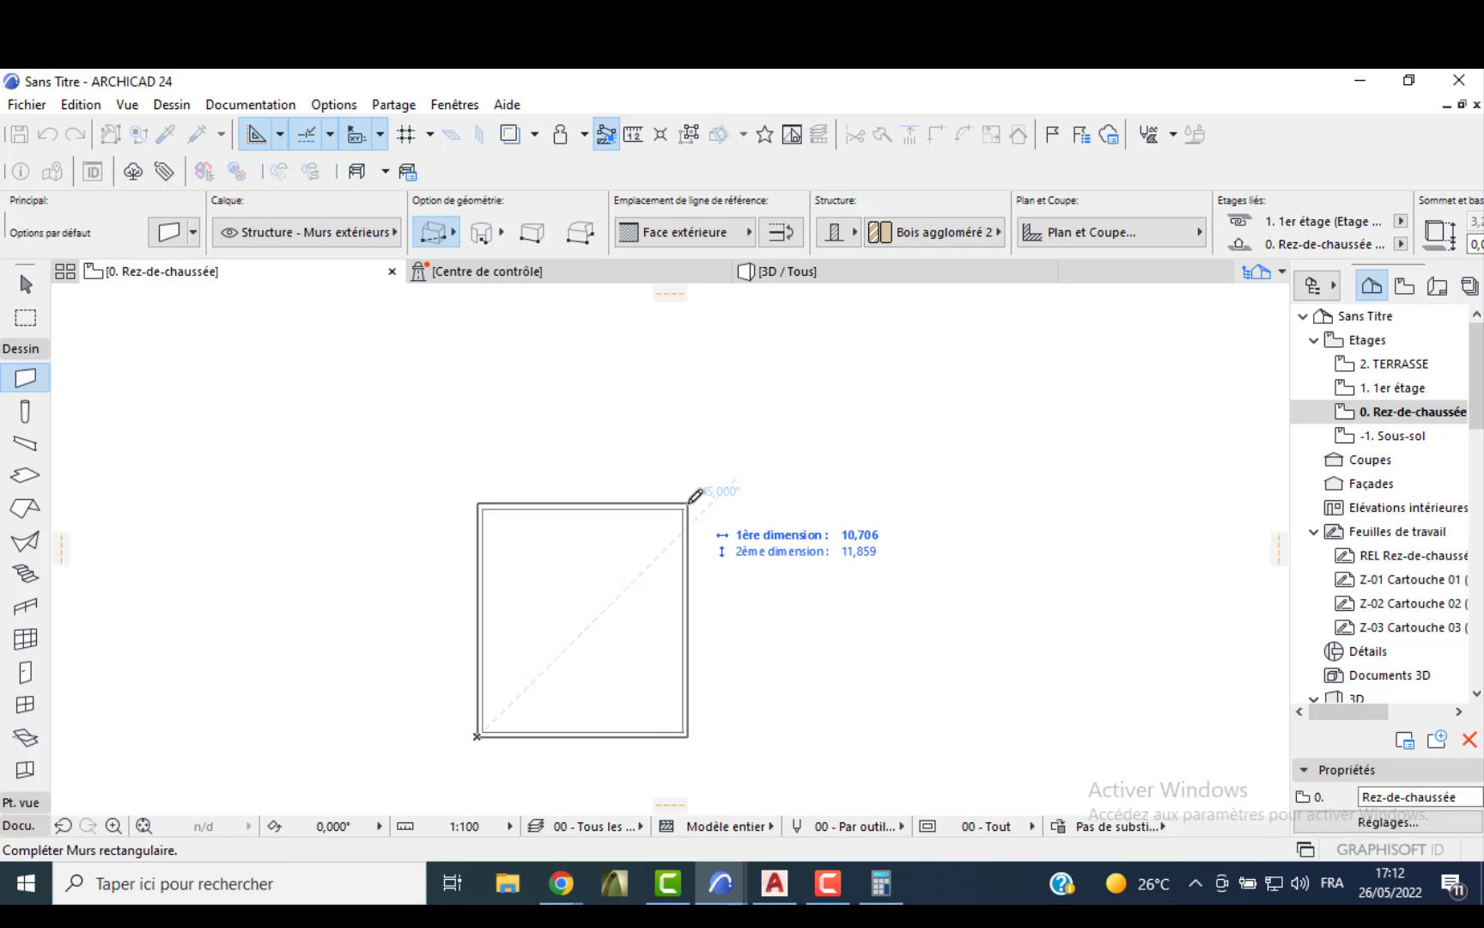
text(11)
key(Tab)
text(1)
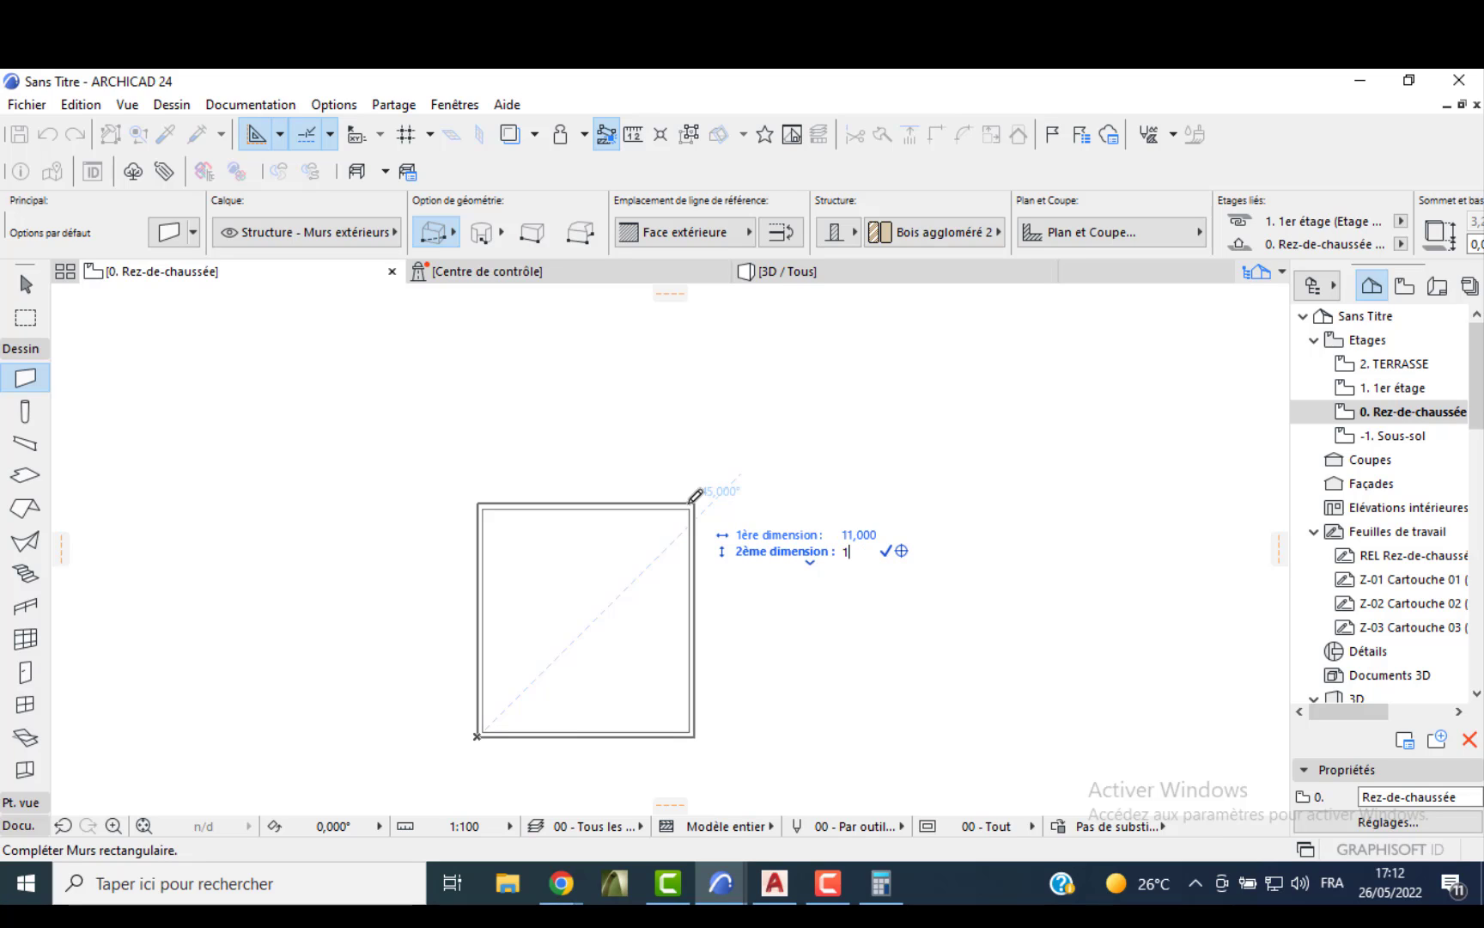
key(Return)
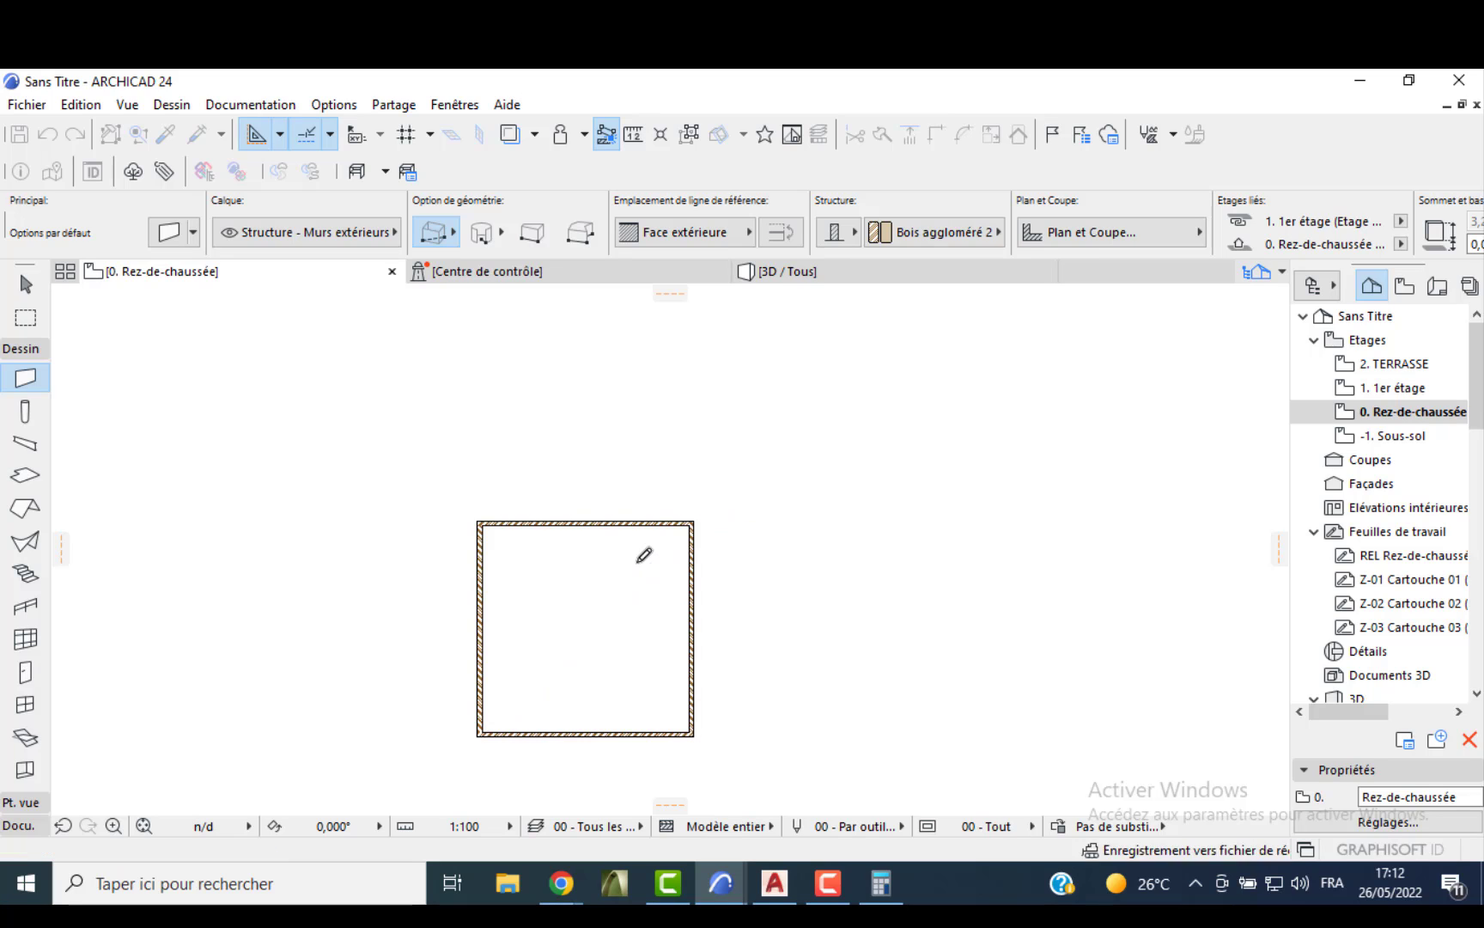
scroll(601, 519, up, 2)
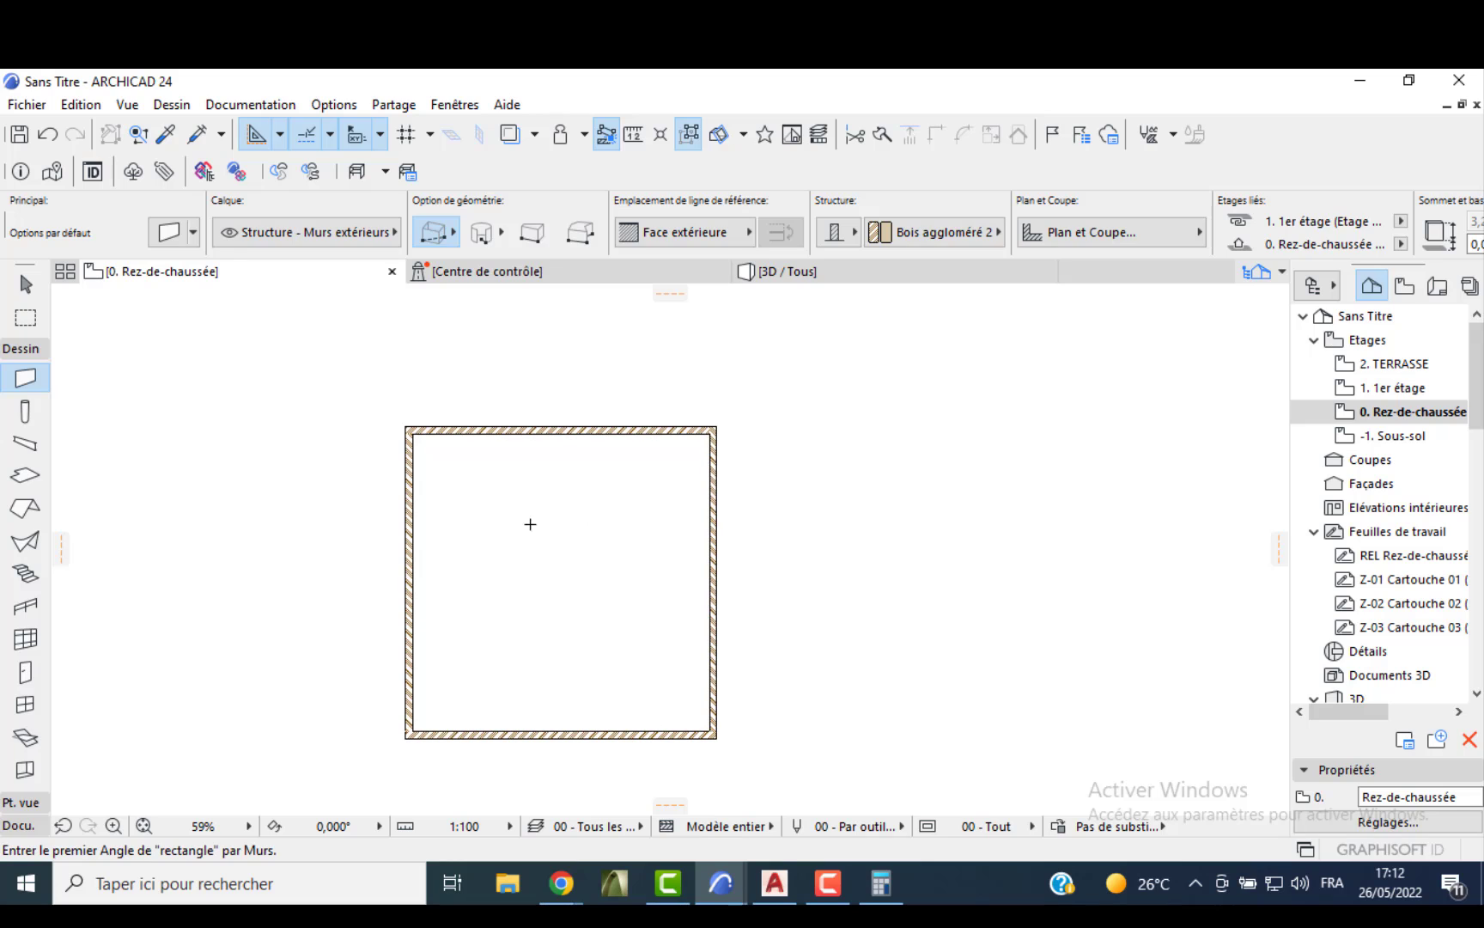
key(Escape)
- Set the thickness of the square's upper and right-hand walls to 0,350
scroll(395, 541, up, 2)
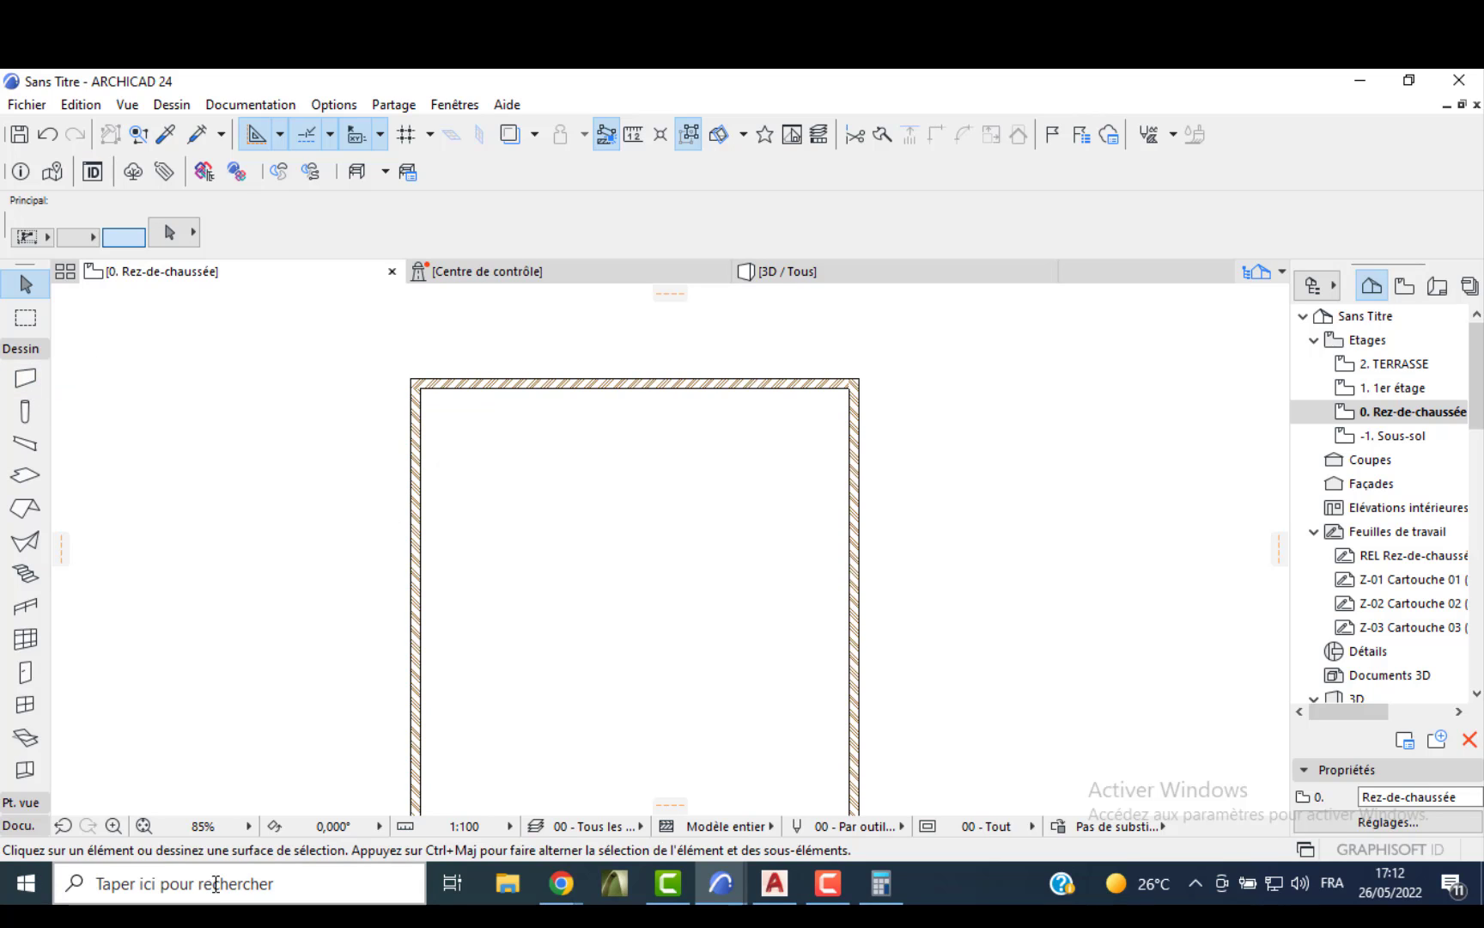
click(633, 383)
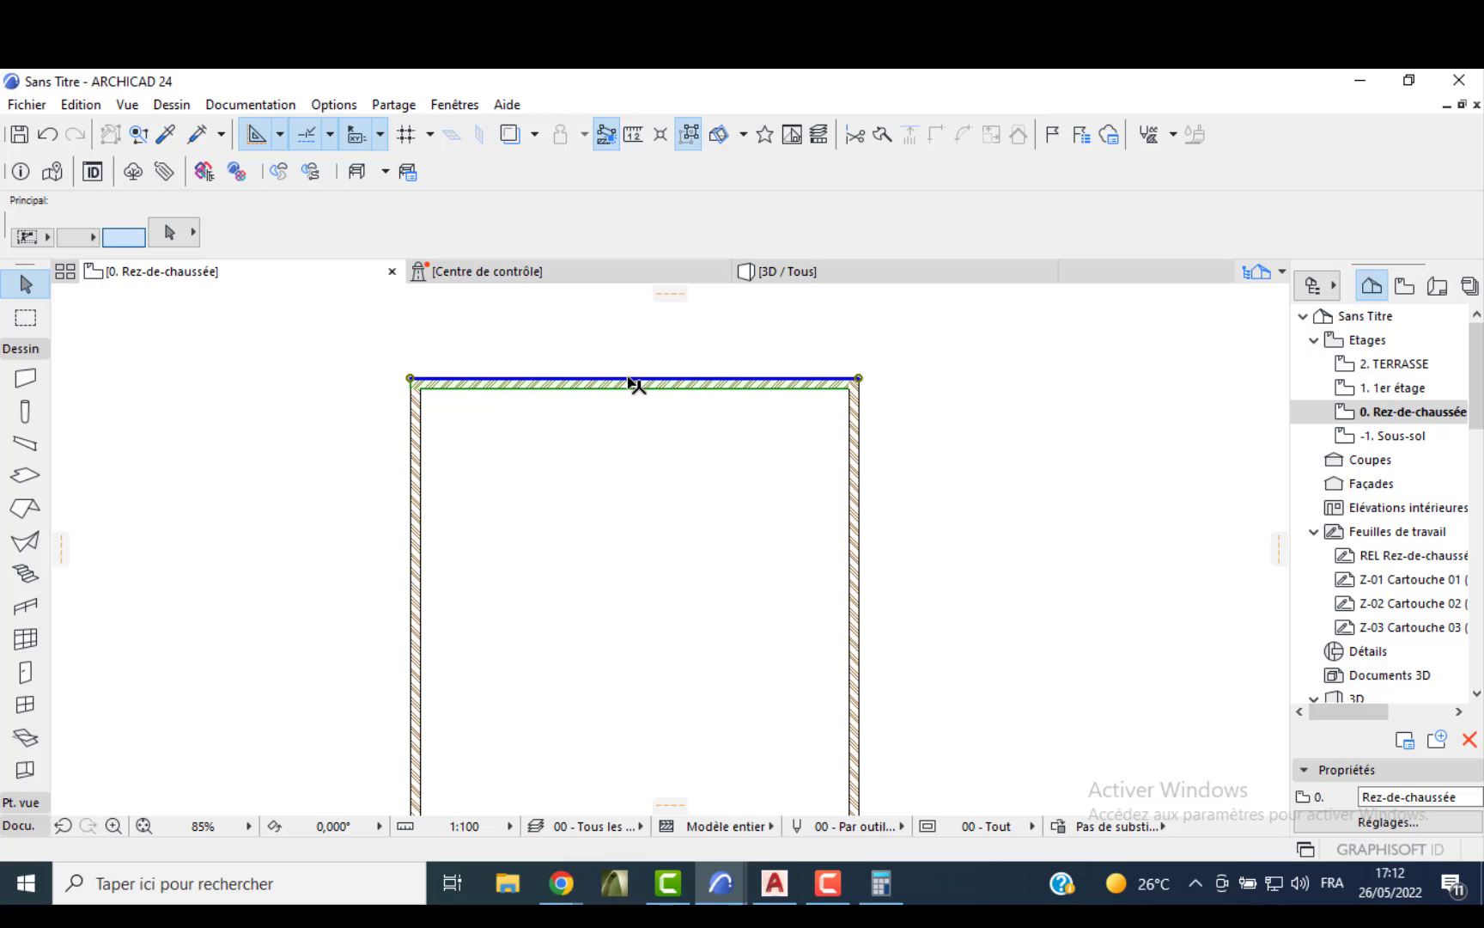
scroll(633, 383, down, 2)
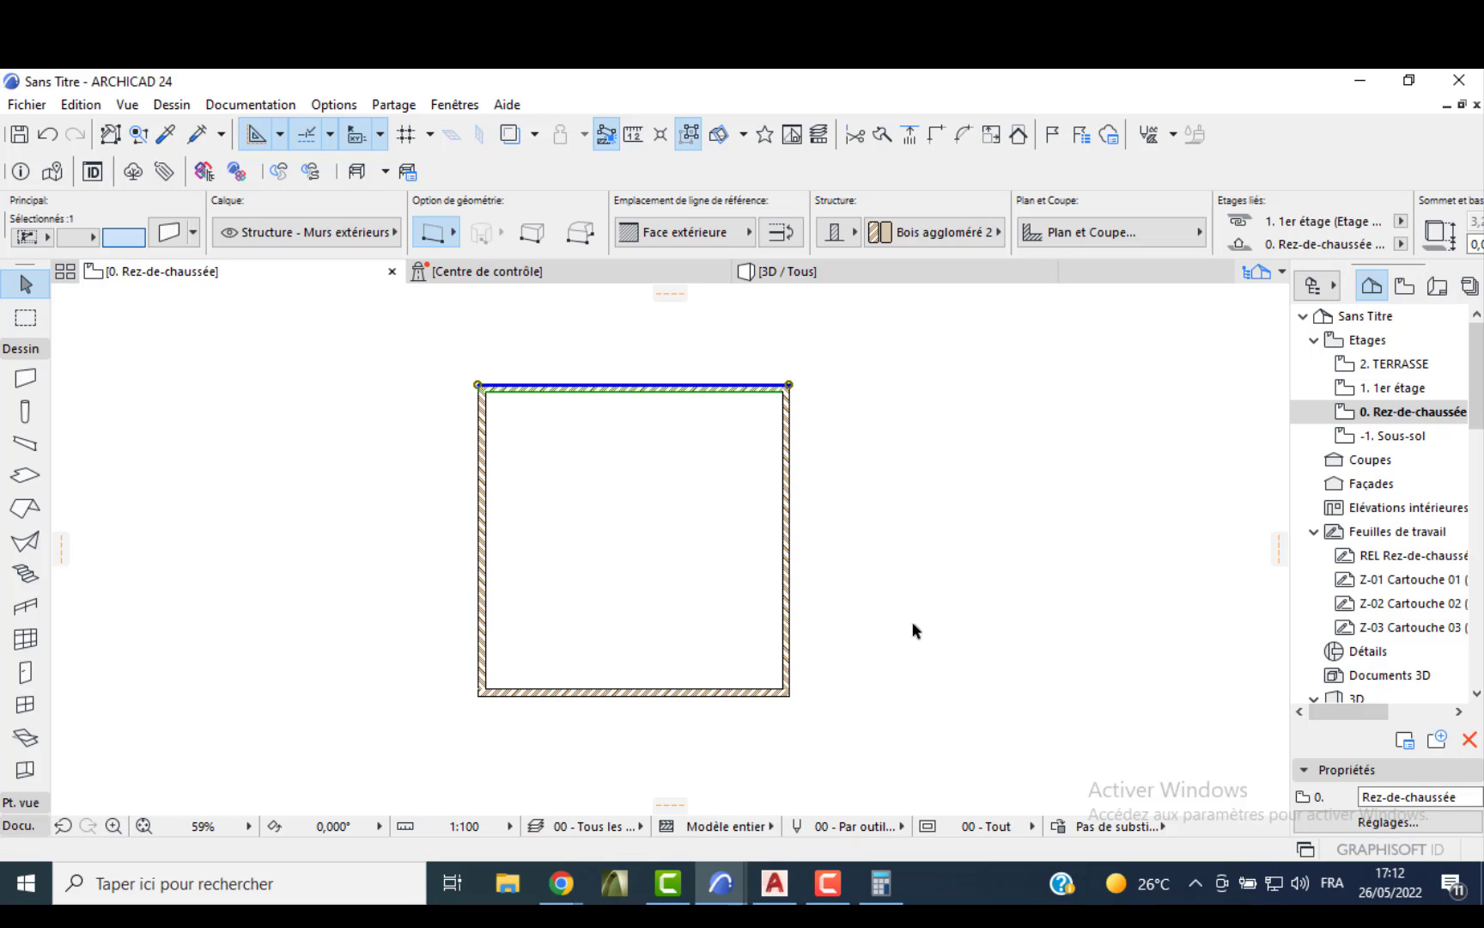
shift+click(787, 563)
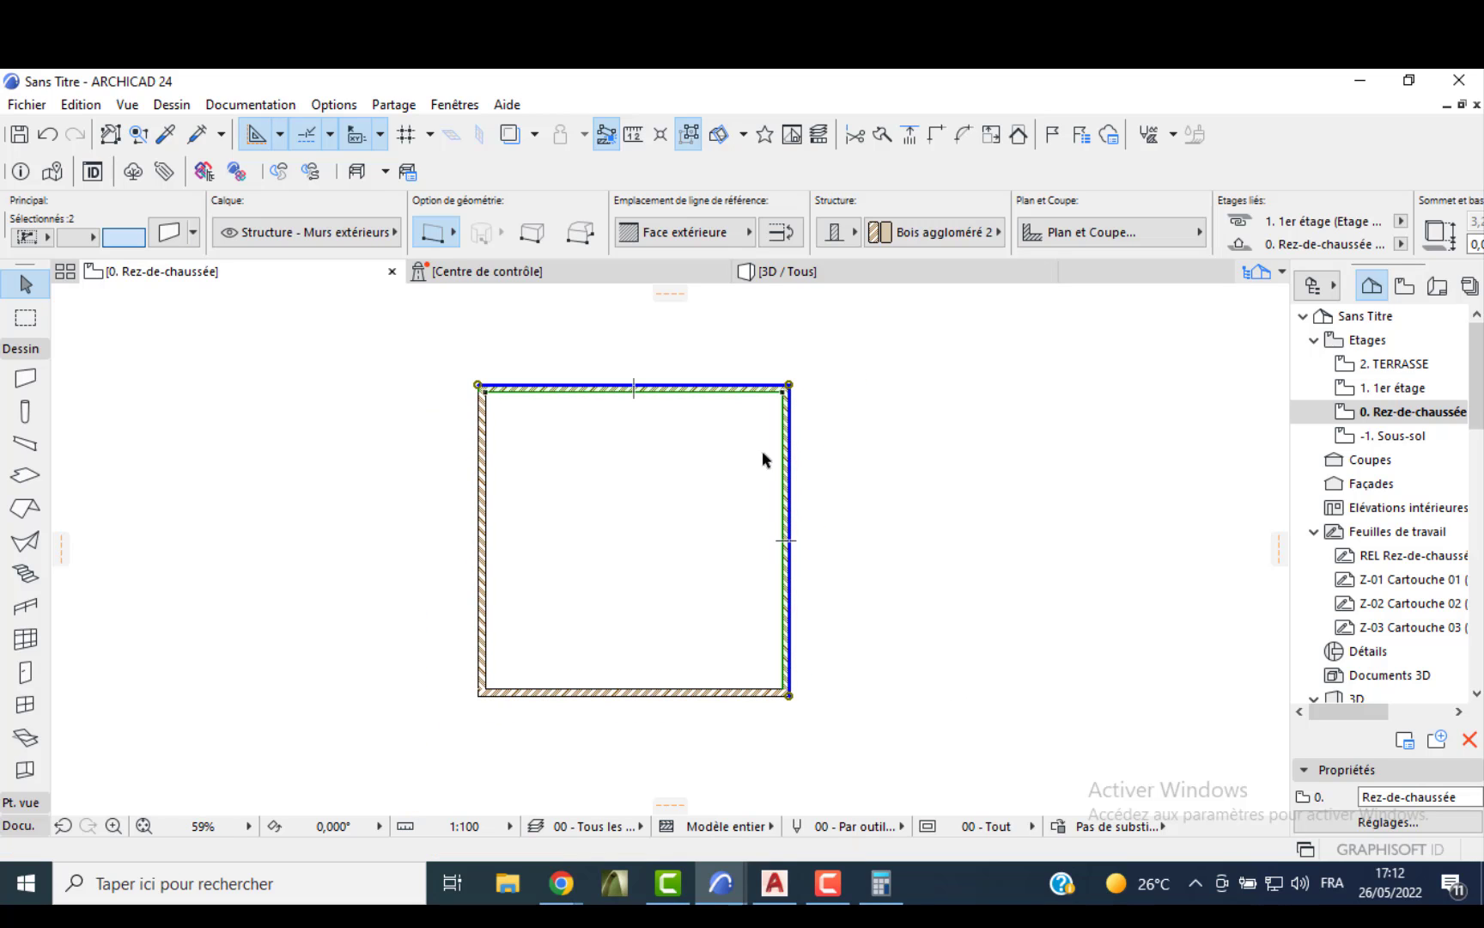
scroll(1203, 232, down, 7)
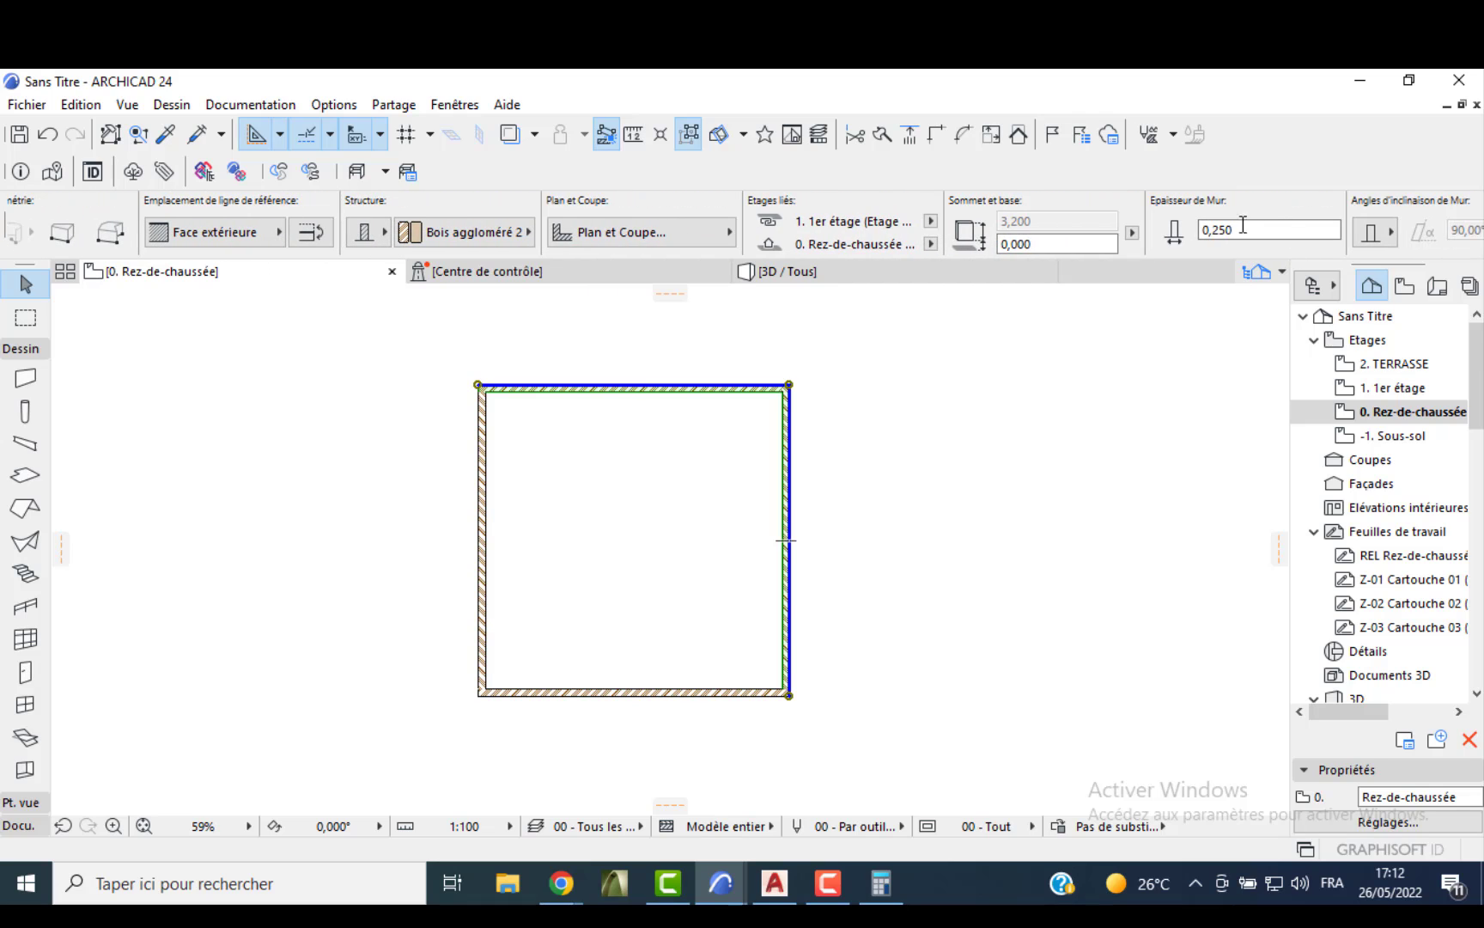
click(1243, 228)
text(350)
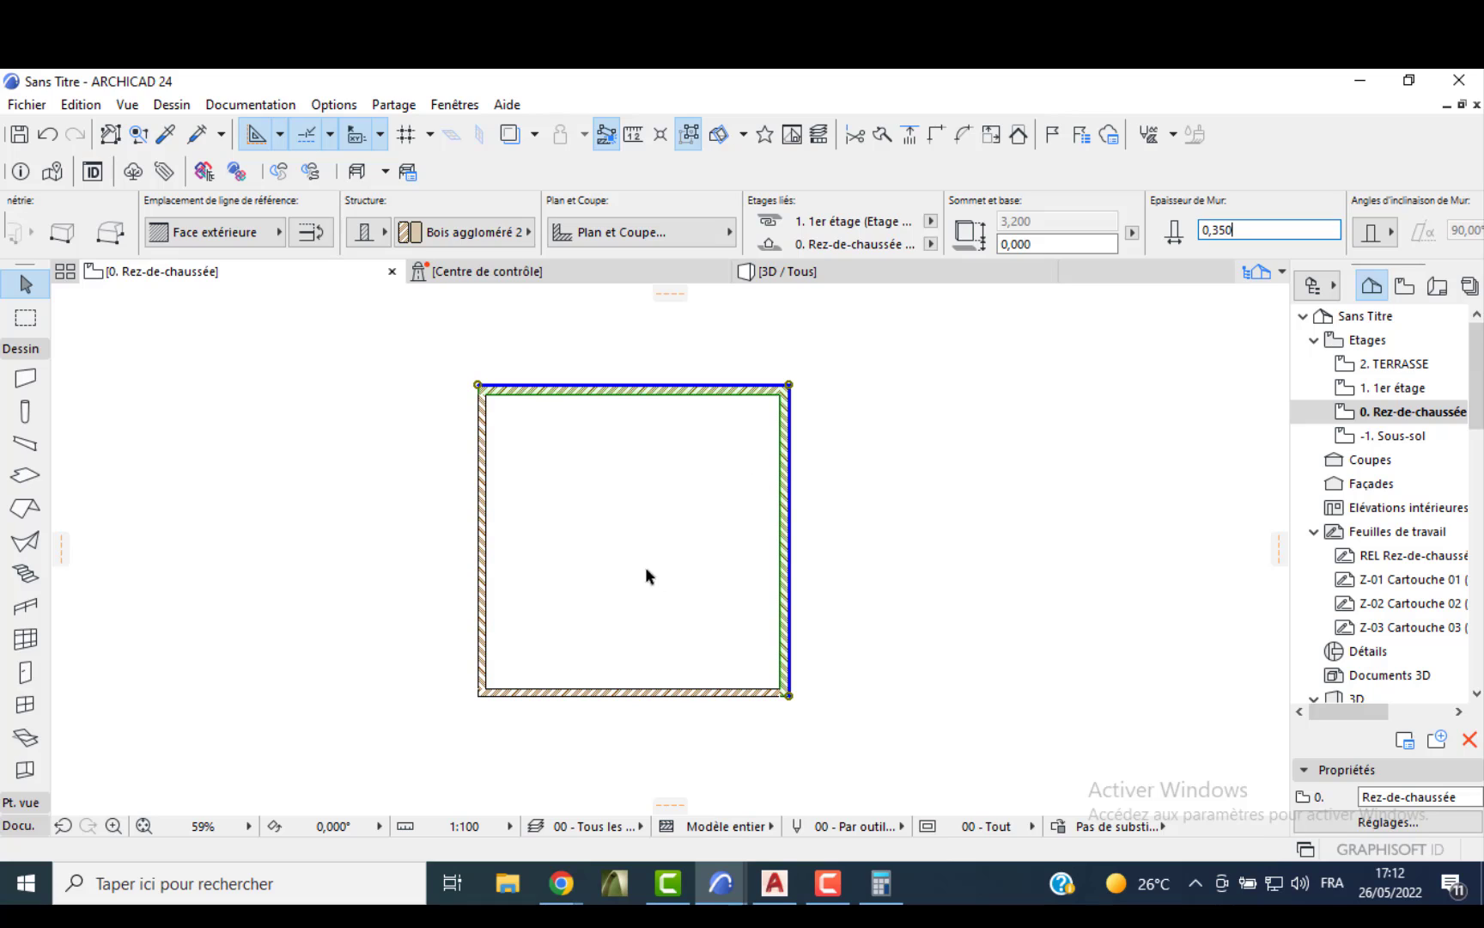
click(363, 406)
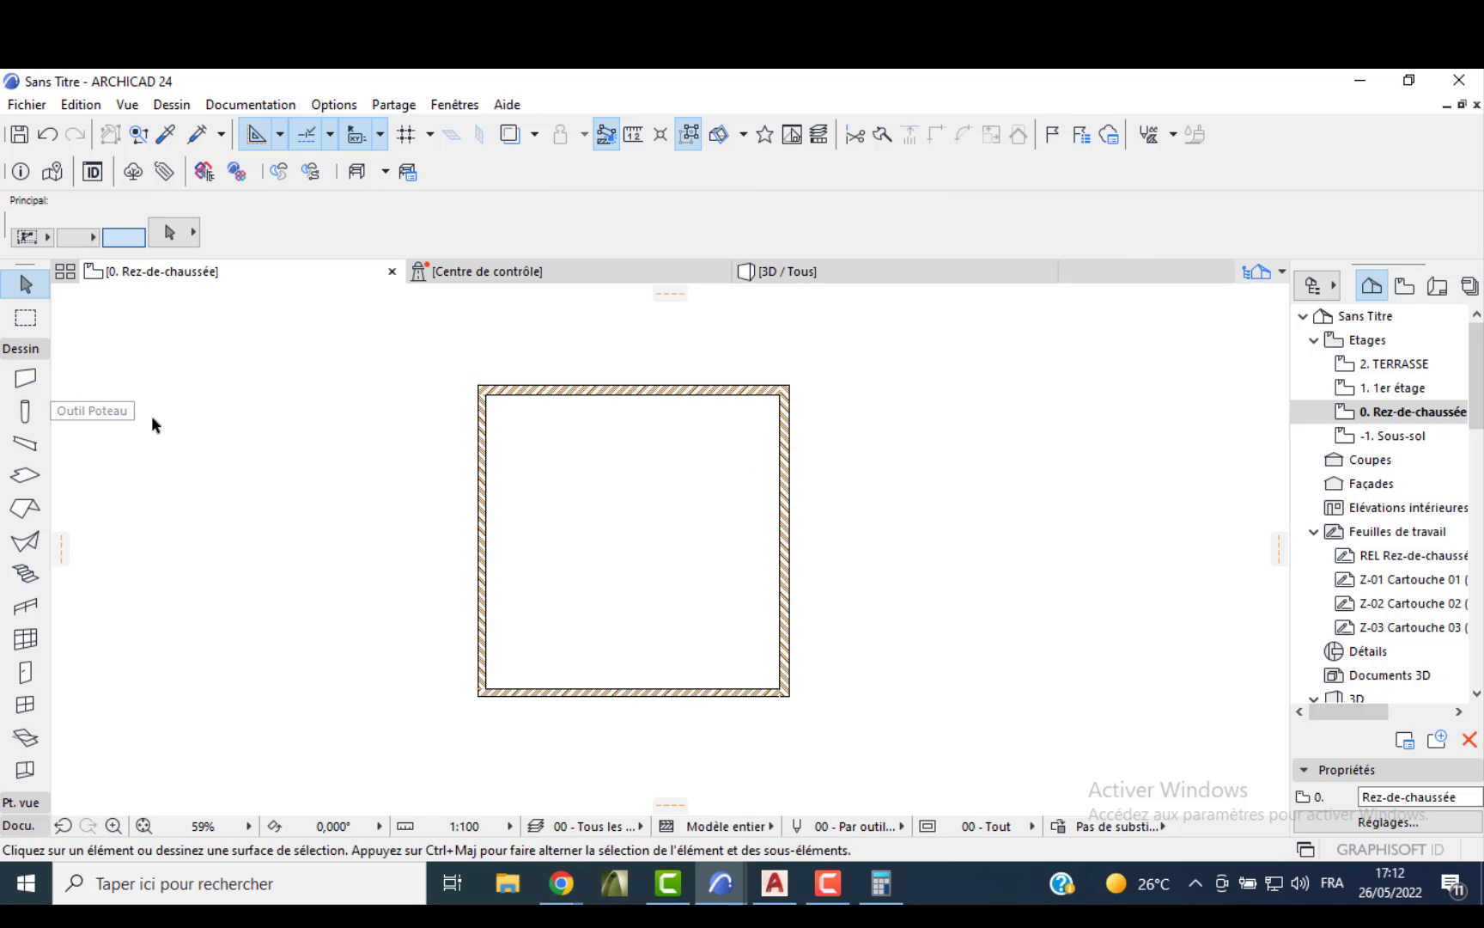
- Set the thickness of the square's left-hand and lower walls to 0,2
click(479, 501)
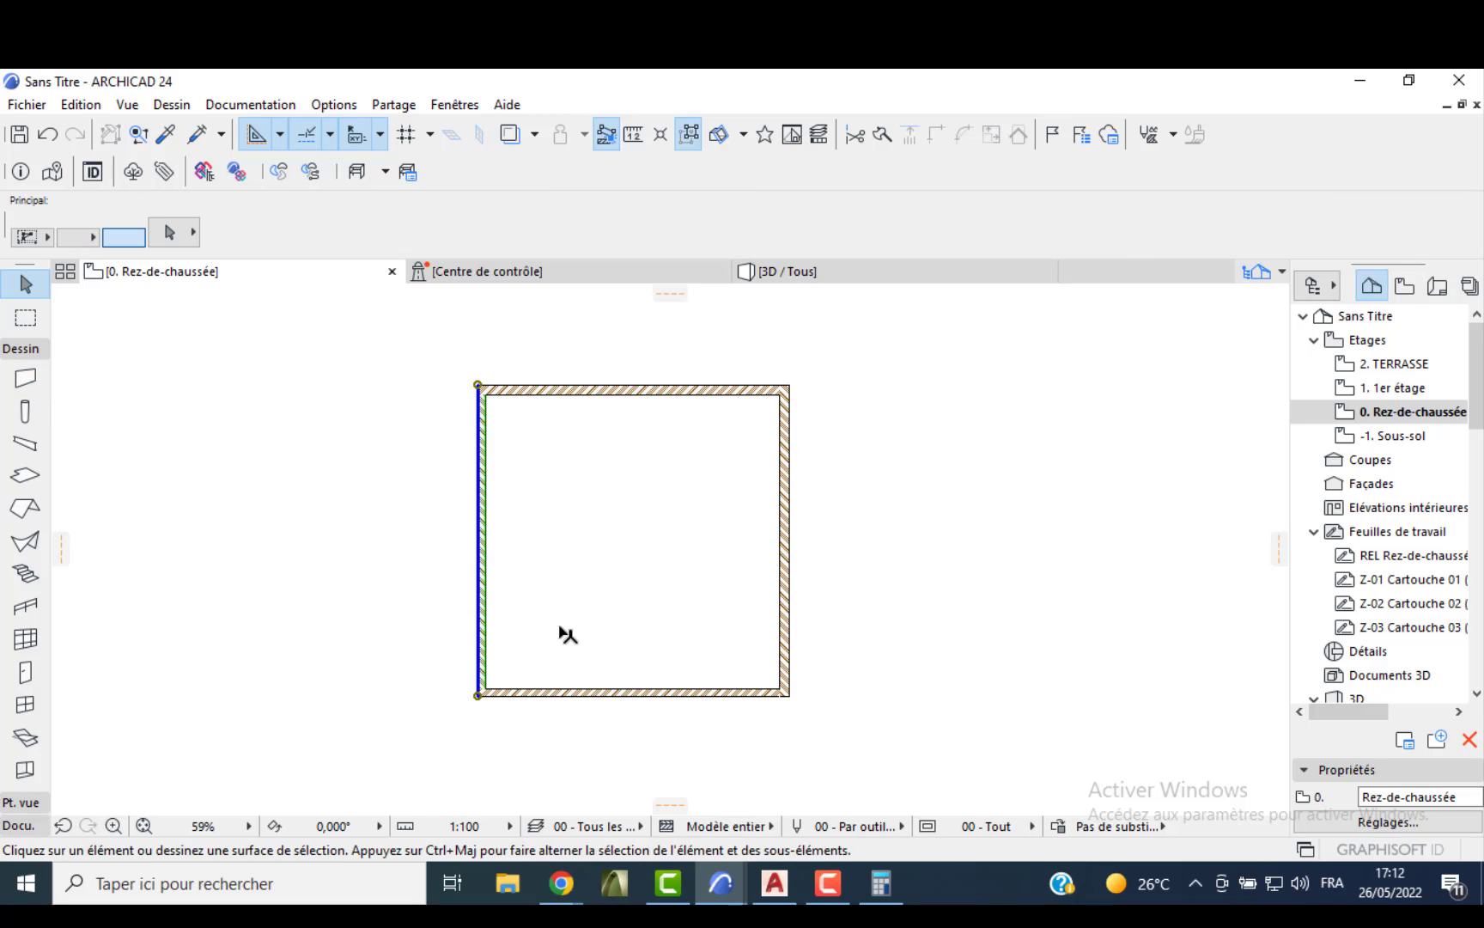
shift+click(689, 693)
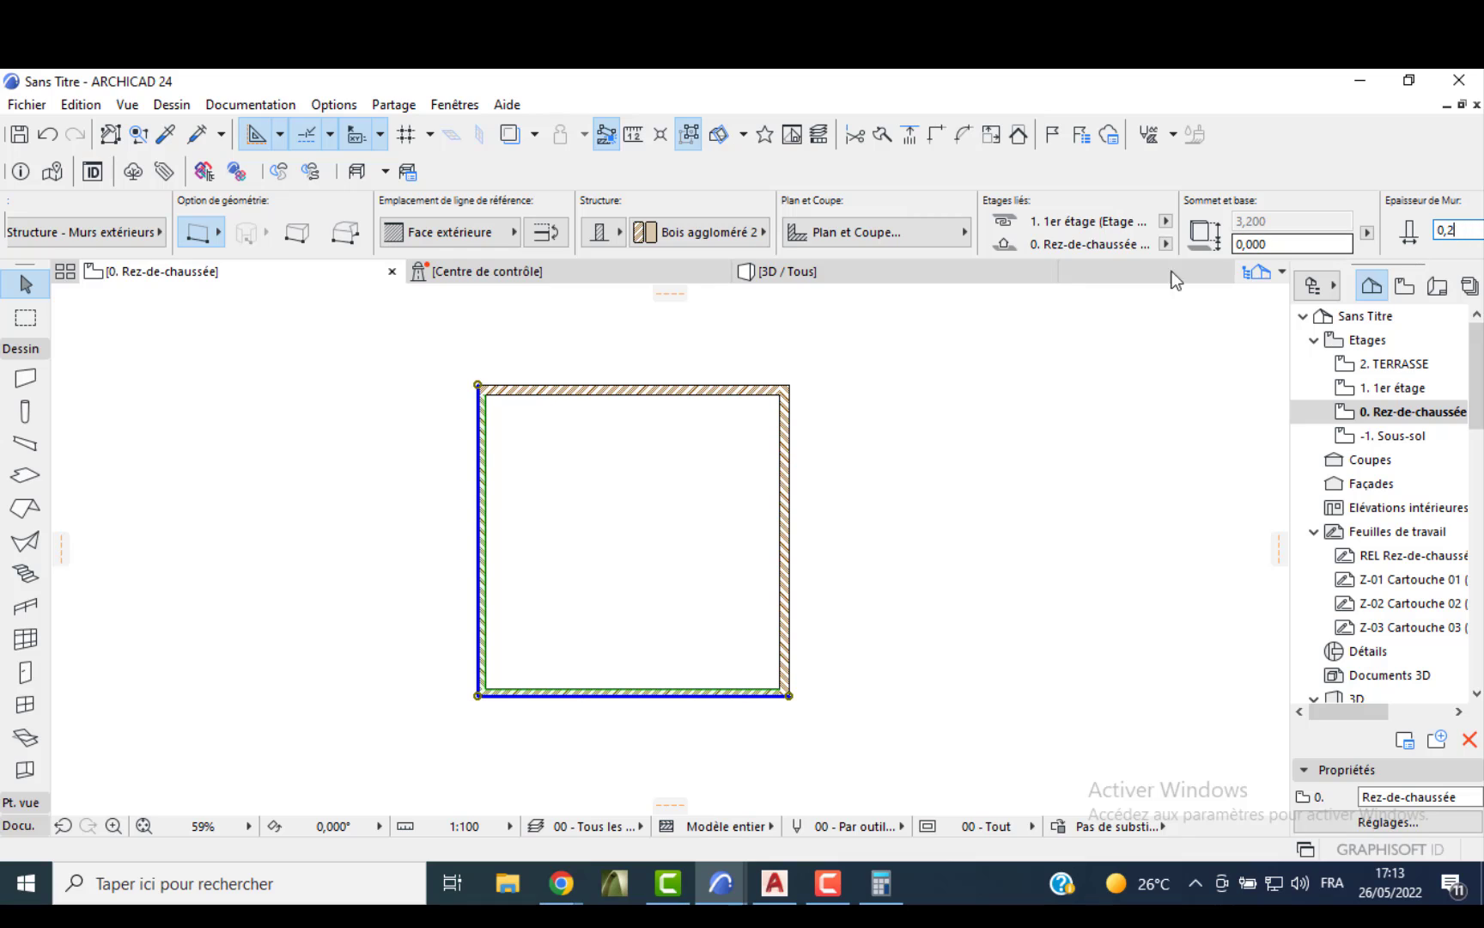
click(596, 453)
- Set the default wall thickness to 0,1 for drawing the interior partitions
click(27, 380)
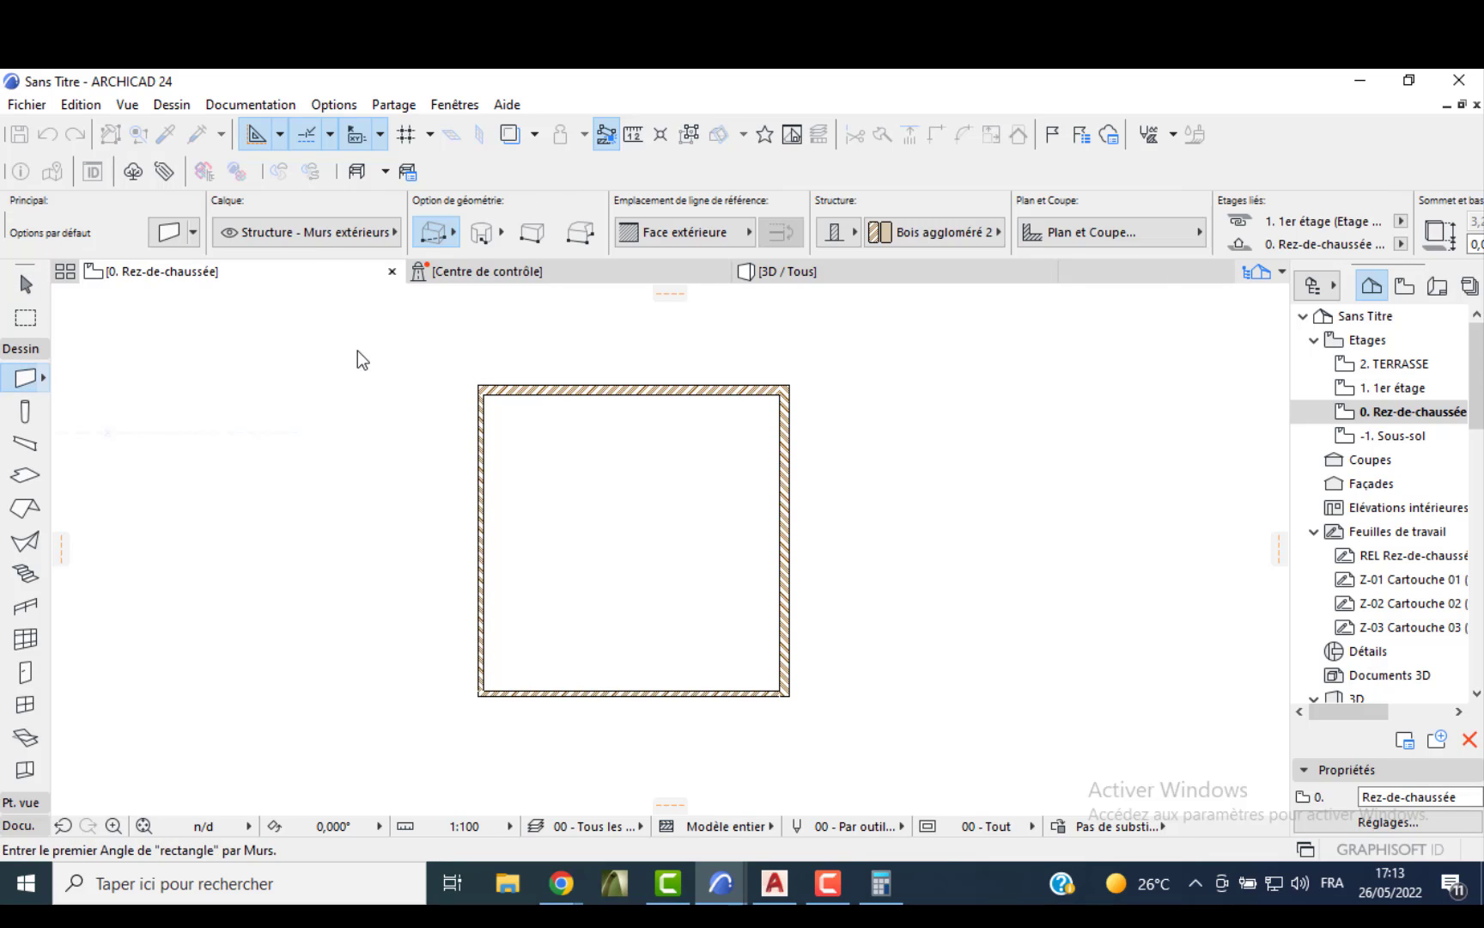
key(ctrl+t)
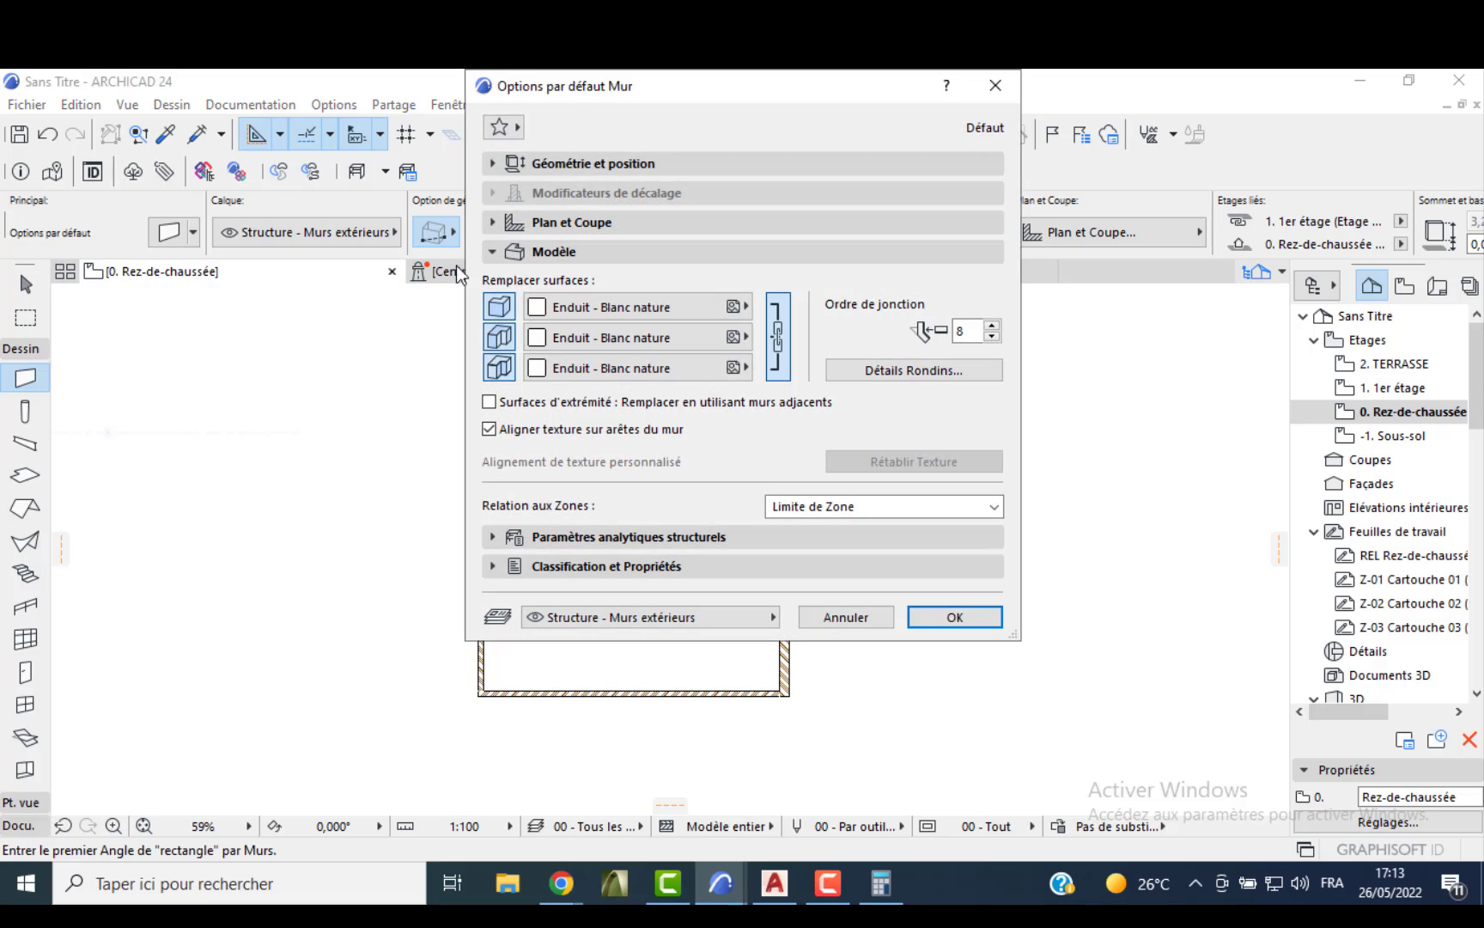
click(576, 164)
click(945, 315)
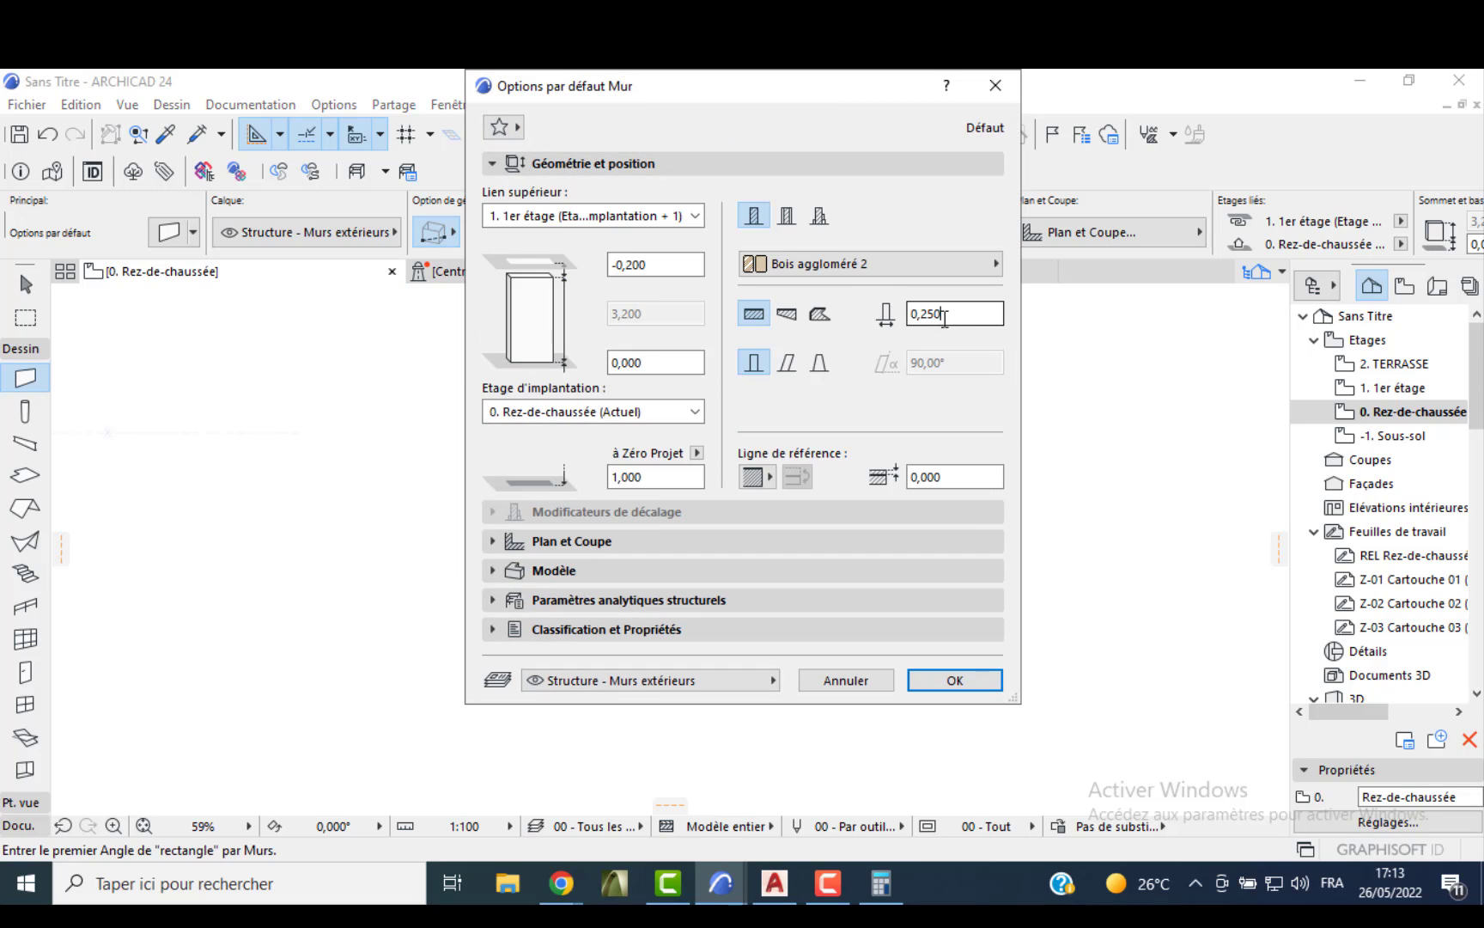
drag(945, 315, 924, 318)
text(1)
click(980, 685)
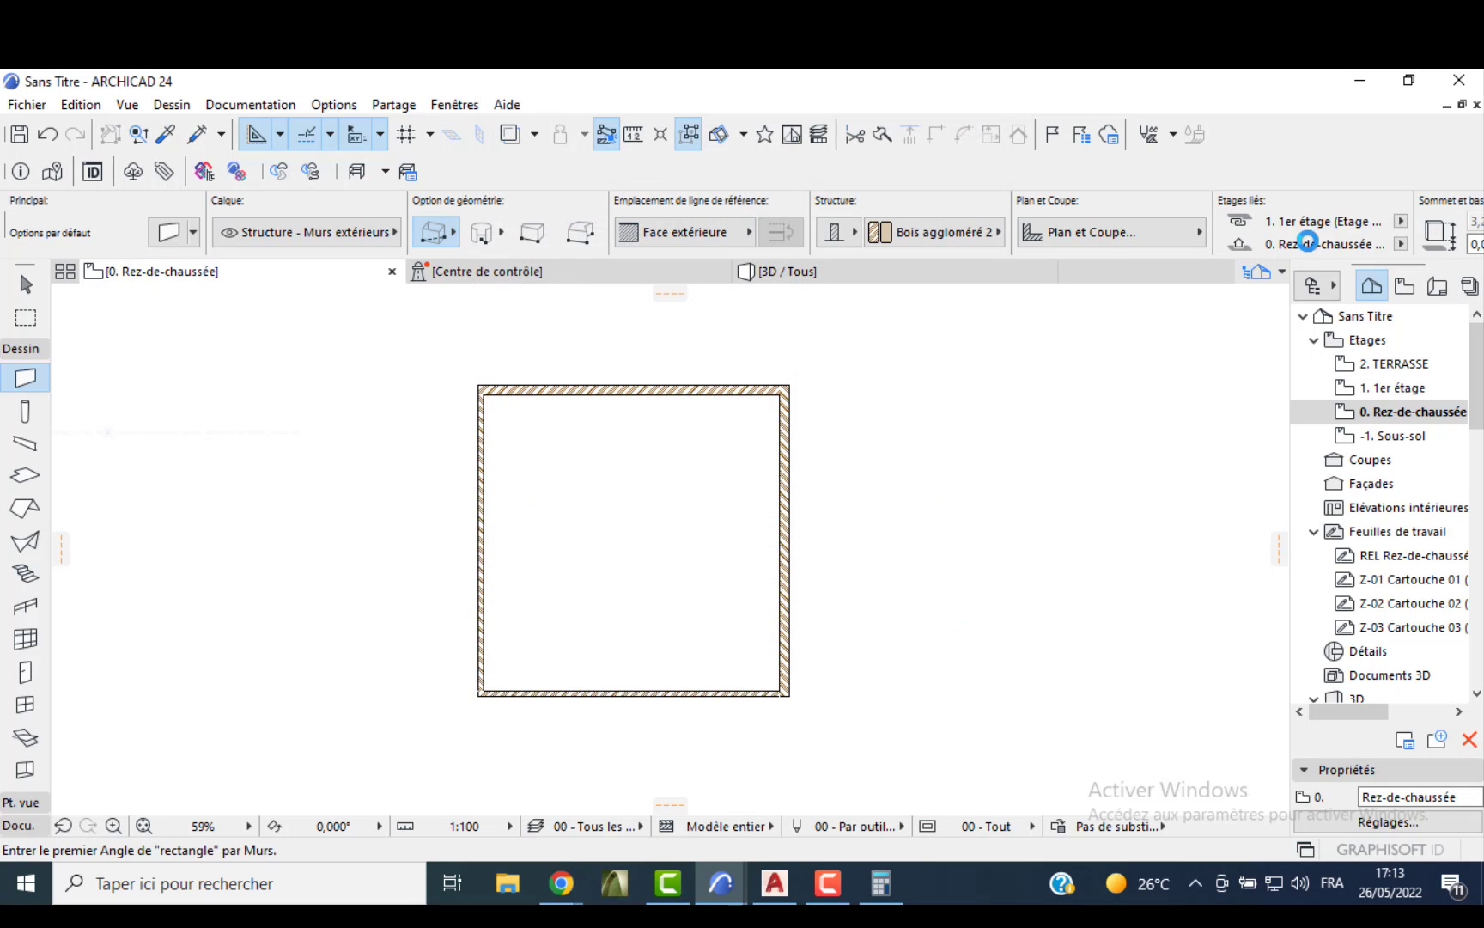
scroll(1323, 238, down, 3)
drag(1249, 232, 1080, 249)
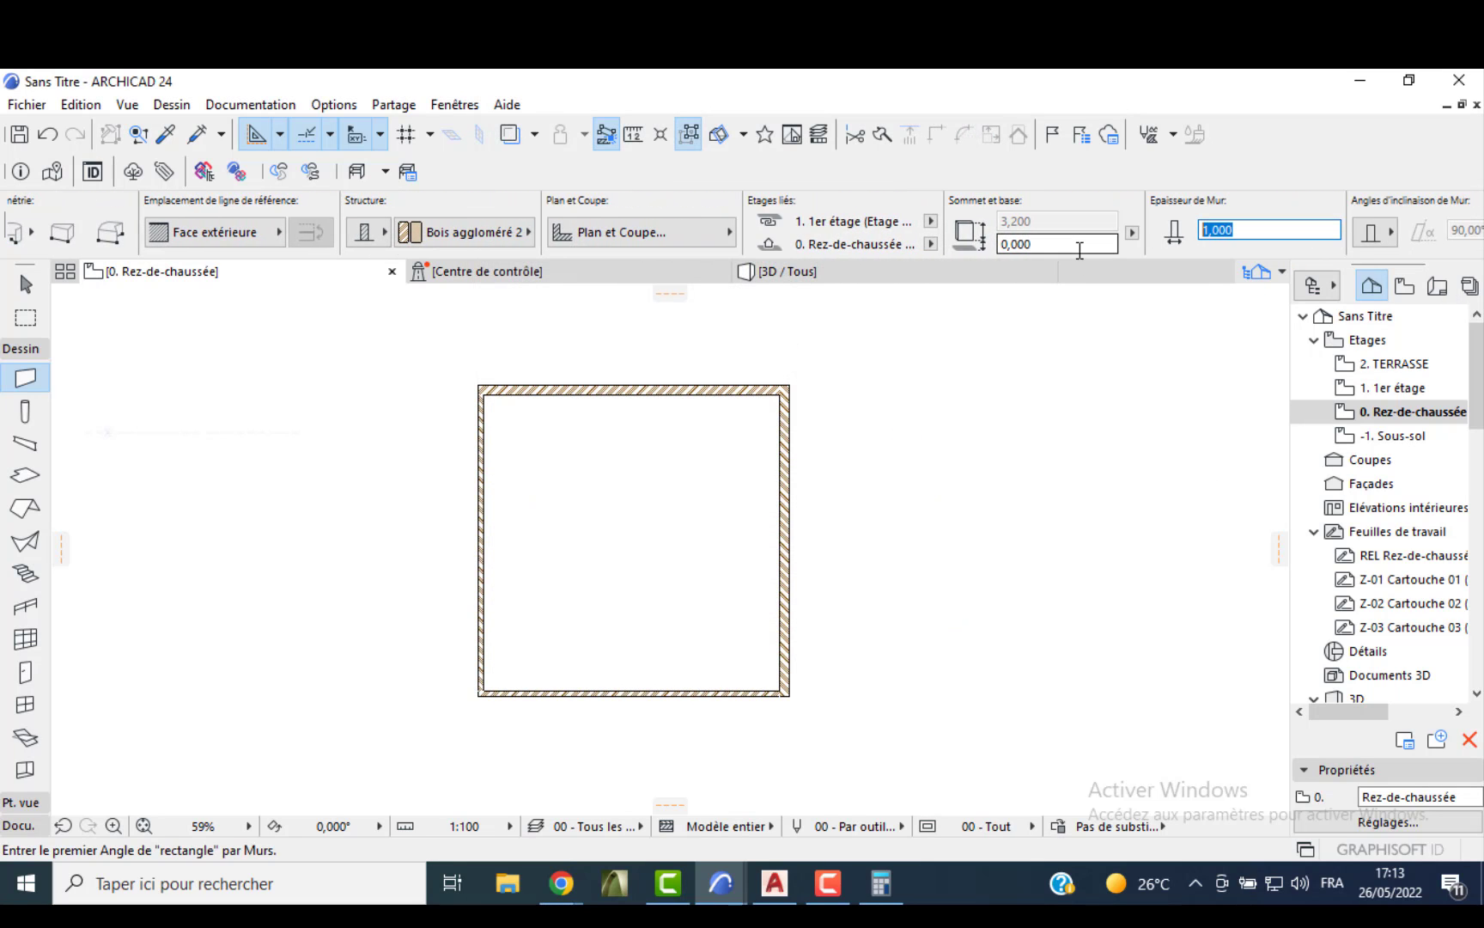
text(0,1)
- Draw a single straight partition 3,75 long, running down the left exterior wall from the upper-left inner corner
scroll(159, 236, up, 3)
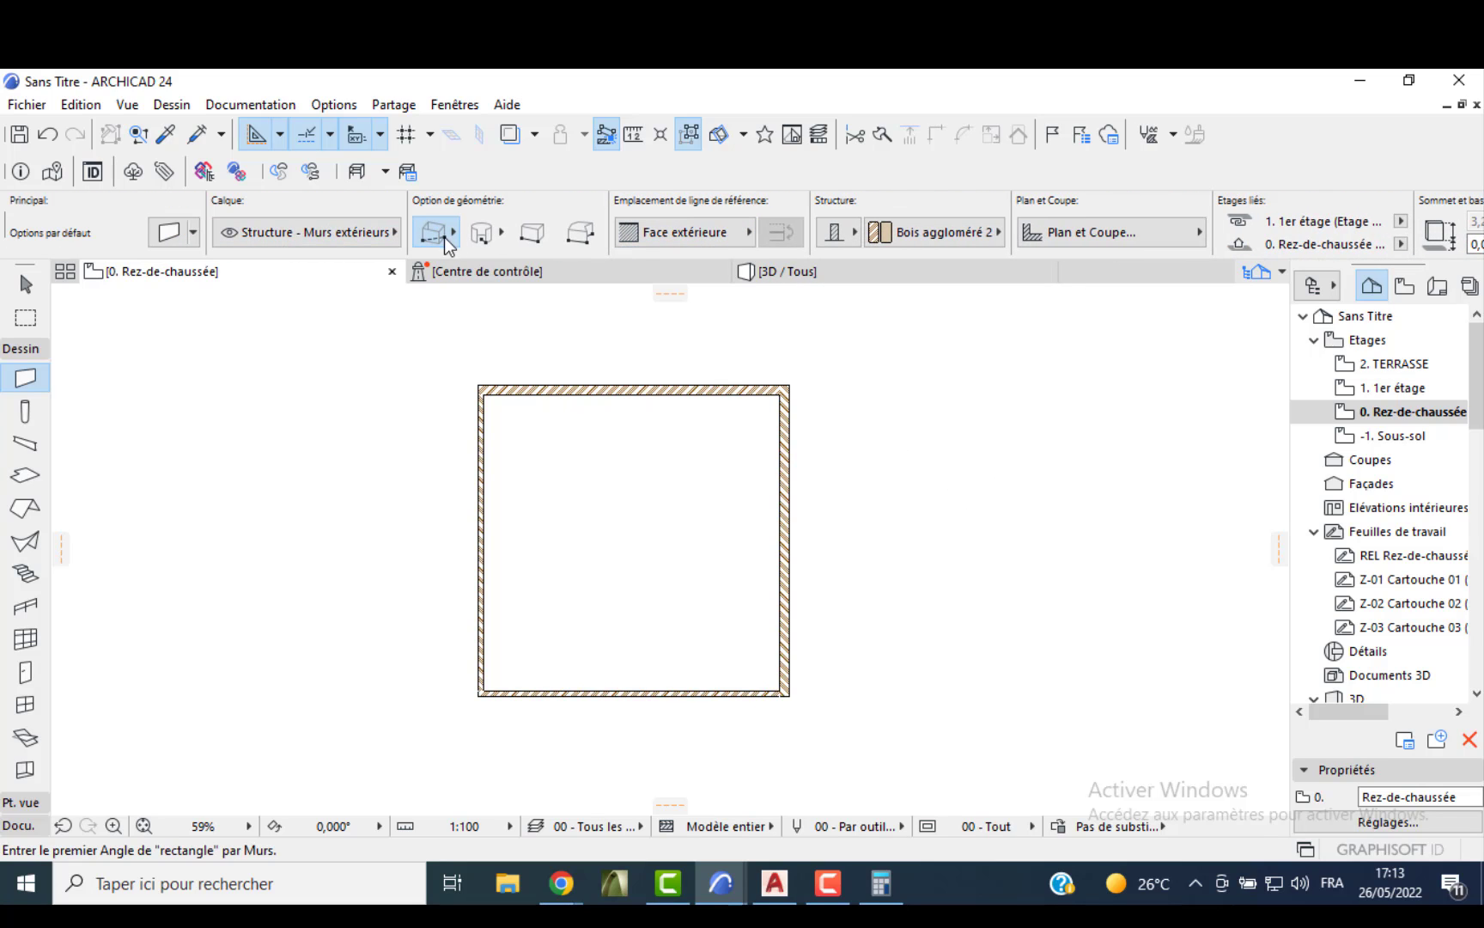
click(444, 232)
click(456, 222)
scroll(488, 395, up, 4)
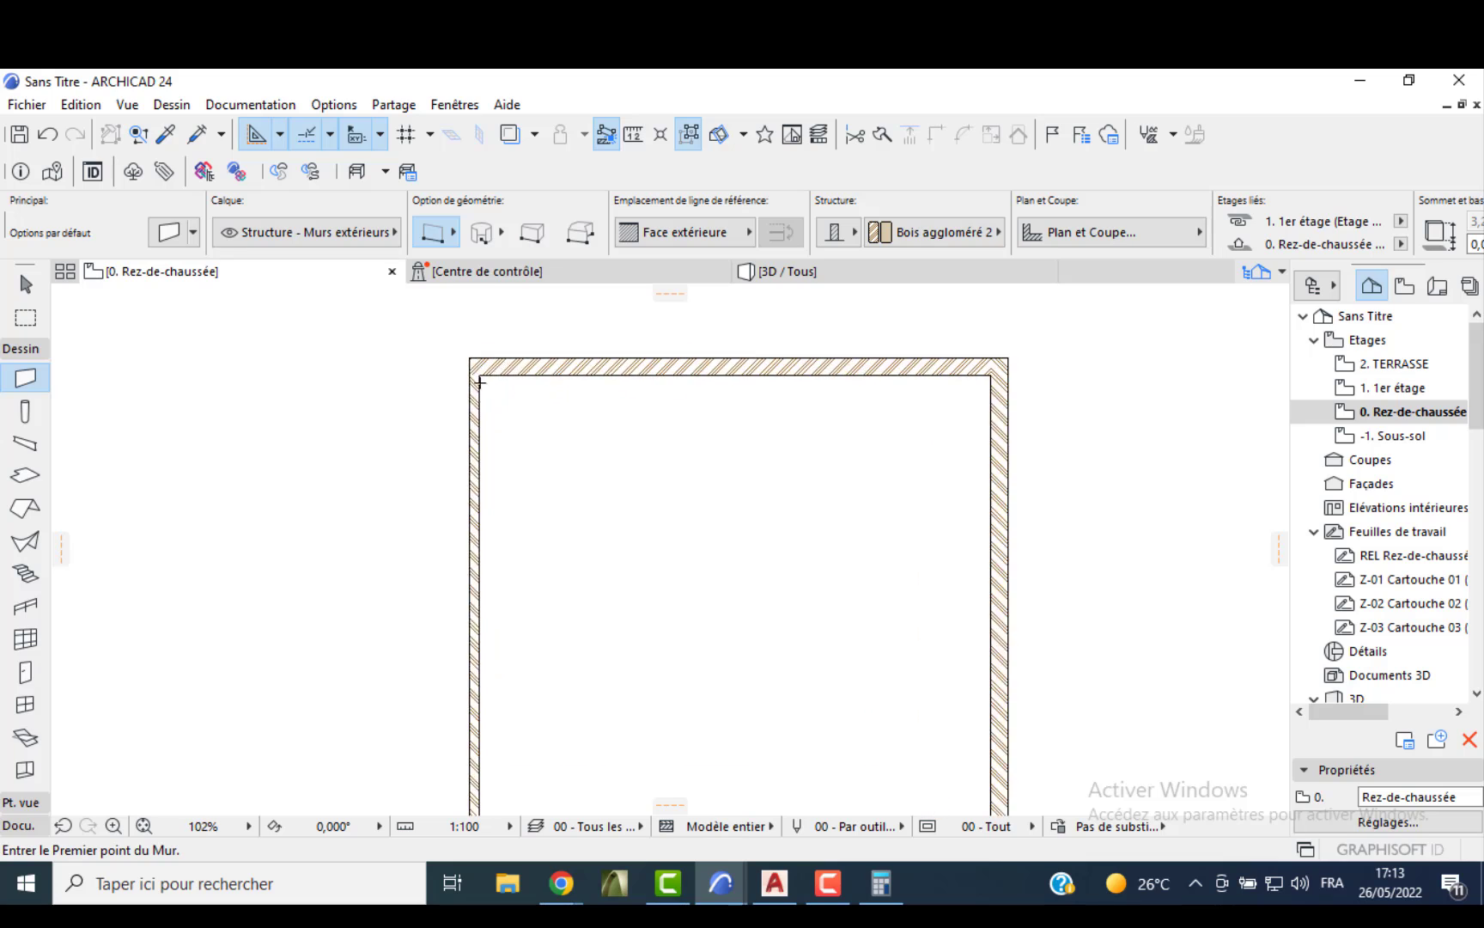
click(479, 369)
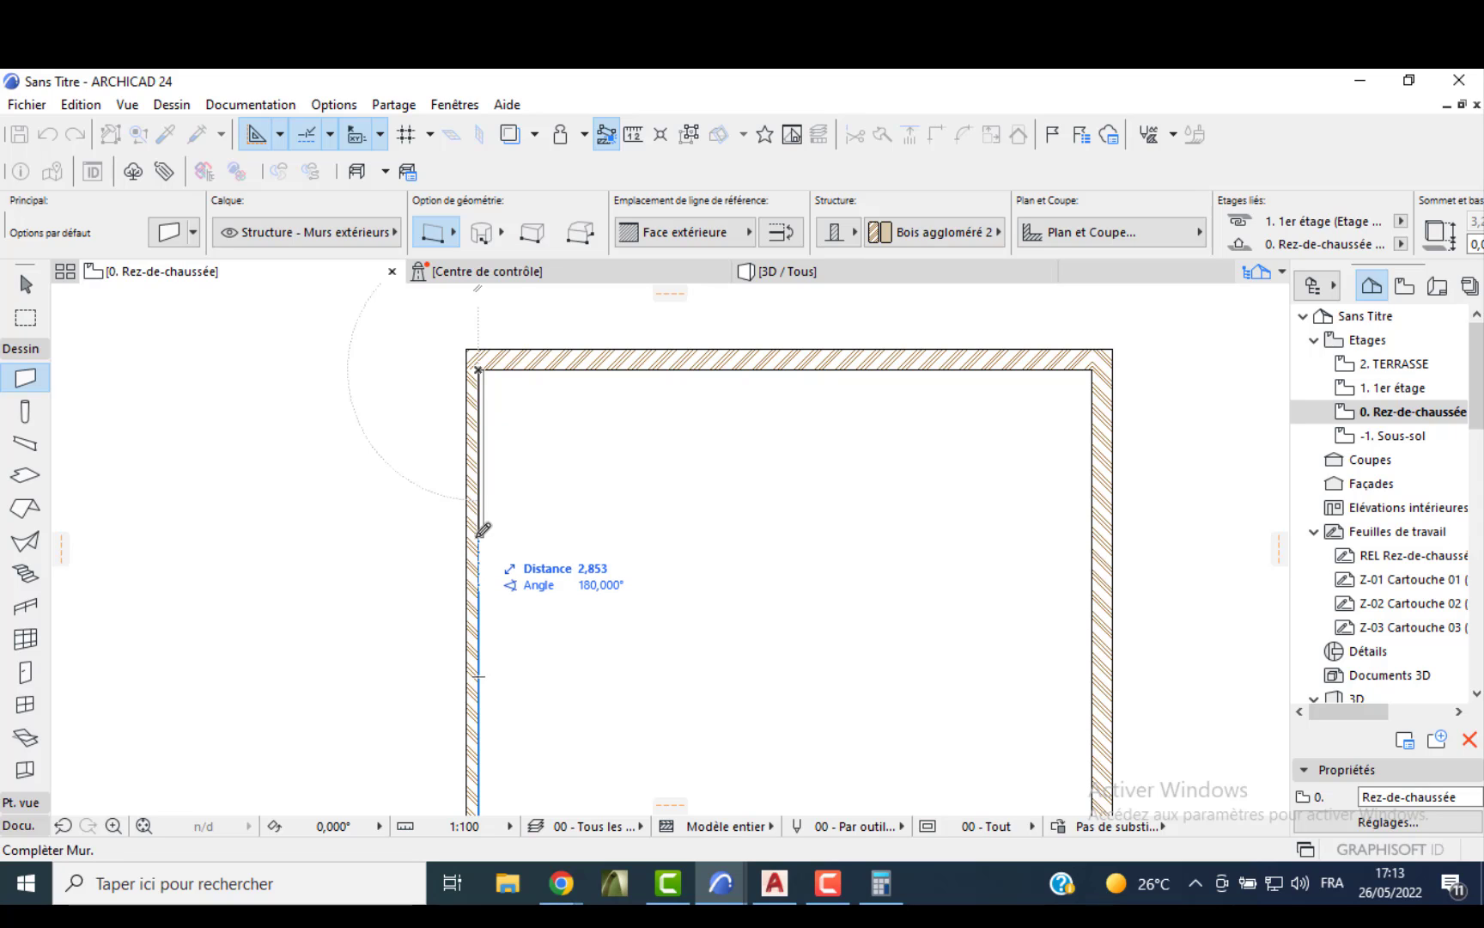
text(3,75)
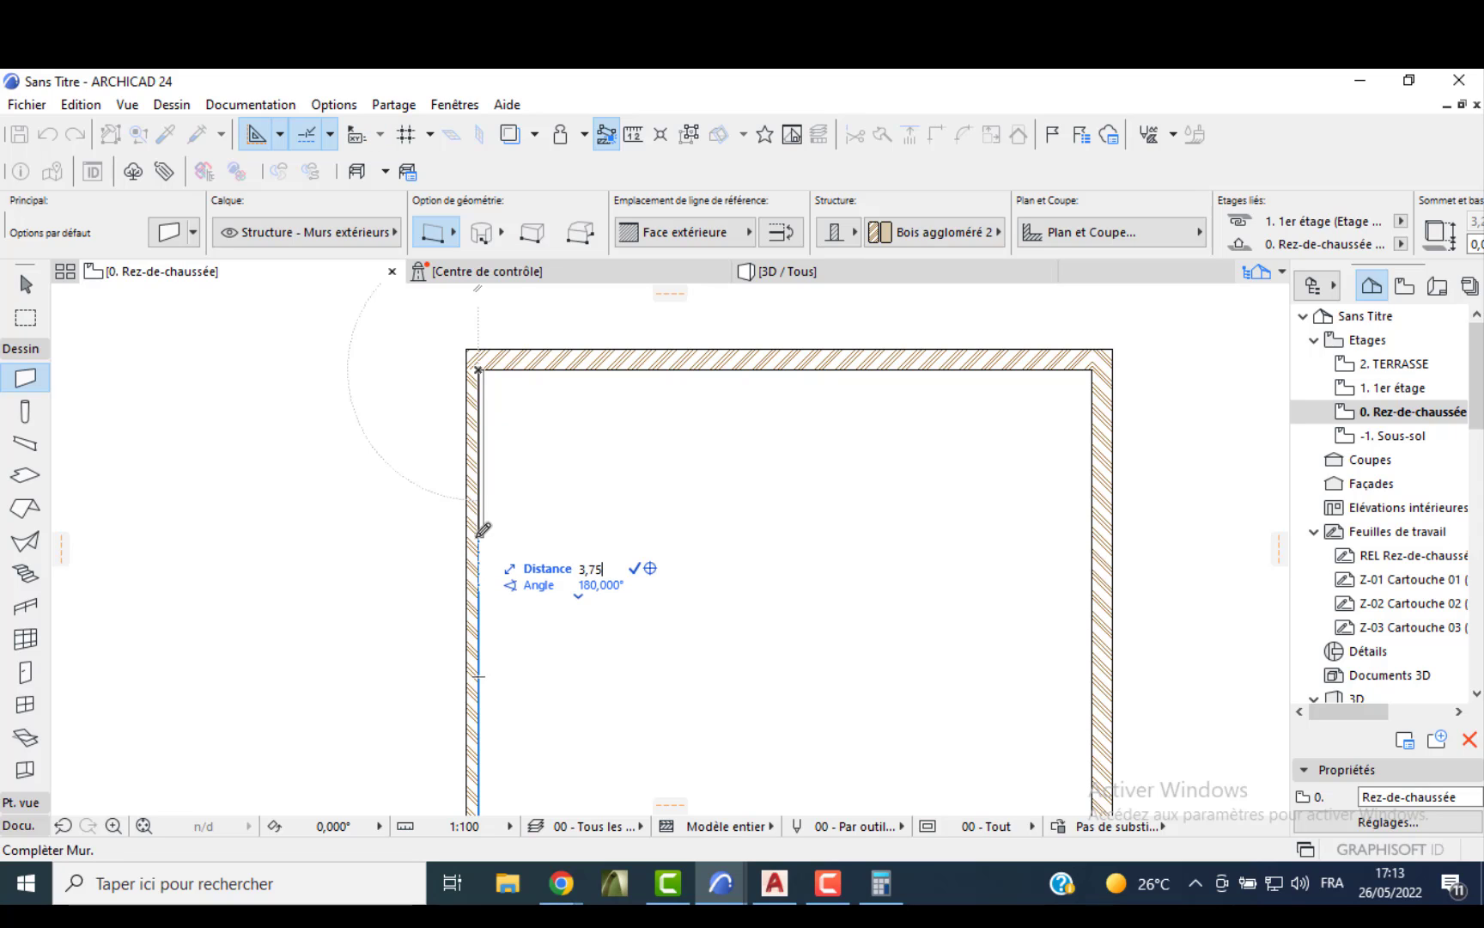
key(Return)
key(Escape)
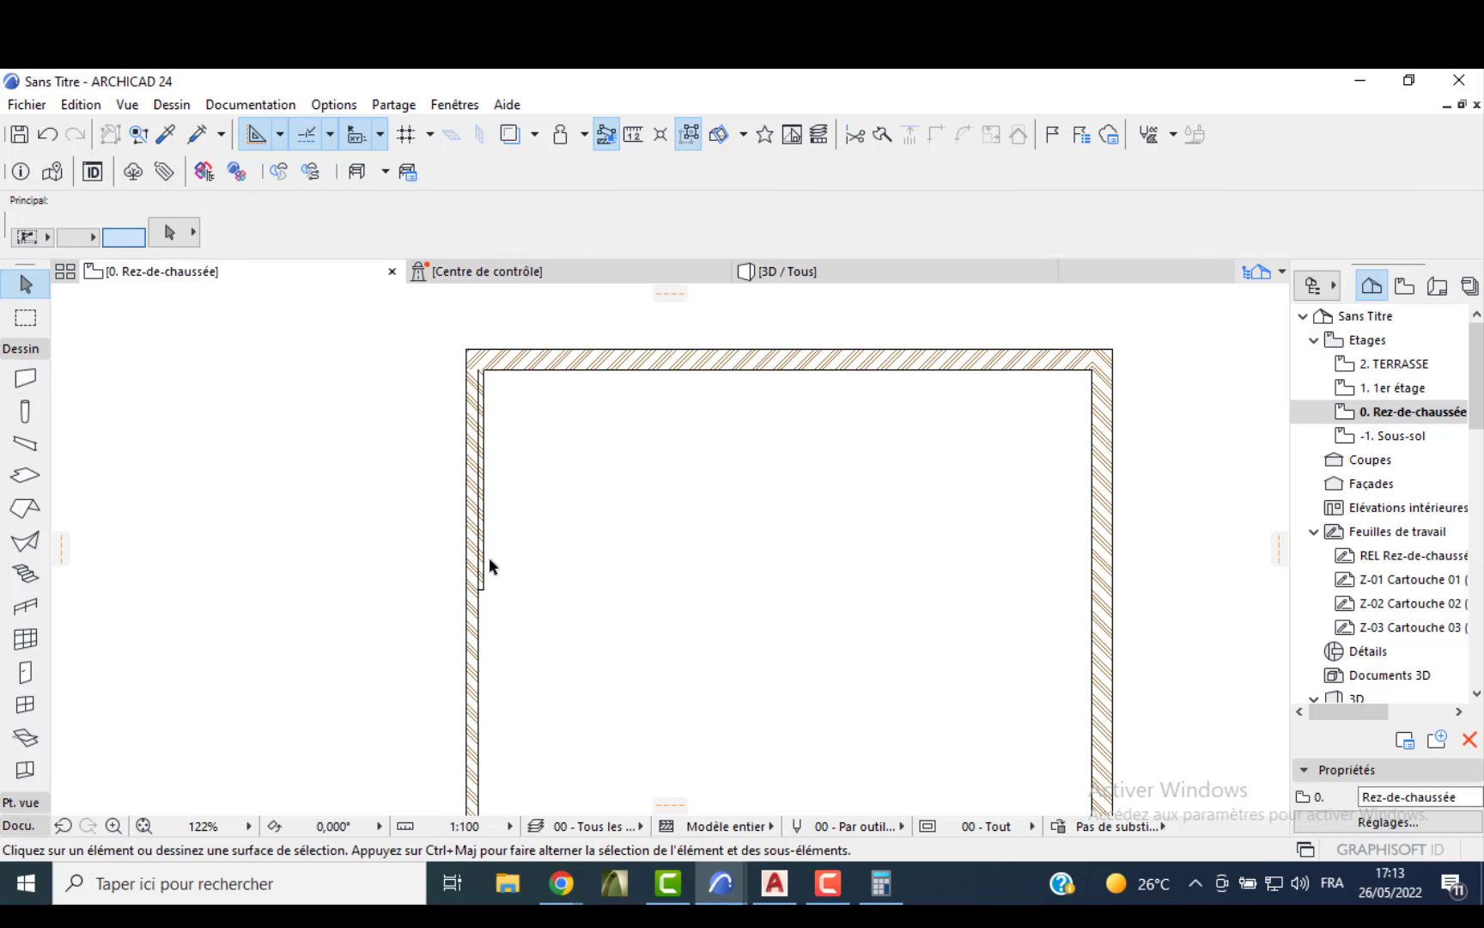
- Move the new vertical partition 3,1 horizontally to the right, away from the left exterior wall
click(486, 574)
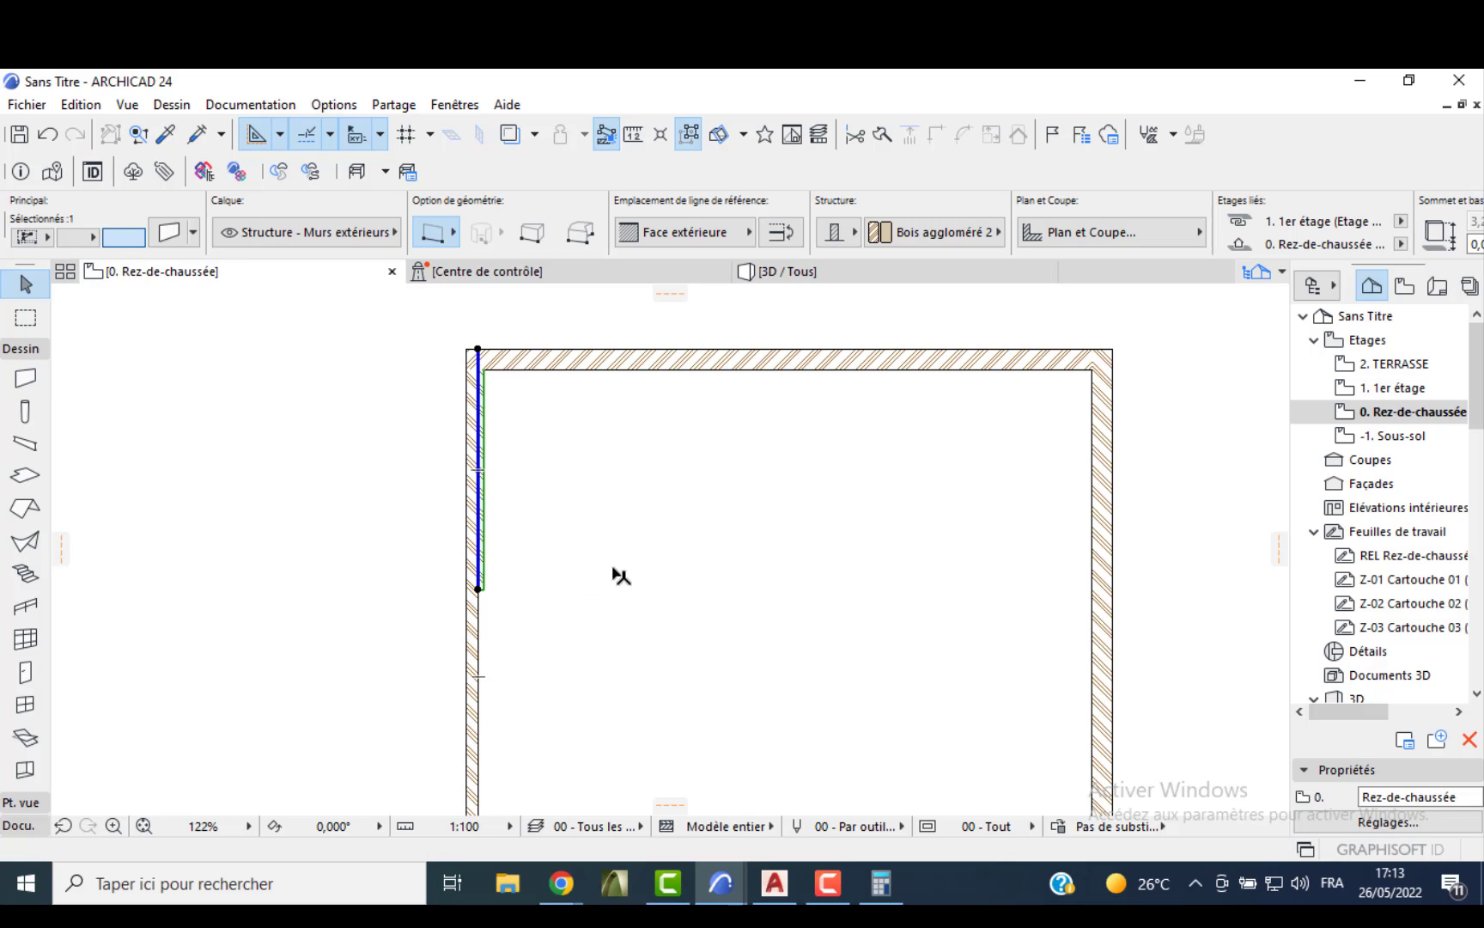
click(487, 550)
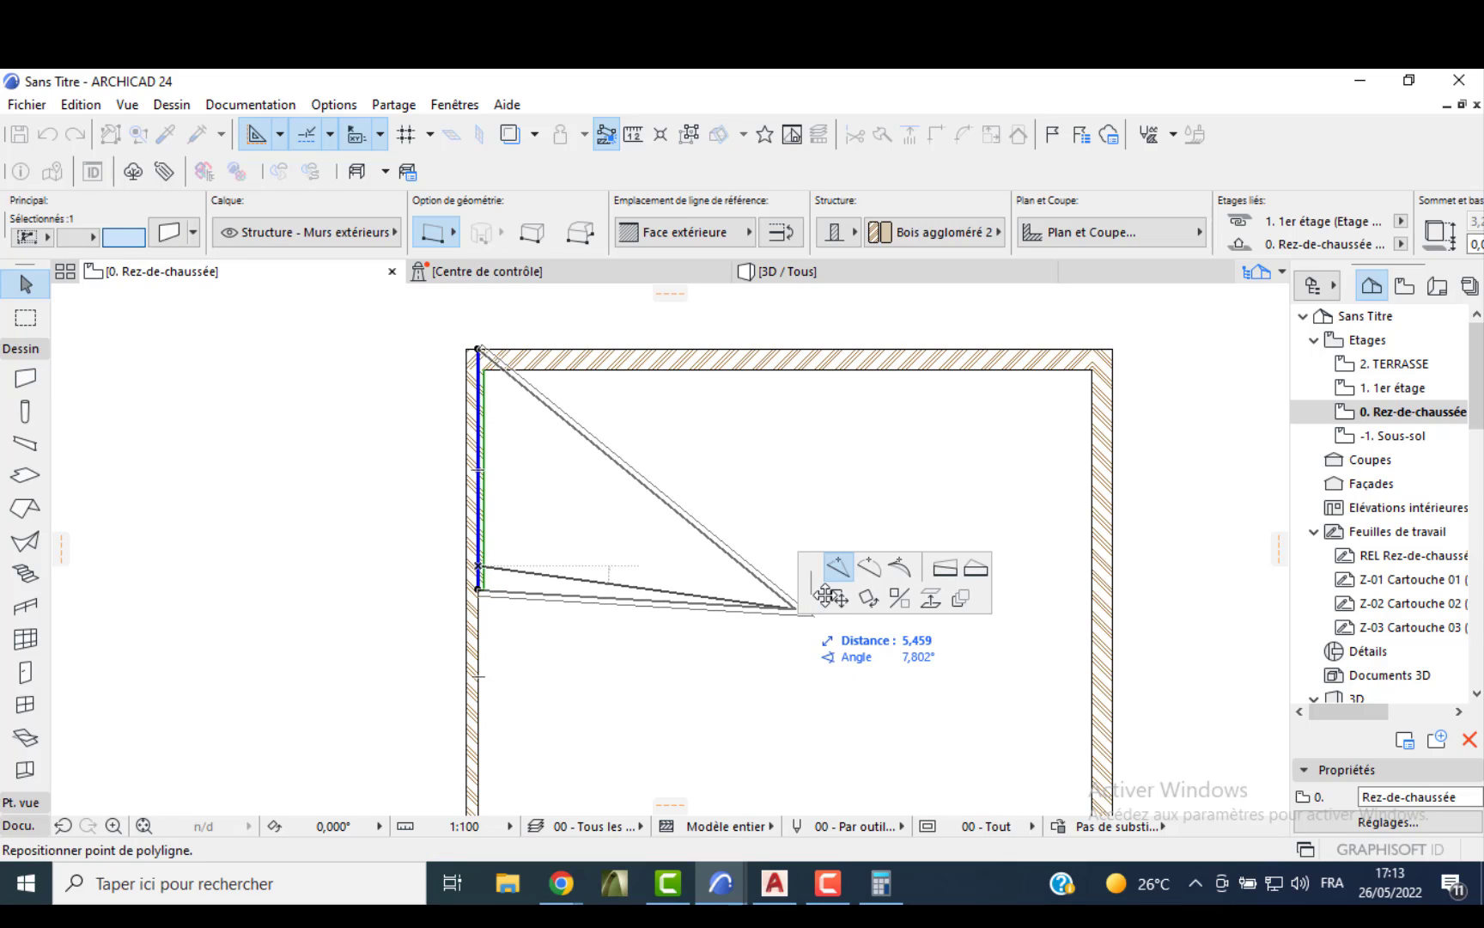
click(838, 599)
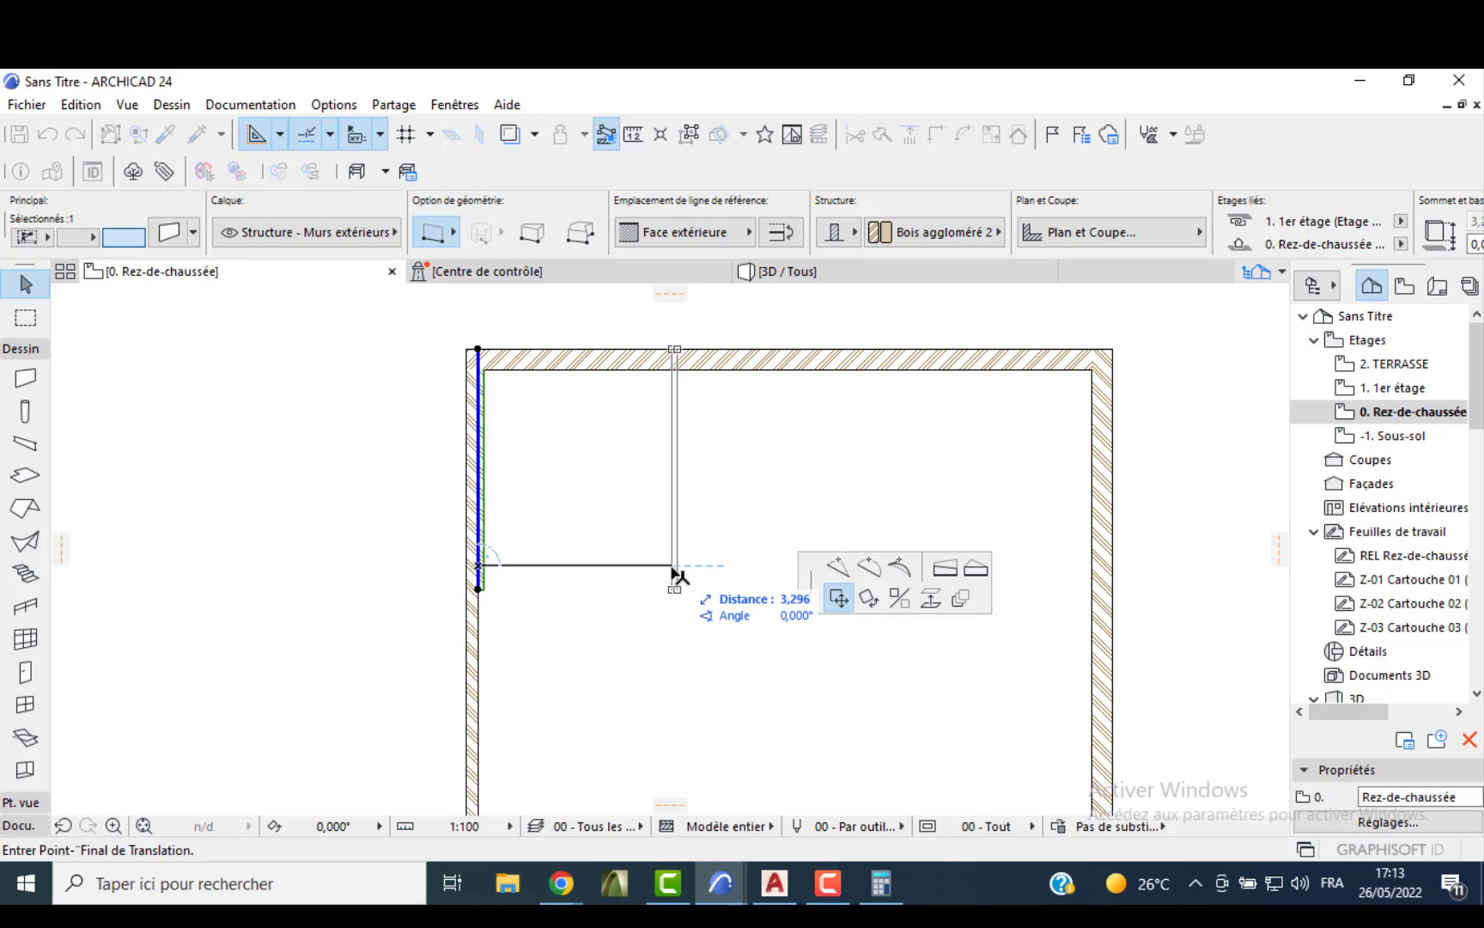
text(3)
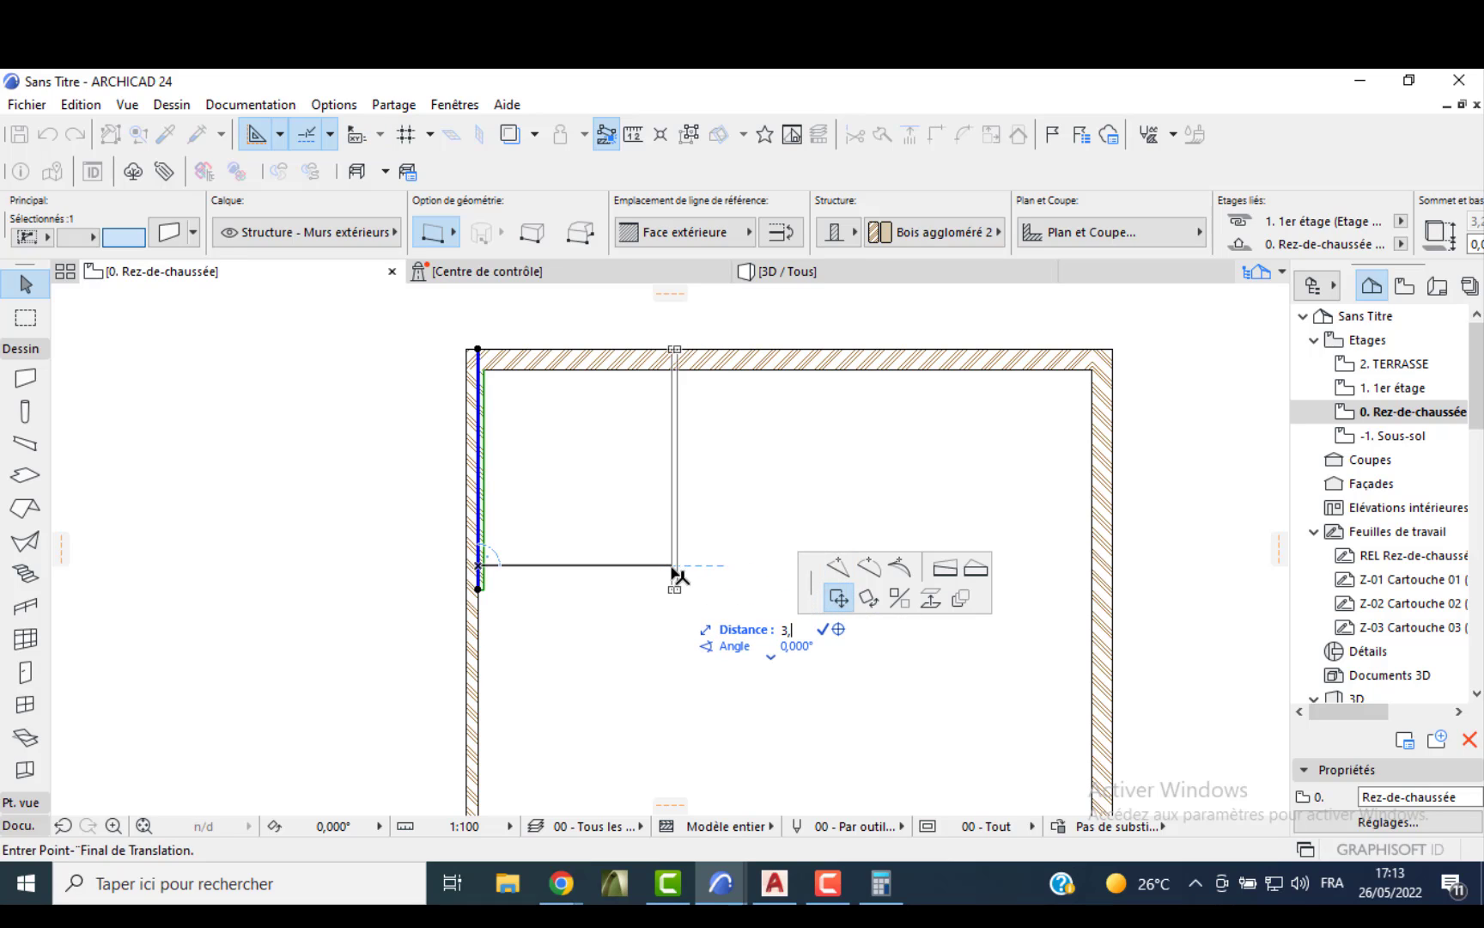
text(,1)
key(Return)
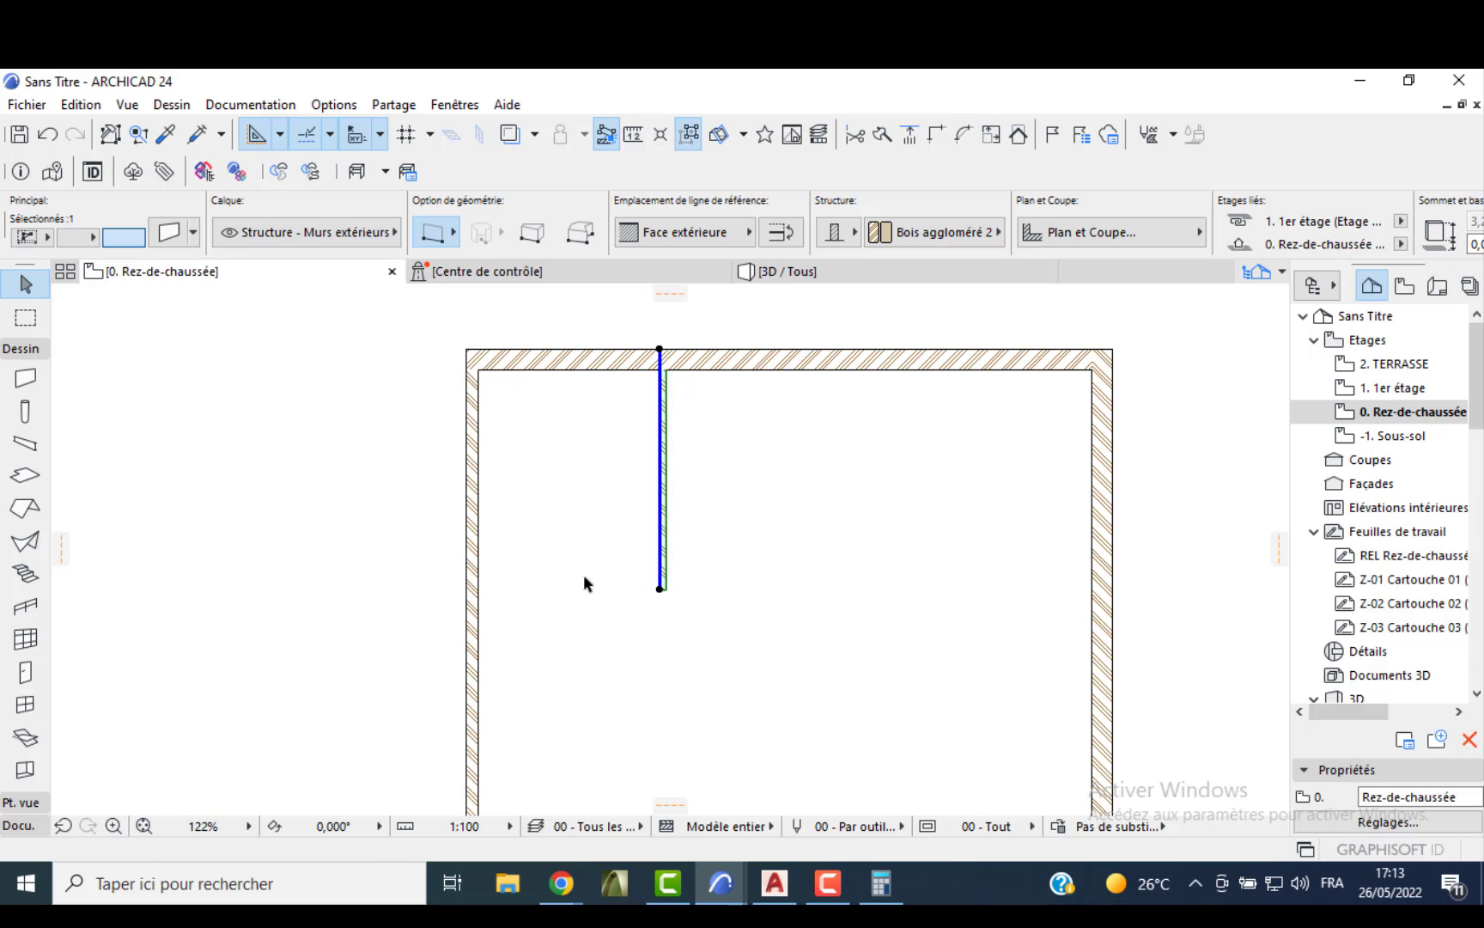
click(195, 347)
- Draw a horizontal partition from the vertical partition's lower end to the inner face of the left exterior wall
click(19, 384)
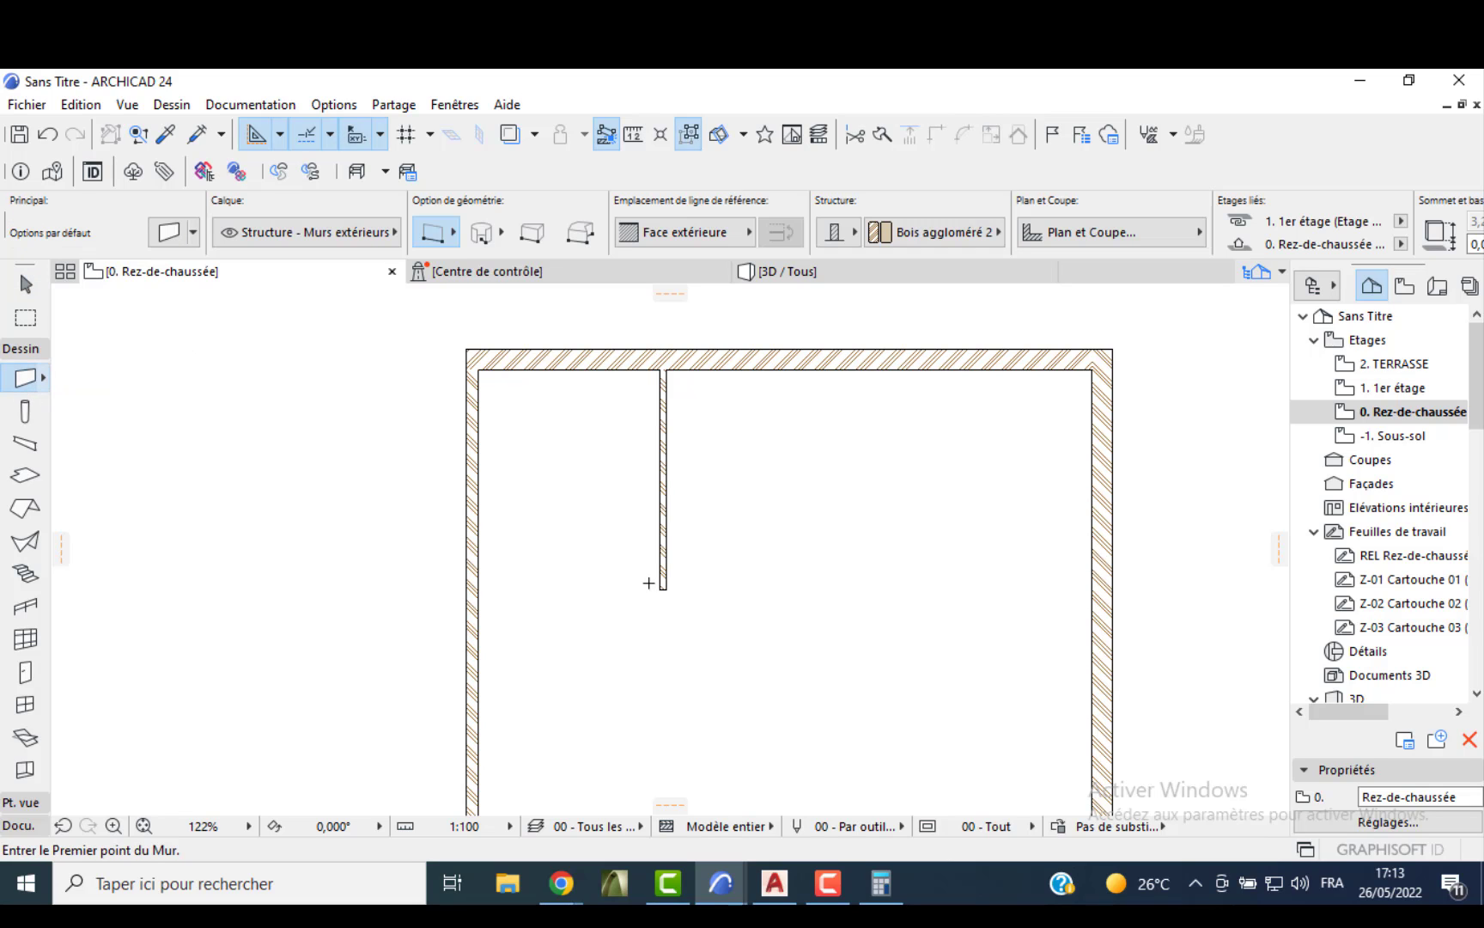
scroll(652, 584, up, 3)
click(680, 596)
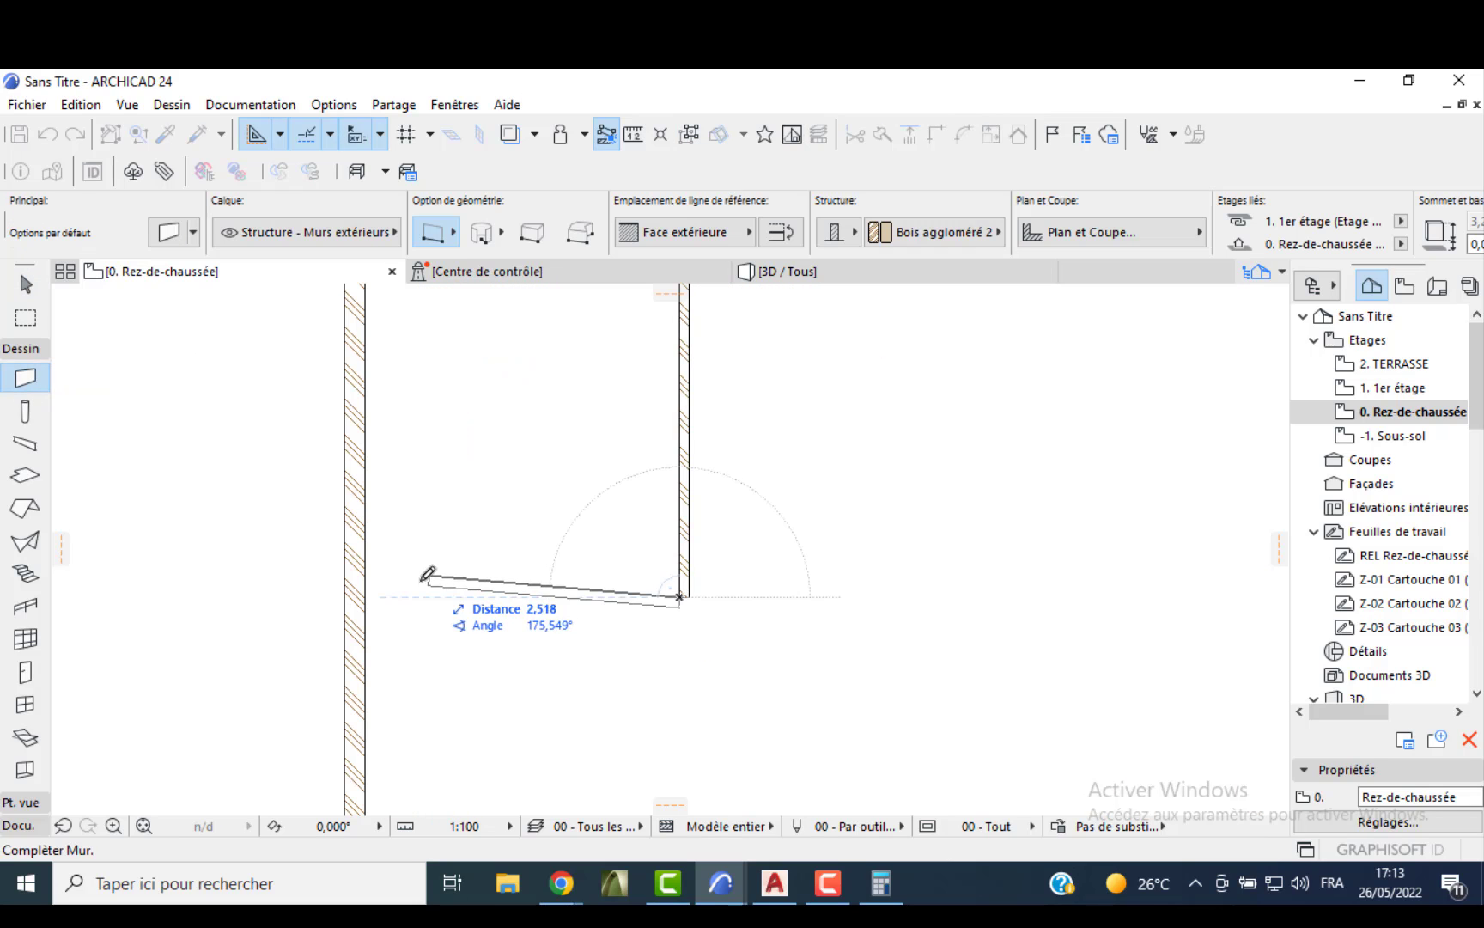
click(372, 590)
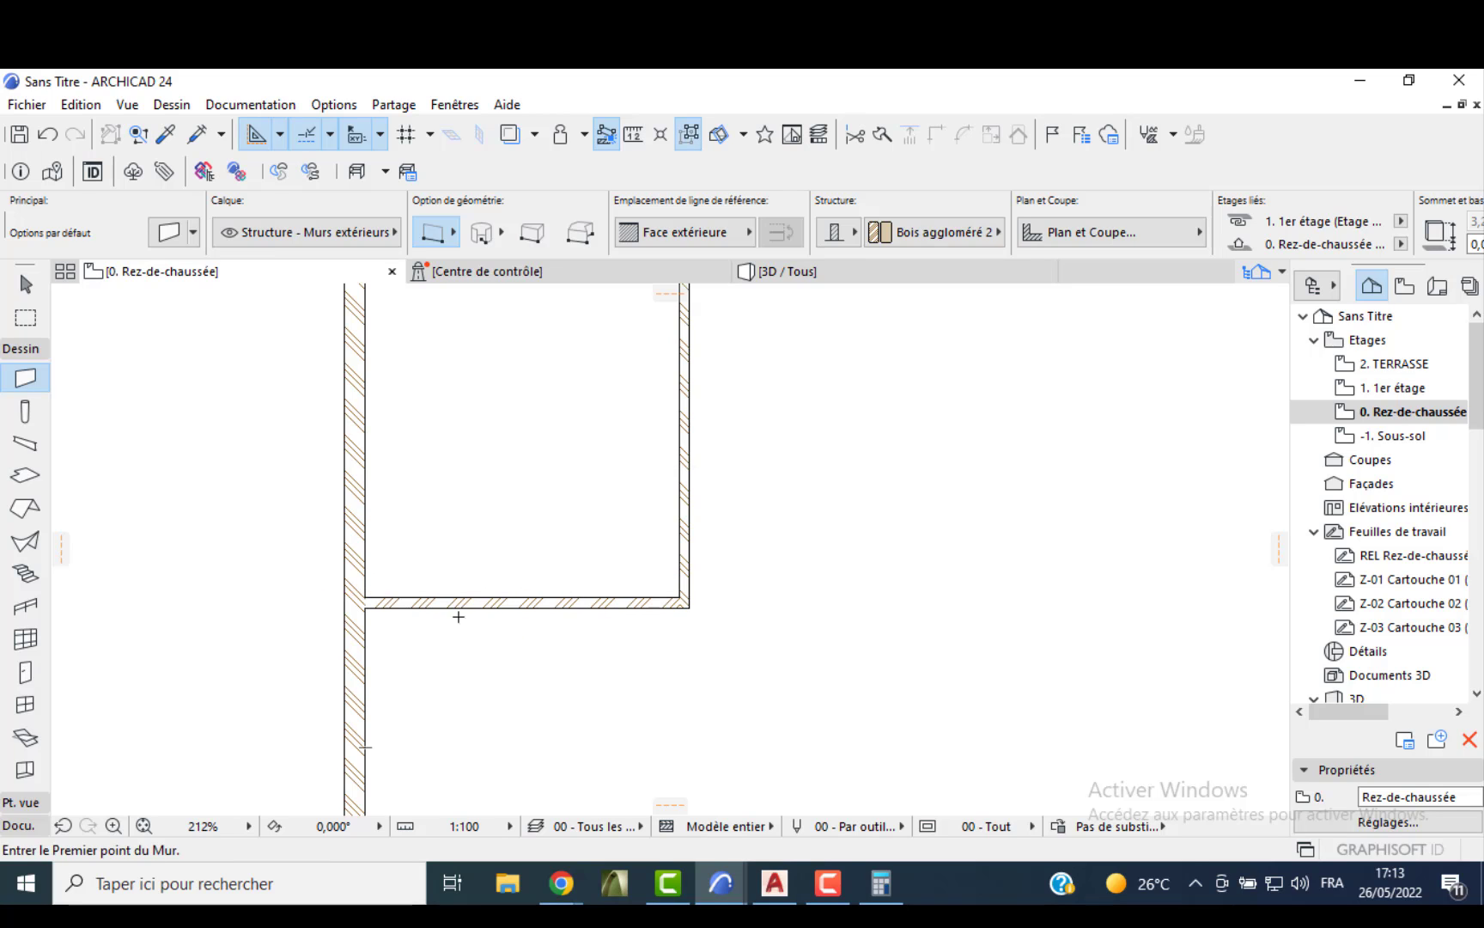
key(Escape)
- Copy the horizontal partition 1,1 straight down to form the next parallel partition
drag(461, 607, 465, 702)
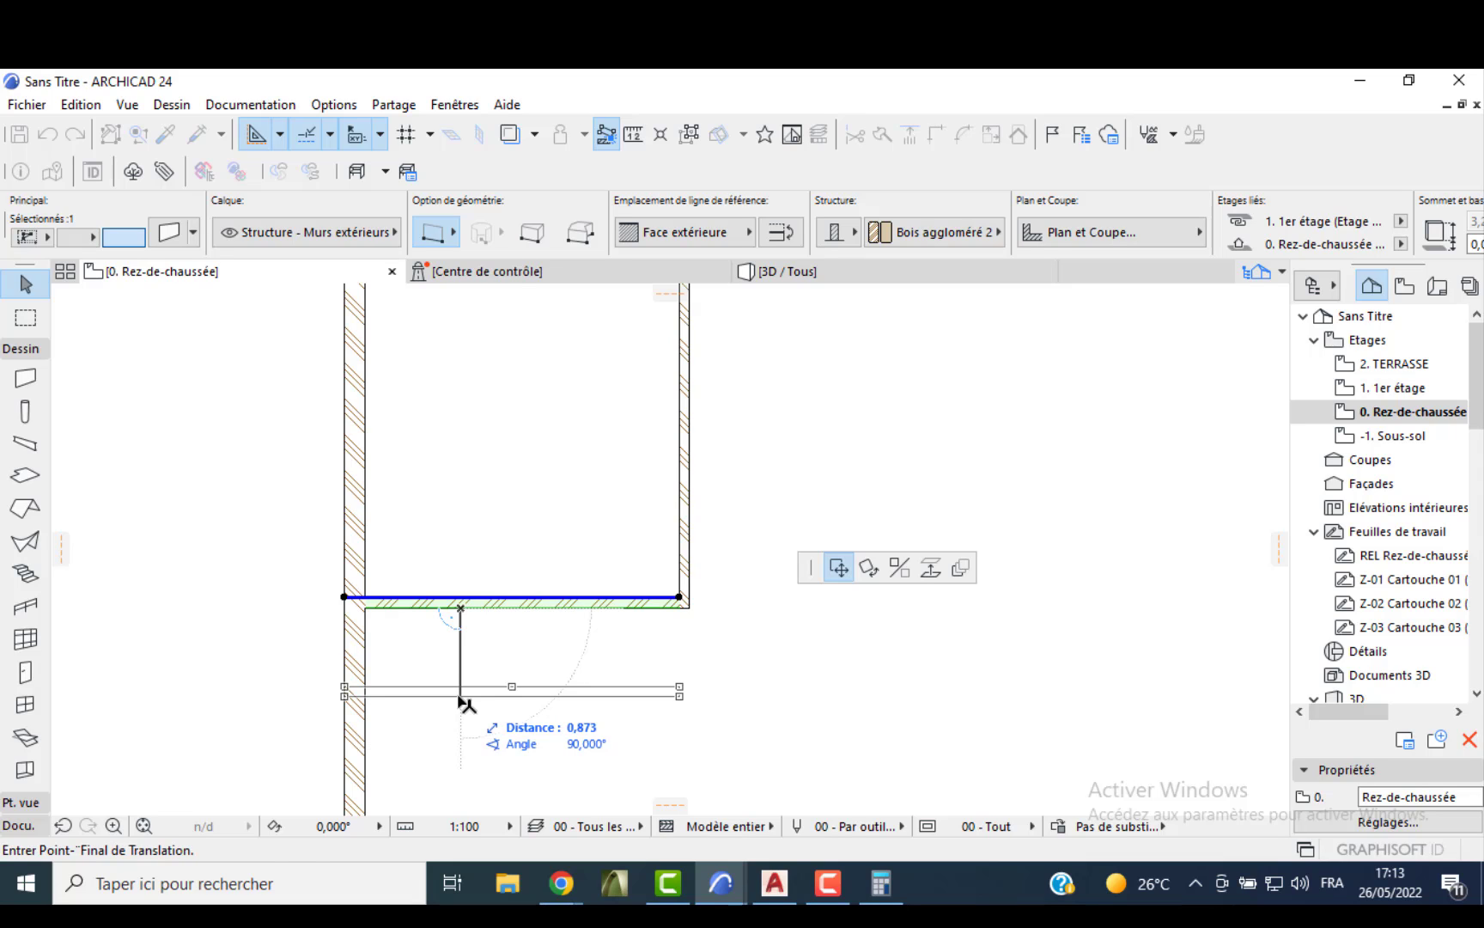
key(ctrl)
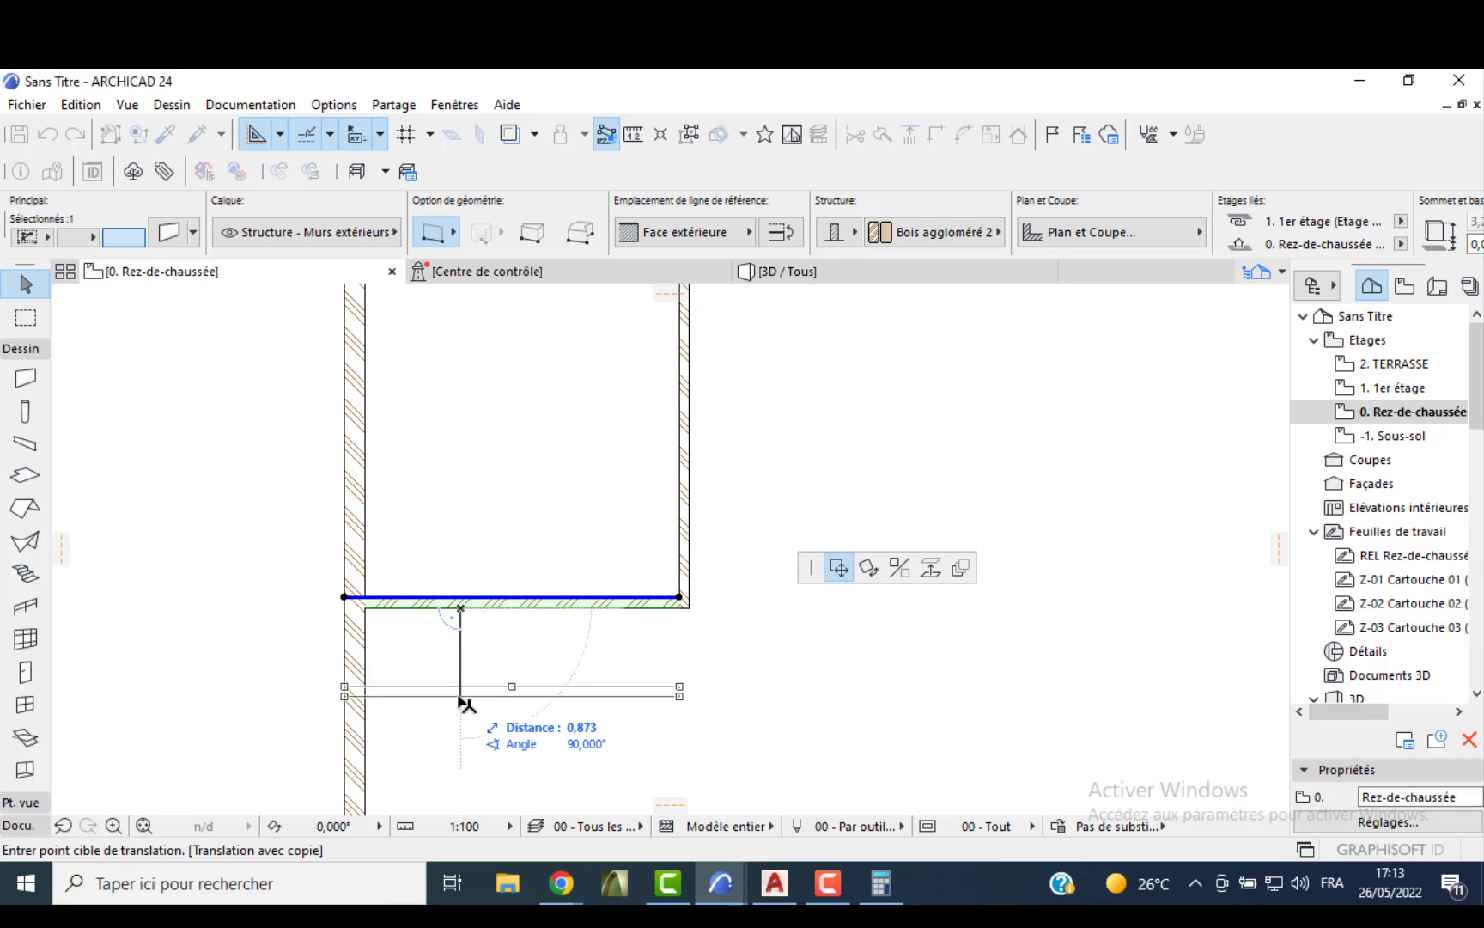
text(1,1)
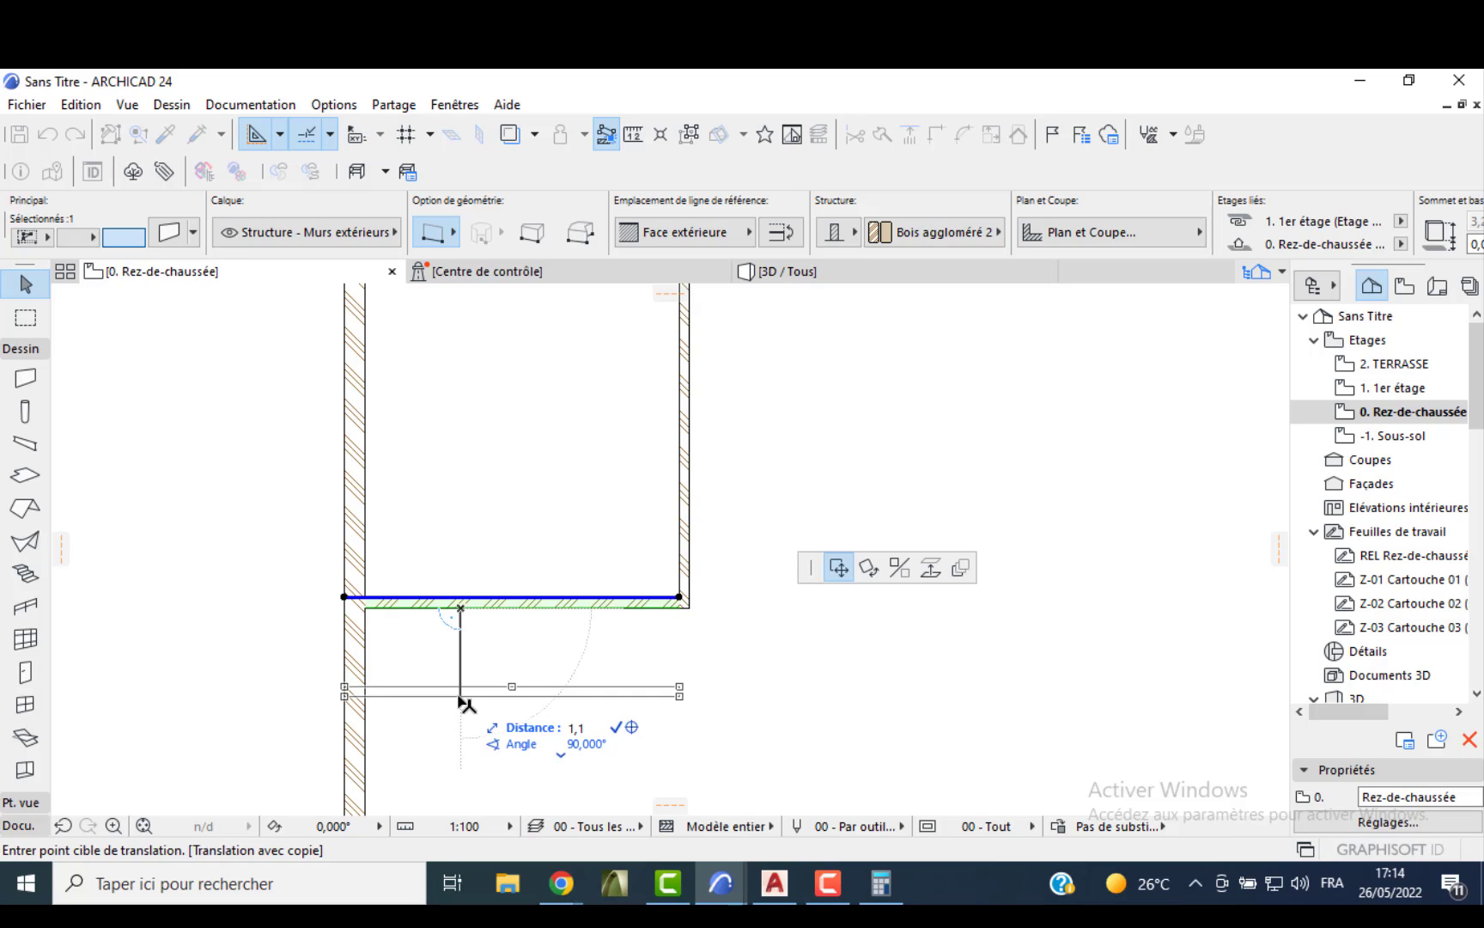
key(Return)
- Copy the new horizontal partition 1,3 straight down to form a third parallel partition
middle_drag(474, 615, 482, 505)
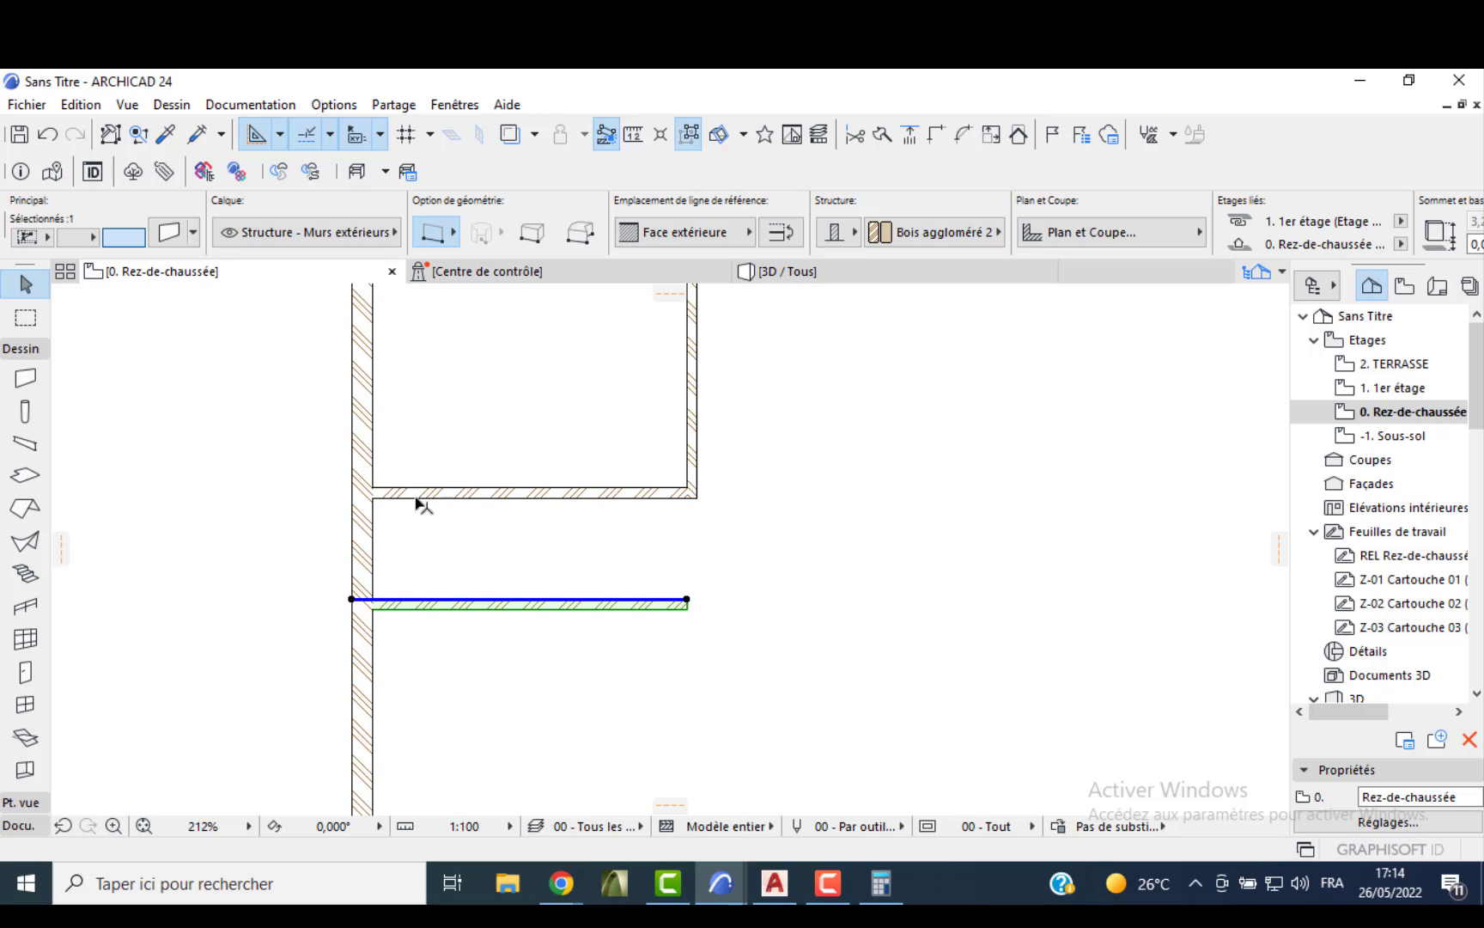
click(430, 562)
click(420, 610)
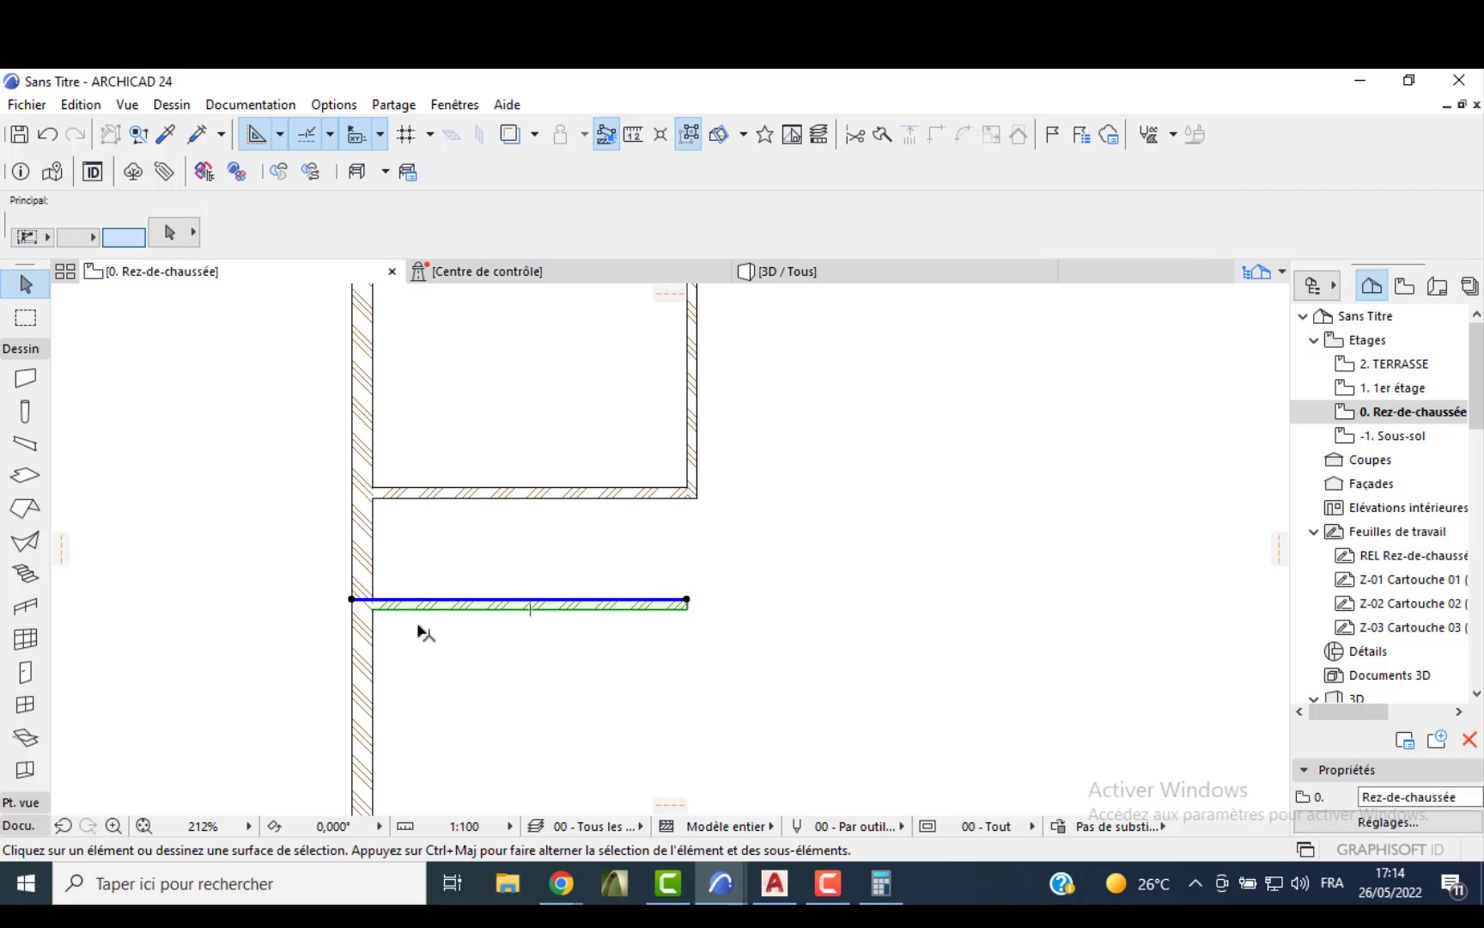
click(419, 609)
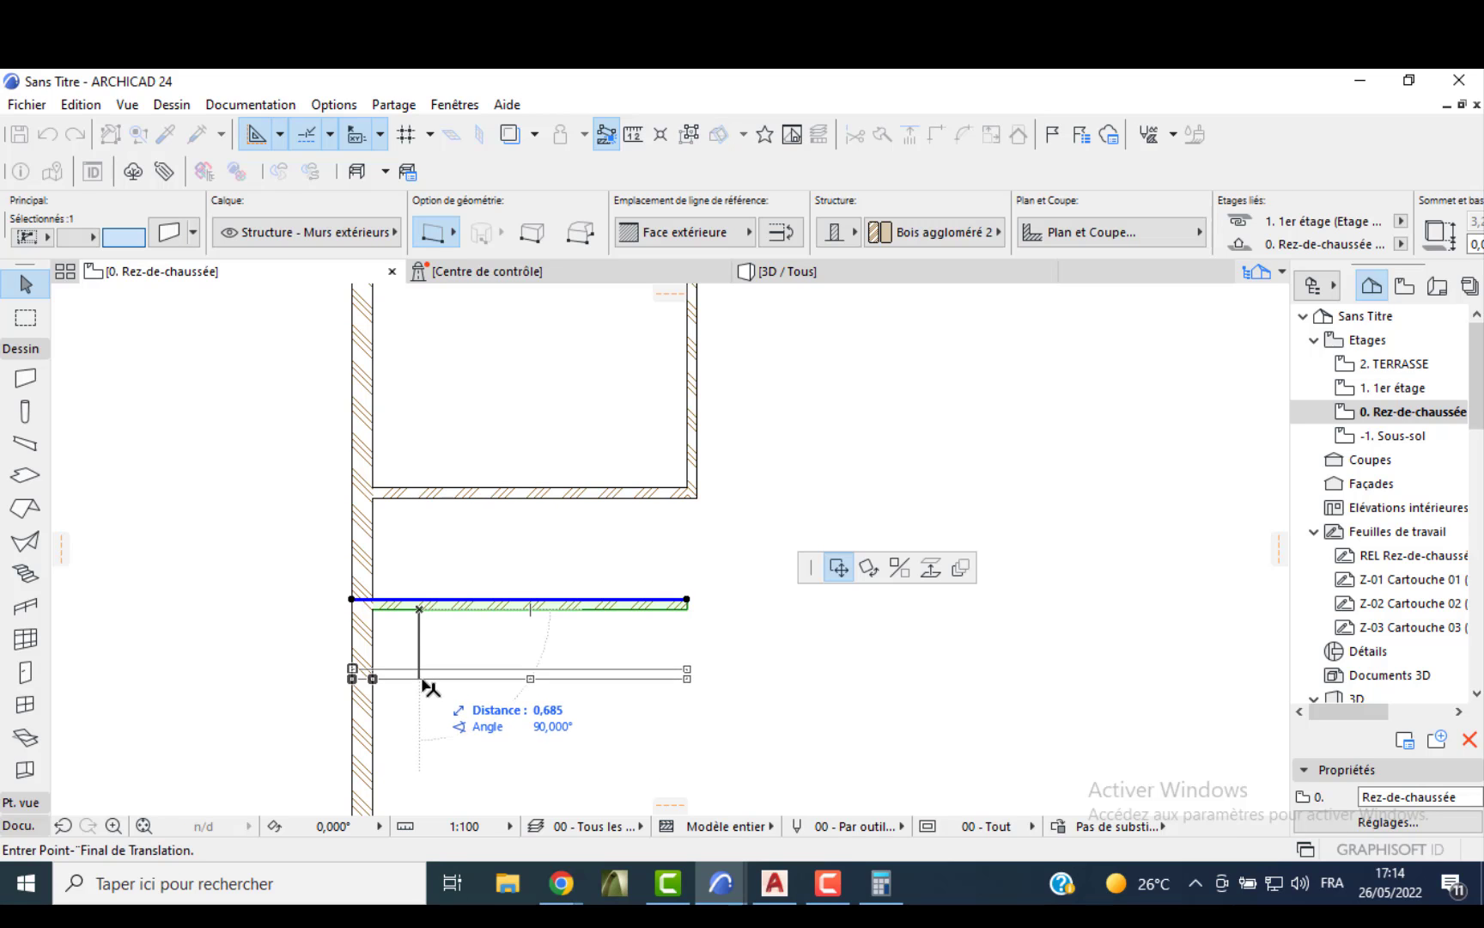
key(ctrl)
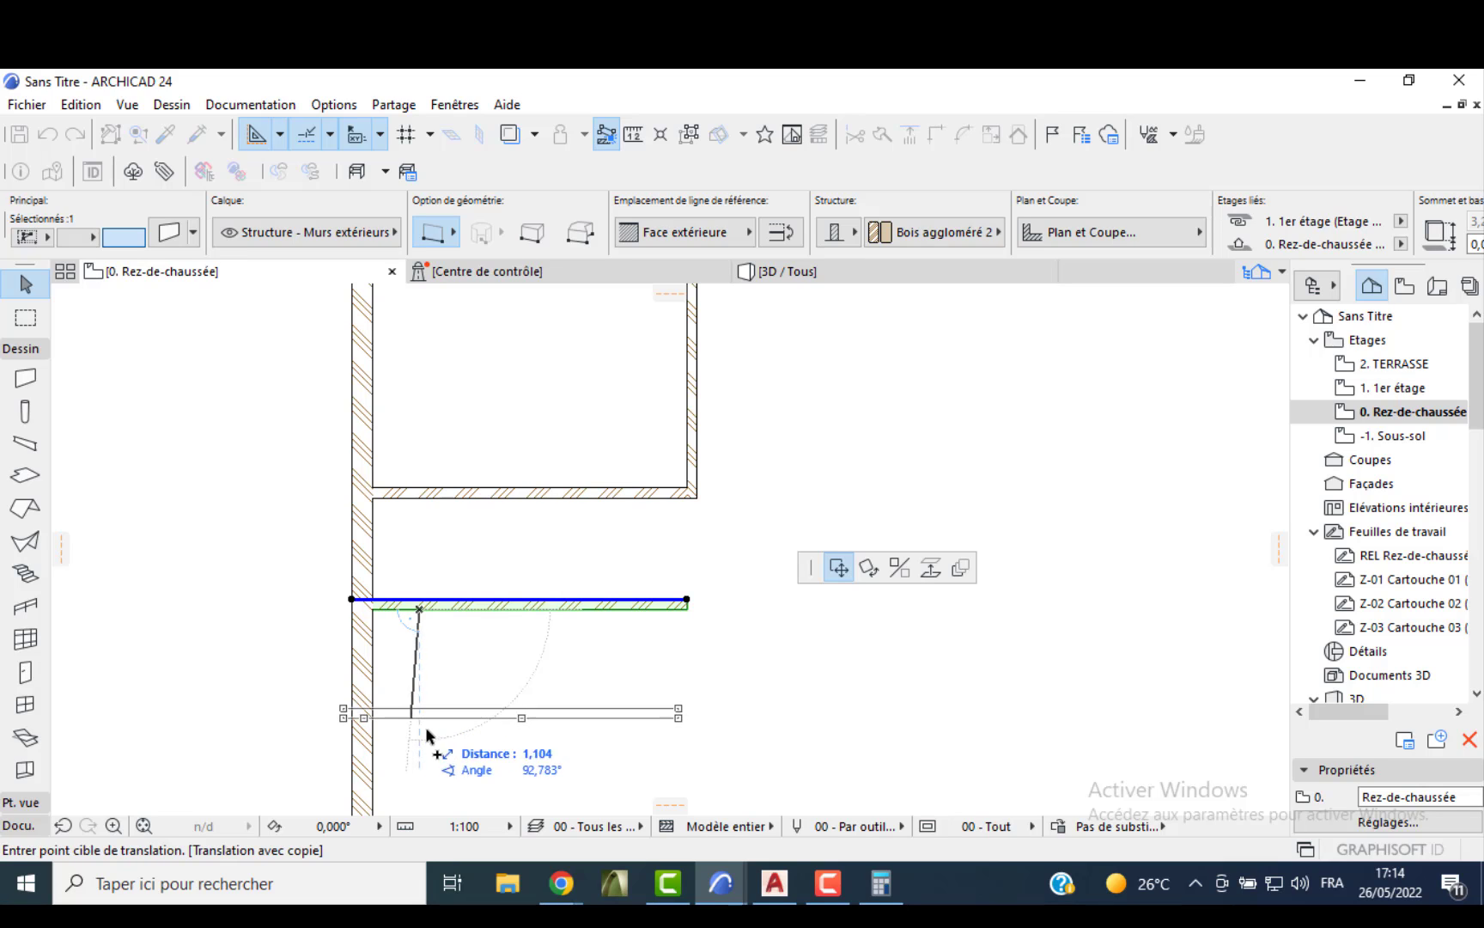
text(1,3)
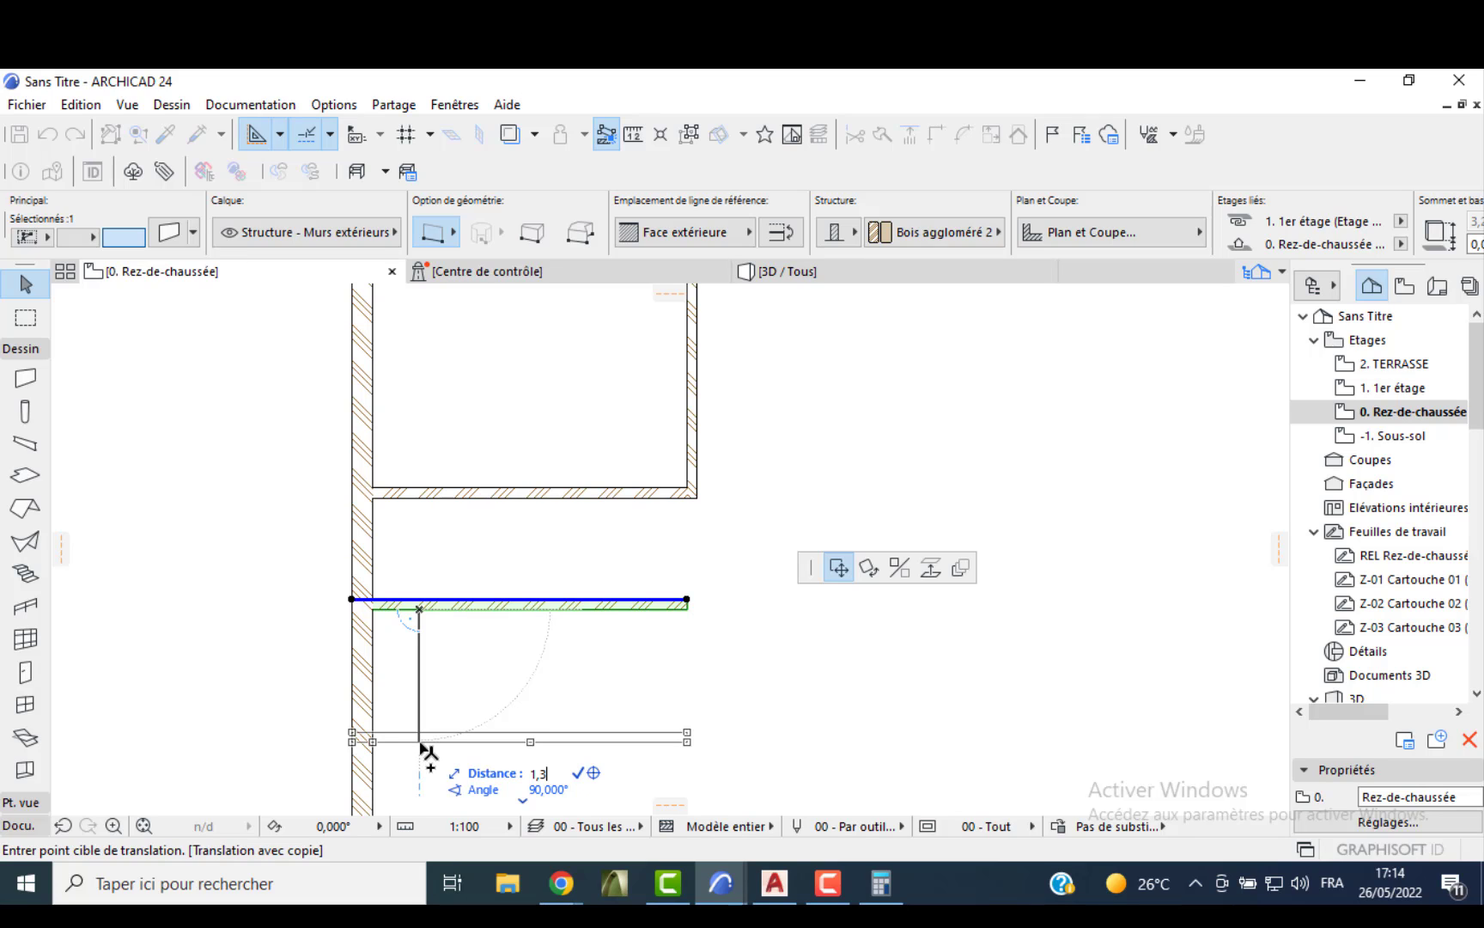
key(Return)
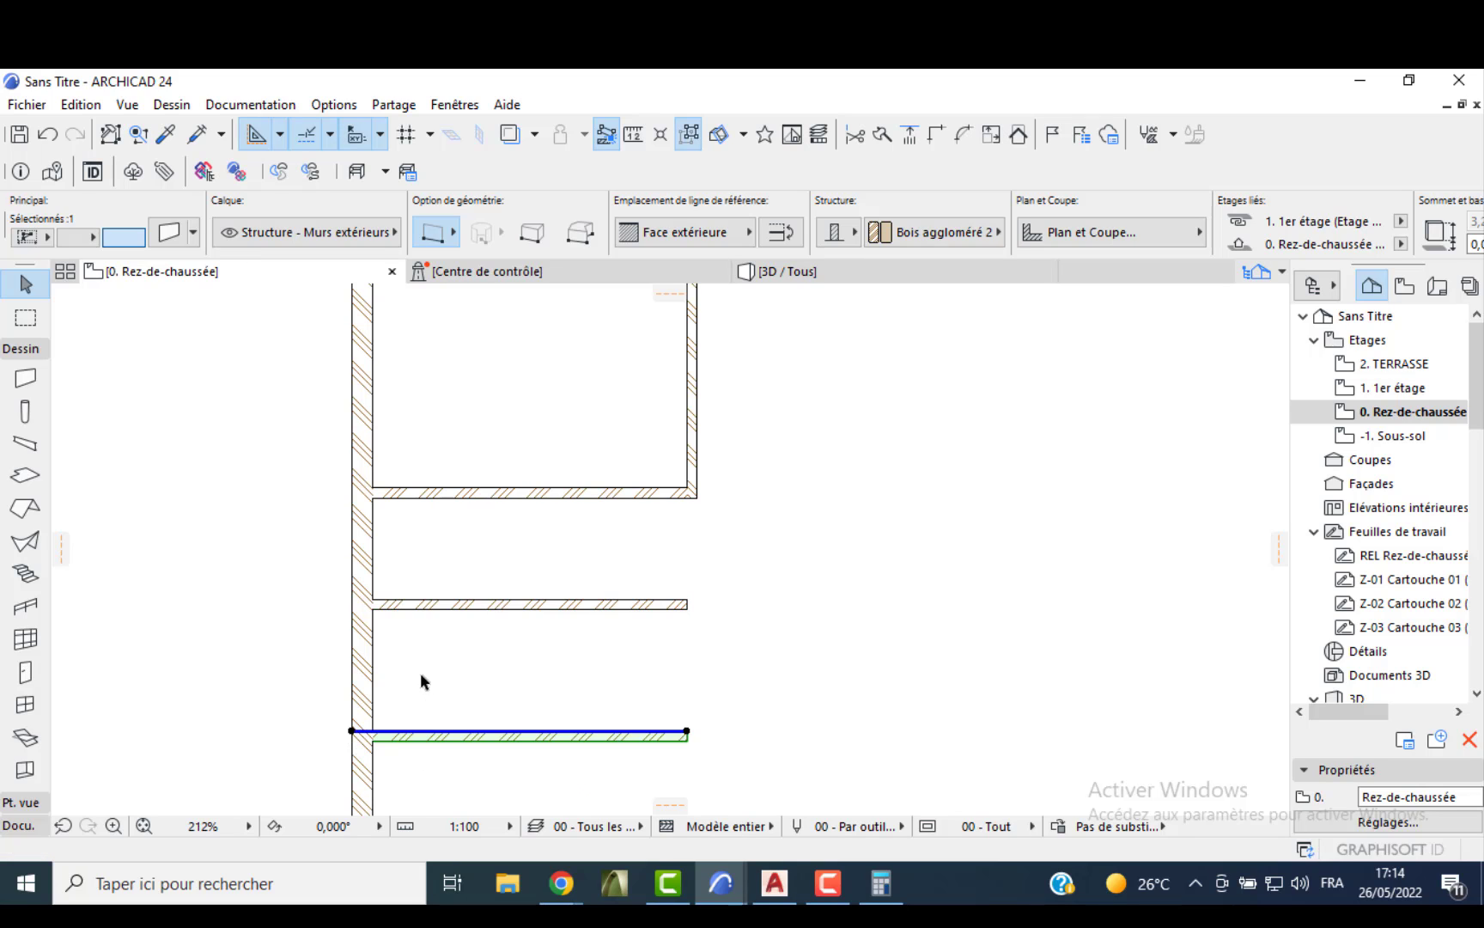
- Draw a vertical partition along the left exterior wall's inner face, from the first to the third horizontal partition
middle_drag(420, 672, 395, 633)
click(391, 633)
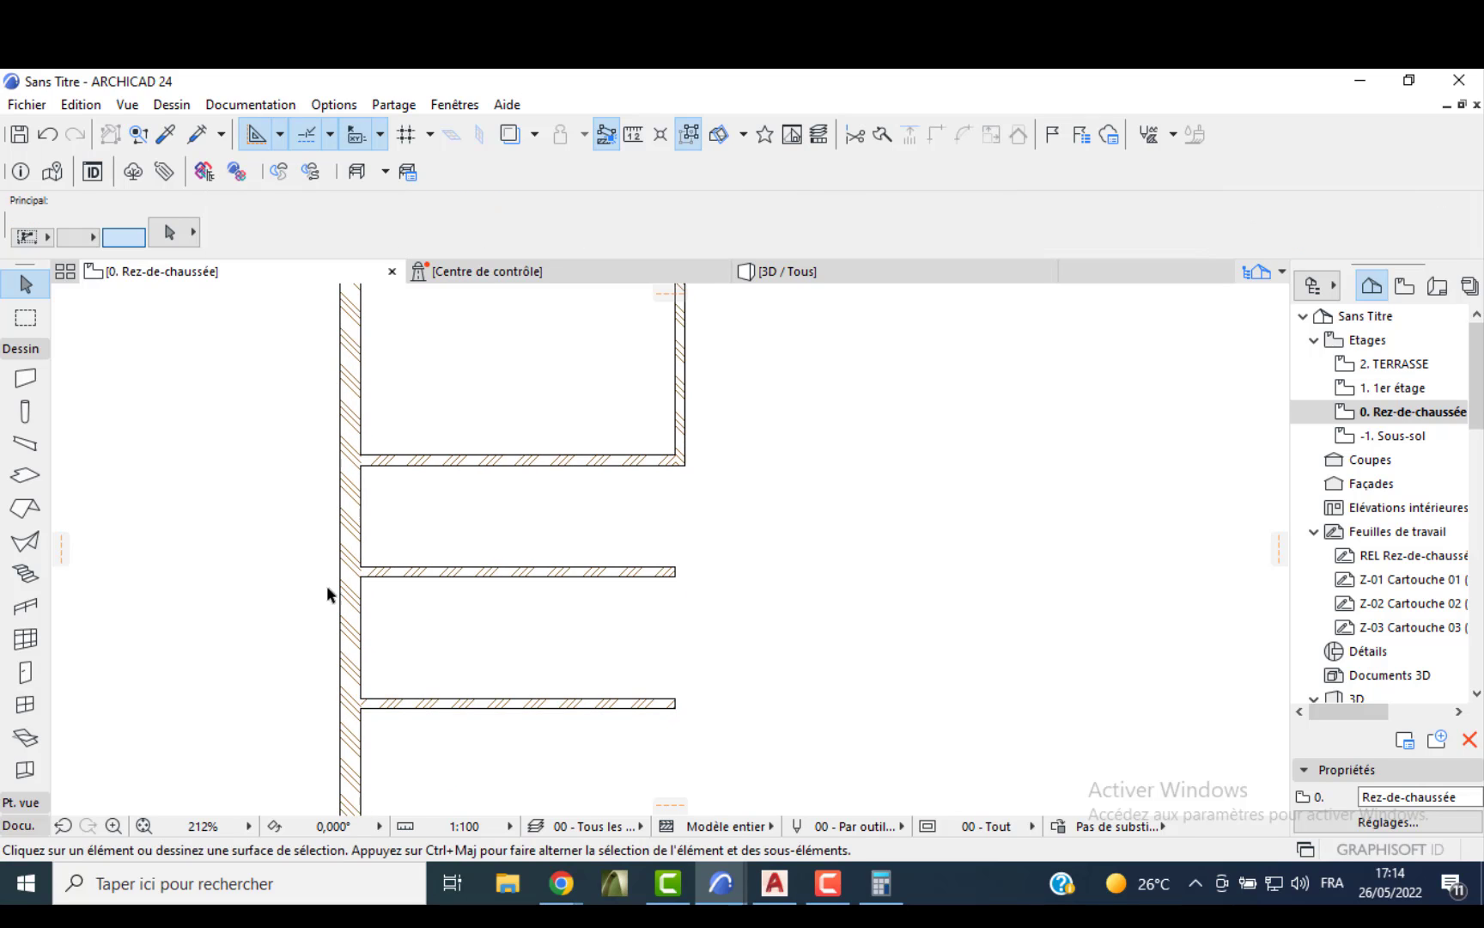
click(24, 383)
click(360, 463)
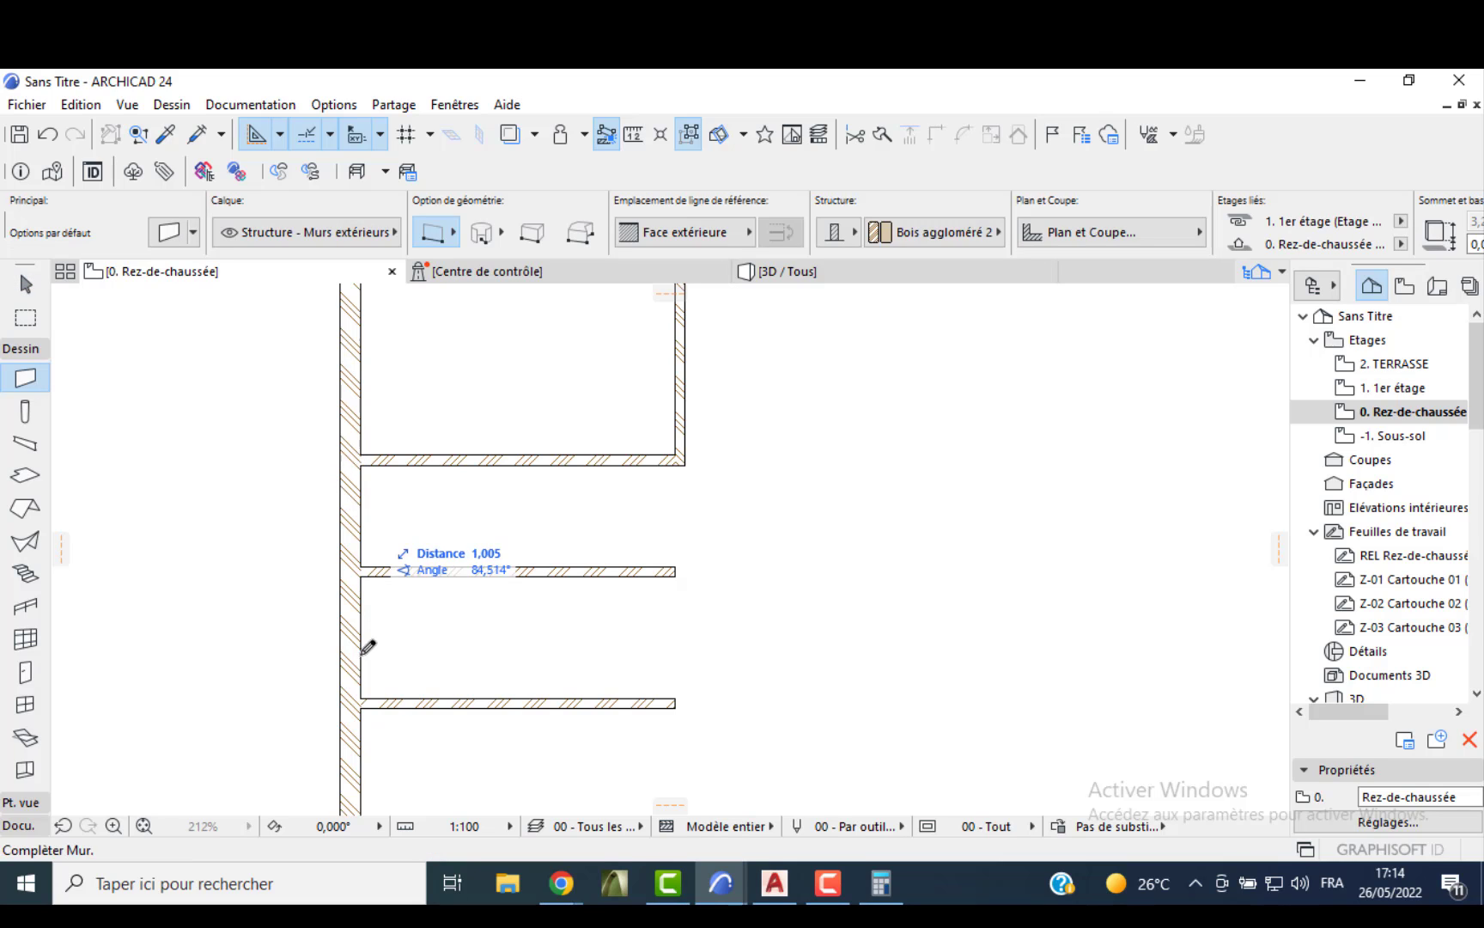
click(362, 706)
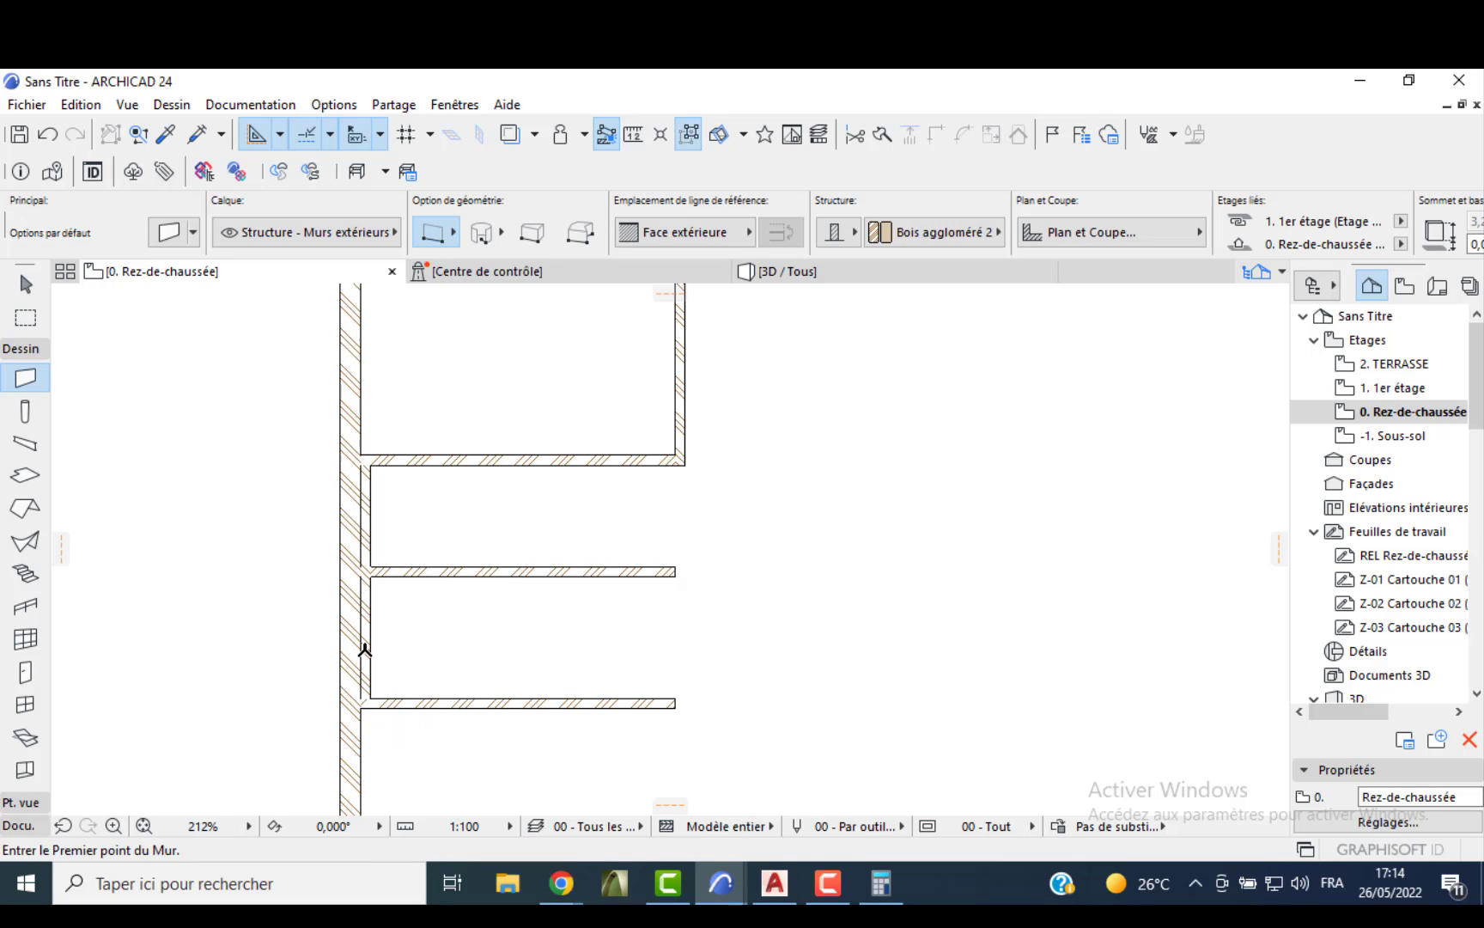
key(Escape)
- Move the new vertical partition 2 horizontally to the right, away from the left exterior wall
click(371, 643)
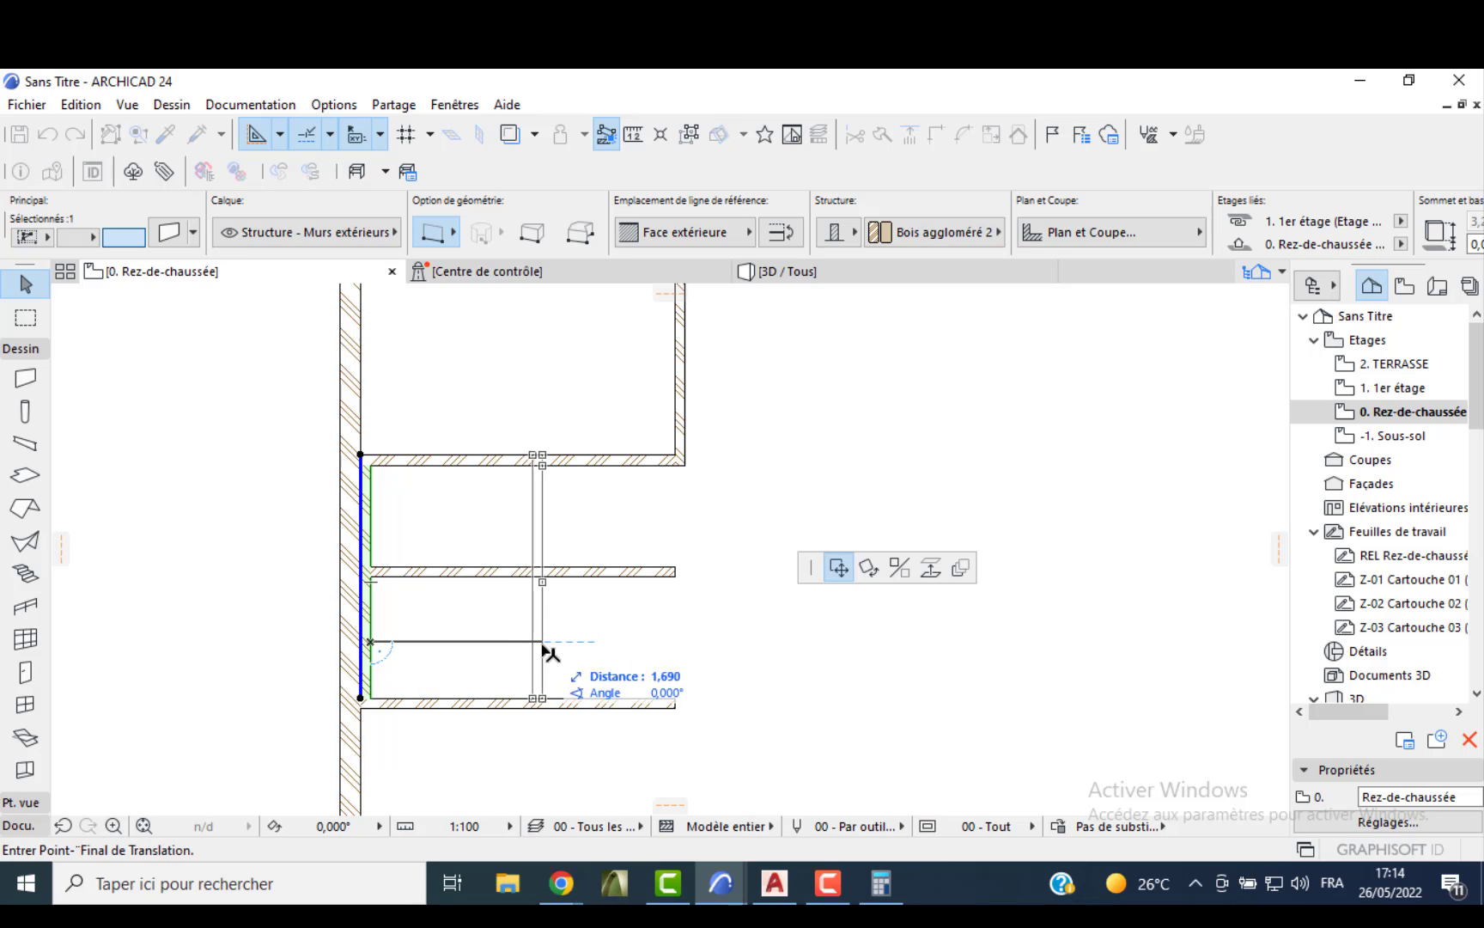
text(2)
key(Return)
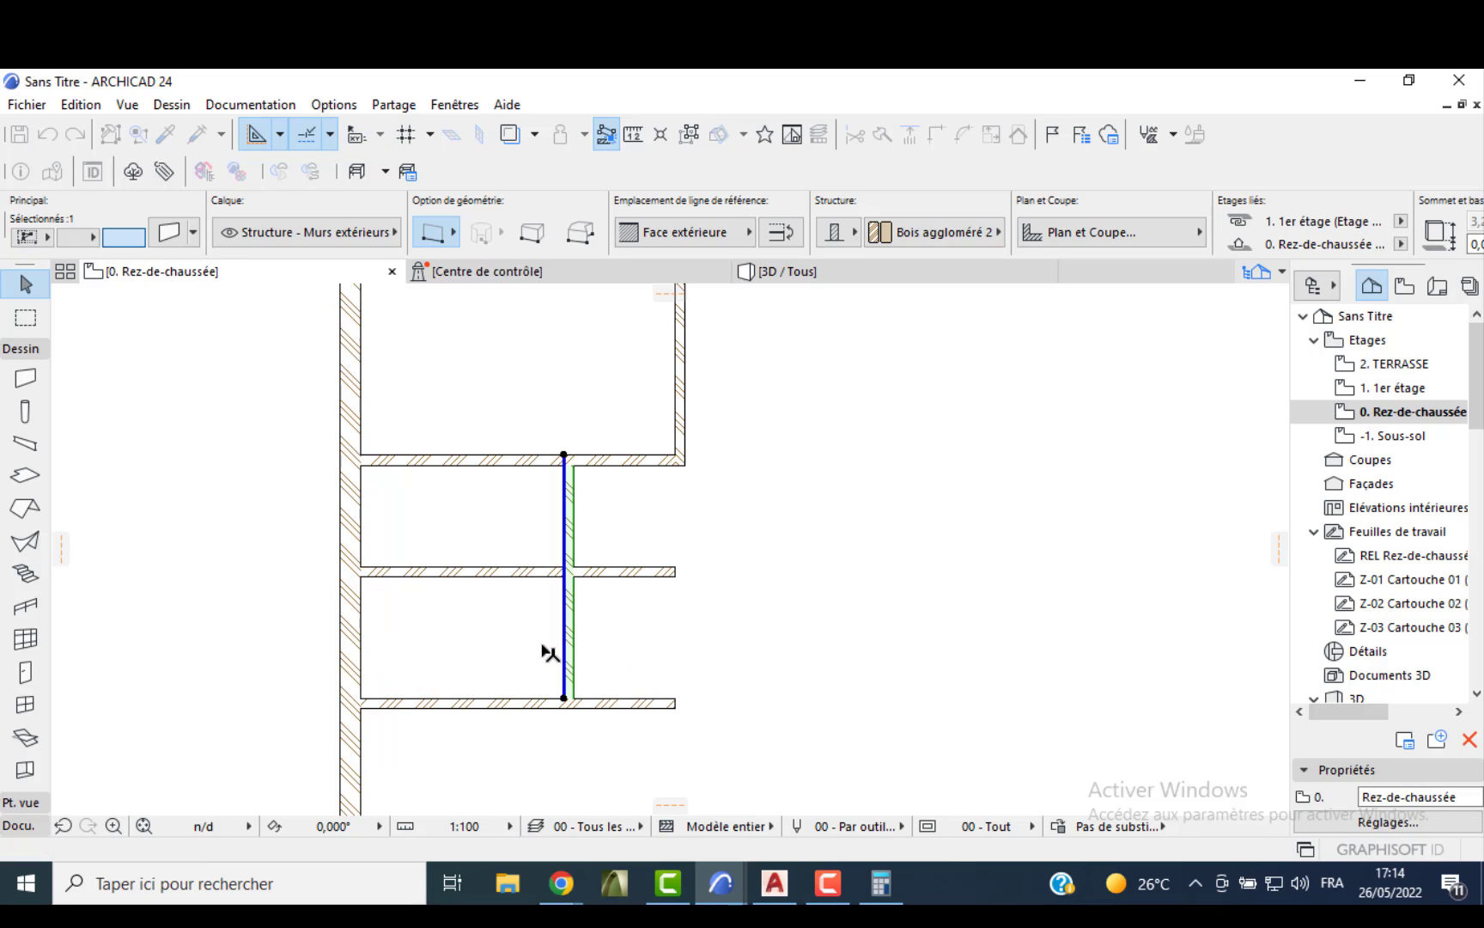
key(Escape)
- Trim off the parts of all three horizontal partitions that extend right of the new vertical partition
ctrl+click(621, 572)
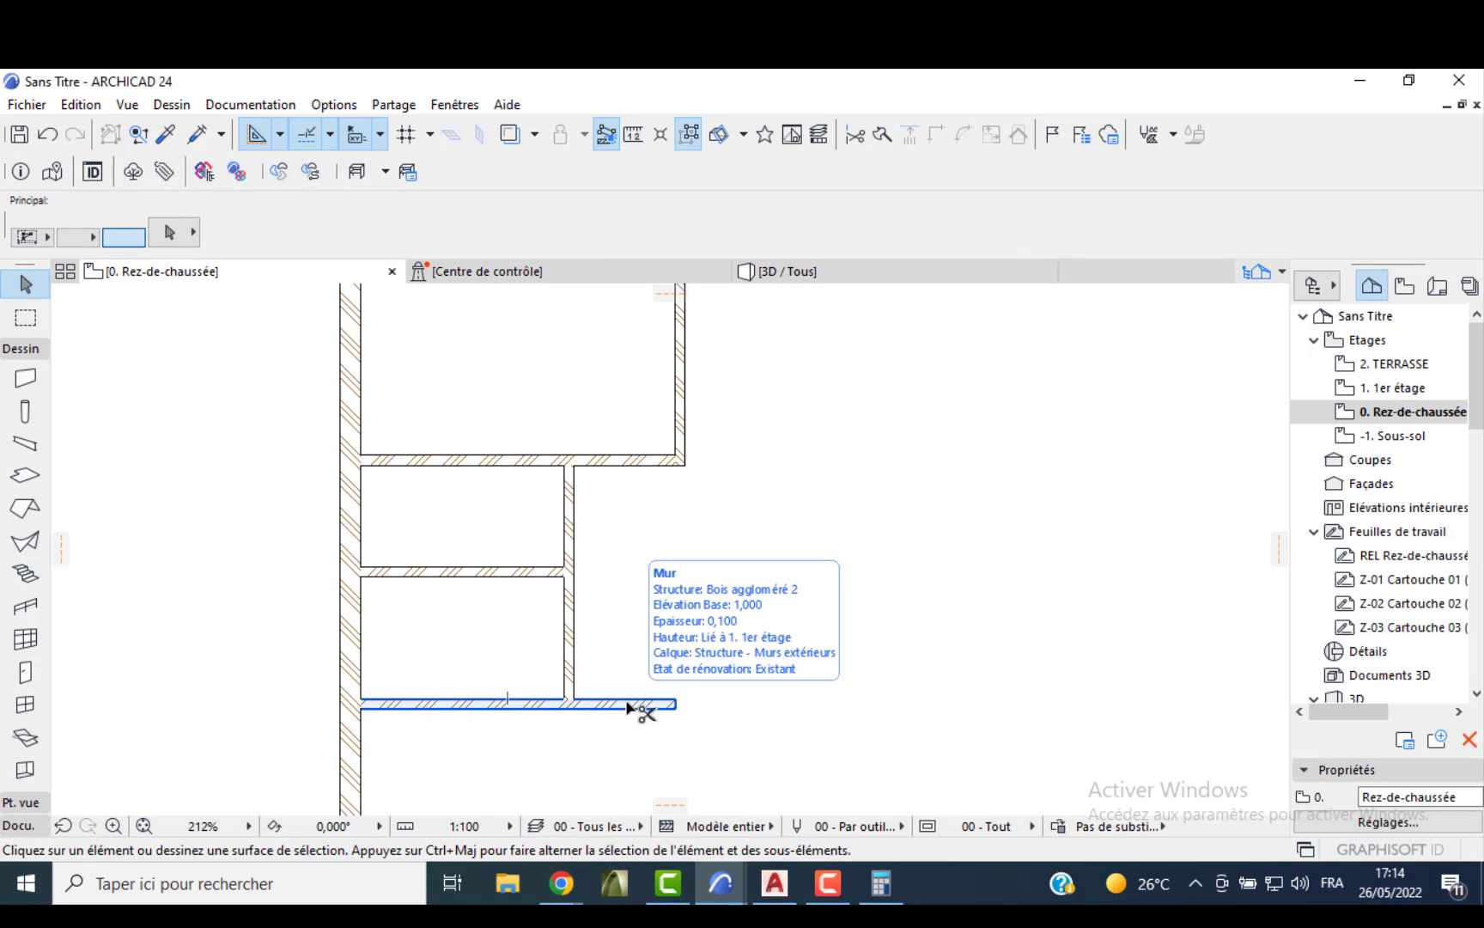
ctrl+click(629, 705)
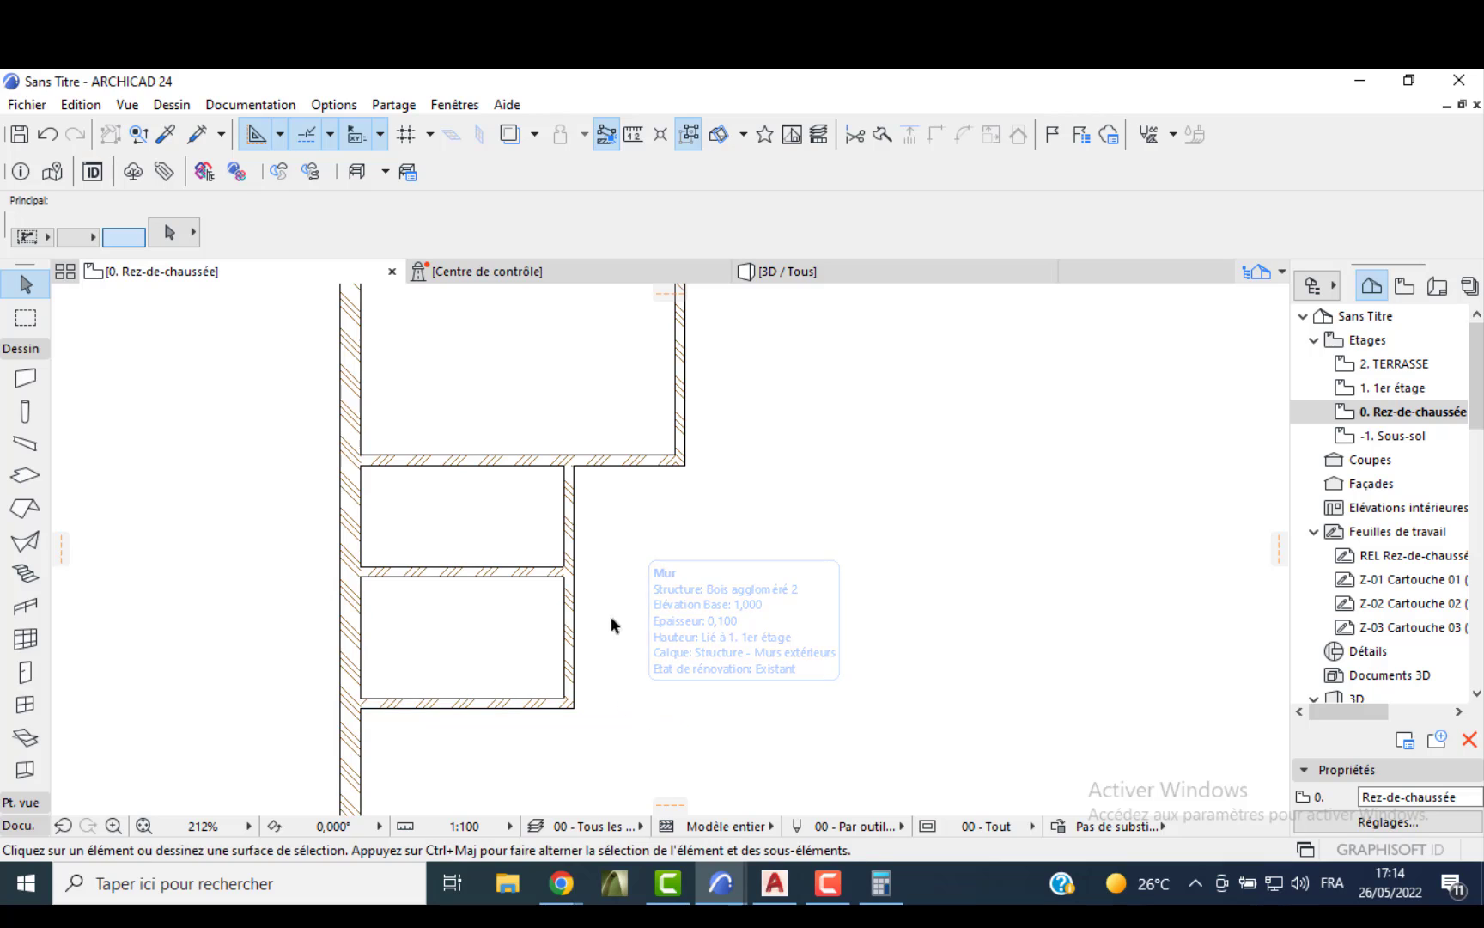
ctrl+click(628, 468)
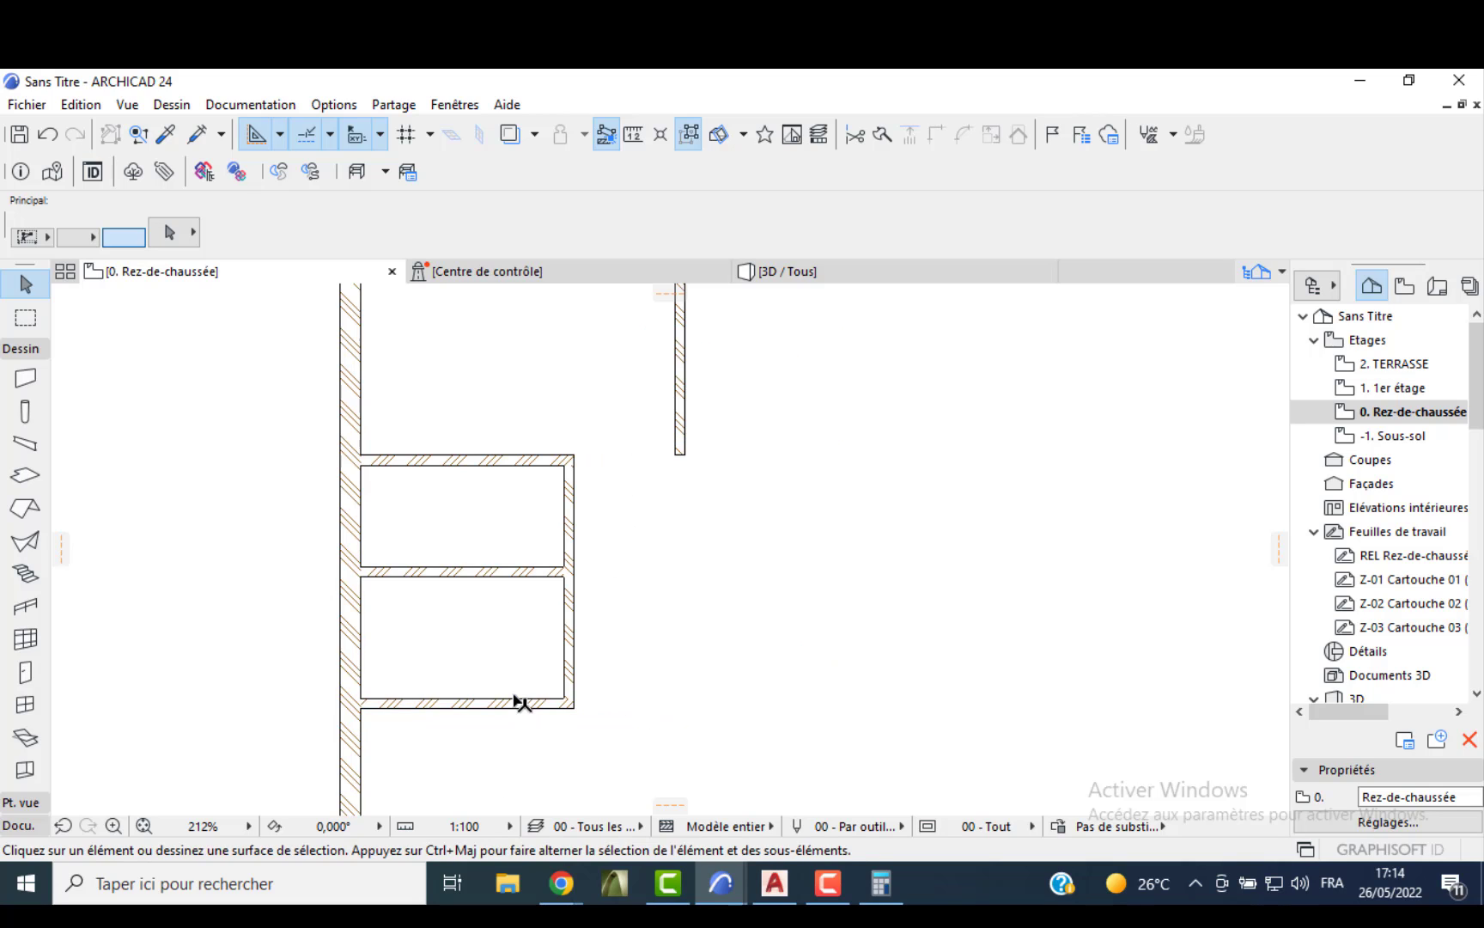
- Join the lowest horizontal partition and the long upper vertical partition into a corner
click(520, 702)
shift+click(684, 433)
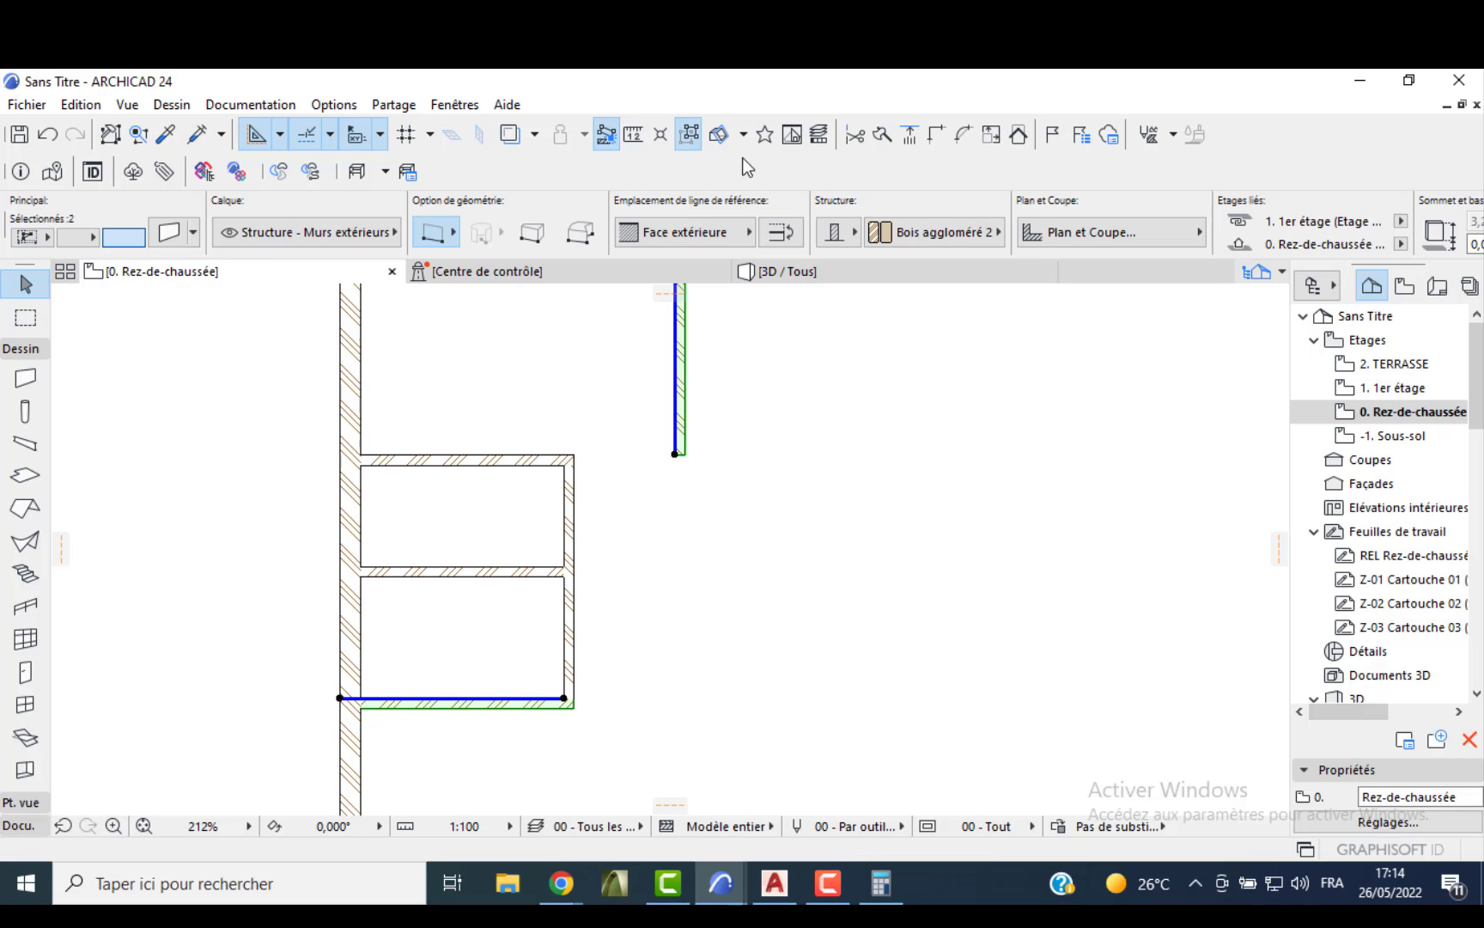
click(936, 136)
click(219, 443)
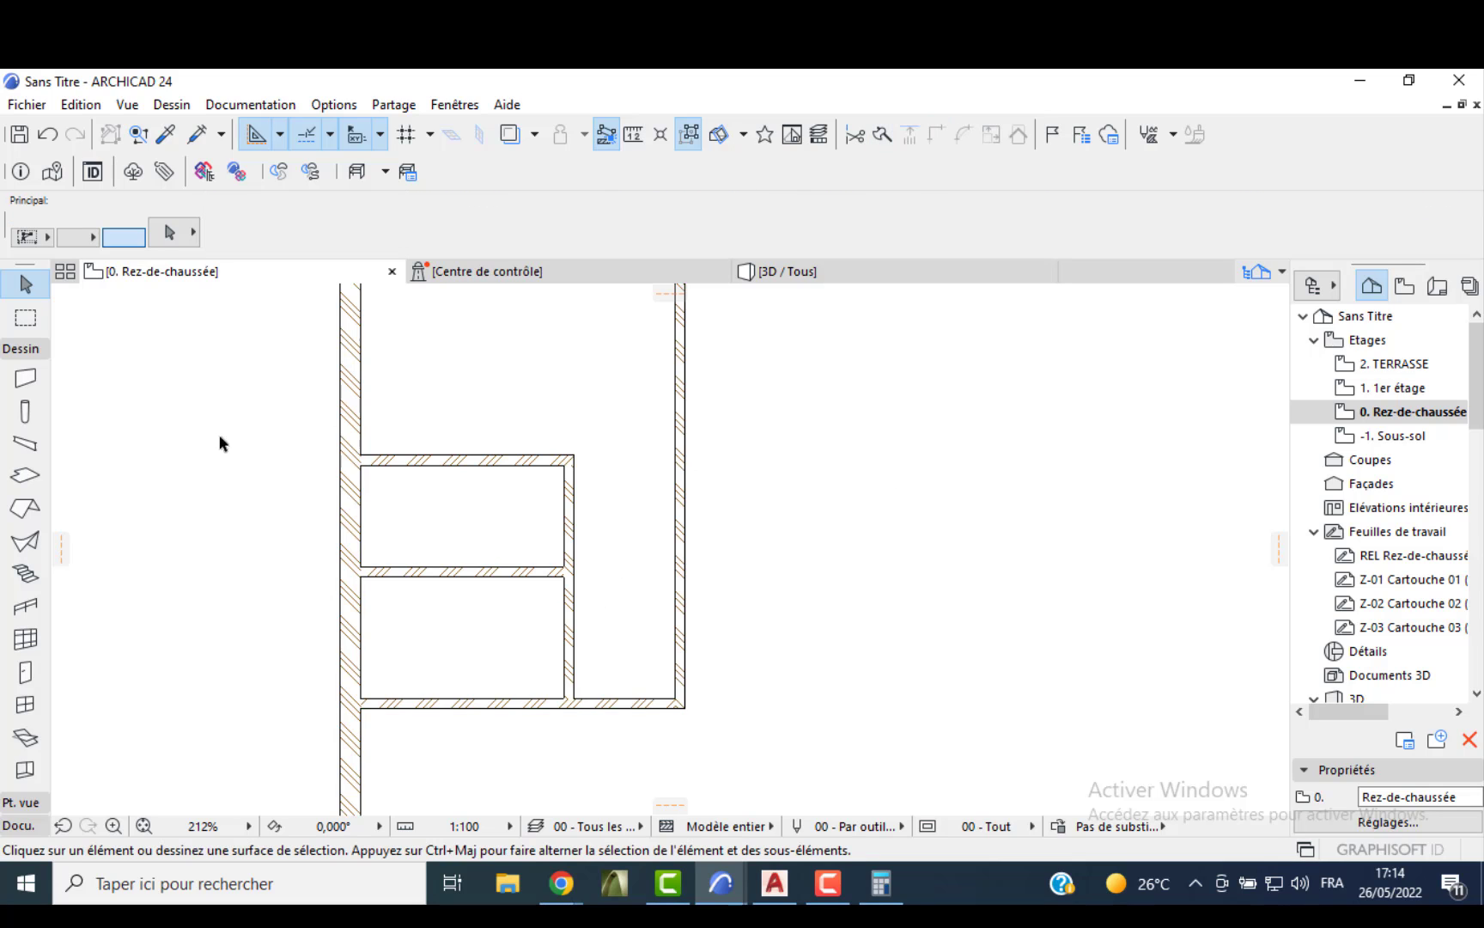
- Draw a short horizontal partition from the small rooms' upper-right corner to the long vertical partition, with the reference line on the interior face
click(26, 378)
scroll(563, 512, up, 3)
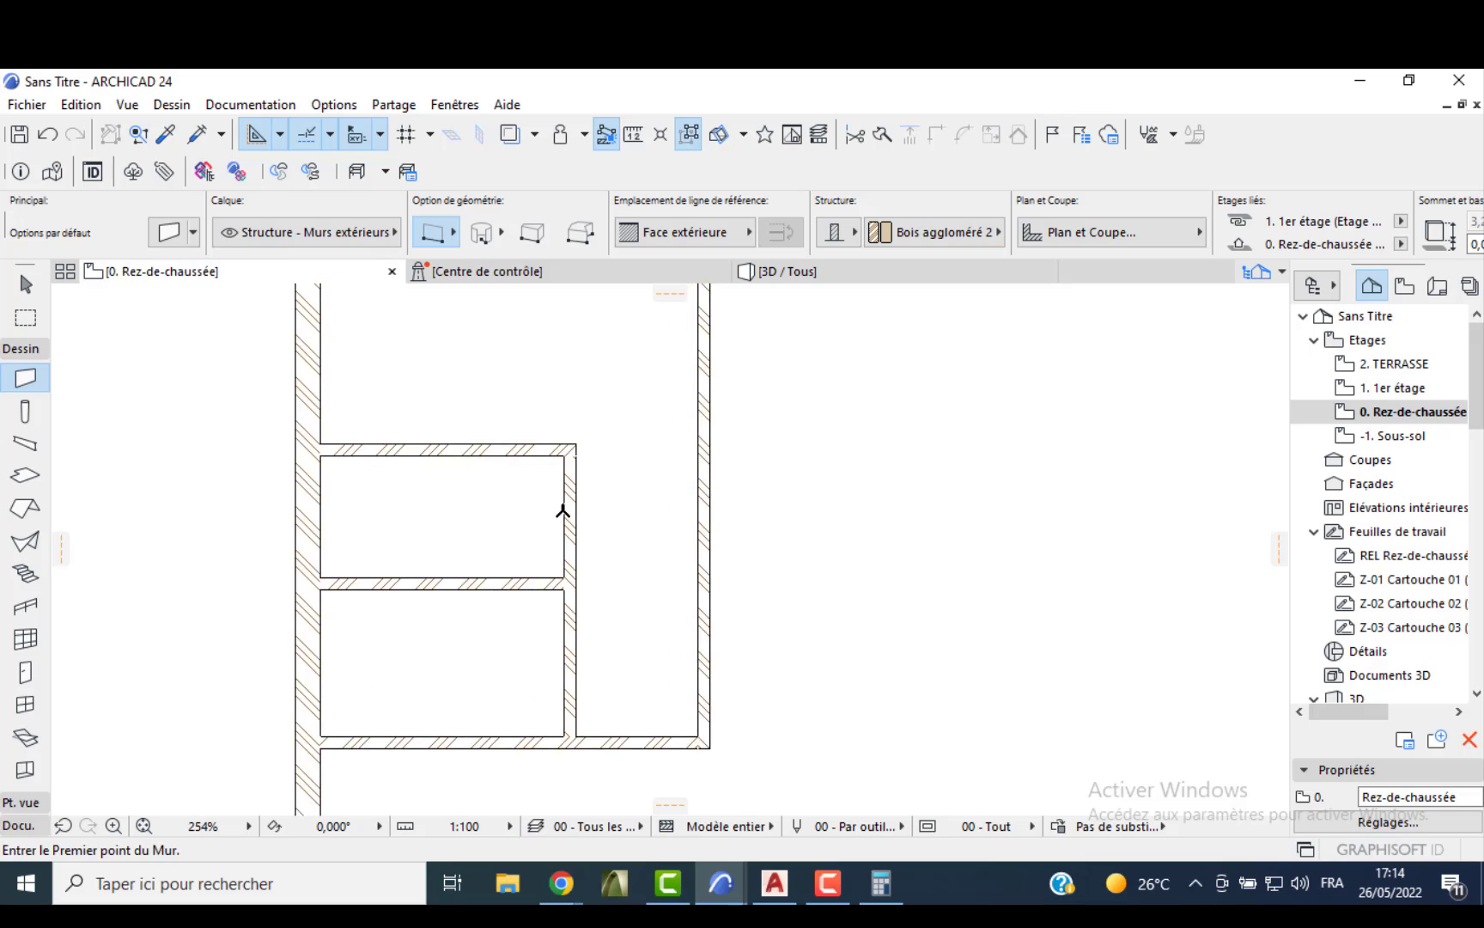
click(579, 429)
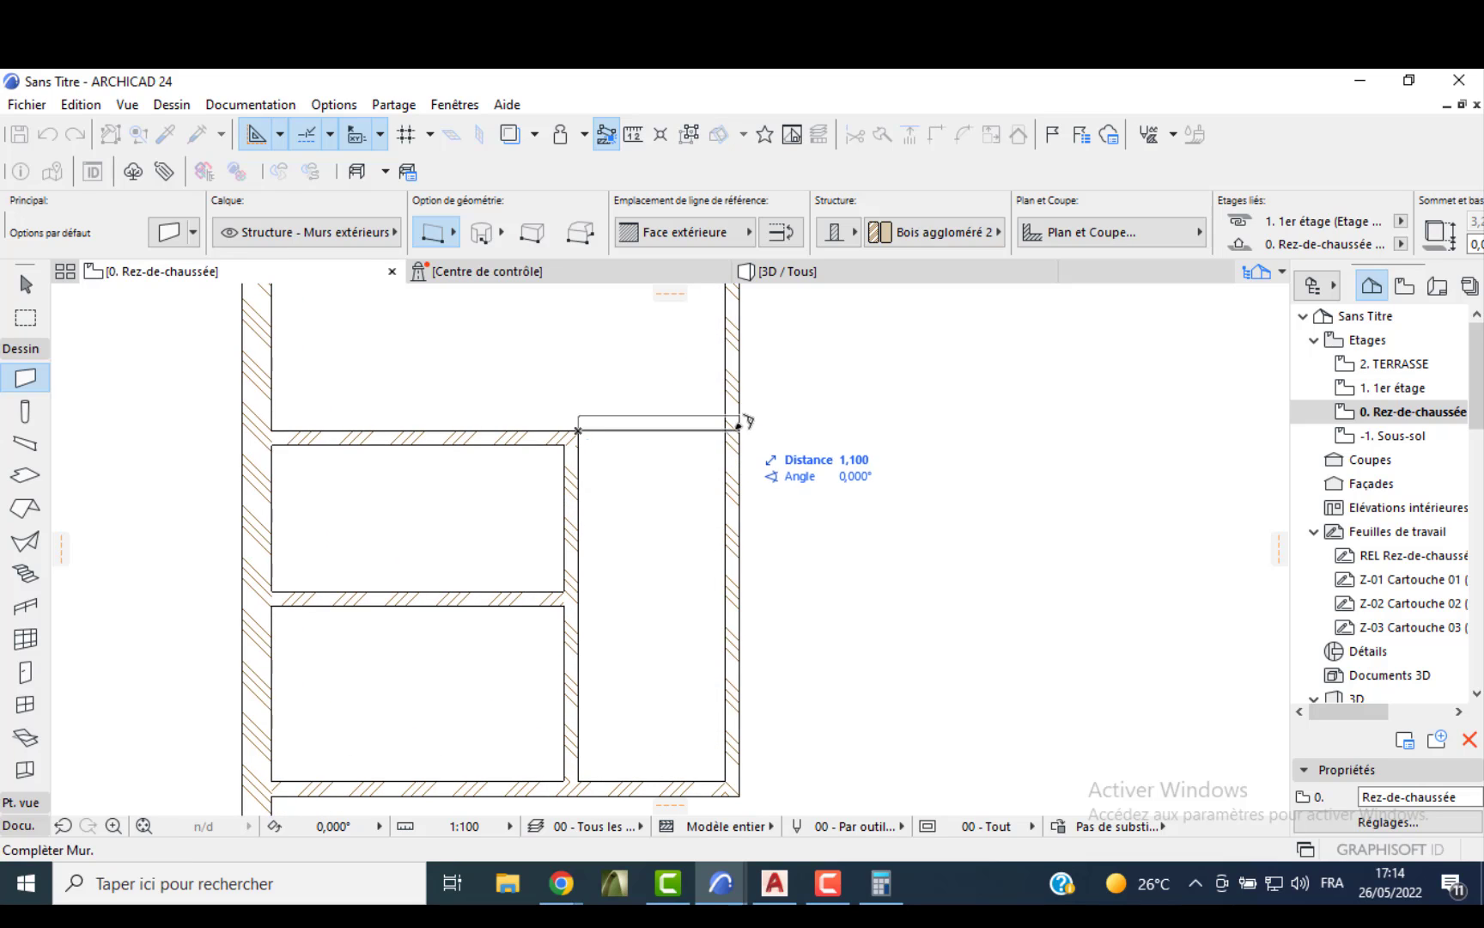
key(c)
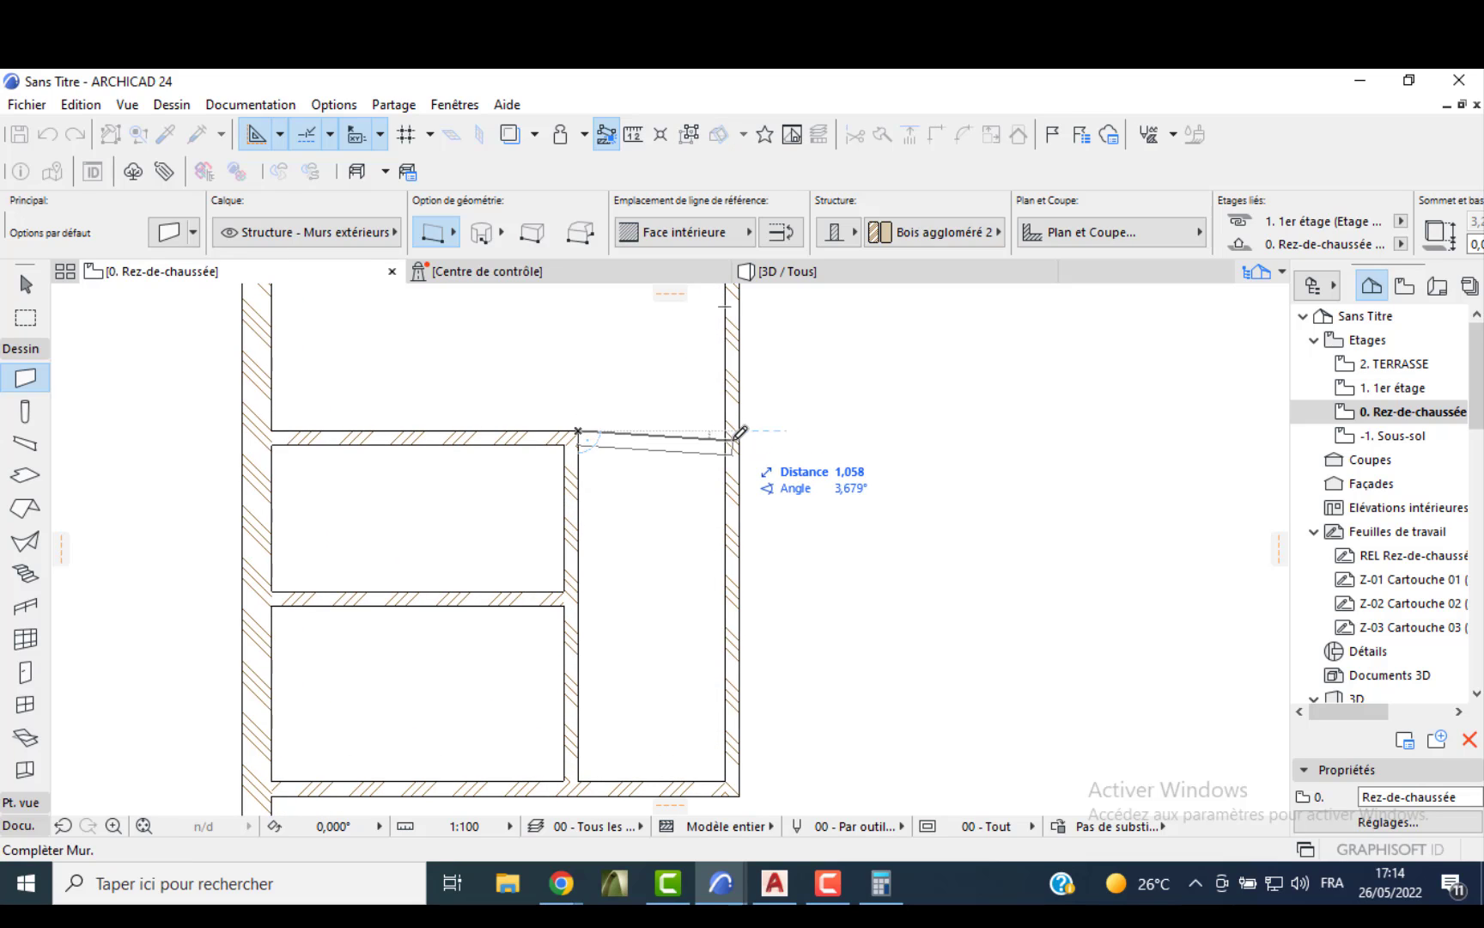
click(725, 430)
key(Escape)
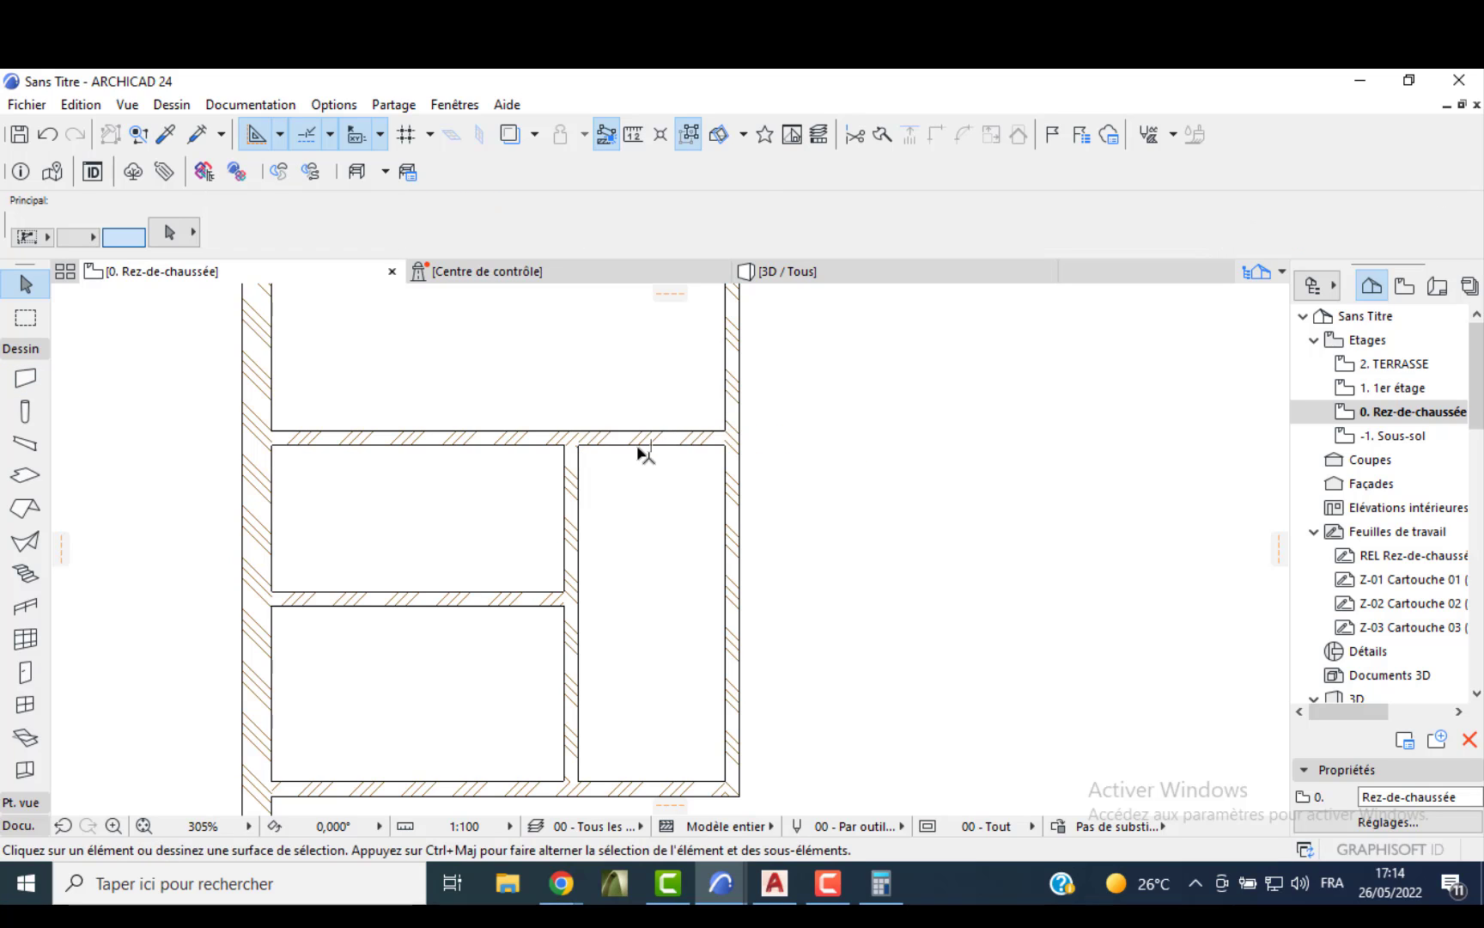
- Move the short horizontal partition 0,5 straight down between the two vertical partitions
click(637, 444)
click(638, 444)
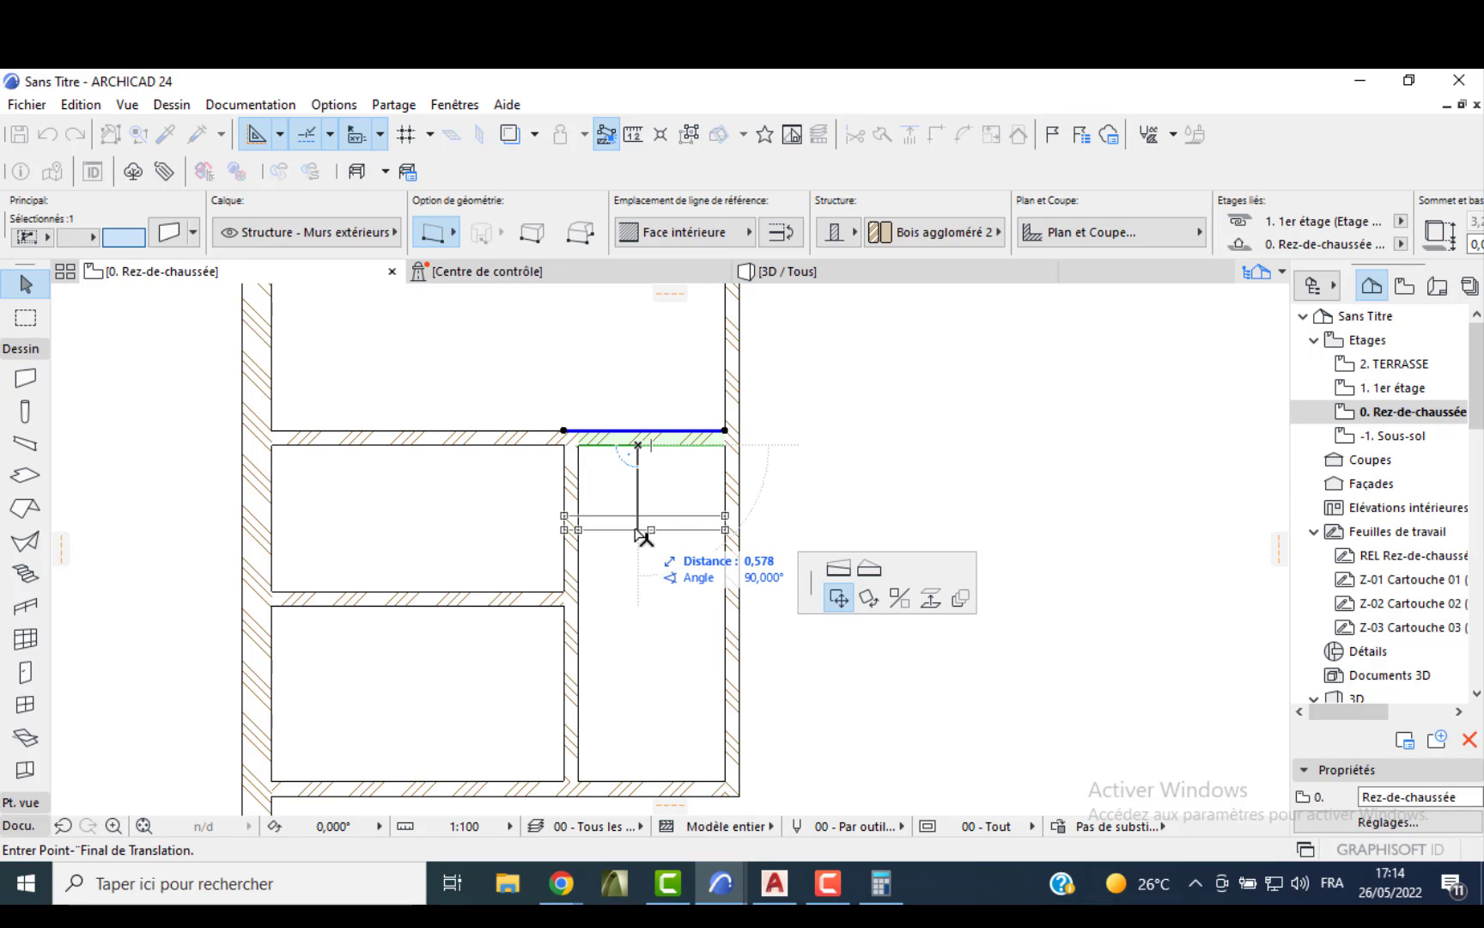
text(0,)
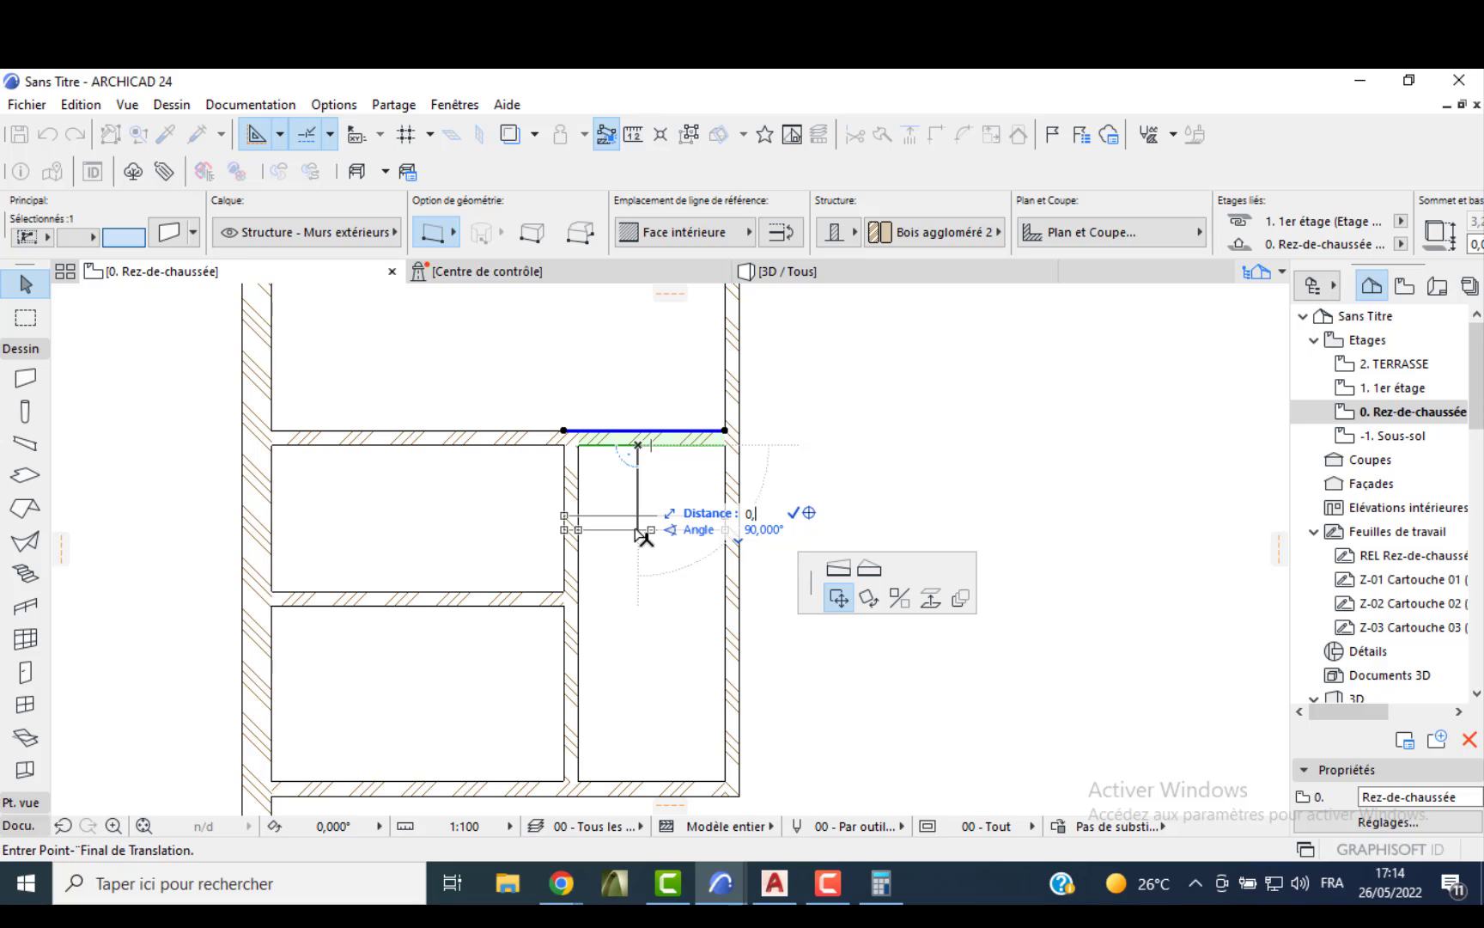
text(5)
key(Return)
key(Escape)
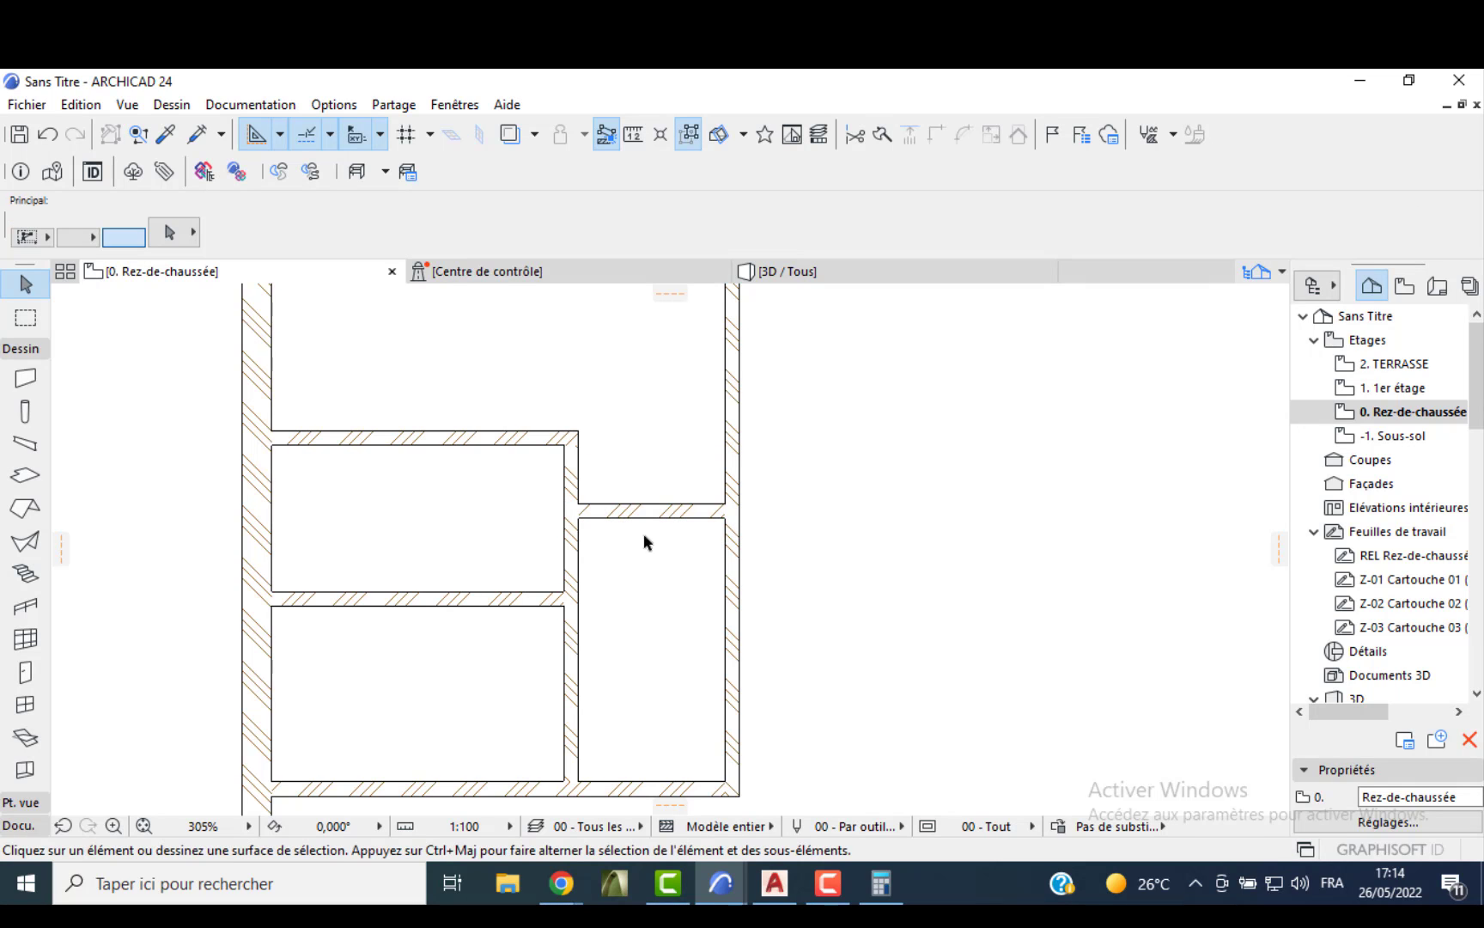
- Trim away the lowest horizontal partition's segment between the two vertical partitions to open the corridor
scroll(658, 526, down, 4)
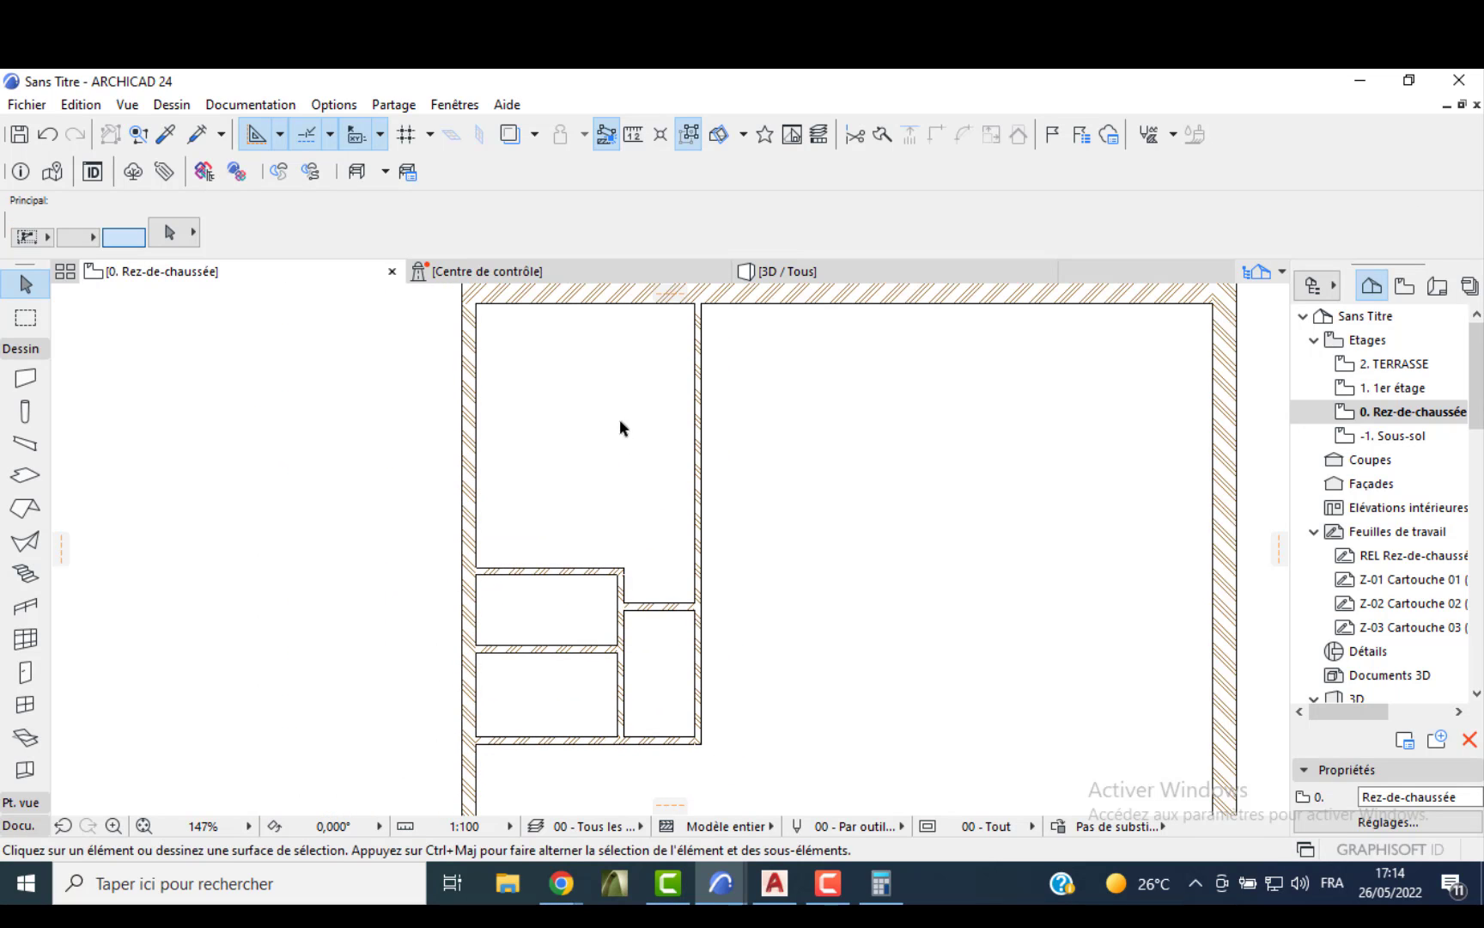
scroll(750, 501, down, 3)
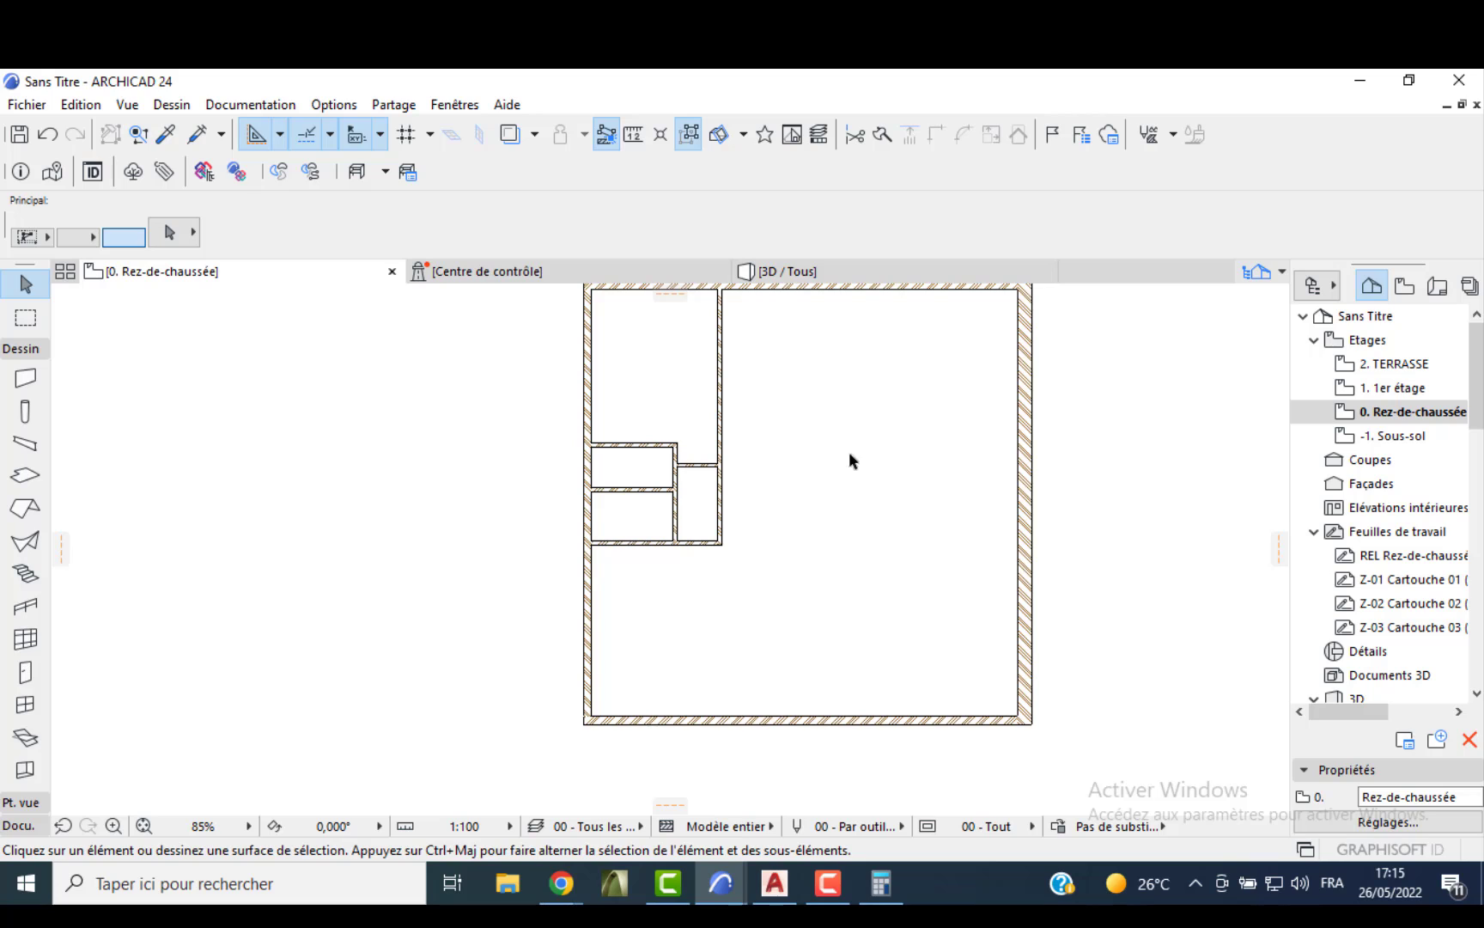
scroll(720, 481, up, 1)
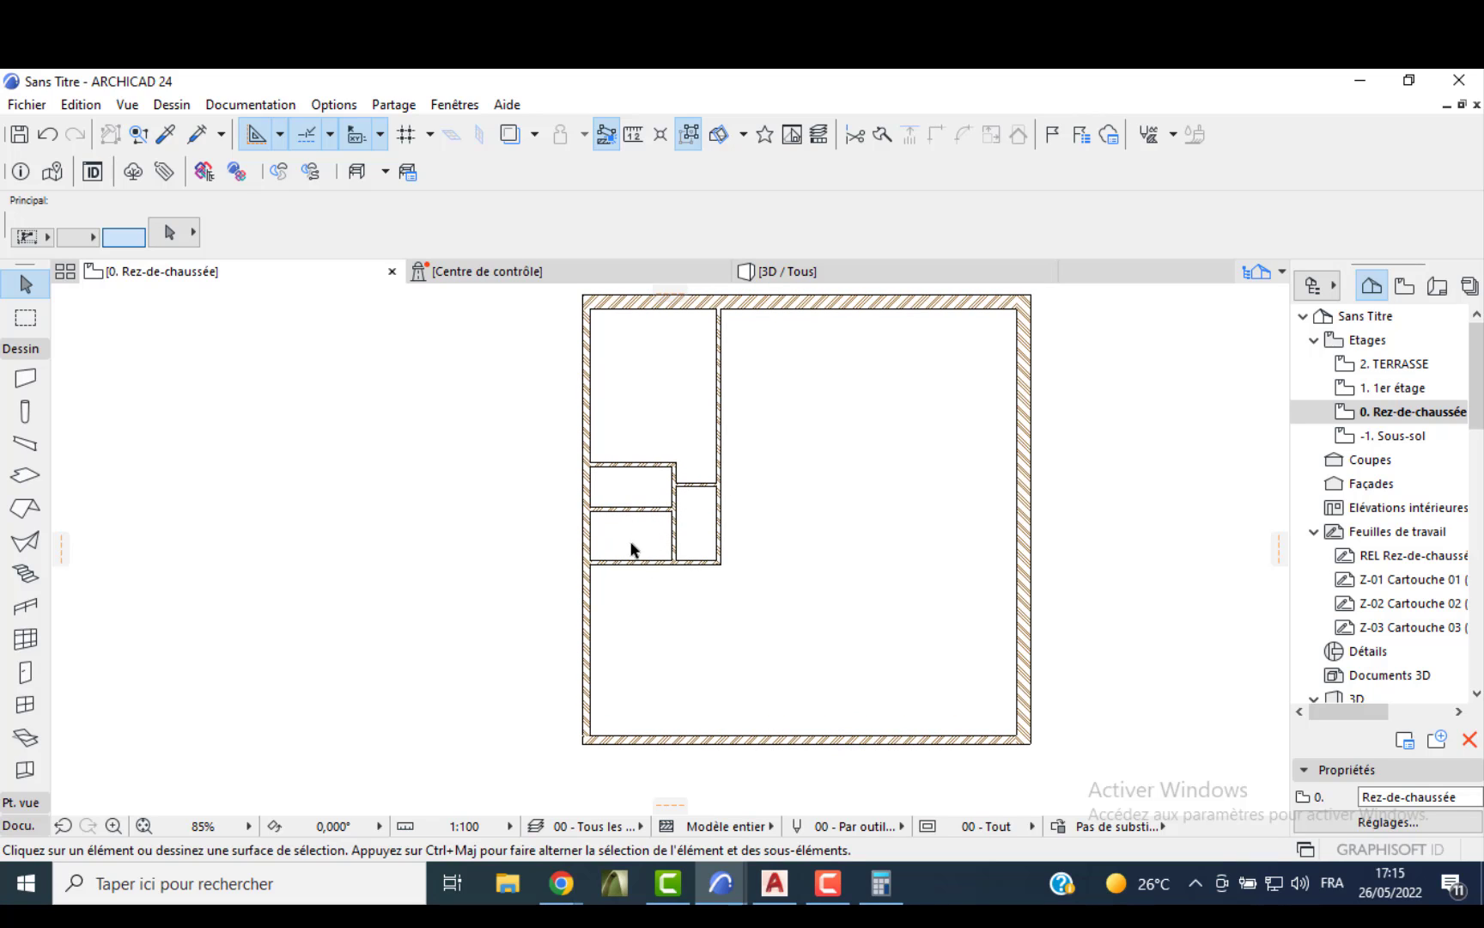
ctrl+click(695, 564)
- Open the stair tool's default settings and set the stair width to 1,2
middle_drag(674, 605, 661, 536)
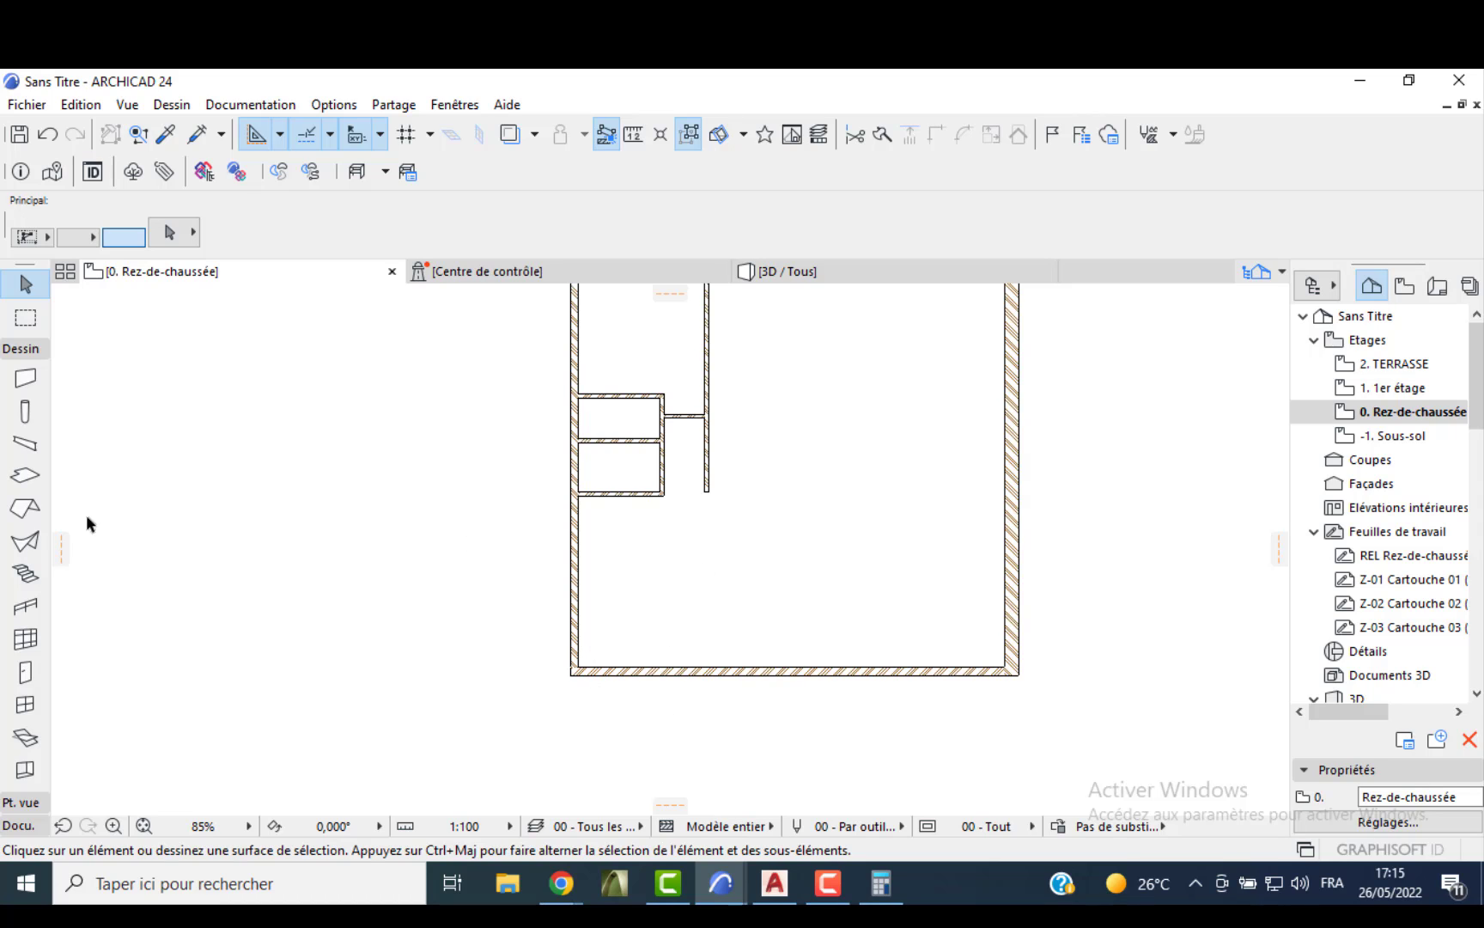
click(25, 573)
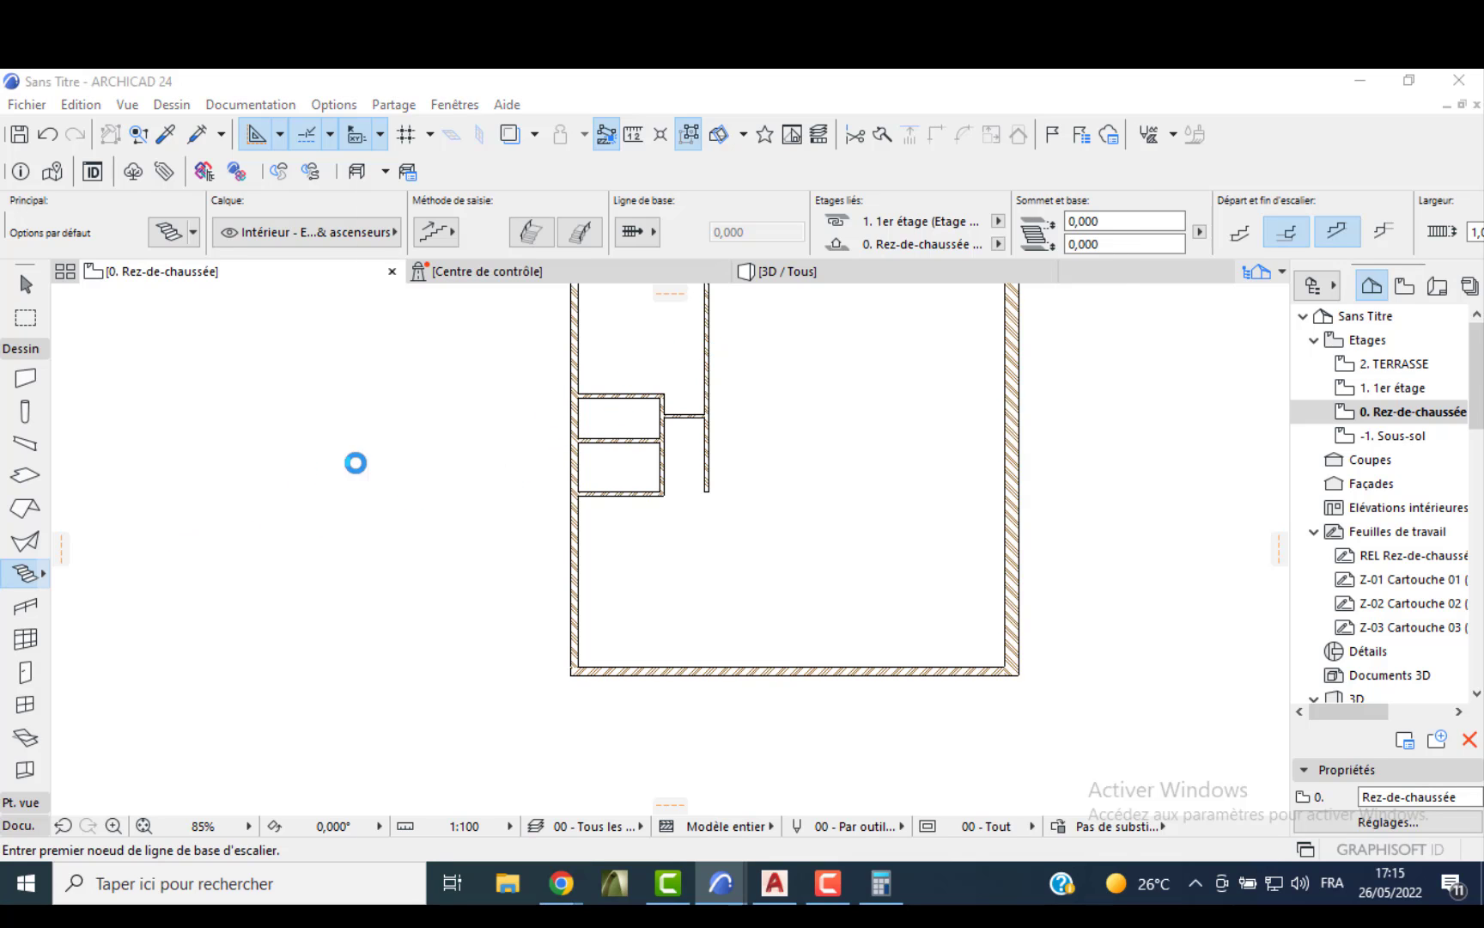
double_click(25, 572)
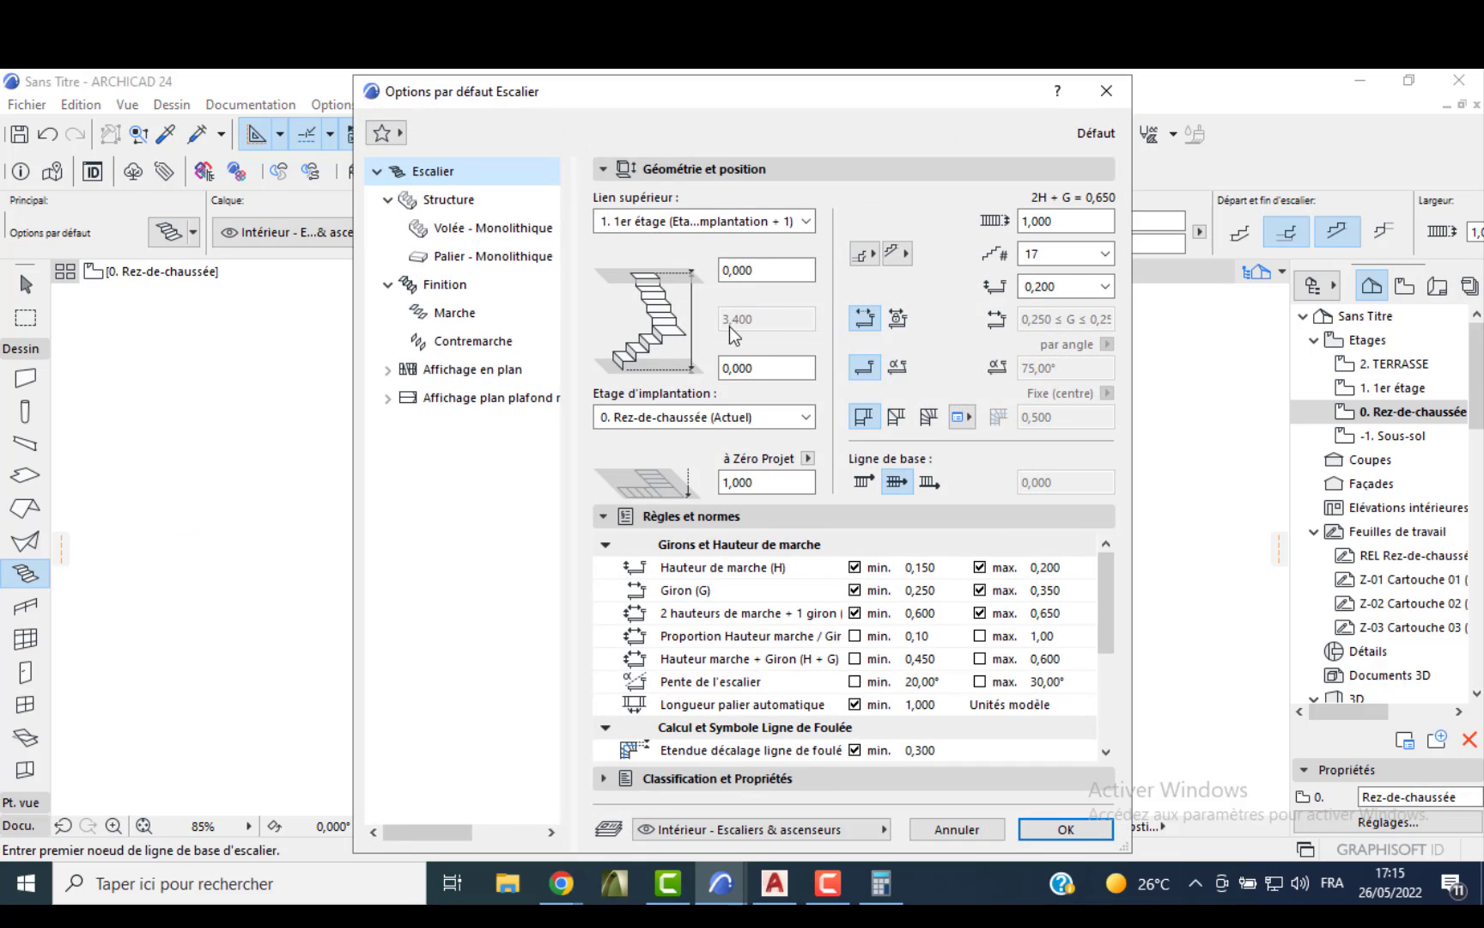
click(1046, 222)
double_click(1040, 223)
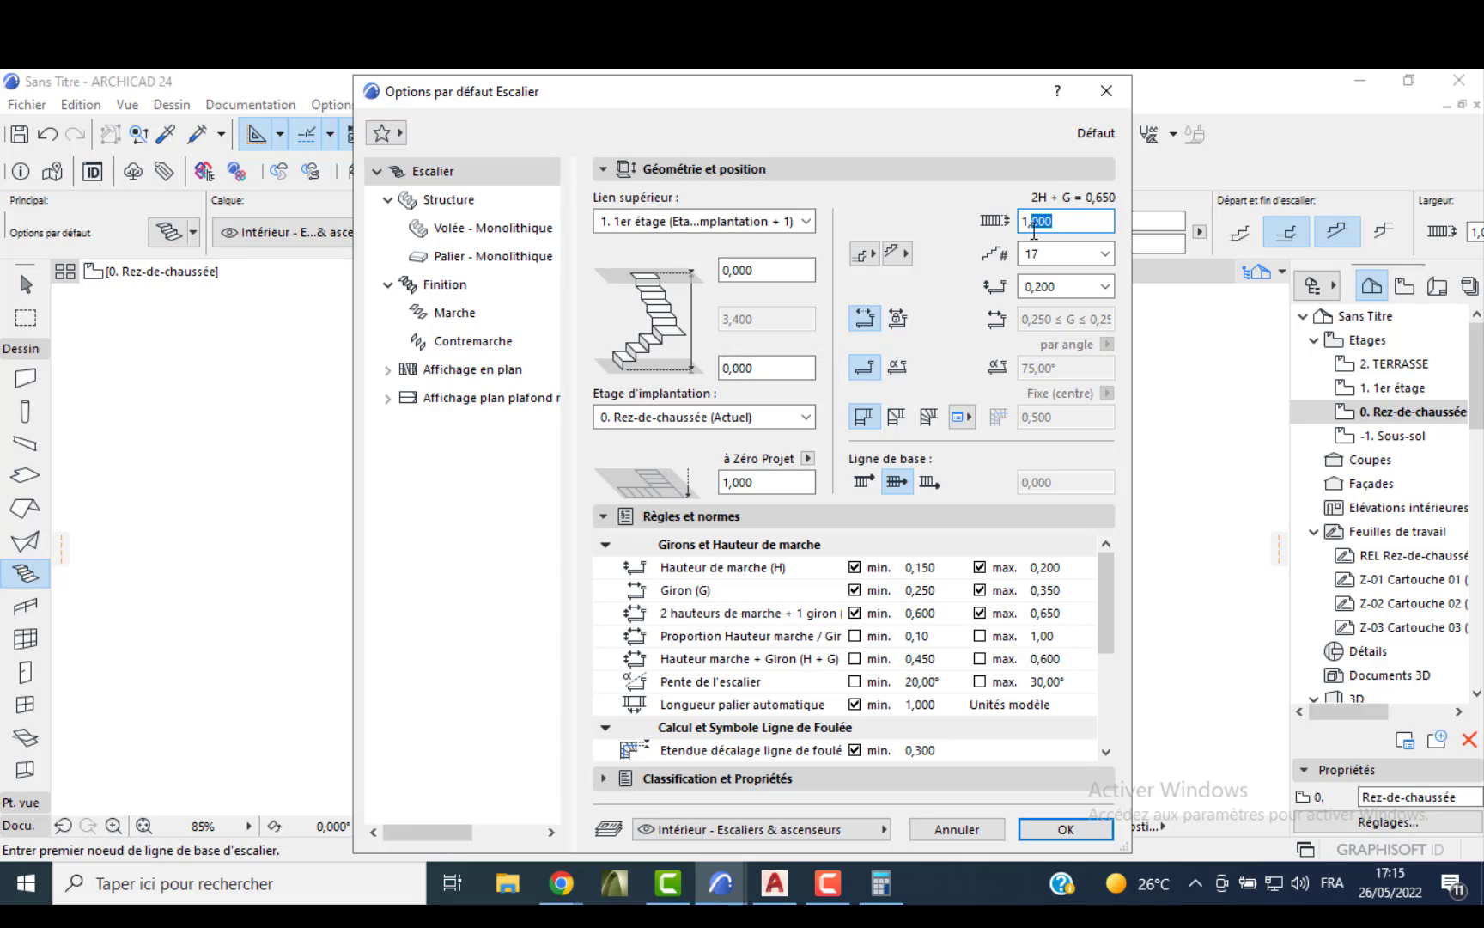
text(2)
- Set the default stair to 20 risers with a locked tread depth of 0,300
click(1068, 253)
click(1058, 332)
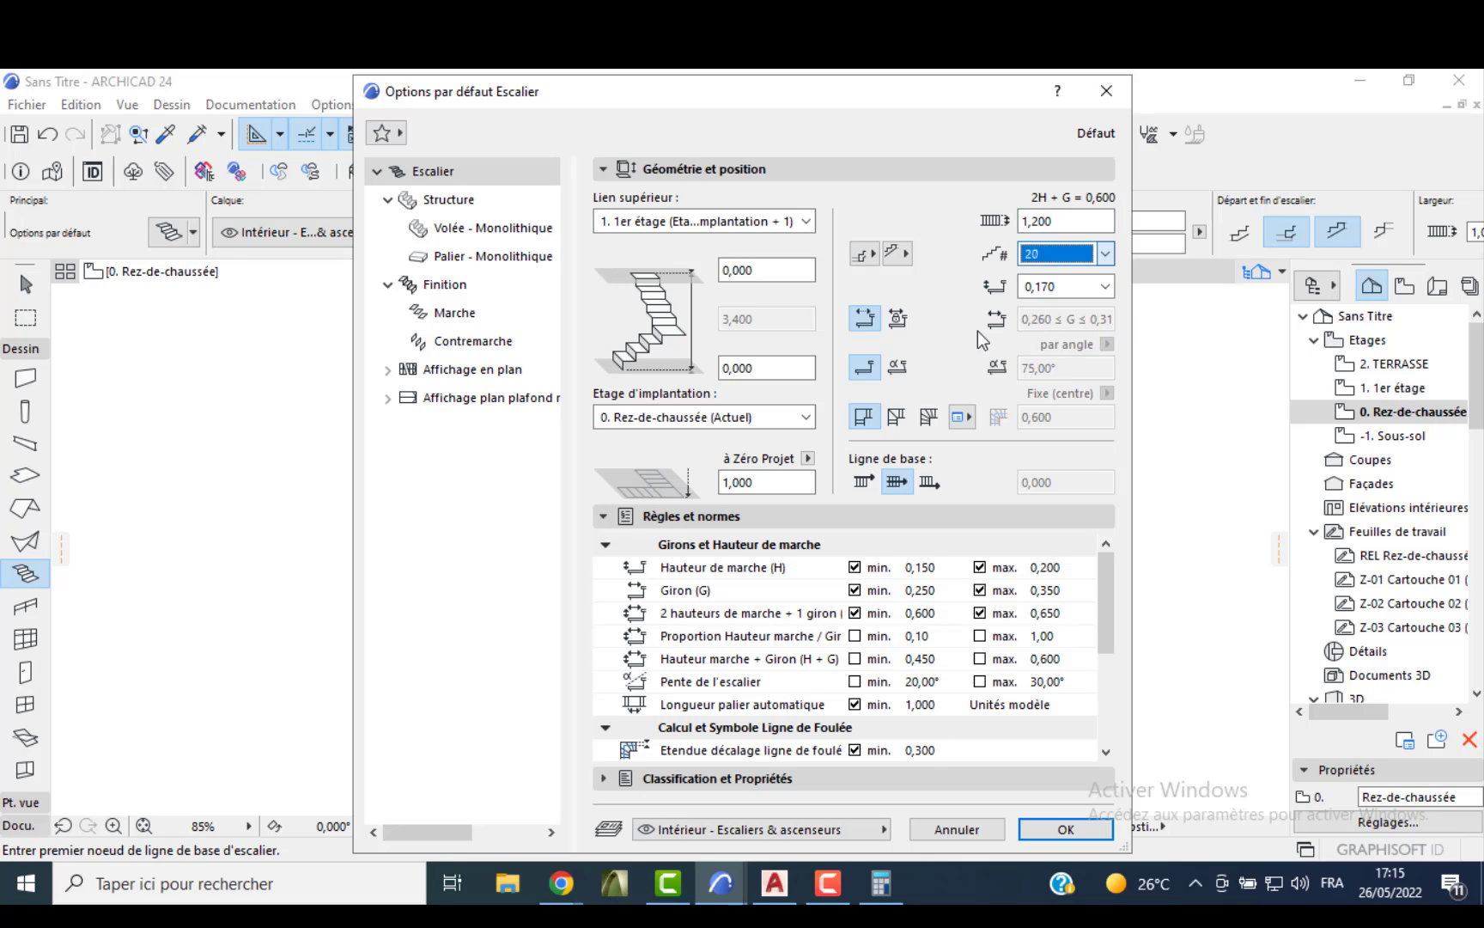
click(899, 320)
drag(1050, 314, 1035, 318)
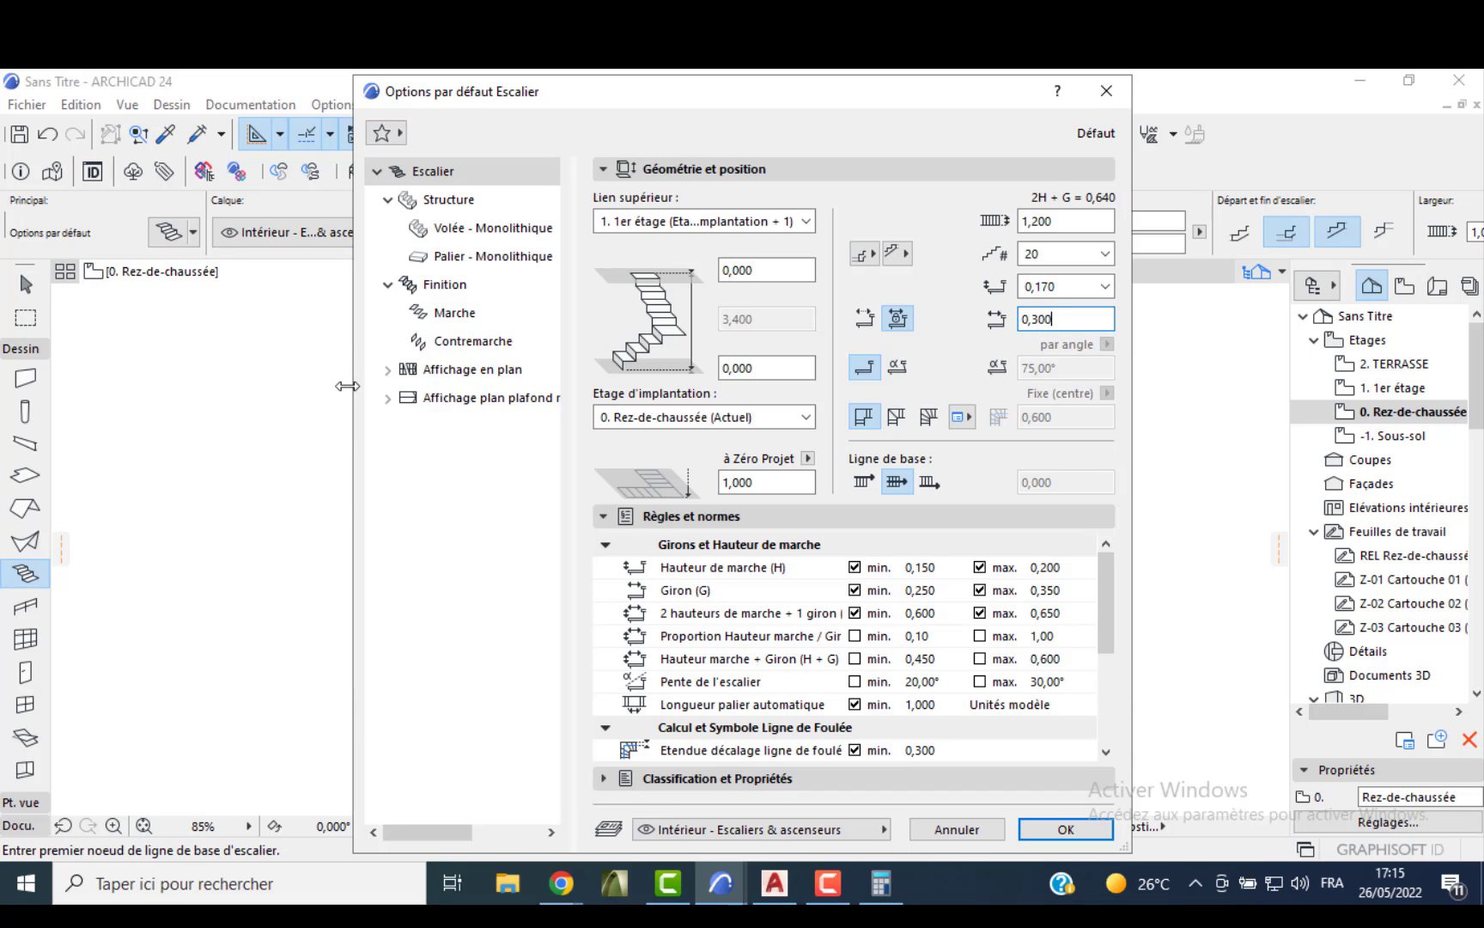
- Set the default stair's monolithic flight structure to the form with a straight sloped underside
click(421, 234)
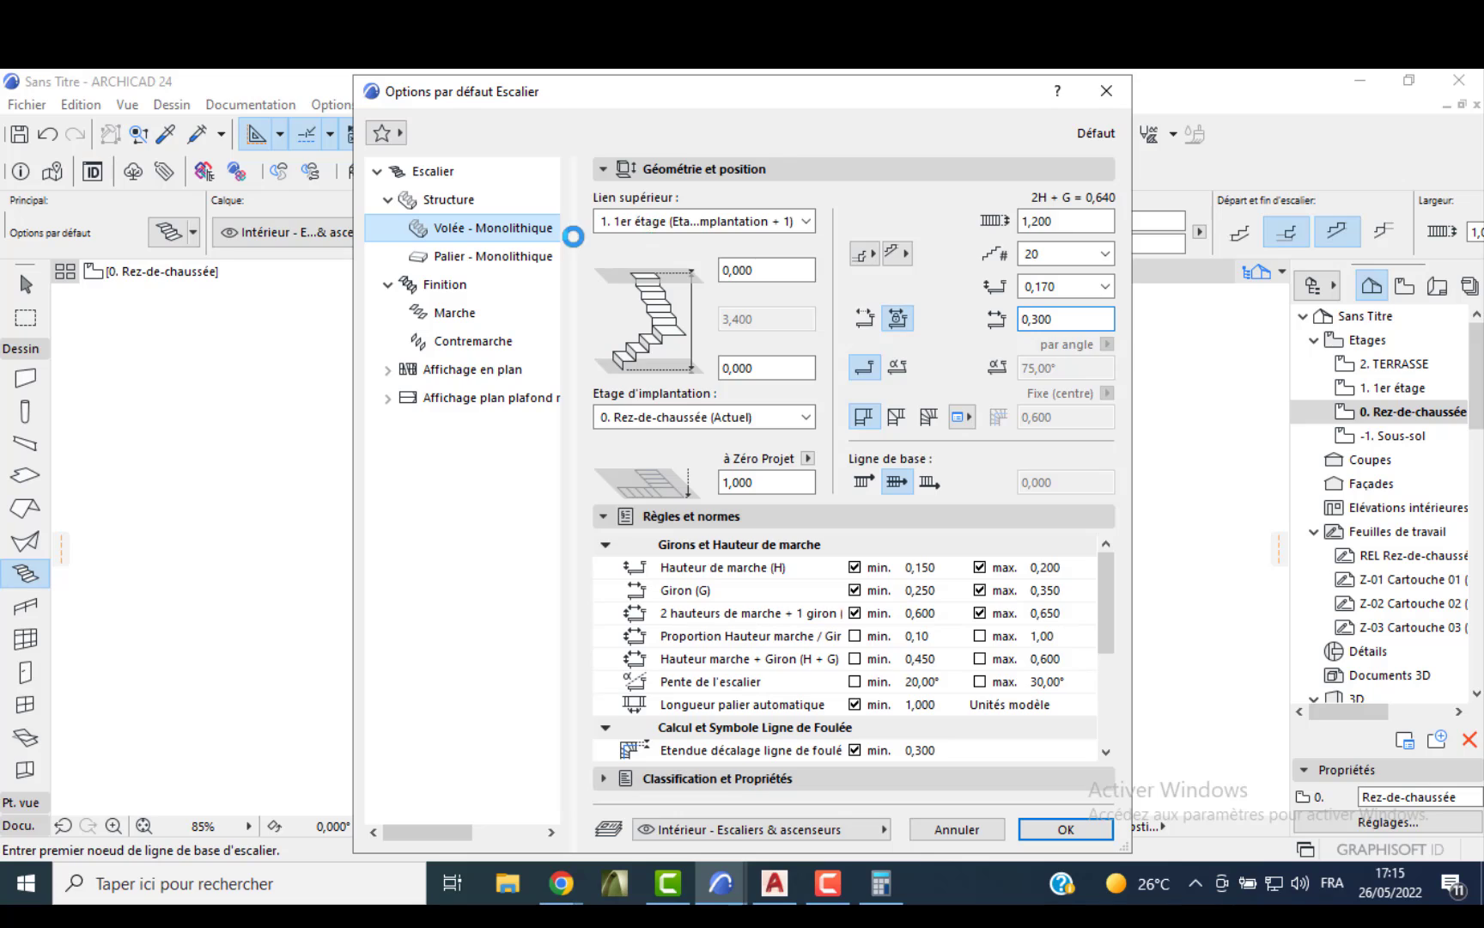
click(640, 203)
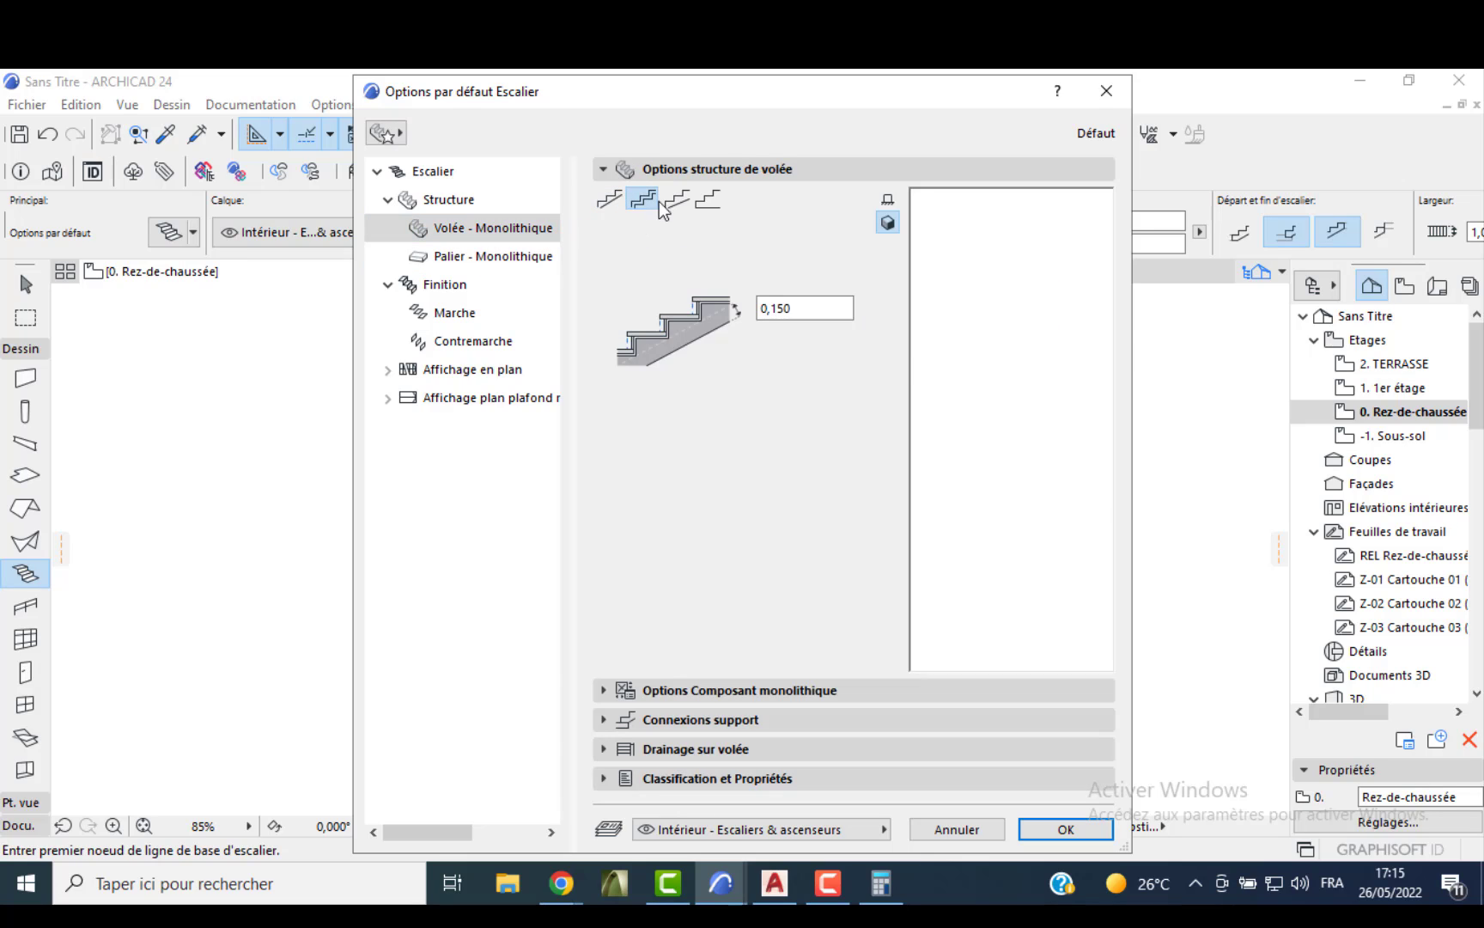
click(609, 200)
- Set the thickness of the default stair's monolithic landing structure to 0,10
click(496, 258)
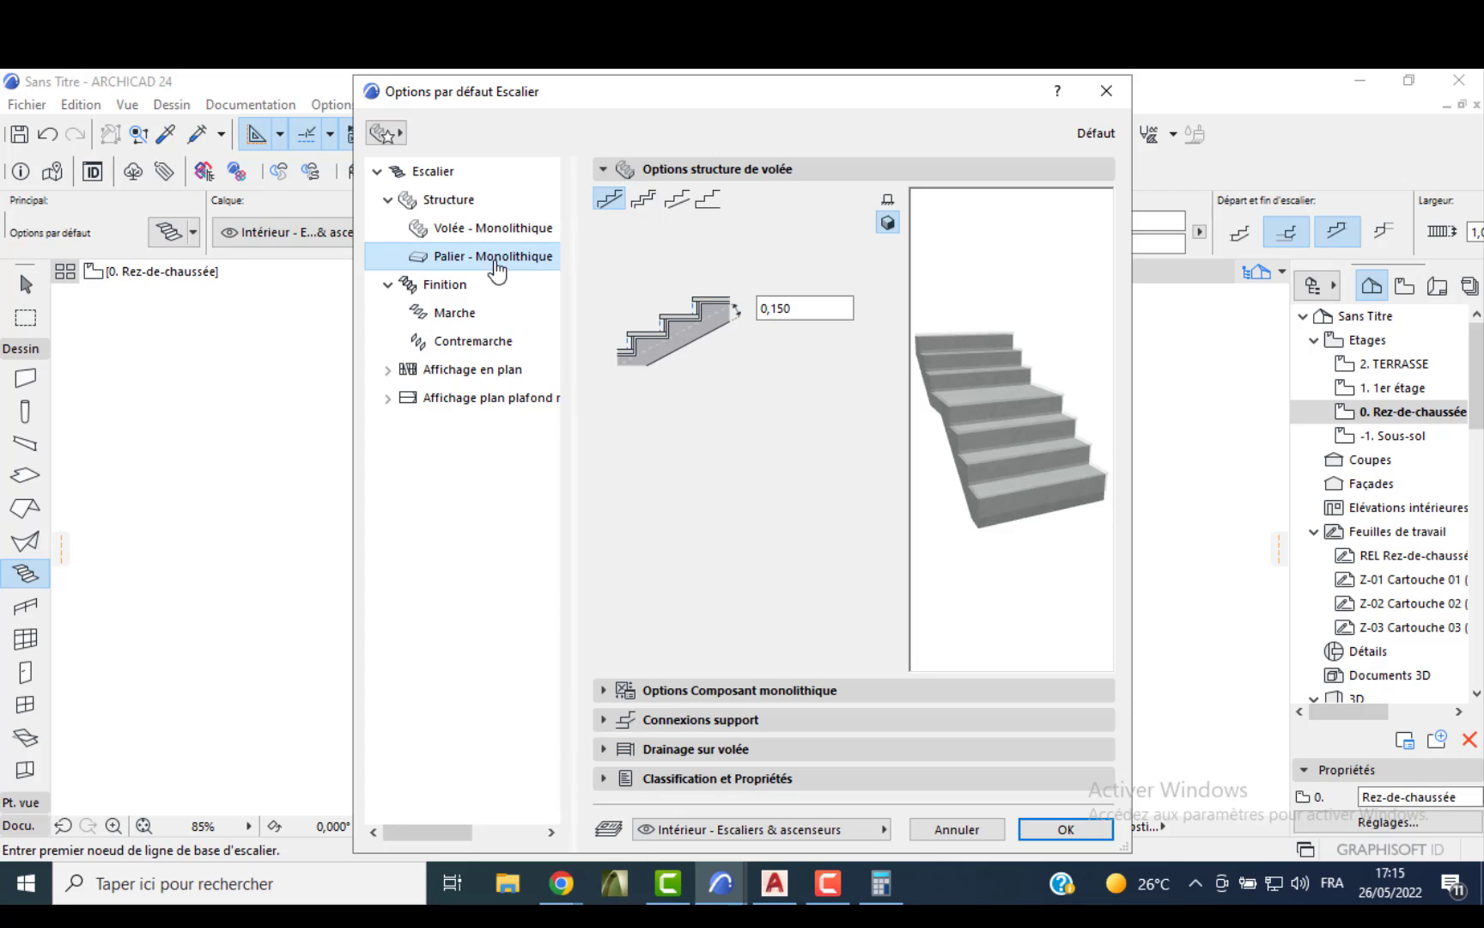
double_click(783, 309)
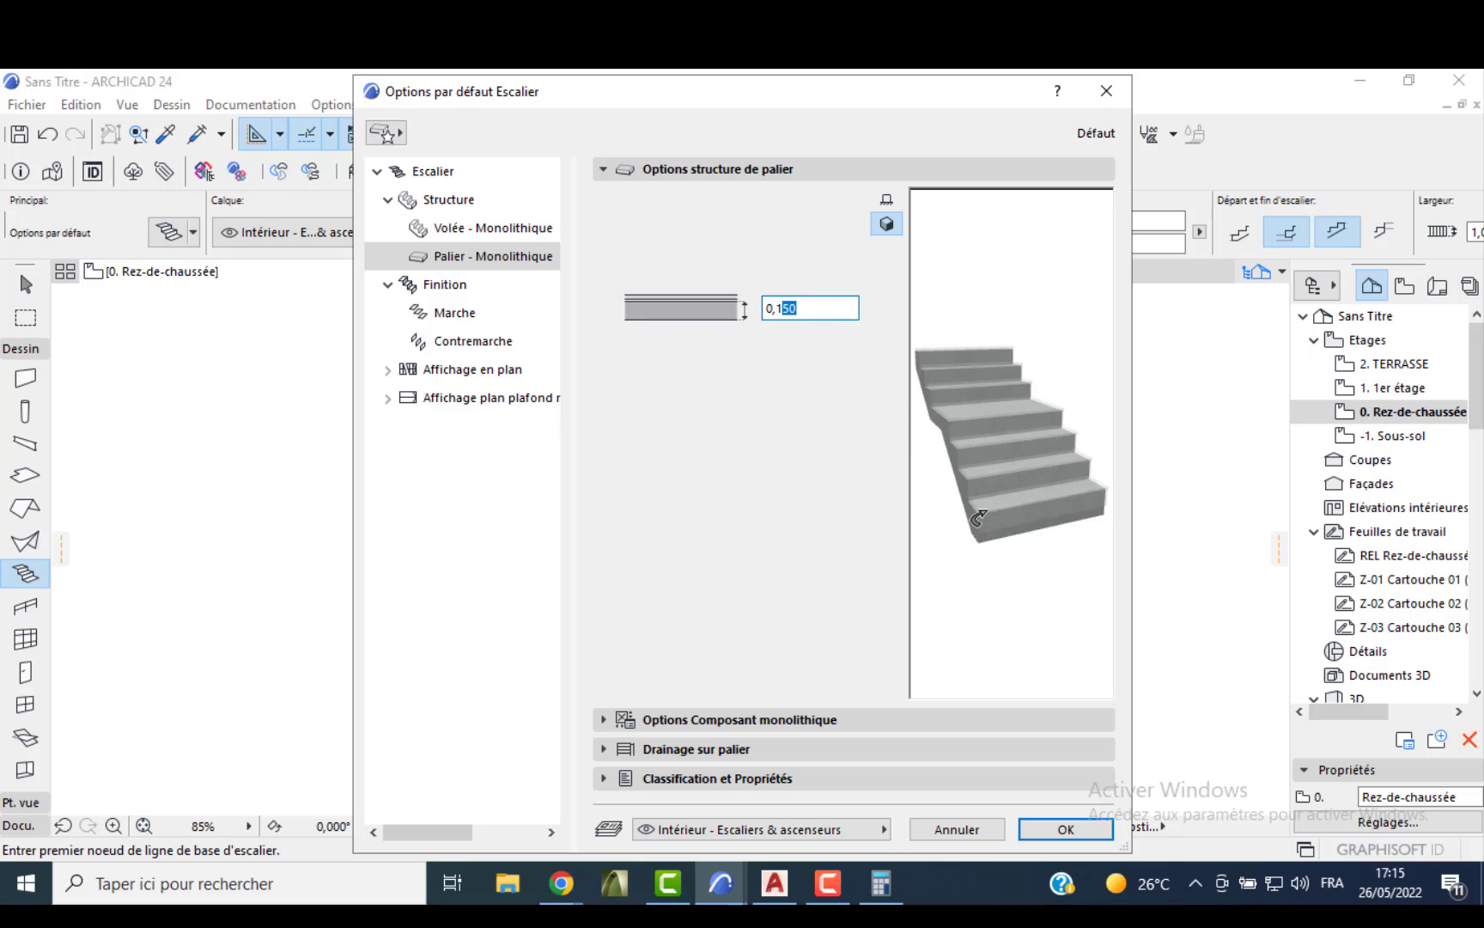
text(0)
- Enable the anti-slip accessory on the stair treads and choose the Protection d'arête type
click(498, 316)
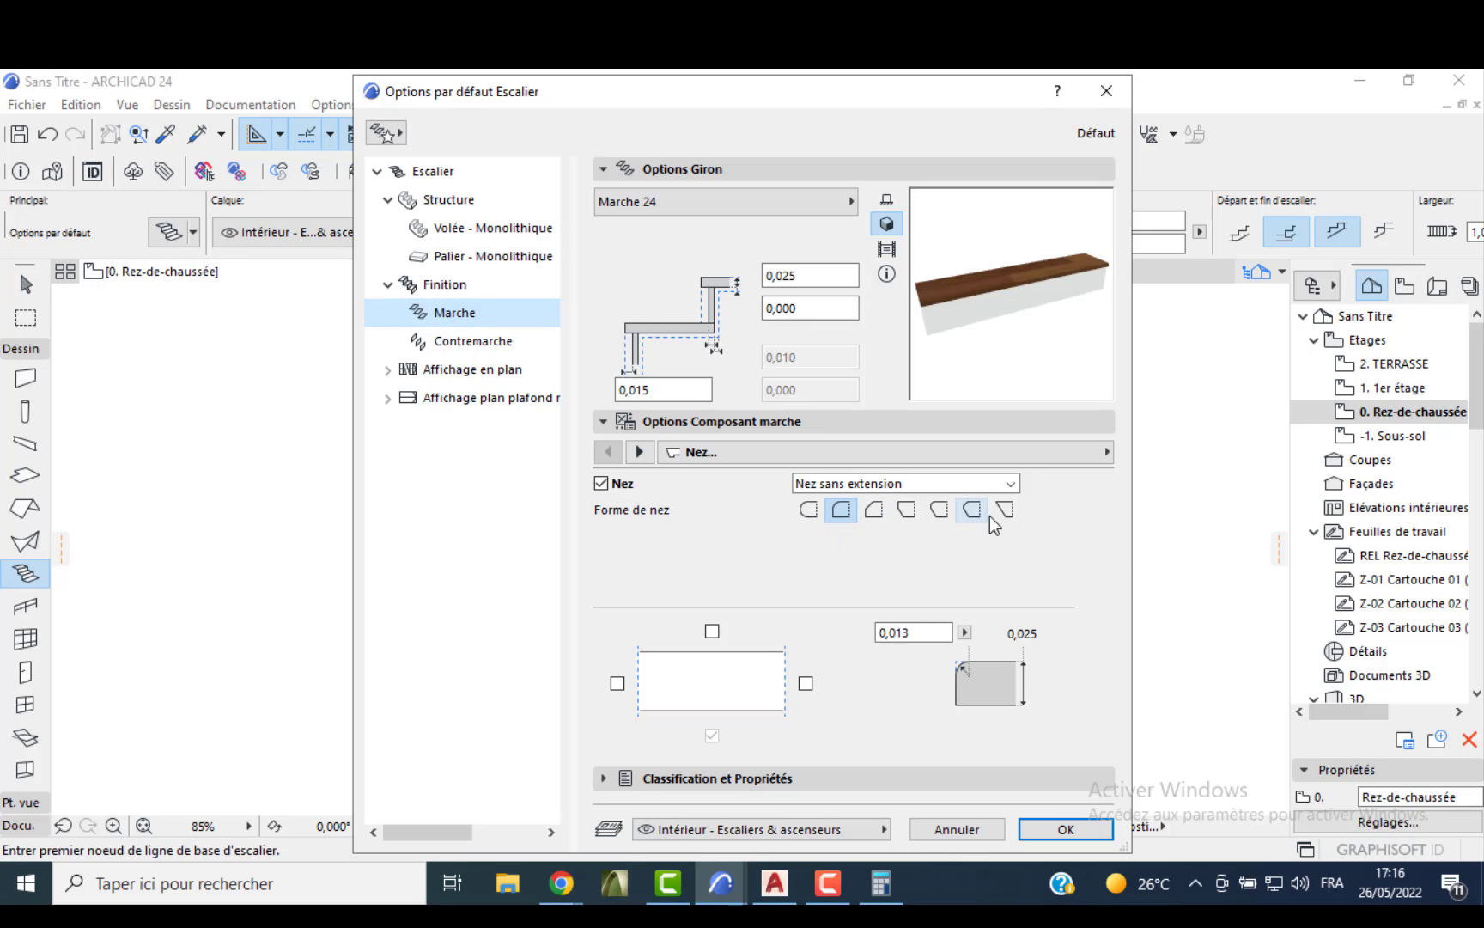
click(642, 453)
click(641, 454)
click(642, 453)
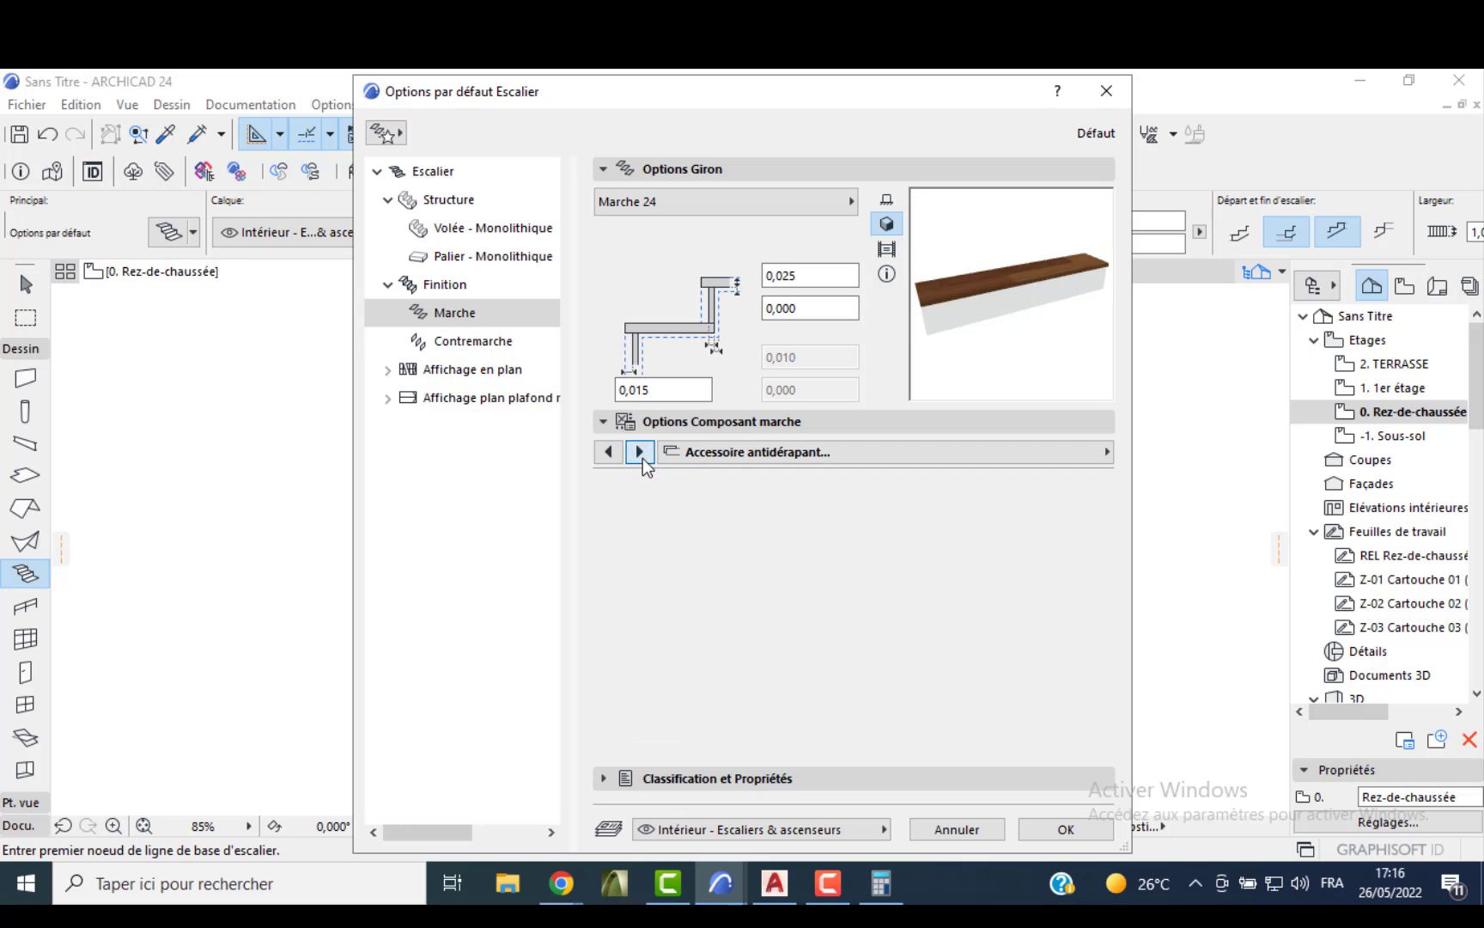
click(640, 452)
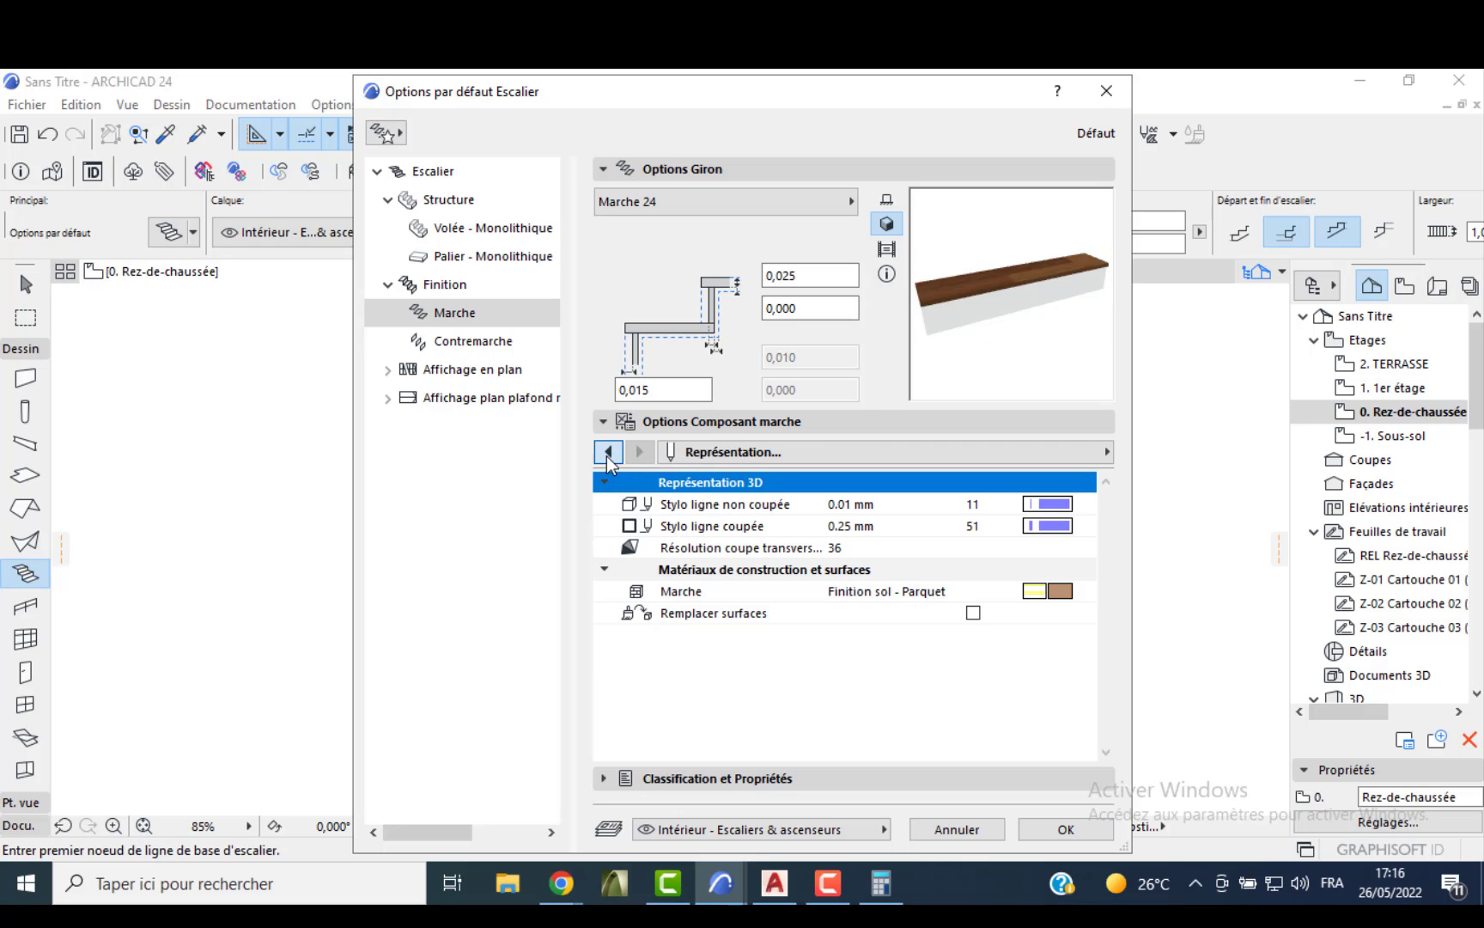
click(609, 452)
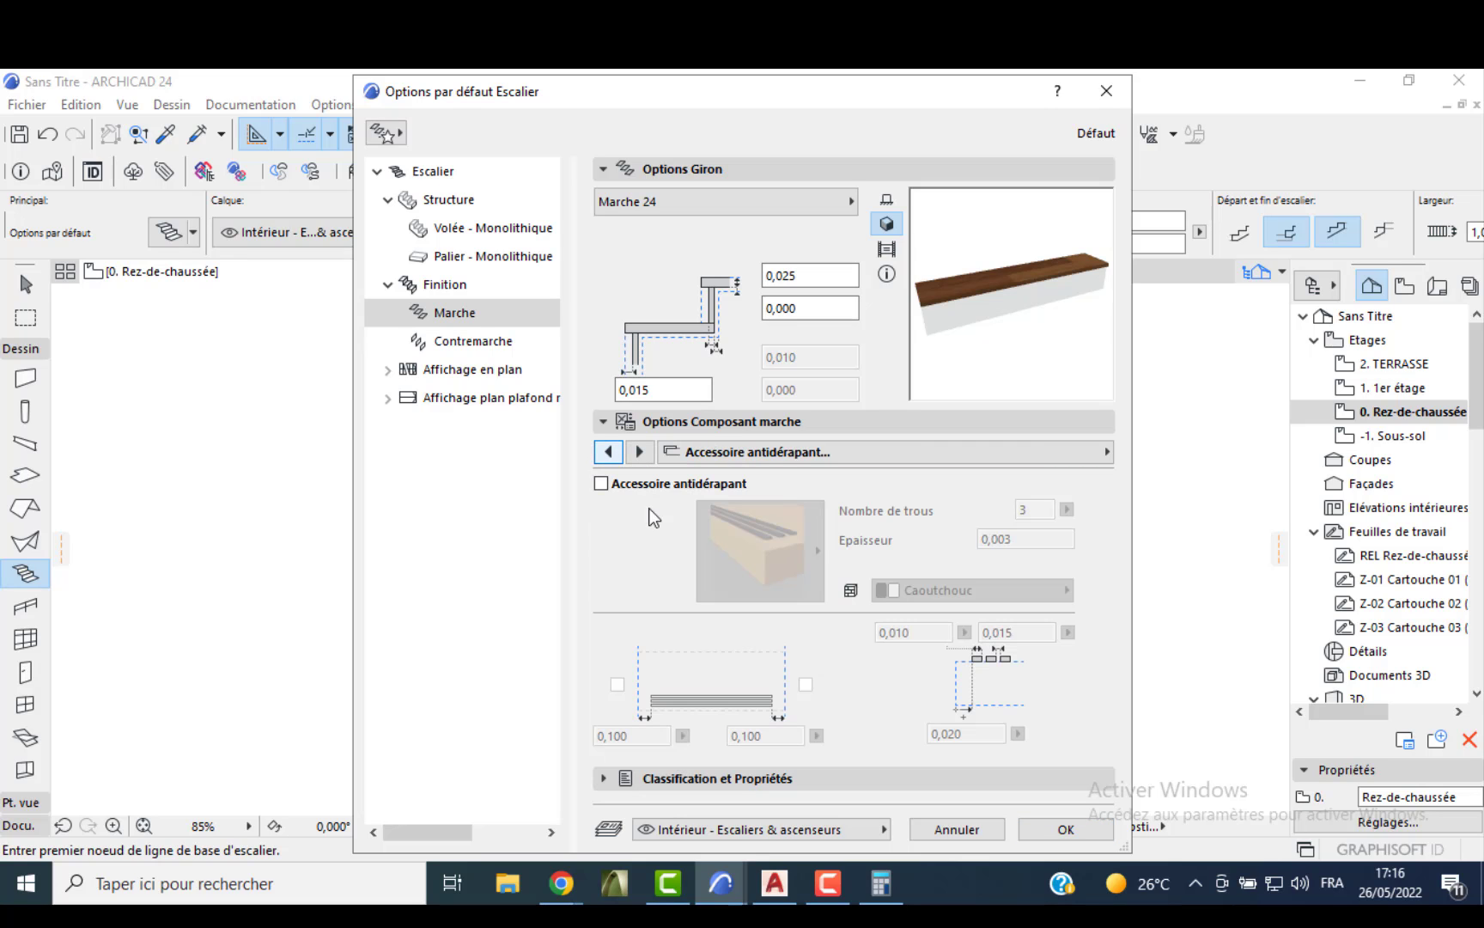
click(603, 484)
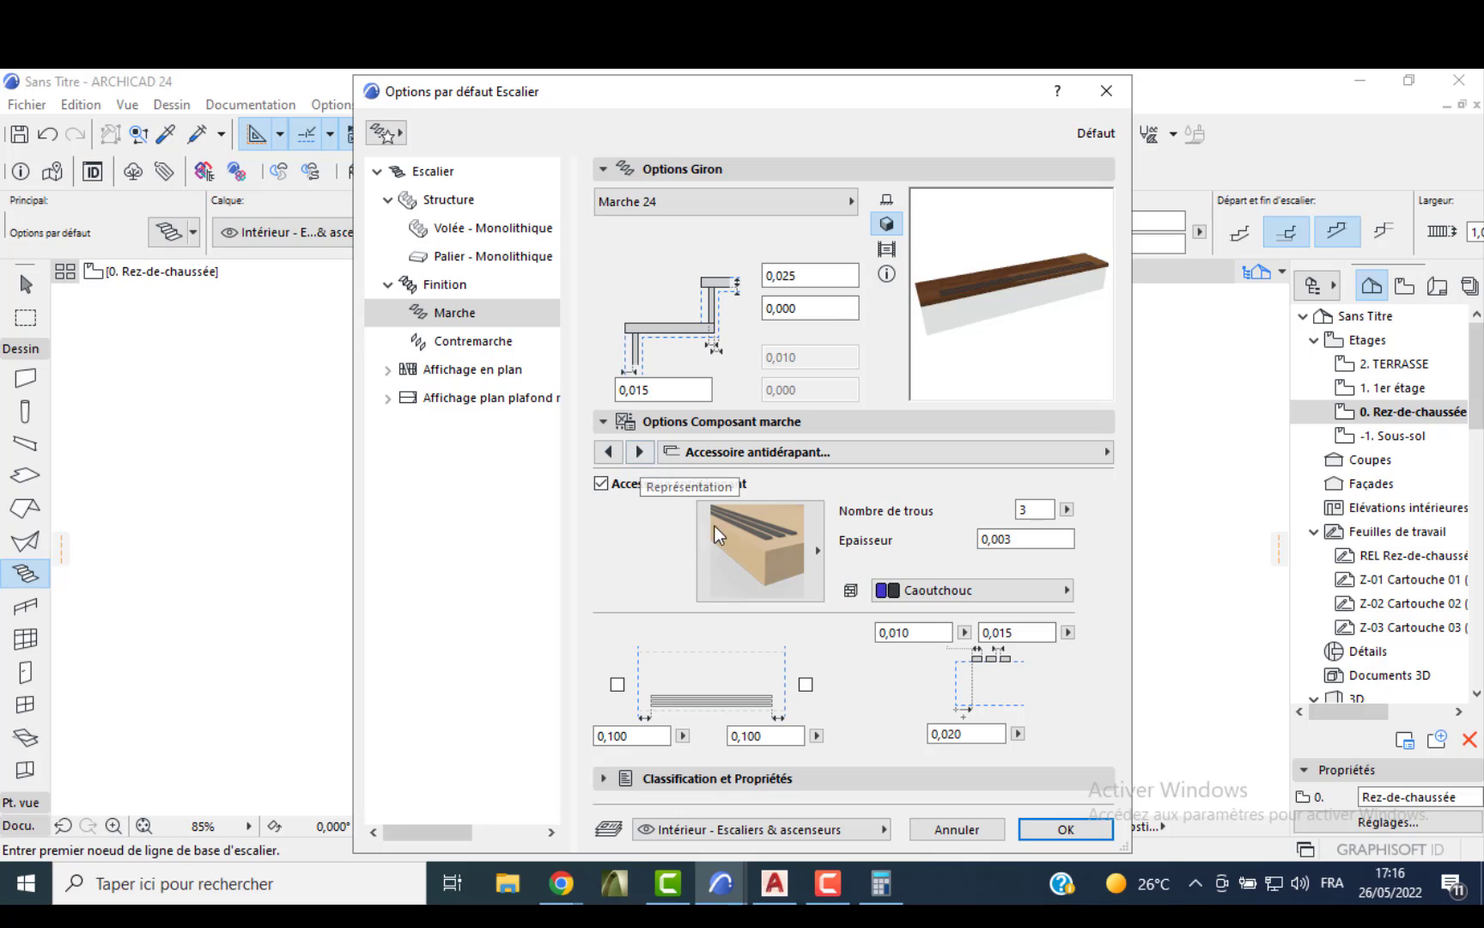
click(793, 550)
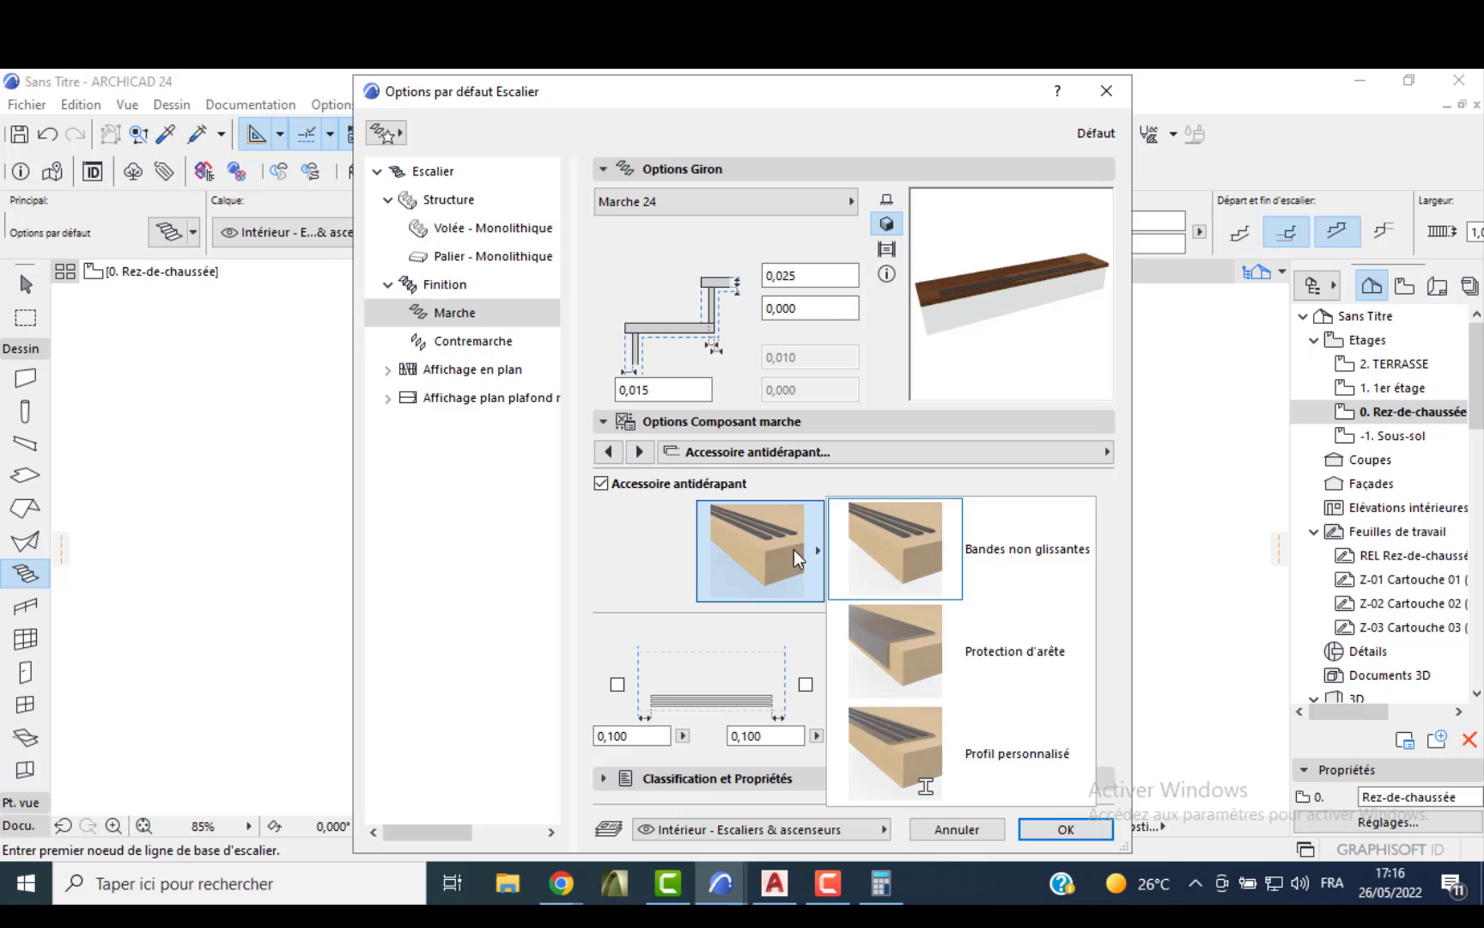
click(929, 635)
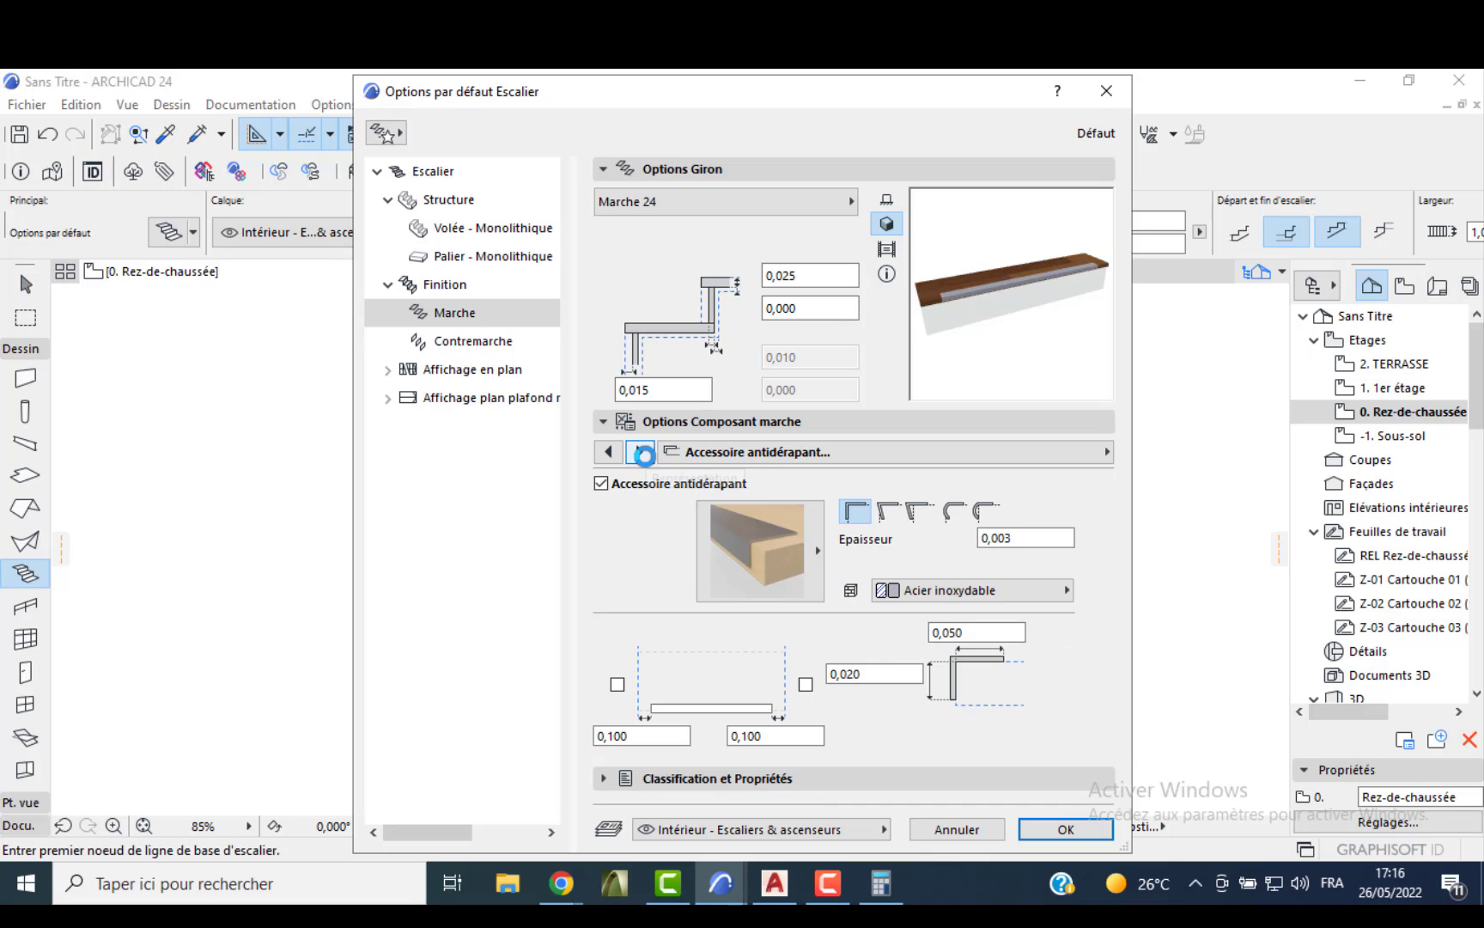
- Review the tread's component and classification settings, comparing the preview with the anti-slip accessory switched off
click(642, 452)
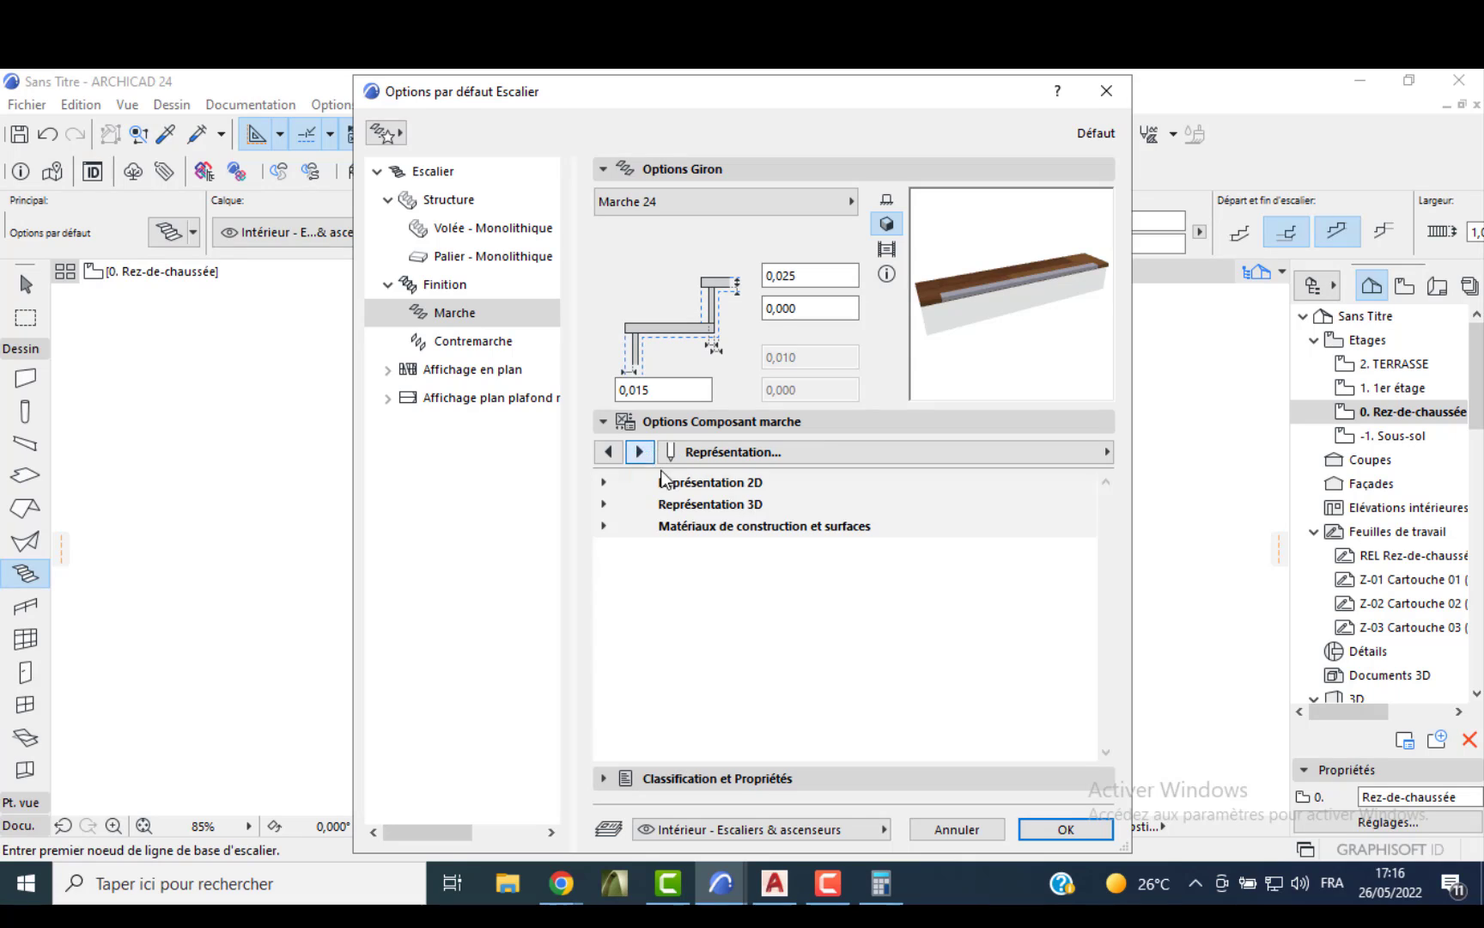
click(608, 452)
click(608, 452)
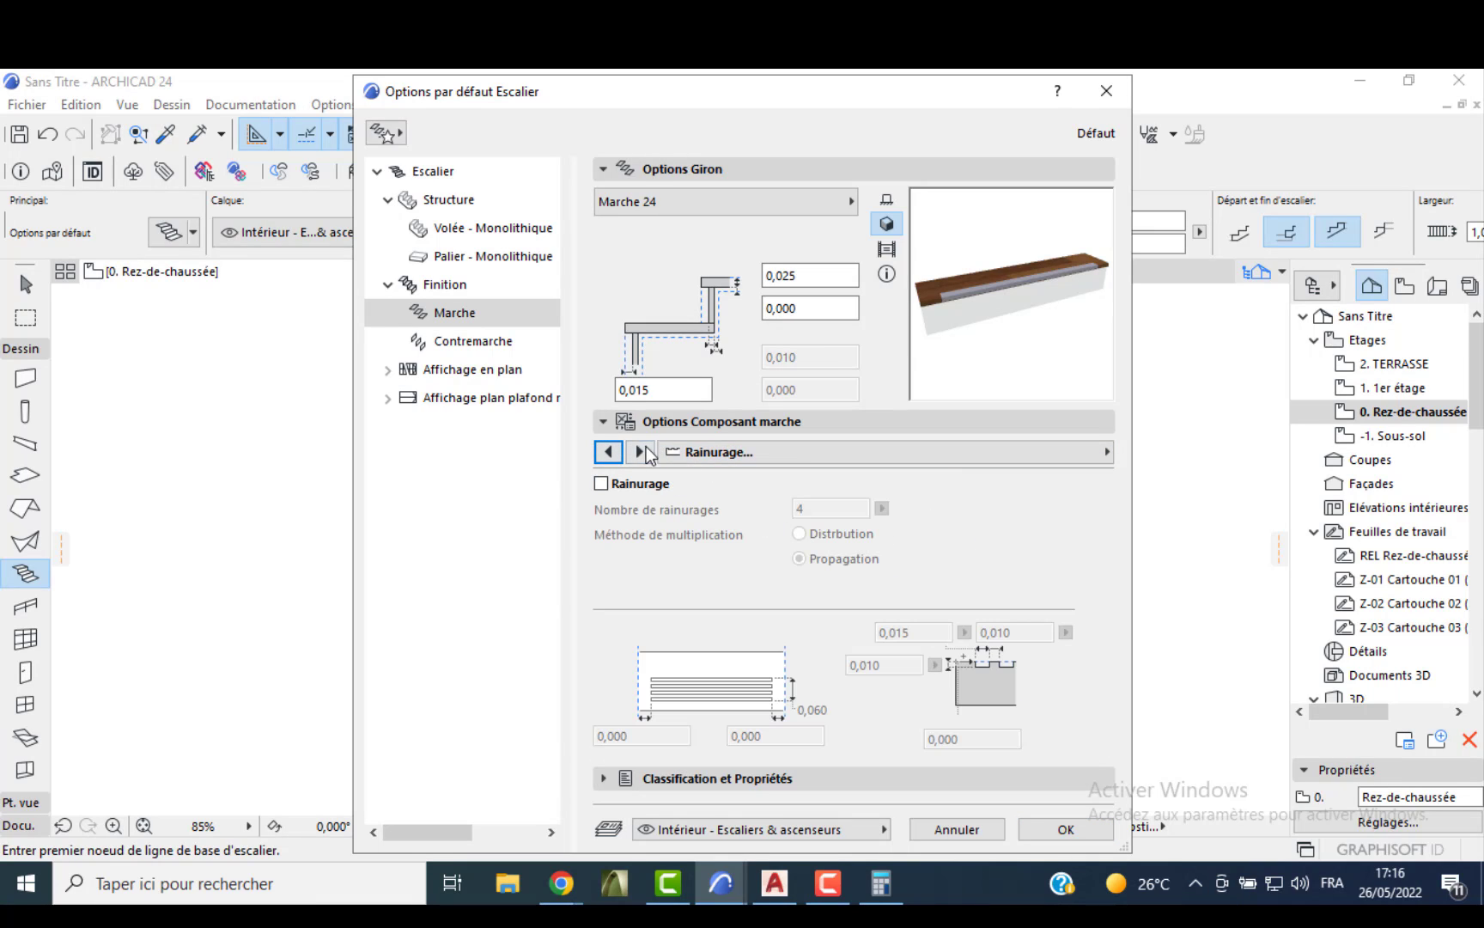
click(640, 452)
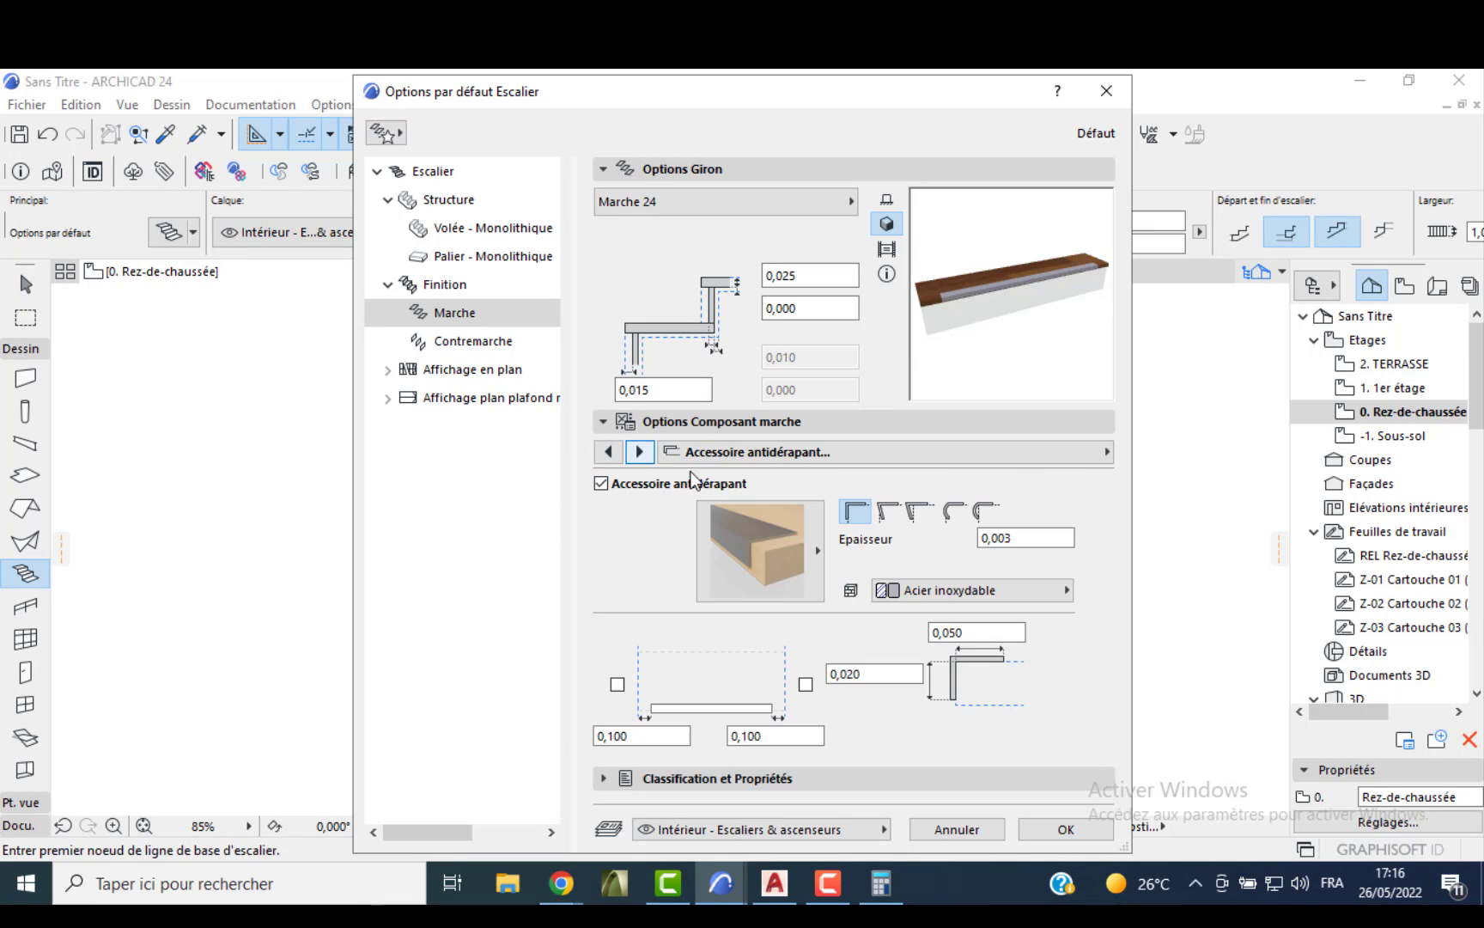
click(723, 783)
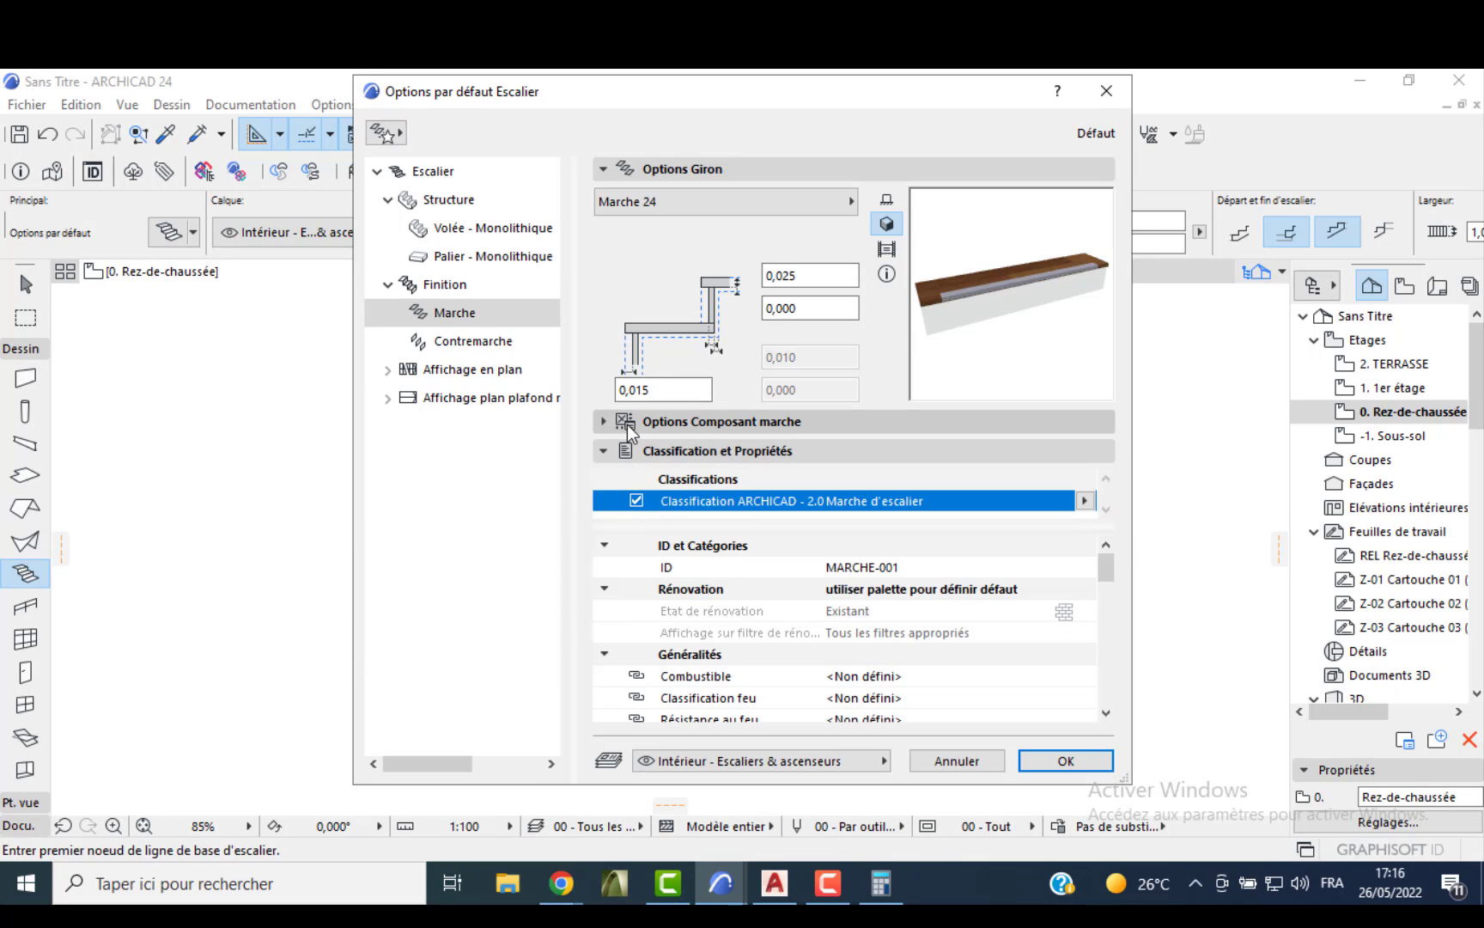
click(607, 420)
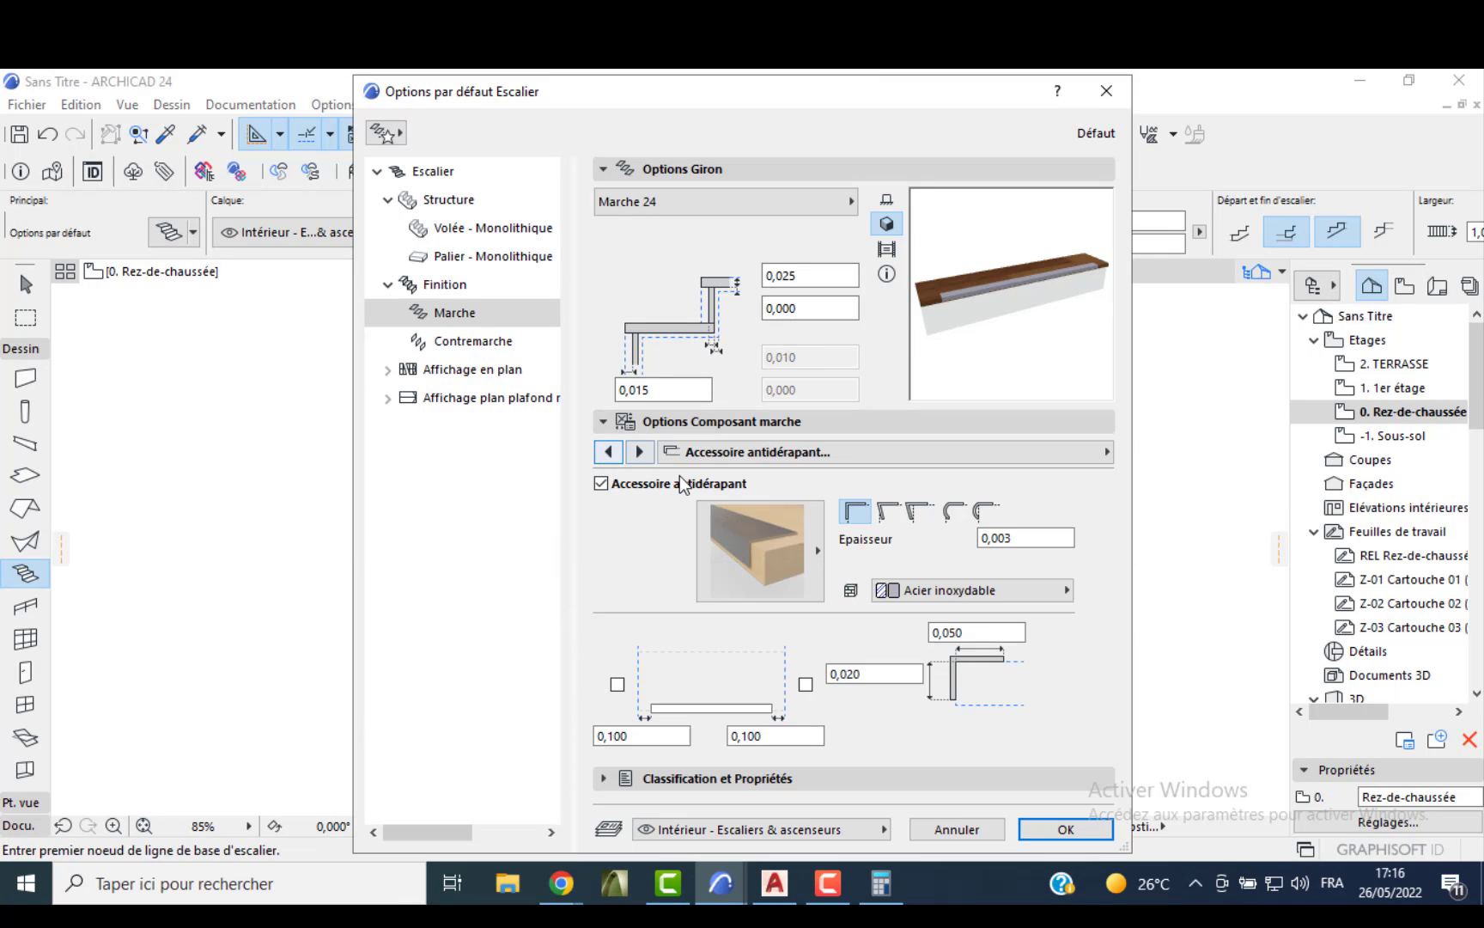
click(607, 490)
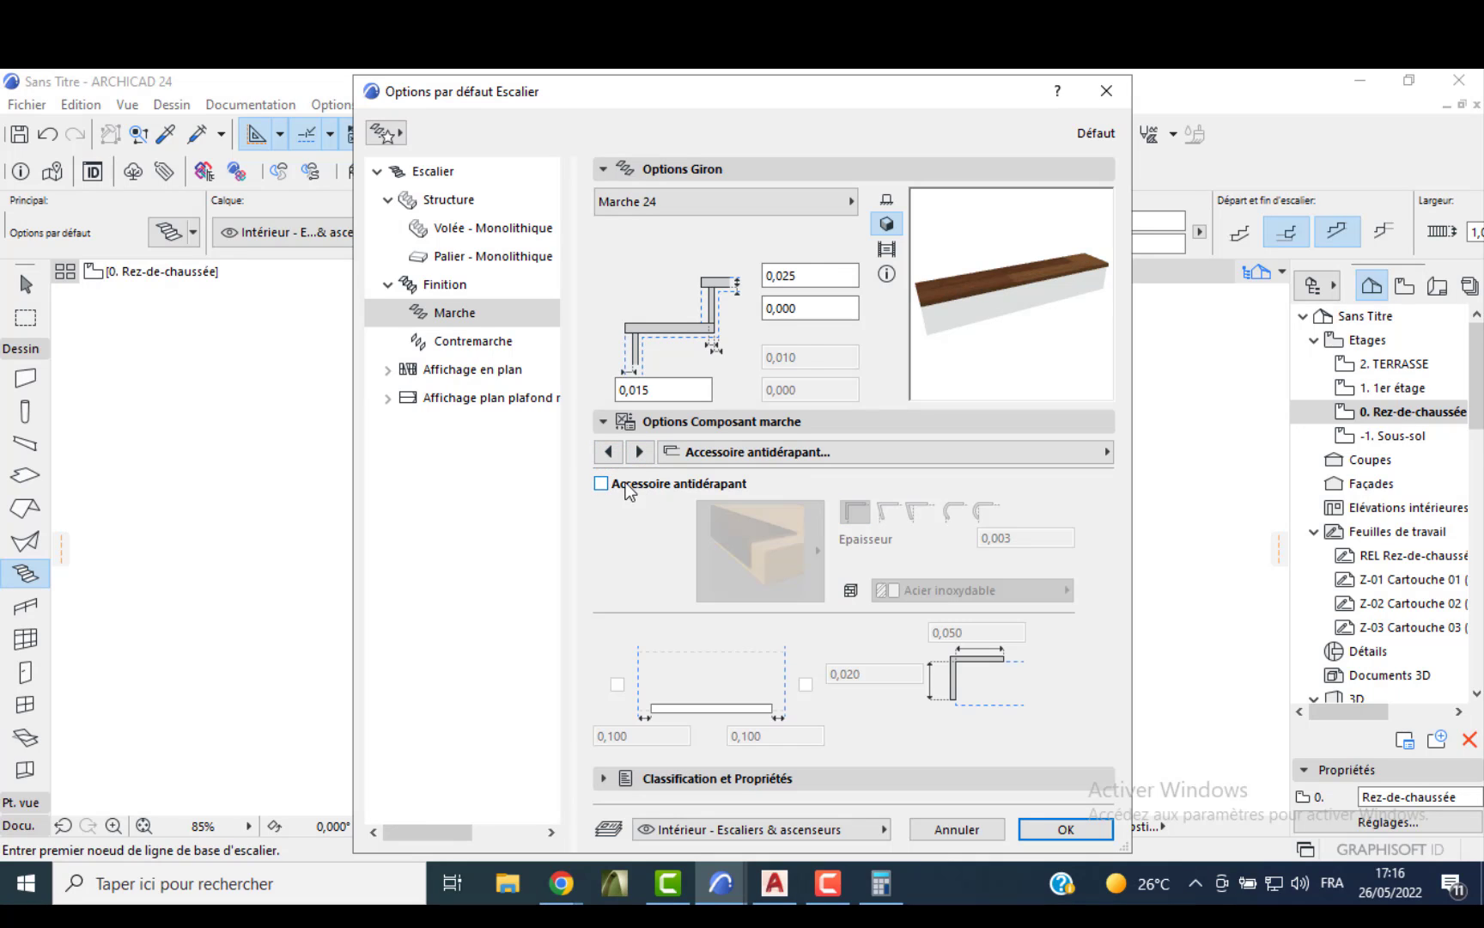
click(609, 452)
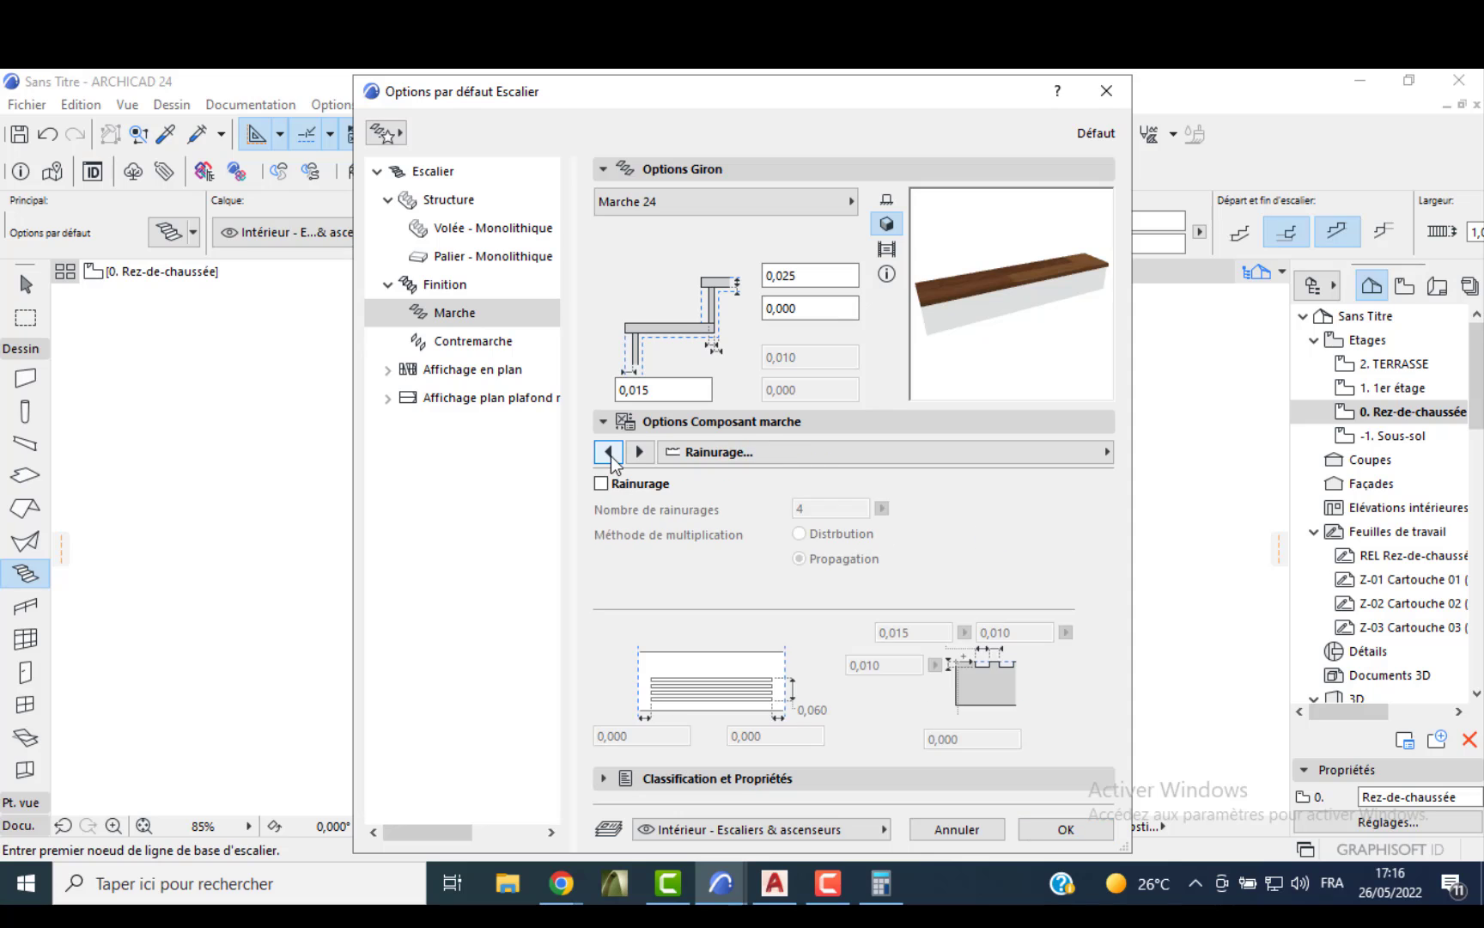
click(609, 452)
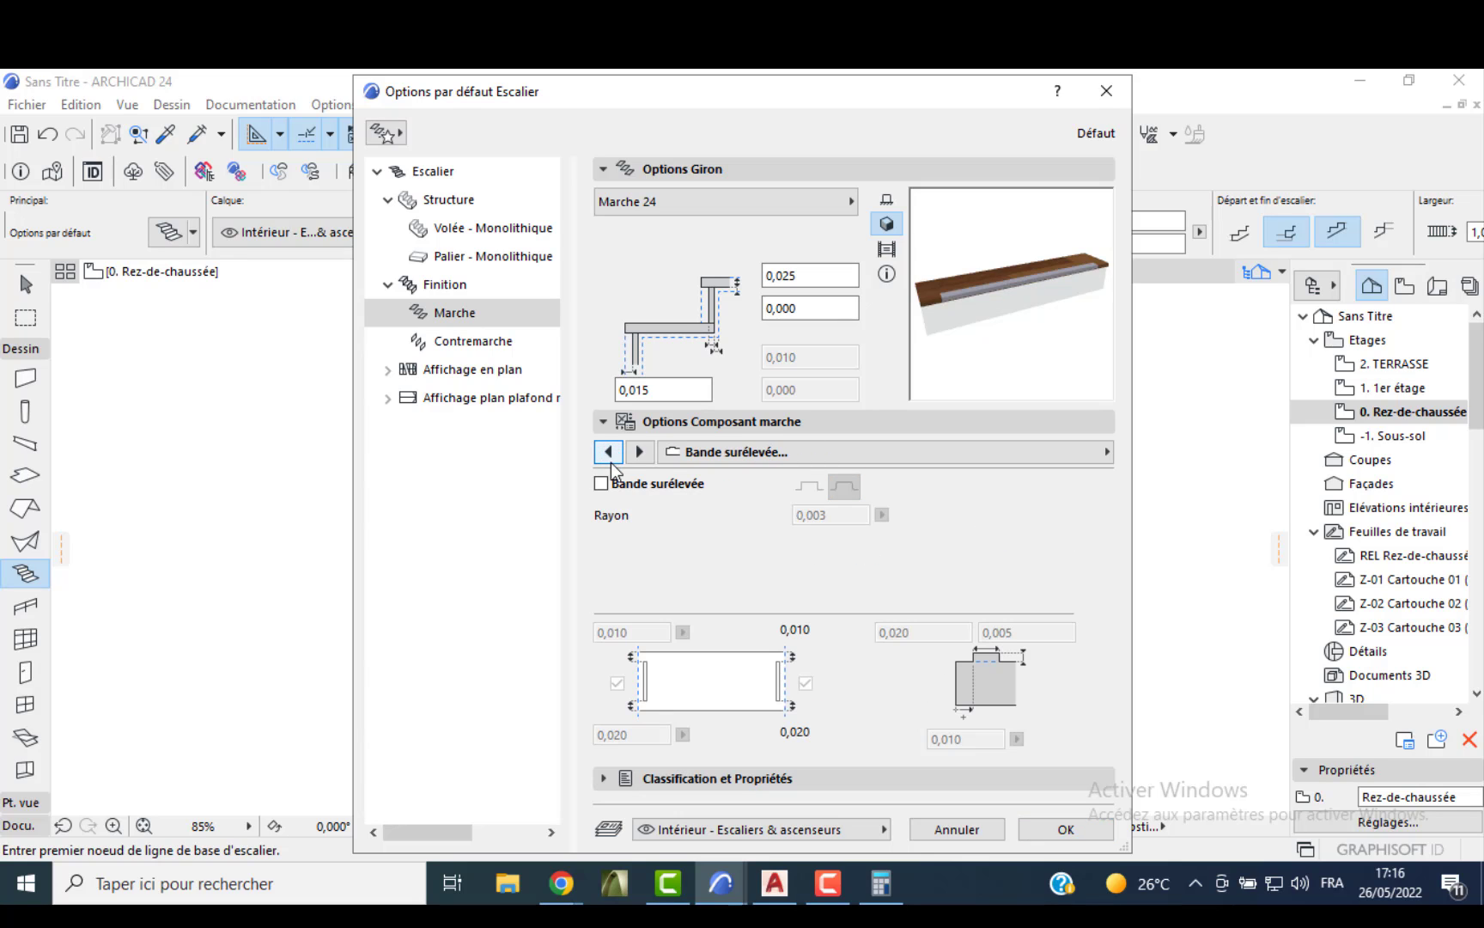
click(609, 452)
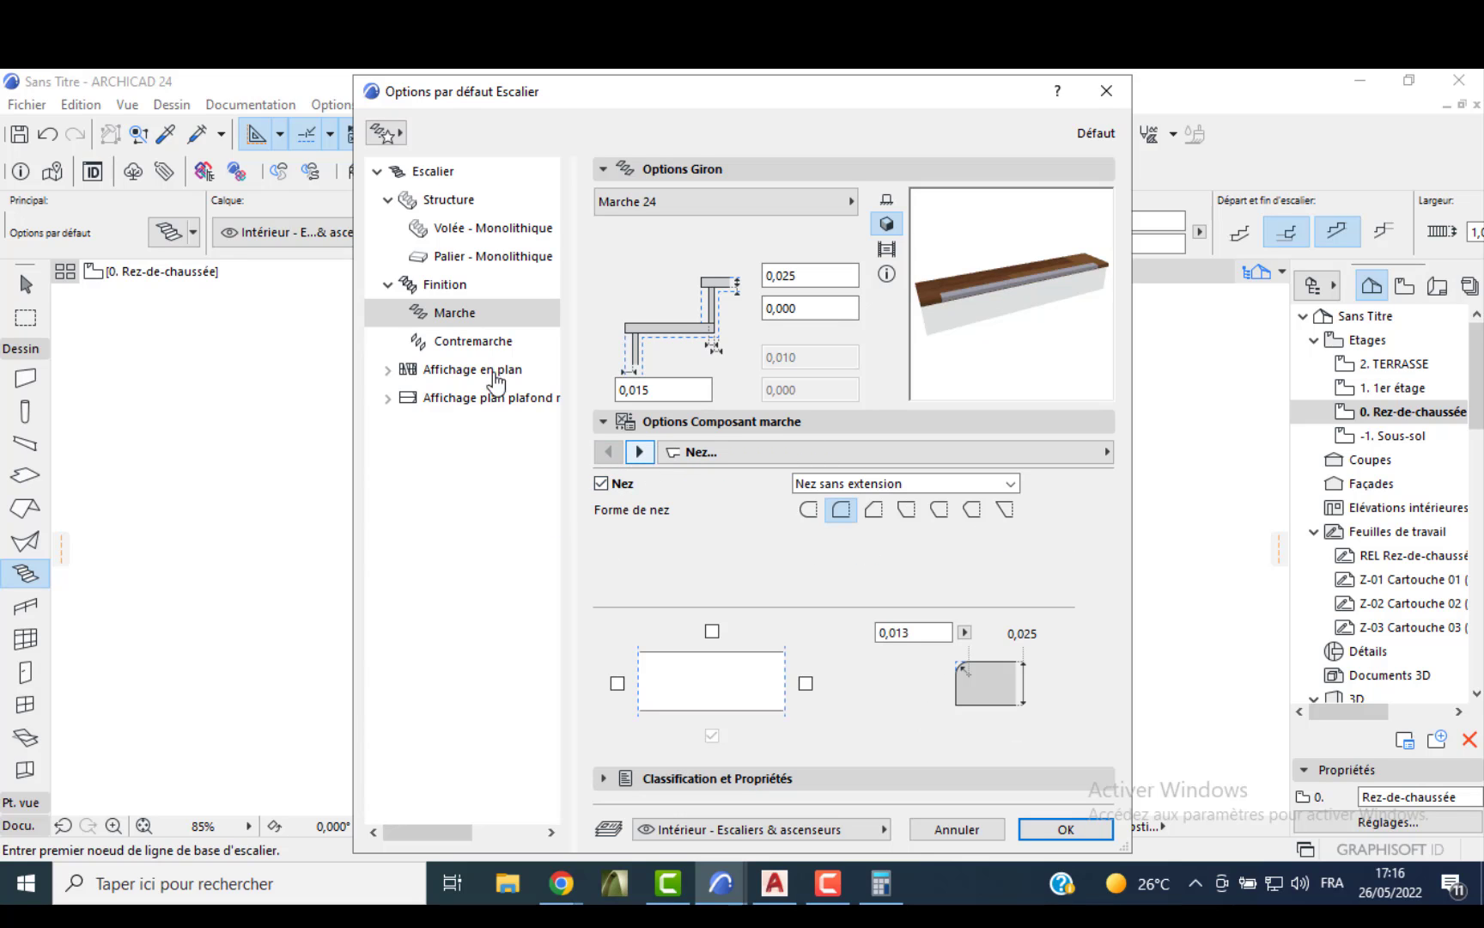
- Choose Finition sol - Parquet as the risers' building material and accept the default stair settings
click(465, 342)
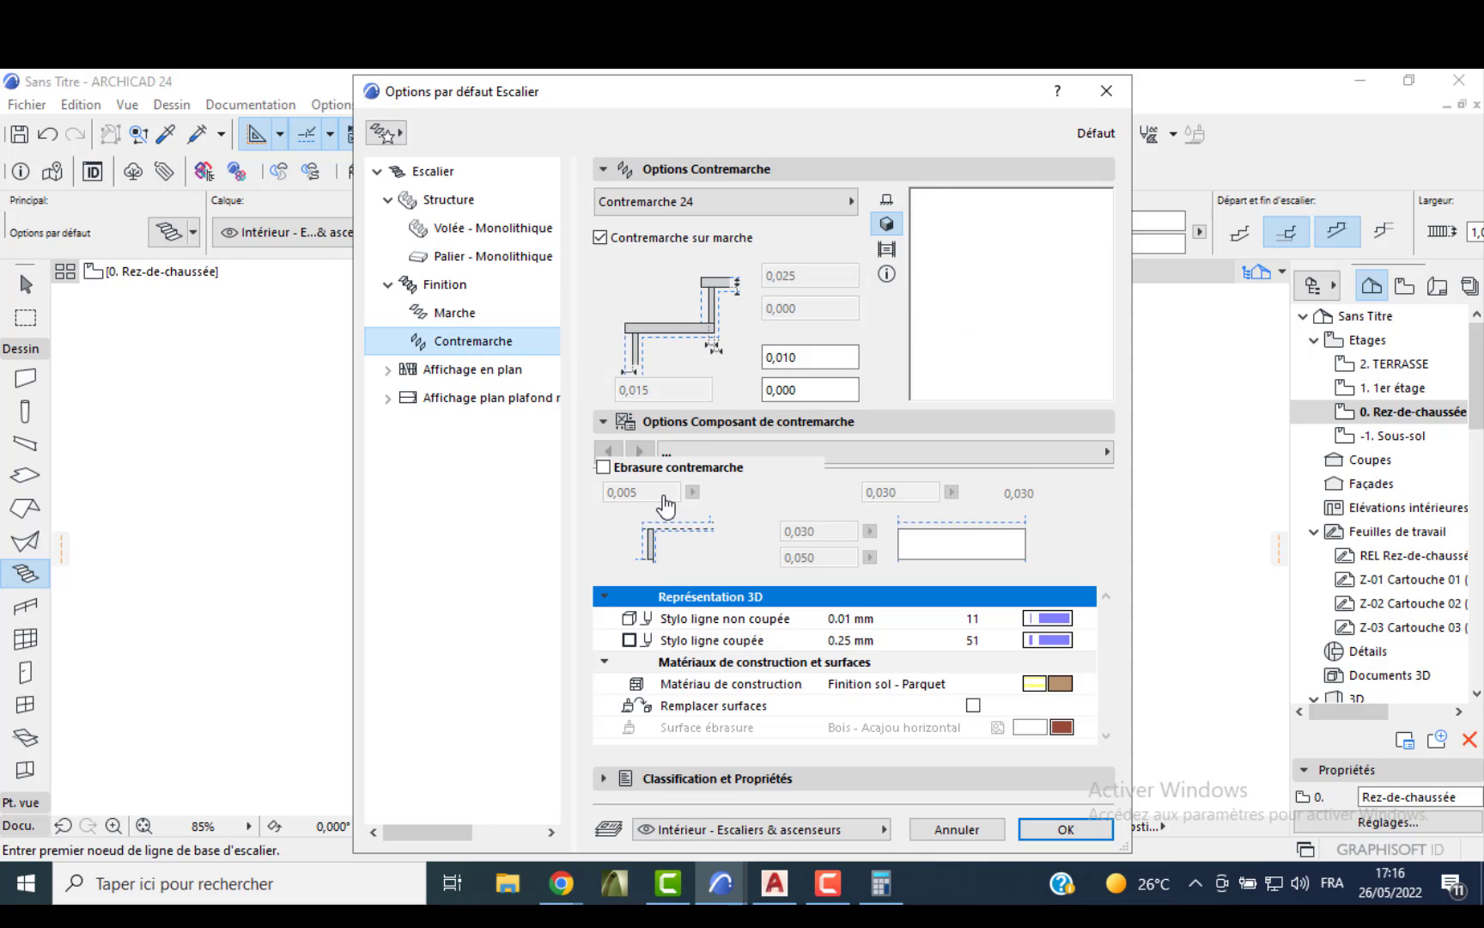
click(1056, 724)
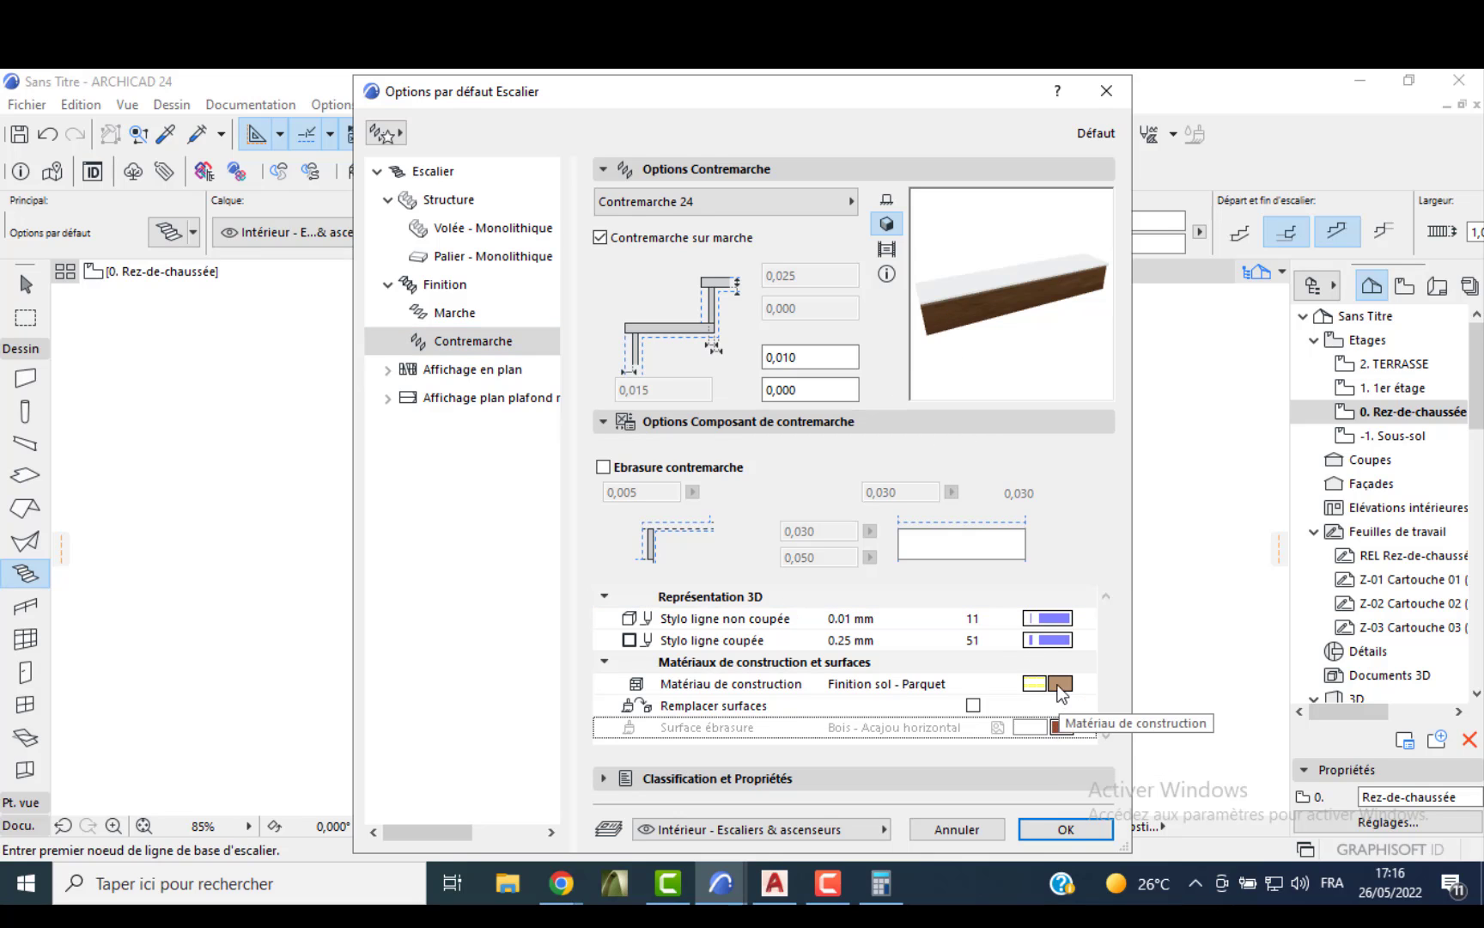
click(1059, 685)
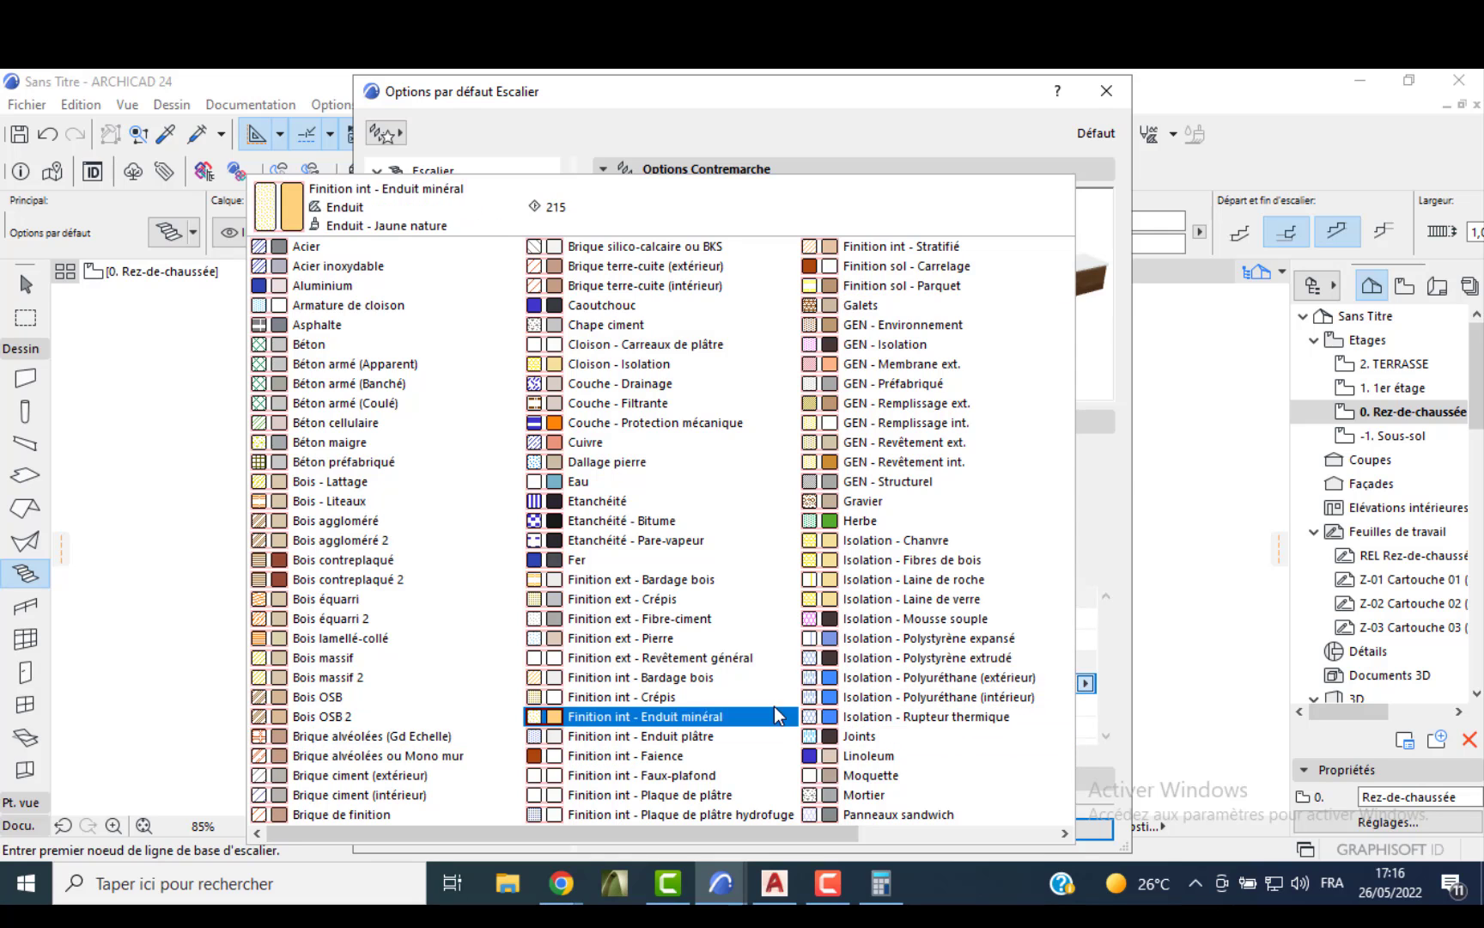
click(902, 285)
click(1079, 834)
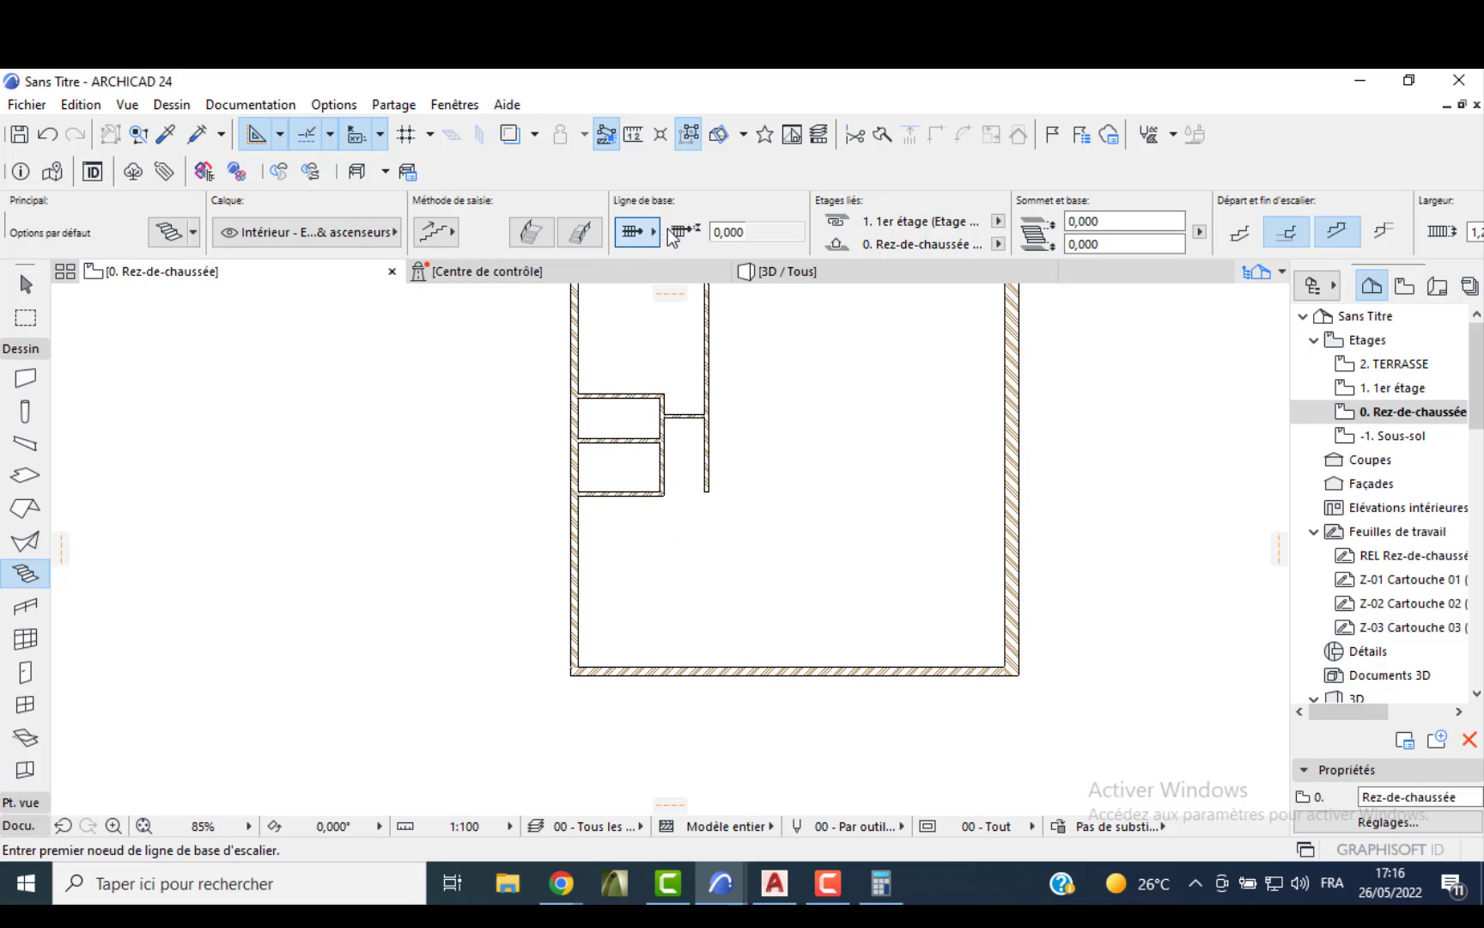
- Start the stair just below the lower-right corner of the two small rooms, with its baseline on the right-hand side
scroll(668, 324, up, 3)
click(689, 705)
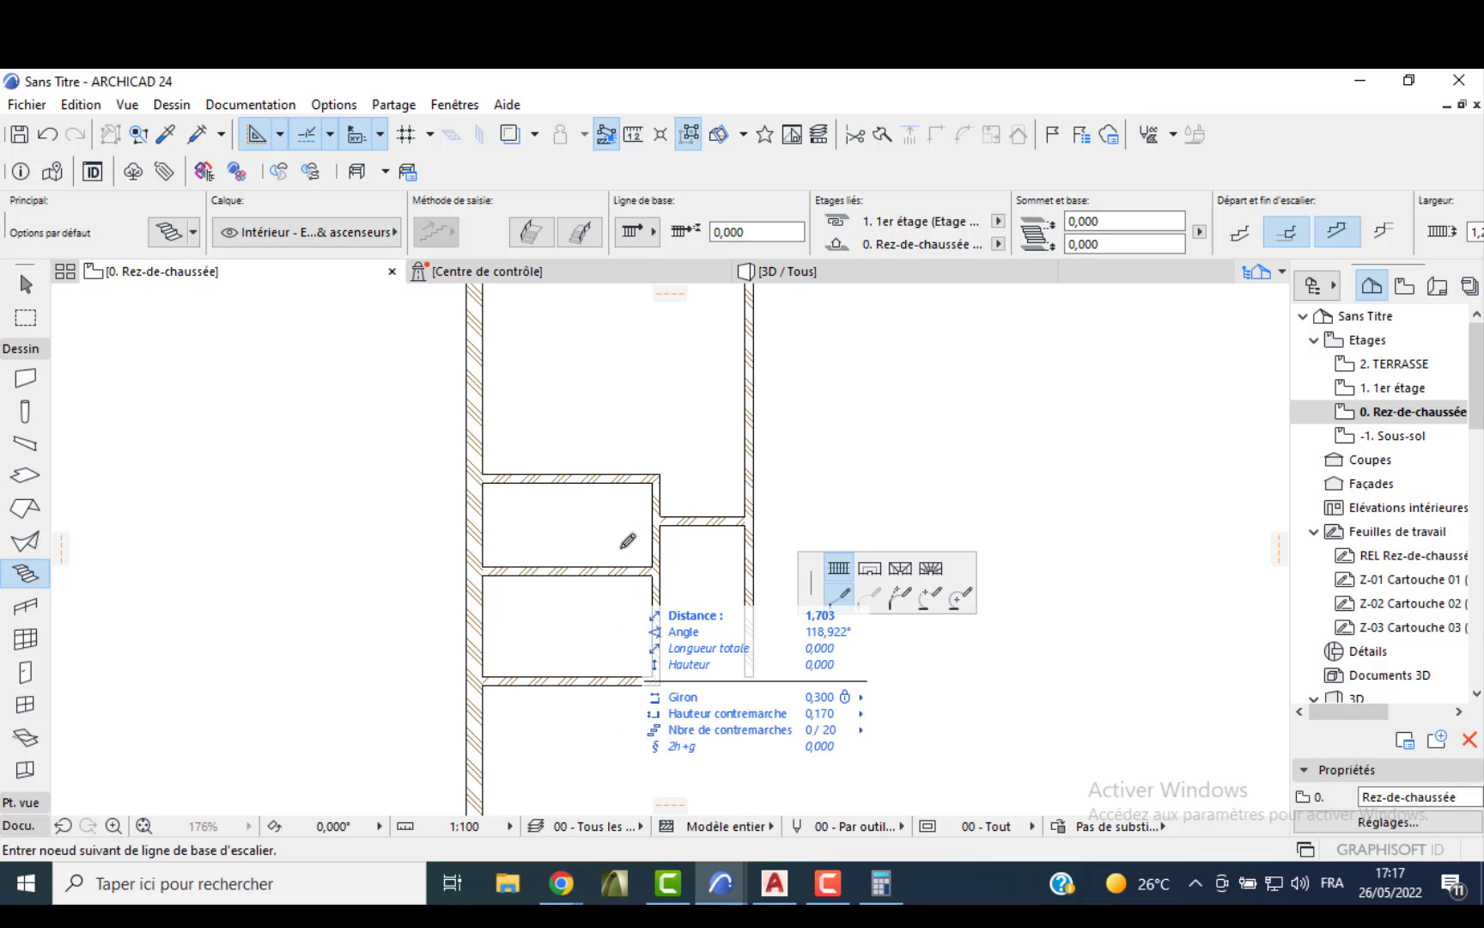
scroll(558, 753, down, 2)
middle_drag(516, 683, 529, 592)
click(652, 238)
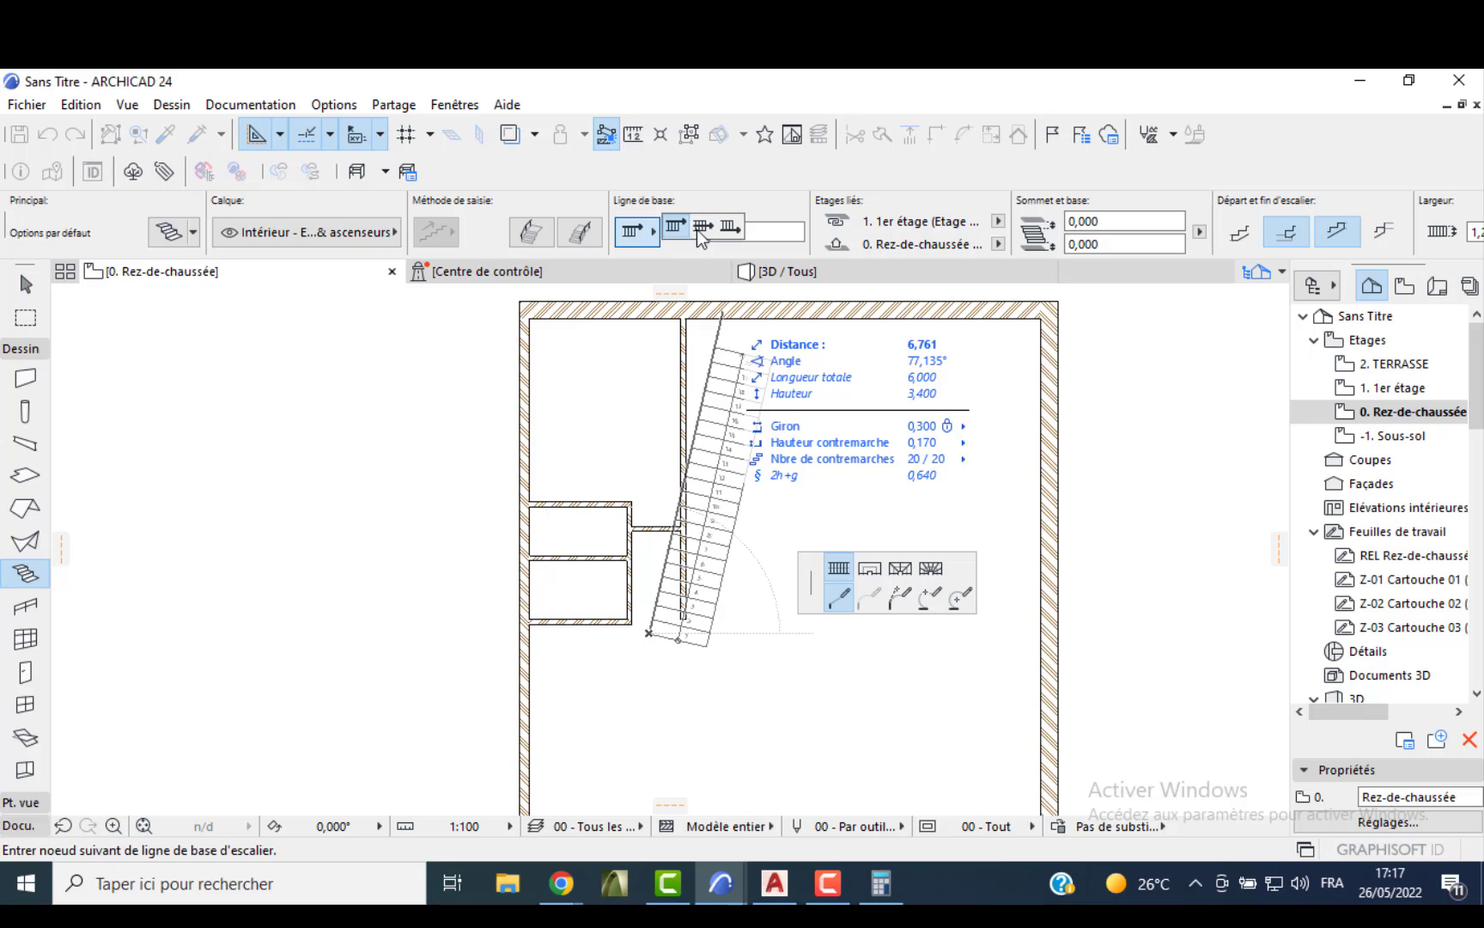
click(730, 230)
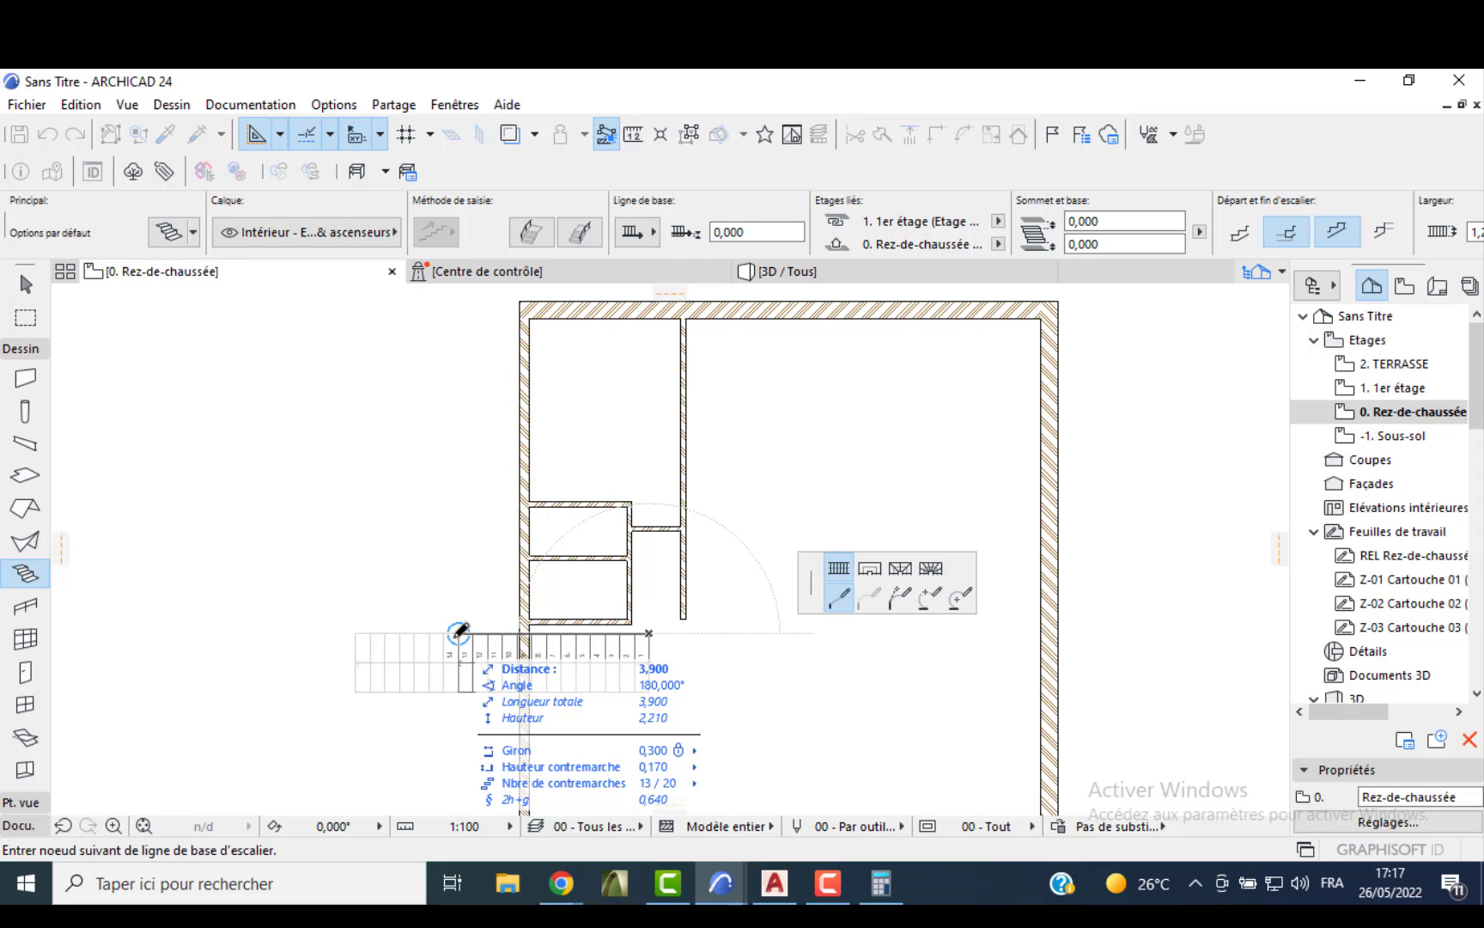
- Draw the stair's first baseline segment 1,8 long, horizontally toward the left exterior wall
text(1,)
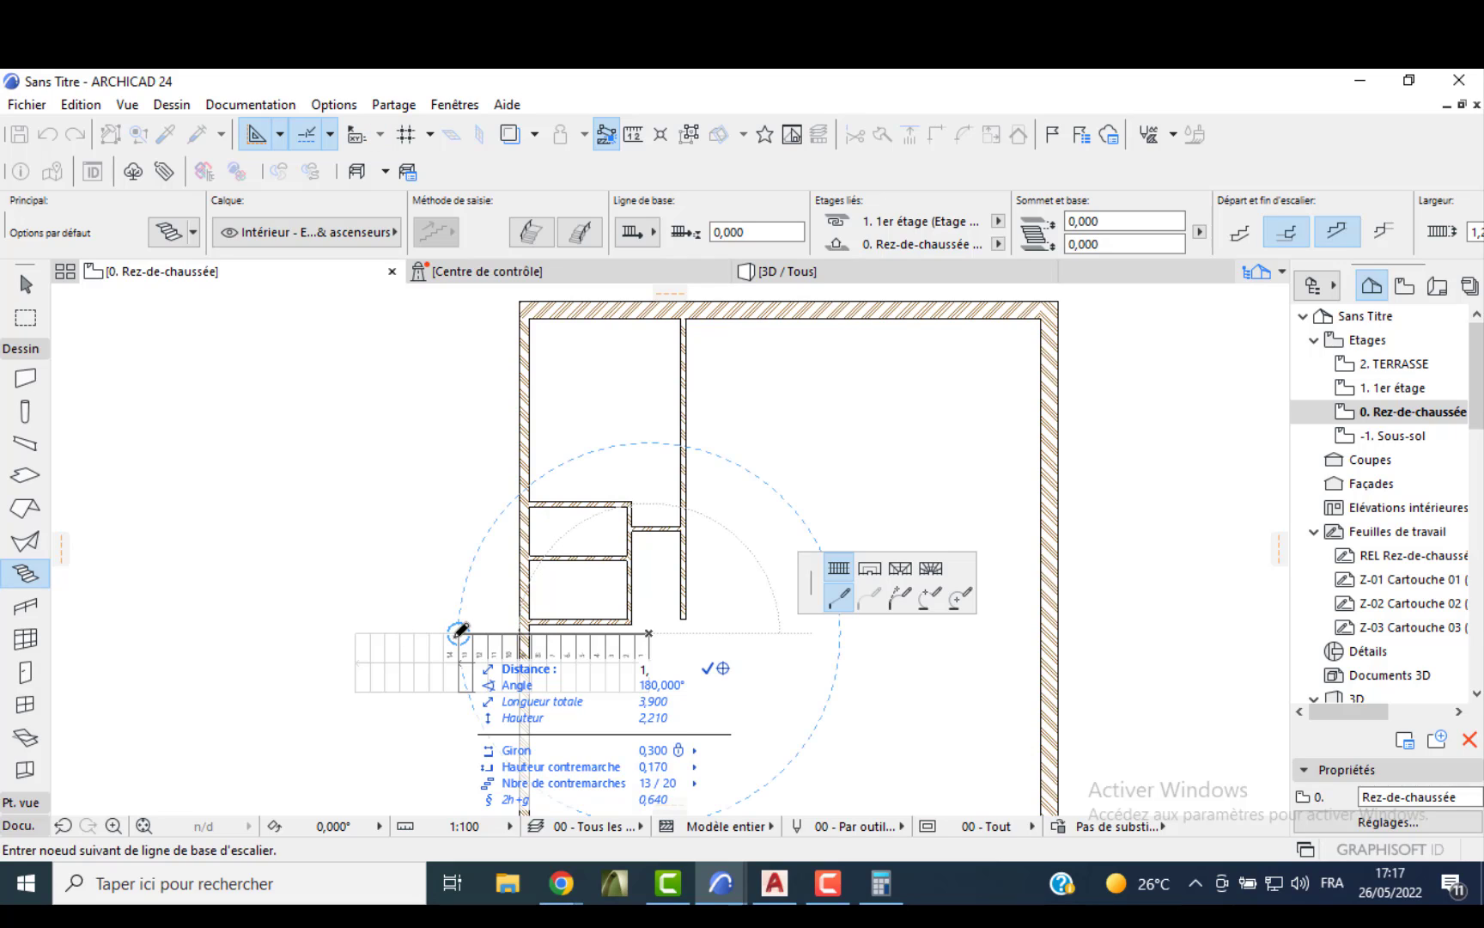
text(8)
key(Return)
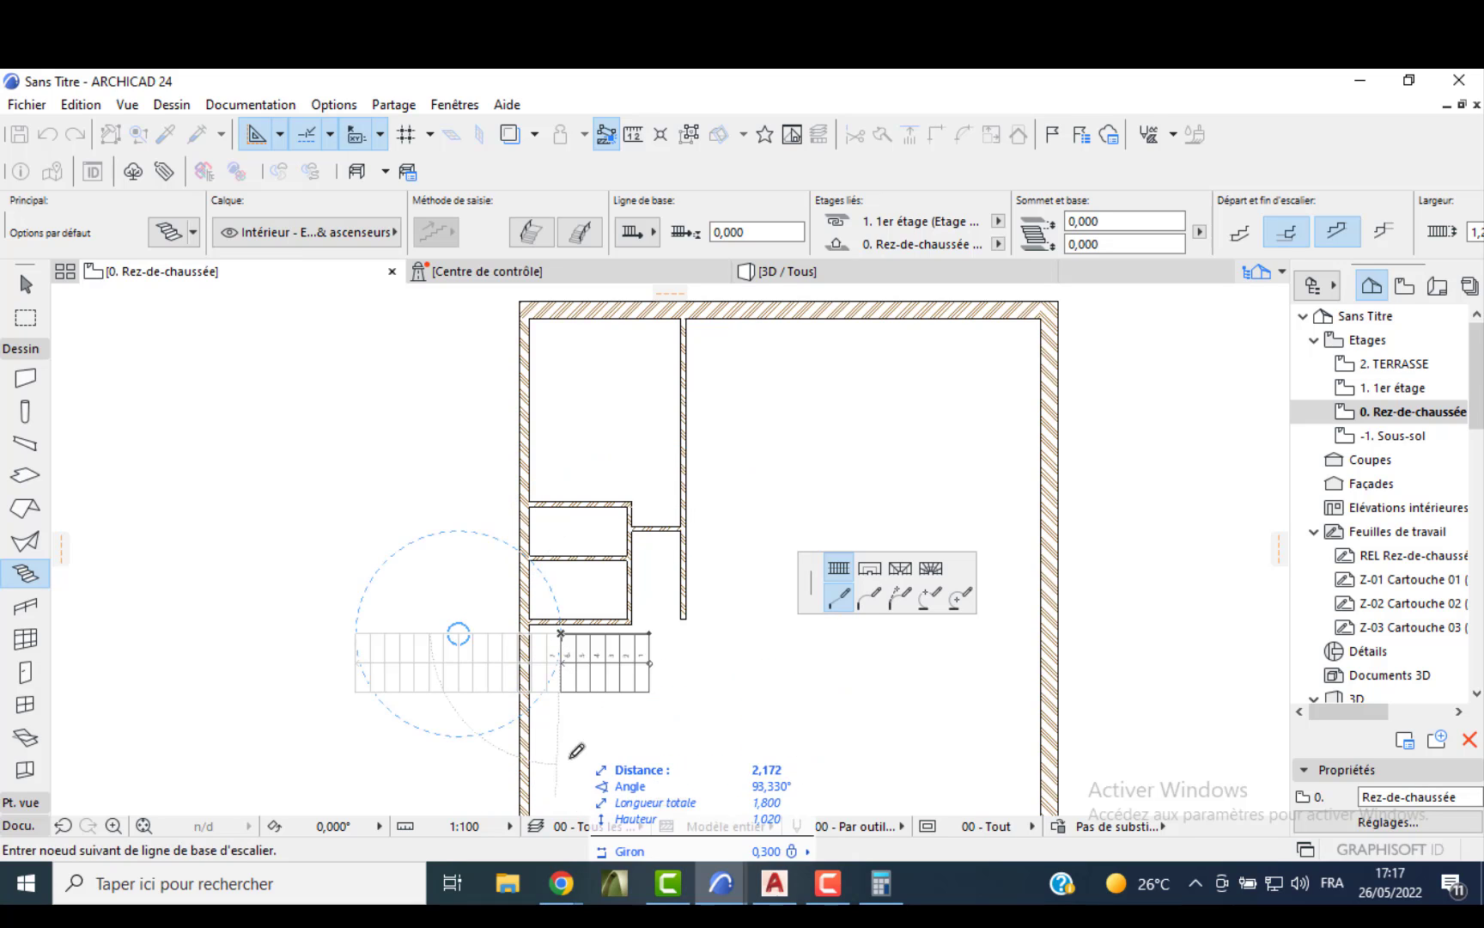
- Draw the stair's second baseline segment 4,2 long, vertically down to the bottom exterior wall
middle_drag(559, 758, 530, 599)
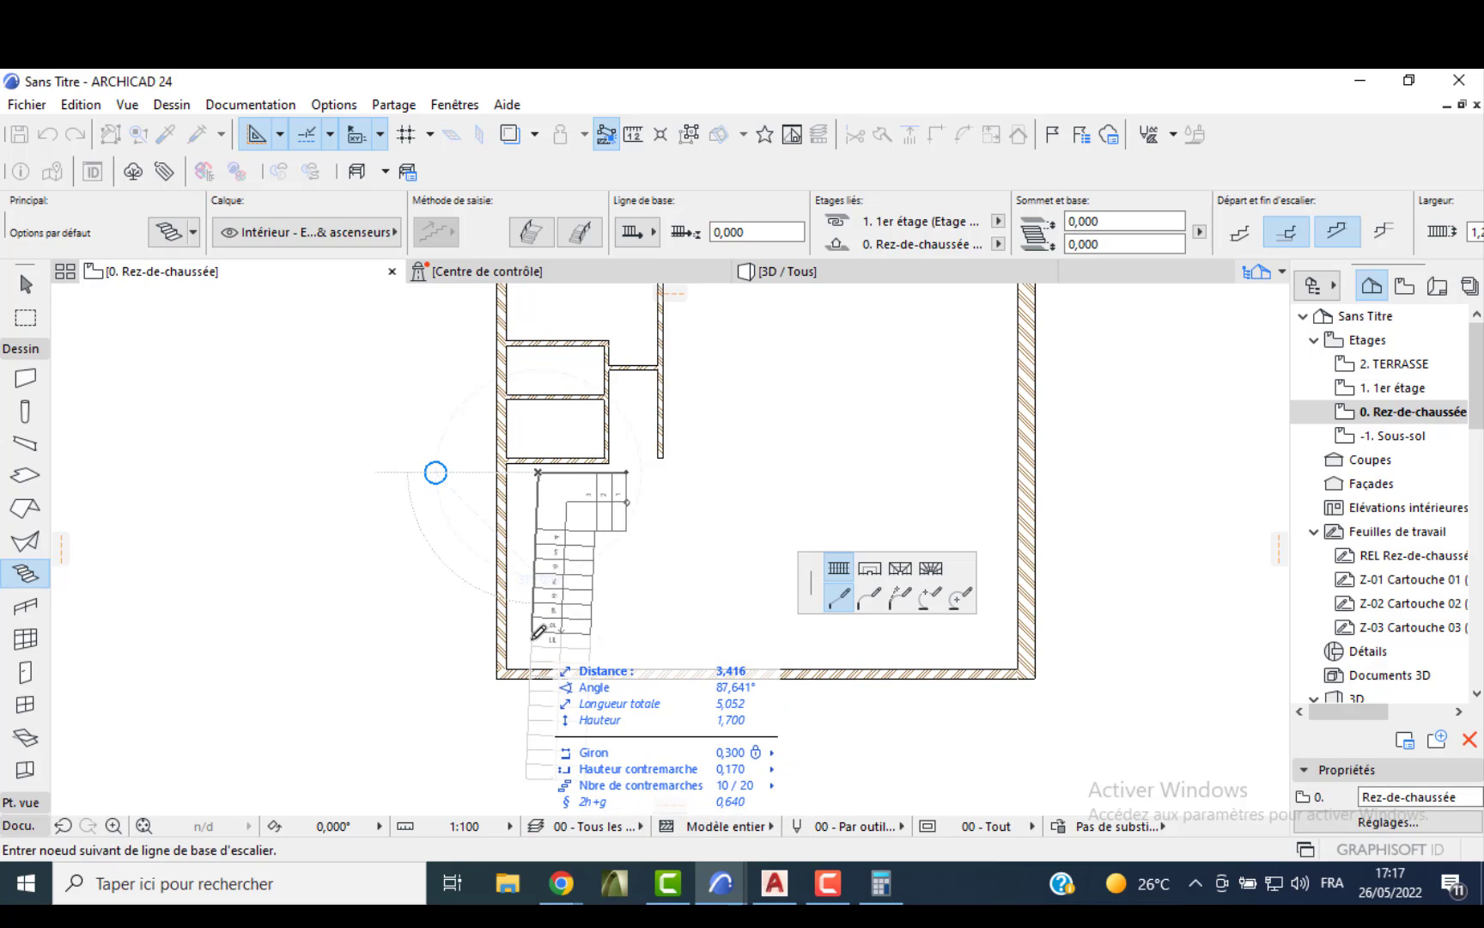
key(Tab)
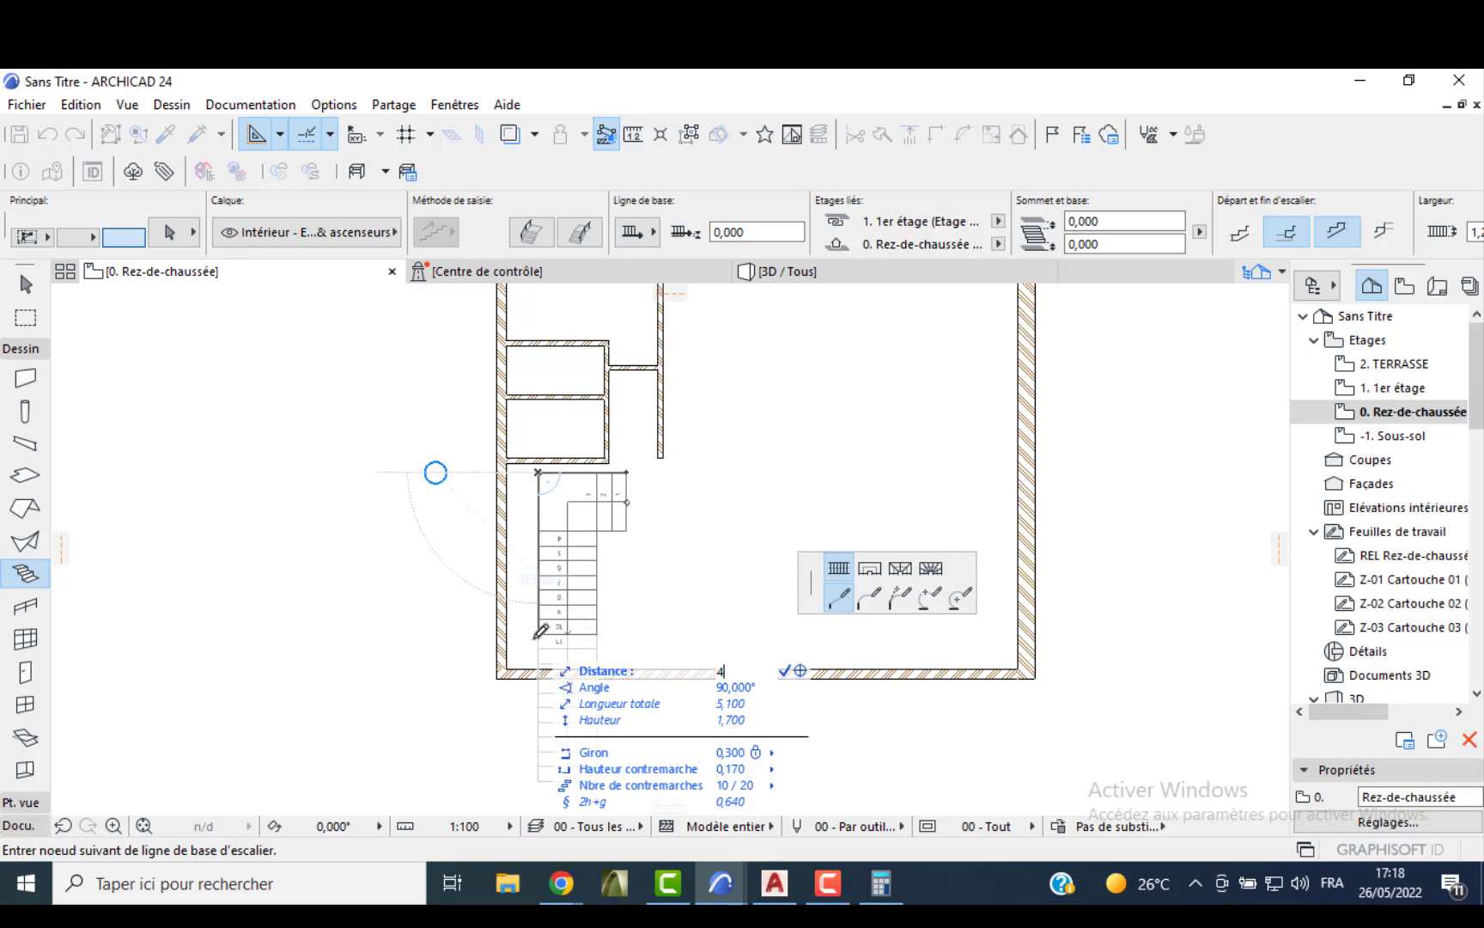
text(2)
key(Return)
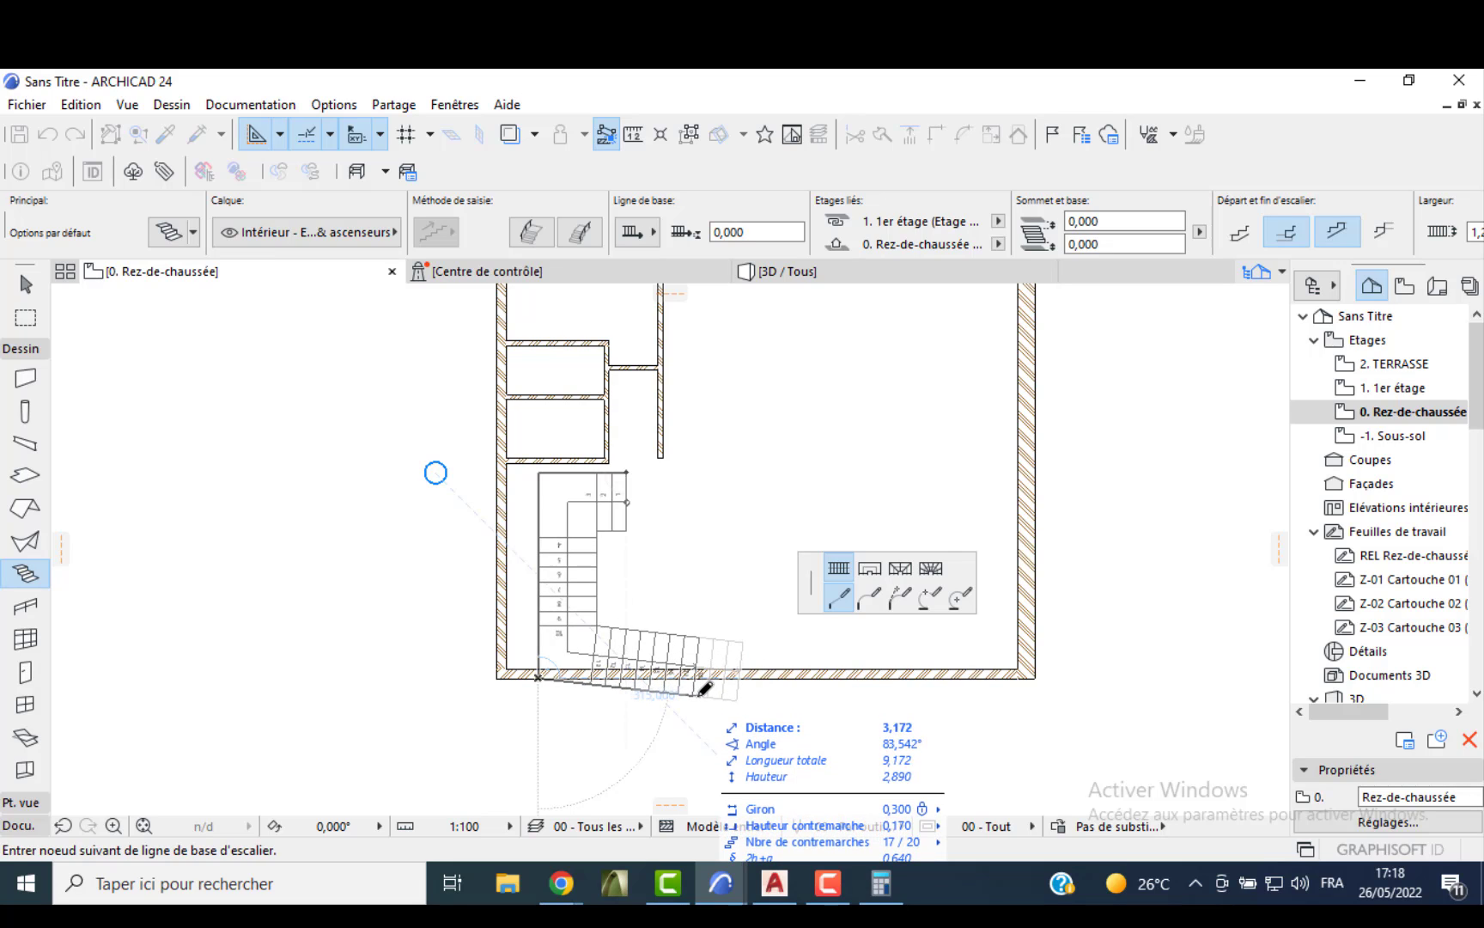
- Draw the stair's third baseline segment 3 long, horizontally along the bottom exterior wall toward the right
key(Tab)
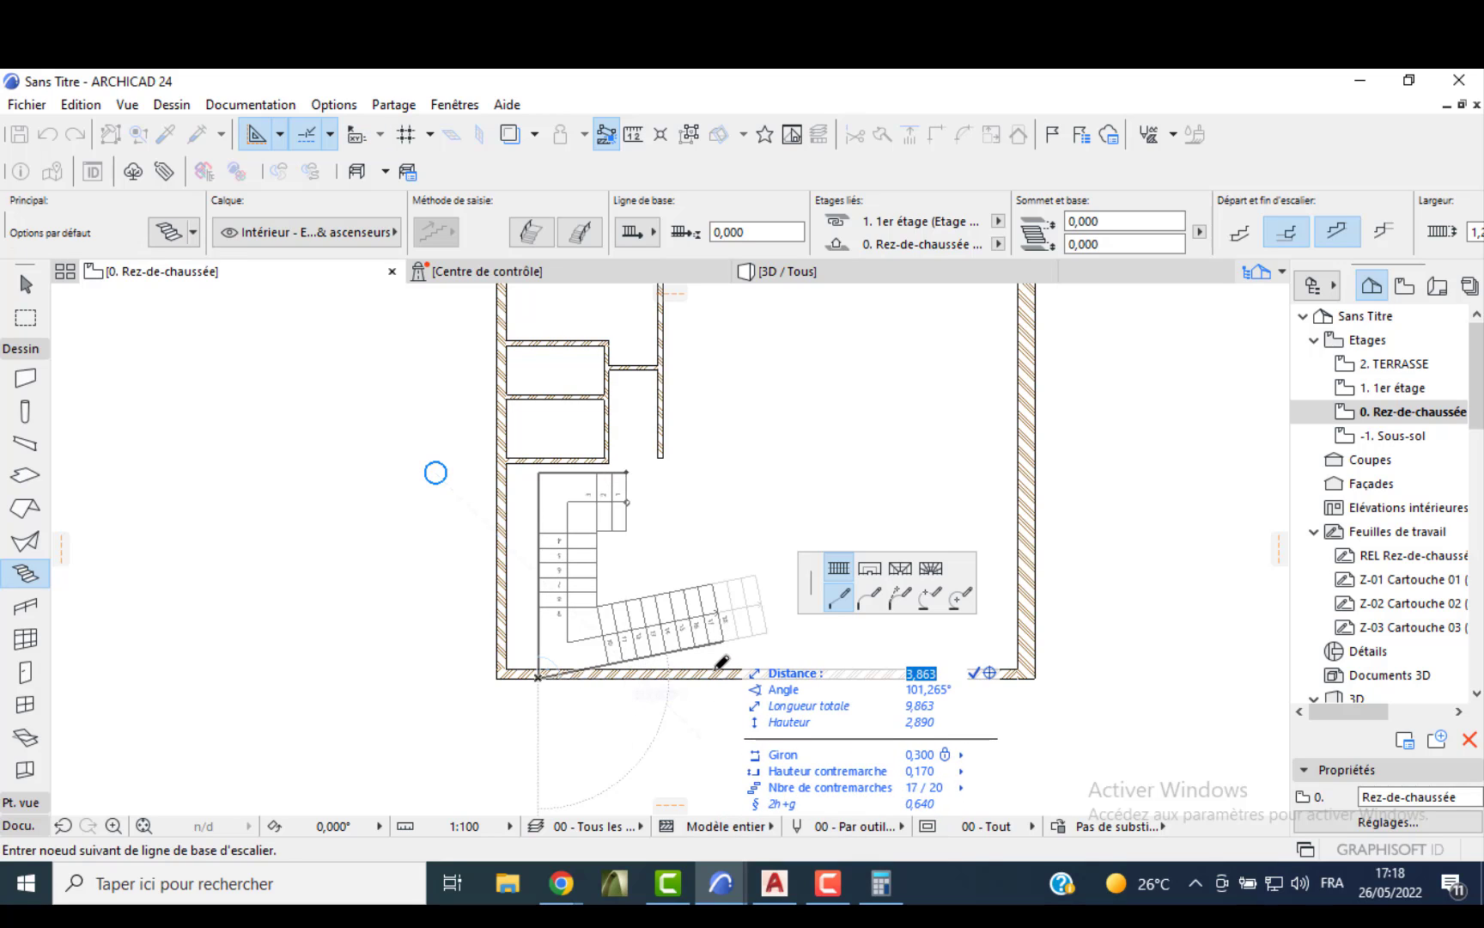
scroll(710, 686, up, 1)
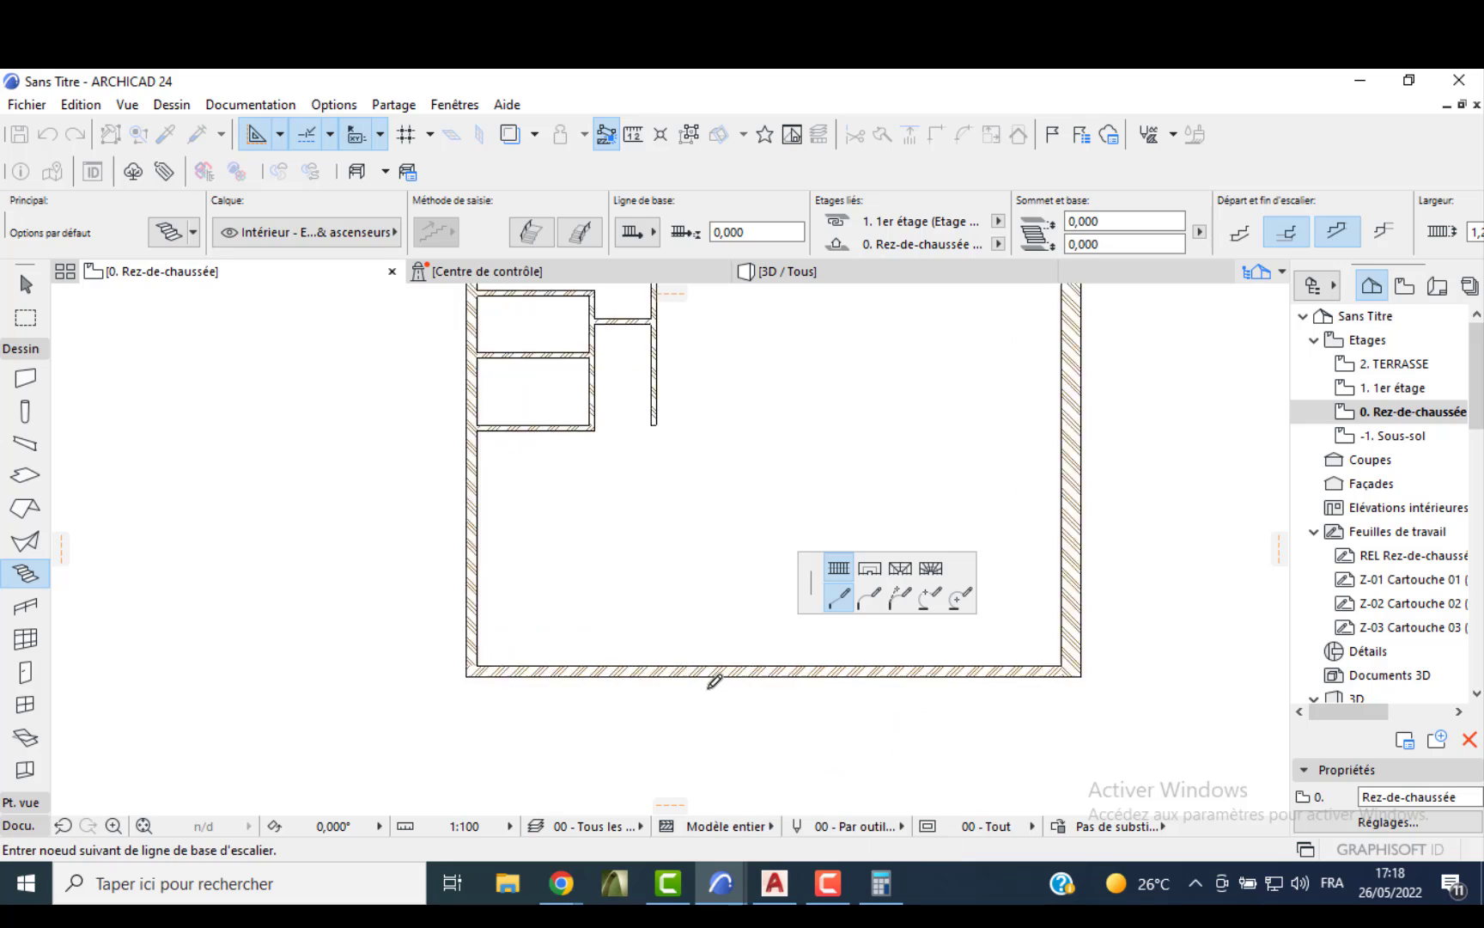
scroll(713, 681, up, 1)
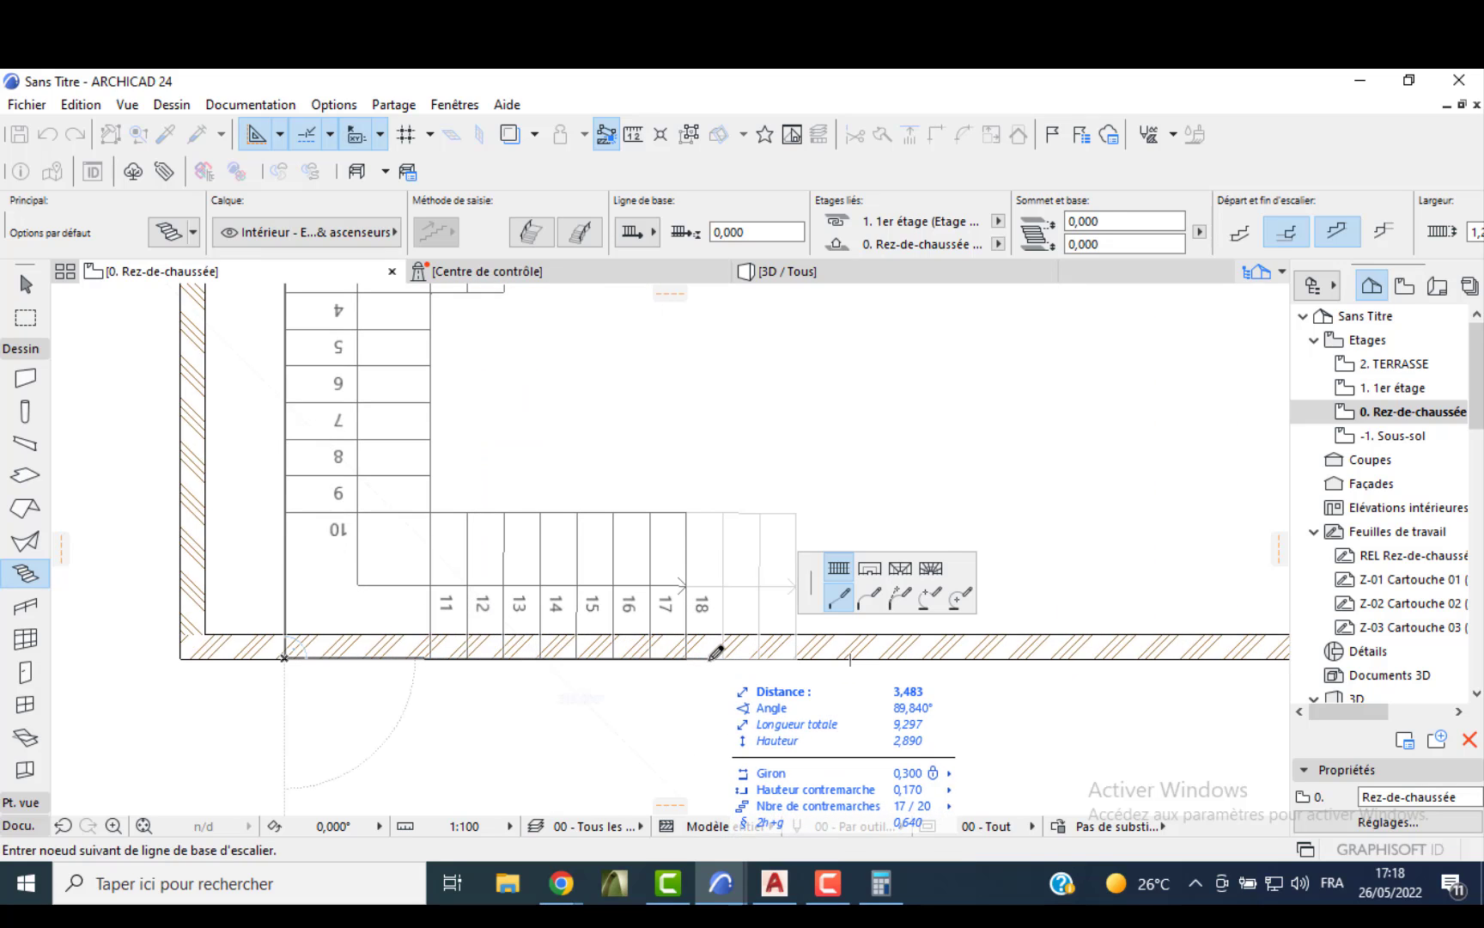
key(Tab)
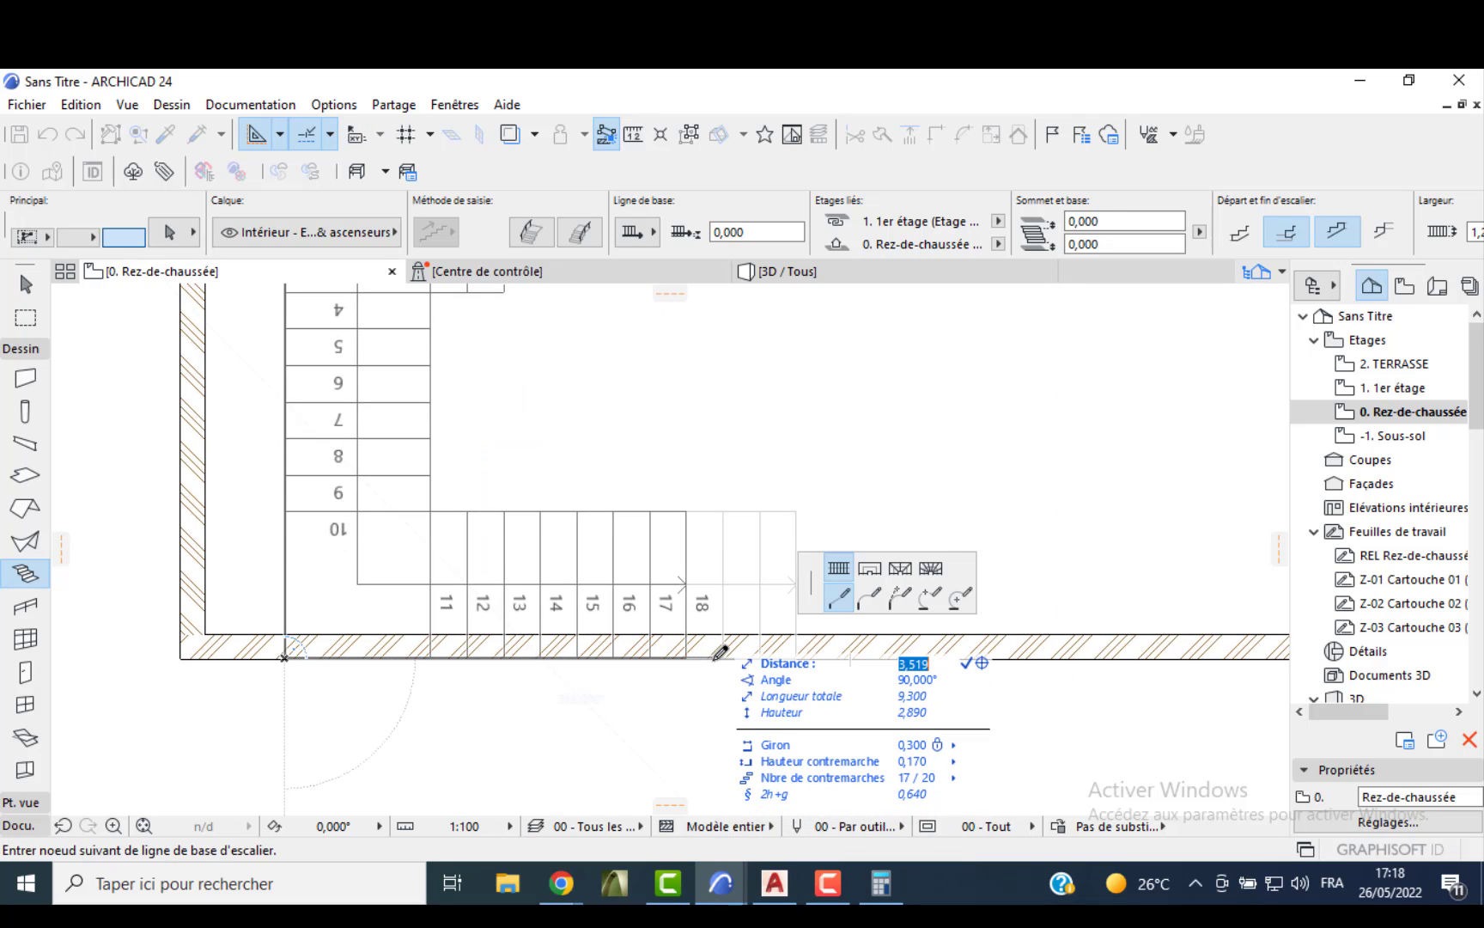
text(3)
key(Return)
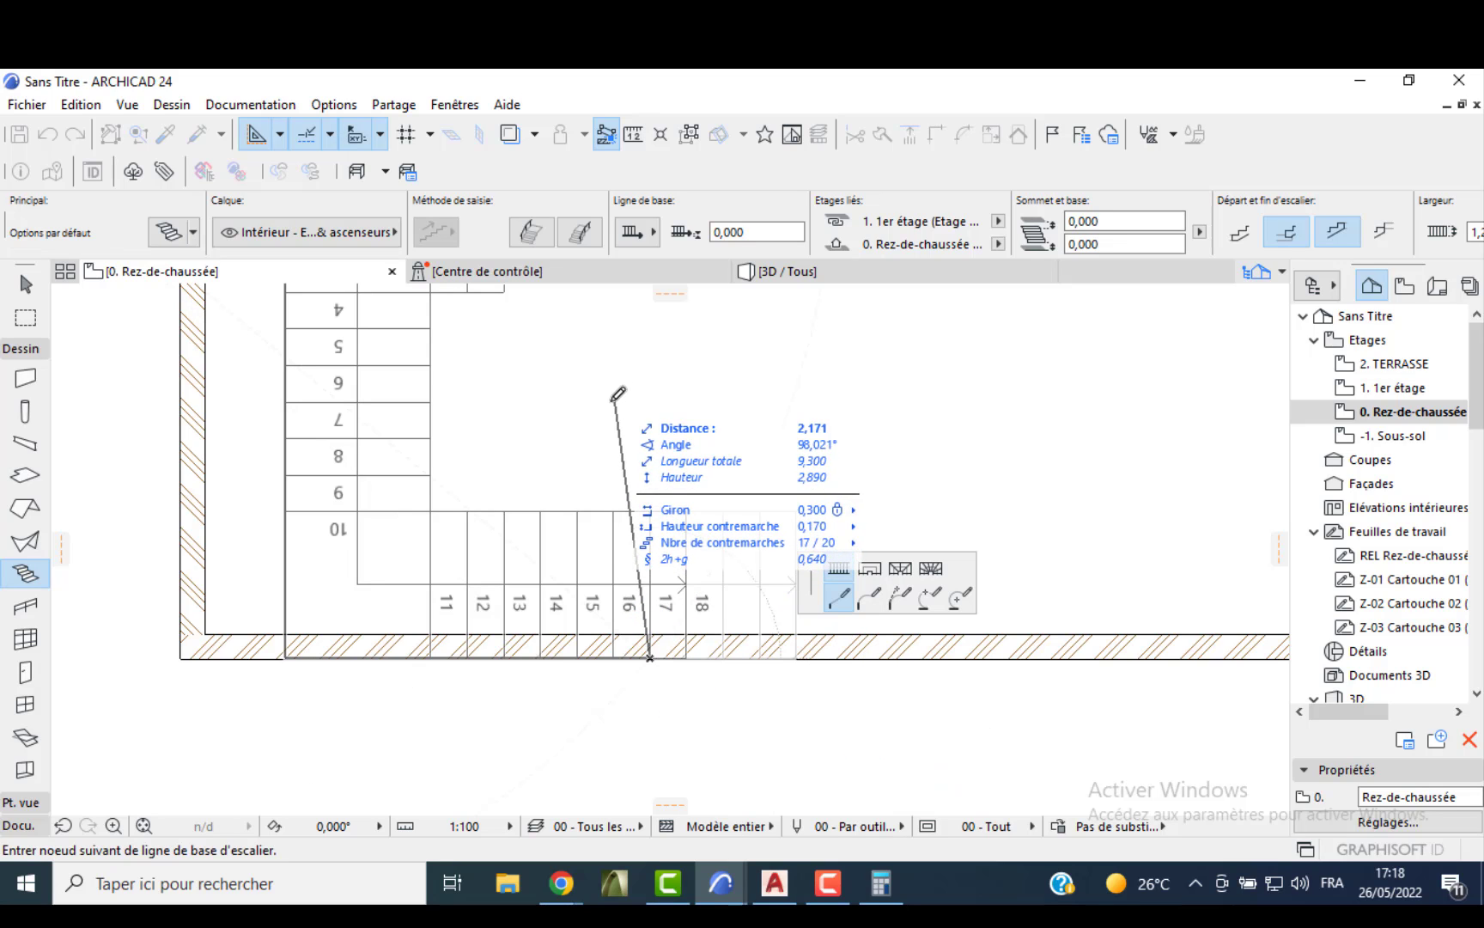
middle_drag(597, 387, 547, 508)
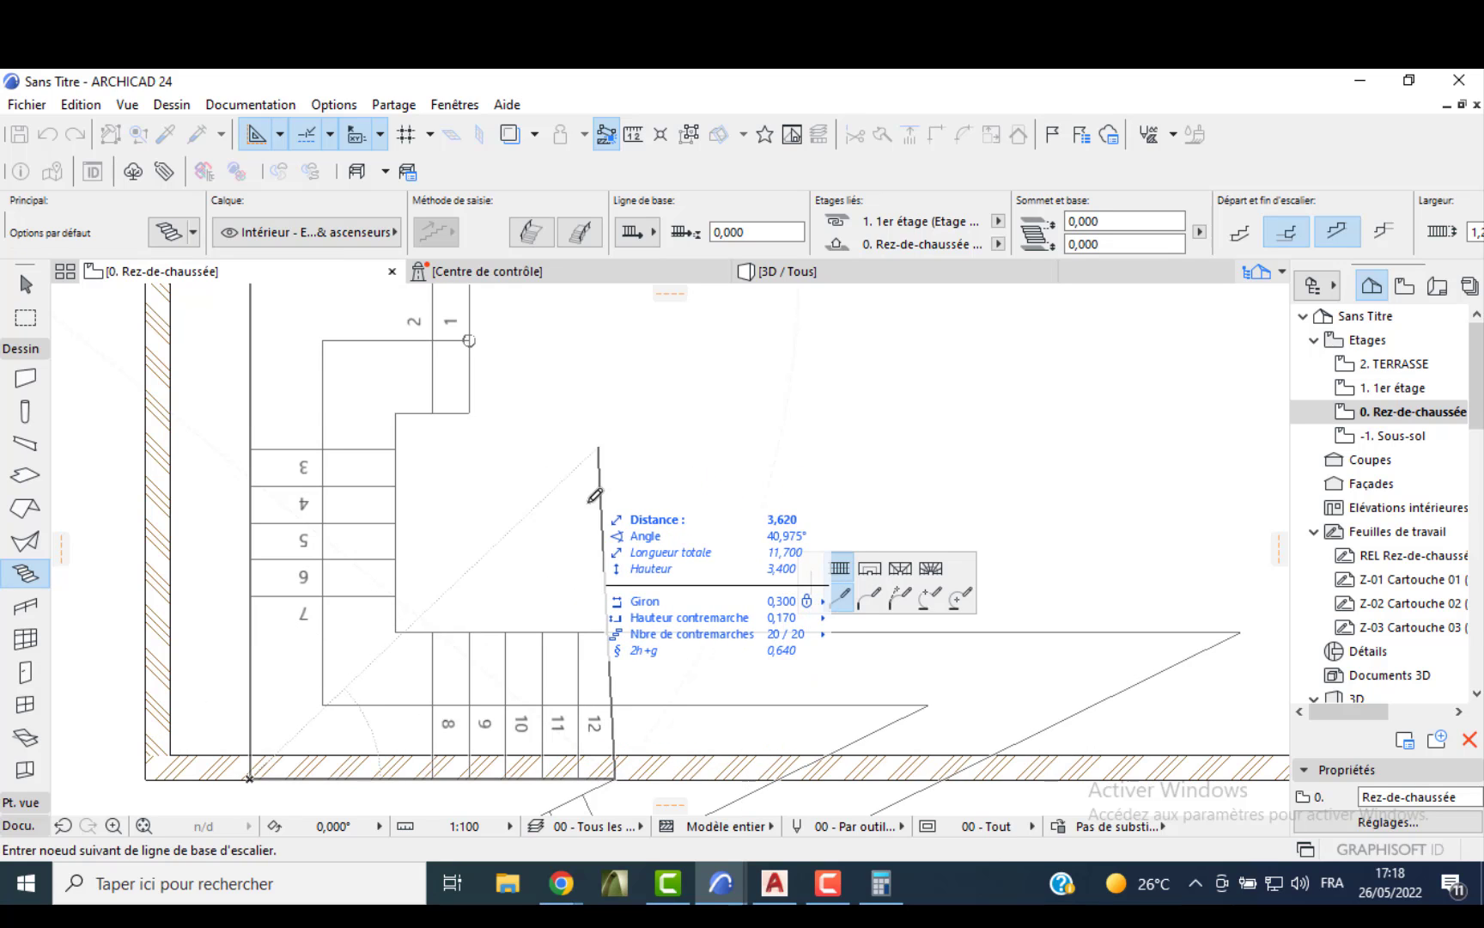
scroll(604, 390, down, 3)
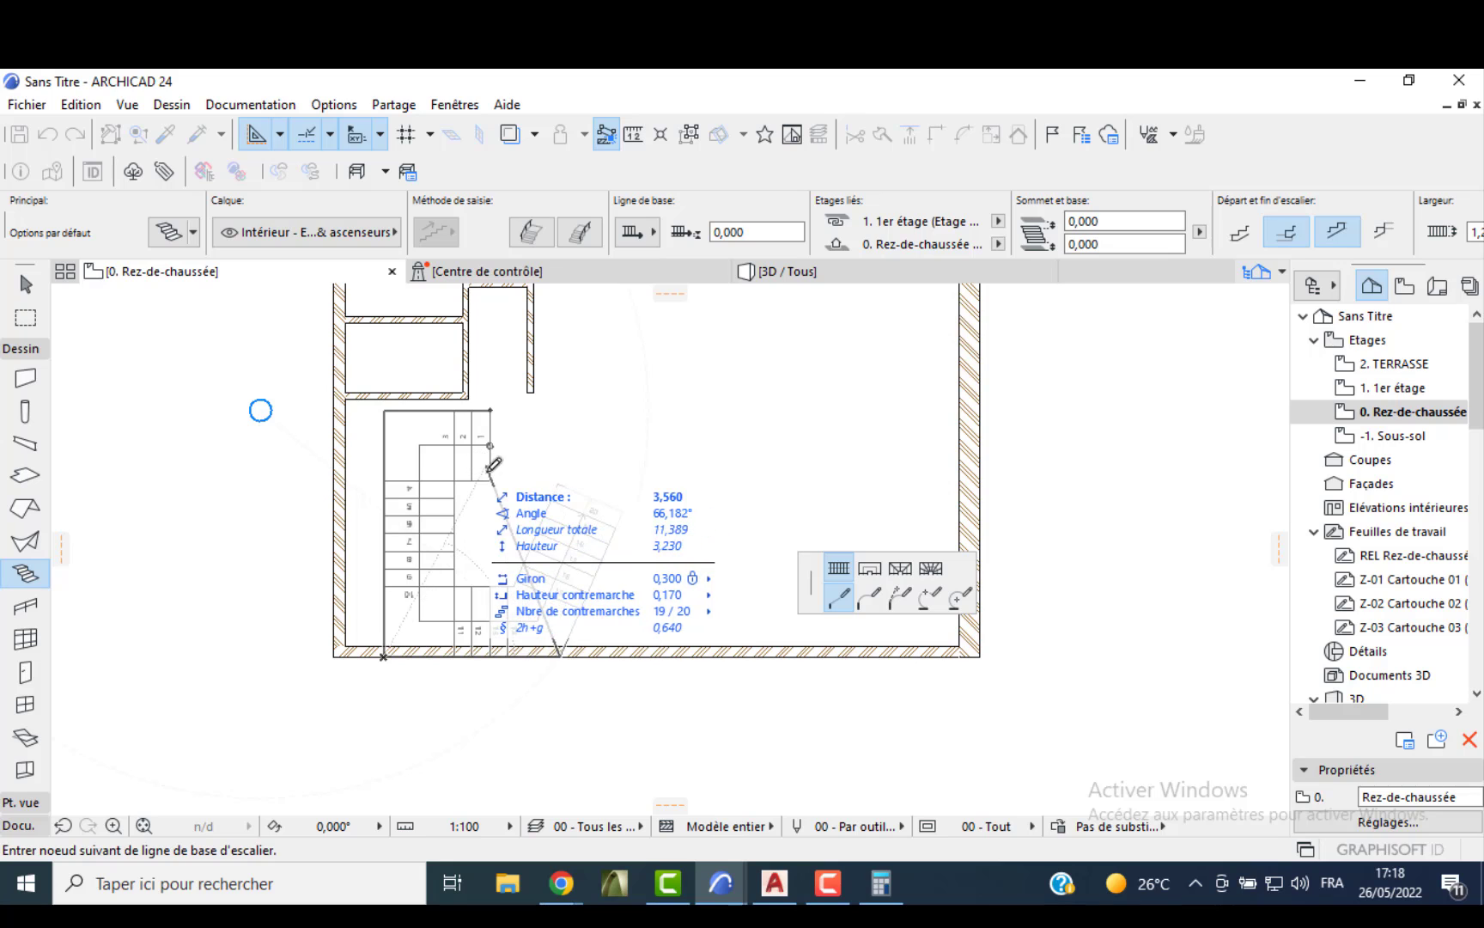
scroll(563, 434, up, 2)
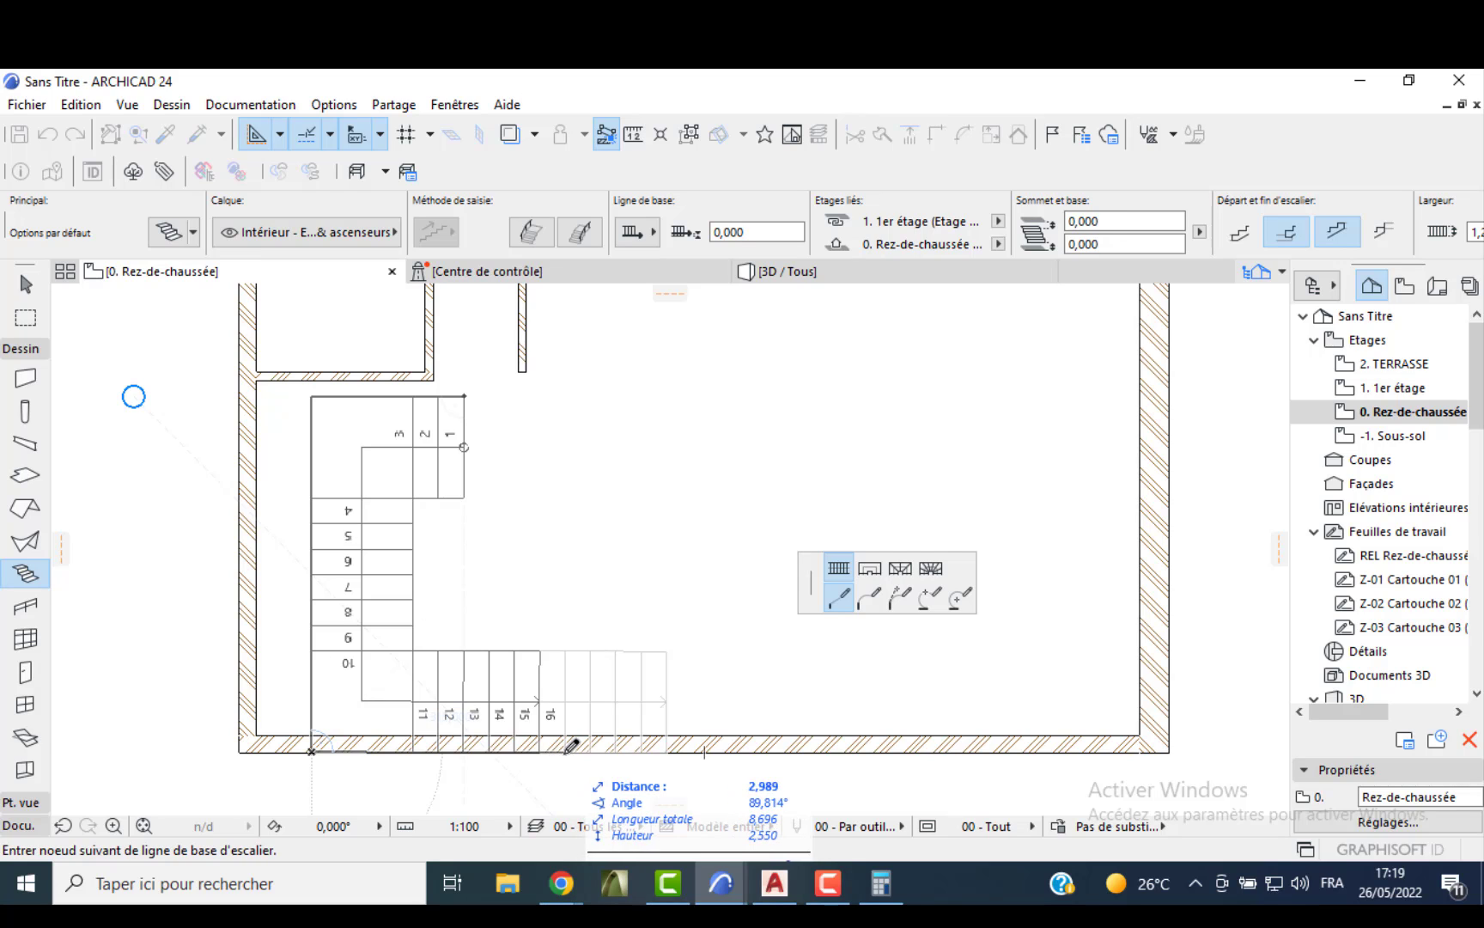
scroll(568, 747, up, 3)
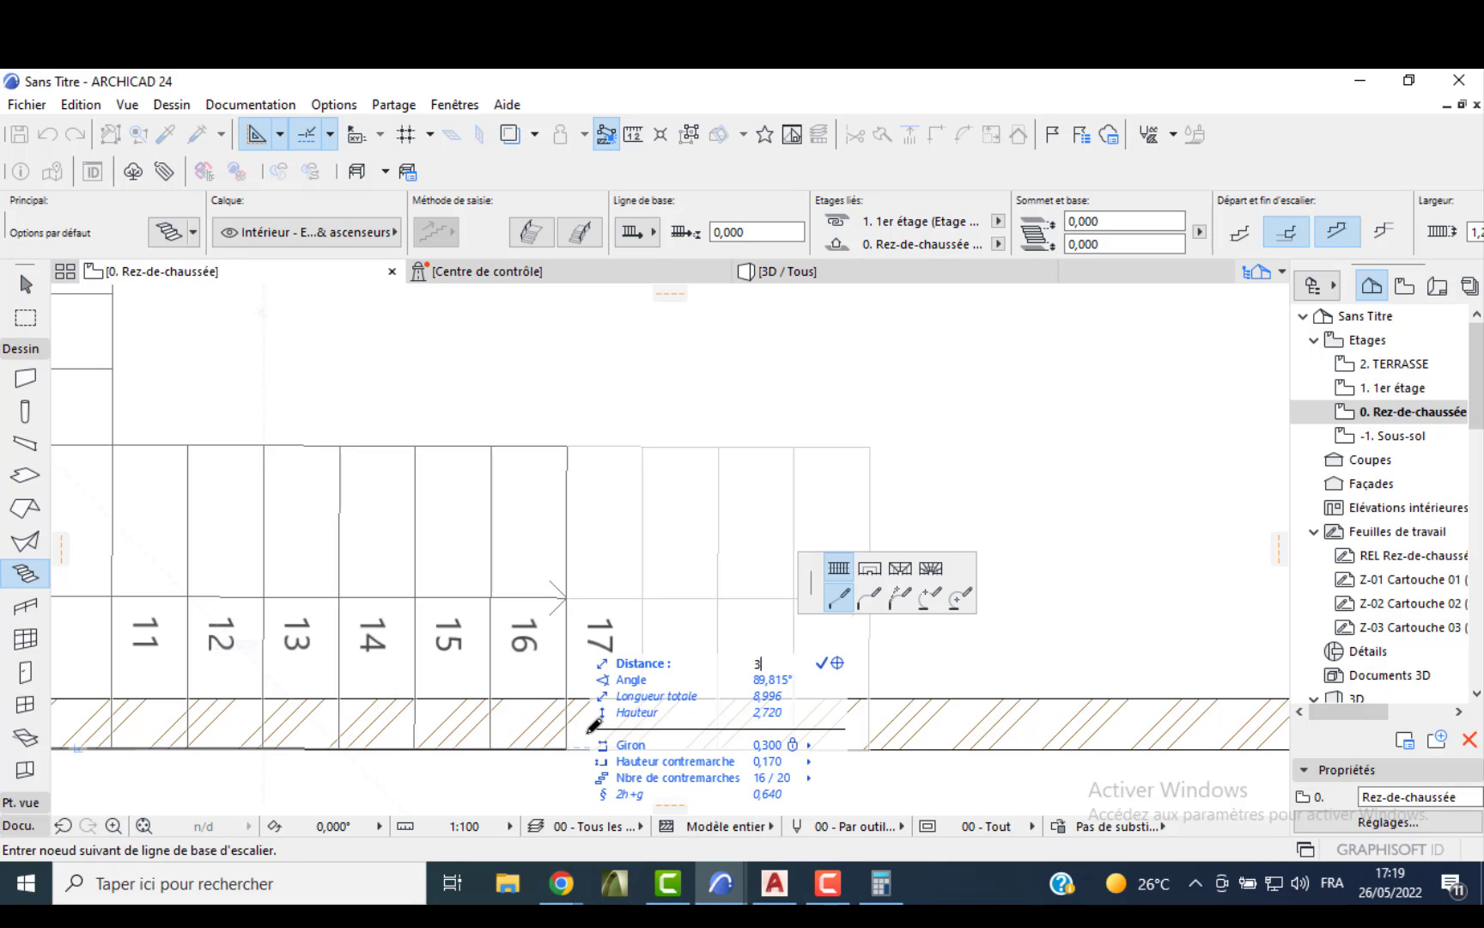
key(Return)
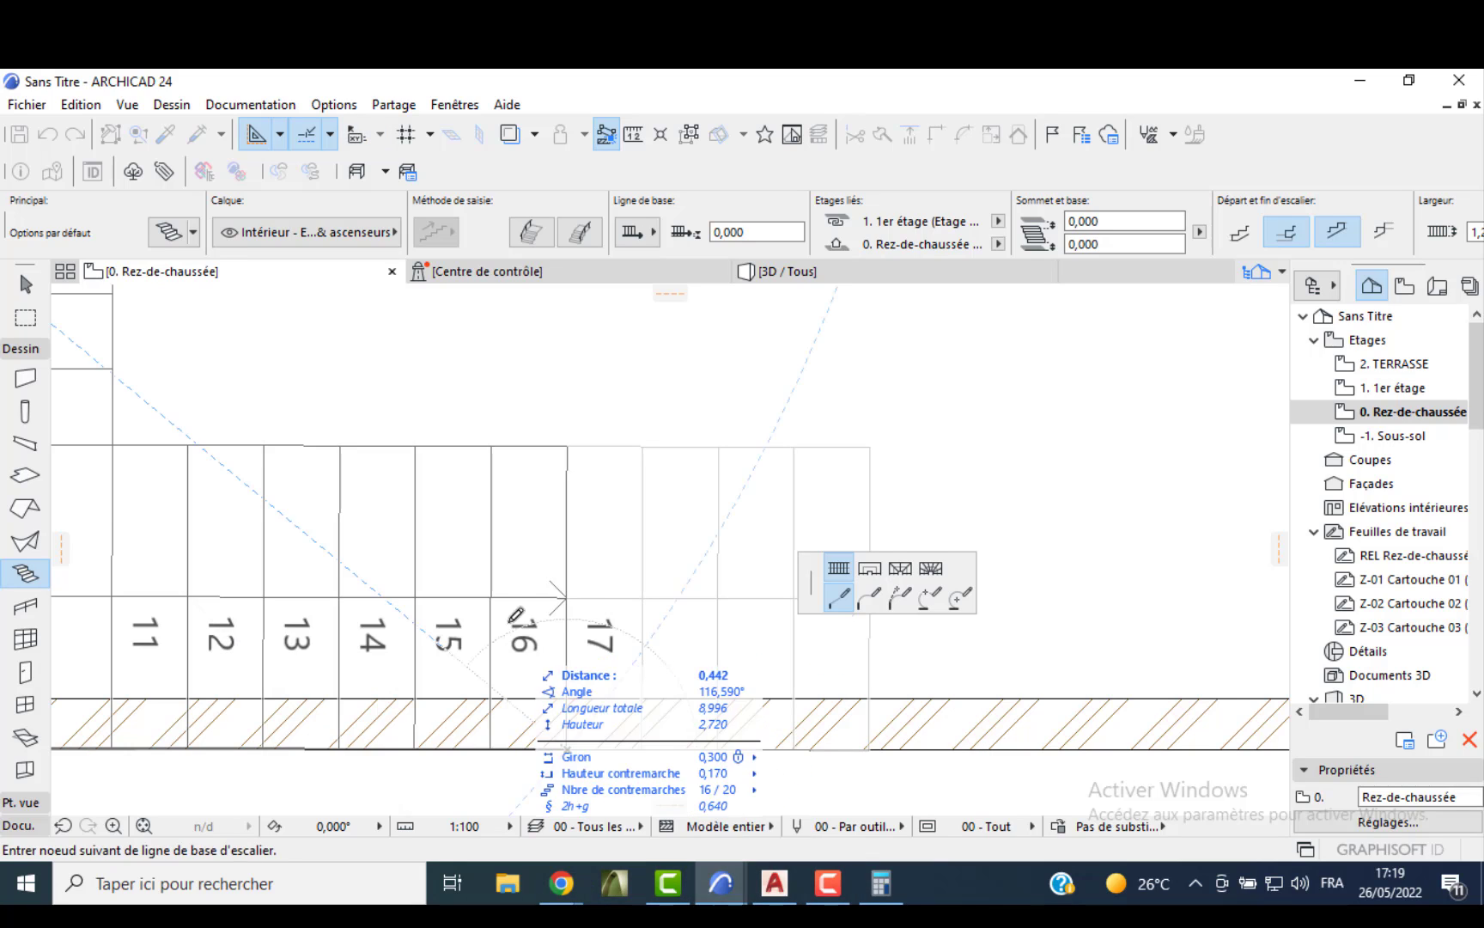
- Draw the stair's last baseline segment about 3,2 long, vertically up from the bottom exterior wall, and finish the stair
scroll(497, 391, down, 3)
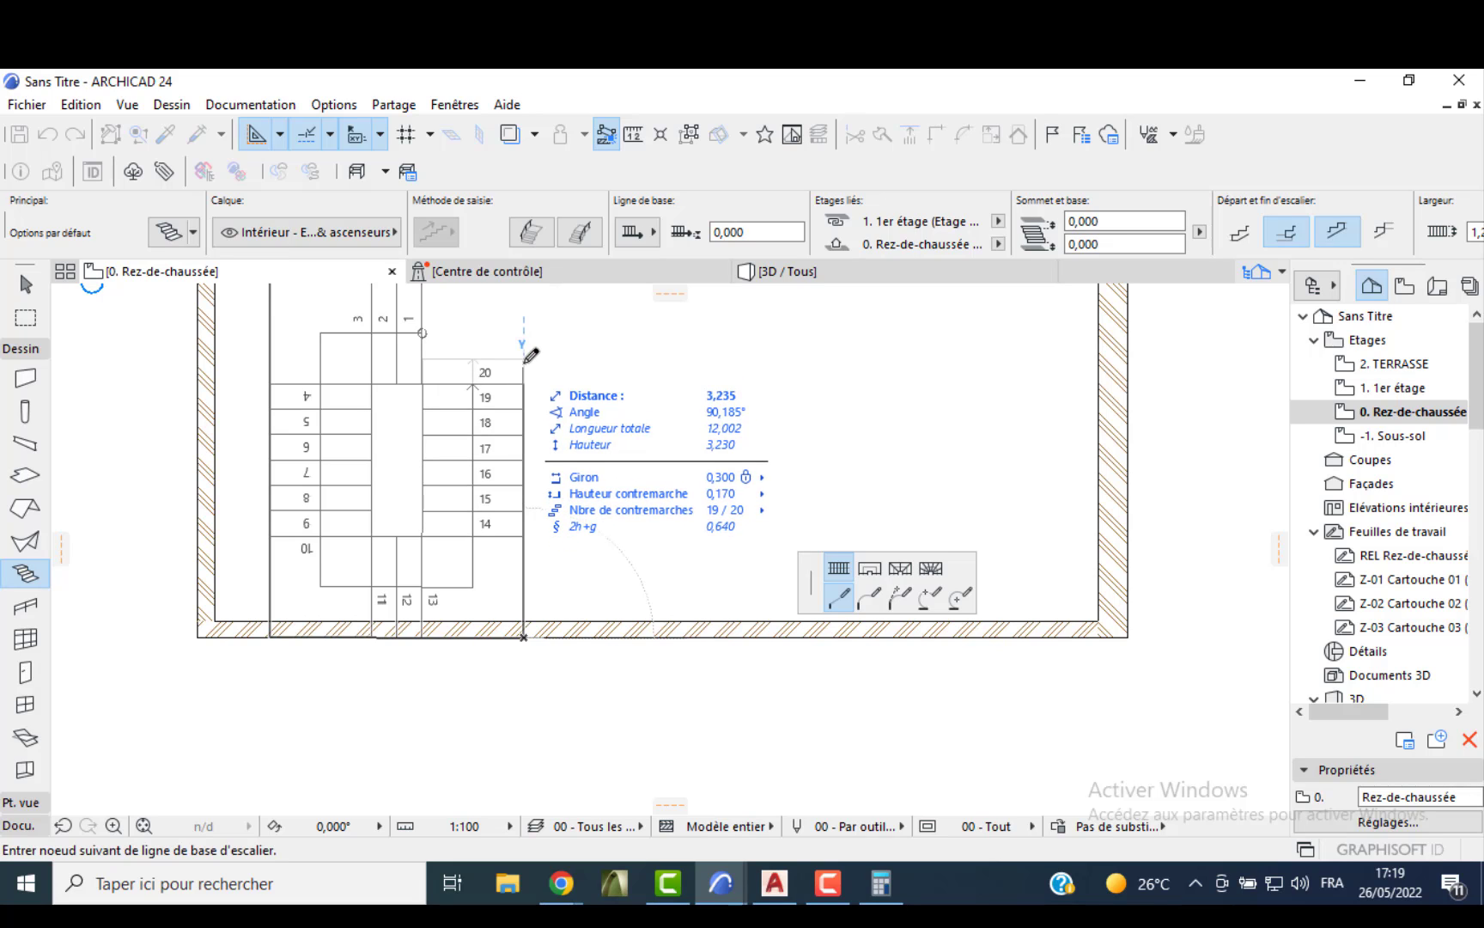
click(526, 357)
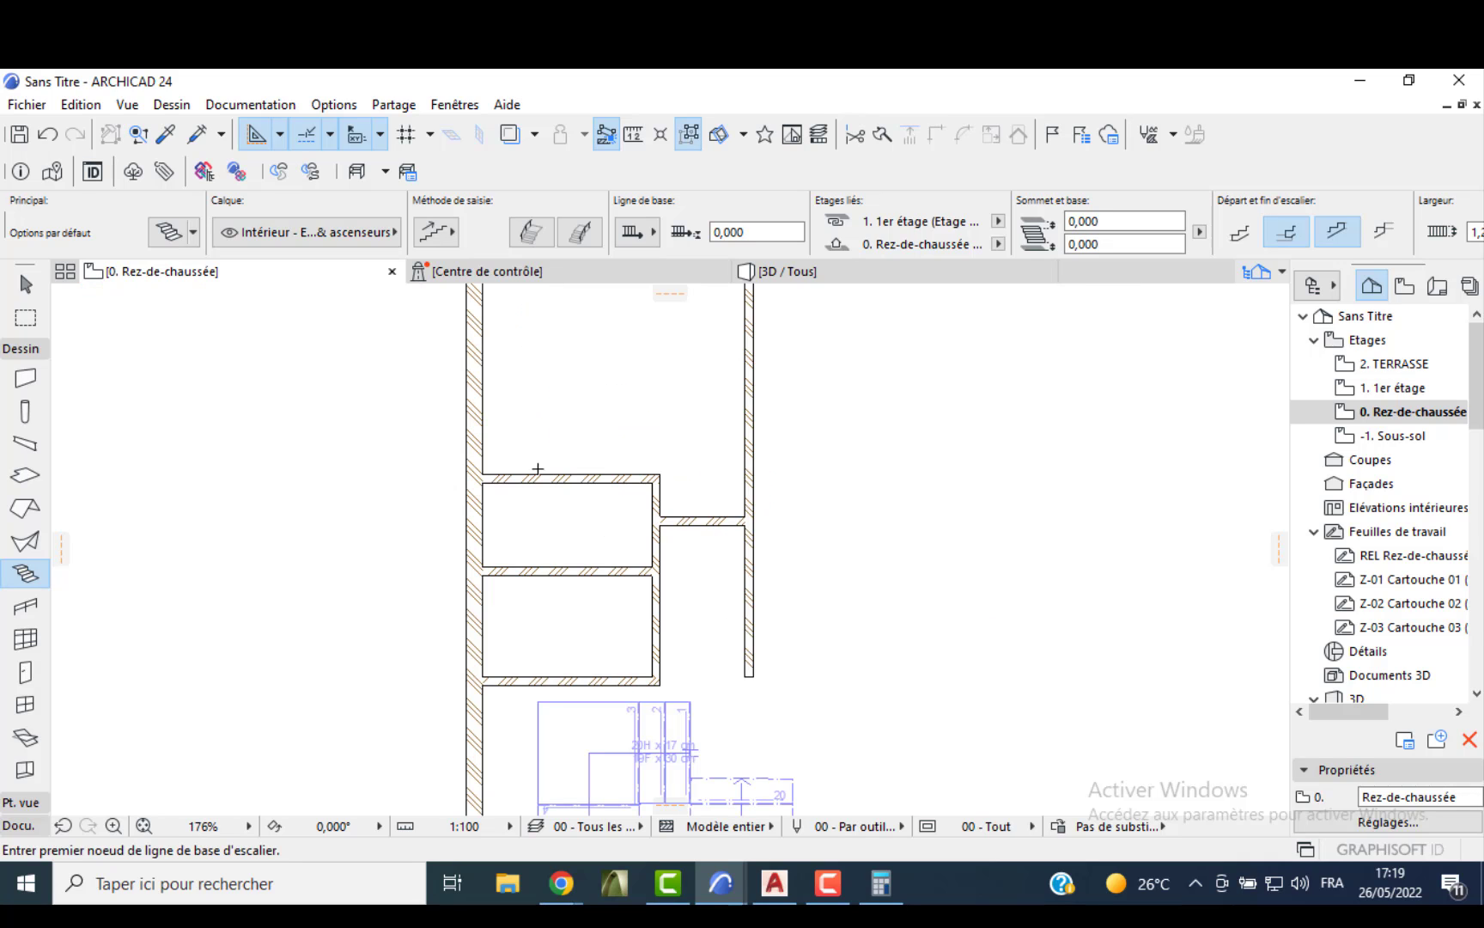
scroll(541, 481, down, 1)
middle_drag(550, 495, 513, 351)
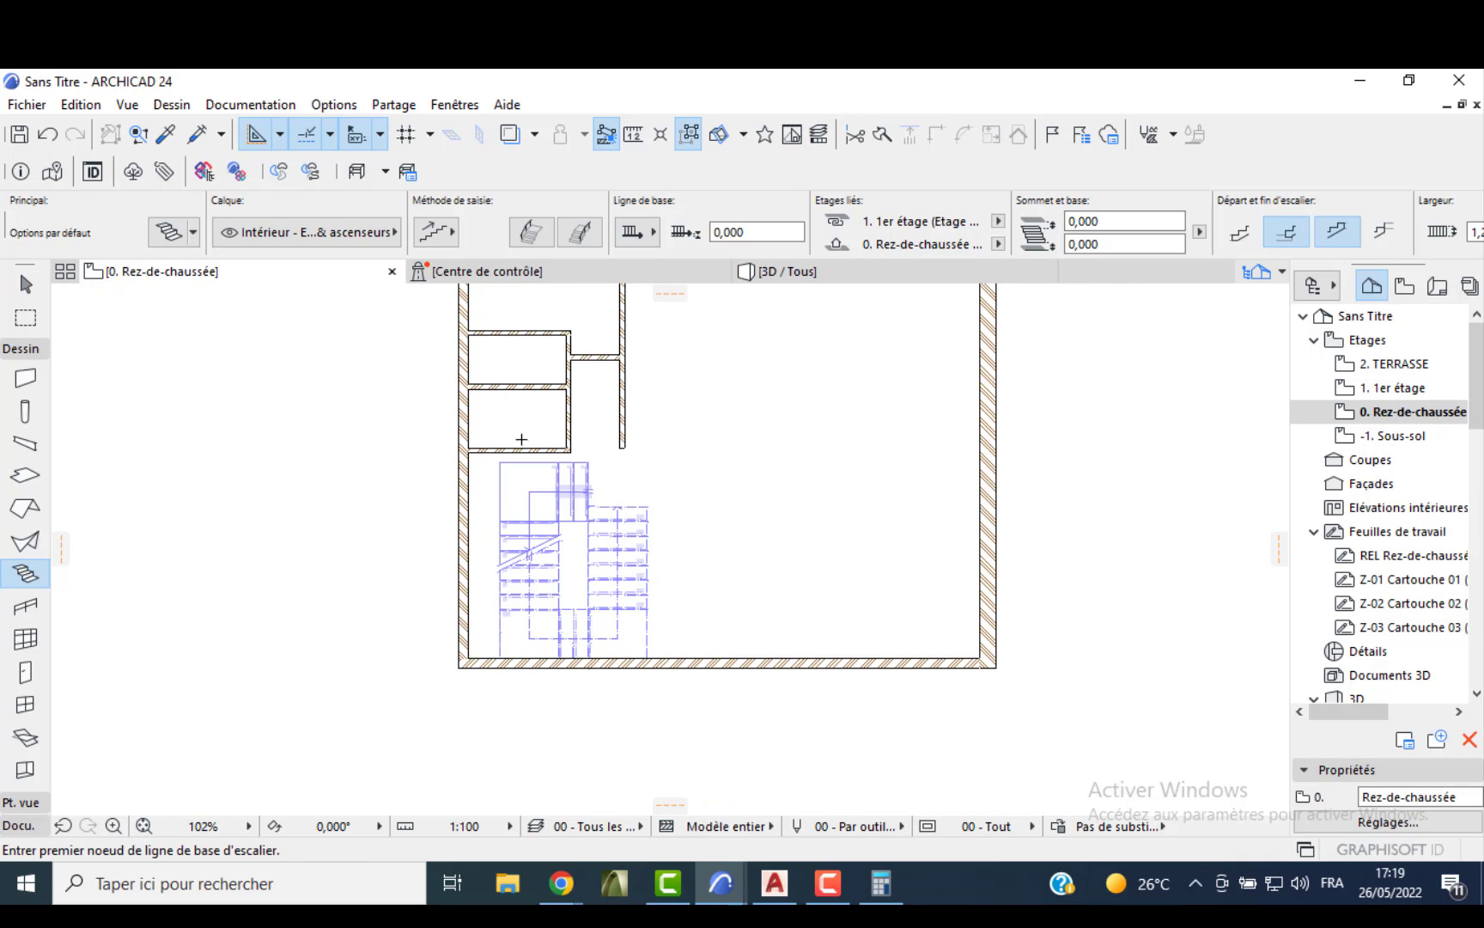
key(Escape)
- Move the whole stair by its upper-left corner to the inner corner between the left exterior wall and the lower small room's partition
click(496, 467)
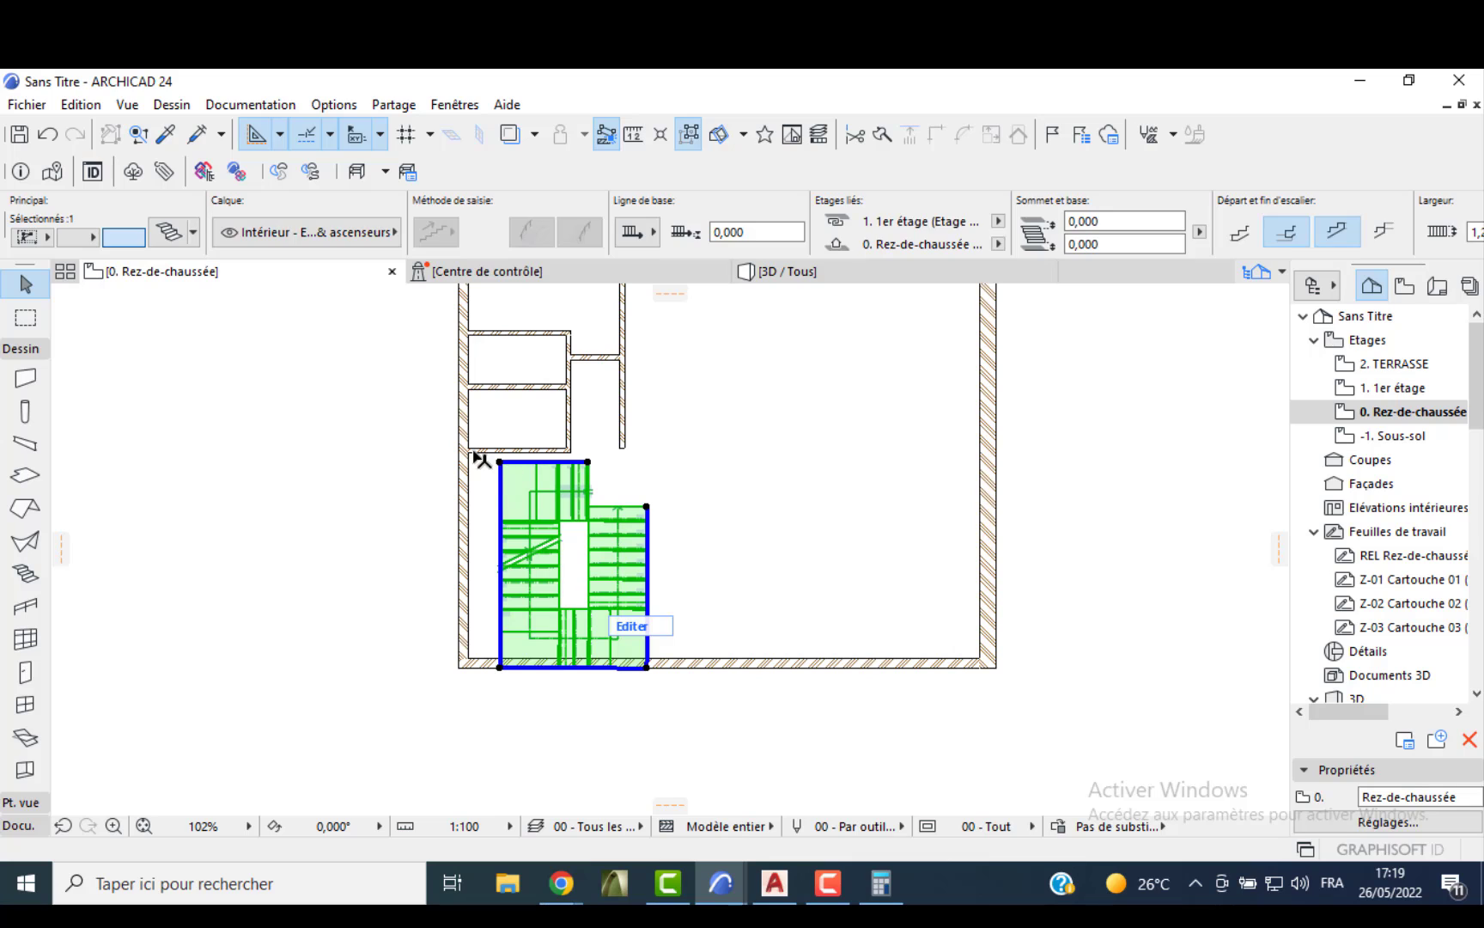
click(475, 464)
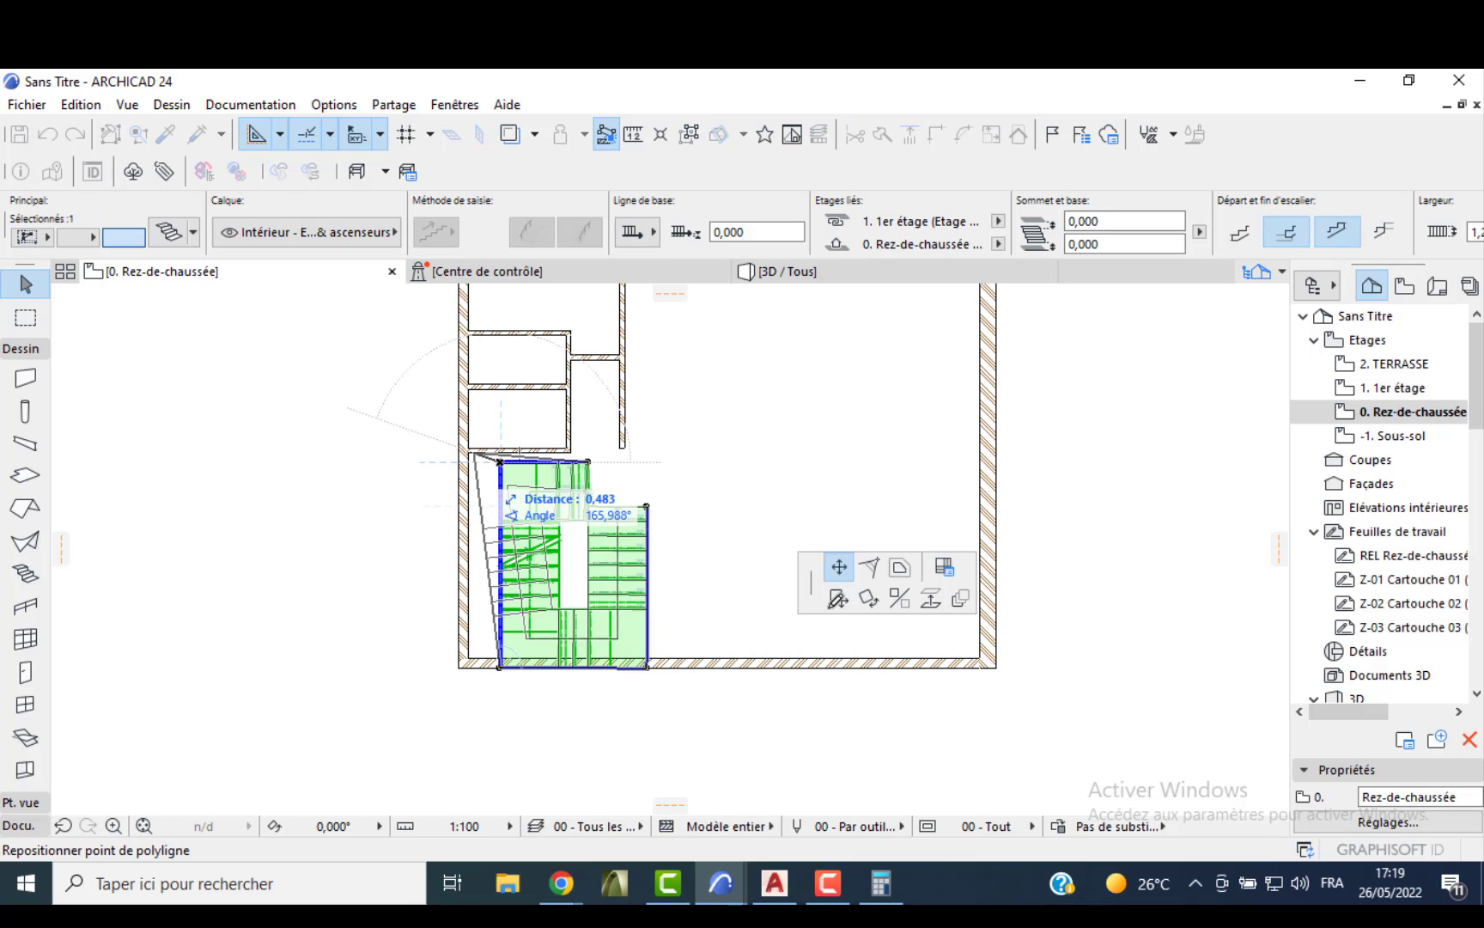
click(839, 599)
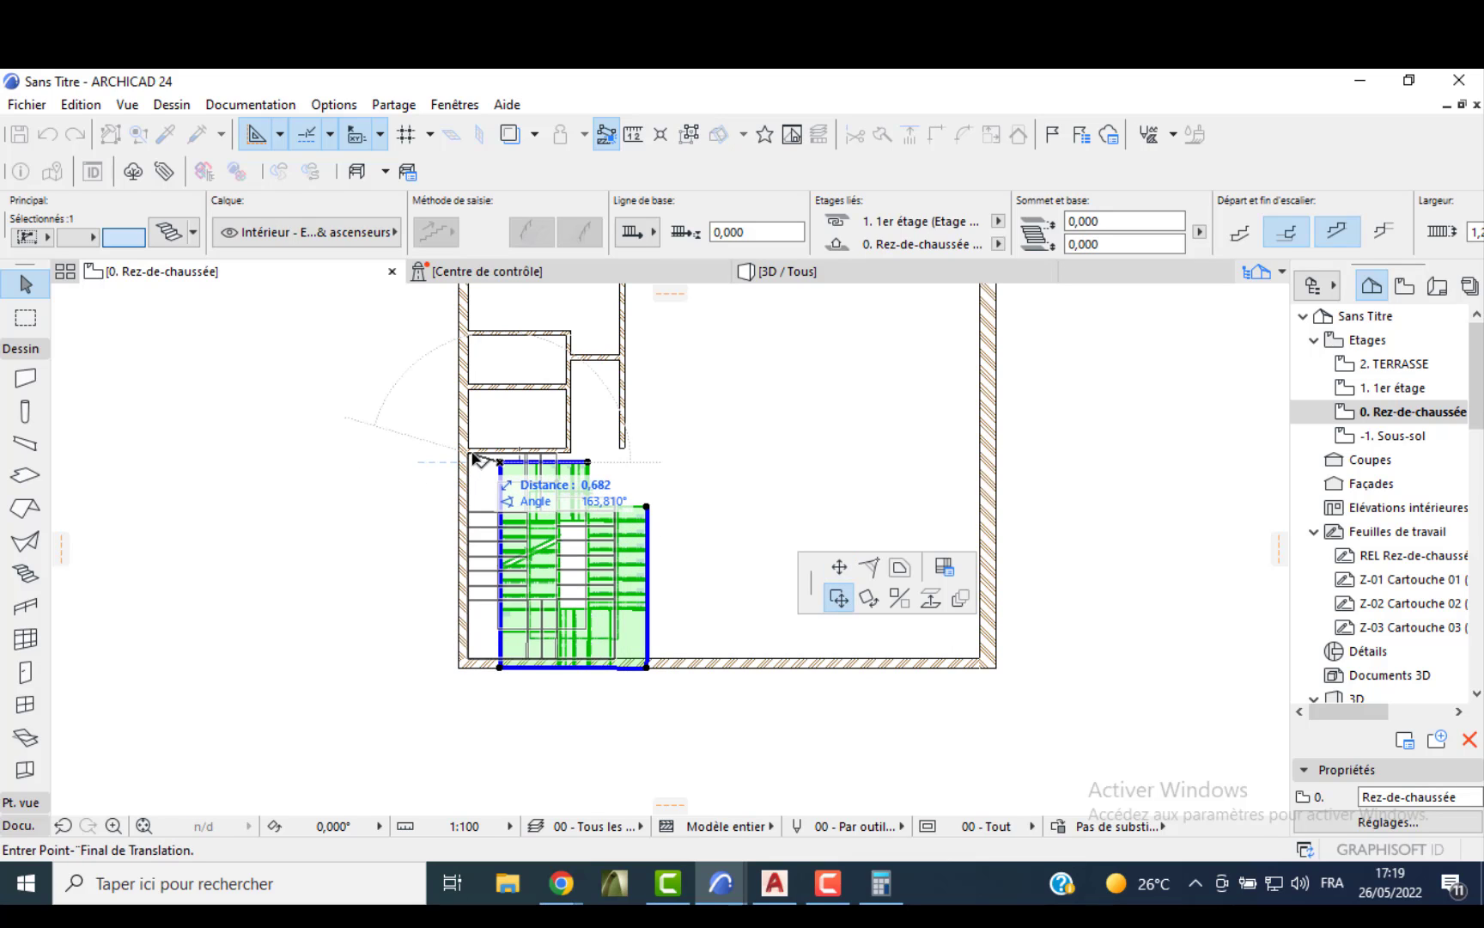
scroll(584, 542, up, 5)
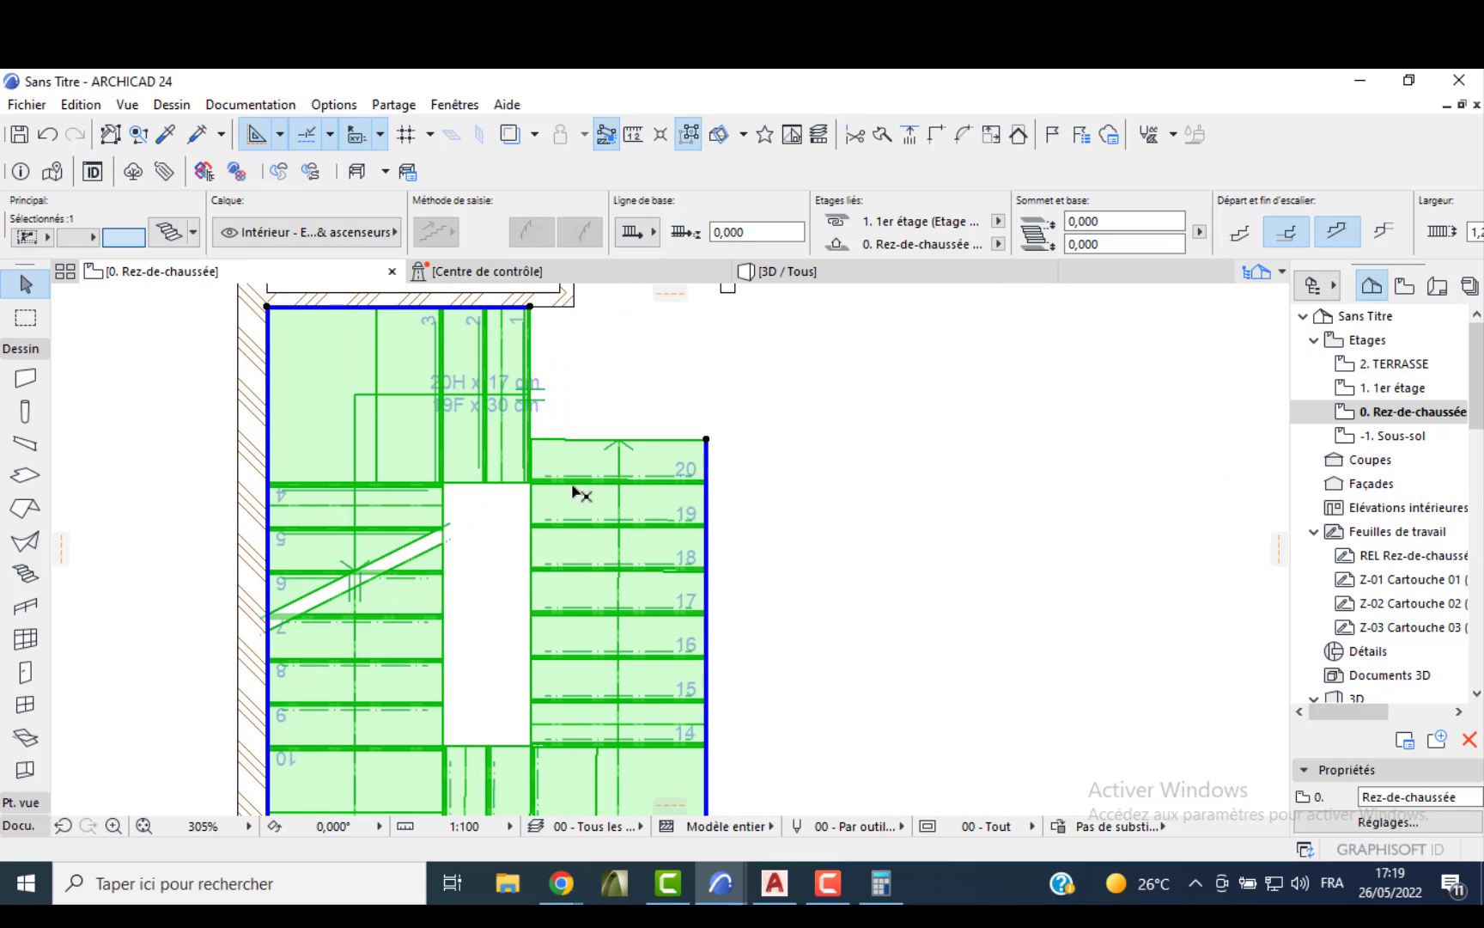
scroll(567, 507, down, 2)
scroll(610, 601, down, 2)
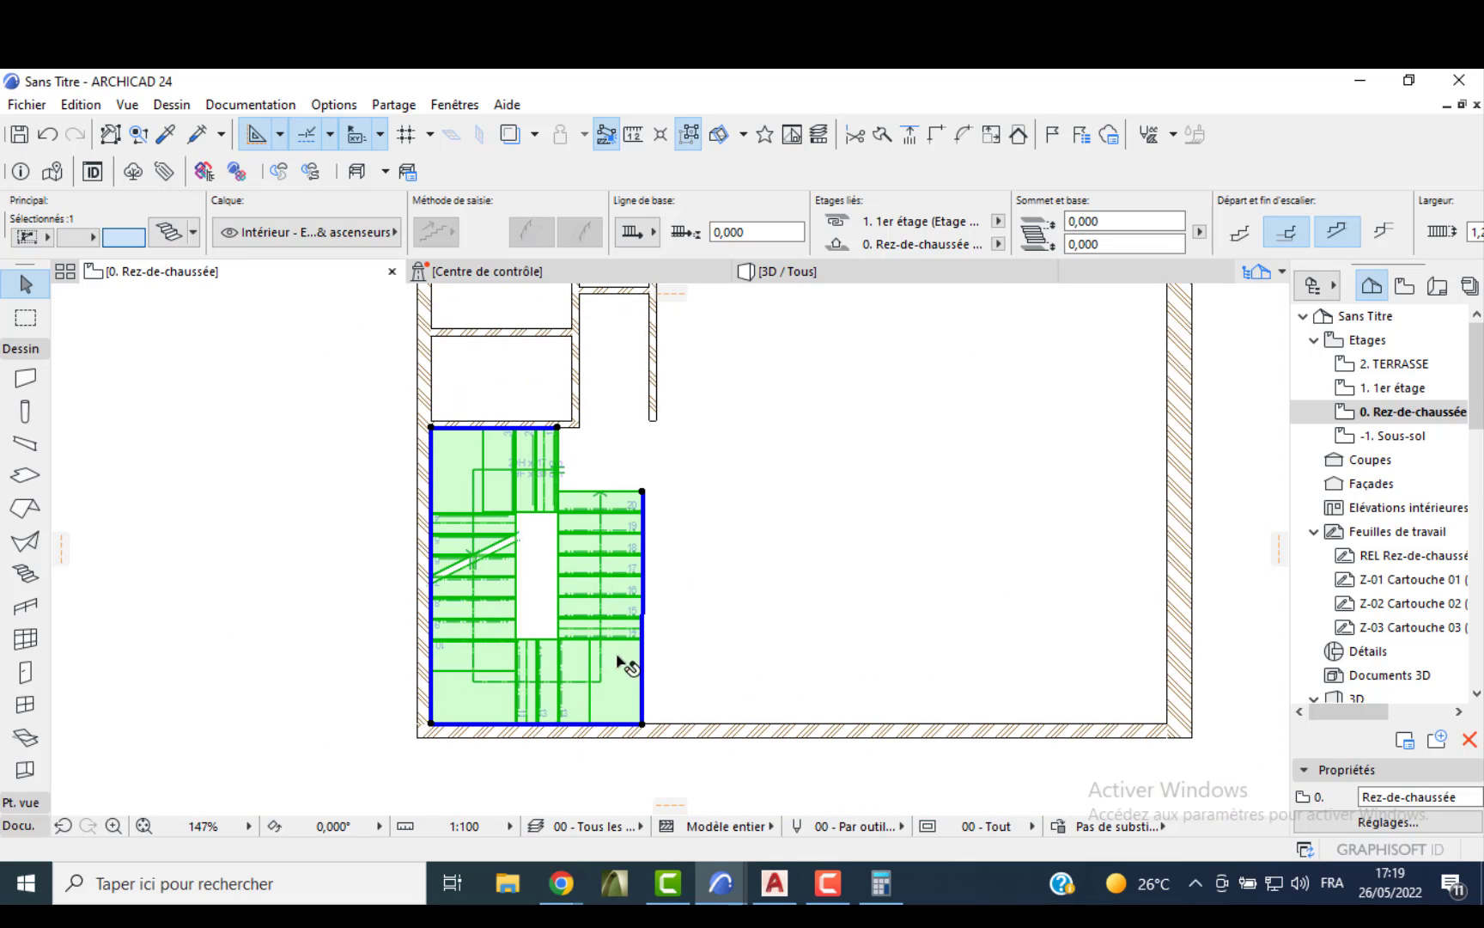
click(665, 538)
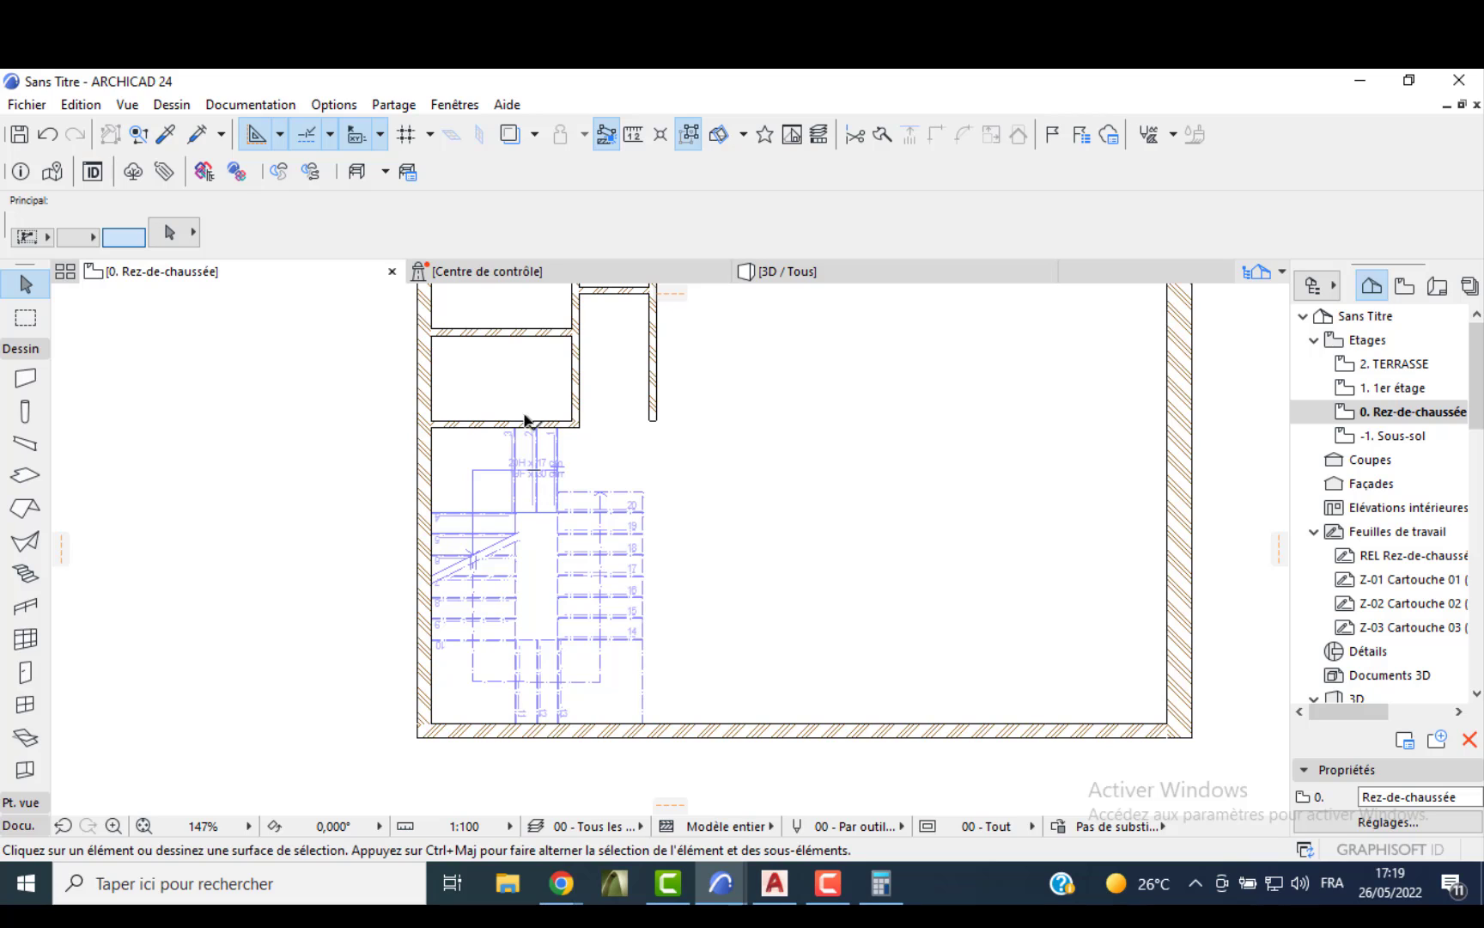
- Show the stair in the 3D perspective and apply the 04 - Exécution (LOD 300) model view option
click(822, 275)
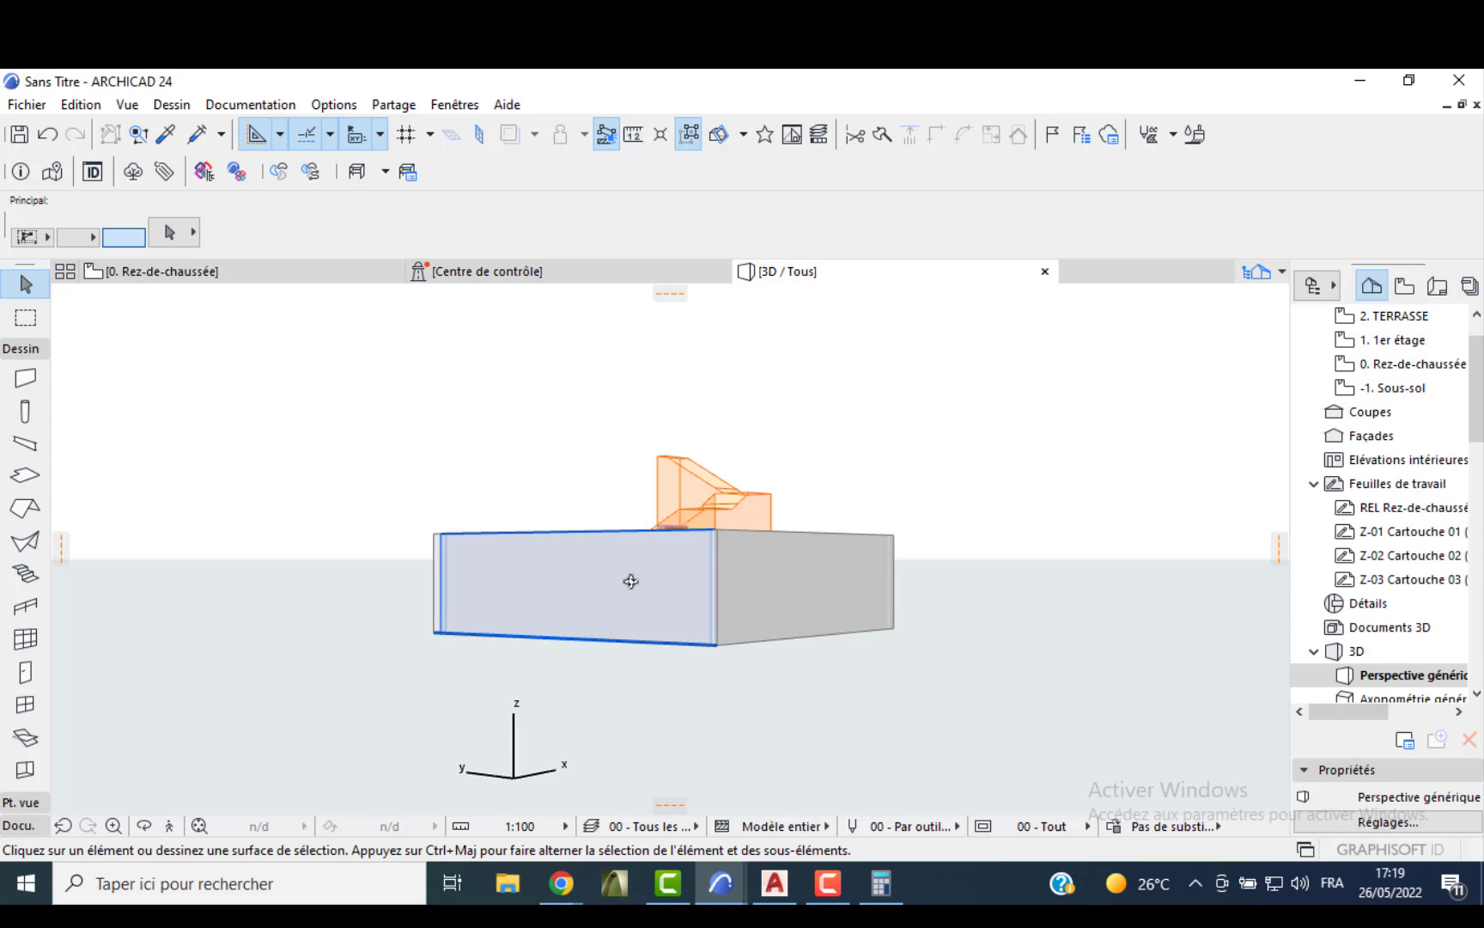
shift+middle_drag(631, 580, 636, 662)
scroll(633, 657, up, 5)
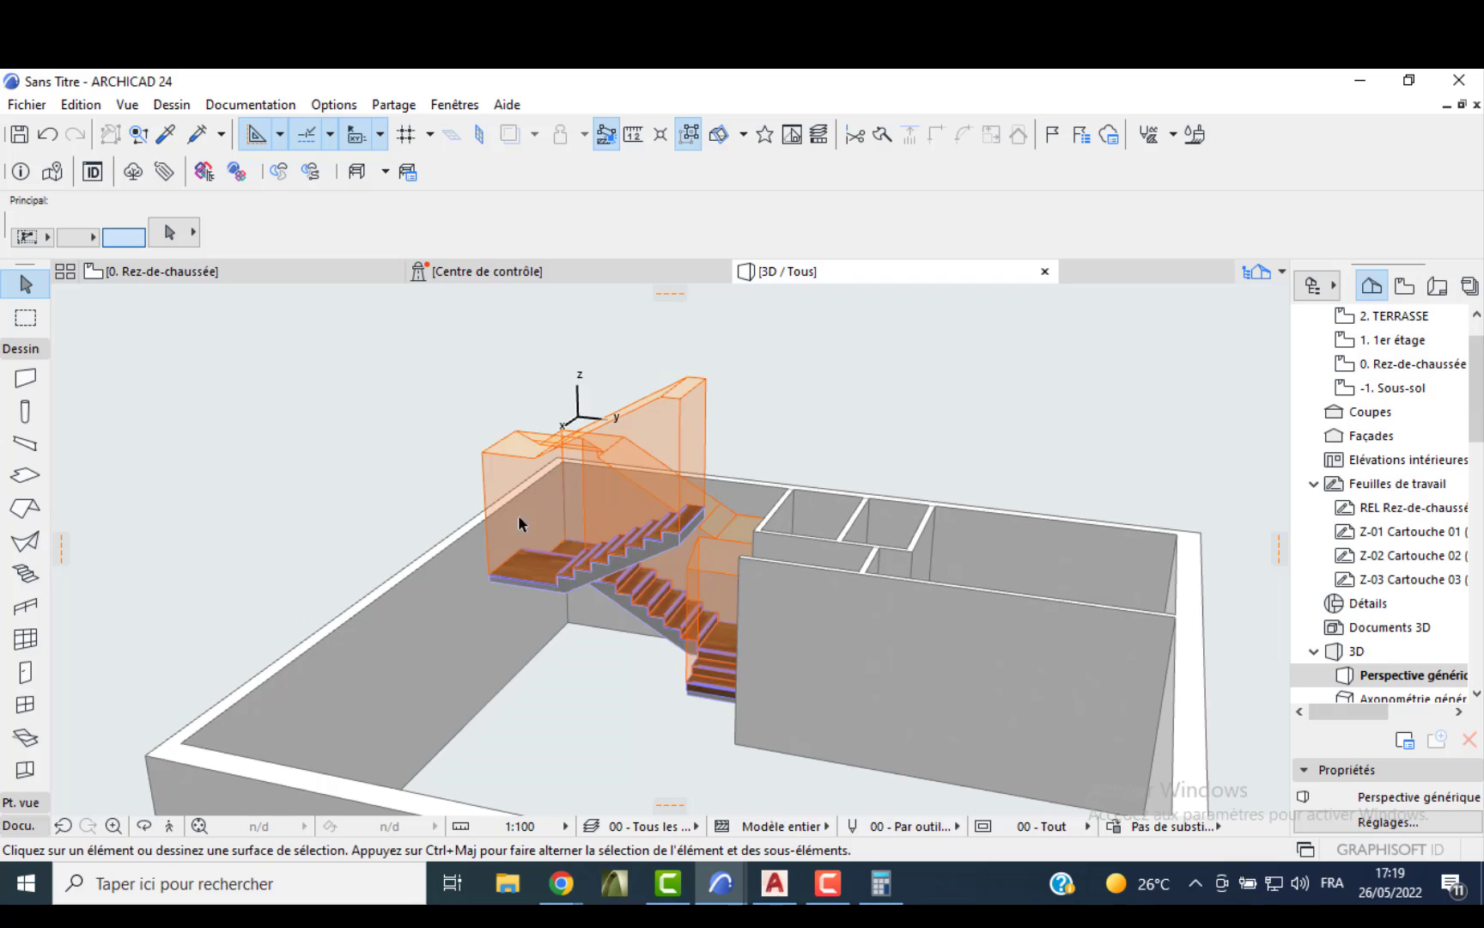
click(1038, 826)
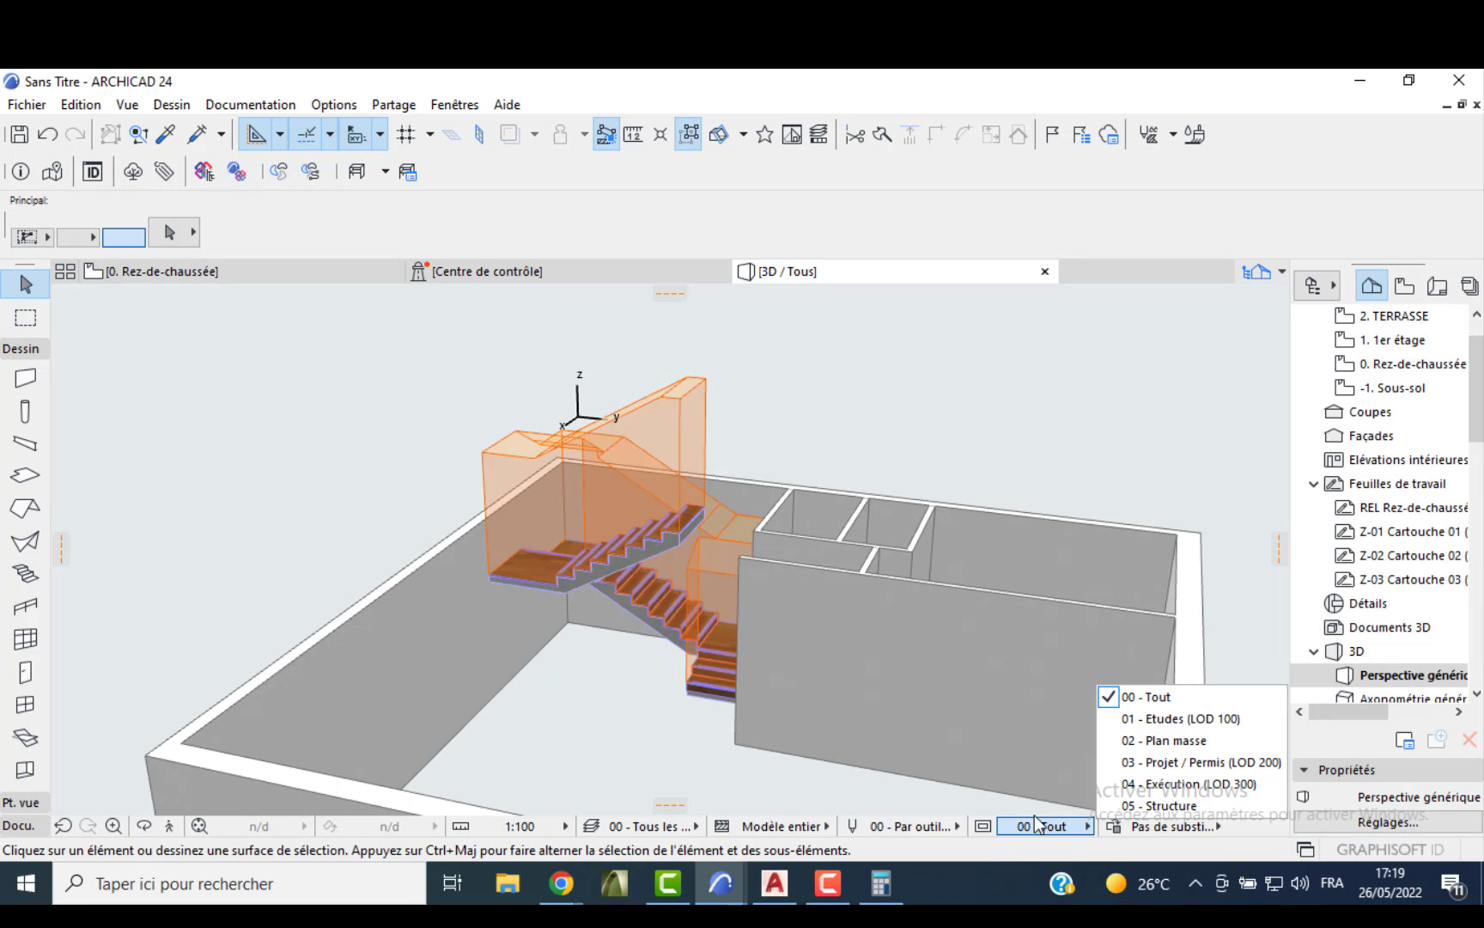
click(1143, 788)
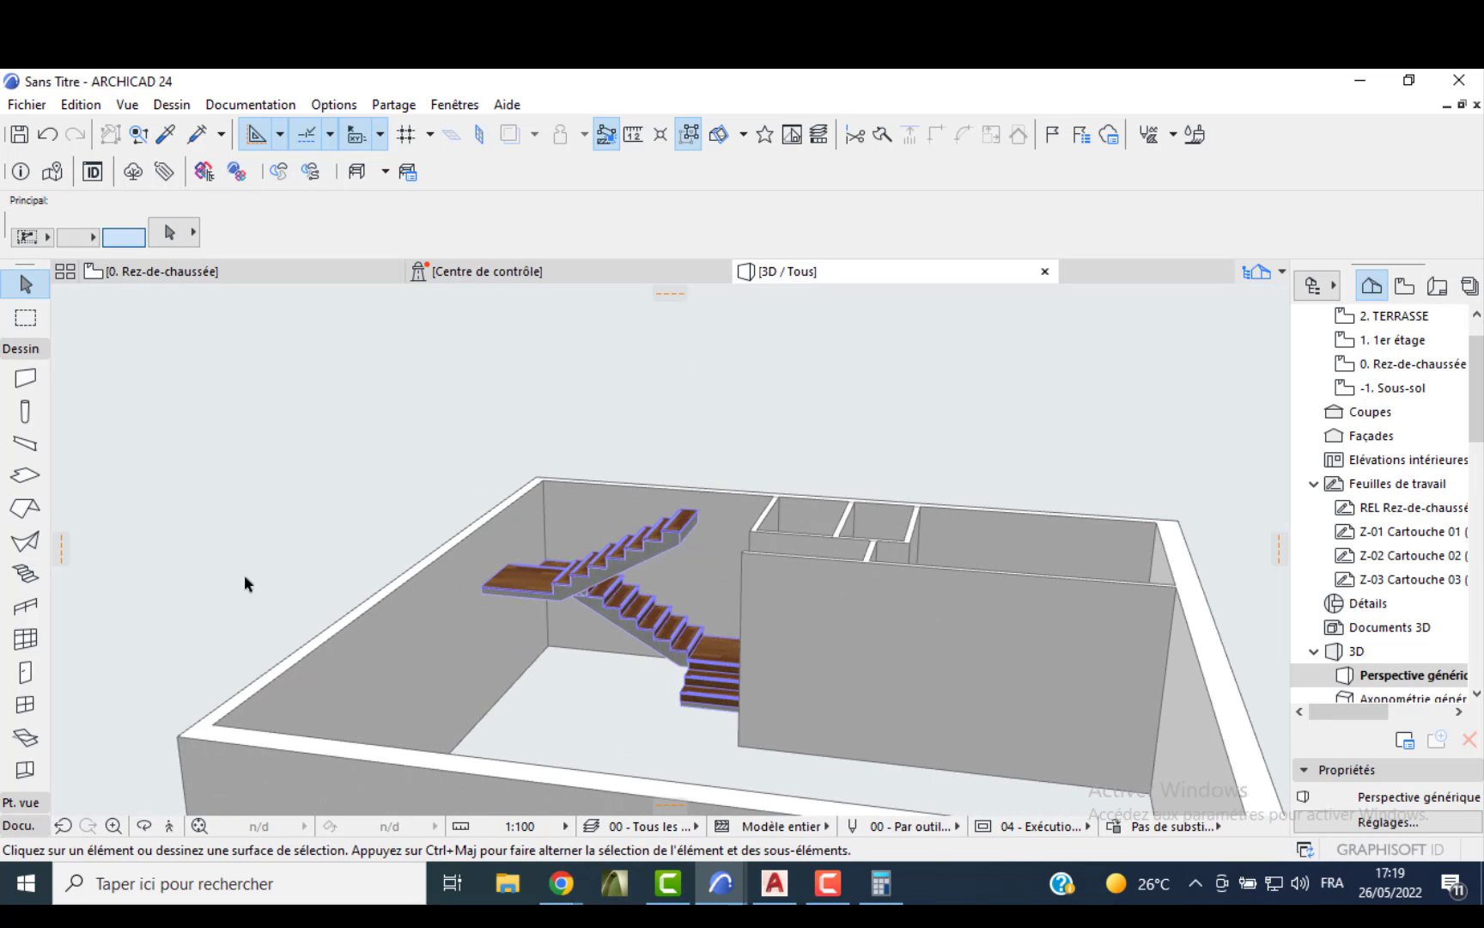
- Load the railing favourite 04 - Garde-corps en verre avec fermeture de dalle for the Railing tool
click(43, 609)
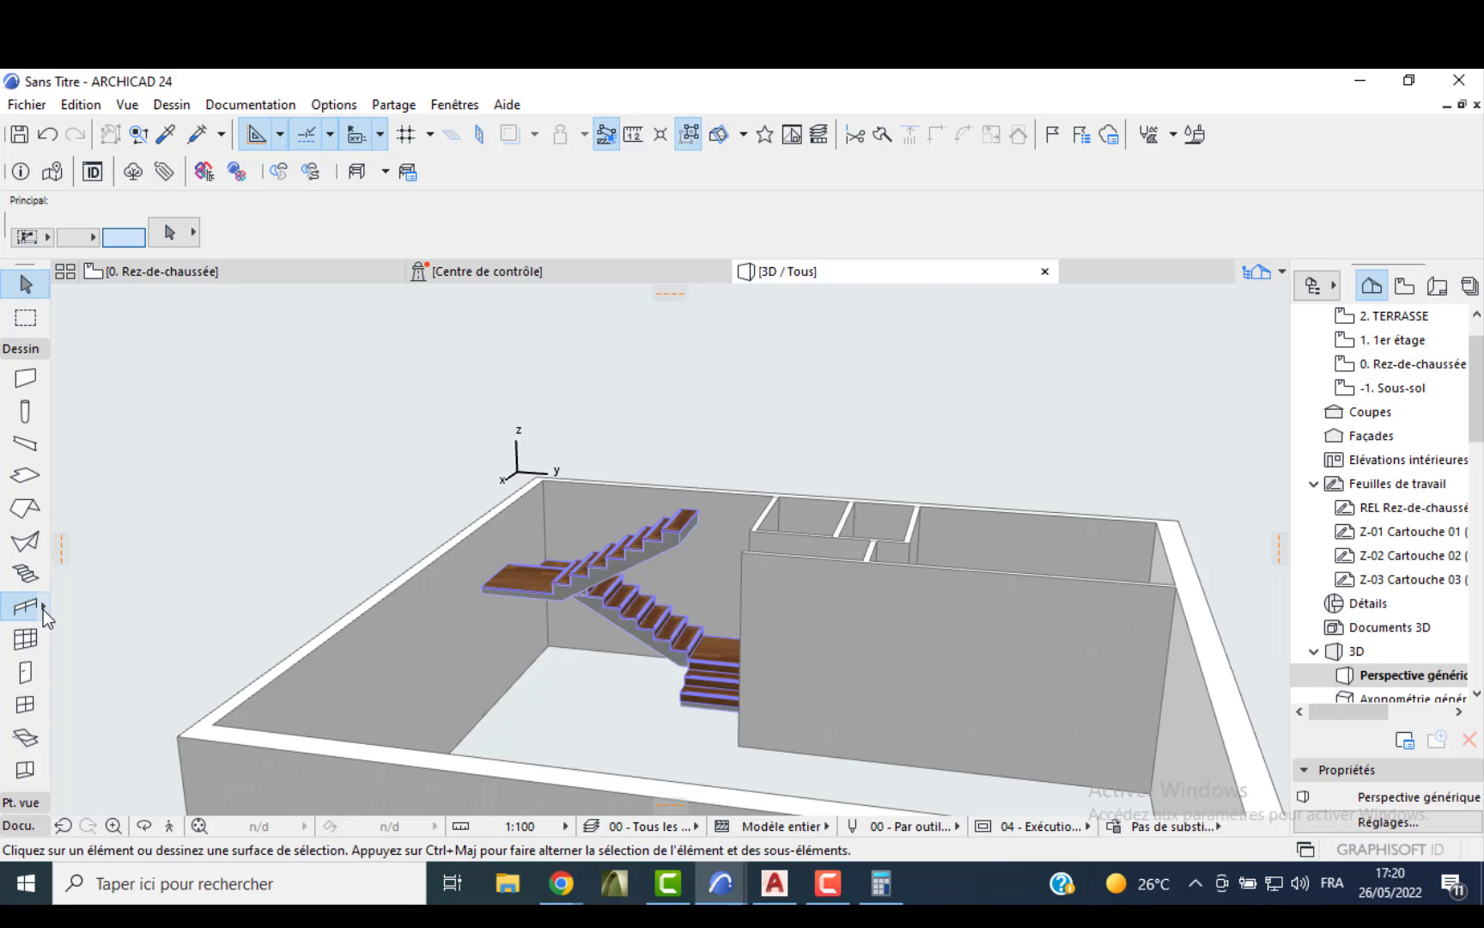
click(43, 607)
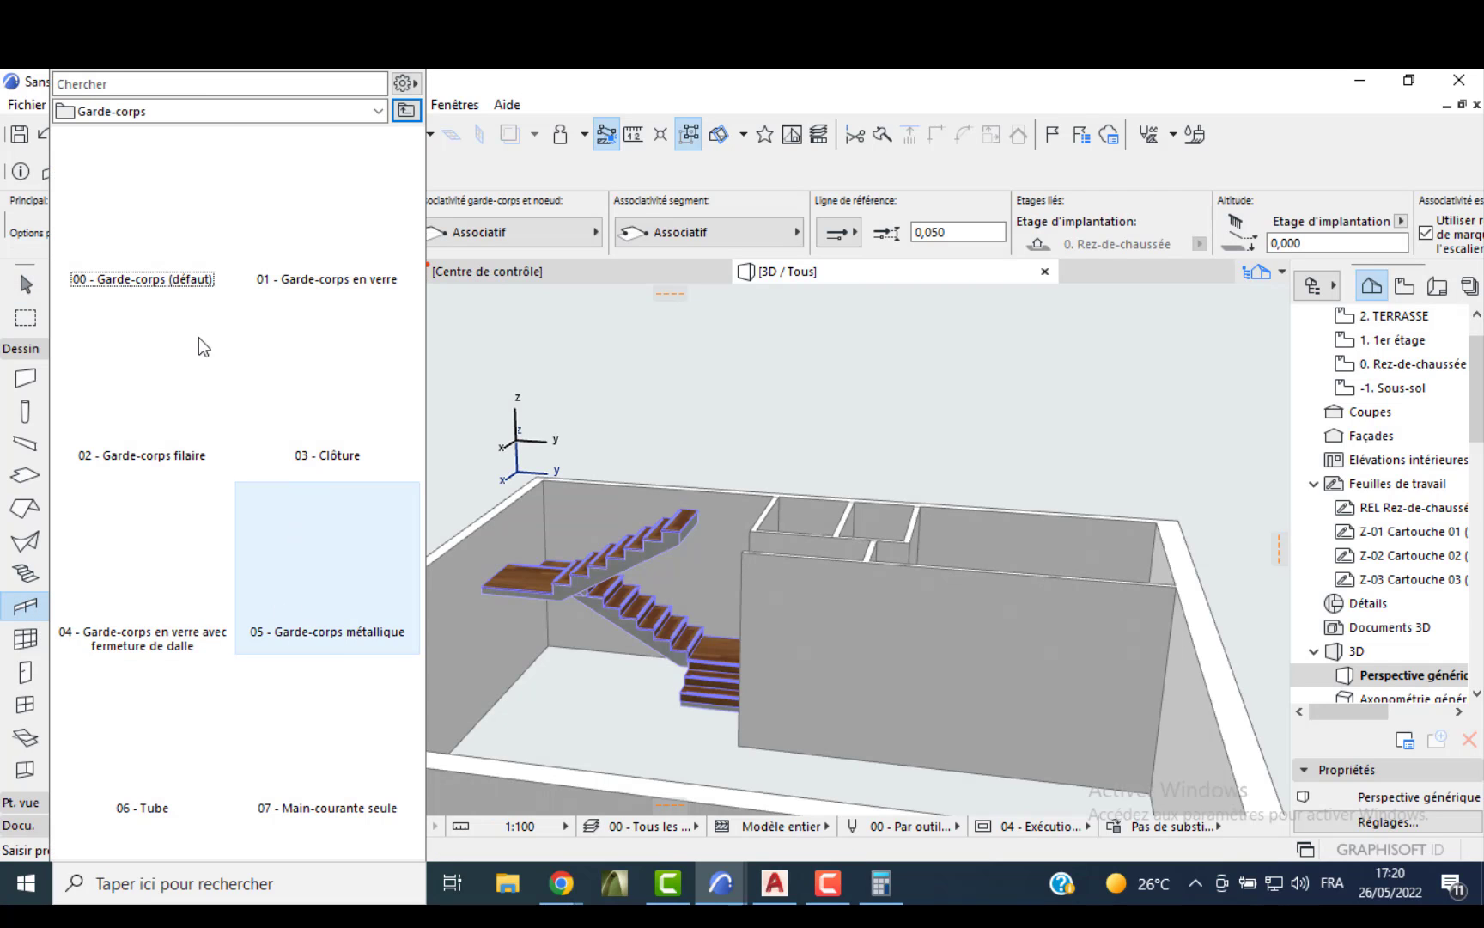
click(146, 571)
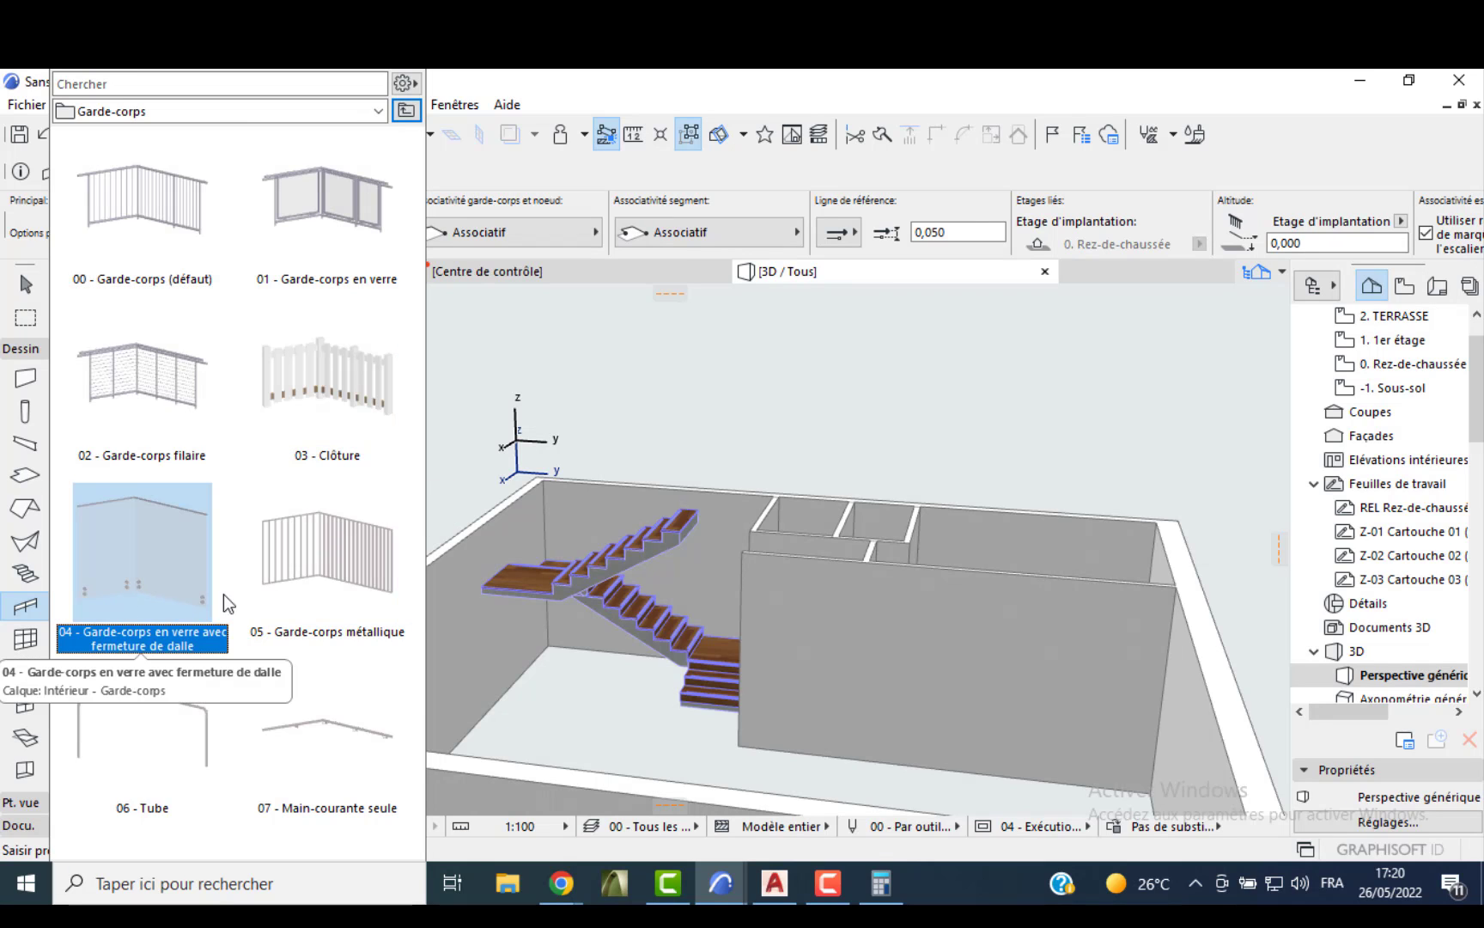
double_click(193, 581)
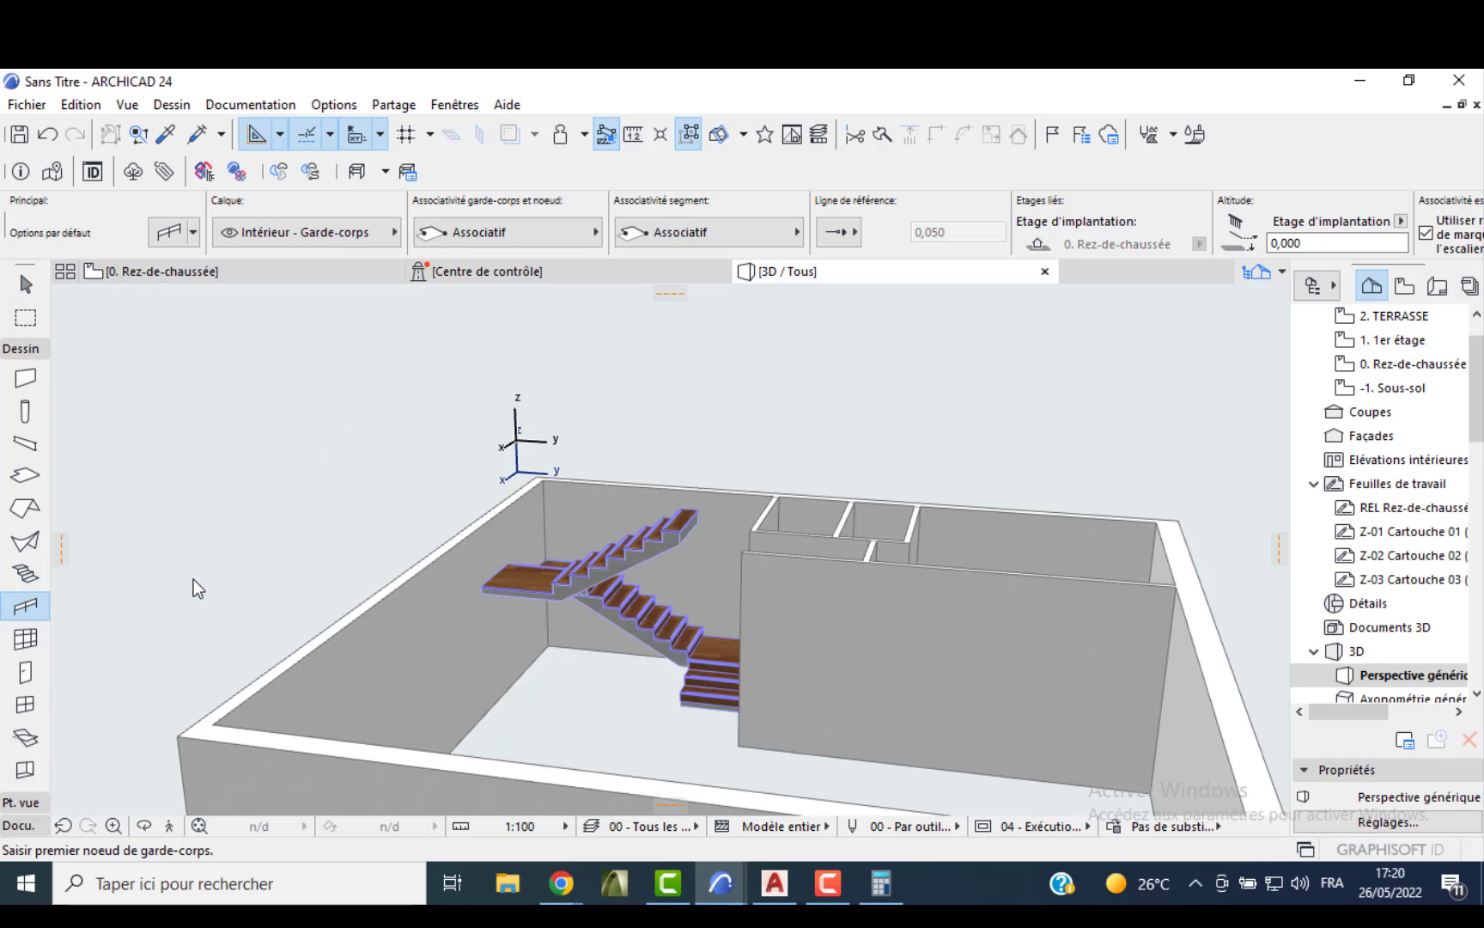
scroll(731, 693, up, 6)
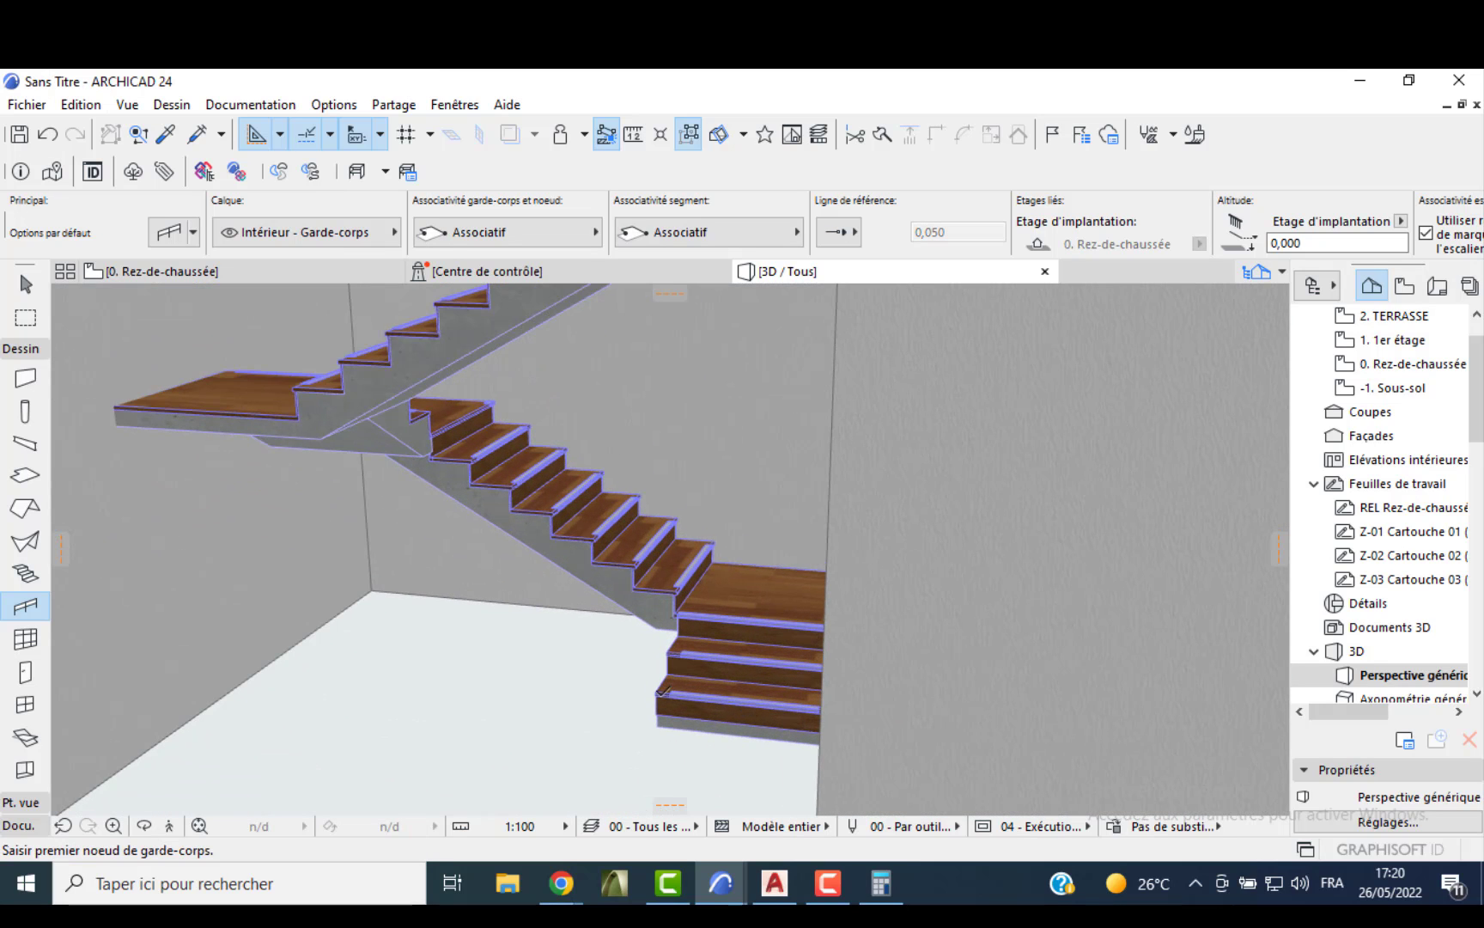
click(679, 620)
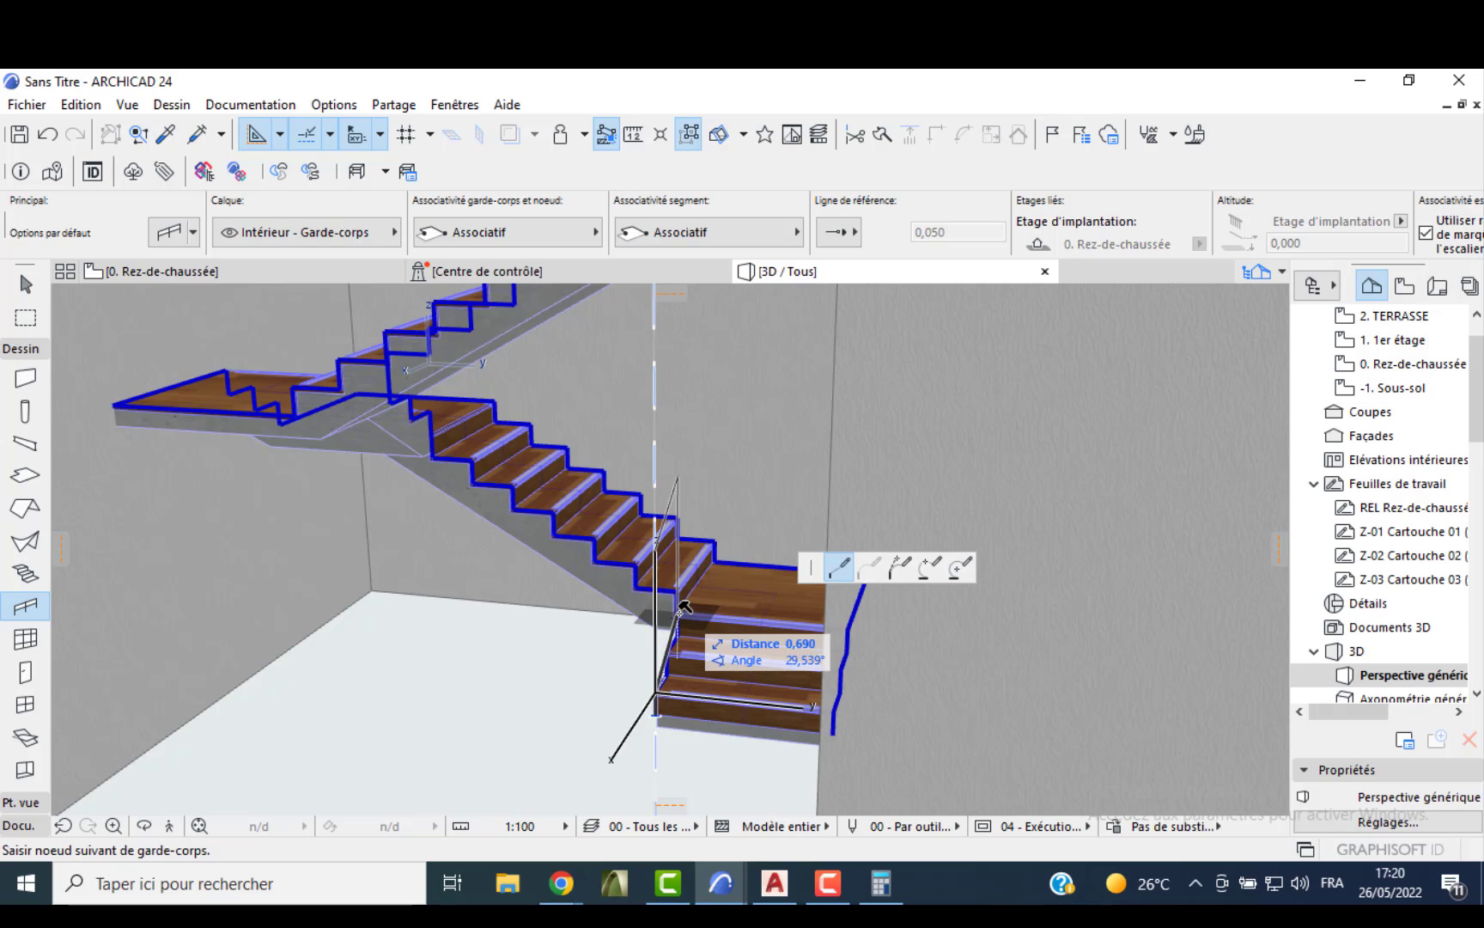
shift+middle_drag(660, 645, 773, 726)
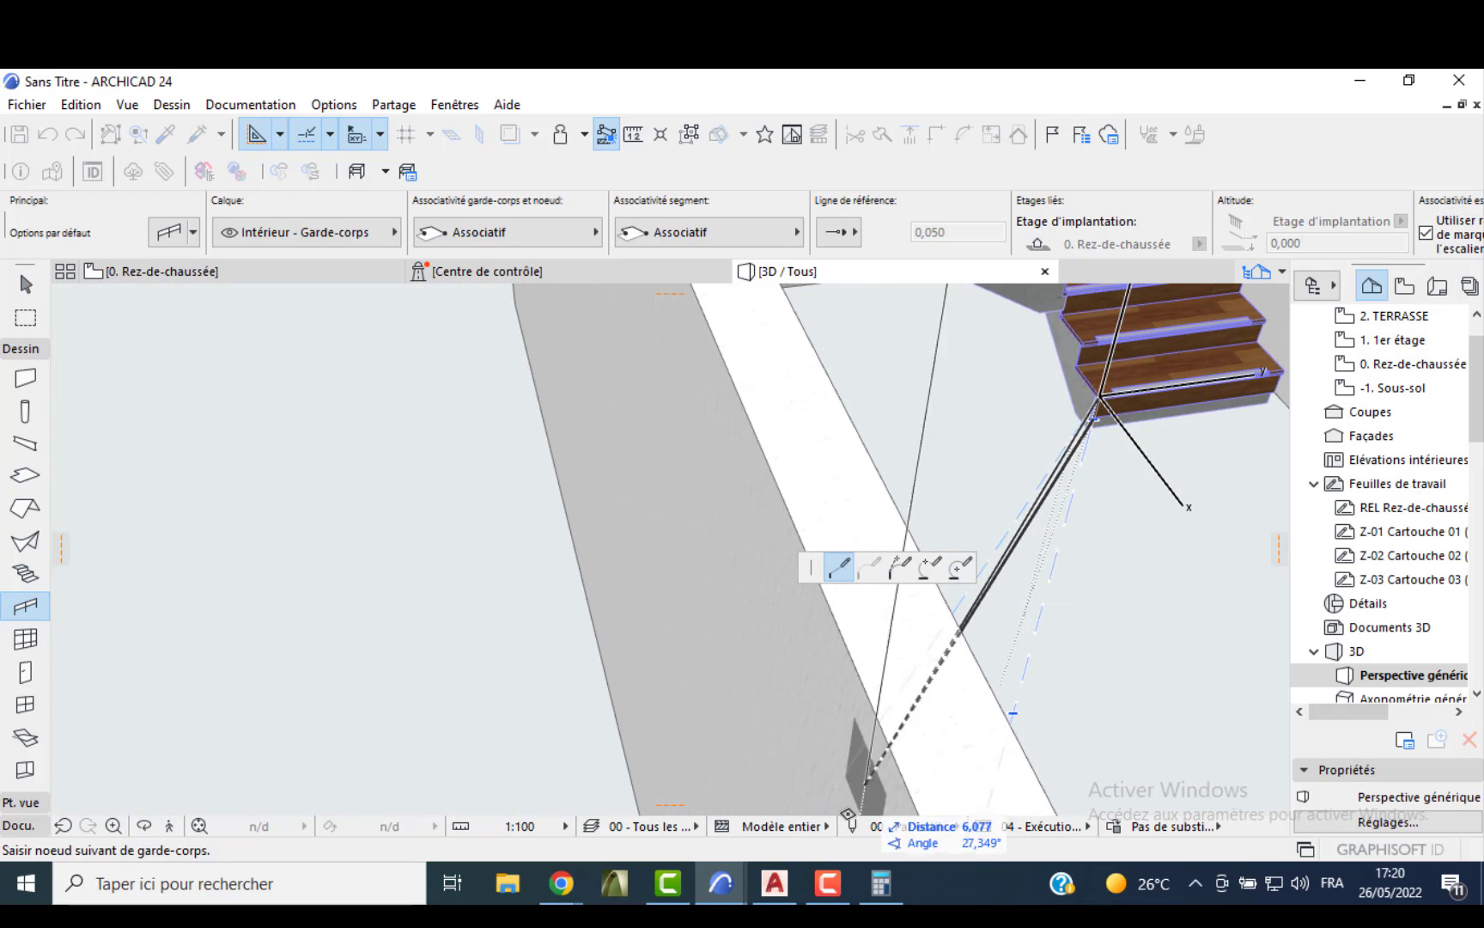
key(Escape)
- Draw the railing's first segments along the stair stringer's lower inner edge, from the bottom step past the landing and up the second flight
scroll(1066, 421, up, 5)
middle_drag(1069, 481, 1053, 548)
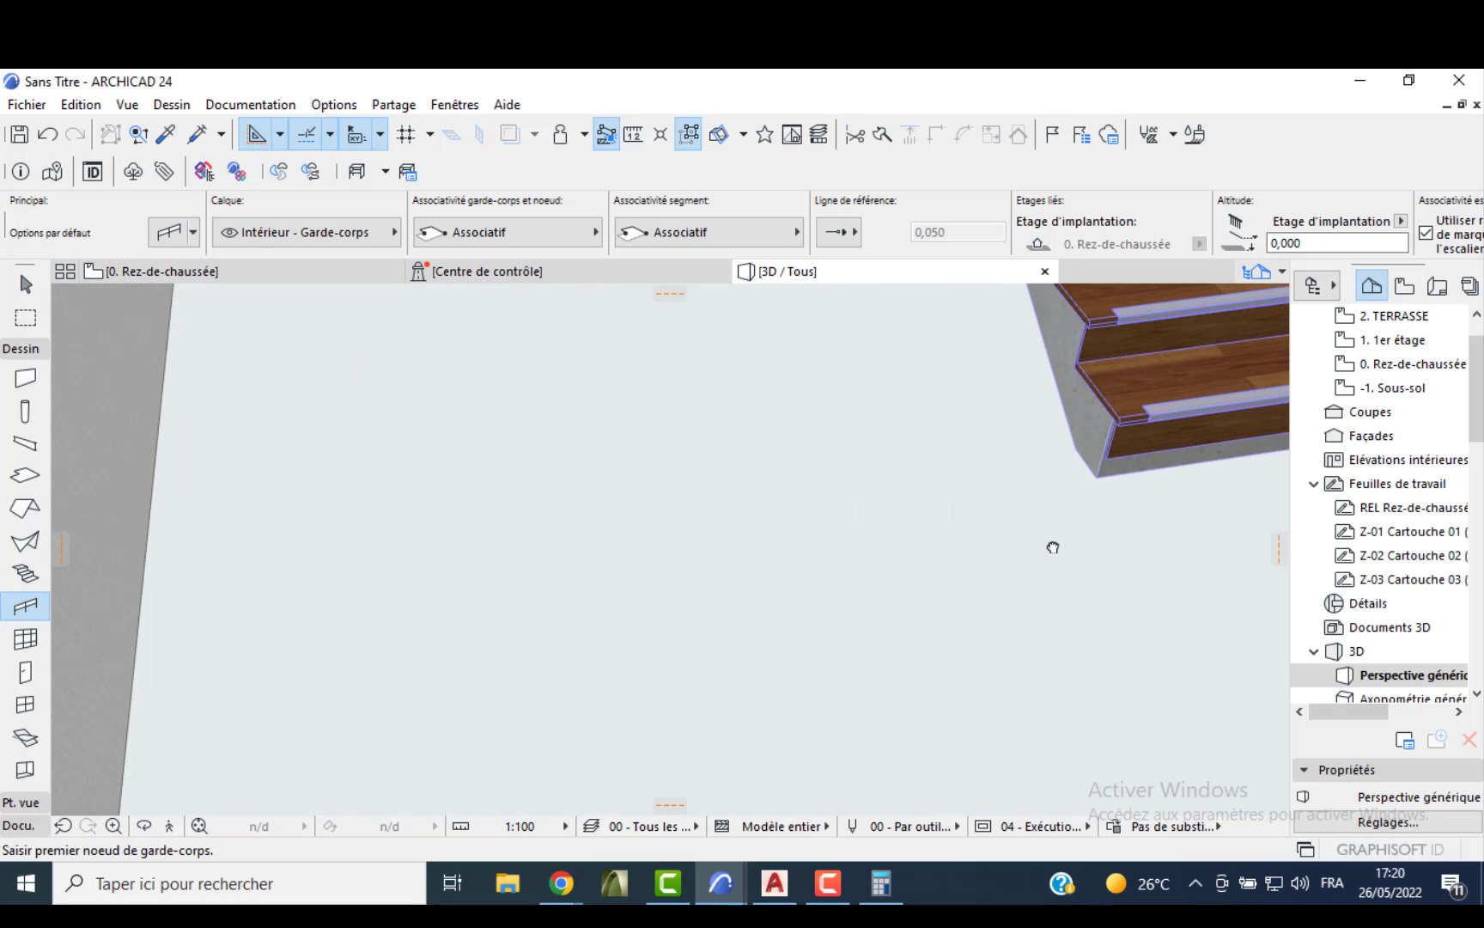
click(1077, 449)
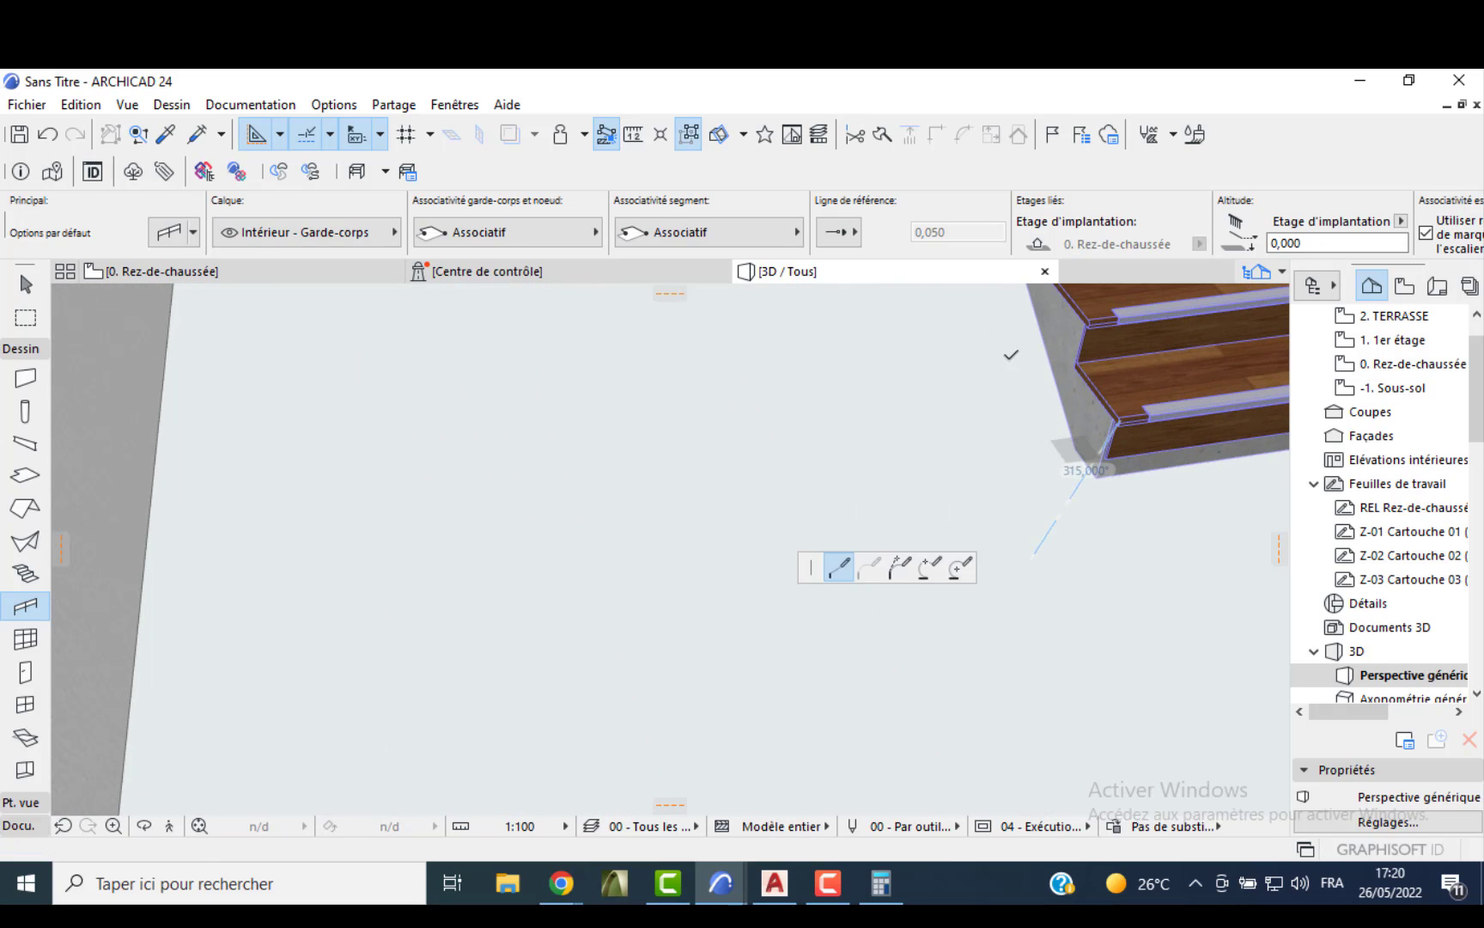
middle_drag(1007, 364, 1036, 612)
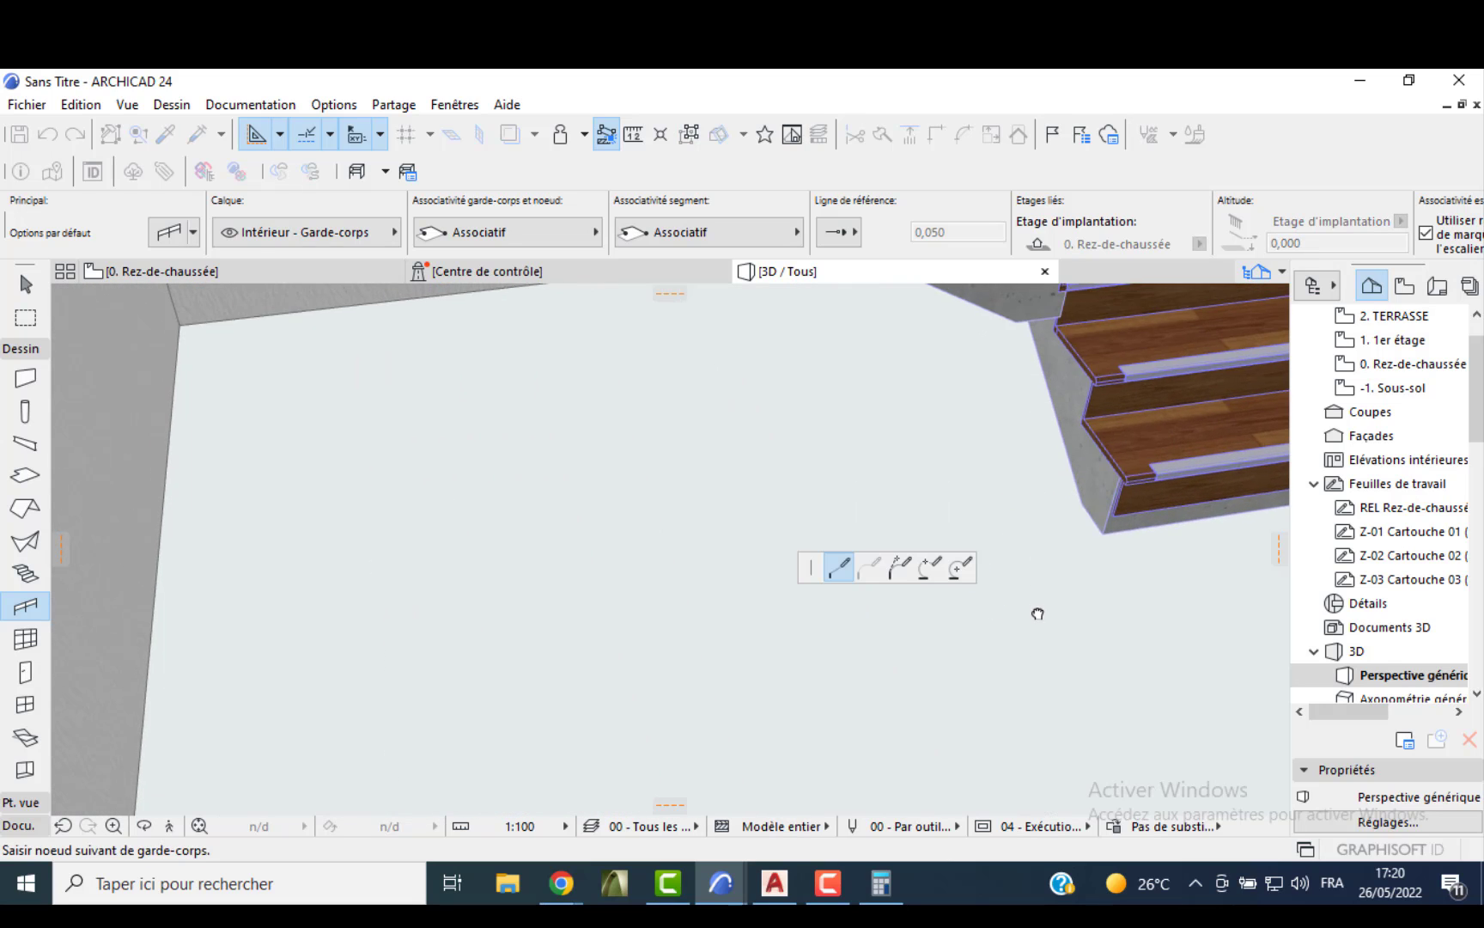
click(1031, 325)
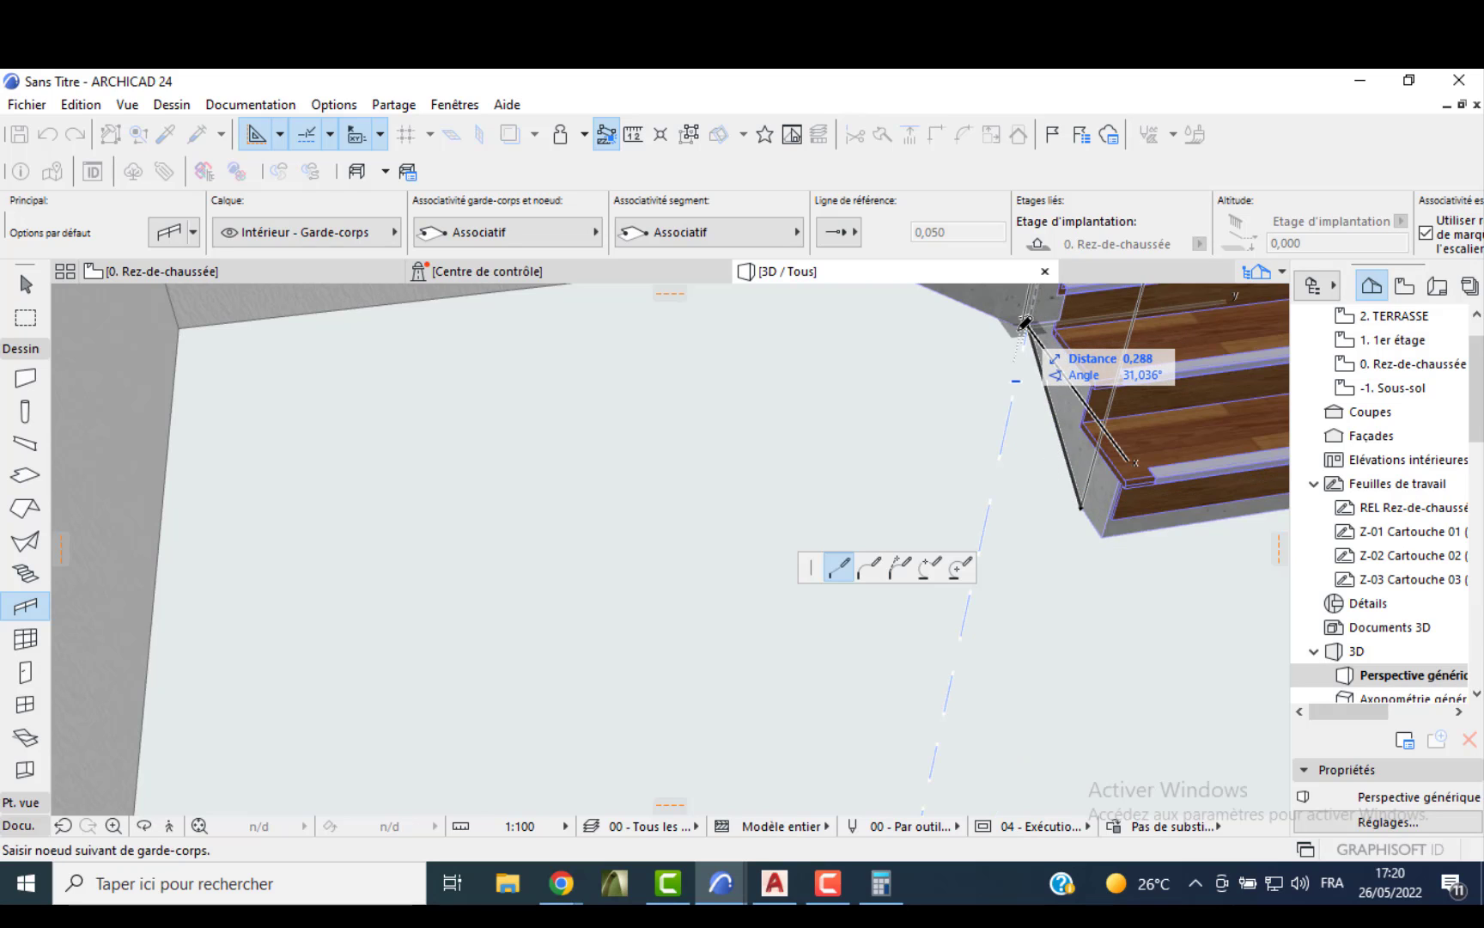
shift+middle_drag(893, 356, 877, 557)
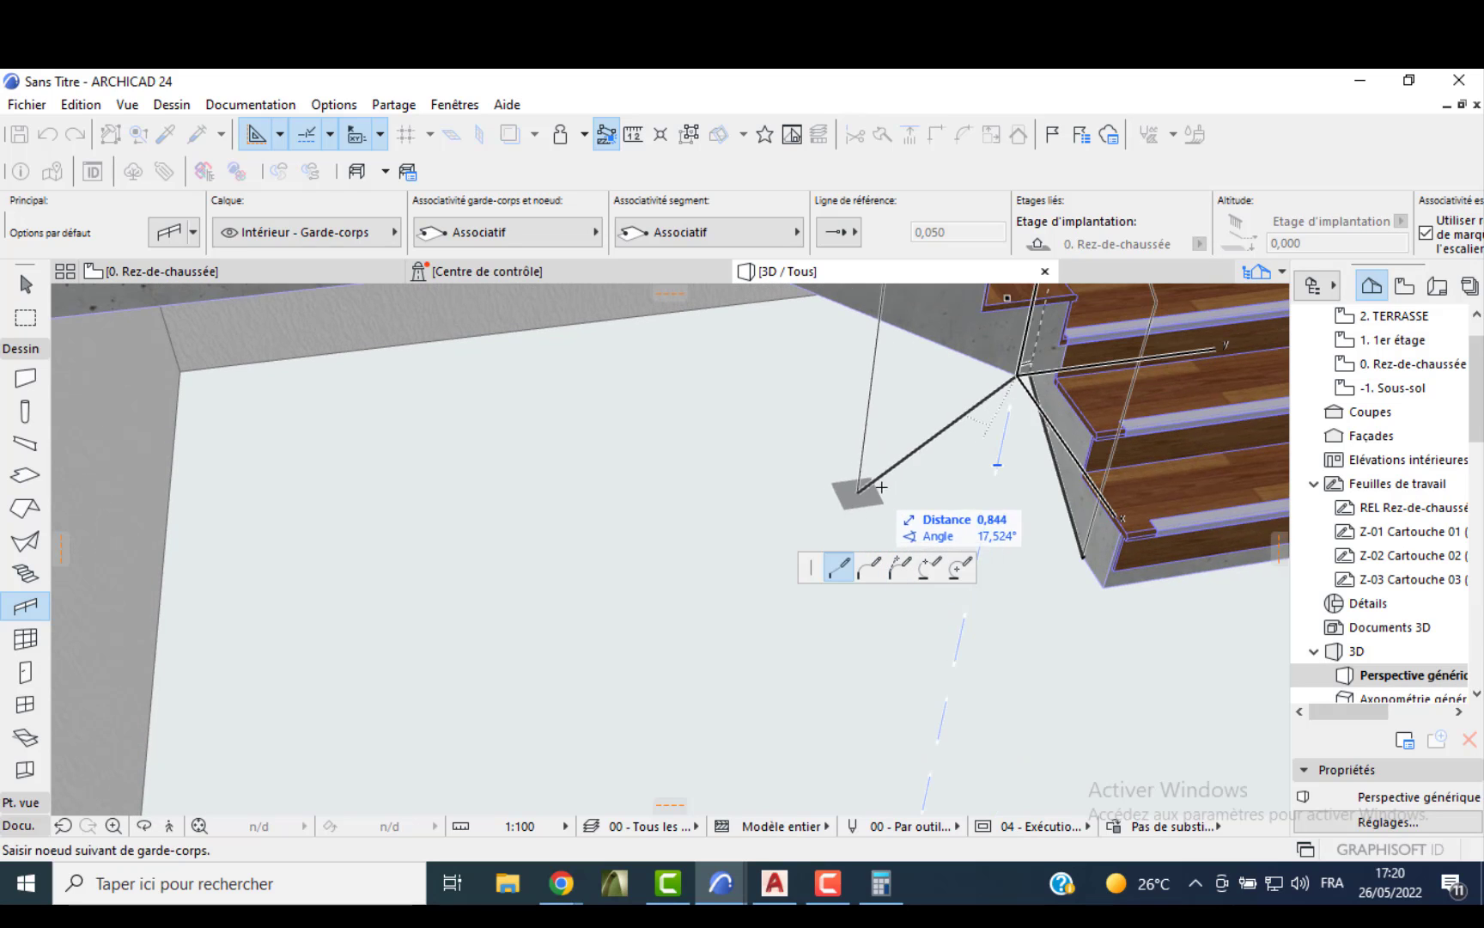
shift+middle_drag(916, 498, 648, 425)
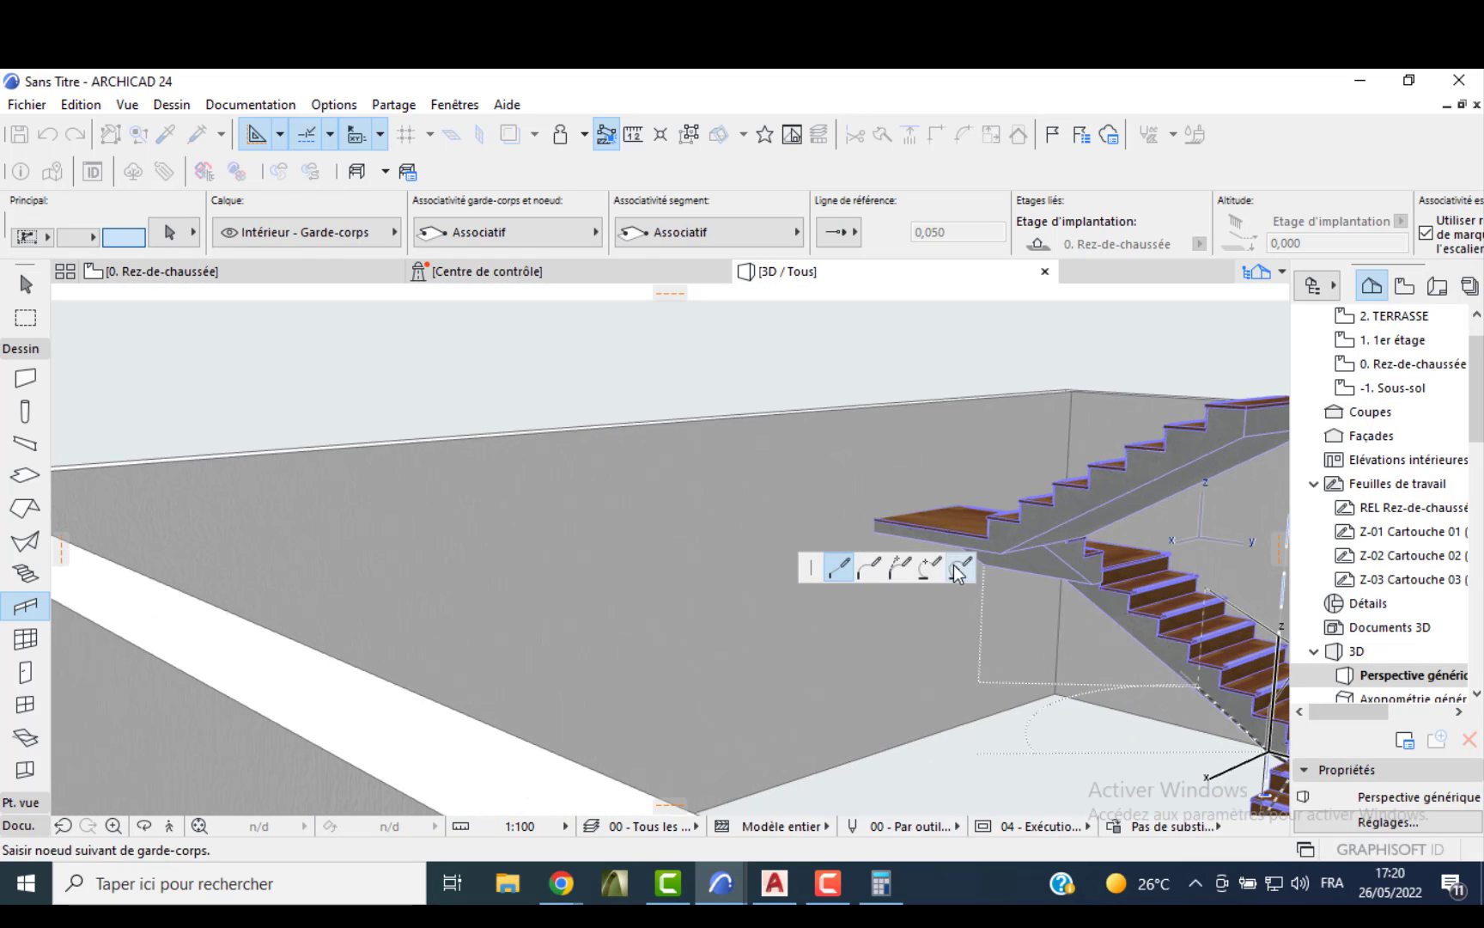
scroll(1097, 591, up, 2)
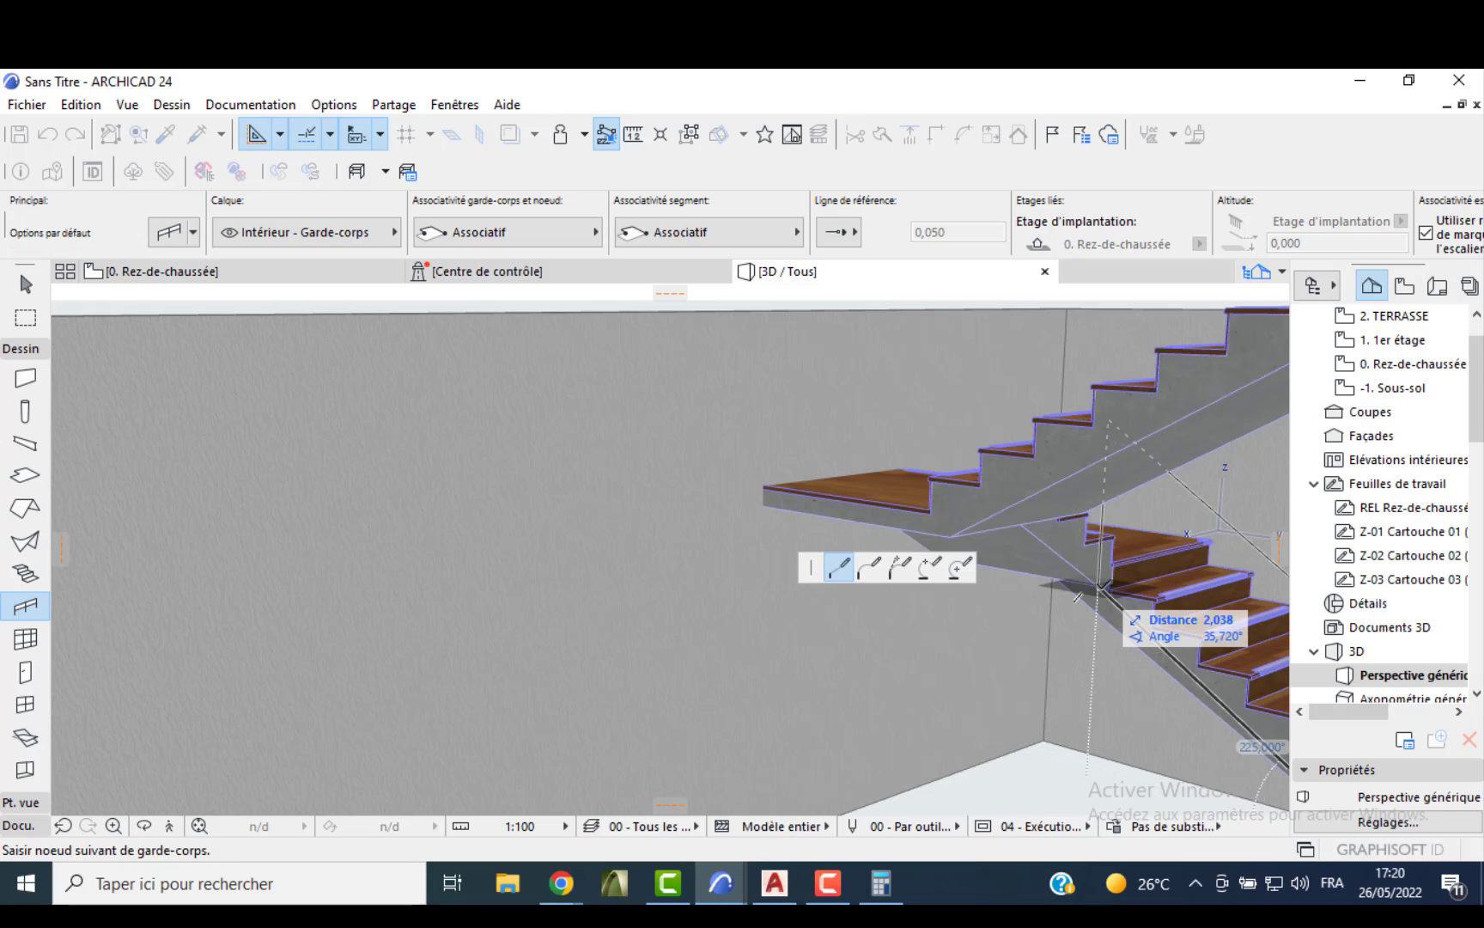
click(1100, 589)
- Extend the railing along the stringer's lower edge to the upper end of the top flight and finish it
shift+middle_drag(900, 534, 1045, 690)
scroll(1049, 599, down, 3)
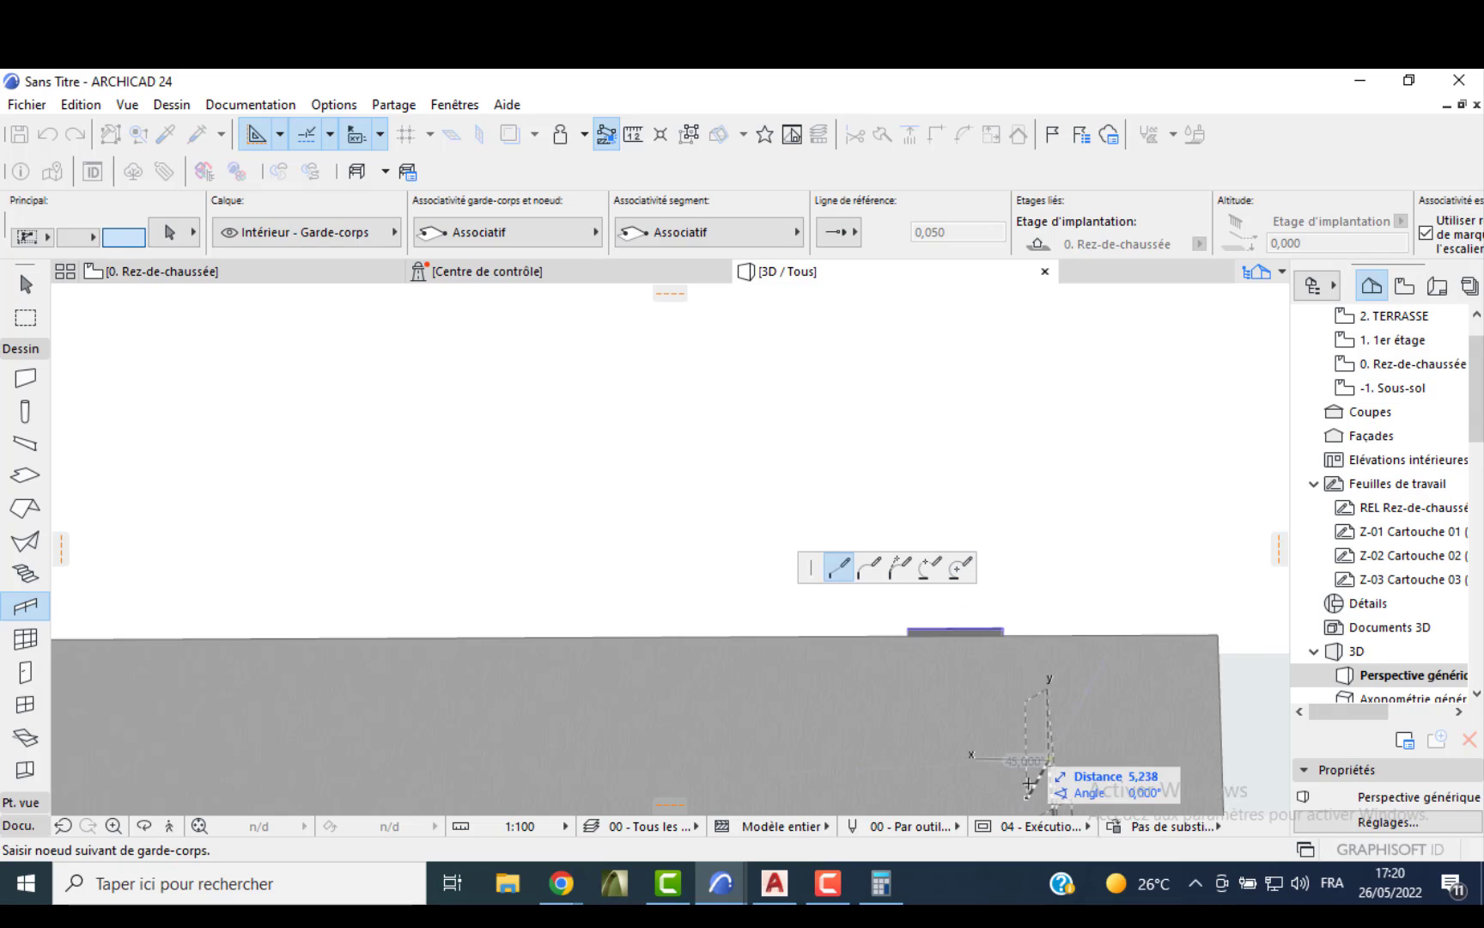
shift+middle_drag(1031, 782, 1037, 825)
scroll(1024, 593, up, 5)
shift+middle_drag(1022, 574, 965, 579)
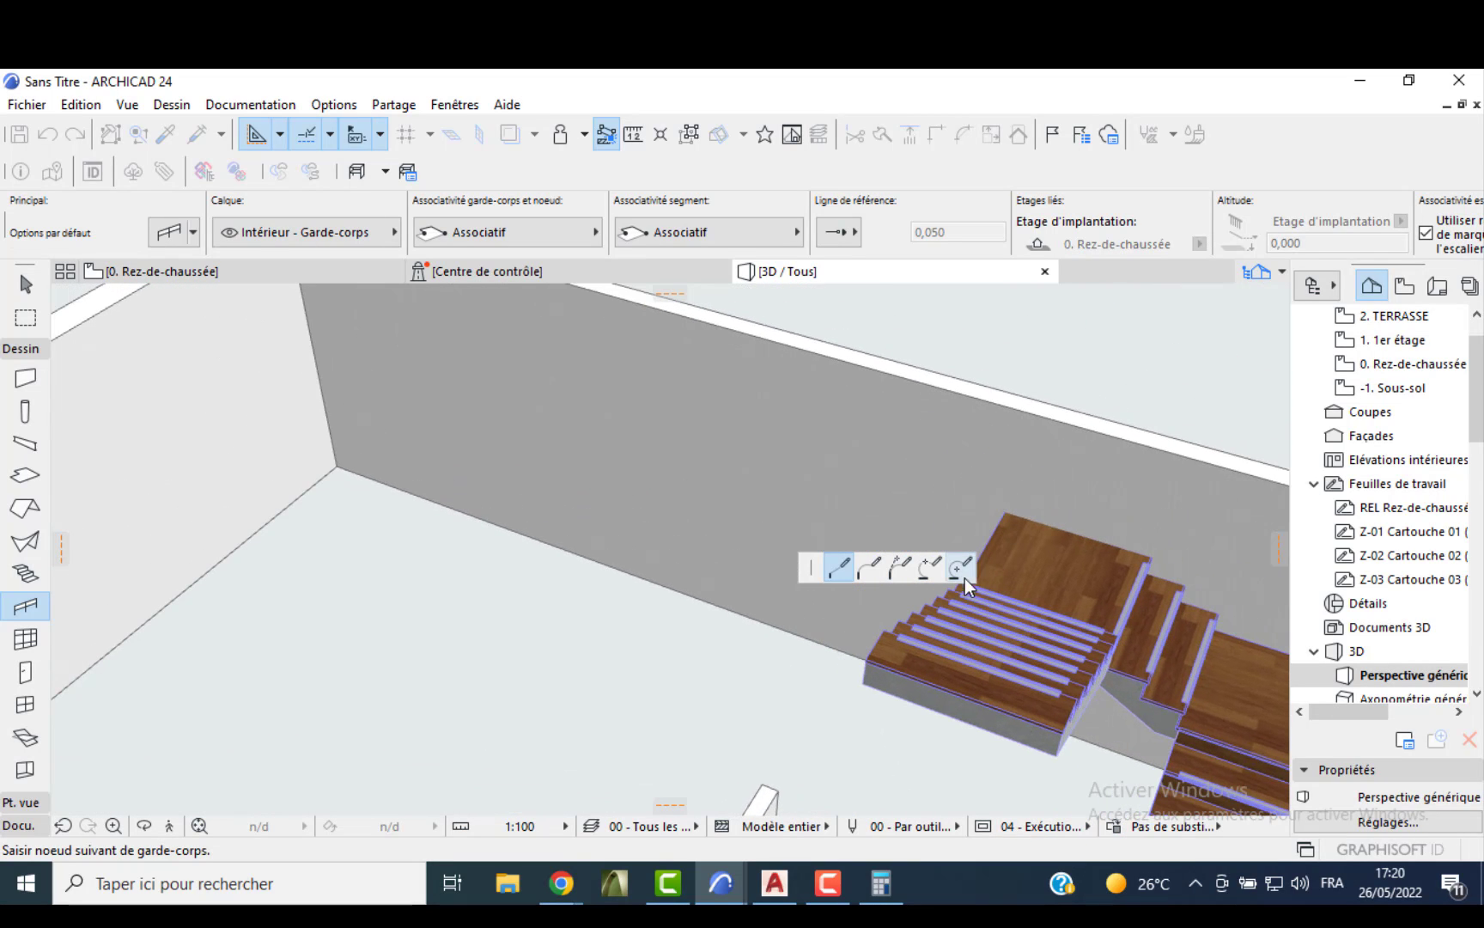
shift+middle_drag(1166, 732, 973, 682)
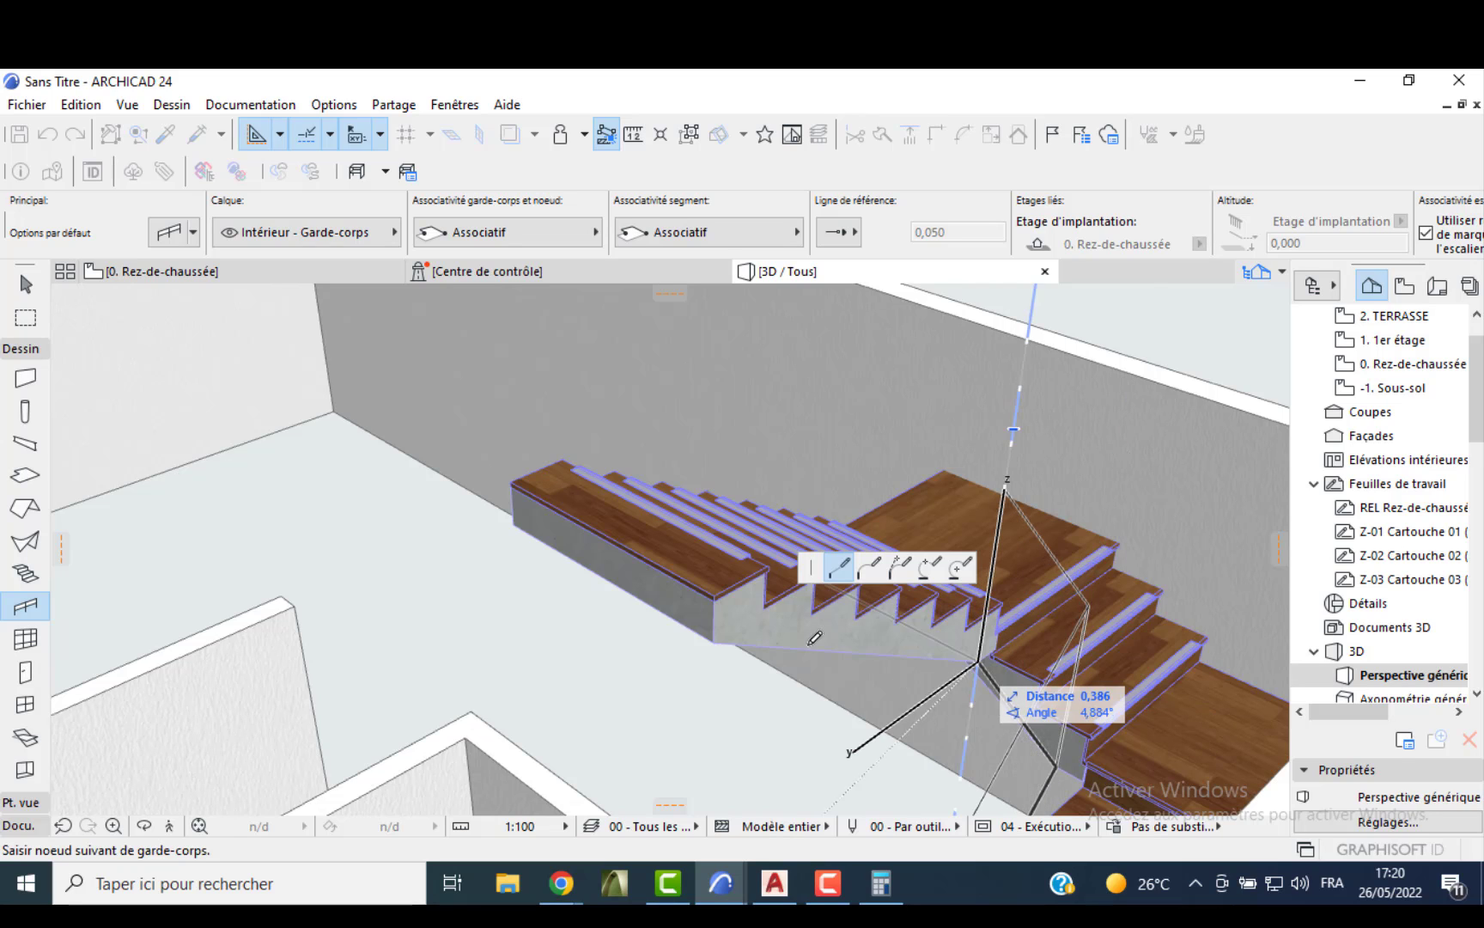
click(714, 641)
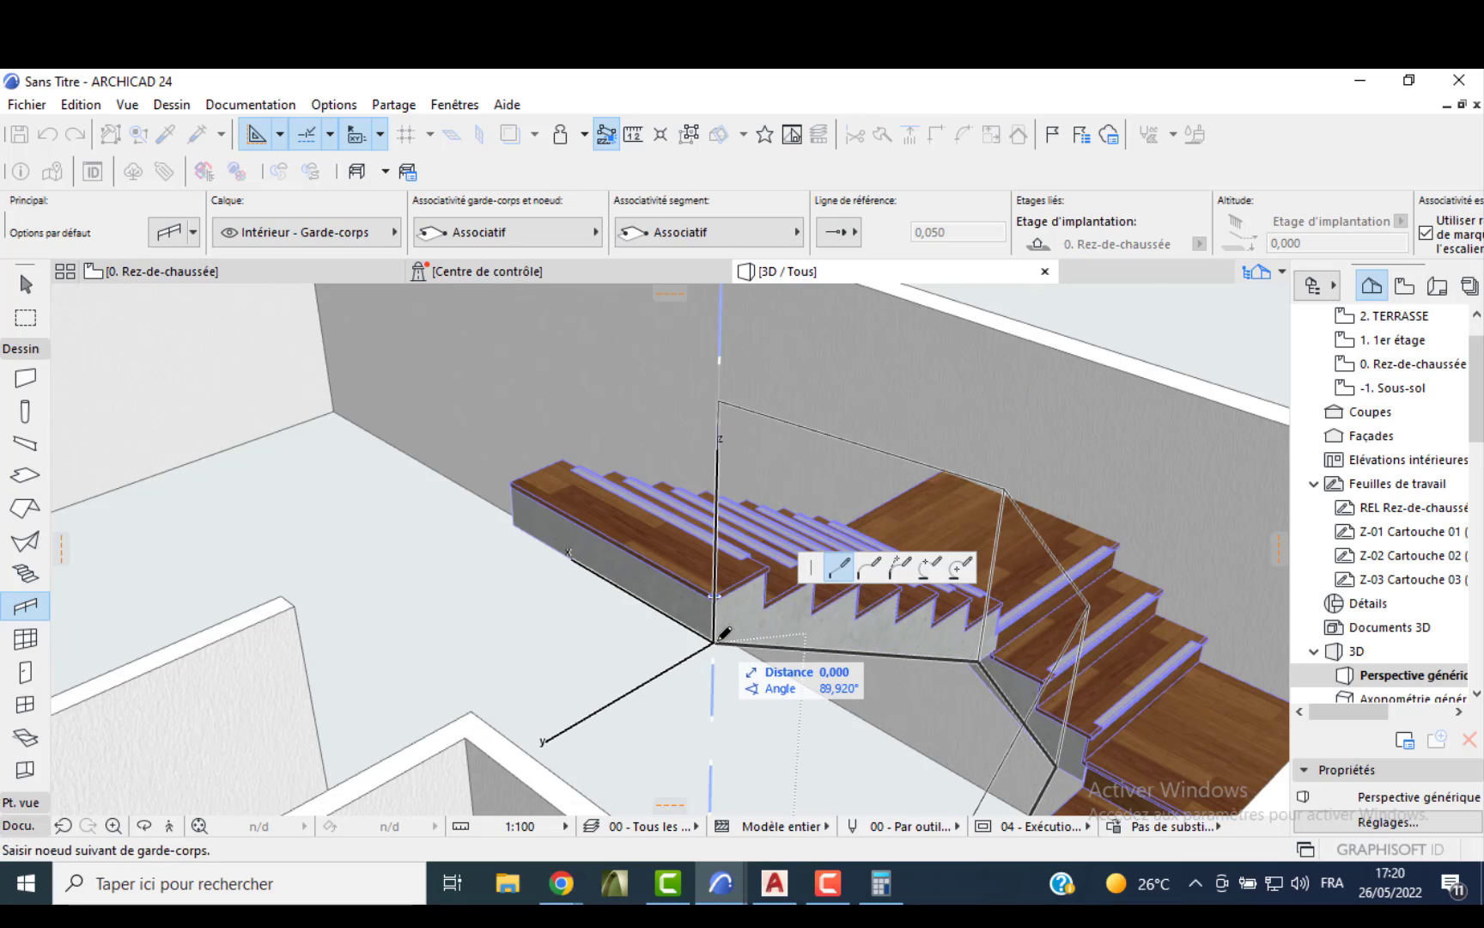
click(721, 635)
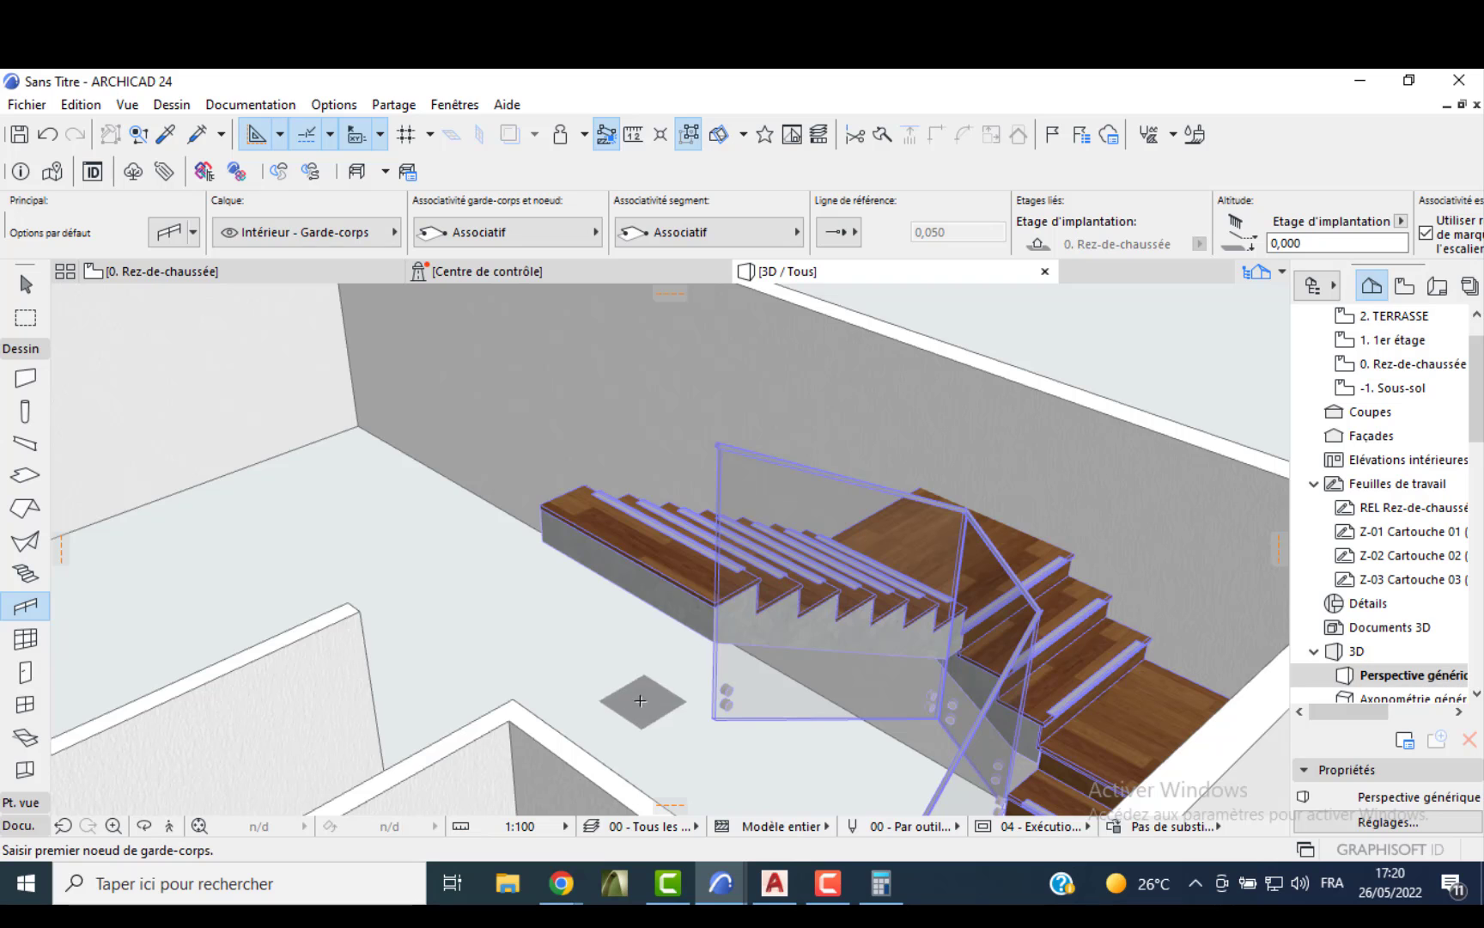
shift+middle_drag(640, 700, 770, 614)
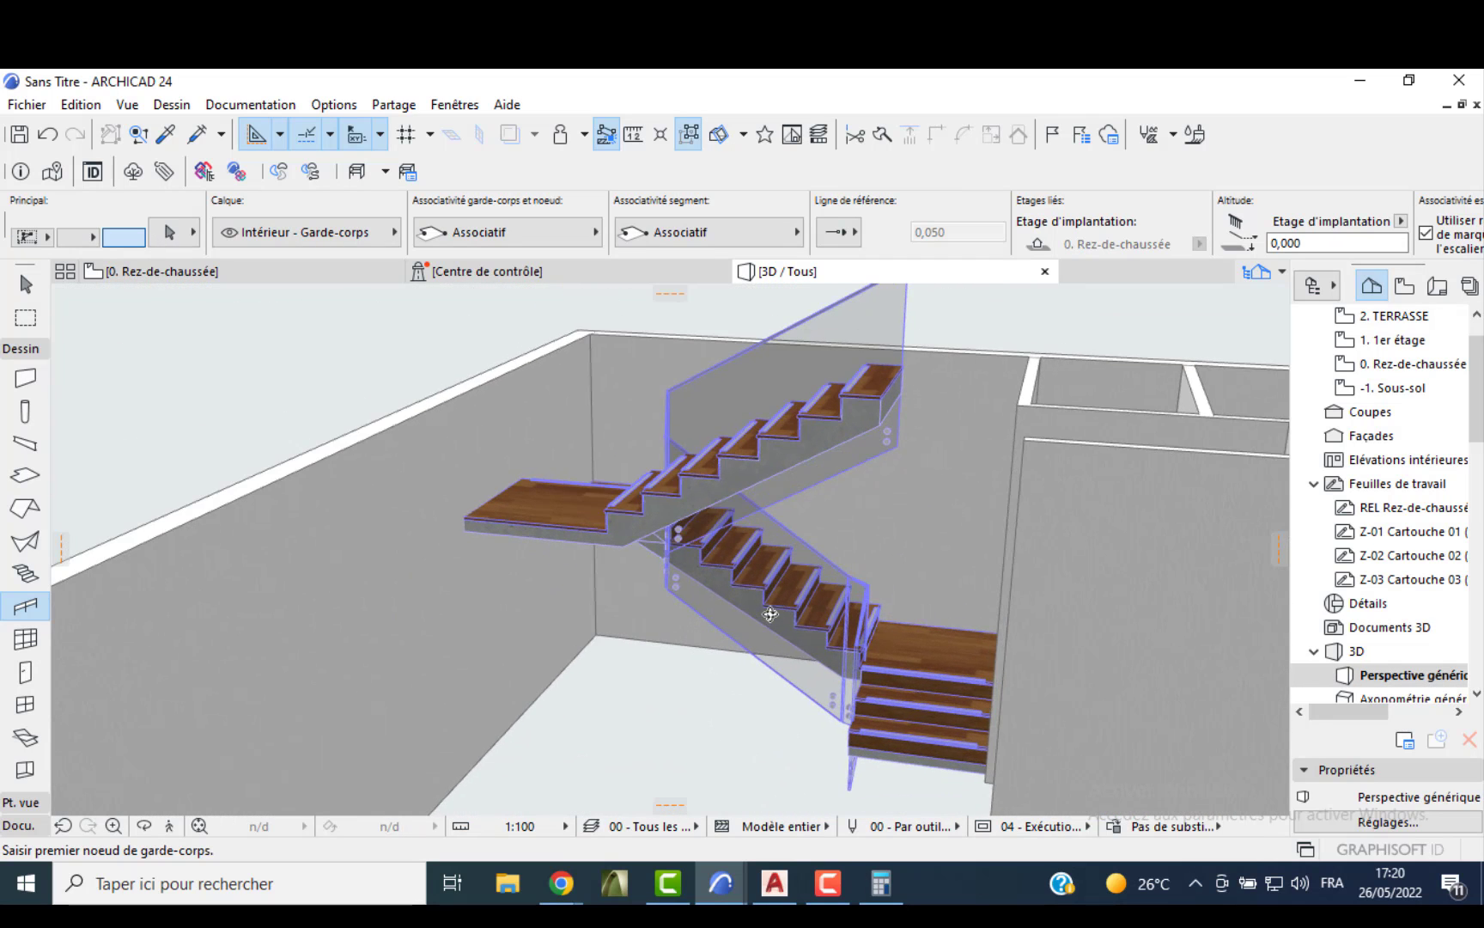
key(Escape)
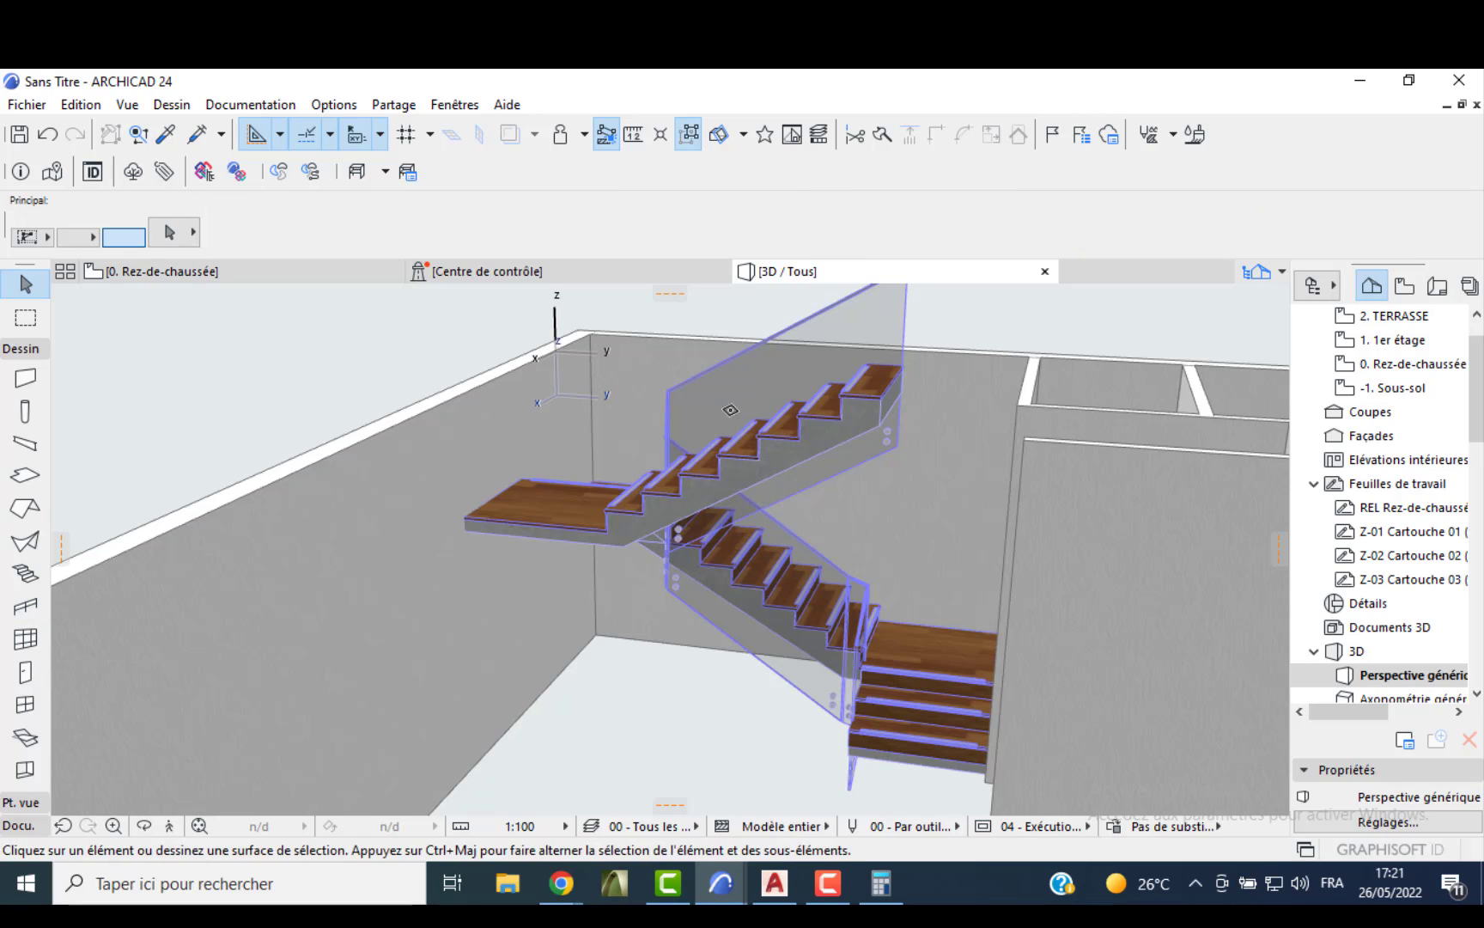
- Set the stair railing's segment height to 0,8 and review its rail, handrail, post and baluster options
click(674, 394)
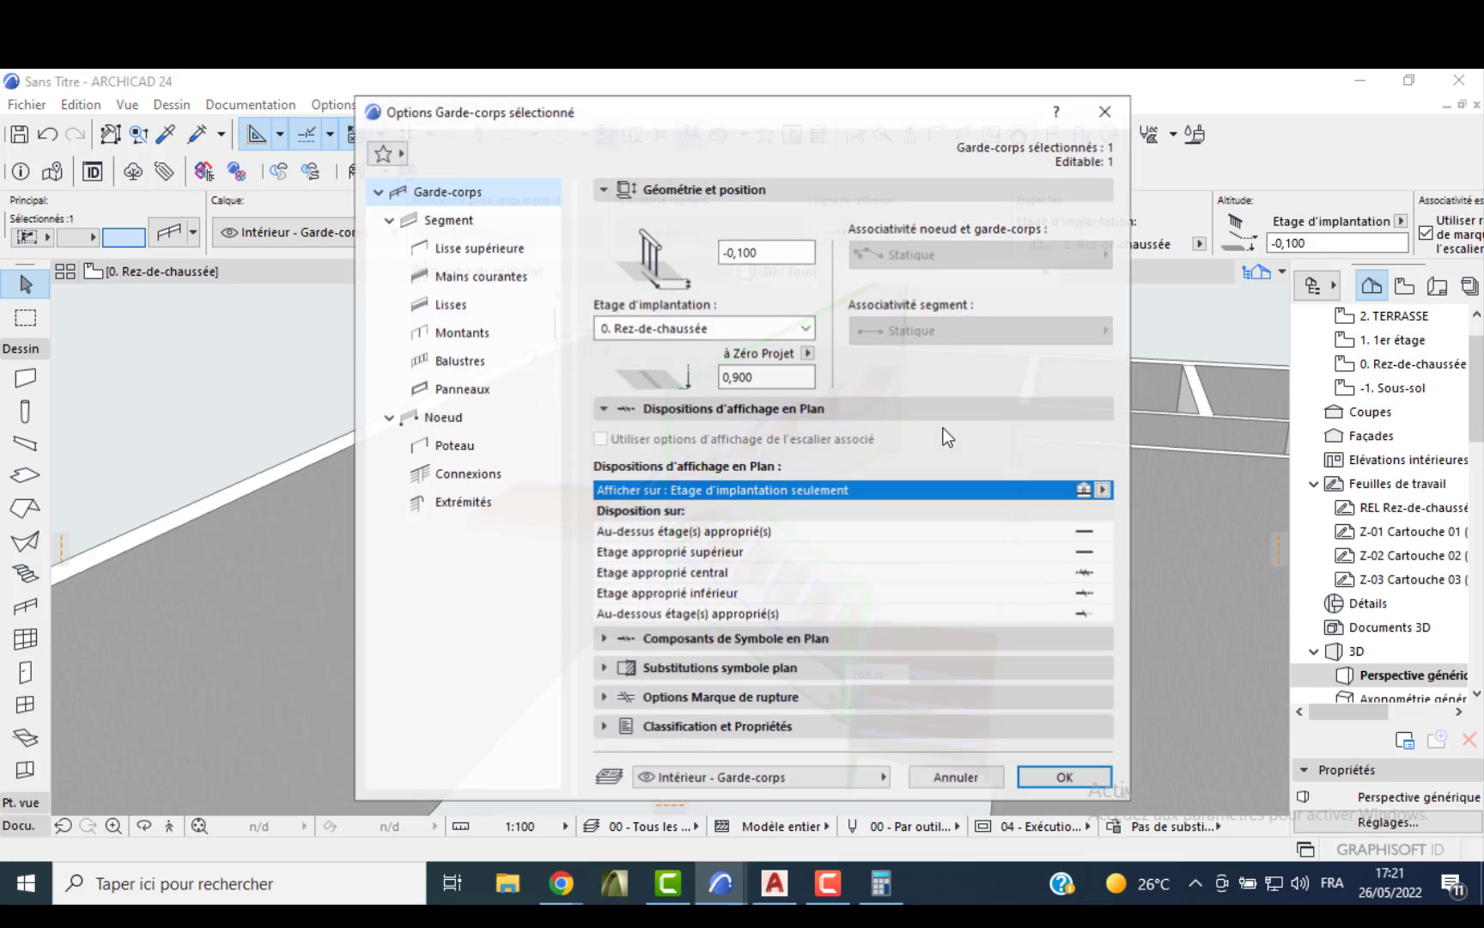
click(459, 249)
click(429, 222)
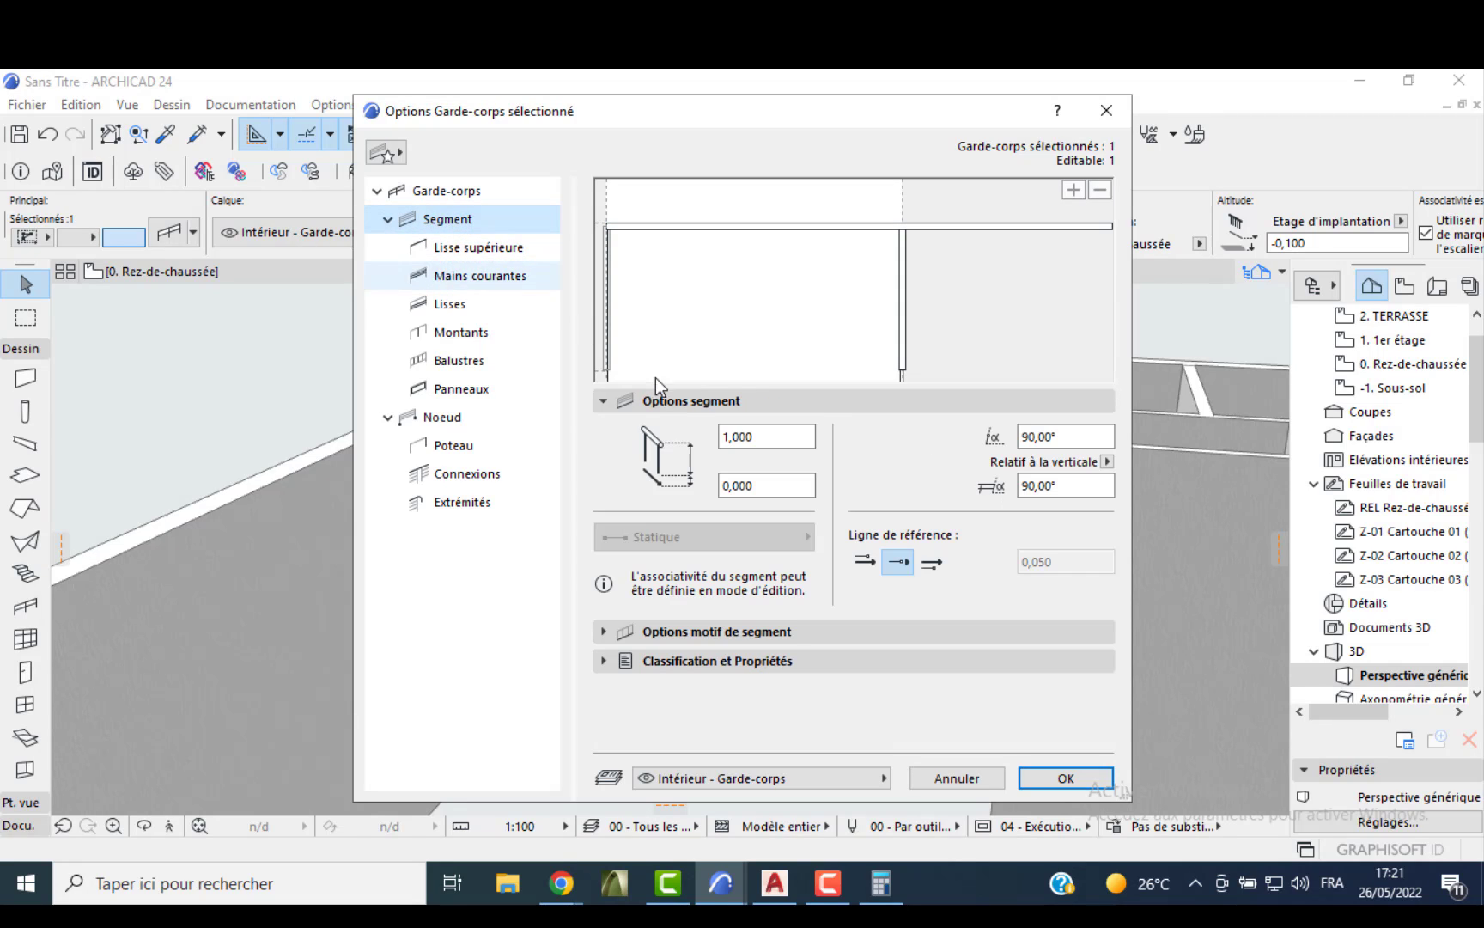
text(0,8)
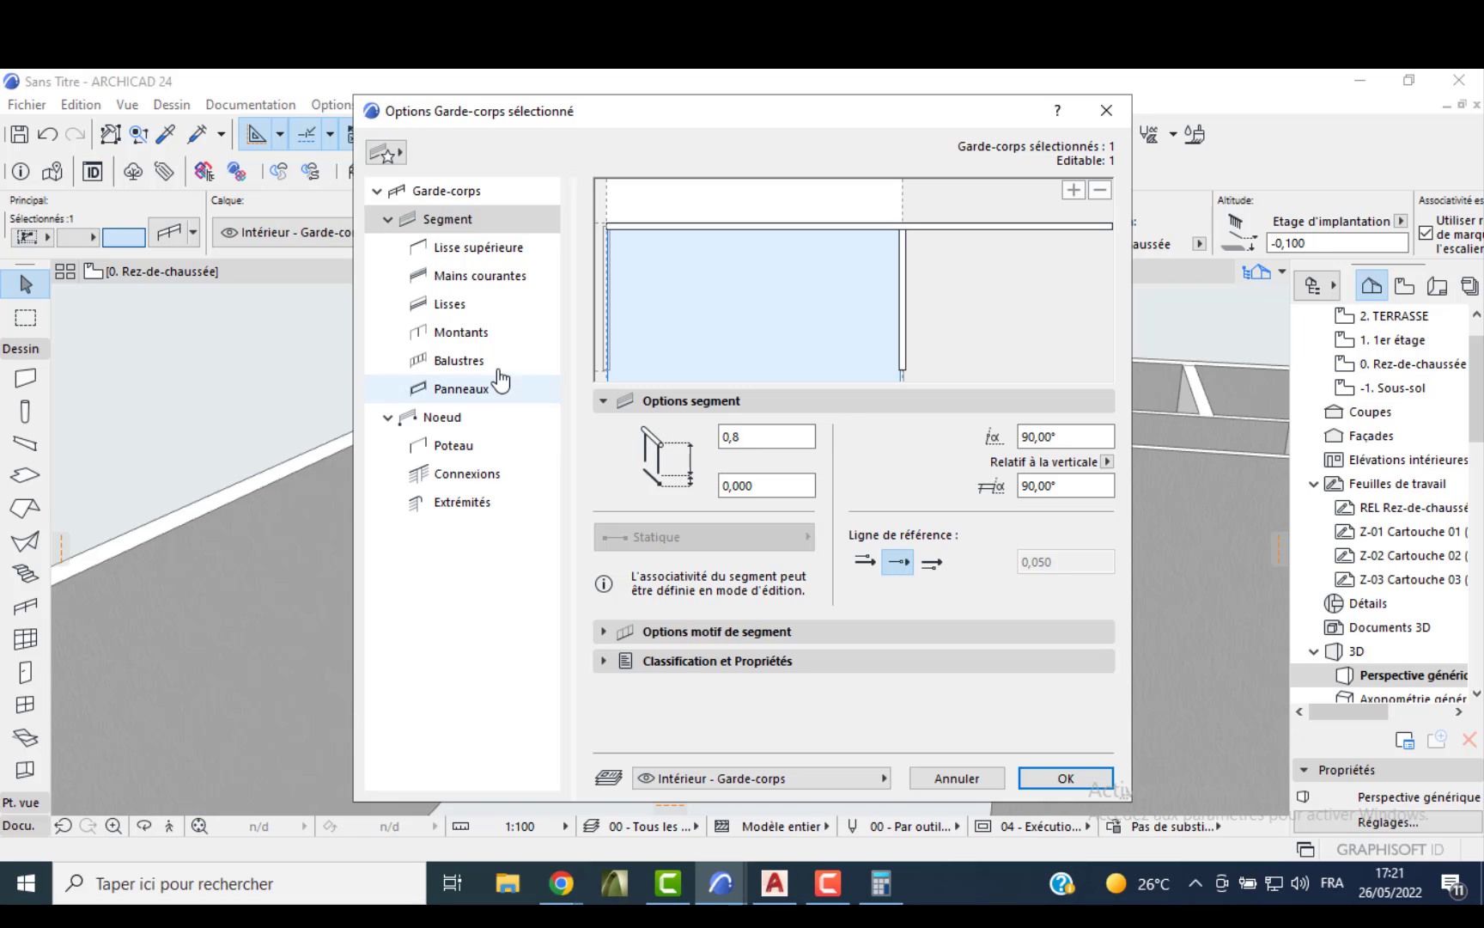
click(460, 247)
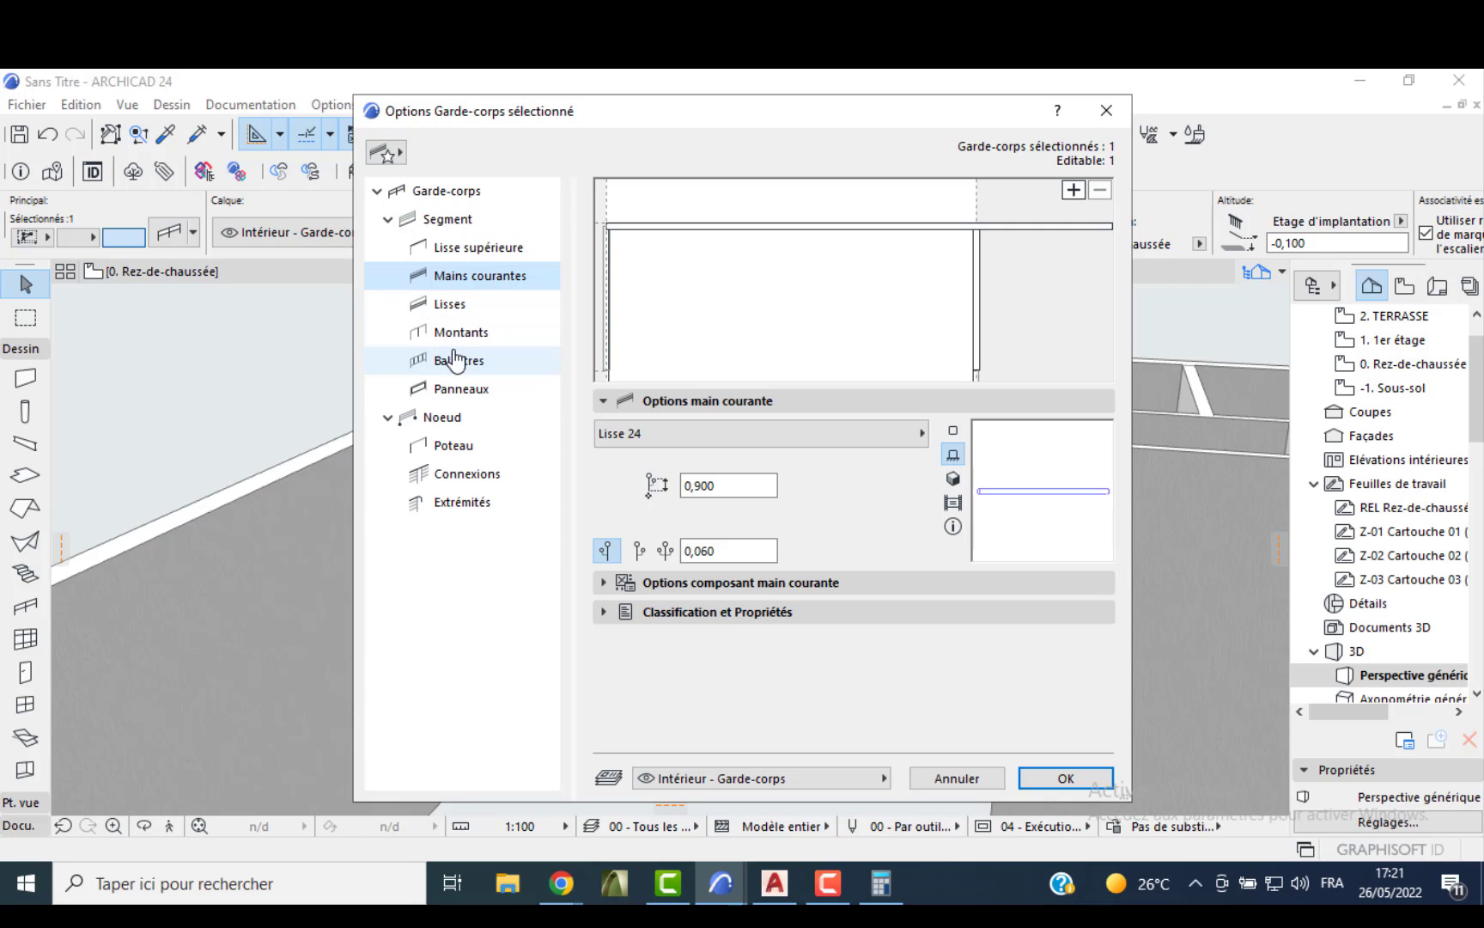
click(463, 308)
click(478, 331)
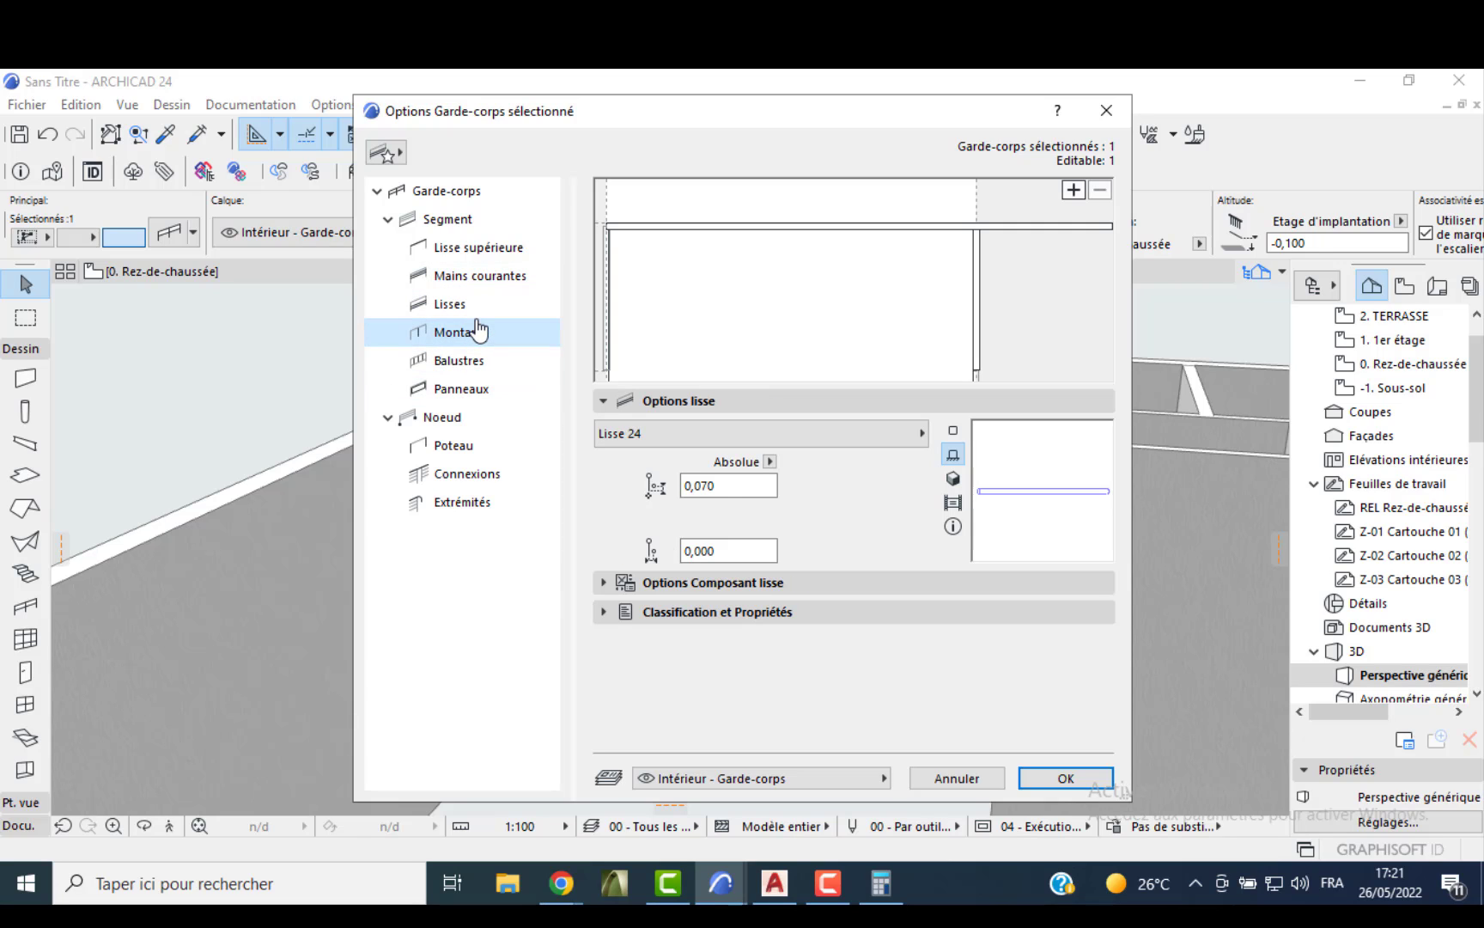
click(453, 366)
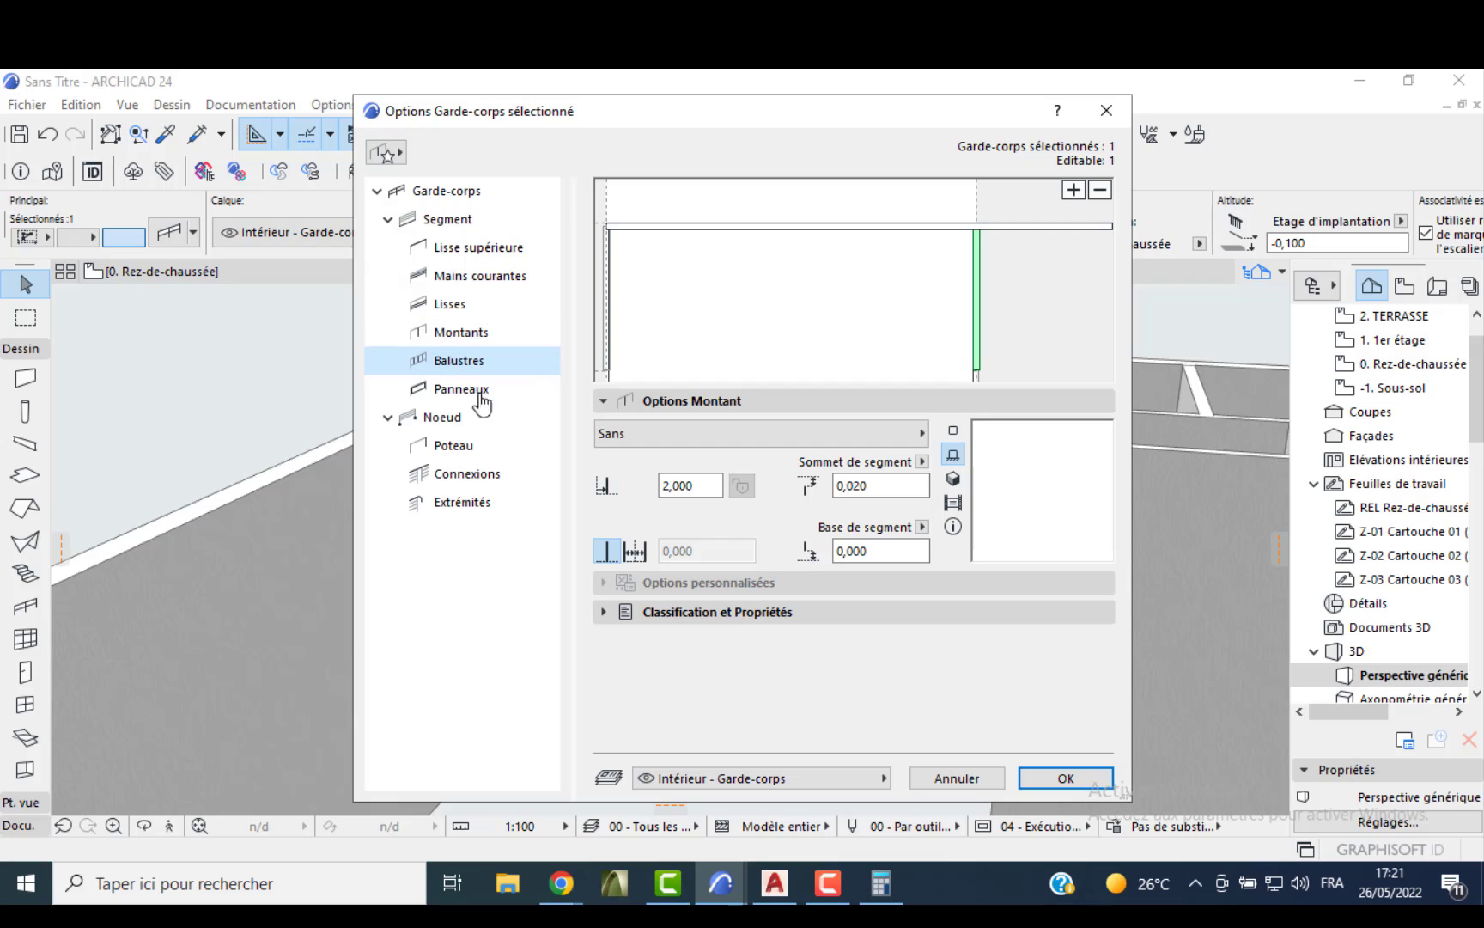
click(1024, 812)
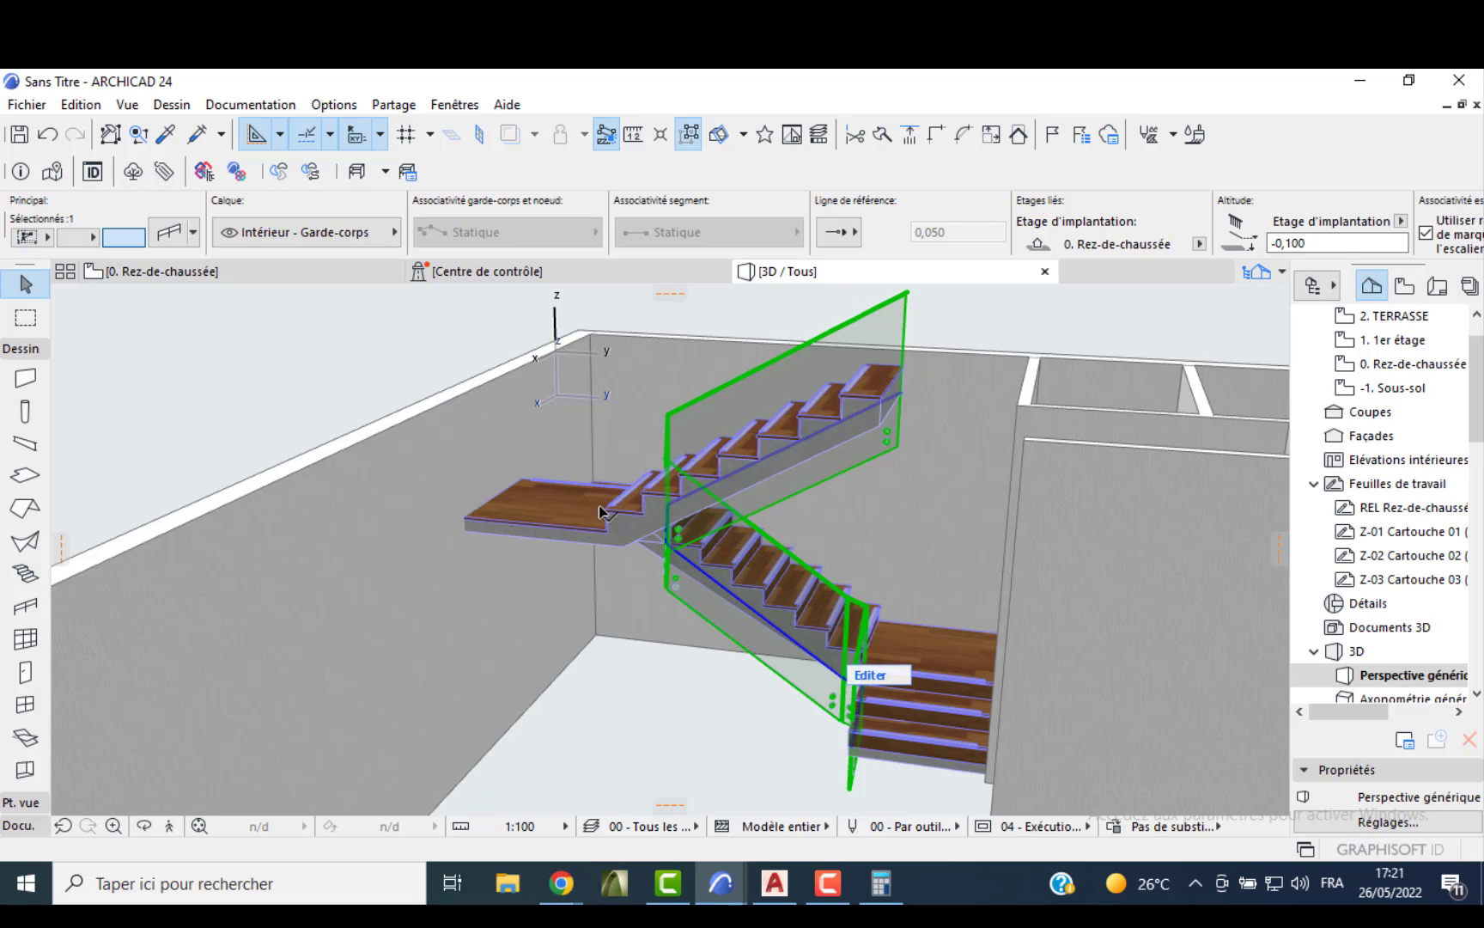
- Delete the glass railing drawn along the stair stringer's lower edge
scroll(600, 505, down, 2)
shift+middle_drag(629, 504, 605, 601)
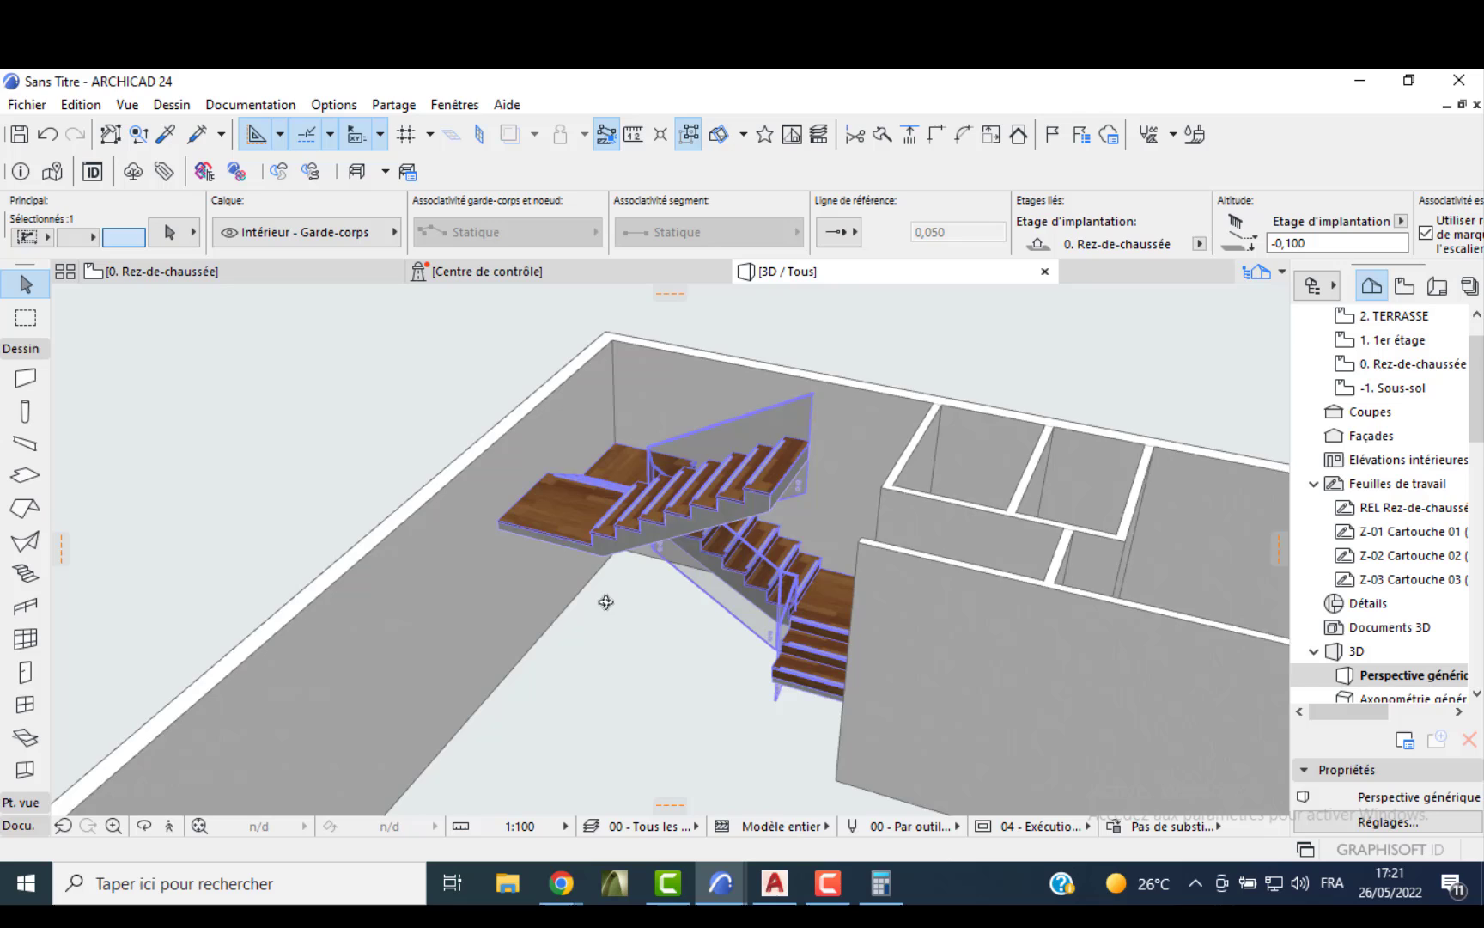
scroll(717, 596, up, 2)
click(713, 590)
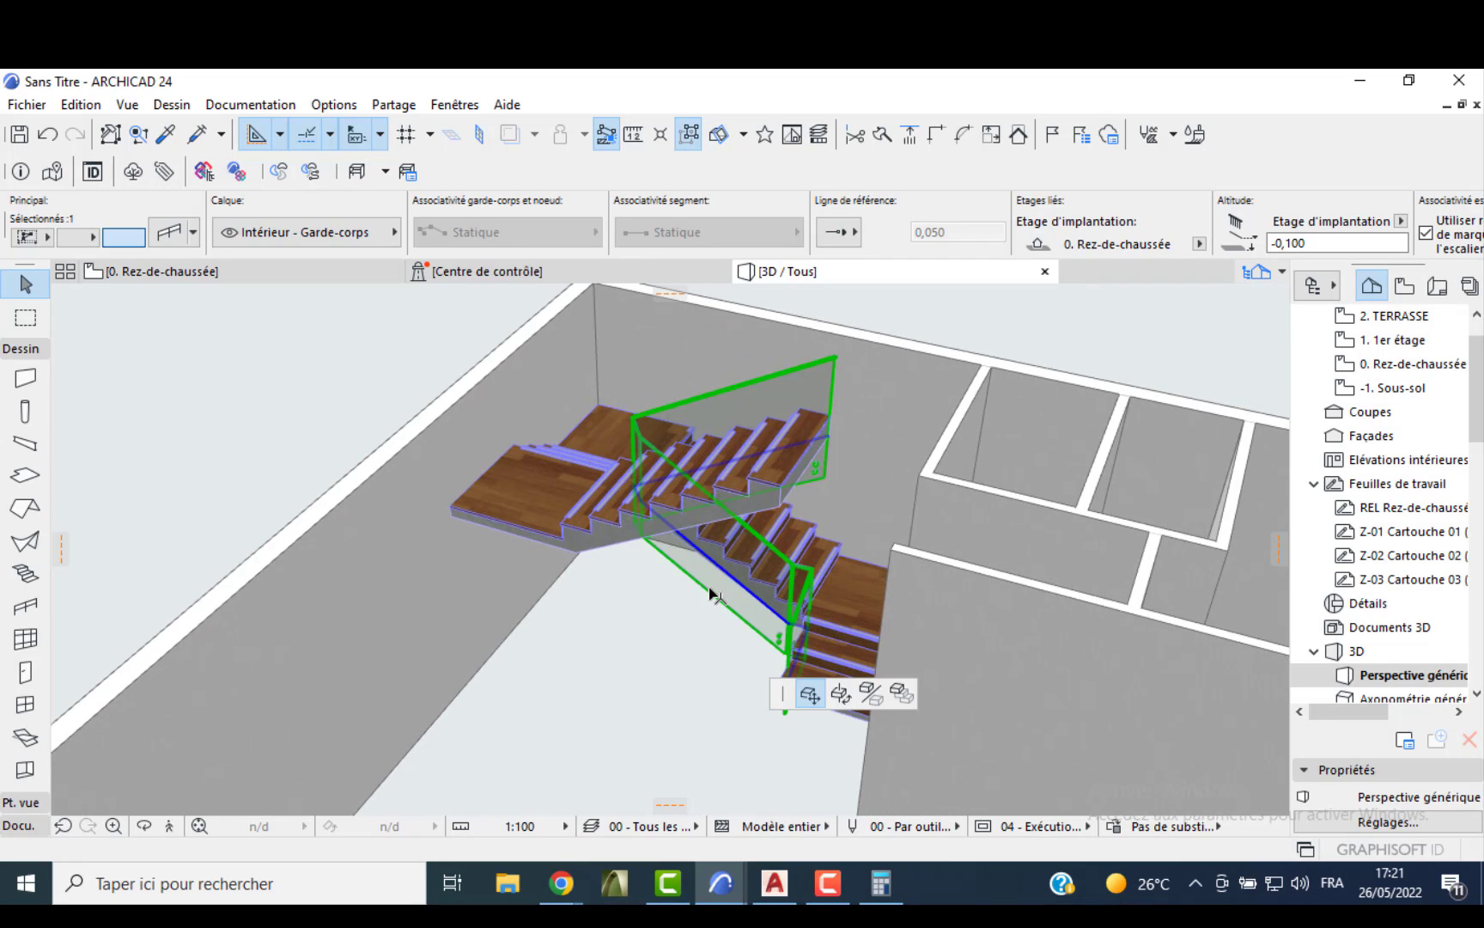
key(Escape)
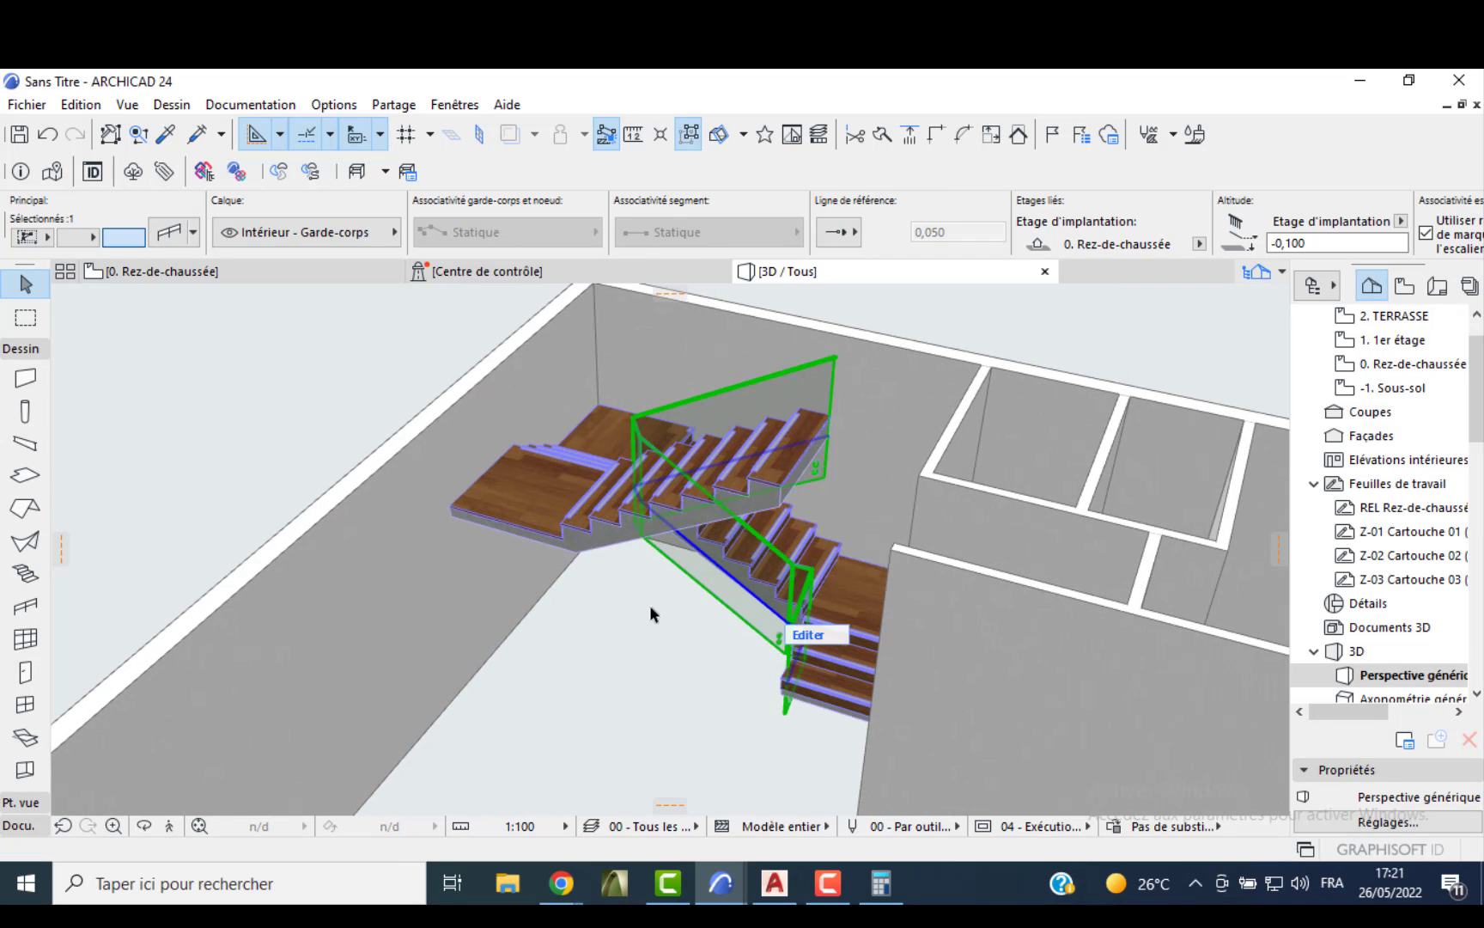
key(Delete)
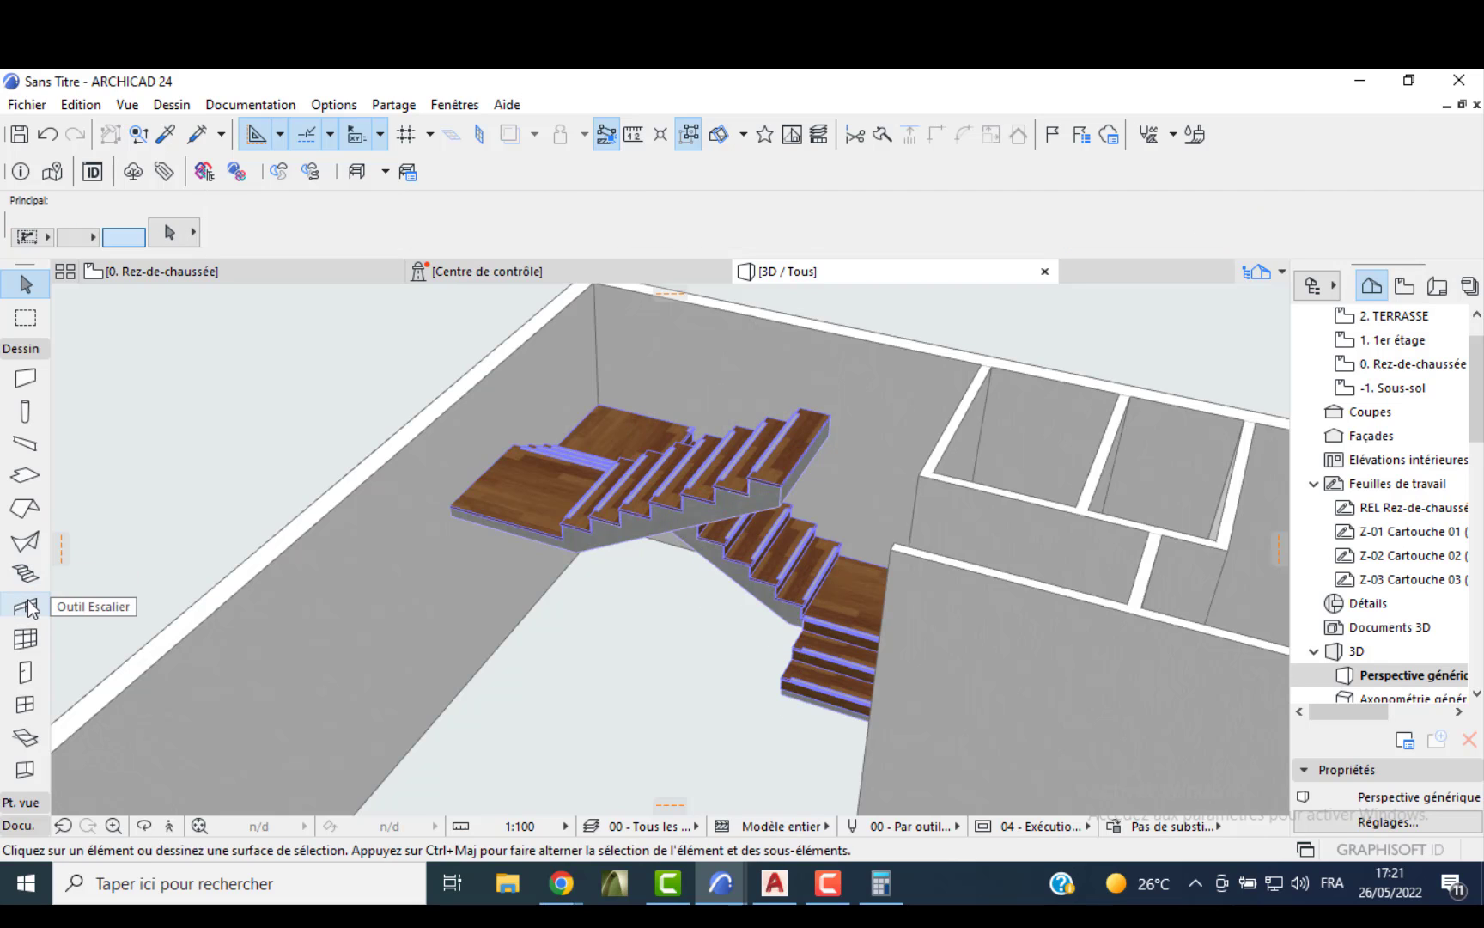
- Draw a glass railing on the stair's inner tread corners, from the bottom step past the landings to the outer corner of the top tread
scroll(784, 686, up, 2)
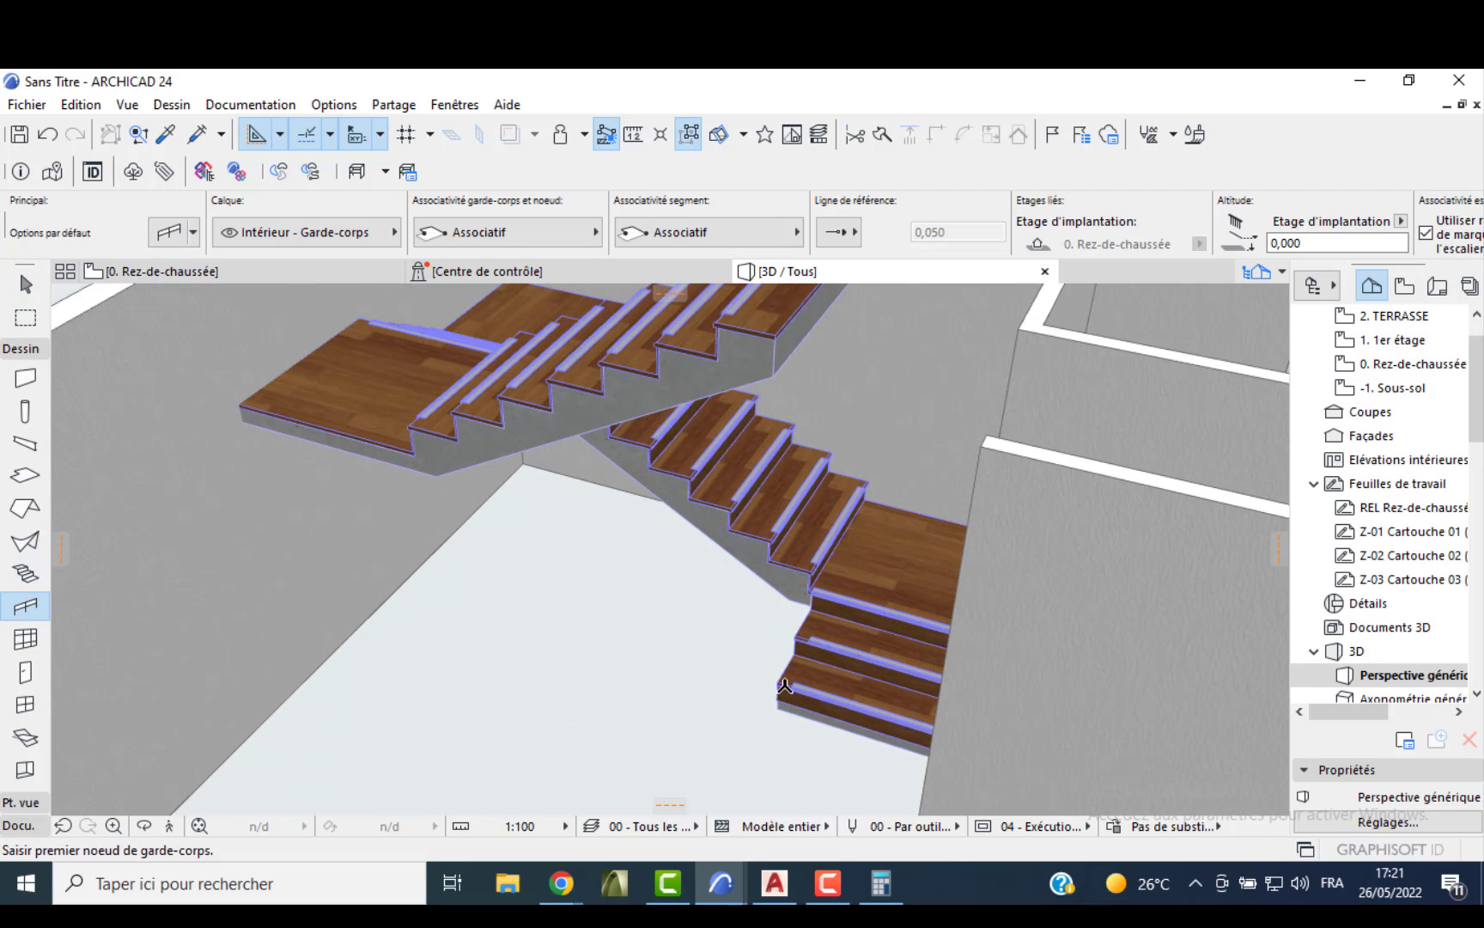
click(809, 605)
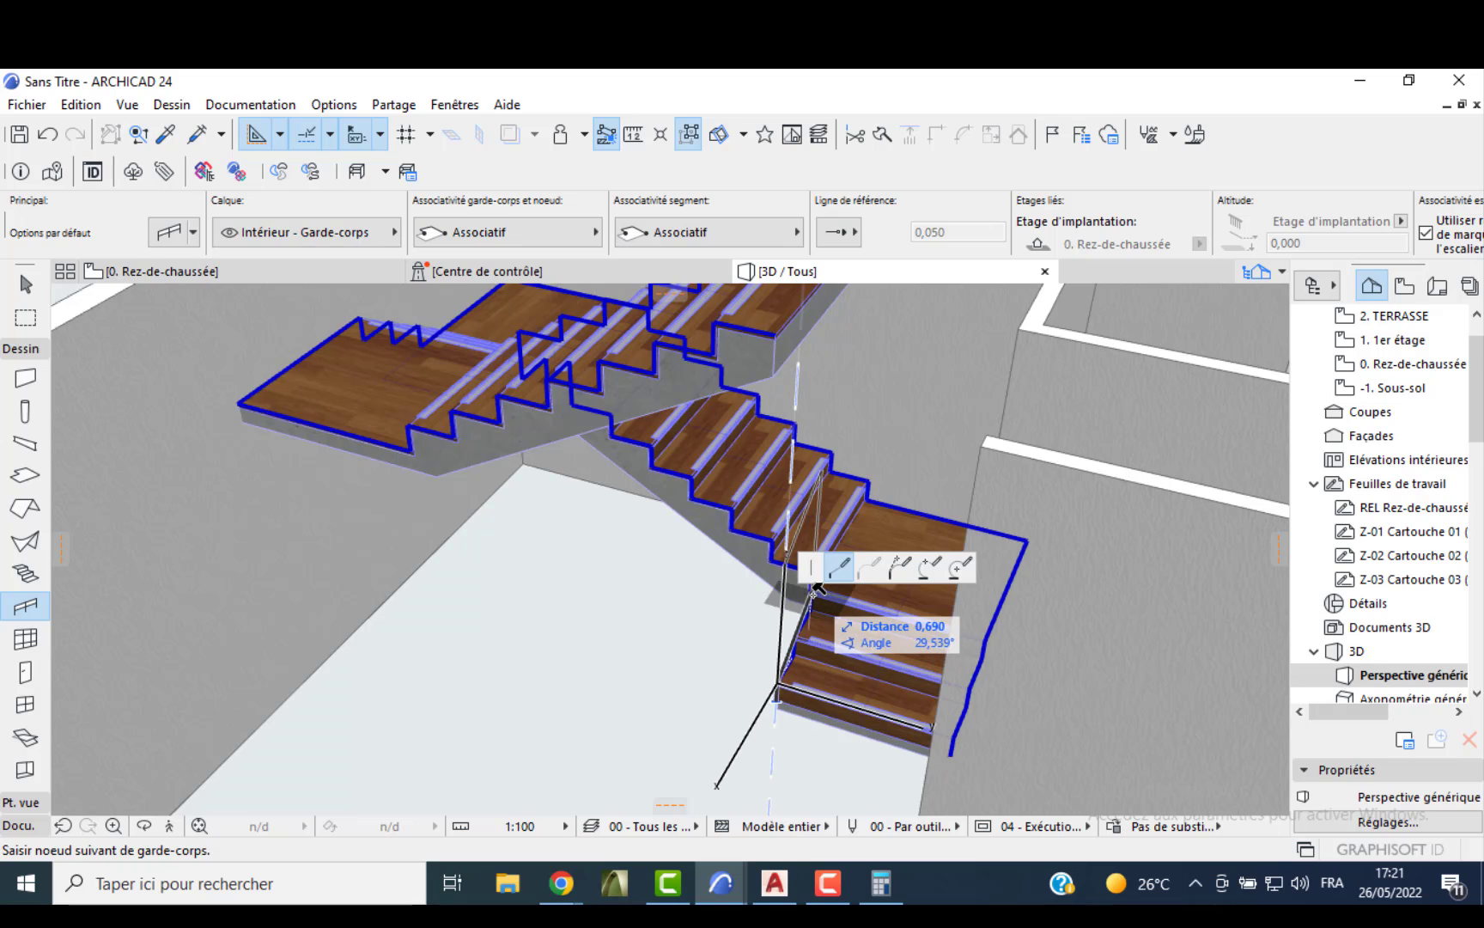
shift+middle_drag(744, 492, 636, 550)
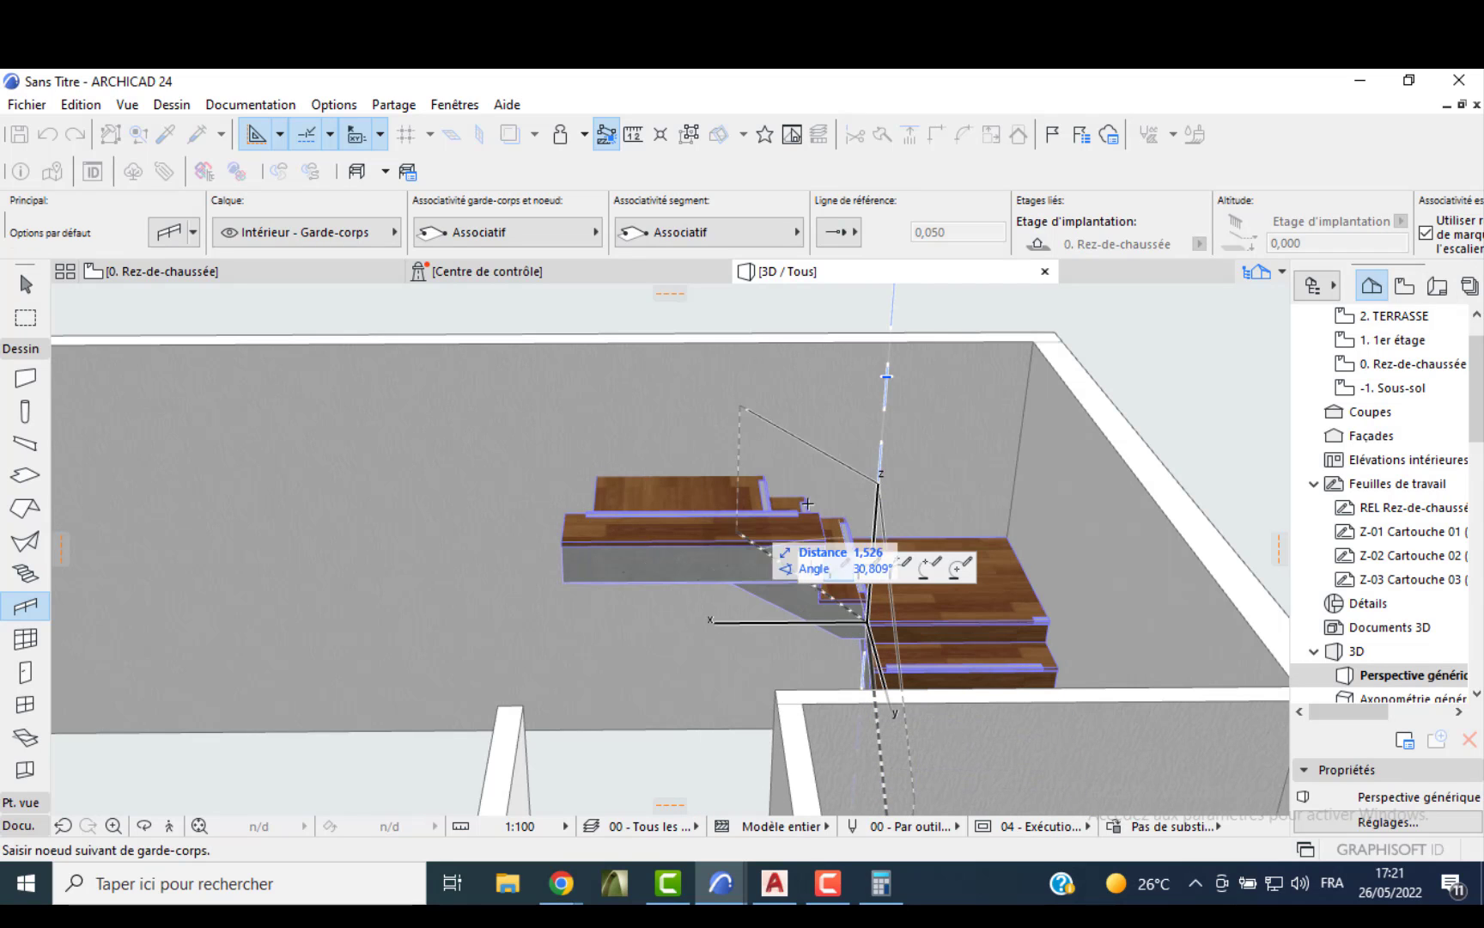
shift+middle_drag(884, 537, 868, 637)
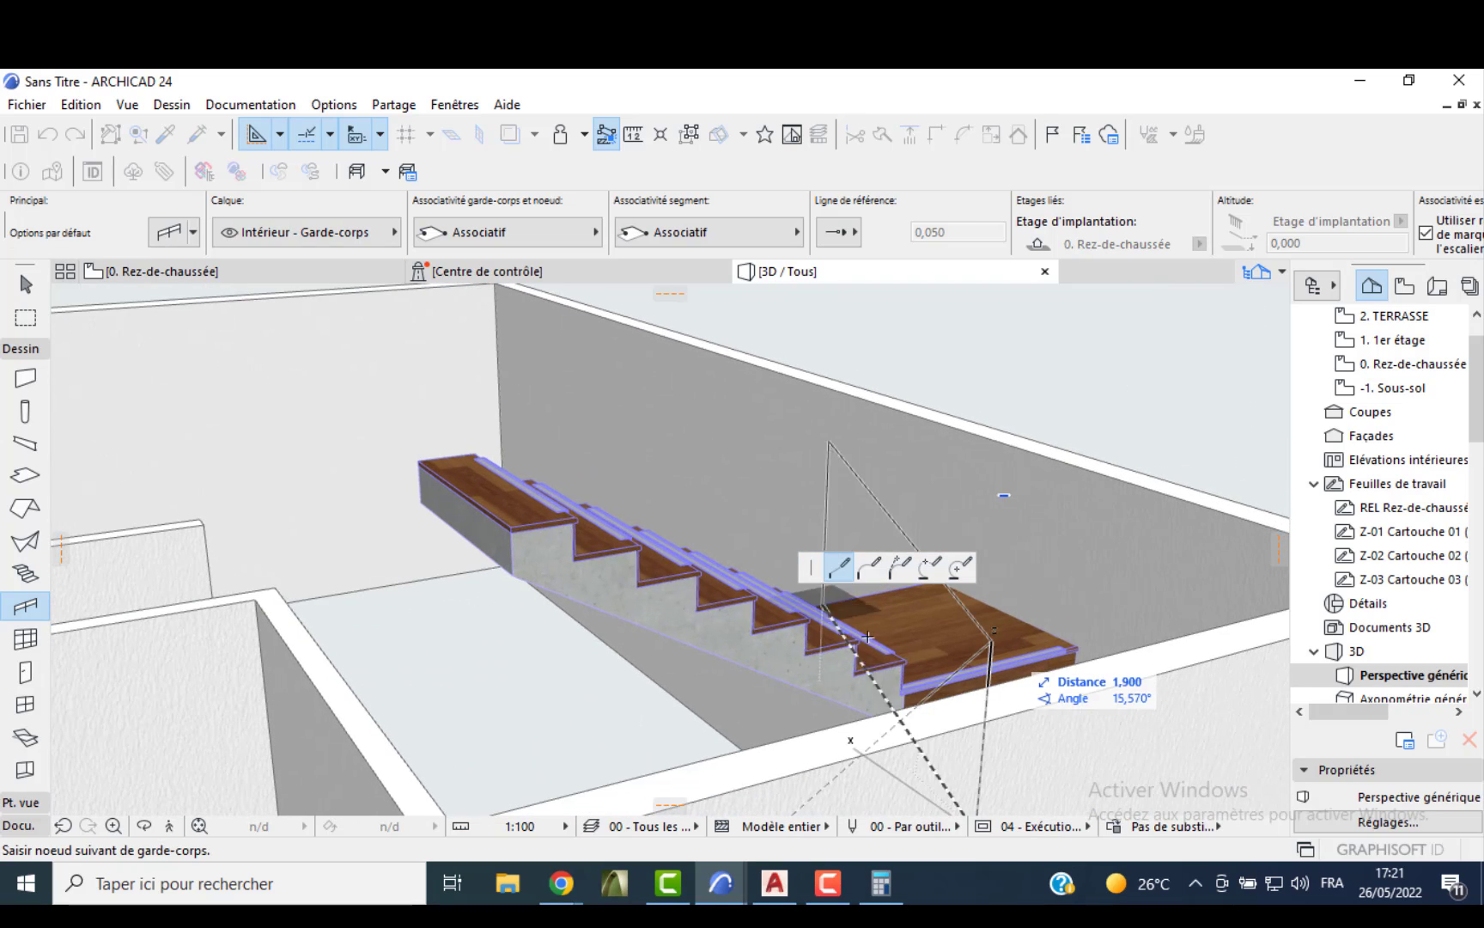
click(906, 672)
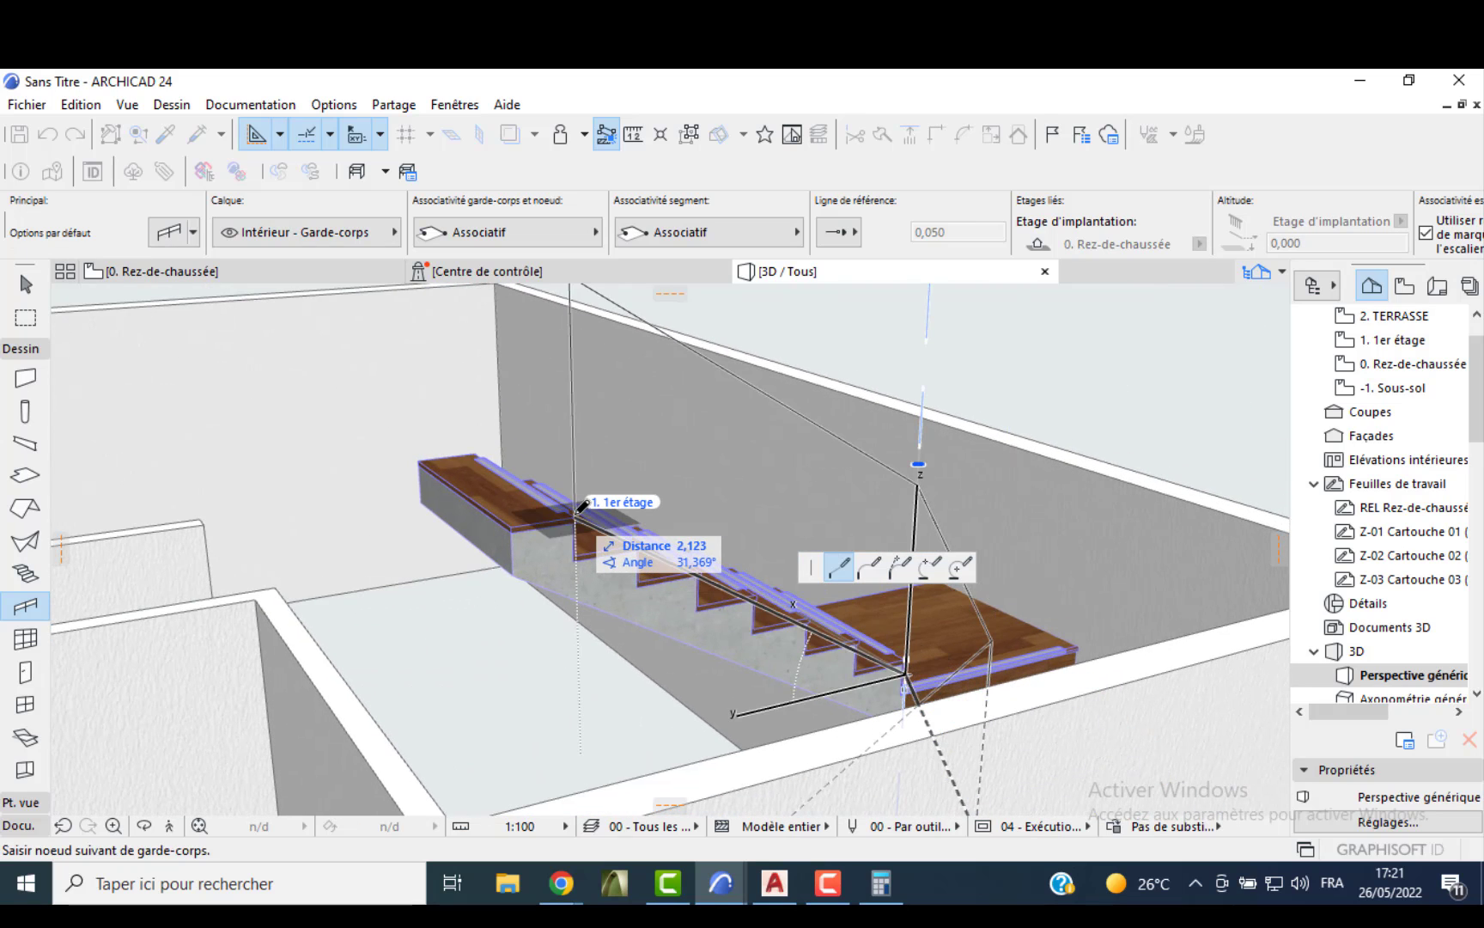
click(579, 510)
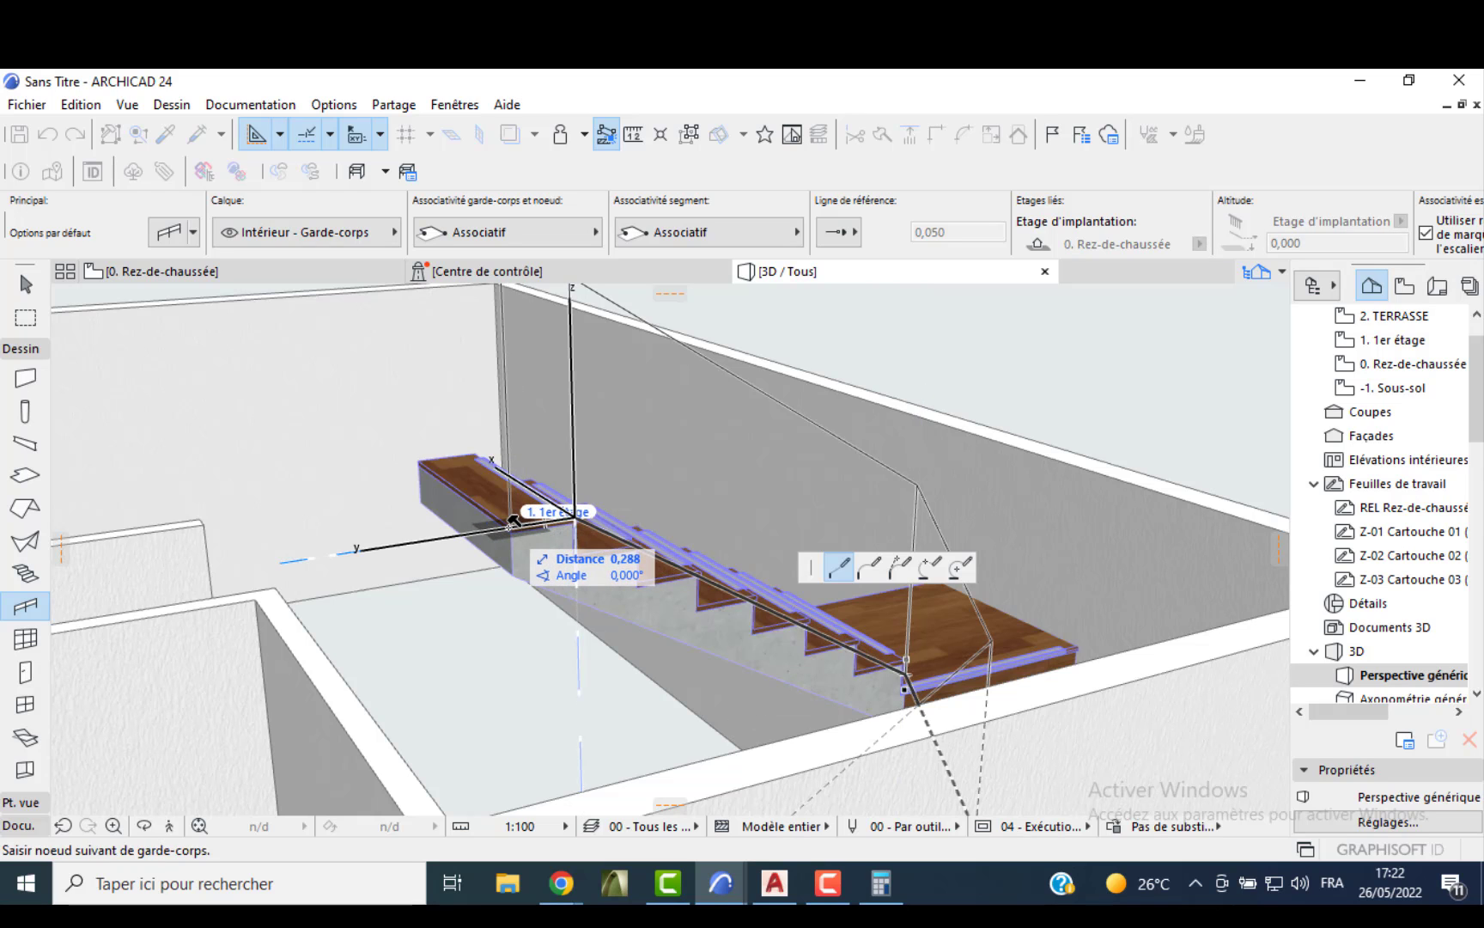
click(511, 524)
click(511, 524)
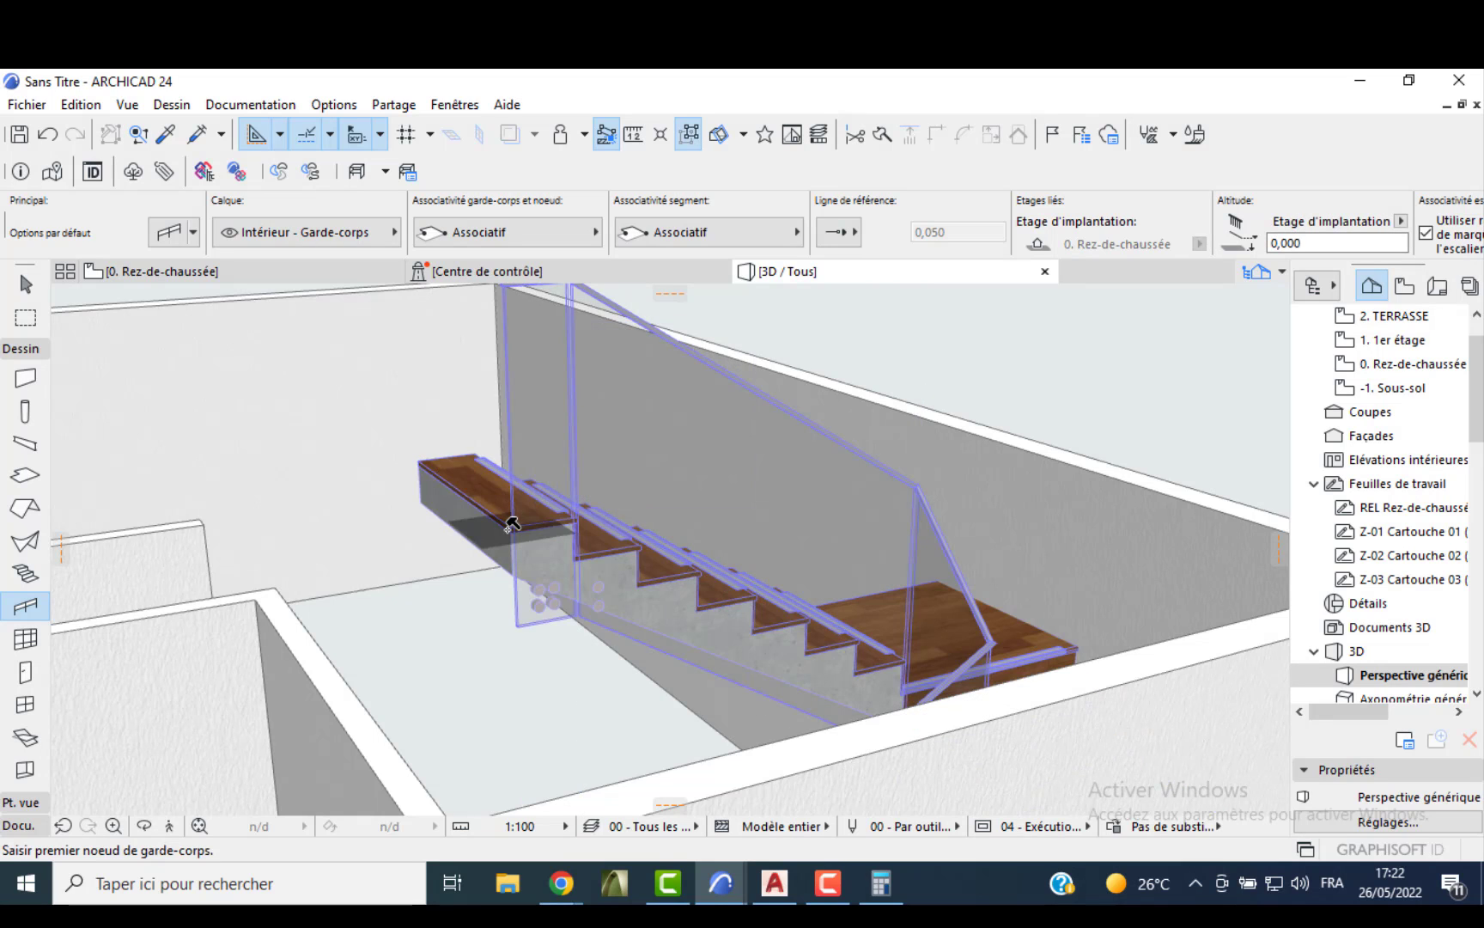
- Check the new stair railing in 3D and return to the 0. Rez-de-chaussée floor plan
scroll(402, 521, down, 3)
shift+middle_drag(357, 540, 706, 629)
scroll(703, 630, down, 2)
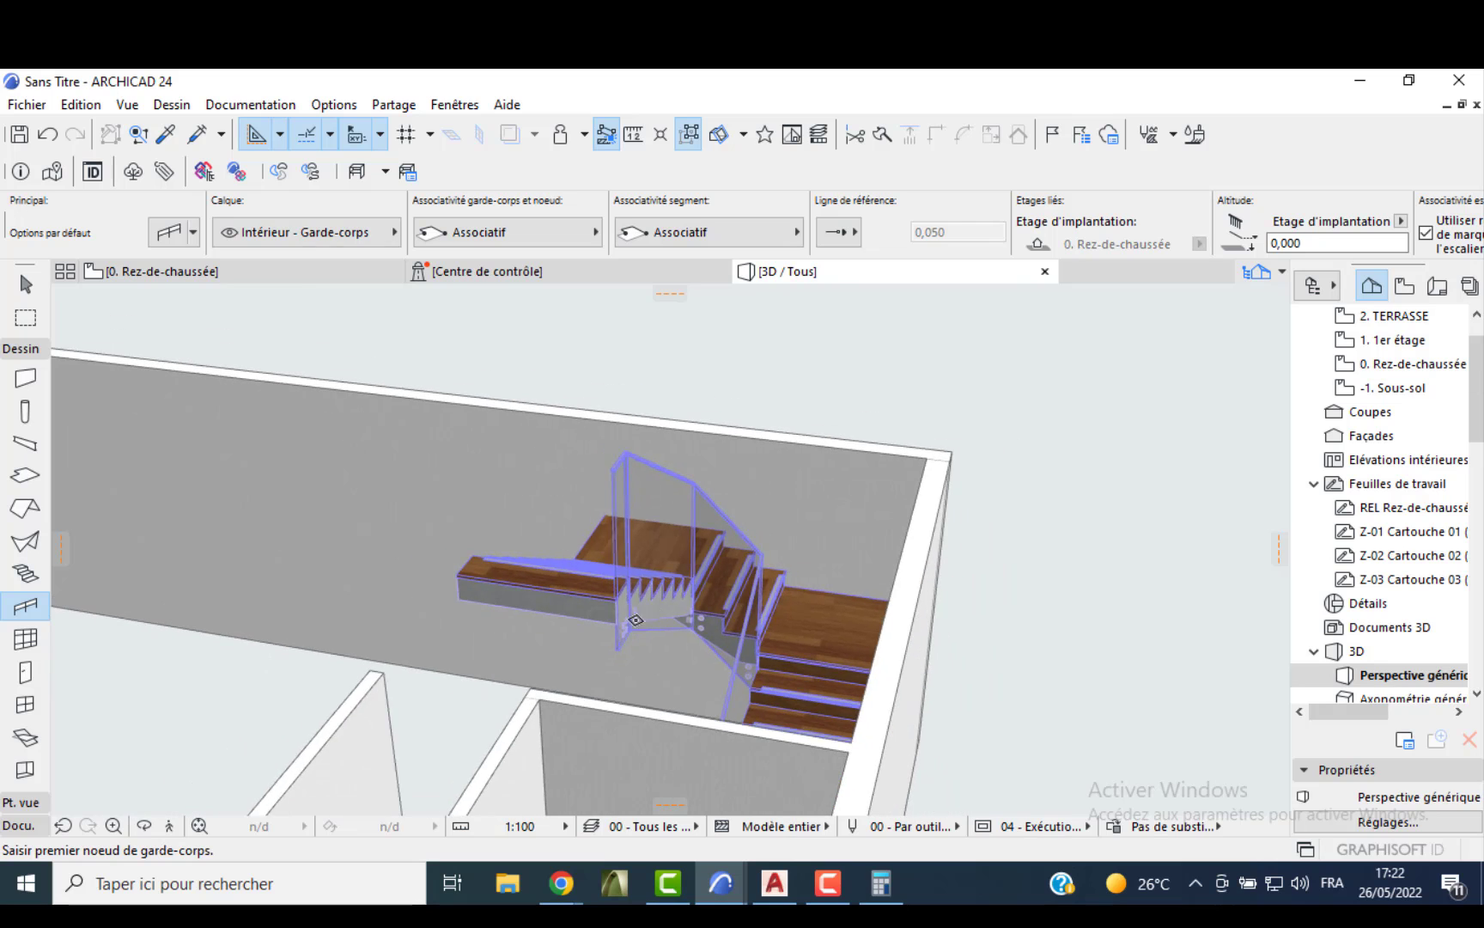
shift+middle_drag(599, 649, 705, 537)
click(224, 272)
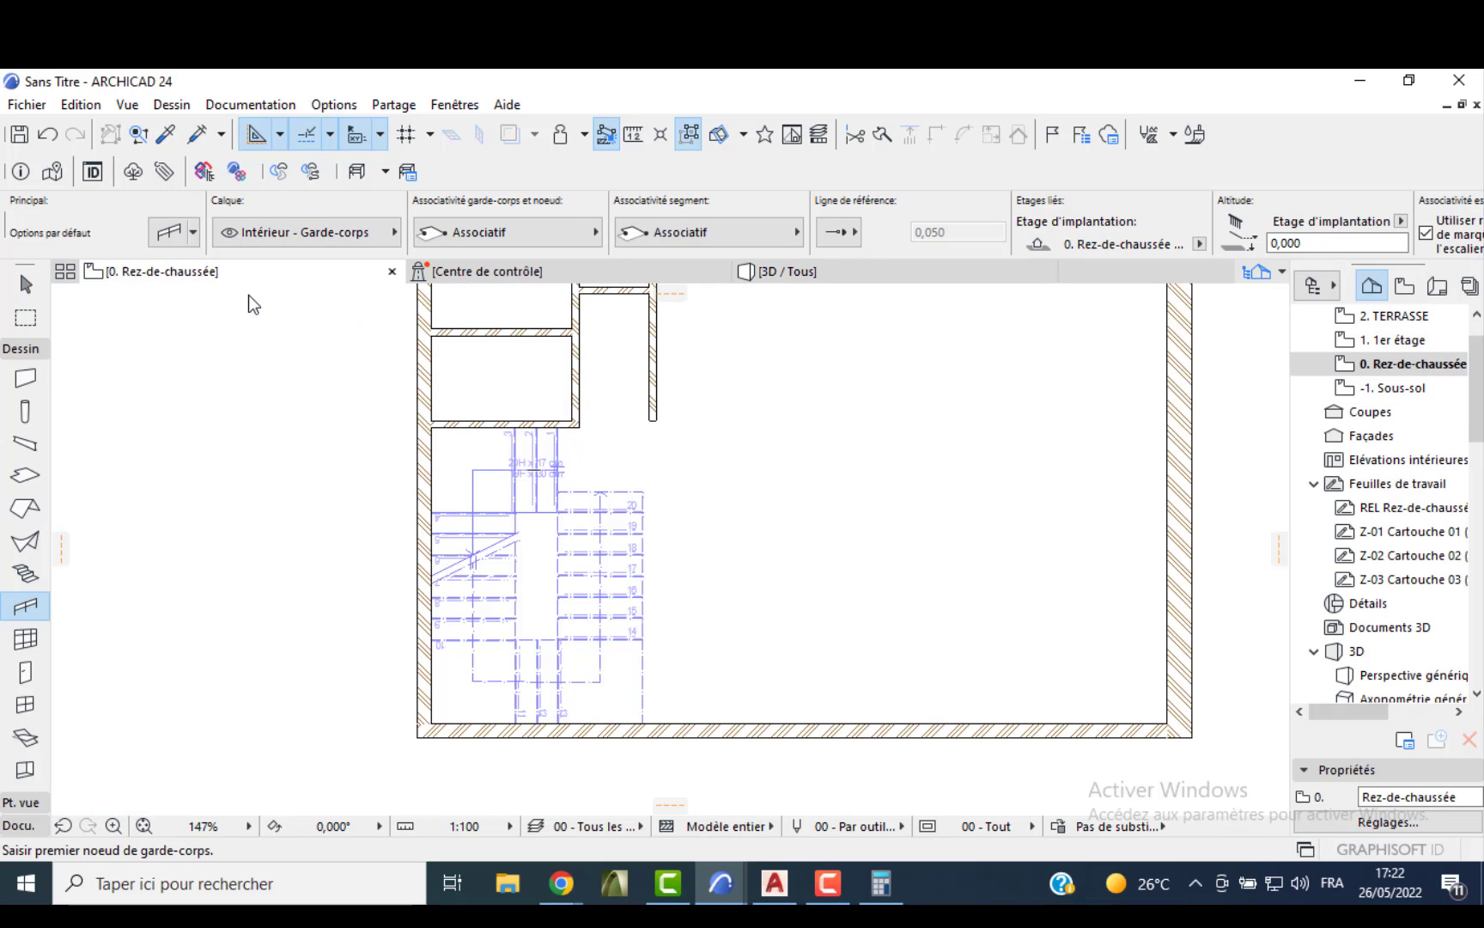
scroll(745, 514, down, 3)
middle_drag(761, 547, 662, 654)
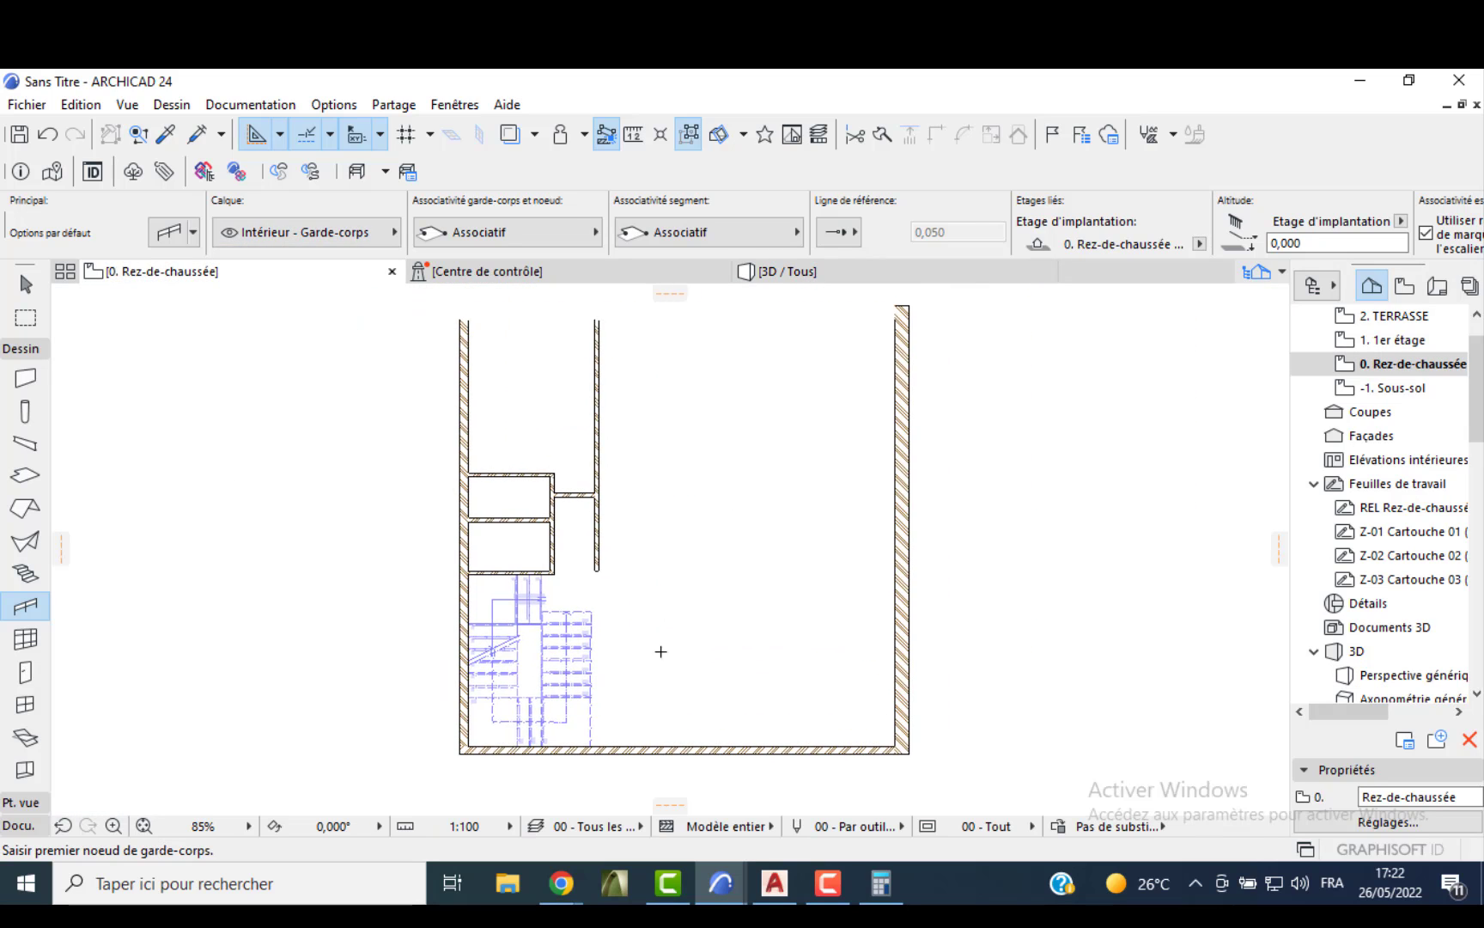
- Add the text label "OFFICE" in the upper-left room, in a text block about 1,25 wide
middle_drag(663, 582, 589, 581)
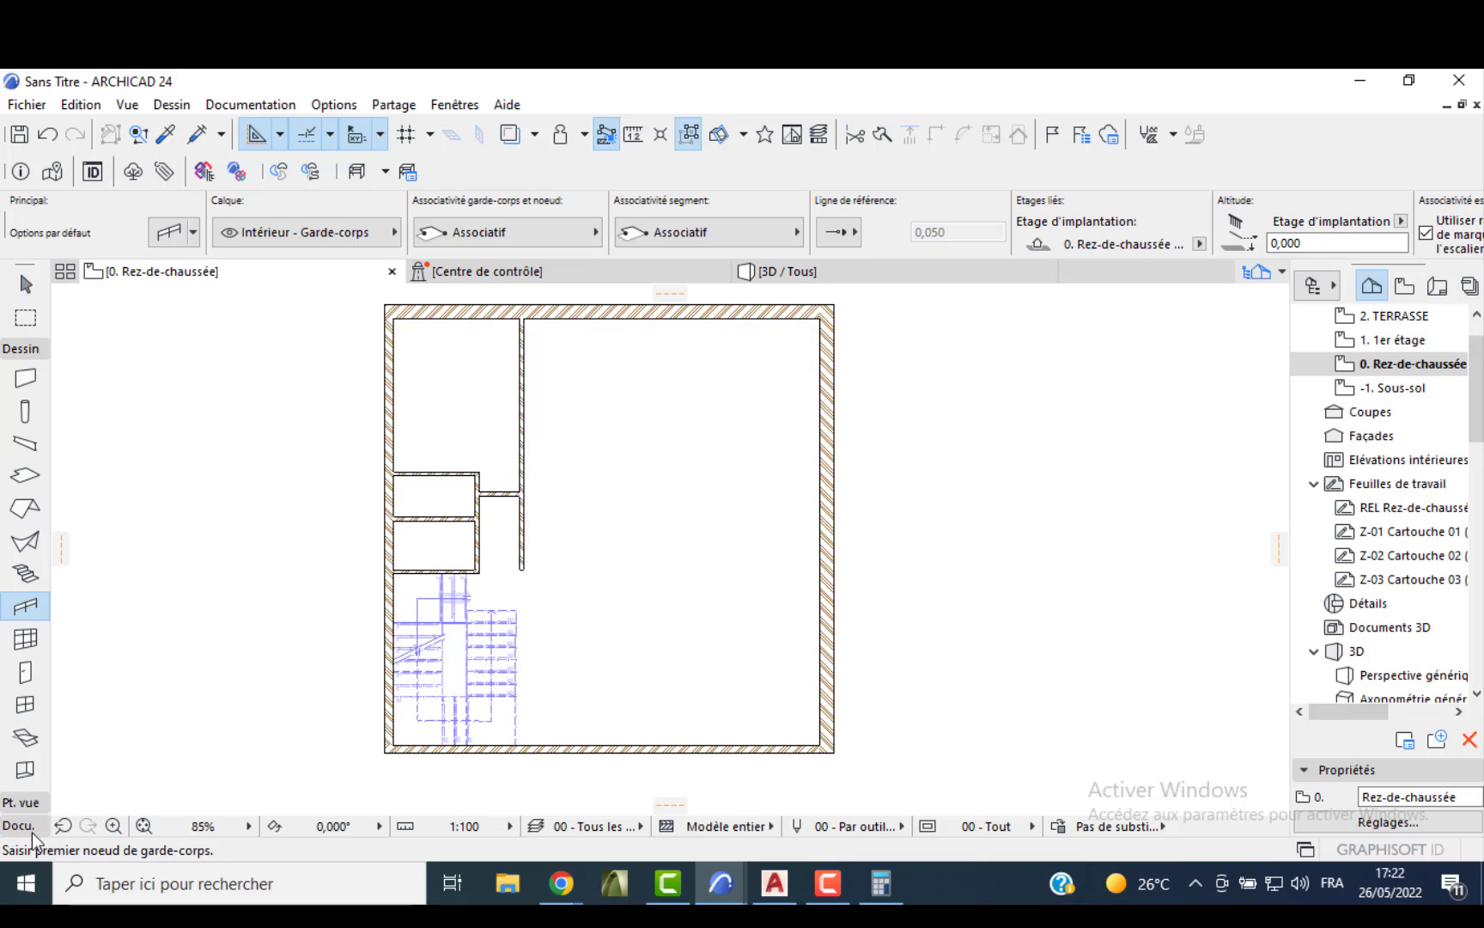
click(29, 830)
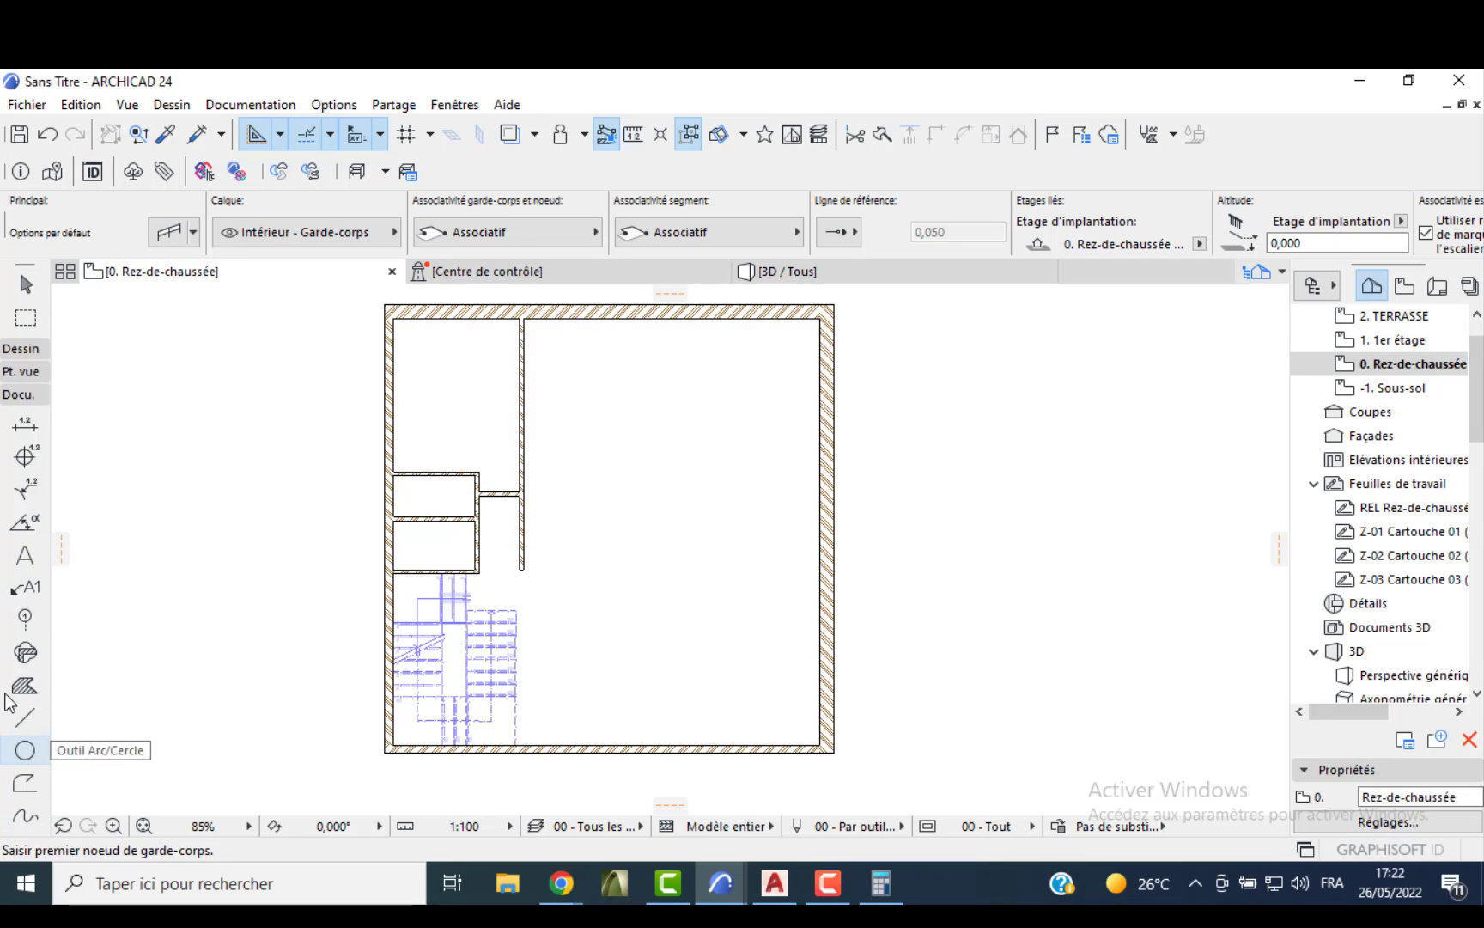
click(25, 555)
click(443, 418)
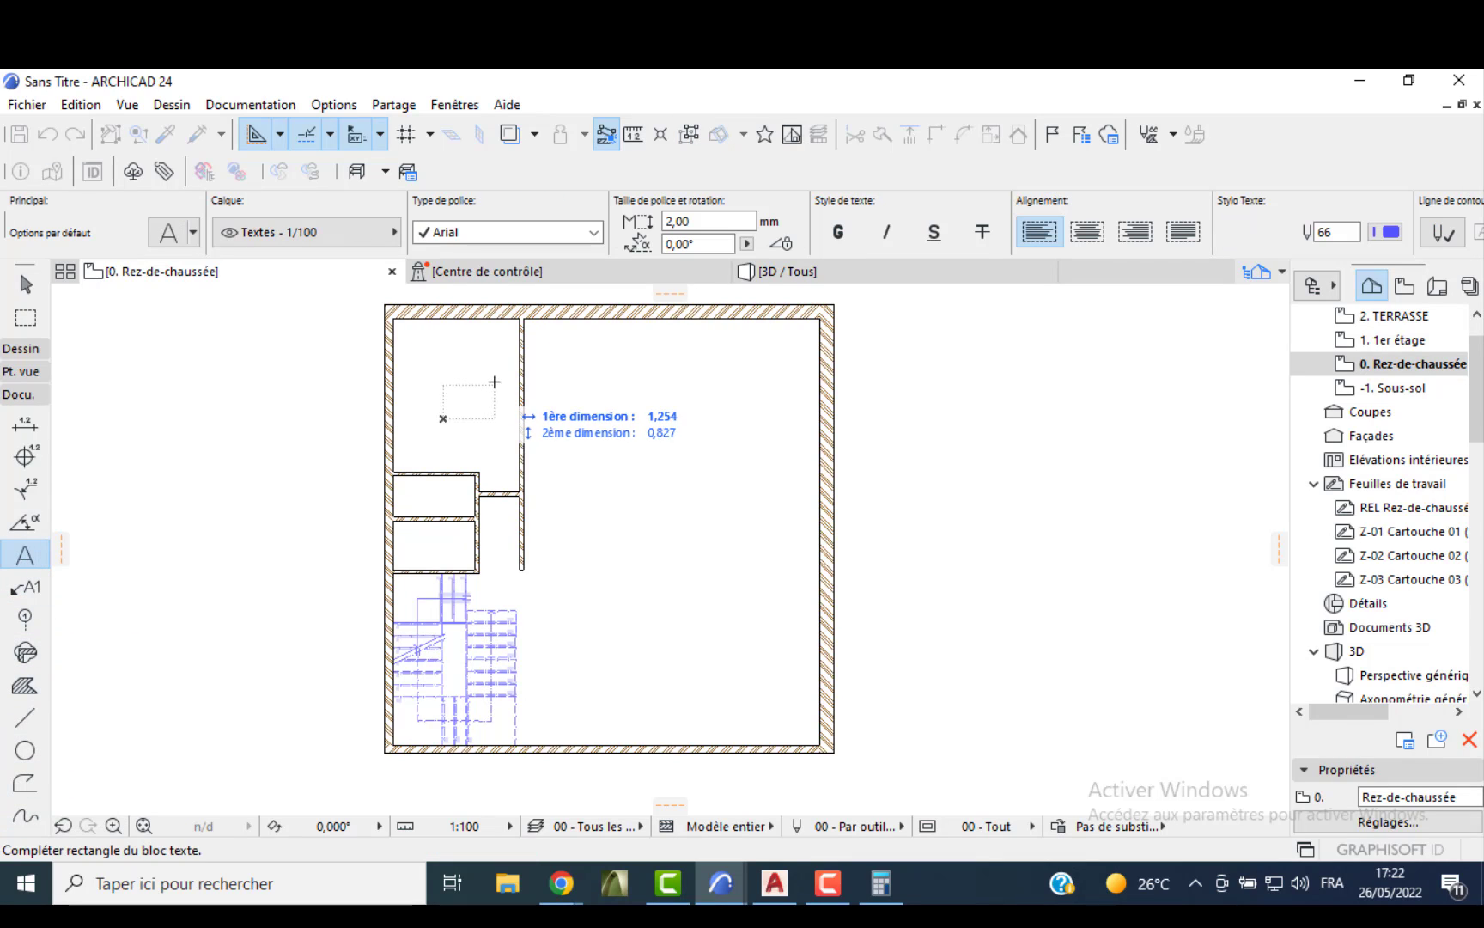
click(494, 380)
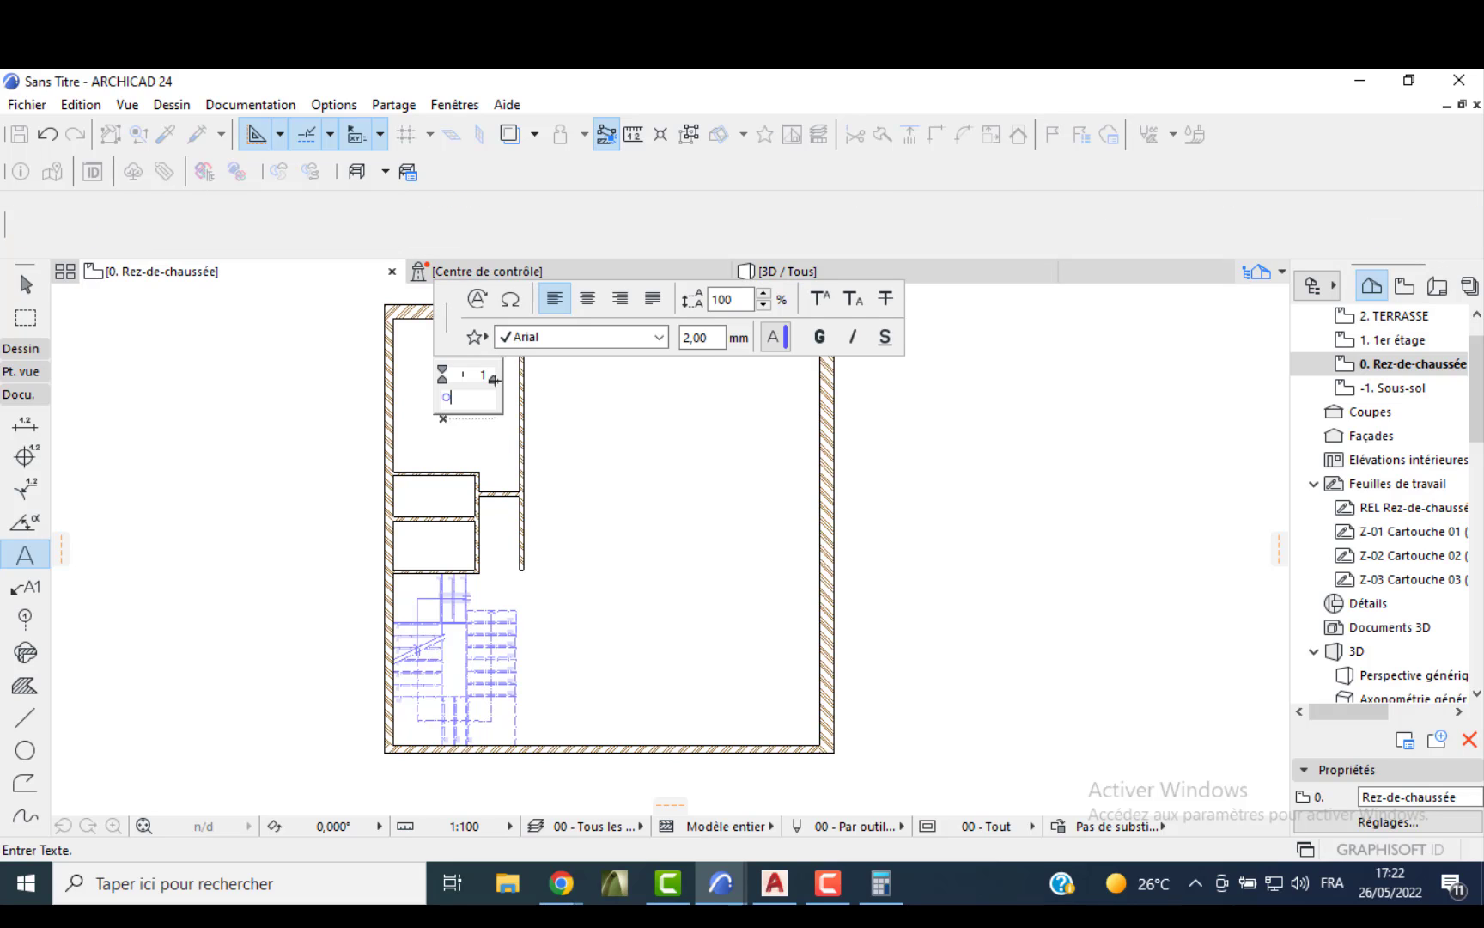
click(551, 449)
key(Escape)
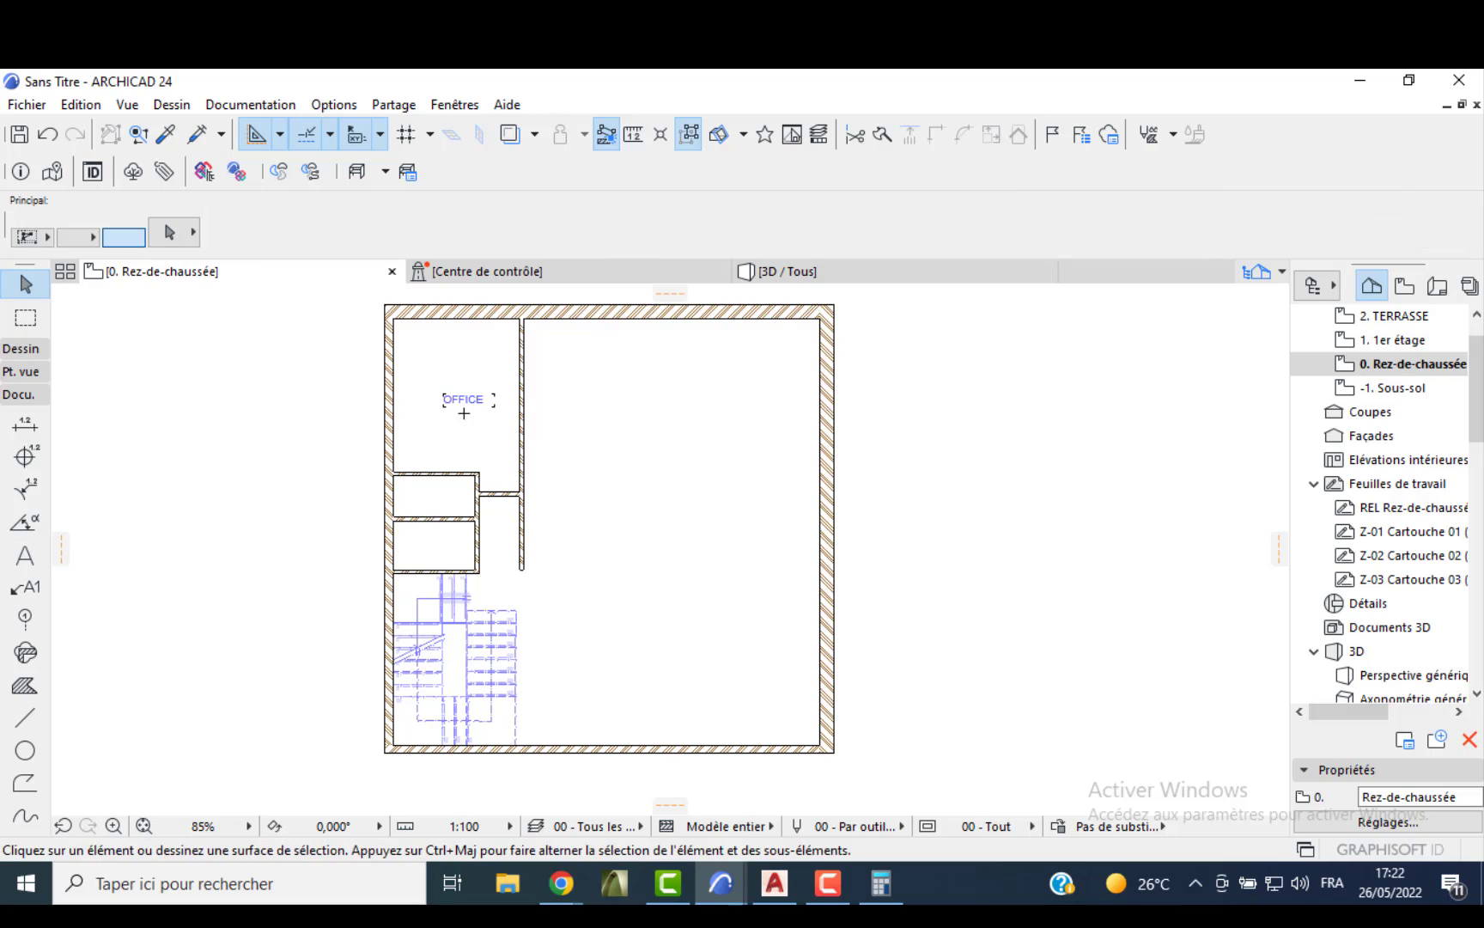
- Copy the OFFICE label into both small rooms and into the upper and lower parts of the large room
drag(468, 402, 622, 432)
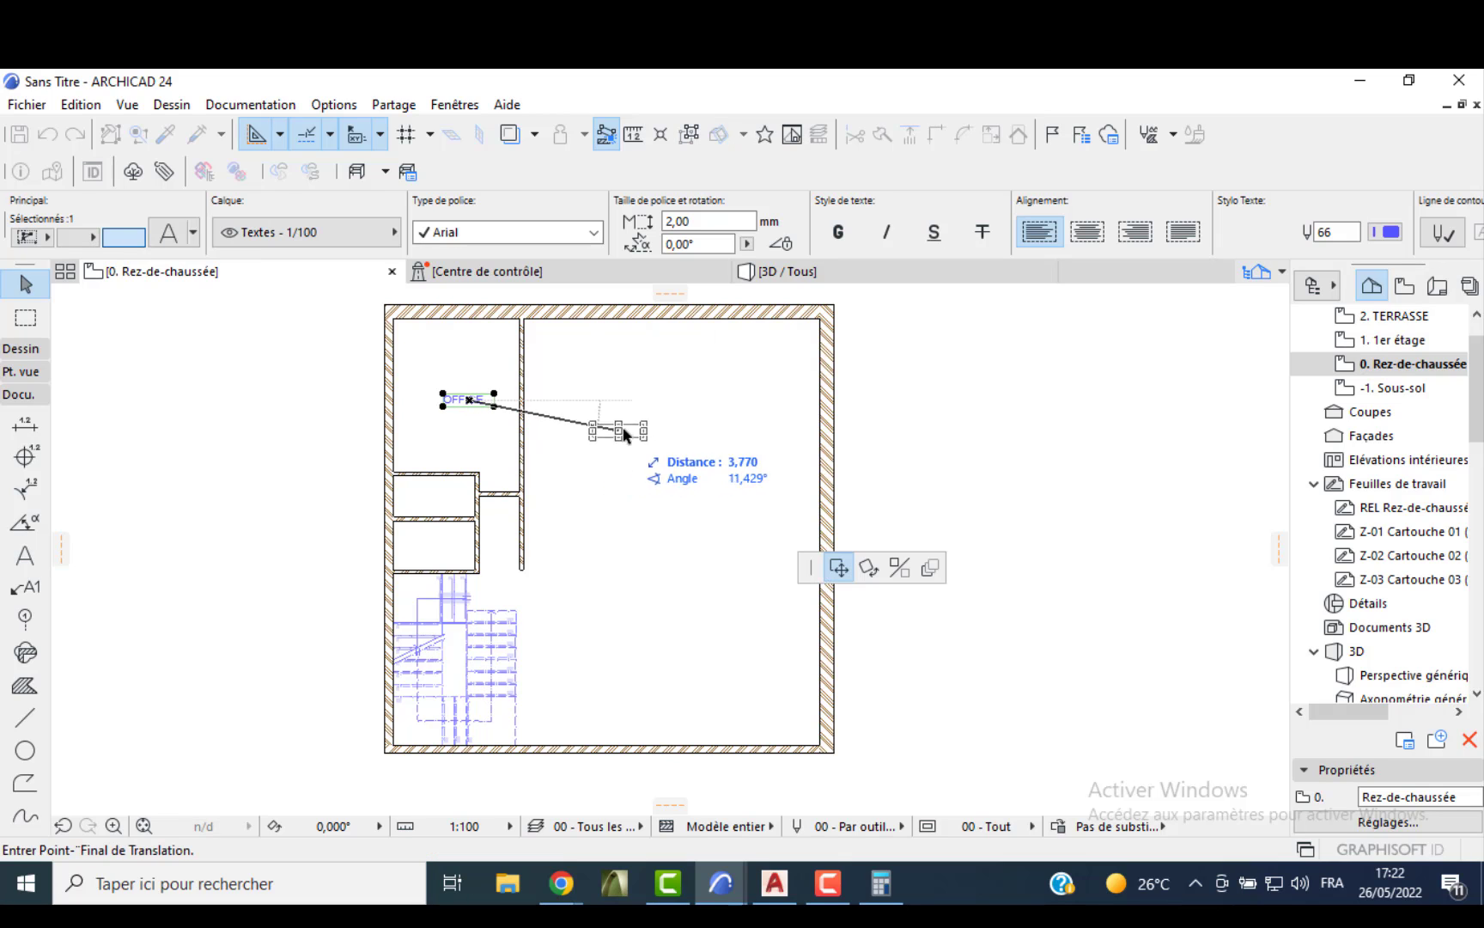
key(ctrl)
key(ctrl)
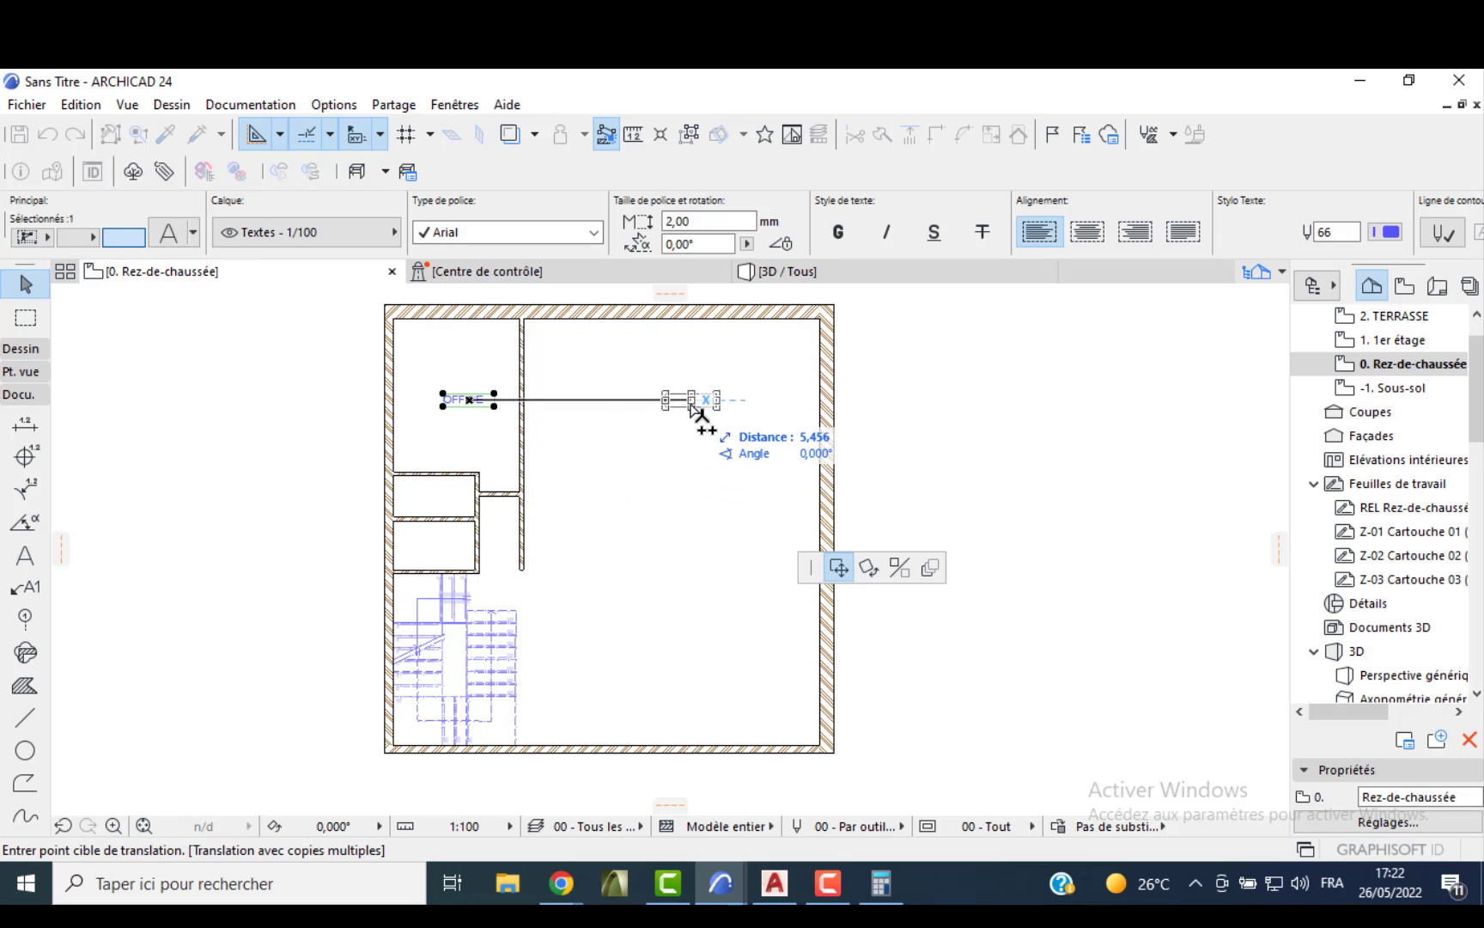
click(695, 400)
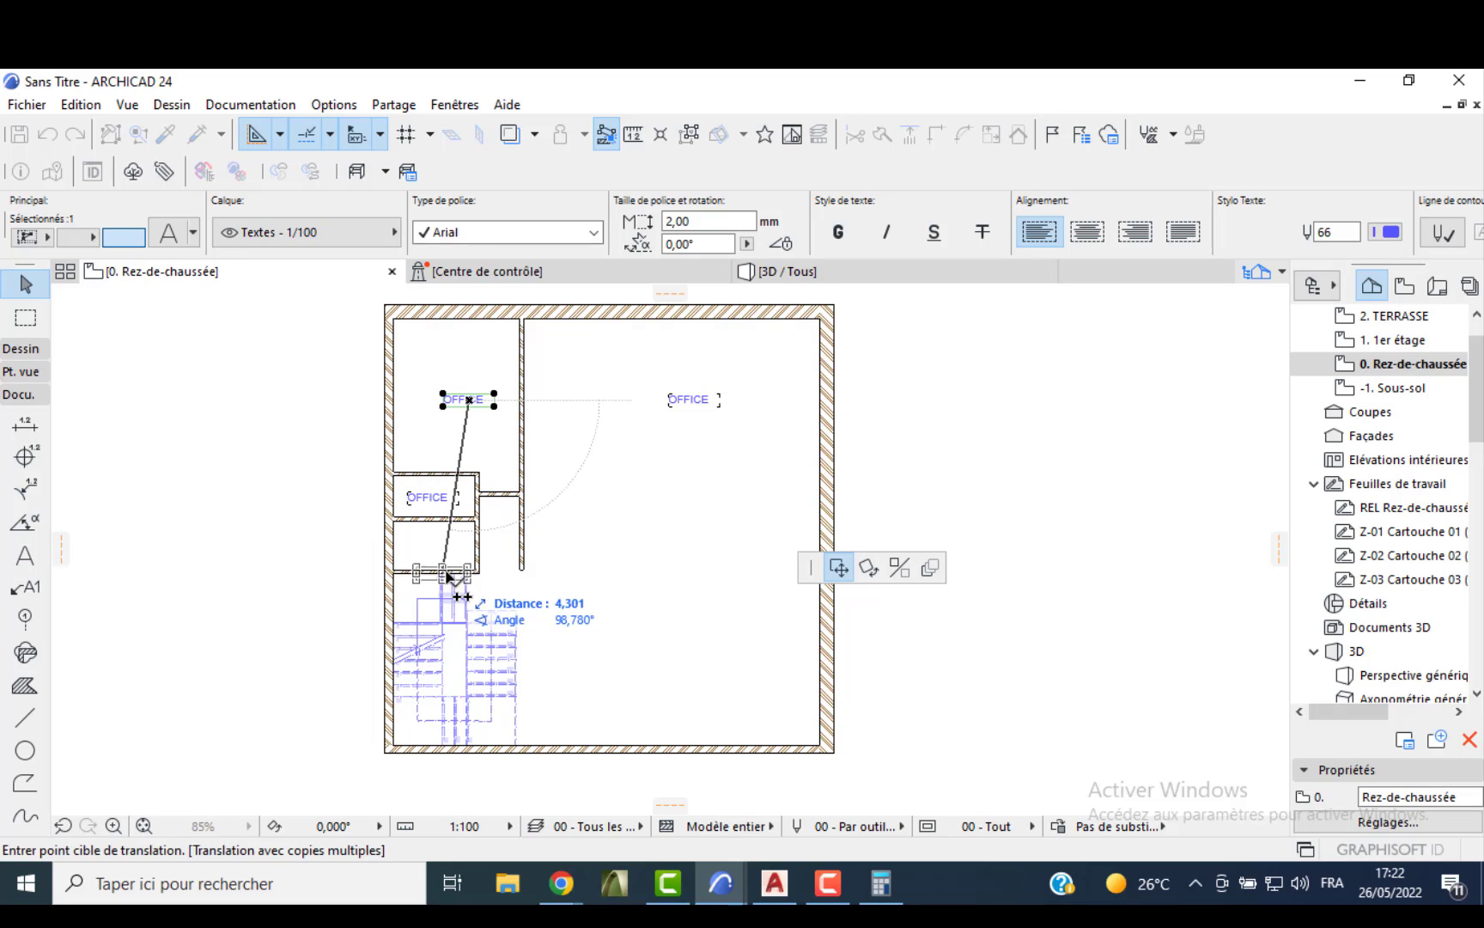
click(449, 547)
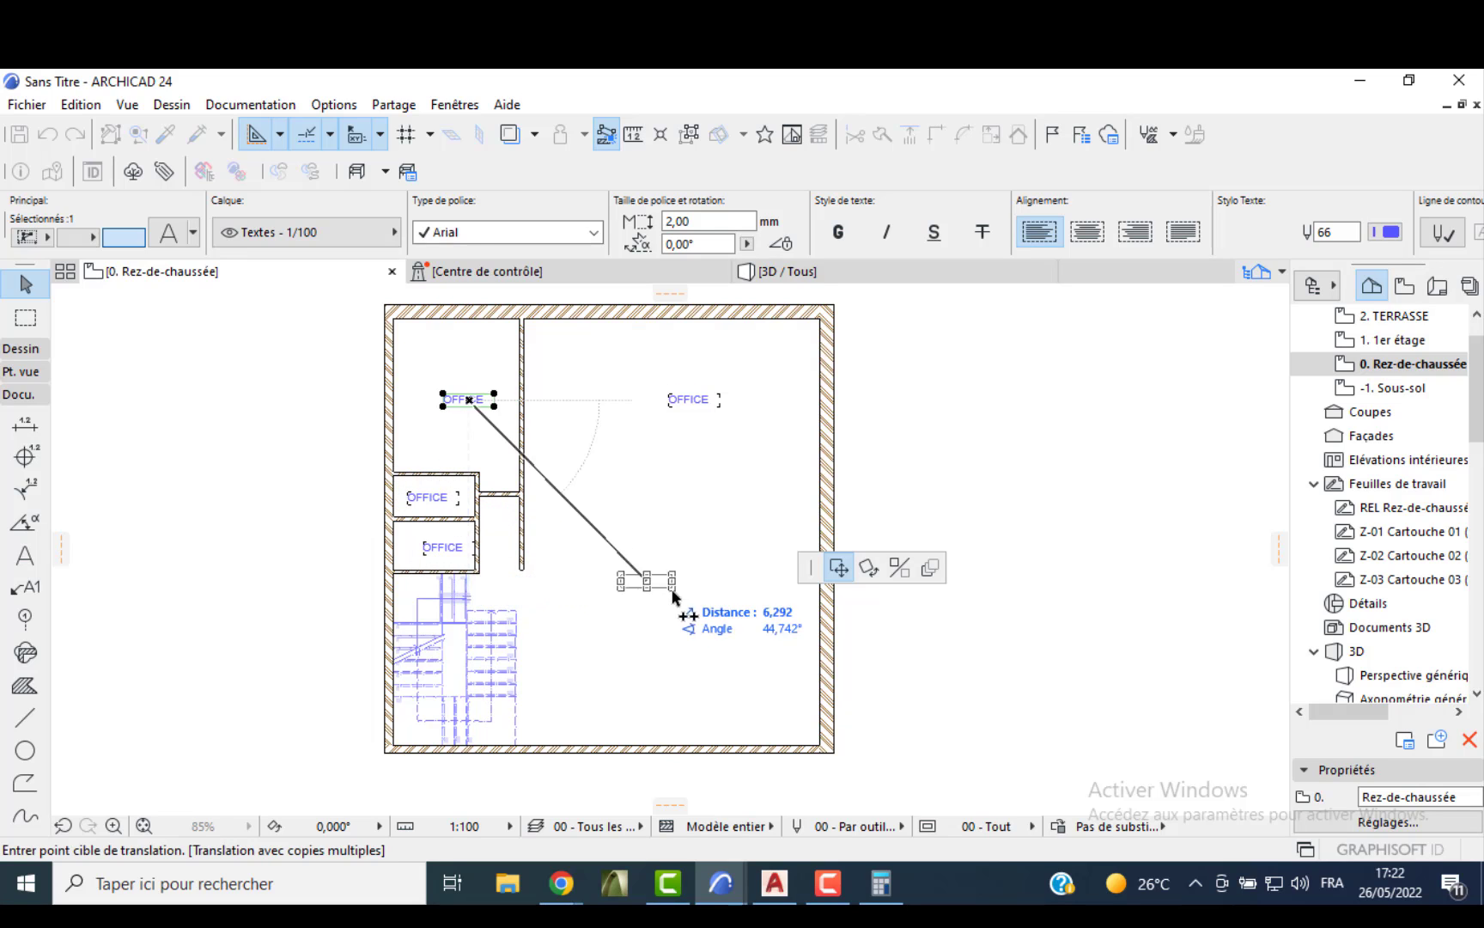
double_click(714, 638)
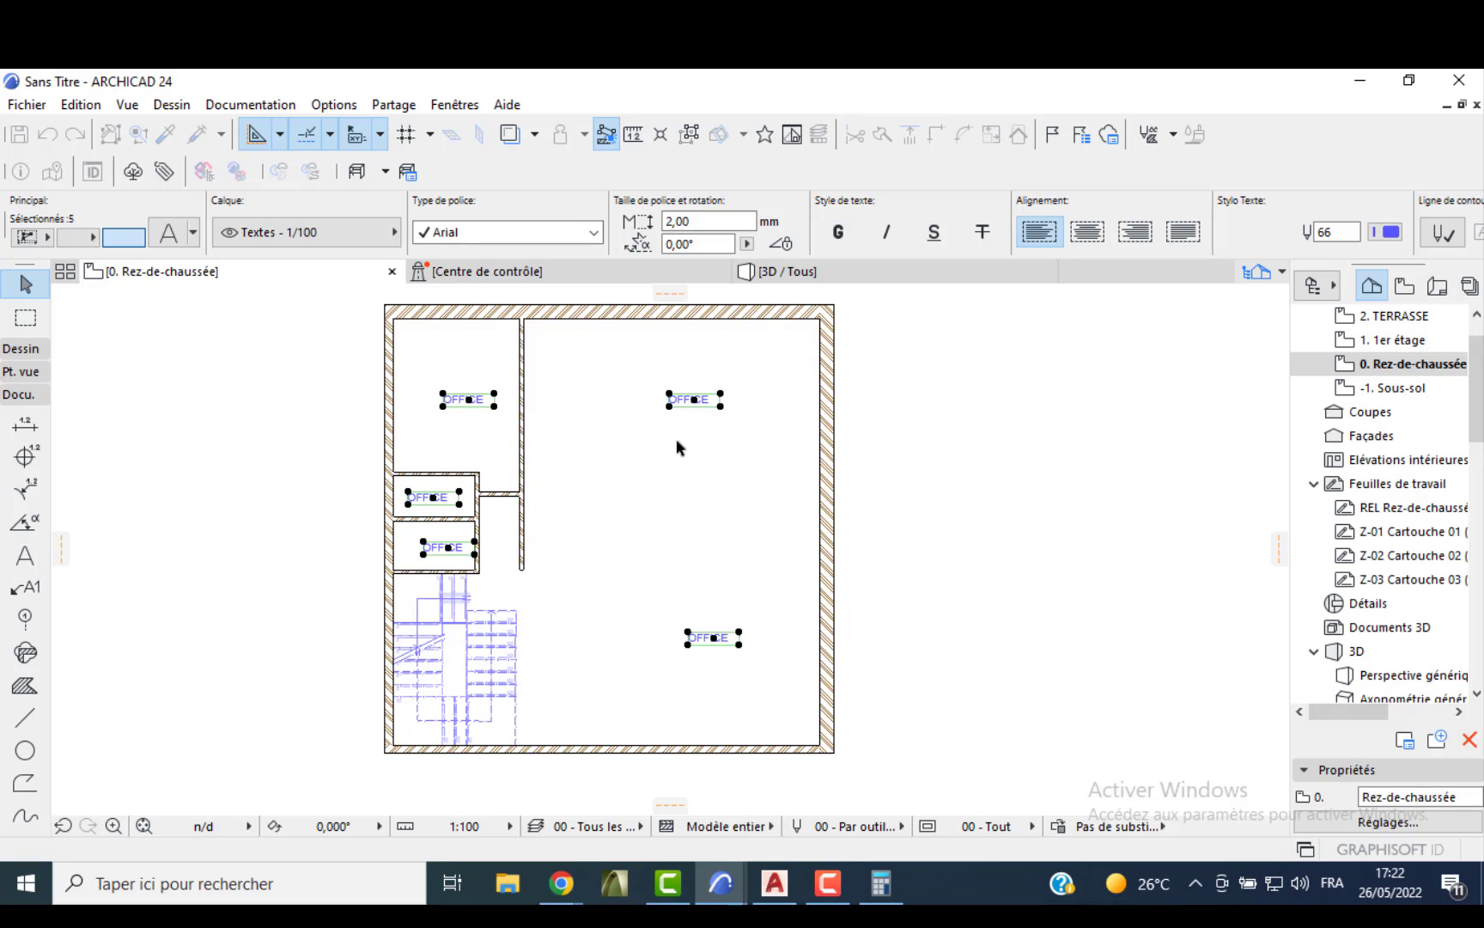
click(676, 440)
- Change the label in the upper part of the large room to "SALON"
click(709, 404)
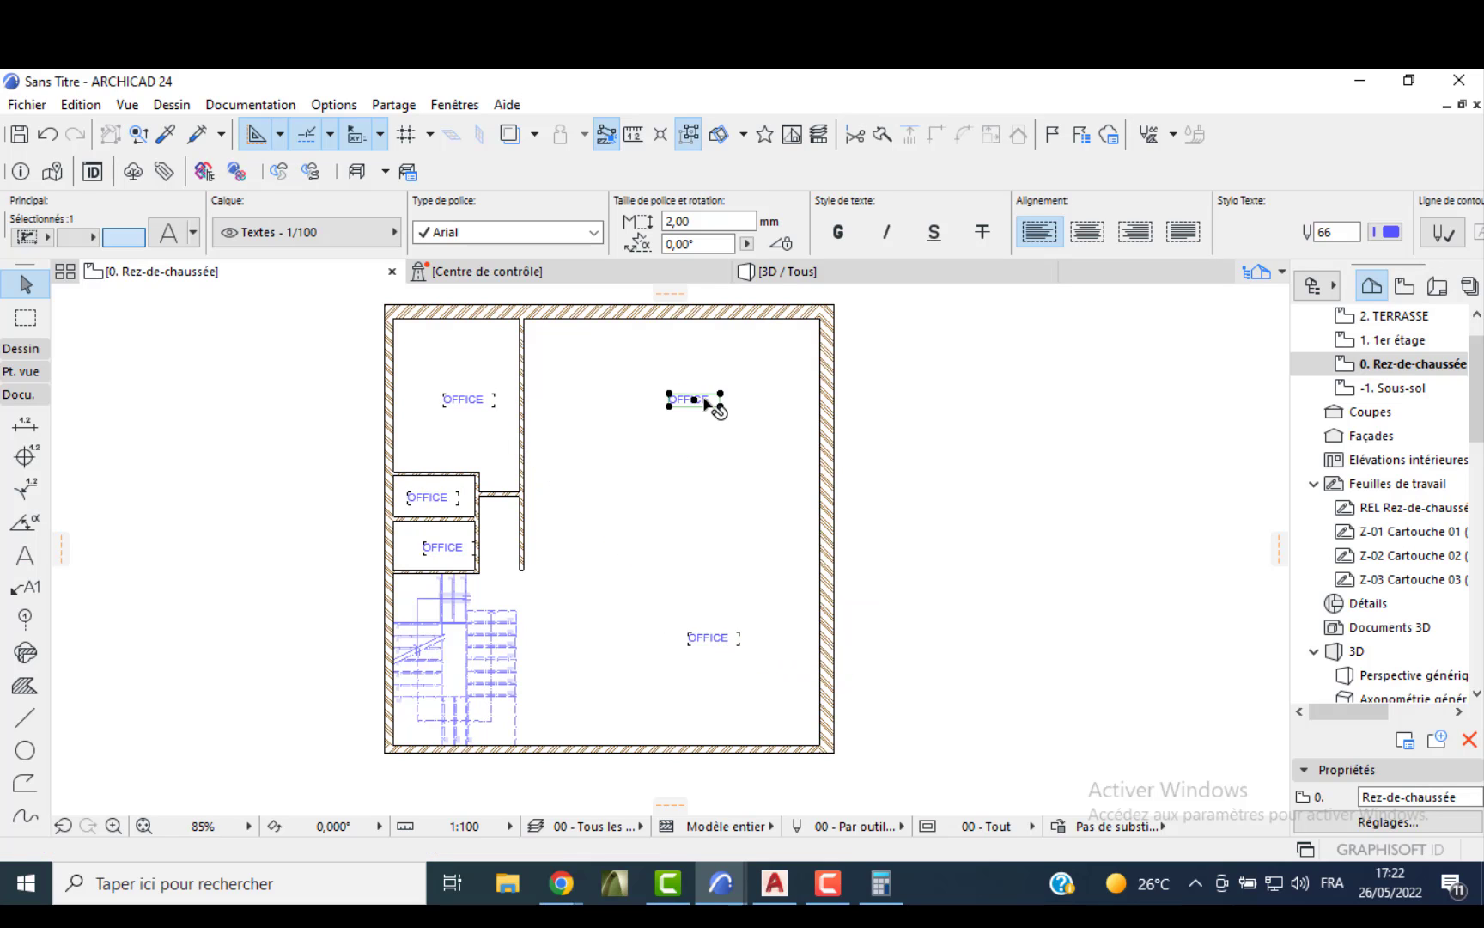
scroll(715, 409, up, 4)
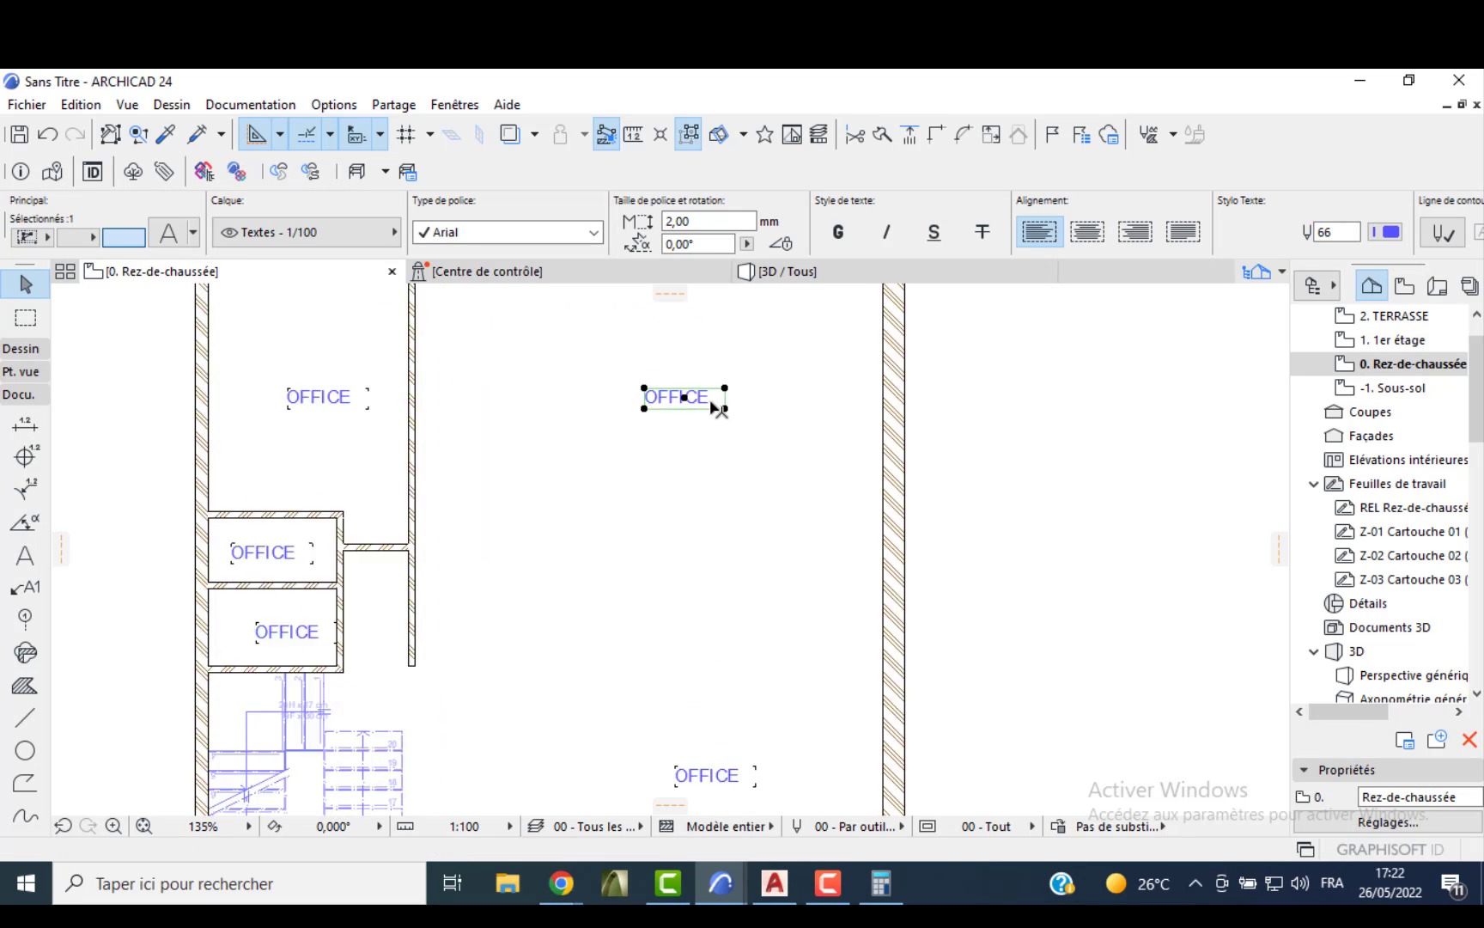
double_click(718, 406)
double_click(668, 399)
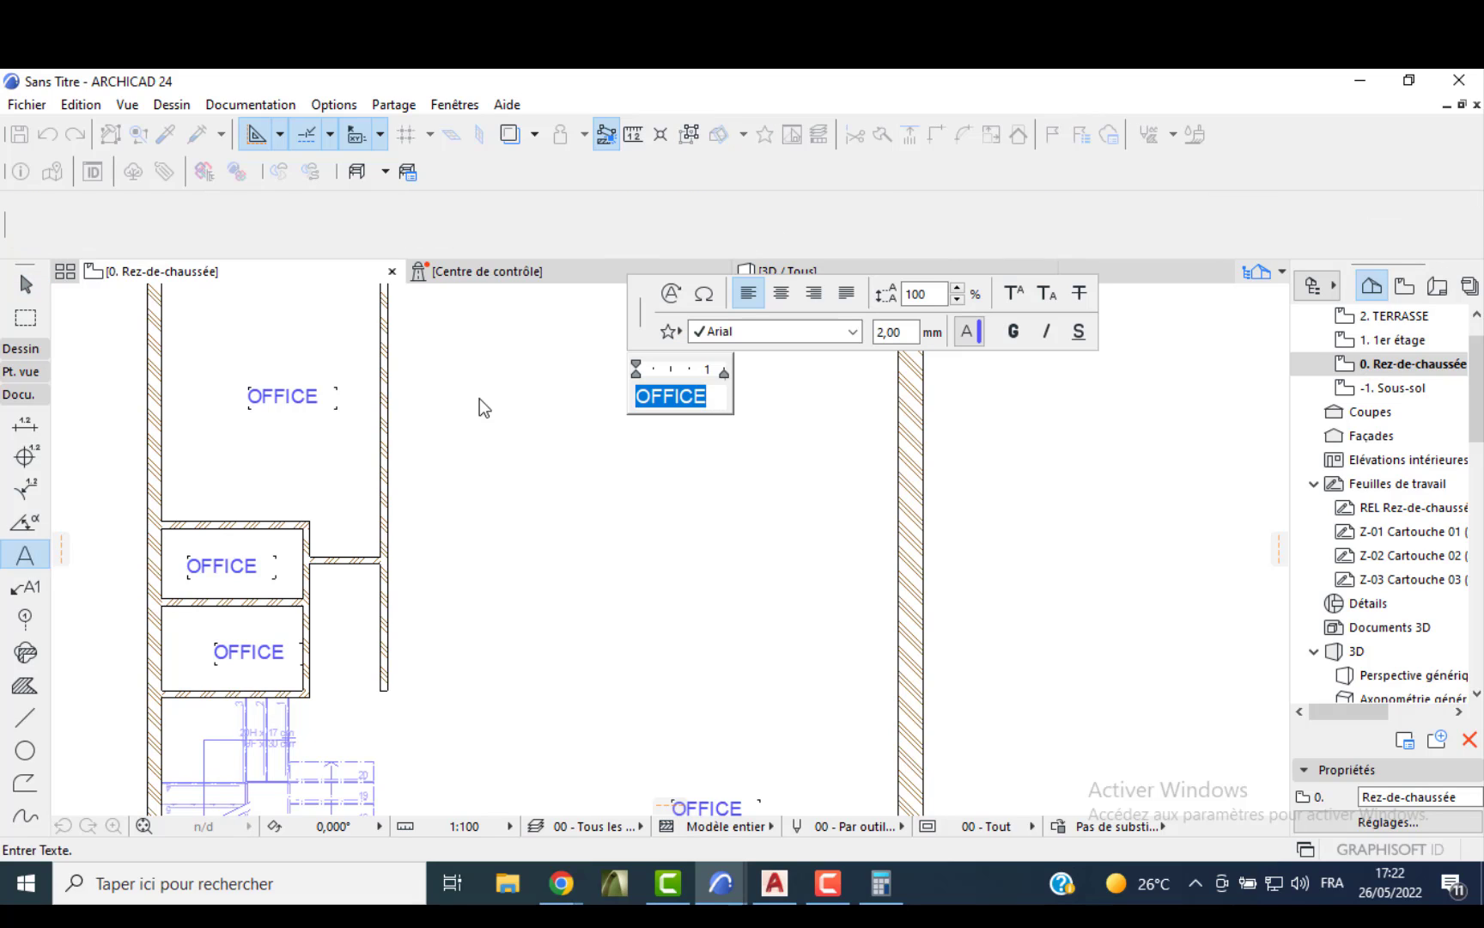
text(SALON)
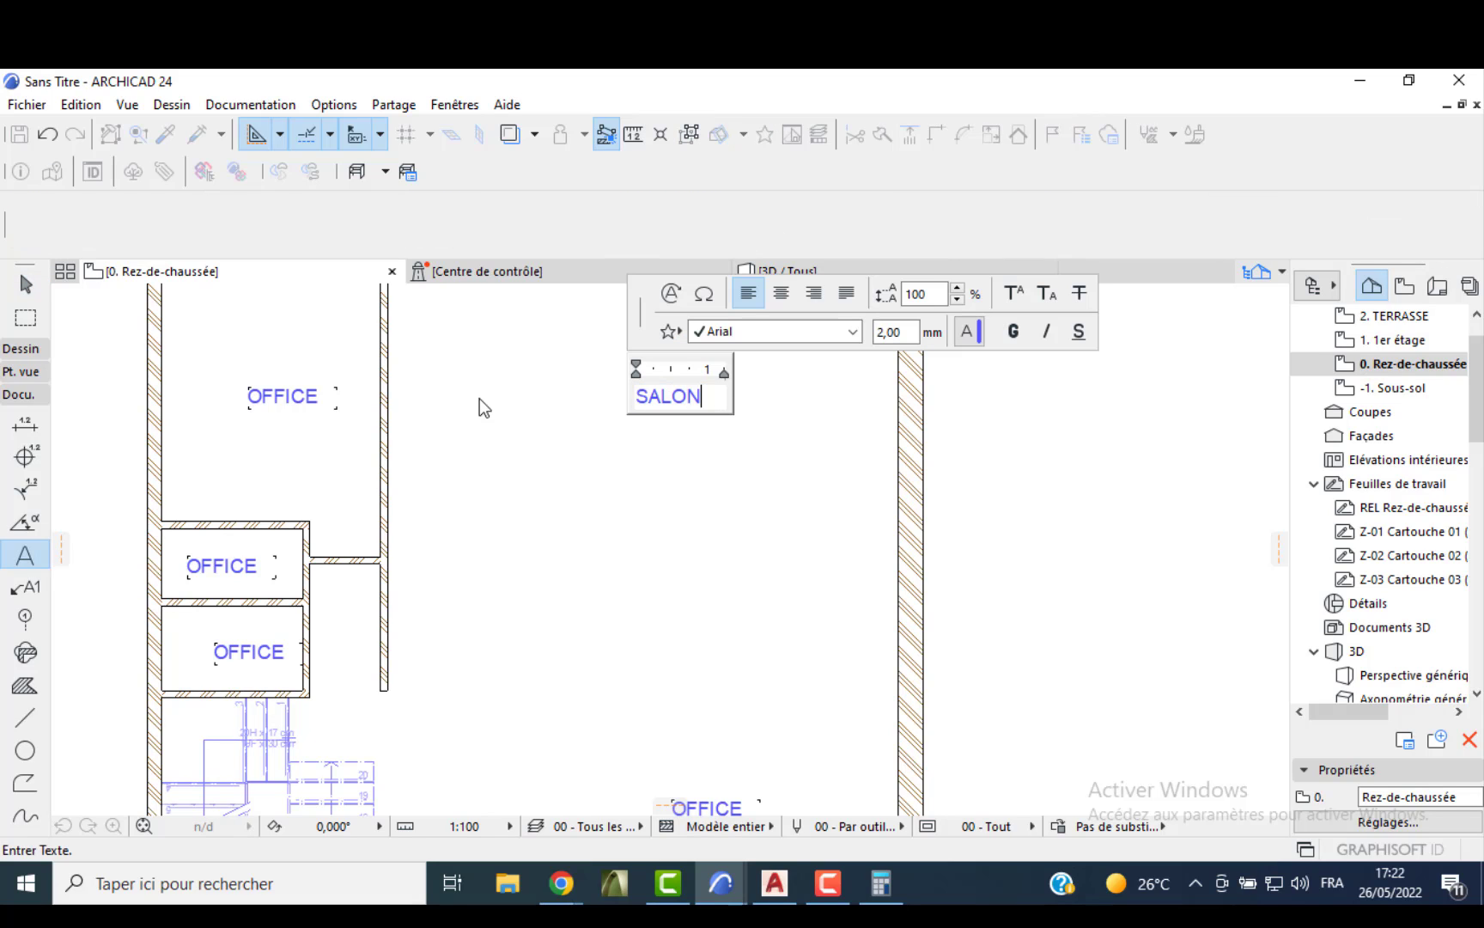
click(758, 519)
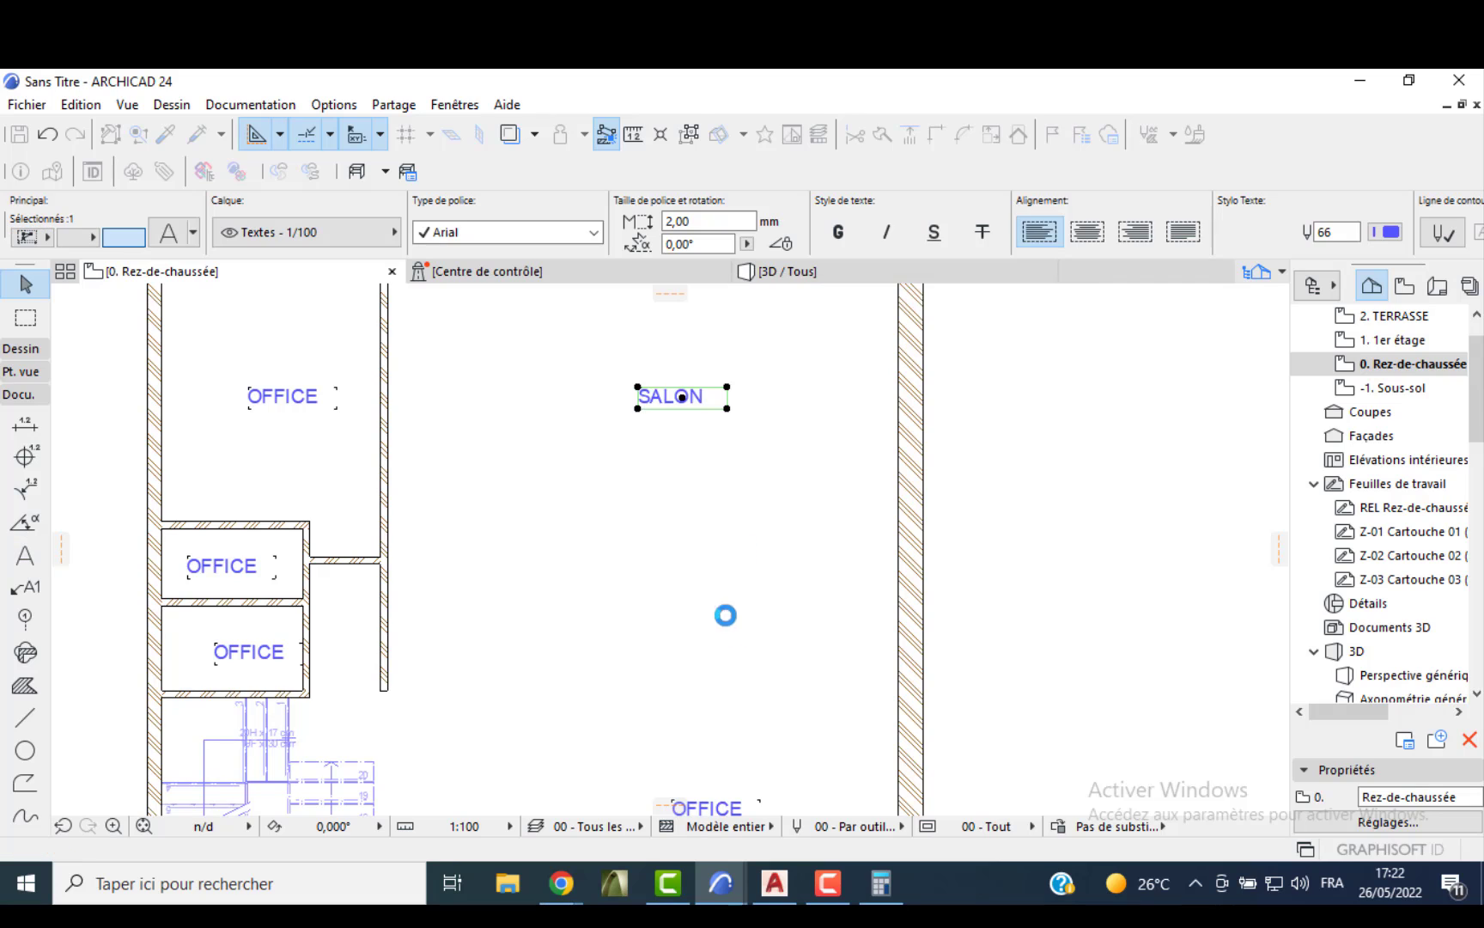
- Change the label in the lower part of the large room to "SALON"
scroll(726, 616, down, 5)
middle_drag(725, 616, 719, 577)
scroll(696, 681, up, 6)
scroll(717, 644, up, 1)
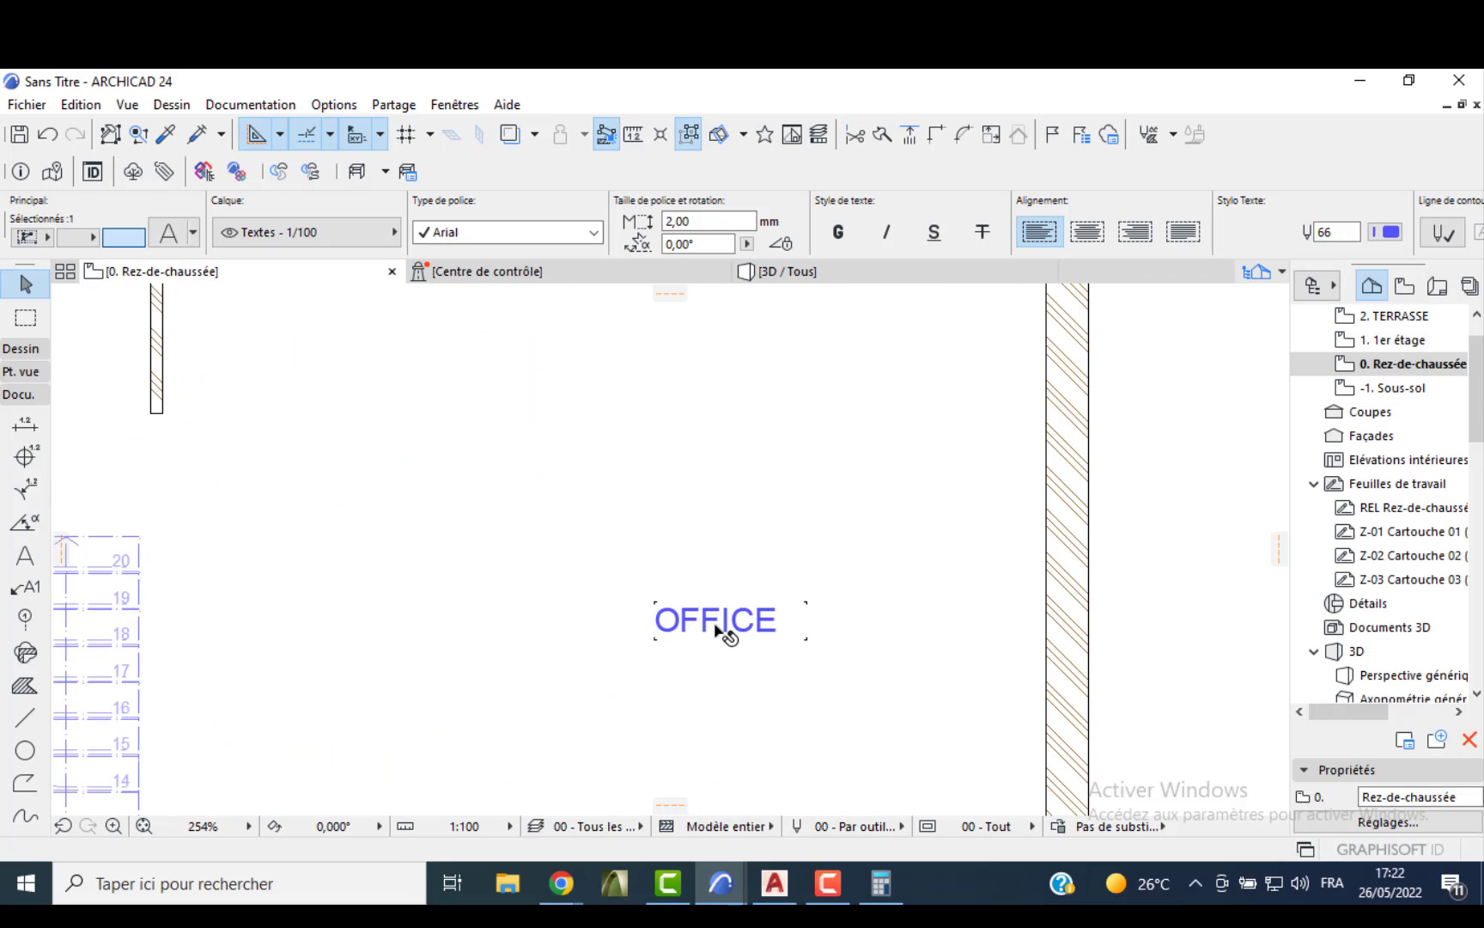
double_click(726, 629)
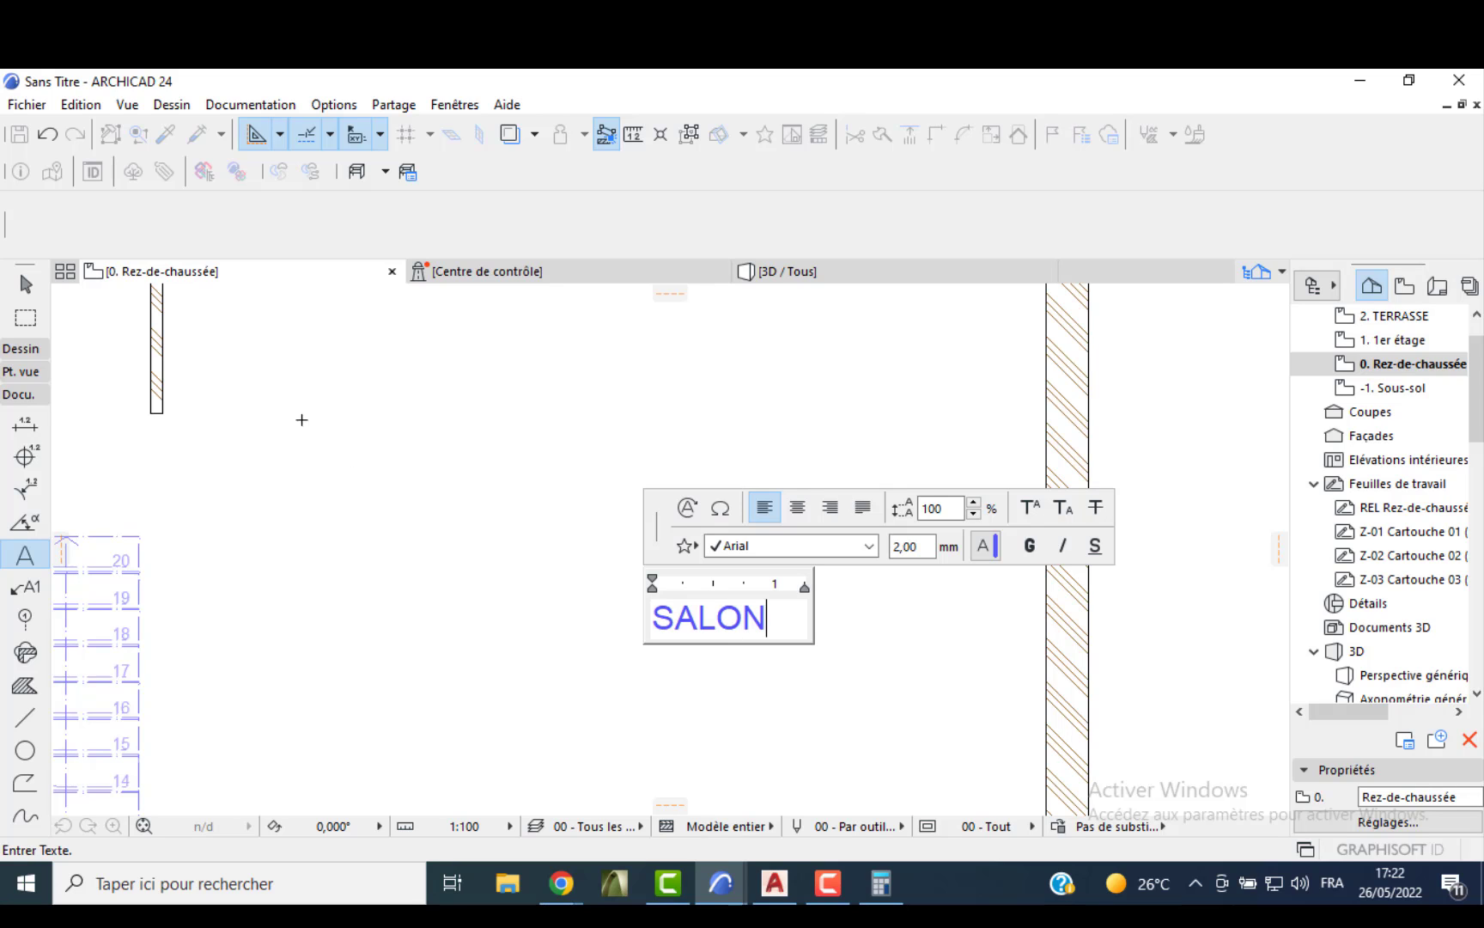
click(232, 470)
- Change the label in the upper of the two small rooms to "WC"
scroll(370, 464, down, 4)
middle_drag(370, 464, 521, 490)
scroll(522, 488, down, 1)
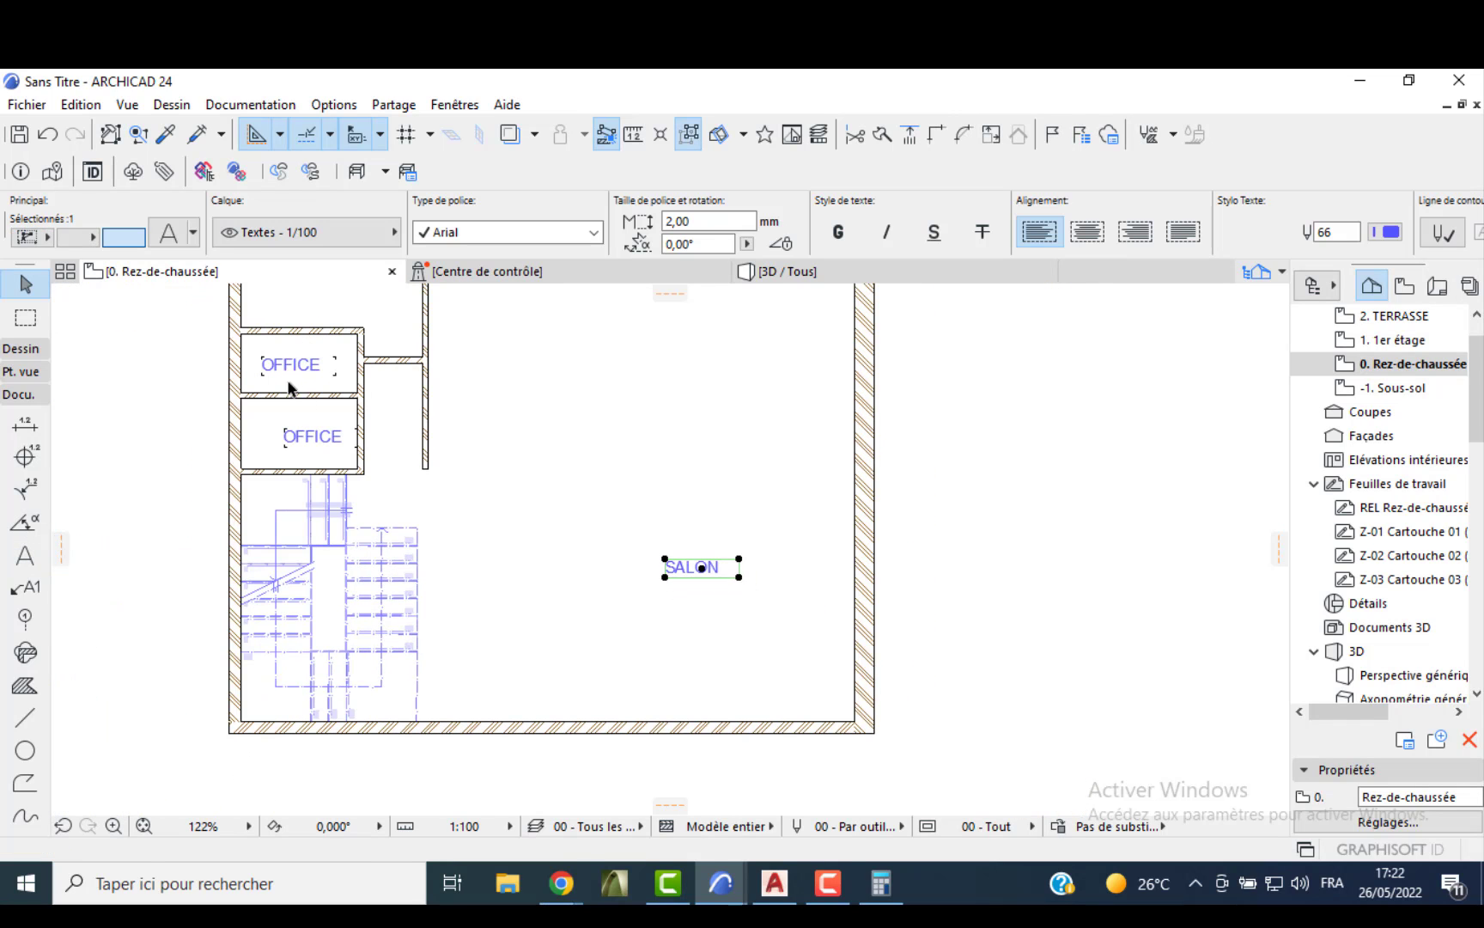
click(302, 365)
mouse_move(299, 366)
mouse_down()
mouse_move(317, 372)
mouse_move(299, 367)
mouse_up()
double_click(324, 375)
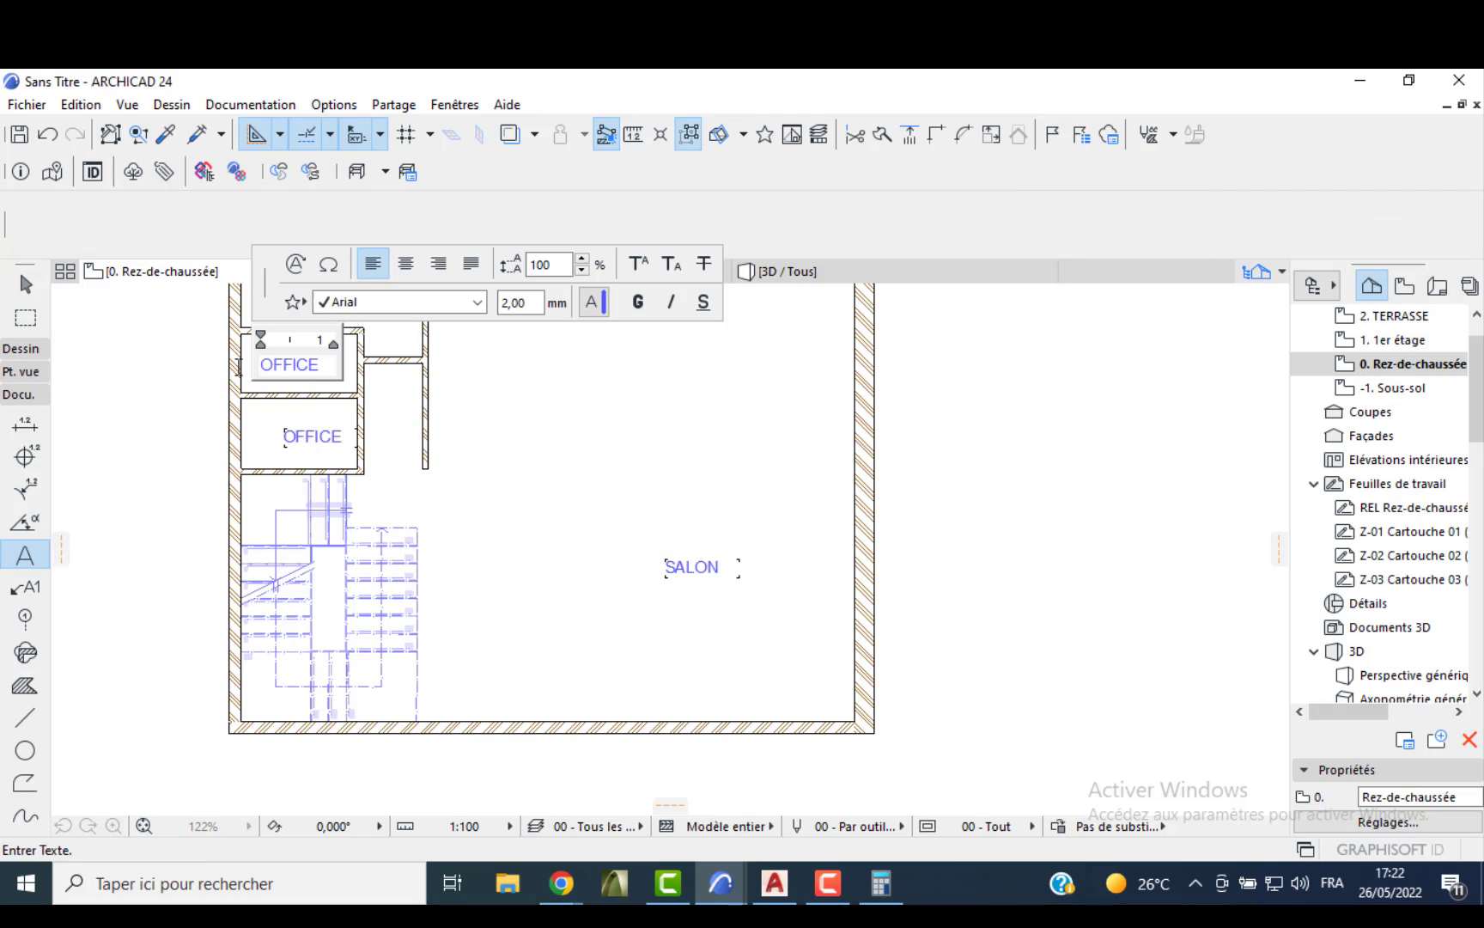
click(326, 441)
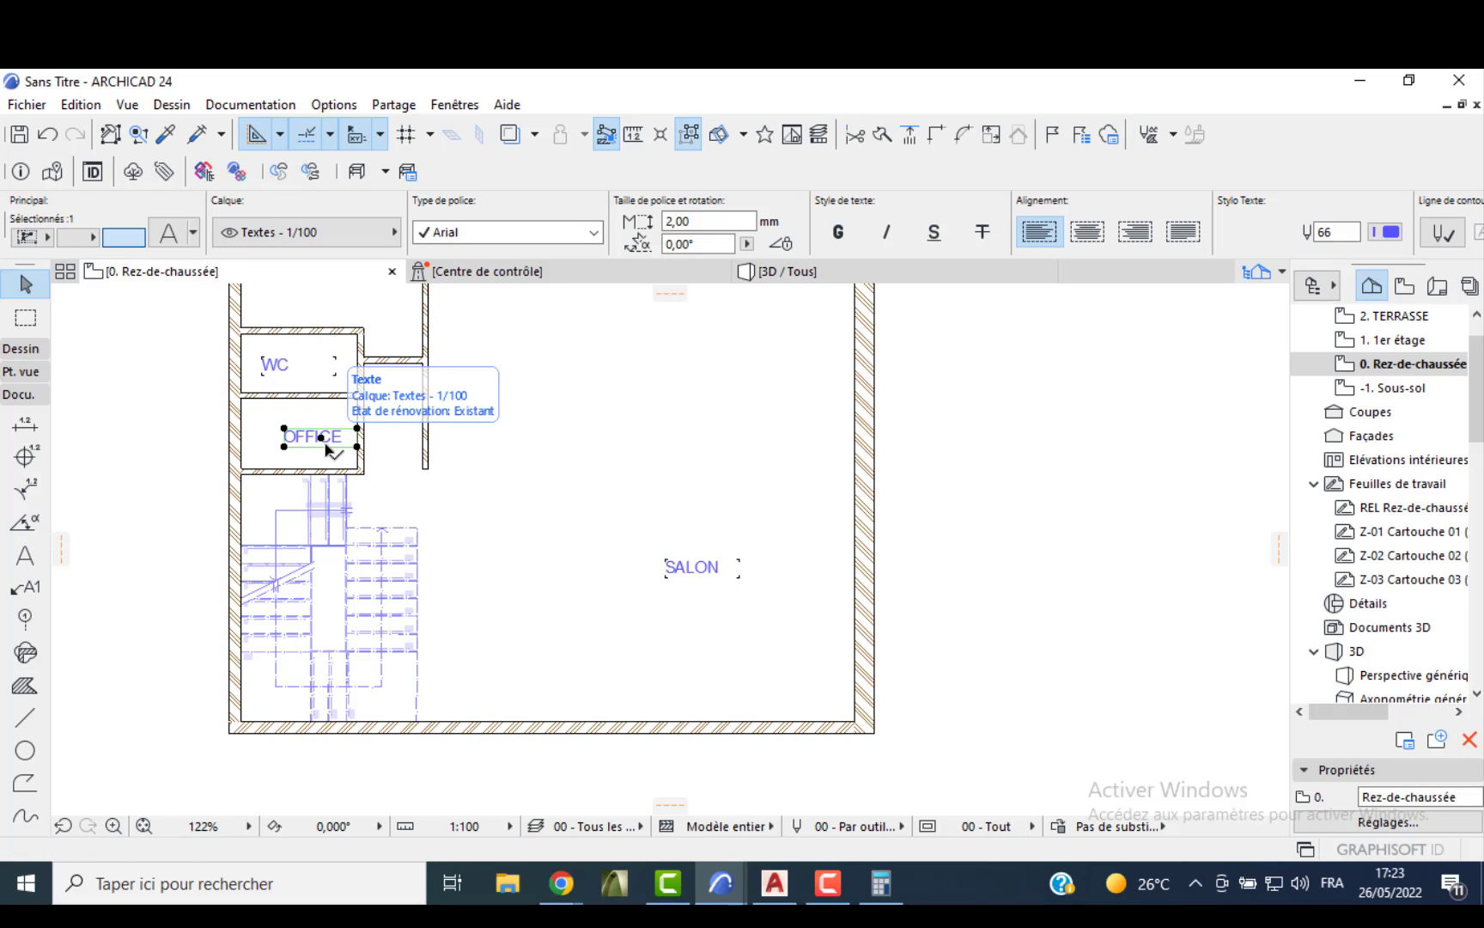
- Change the label in the small room above the stair to "L MAIN"
drag(327, 444, 327, 443)
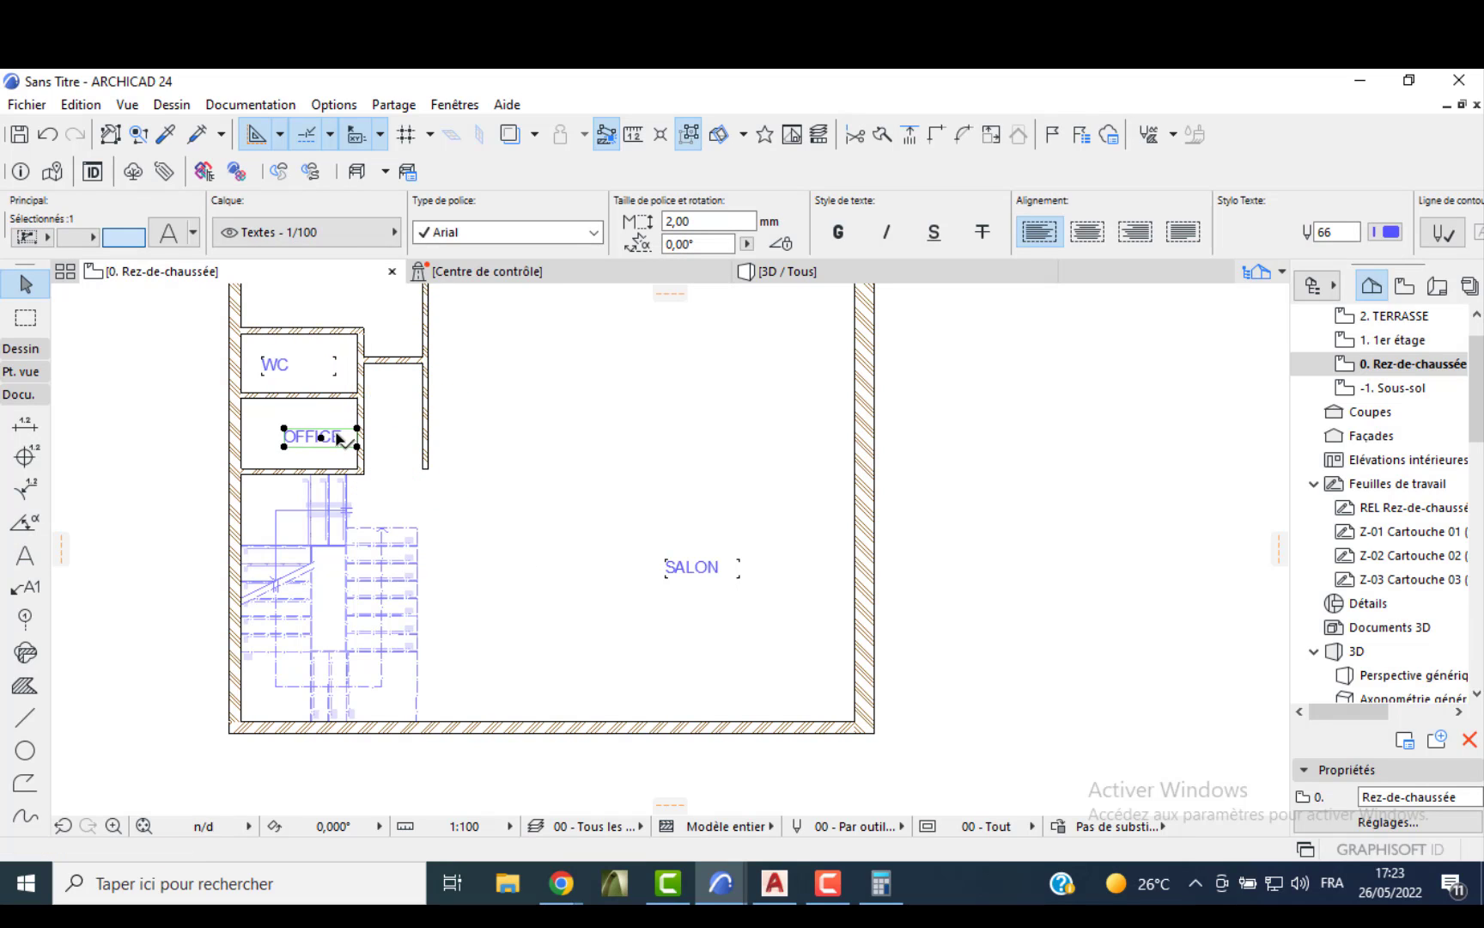
double_click(342, 438)
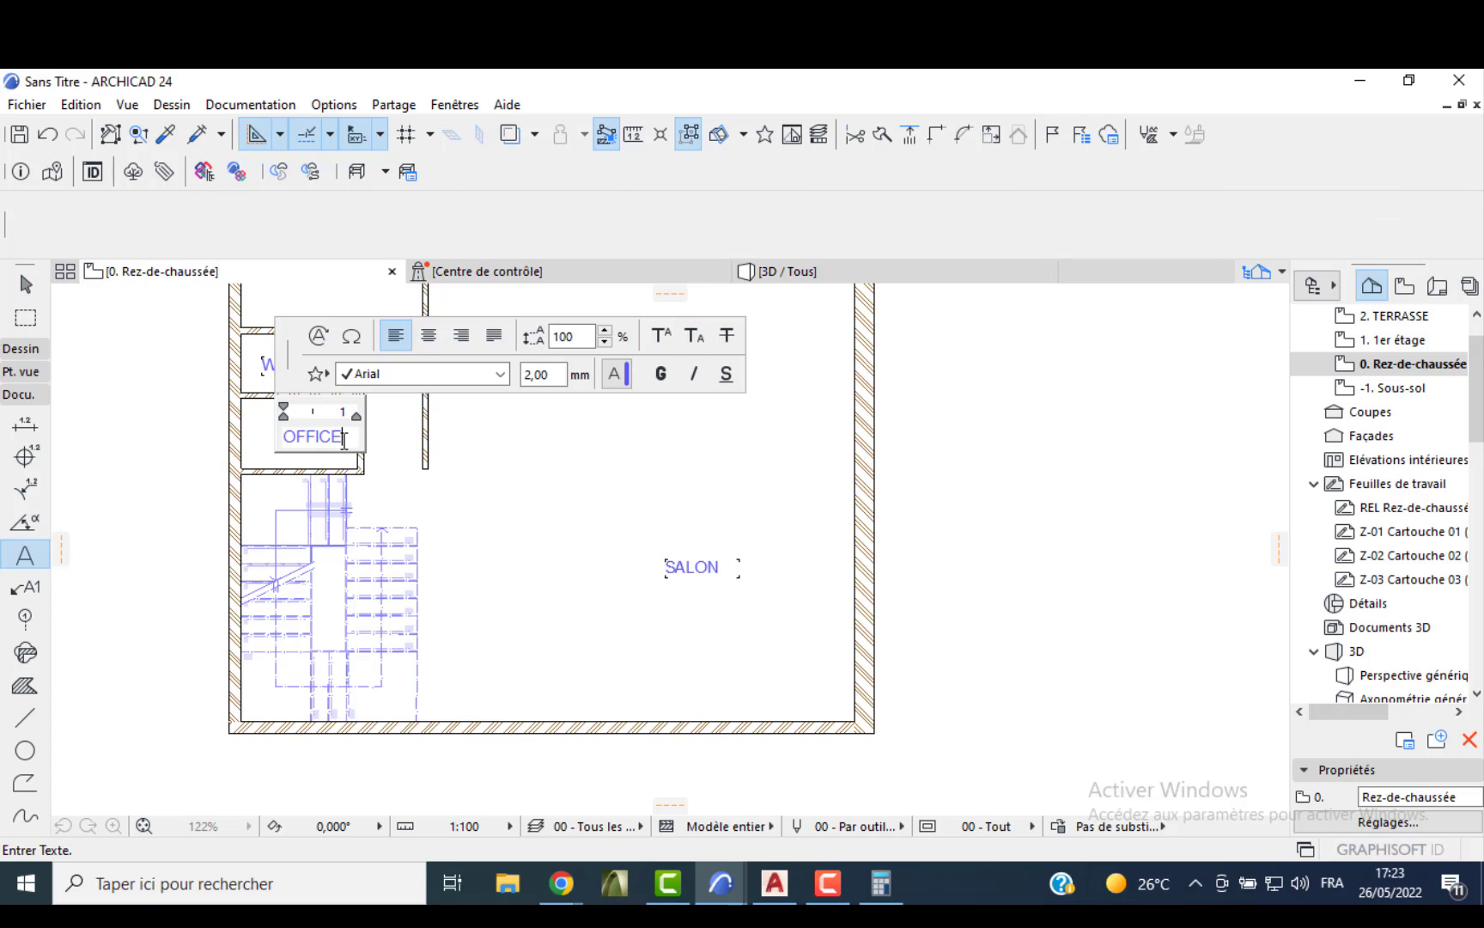
text(L MAIN)
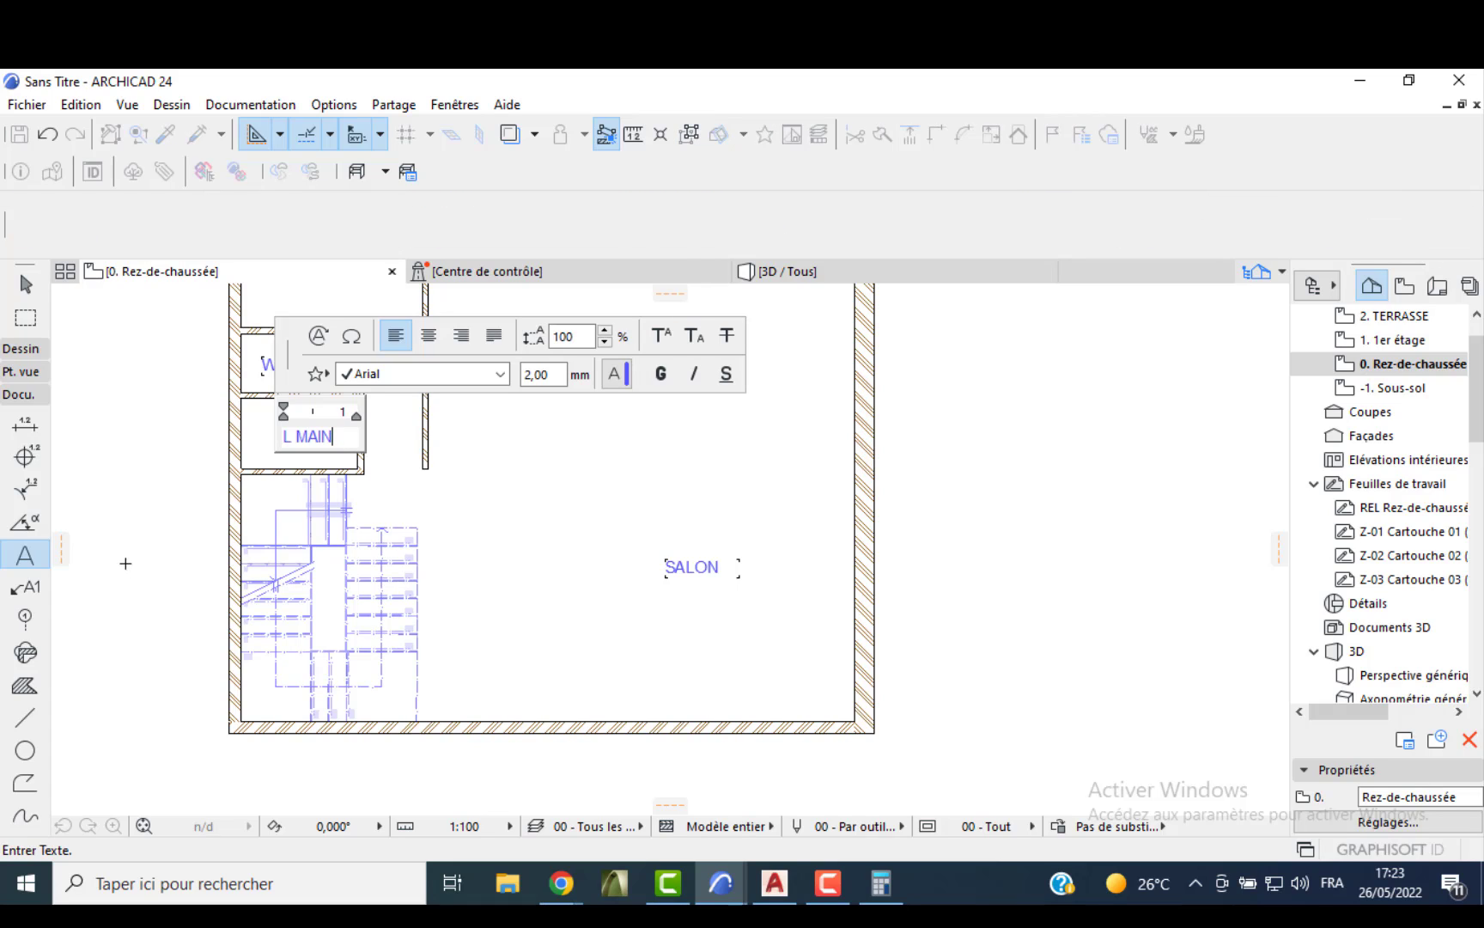
click(194, 550)
- Place two copies of the L MAIN label, one above the other, in the large room beside the partition's end
scroll(280, 544, down, 2)
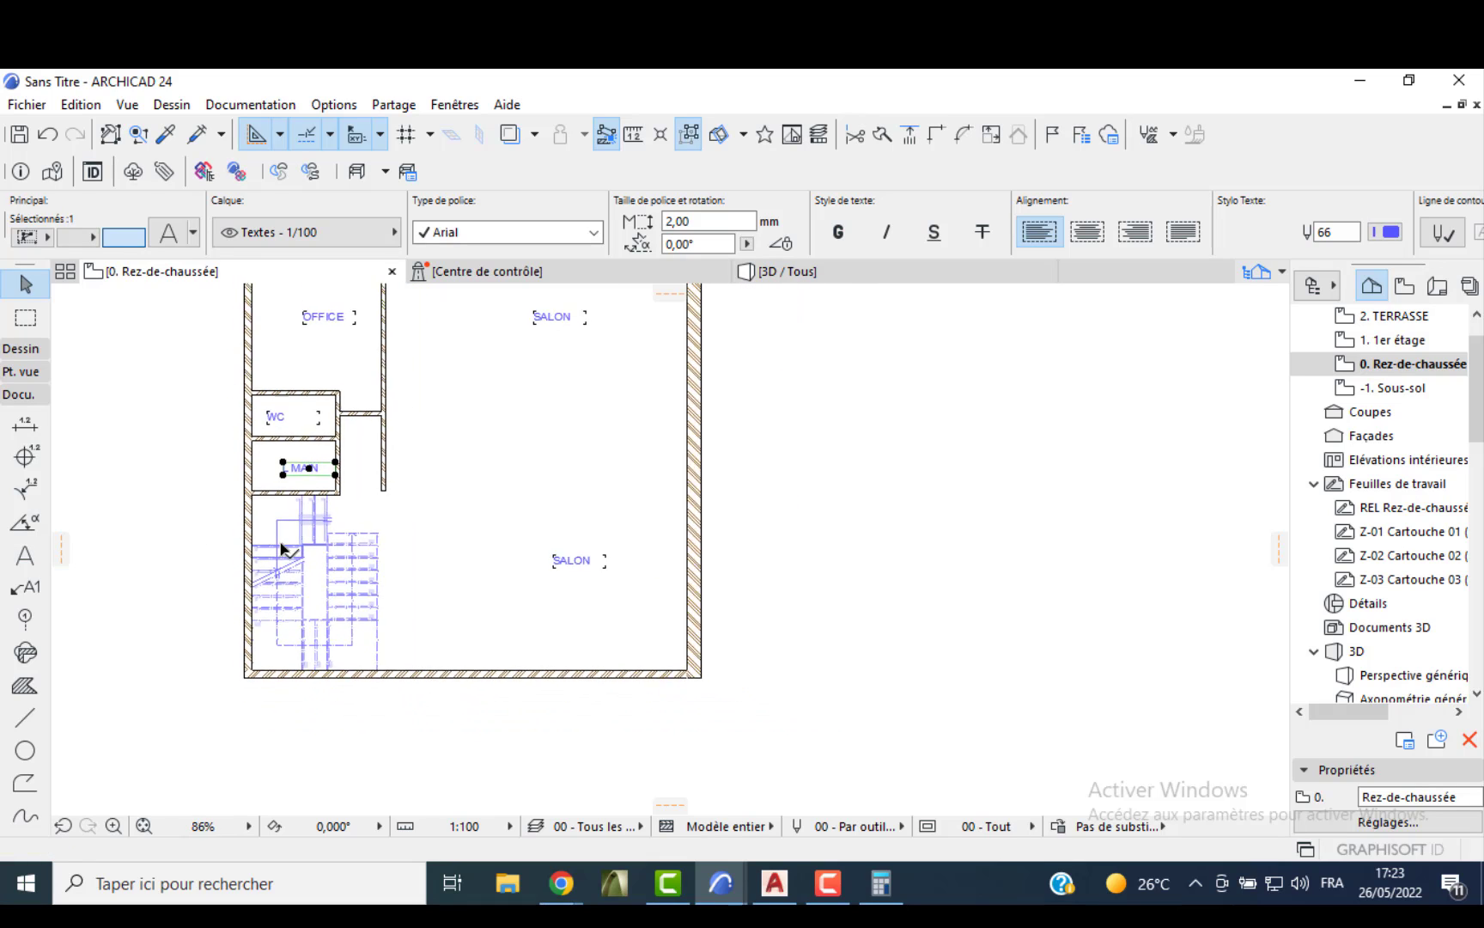
middle_drag(98, 576, 181, 547)
click(183, 547)
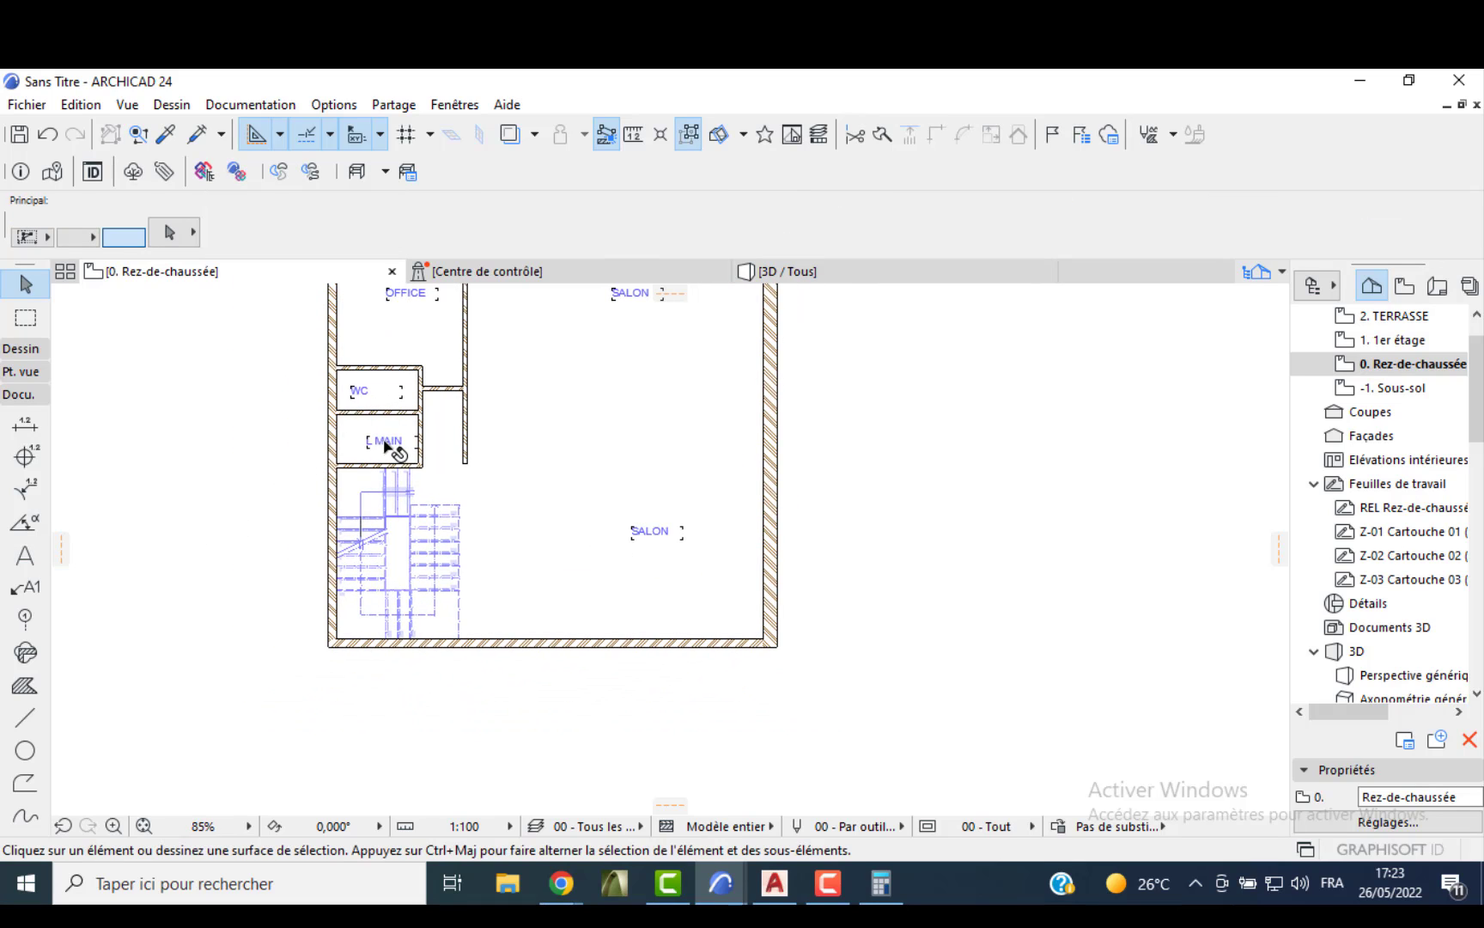
drag(391, 445, 559, 491)
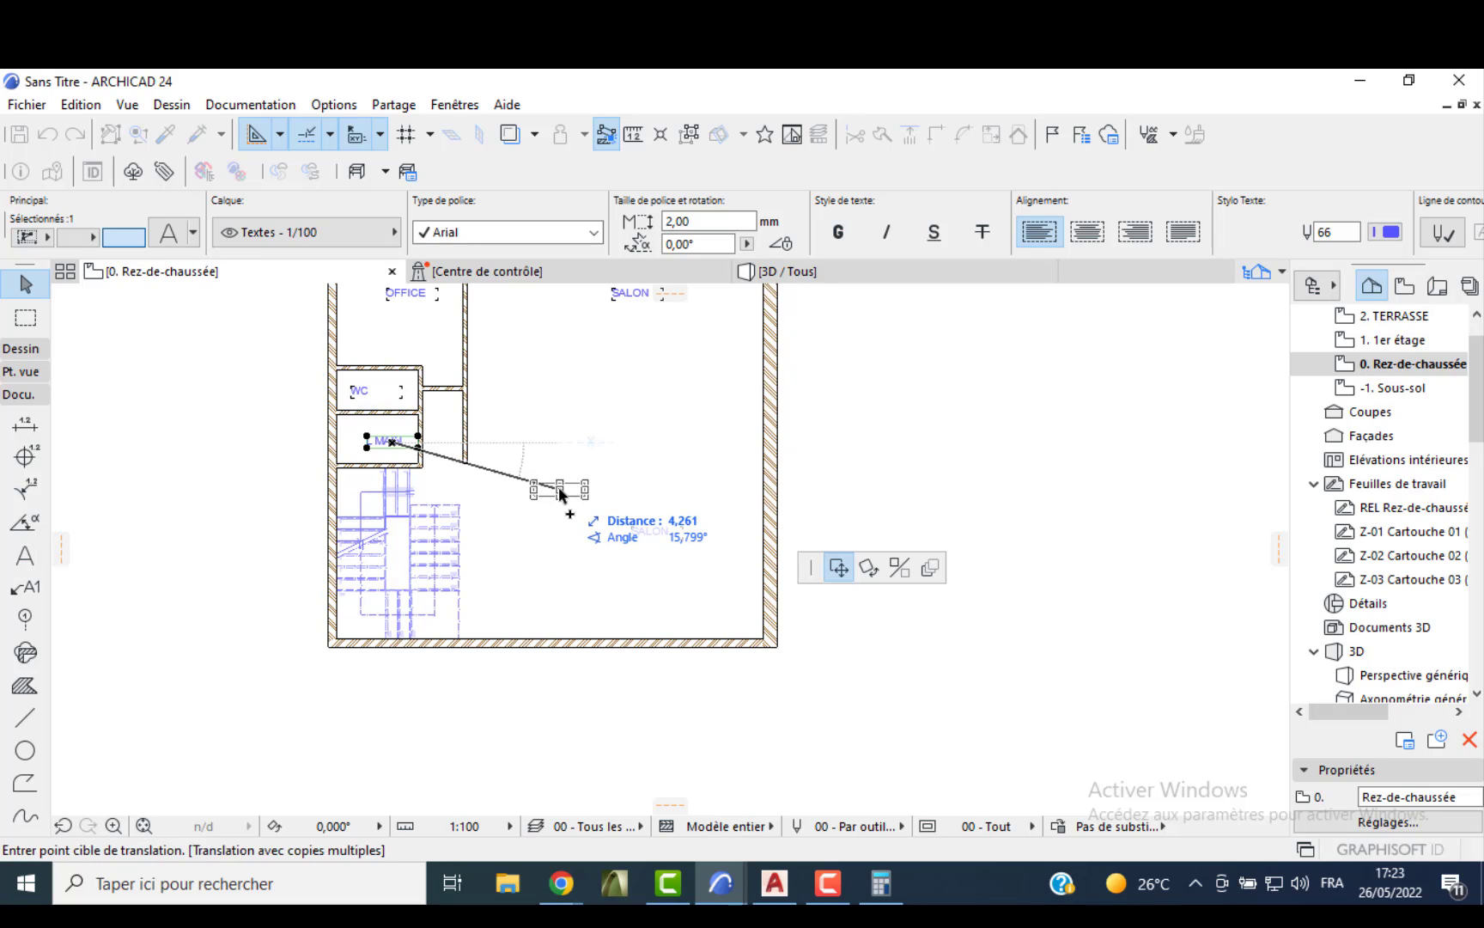
click(558, 486)
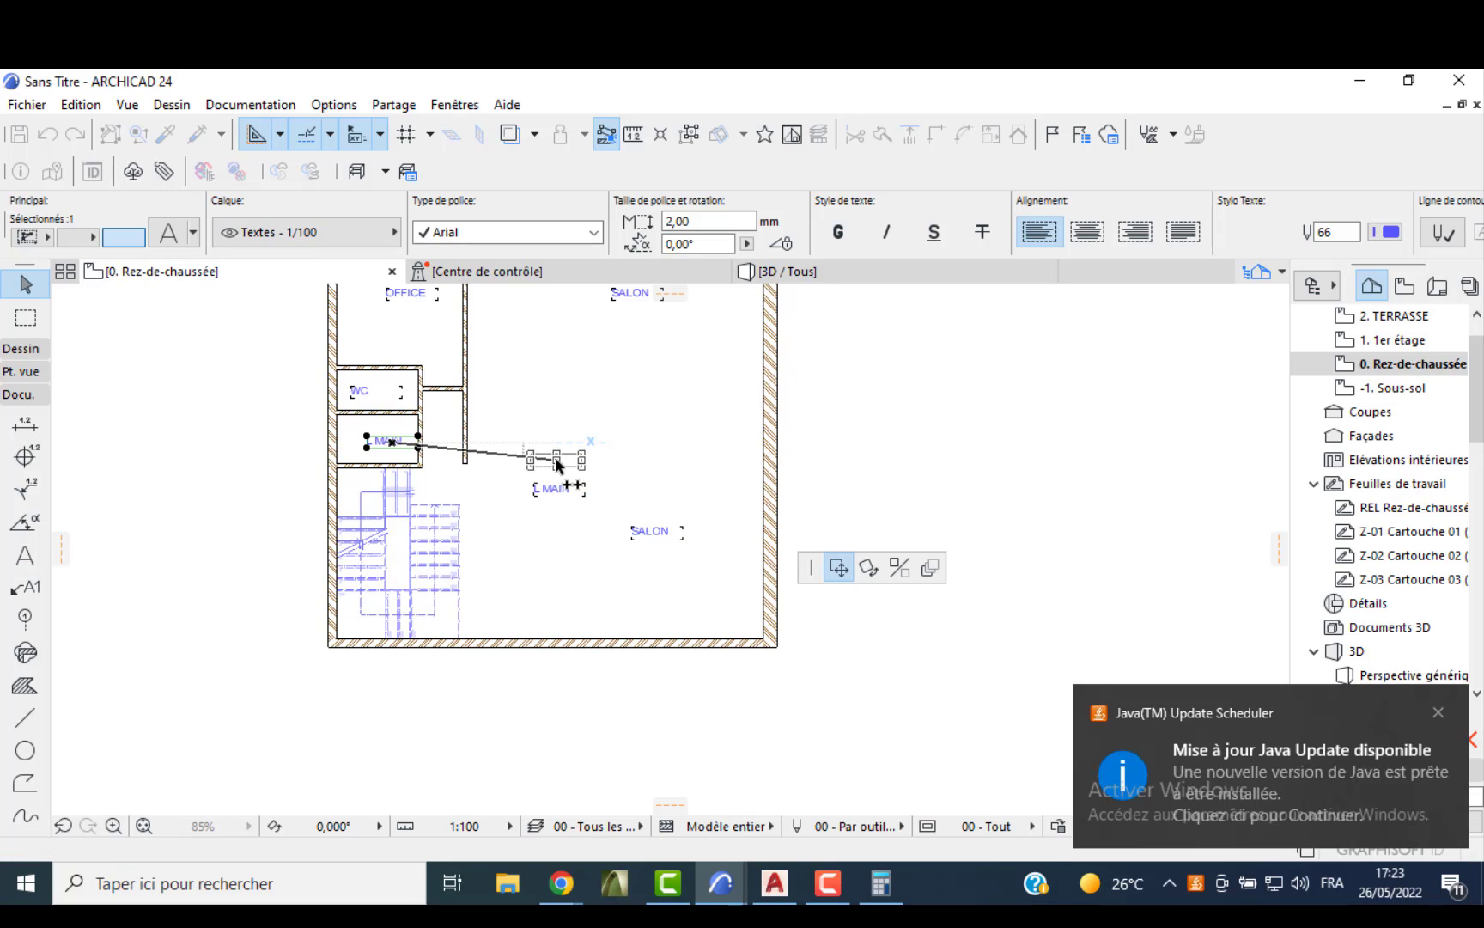
double_click(555, 457)
scroll(554, 459, up, 3)
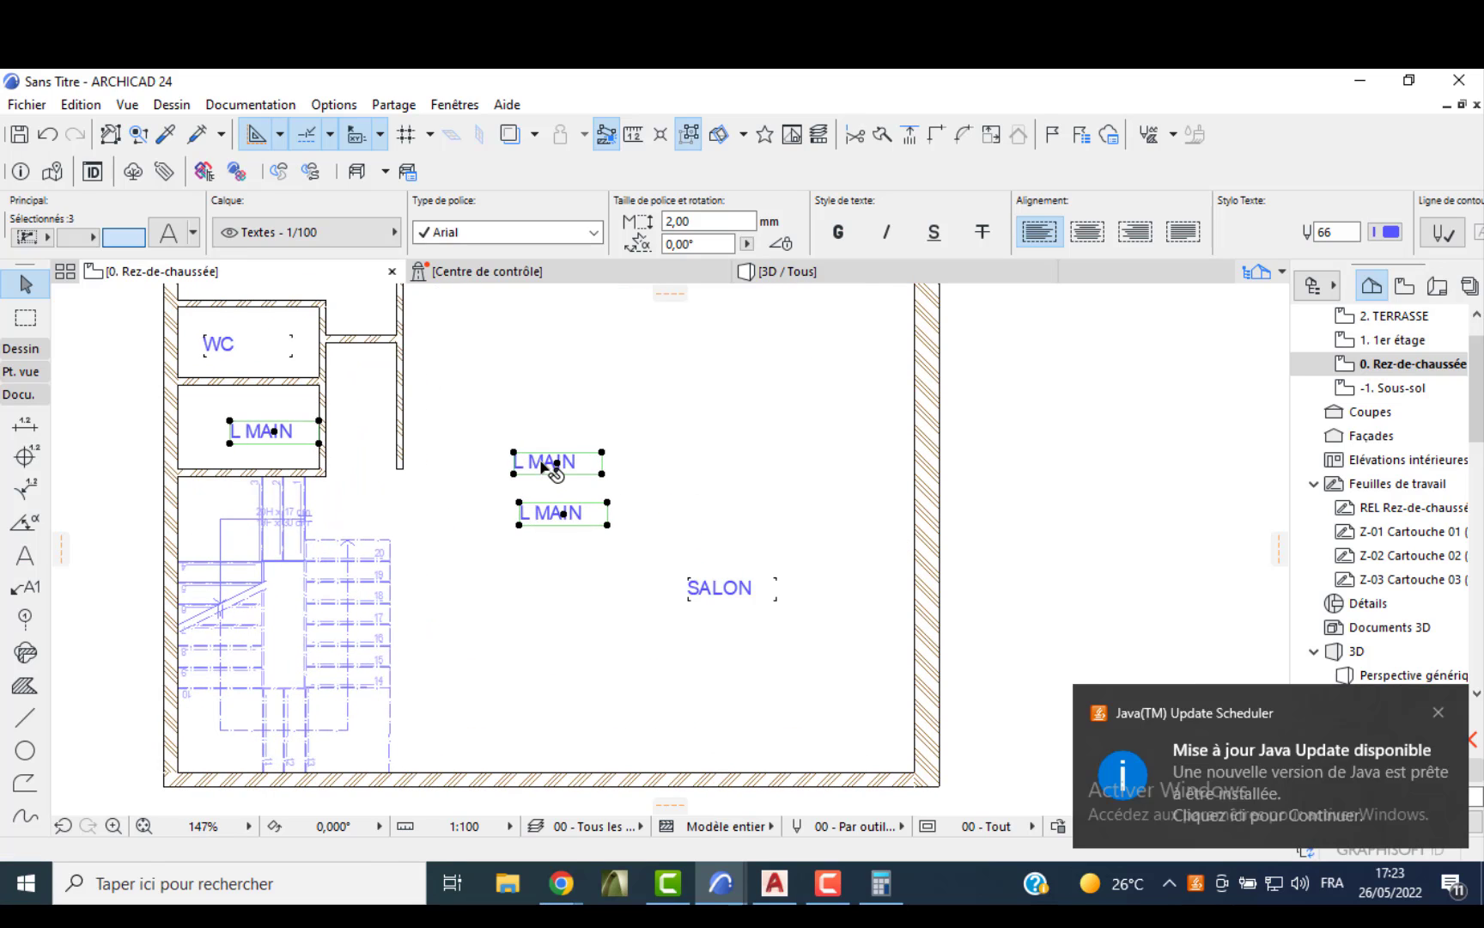
key(Escape)
- Replace the text of the upper L MAIN copy in the large room with "HSP= 3,20m"
double_click(549, 464)
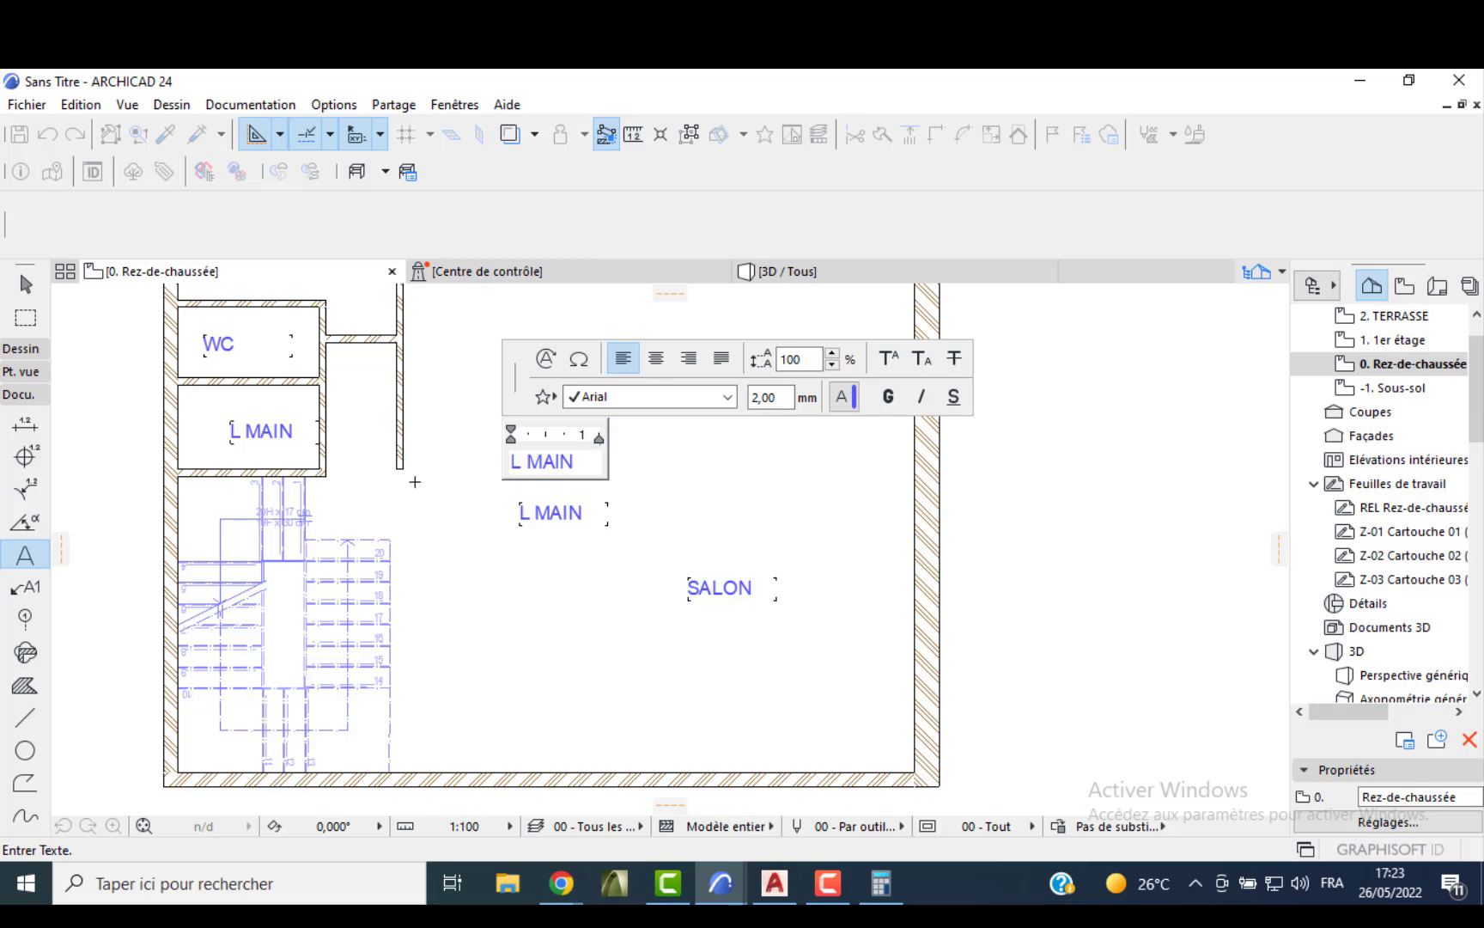
drag(587, 467, 456, 464)
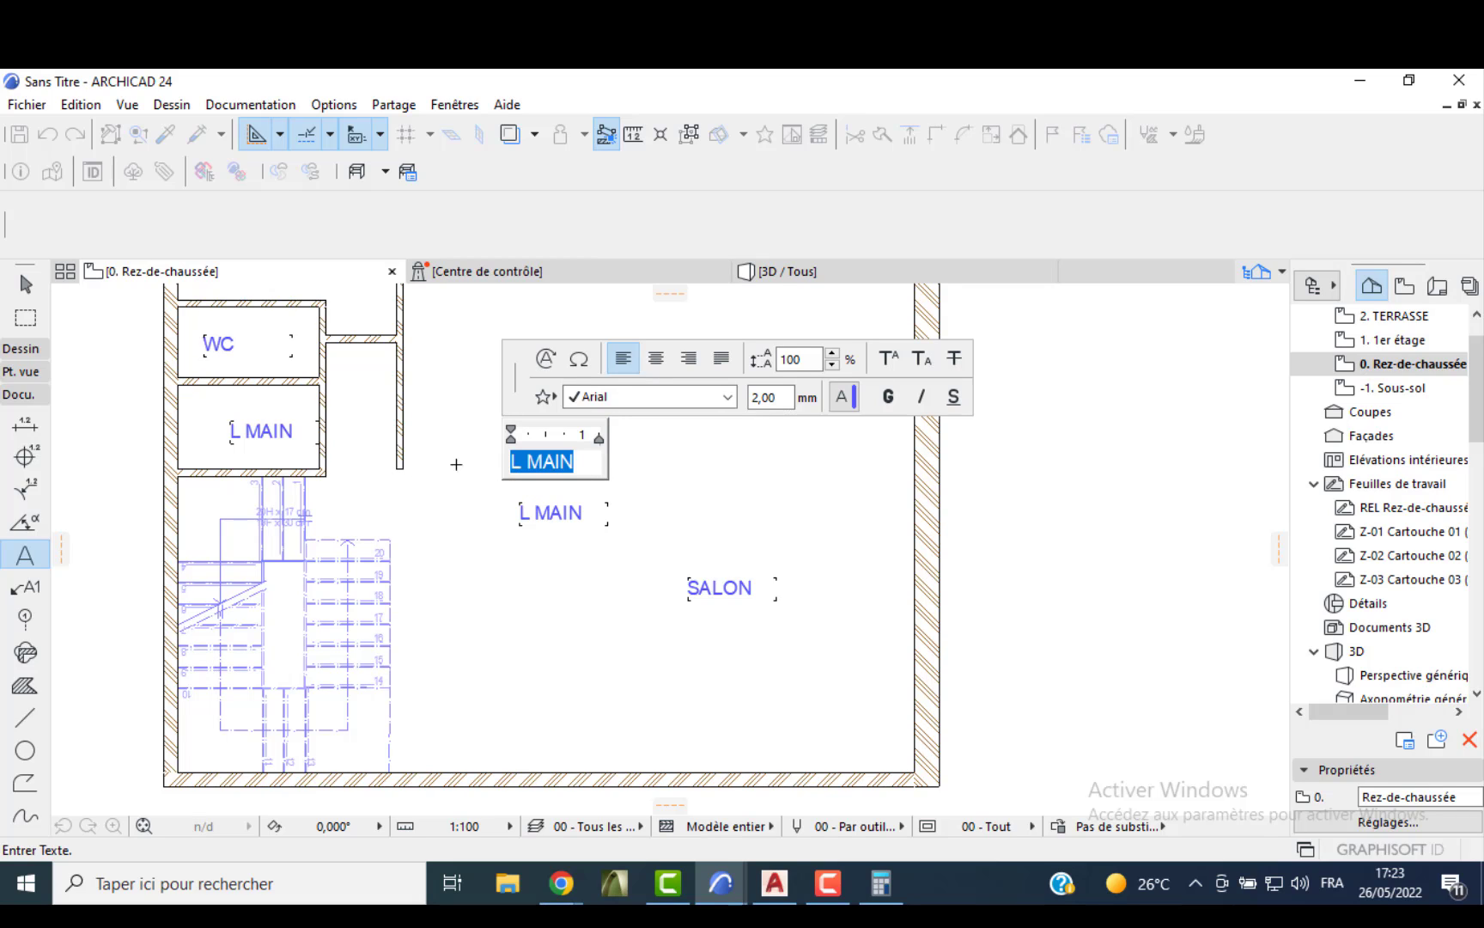
text(HSP)
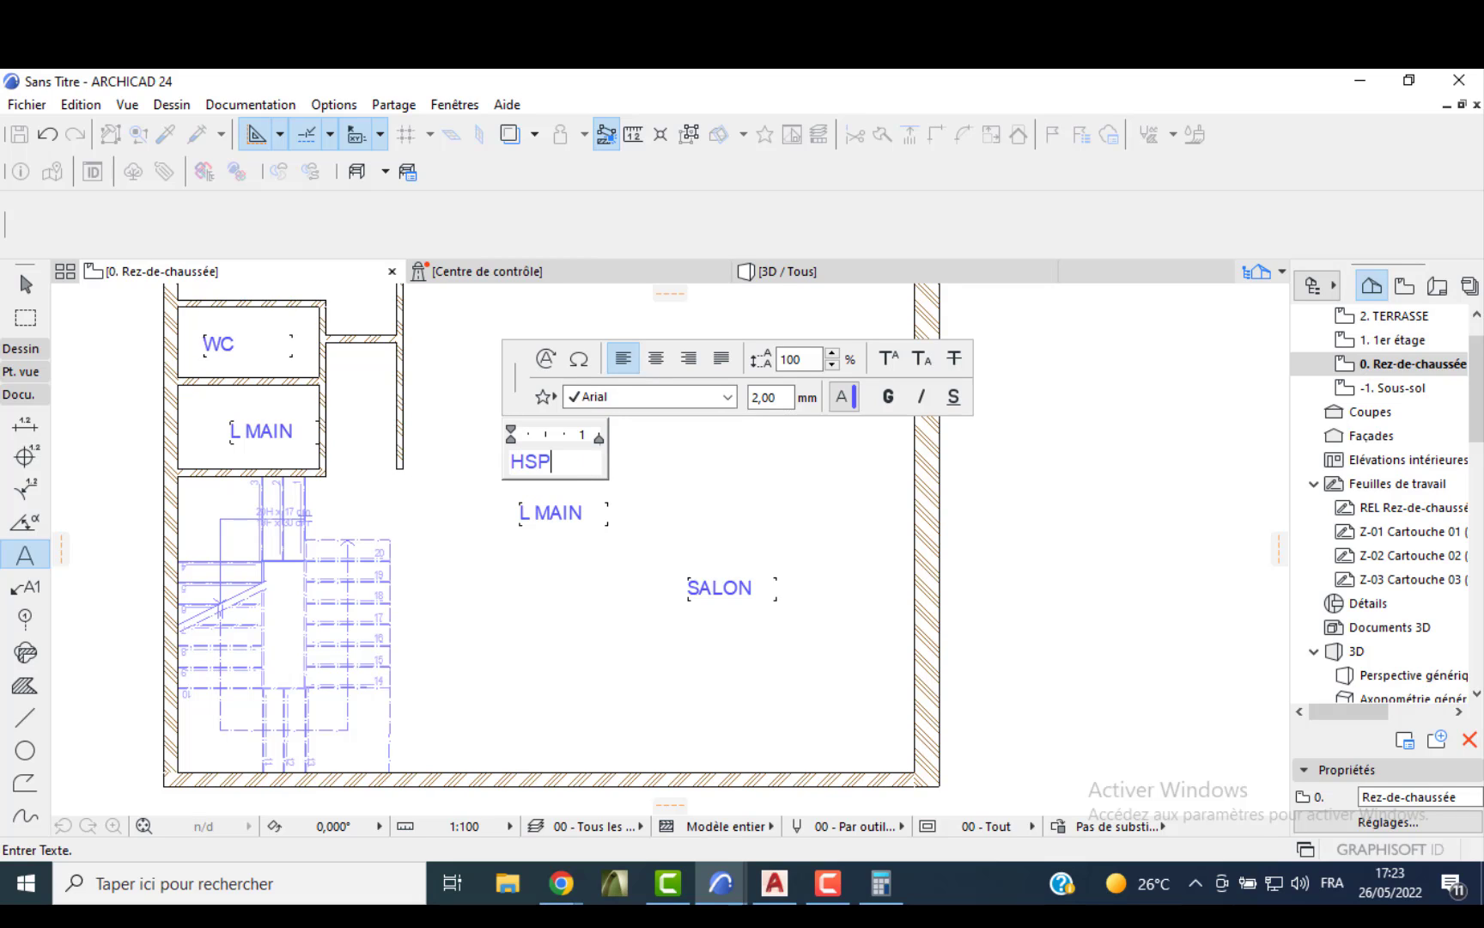
text(= 3,20m)
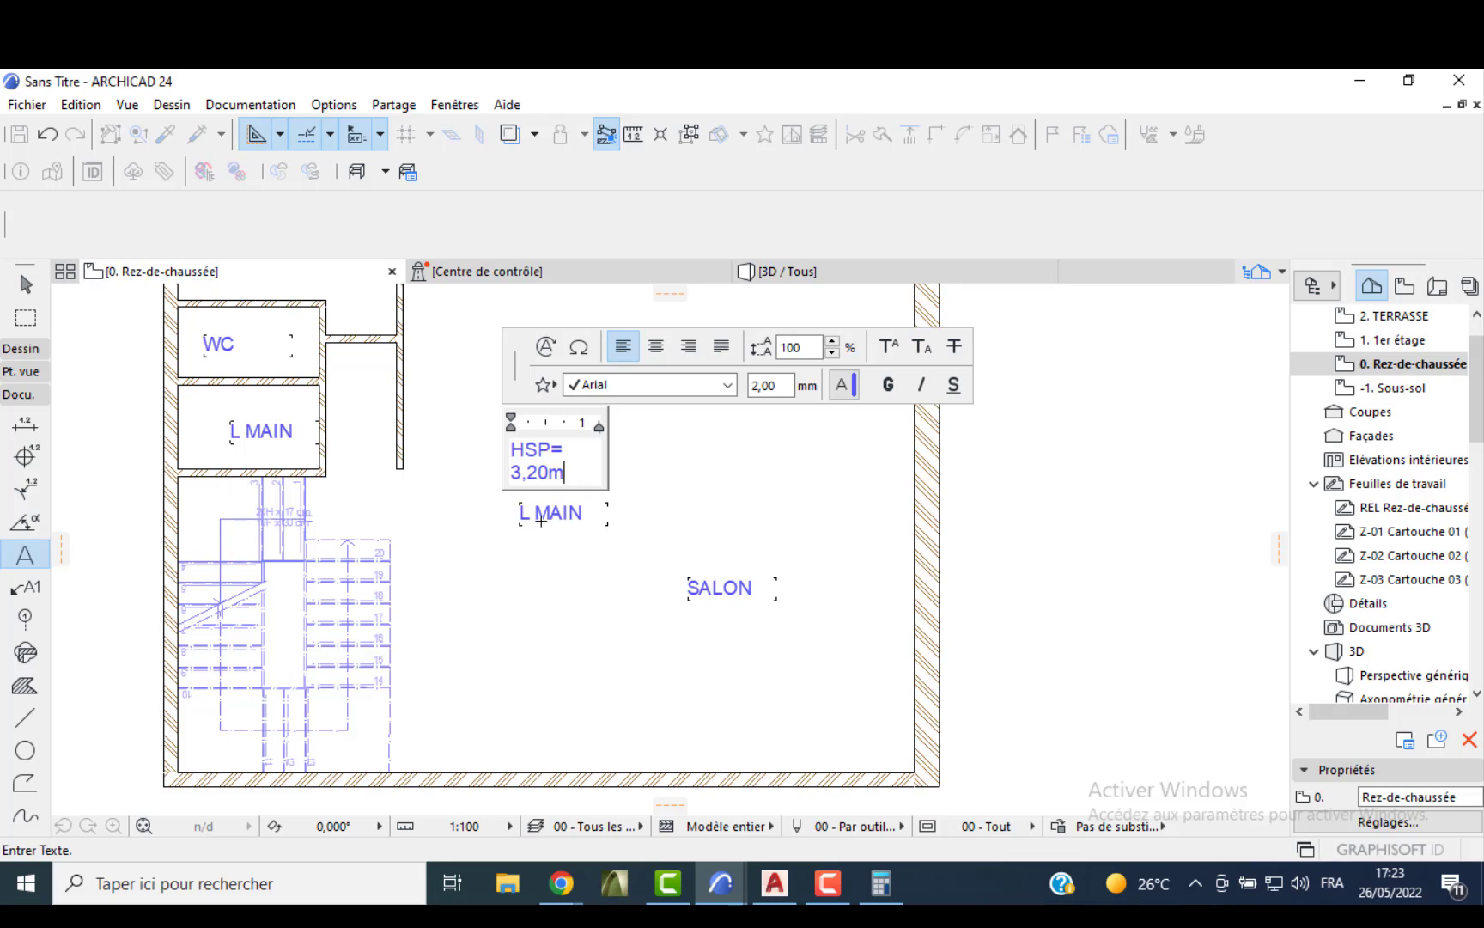
key(Escape)
key(Escape)
- Widen the "HSP=3,20m" text box in the large room so that its text fits on one line
click(572, 479)
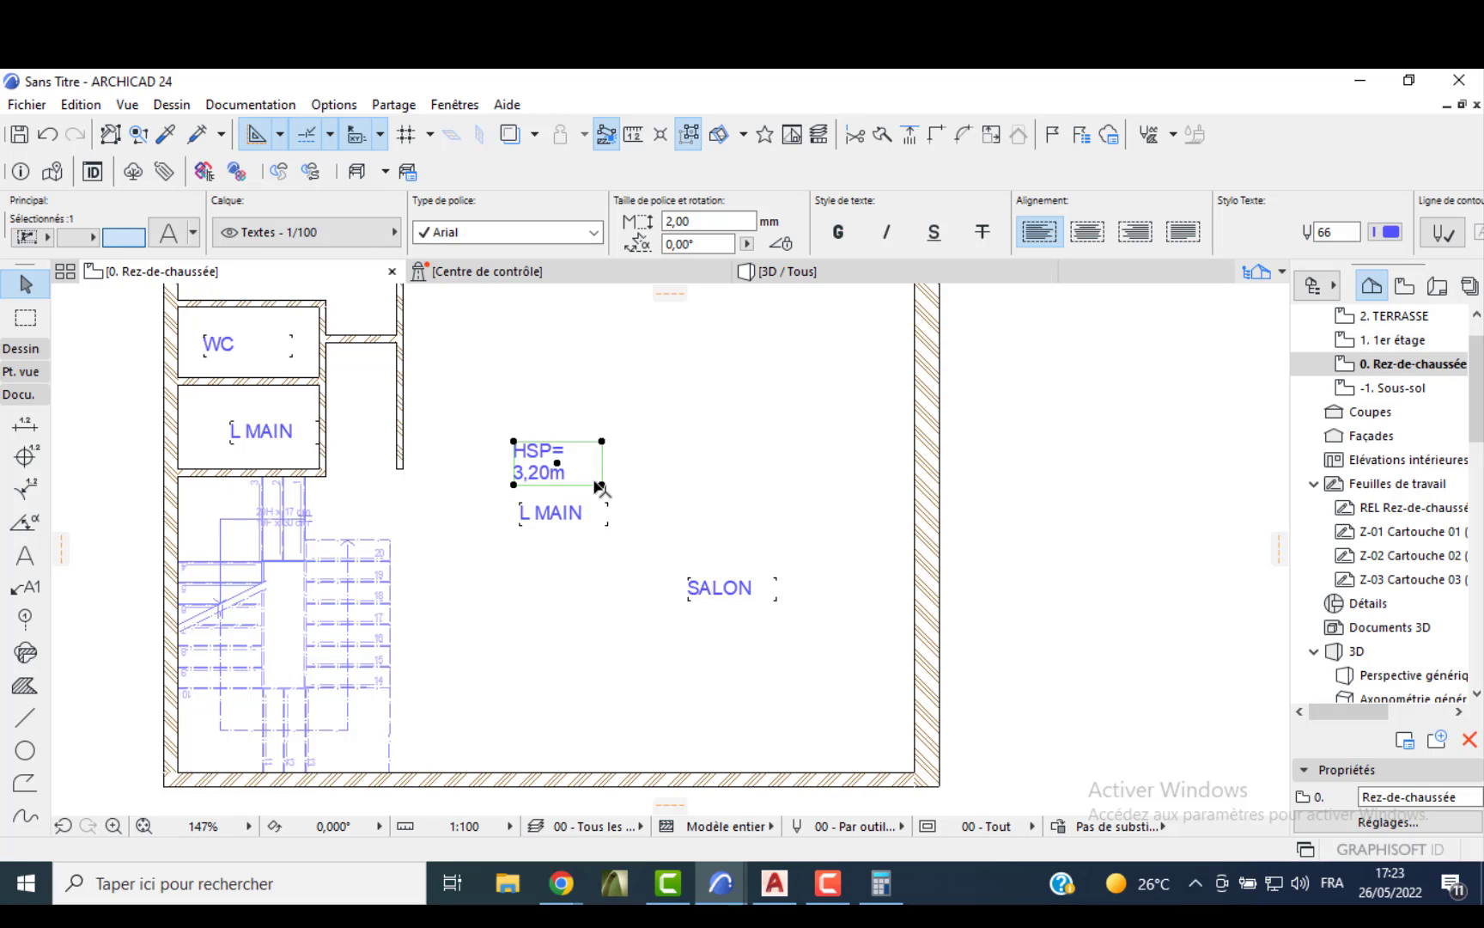
click(601, 485)
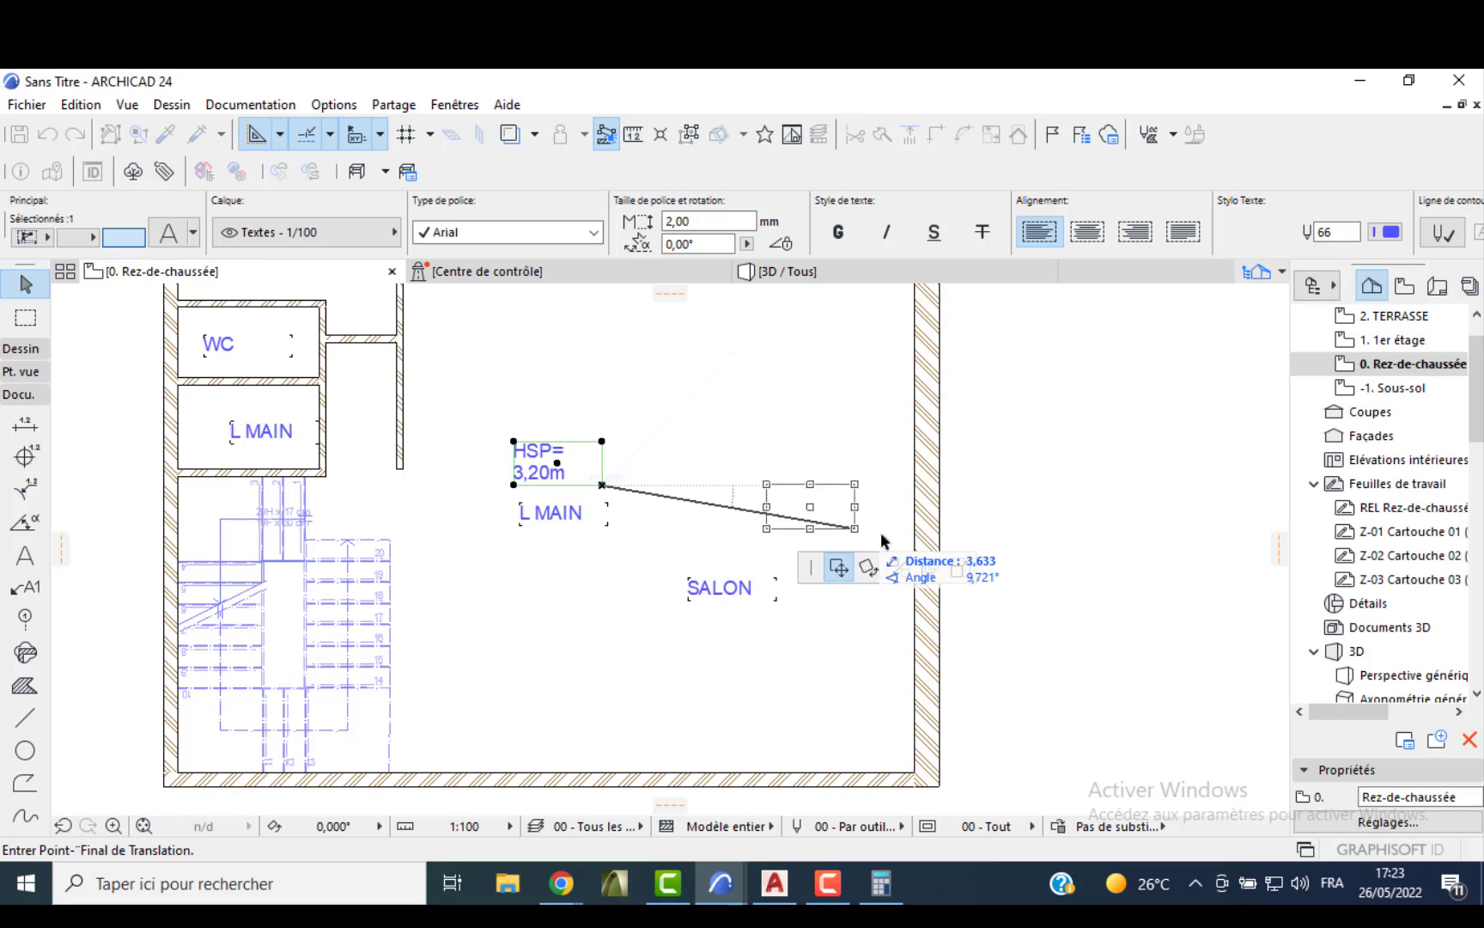
click(961, 567)
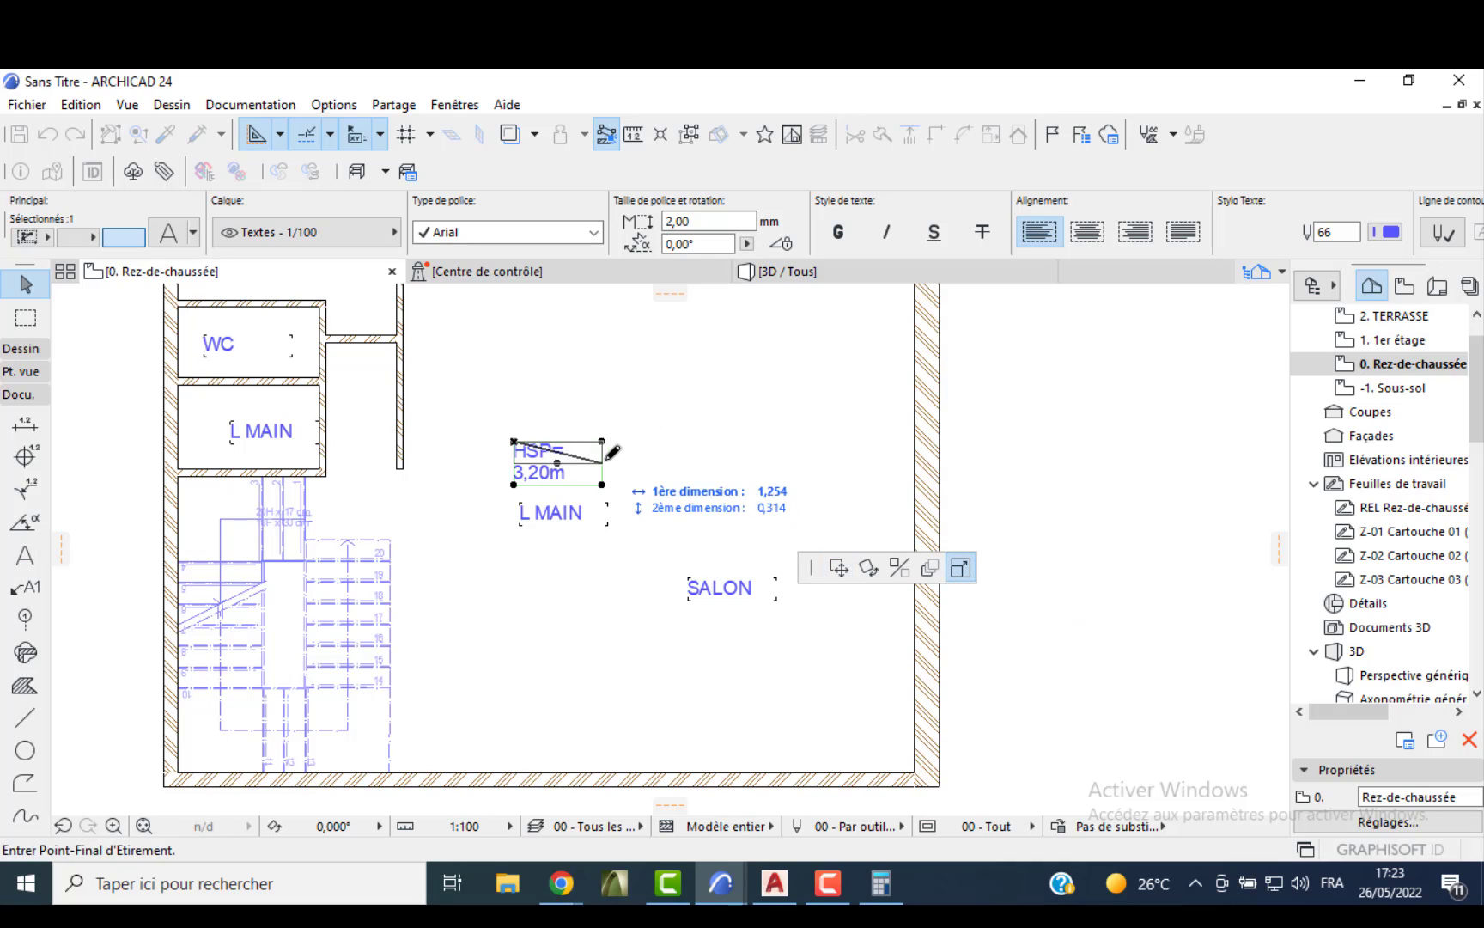
click(633, 454)
- Replace the text of the L MAIN copy below the ceiling height label with "+1,00m"
click(573, 516)
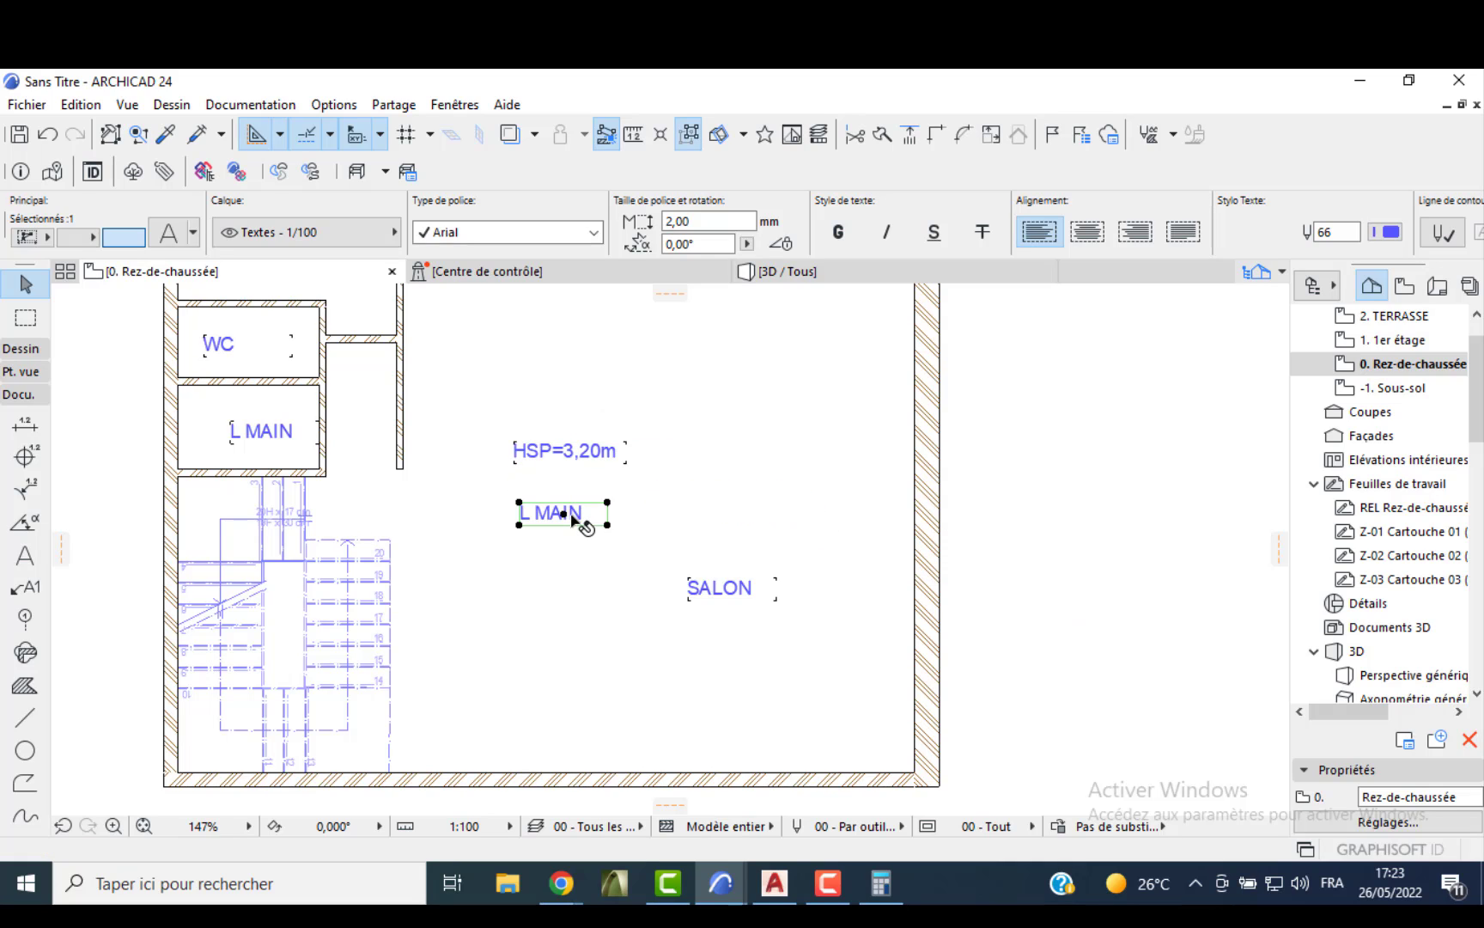
double_click(569, 514)
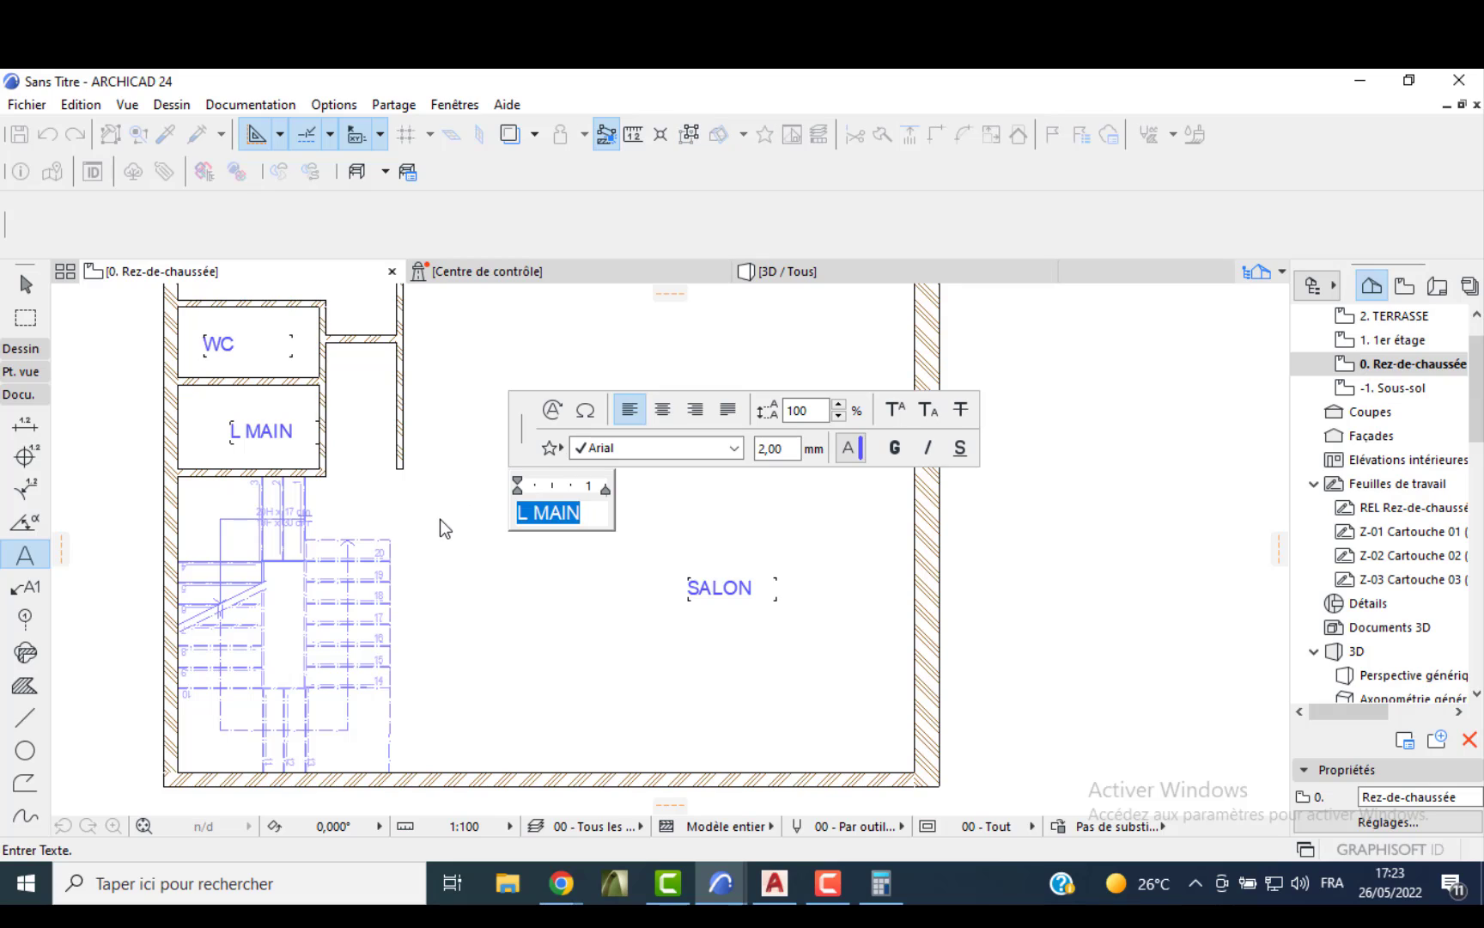
text(+)
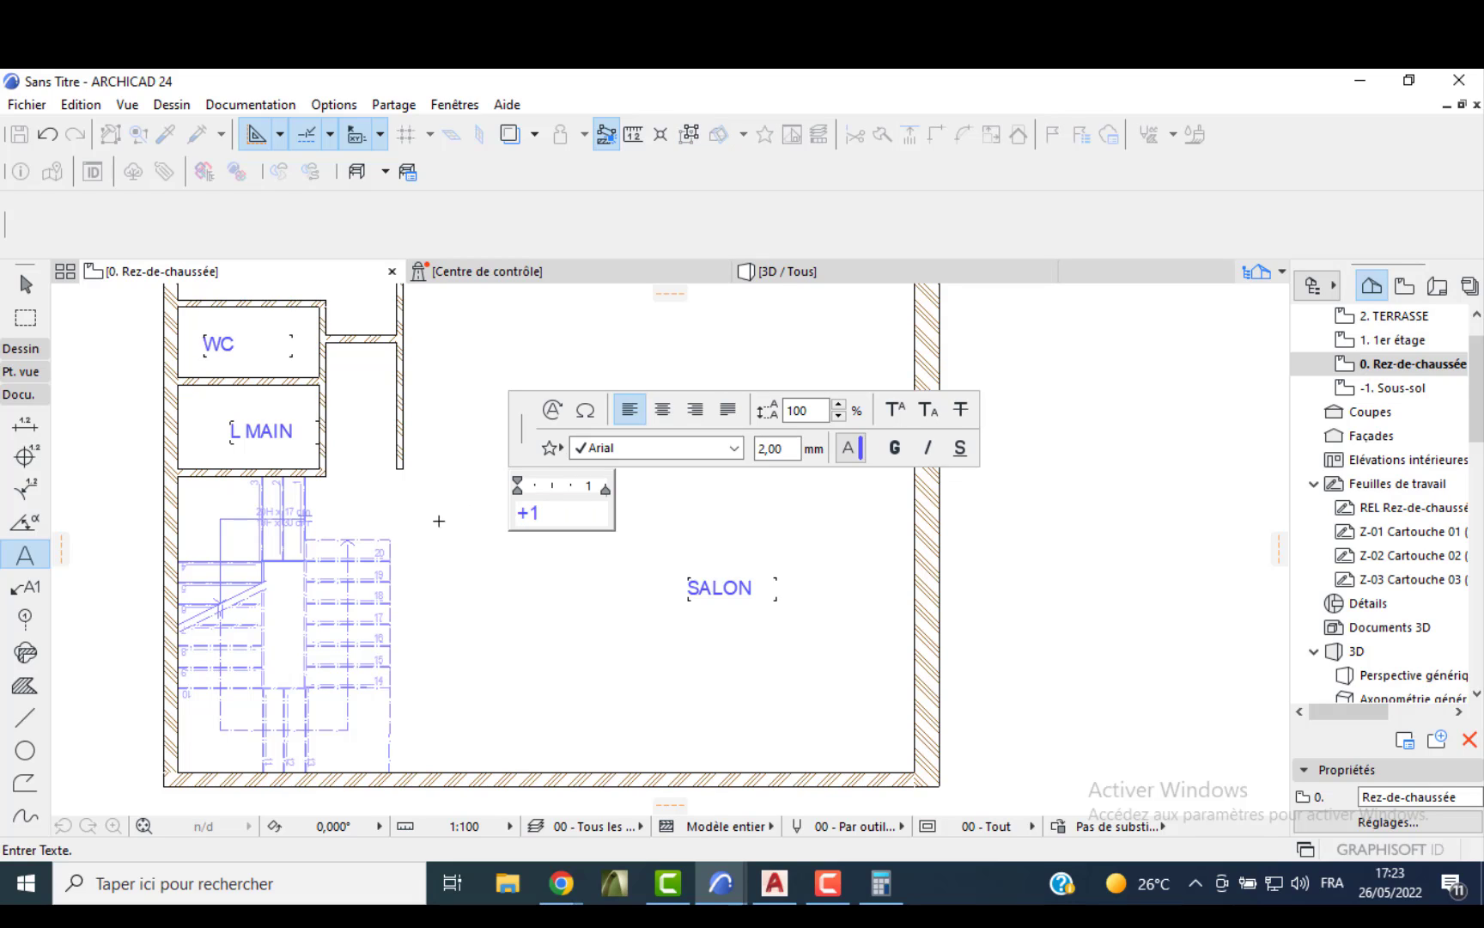
text(1,00m)
key(Escape)
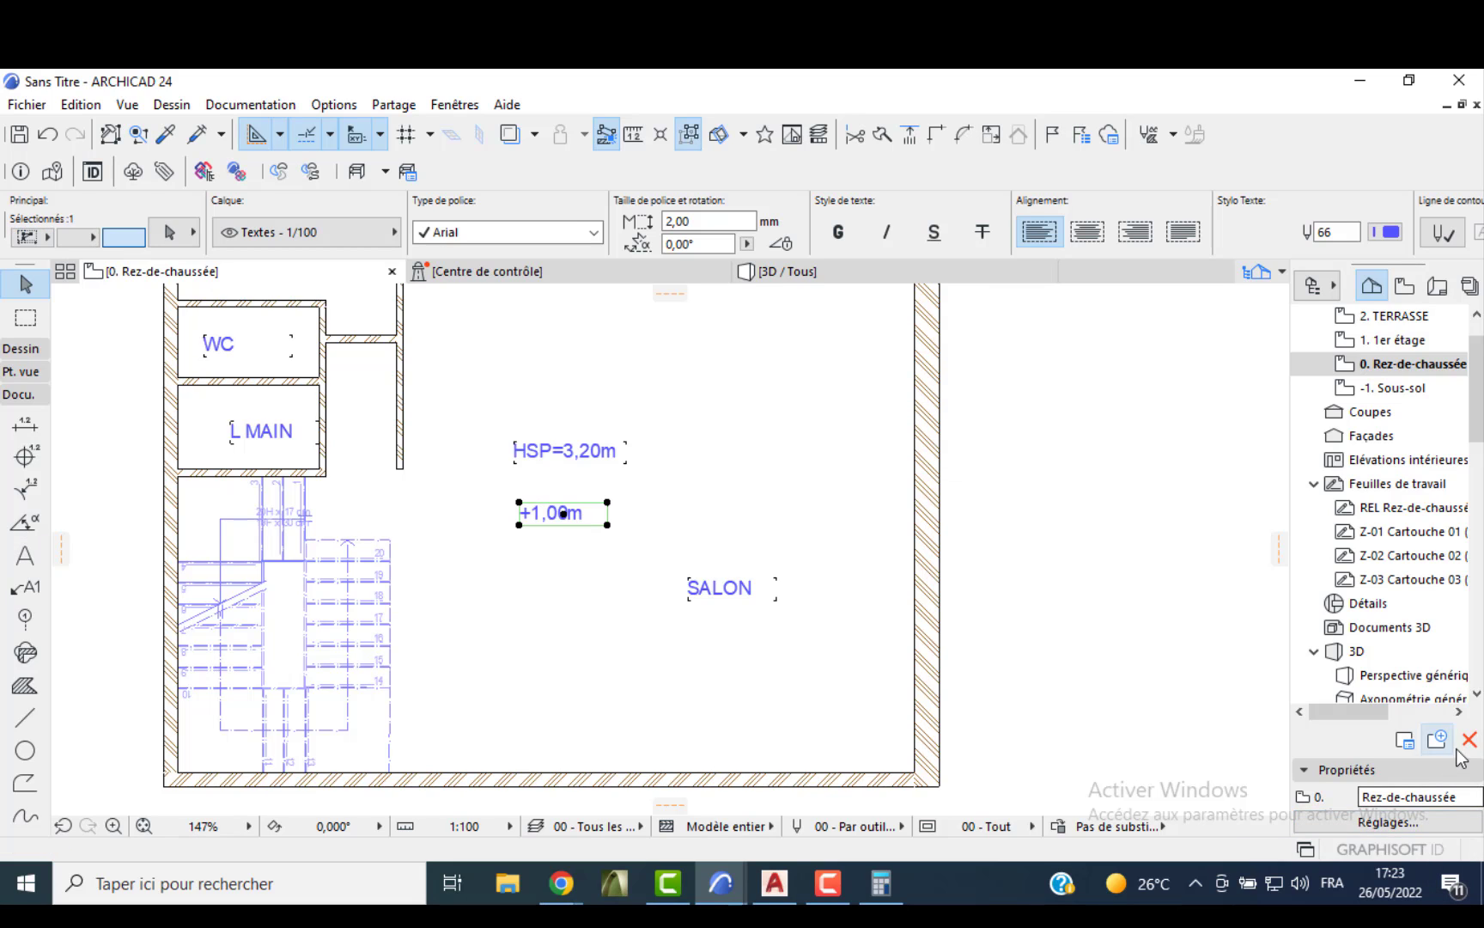
- Set the text size of the HSP=3,20m and +1,00m labels to 1 mm
shift+click(551, 455)
click(170, 233)
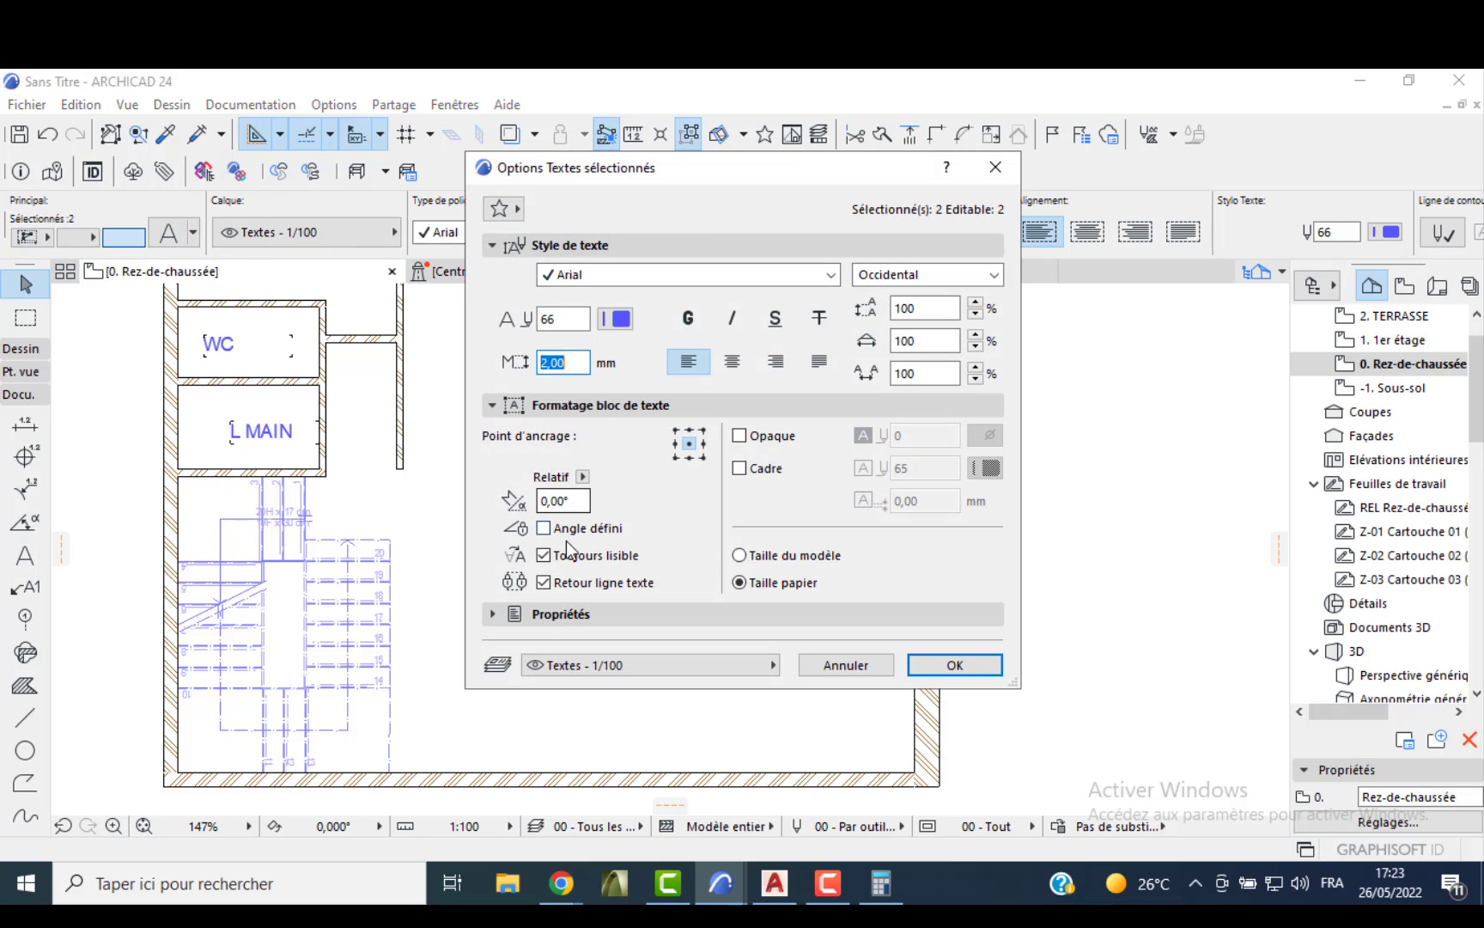
click(995, 166)
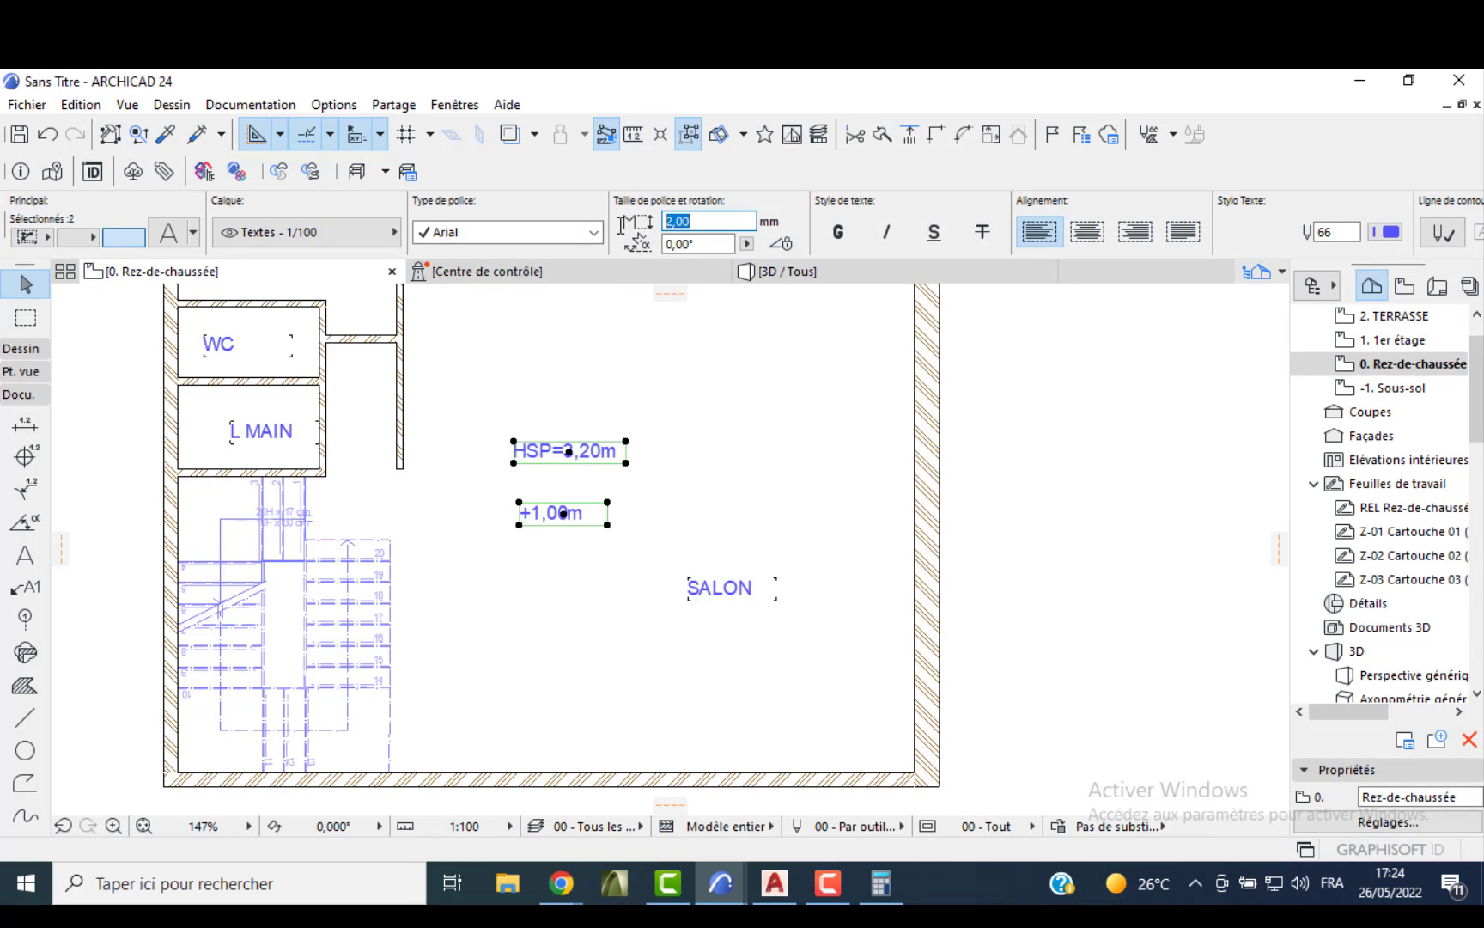
text(1)
click(770, 395)
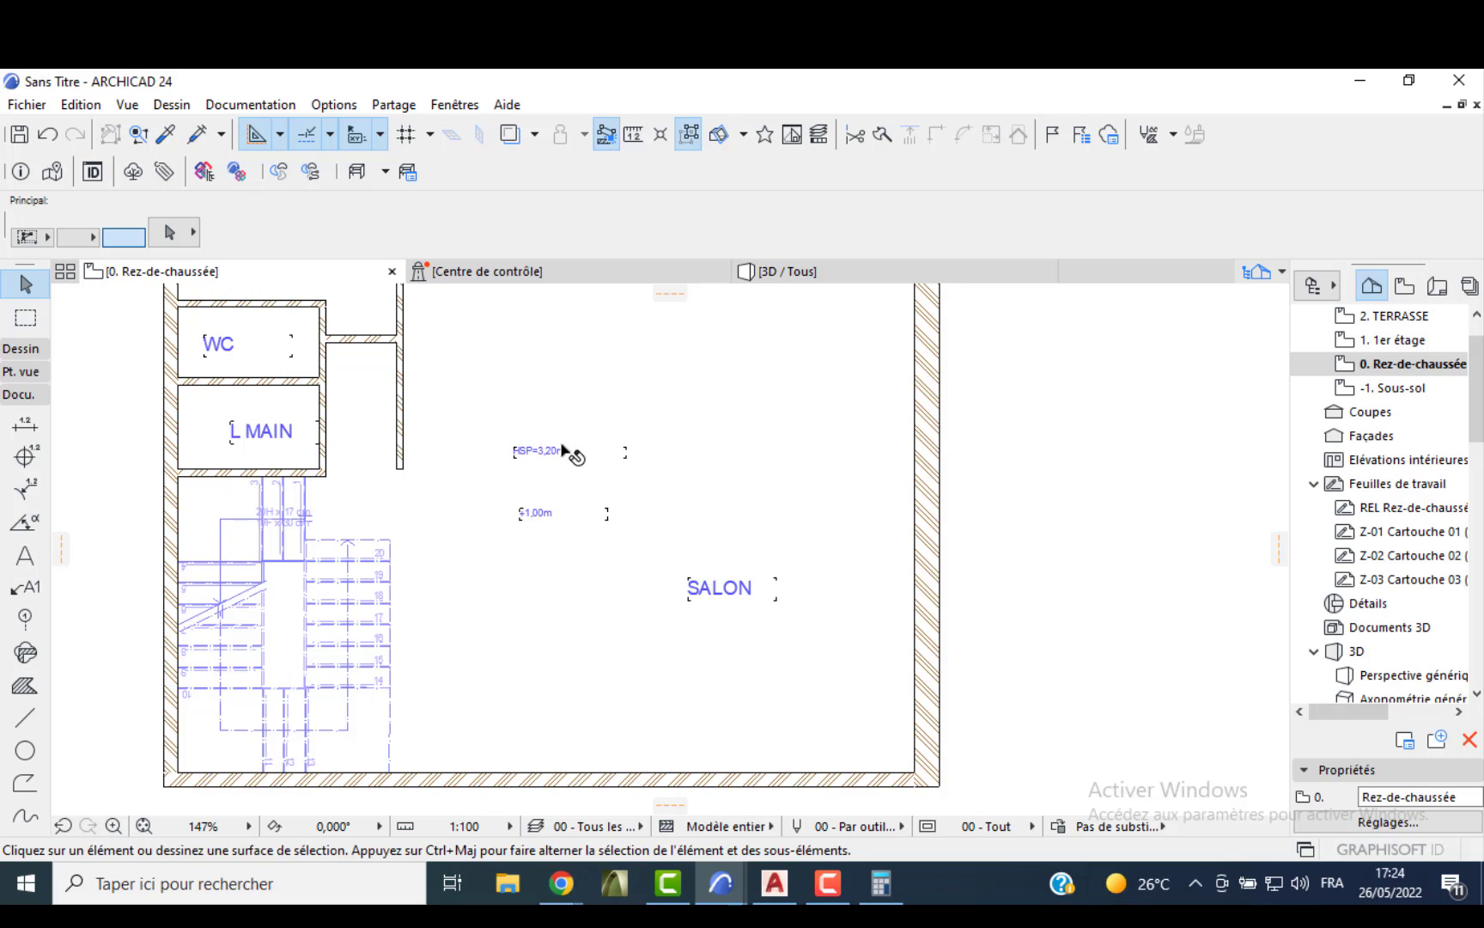
- Set the text size of the HSP=3,20m and +1,00m labels to 1.5 mm
shift+click(550, 513)
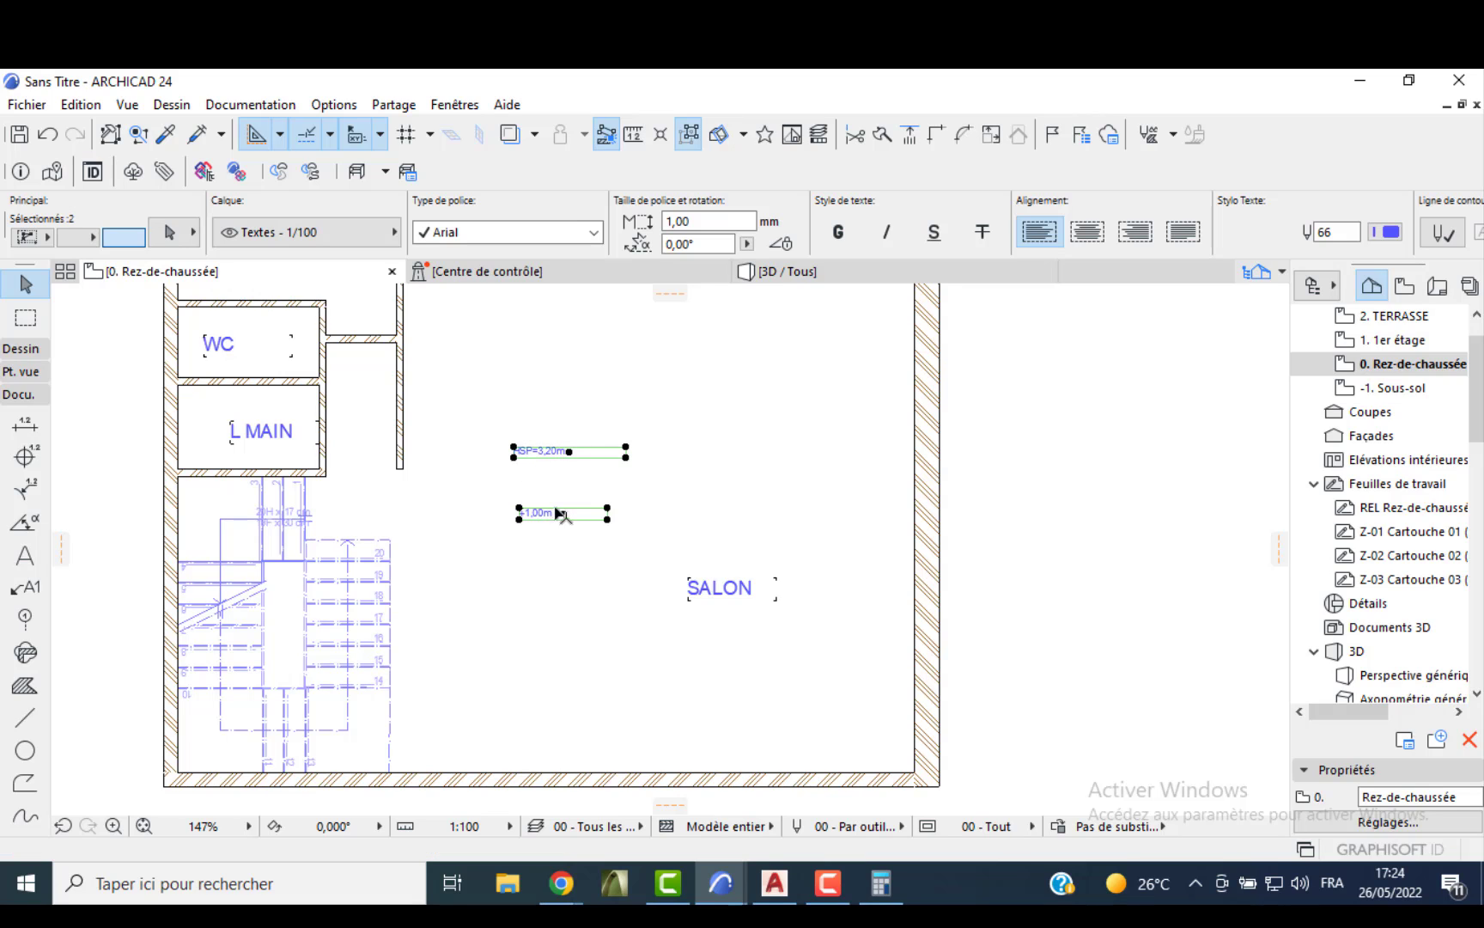
click(683, 222)
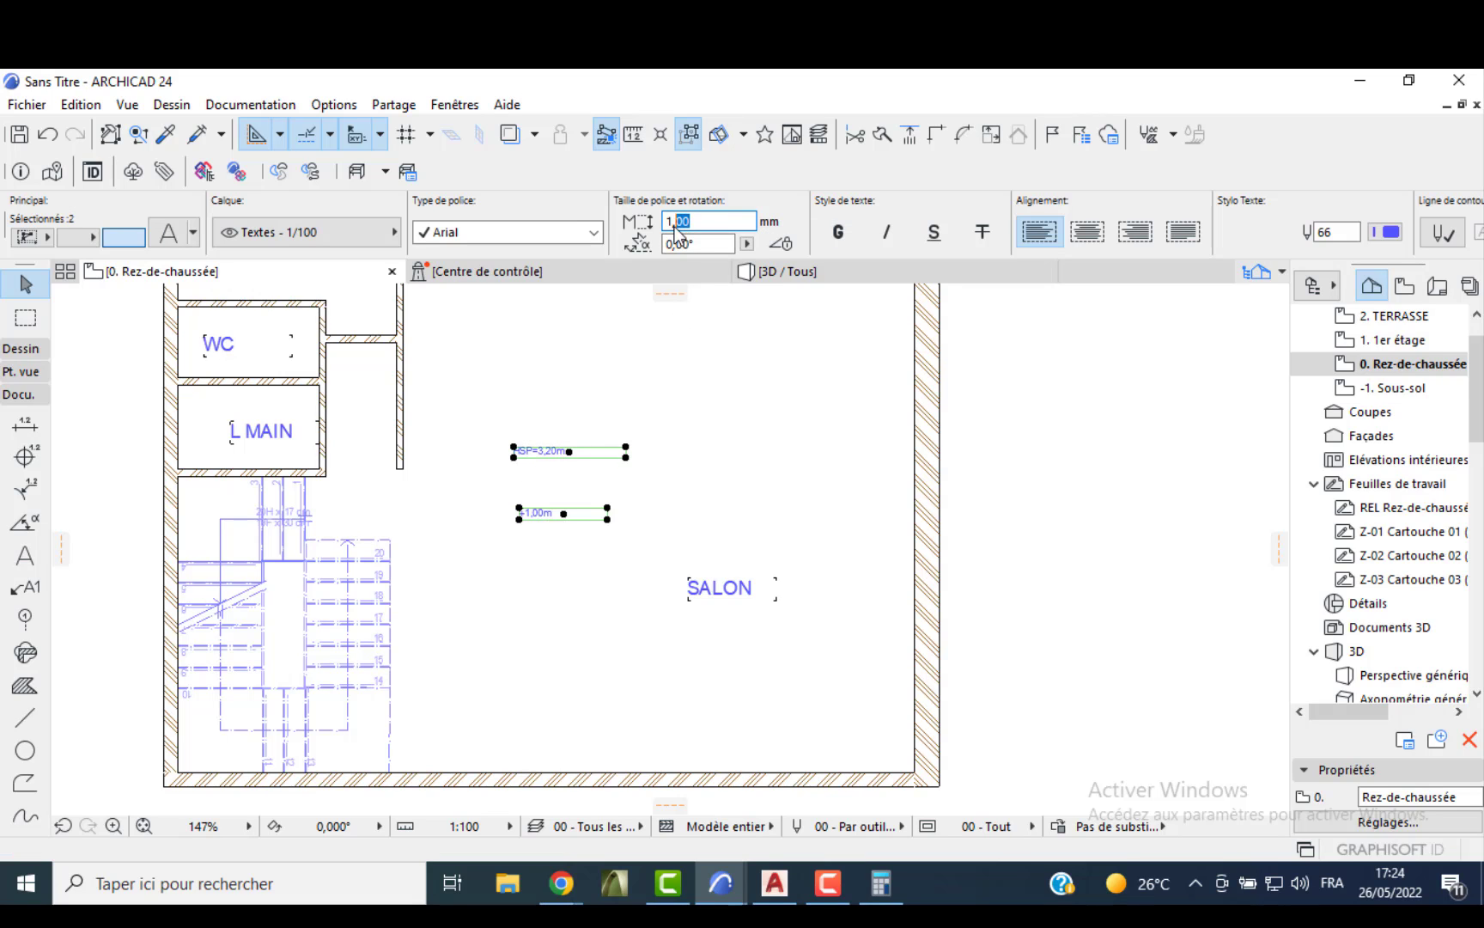
click(653, 490)
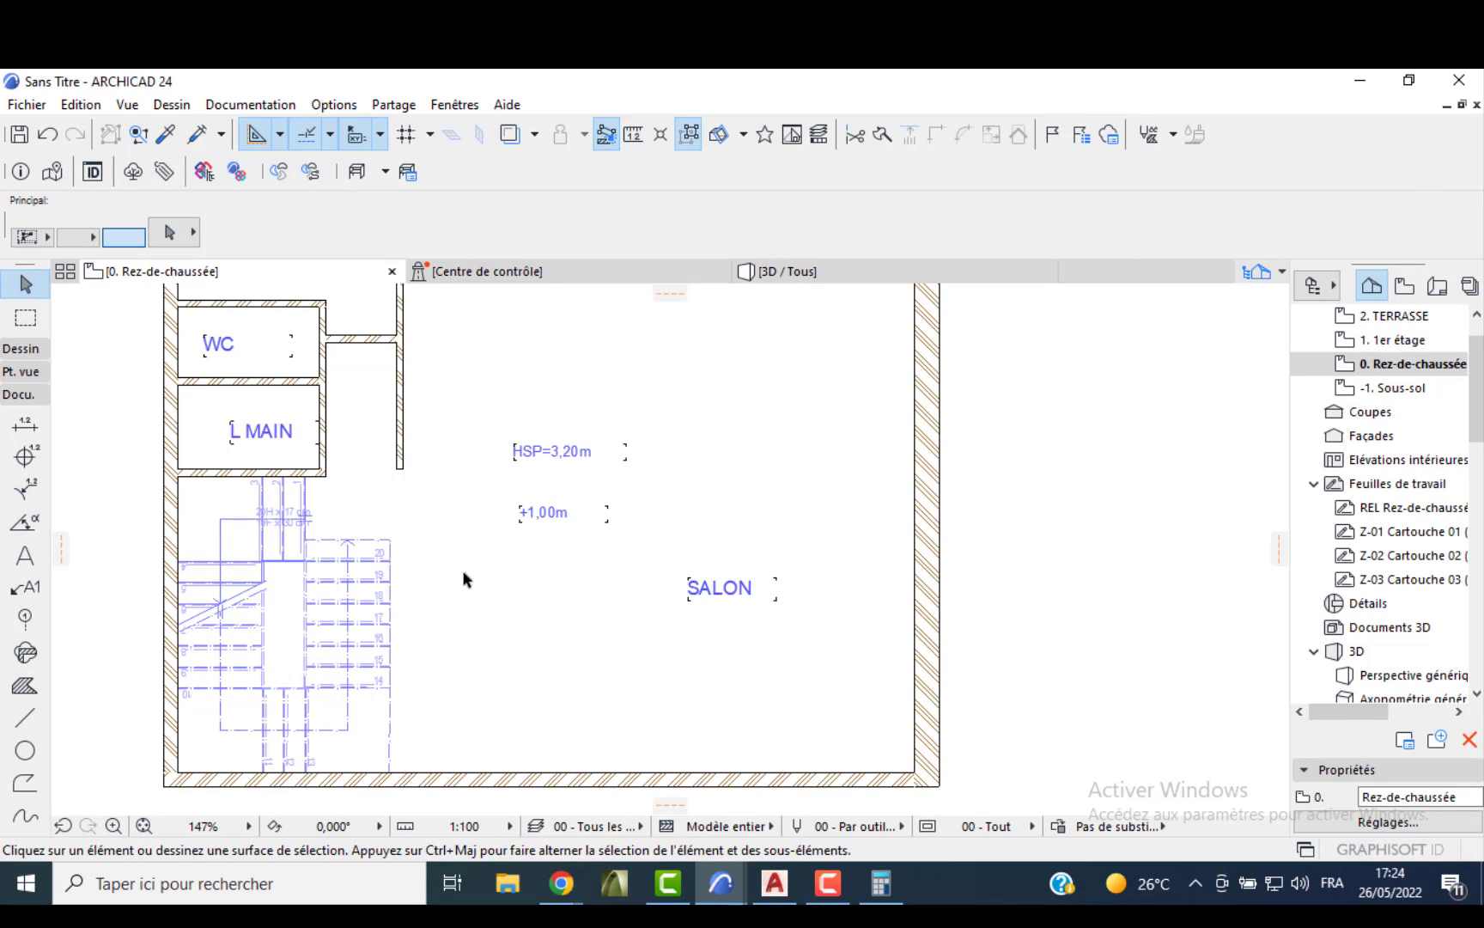
- Draw a circle with a radius of about 0.37 m around the +1,00m level label
click(25, 749)
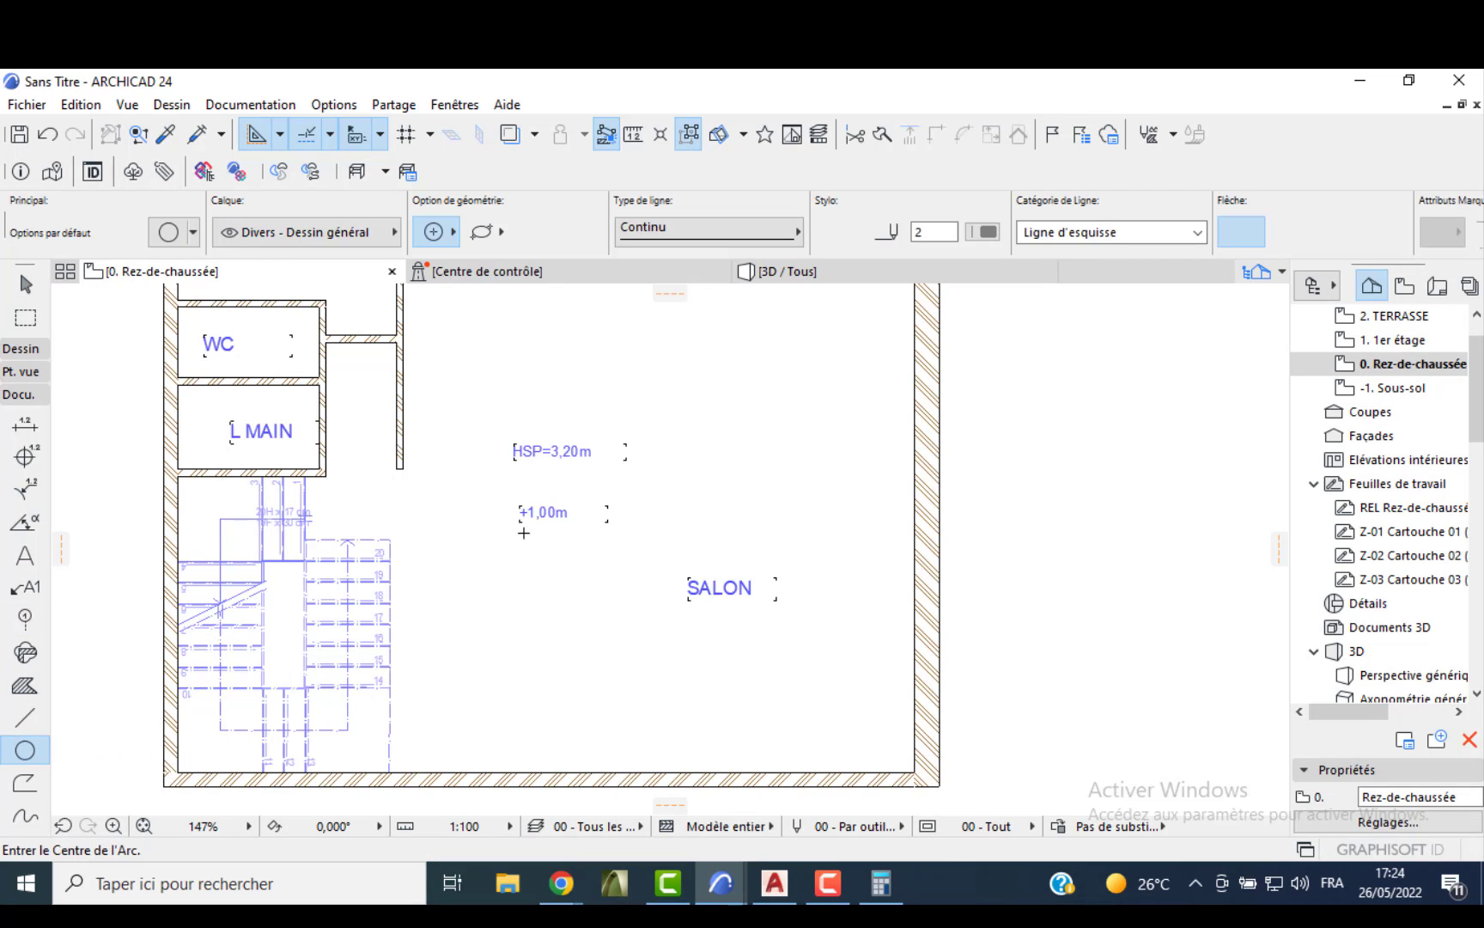
scroll(524, 532, up, 3)
click(553, 517)
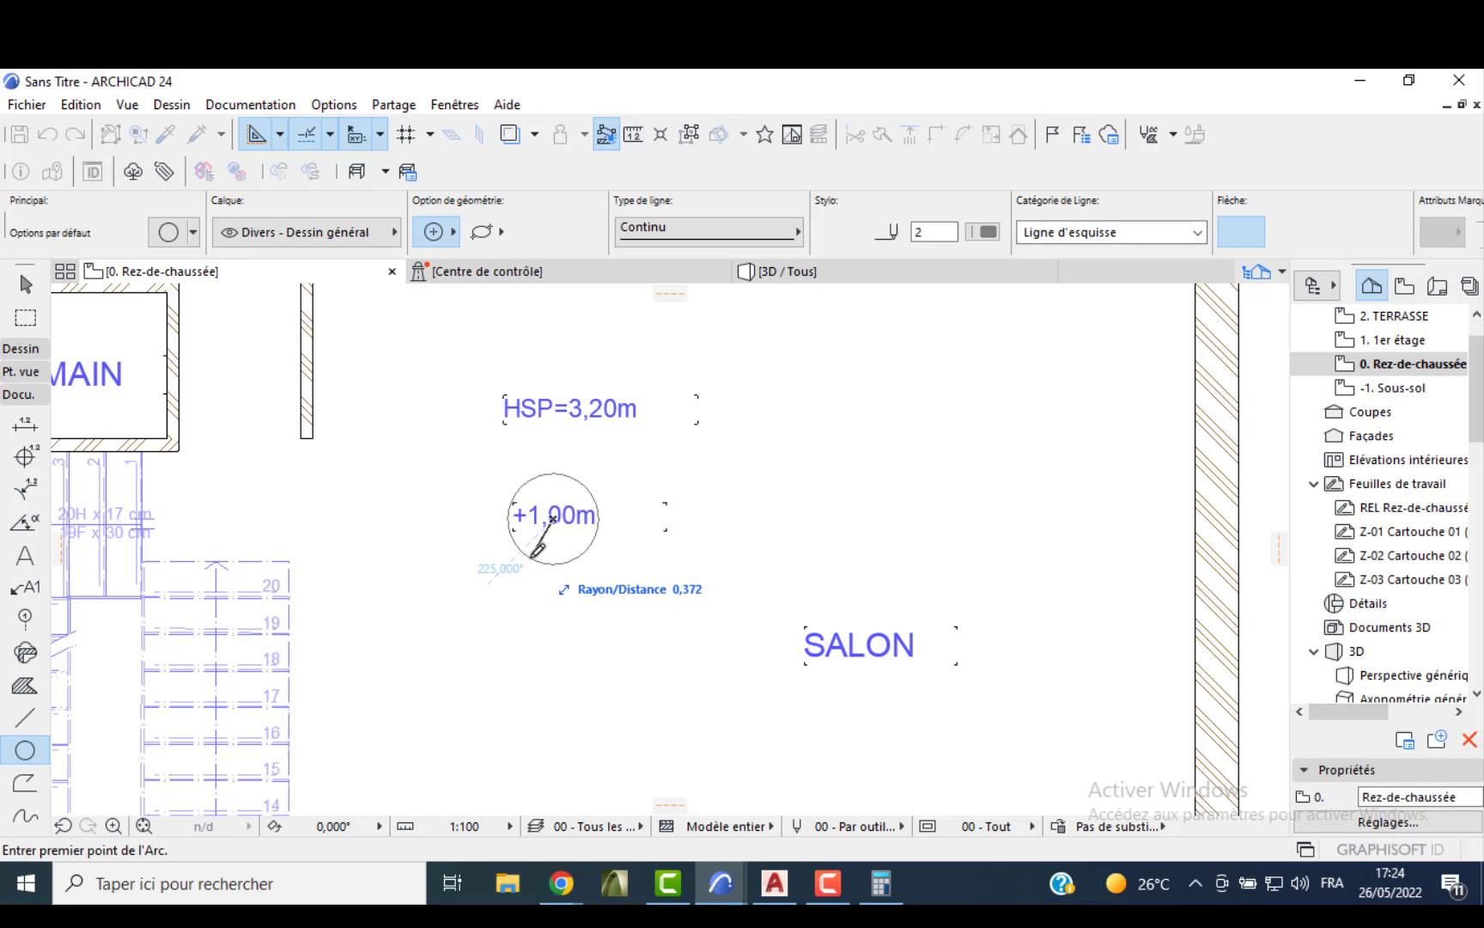
click(534, 553)
click(534, 548)
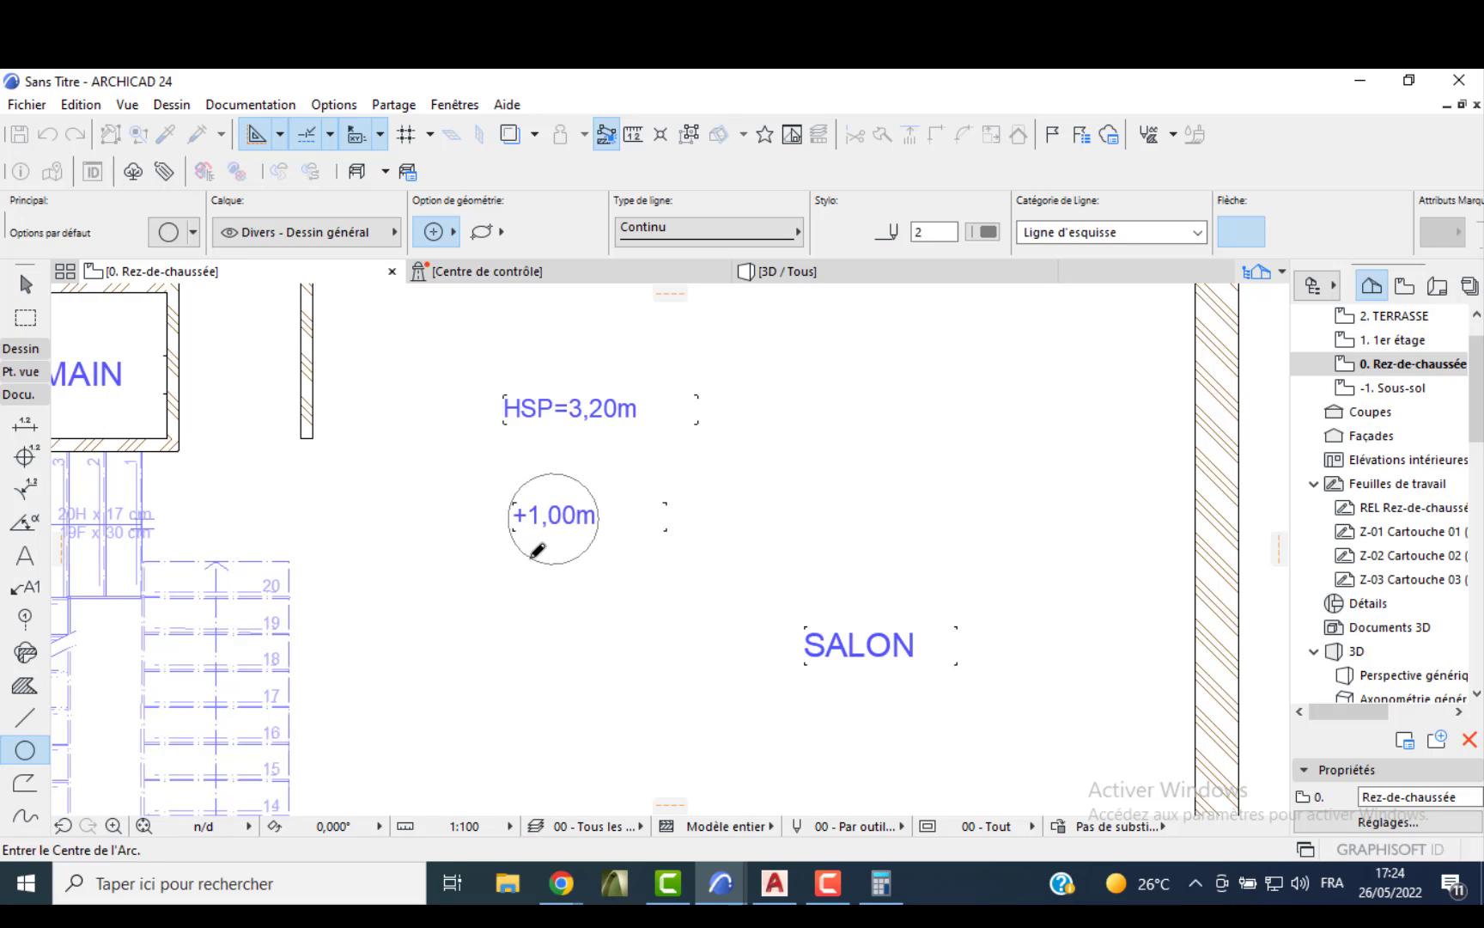
key(Escape)
- Narrow the +1,00m text box to about the circle's width, keeping its text on one line
click(550, 523)
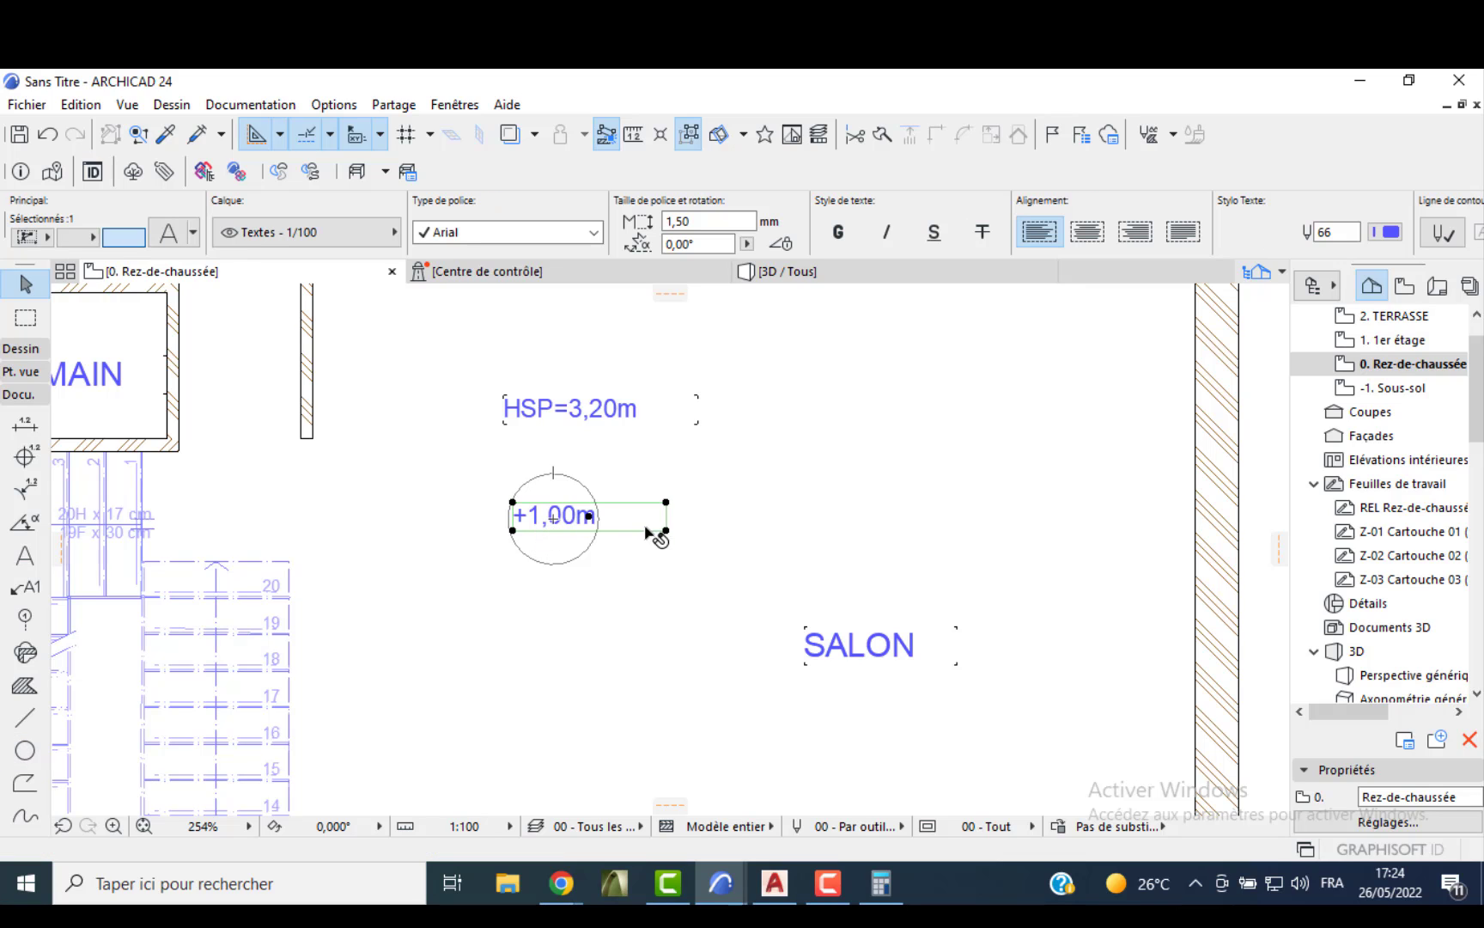
click(666, 532)
click(596, 532)
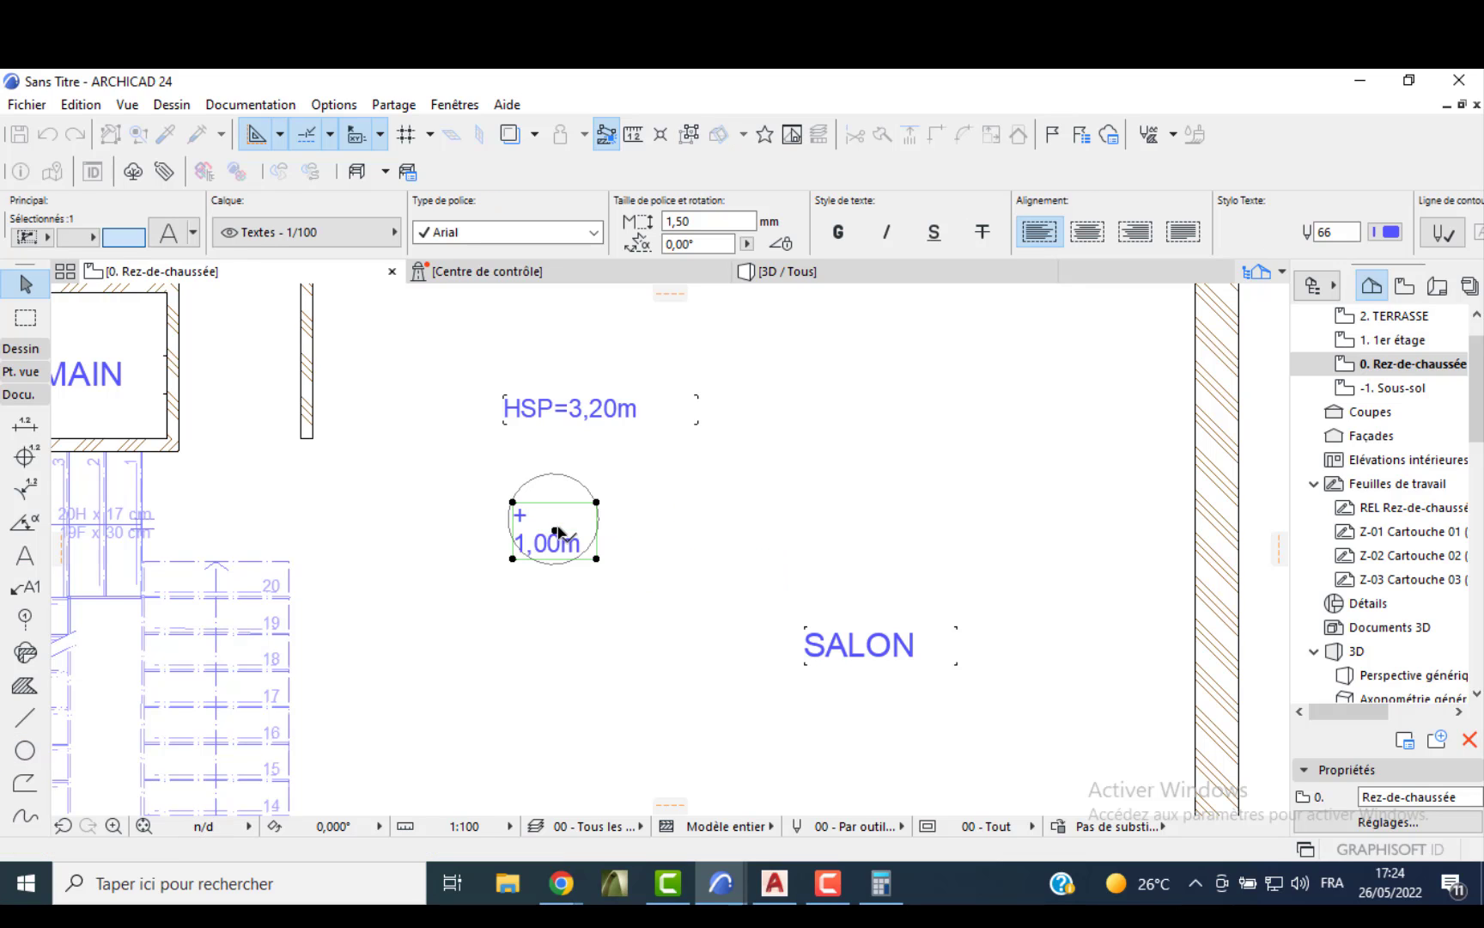
click(599, 560)
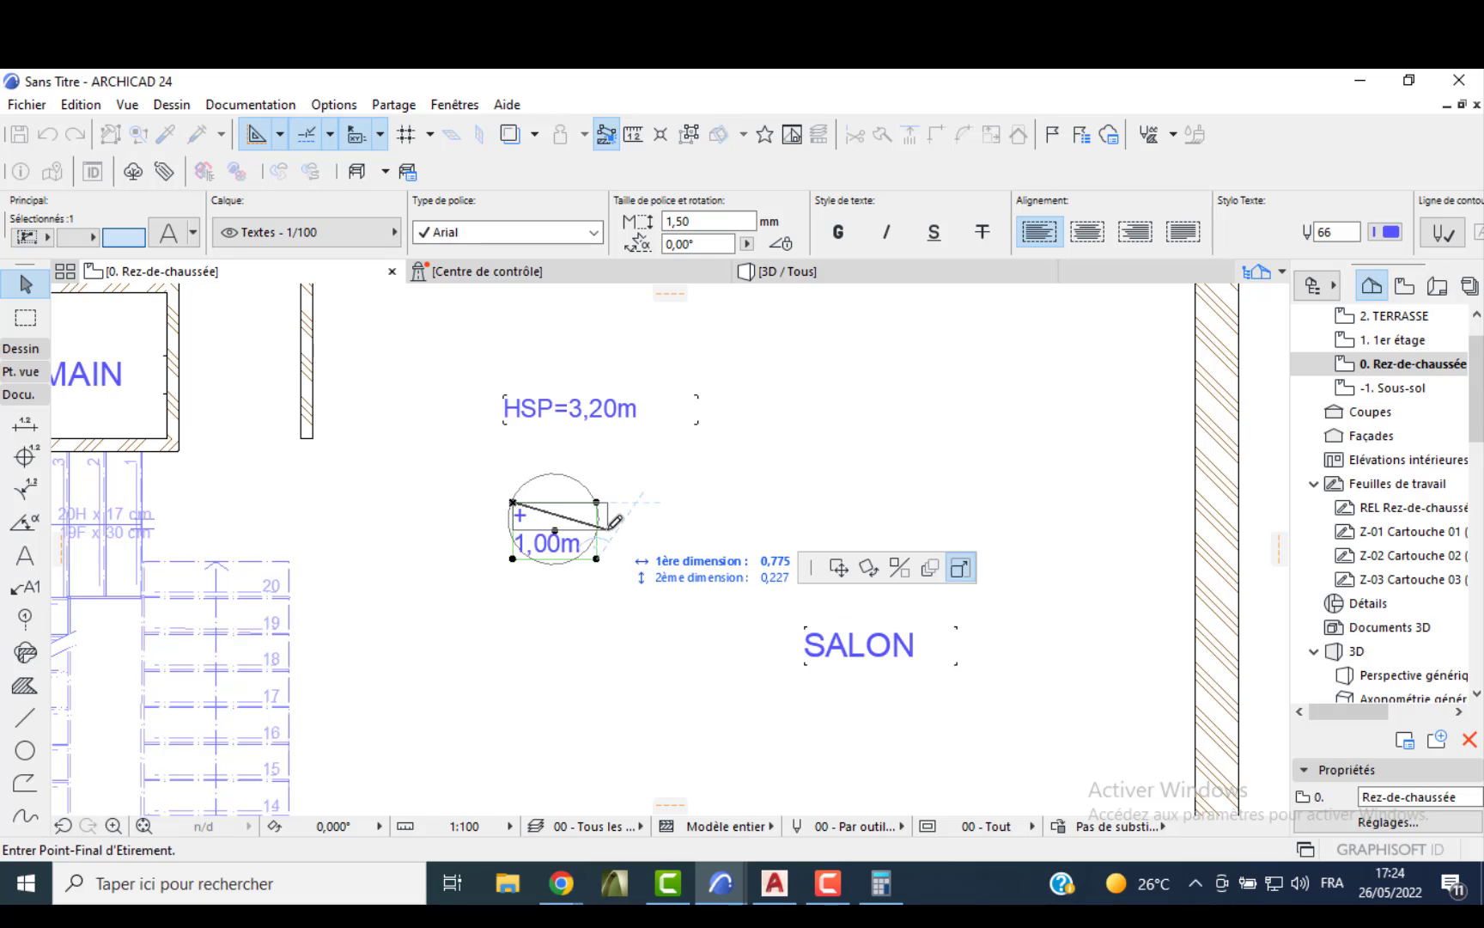
click(612, 557)
scroll(592, 537, up, 3)
key(Escape)
- Open the Door tool's default settings for Porte 24 and set the door leaf to Style 4
scroll(601, 511, down, 5)
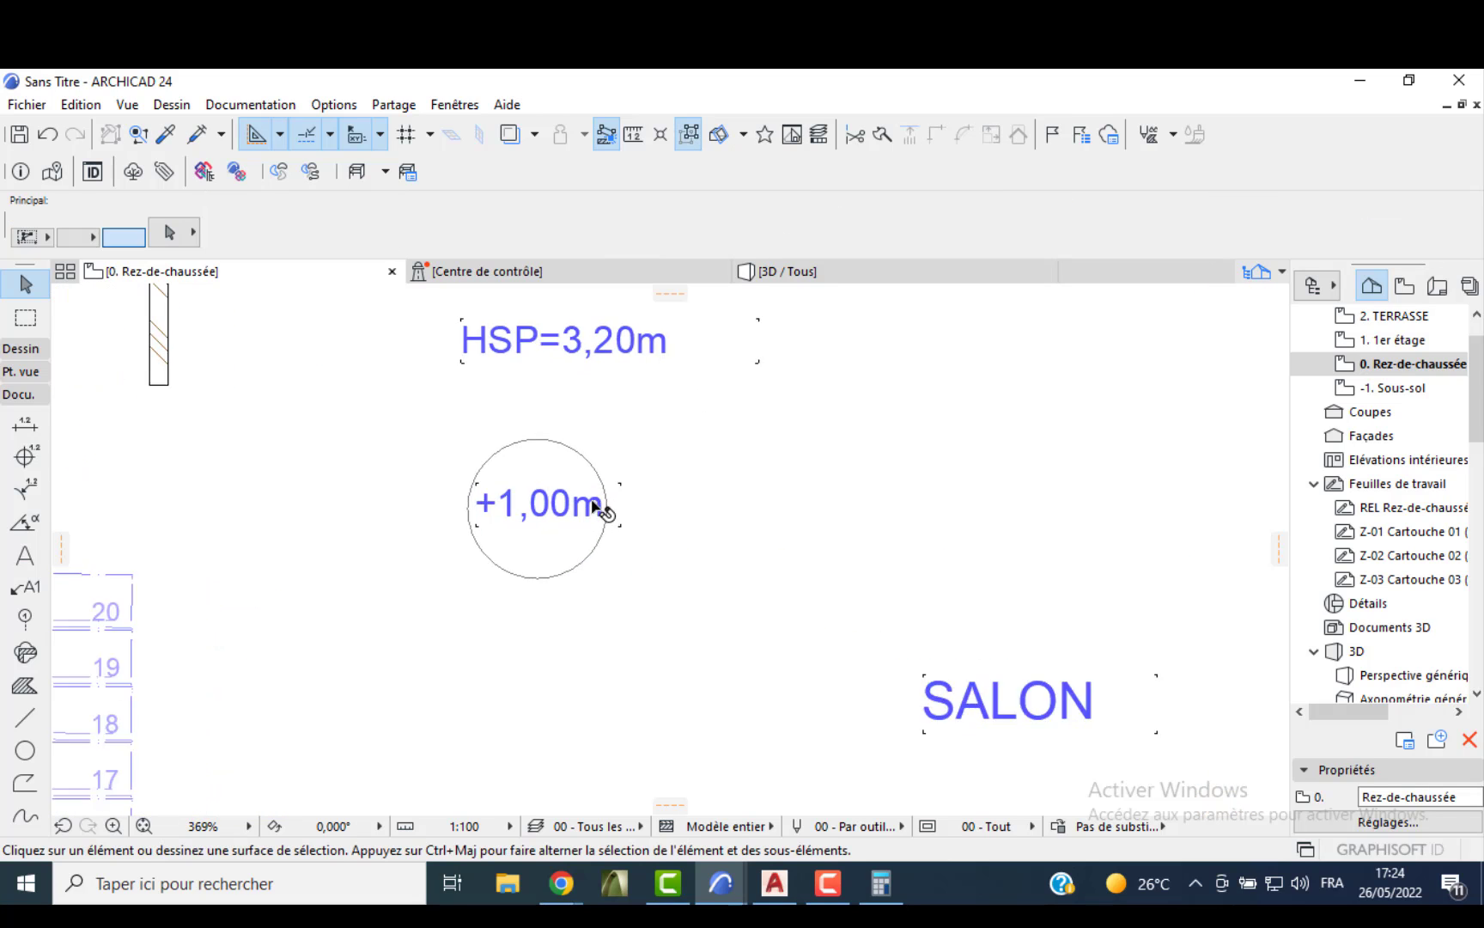
scroll(653, 402, down, 5)
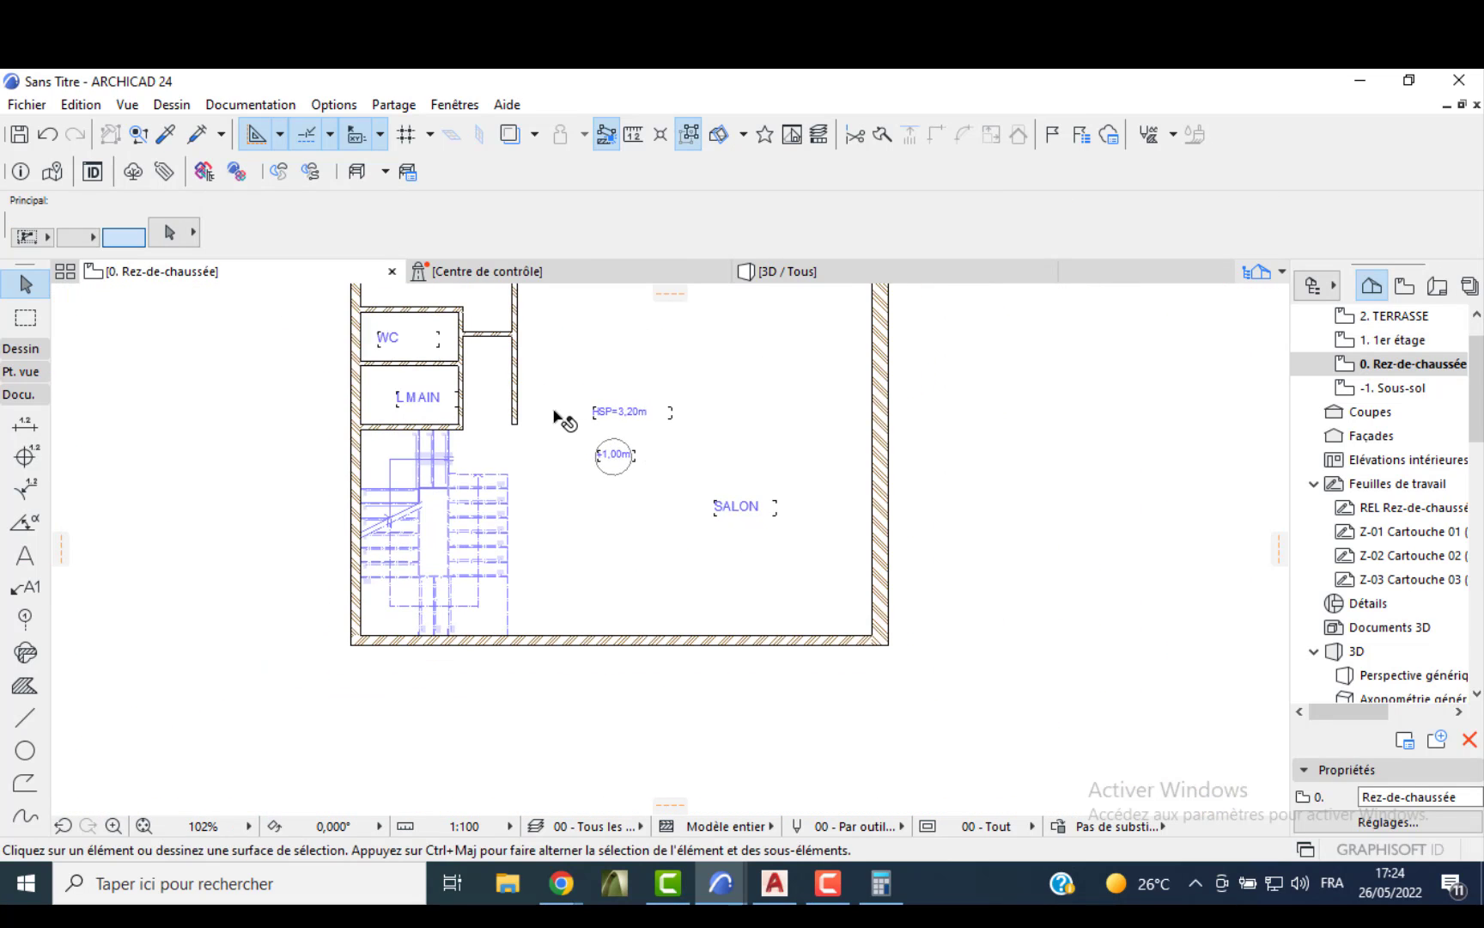
click(41, 350)
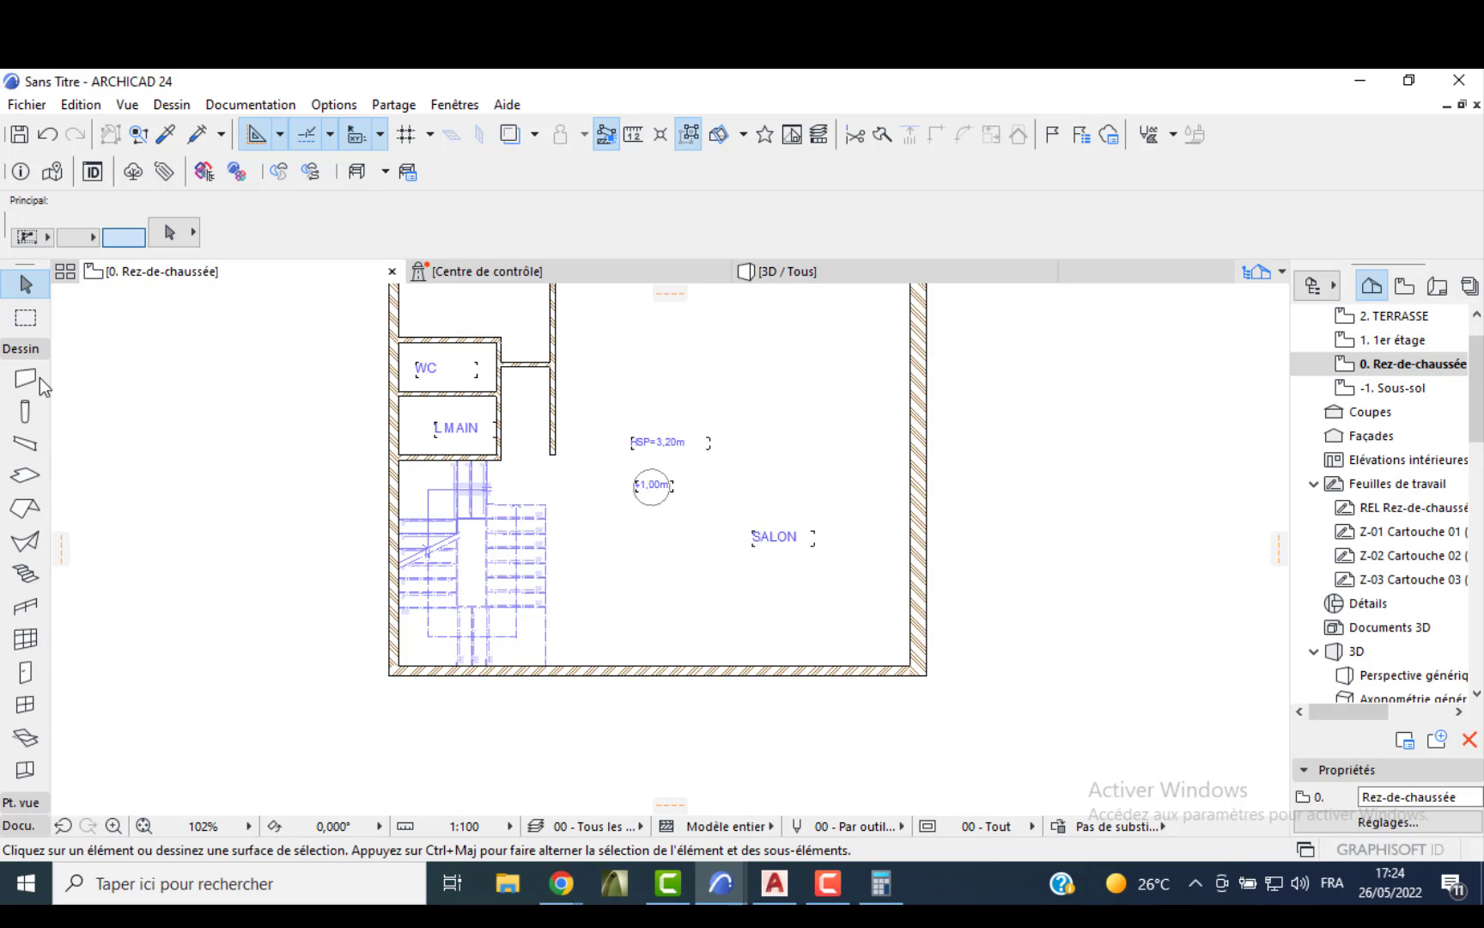
click(25, 672)
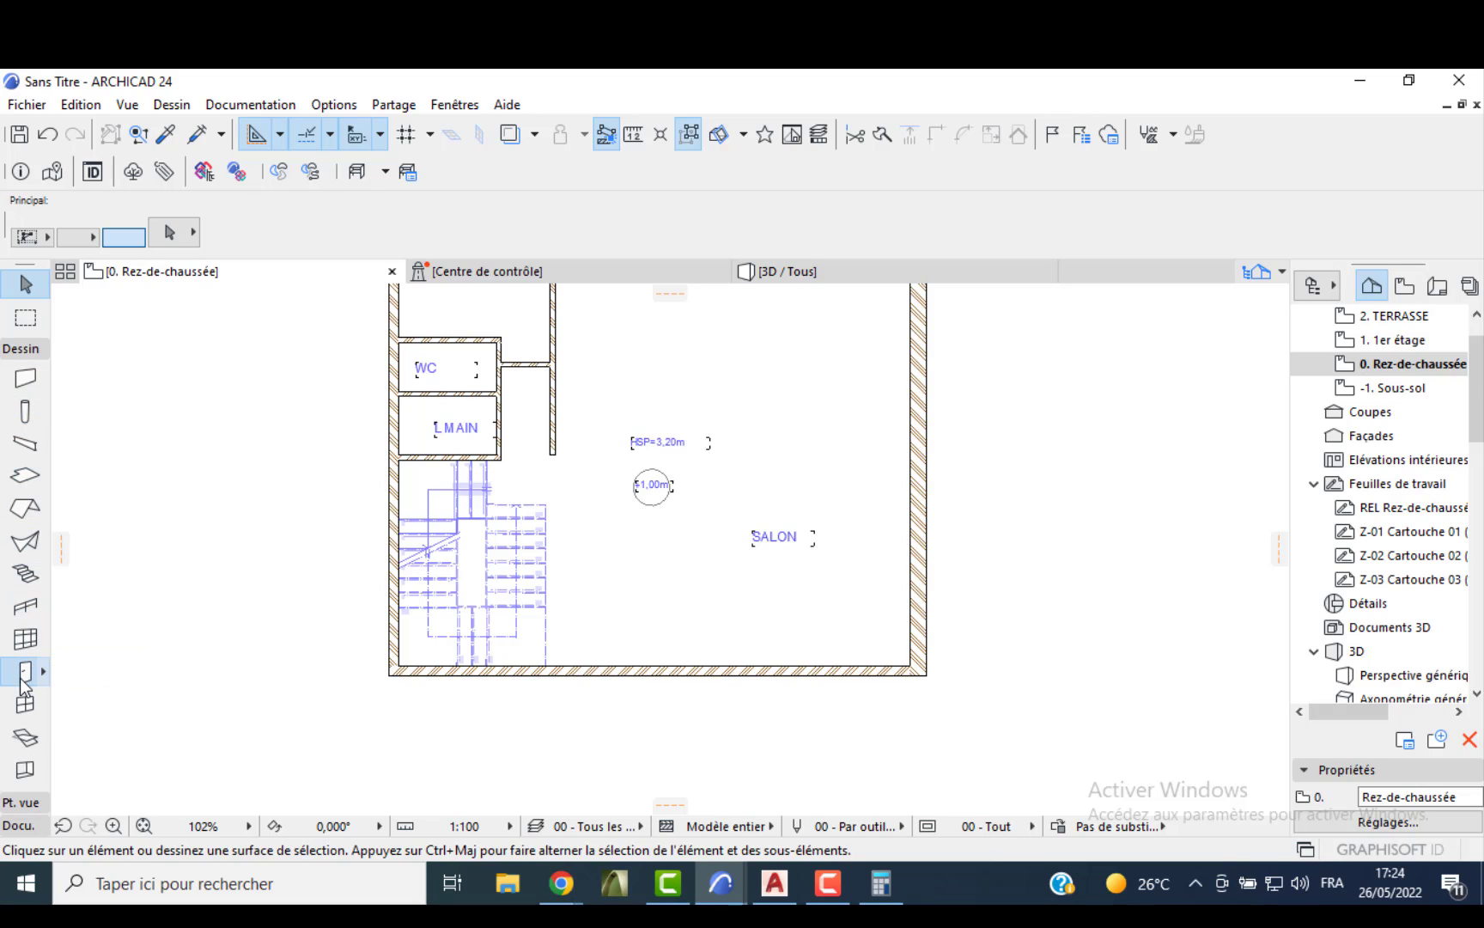
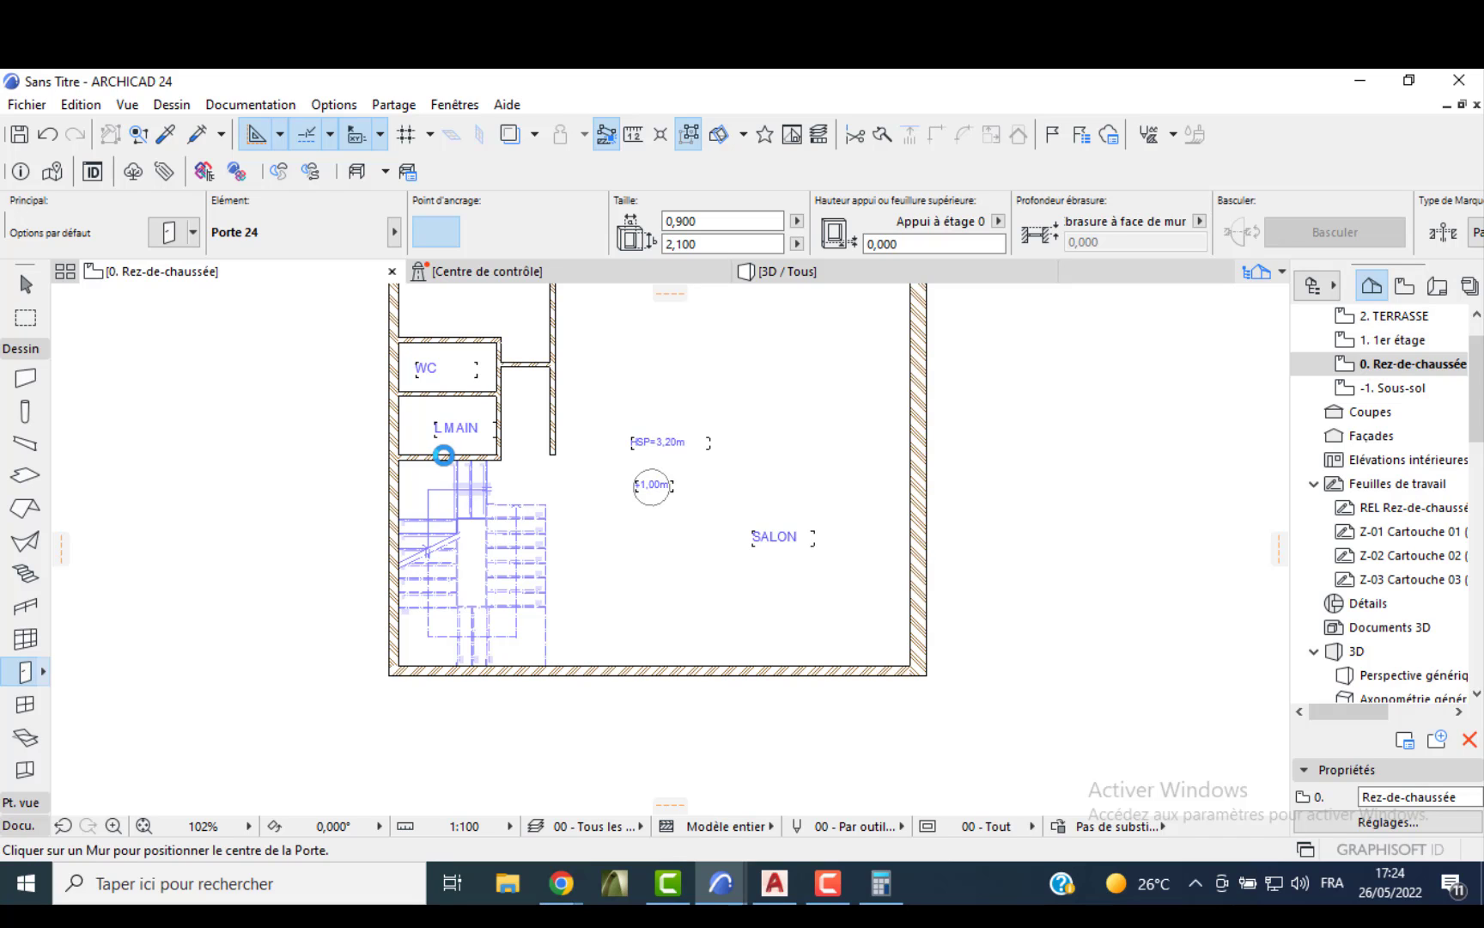
key(ctrl+t)
click(712, 423)
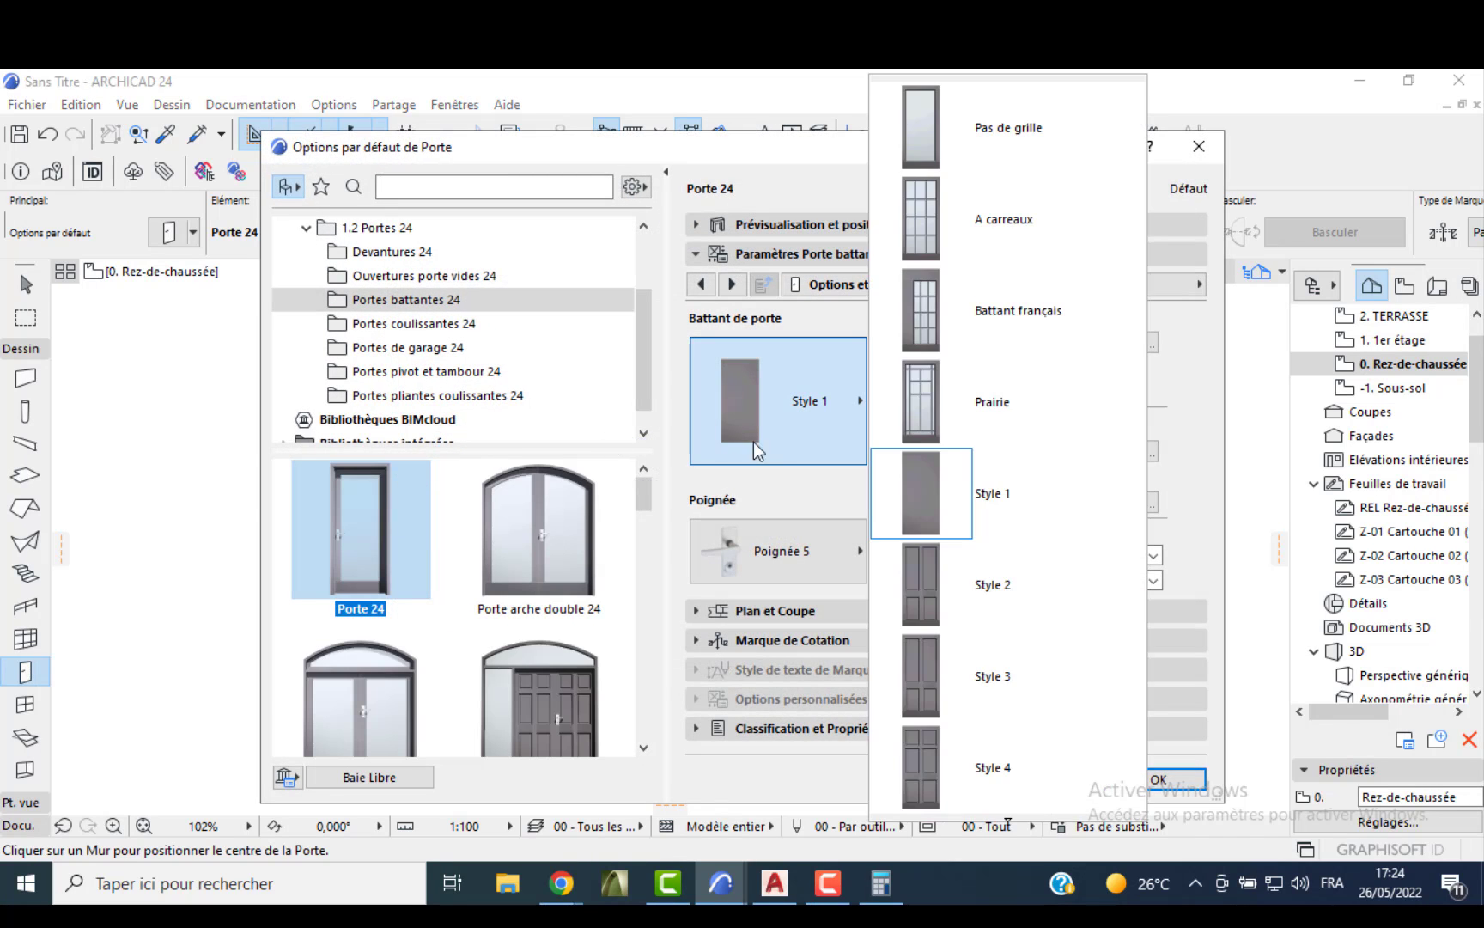
click(985, 730)
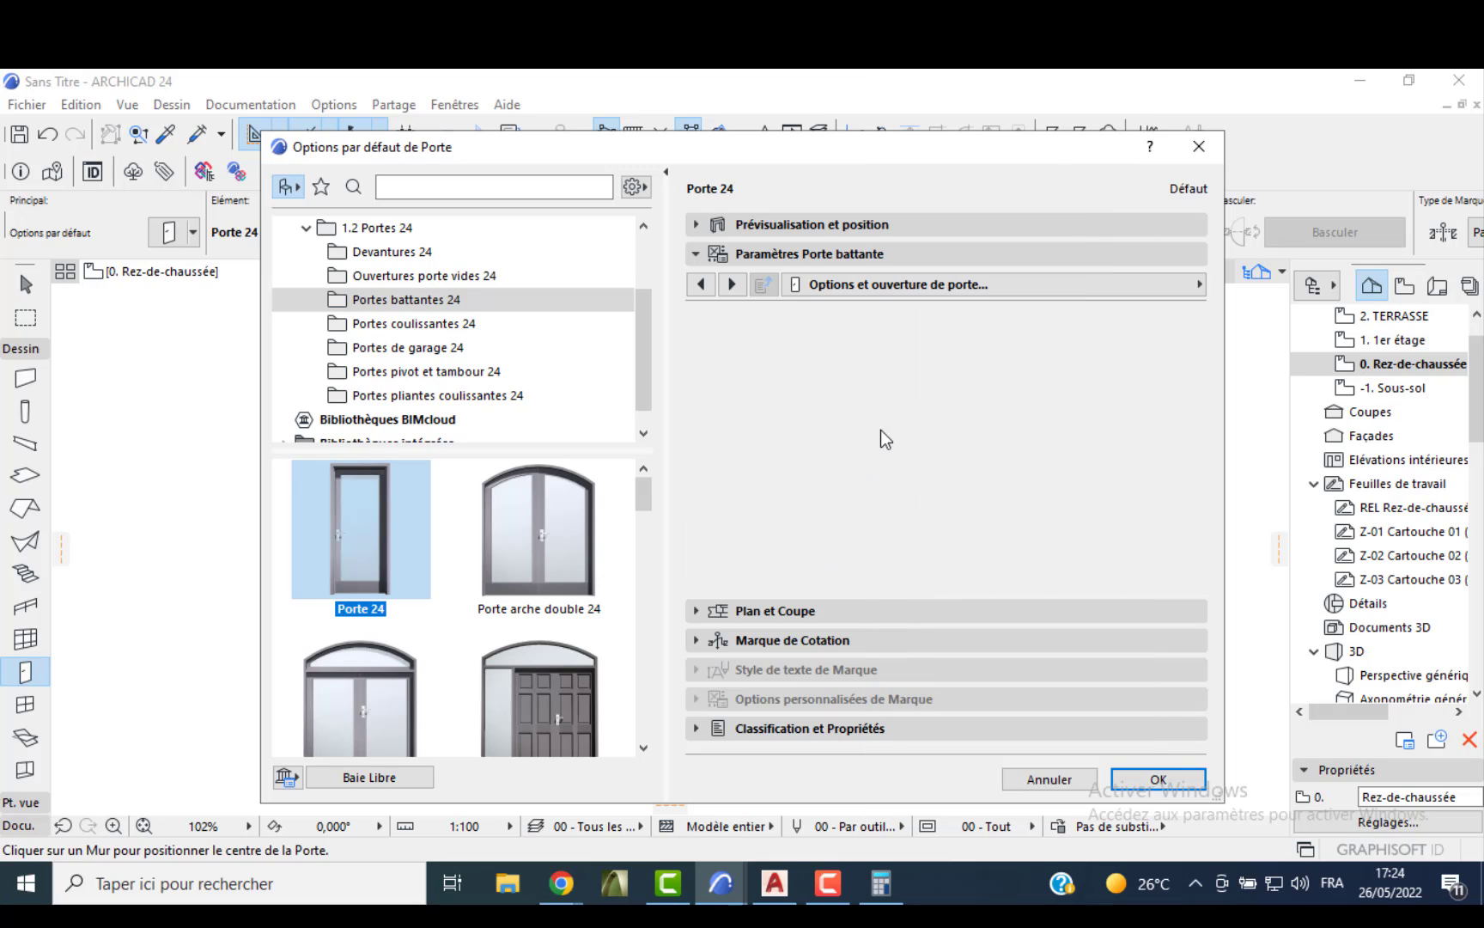
- Review the default door's dimensions, exterior and interior casing, and frame and leaf settings, and accept the door defaults
click(819, 229)
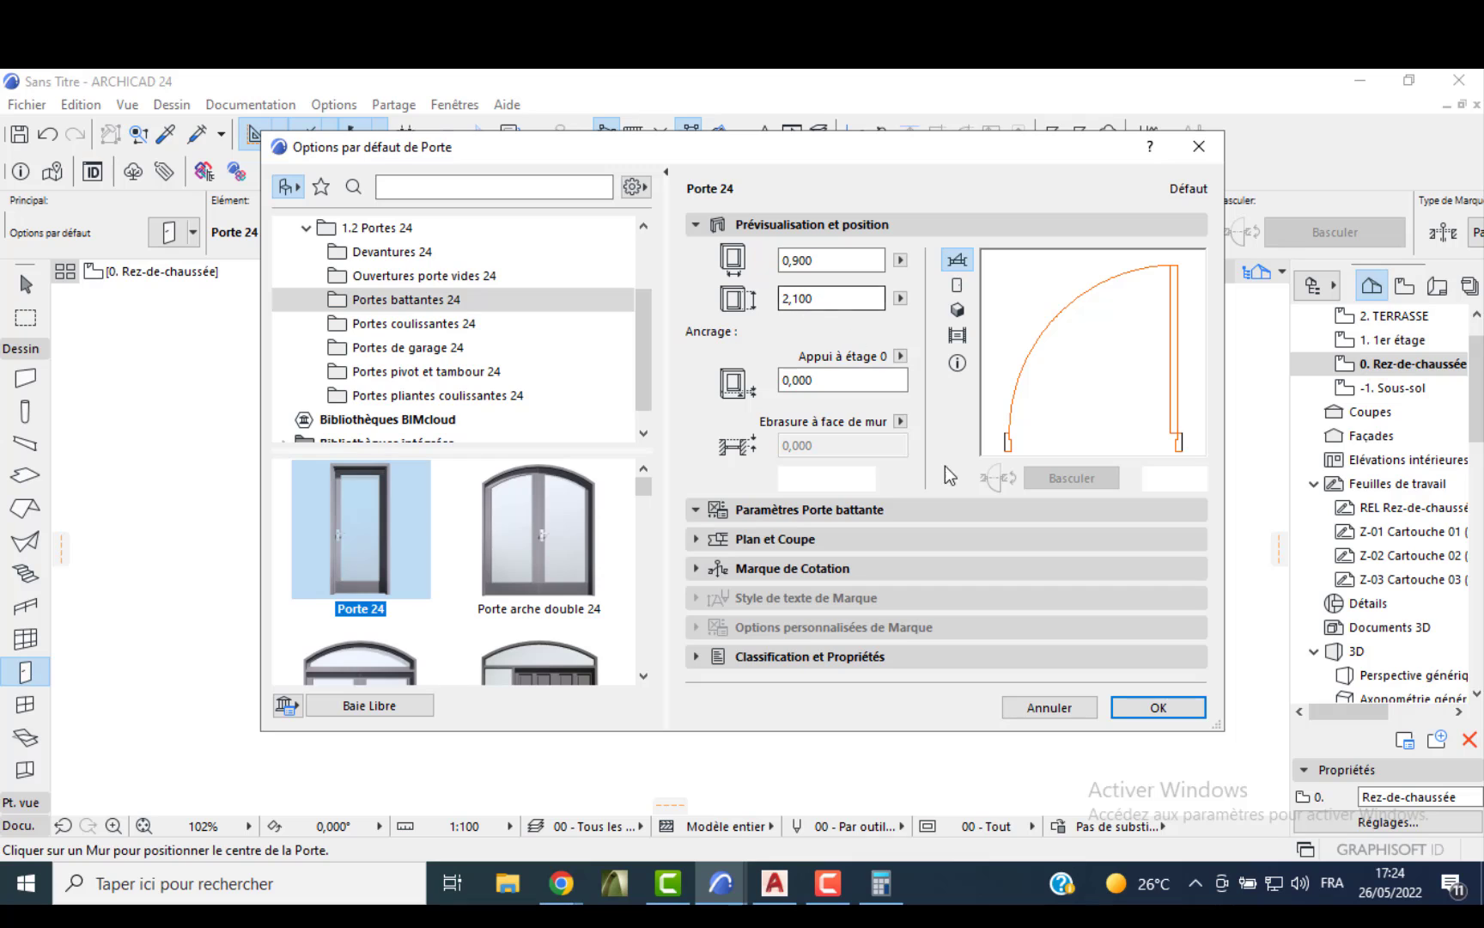
click(790, 513)
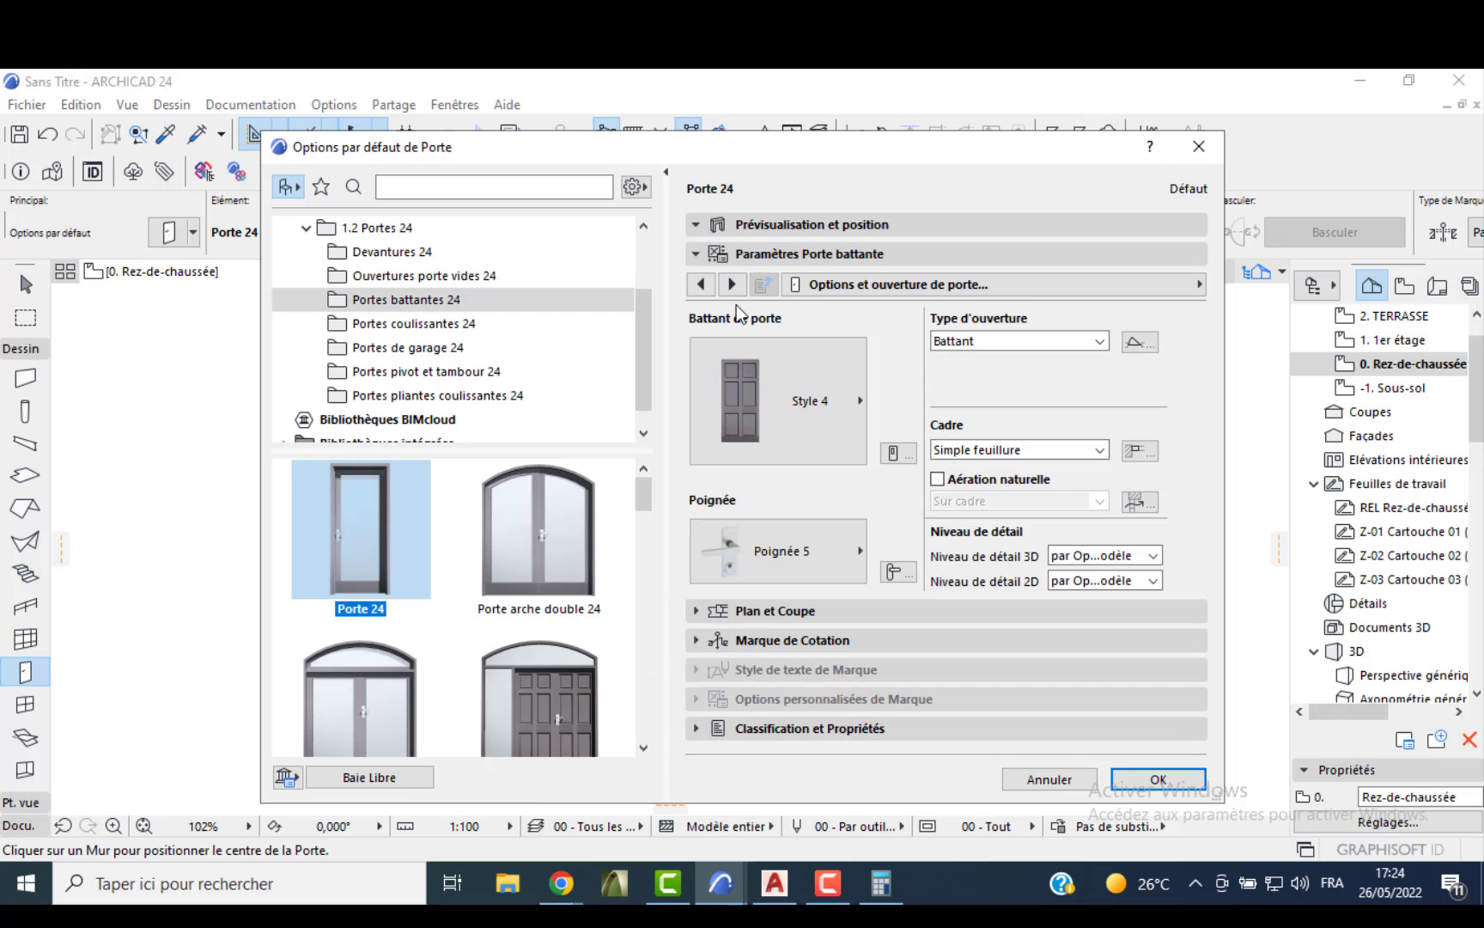
click(830, 288)
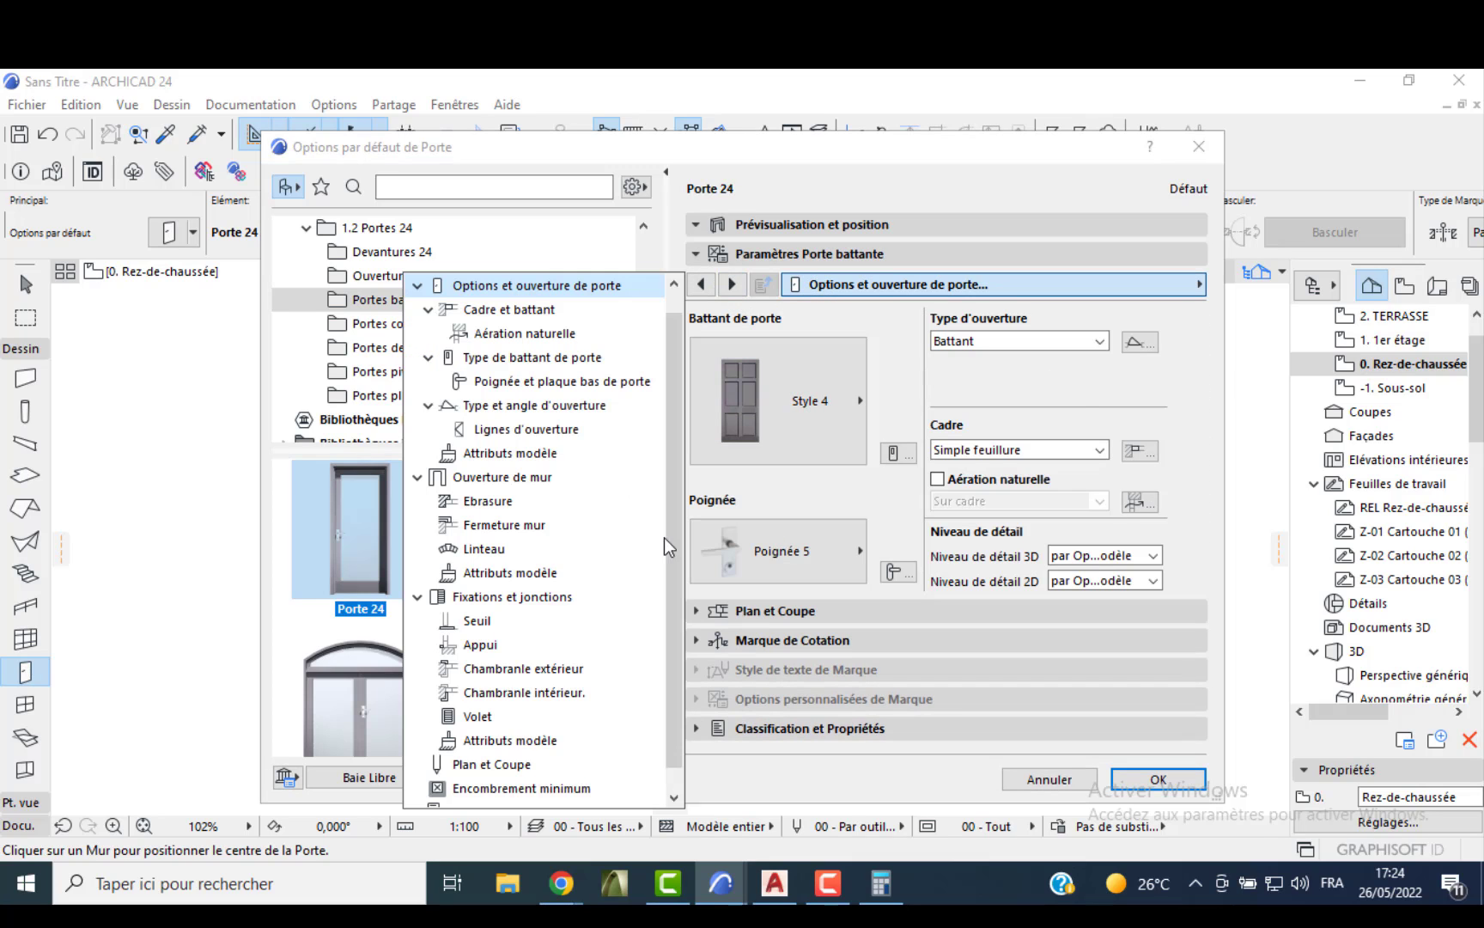
click(539, 670)
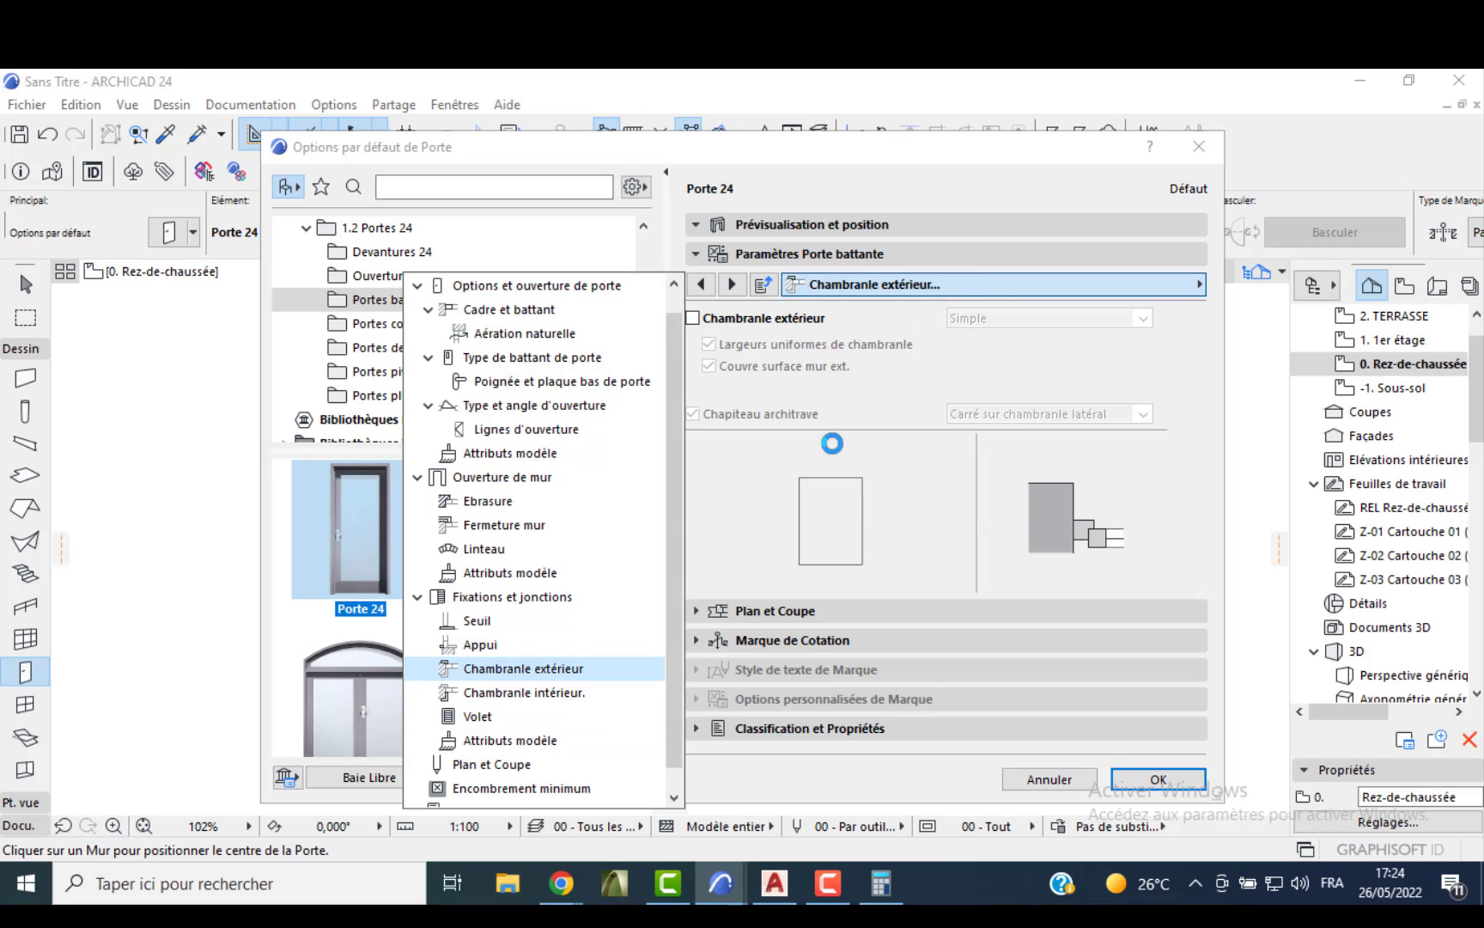
click(692, 318)
click(692, 318)
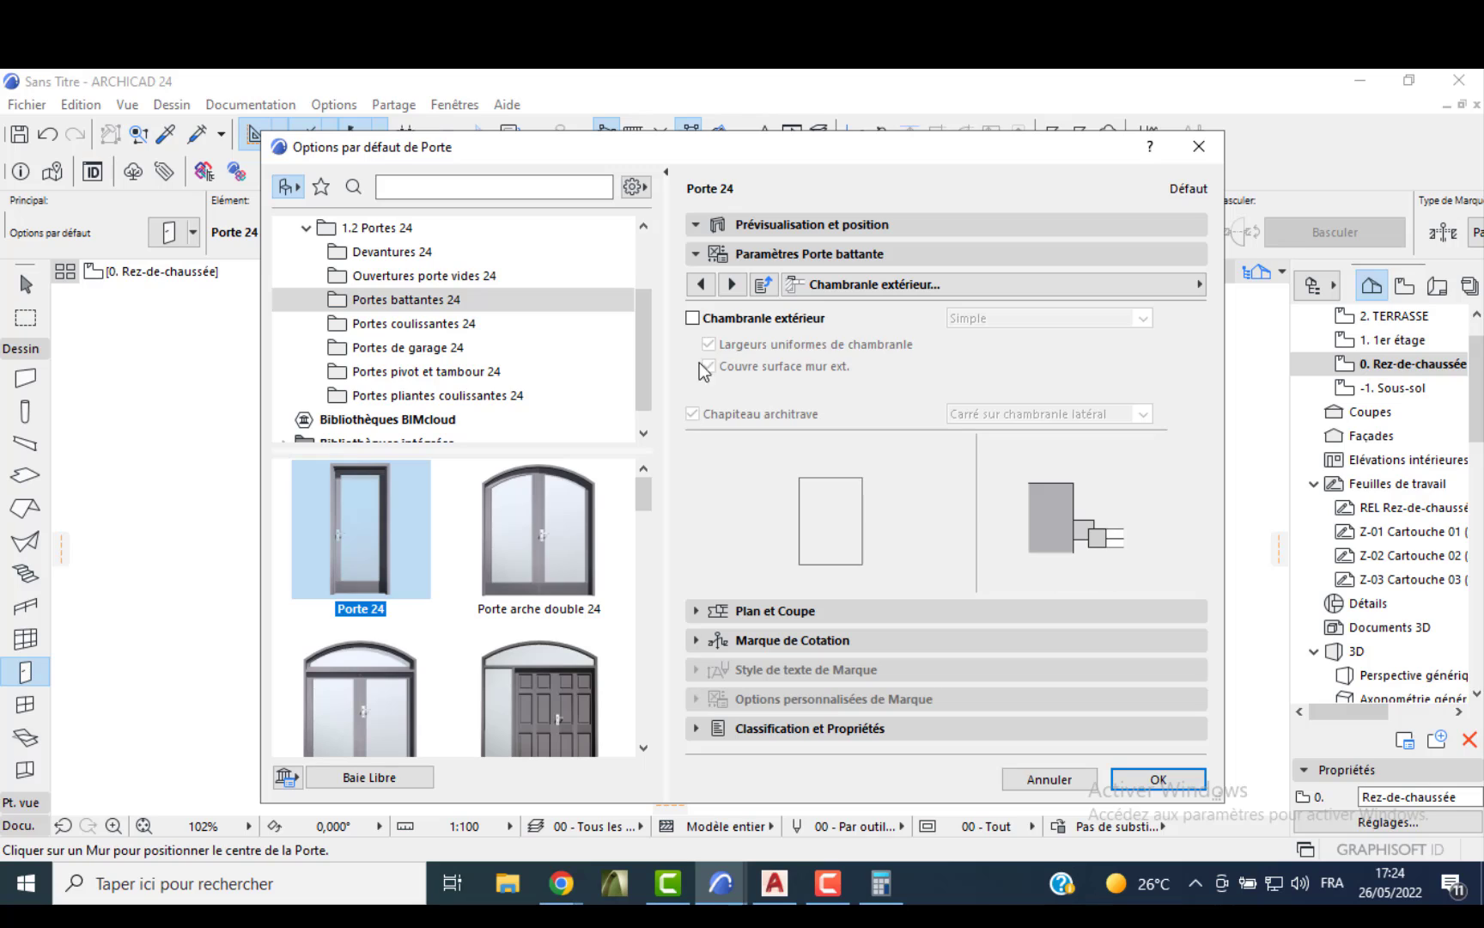
click(732, 284)
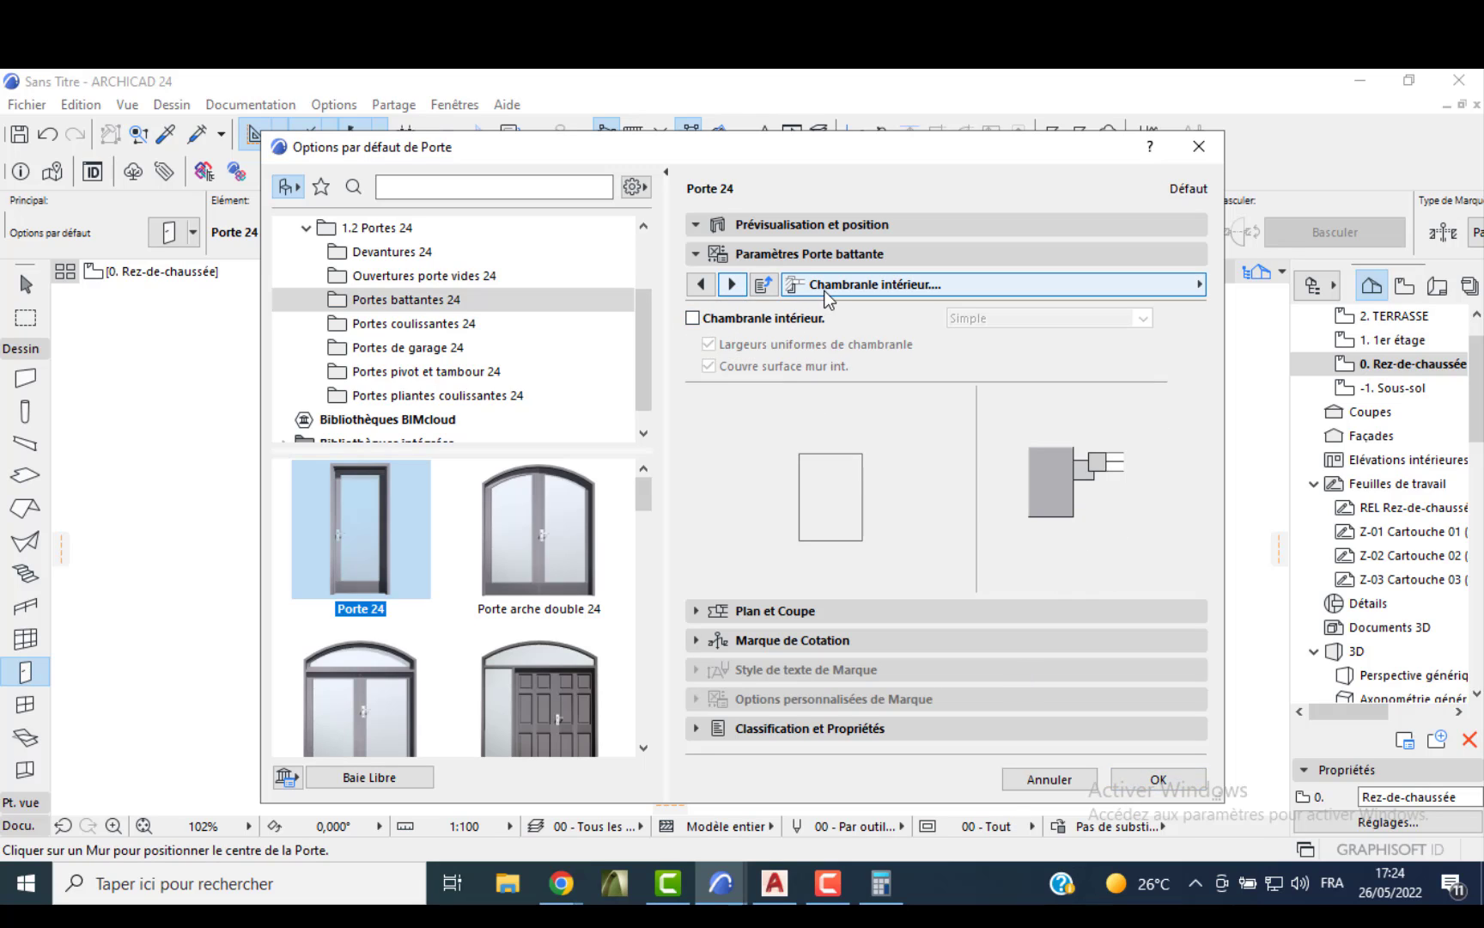
click(864, 287)
scroll(553, 322, up, 2)
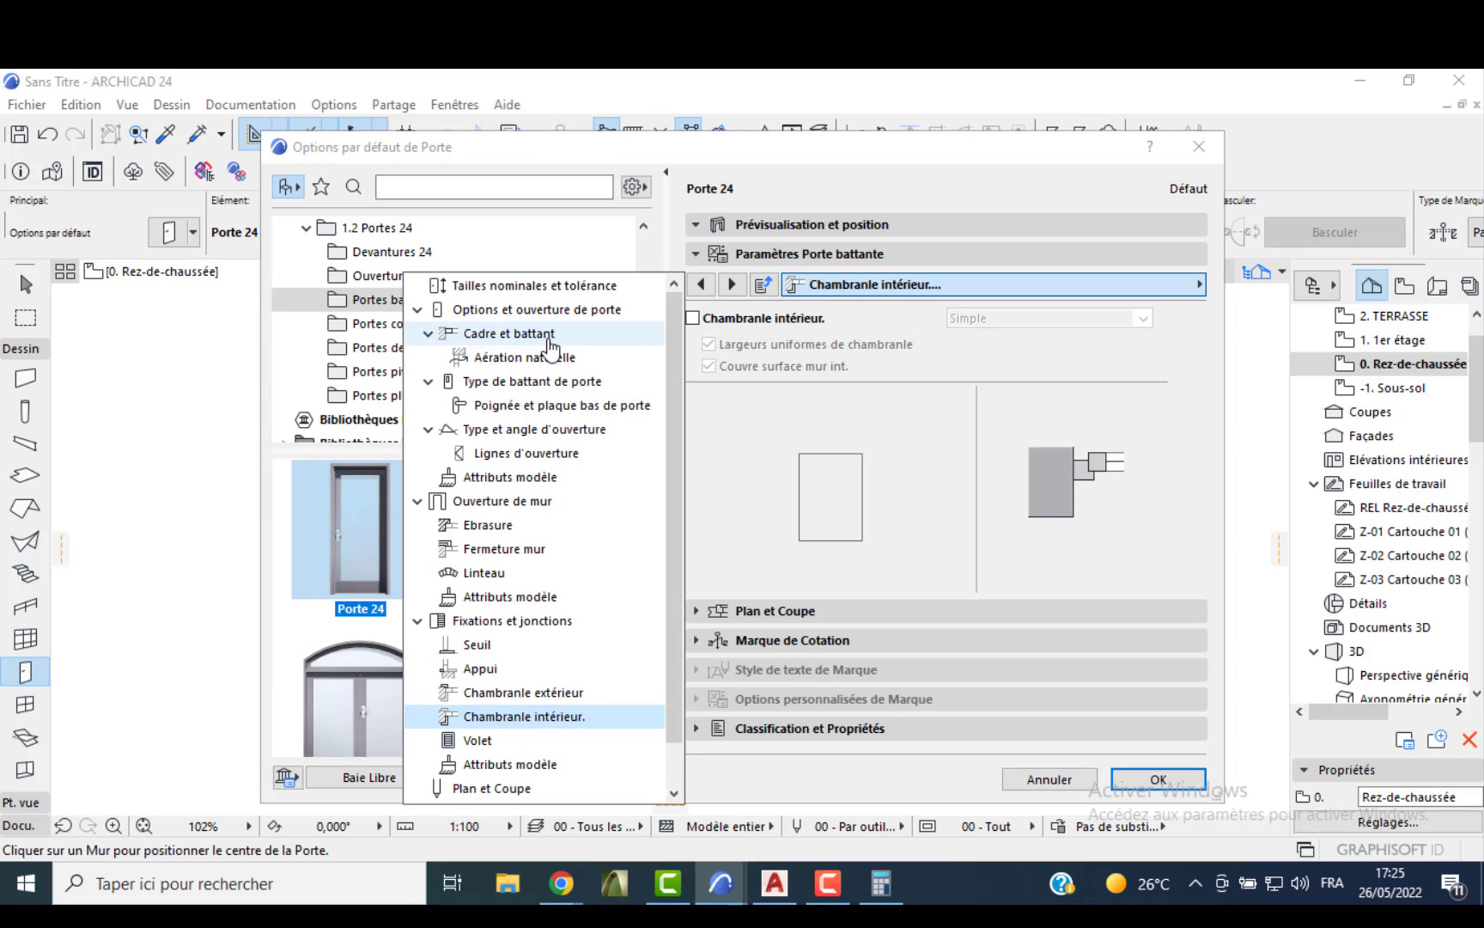
click(547, 333)
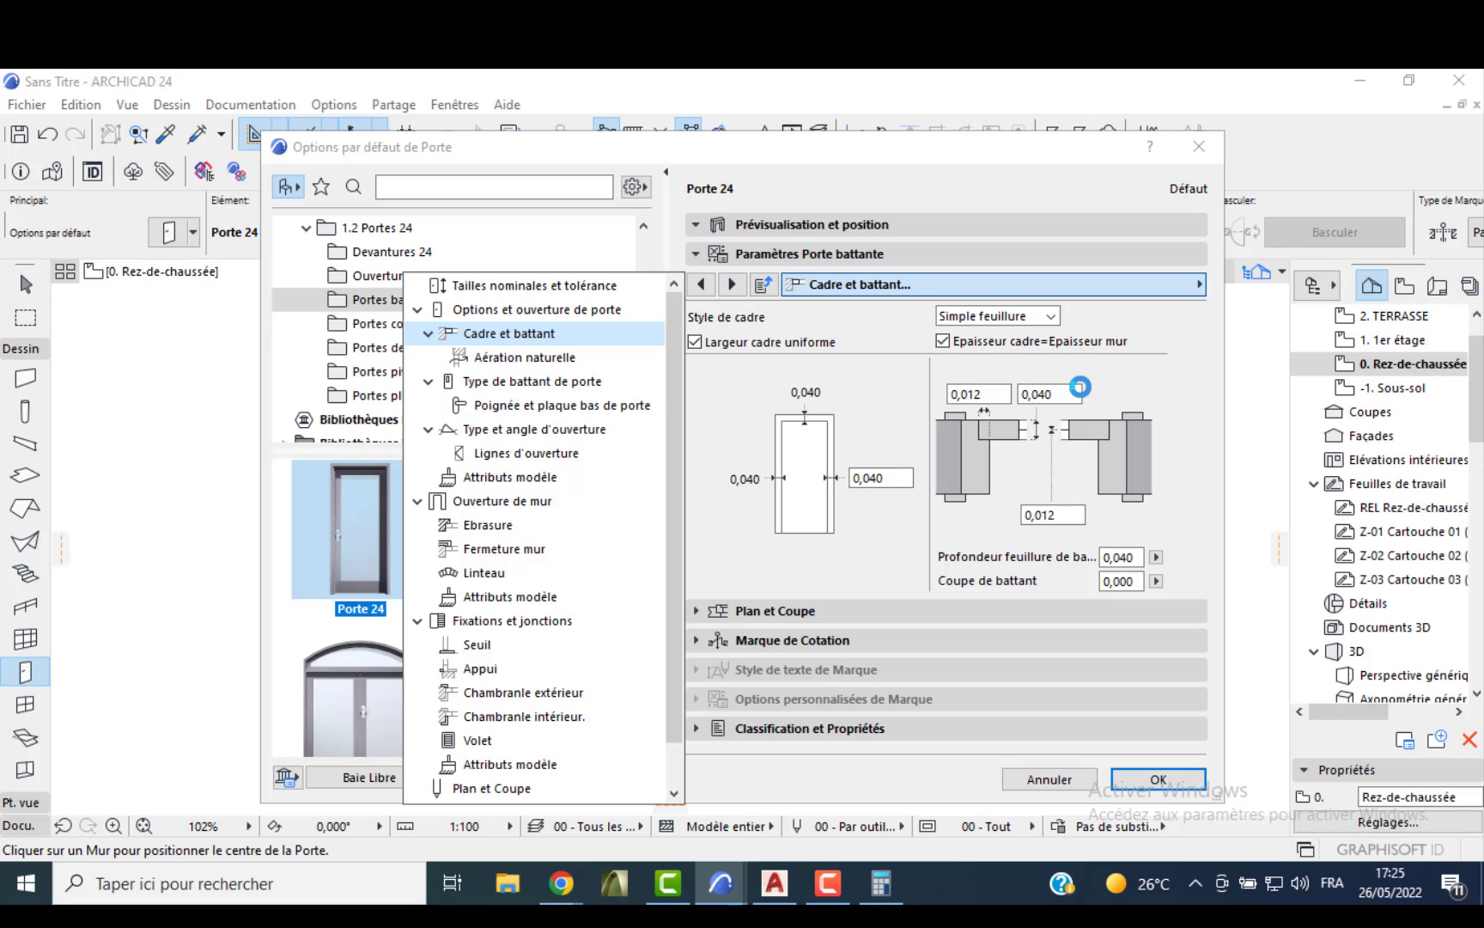
click(1153, 773)
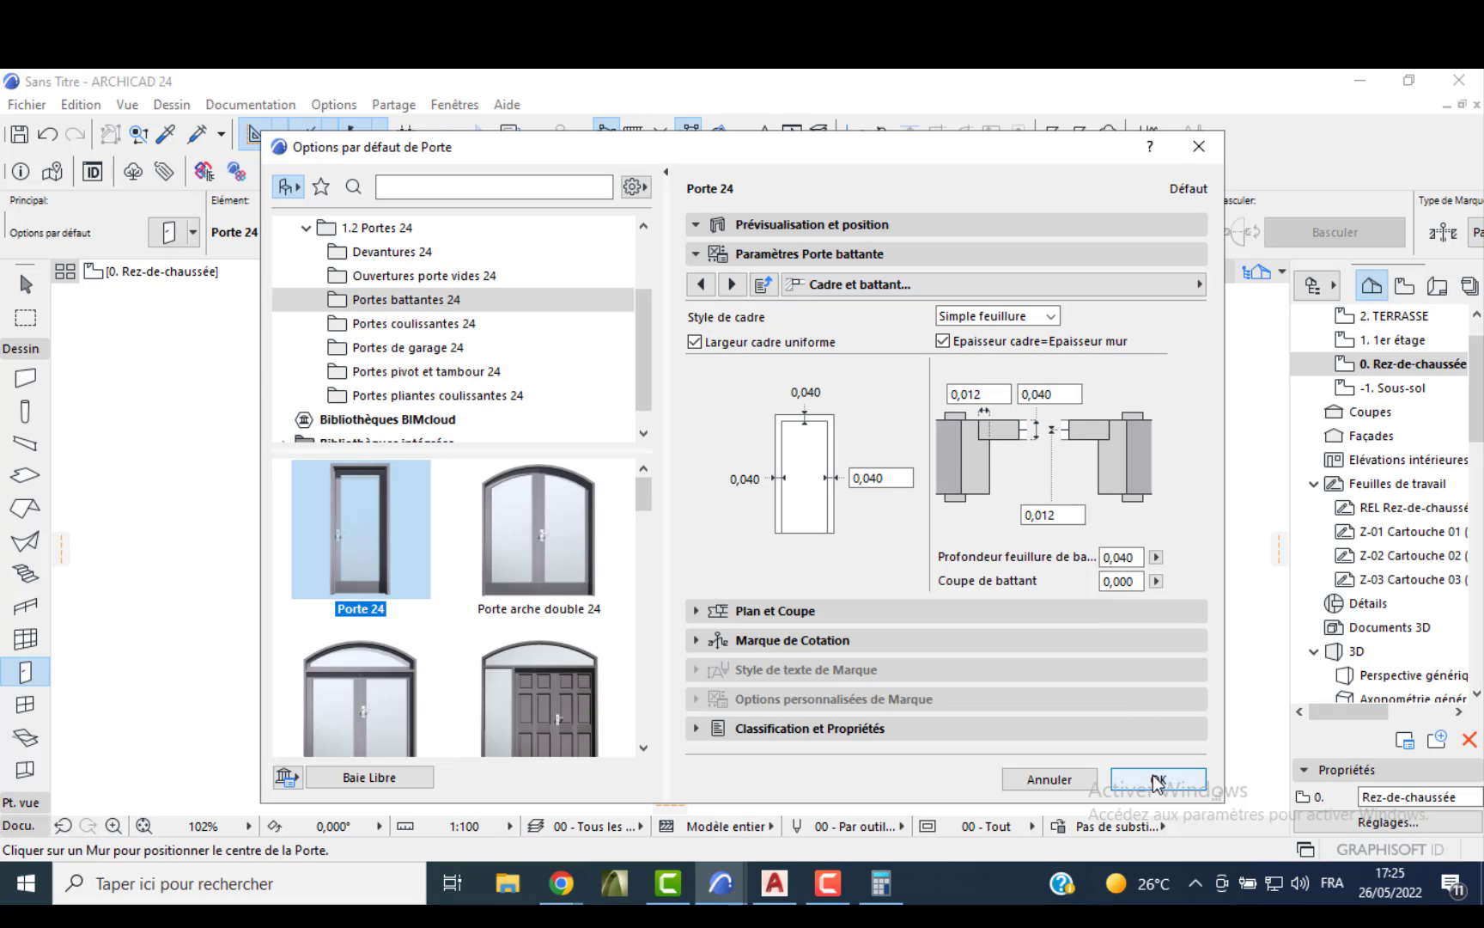
- Insert a Porte 24 door in the short wall across the corridor beside the WC, opening away from the L MAIN side
click(1117, 778)
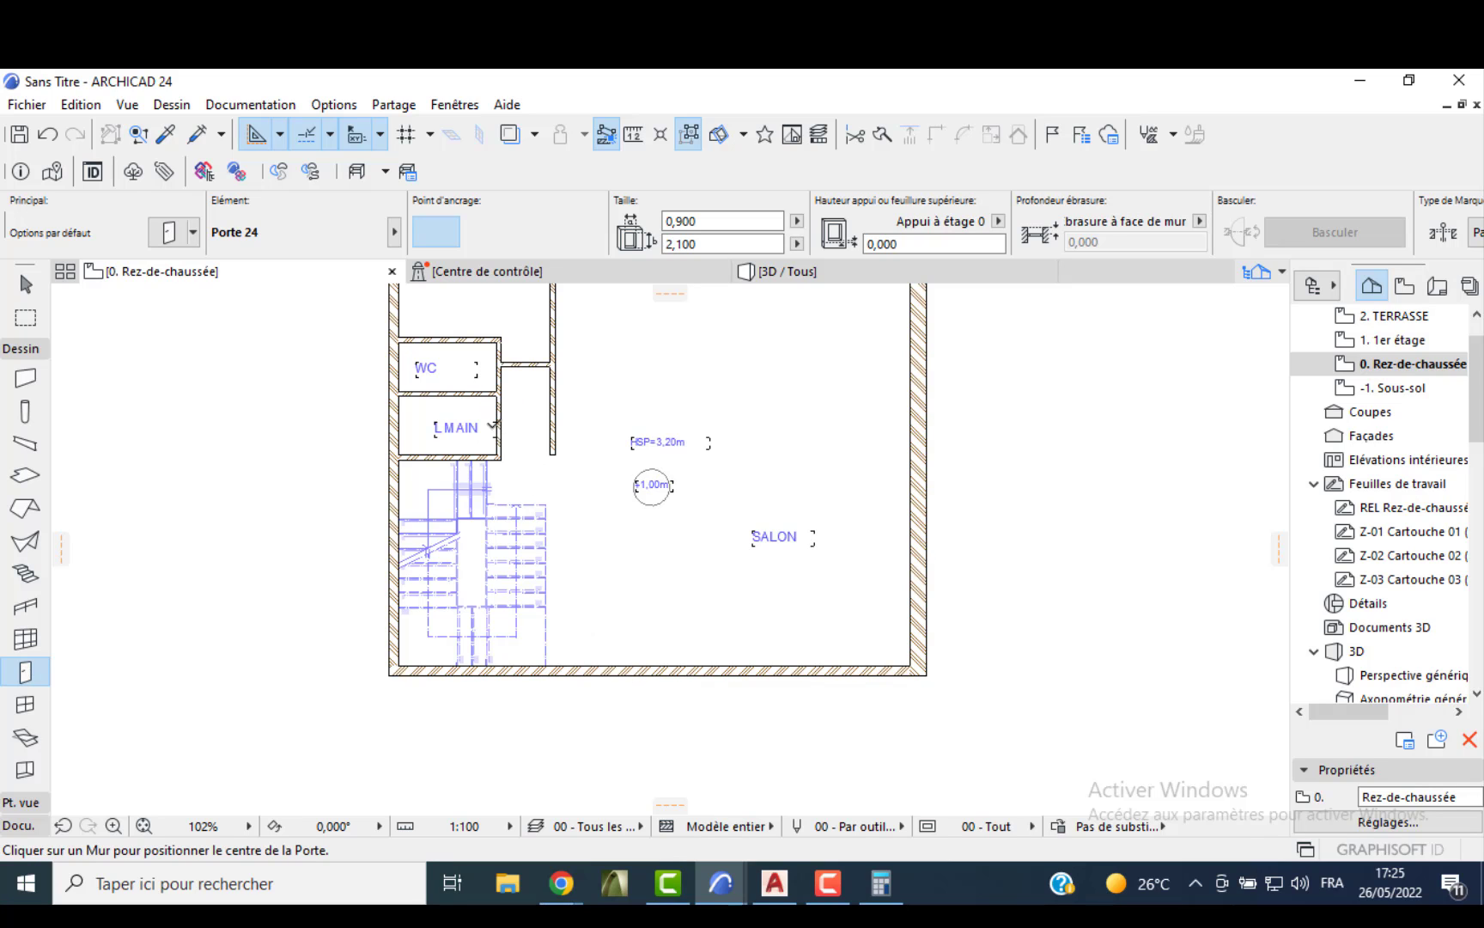
scroll(493, 424, up, 3)
middle_drag(495, 425, 596, 528)
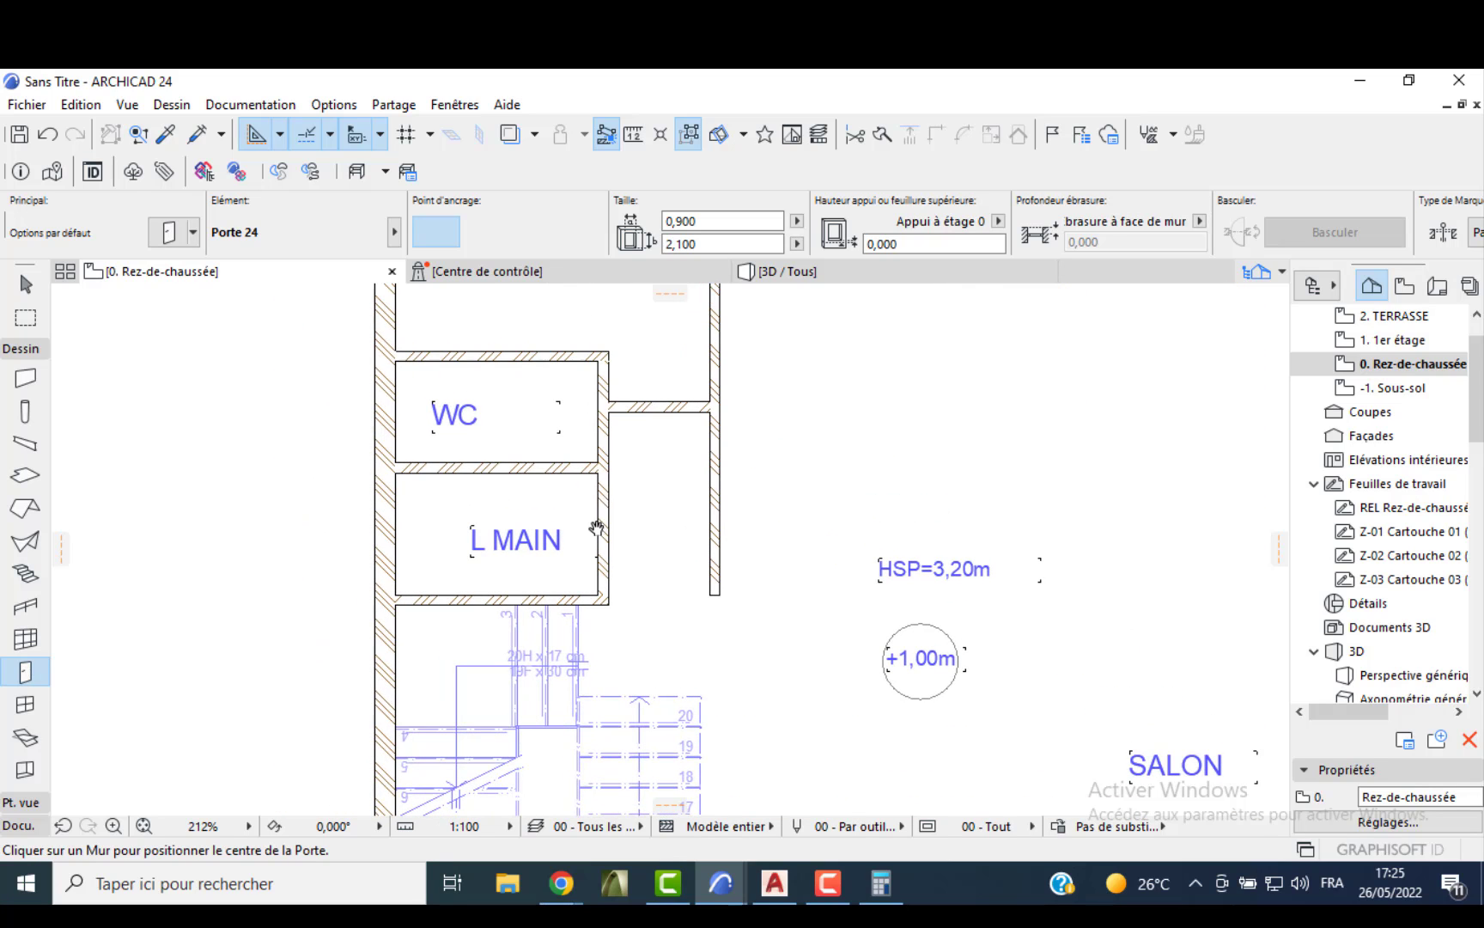
click(660, 399)
click(698, 352)
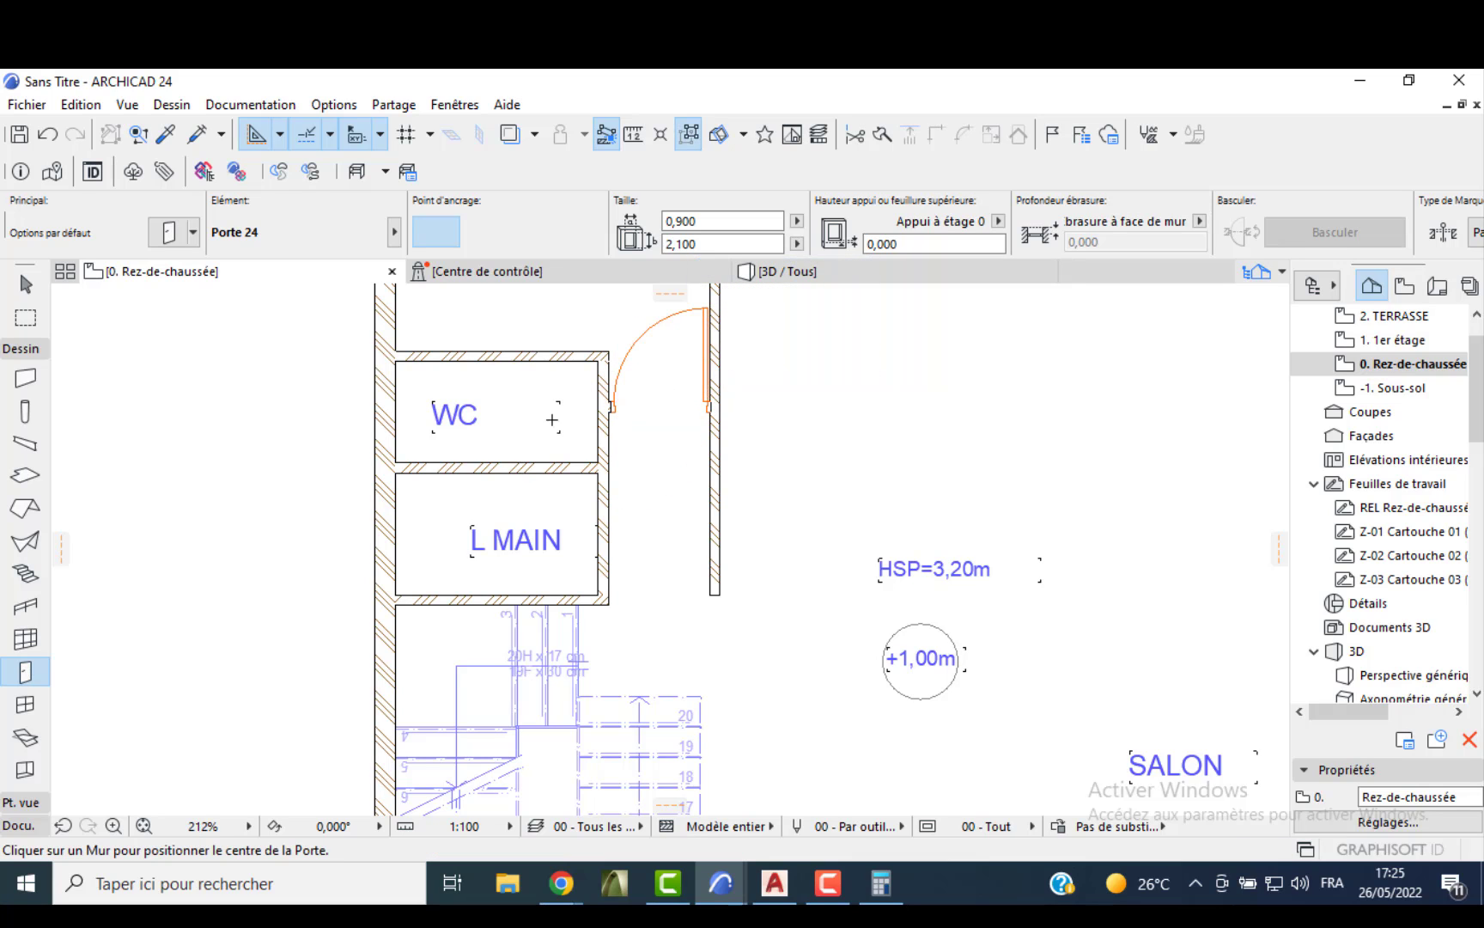
- Insert a Porte 24 door in the wall between WC and L MAIN, opening into the WC and hinged on the corridor side
scroll(557, 445, up, 2)
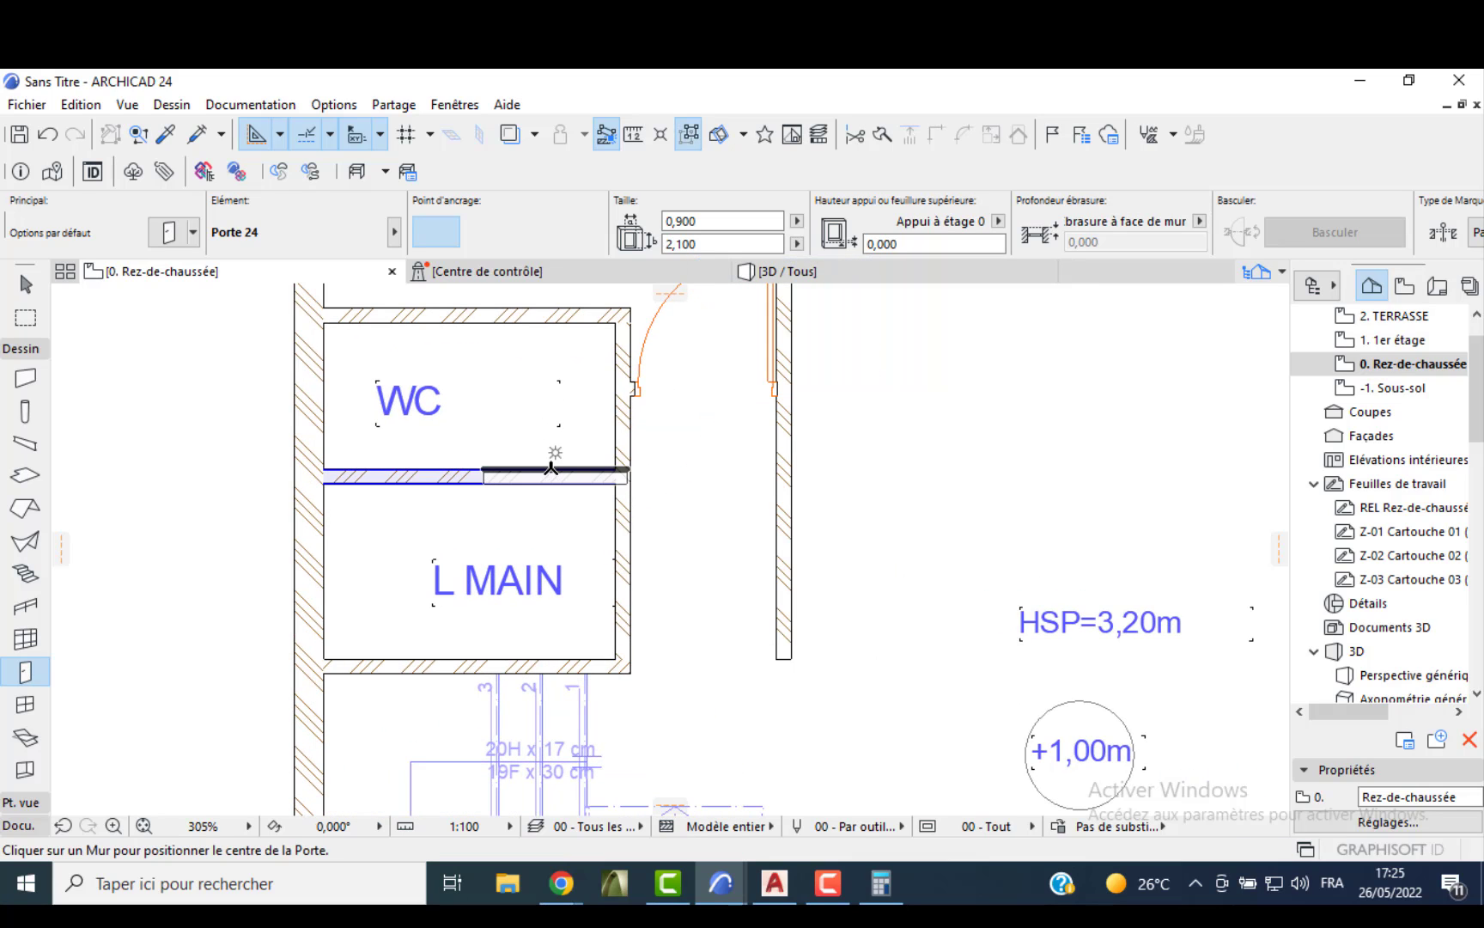
click(532, 455)
click(593, 400)
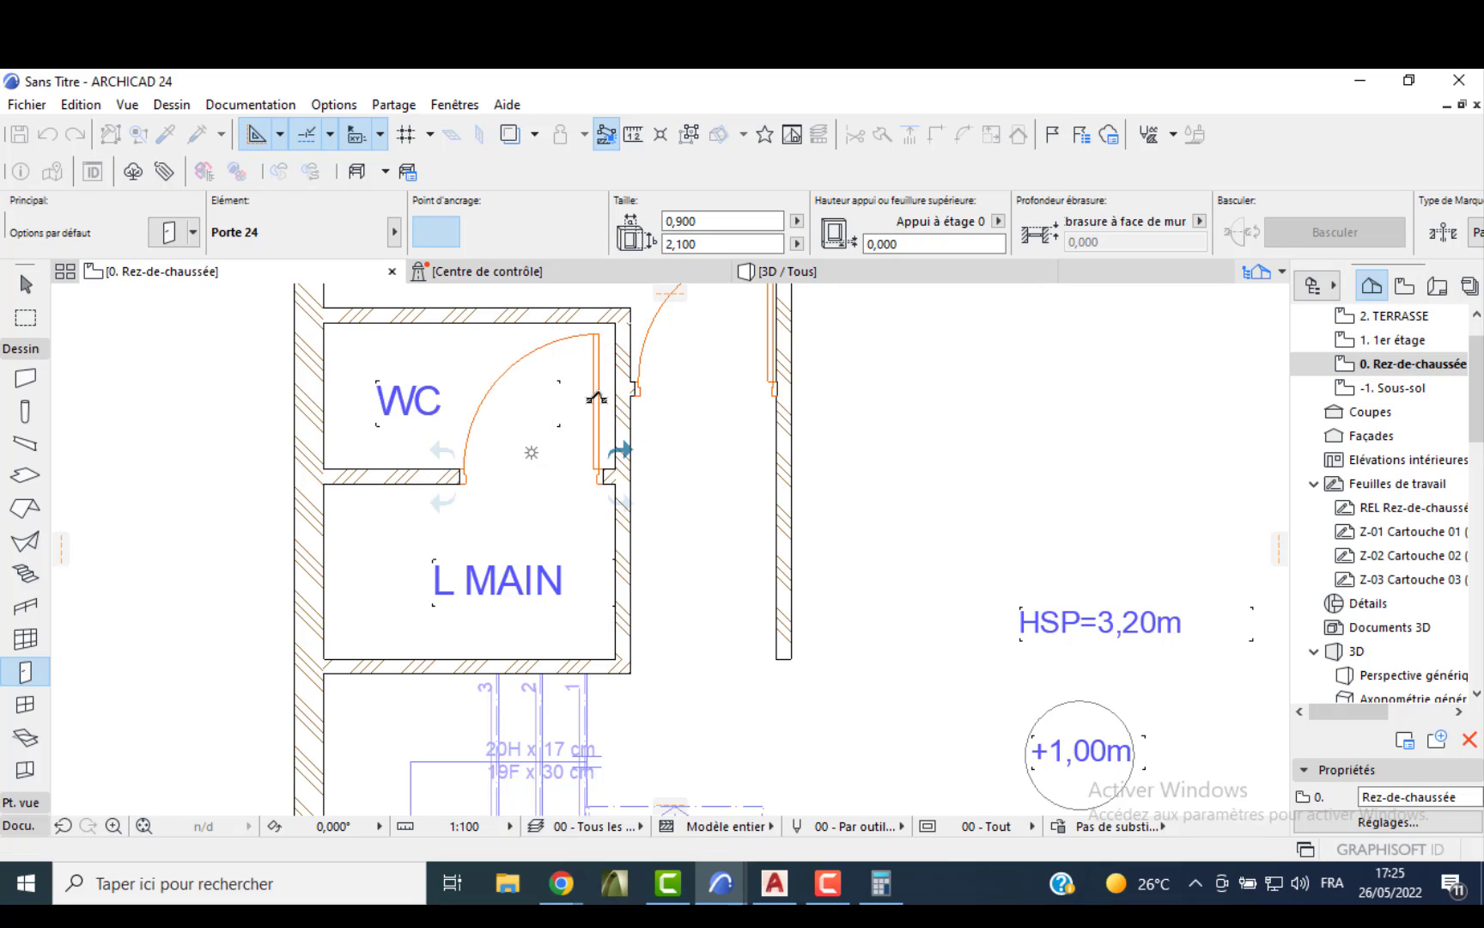
key(Escape)
- Set the width of the door between WC and L MAIN to 0,720 m
click(602, 481)
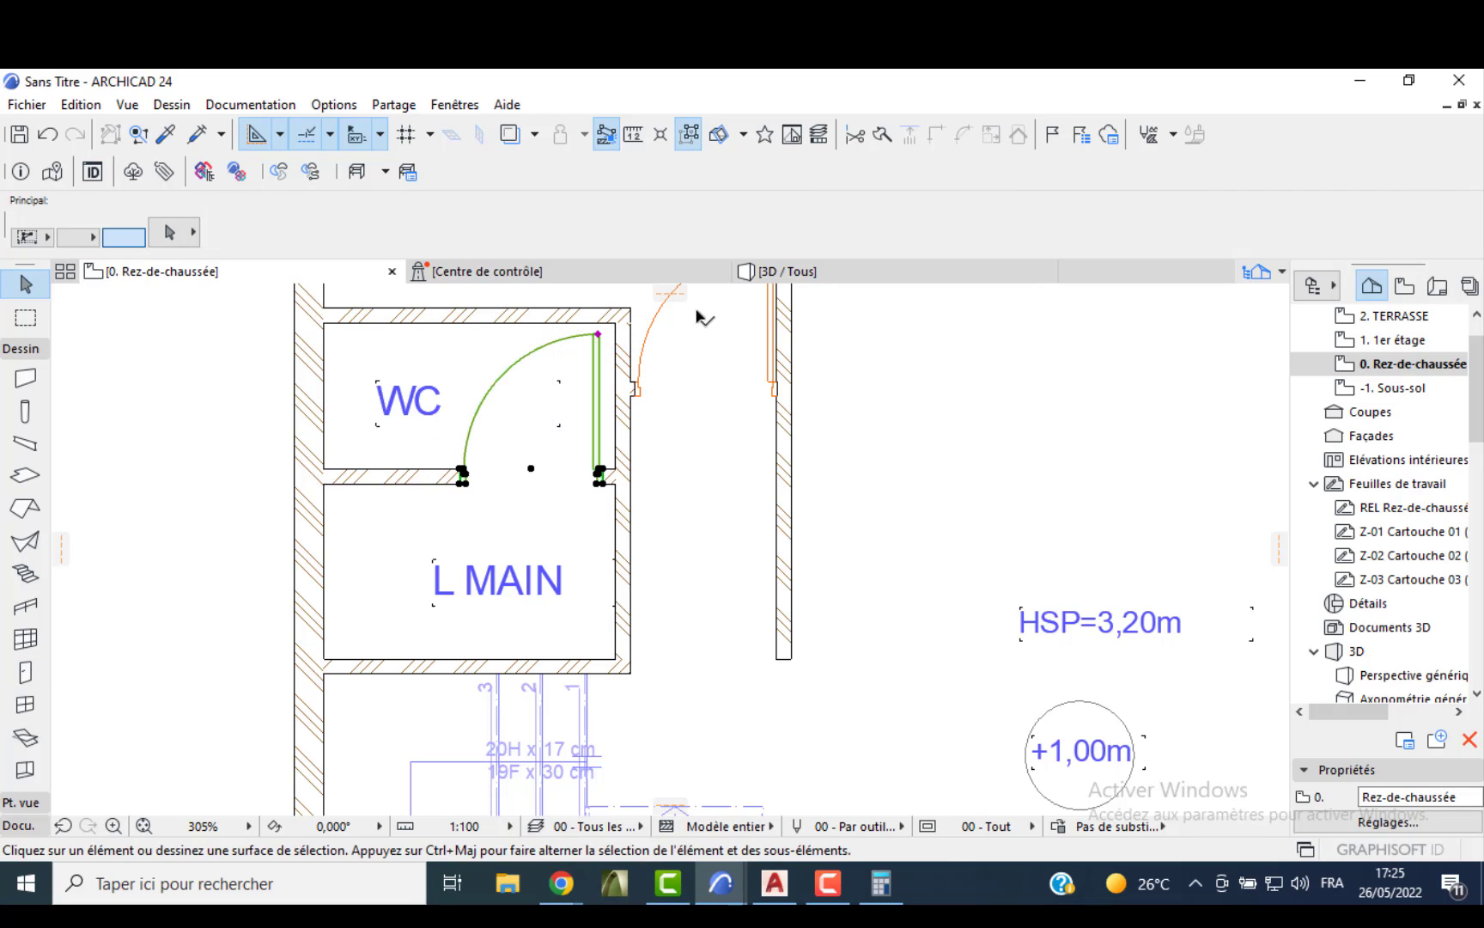
mouse_move(697, 221)
mouse_down()
mouse_move(676, 221)
mouse_move(683, 232)
mouse_up()
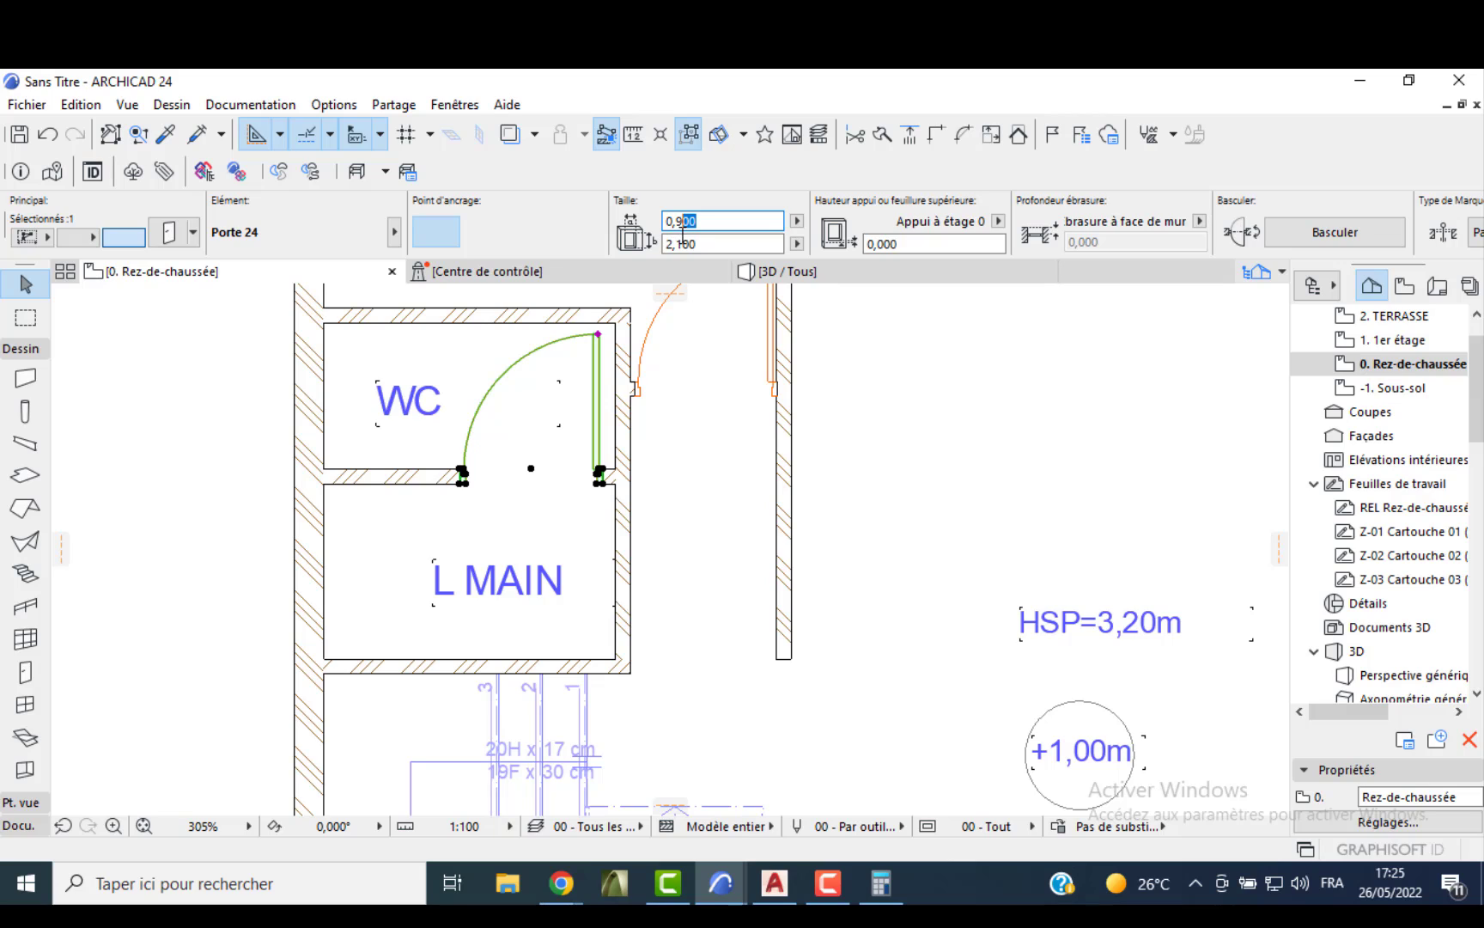
text(72)
key(Return)
- Set the corridor door's width to 0,820 m
click(638, 389)
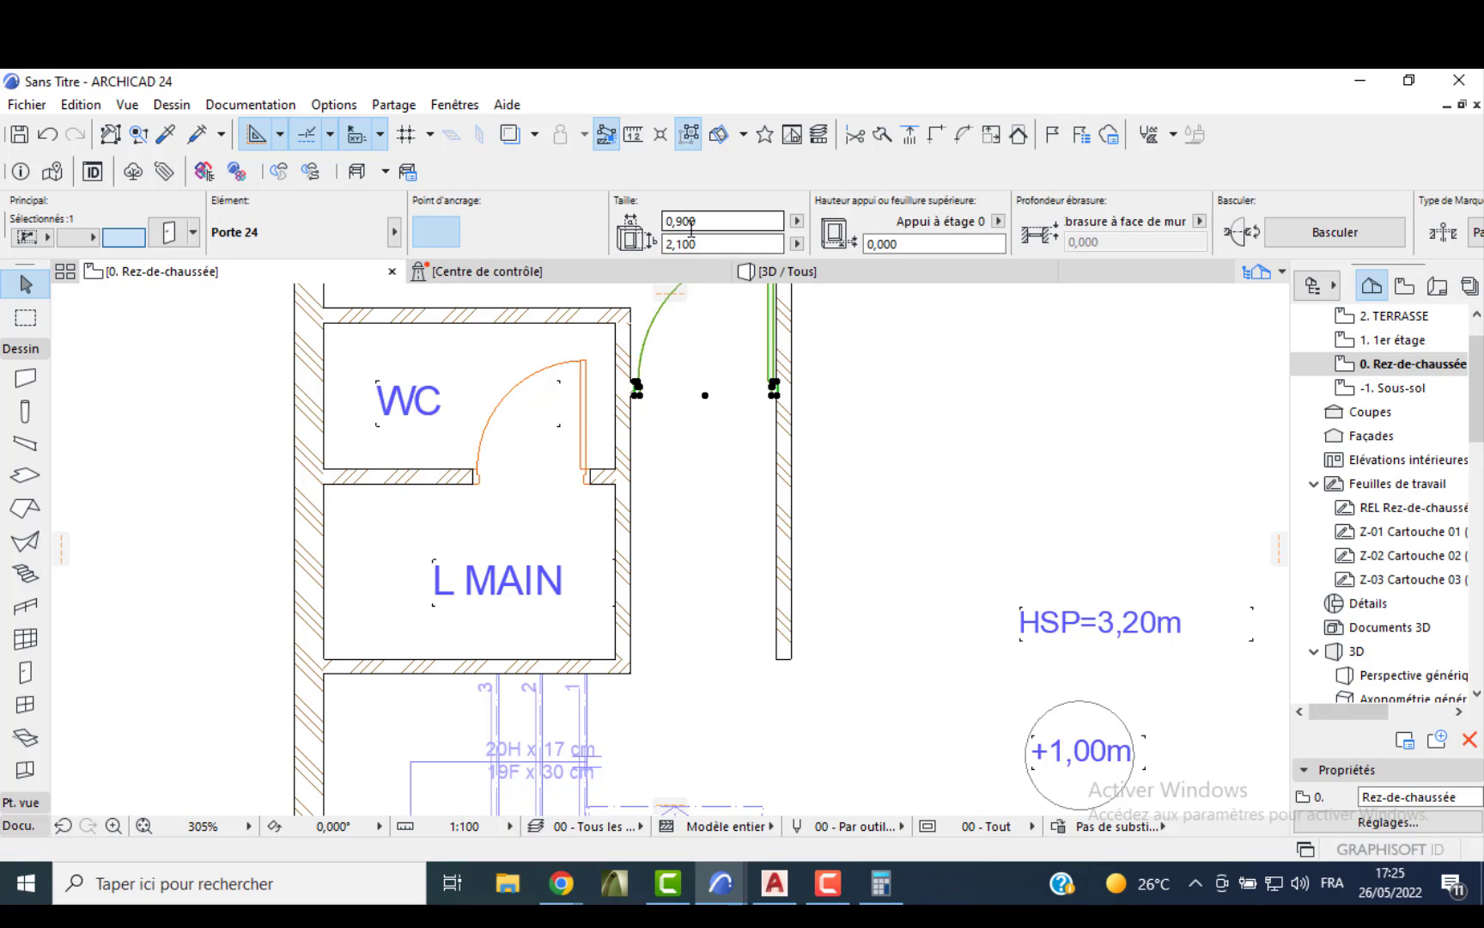
drag(698, 221, 675, 225)
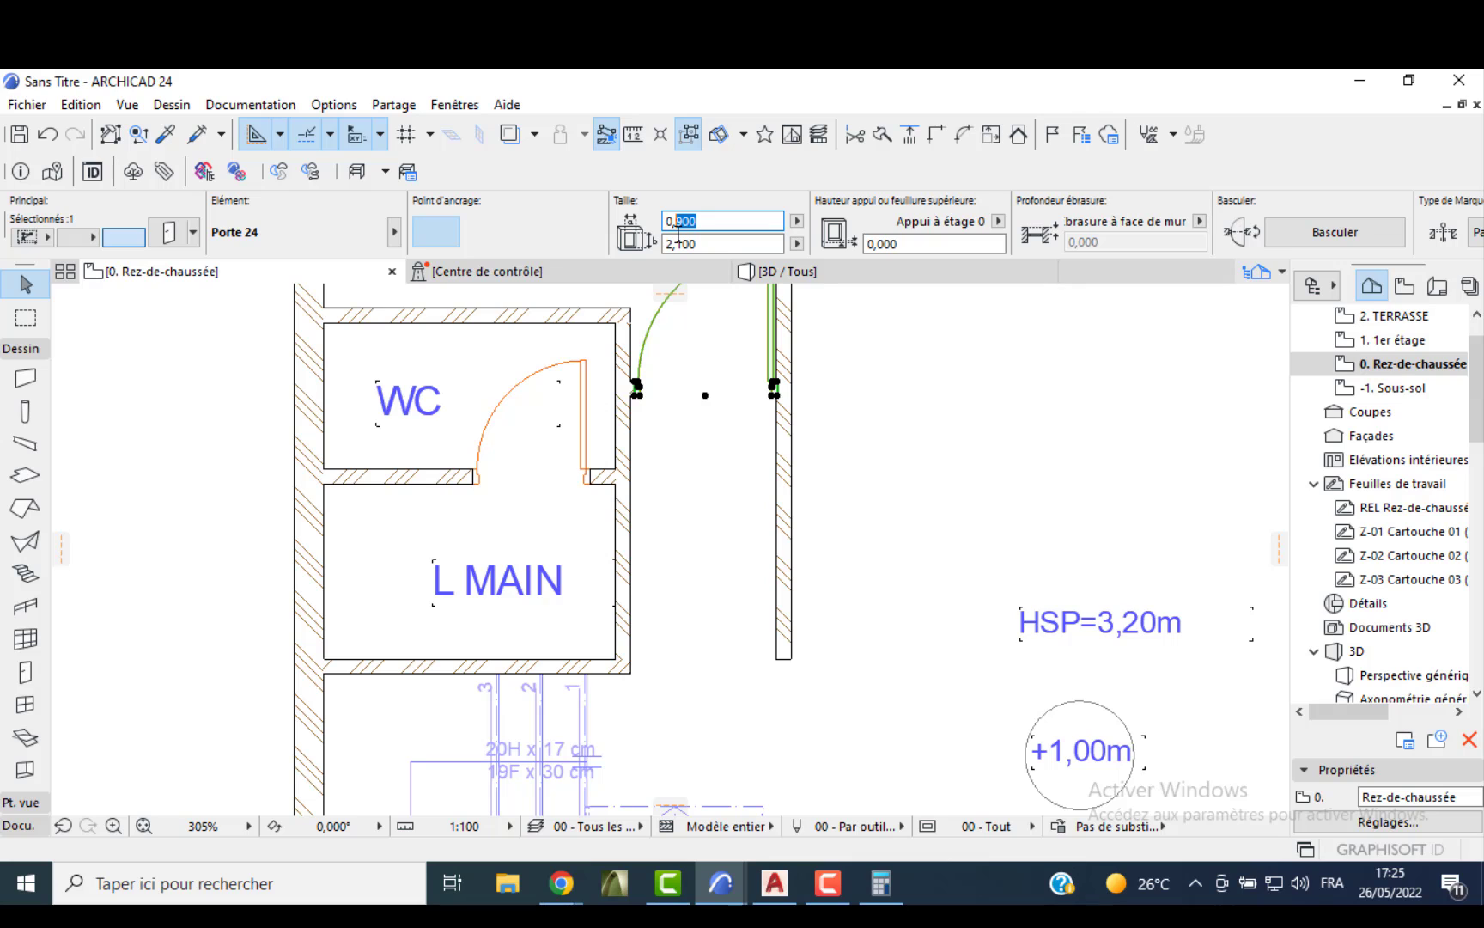
text(82)
click(687, 427)
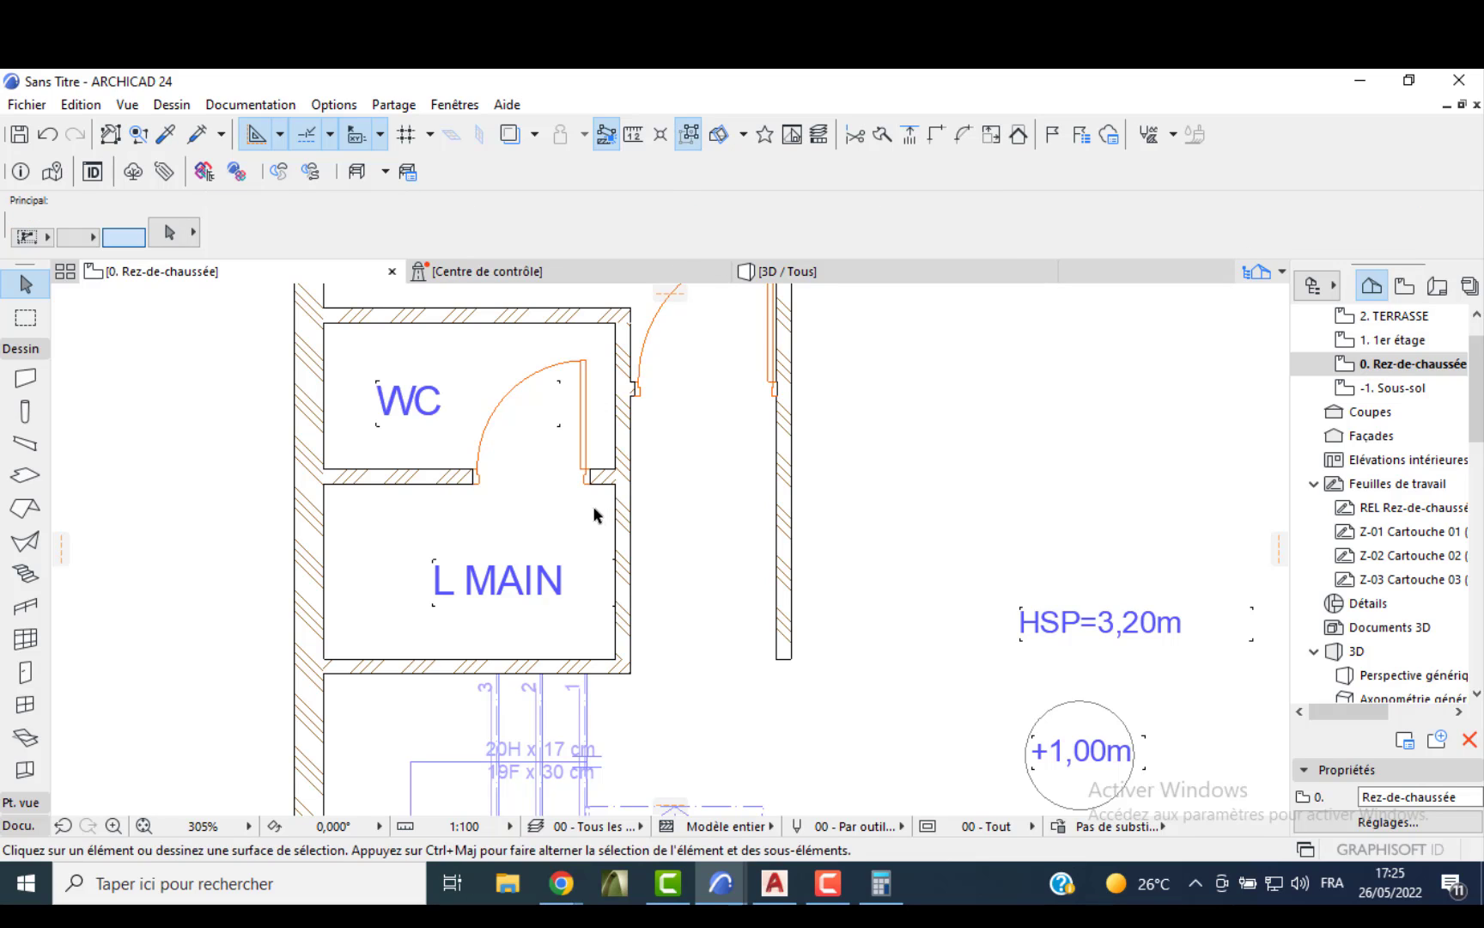
- Move the WC door against the room's corridor-side wall corner, then shift it back 0,1 m along its wall
scroll(584, 494, up, 3)
click(591, 449)
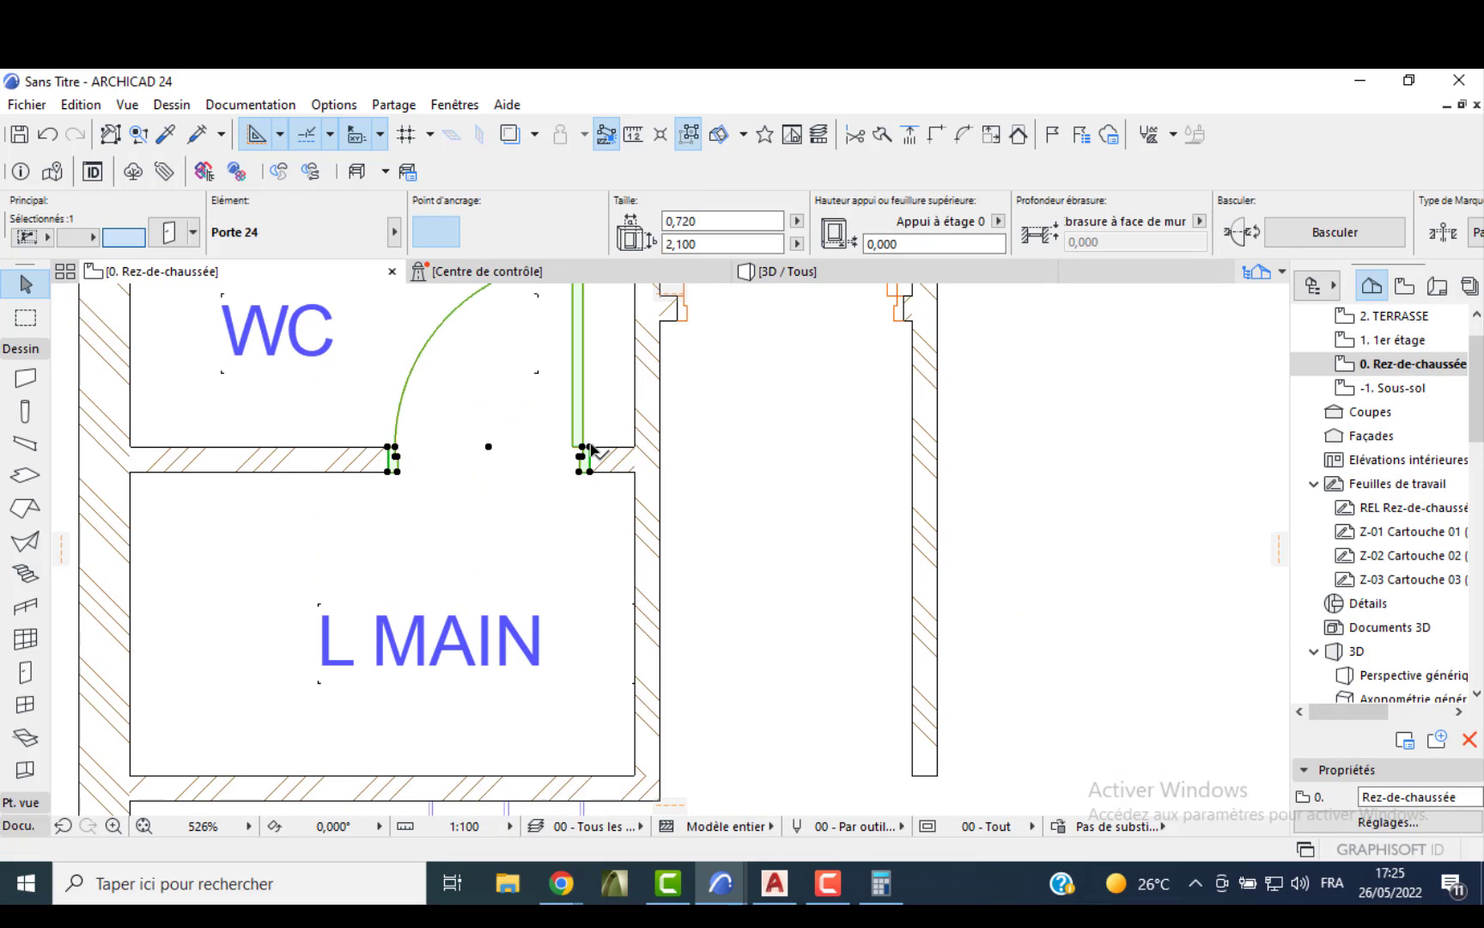
click(587, 449)
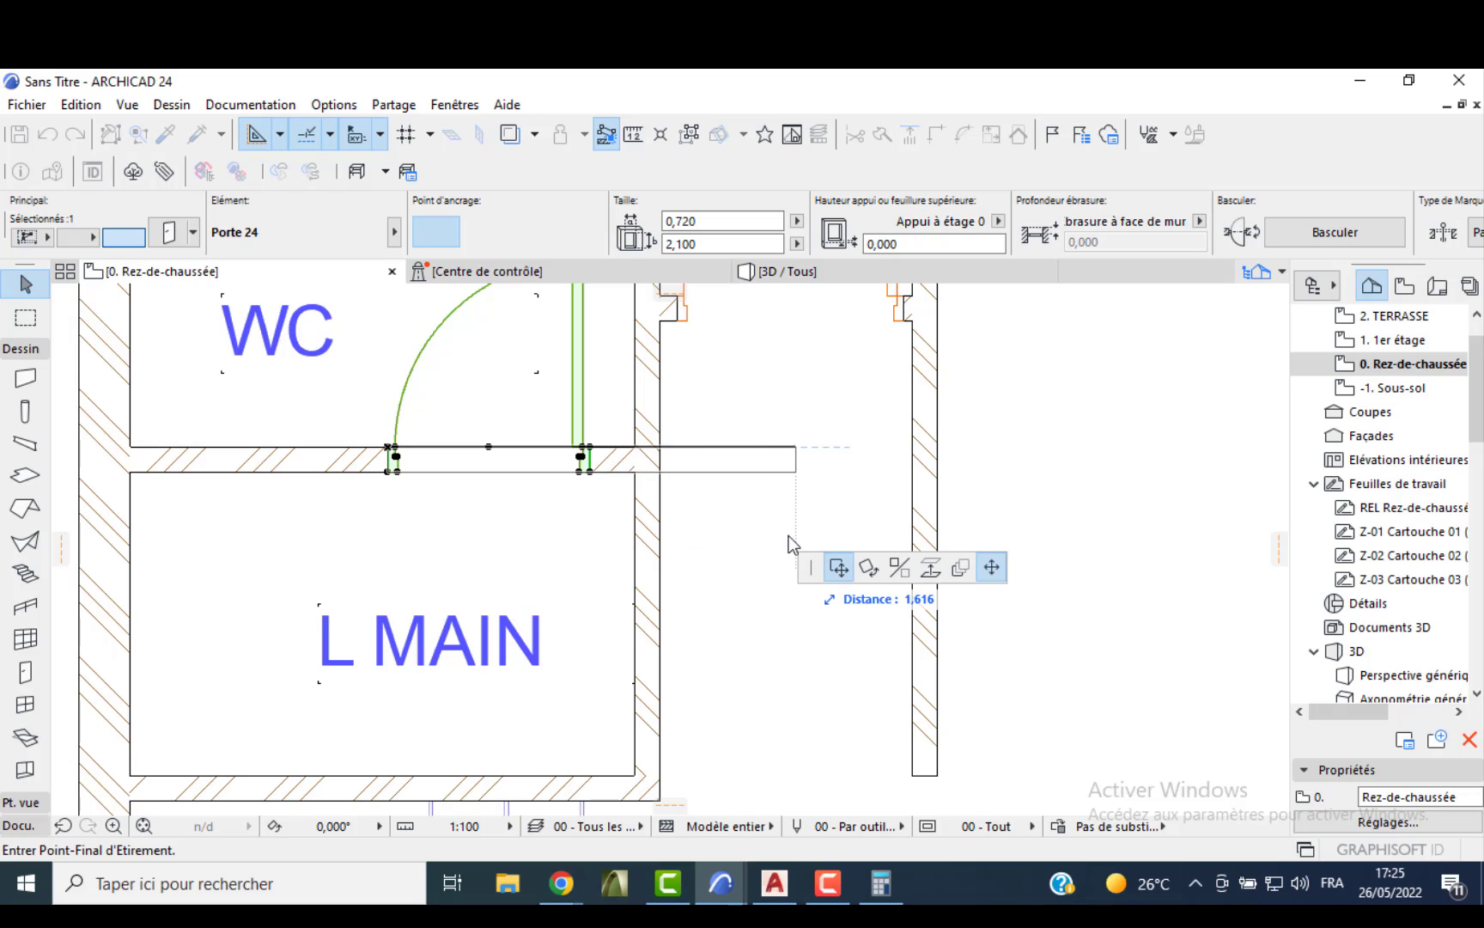
click(633, 447)
click(633, 449)
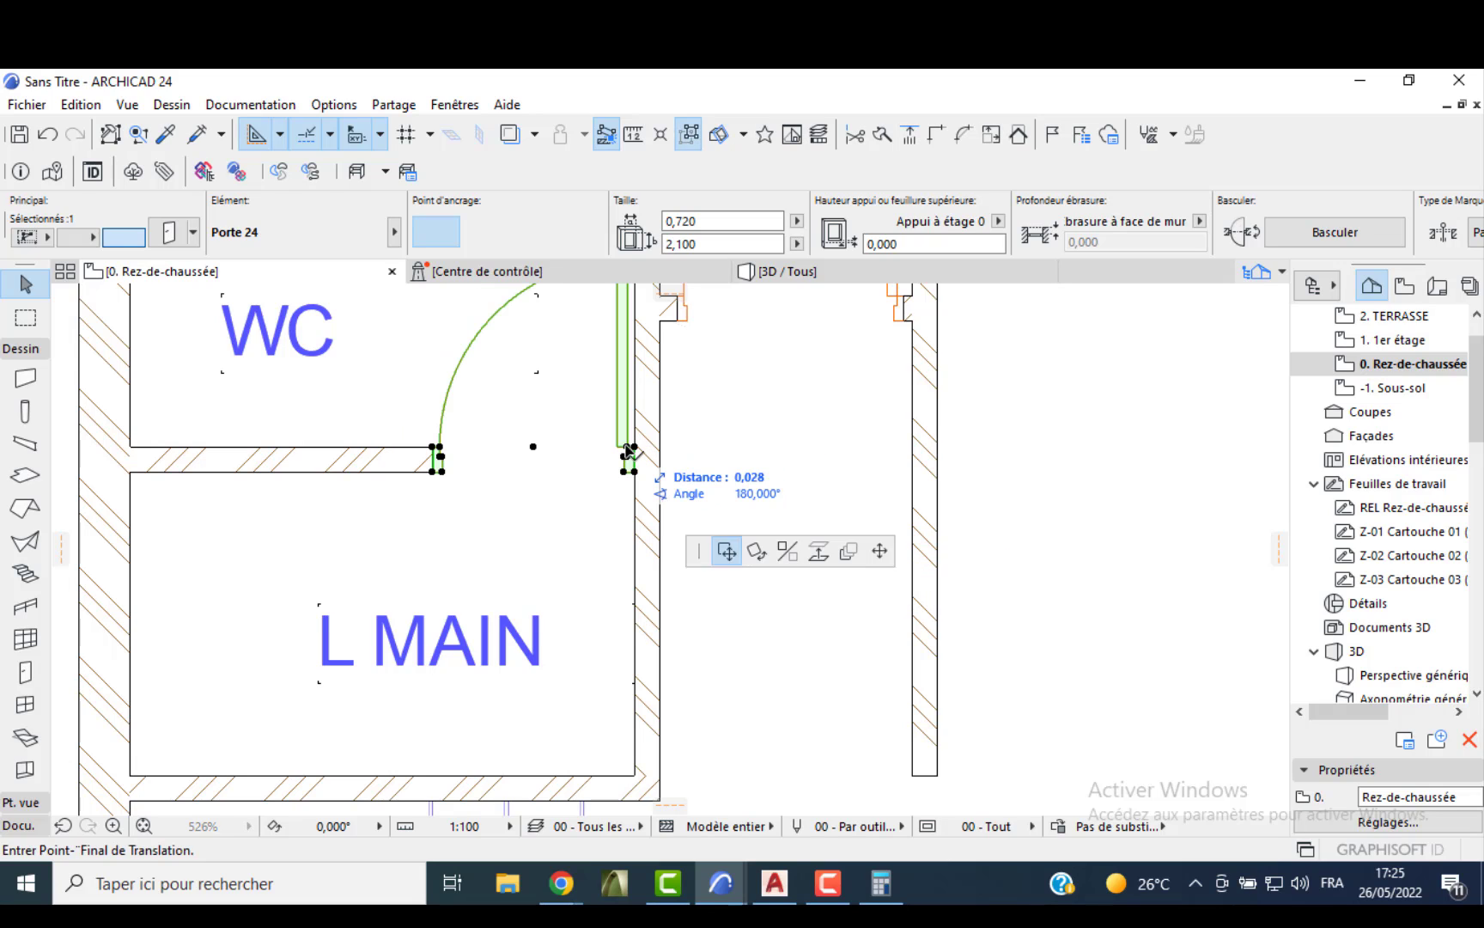
text(0,)
text(5)
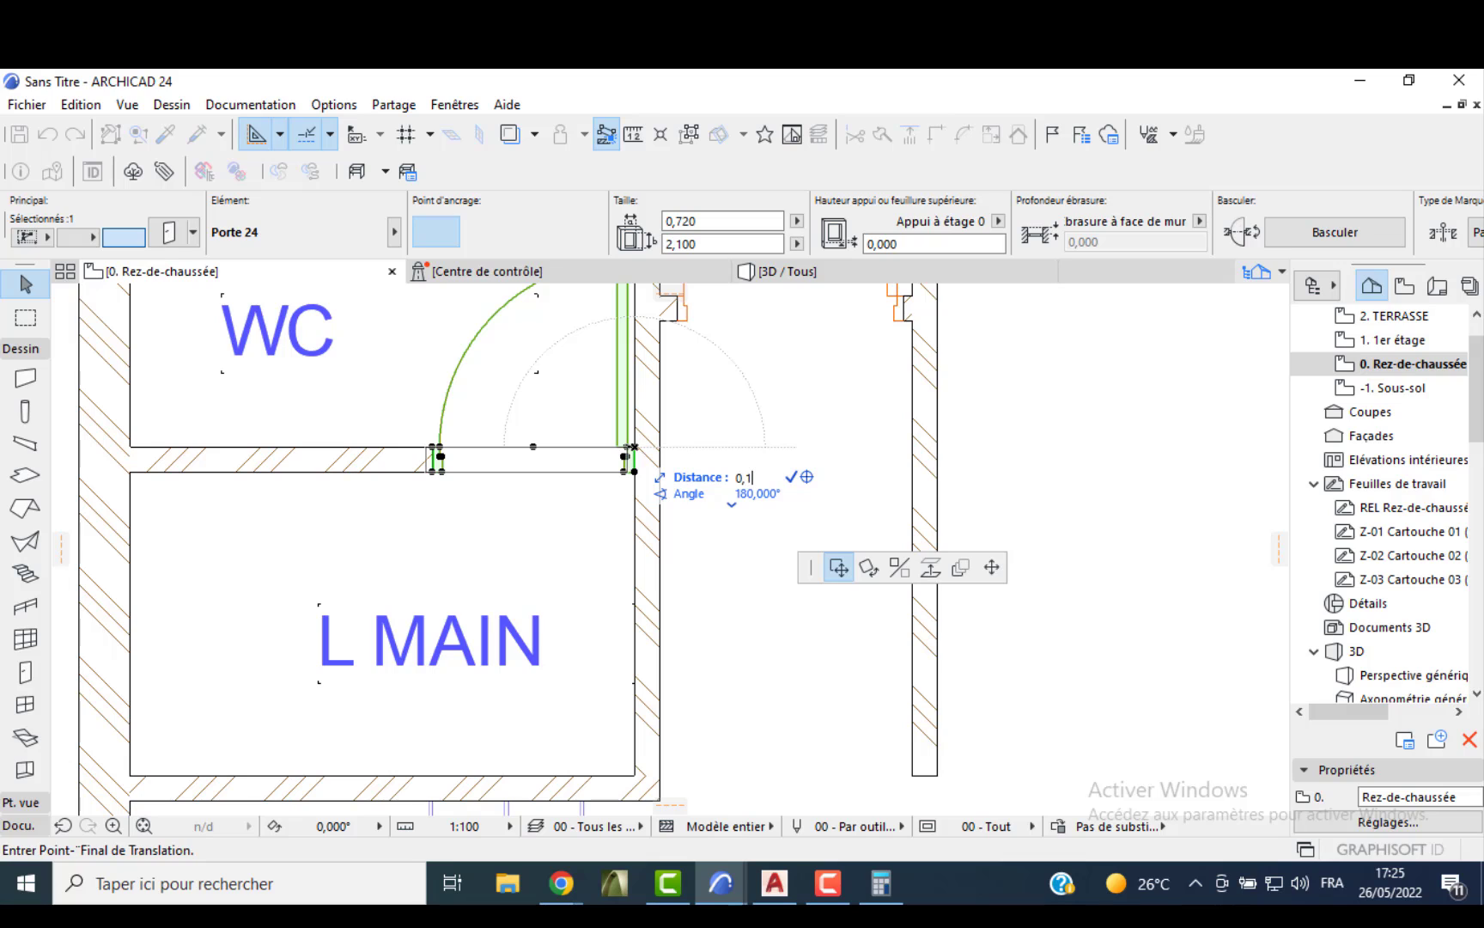
key(Return)
- Move the corridor door against the partition on its hinge side, then shift it back 0,1 m along its wall
scroll(822, 484, up, 3)
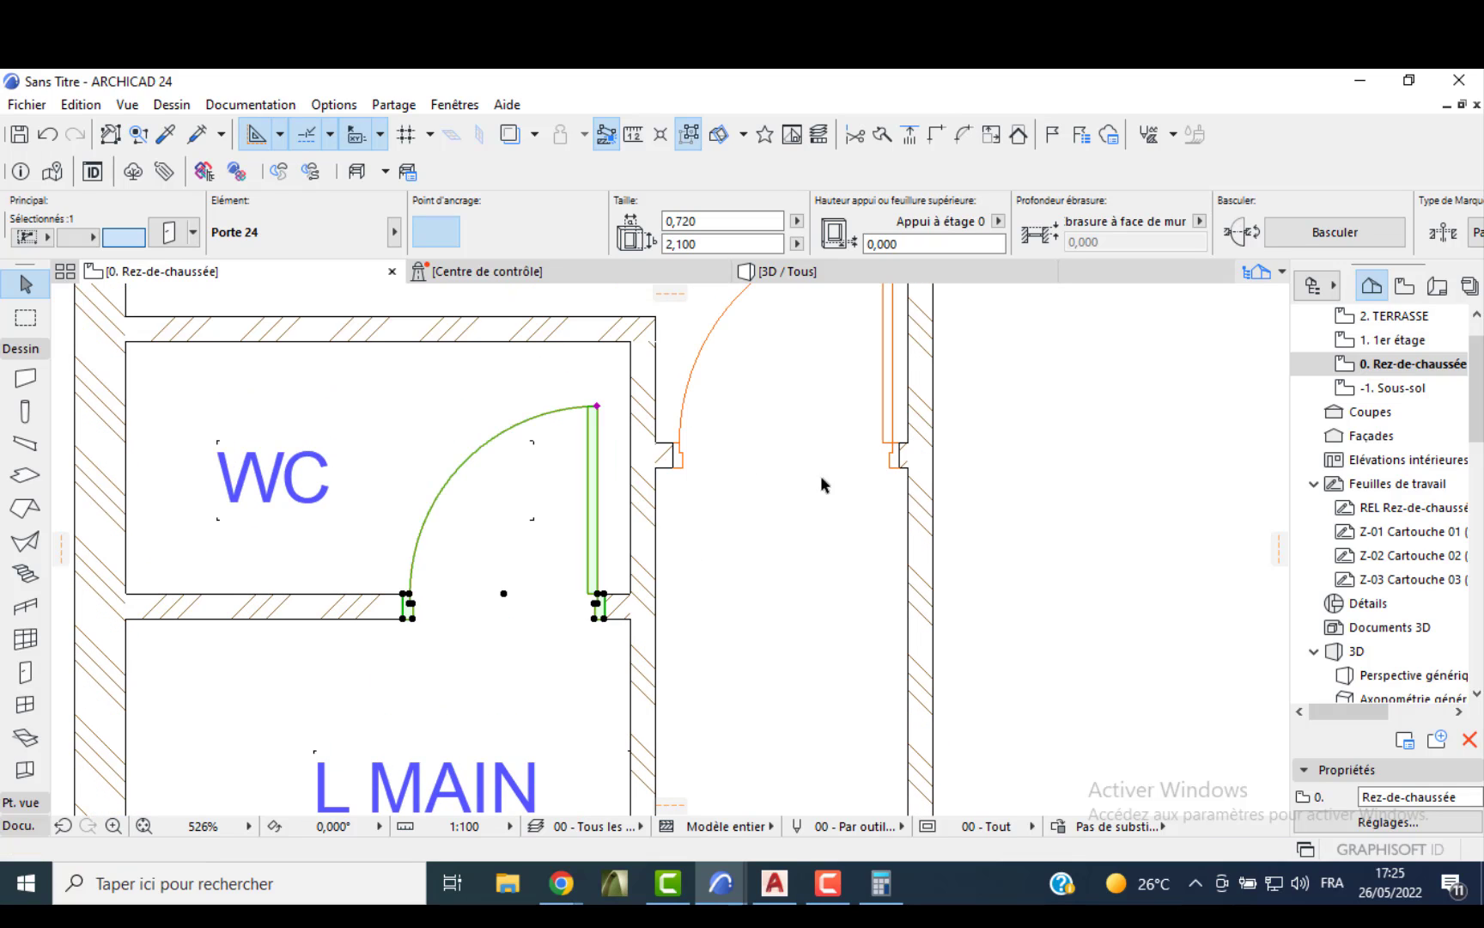
click(890, 464)
click(898, 445)
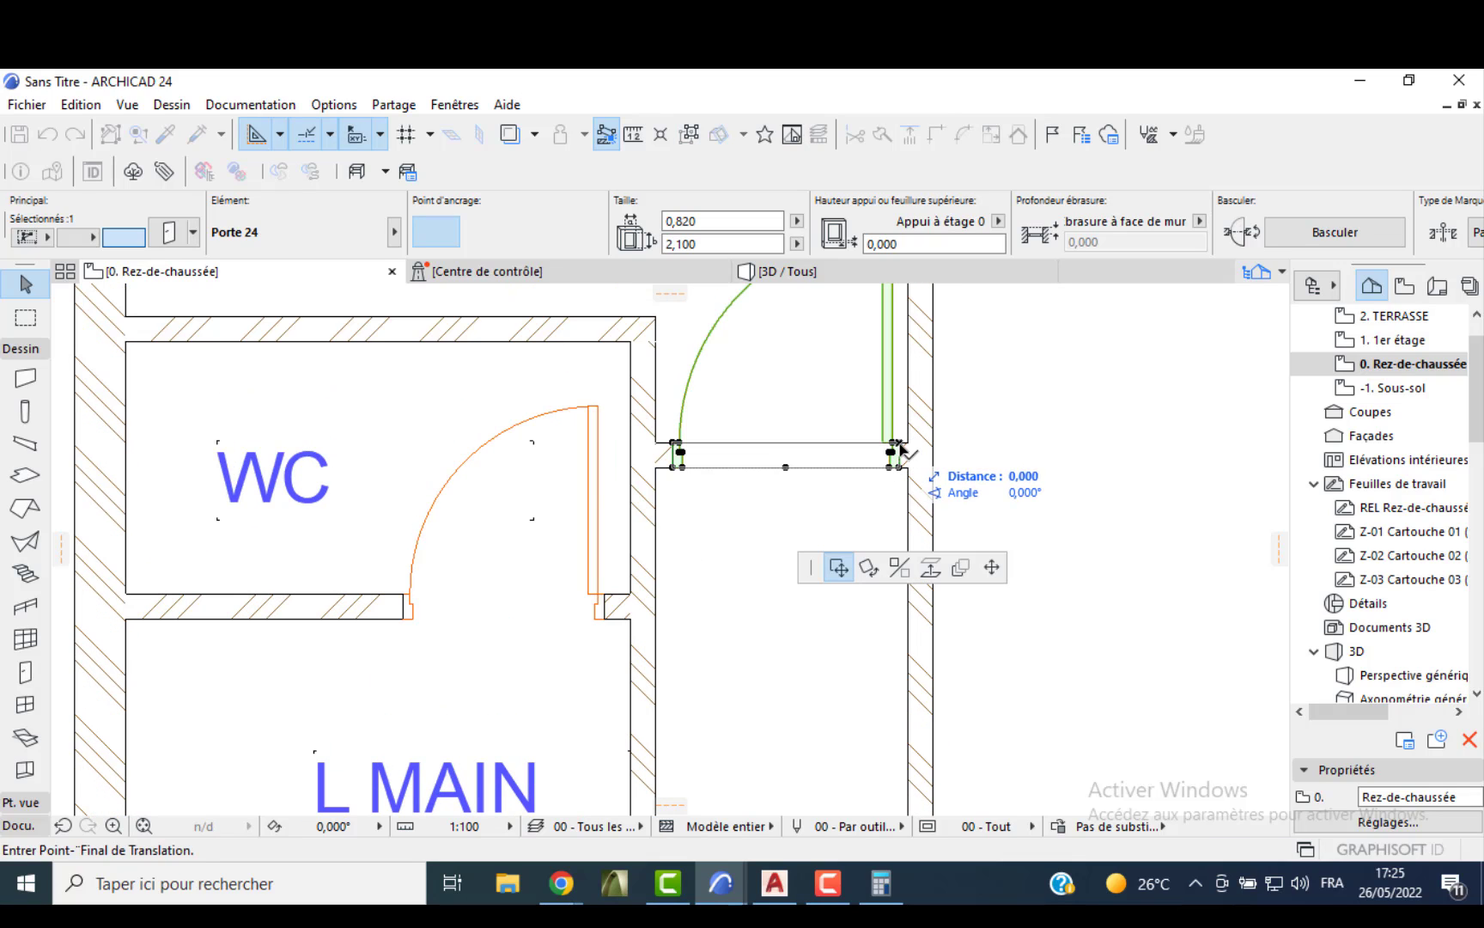
click(907, 444)
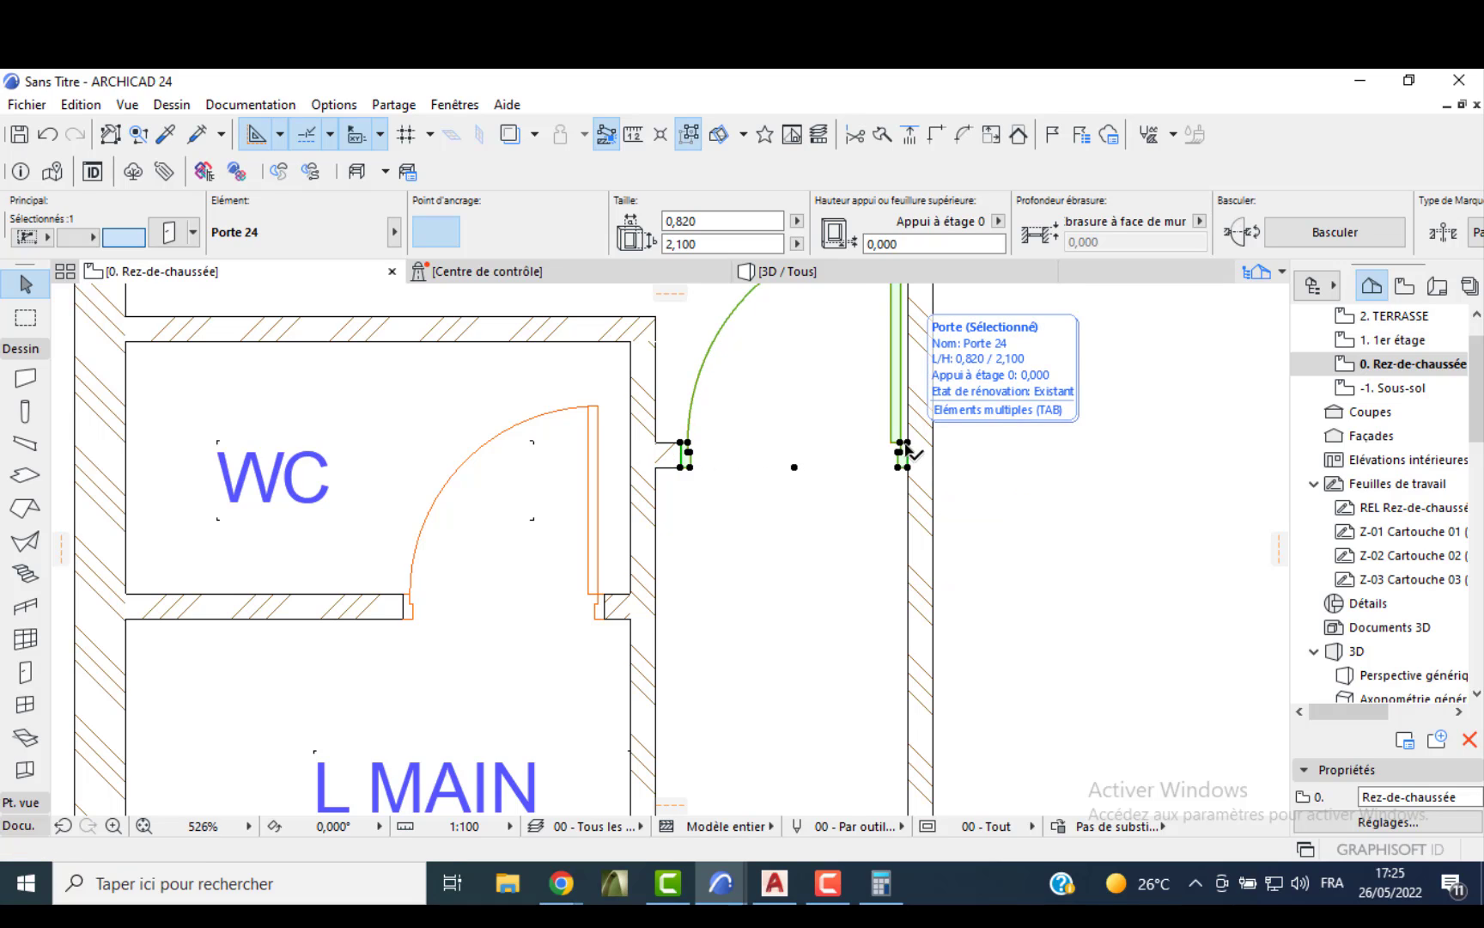
click(908, 444)
text(0)
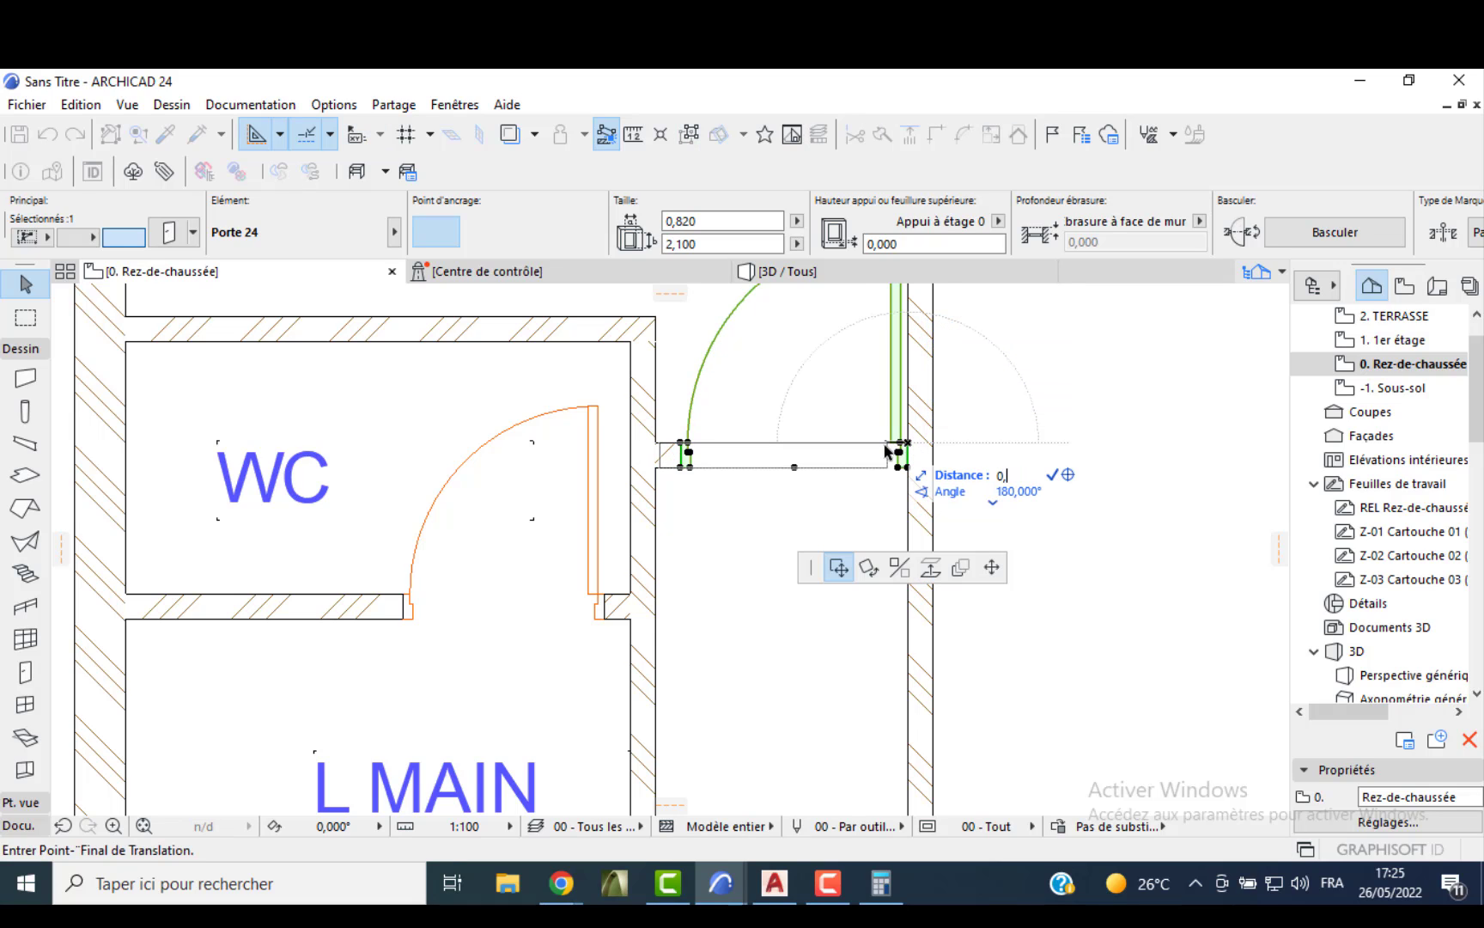
text(,1)
key(Return)
- Trim away the wall segment separating L MAIN from the corridor
scroll(828, 474, down, 4)
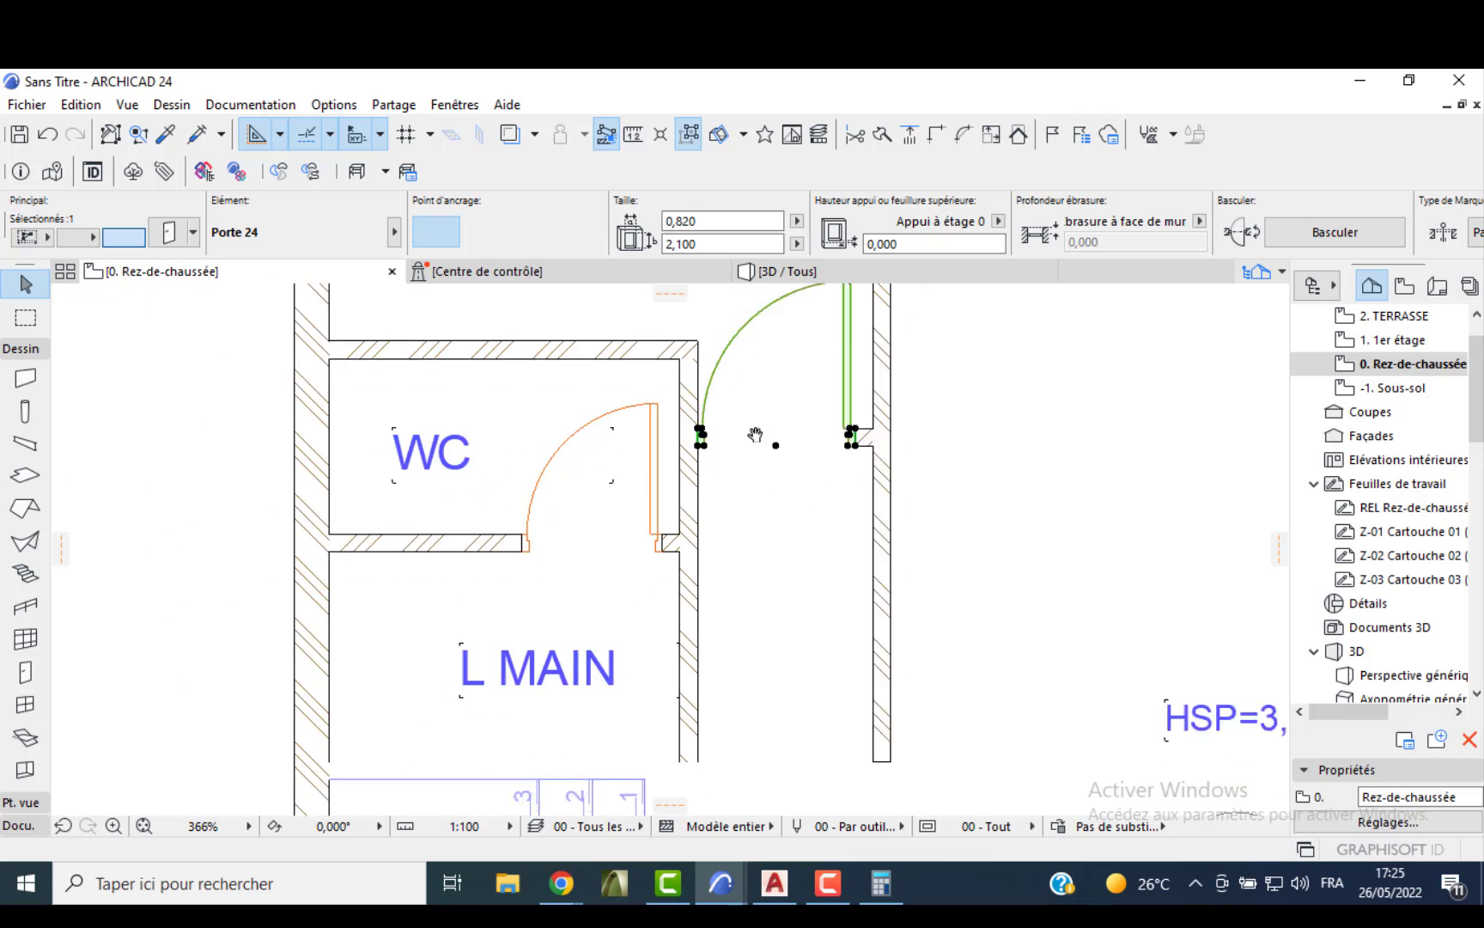
scroll(708, 498, down, 1)
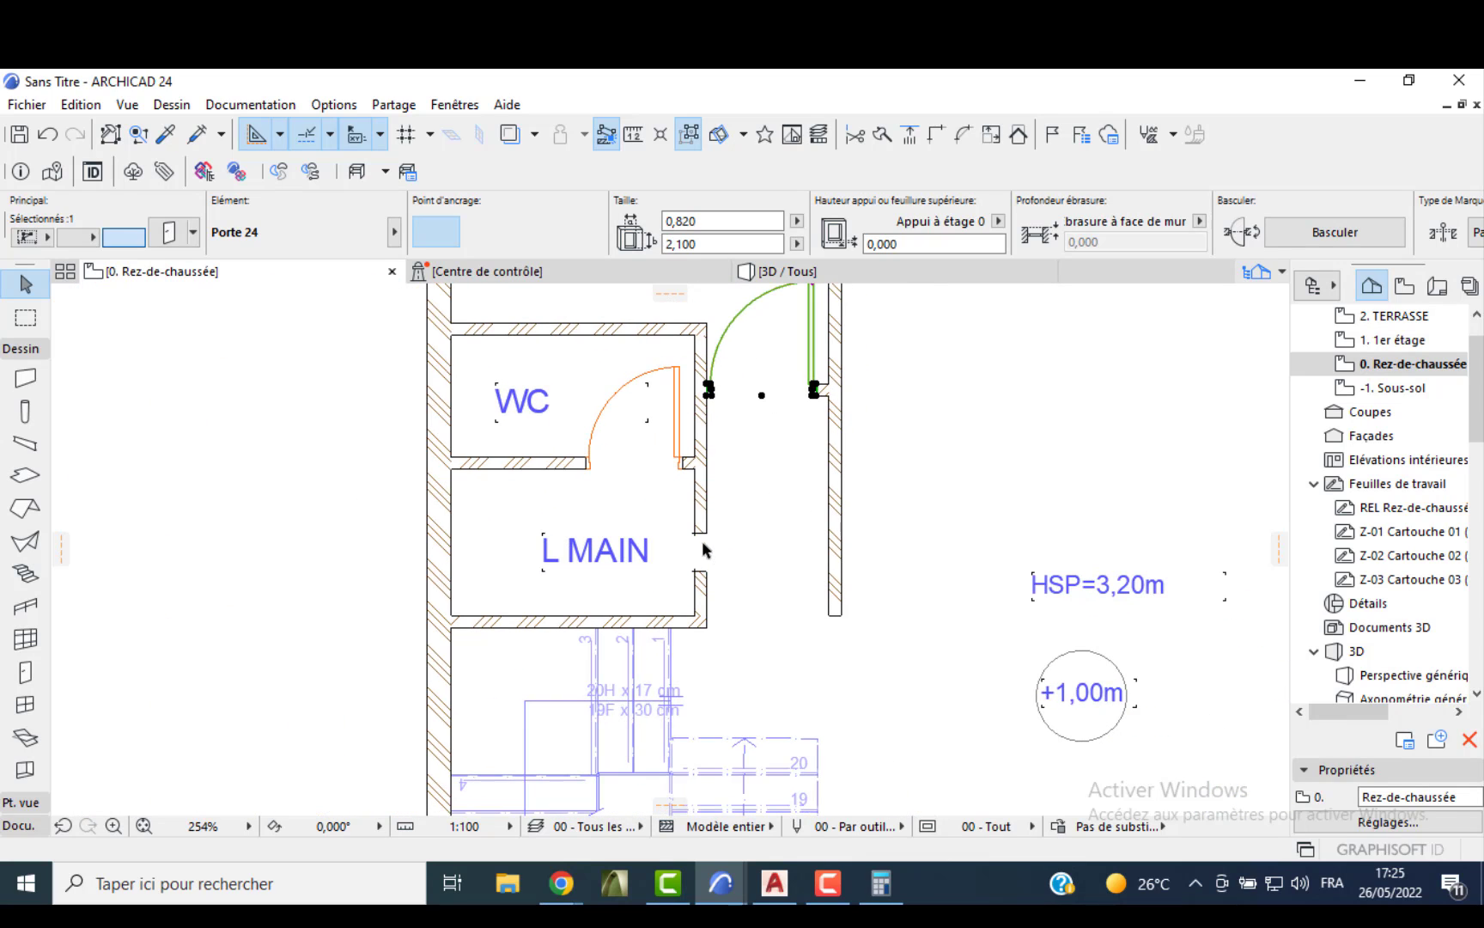
key(Escape)
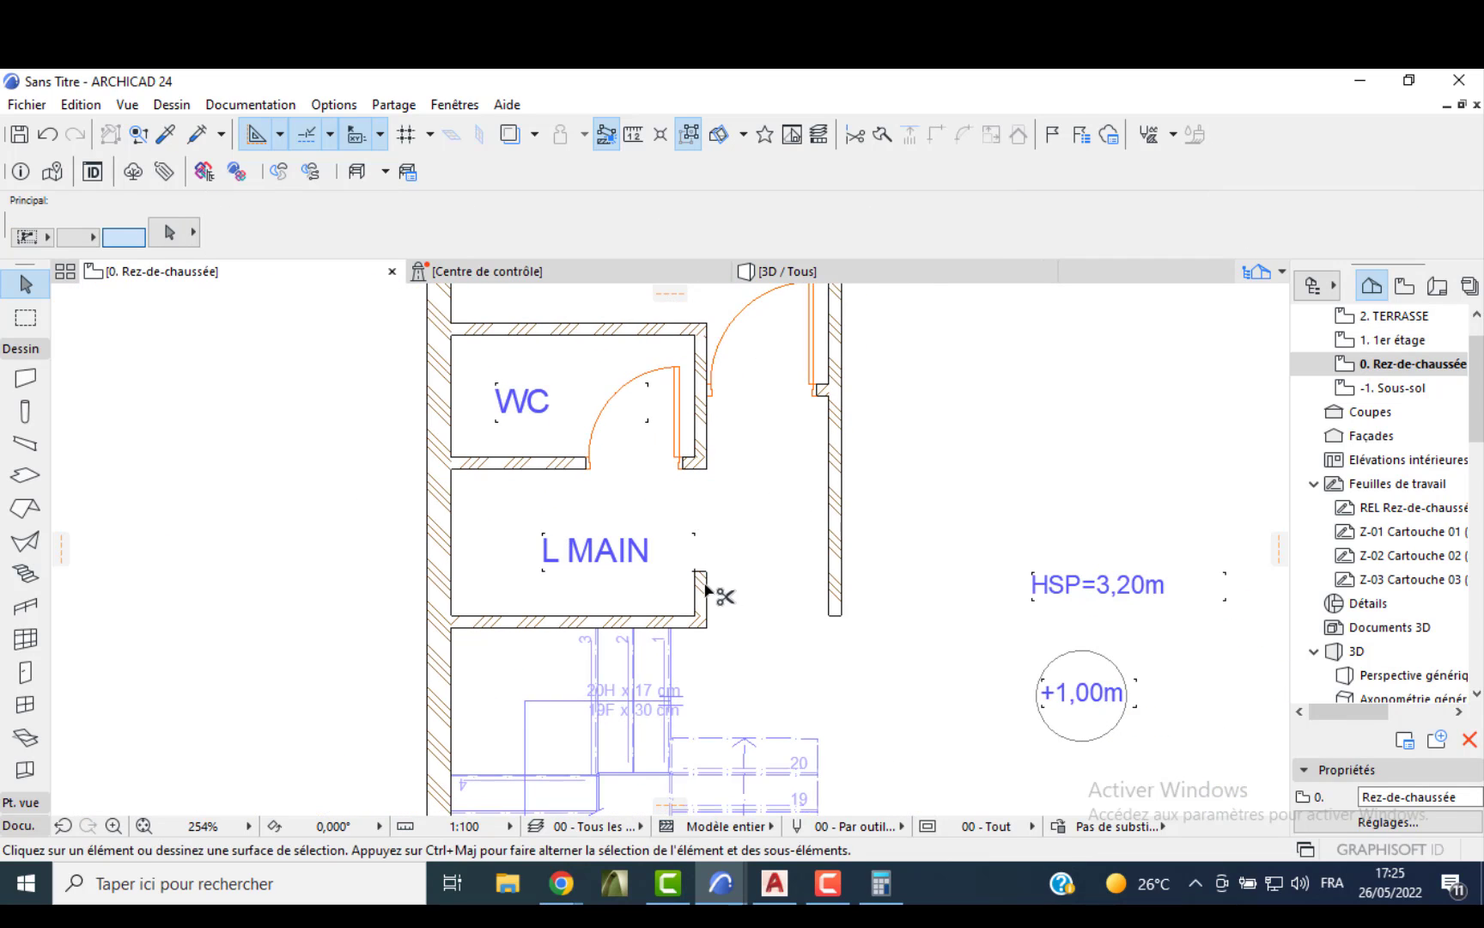
- Narrow the L MAIN text box to fit closely around its text
click(696, 571)
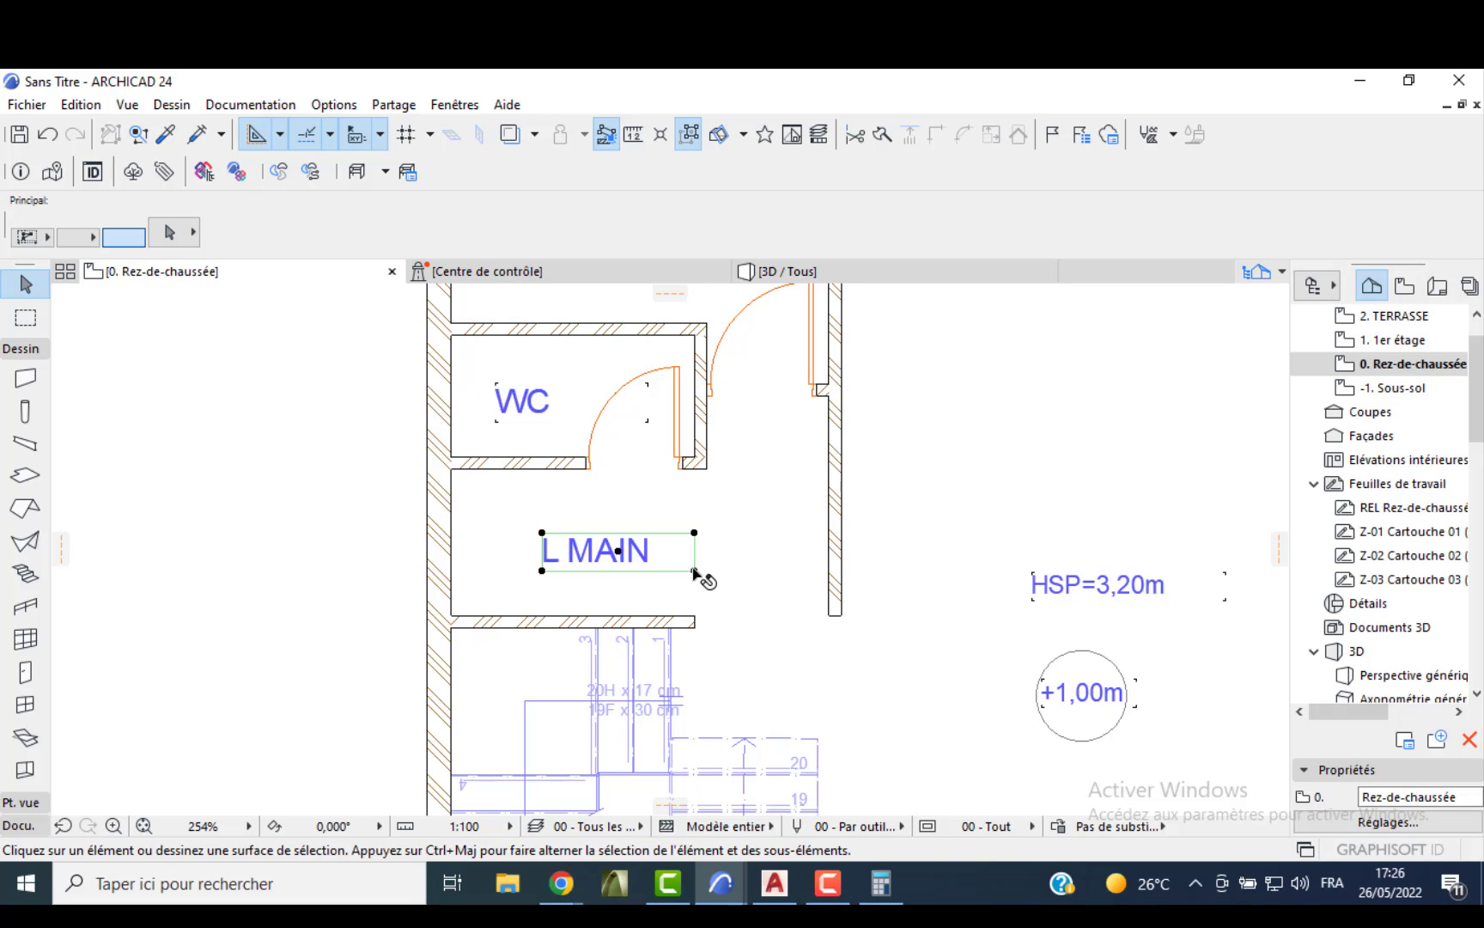
click(696, 570)
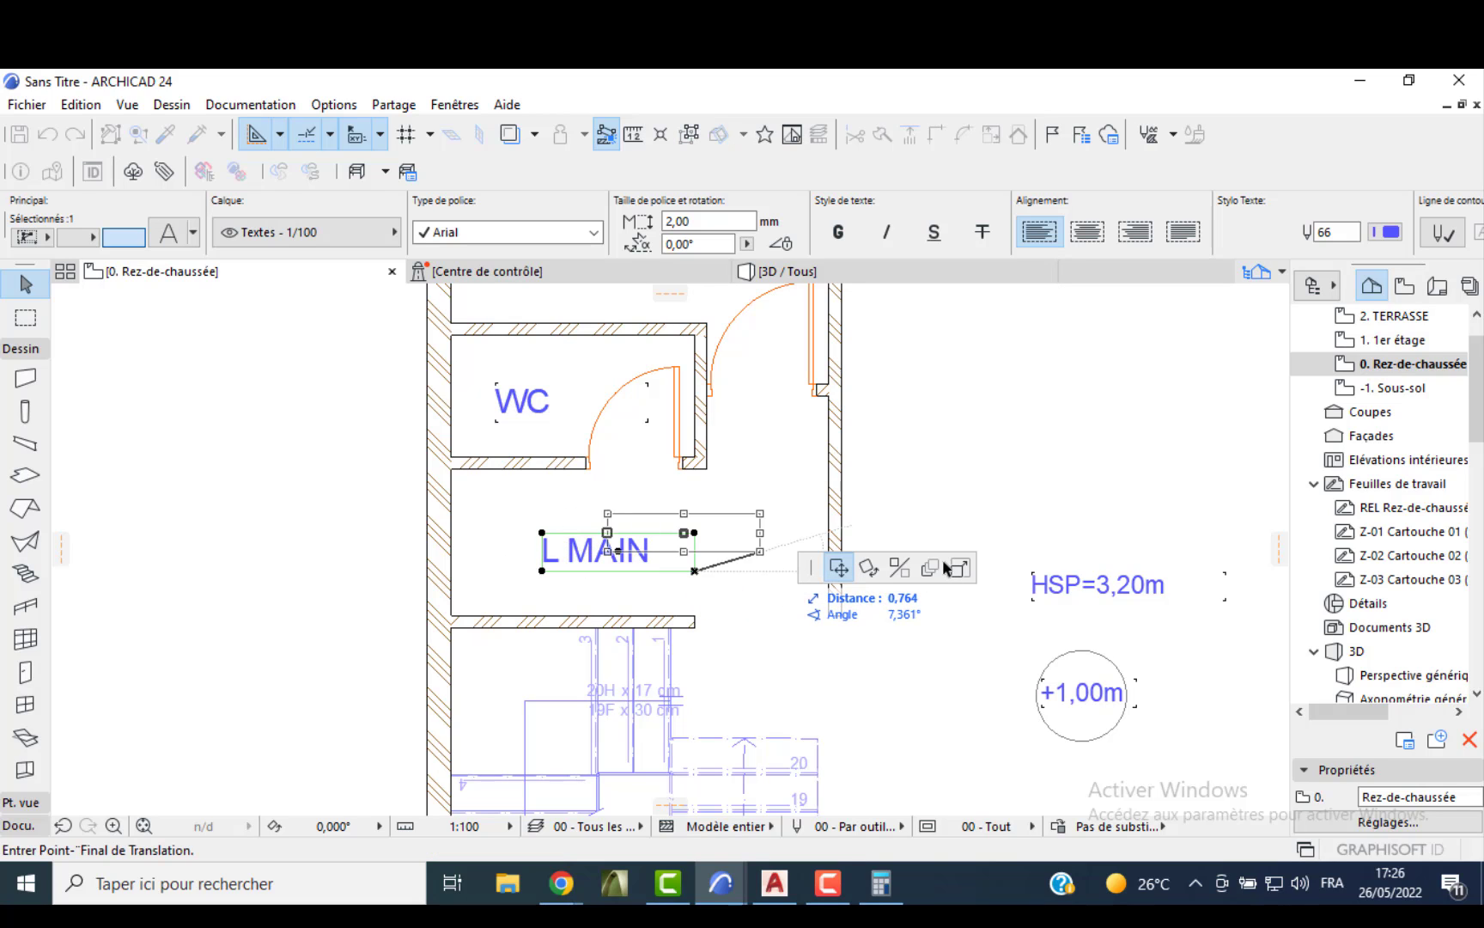
click(659, 570)
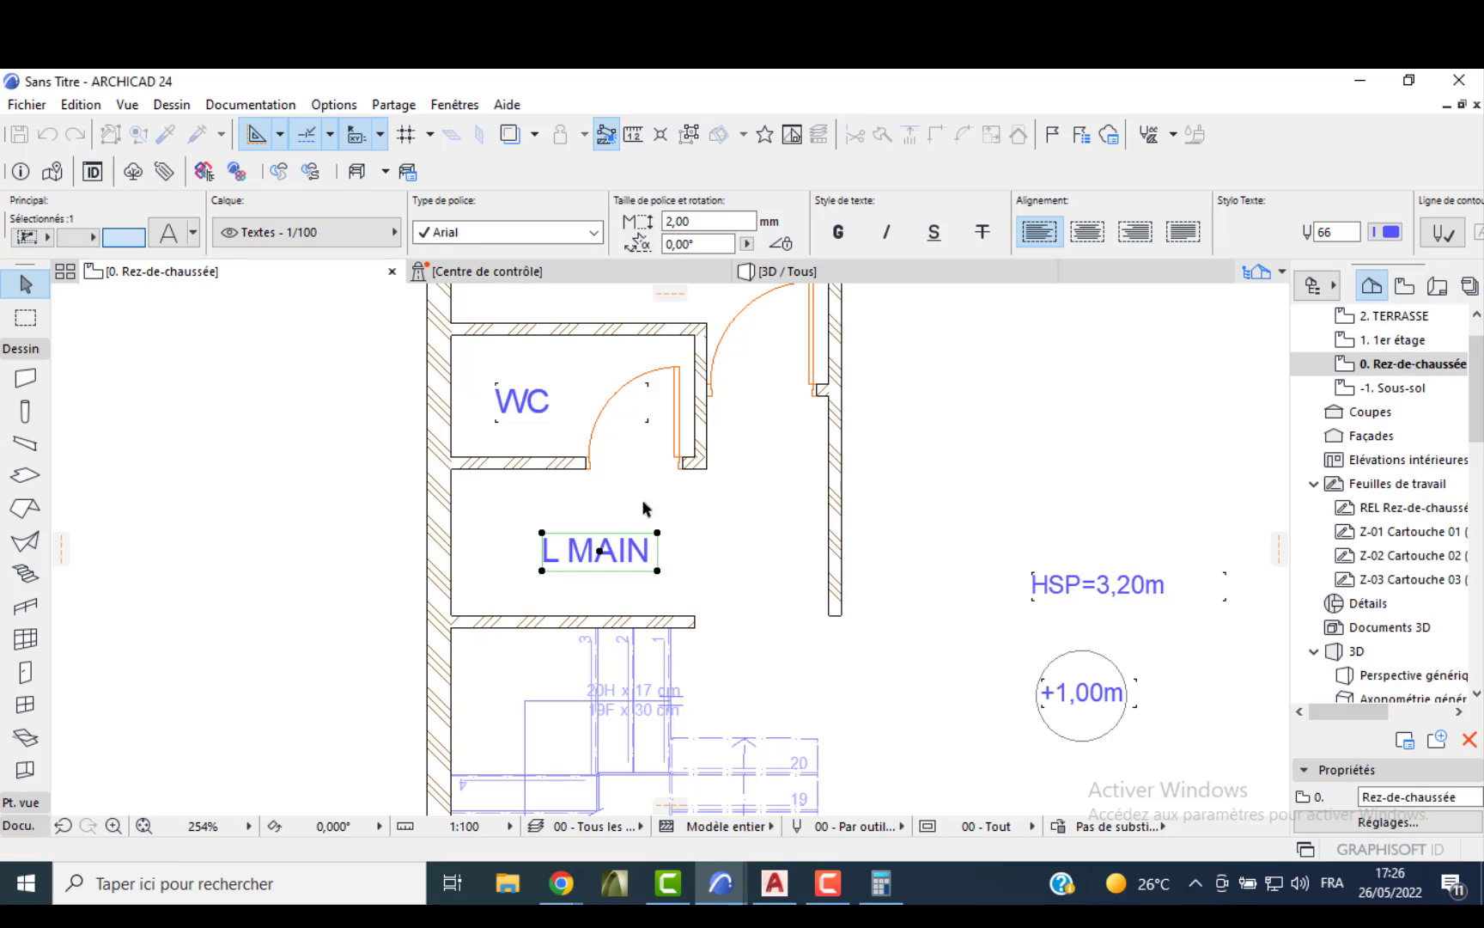
key(Escape)
- Open the Door tool's default settings and choose Porte double 24 from the Portes battantes 24 library
scroll(607, 501, down, 5)
middle_drag(654, 438, 625, 395)
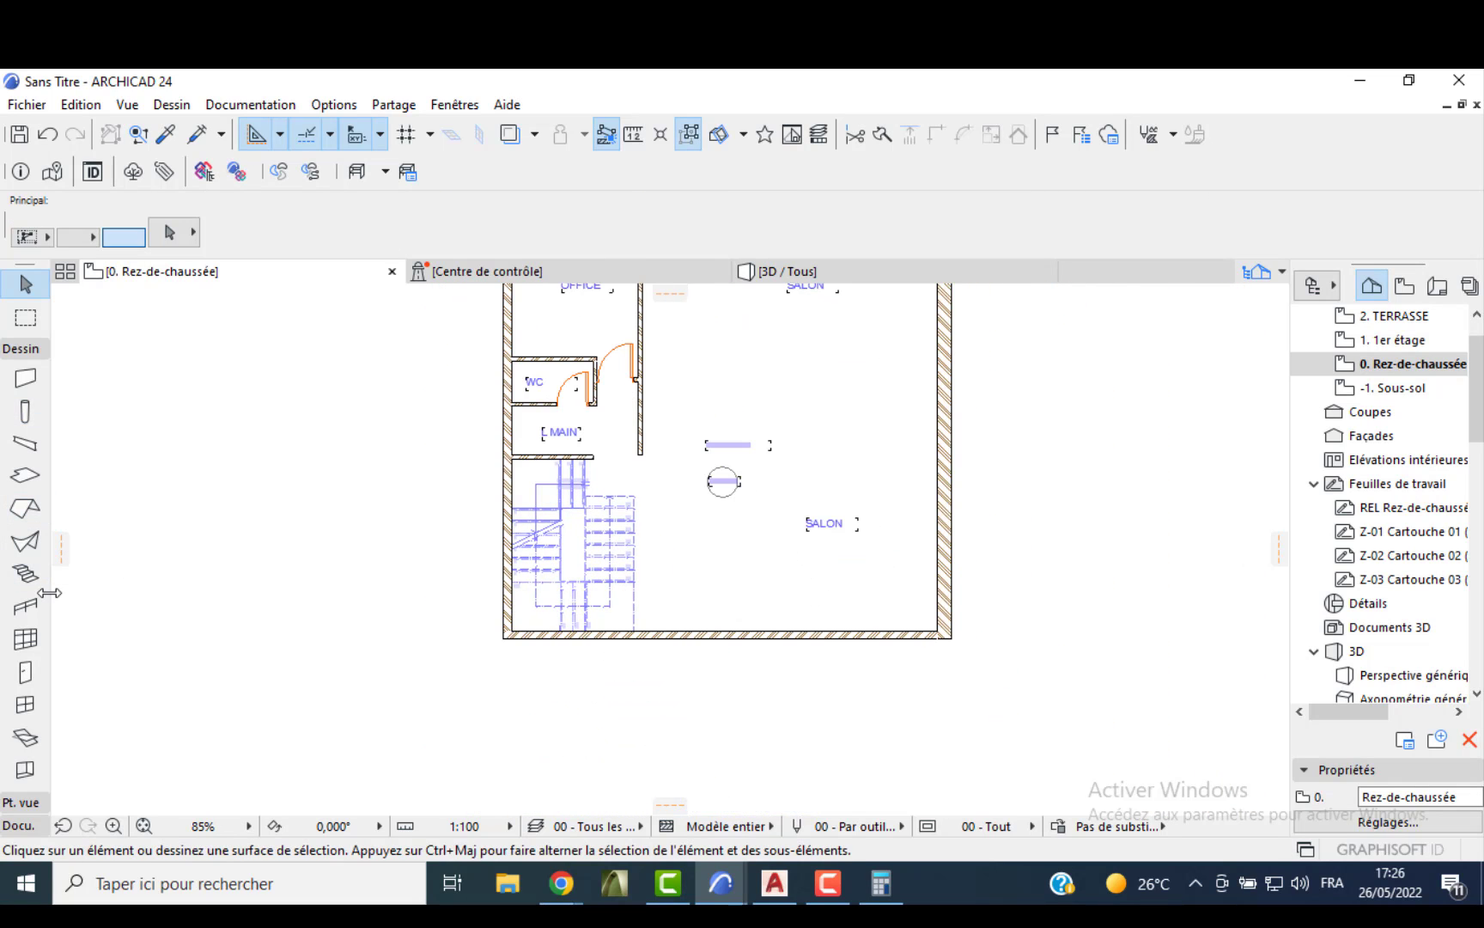
click(34, 681)
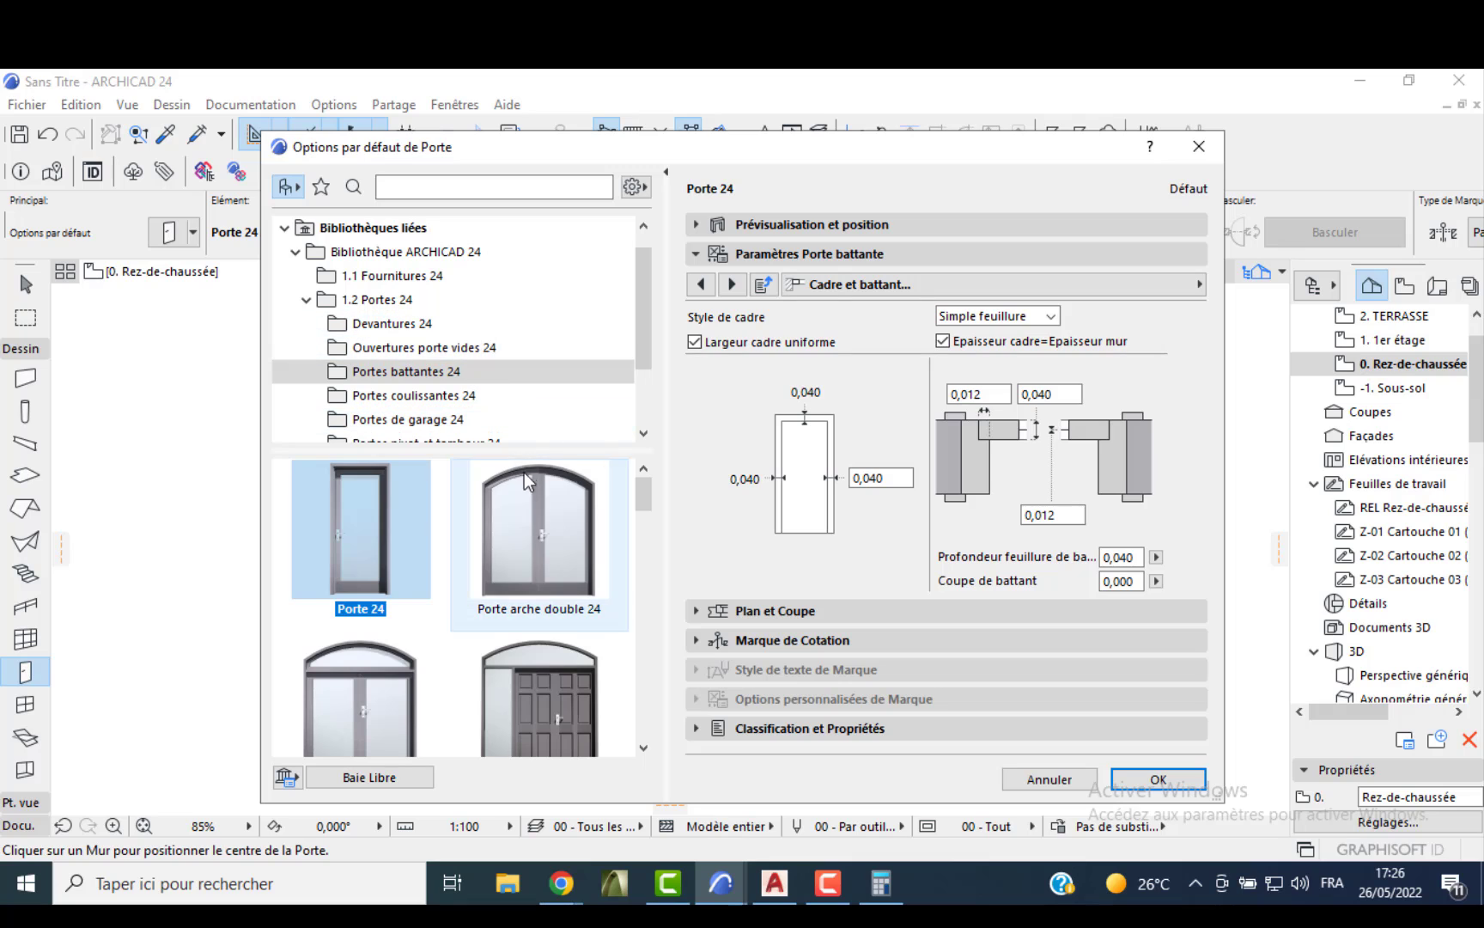
click(524, 506)
scroll(445, 545, down, 3)
scroll(442, 554, down, 6)
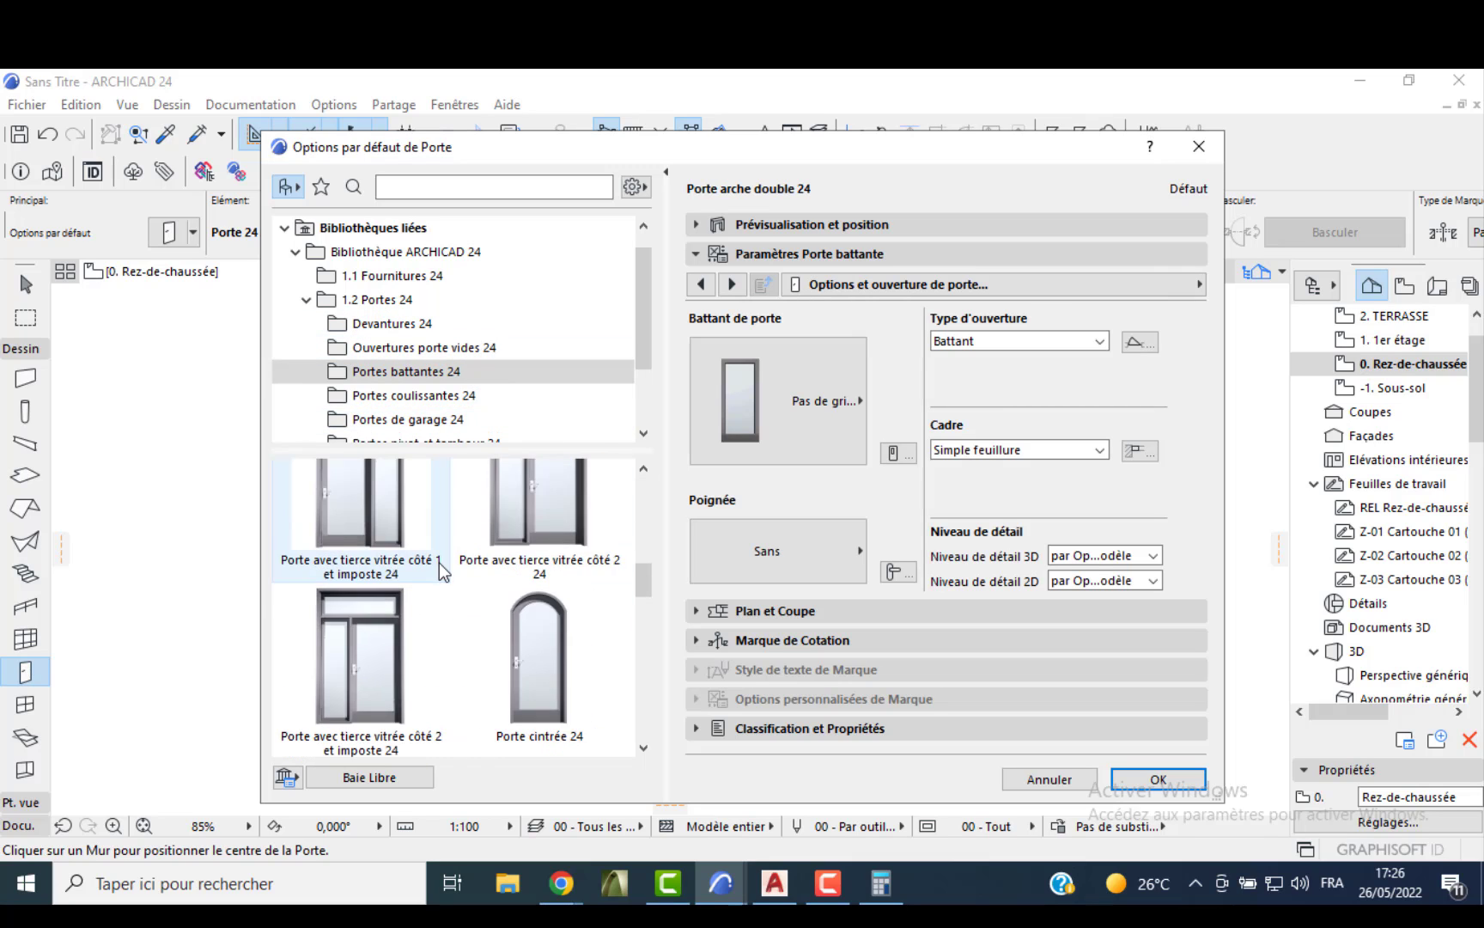
click(387, 583)
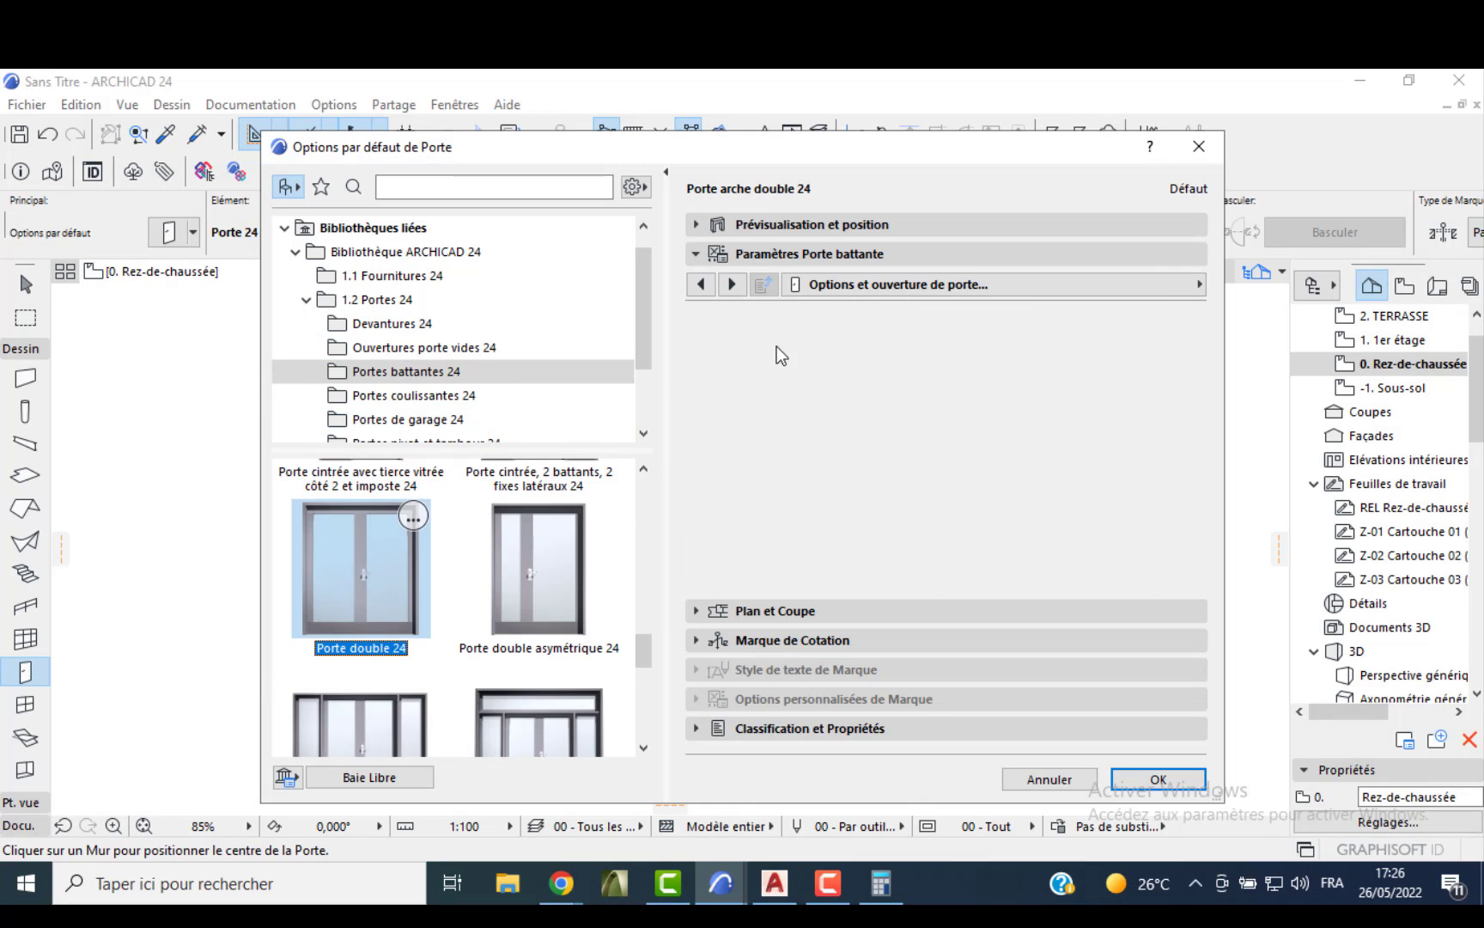
- Set the double door's leaf to Style 4 and its handle to Poignée 5
click(777, 352)
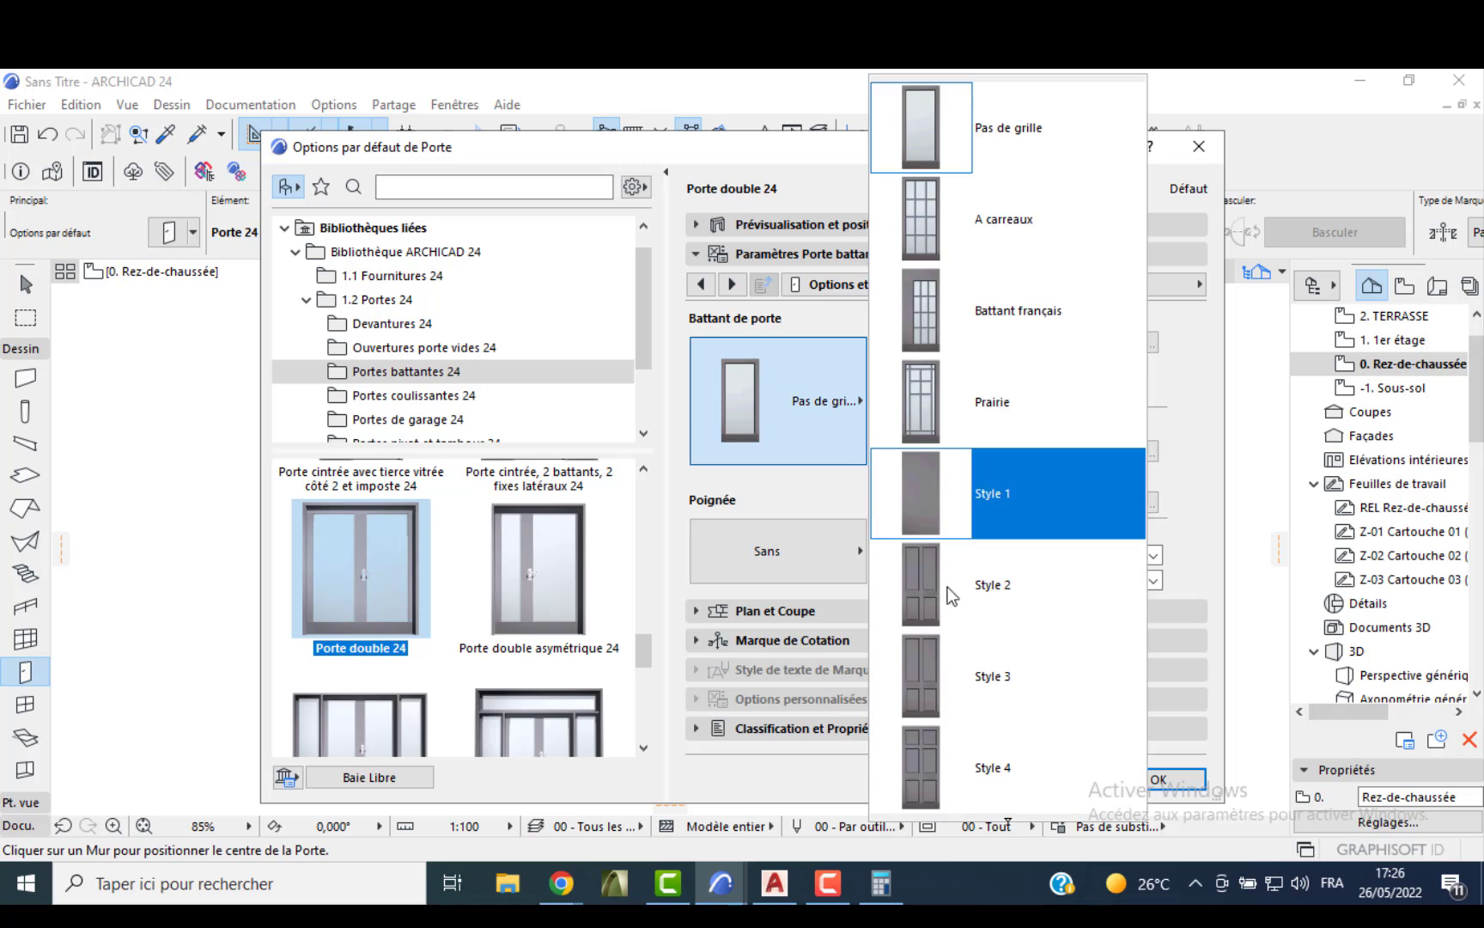
click(1000, 740)
click(826, 567)
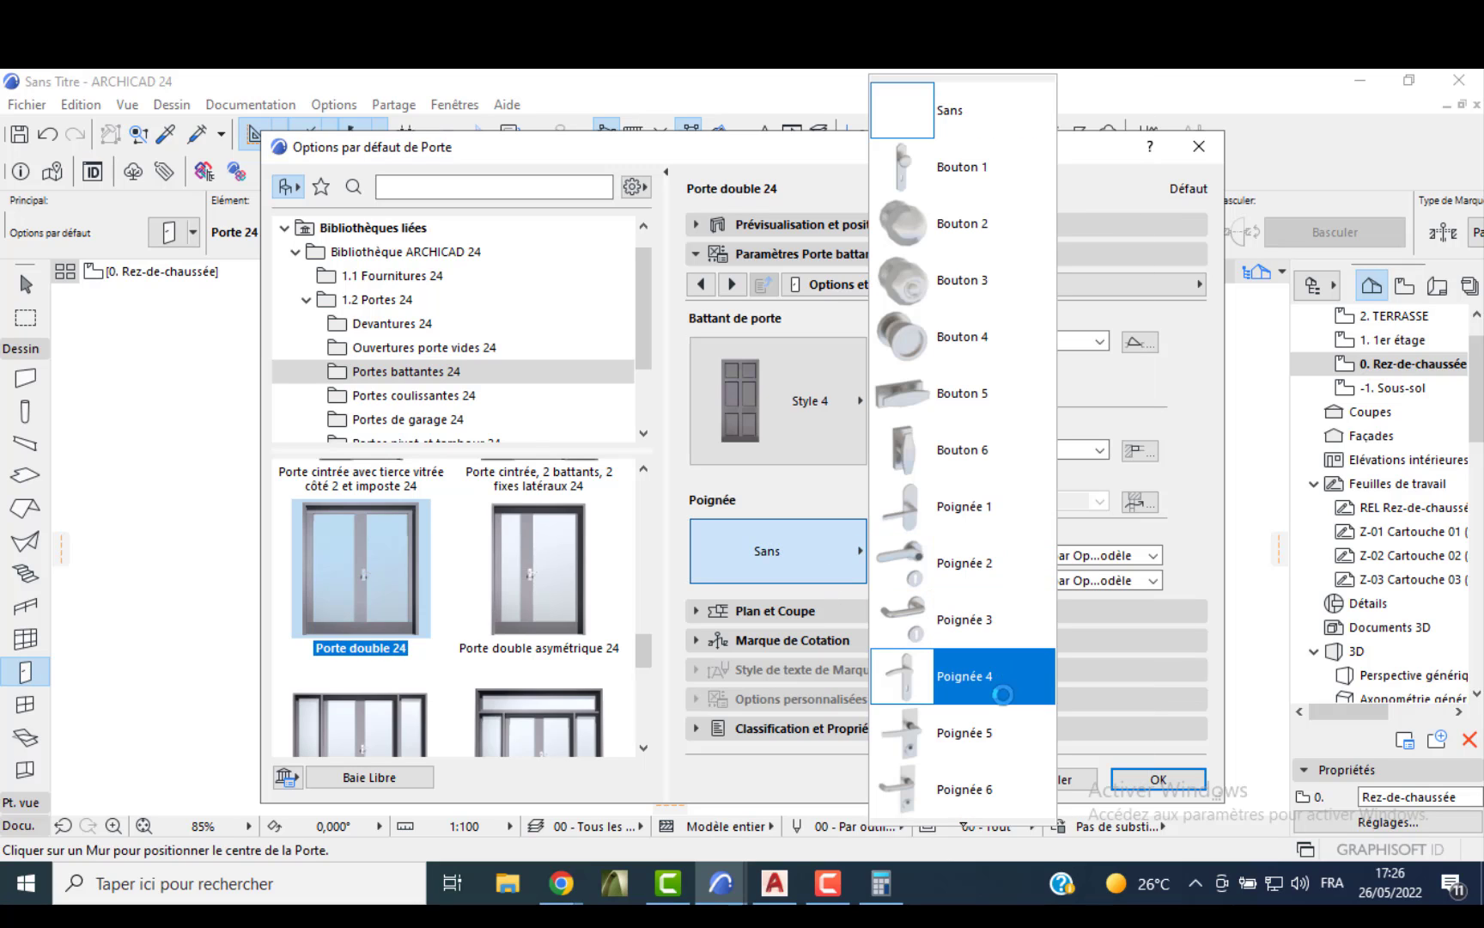
click(1020, 743)
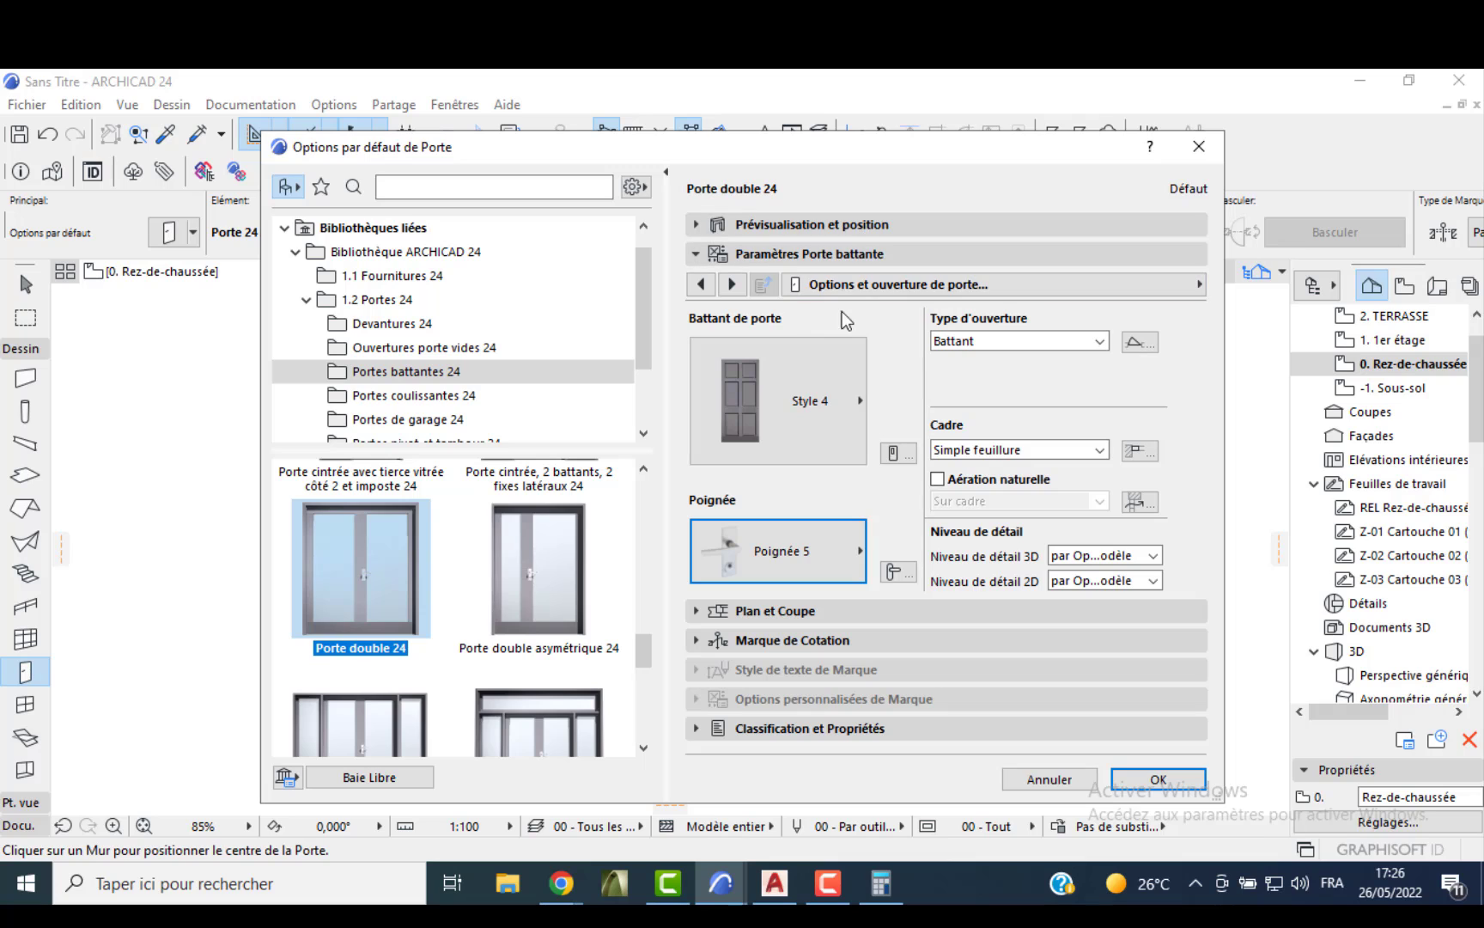
- Turn off the double door's exterior casing (Chambranle extérieur) and interior casing (Chambranle intérieur)
click(893, 284)
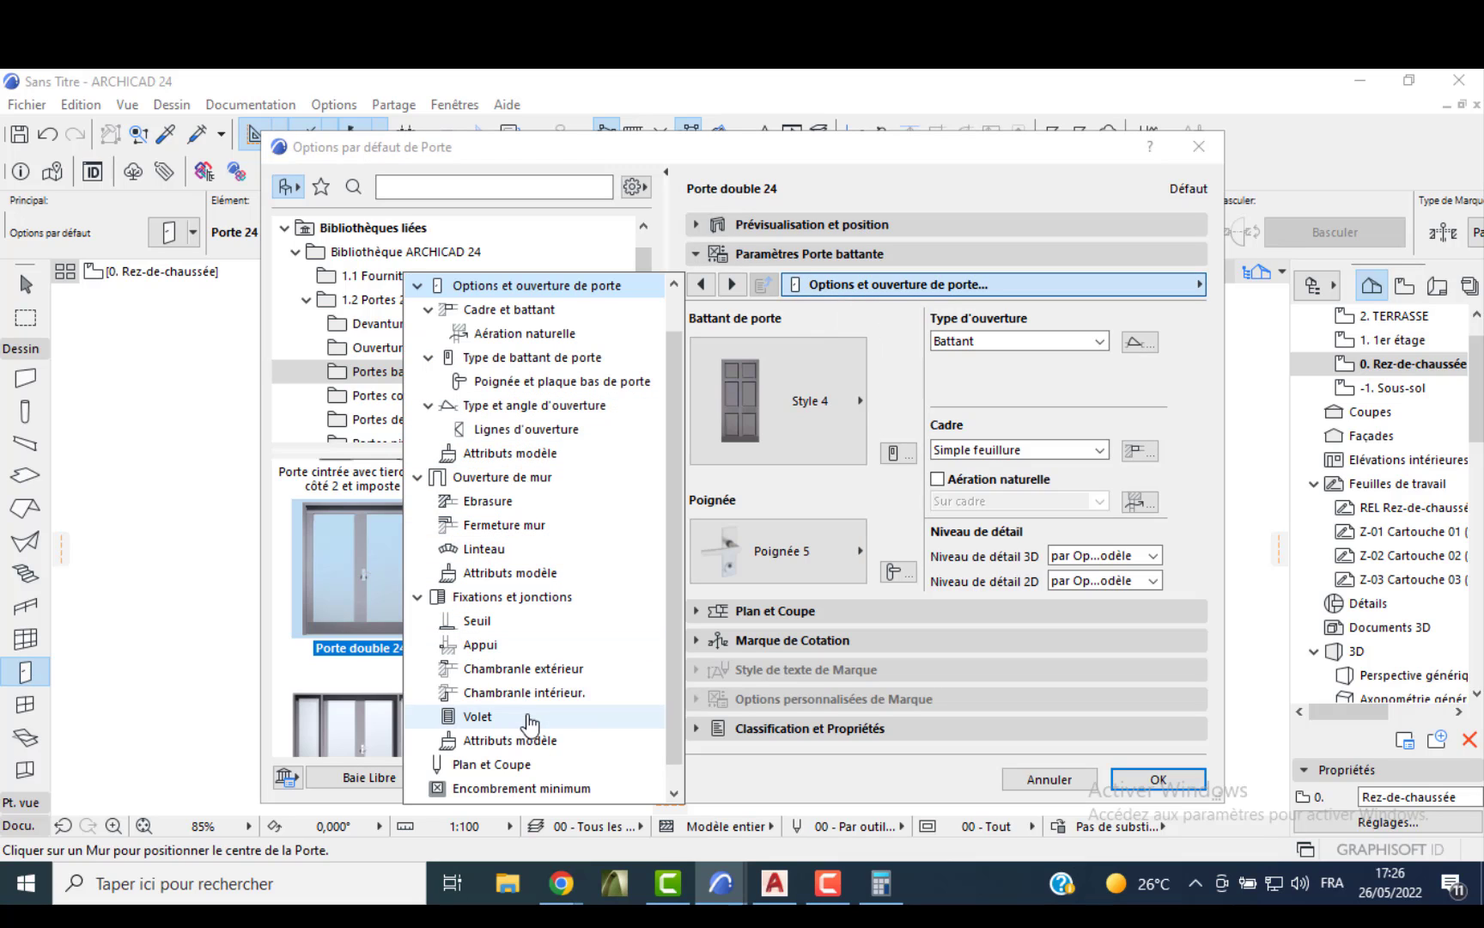
click(507, 669)
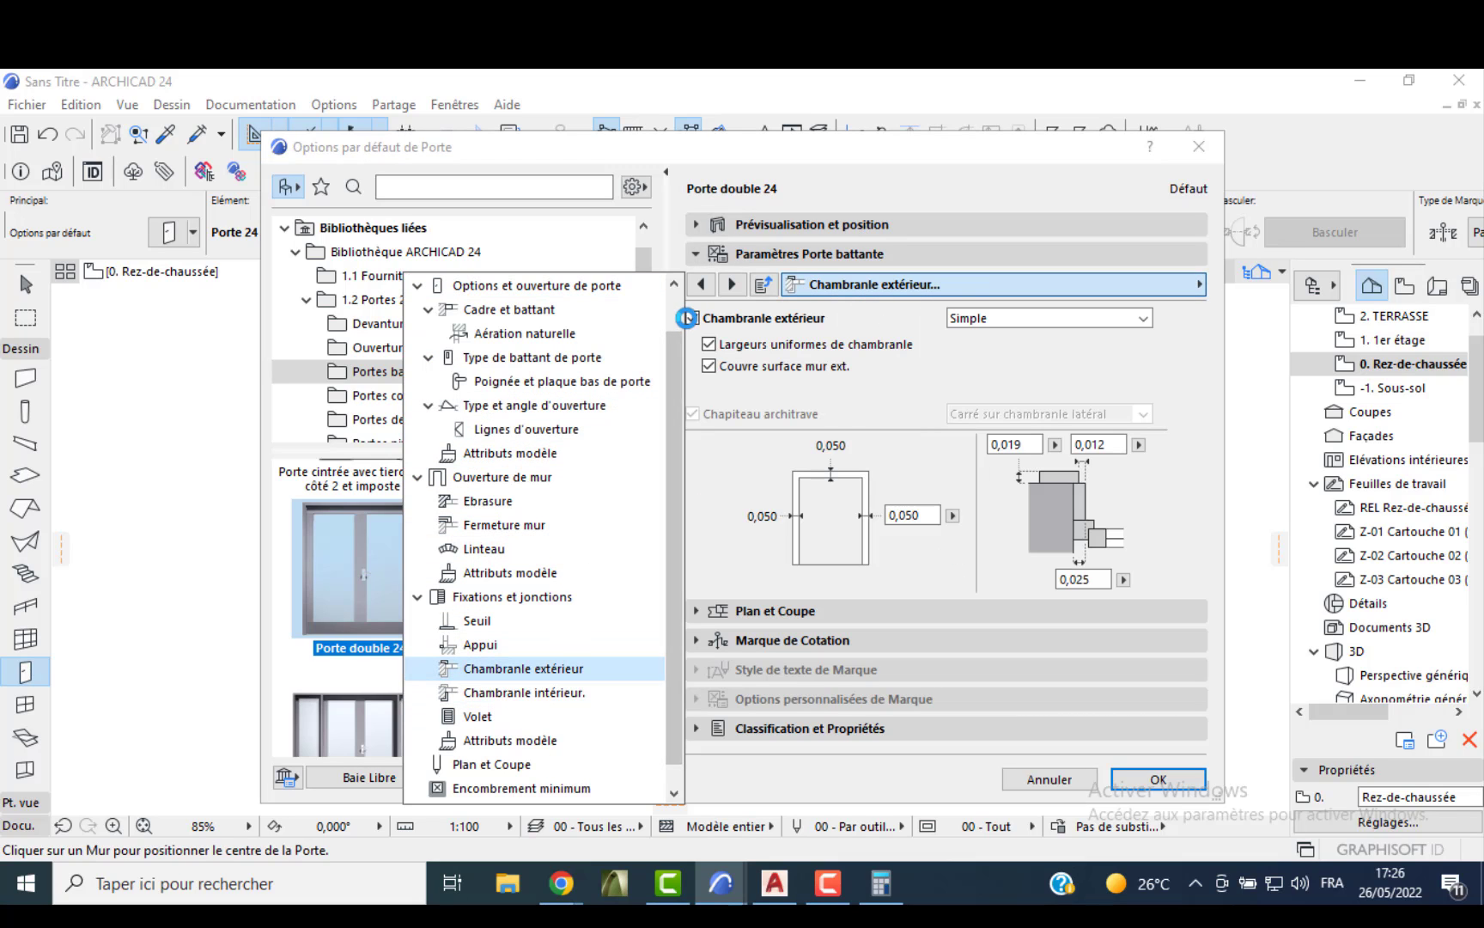
click(692, 318)
click(732, 285)
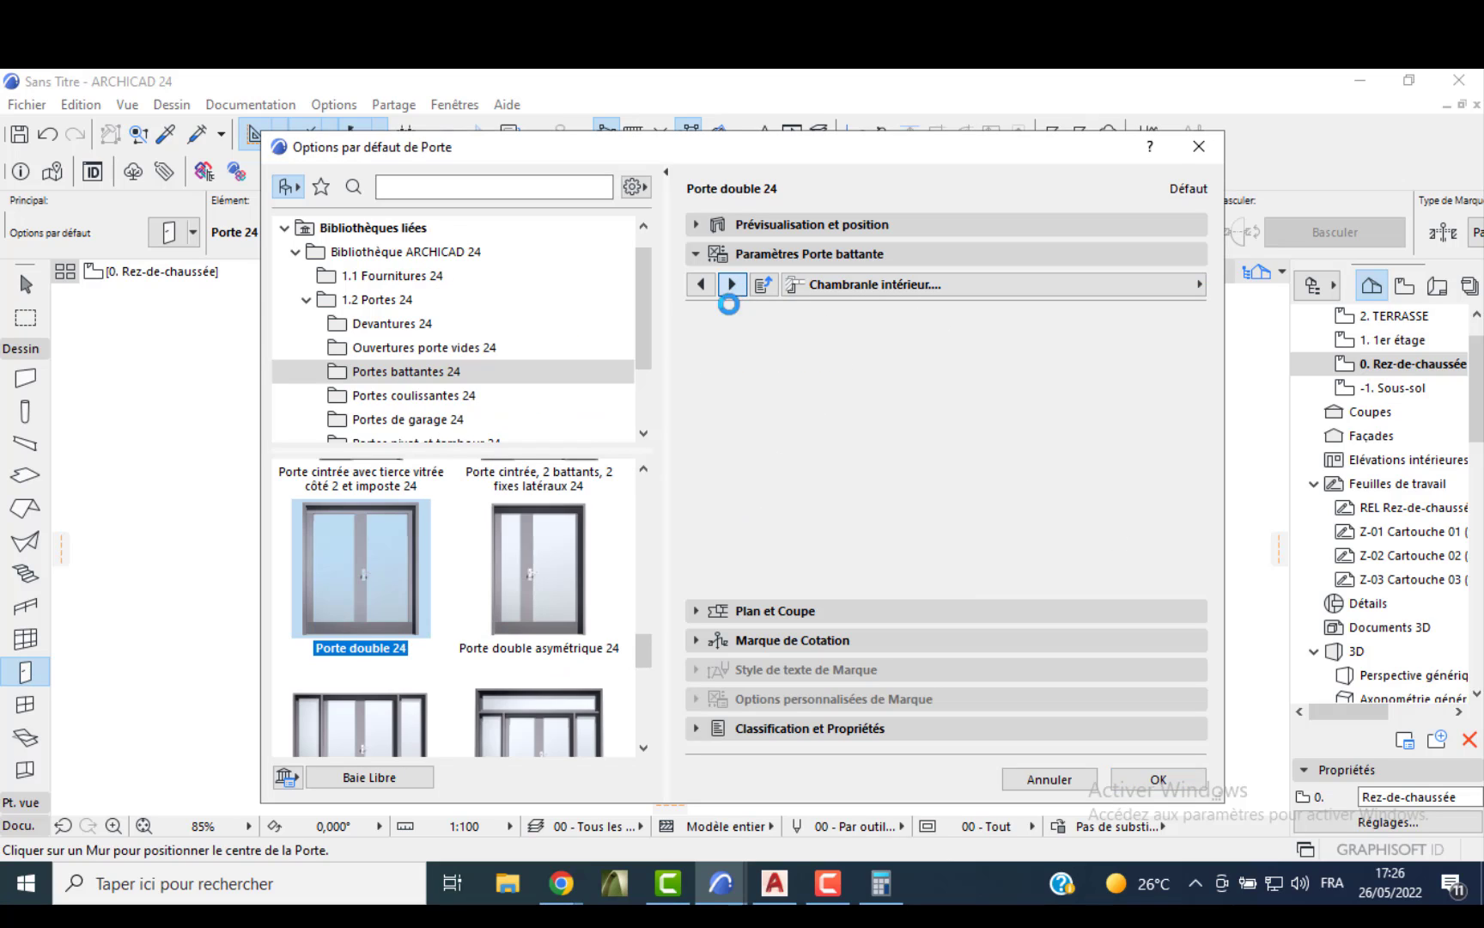
click(764, 320)
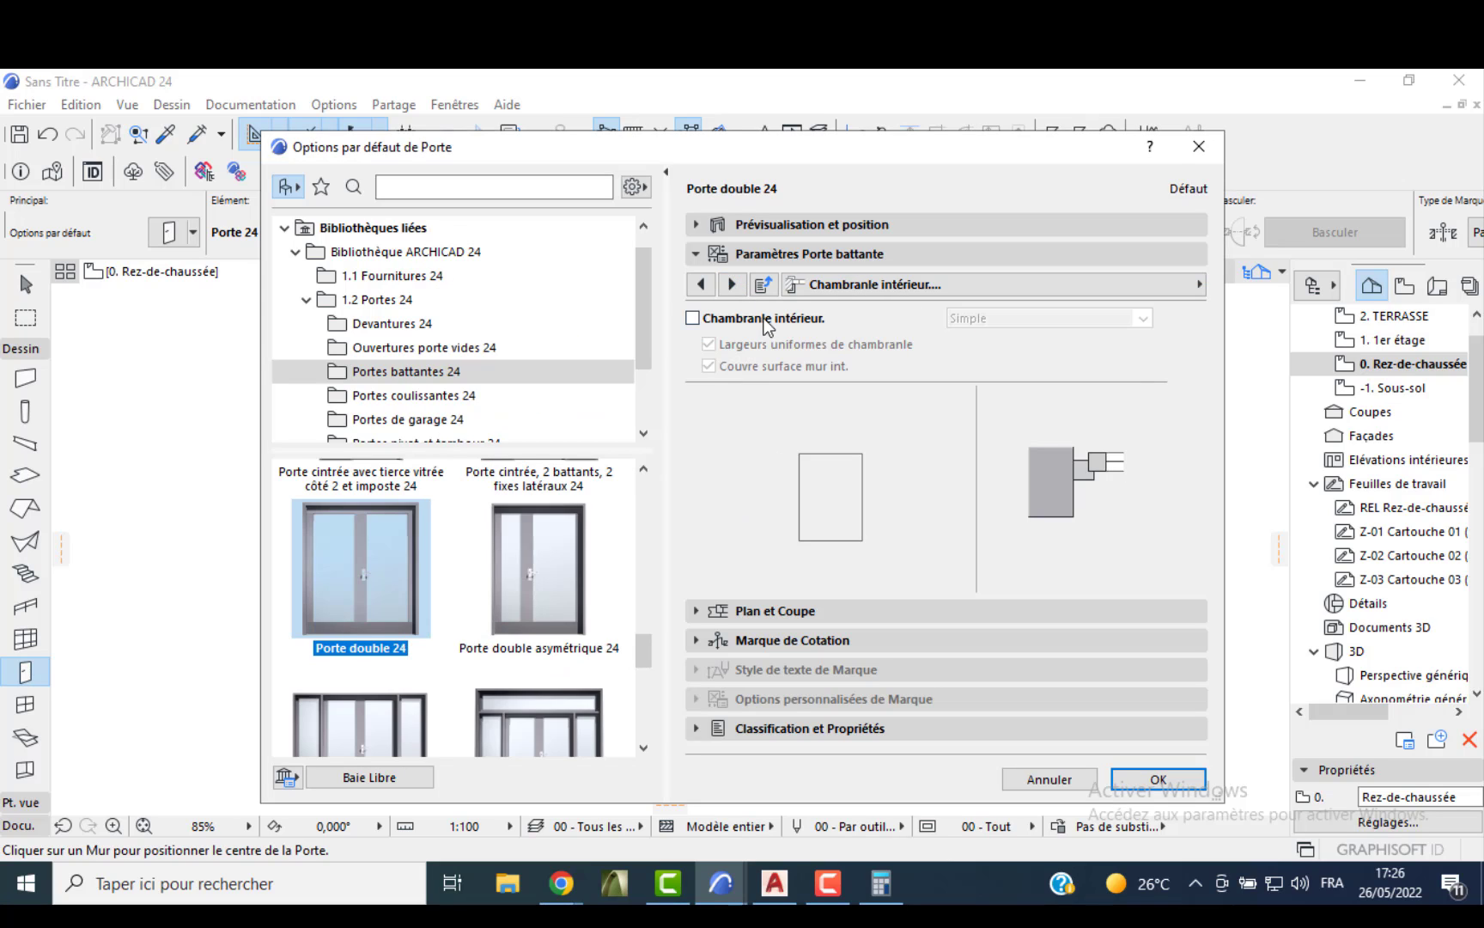
- Make the double door's frame as thick as the wall (Epaisseur cadre=Epaisseur mur) in Cadre et battant and accept the settings
click(820, 286)
click(511, 357)
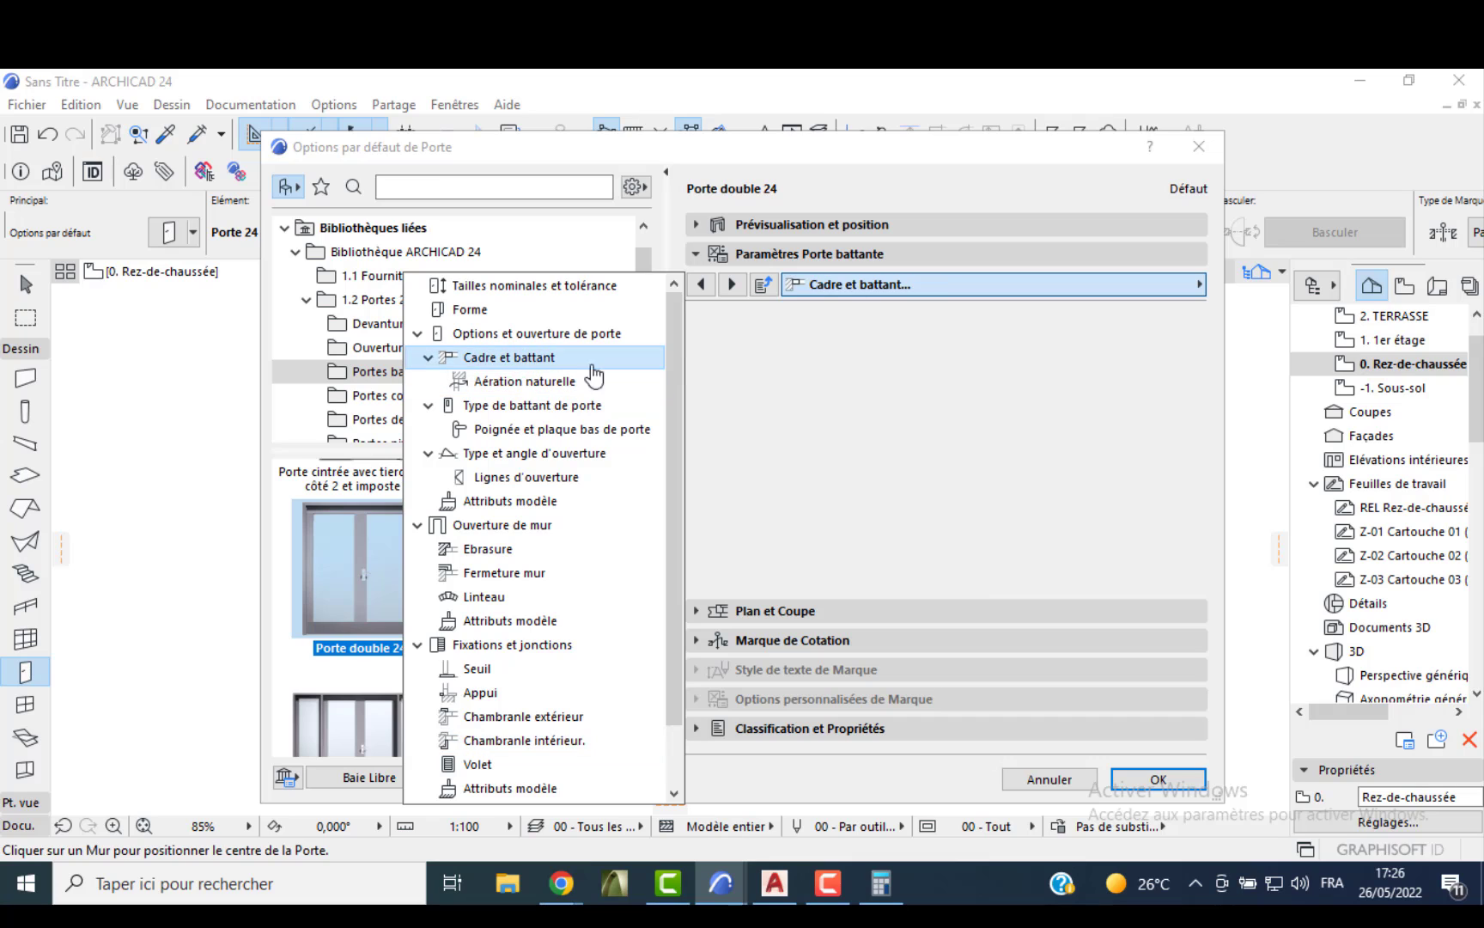
click(944, 342)
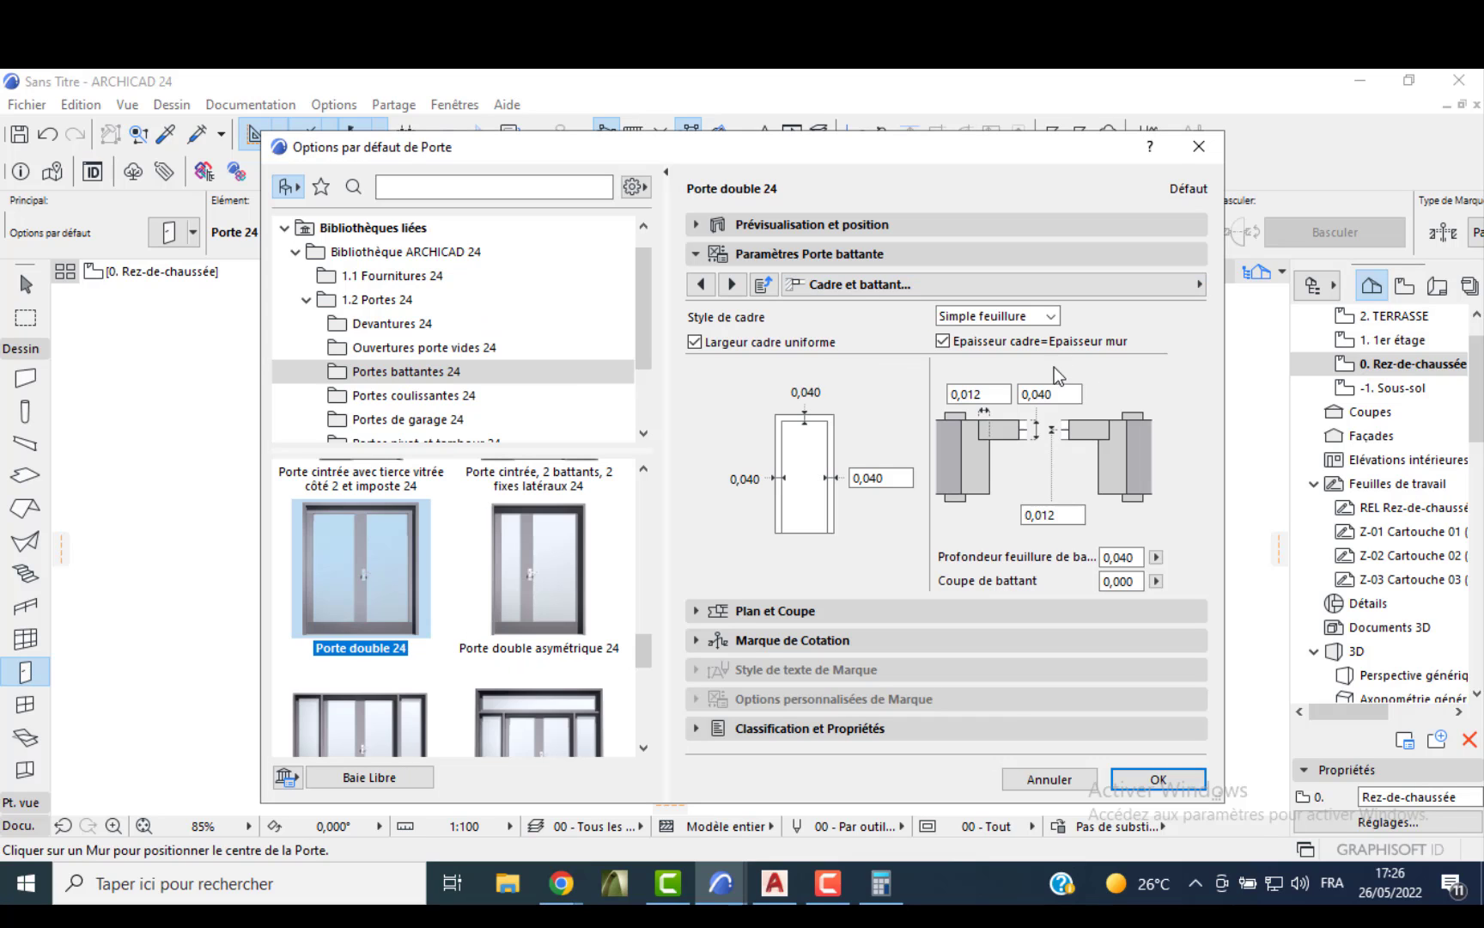
click(1155, 779)
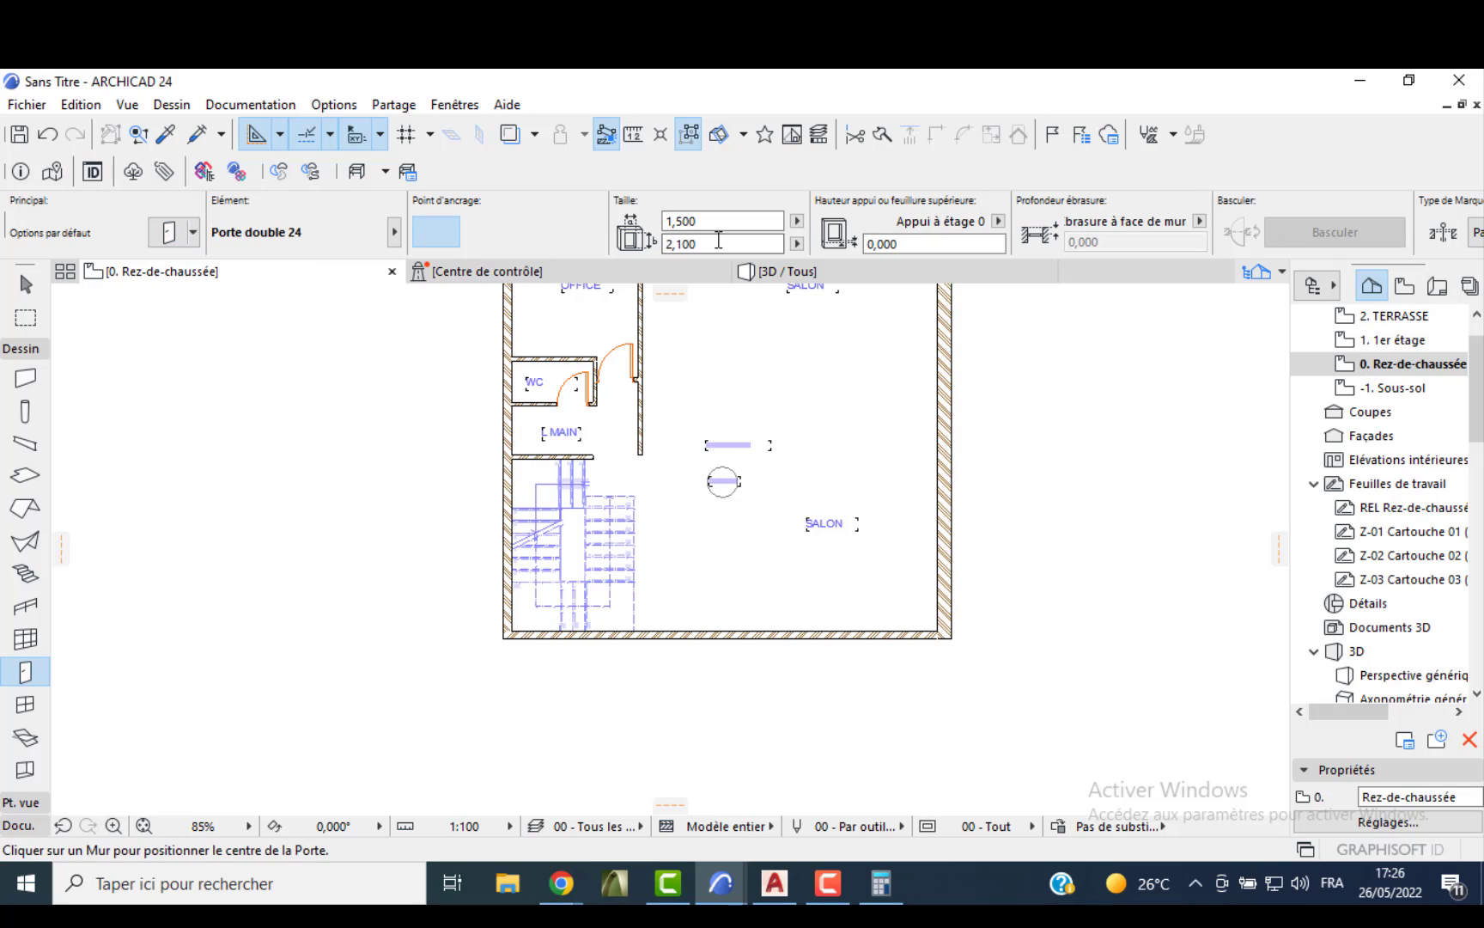
- Place a 1,400 by 2,200 double door in the exterior wall just past the stair, opening into the building
click(718, 222)
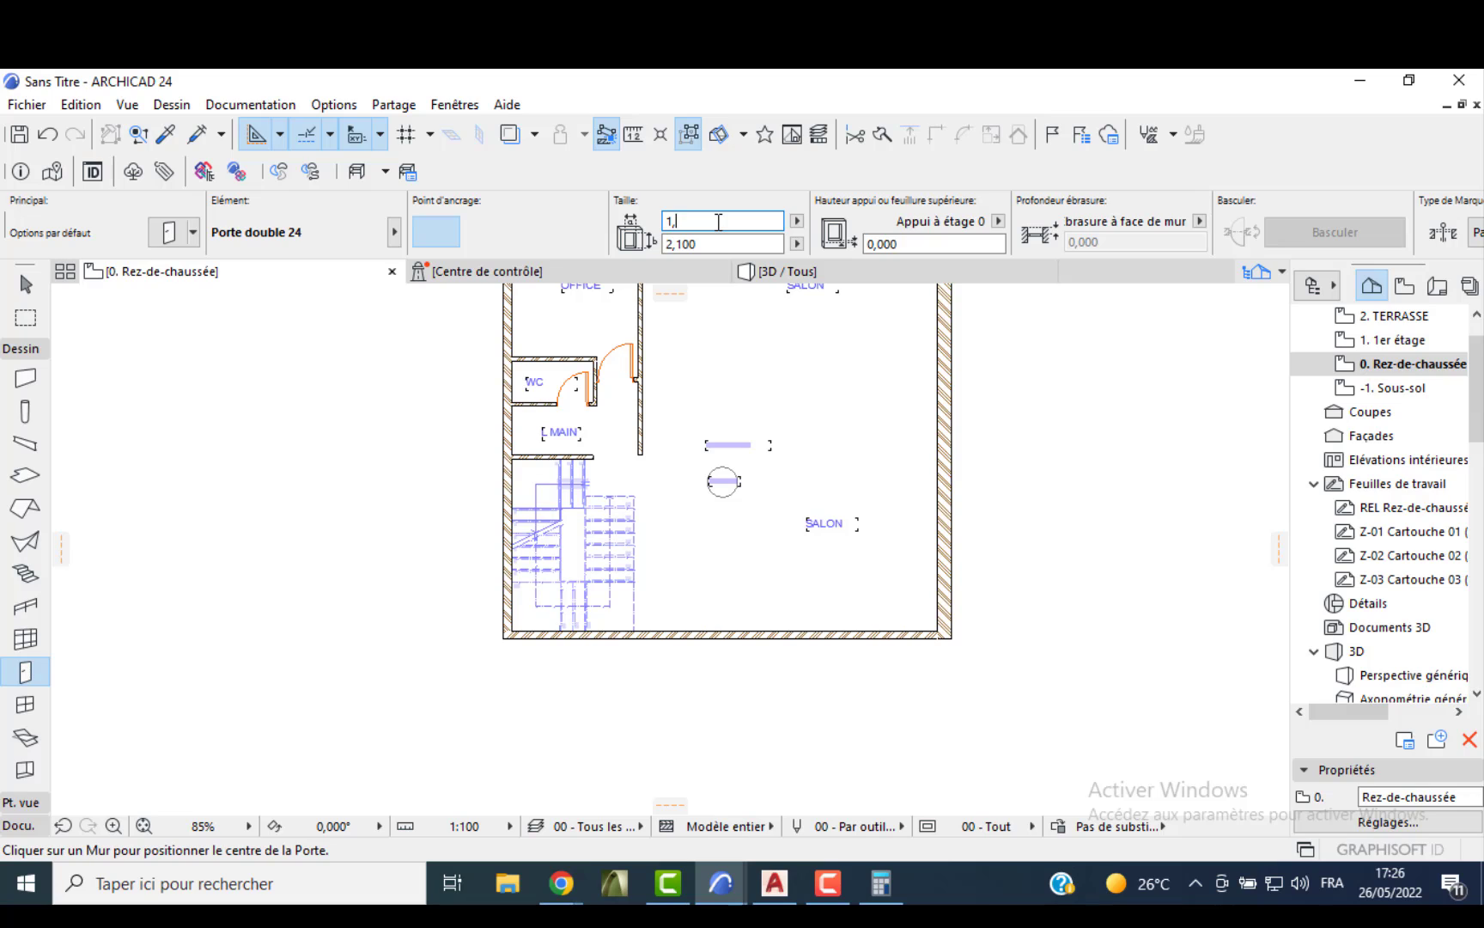
text(4)
click(702, 244)
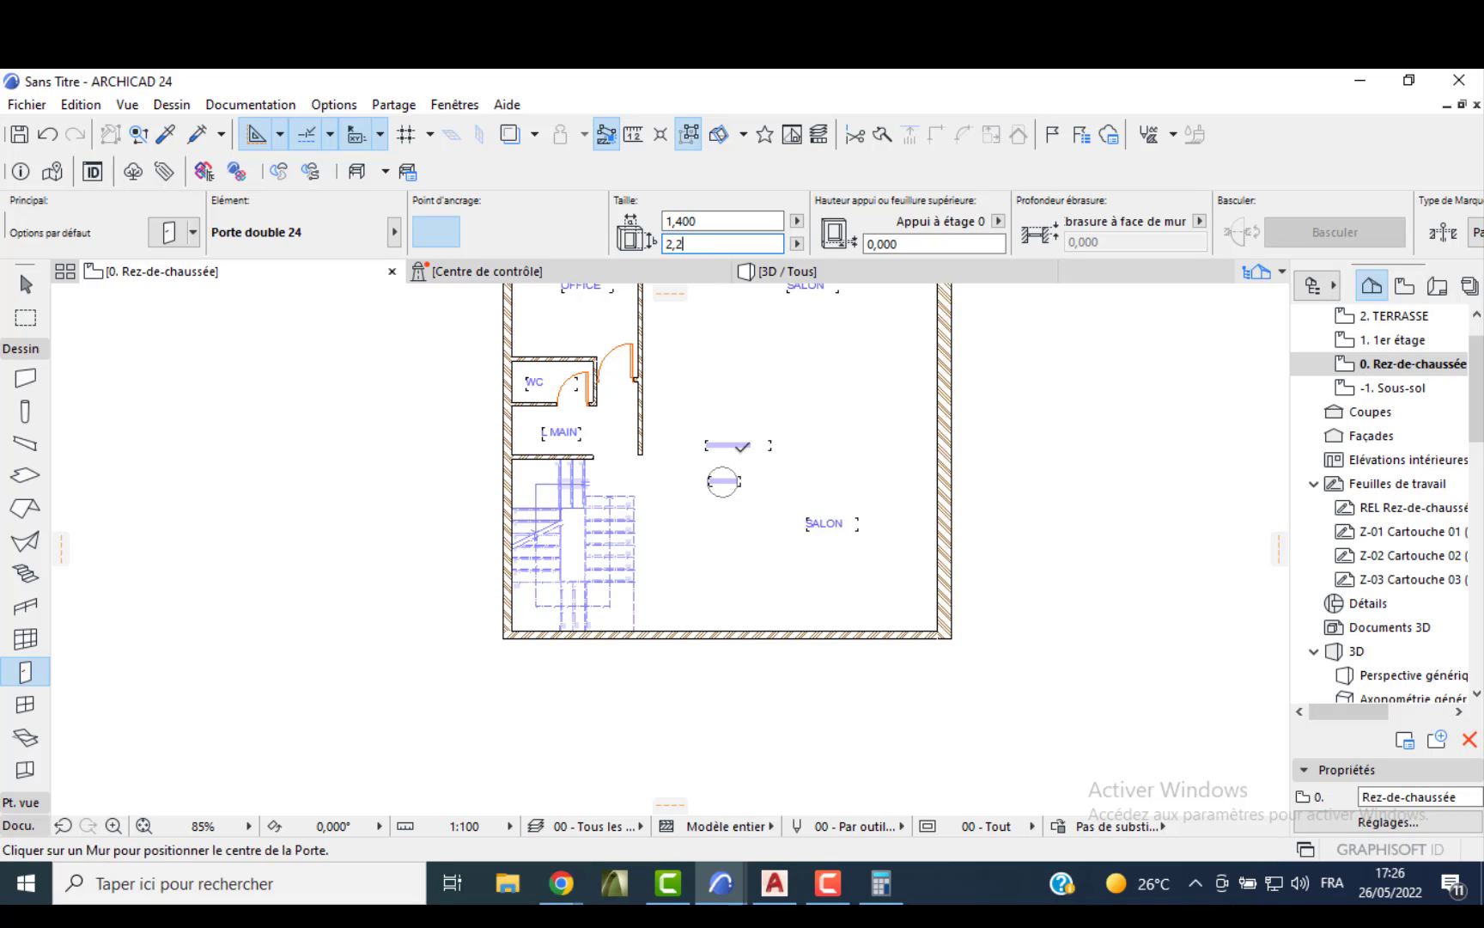
click(705, 635)
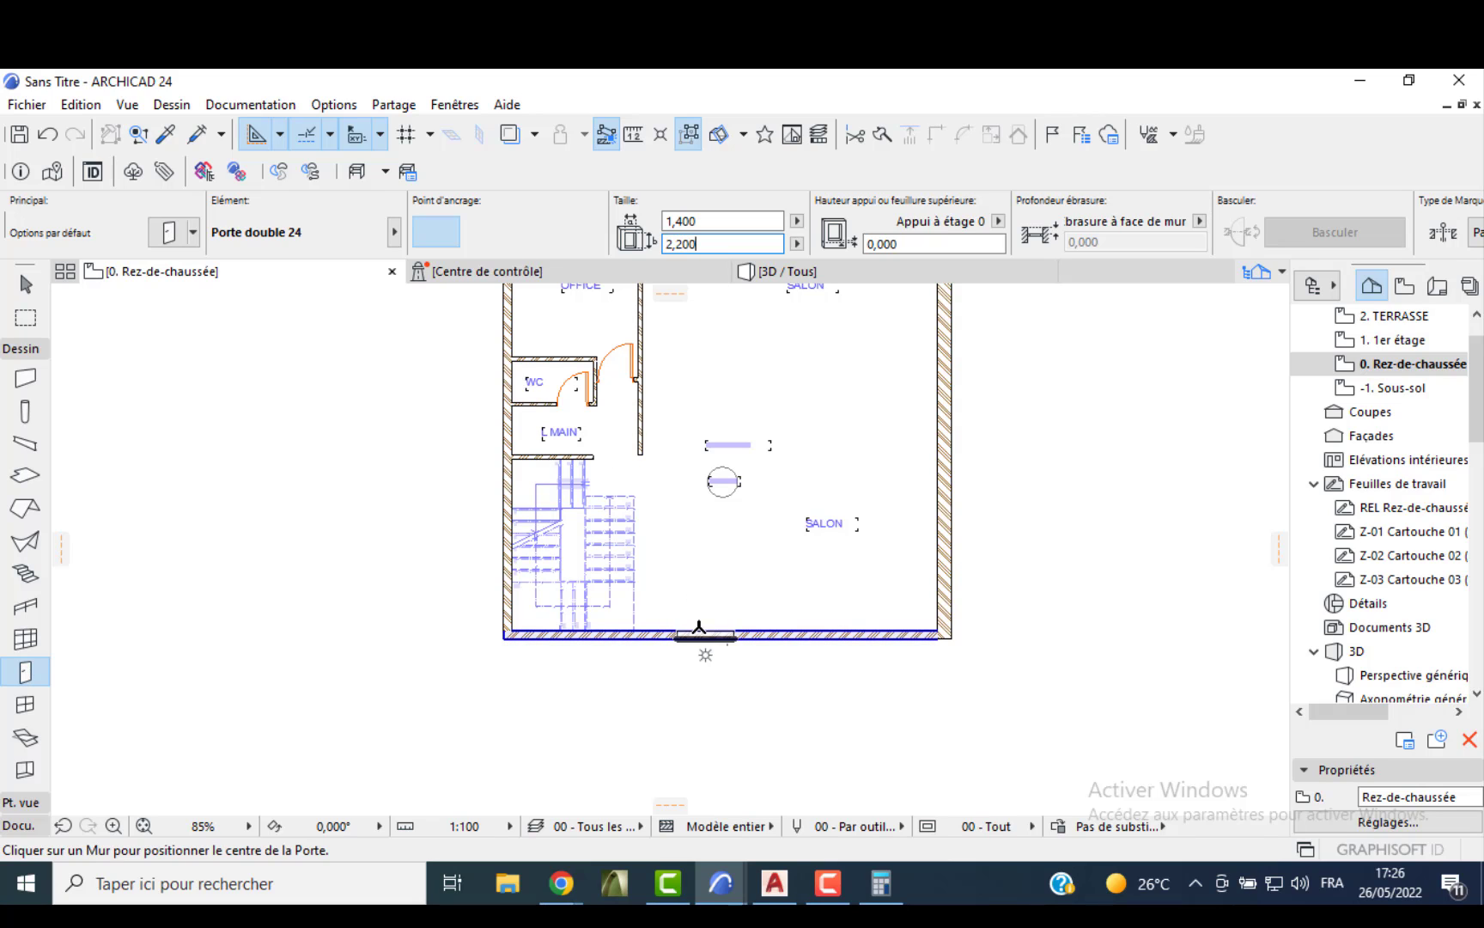
click(697, 619)
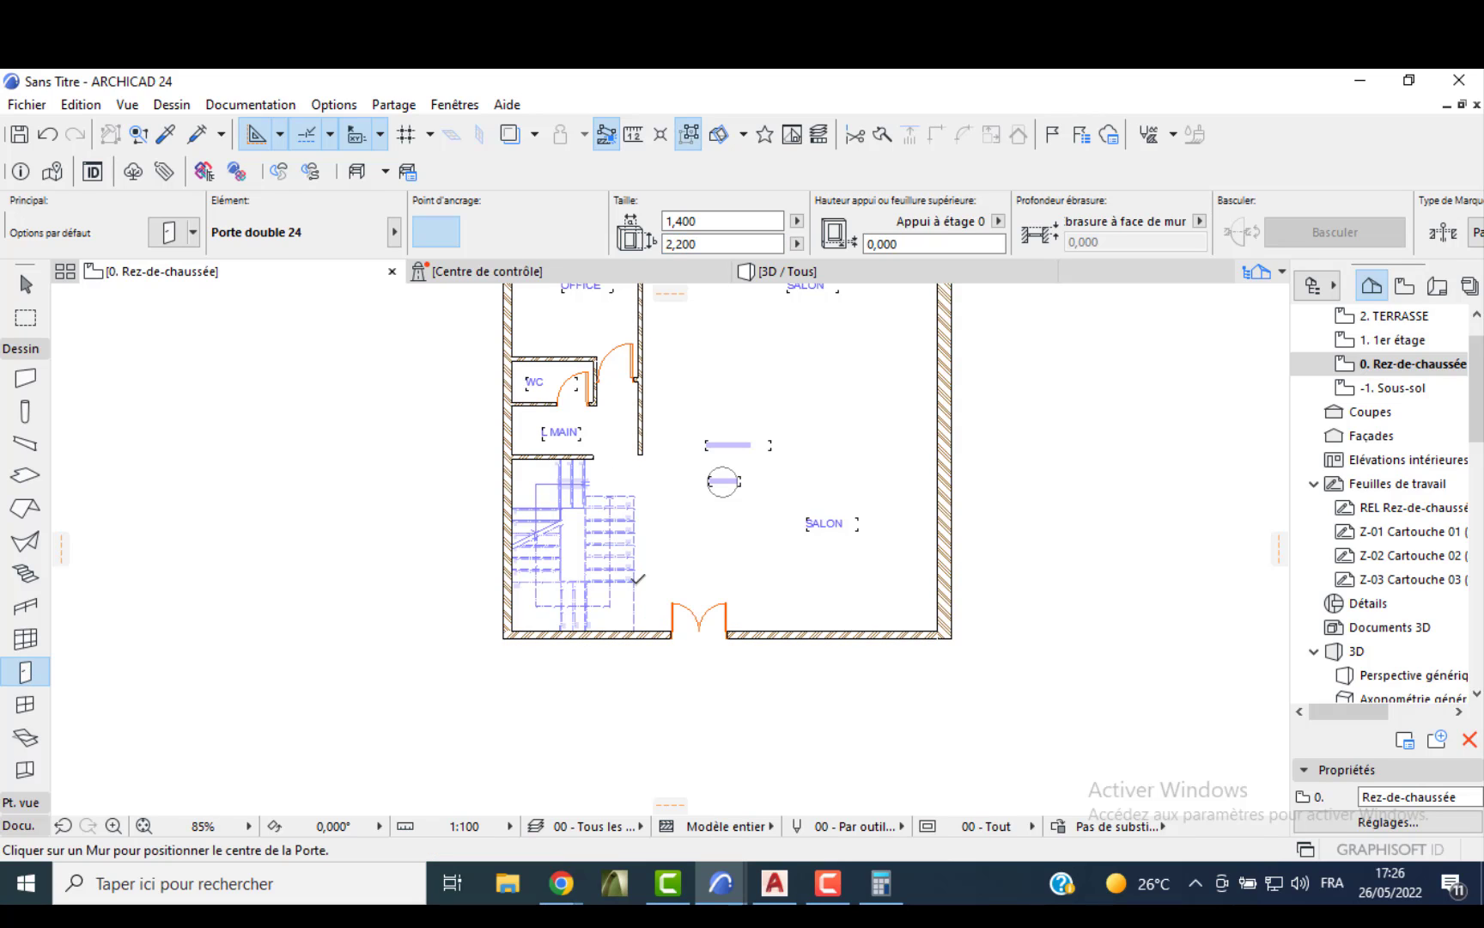
key(Escape)
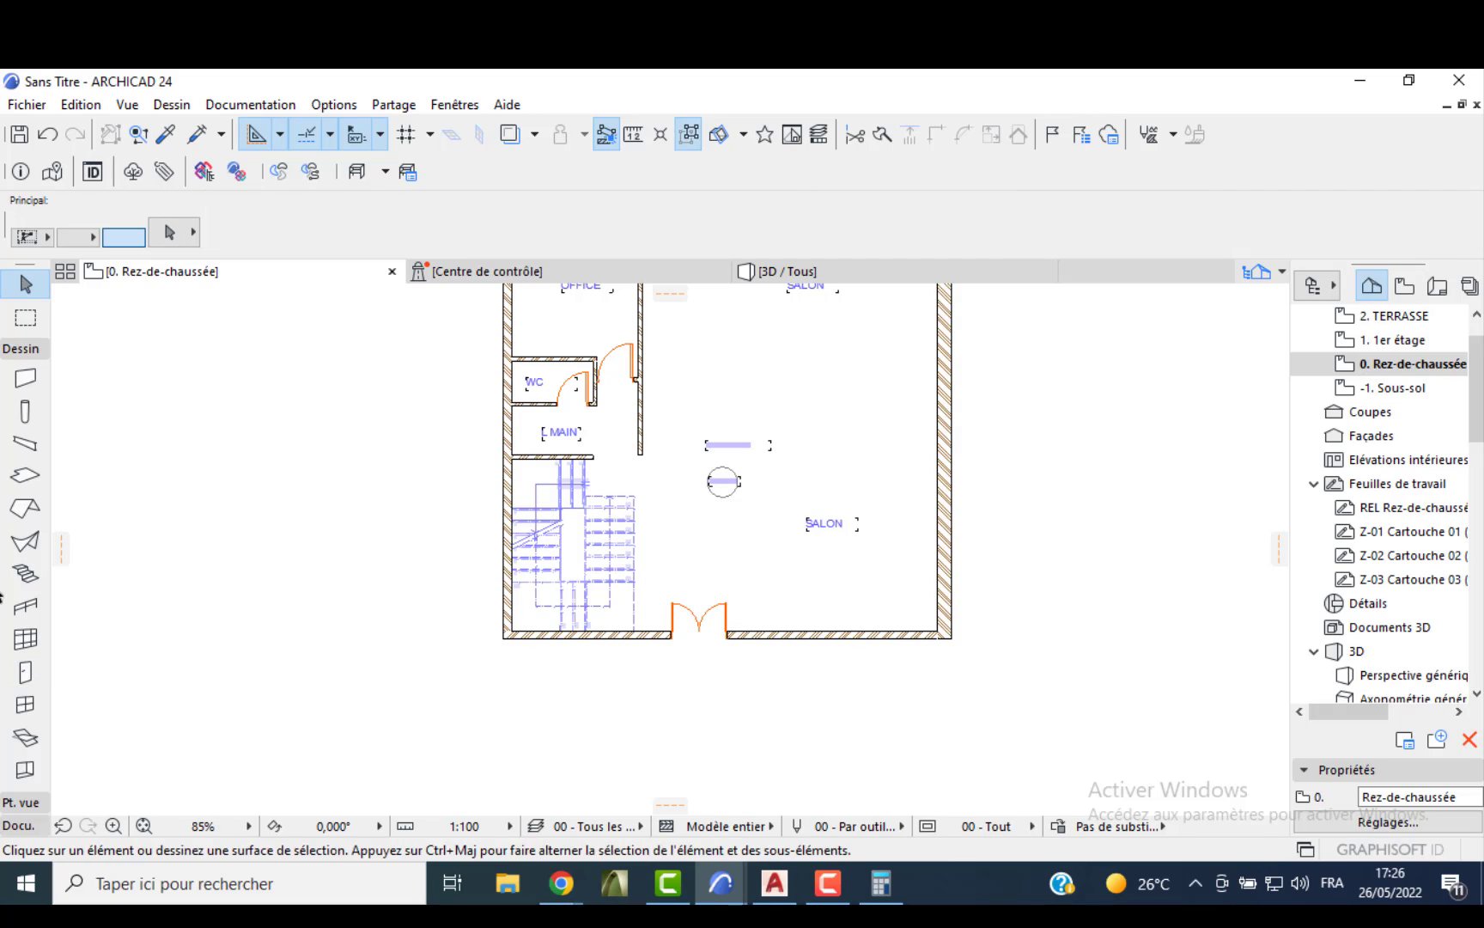
- Set the Window tool's default to Fenêtre coulissante 2 vantaux 24, 3,500 wide and 1,200 high
click(38, 702)
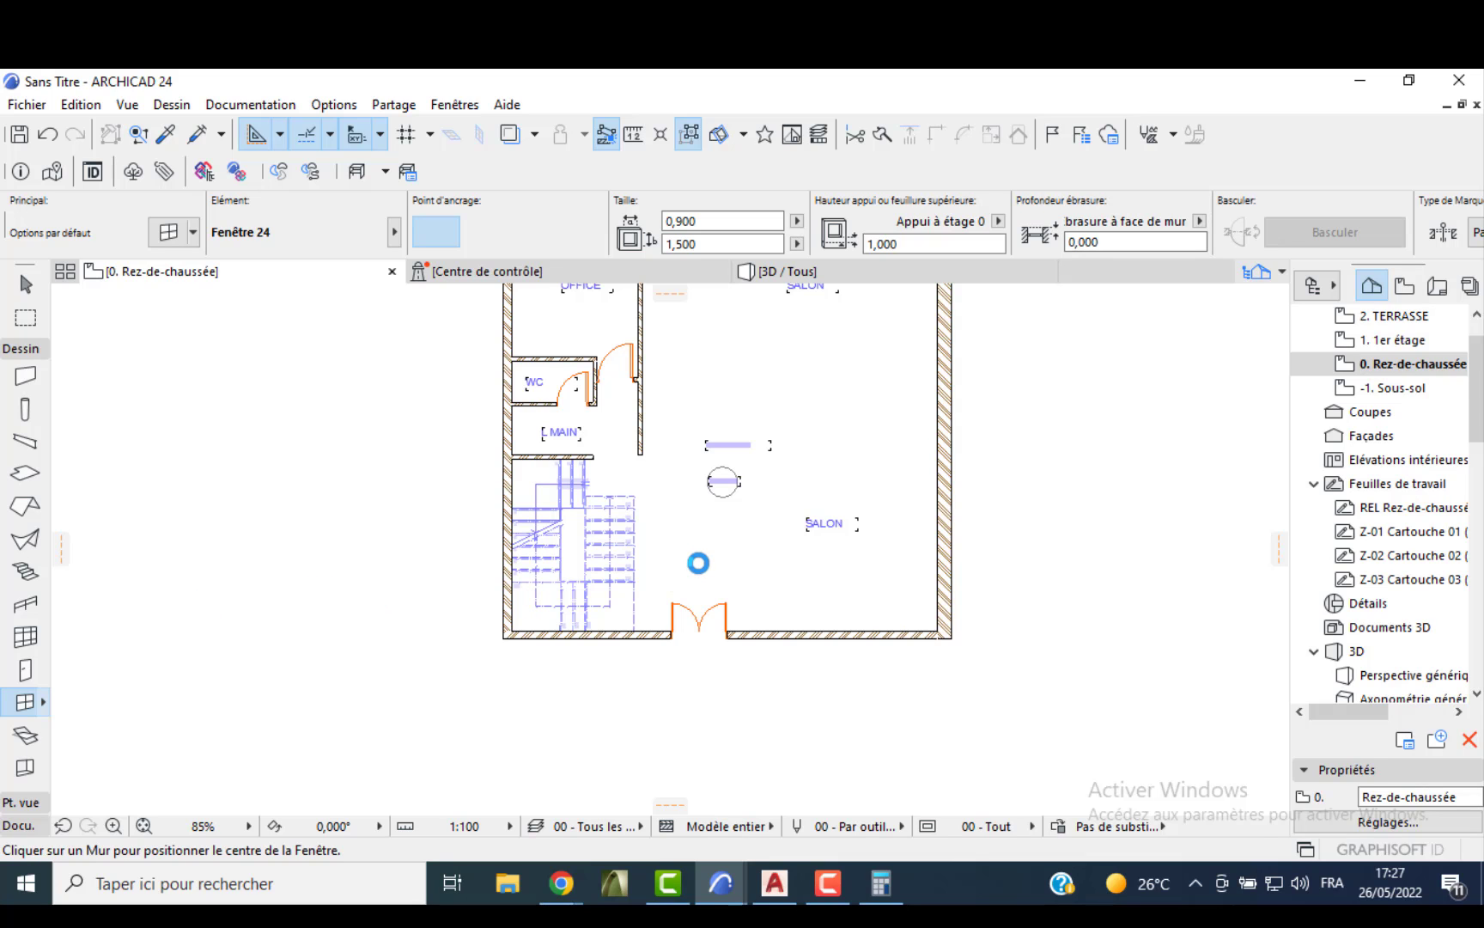
scroll(477, 540, down, 2)
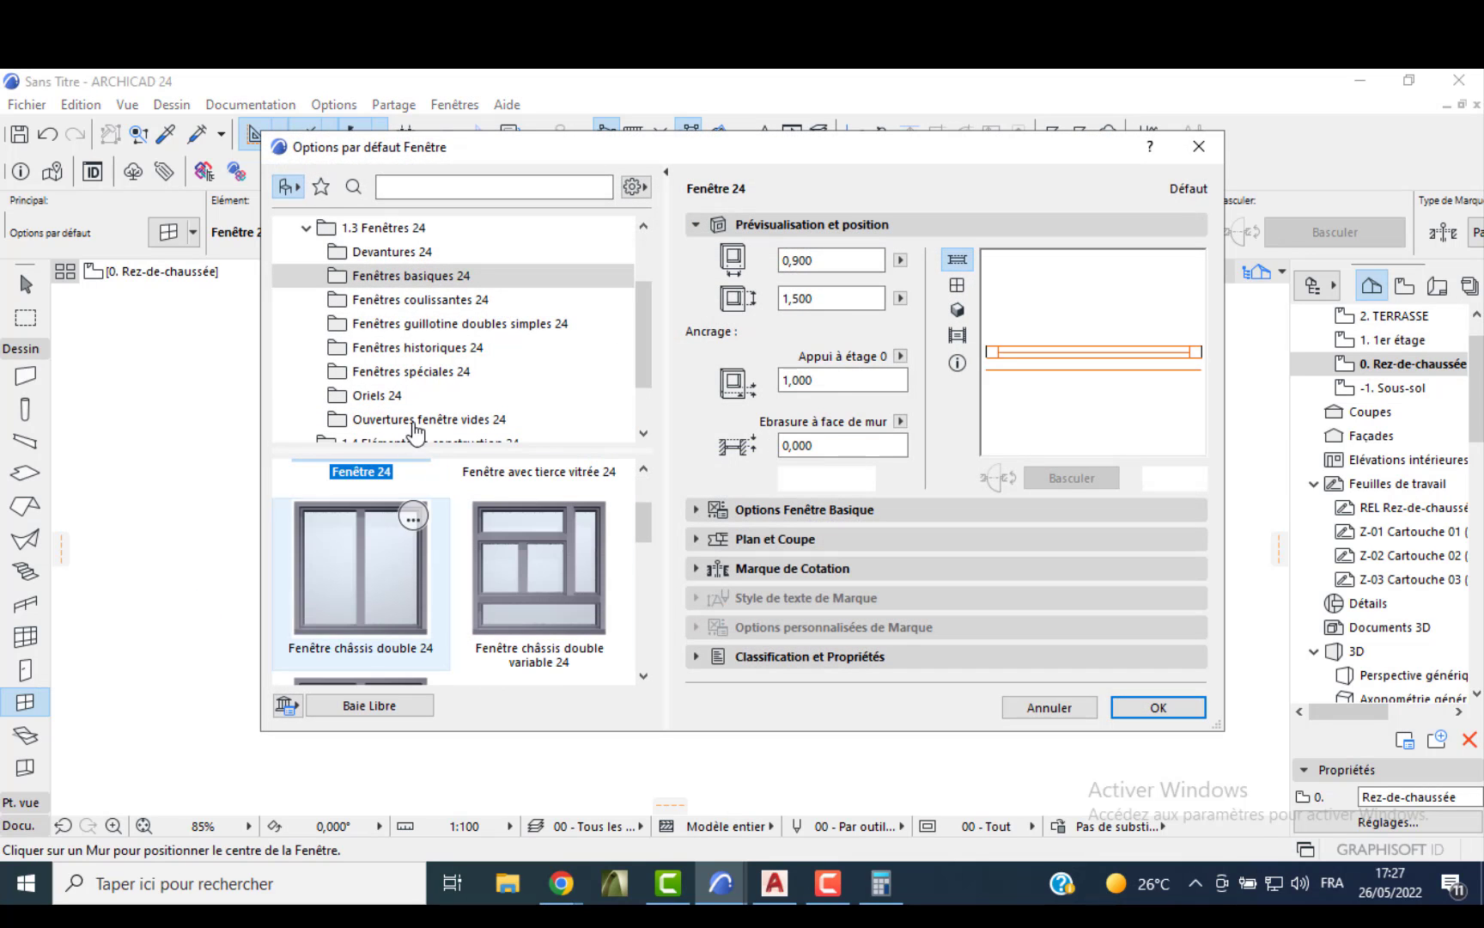
click(421, 300)
click(394, 516)
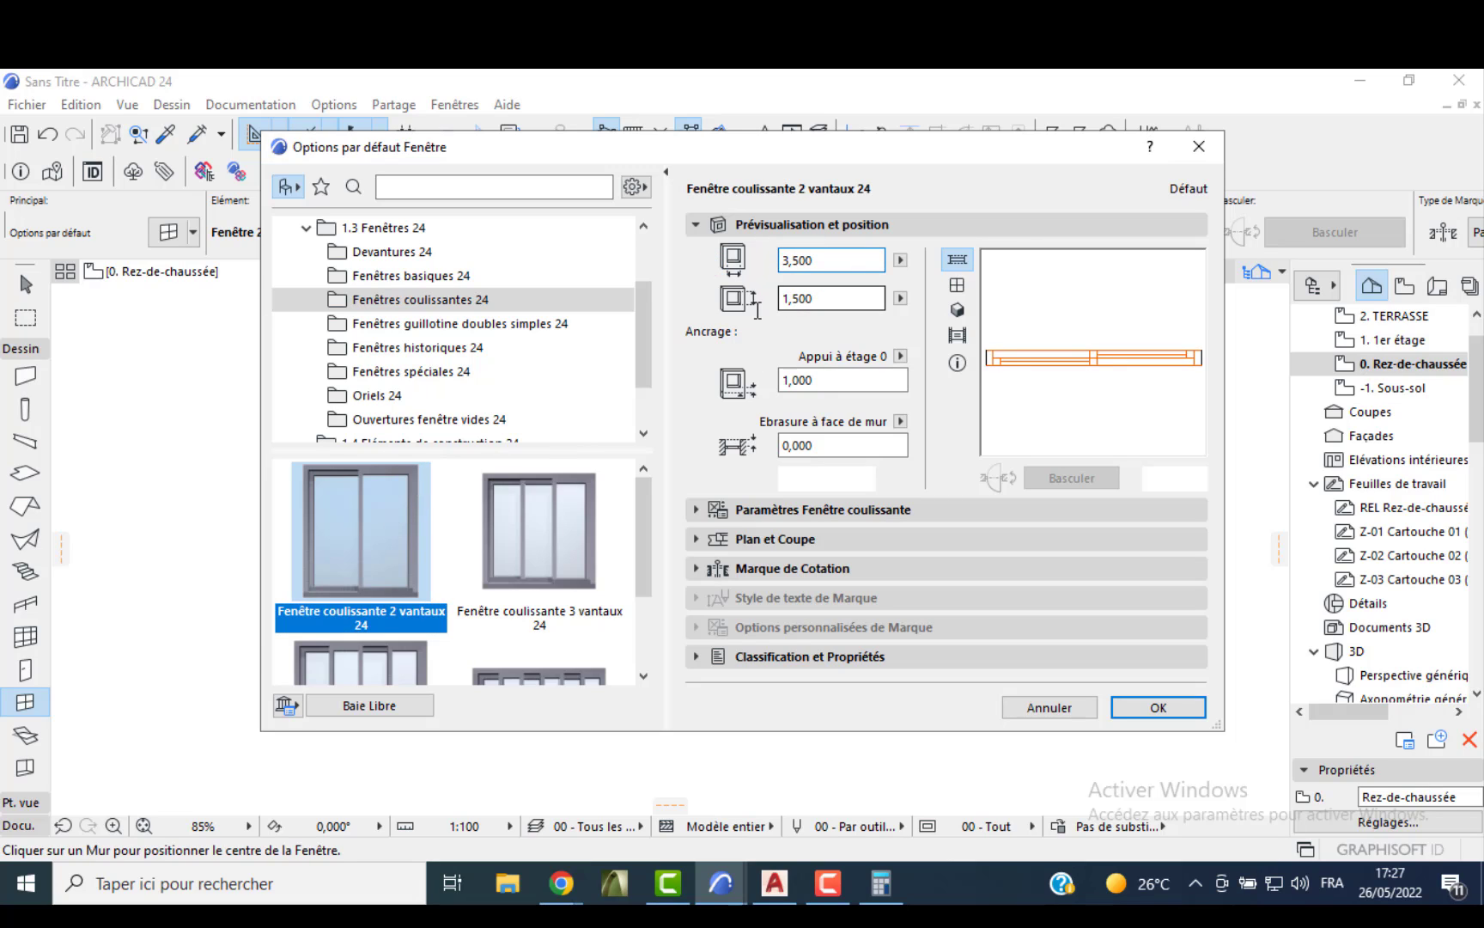
key(Tab)
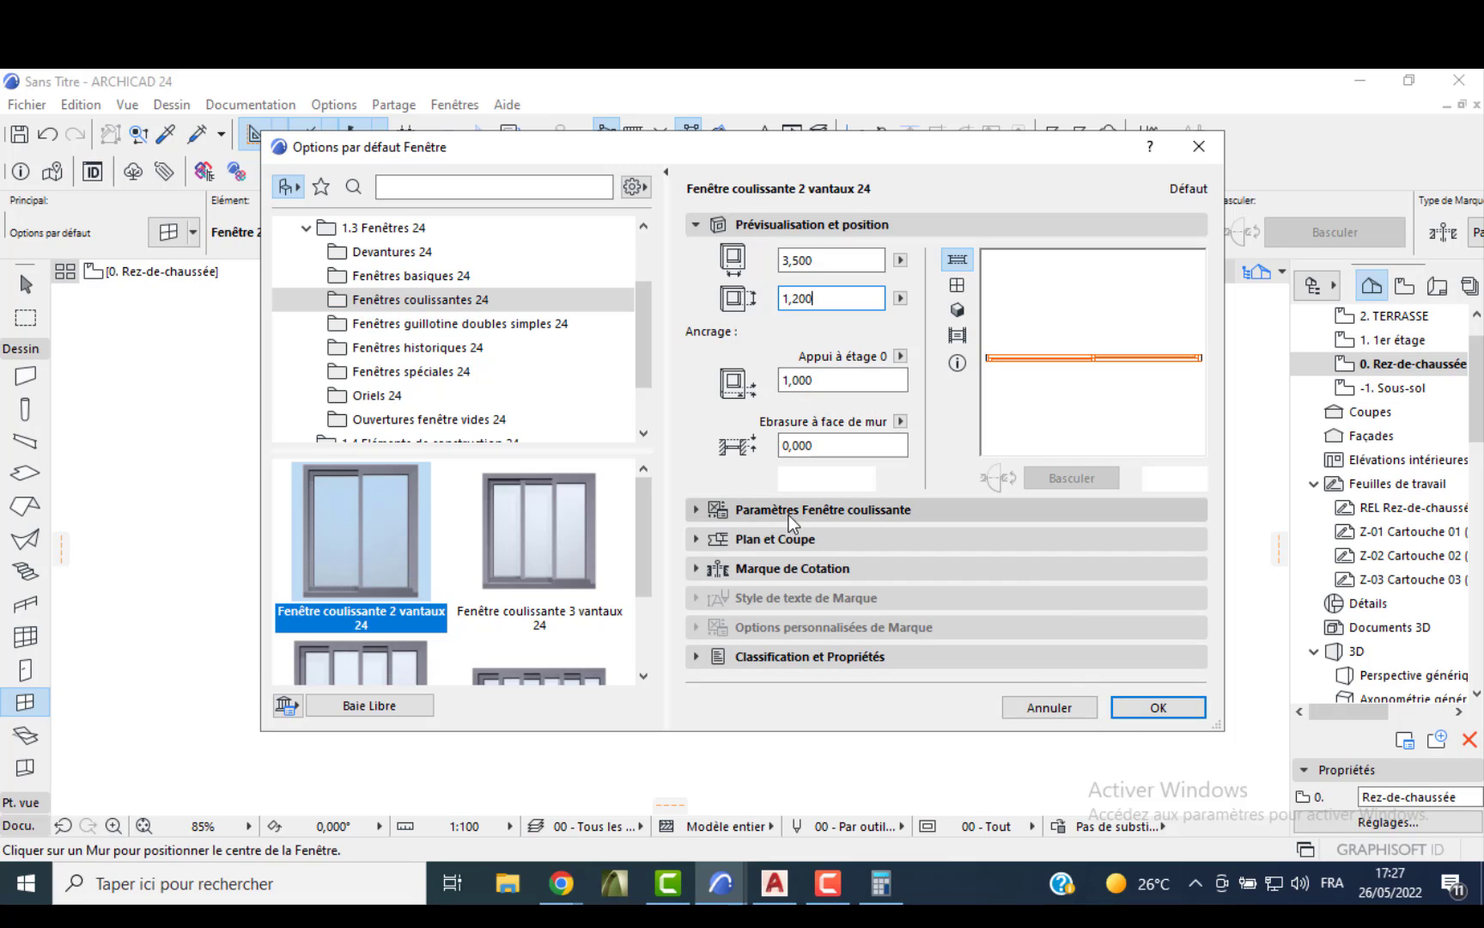
- Set the sliding window's Cadre extérieur and Cadre intérieur surfaces to Métal - Aluminium in its model attributes
click(899, 510)
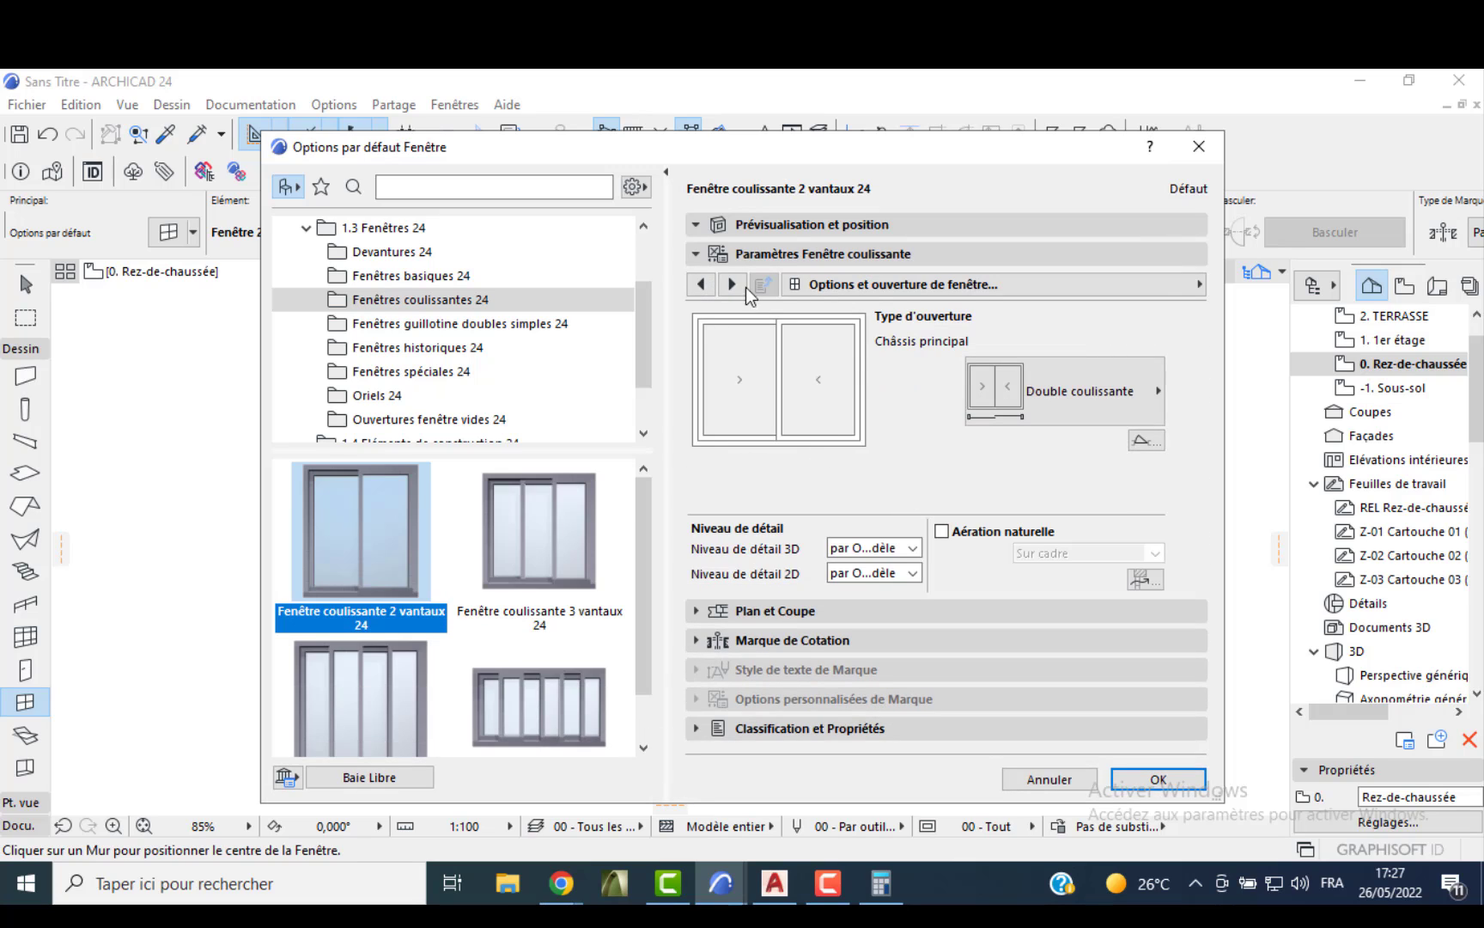
click(732, 284)
click(733, 284)
click(732, 284)
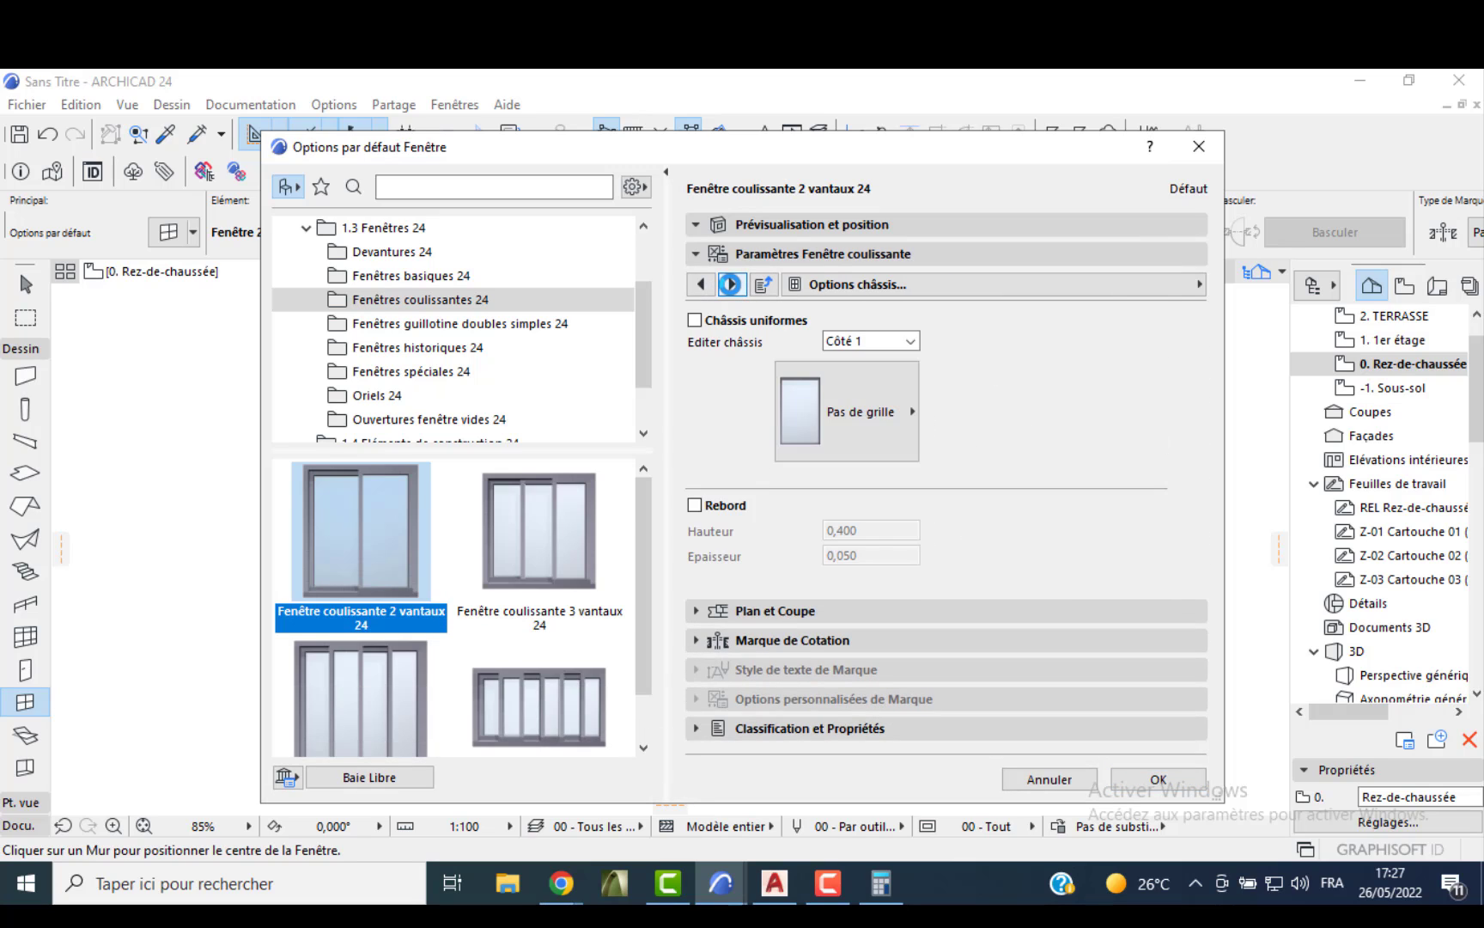
click(733, 284)
click(731, 284)
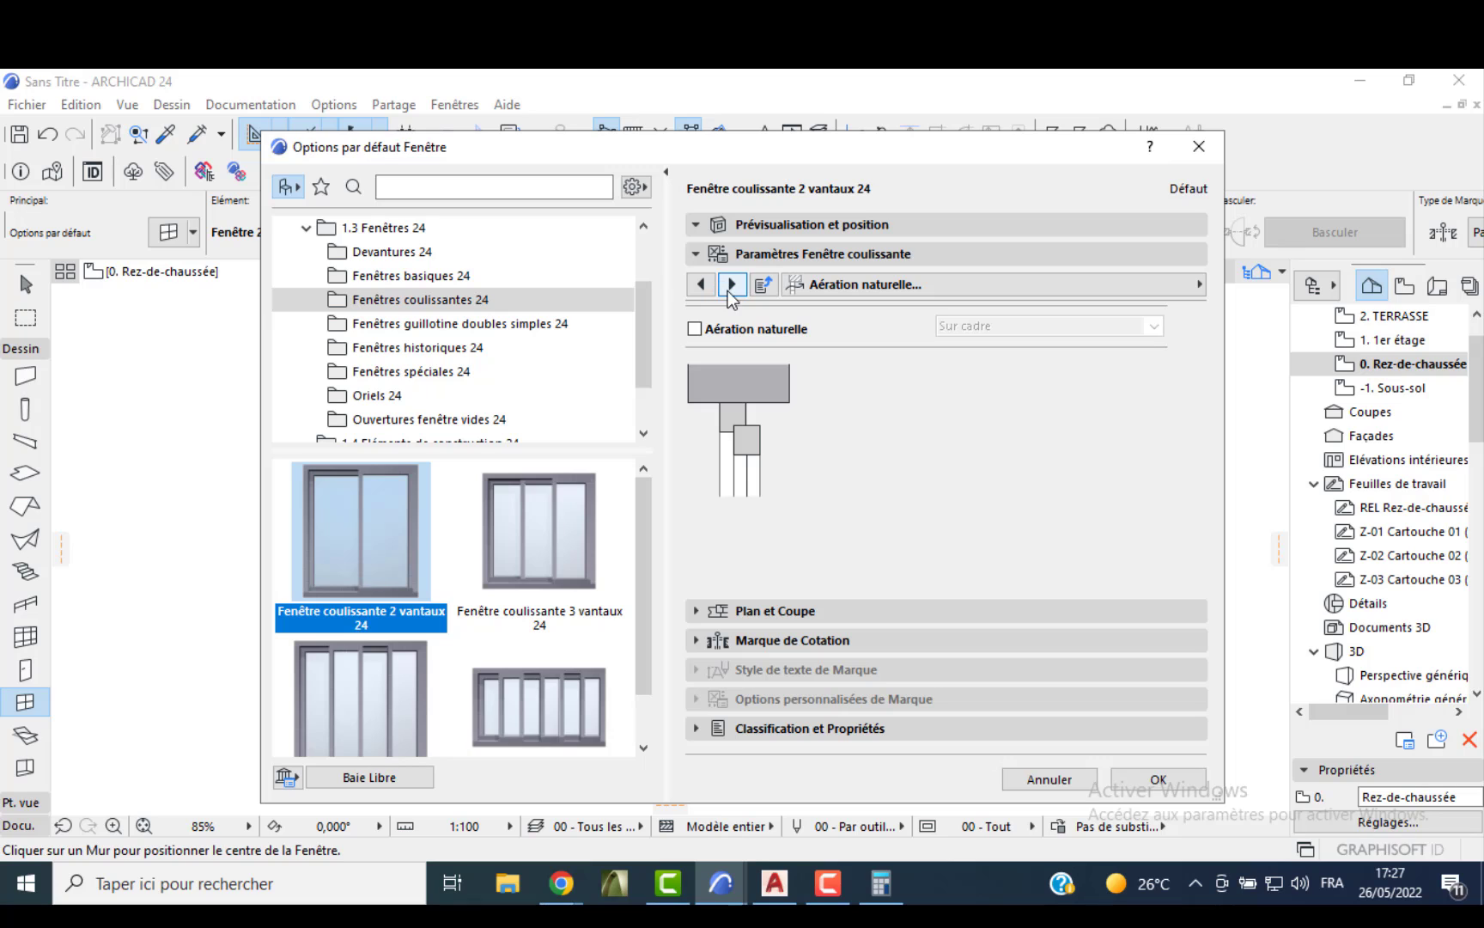
click(733, 285)
click(733, 284)
click(730, 286)
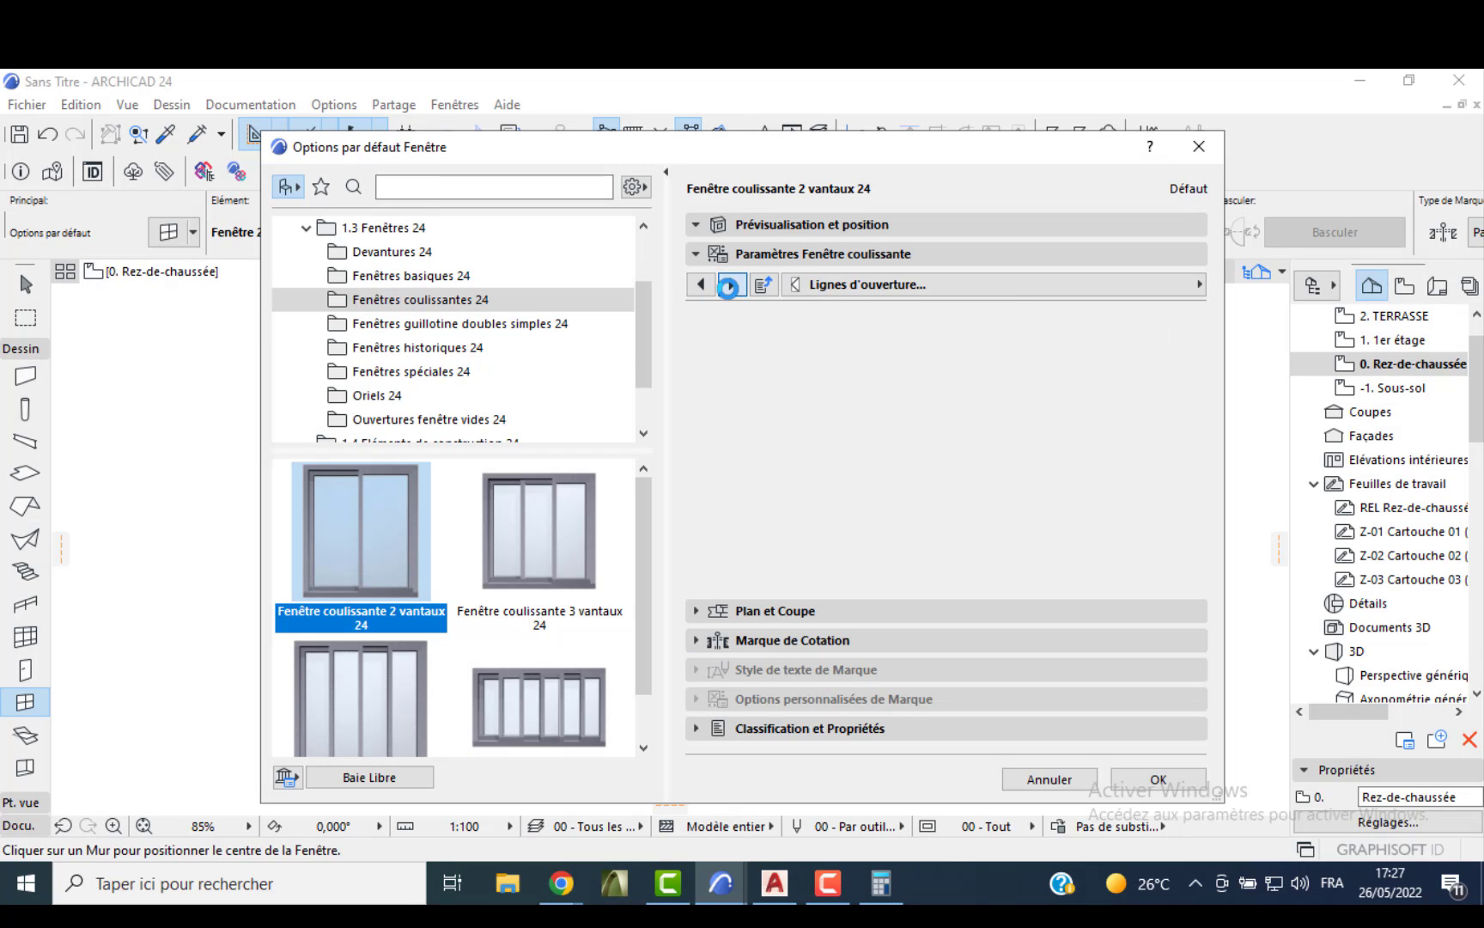
click(1153, 423)
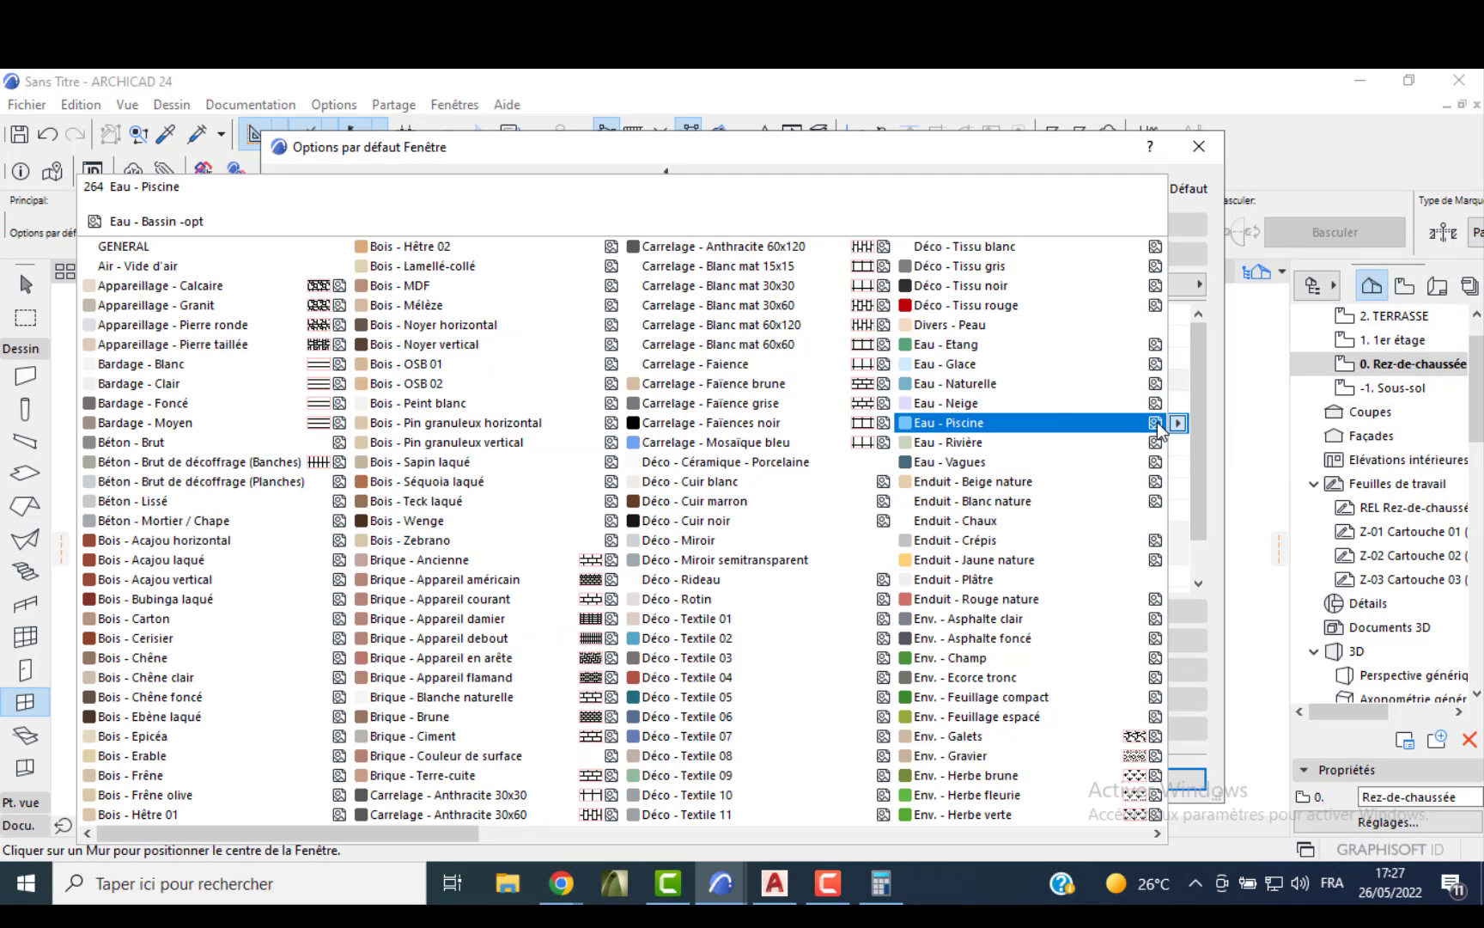
scroll(1132, 448, down, 2)
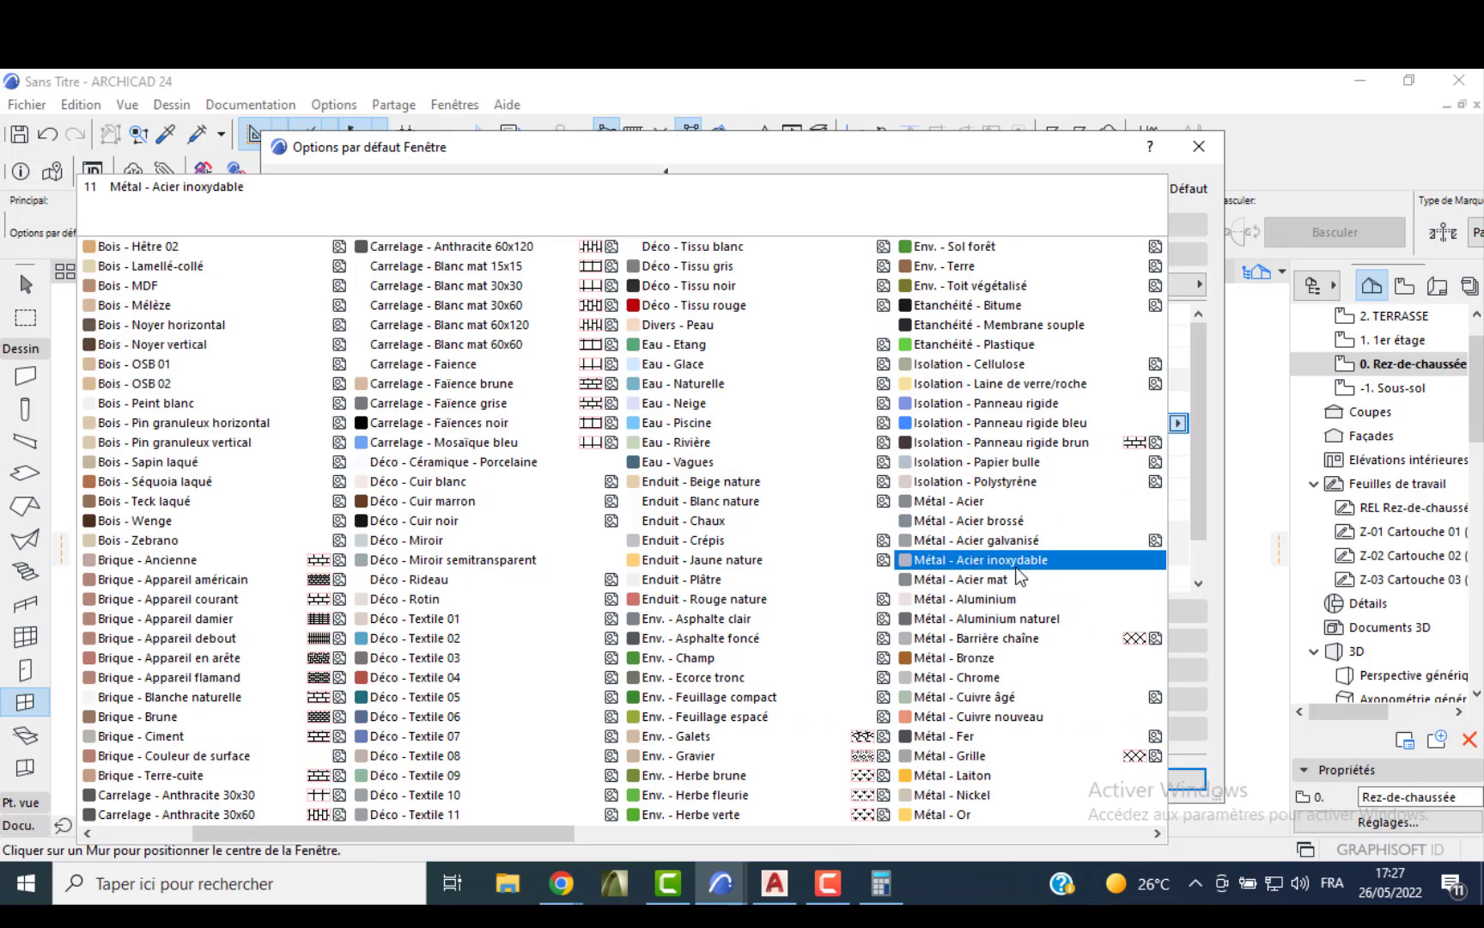
click(1069, 599)
click(1152, 444)
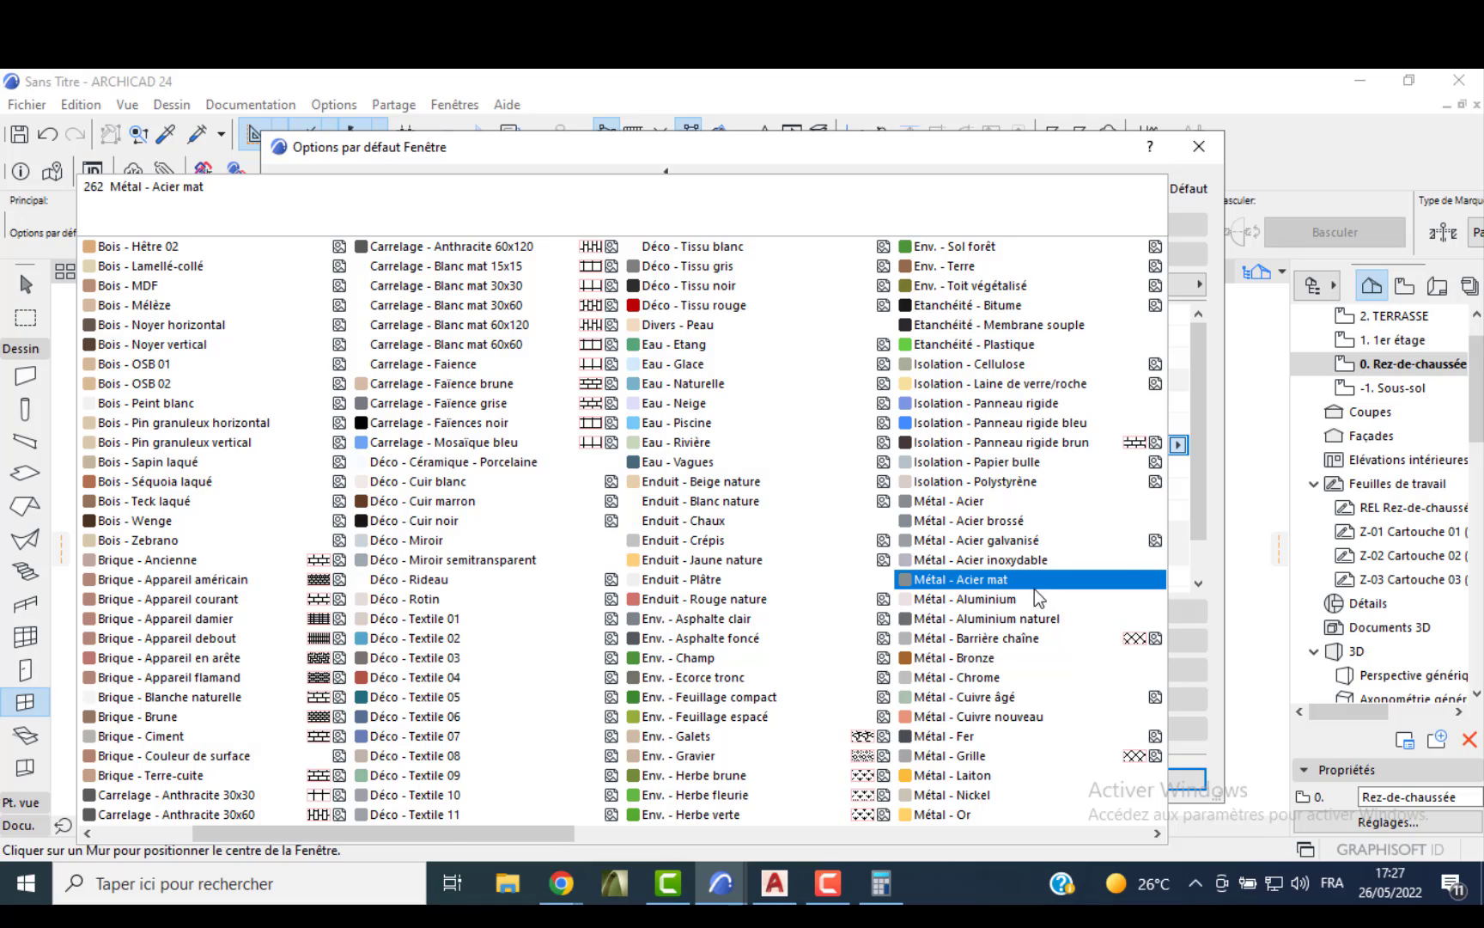
click(1039, 598)
- Set the Châssis extérieur and Châssis intérieur surfaces to Métal - Aluminium and accept the window settings
click(1163, 472)
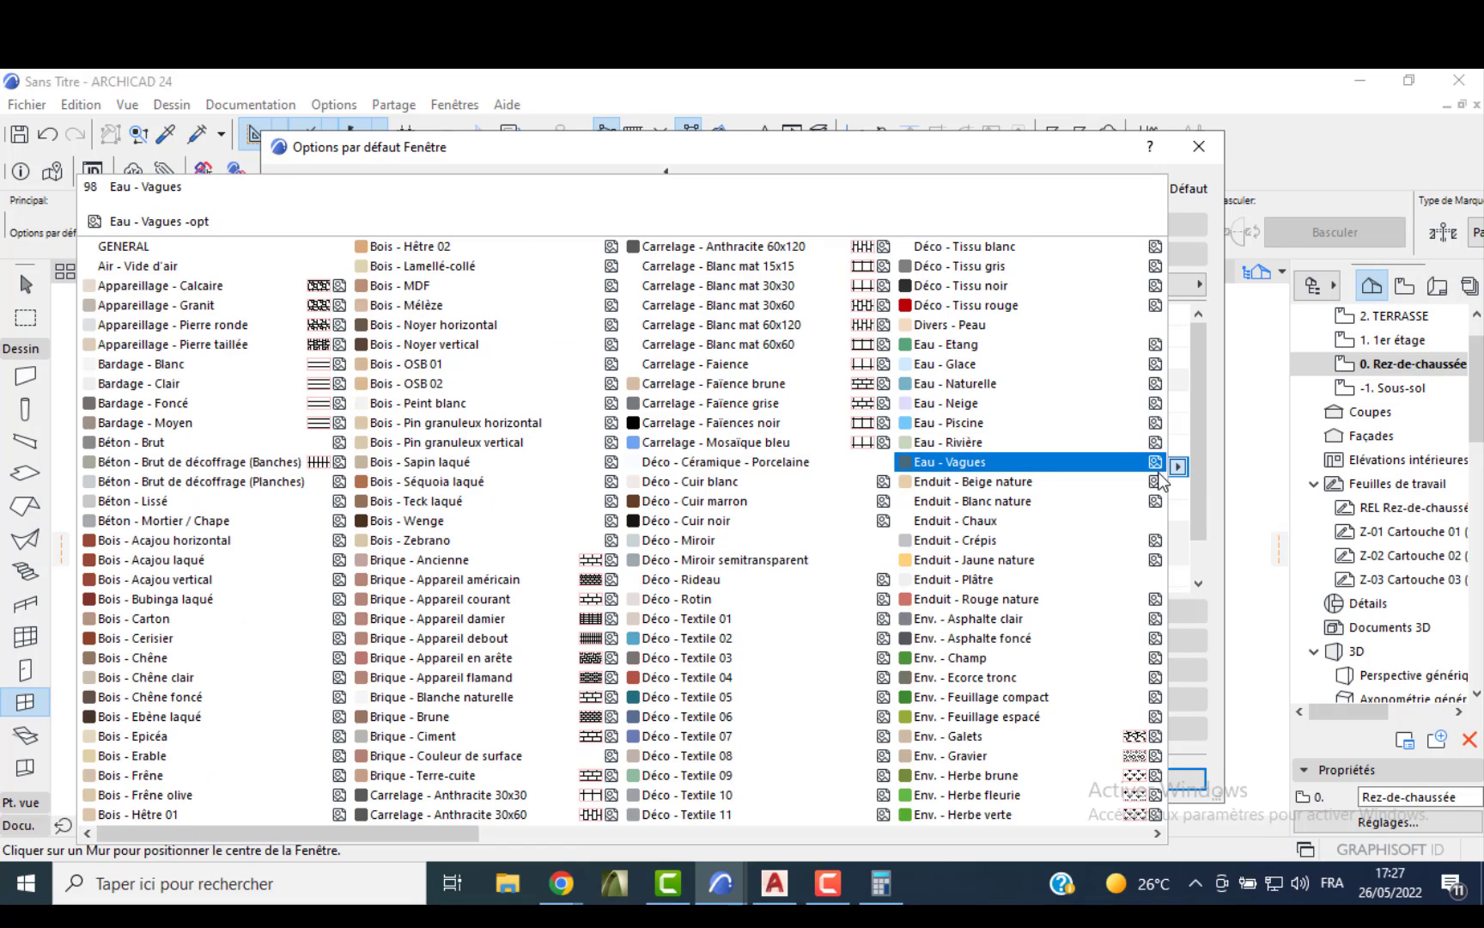
click(1034, 599)
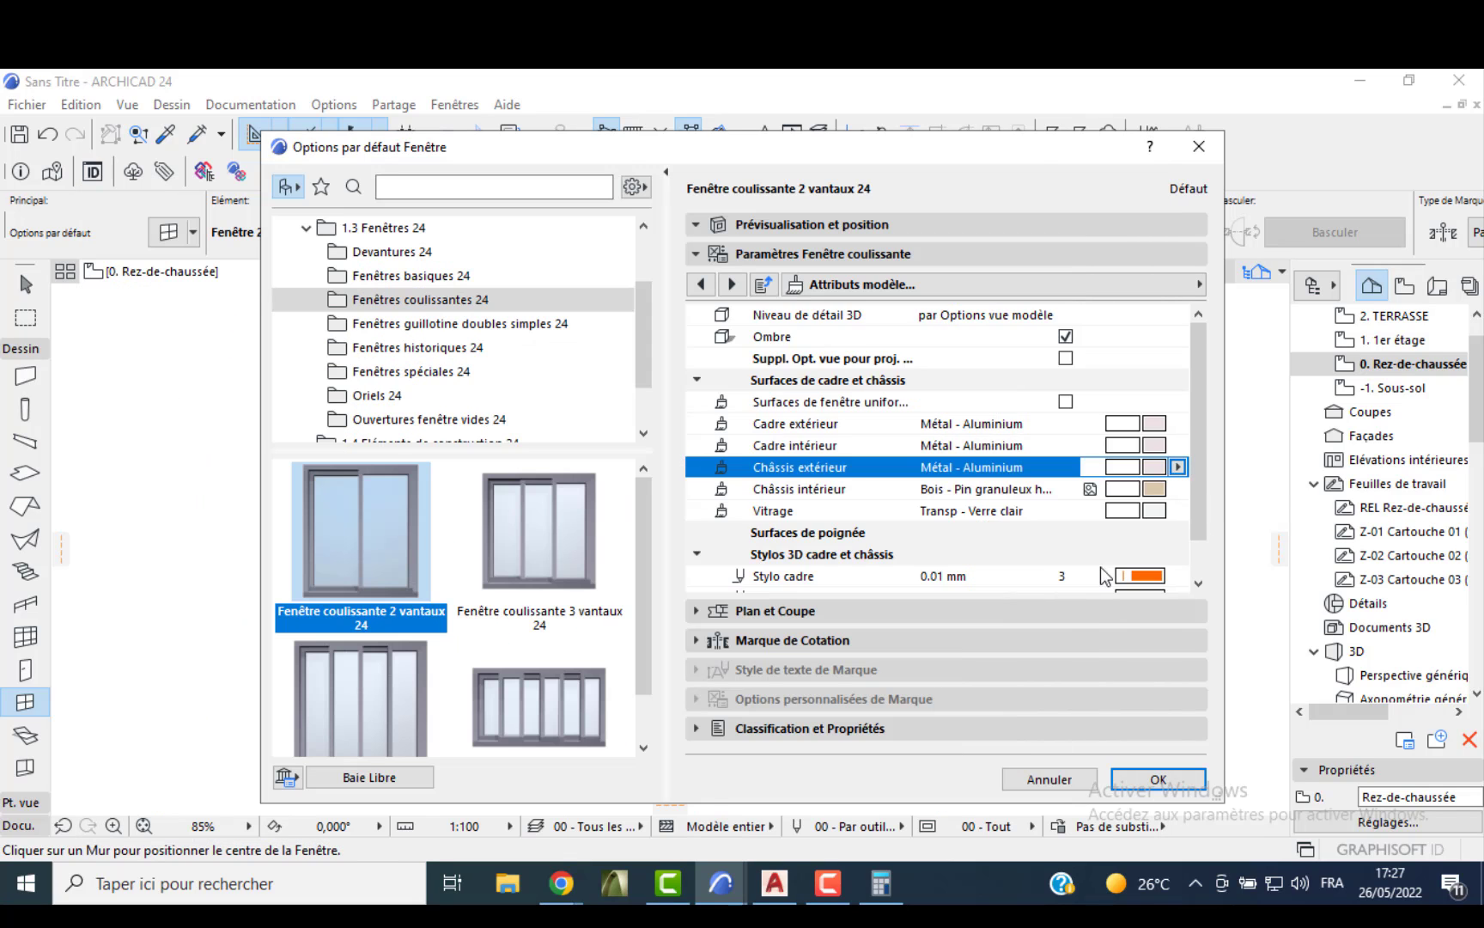
click(1153, 489)
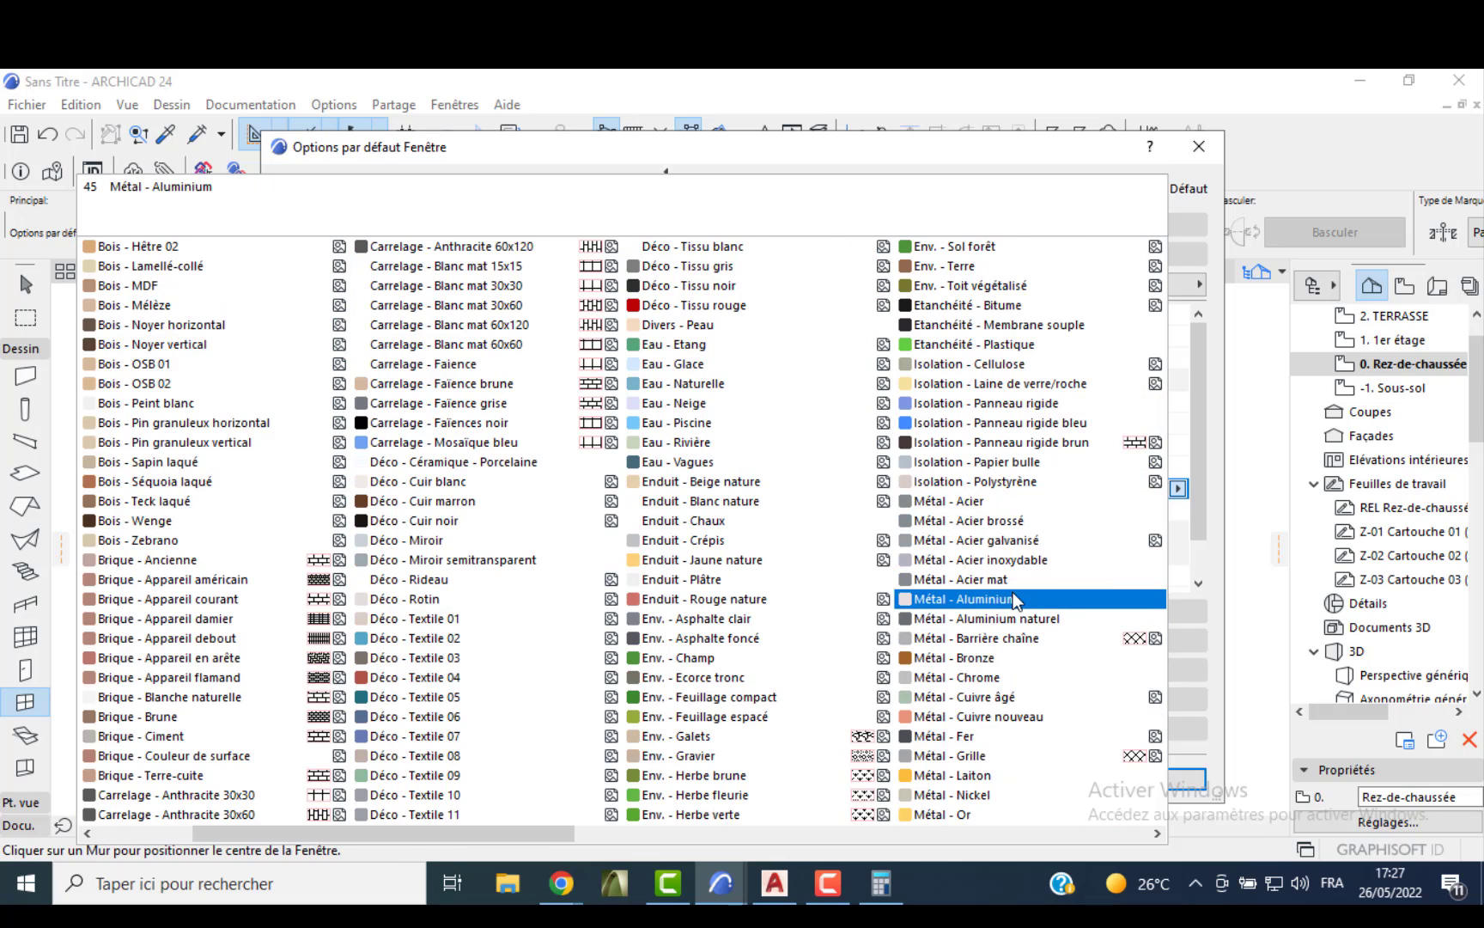
click(1022, 598)
click(1150, 773)
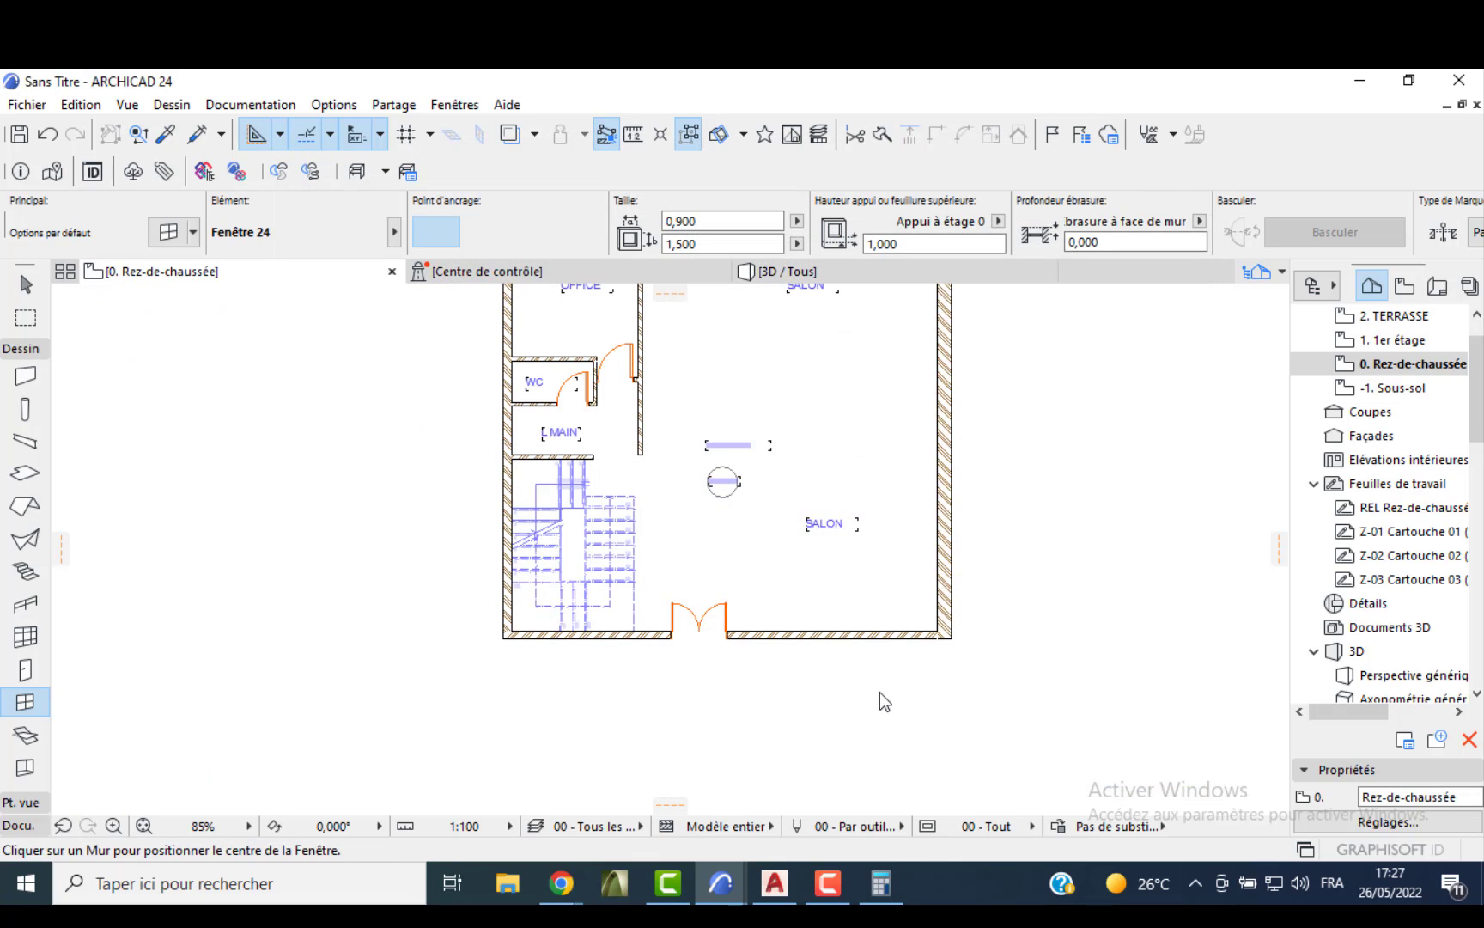
- Place the sliding window in the exterior wall between the double door and the far corner of the salon
click(837, 637)
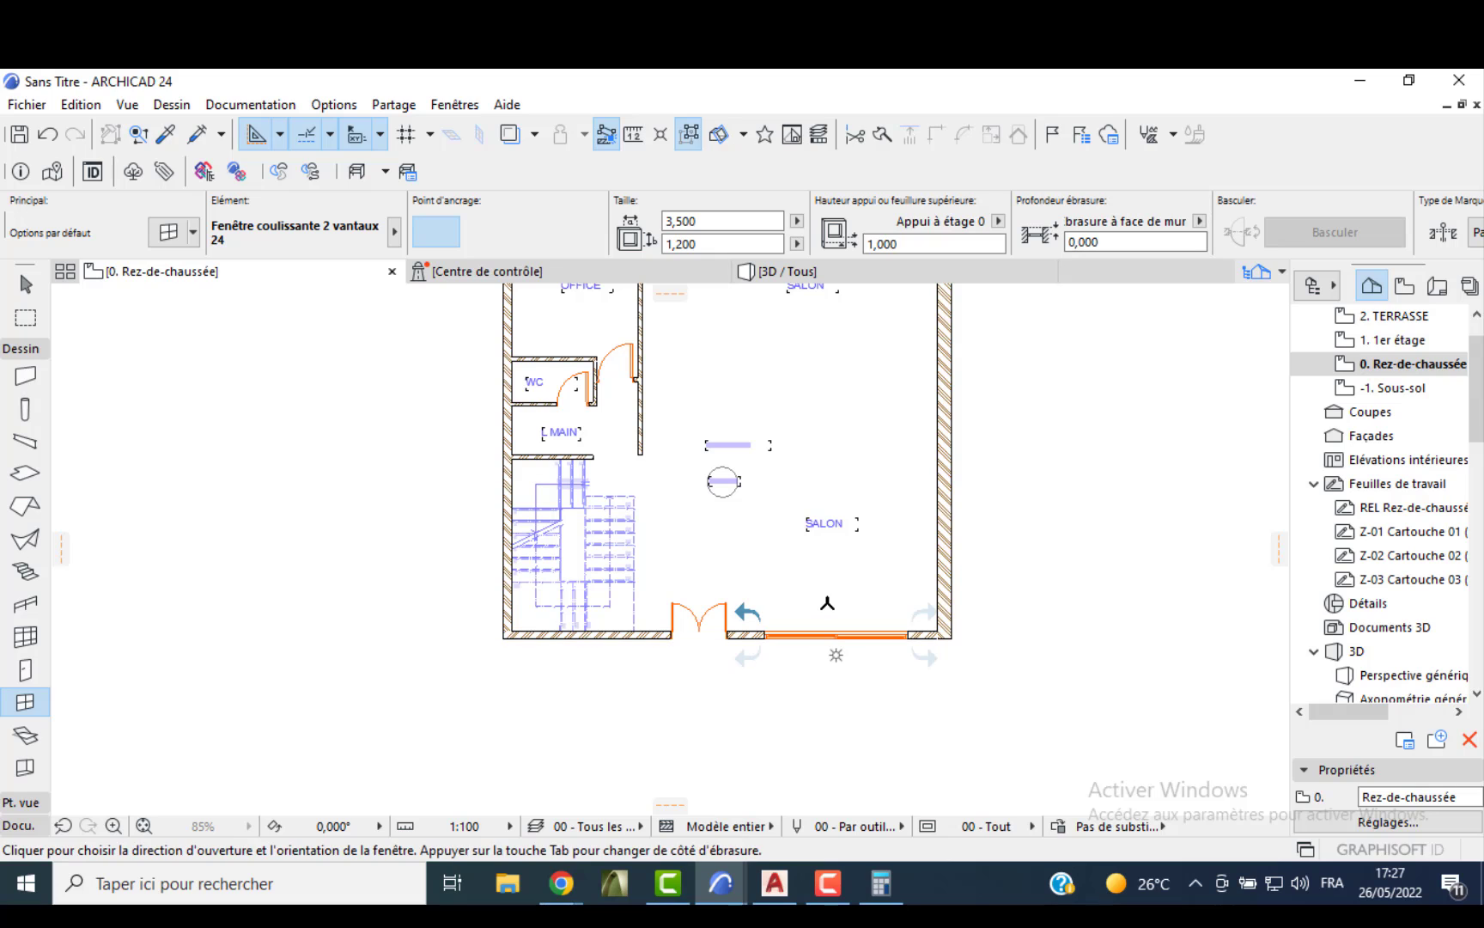
click(827, 601)
scroll(827, 609, up, 2)
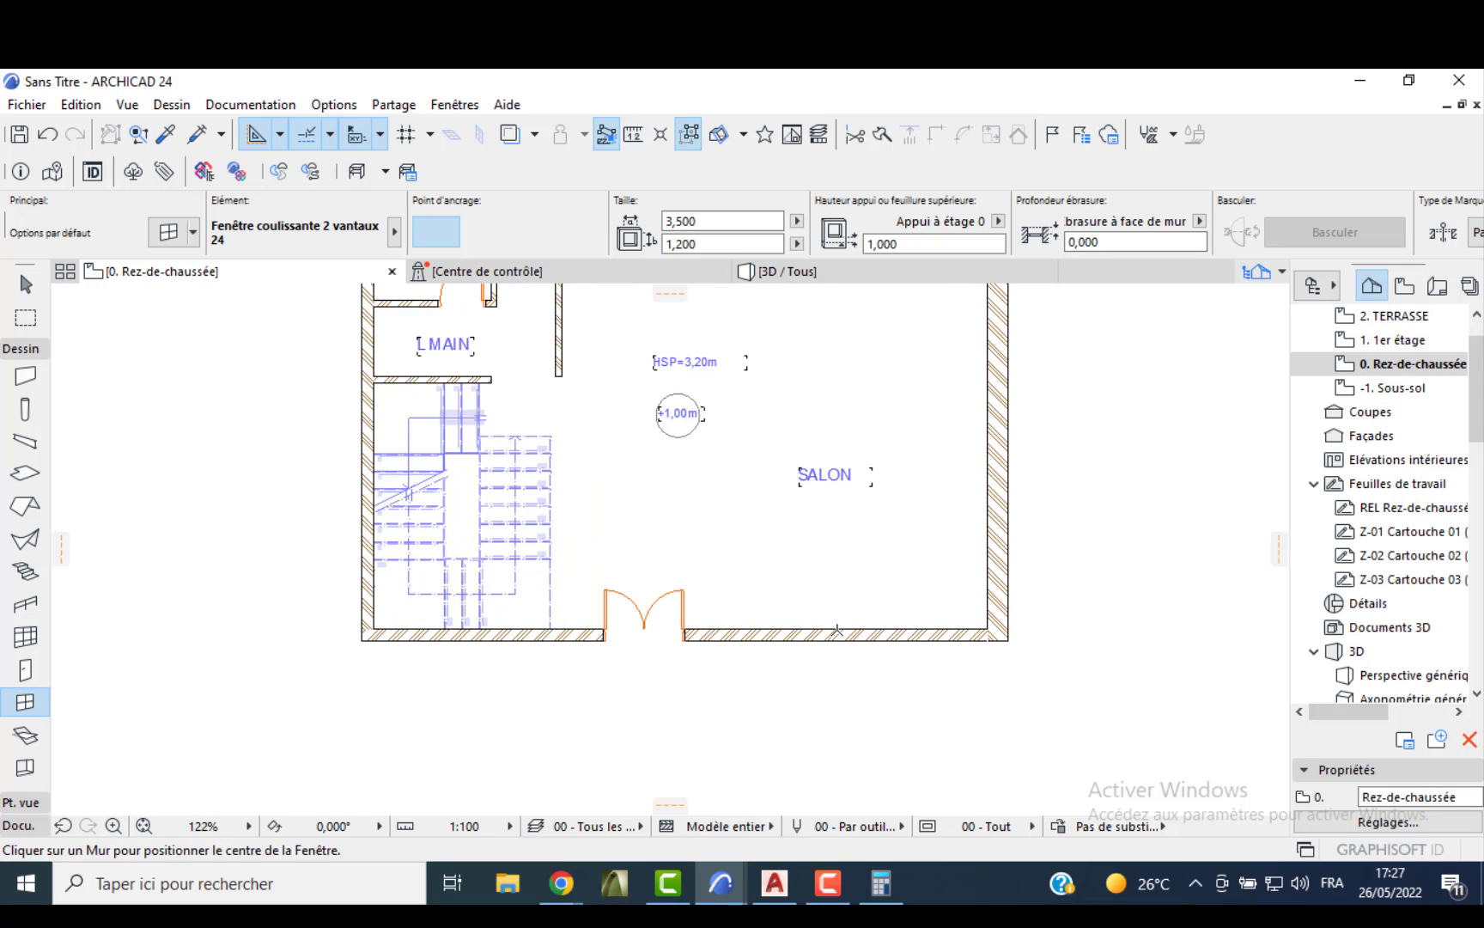
click(846, 579)
- Place two sliding windows side by side in the exterior wall of the salon next to the office
scroll(840, 584, down, 2)
middle_drag(838, 594, 836, 807)
click(857, 400)
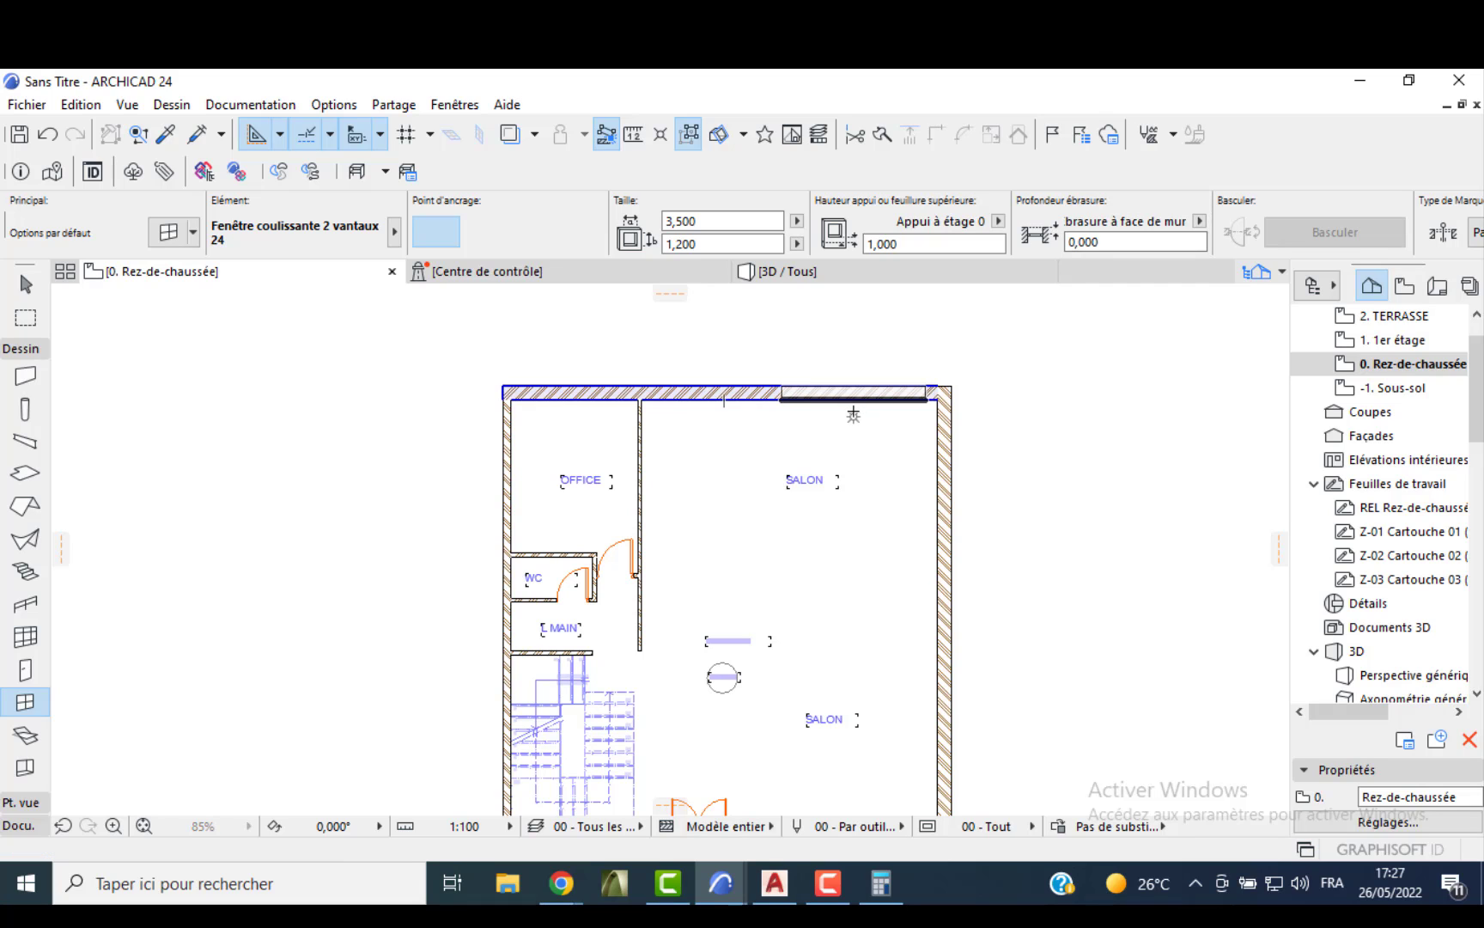
click(764, 418)
click(711, 400)
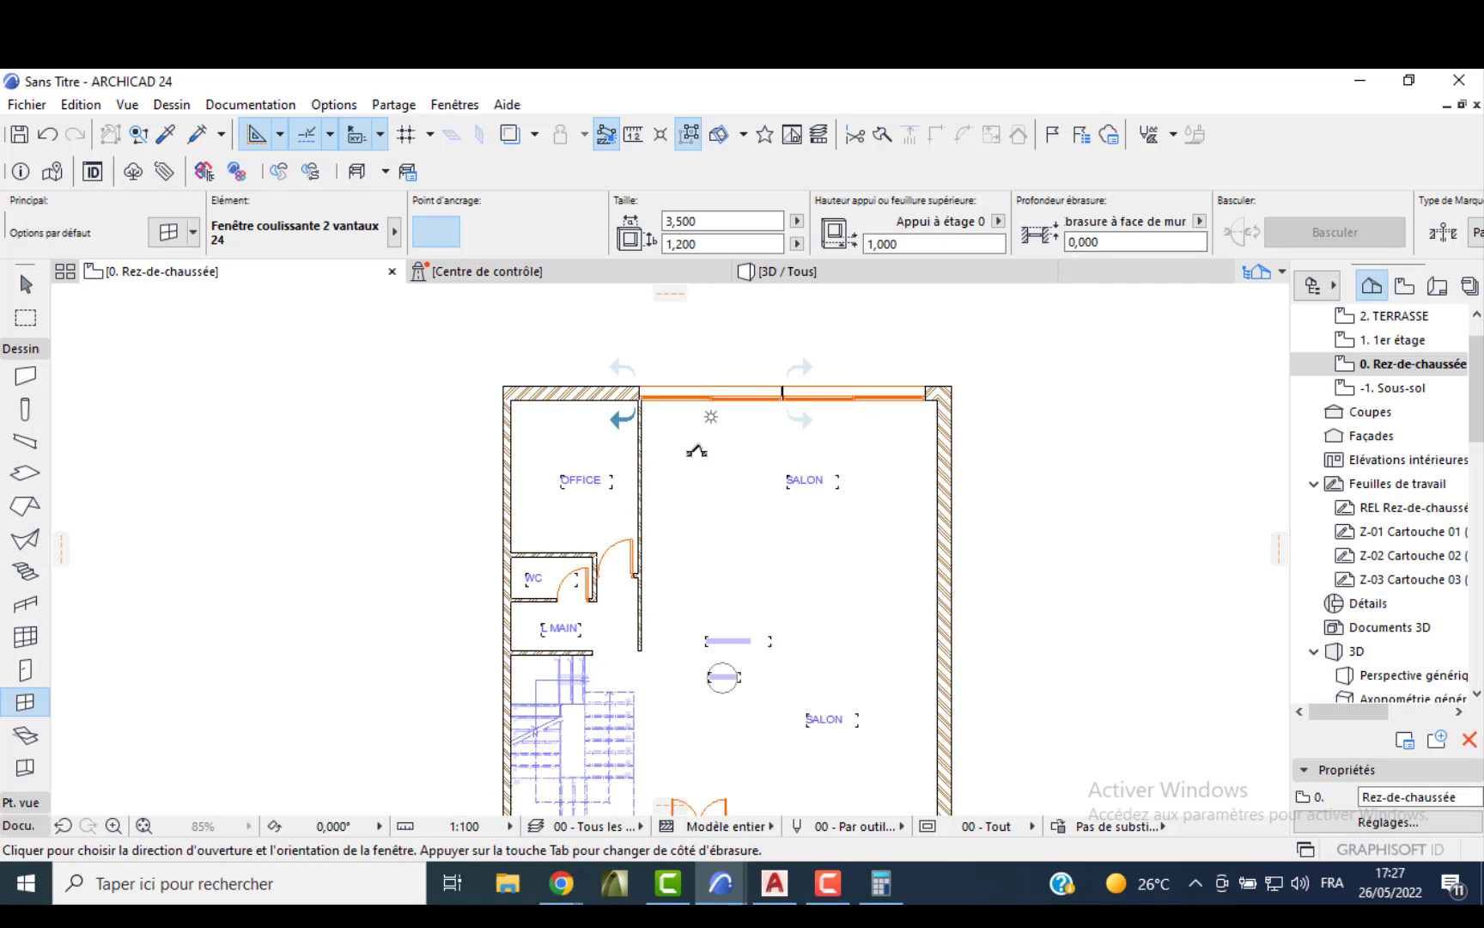
click(697, 451)
key(Escape)
- Move the window nearest the building corner to the wall's outer corner, and back by 0,35 toward the neighbouring window
scroll(839, 391, up, 3)
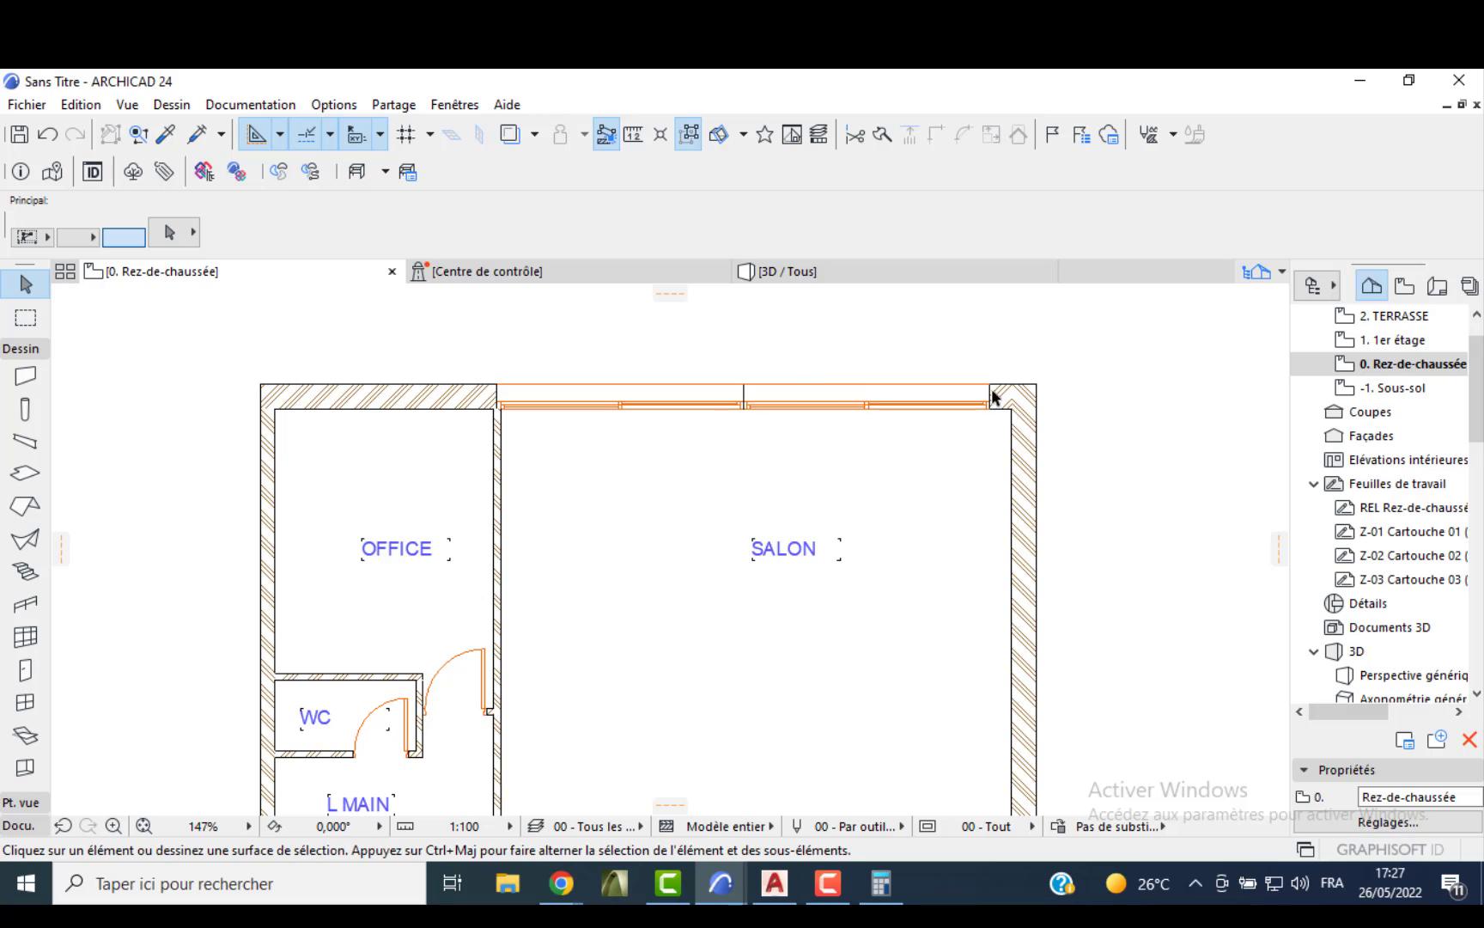
click(994, 402)
click(988, 404)
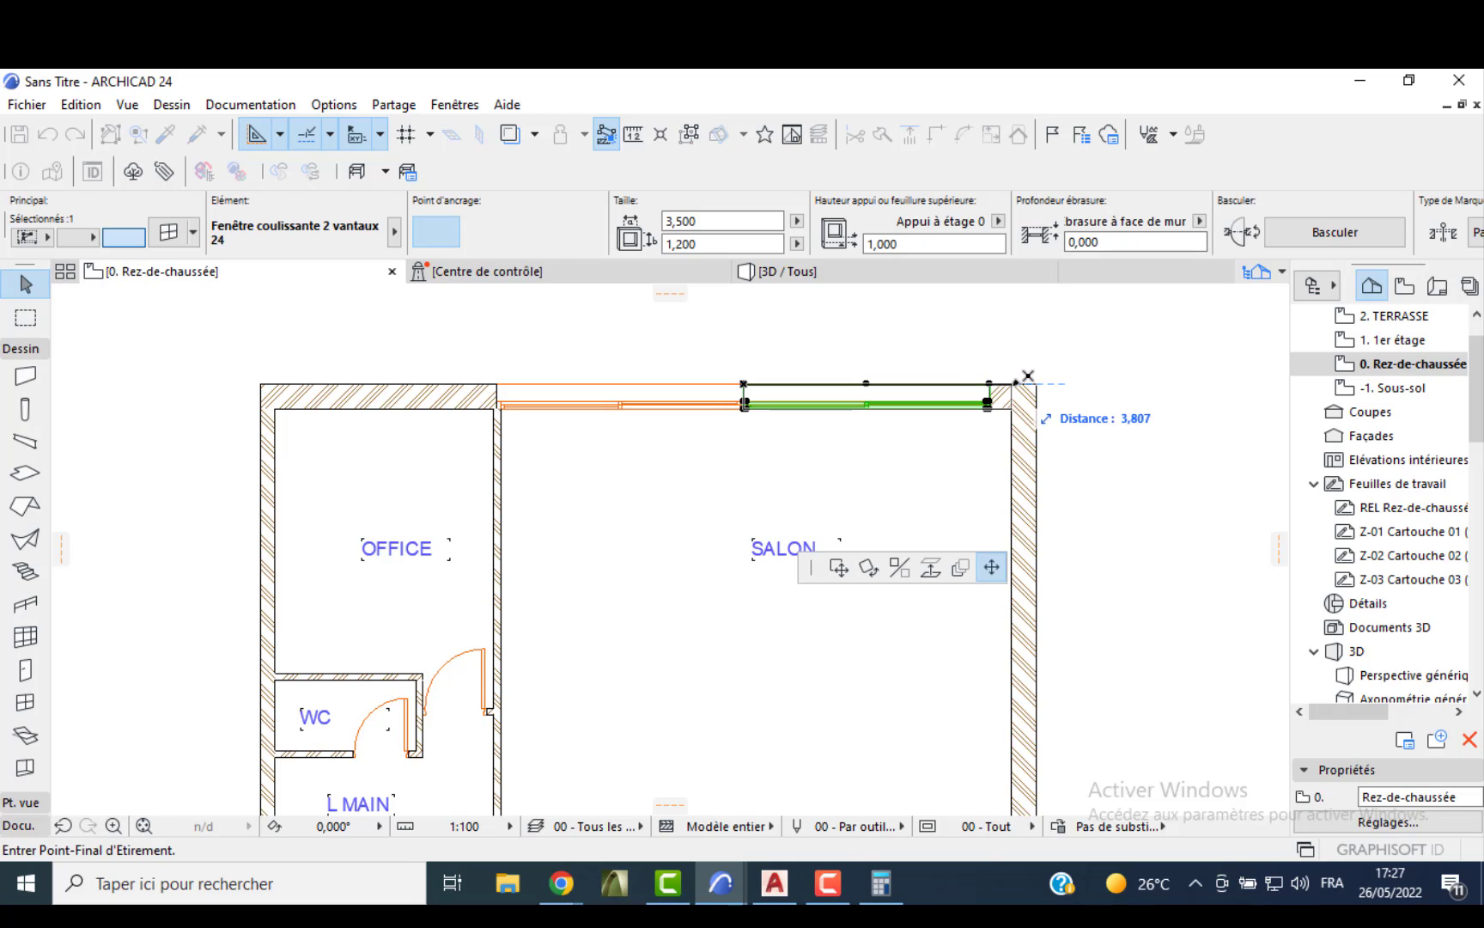
click(838, 567)
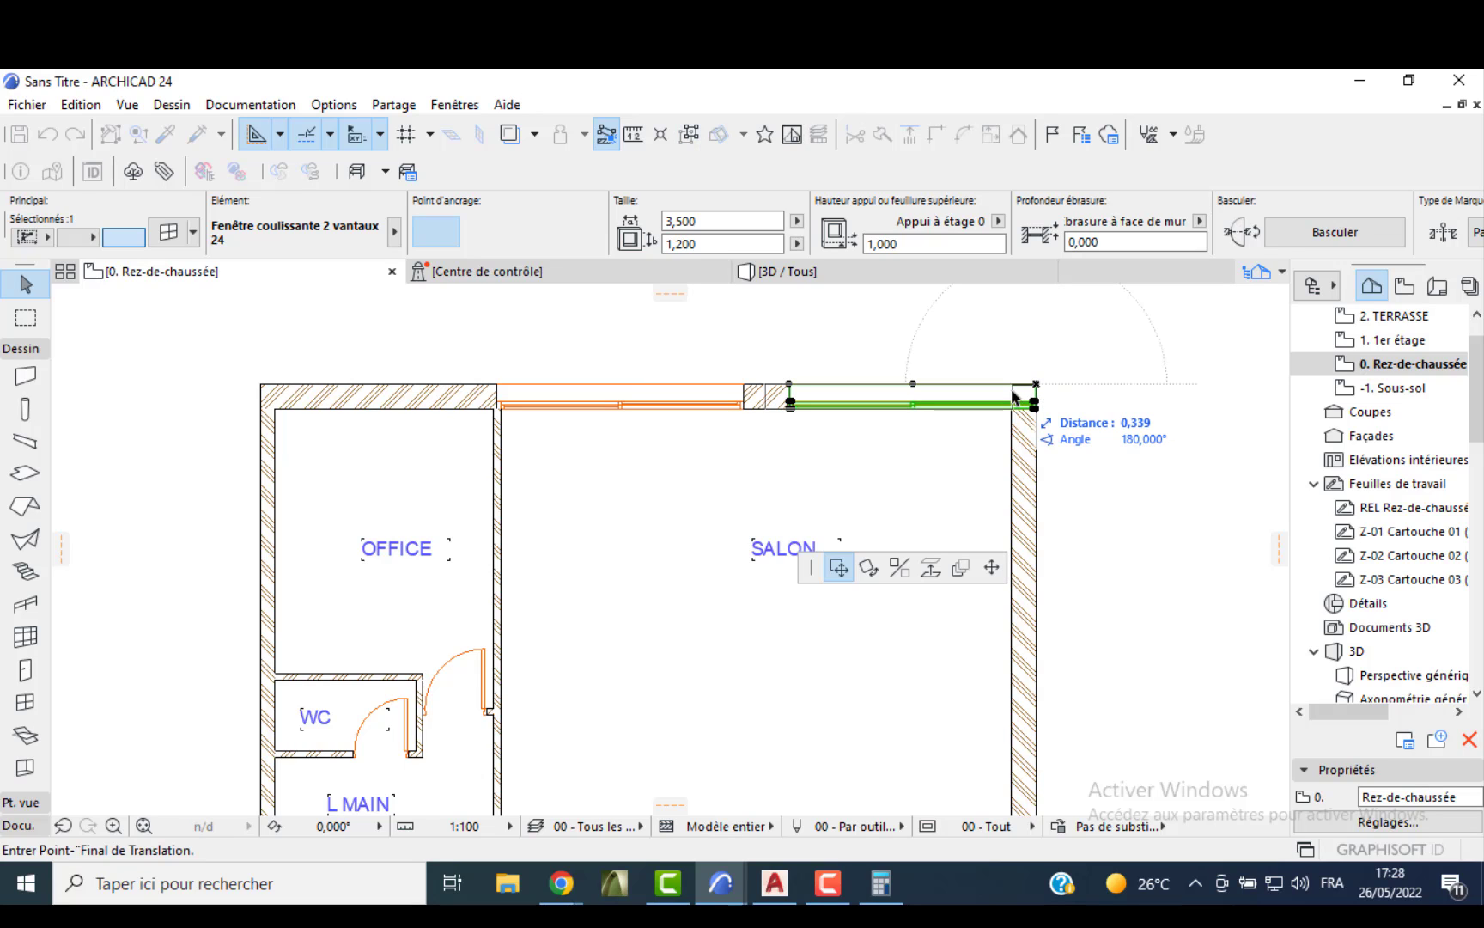
text(0)
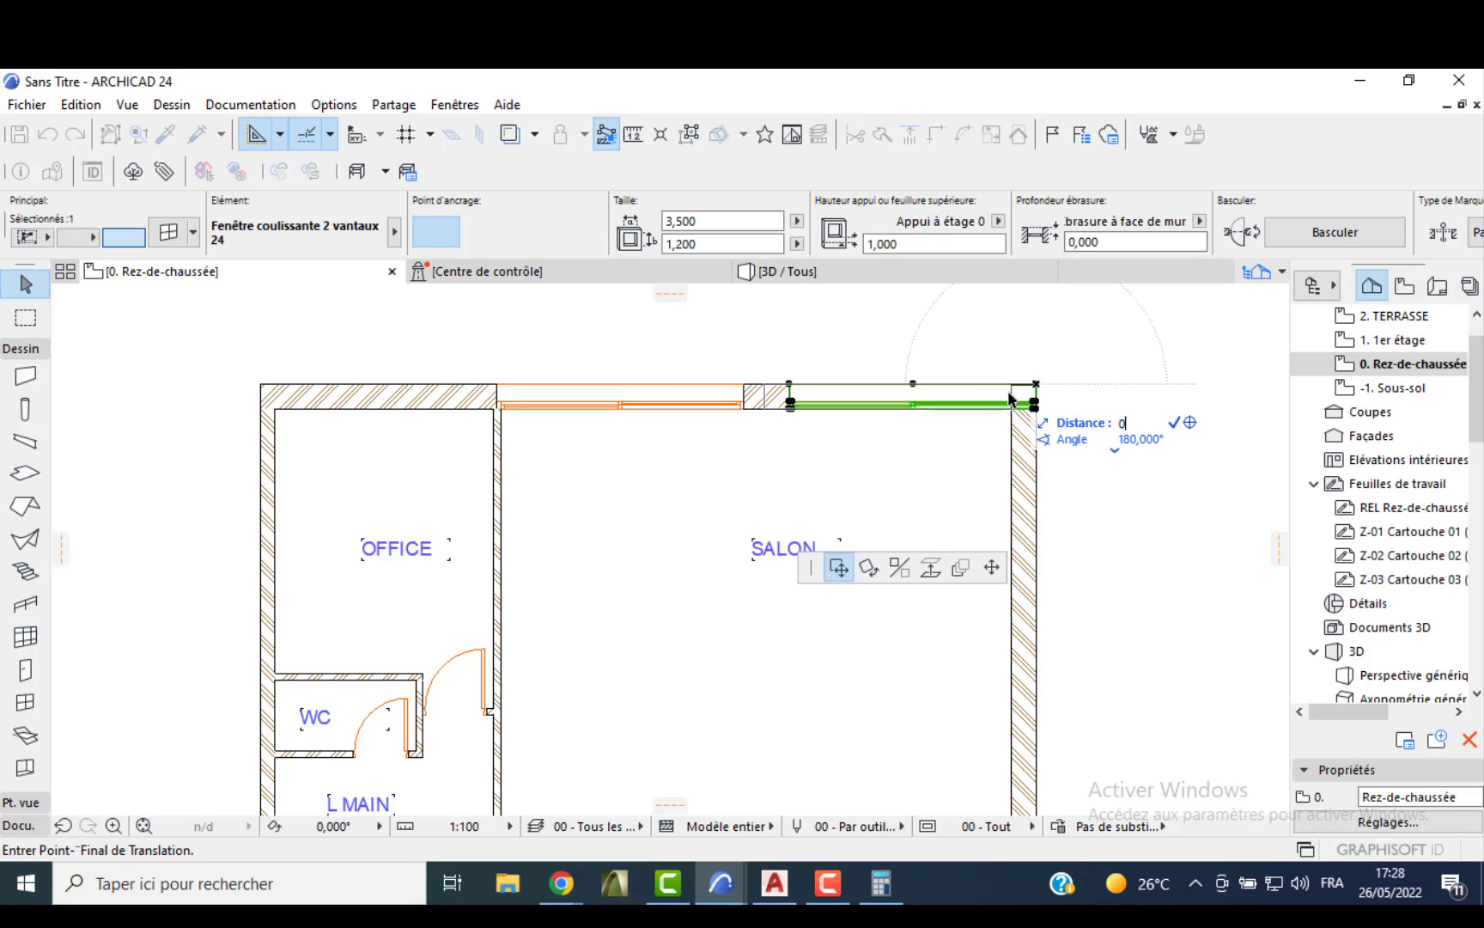
text(,35)
key(Return)
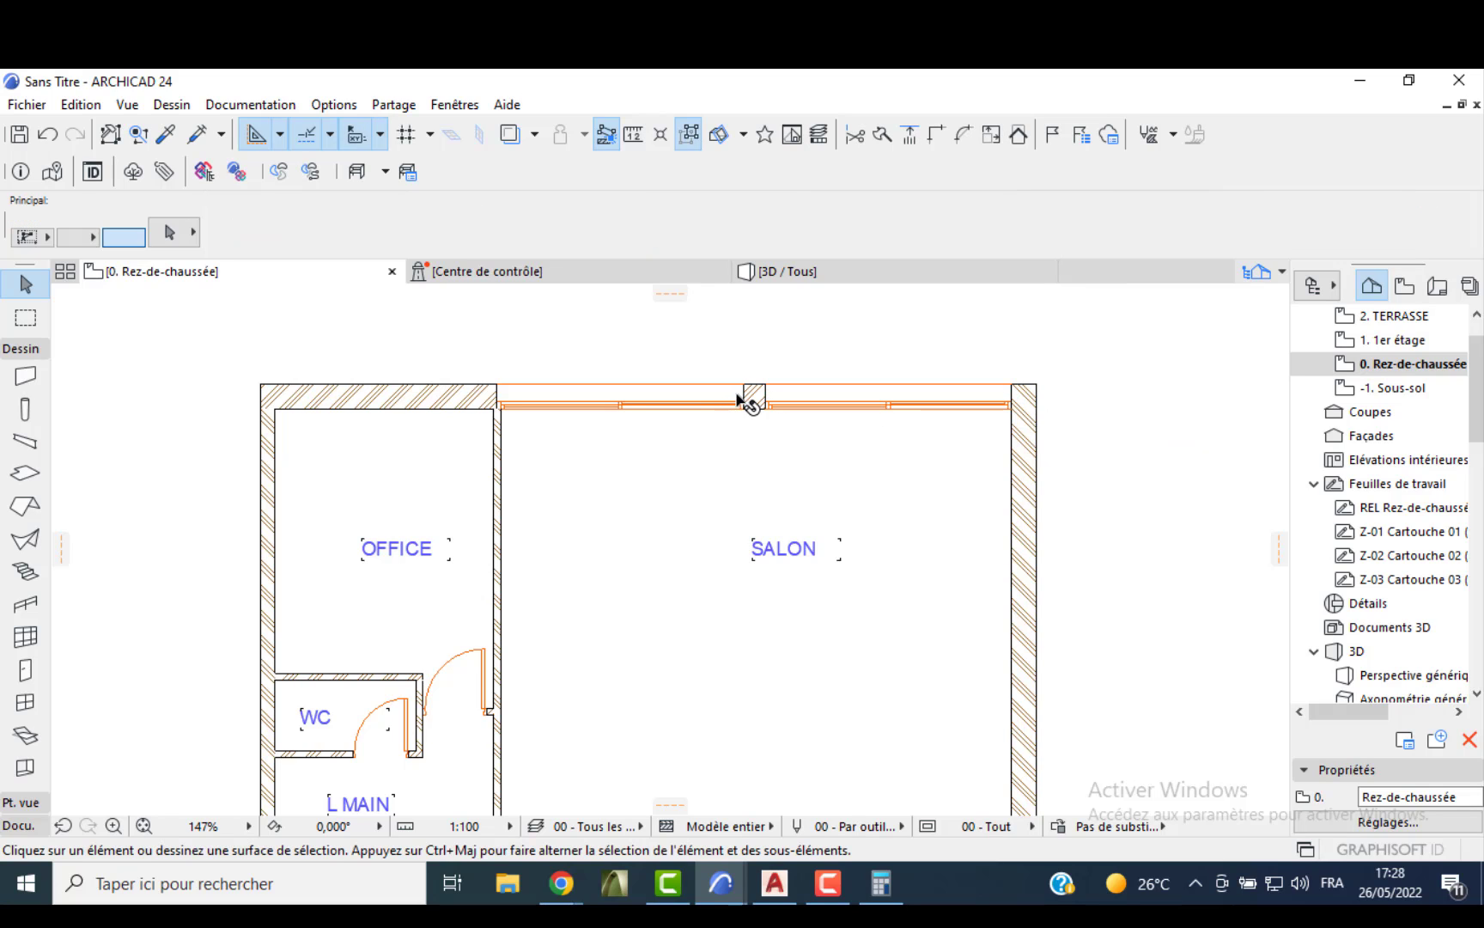
- Move the sliding window nearest the office along the exterior wall until its edge meets the salon face of the office partition
scroll(500, 414, up, 3)
click(502, 411)
scroll(505, 412, up, 2)
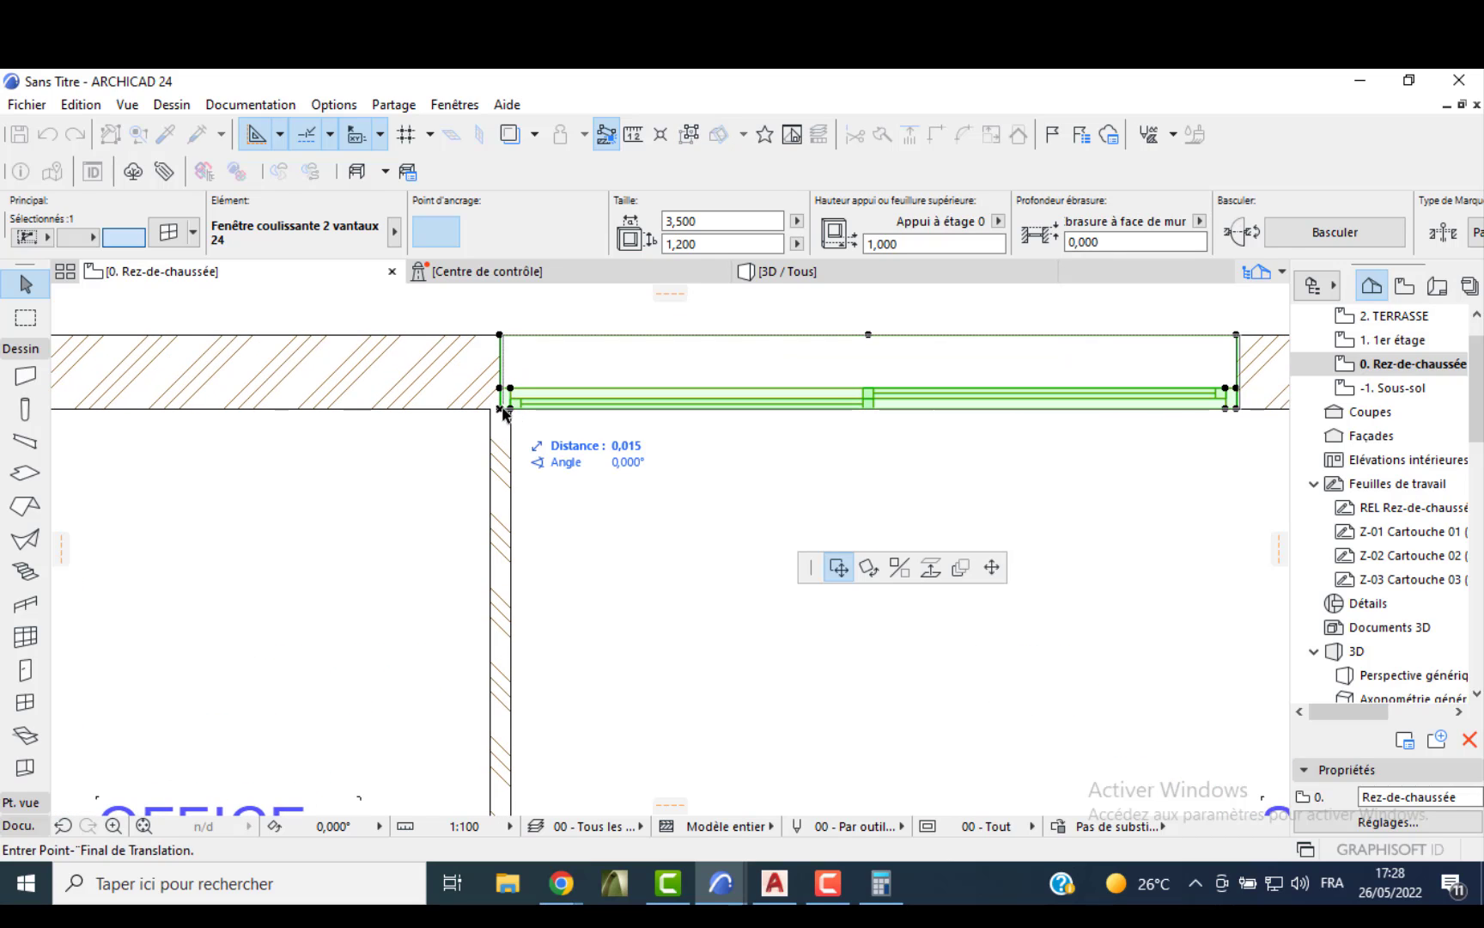
scroll(519, 412, up, 1)
scroll(522, 413, up, 2)
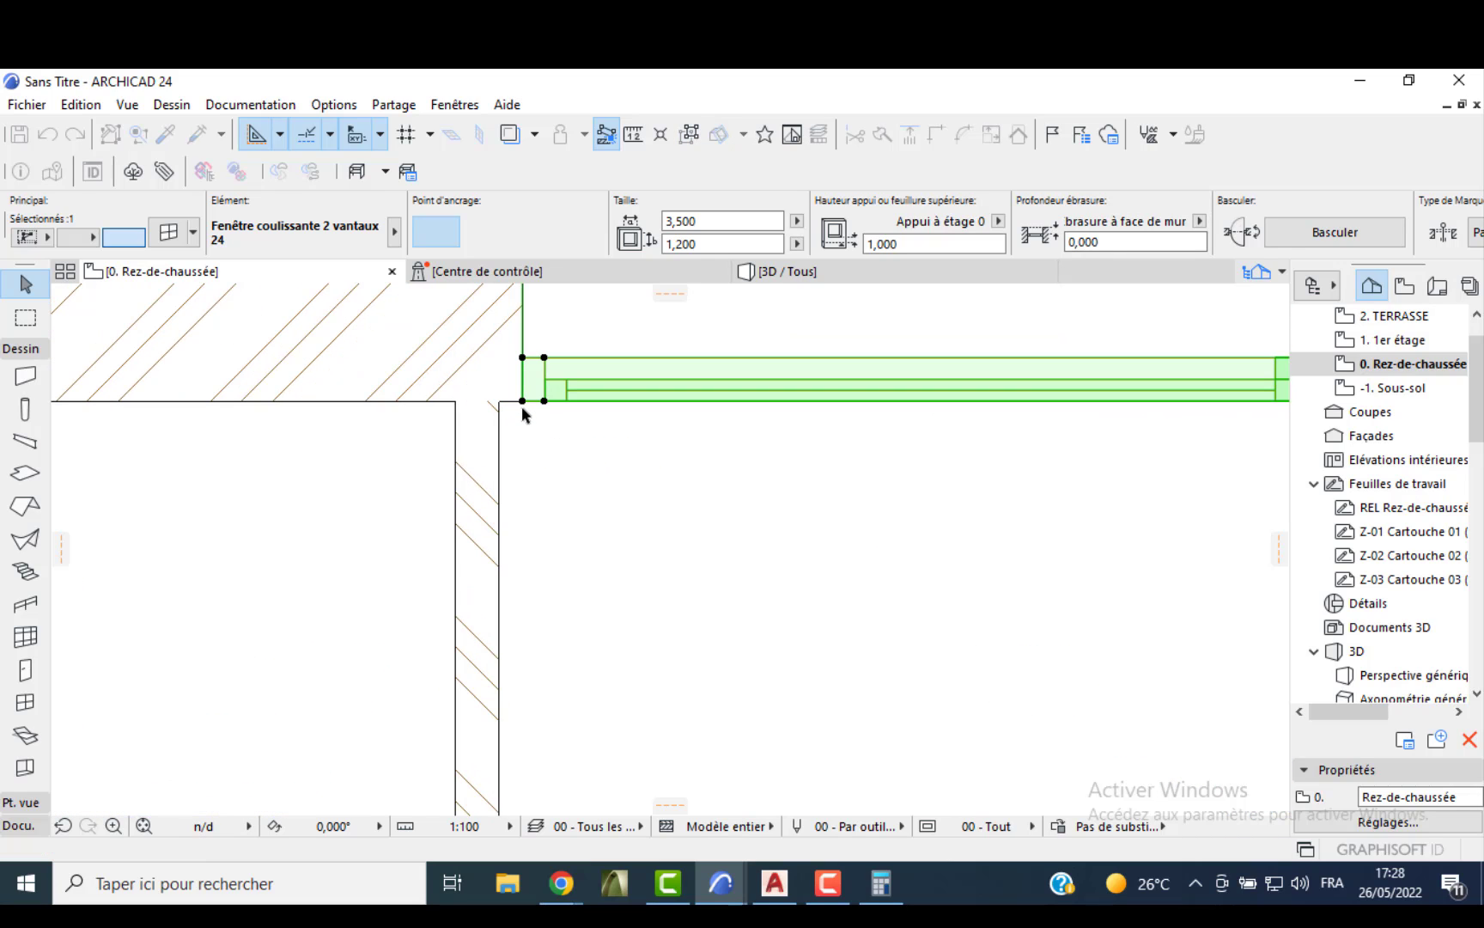
click(505, 404)
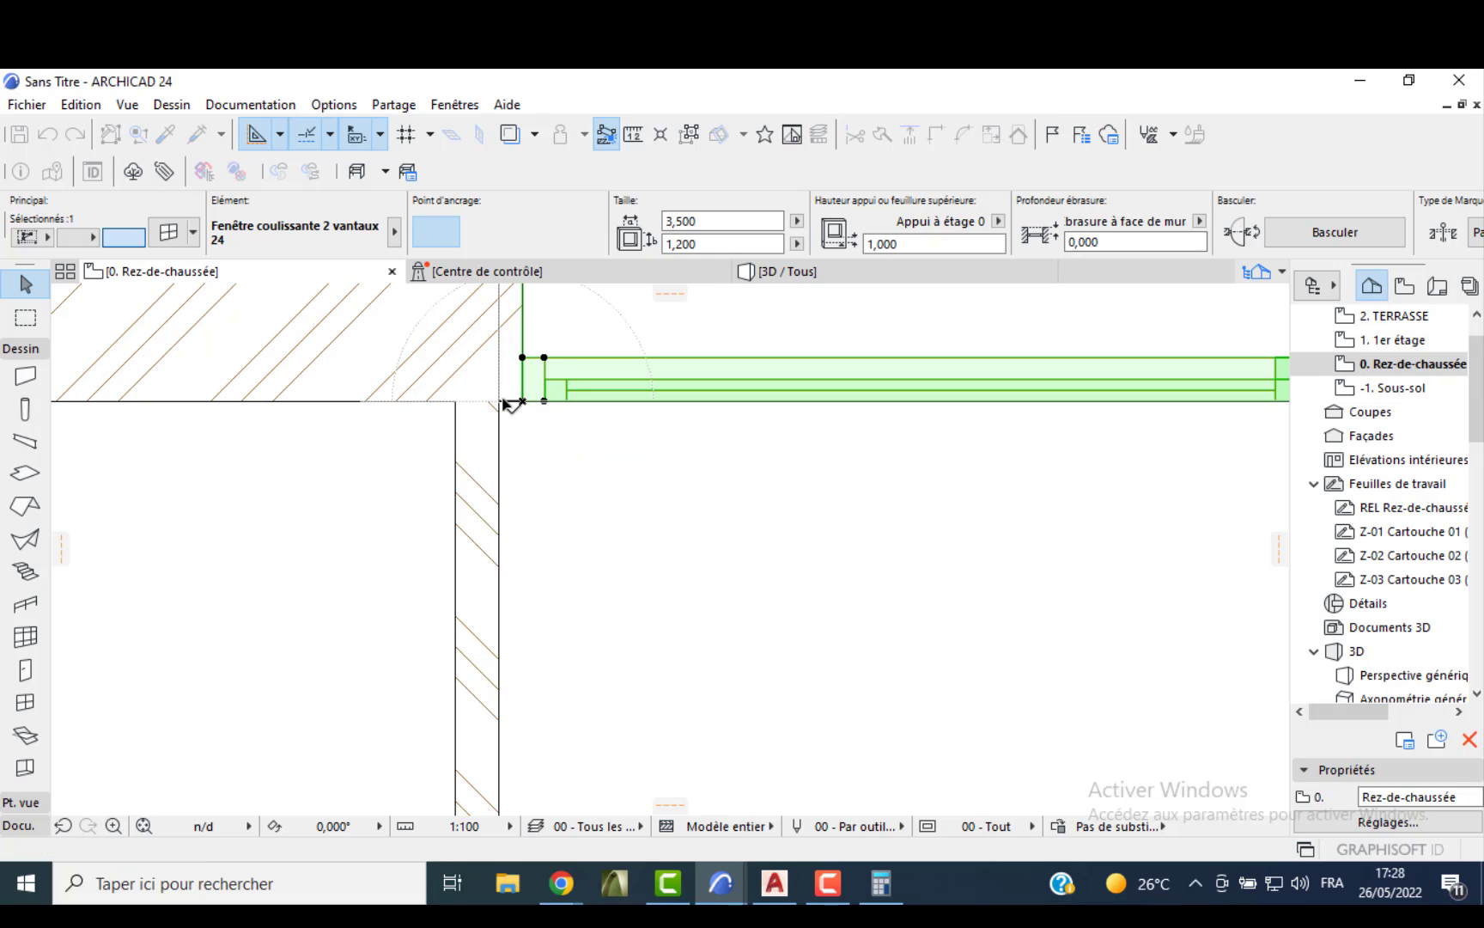
scroll(515, 413, down, 10)
scroll(773, 429, down, 4)
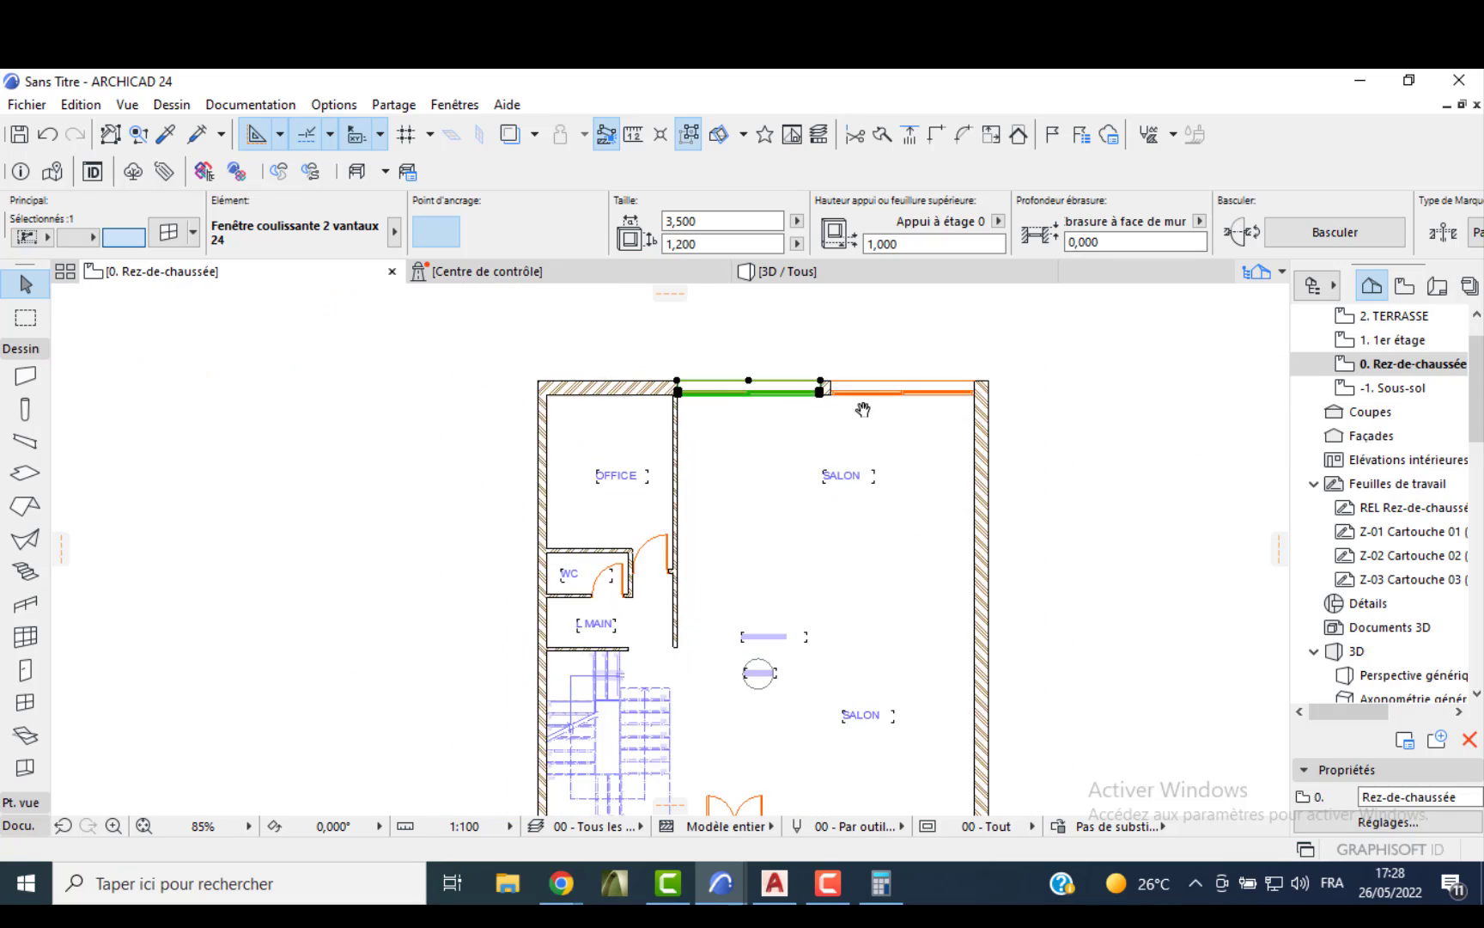
scroll(876, 533, down, 3)
key(Escape)
- Move the sliding window beside the double door along its wall to the building's outer corner
click(905, 639)
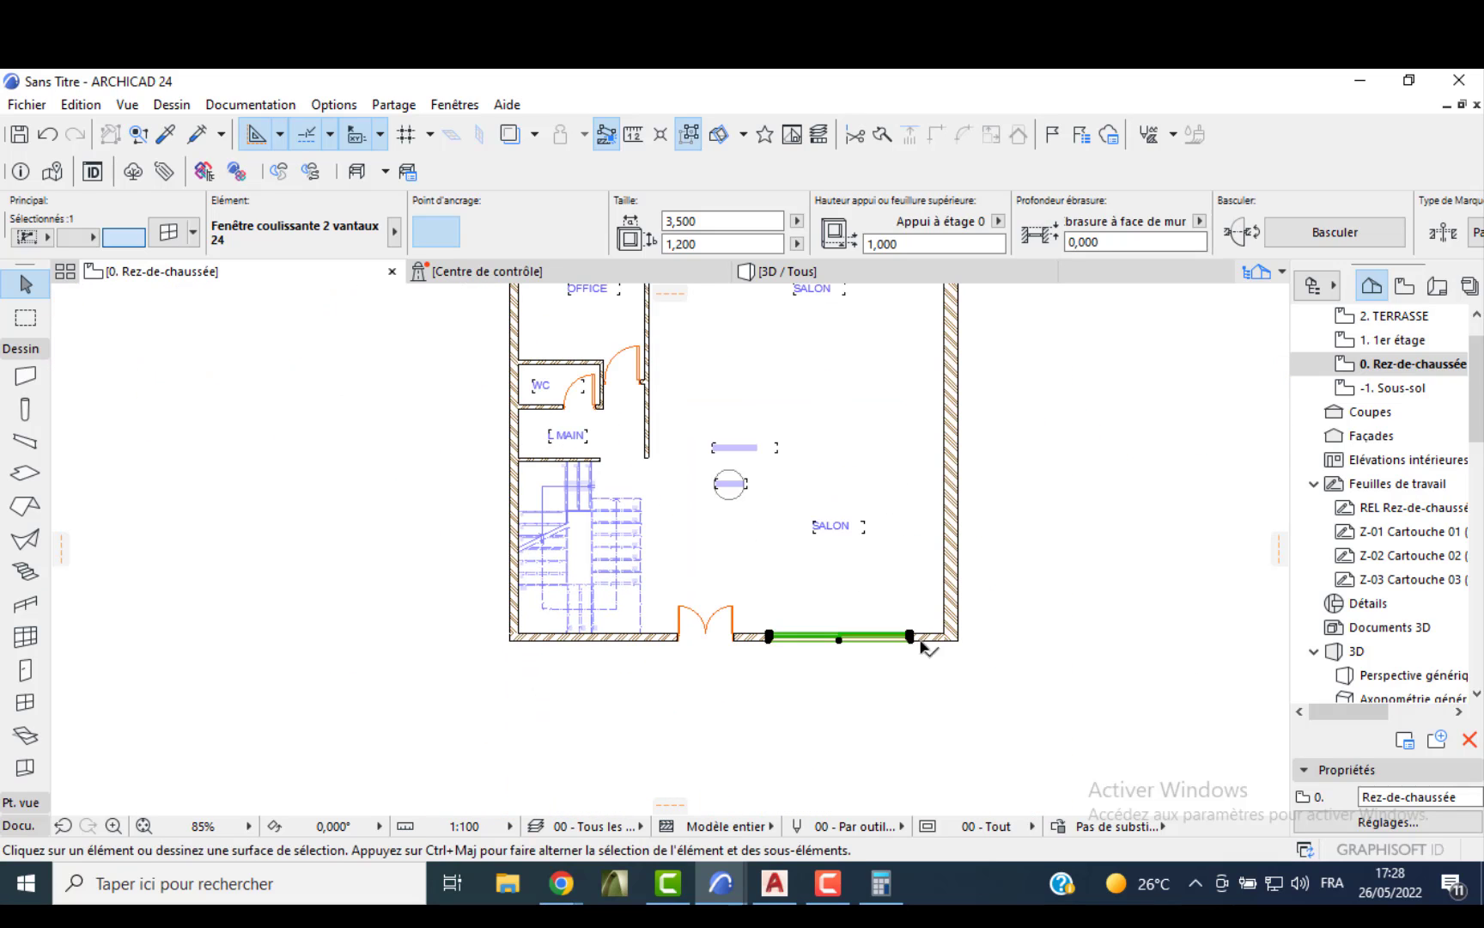
scroll(912, 643, up, 4)
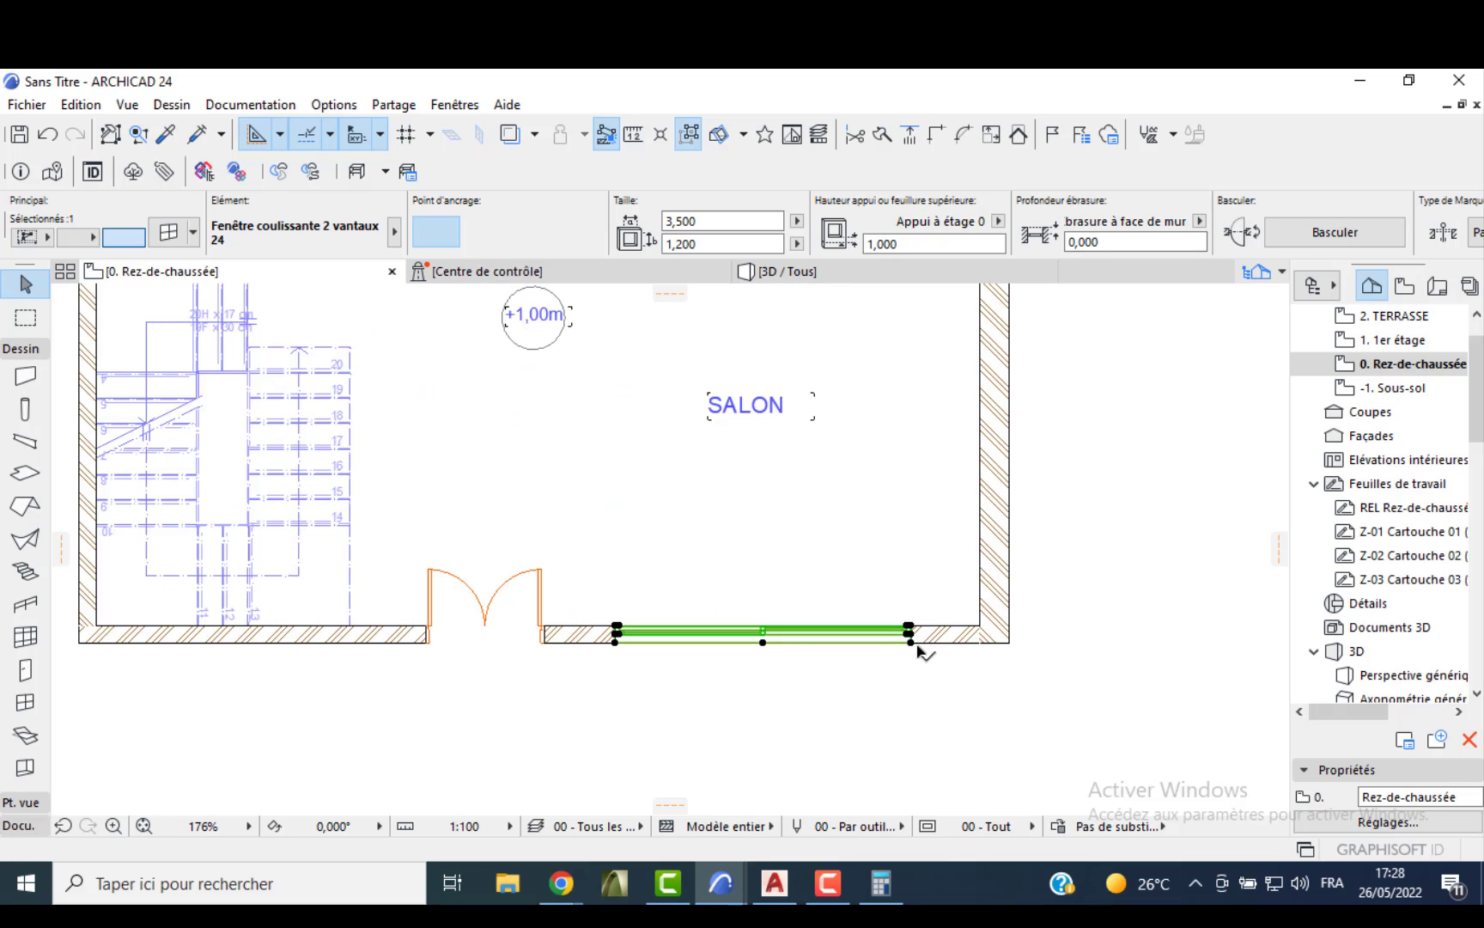
click(912, 642)
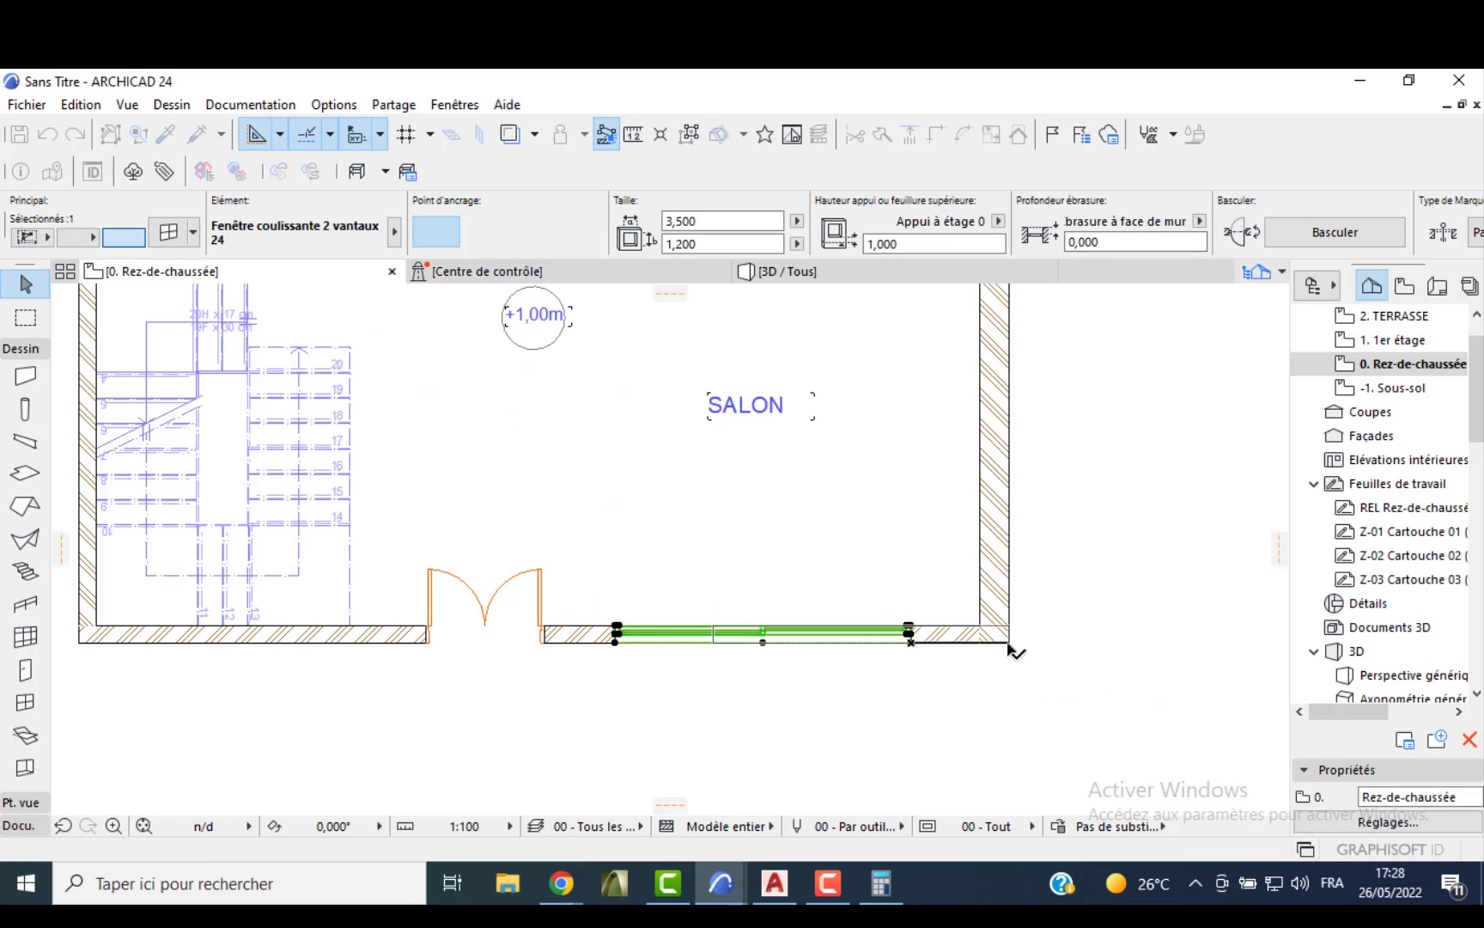
click(1010, 644)
click(1009, 644)
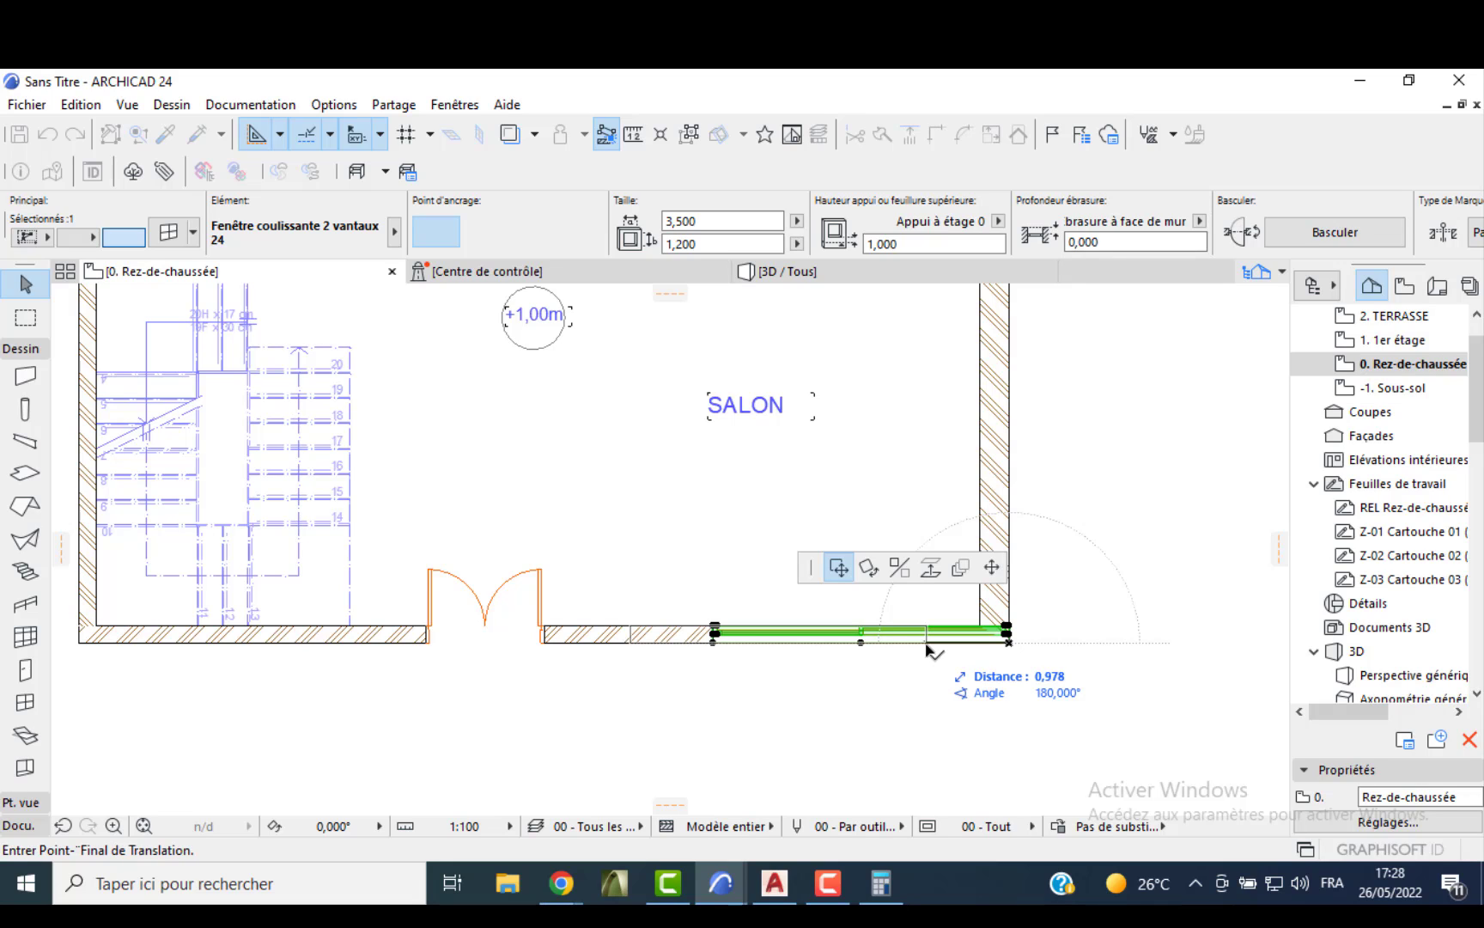
text(0)
key(Escape)
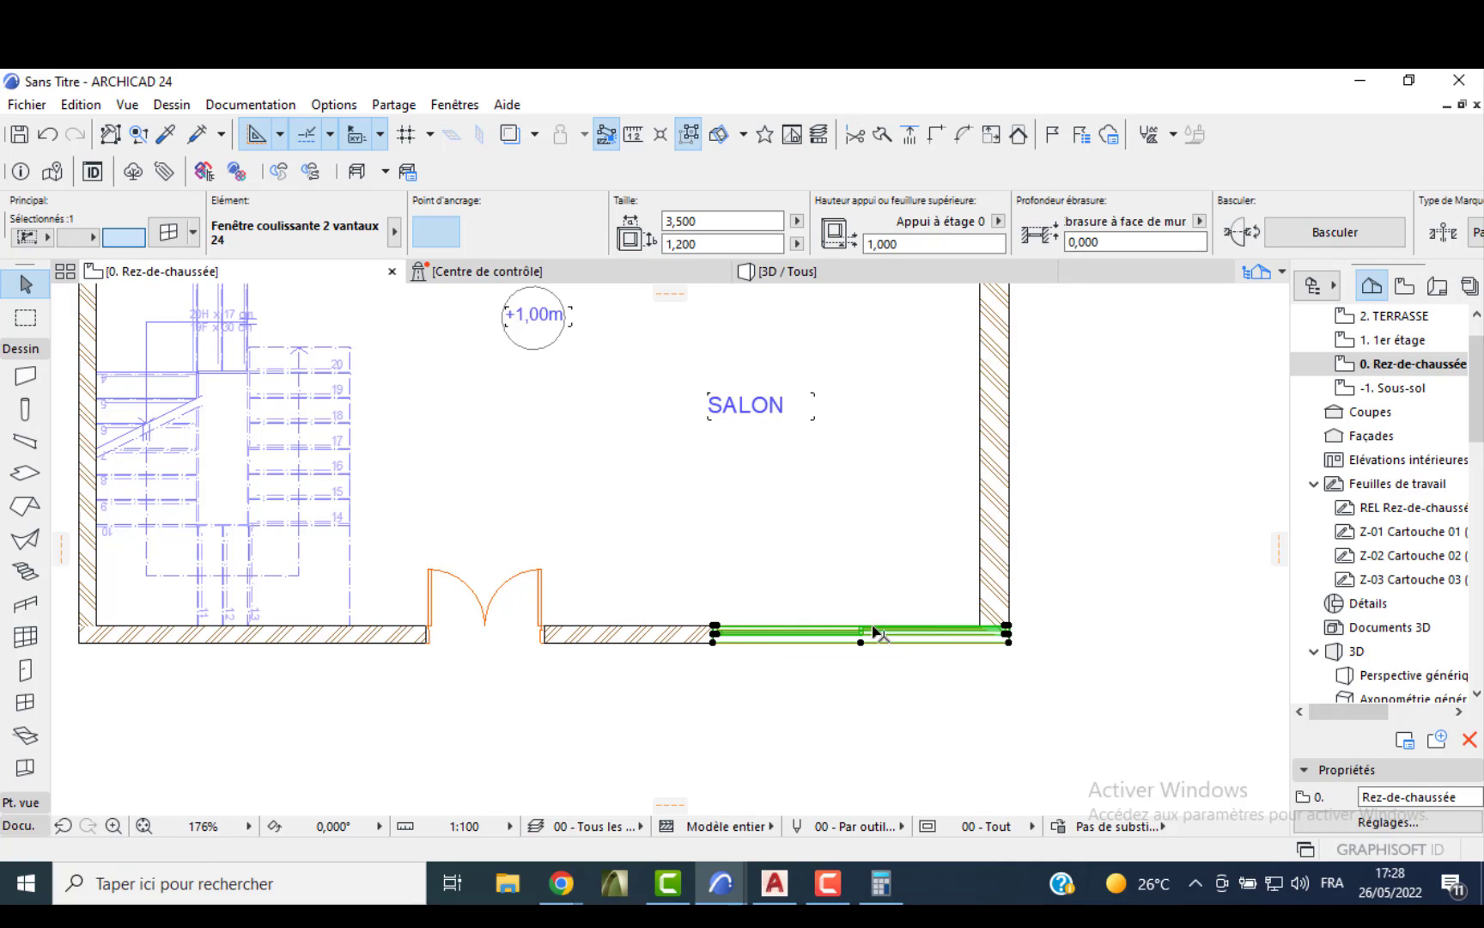
key(Escape)
- Select the double entrance door in the exterior wall between the stair and the salon window
click(431, 630)
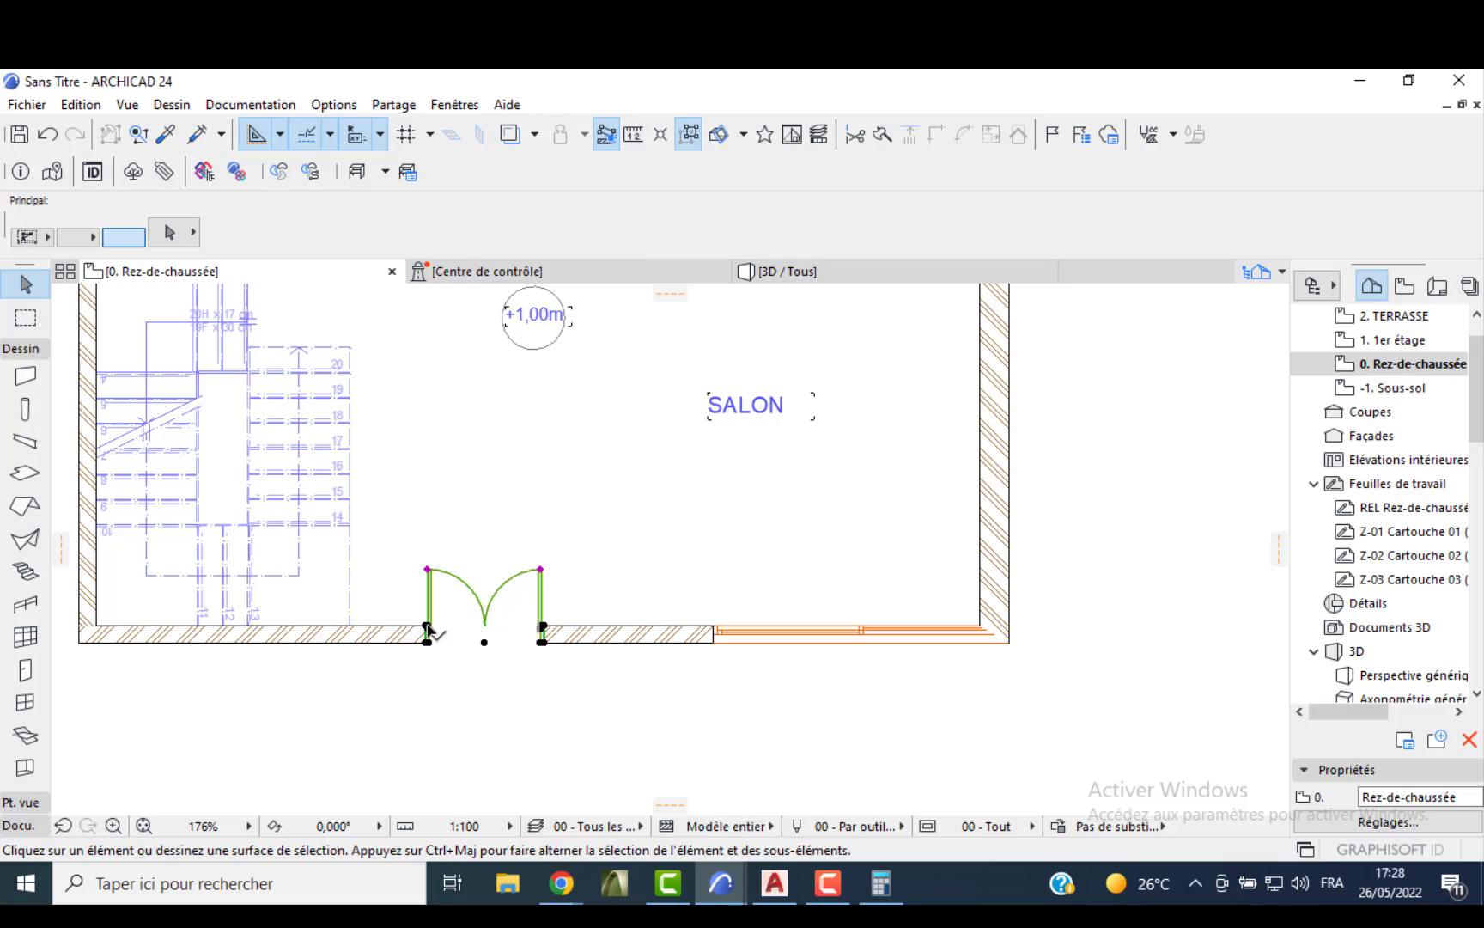
- Position the double door in the front wall with its near jamb 1 m from the staircase edge, on the salon side
click(352, 630)
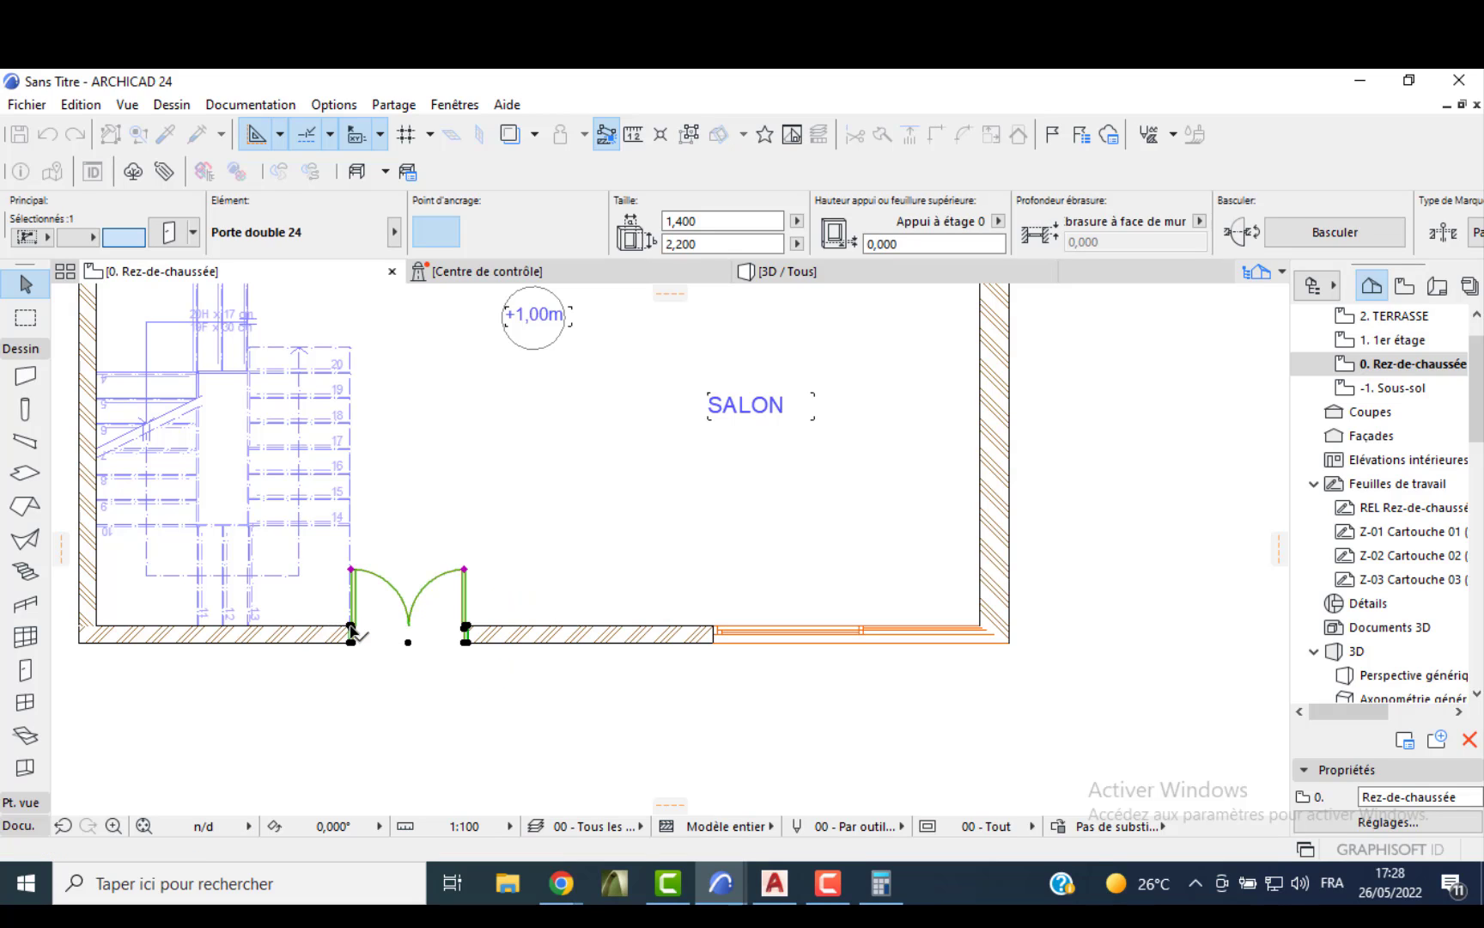
click(352, 629)
text(1)
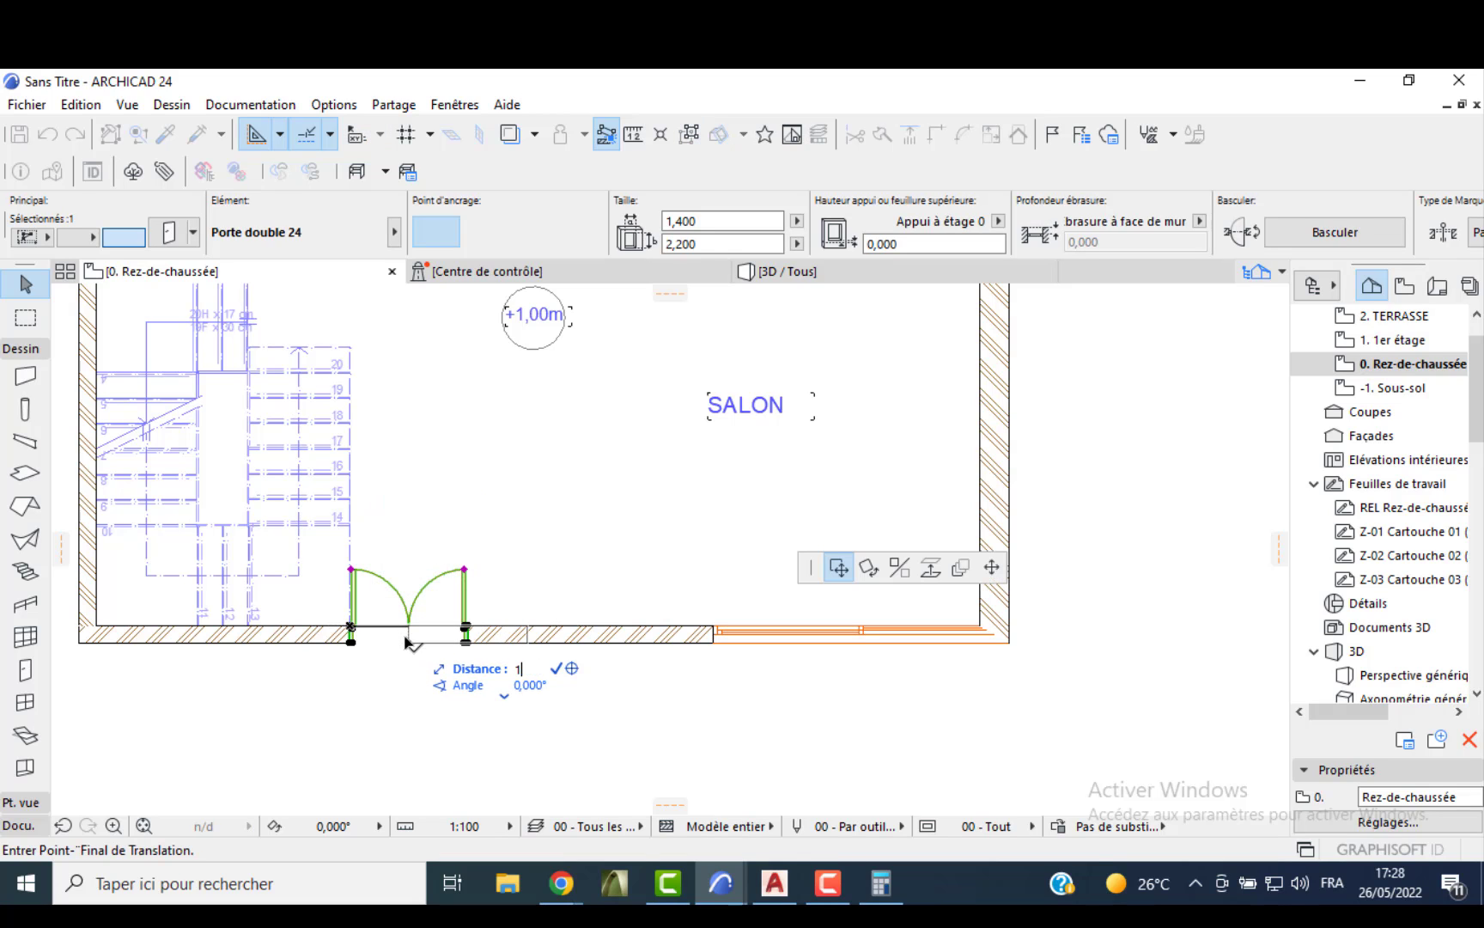
key(Return)
key(Escape)
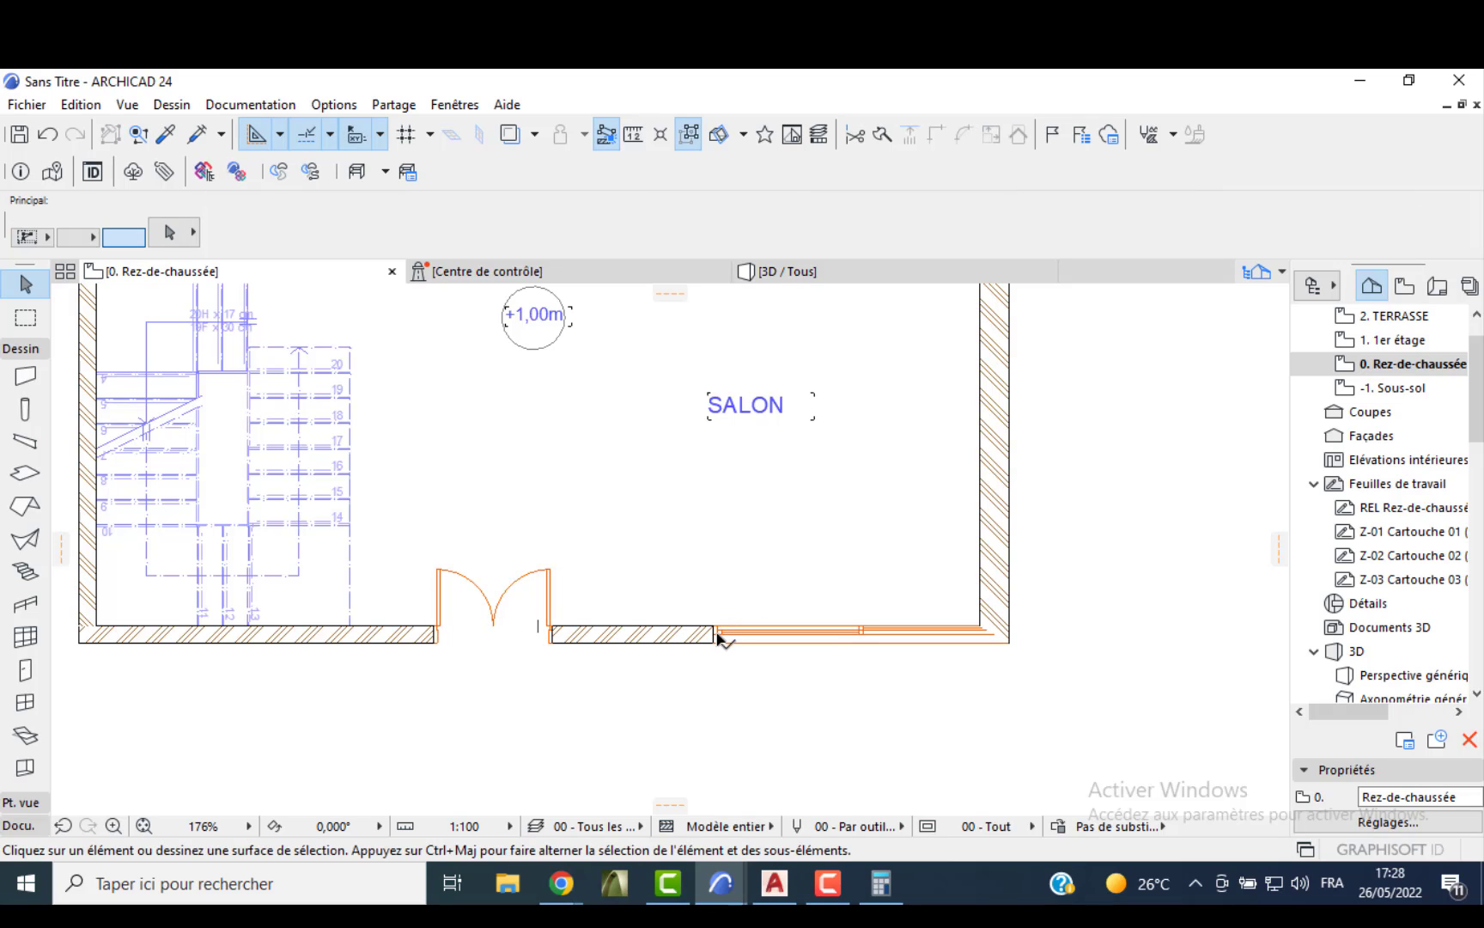
- Move the sliding window in the front wall 0.95 m along the wall toward the double door
click(711, 633)
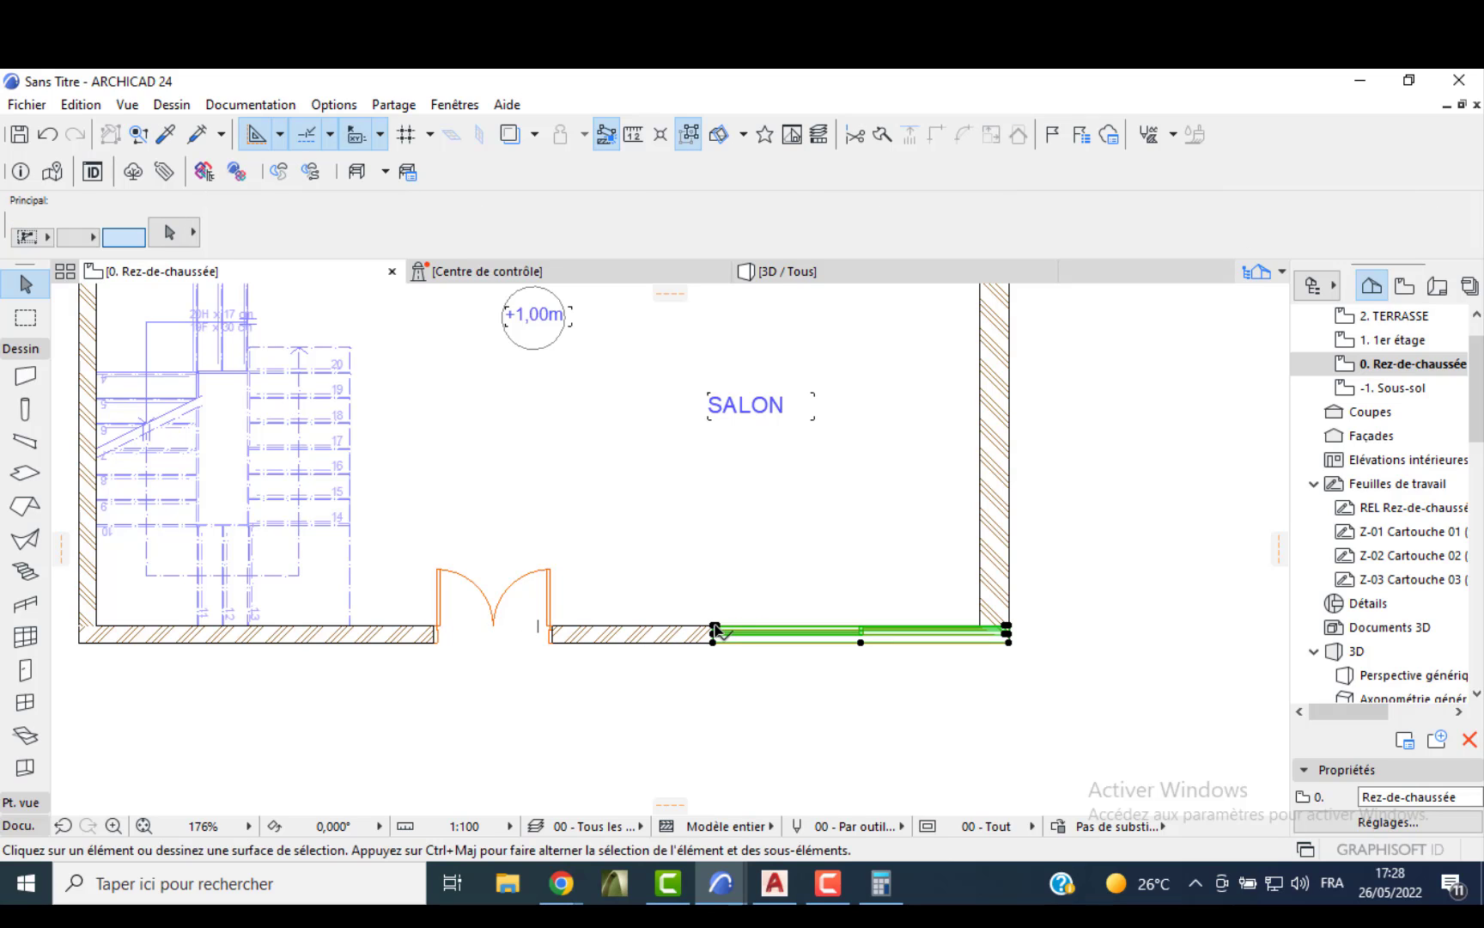
click(709, 631)
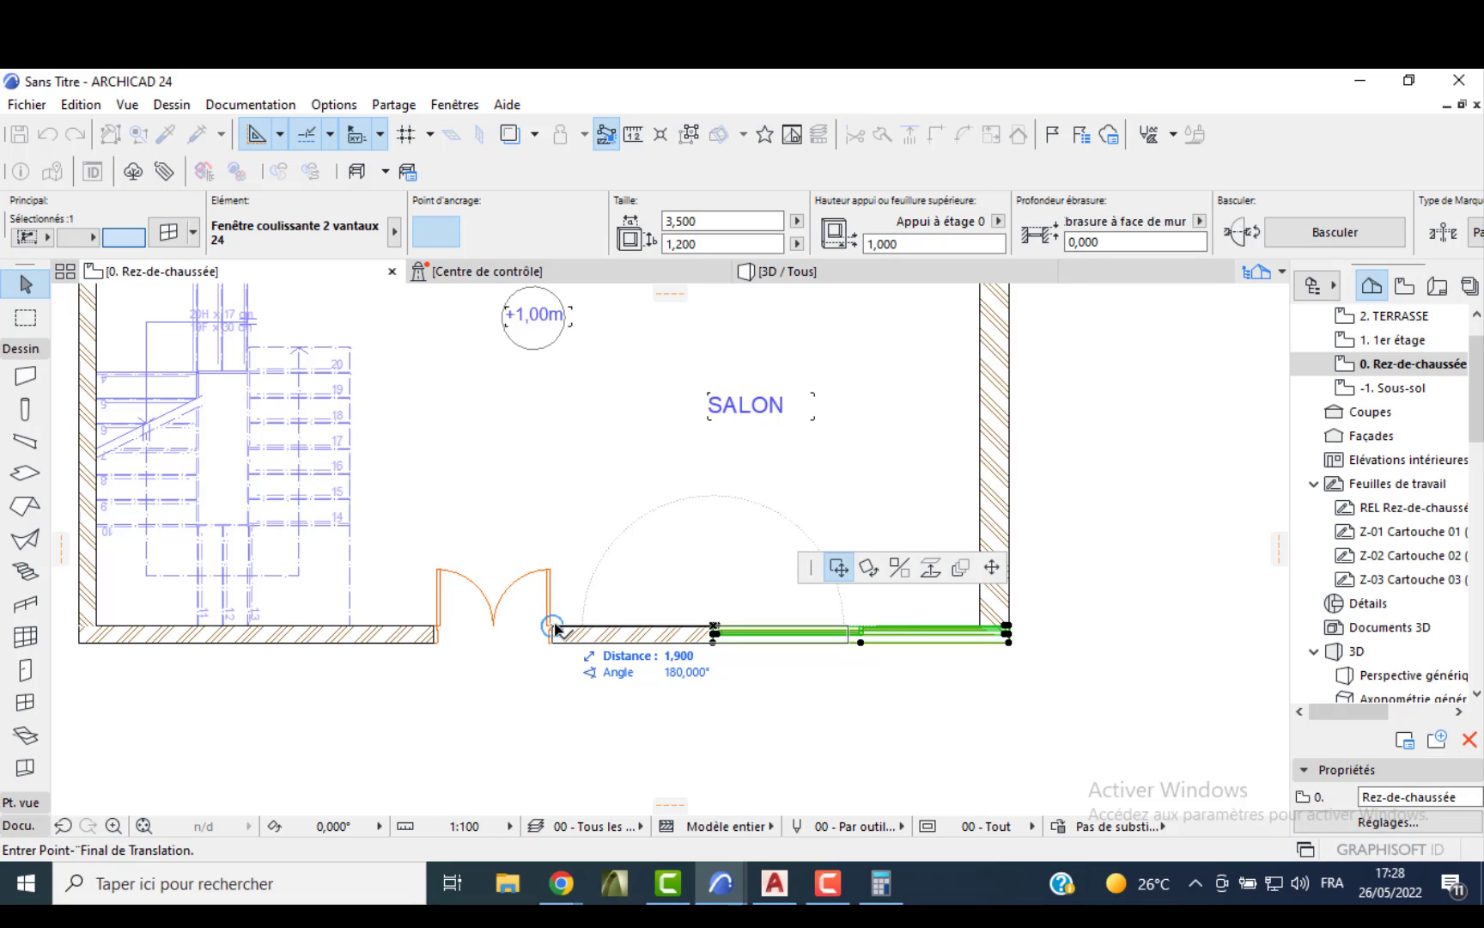
text(0)
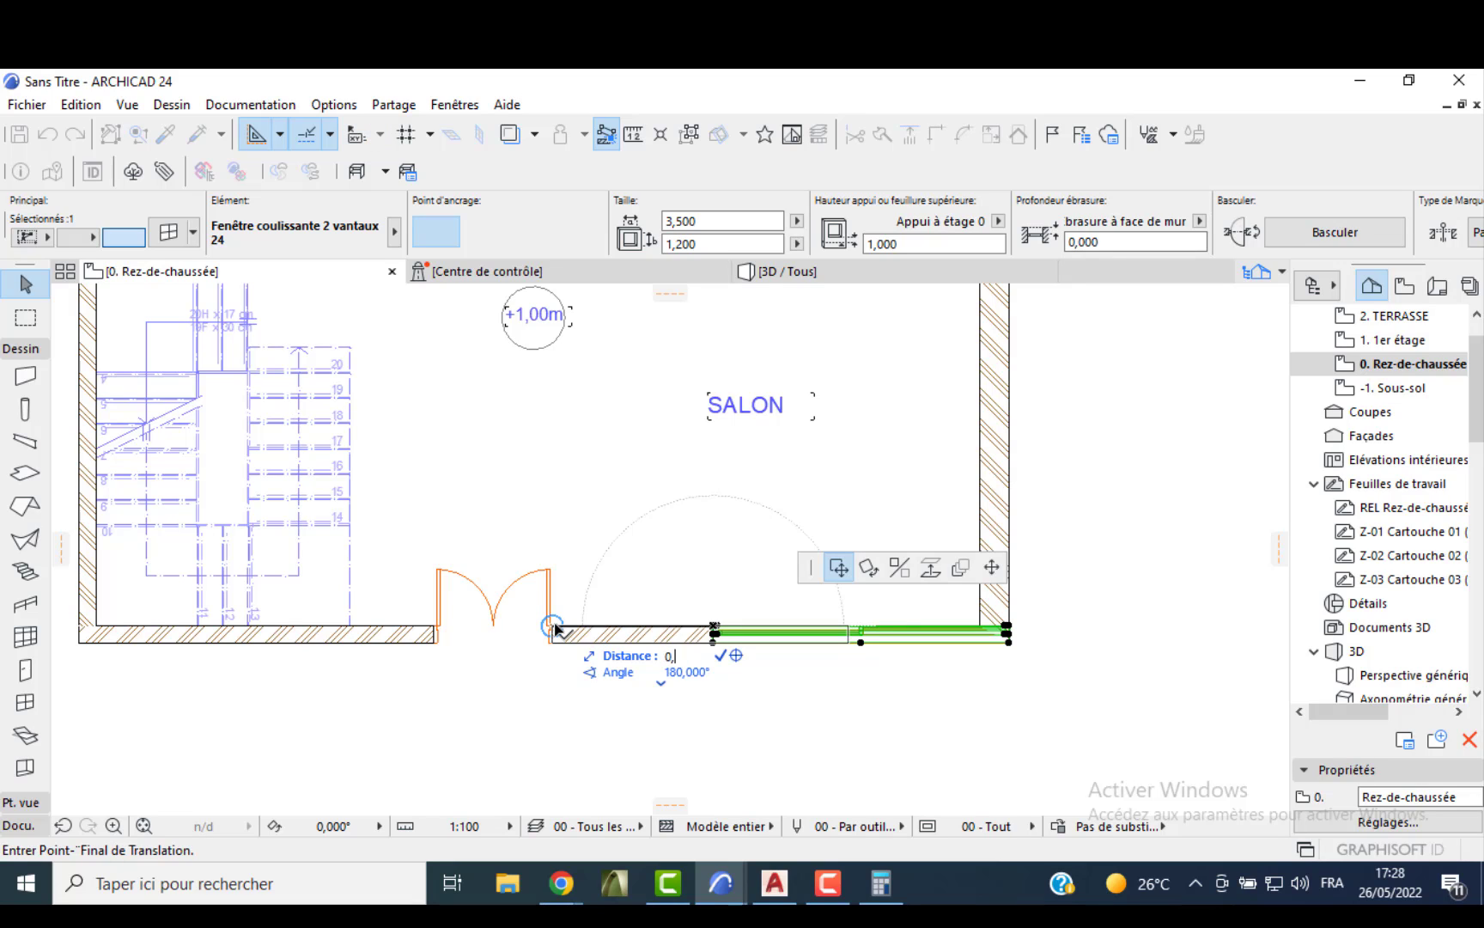
text(,95)
key(Return)
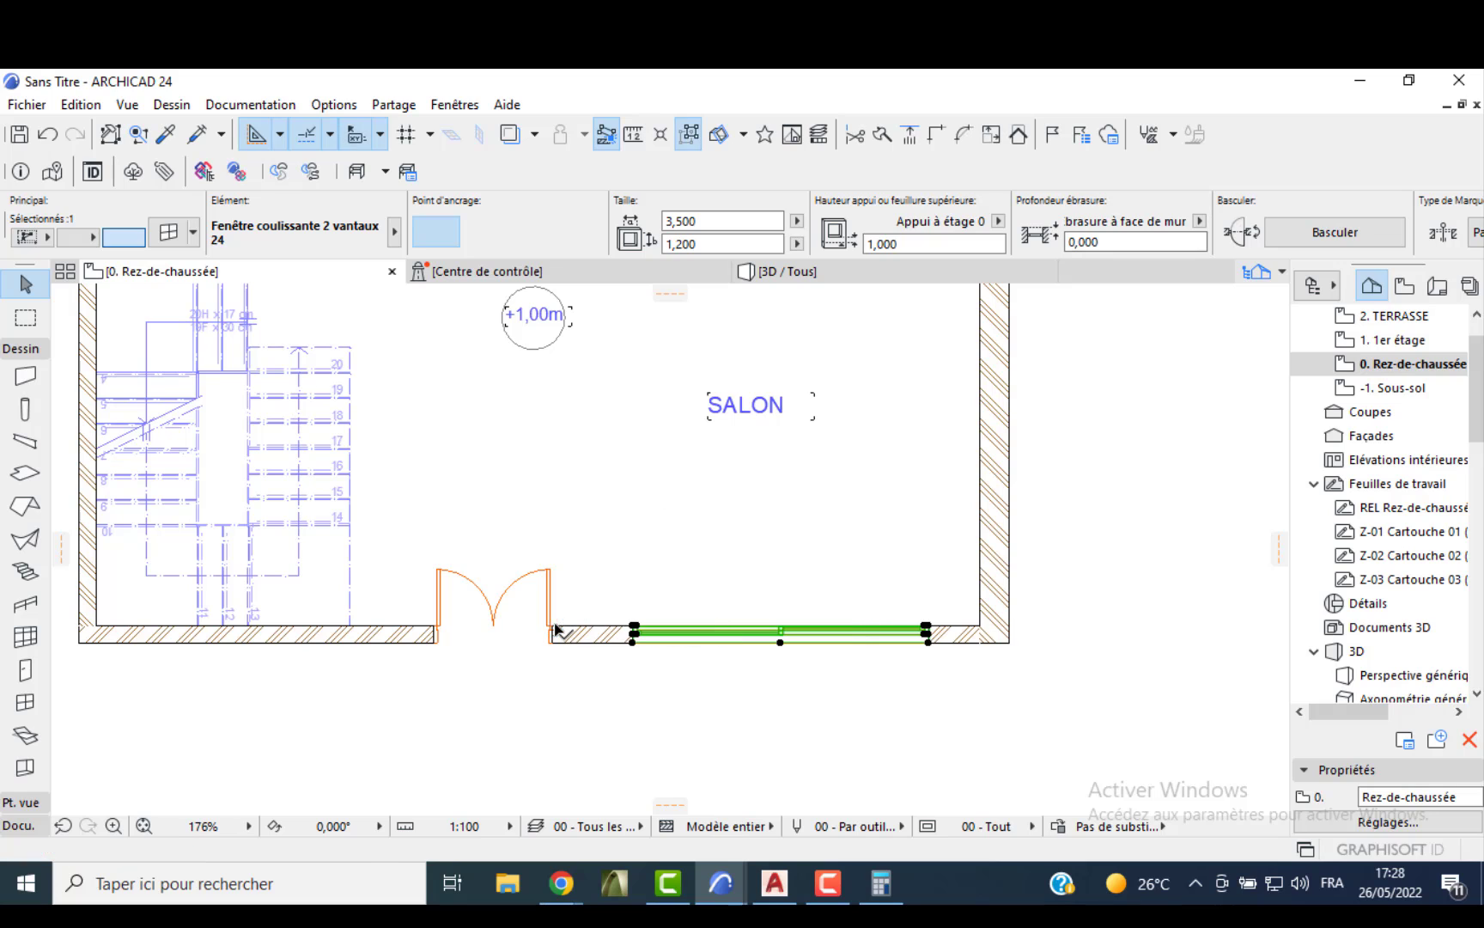
key(Escape)
- Place a two-panel sliding window, 3.5 m wide, in the exterior wall of the OFFICE room
scroll(615, 657, down, 2)
middle_drag(498, 667, 596, 664)
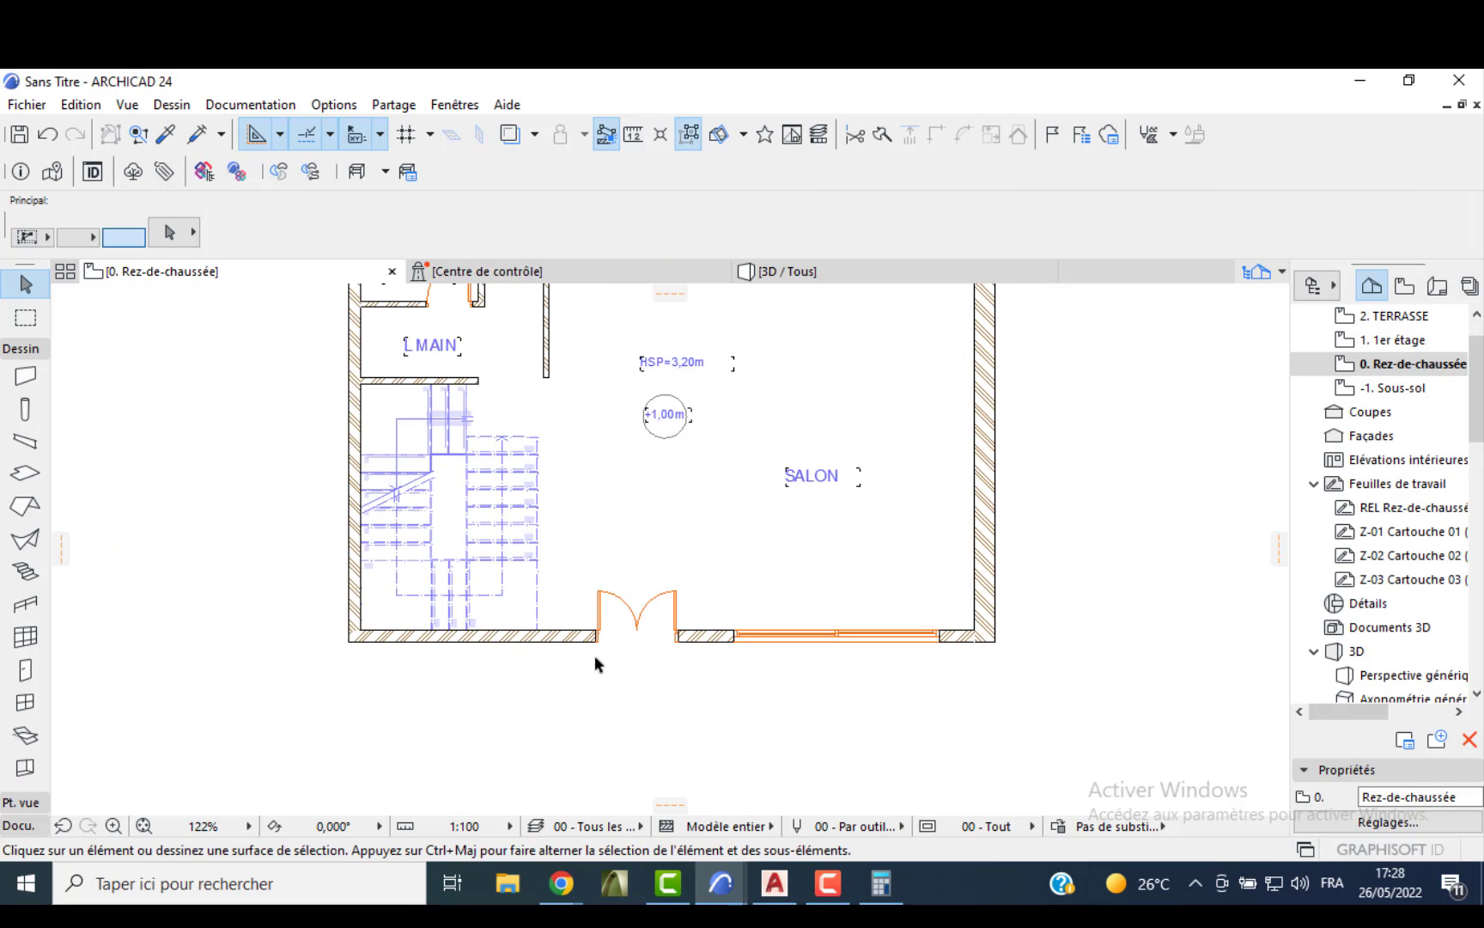
scroll(460, 648, down, 2)
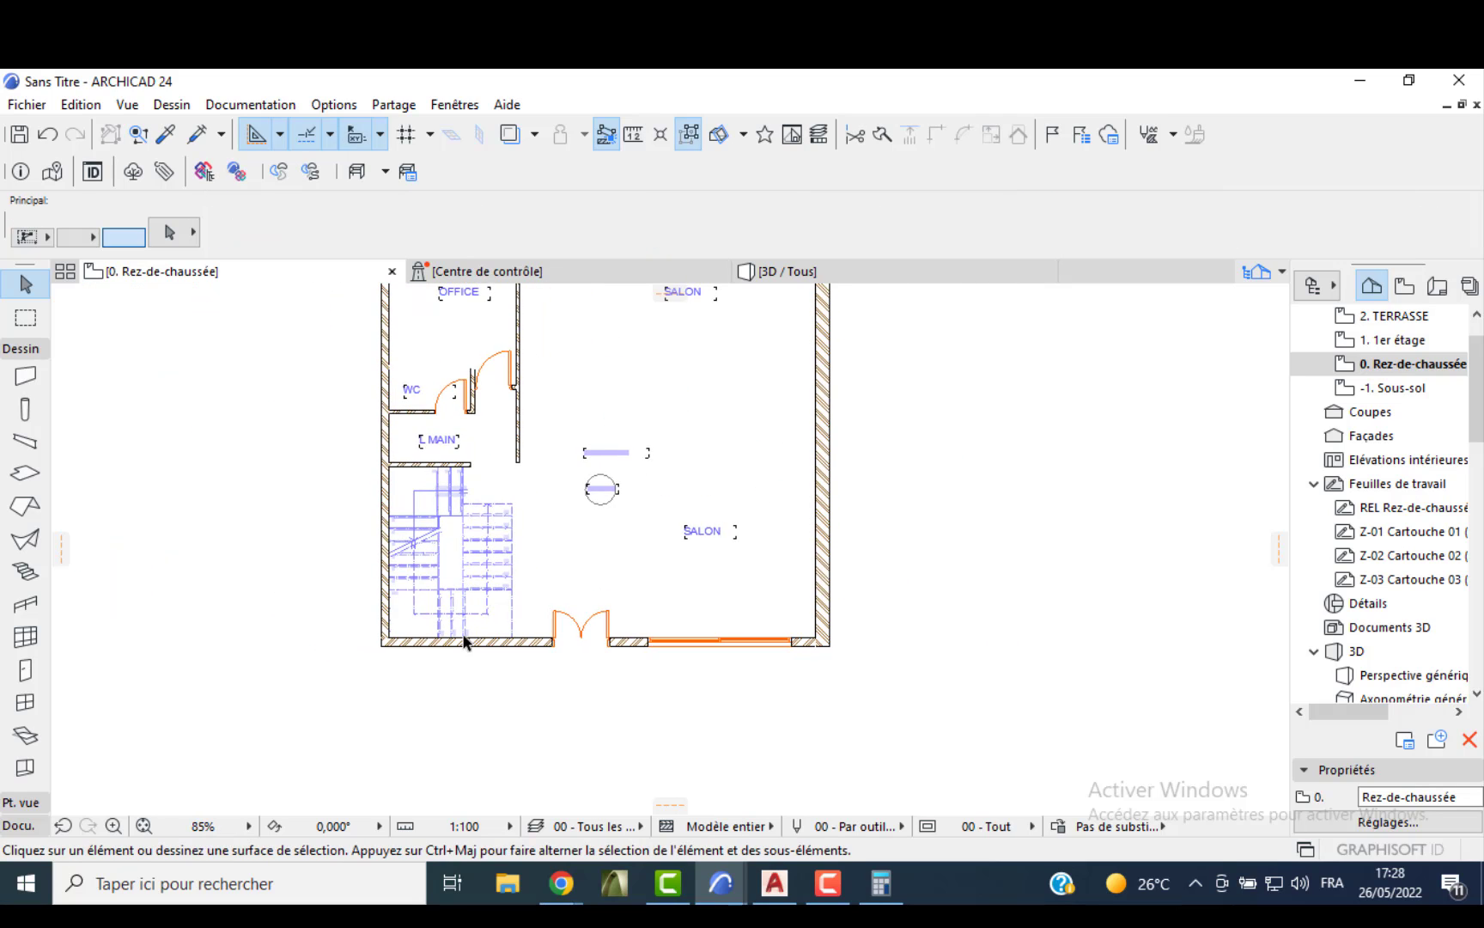
middle_drag(502, 502, 507, 583)
middle_drag(490, 457, 491, 517)
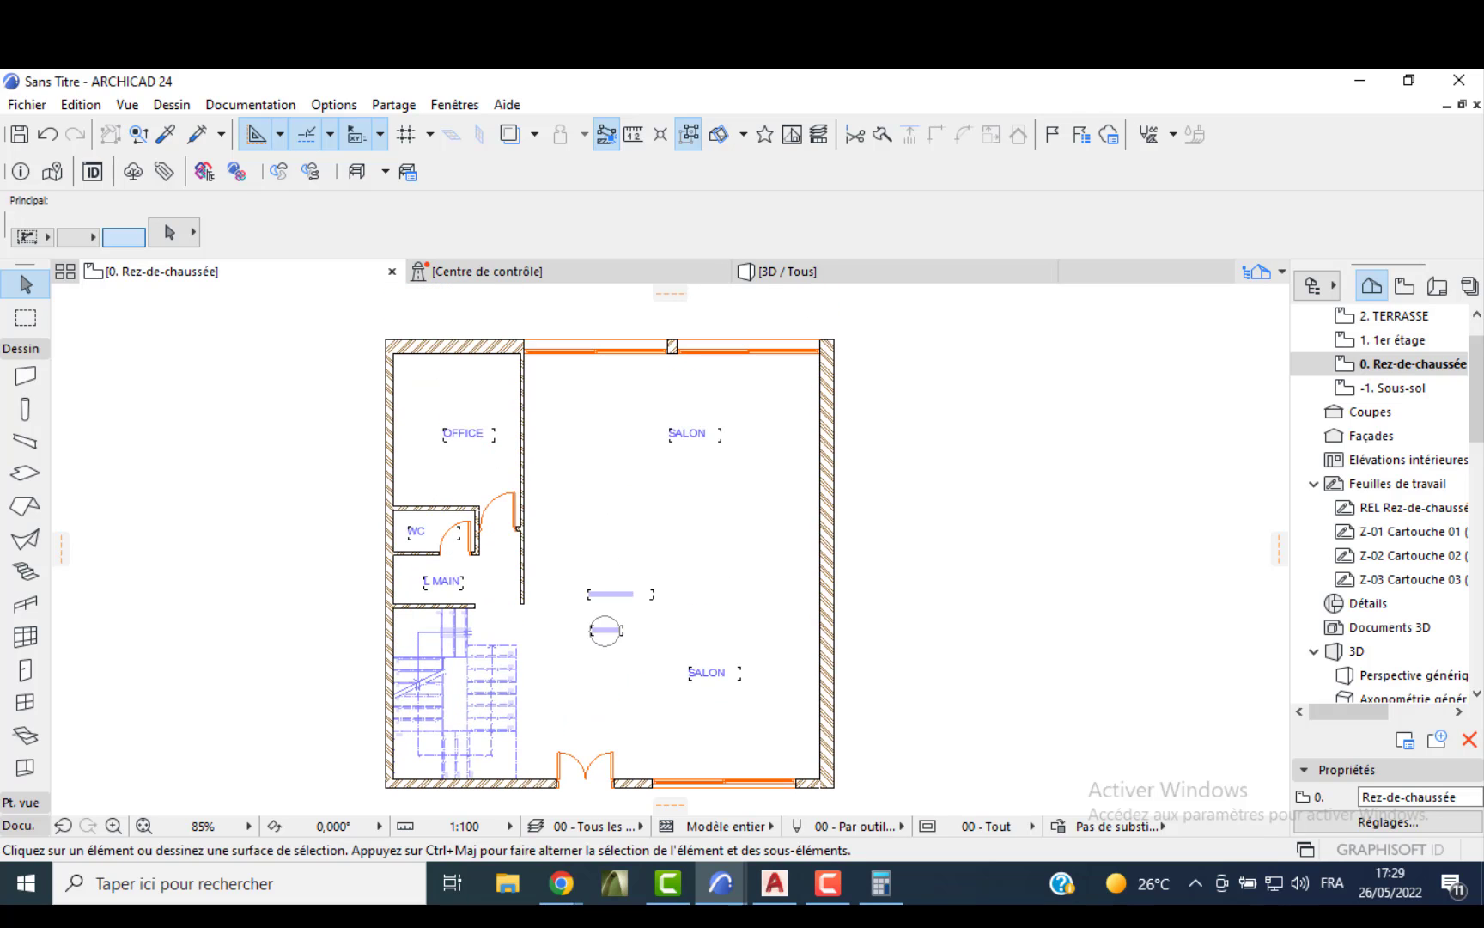
click(25, 702)
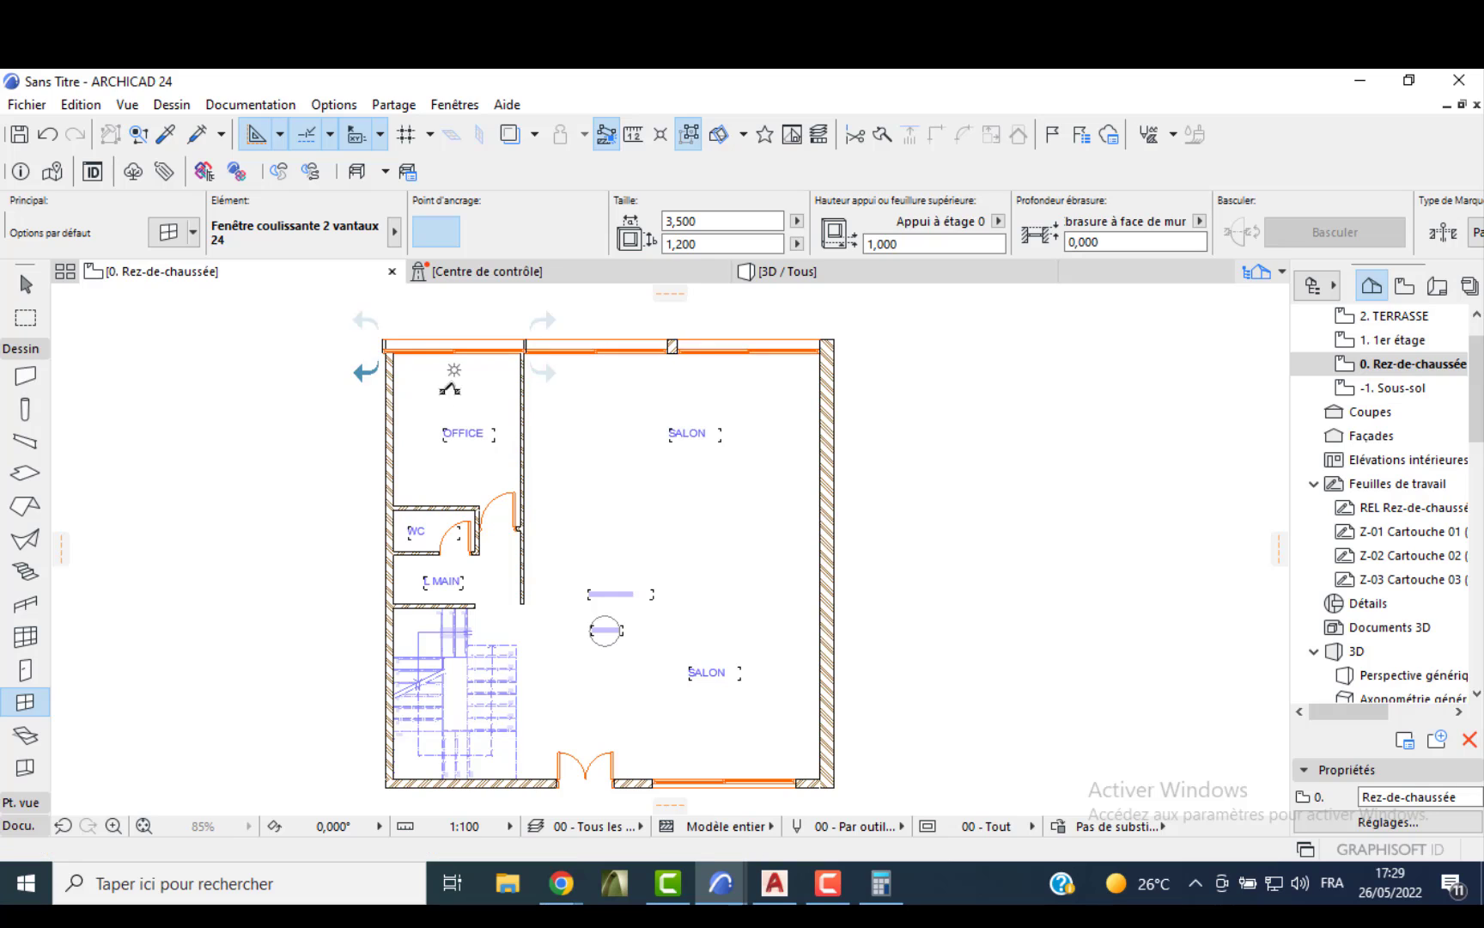
key(shift+F1)
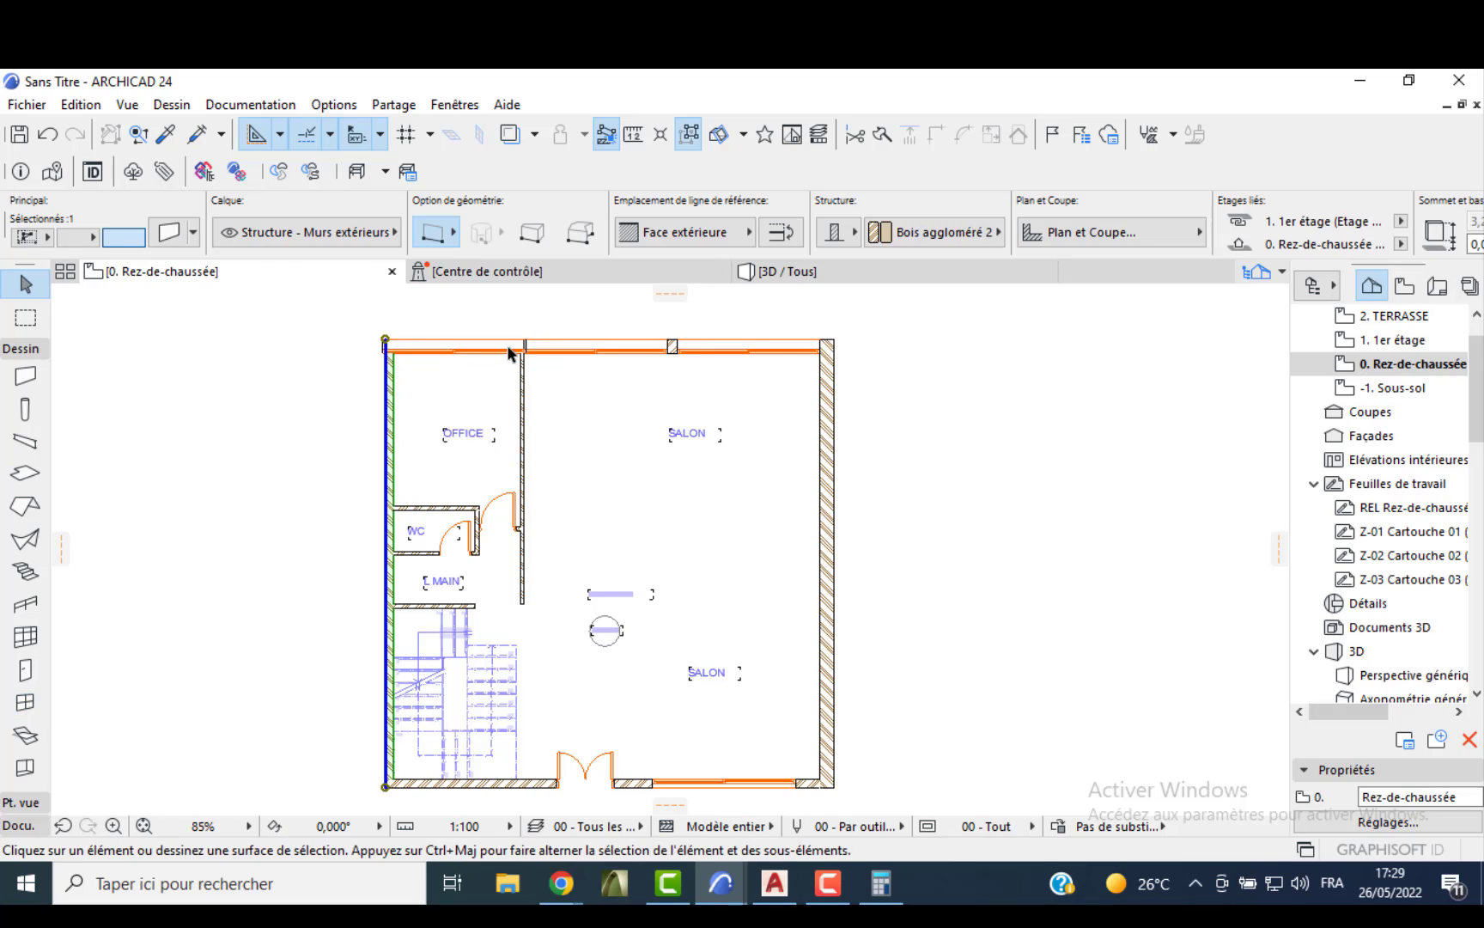
- Set the width of the OFFICE room's sliding window to 2.2 m
scroll(520, 347, up, 5)
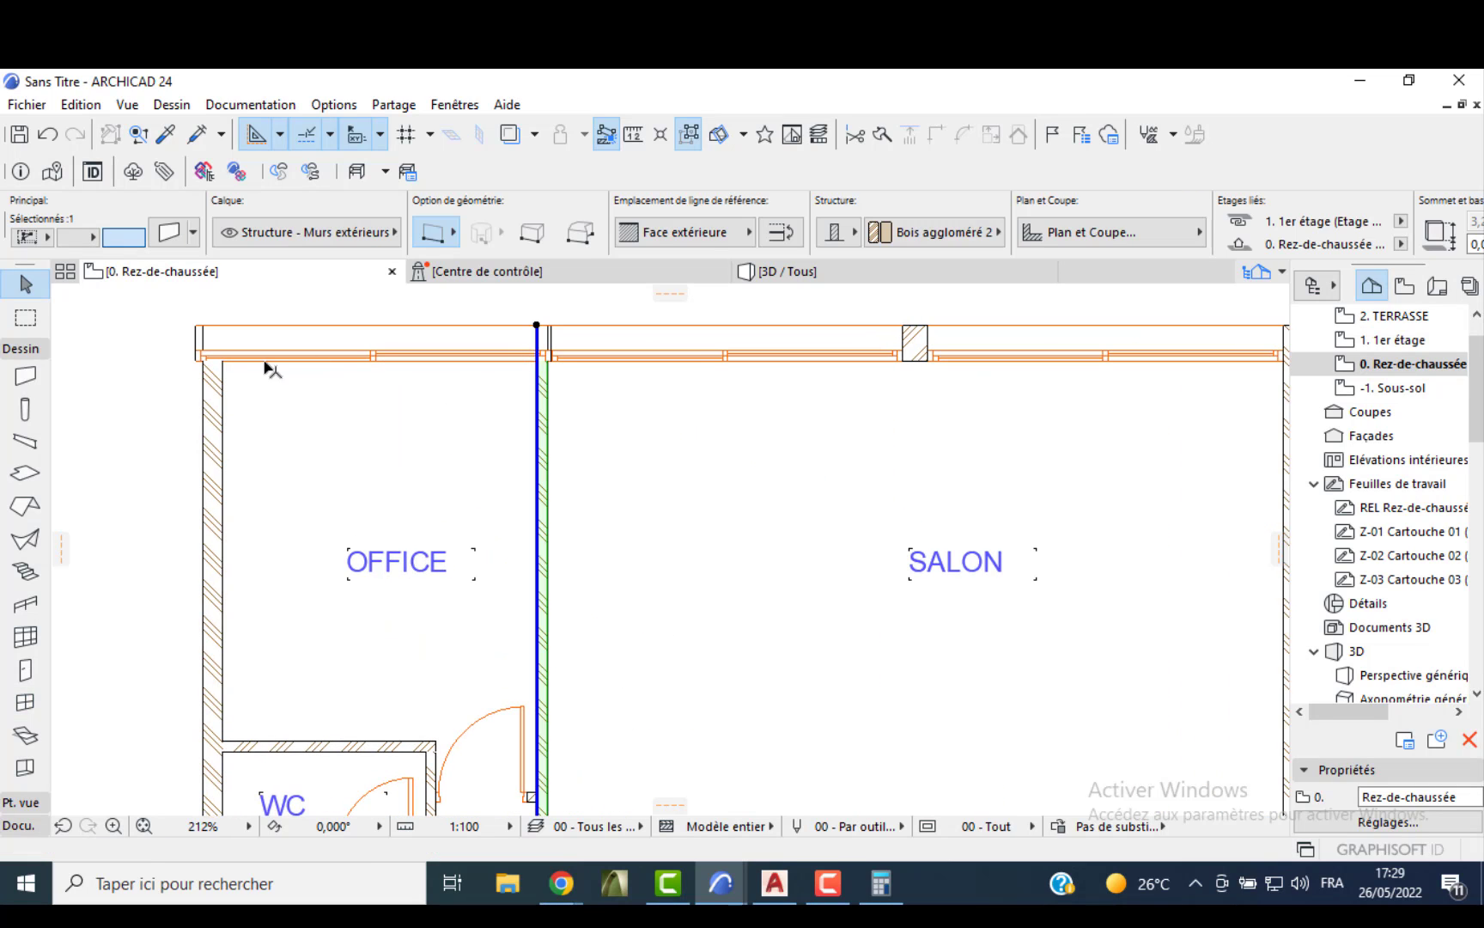
click(198, 359)
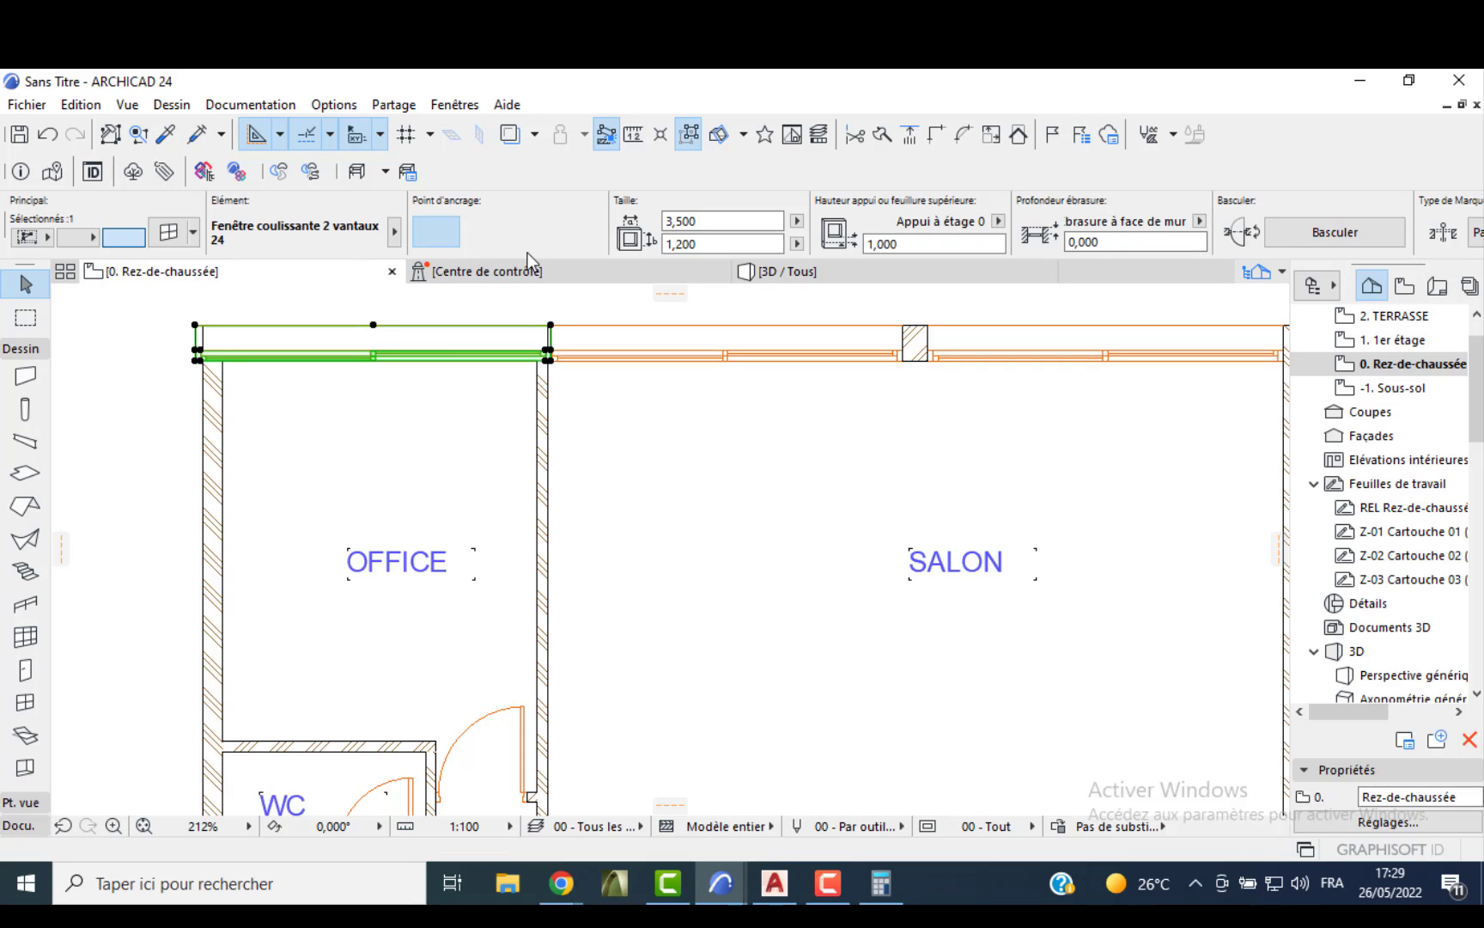
text(2)
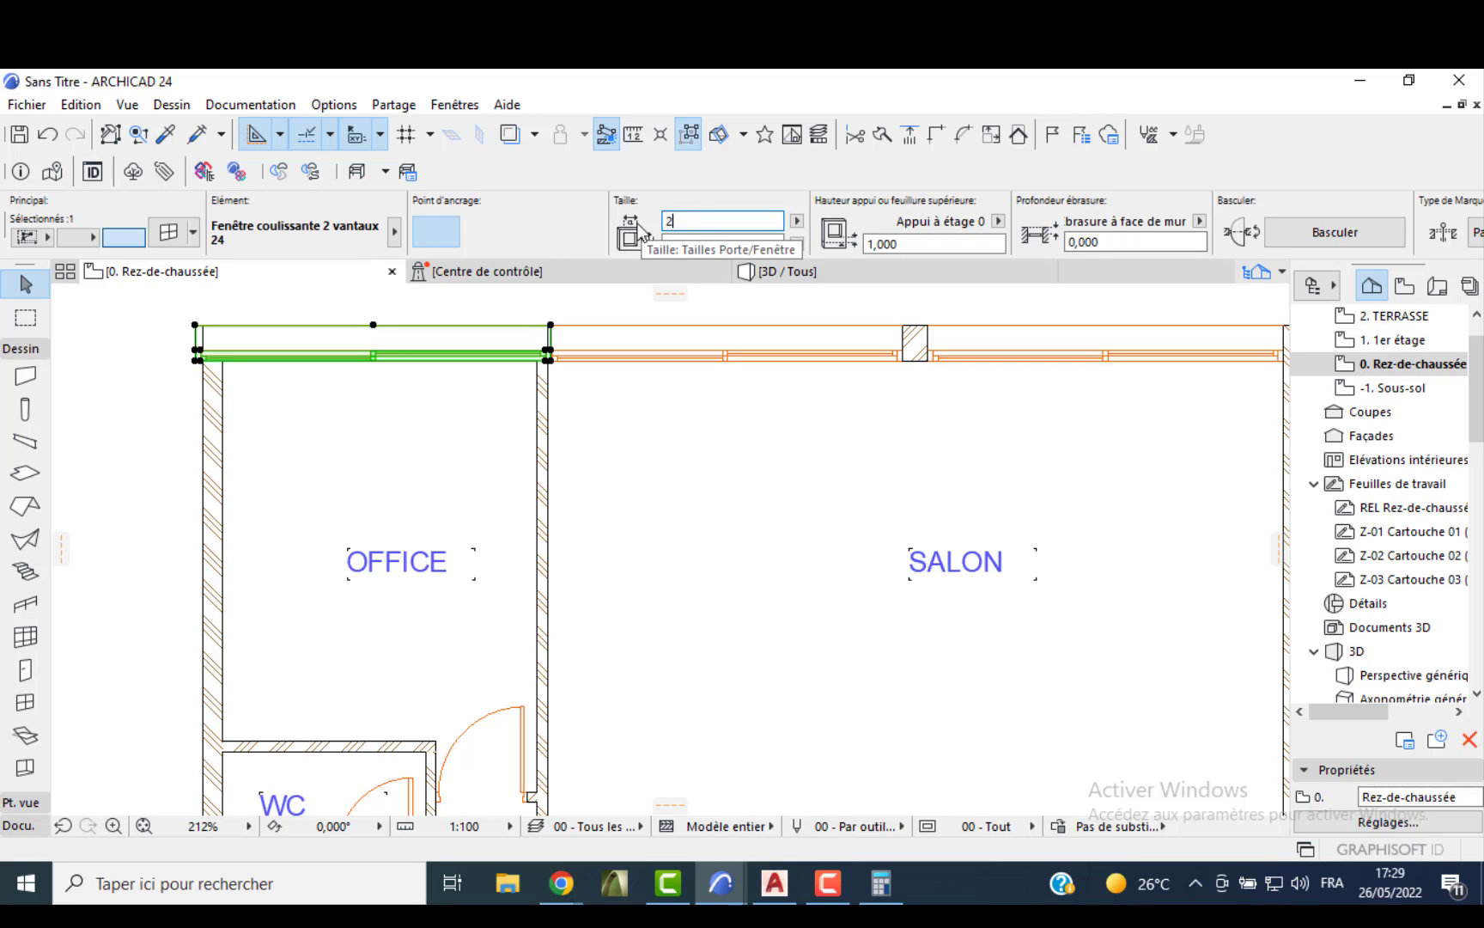
text(,200)
key(Return)
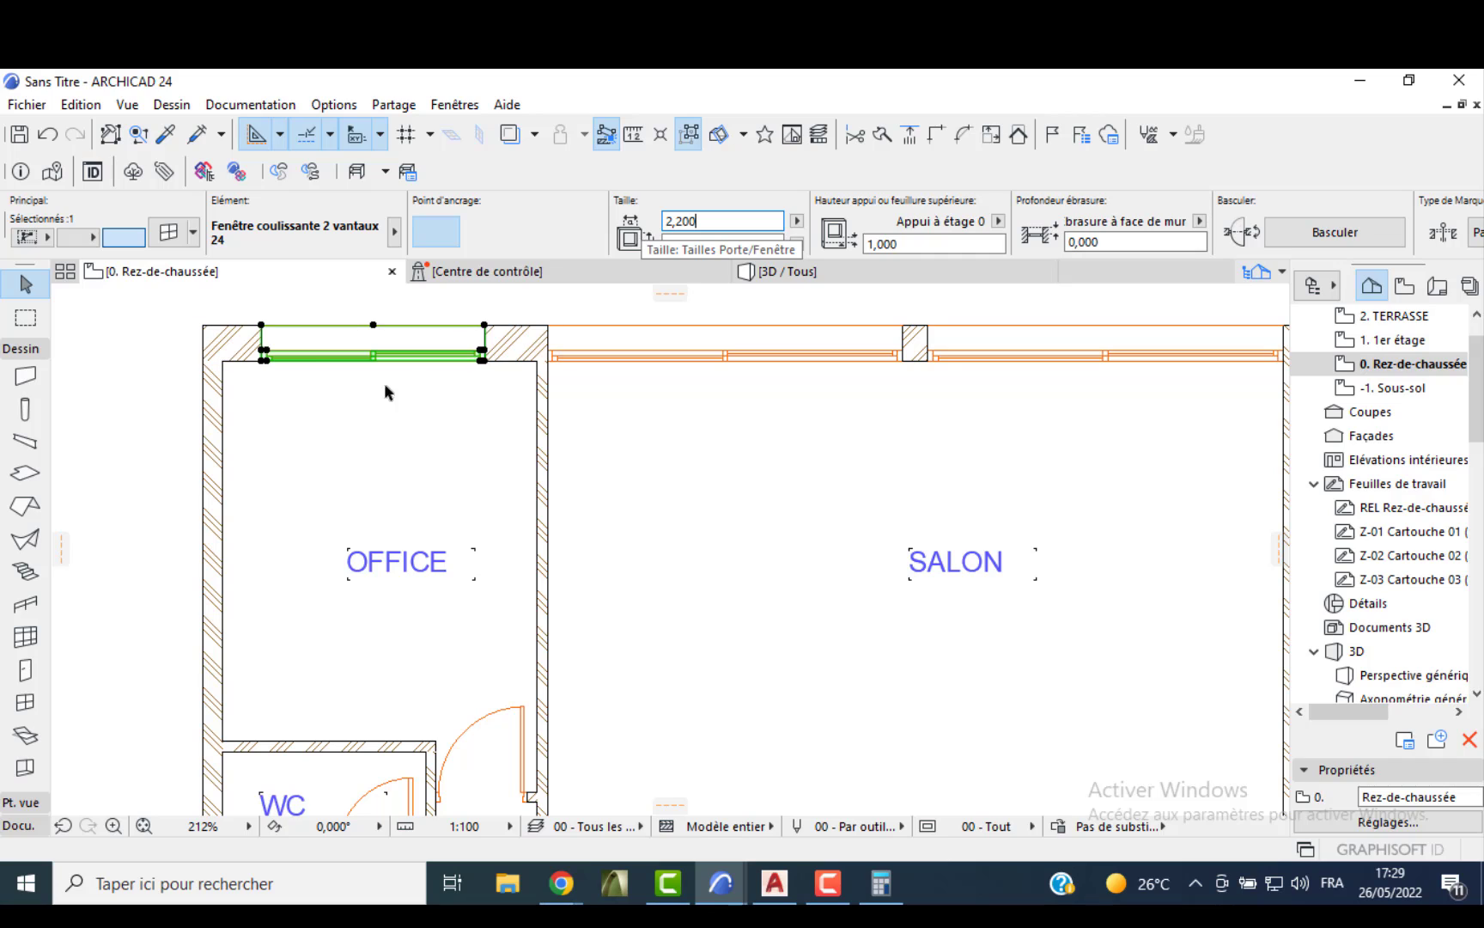
- Align the office window with the building's outer corner and offset it 0.55 m from that corner along the wall
click(260, 328)
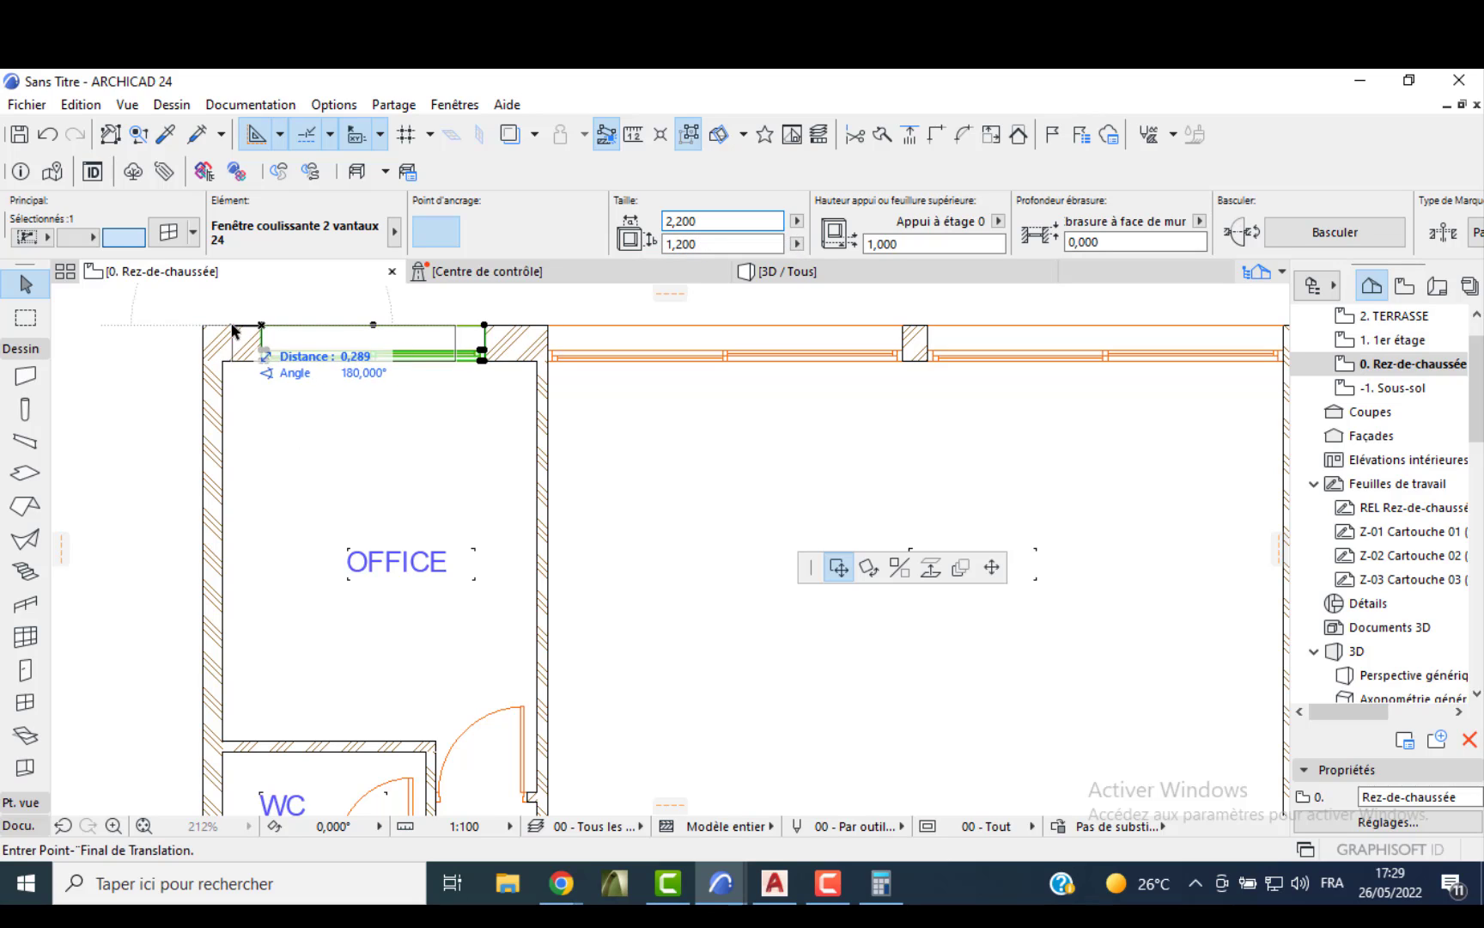
click(203, 327)
click(204, 328)
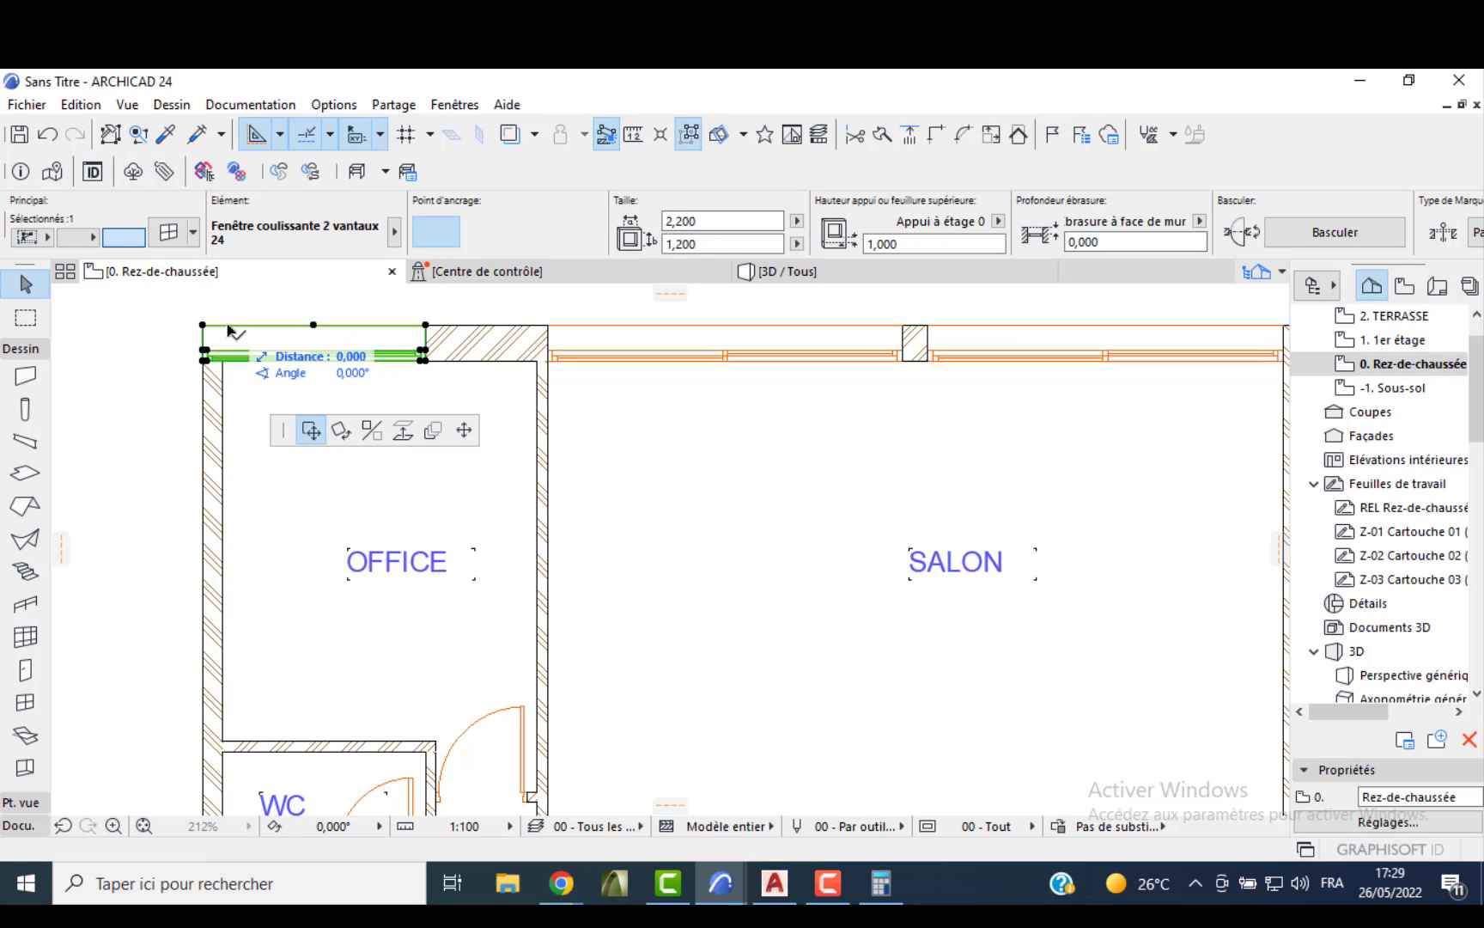
text(0)
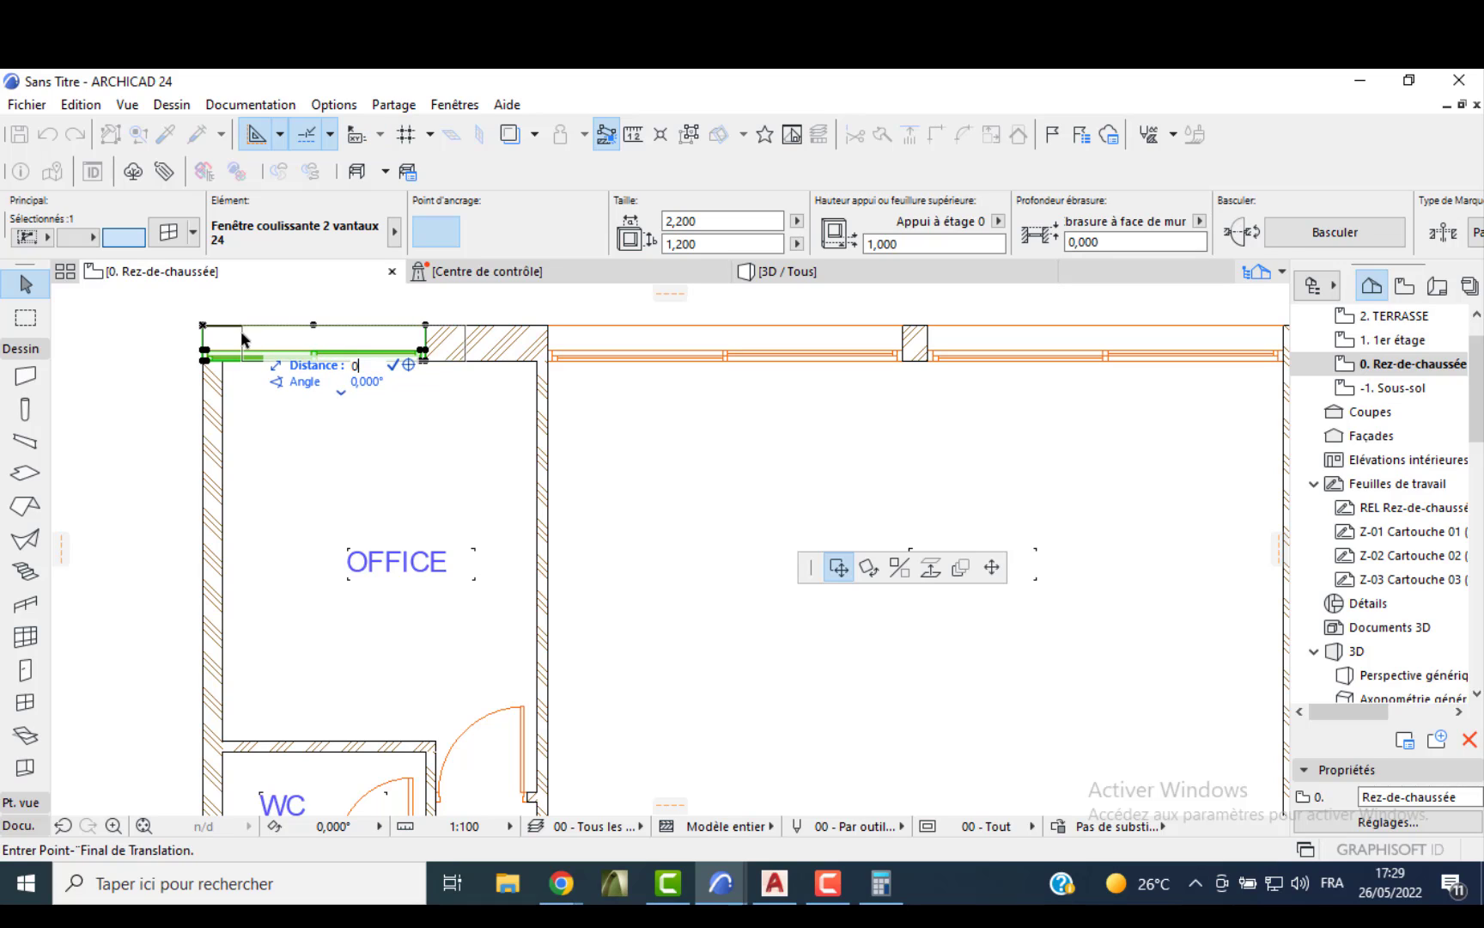
text(,55)
key(Return)
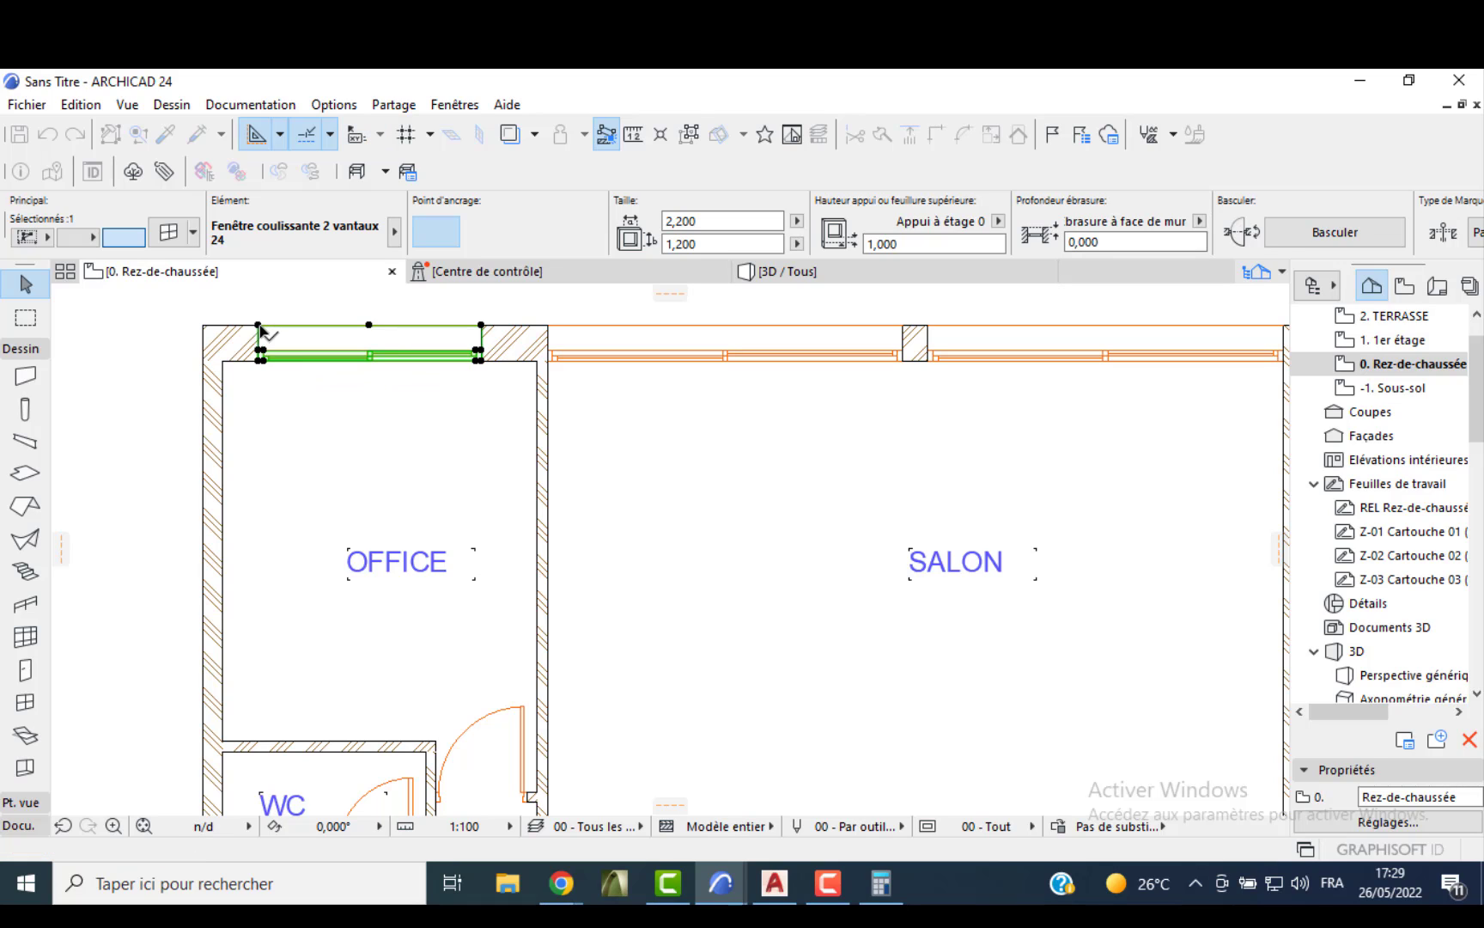
key(Escape)
- Examine the walls and openings in the 3D view and return to the ground floor plan
click(773, 274)
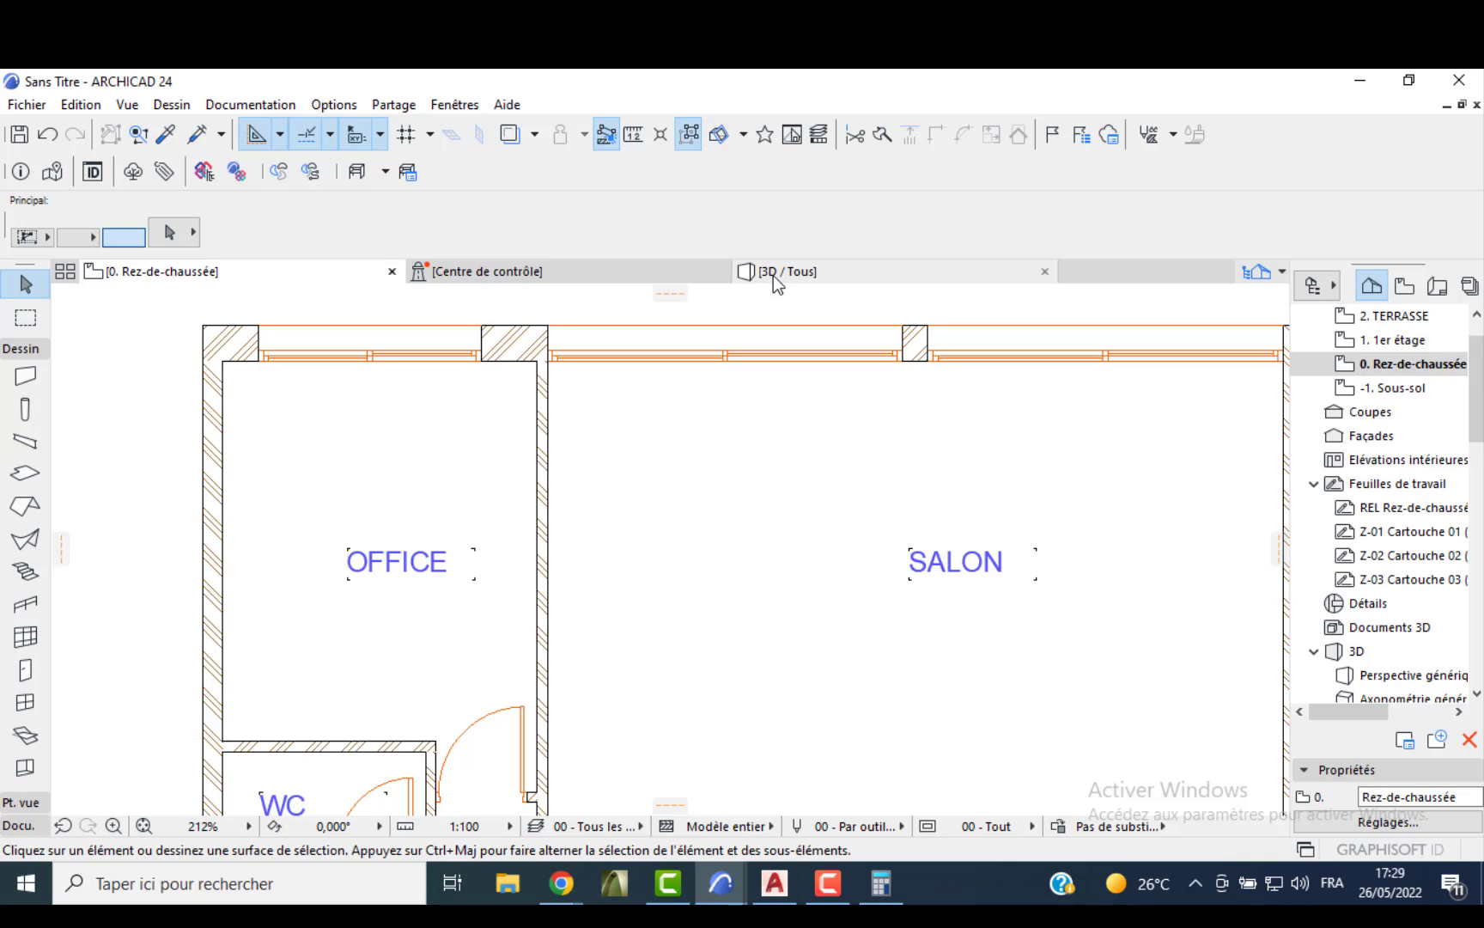
scroll(681, 421, down, 8)
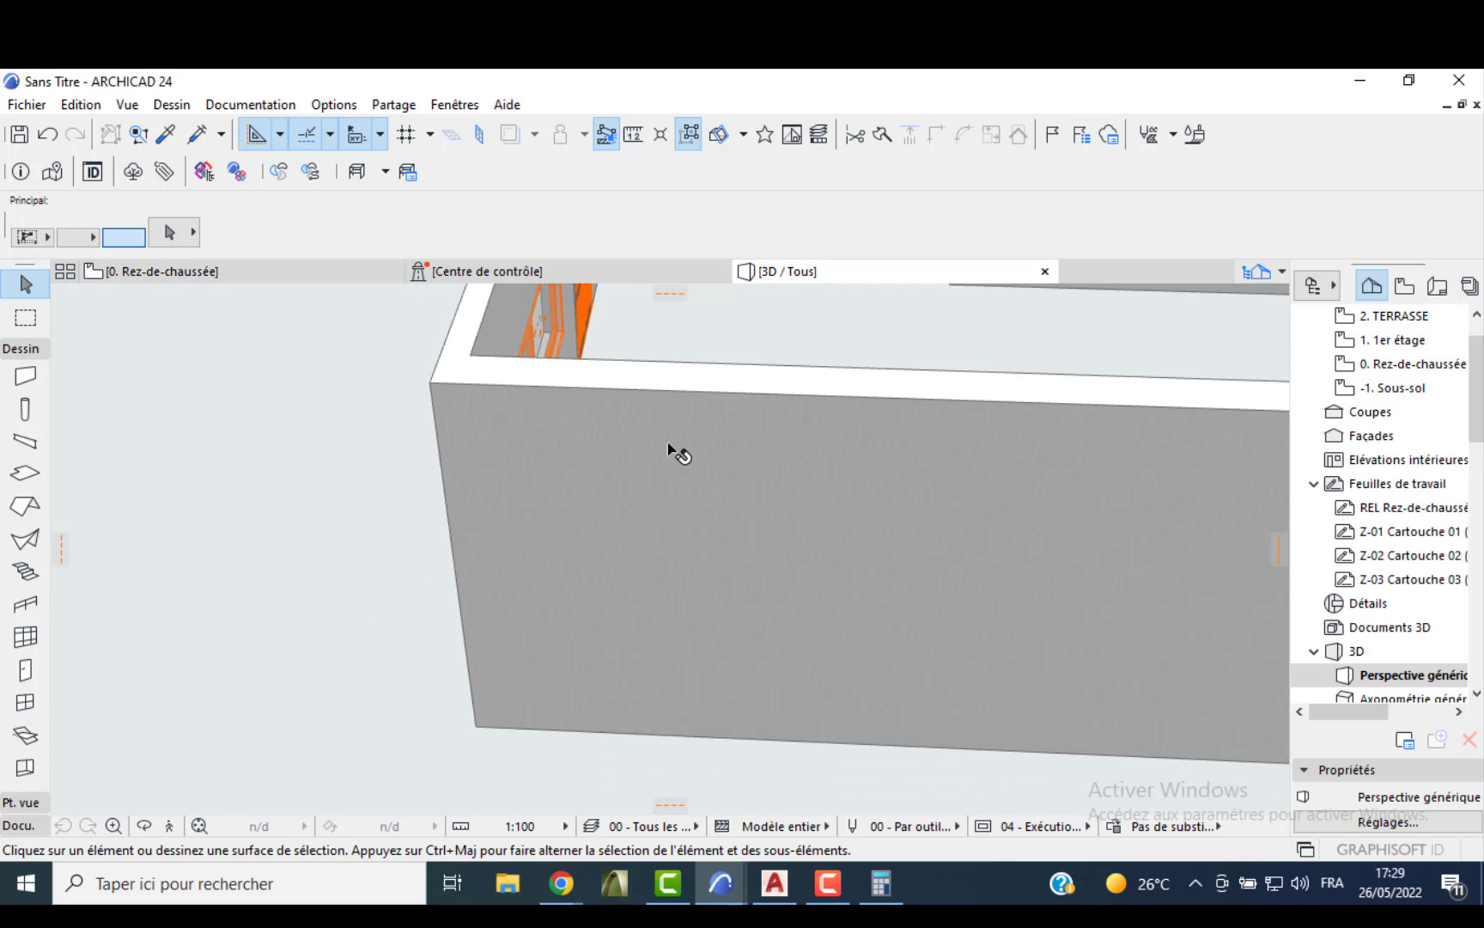
shift+middle_drag(373, 551, 178, 512)
key(F2)
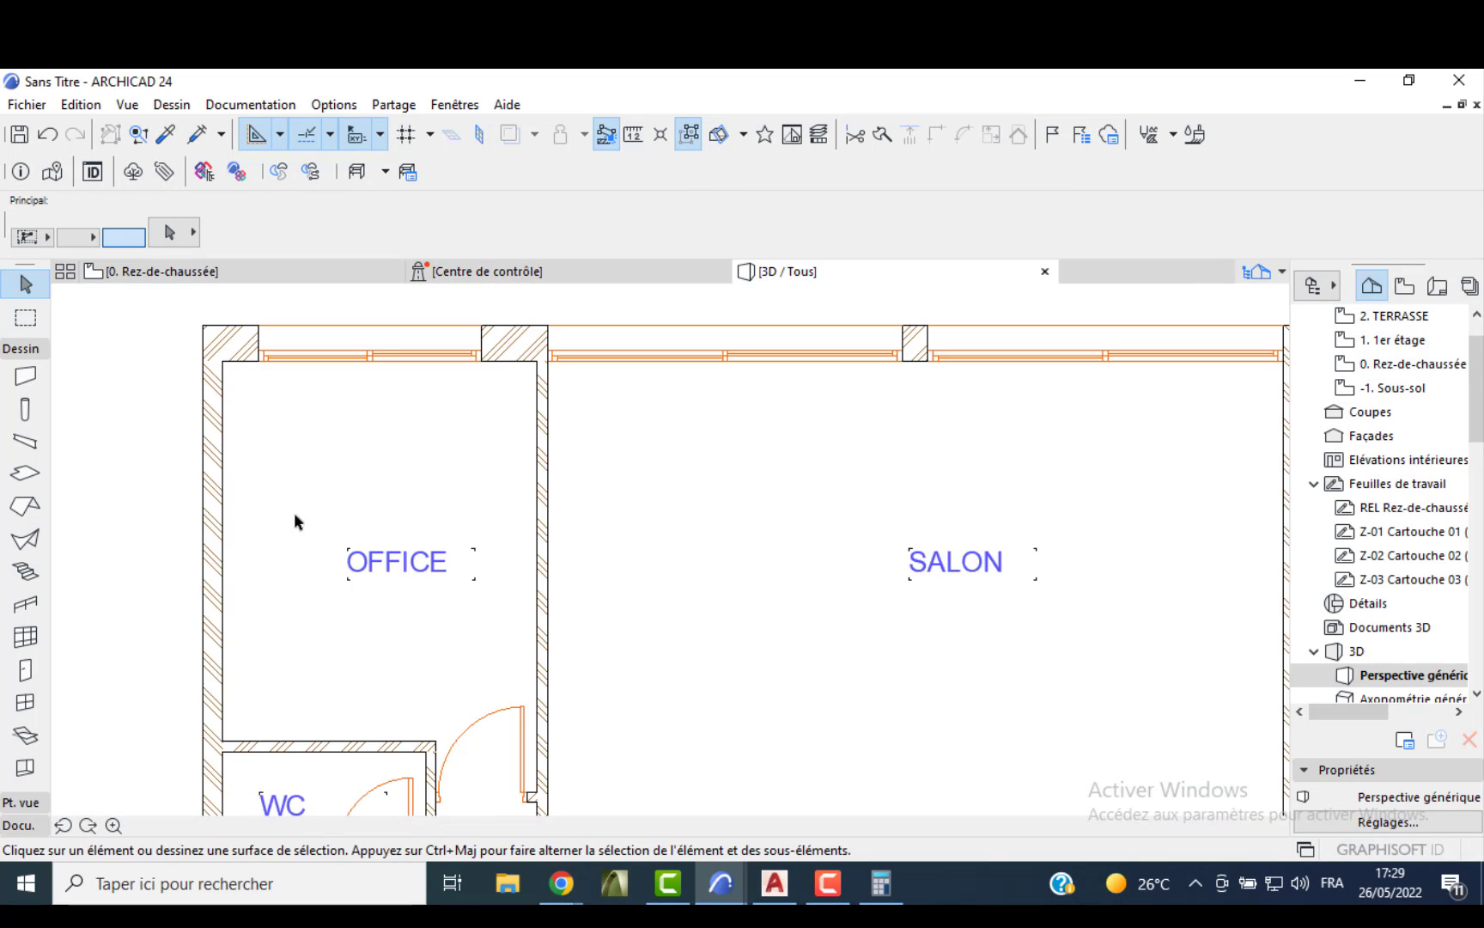
- Set the default slab to a basic structure 0.2 m thick
click(25, 473)
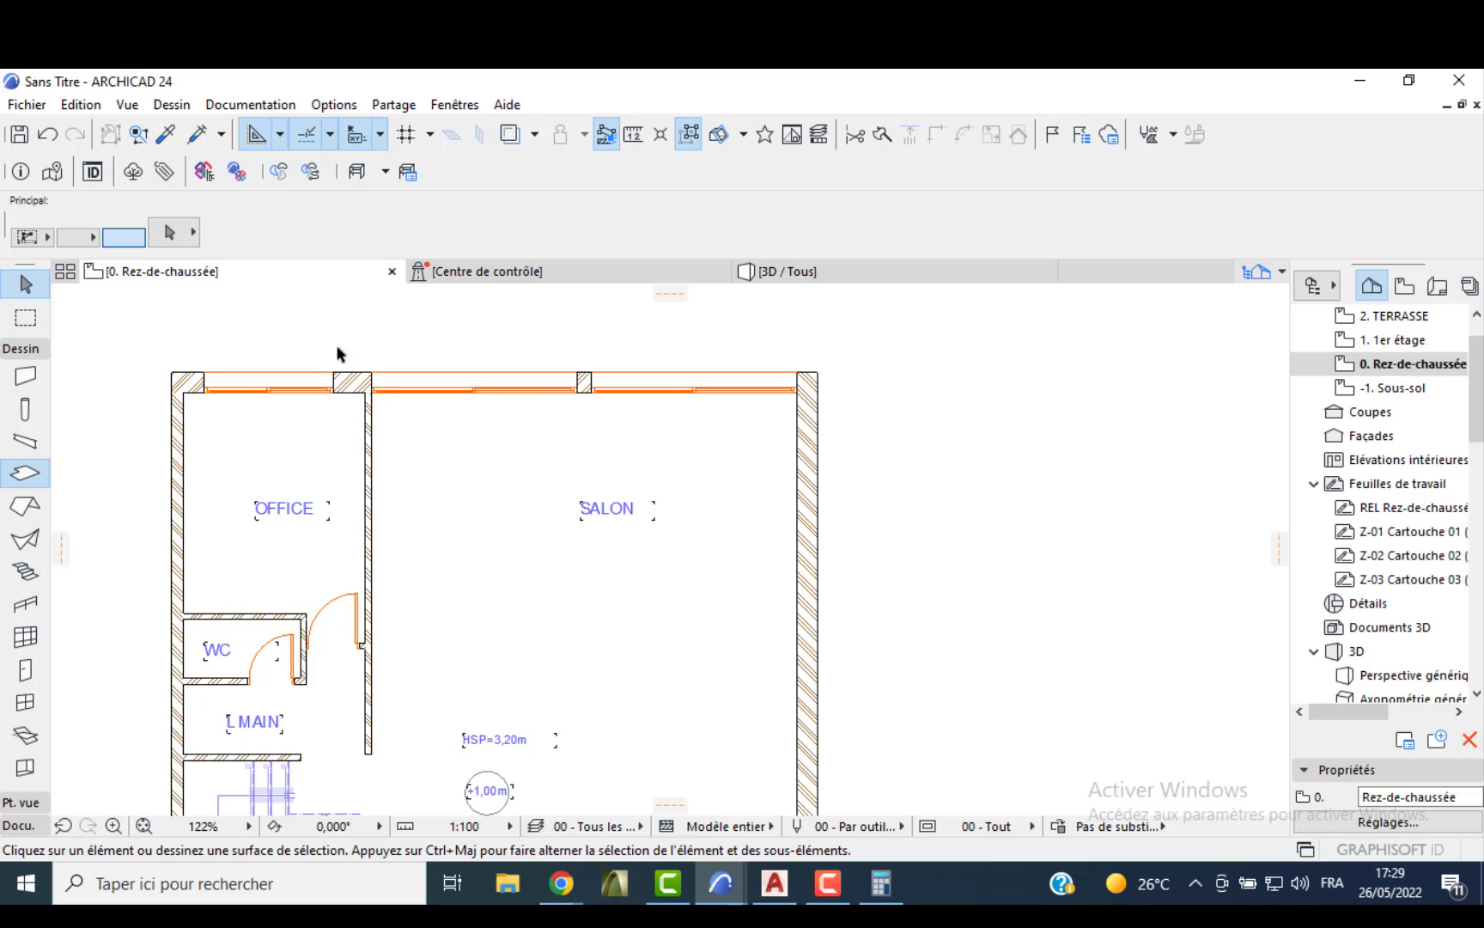
click(25, 410)
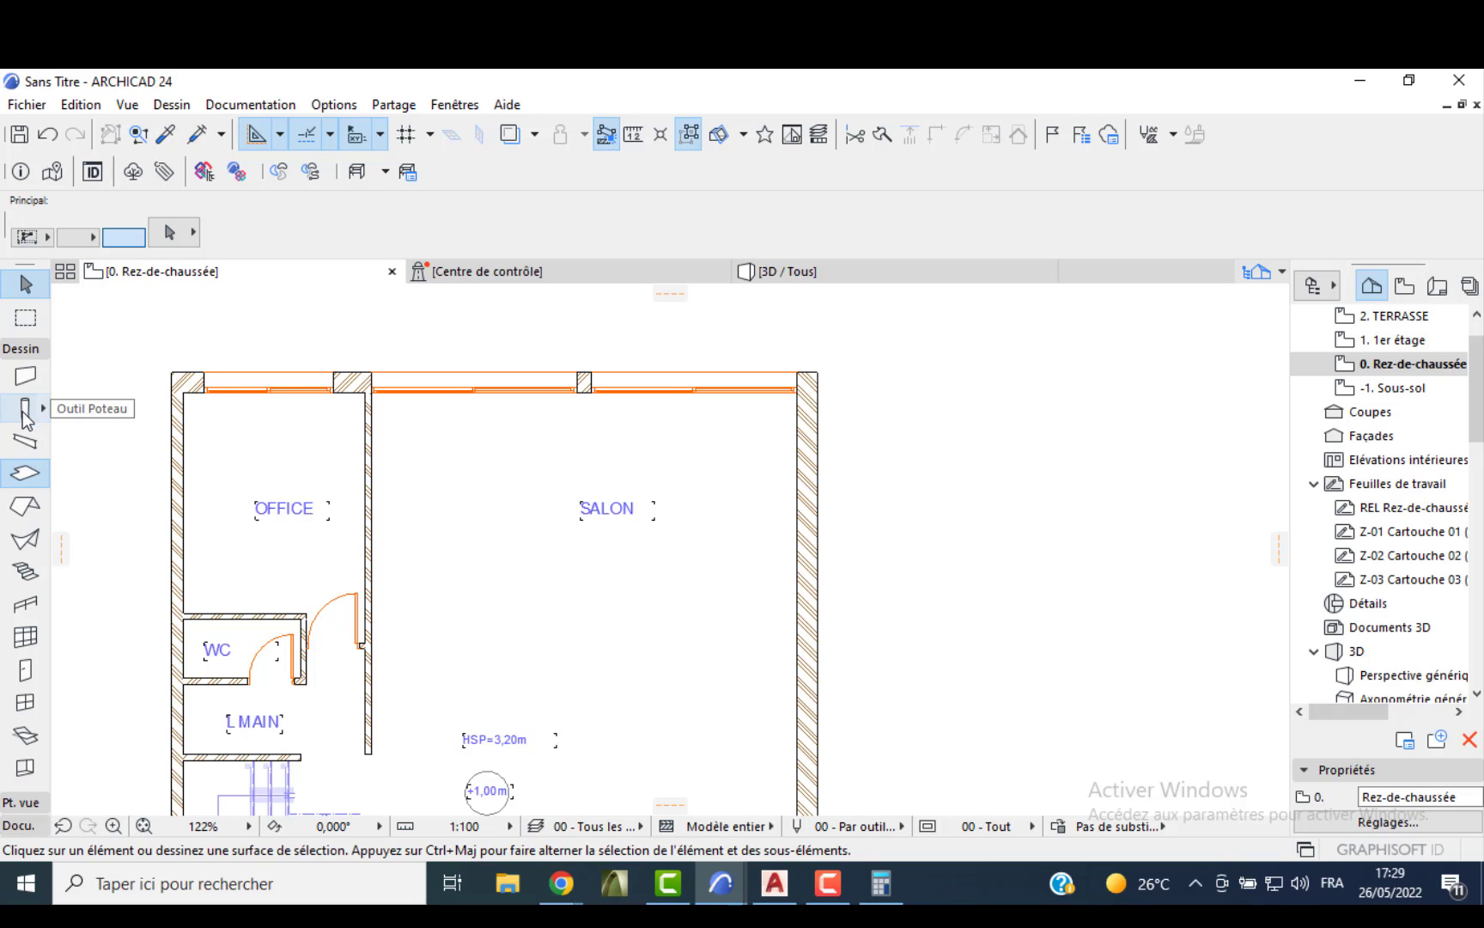
click(25, 472)
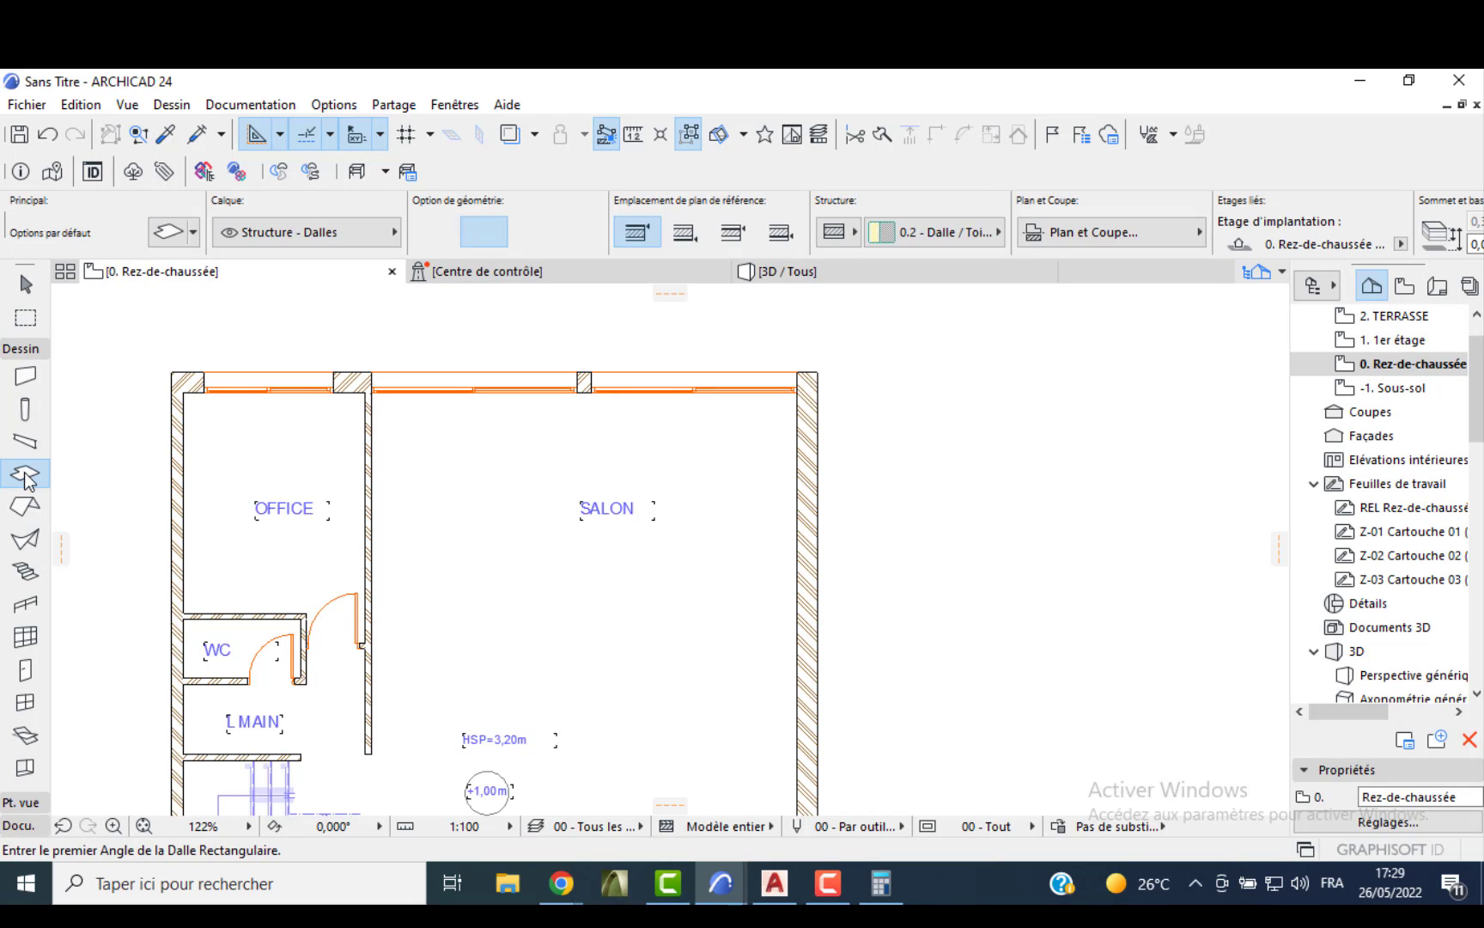
click(150, 231)
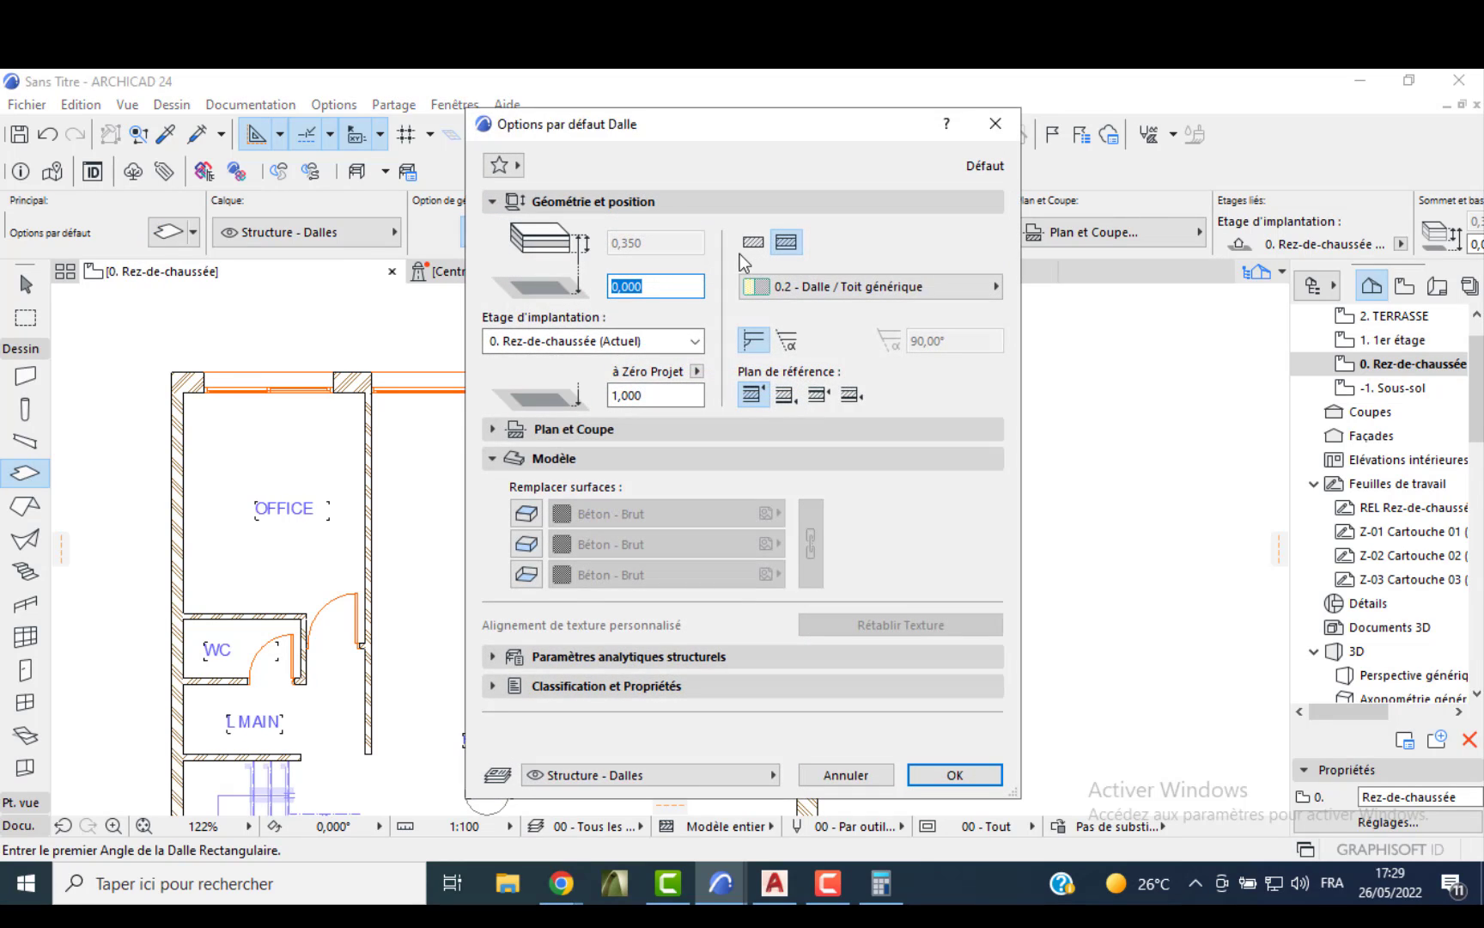
click(754, 242)
drag(642, 244, 629, 245)
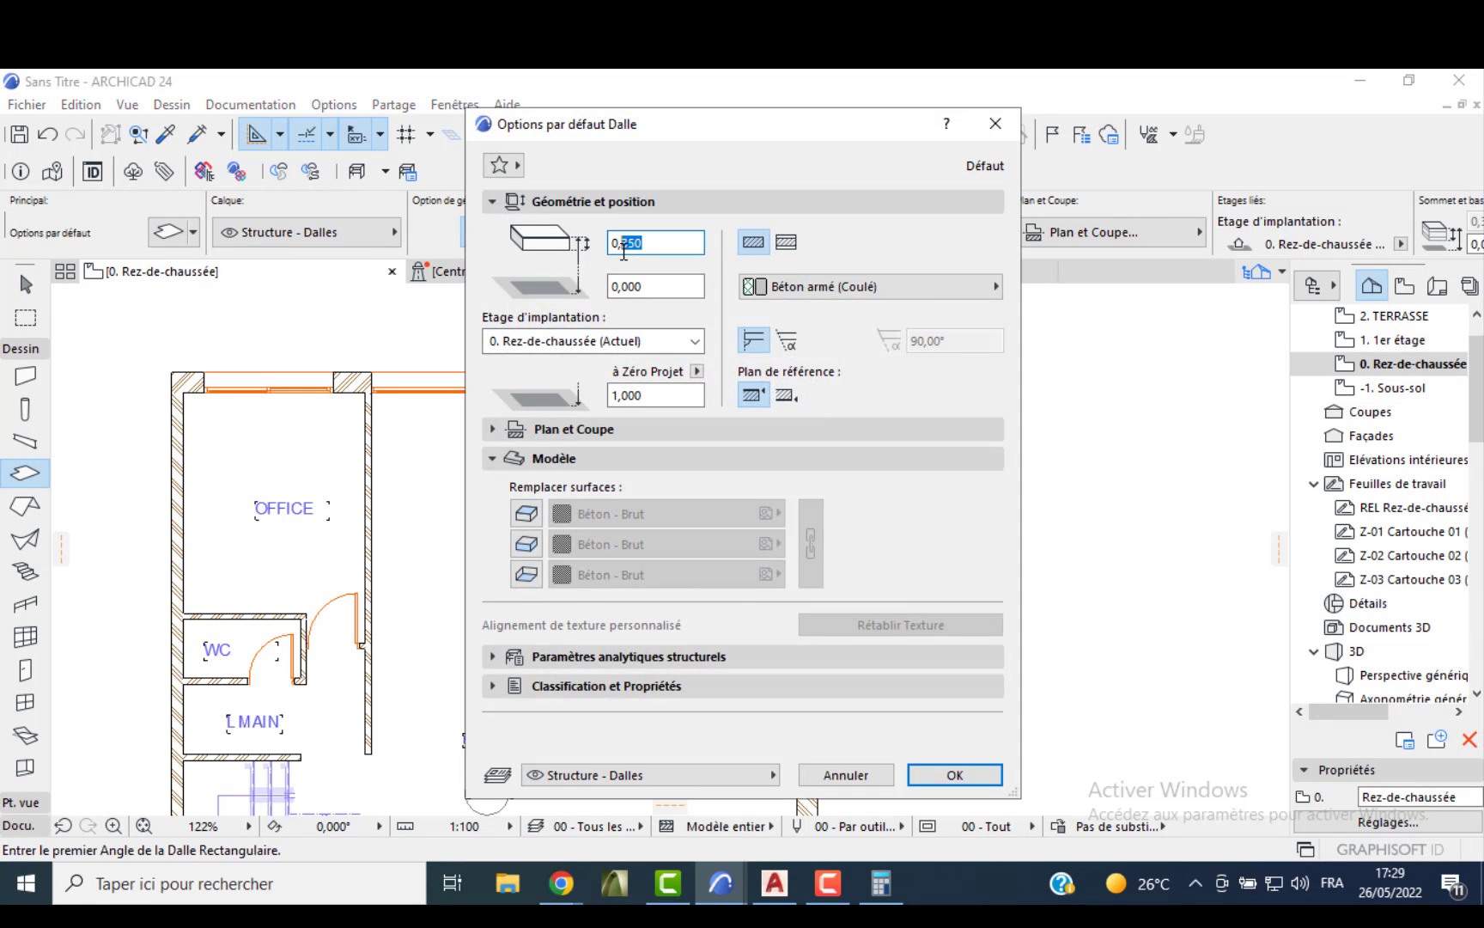
text(2)
key(Tab)
key(Tab)
key(Tab)
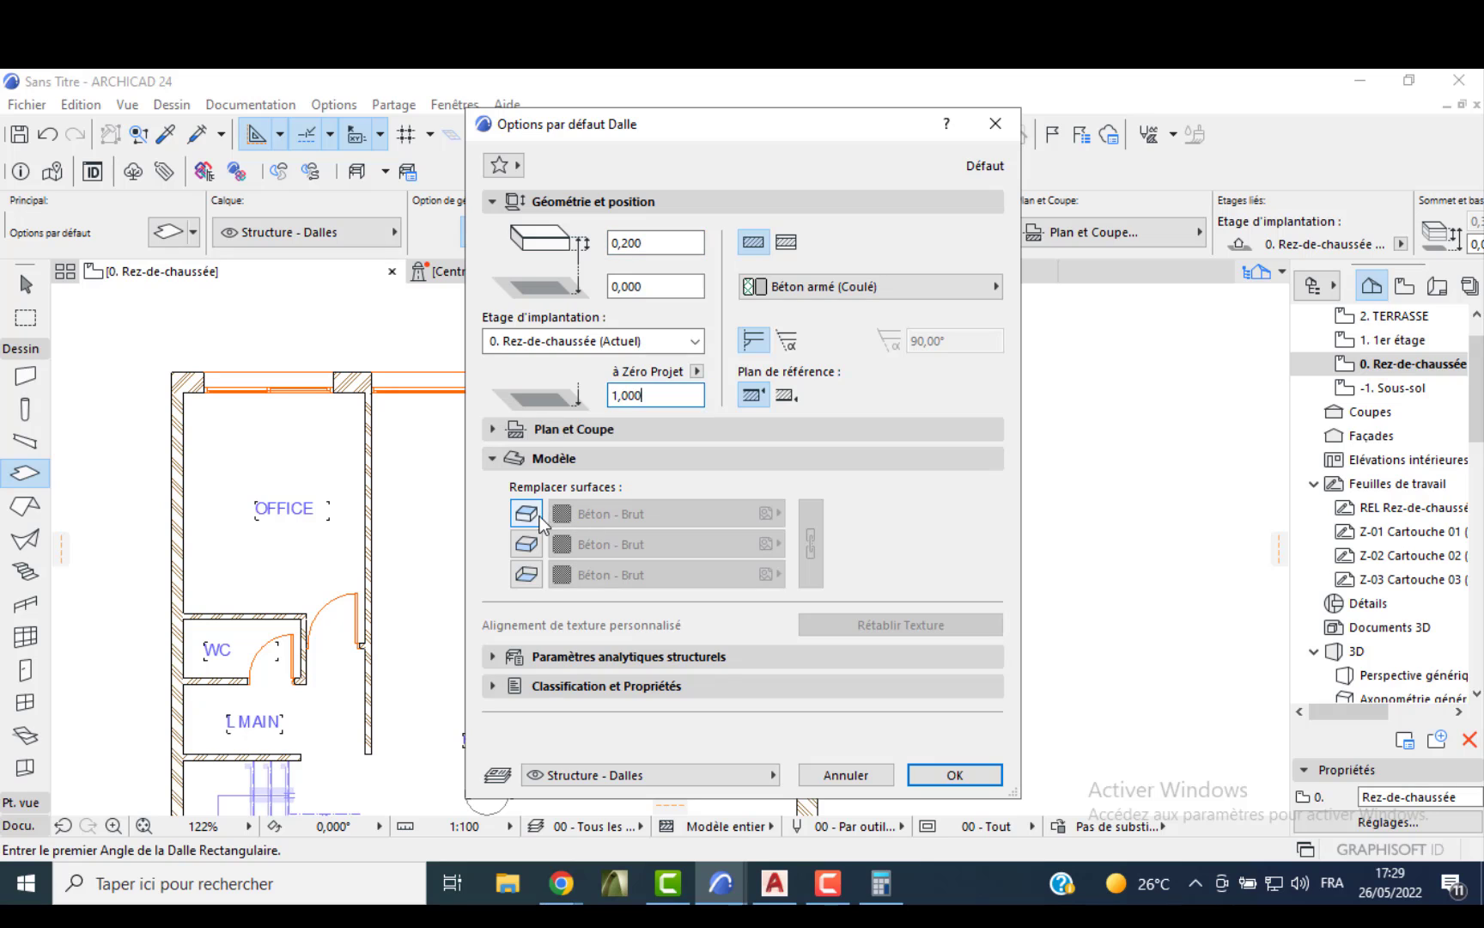
- Override the slab's top surface with Pierre - Marbre gris
click(540, 516)
click(723, 513)
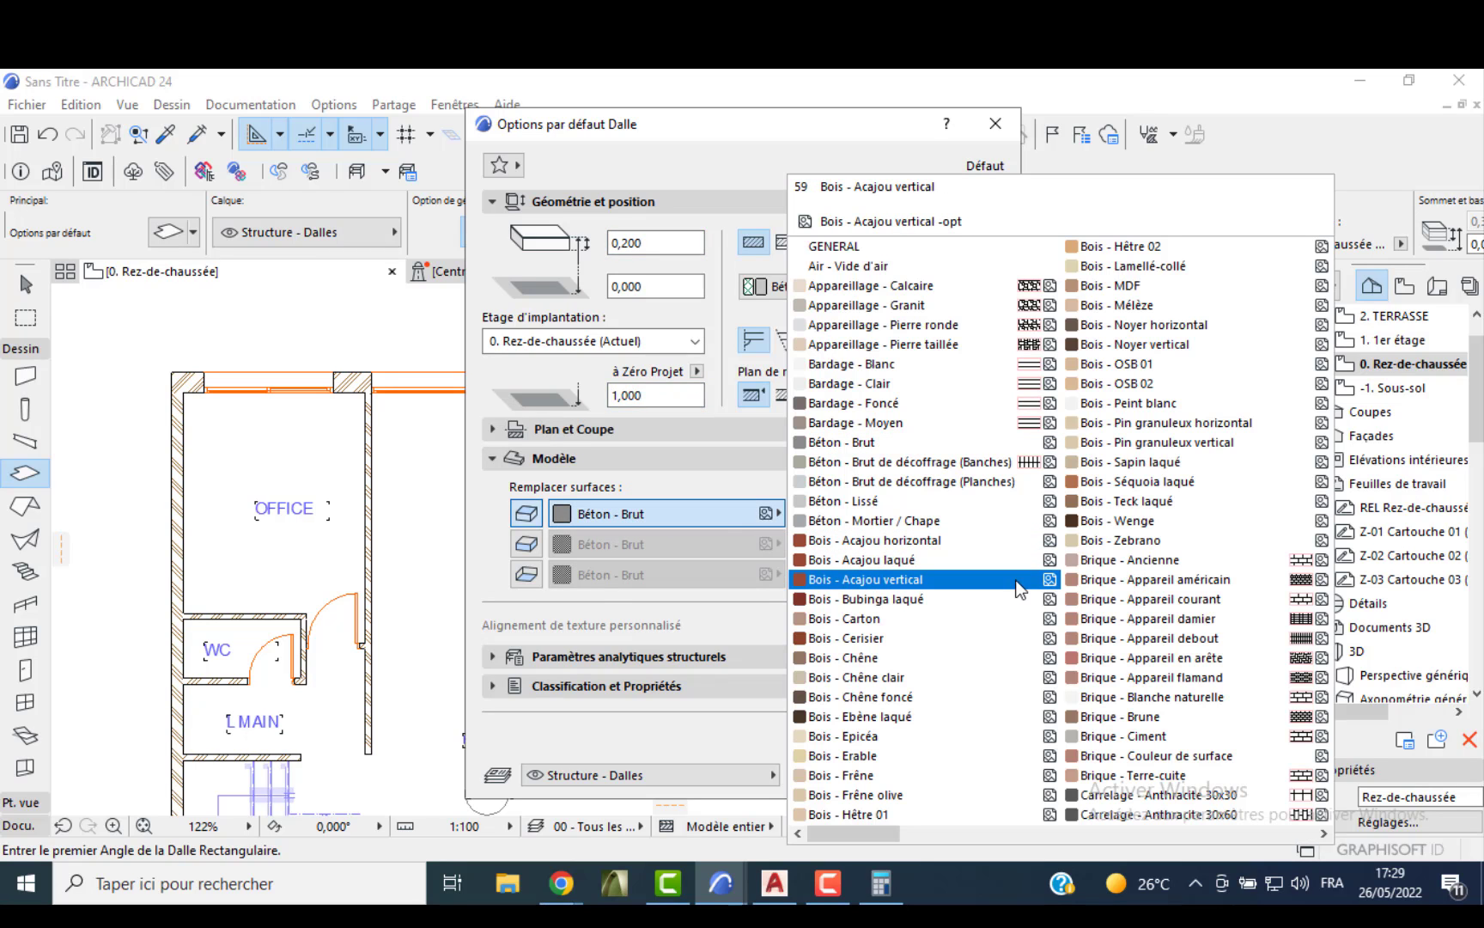
scroll(1018, 586, right, 3)
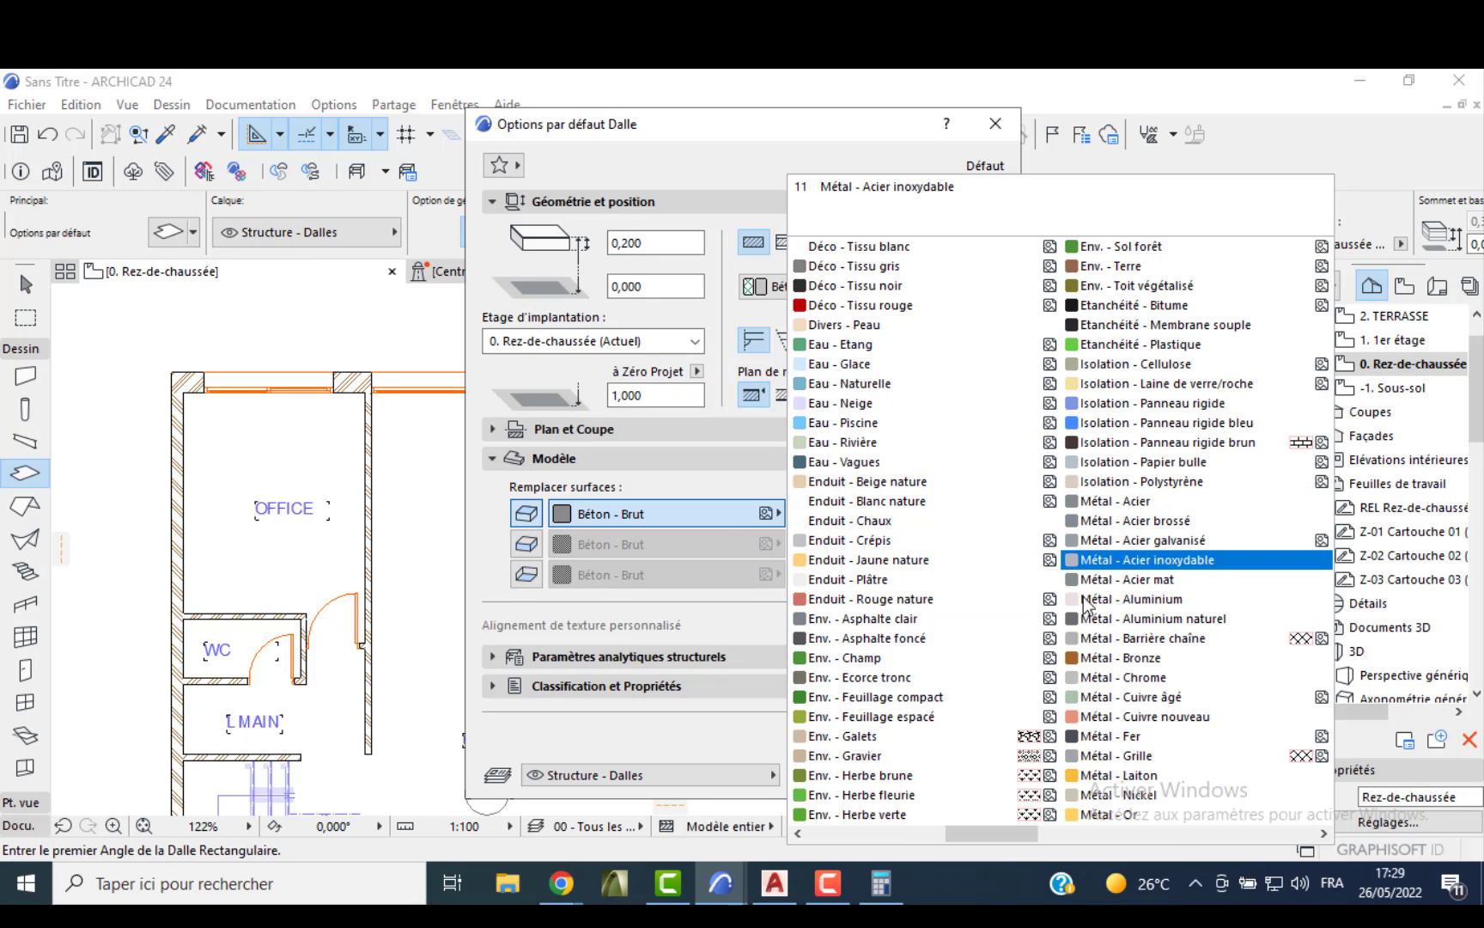
scroll(1087, 739, right, 1)
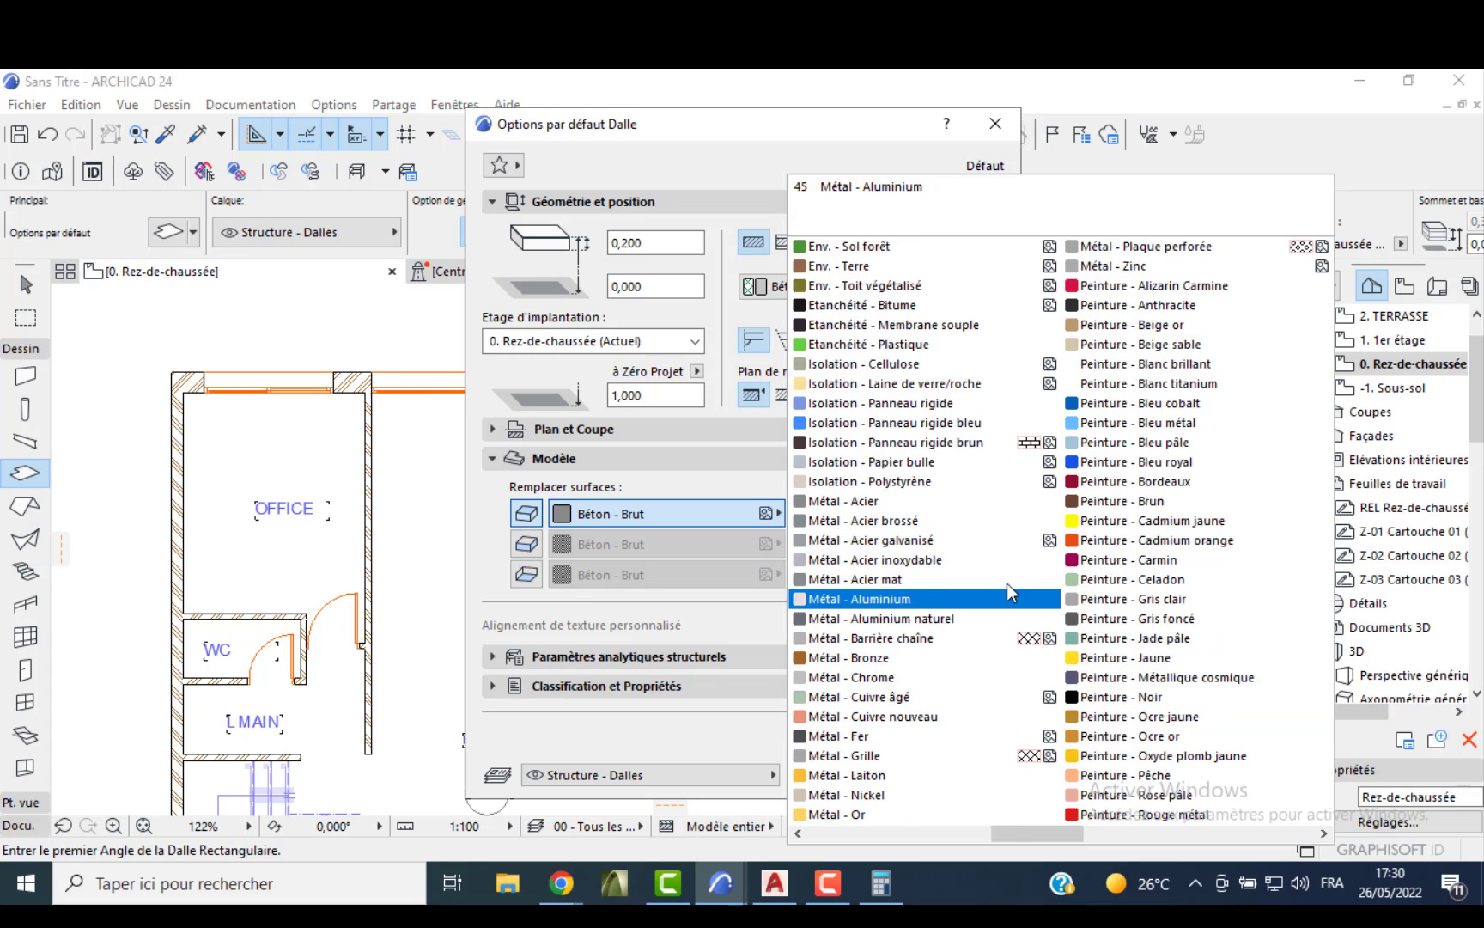
scroll(1073, 614, right, 2)
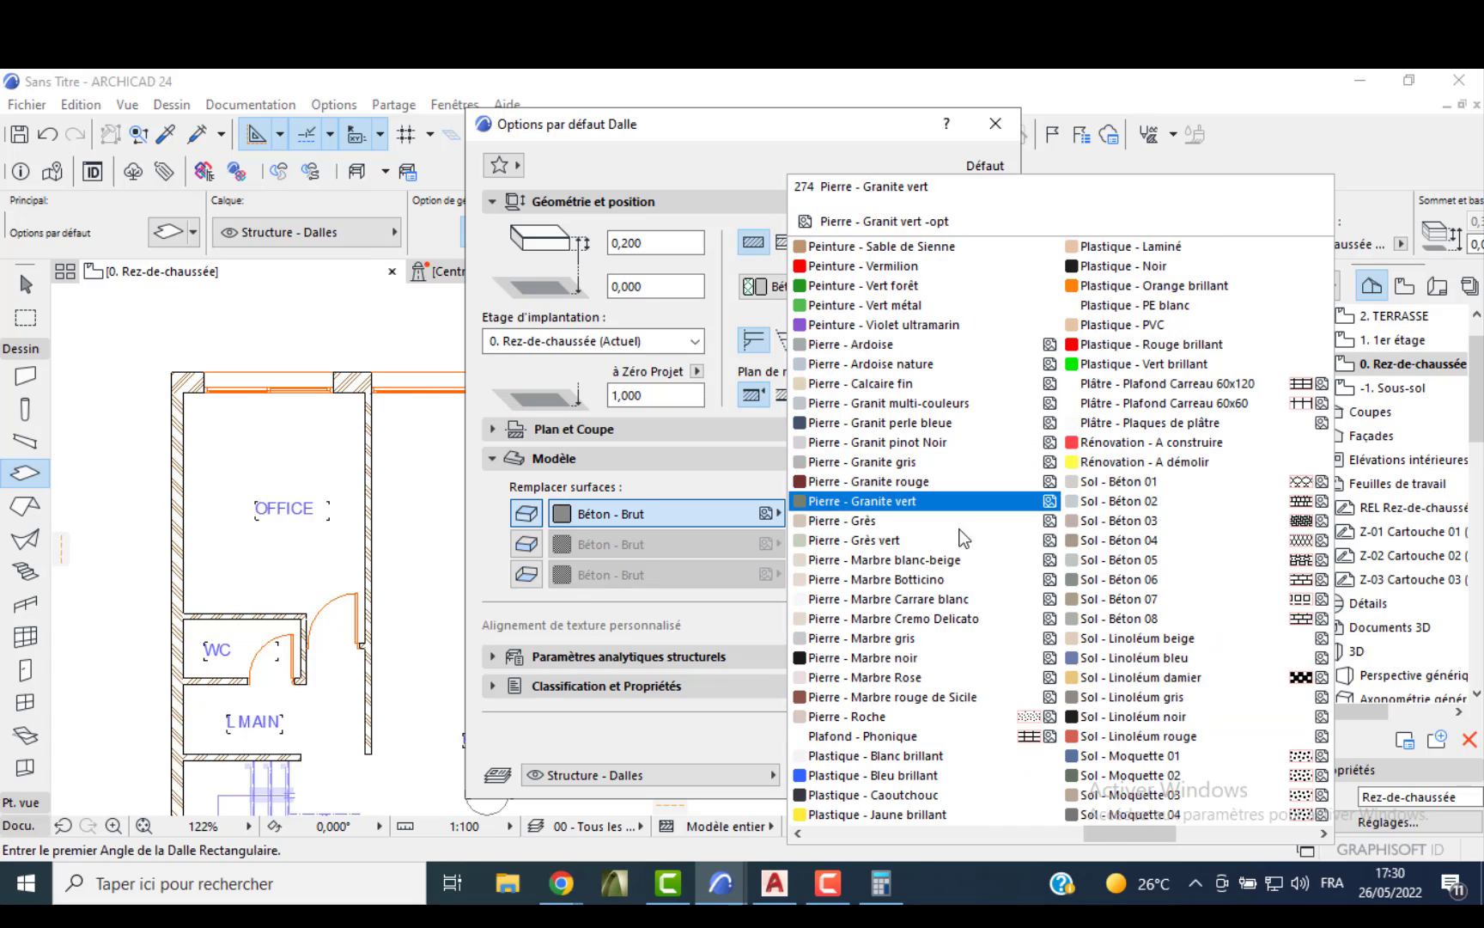
click(902, 644)
- Override the default slab's edge surface with Enduit - Blanc nature
click(526, 544)
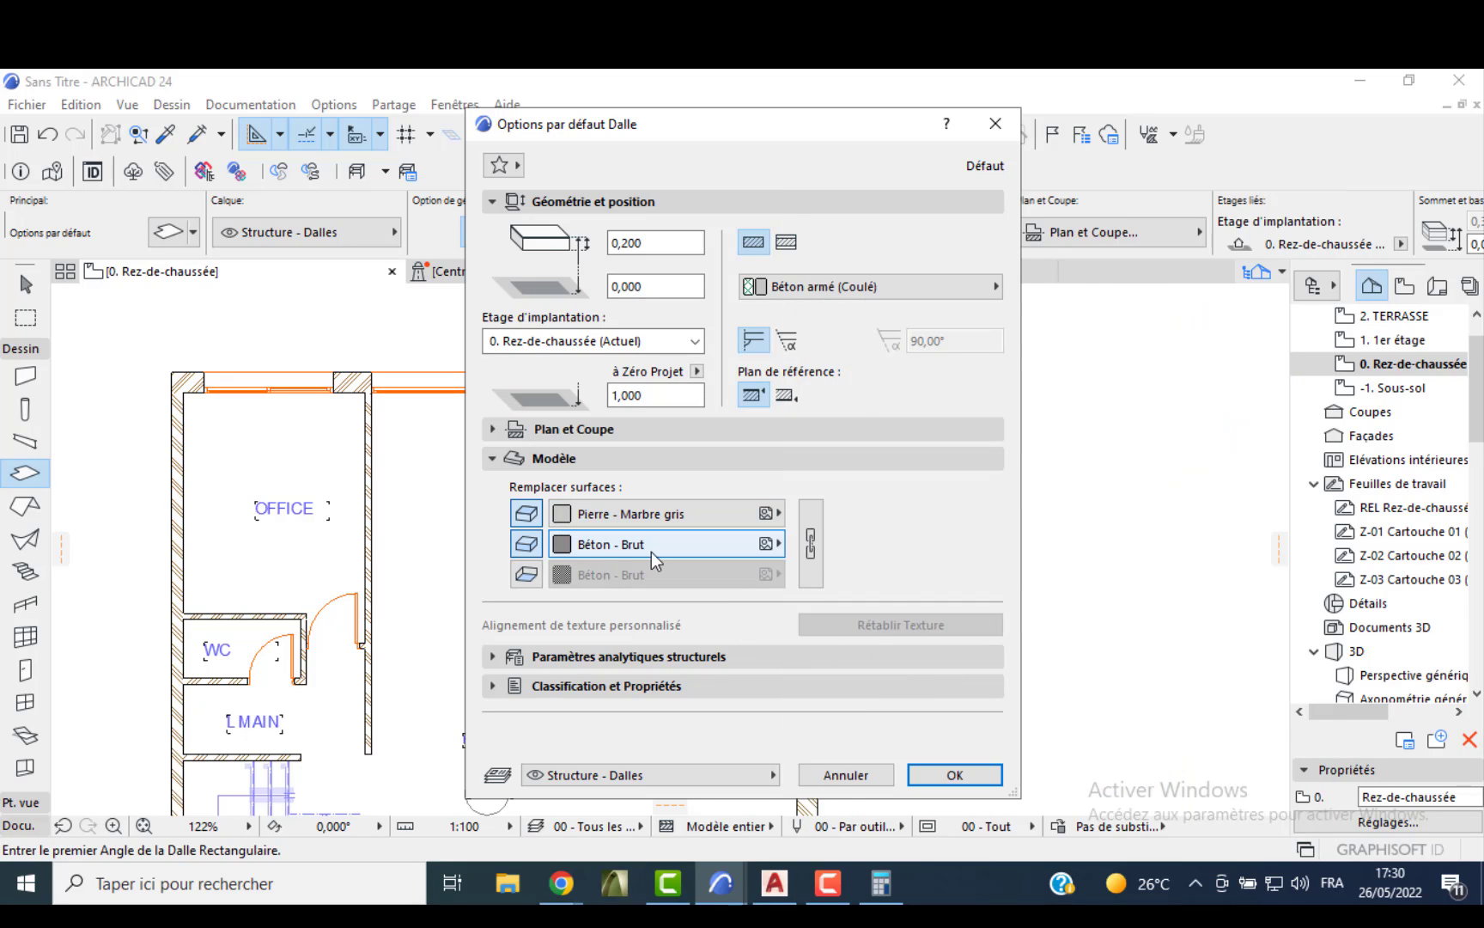
click(652, 547)
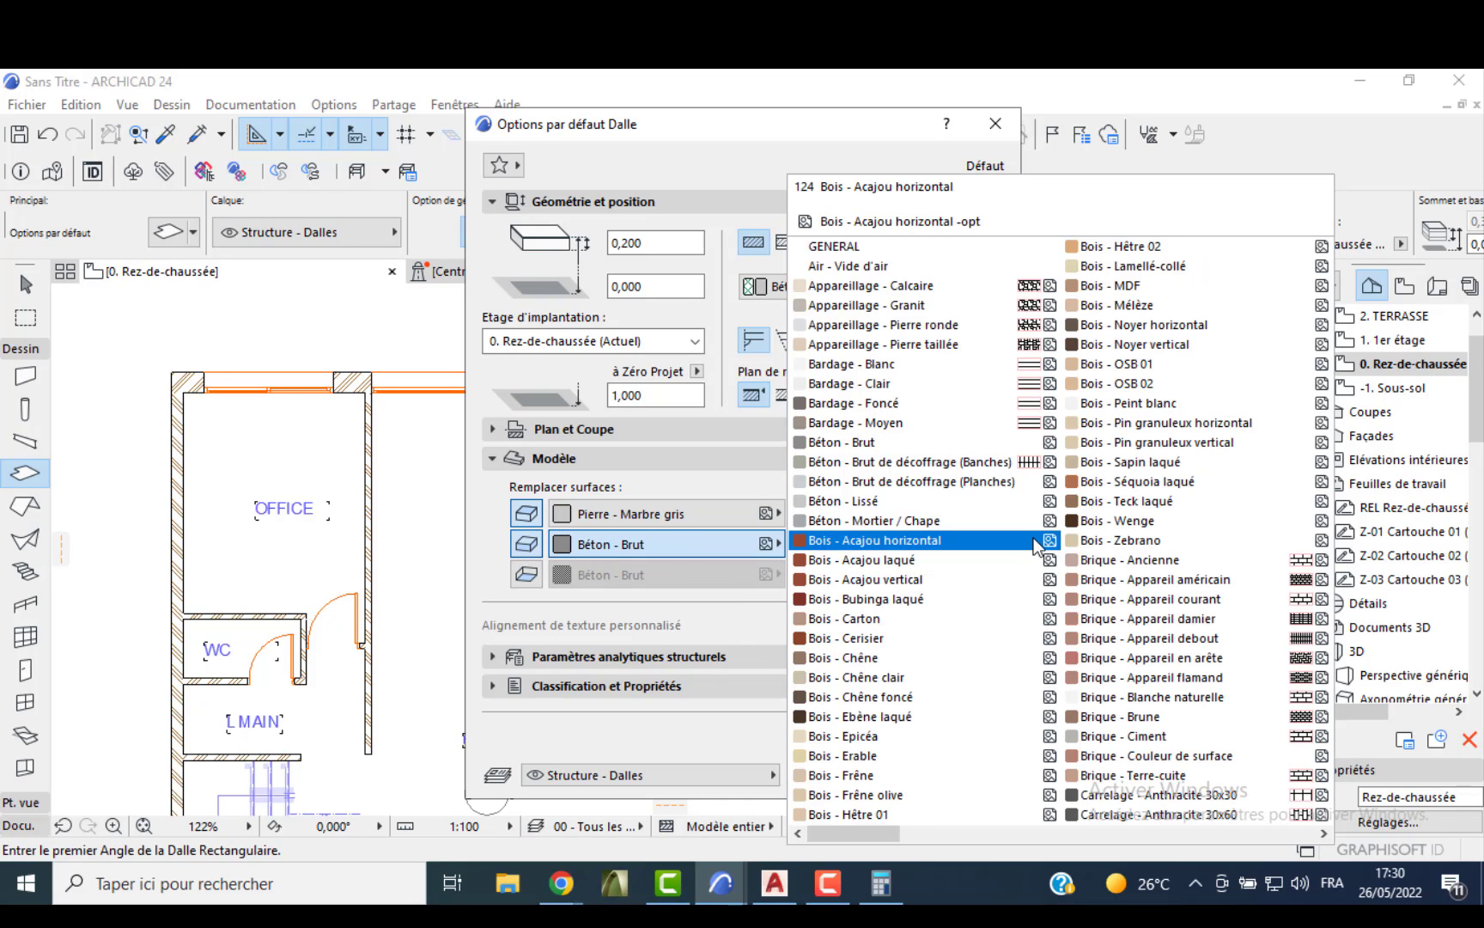
scroll(1031, 534, down, 3)
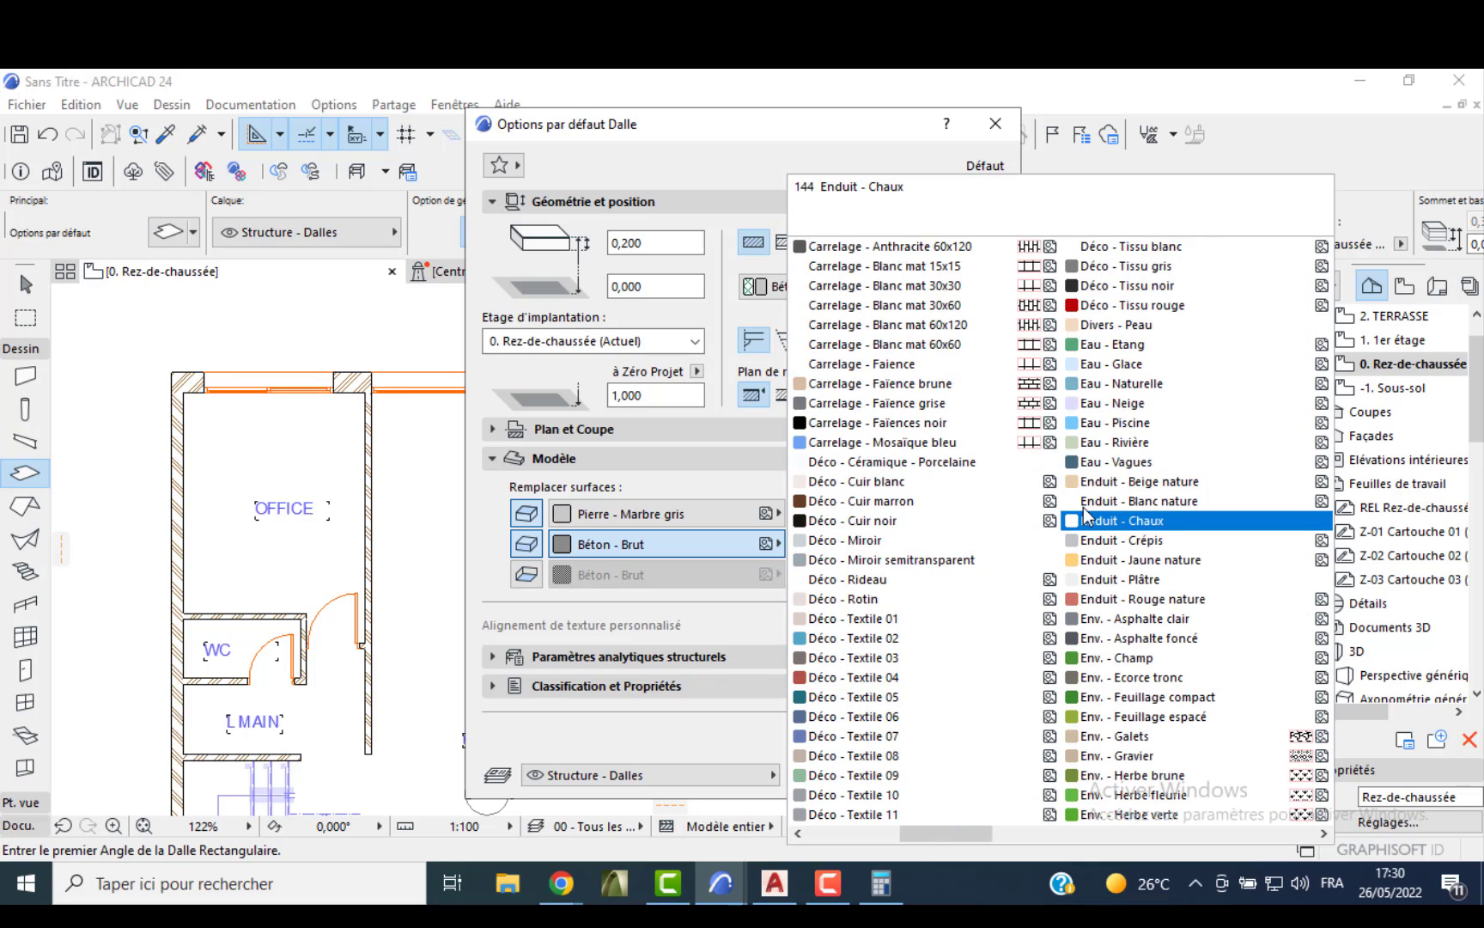
click(1112, 506)
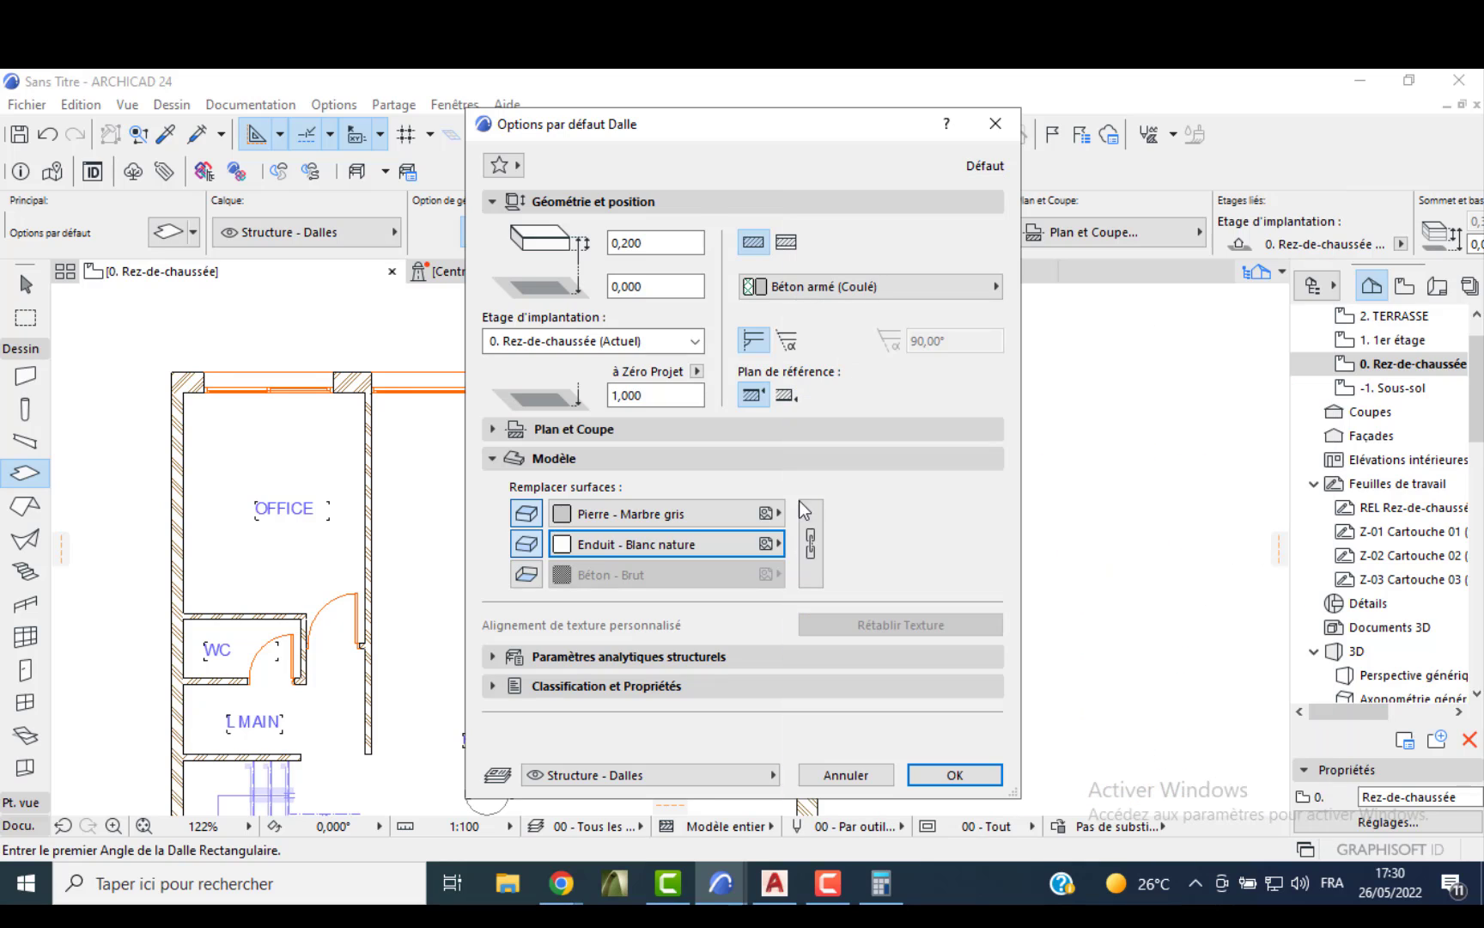
- Override the default slab's bottom surface with Peinture - Blanc brillant and apply the slab settings
click(528, 575)
click(599, 576)
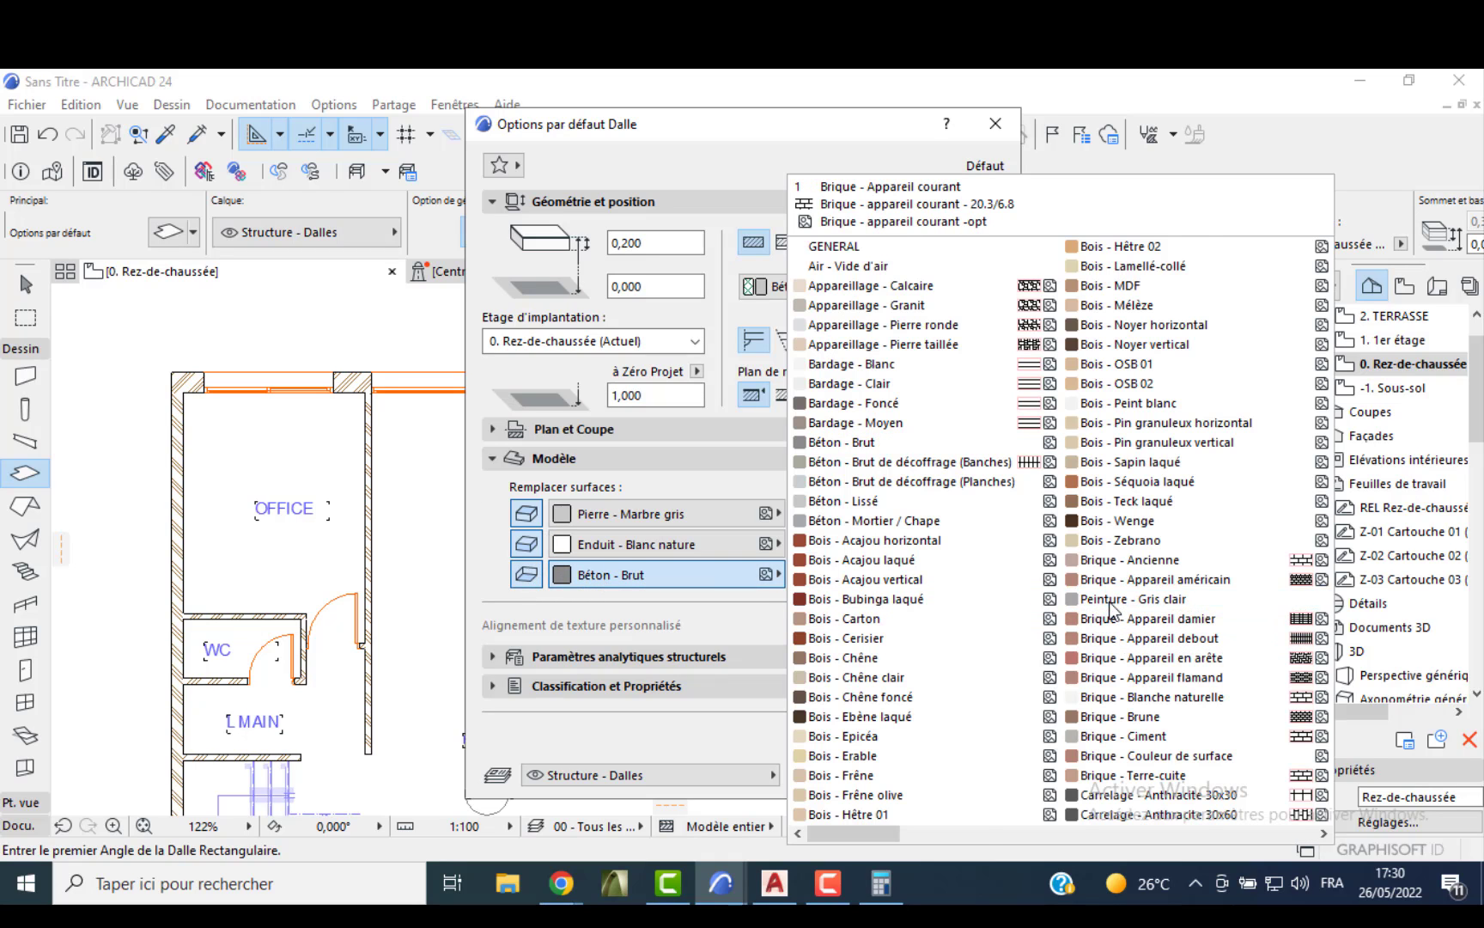
scroll(1074, 455, down, 5)
click(1132, 372)
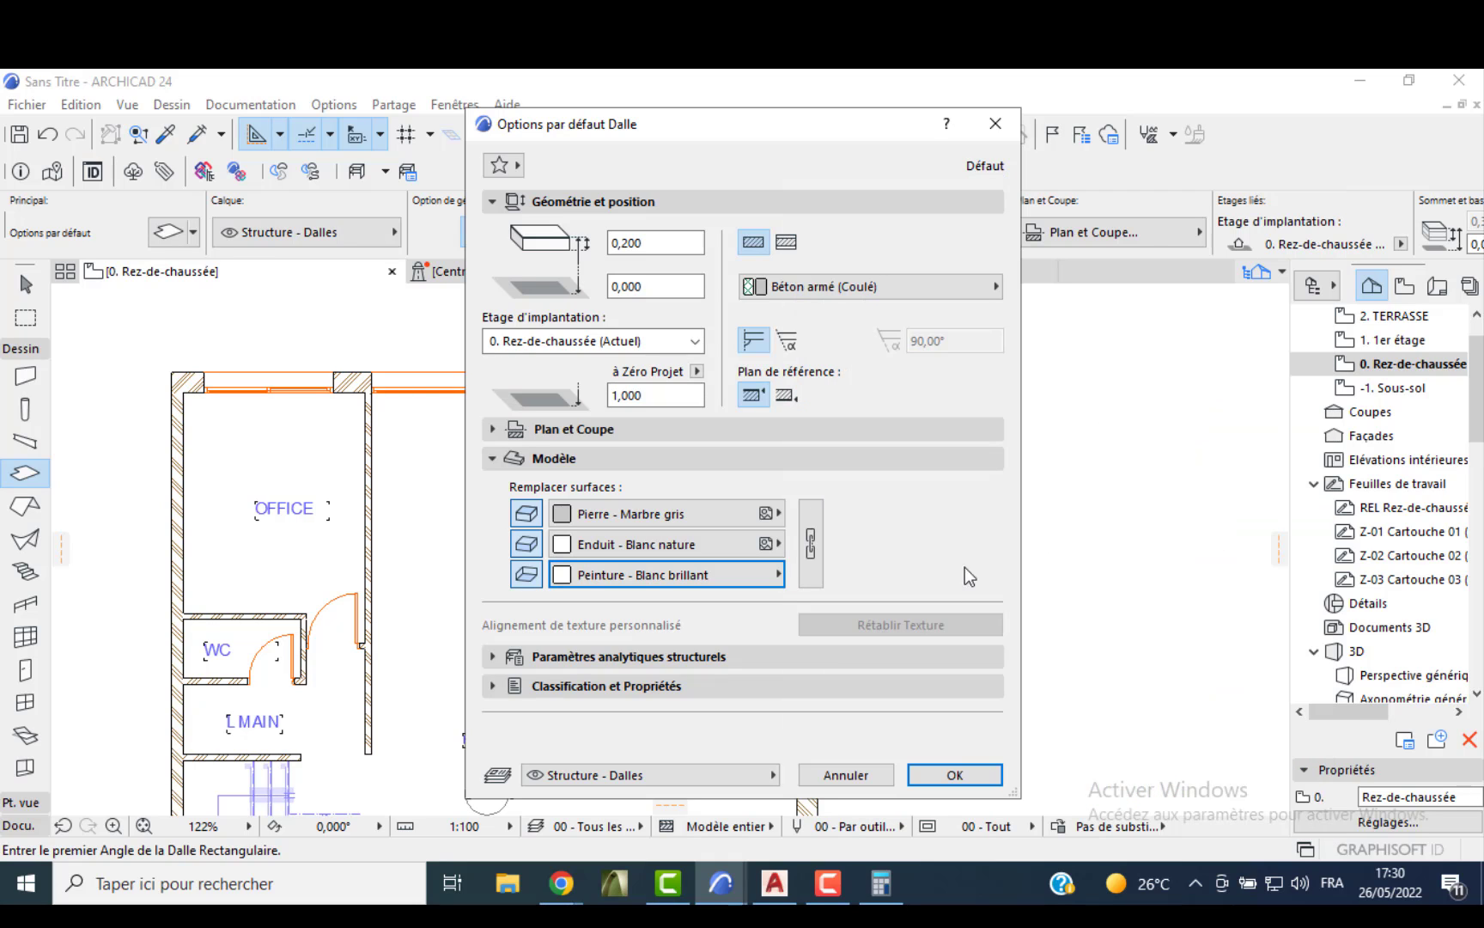
click(955, 771)
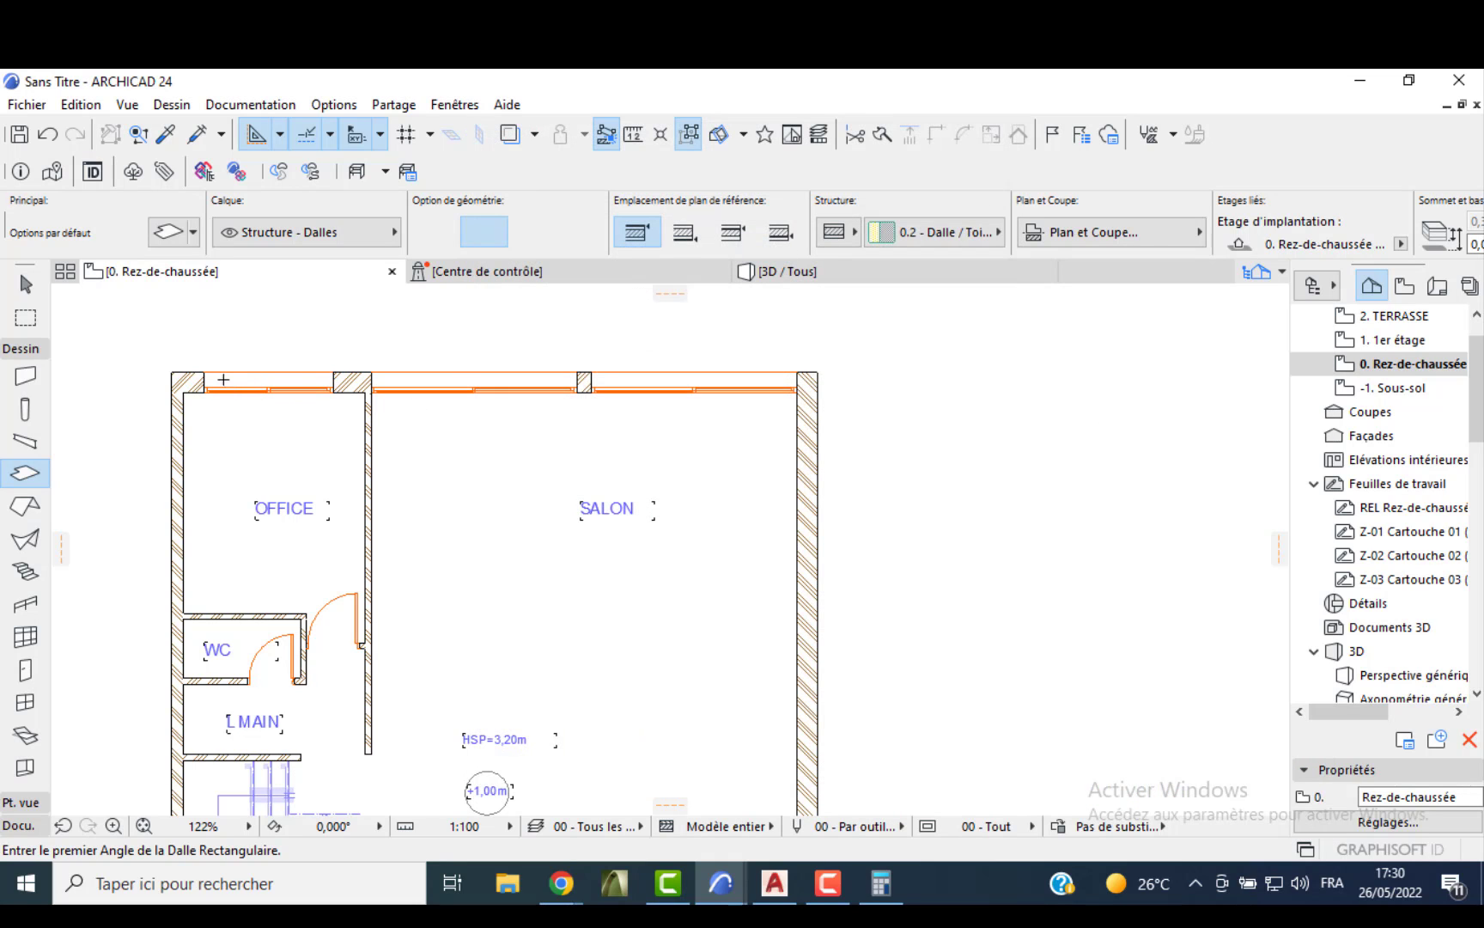
- Try to draw a rectangular slab between the building's diagonally opposite outer corners
scroll(223, 379, down, 4)
click(175, 341)
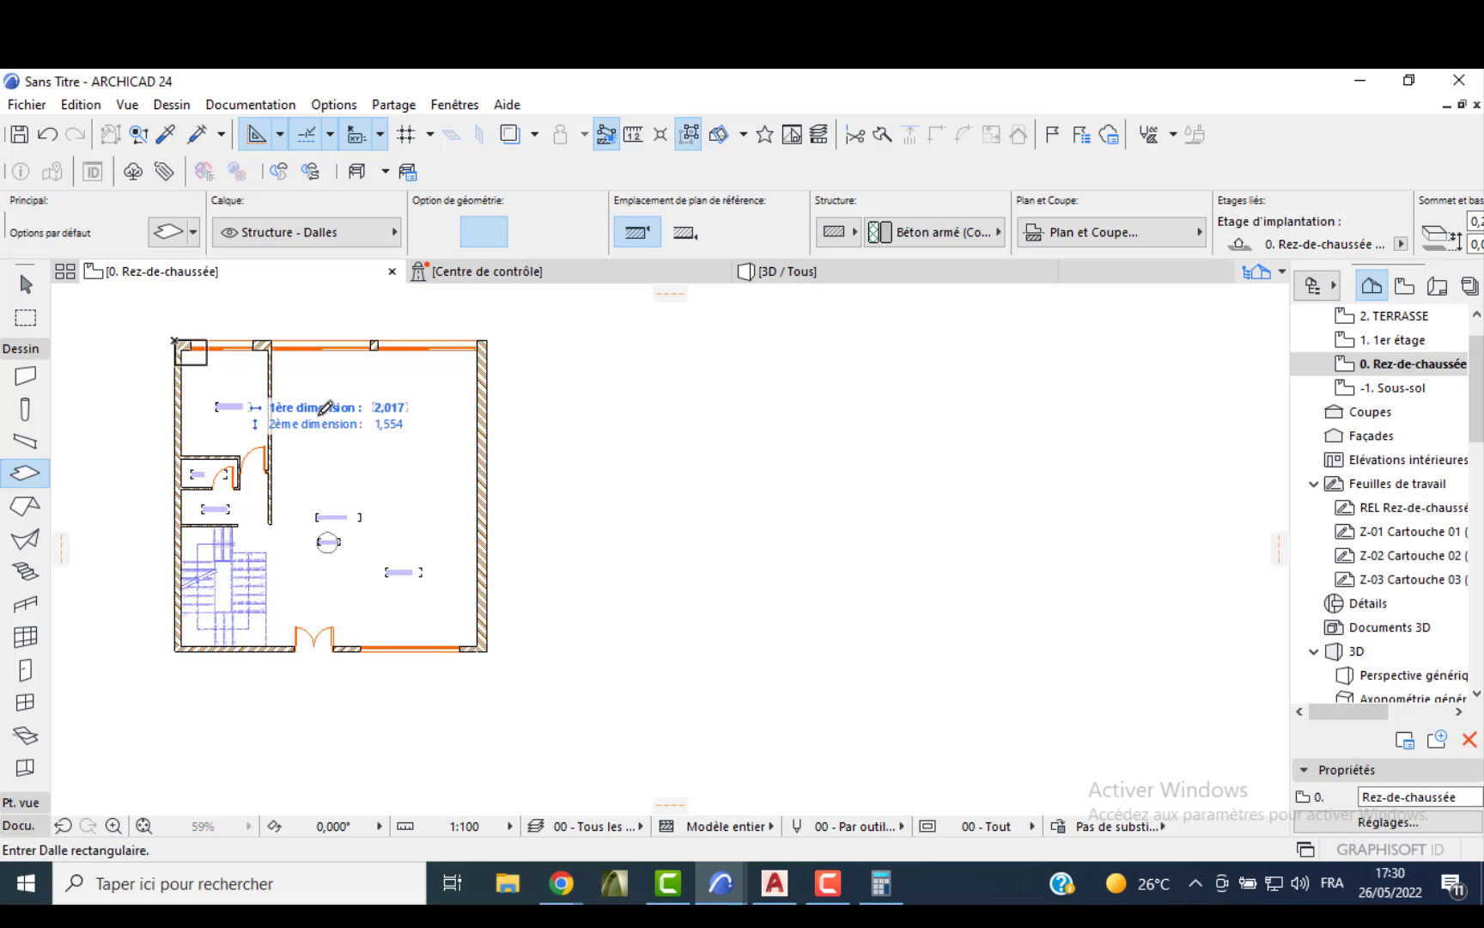
click(487, 652)
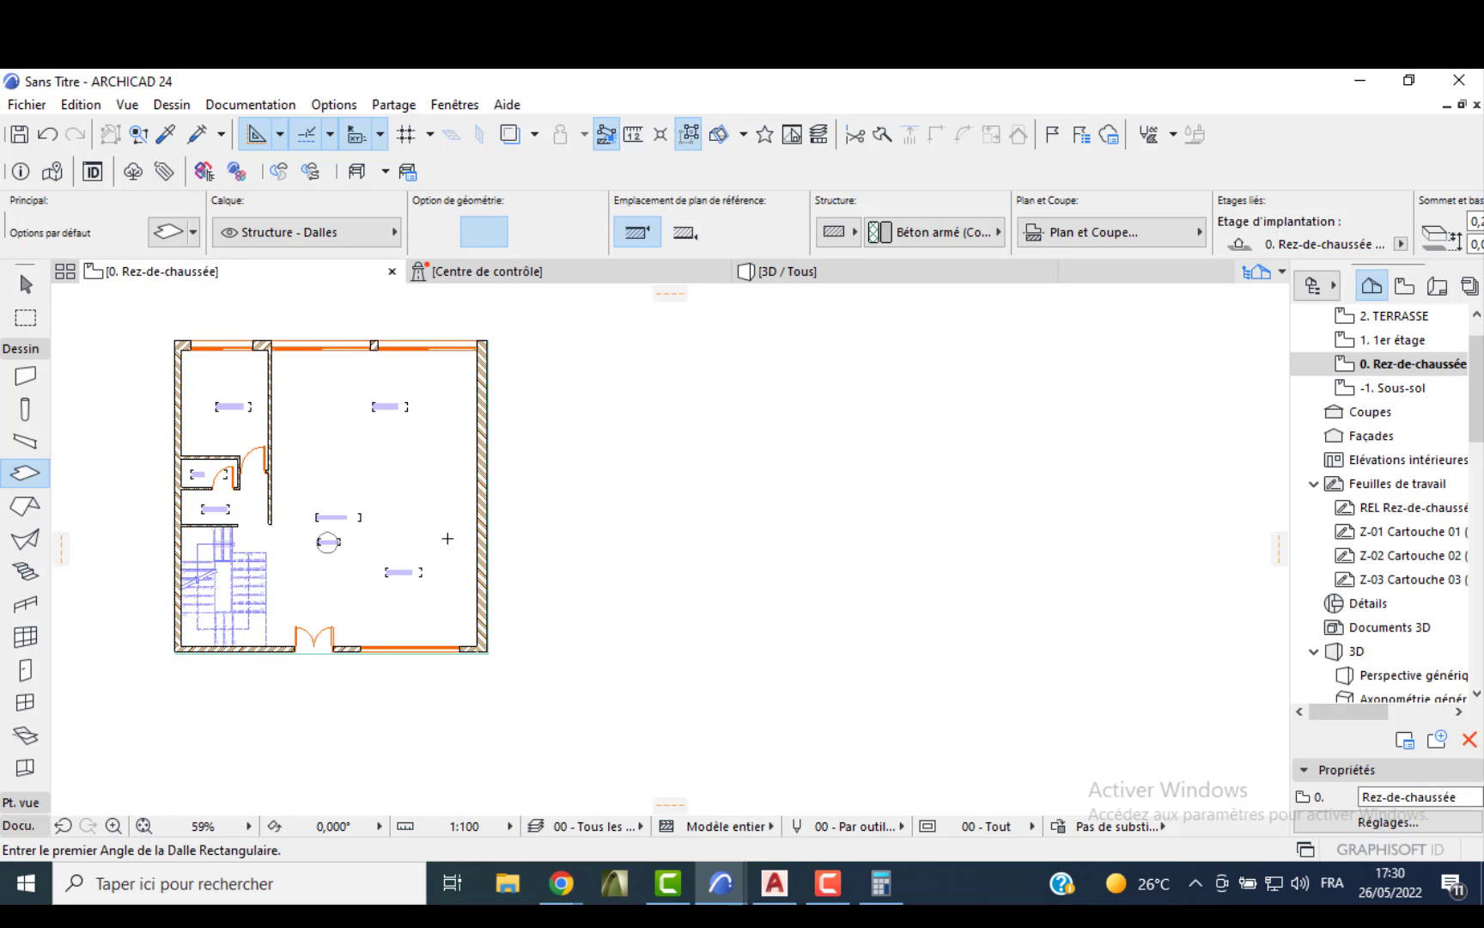
scroll(366, 508, up, 5)
middle_drag(616, 709, 653, 627)
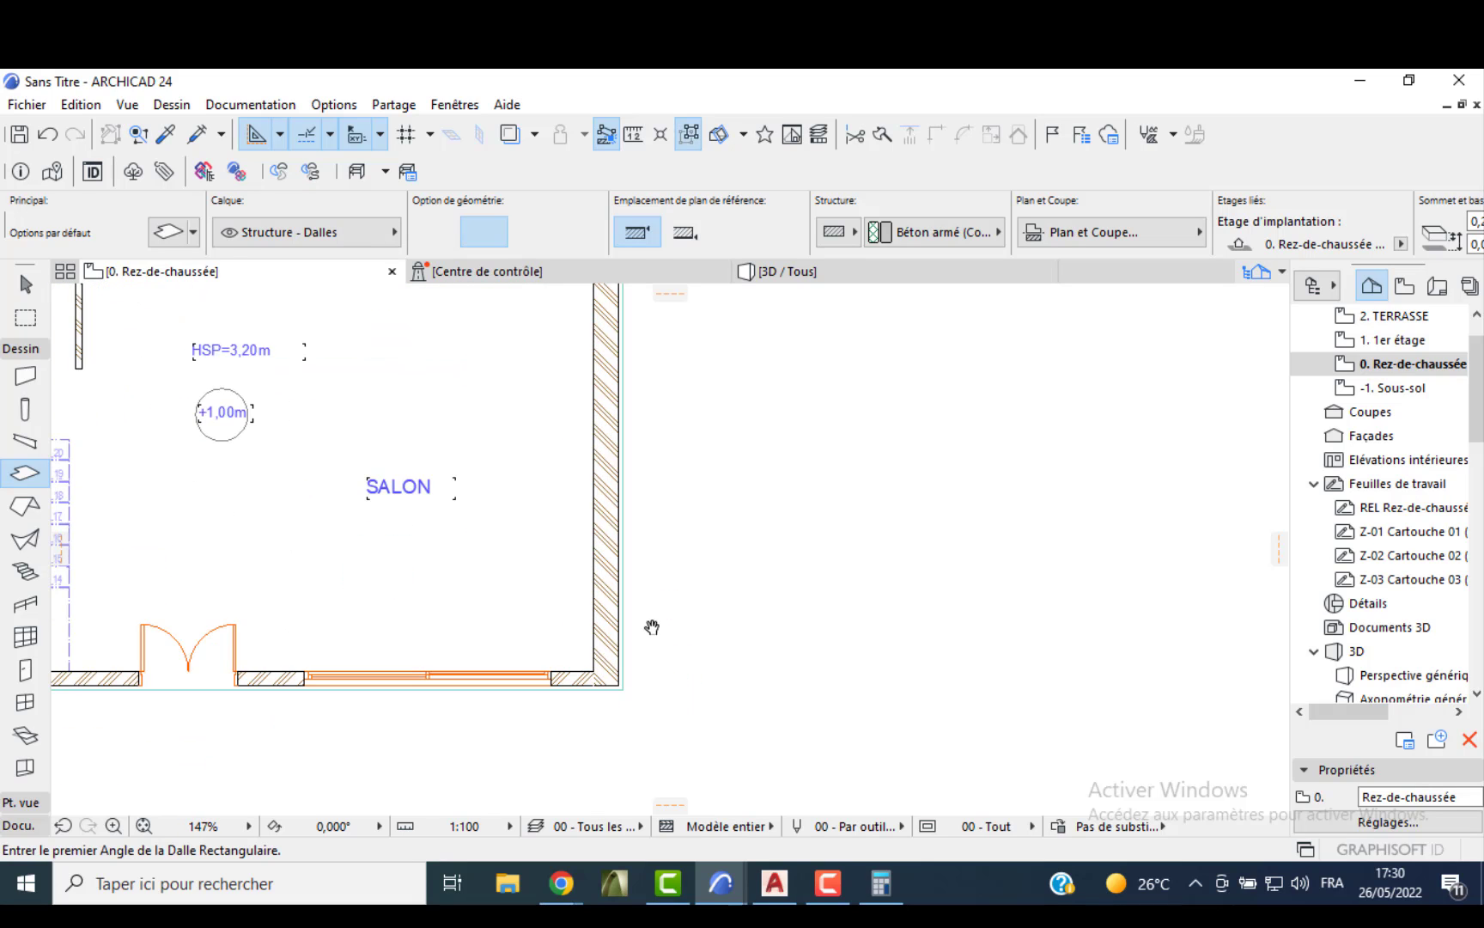
key(ctrl+z)
- Draw the rectangular floor slab from the outer wall corner beside the office to the diagonally opposite outer corner of the salon
scroll(550, 669, down, 4)
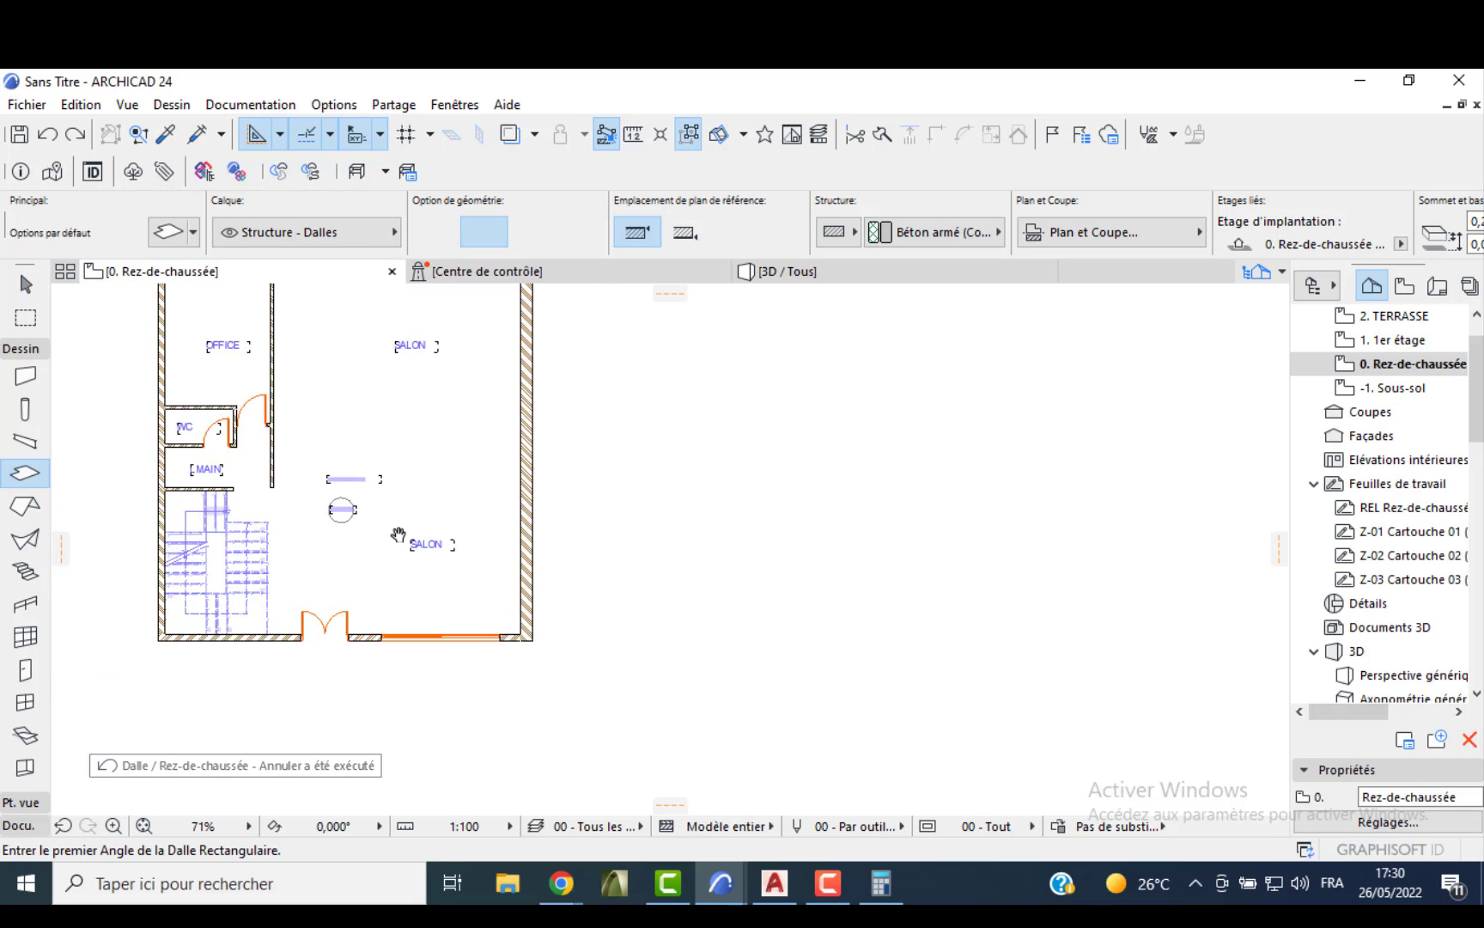
middle_drag(402, 533, 689, 731)
click(445, 465)
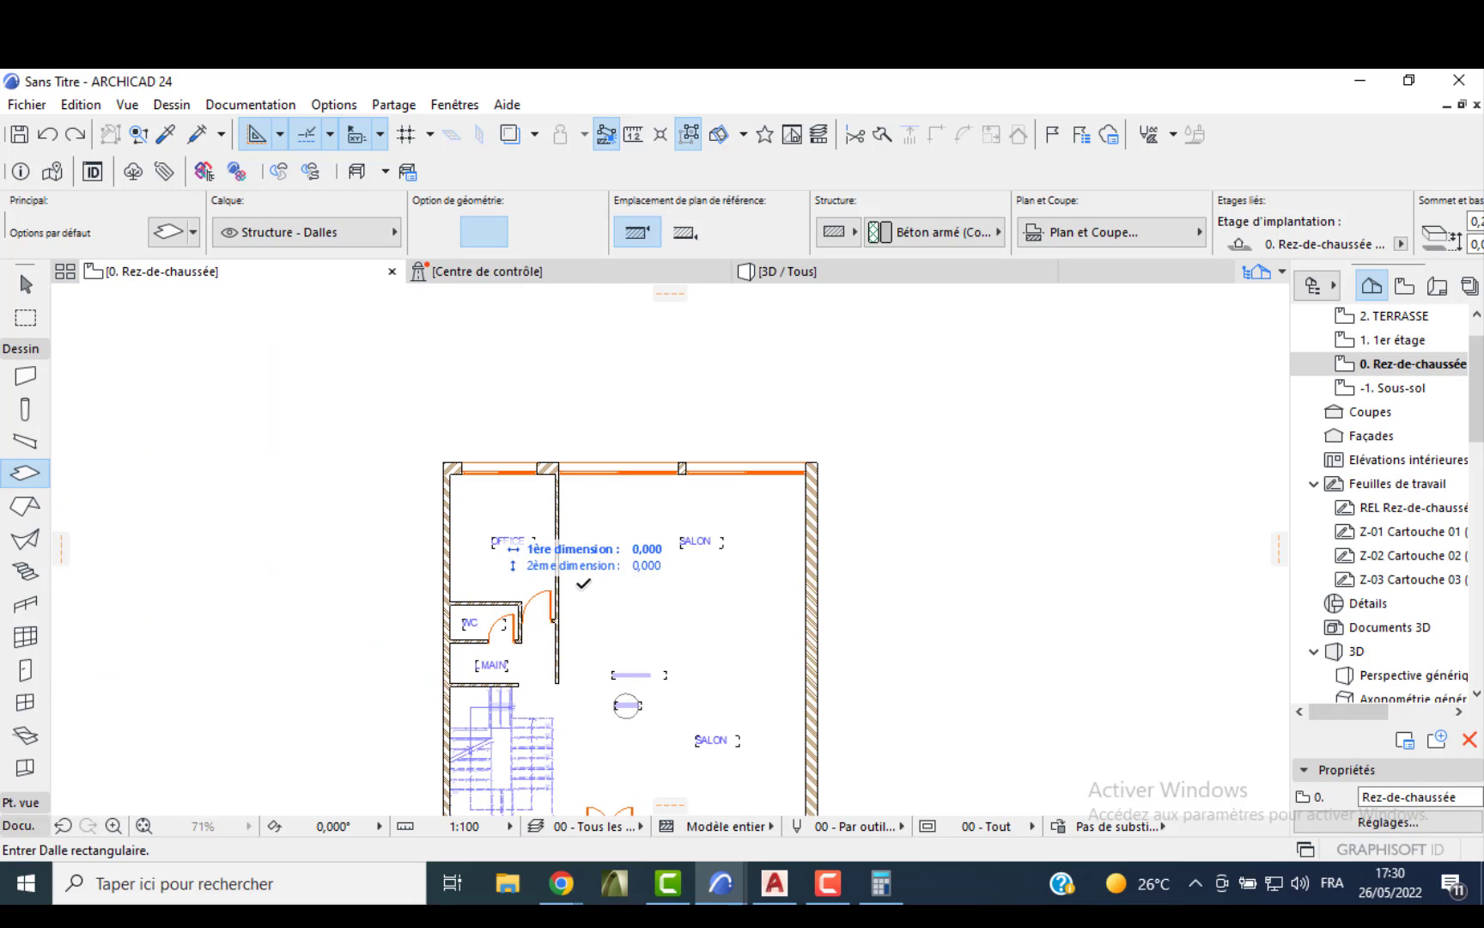
middle_drag(649, 631, 607, 474)
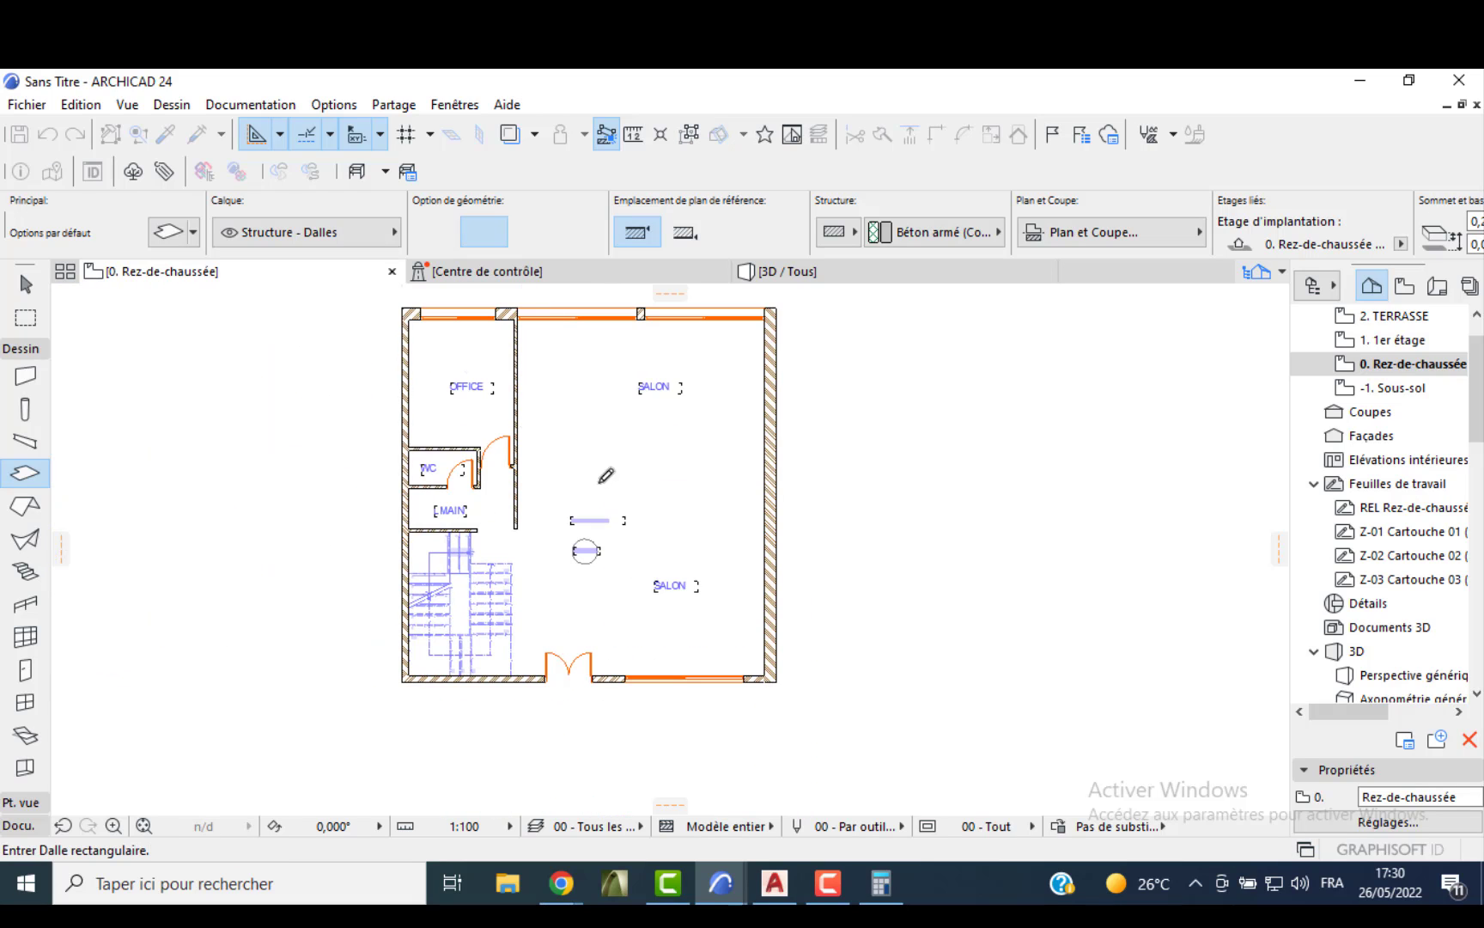
click(778, 681)
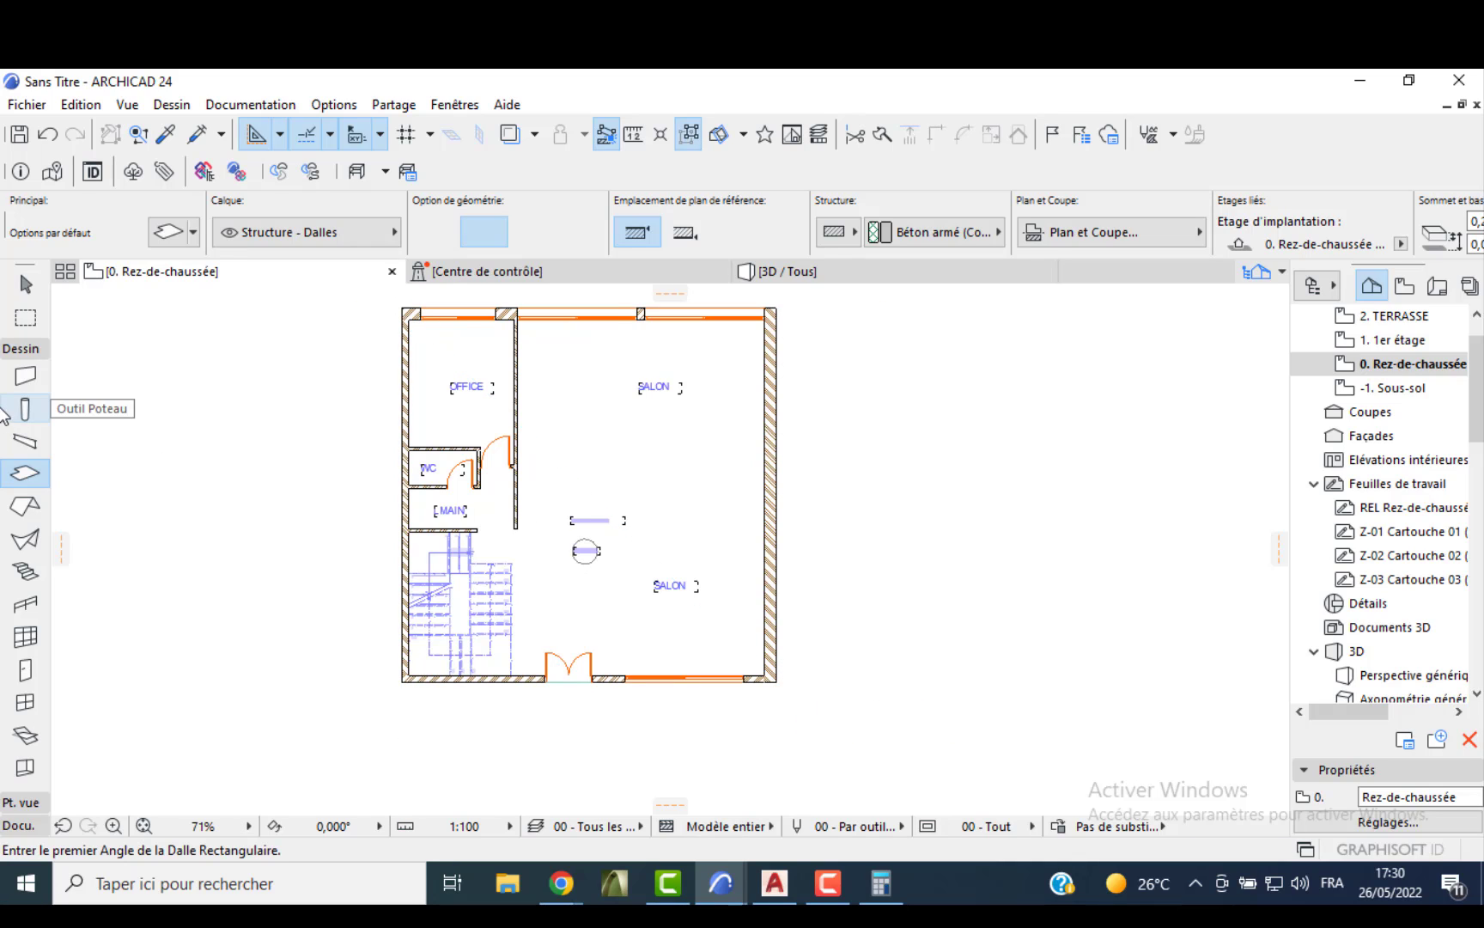
- Set the default wall's top link to Non lié and its height to 1.5 m, and change its thickness
click(26, 375)
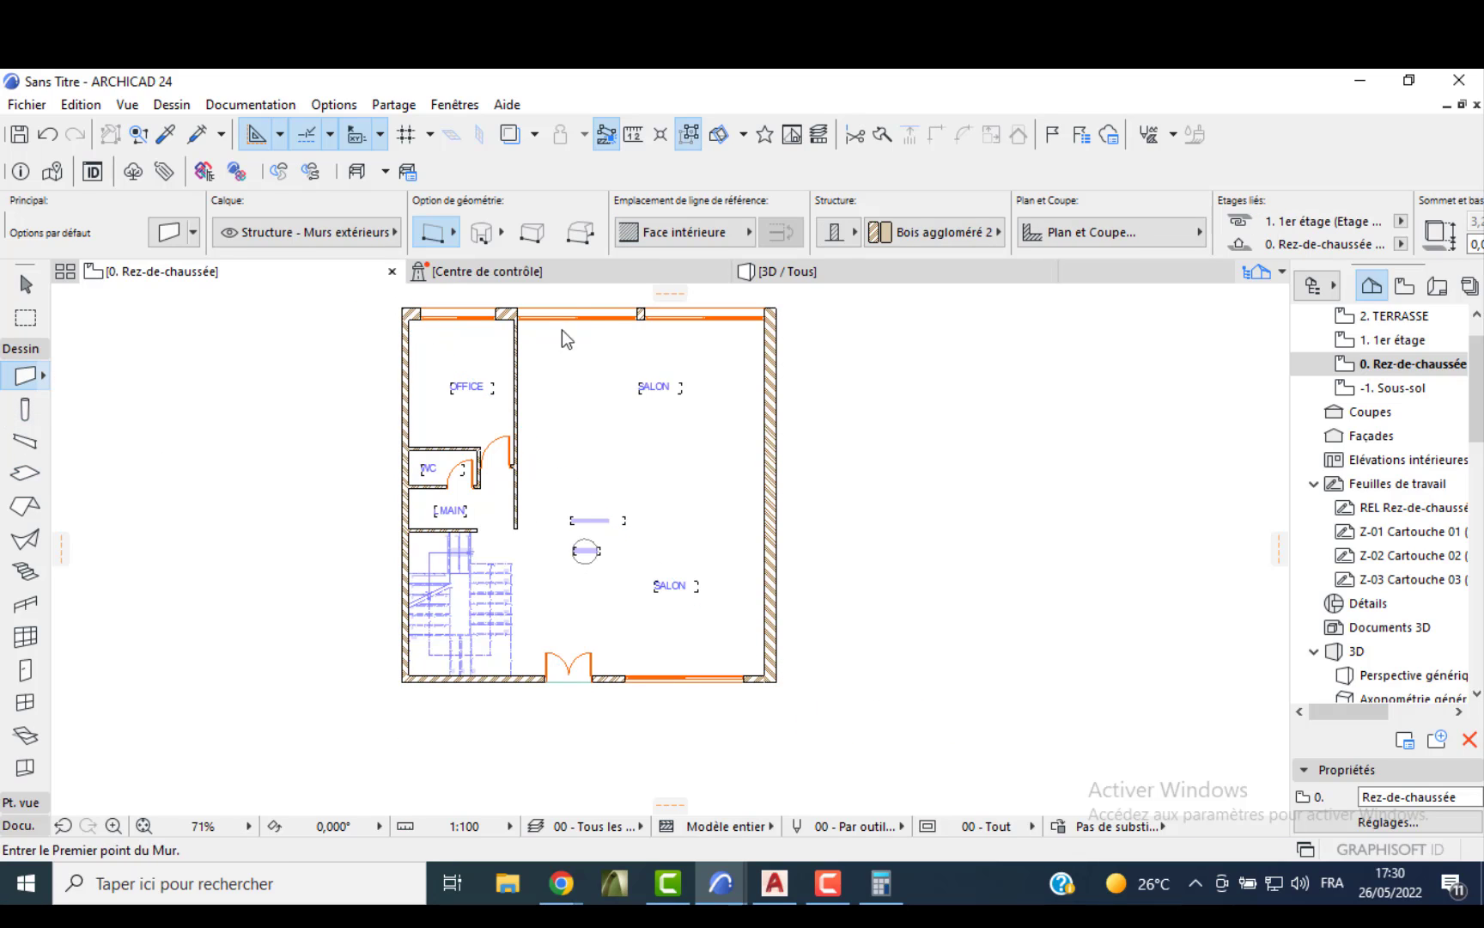
key(ctrl+t)
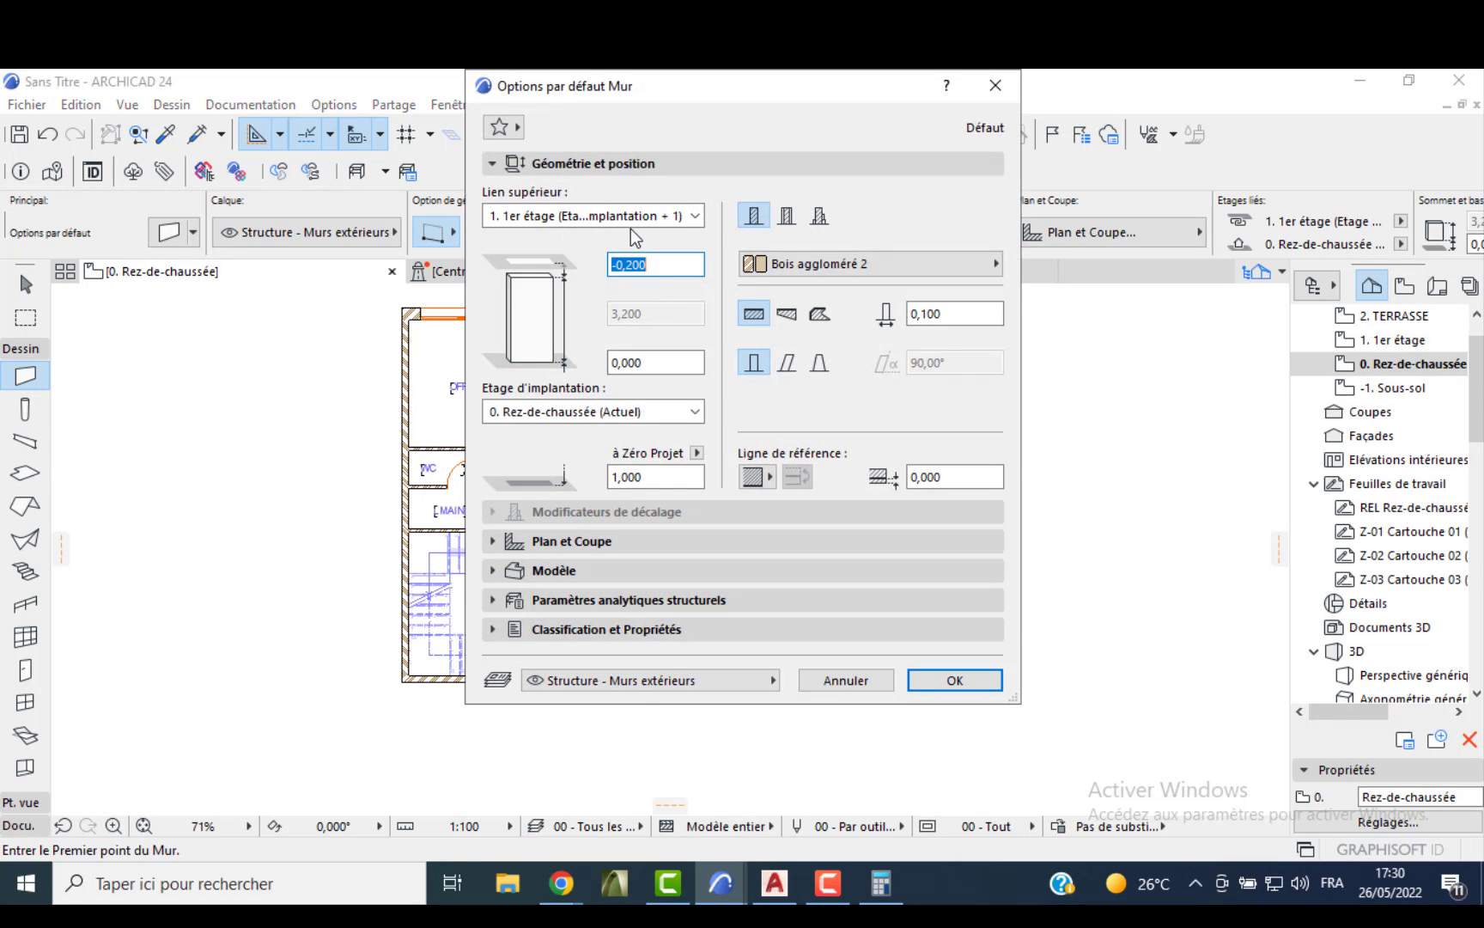
click(631, 225)
click(543, 299)
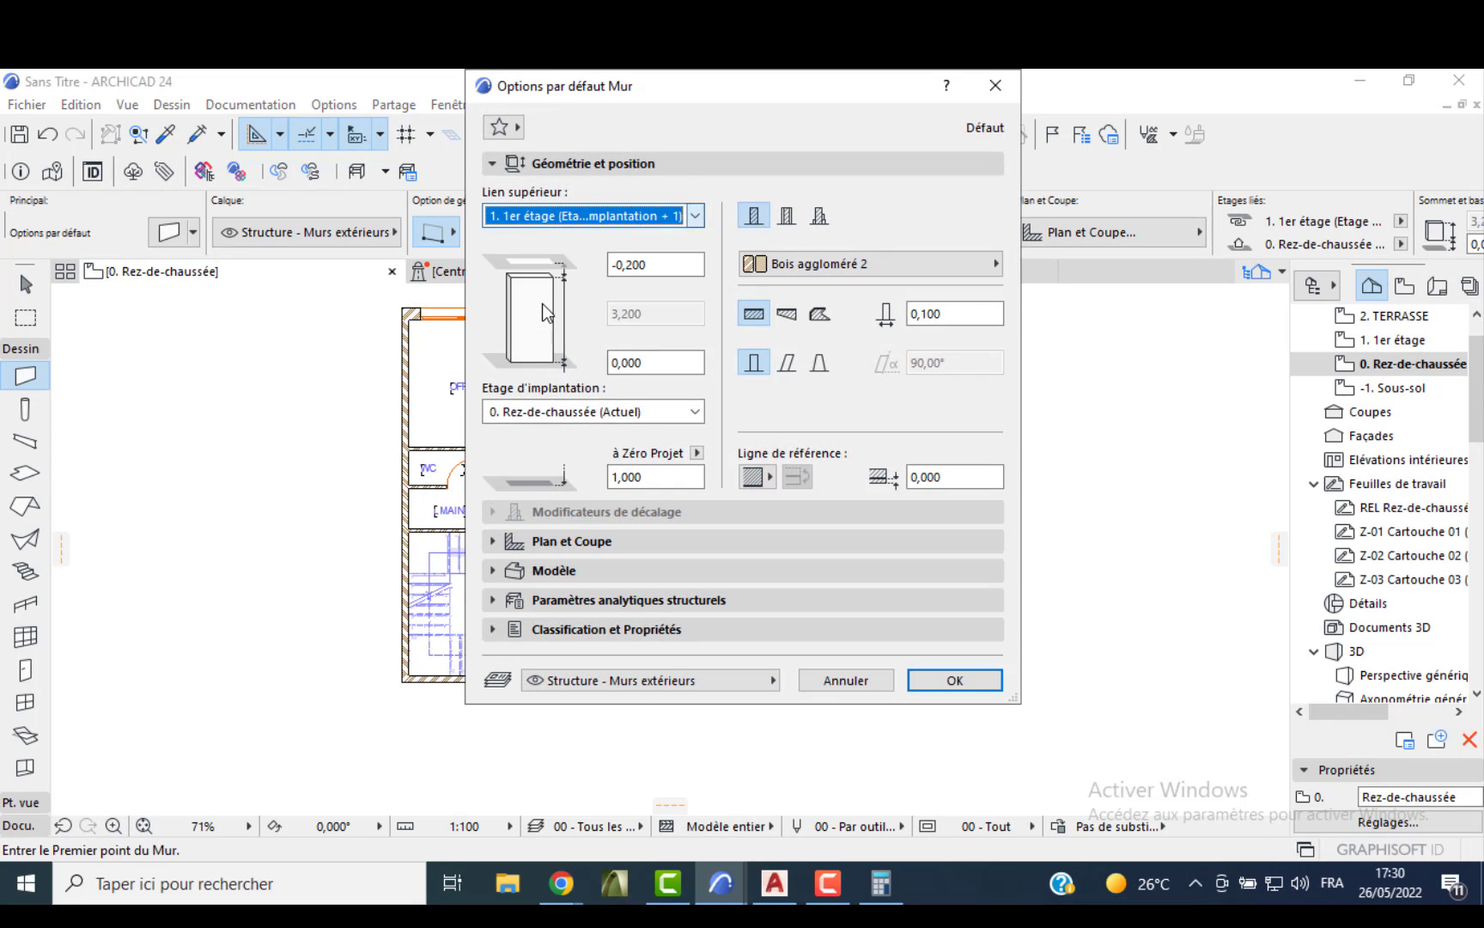
click(588, 224)
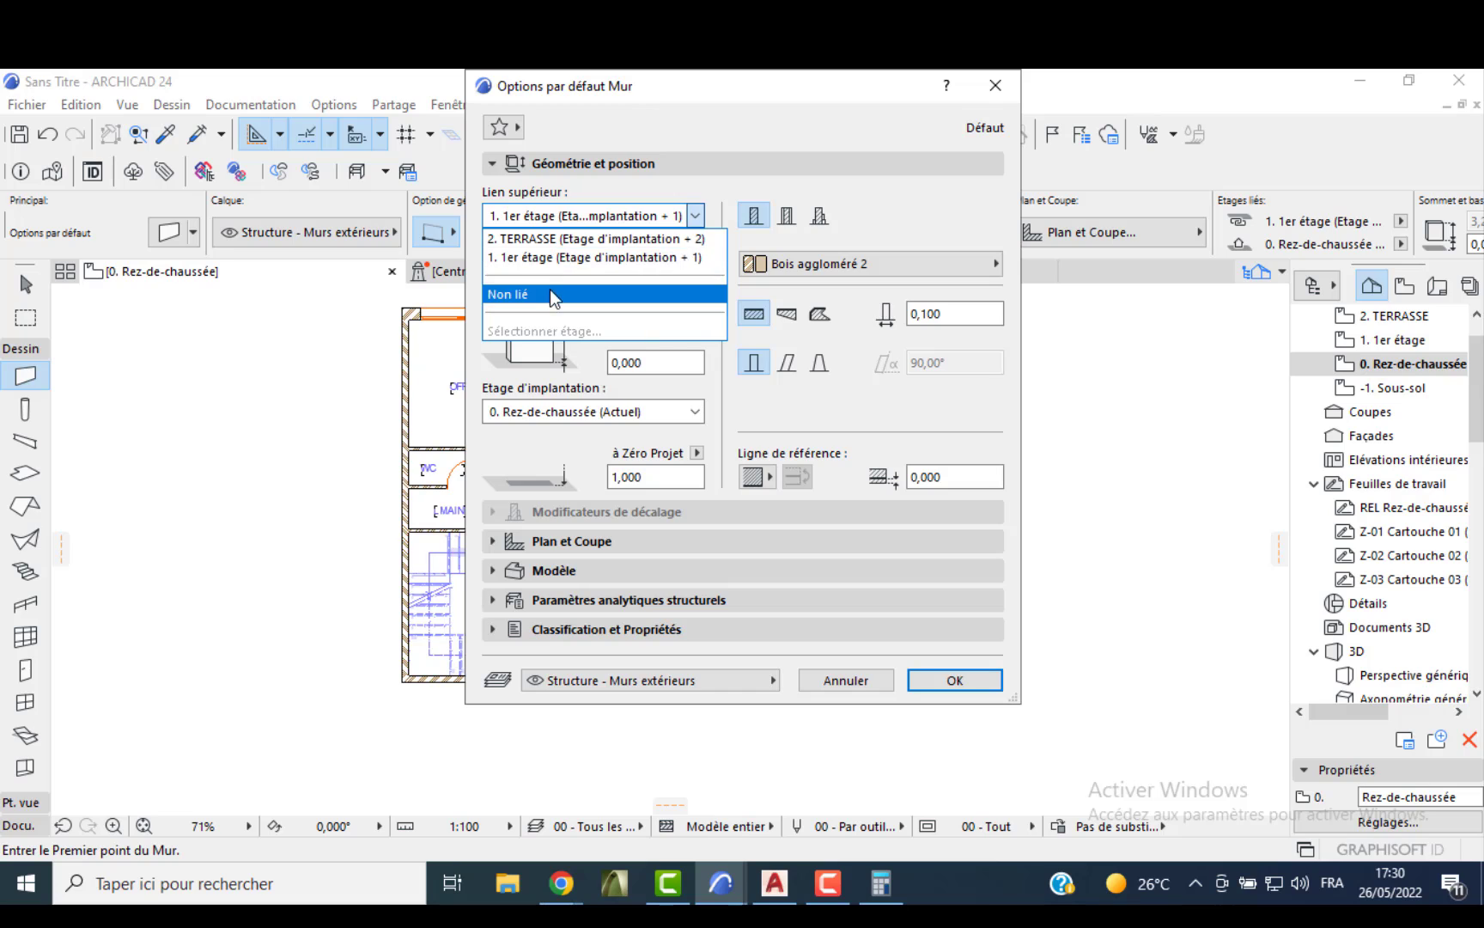
click(549, 294)
click(644, 313)
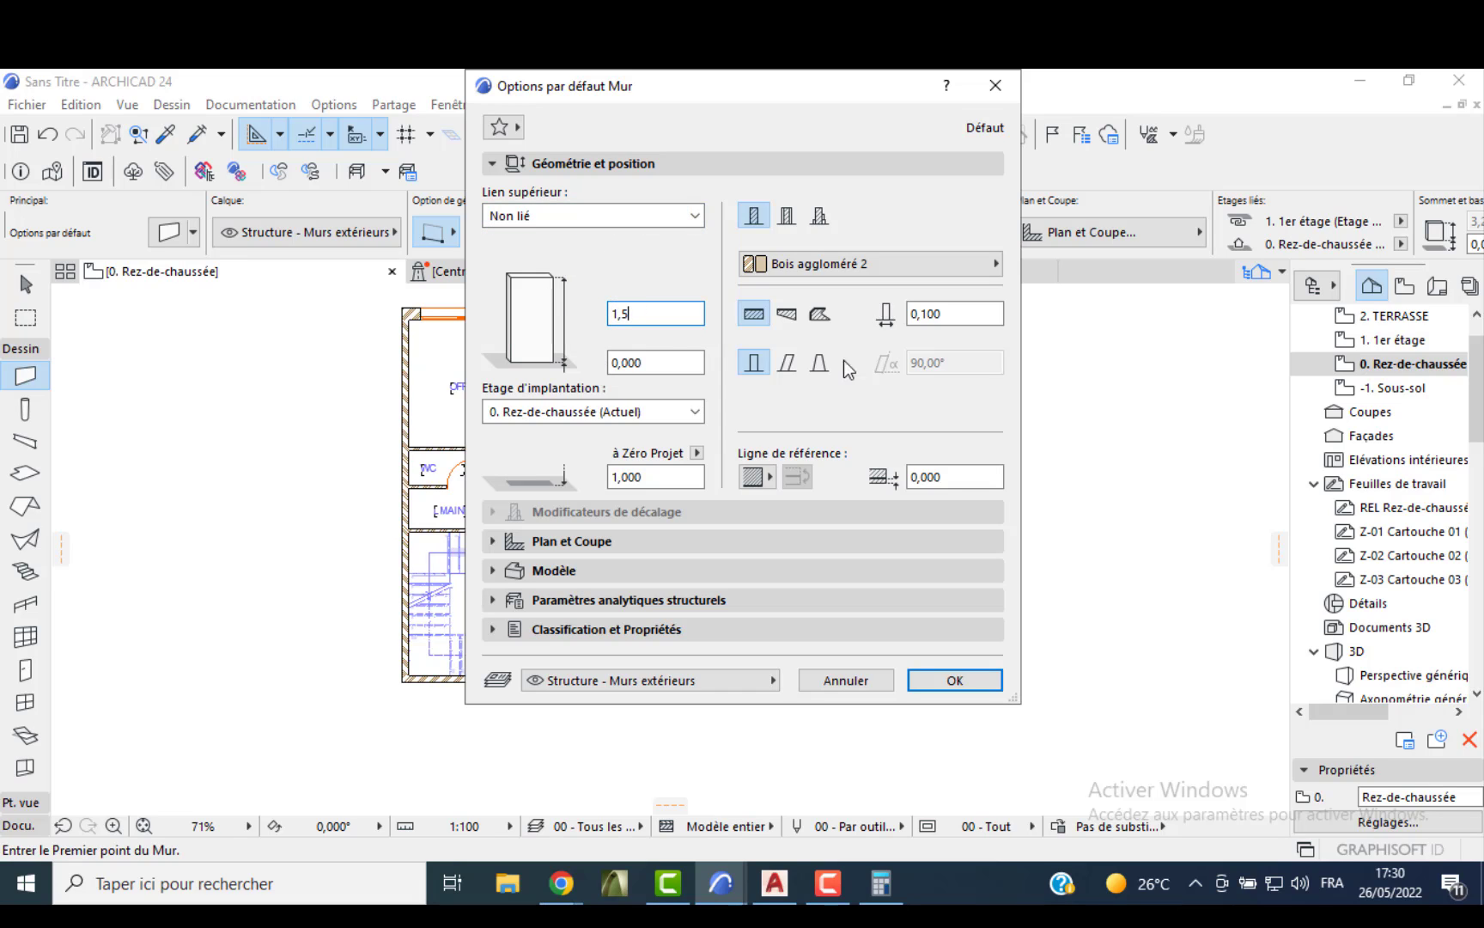
drag(942, 314, 929, 316)
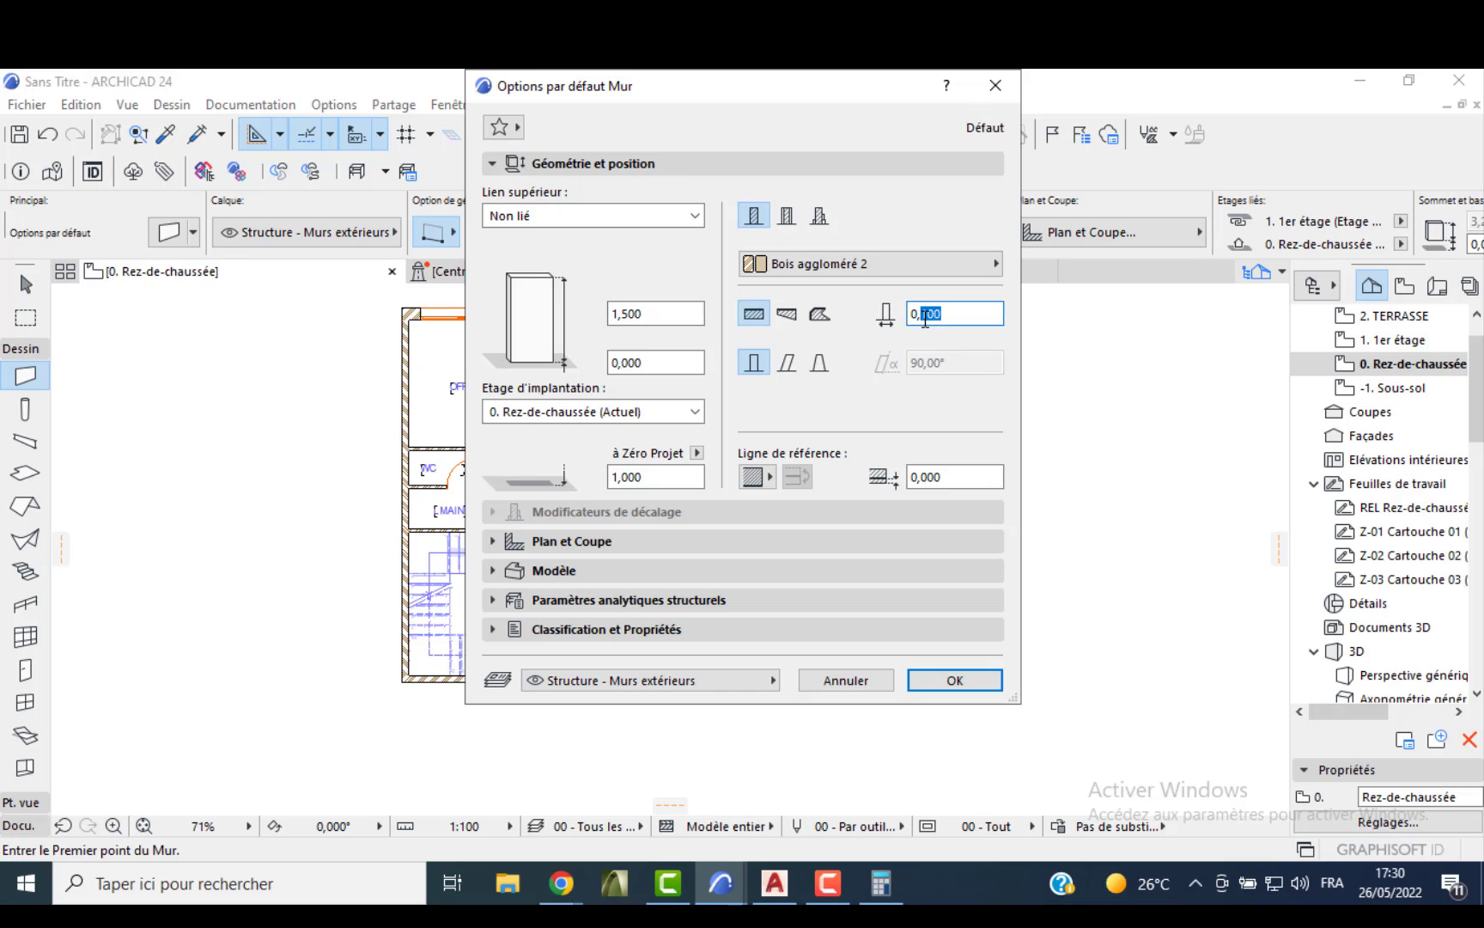
text(0)
click(926, 685)
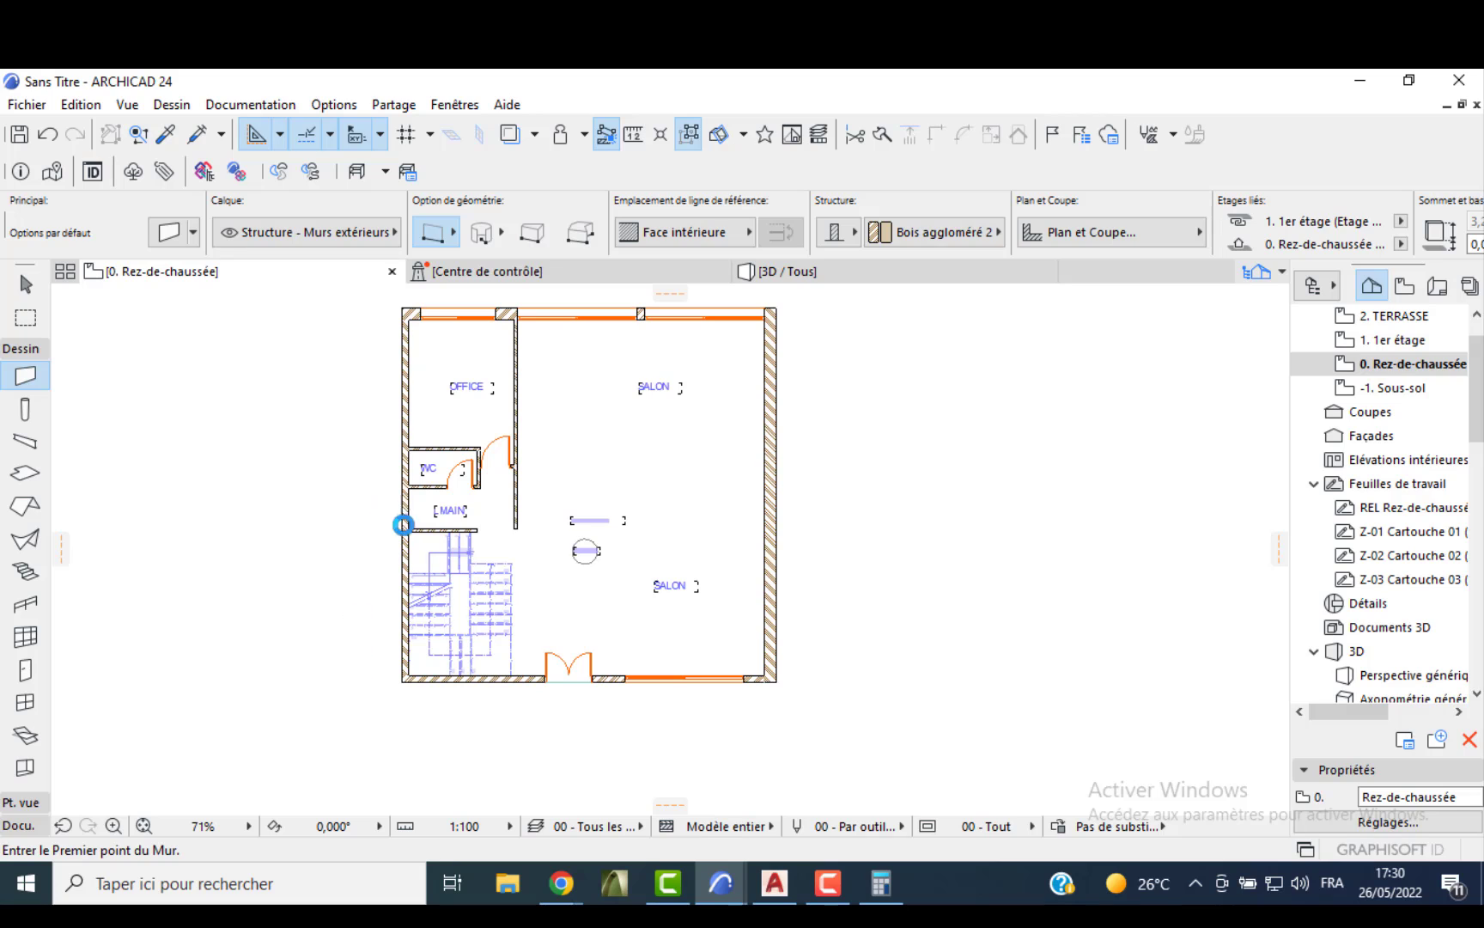
- Draw a 5 m boundary wall extending the stair-side facade outward past the entrance front, with the reference line on Face extérieure
click(401, 683)
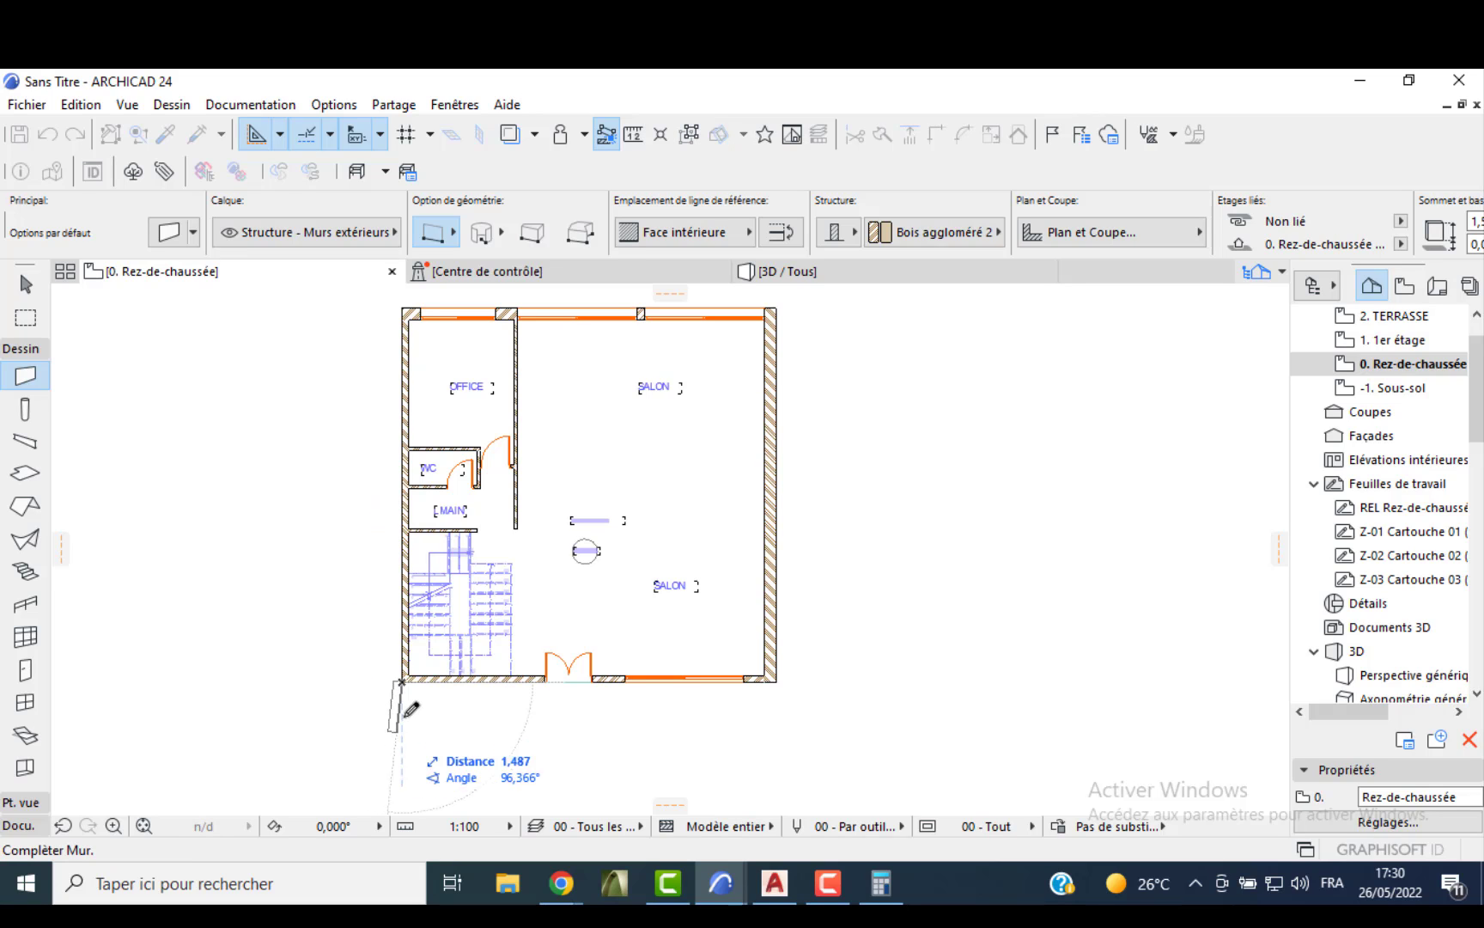
middle_drag(400, 683, 429, 588)
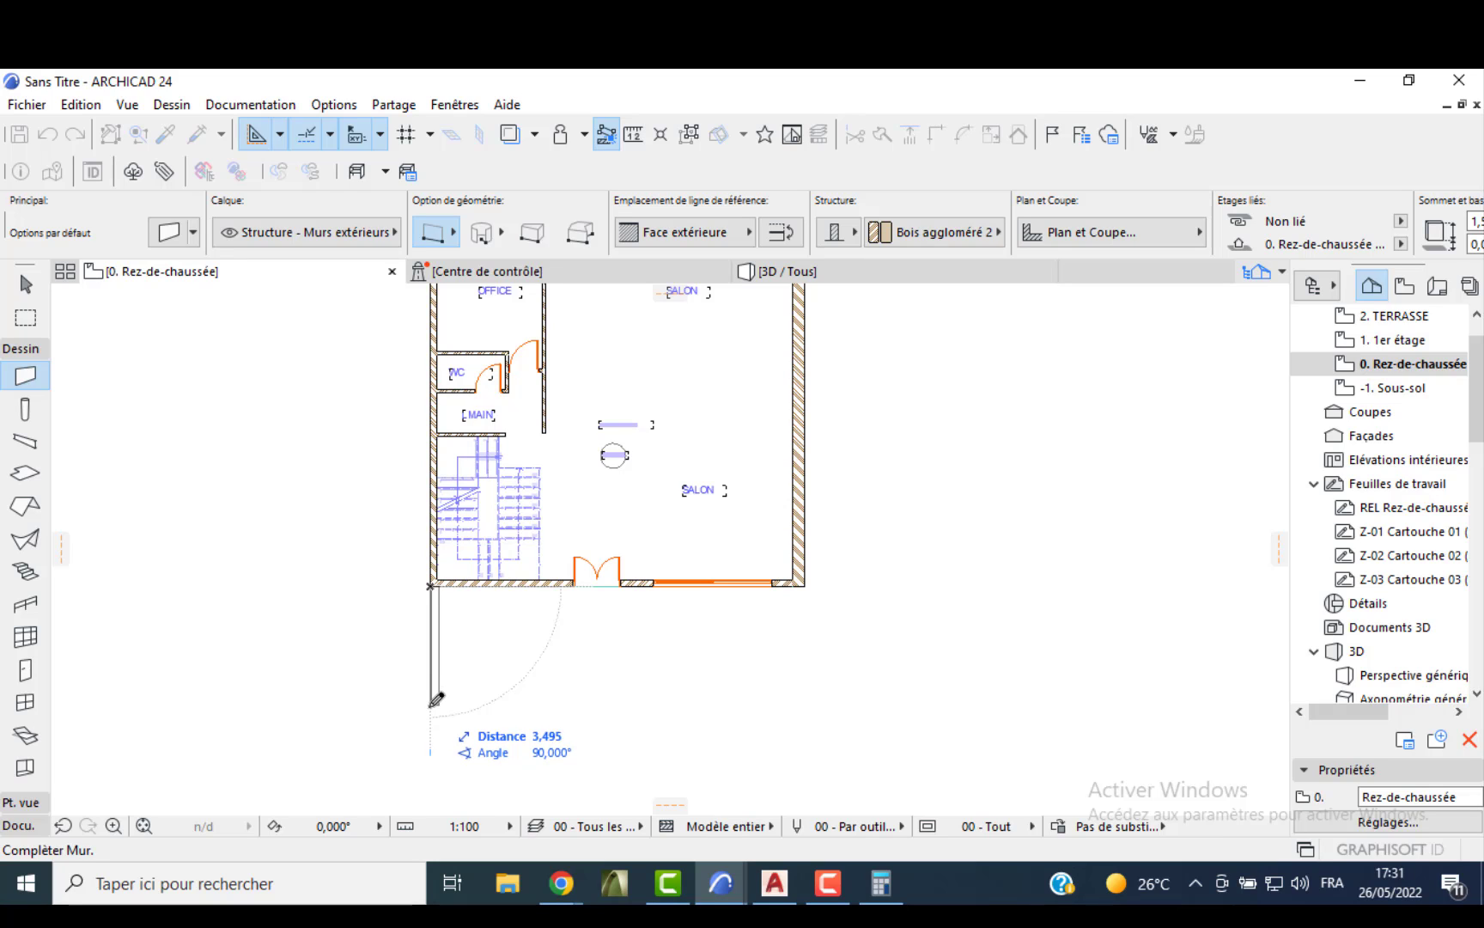
text(5)
key(Return)
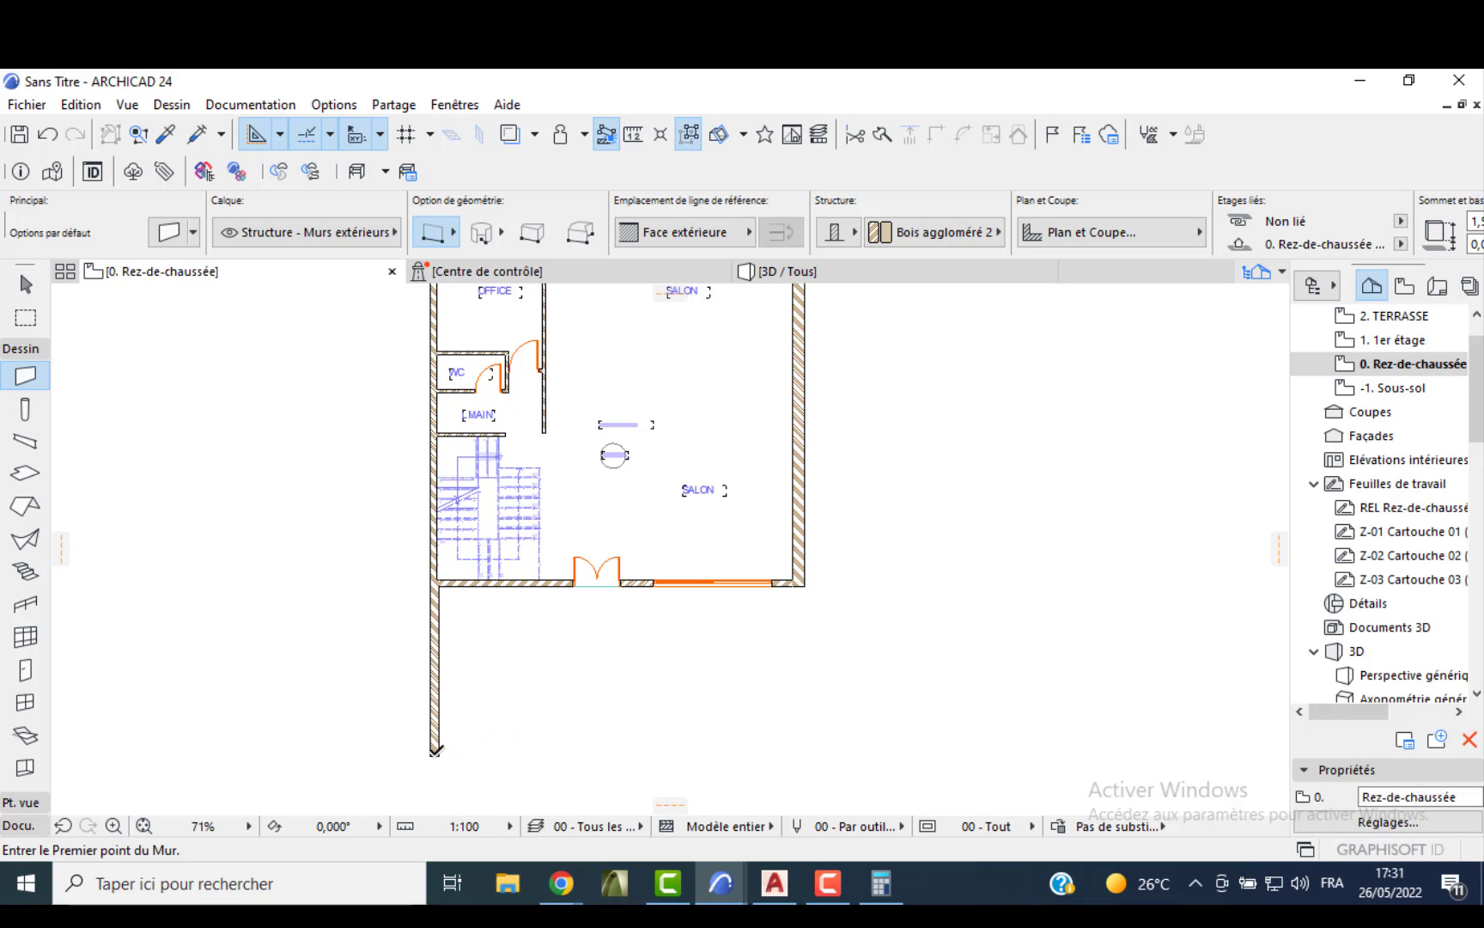
- Continue the boundary wall 15 m parallel to the entrance facade and 20 m back alongside the salon's outer wall
click(433, 753)
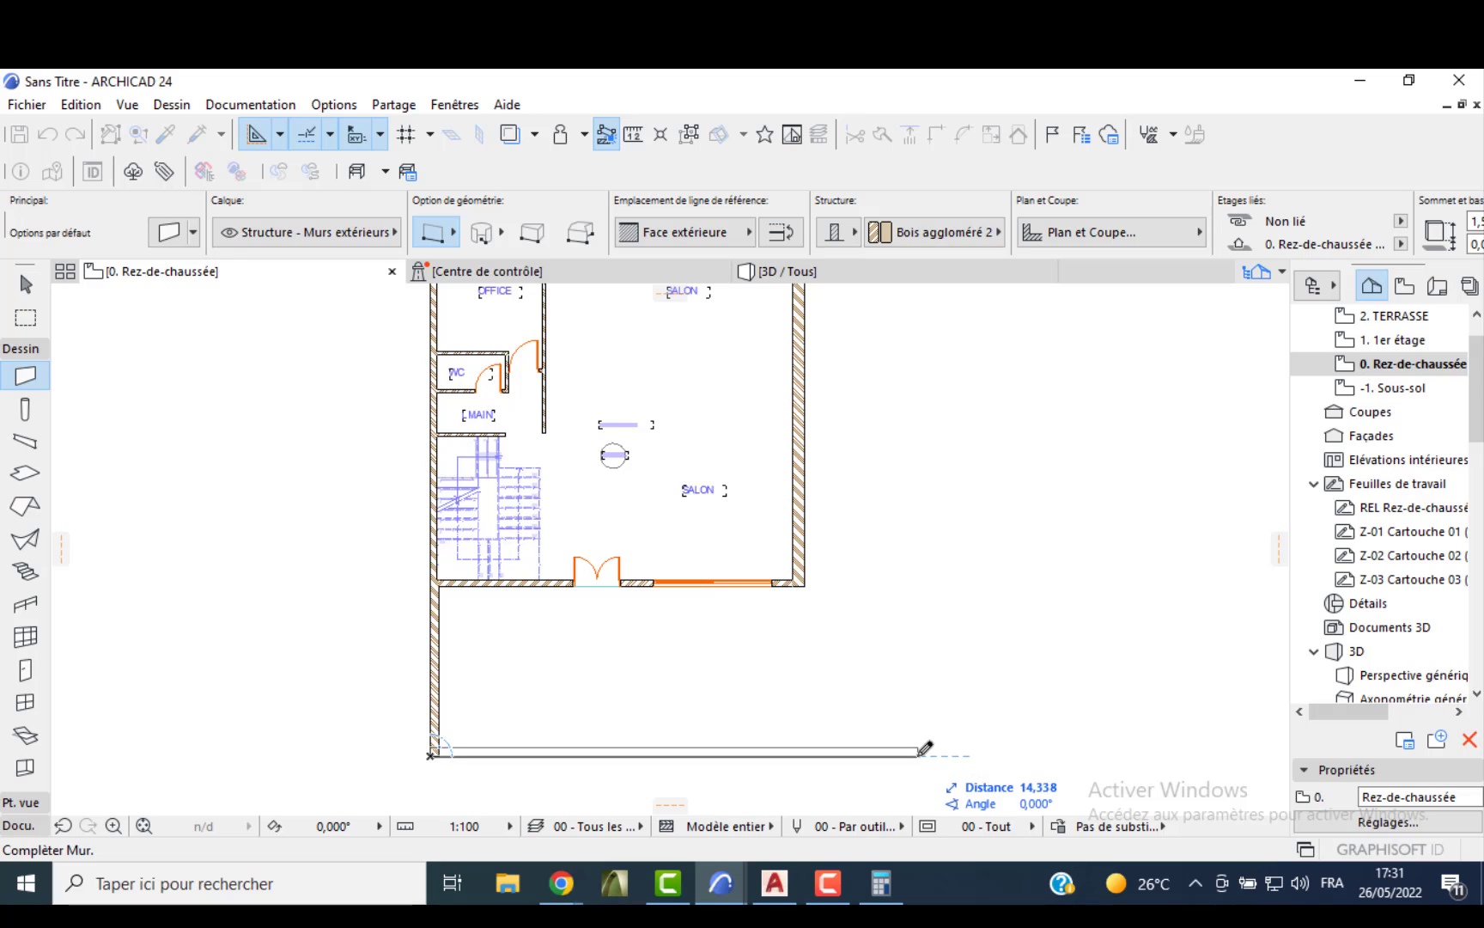
text(1)
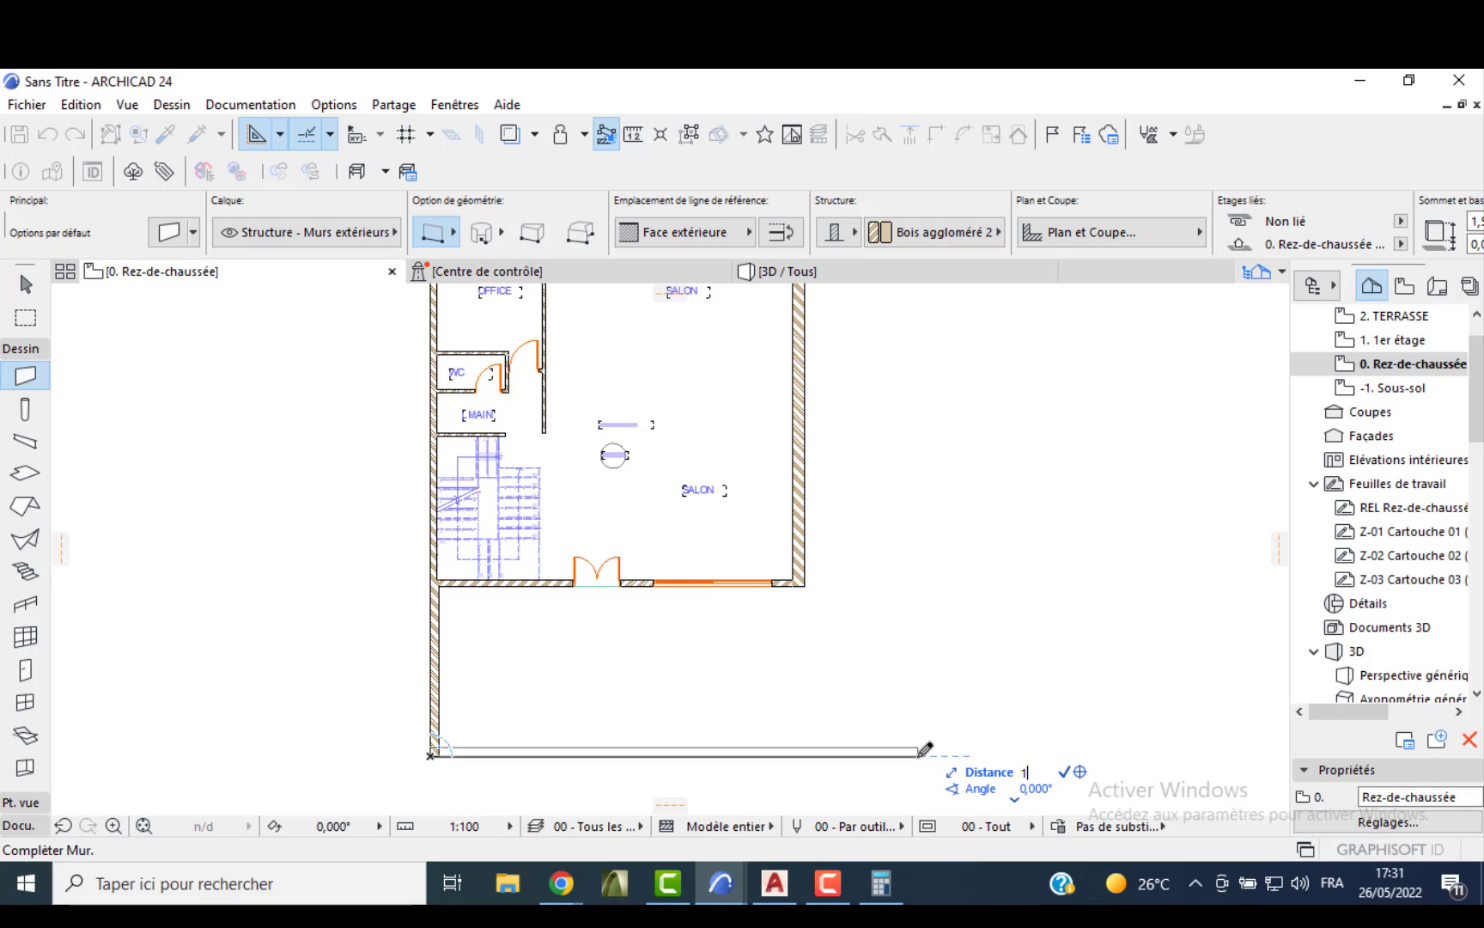
text(5)
key(Return)
click(939, 752)
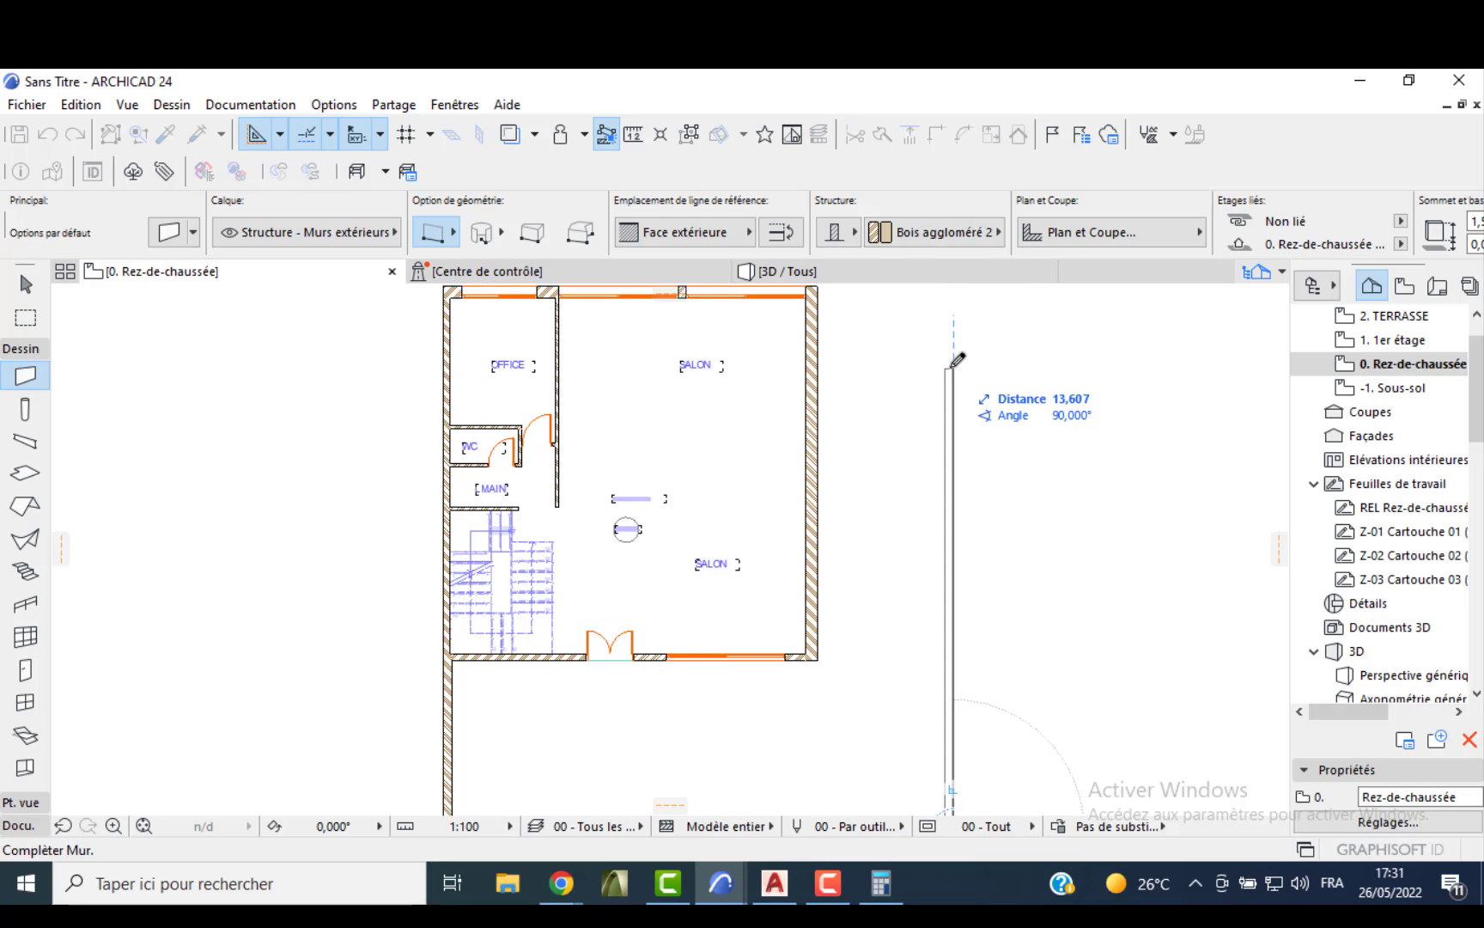
text(20)
key(Return)
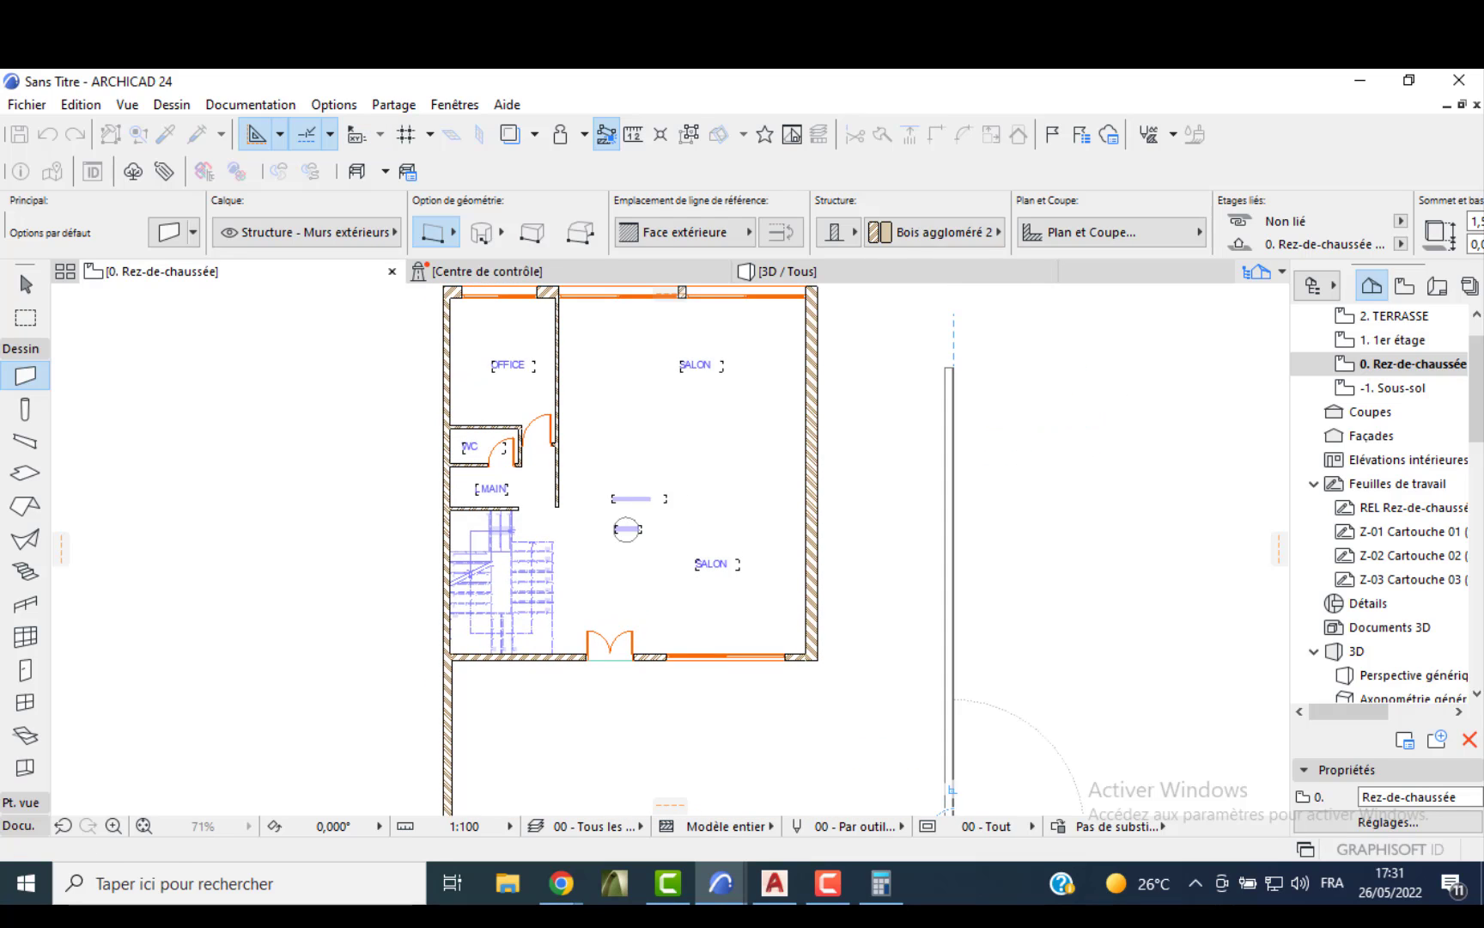
- Draw the 15 m rear boundary wall from the end of the 20 m wall, aligned with the building's outer corner by the office
scroll(615, 532, down, 2)
middle_drag(876, 402, 573, 591)
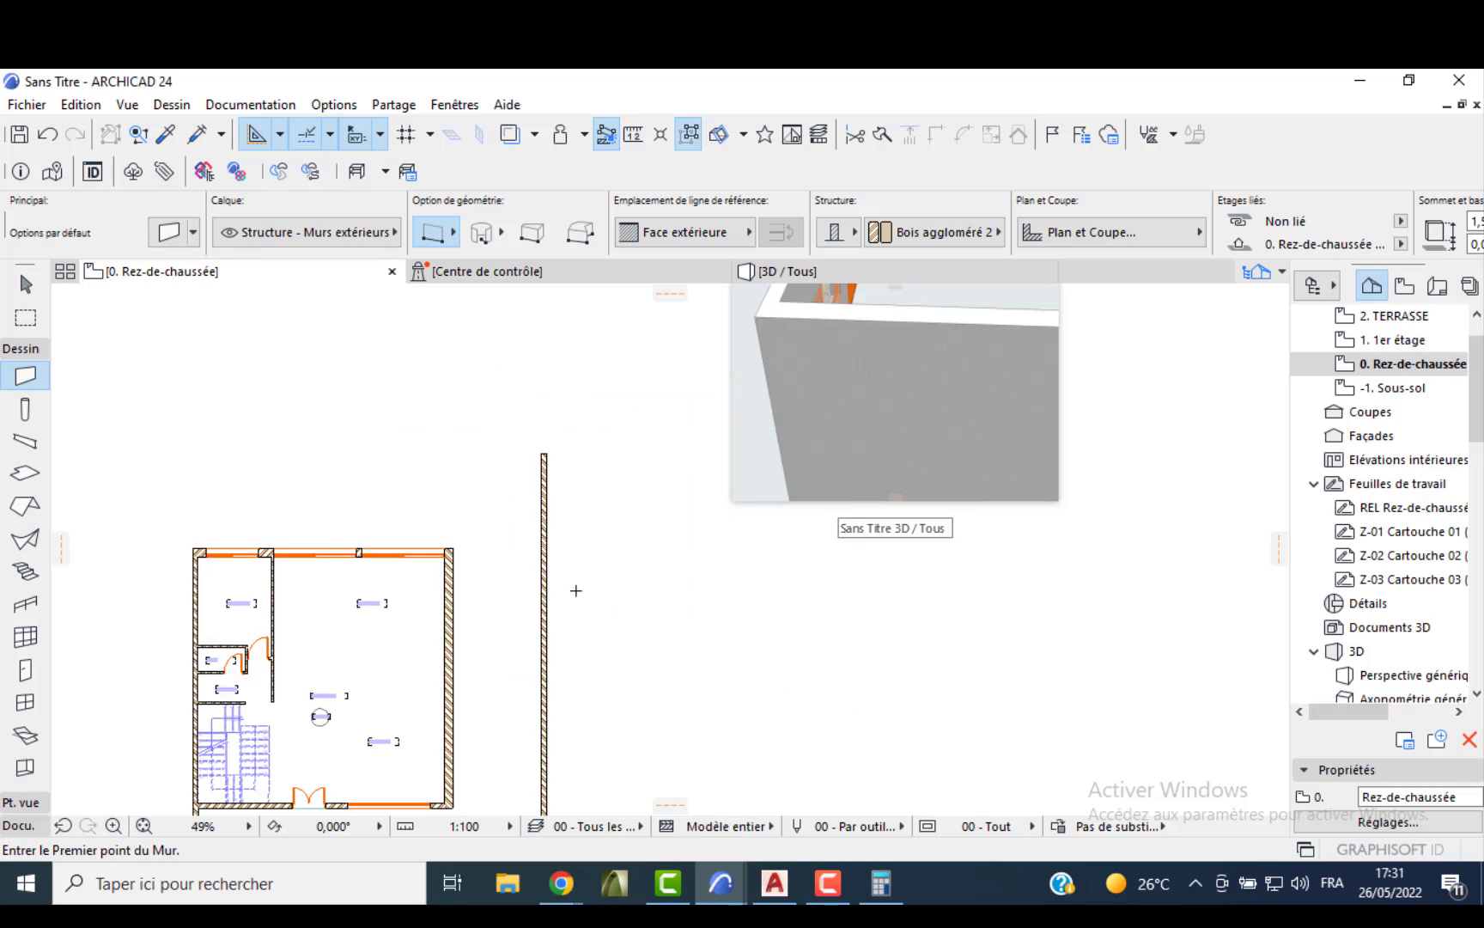
scroll(582, 530, up, 2)
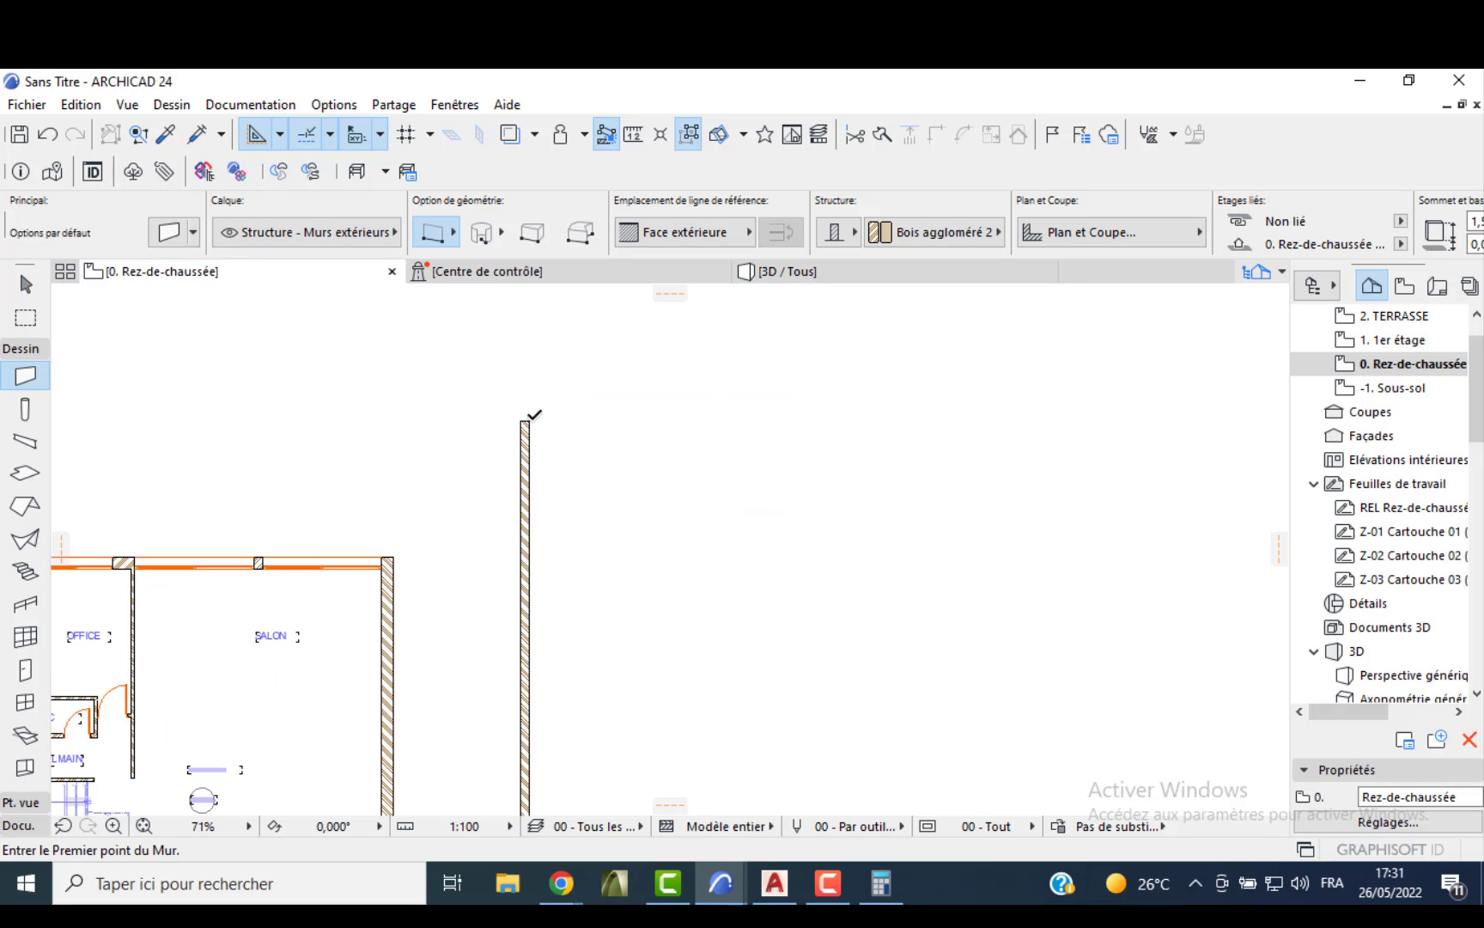
click(532, 415)
middle_drag(364, 424, 795, 321)
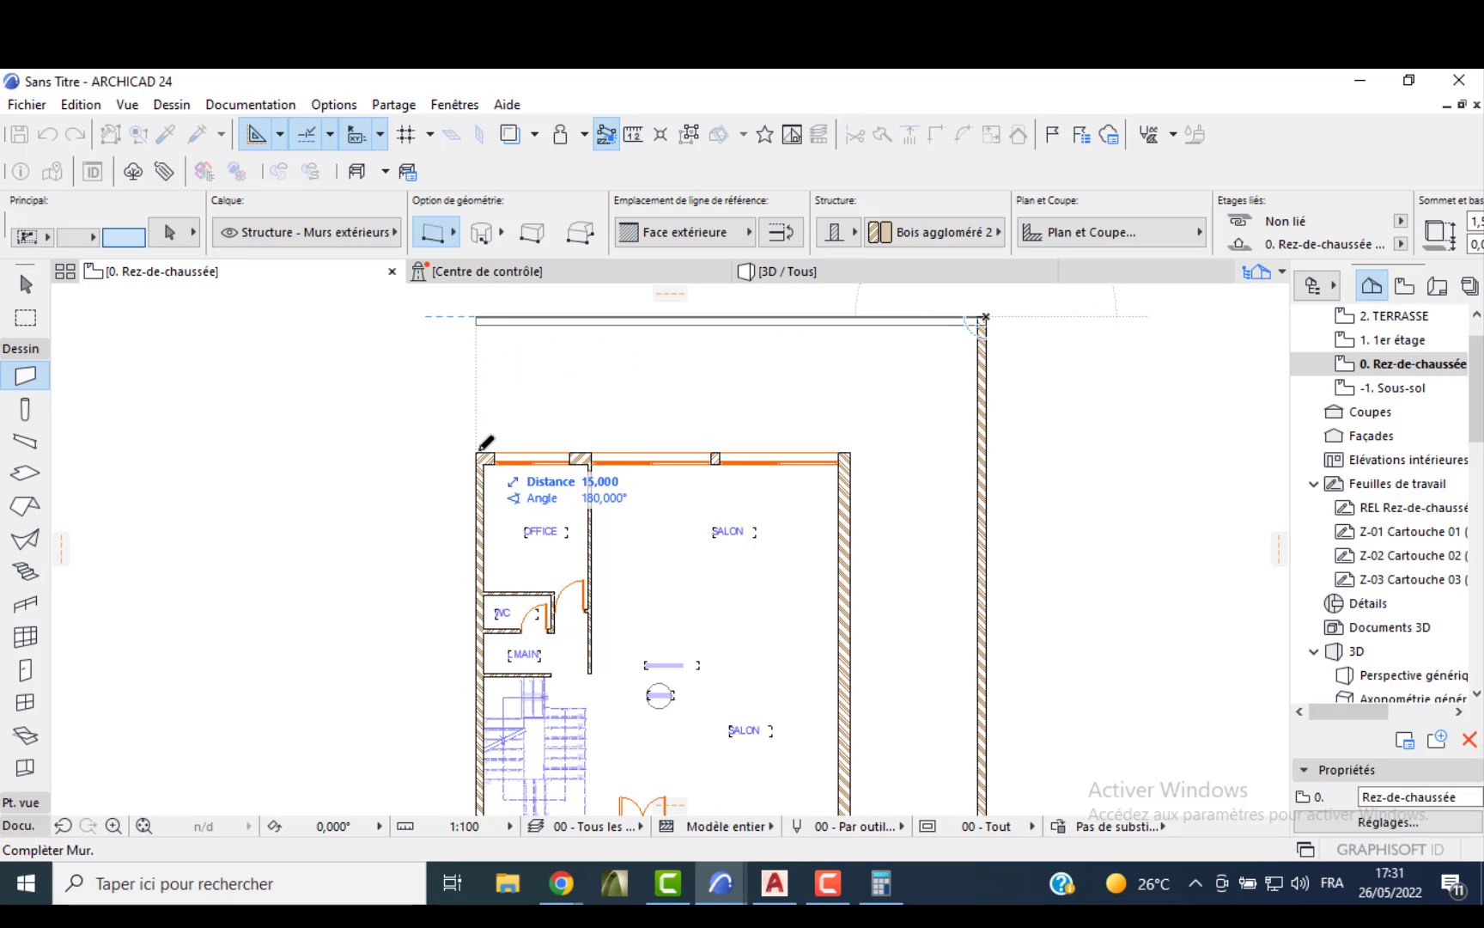
click(482, 443)
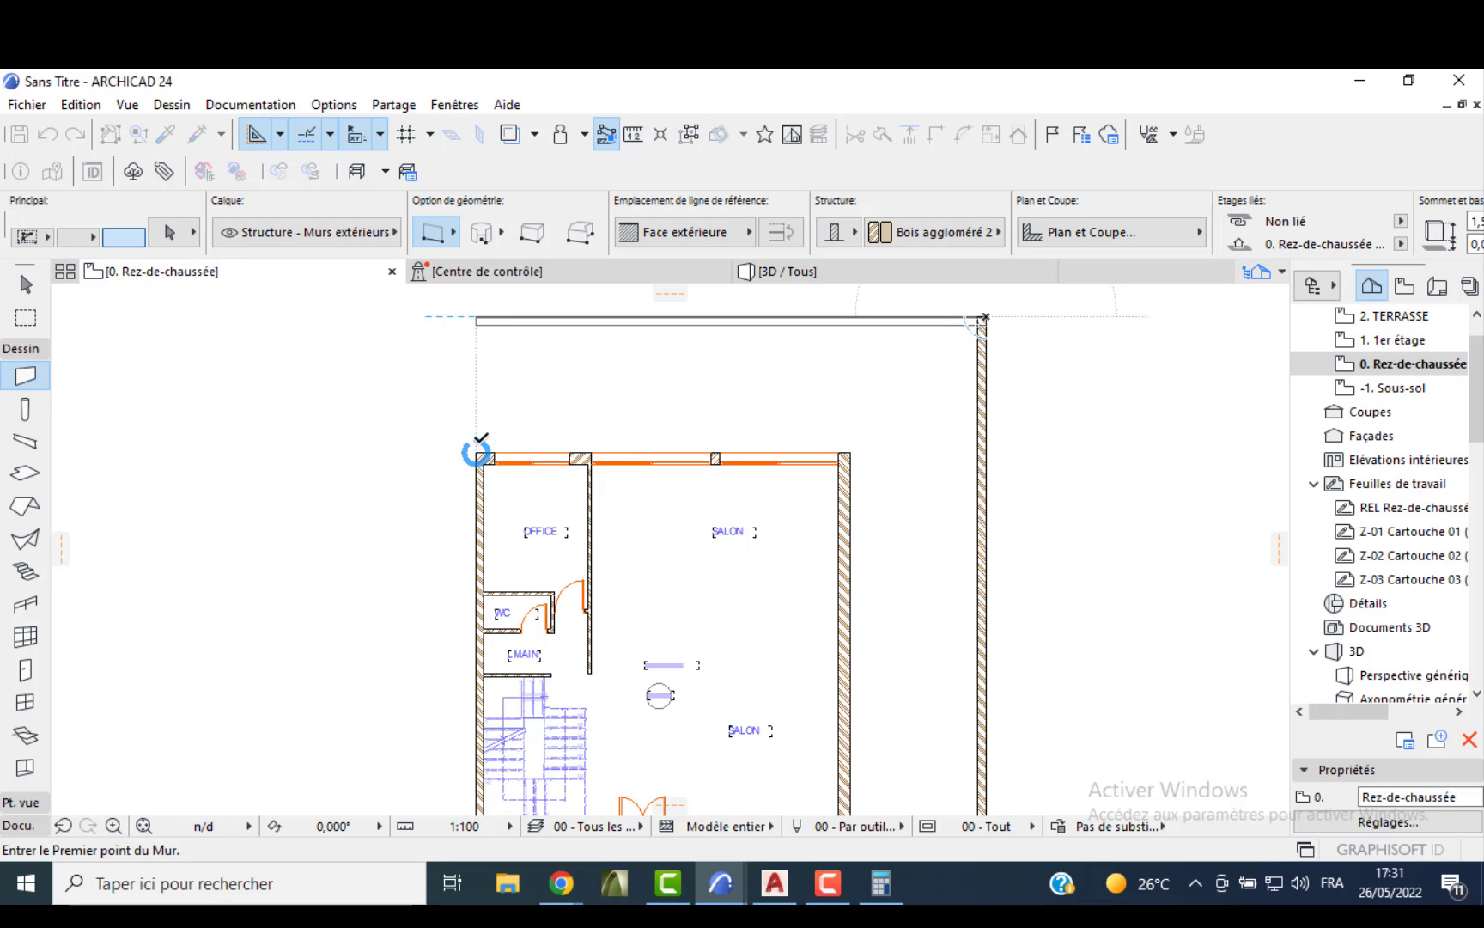
- Close the enclosure with a wall from the rear boundary wall's end to the building's outer corner by the office
click(477, 321)
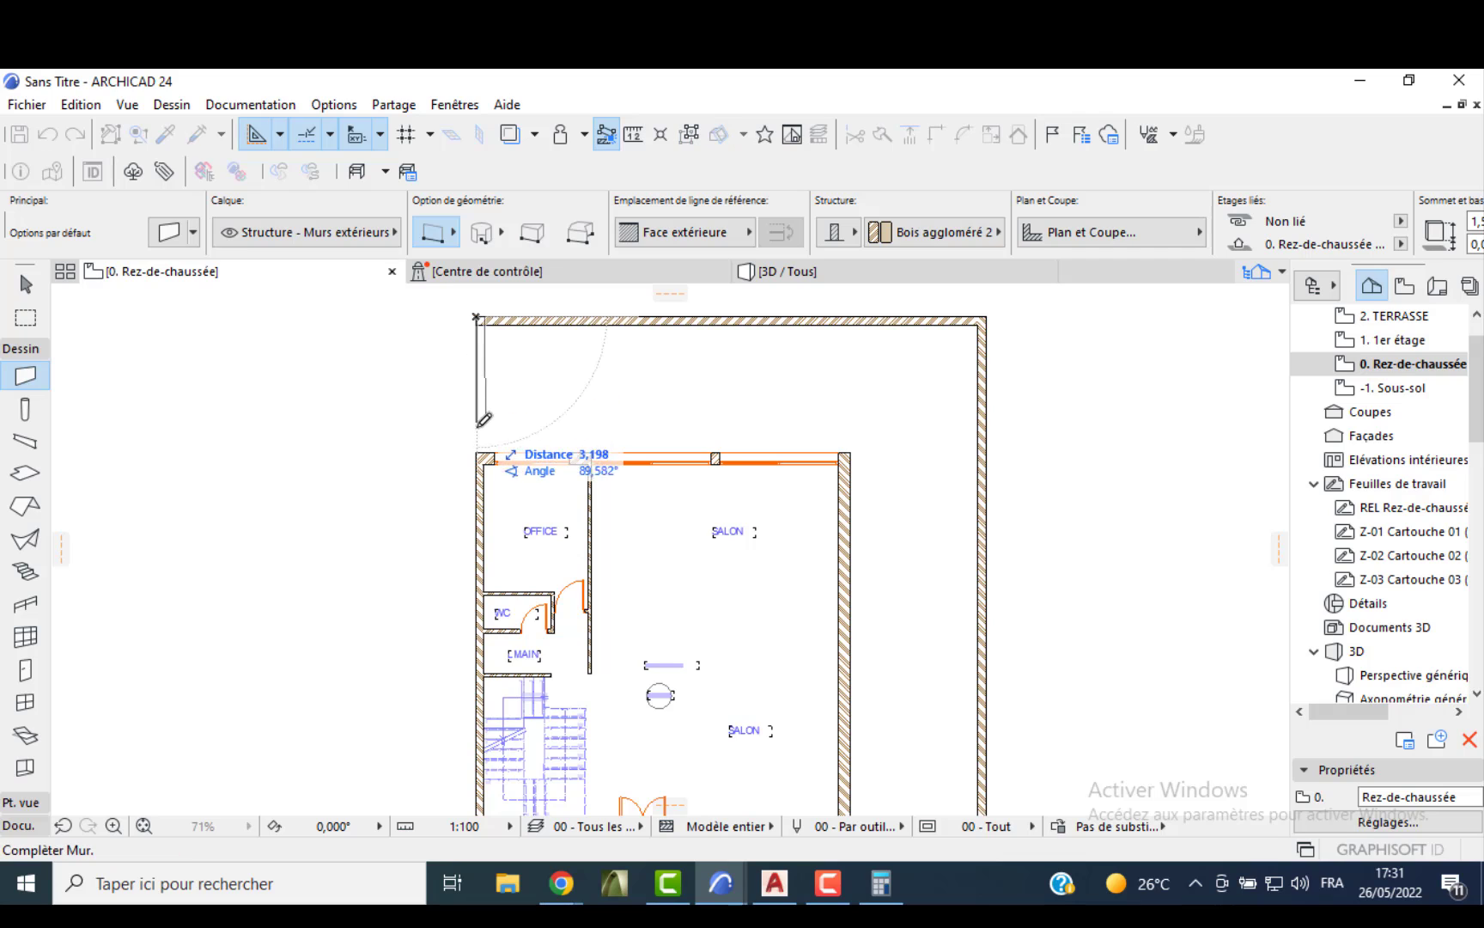
click(479, 446)
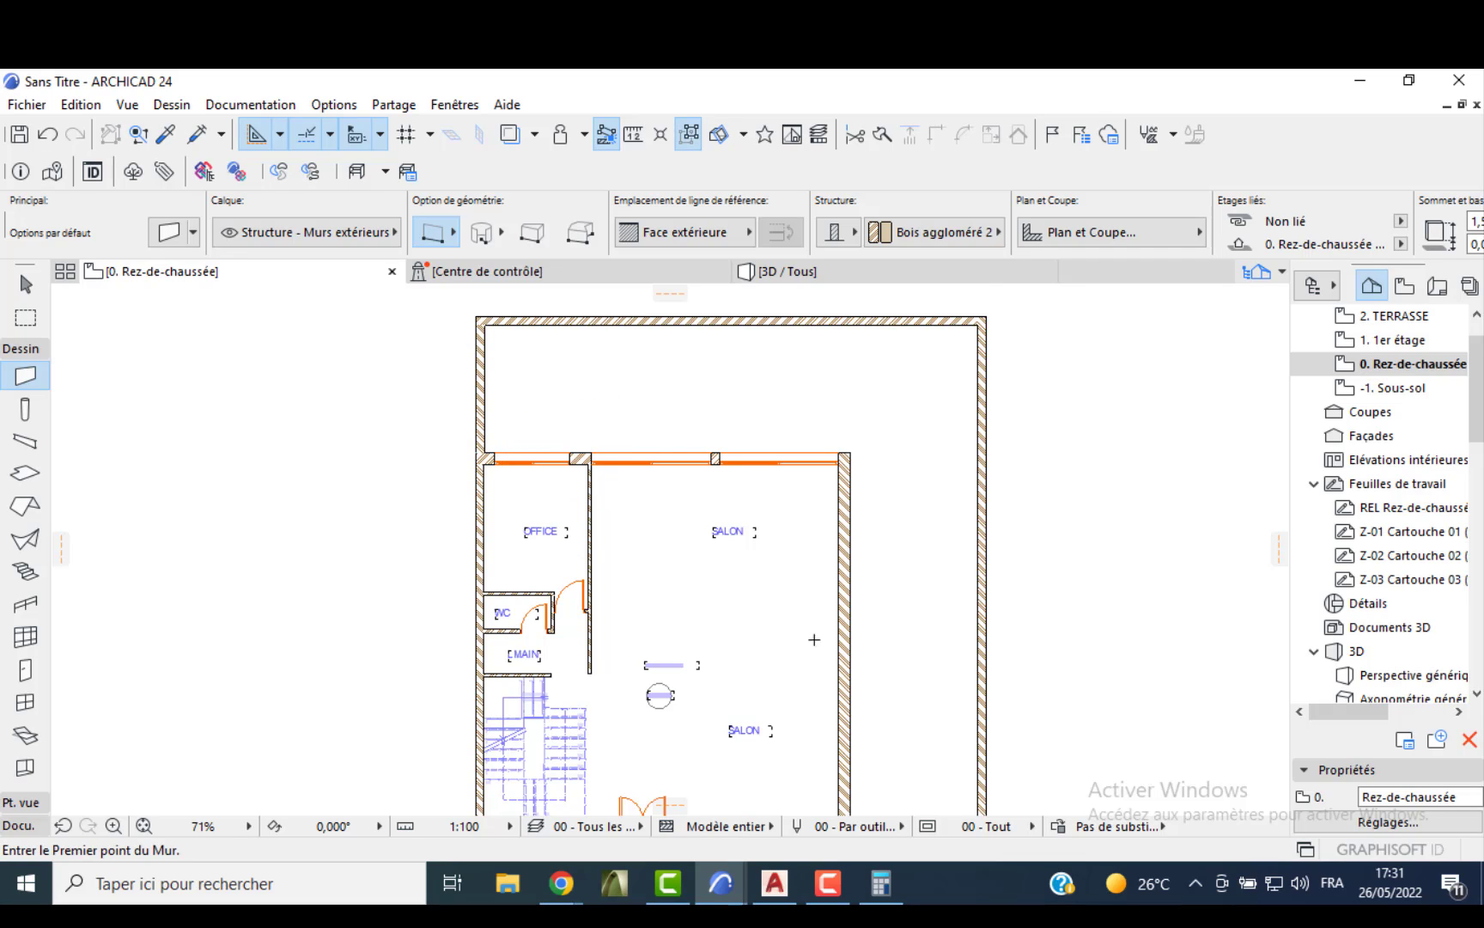
scroll(939, 551, down, 2)
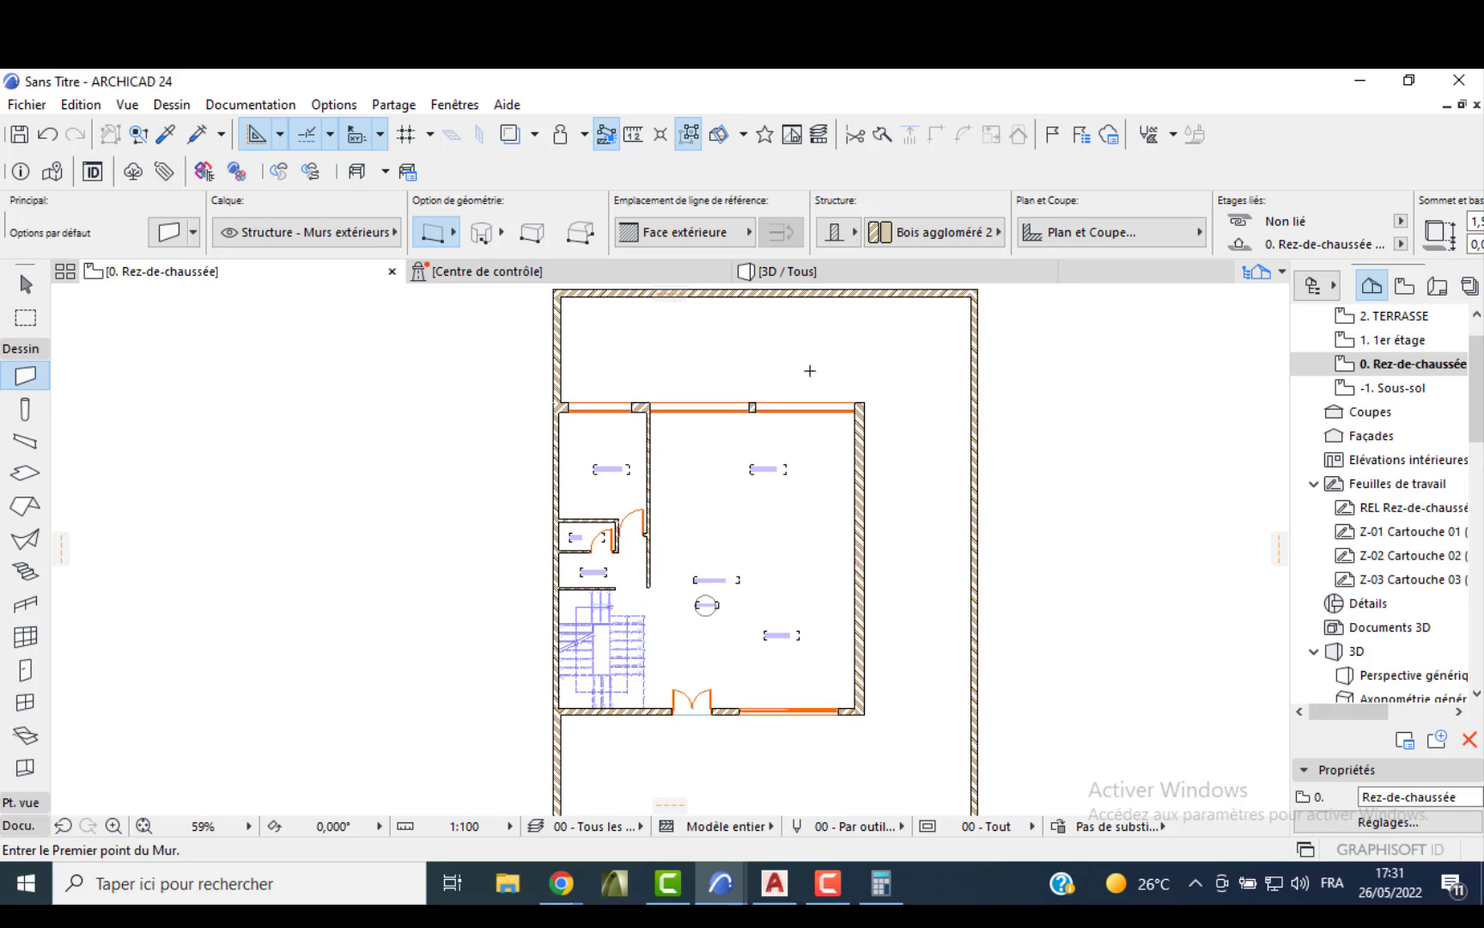
scroll(809, 370, up, 3)
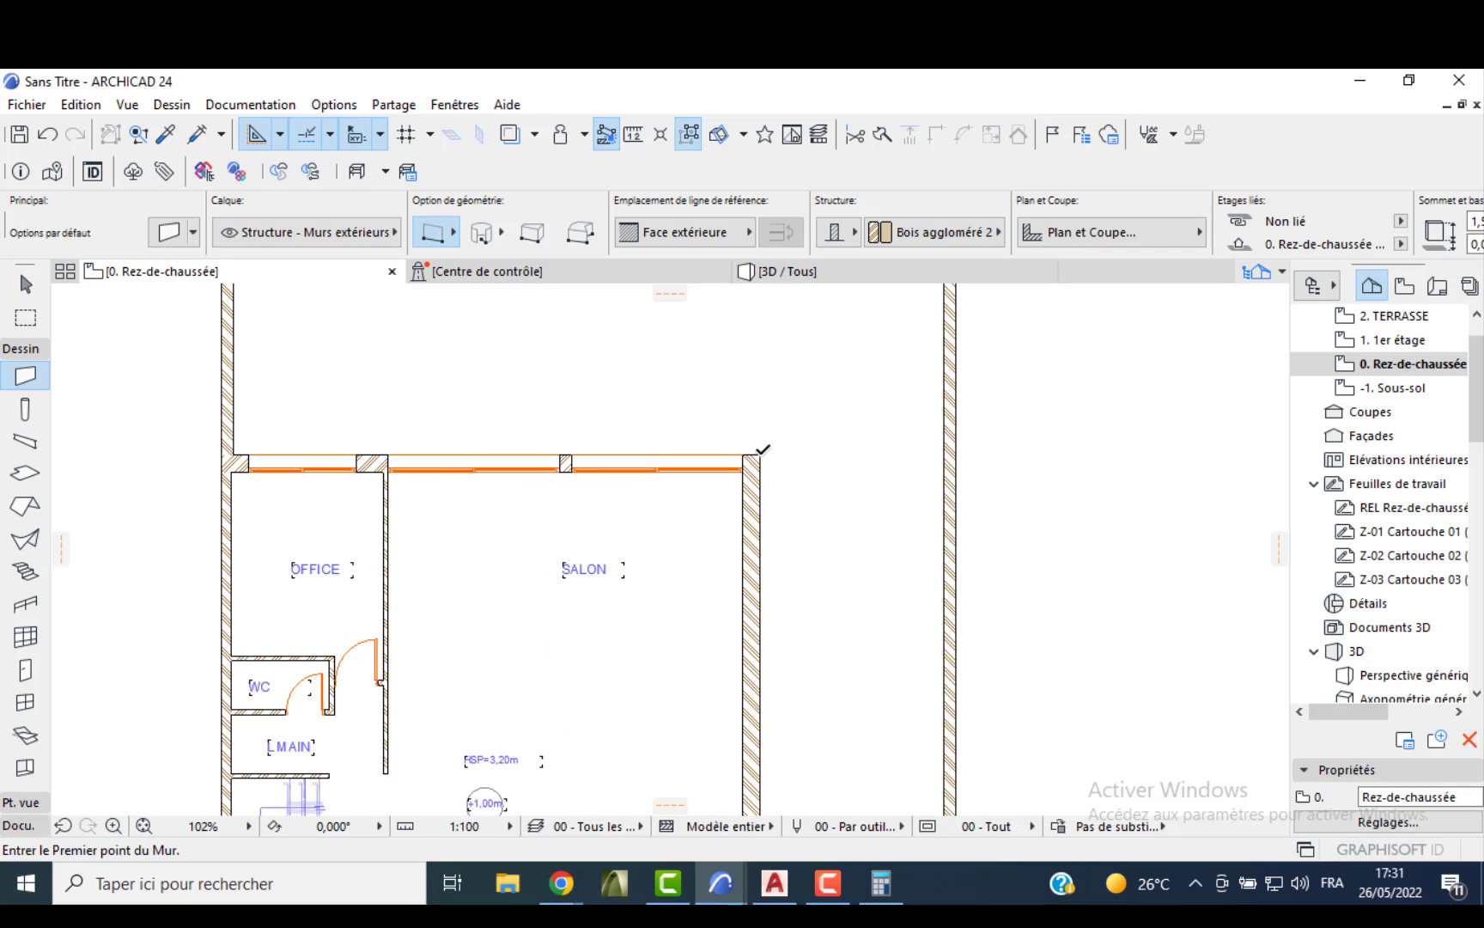
click(760, 456)
middle_drag(760, 457, 756, 540)
key(Escape)
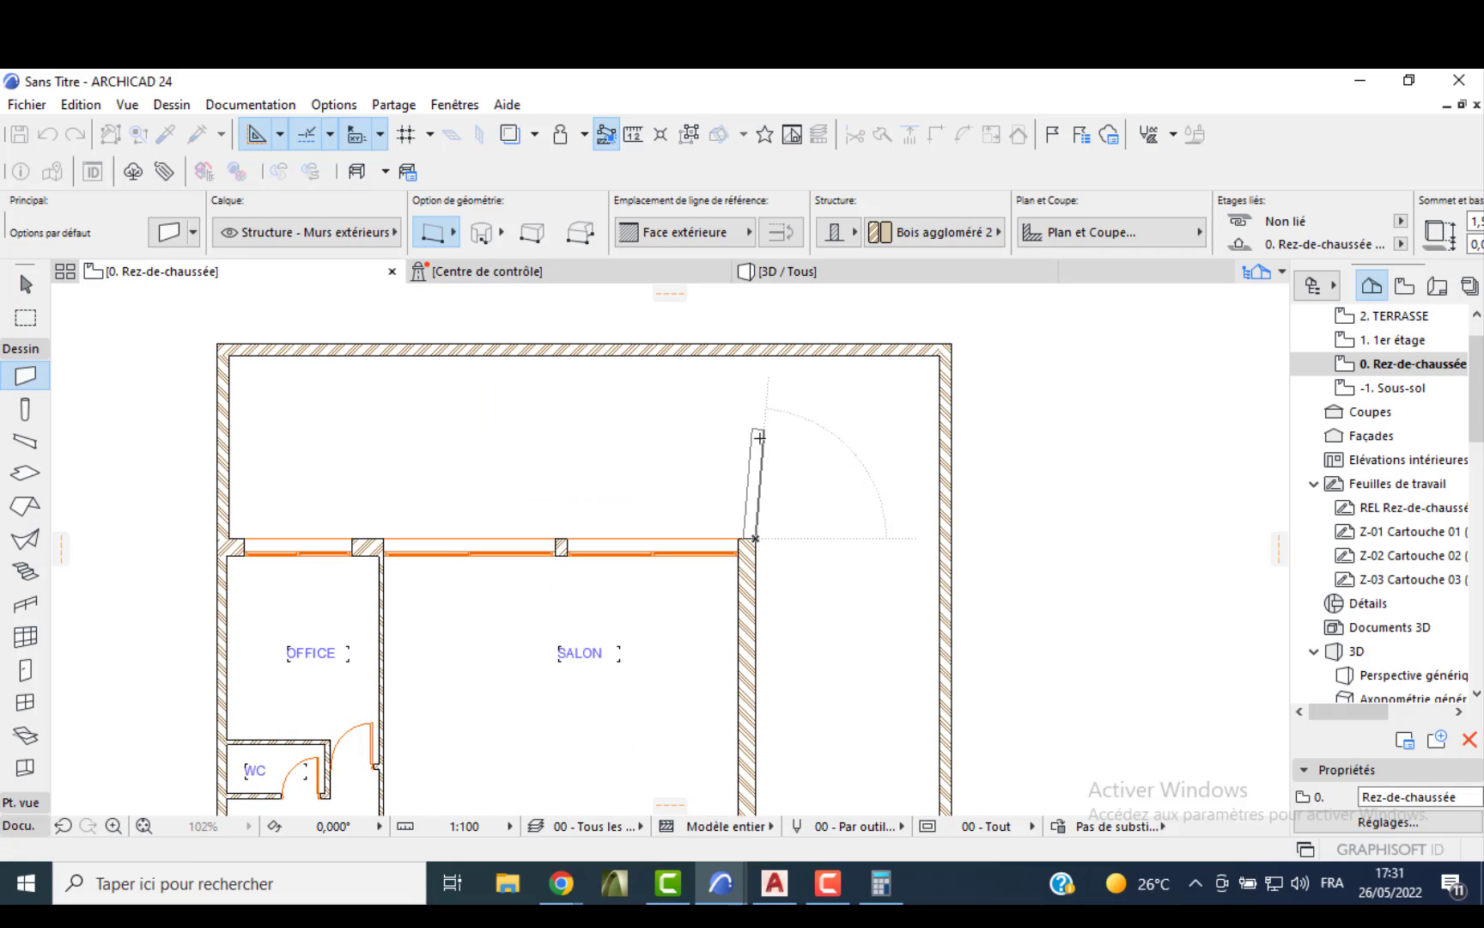
- Set the default slab's elevation to 0 m relative to Project Zero and its top surface to Sol - Pavés à gazon
scroll(565, 452, down, 2)
scroll(682, 450, down, 3)
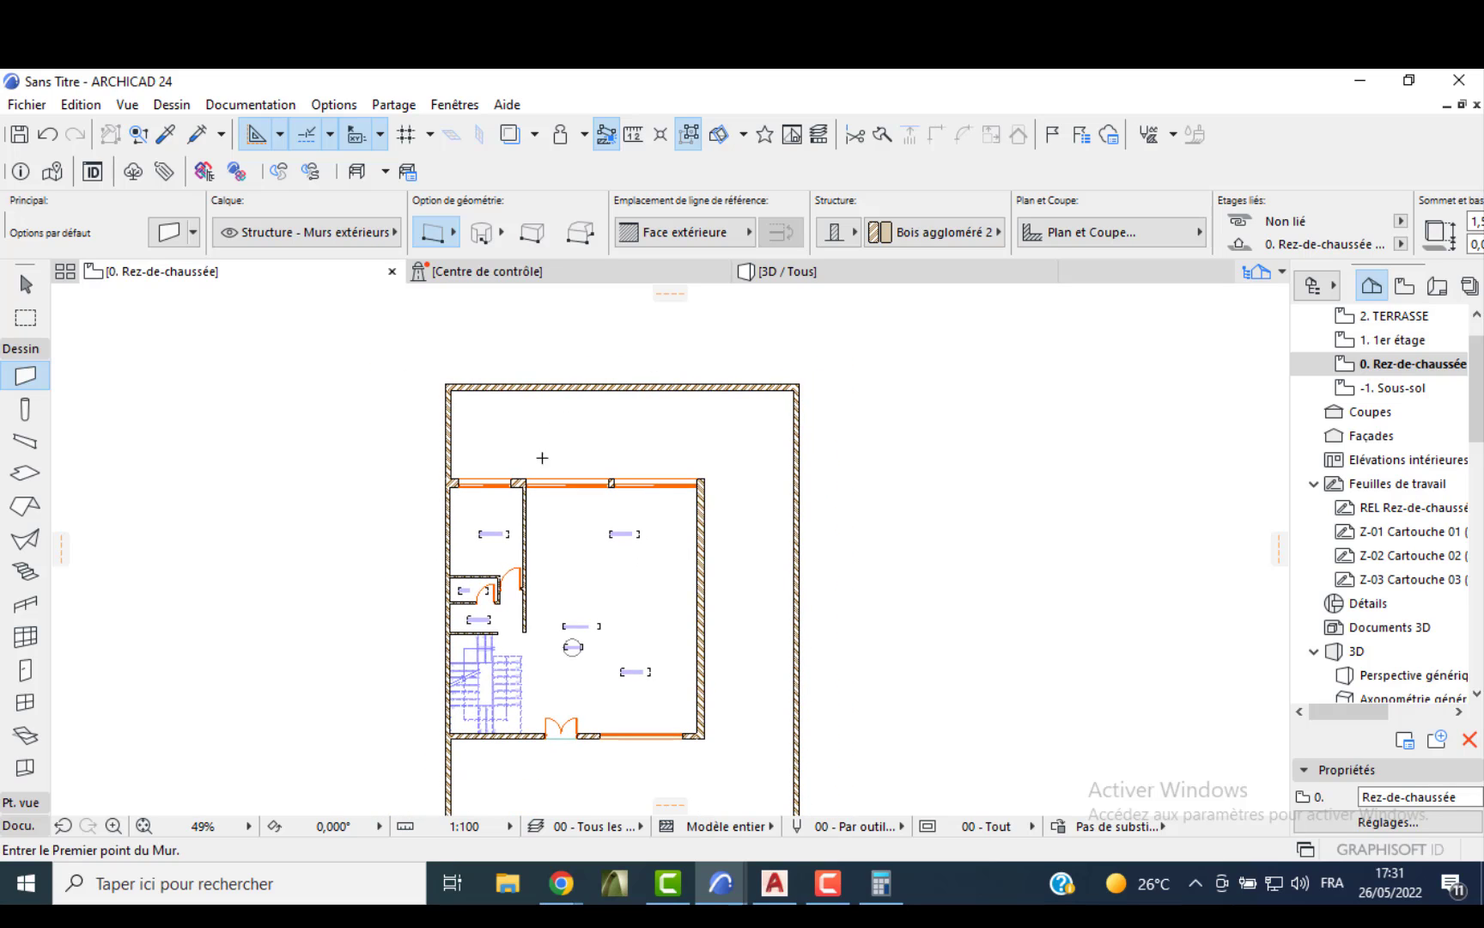
scroll(518, 430, up, 2)
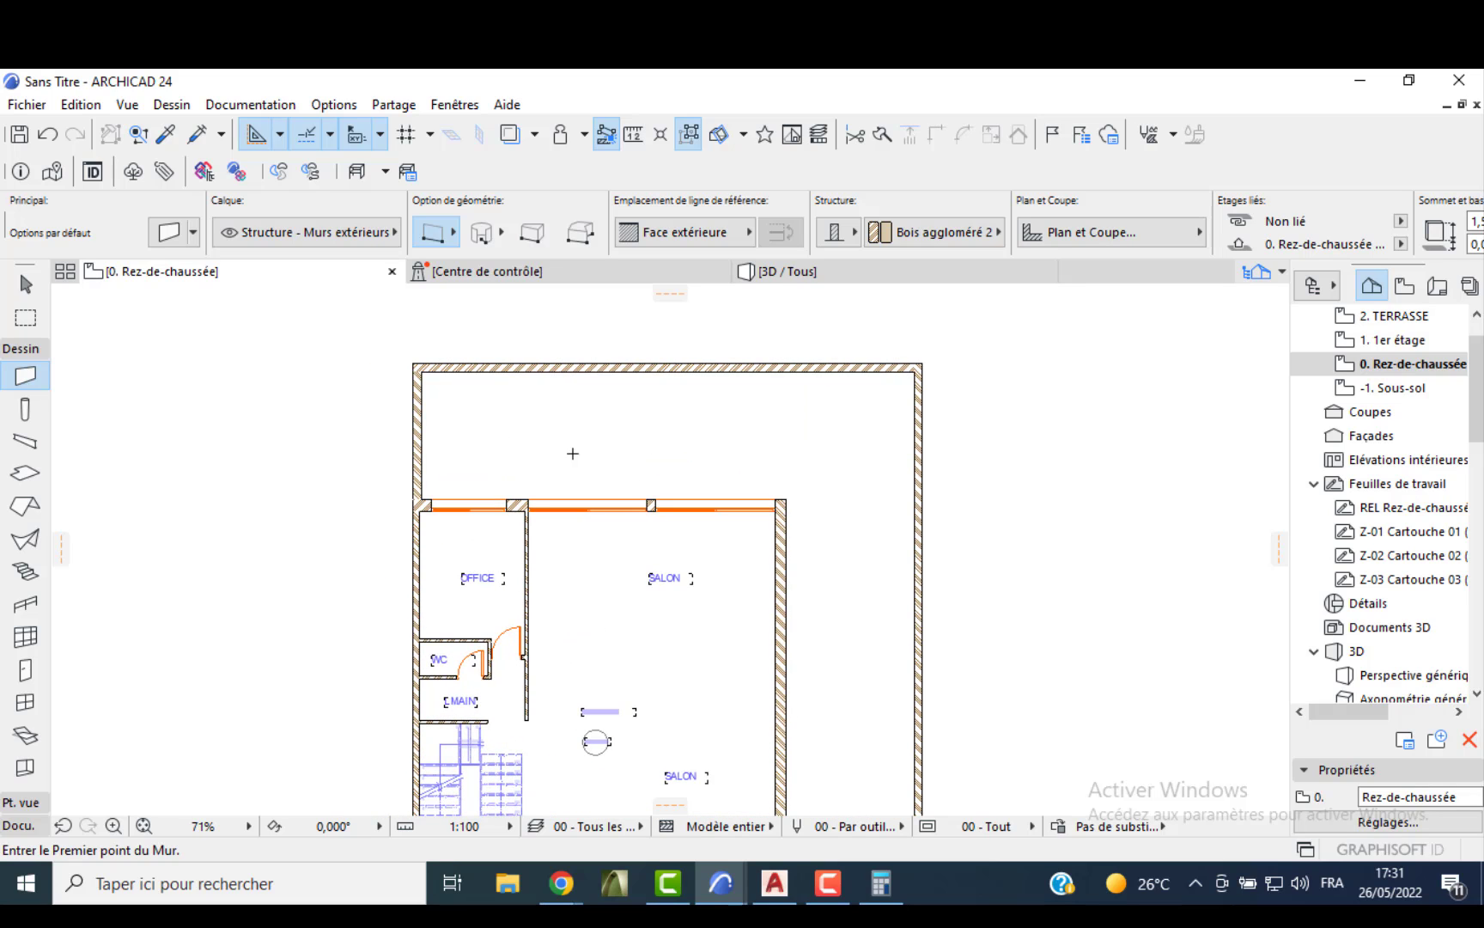
scroll(467, 460, down, 2)
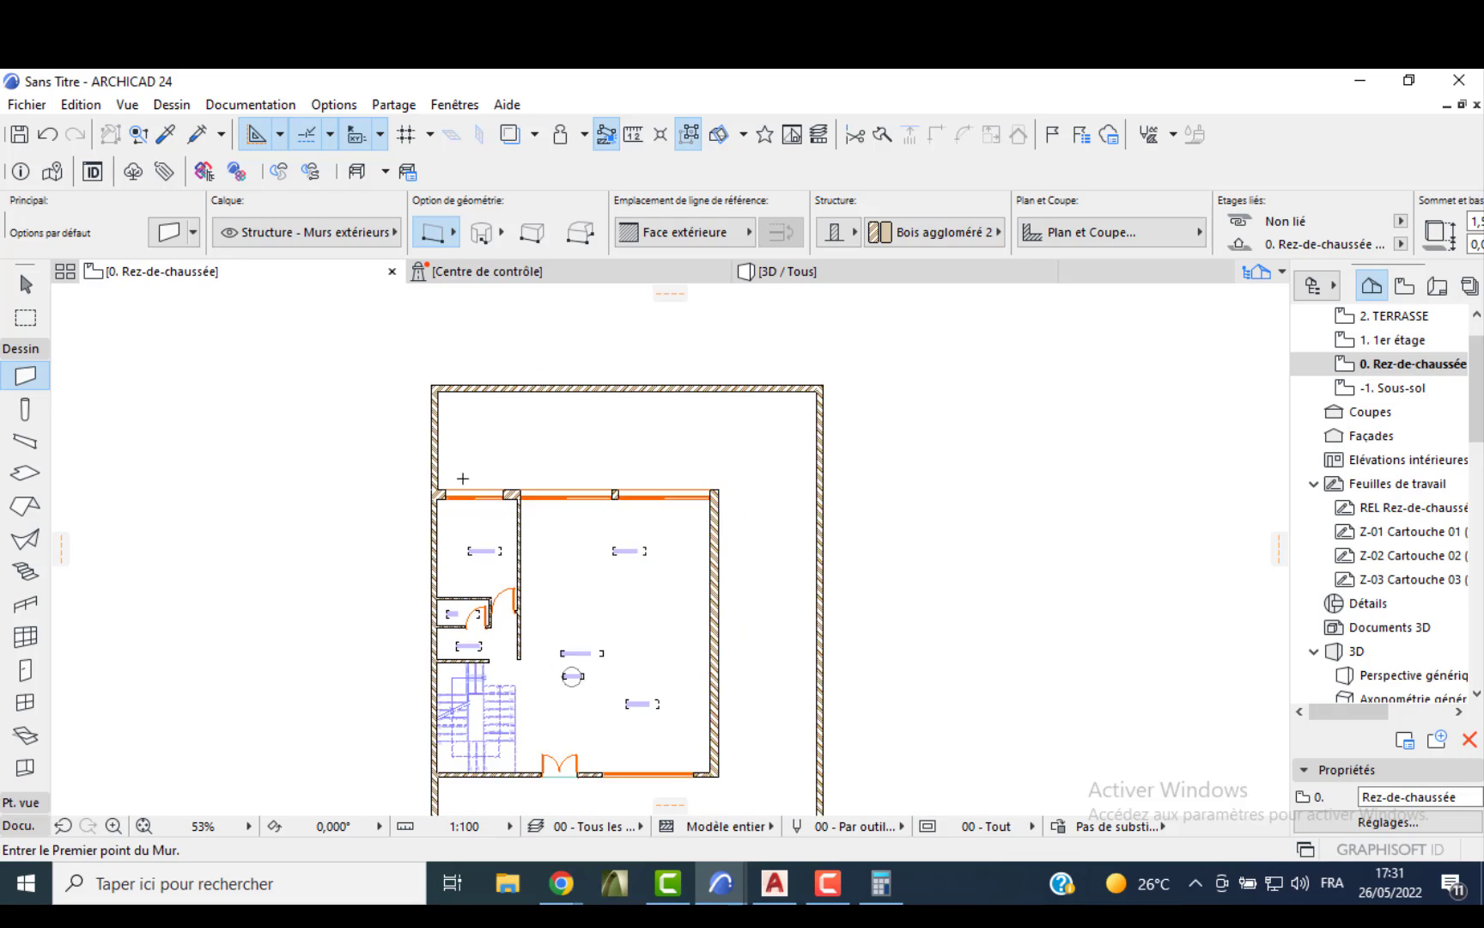
click(21, 479)
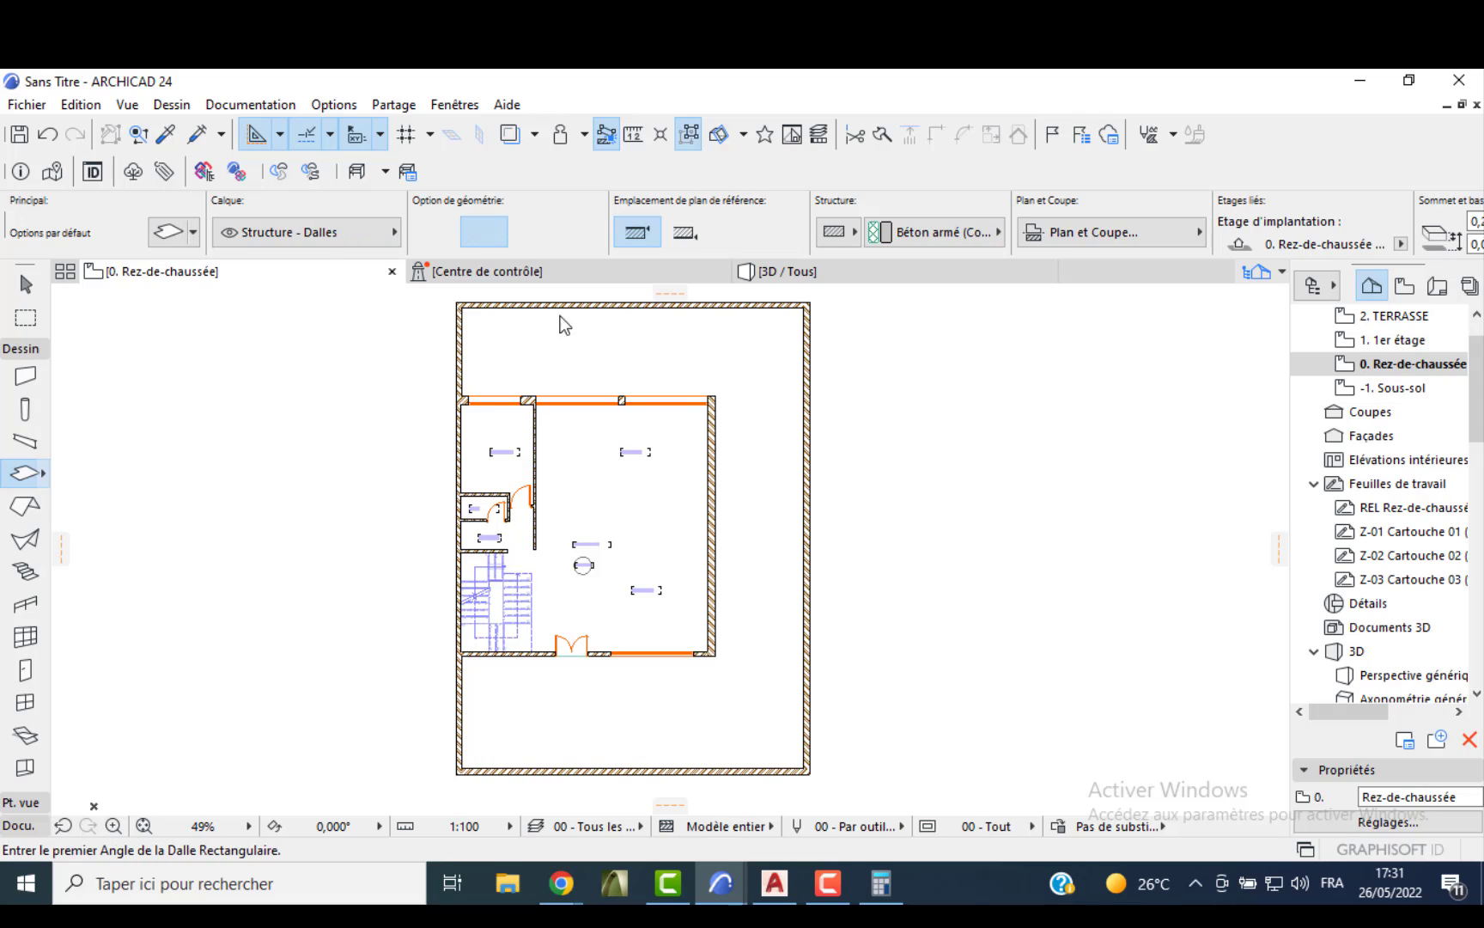
key(ctrl+t)
key(Tab)
key(Tab)
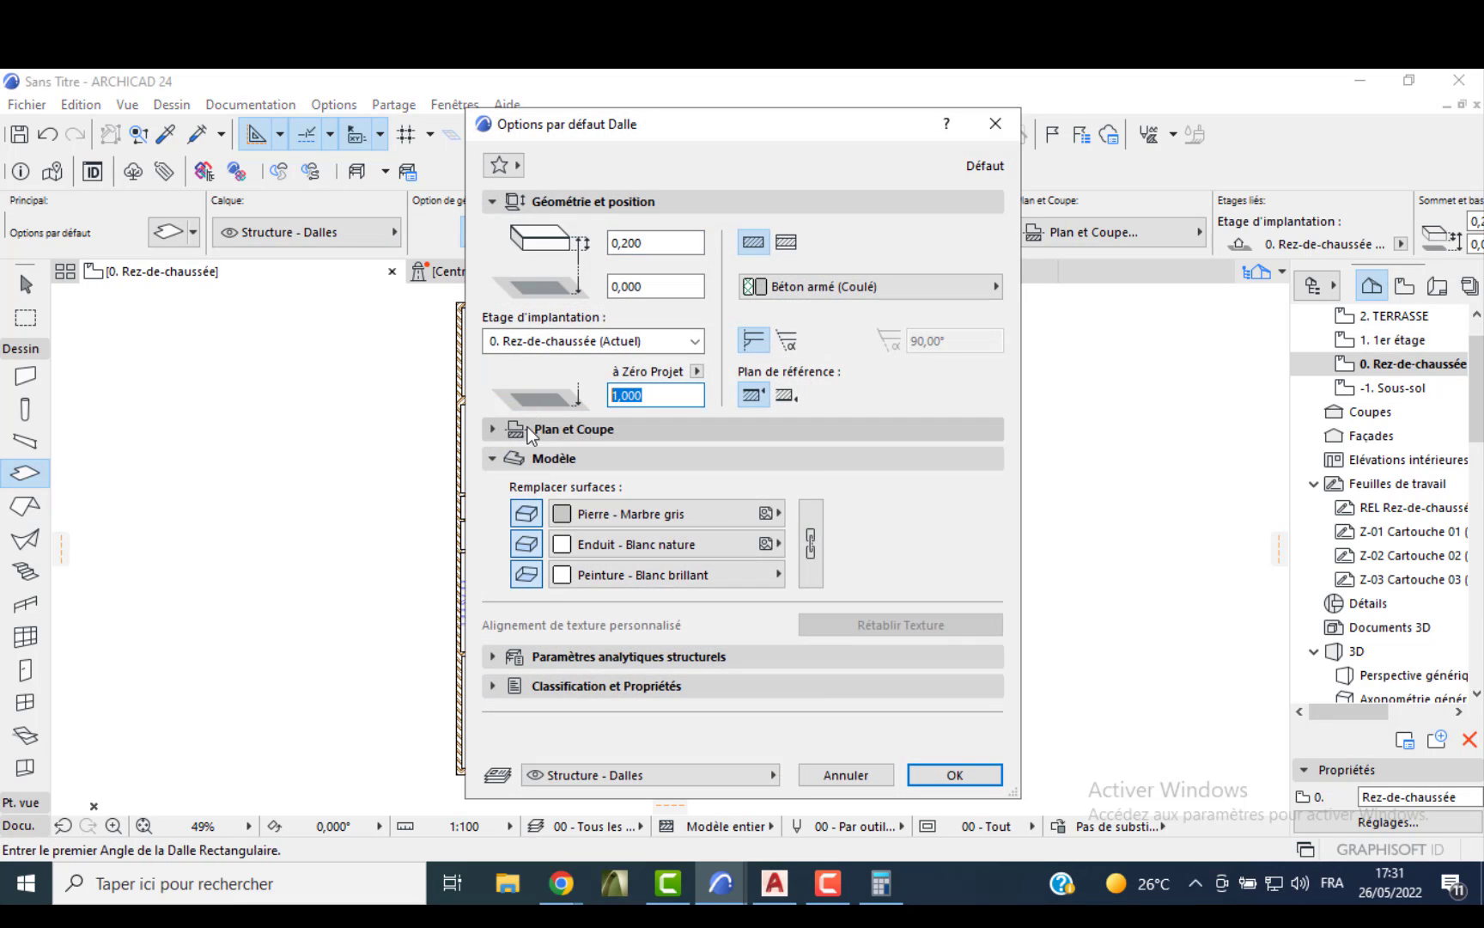
text(0)
click(602, 518)
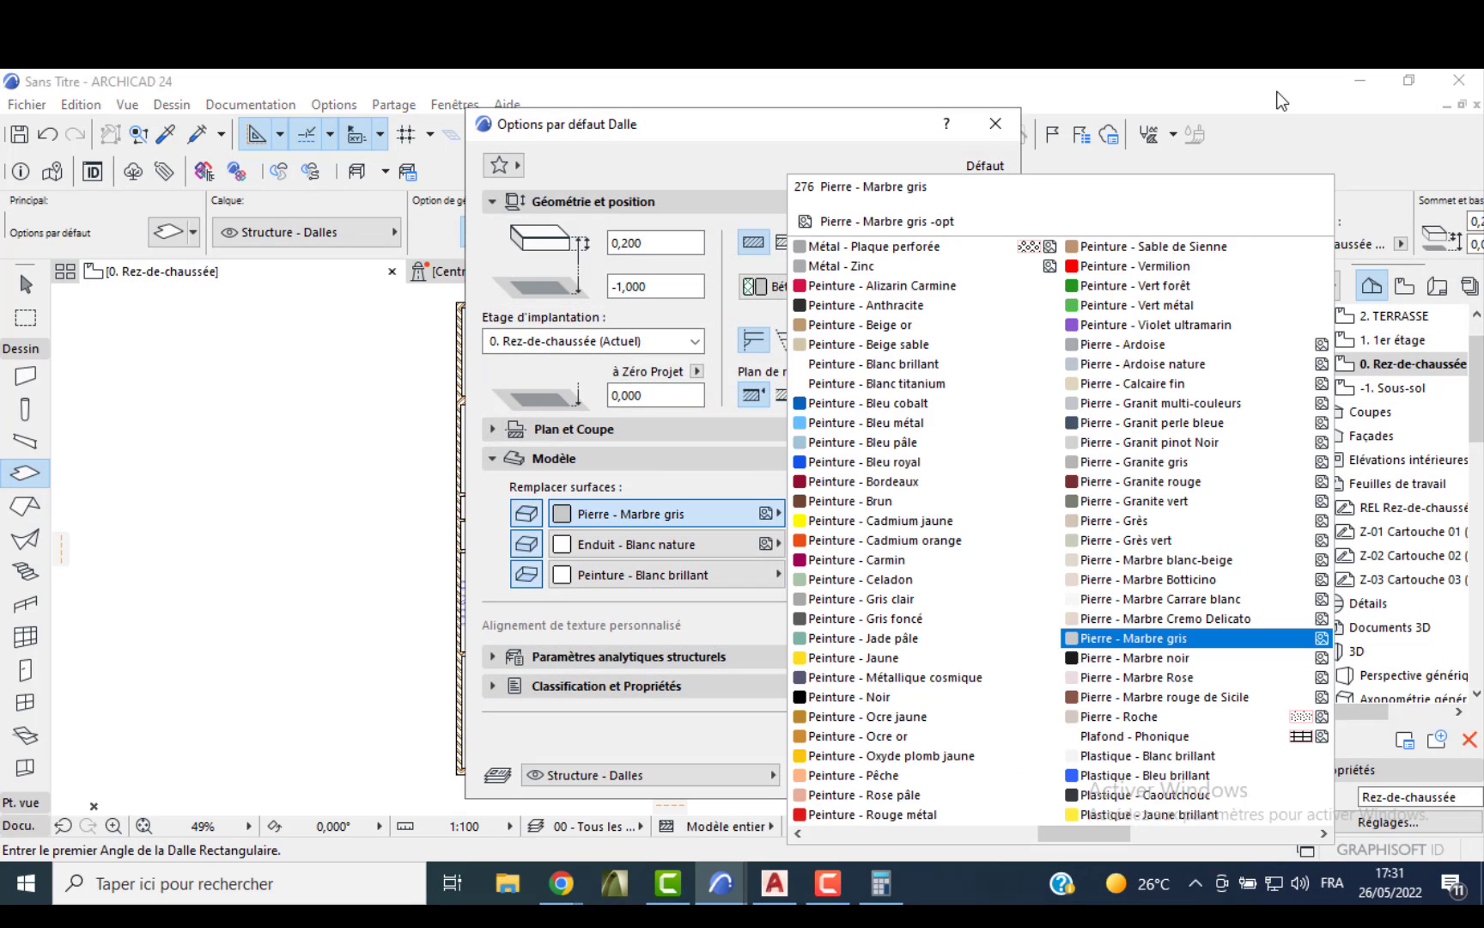
scroll(1159, 605, down, 2)
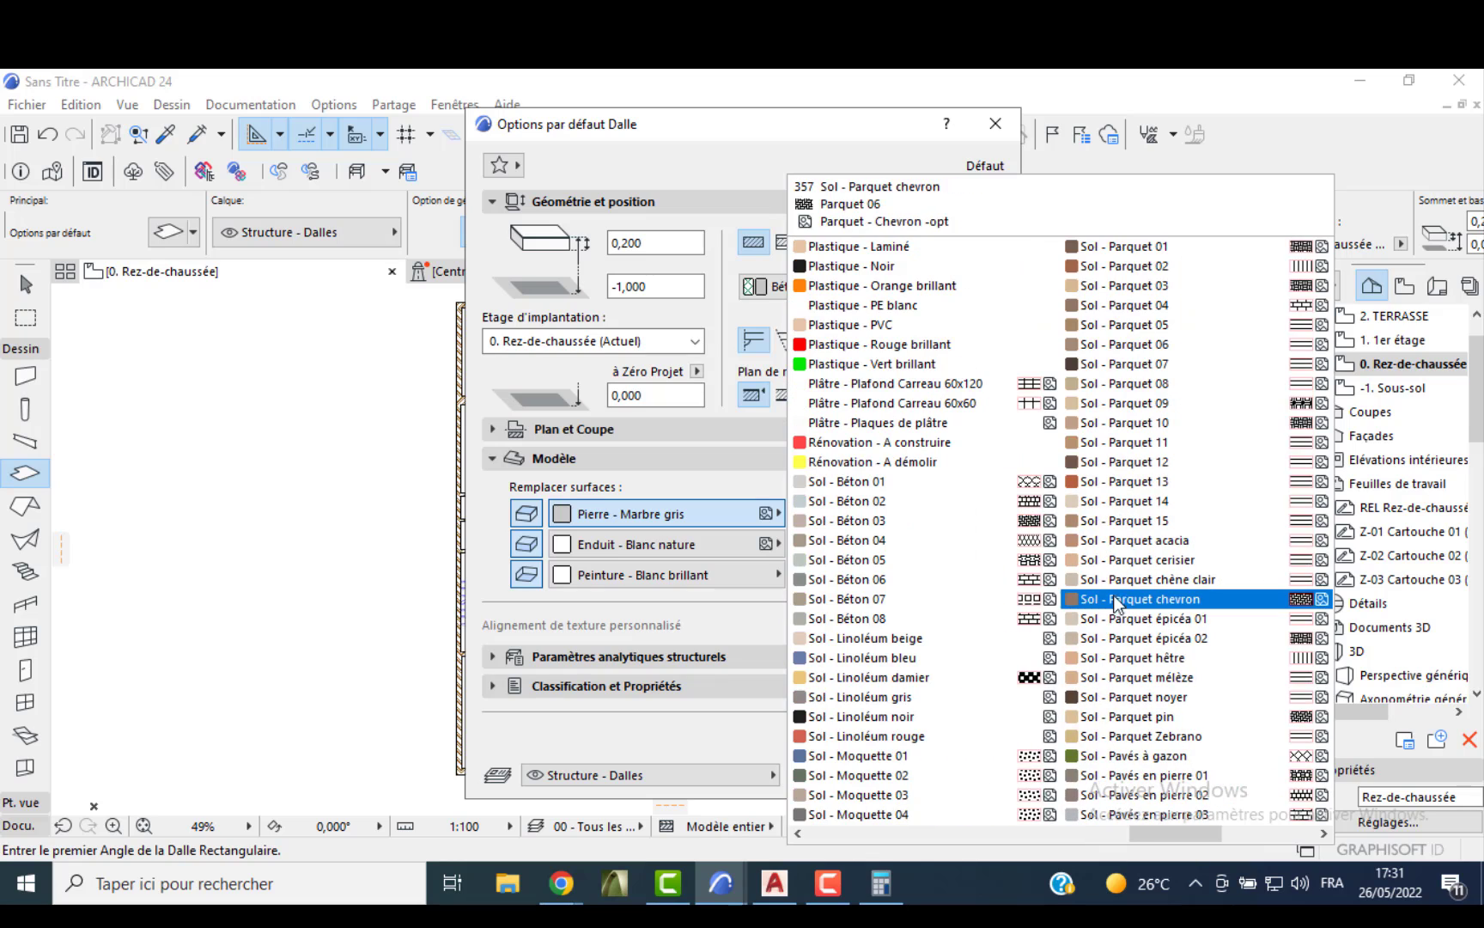
click(1153, 755)
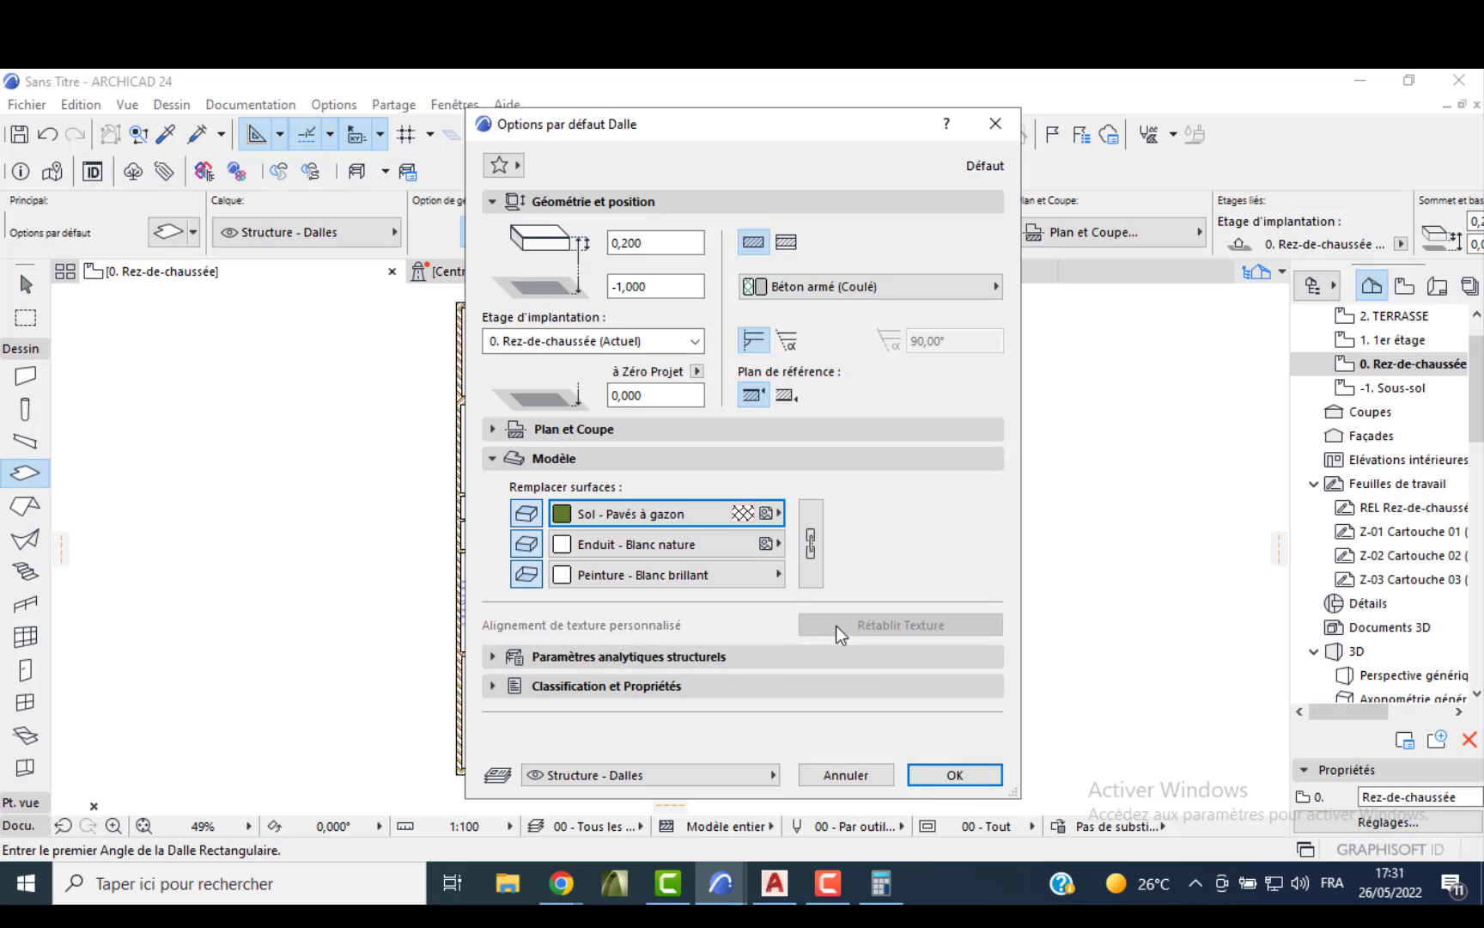
click(912, 775)
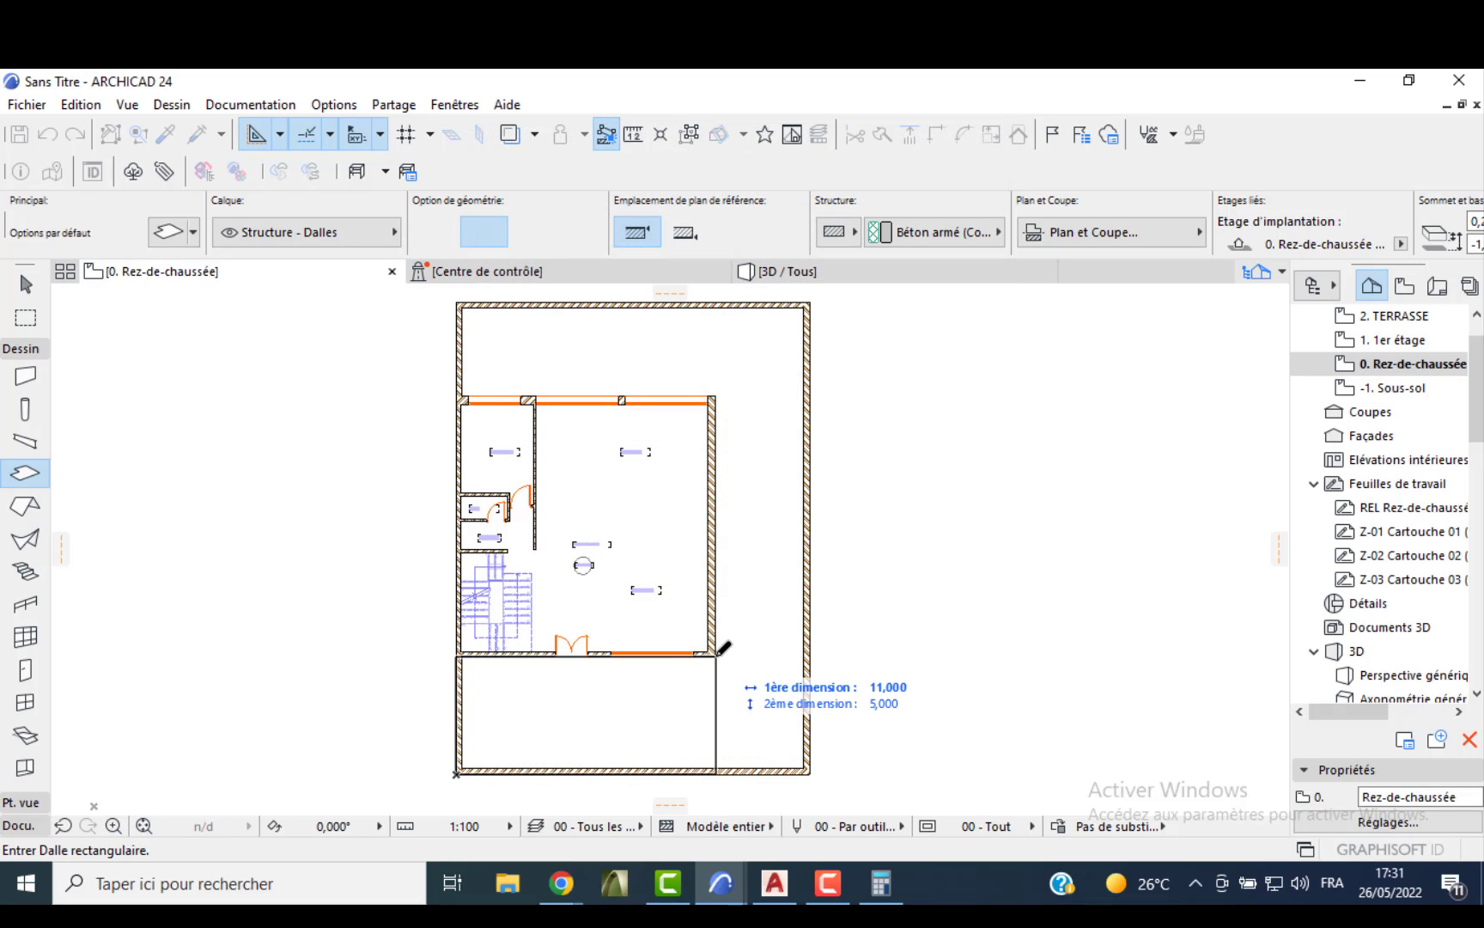
- Draw an 11 × 5 m slab in front of the entrance facade and extend it alongside the salon's outer wall to the opposite plot corner
click(715, 771)
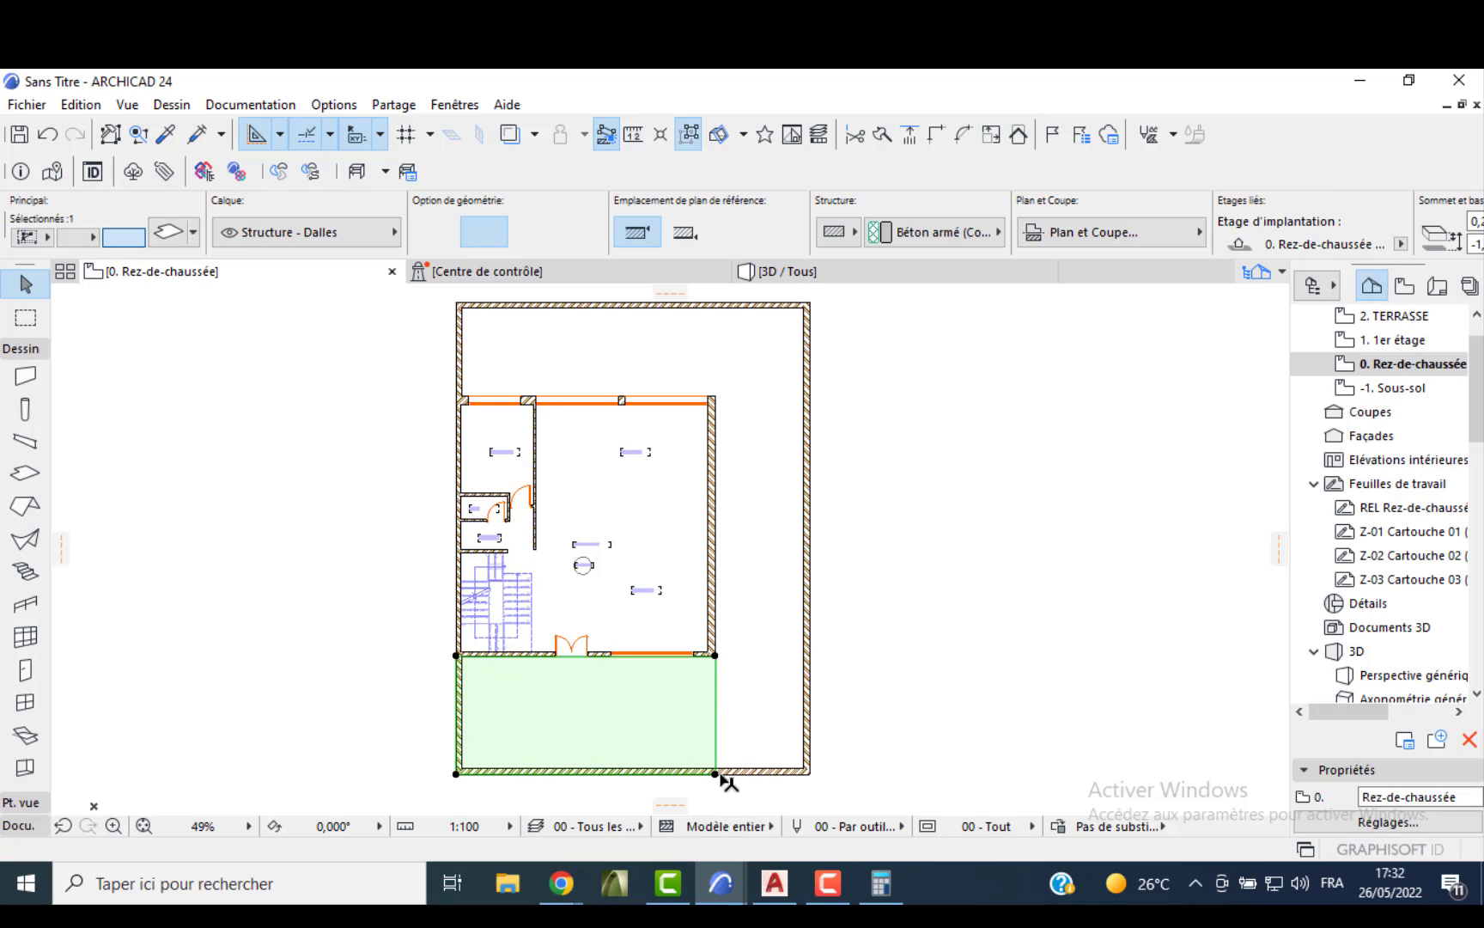
click(717, 773)
click(929, 567)
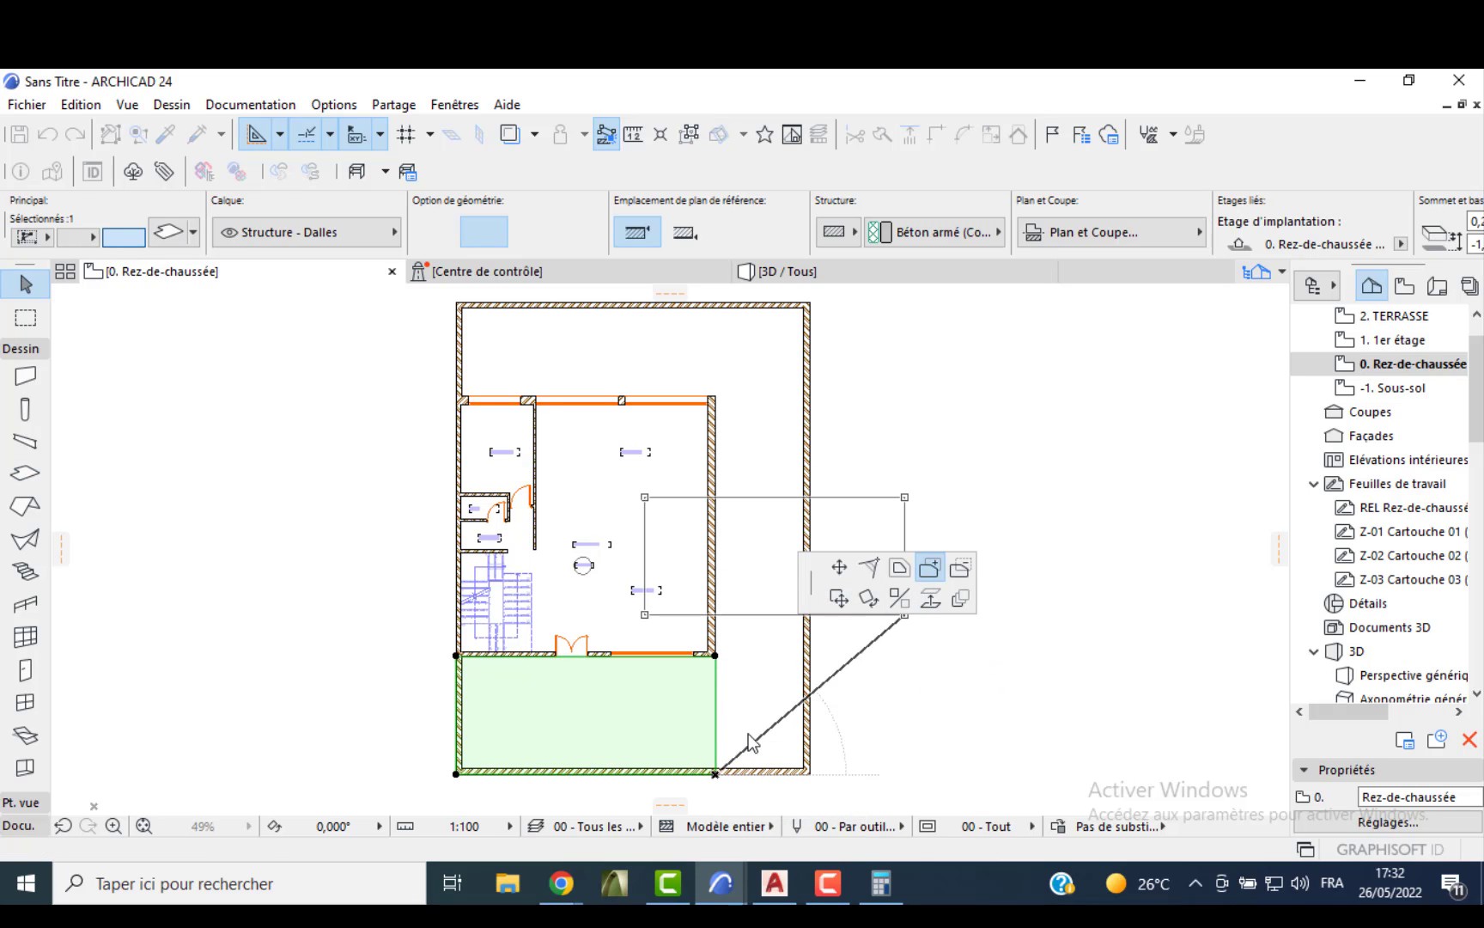
click(716, 773)
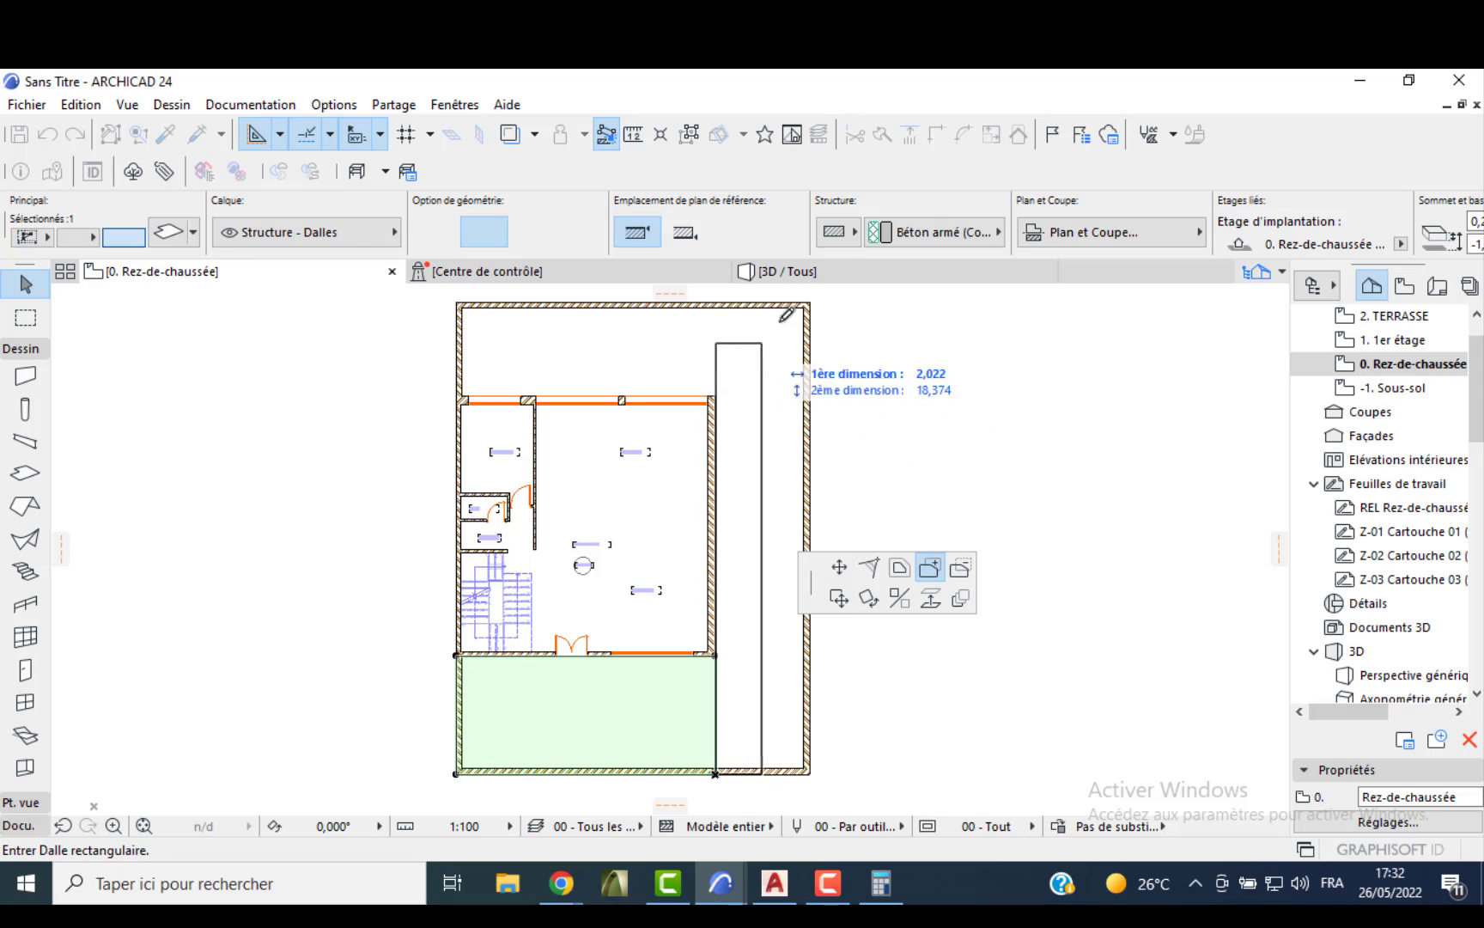
click(808, 303)
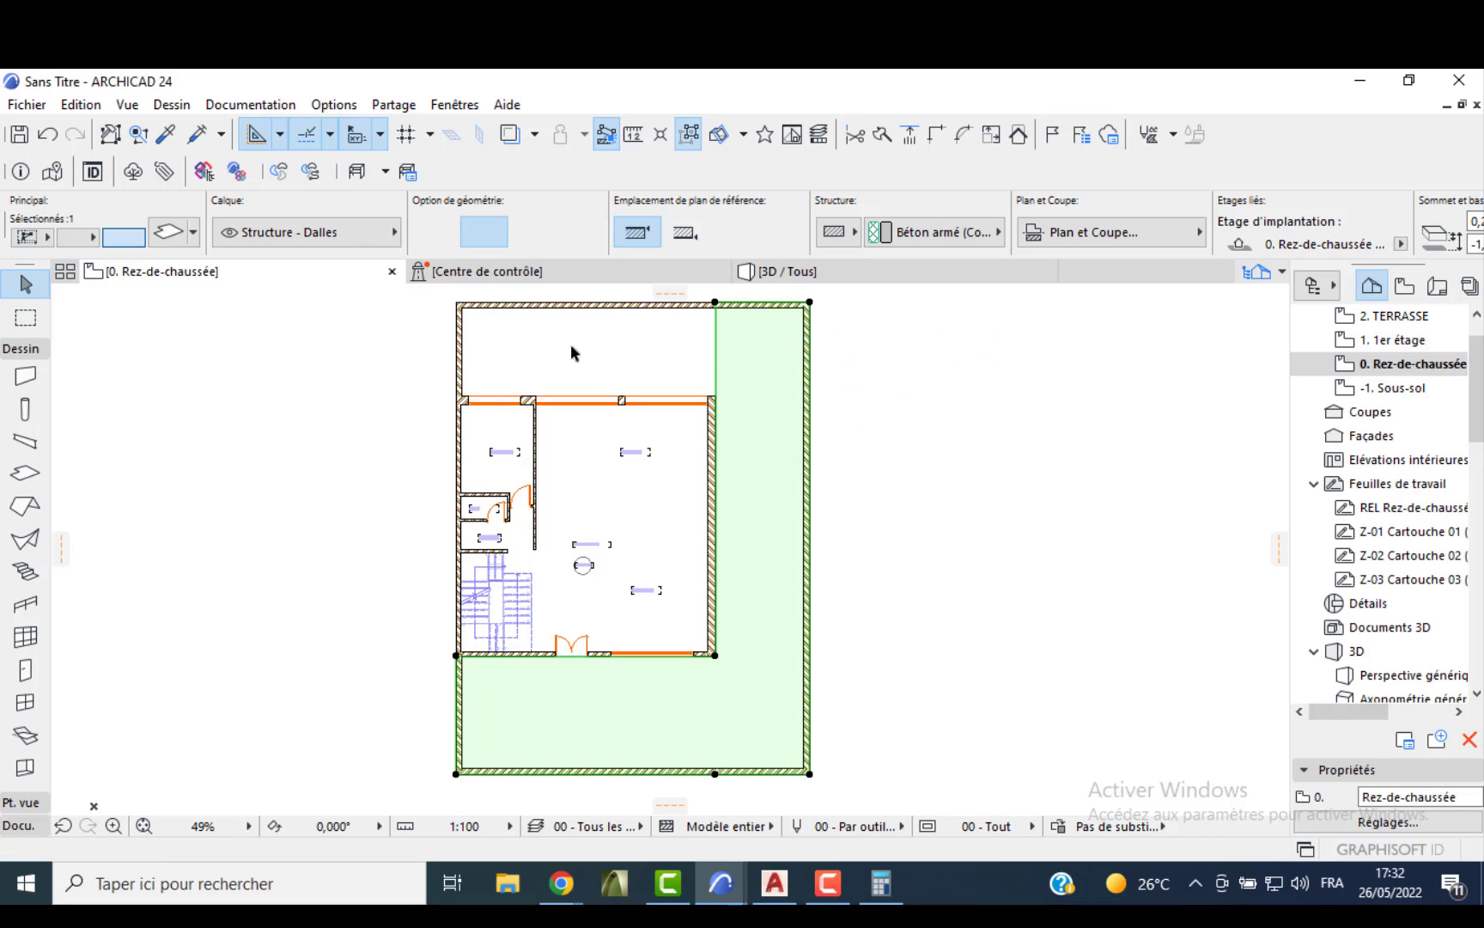
click(600, 372)
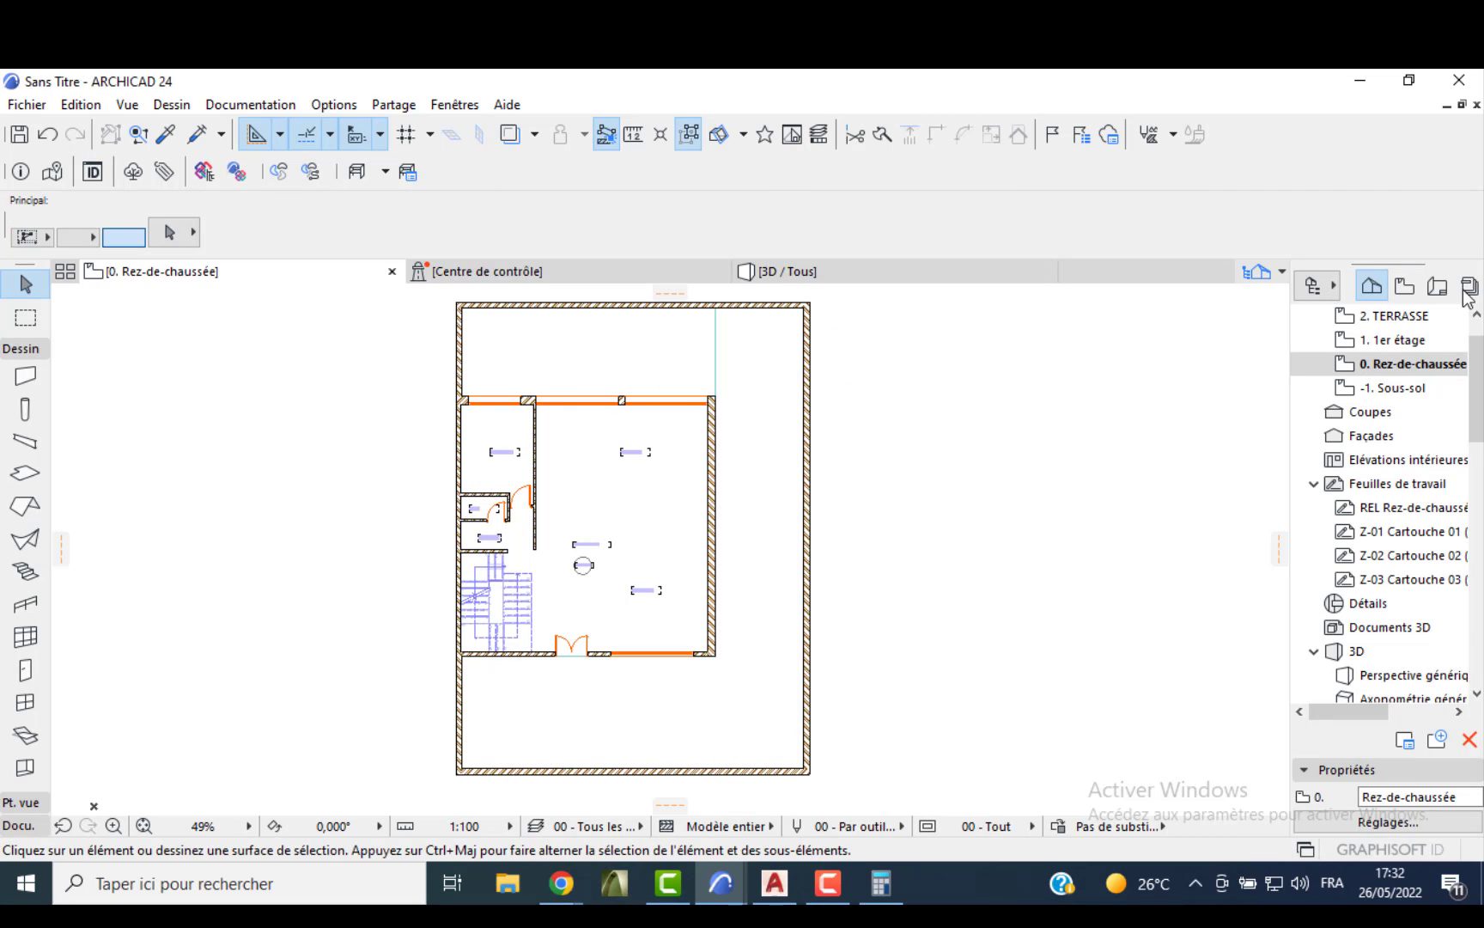
- Check the -1. Sous-sol plan and inspect the grass-paved slab's height and settings in the 3D view
click(1397, 392)
double_click(1398, 391)
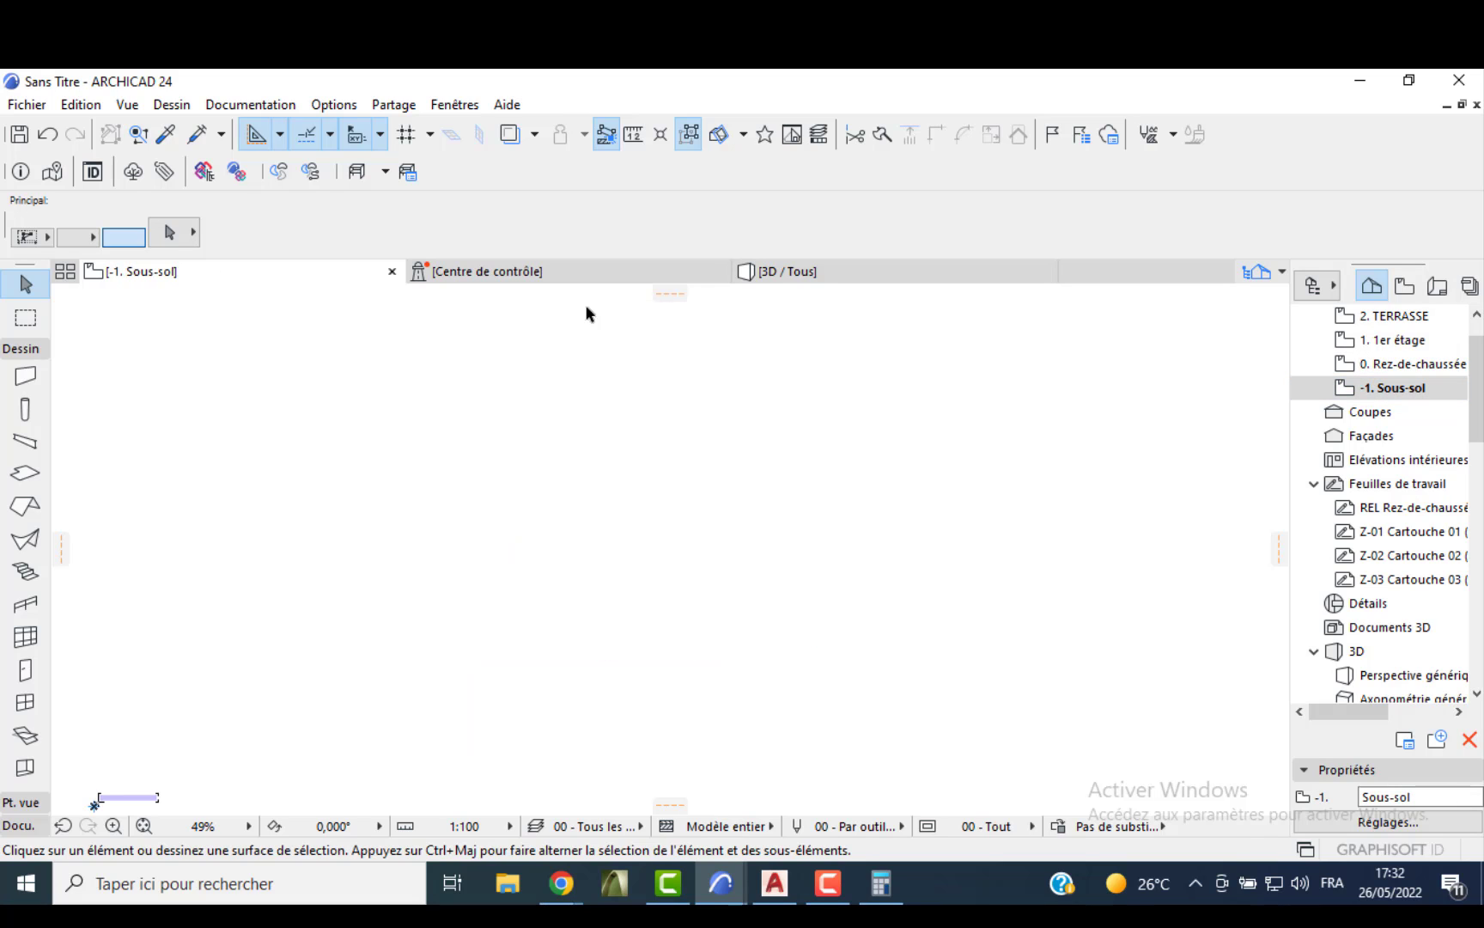
click(756, 273)
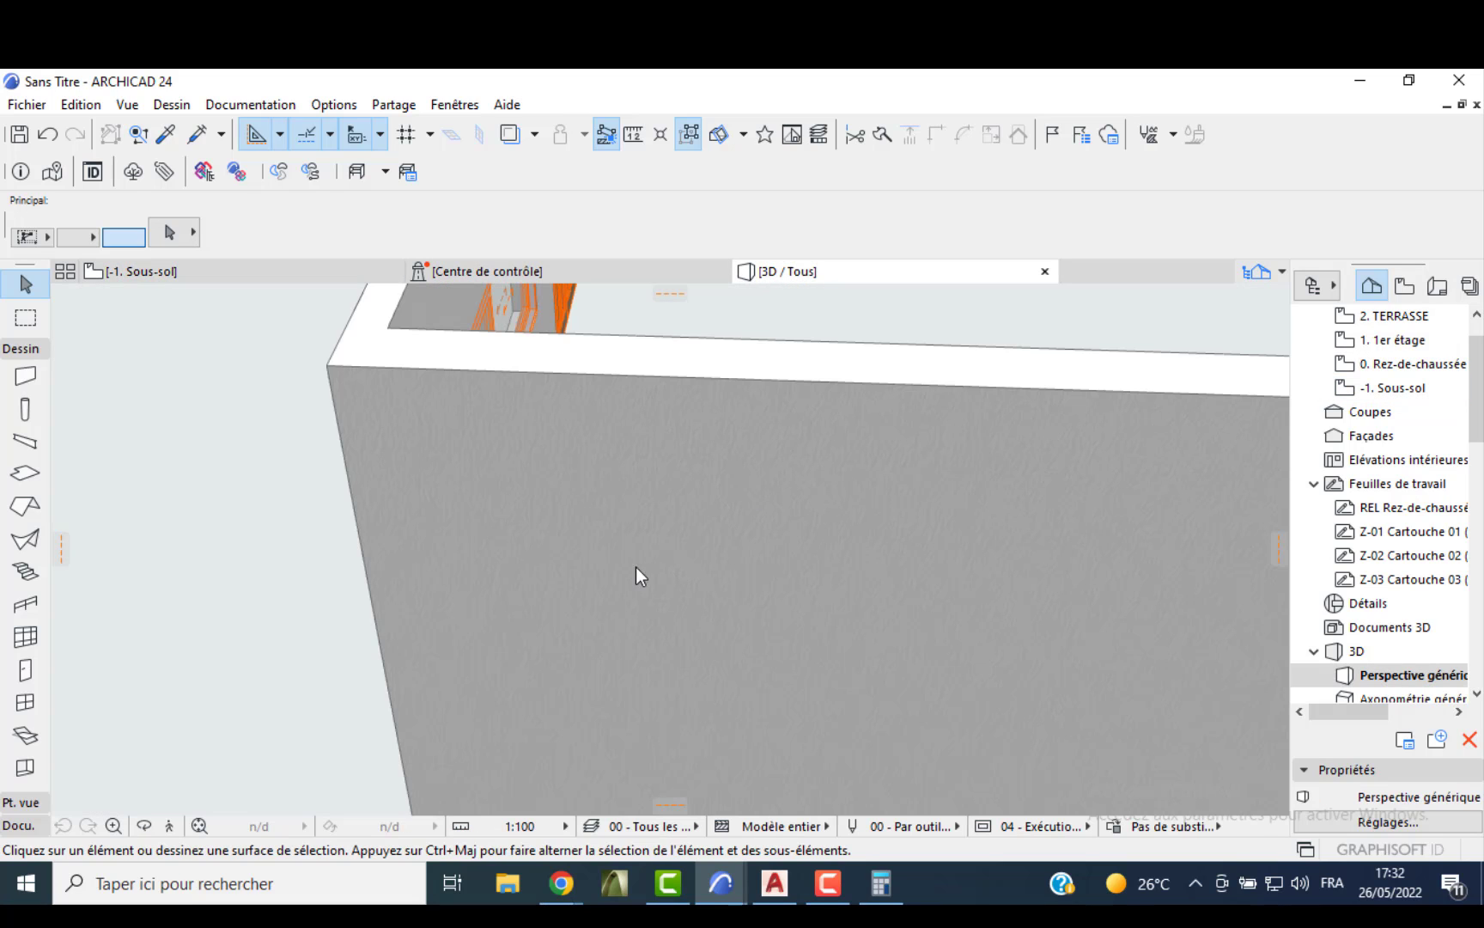
scroll(520, 527, down, 8)
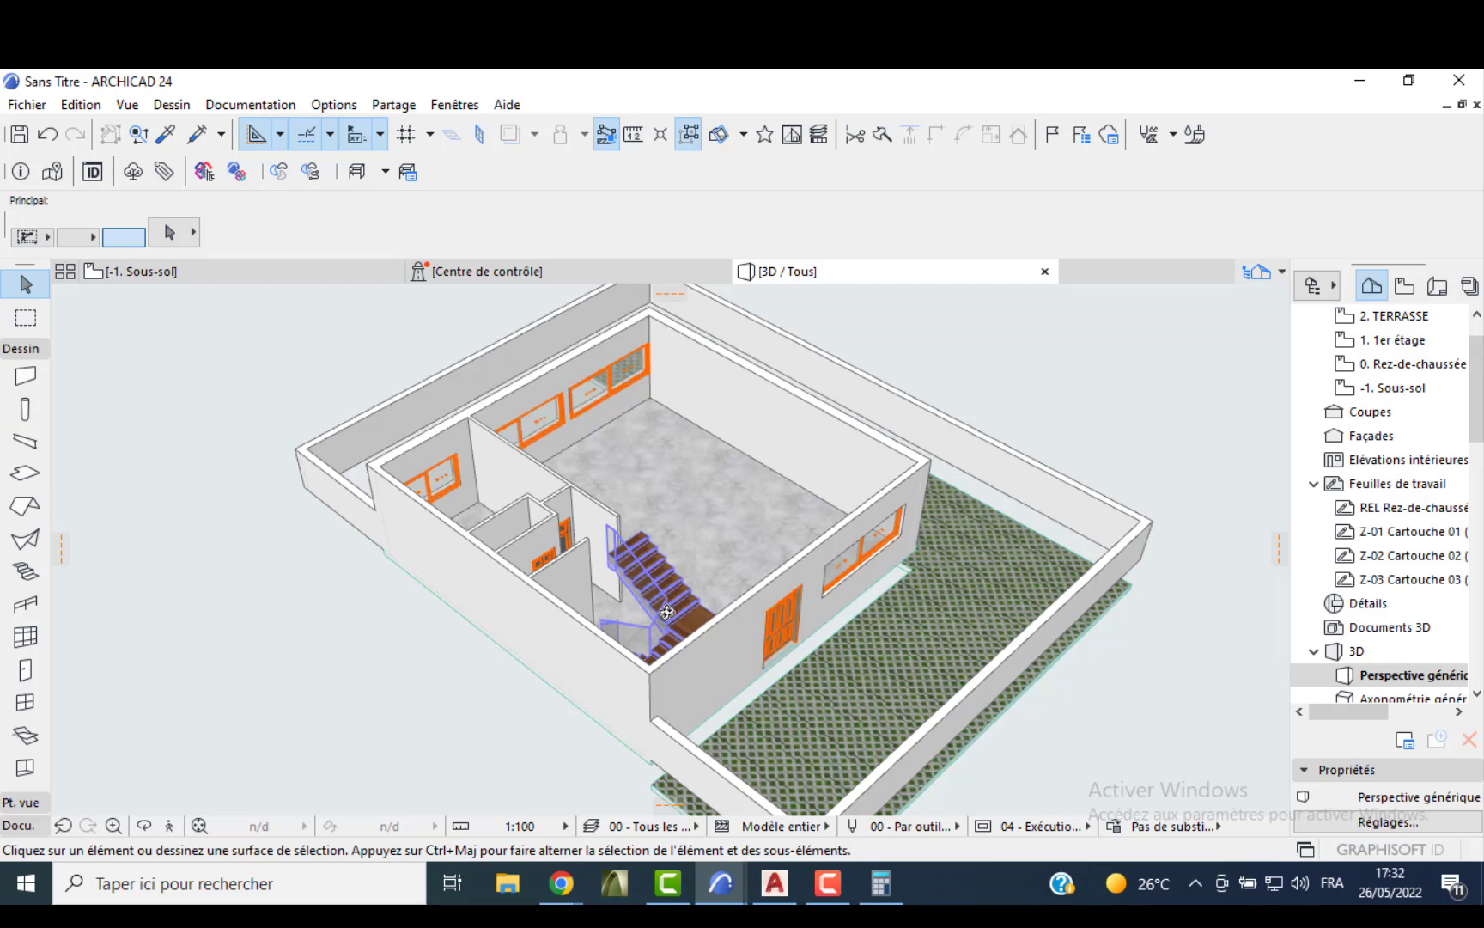
shift+middle_drag(668, 612, 483, 507)
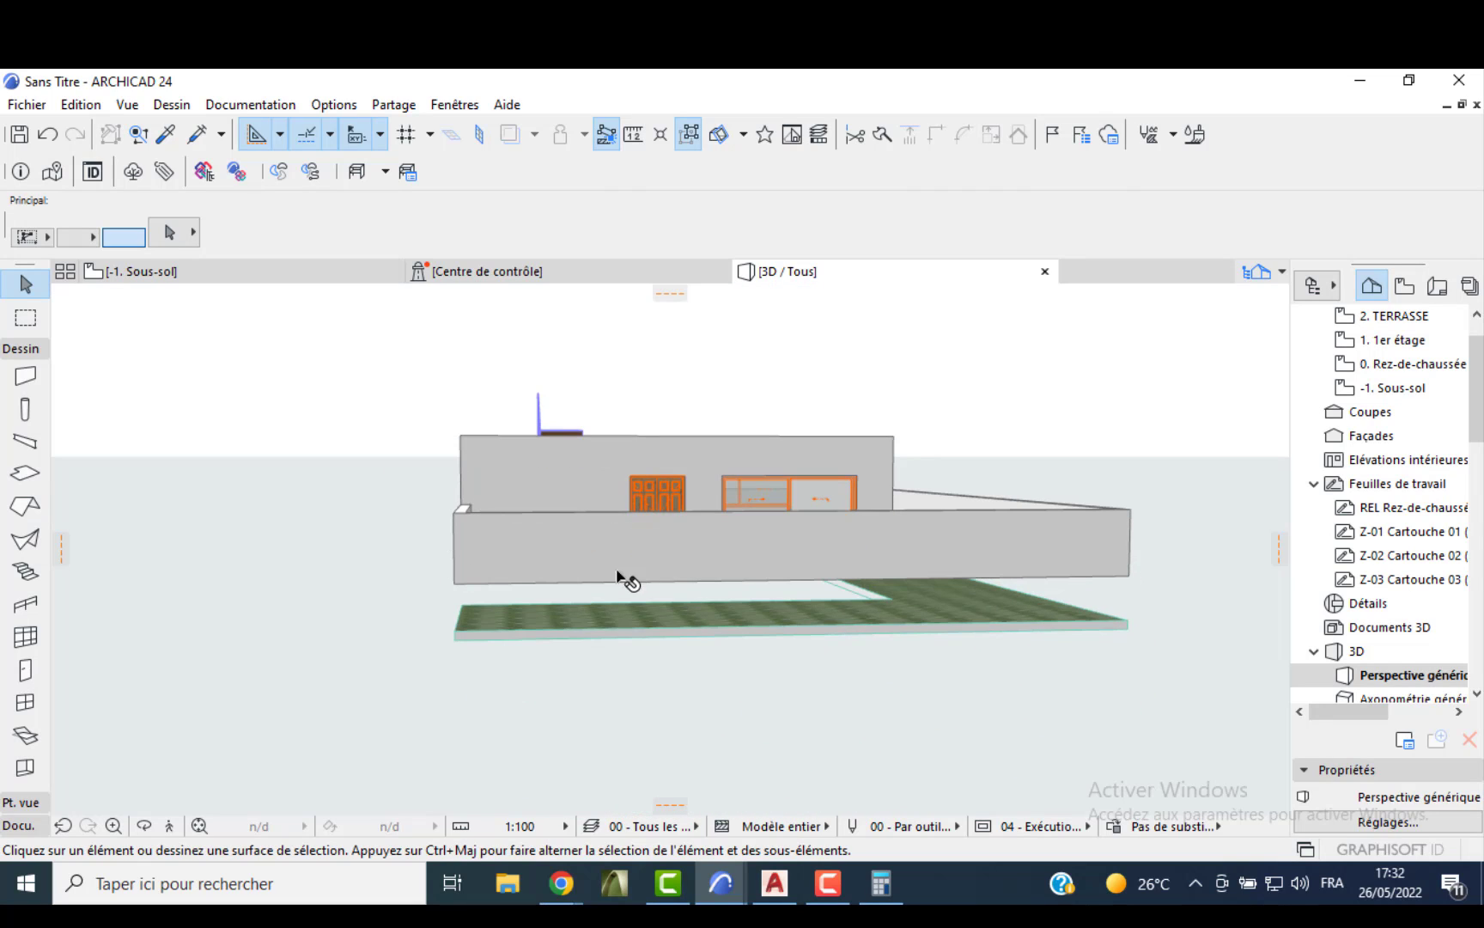
click(764, 621)
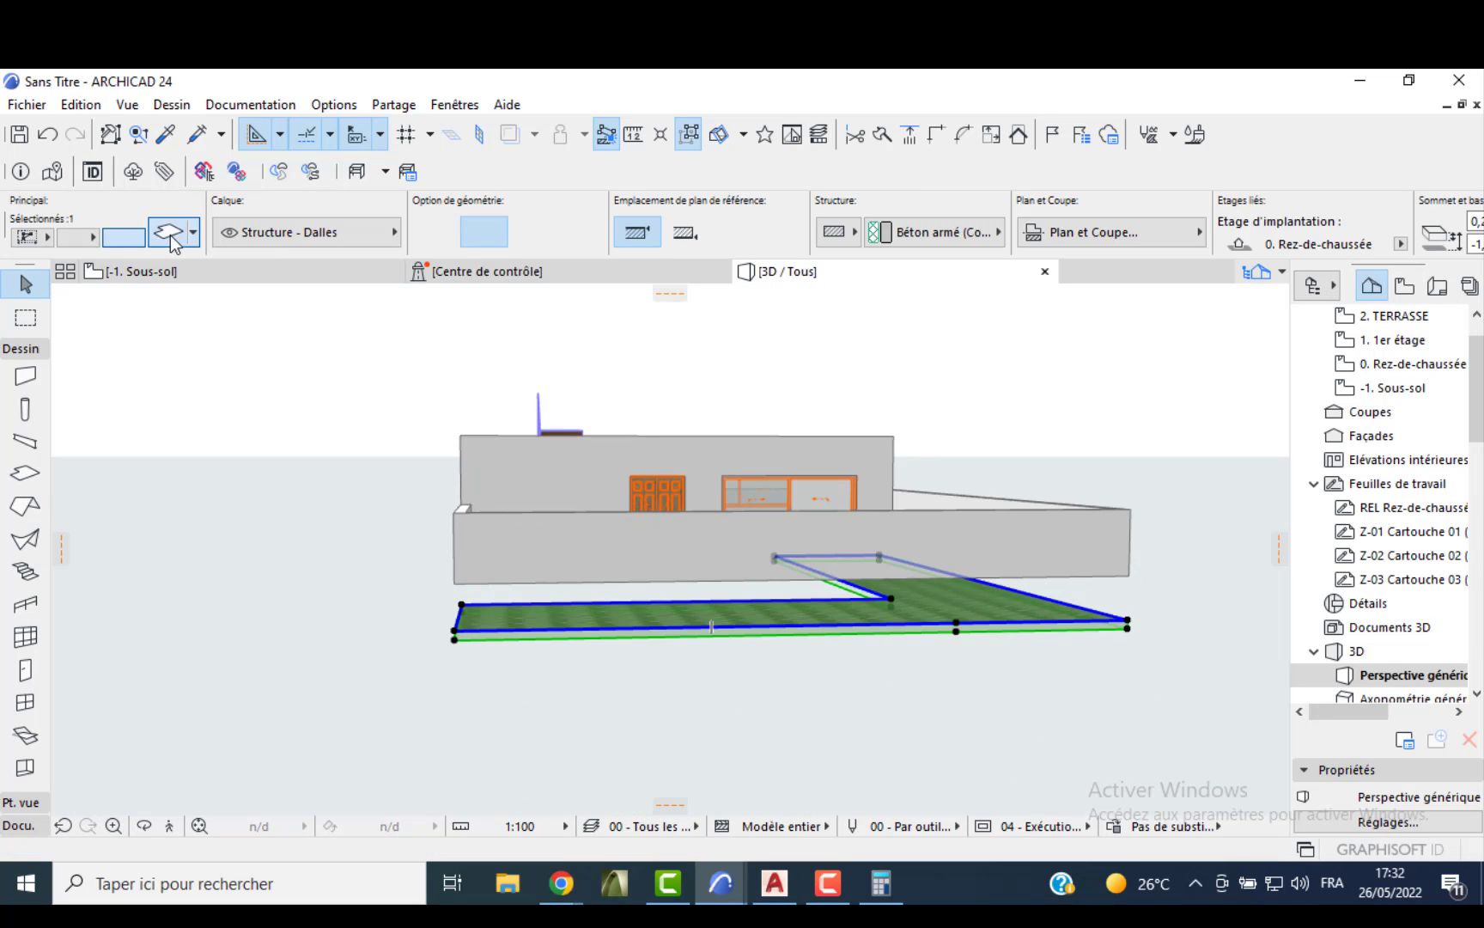
key(ctrl+t)
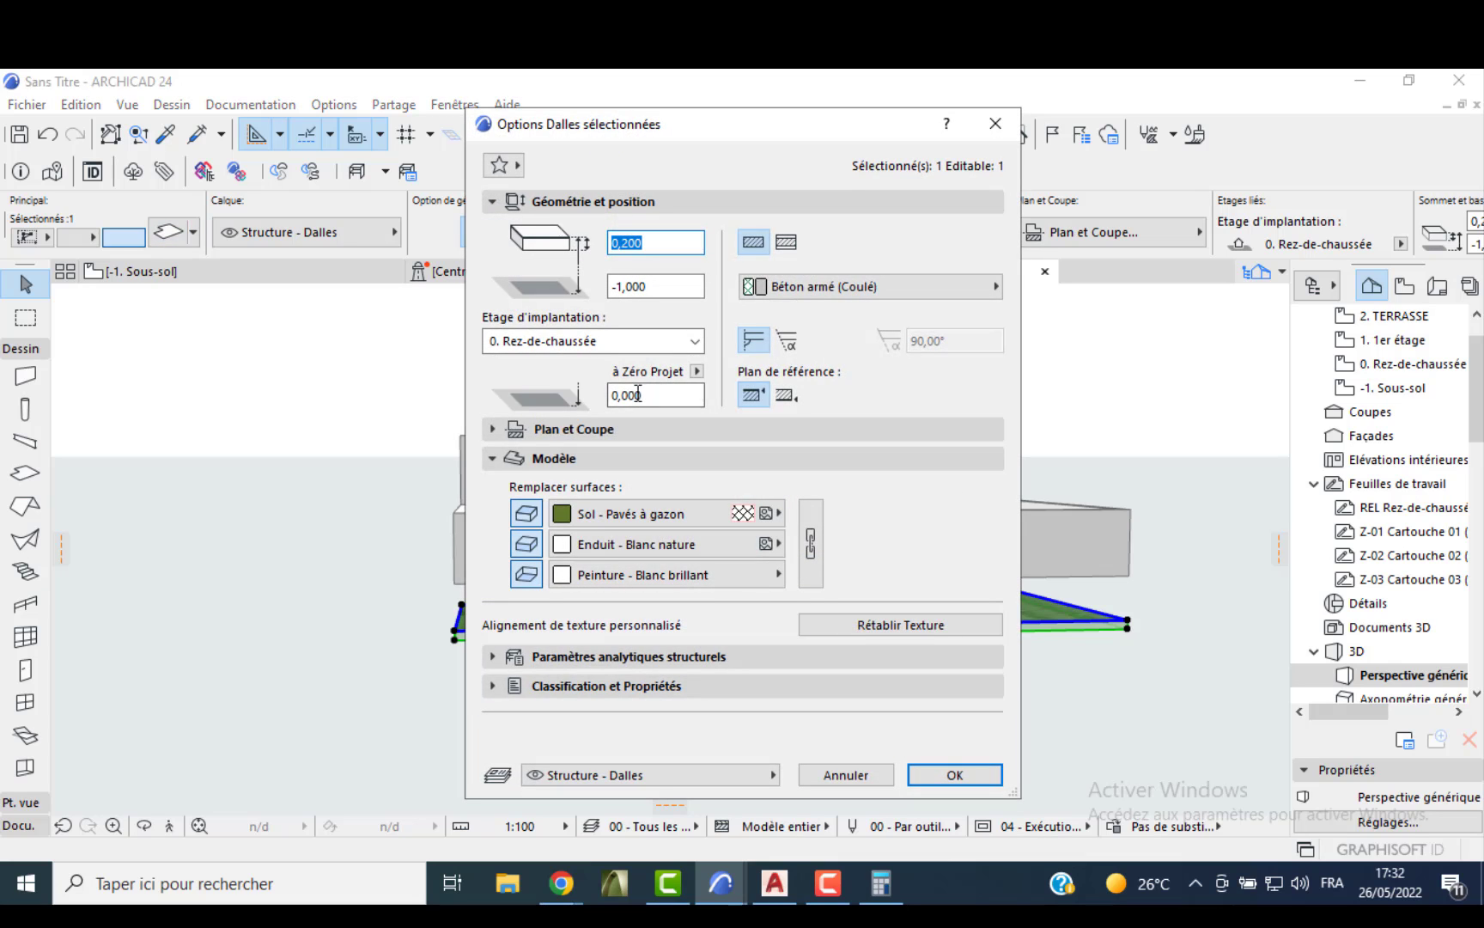
click(953, 774)
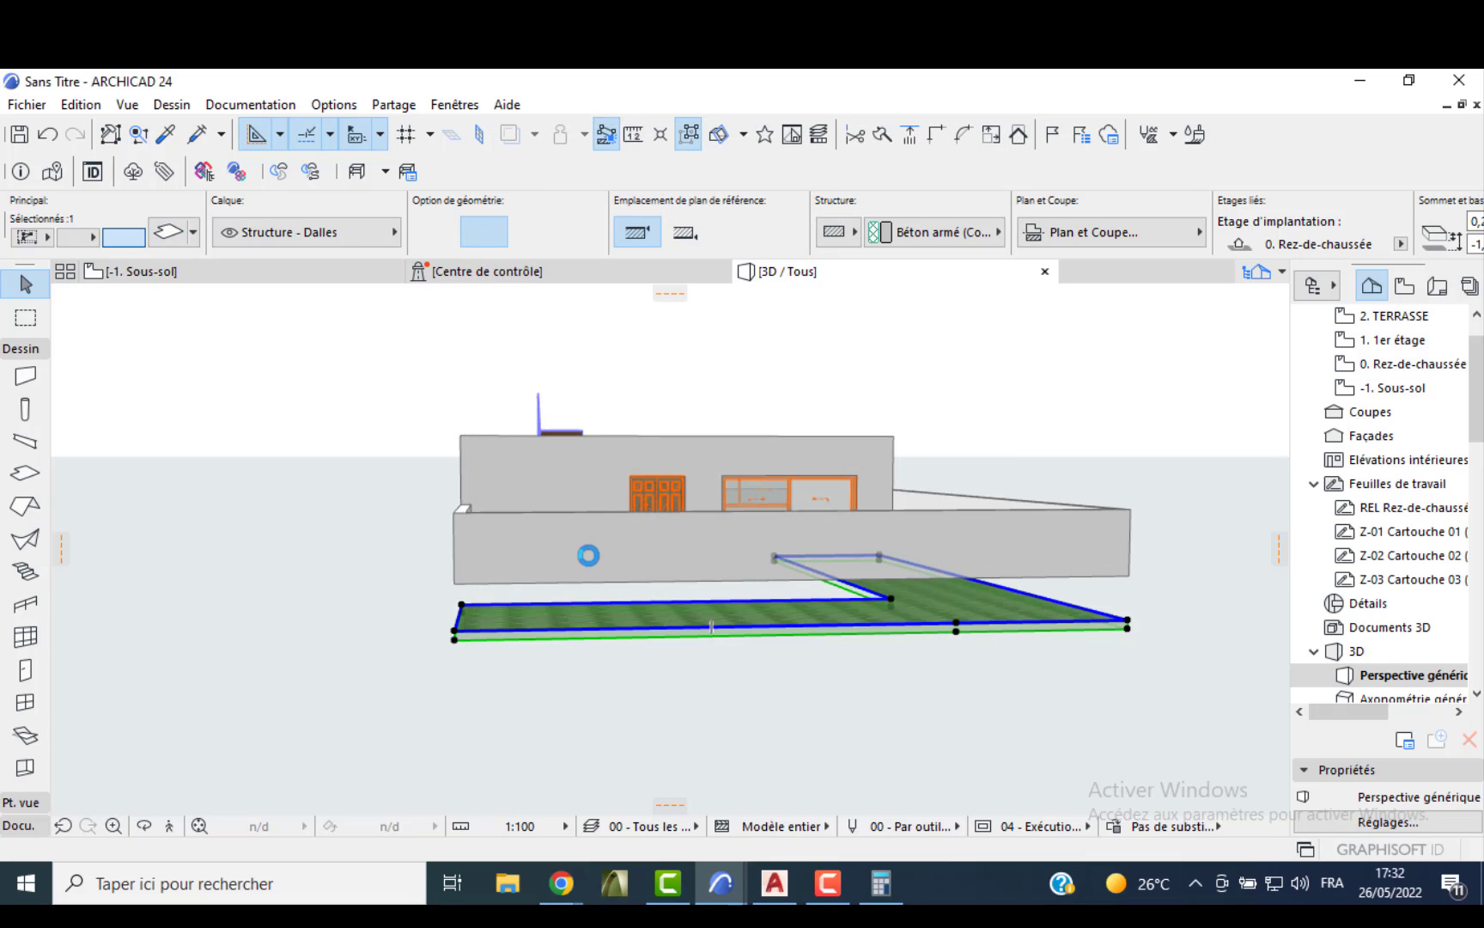
- Select the five boundary walls in 3D and set their base elevation to 0 m relative to Project Zero
shift+click(542, 562)
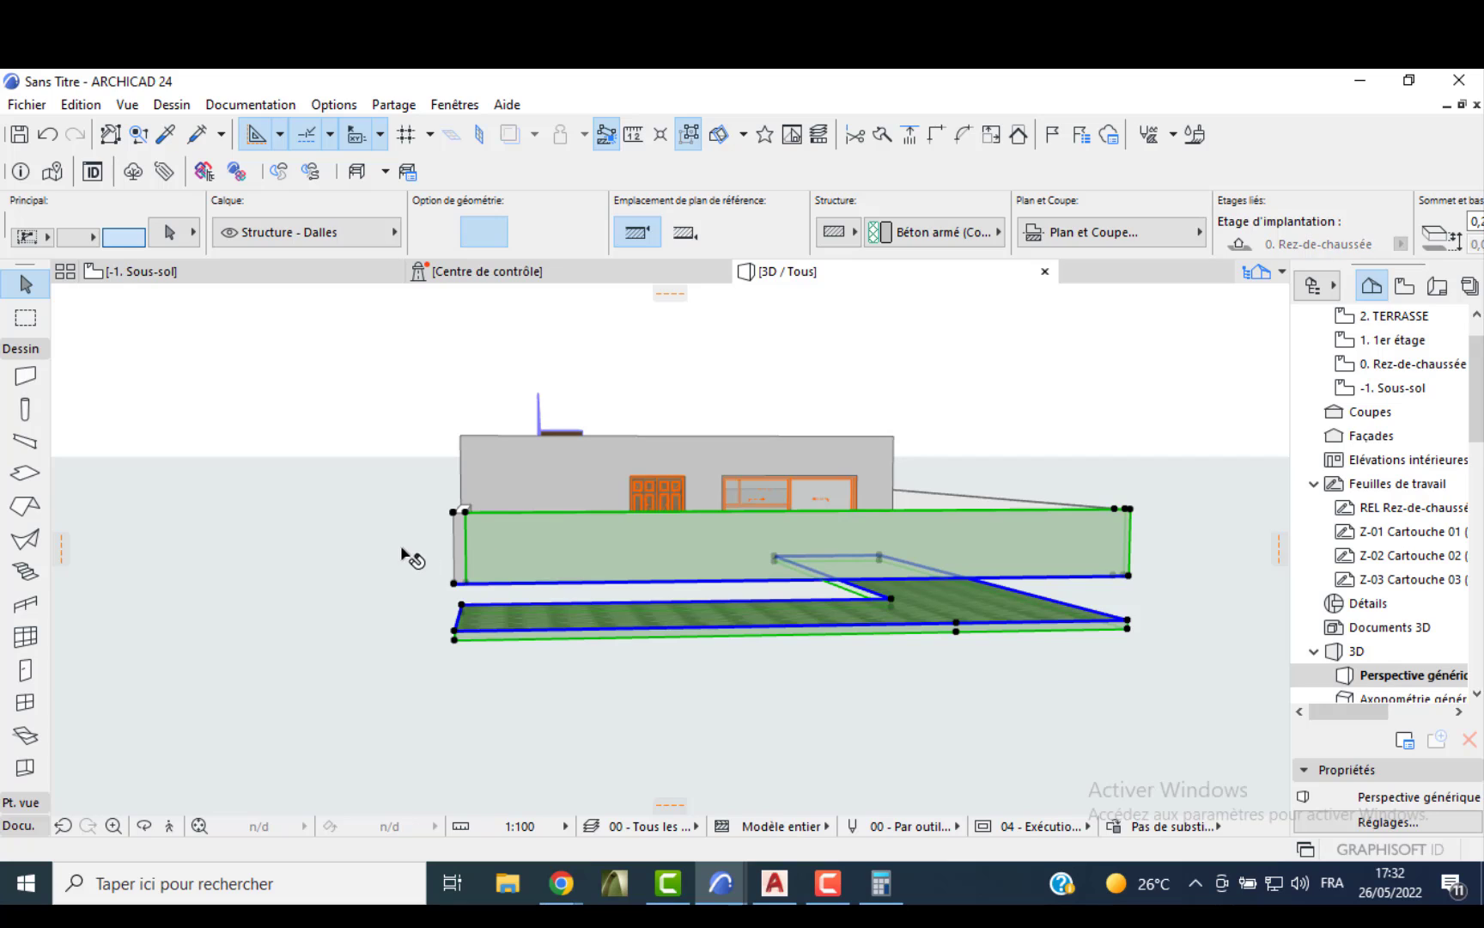
click(438, 534)
click(501, 560)
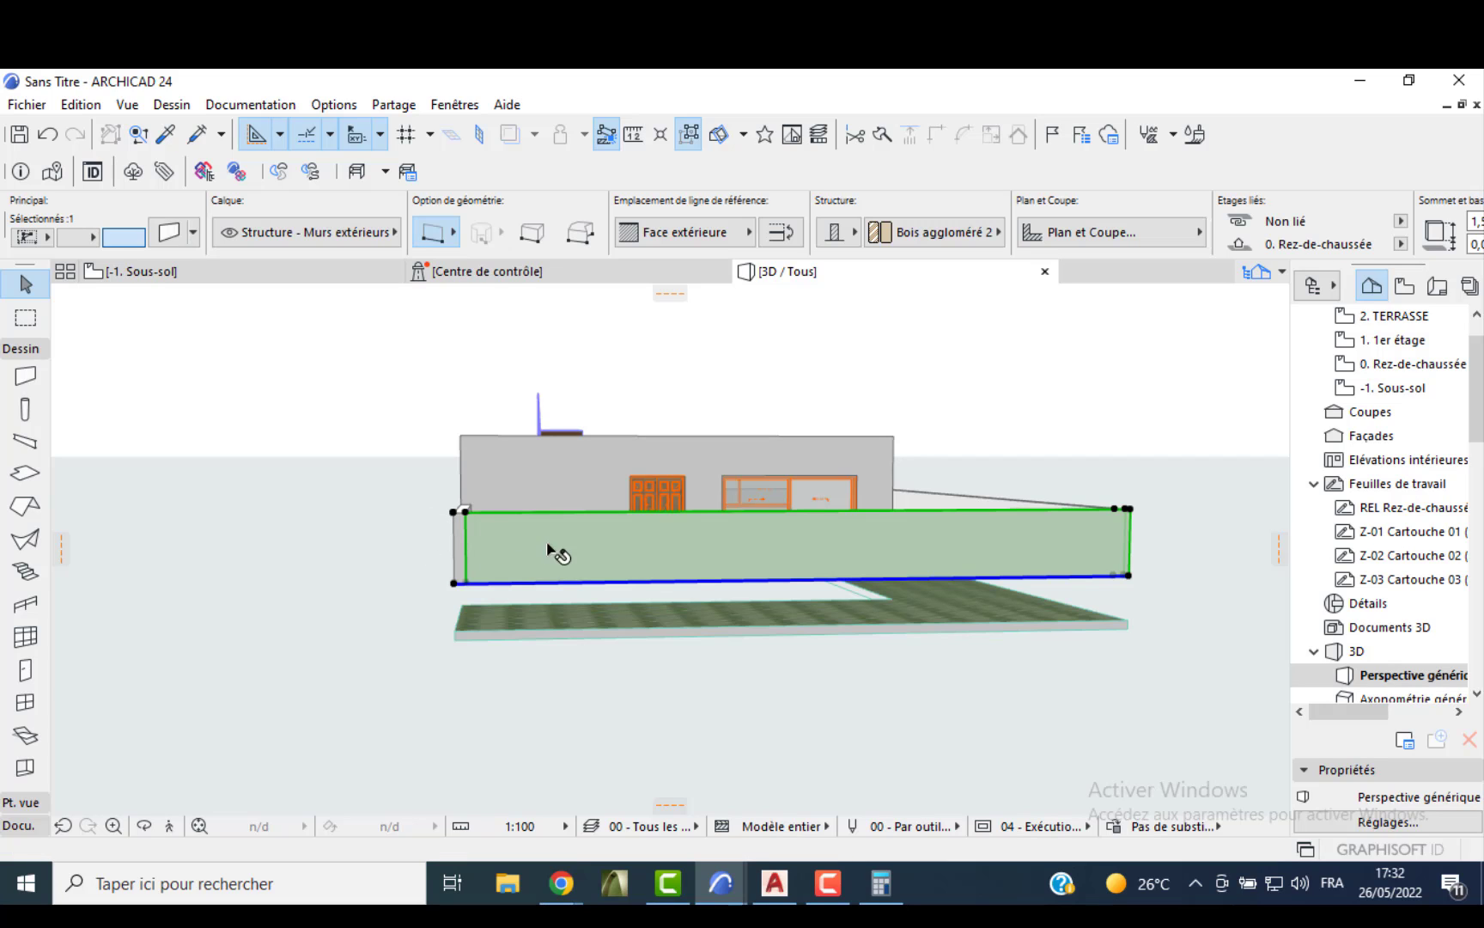
shift+middle_drag(474, 504, 569, 512)
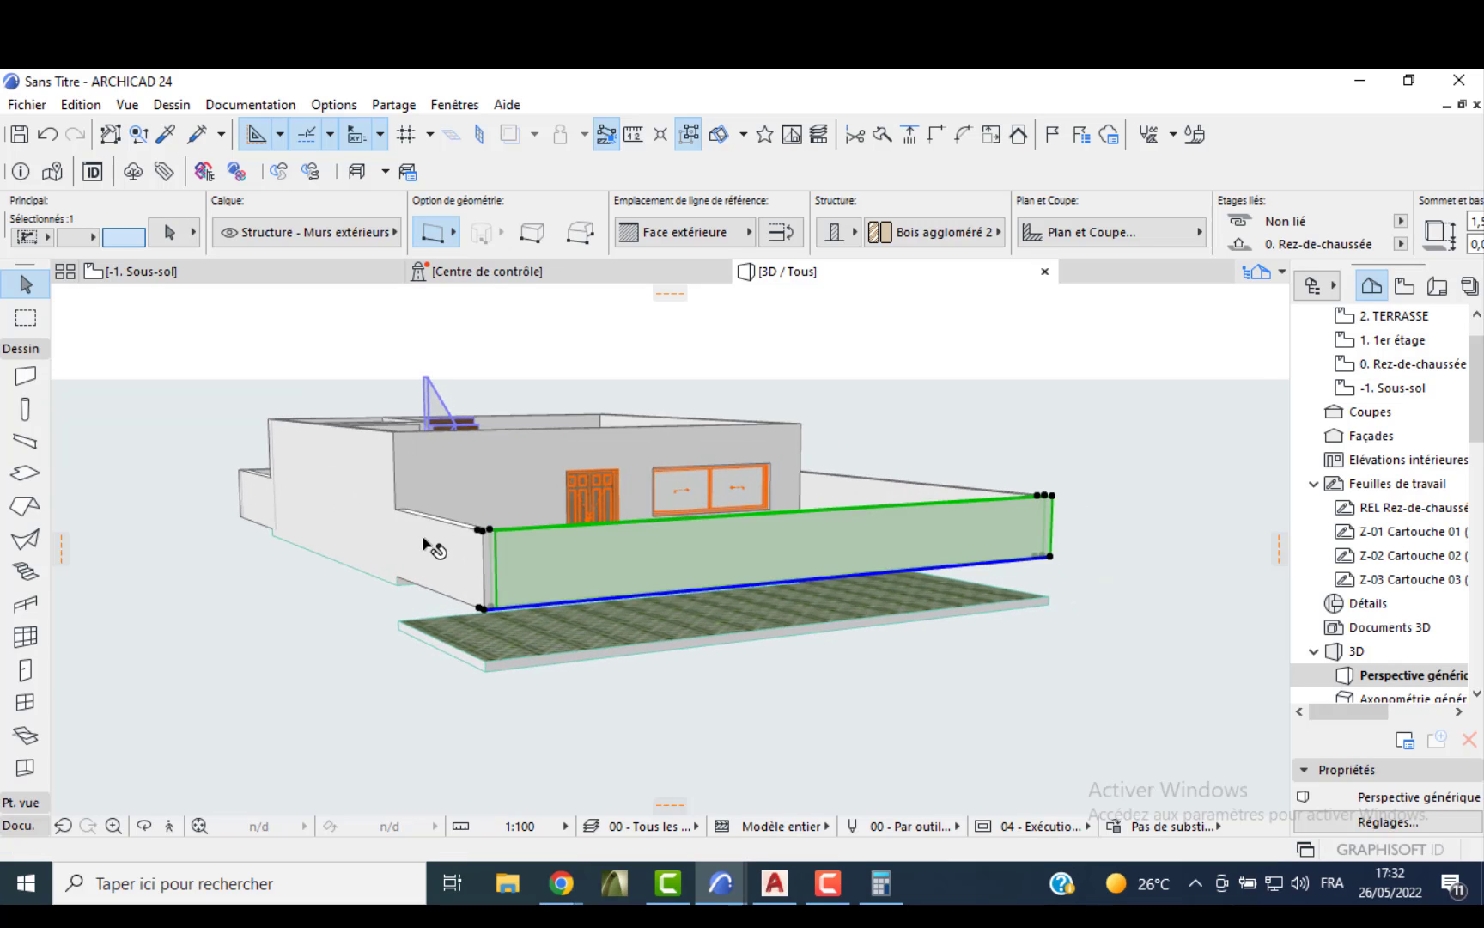
shift+click(425, 537)
shift+click(874, 493)
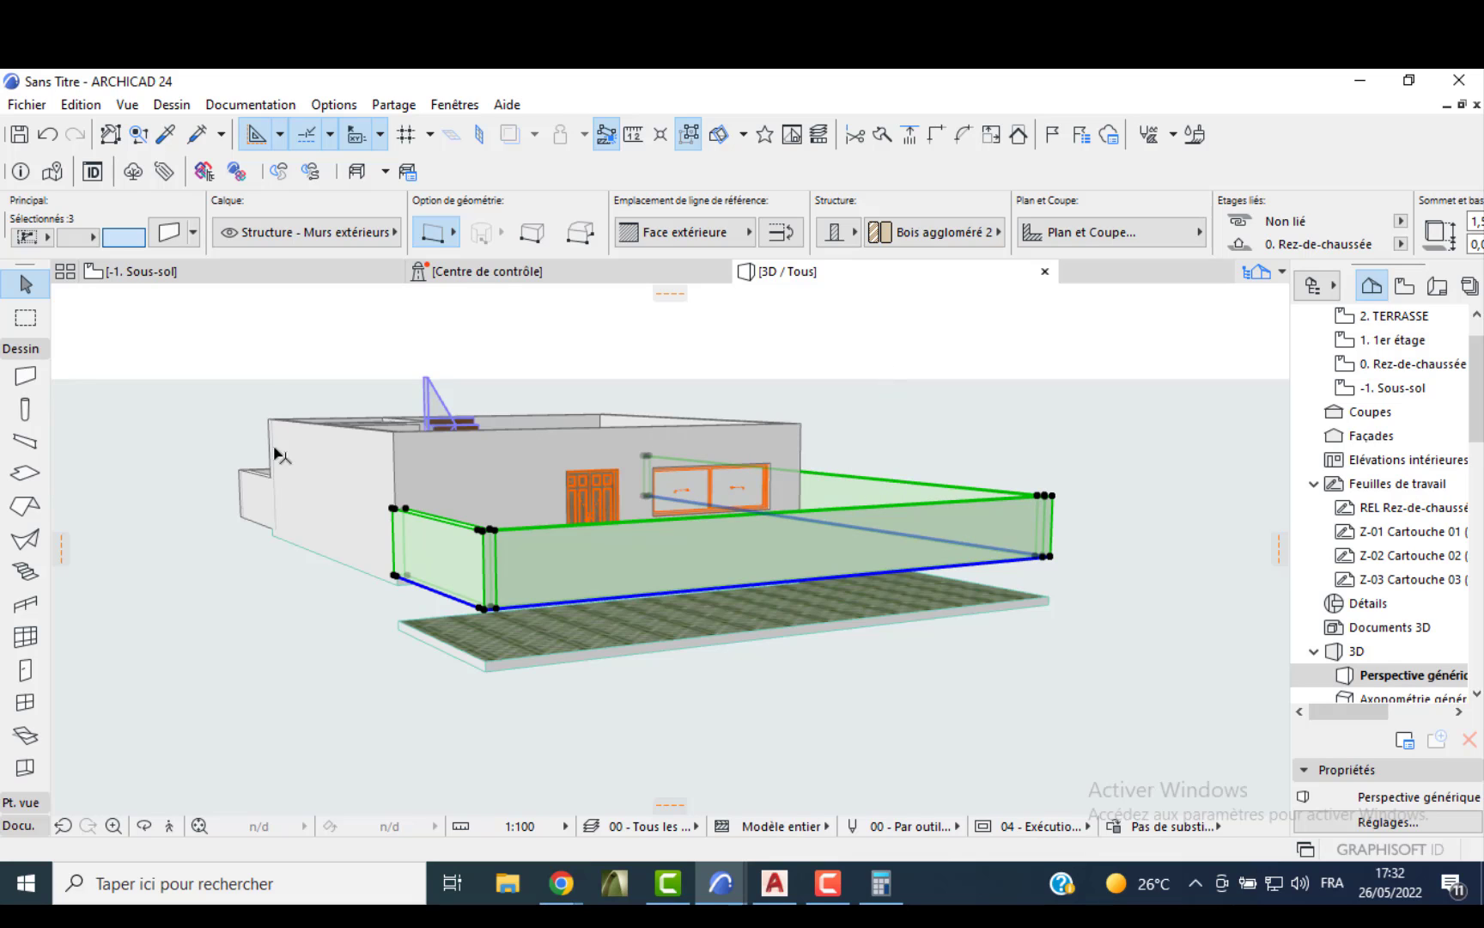
shift+click(252, 483)
shift+middle_drag(266, 382, 331, 460)
shift+click(254, 462)
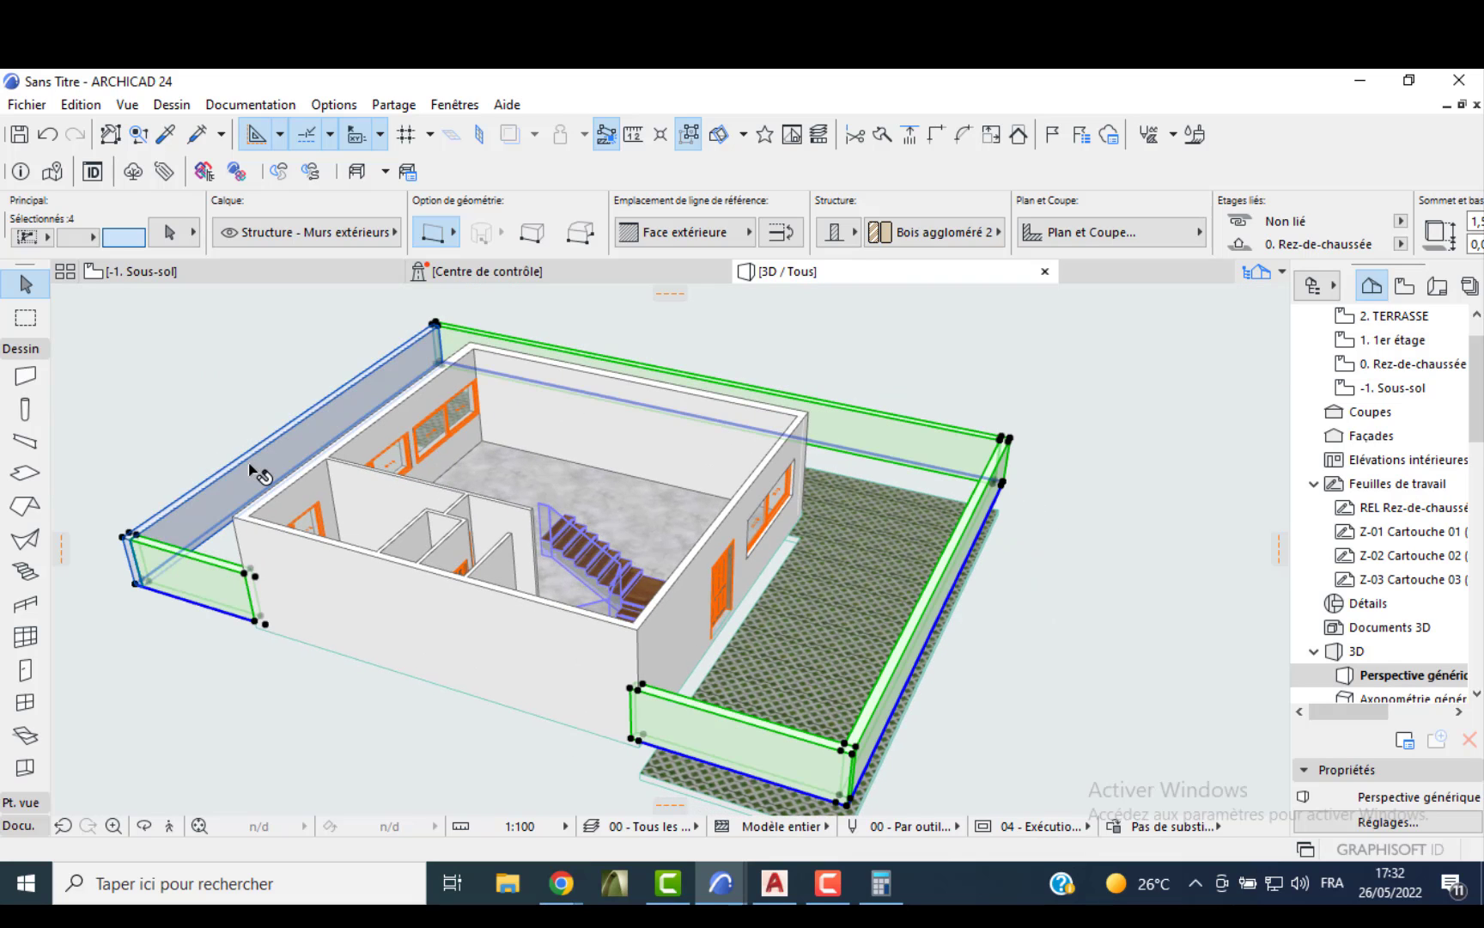
click(170, 232)
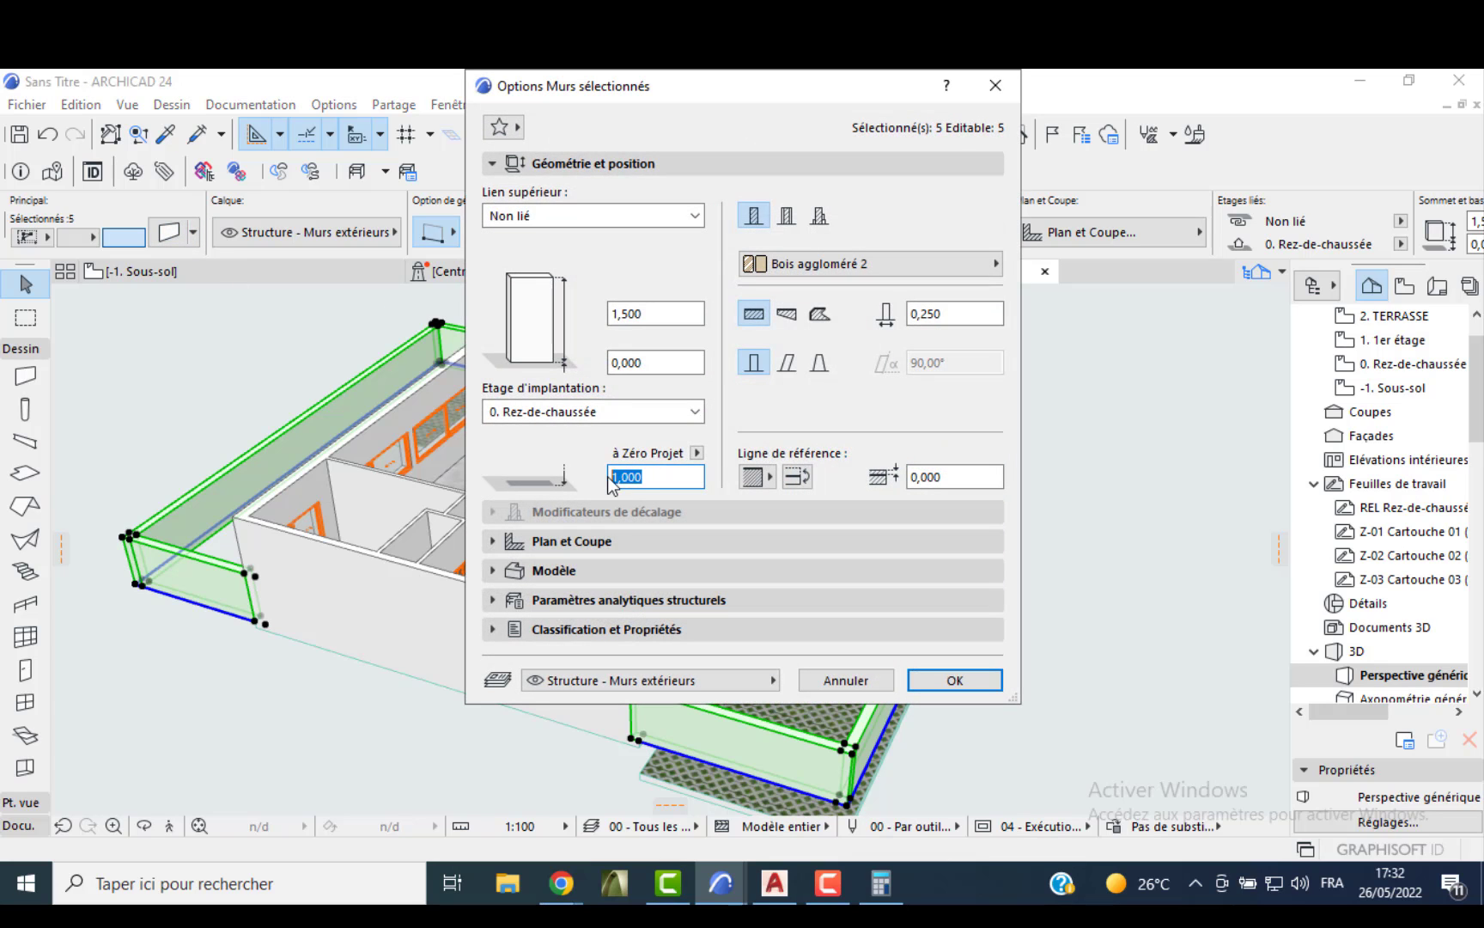
key(Return)
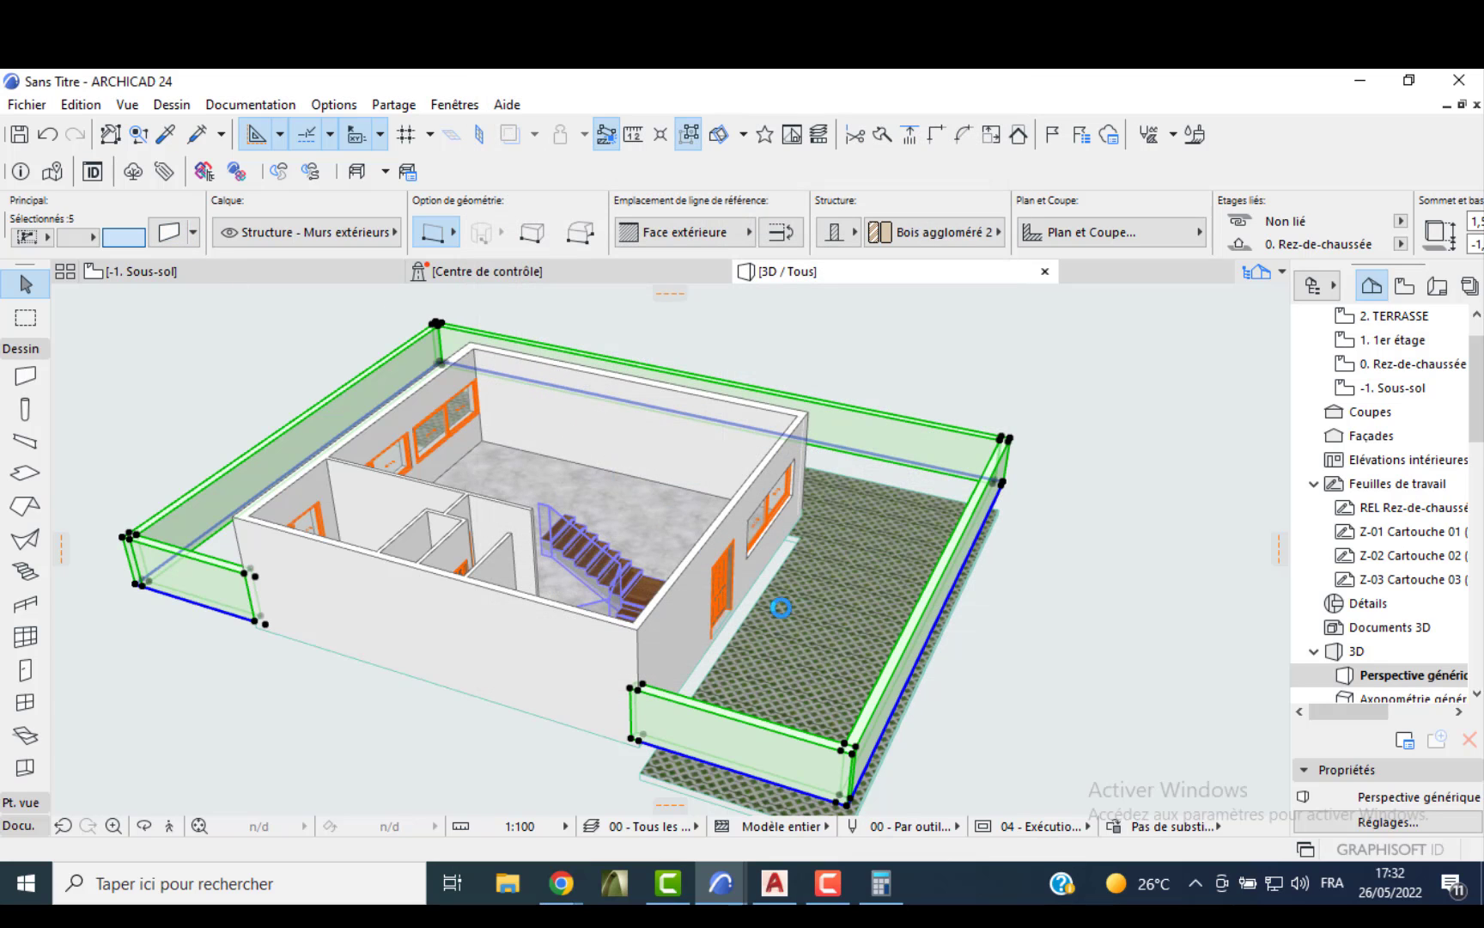
- Inspect how the boundary walls and paved slab meet the building in 3D and return to the -1. Sous-sol plan
shift+middle_drag(951, 686, 614, 543)
scroll(536, 657, up, 5)
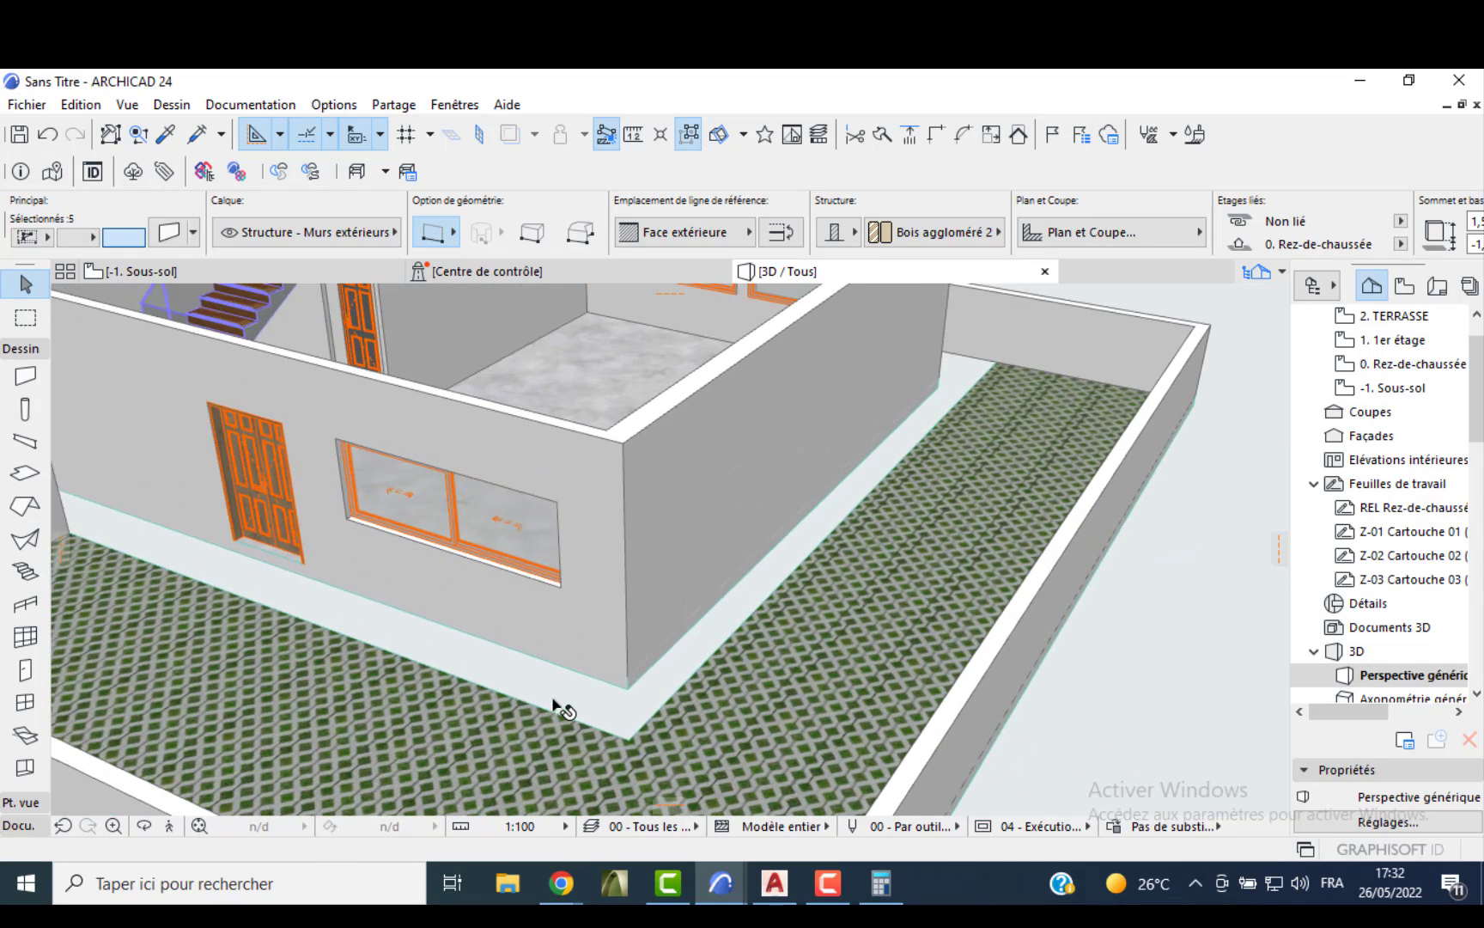
shift+middle_drag(563, 711, 491, 618)
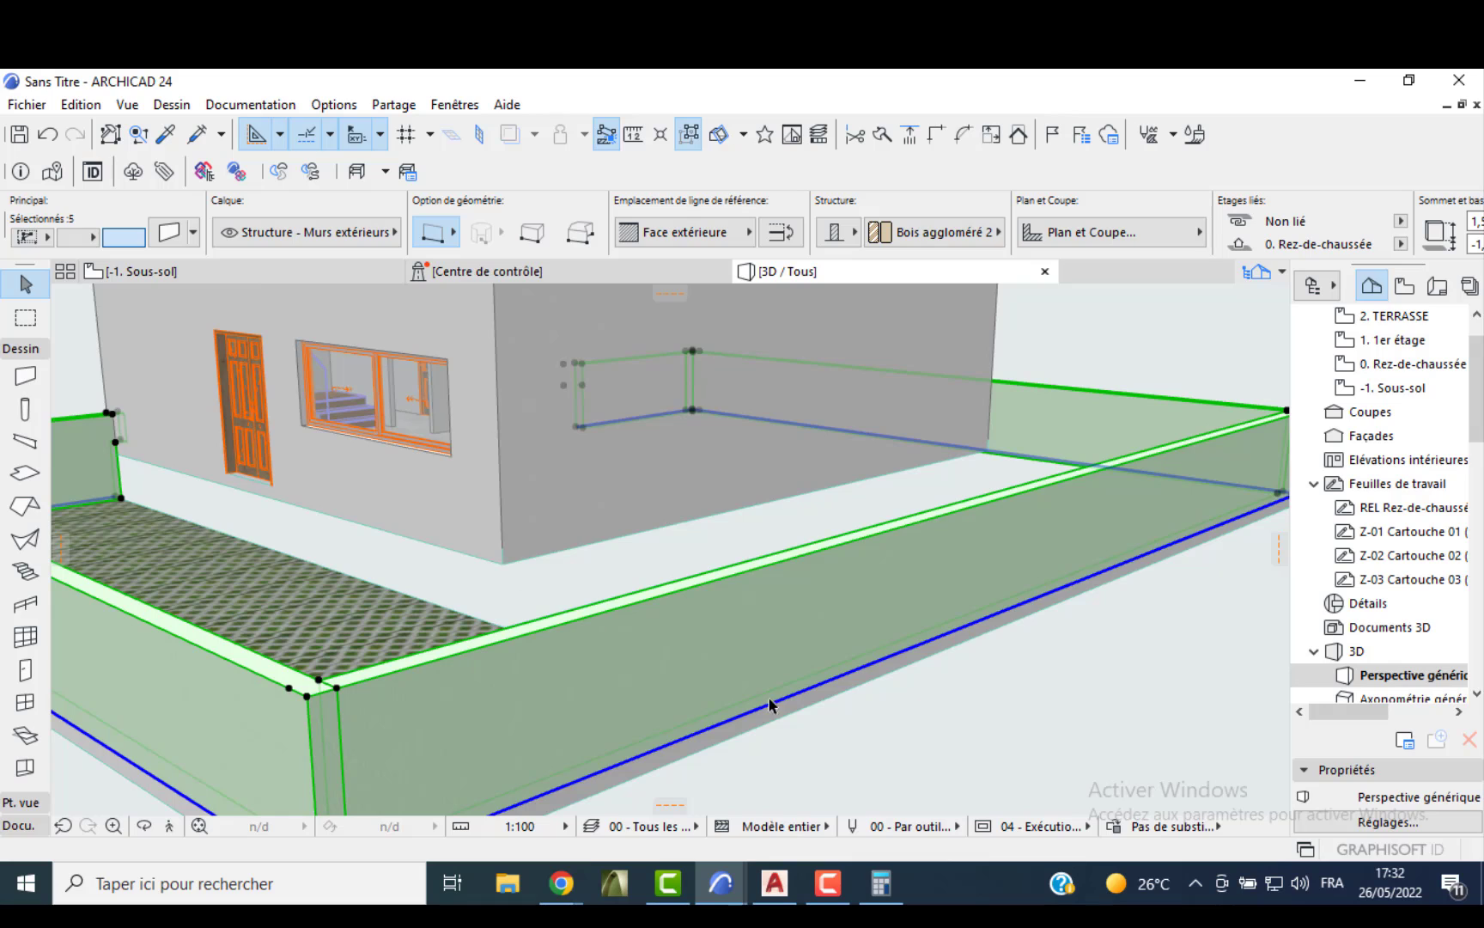
key(Escape)
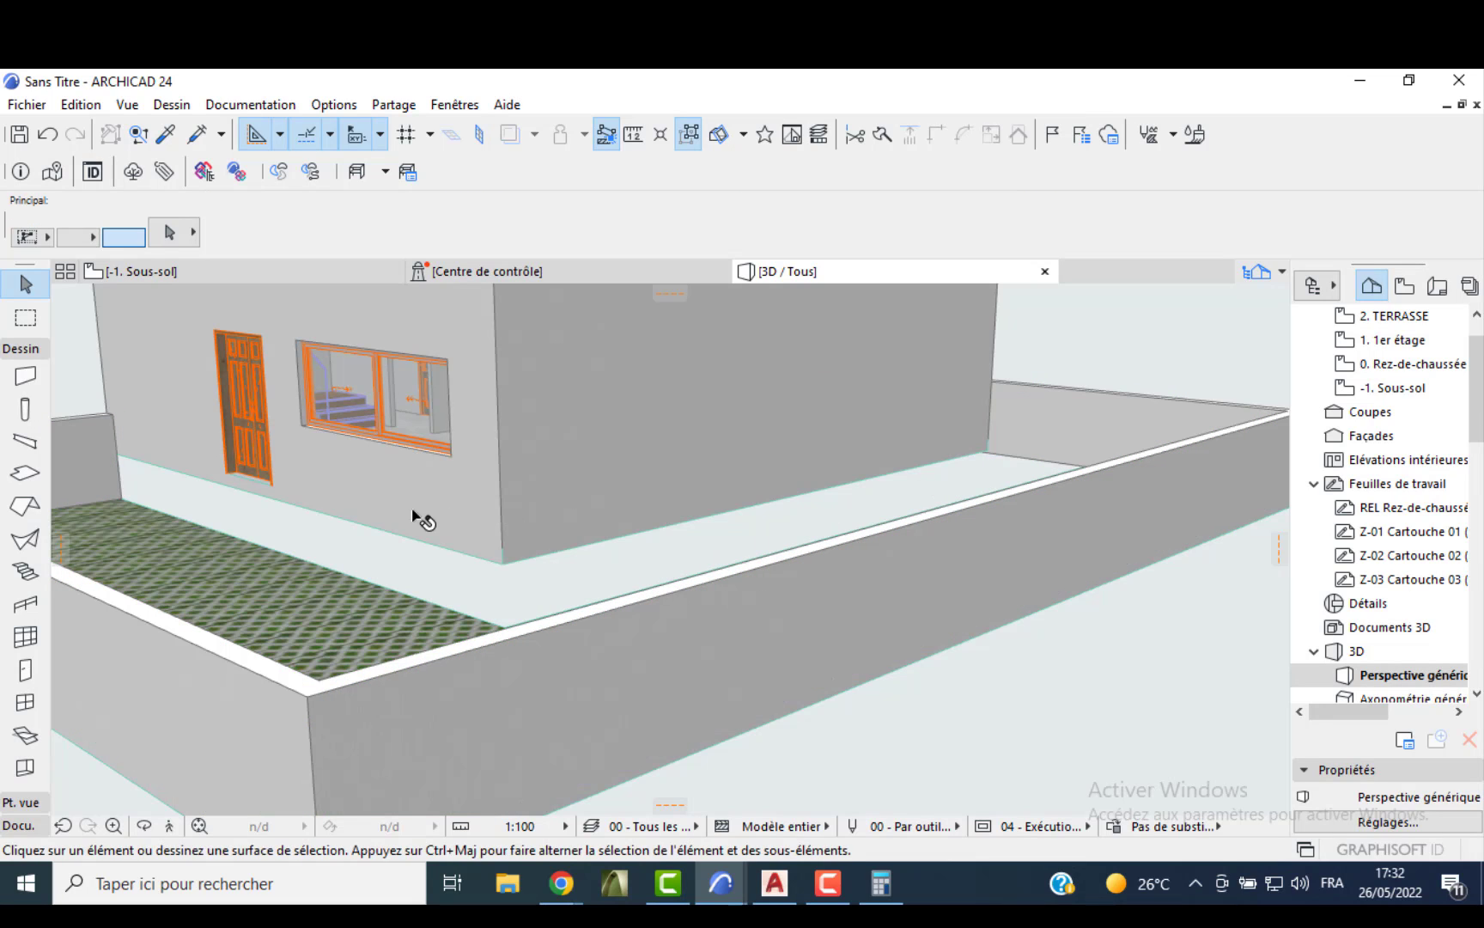
scroll(252, 496, up, 2)
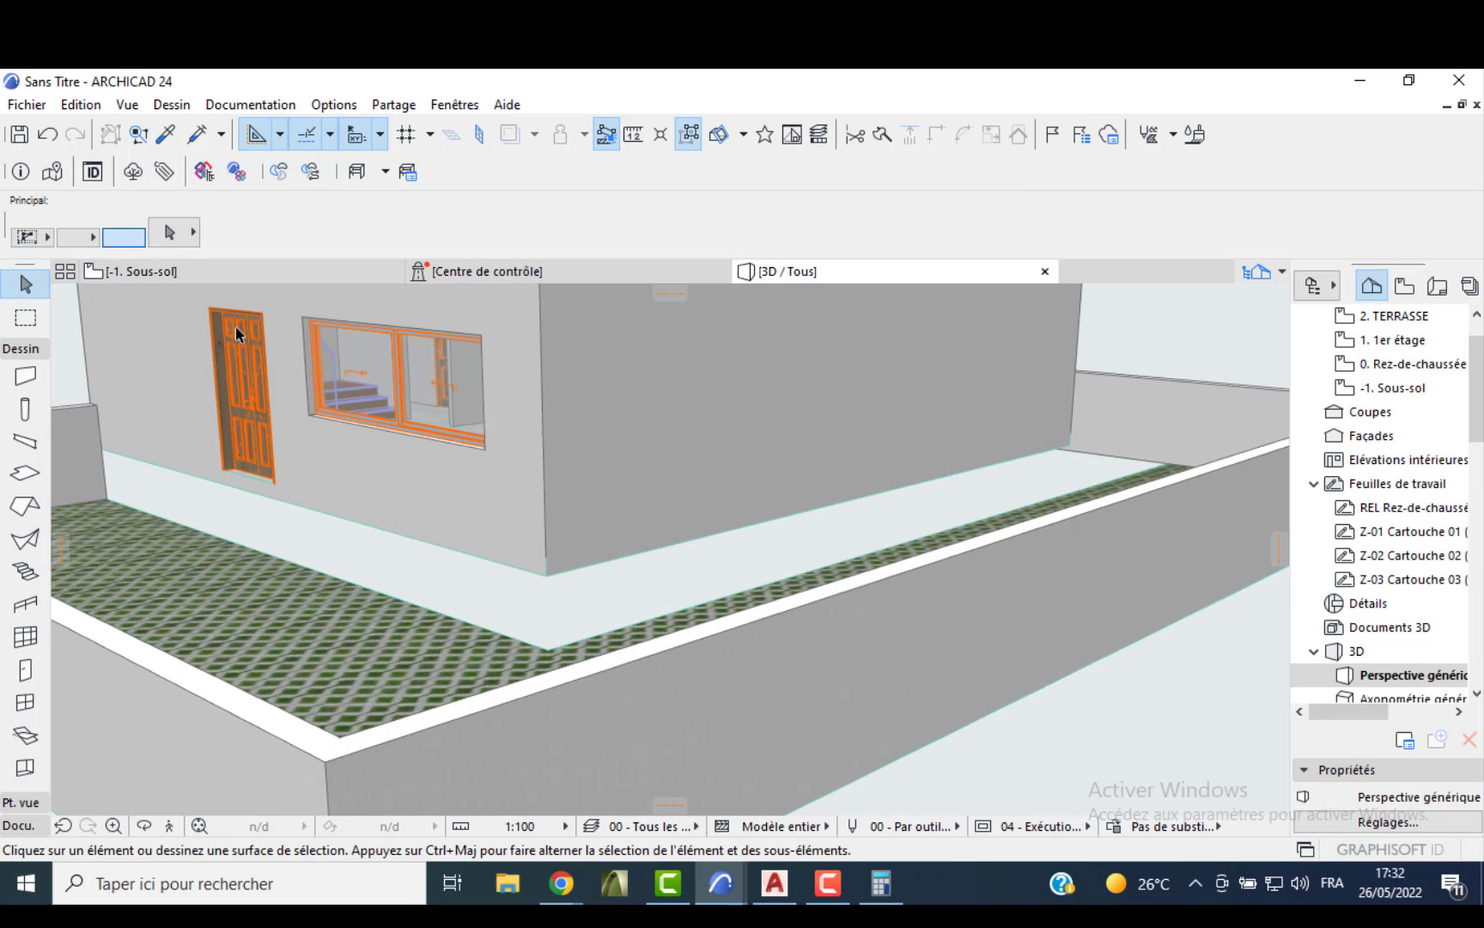
click(206, 275)
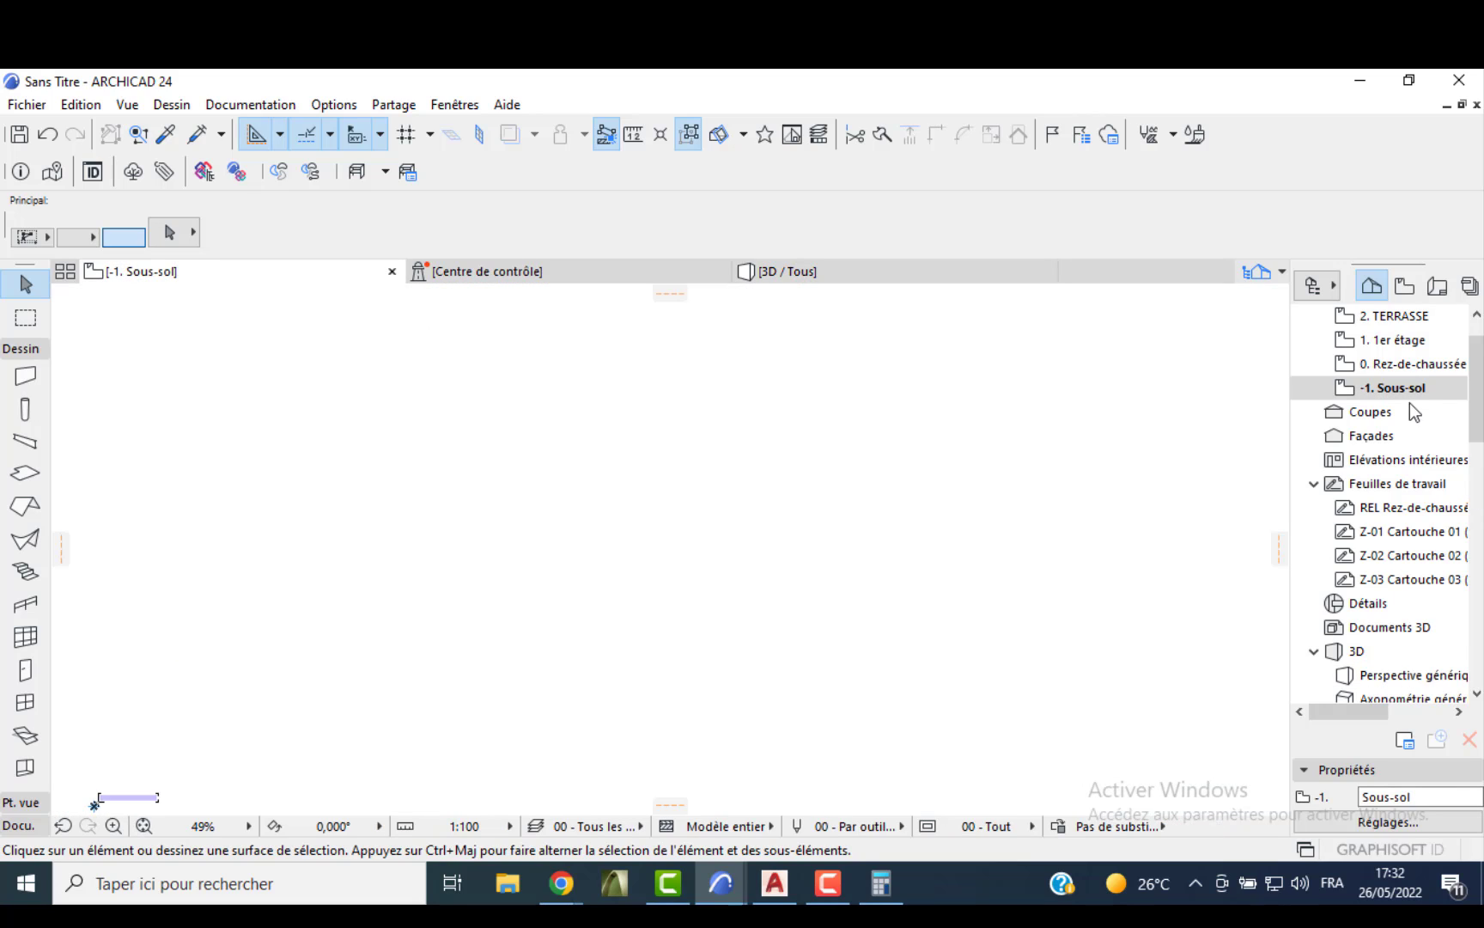
- Open the 0. Rez-de-chaussée plan and set the default stair's upper link to Non lié with a height of 1 m
double_click(1396, 364)
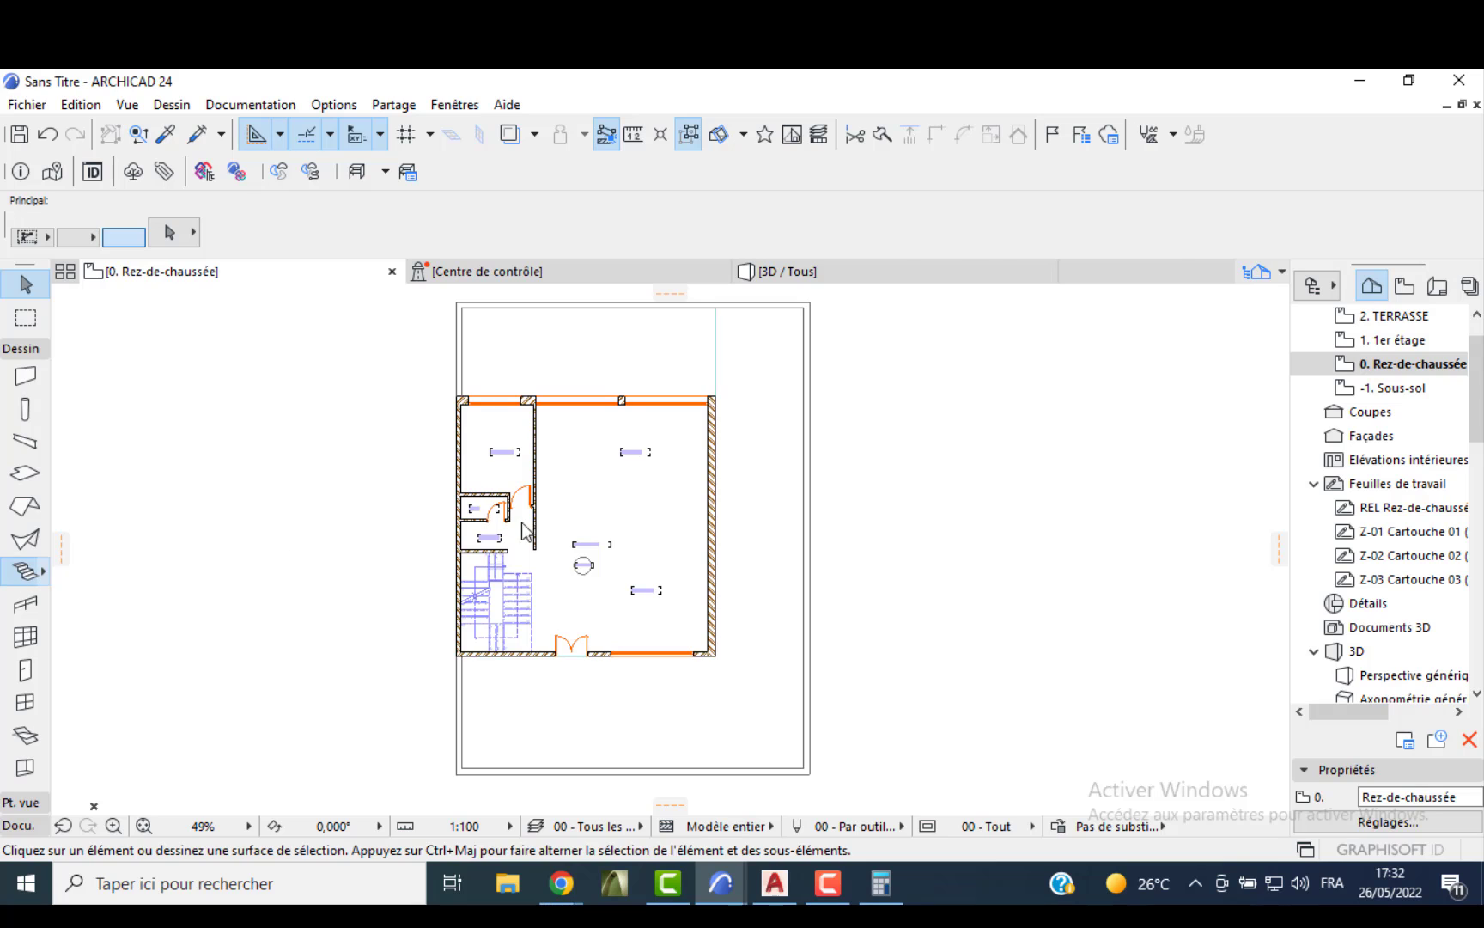
click(26, 574)
scroll(576, 550, up, 3)
scroll(575, 550, up, 3)
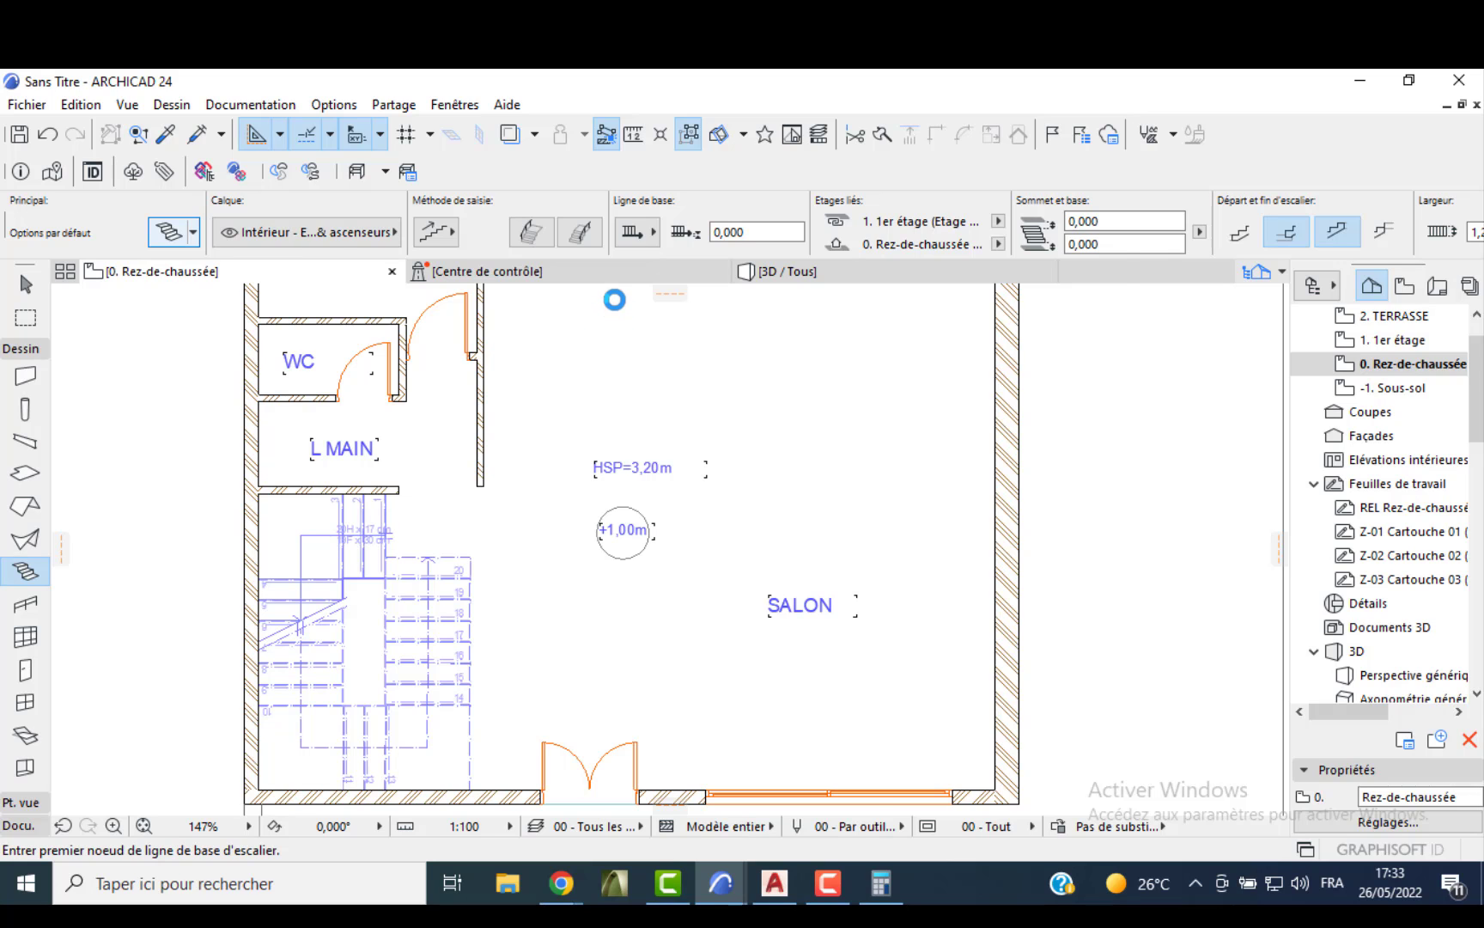
click(447, 179)
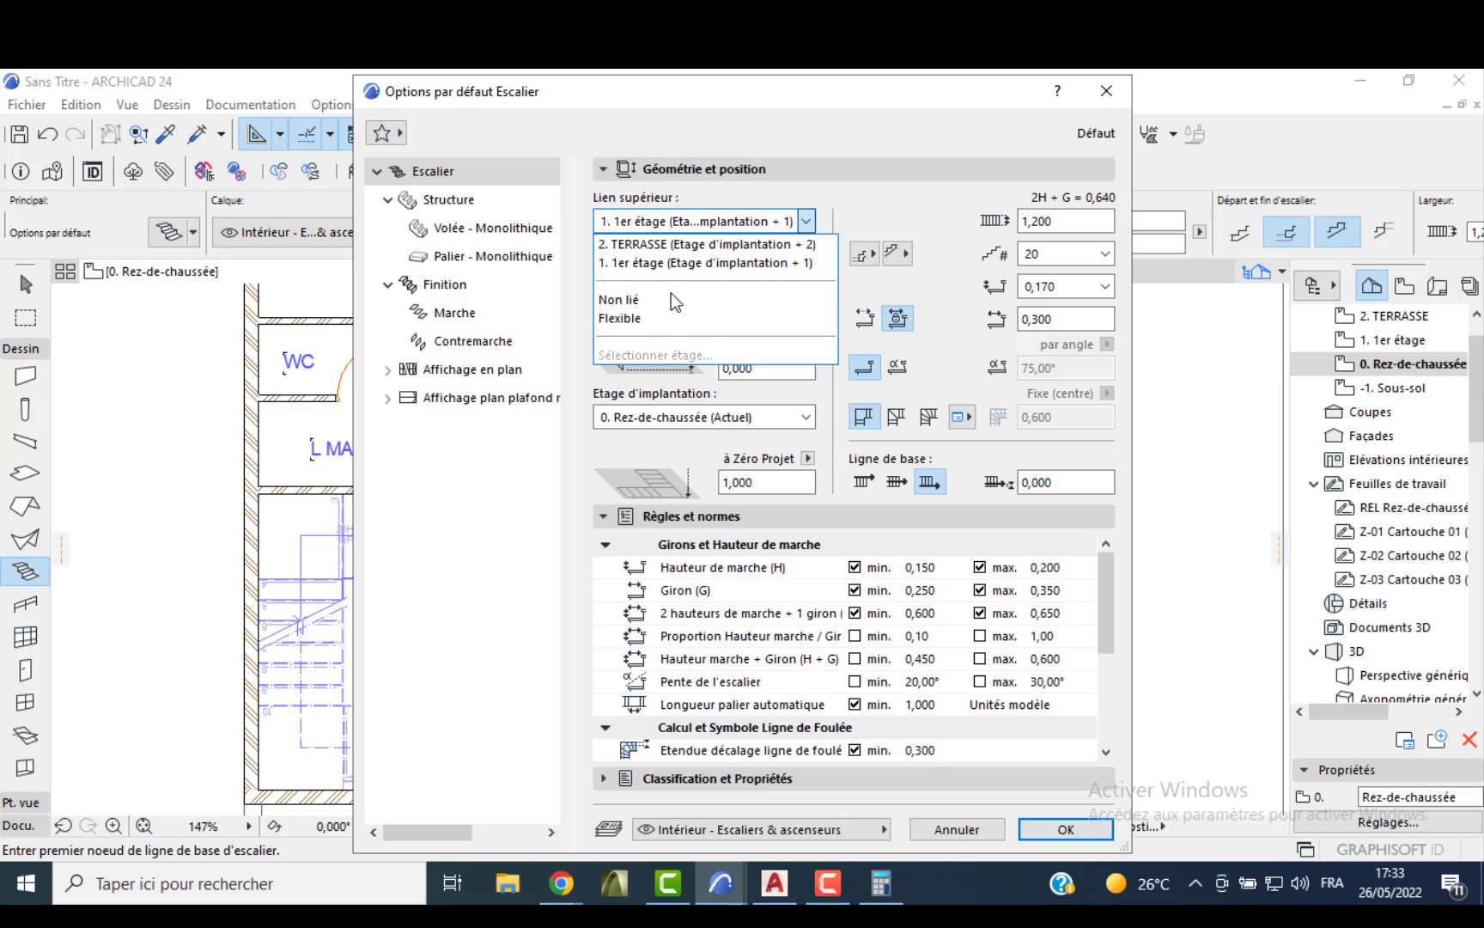
click(666, 297)
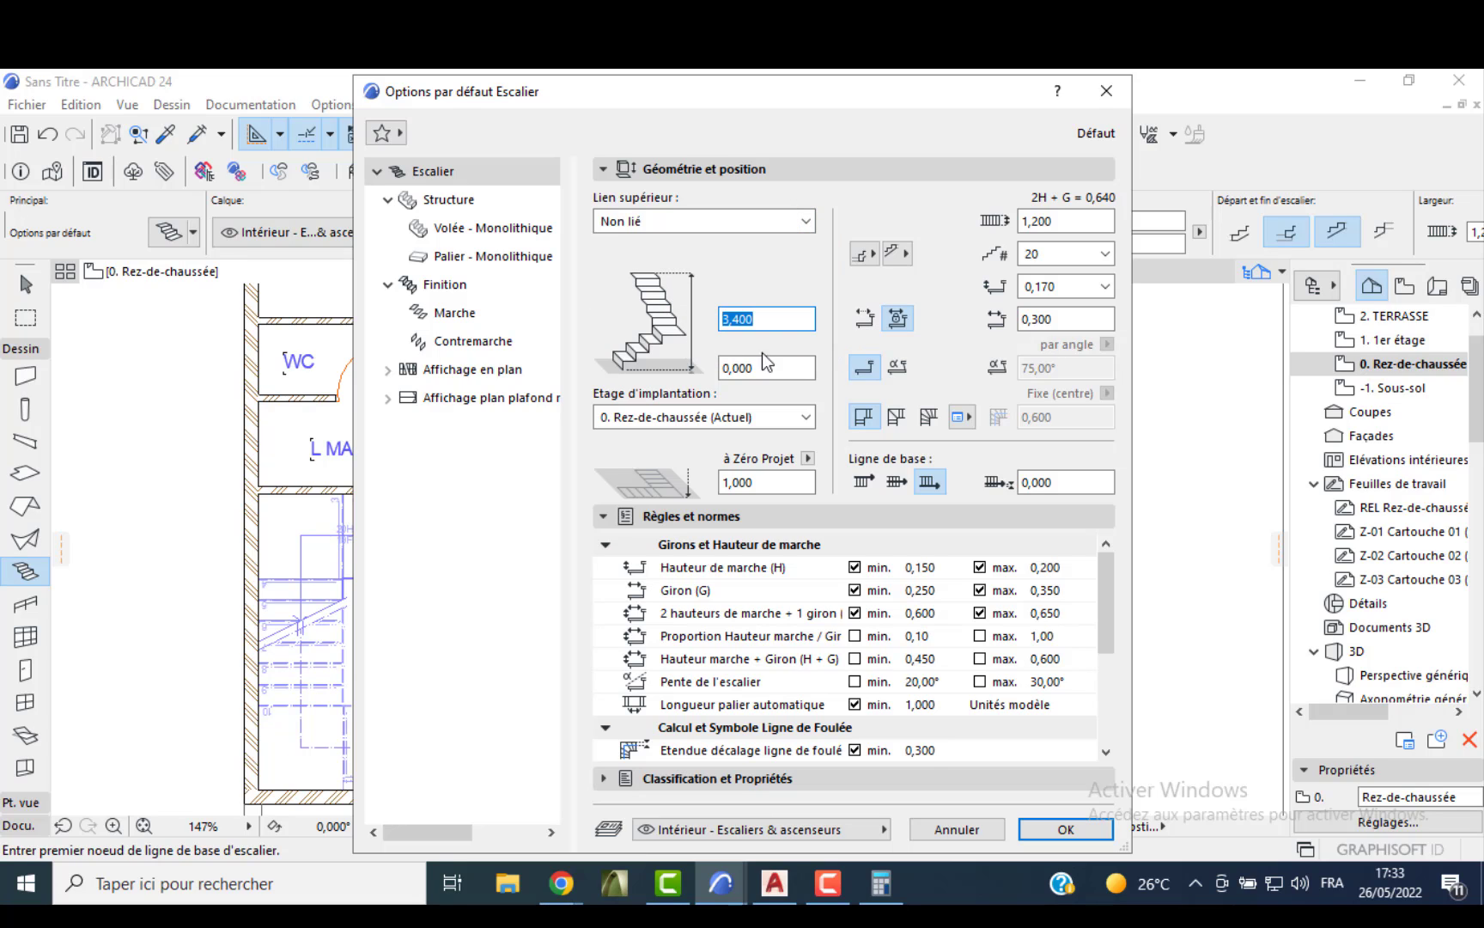
text(1)
key(Tab)
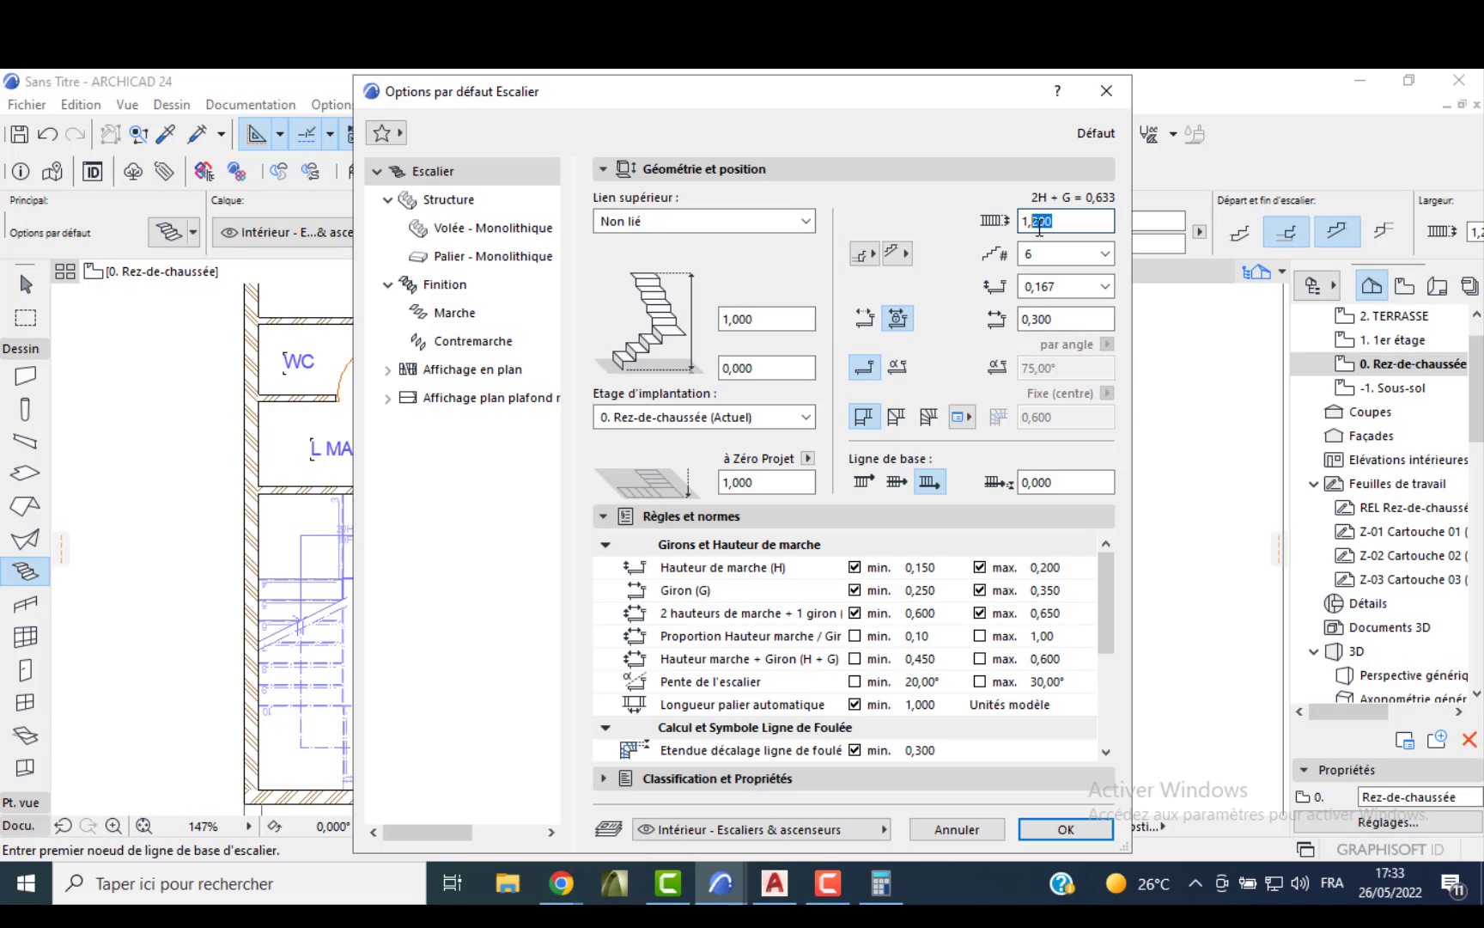
- Set the default stair's width to 1.8 m and apply the stair defaults
key(BackSpace)
key(BackSpace)
text(8)
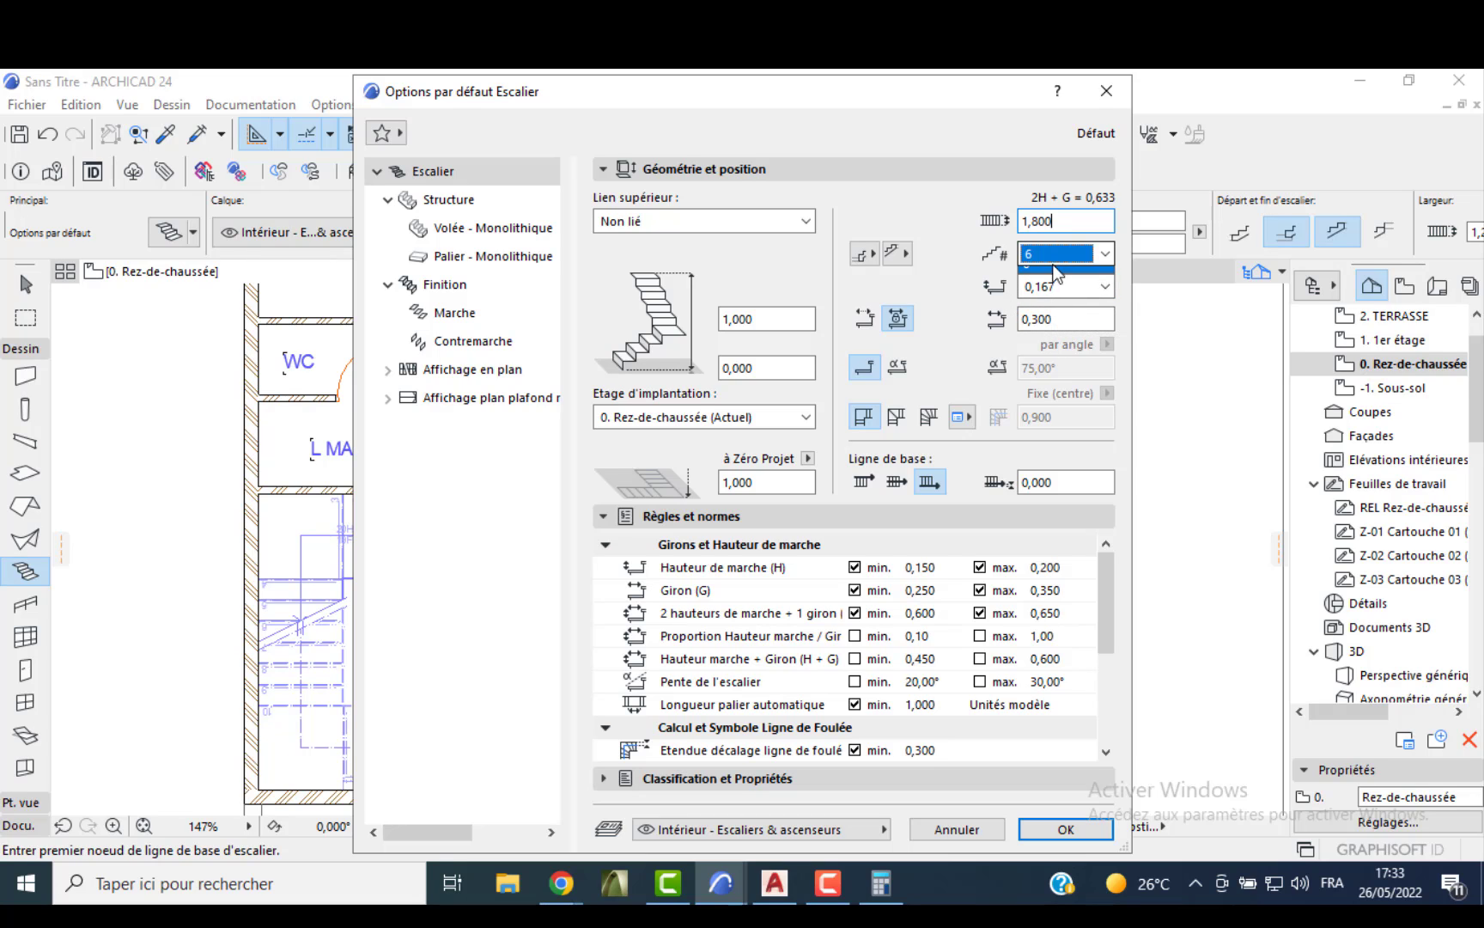
click(944, 253)
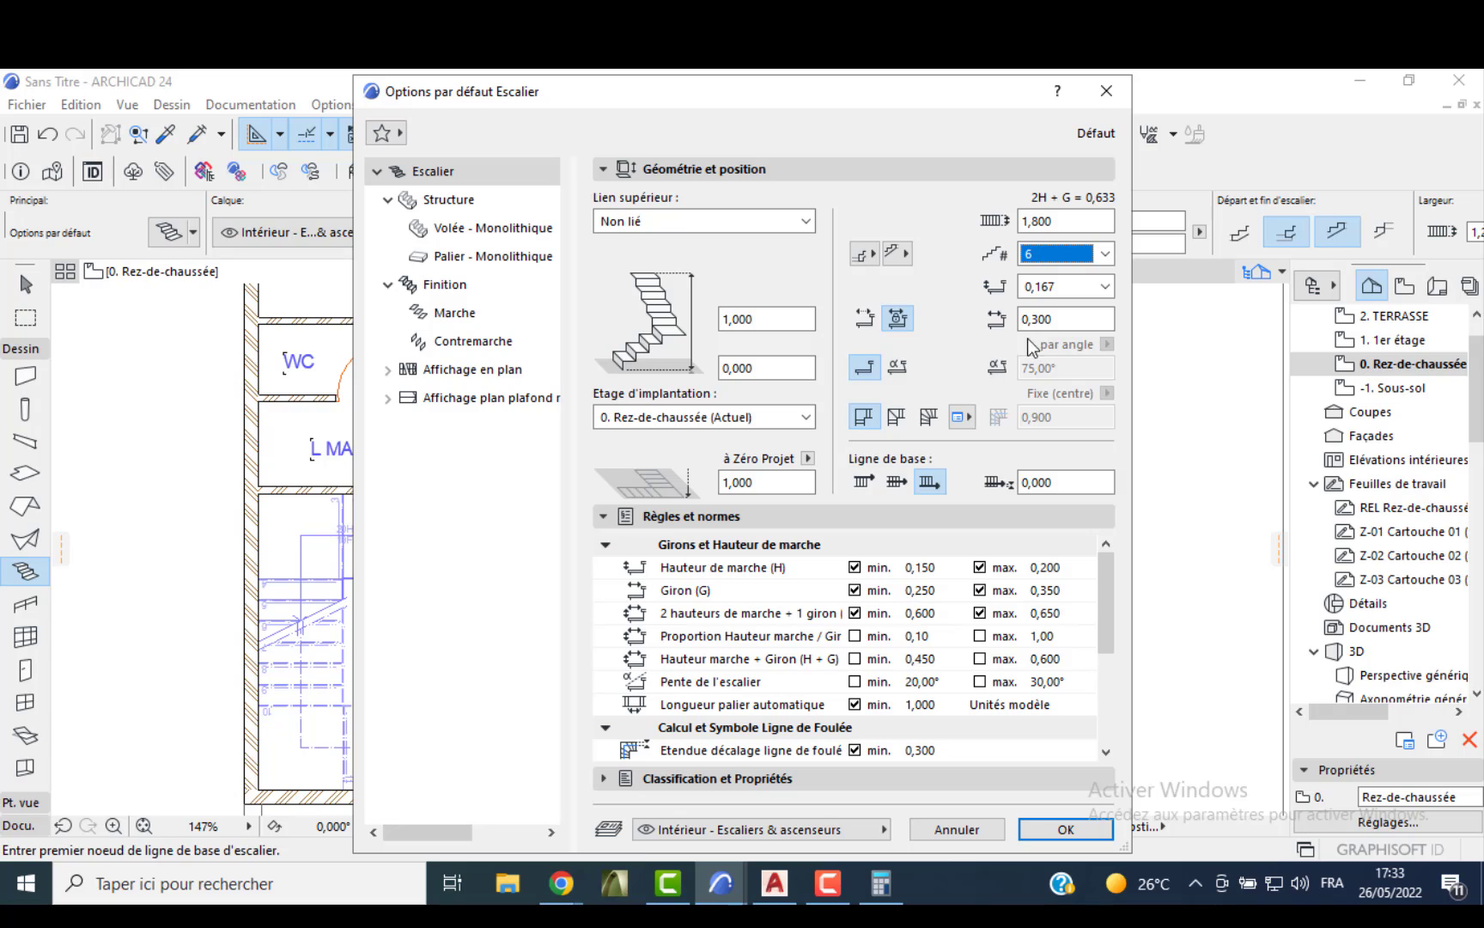
click(1040, 829)
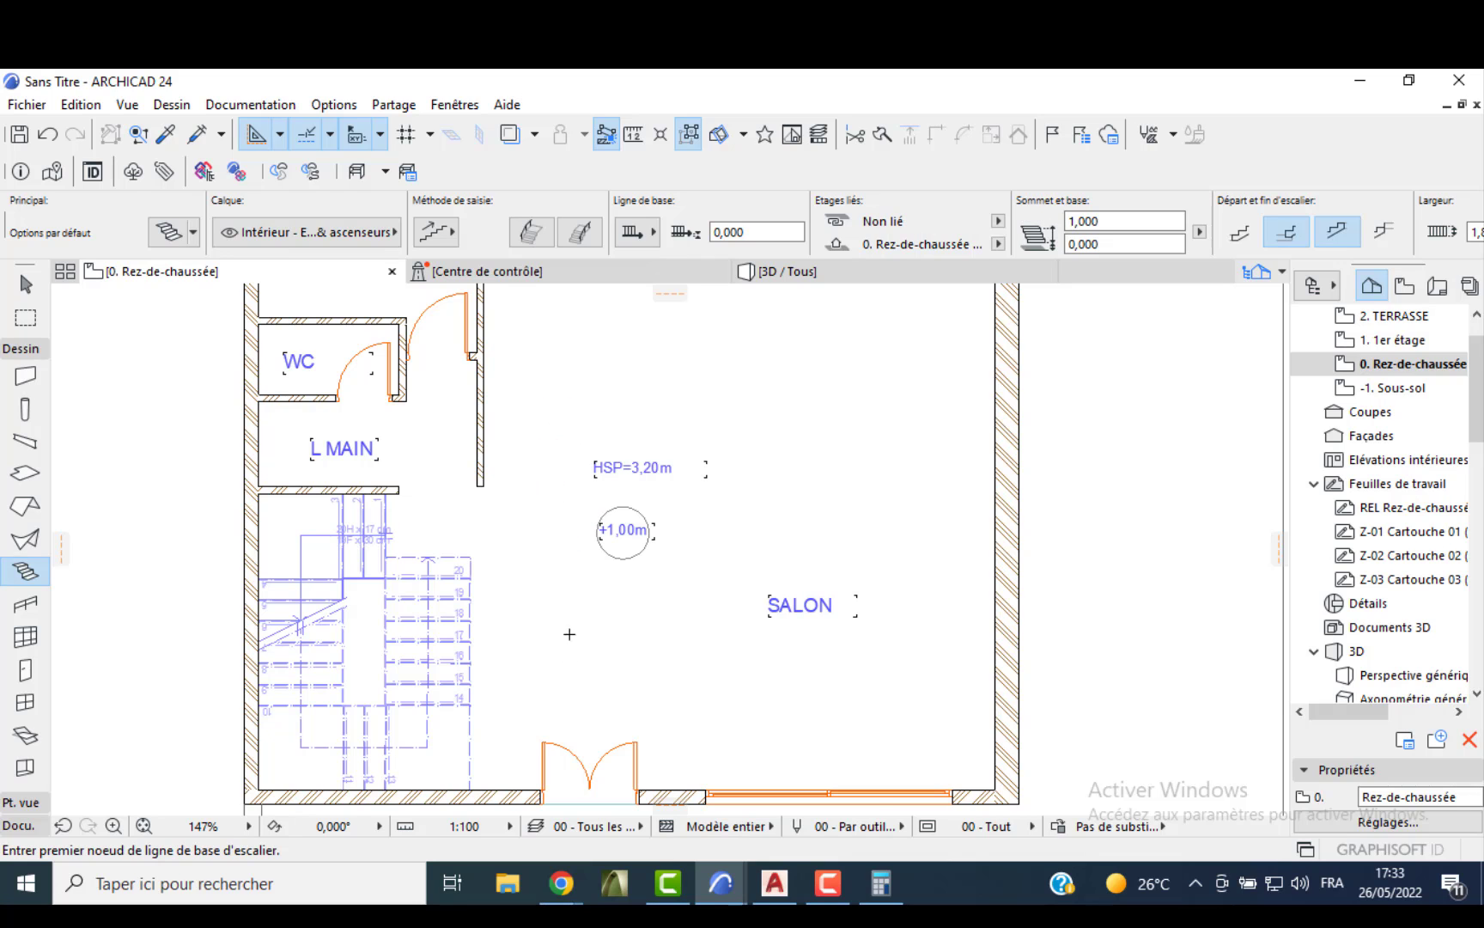
- Draw a straight stair about 2.5 m long in front of the entrance double door, ending with a landing at the facade
scroll(570, 629, down, 4)
click(585, 719)
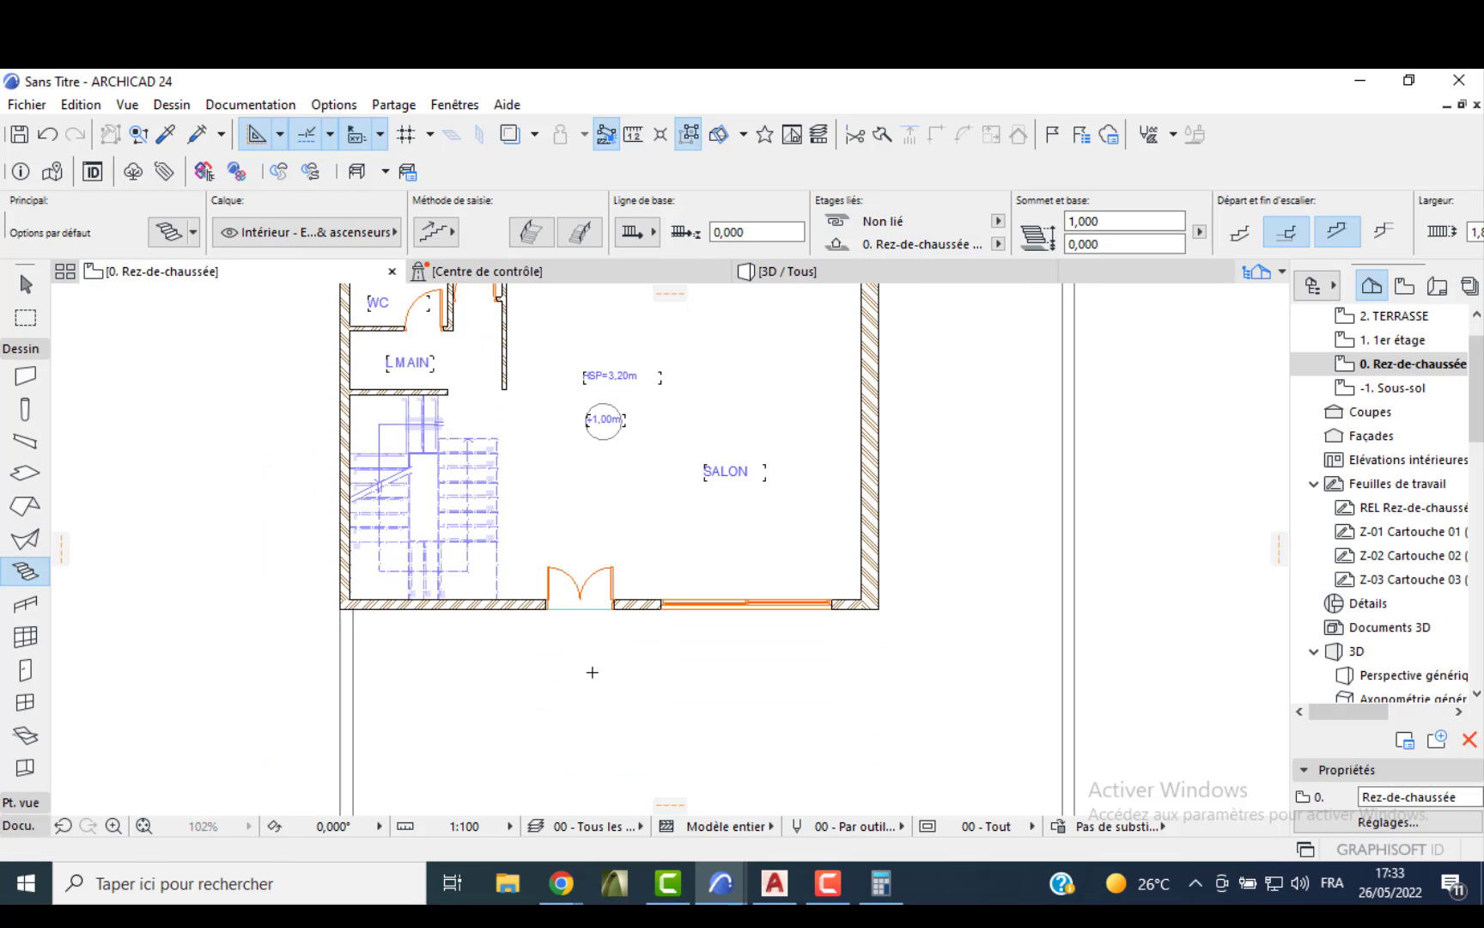
scroll(591, 663, up, 4)
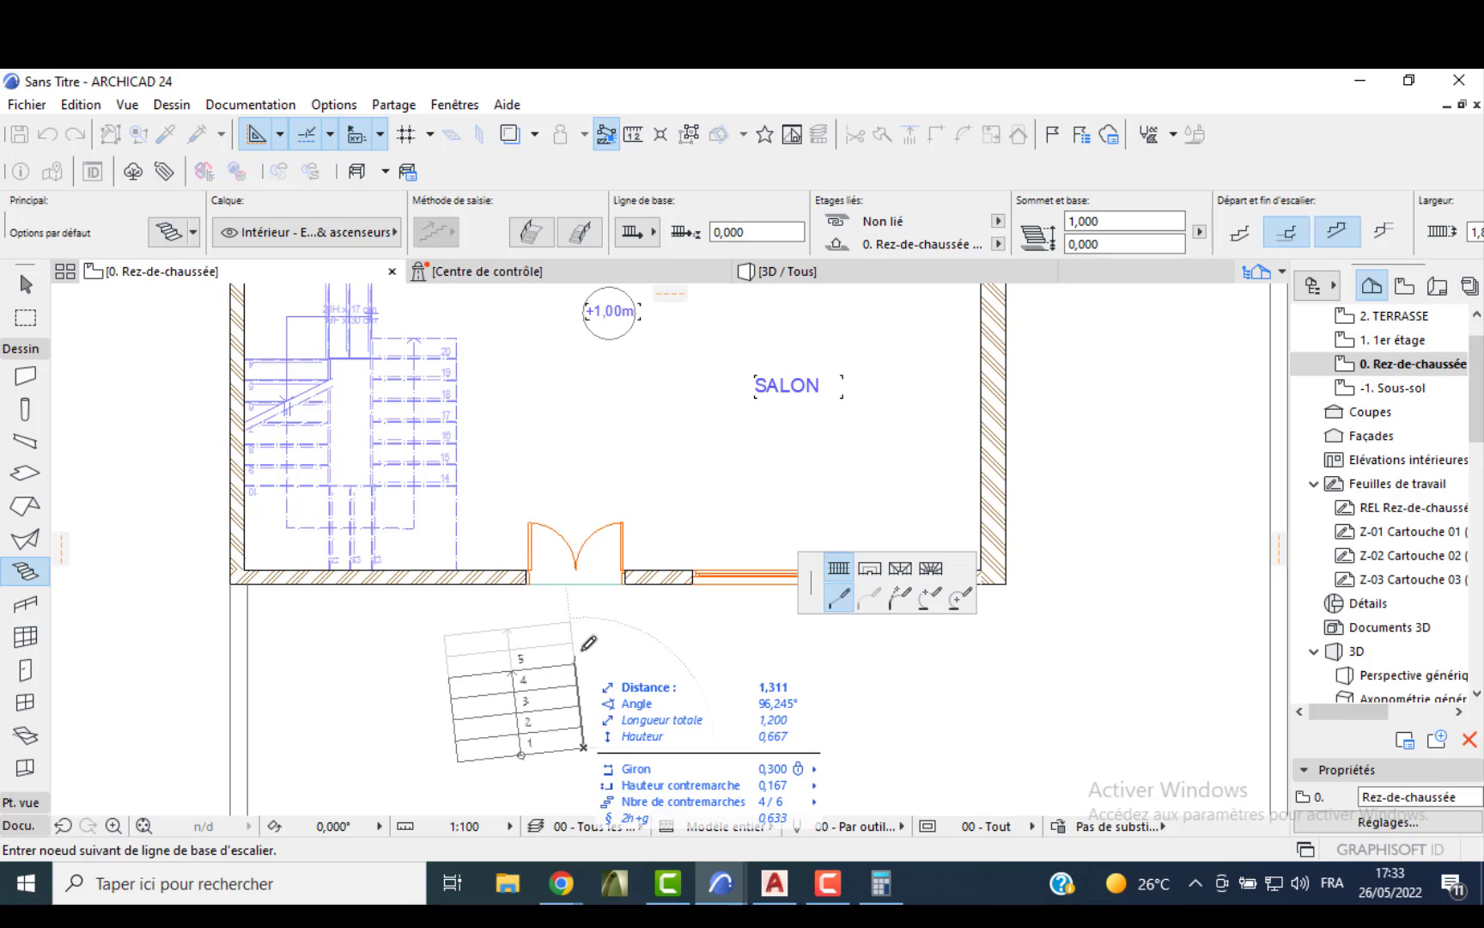
click(588, 633)
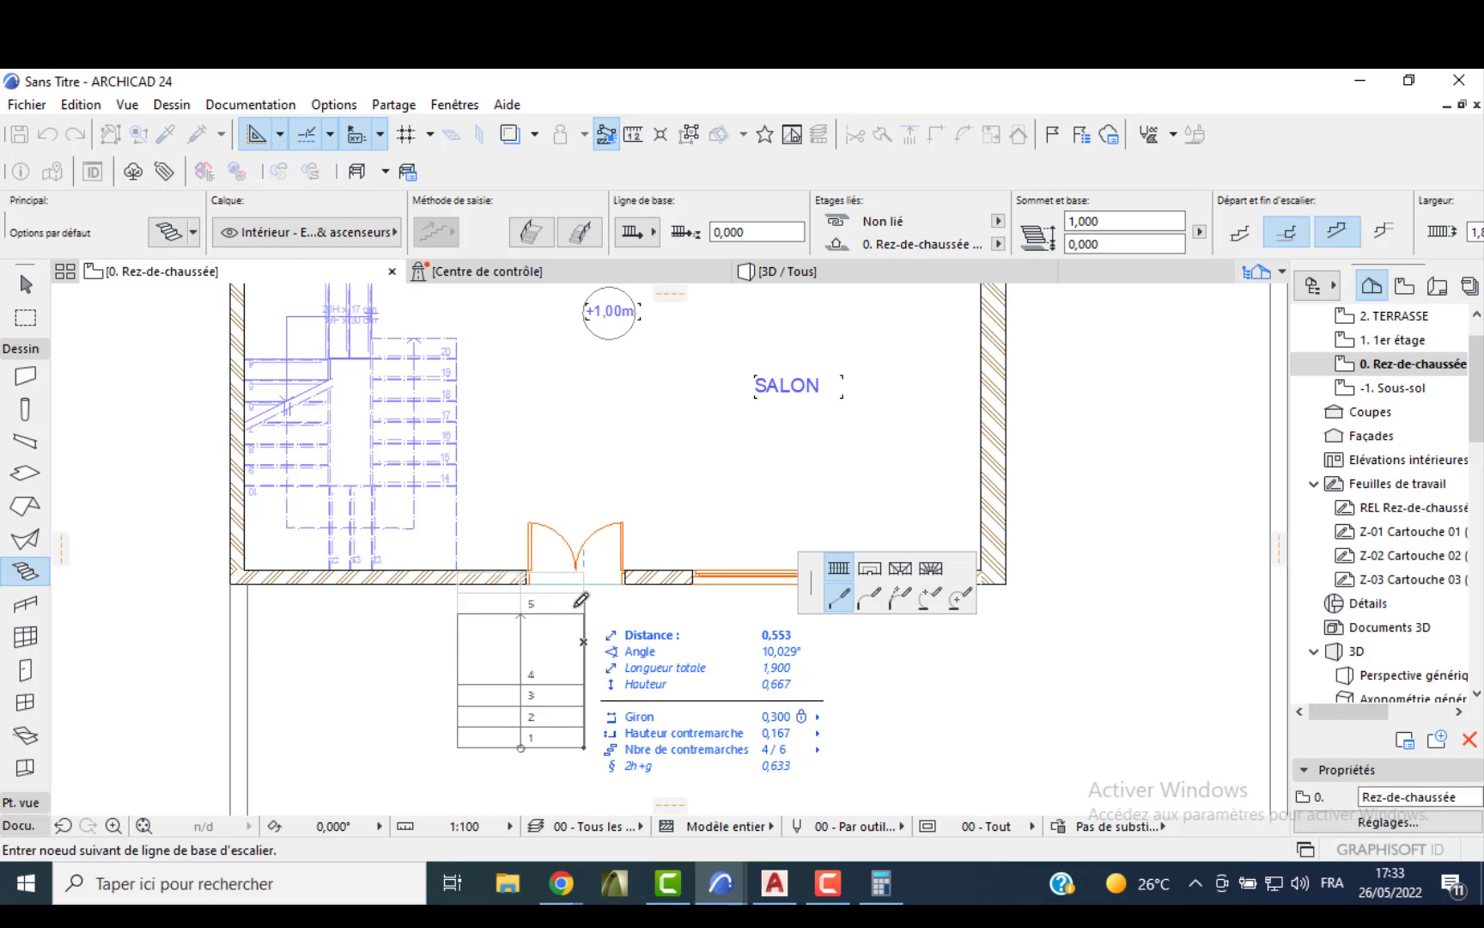
middle_drag(572, 610, 570, 670)
key(BackSpace)
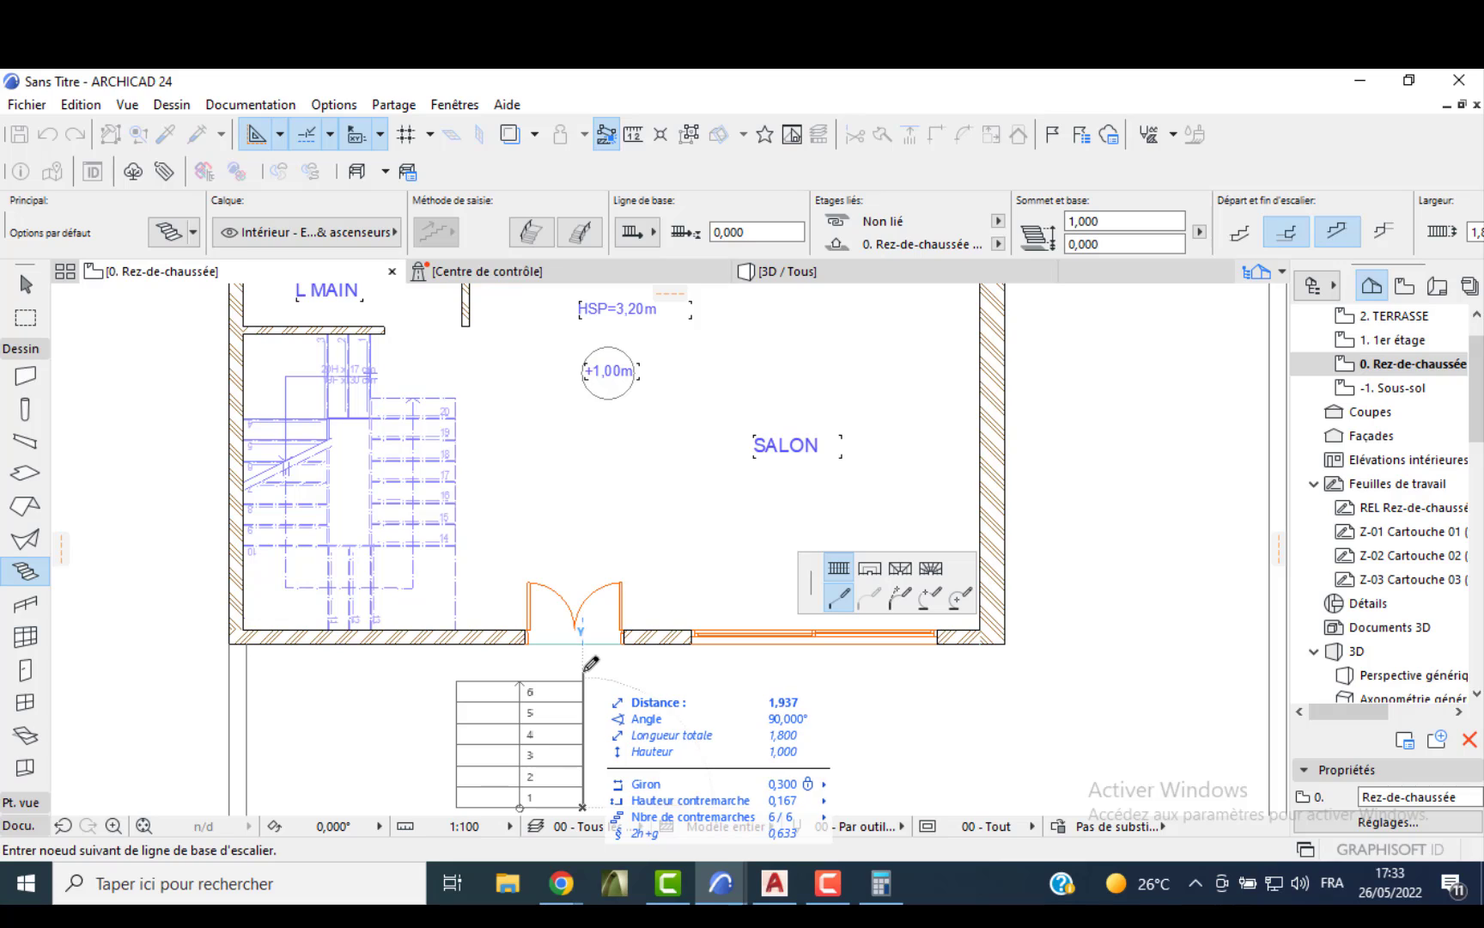
click(583, 701)
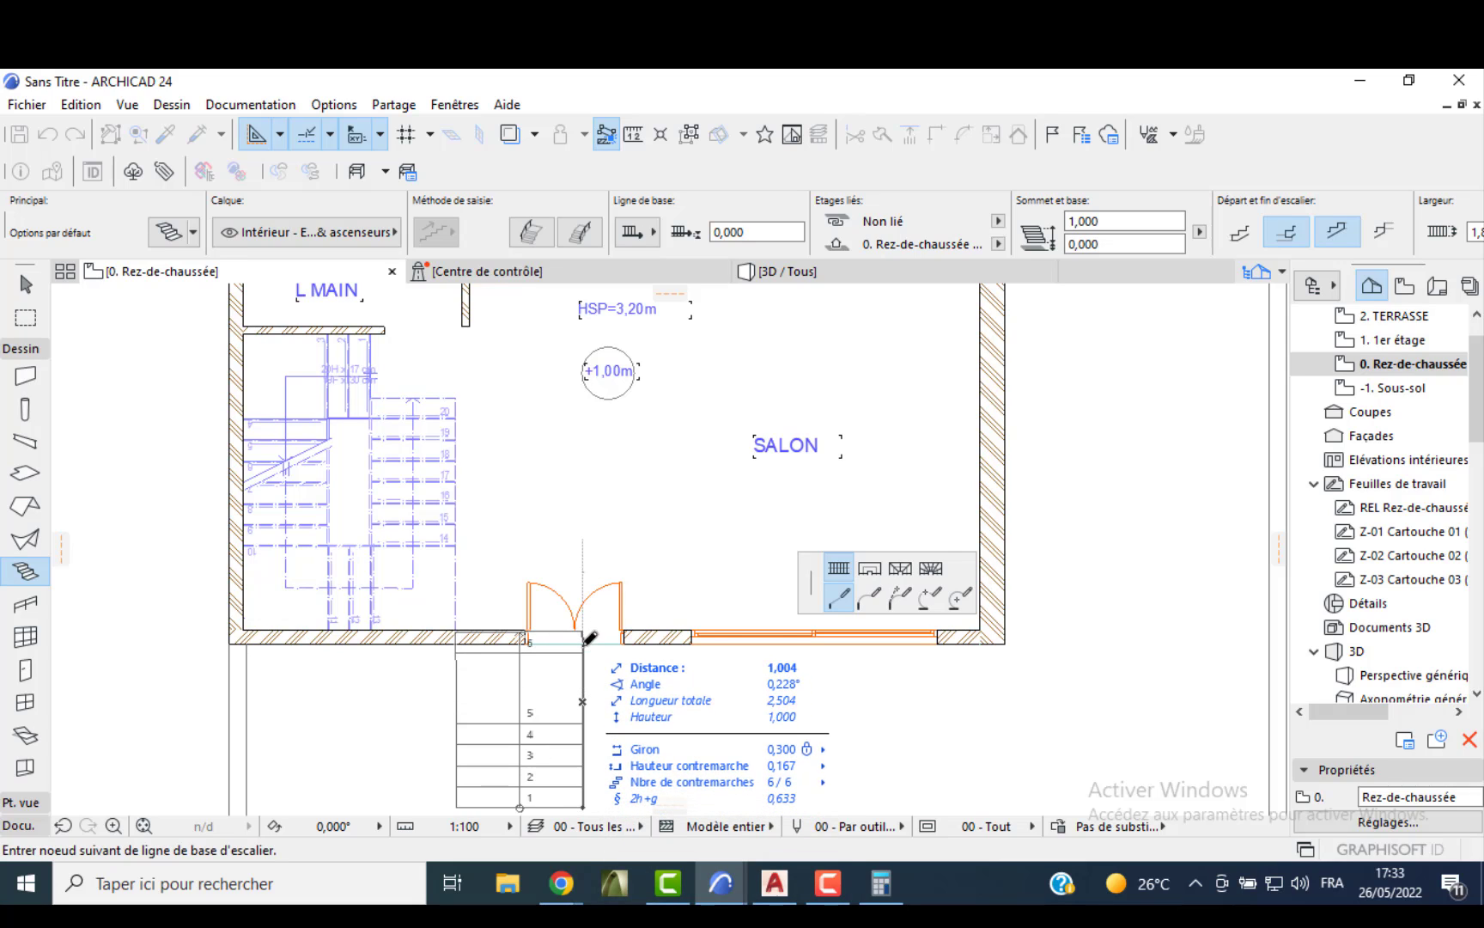
click(584, 644)
click(584, 647)
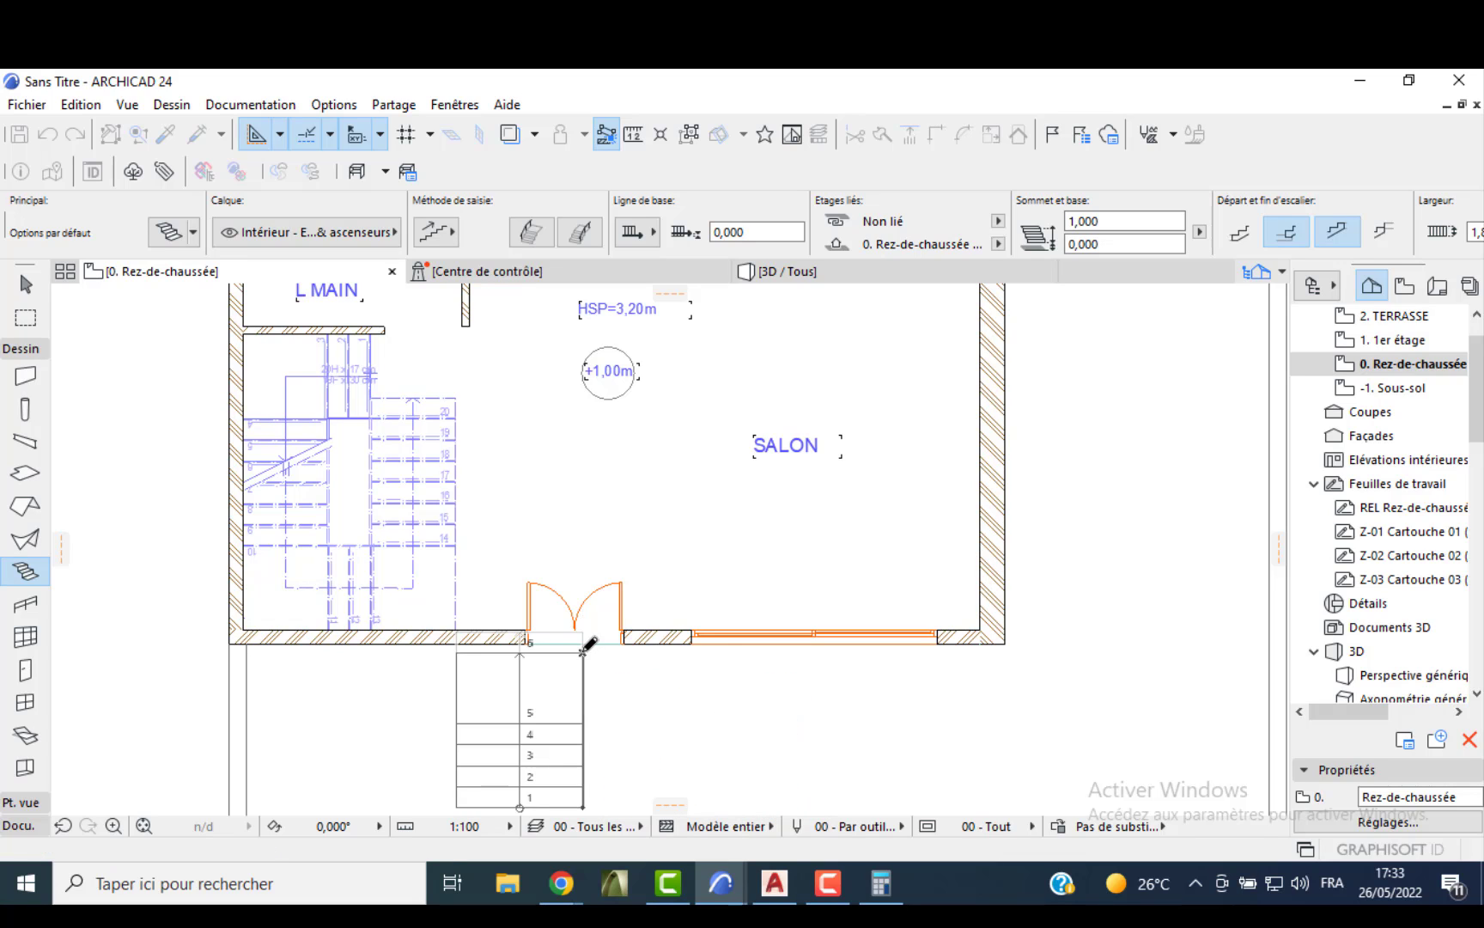
scroll(584, 650, down, 2)
key(Escape)
- Move the entrance stair so its landing corner meets the outer corner of the door opening on the salon window's side
click(542, 649)
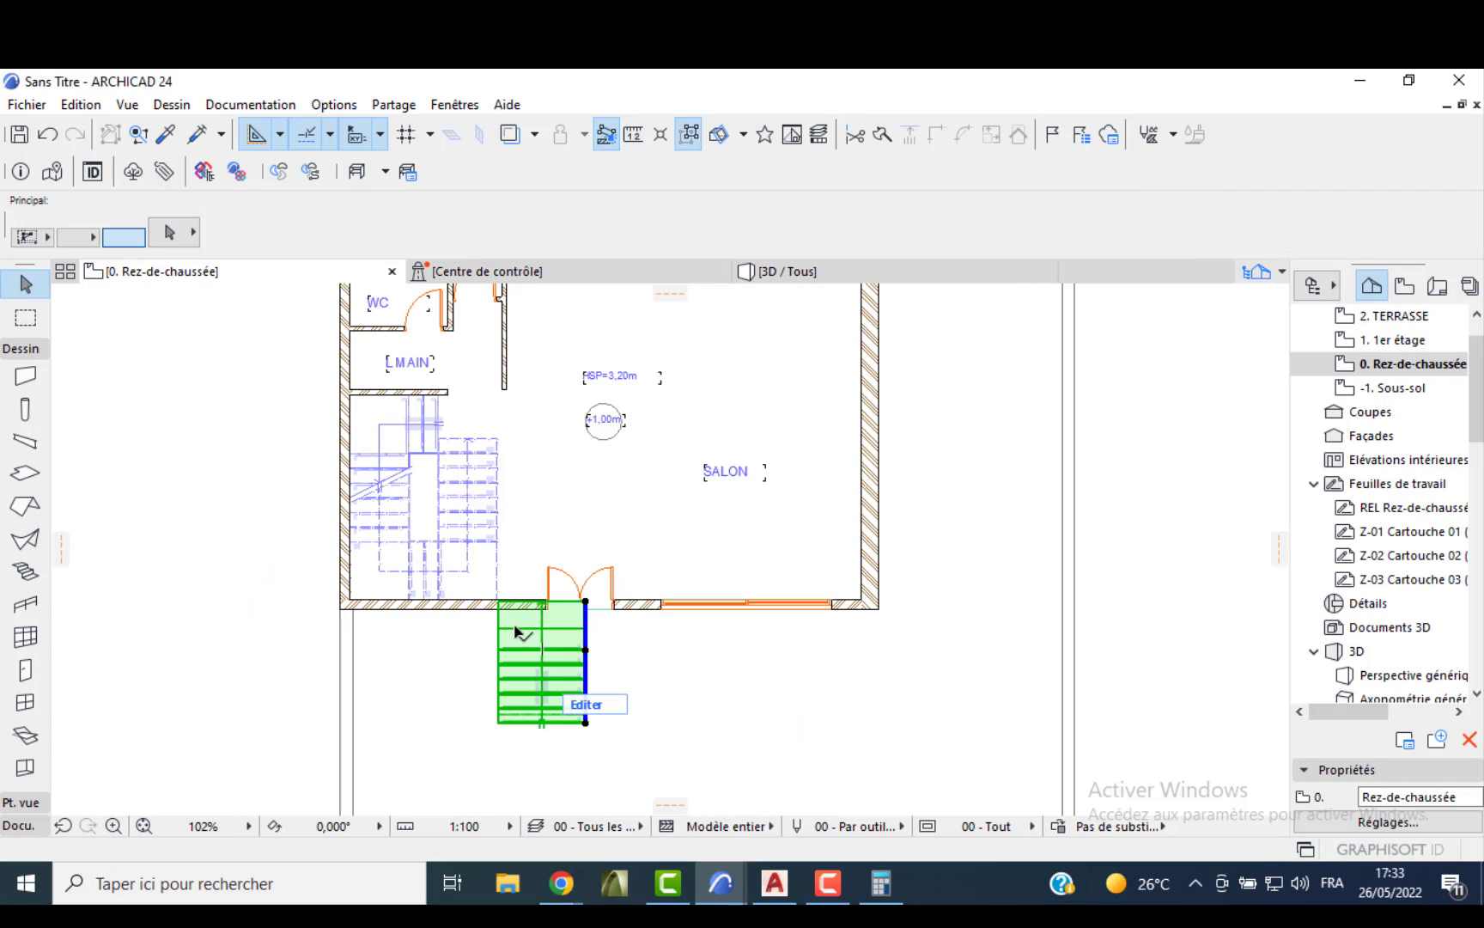
click(585, 602)
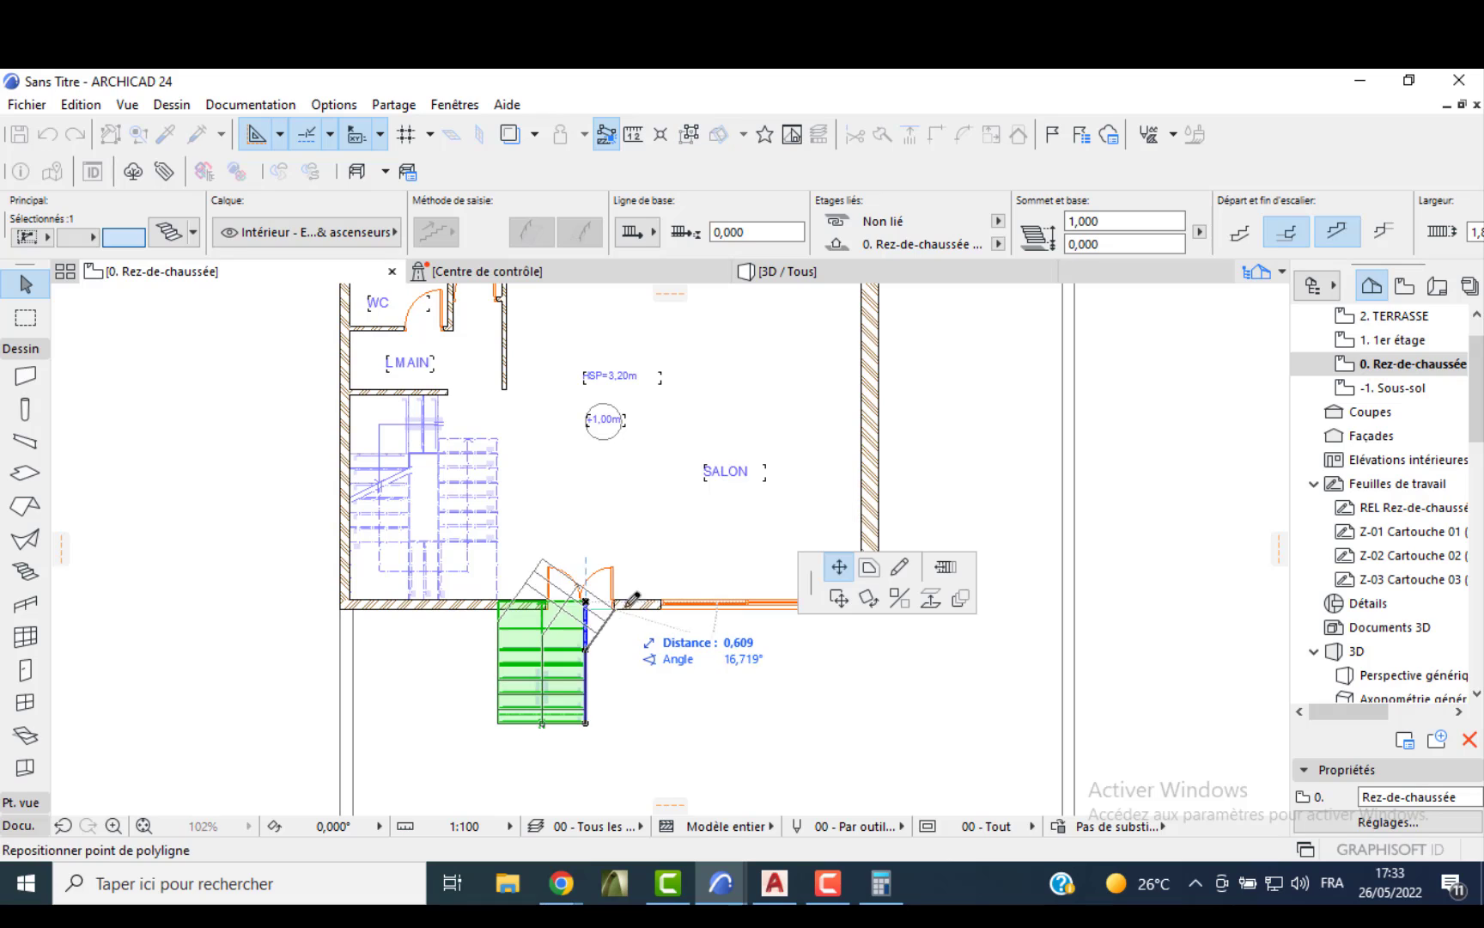
scroll(617, 610, up, 5)
click(838, 598)
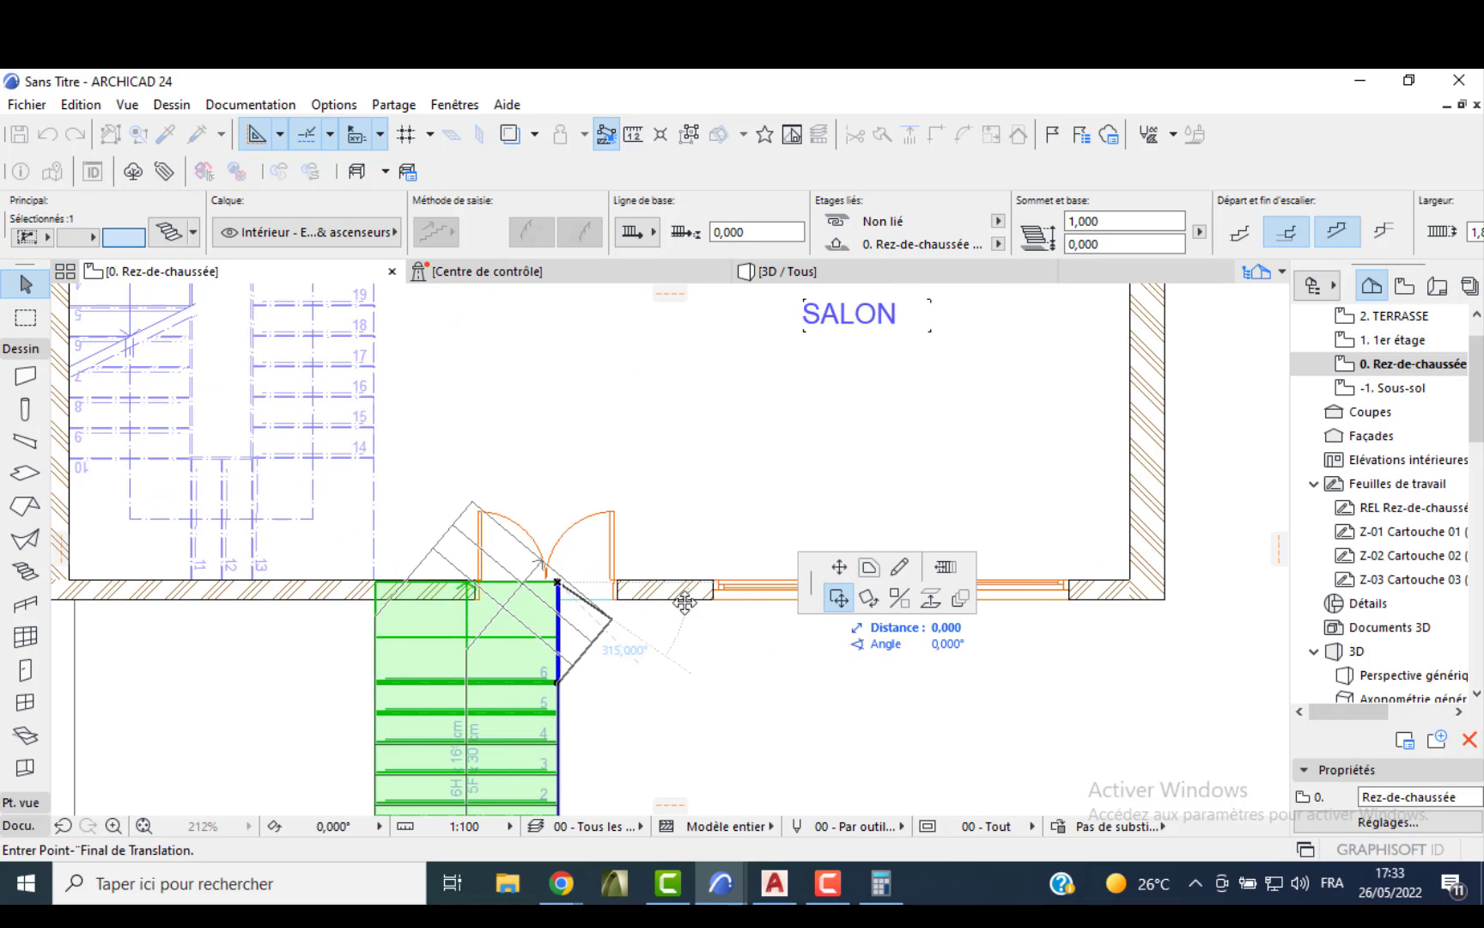
scroll(630, 607, up, 1)
scroll(630, 607, up, 3)
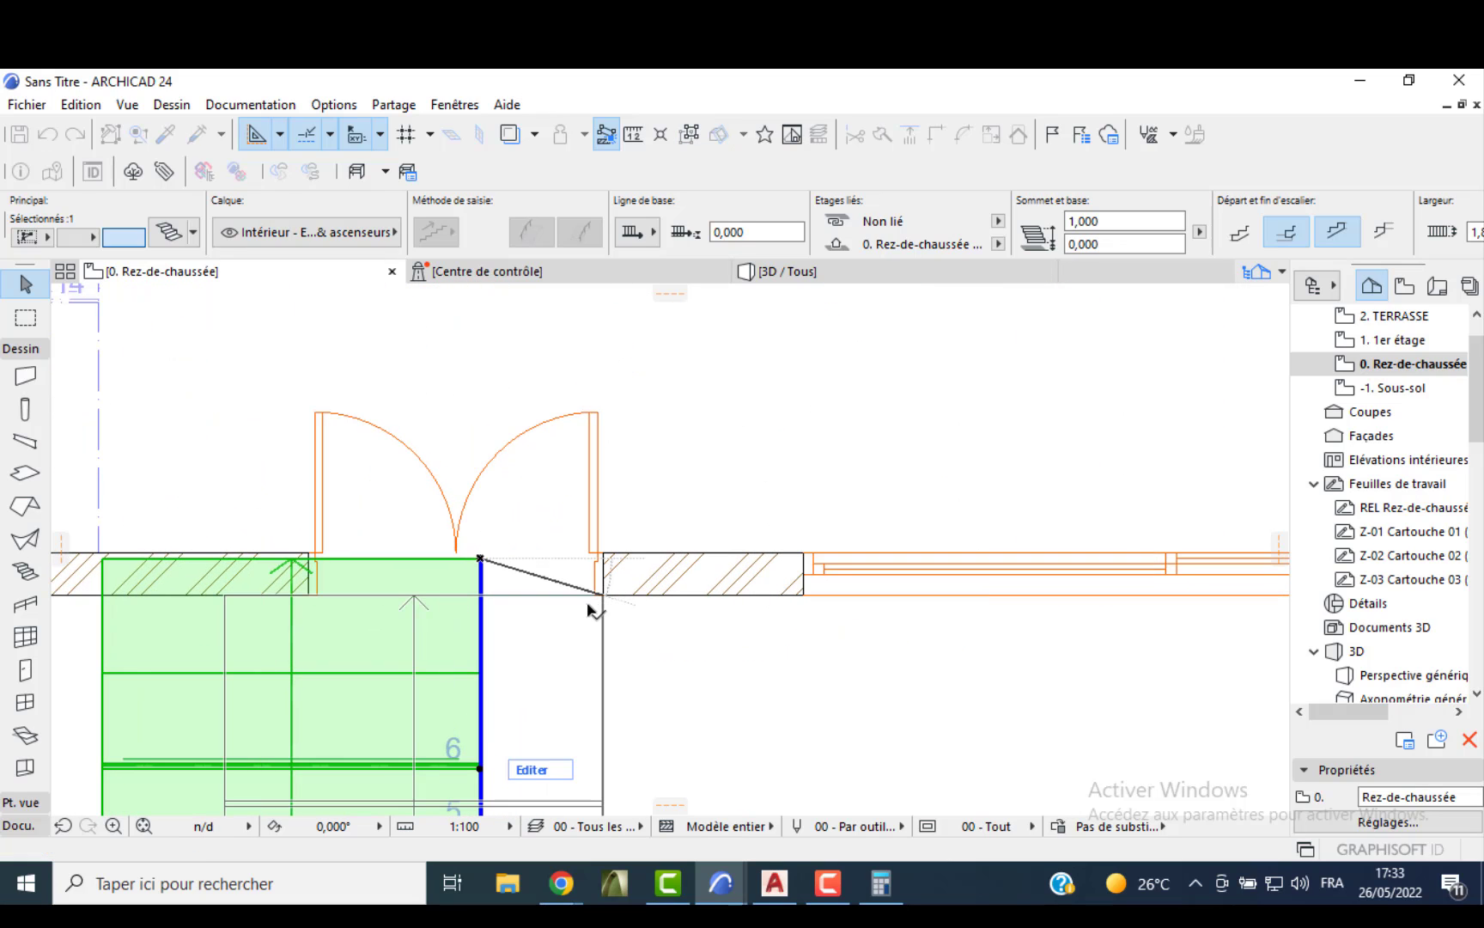
click(602, 595)
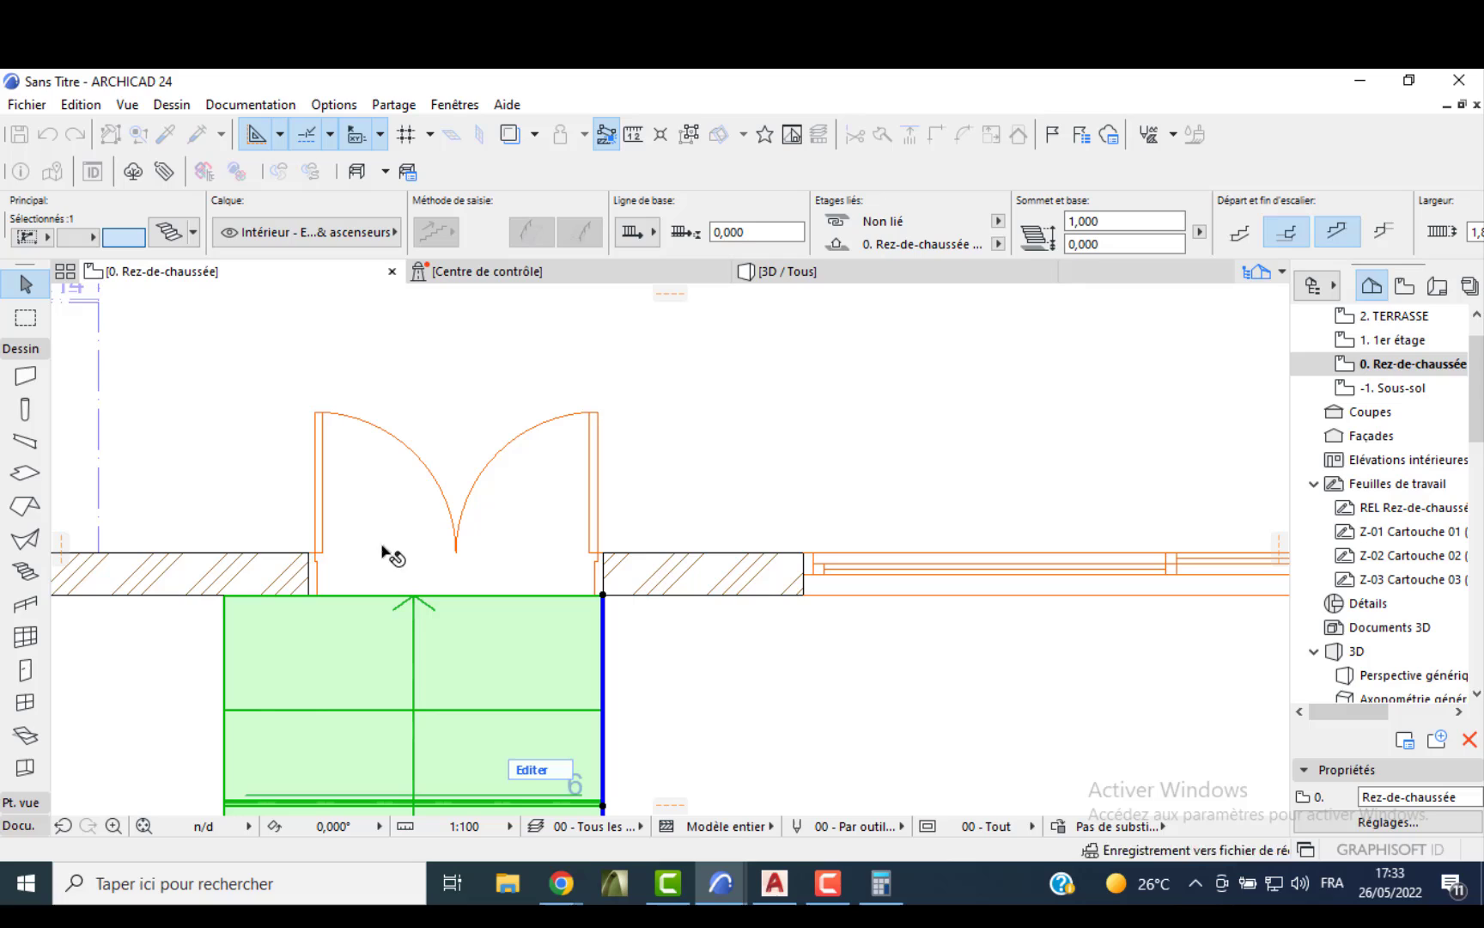
- Move the entrance stair 0.2 m along the facade towards the salon window to centre it on the double door
click(412, 598)
text(0,2)
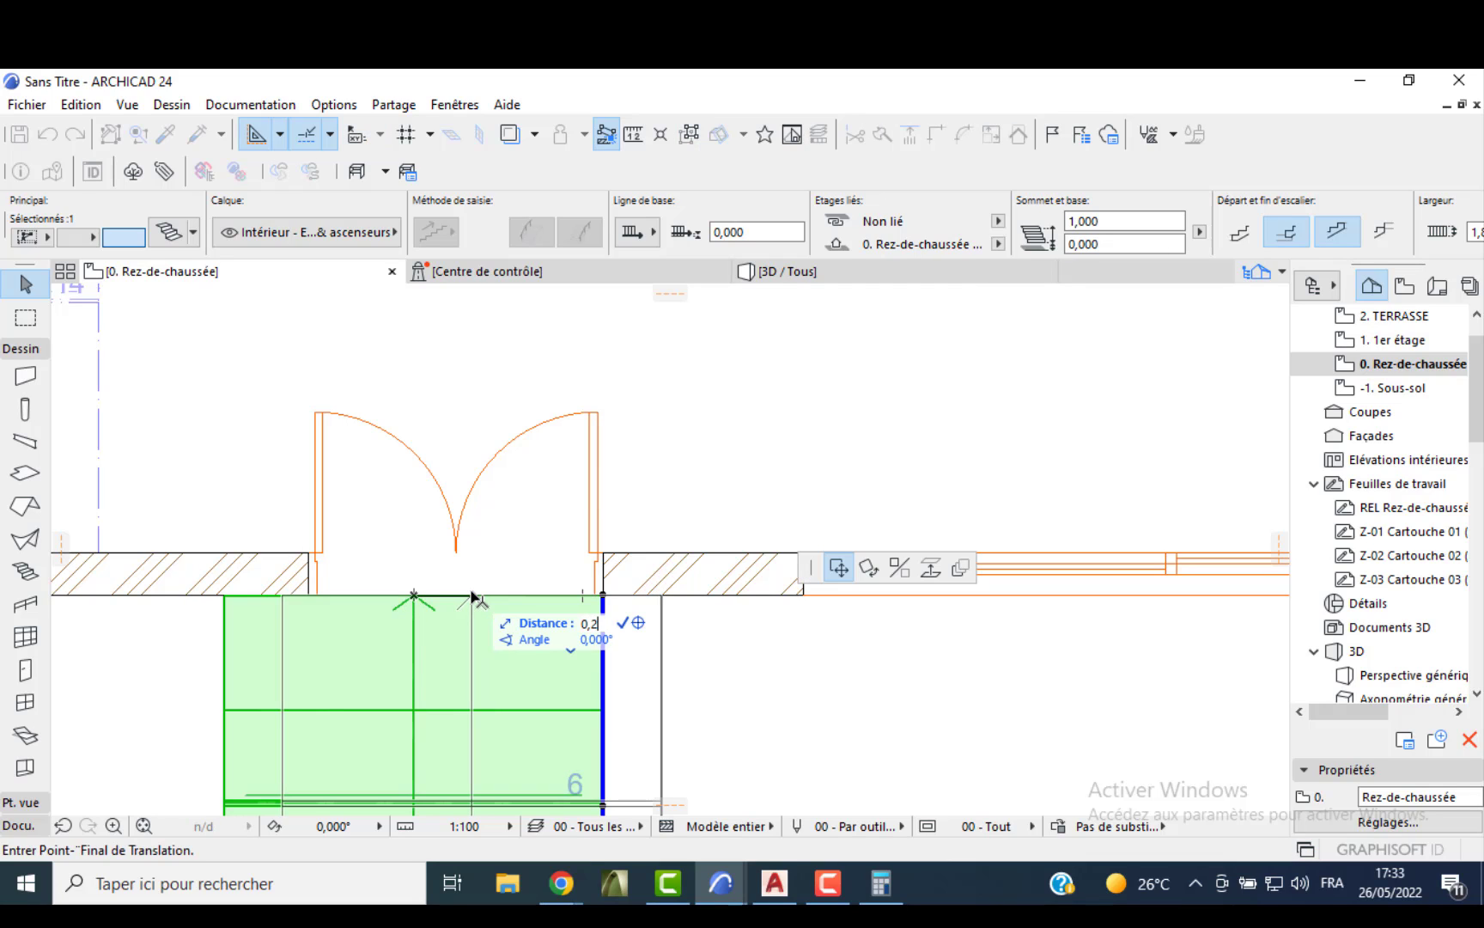
key(Return)
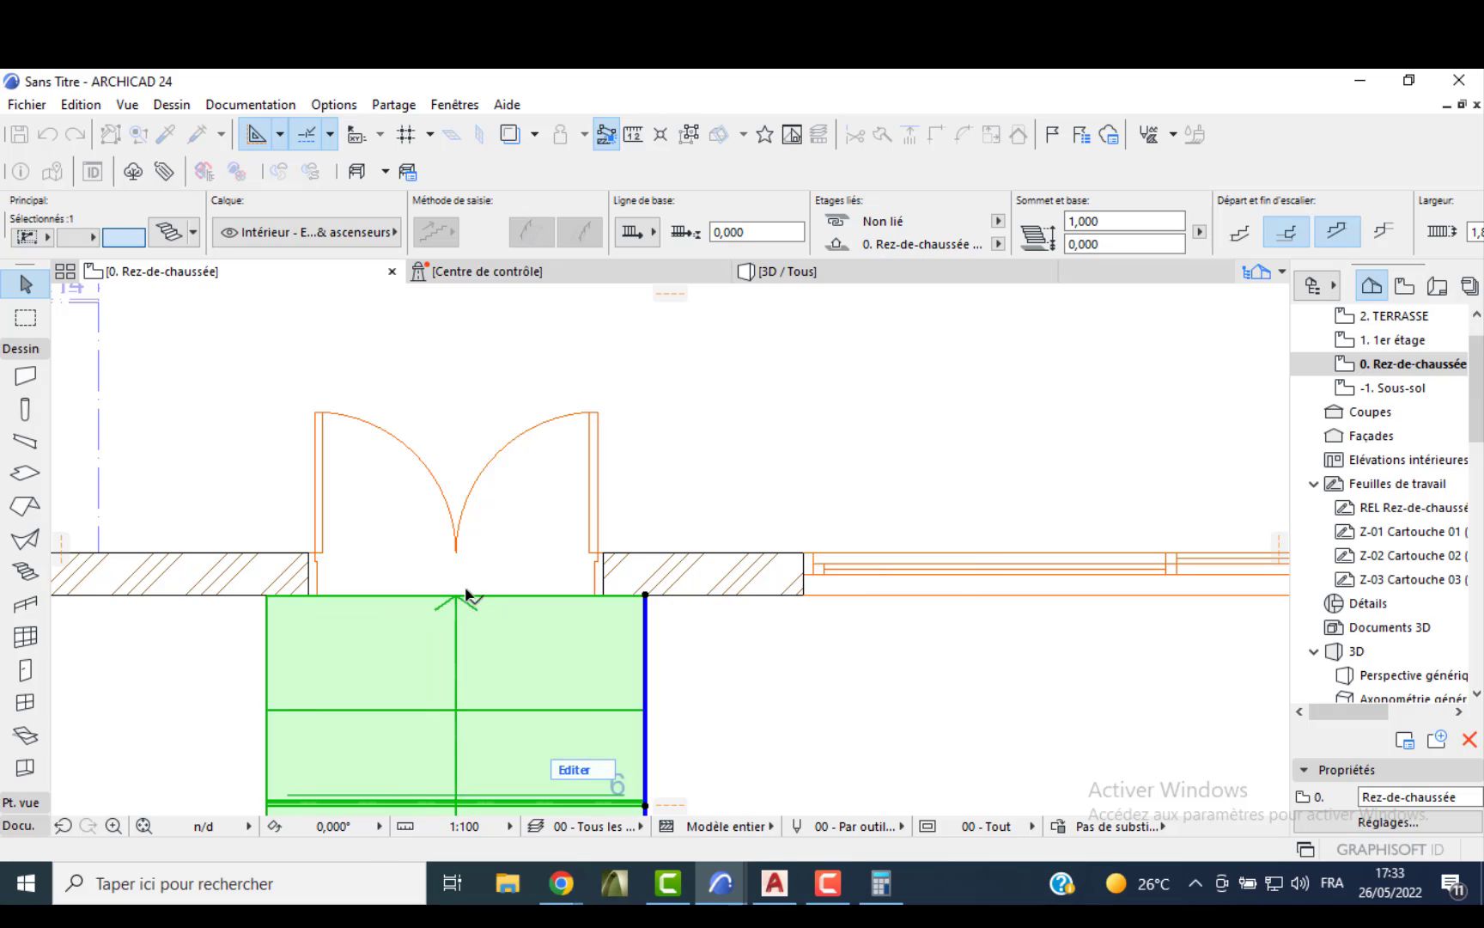
key(Escape)
- Set the entrance stair's base elevation to 0 m relative to Project Zero in 3D and view it from the front
click(762, 271)
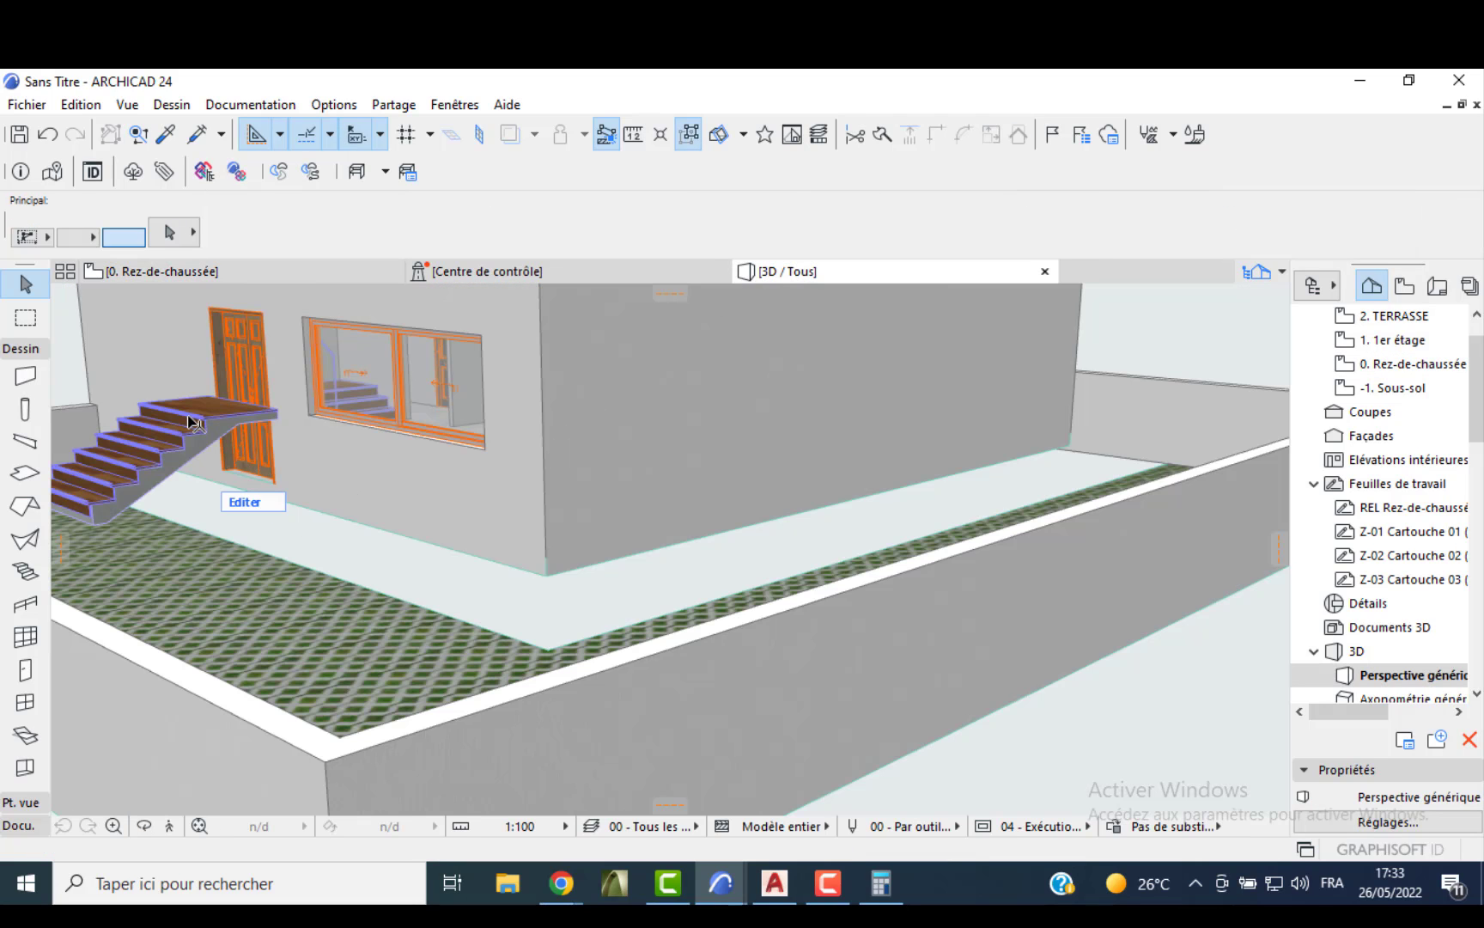
click(155, 449)
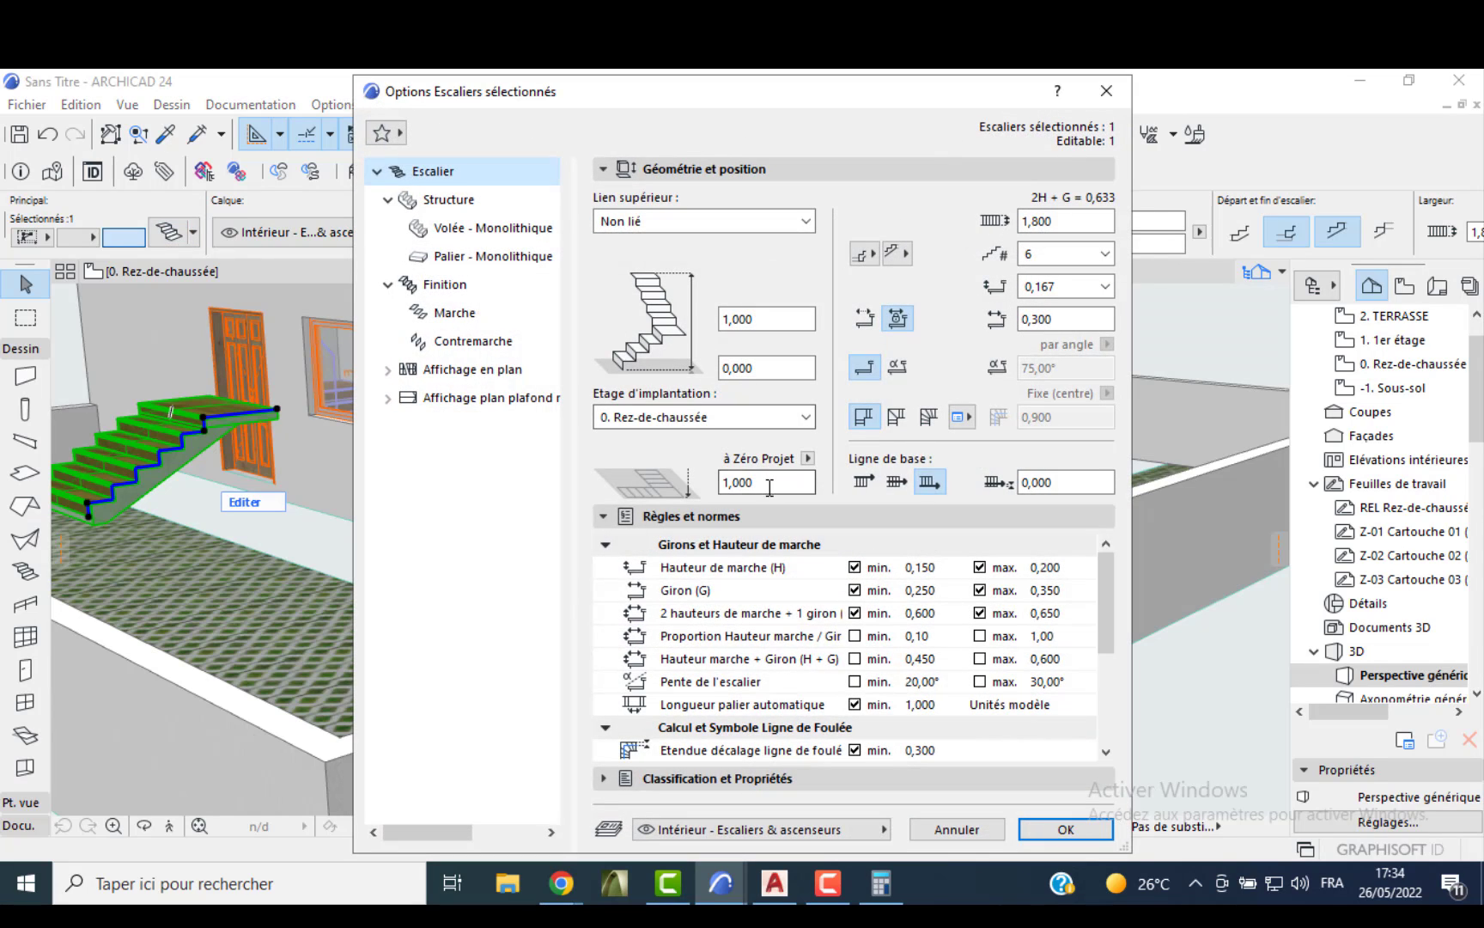
click(767, 483)
text(0)
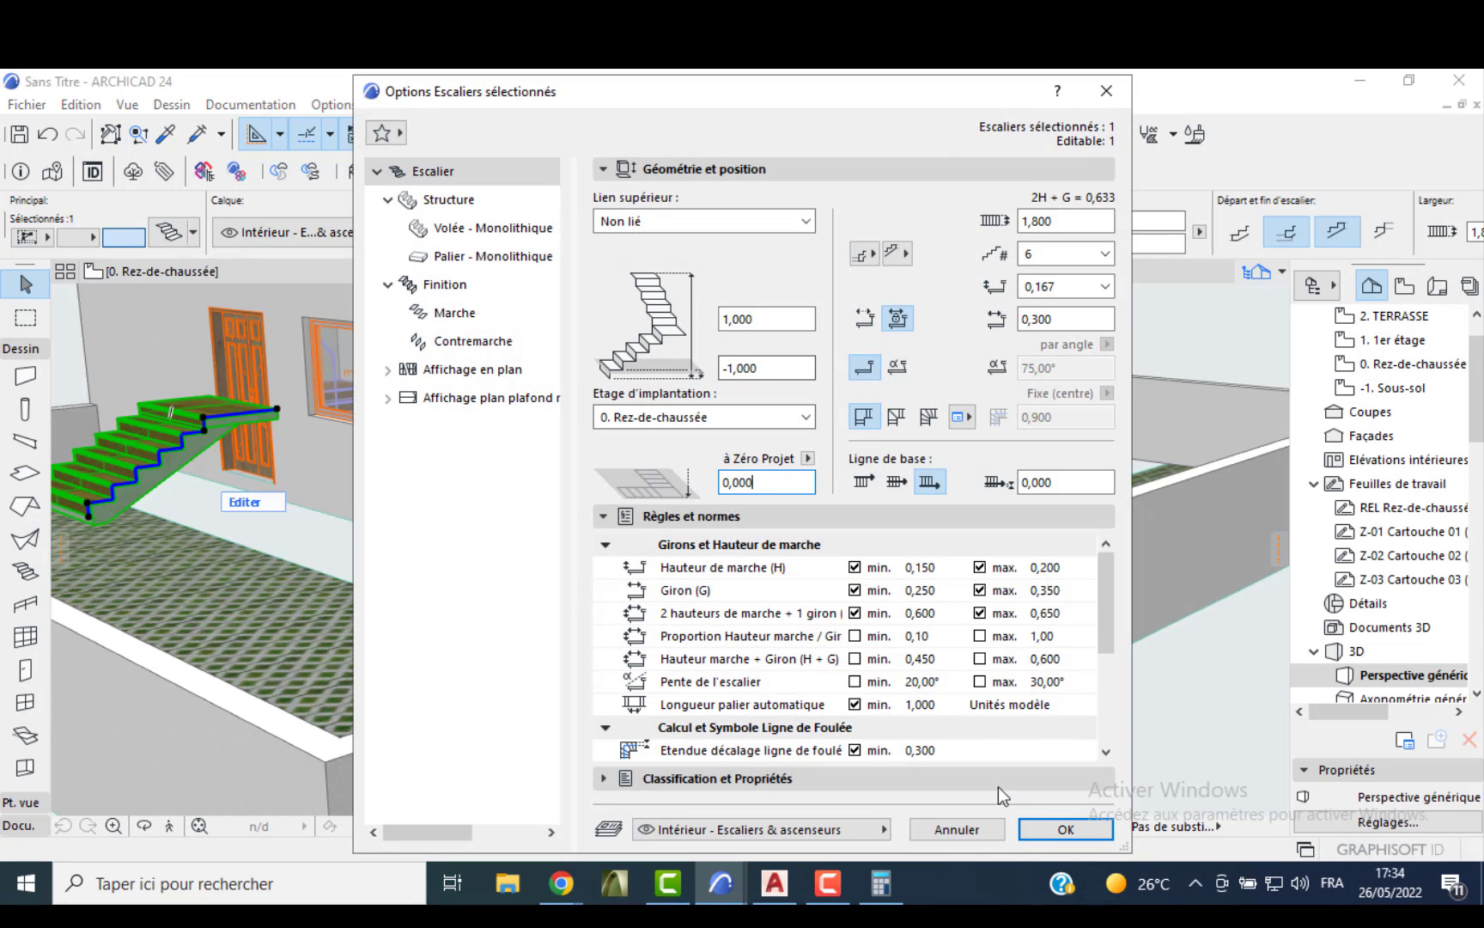
click(1064, 830)
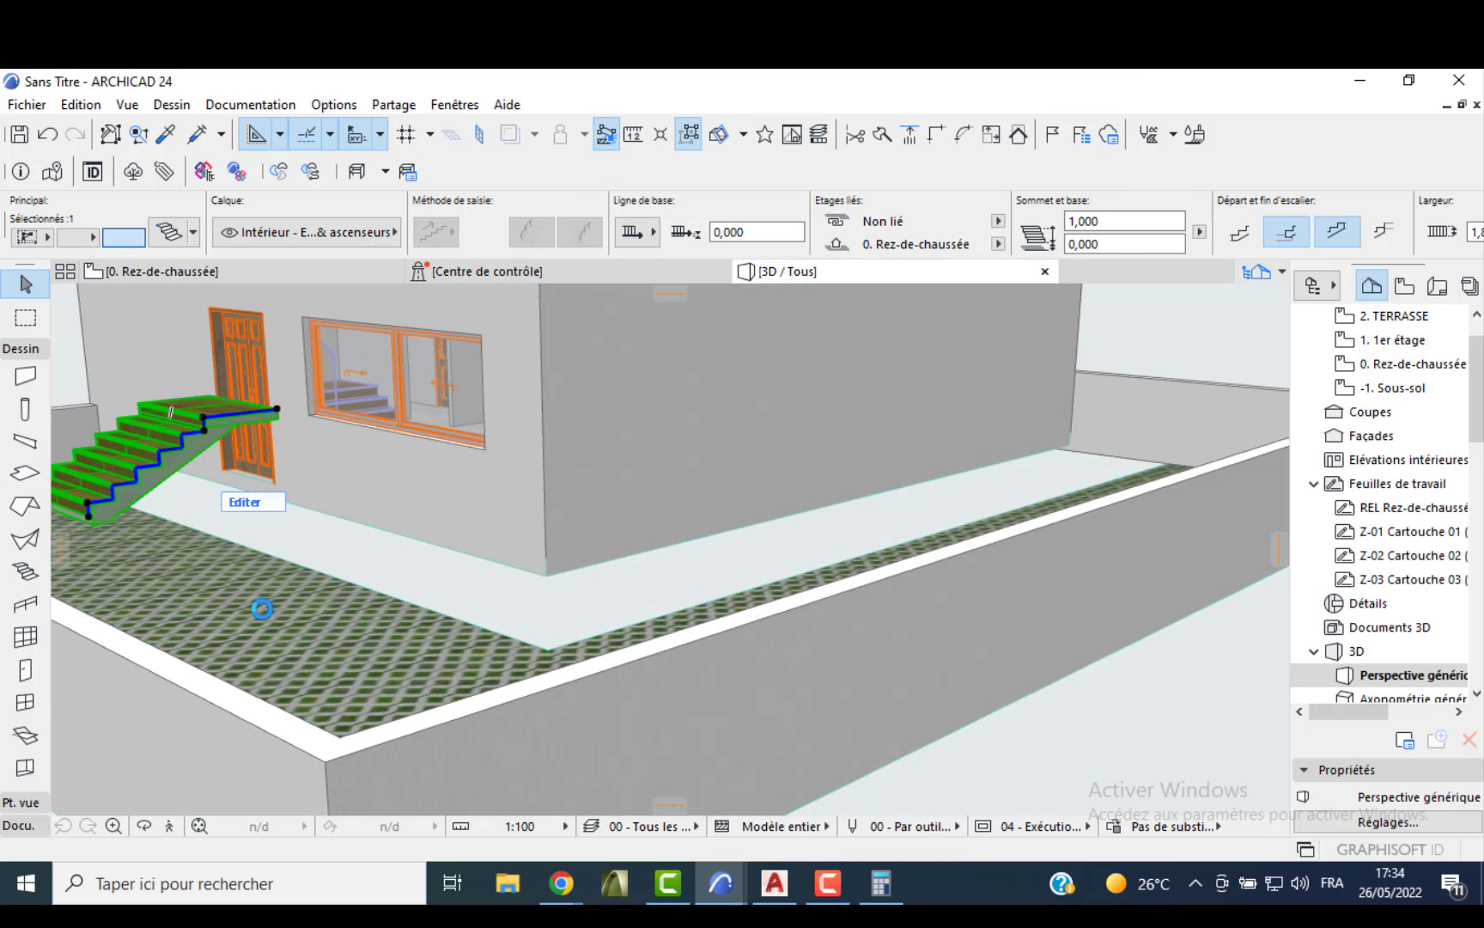
click(329, 543)
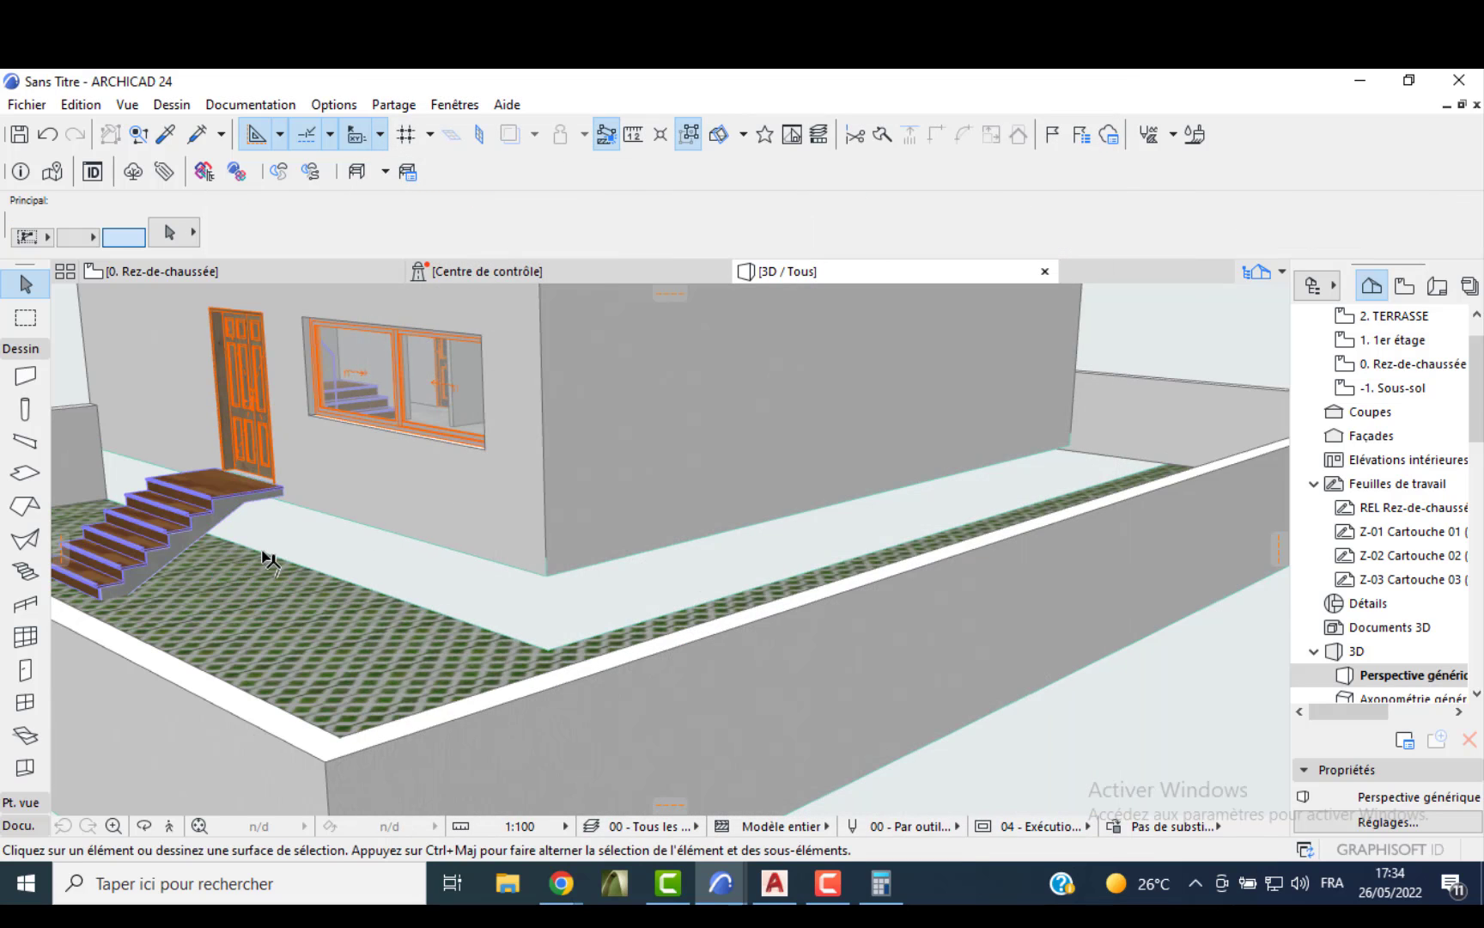
shift+middle_drag(330, 552, 640, 591)
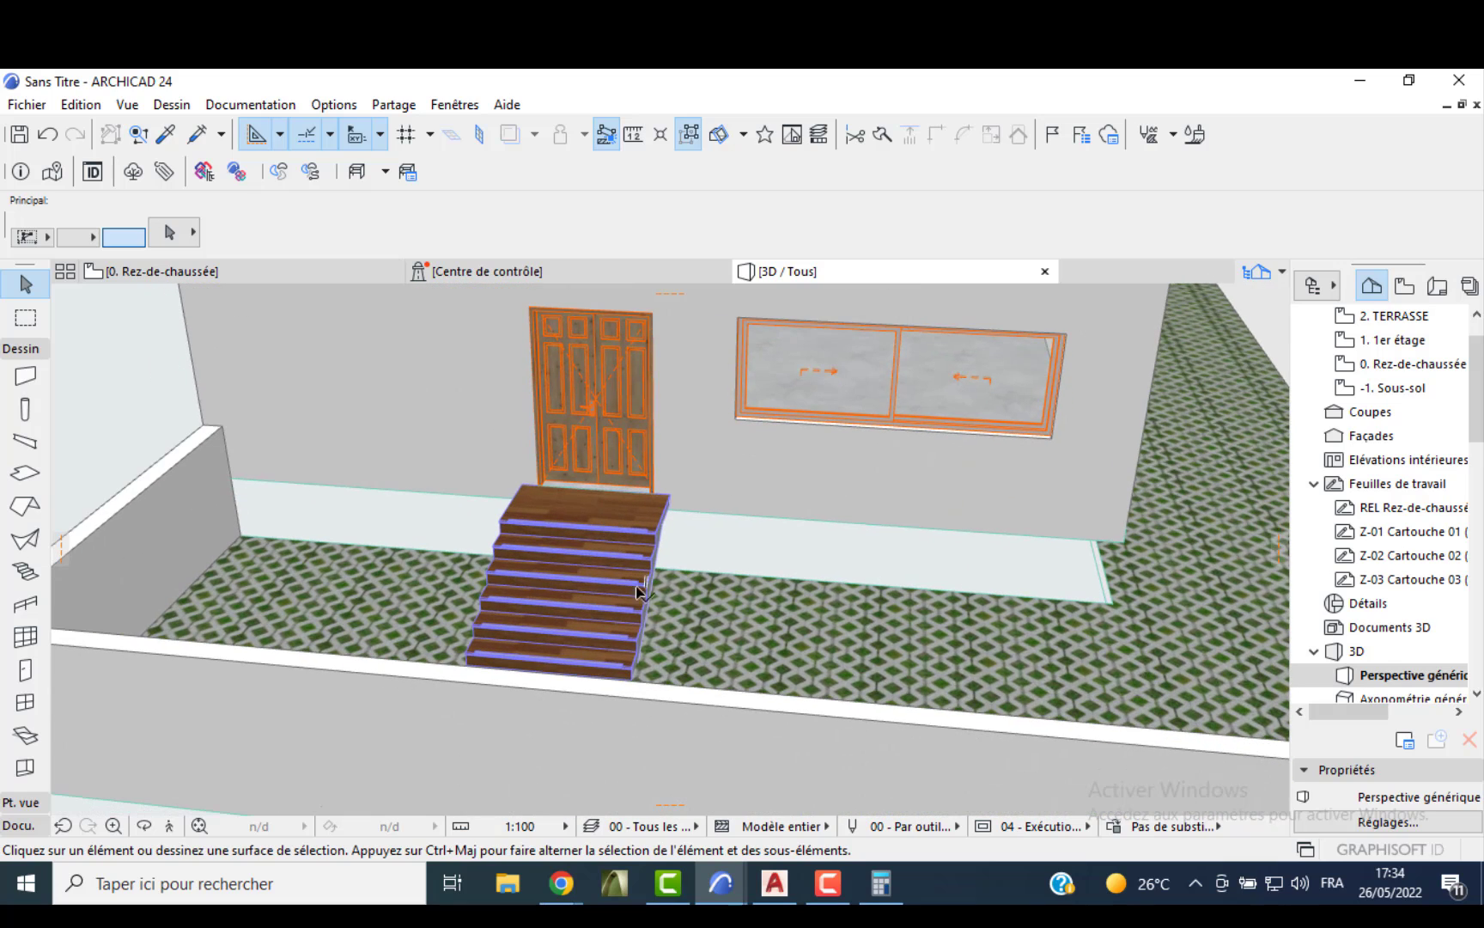
- From the basement plan, set the entrance stair's floor plan display to its home storey only (Etage d'implantation seulement)
double_click(1388, 390)
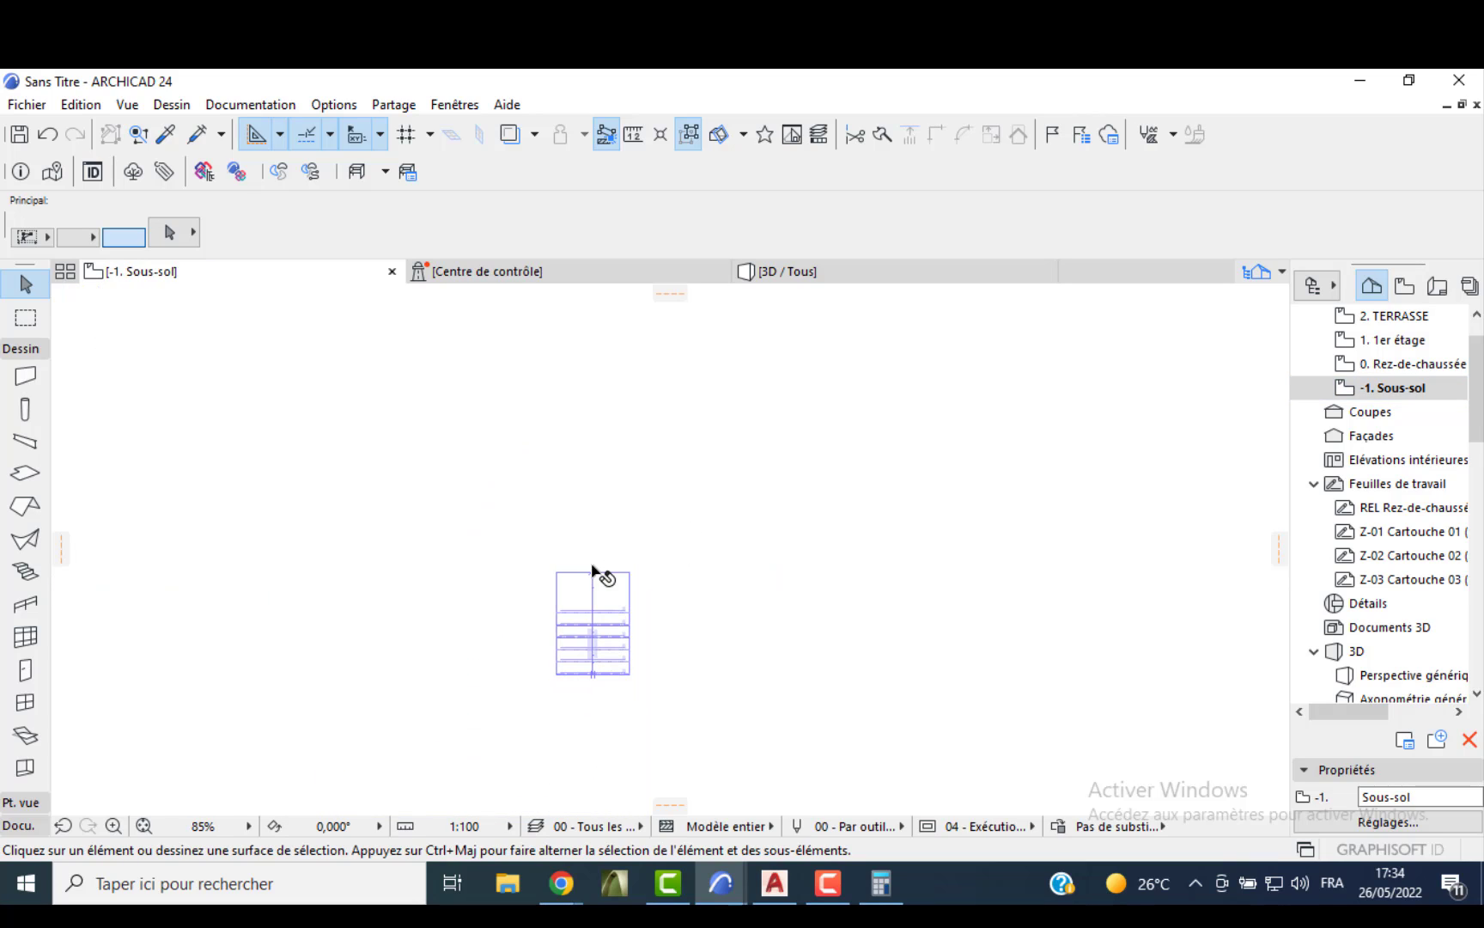
click(582, 674)
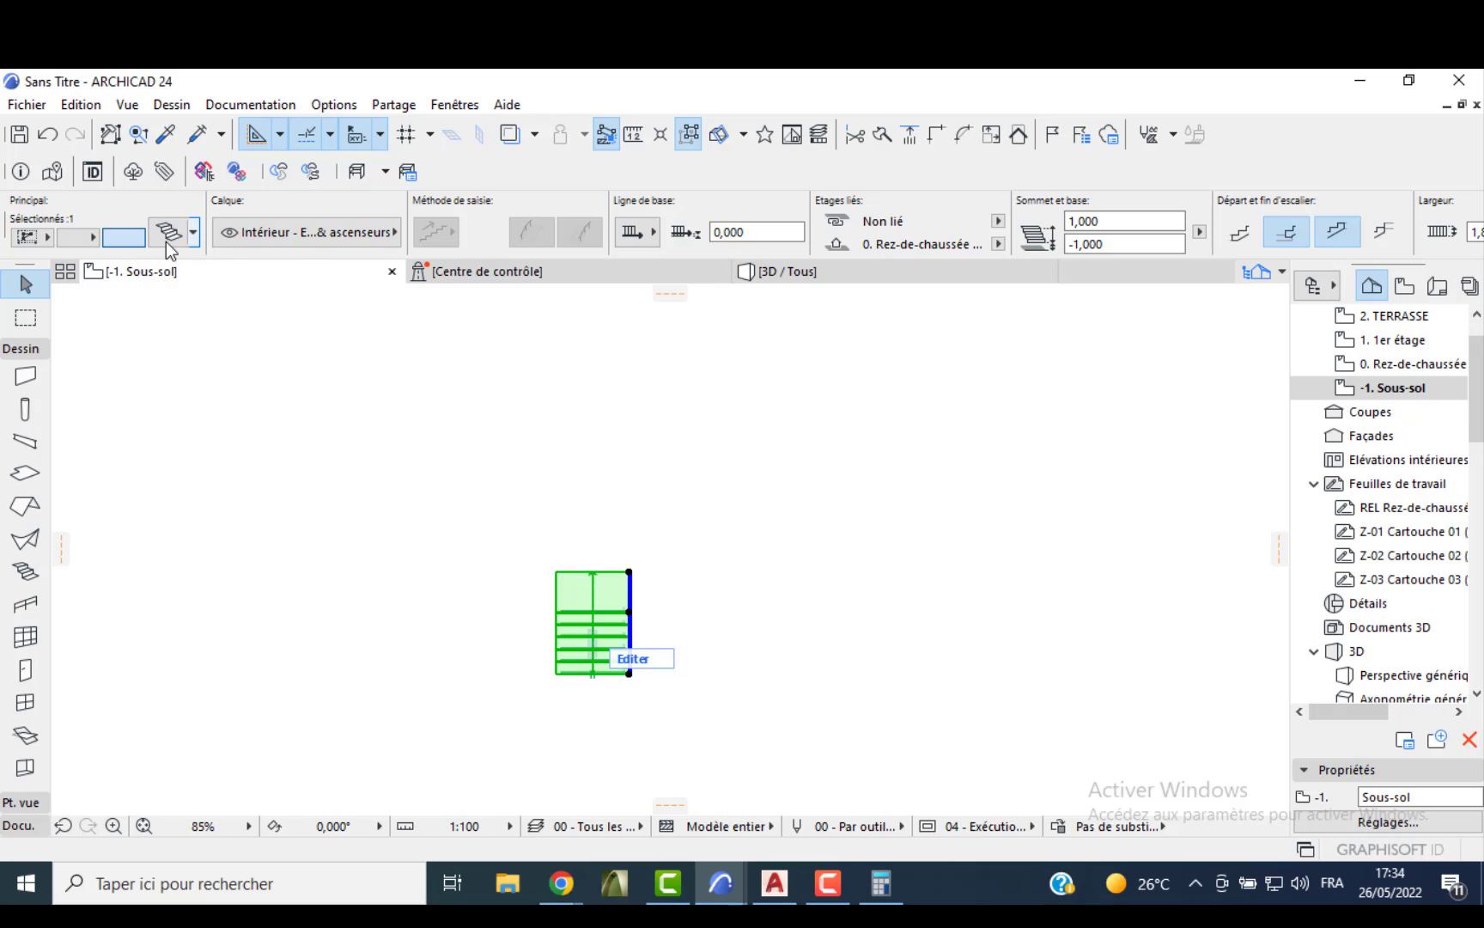
click(162, 241)
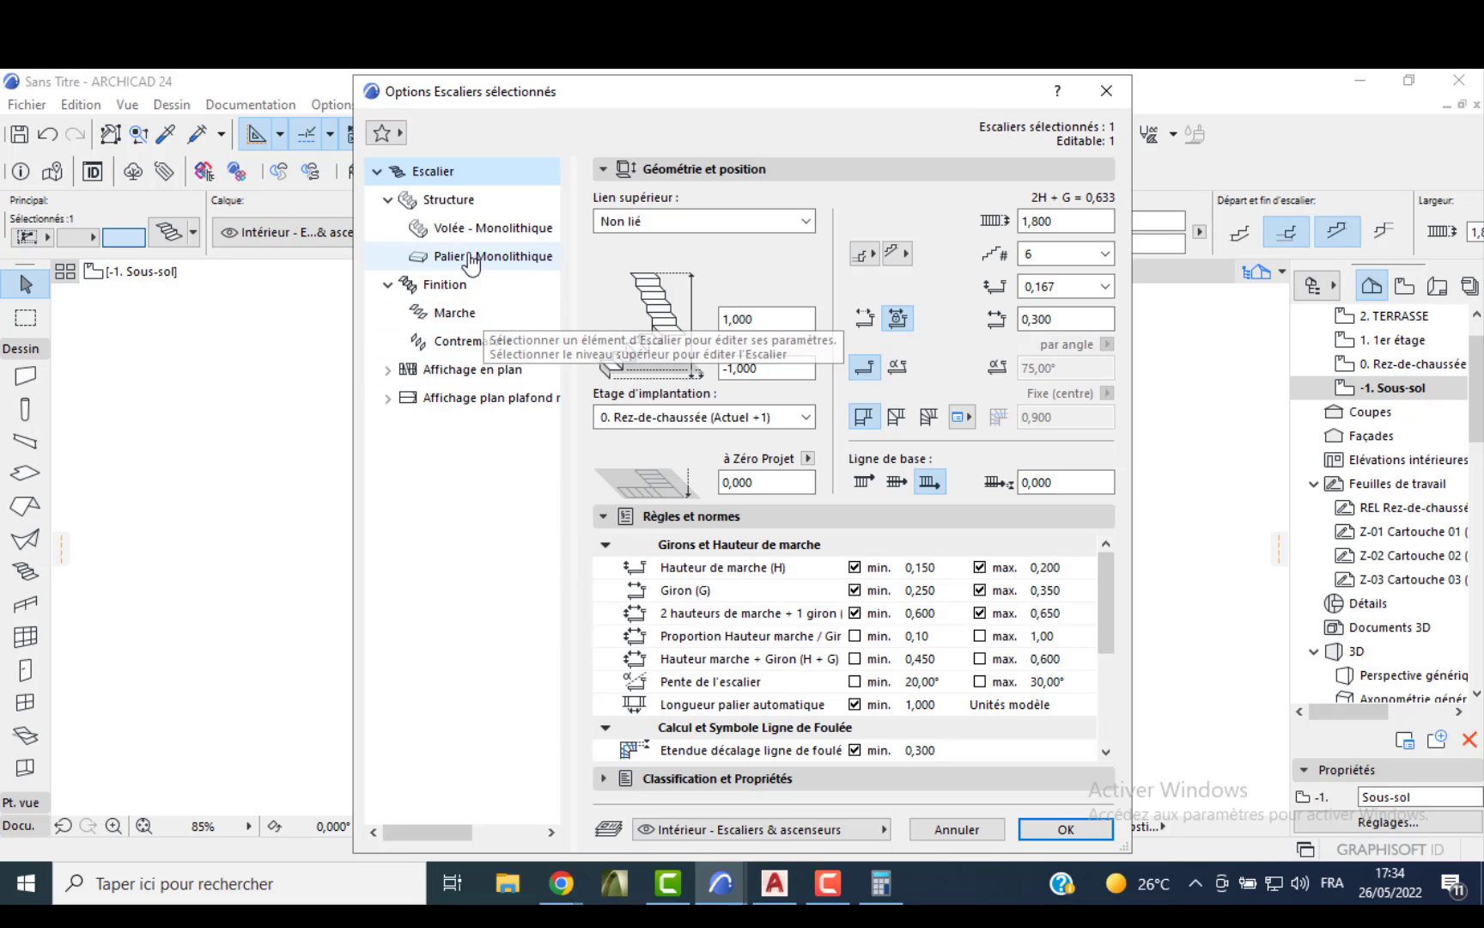
click(449, 201)
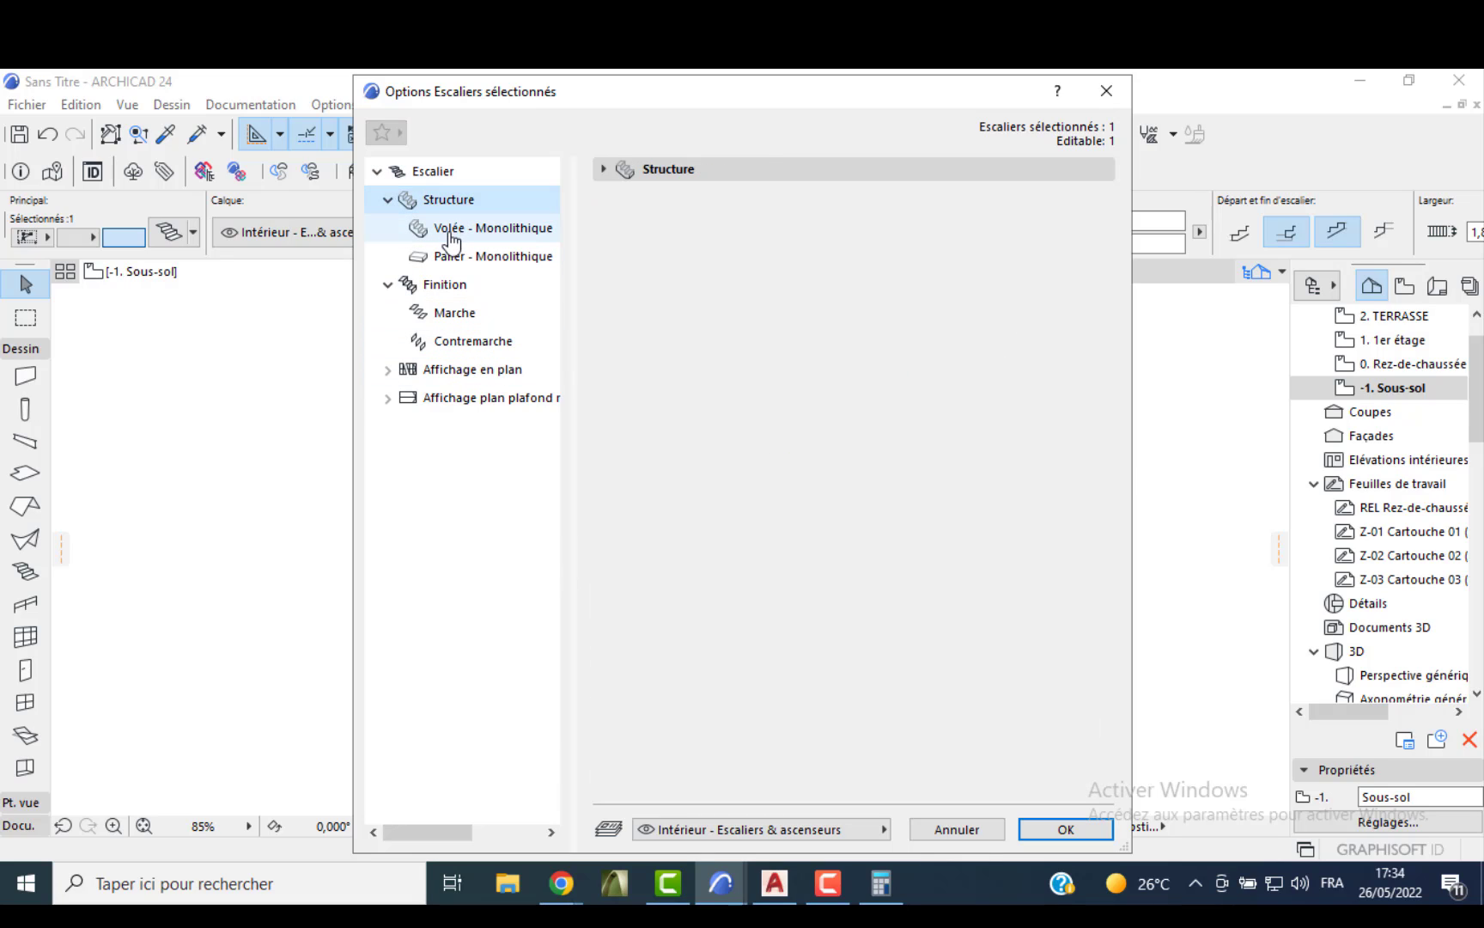
click(468, 370)
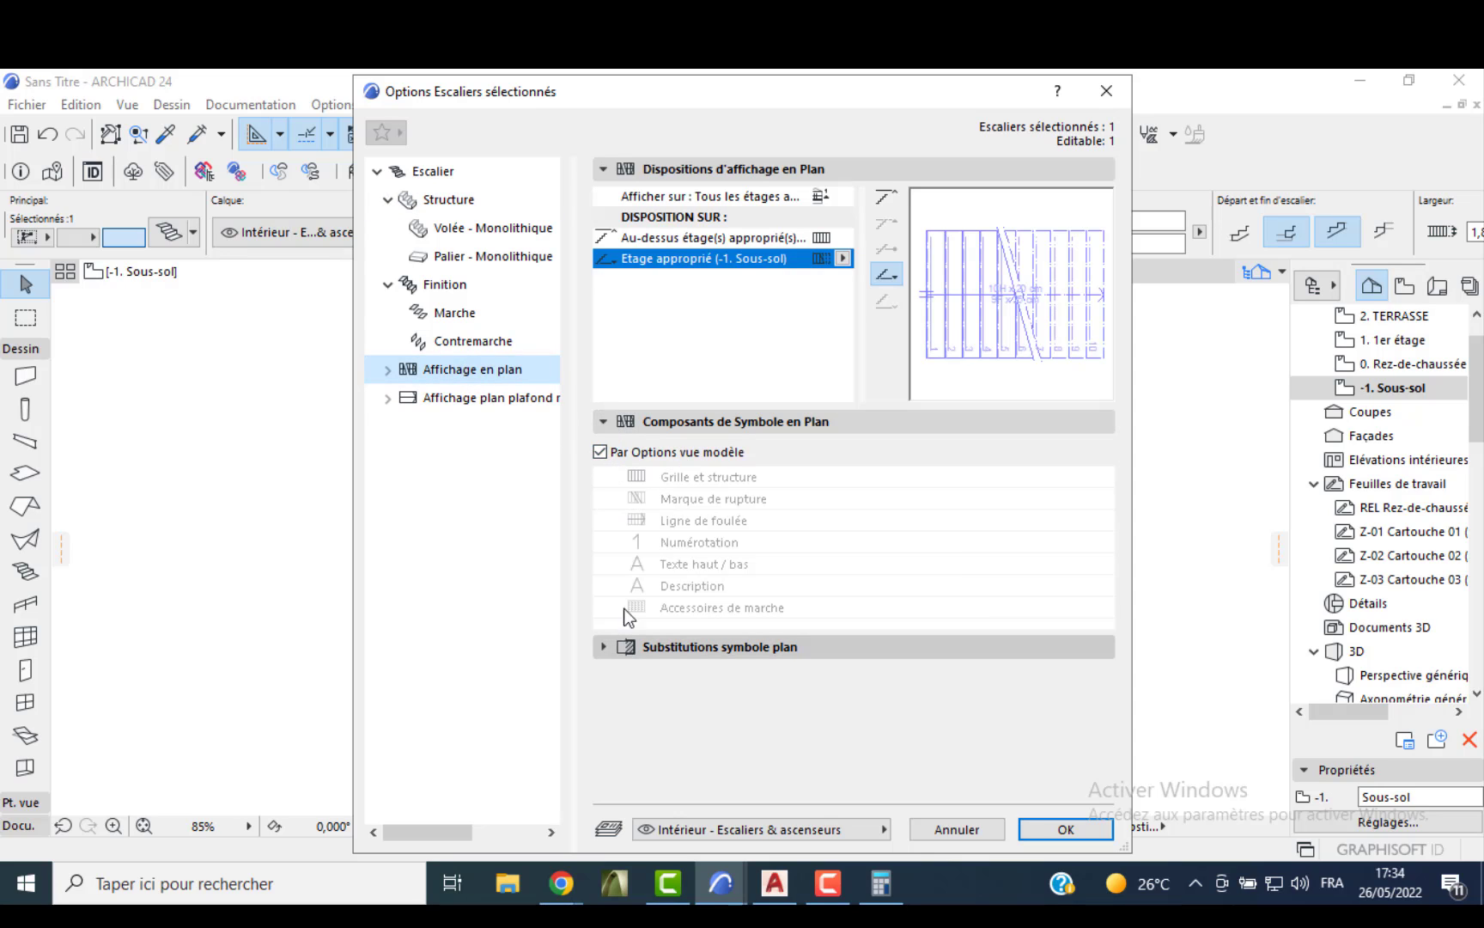
click(799, 197)
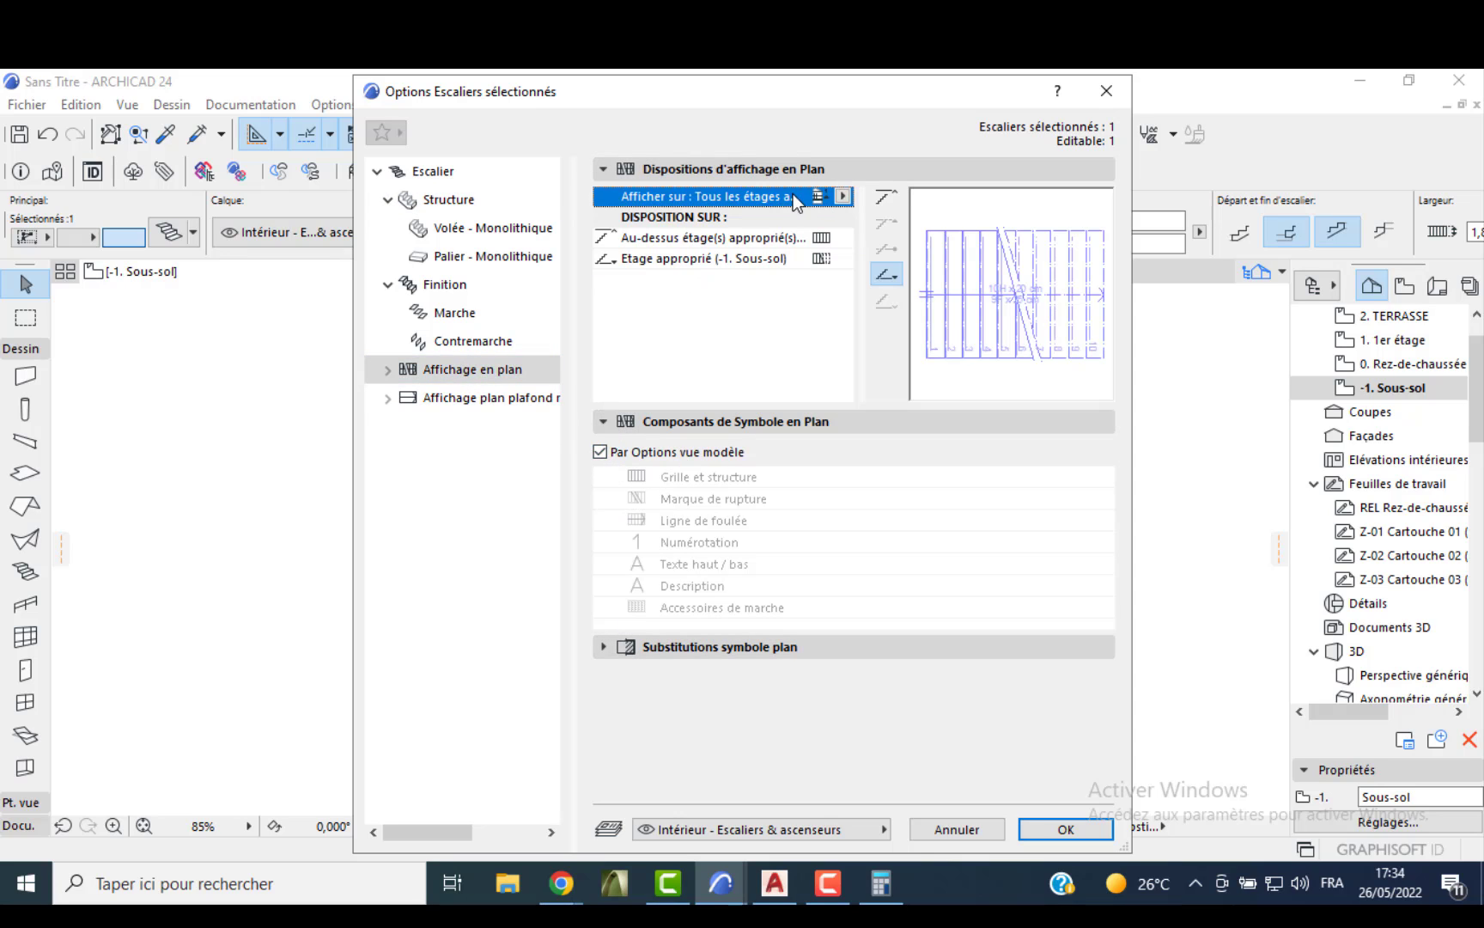
click(842, 197)
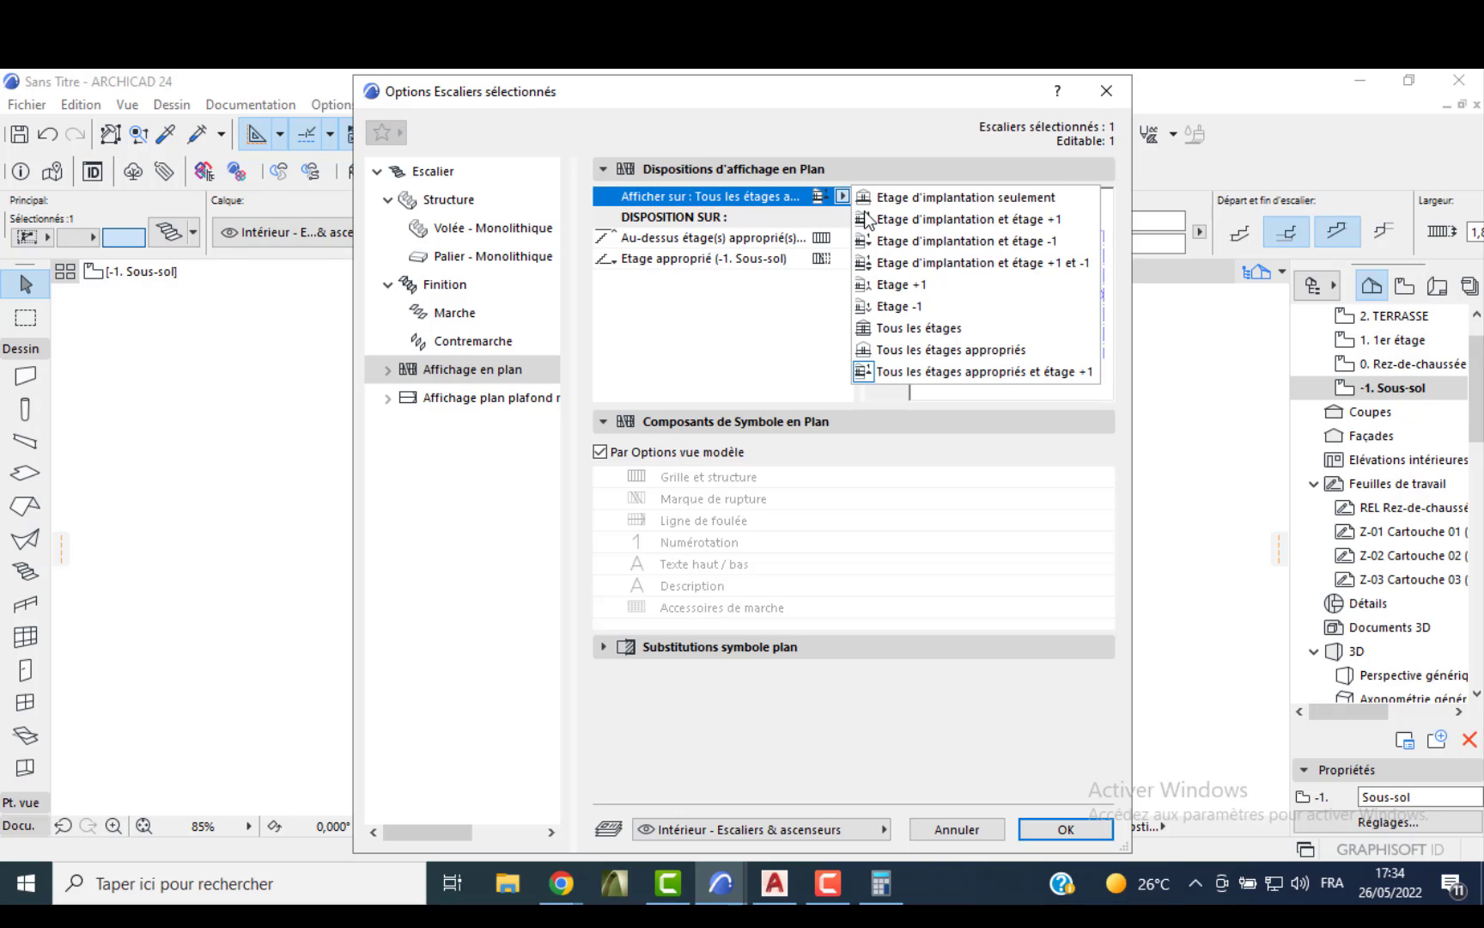
click(993, 202)
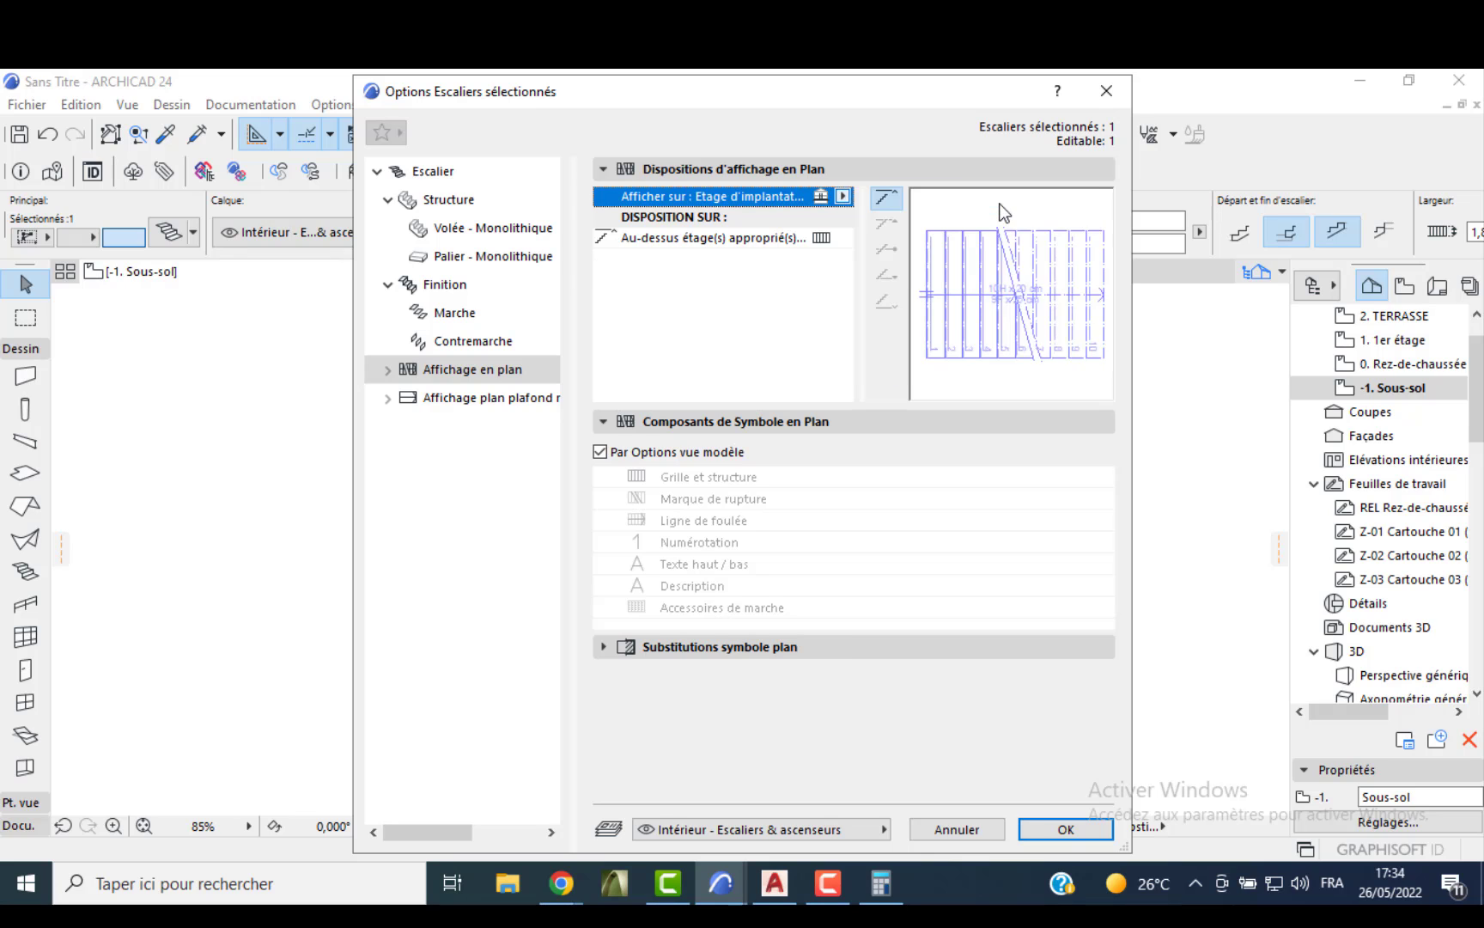
click(1065, 831)
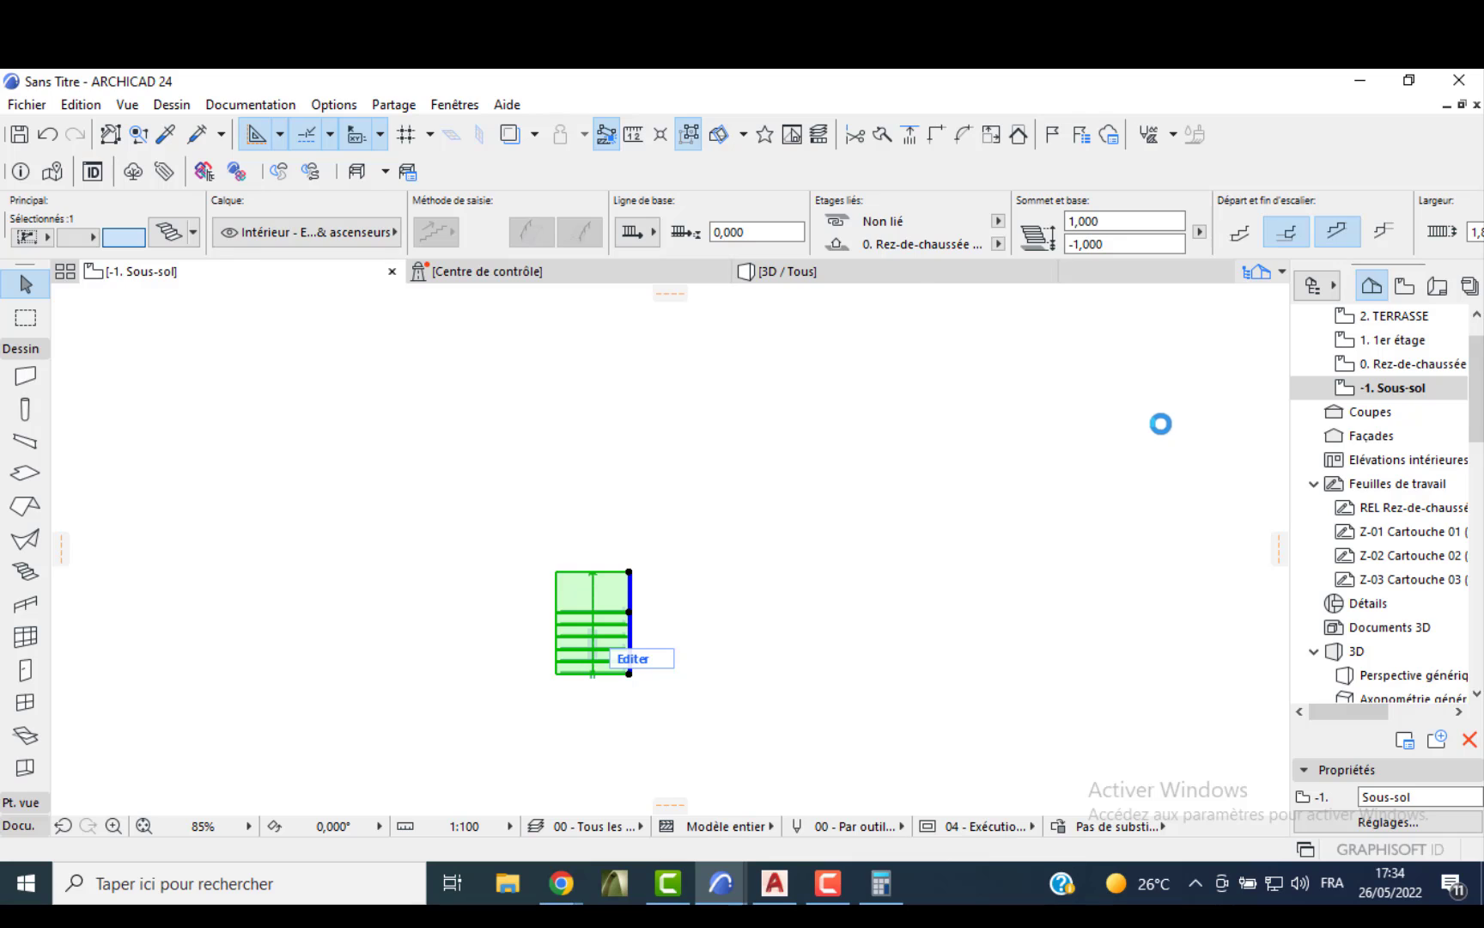
click(882, 417)
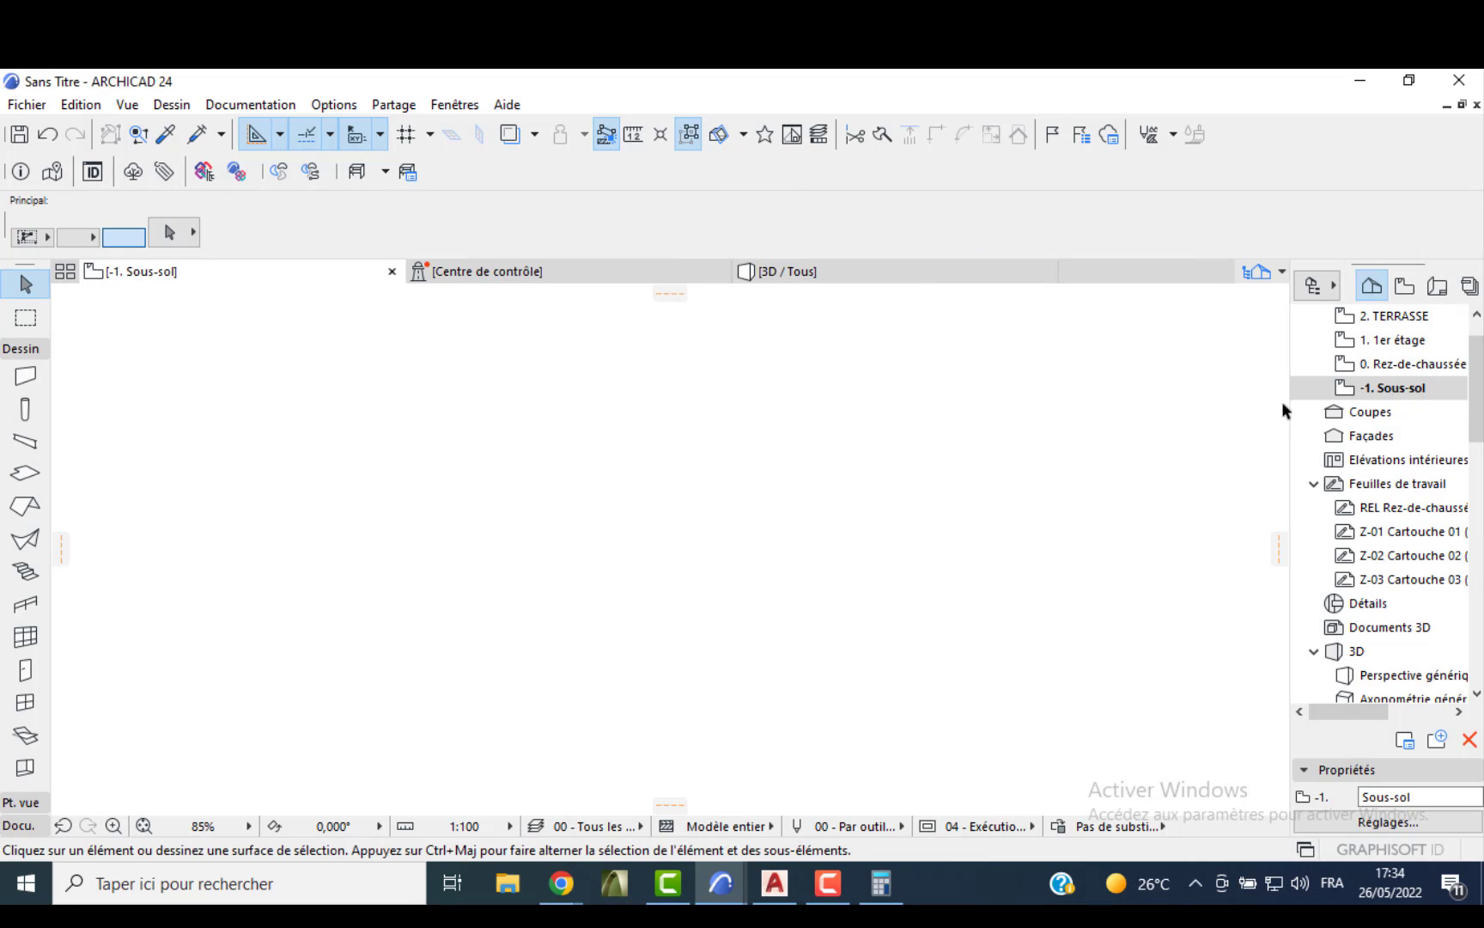
- On the ground floor plan, set the interior stair beside the salon to display on its home storey only (Etage d'implantation seulement)
click(1404, 369)
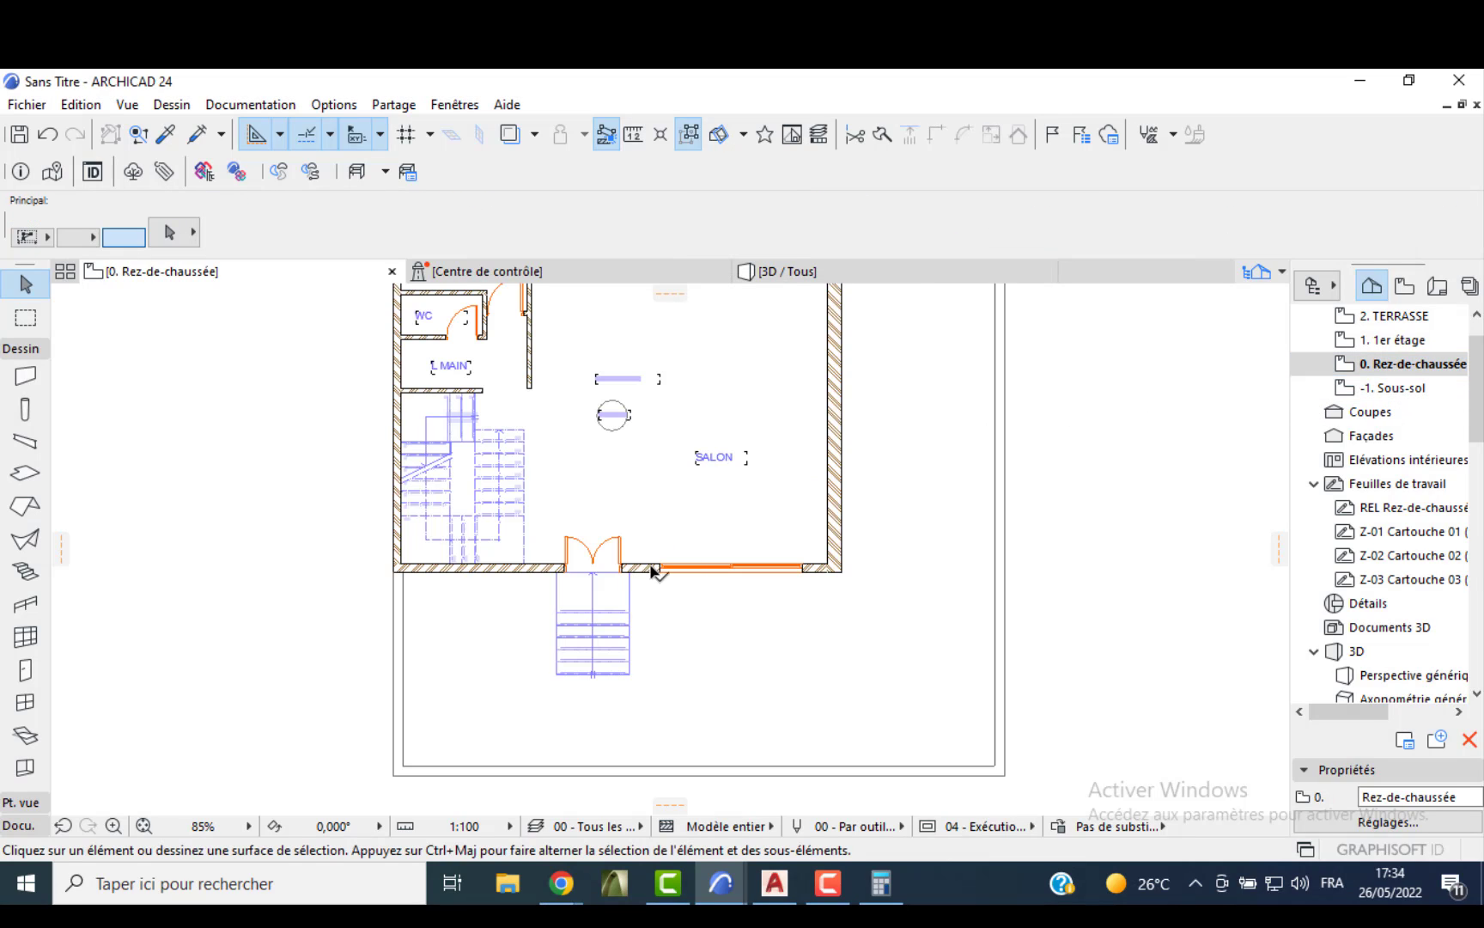
click(510, 521)
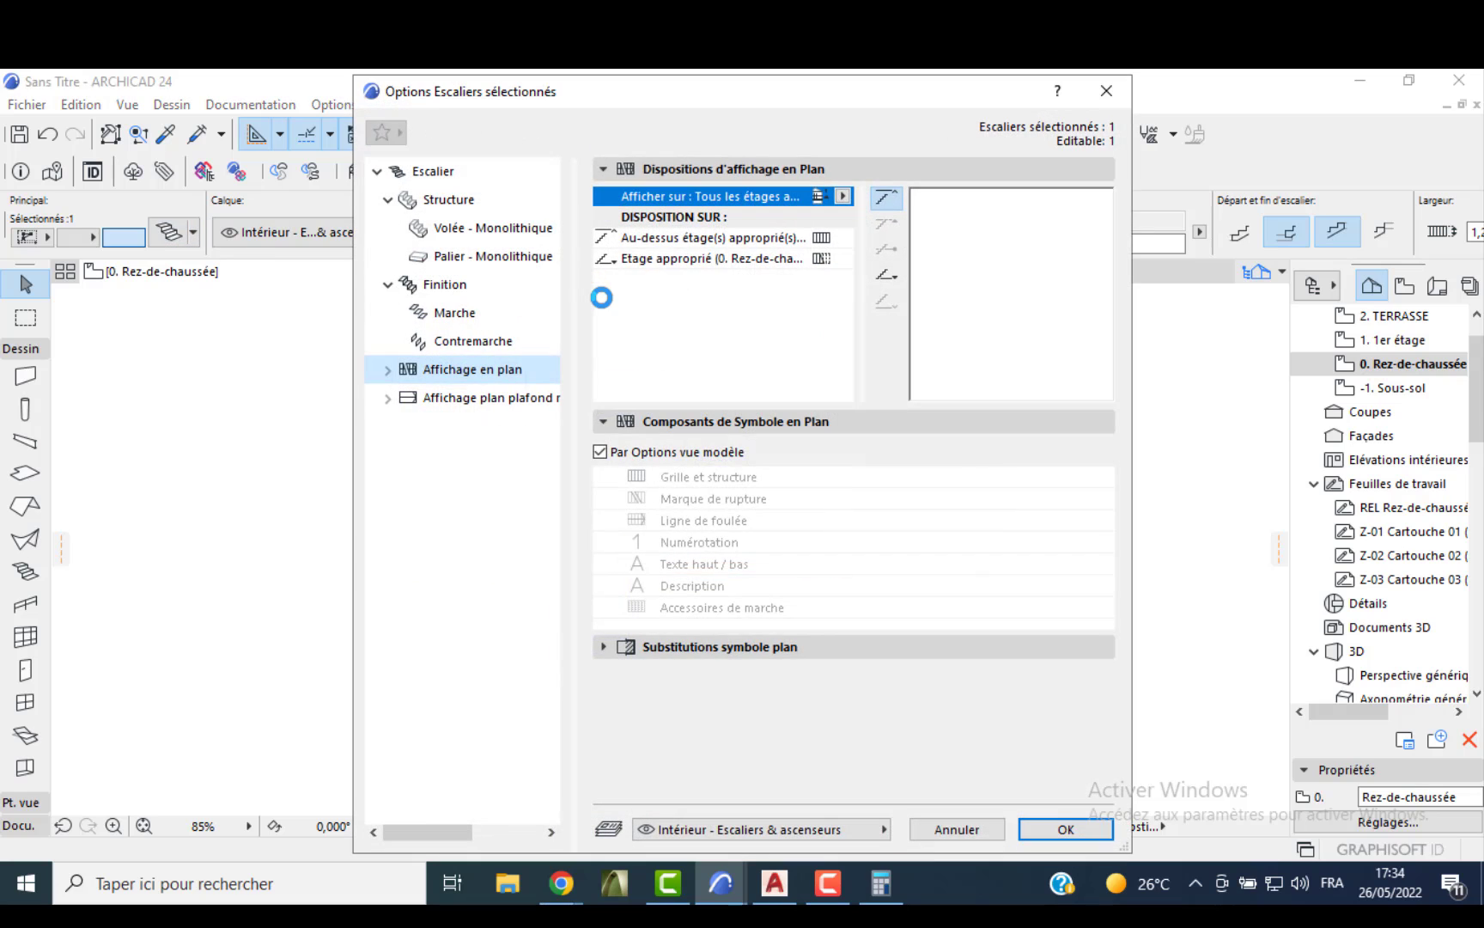
click(843, 196)
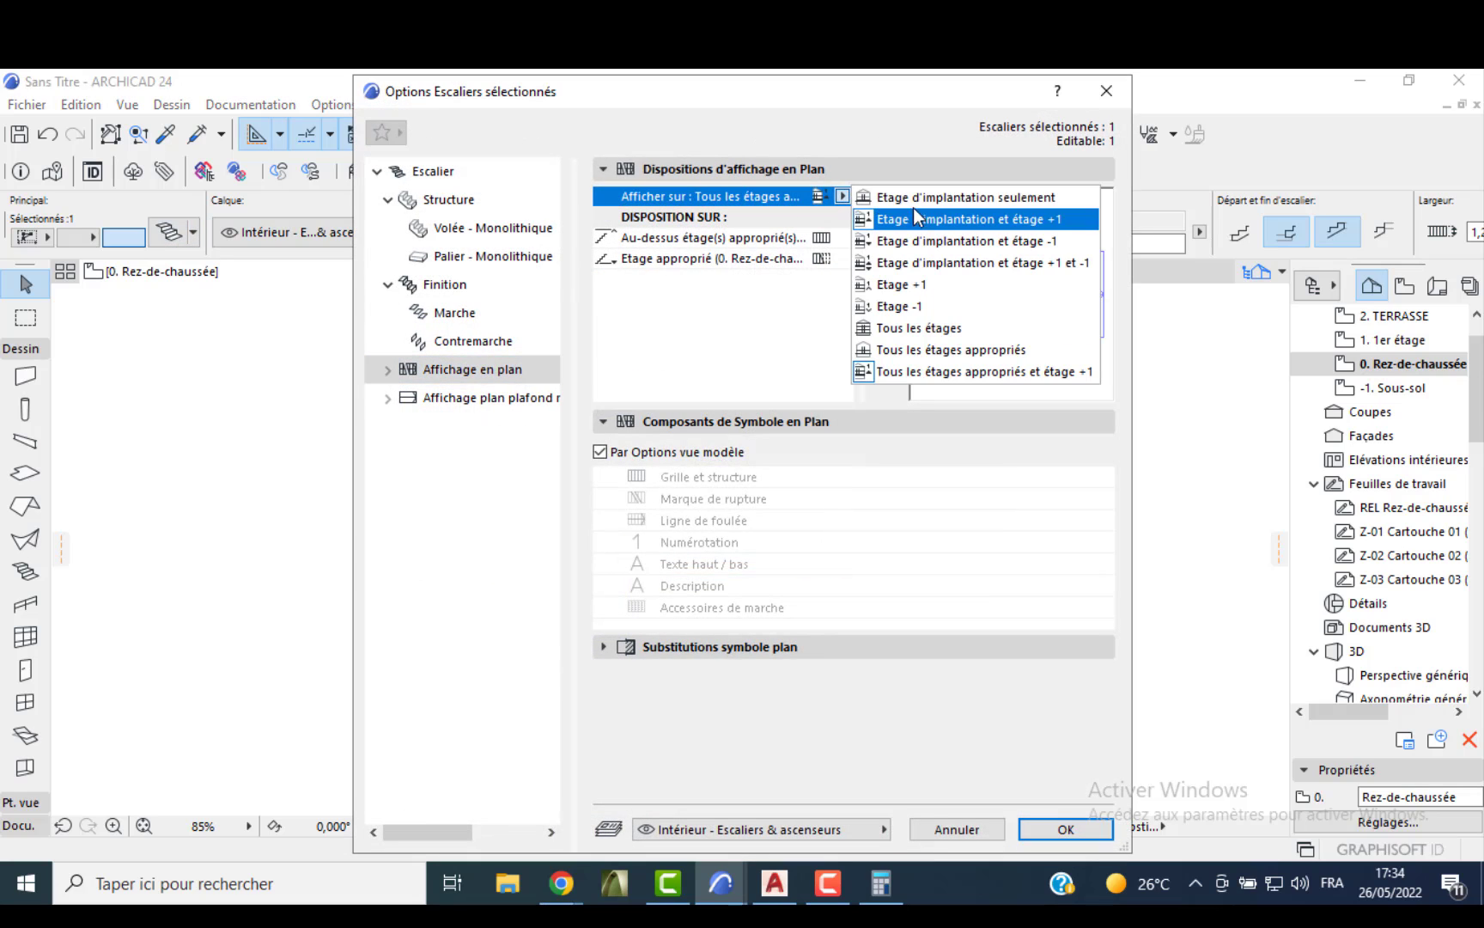
click(932, 196)
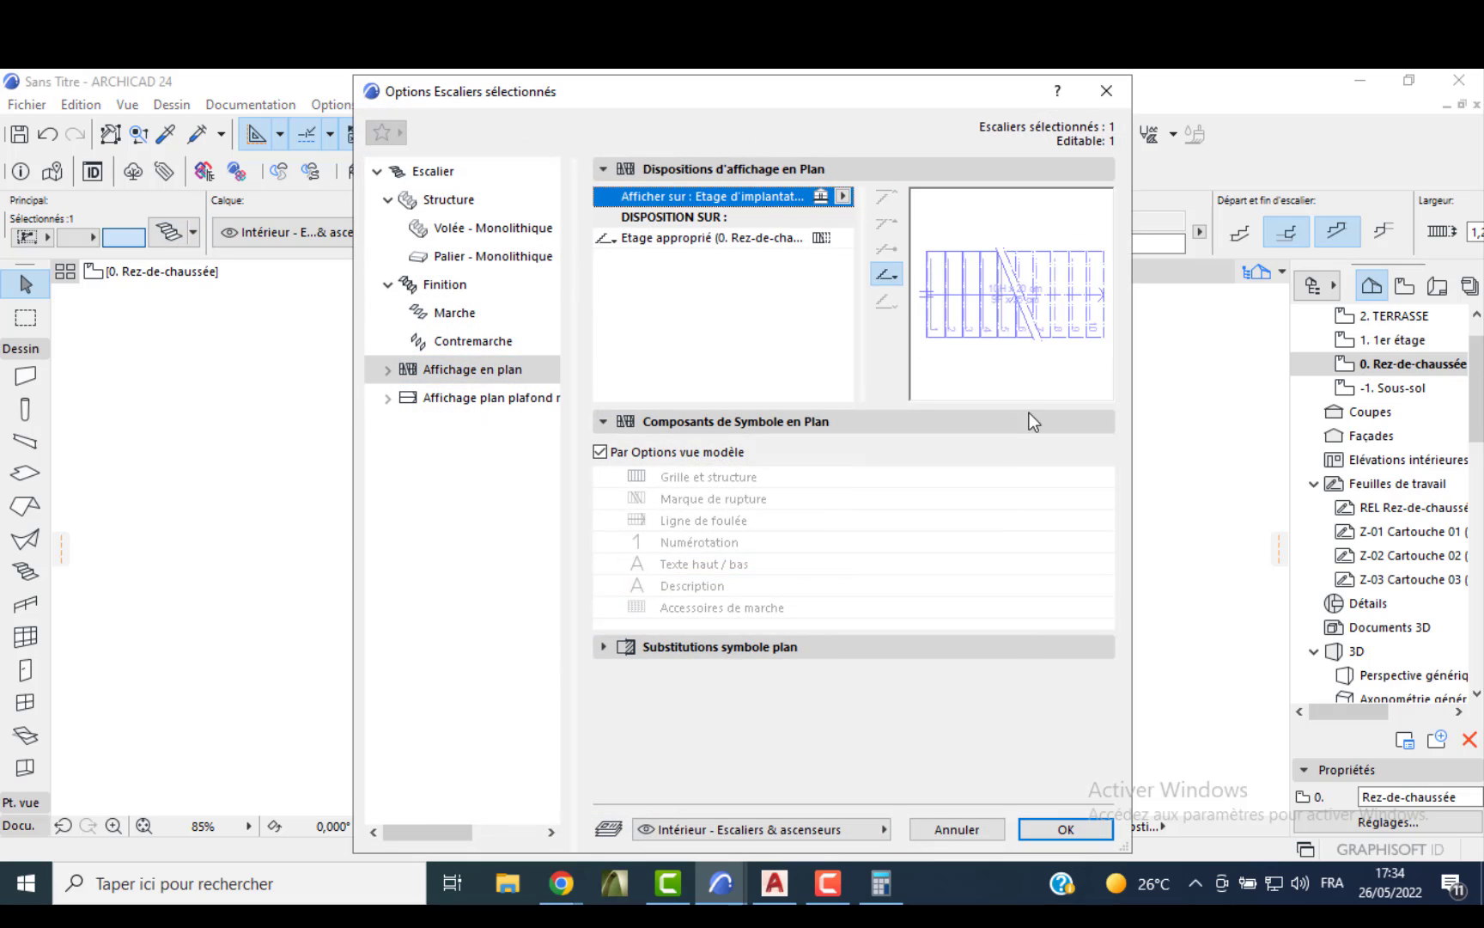
click(1065, 827)
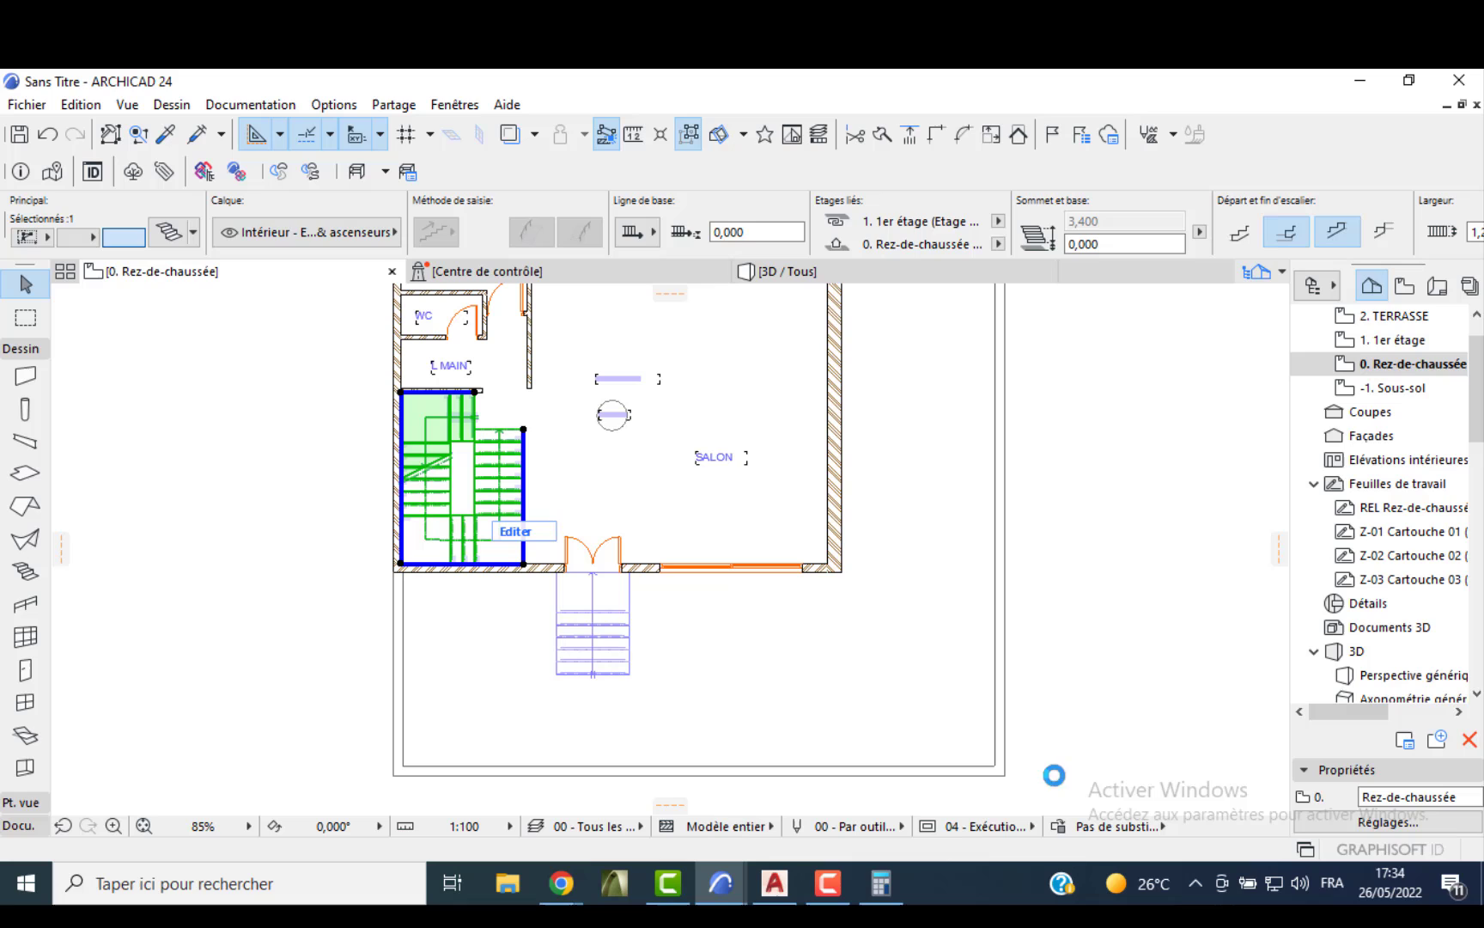
click(1066, 437)
- Check the entrance in 3D, and in the -1. Sous-sol plan set the trace reference to the storey above the current one
click(813, 271)
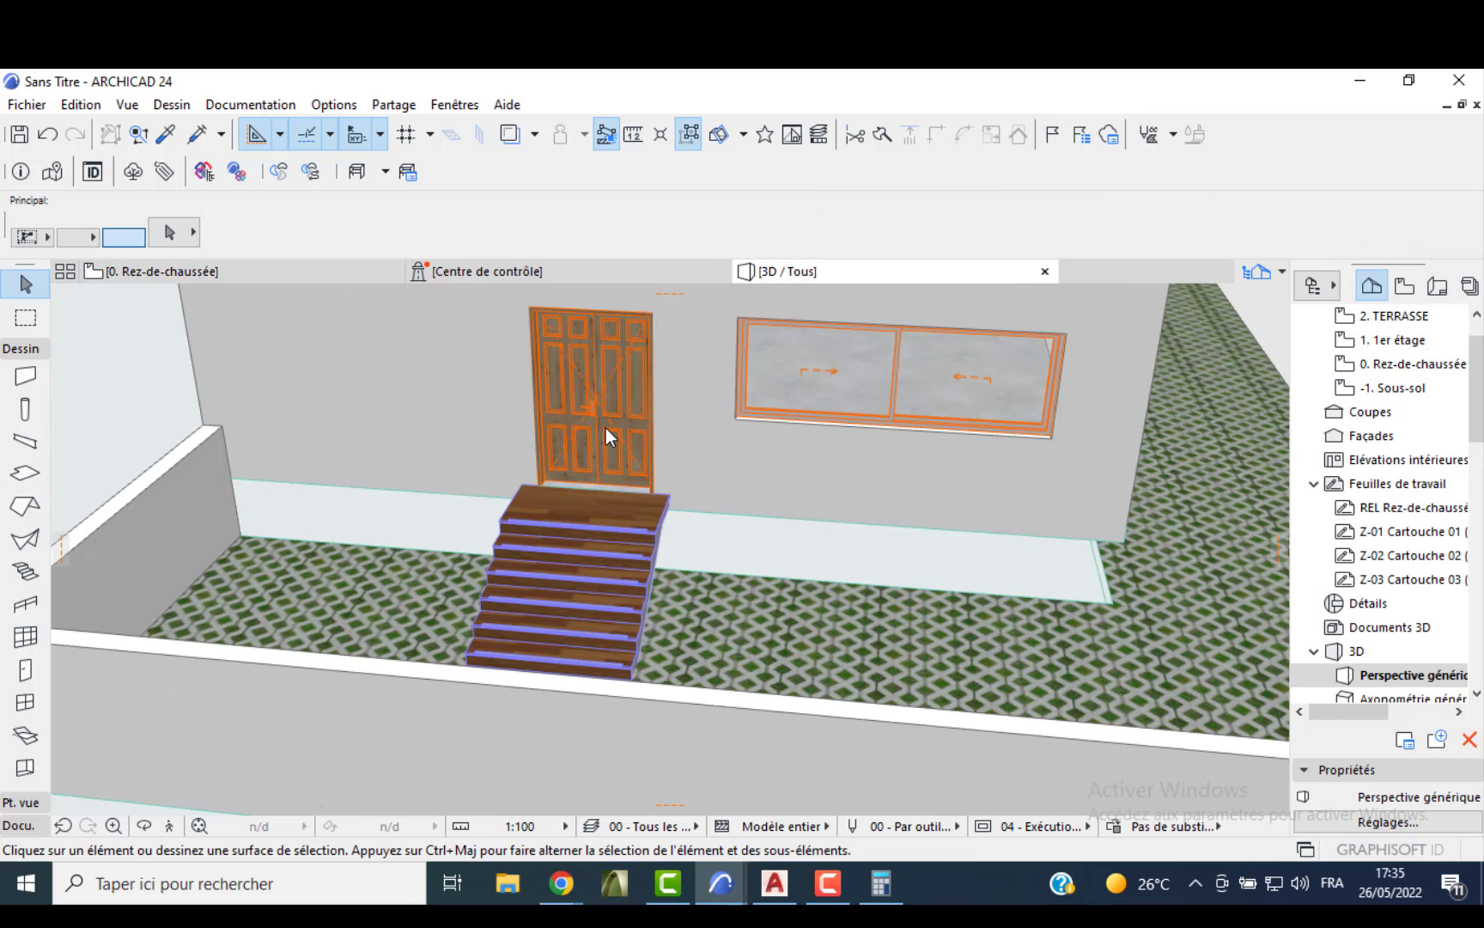
scroll(552, 481, down, 3)
shift+middle_drag(624, 486, 507, 534)
double_click(1392, 367)
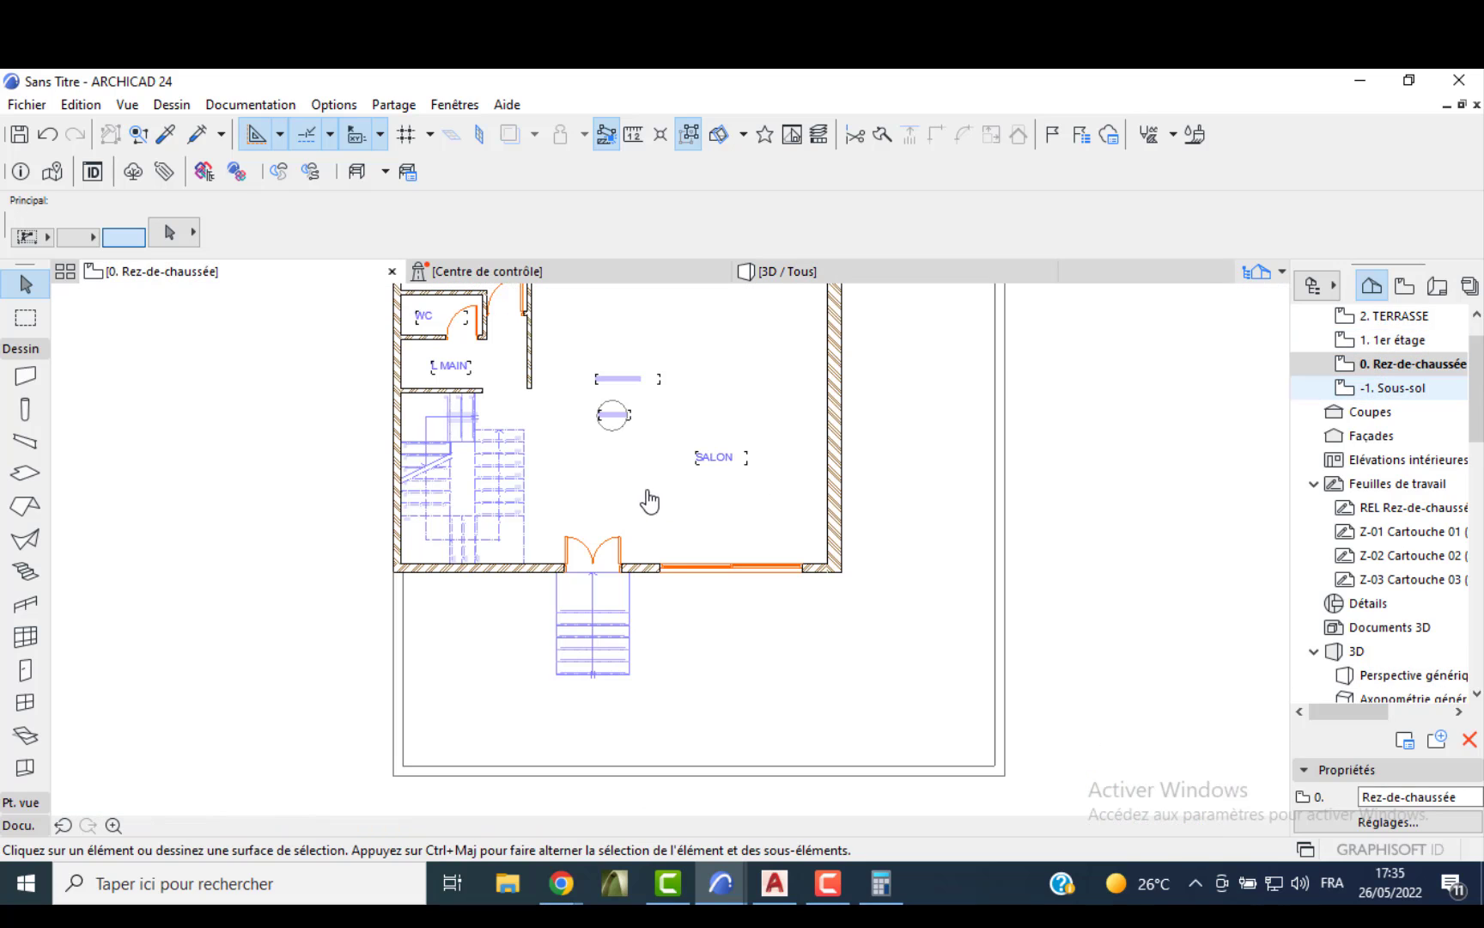
key(ctrl+Down)
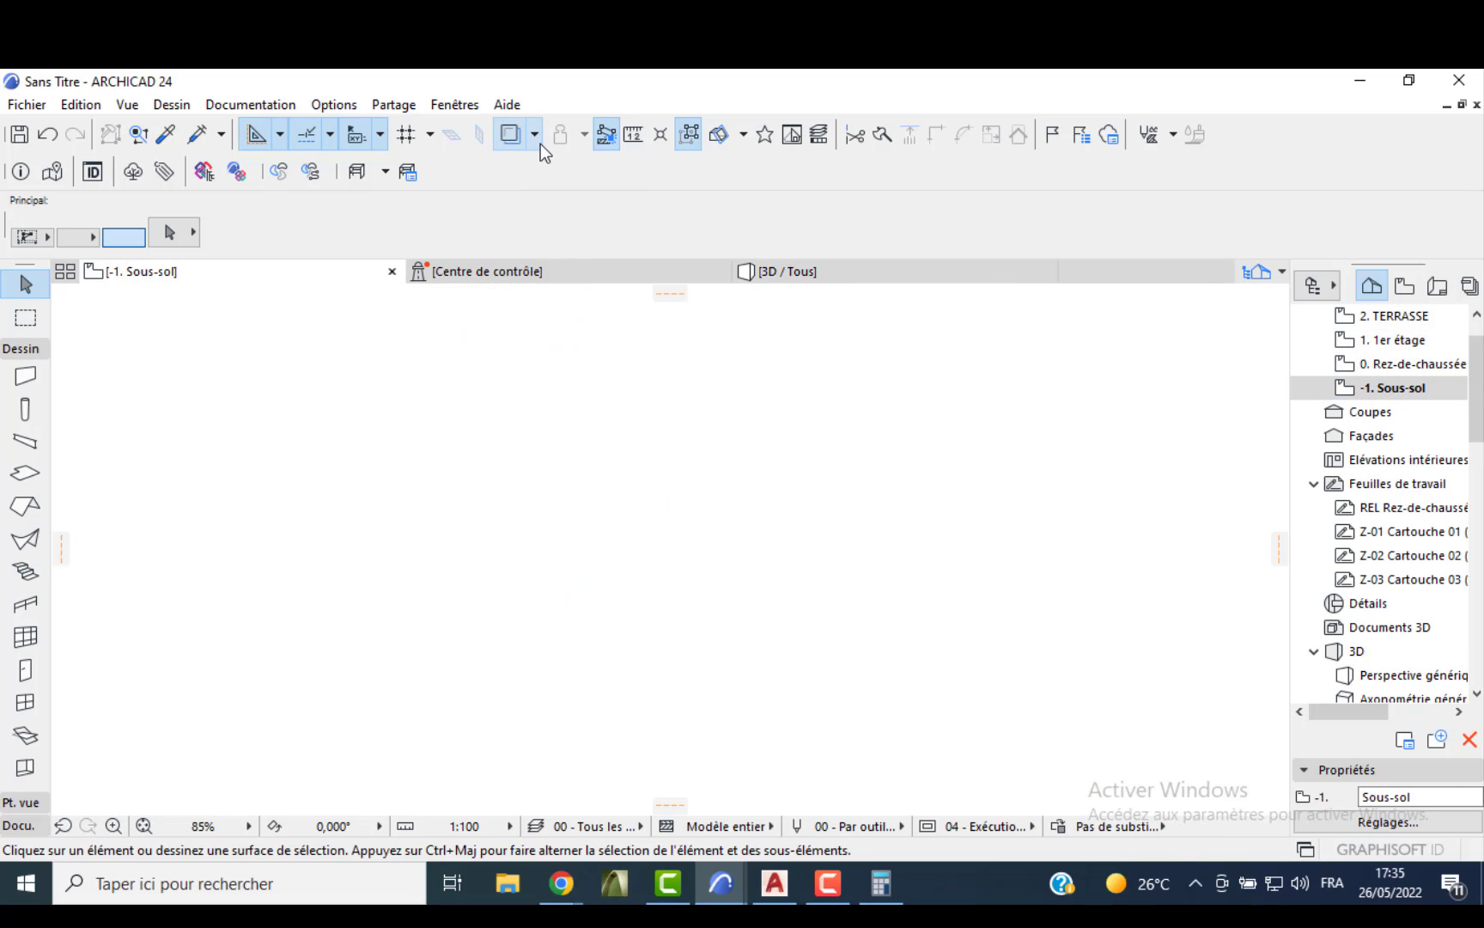
click(540, 142)
mouse_move(726, 166)
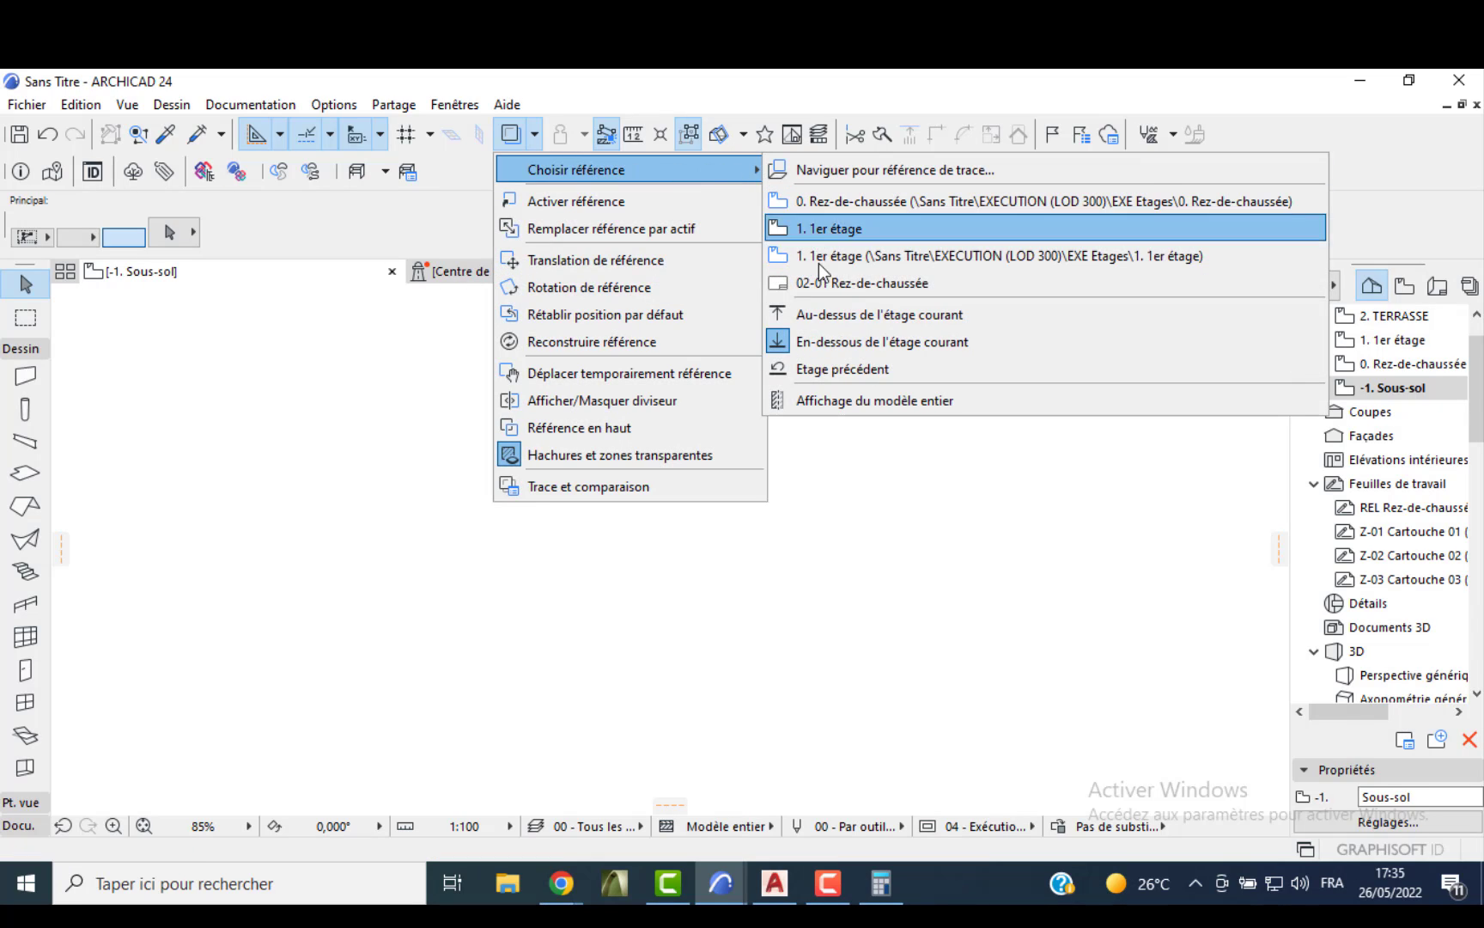
click(831, 311)
scroll(457, 548, down, 3)
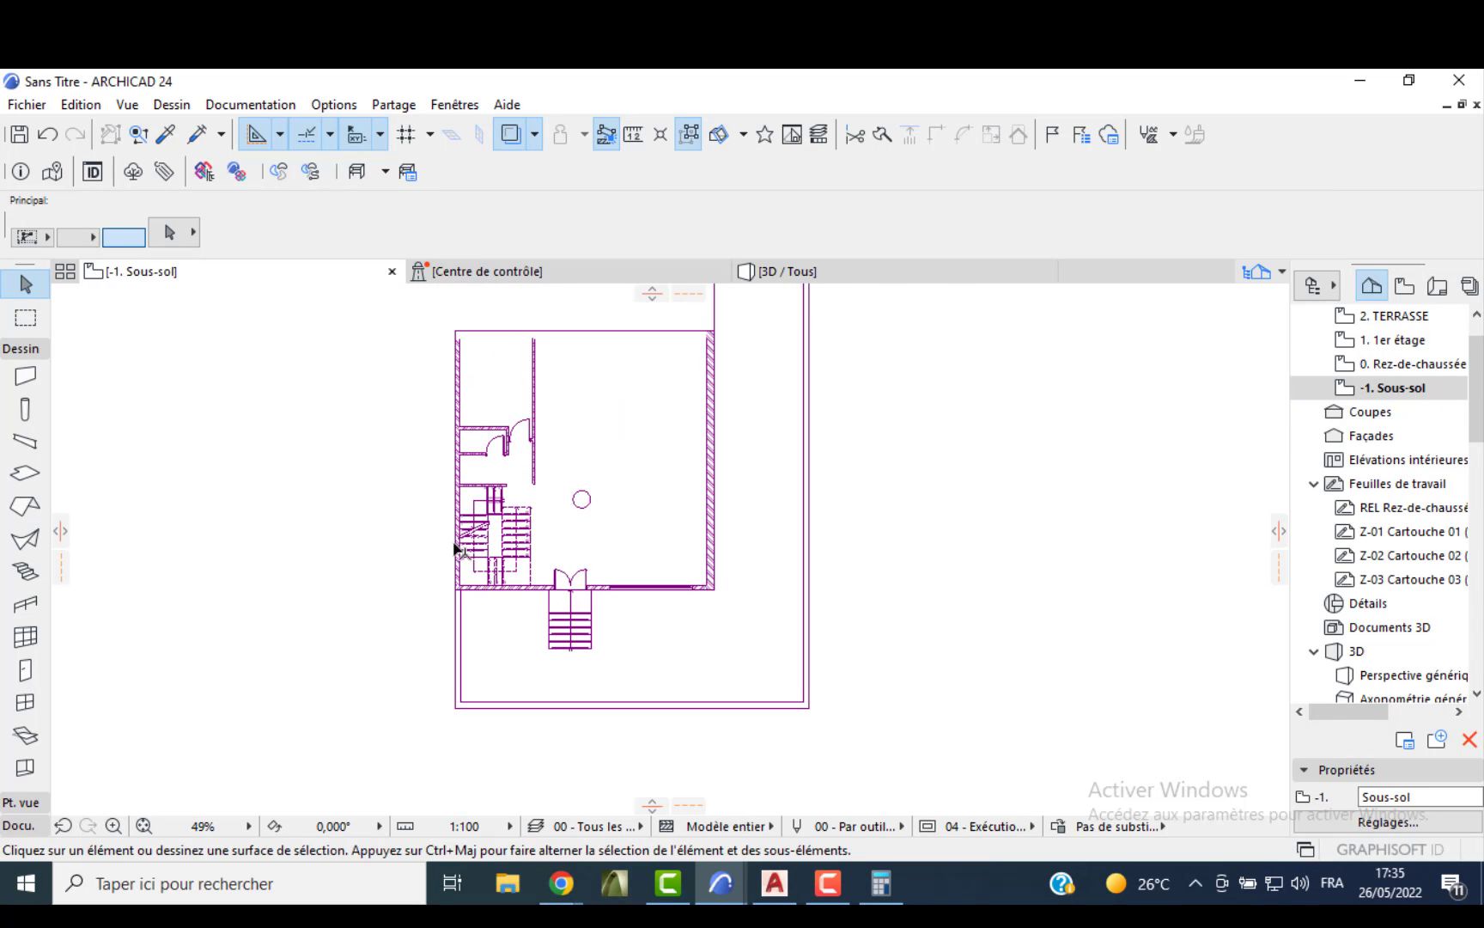
- Set the wall defaults to link the top to 0. Rez-de-chaussée with a -0.200 m offset
click(28, 378)
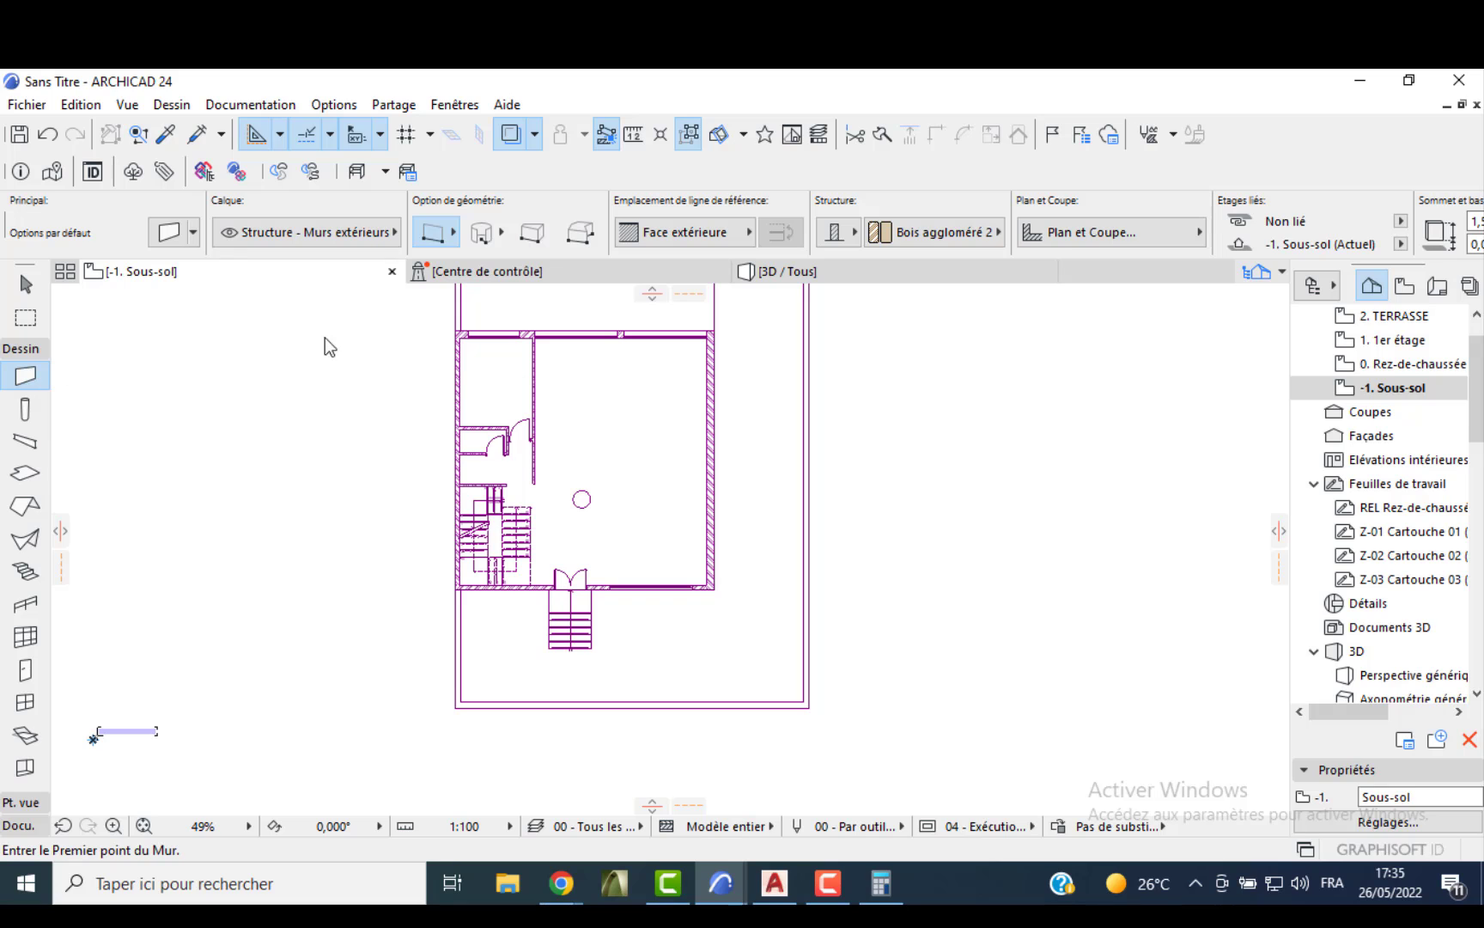
key(ctrl+t)
click(565, 217)
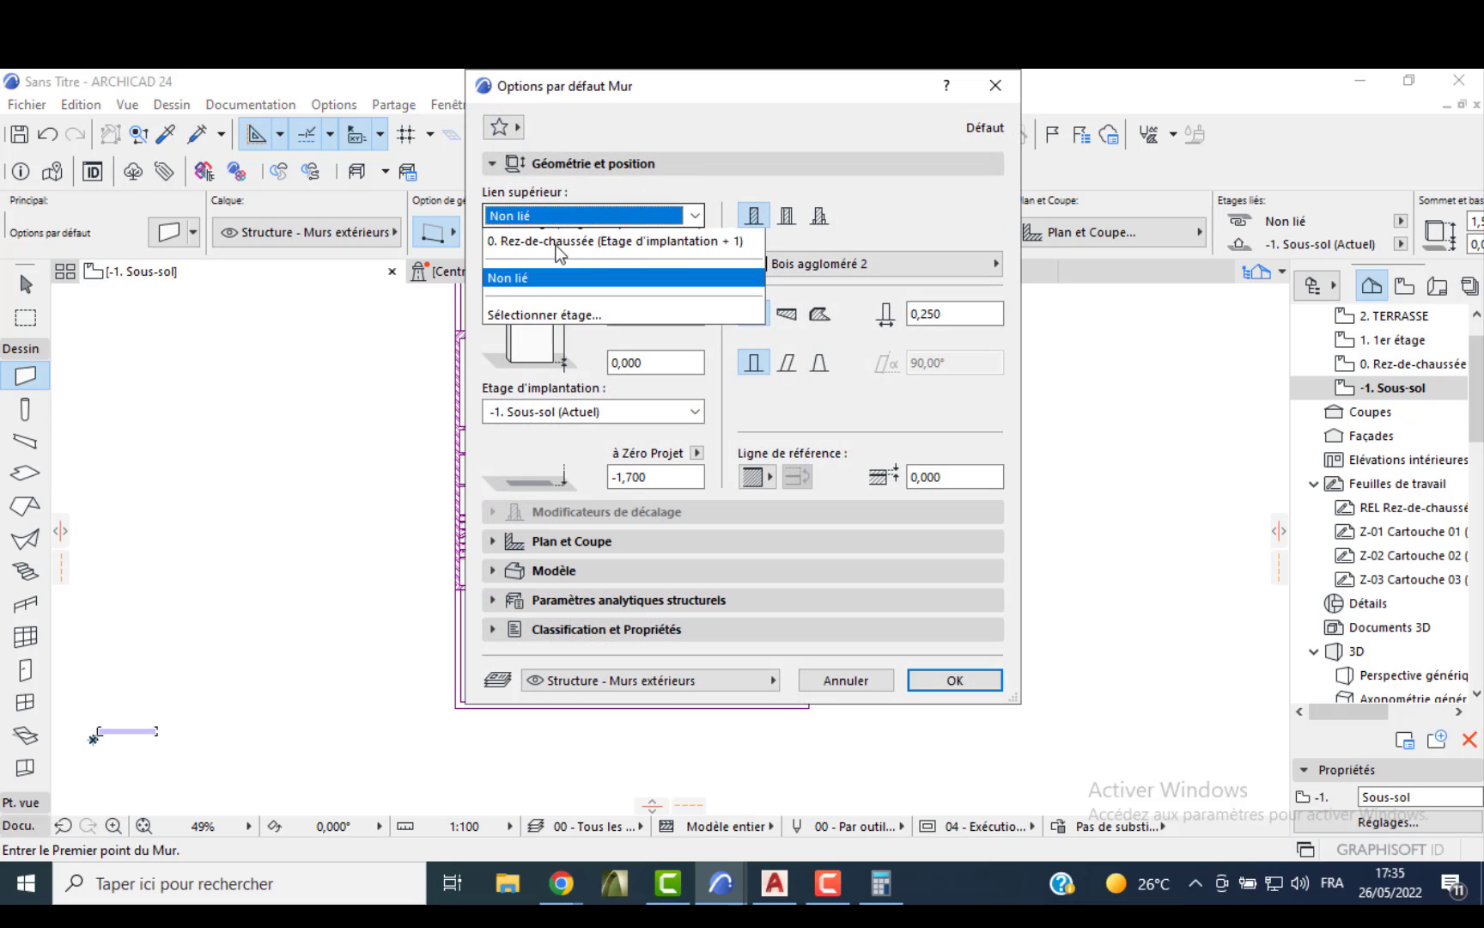
click(538, 258)
drag(652, 268, 626, 272)
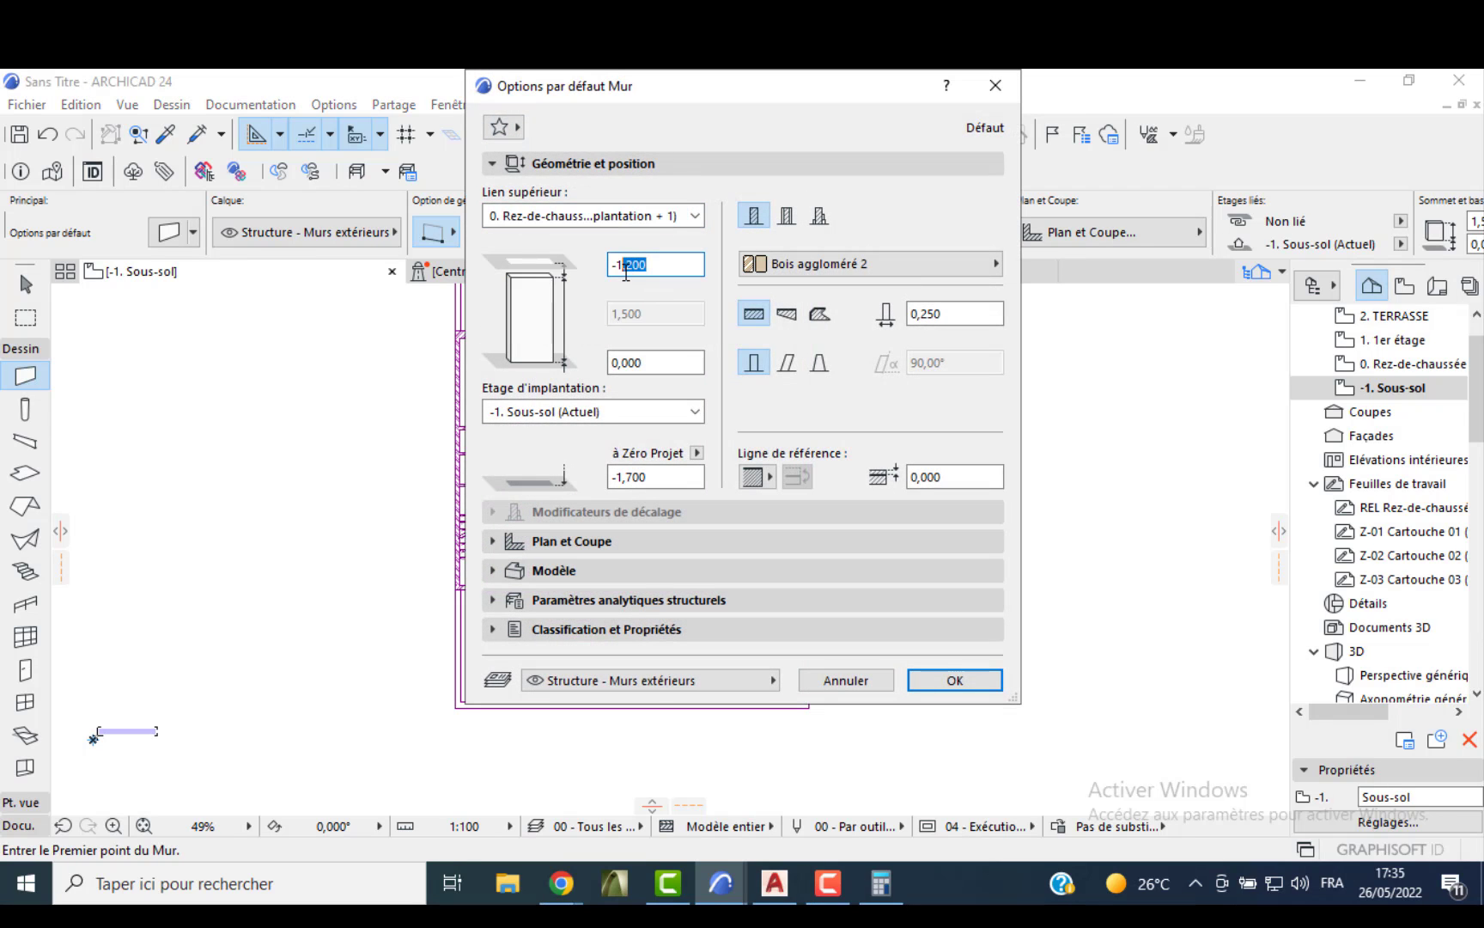
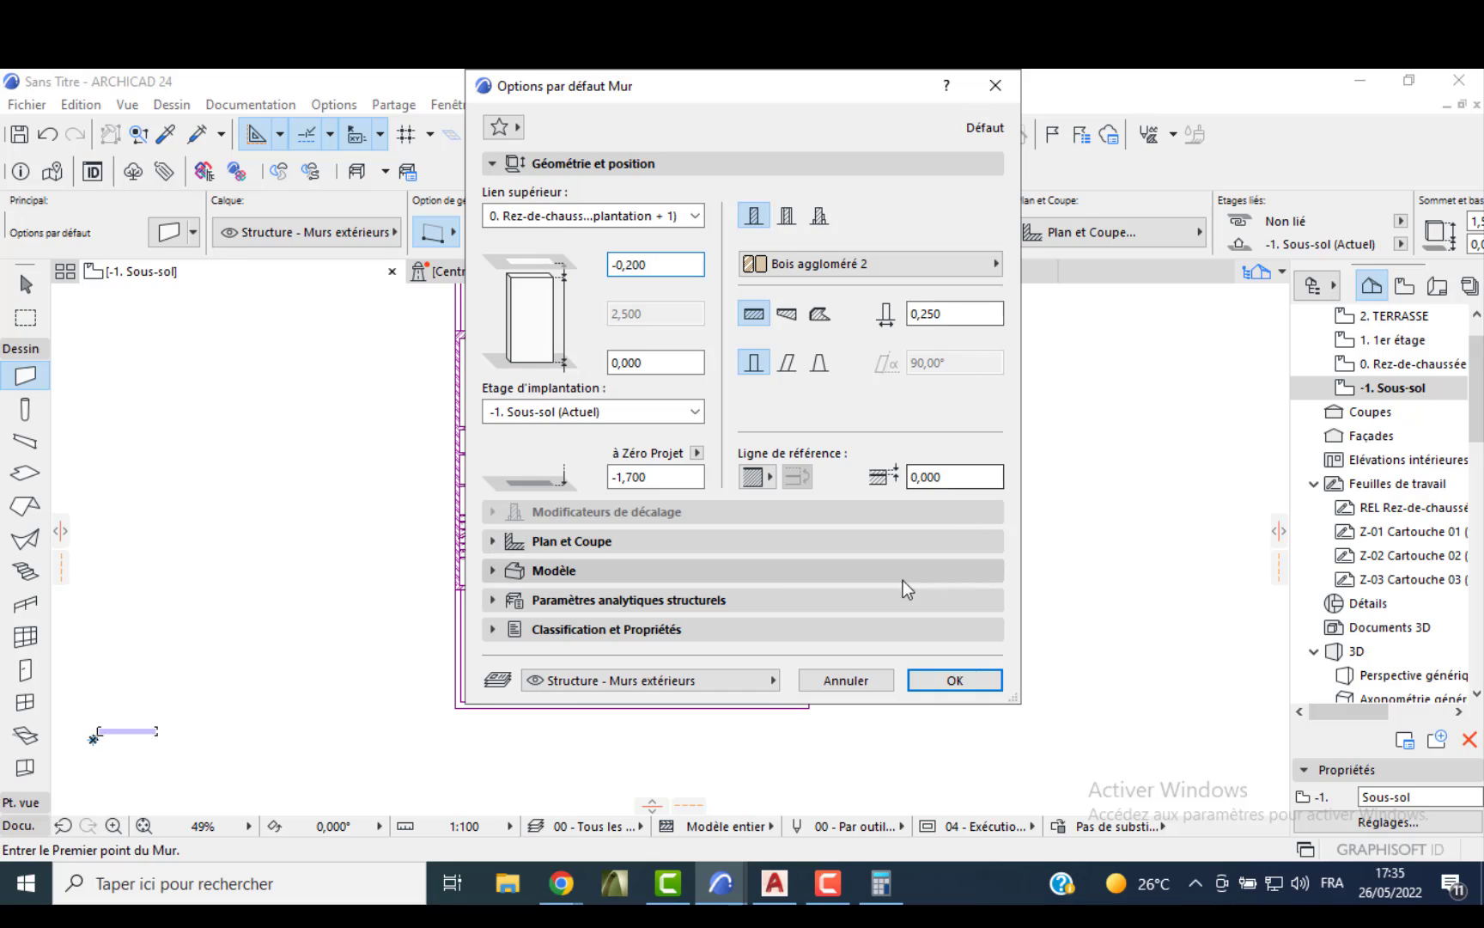
click(951, 680)
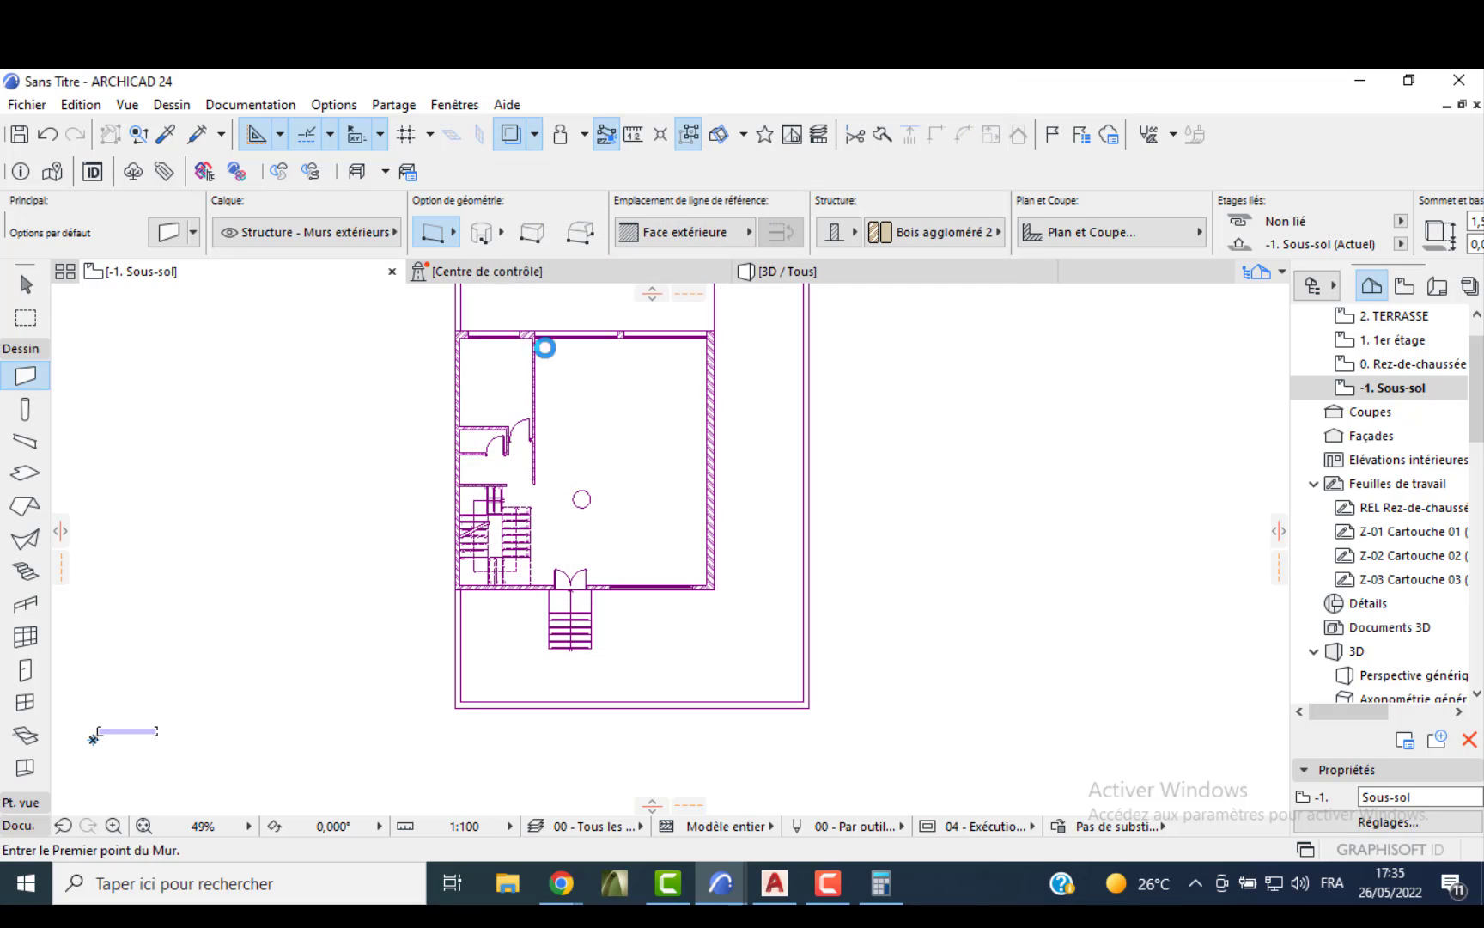
- Draw rectangular basement walls along the house's traced outer outline, between its two opposite outer corners
click(453, 232)
click(539, 225)
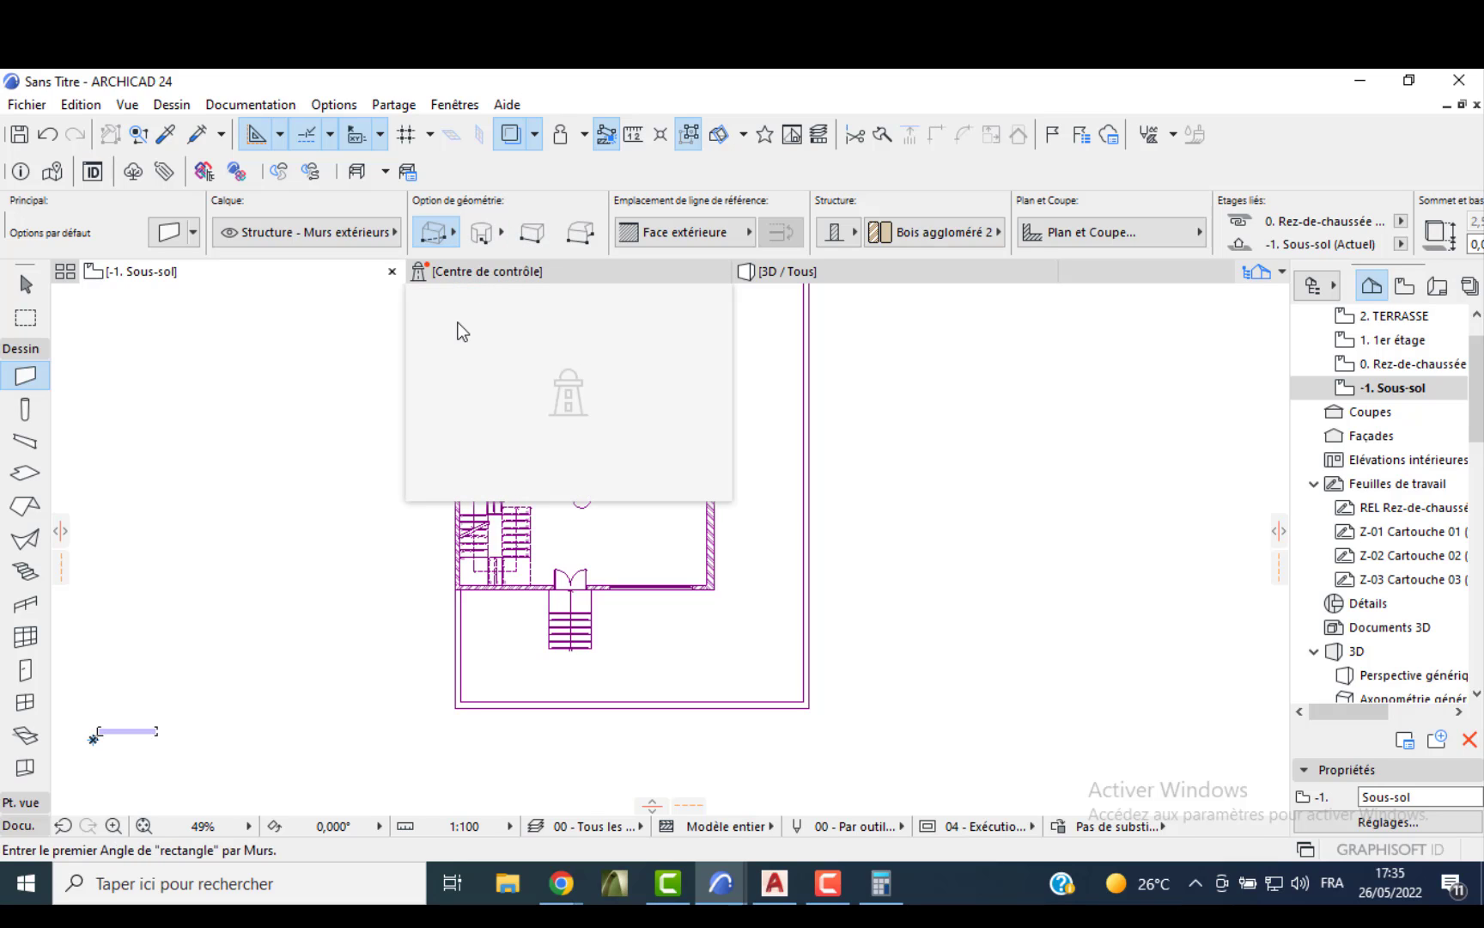
click(714, 589)
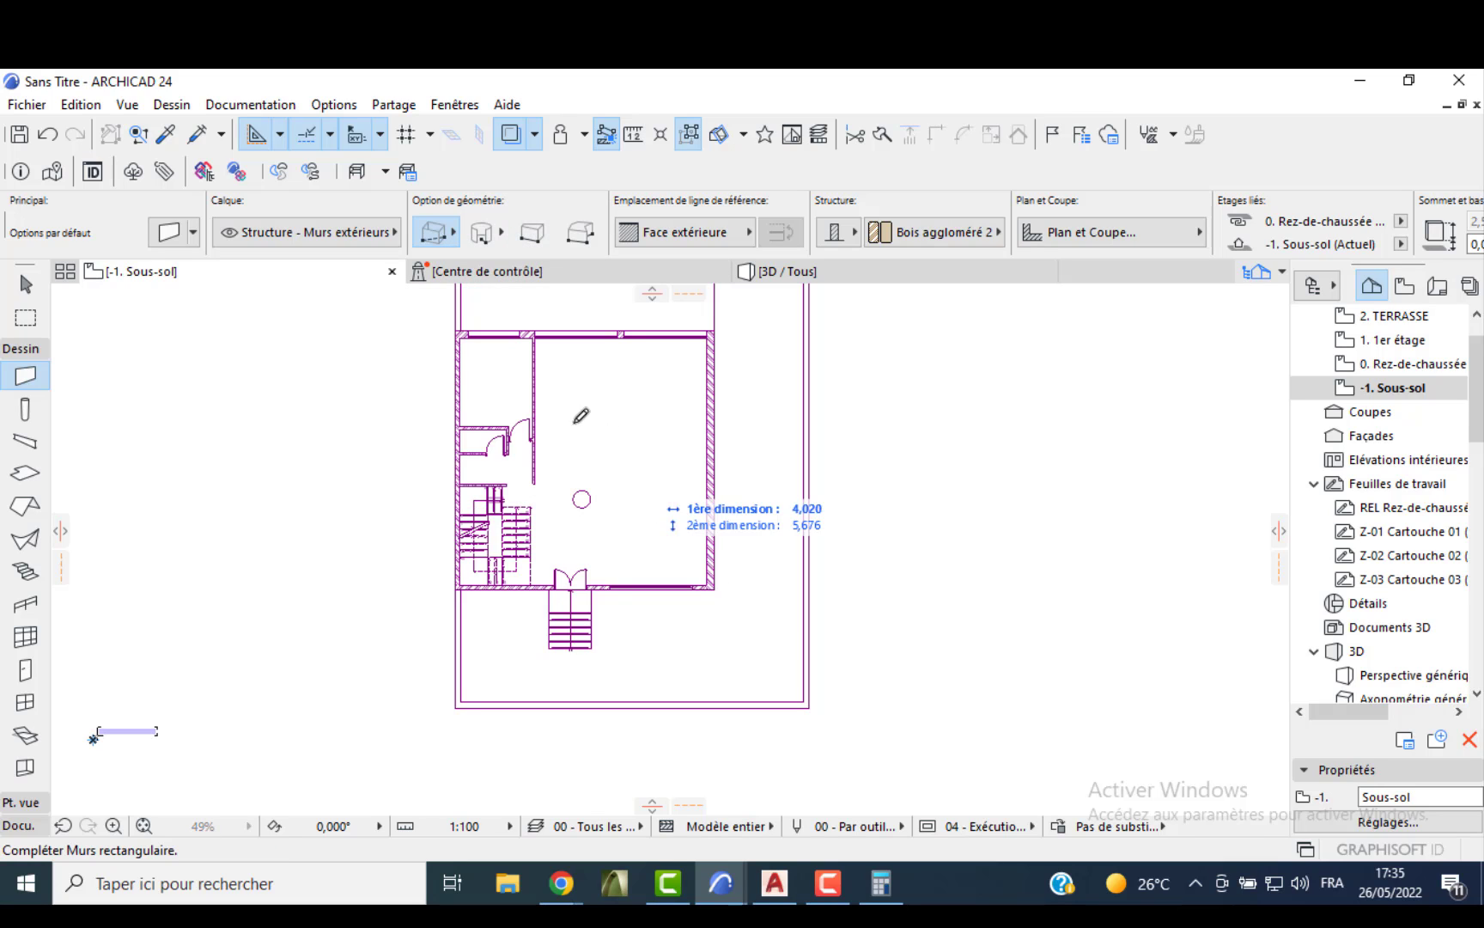
click(456, 331)
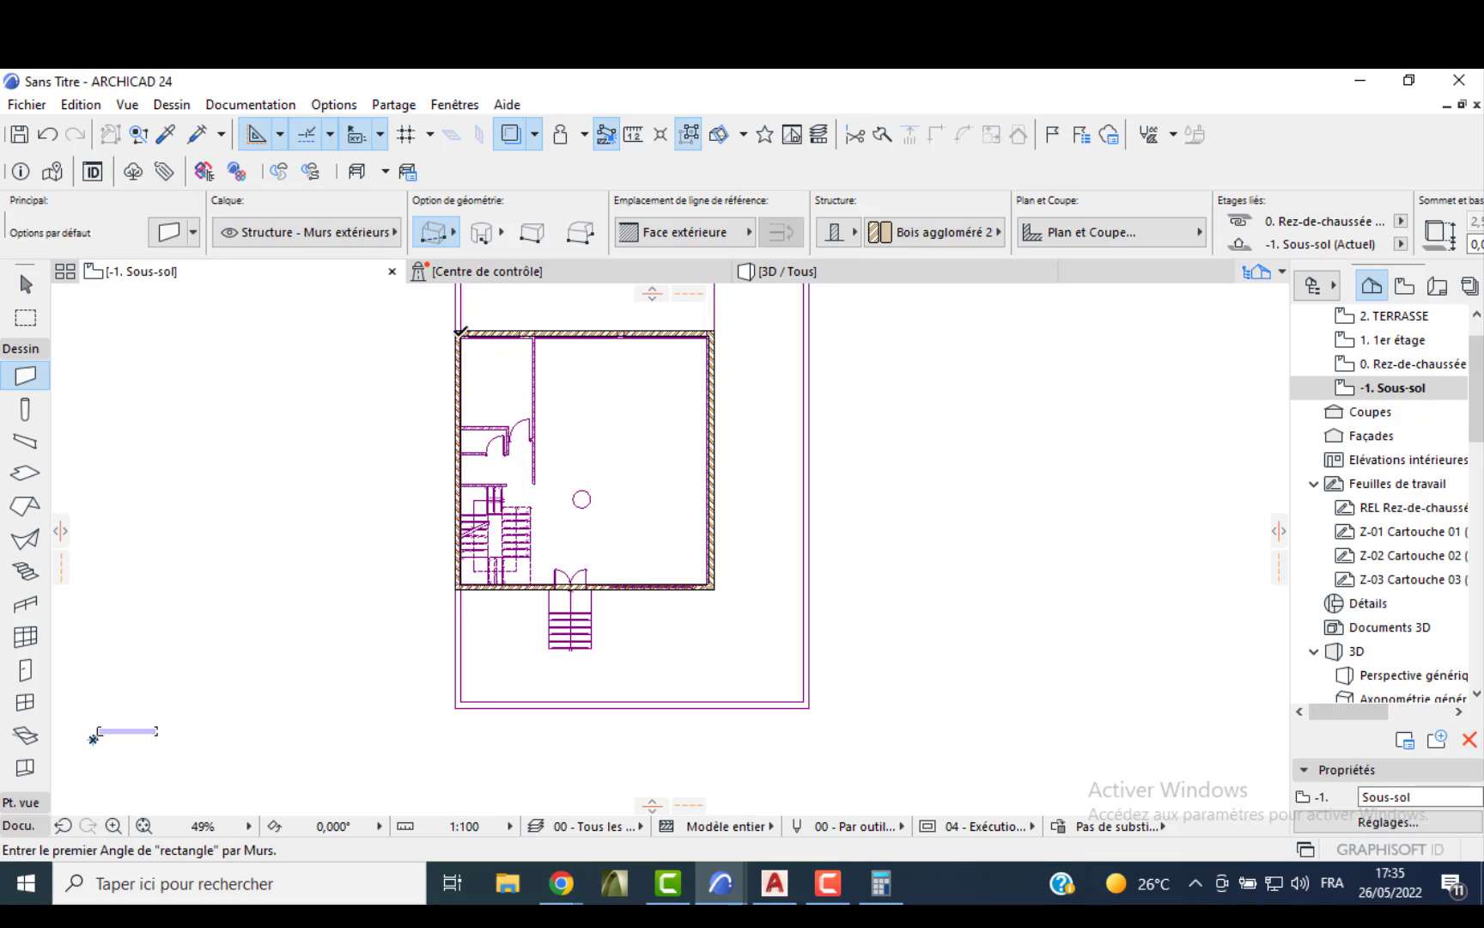
- Draw three chained basement walls enclosing the area behind the house up to the traced boundary, with the reference line on the inner face
scroll(460, 332, up, 3)
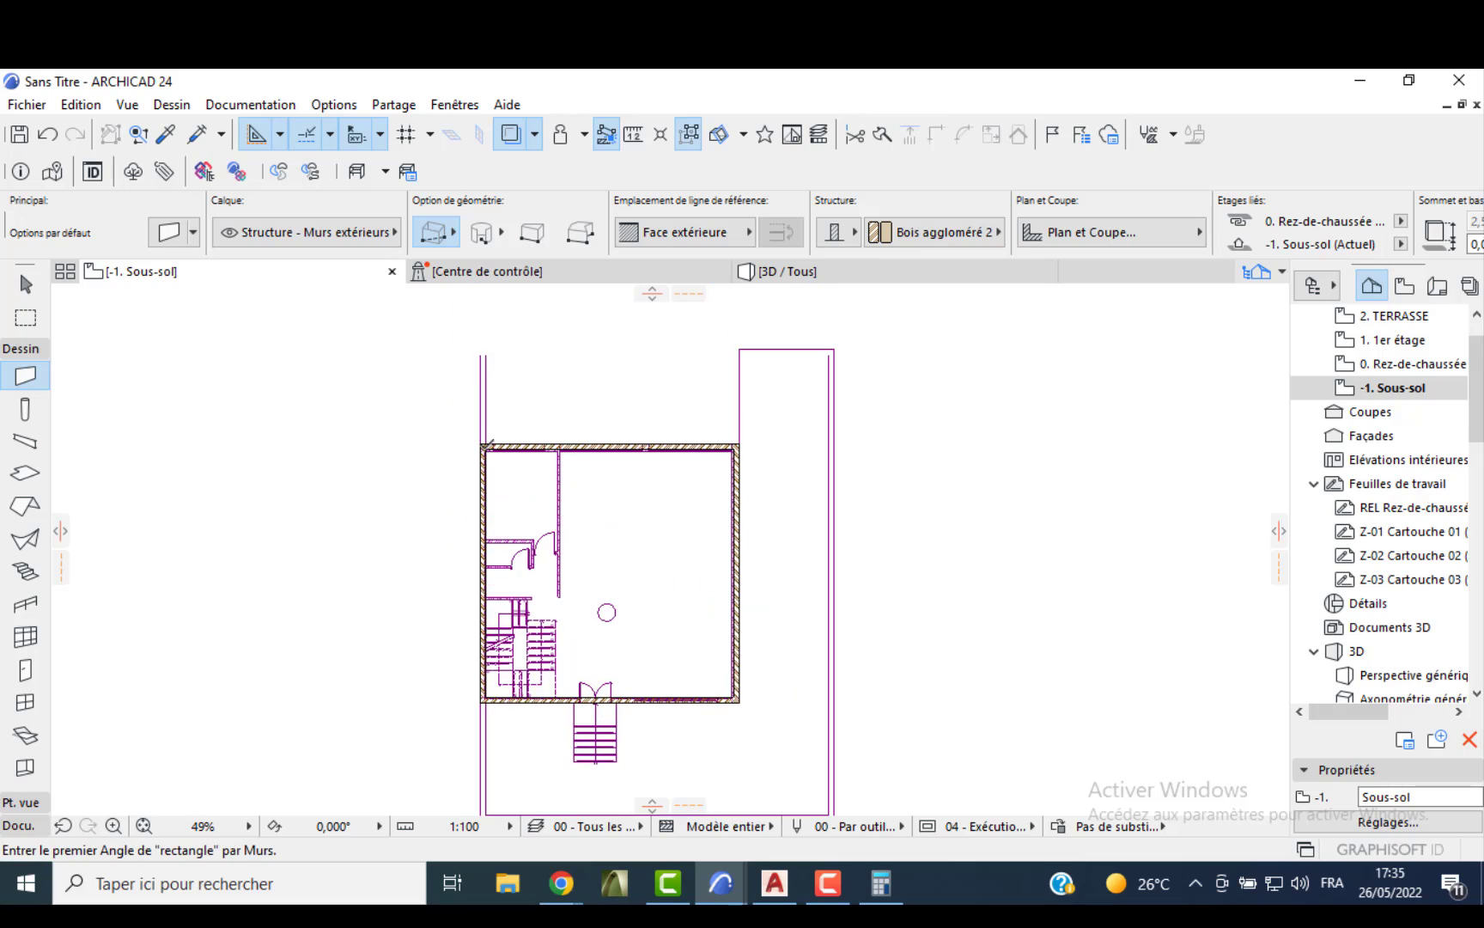
click(434, 232)
click(495, 221)
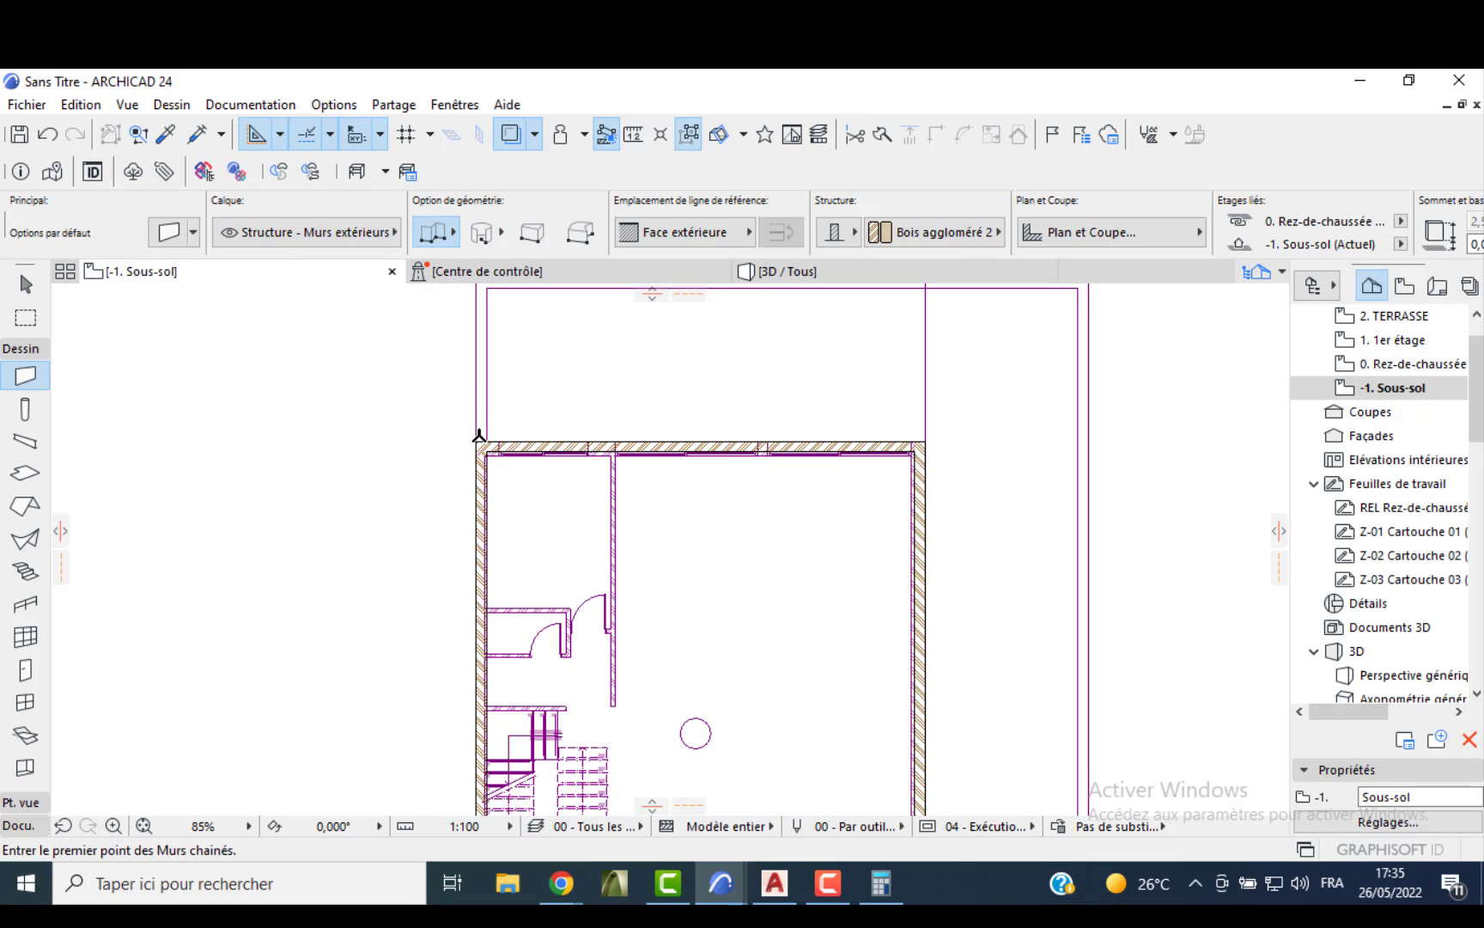
click(478, 438)
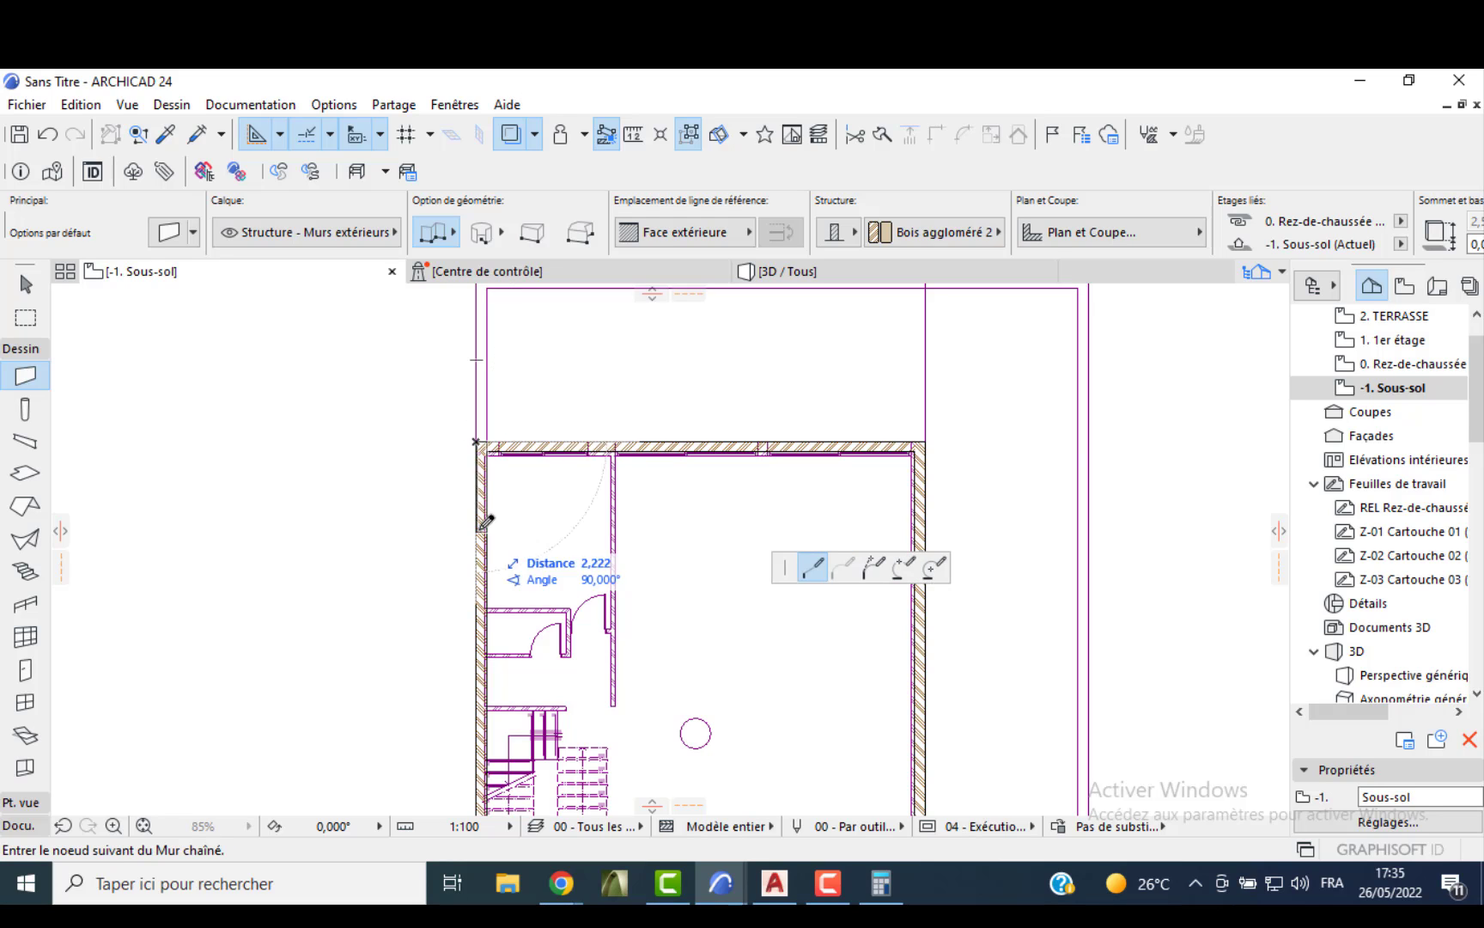
middle_drag(478, 353, 477, 472)
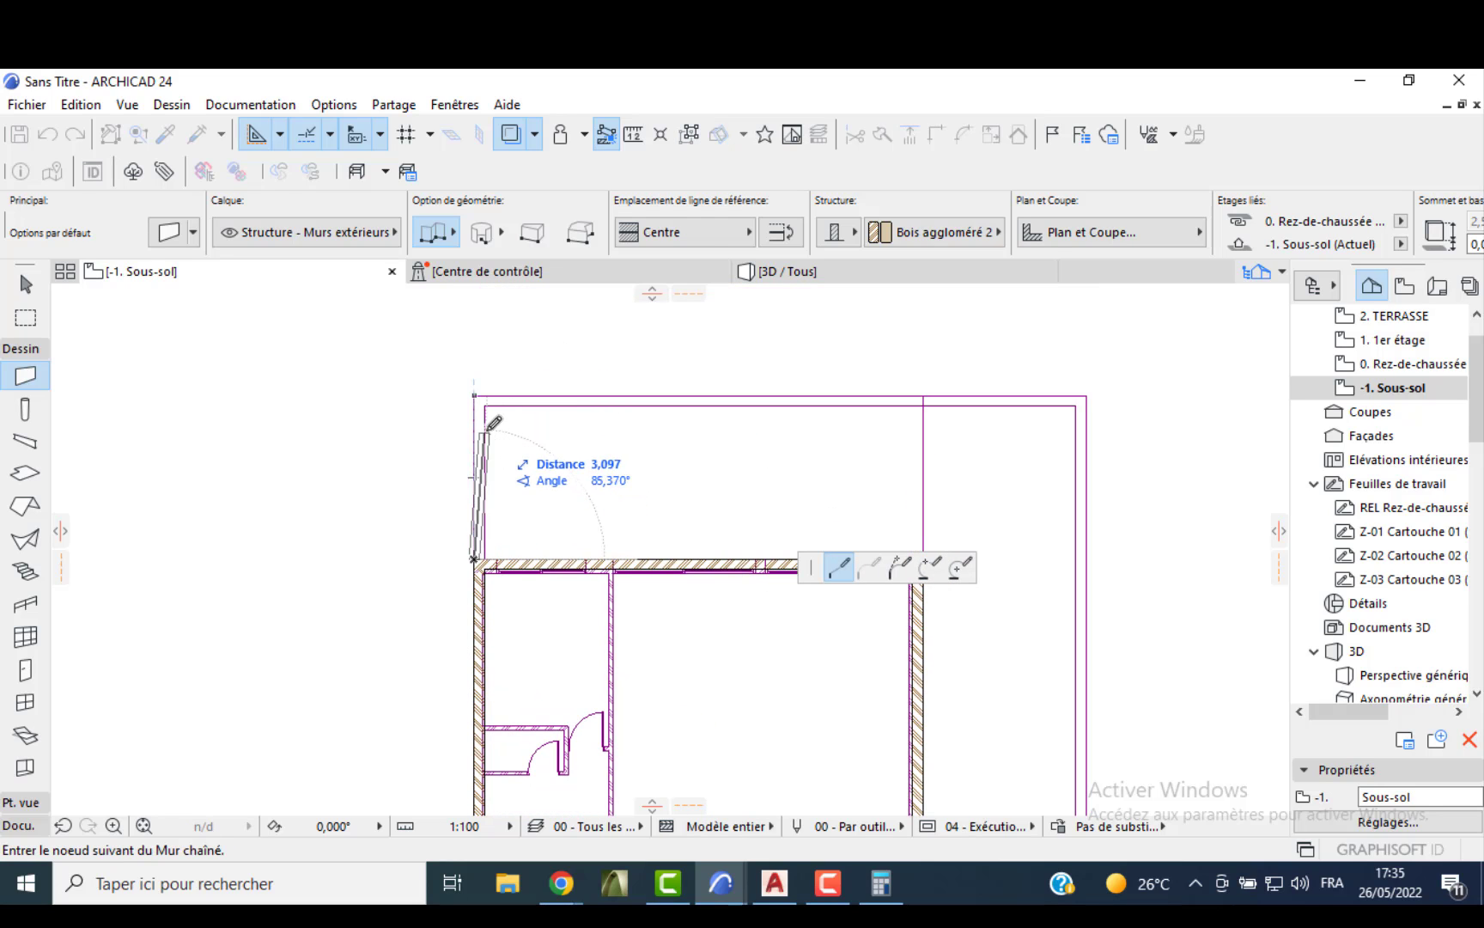
click(475, 396)
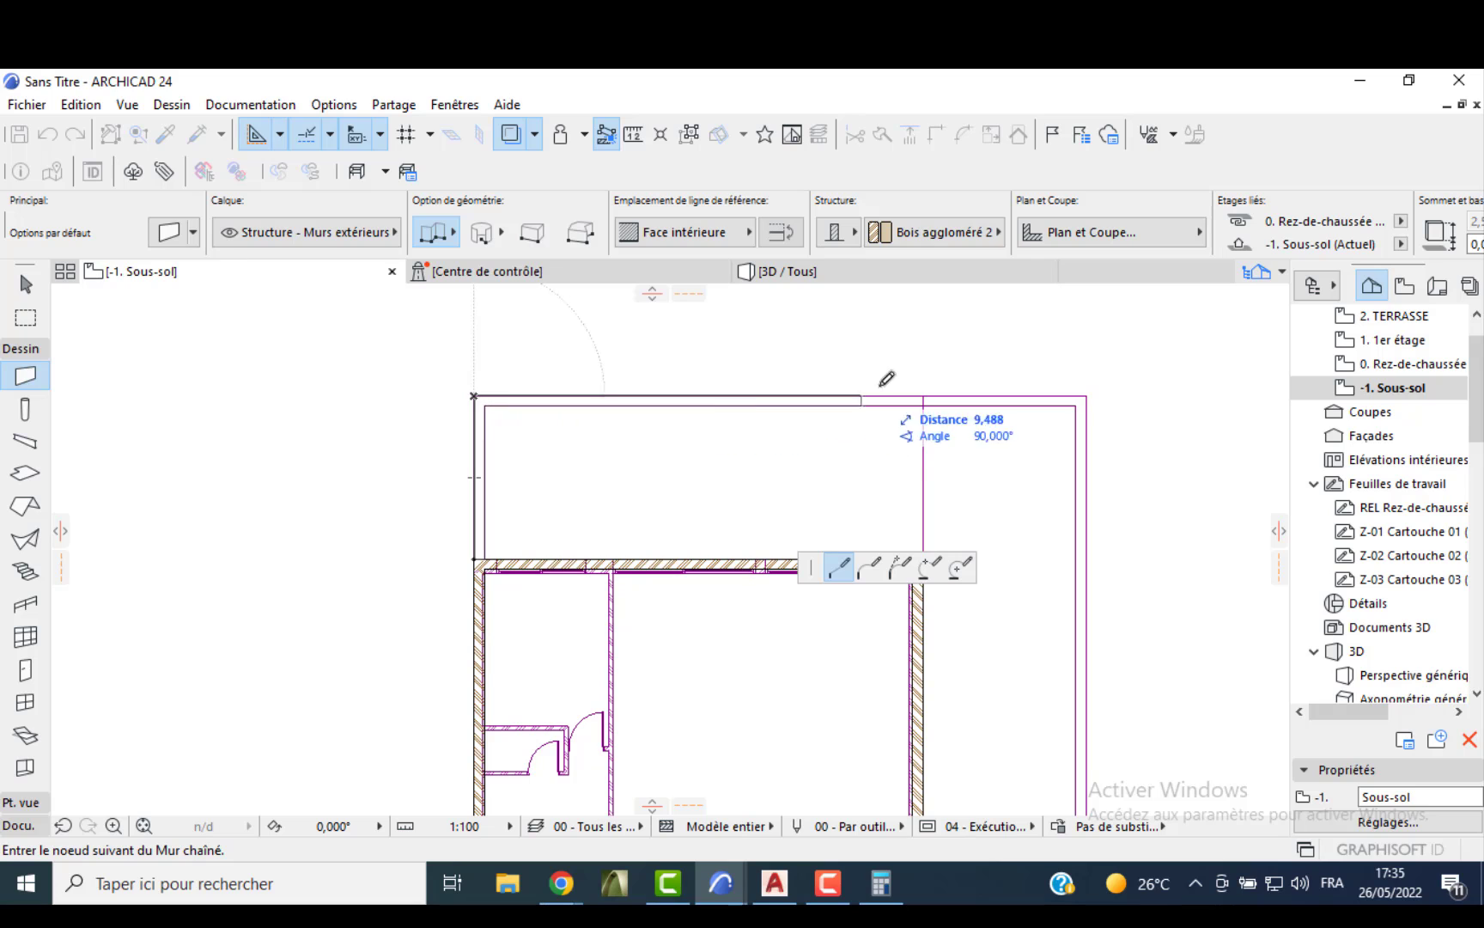
click(925, 396)
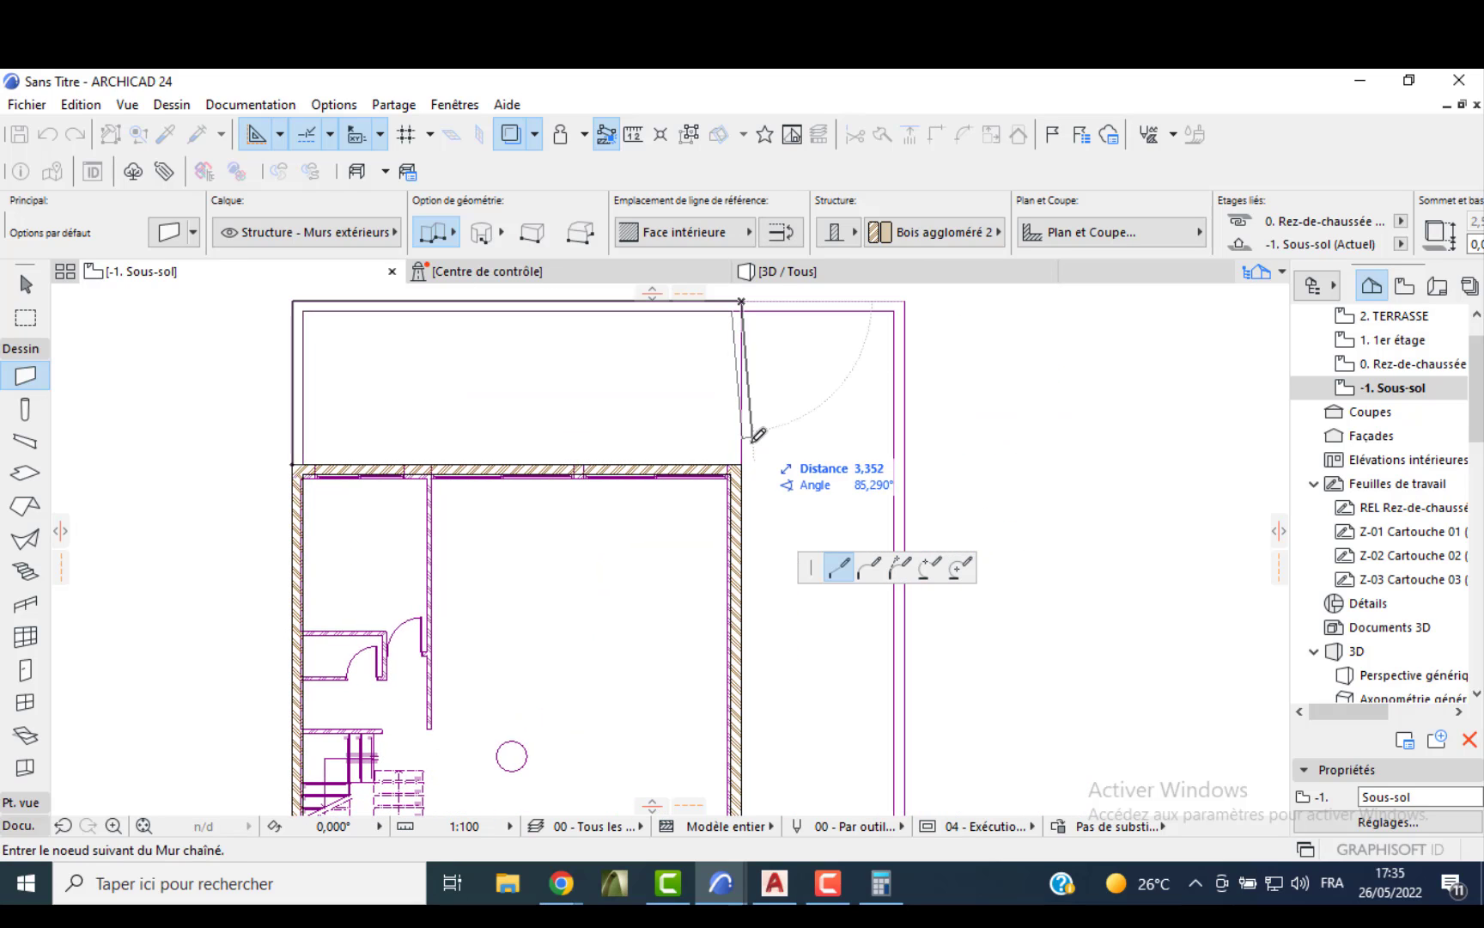
double_click(742, 463)
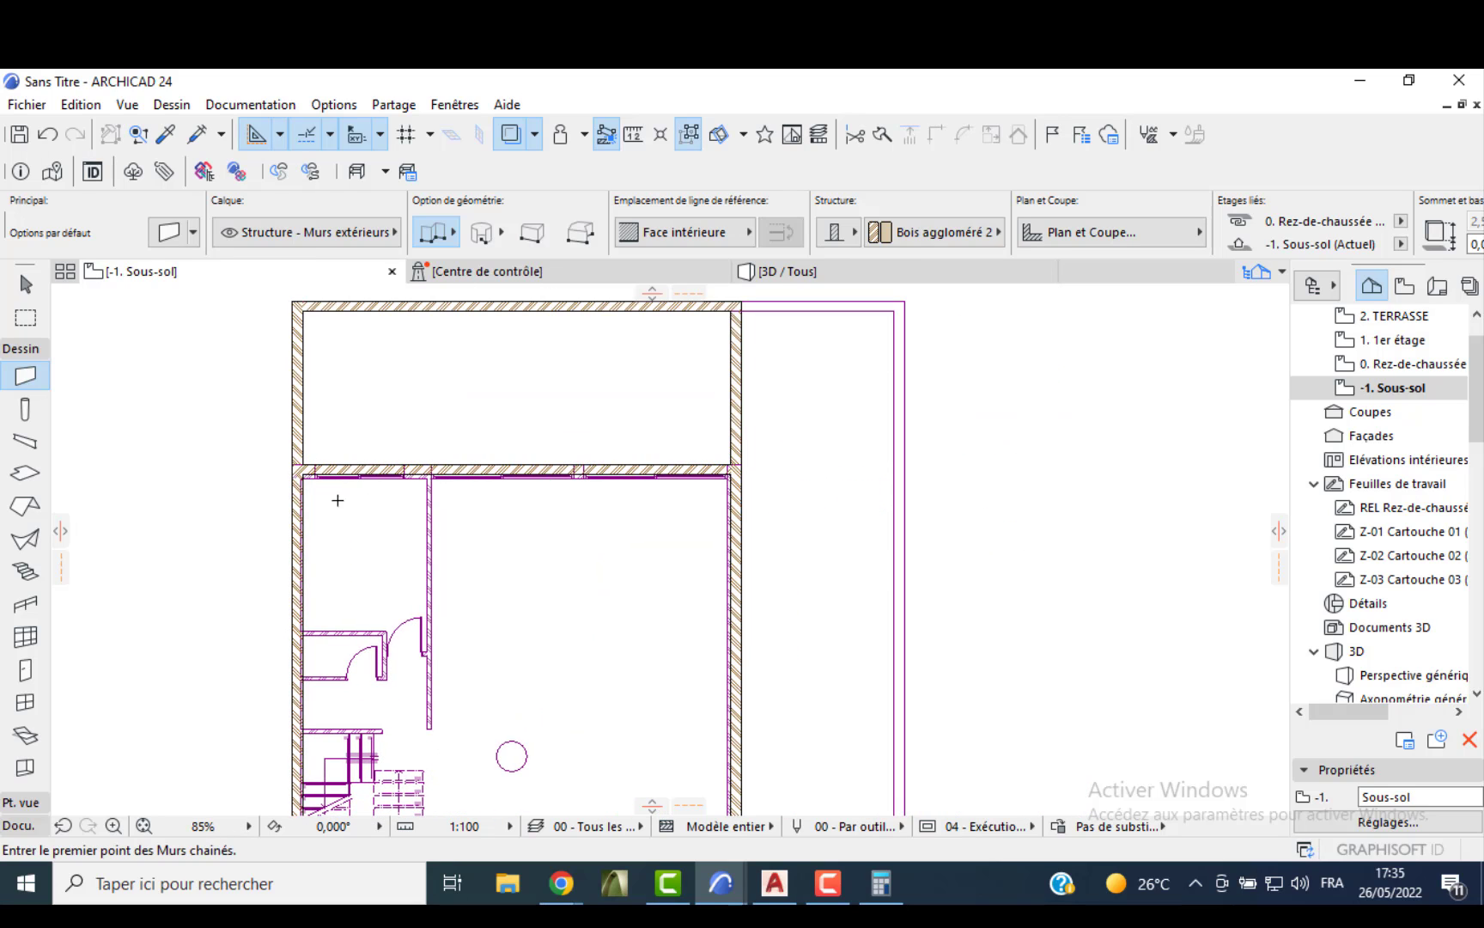
- Set the slab defaults to a 0.000 m offset from the -1. Sous-sol storey and a Pierre - Marbre gris top surface
key(Escape)
click(26, 473)
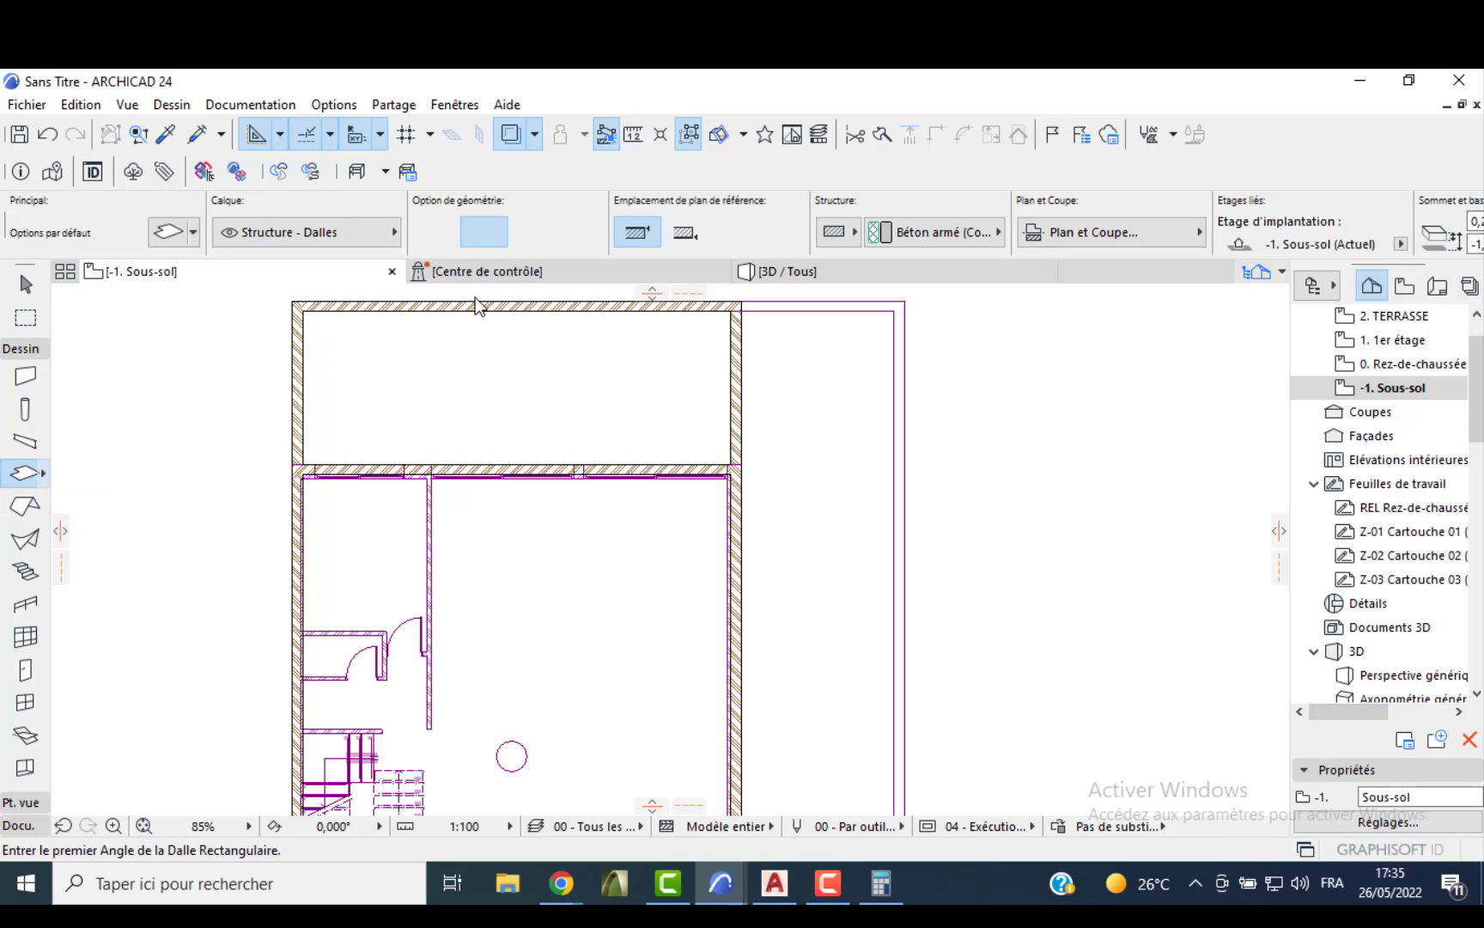
key(ctrl+t)
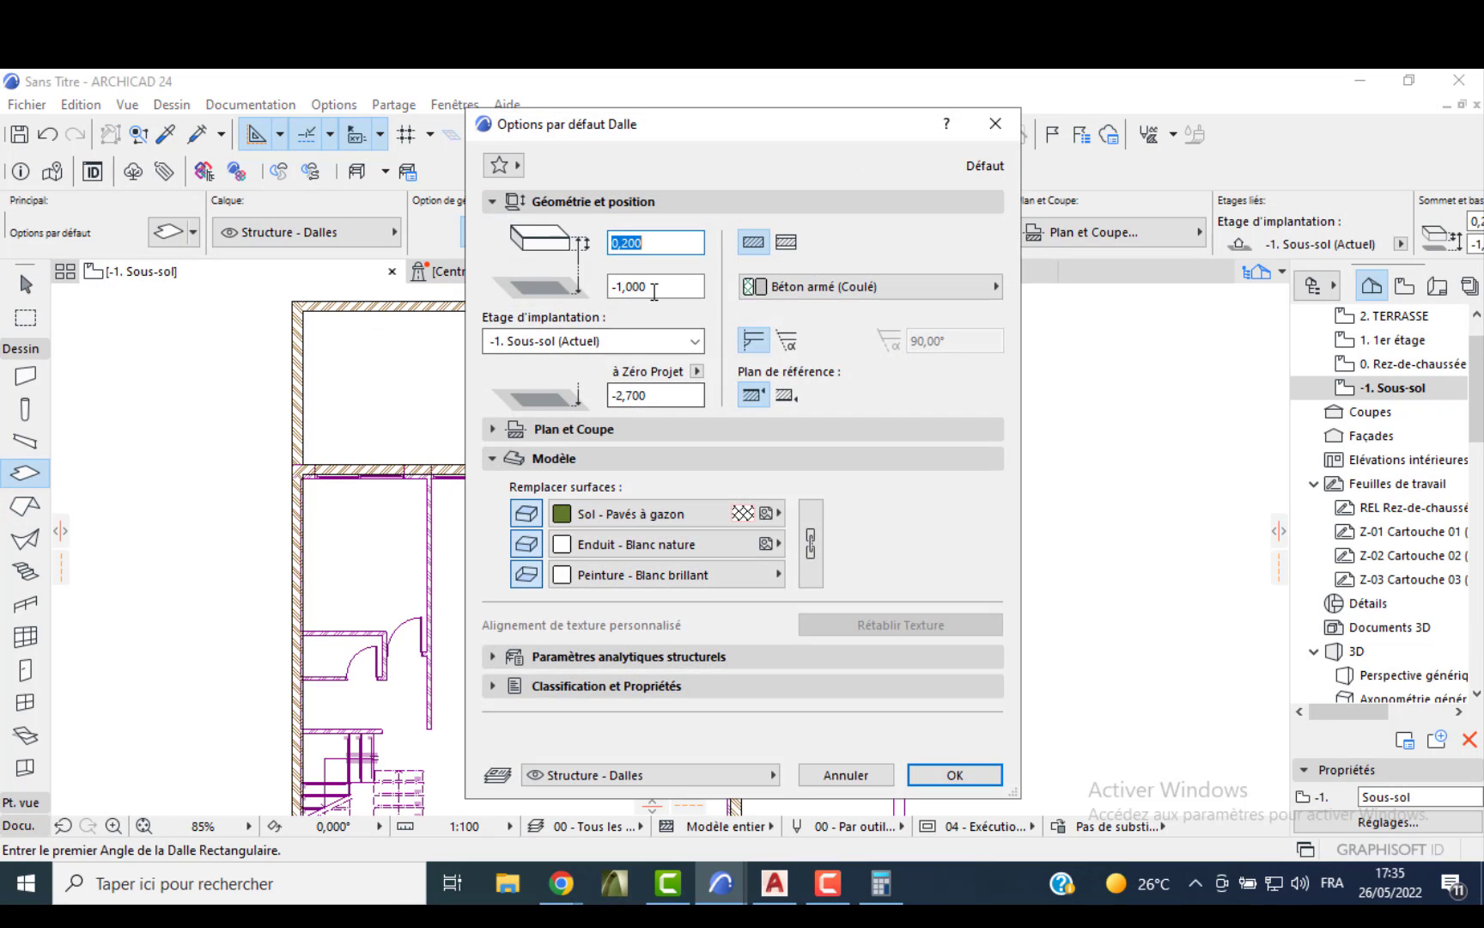
drag(654, 289, 563, 289)
text(0)
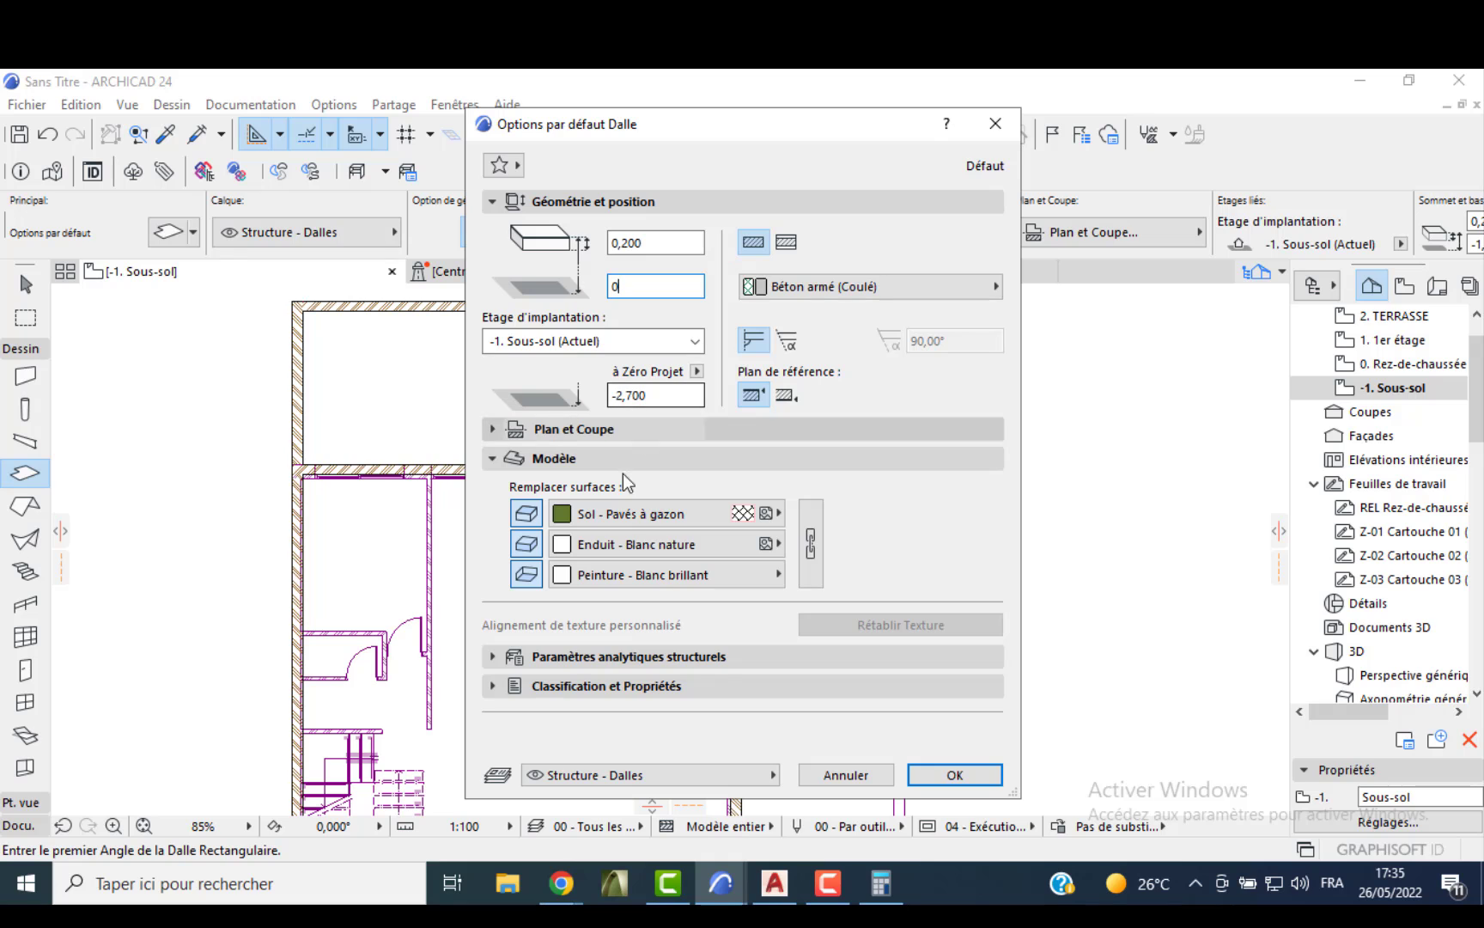
click(639, 516)
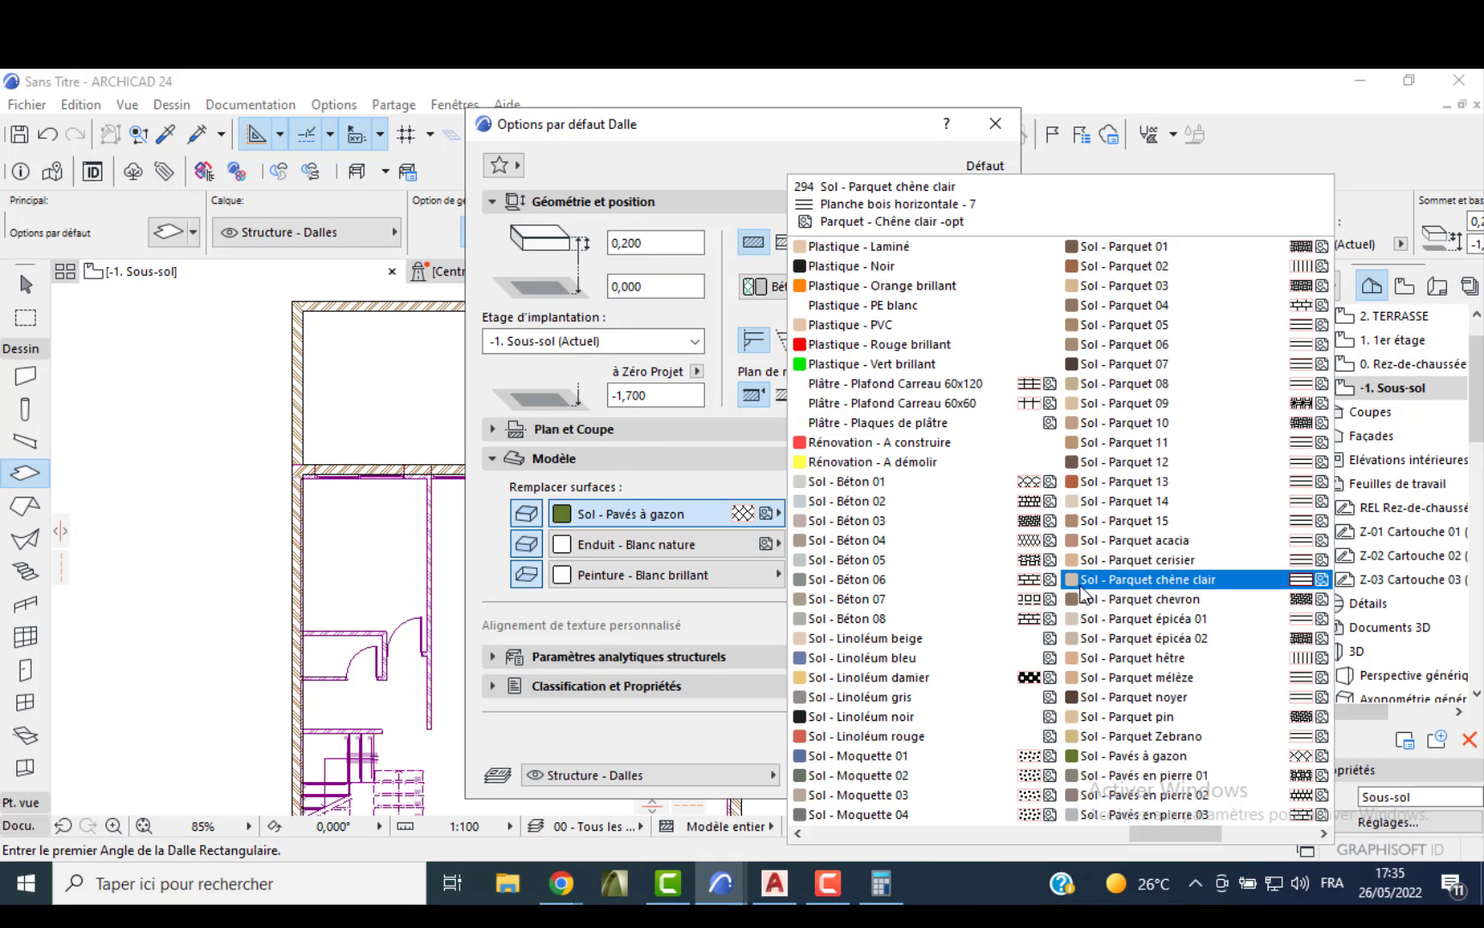
scroll(1090, 601, up, 2)
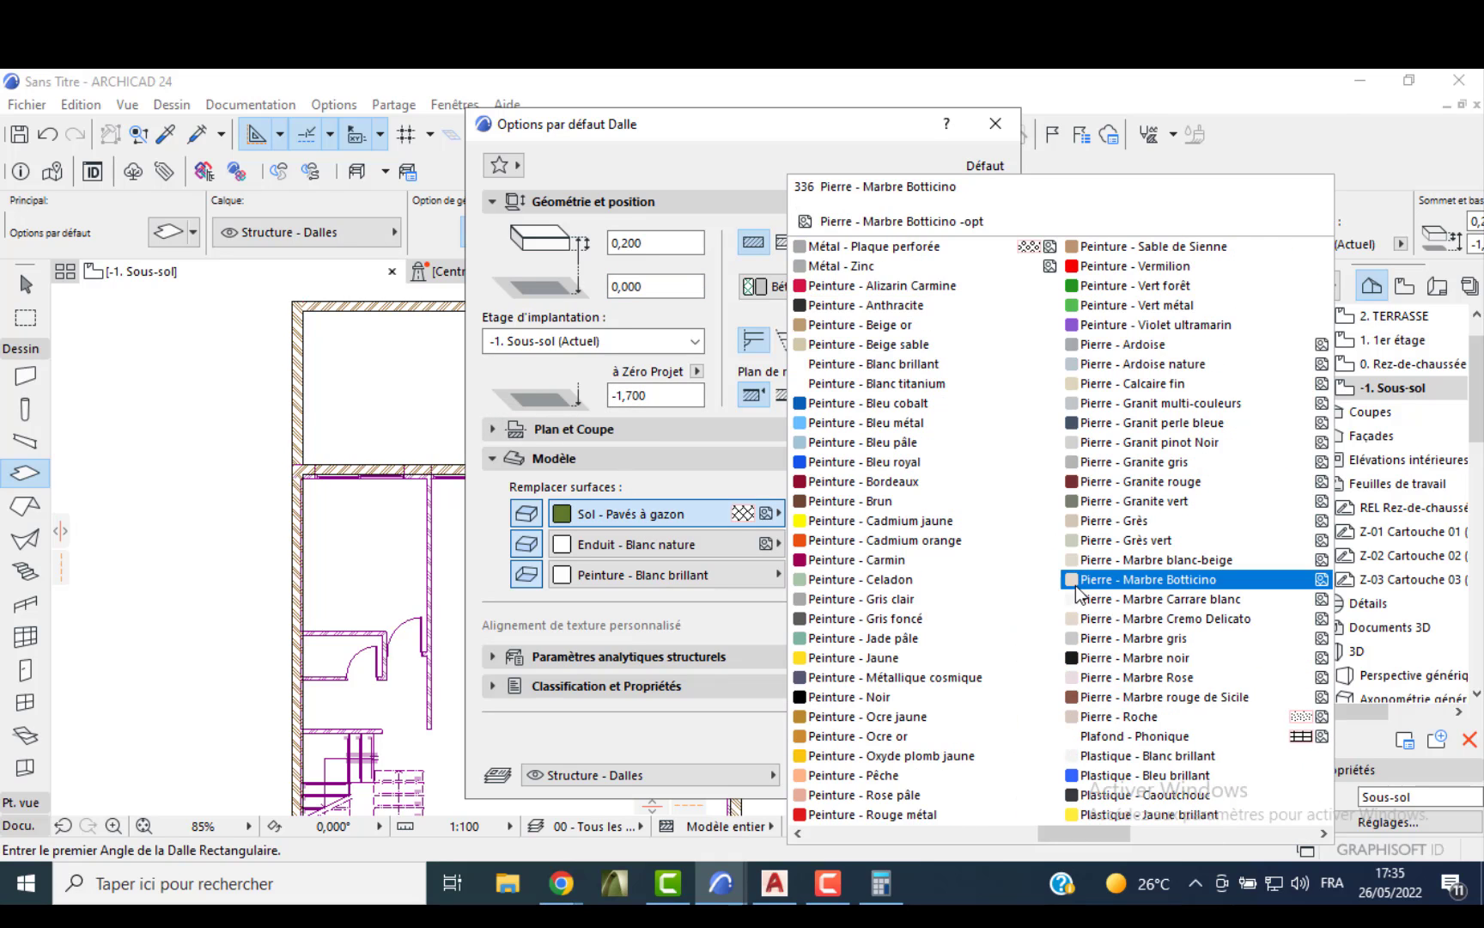
click(1121, 639)
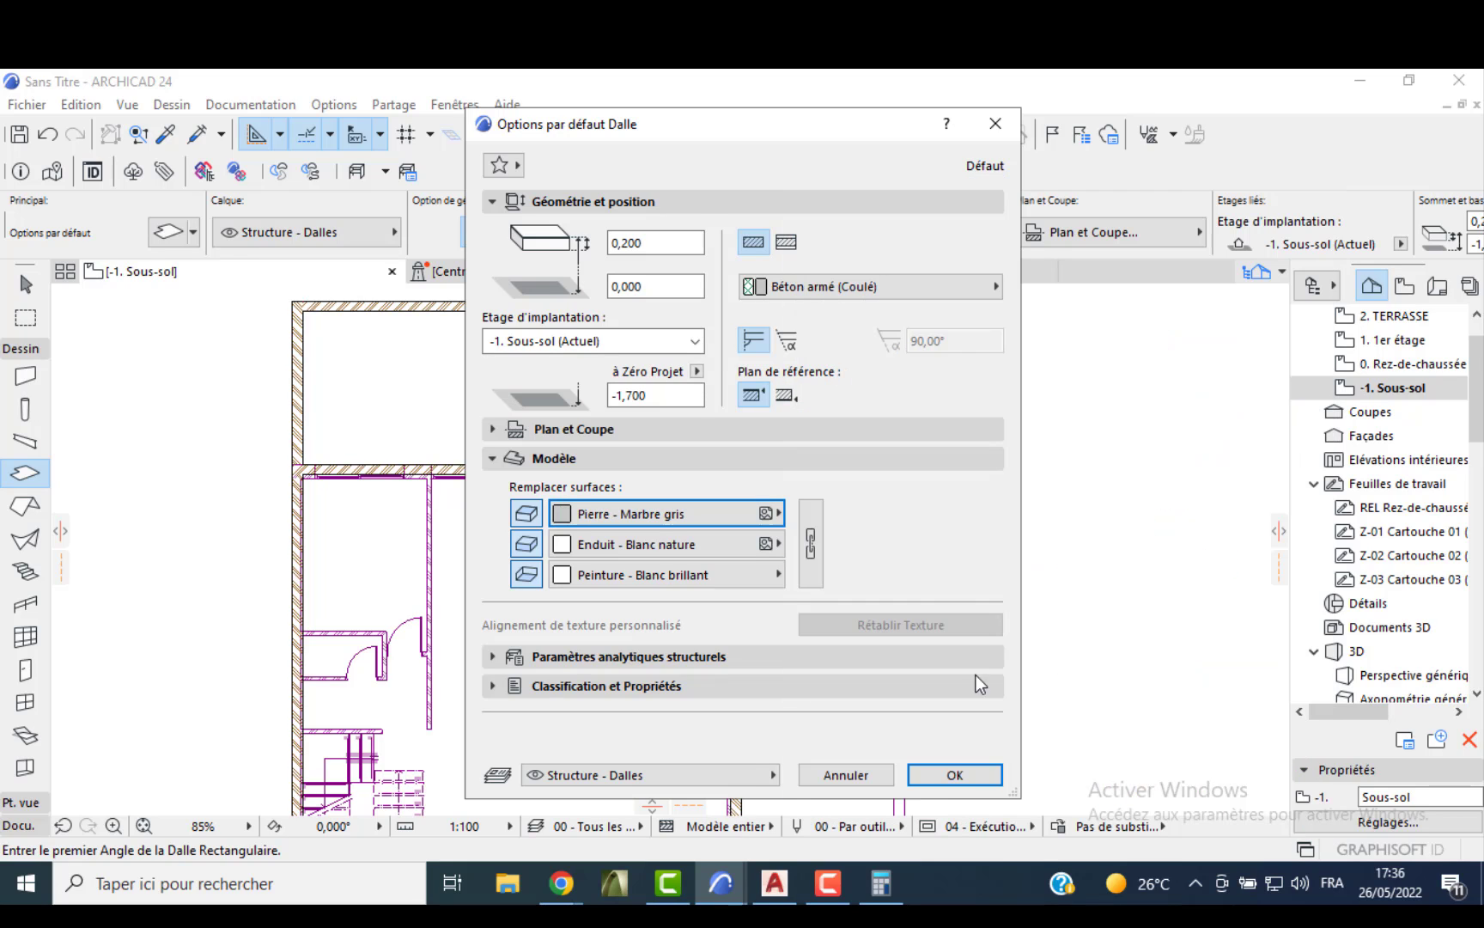
click(954, 775)
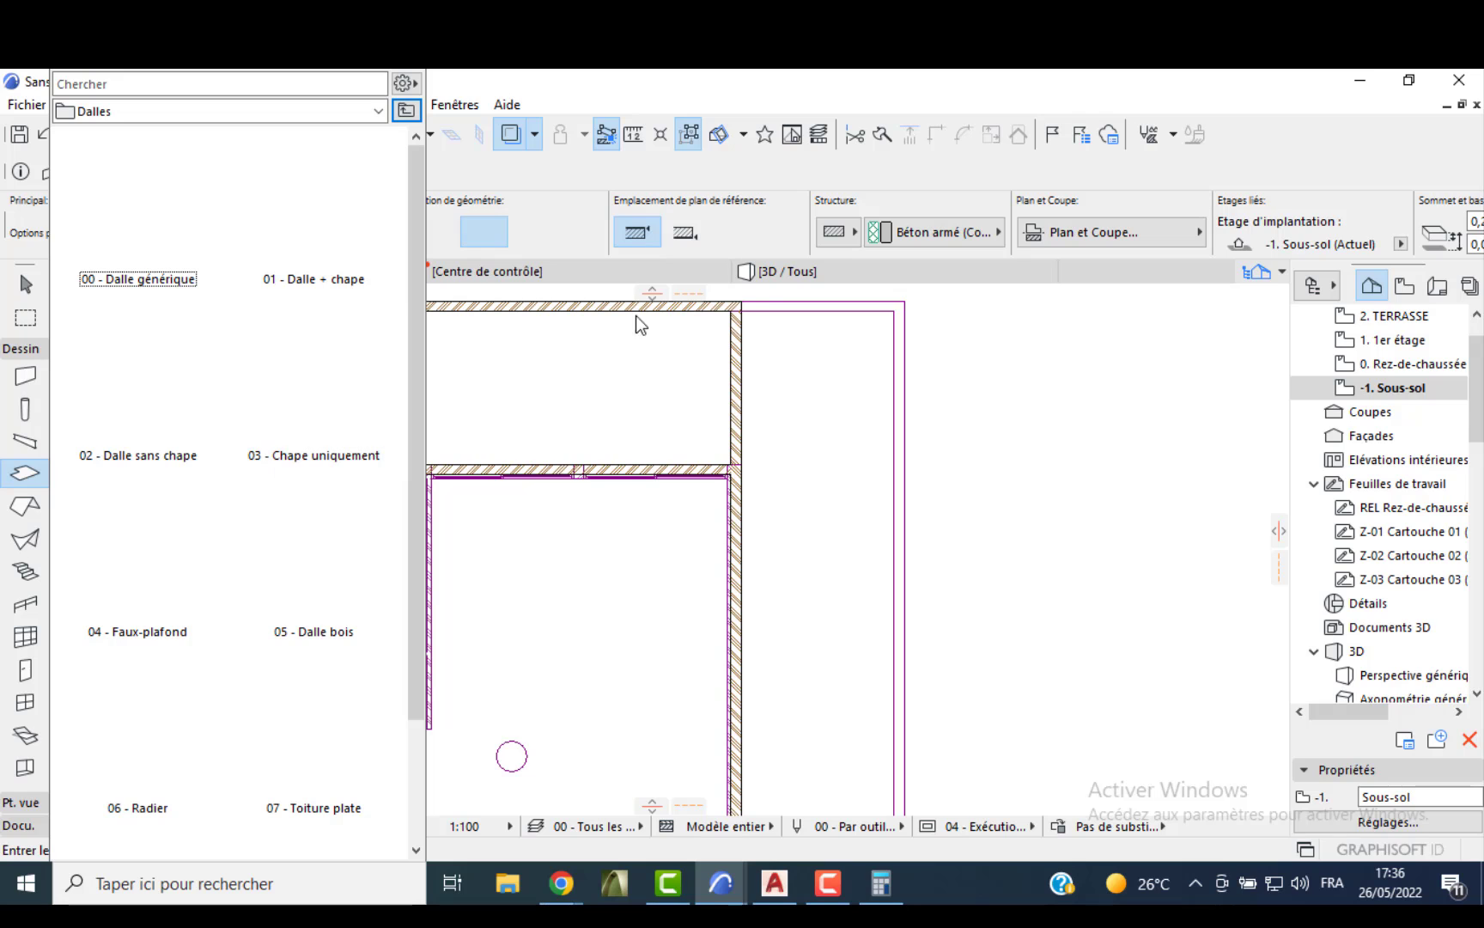
- Draw a rectangular basement slab between the opposite outer corners of the basement walls, covering the house and the area behind it
scroll(742, 302, down, 2)
click(741, 304)
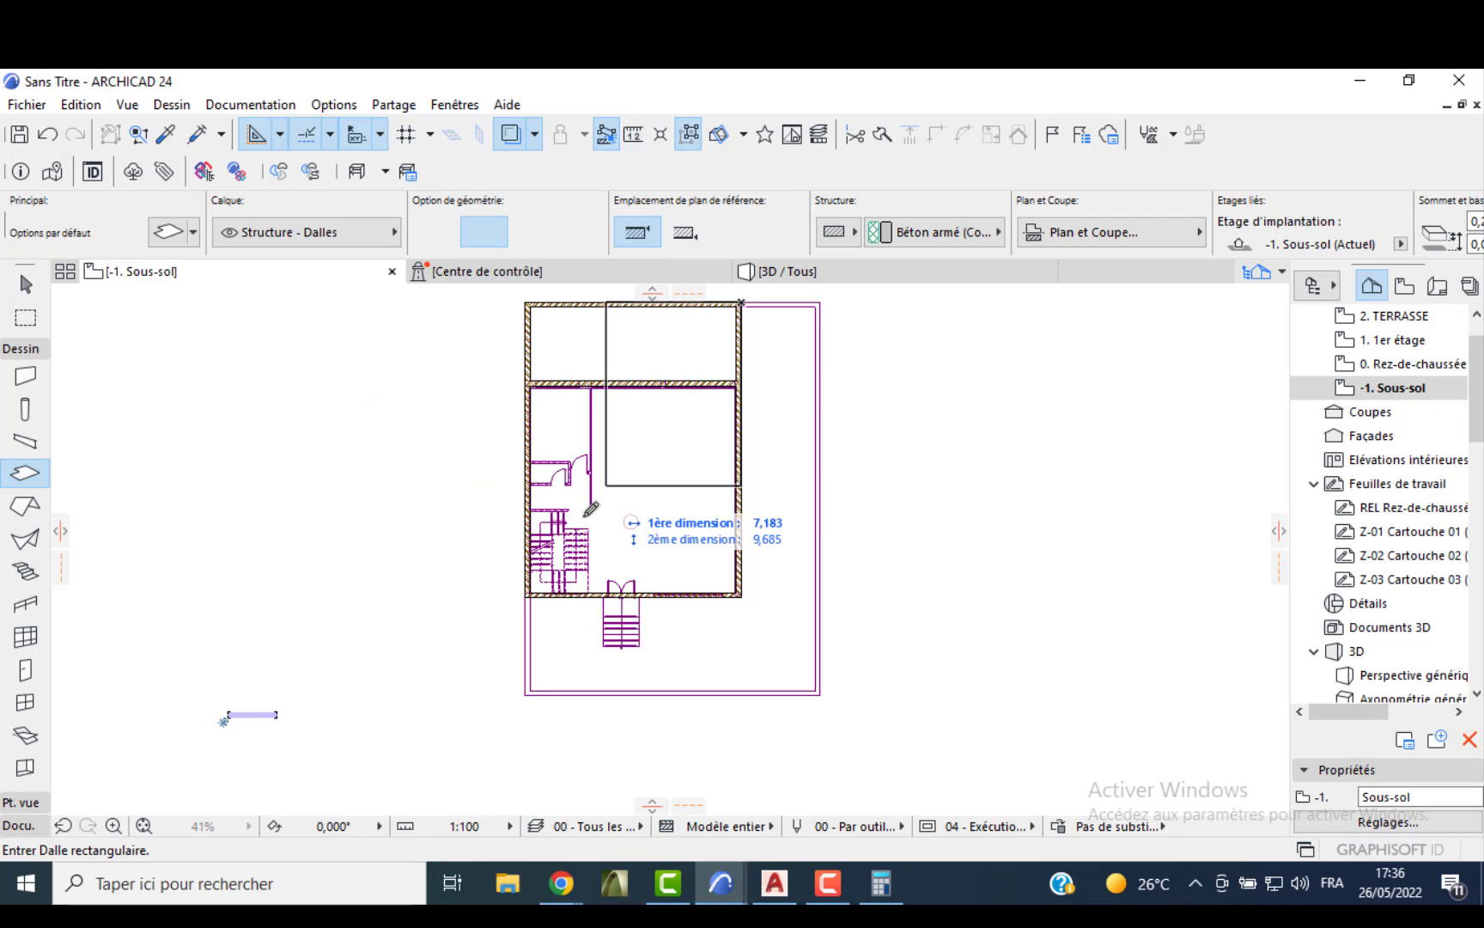
click(526, 595)
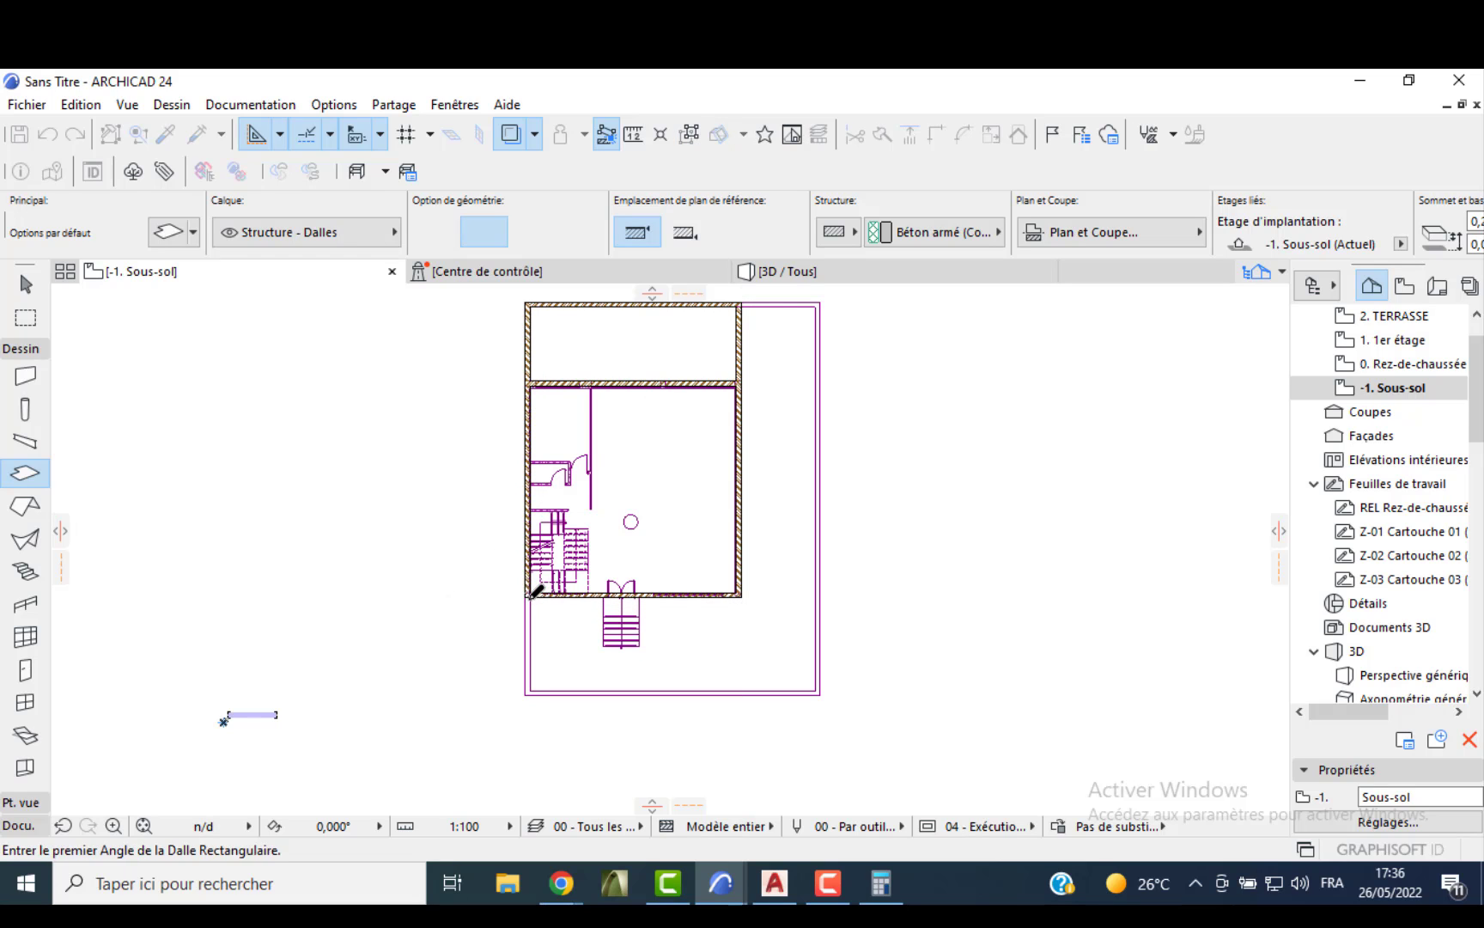
- In the 3D view, set the short basement wall between the paved slab and the rear area to Non lié with a height of 1.700 m
click(777, 273)
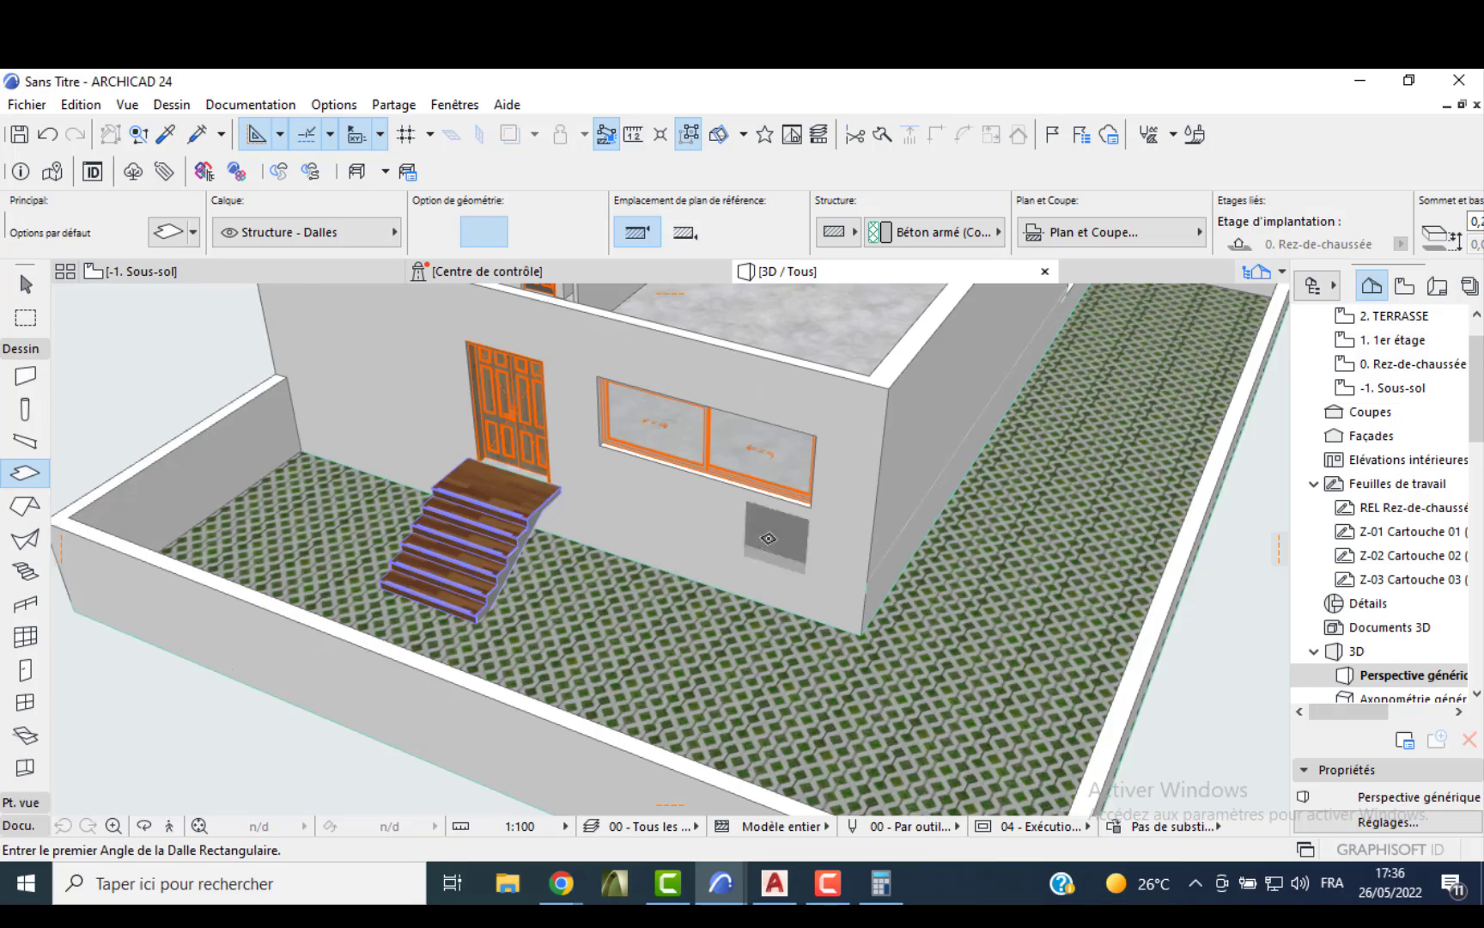
scroll(764, 521, down, 2)
shift+middle_drag(885, 539, 781, 522)
shift+middle_drag(937, 516, 280, 607)
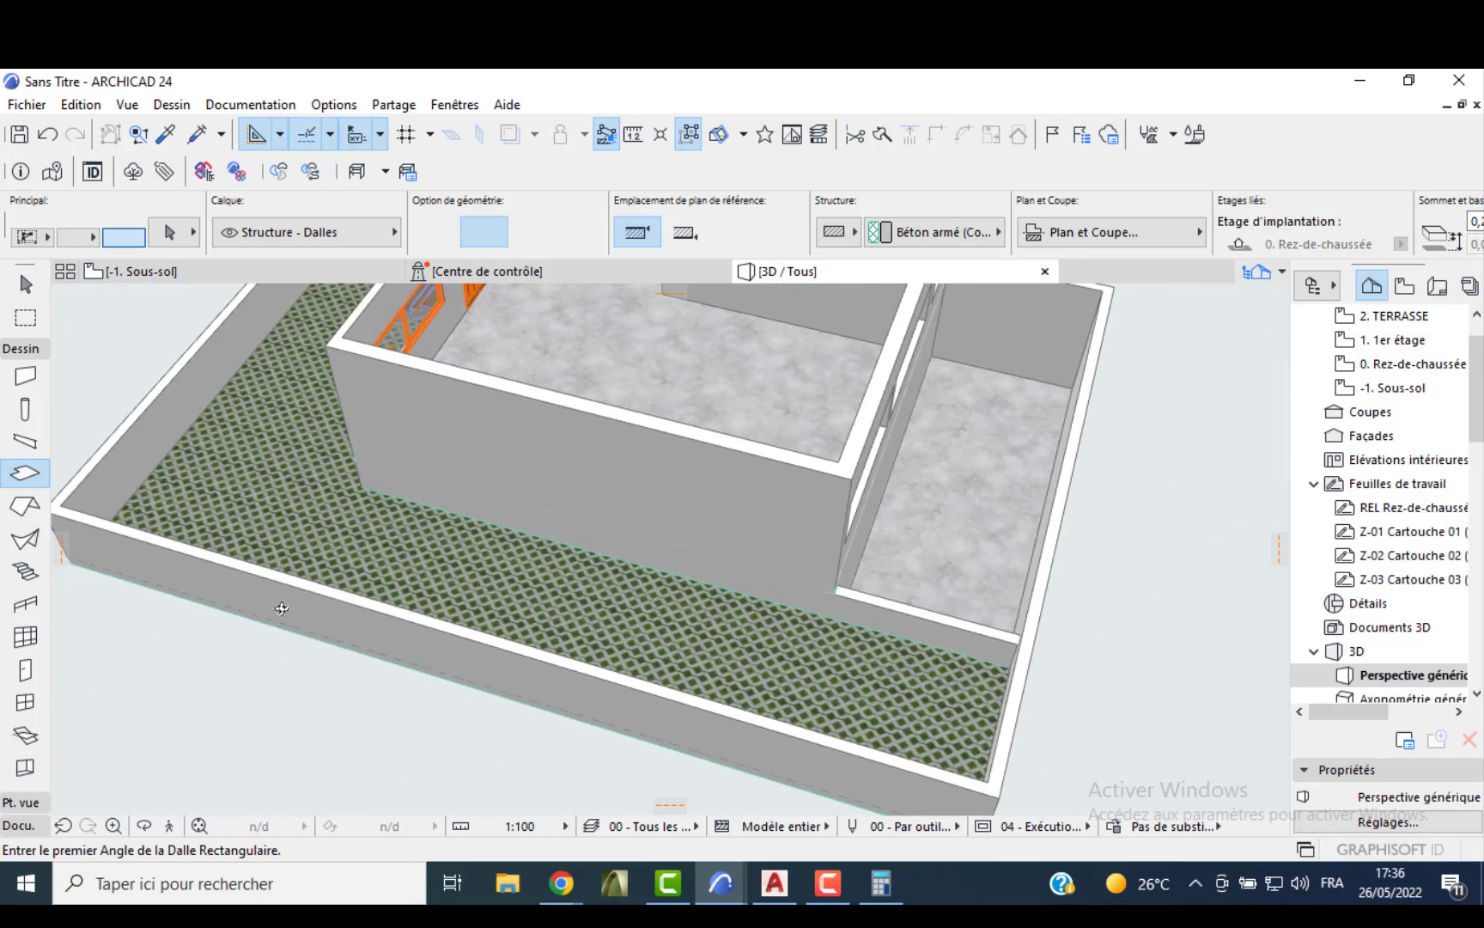
shift+middle_drag(1023, 573, 533, 637)
scroll(533, 638, up, 3)
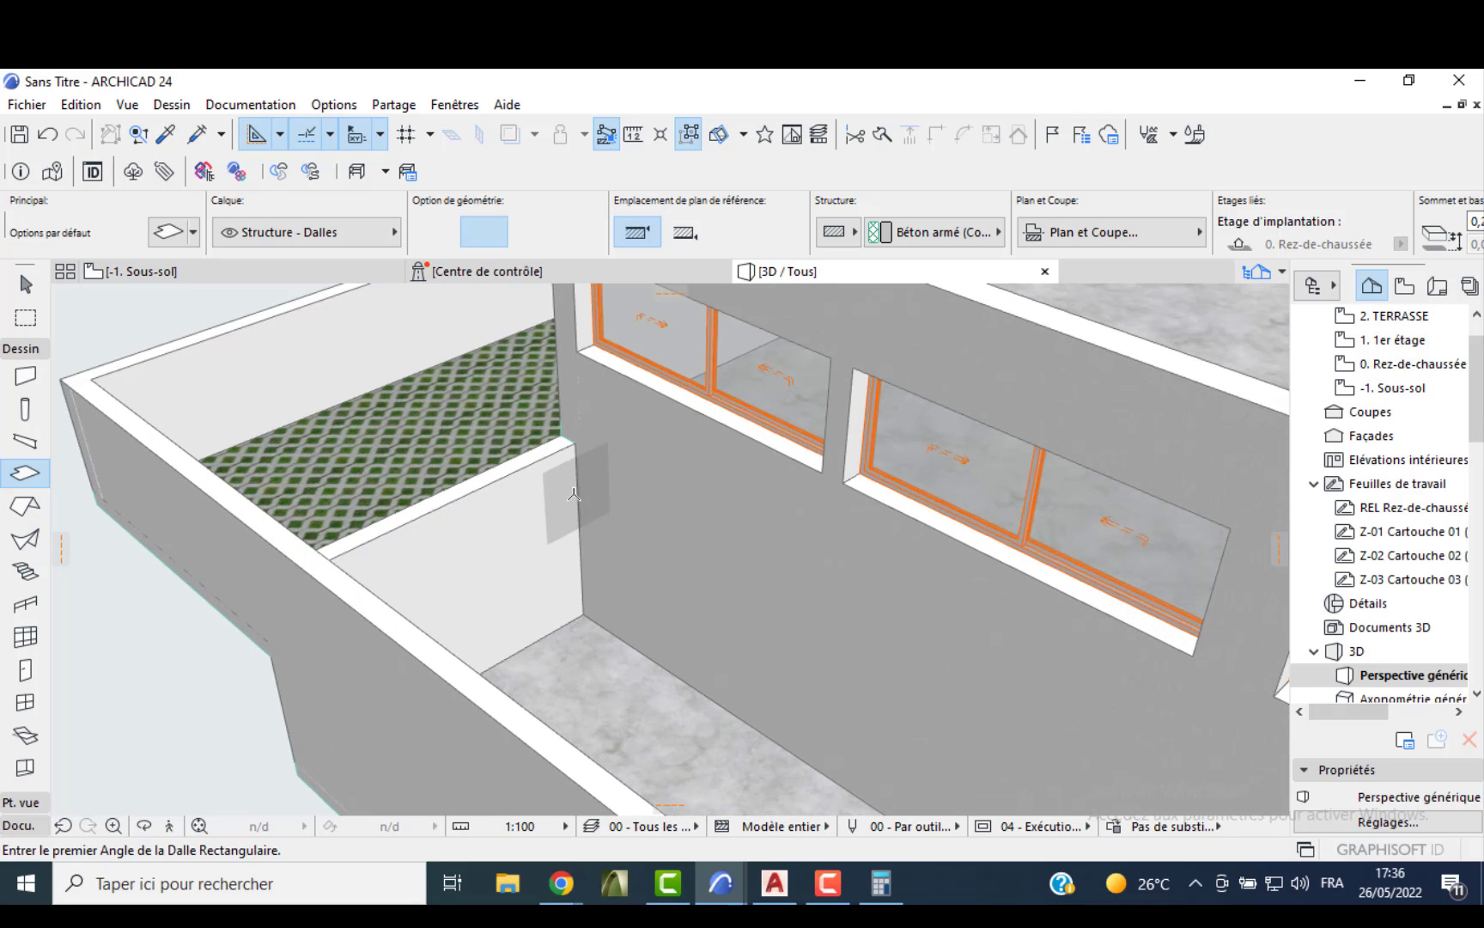
key(Escape)
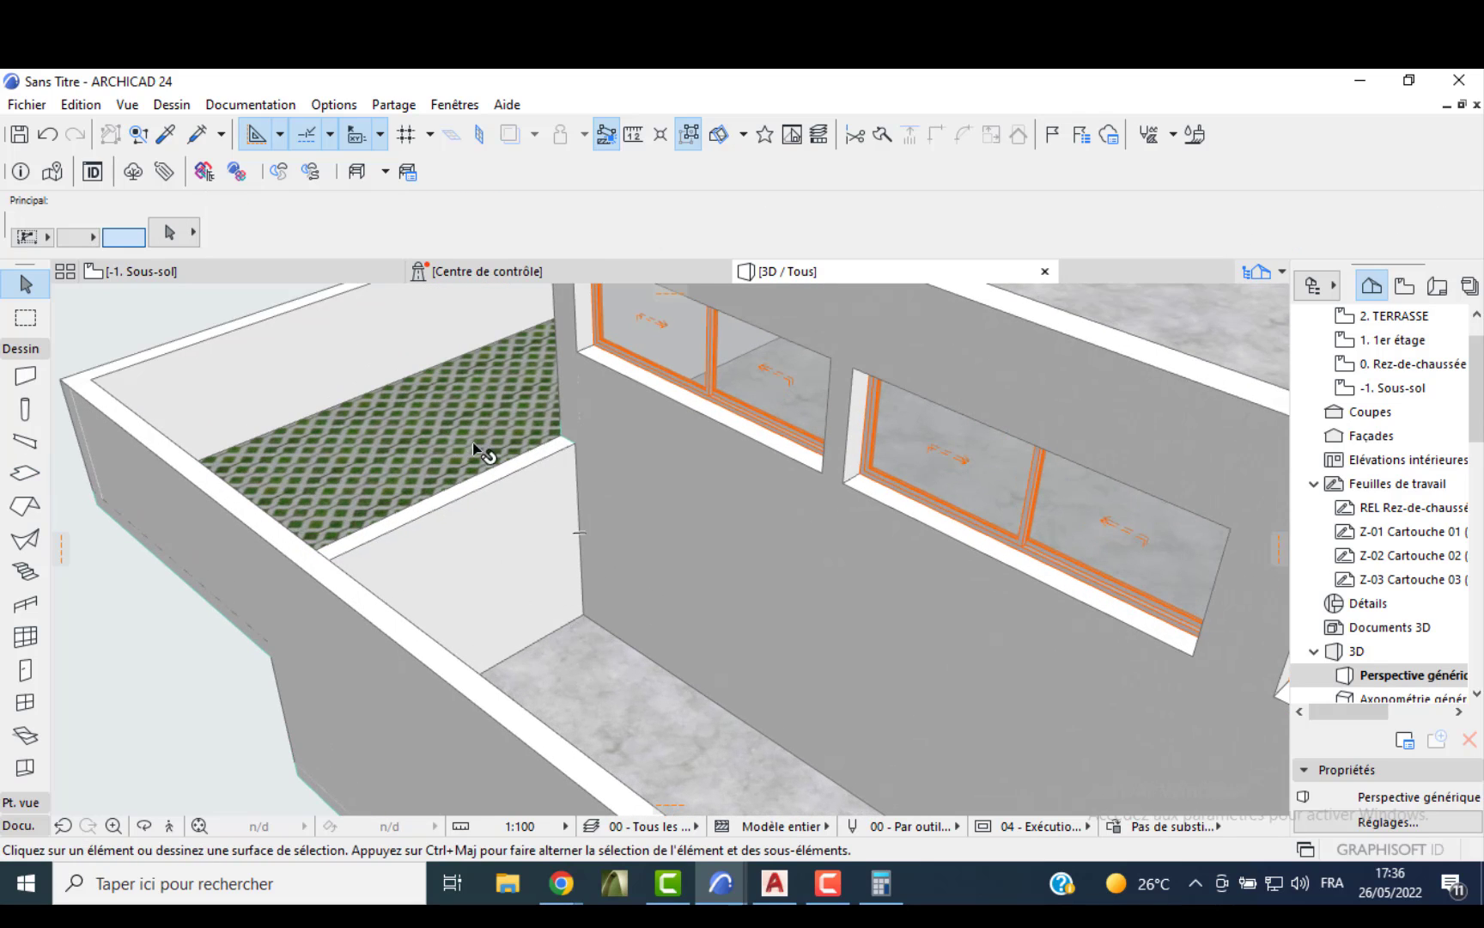
click(485, 504)
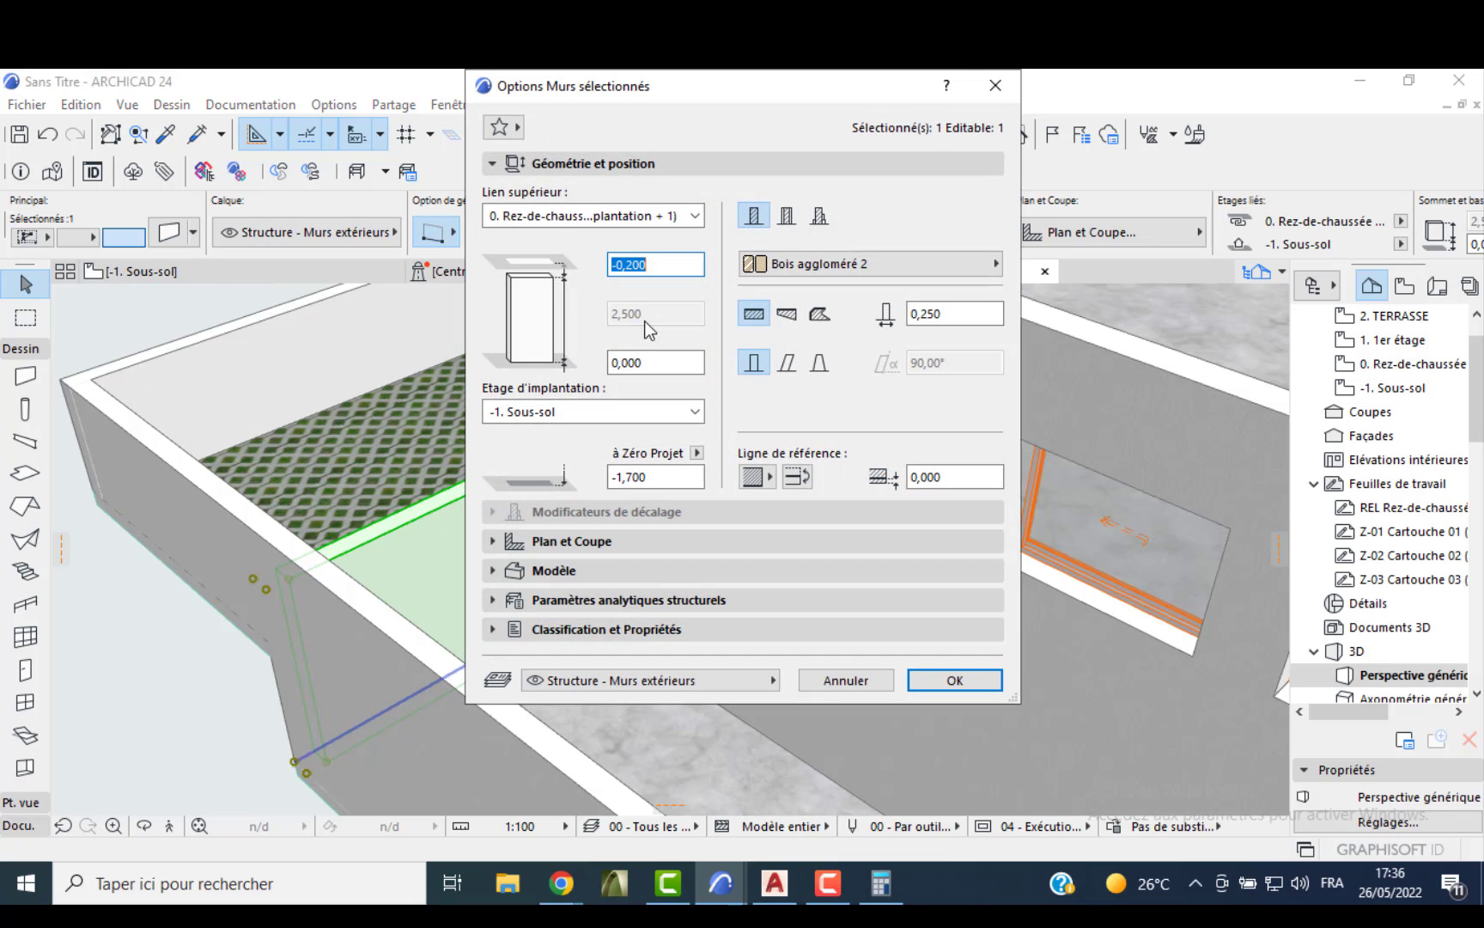
click(622, 225)
click(557, 312)
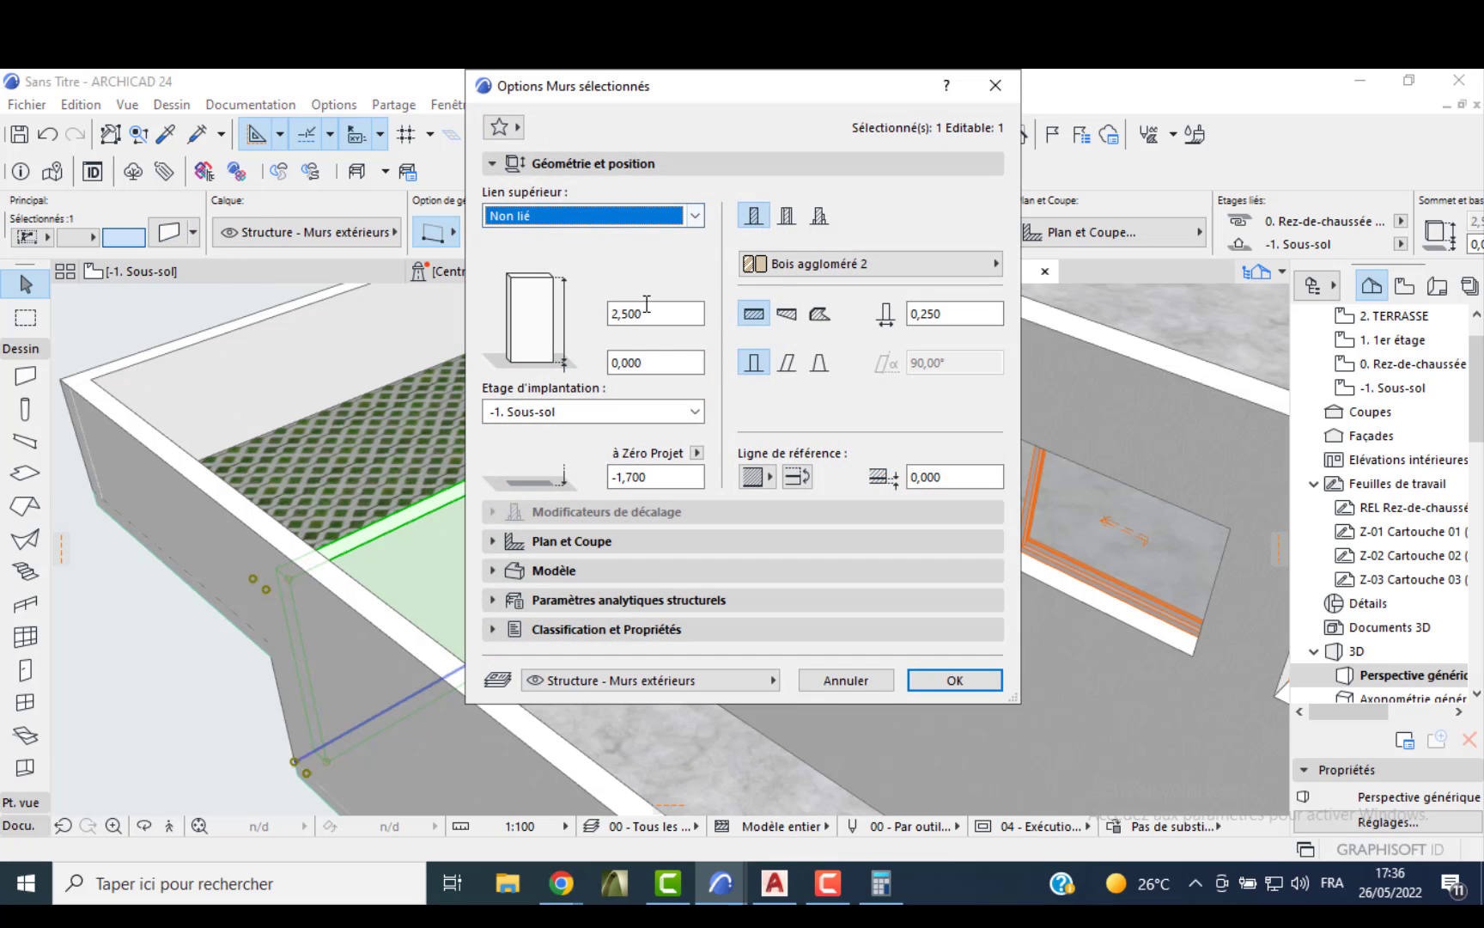
text(1)
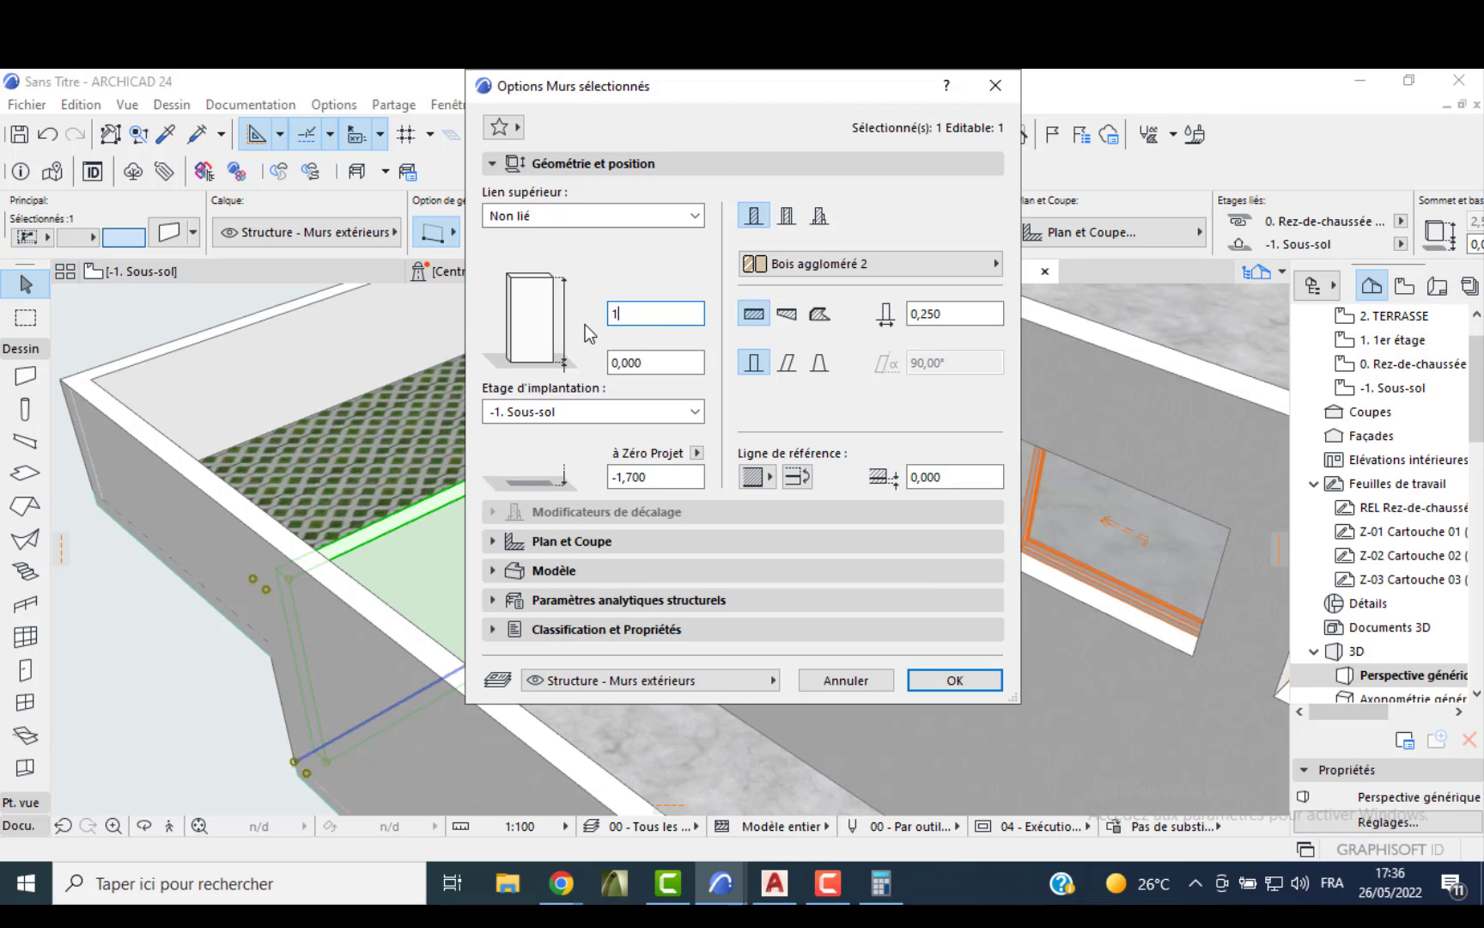
text(,7)
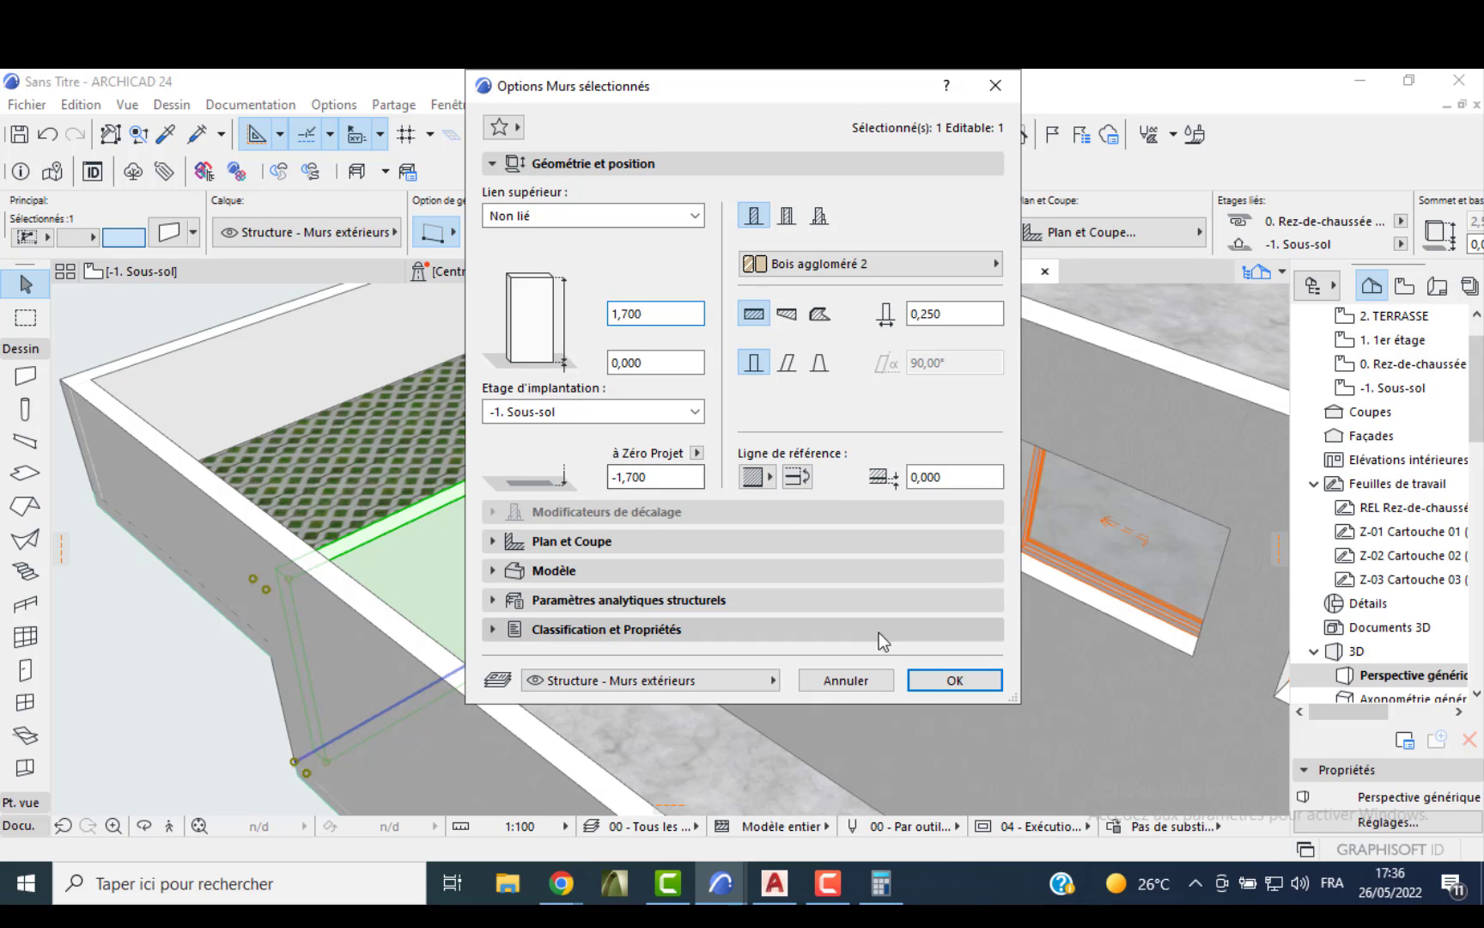
click(934, 683)
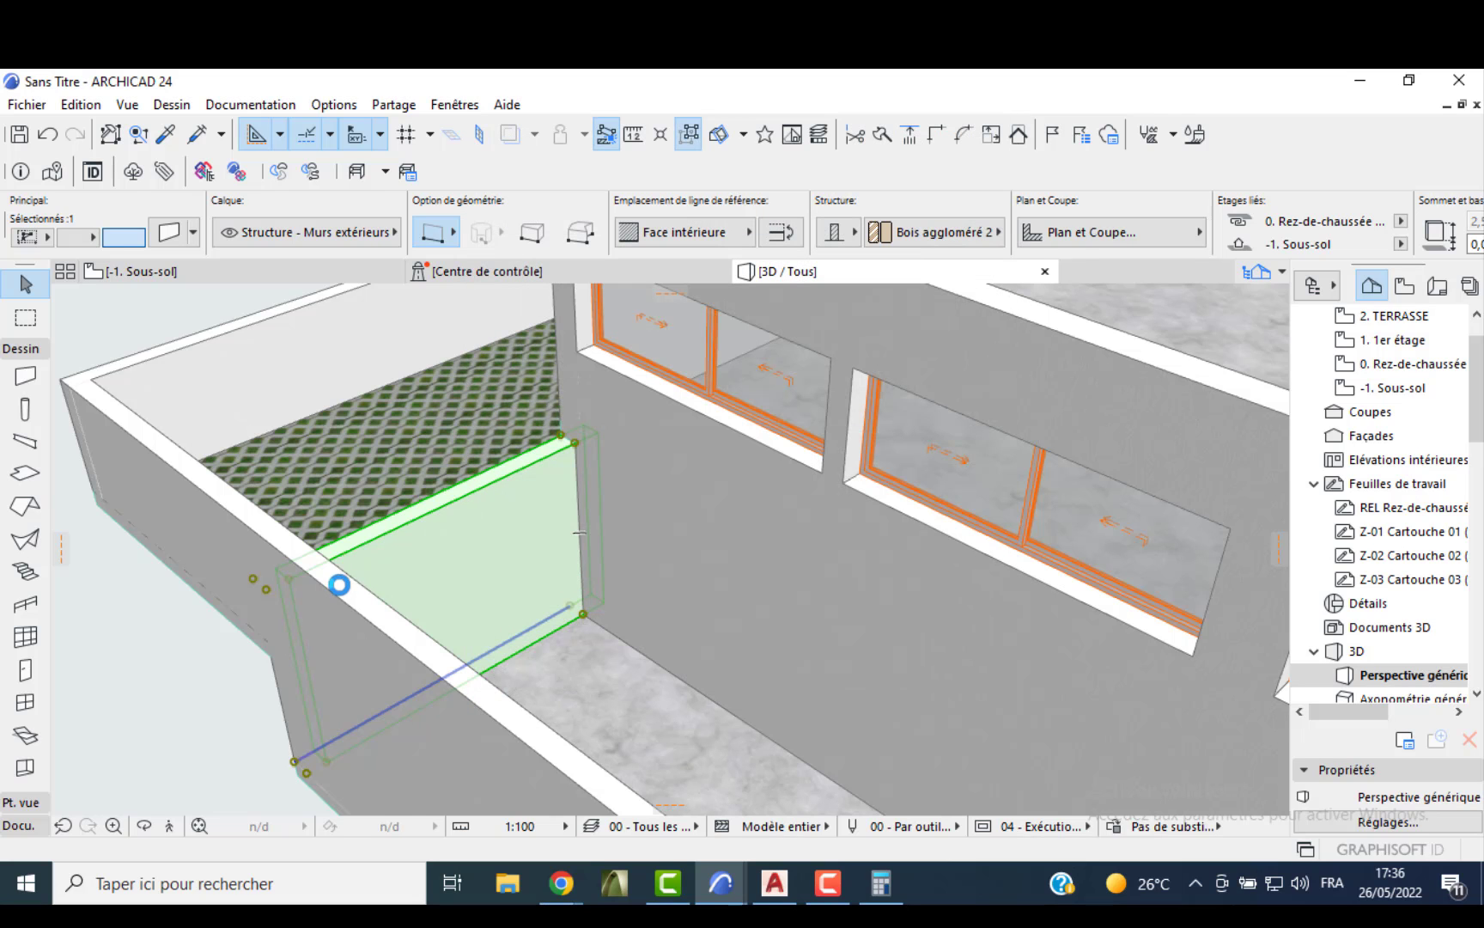
- Set the other two basement walls enclosing the rear area to Non lié with a height of 1.700 m
shift+middle_drag(458, 575, 1193, 572)
shift+middle_drag(903, 560, 1468, 703)
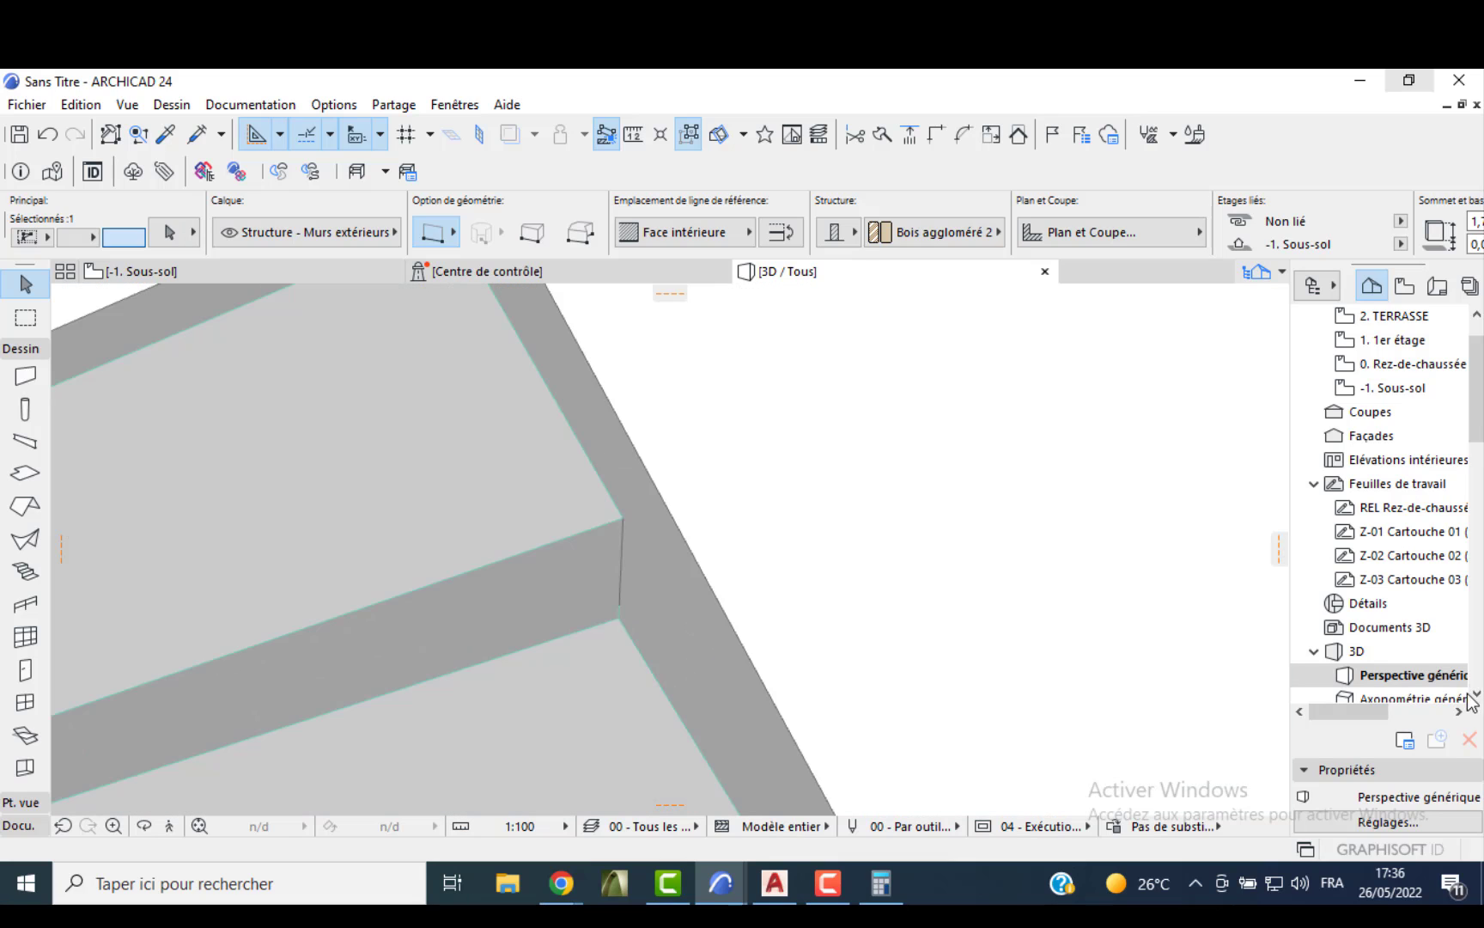
scroll(1031, 646, down, 1)
shift+middle_drag(825, 523, 797, 706)
key(Escape)
click(877, 357)
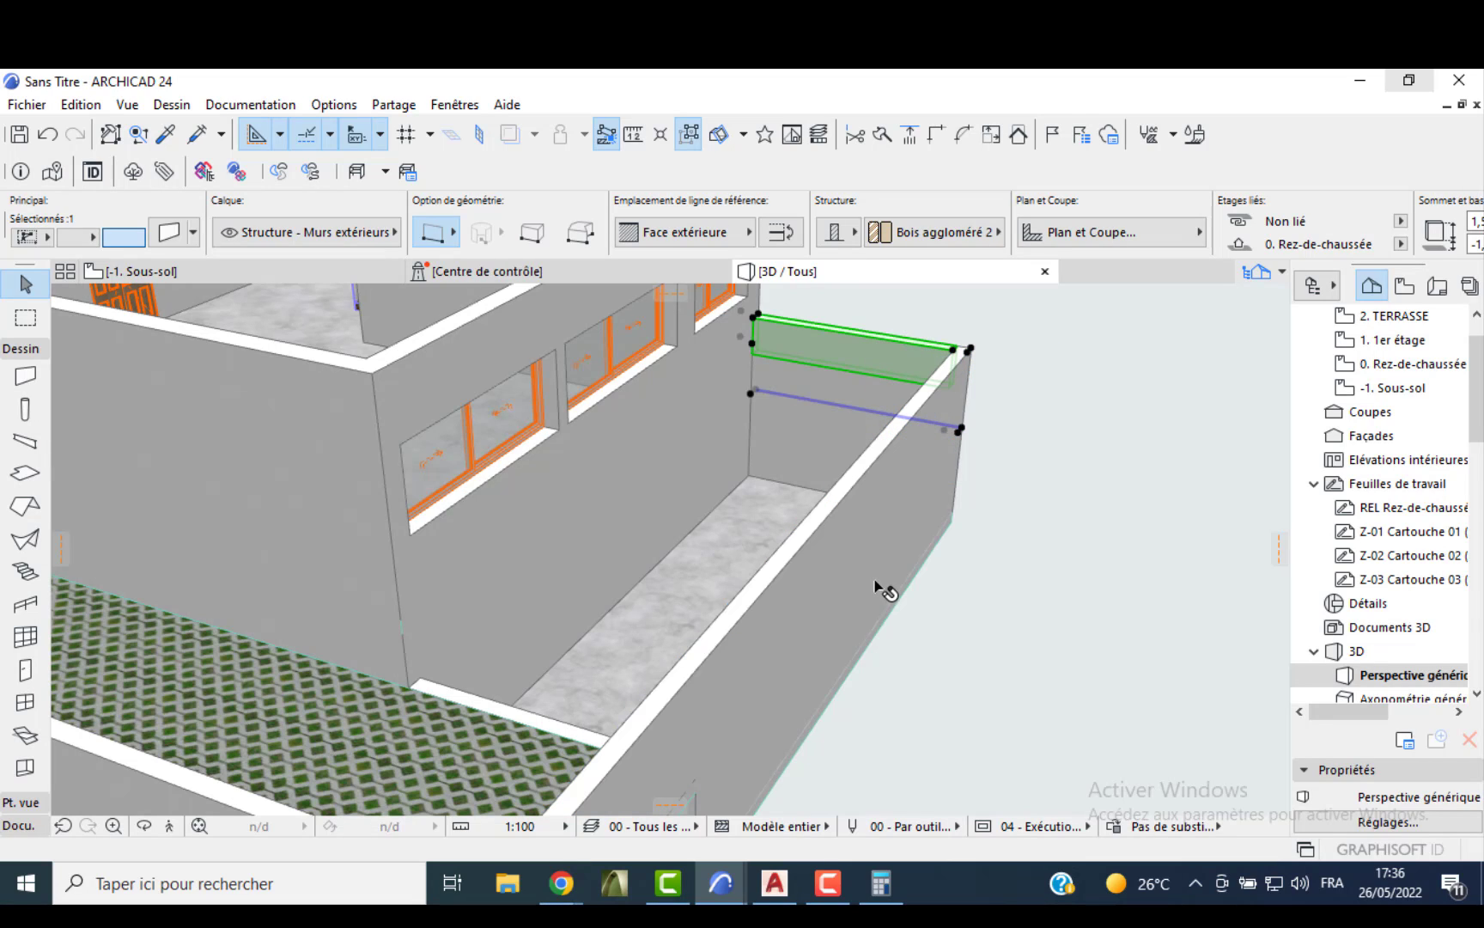
click(874, 490)
shift+click(770, 427)
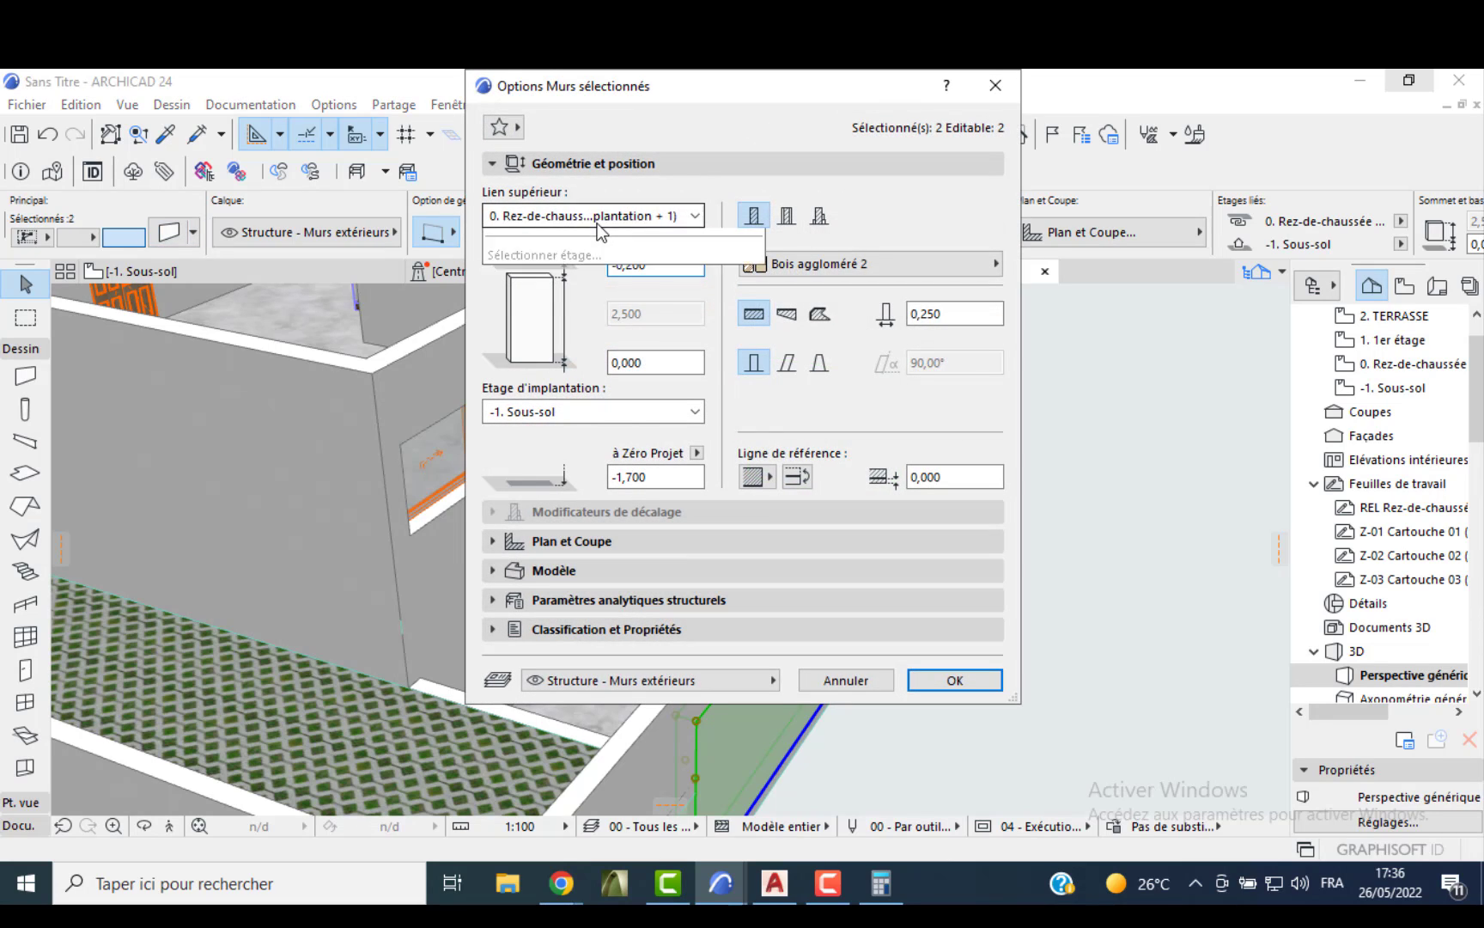
click(597, 219)
click(546, 311)
double_click(657, 311)
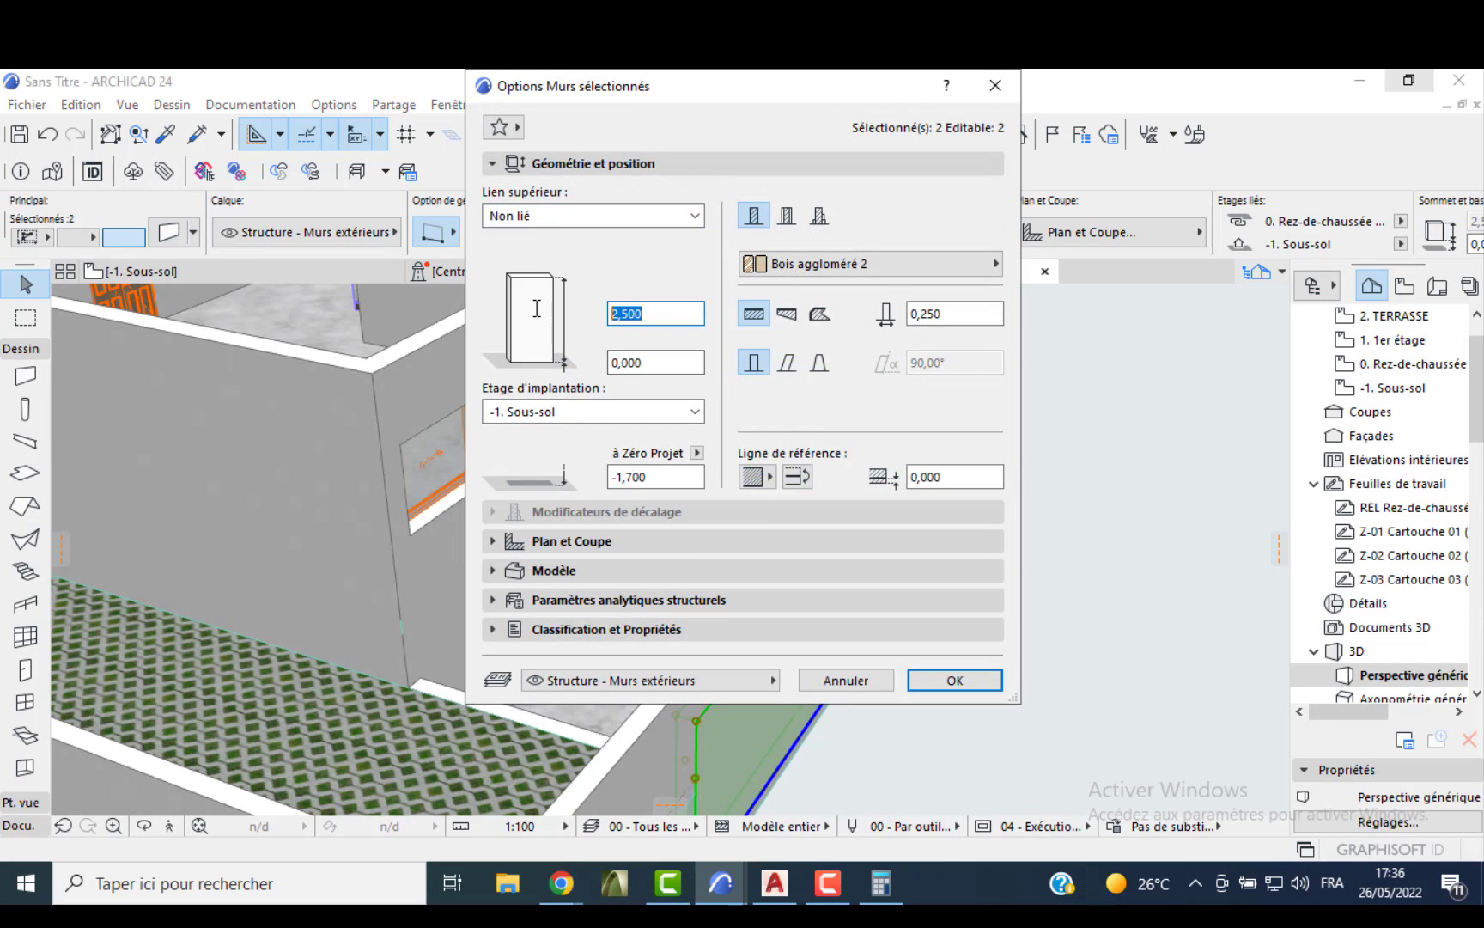
text(1,700)
key(Return)
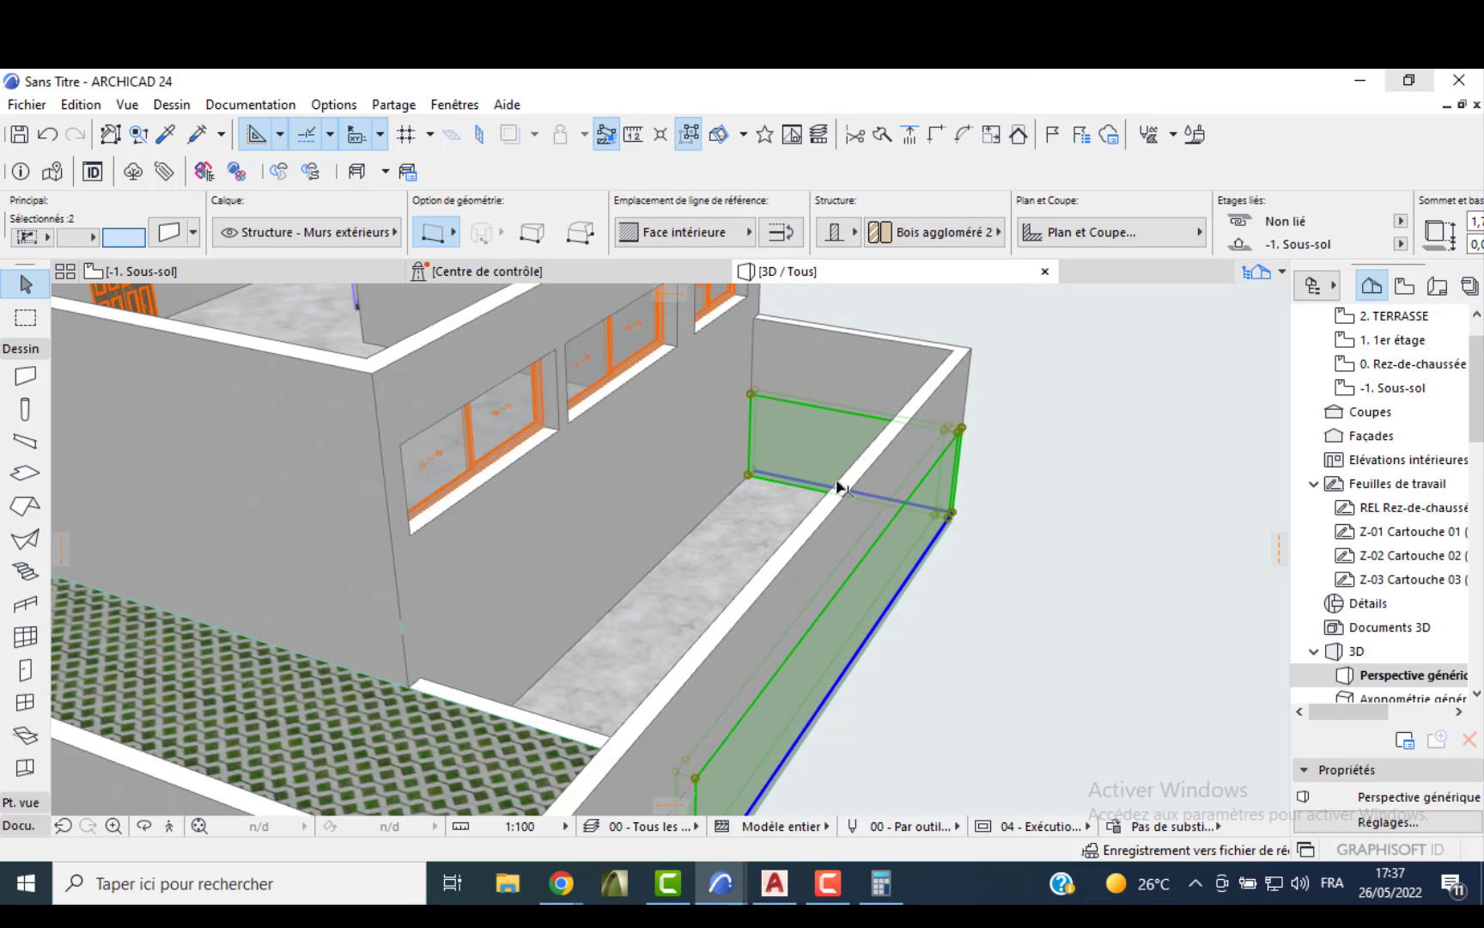
click(803, 395)
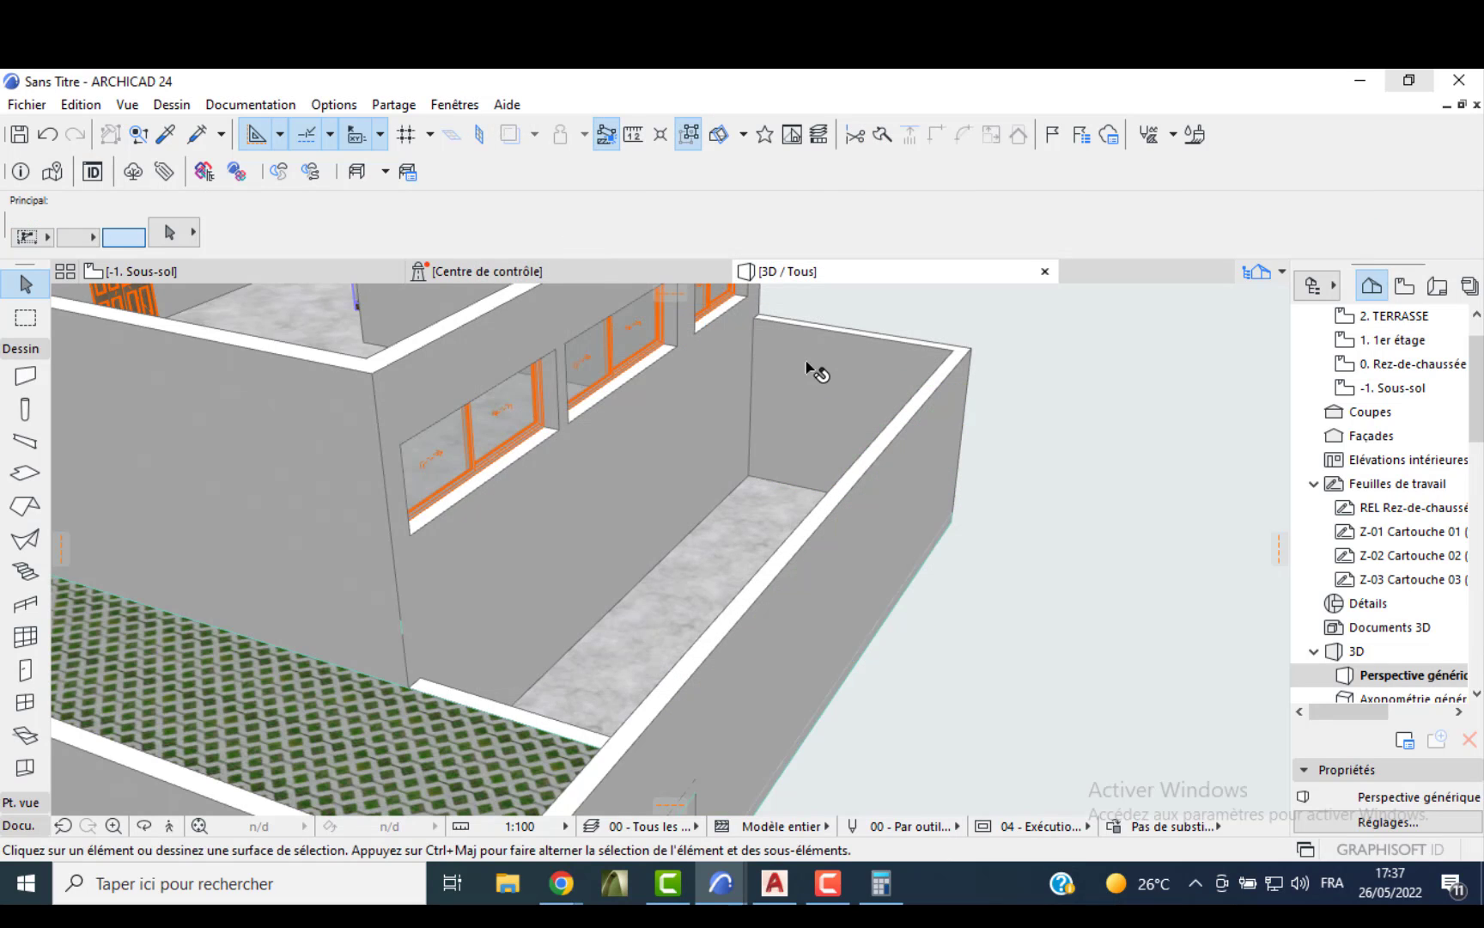
click(797, 421)
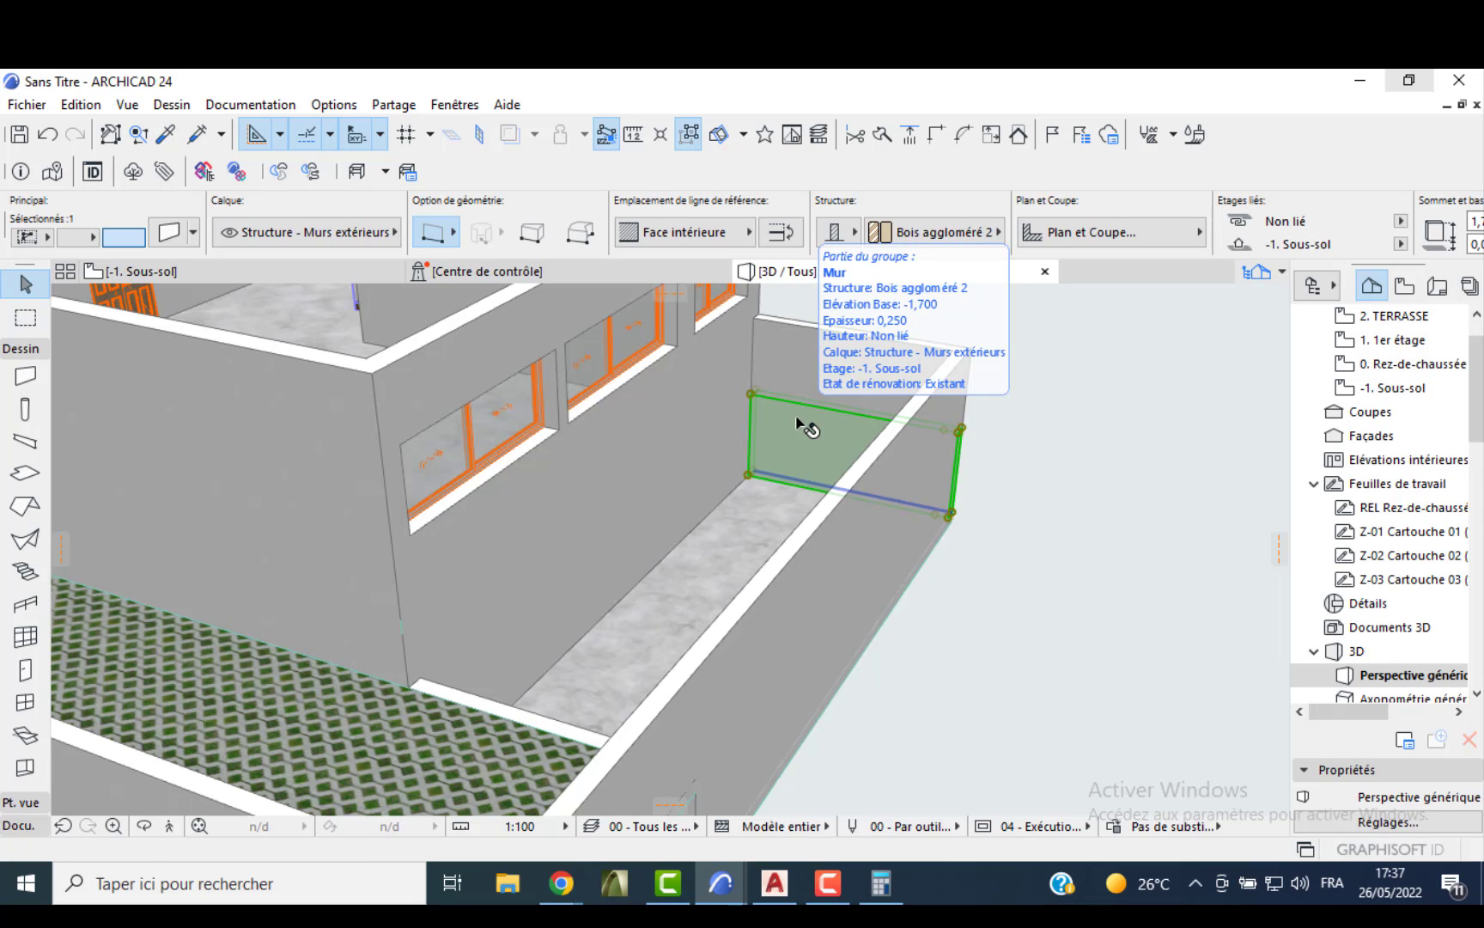
key(Escape)
shift+middle_drag(573, 519, 692, 694)
- In the -1. Sous-sol plan, set the stair defaults to display on the home storey (Etage d'implantation) only
key(F2)
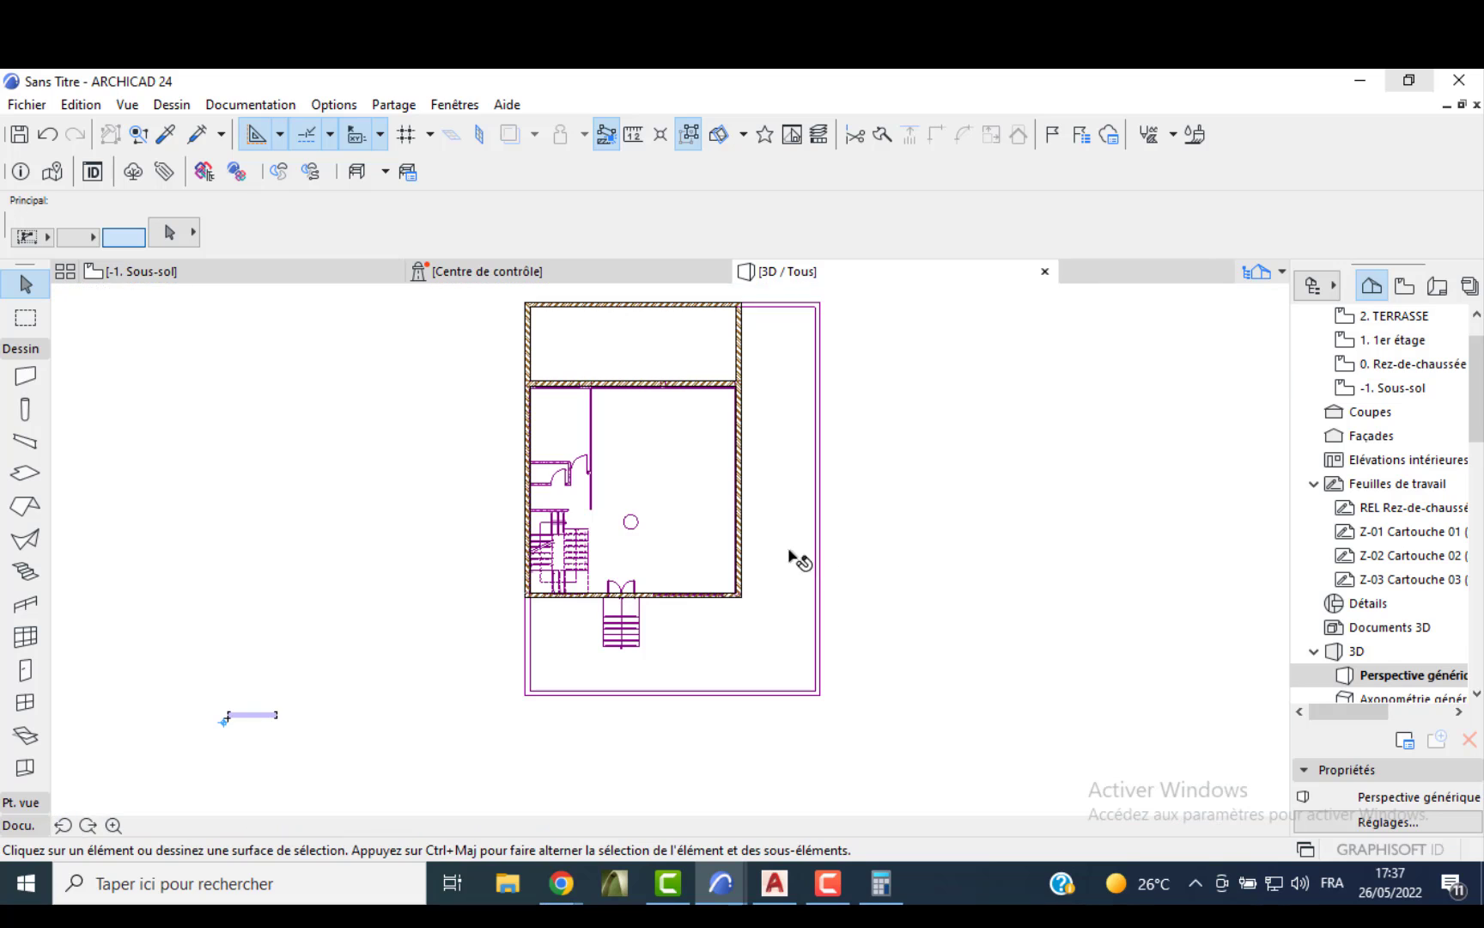
scroll(693, 325, up, 4)
middle_drag(693, 325, 699, 418)
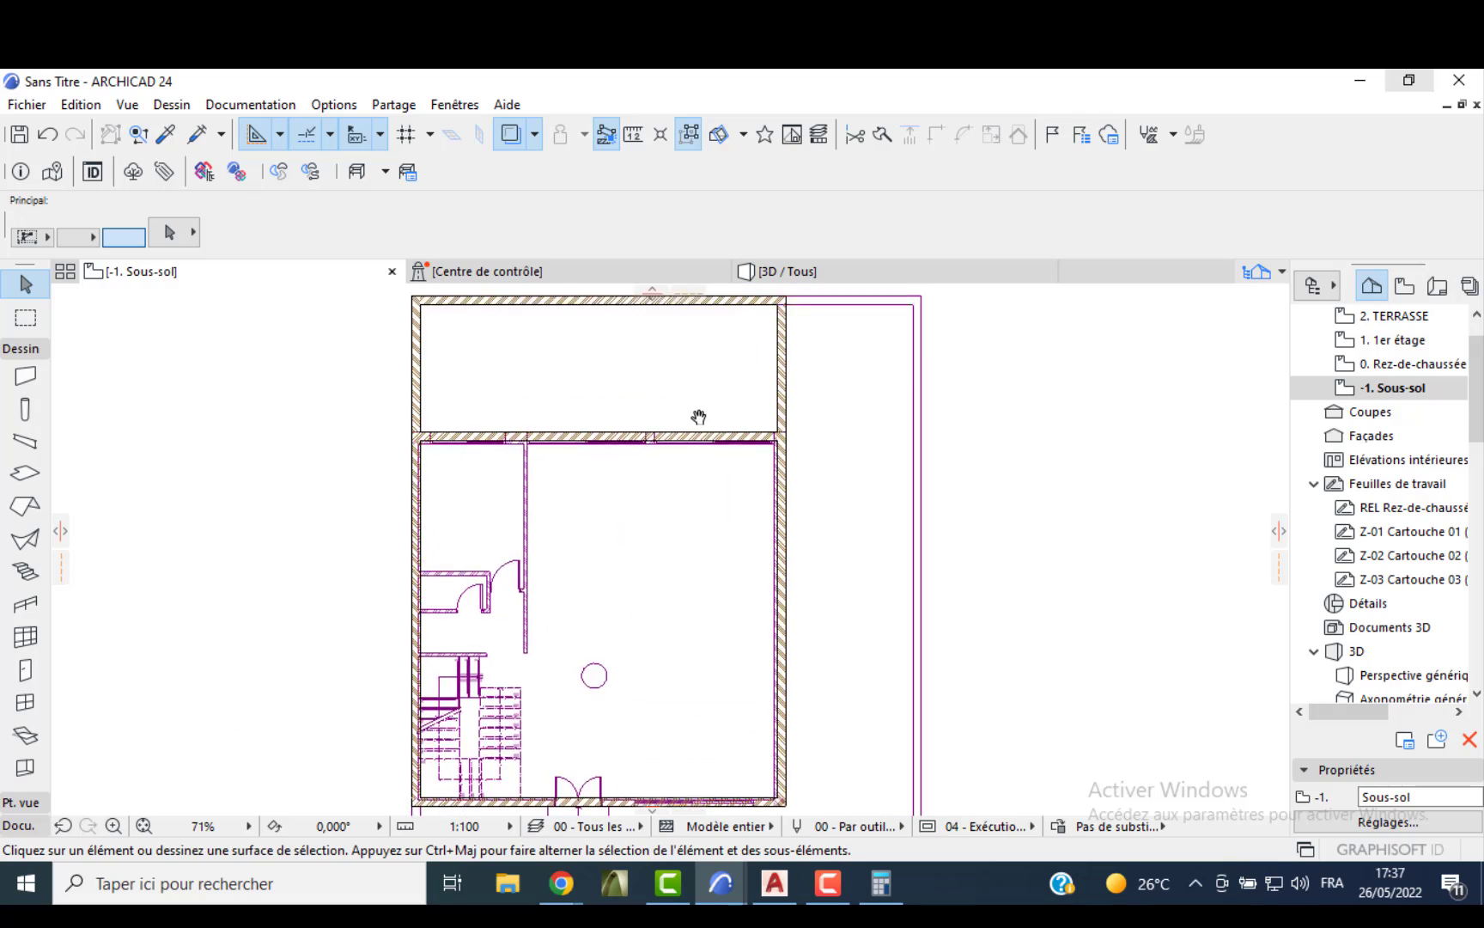
click(26, 572)
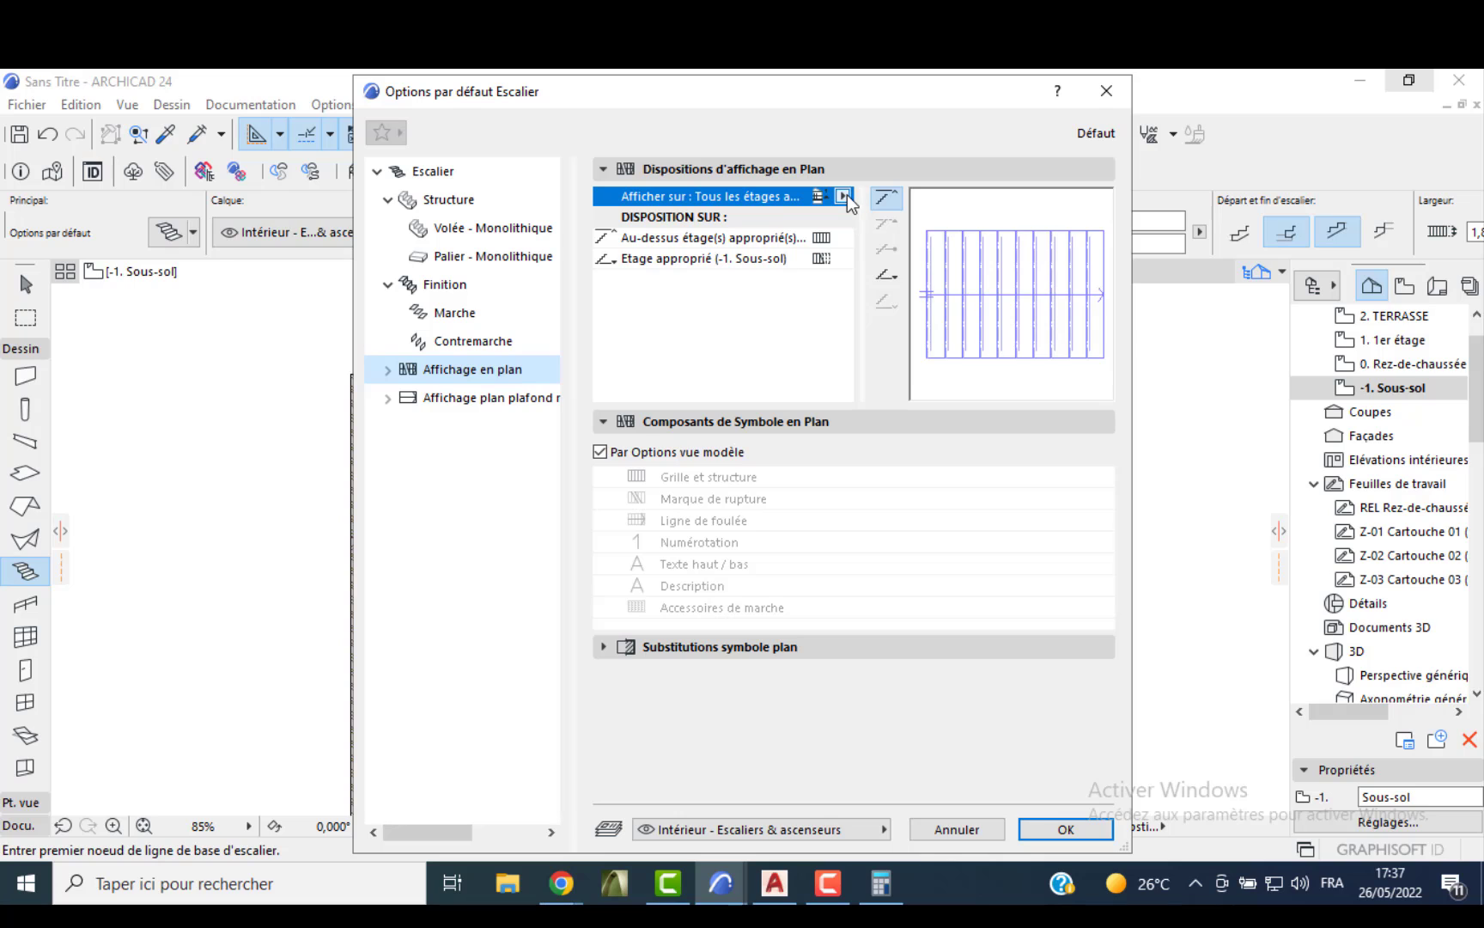
click(843, 195)
click(917, 196)
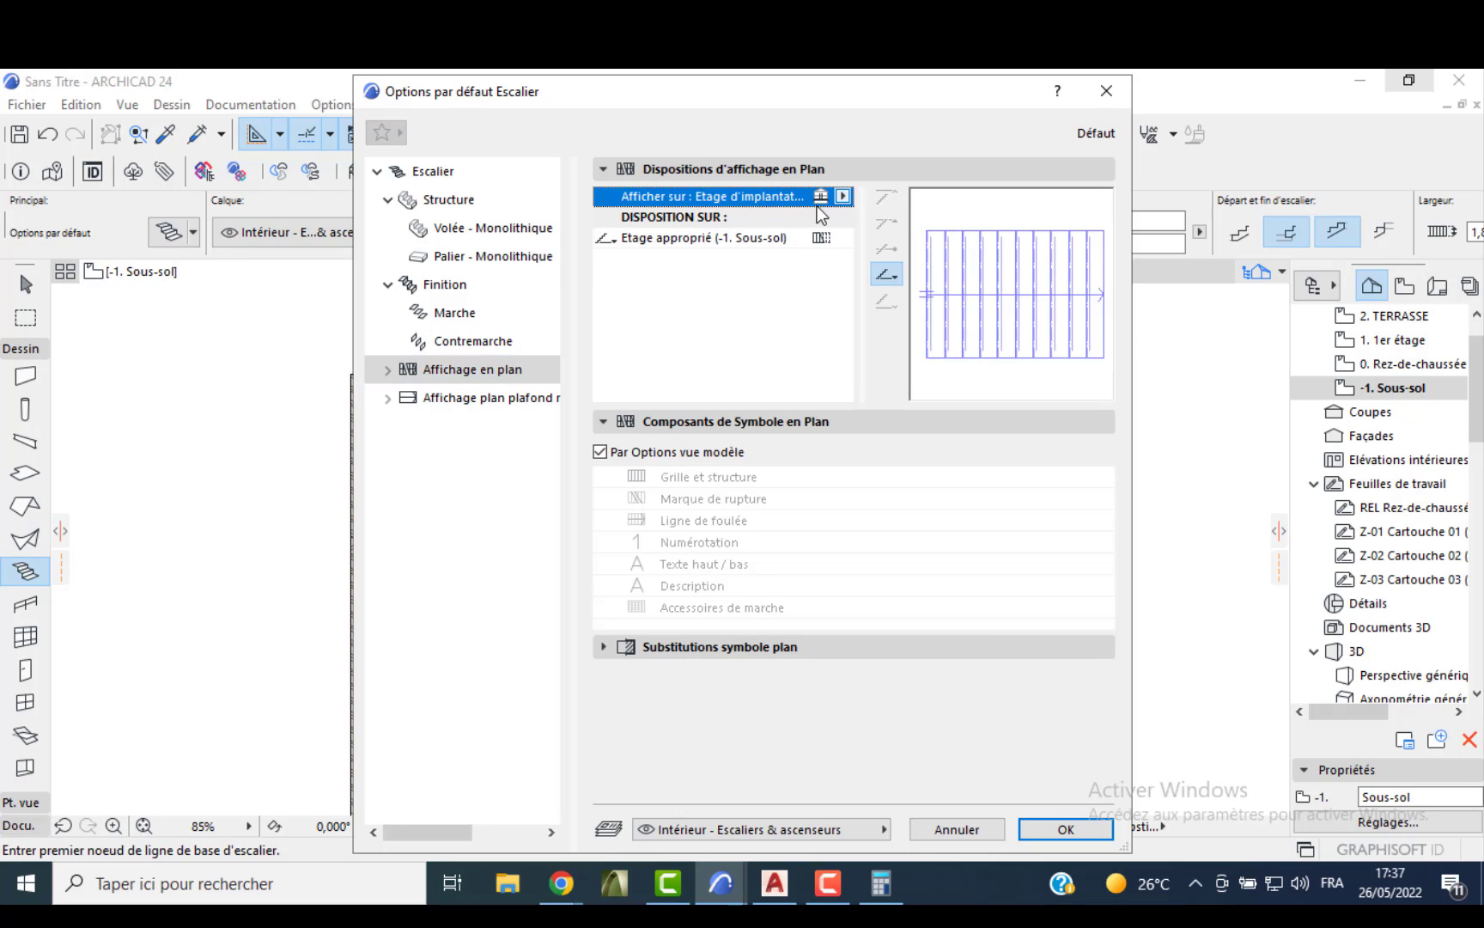
- Set the default stair height to 1.700 m and width to 1.200 m, with 10 risers
click(438, 175)
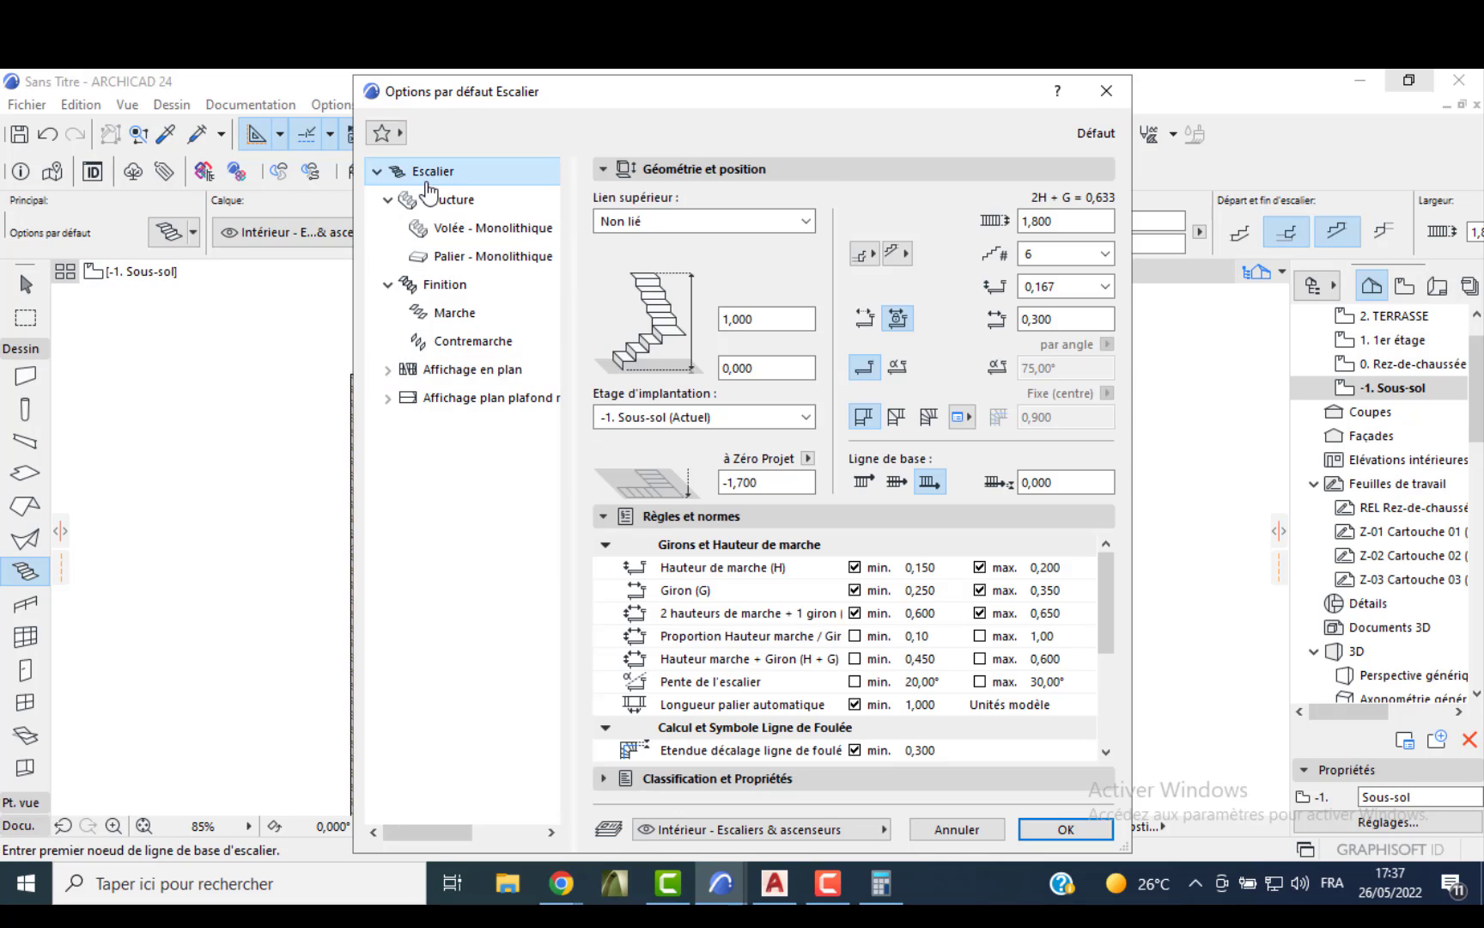
click(749, 316)
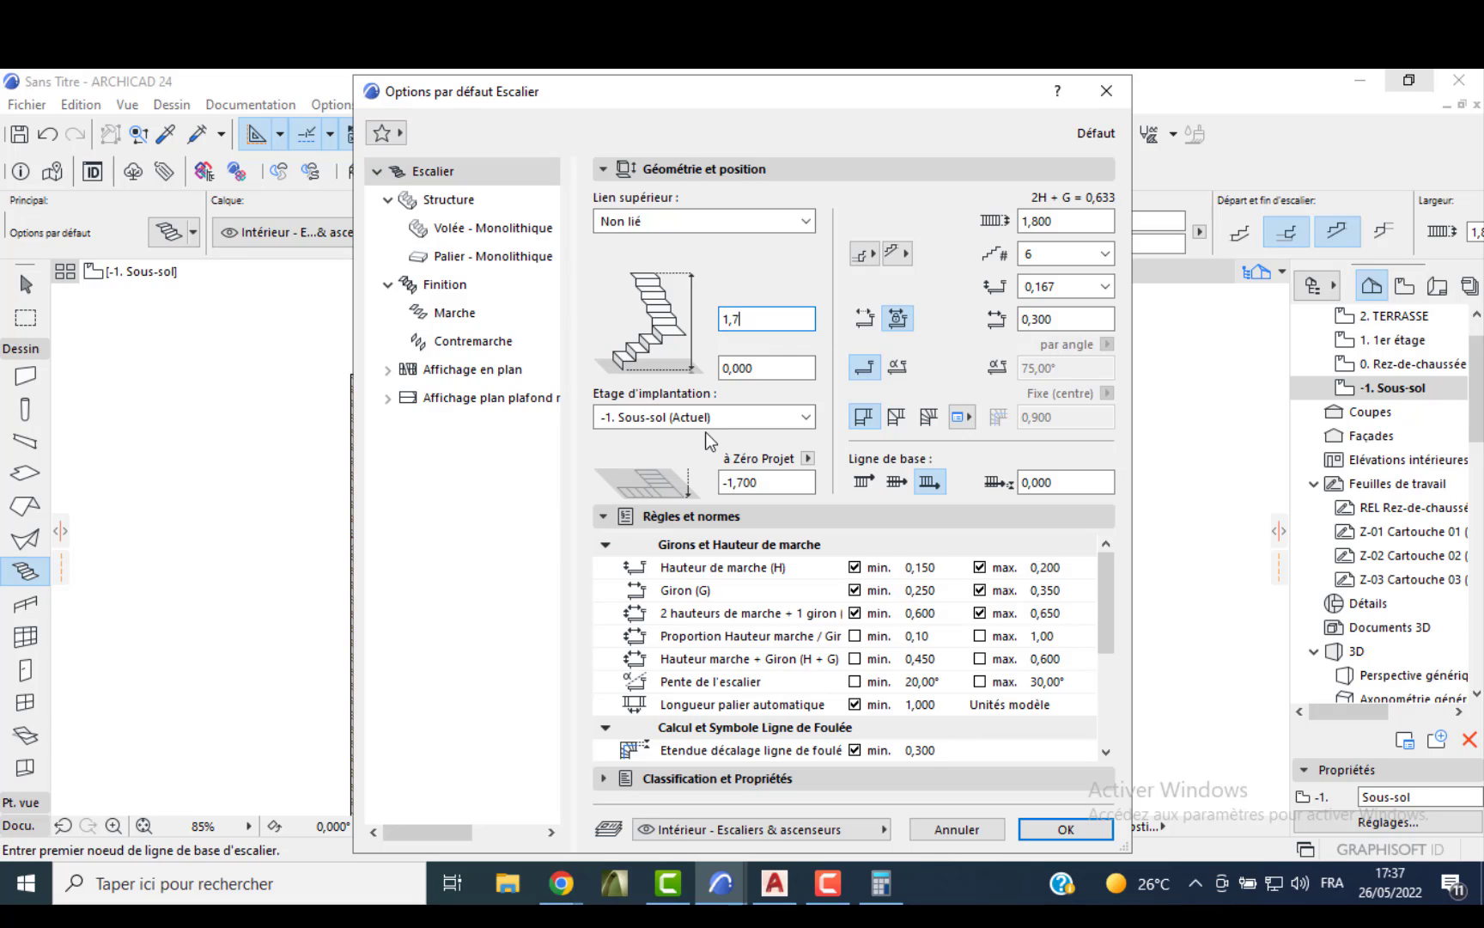
click(1063, 222)
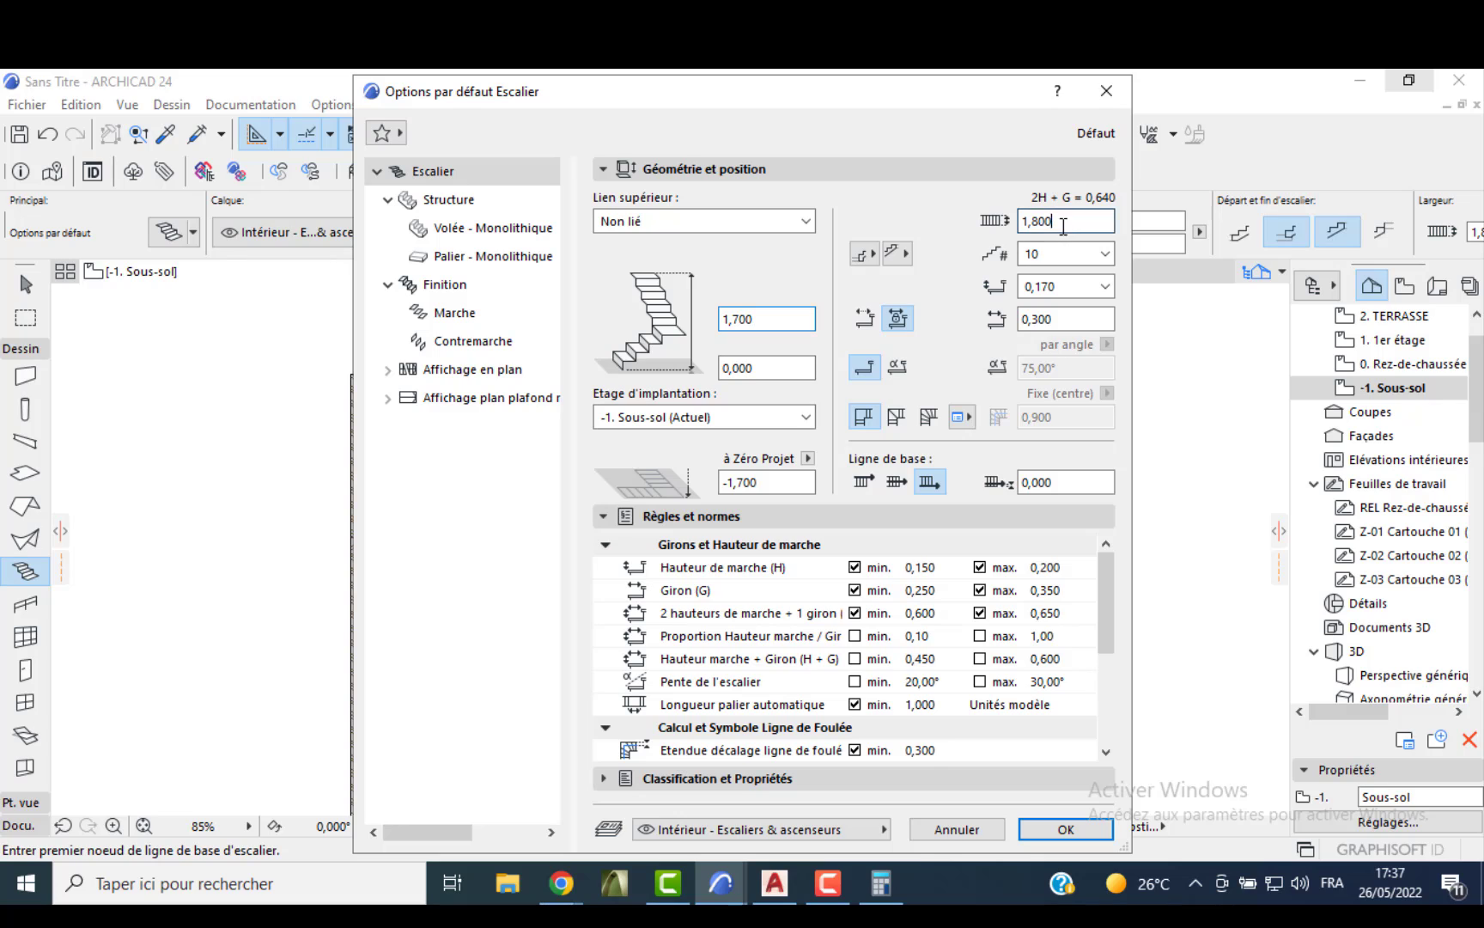
text(1,)
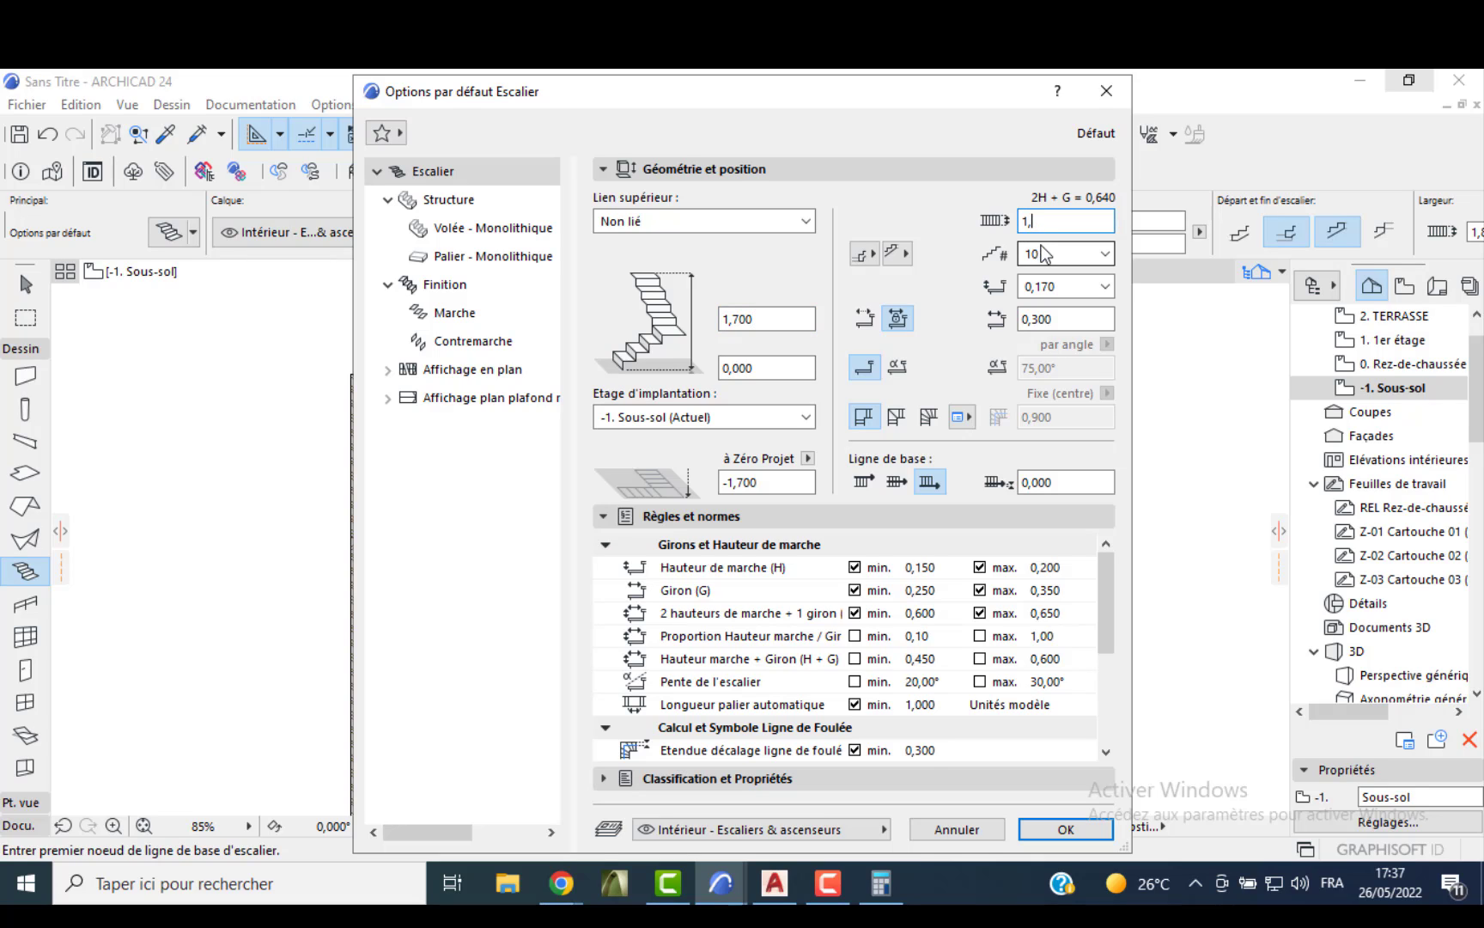
text(2)
click(1059, 254)
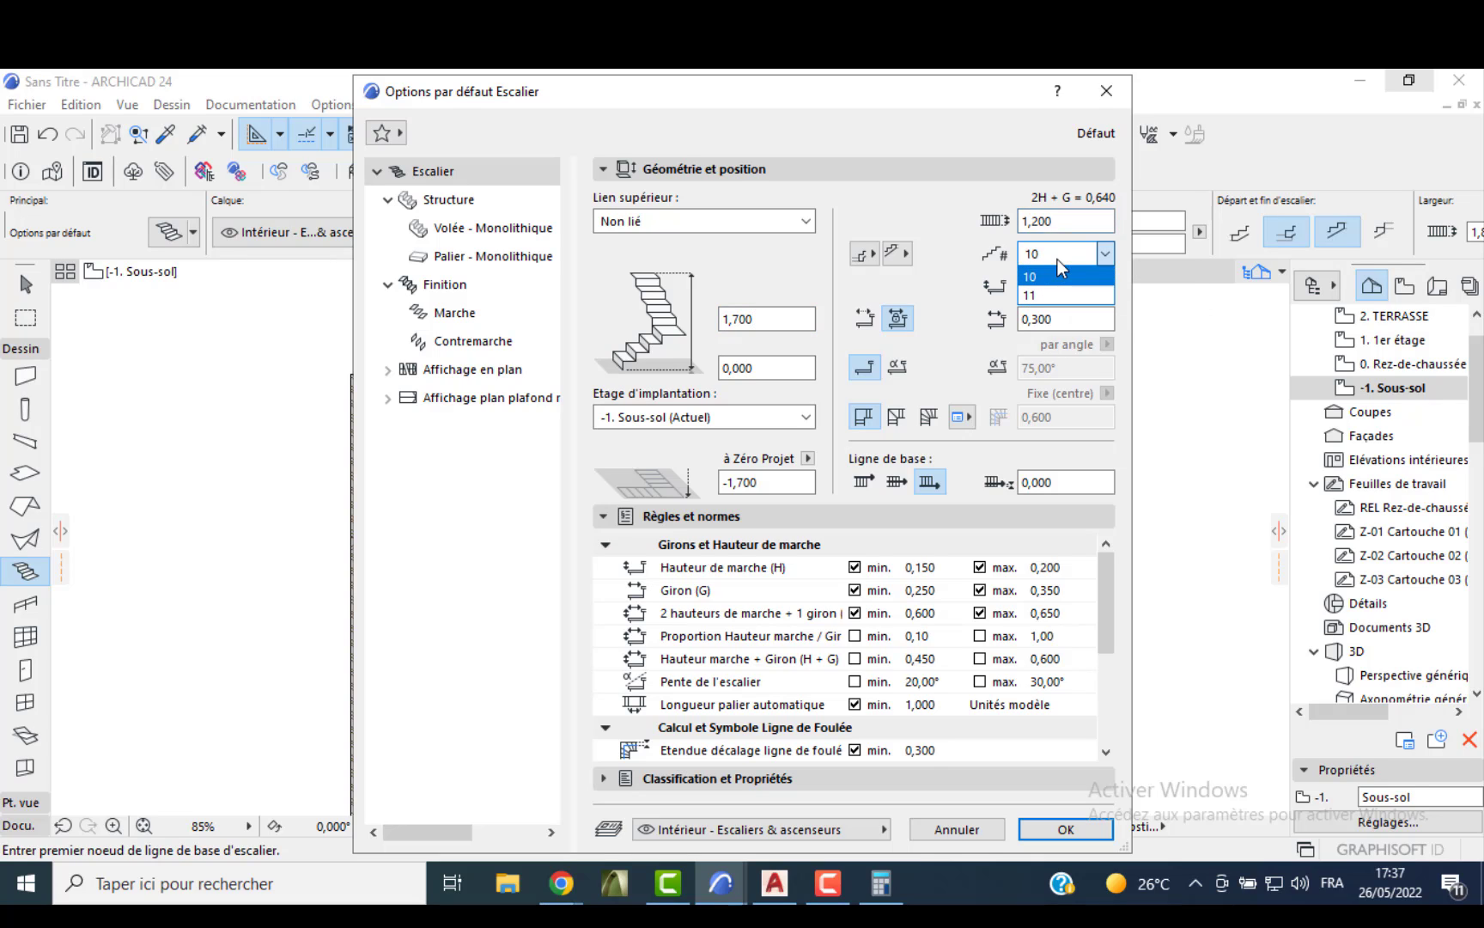
click(1056, 278)
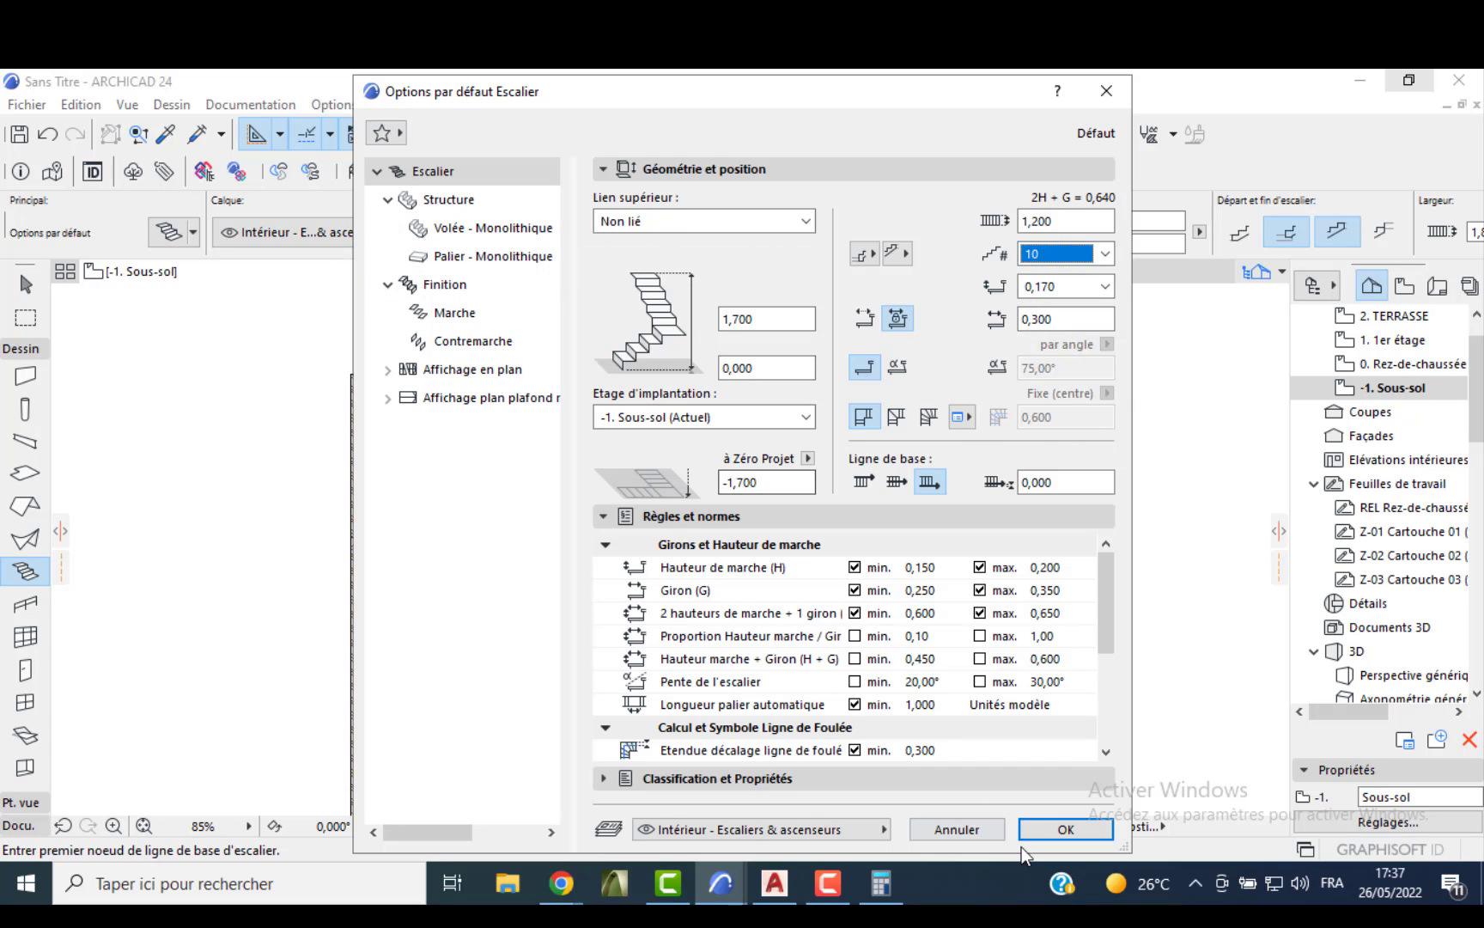
click(1046, 831)
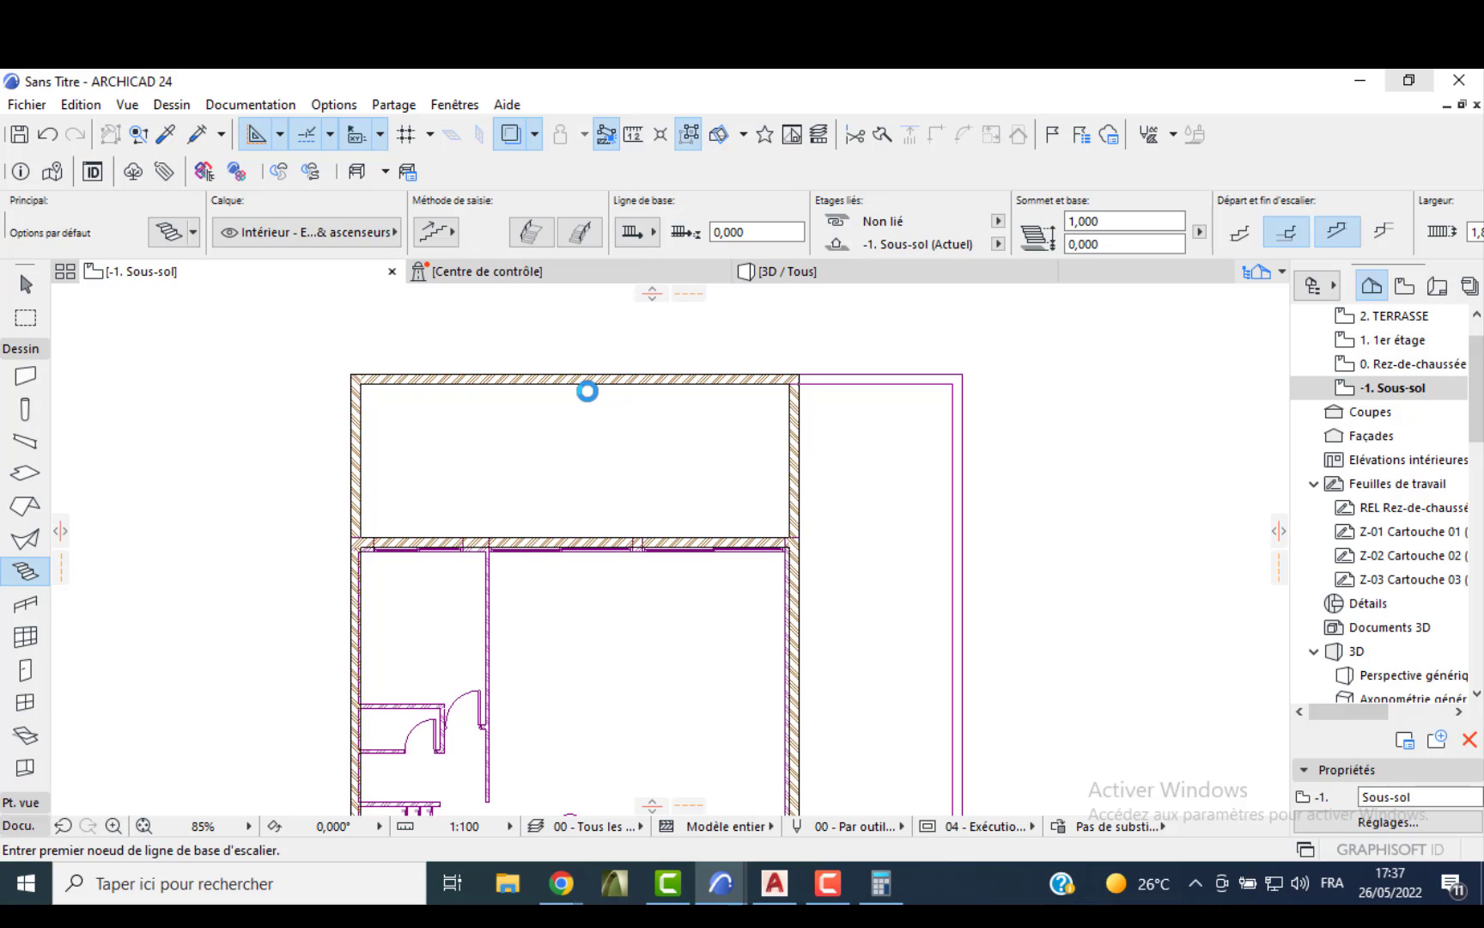
- Draw a straight stair 3.000 m long in the rear basement area and move it into the inner corner beside the paved-slab wall
click(583, 410)
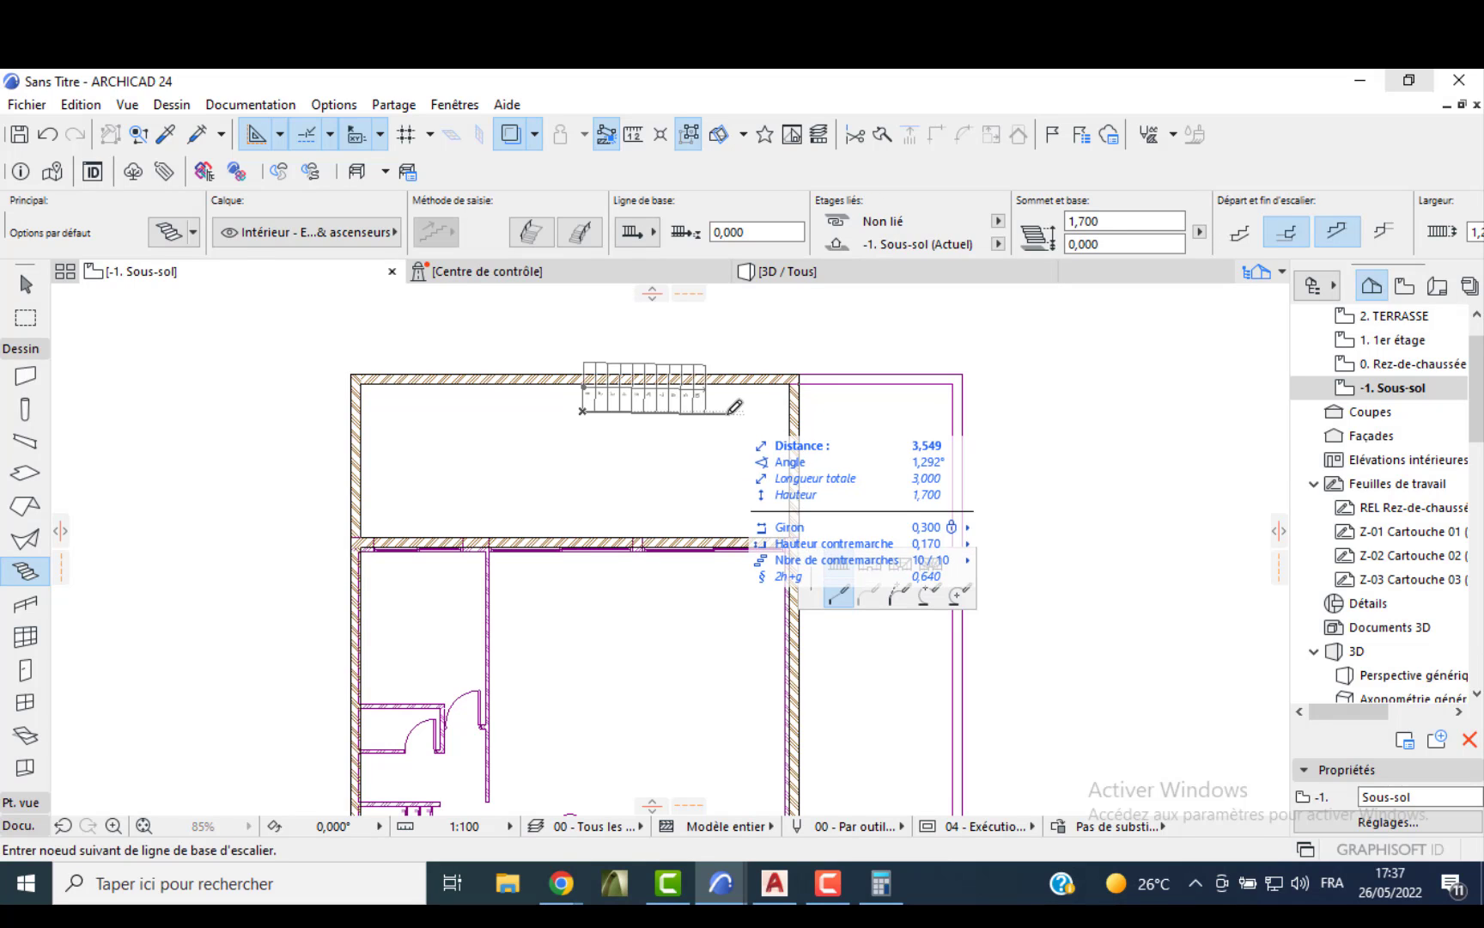
double_click(736, 410)
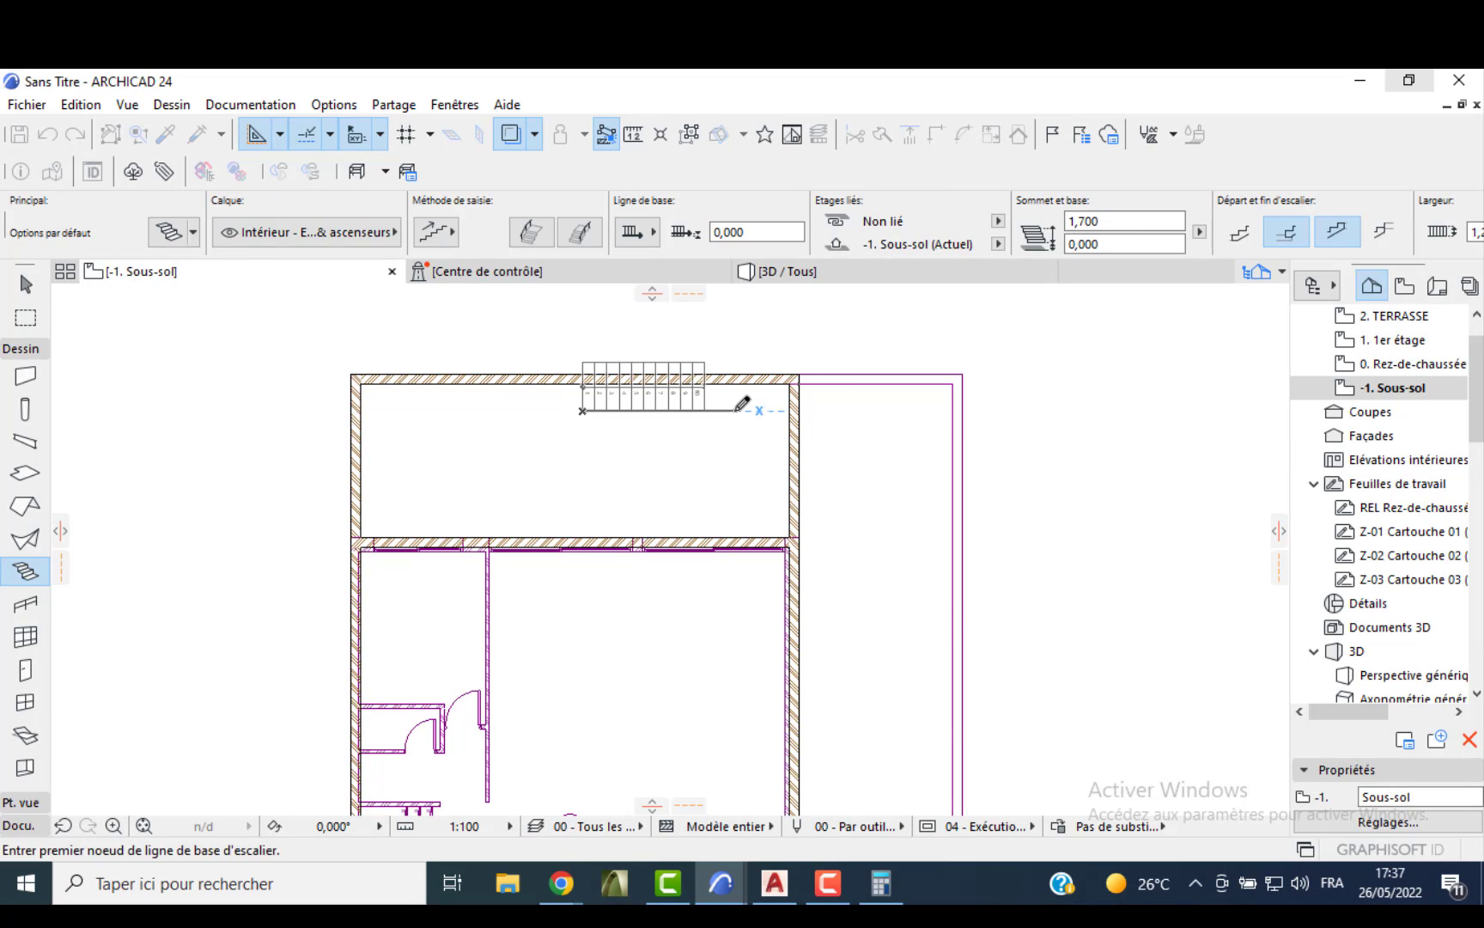
scroll(730, 409, up, 3)
key(Escape)
click(683, 421)
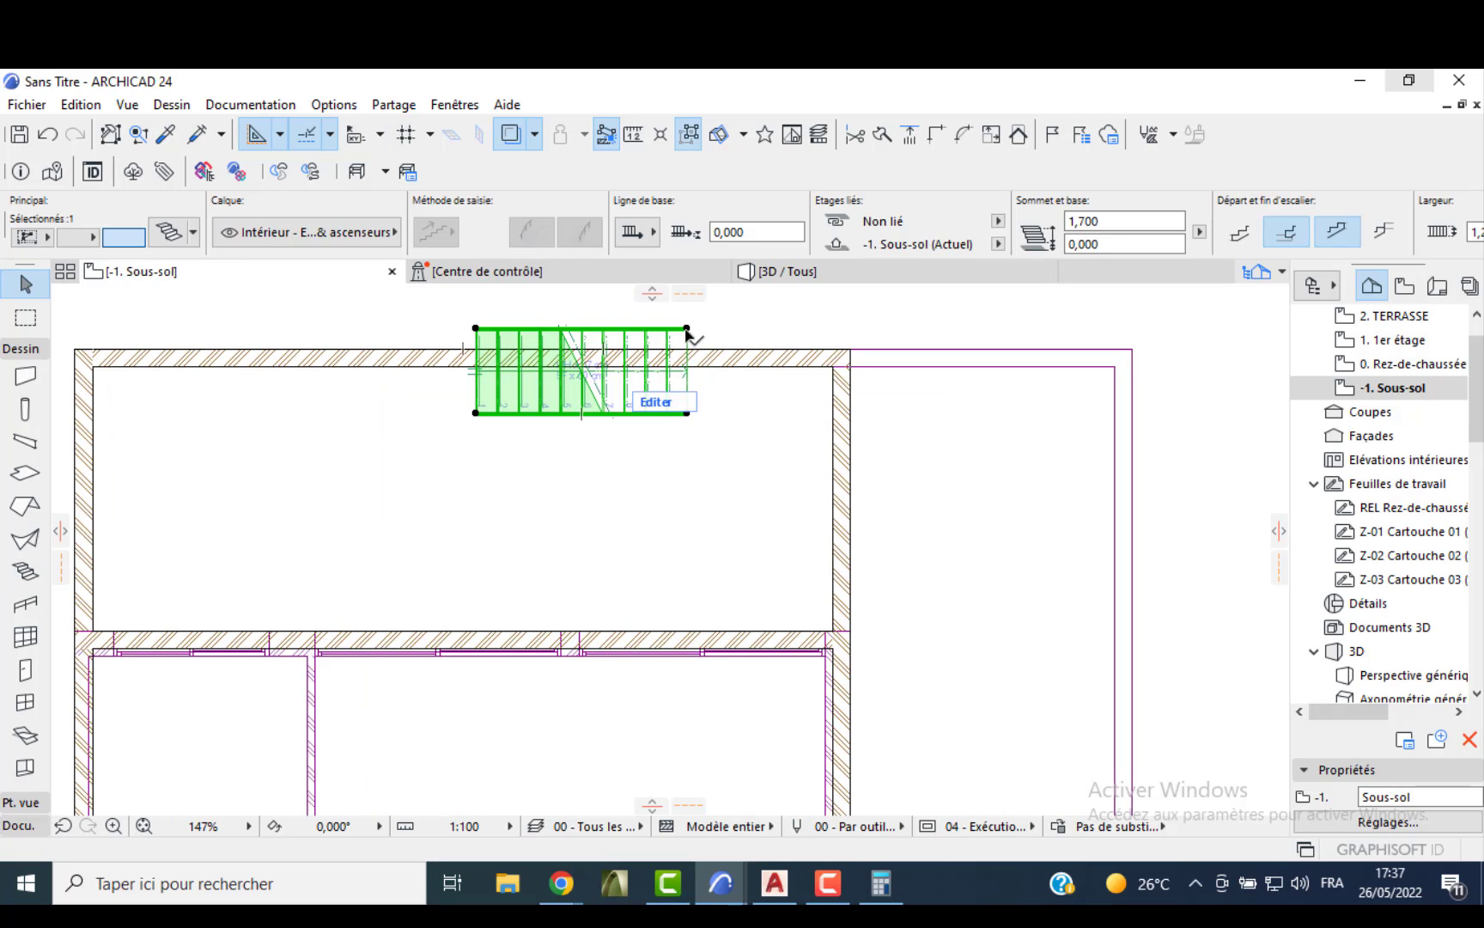
click(686, 328)
click(832, 366)
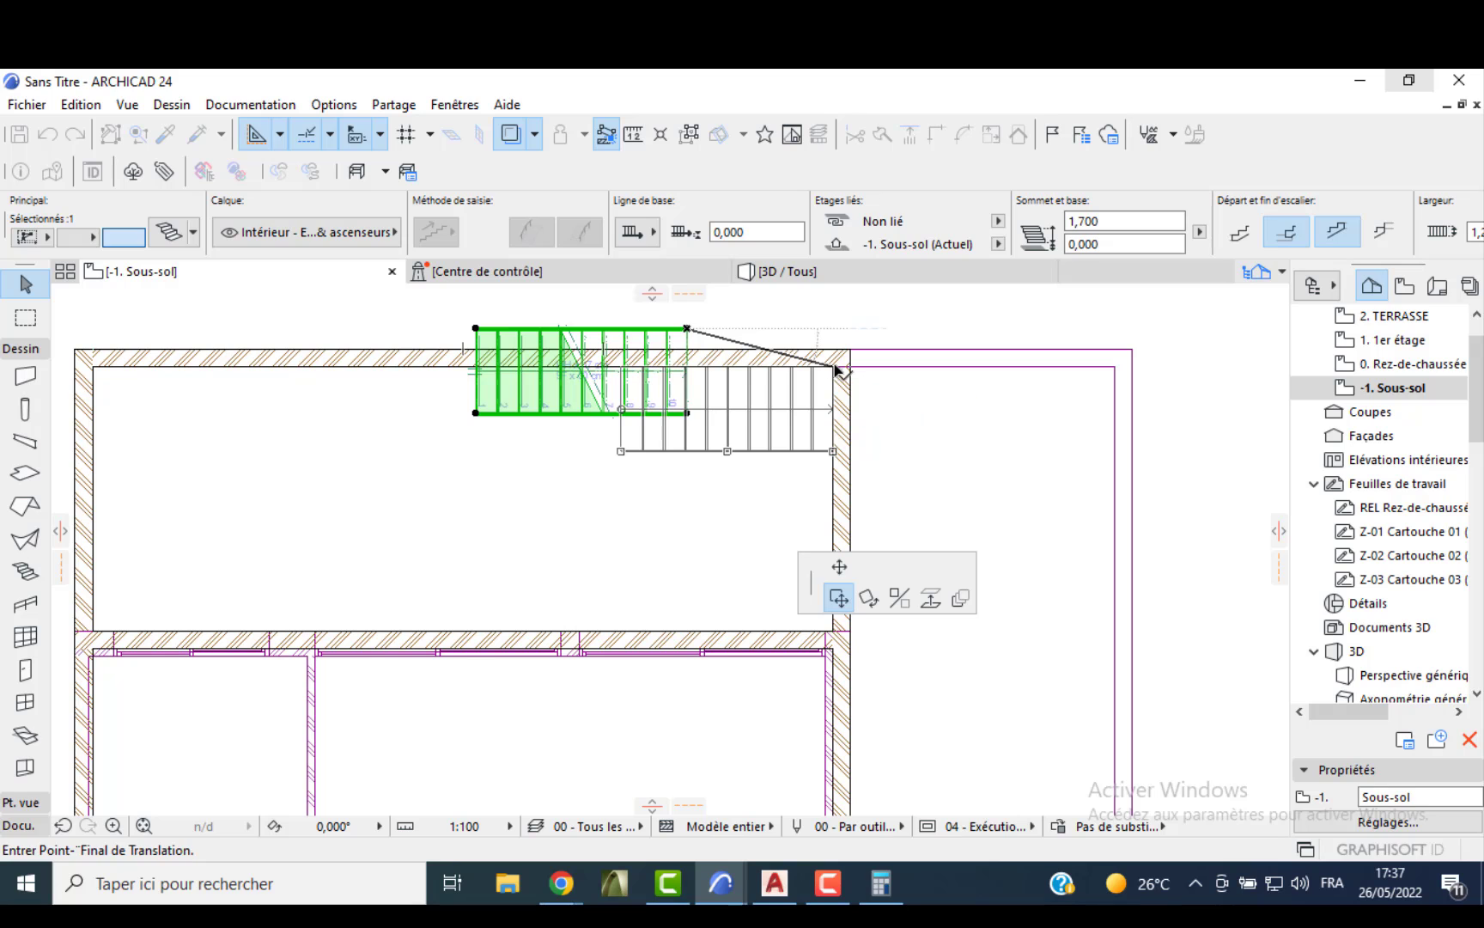
- In the 3D view, draw a railing up the basement stair's open side and across the top edge to the house wall
click(791, 272)
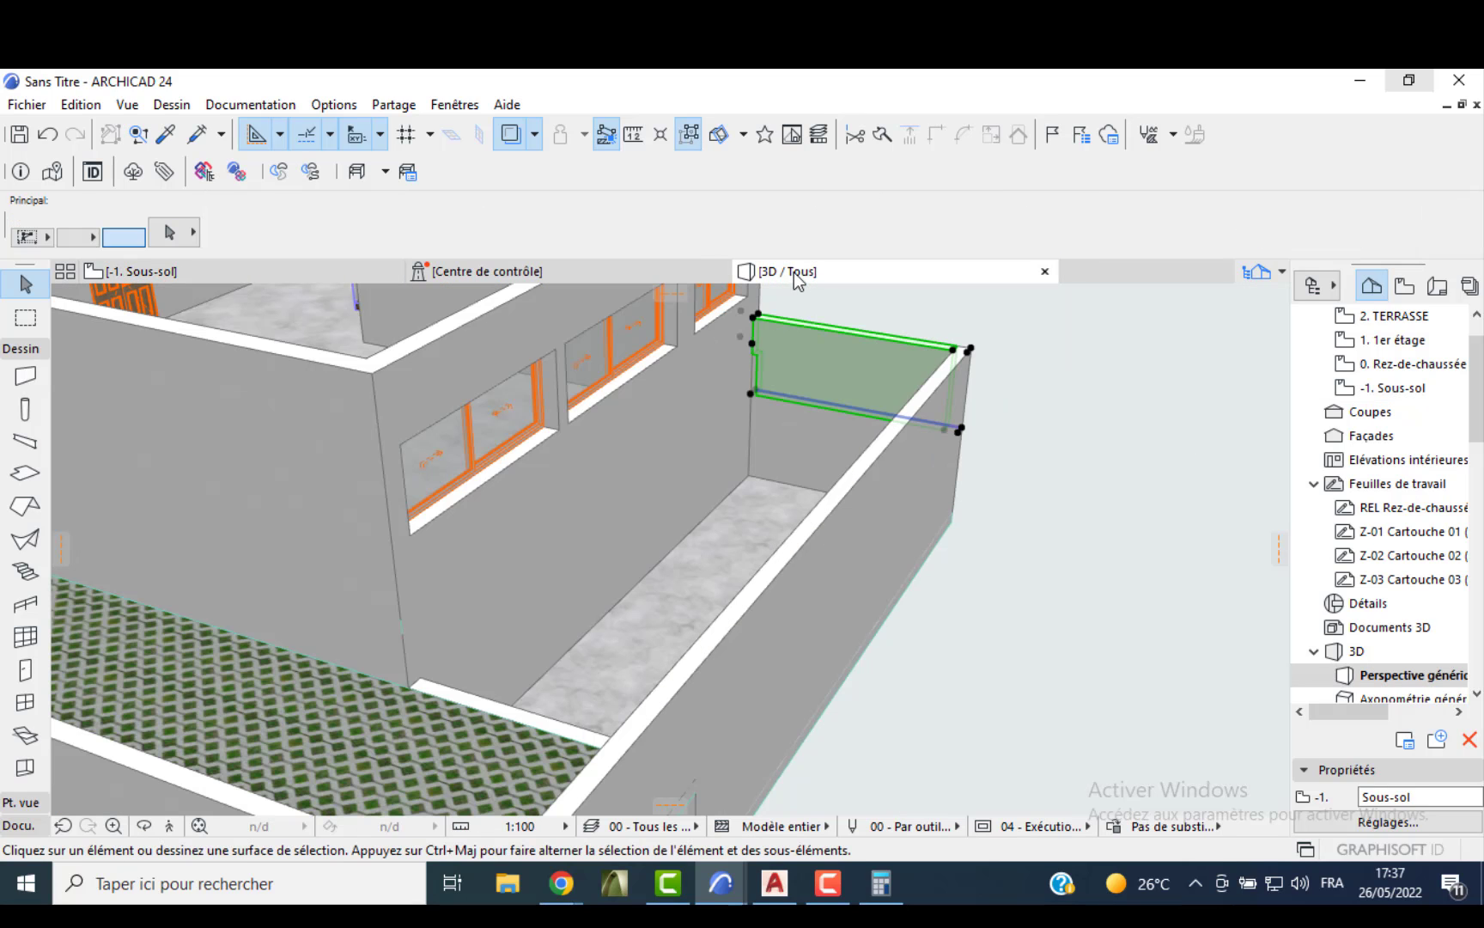
shift+middle_drag(551, 564, 886, 806)
shift+middle_drag(598, 530, 438, 543)
scroll(556, 464, up, 10)
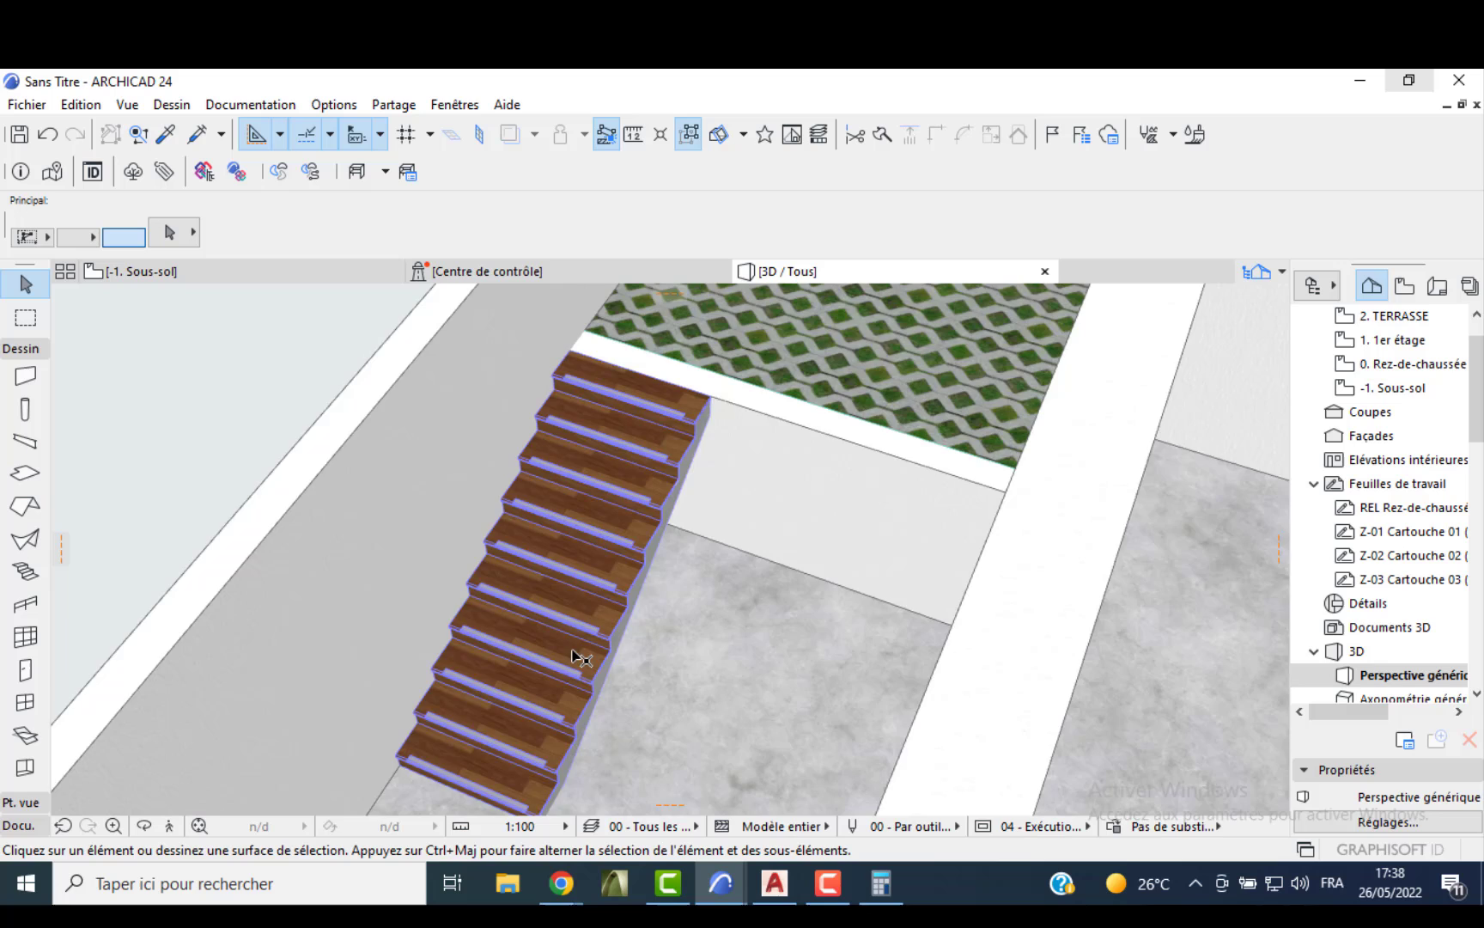
shift+middle_drag(573, 650, 593, 590)
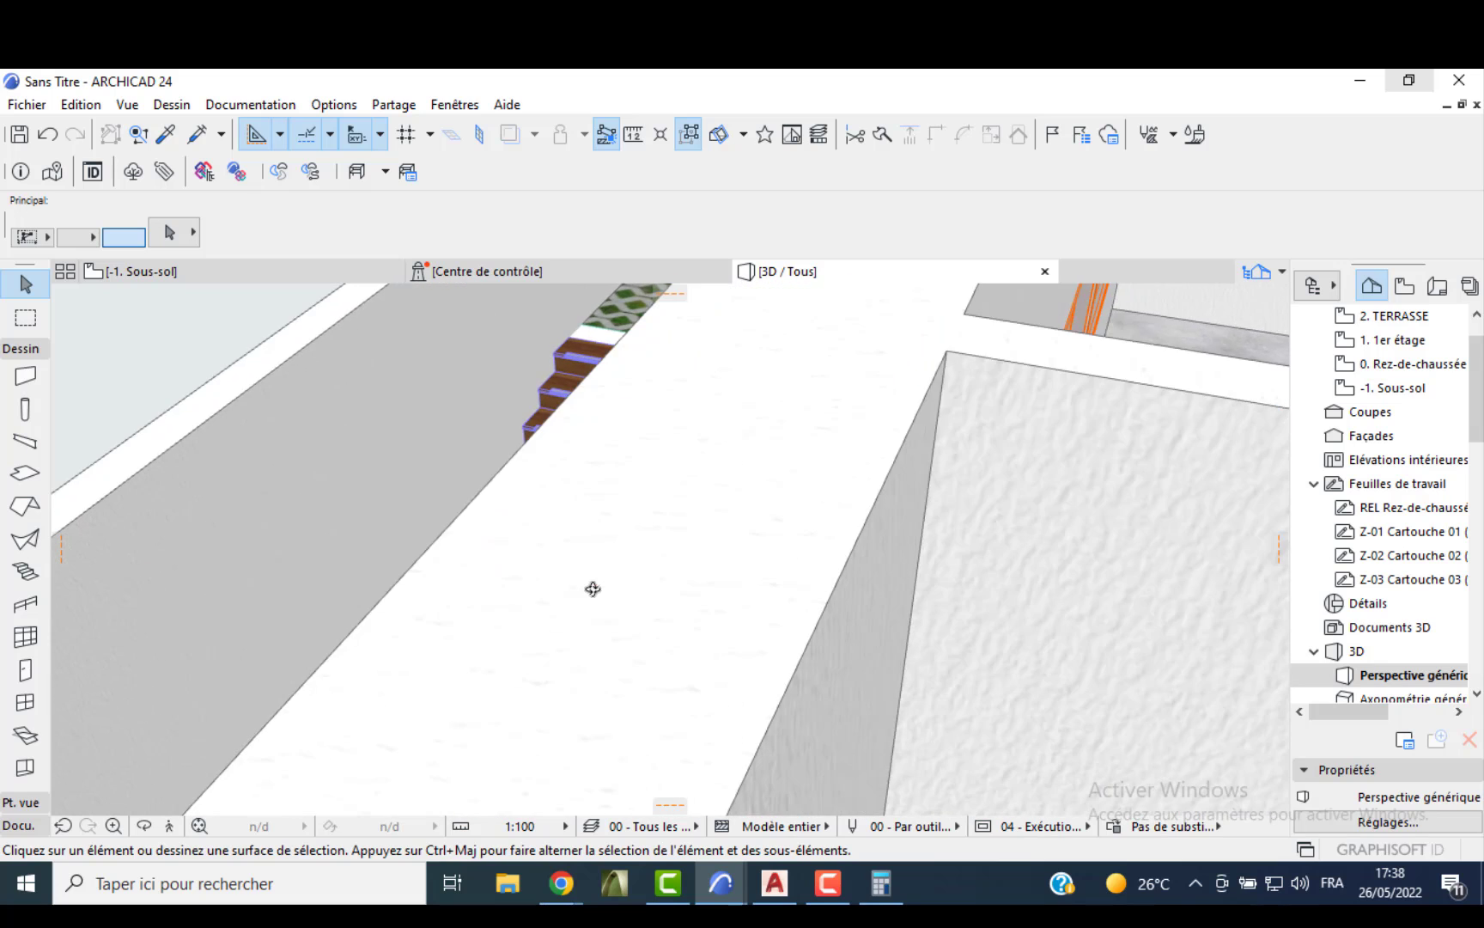
shift+middle_drag(481, 668, 484, 836)
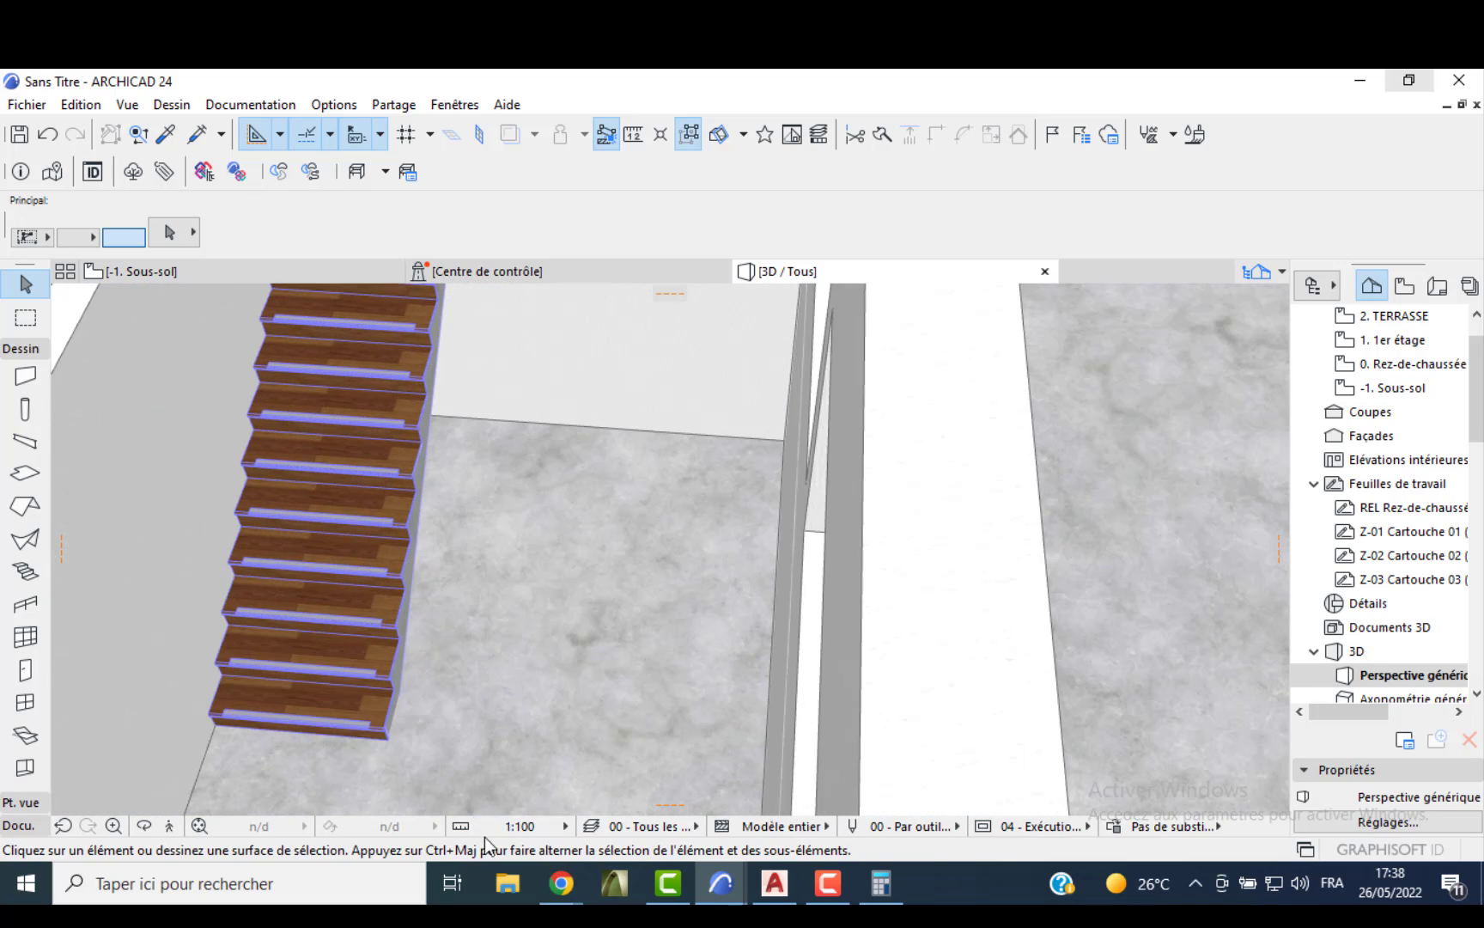
click(25, 604)
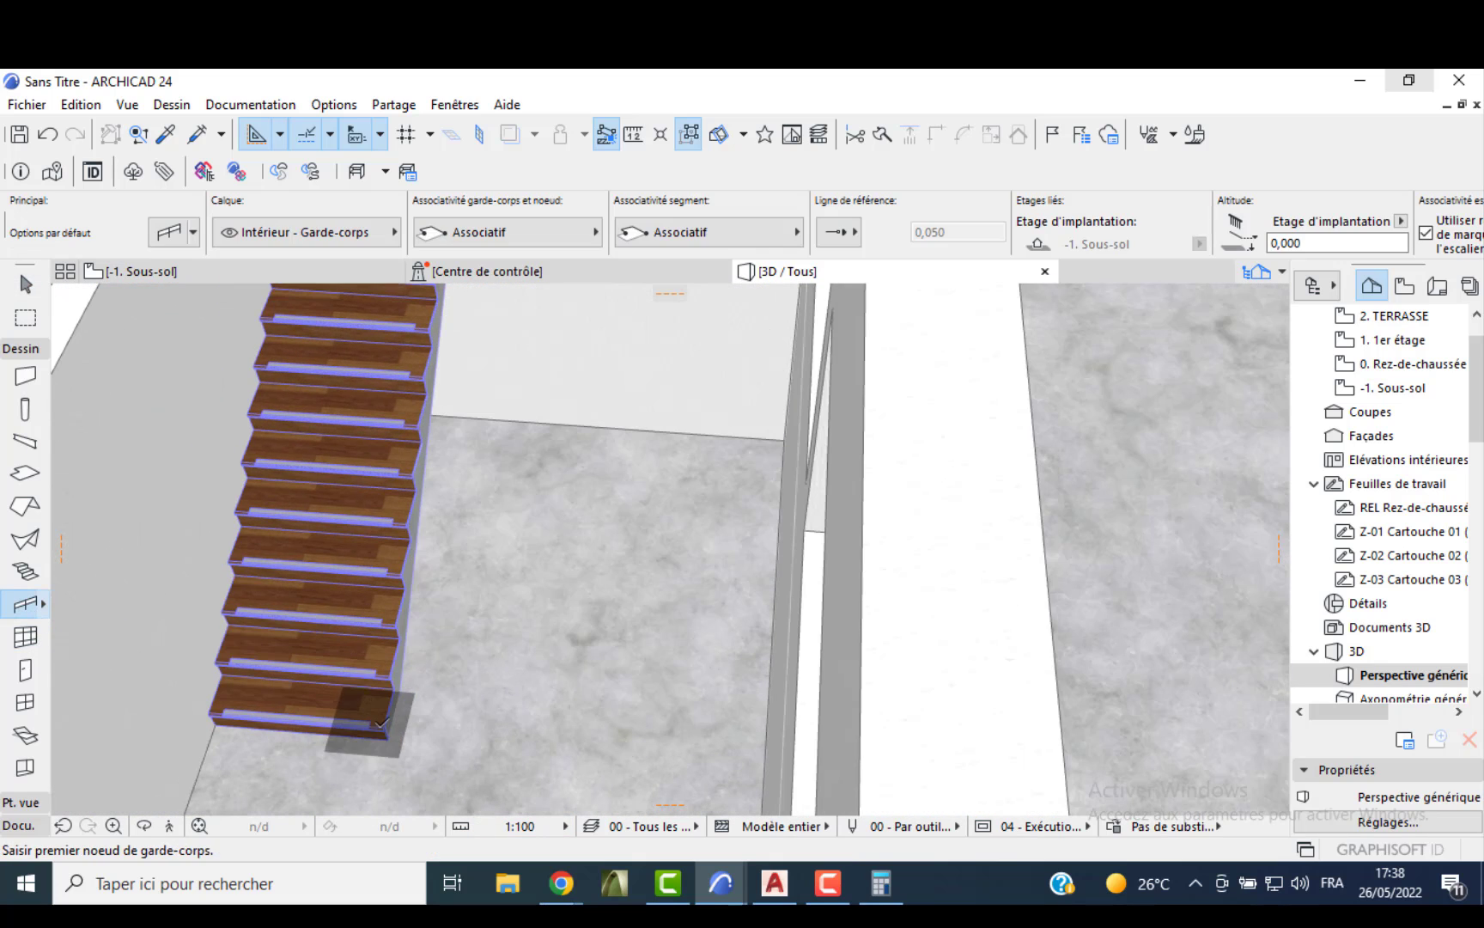
click(387, 724)
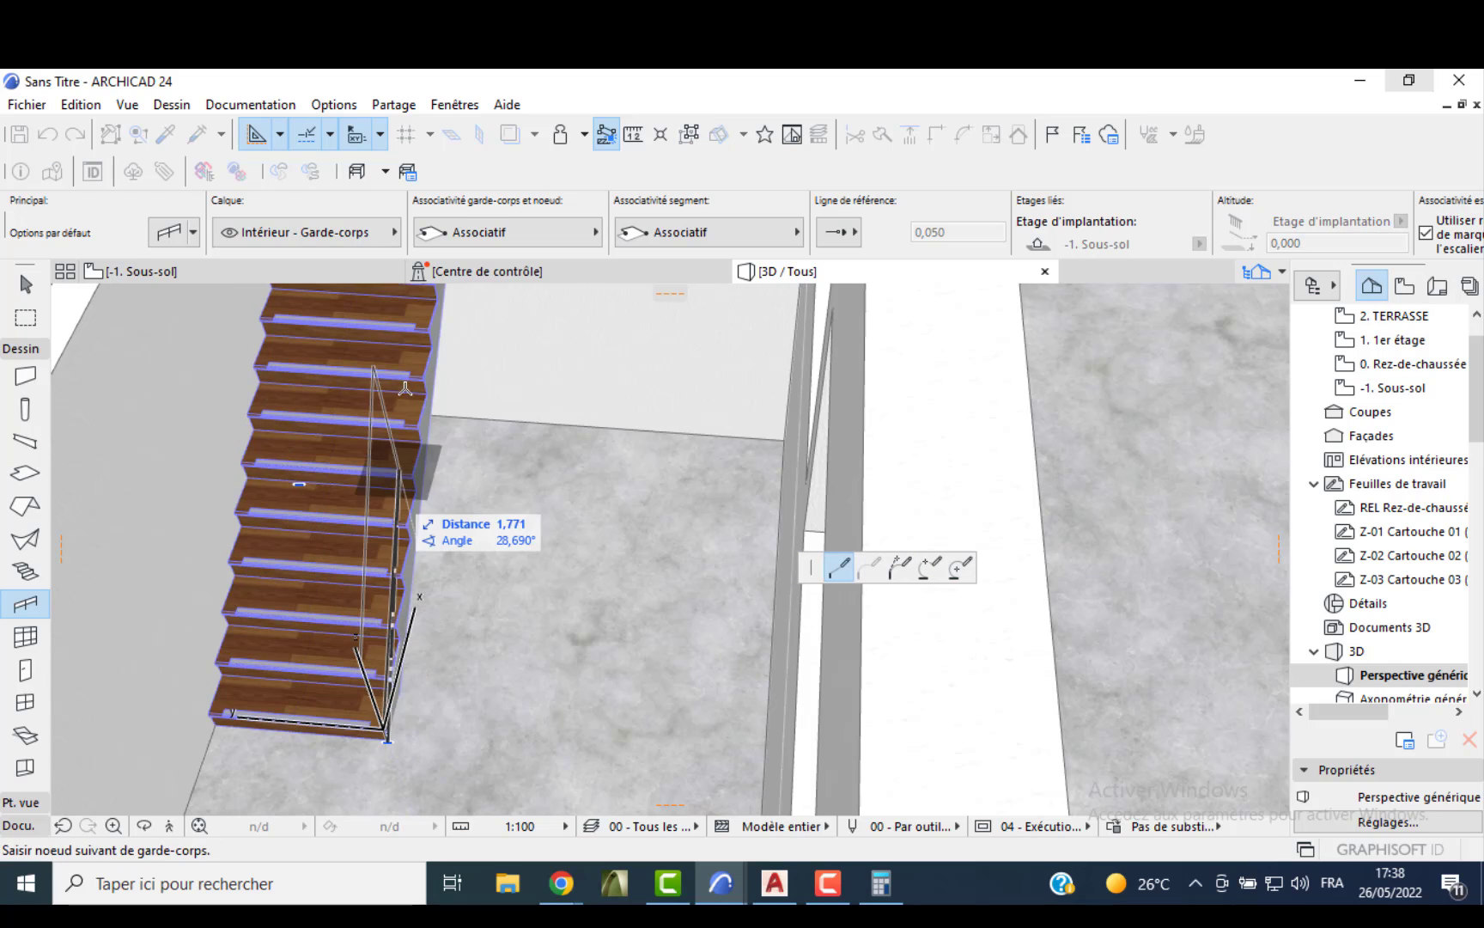
middle_drag(391, 494, 412, 583)
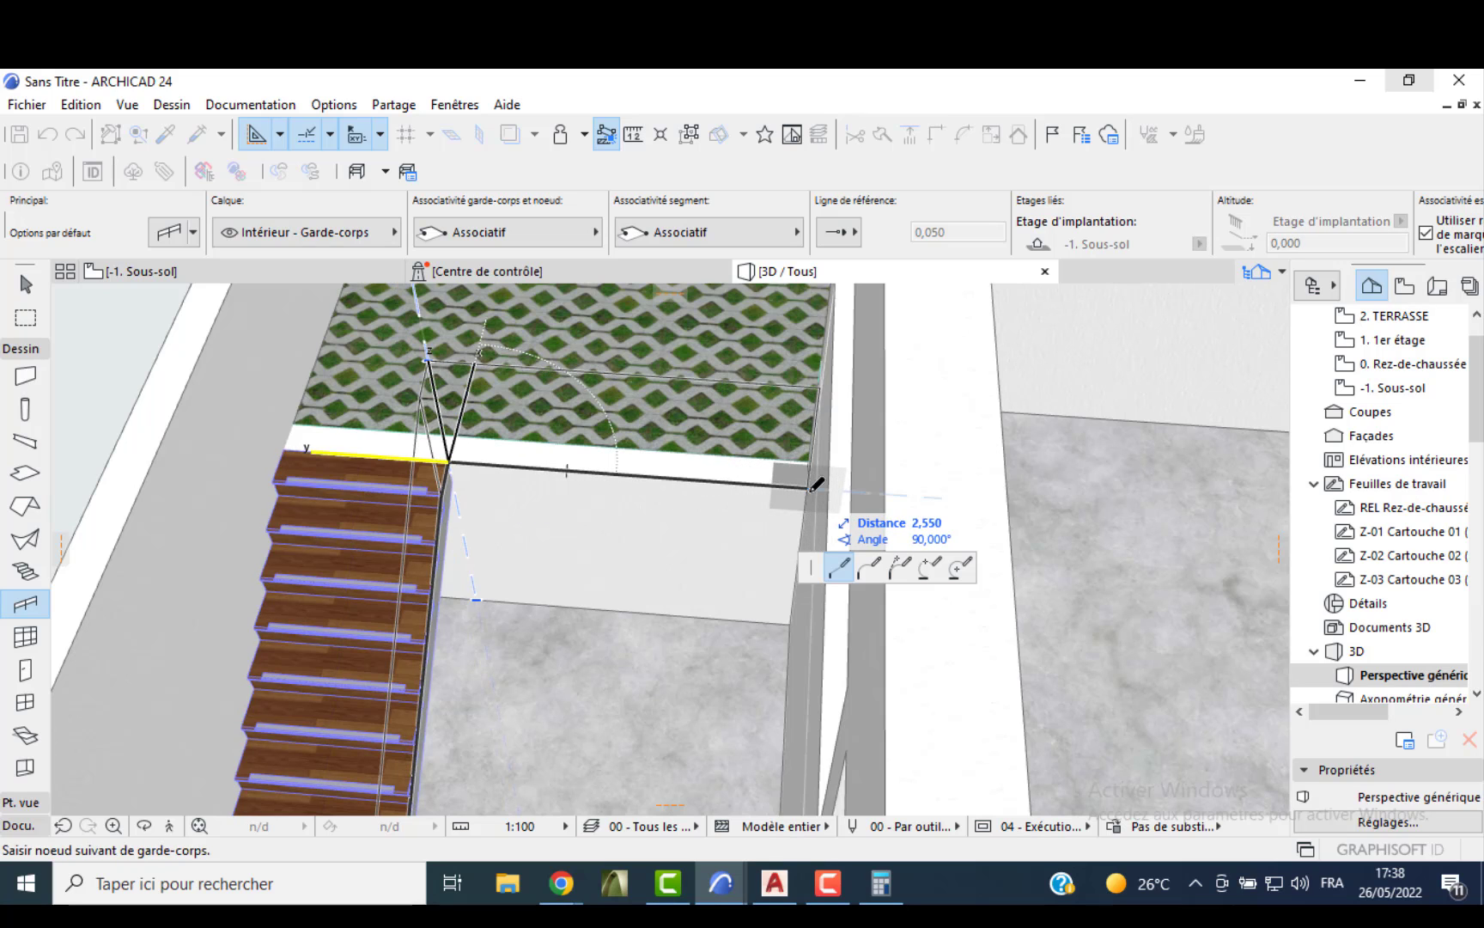
click(810, 486)
click(810, 486)
mouse_move(625, 465)
shift+middle_down()
mouse_move(397, 515)
mouse_move(481, 504)
mouse_move(768, 518)
mouse_move(627, 550)
mouse_move(524, 596)
mouse_move(669, 613)
mouse_move(646, 601)
mouse_move(762, 590)
mouse_move(619, 584)
mouse_move(567, 636)
mouse_move(653, 631)
mouse_move(681, 606)
shift+middle_up()
- Return to the -1. Sous-sol plan and show the ground-floor outline as a trace reference
key(F2)
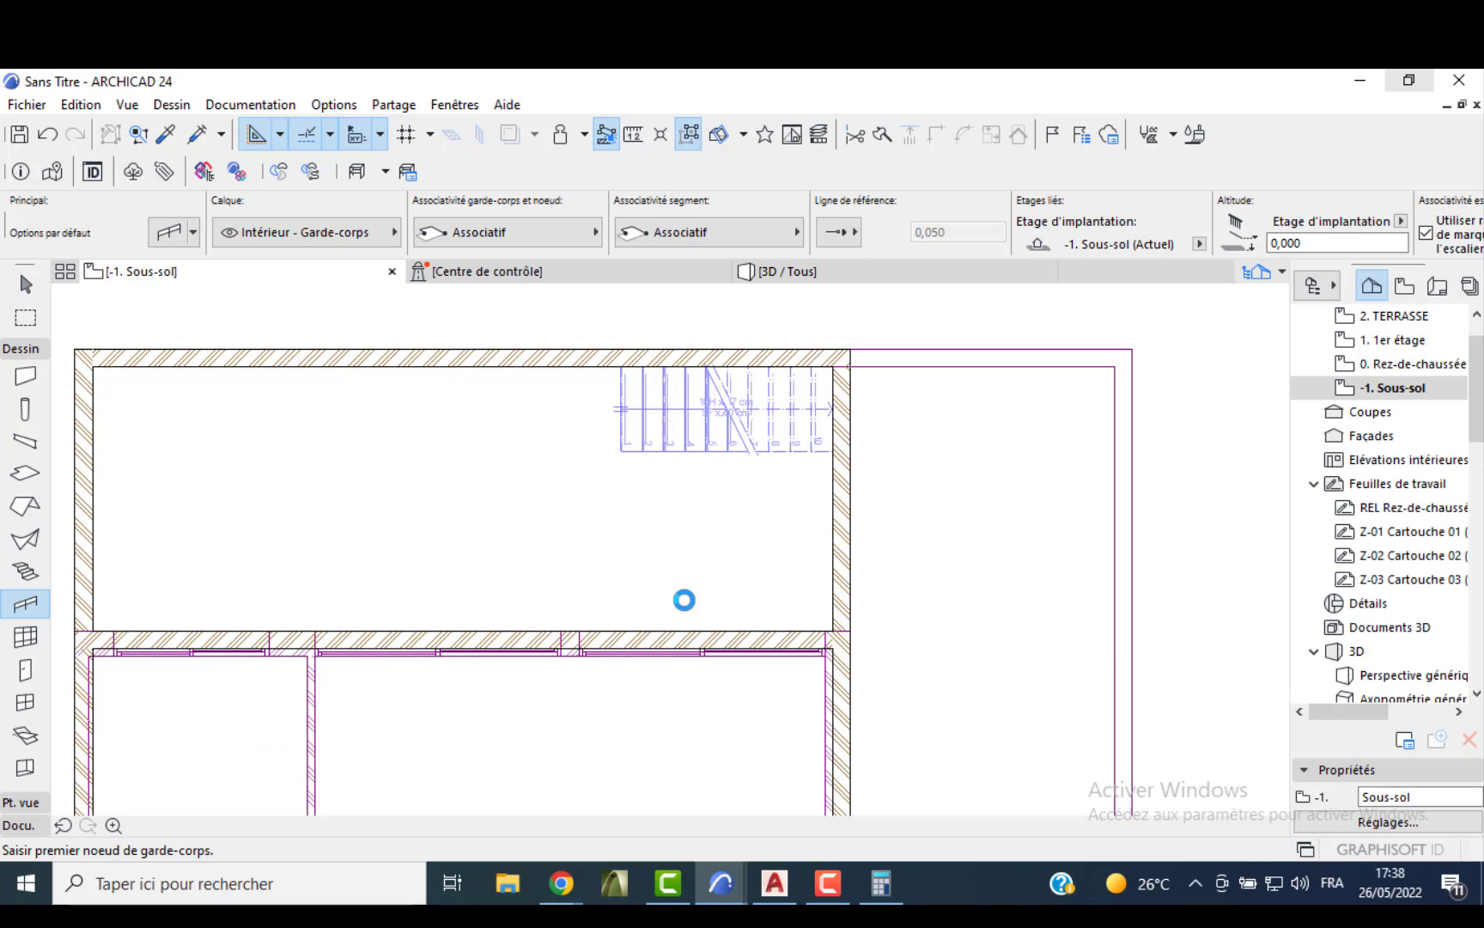
key(Escape)
scroll(490, 630, down, 3)
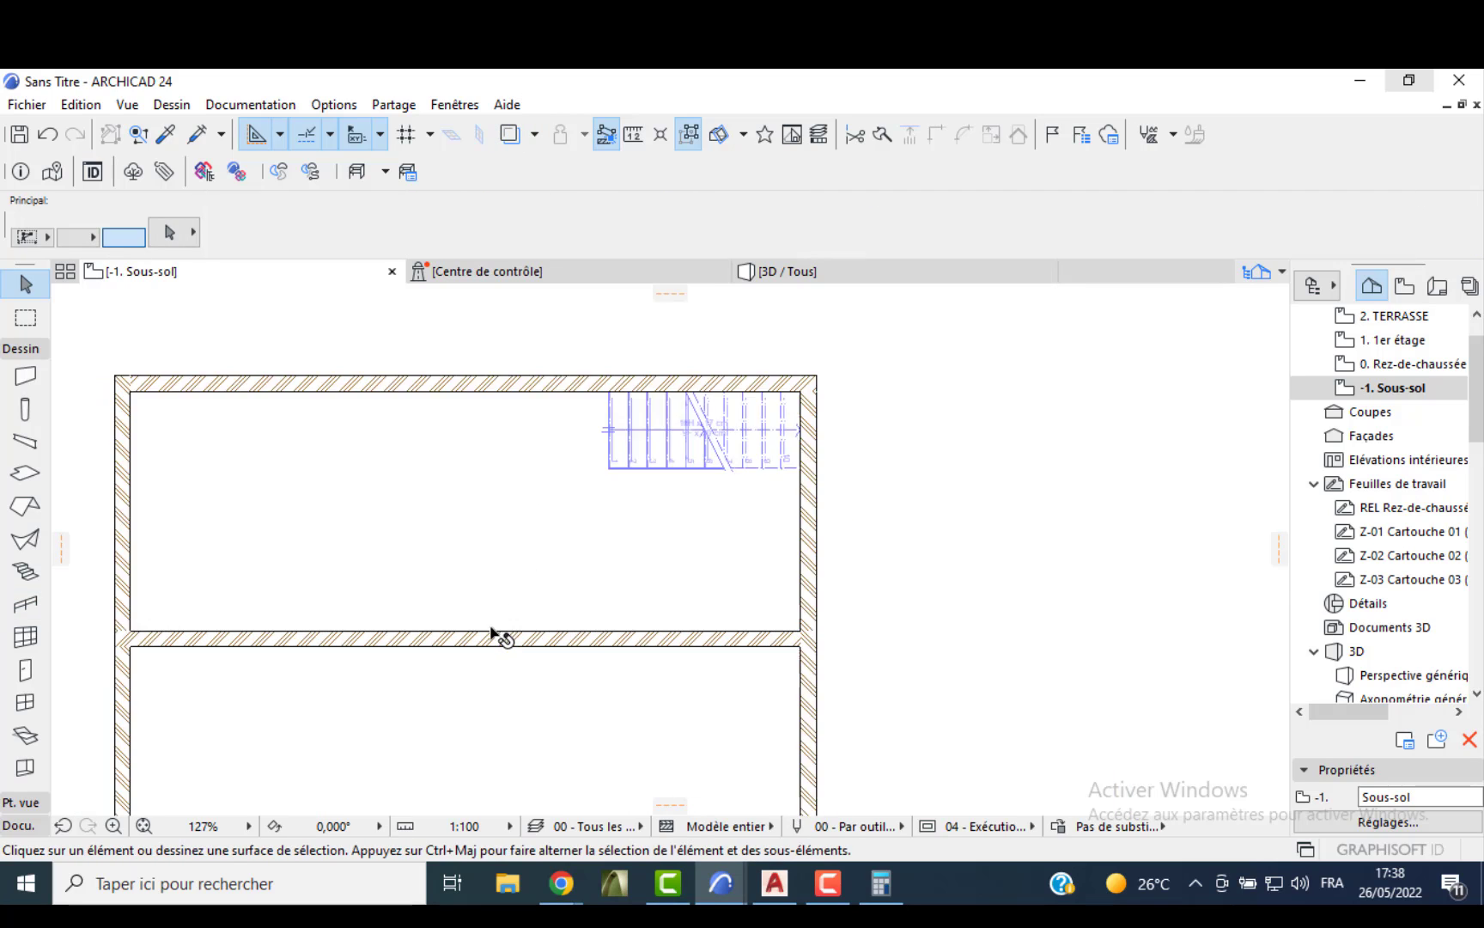
click(513, 142)
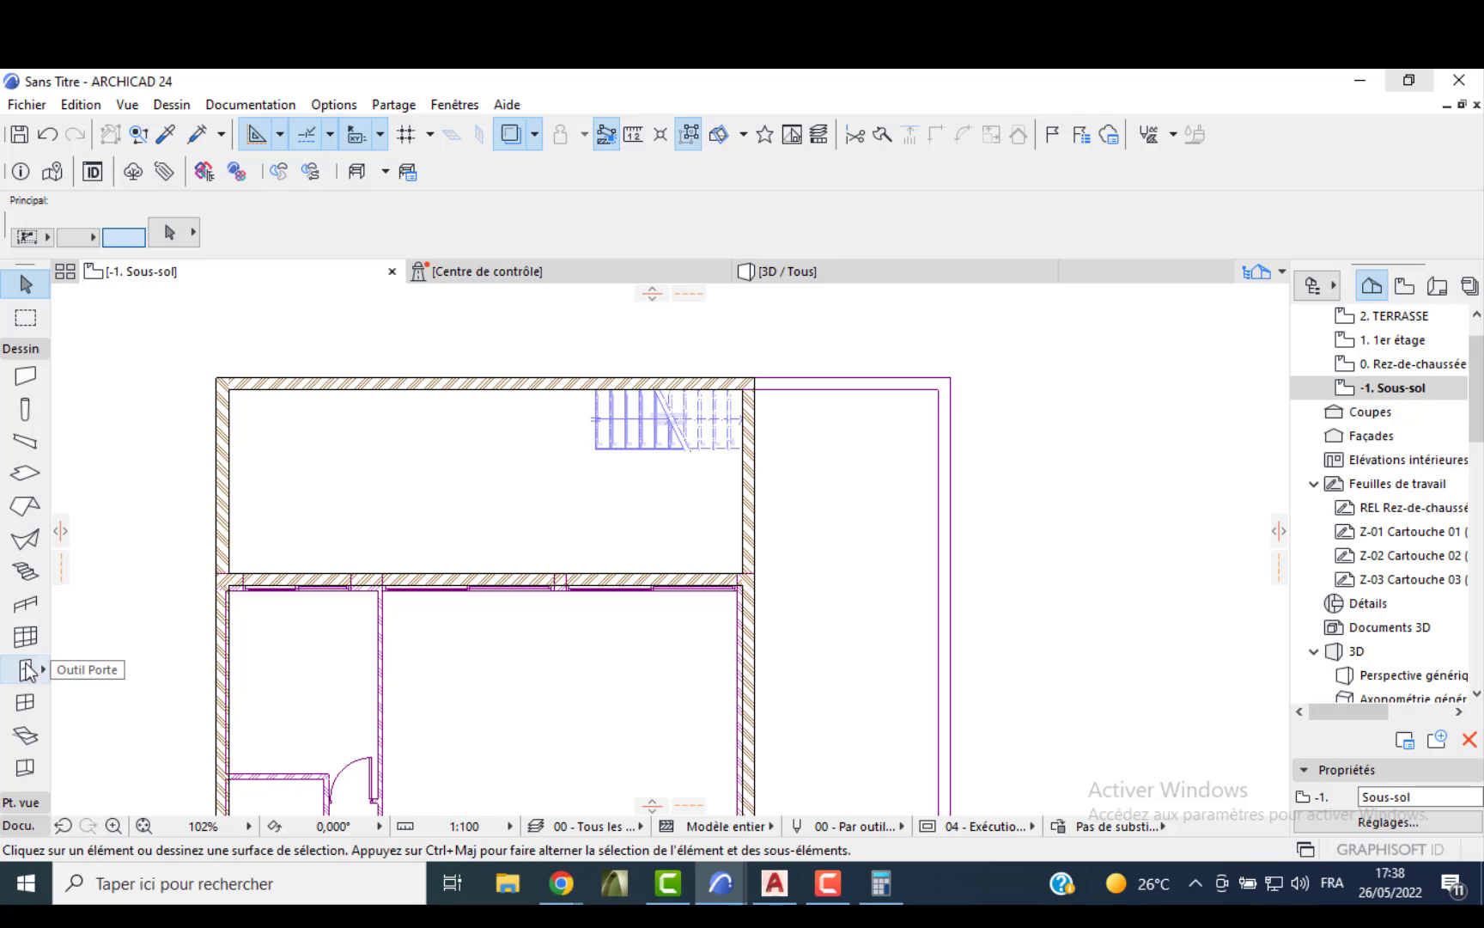
- Place three 3.500 x 1.200 m two-leaf sliding windows in the basement wall facing the rear area, following the traced ground-floor windows
click(25, 702)
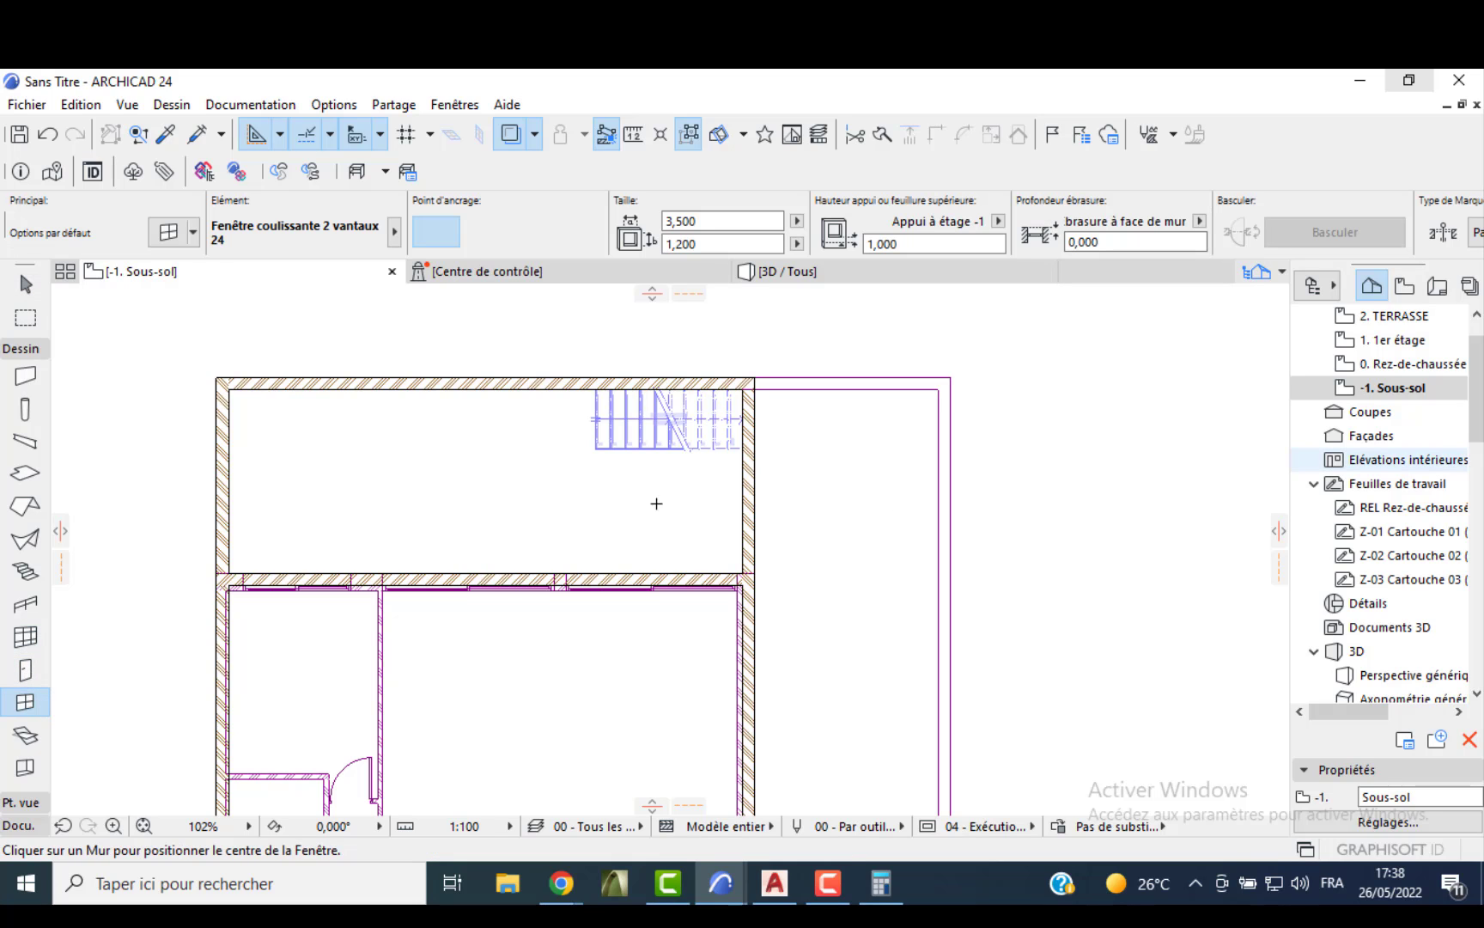
scroll(656, 503, up, 2)
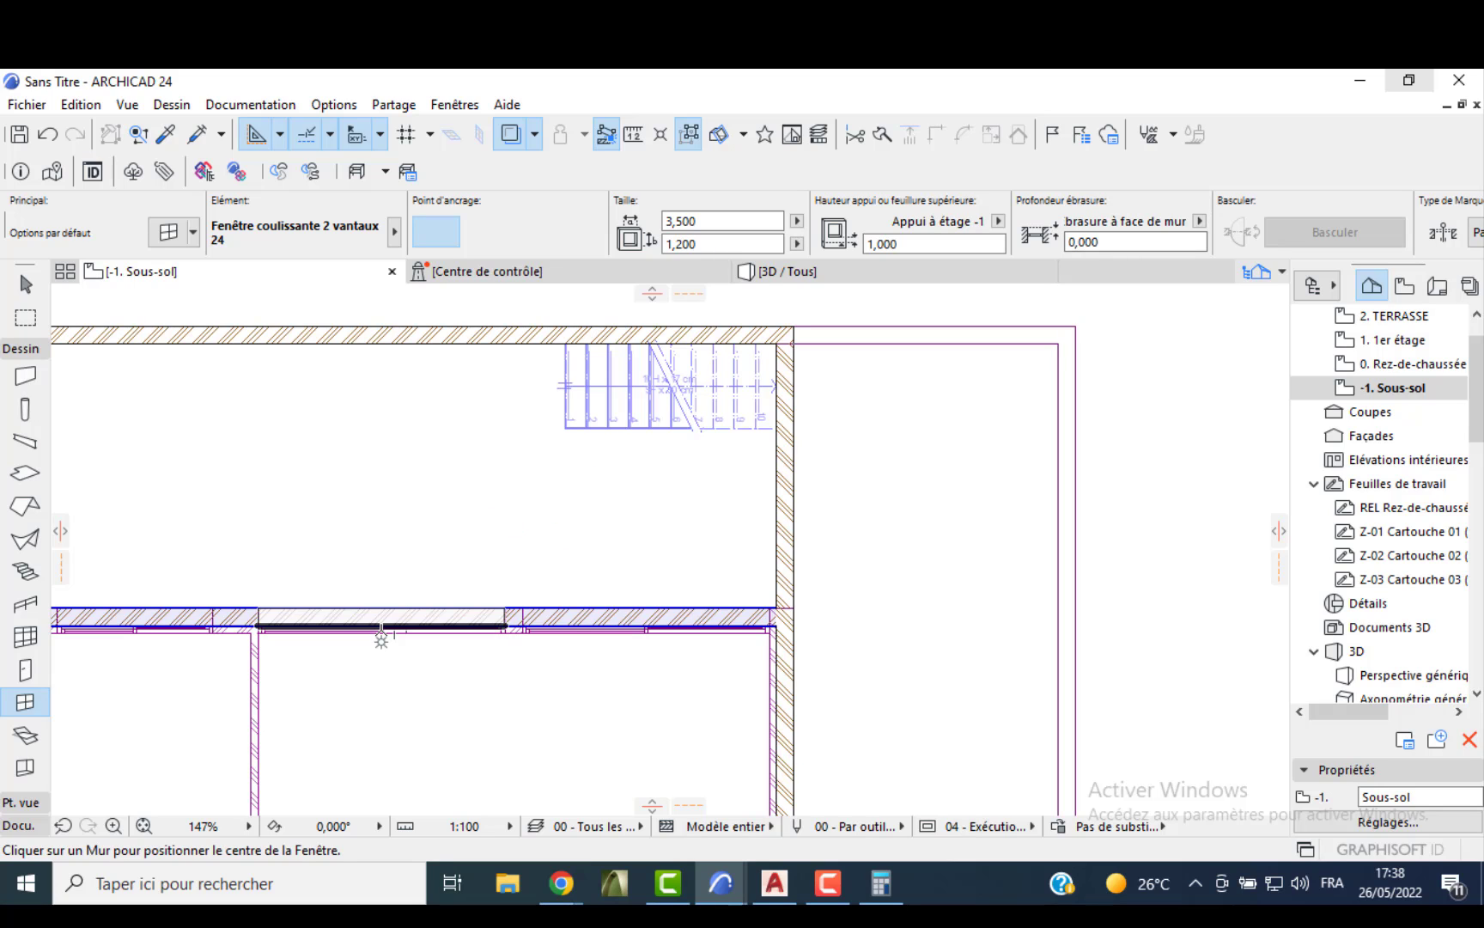
click(381, 639)
click(661, 627)
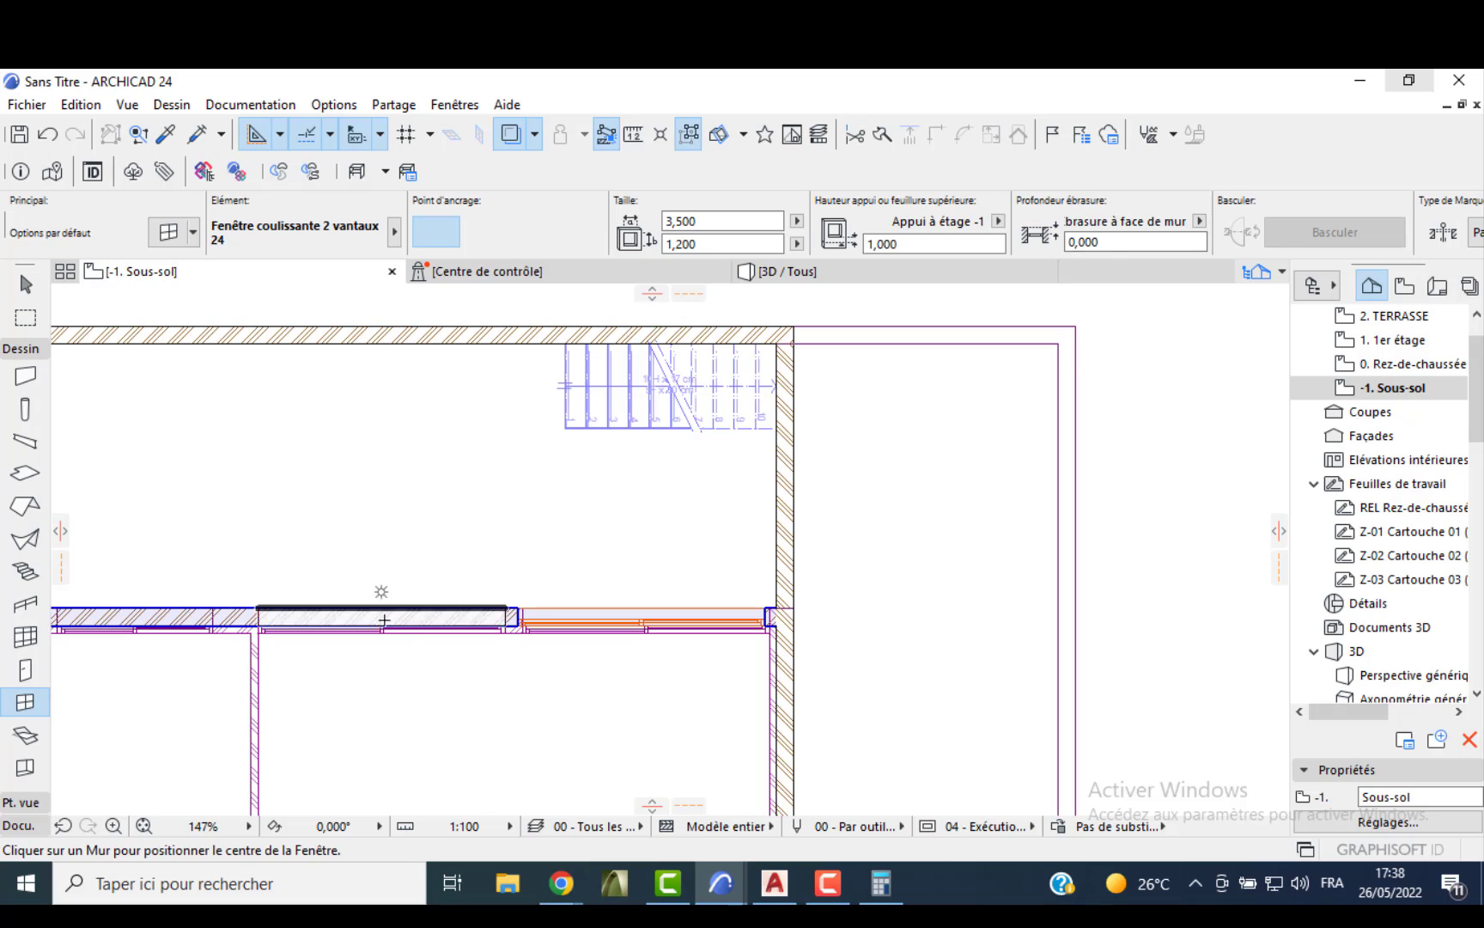
click(381, 629)
click(403, 699)
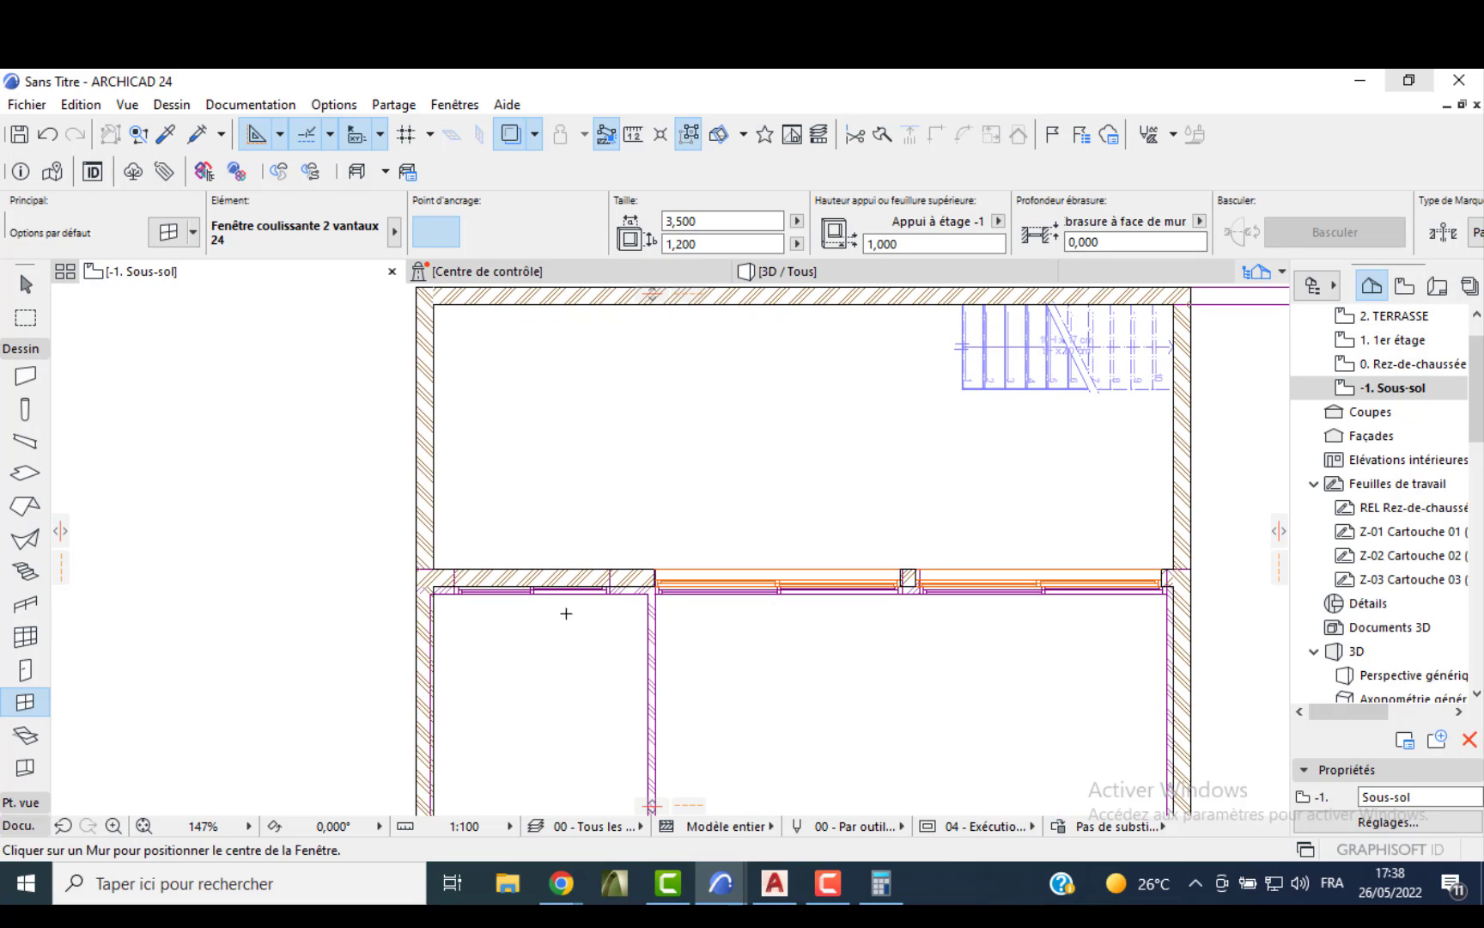
click(543, 585)
click(398, 599)
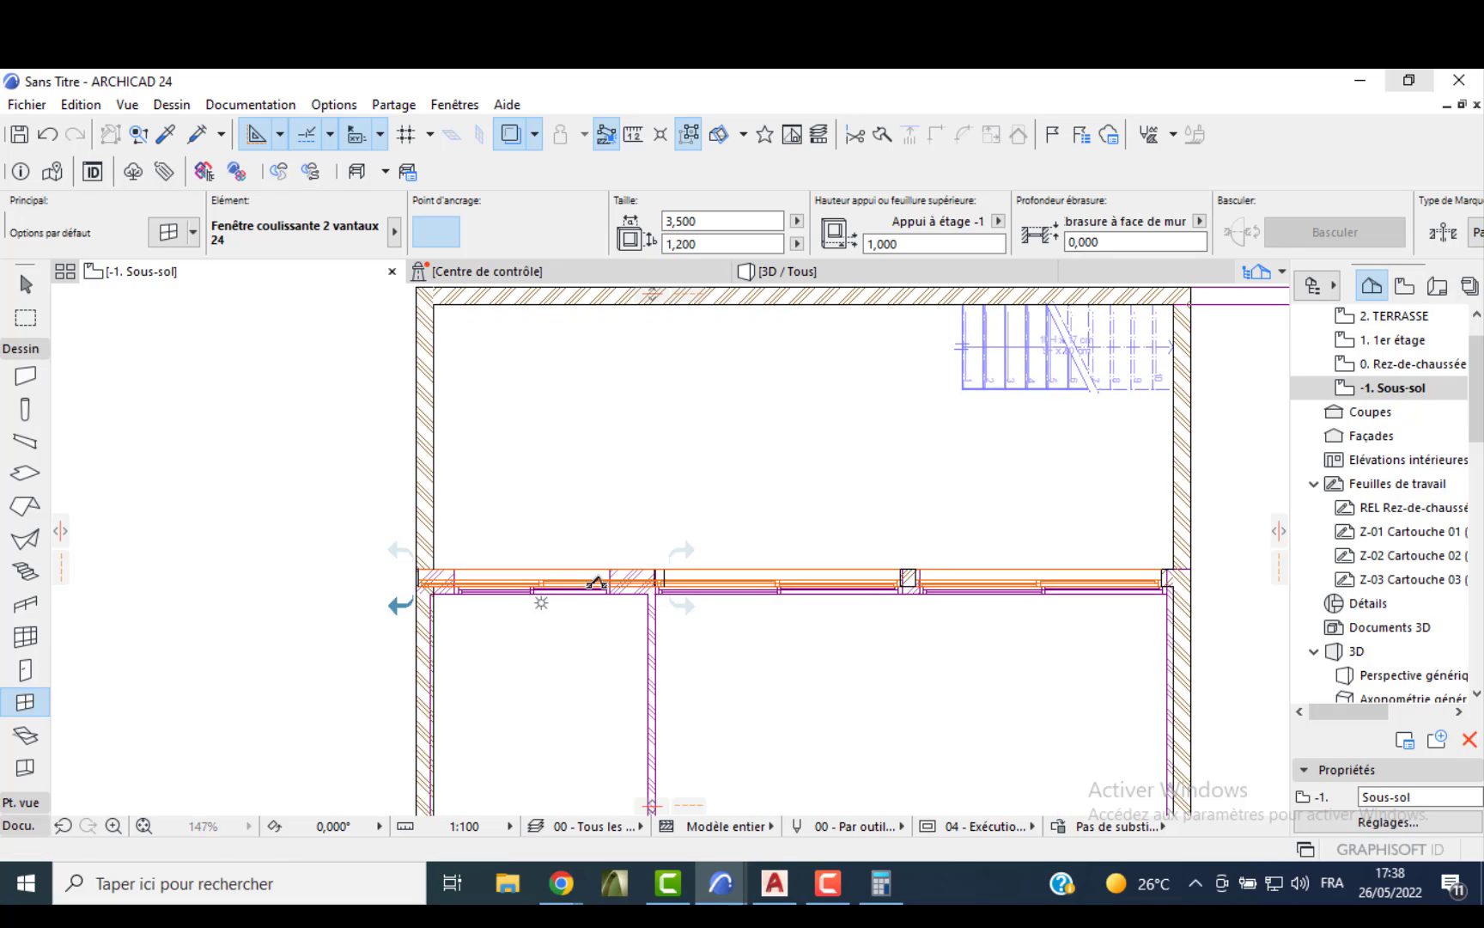
key(Escape)
- Move the basement window farthest from the stair to the start of the traced window below it and shorten it to 2.200 m wide
click(425, 577)
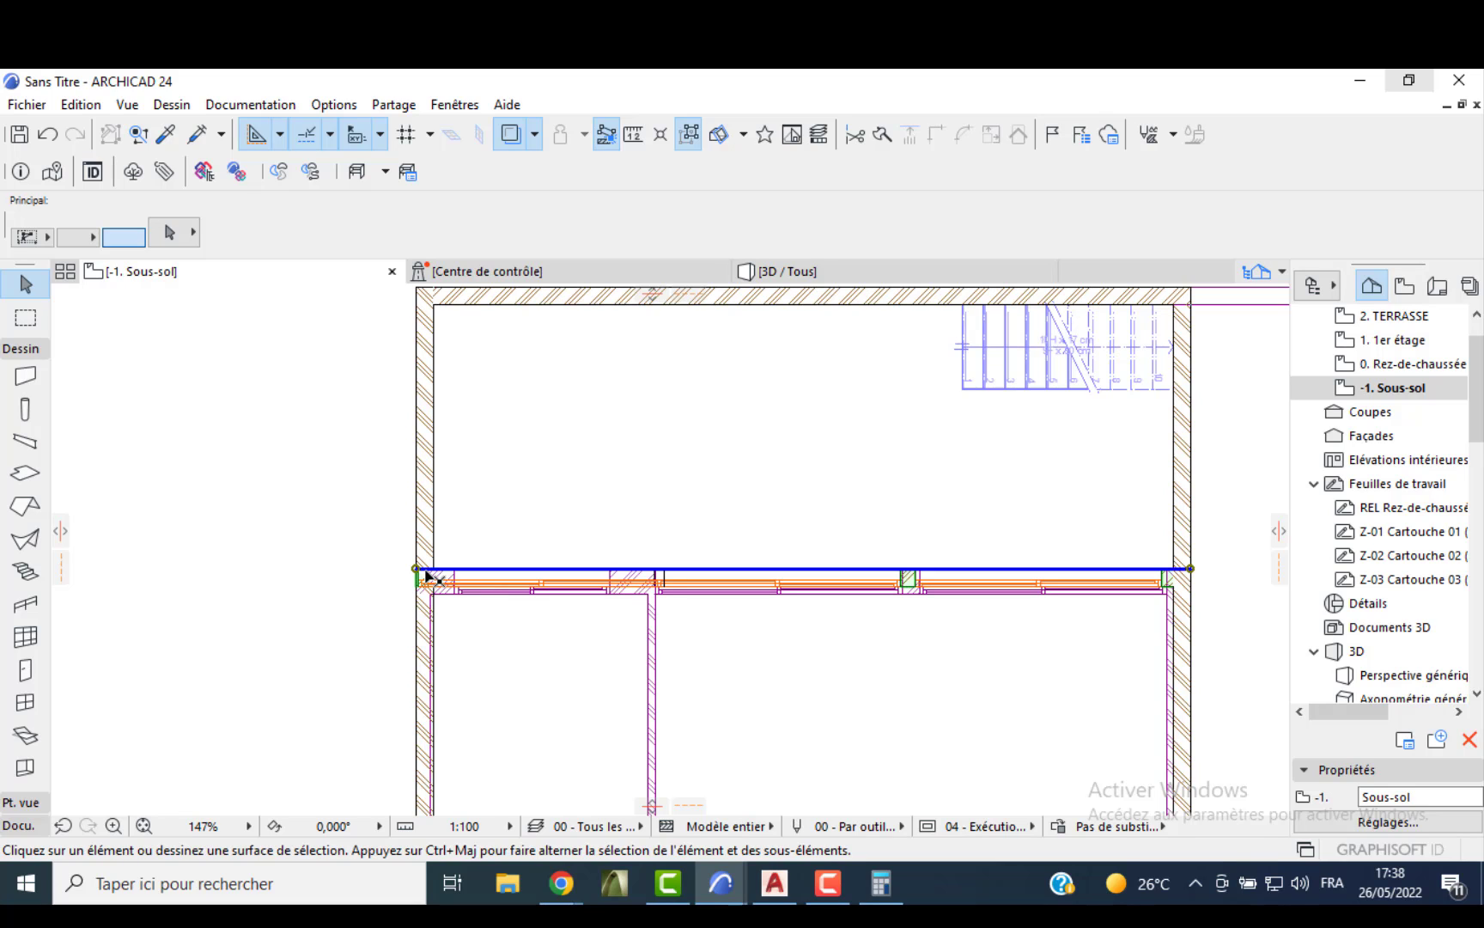
click(355, 600)
scroll(414, 607, up, 3)
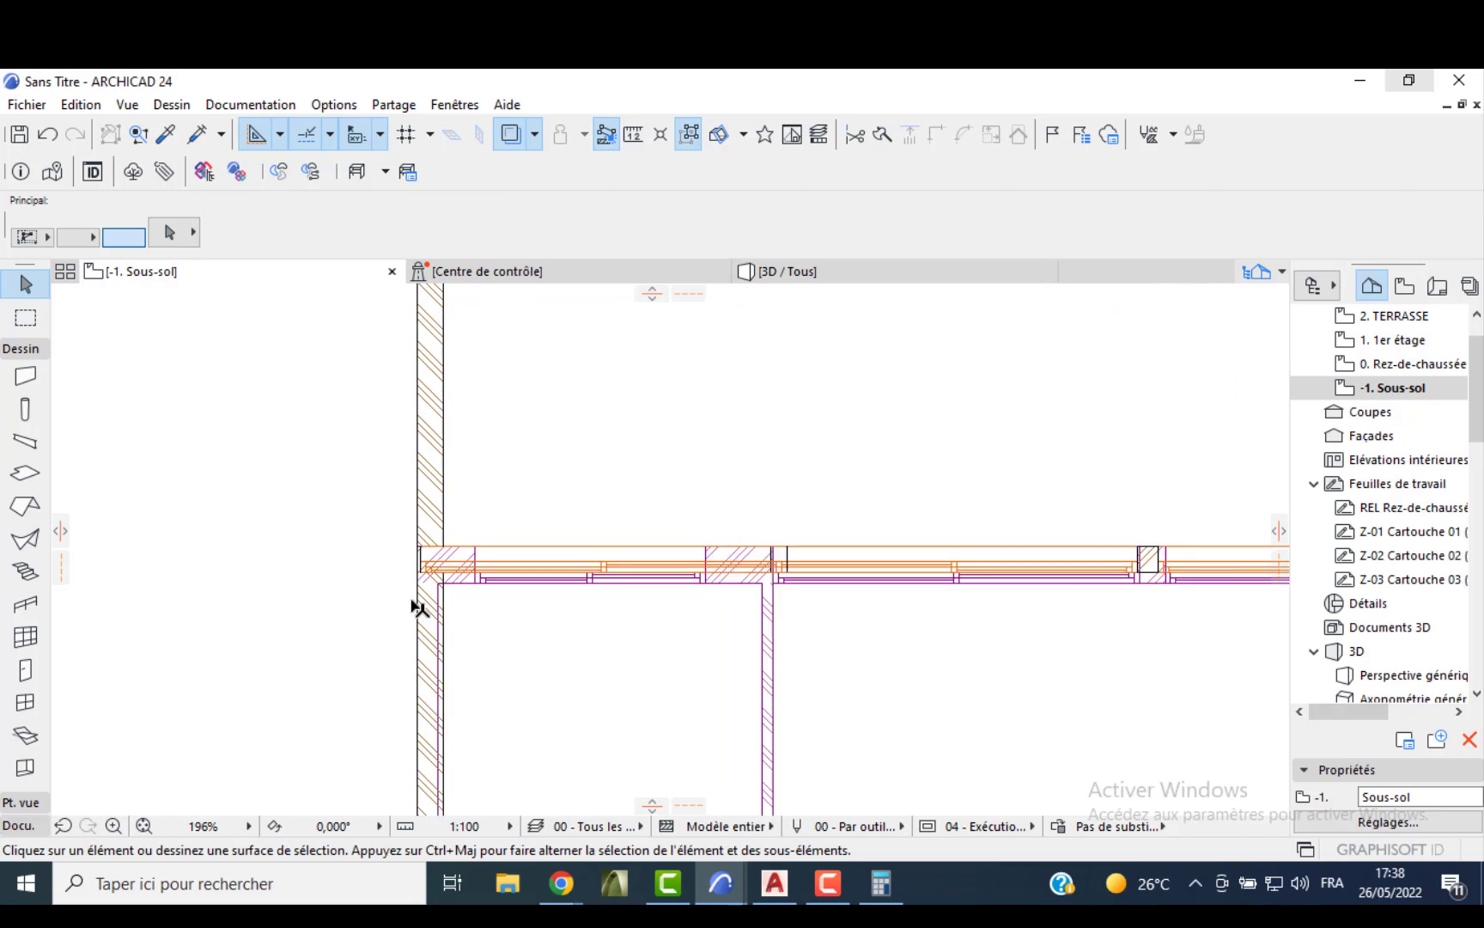
click(428, 568)
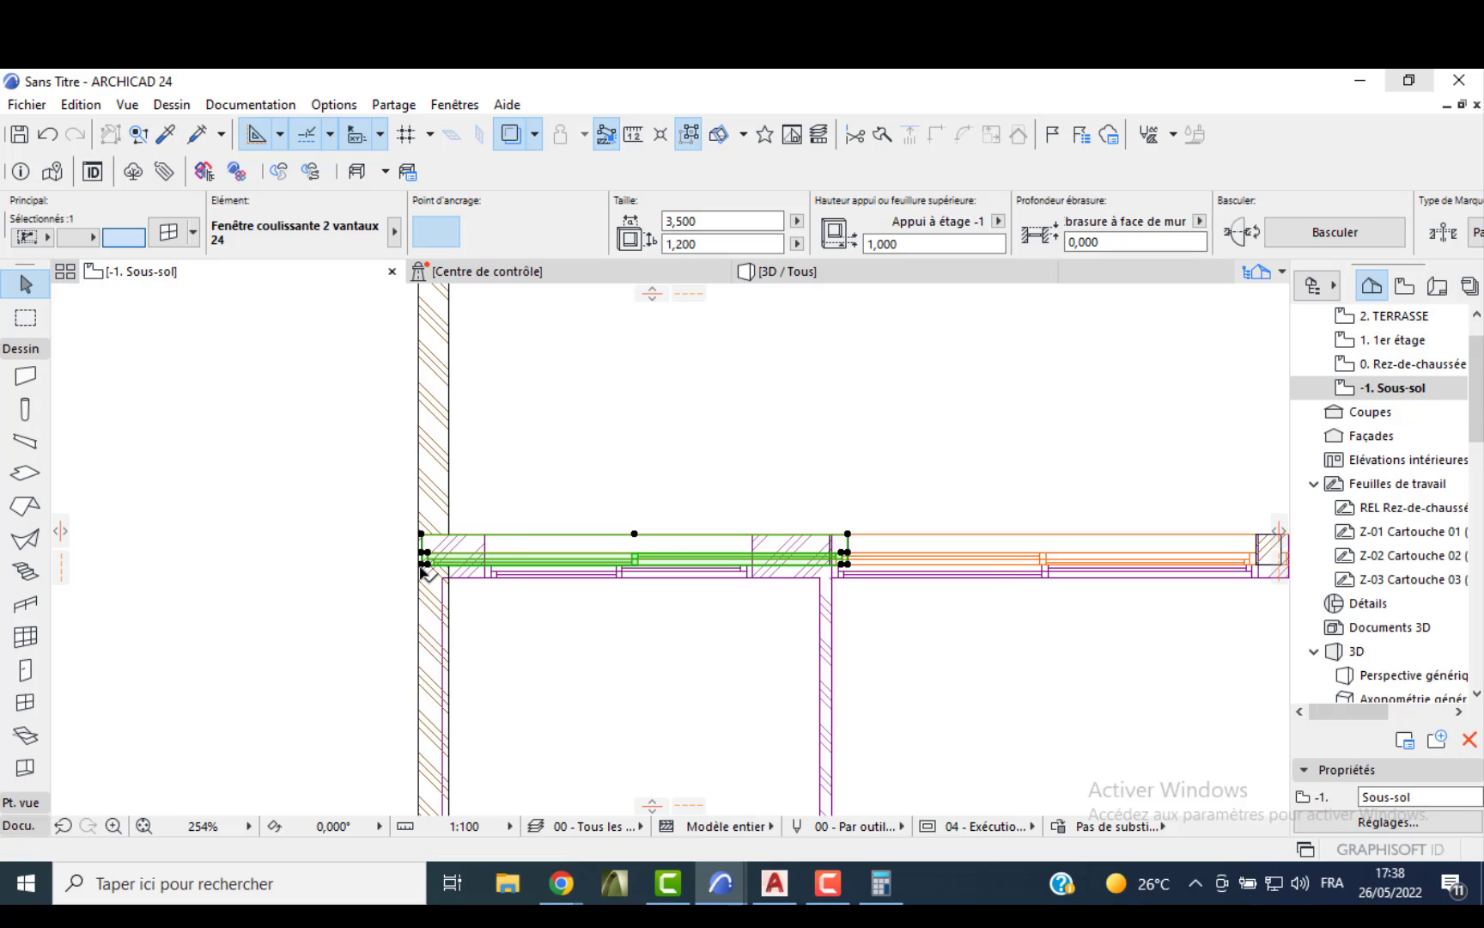
click(485, 577)
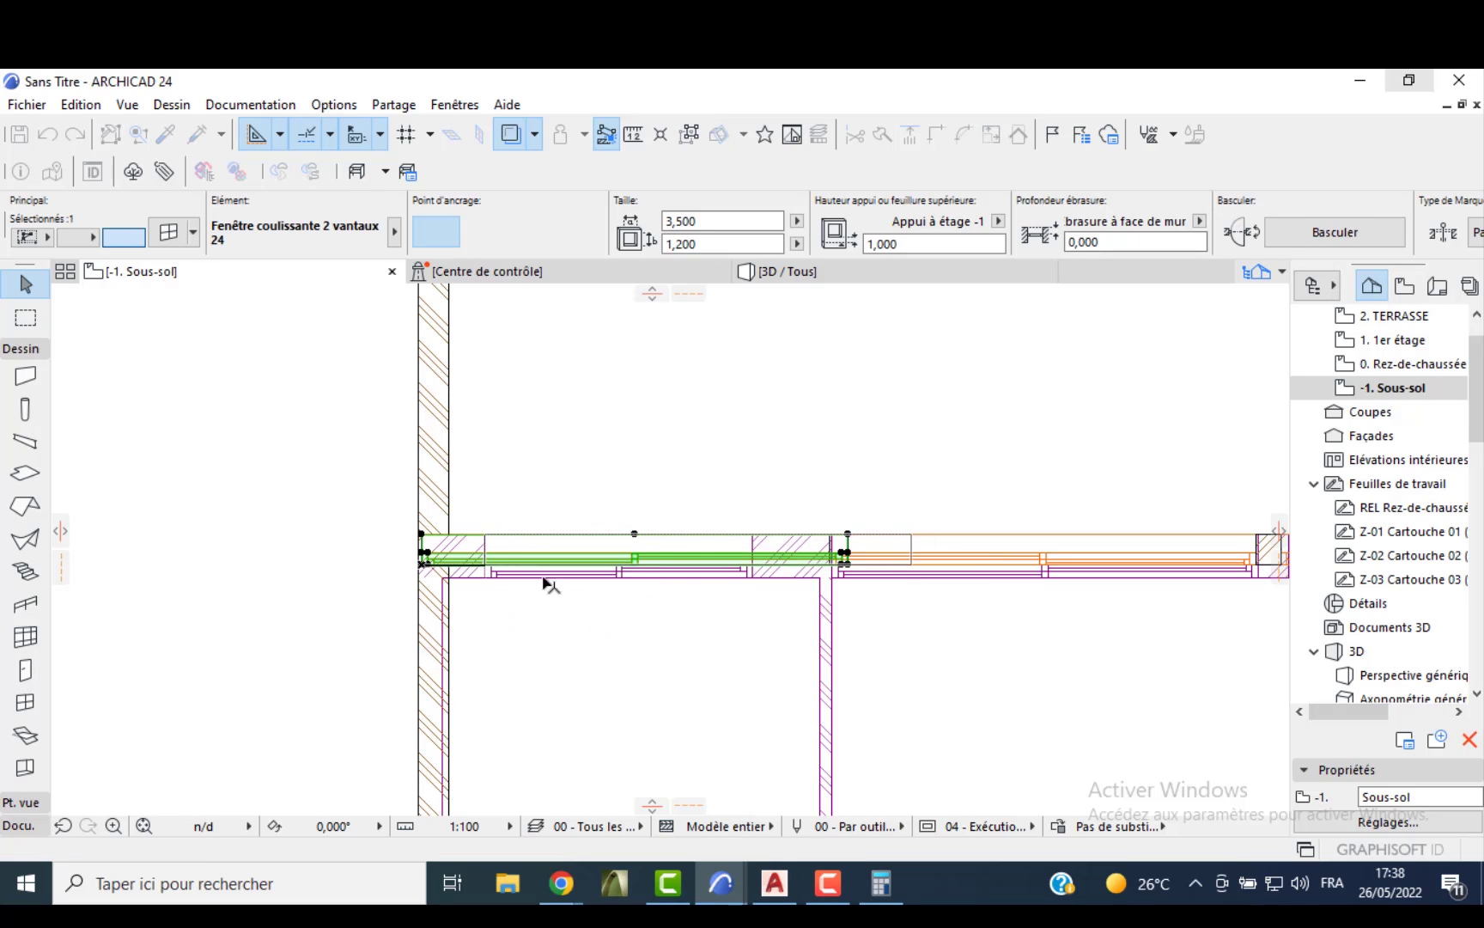
click(909, 565)
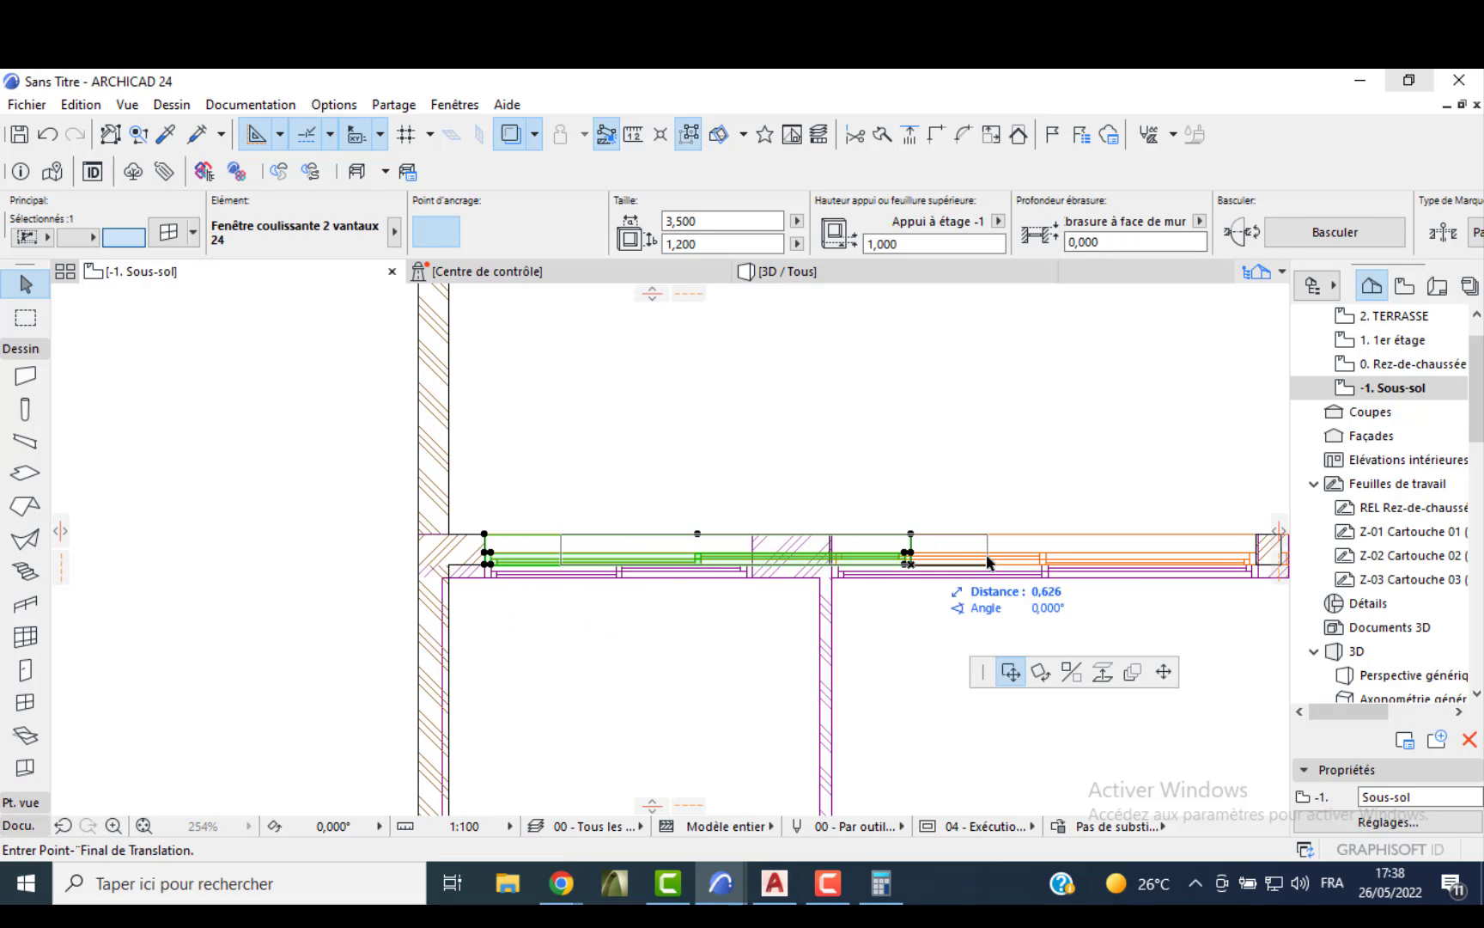
click(993, 570)
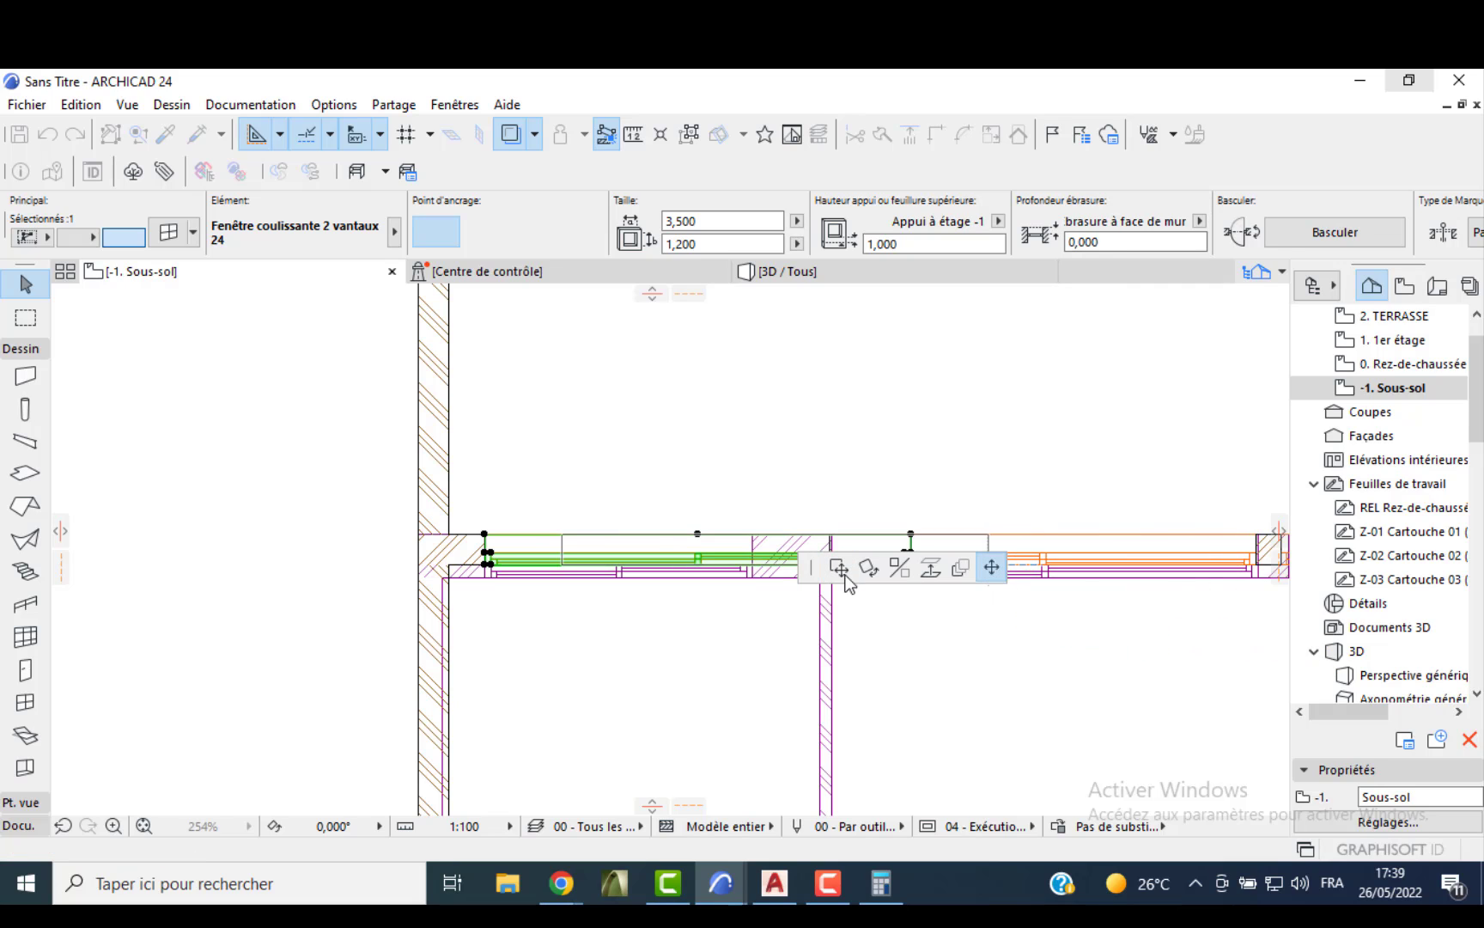
click(754, 577)
middle_drag(905, 560, 782, 543)
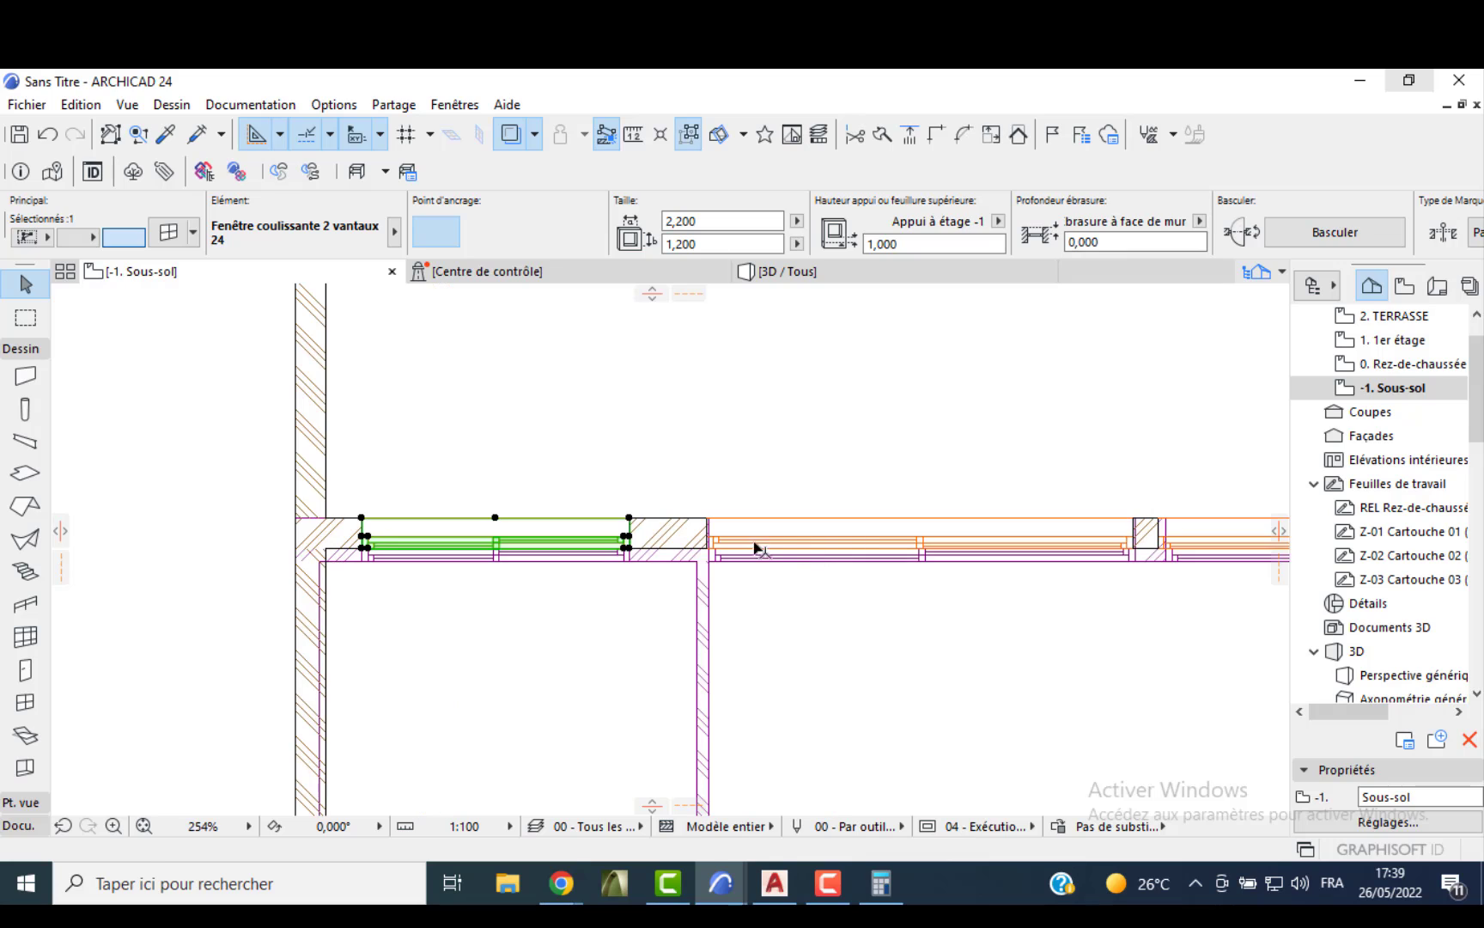
key(Escape)
- Move the middle basement window to align its starting edge with the traced ground-floor window below it
click(712, 539)
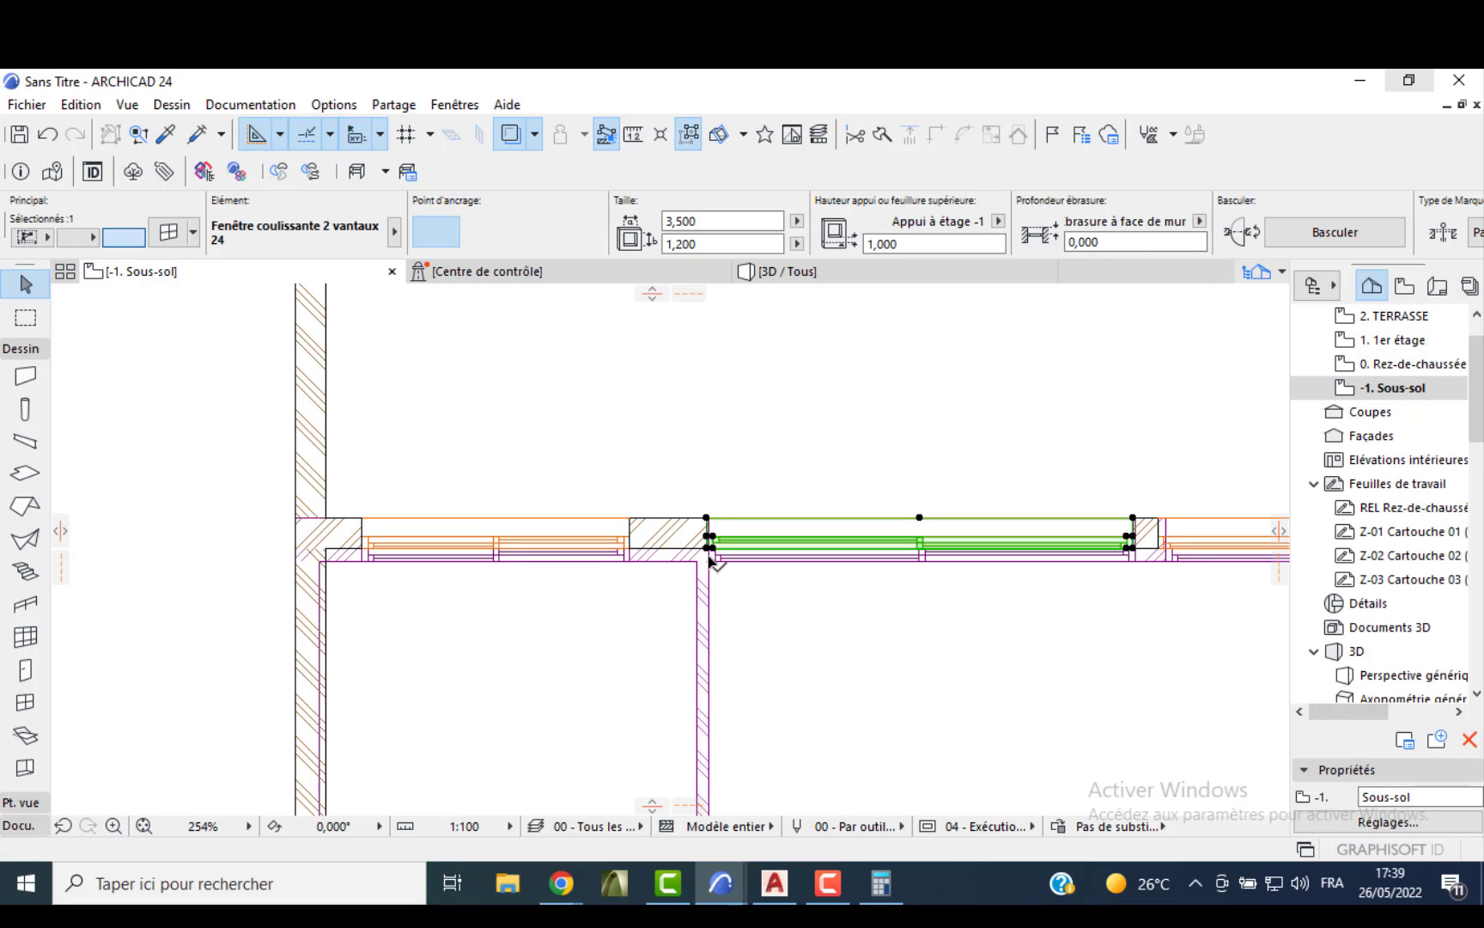
click(710, 547)
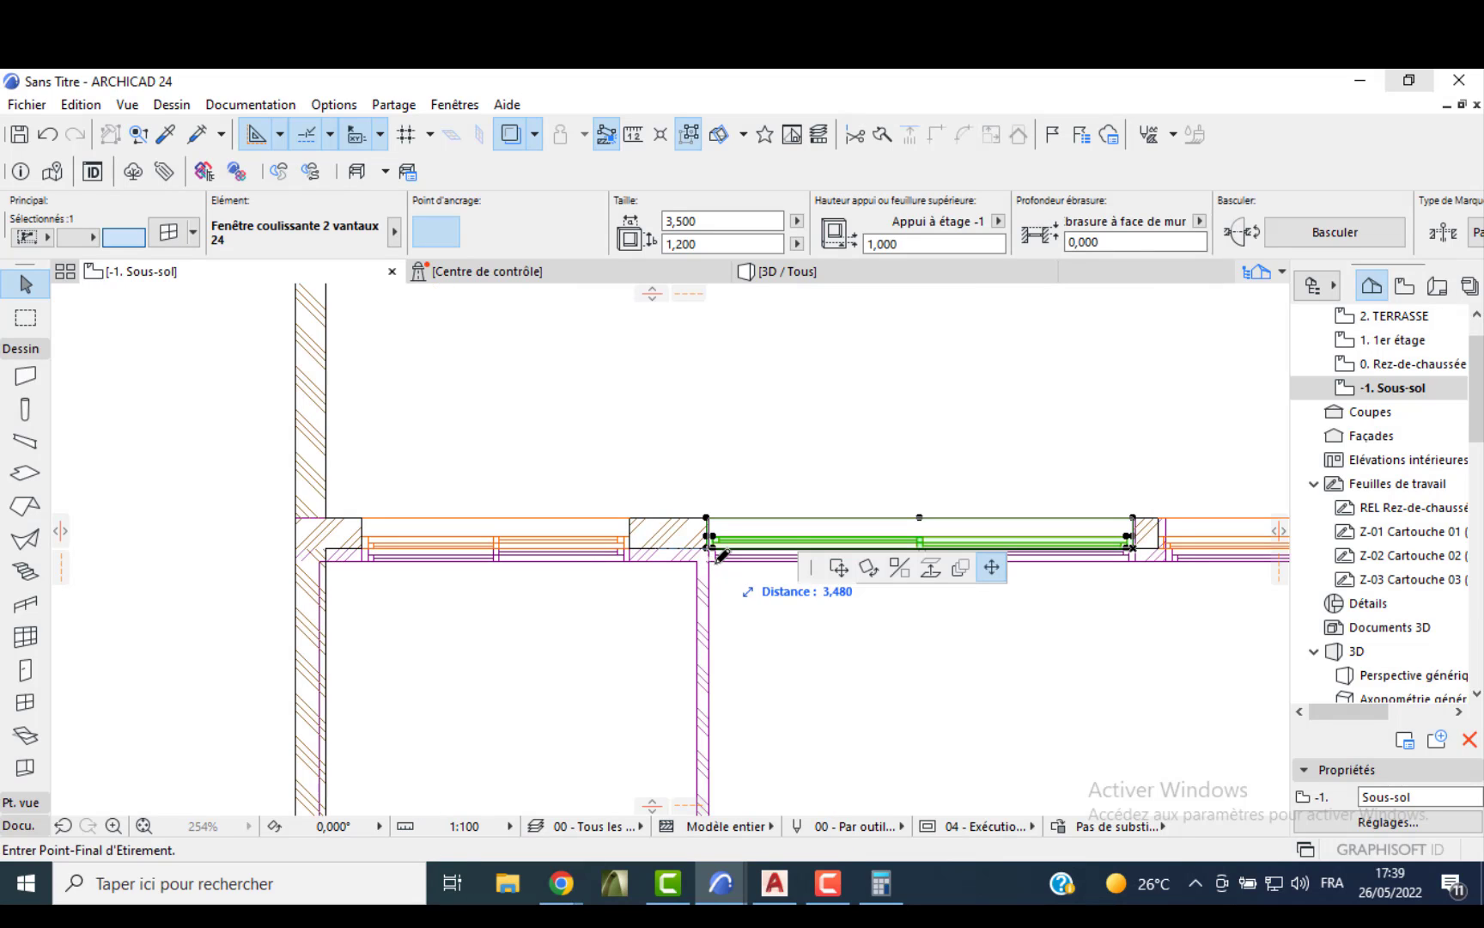
click(849, 569)
click(707, 549)
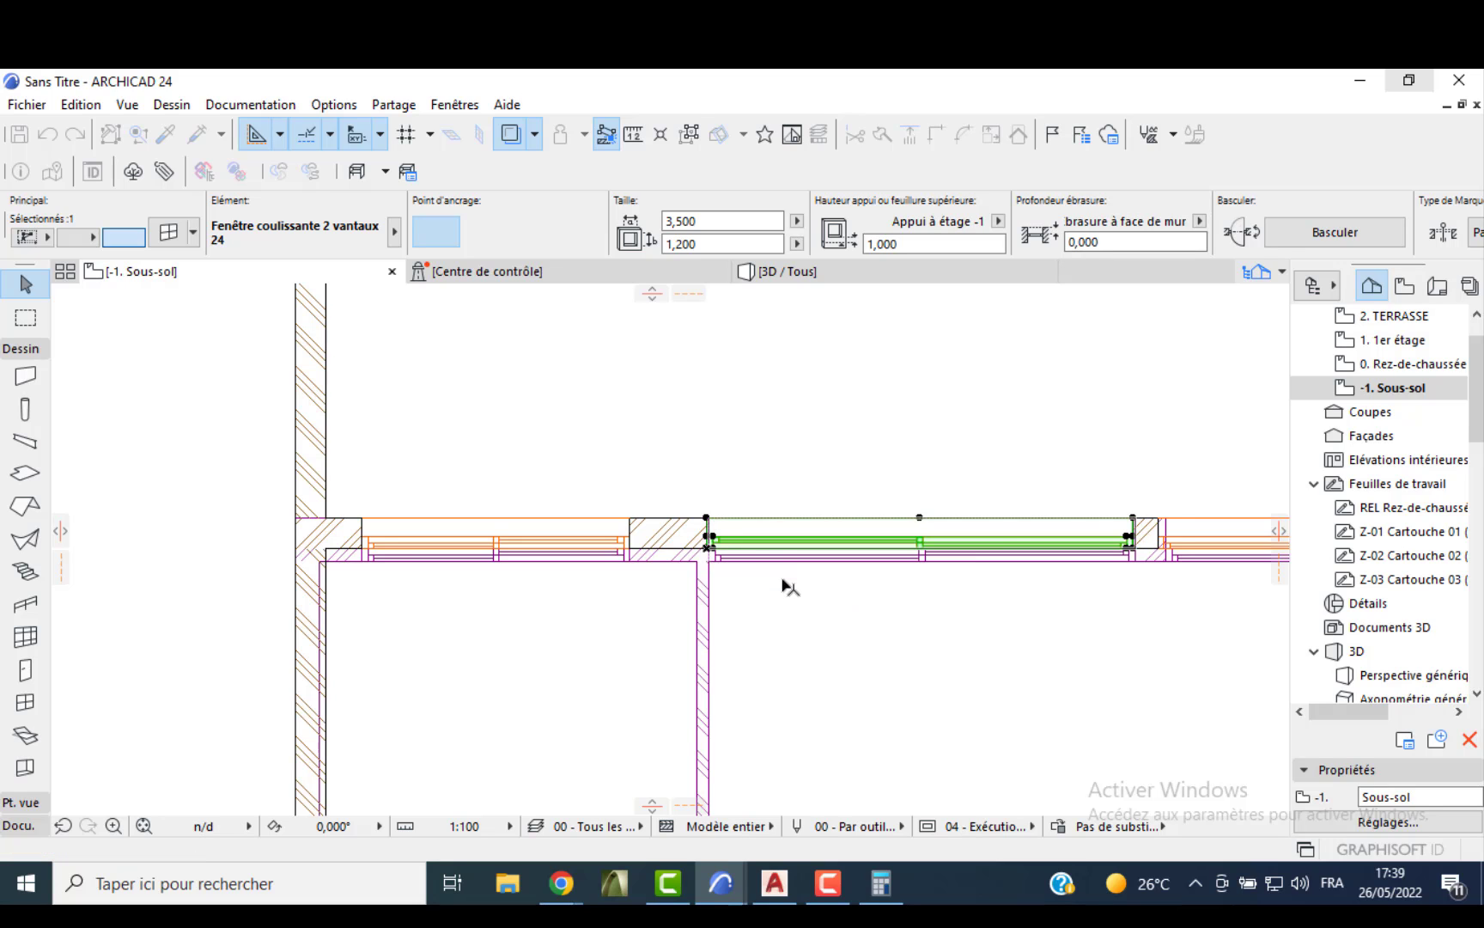
- Move the basement window nearest the stair to the start of its traced ground-floor window
scroll(790, 587, down, 2)
middle_drag(1083, 480, 852, 514)
scroll(823, 540, up, 3)
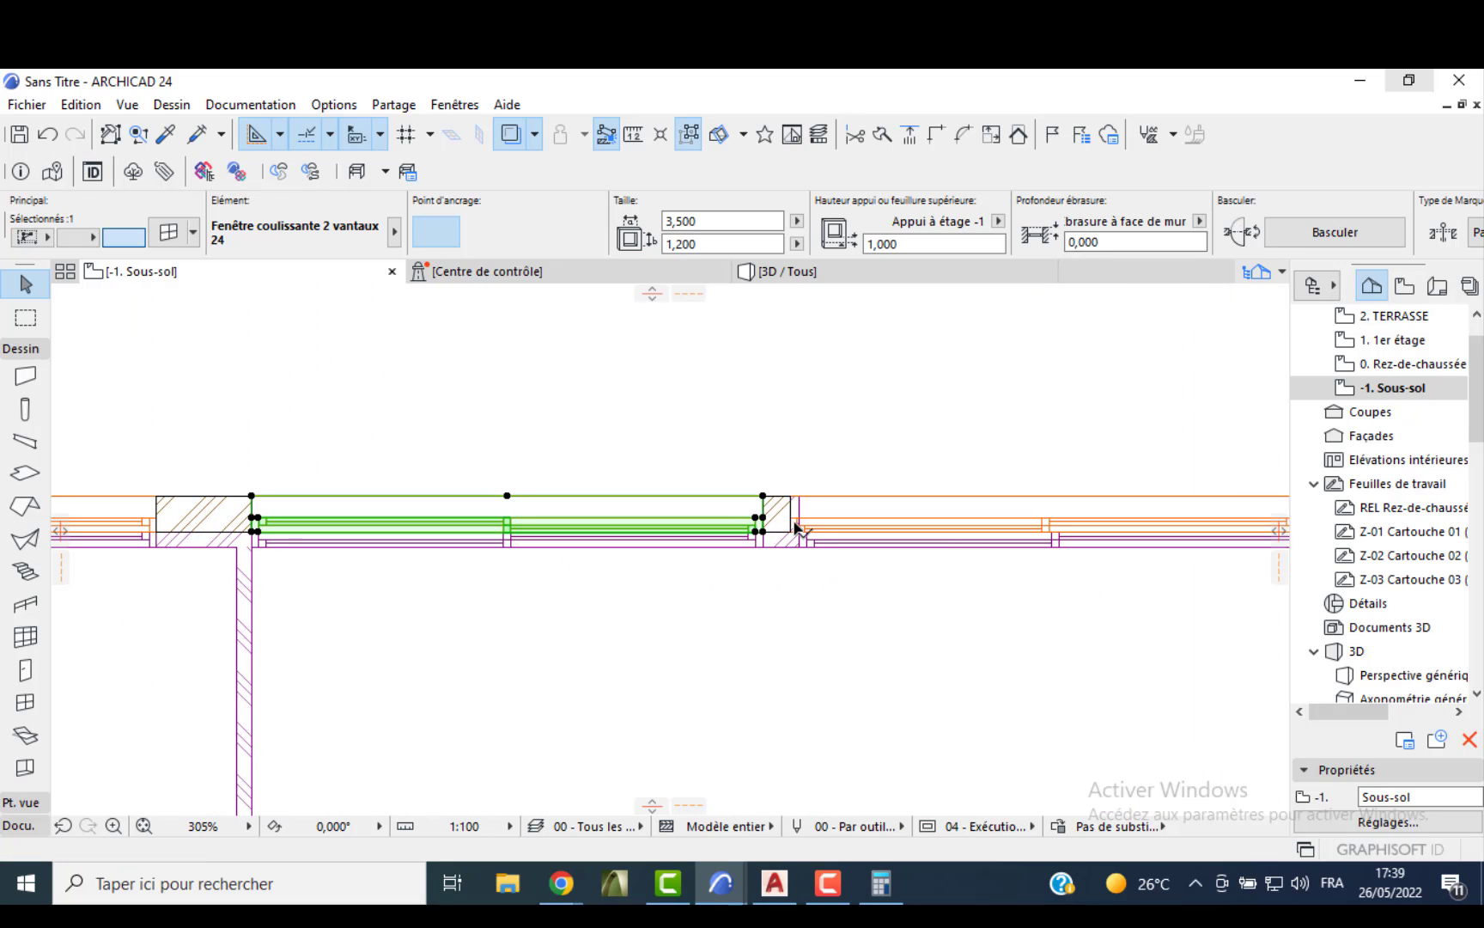
click(796, 527)
click(791, 531)
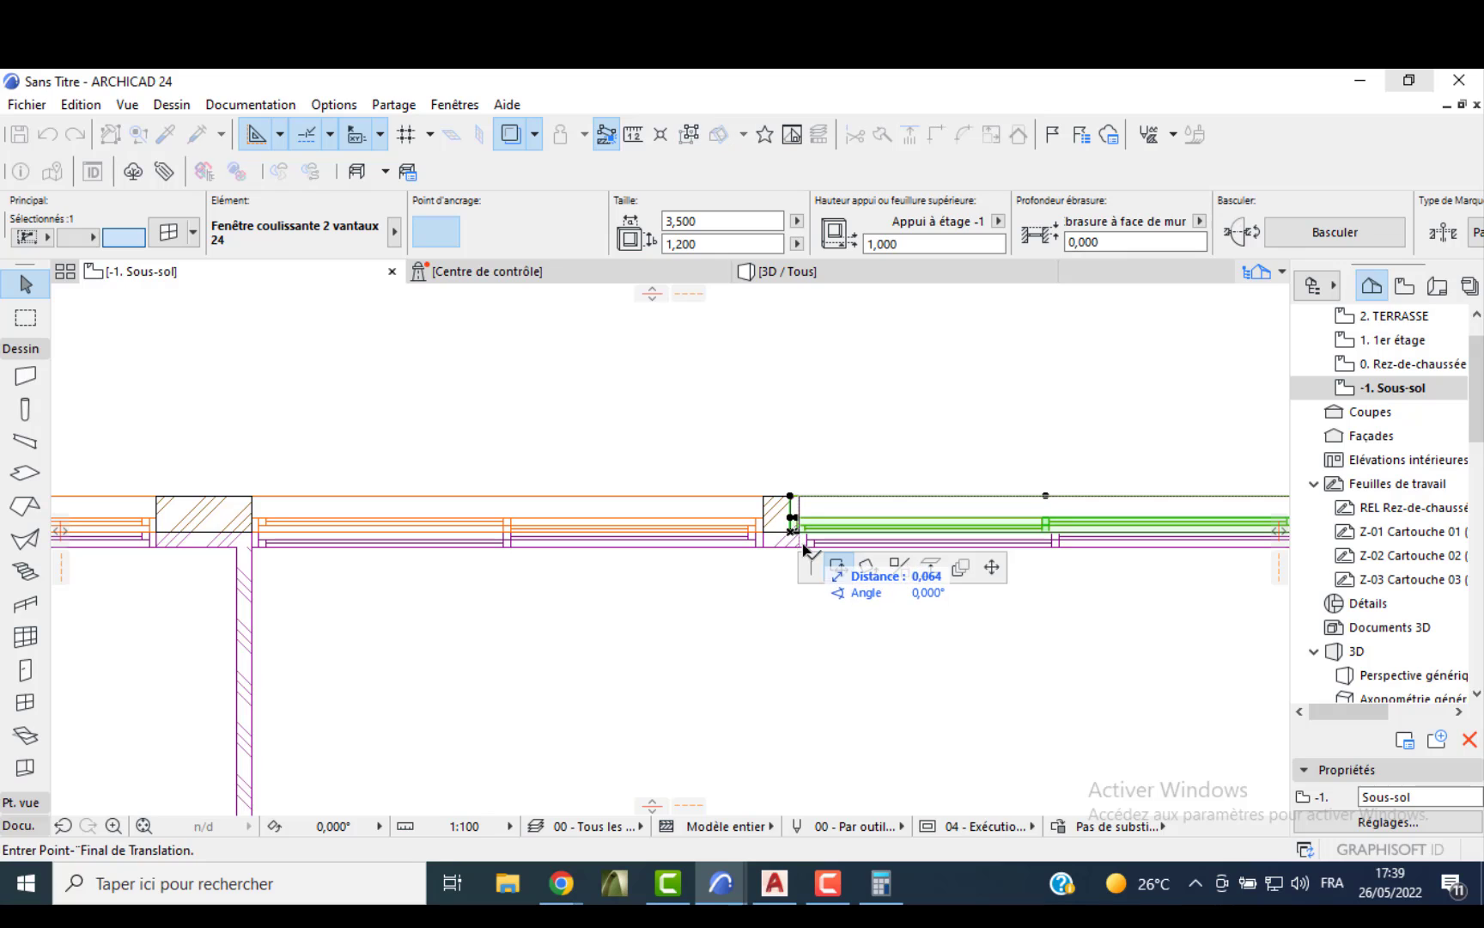
click(800, 531)
click(646, 402)
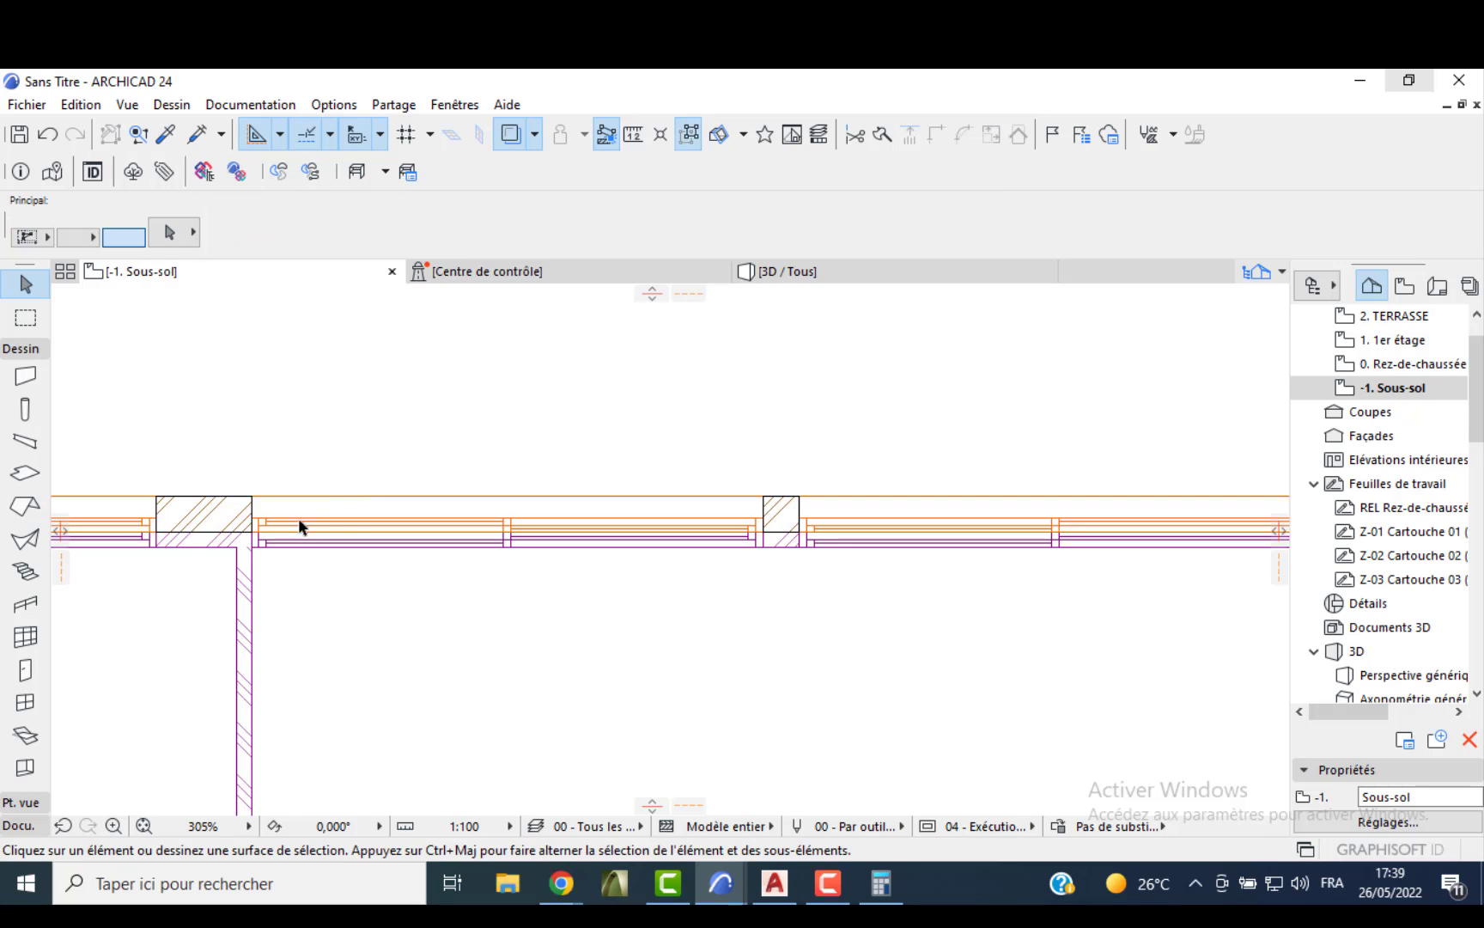
- Set the two 3.500 m wide basement windows to a sill height of 0 and a height of 2.10 m
click(630, 521)
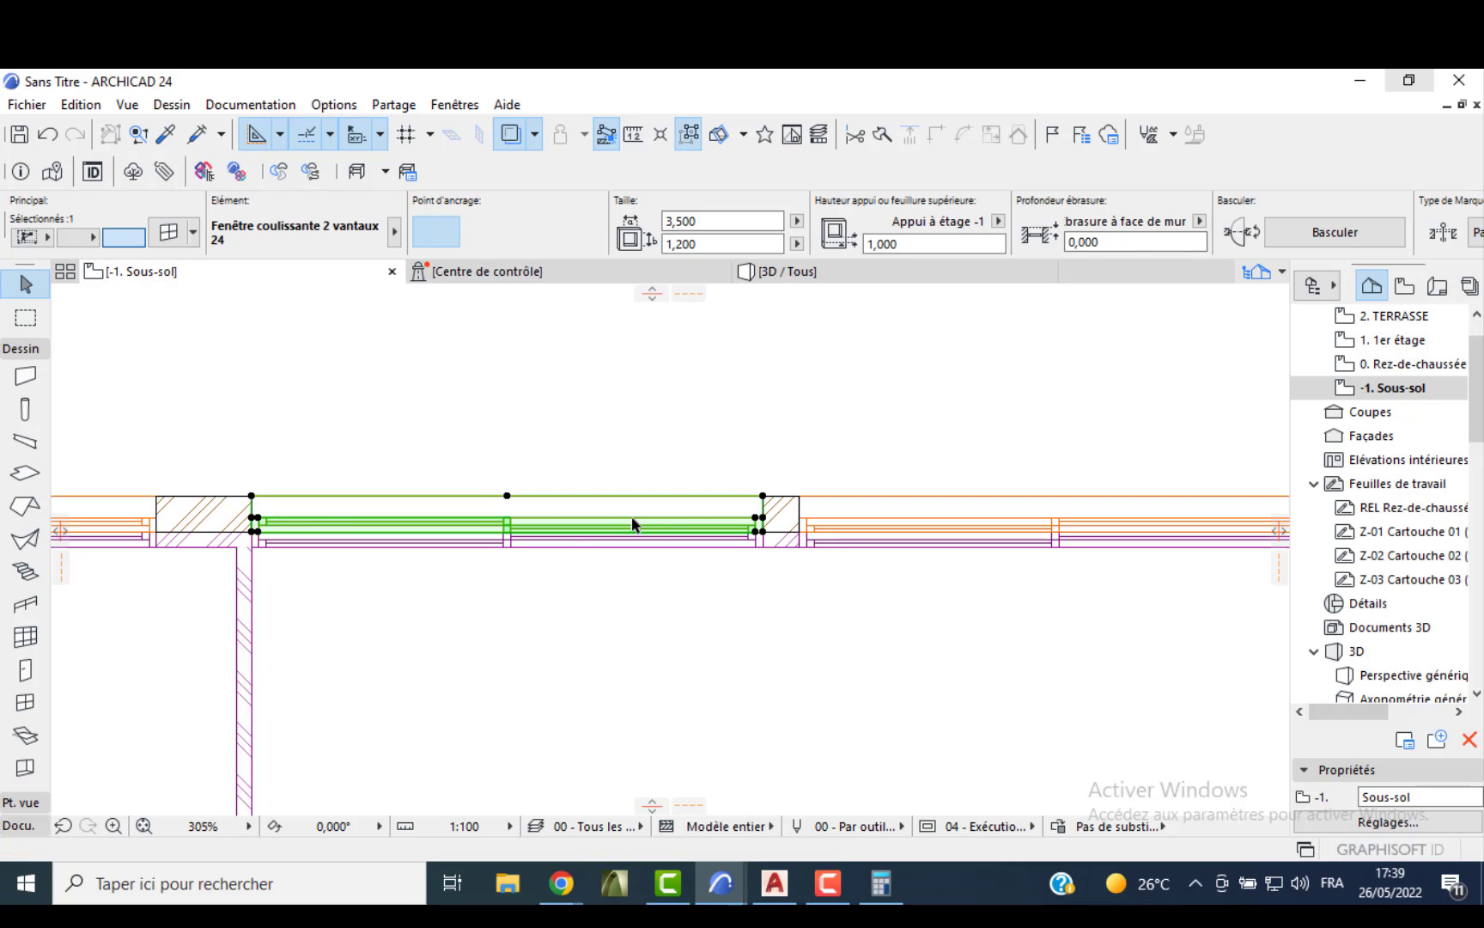
shift+click(807, 519)
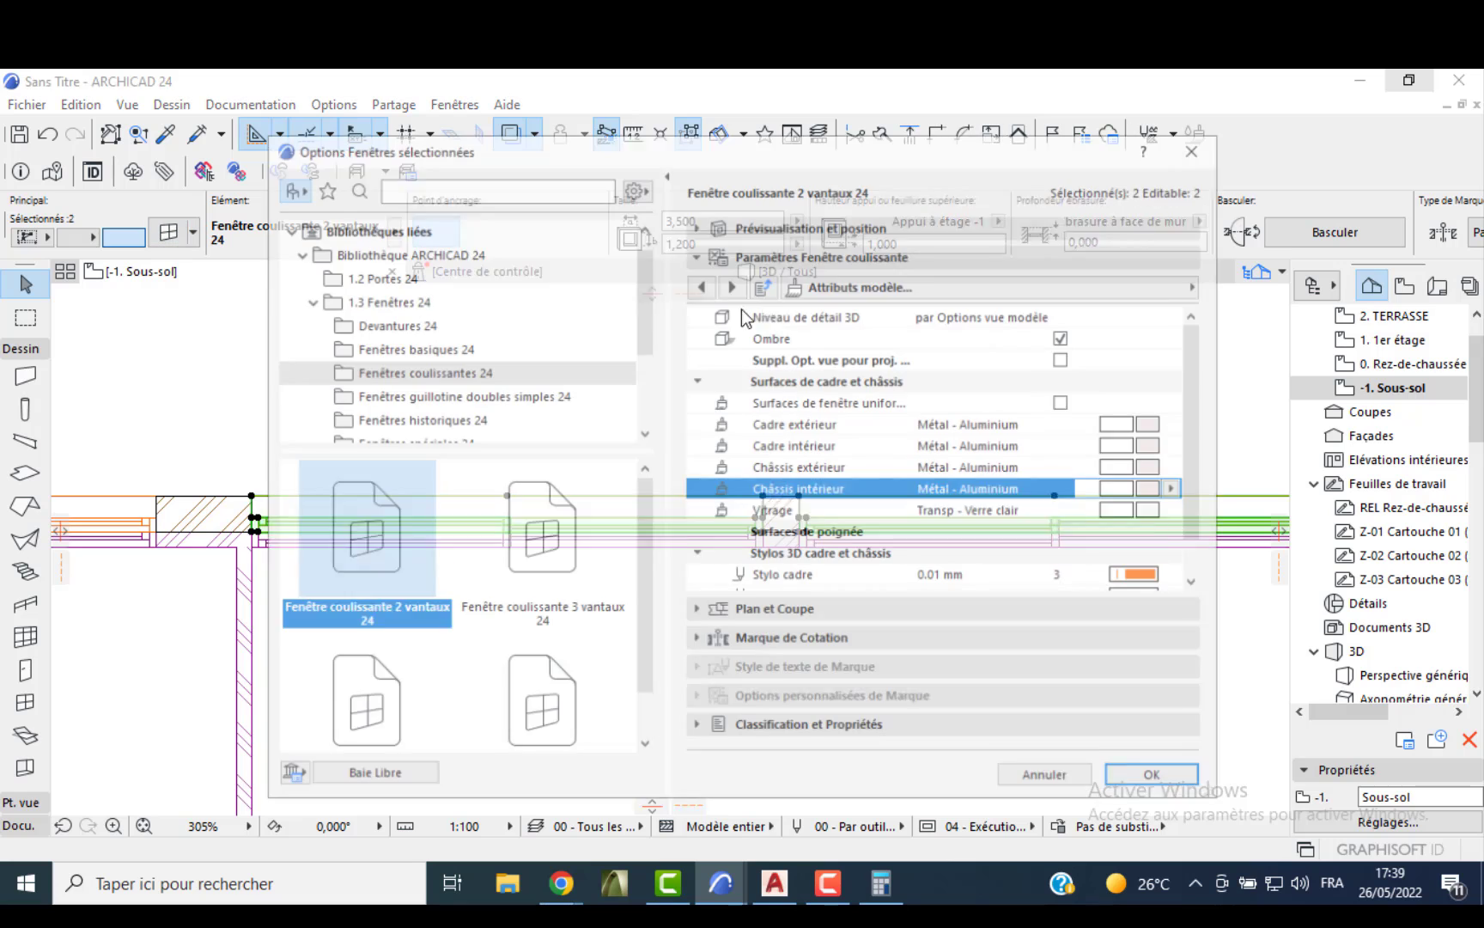
click(755, 230)
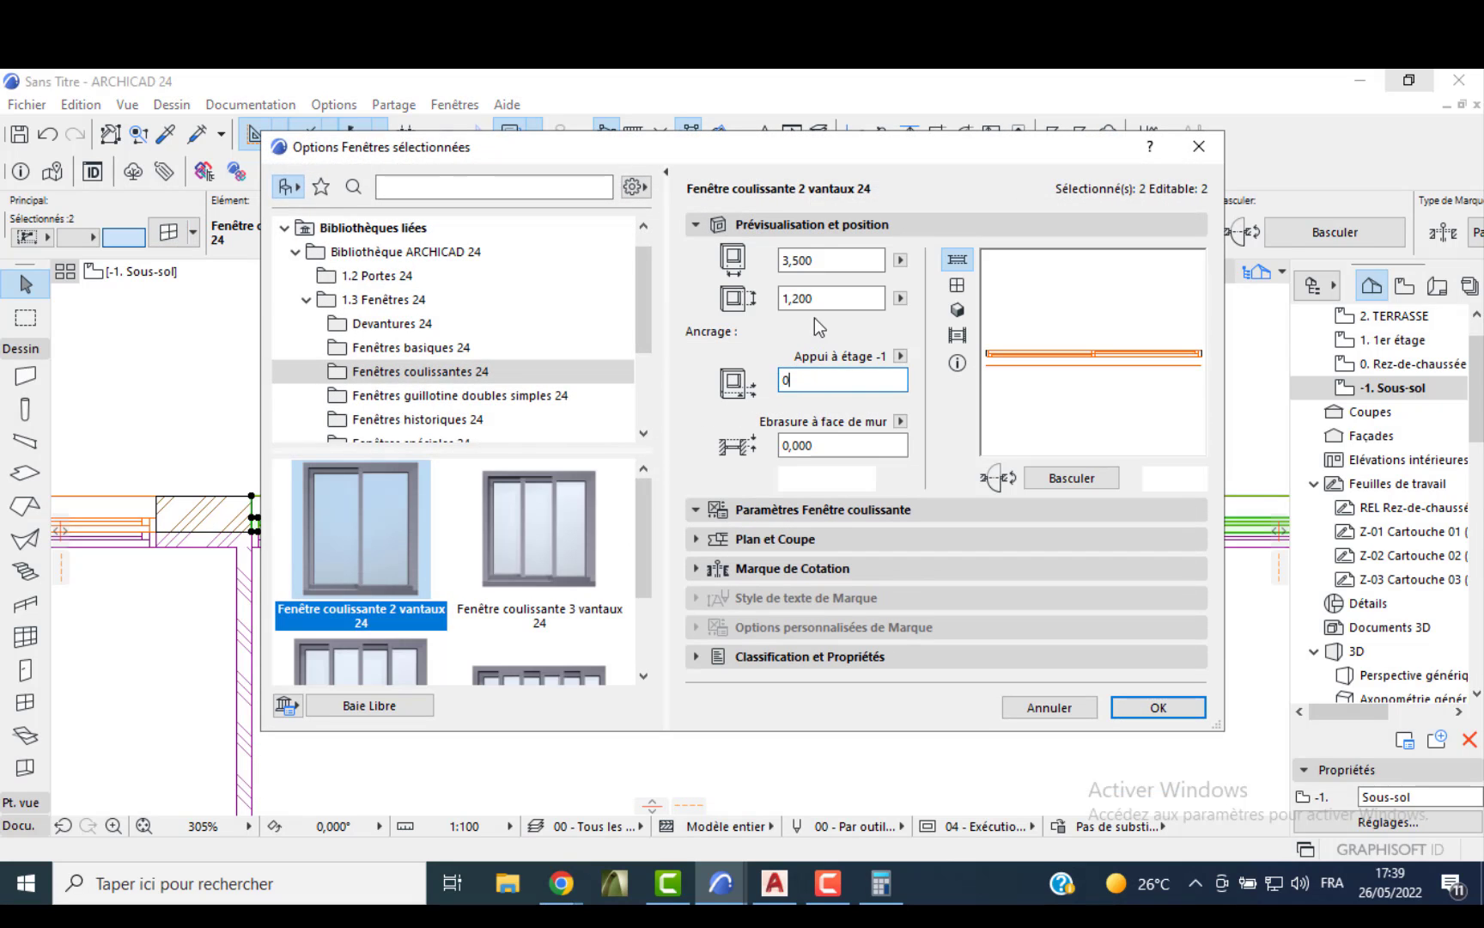
drag(872, 298, 737, 298)
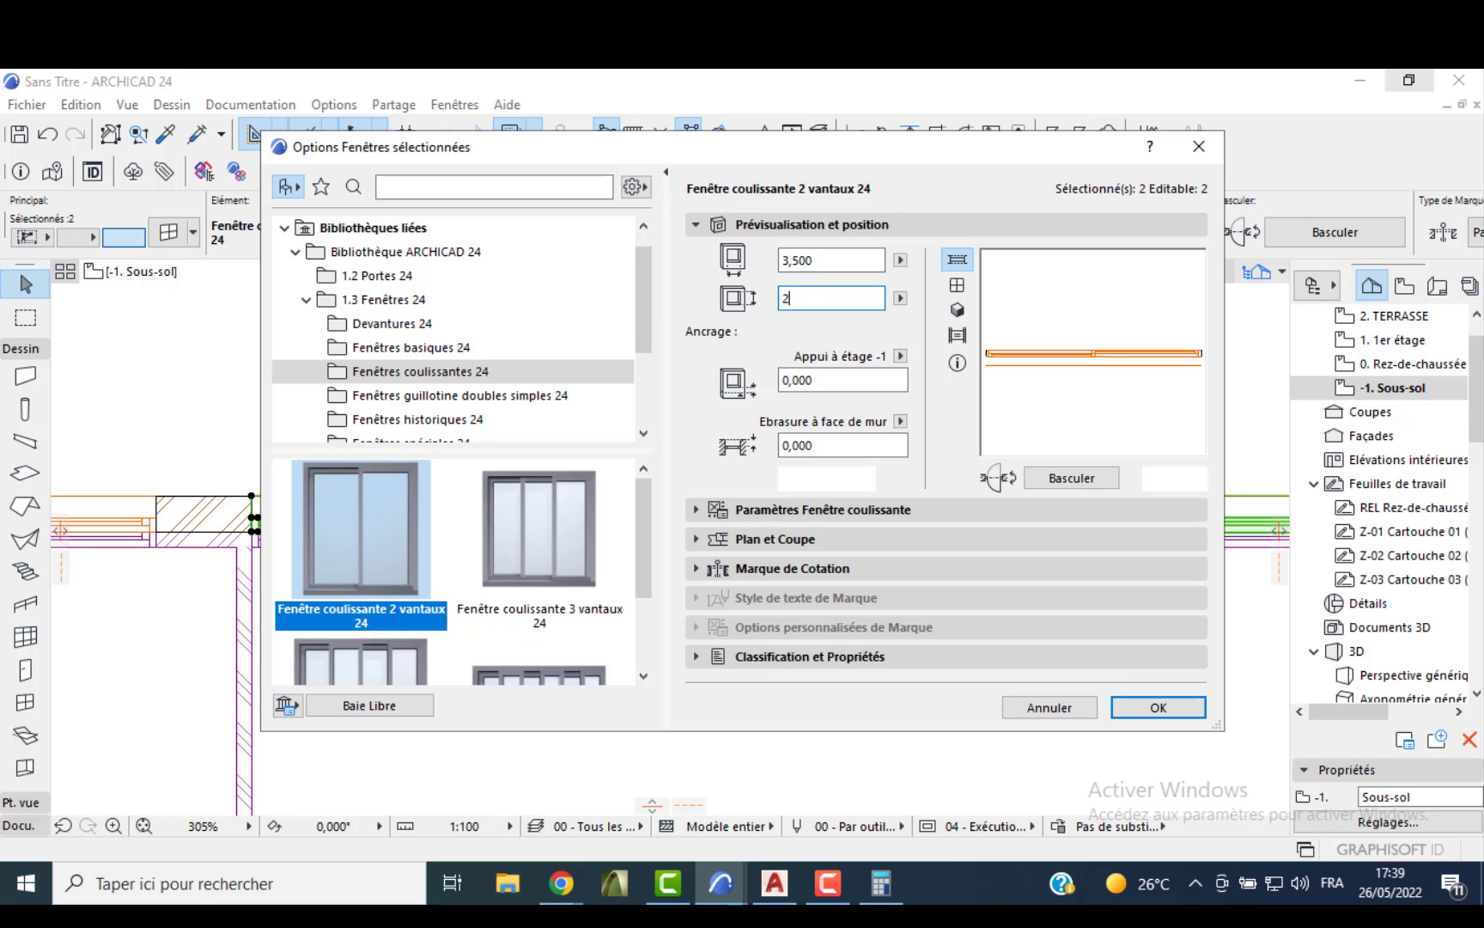
text(2,10)
key(Return)
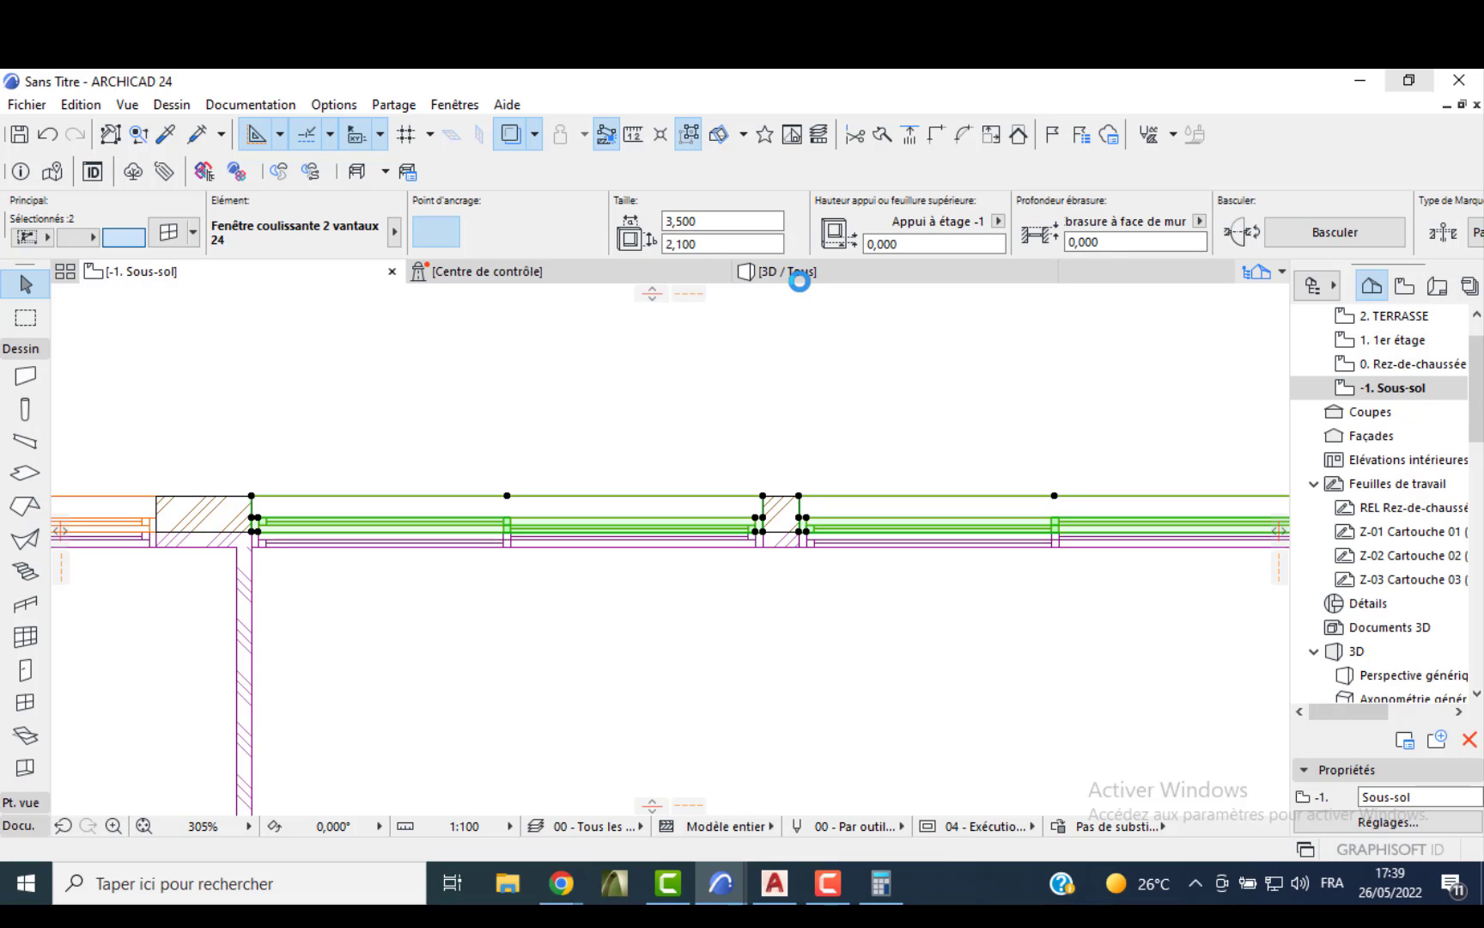
- Inspect the basement windows in 3D and delete the overlapping 3.500 x 1.200 m window at the middle position from the -1. Sous-sol plan
click(799, 272)
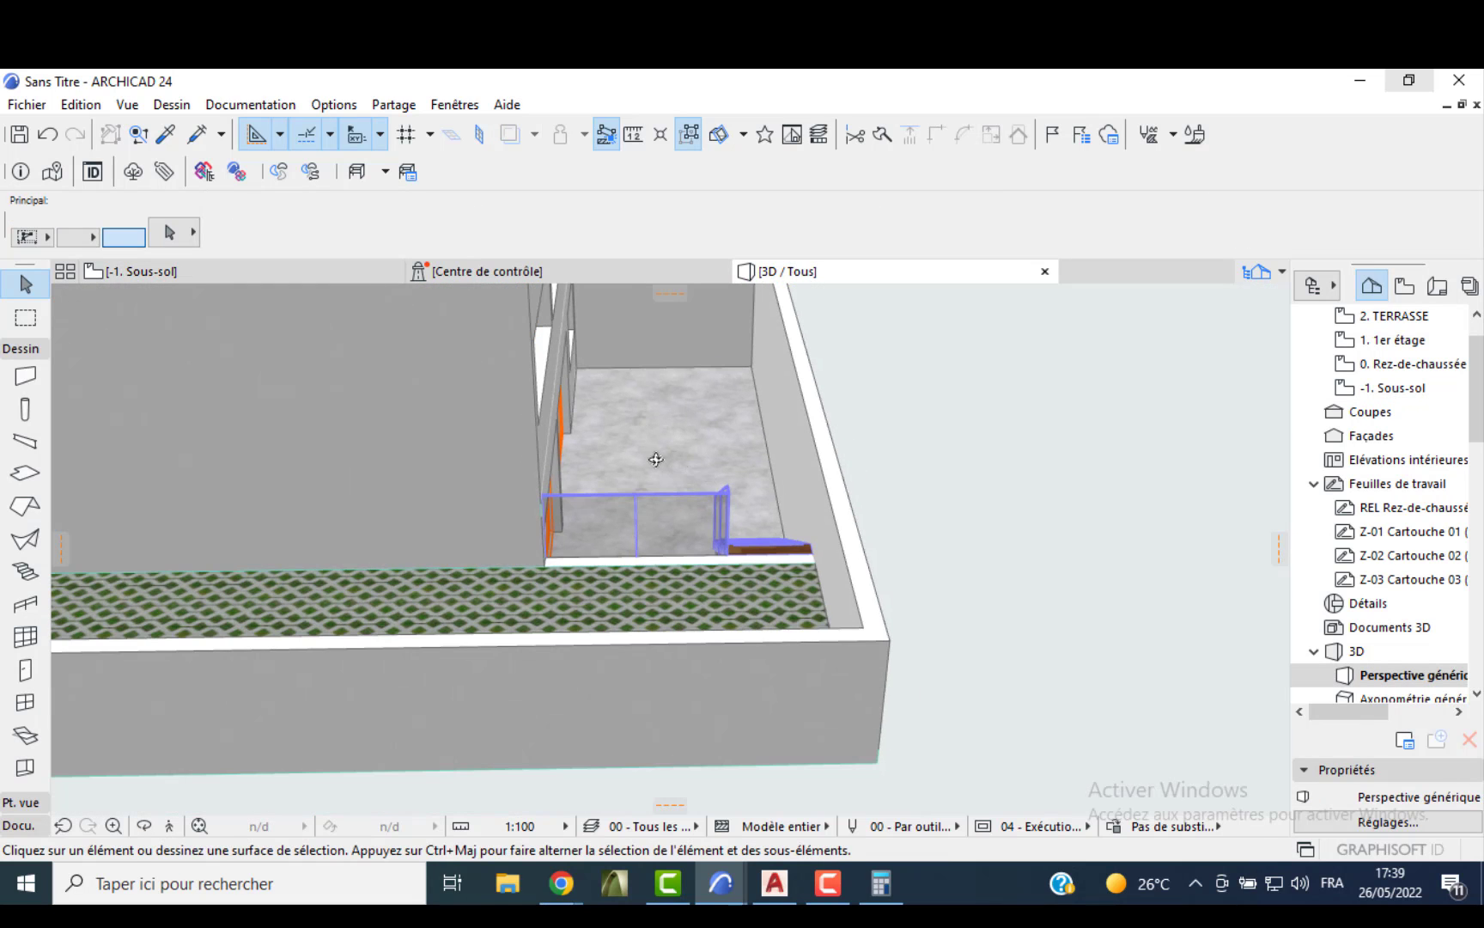
shift+middle_drag(657, 460, 616, 577)
shift+middle_drag(928, 587, 740, 570)
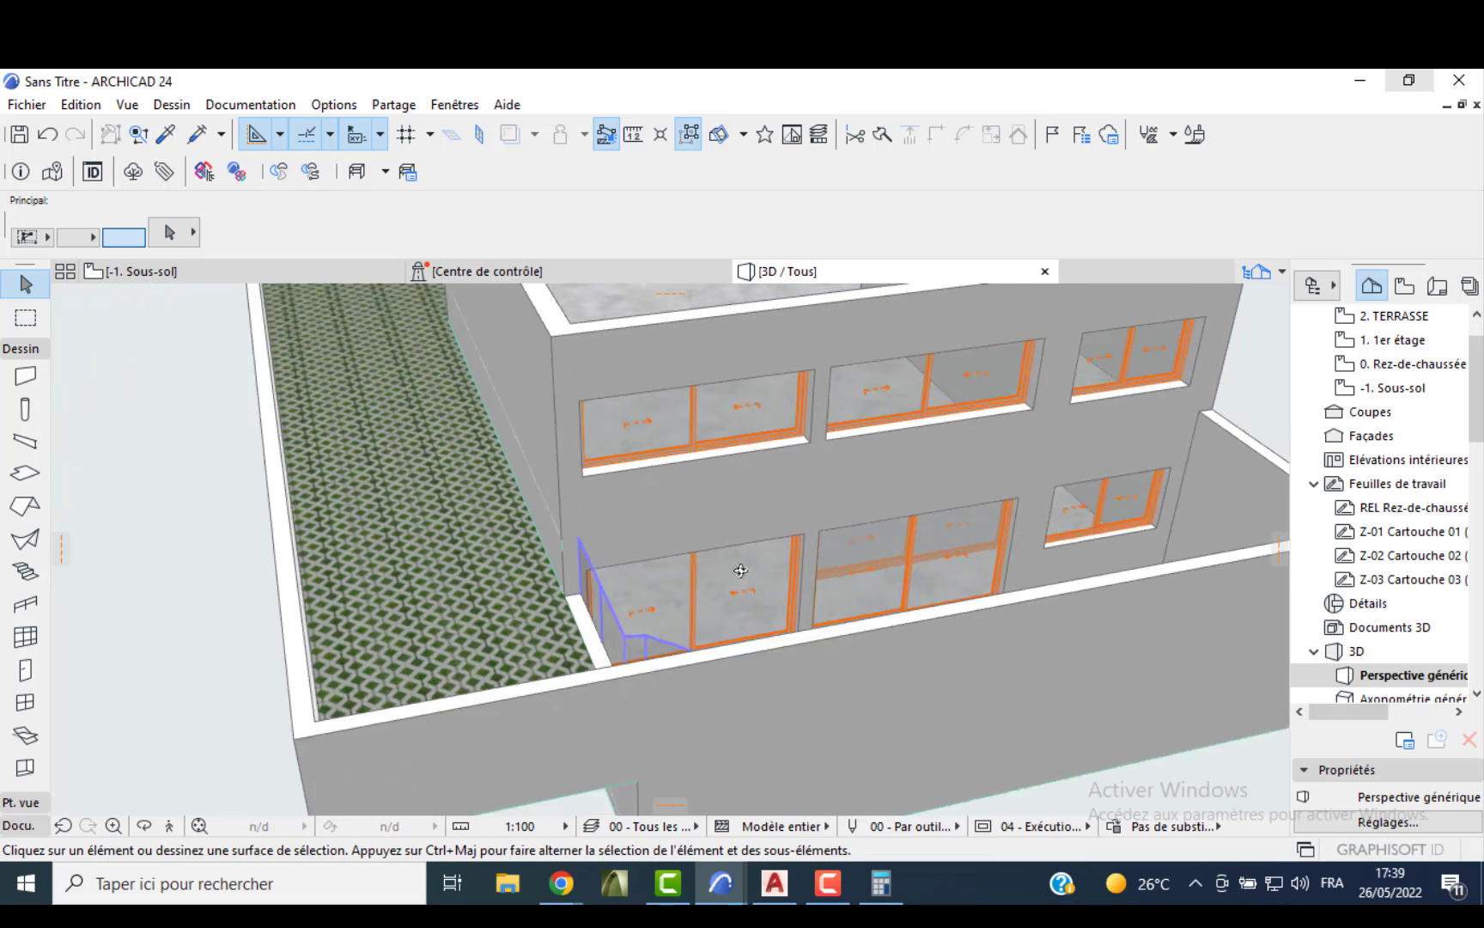
scroll(878, 652, up, 8)
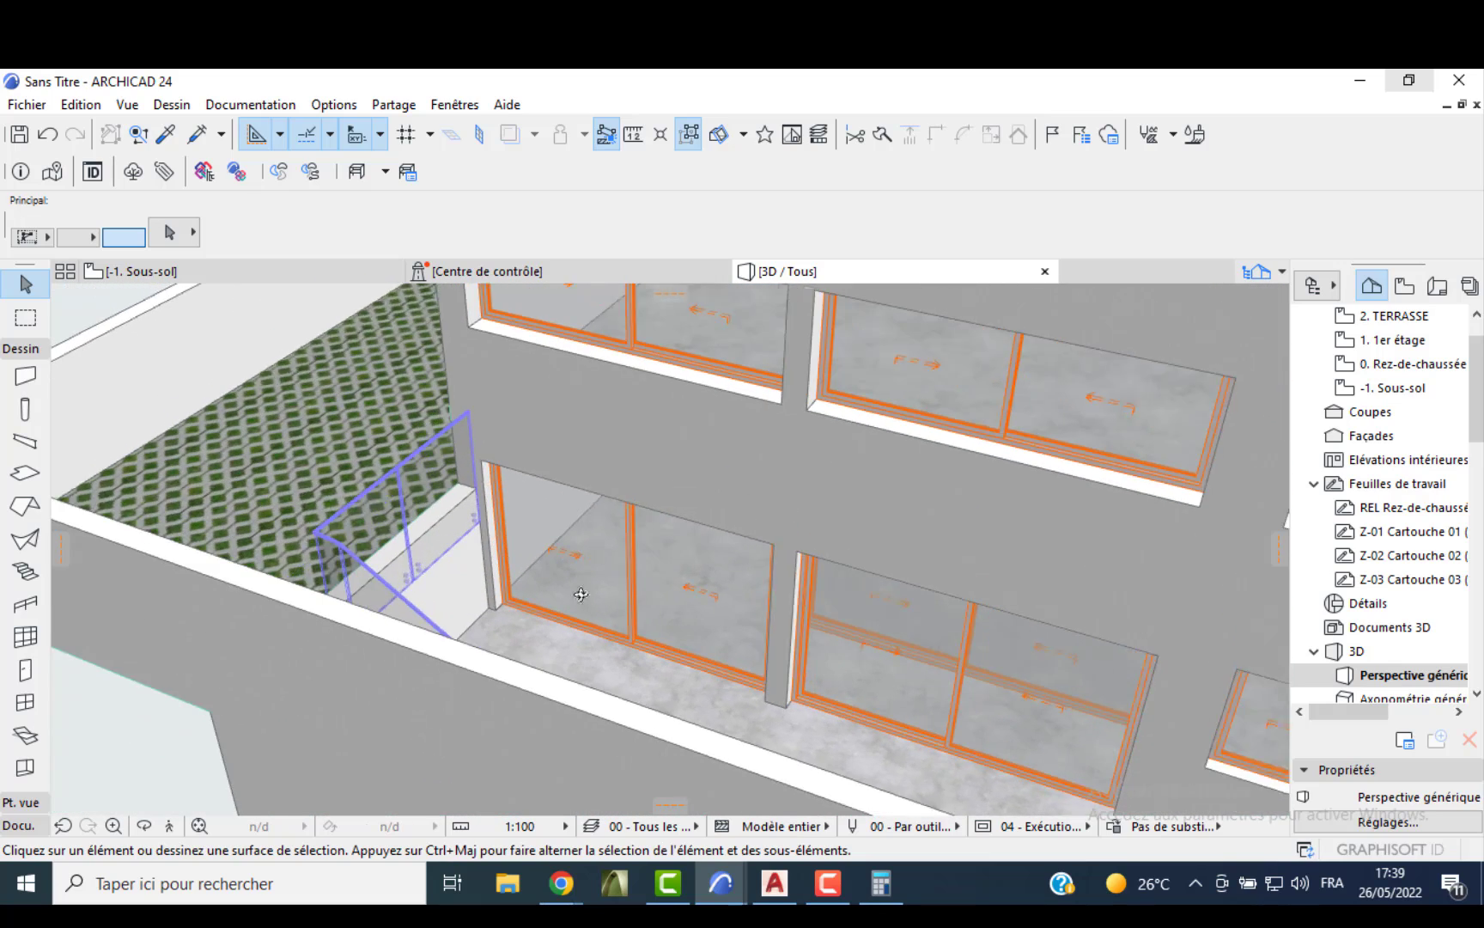
shift+middle_drag(581, 594, 555, 593)
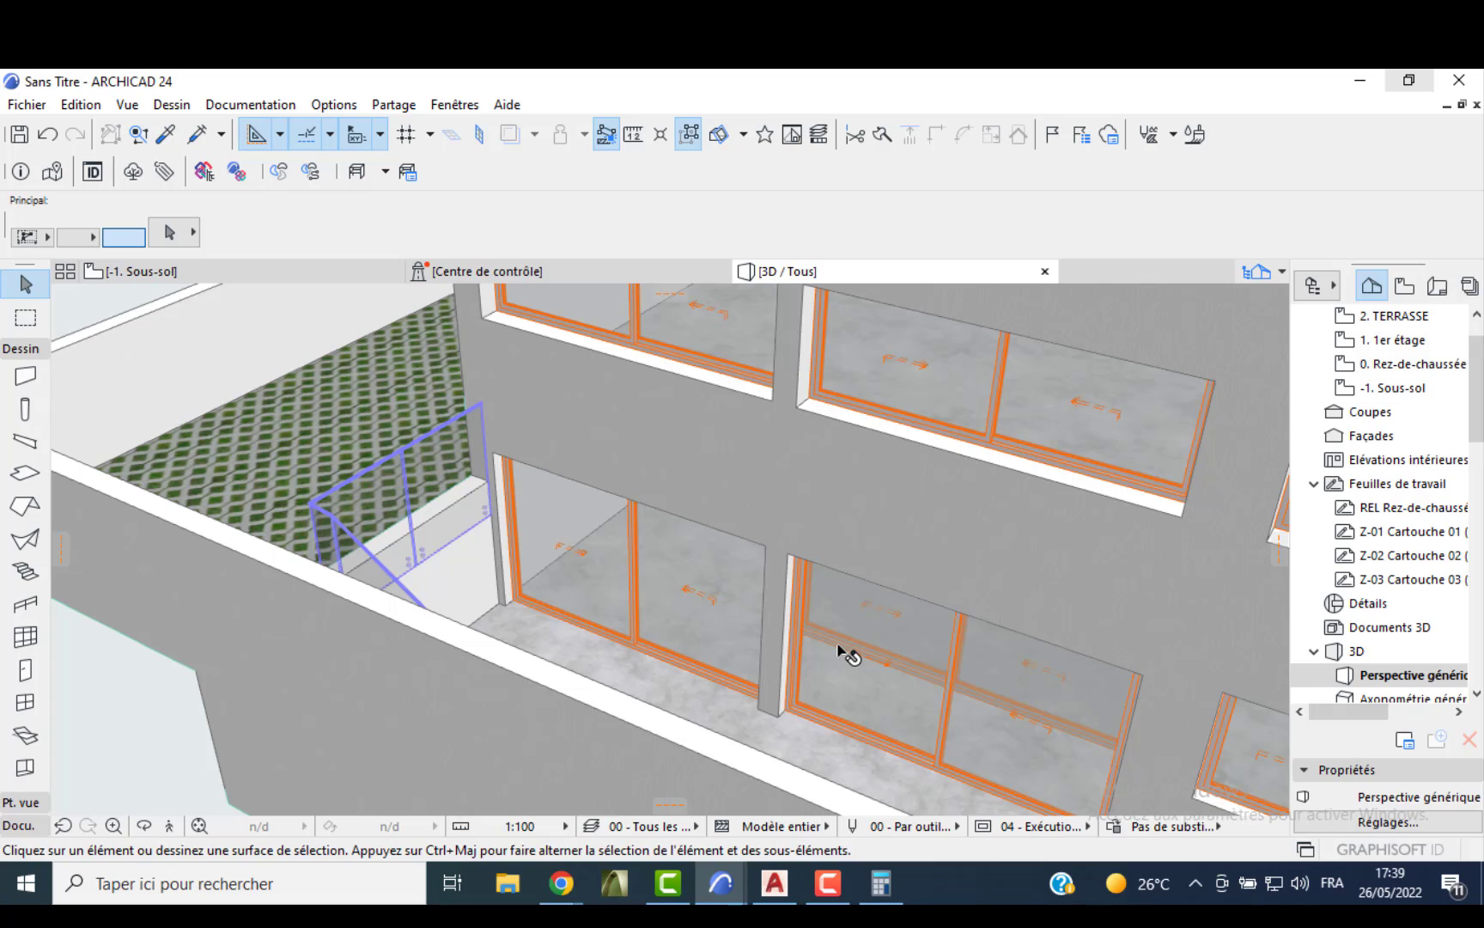
click(837, 644)
key(Escape)
click(810, 621)
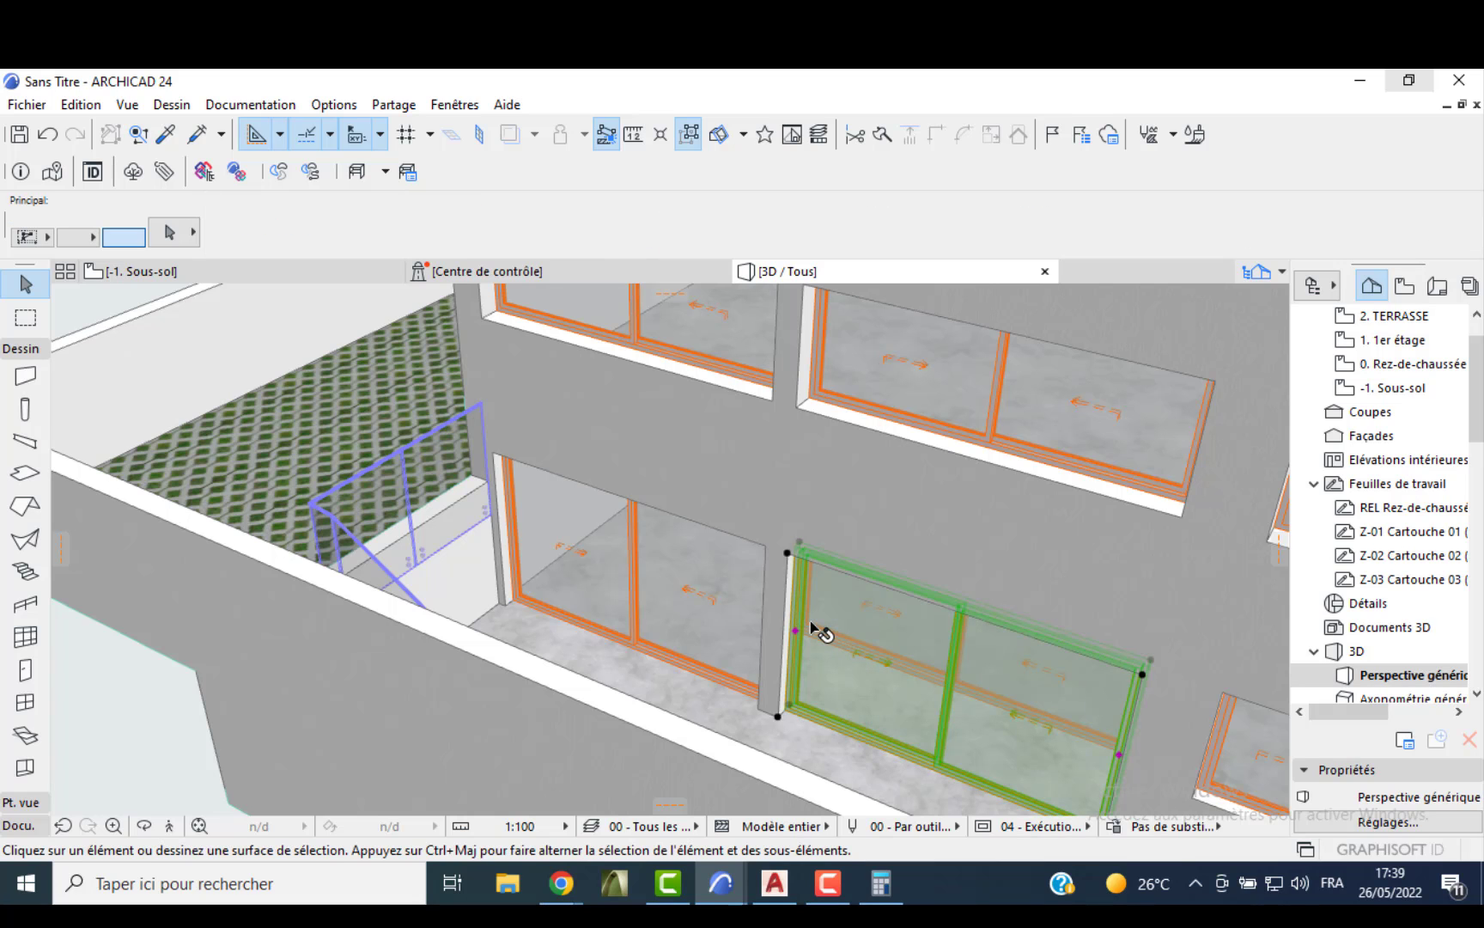
shift+middle_drag(876, 640, 558, 602)
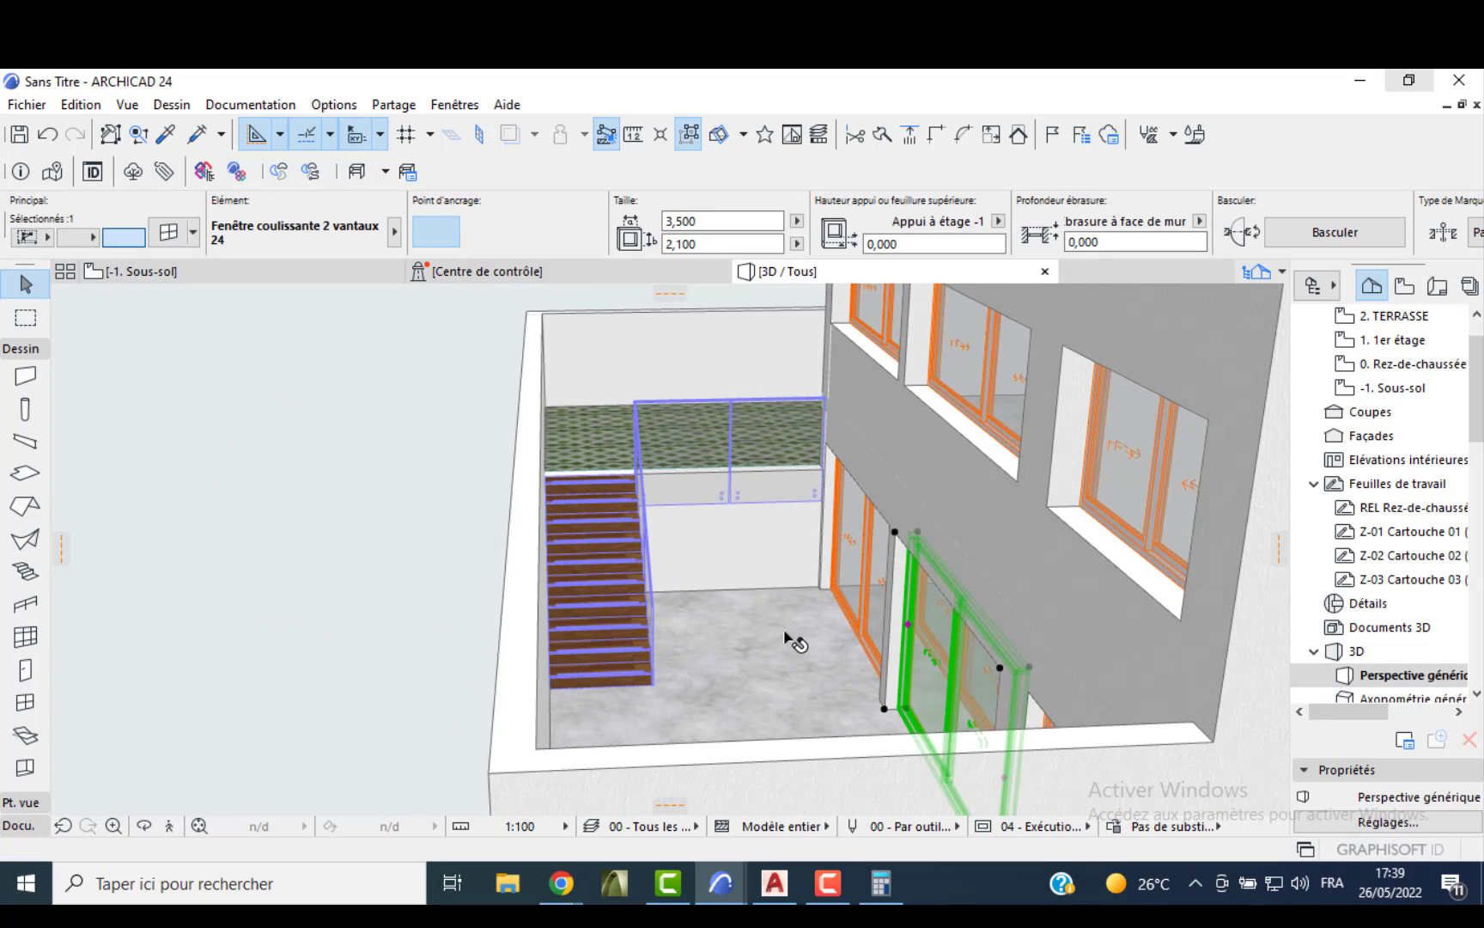
scroll(972, 649, up, 6)
click(972, 651)
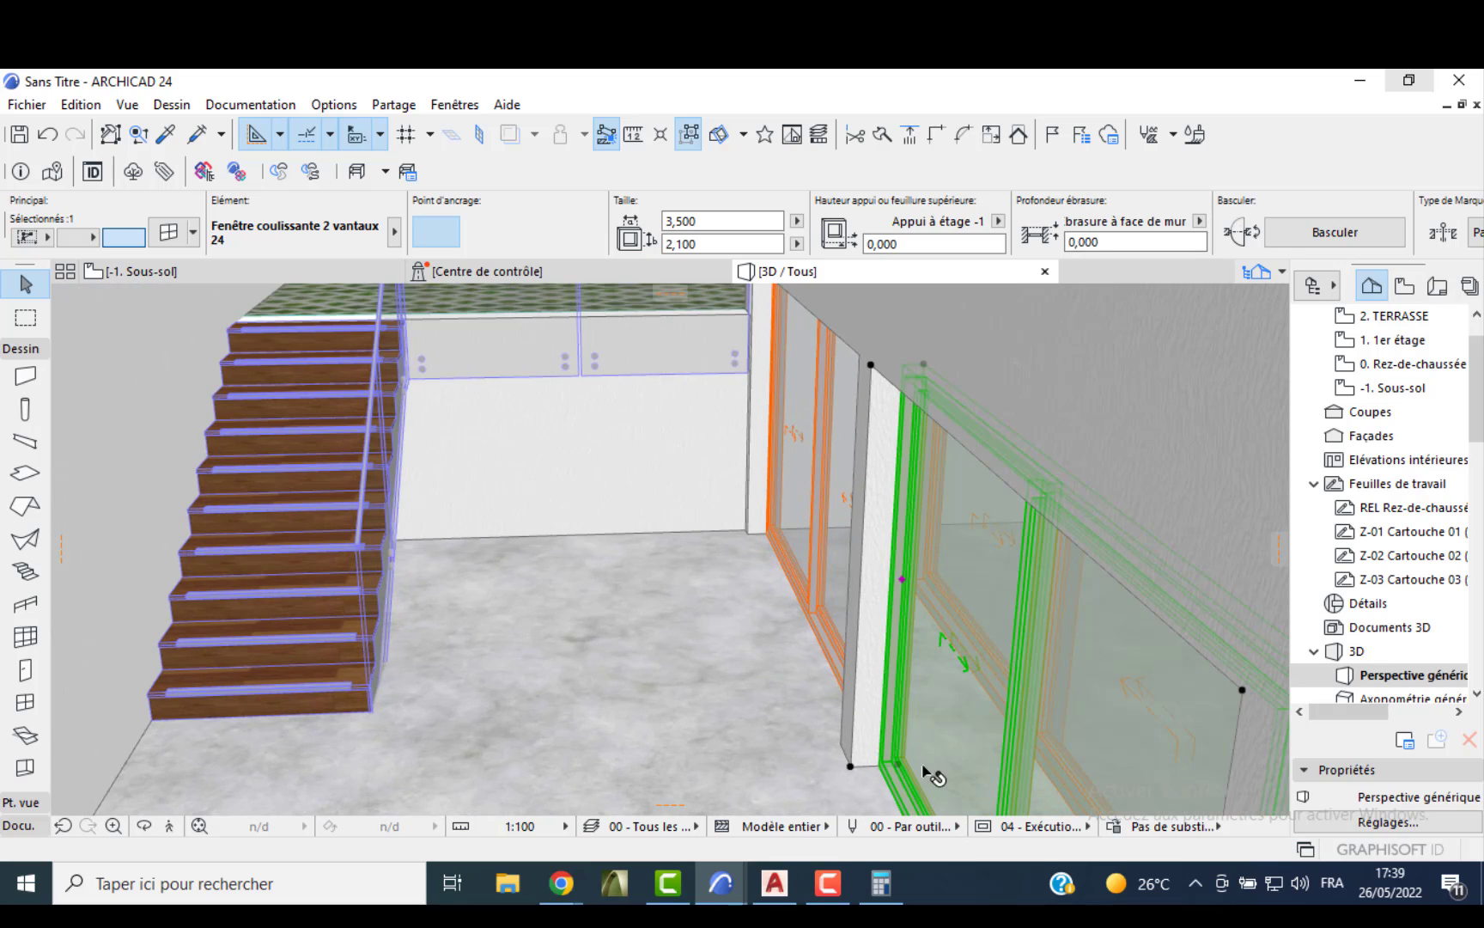
key(F2)
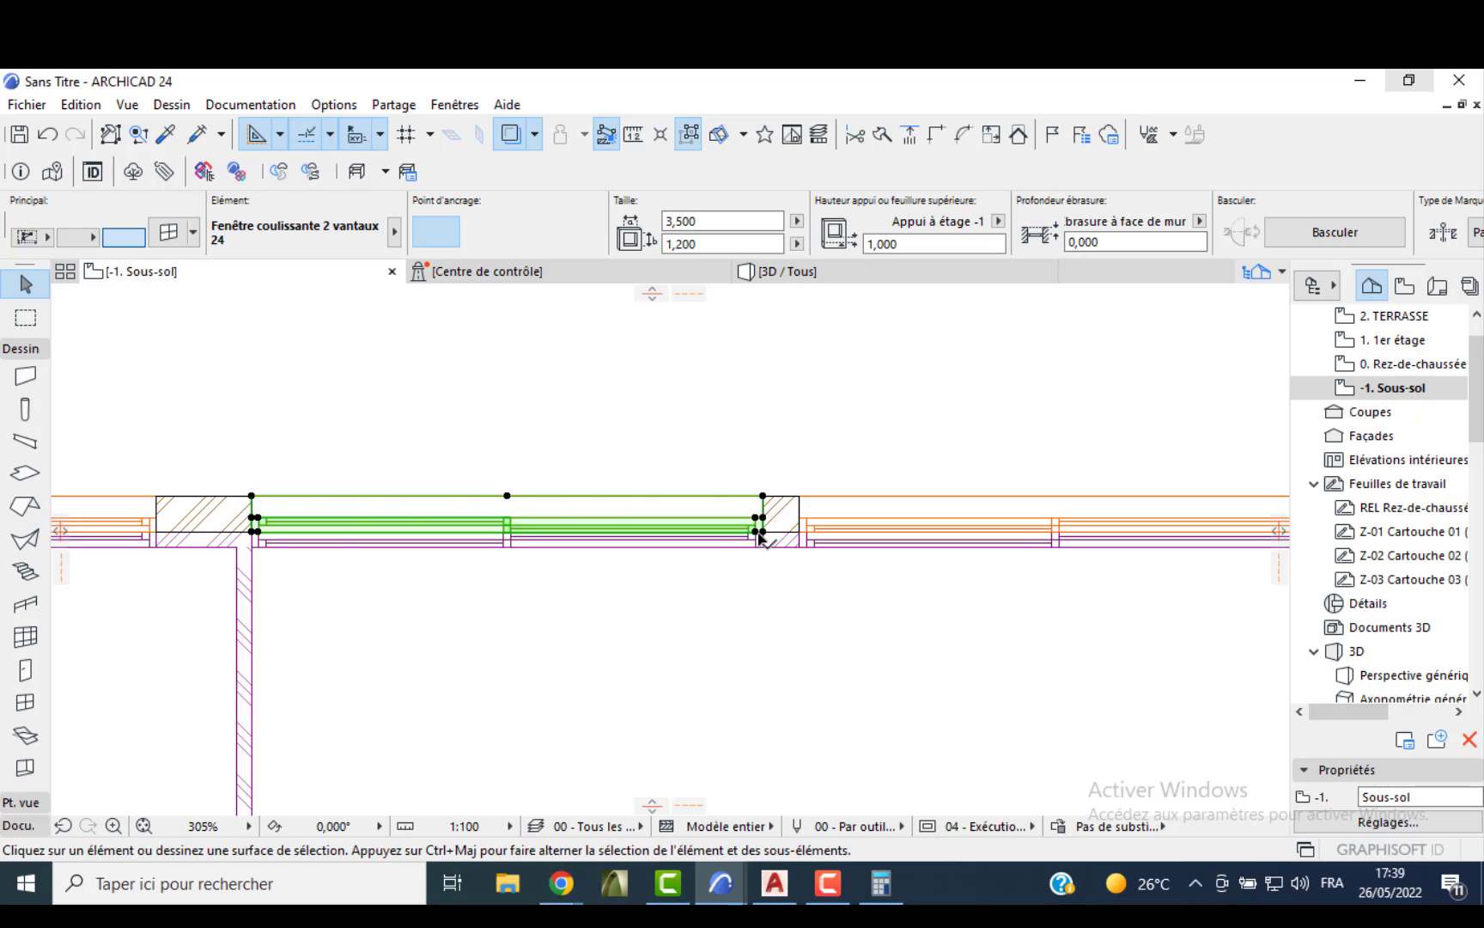
key(Delete)
click(767, 522)
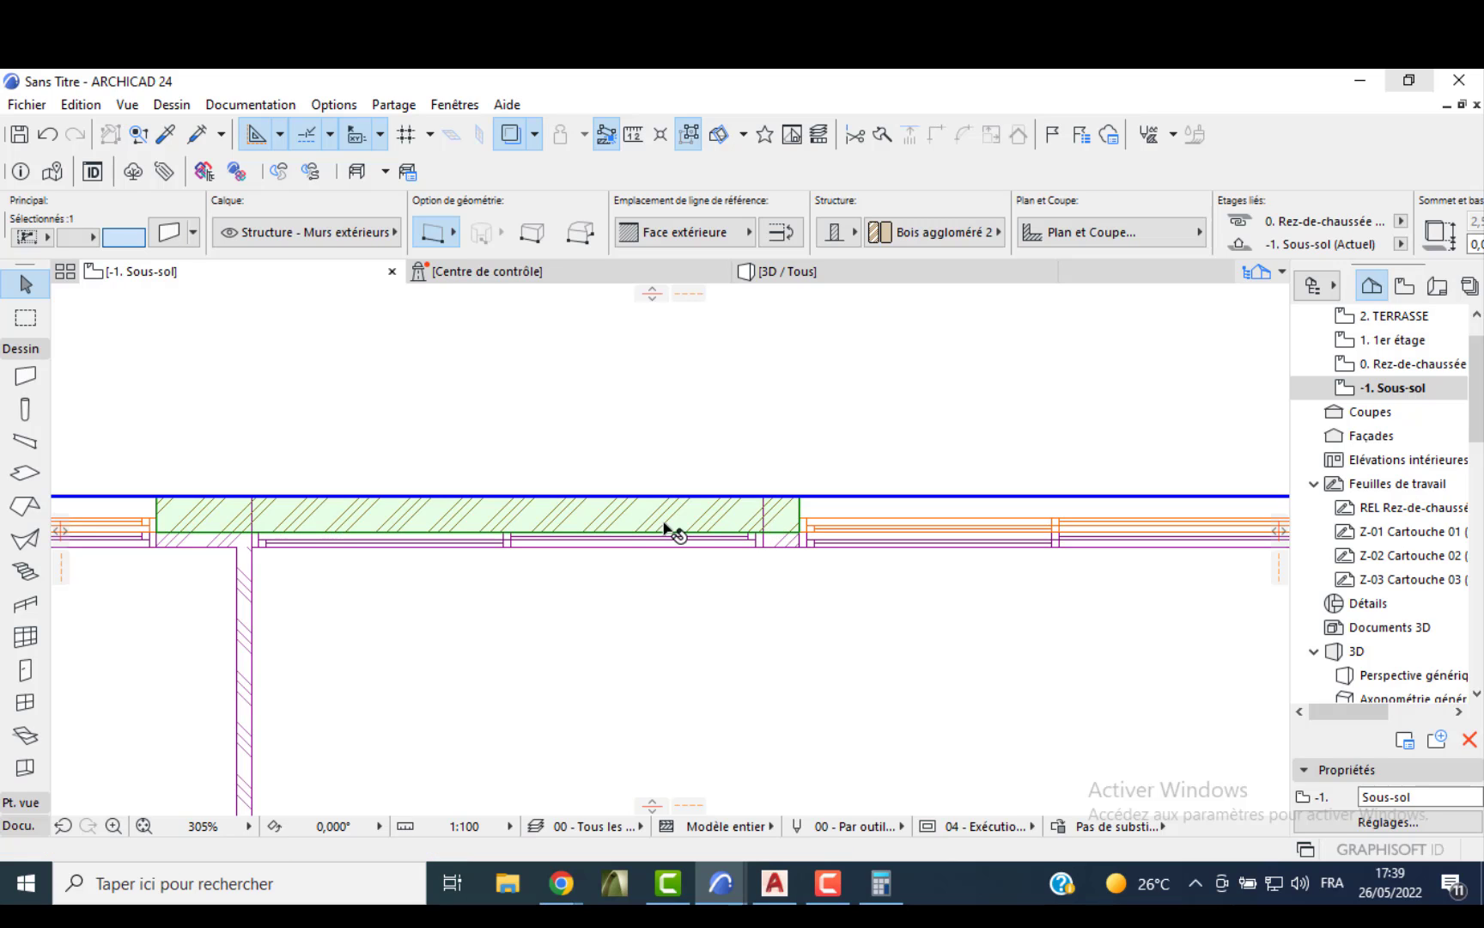
click(786, 271)
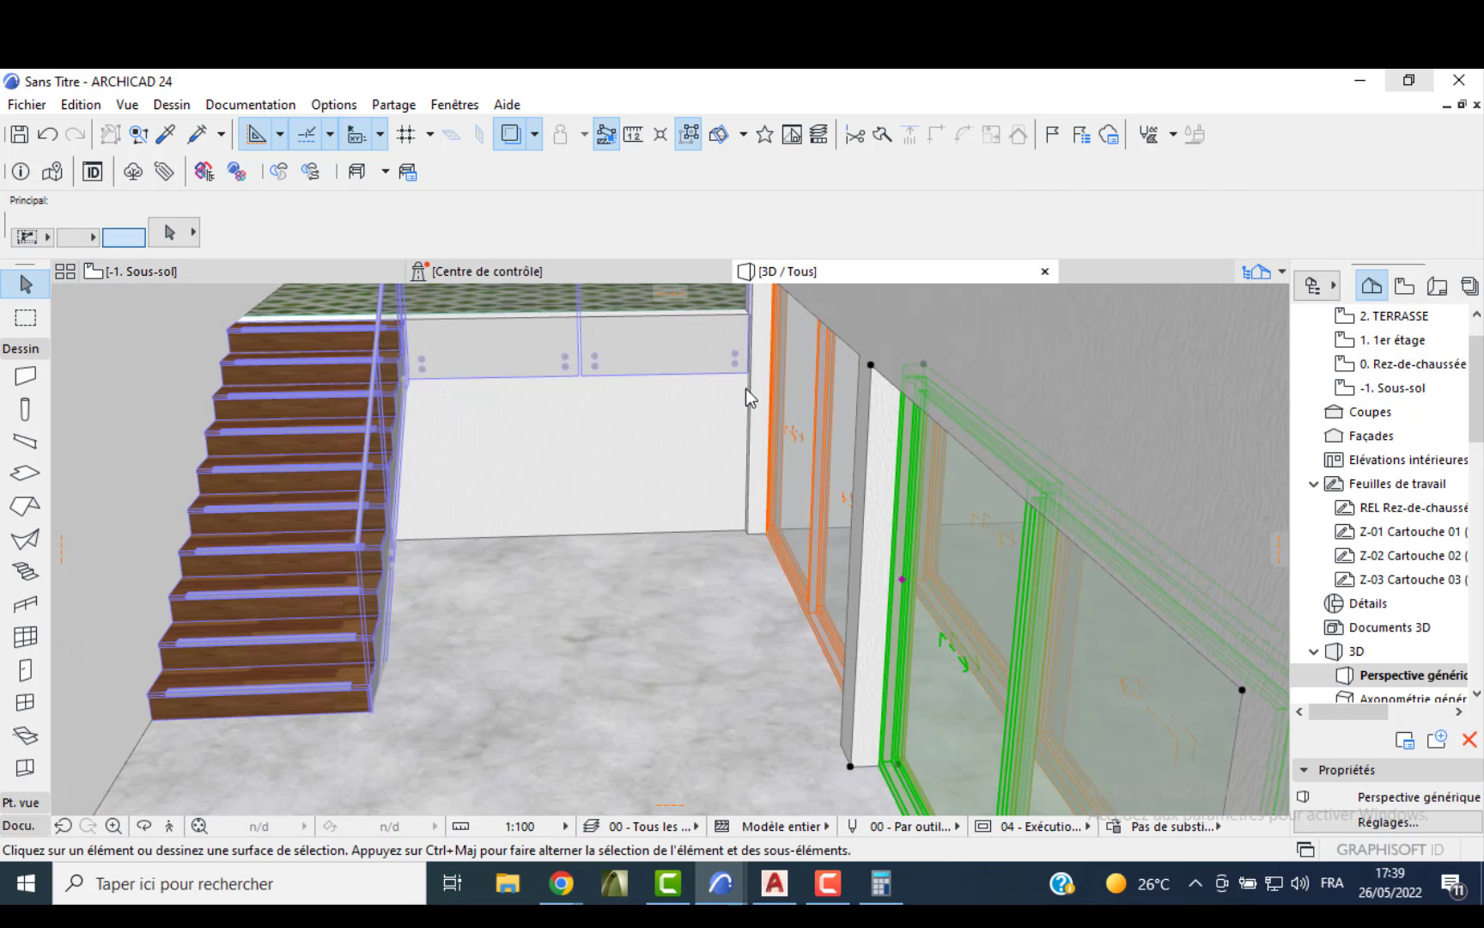
key(Delete)
scroll(773, 538, down, 2)
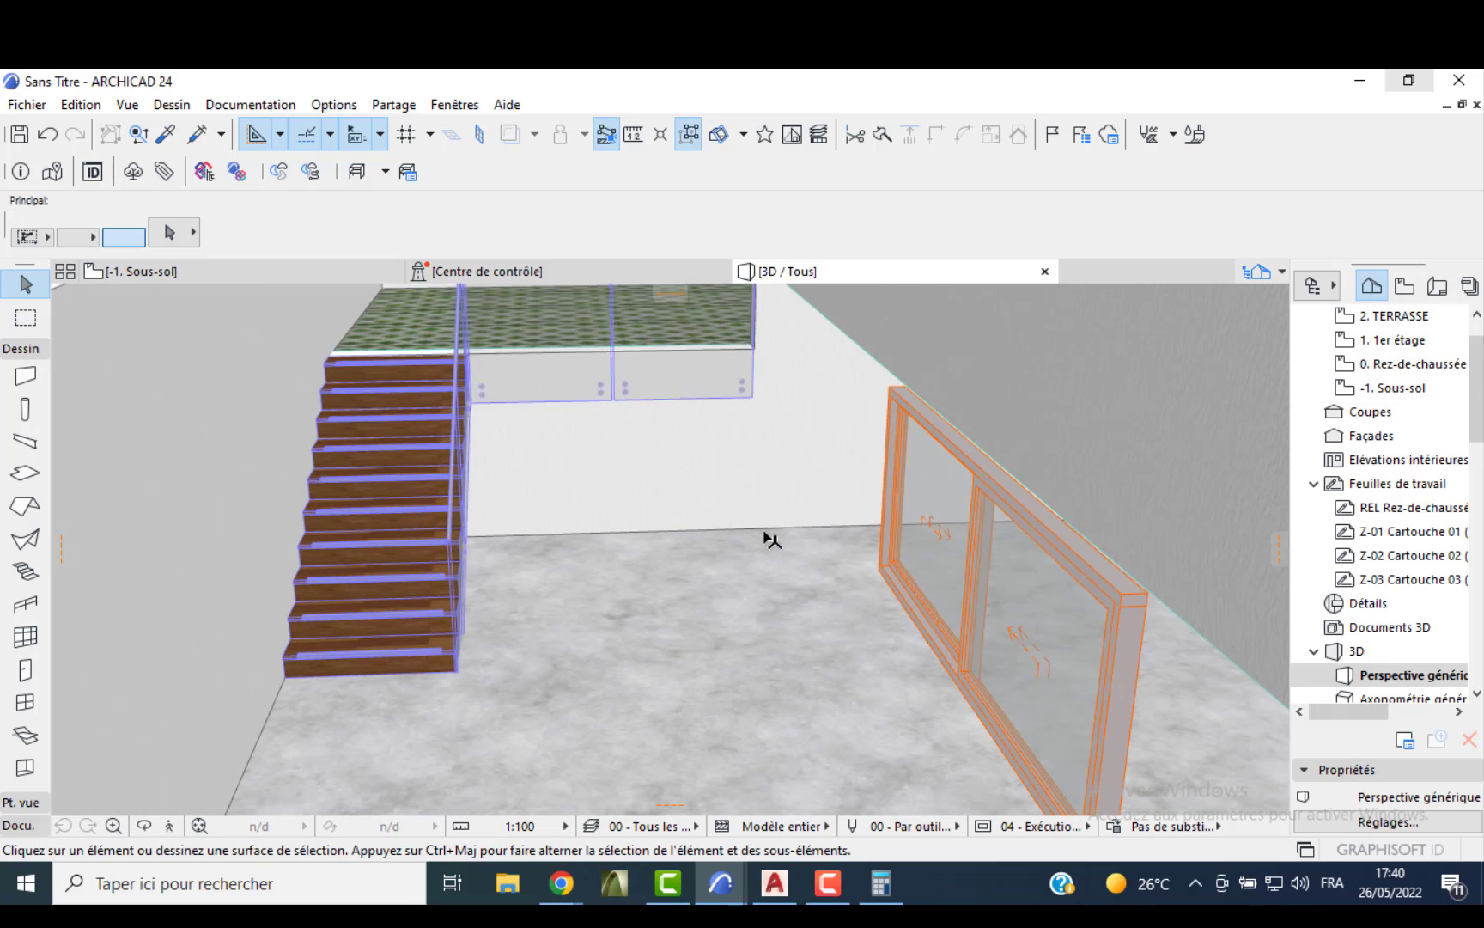
key(F2)
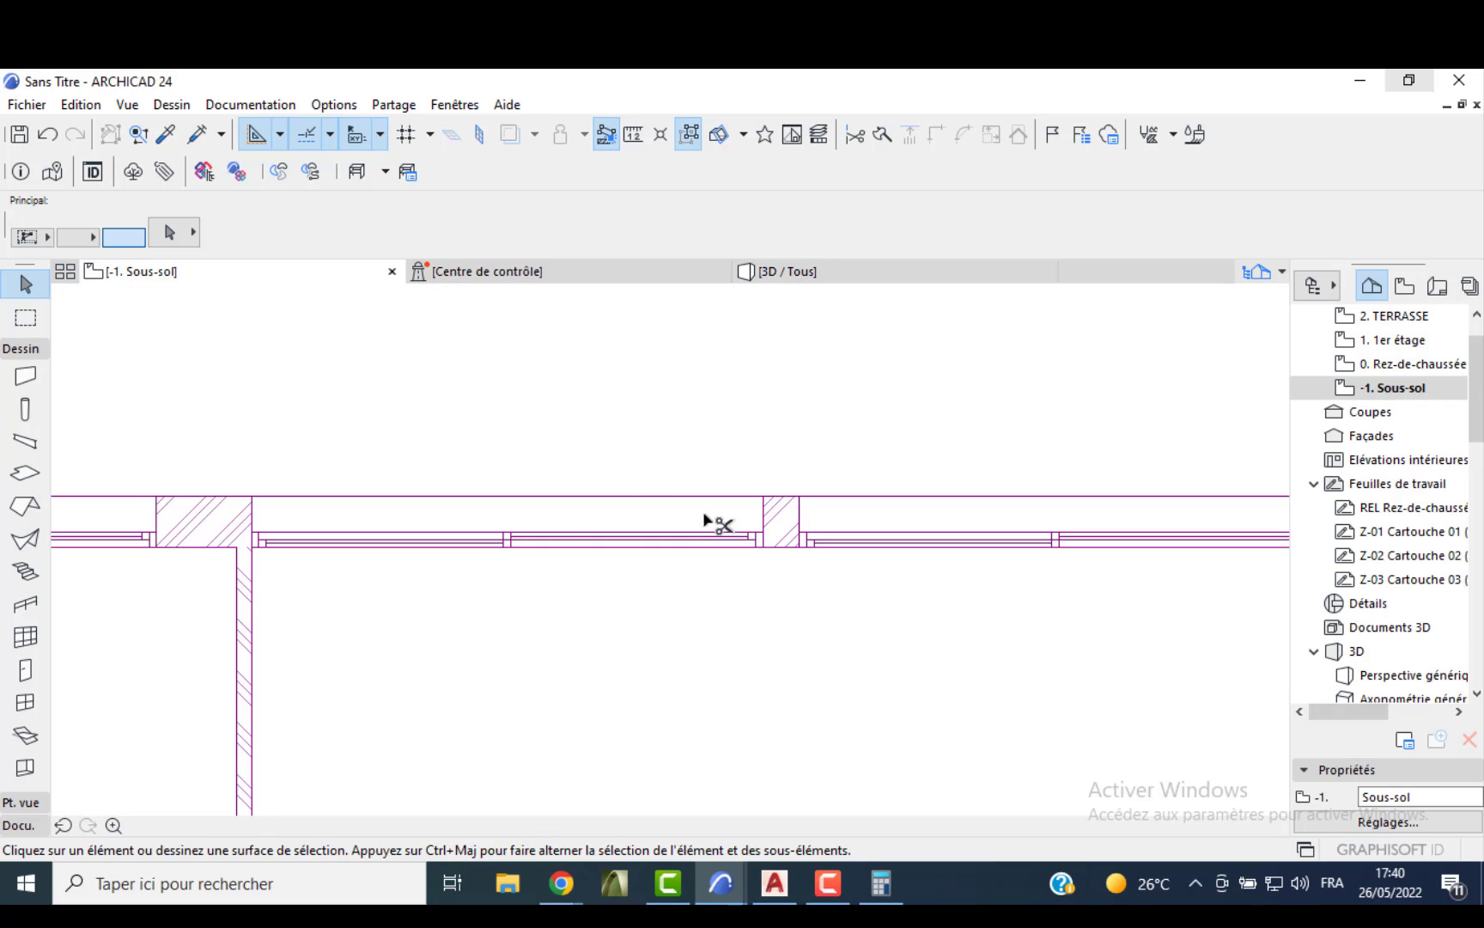
key(ctrl+z)
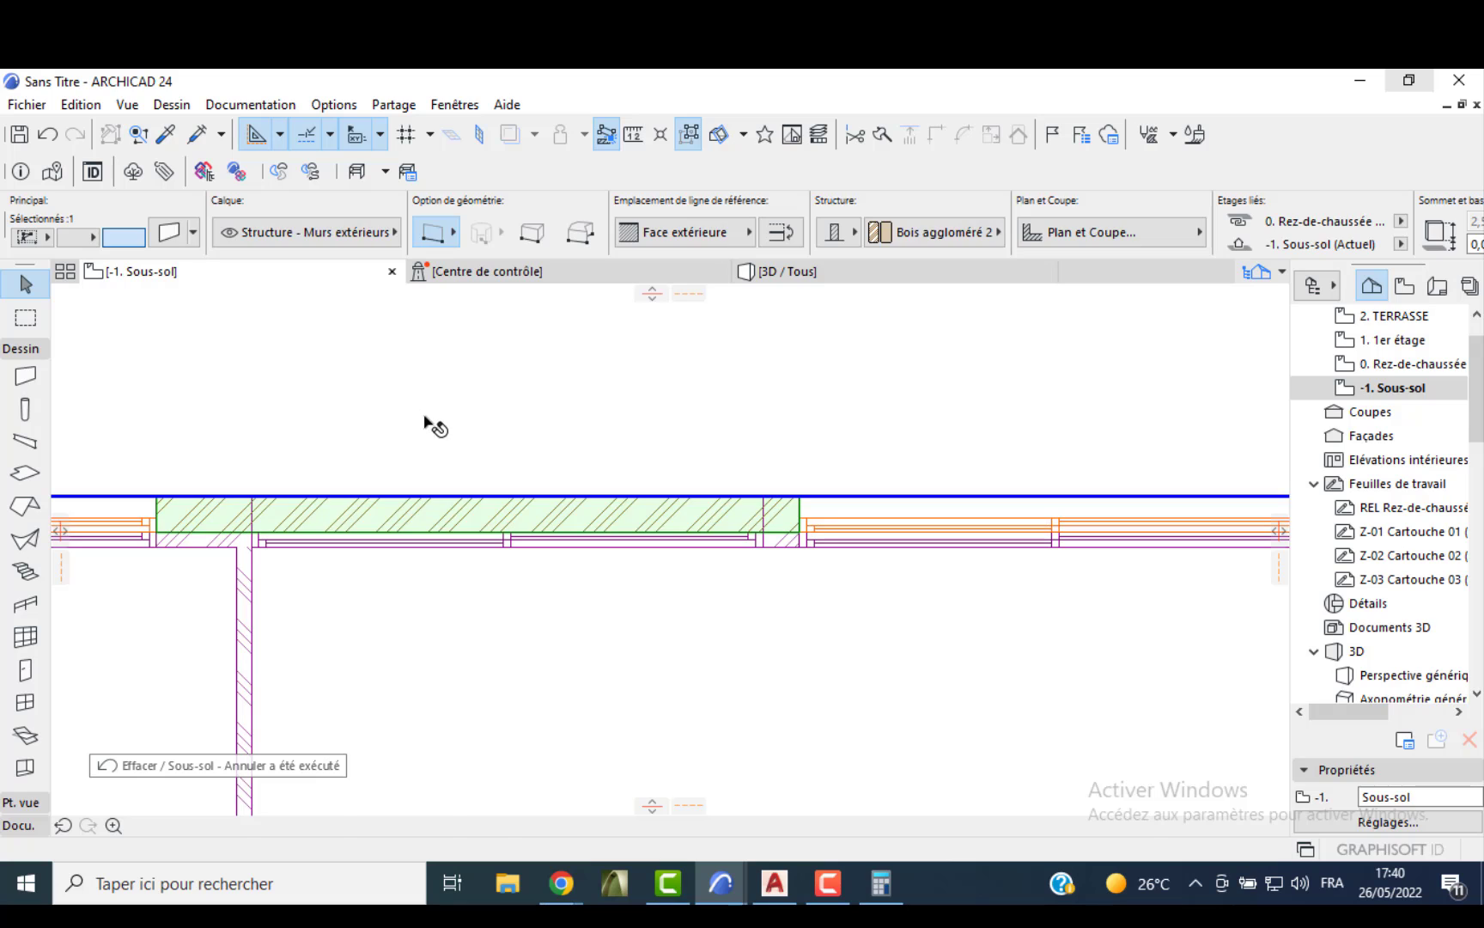
click(571, 429)
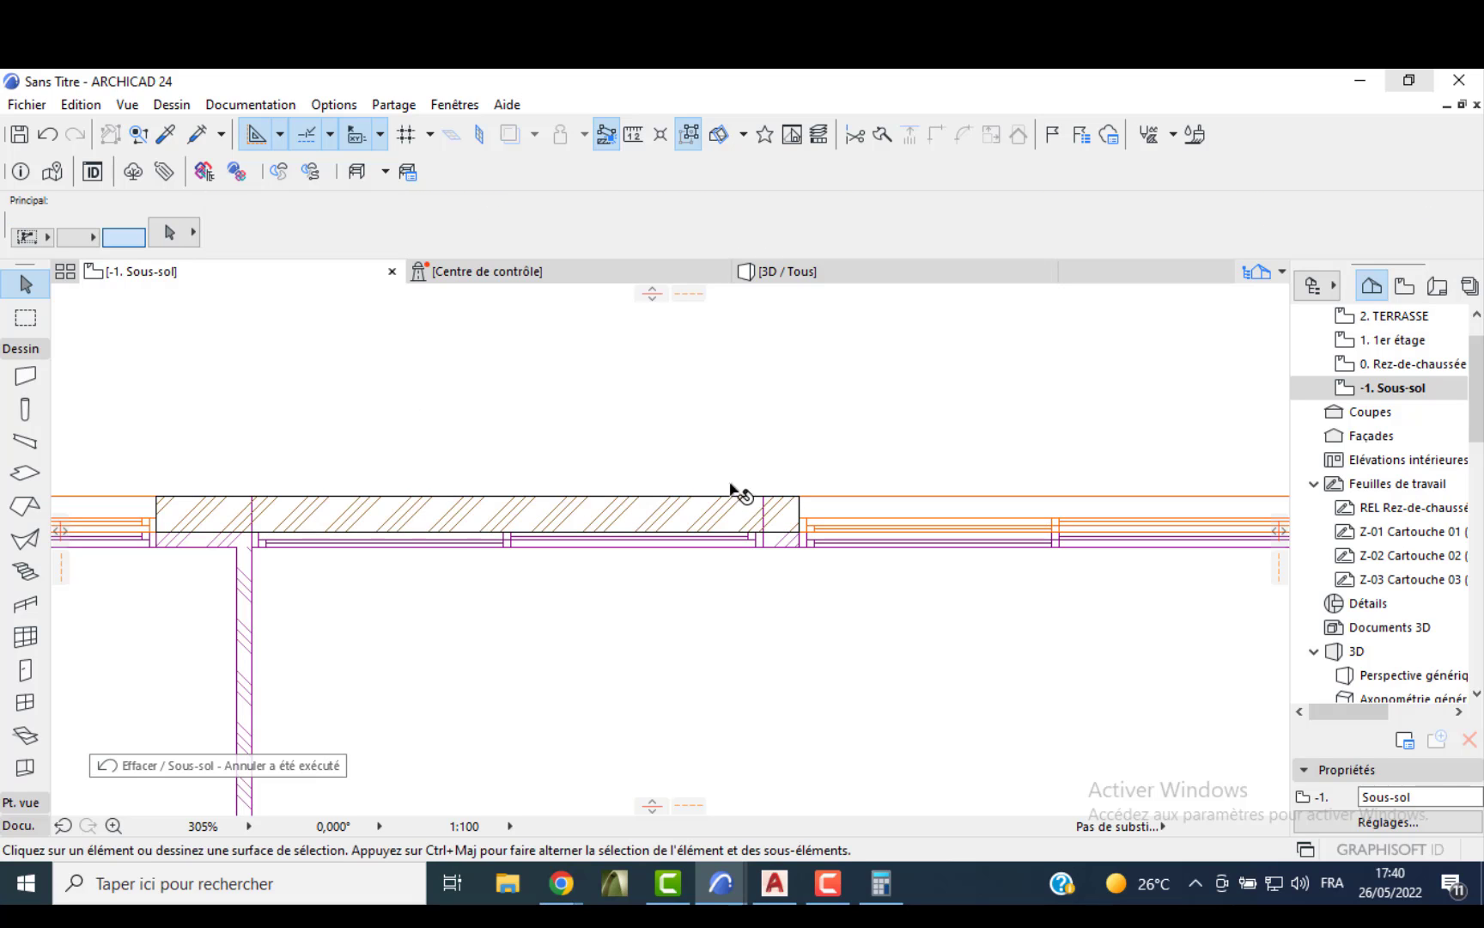
click(768, 517)
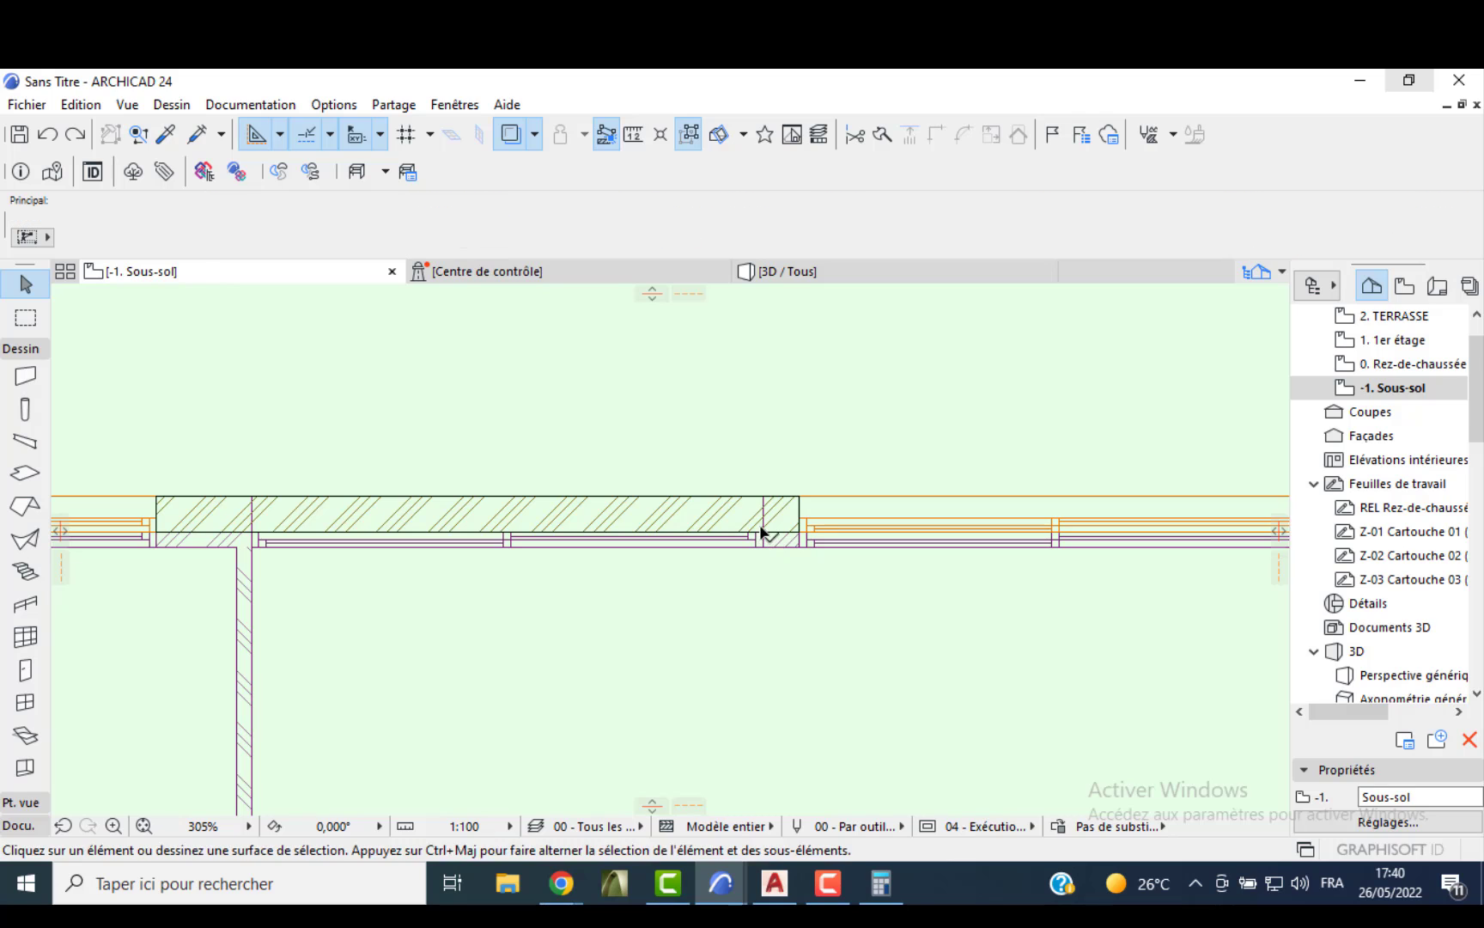
click(763, 534)
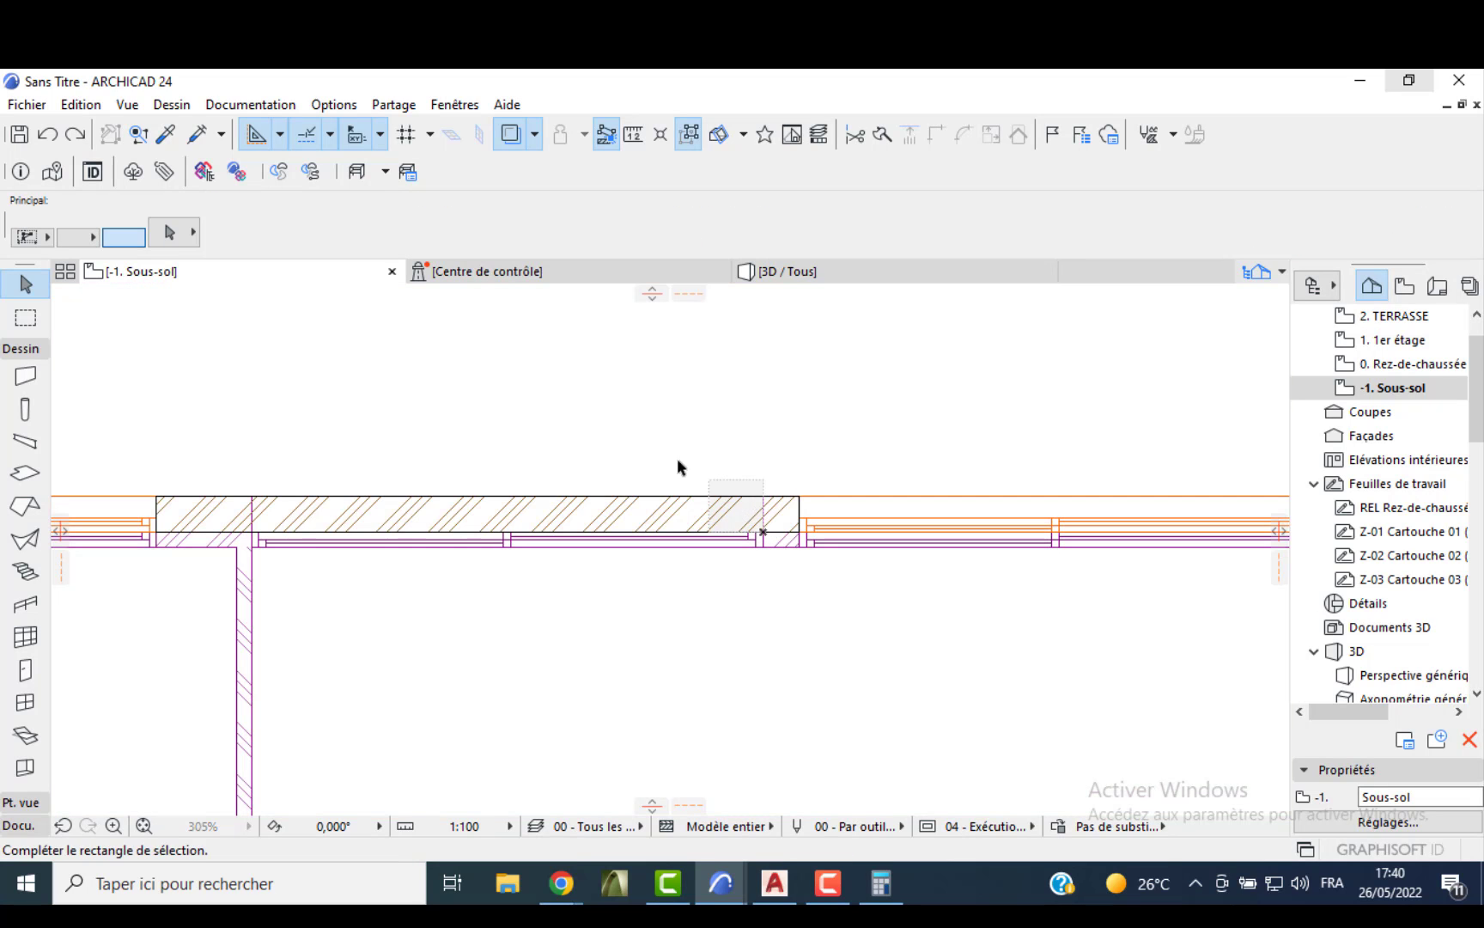
key(Escape)
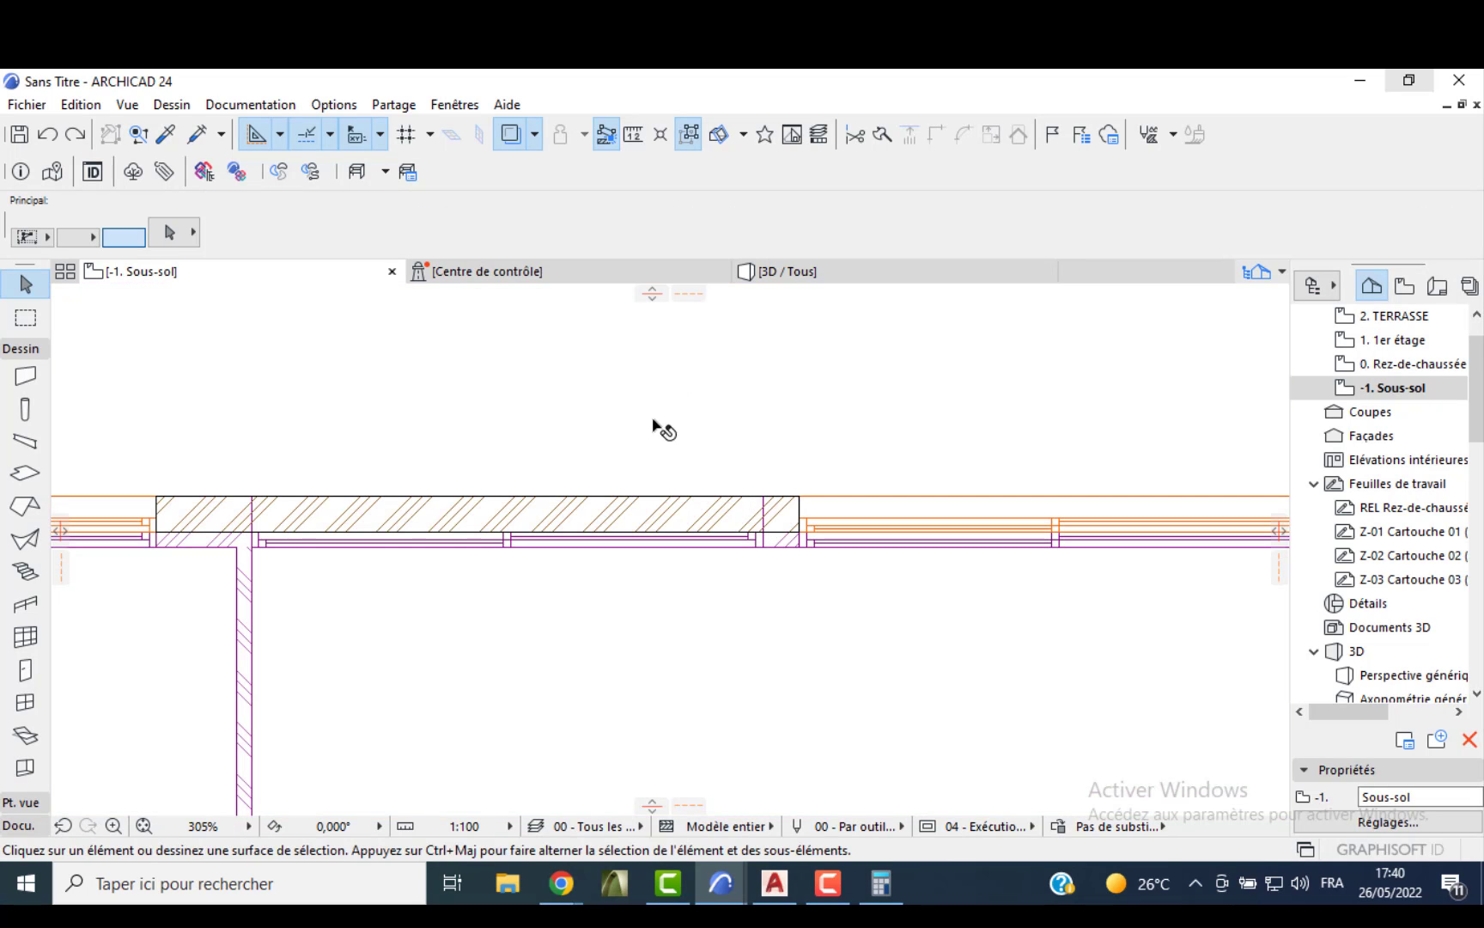
click(761, 272)
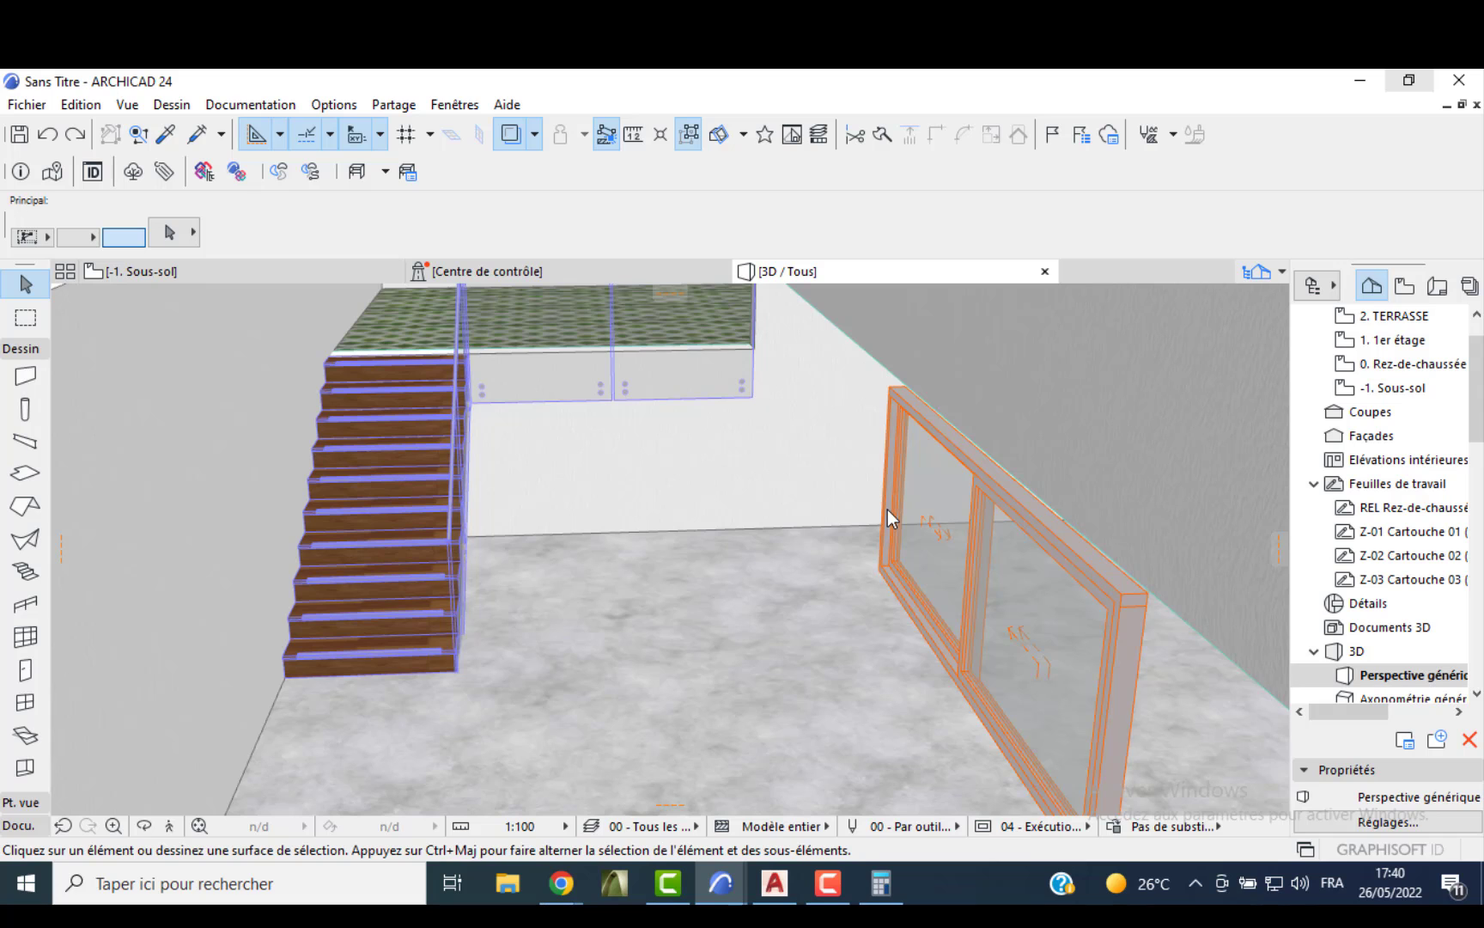
shift+middle_drag(758, 563, 804, 572)
key(F2)
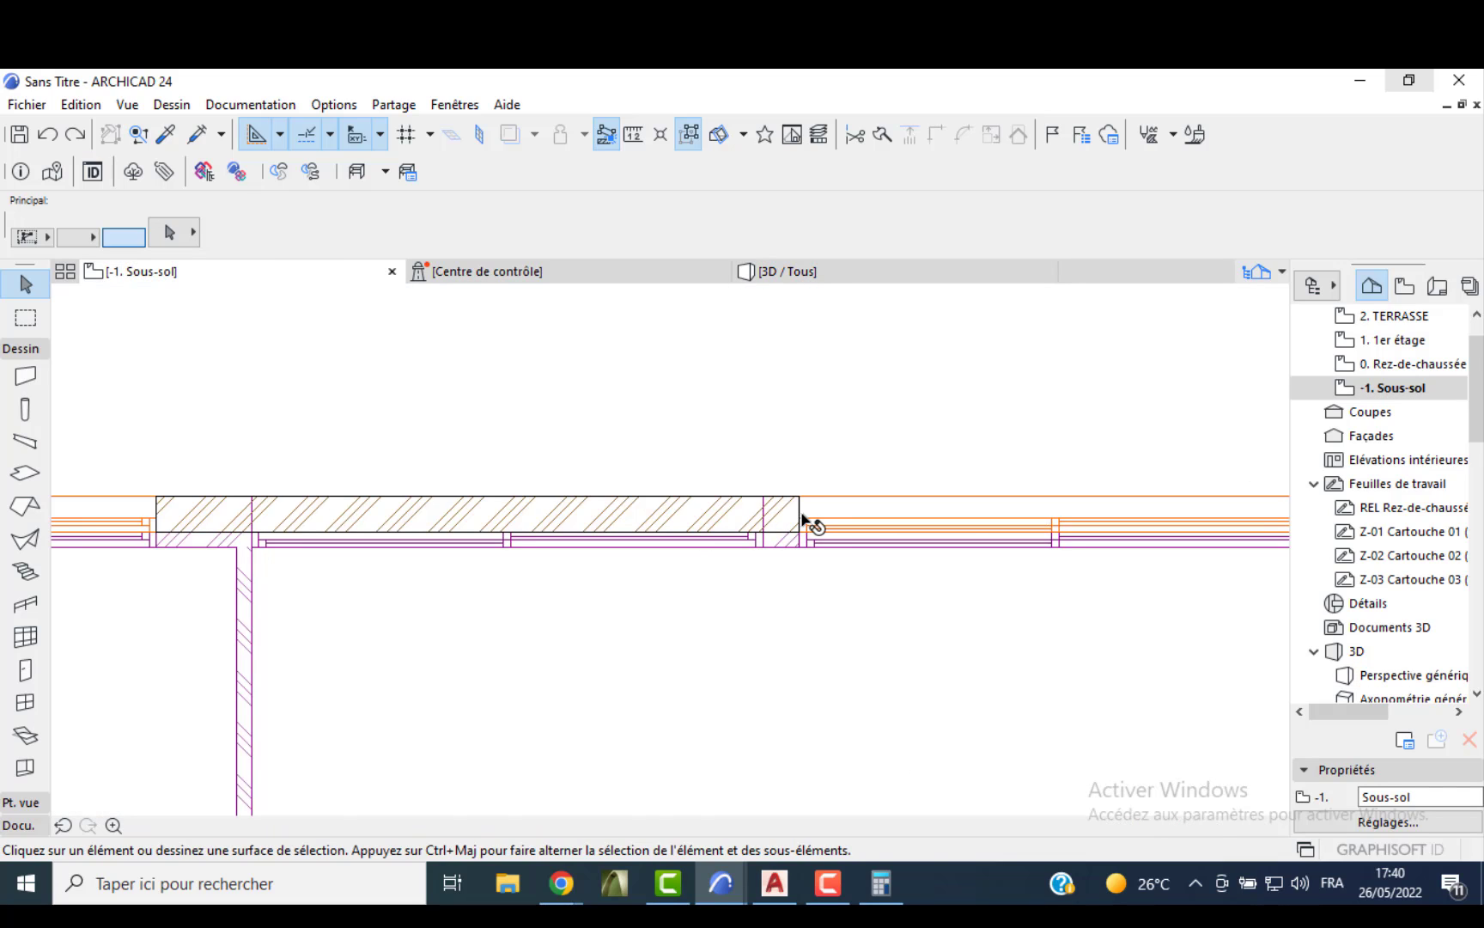
- Copy the 2.100 m high window nearest the stair to the start of the middle traced window, check it in 3D and return to the plan
click(801, 526)
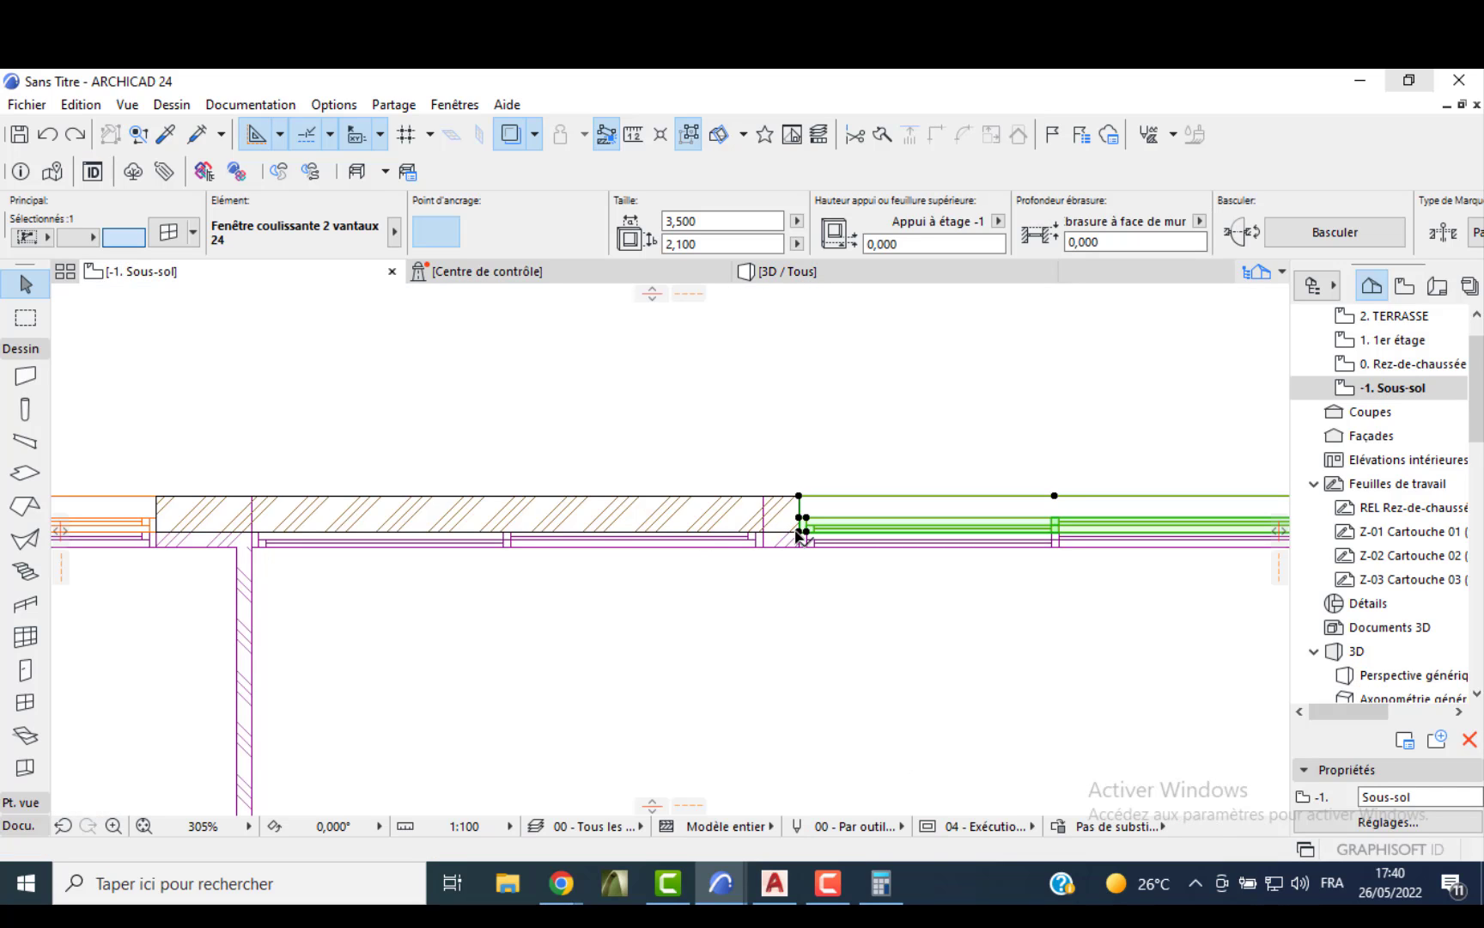
click(801, 530)
key(ctrl)
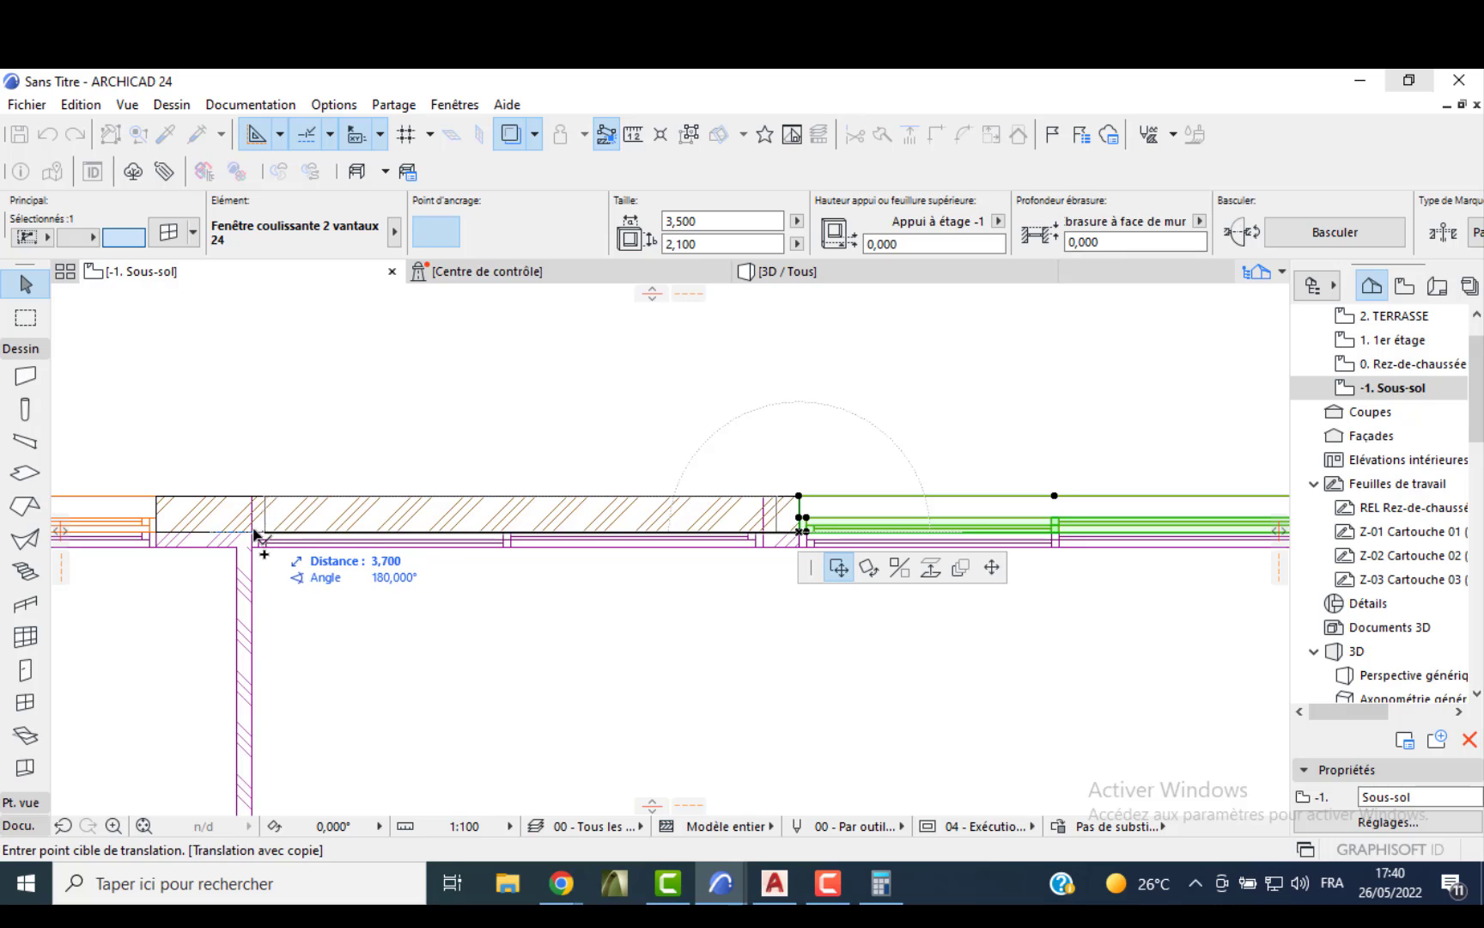
click(252, 532)
click(759, 273)
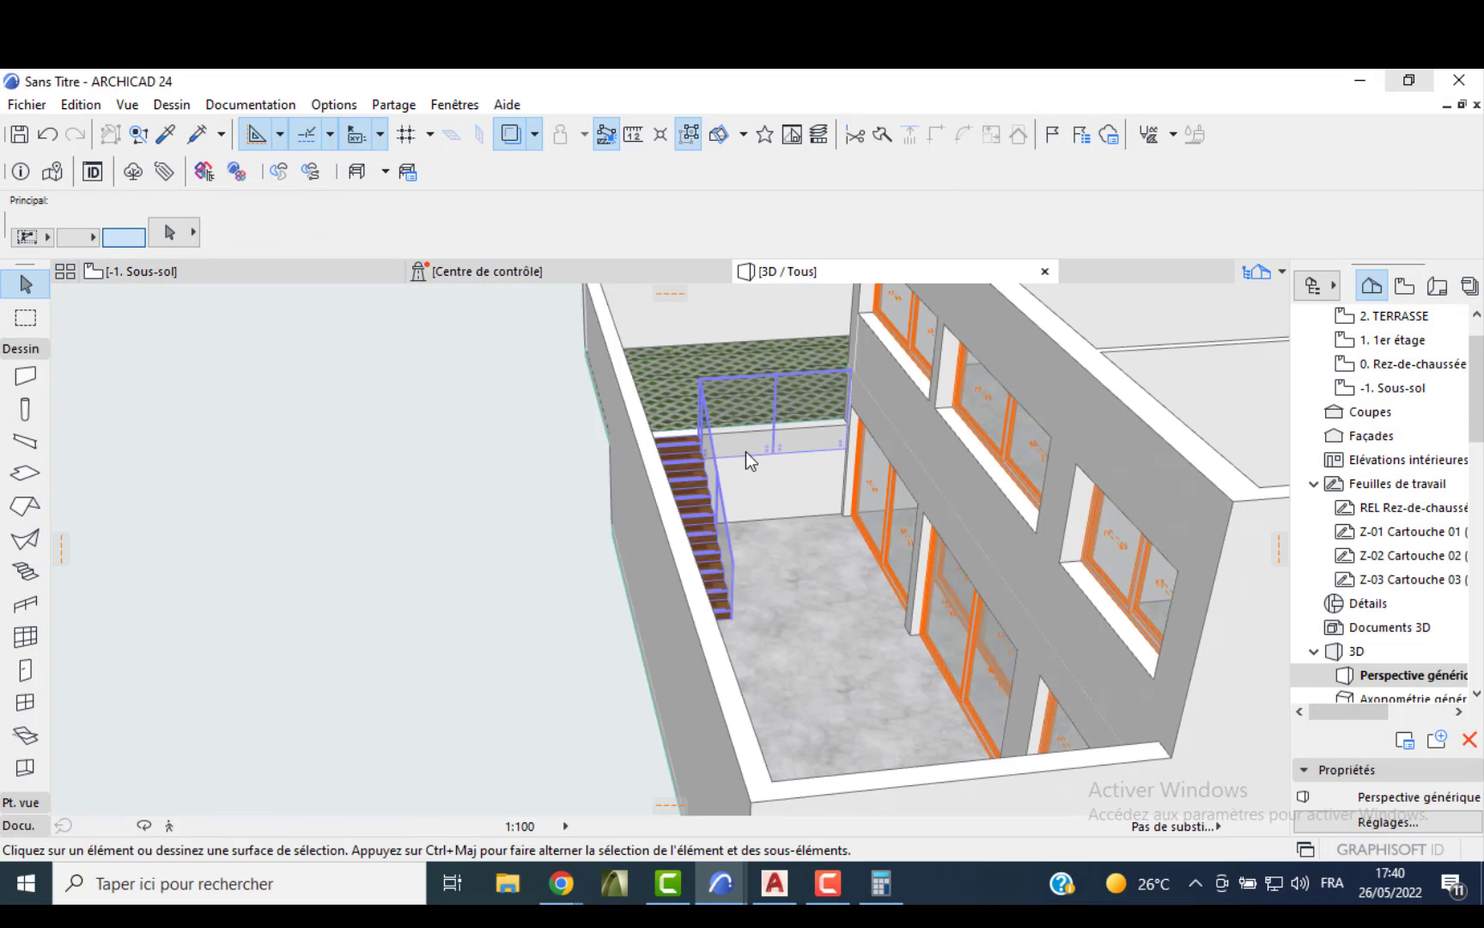
middle_drag(955, 591, 872, 486)
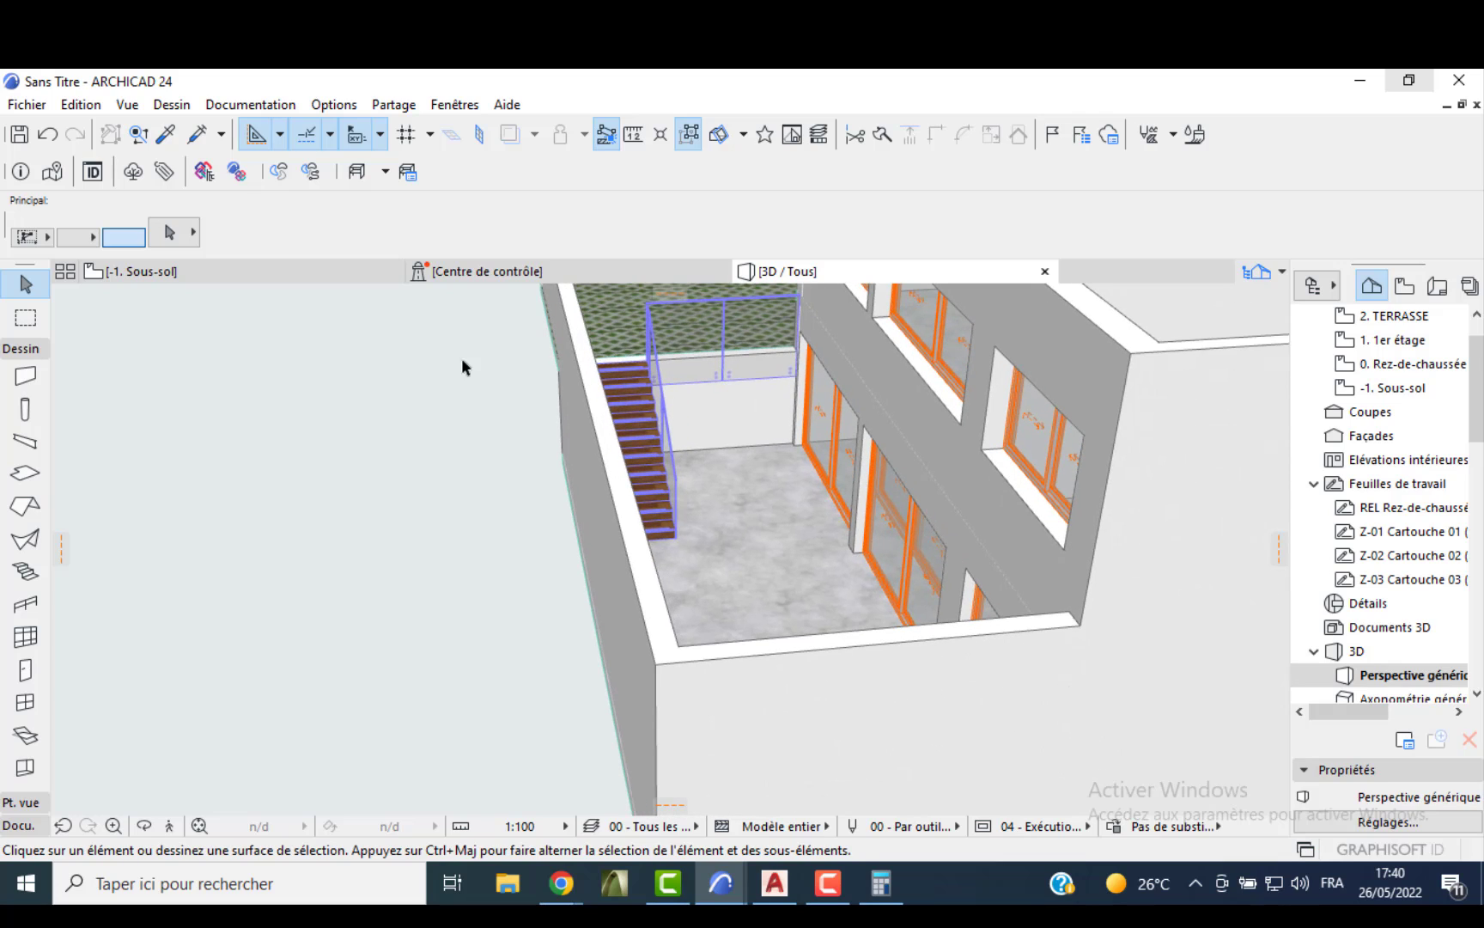
double_click(1372, 386)
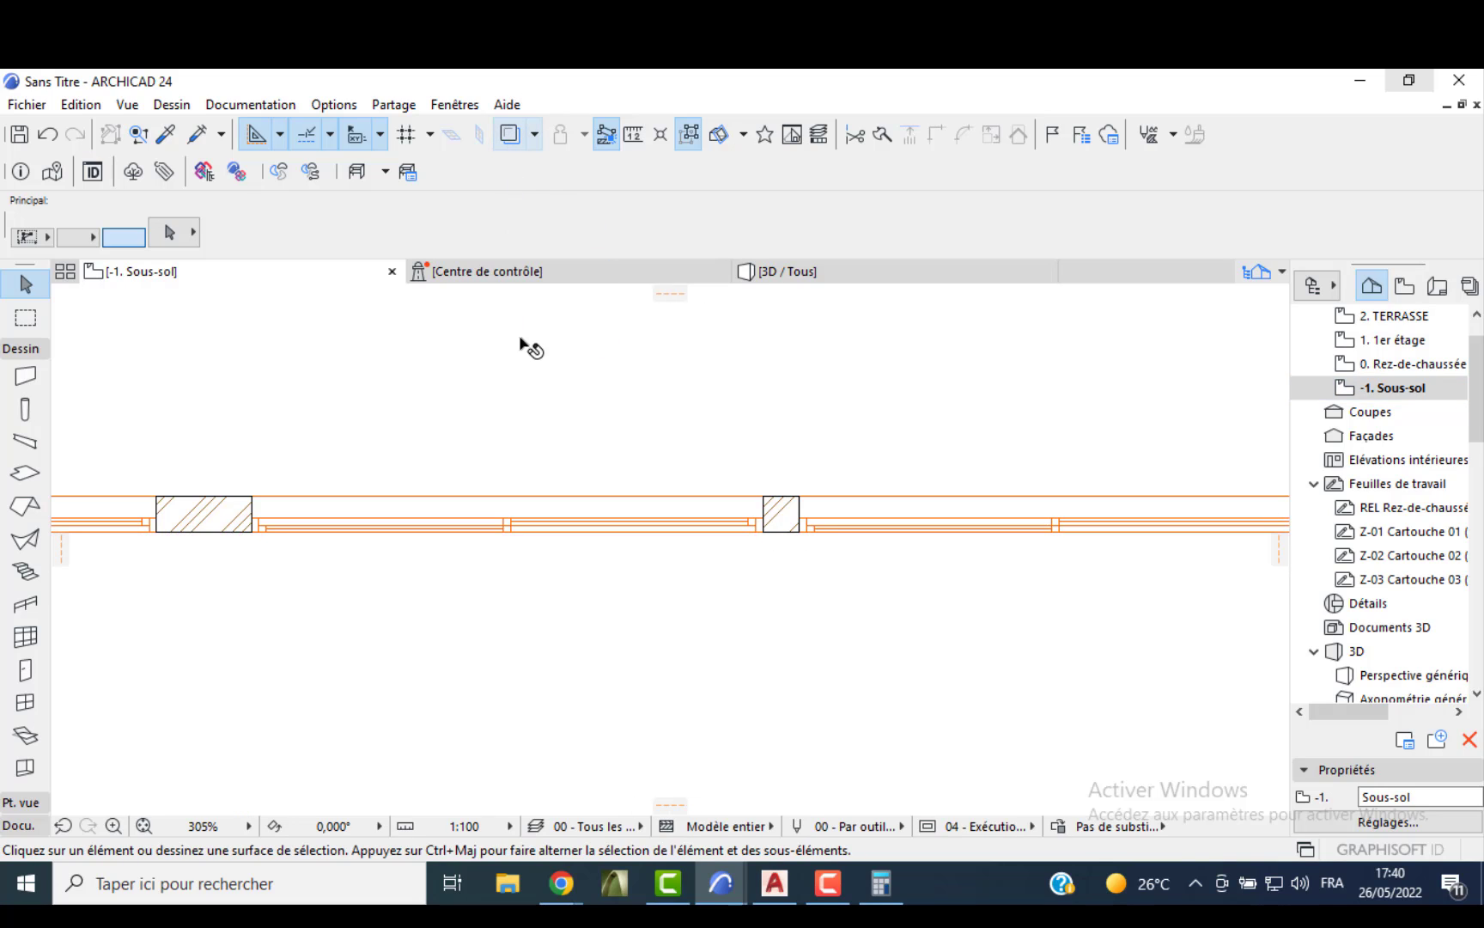
- Try to move the middle 3.500 m window along the wall in the 0. Rez-de-chaussée plan and undo the move
key(Up)
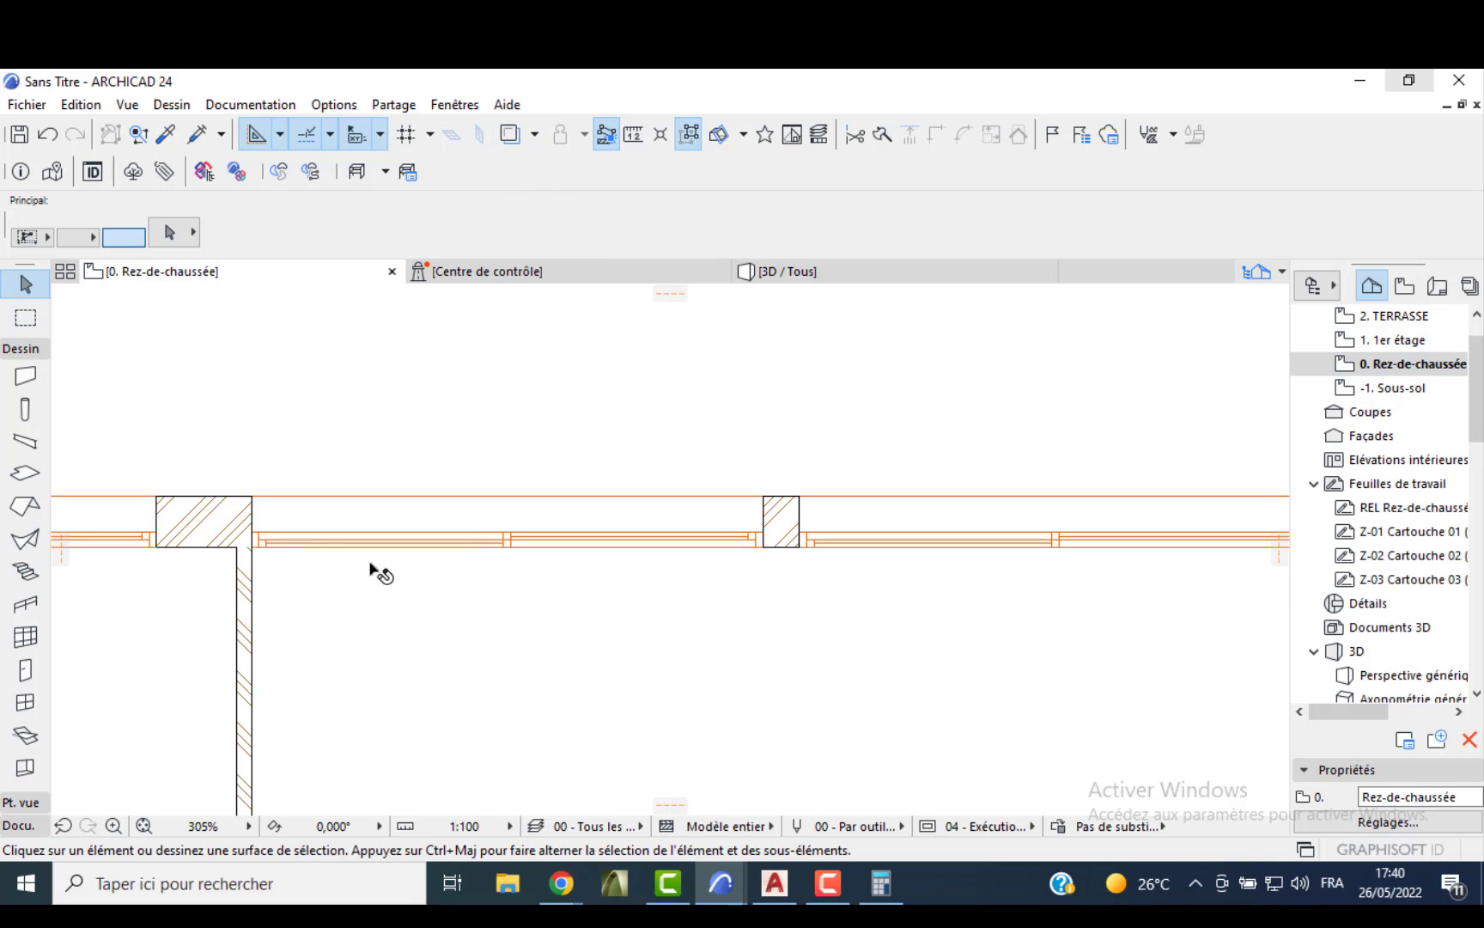
click(258, 543)
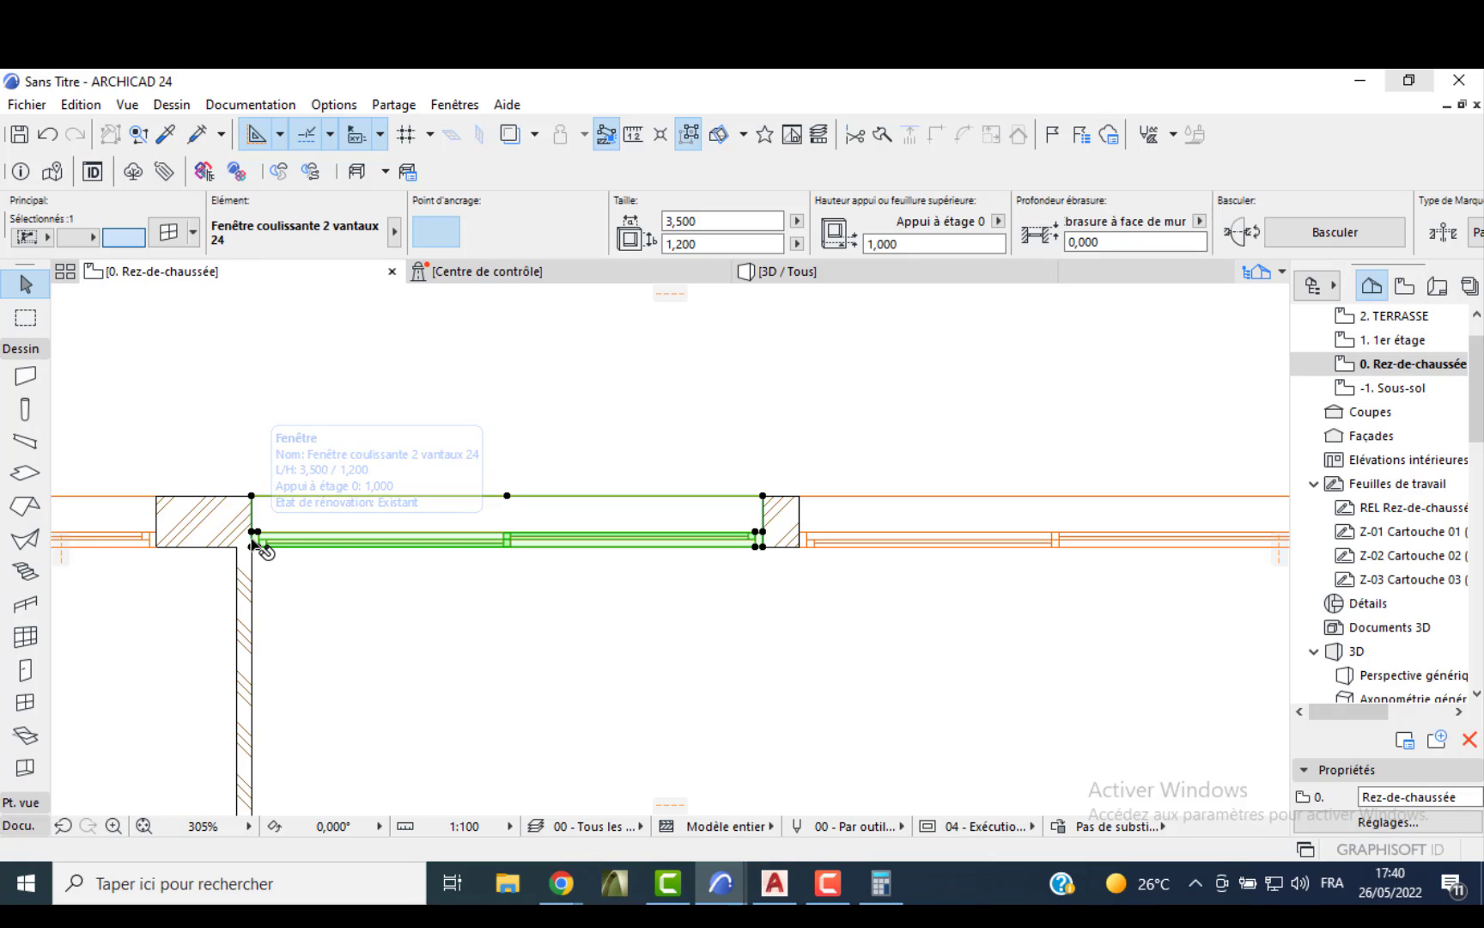
click(254, 543)
click(443, 543)
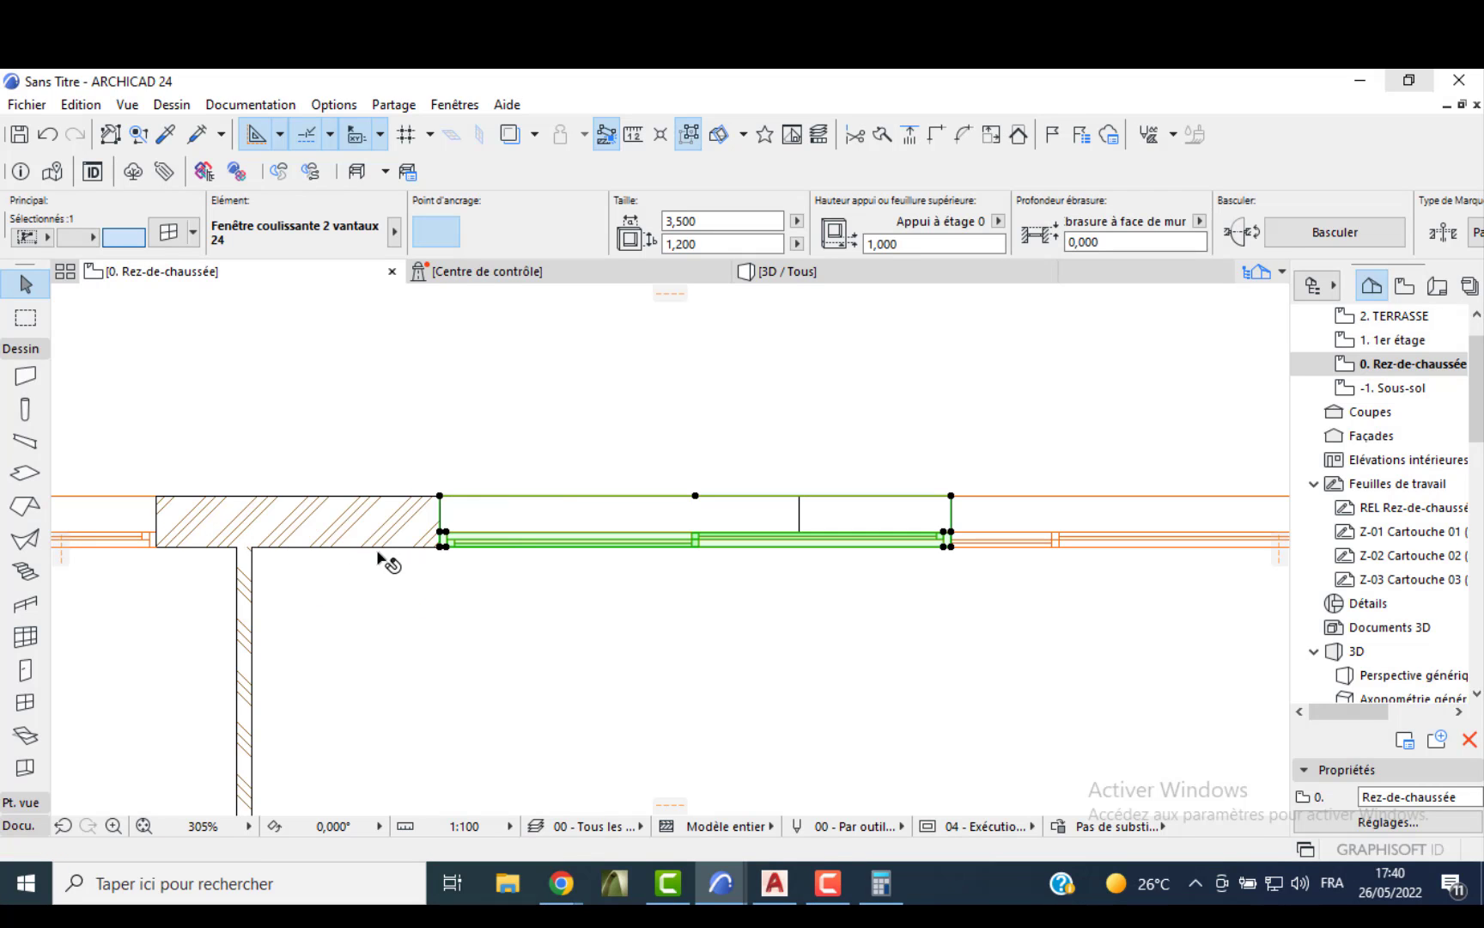
key(ctrl+z)
key(Escape)
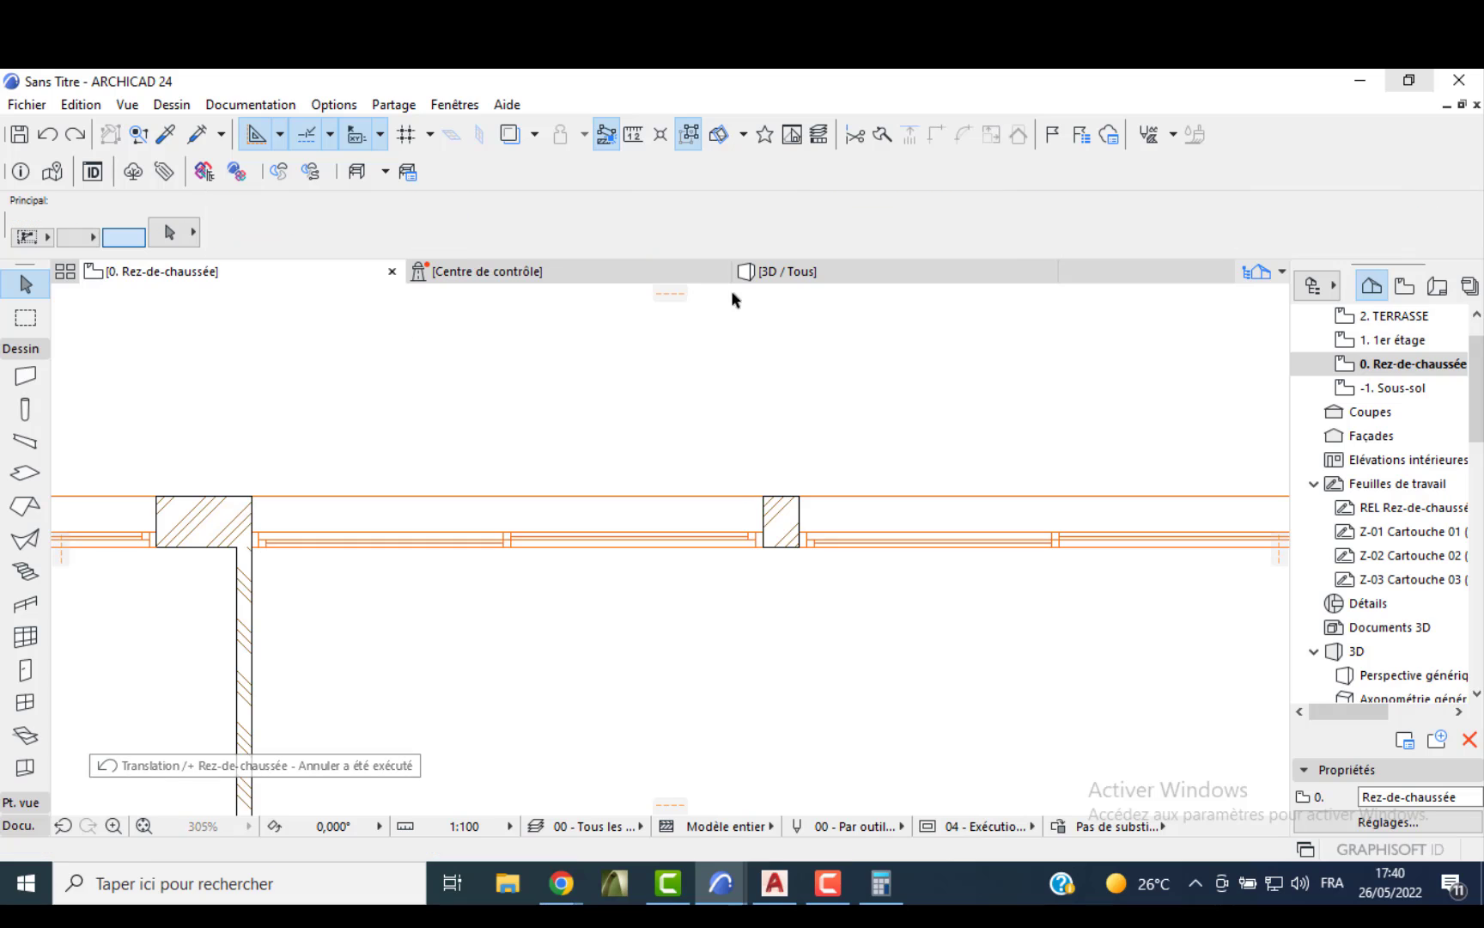
- In the 3D view, slide the stair-side leaf of the middle basement window partly open
click(769, 272)
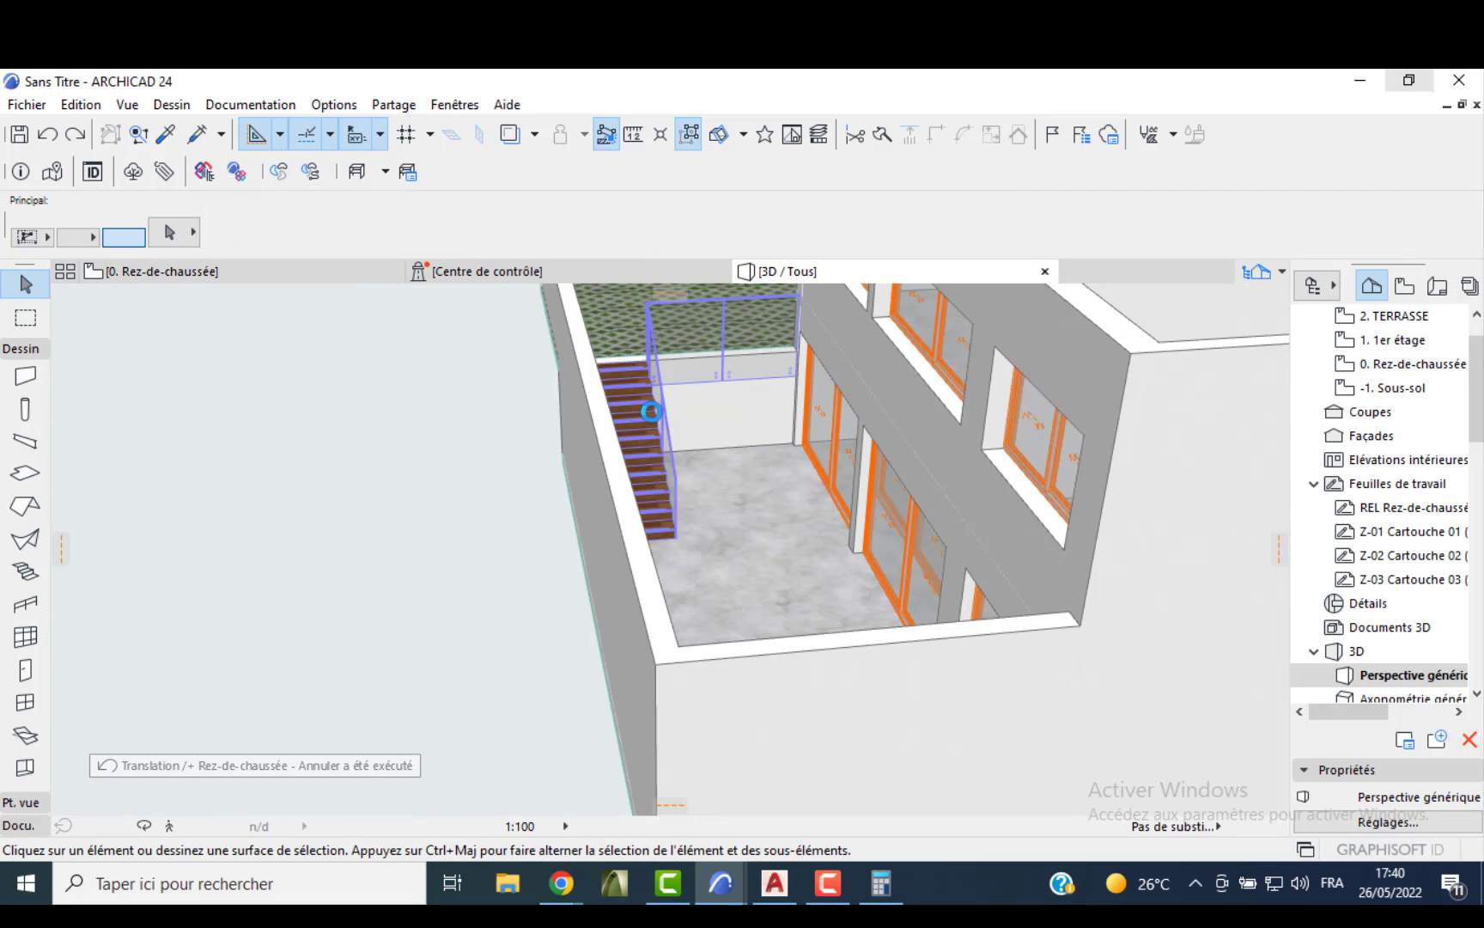
shift+middle_drag(652, 414, 706, 541)
scroll(815, 563, up, 6)
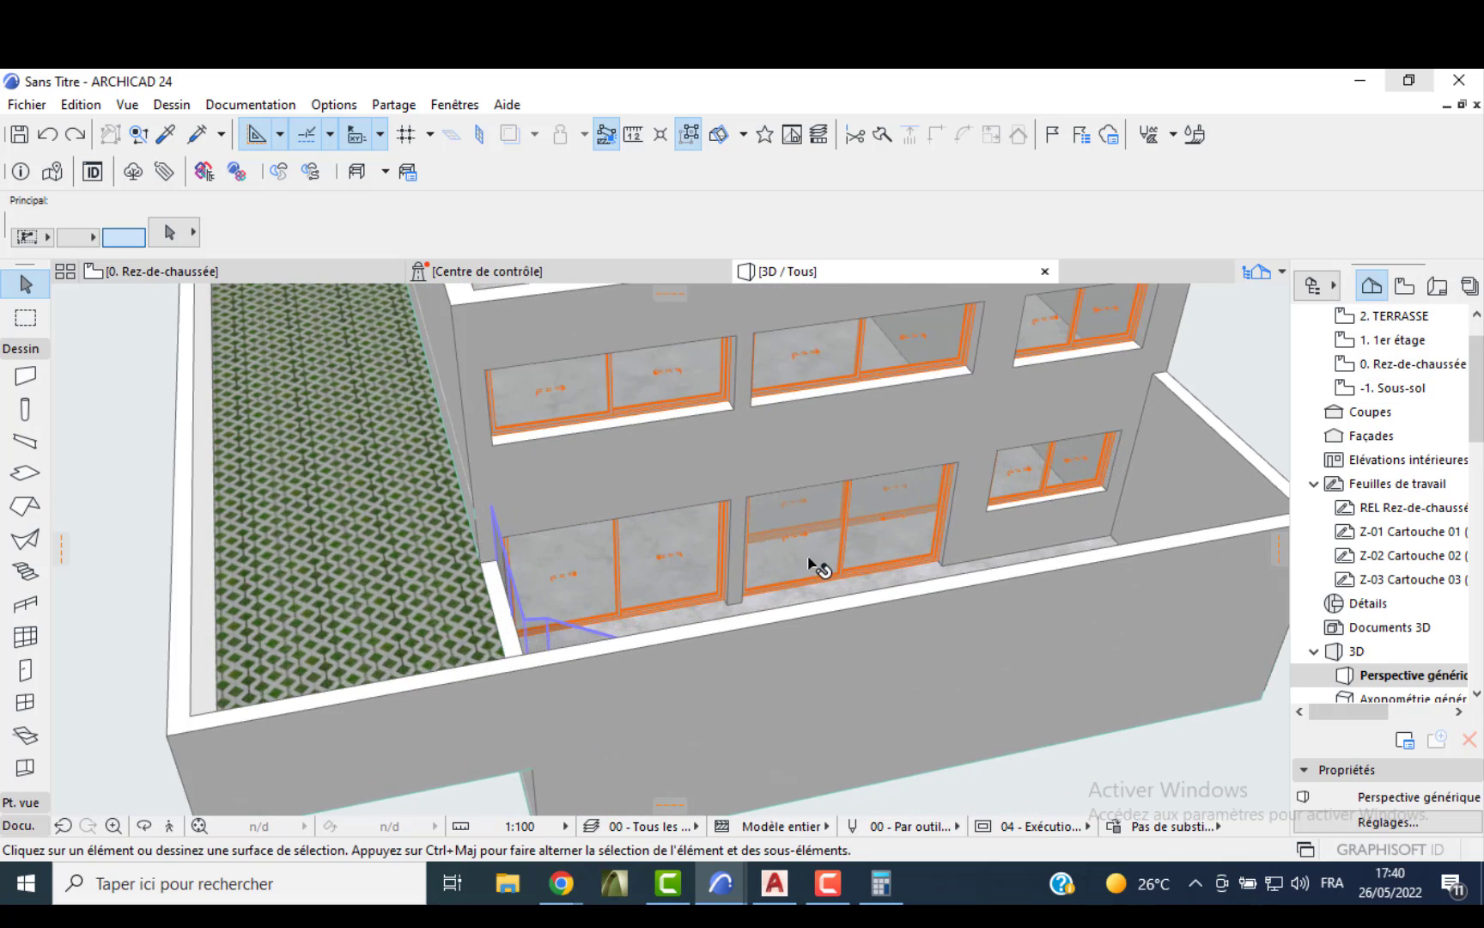
click(725, 571)
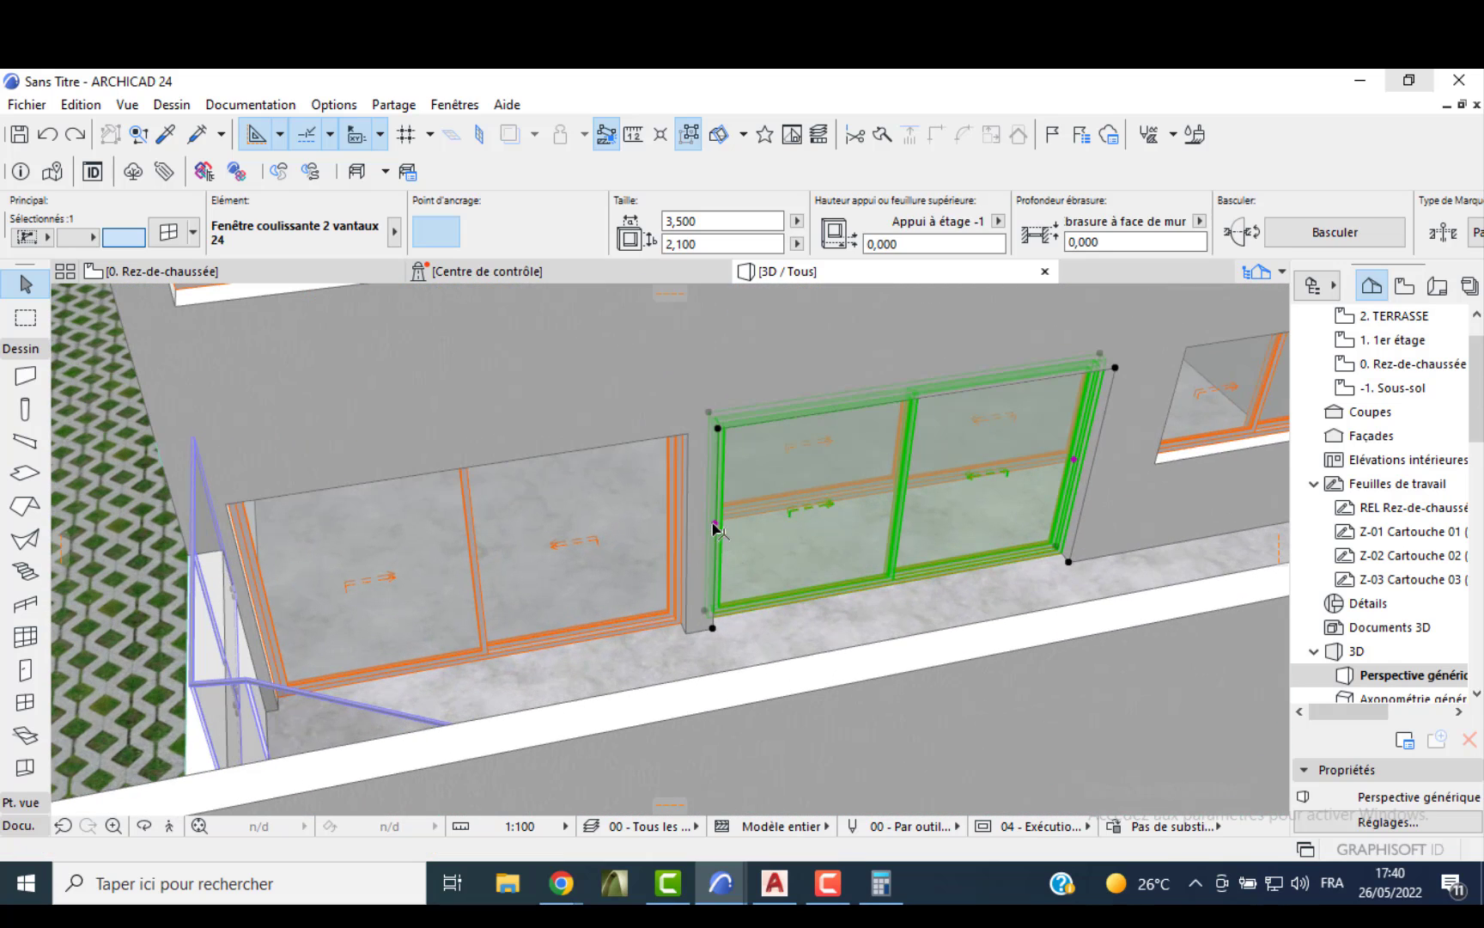
click(719, 528)
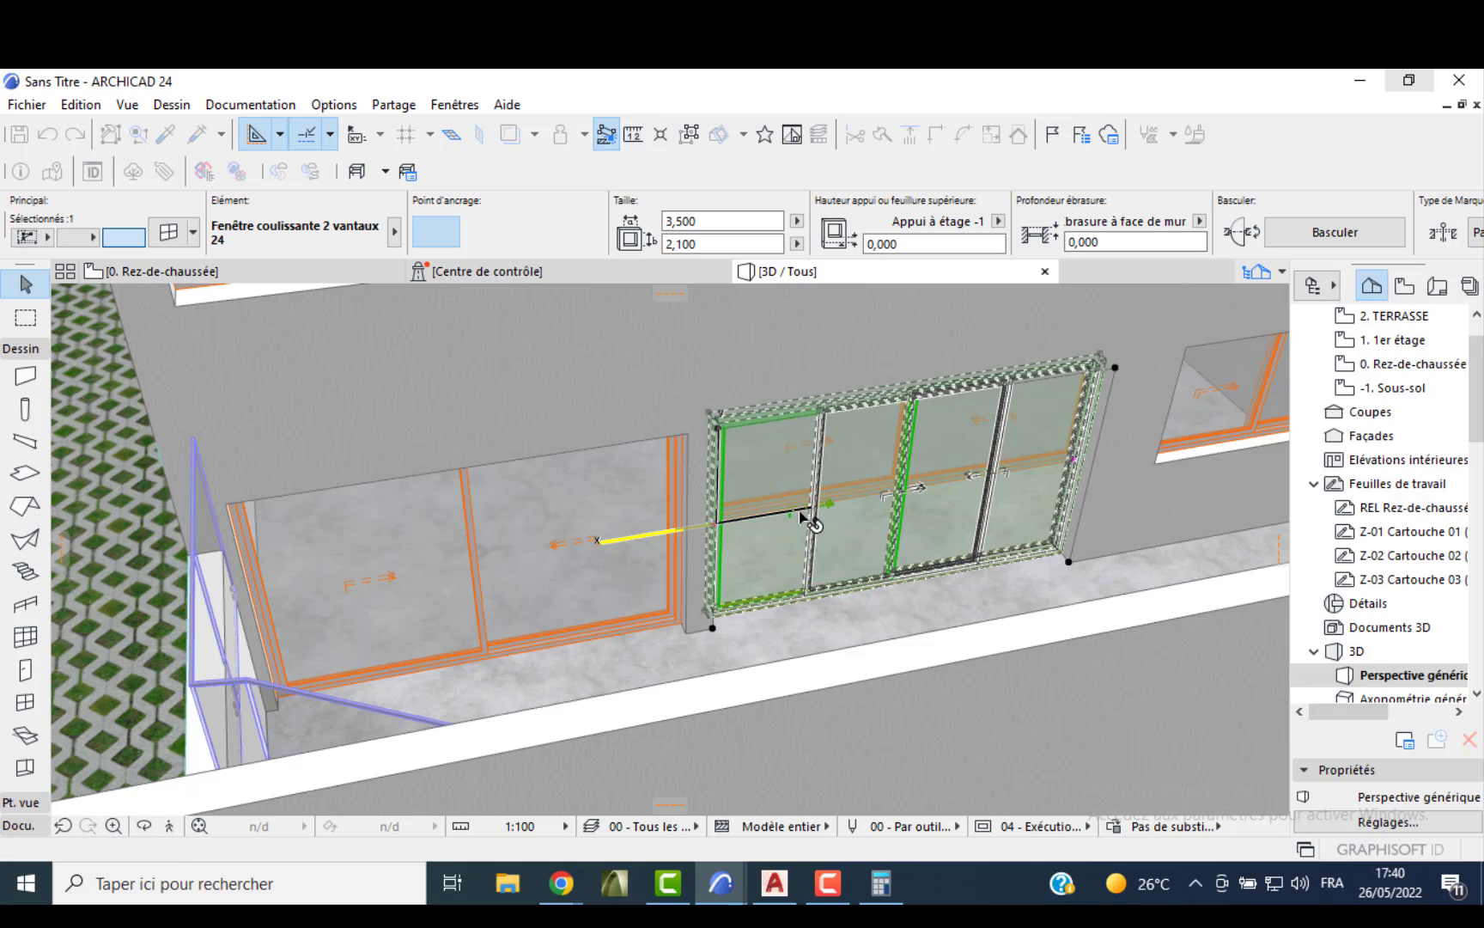
click(811, 509)
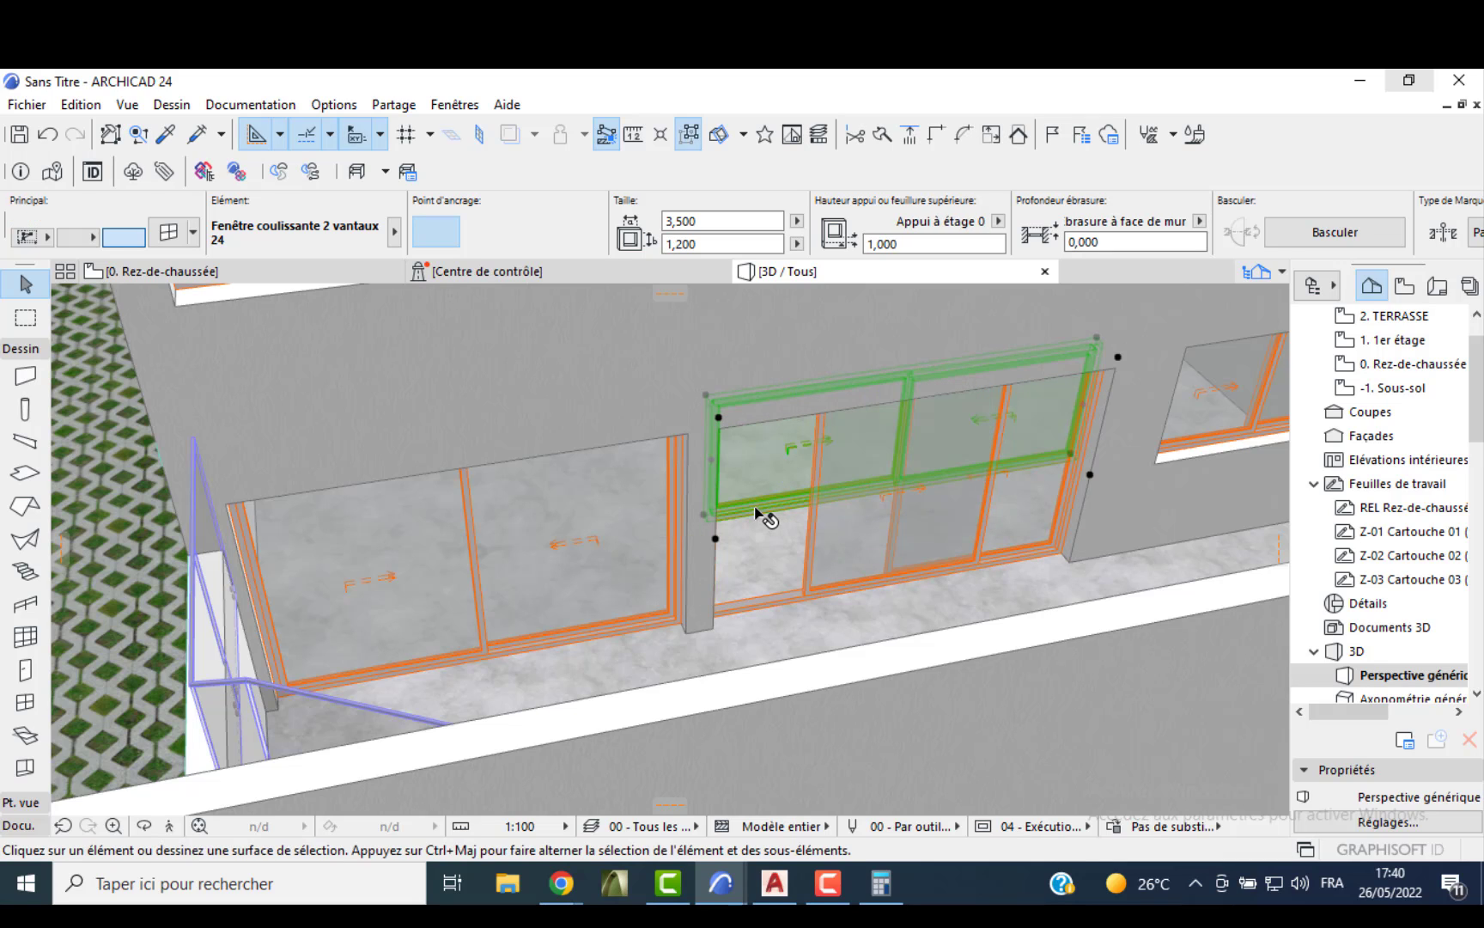
key(Escape)
- Slide the far leaf of the basement window nearest the stair partly open towards the stair
click(666, 548)
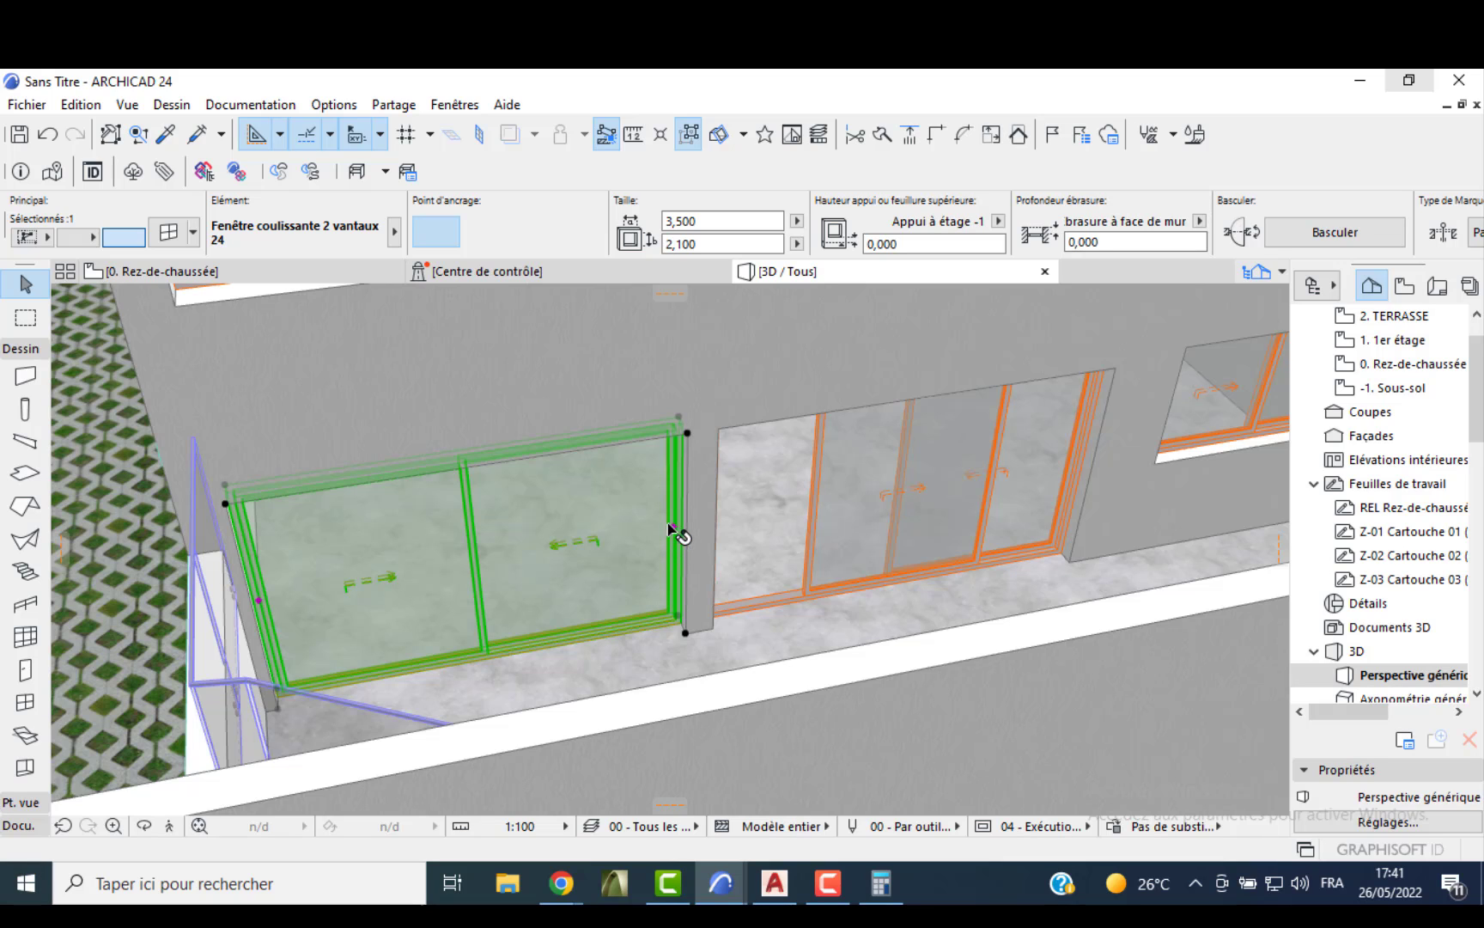
click(671, 529)
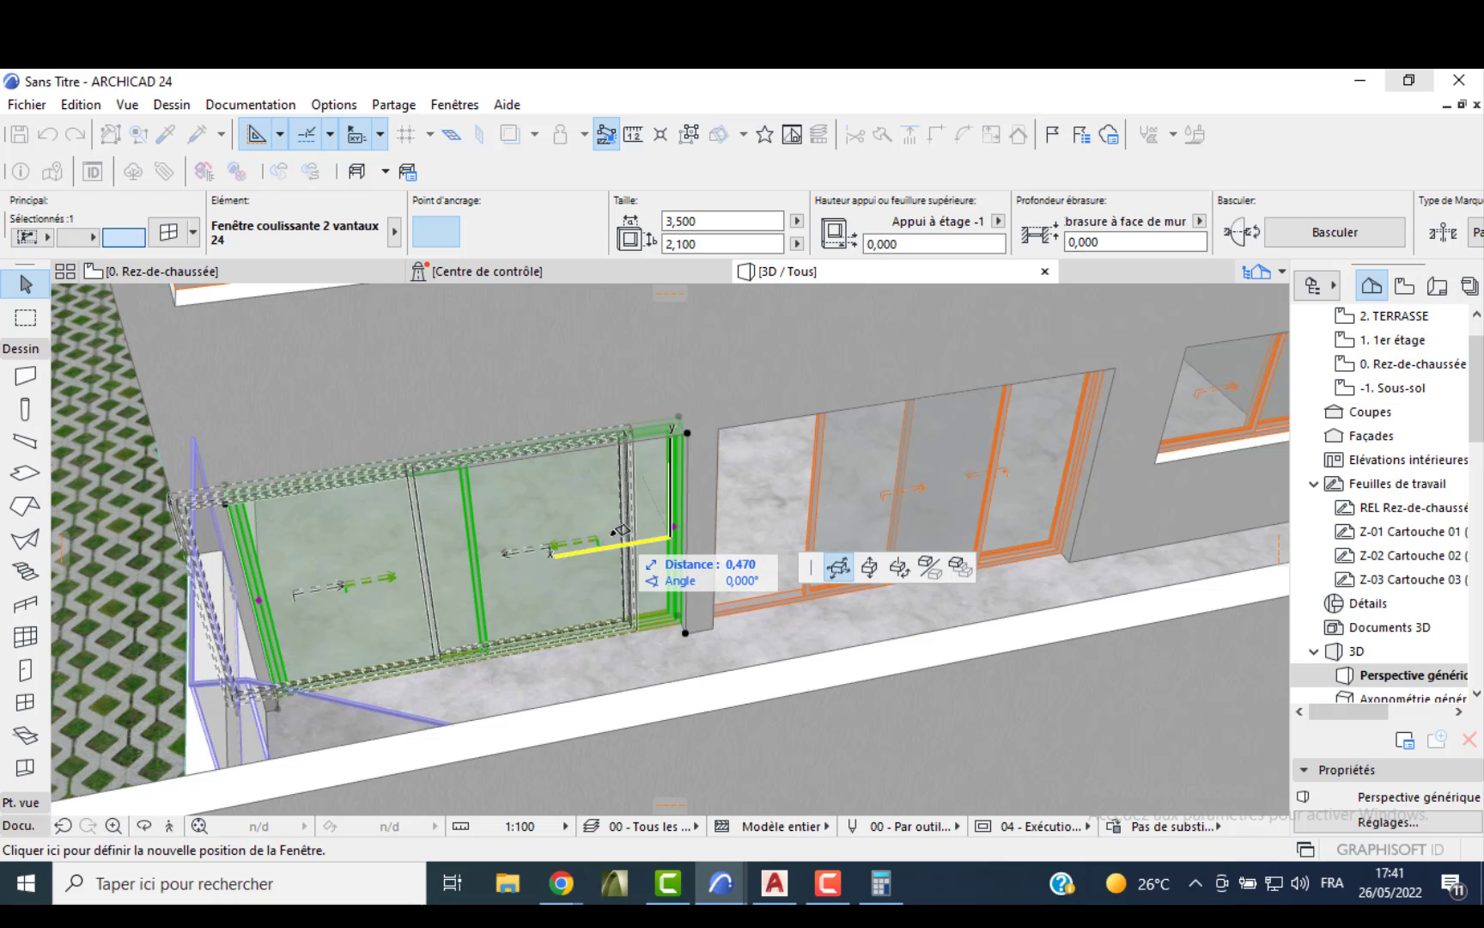
click(672, 533)
click(571, 541)
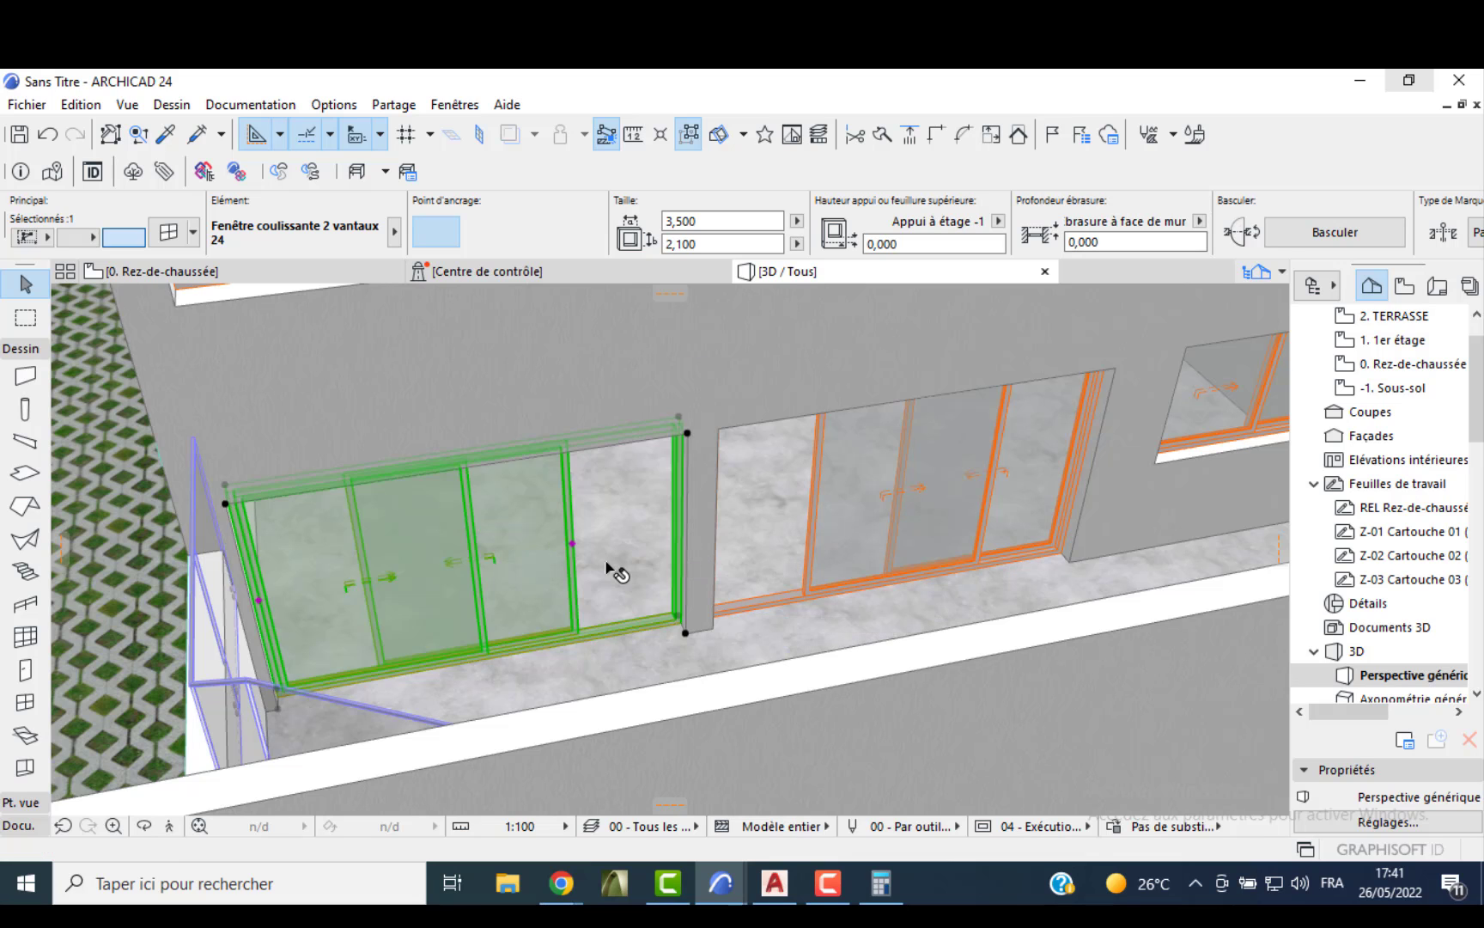
scroll(606, 566, down, 5)
key(Escape)
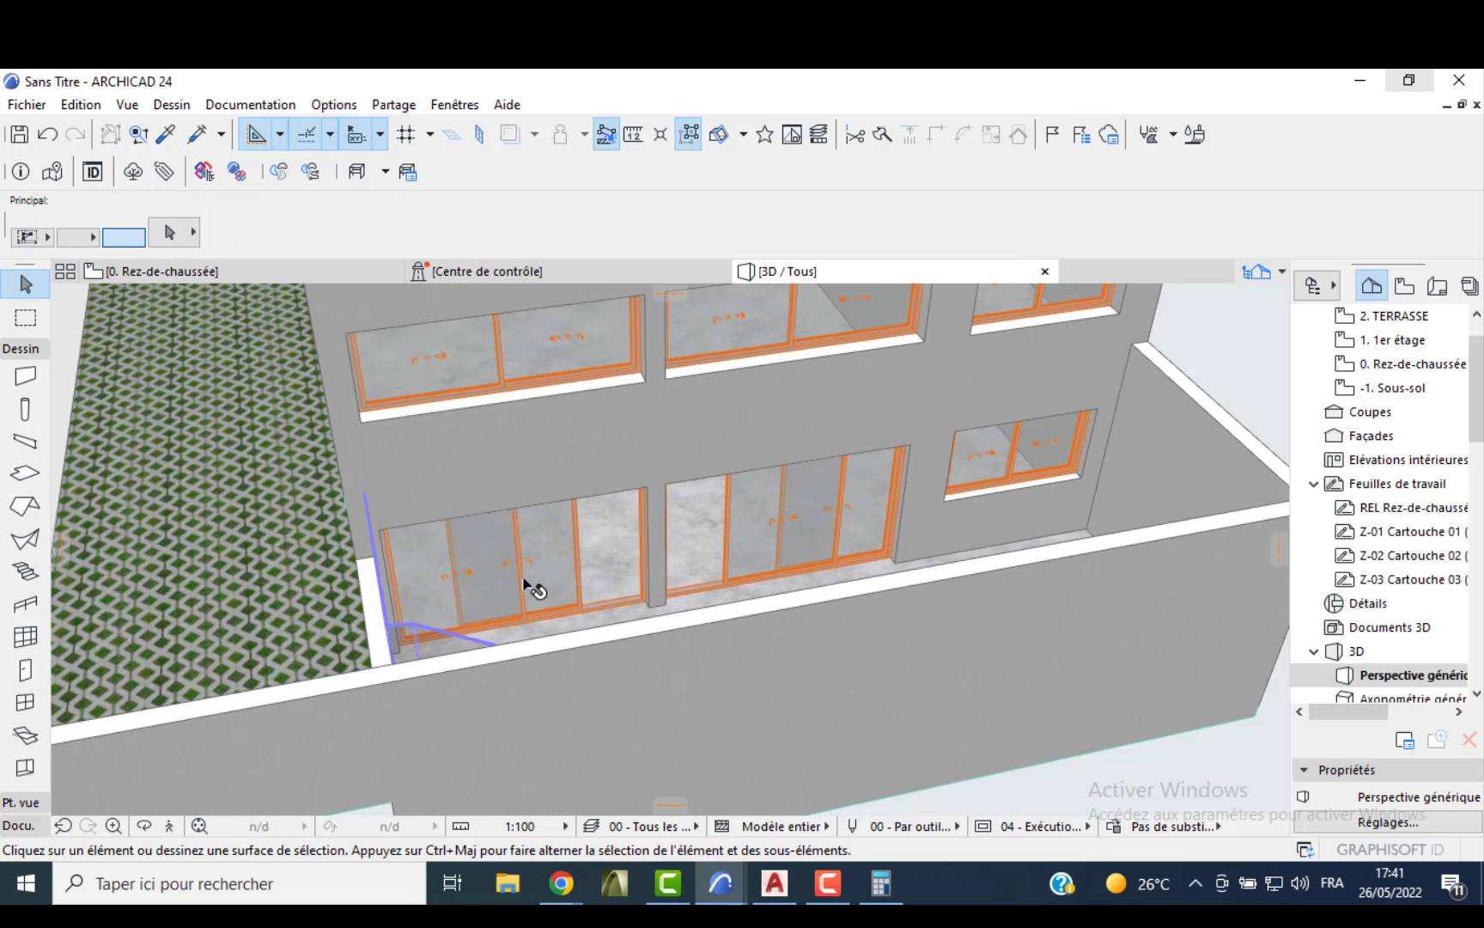
- Return to the -1. Sous-sol plan and display the ground floor as a trace reference for drawing walls
key(F2)
scroll(591, 617, down, 4)
middle_drag(584, 613, 603, 420)
scroll(378, 573, down, 2)
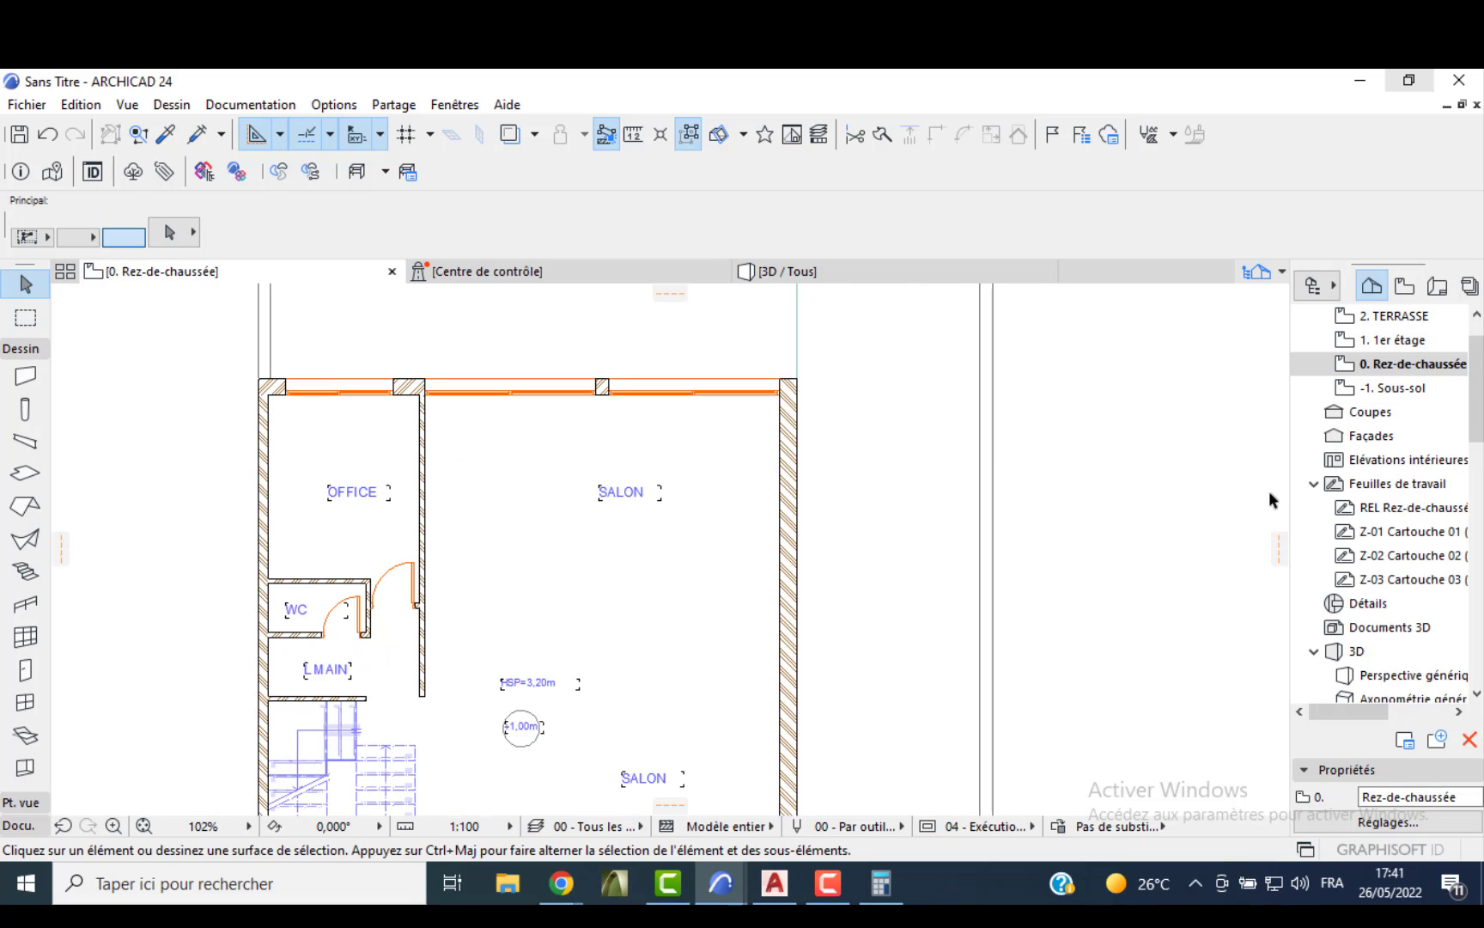
double_click(1415, 389)
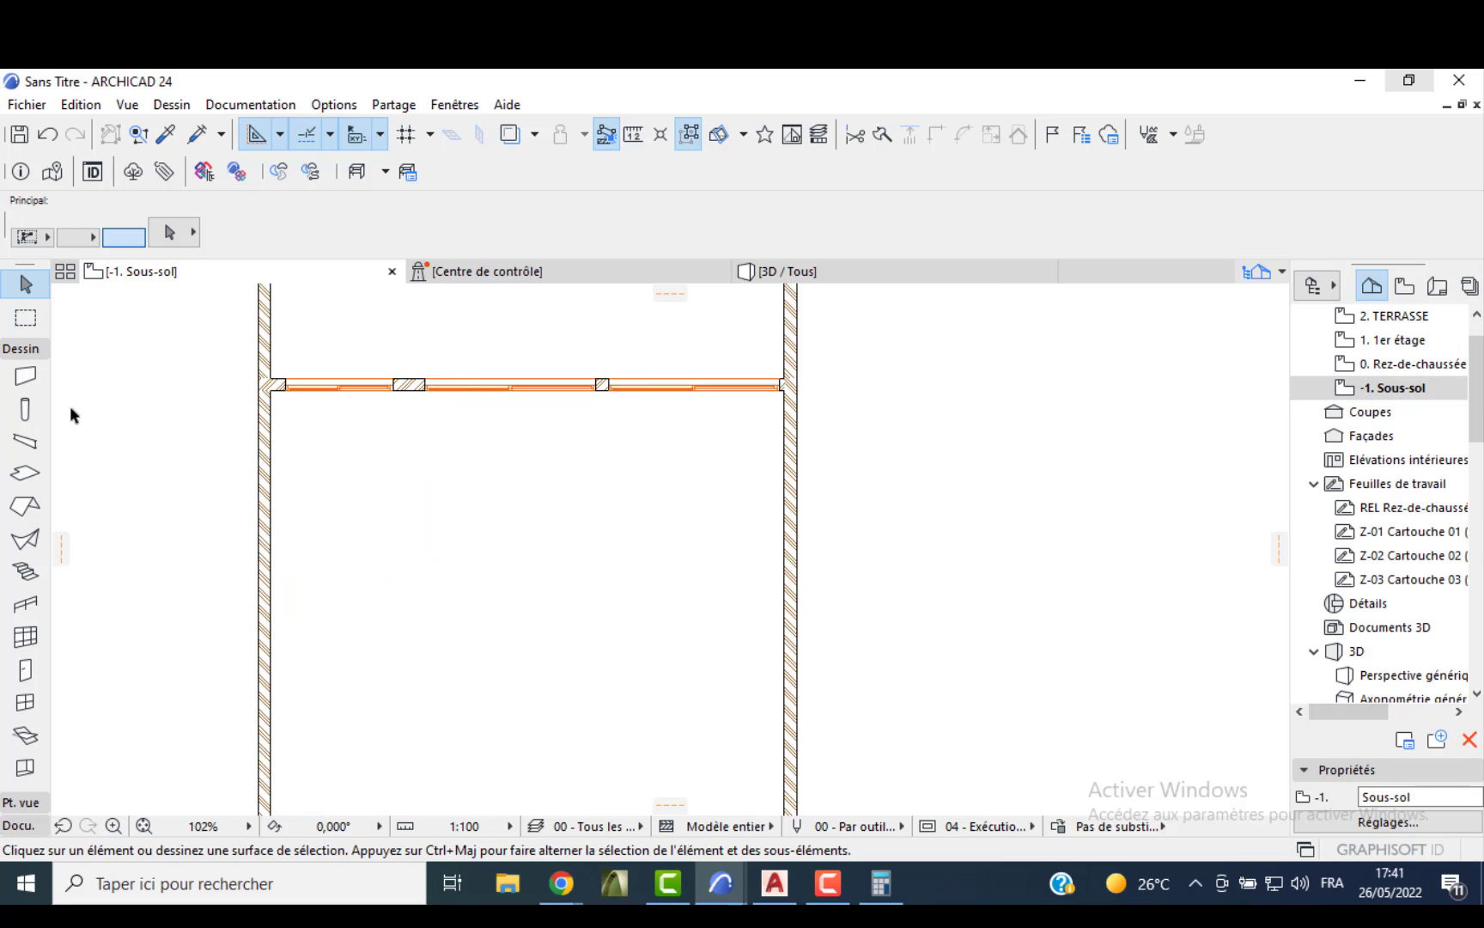
scroll(273, 385, up, 3)
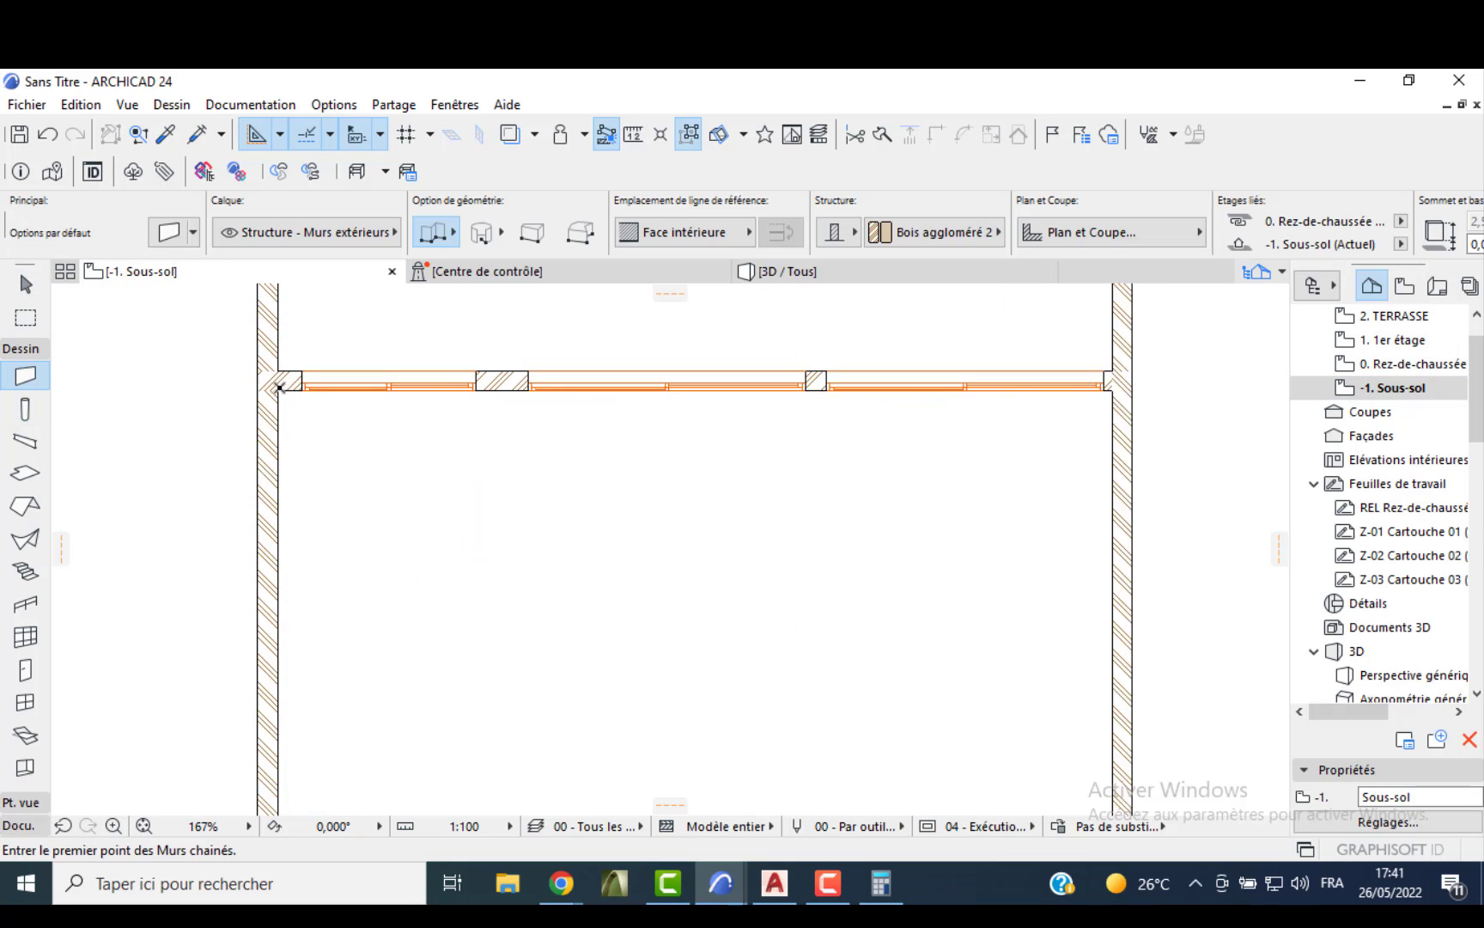
click(278, 389)
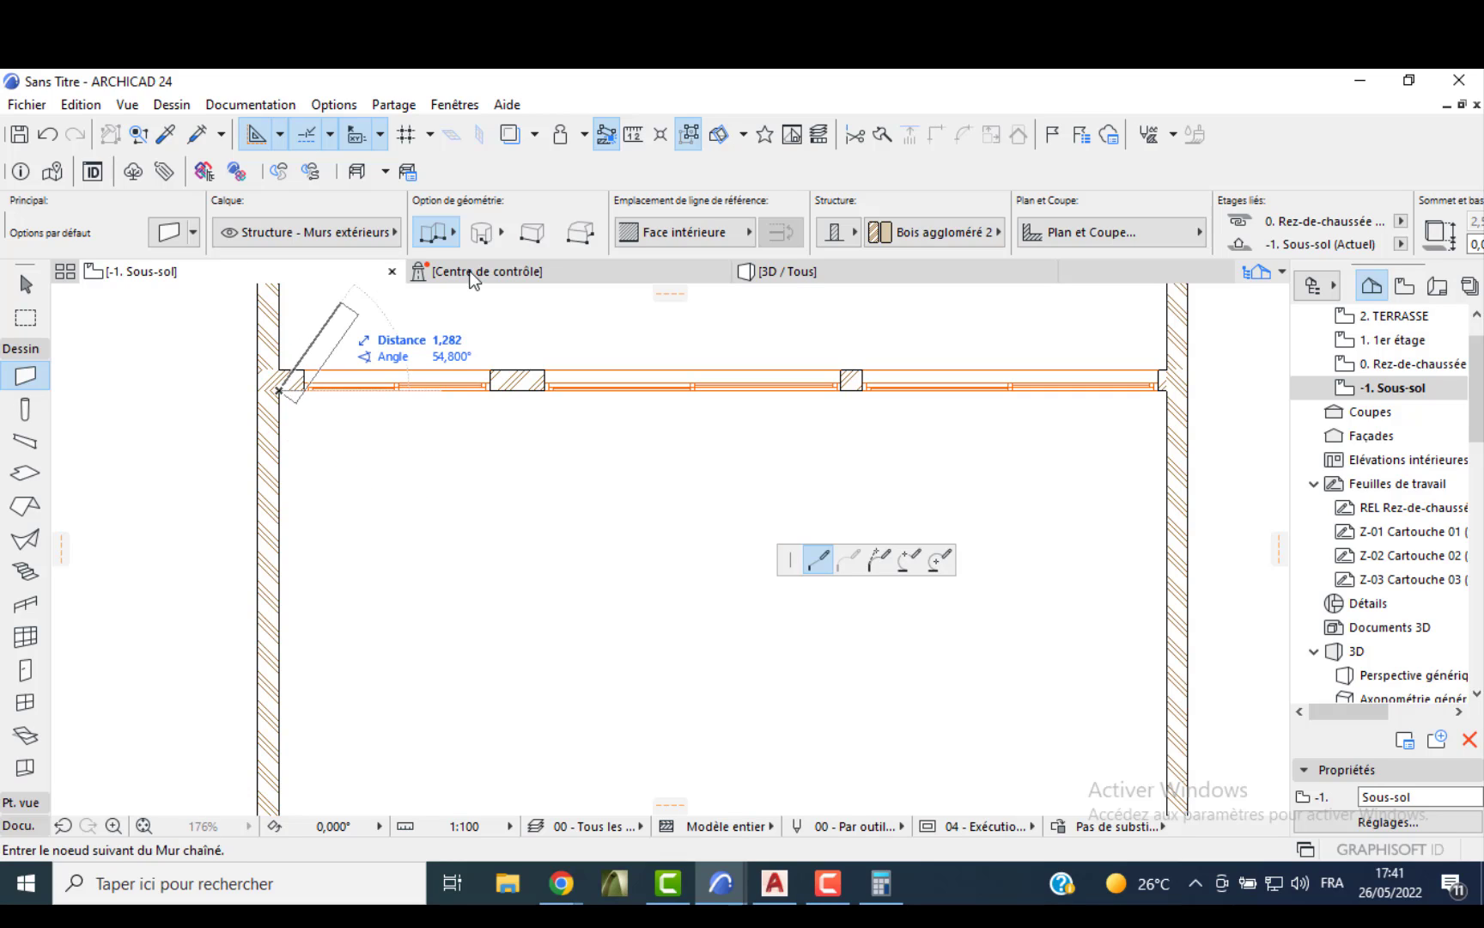
click(507, 145)
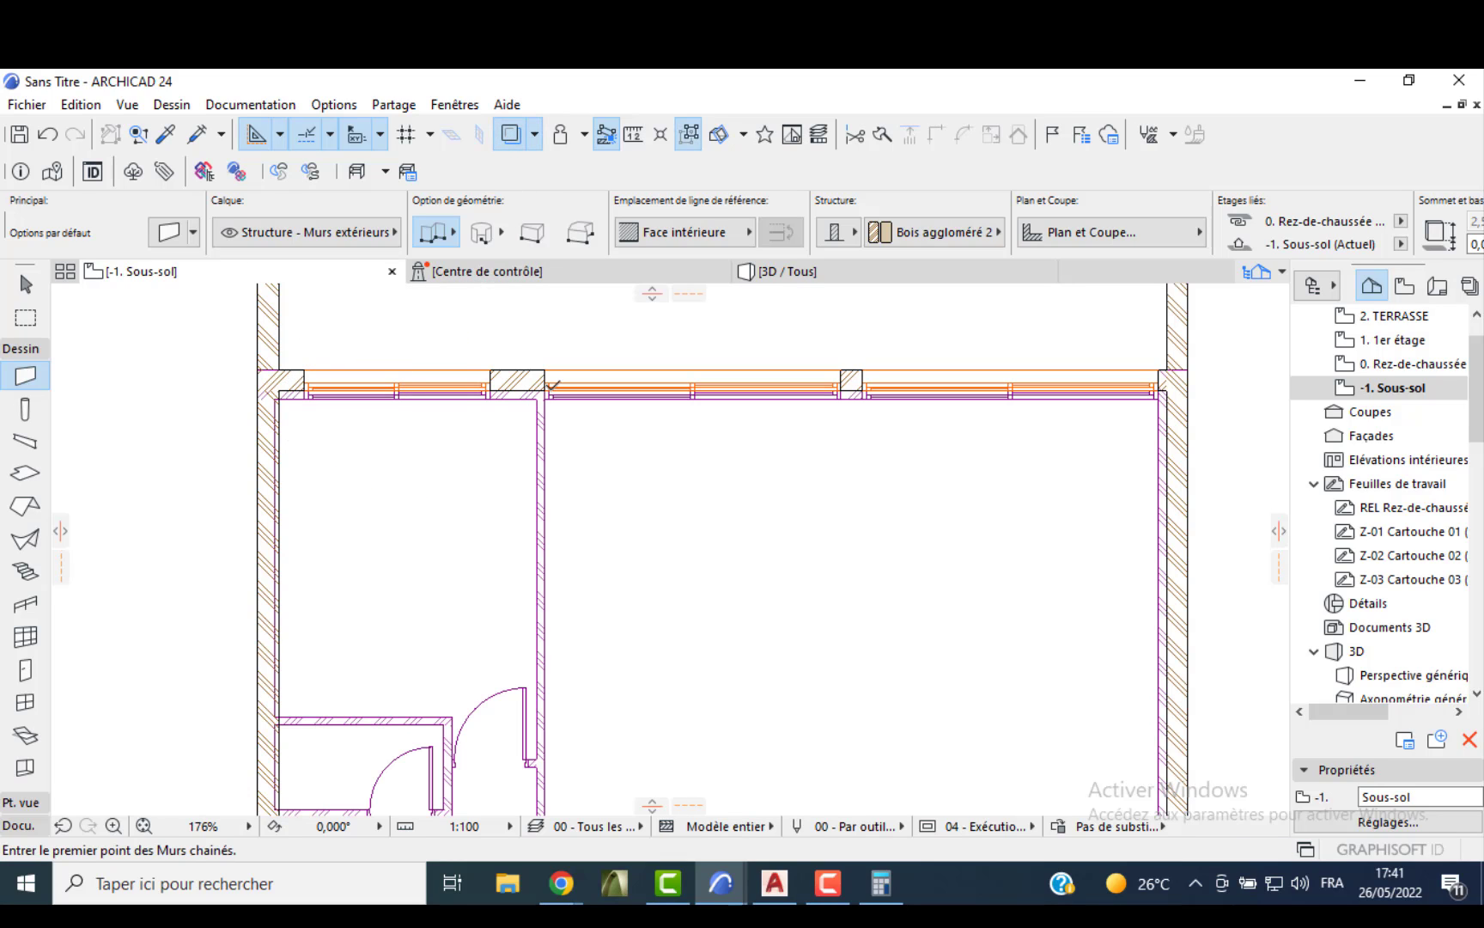
- Draw an L-shaped partition 0.100 m thick along the traced salon wall, with a 3.20 m return to the outer wall above the stair
click(545, 389)
middle_drag(523, 546, 544, 438)
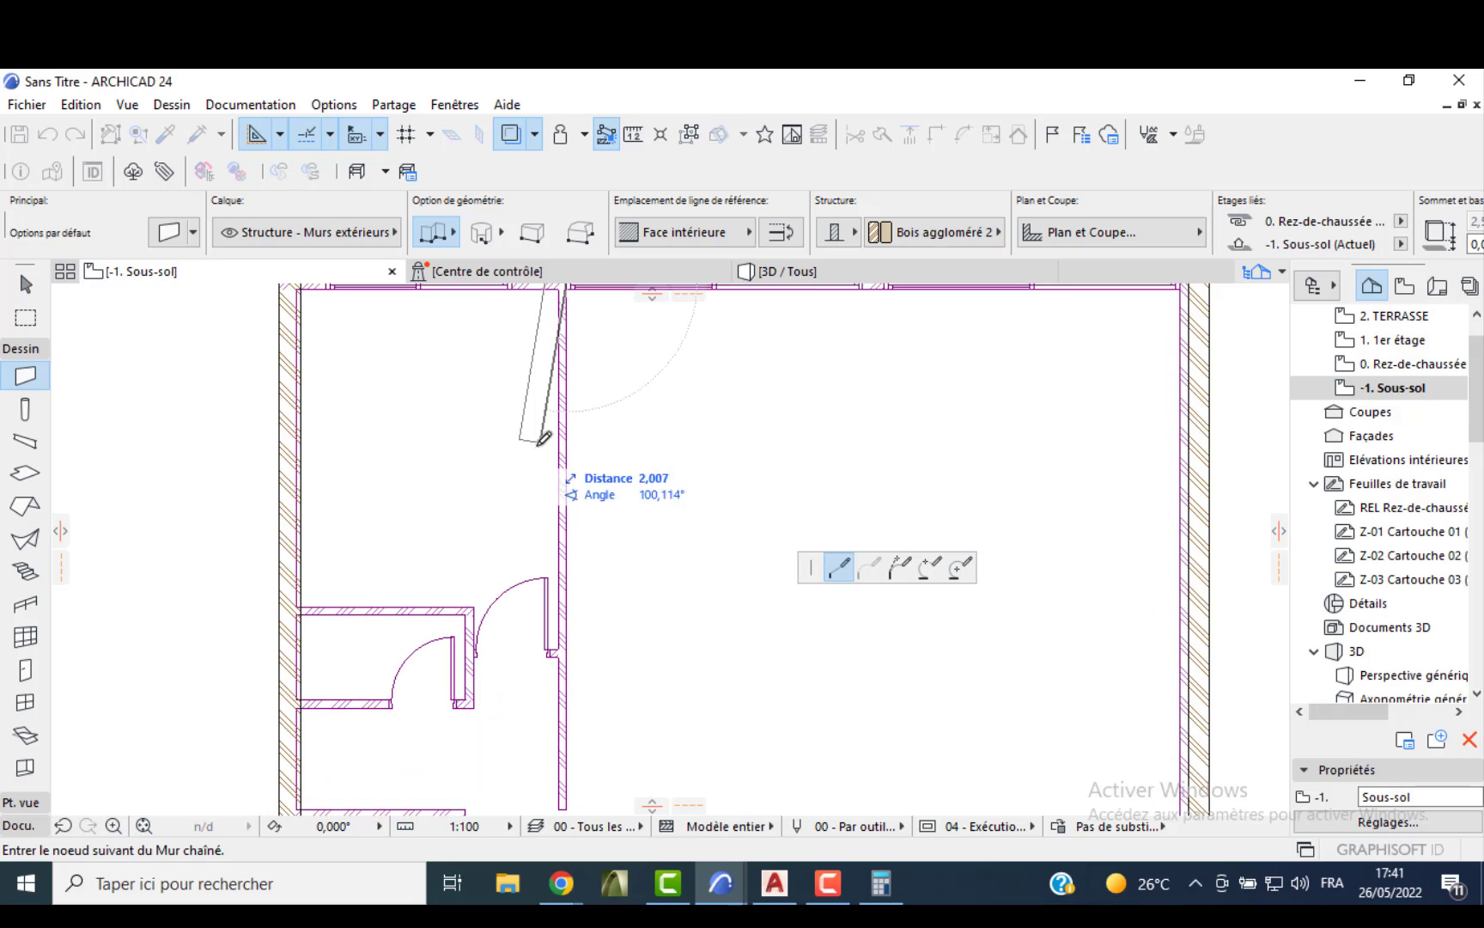
scroll(1037, 225, down, 5)
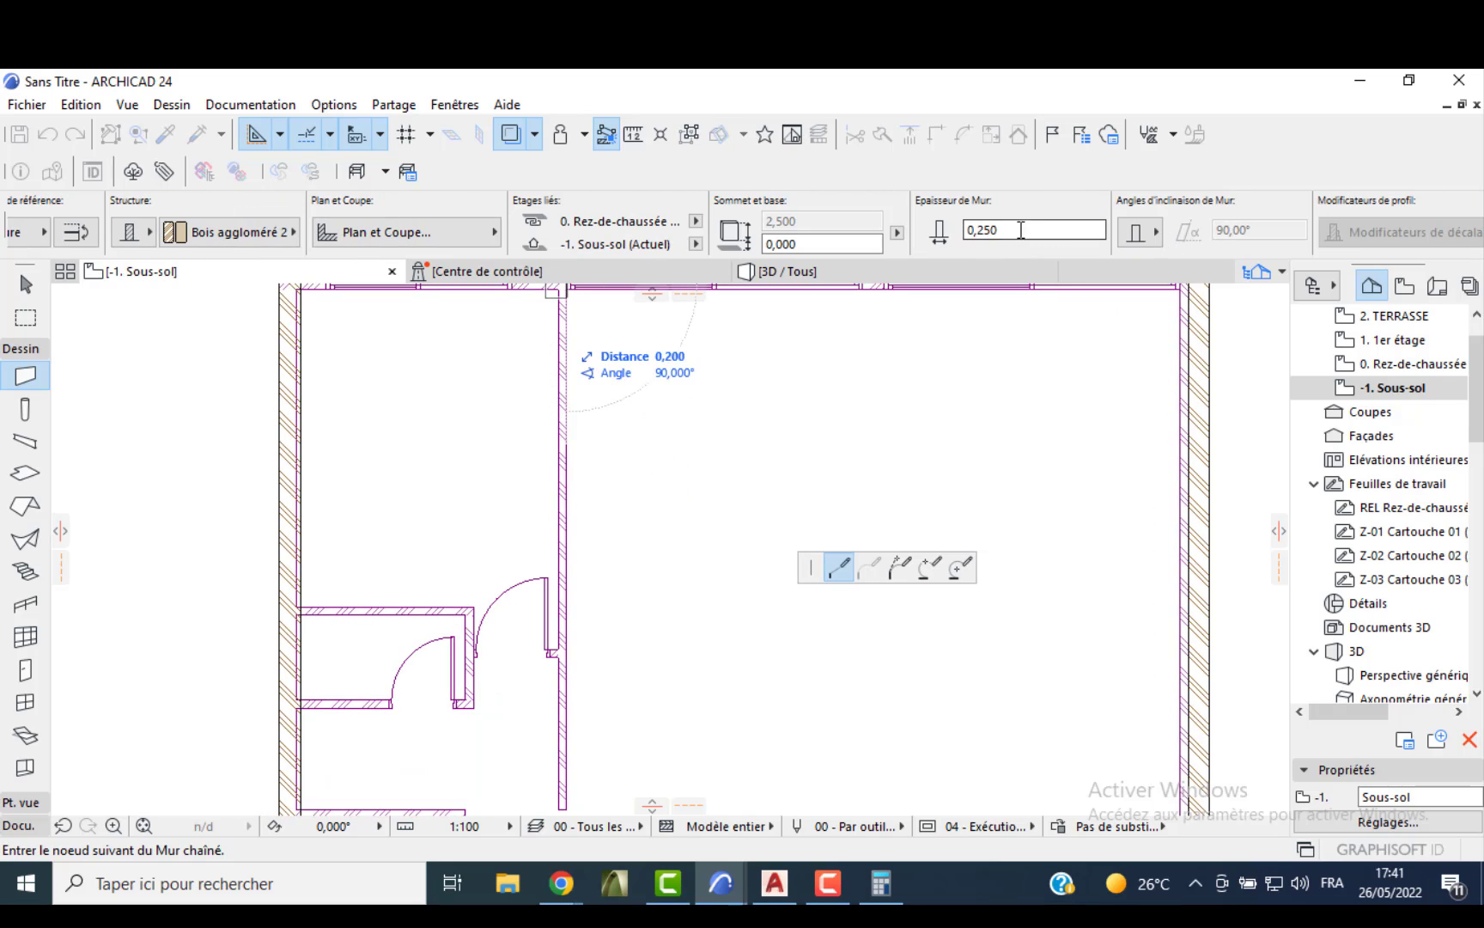
text(100)
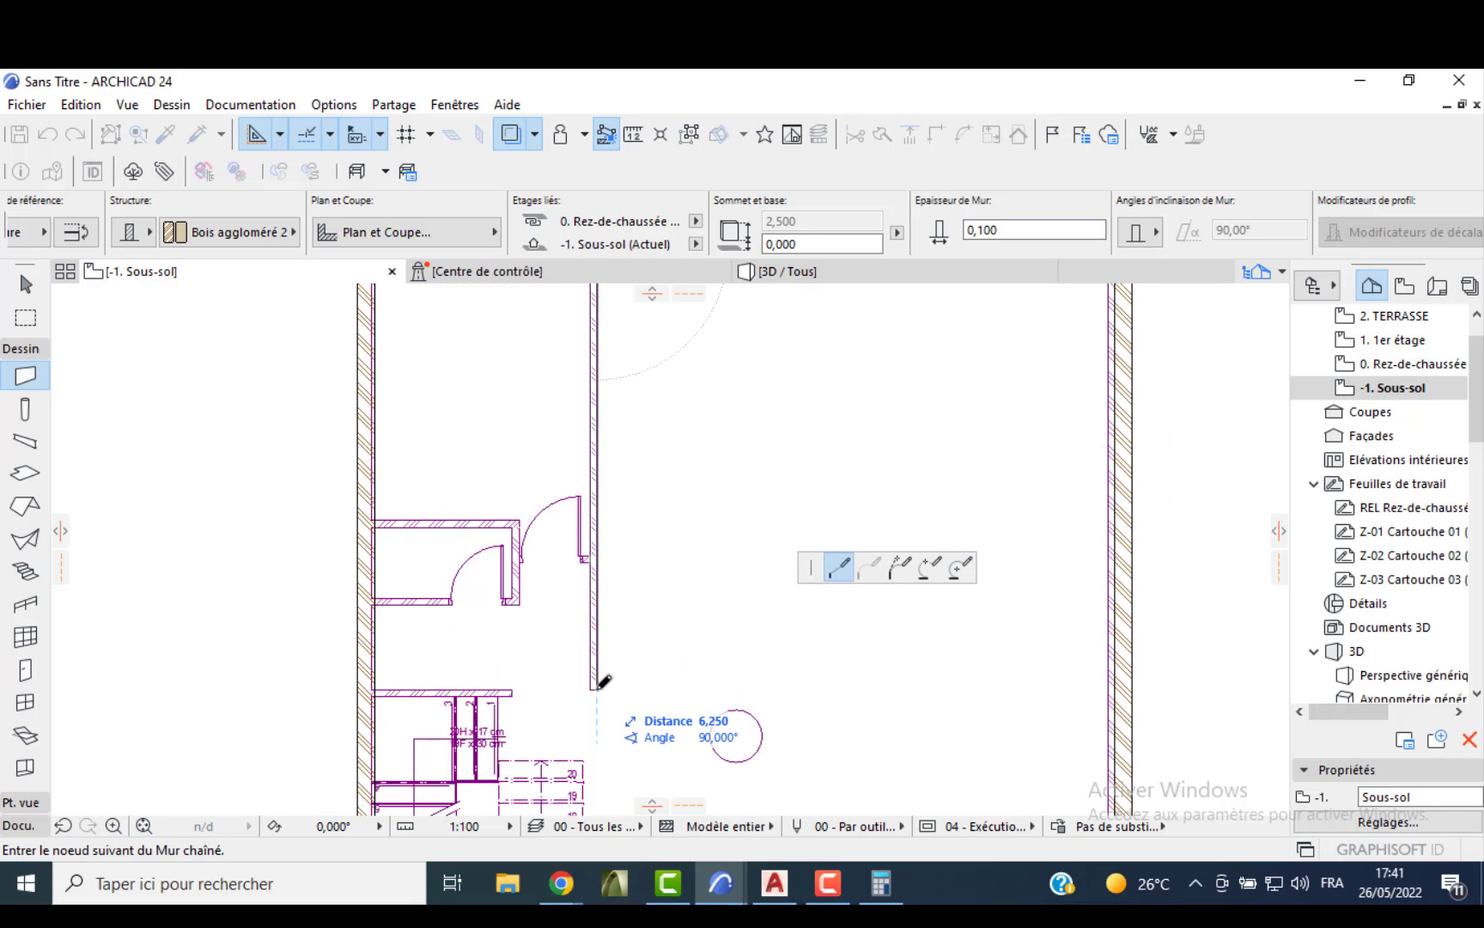
click(597, 687)
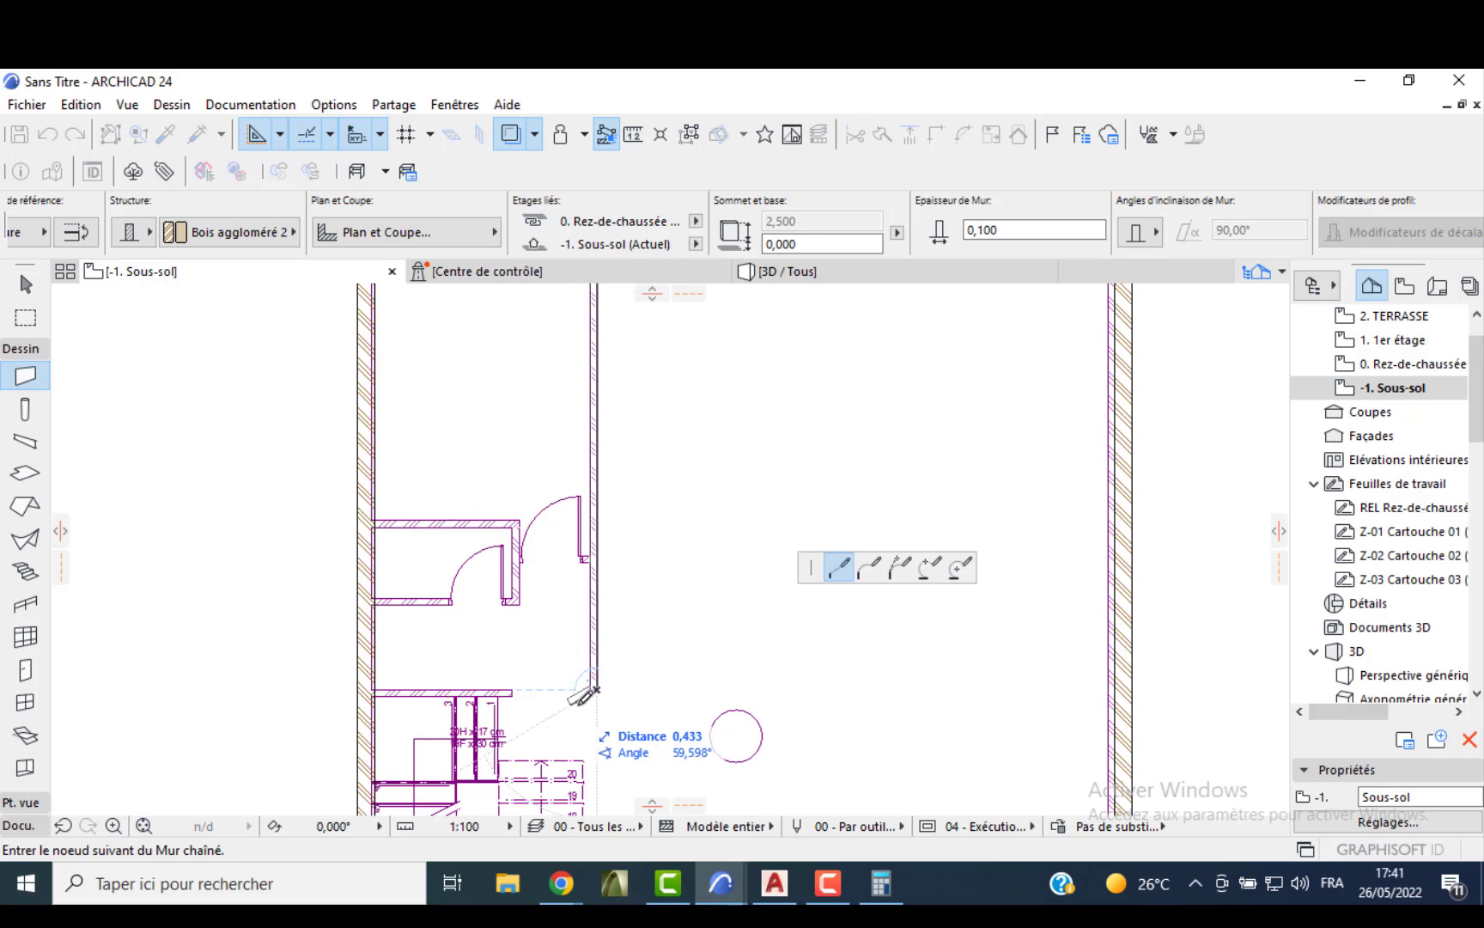
scroll(600, 702, up, 2)
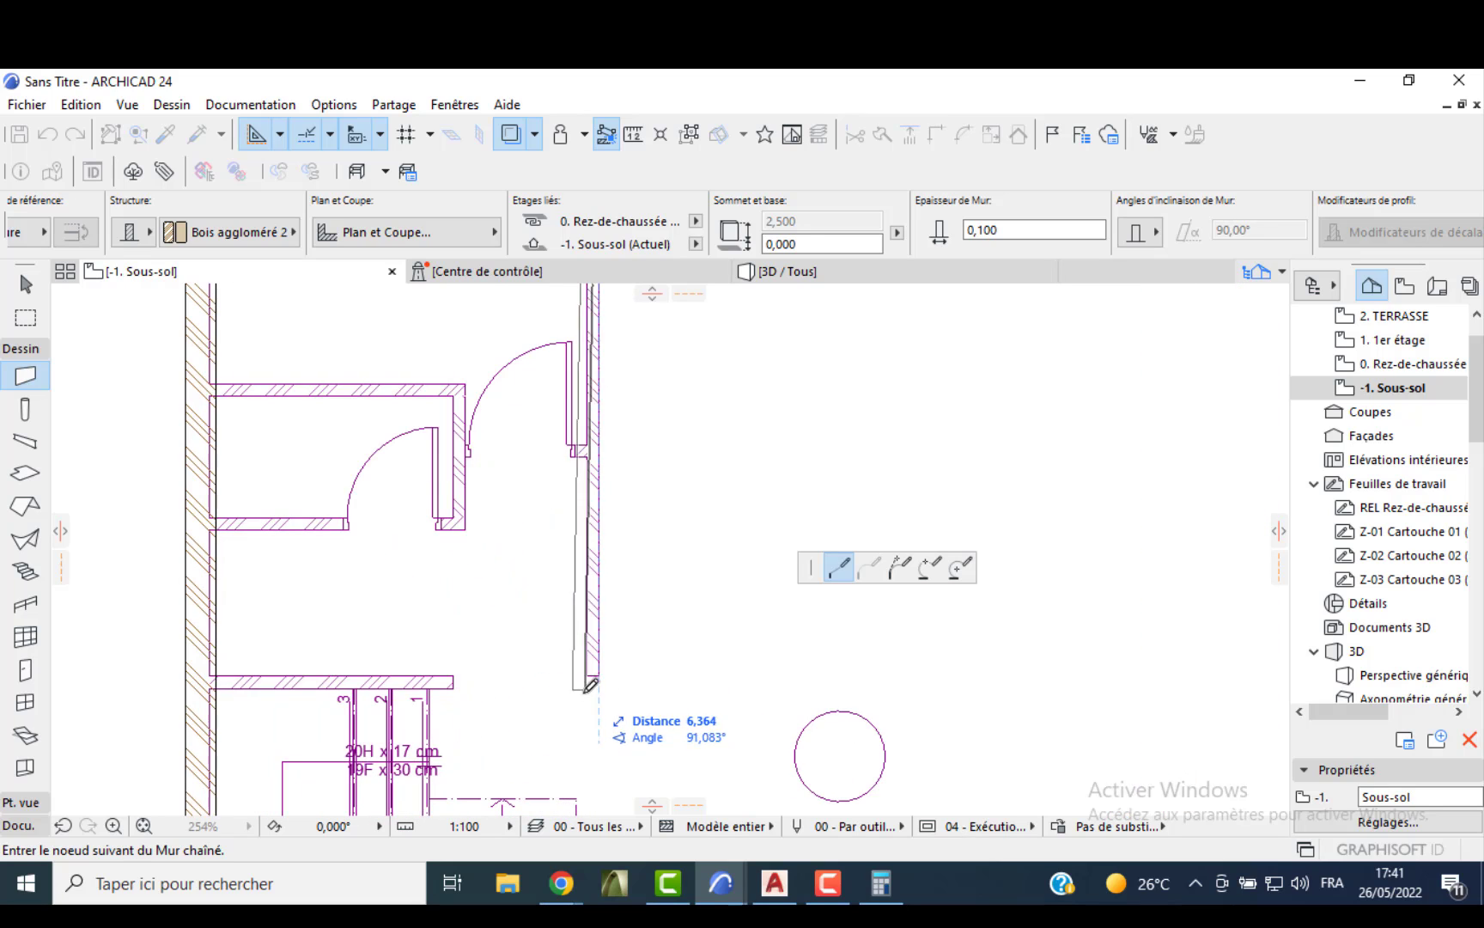
click(598, 687)
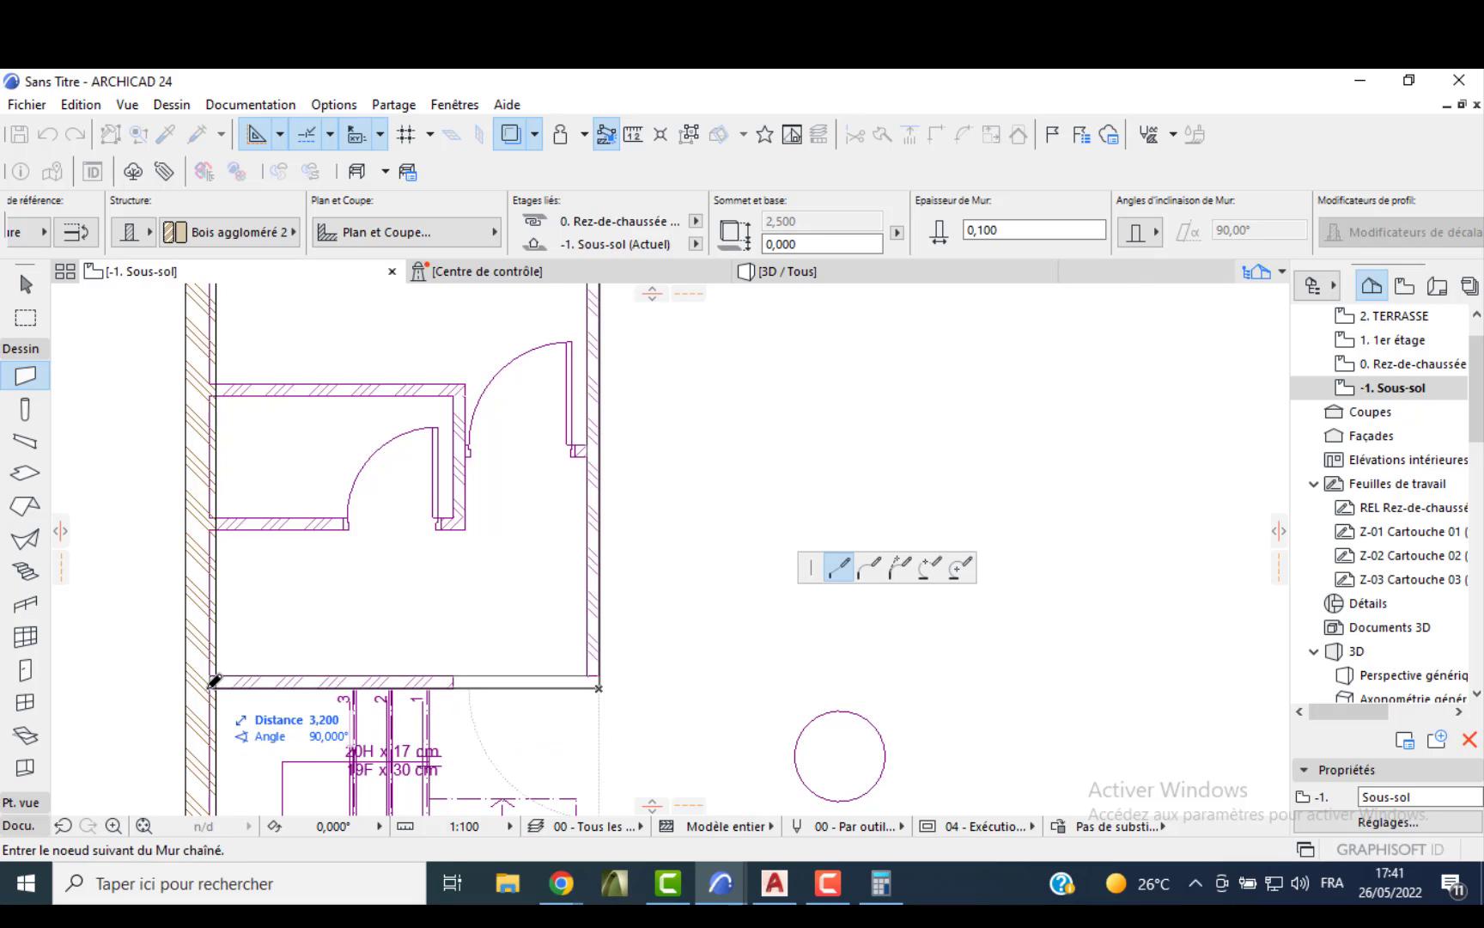
double_click(213, 683)
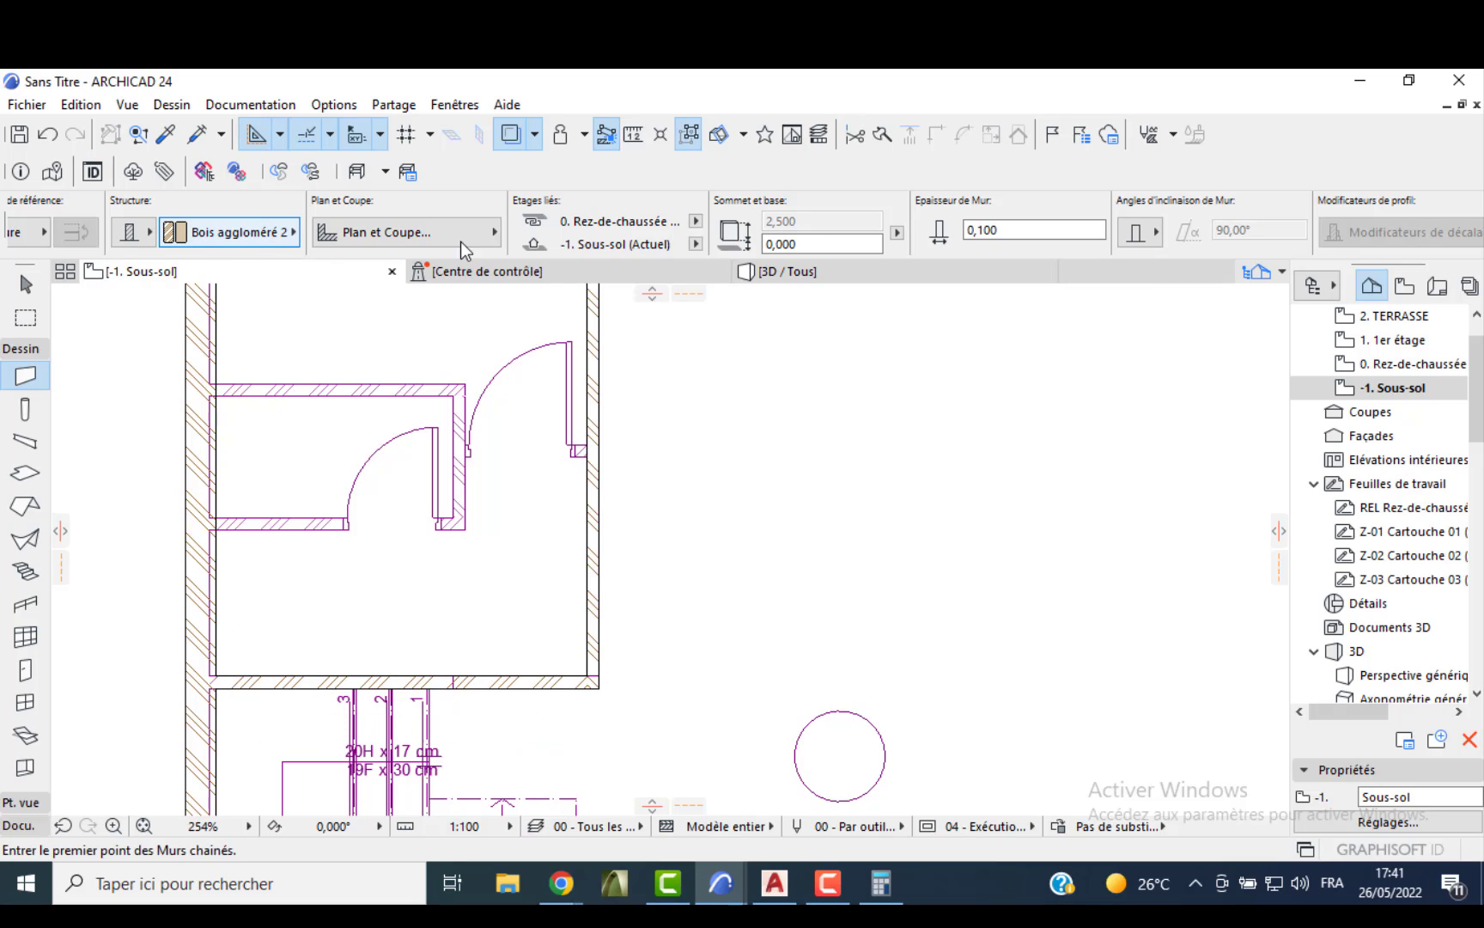
- Draw the WC enclosure over the trace with 0.100 m walls, 2.10 m by 1.20 m back to the outer wall, and hide the trace
click(509, 141)
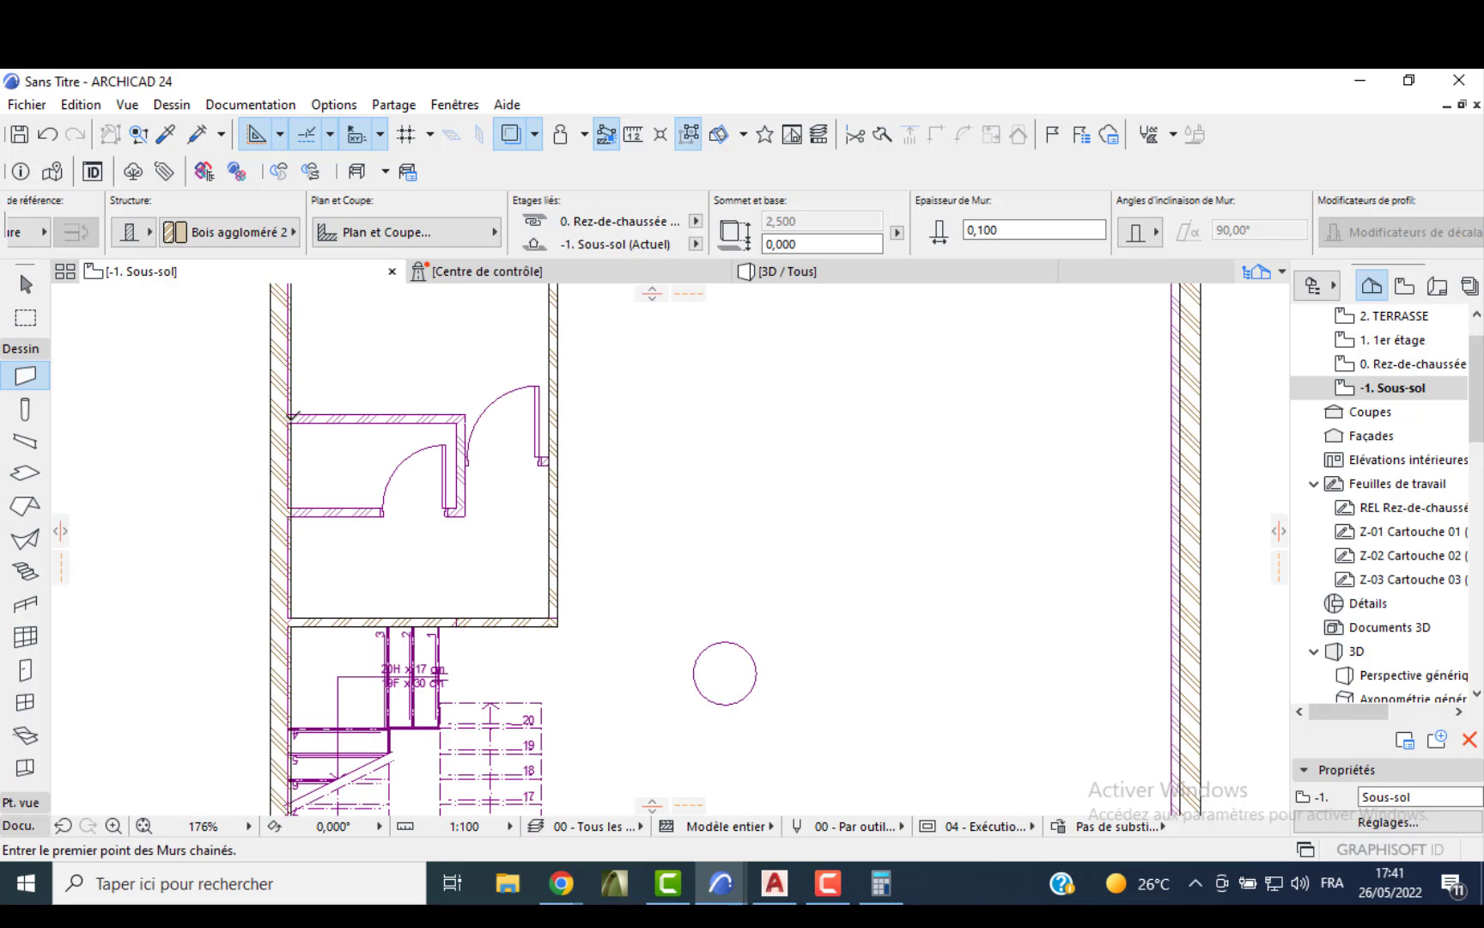
click(288, 416)
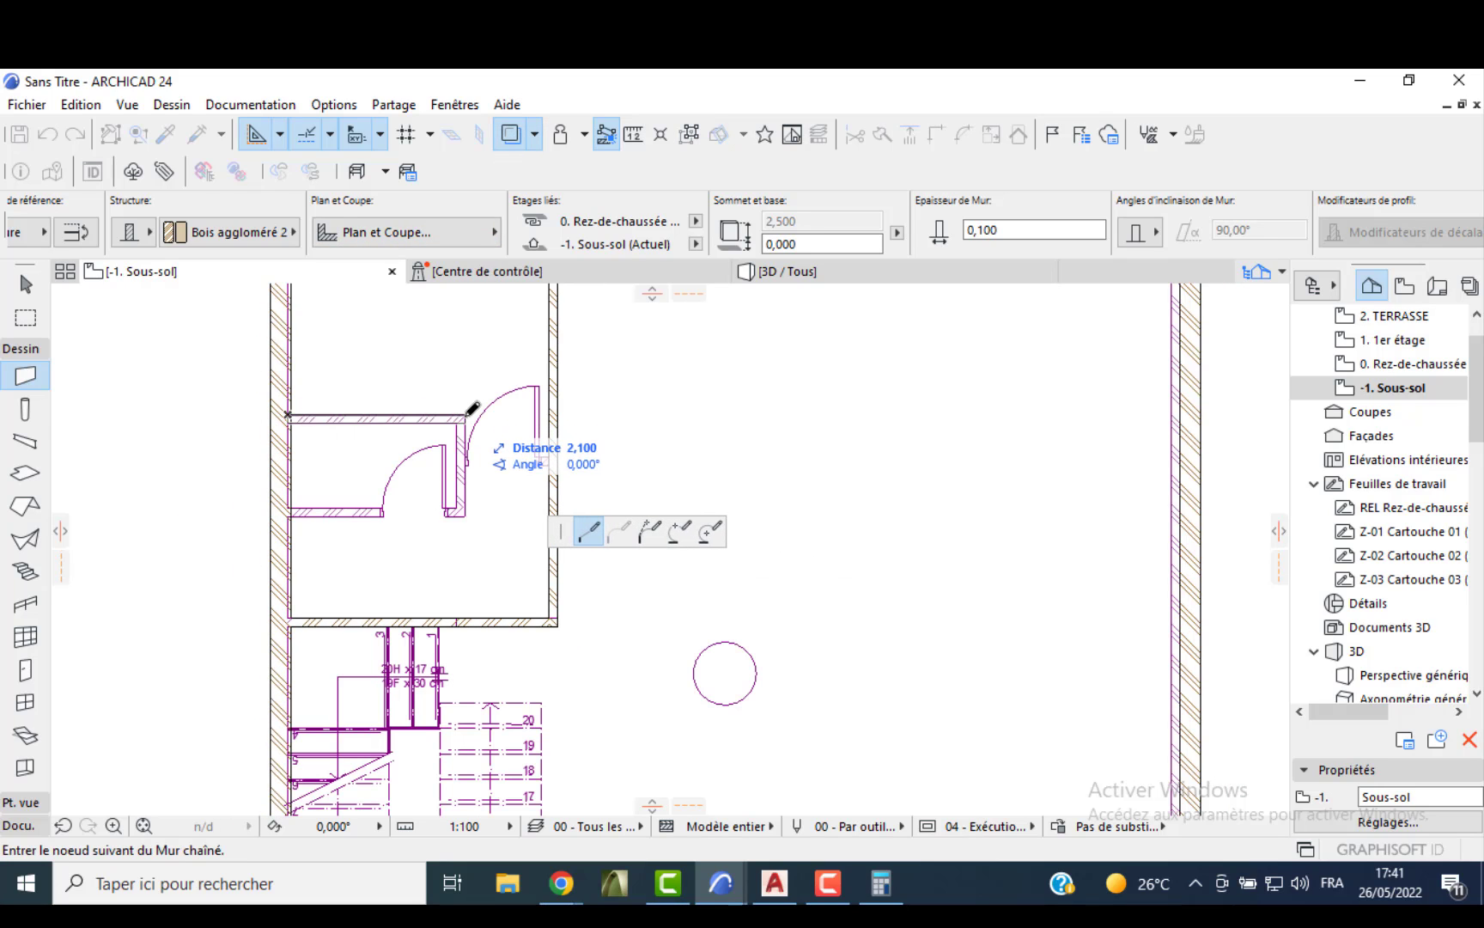
click(465, 416)
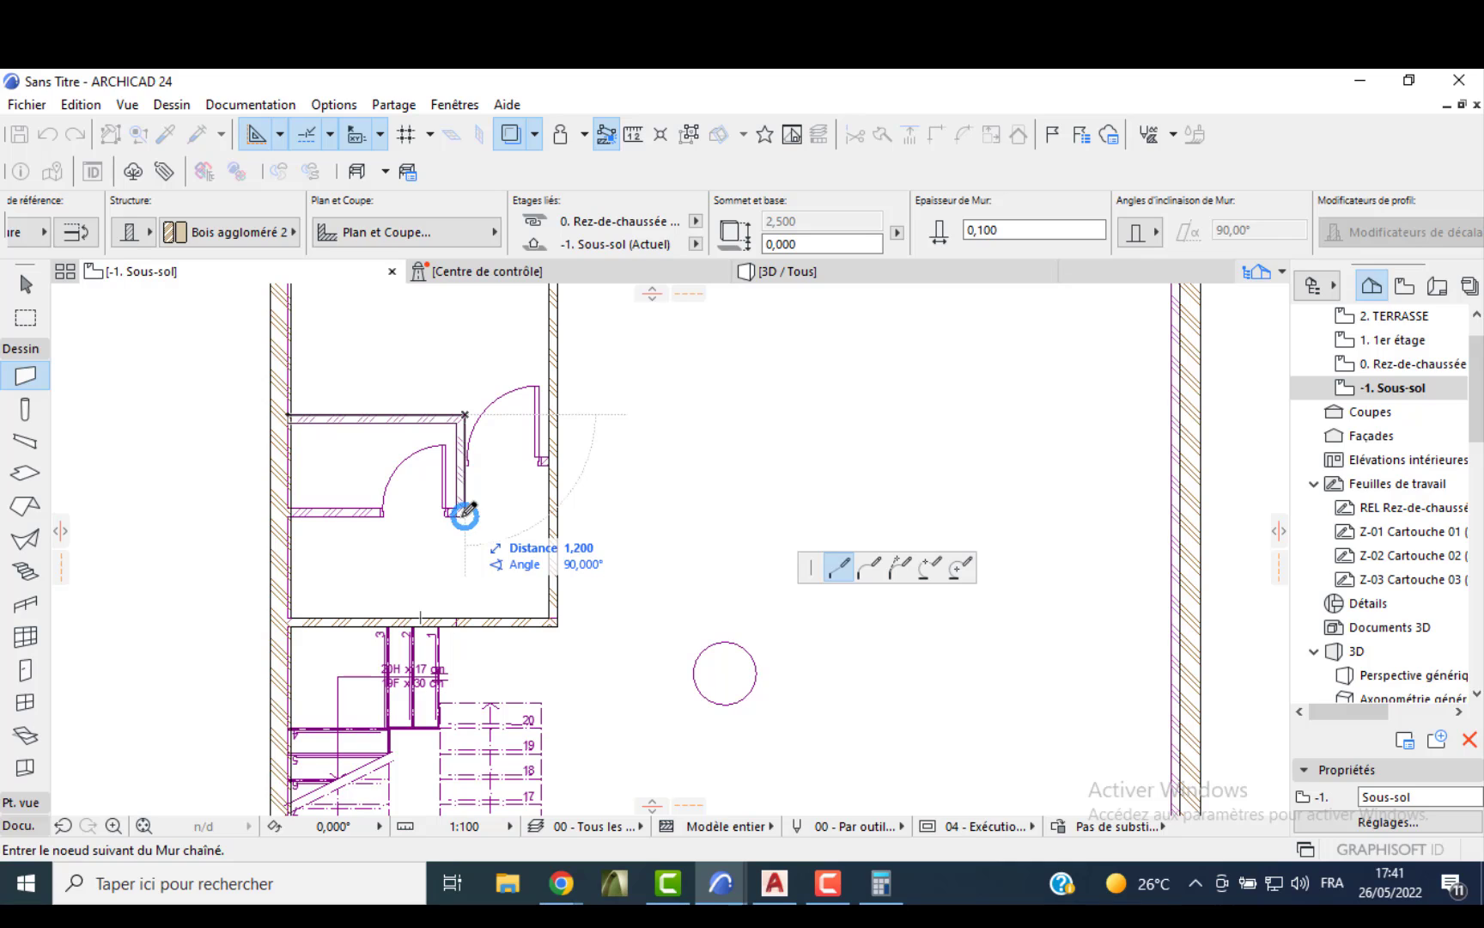
click(465, 514)
click(299, 509)
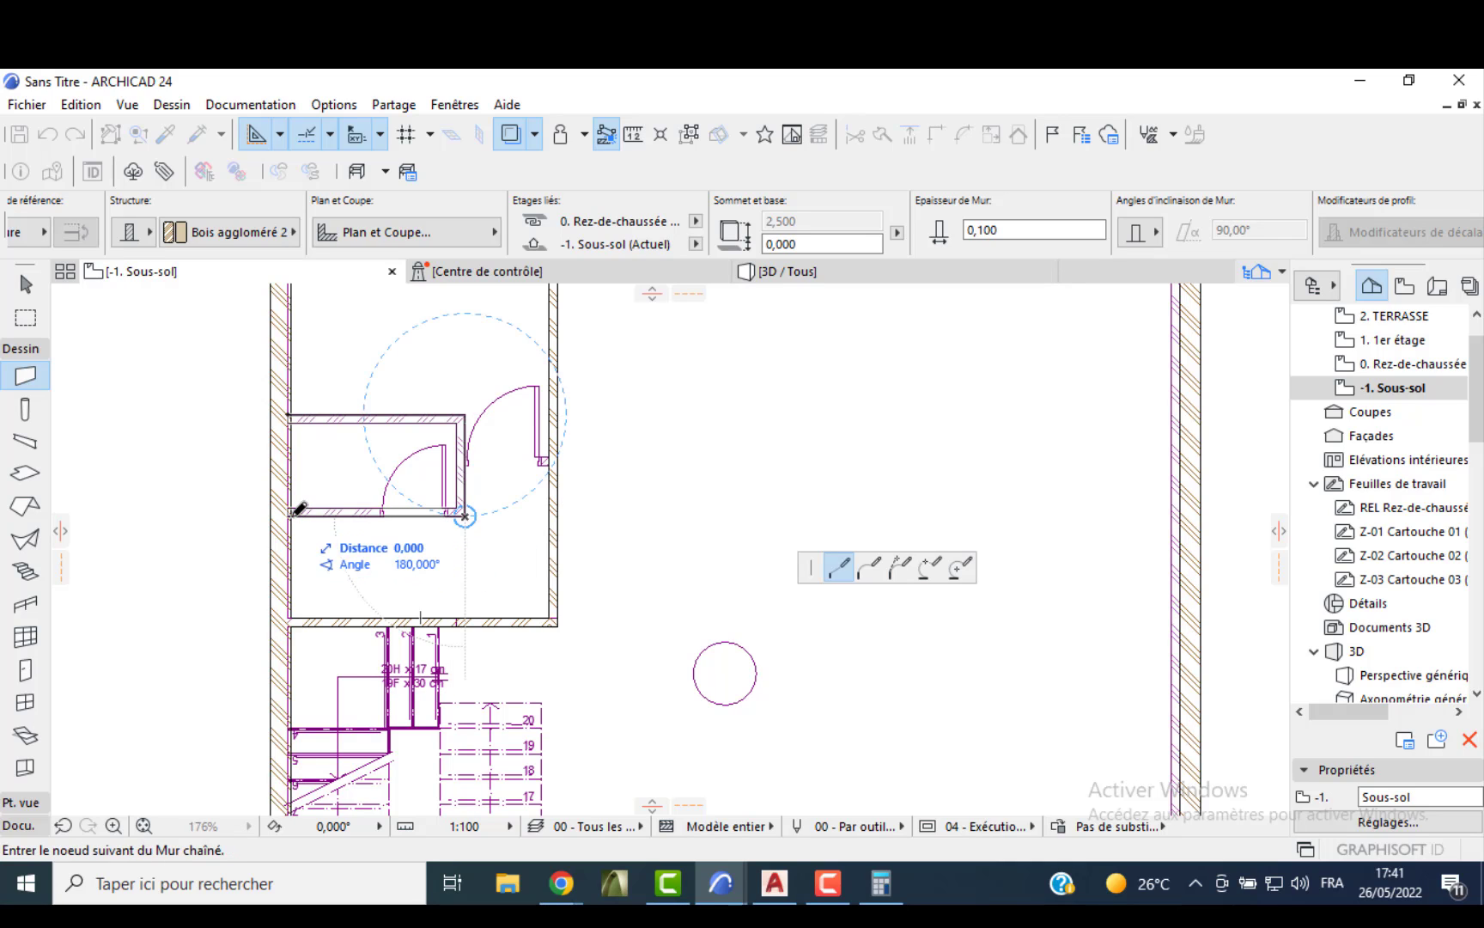
click(296, 511)
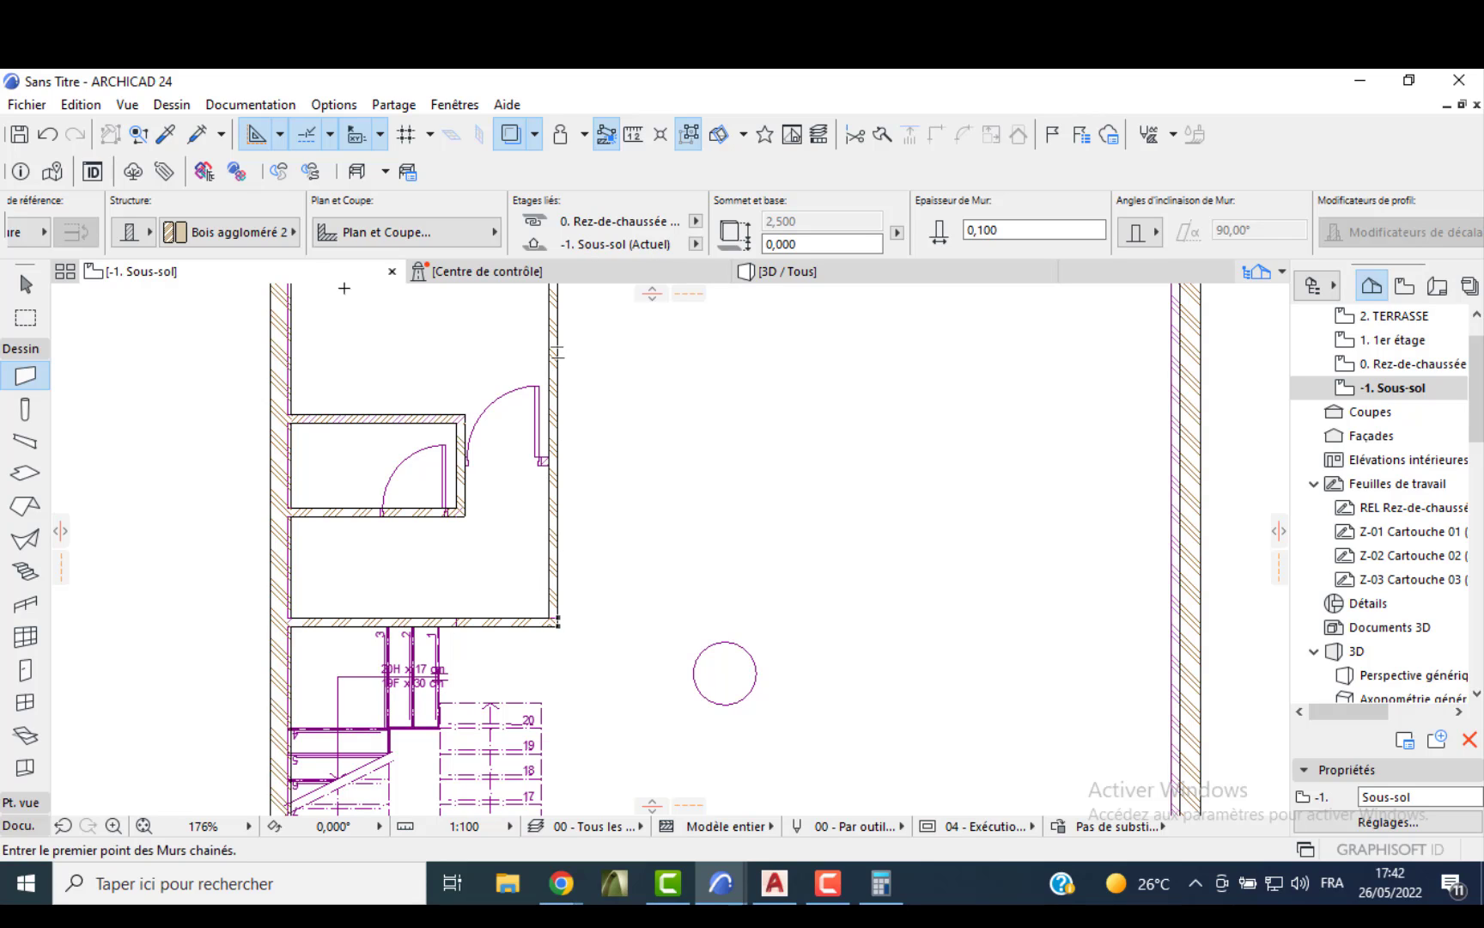
click(514, 139)
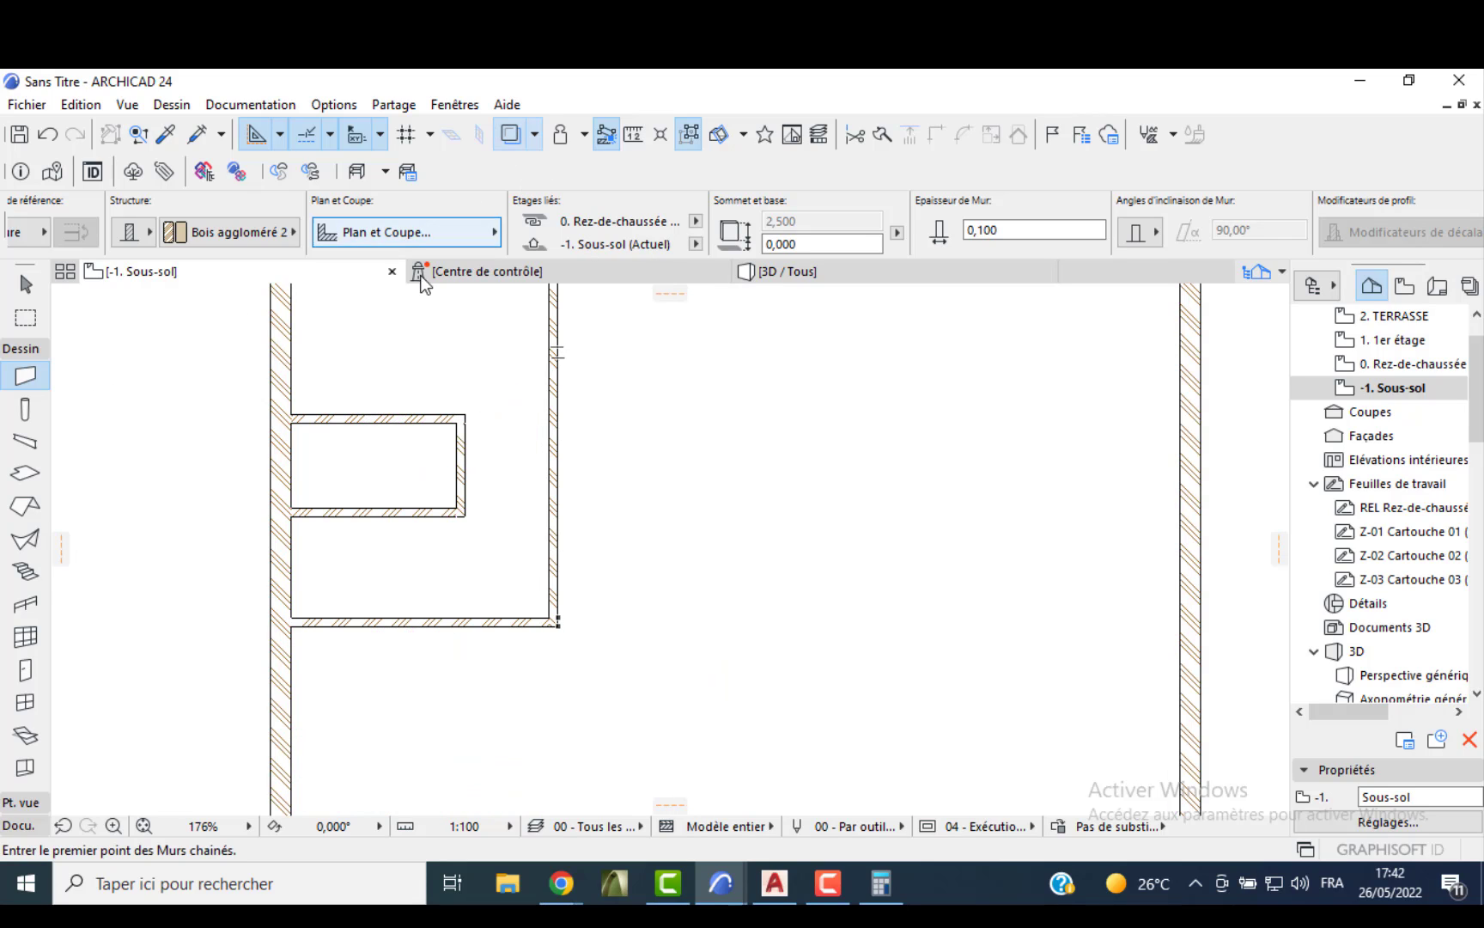
- Place a 1.400 by 2.200 double door (Porte double 24) in the long partition near its corner, opening towards the WC side
click(25, 670)
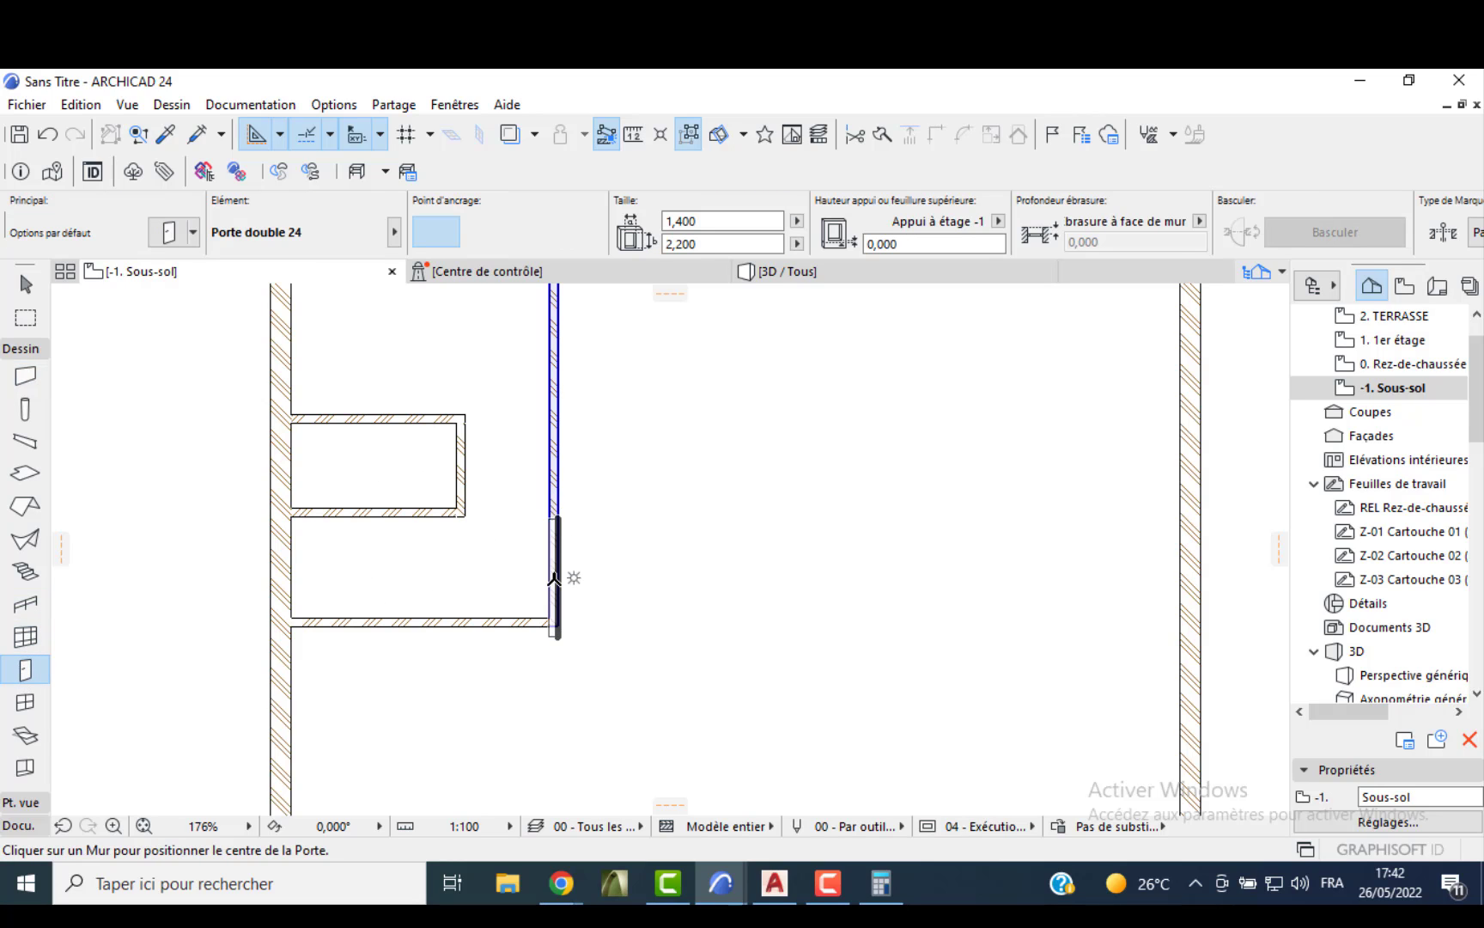
click(553, 557)
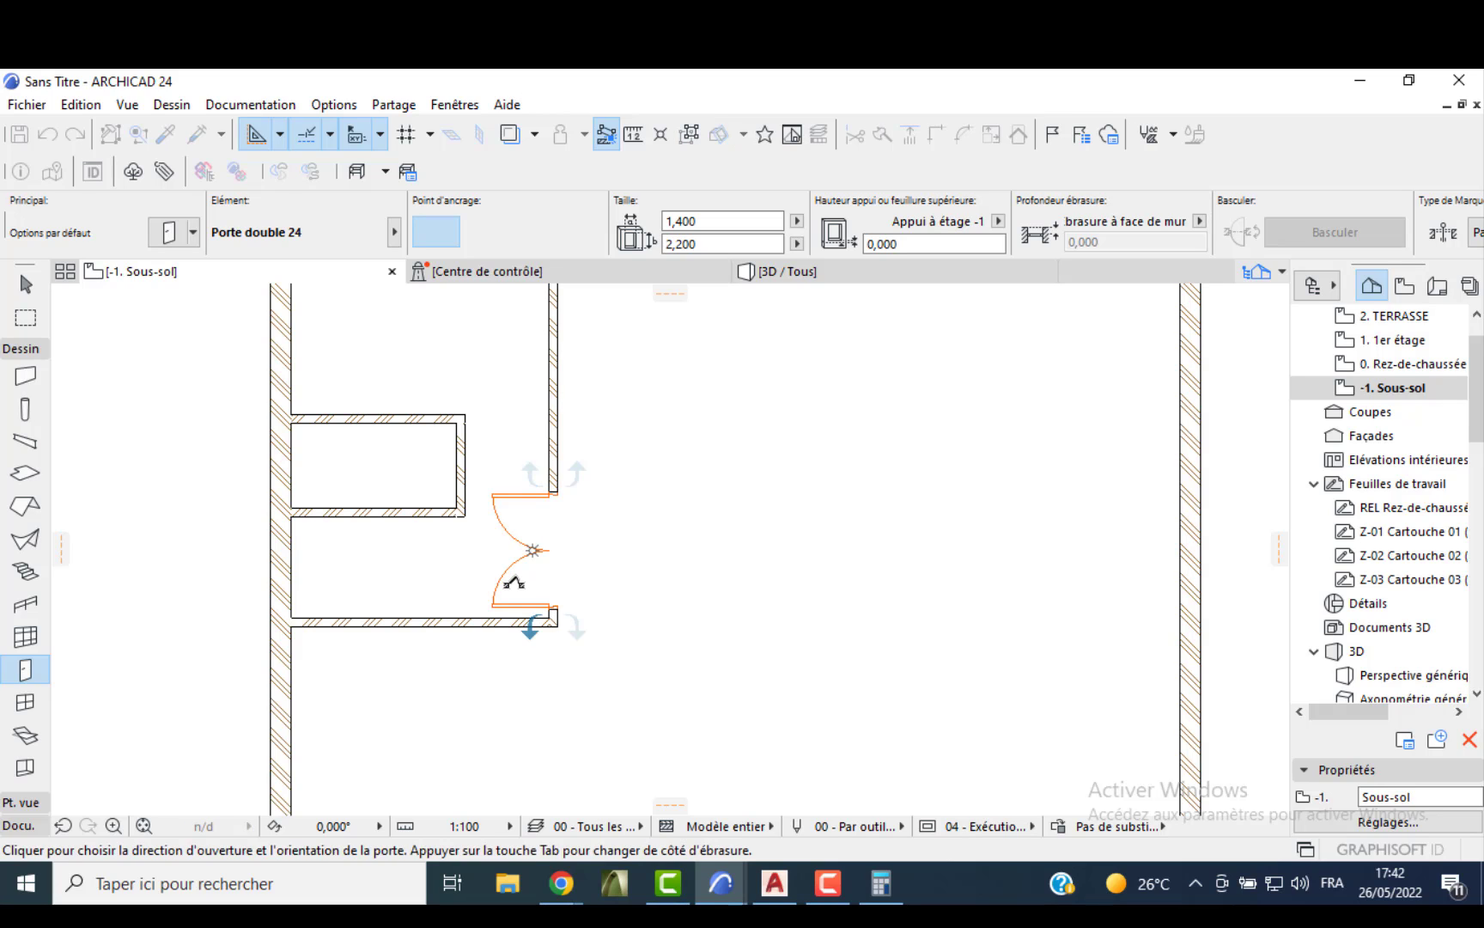
click(513, 585)
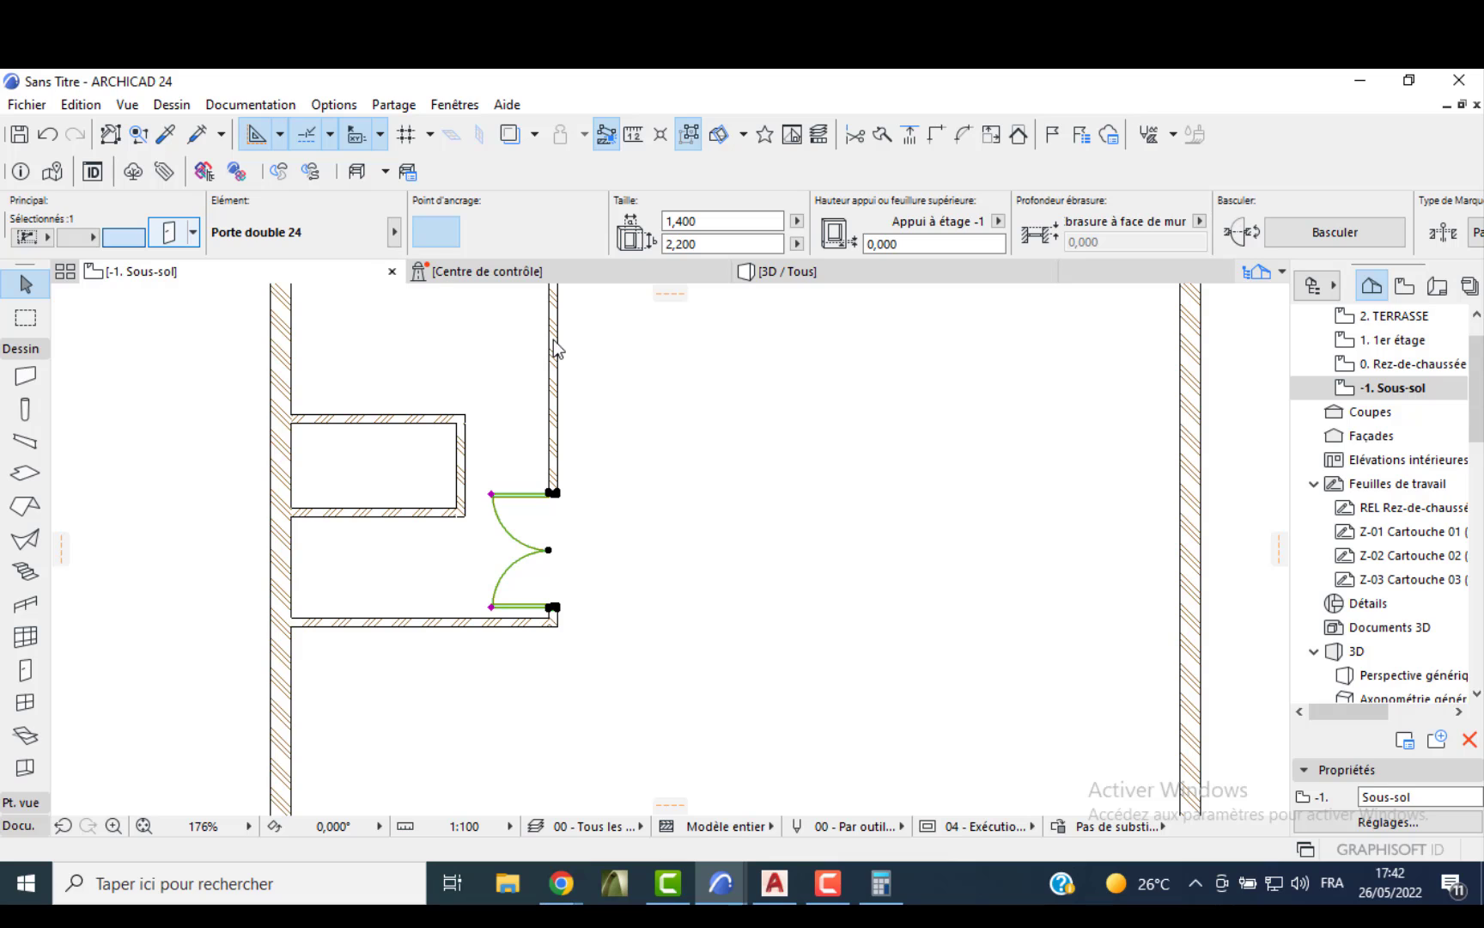
key(ctrl+t)
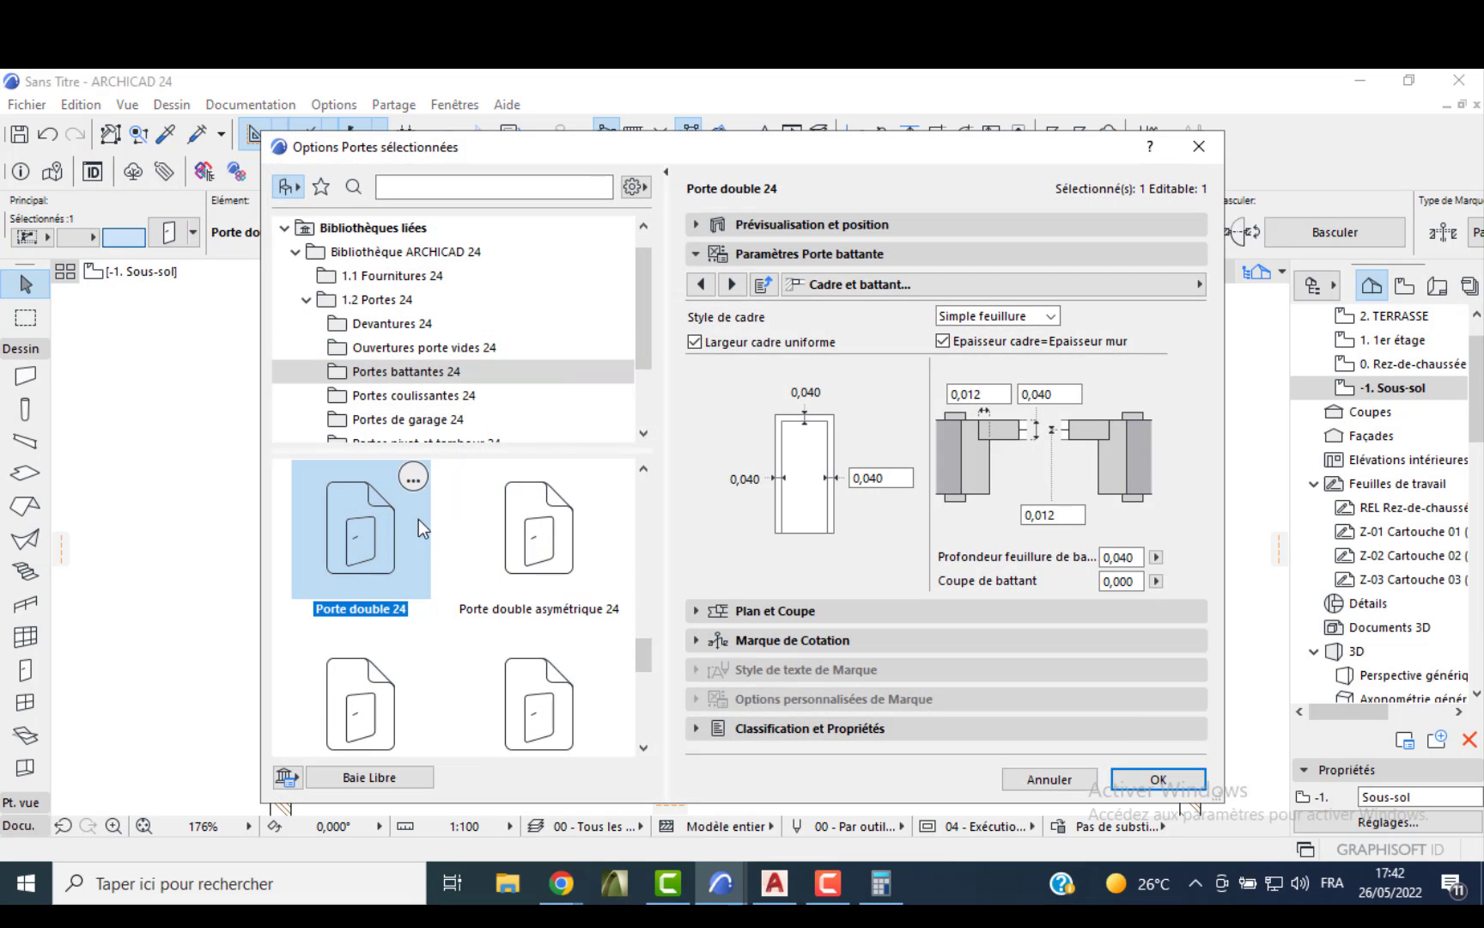
scroll(368, 506, down, 5)
scroll(377, 530, up, 5)
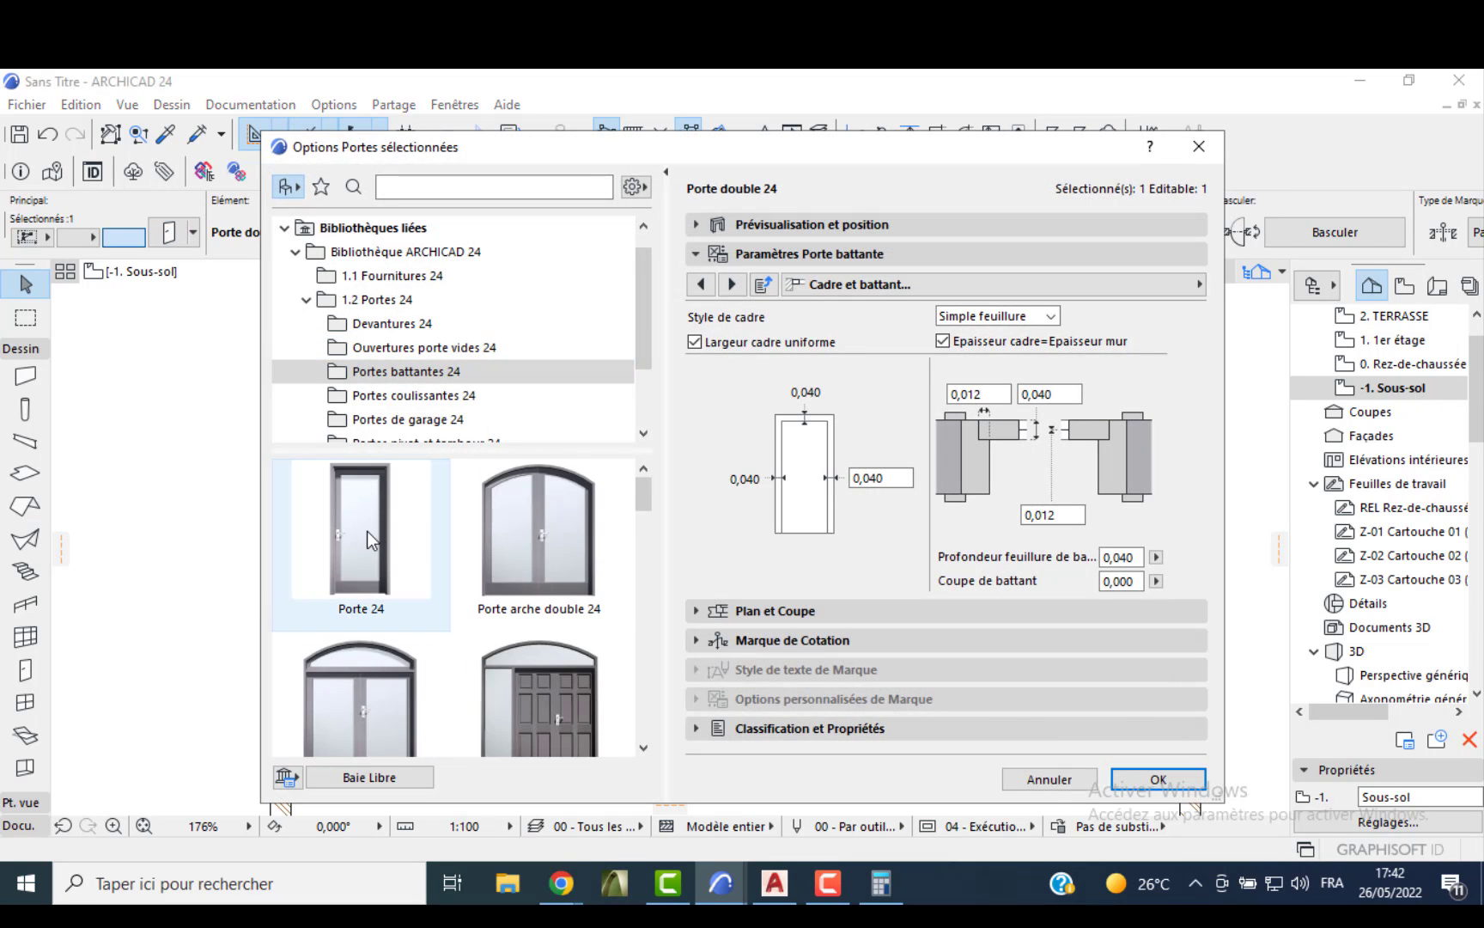
click(369, 536)
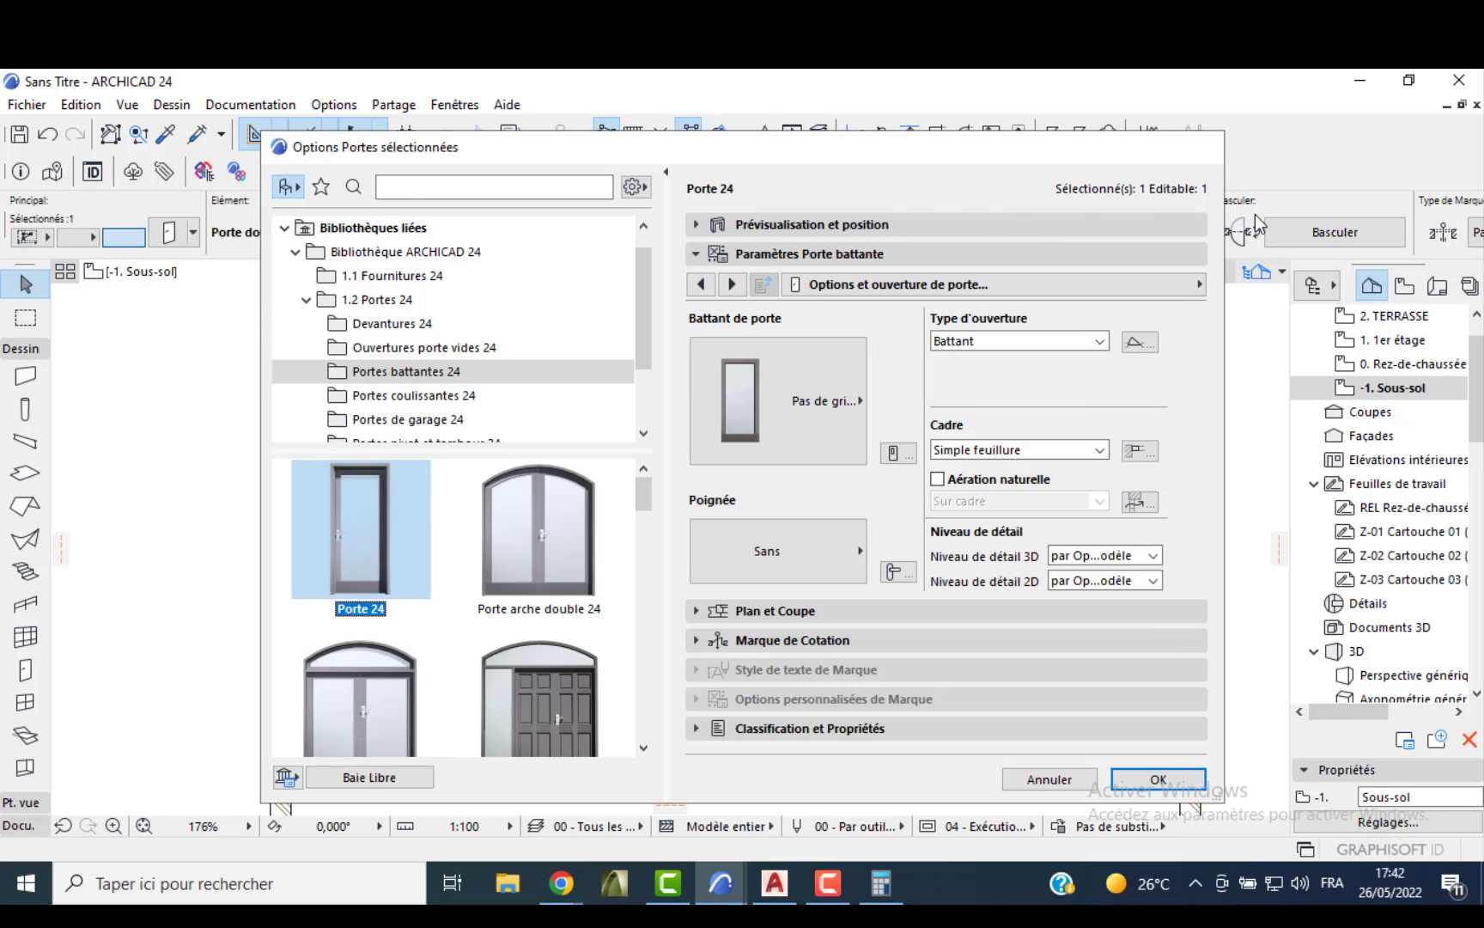
click(1199, 146)
- Pick up the Porte 24 door settings (0.820 by 2.100) from the ground floor and apply them to the basement double door
double_click(1400, 366)
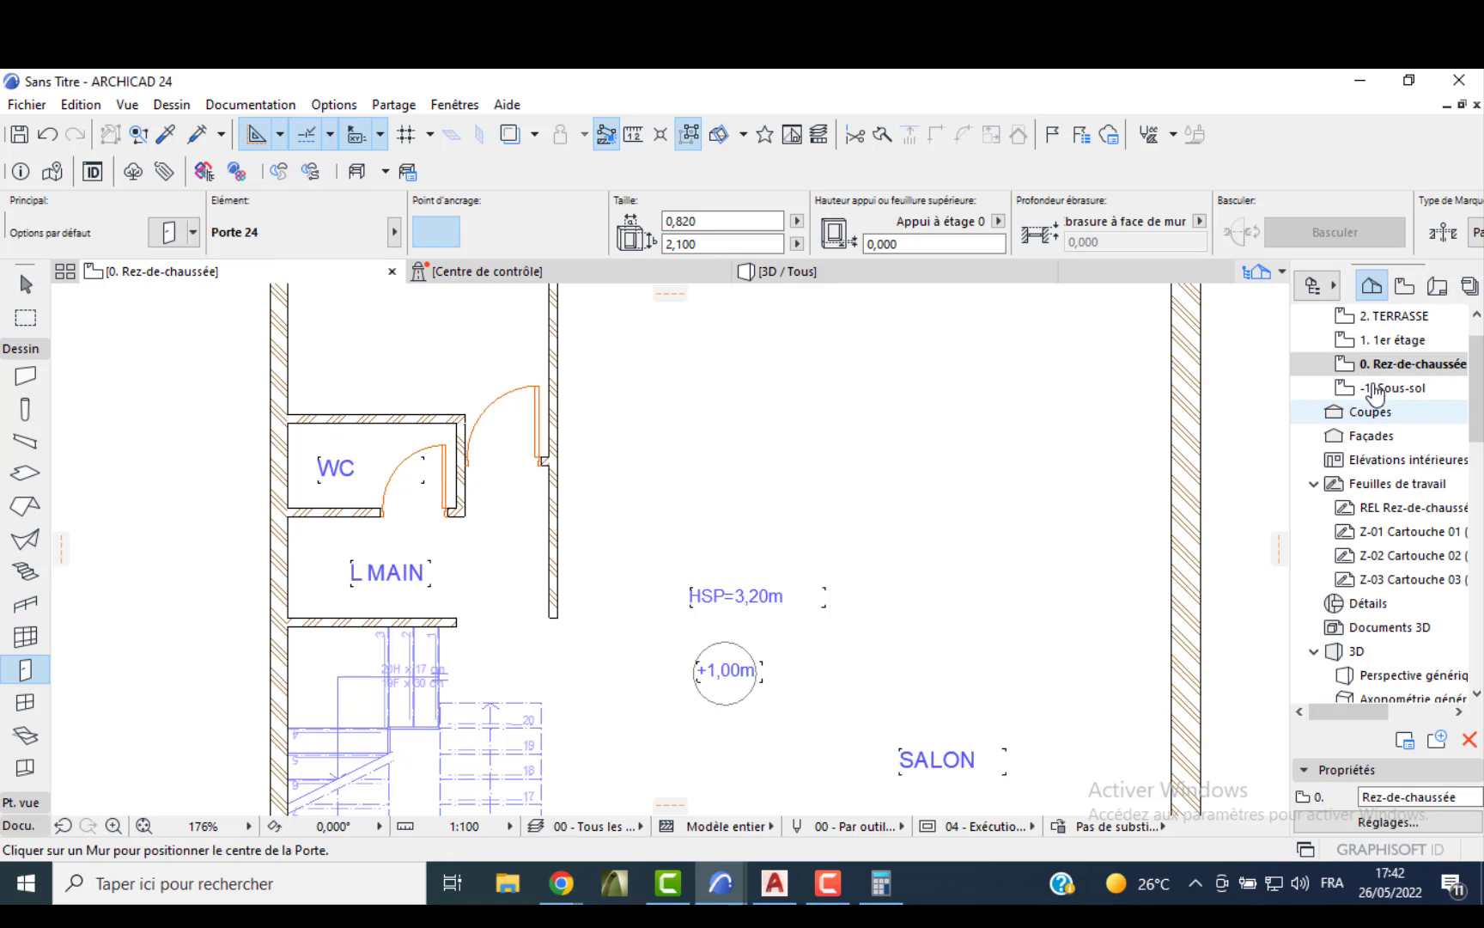
double_click(1376, 391)
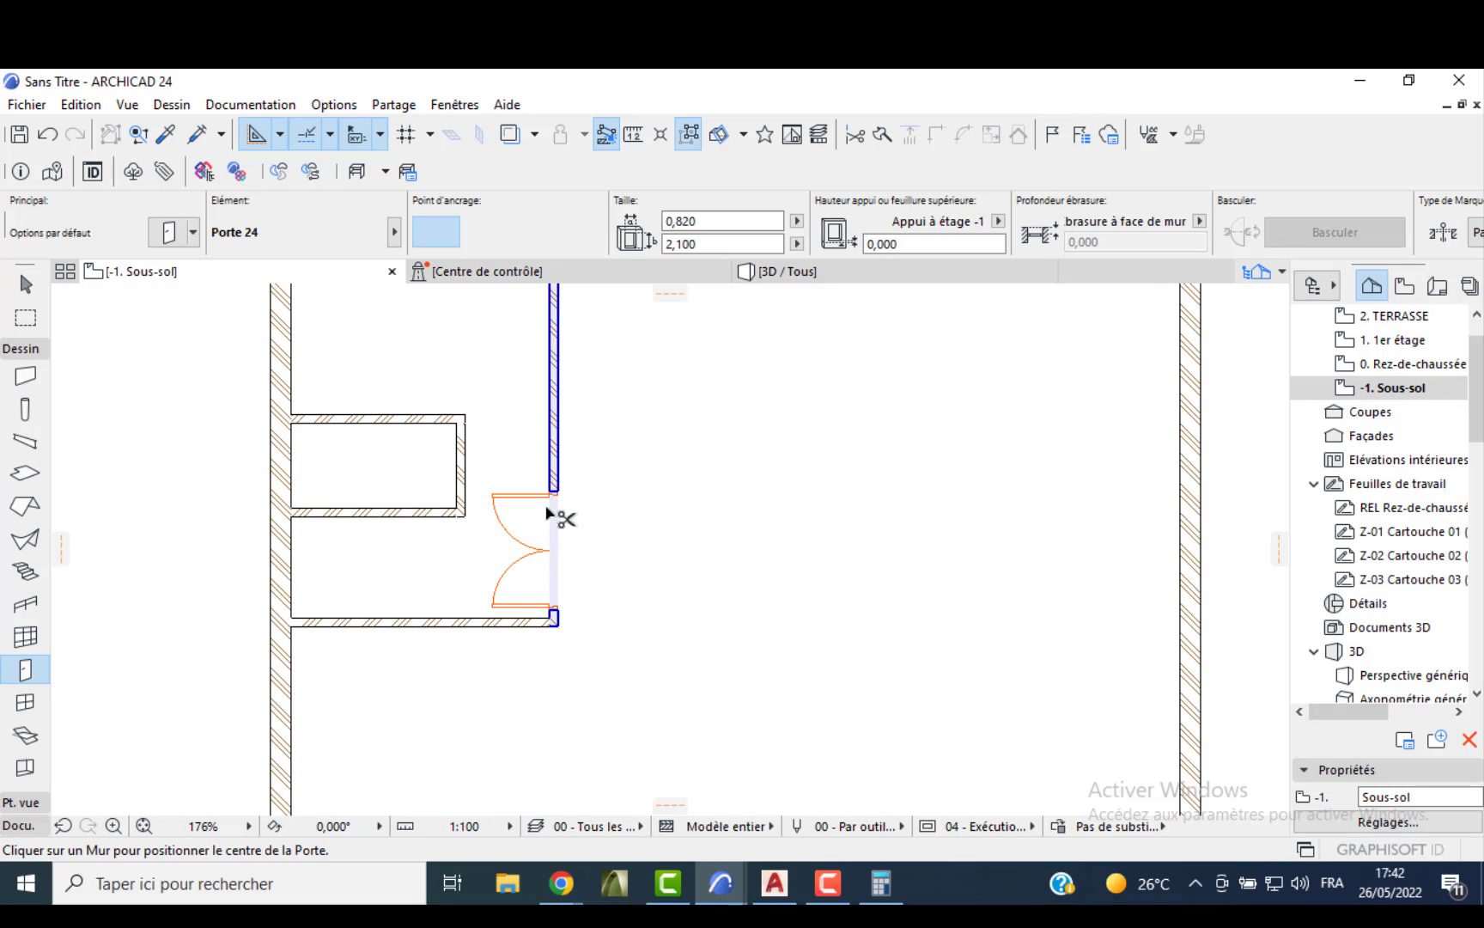
click(550, 514)
ctrl+alt+click(554, 497)
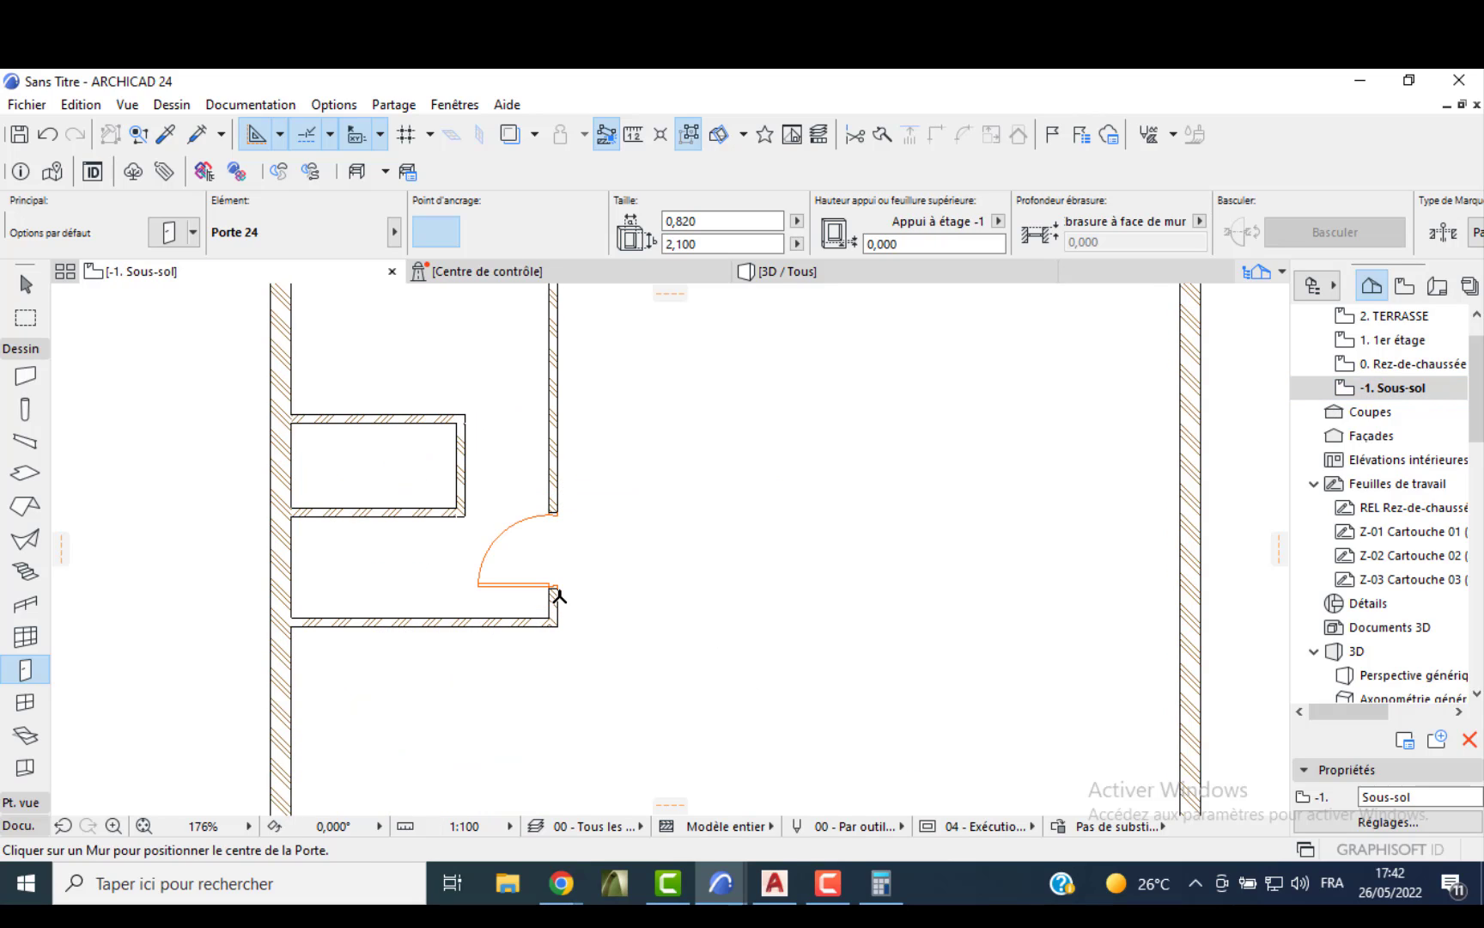
- Move the partition door towards the corner with the return wall, leaving a 0.1 m offset from it
key(Escape)
click(554, 588)
click(553, 588)
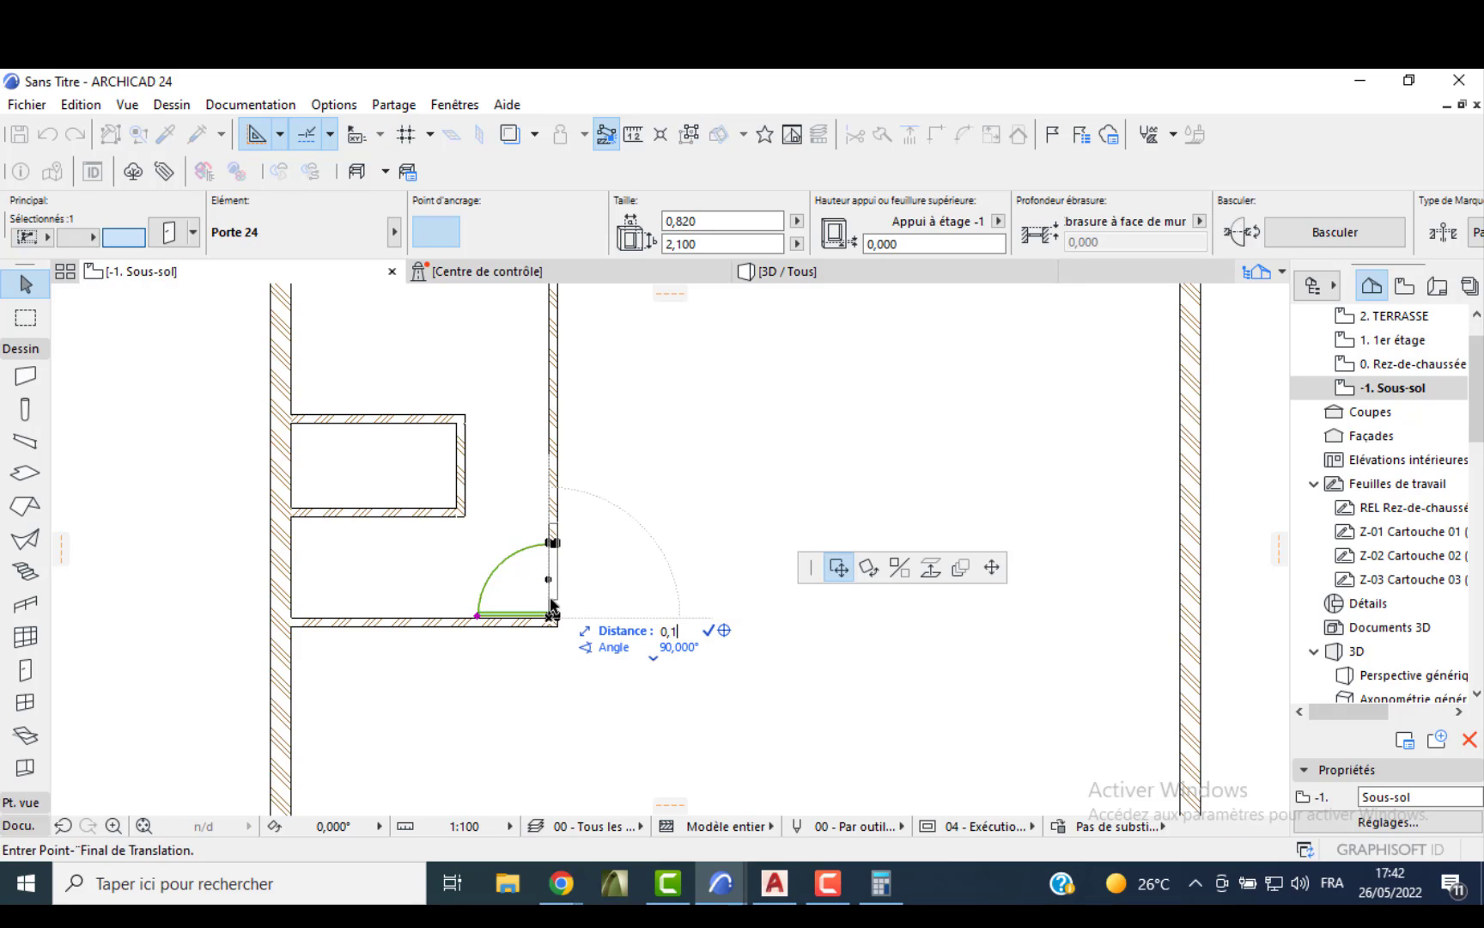
text(0,1)
key(Return)
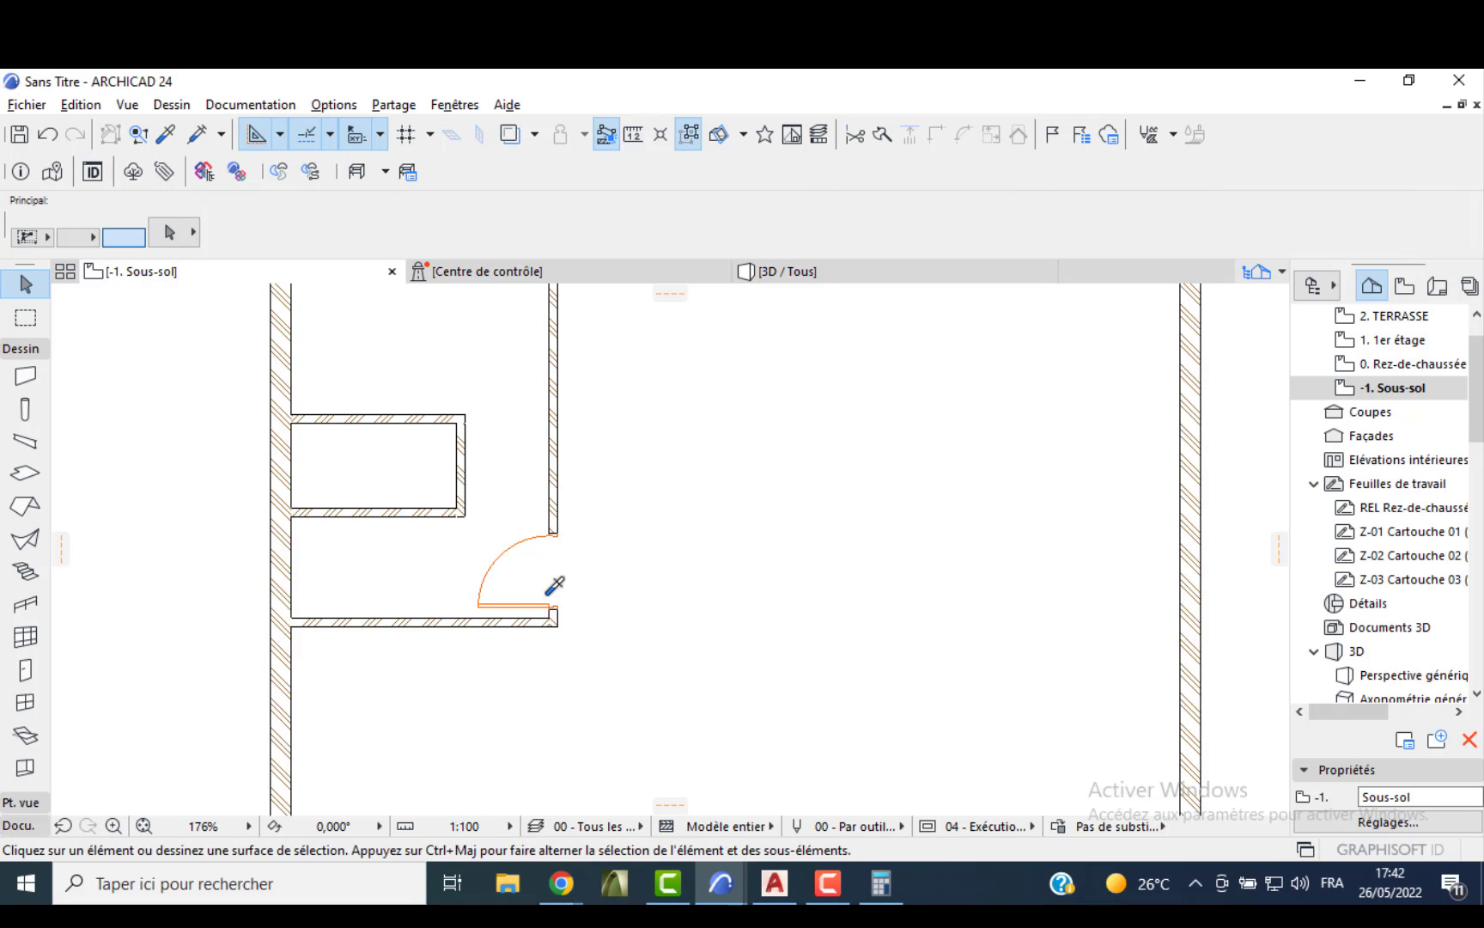
- Place a matching 0.820 by 2.100 Porte 24 door in the WC wall facing the office area, opening out of the WC
click(560, 593)
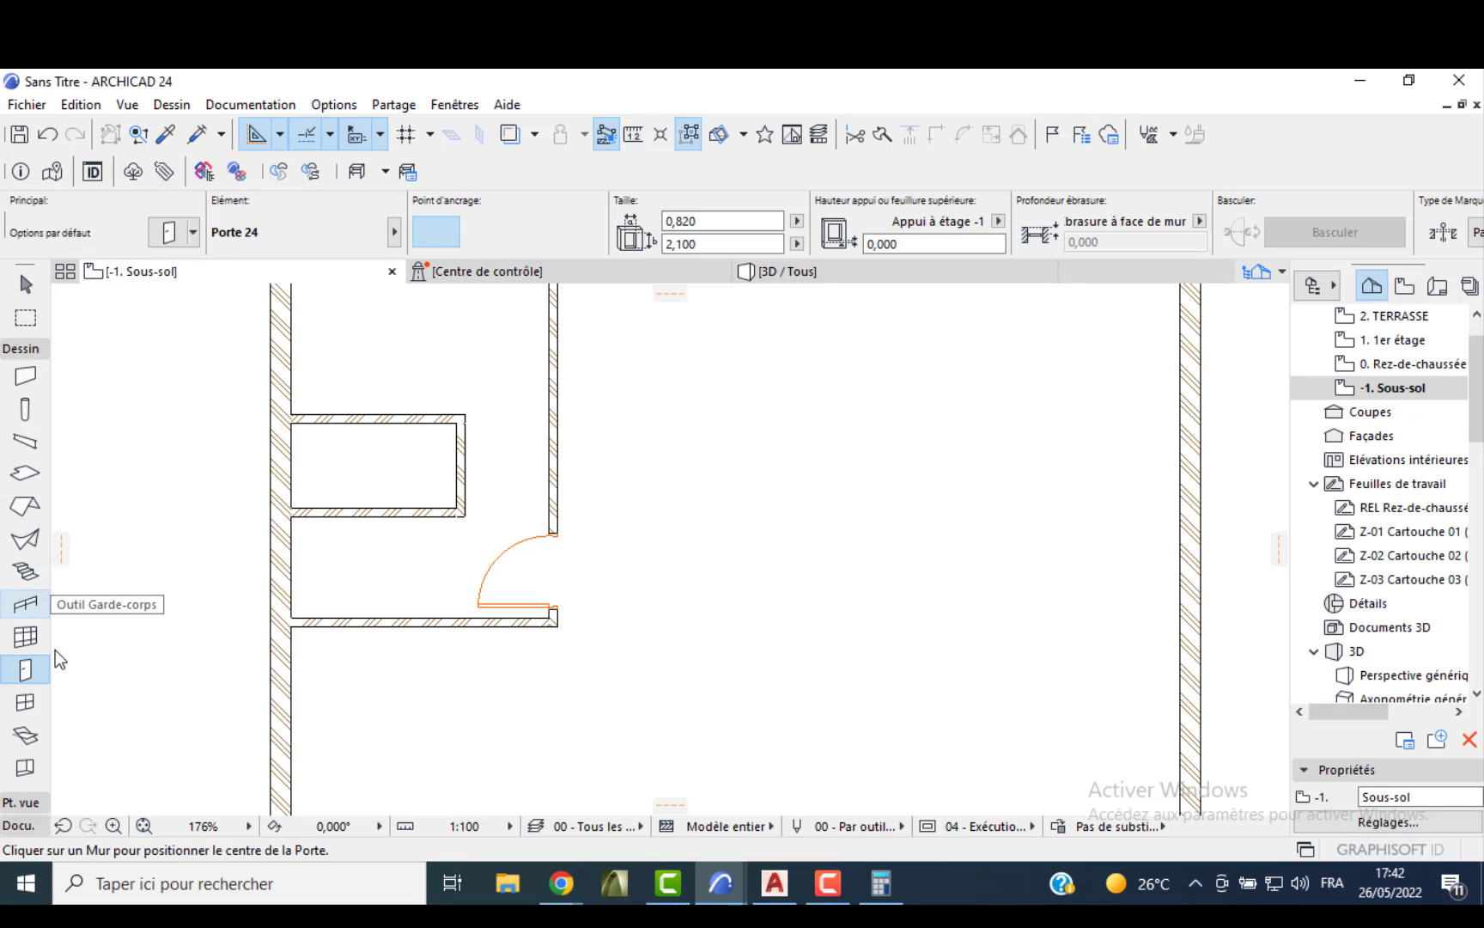
click(26, 669)
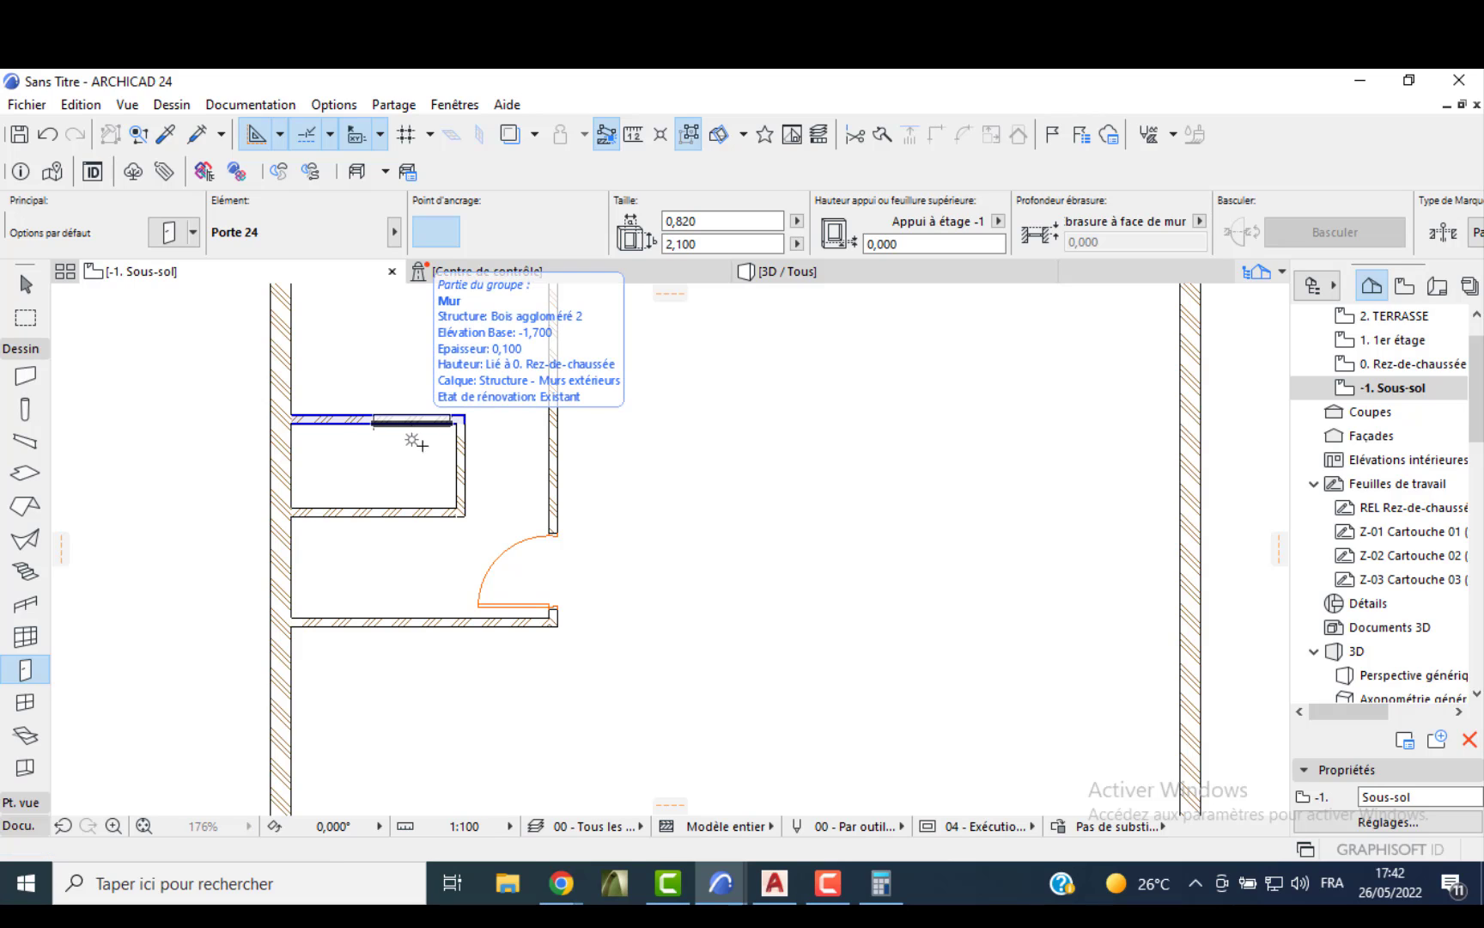
click(412, 427)
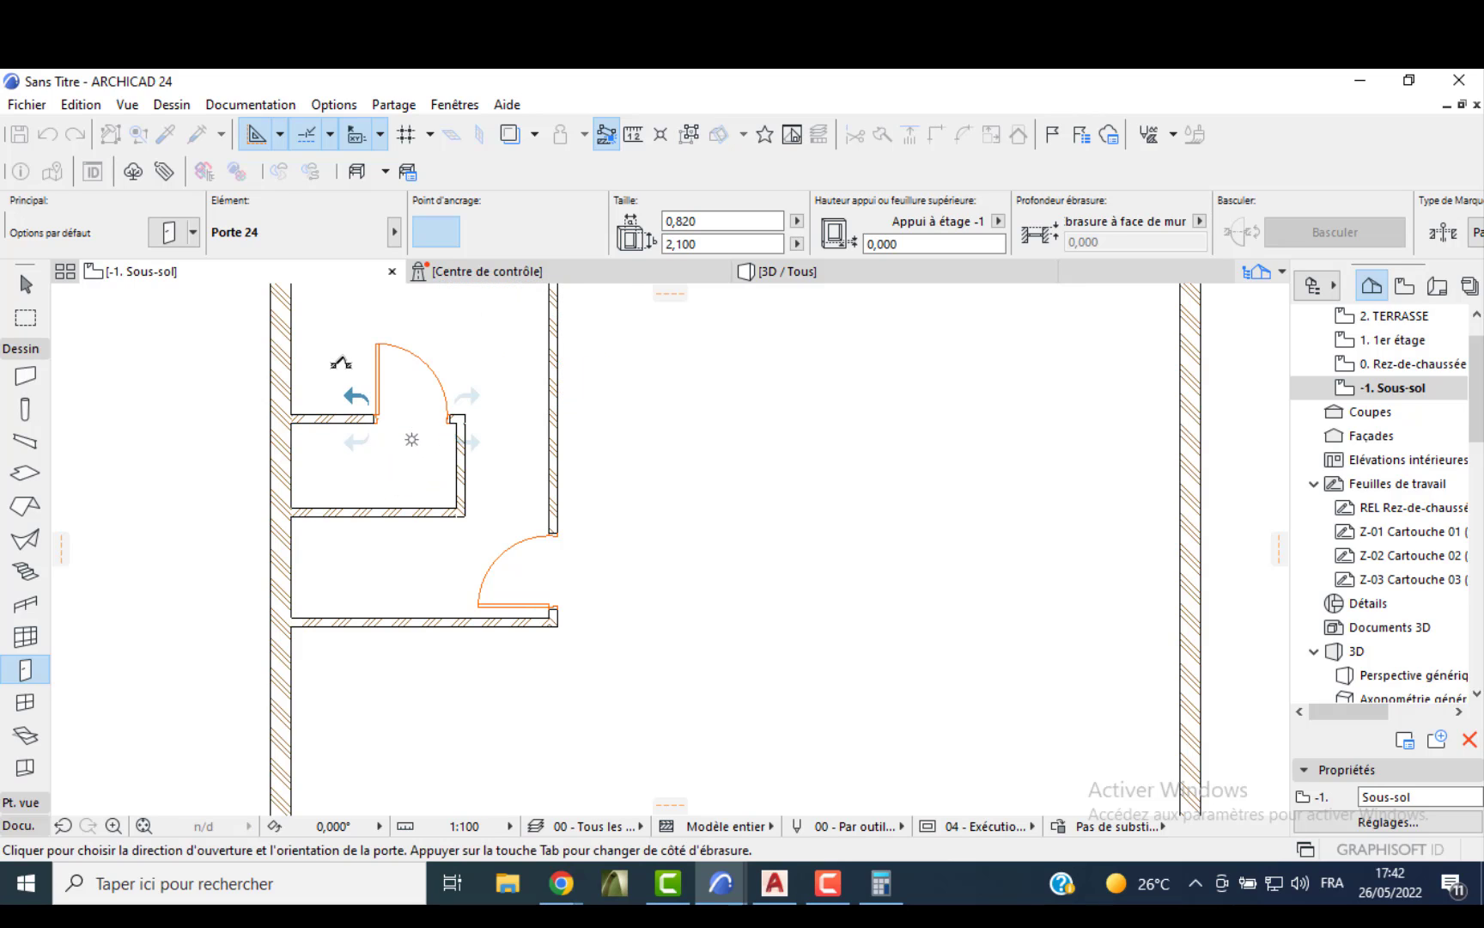
click(326, 361)
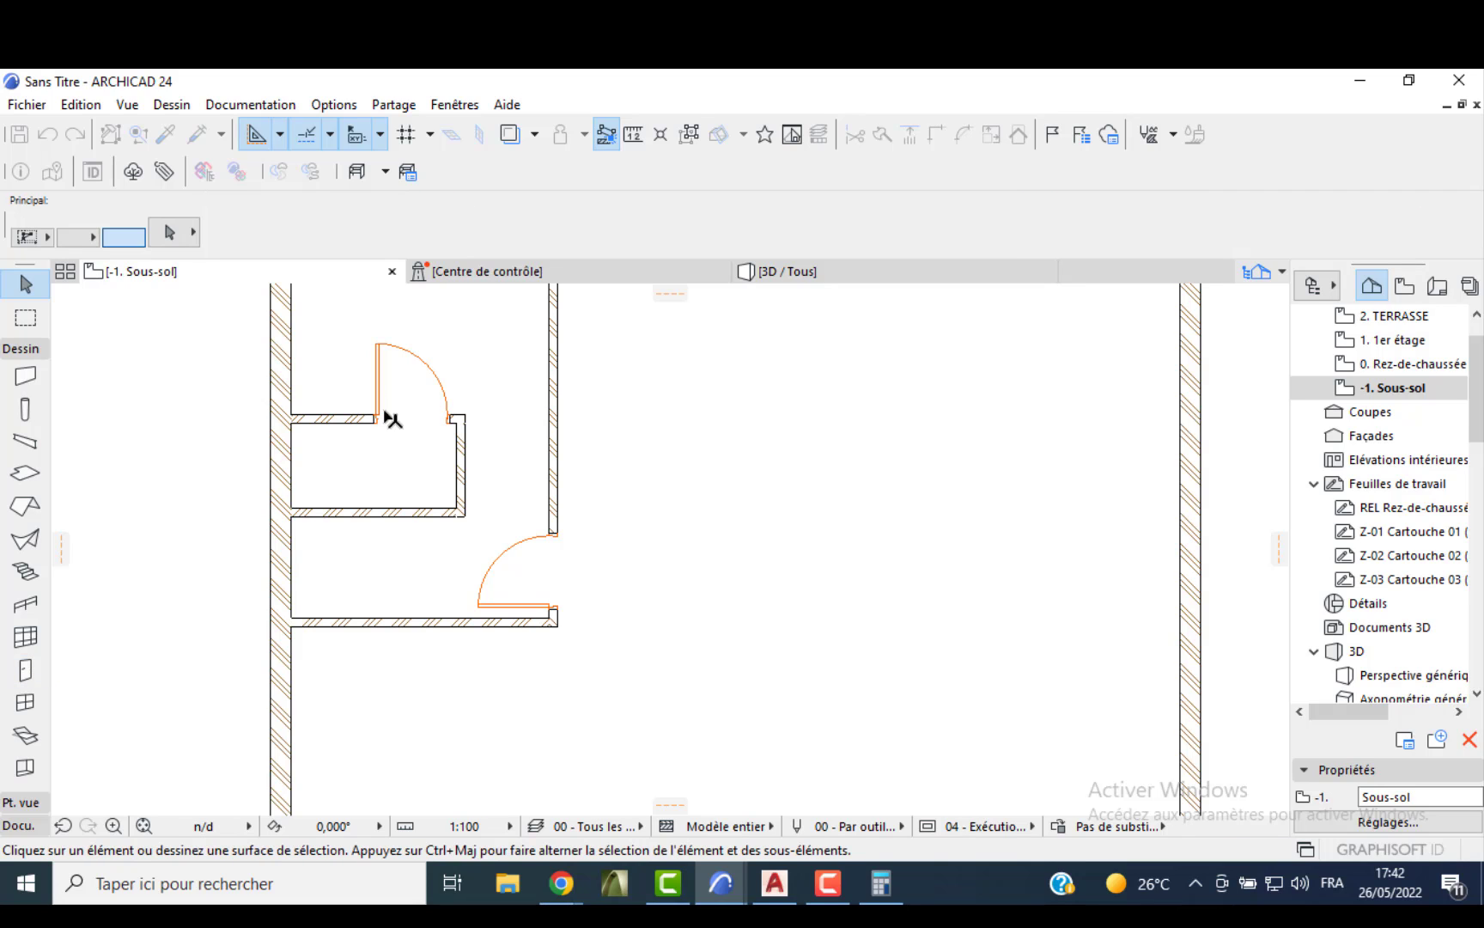
- Move the WC door along its wall until its jamb sits against the inner face of the outer wall
click(375, 419)
click(375, 420)
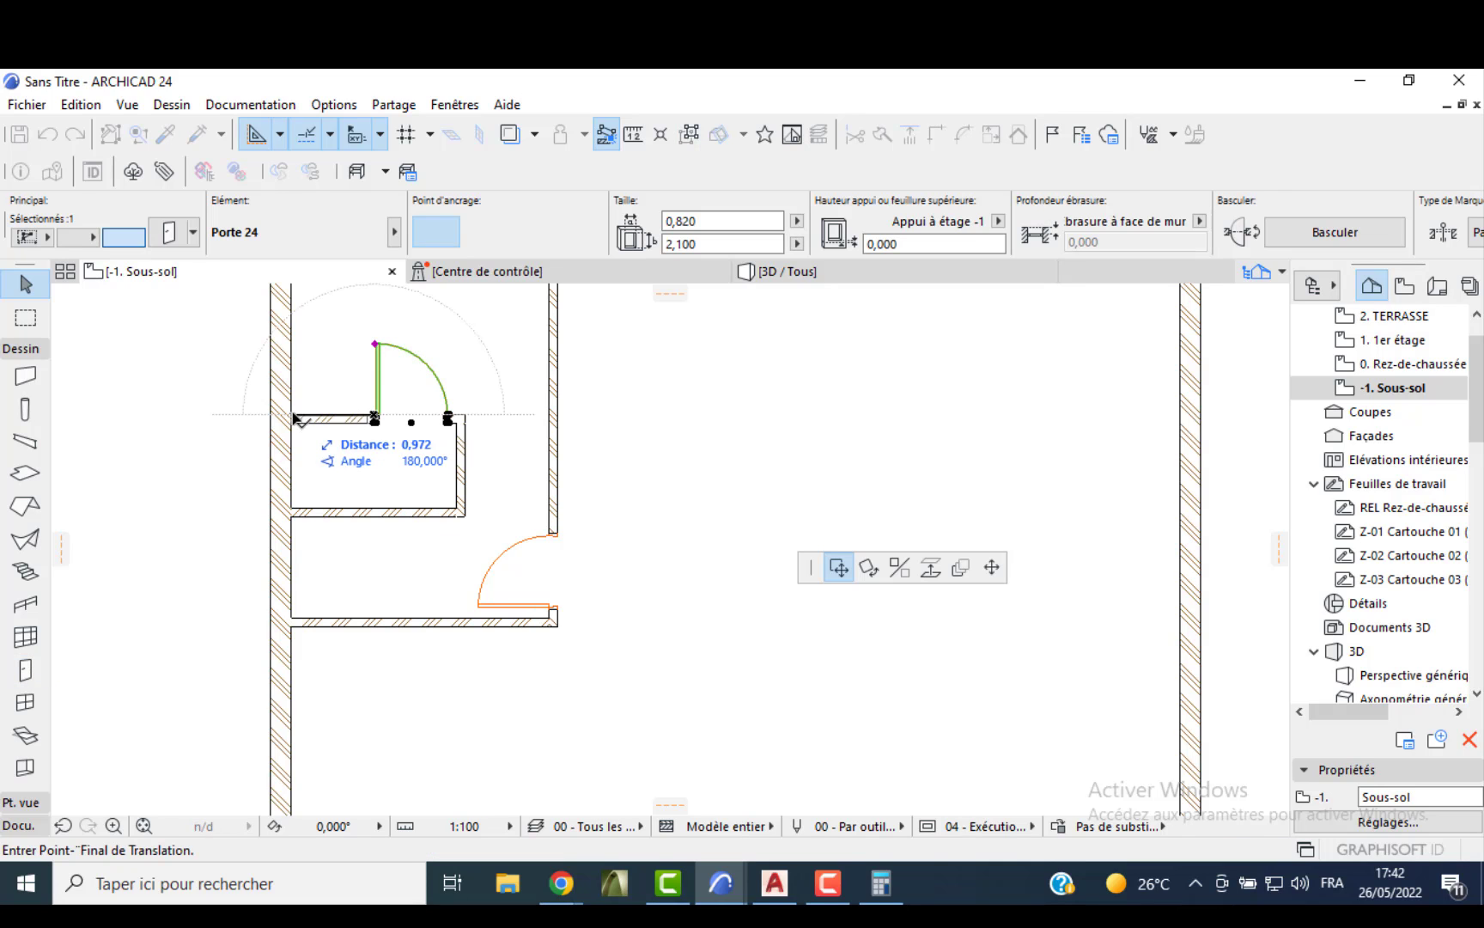
click(298, 418)
scroll(298, 418, up, 2)
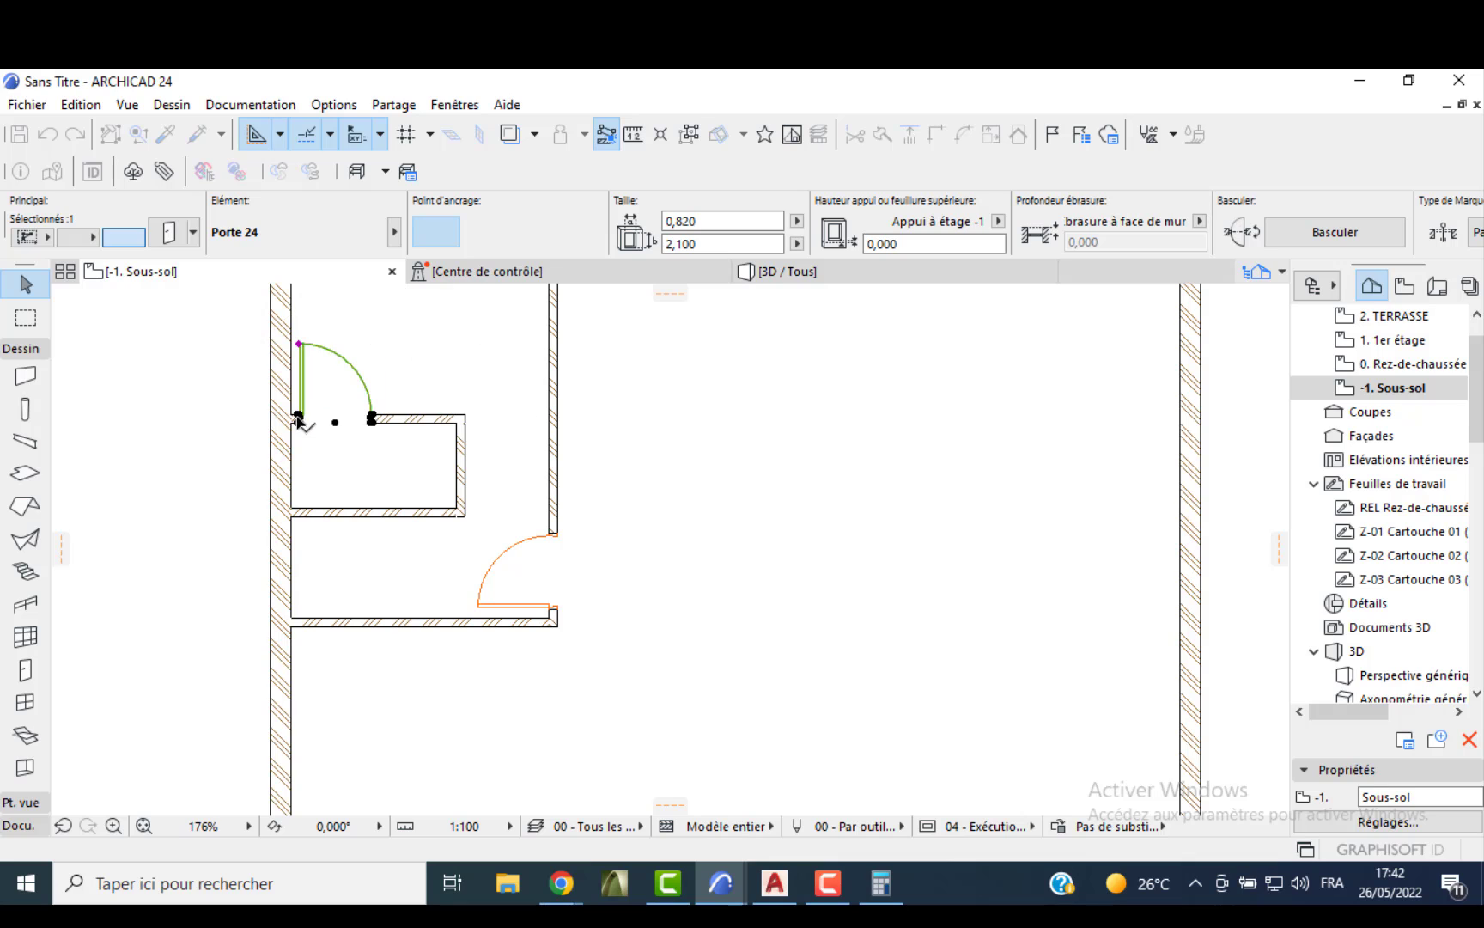
scroll(303, 419, up, 2)
scroll(302, 418, up, 1)
click(307, 422)
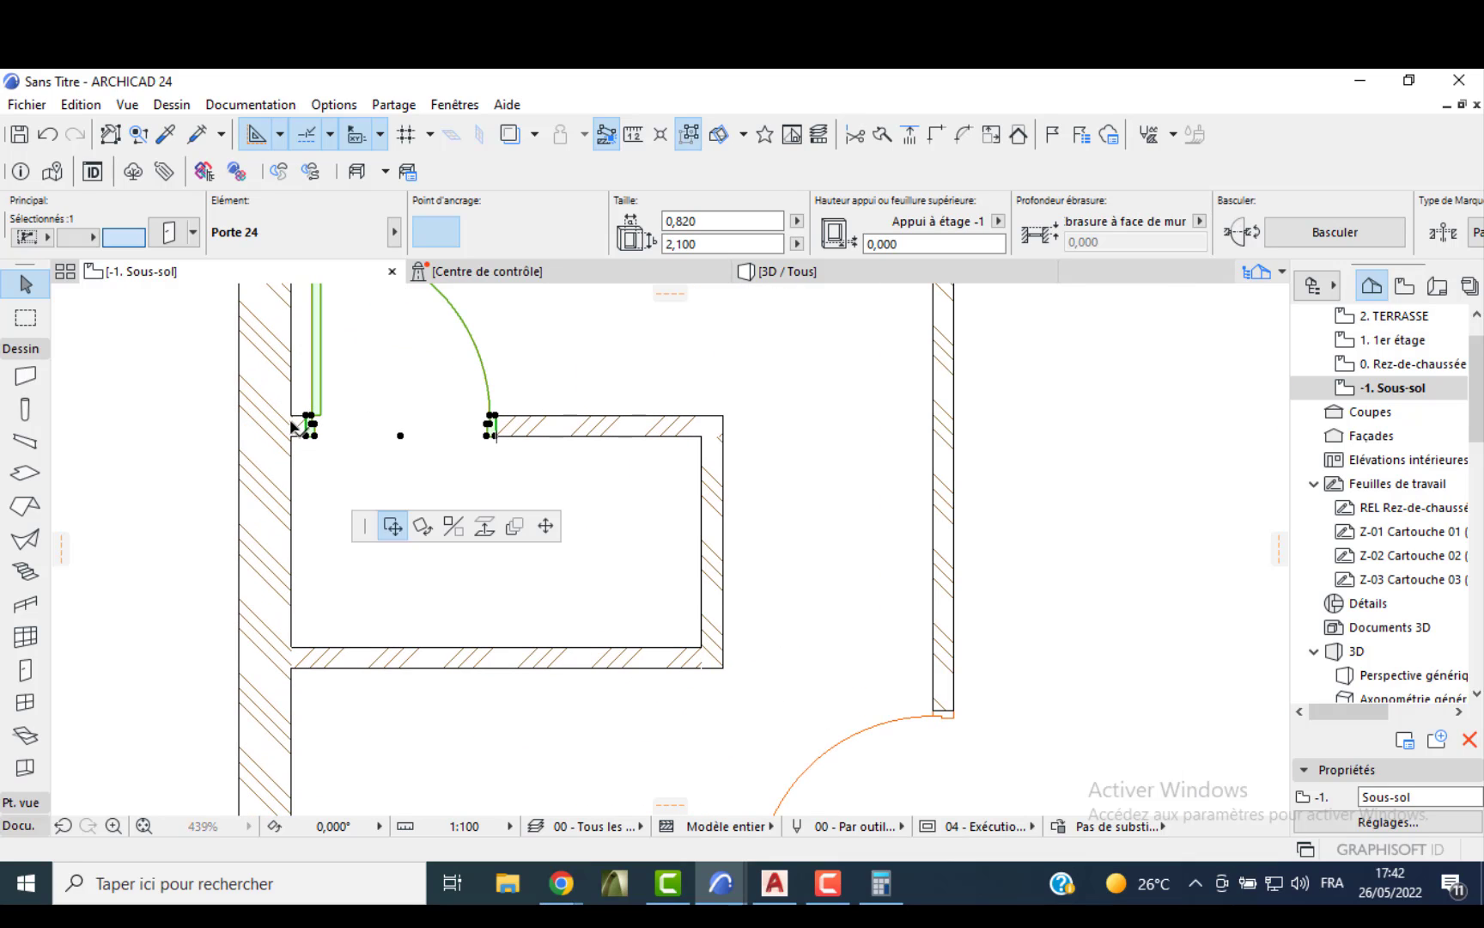
click(294, 421)
- Shift the WC door 0.1 m away from the outer wall along its own wall
click(294, 421)
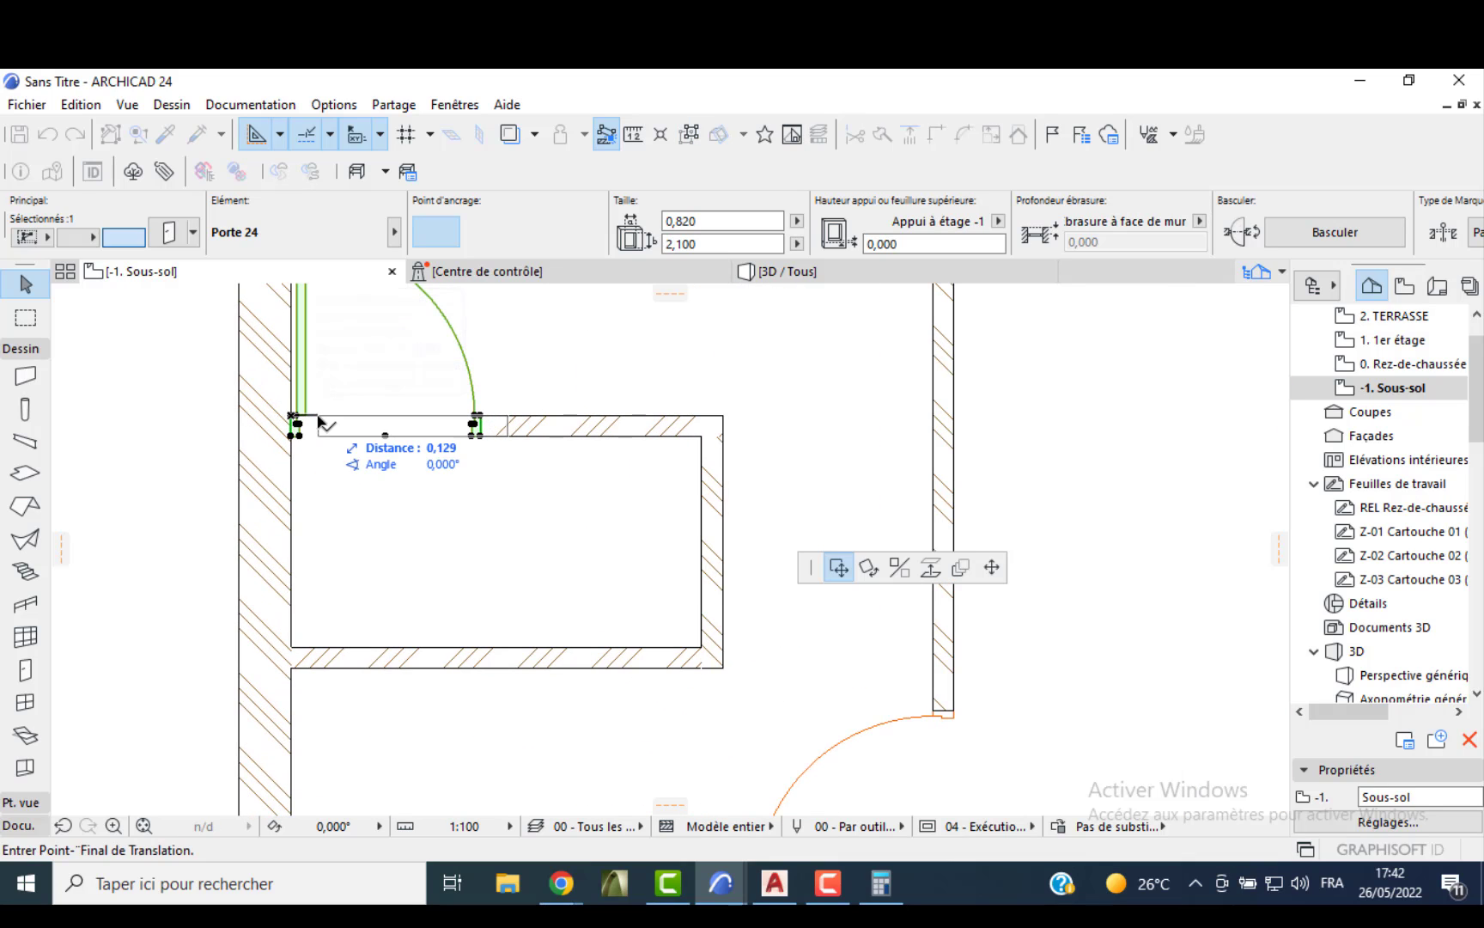
text(0,1)
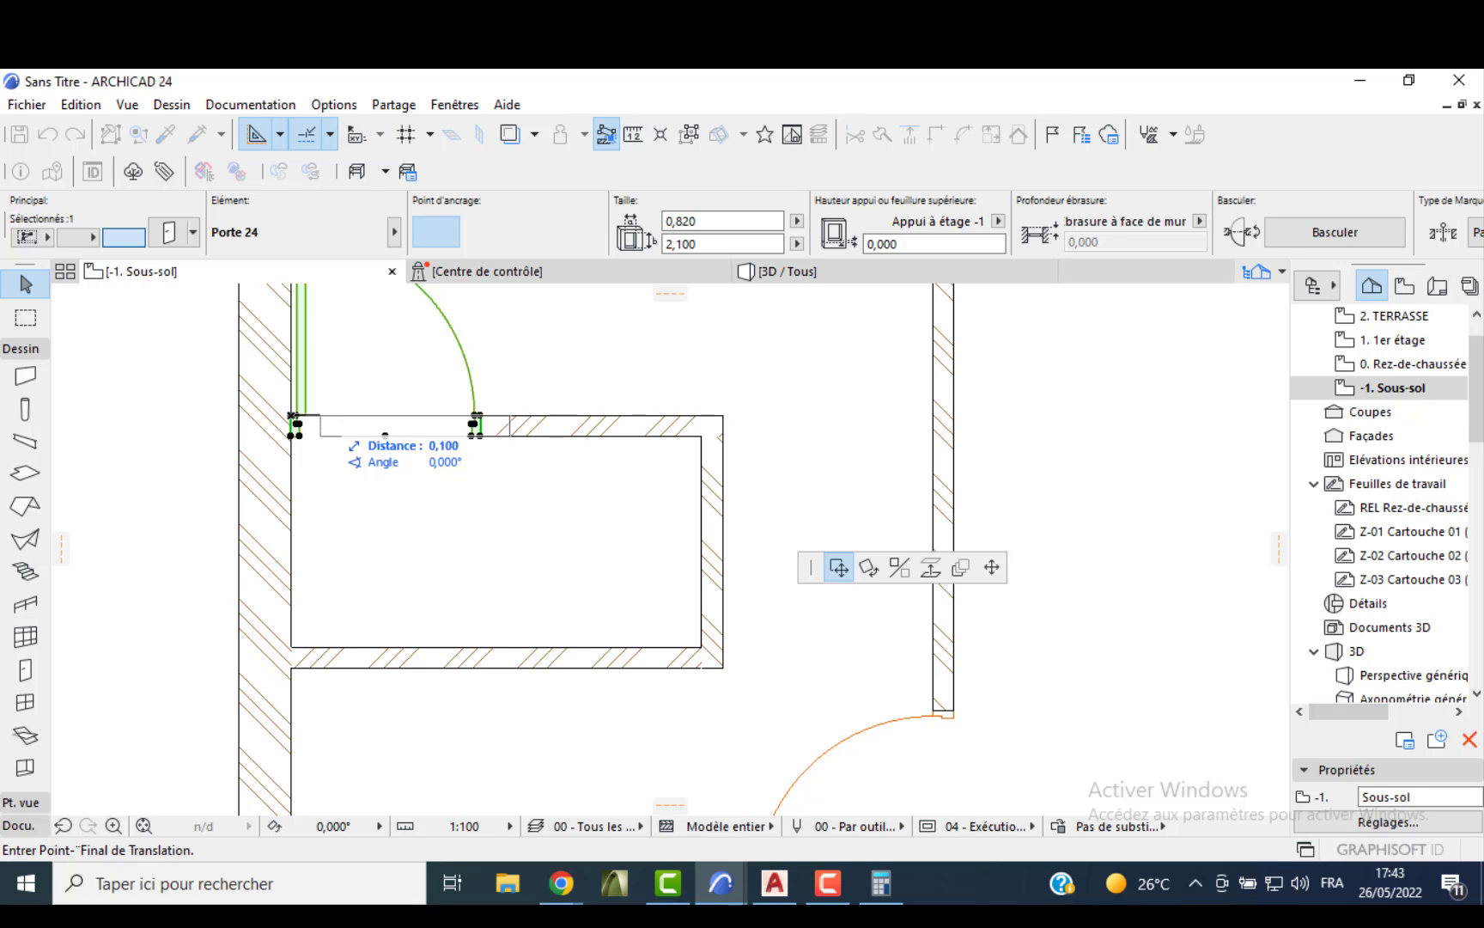
key(Return)
click(360, 468)
- Copy the OFFICE, WC and L MAIN labels from the ground floor and paste them at the same position in the -1. Sous-sol plan
scroll(414, 457, down, 5)
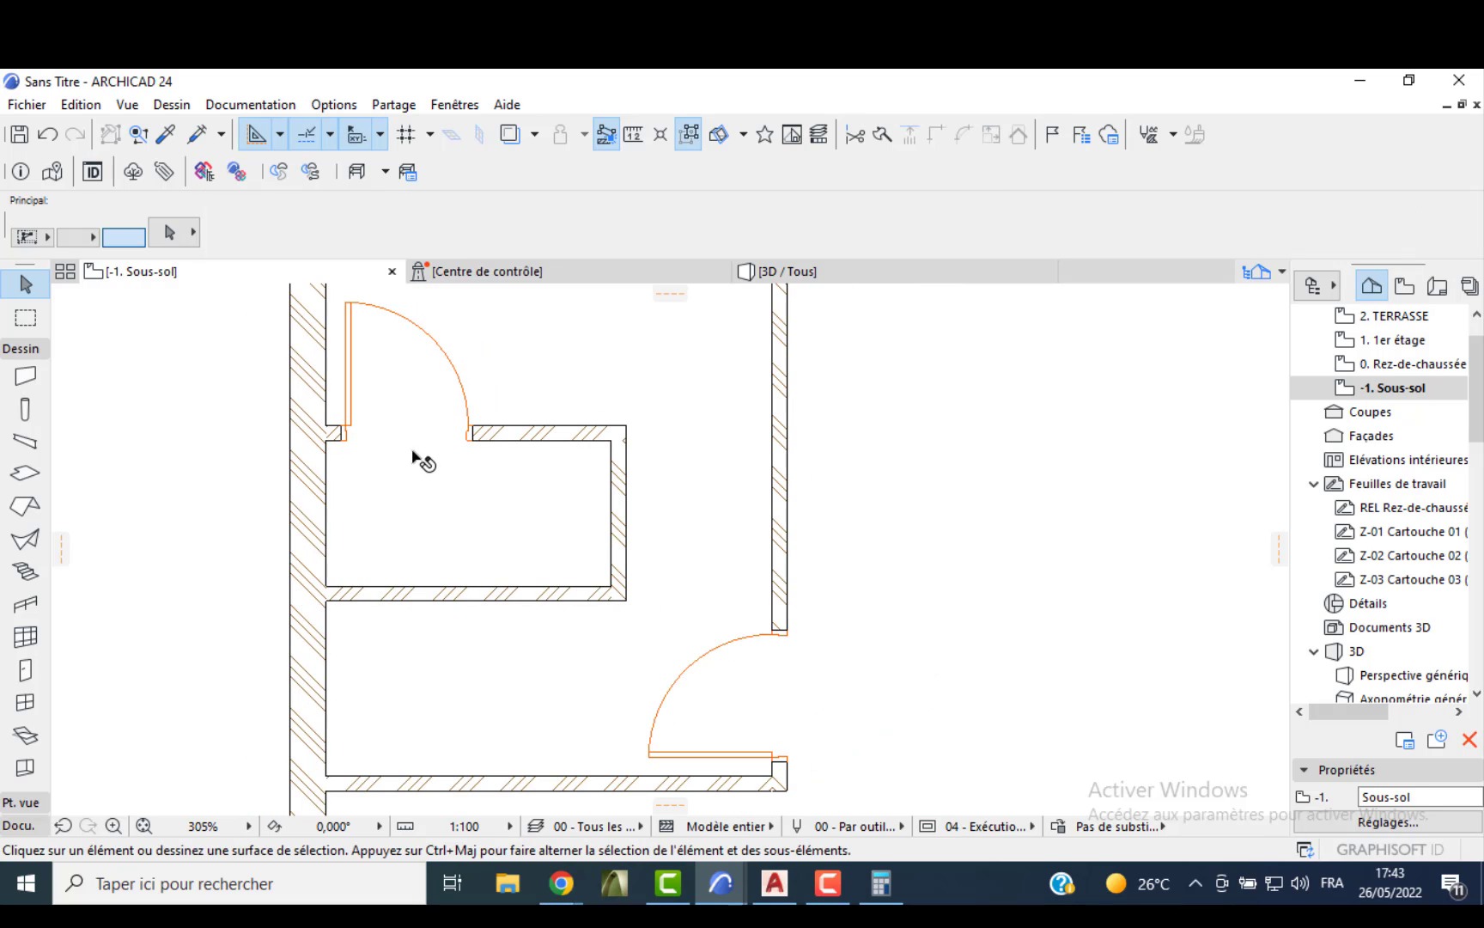
middle_drag(482, 452, 488, 520)
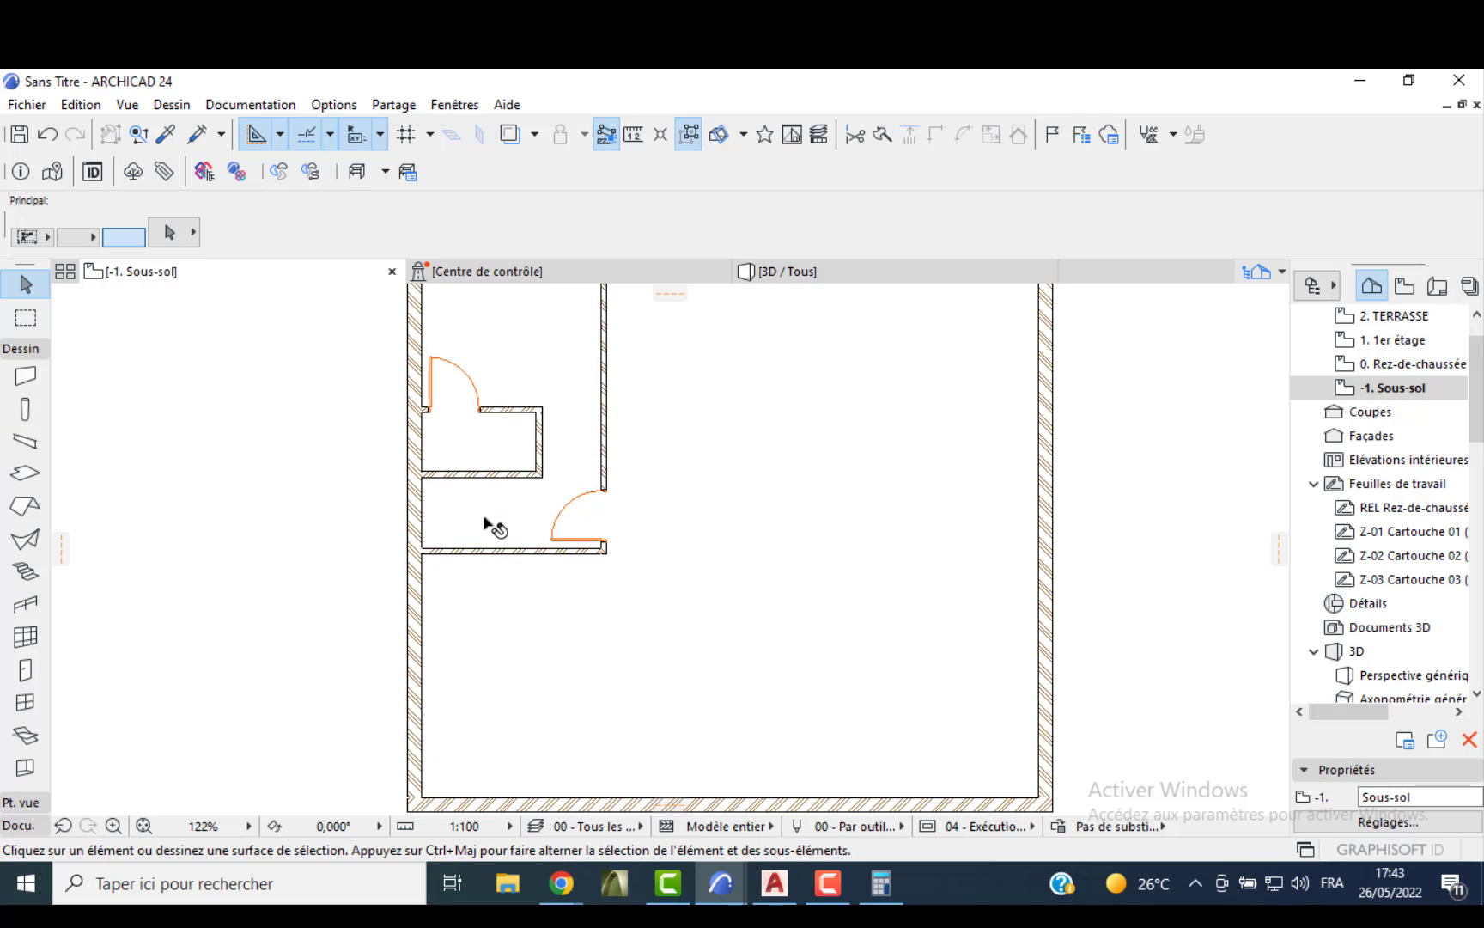
double_click(1409, 364)
click(457, 443)
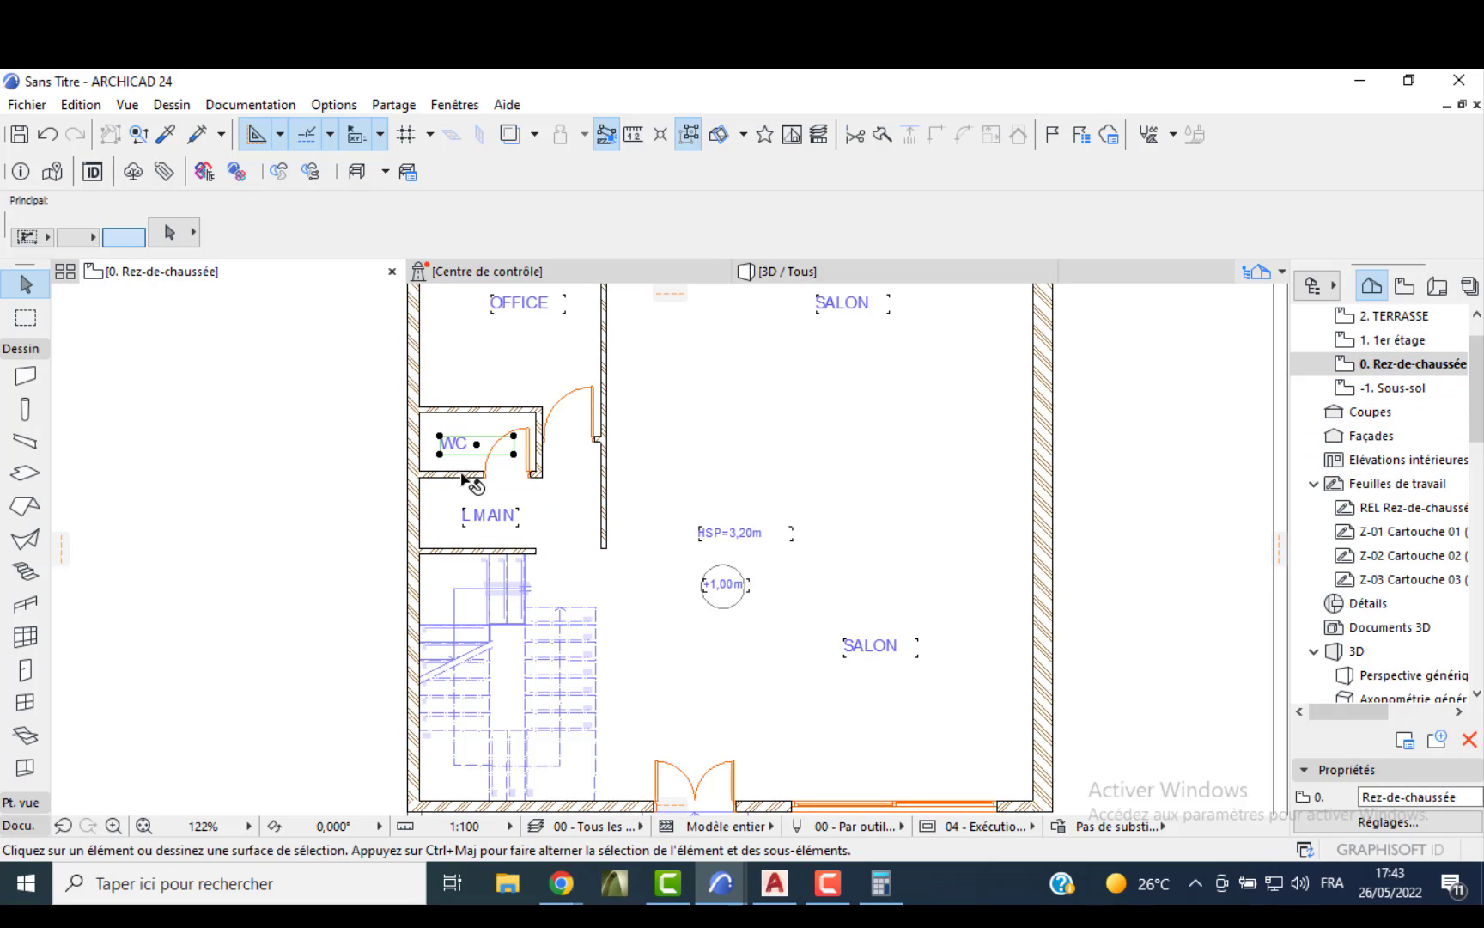
shift+click(500, 517)
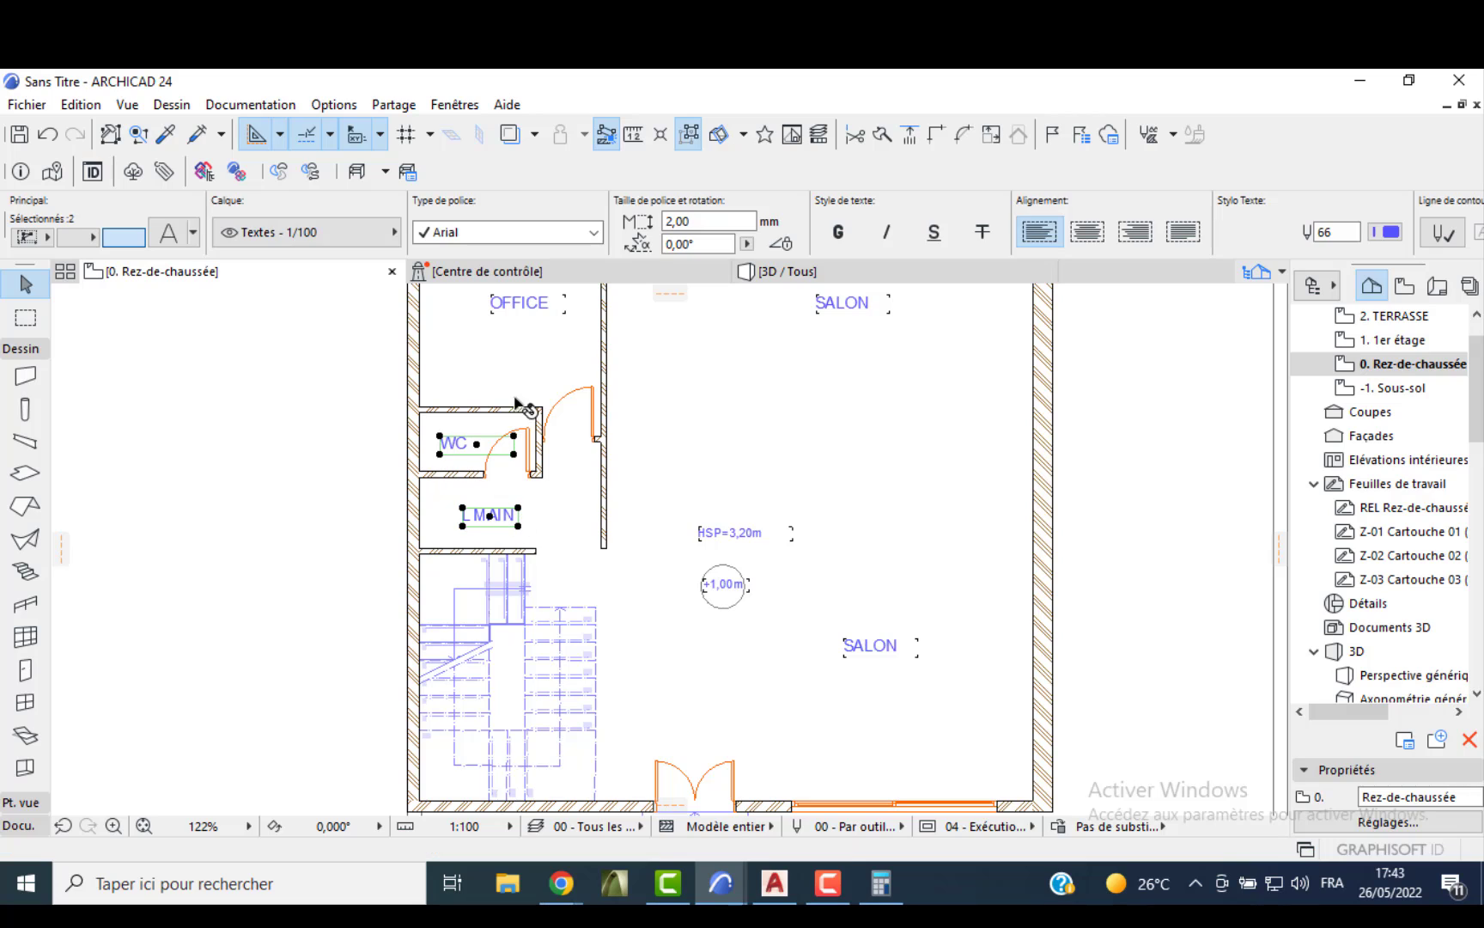
shift+click(518, 315)
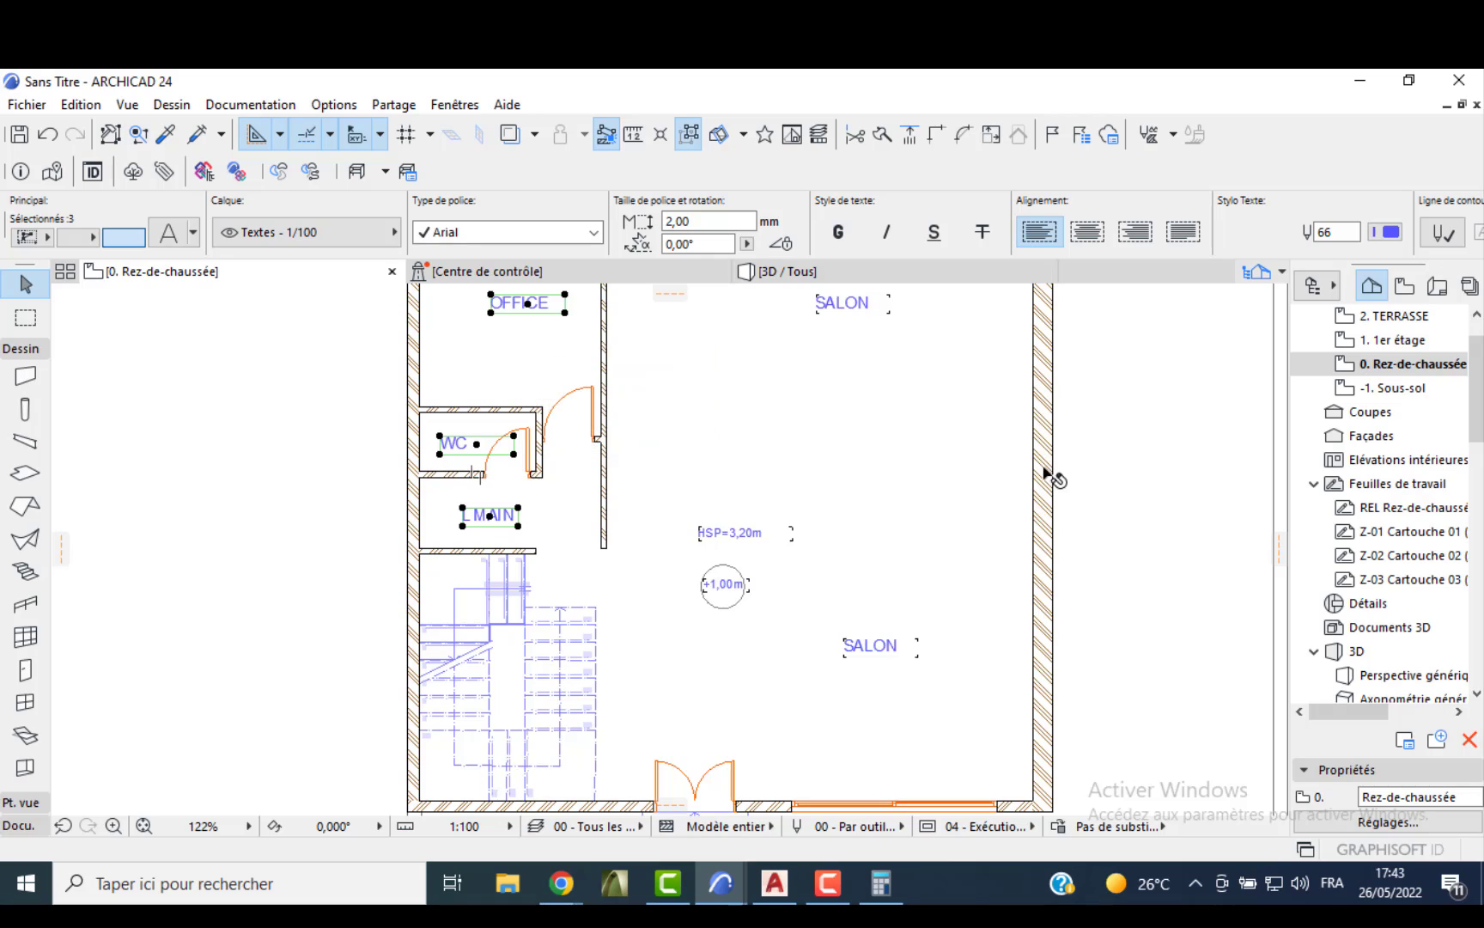
double_click(1375, 388)
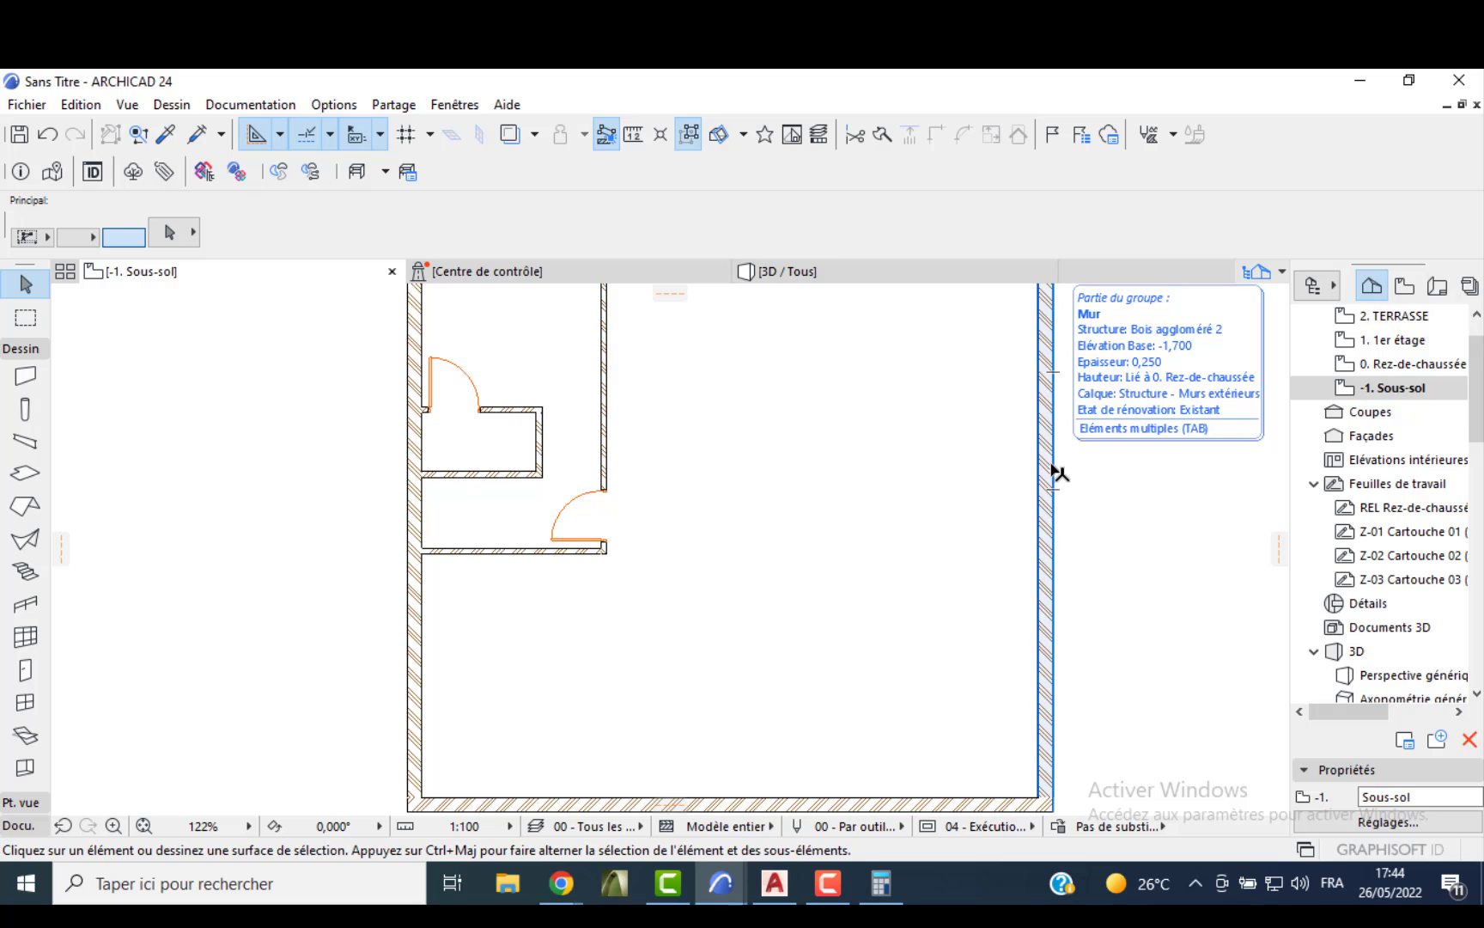
key(ctrl+v)
scroll(524, 419, down, 2)
middle_drag(577, 448, 636, 487)
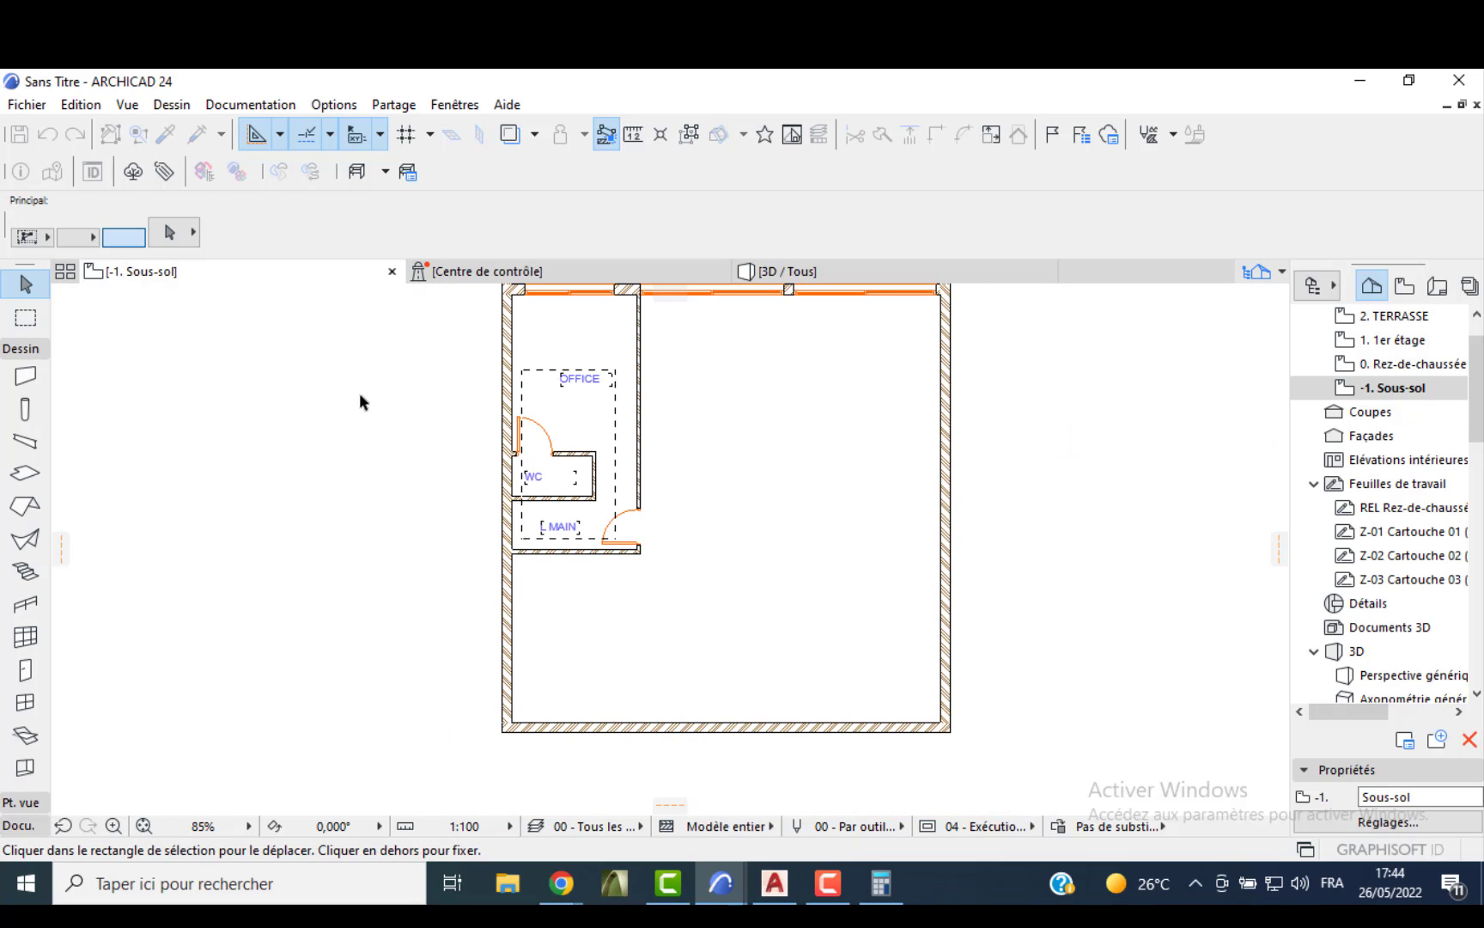
click(416, 393)
- Change the text of the basement's OFFICE label to CHAMBRE FM
scroll(584, 391, up, 3)
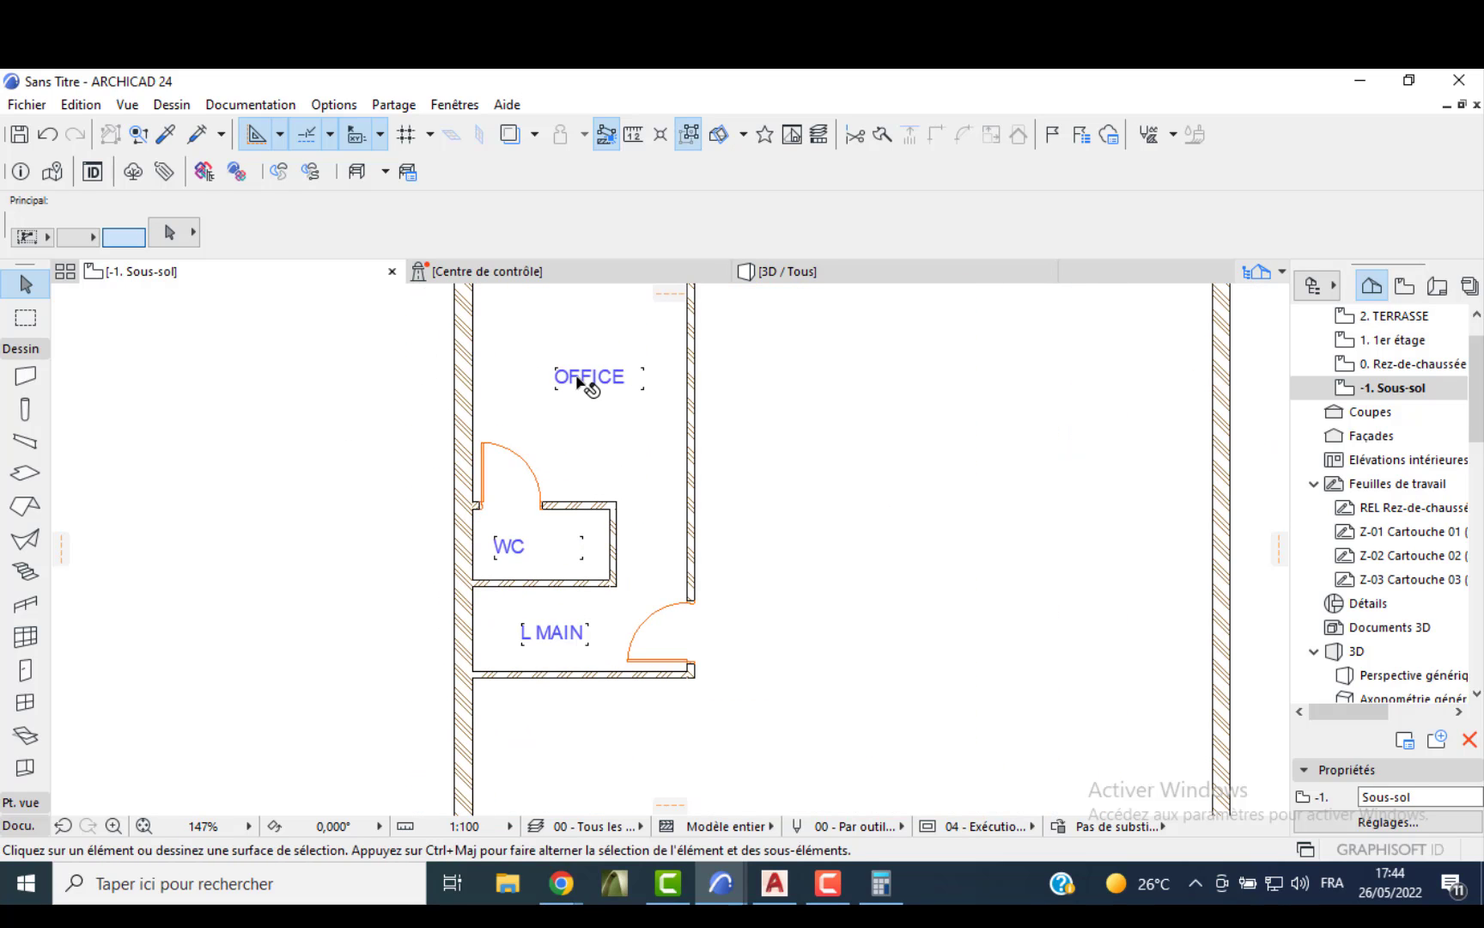
double_click(588, 378)
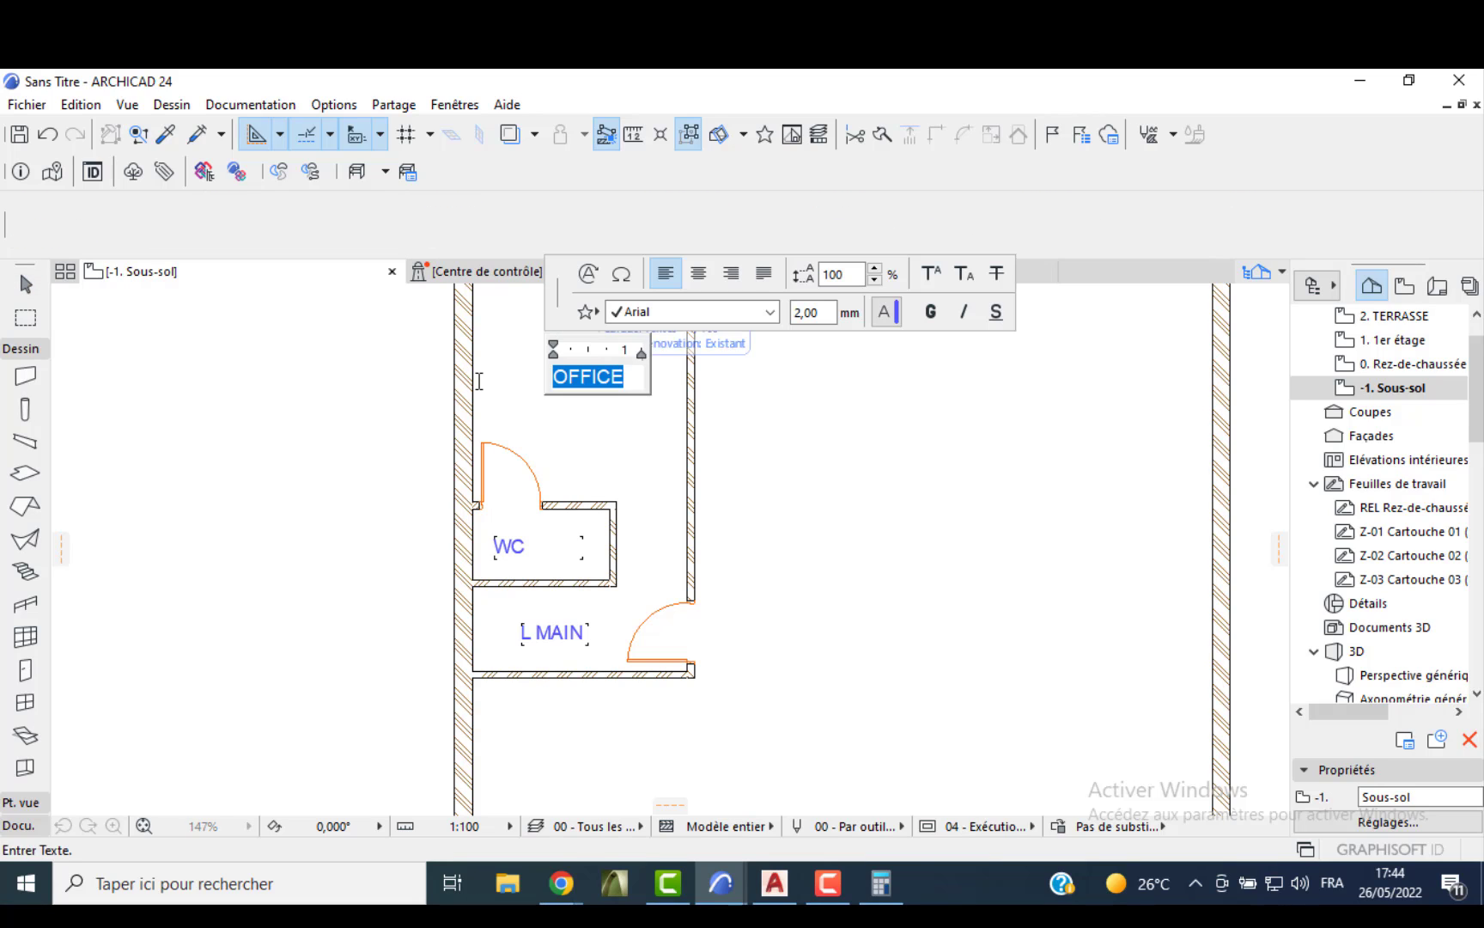
text(CHAM)
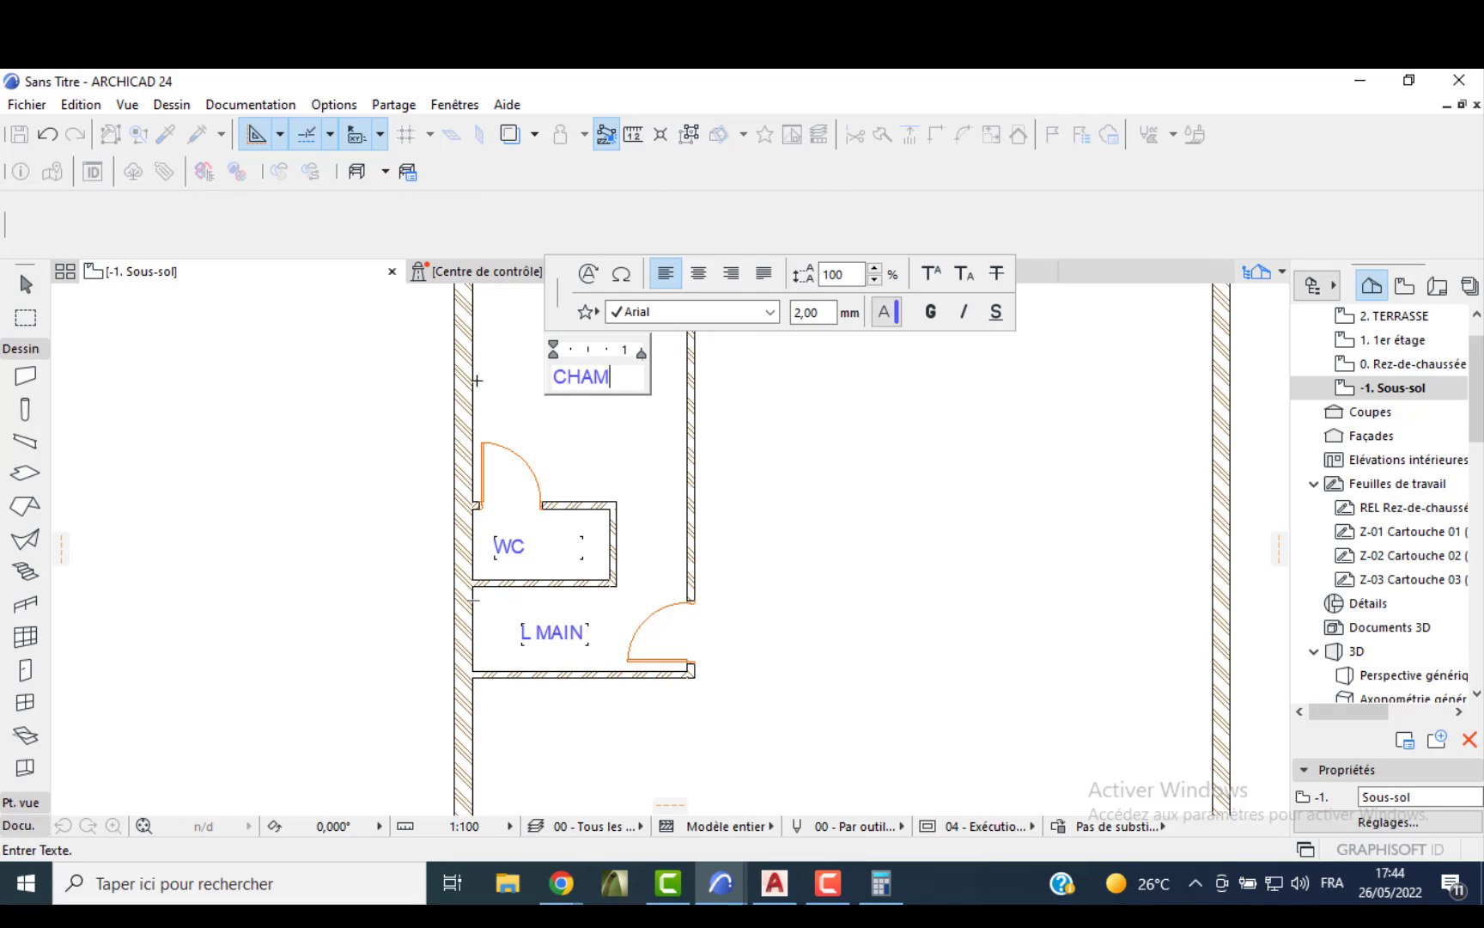
text(BRE FM)
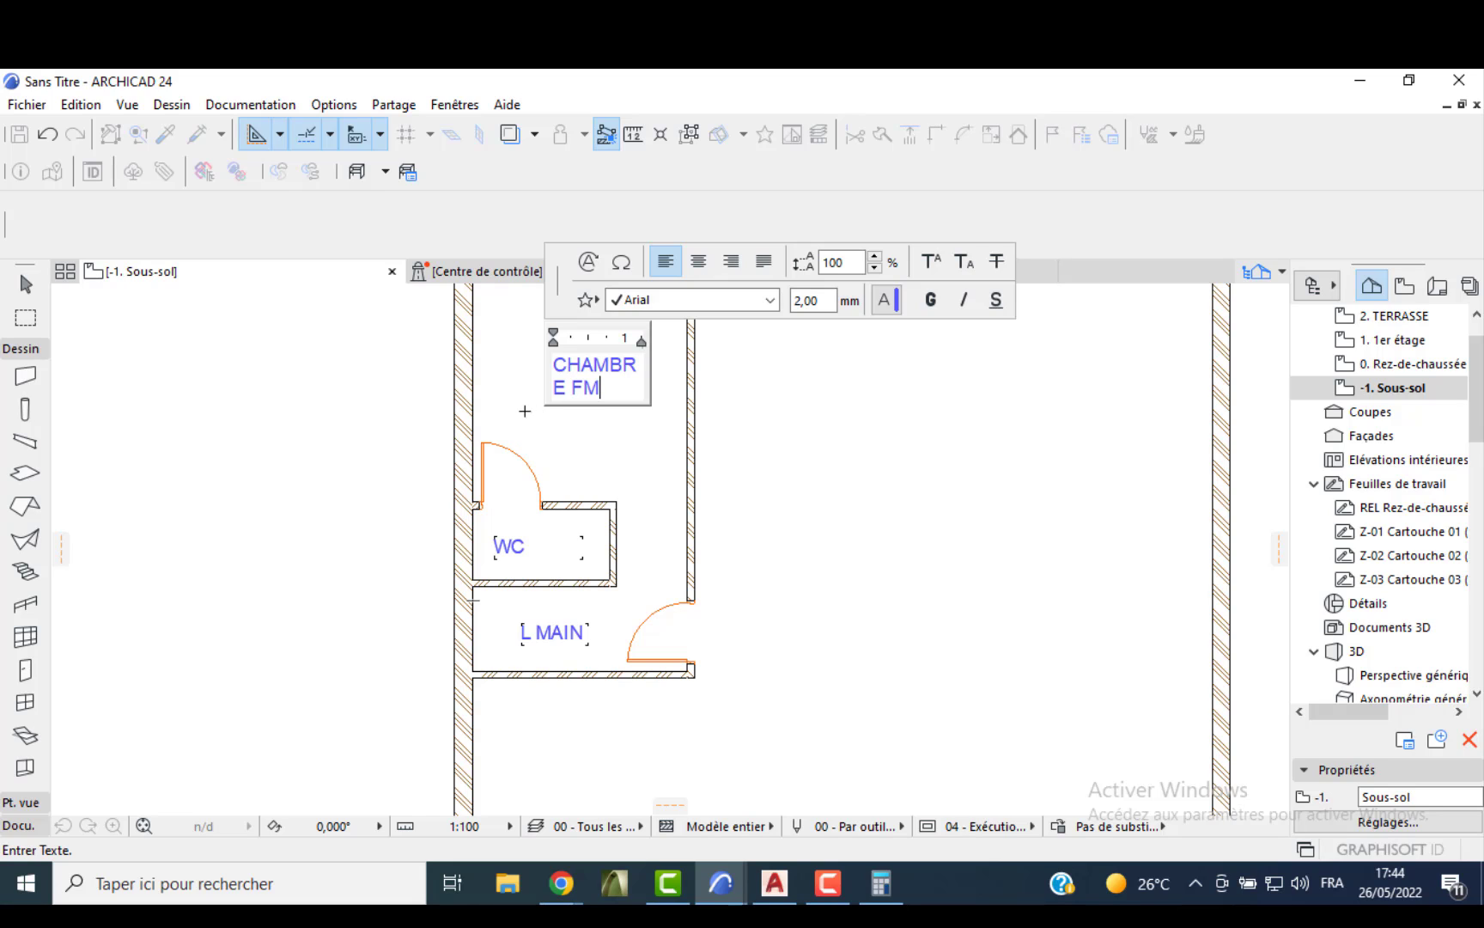
key(Escape)
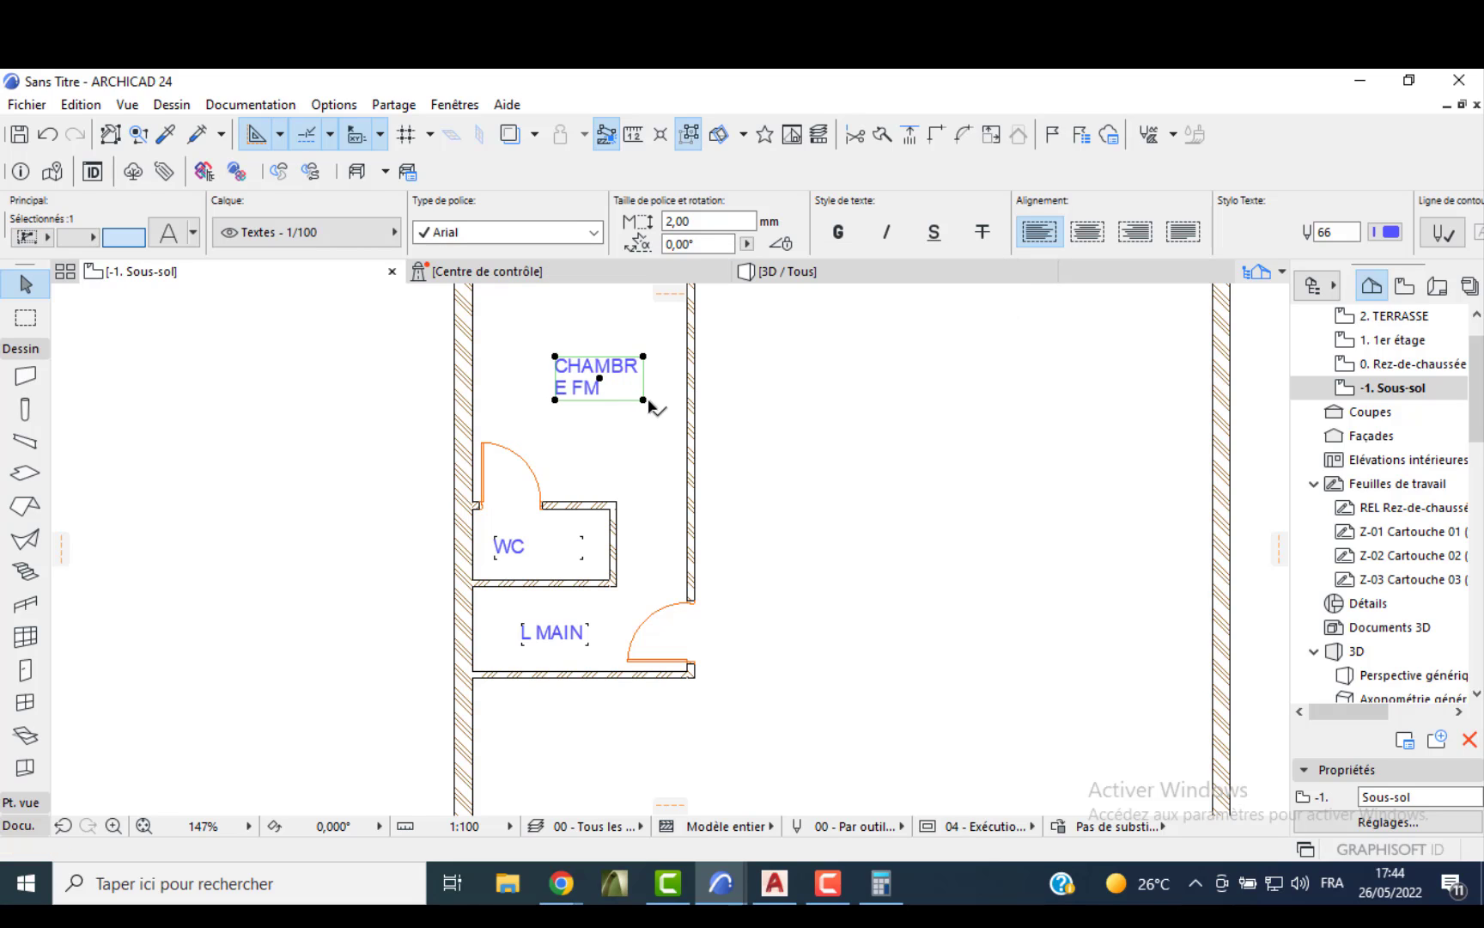
- Stretch the CHAMBRE FM label's text box wider towards the long partition
click(640, 399)
click(642, 401)
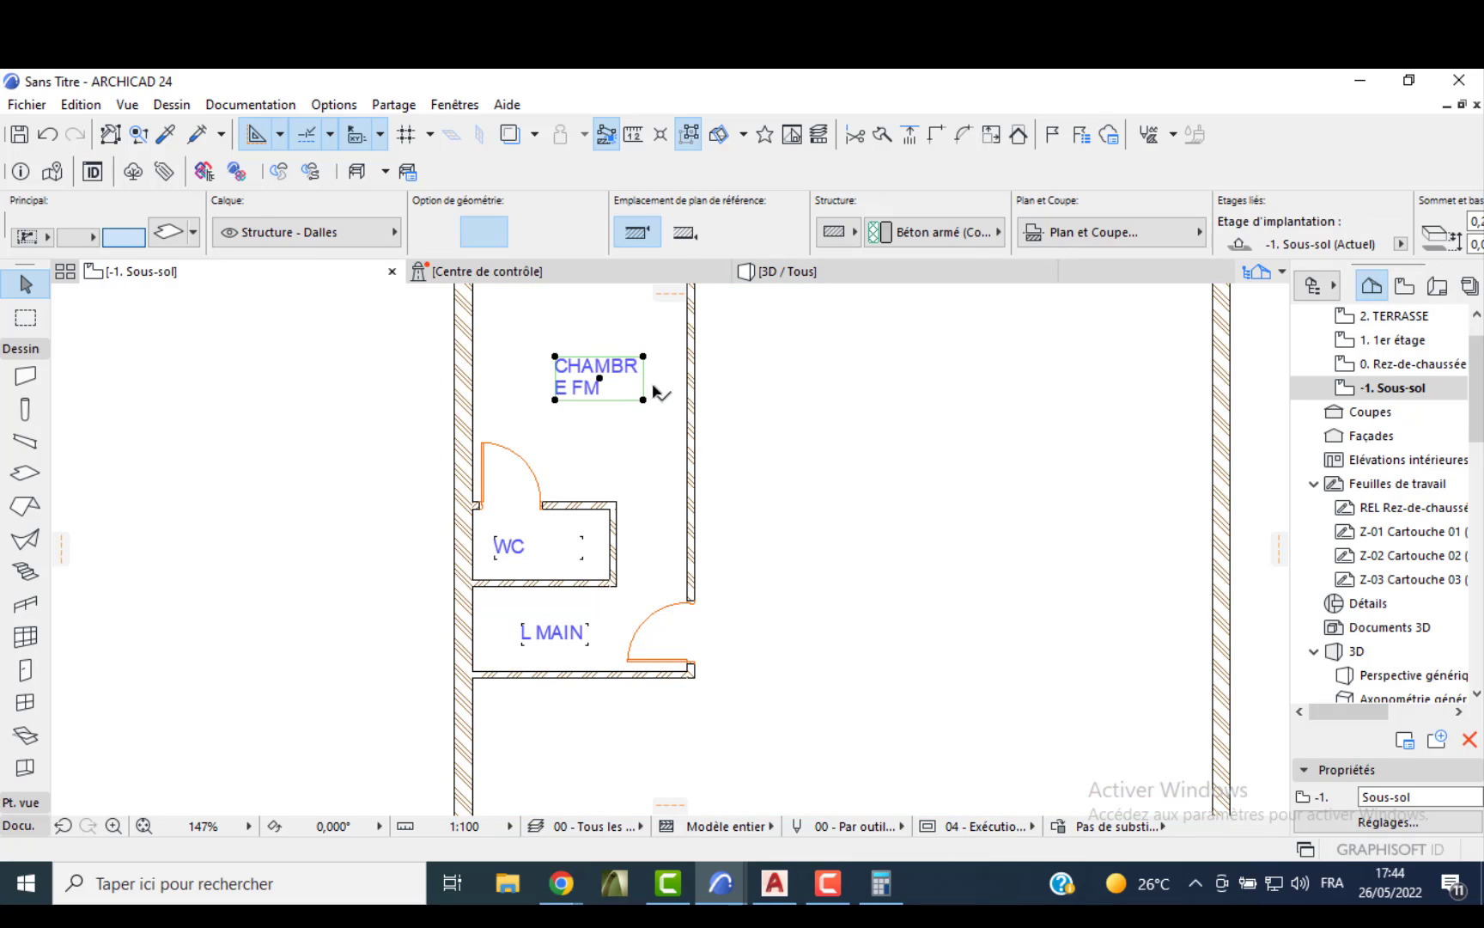
click(644, 400)
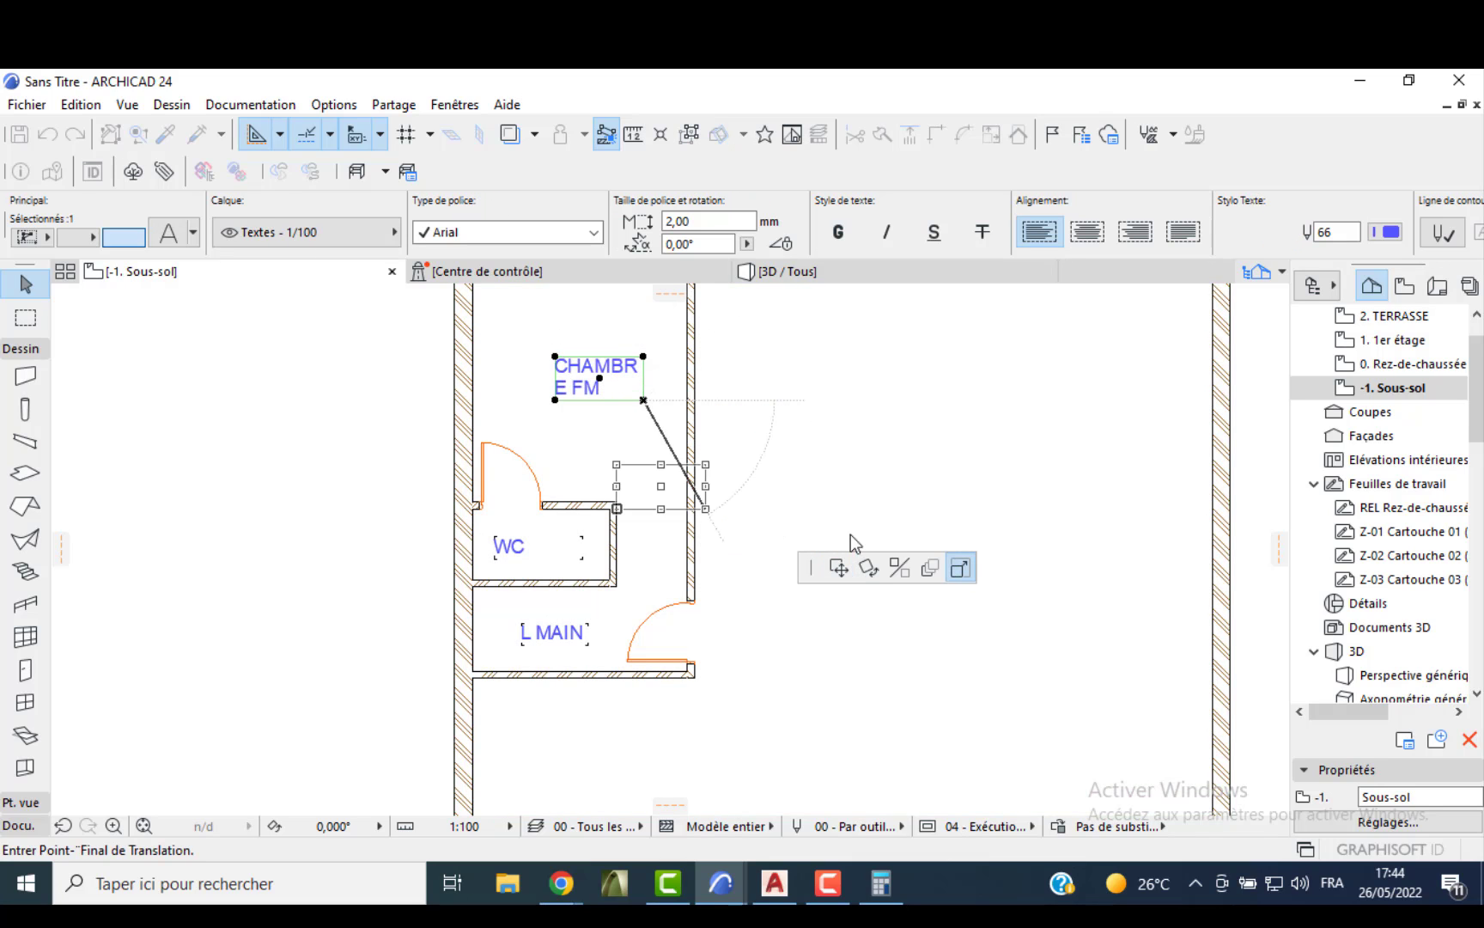
click(670, 379)
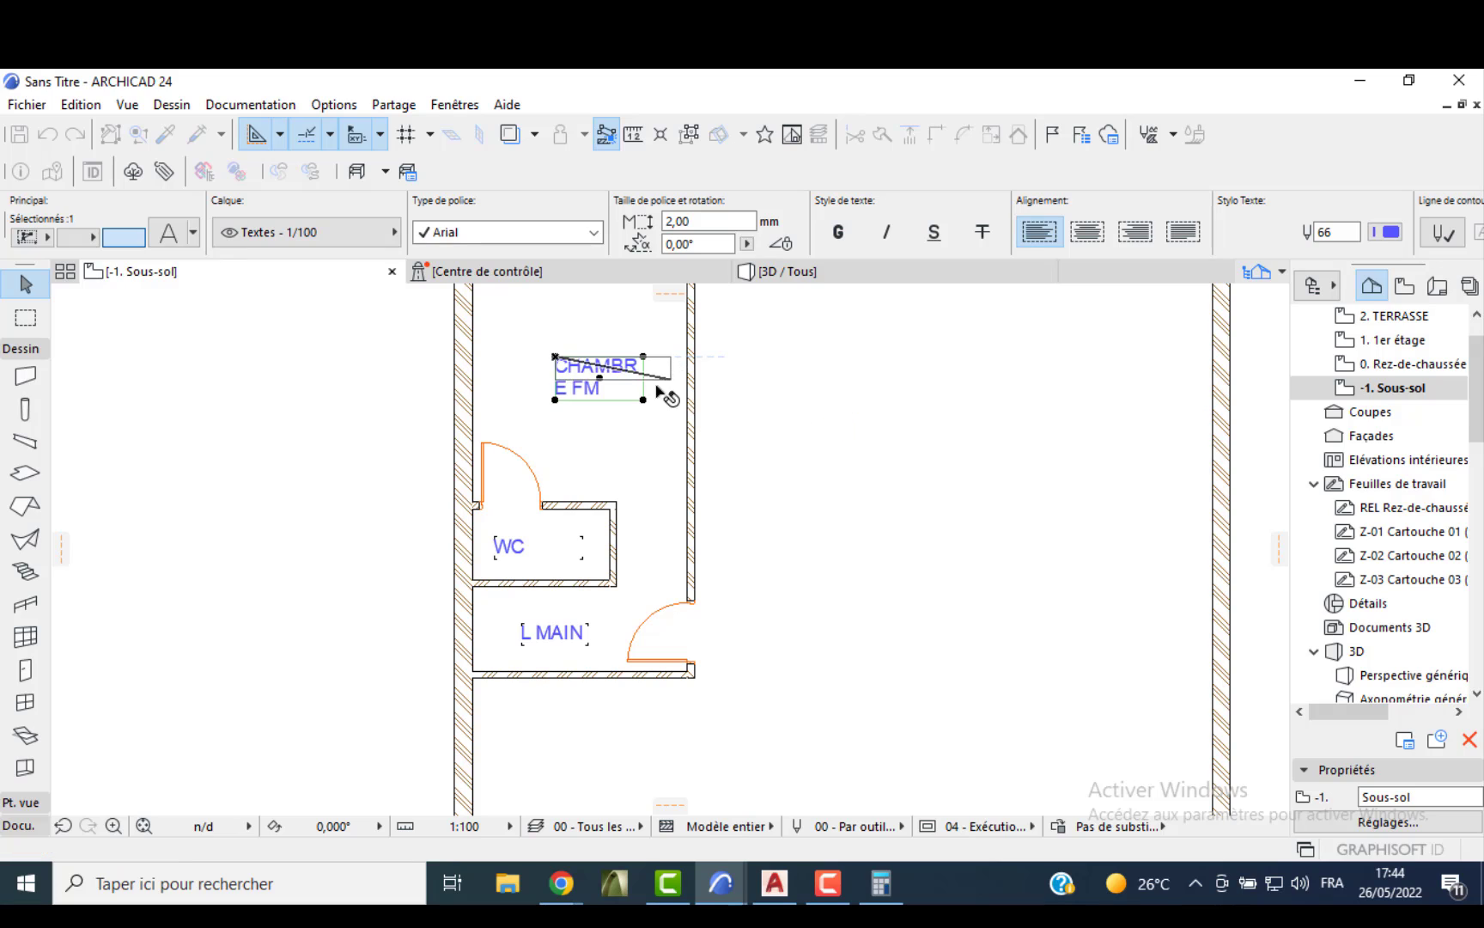
- Widen the CHAMBRE FM text box to about 2.4 m for a single line, and move the label about 0.6 m towards the outer wall
click(669, 399)
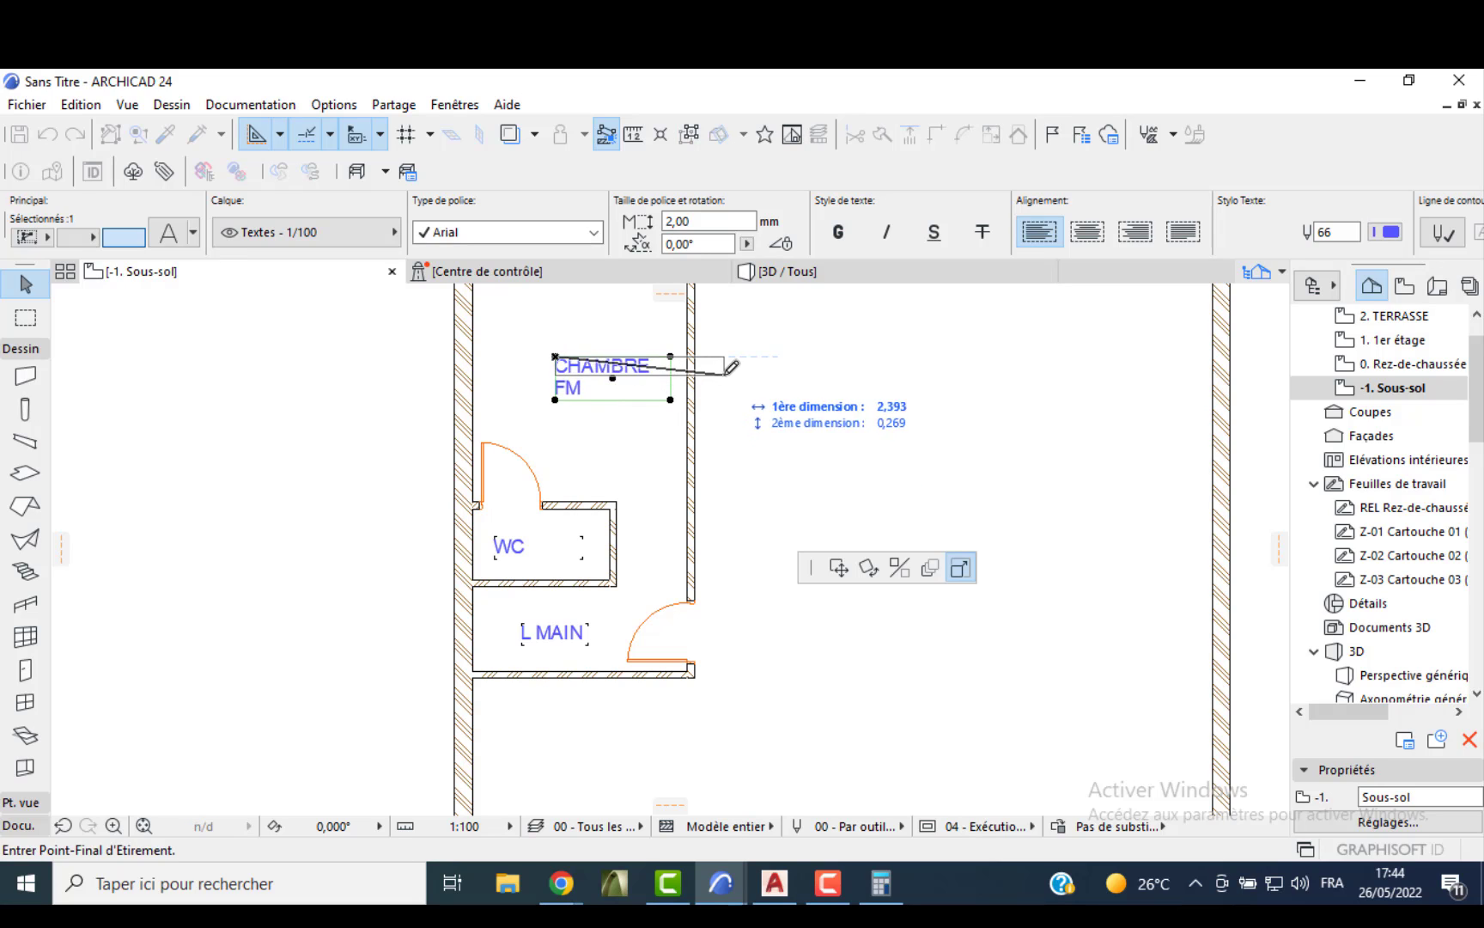
click(724, 378)
click(639, 367)
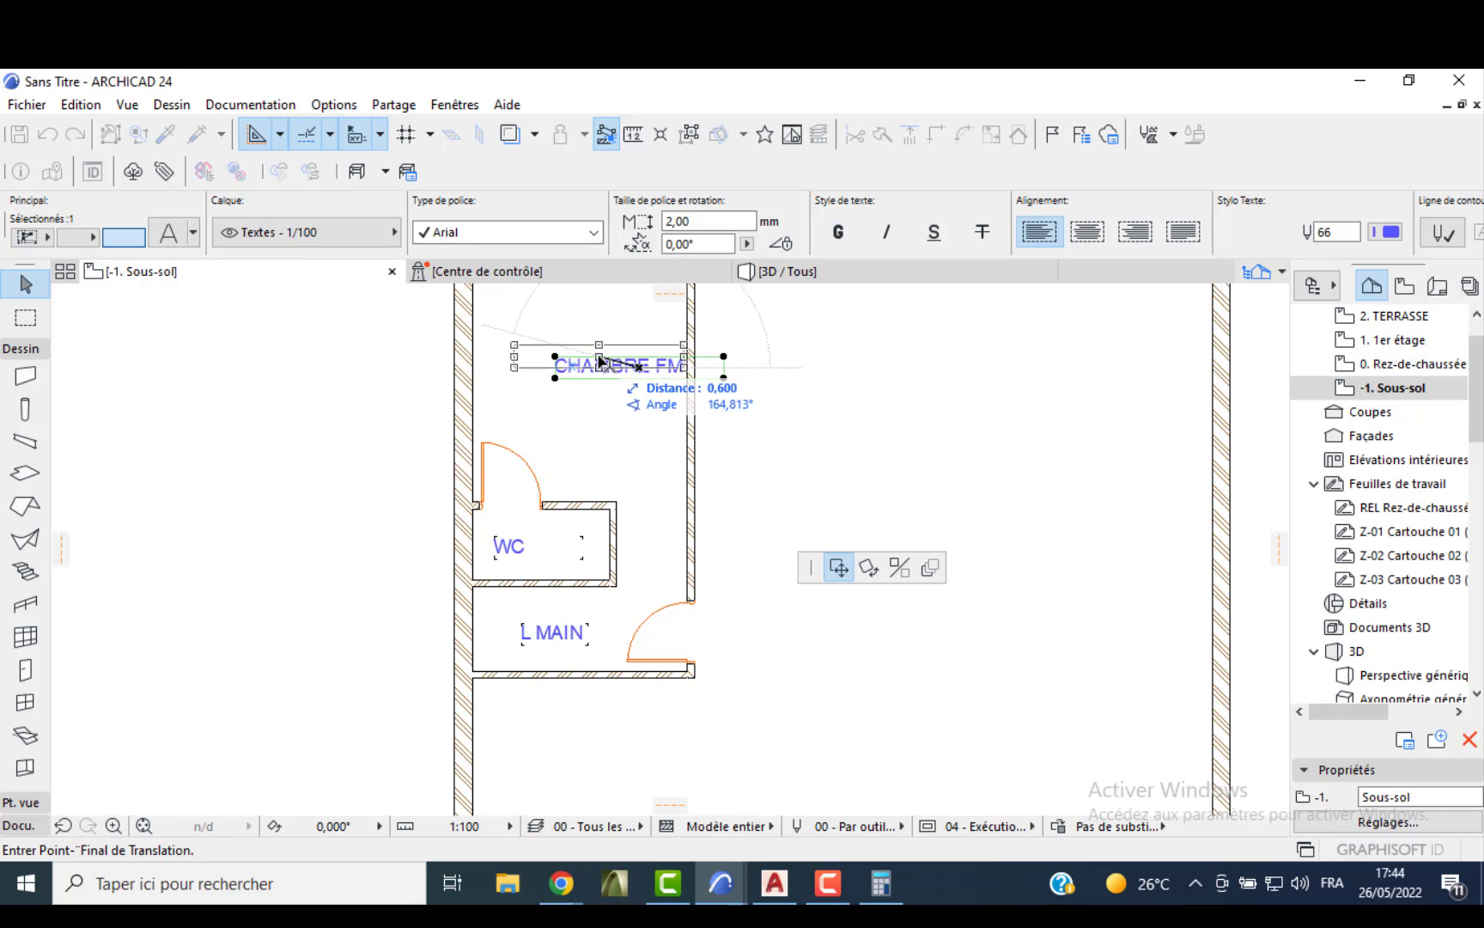
click(594, 356)
- Change the text of the basement's WC label to SDB
click(512, 551)
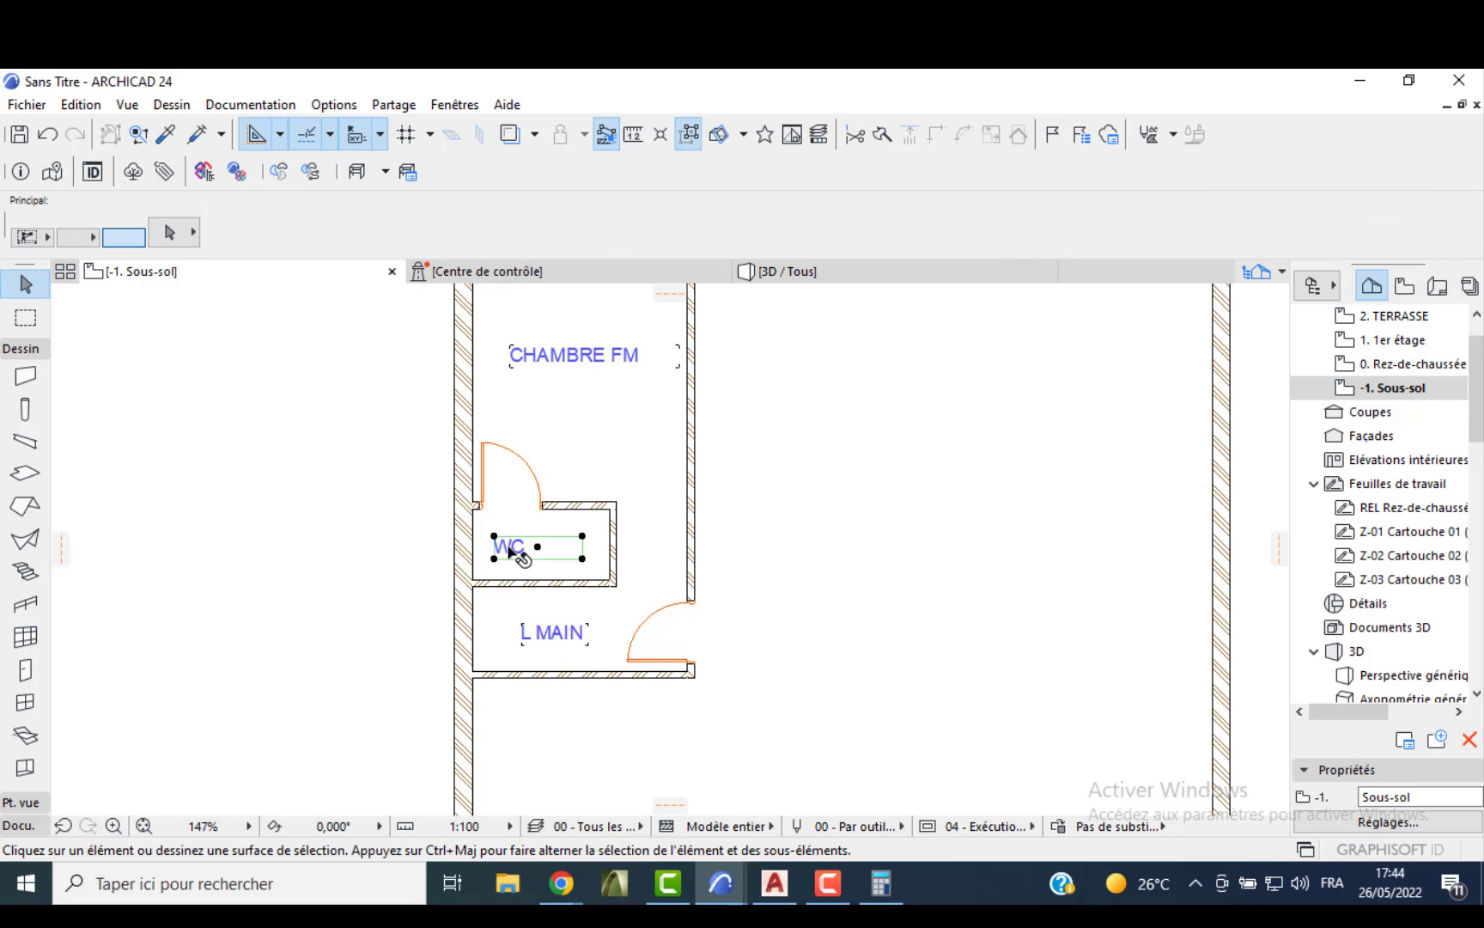
double_click(512, 551)
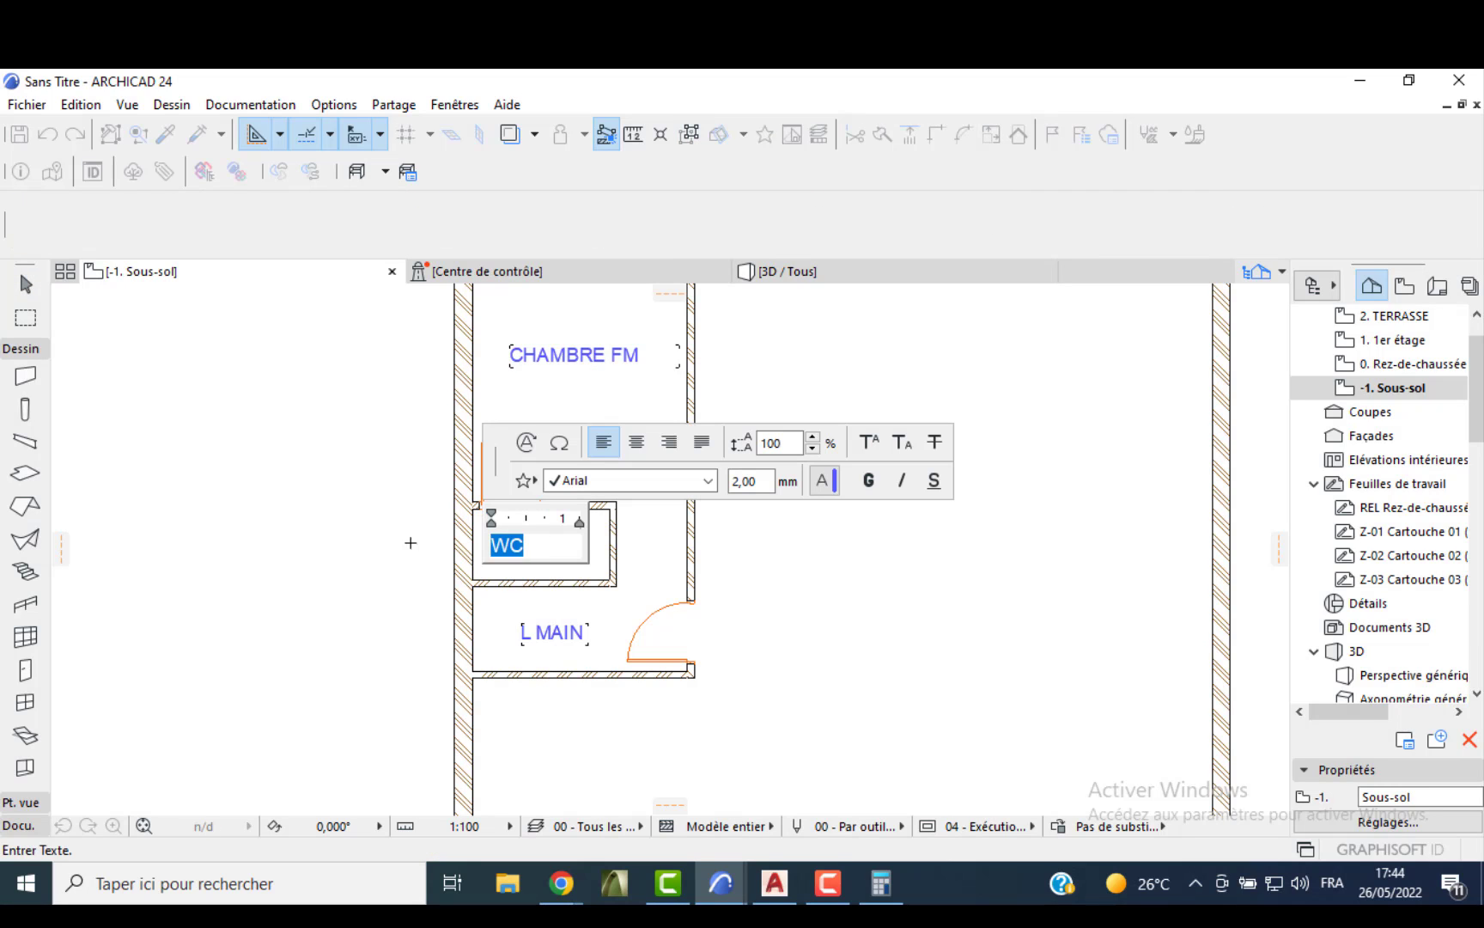
text(SDB)
click(515, 593)
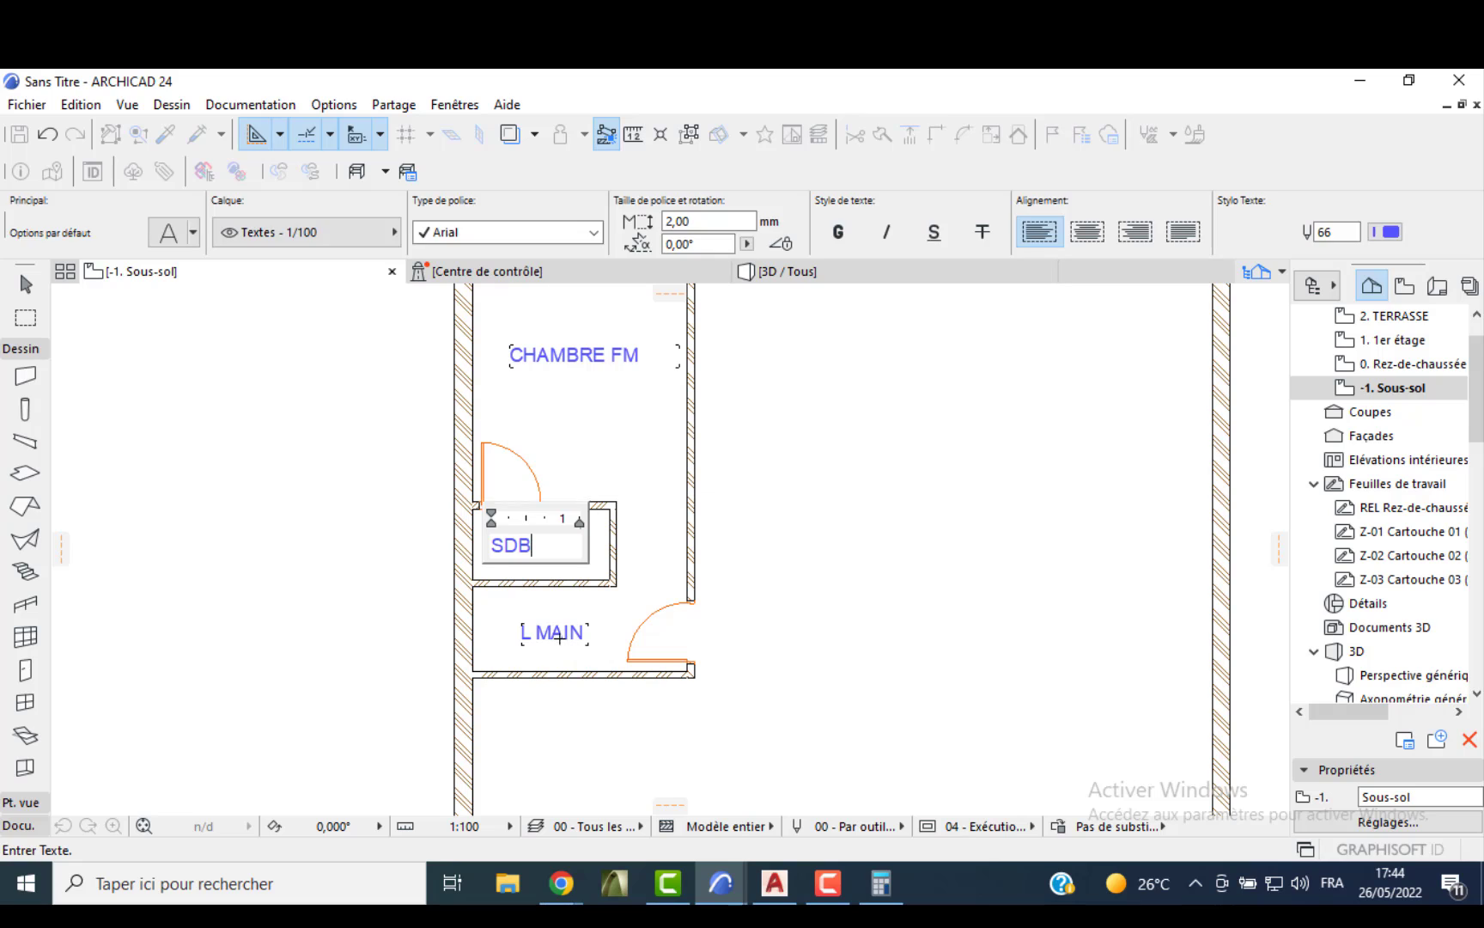
- Shift the basement's L MAIN label slightly towards the outer wall and change its text to DRESS
click(554, 633)
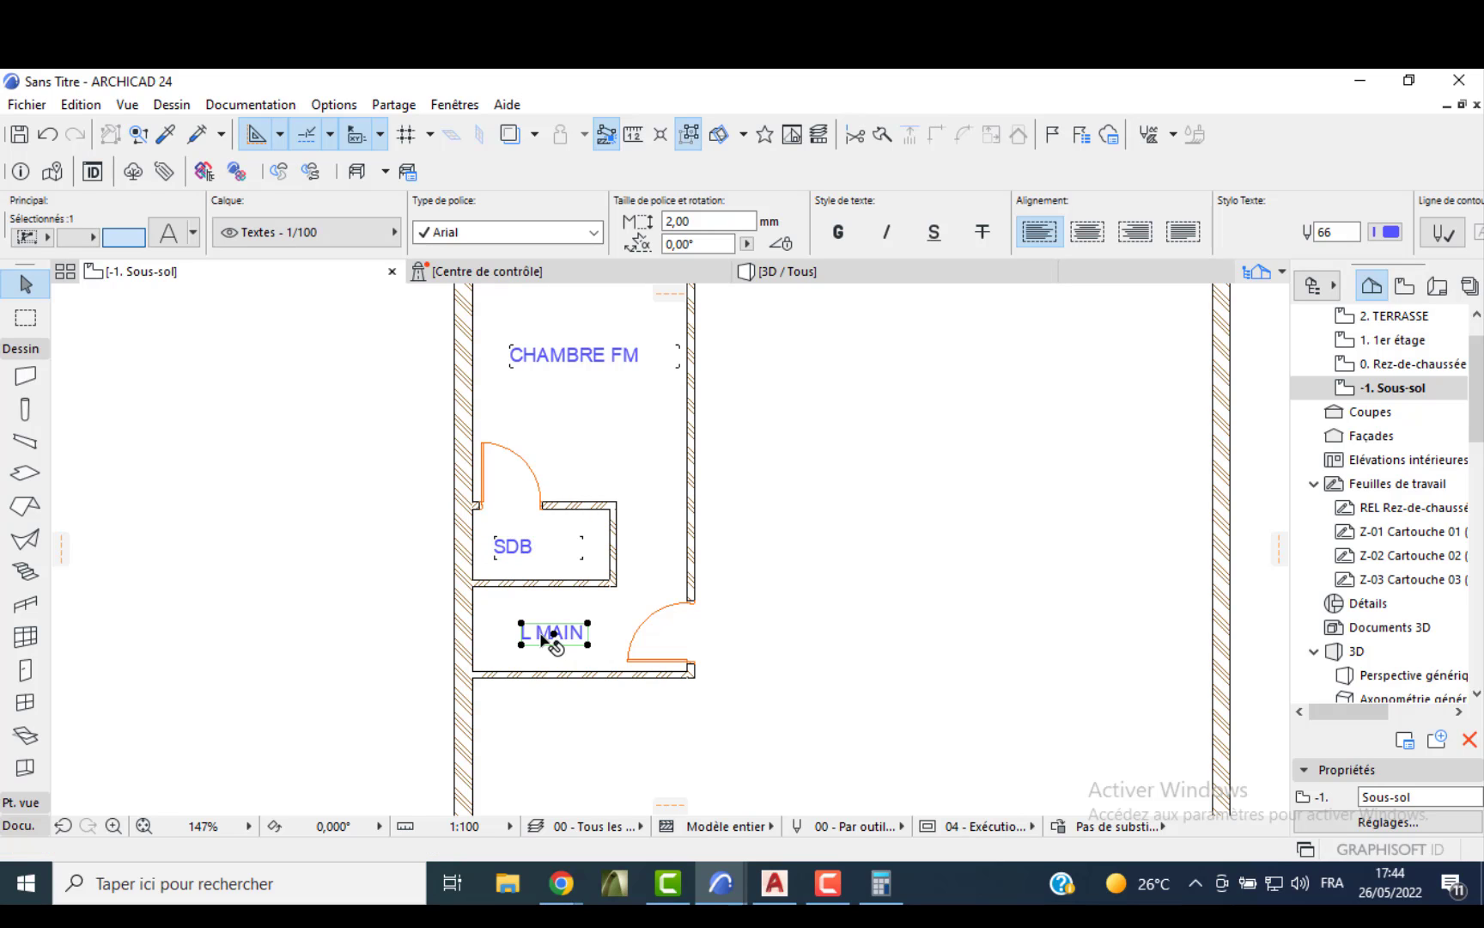
drag(557, 635, 544, 636)
double_click(563, 636)
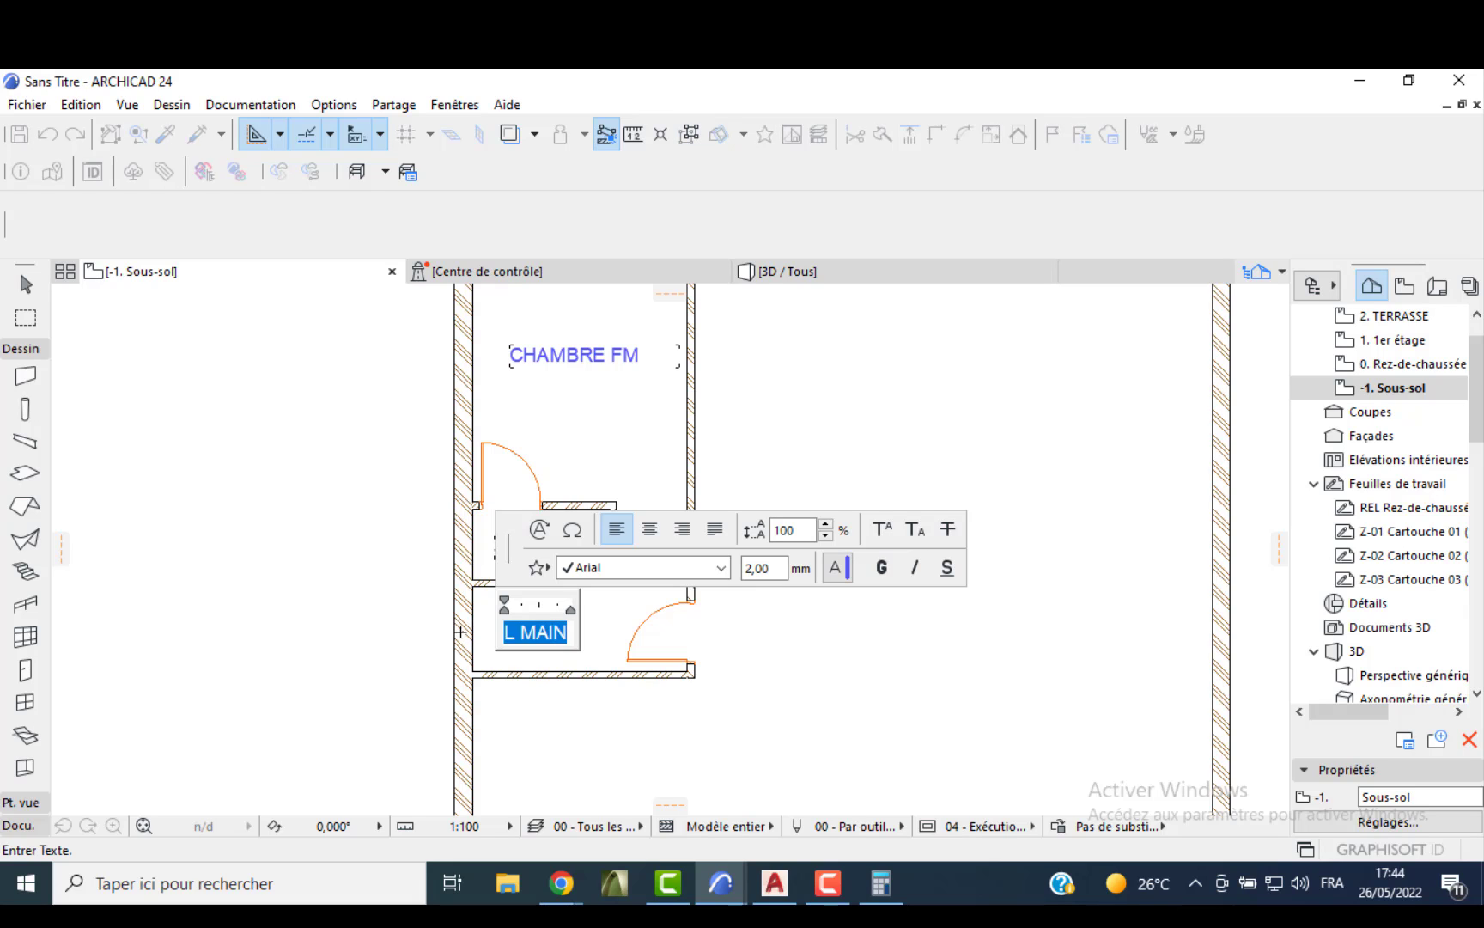
text(D)
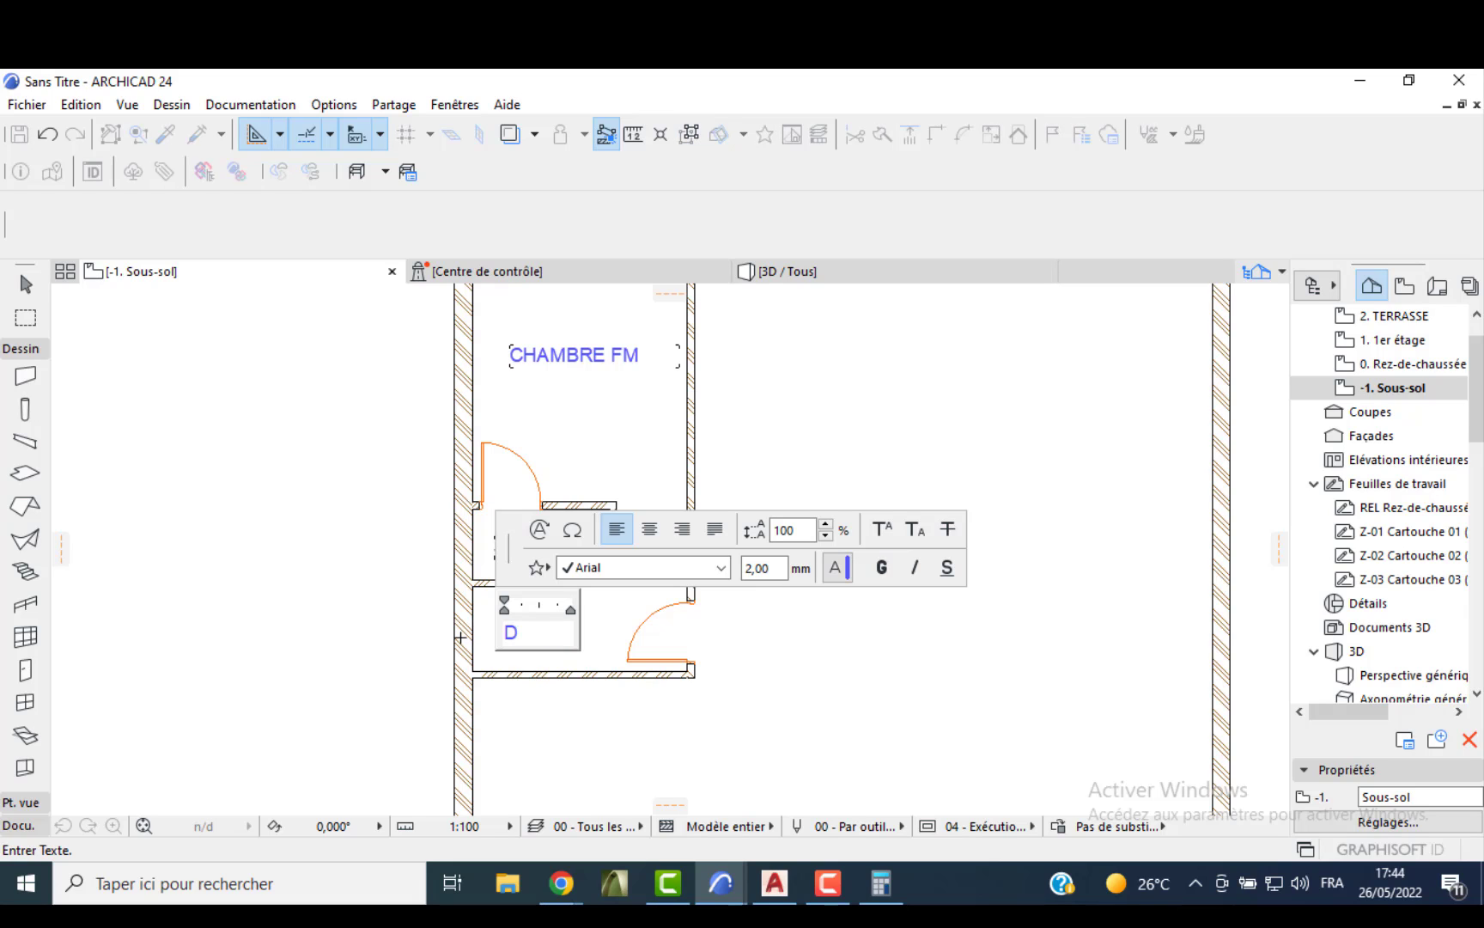
text(RESS)
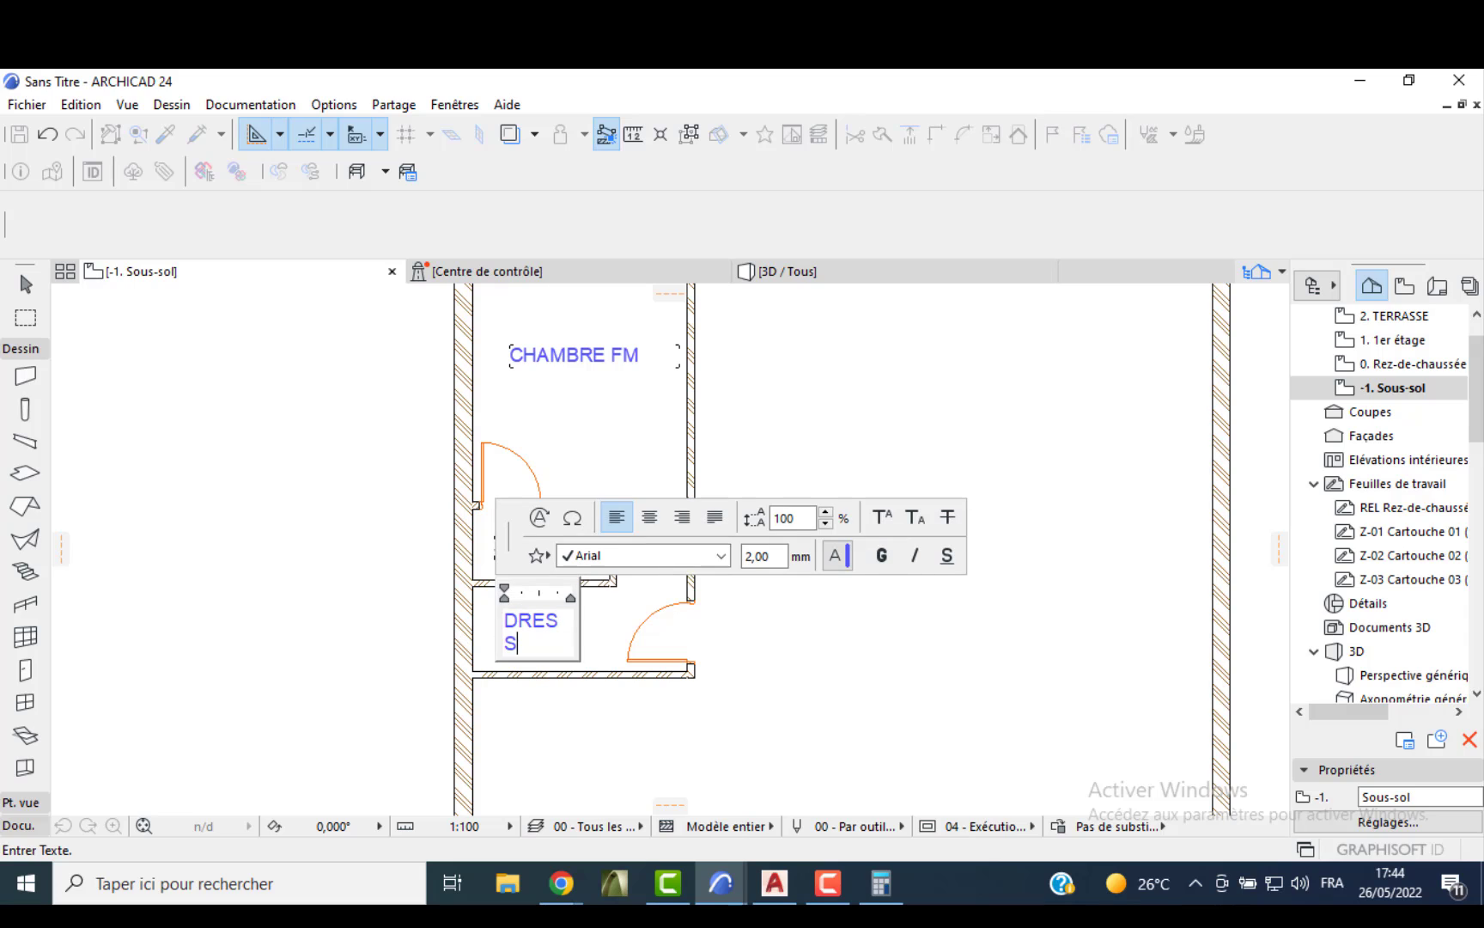
click(469, 622)
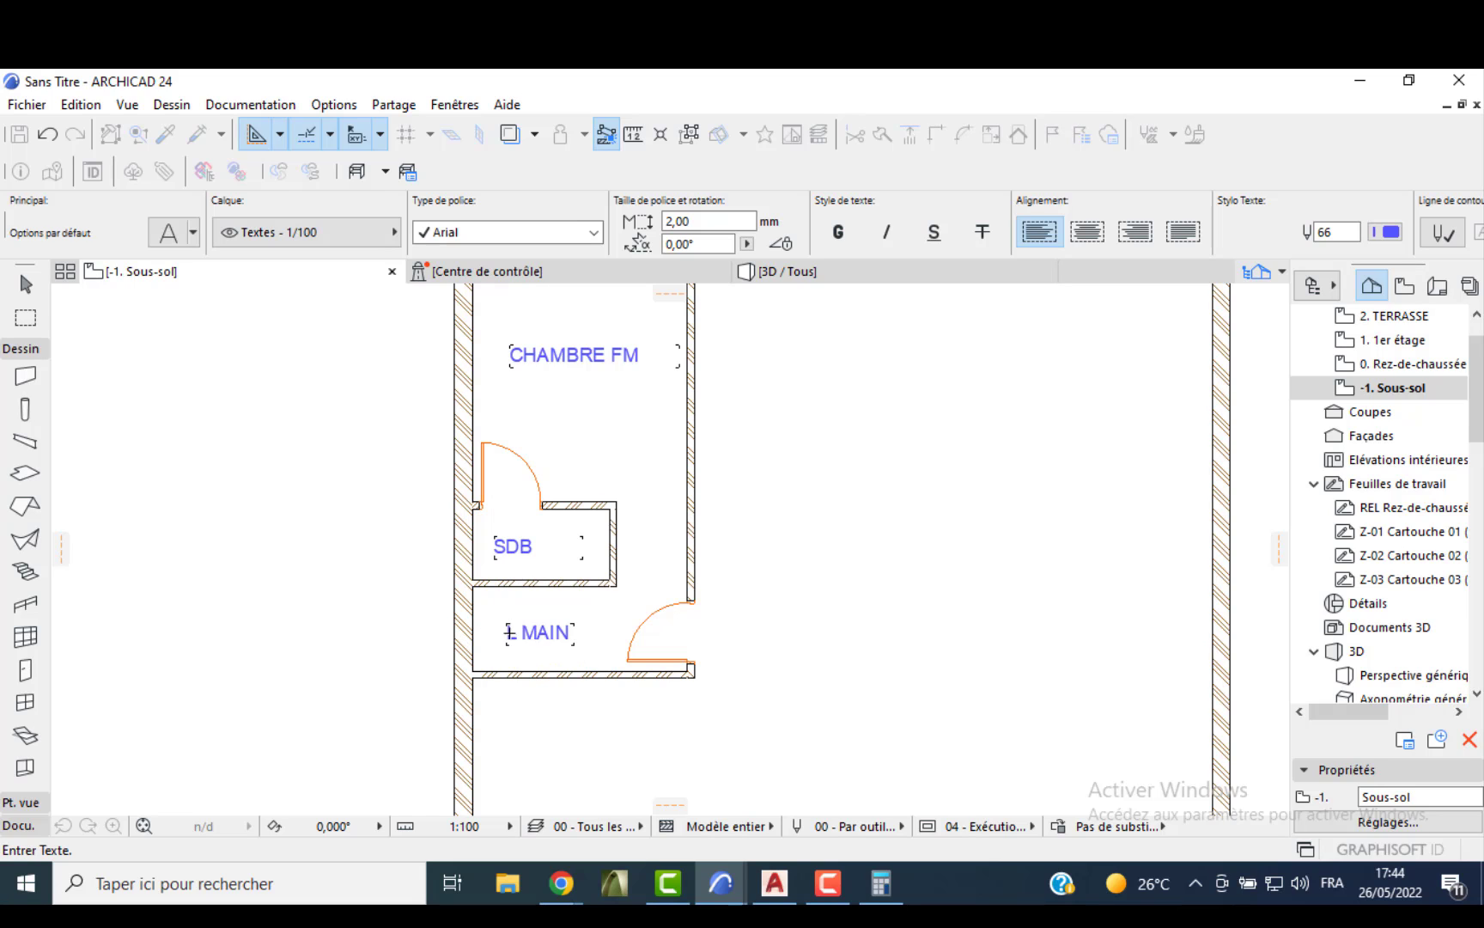
click(363, 522)
- Copy the CHAMBRE FM label about 5 m horizontally across the long partition into the large open room
scroll(580, 564, down, 3)
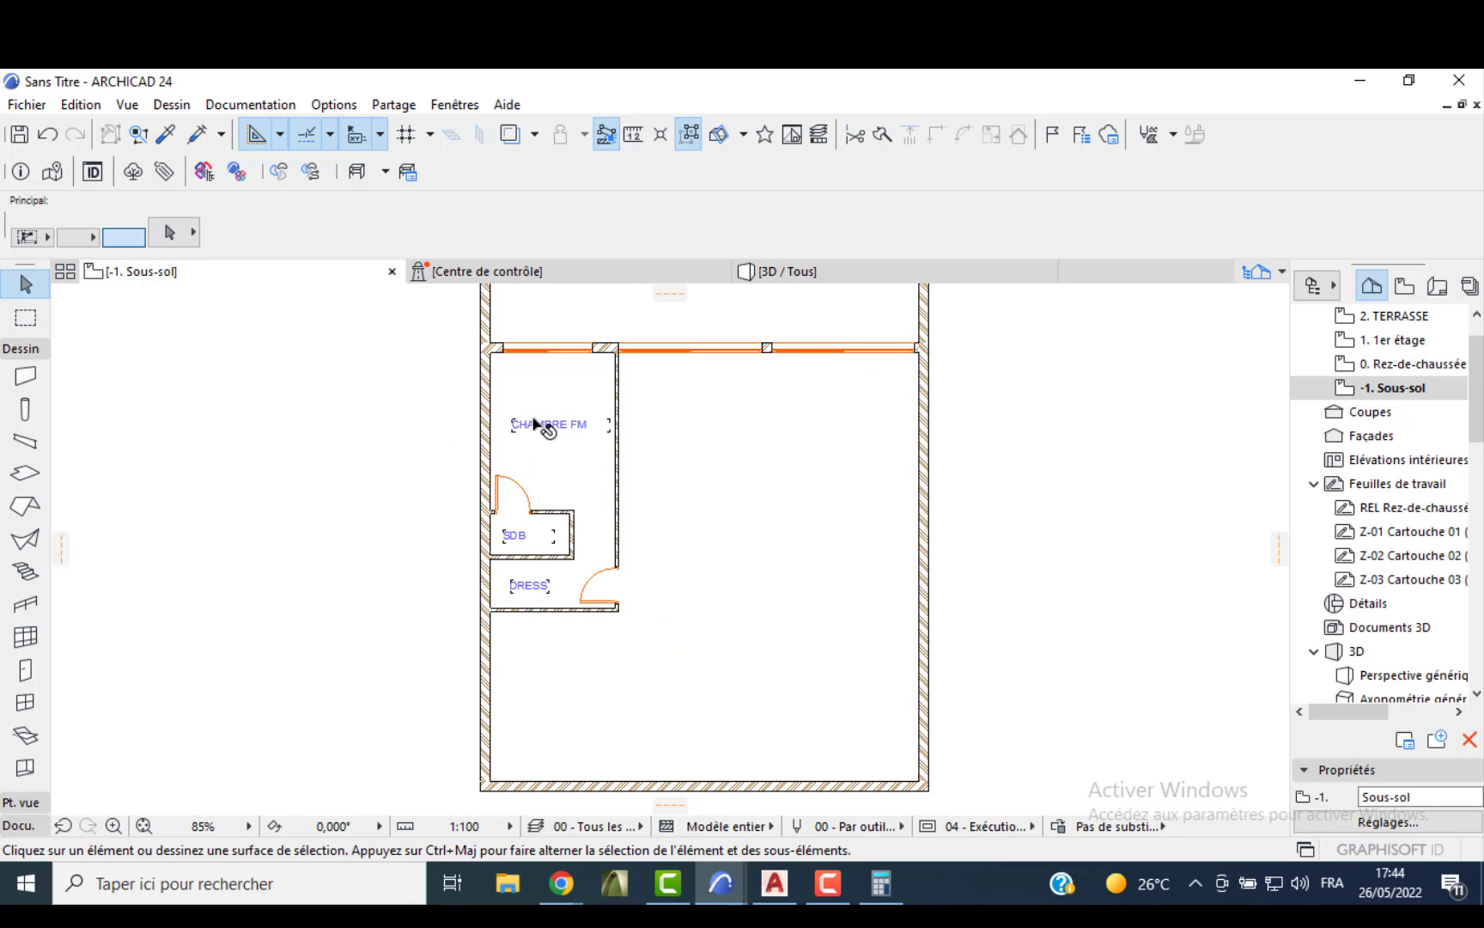
click(541, 424)
click(560, 430)
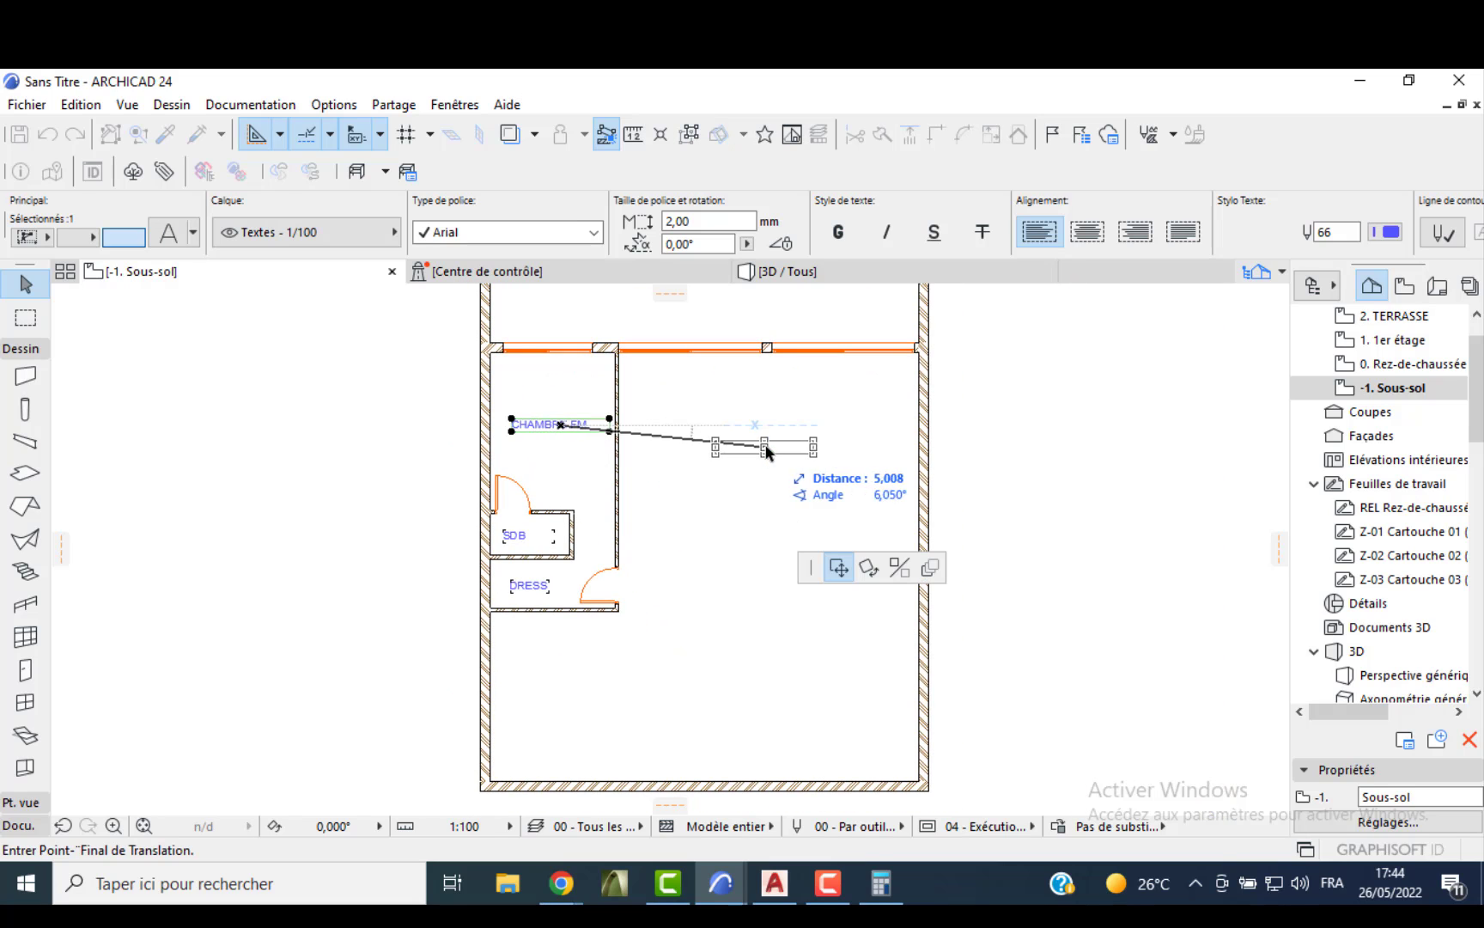
key(ctrl)
click(767, 429)
scroll(763, 432, up, 3)
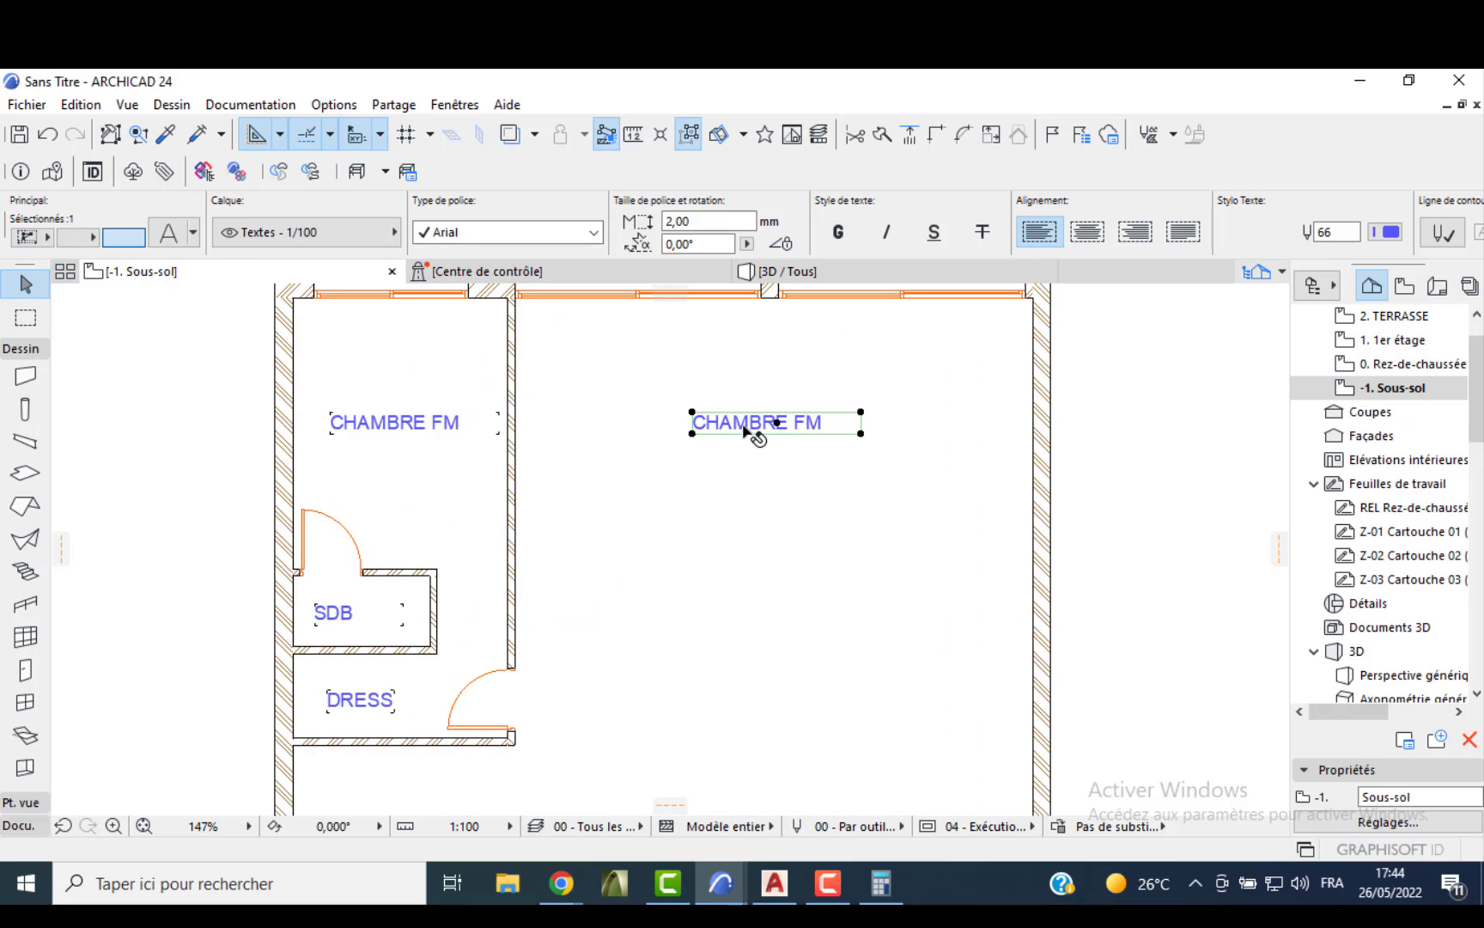
- Open the copied CHAMBRE FM label in the large room for text editing and select its wording
double_click(756, 424)
drag(817, 425, 701, 425)
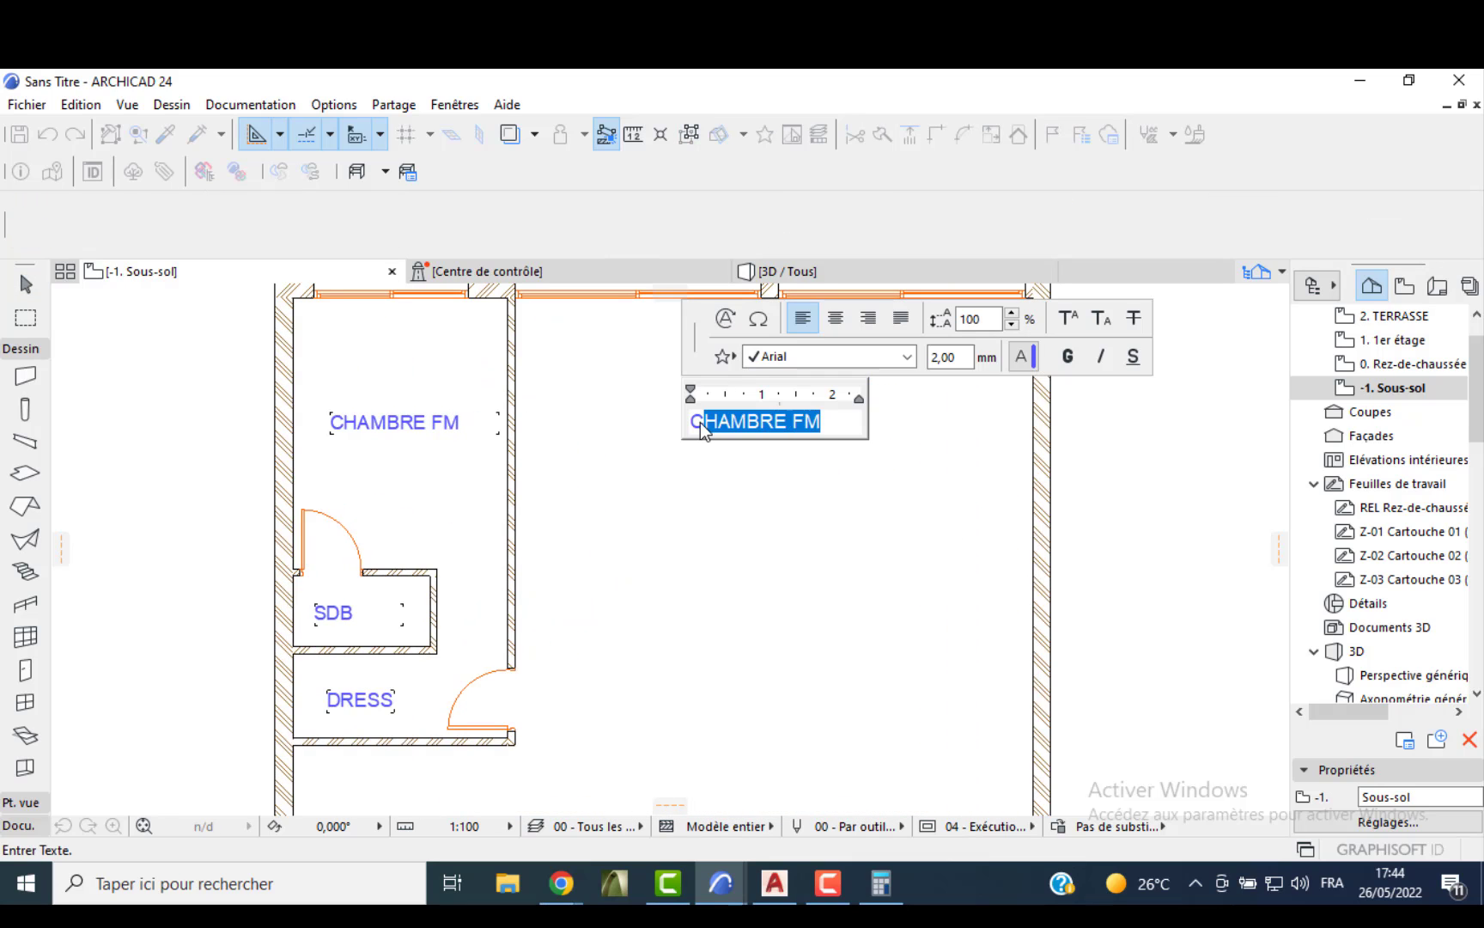
- Change the copied CHAMBRE FM label in the large room to CUISINE and narrow its text frame to fit
text(CUISINE)
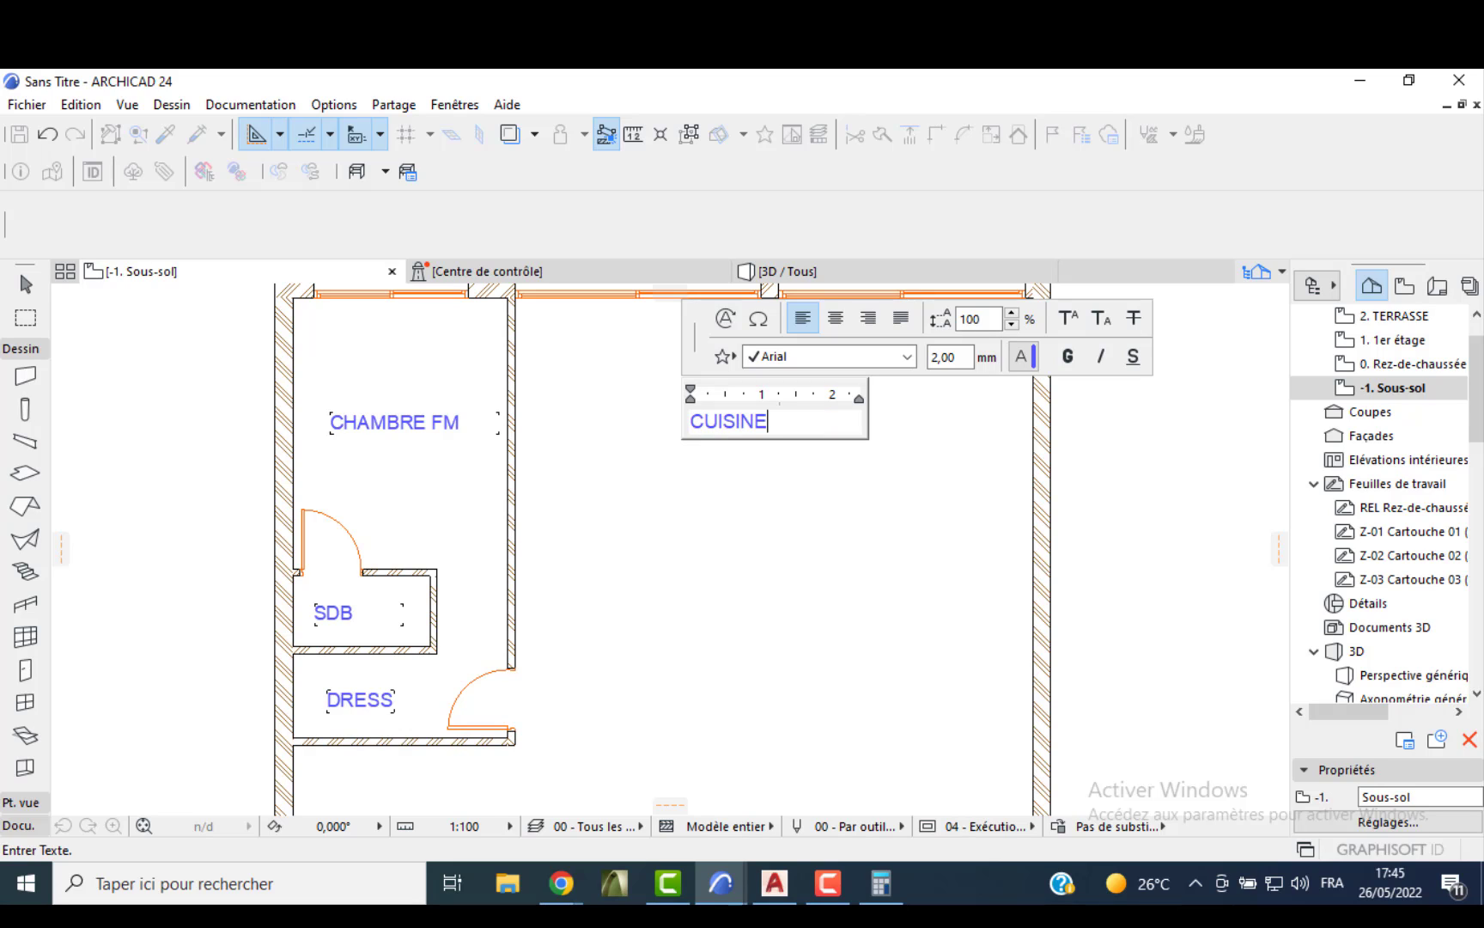
click(736, 444)
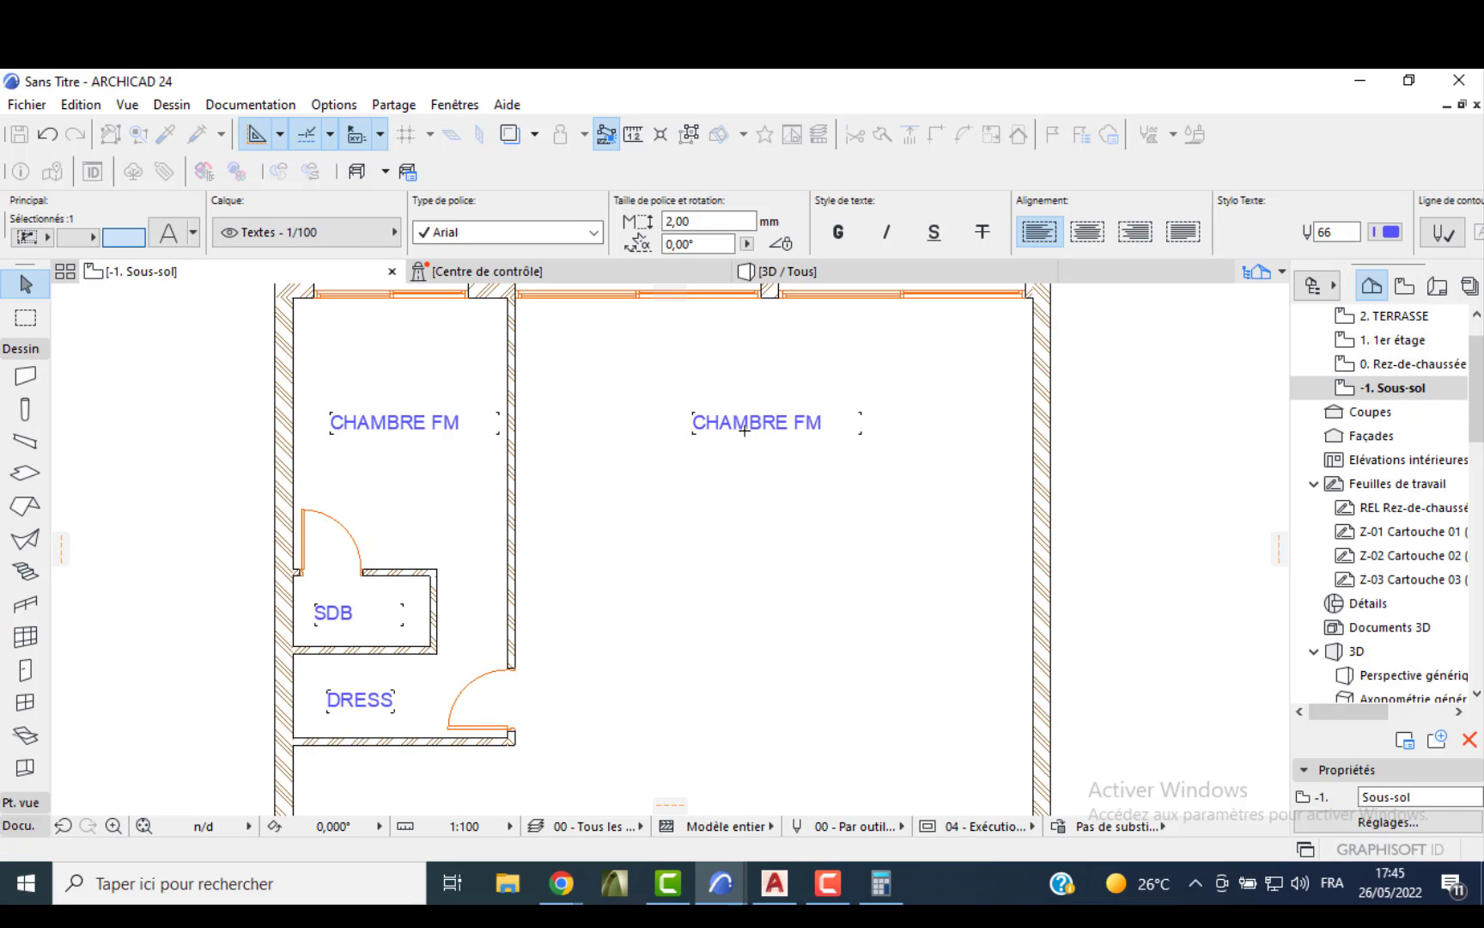
click(858, 434)
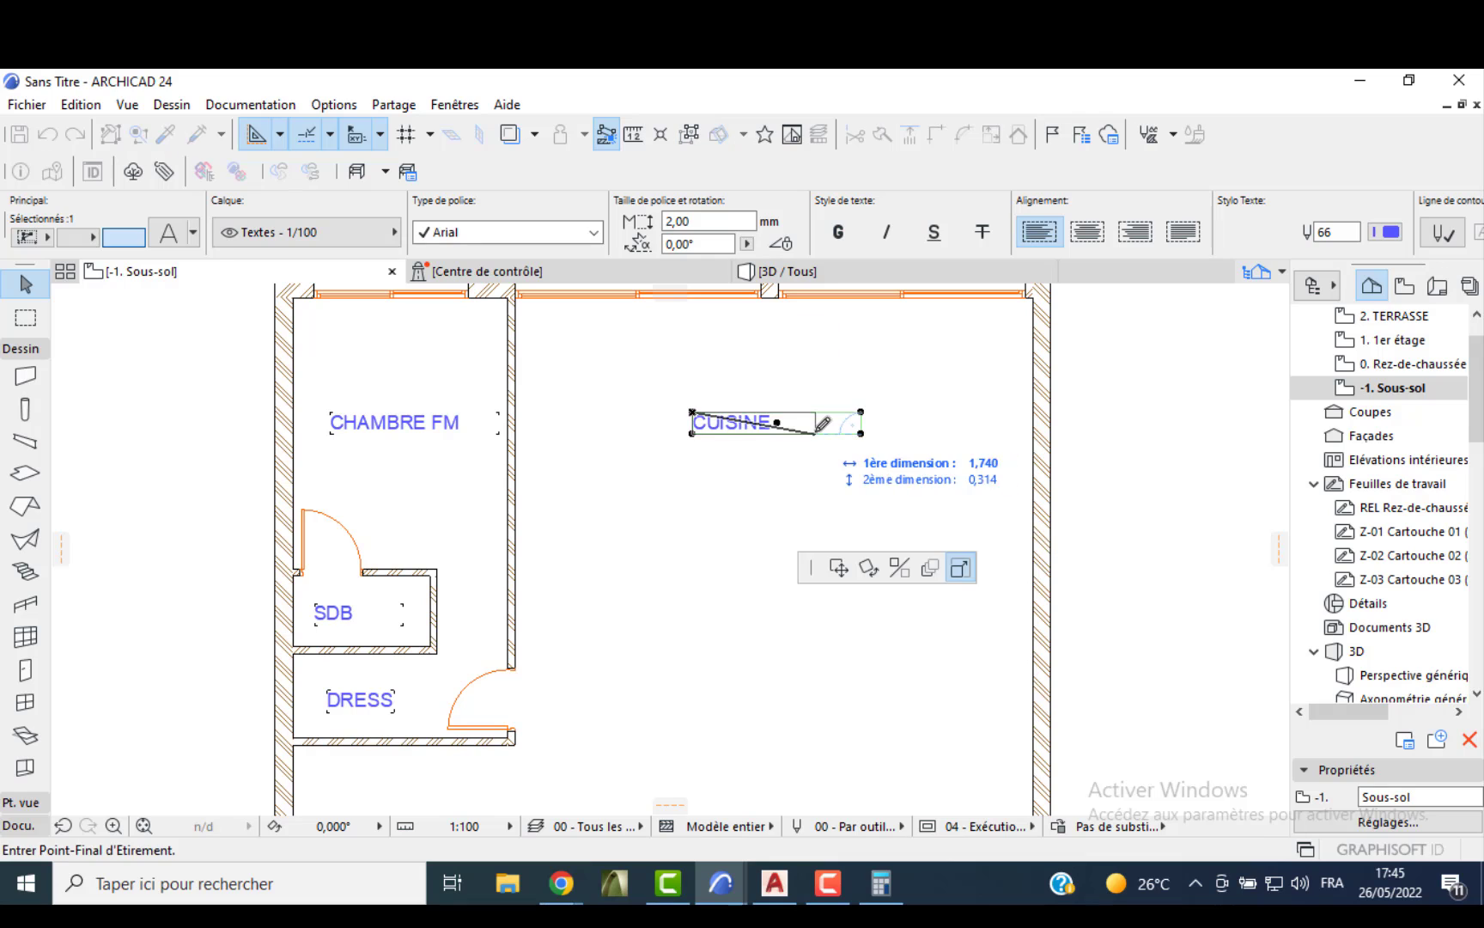
click(768, 427)
- Place two copies of the CUISINE label in the large room, one beside the exterior wall and one near the lower wall
click(744, 427)
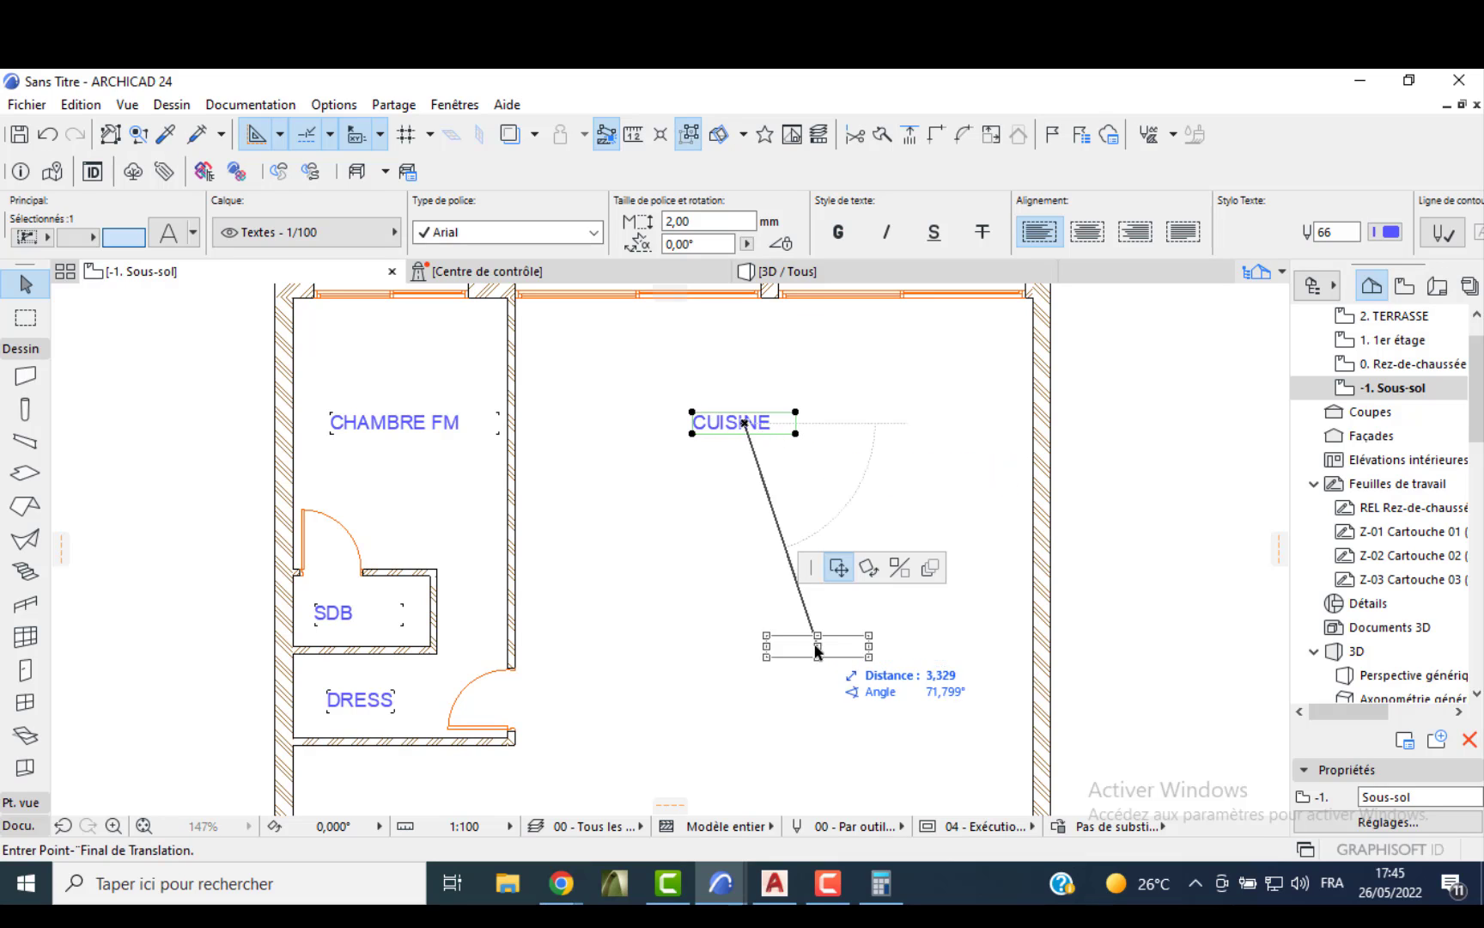
middle_drag(819, 643, 808, 514)
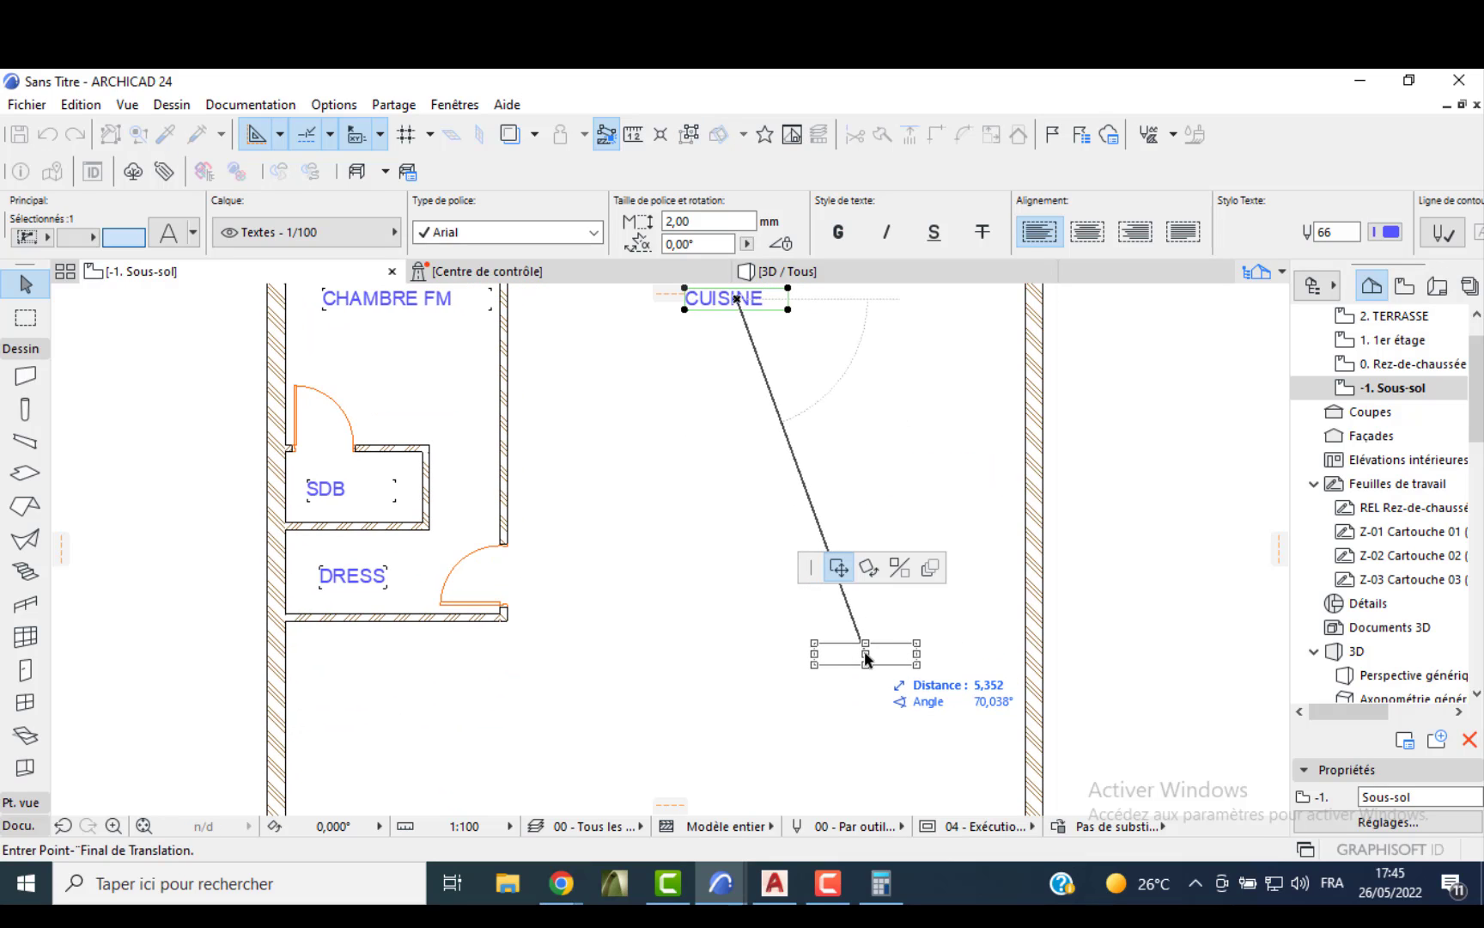
key(ctrl+alt)
scroll(845, 634, down, 1)
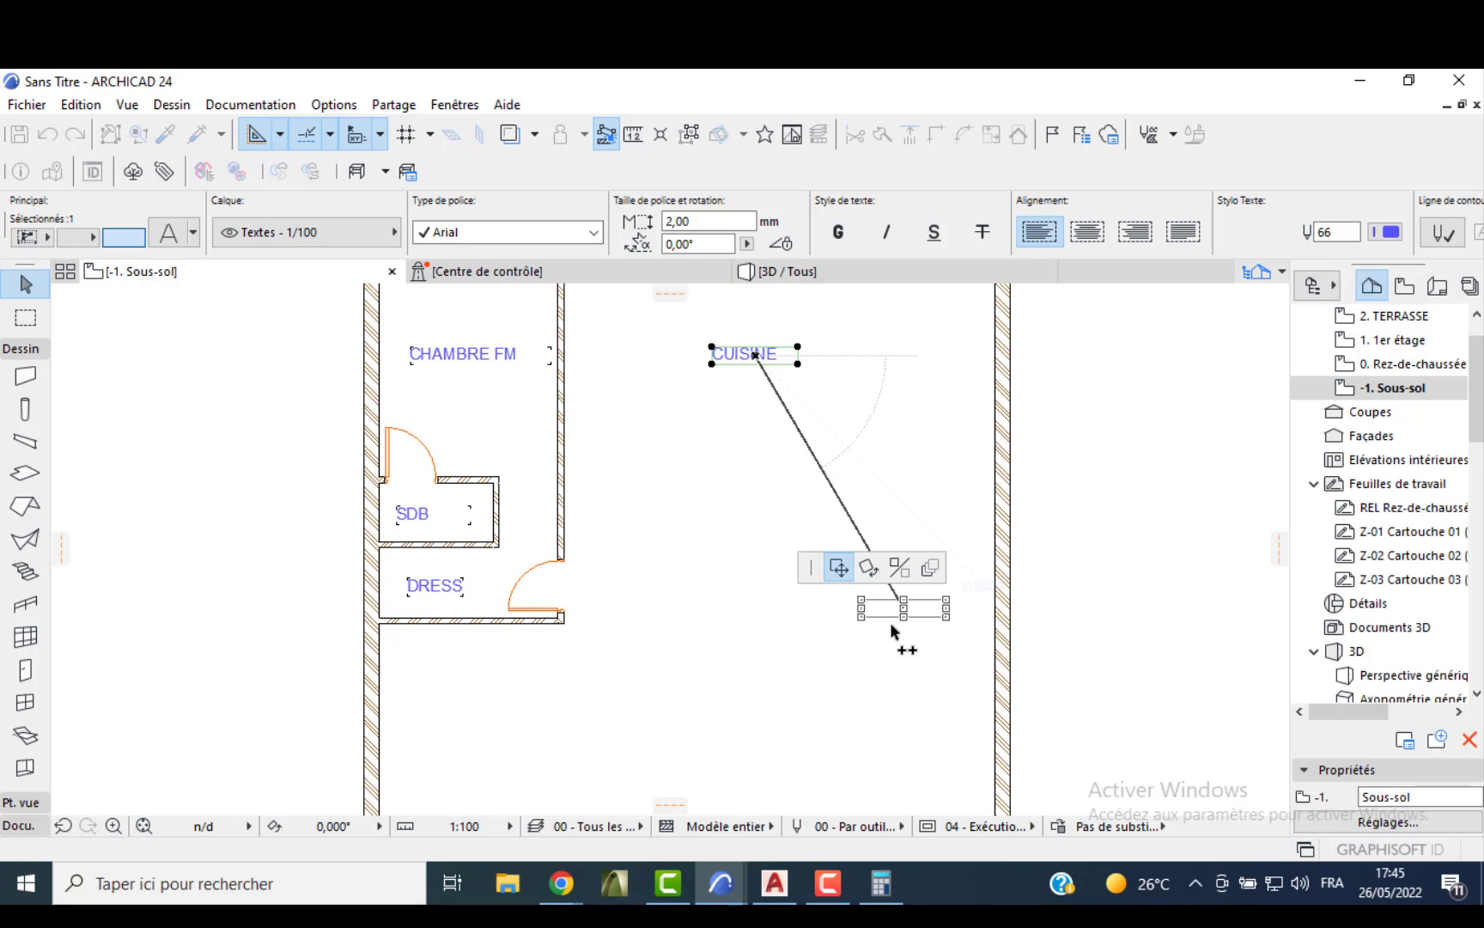
click(904, 613)
middle_drag(807, 727, 811, 673)
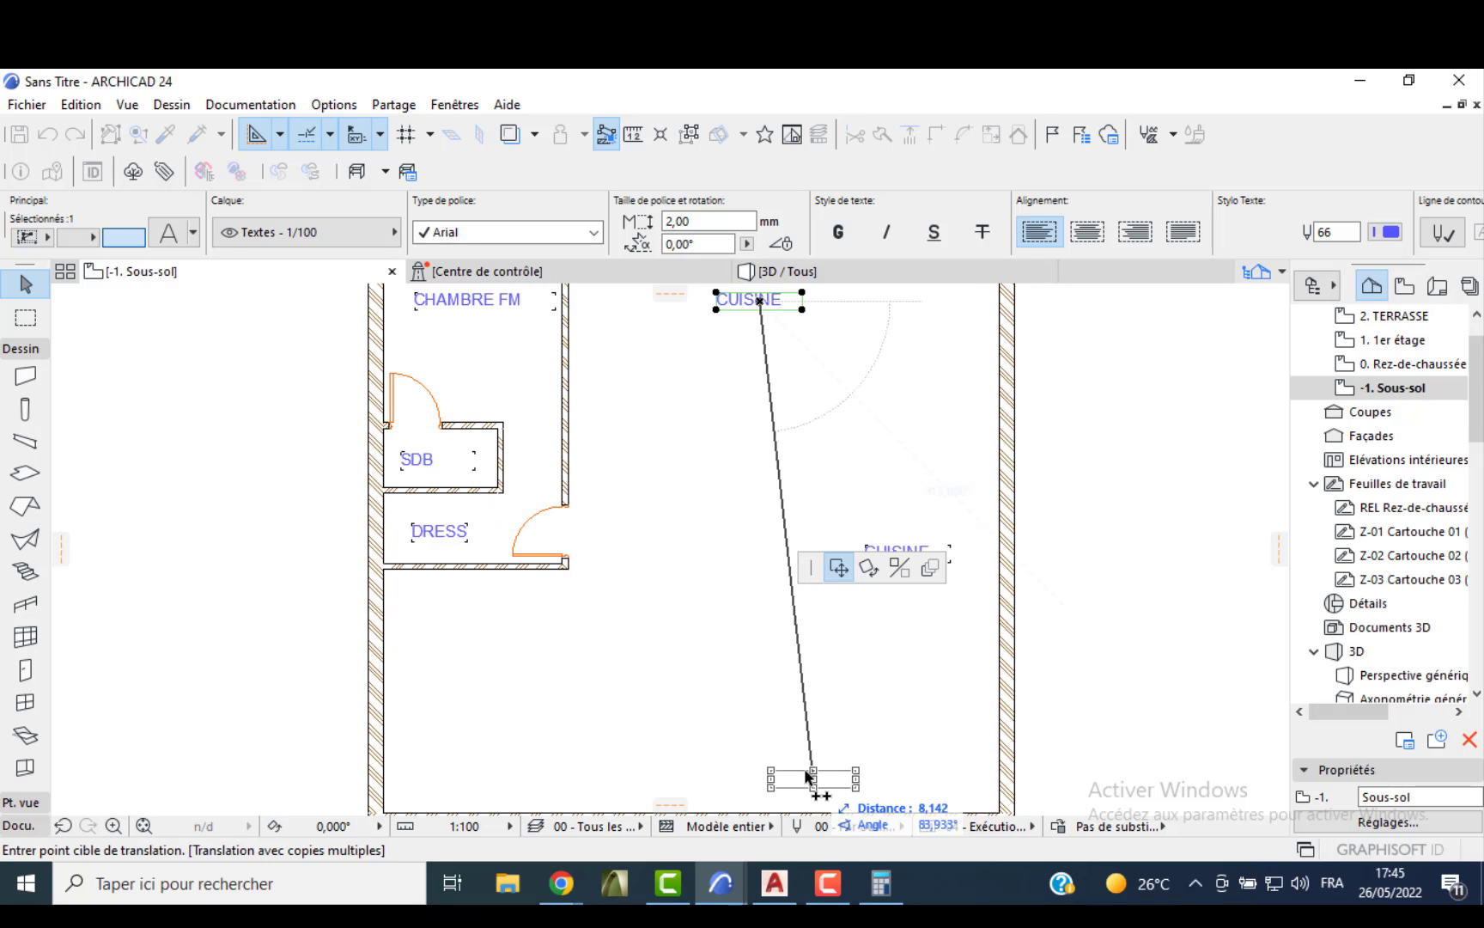
double_click(816, 758)
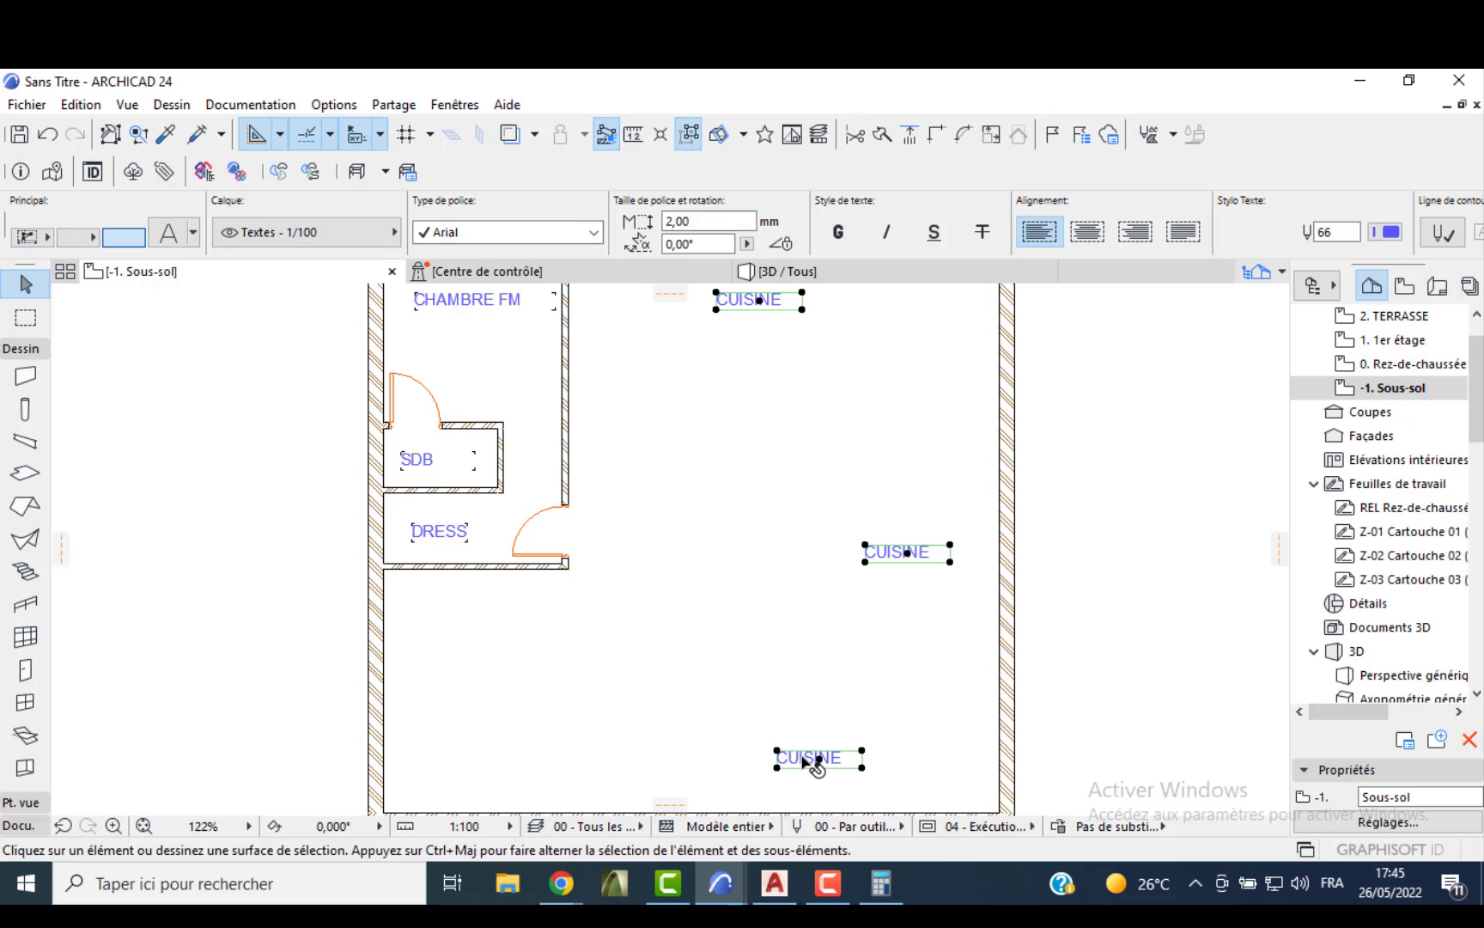
click(814, 761)
double_click(814, 762)
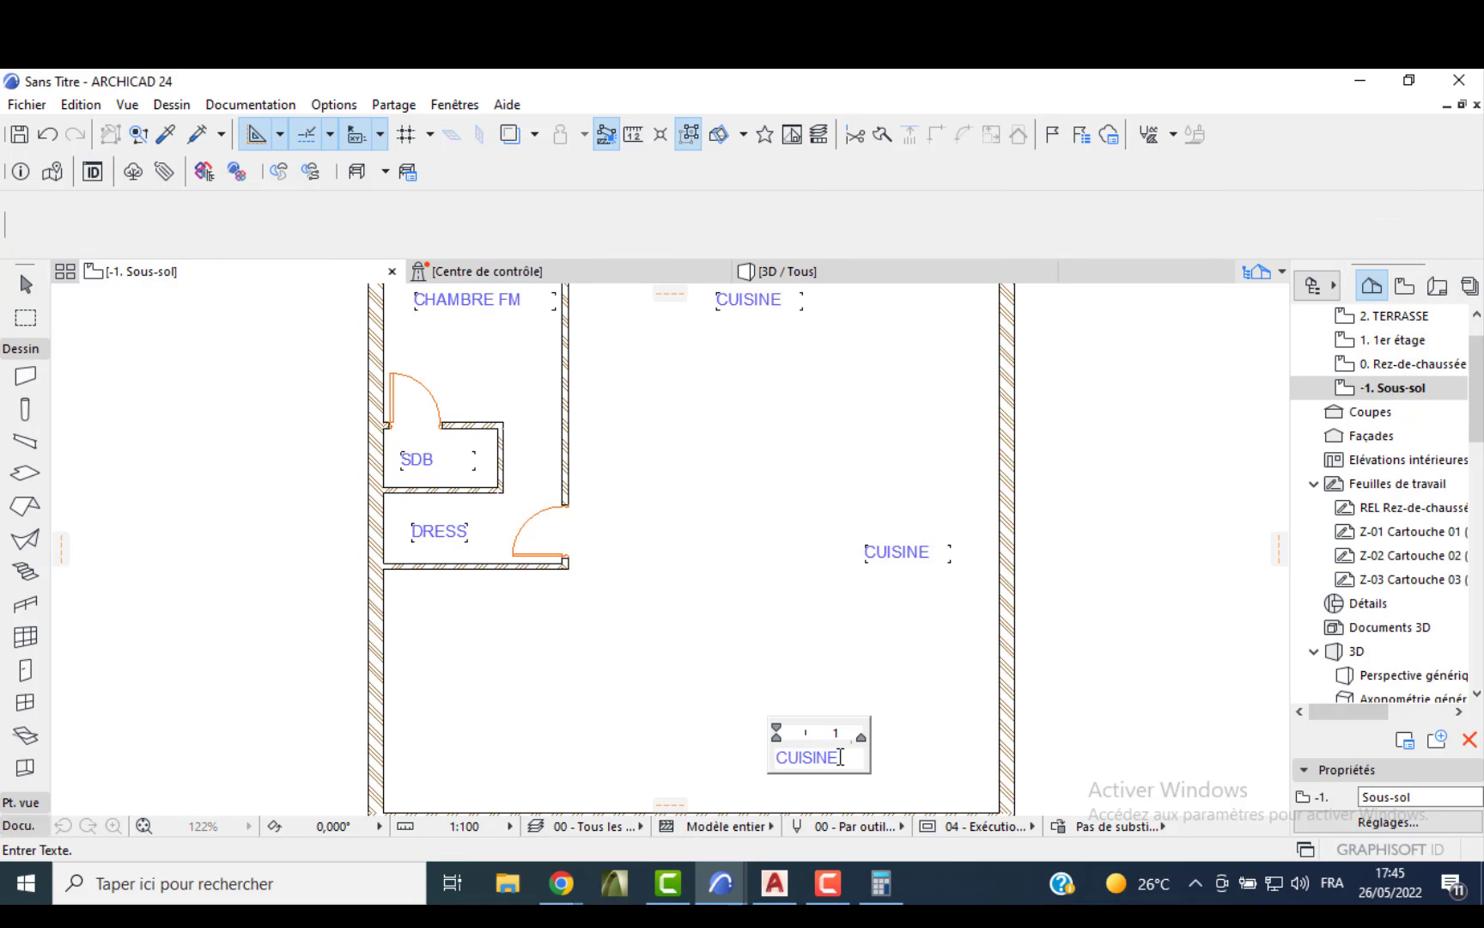
text(SEJ)
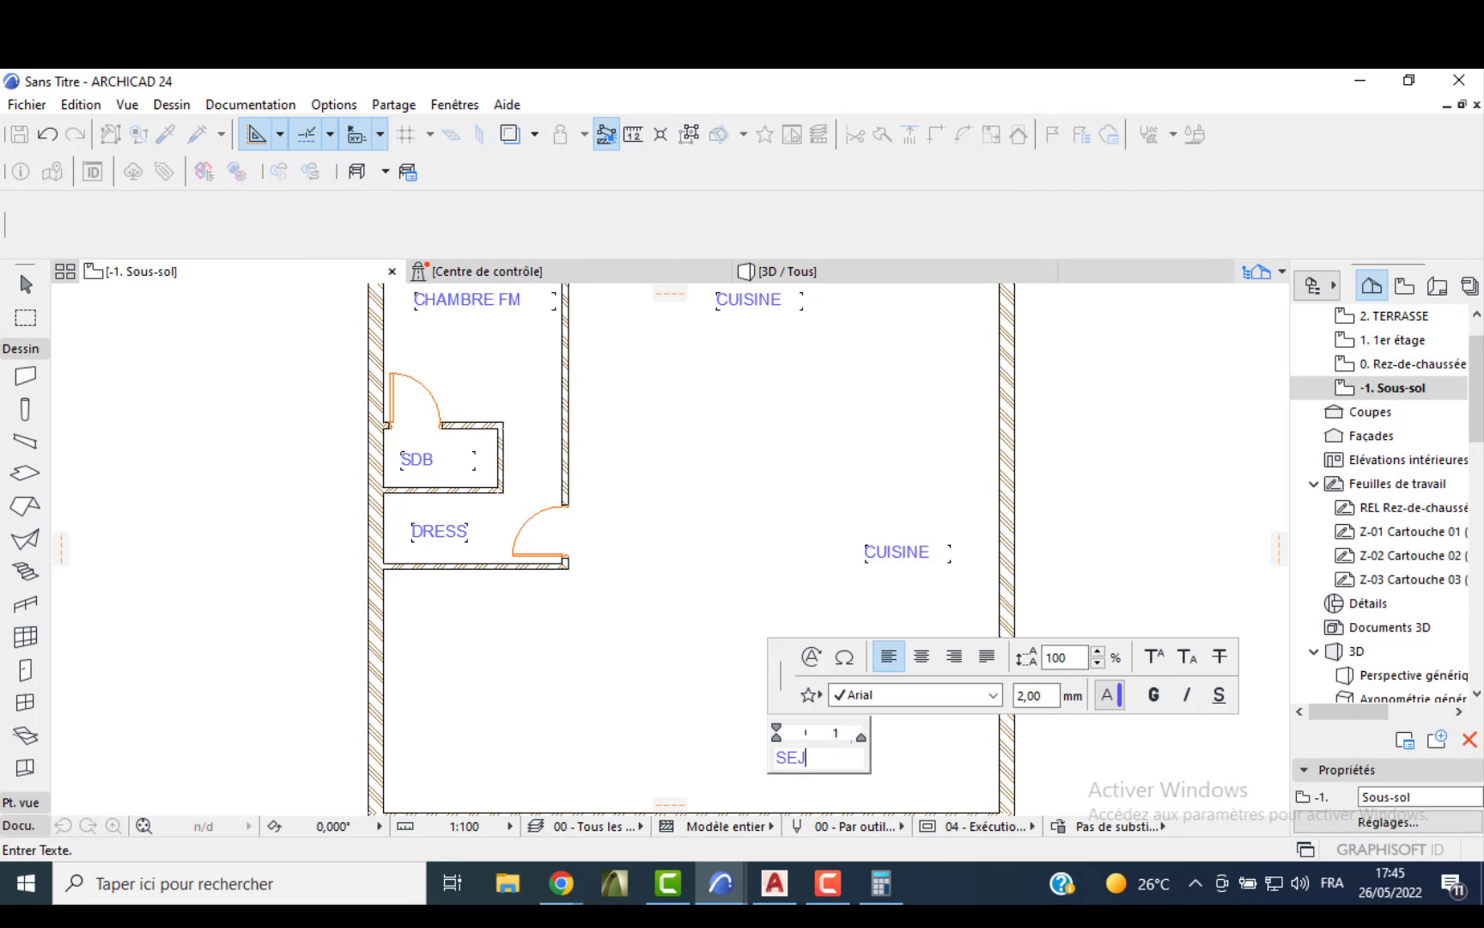
text(OUR)
key(Escape)
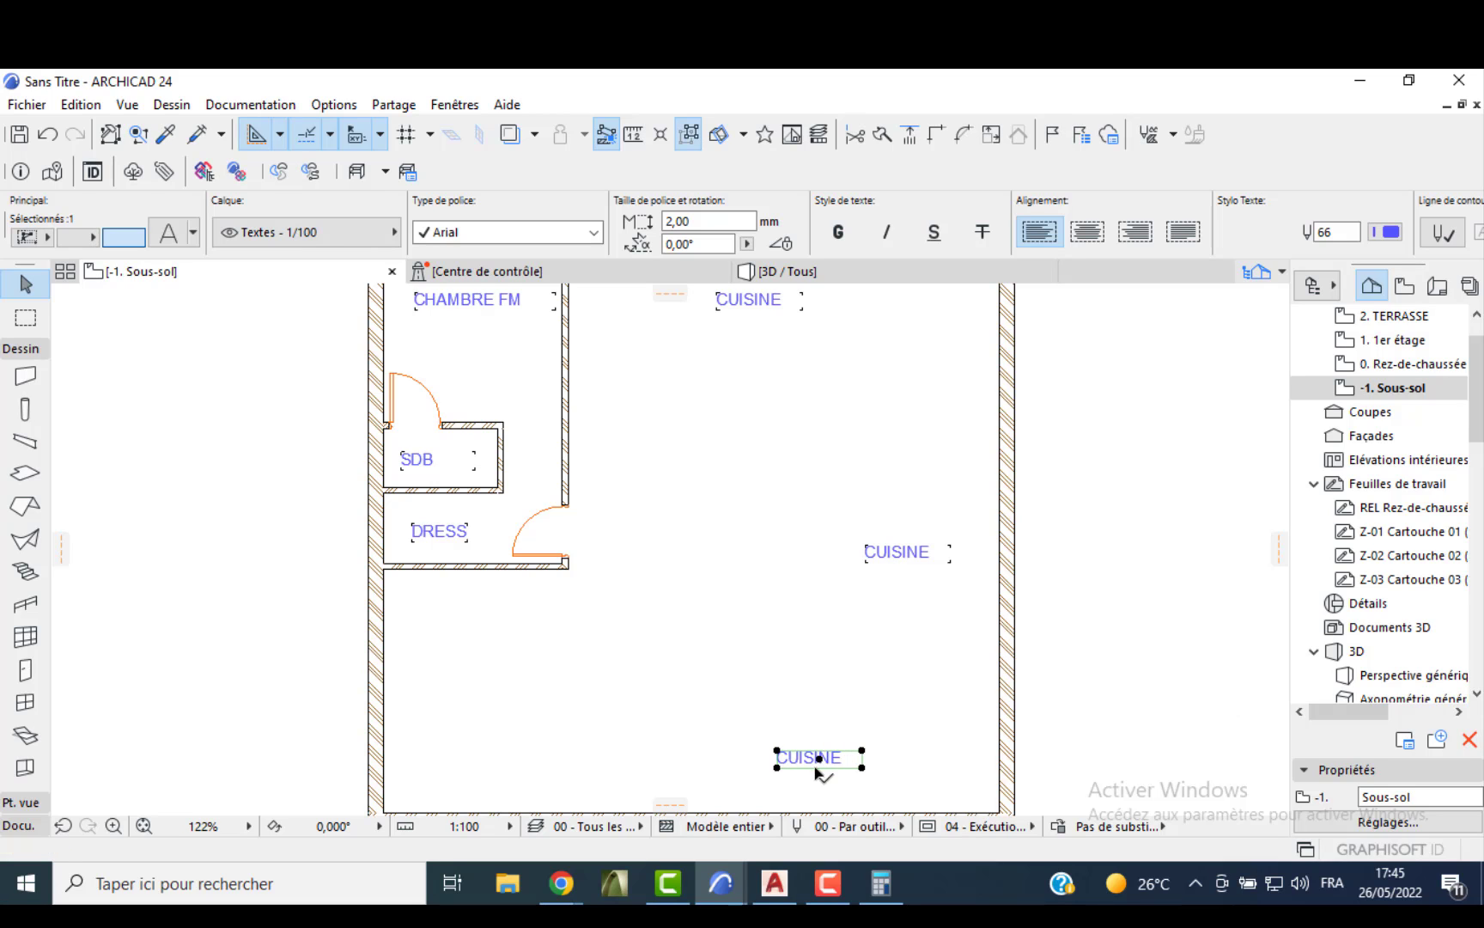
- Change the text of the lowest CUISINE copy to SEJOUR
click(820, 768)
click(848, 777)
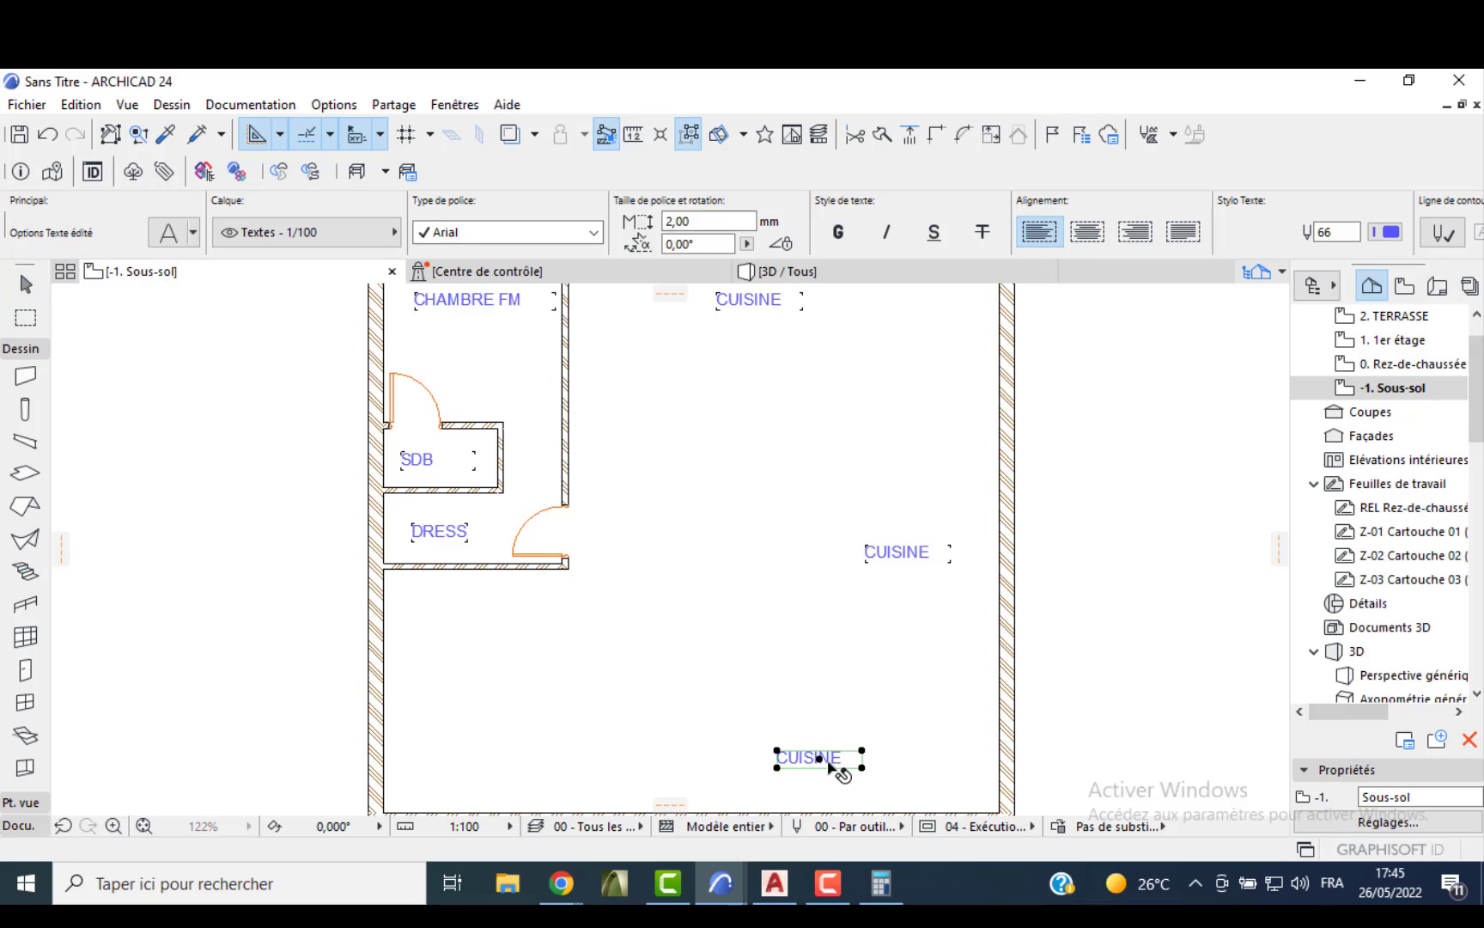
double_click(857, 747)
key(ctrl+a)
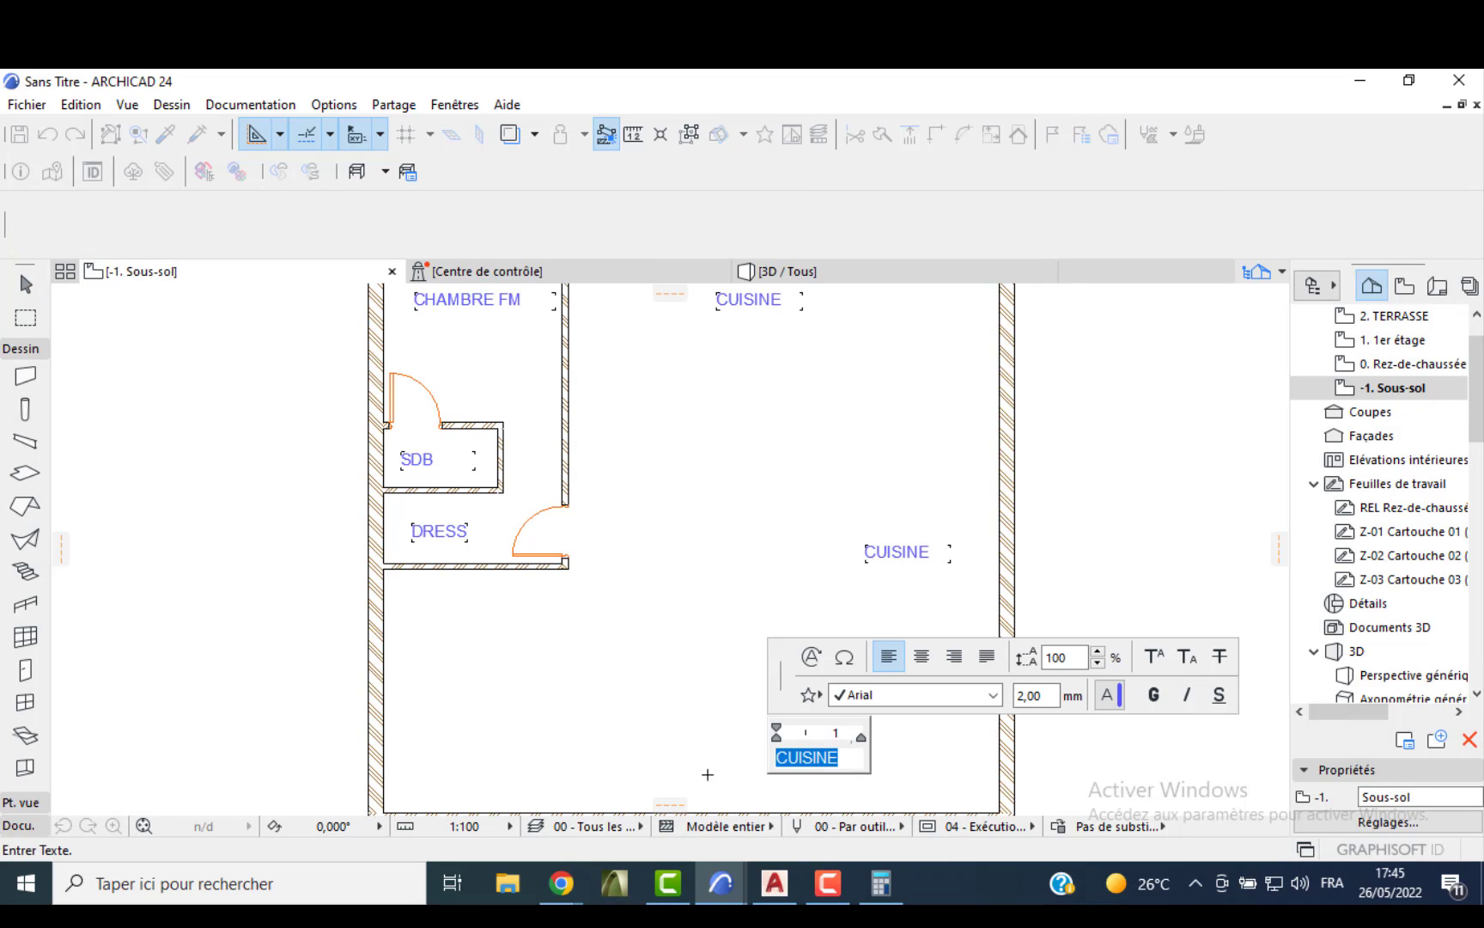
text(SEJOUR)
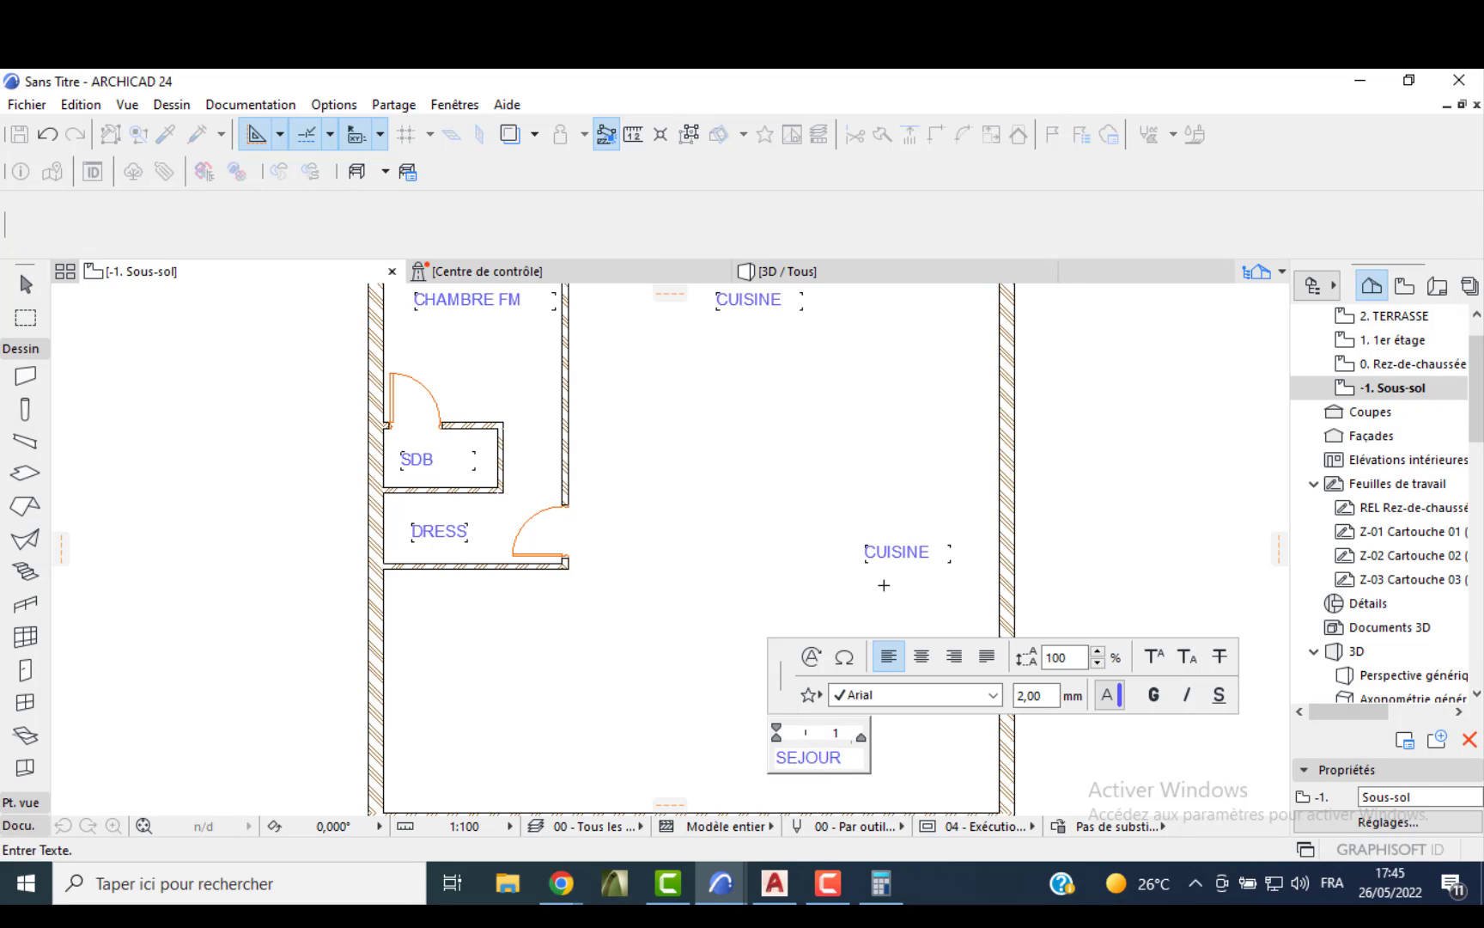
click(898, 554)
- Change the text of the CUISINE copy beside the exterior wall to S.MANGER
scroll(895, 557, up, 2)
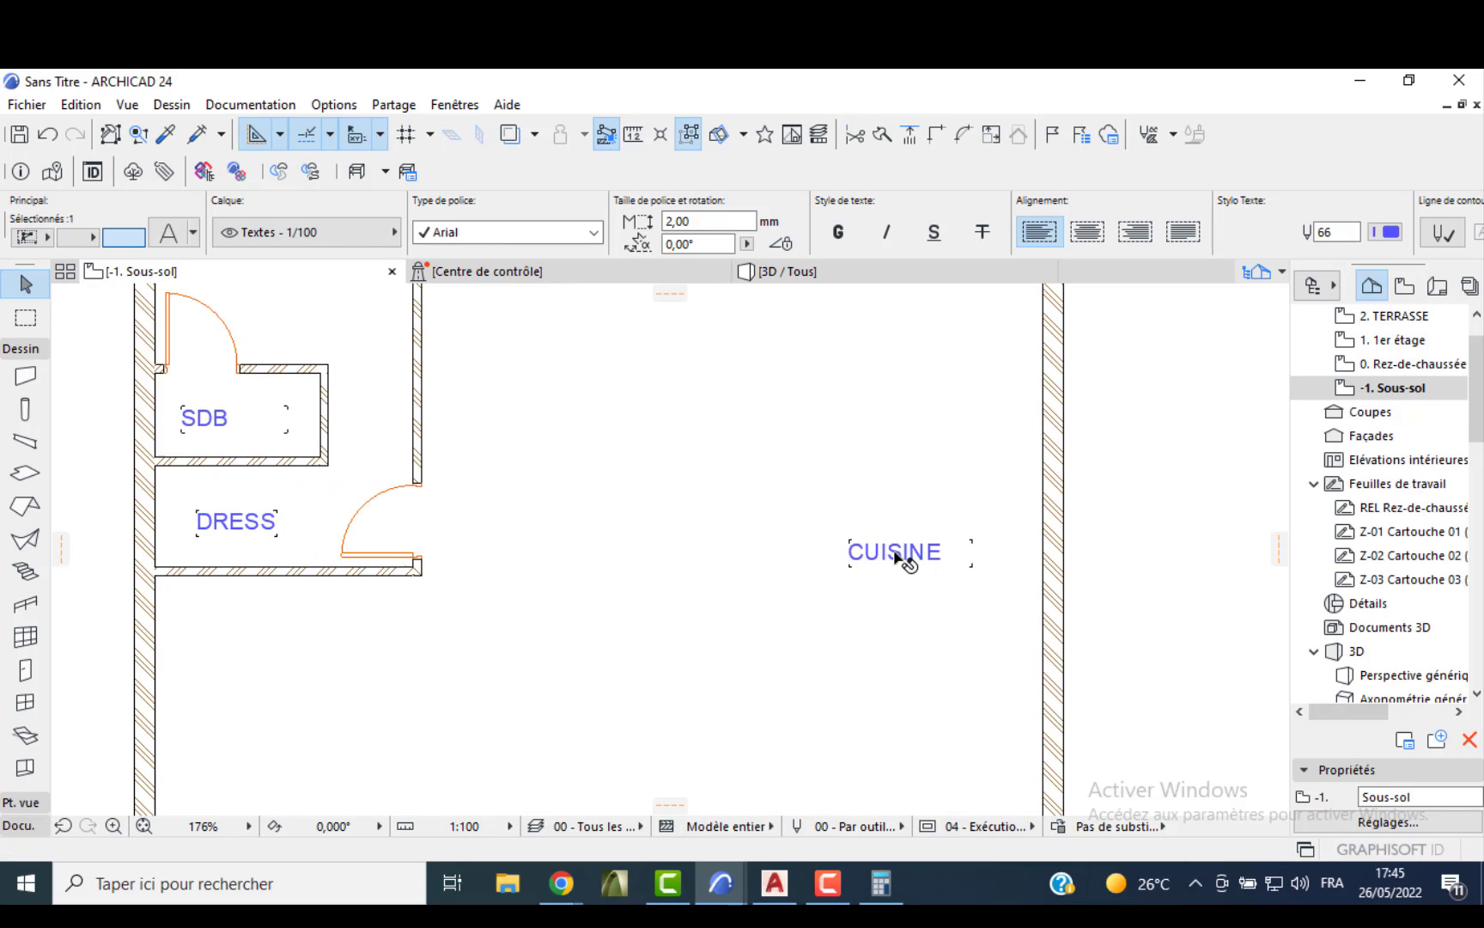
double_click(898, 557)
key(ctrl+a)
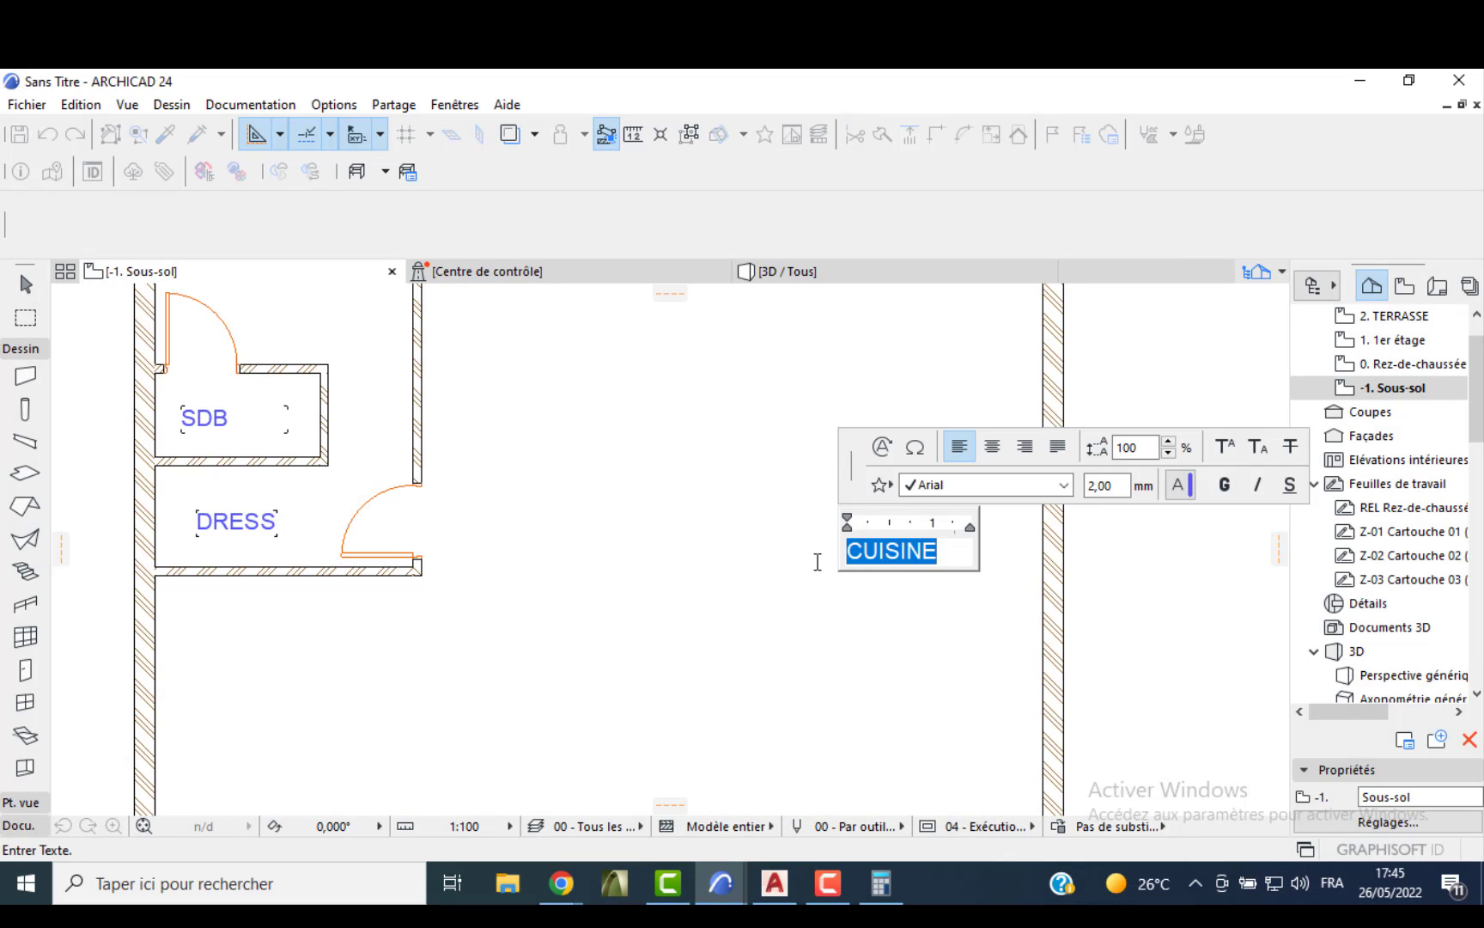
text(S.MANG)
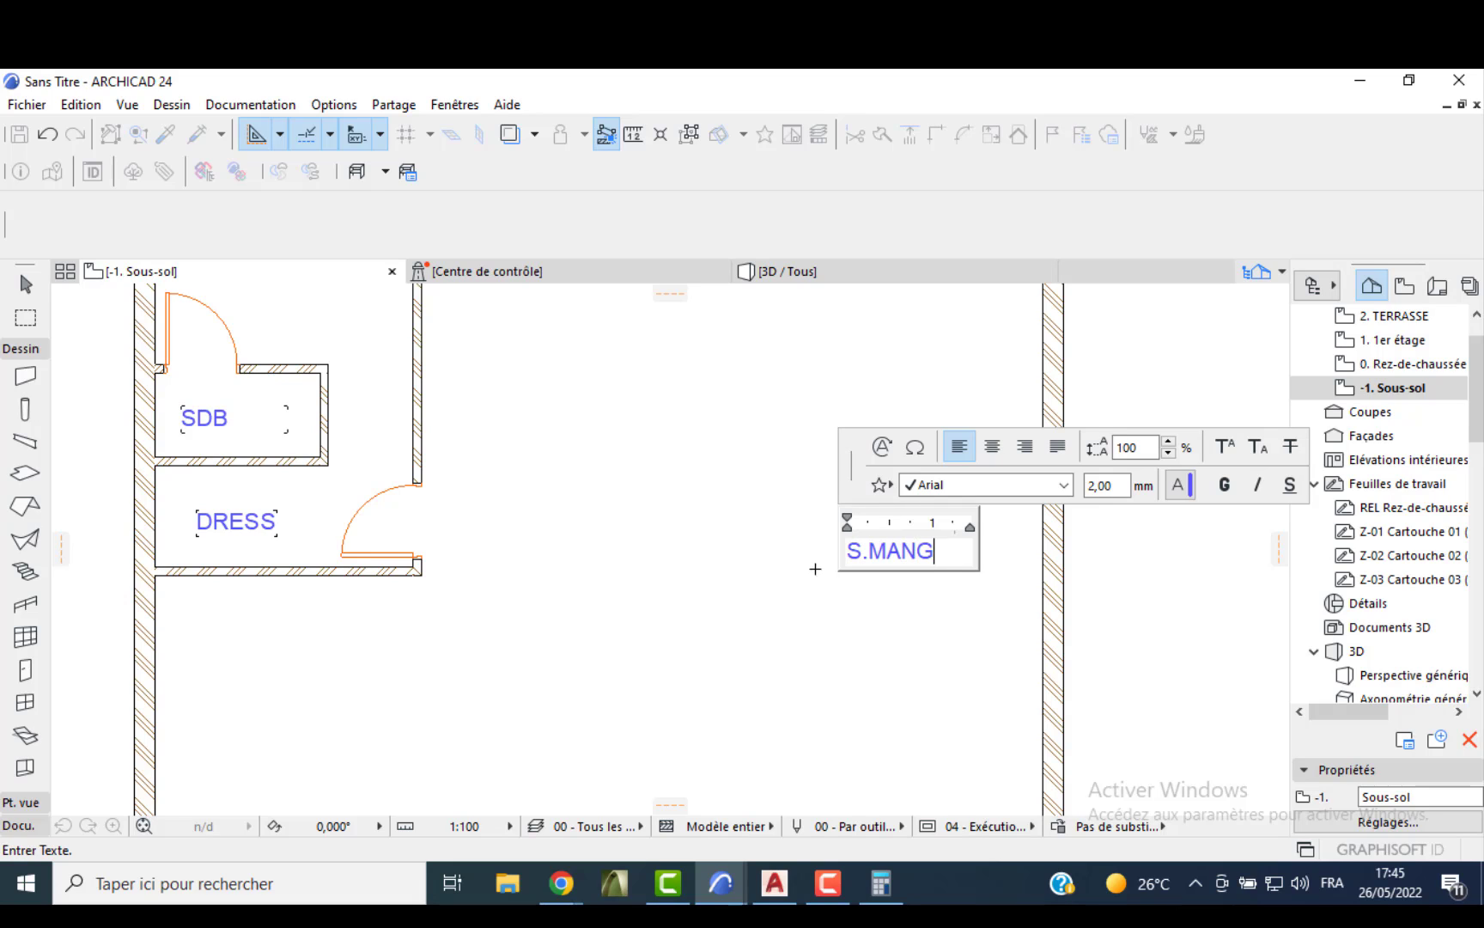
text(ER)
click(794, 496)
scroll(778, 468, down, 1)
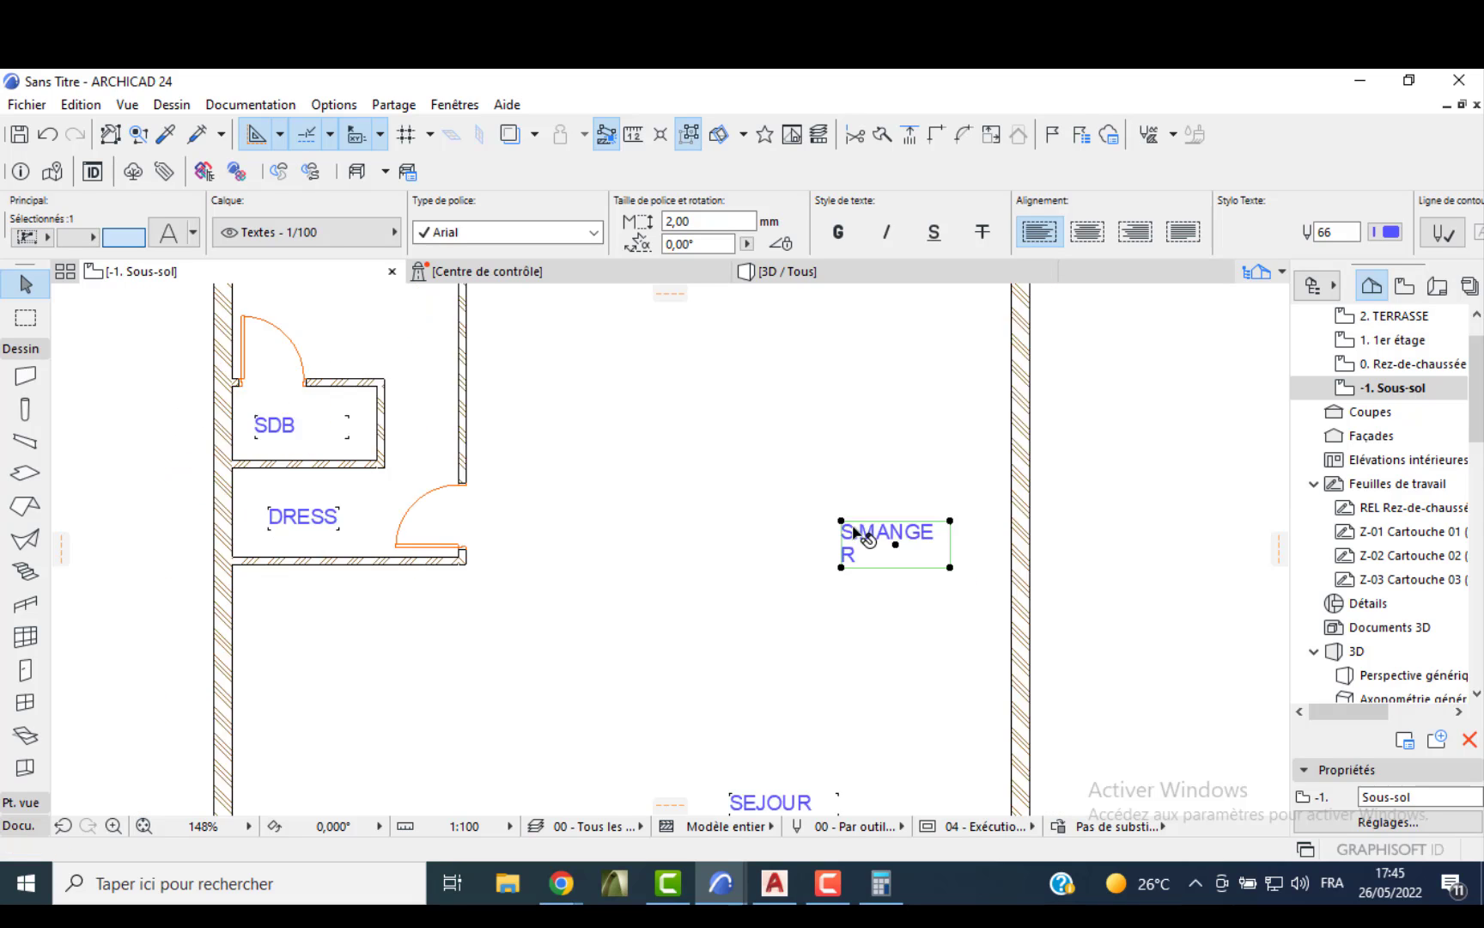
click(916, 548)
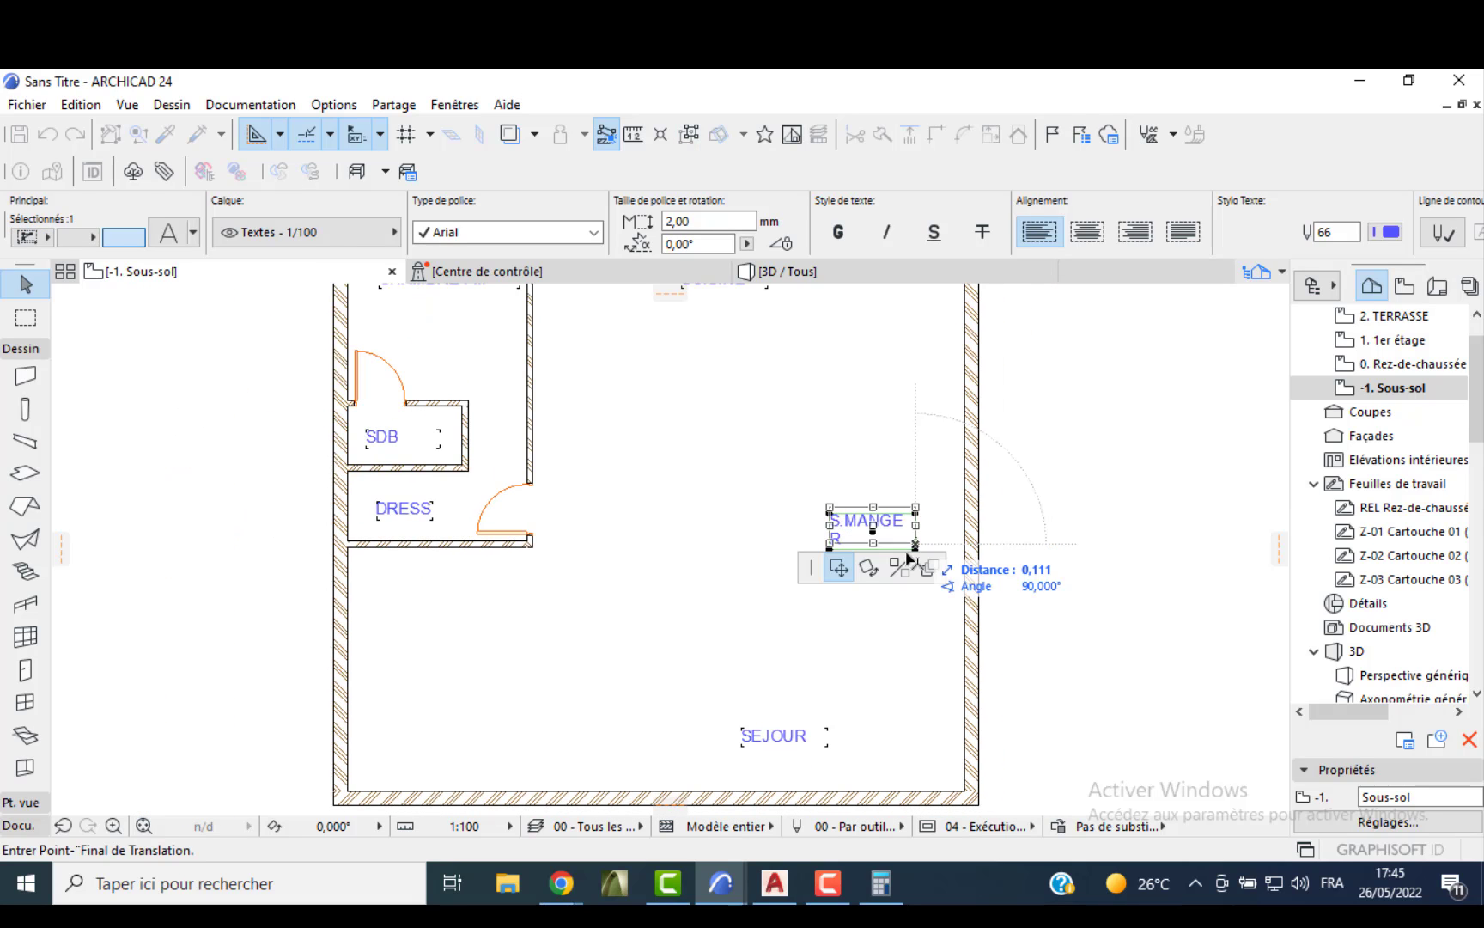
click(935, 554)
key(Escape)
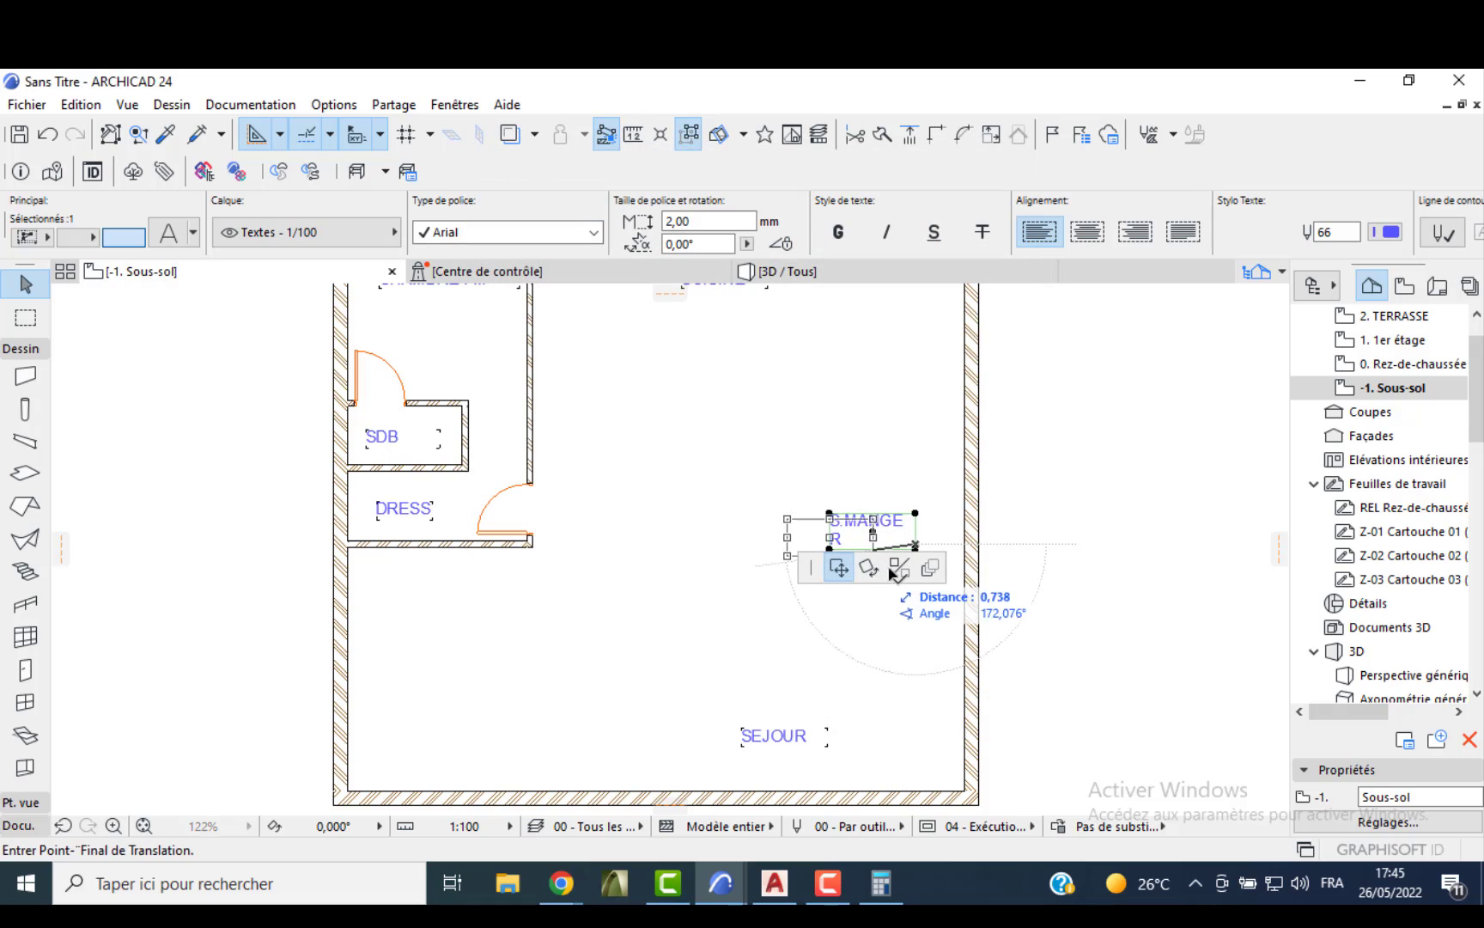
key(Escape)
- Widen the S.MANGER label's text frame so the word fits on a single line
click(916, 548)
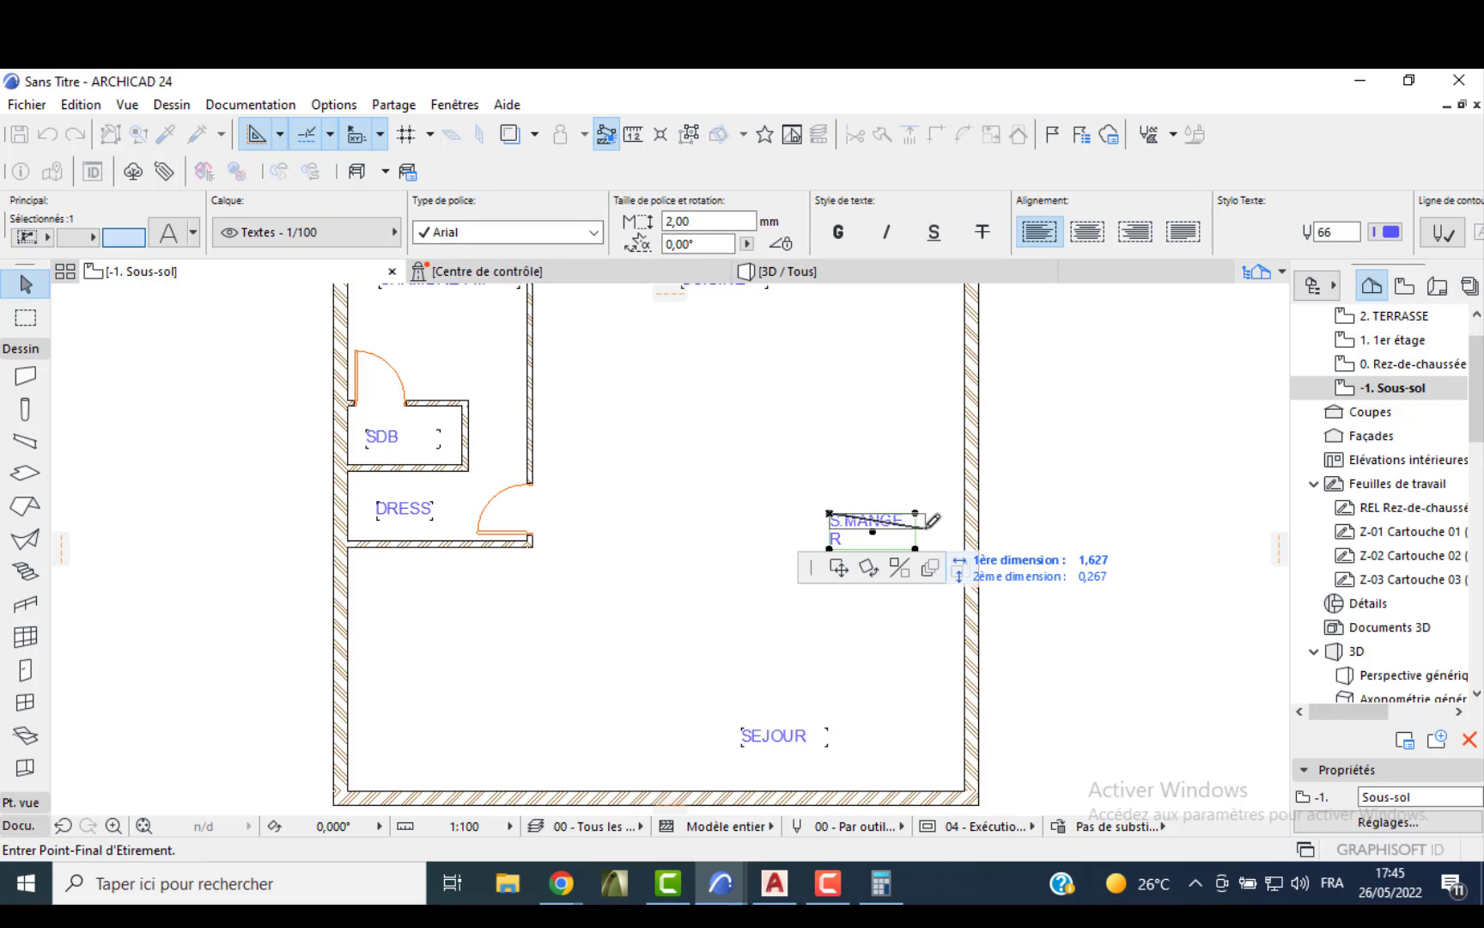
click(925, 524)
key(Escape)
- Link the top of the default stair to storey 0. Rez-de-chaussée with a top offset of 0,000
scroll(713, 516, down, 3)
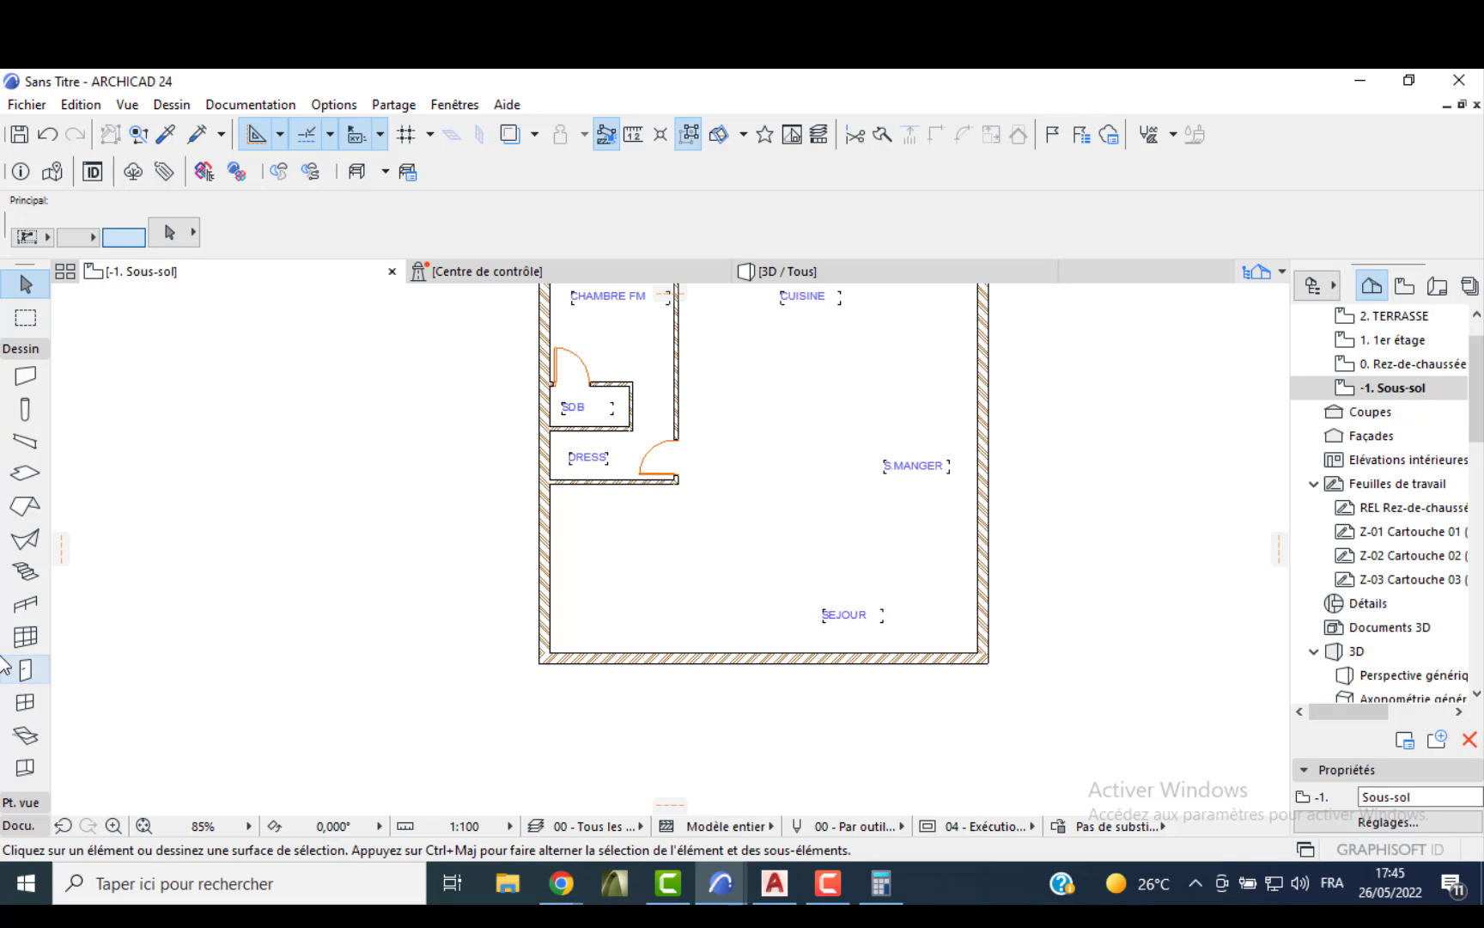
click(26, 572)
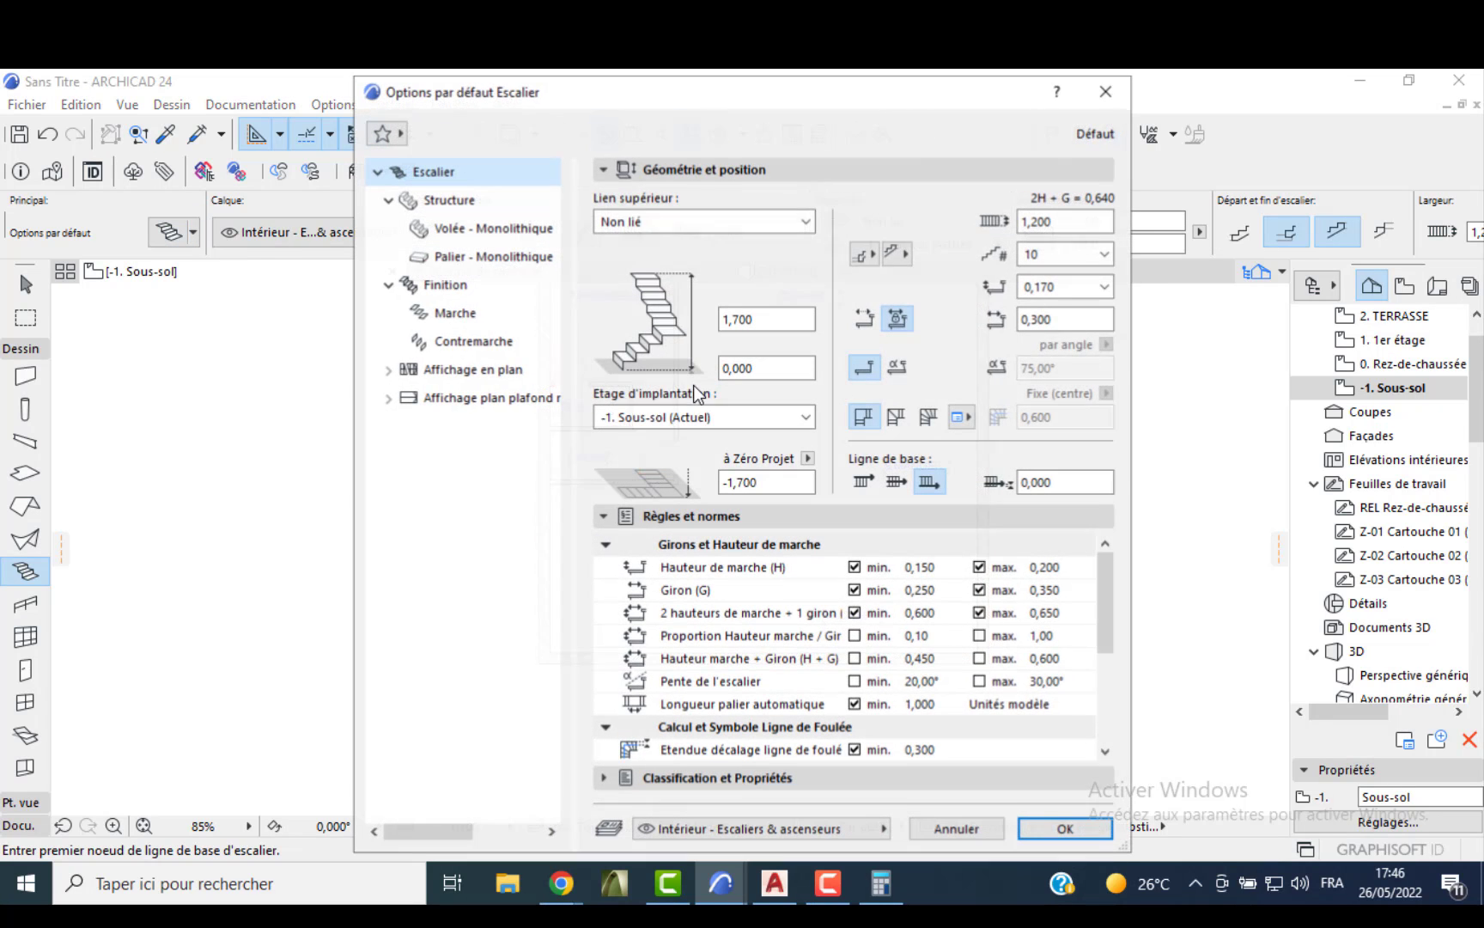
click(623, 225)
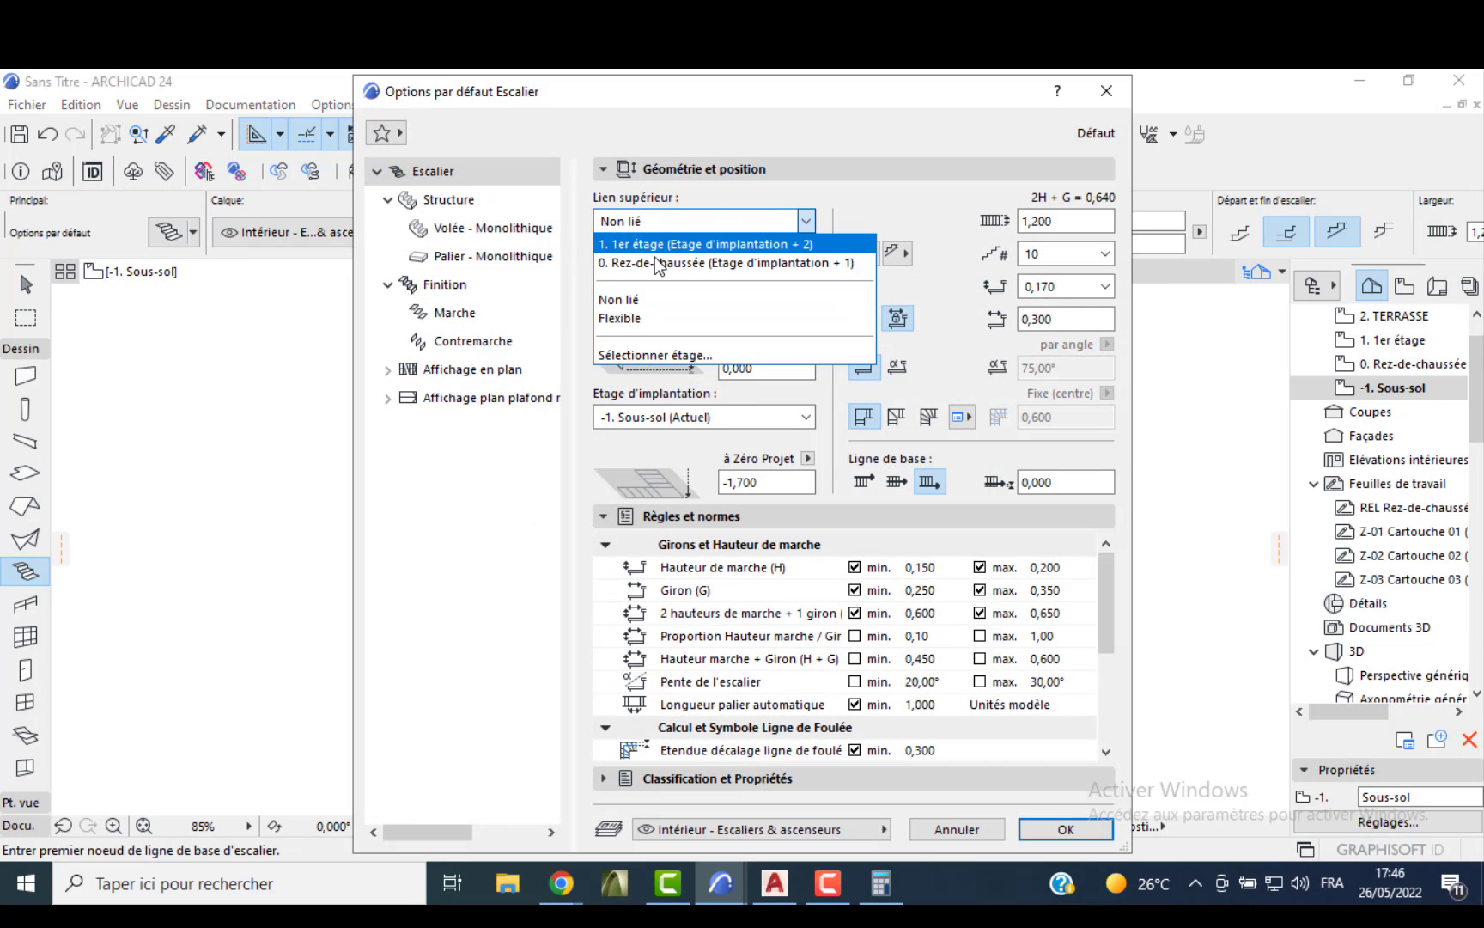
click(658, 262)
click(723, 272)
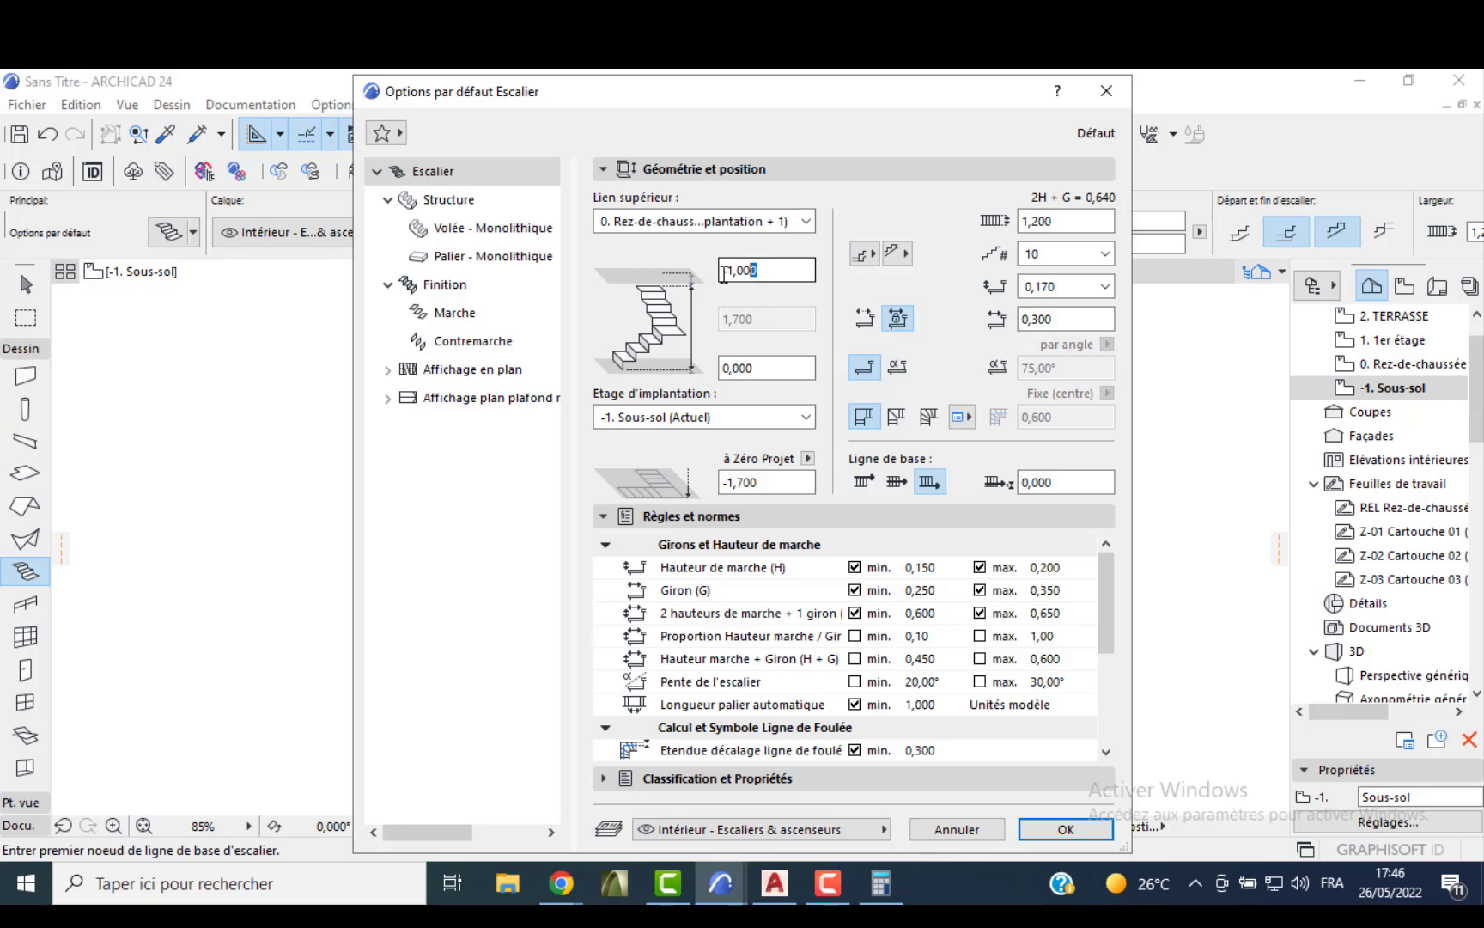
double_click(726, 273)
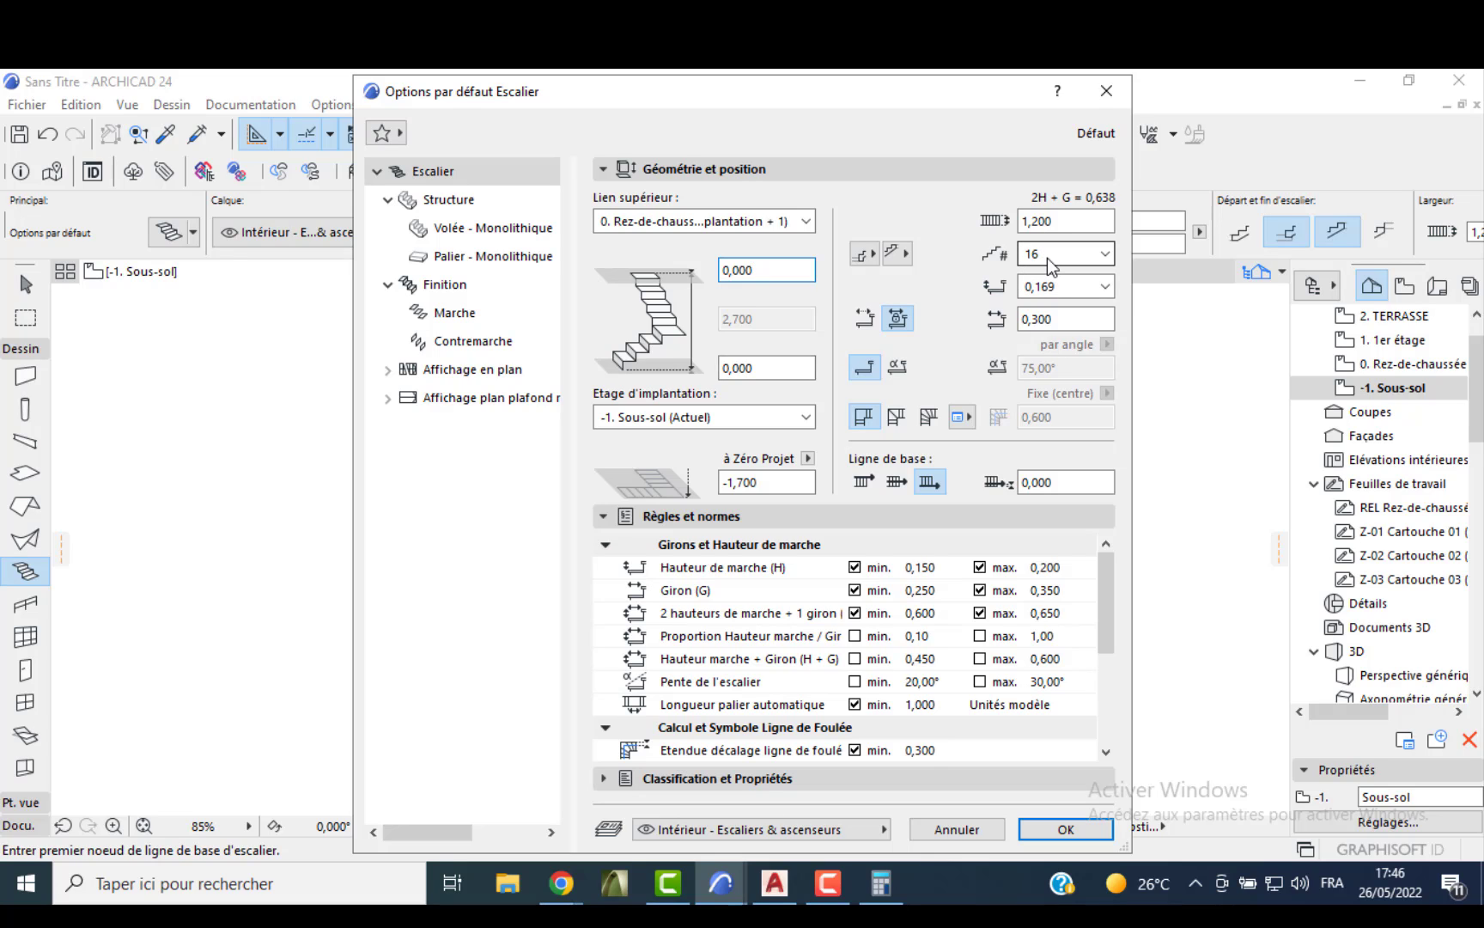
- Set the stair's number of risers to 18 and apply the default stair settings
click(1104, 253)
click(1050, 309)
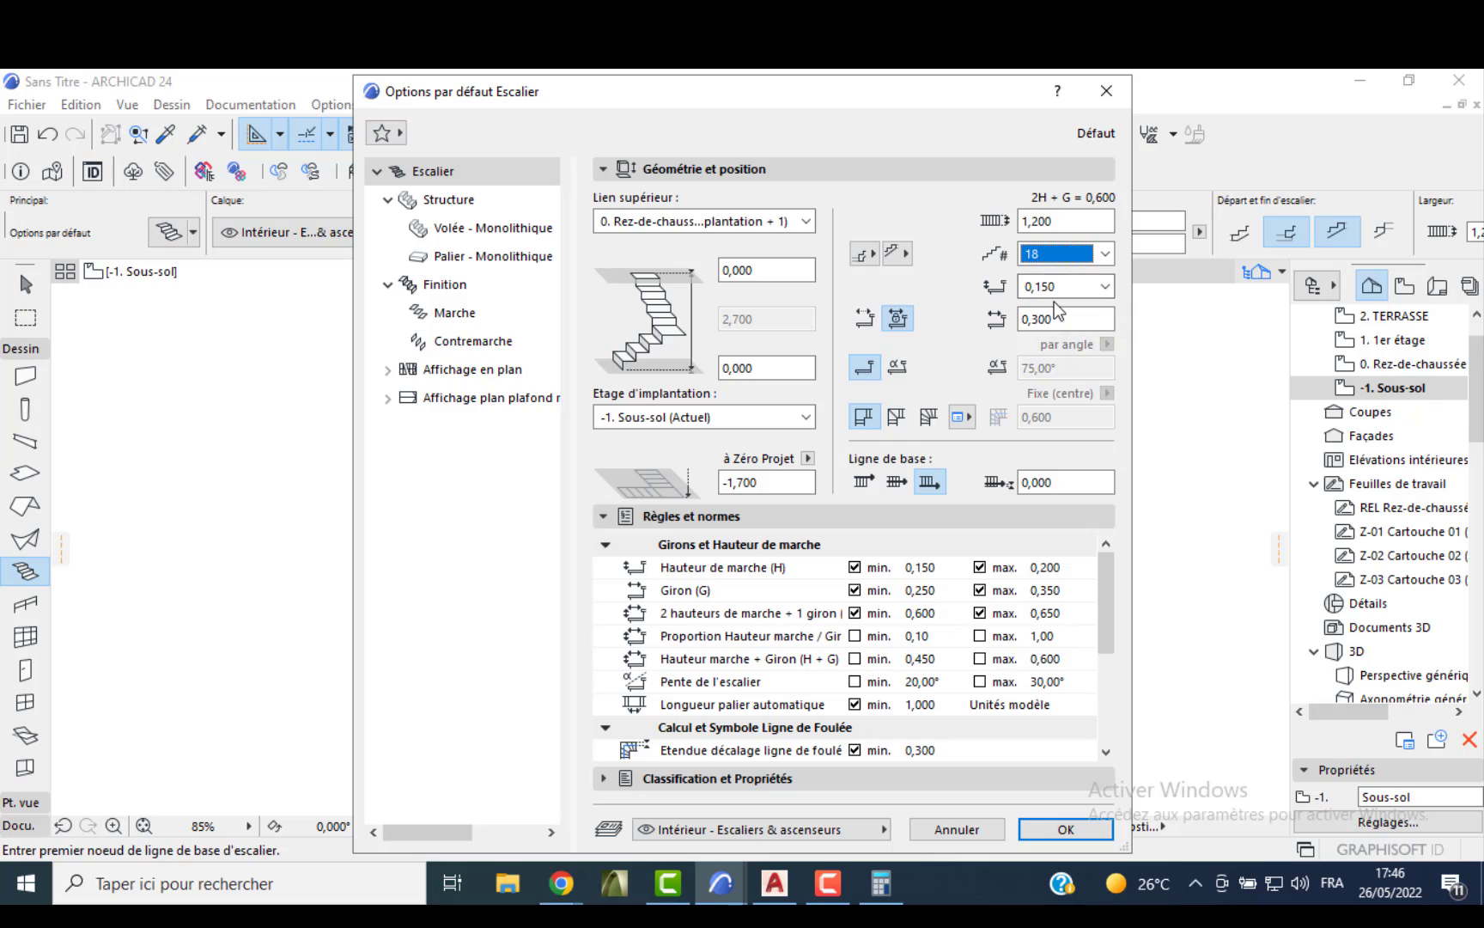
click(1063, 828)
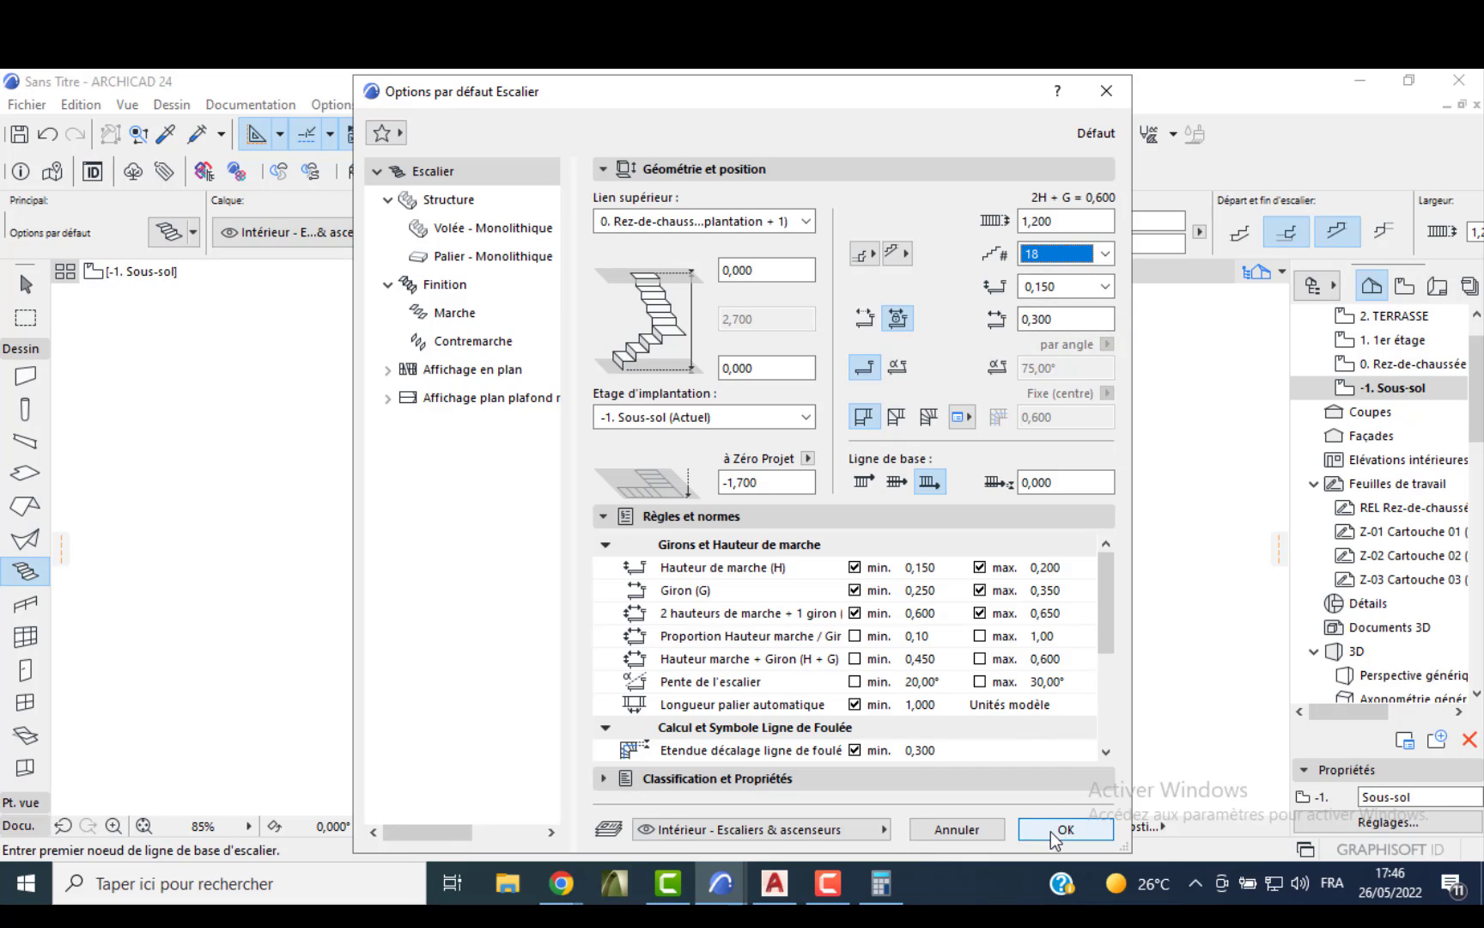
- Turn on the trace reference and draw the 18-riser stair over the traced one, from the DRESS wall along the exterior walls and back up
click(510, 133)
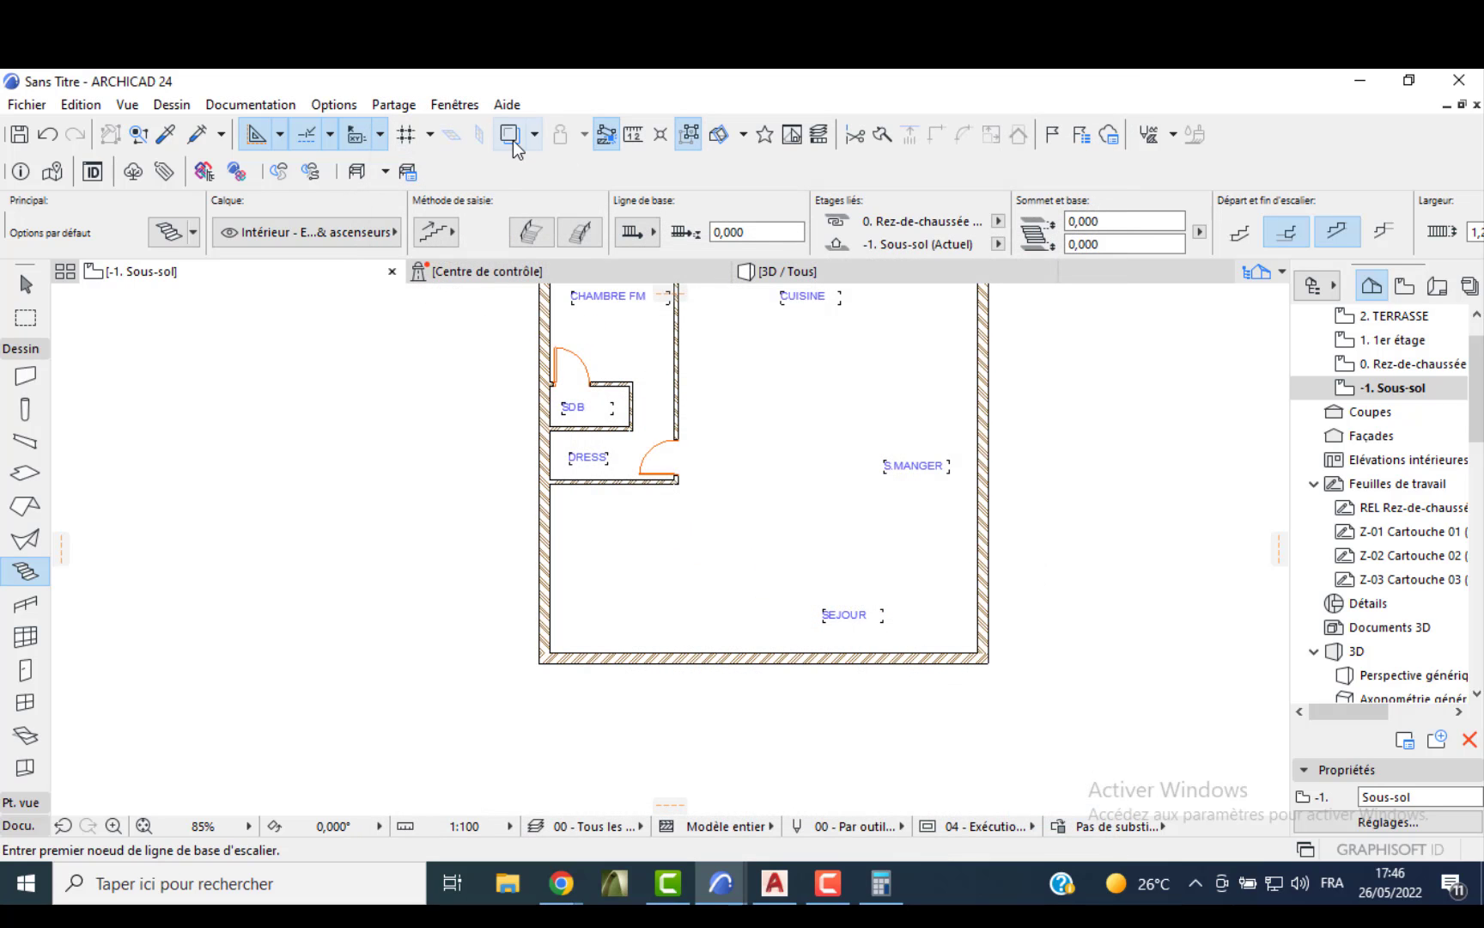
scroll(618, 489, up, 3)
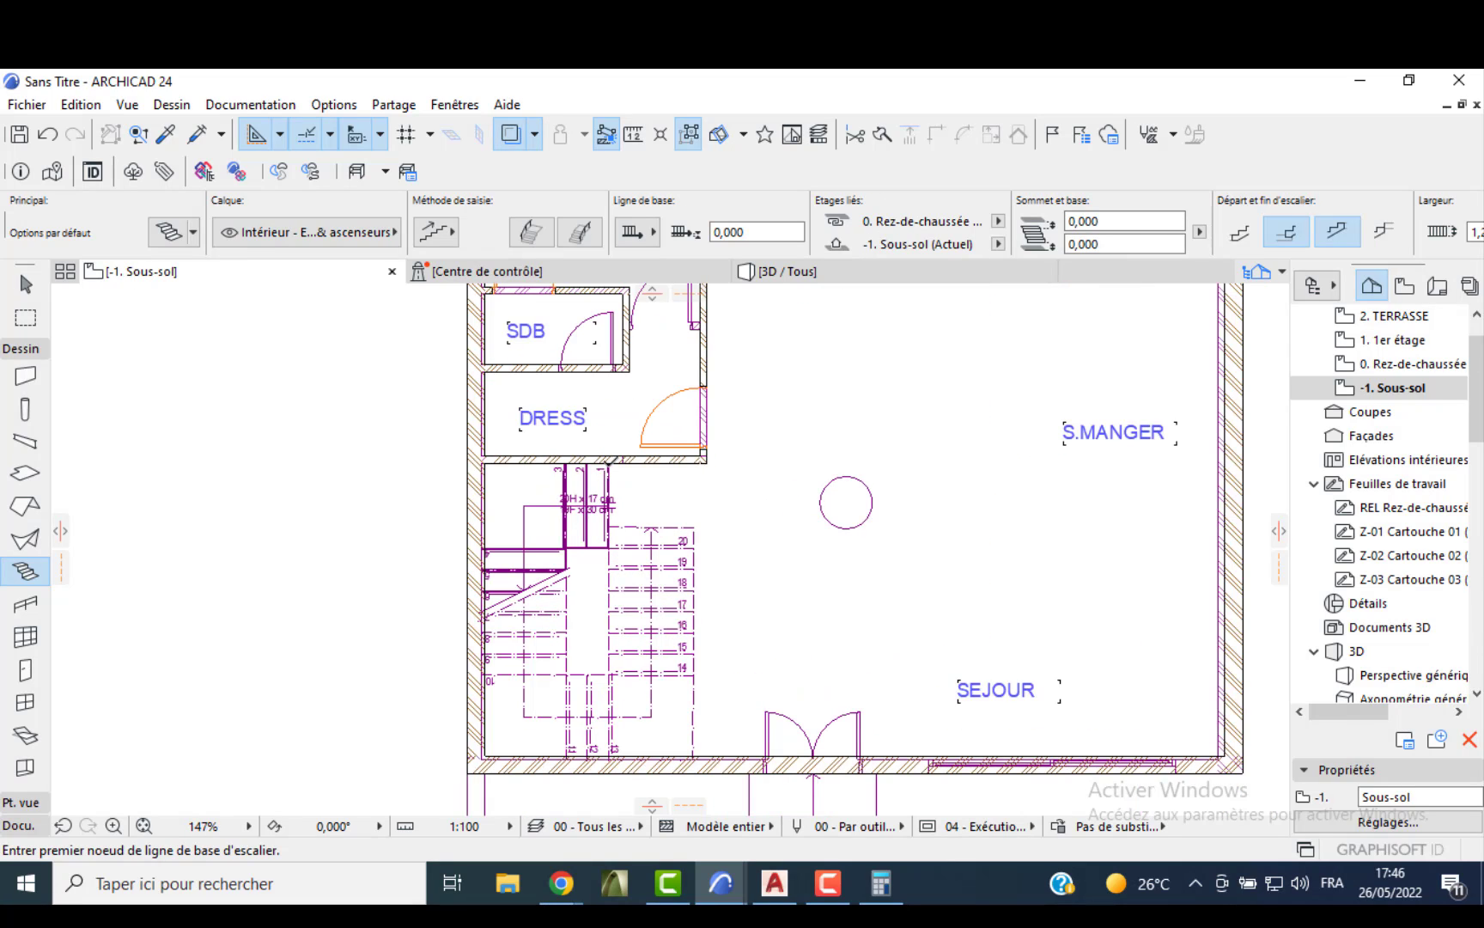
click(609, 463)
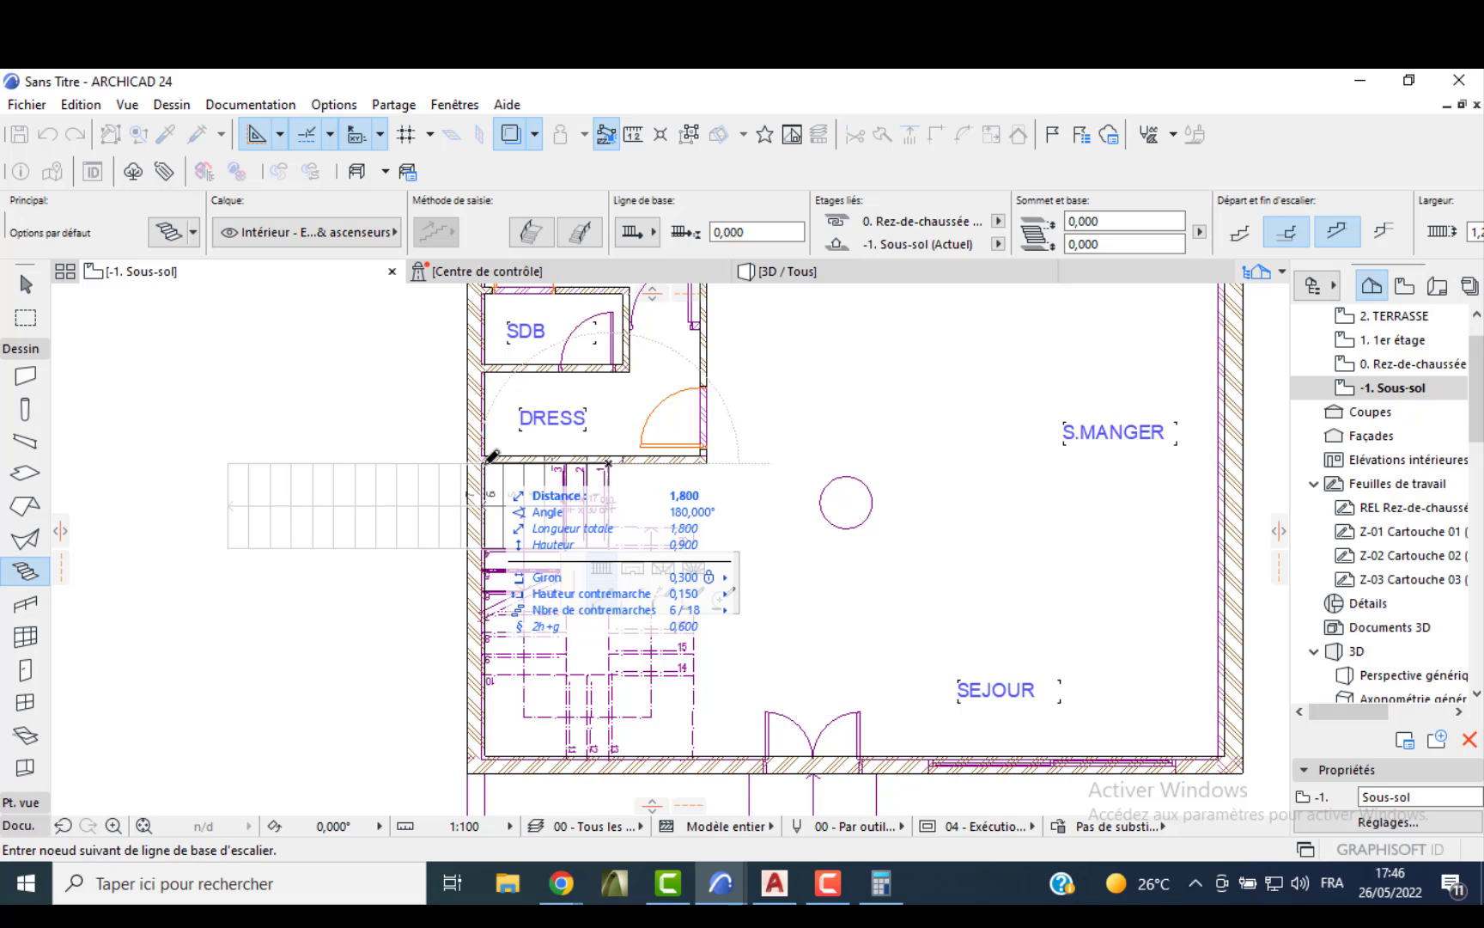
scroll(490, 460, up, 5)
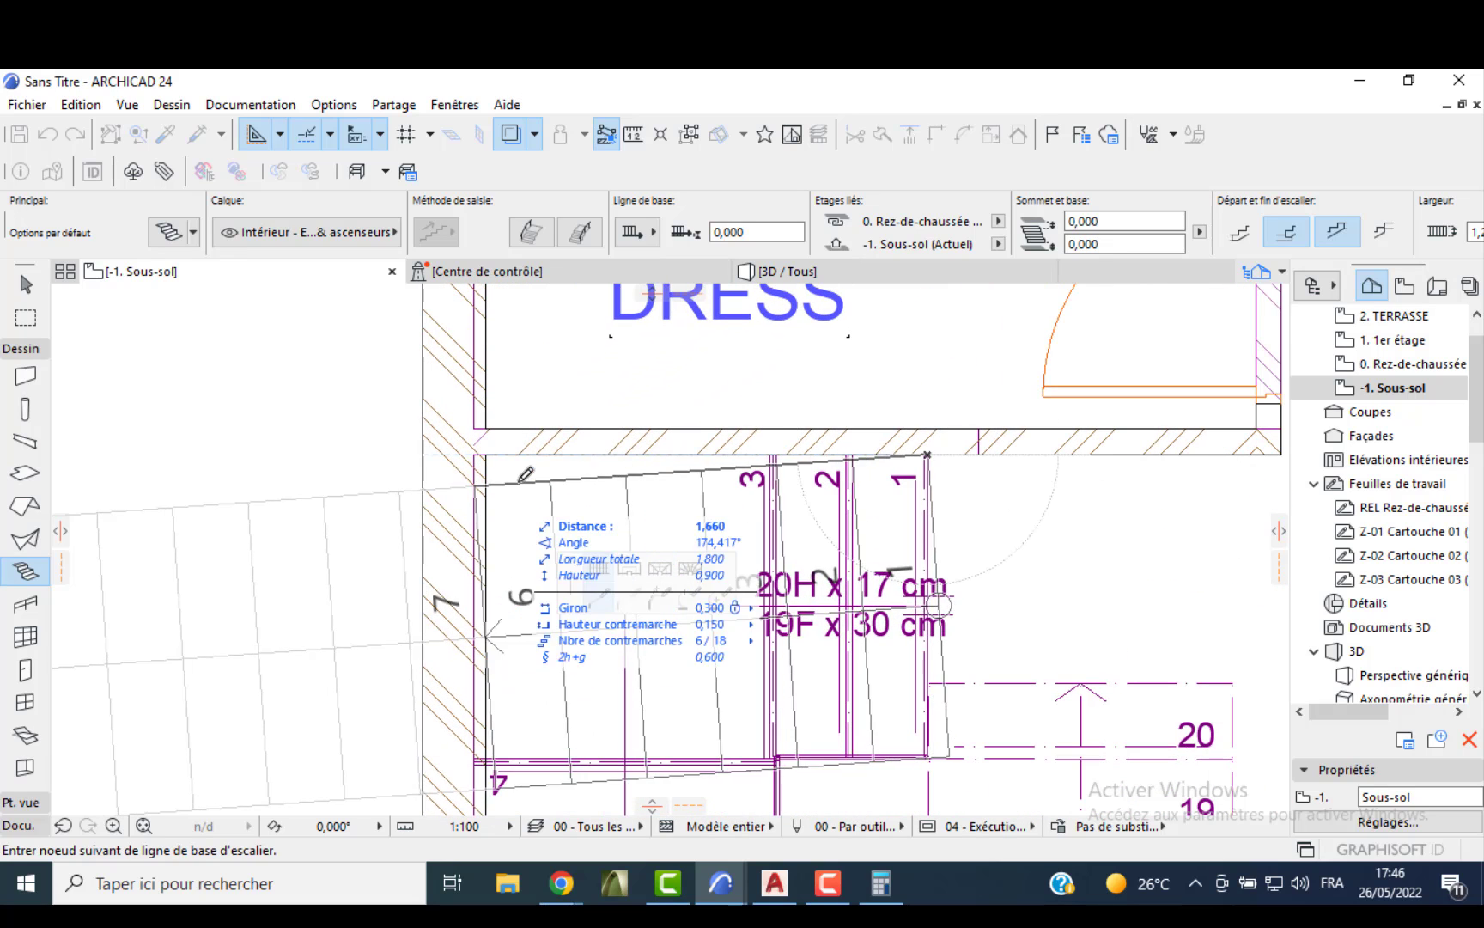
click(478, 454)
middle_drag(493, 657, 439, 334)
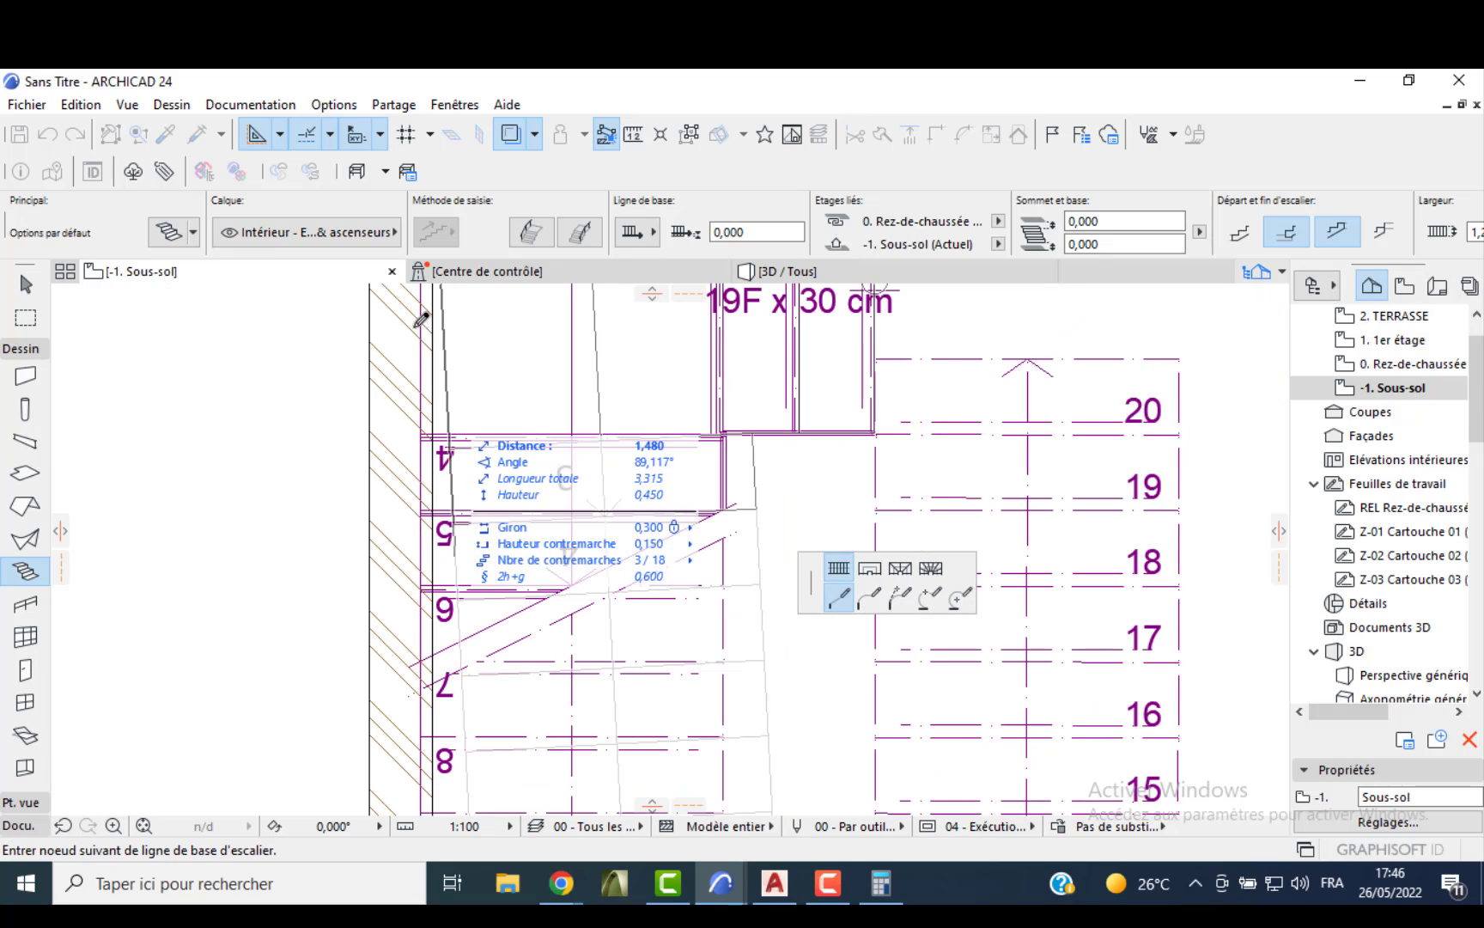
scroll(454, 699, down, 3)
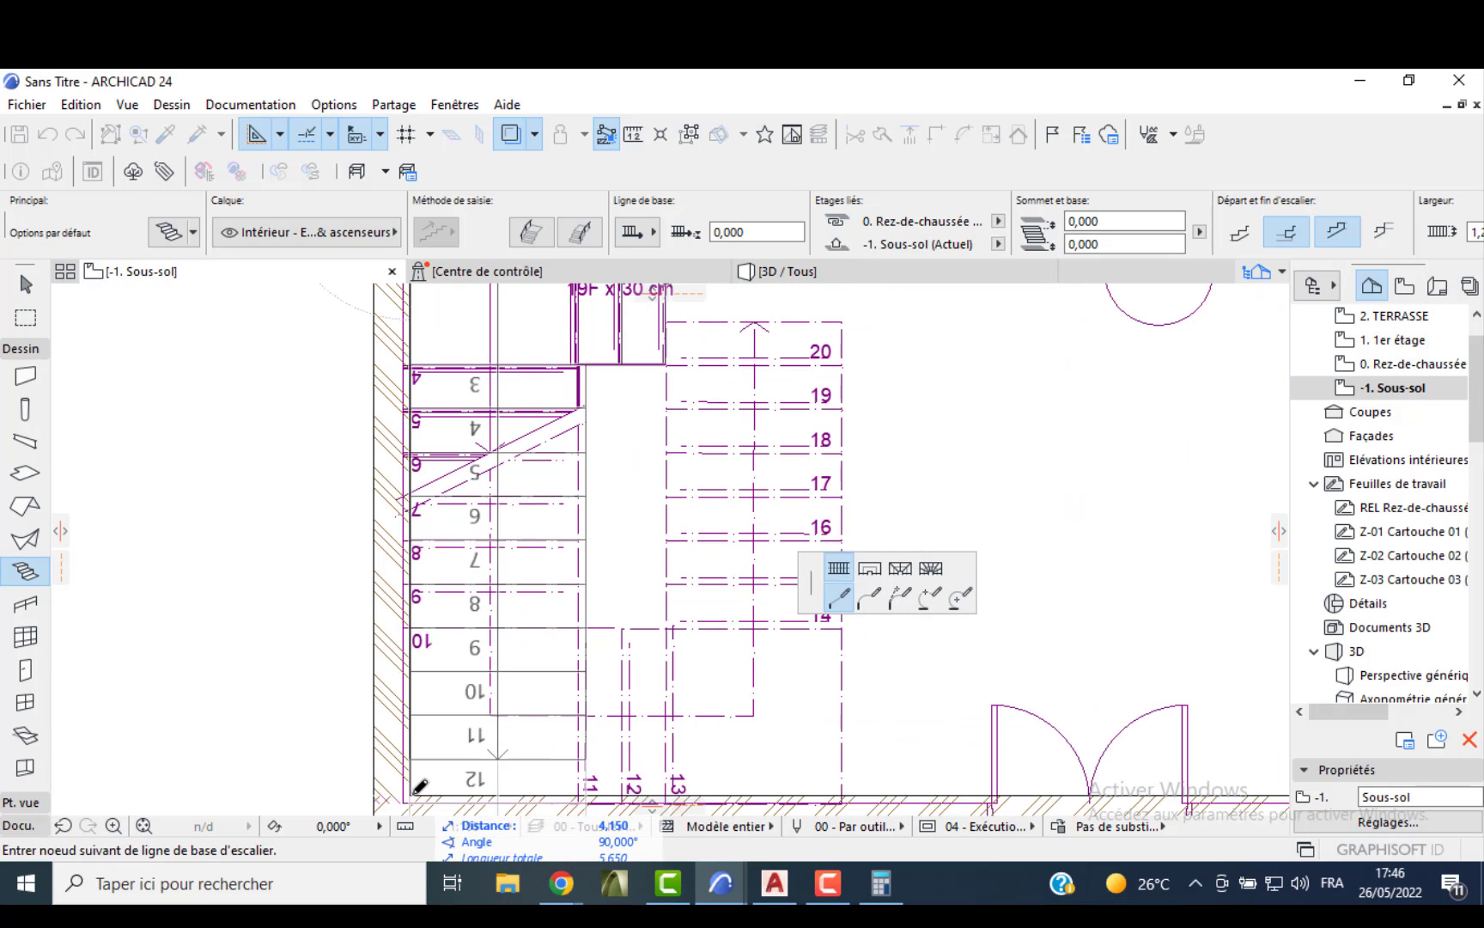
click(412, 792)
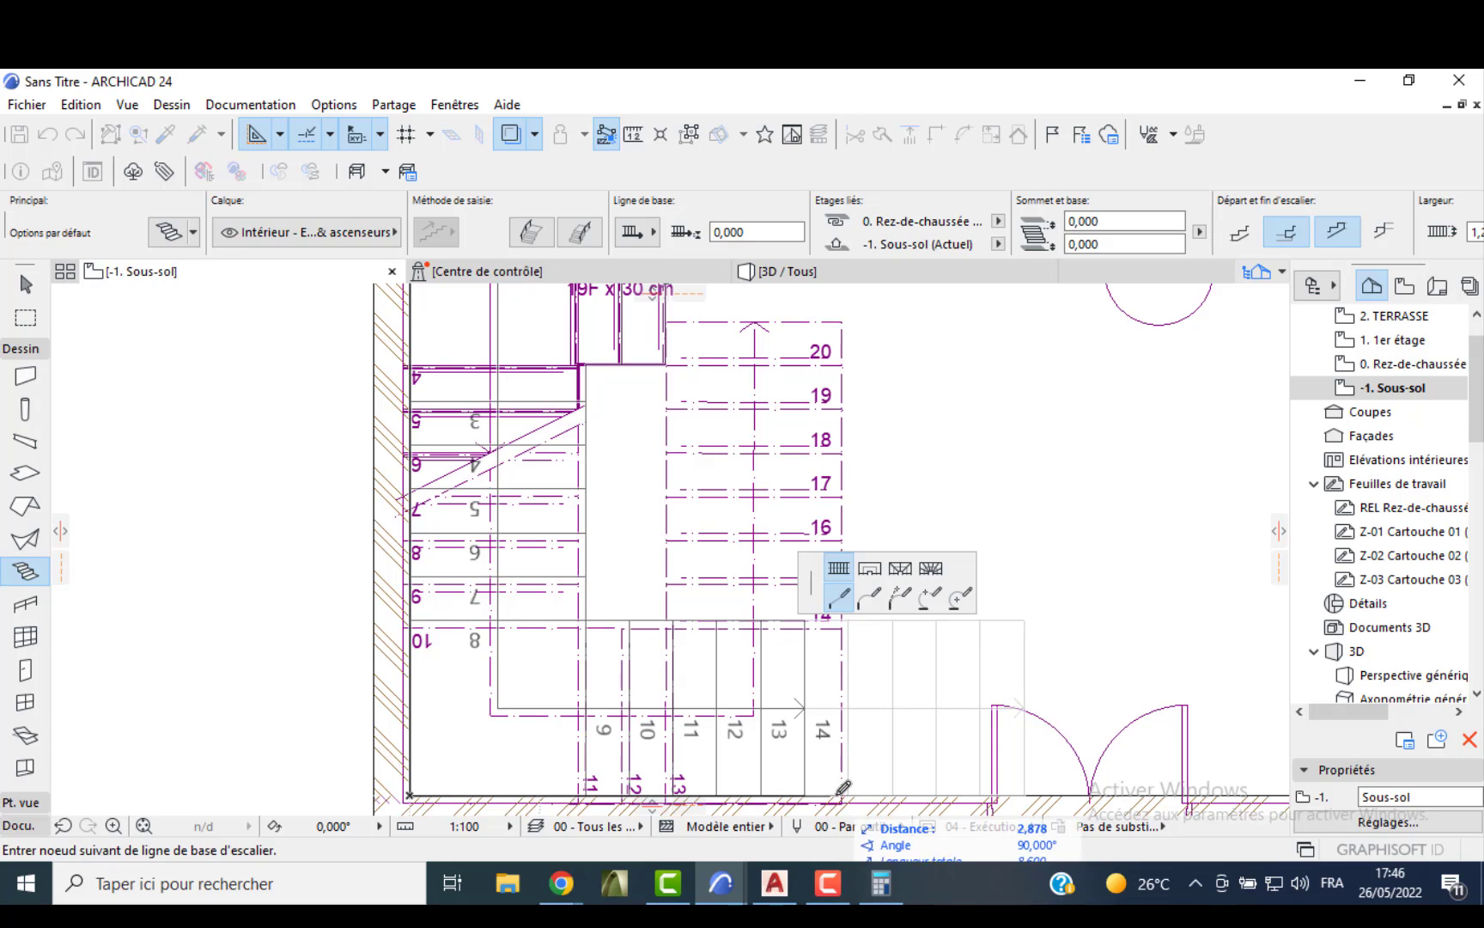
click(843, 792)
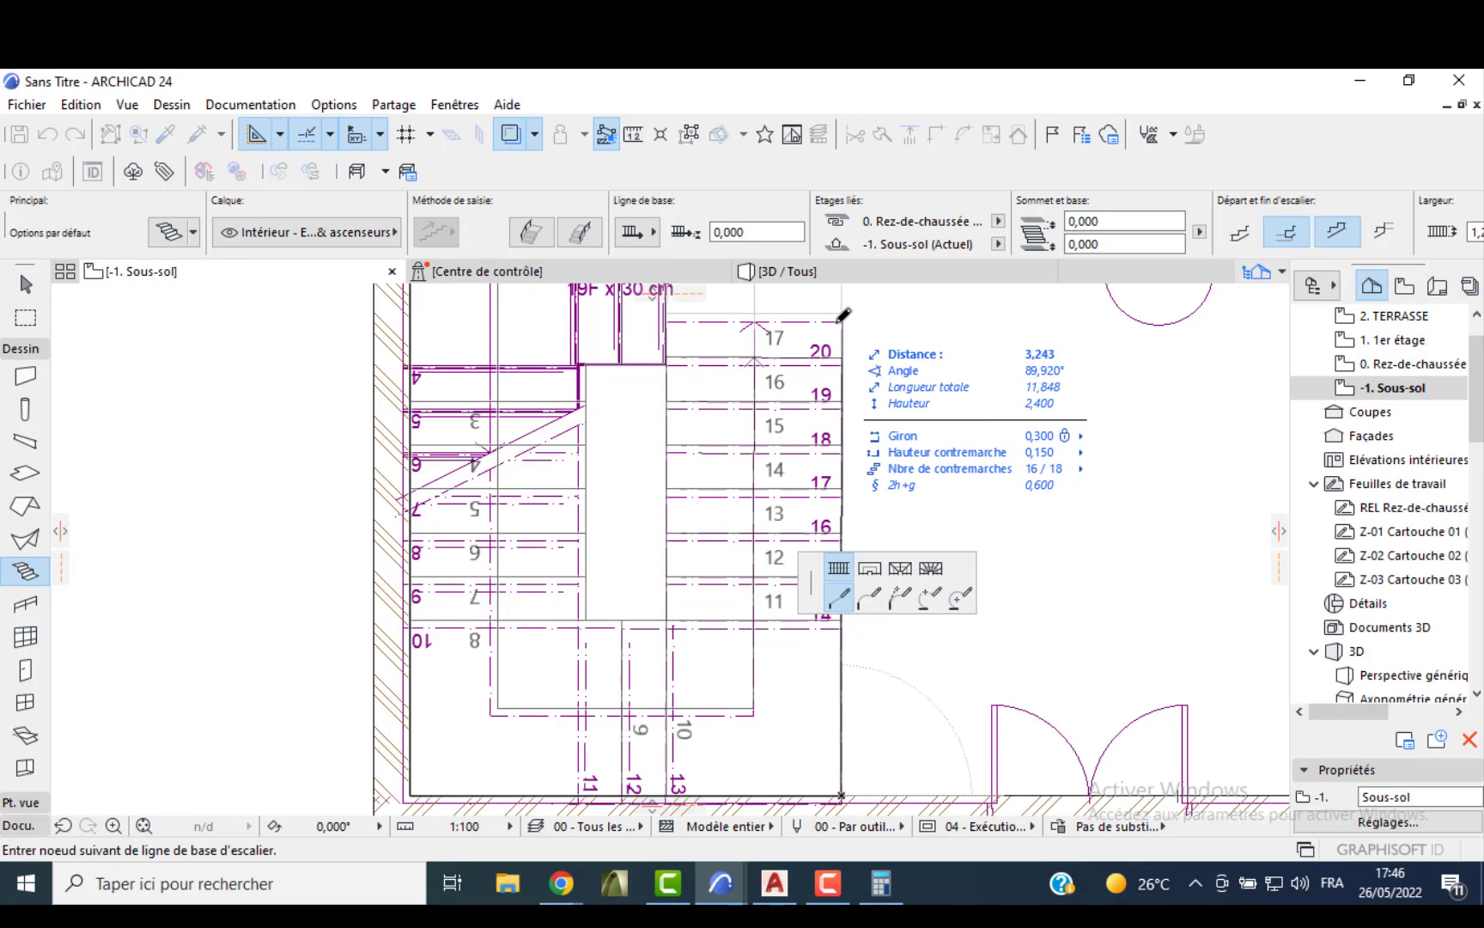
middle_drag(840, 332, 867, 441)
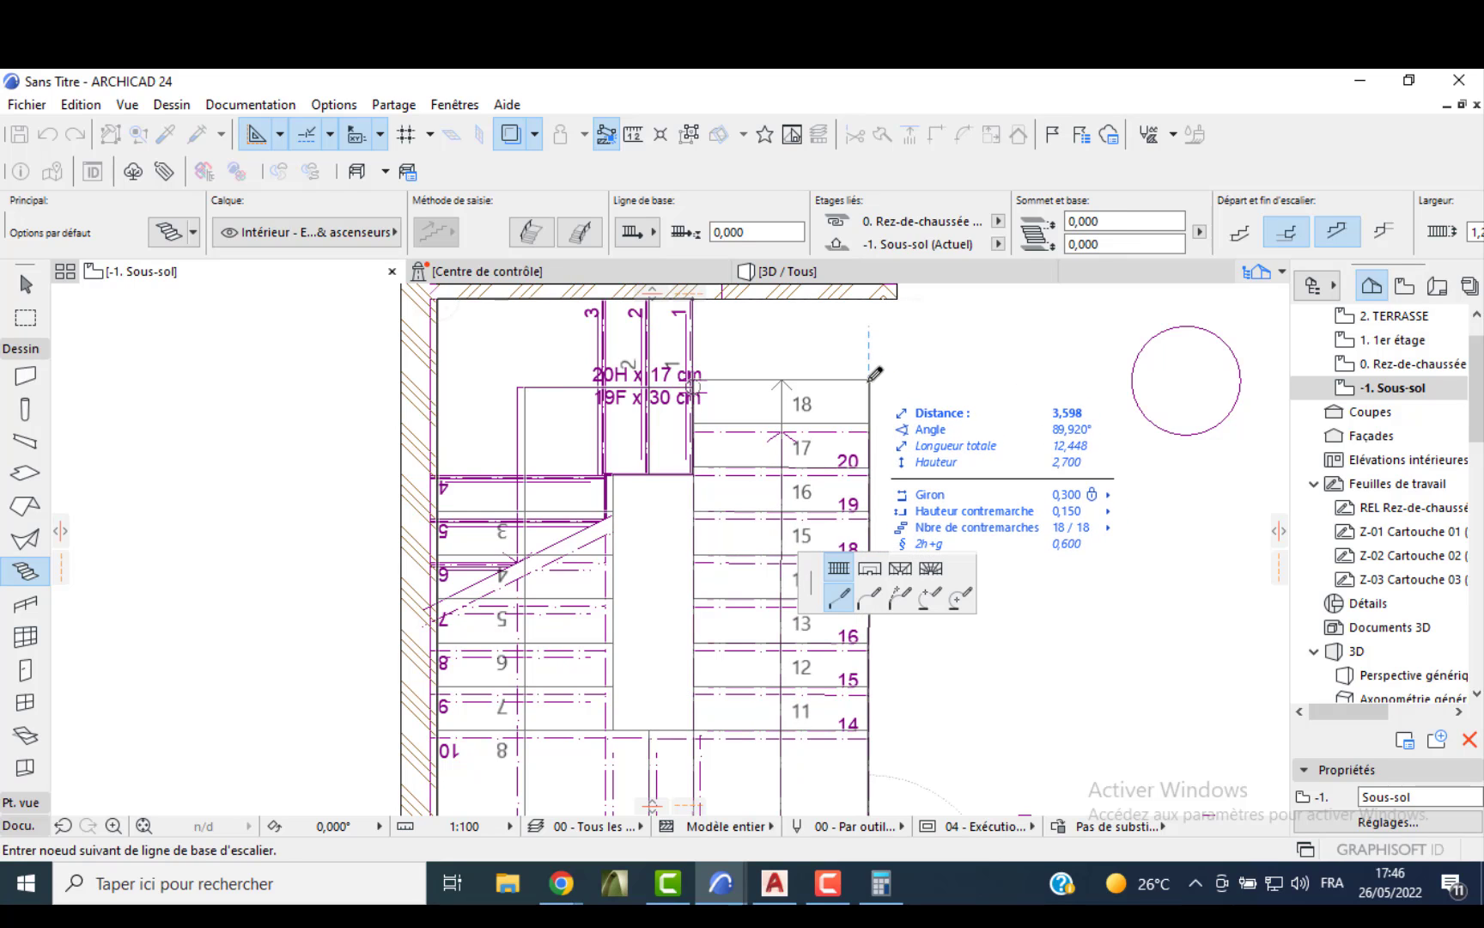
click(874, 374)
scroll(874, 372, down, 5)
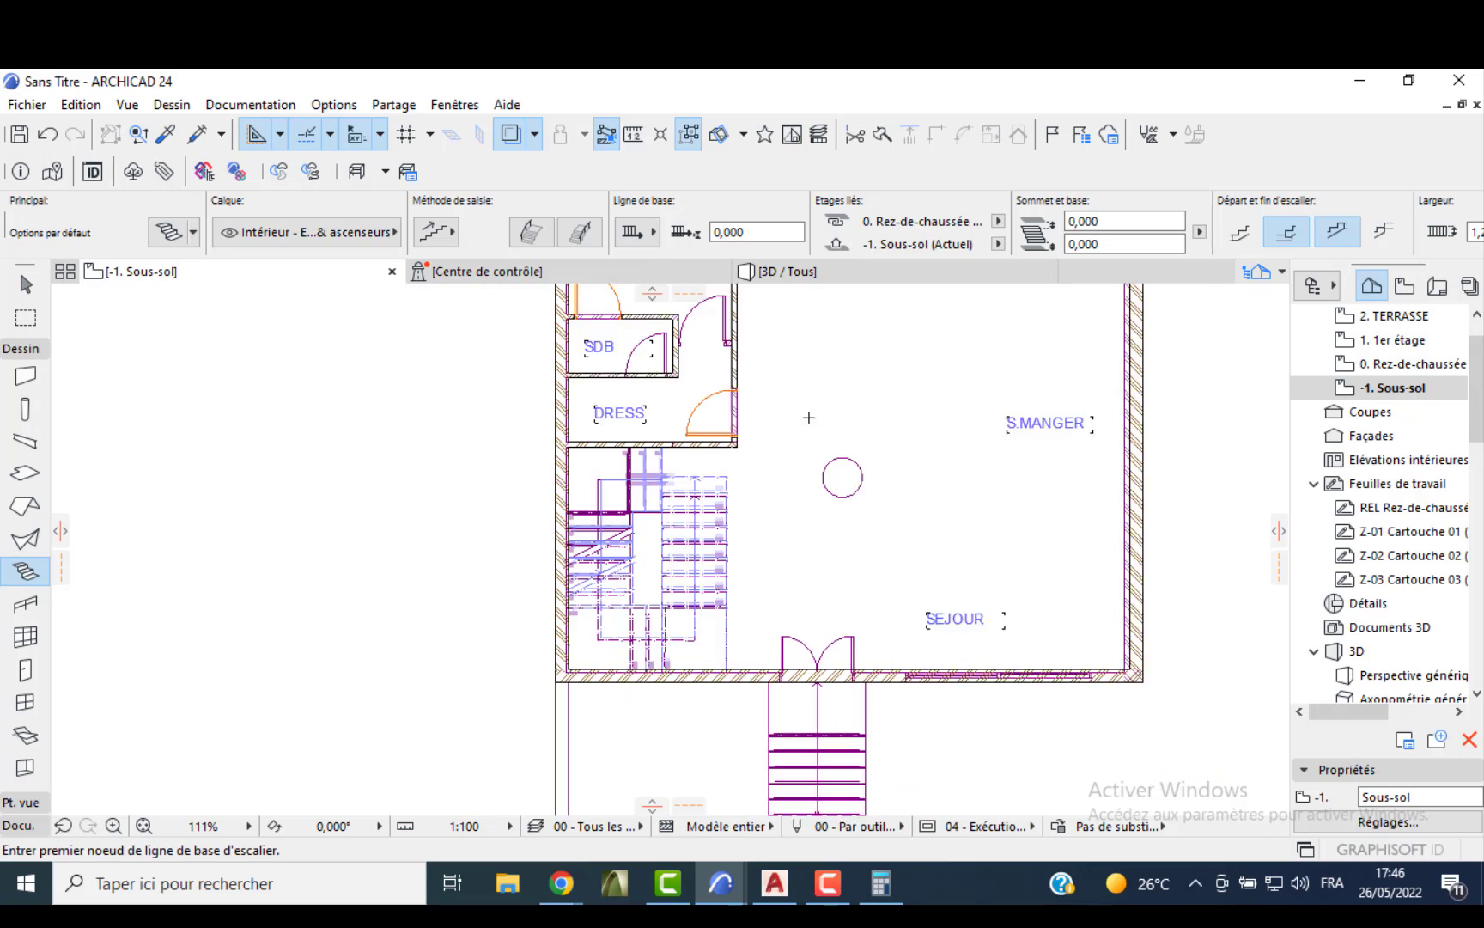
scroll(726, 639, up, 5)
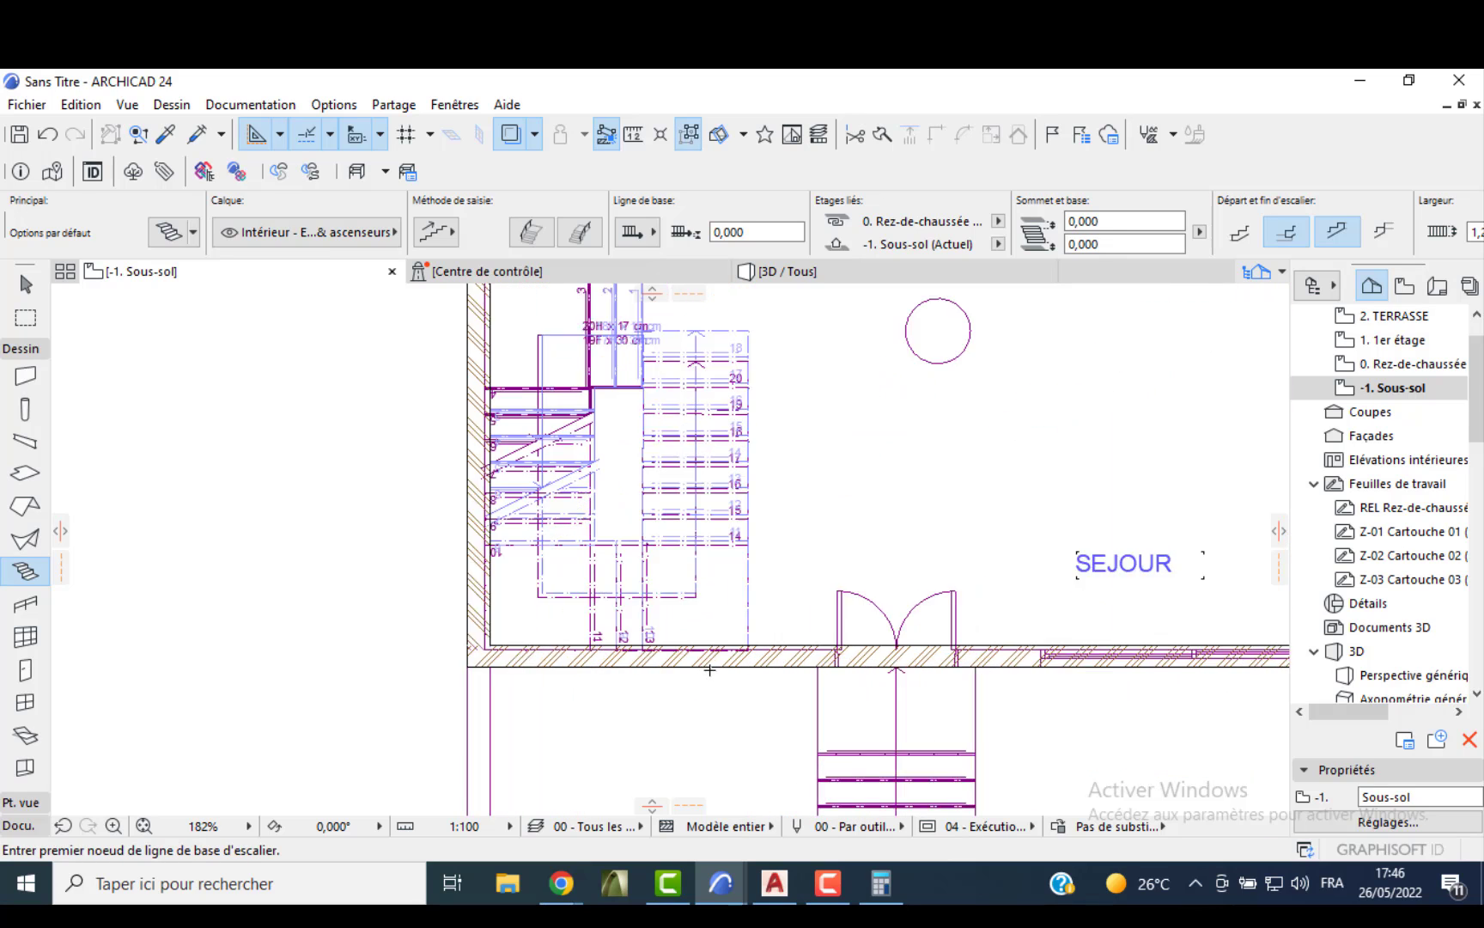
scroll(775, 696, up, 2)
click(828, 659)
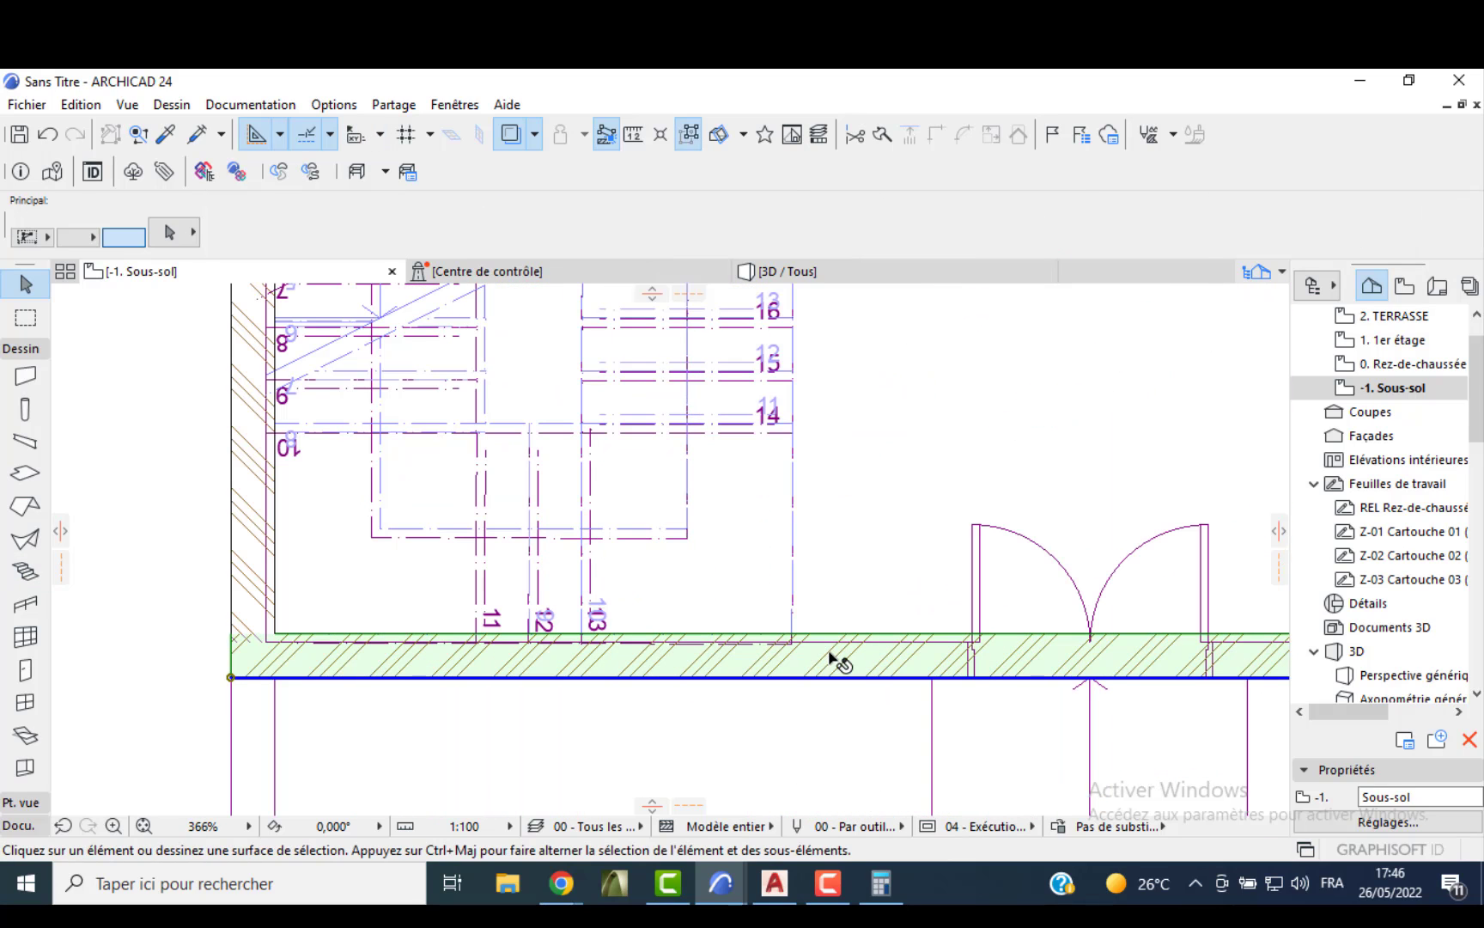
scroll(829, 636, up, 3)
scroll(687, 335, down, 5)
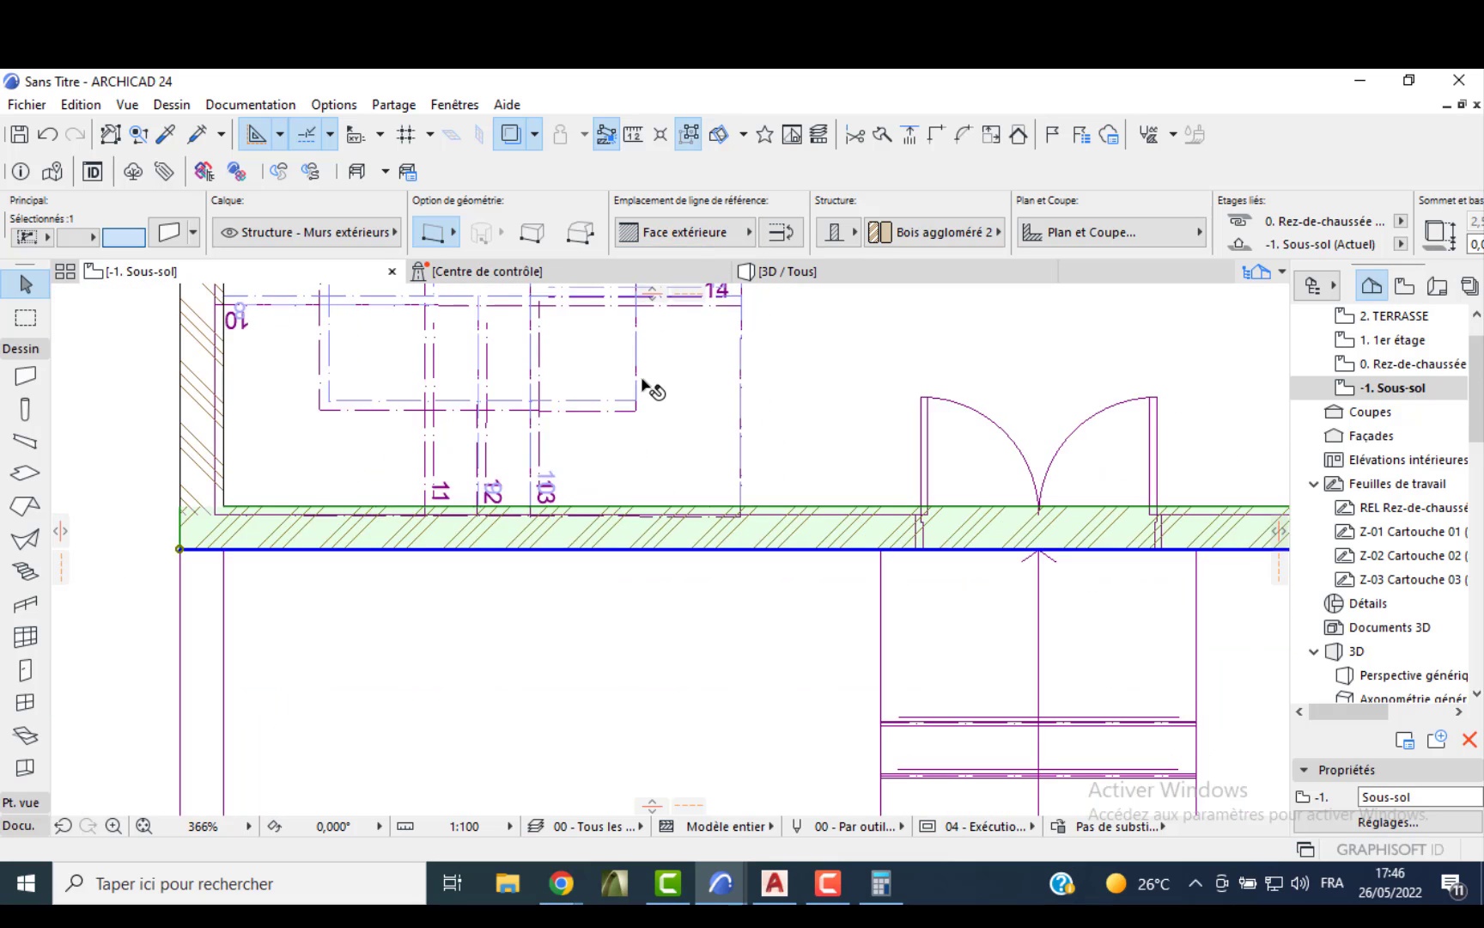
scroll(355, 477, up, 6)
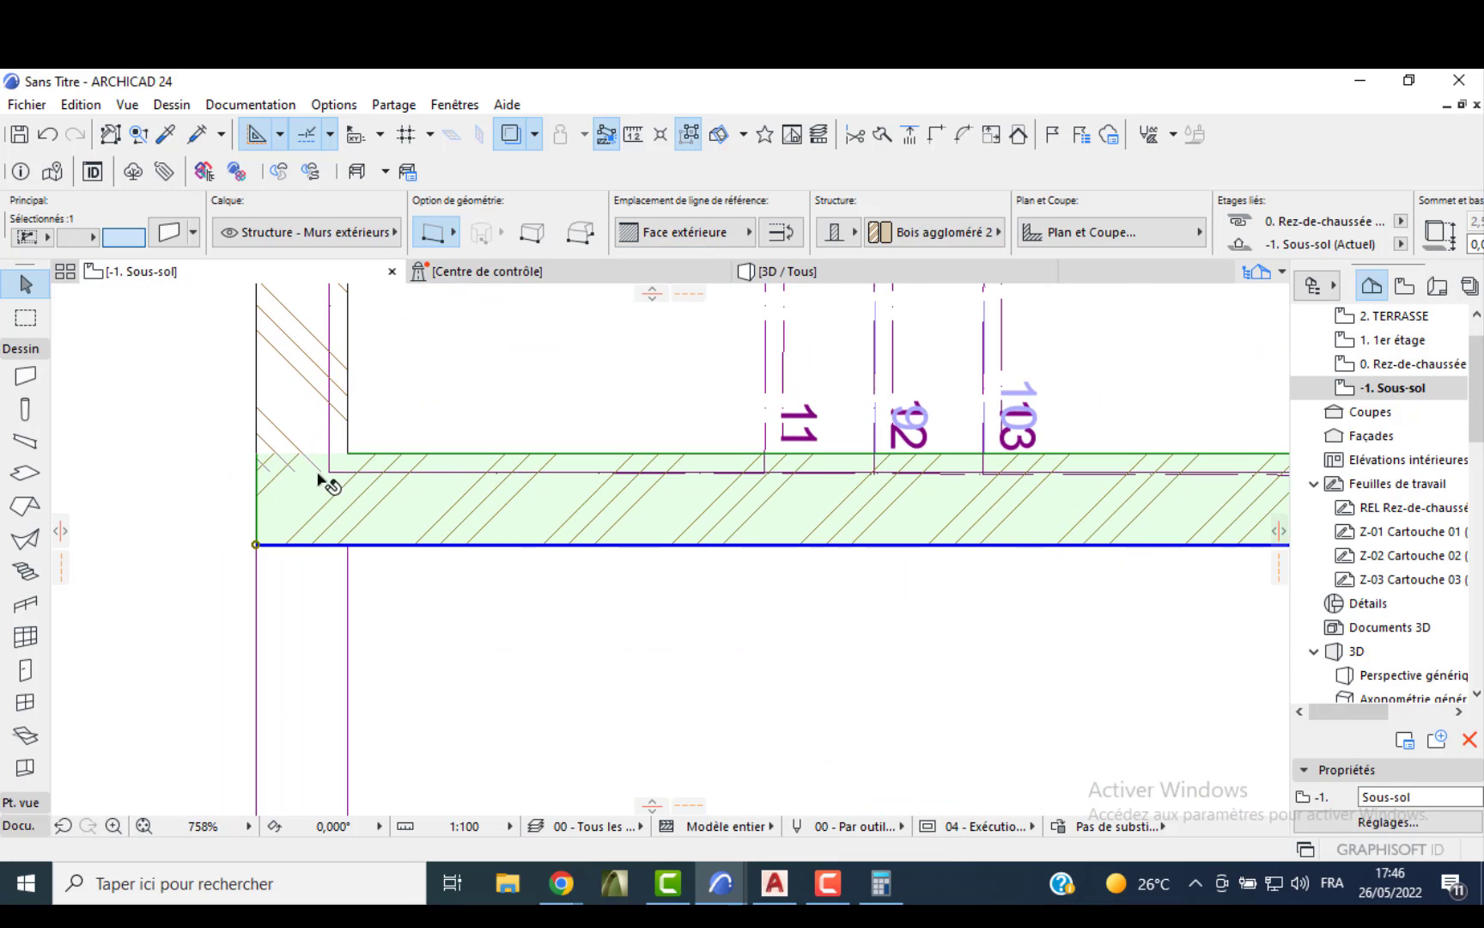
click(202, 403)
click(339, 473)
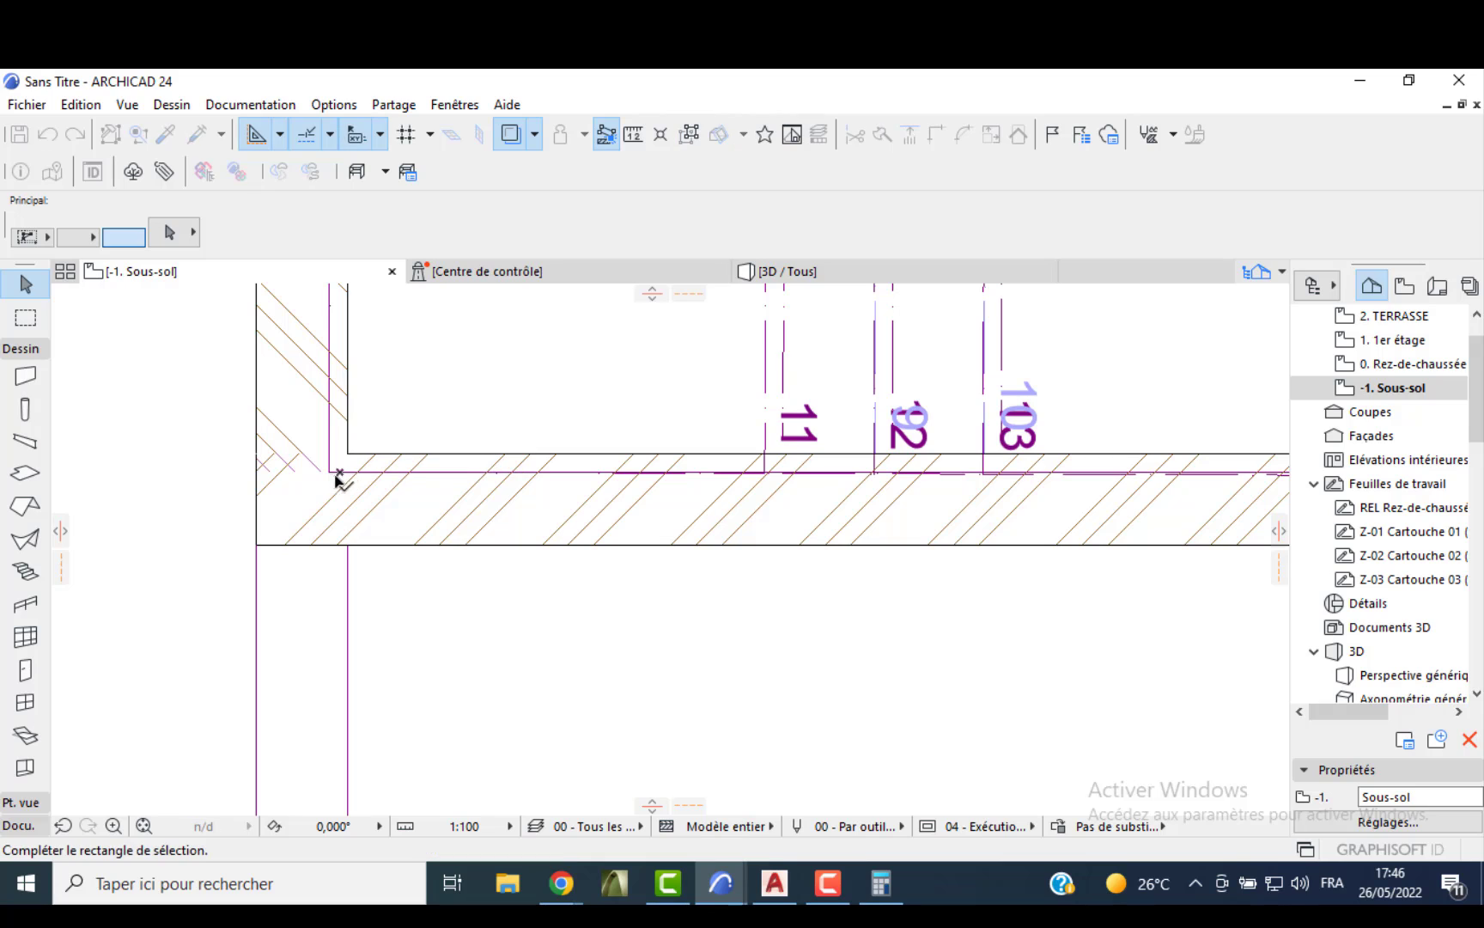
click(325, 476)
click(402, 453)
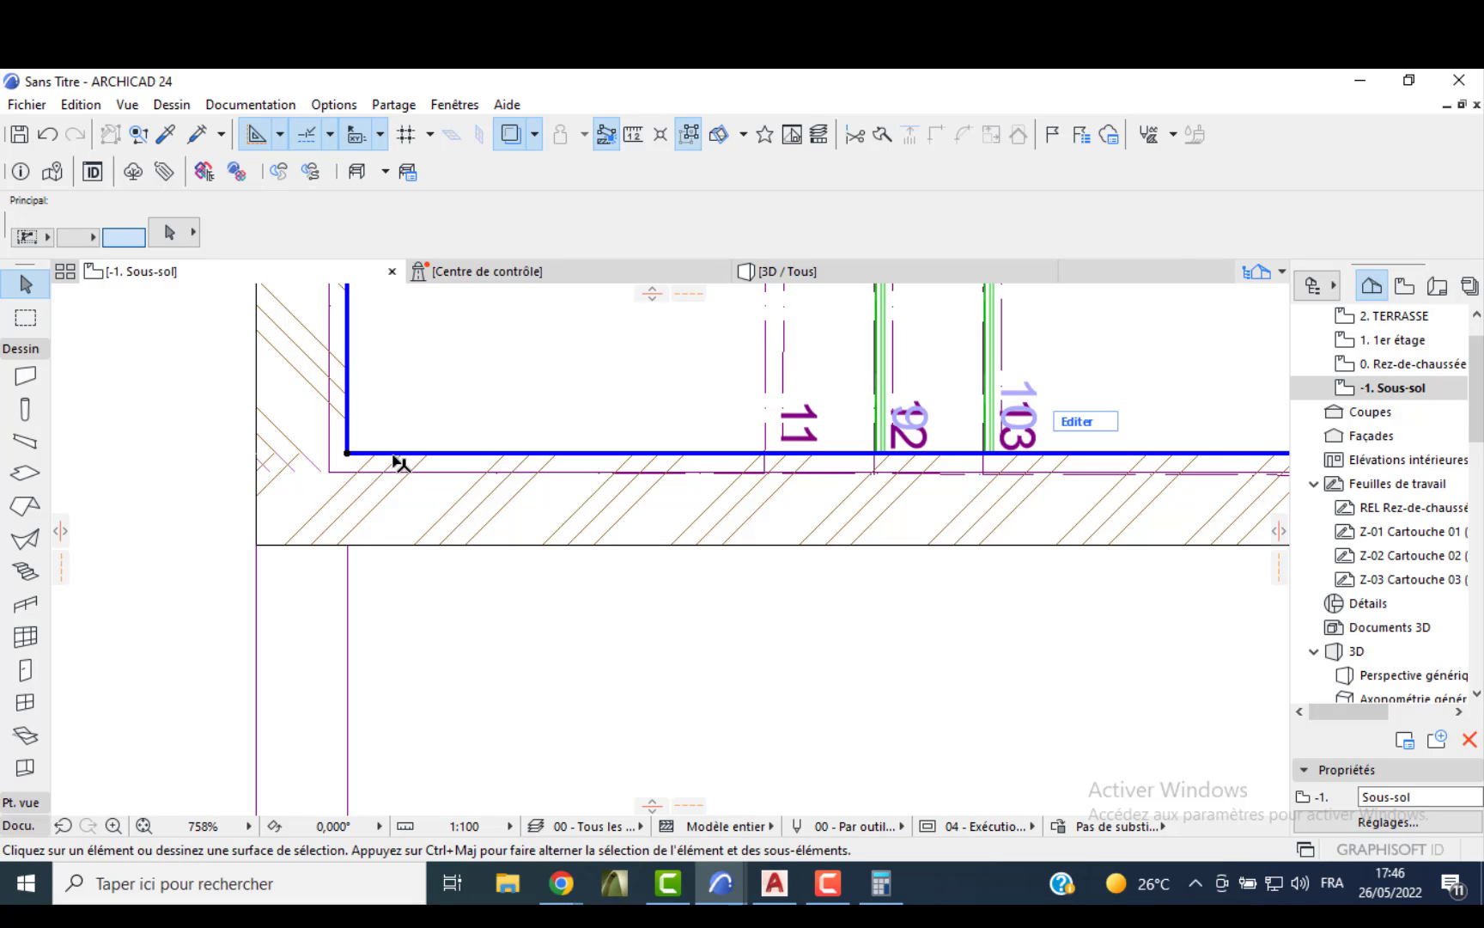
- Reduce the thickness of the two exterior walls meeting at the stair's corner to match the traced walls
click(407, 514)
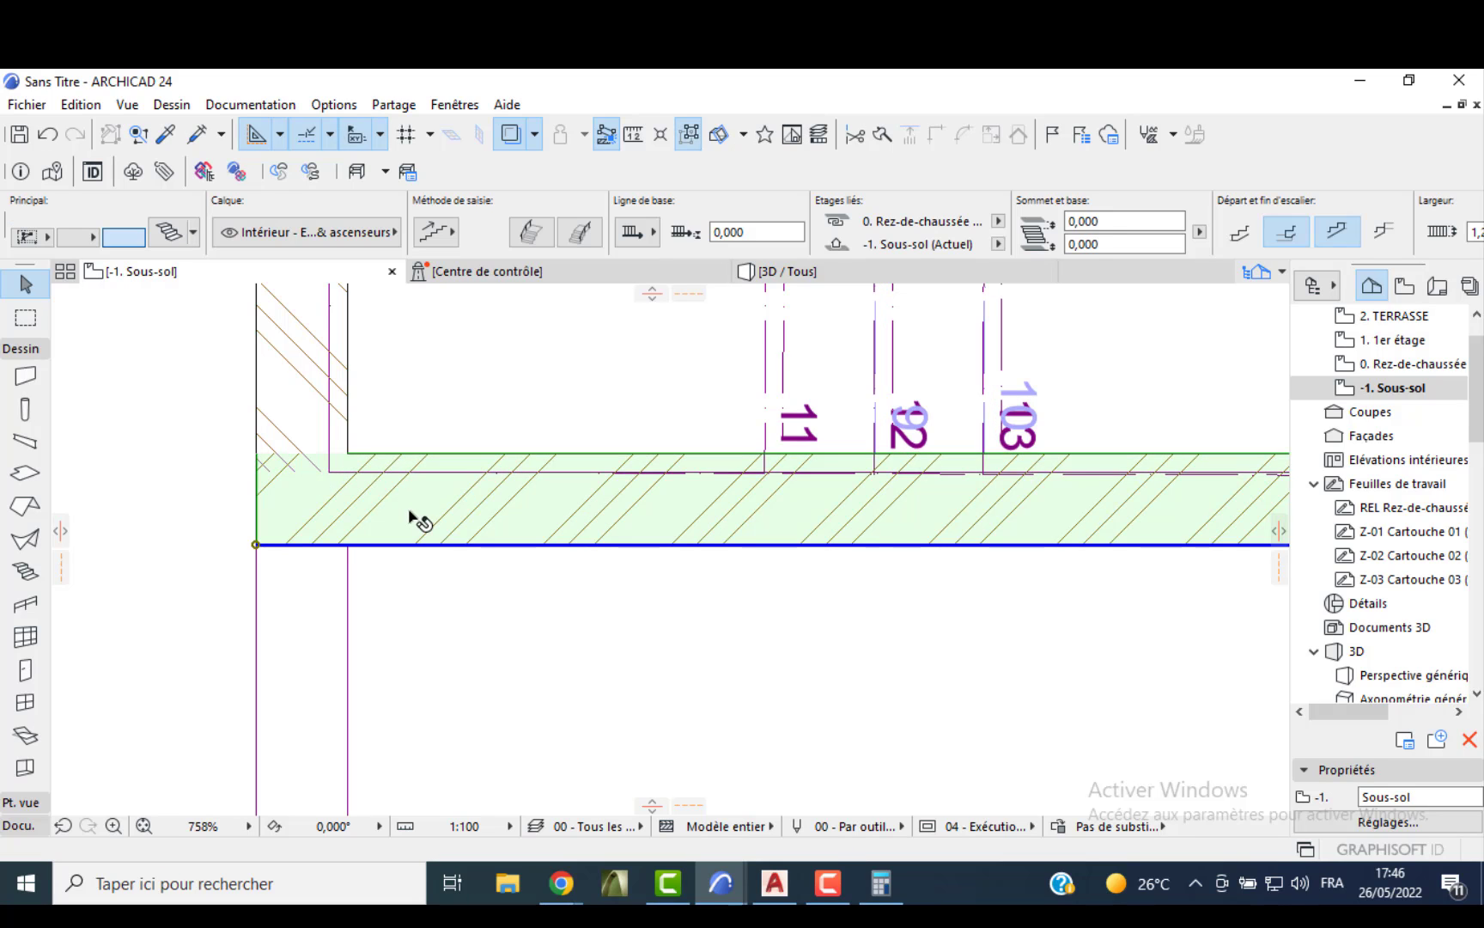
shift+click(289, 420)
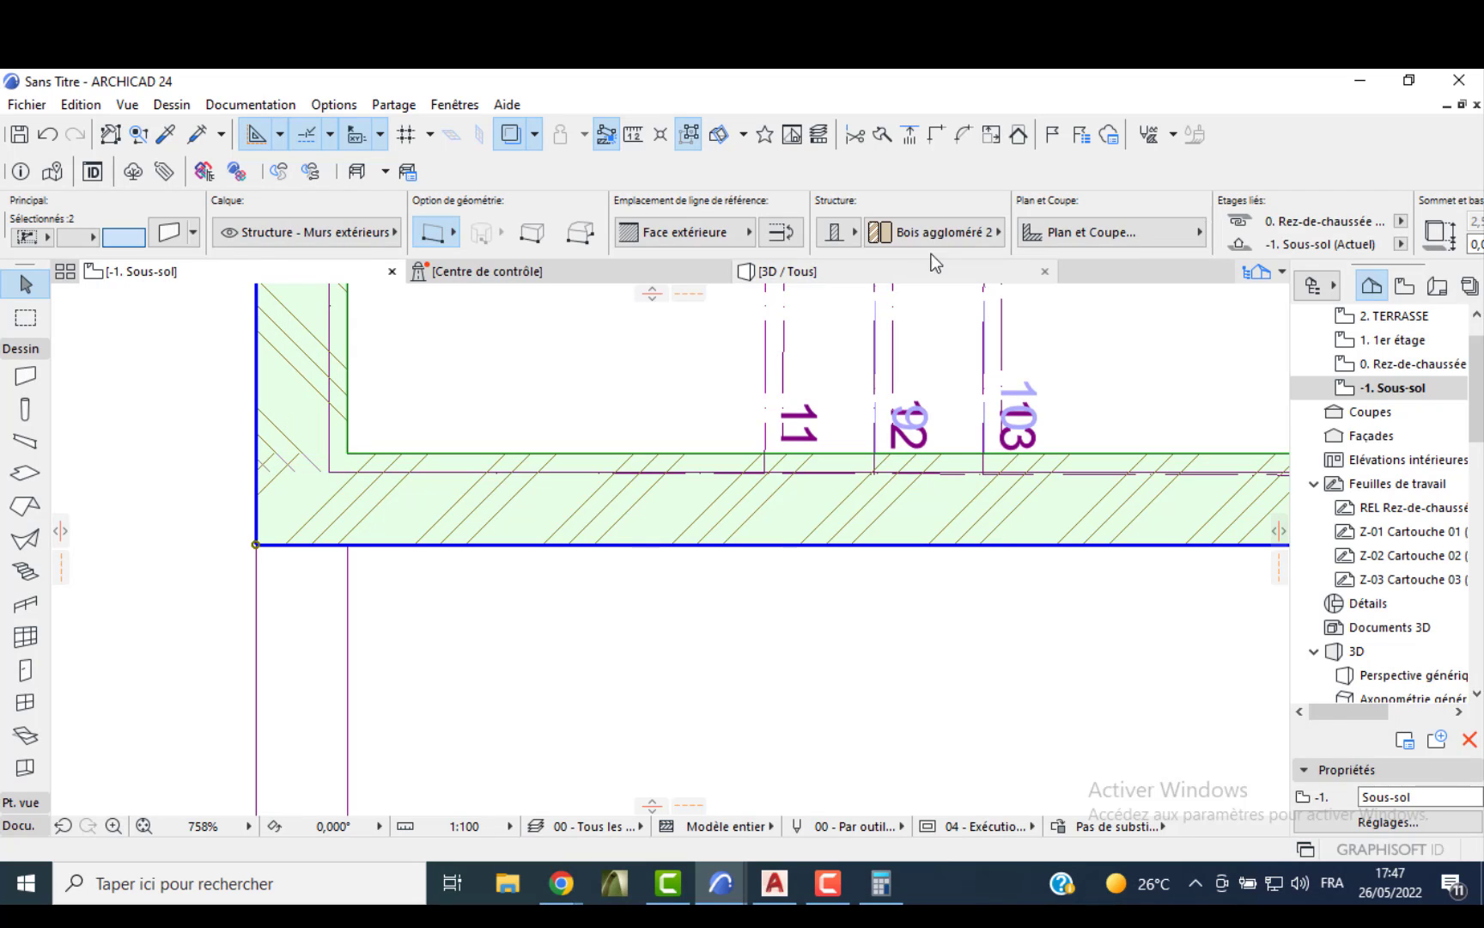
scroll(1190, 239, down, 3)
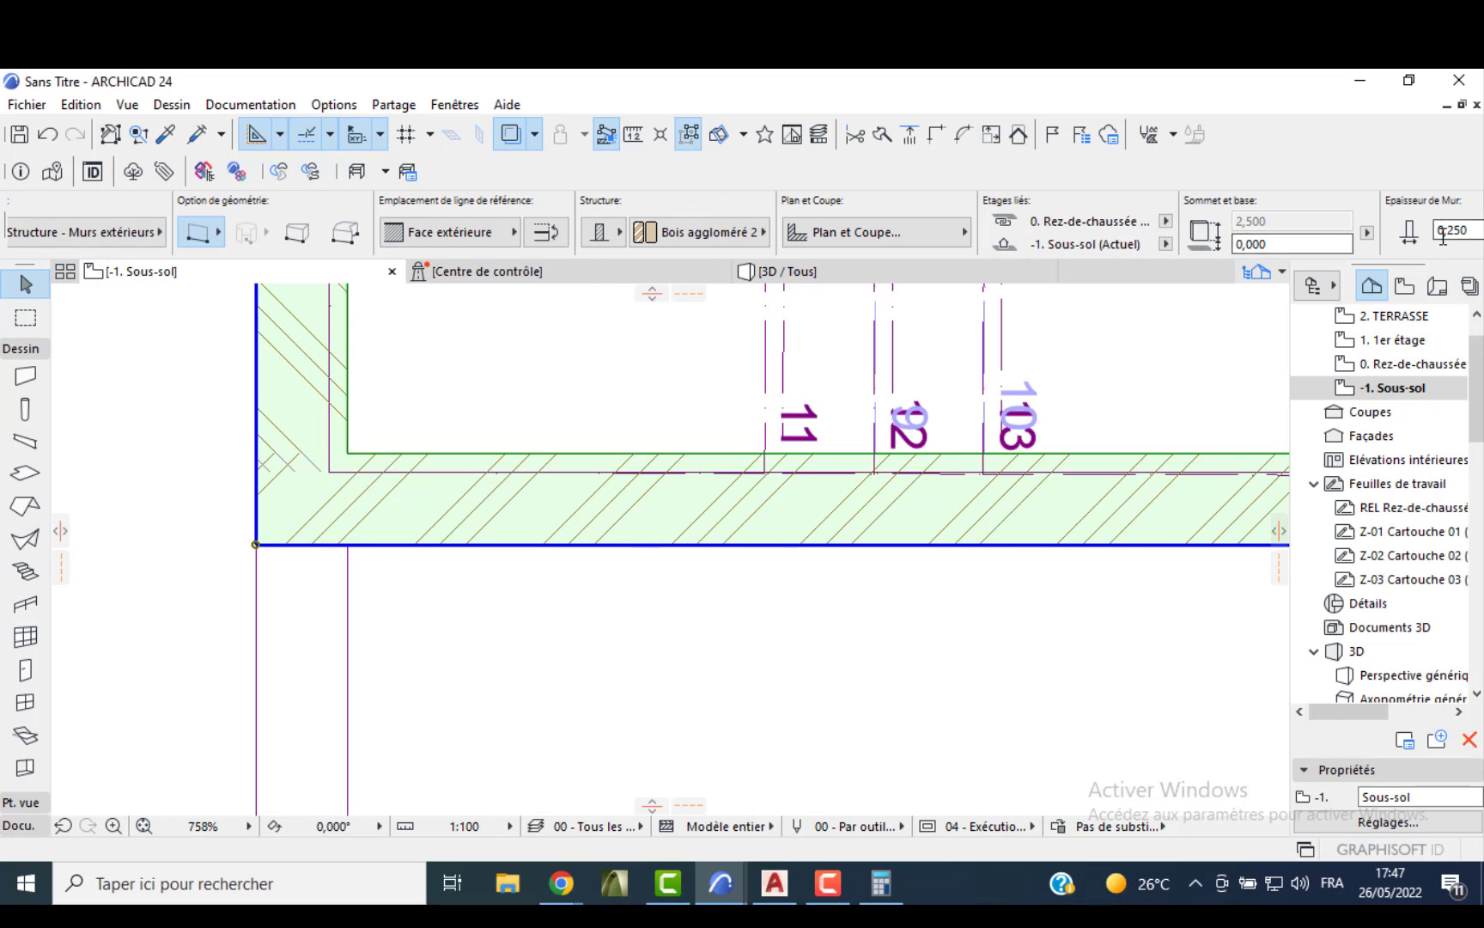
scroll(1443, 236, down, 2)
click(1265, 236)
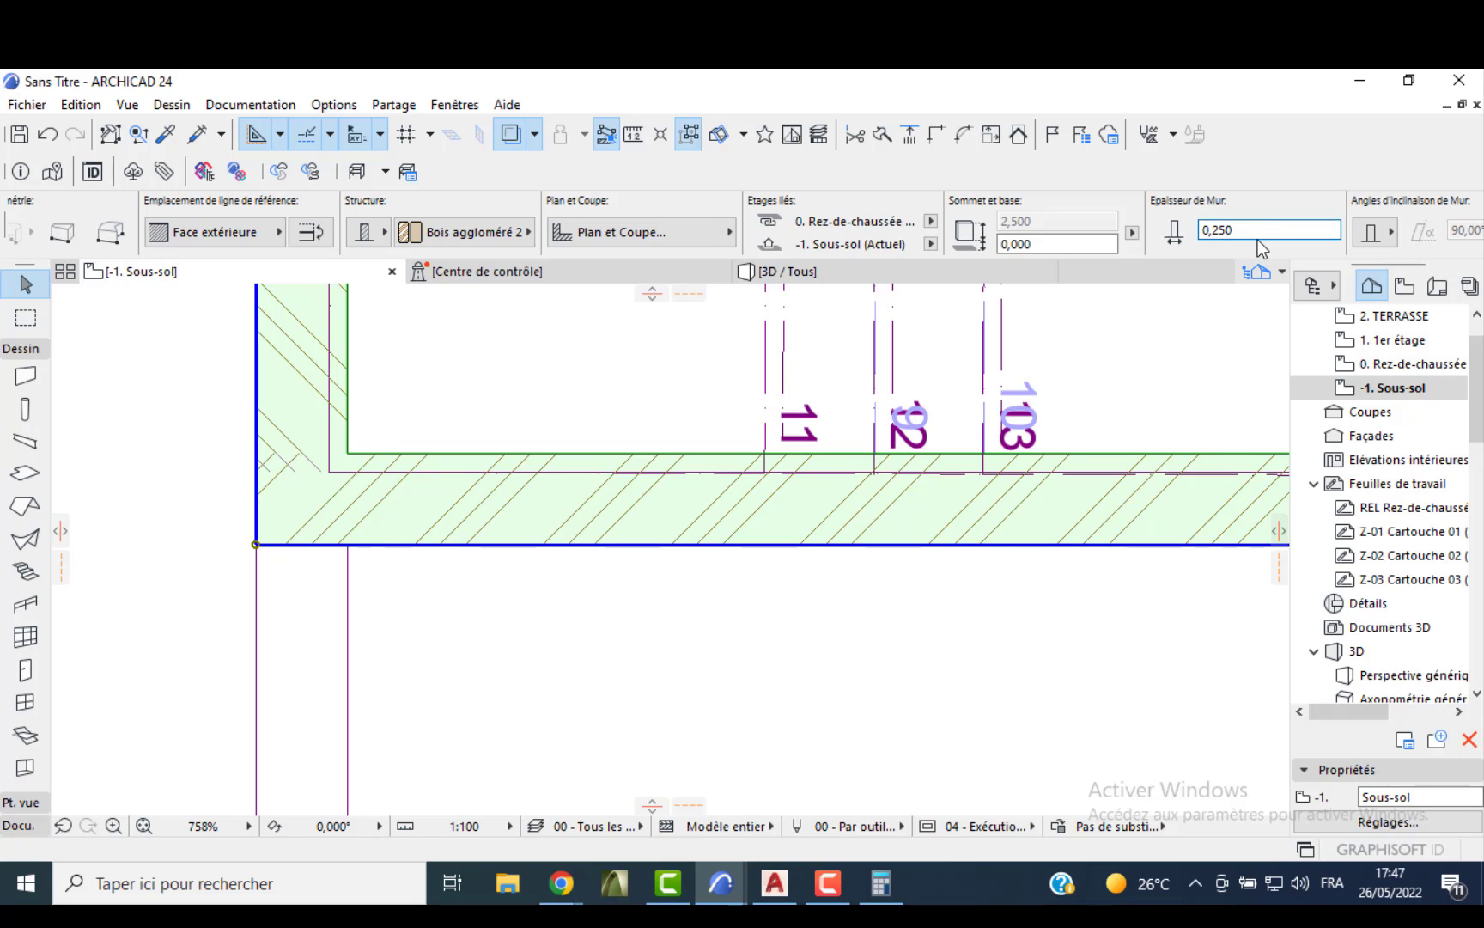
click(127, 424)
- Move the new stair by its outer corner node onto the inner corner of the exterior walls
click(352, 457)
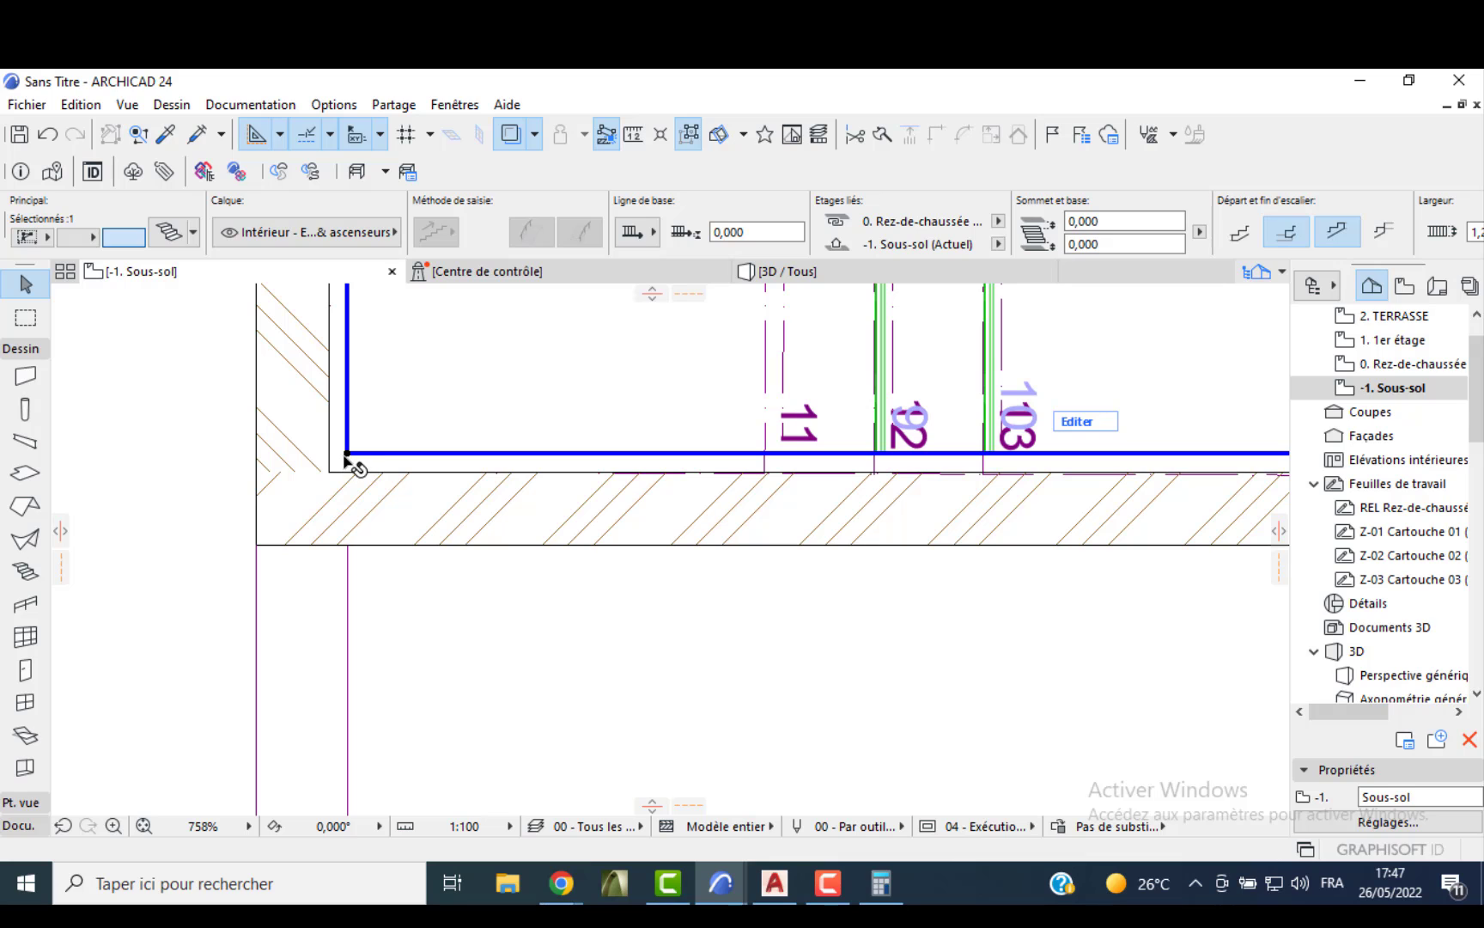
click(346, 454)
click(330, 472)
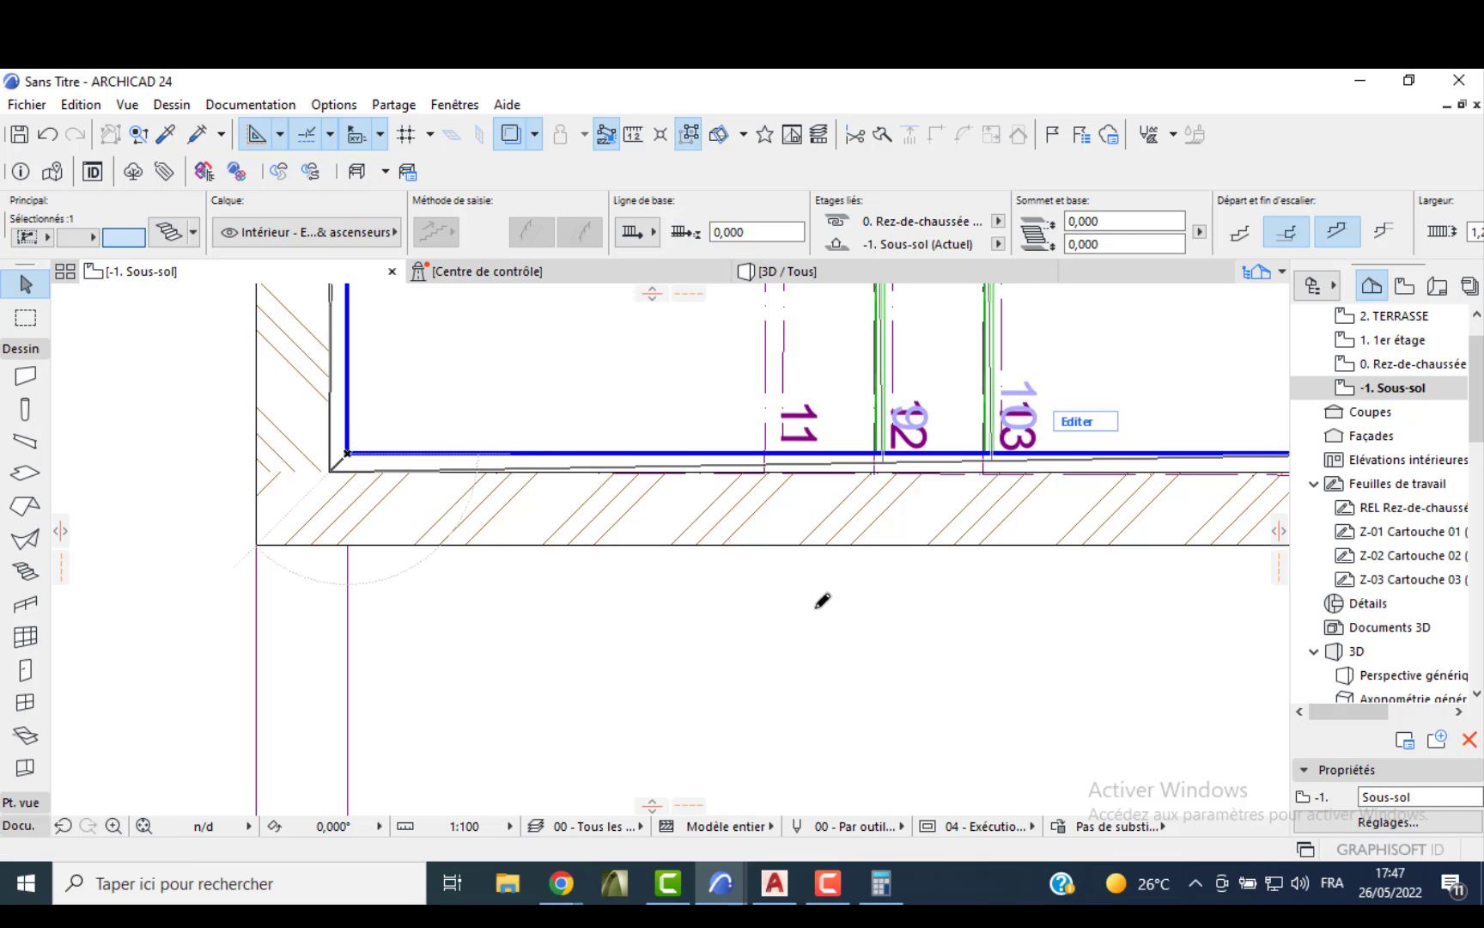
scroll(384, 466, down, 4)
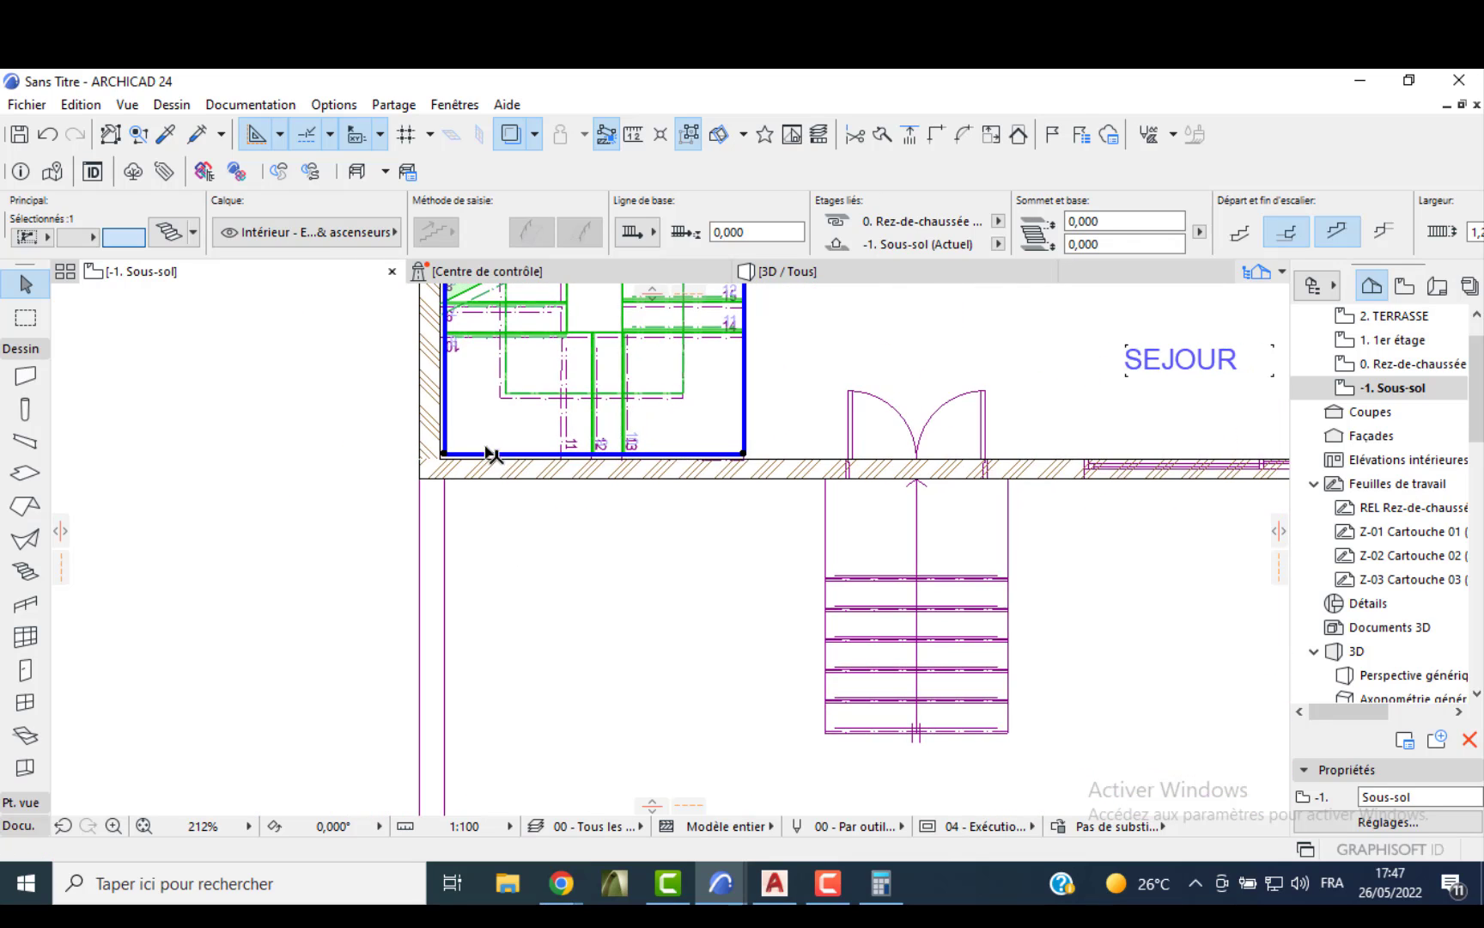
click(444, 464)
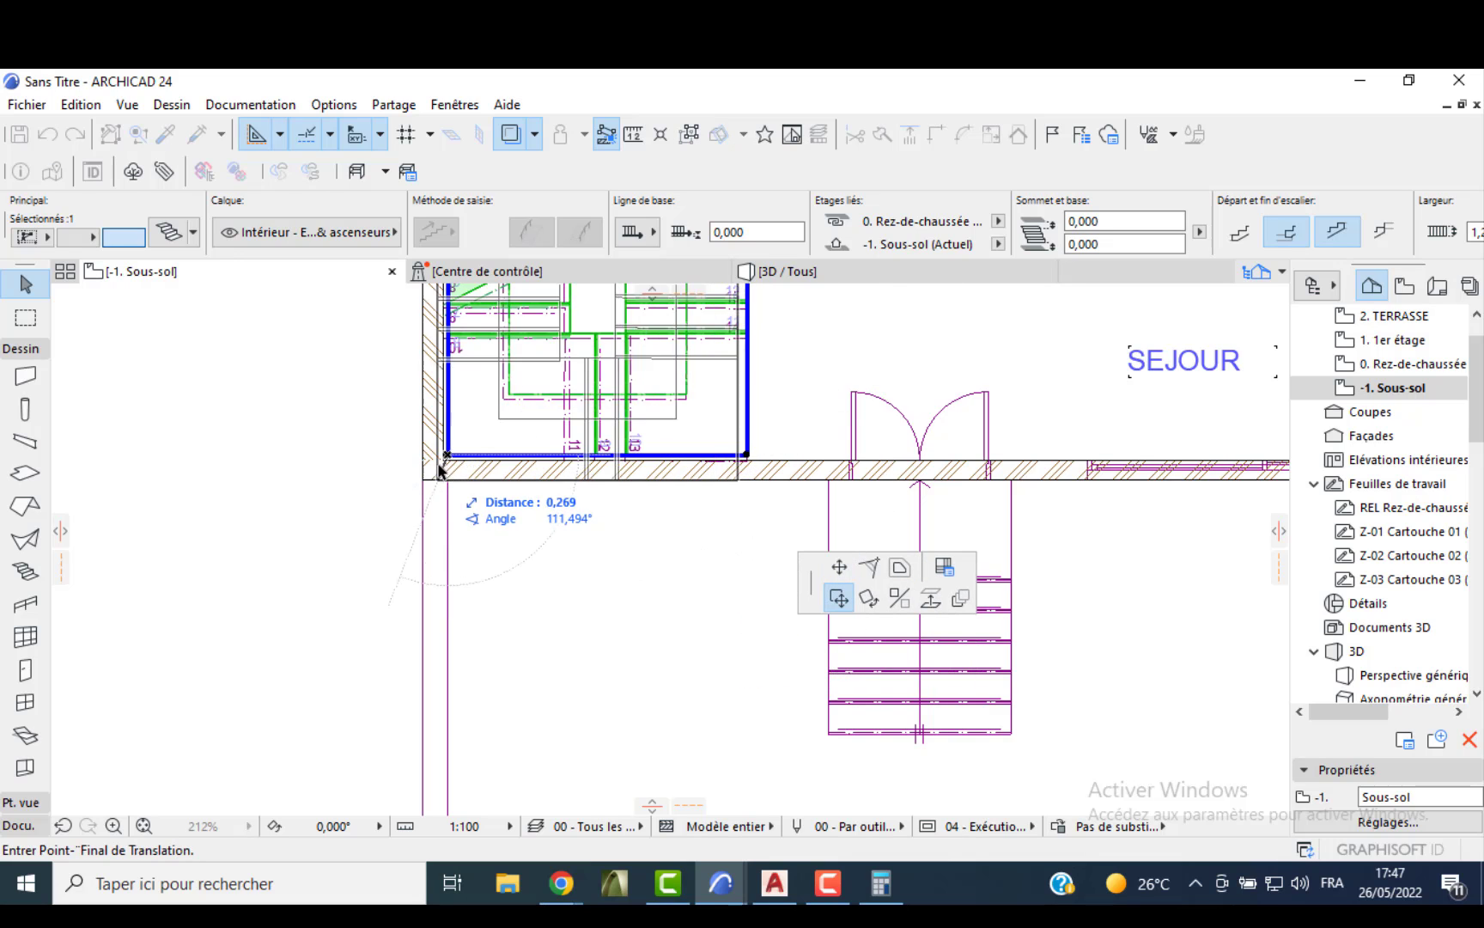
scroll(440, 464, up, 4)
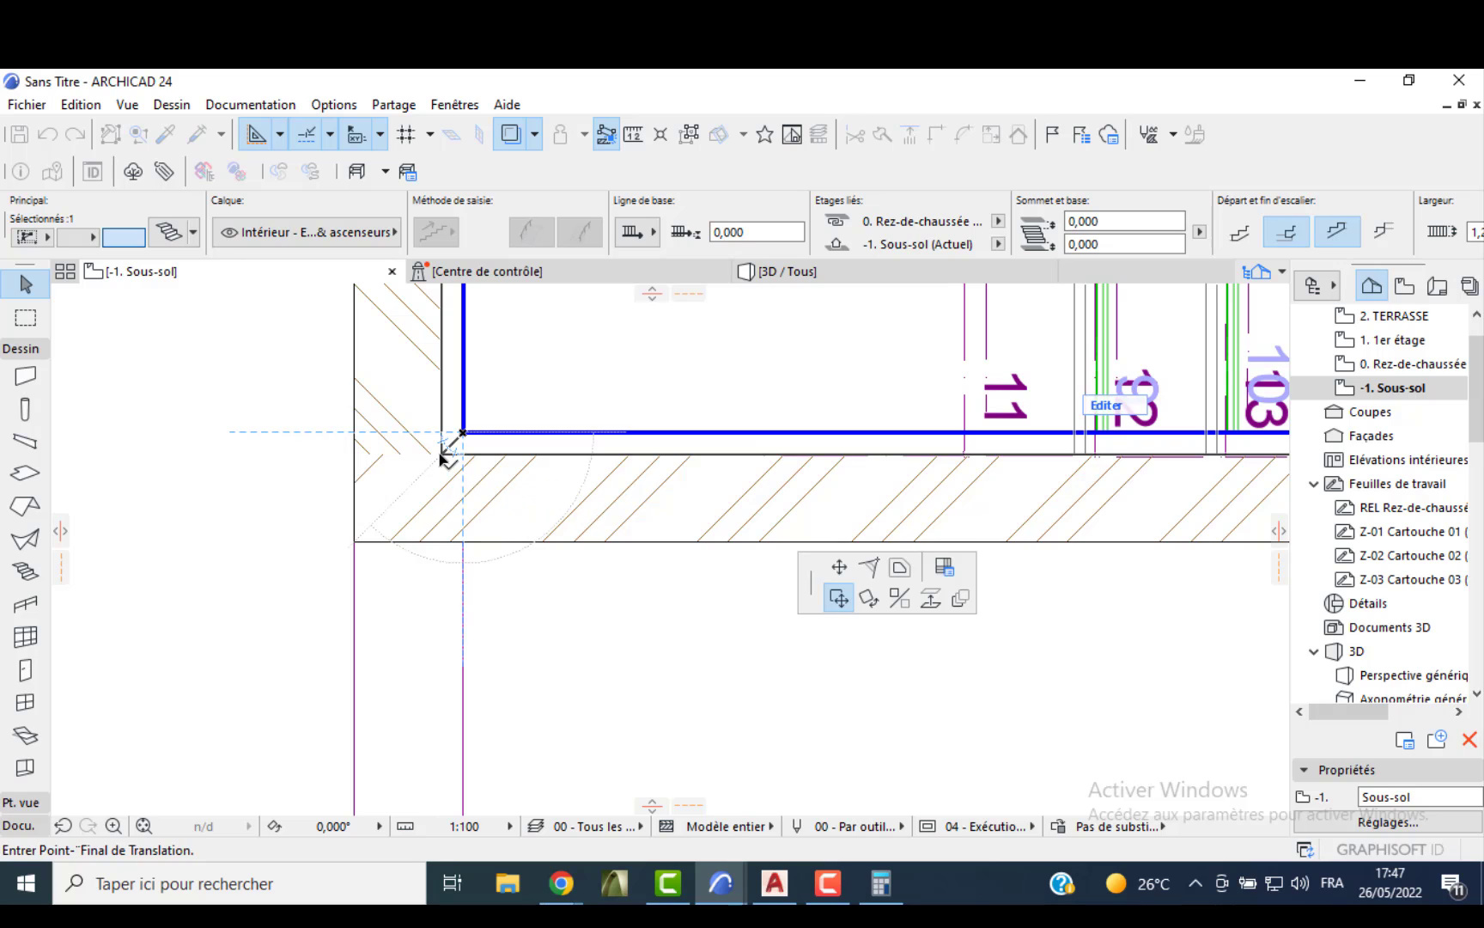
click(440, 453)
scroll(420, 448, down, 4)
scroll(440, 432, down, 1)
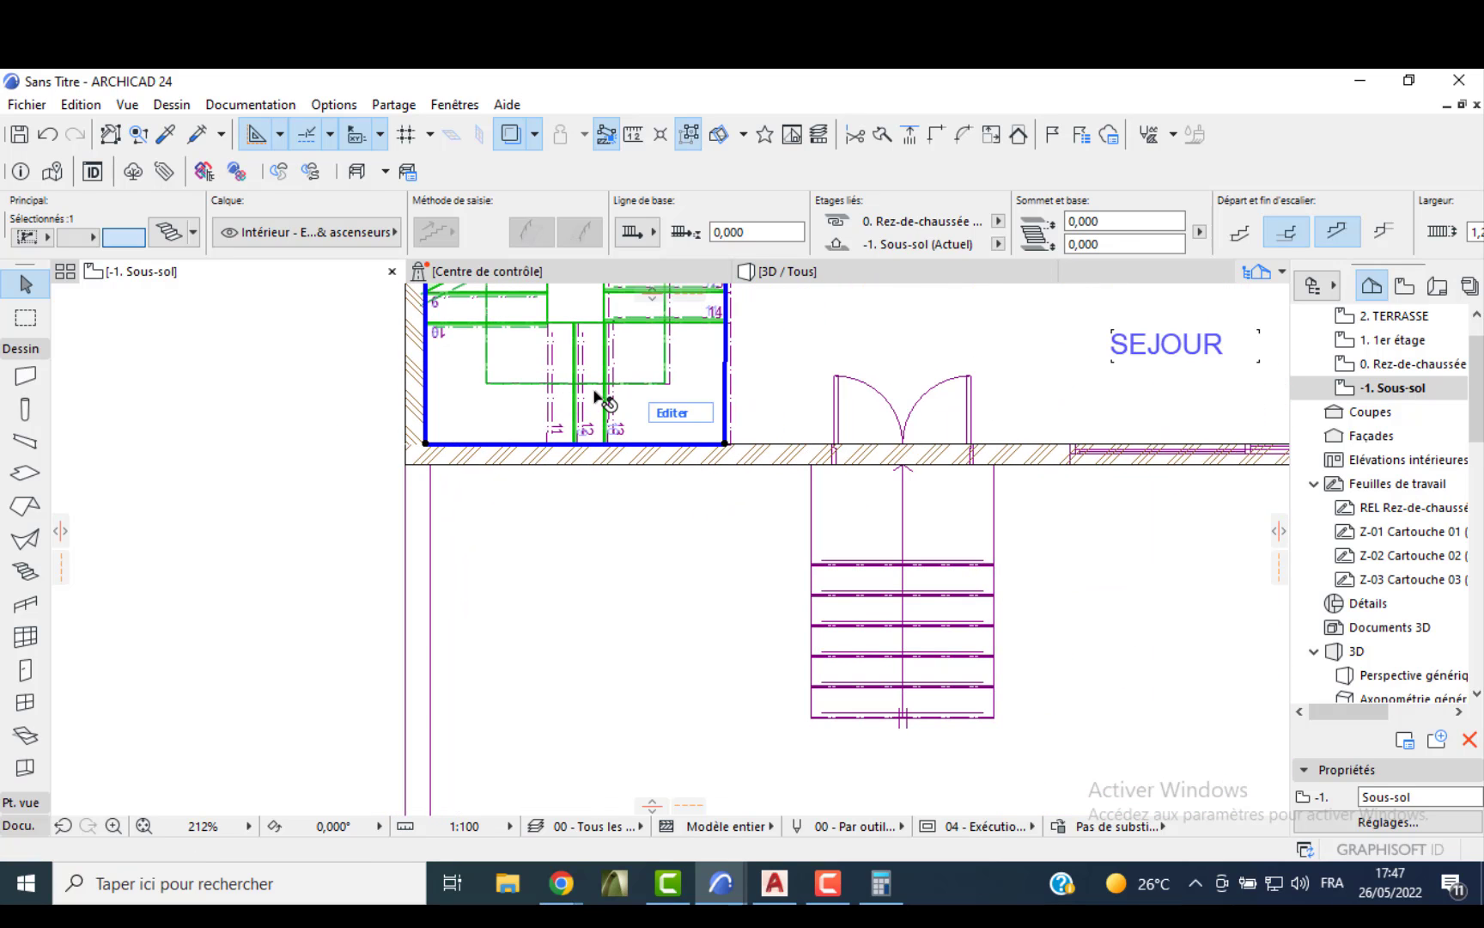
click(777, 271)
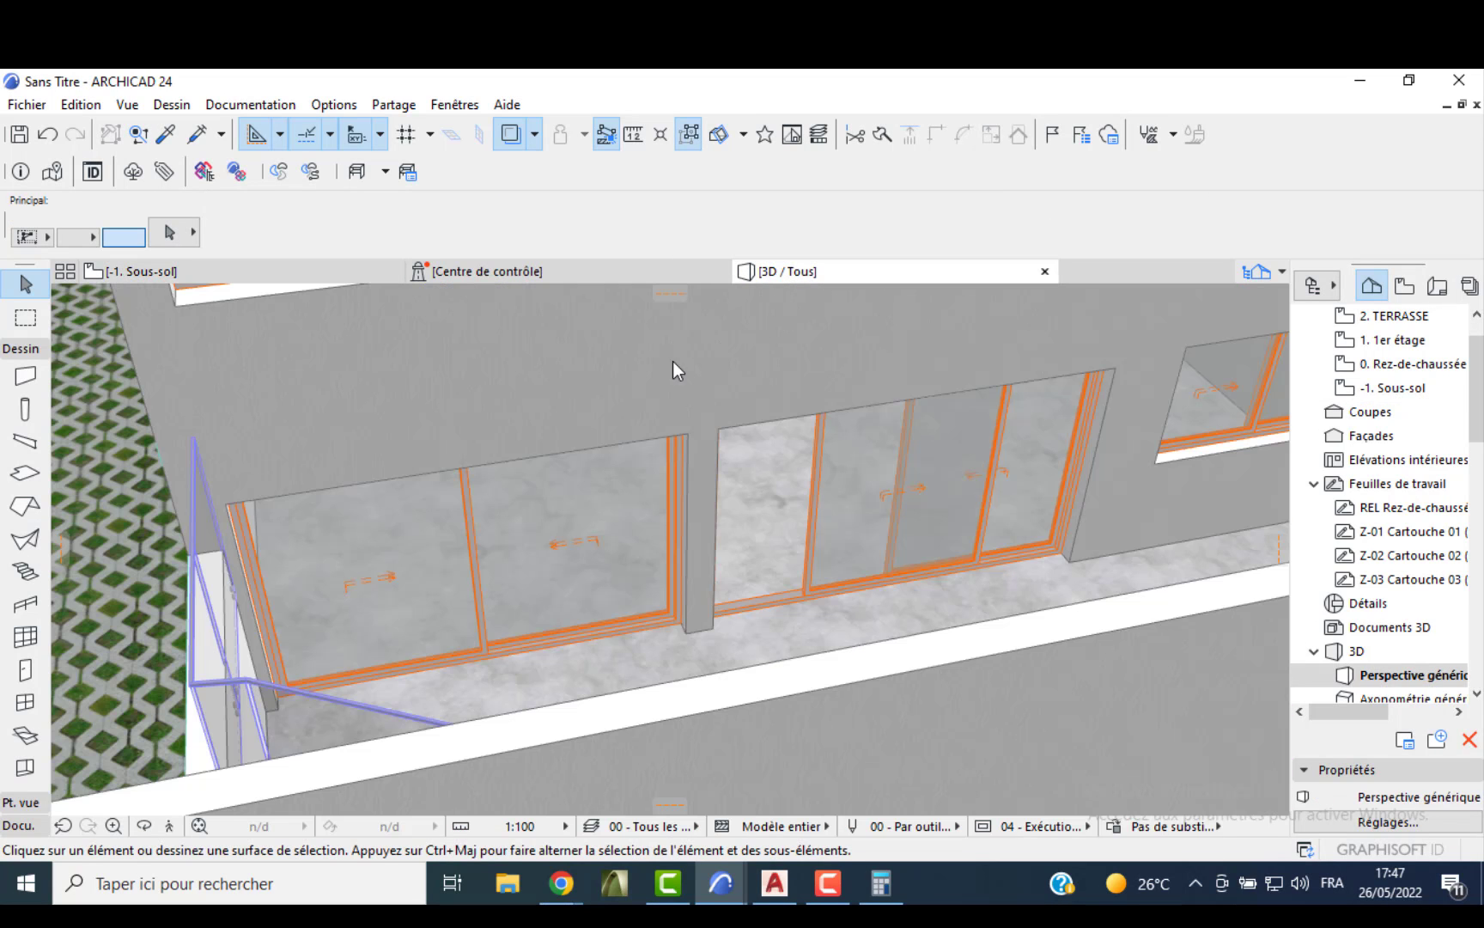
scroll(570, 549, down, 3)
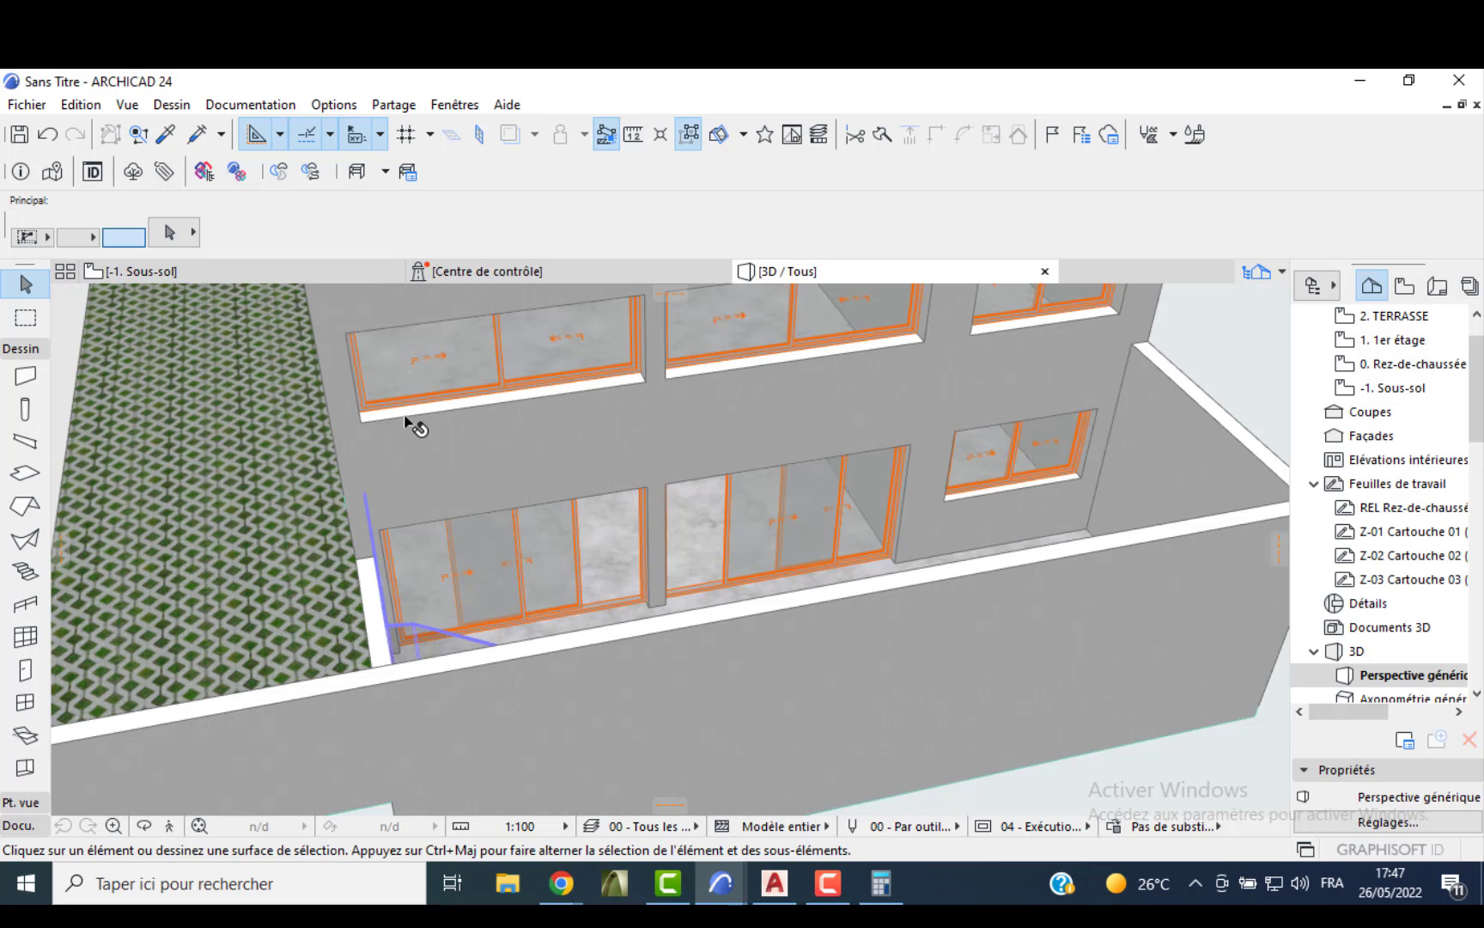
click(213, 279)
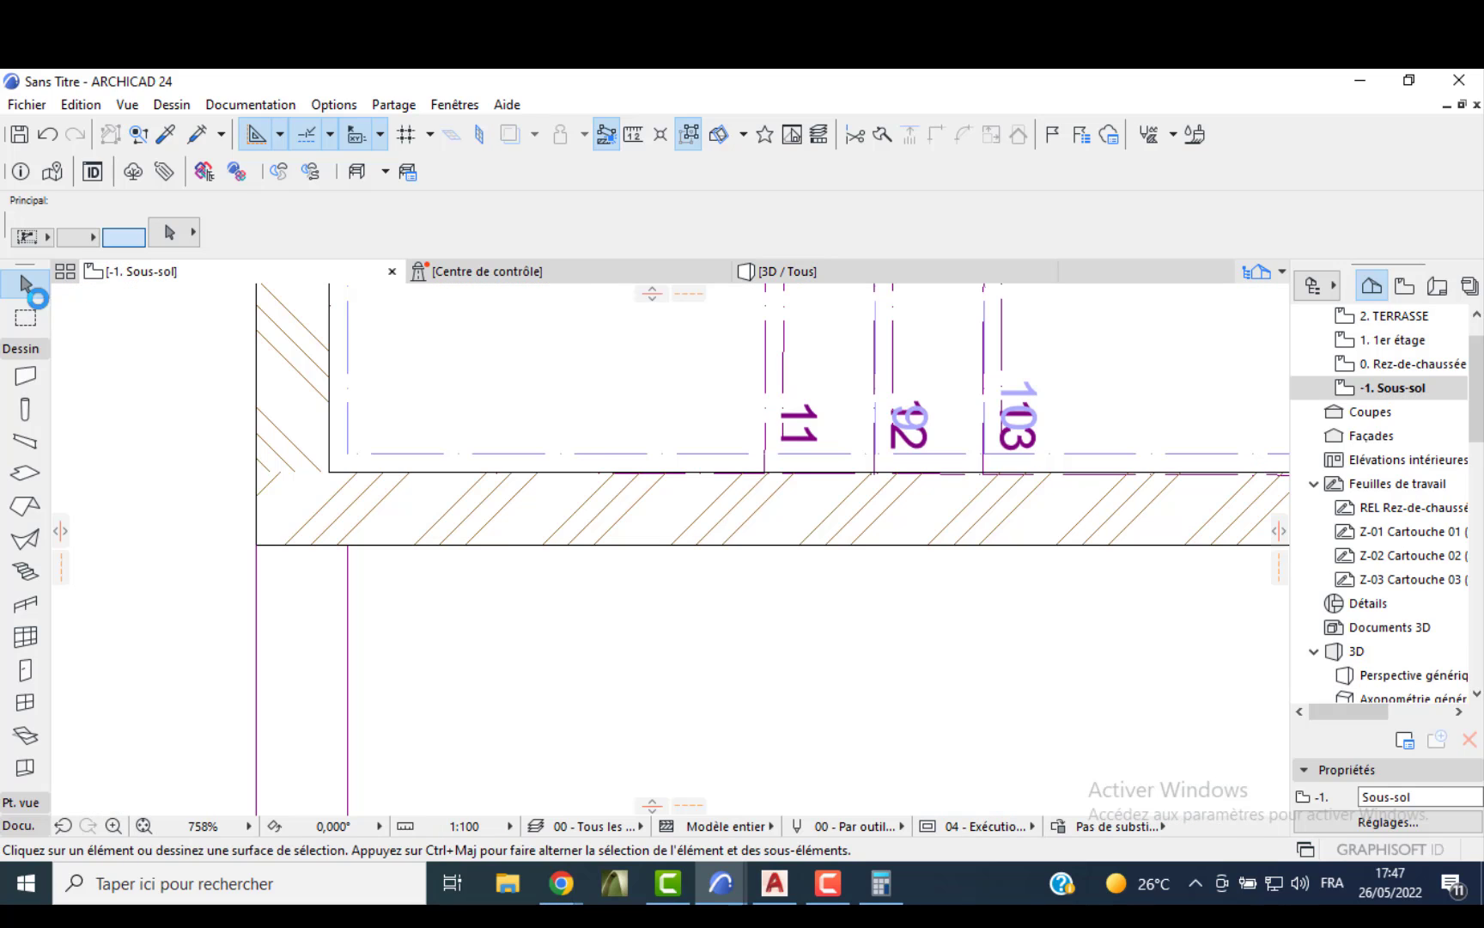
- Mark out the stairwell with an all-storeys marquee, from the exterior wall corner to the end of the DRESS wall, and display it in 3D
click(29, 312)
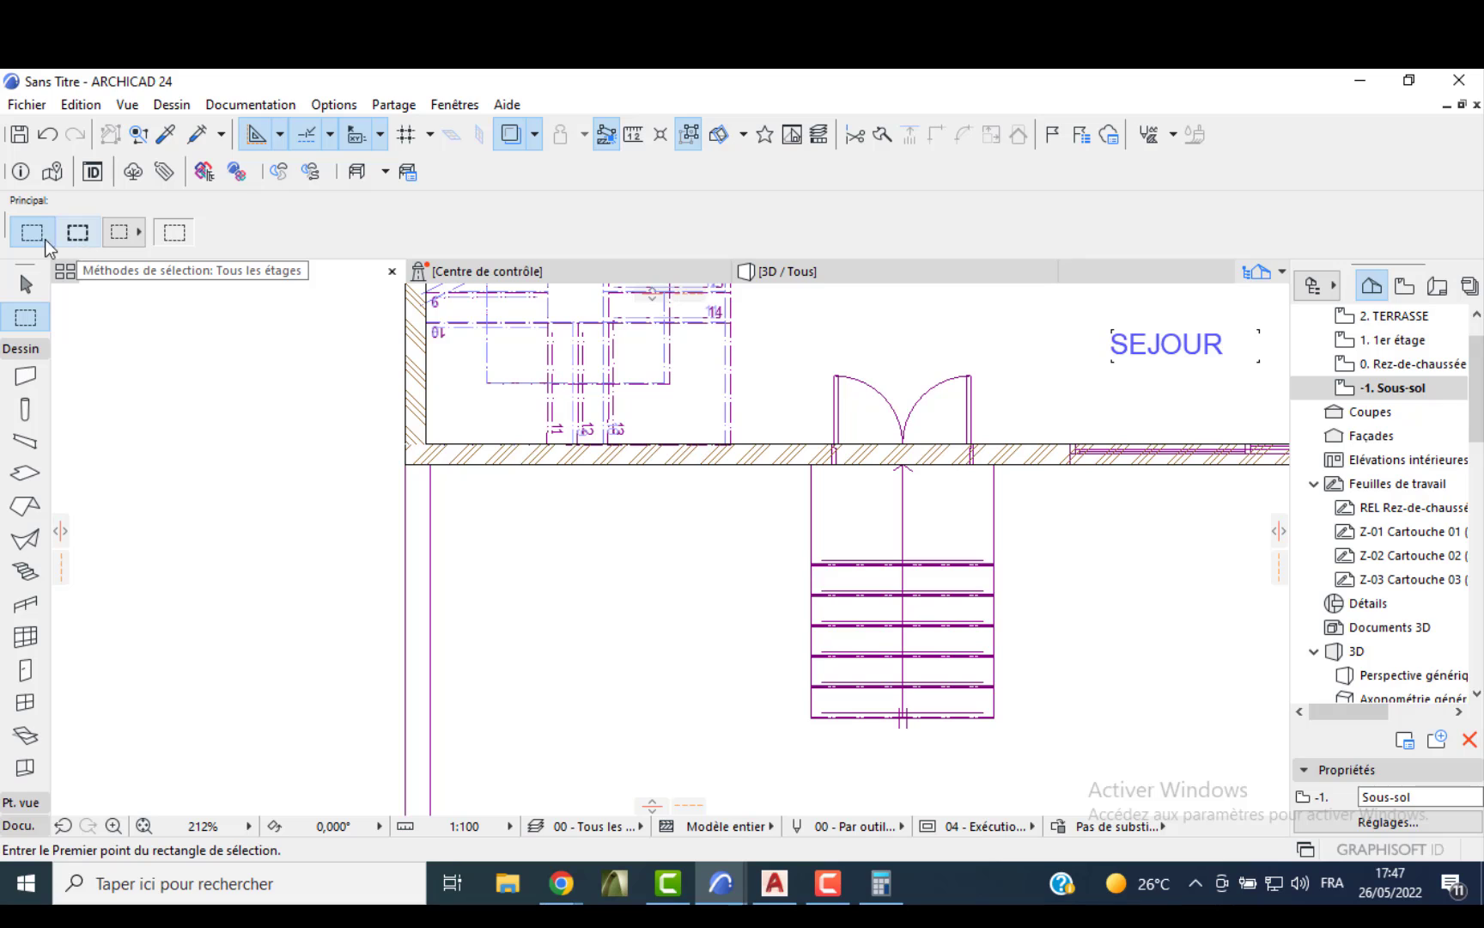
click(83, 244)
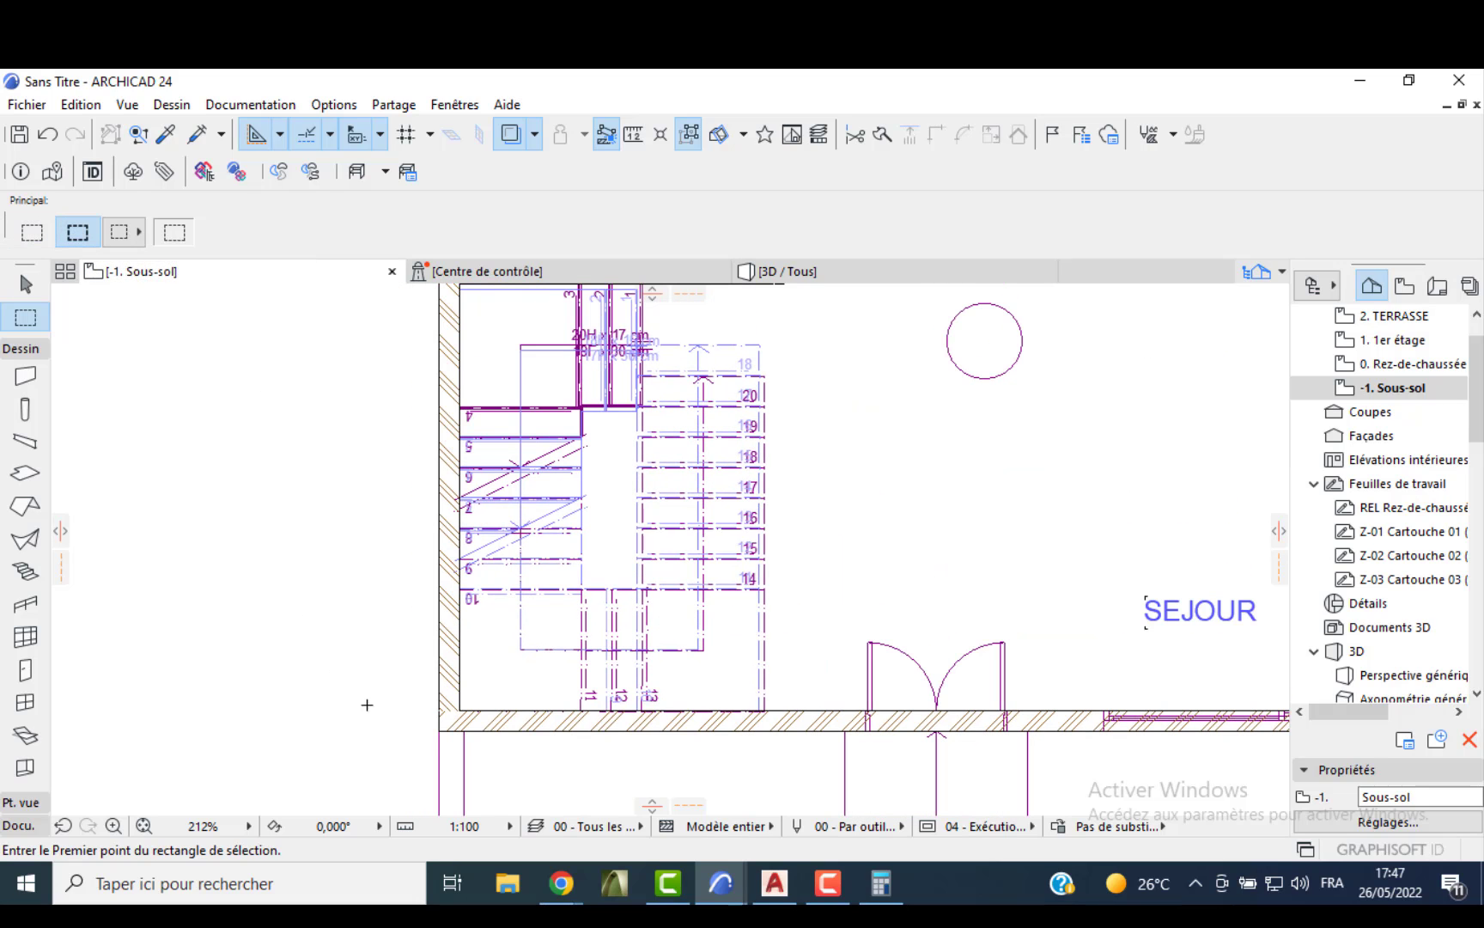
click(461, 707)
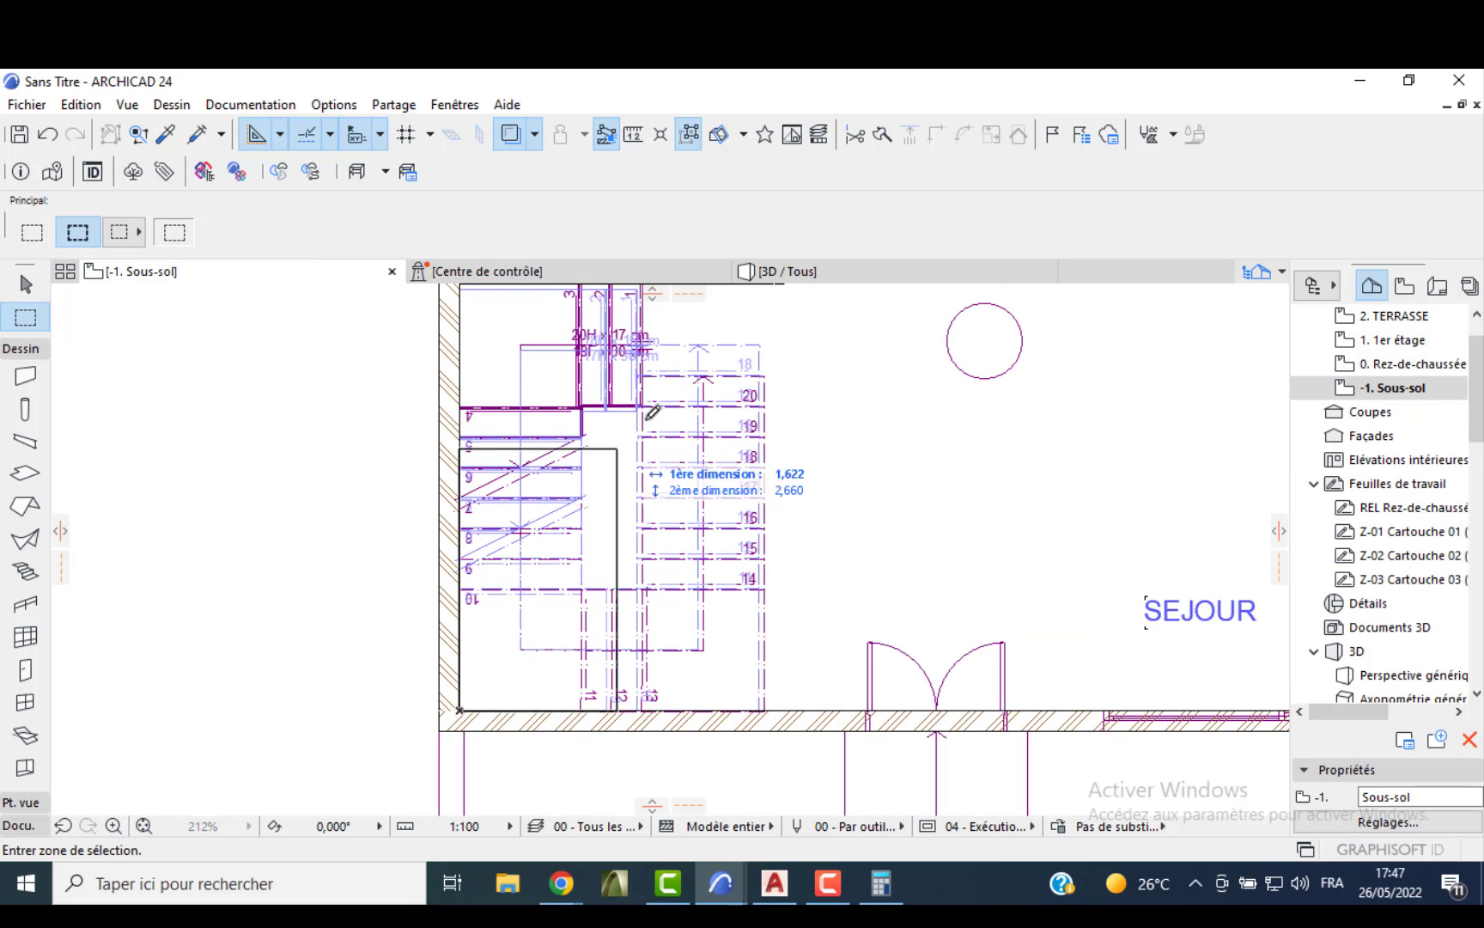
middle_drag(607, 440, 626, 602)
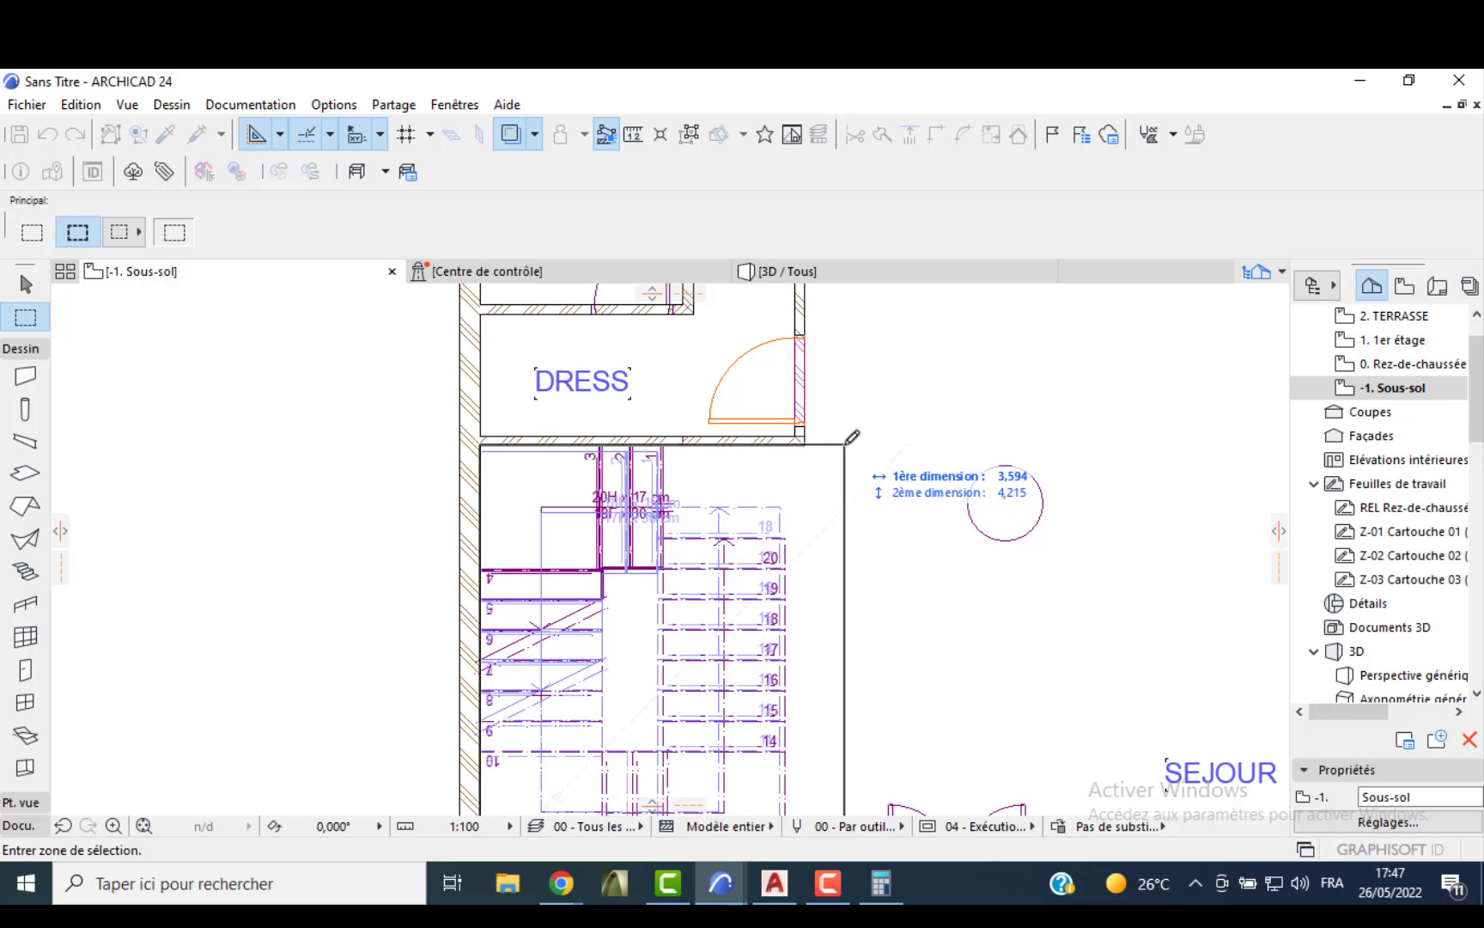
click(805, 446)
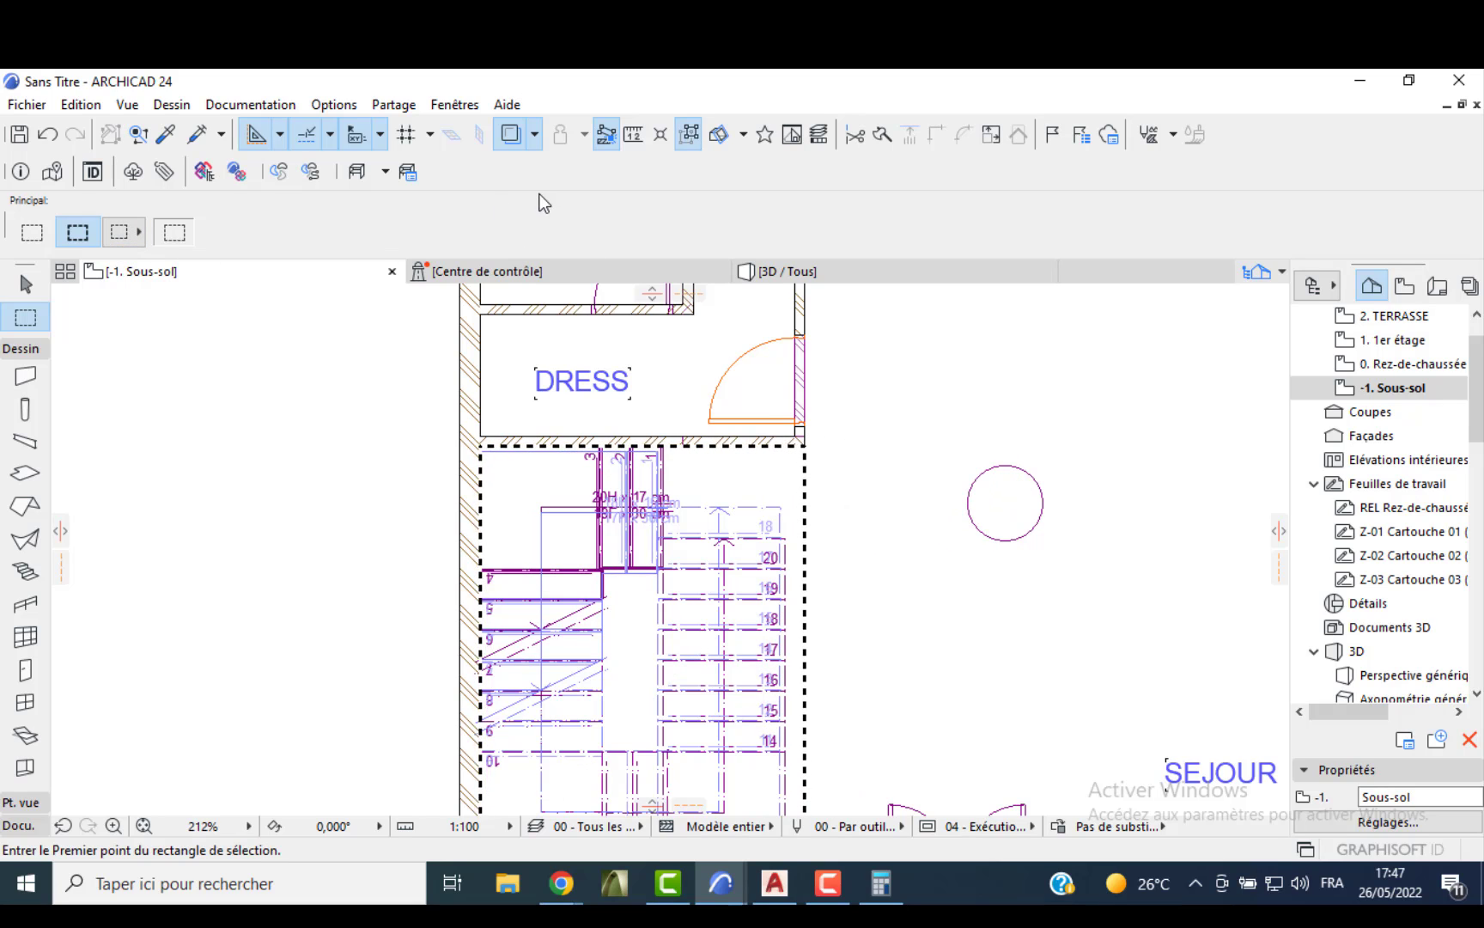
mouse_move(627, 271)
key(F5)
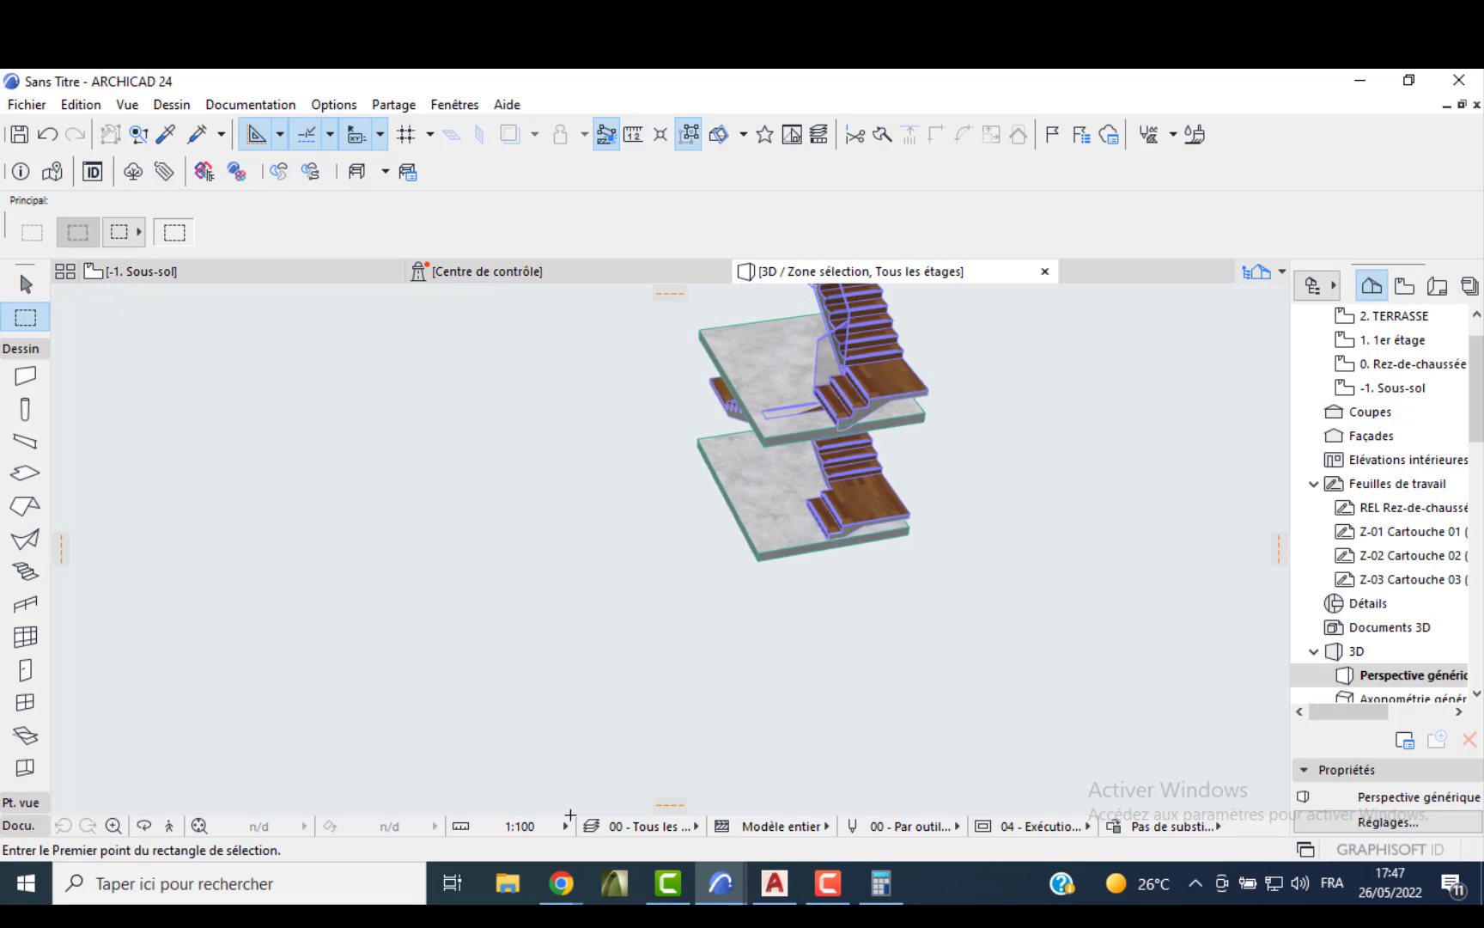
- On the Rez-de-chaussée storey, cut a rectangular opening in the slab from the traced end of the stair to the inner corner of the exterior walls
shift+middle_drag(553, 701, 843, 554)
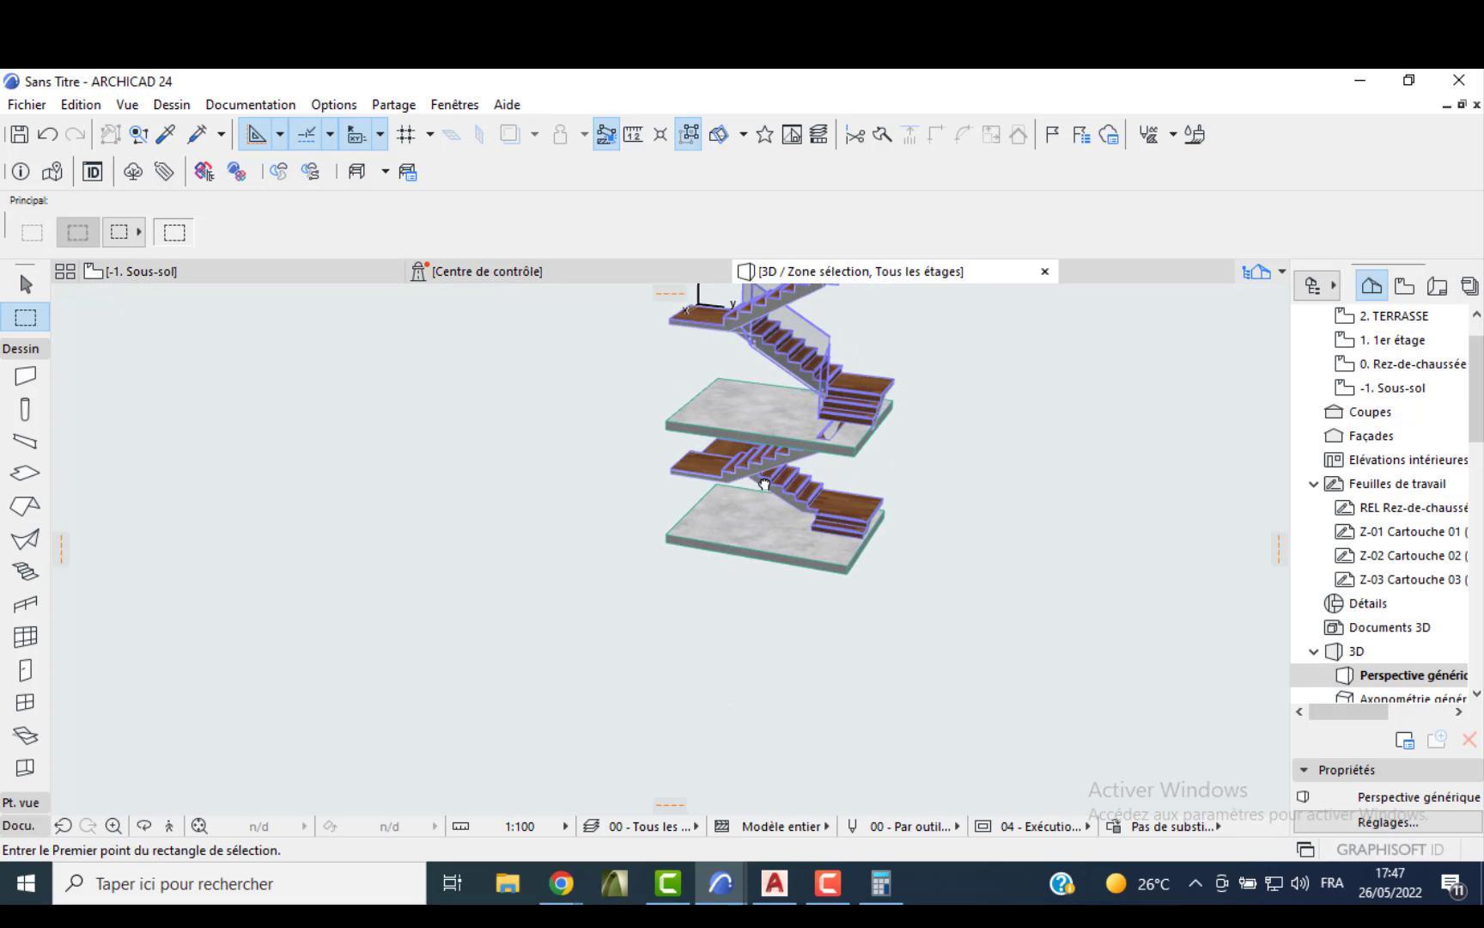
middle_drag(764, 485, 763, 678)
scroll(699, 547, up, 3)
key(Escape)
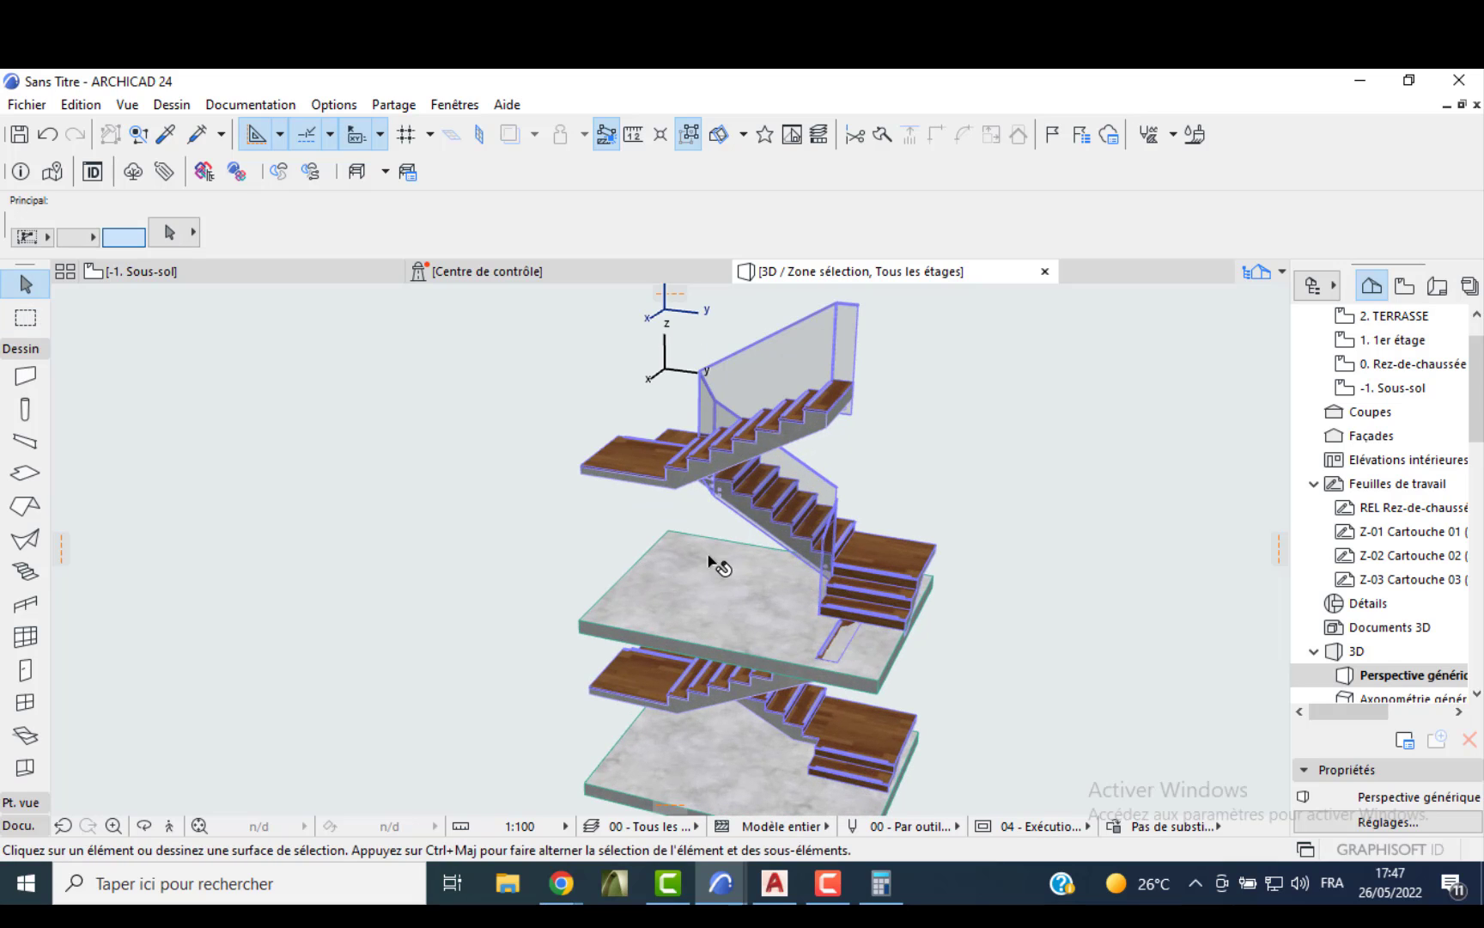
double_click(1392, 387)
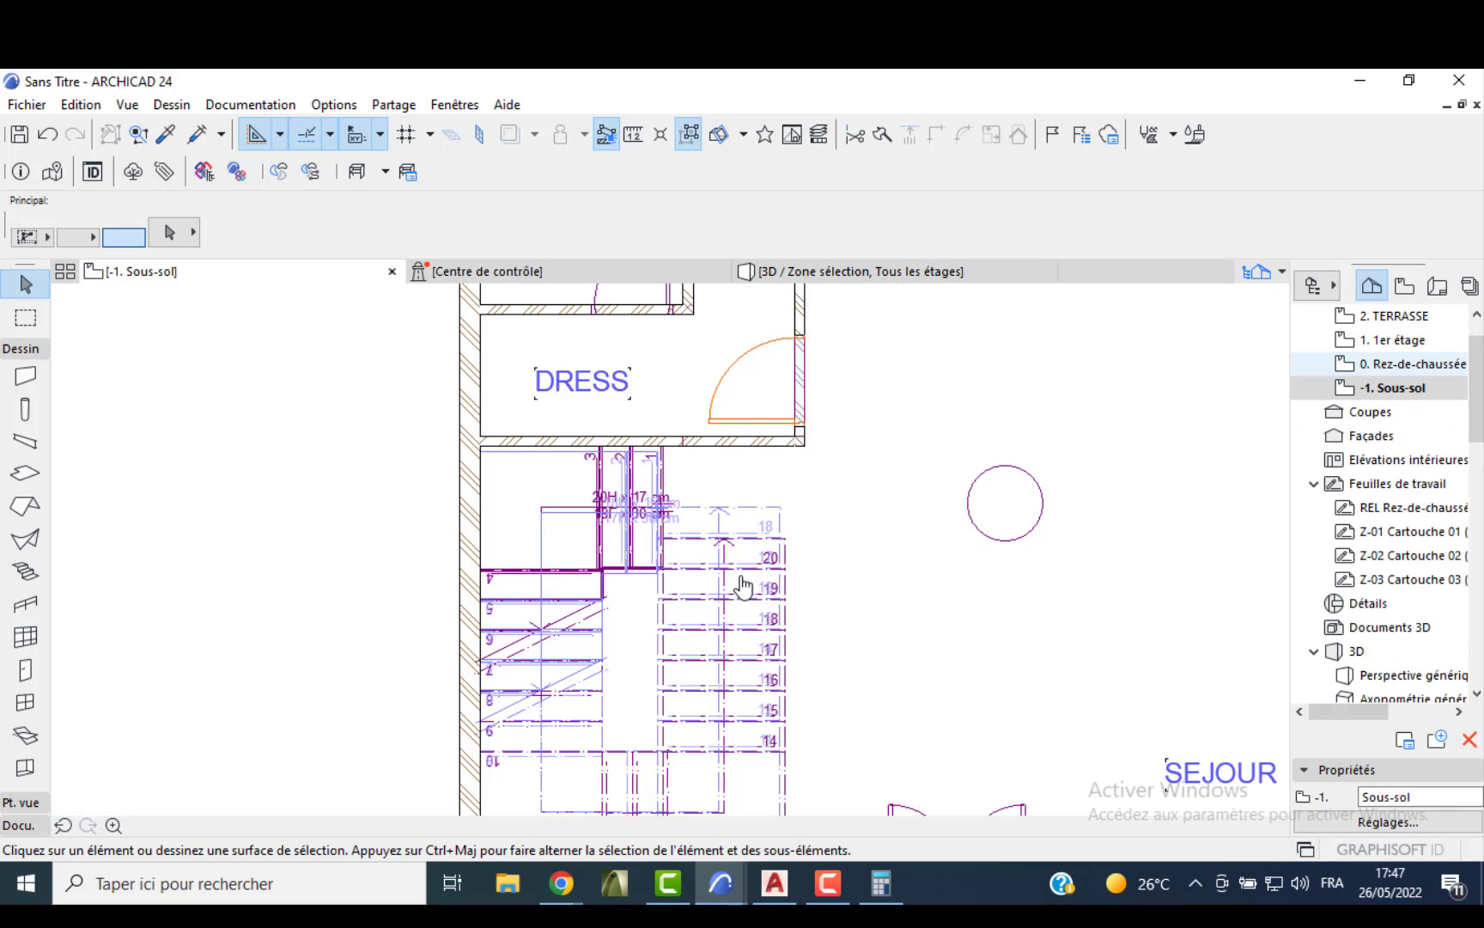
middle_drag(846, 538, 853, 446)
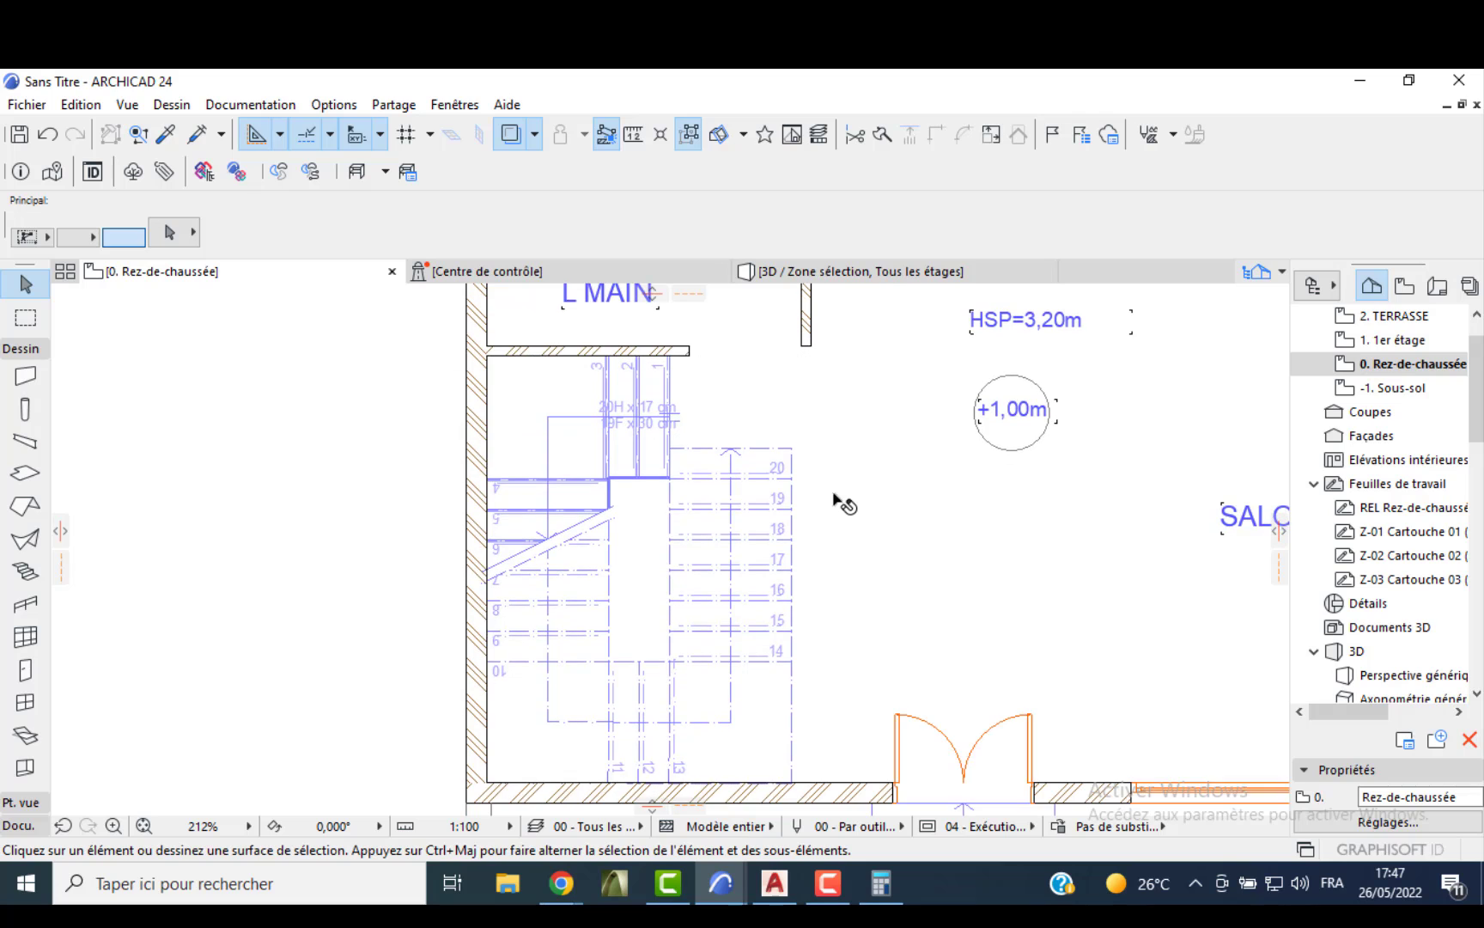
click(879, 505)
key(Escape)
click(898, 635)
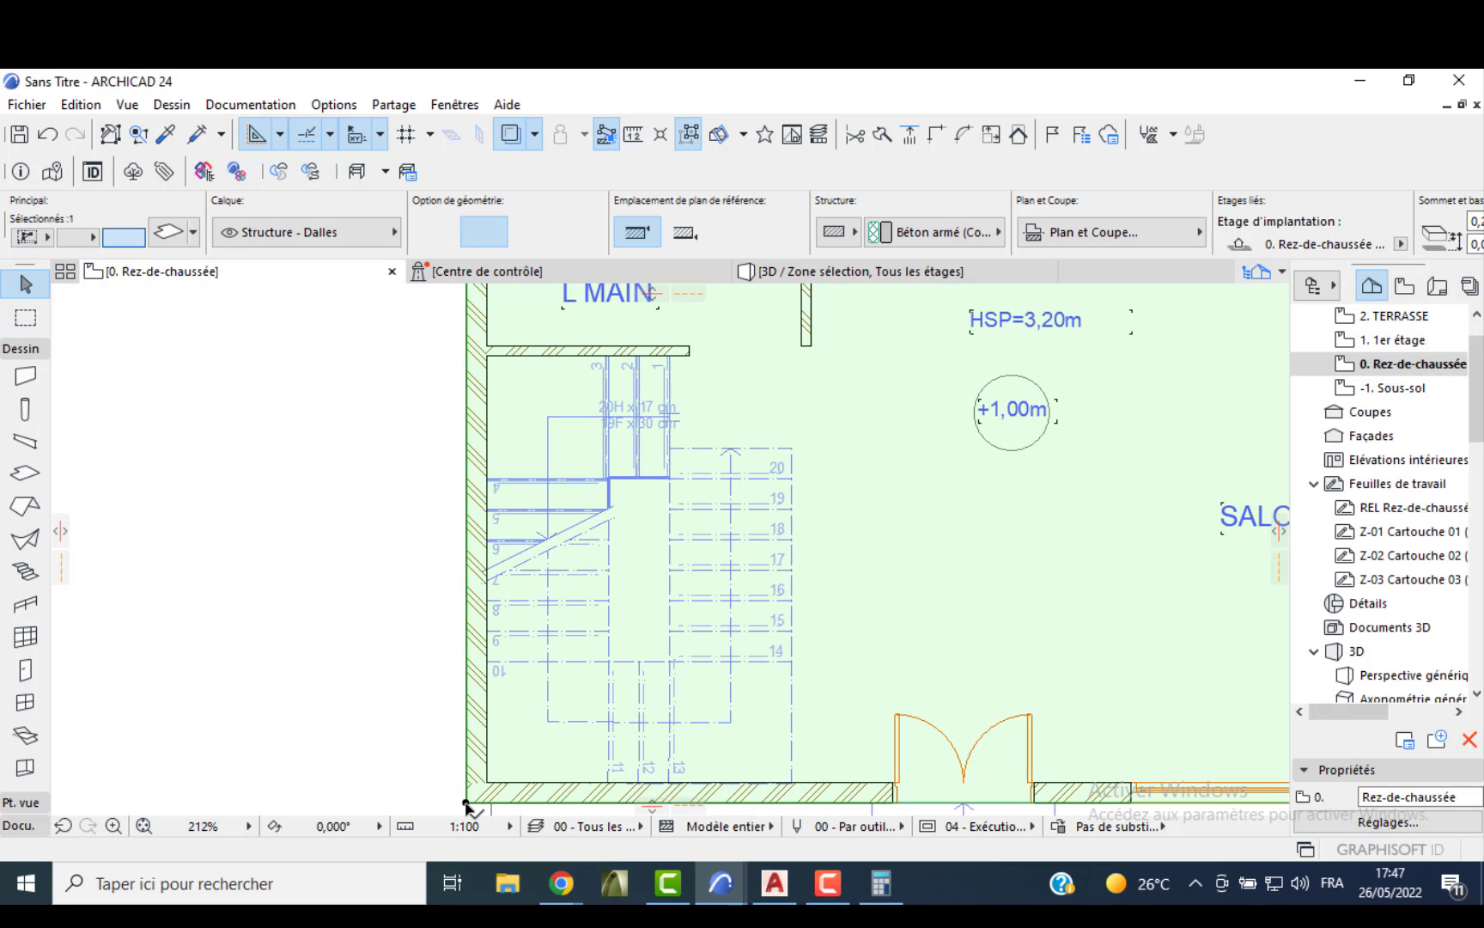
click(466, 805)
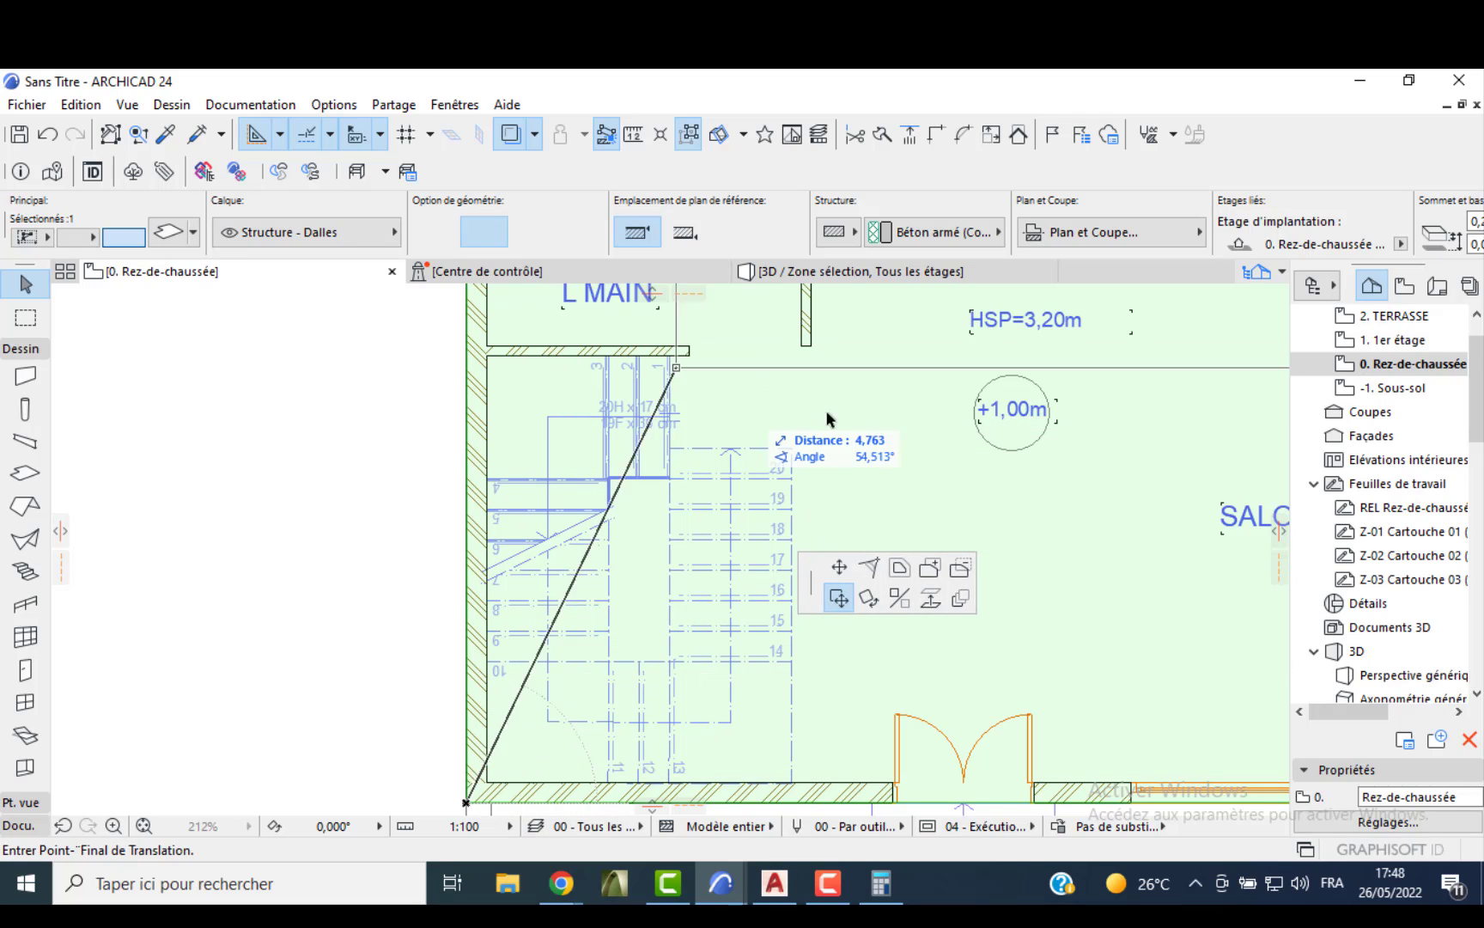
click(961, 567)
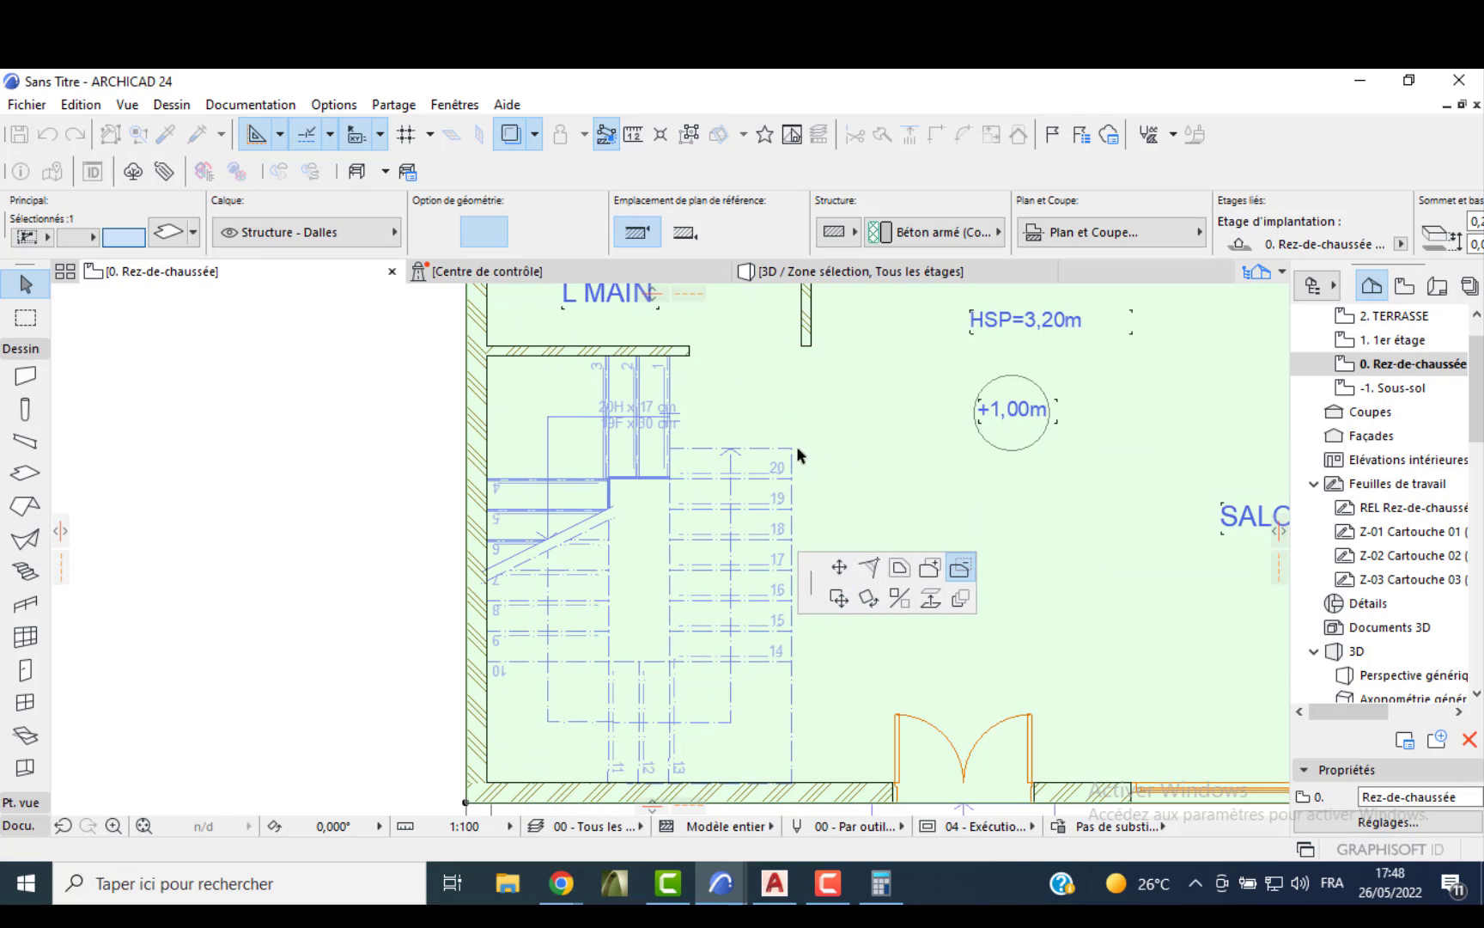
click(791, 448)
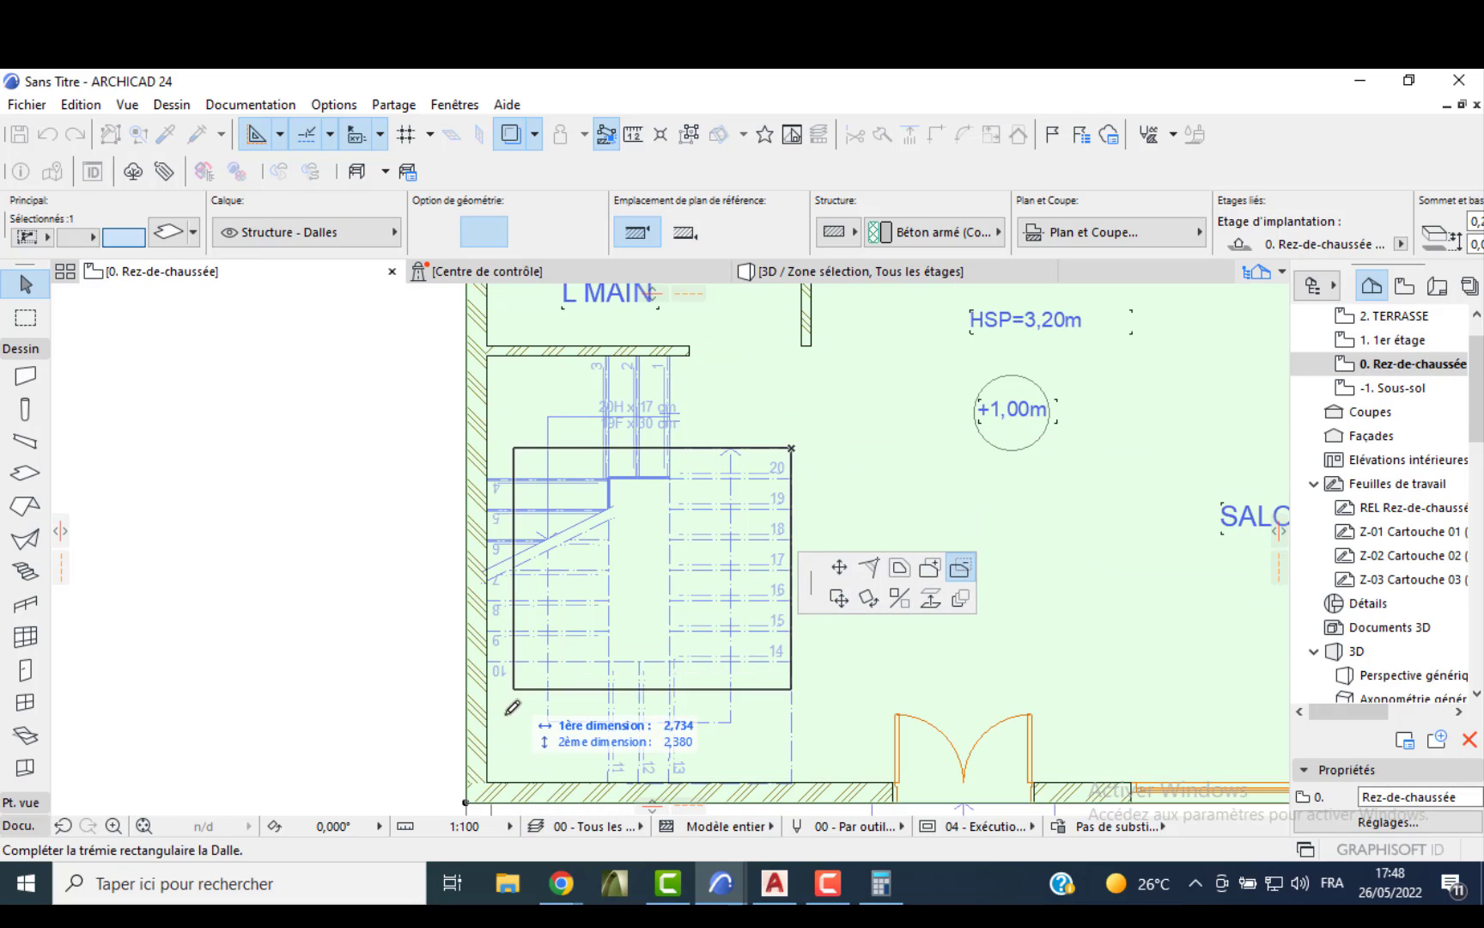
click(487, 781)
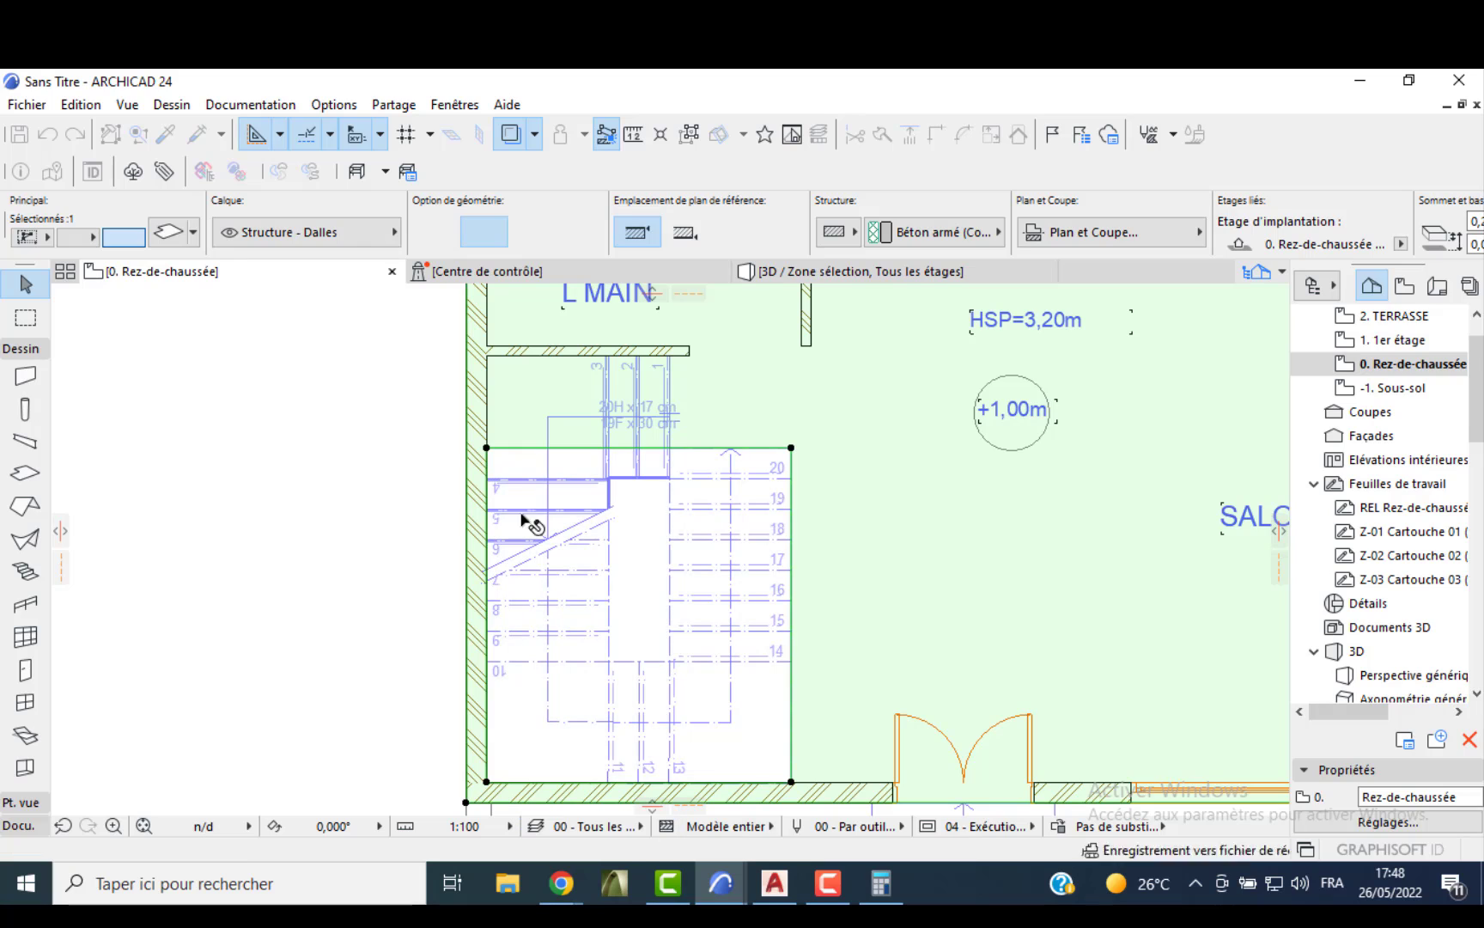
- Extend the slab opening over the stair's first steps, from the exterior wall to the first riser and up to the L MAIN wall
click(487, 448)
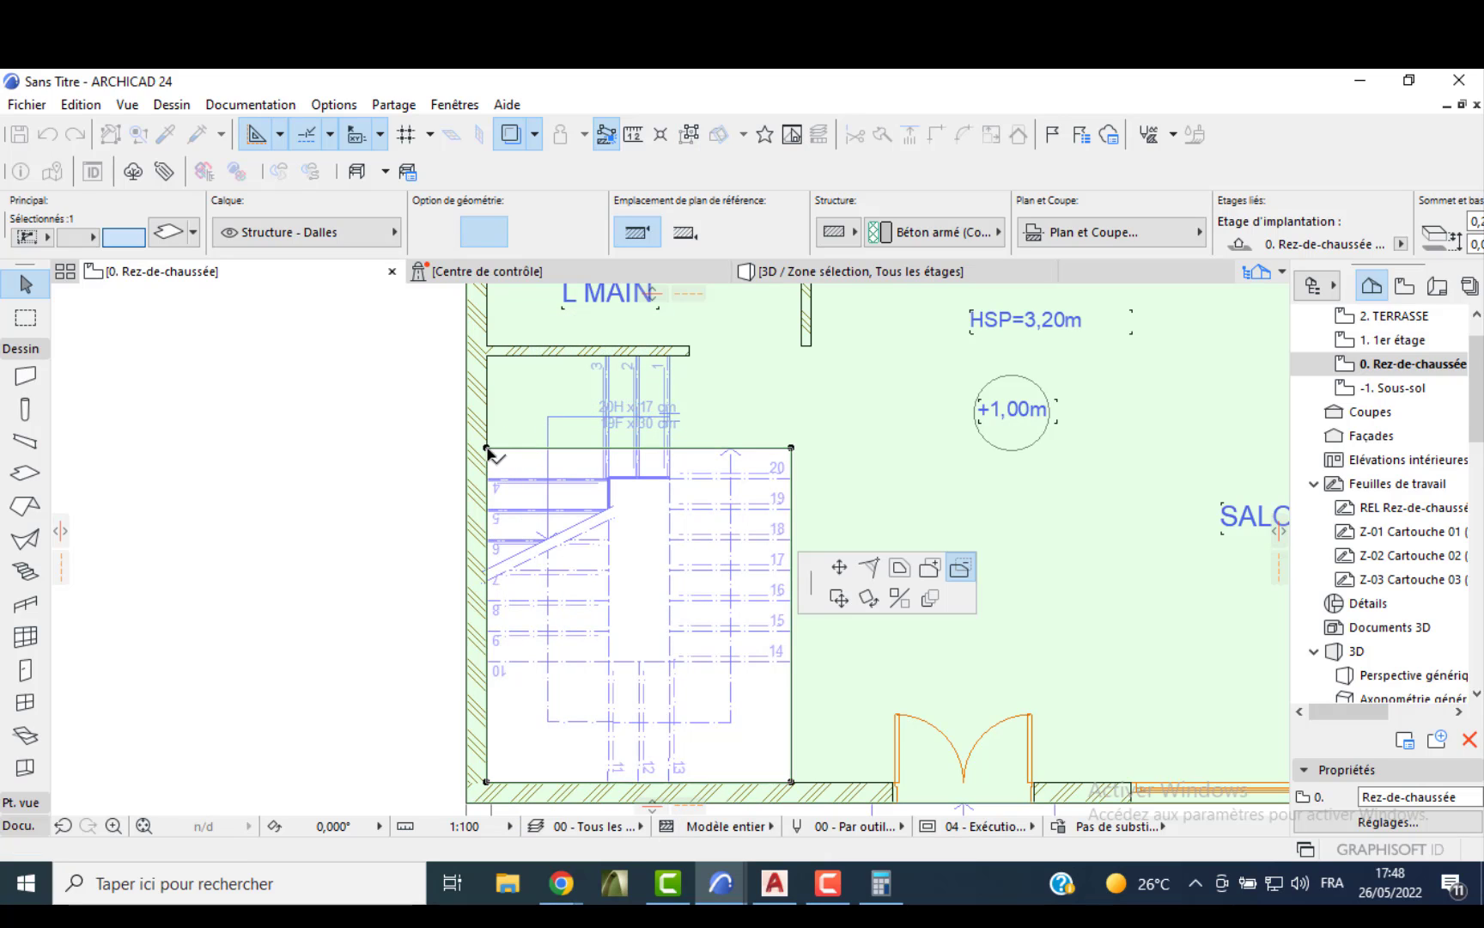
click(670, 353)
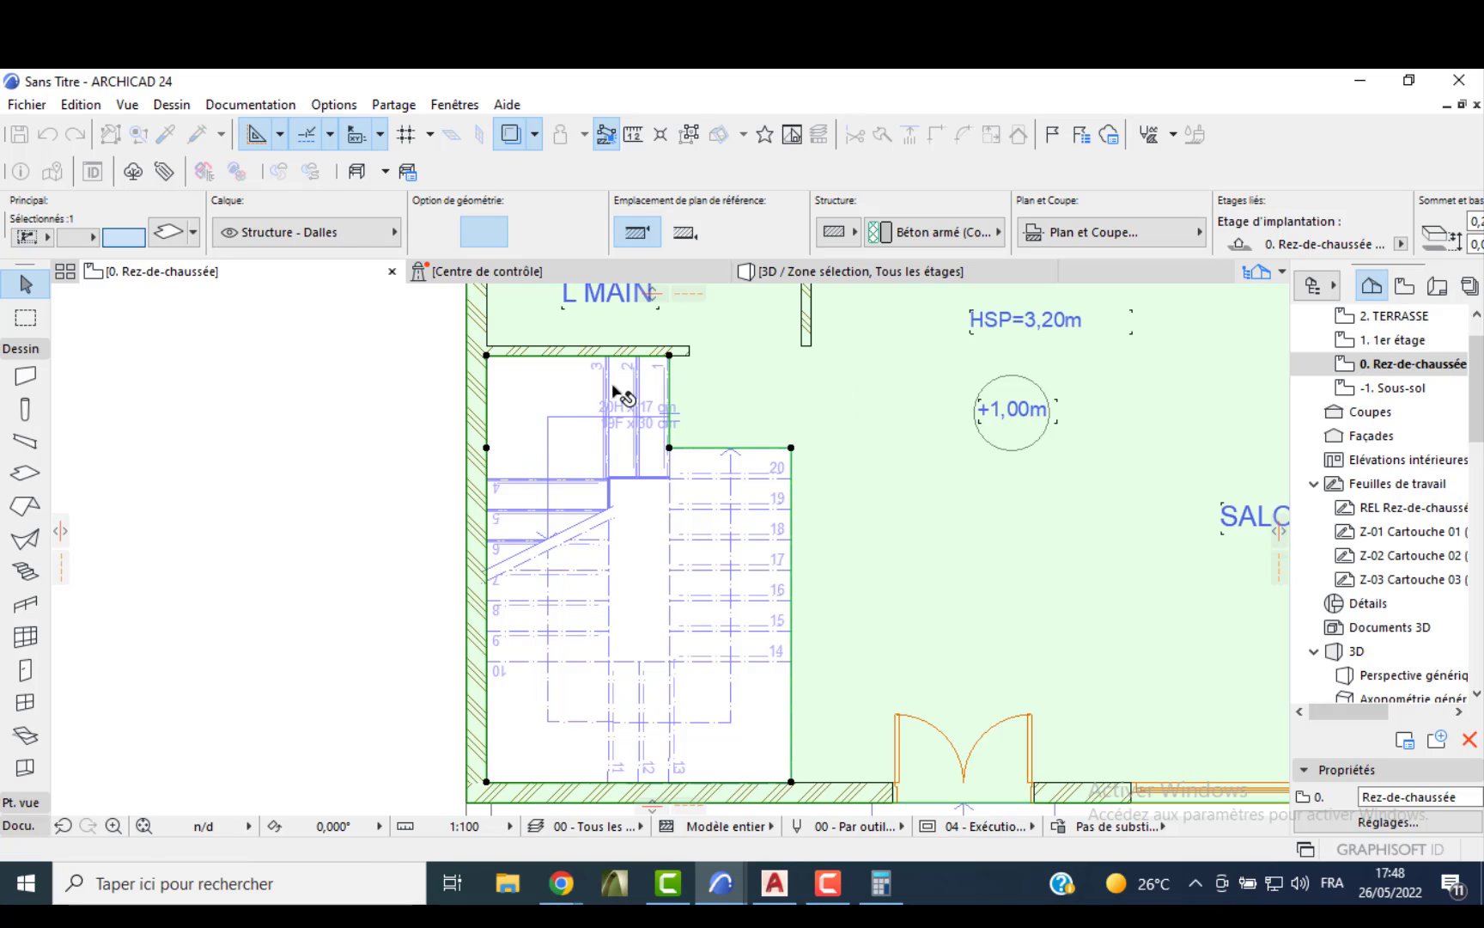
click(338, 416)
- Inspect the slab opening in 3D and set the basement stair's number of risers to 16
click(761, 273)
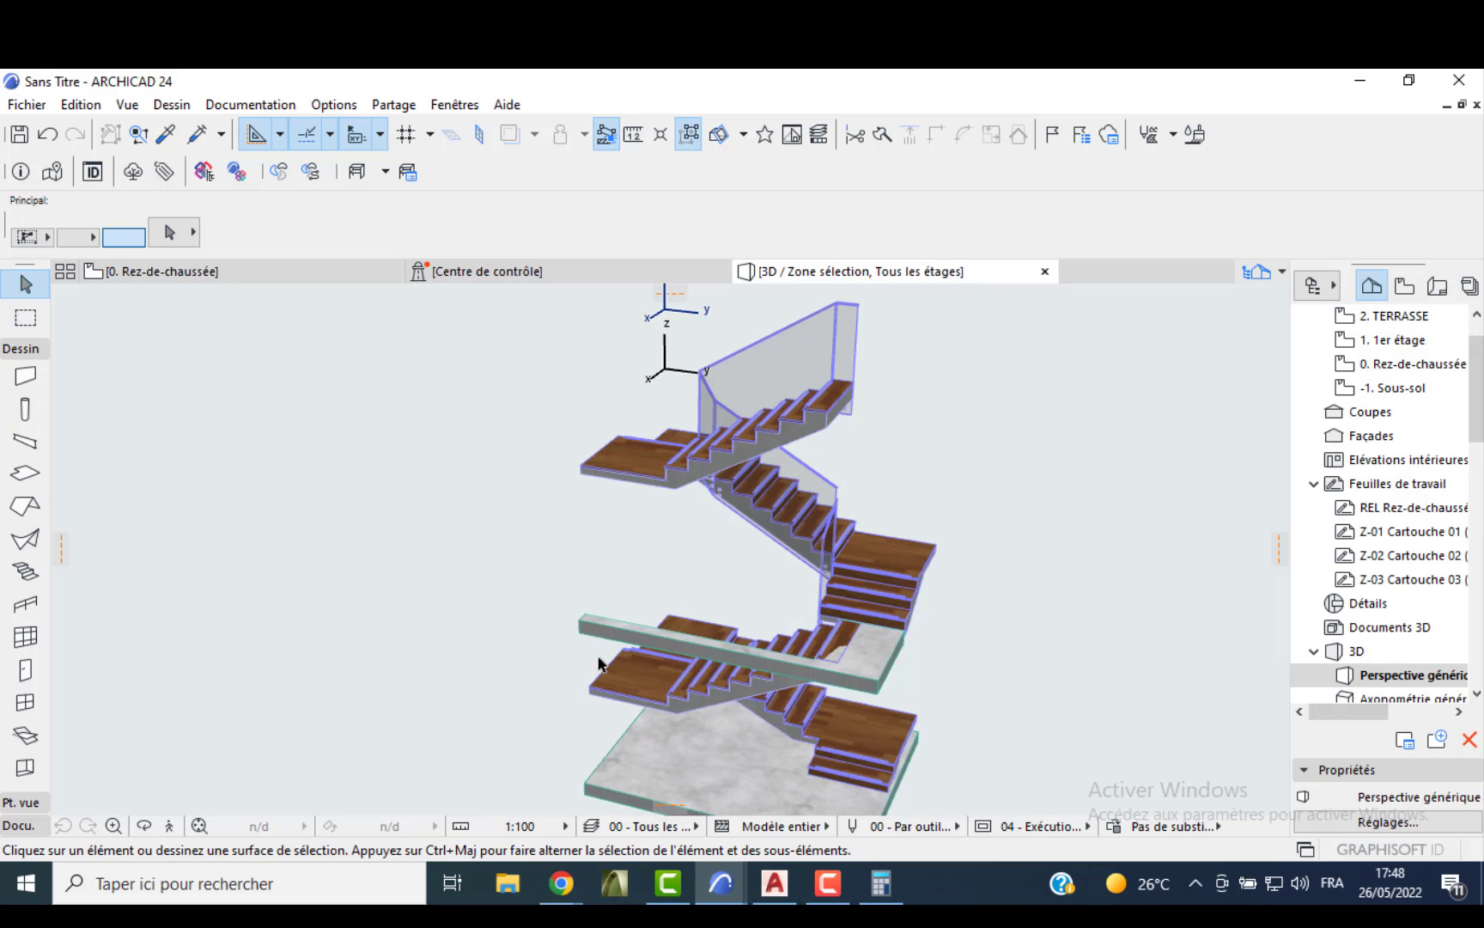
shift+middle_drag(601, 664, 826, 657)
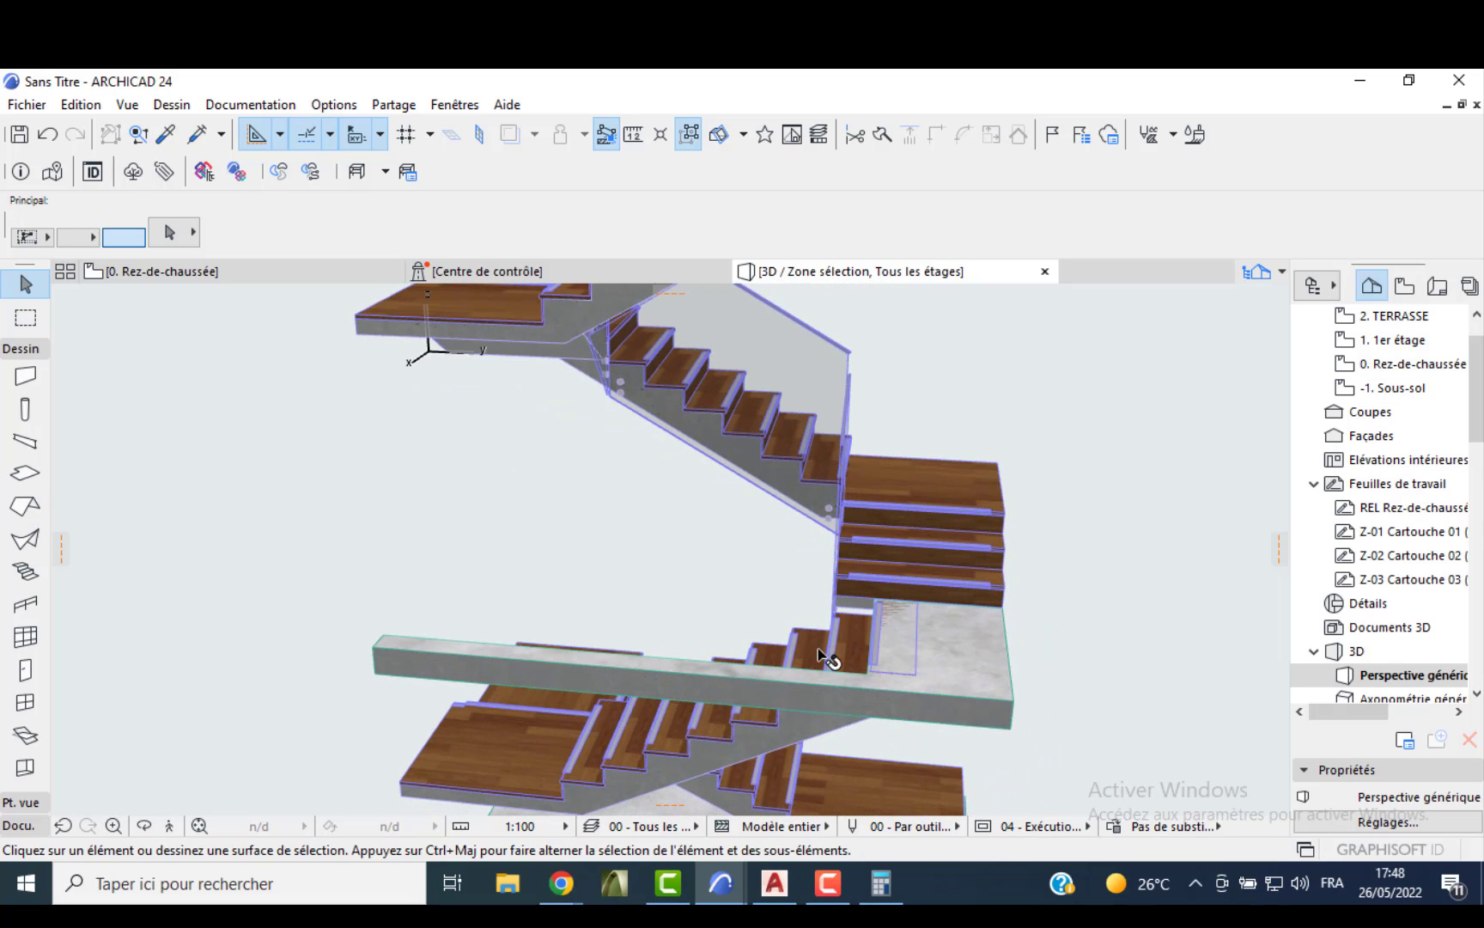
scroll(823, 655, up, 5)
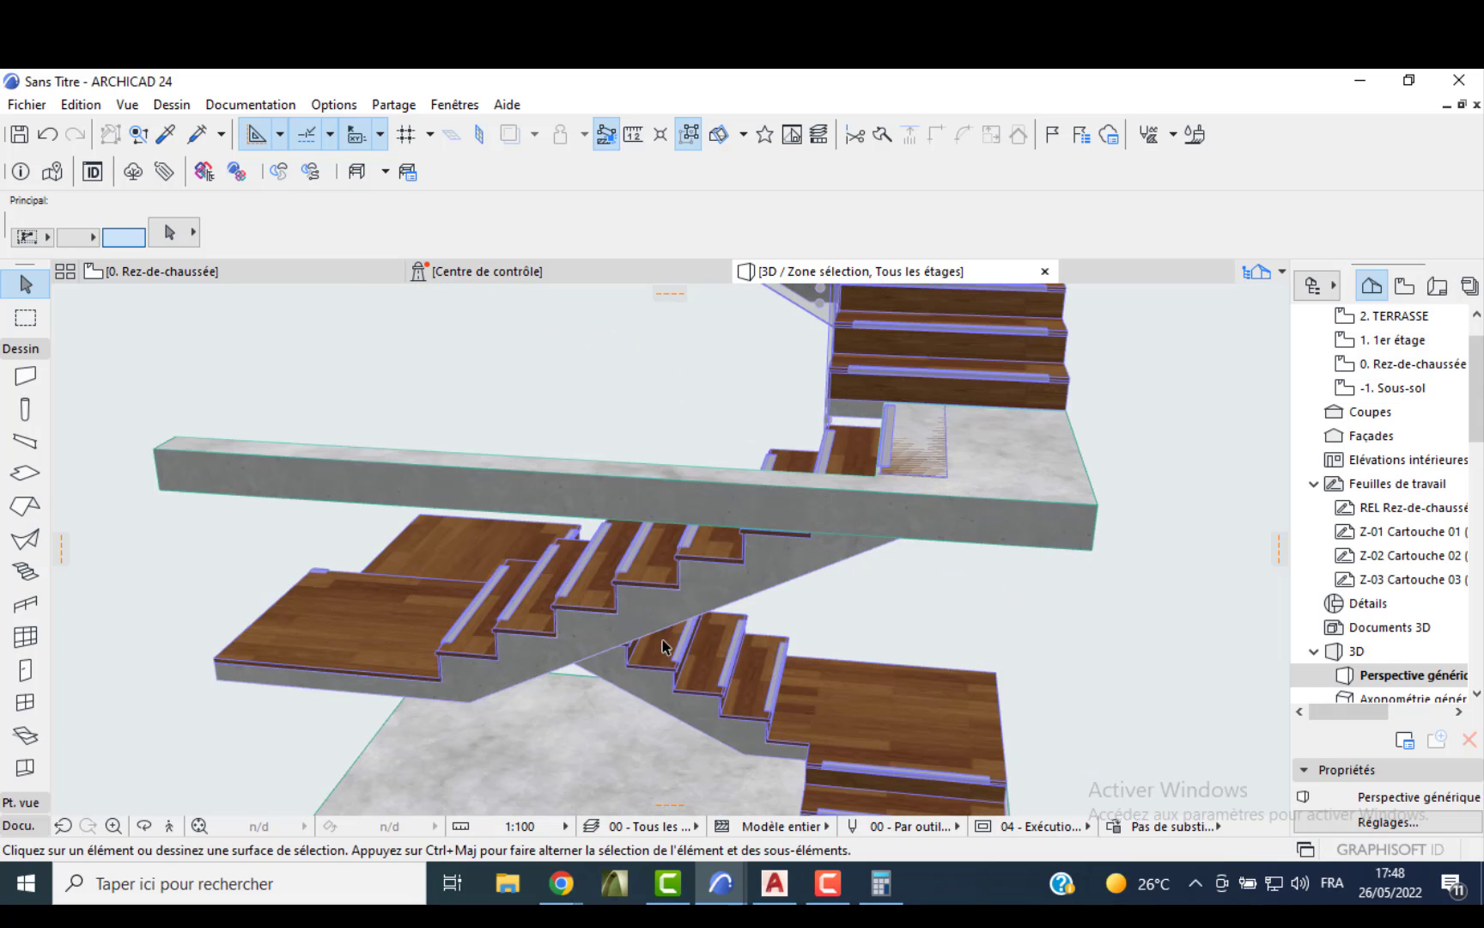
shift+middle_drag(664, 646, 537, 759)
scroll(417, 381, up, 3)
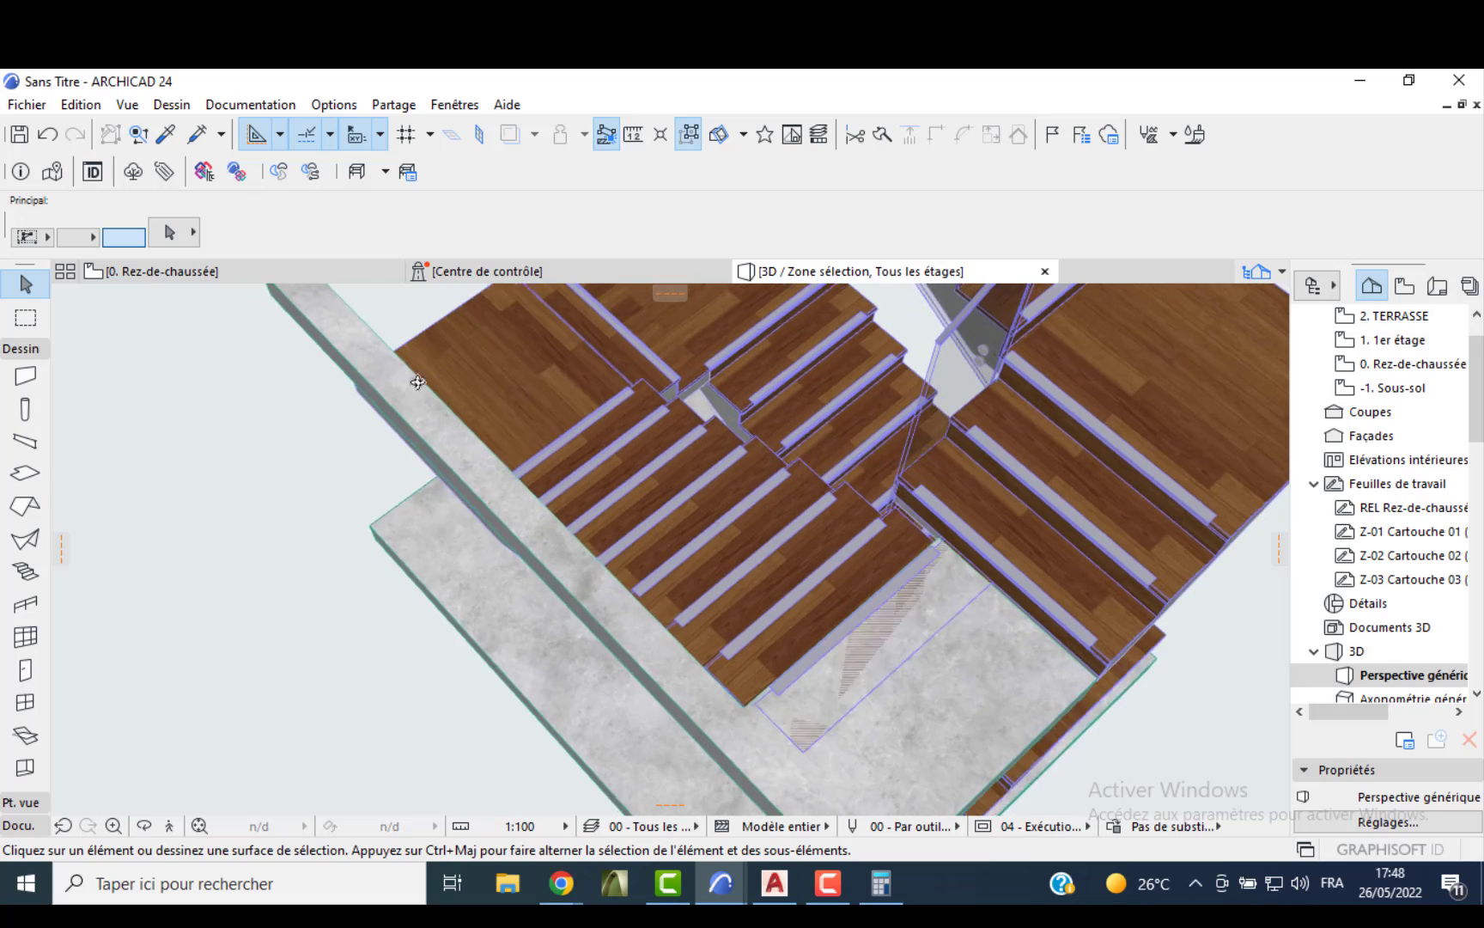
shift+middle_drag(417, 381, 644, 521)
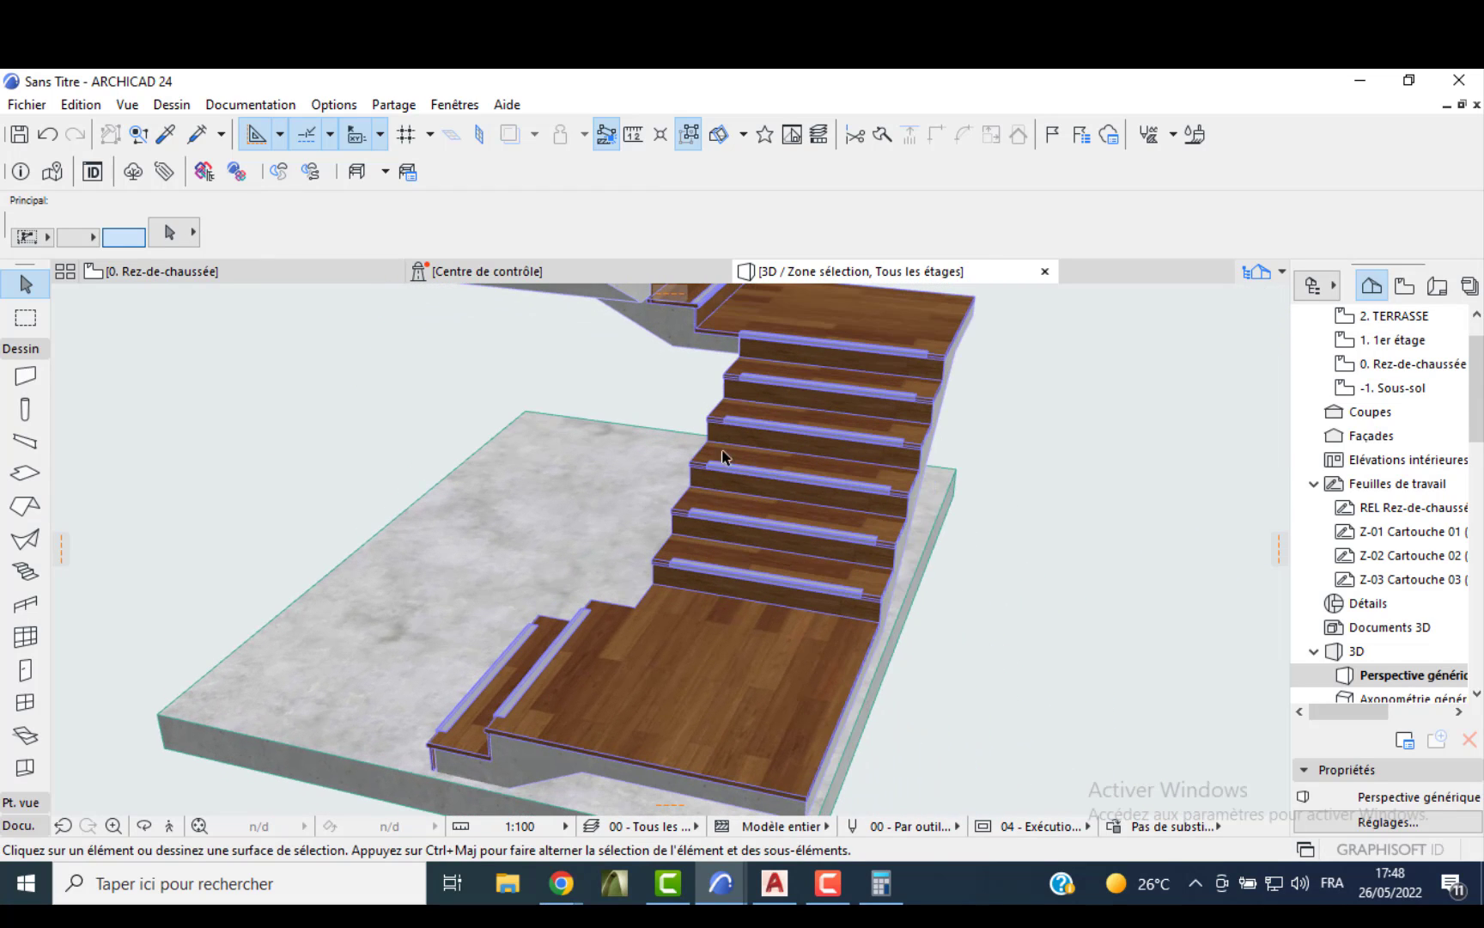
click(759, 384)
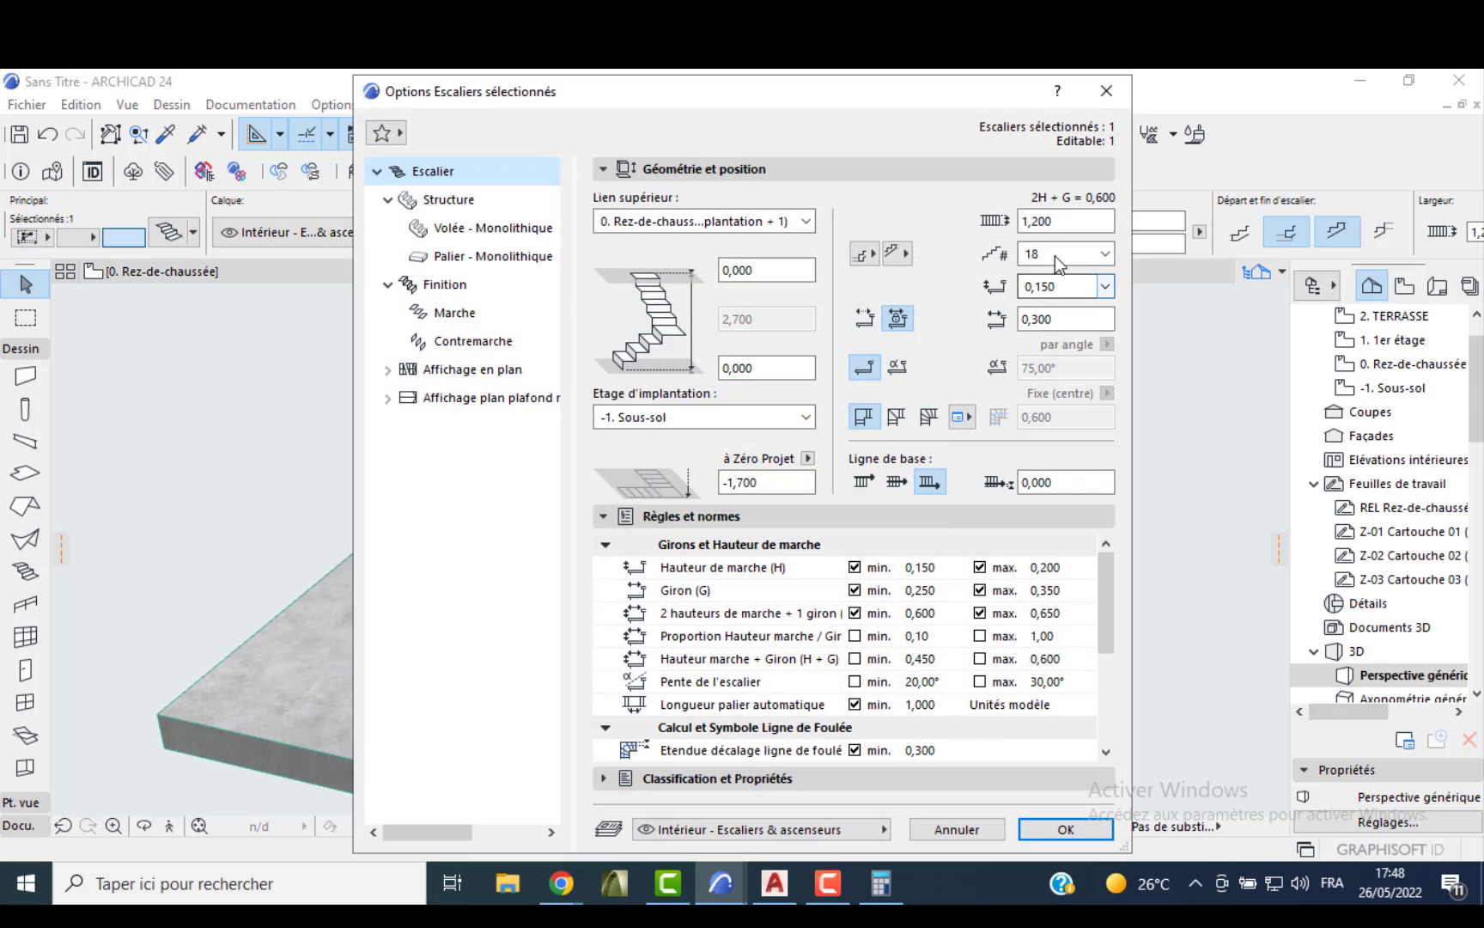
click(1052, 256)
click(1035, 276)
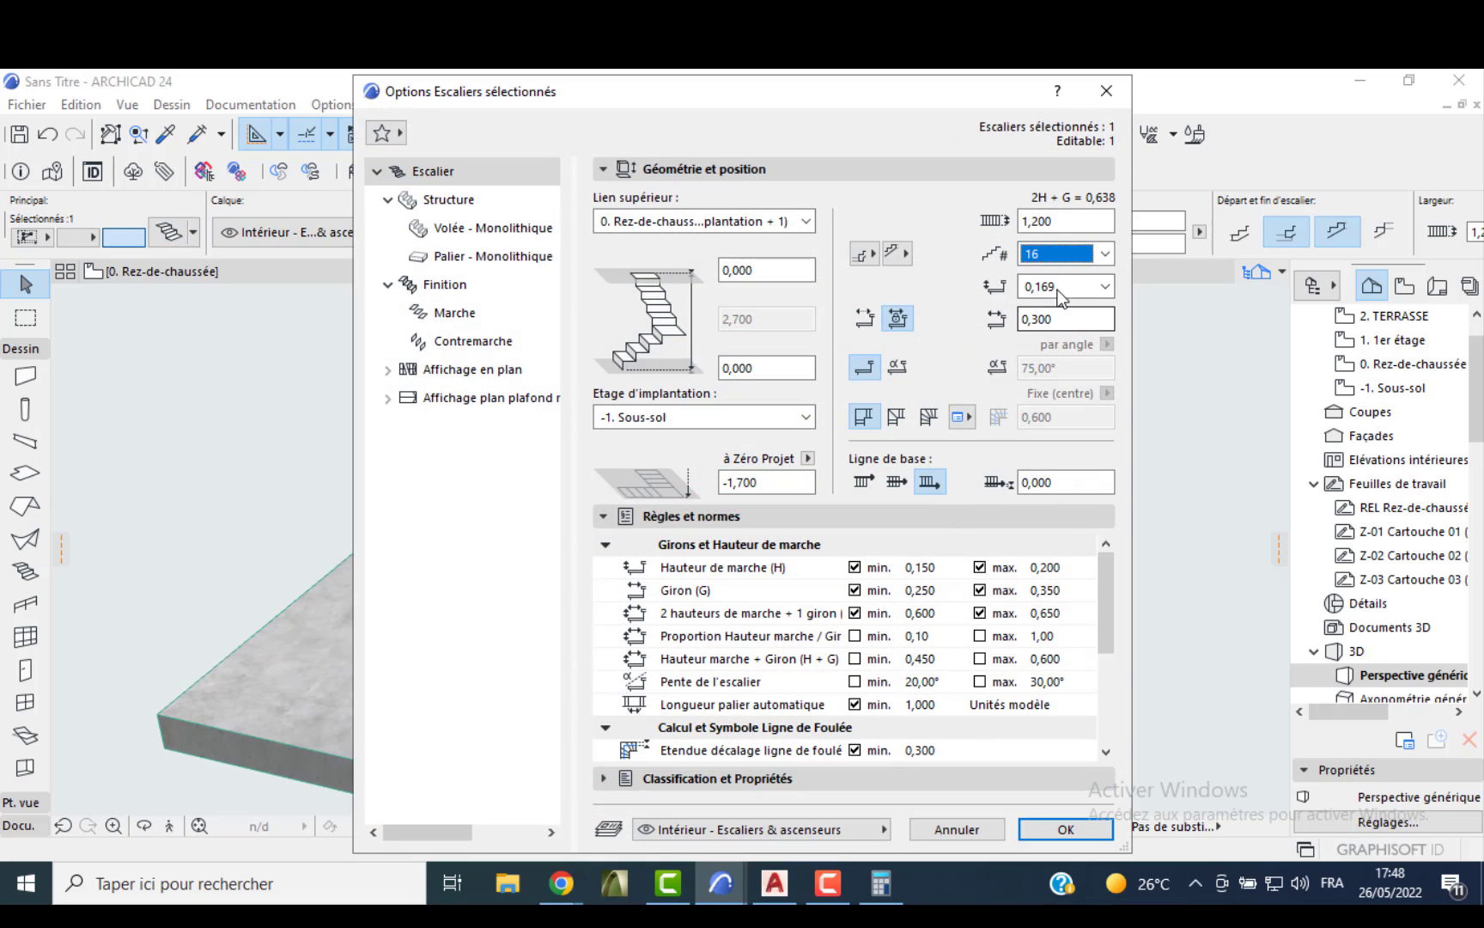
click(1064, 837)
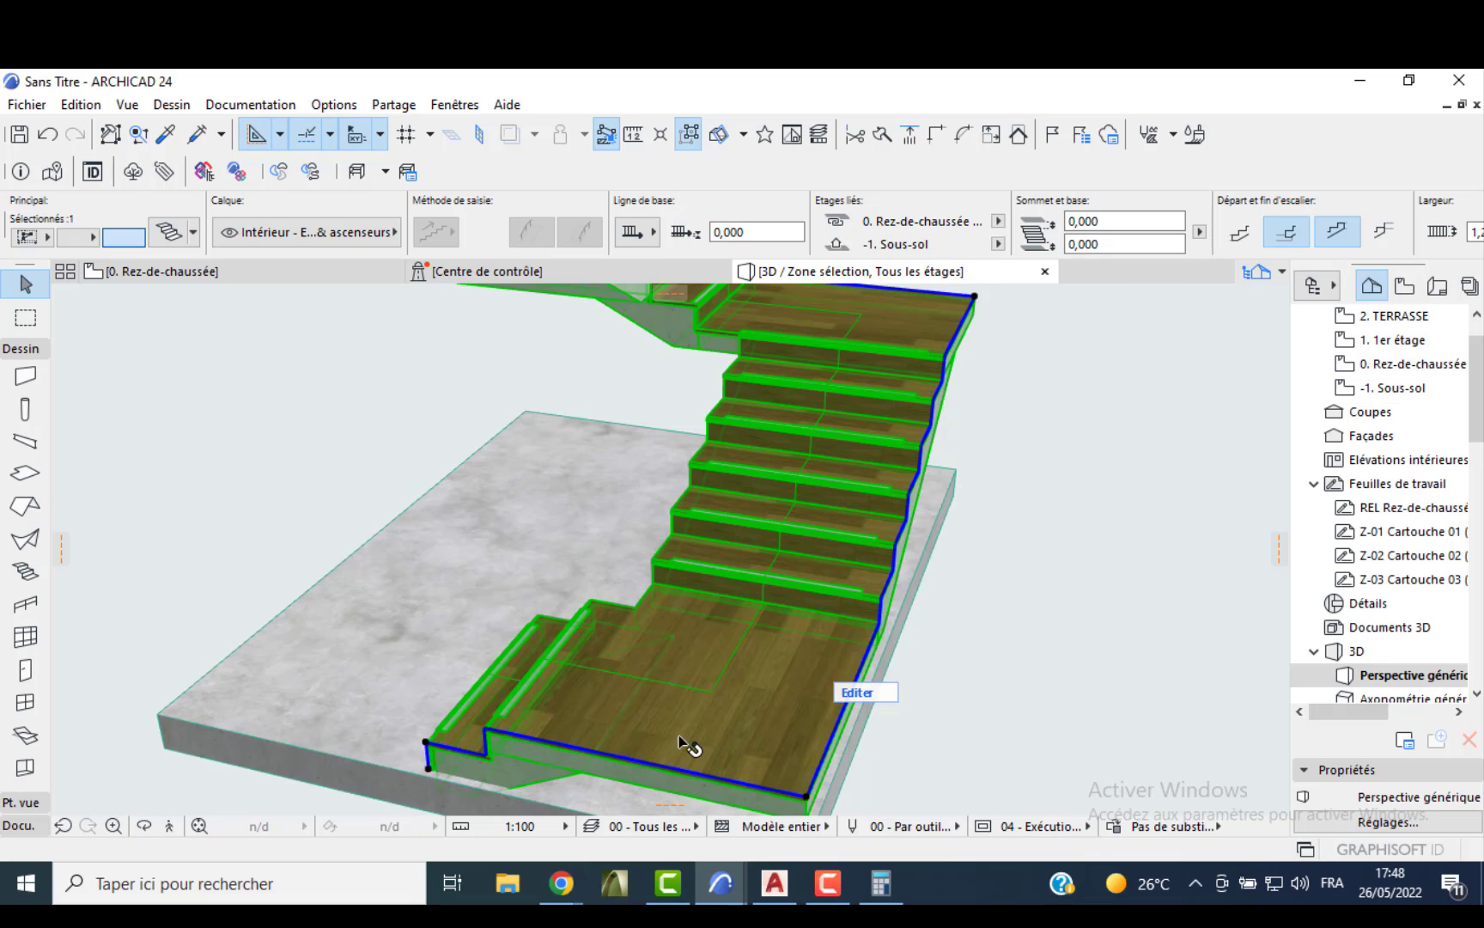
- Return to the Sous-sol plan, hide the trace reference and delete the basement stair
scroll(486, 583, down, 2)
middle_drag(486, 583, 573, 656)
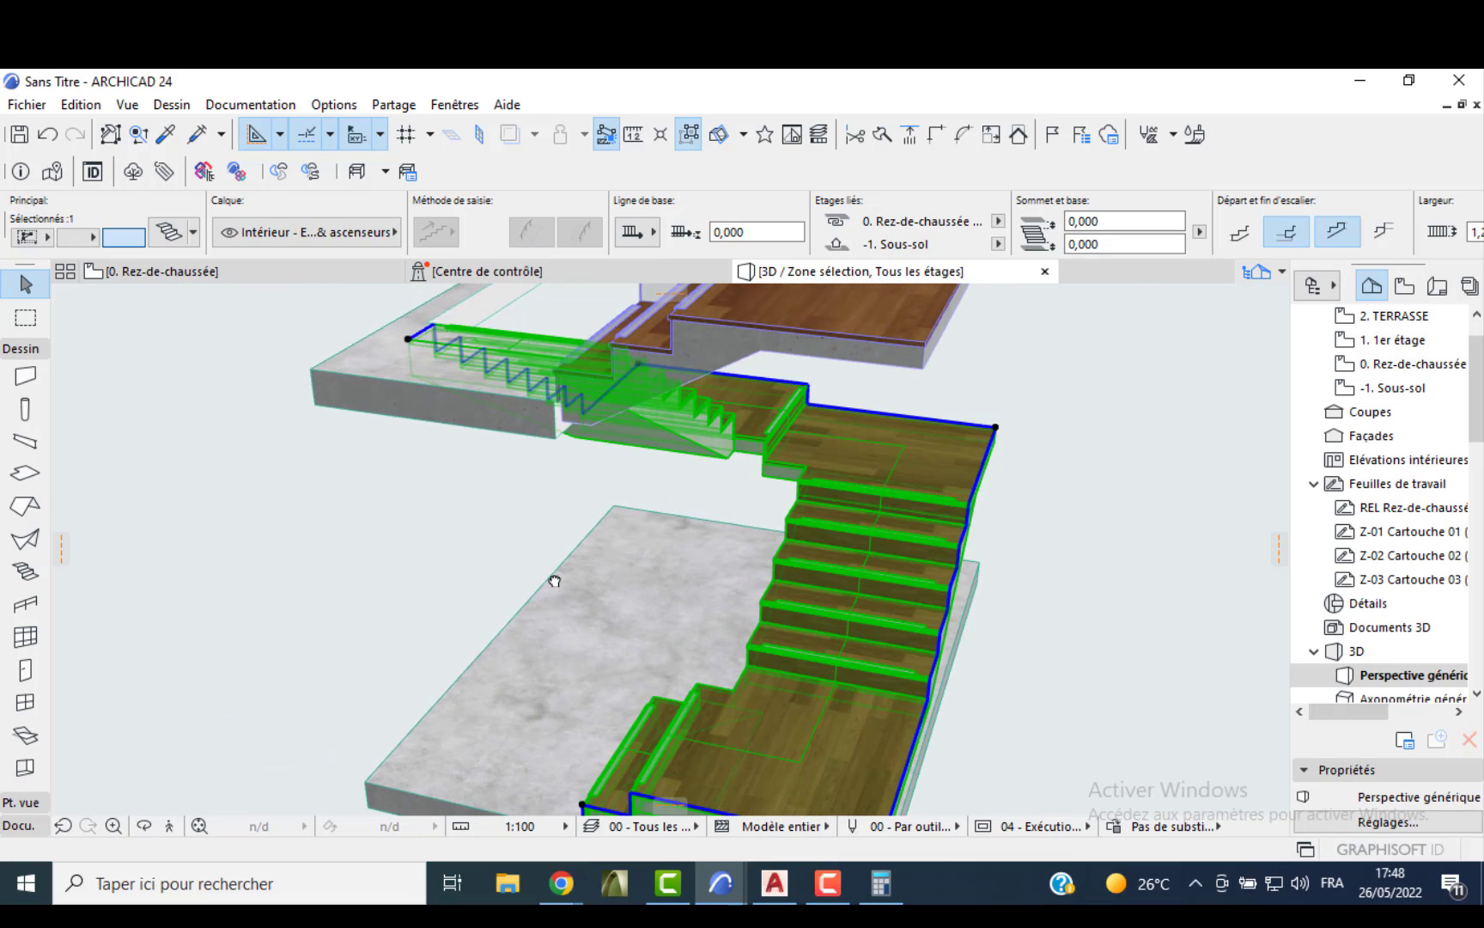
middle_drag(555, 581, 819, 587)
shift+middle_drag(659, 612, 1071, 688)
key(F2)
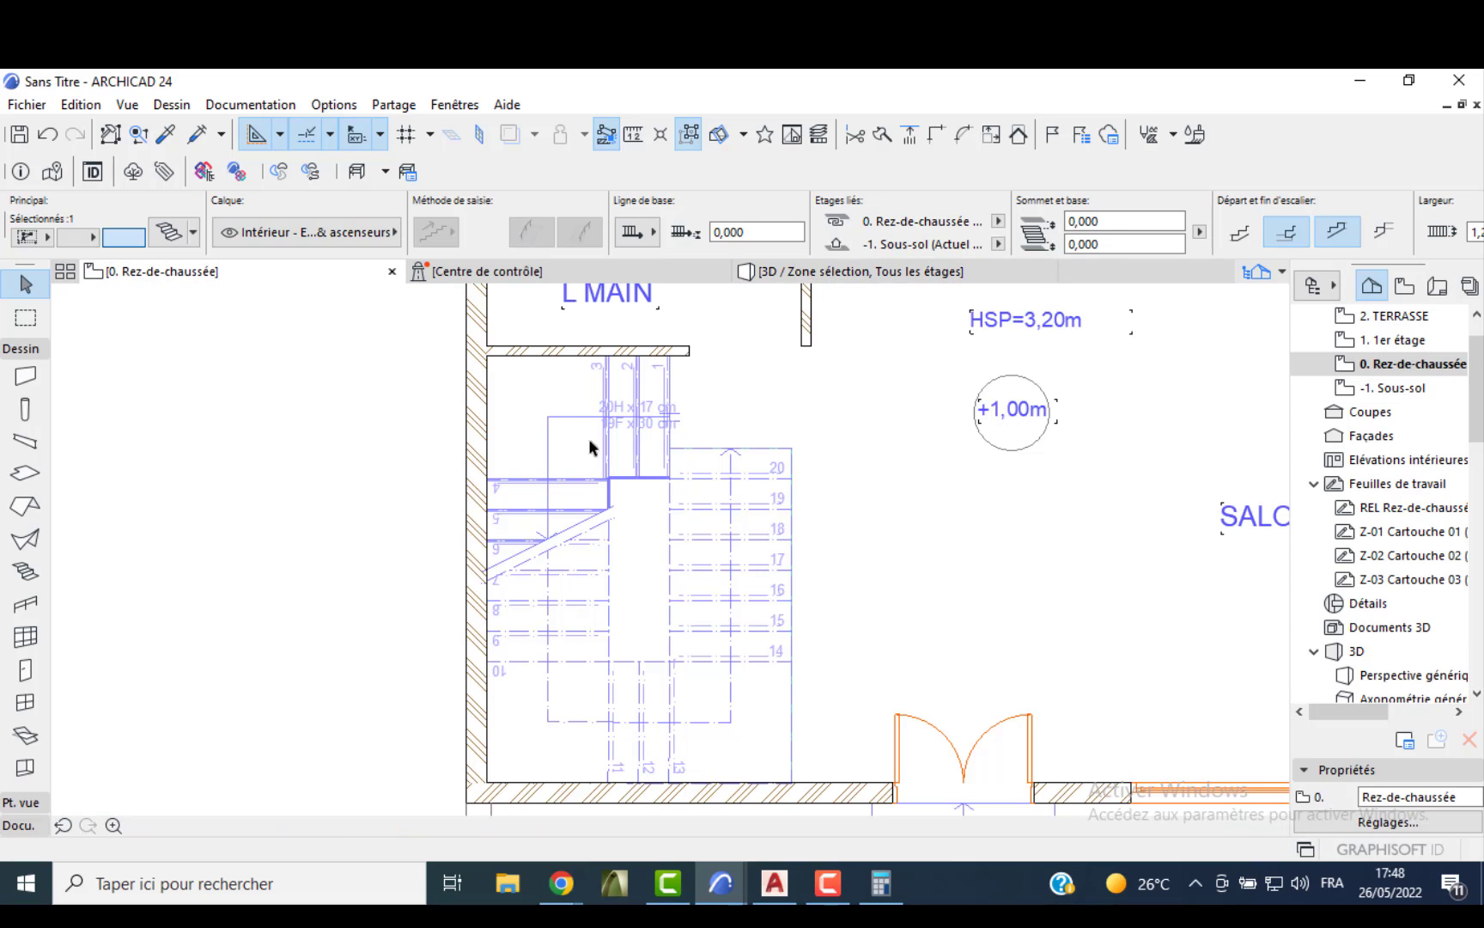
click(1398, 389)
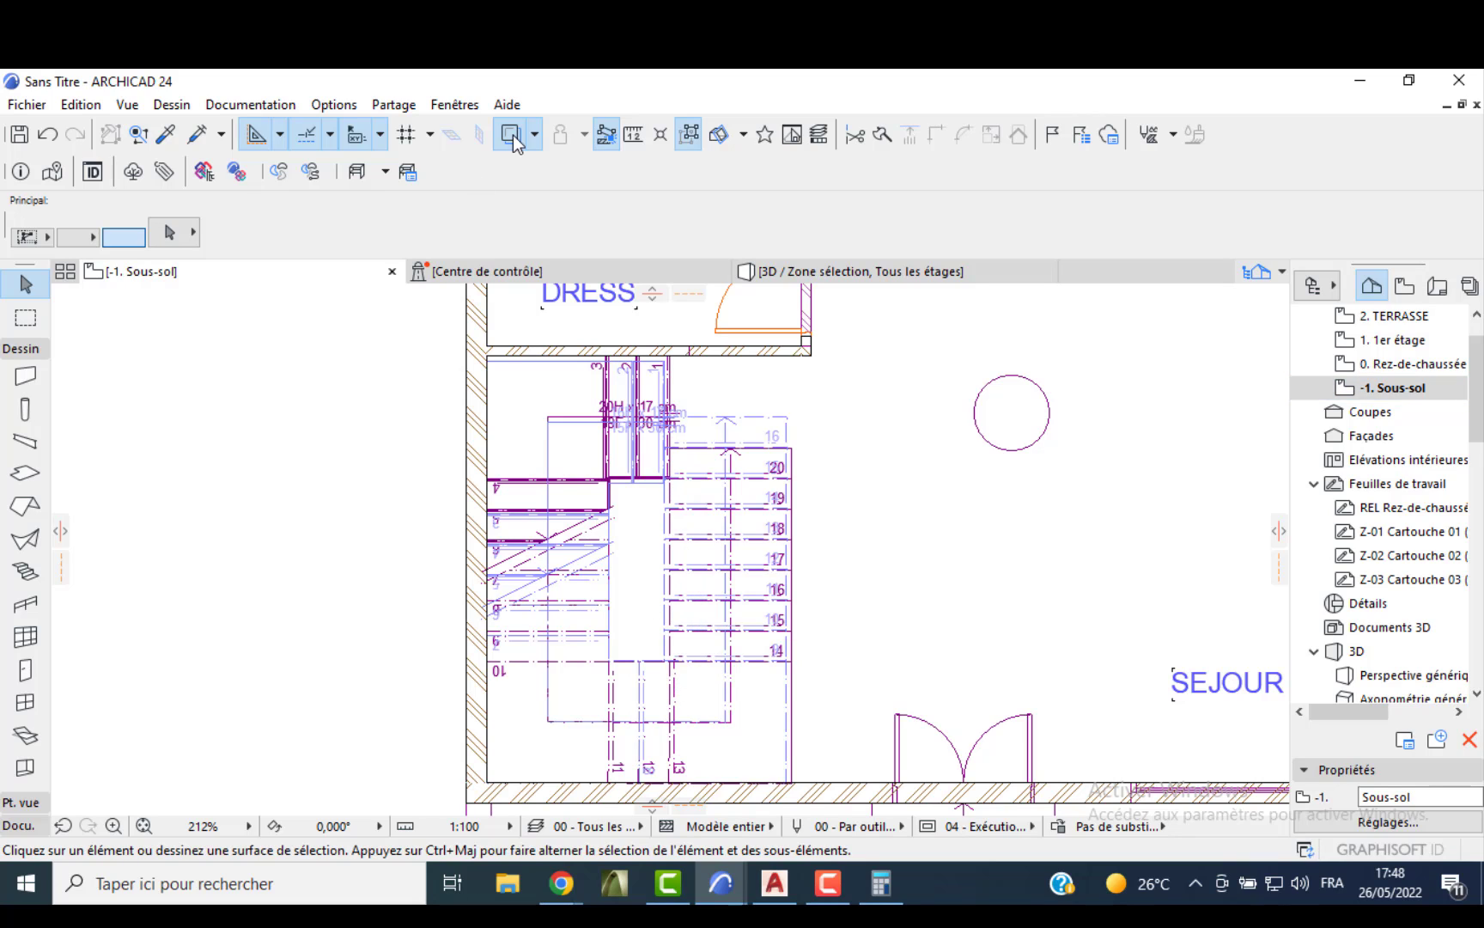
click(662, 662)
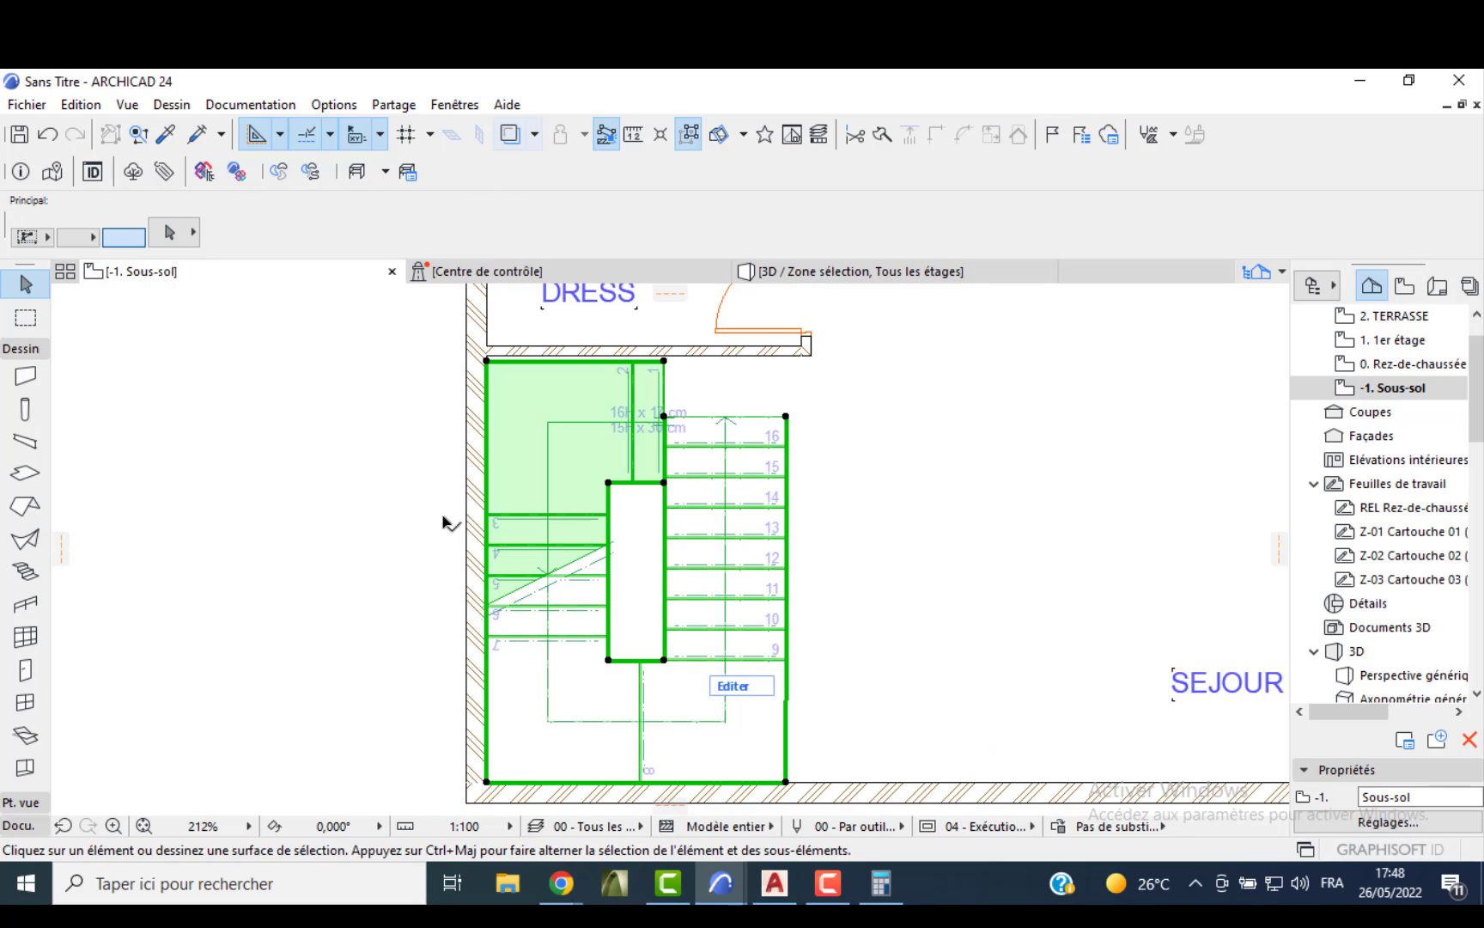
key(Delete)
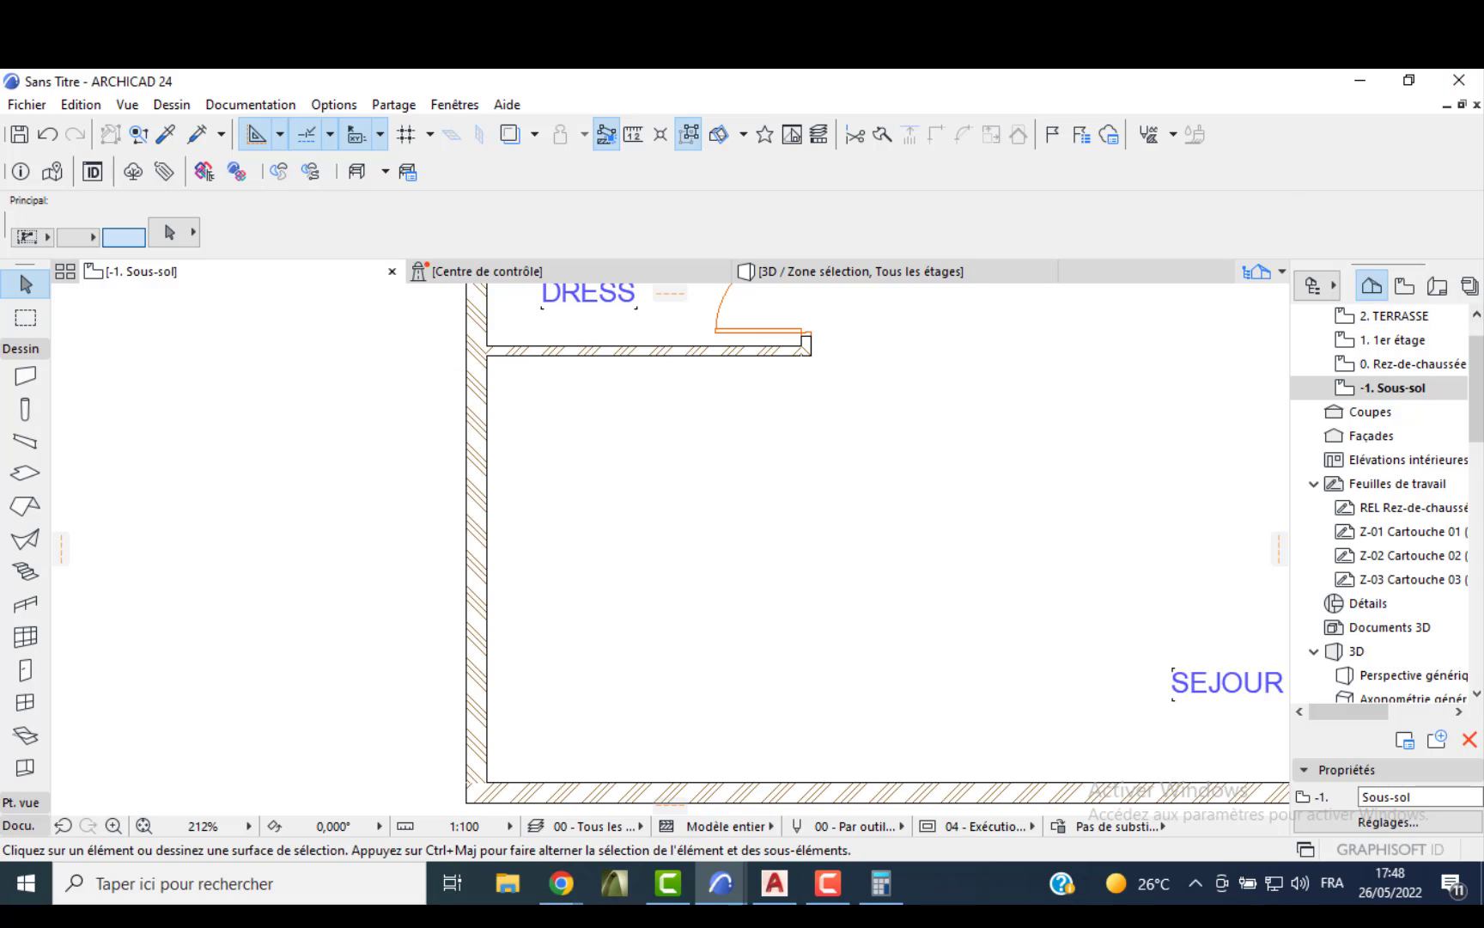
- Set the Stair tool's default number of risers to 16 and show the trace reference on the Sous-sol plan
click(25, 571)
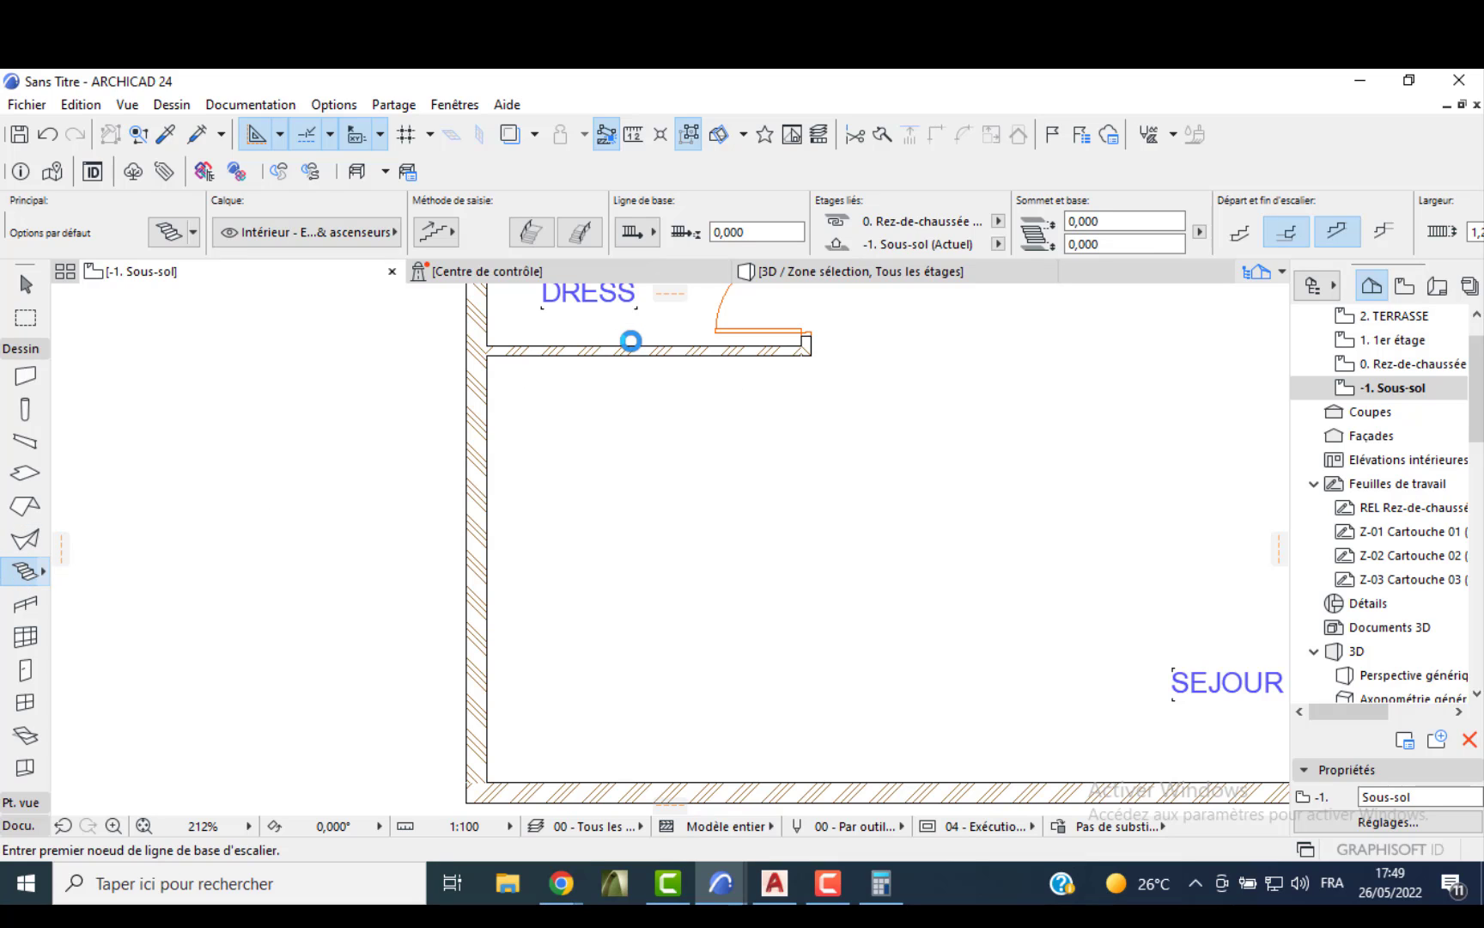
key(ctrl+t)
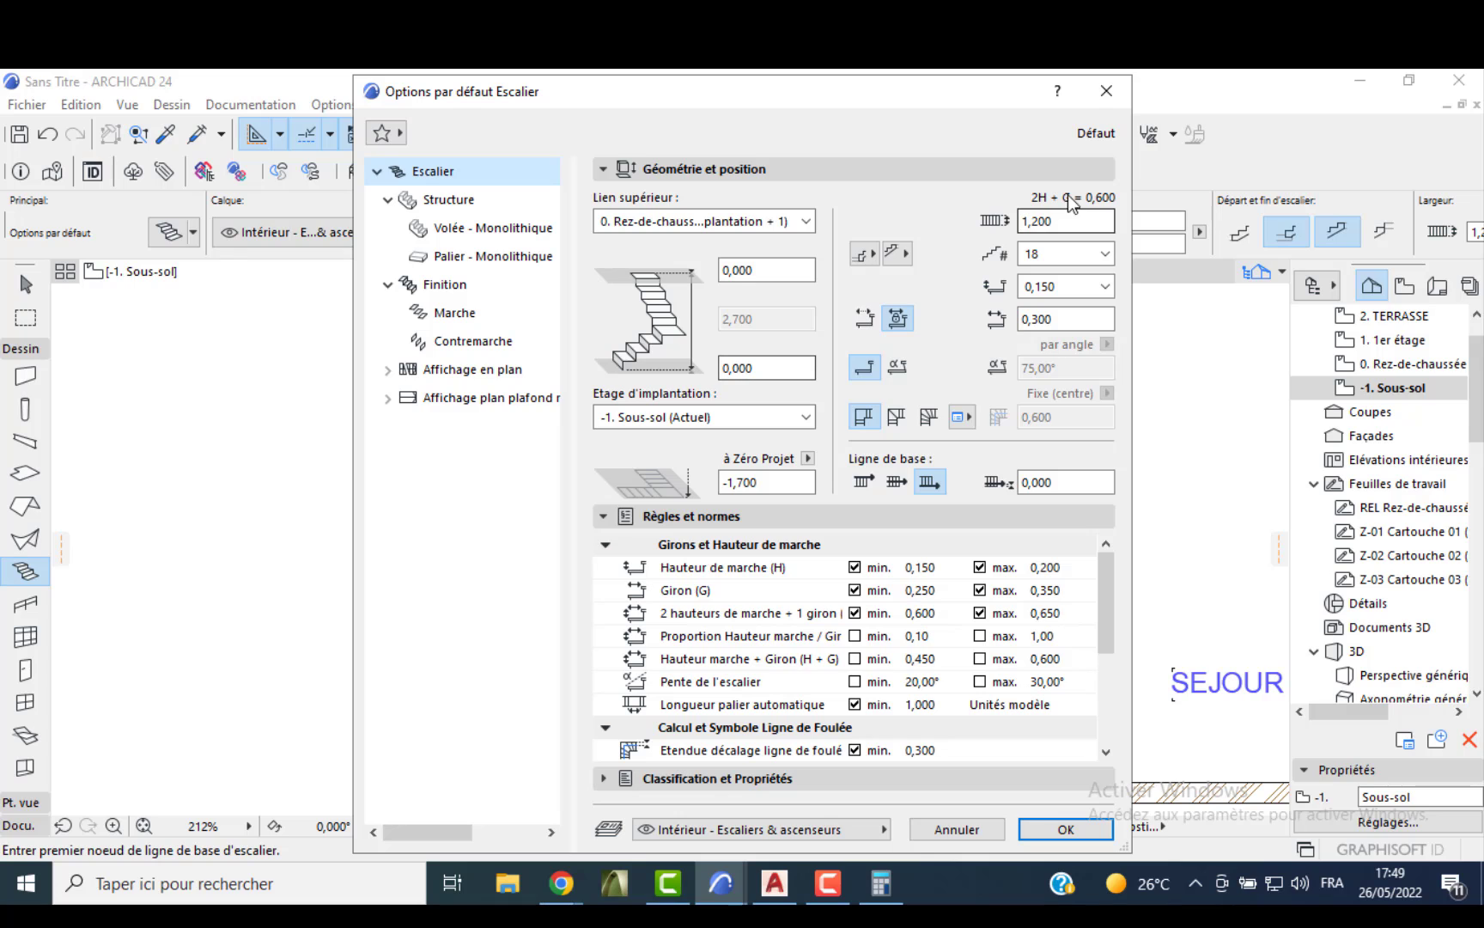
click(1065, 256)
click(1063, 276)
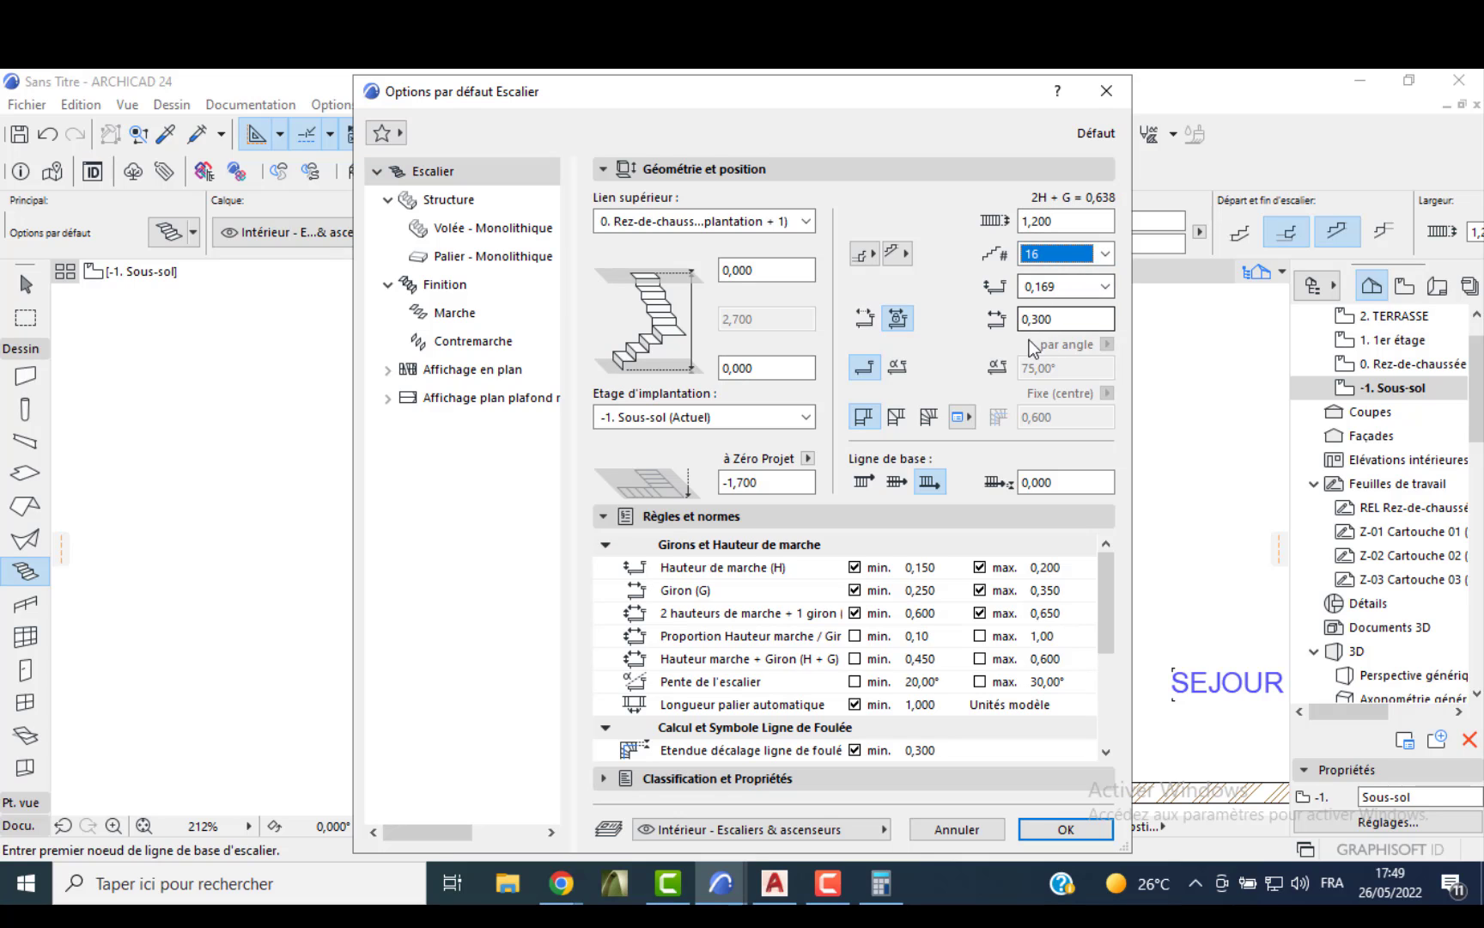
click(1044, 829)
click(511, 135)
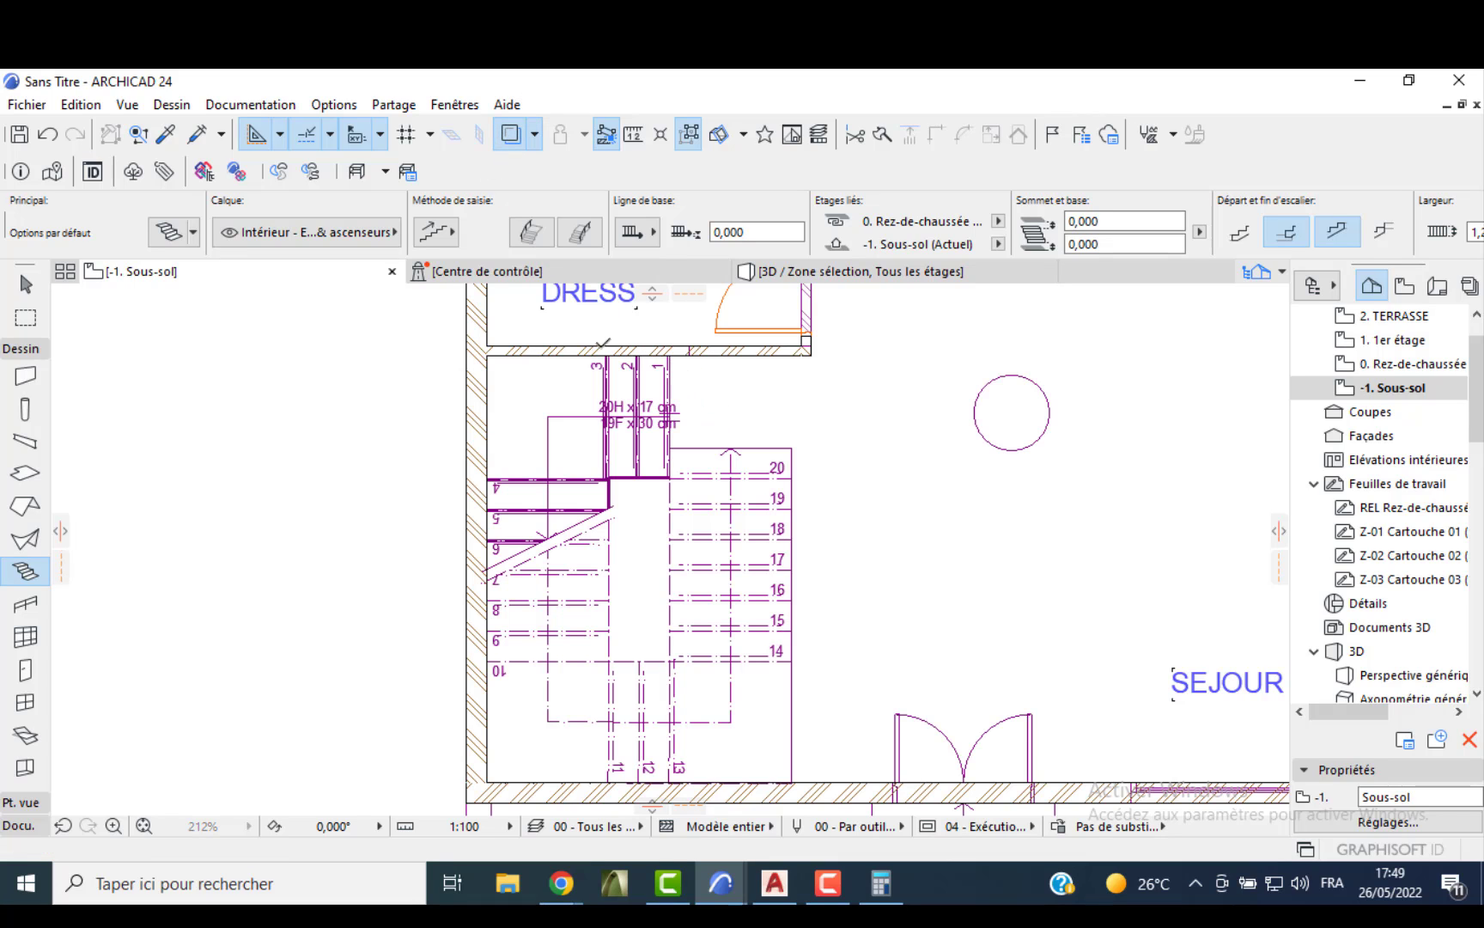
- Try to draw the 16-riser stair over the traced one, along the DRESS wall and the two exterior walls
click(669, 354)
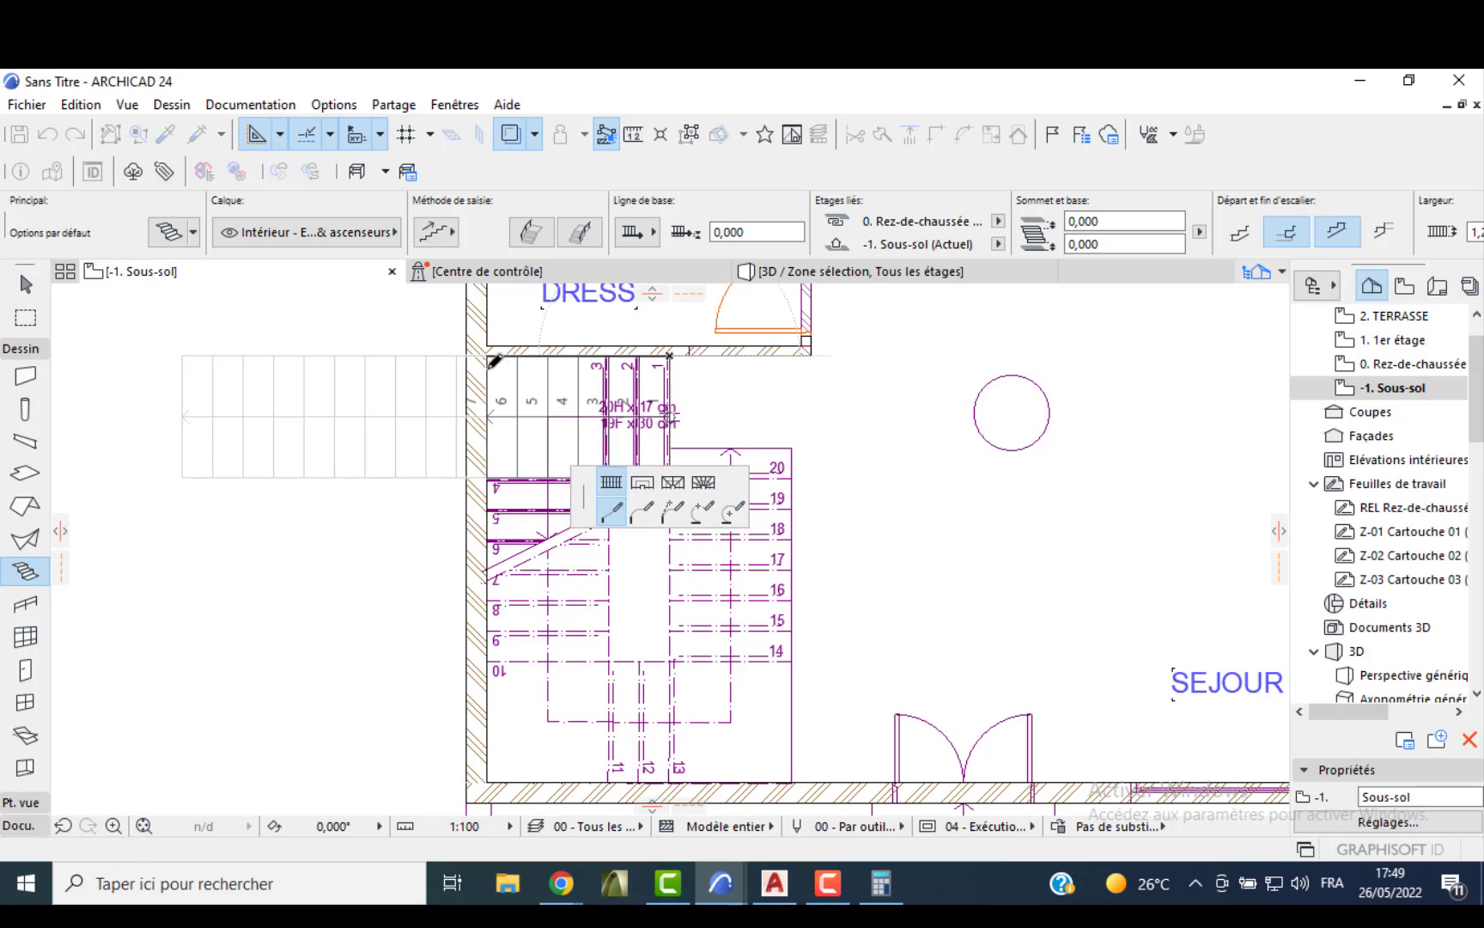
click(487, 354)
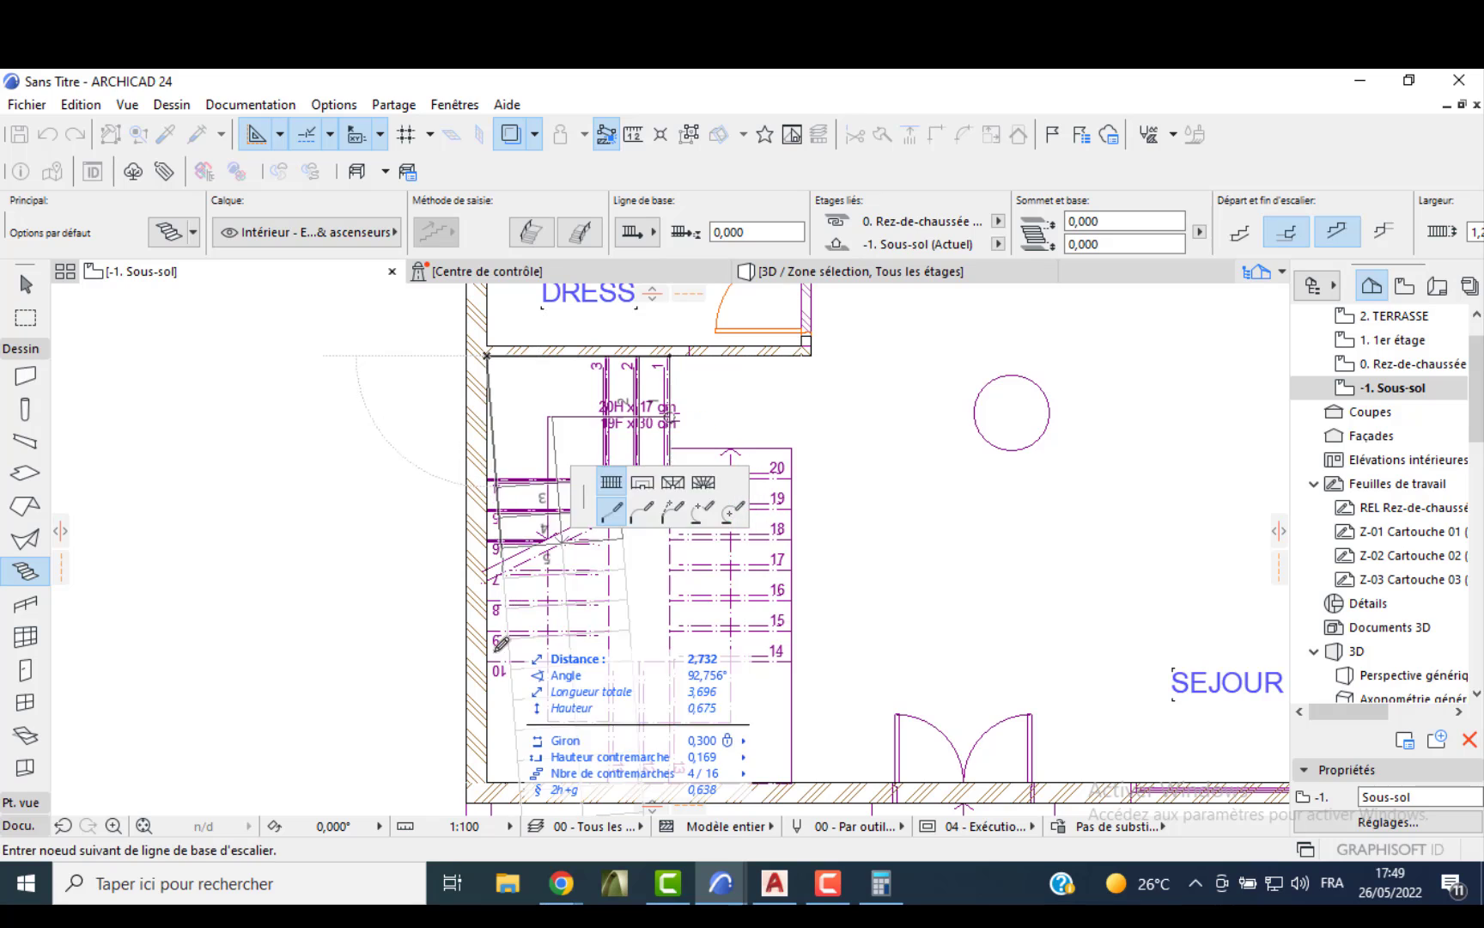
click(487, 782)
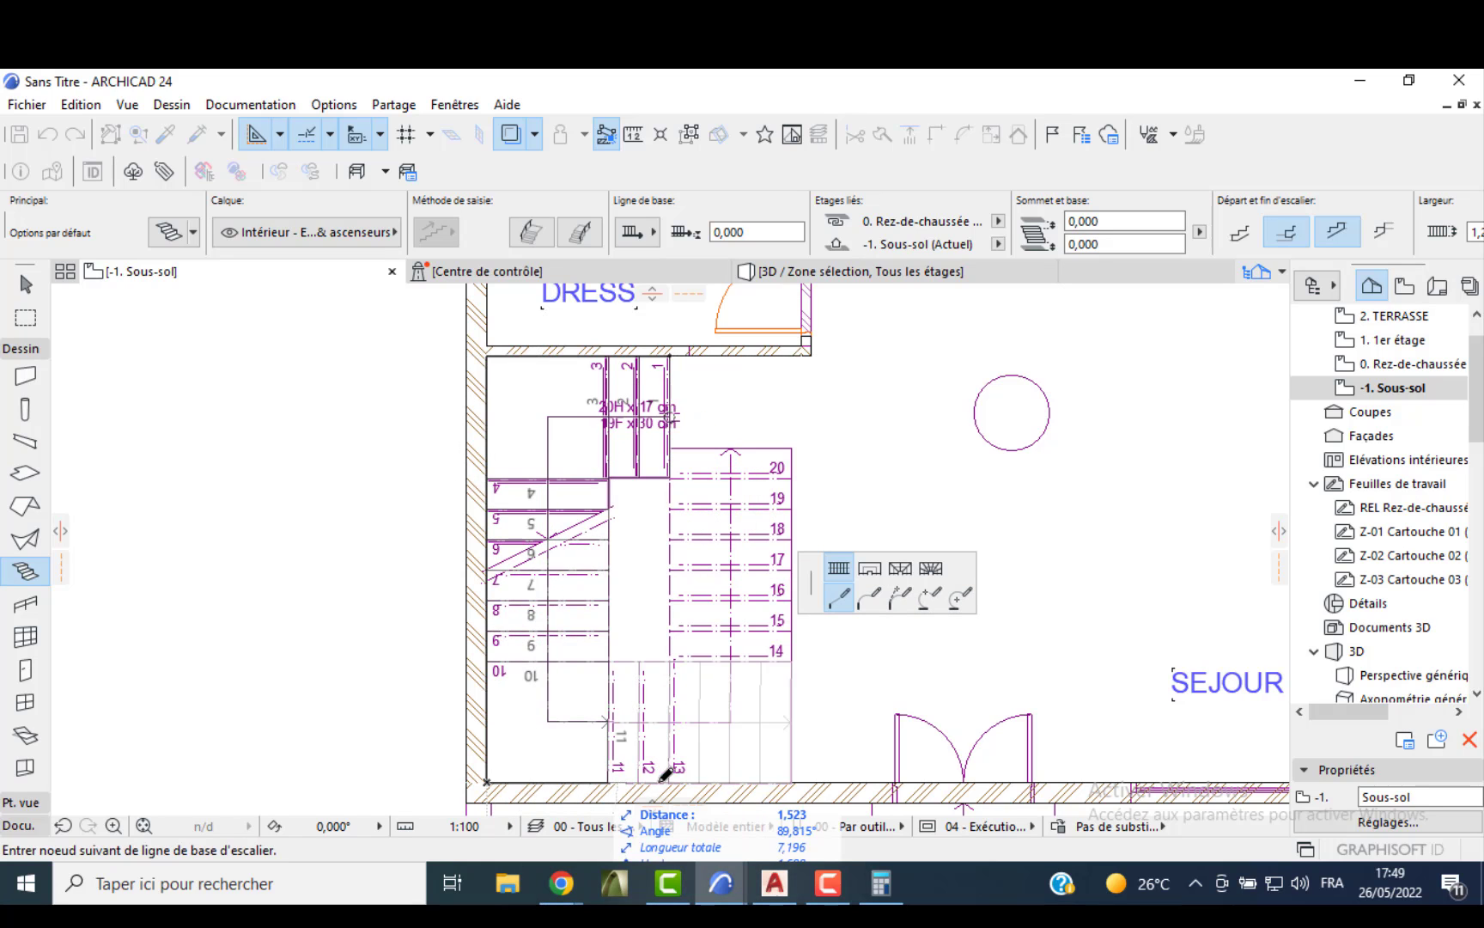
double_click(788, 778)
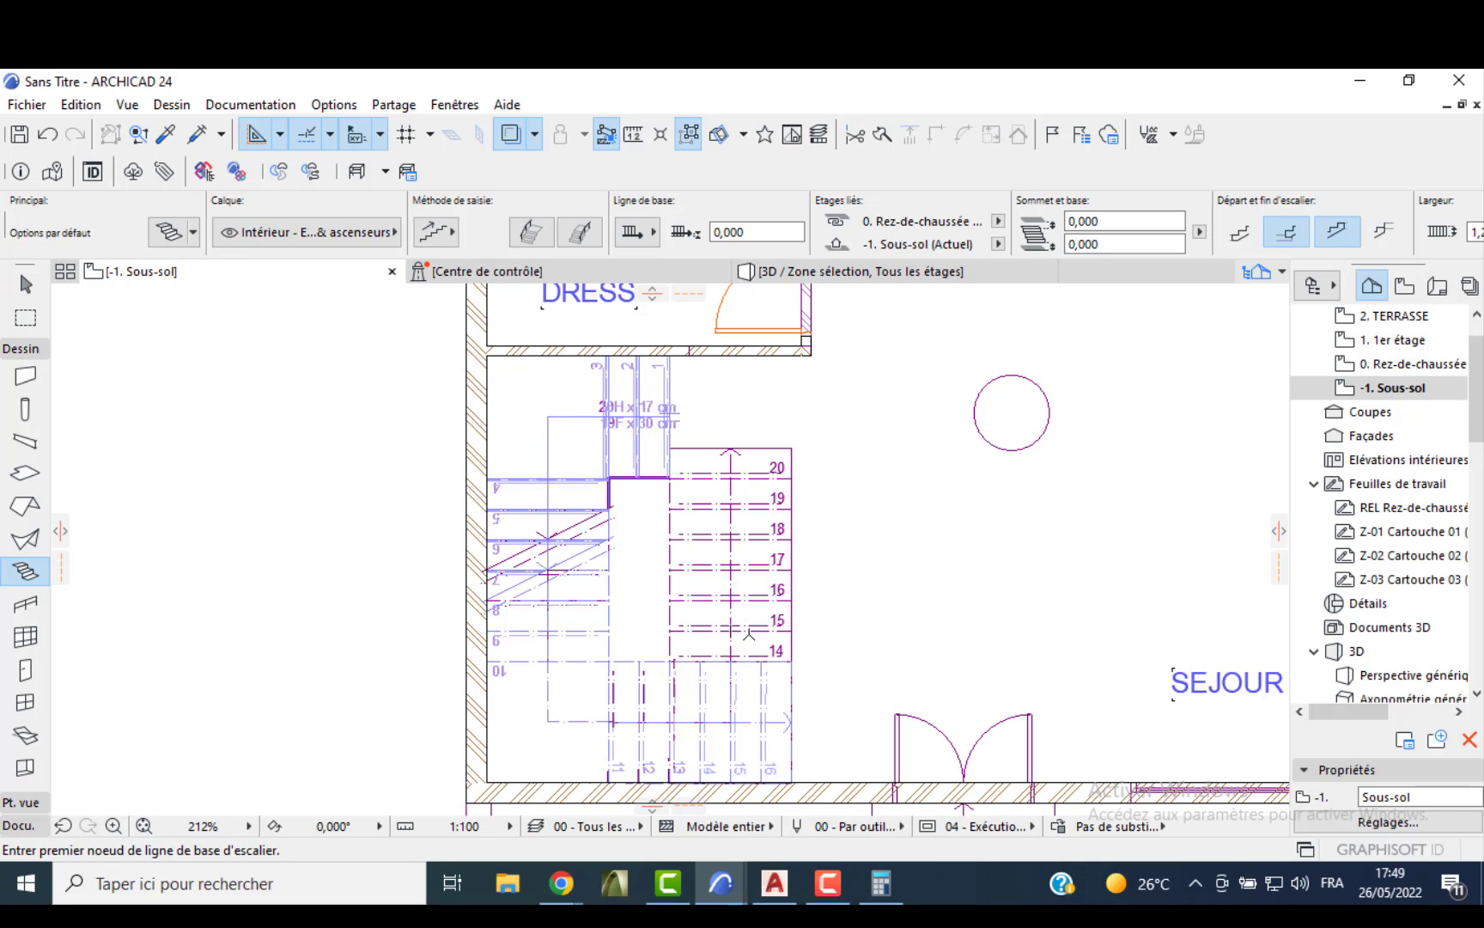
middle_drag(704, 653, 706, 613)
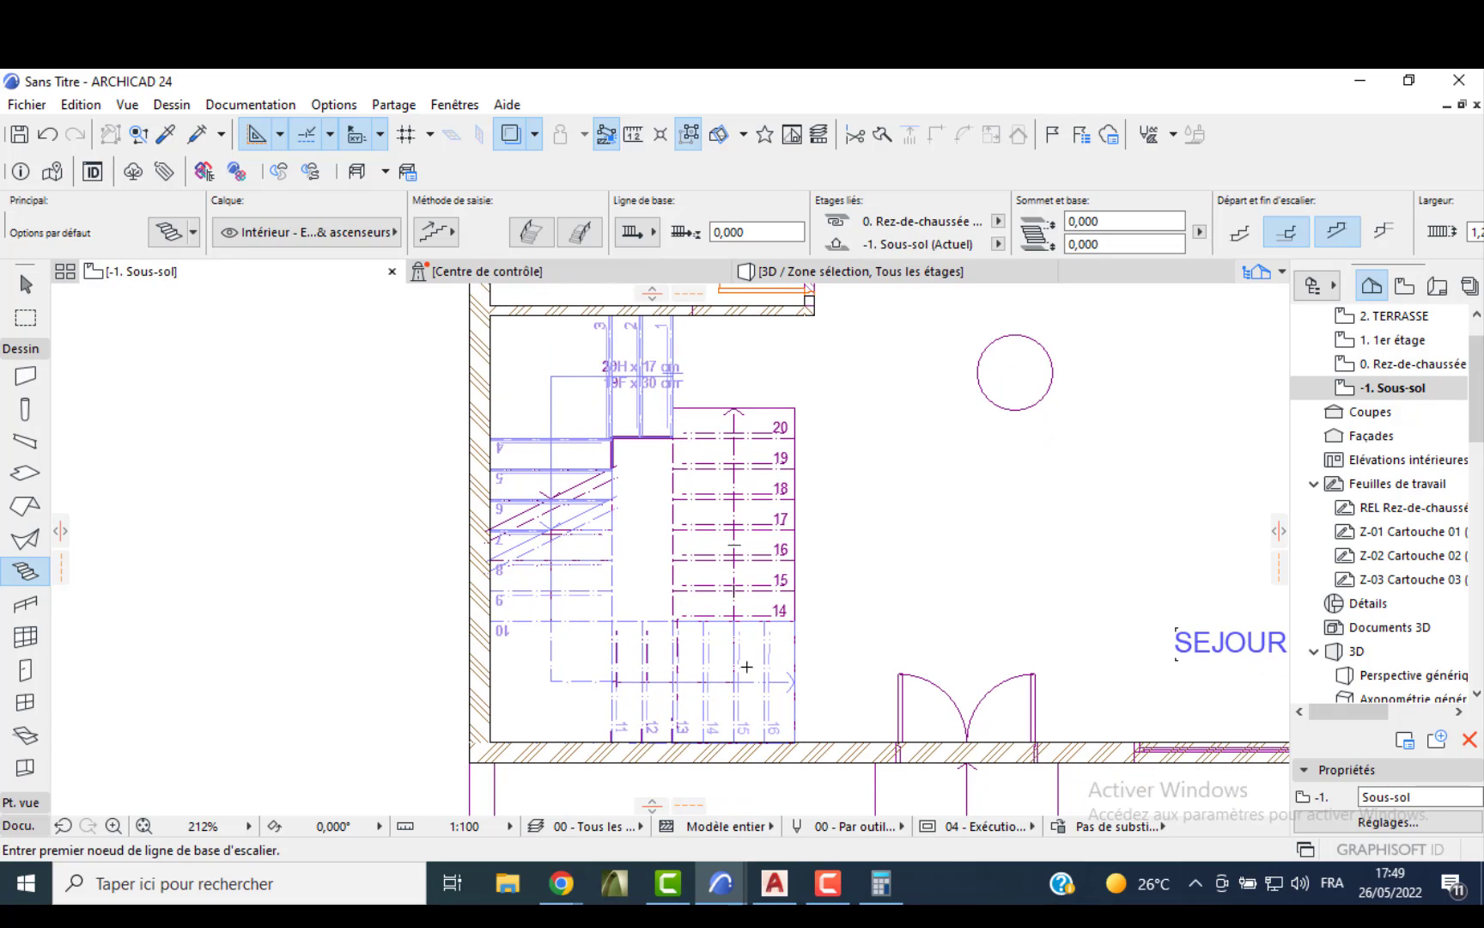
key(ctrl+z)
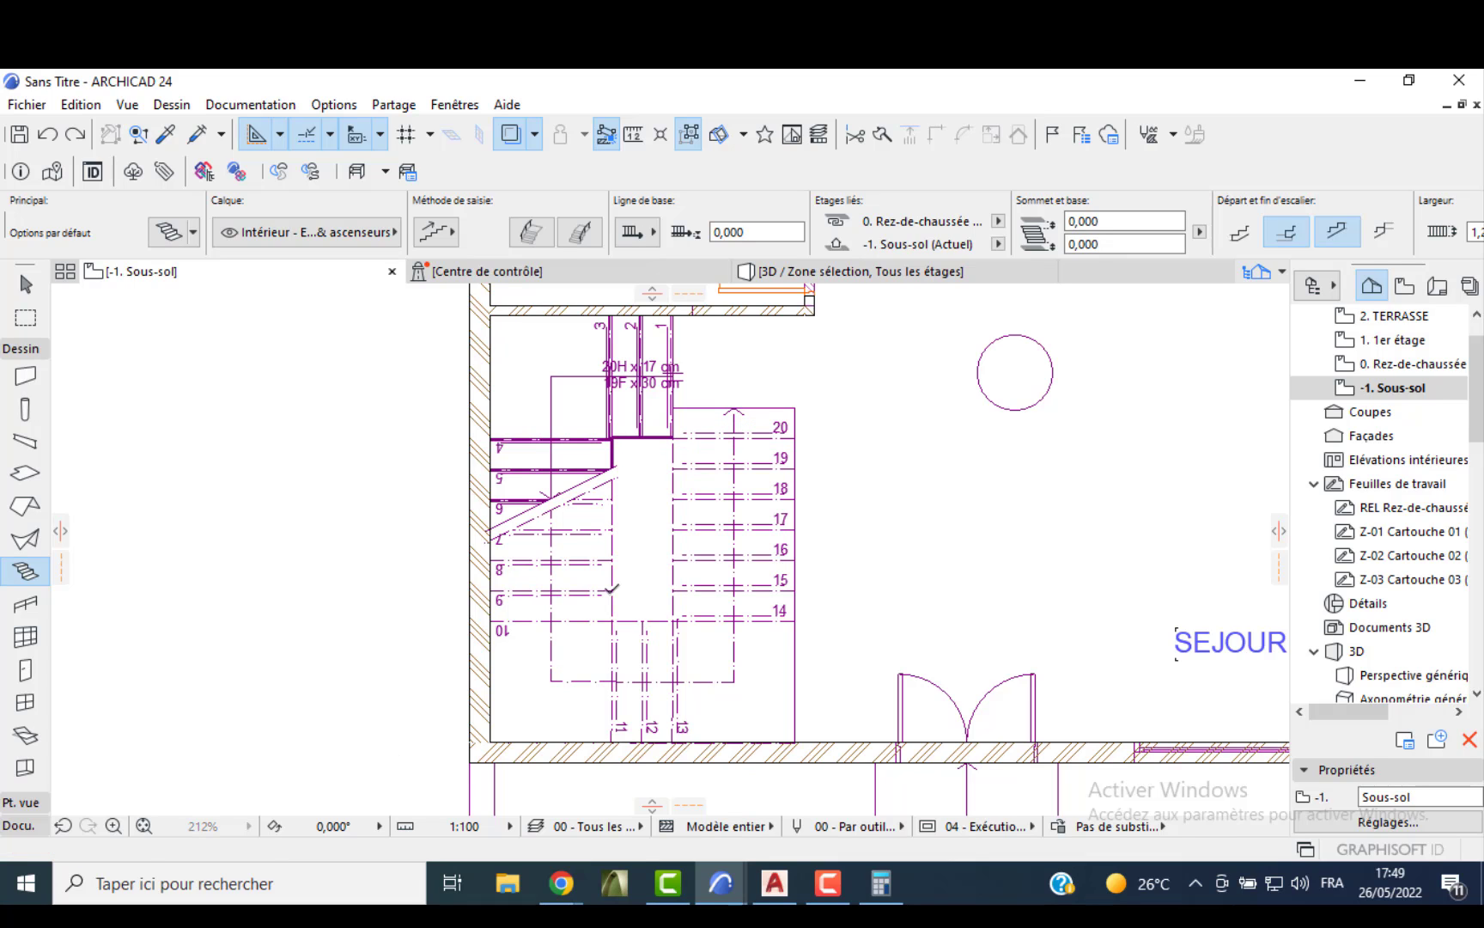
- Draw the 16-riser stair over the traced one, from riser 4's outer corner along the two exterior walls, ending at the traced riser 19–20 boundary
click(611, 589)
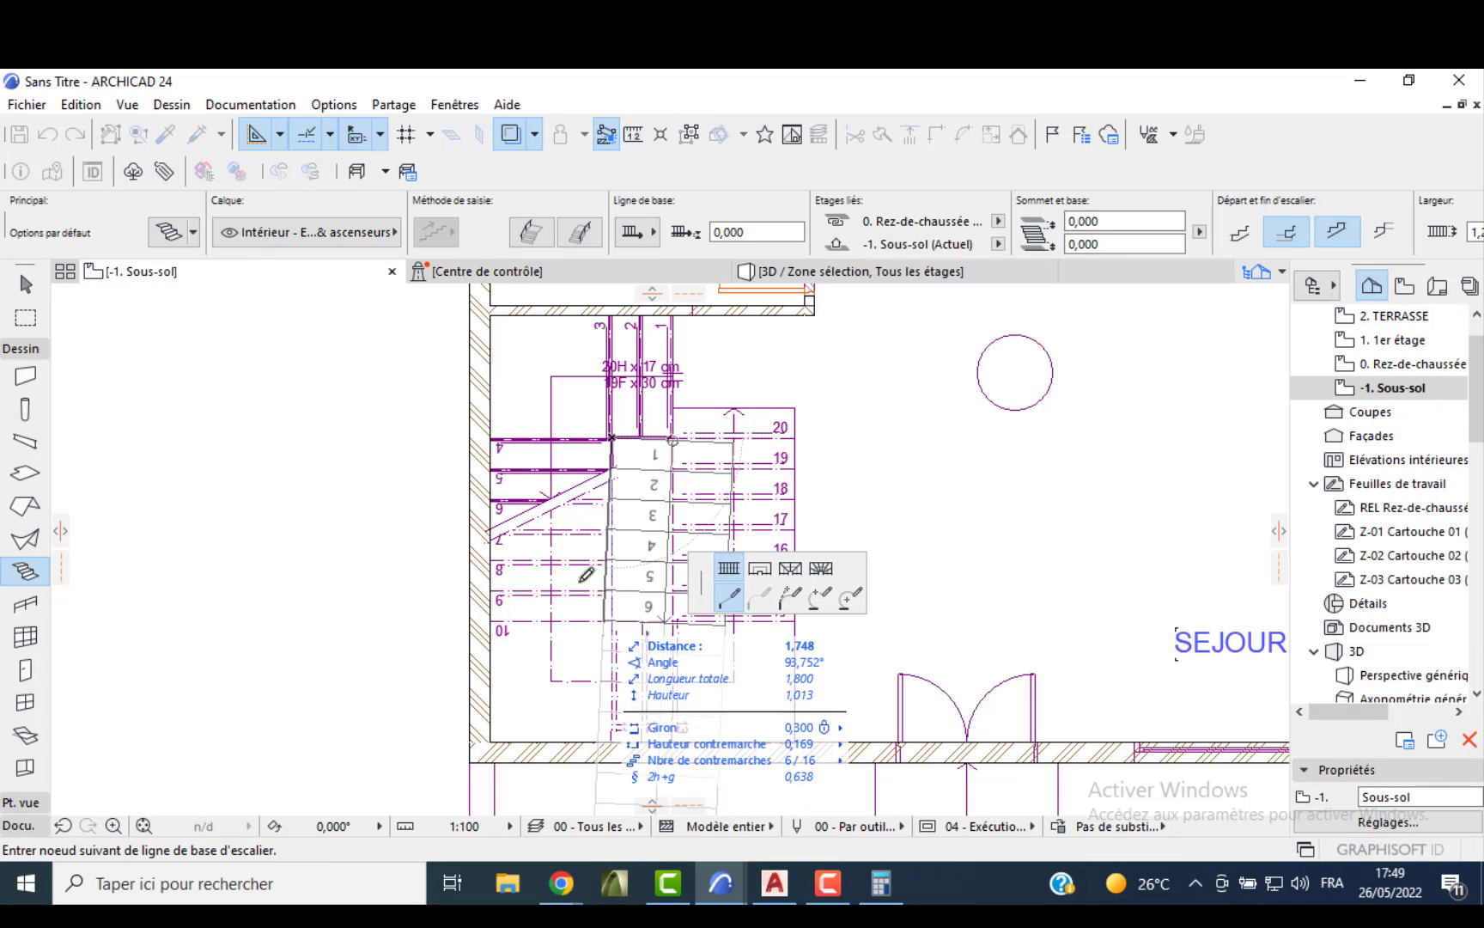
key(Escape)
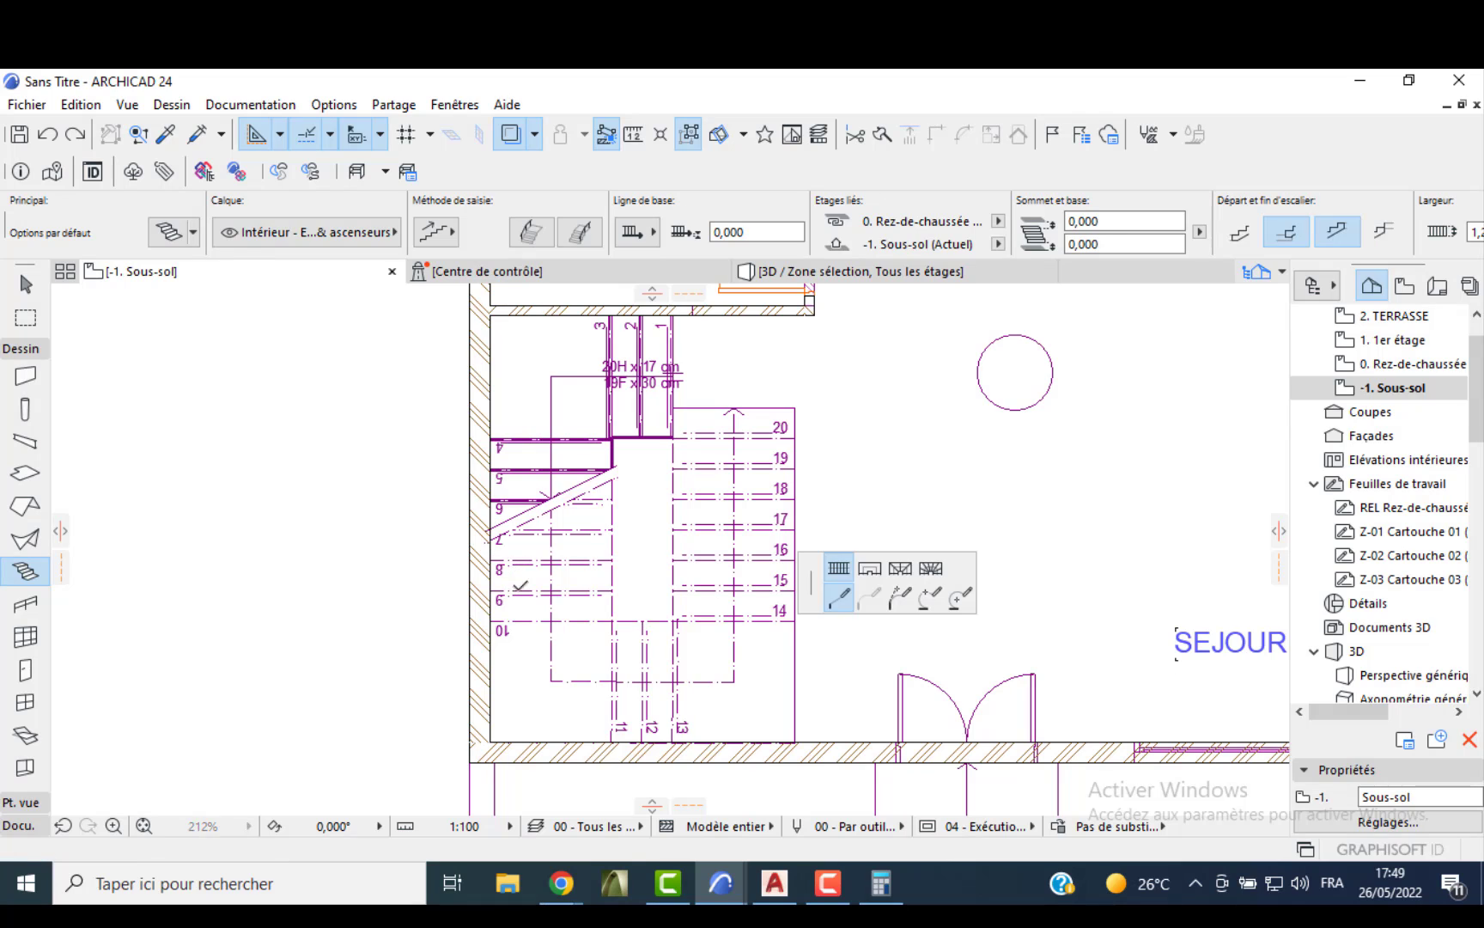
click(491, 441)
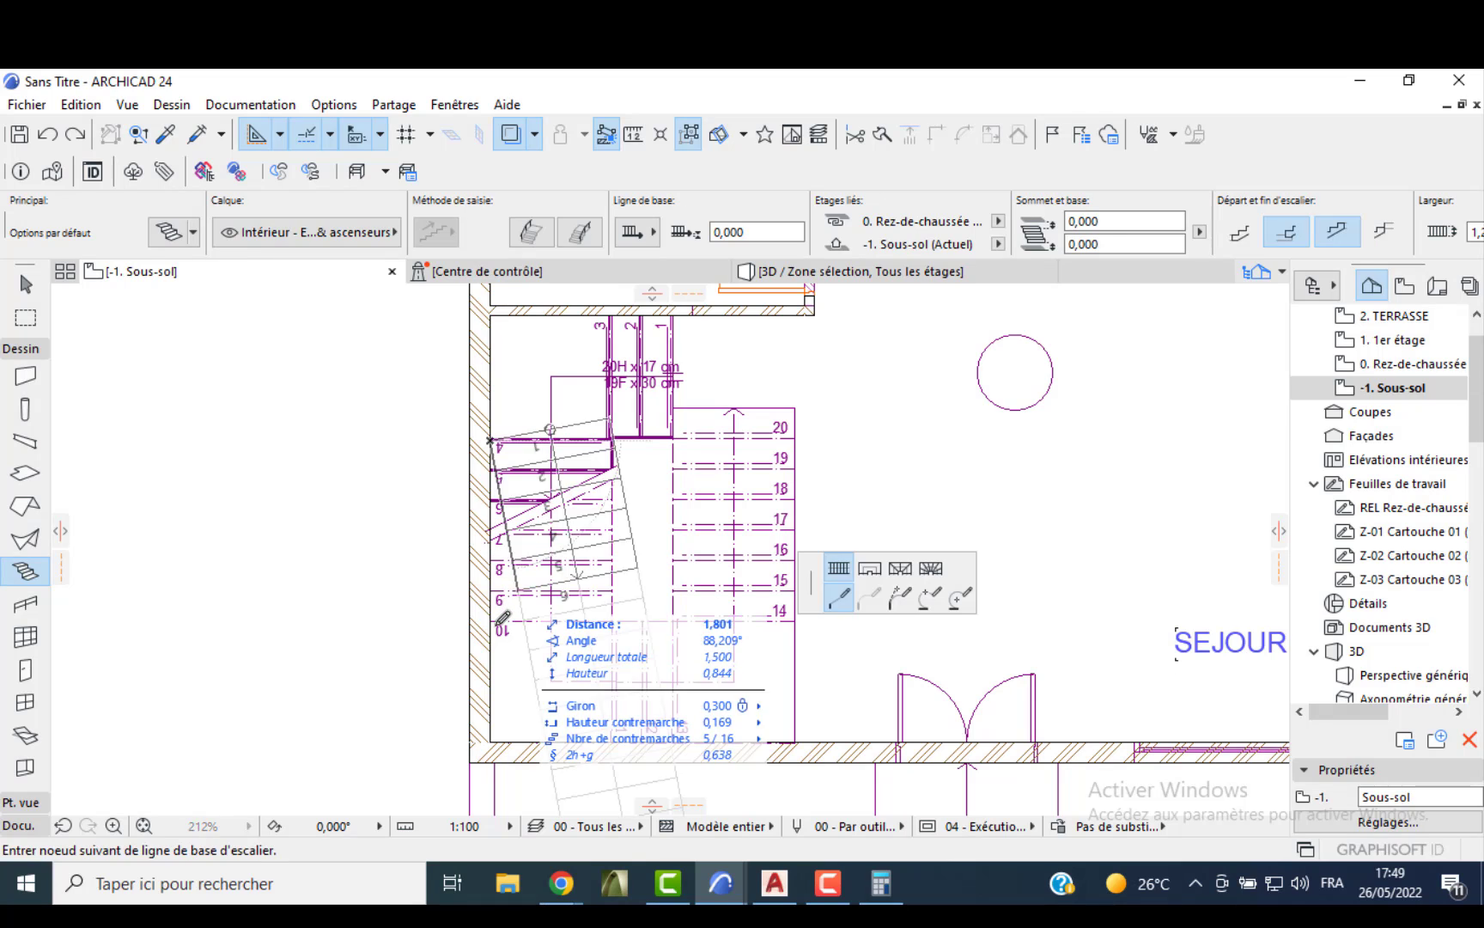
click(491, 742)
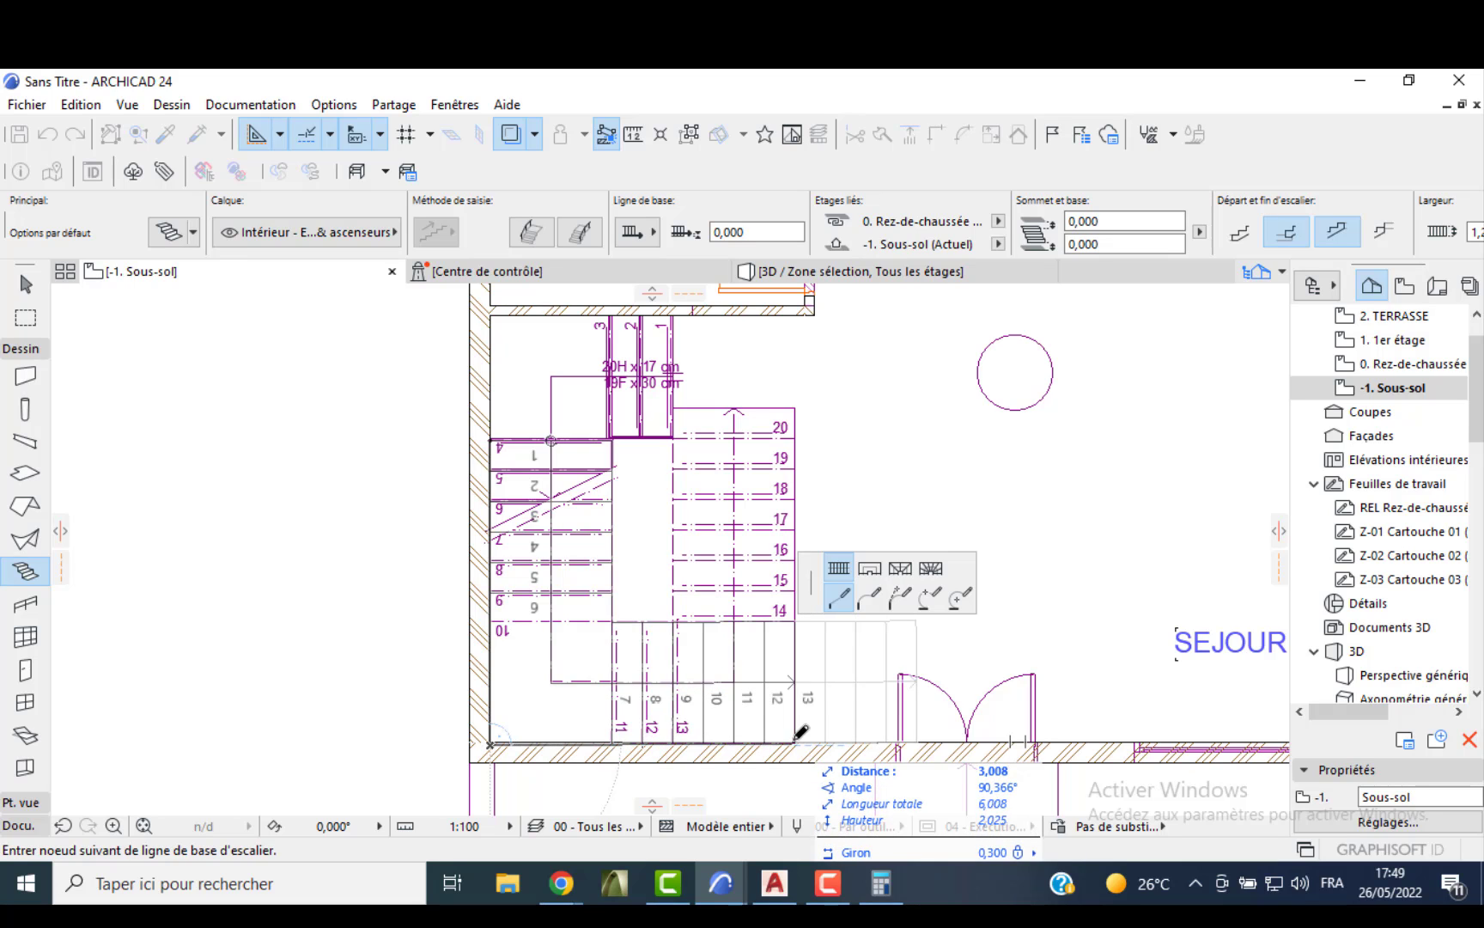
click(795, 741)
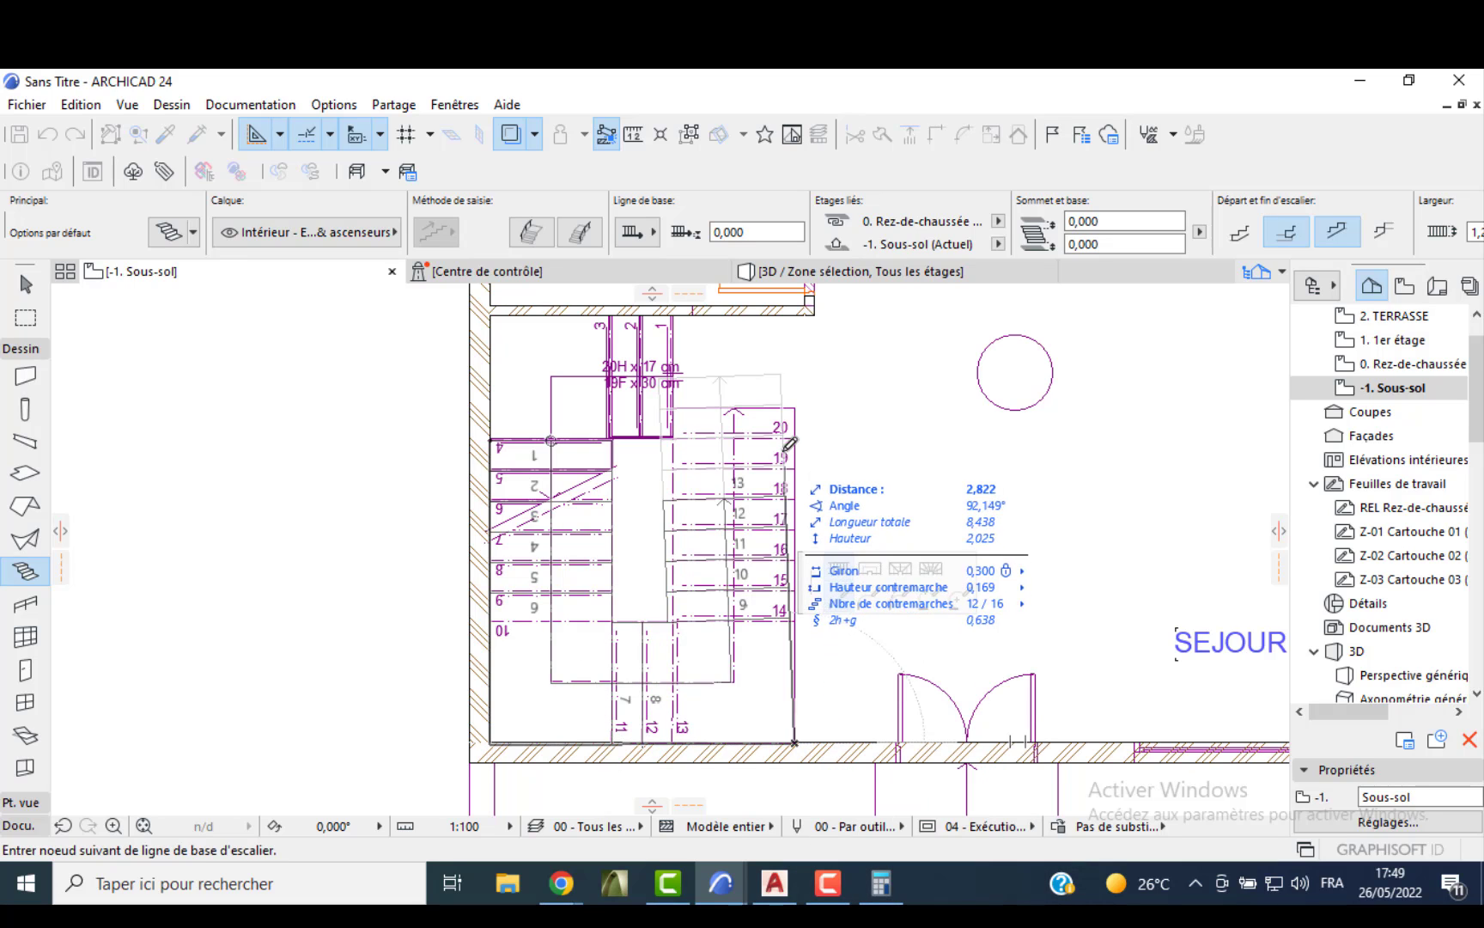
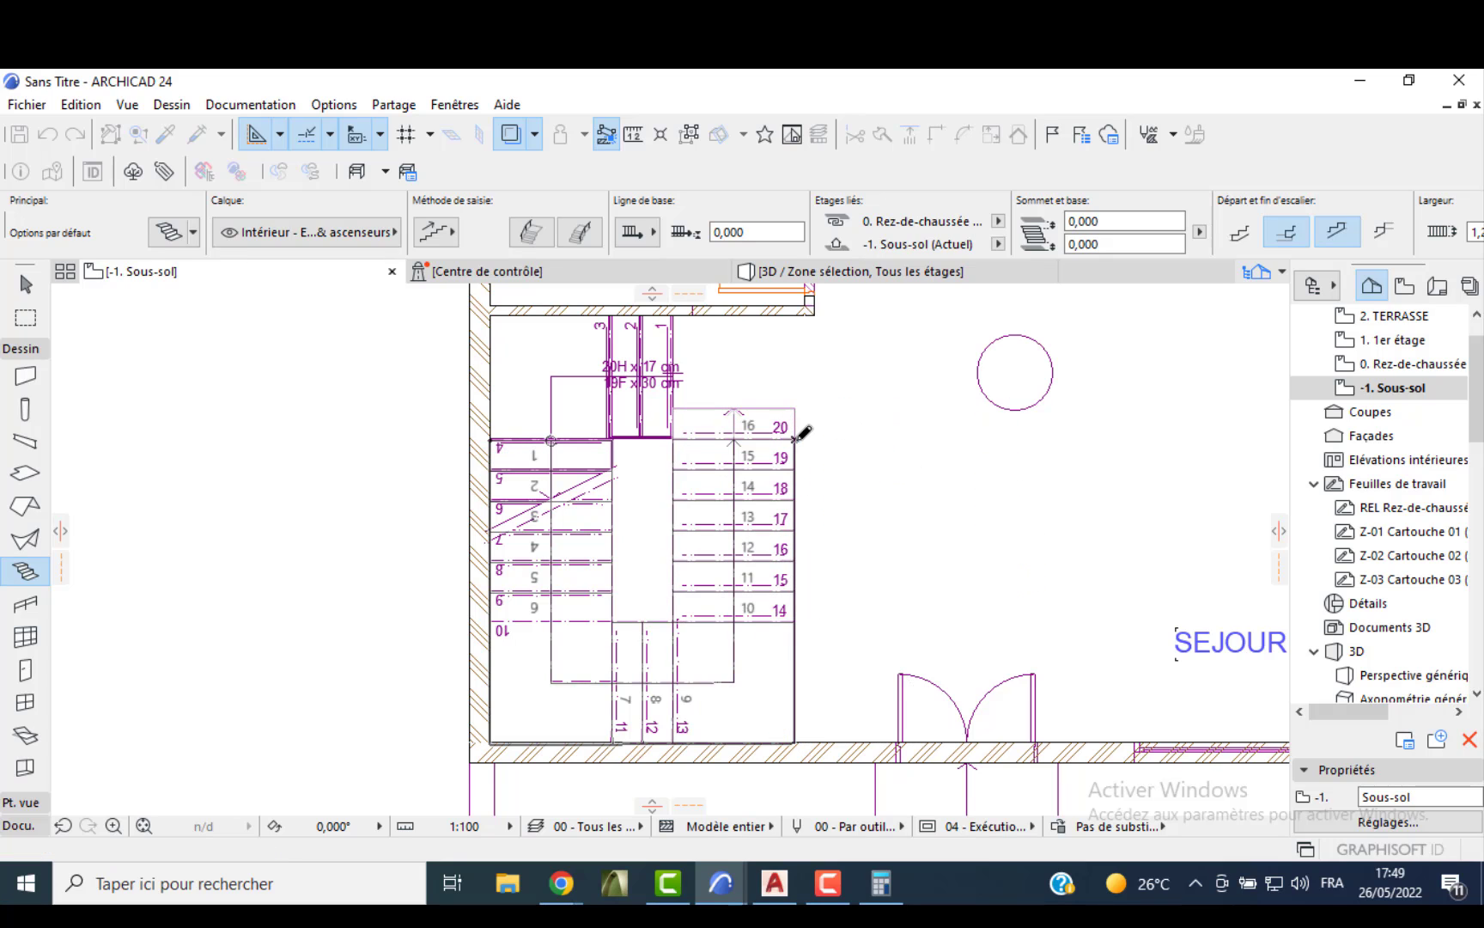
click(796, 439)
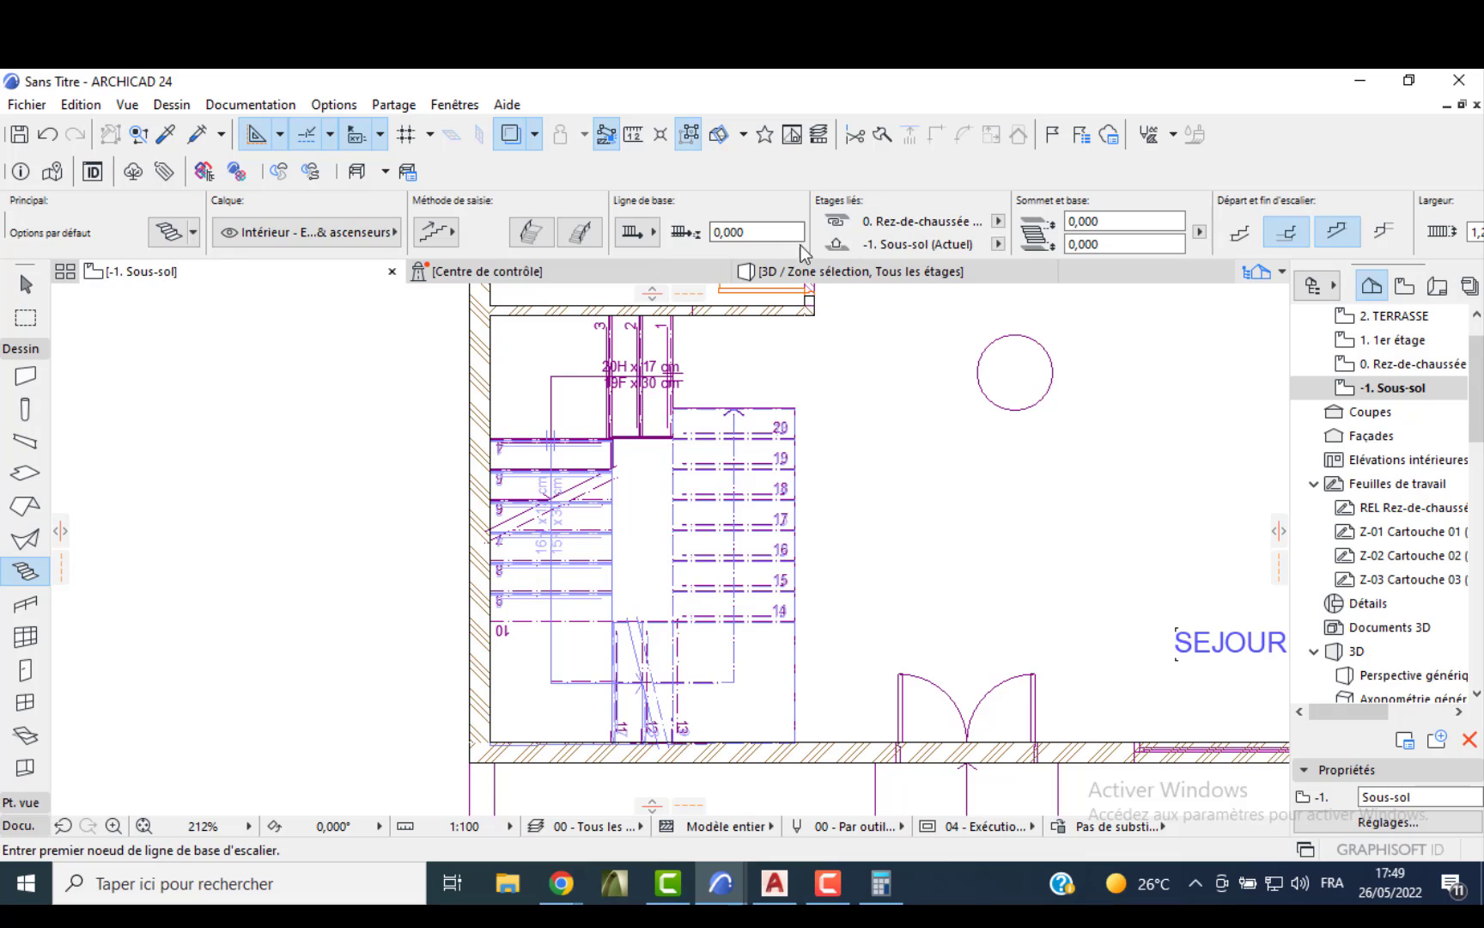
- Examine the redrawn basement stair in 3D, checking its flights, landings and connection to the floor above
click(808, 272)
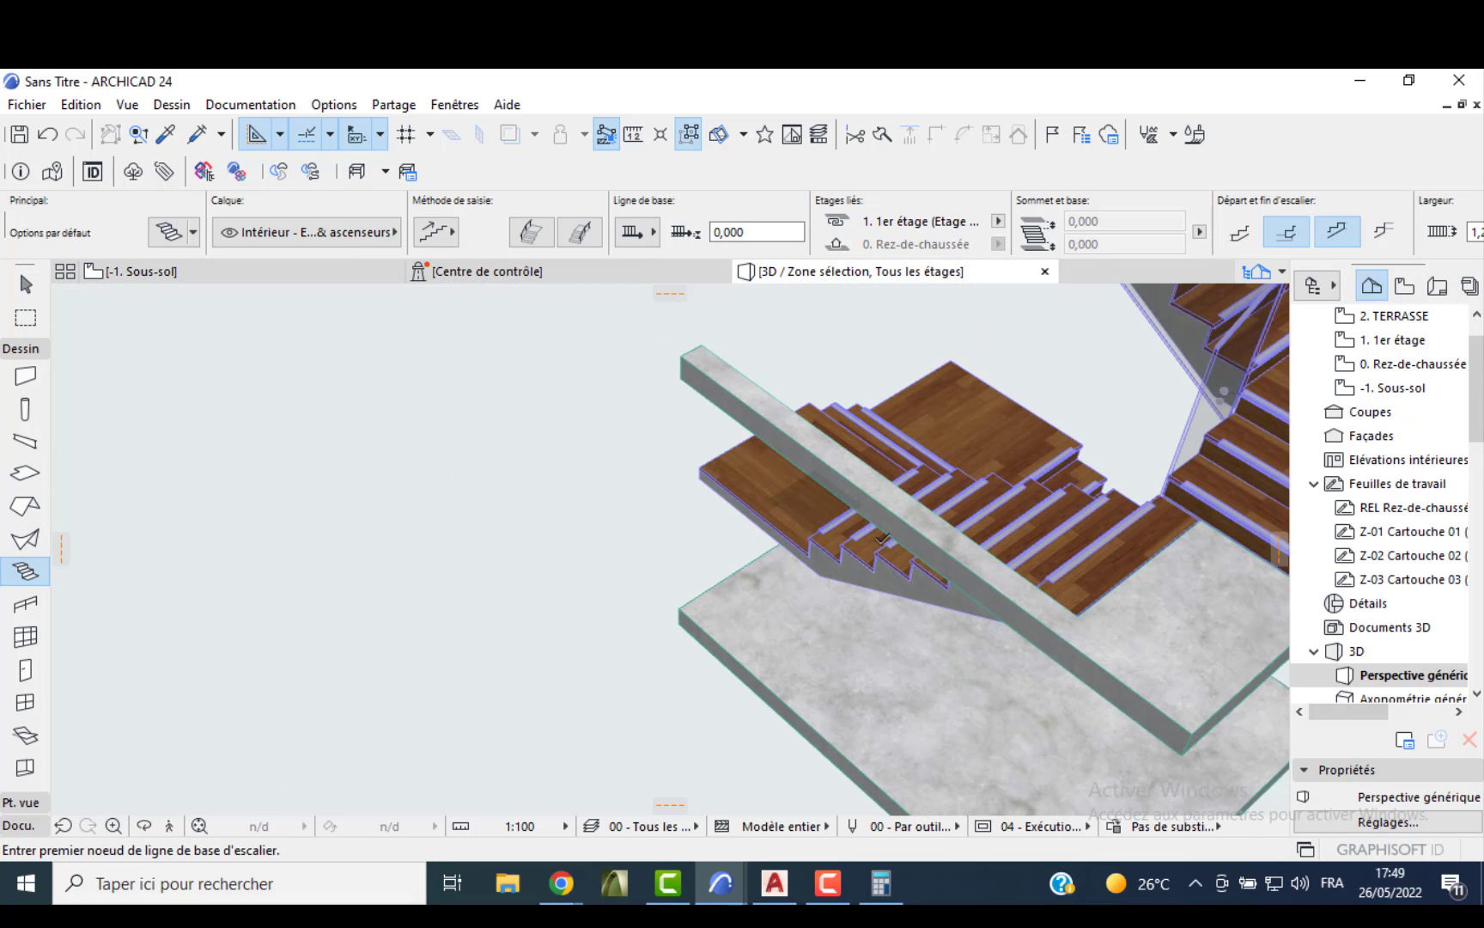
scroll(883, 538, down, 1)
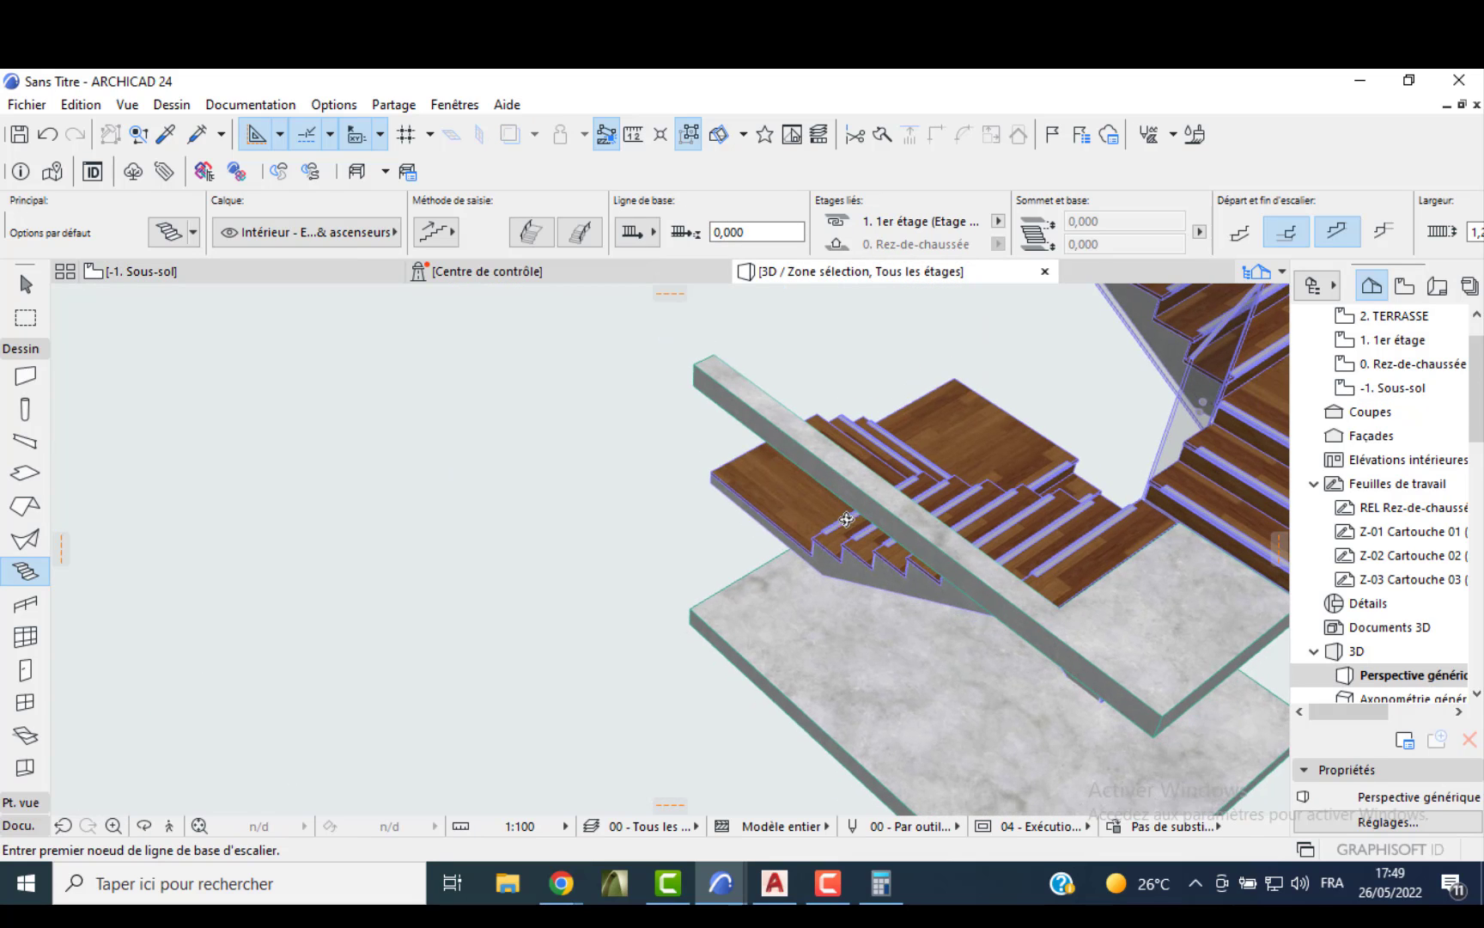
shift+middle_drag(874, 529, 657, 497)
scroll(867, 507, down, 1)
shift+middle_drag(938, 517, 878, 387)
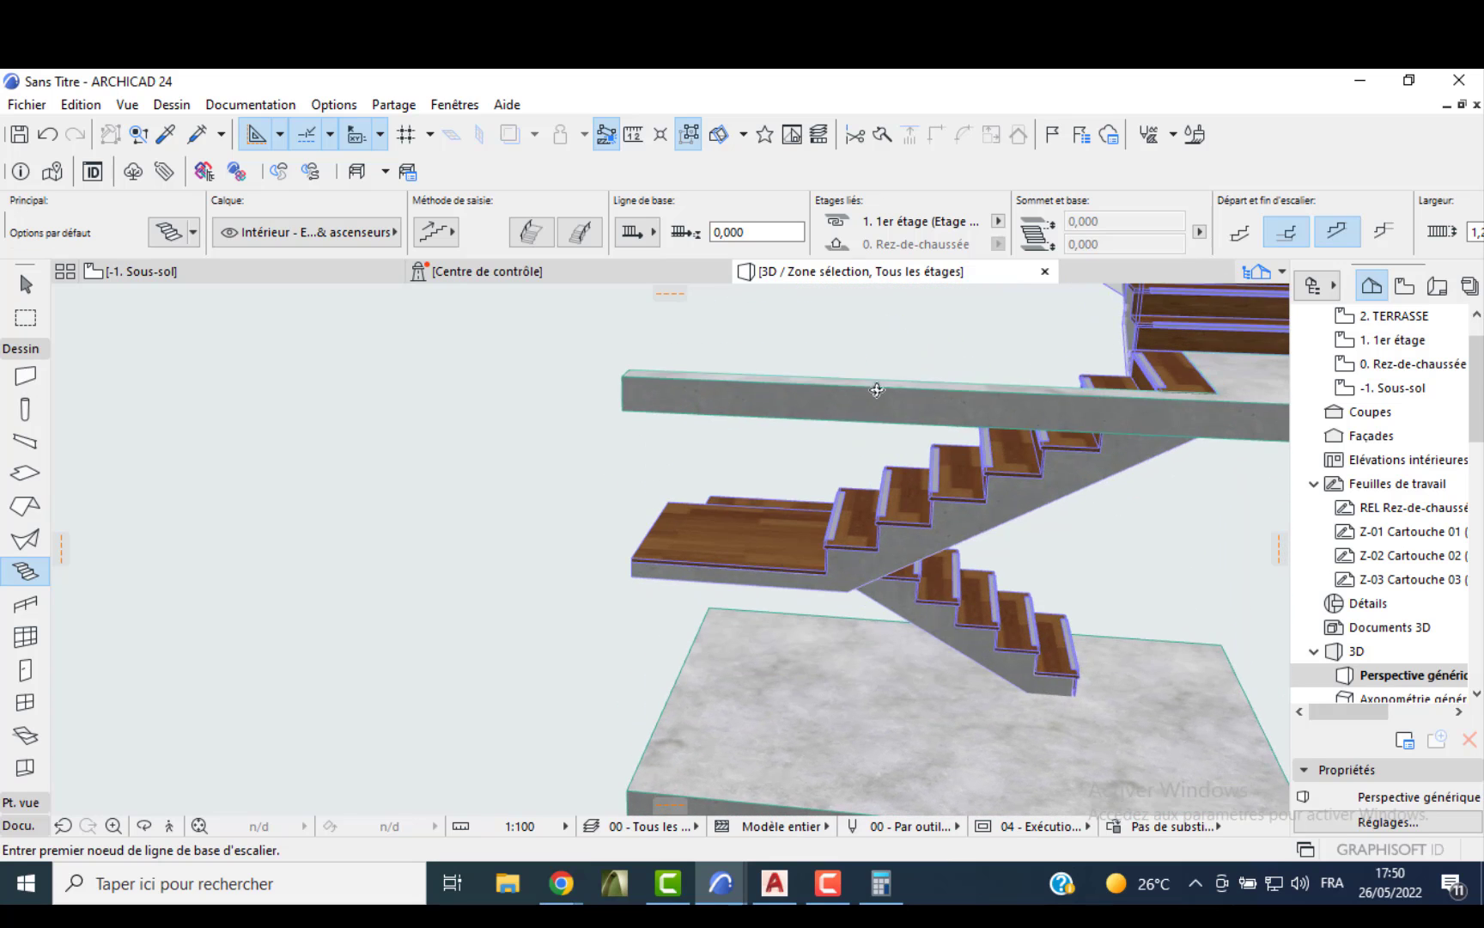
scroll(1077, 656, up, 5)
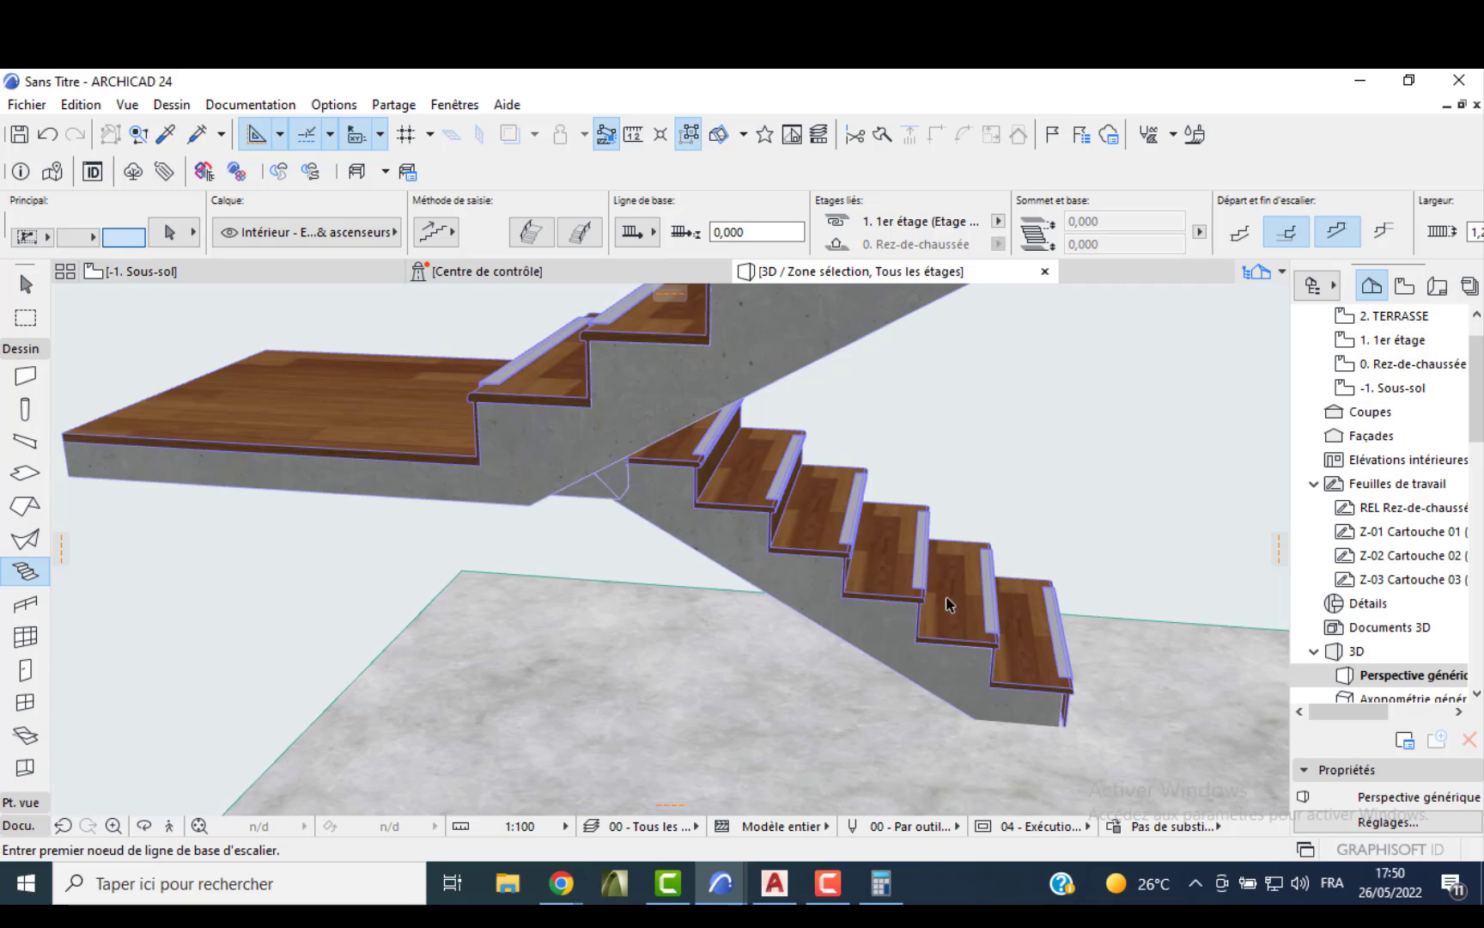
shift+middle_drag(947, 603, 742, 588)
scroll(818, 589, down, 3)
shift+middle_drag(979, 618, 672, 596)
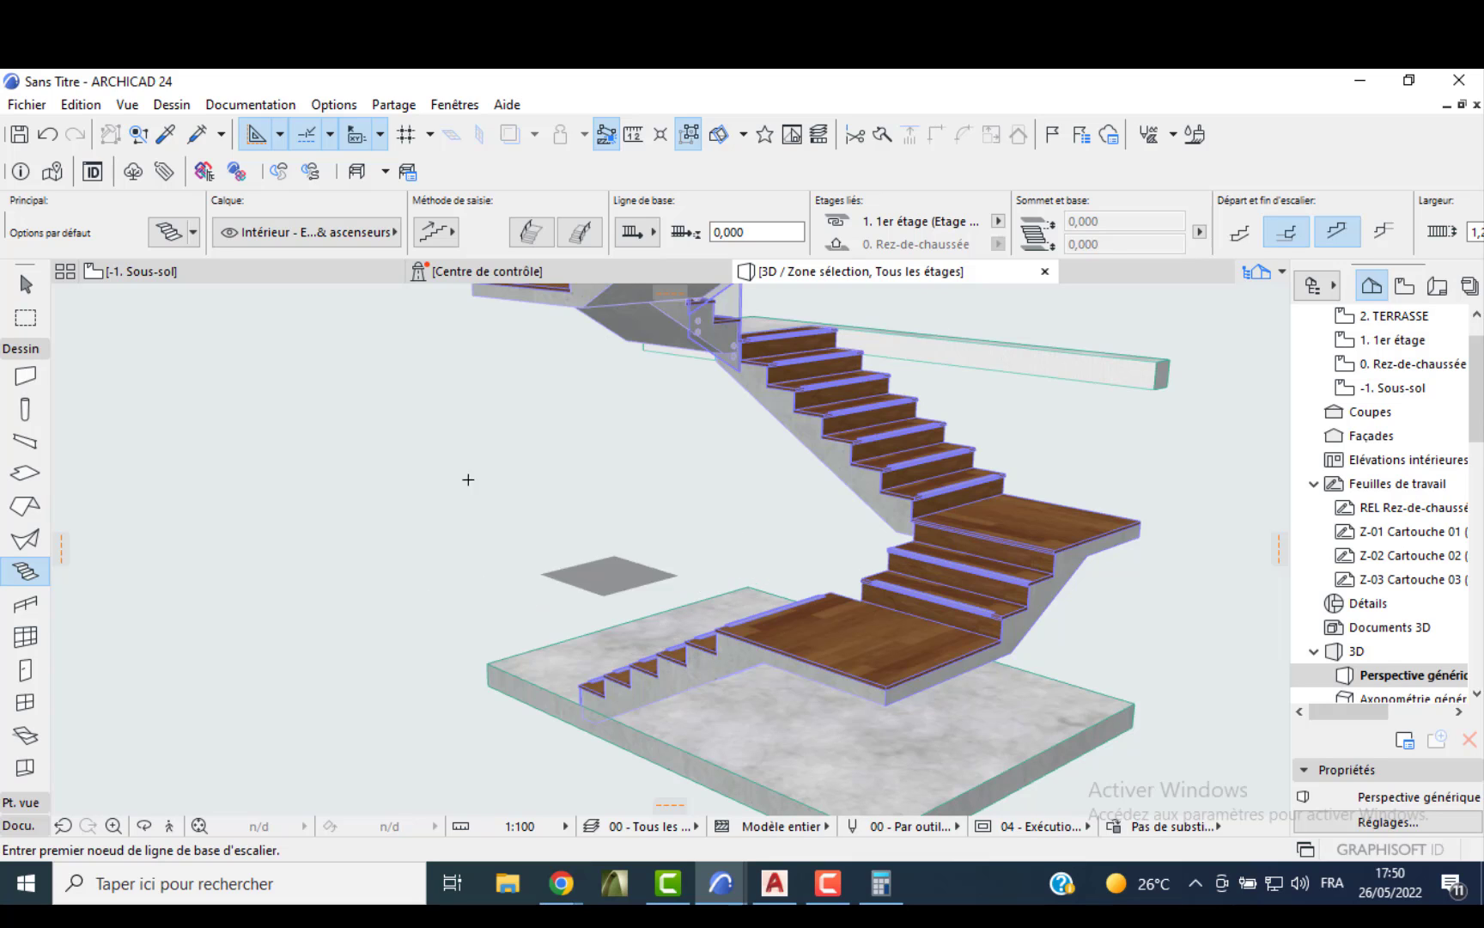
click(439, 452)
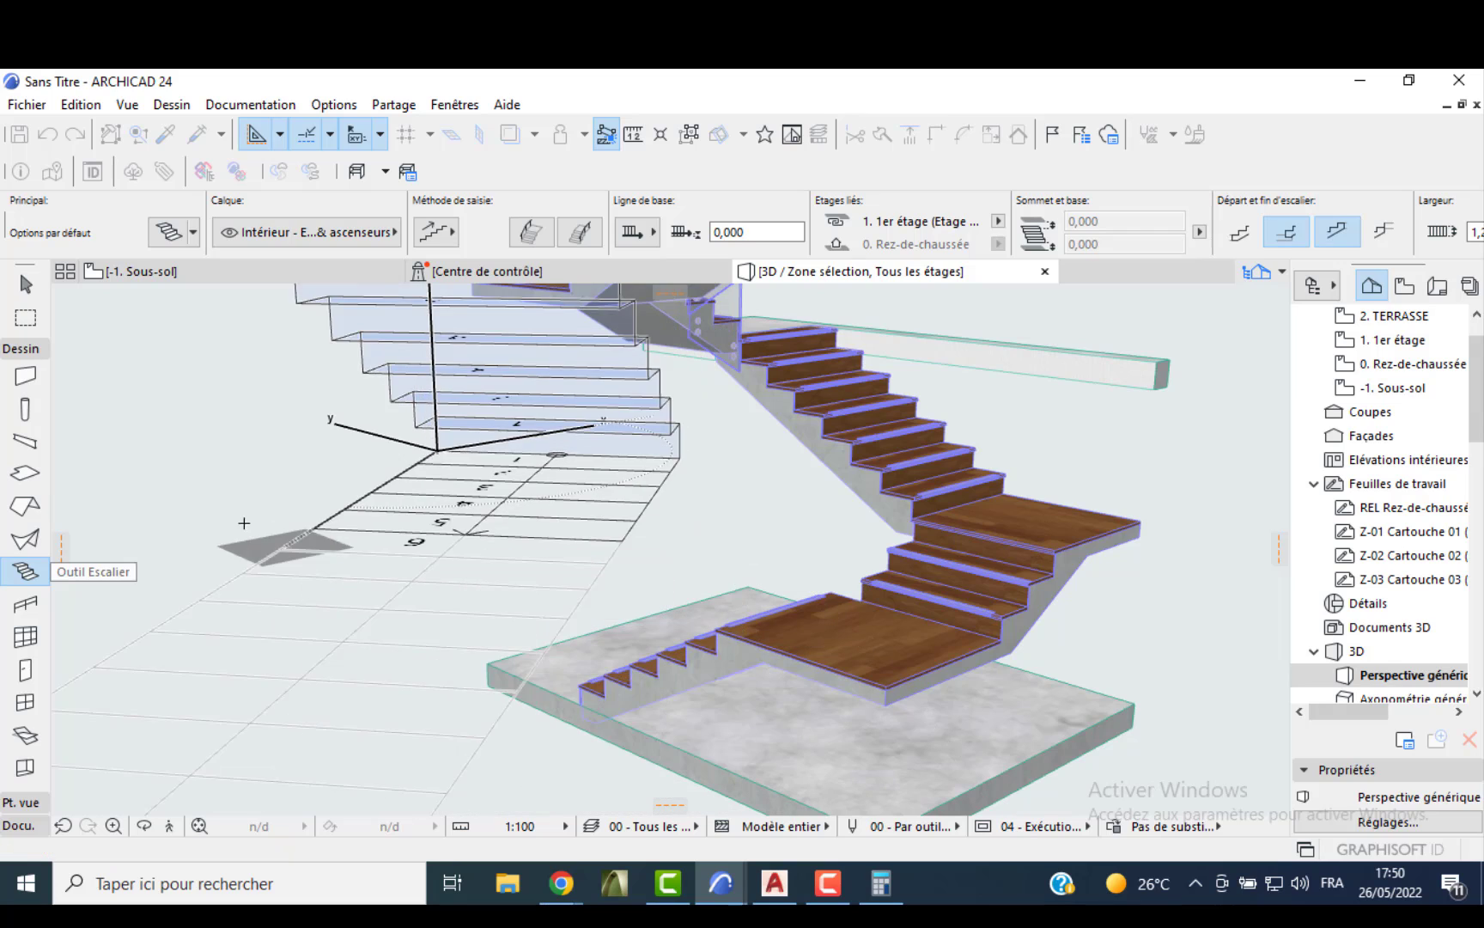
key(Escape)
key(Escape)
- Draw a railing in 3D along the basement stair's inner edge, from its lowest tread around the landings up to the Rez-de-chaussée level
shift+middle_drag(416, 576, 534, 571)
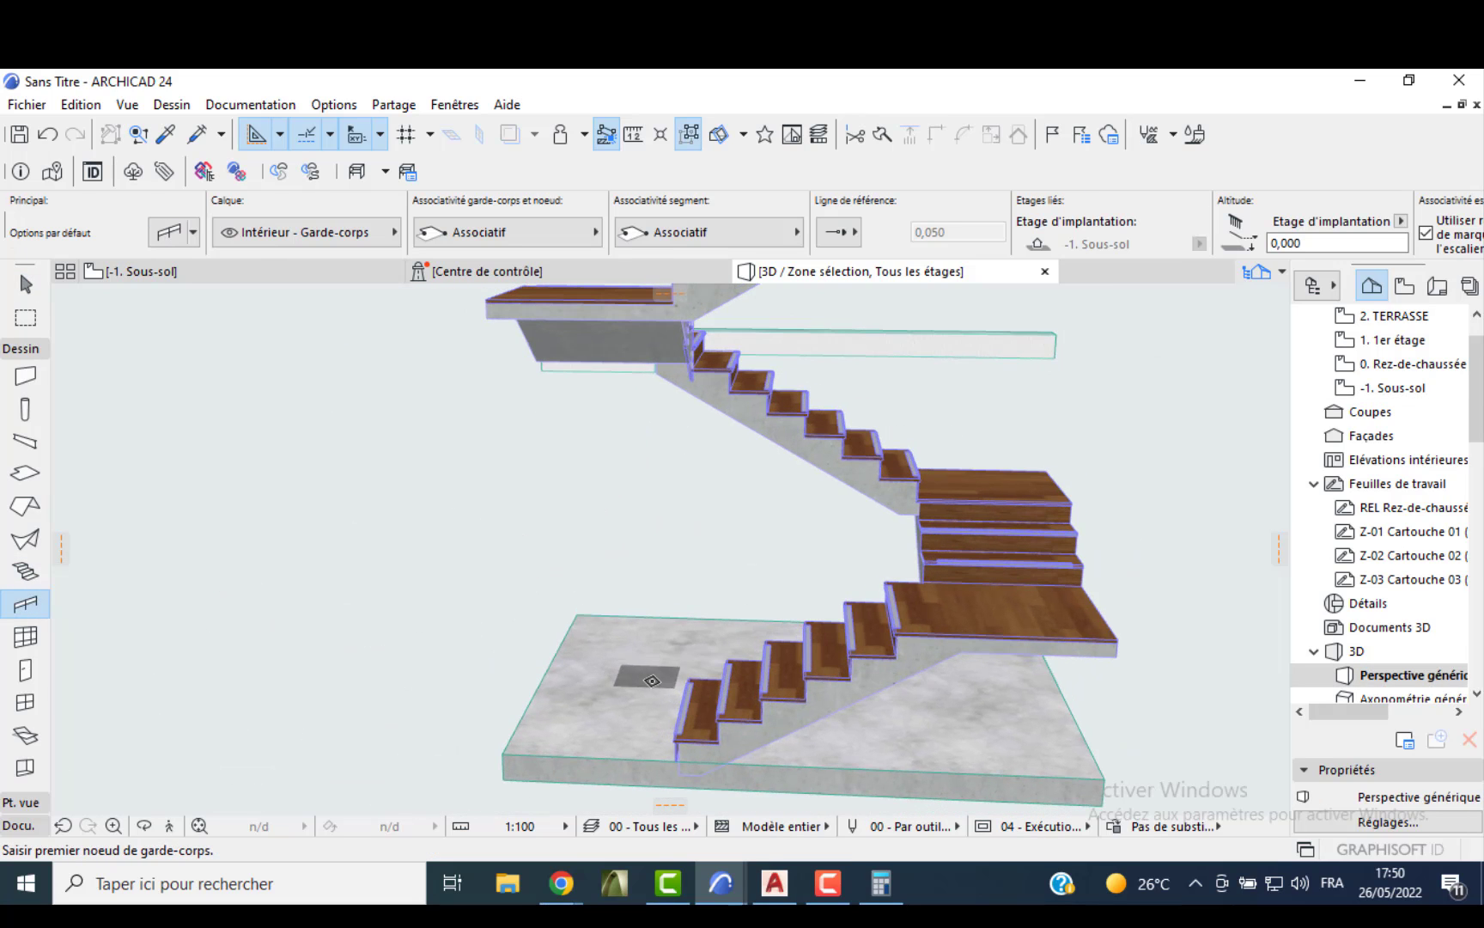
click(689, 687)
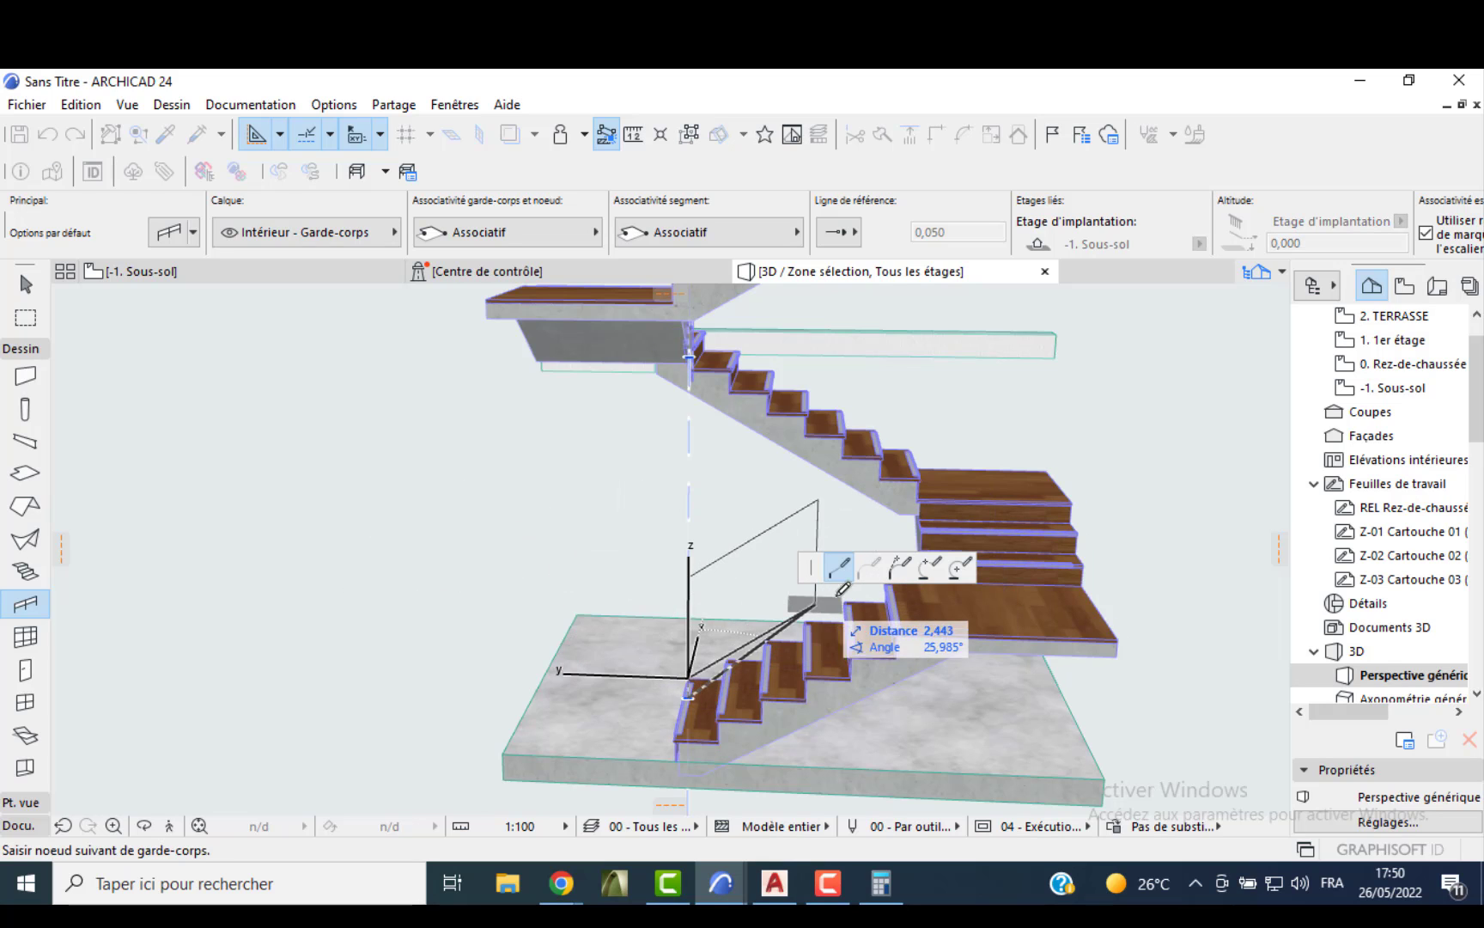
middle_drag(845, 596, 530, 606)
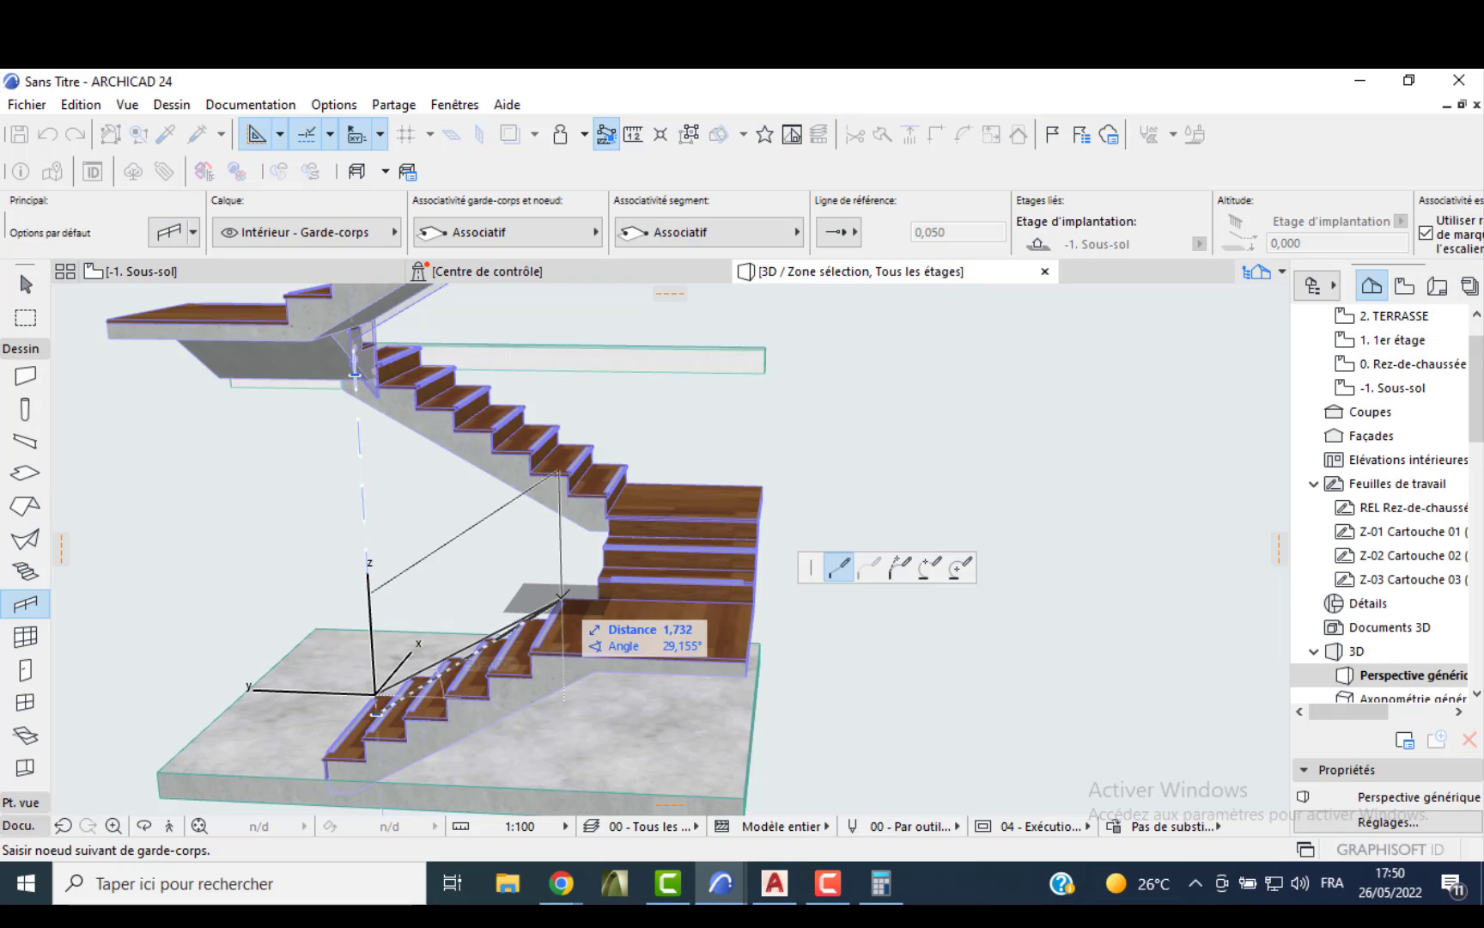
click(560, 598)
click(606, 514)
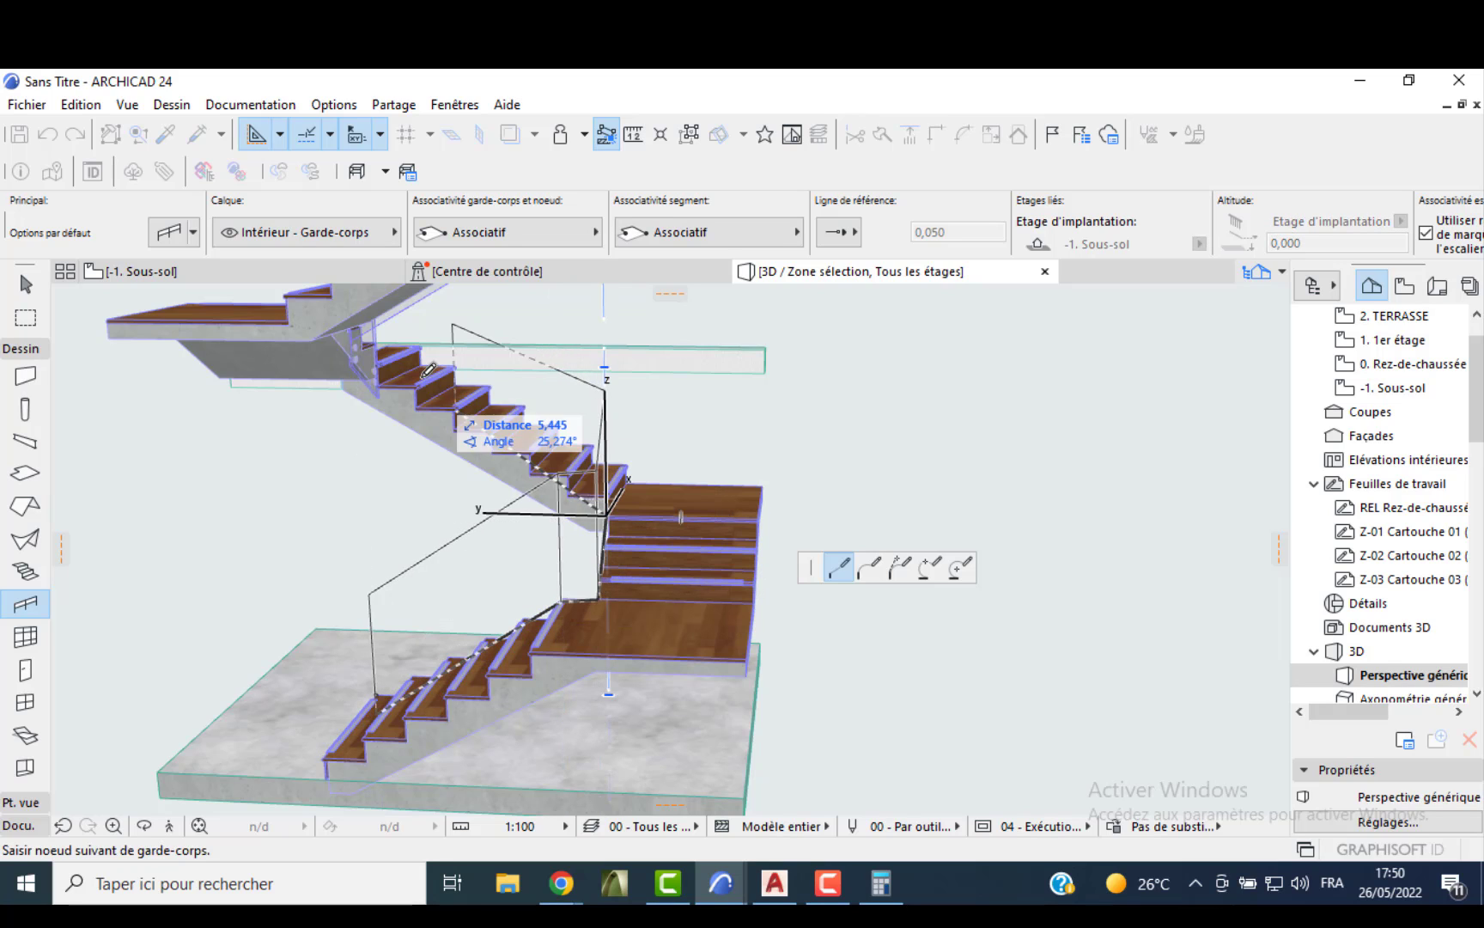
shift+middle_drag(411, 361, 326, 374)
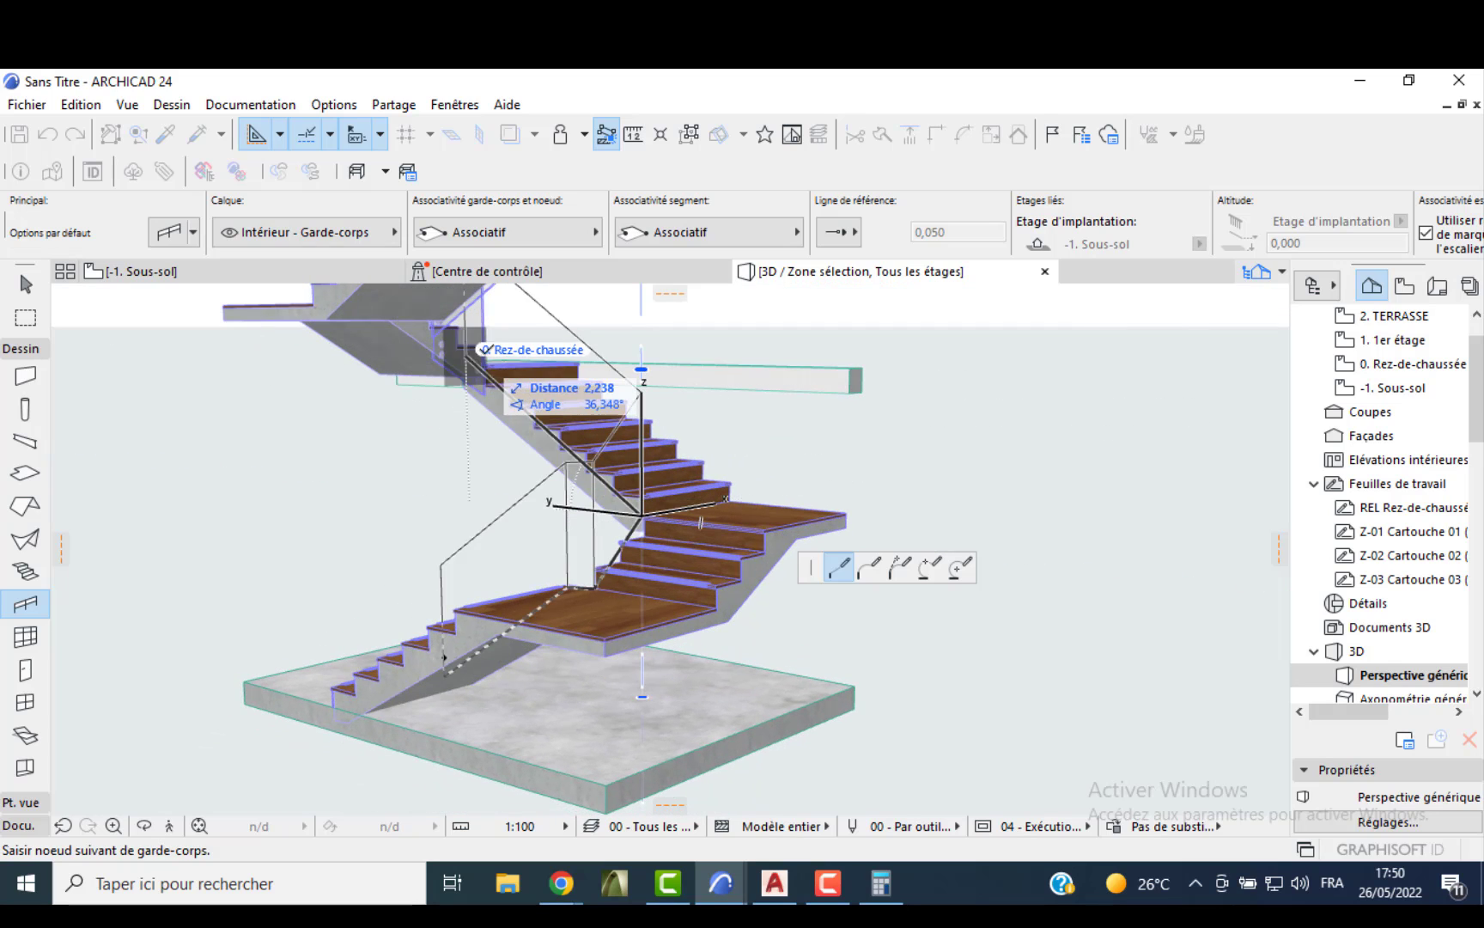
click(488, 360)
click(492, 357)
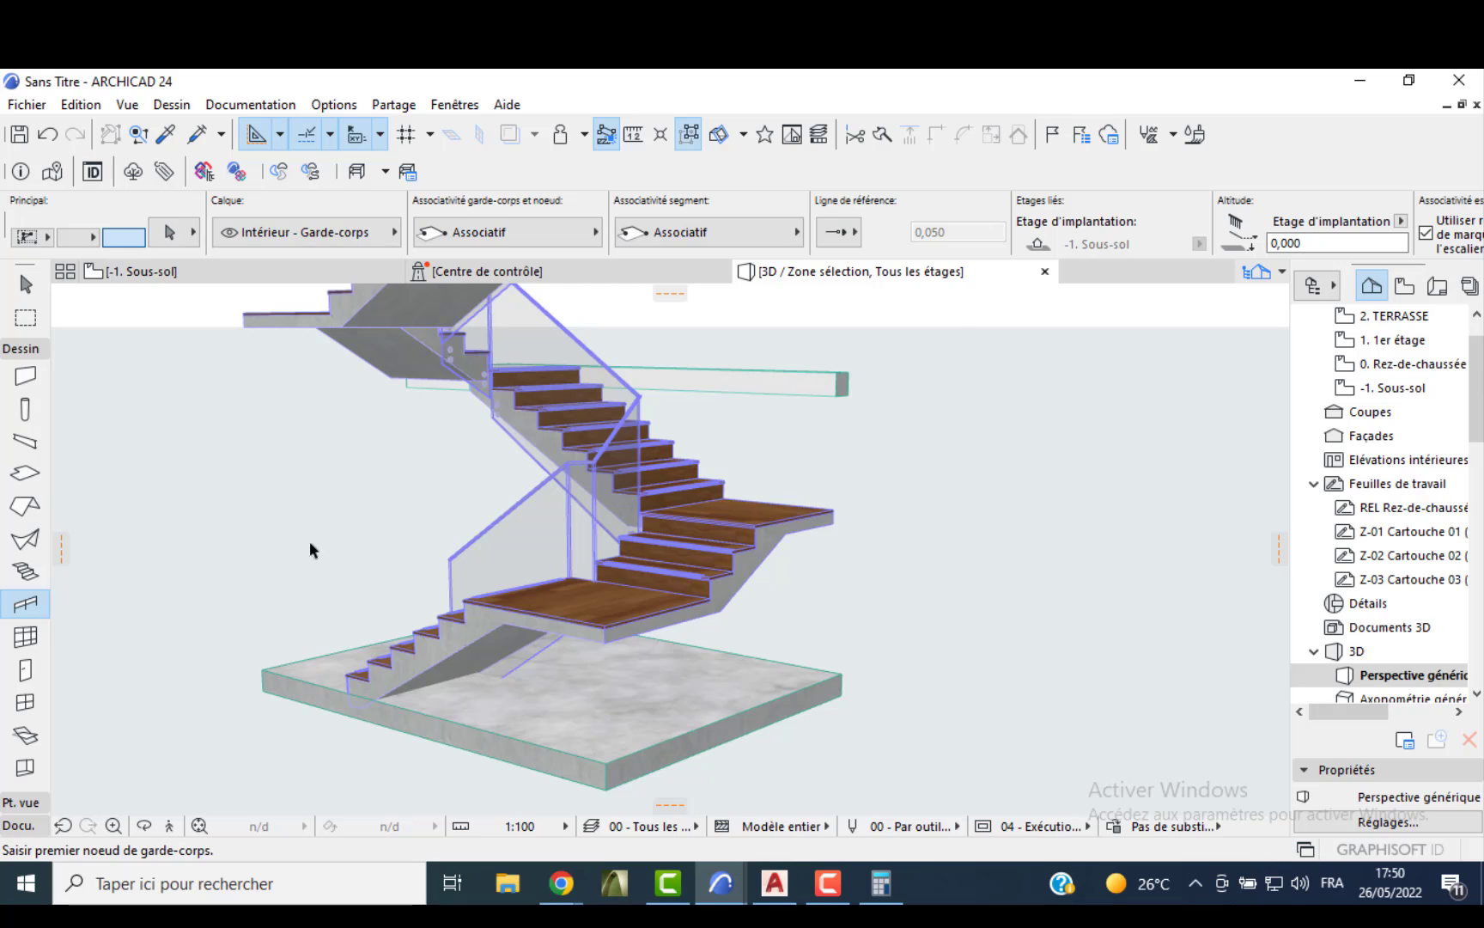
shift+middle_drag(312, 550, 565, 510)
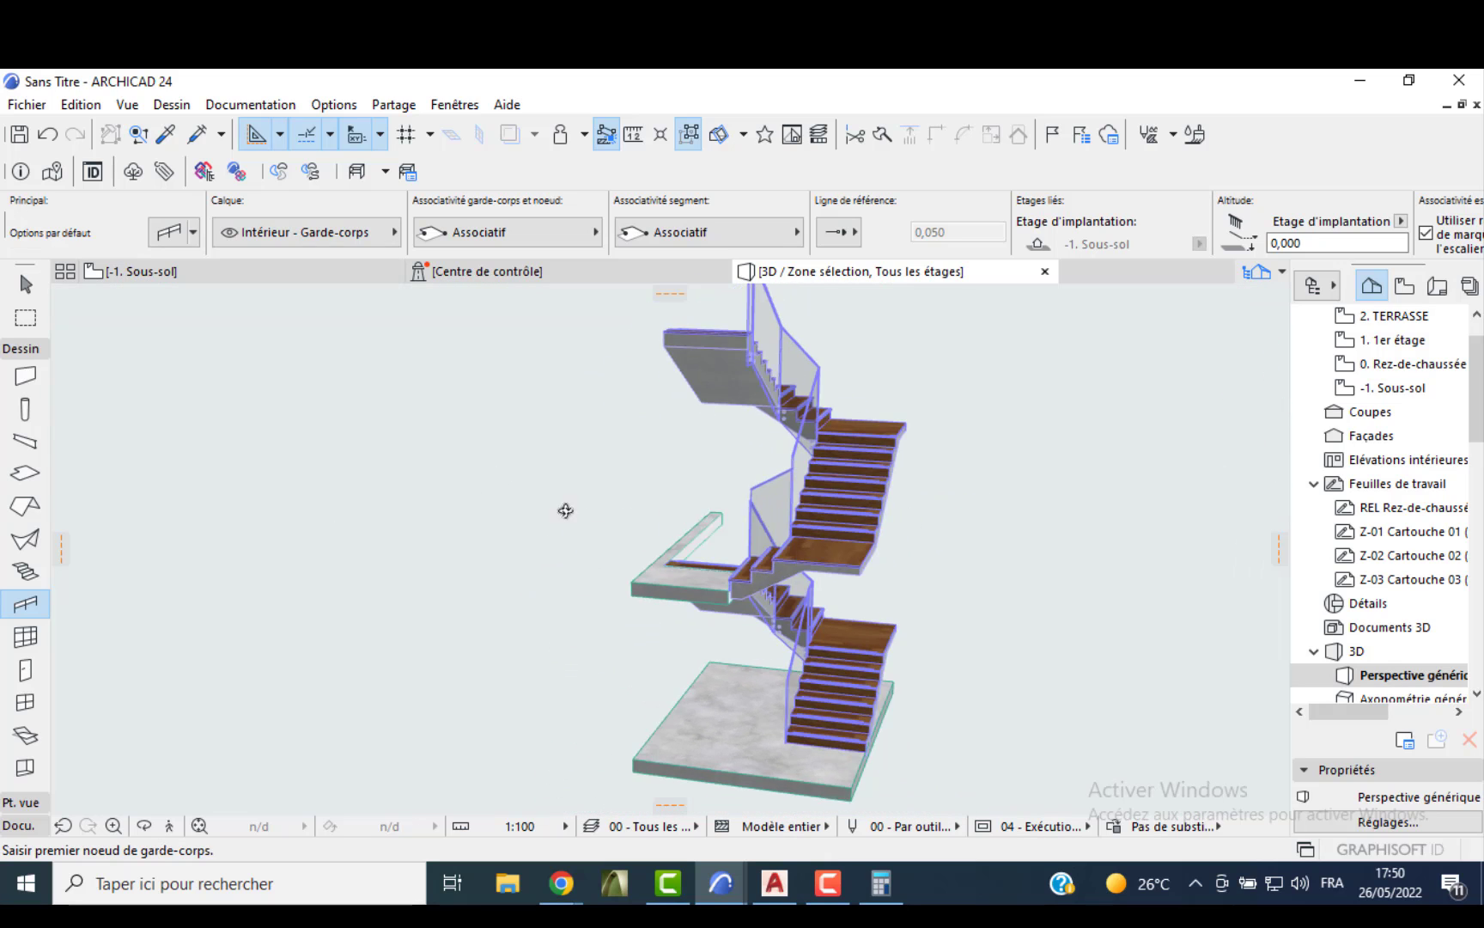
- Return to the Sous-sol plan and hide the trace reference
click(248, 276)
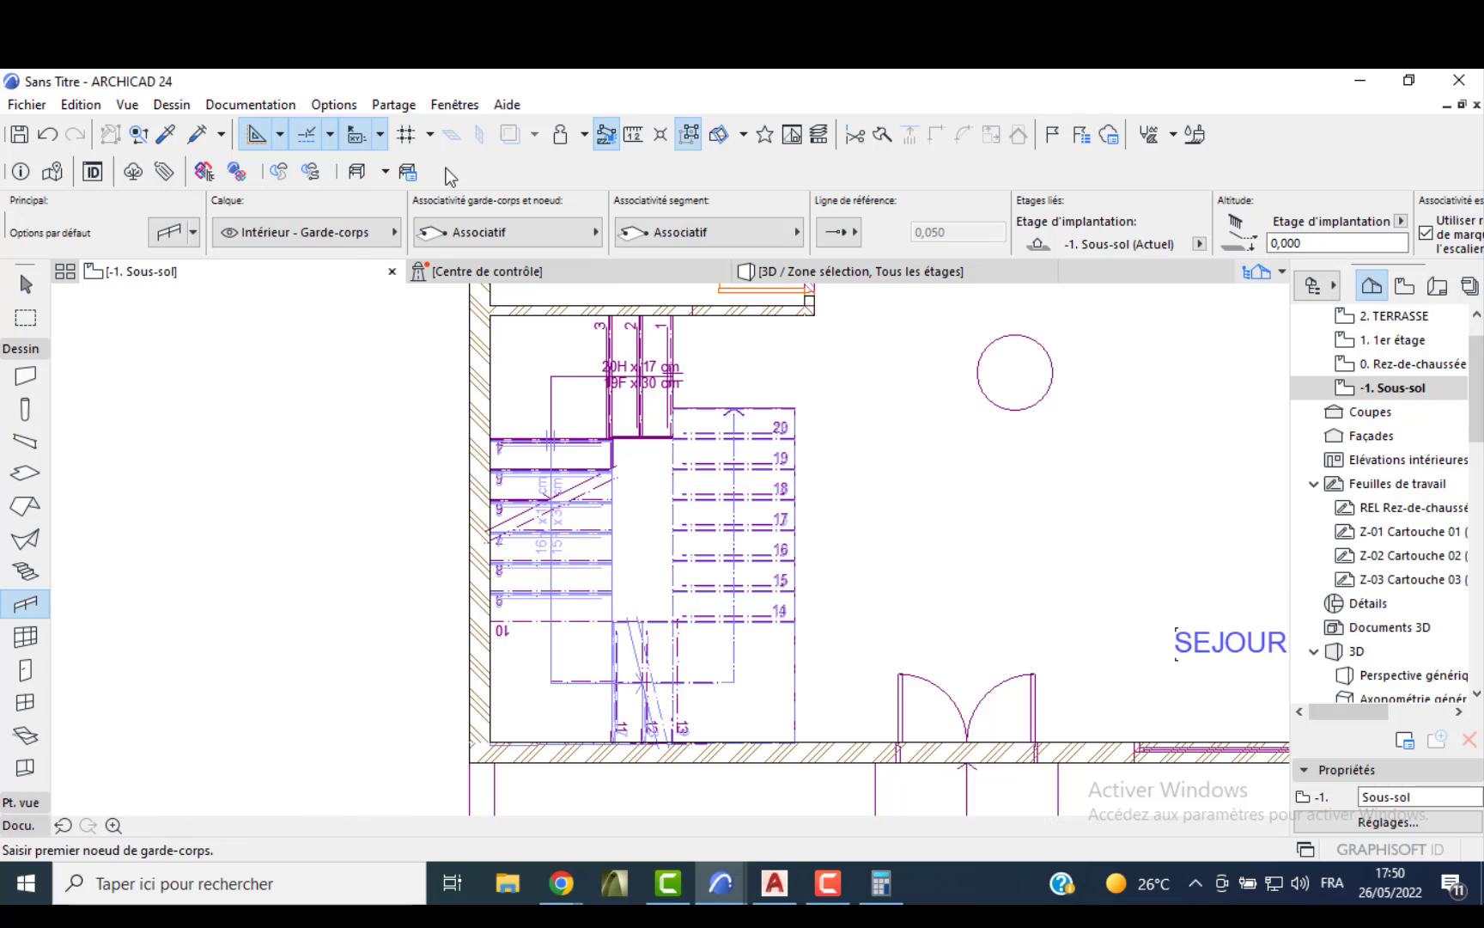
click(511, 134)
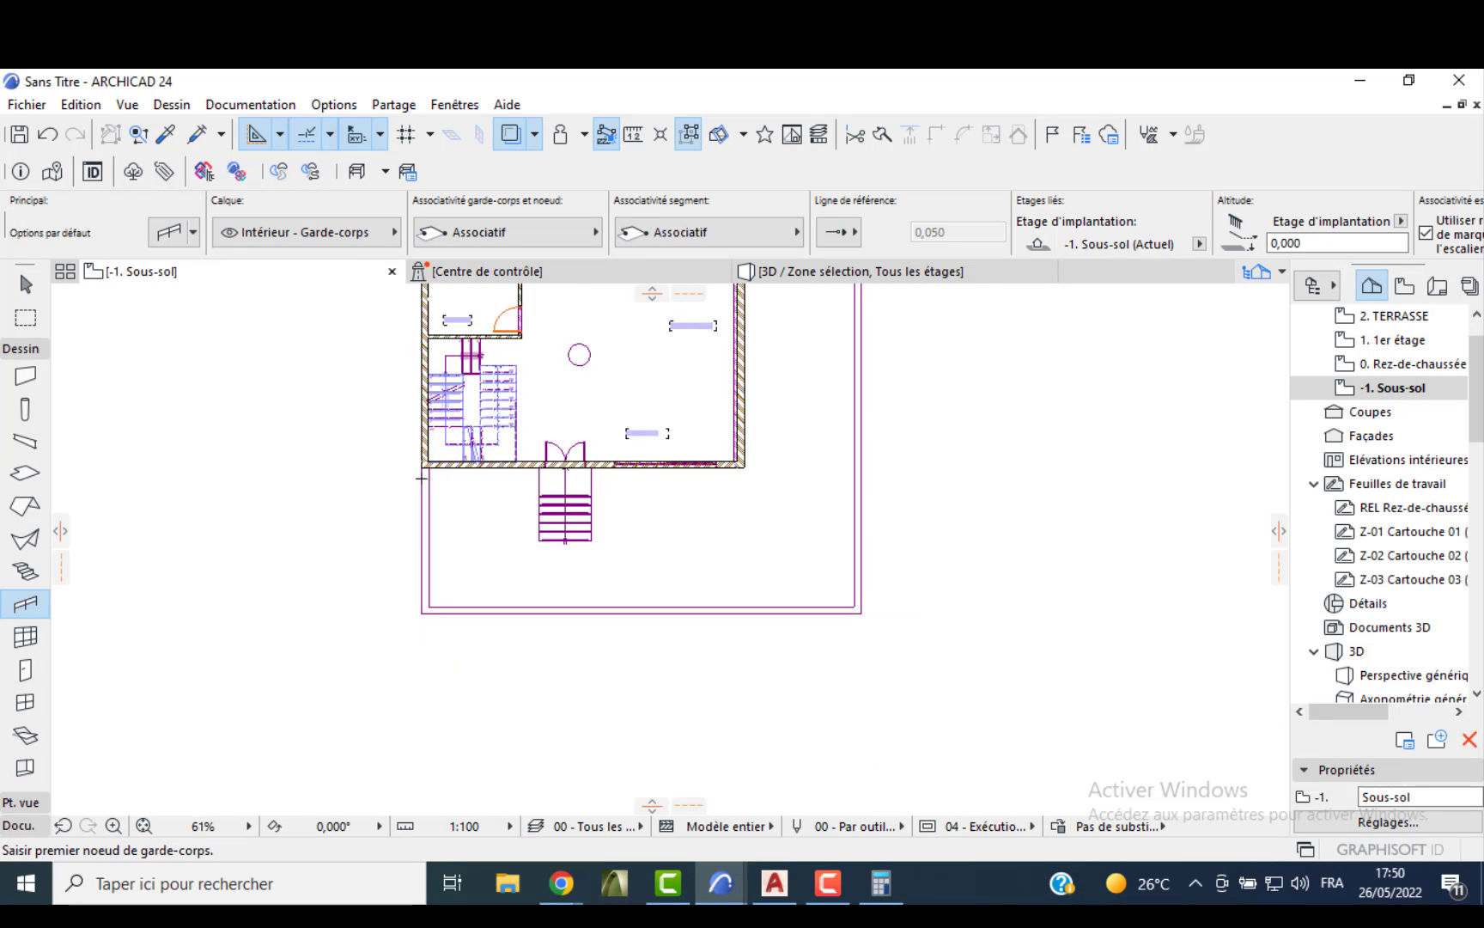
click(506, 143)
scroll(592, 447, up, 5)
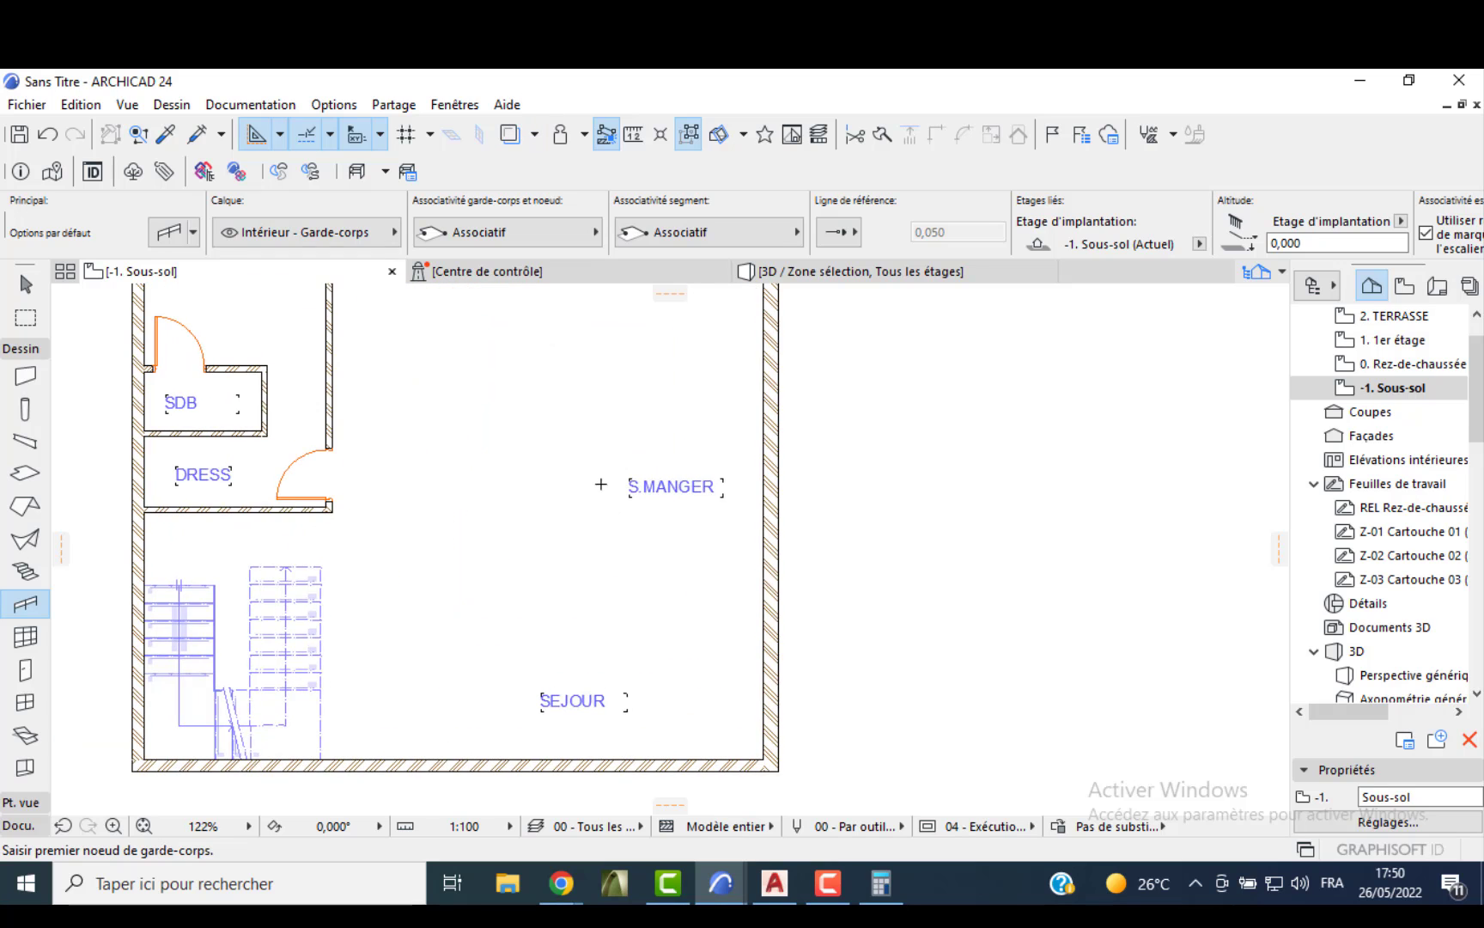
scroll(583, 517, down, 5)
middle_drag(583, 587, 597, 629)
key(Escape)
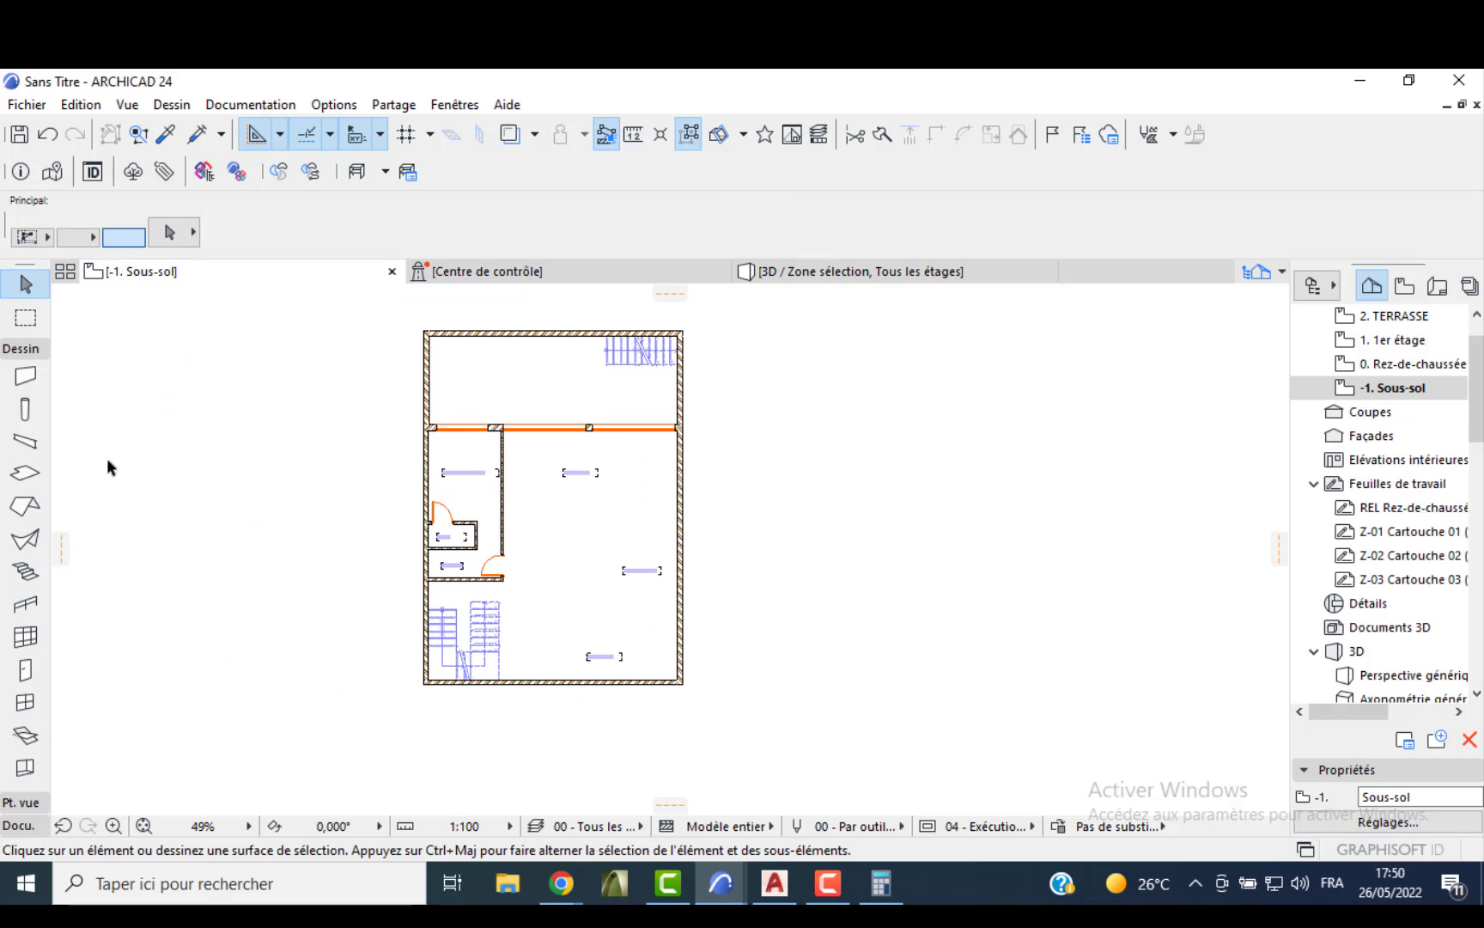
- Select all Sous-sol walls and set up automatic dimensioning on four sides with overall, external geometry and structure dimensions, leaving openings out
click(35, 383)
key(ctrl+a)
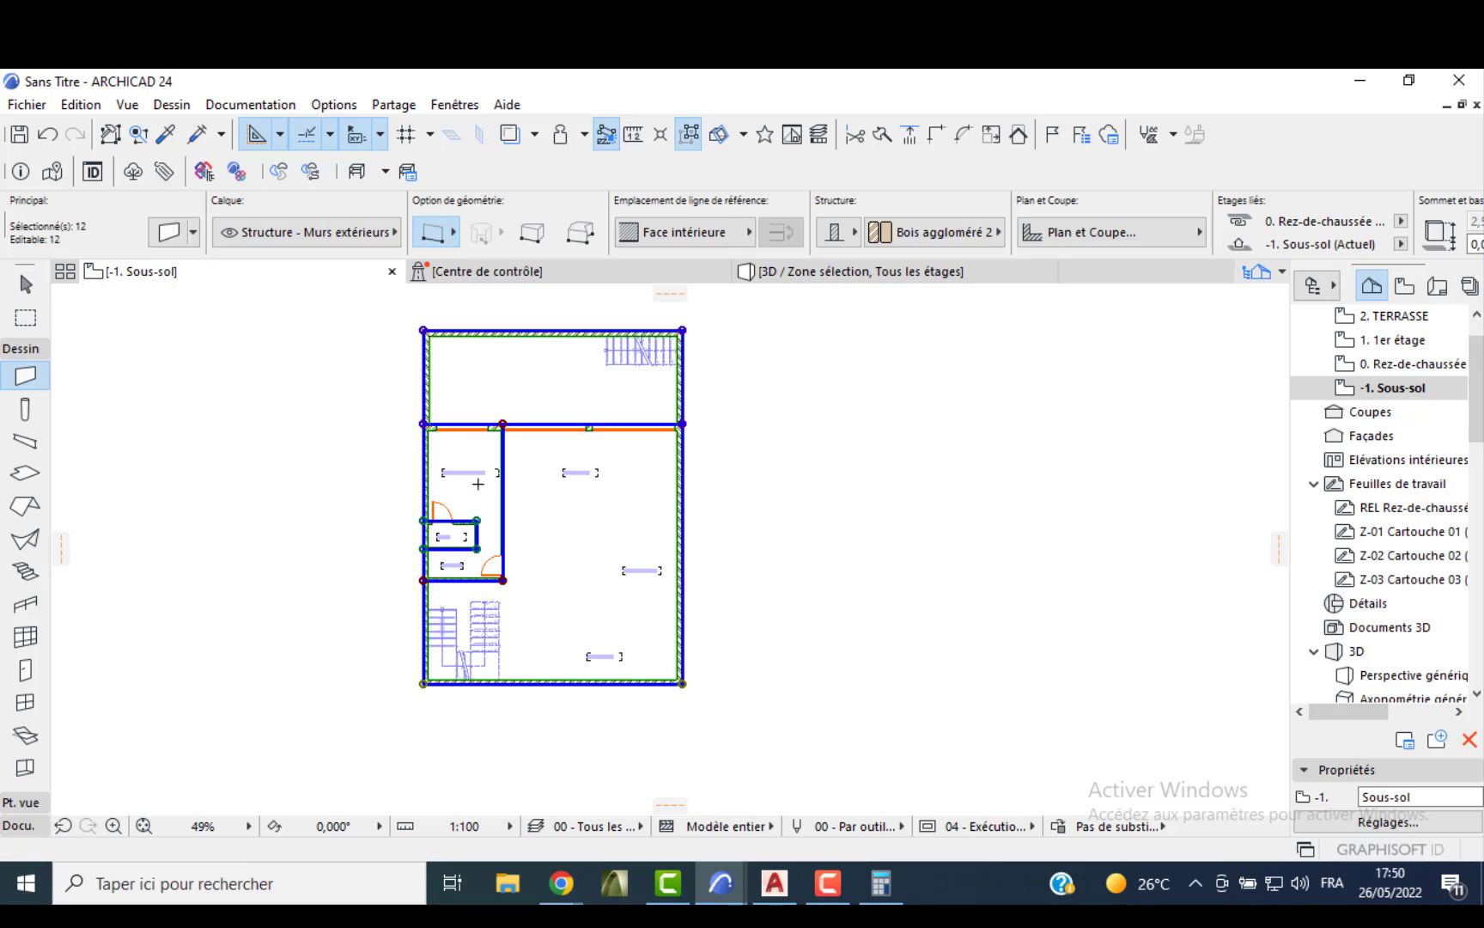
click(252, 105)
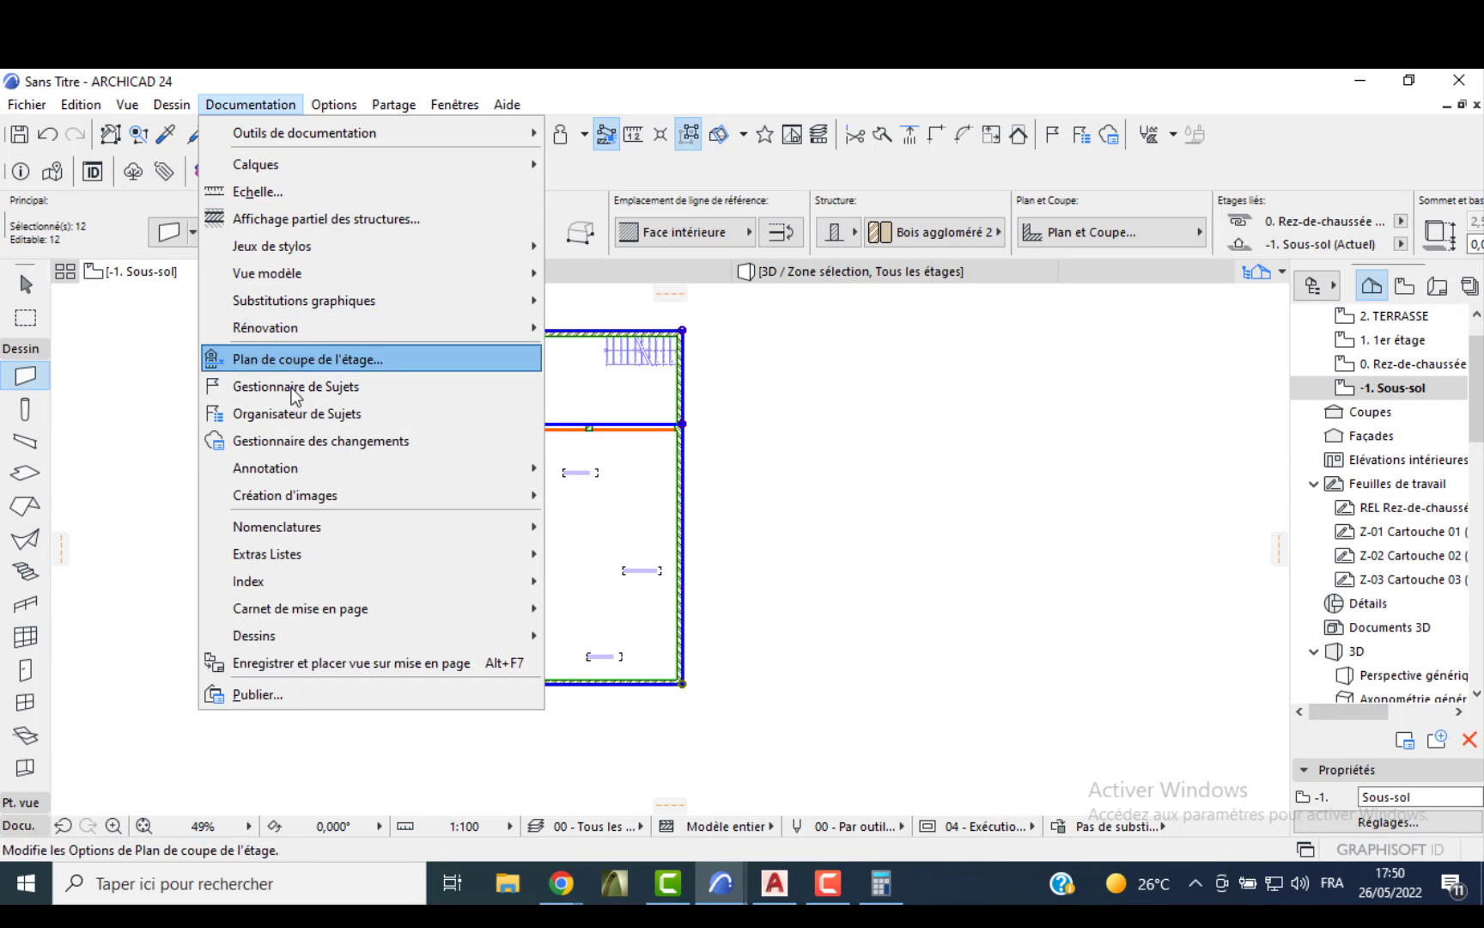
mouse_move(309, 466)
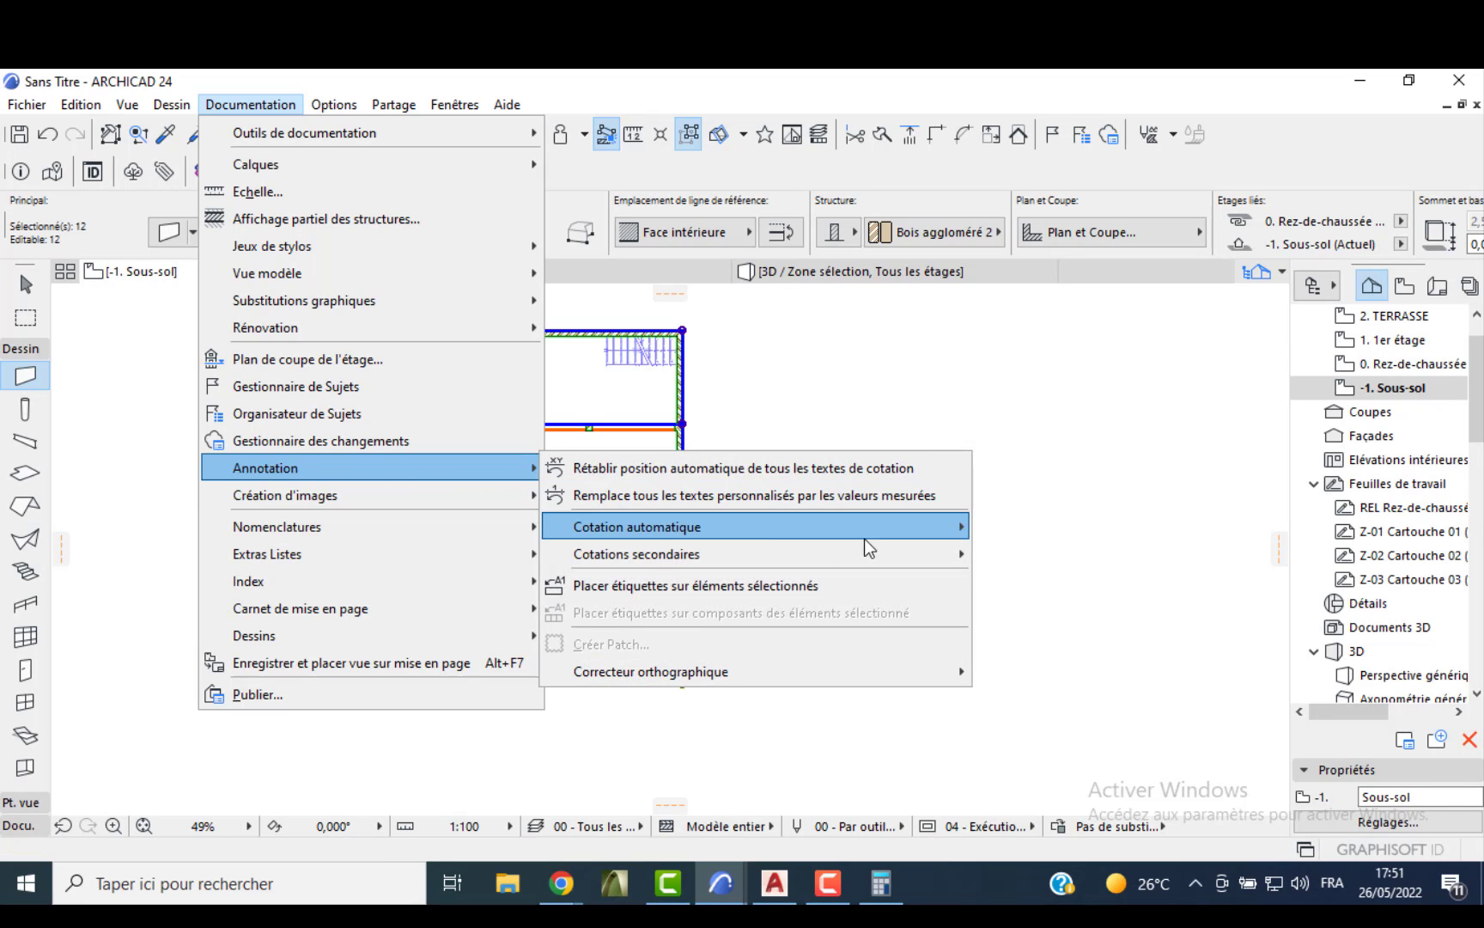
mouse_move(871, 532)
click(1089, 534)
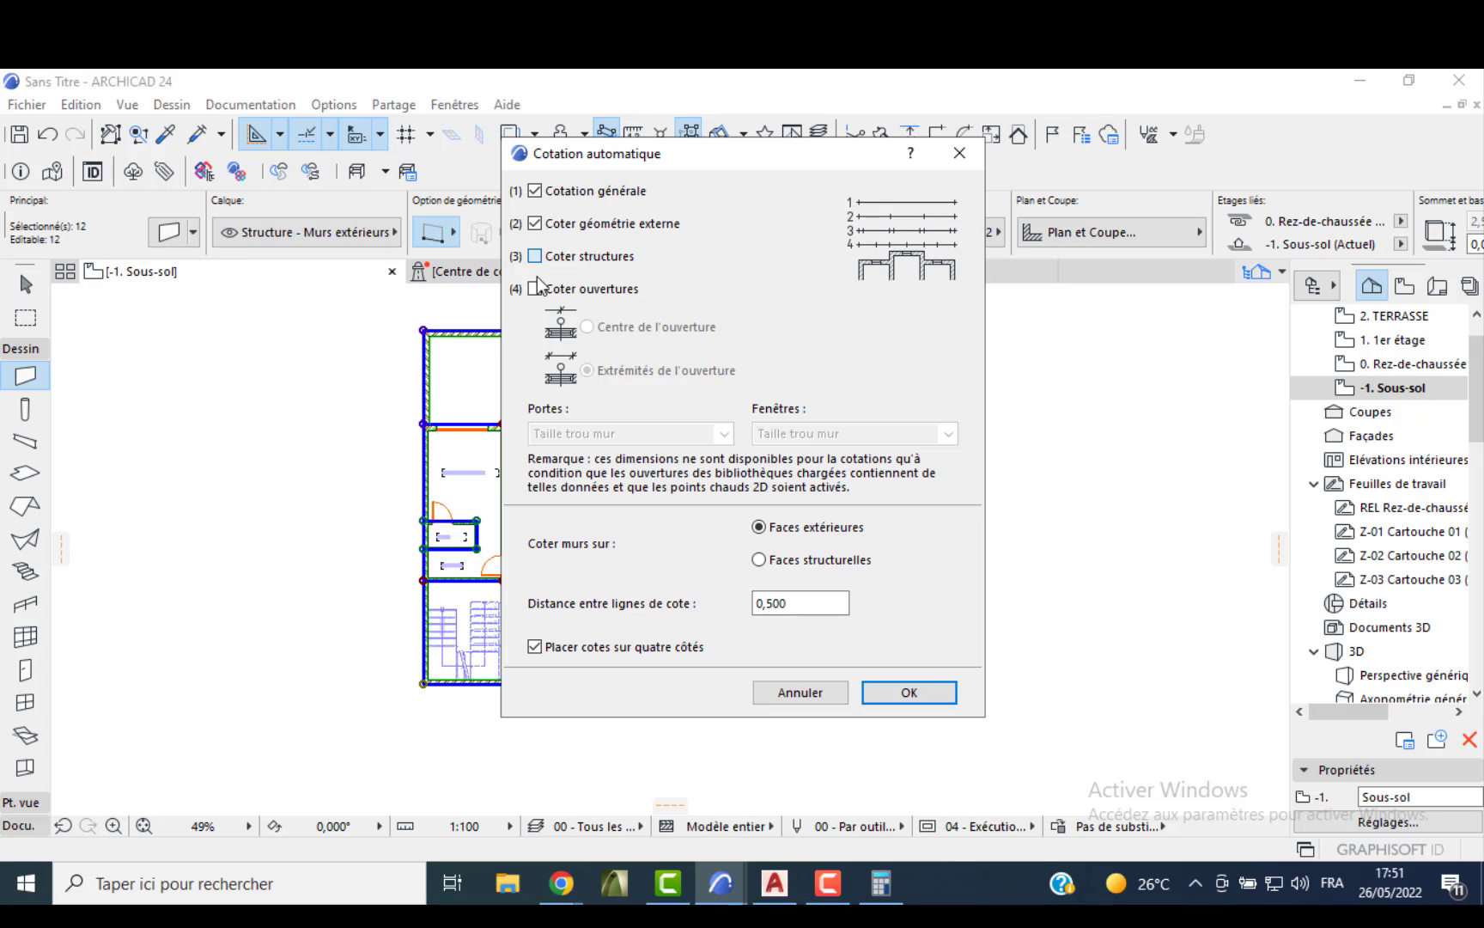
click(535, 288)
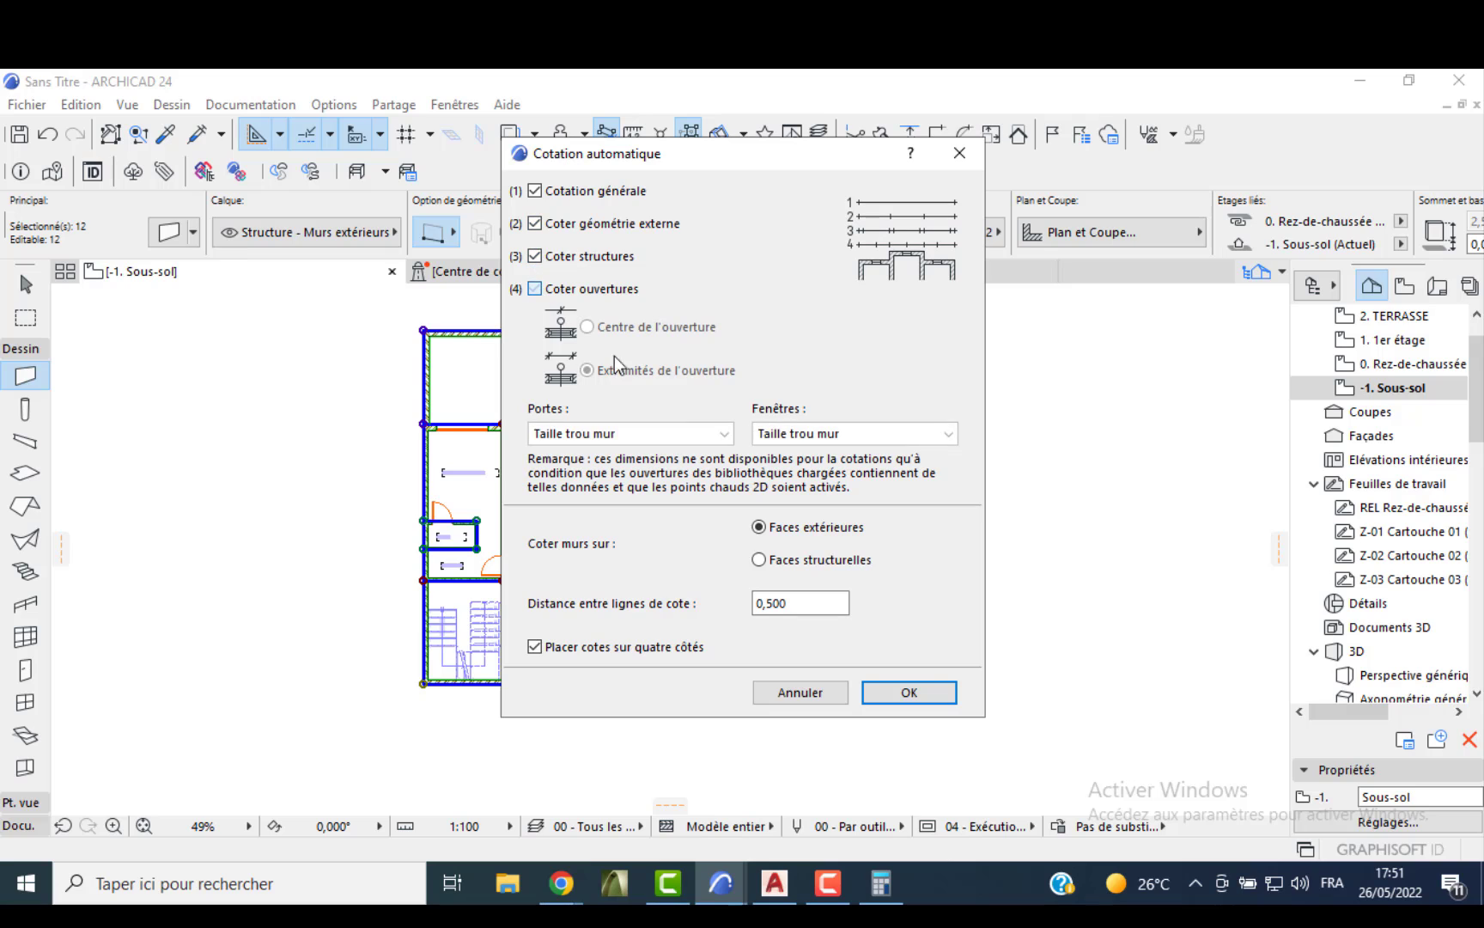
click(910, 696)
- Place the automatic dimension lines around the Sous-sol plan, using a horizontal direction and a first line just below the lower exterior wall
click(432, 726)
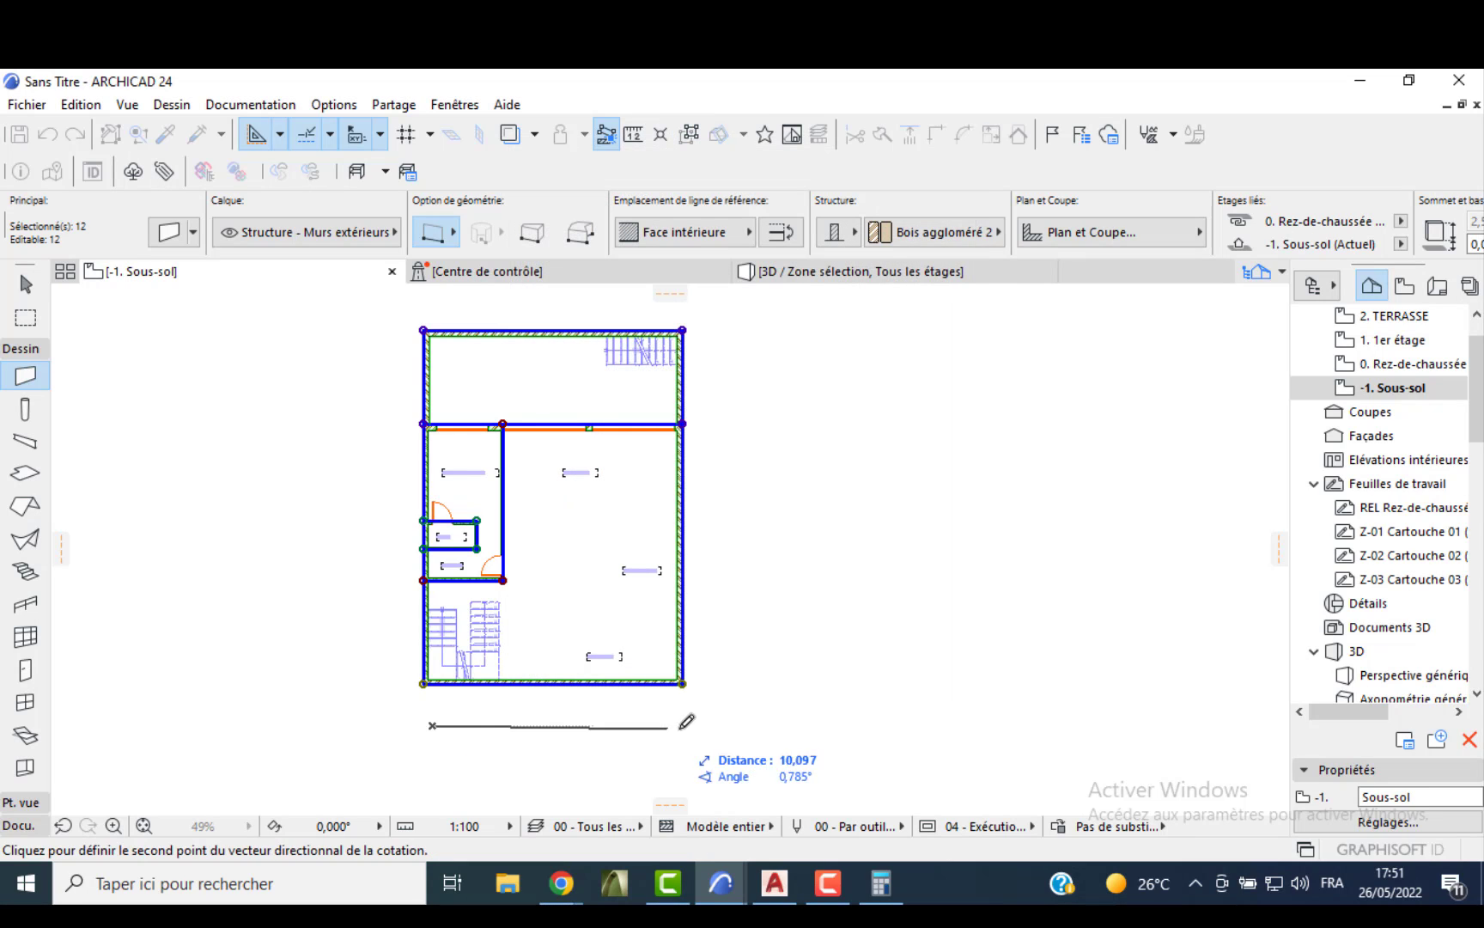
click(690, 724)
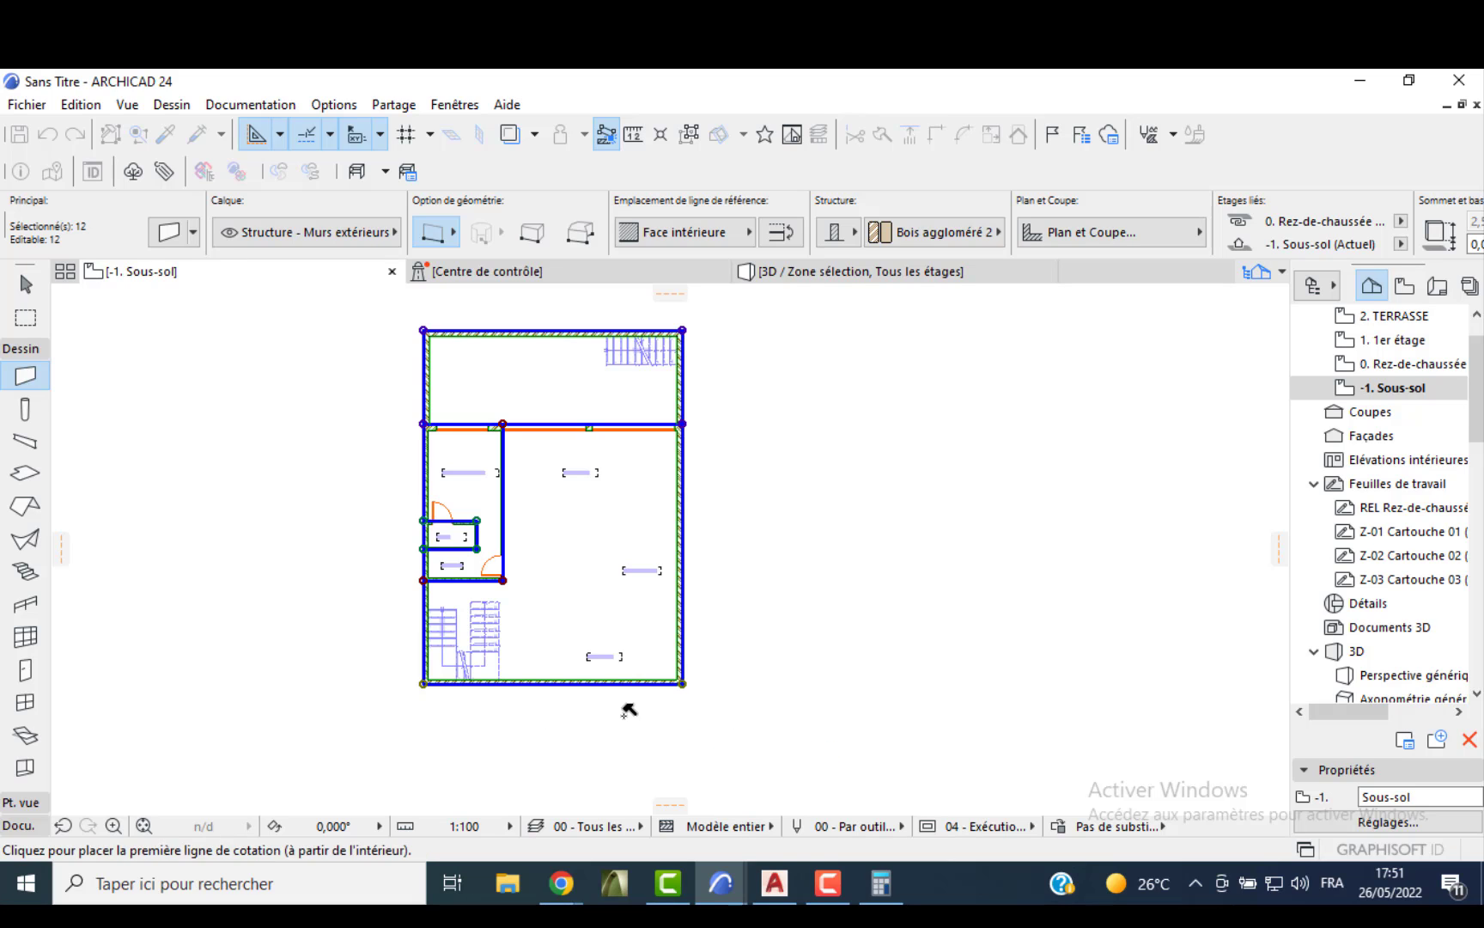
click(629, 710)
scroll(652, 601, up, 2)
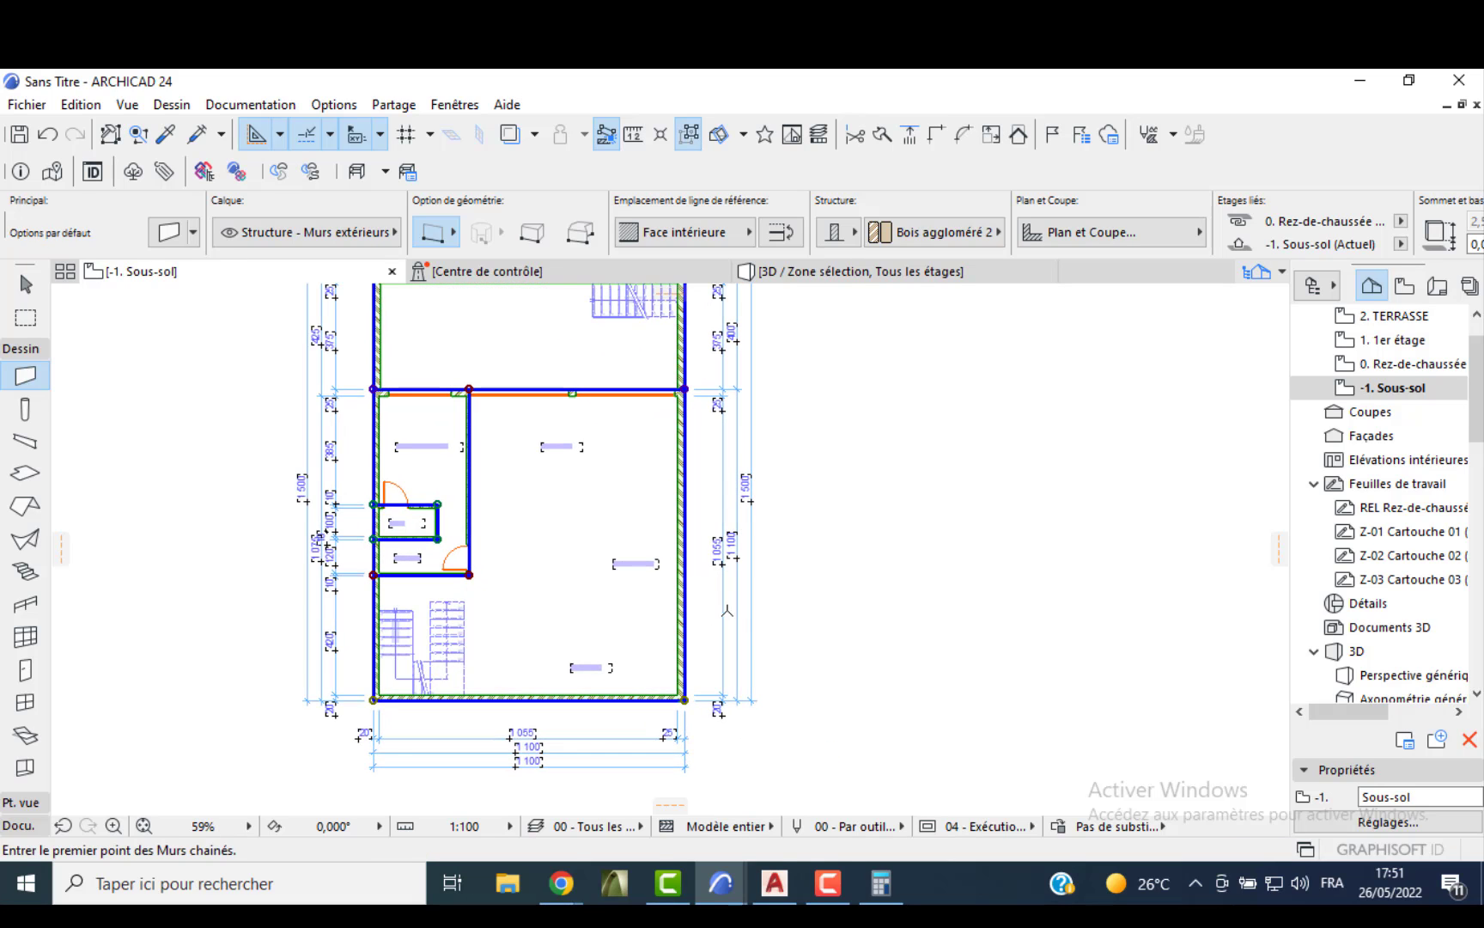
key(Escape)
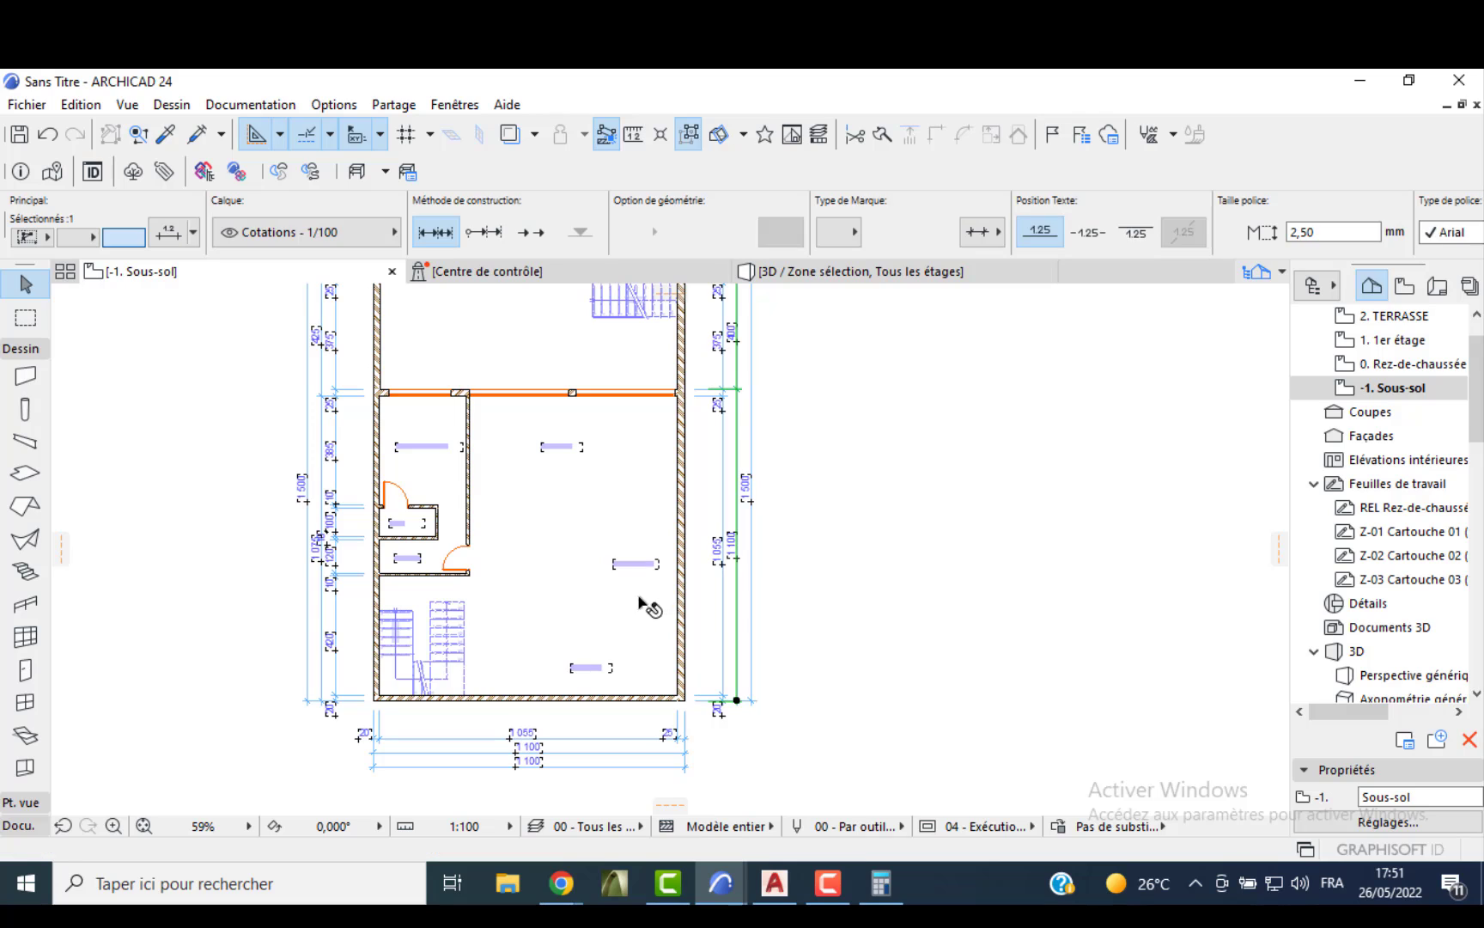
- Move the detailed dimension chains from the plan's right and lower sides inside the building, the lower one up about 3.6 m through the SEJOUR
click(737, 610)
key(Escape)
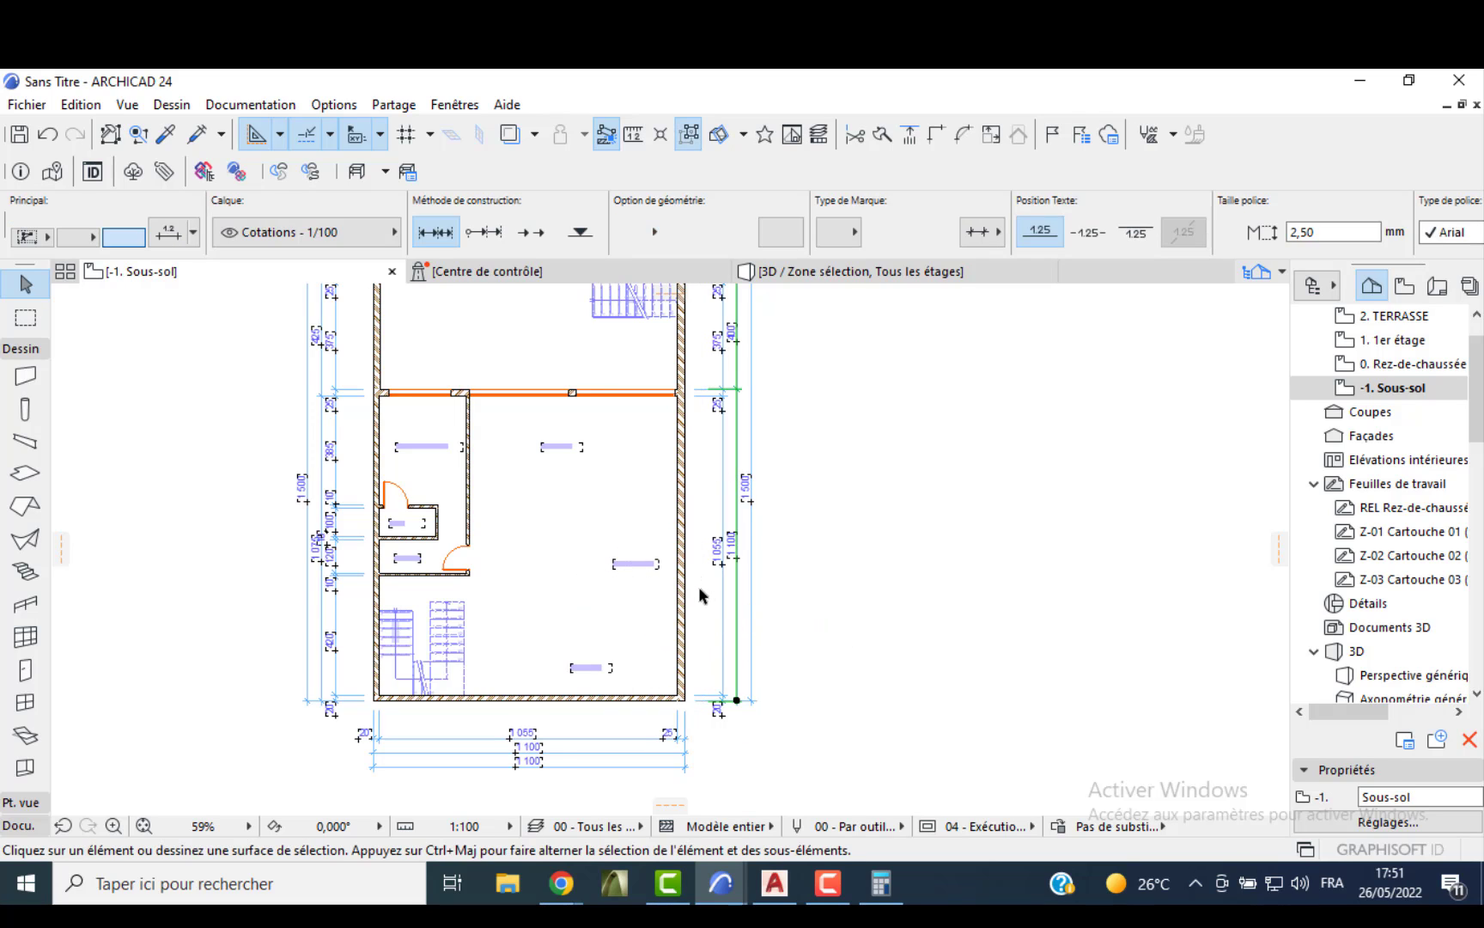
click(714, 606)
click(722, 606)
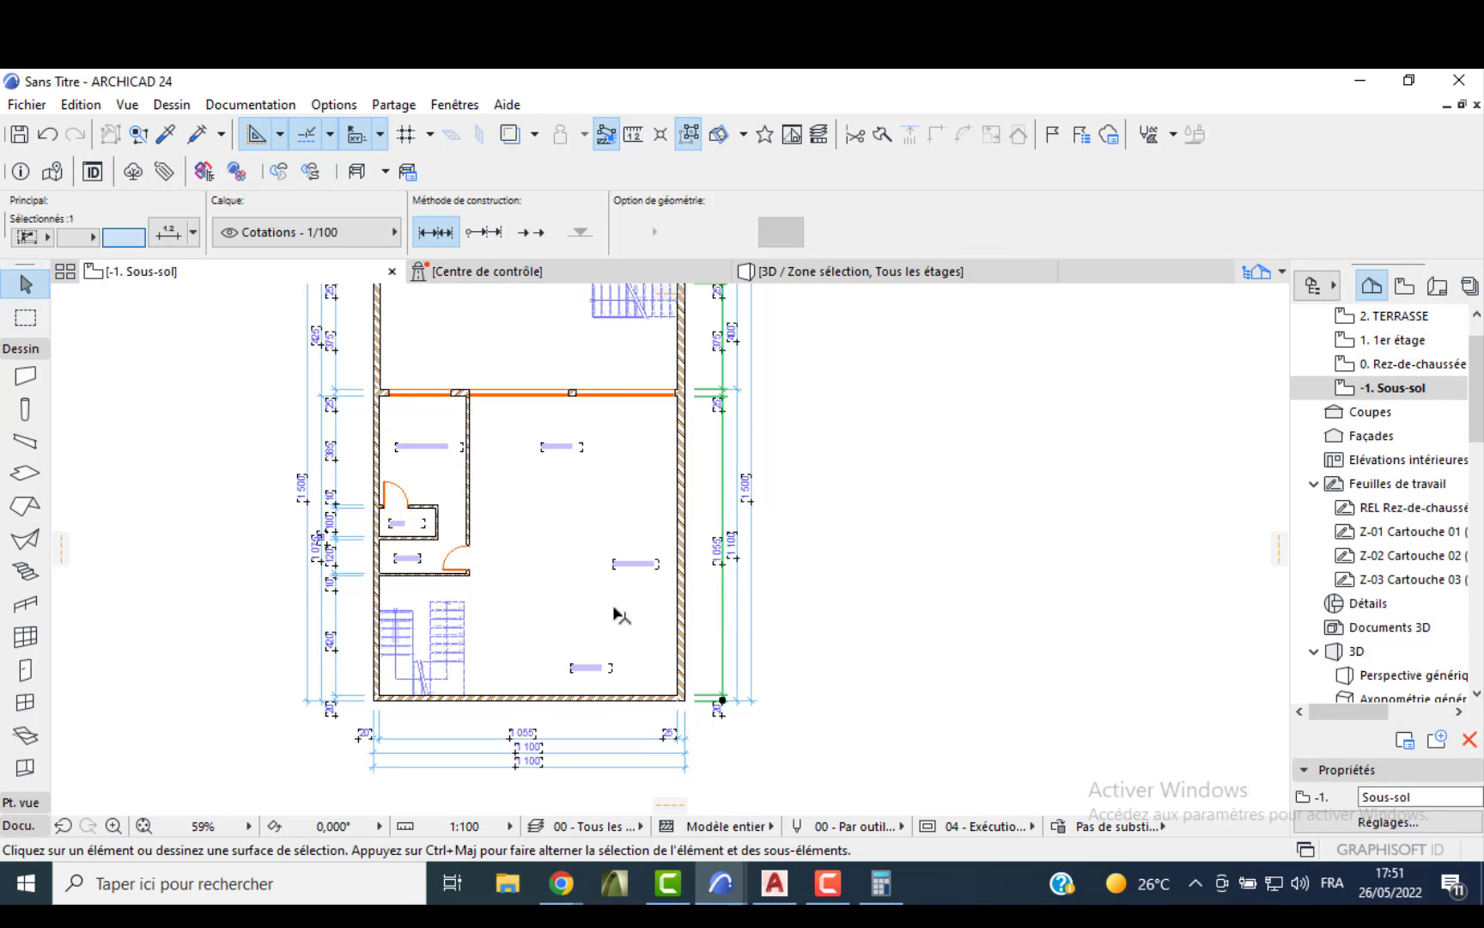
click(647, 608)
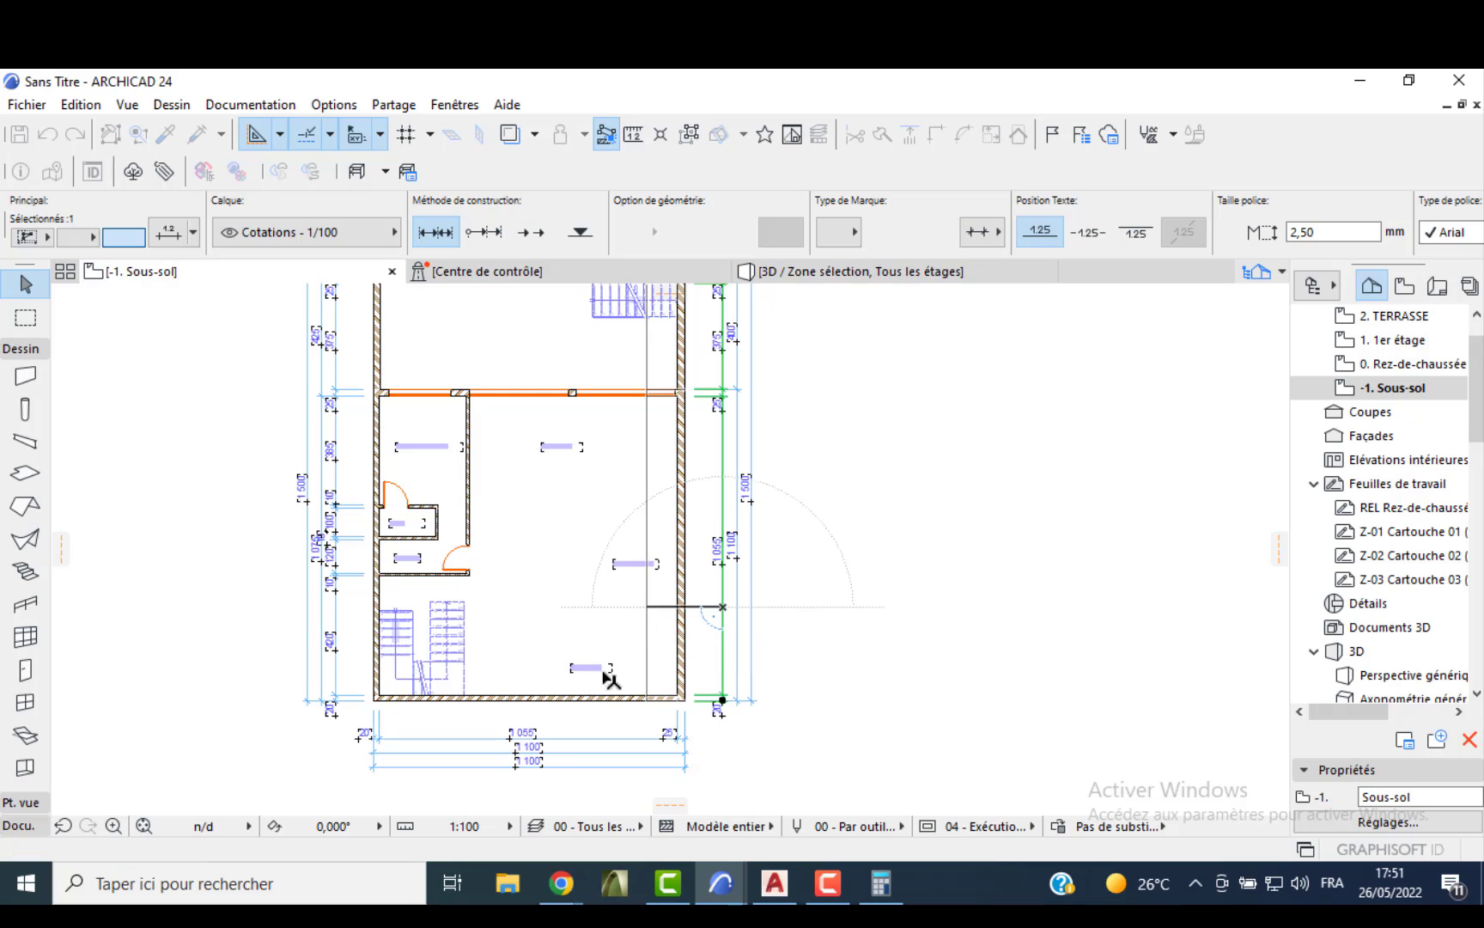
click(592, 739)
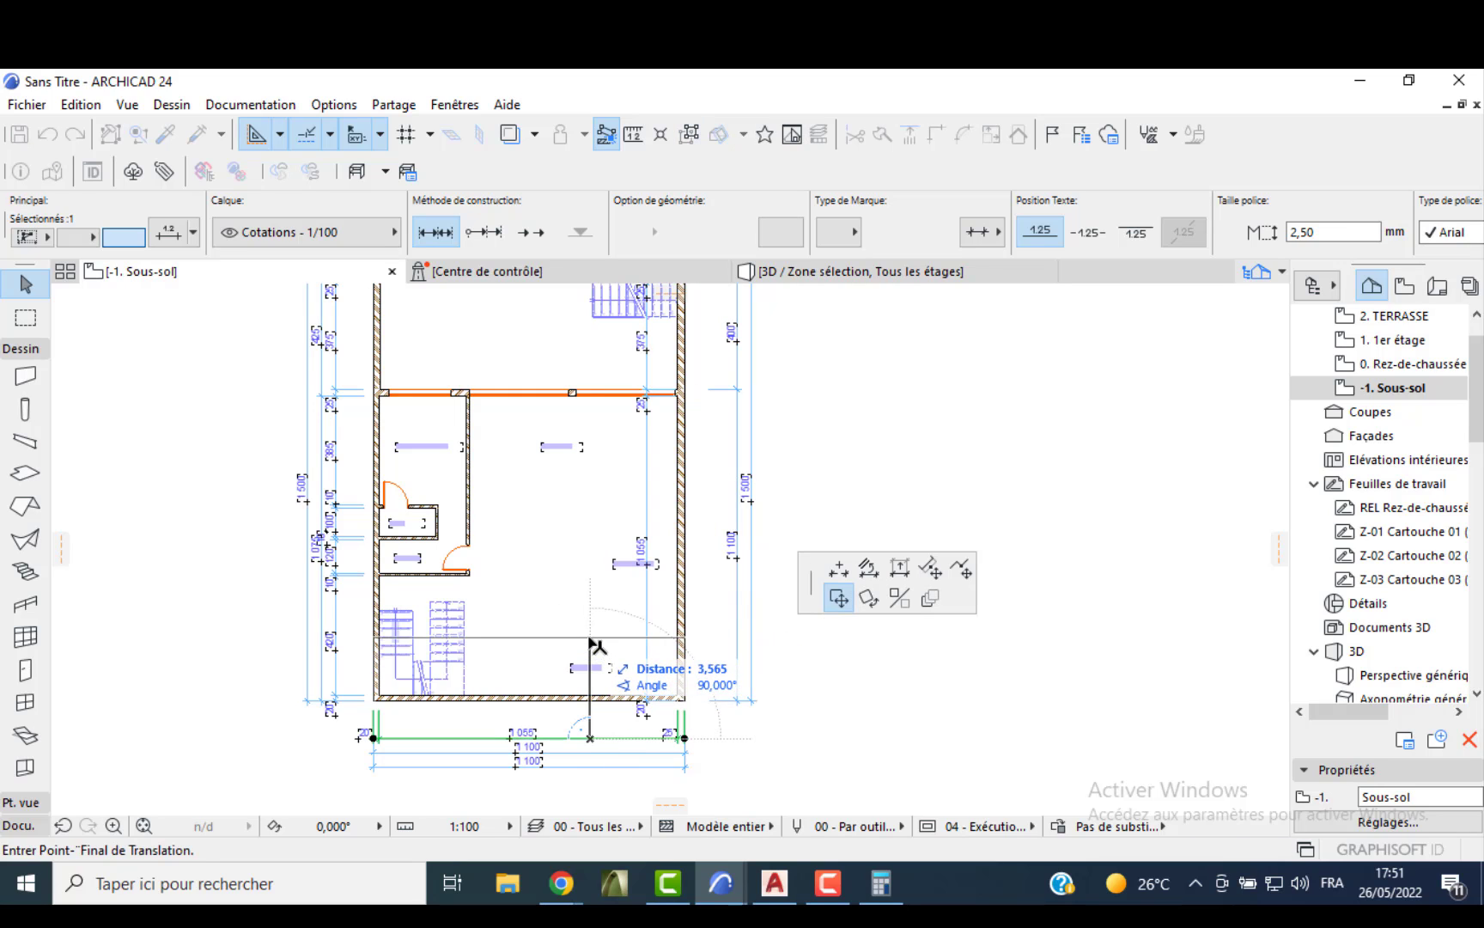
click(596, 638)
- Move the detailed dimension chain from the plan's left side inside the building, across the SDB and DRESS rooms
click(336, 612)
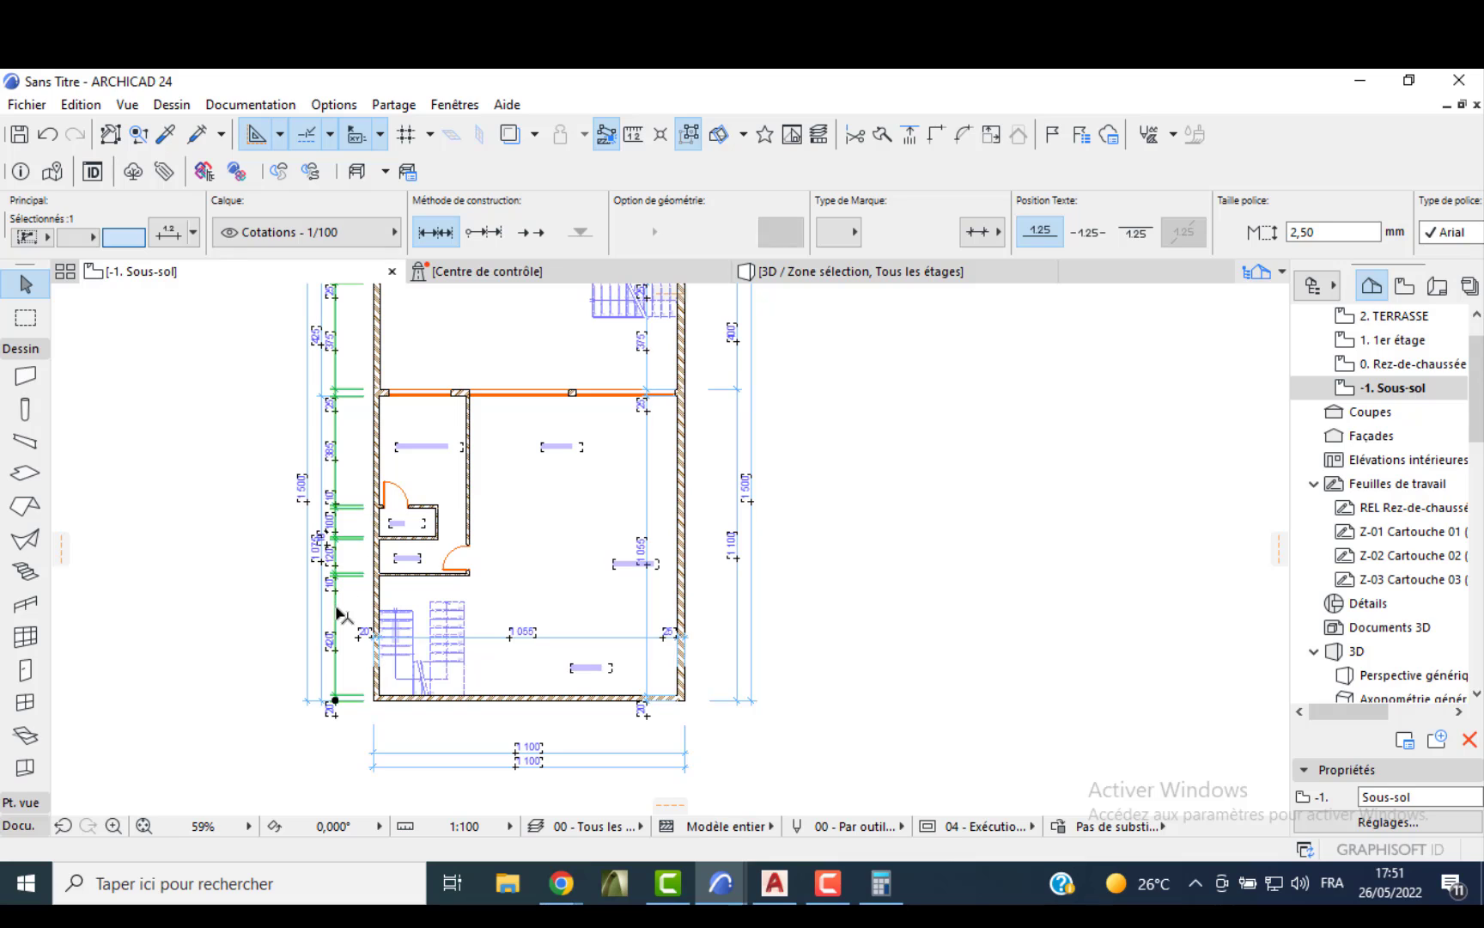
click(336, 611)
scroll(406, 610, up, 3)
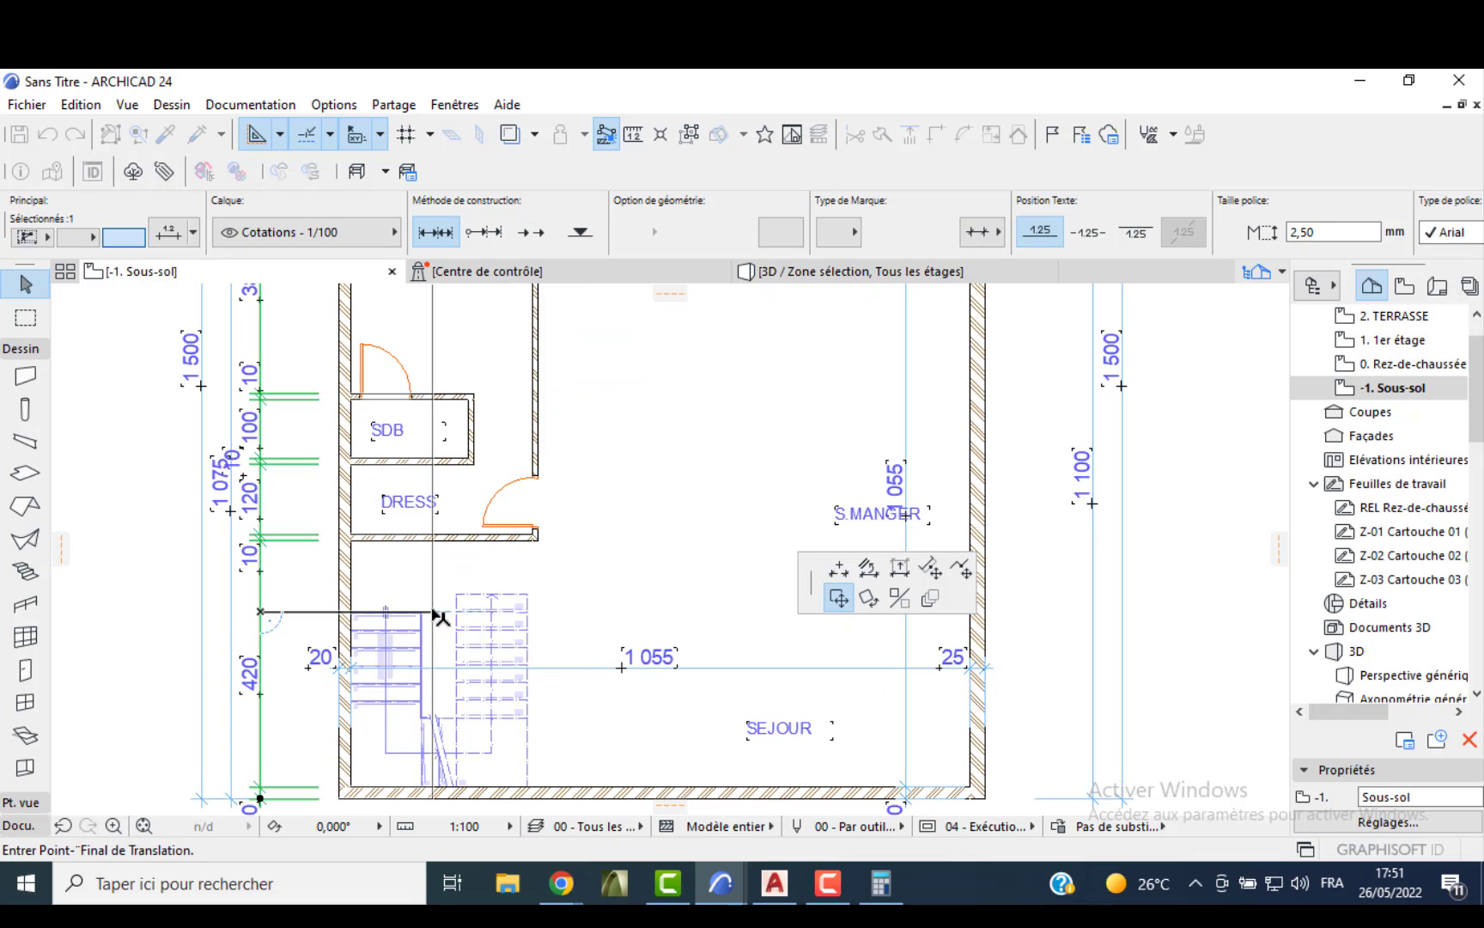
click(433, 611)
- Shift the DRESS label slightly left, away from the dimension chain crossing the room
scroll(380, 508, up, 3)
click(387, 505)
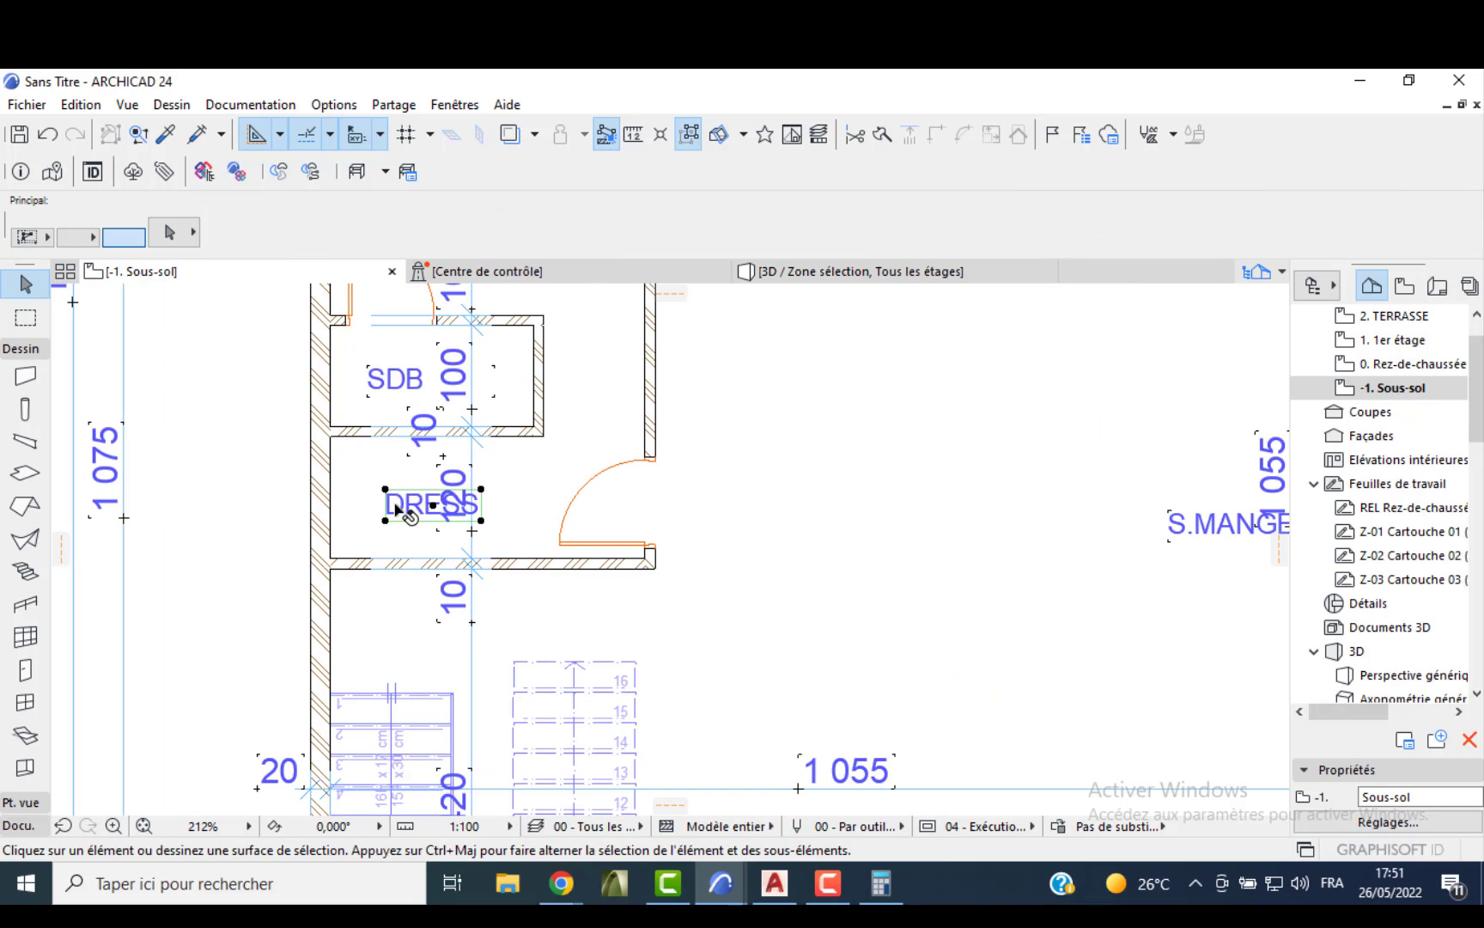
click(432, 505)
click(401, 505)
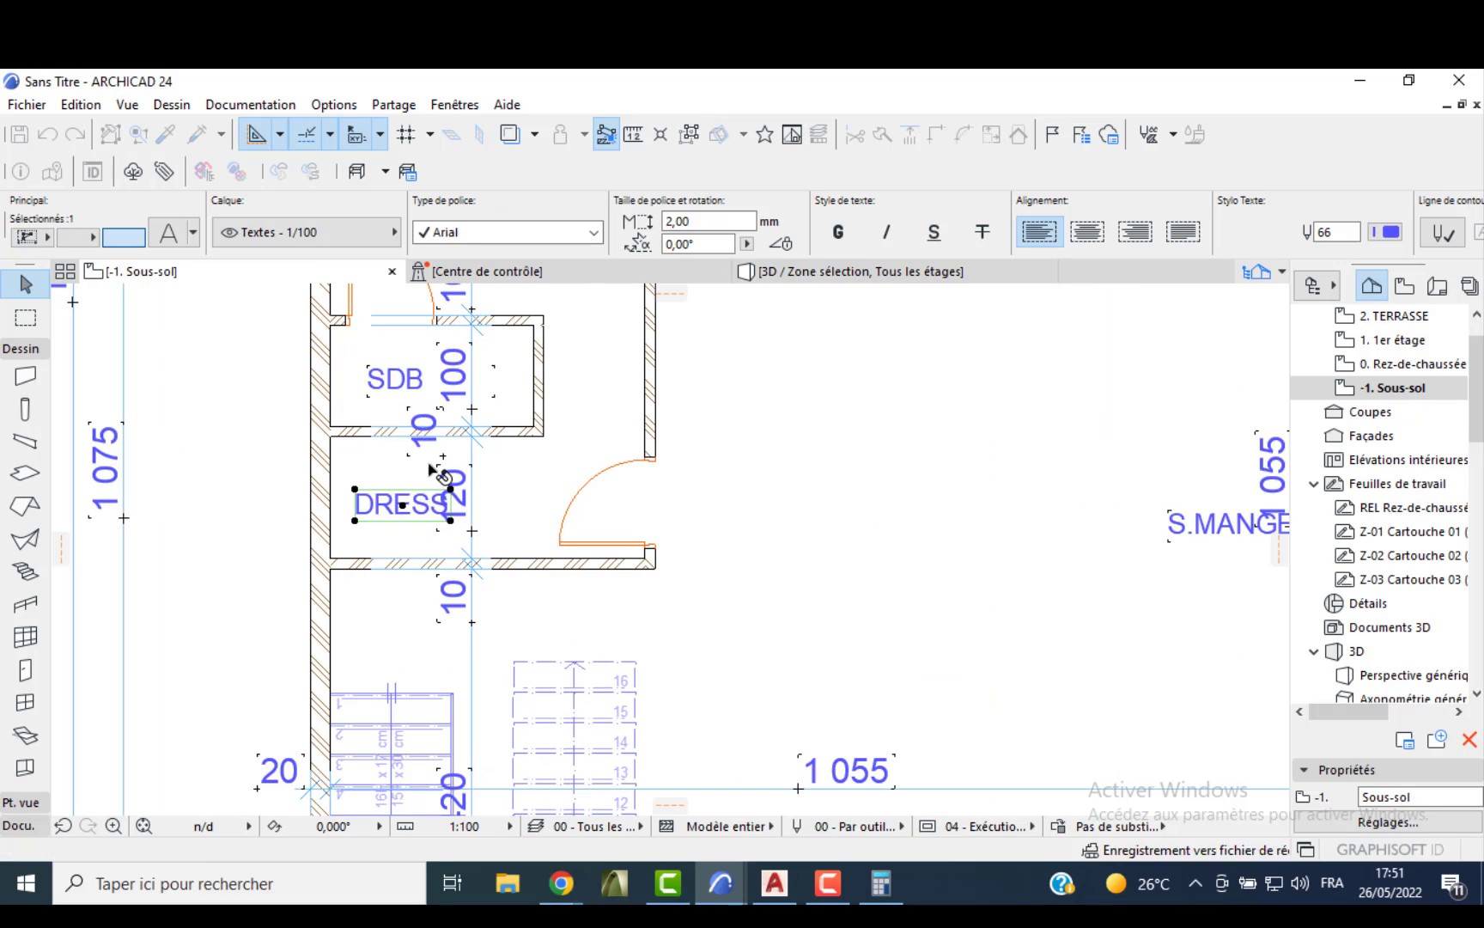
middle_drag(431, 462, 452, 518)
scroll(430, 514, down, 2)
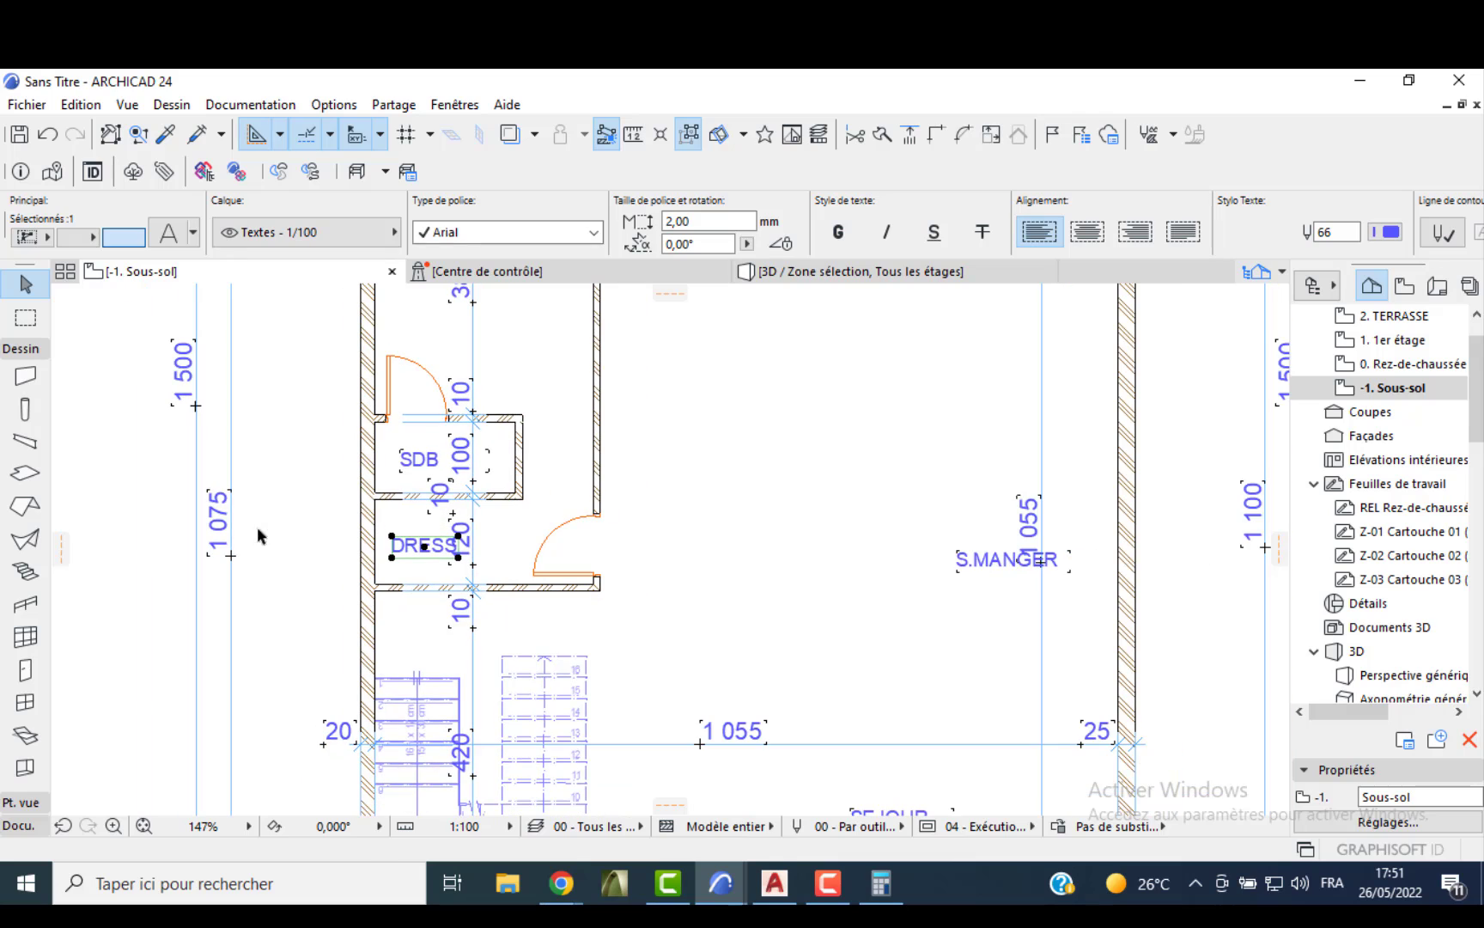
click(117, 698)
- Select all dimensions of the plan and set them to no witness lines and a 1,50 mm text size
click(19, 825)
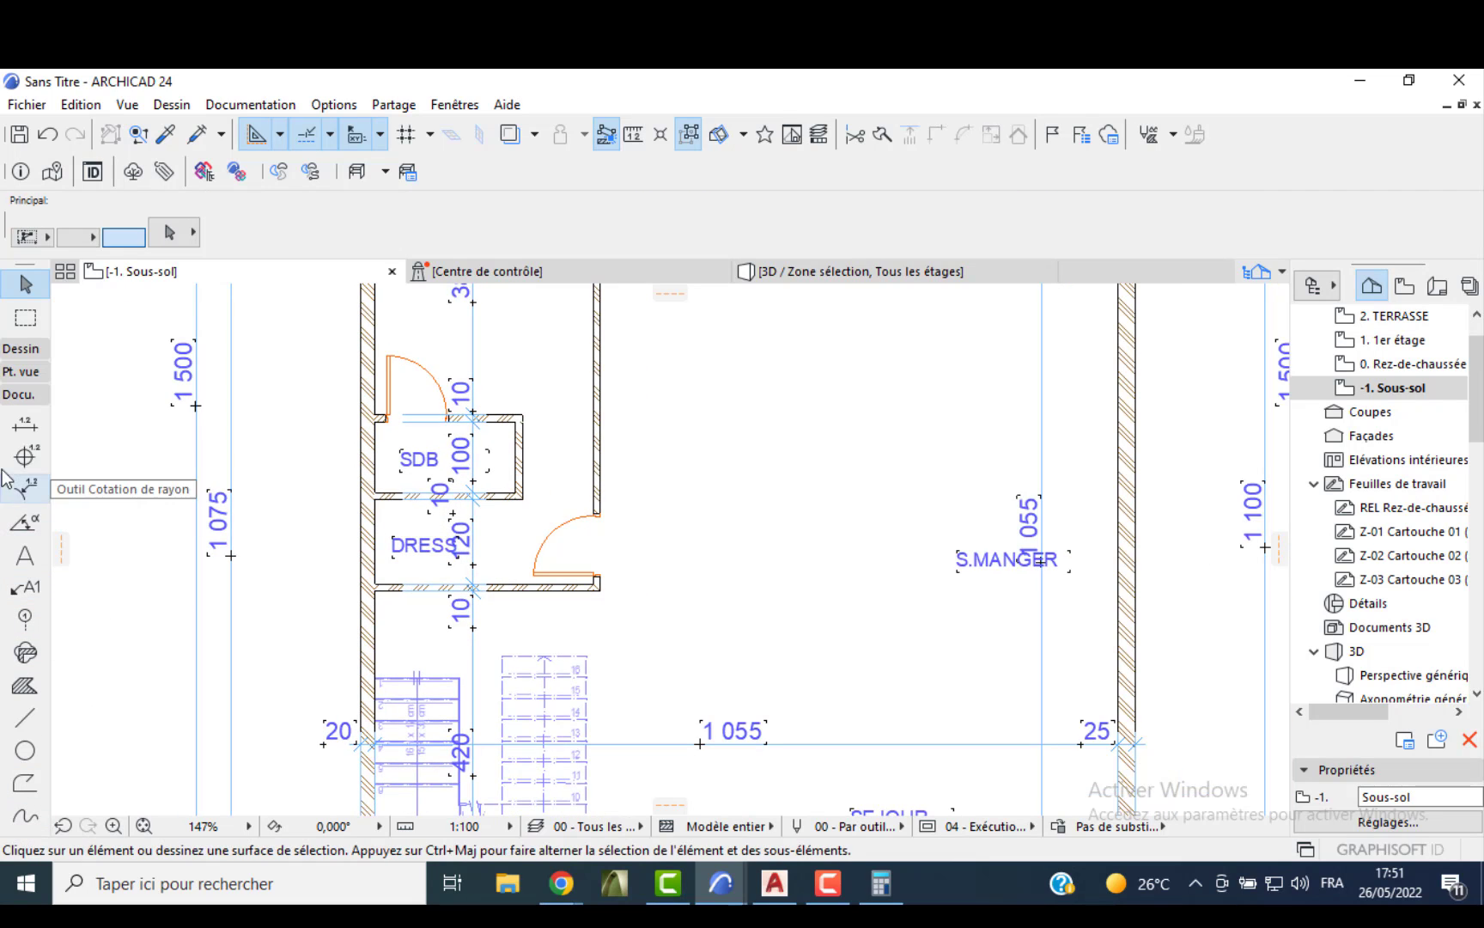
key(ctrl+a)
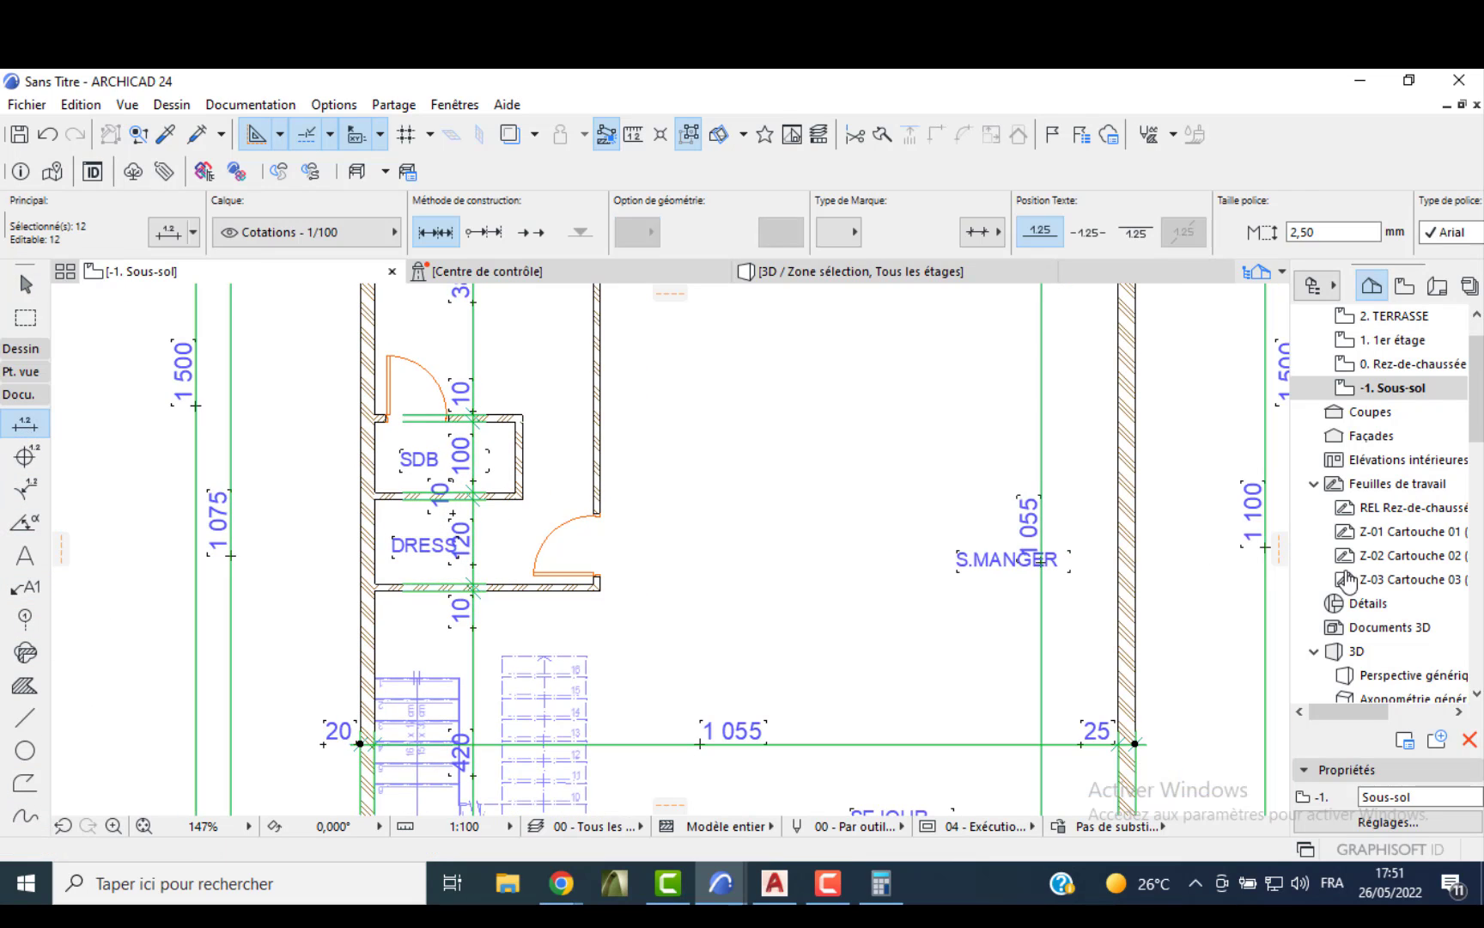
click(180, 229)
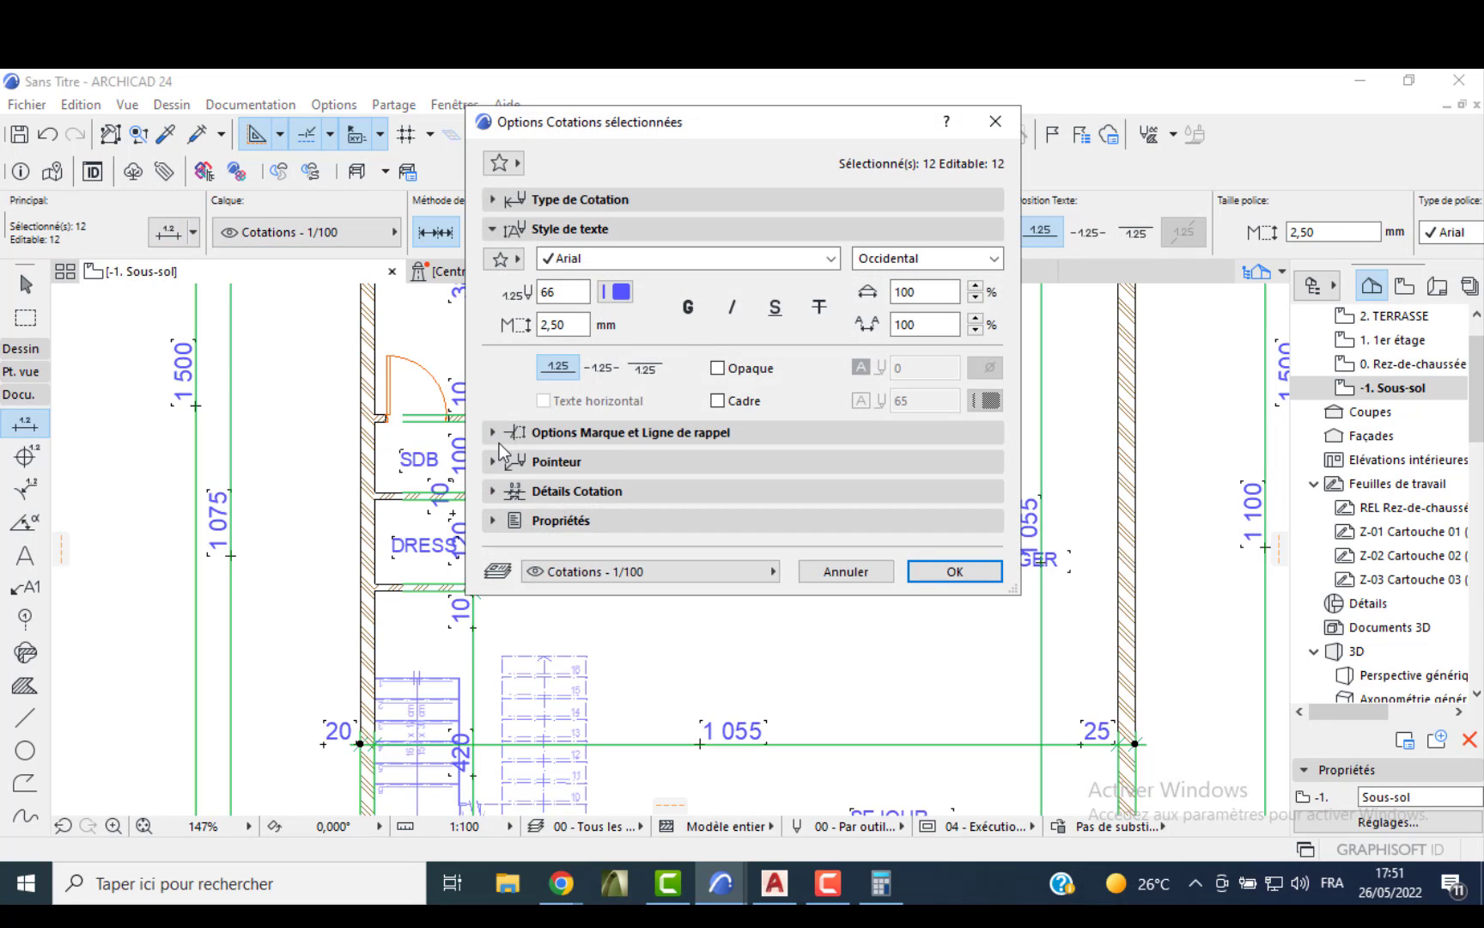
click(492, 199)
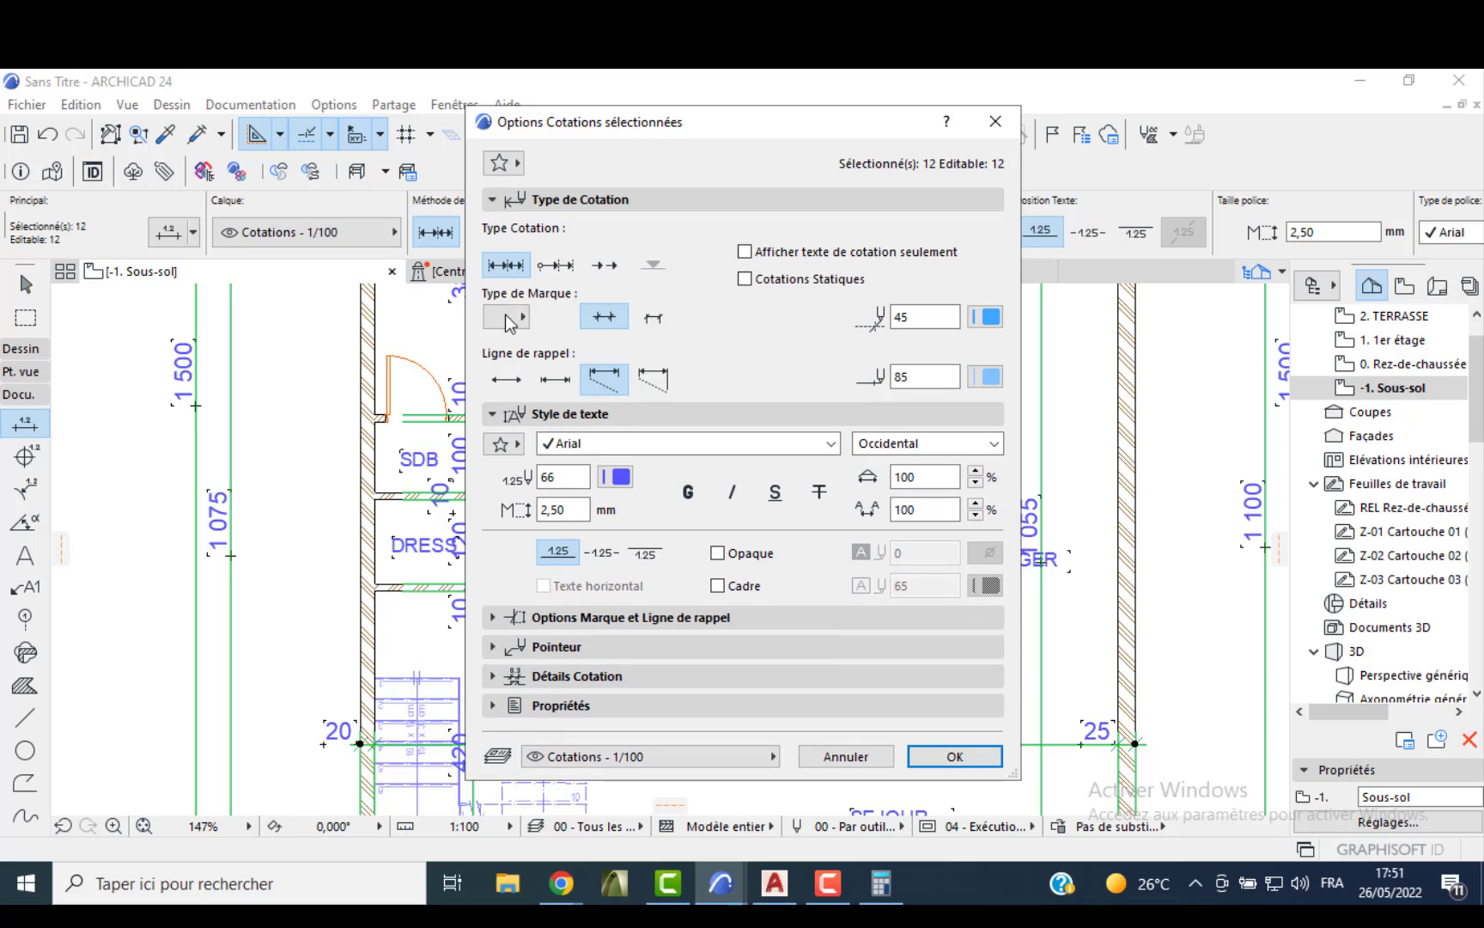
click(502, 383)
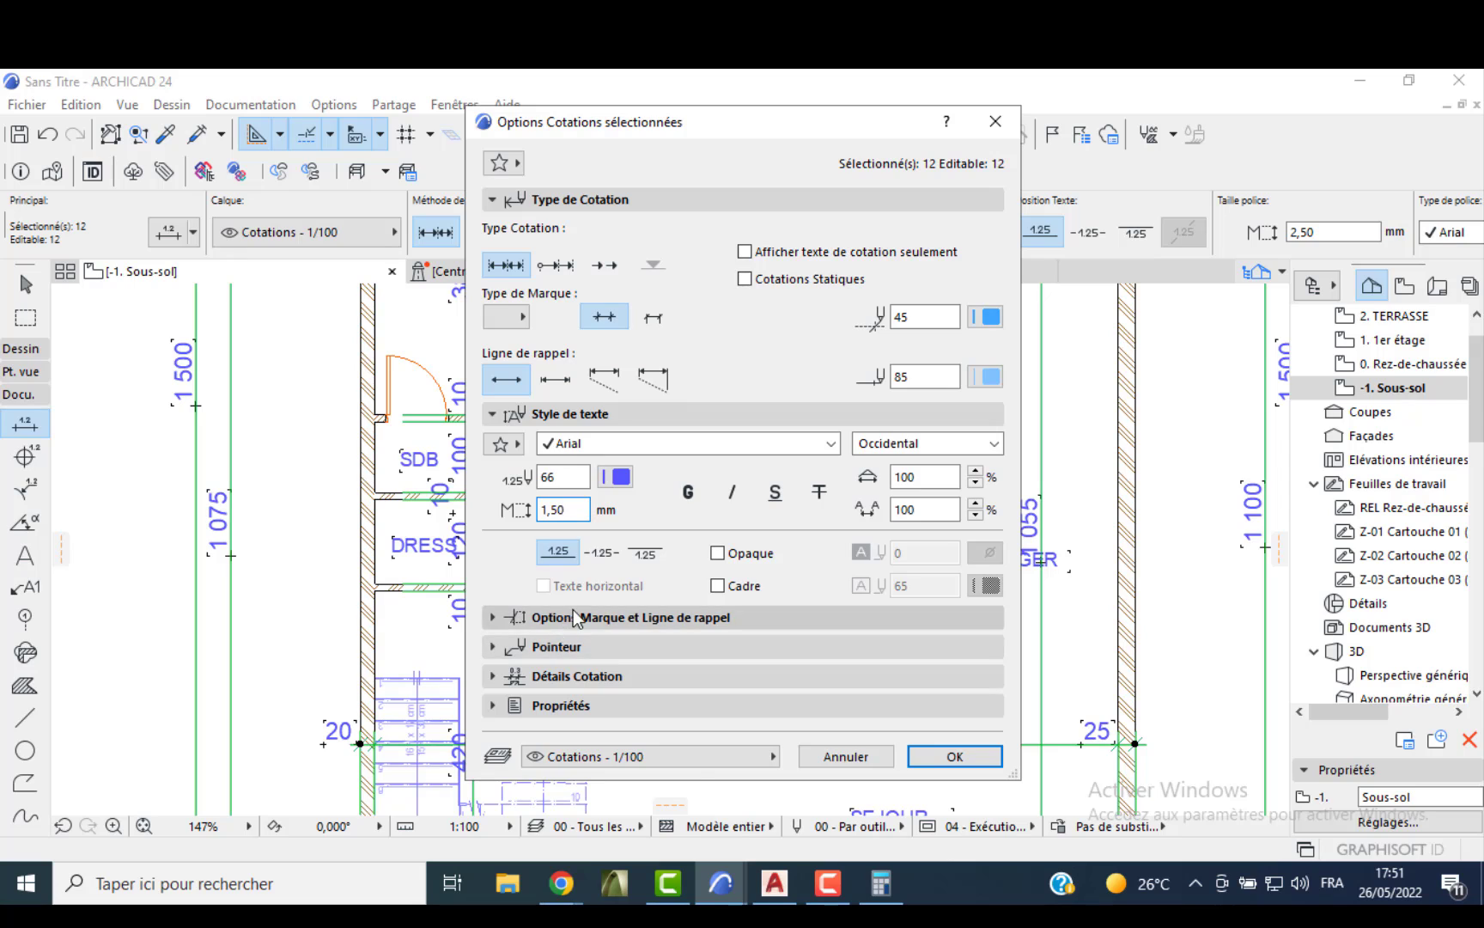
- Set the selected dimensions' marker size to 1 mm, disable displaying opening heights, and apply the settings
click(521, 617)
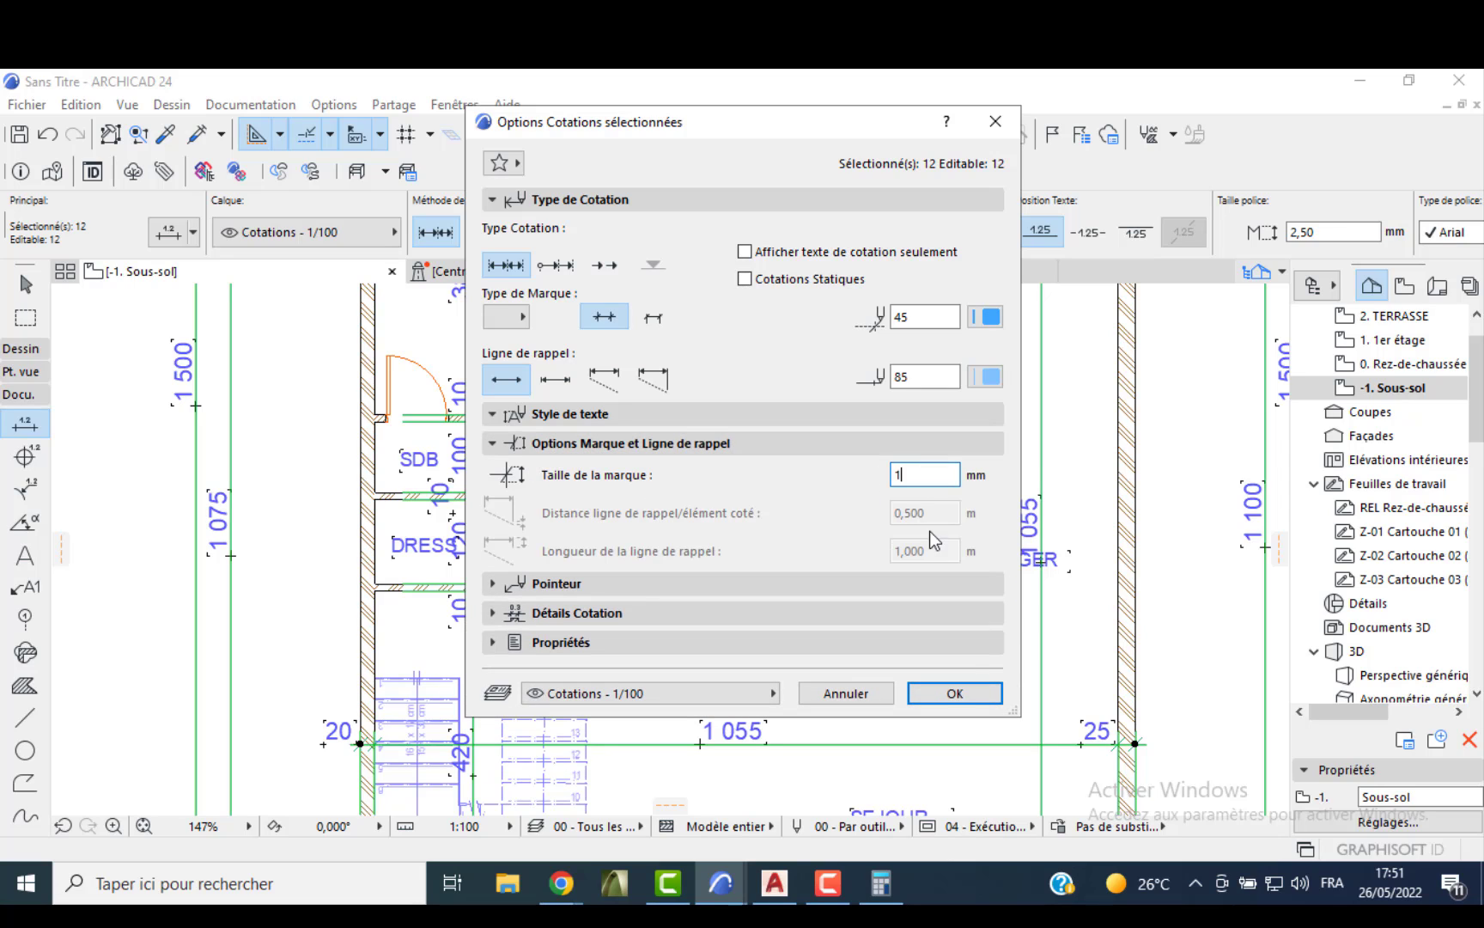
click(578, 612)
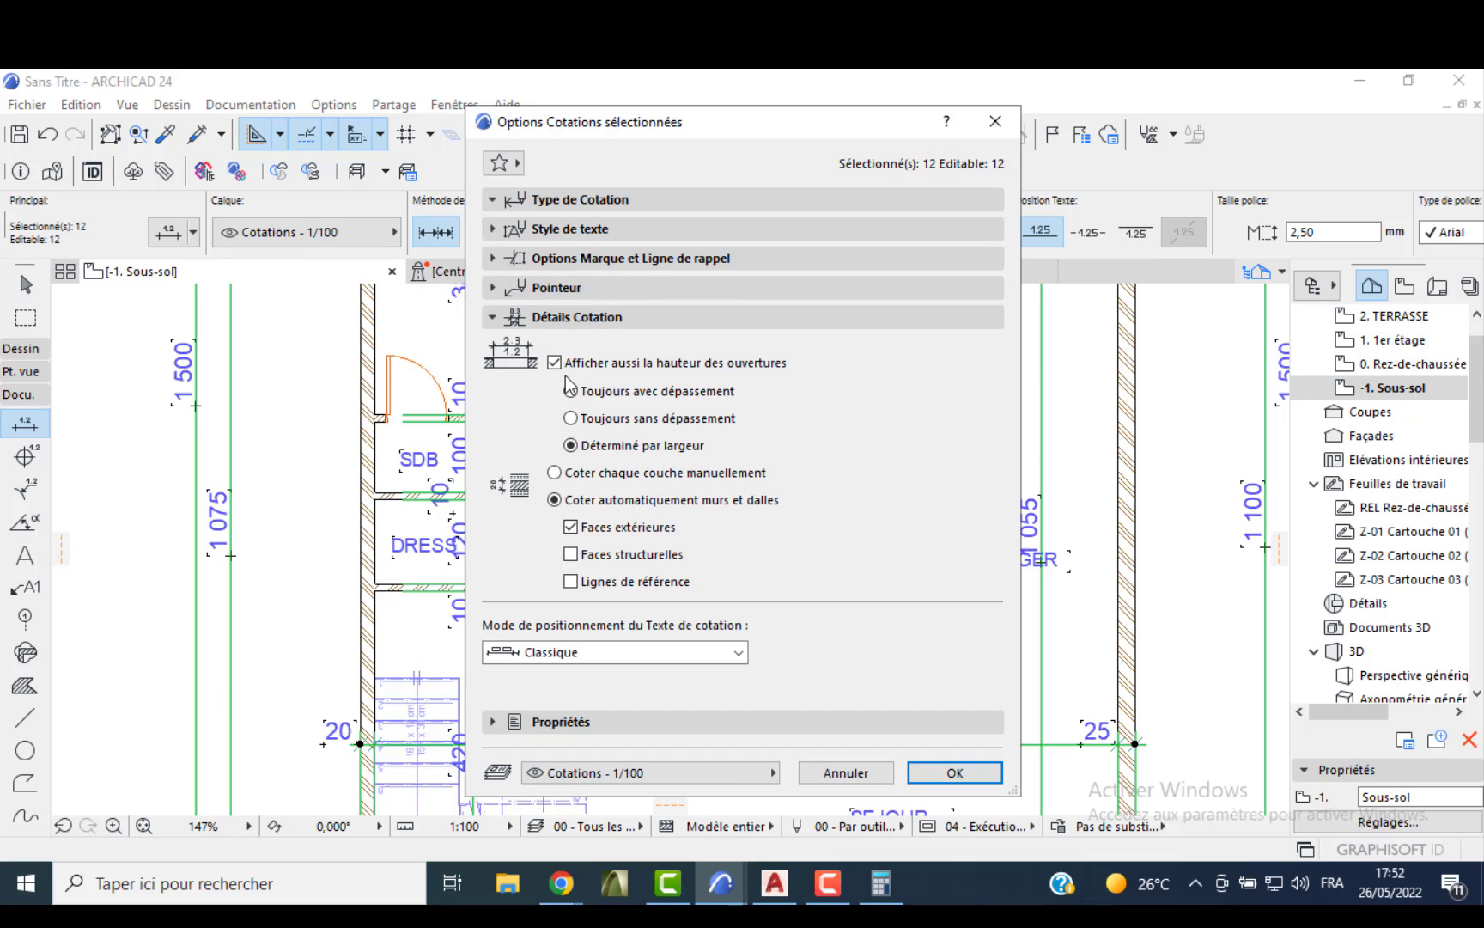
click(556, 364)
click(940, 771)
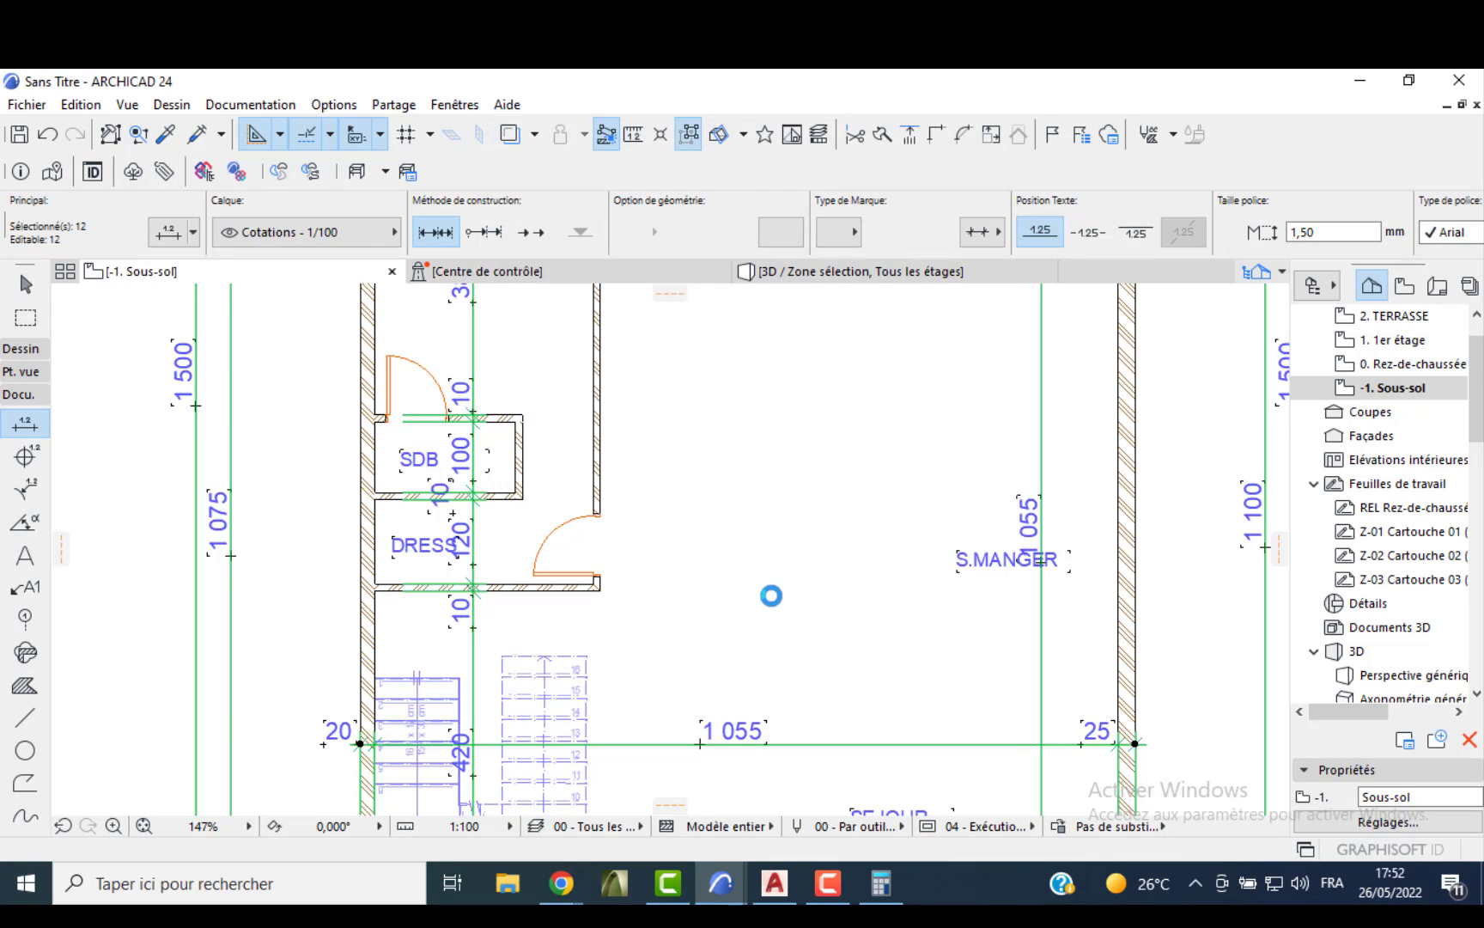
scroll(752, 480, down, 3)
key(Escape)
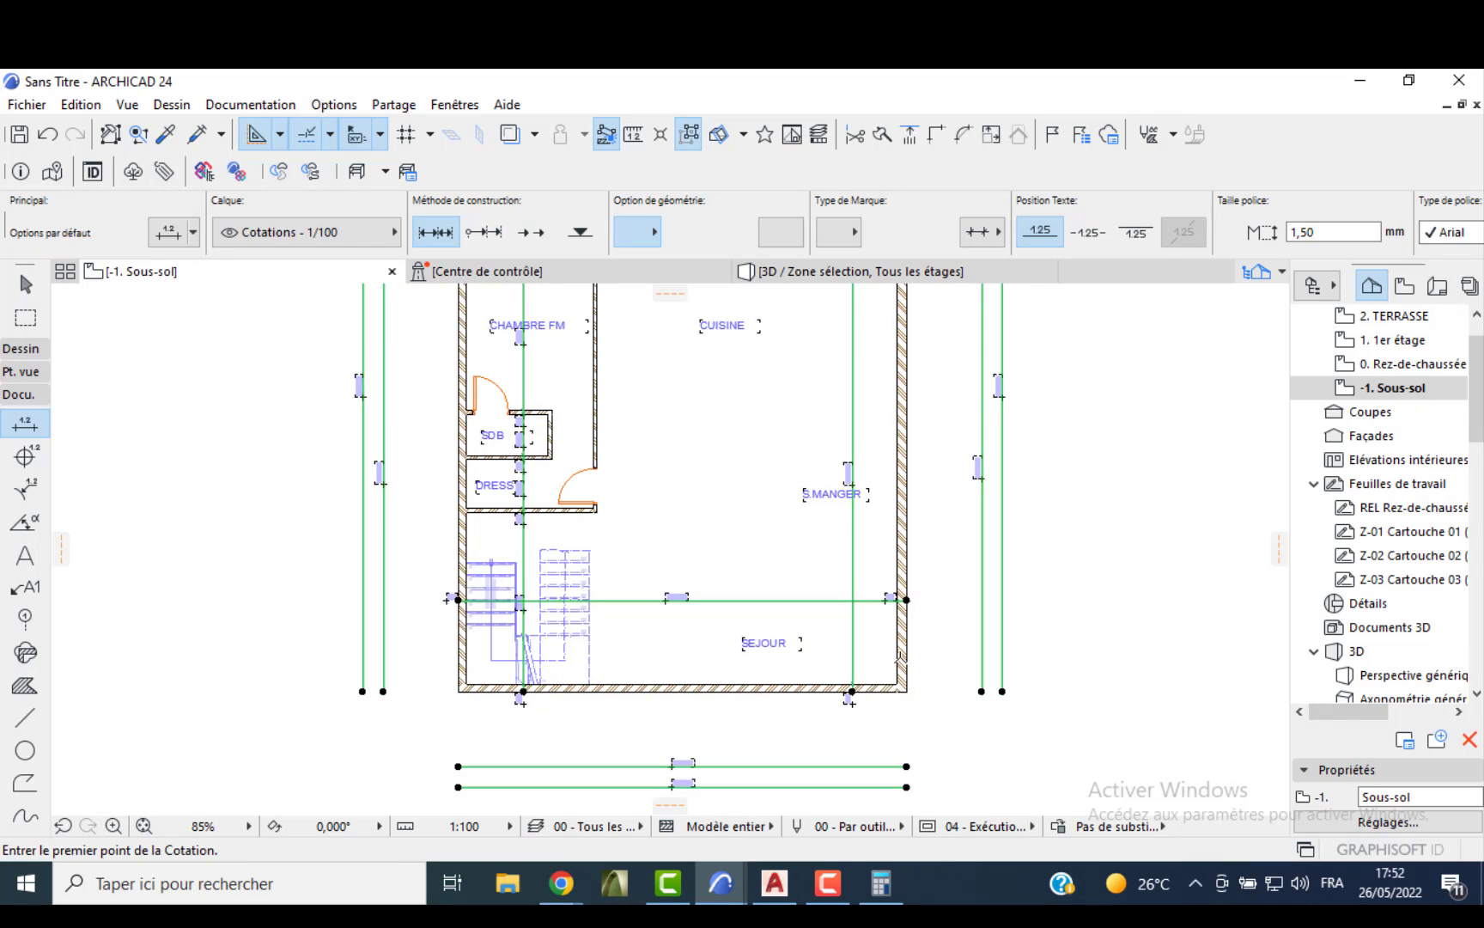
- Replace the intermediate point of the left exterior dimension chain, taking it from the inner to the outer face of the glazed wall
scroll(855, 720, up, 4)
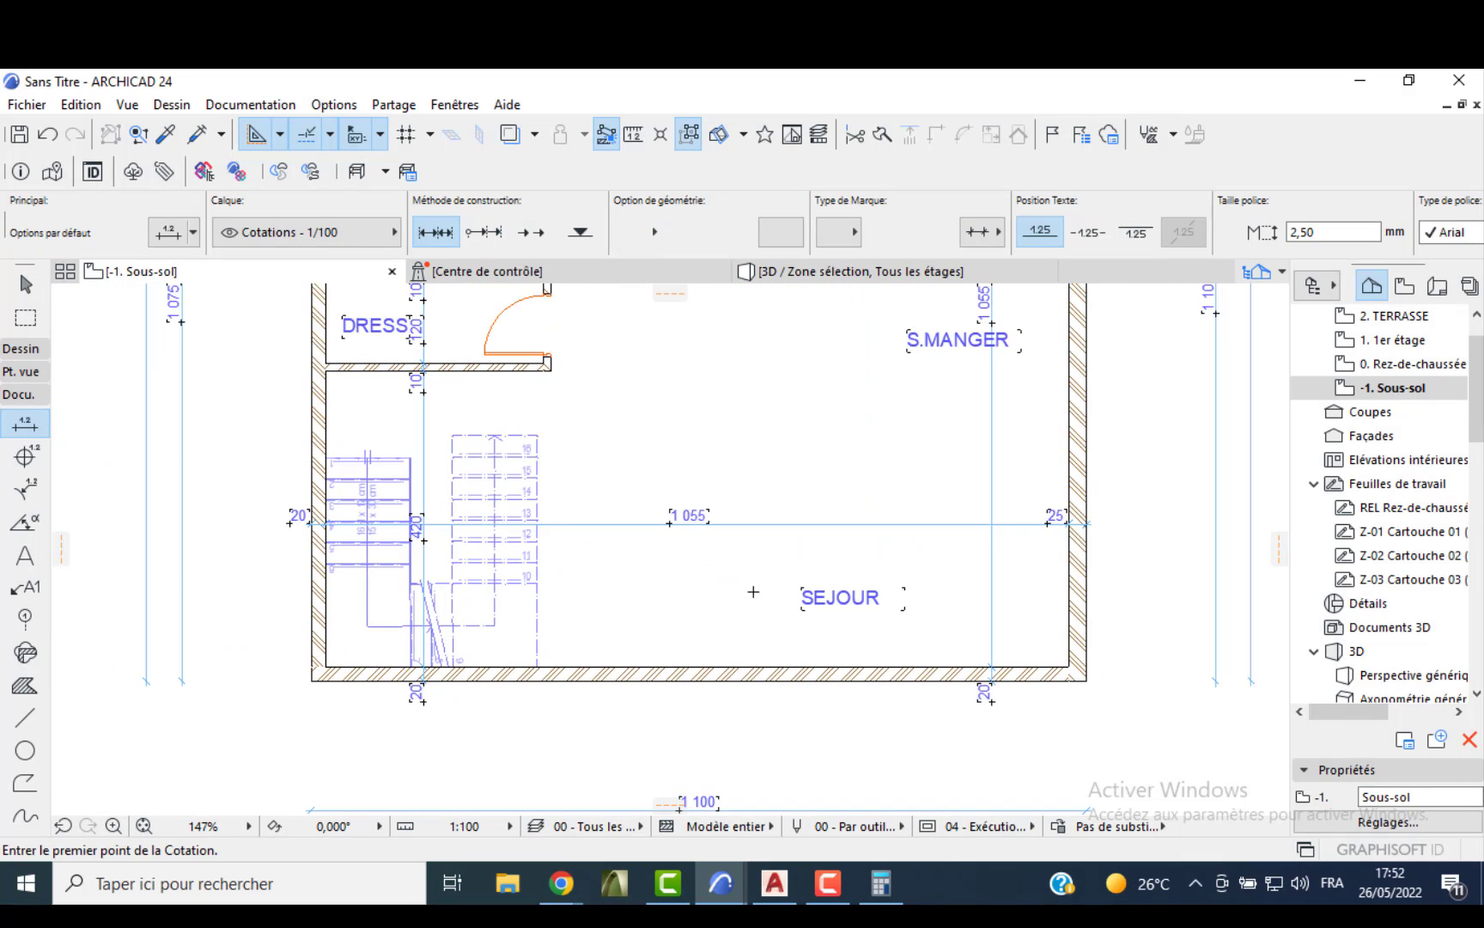
scroll(480, 583, down, 3)
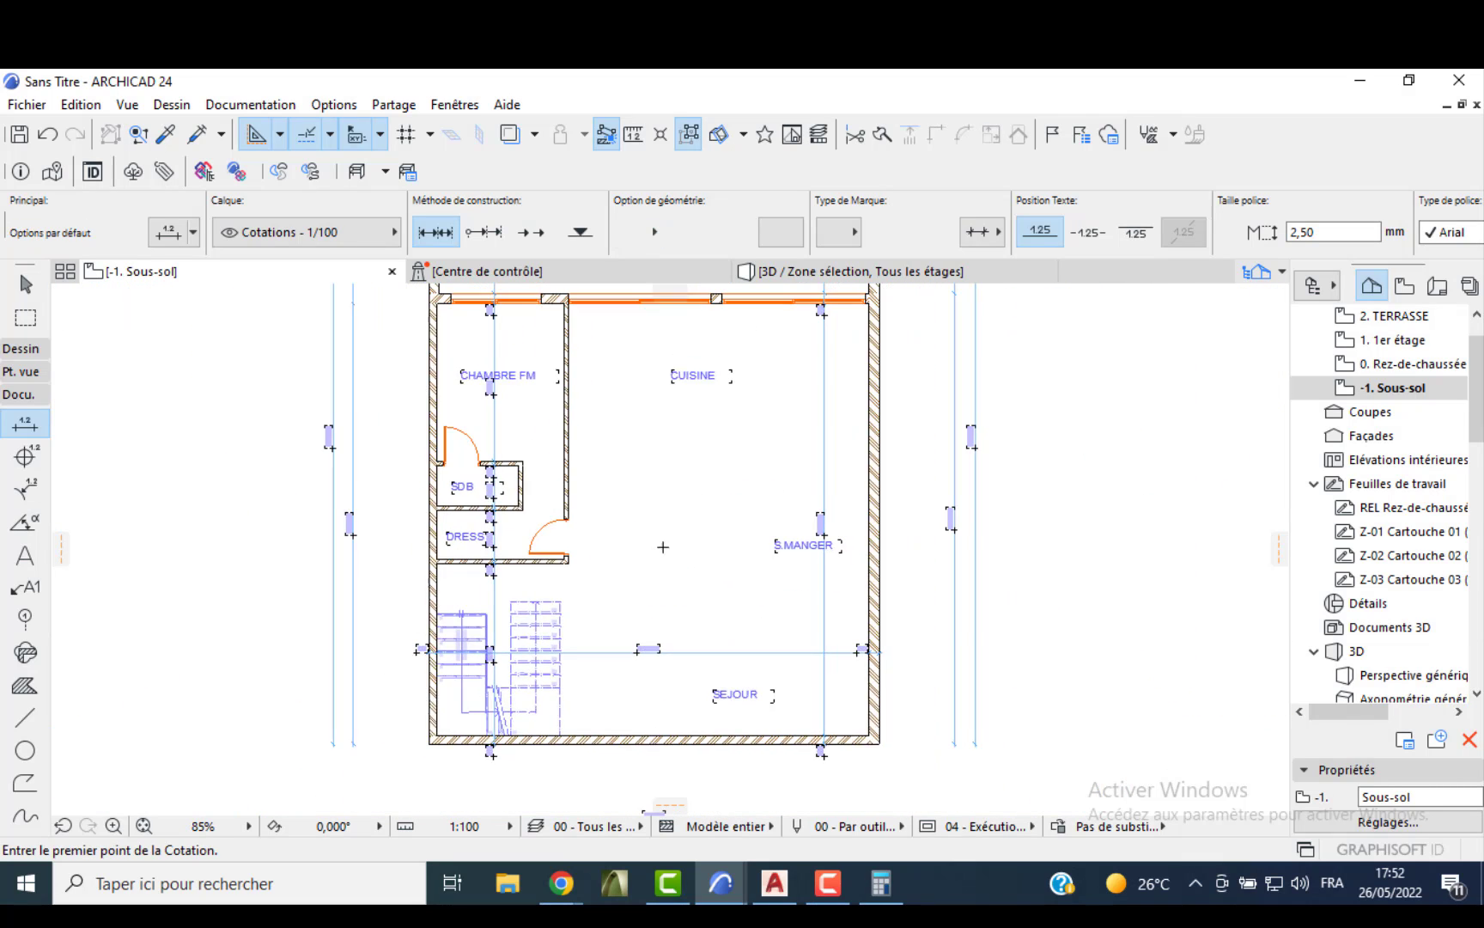
scroll(387, 576, up, 5)
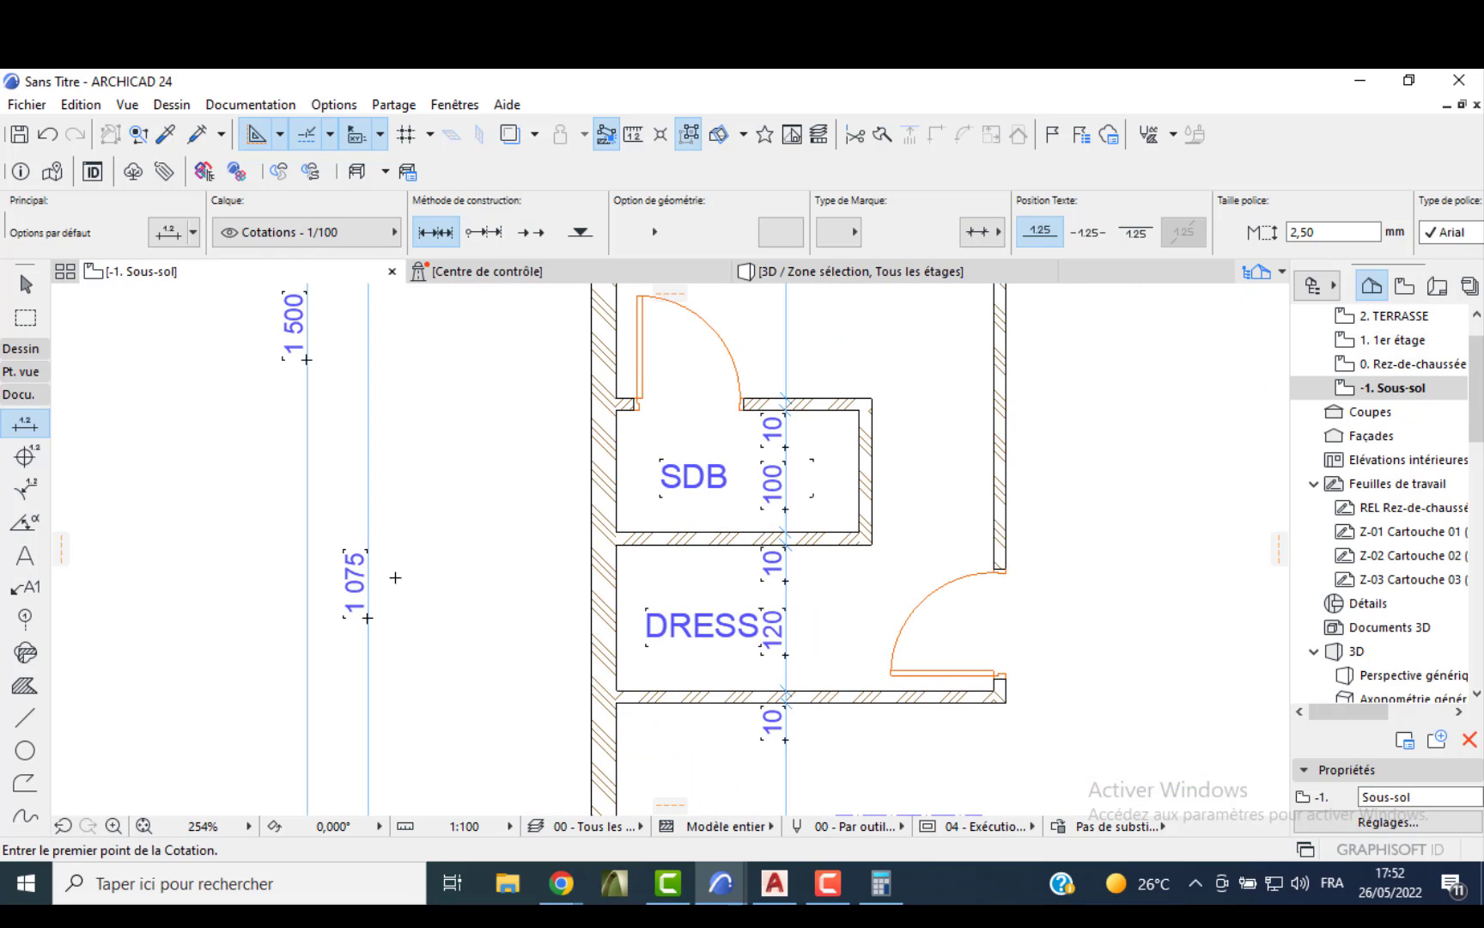
scroll(395, 567, down, 1)
middle_drag(410, 446, 448, 663)
key(Escape)
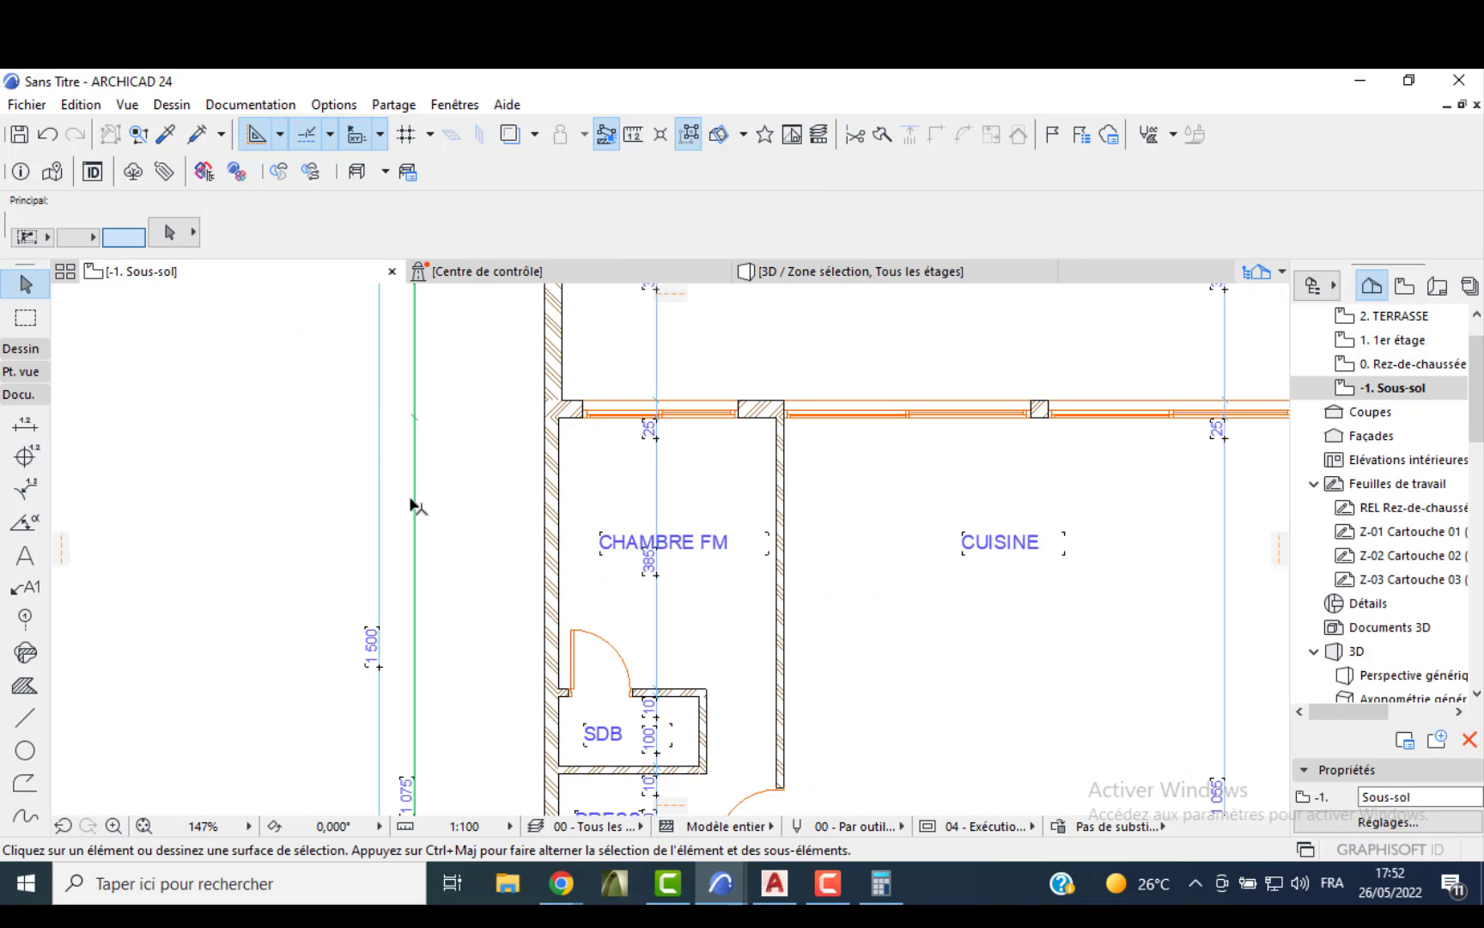
click(414, 468)
key(Escape)
click(414, 417)
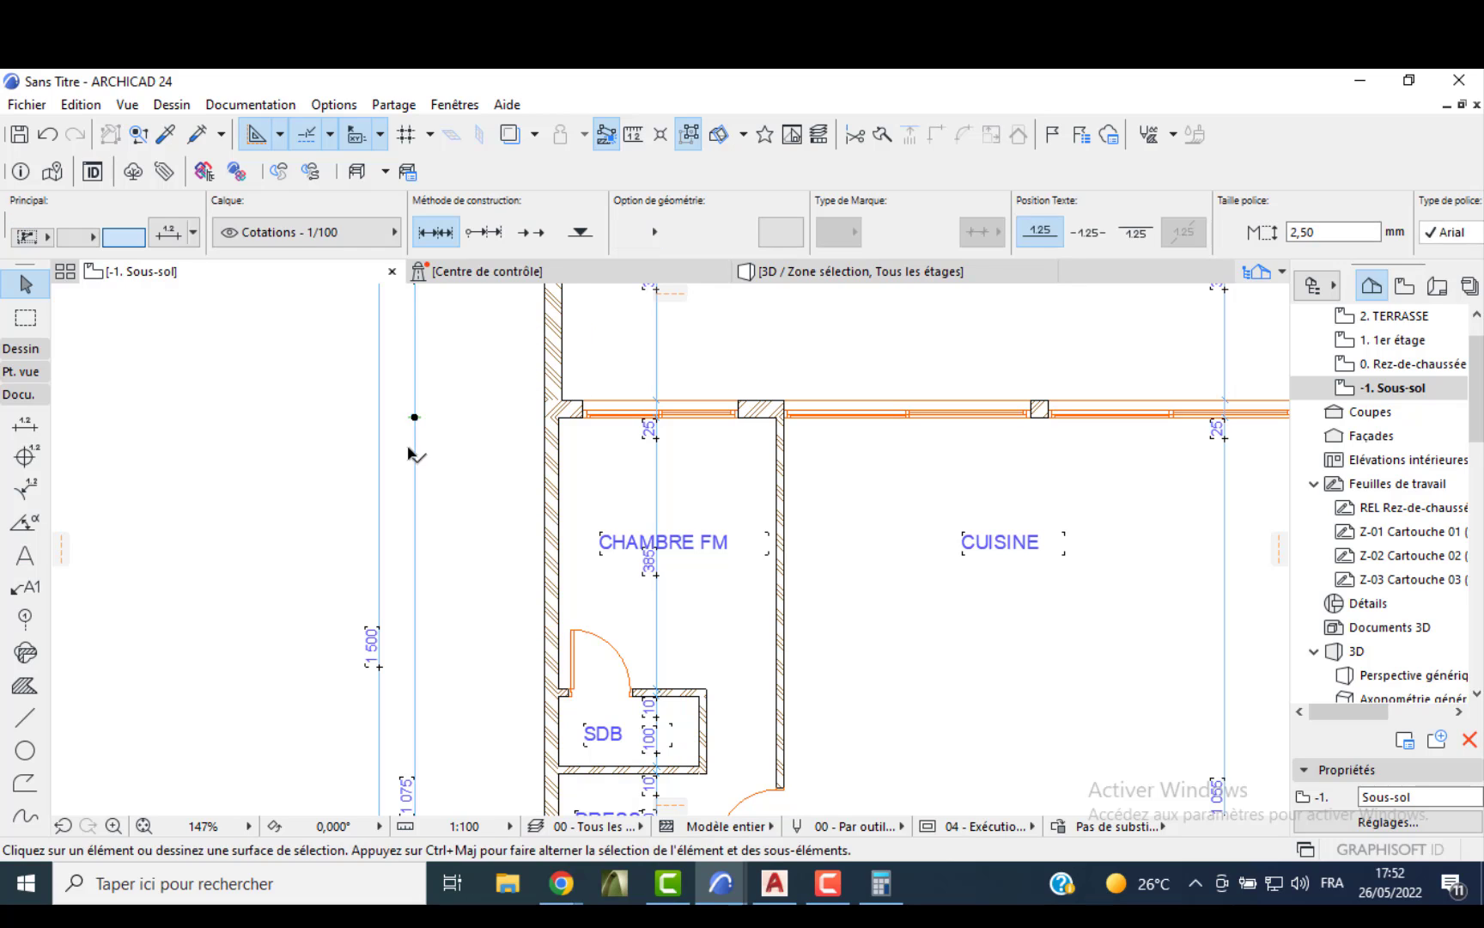
key(Delete)
click(560, 401)
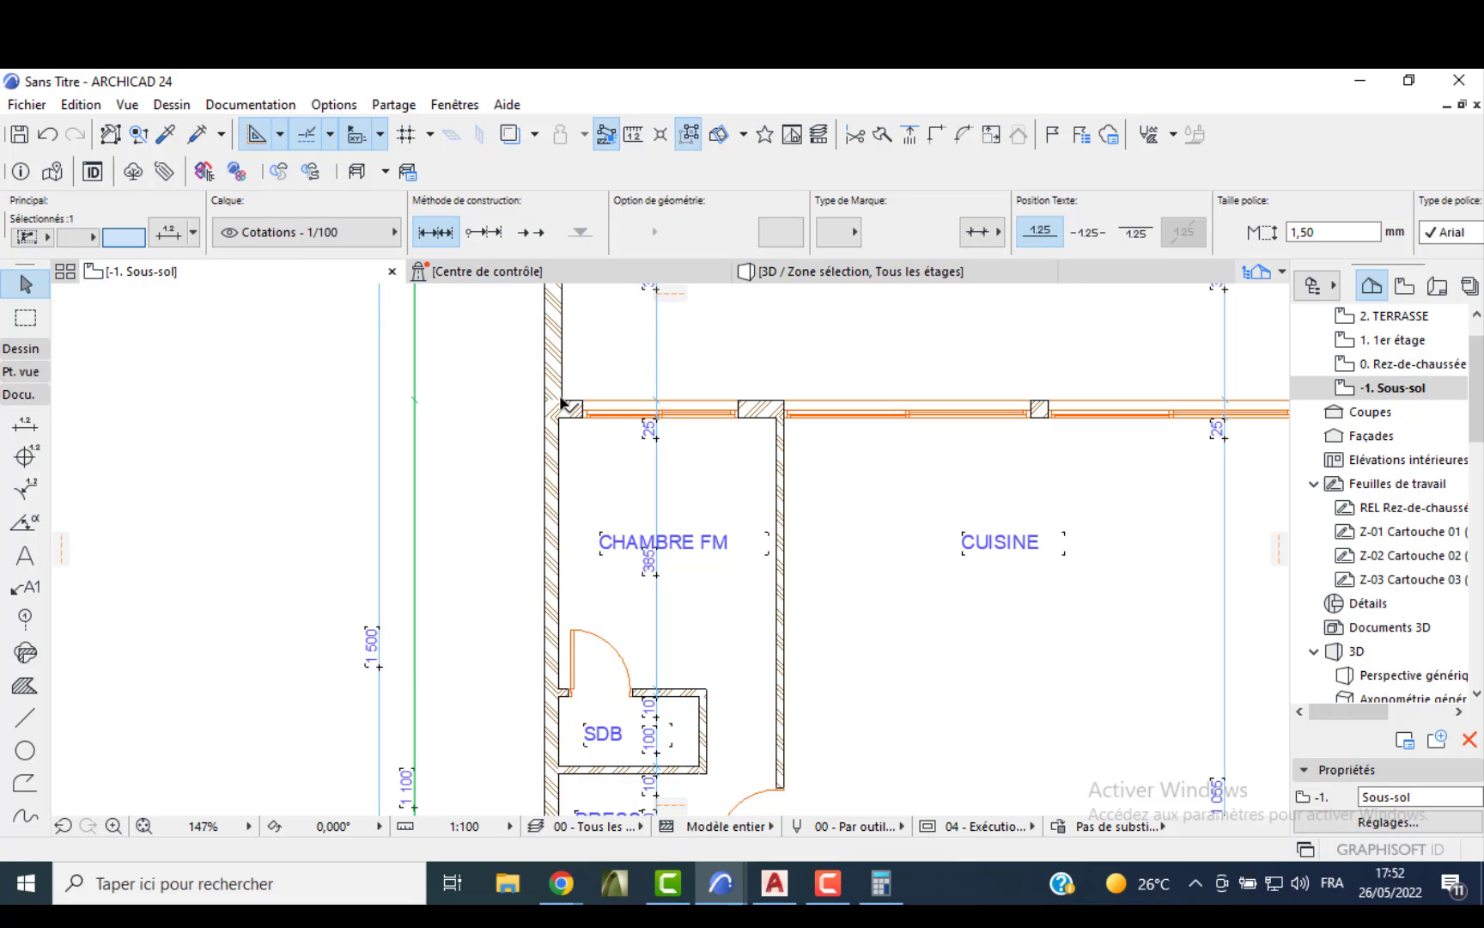
- Check the exterior dimensions around the plan and delete the duplicate overall dimension nearest the lower wall
scroll(494, 593, down, 2)
middle_drag(495, 391, 493, 572)
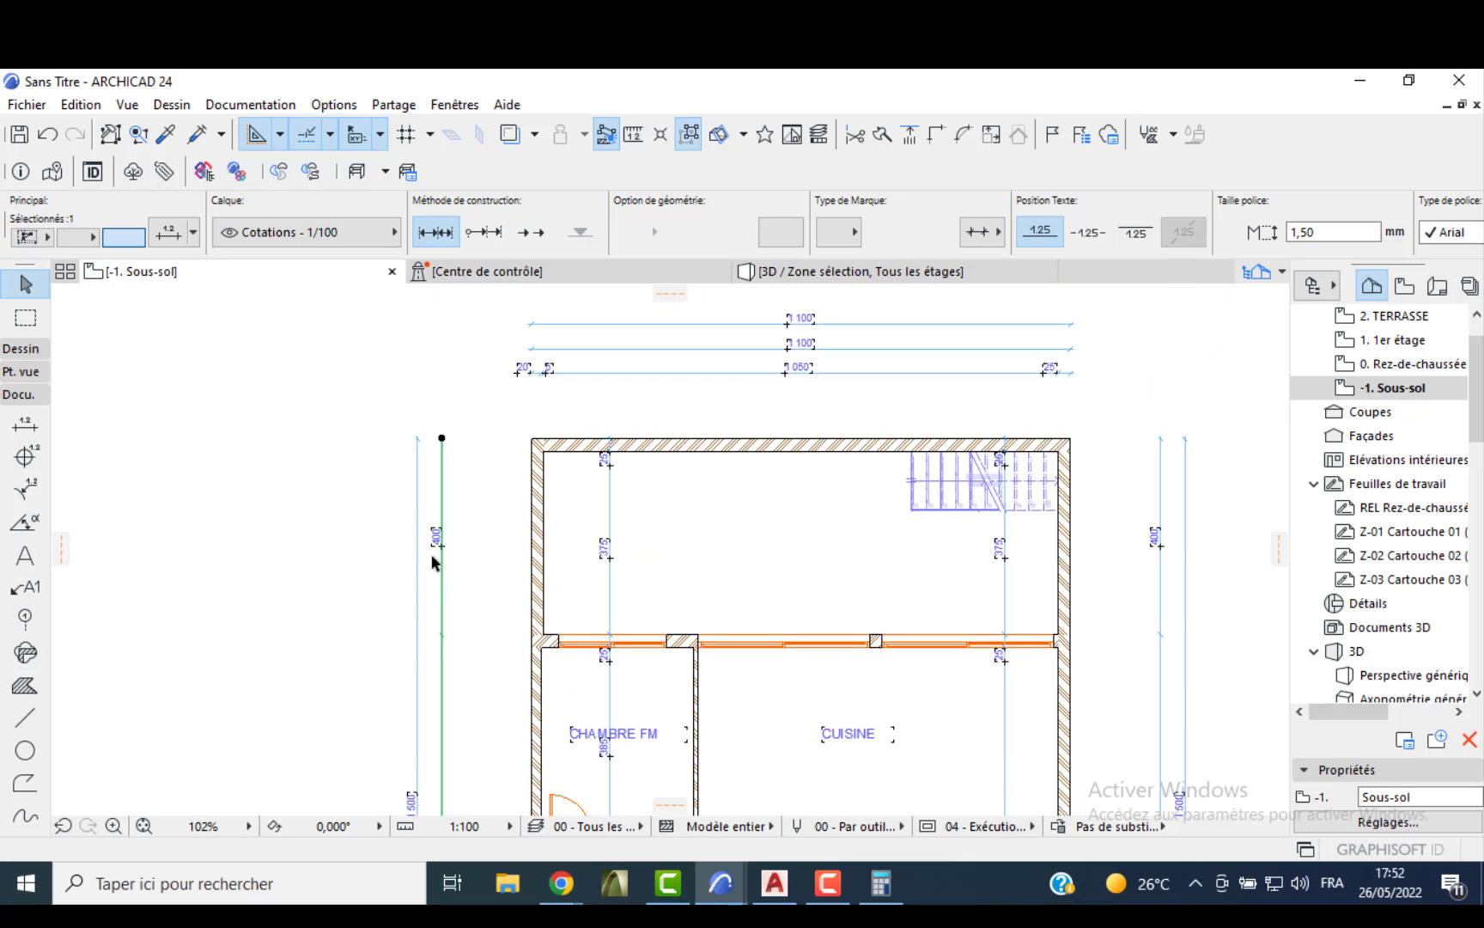
scroll(431, 556, up, 3)
scroll(653, 502, down, 3)
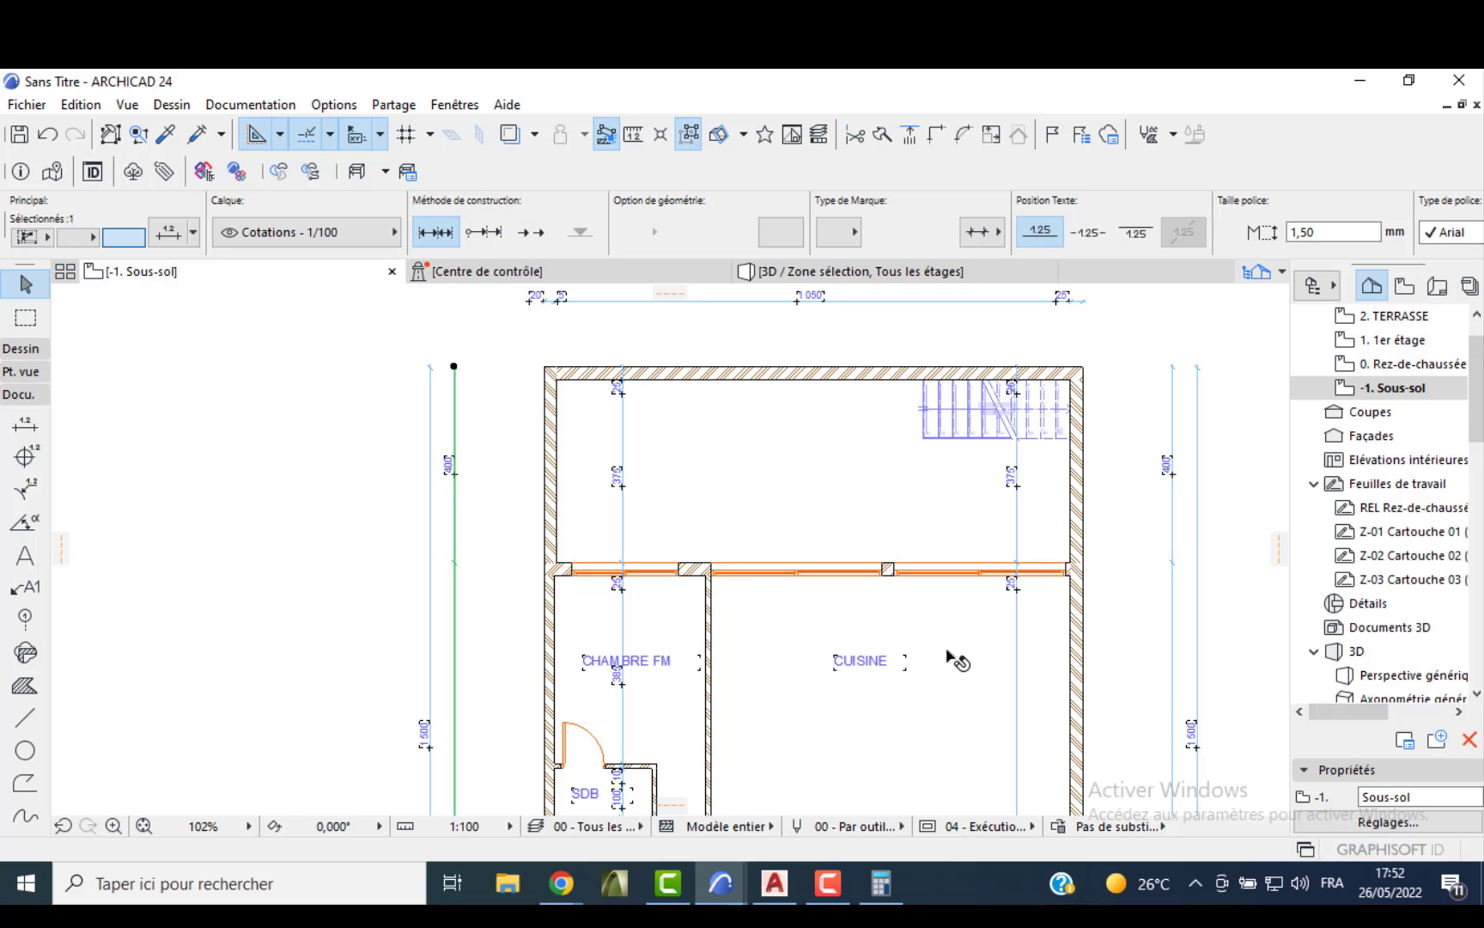
middle_drag(779, 615, 677, 352)
middle_drag(716, 615, 719, 439)
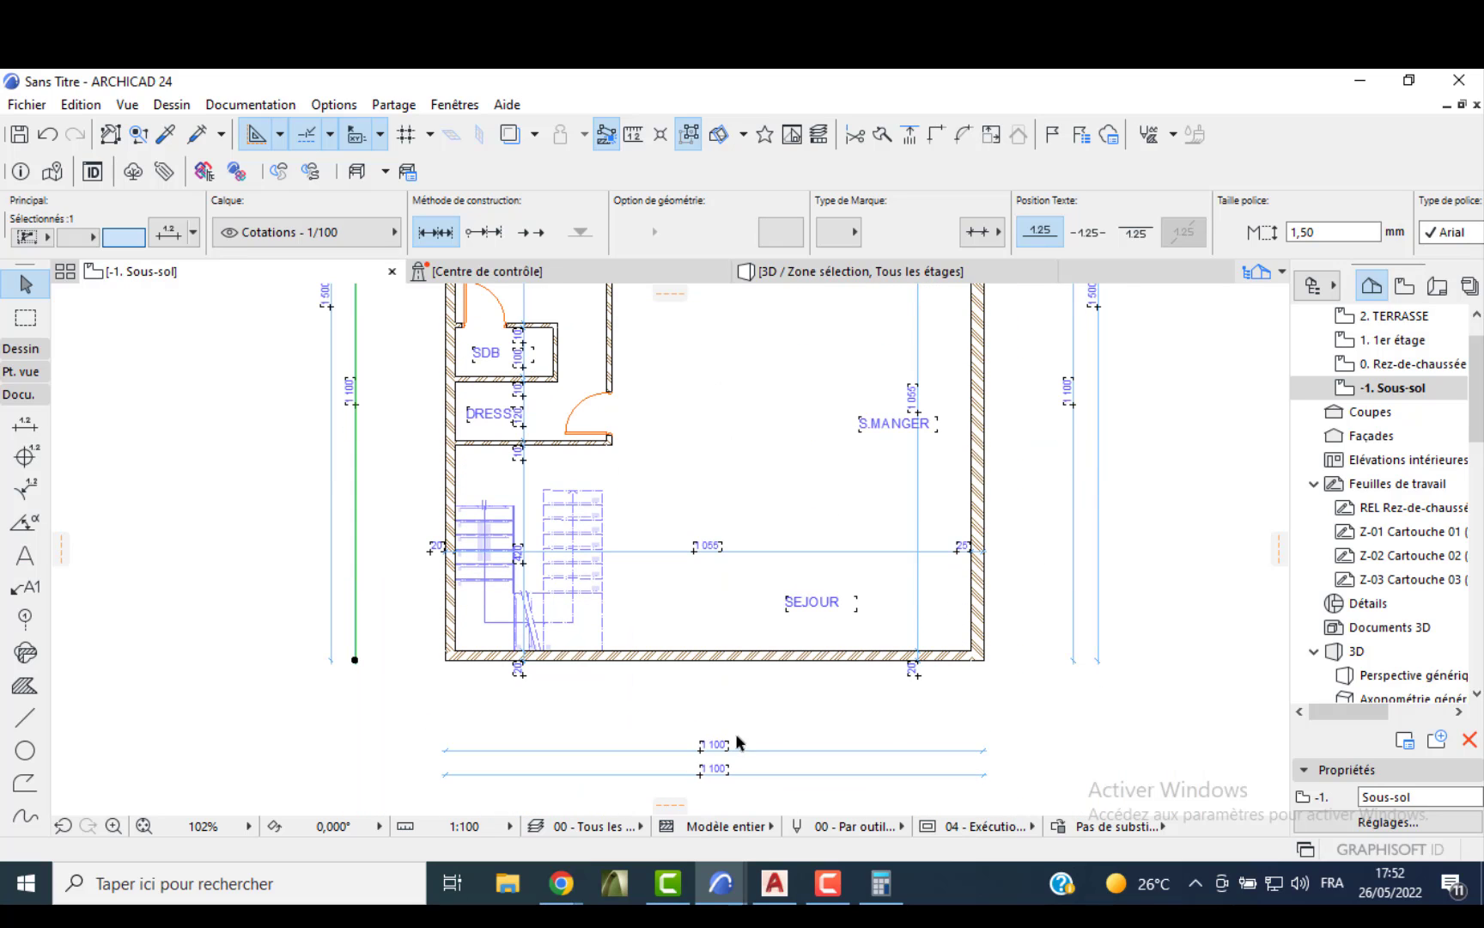
click(800, 756)
drag(791, 736, 770, 756)
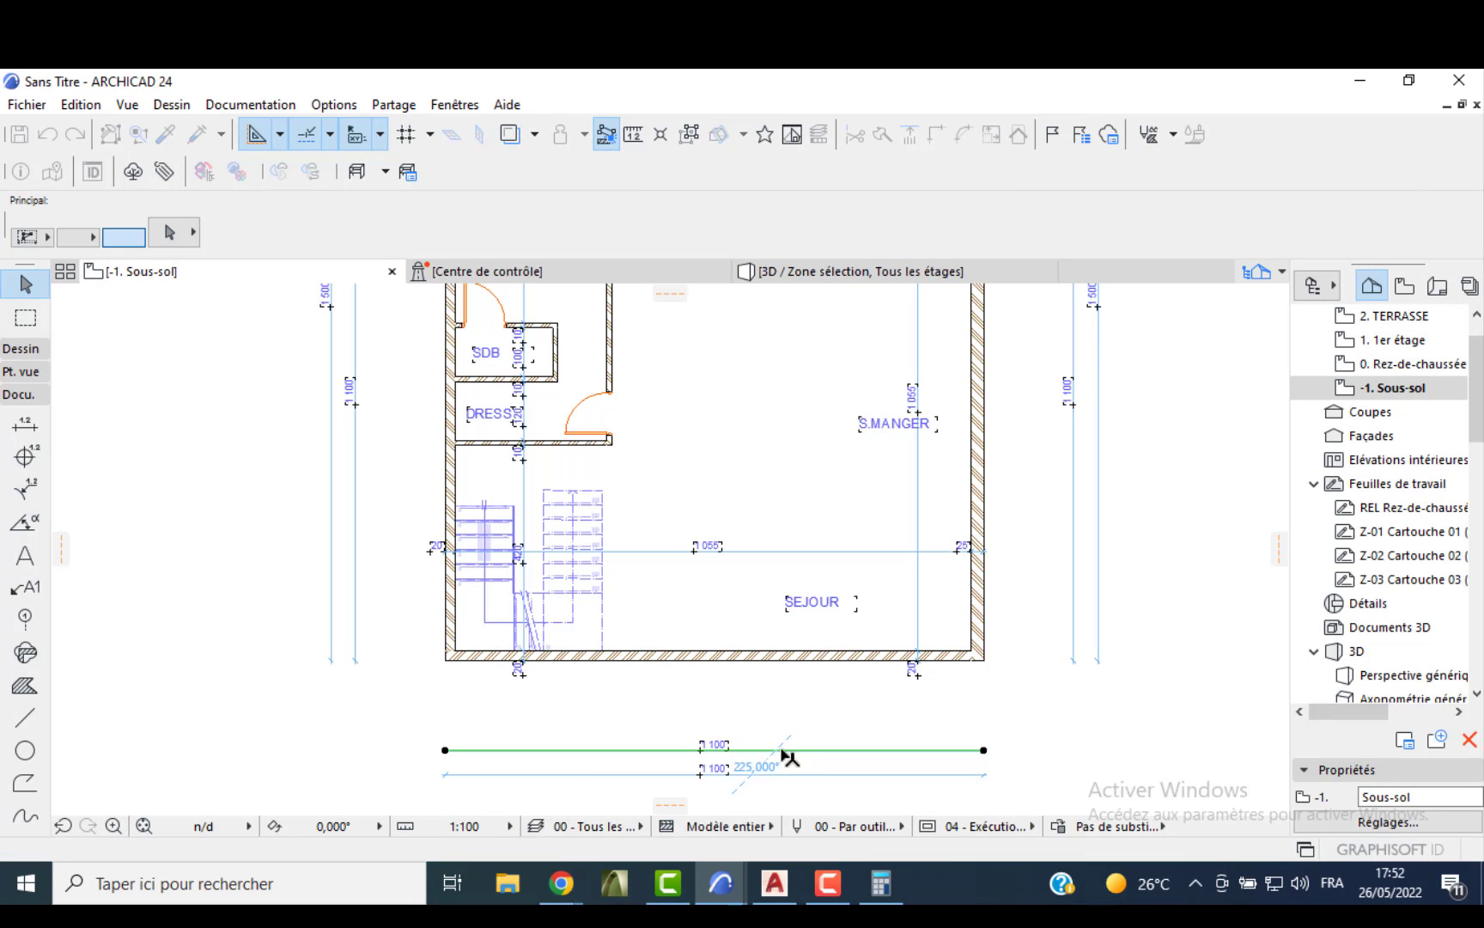
key(Delete)
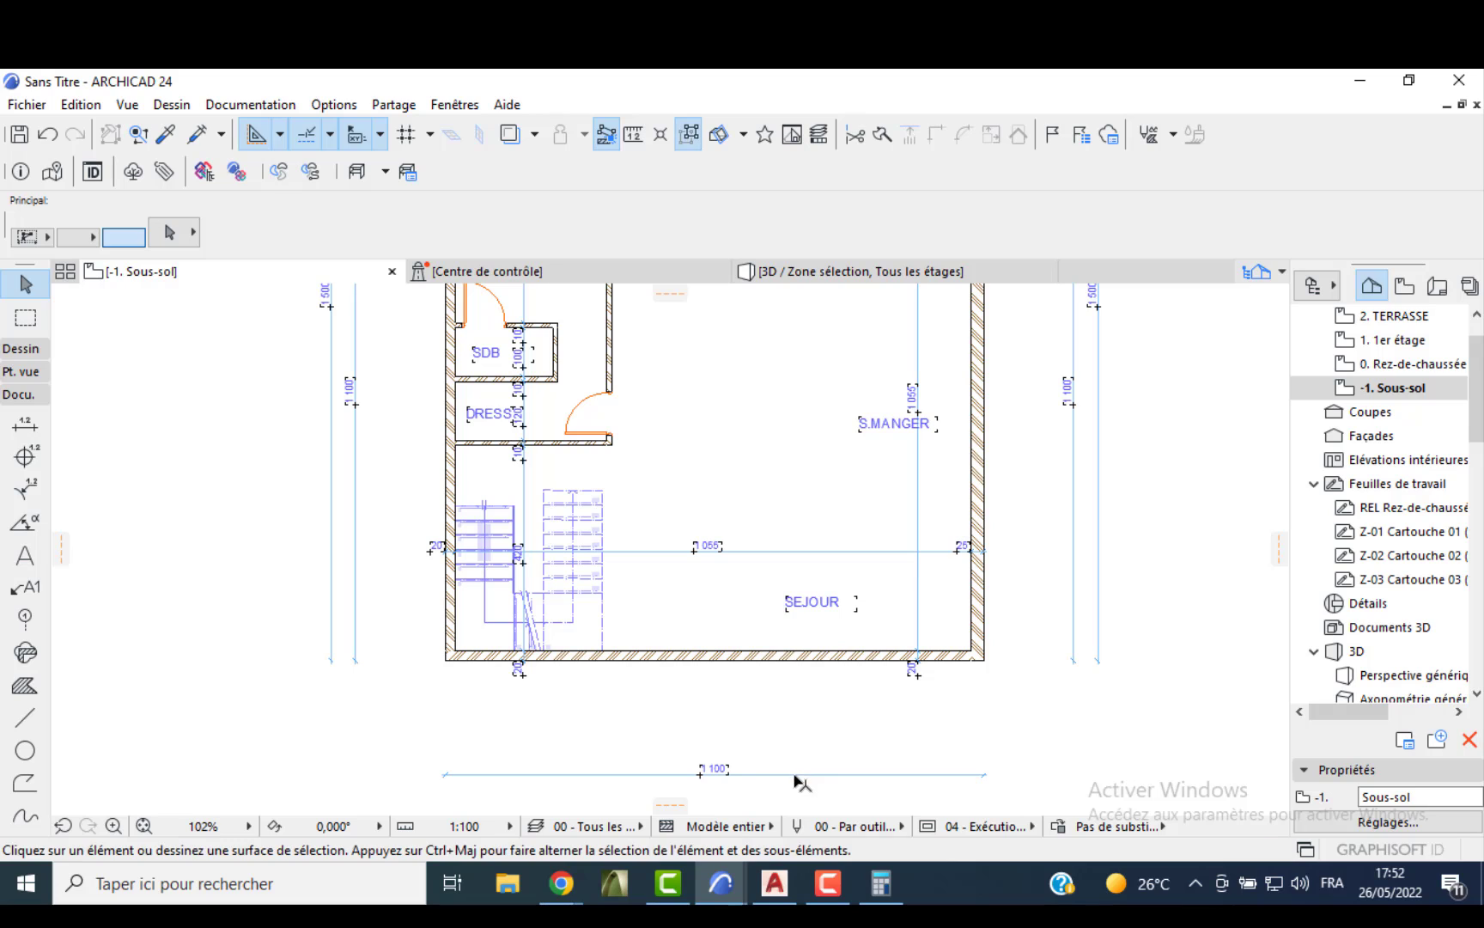
- Move the remaining lower overall dimension close to the exterior wall and bring both right-side dimension lines about 1.3 m nearer the building
click(787, 774)
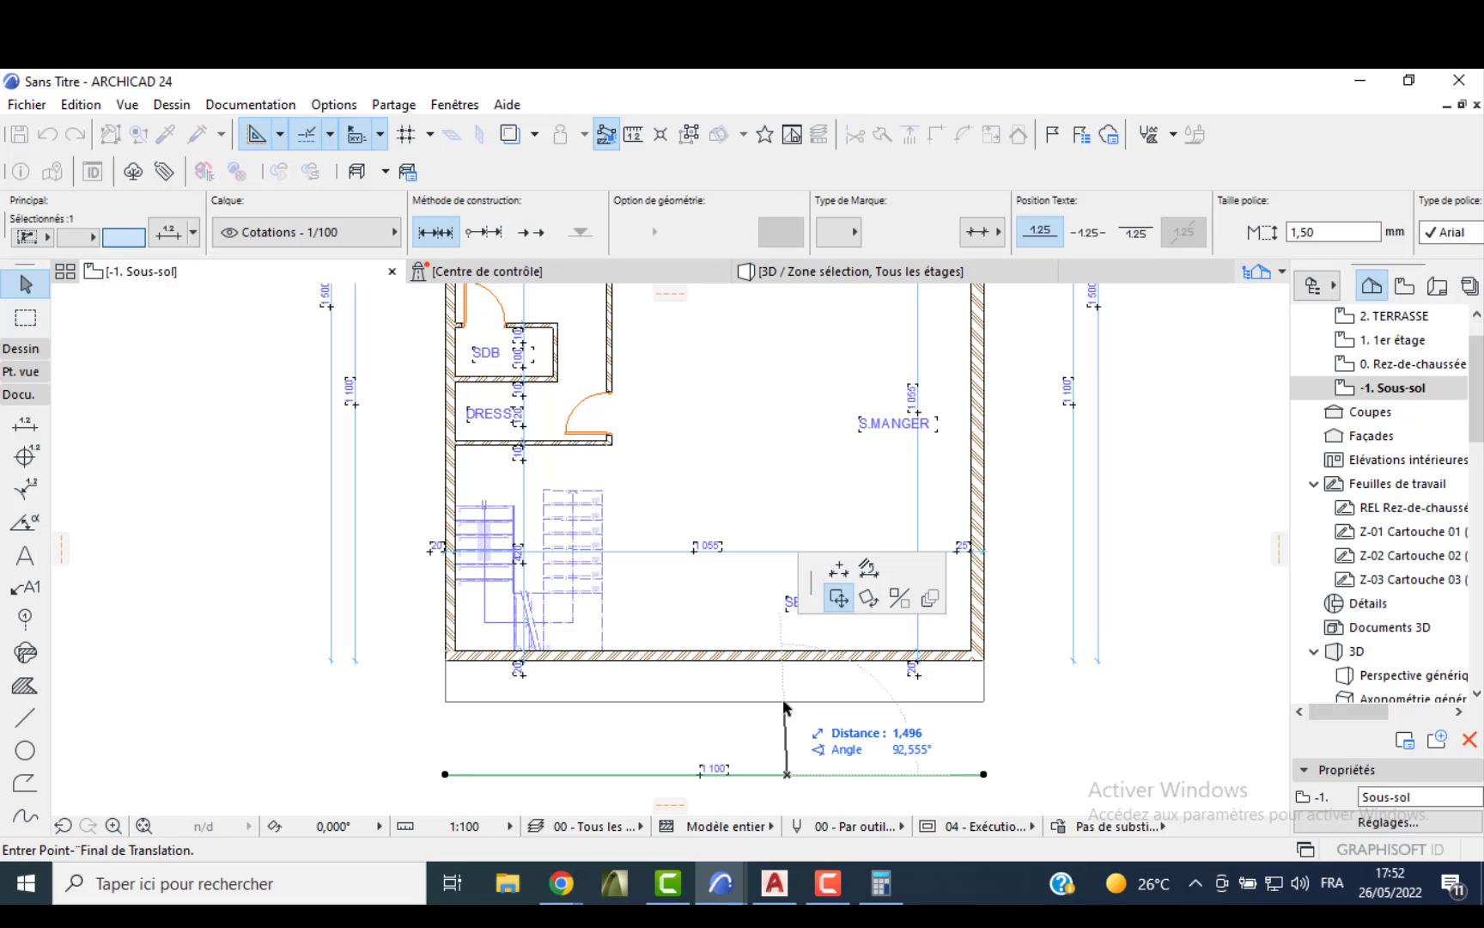
click(788, 695)
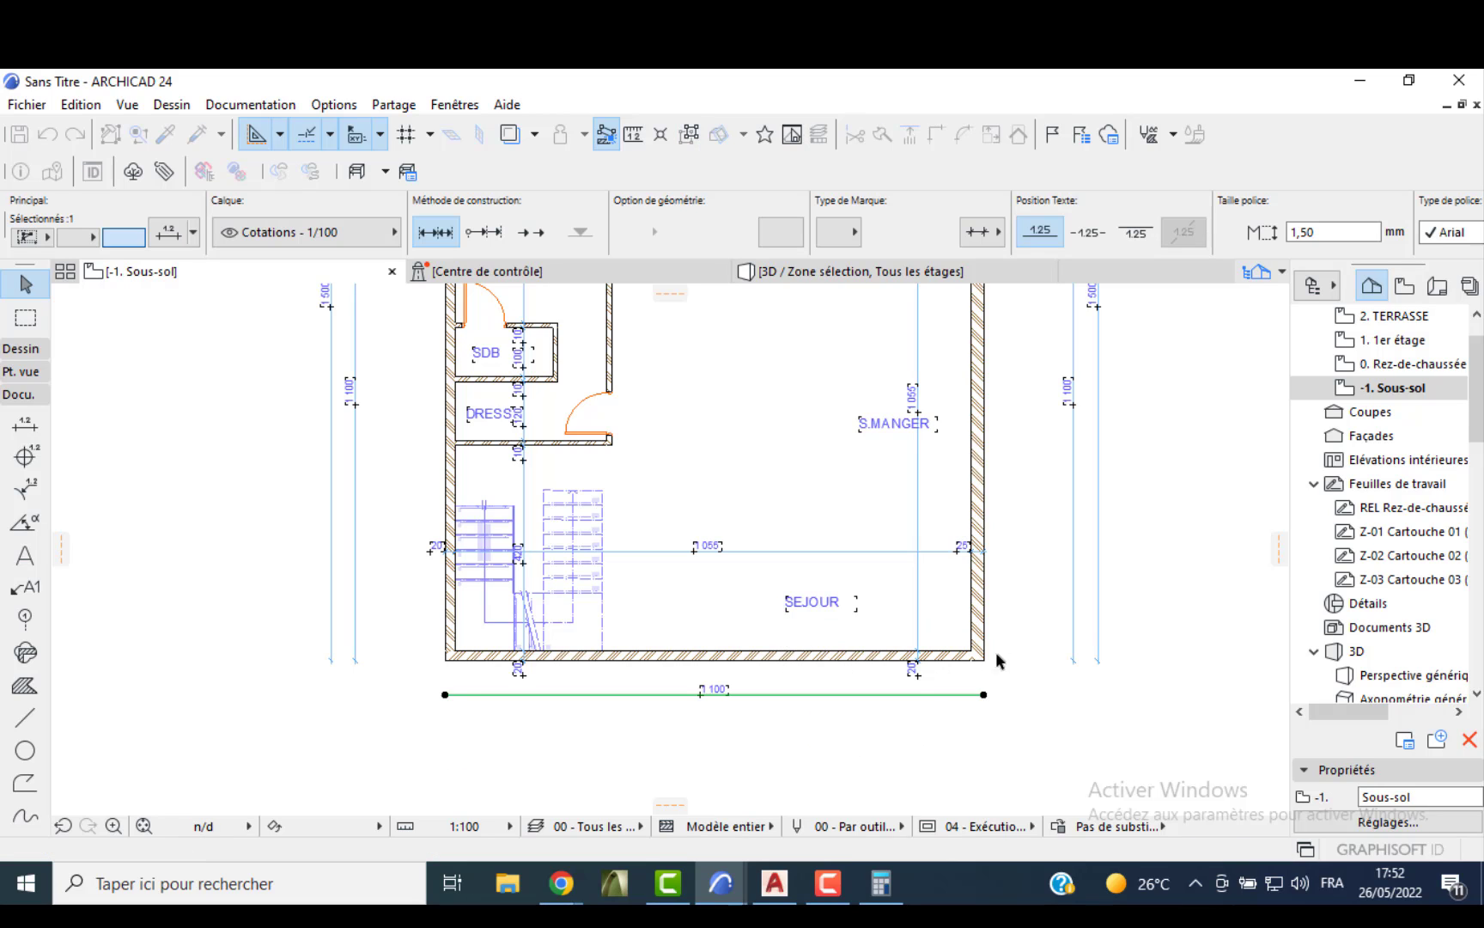
click(1070, 613)
click(1070, 595)
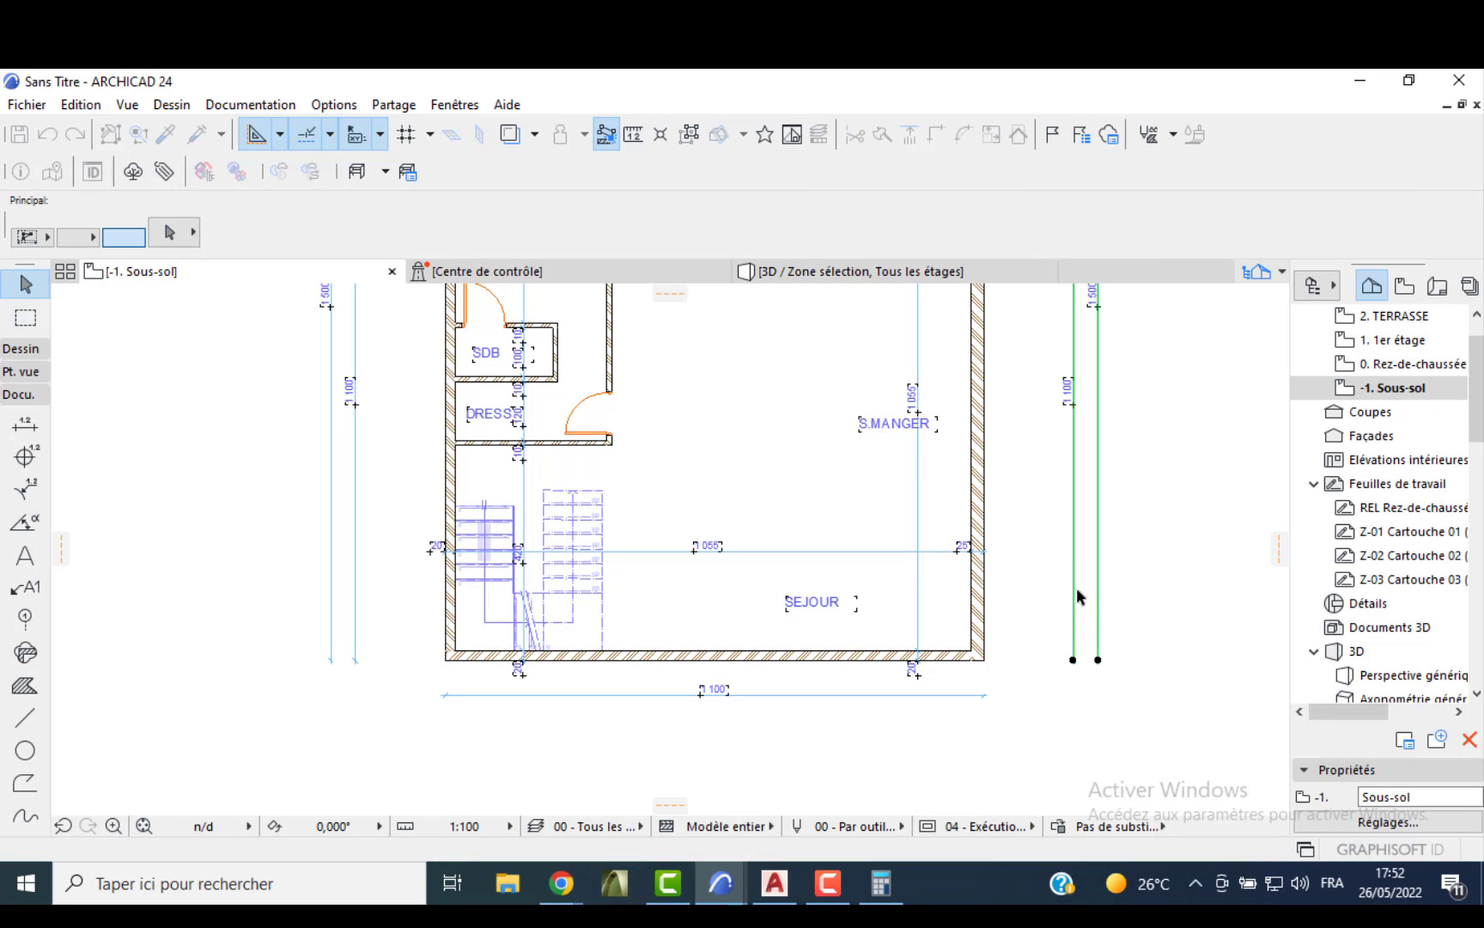
click(1072, 594)
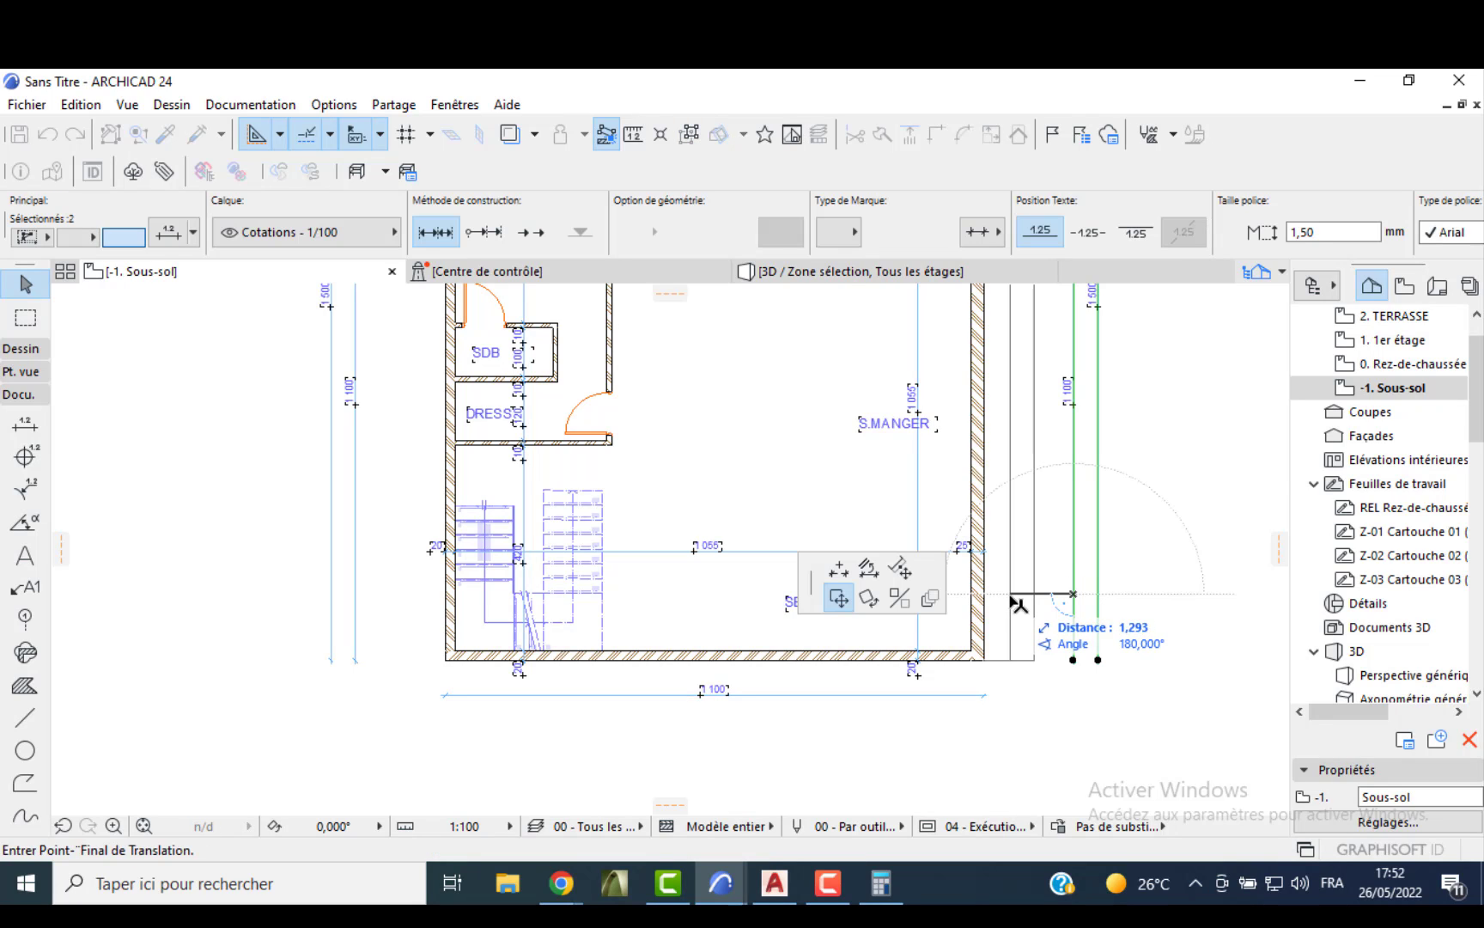
click(1012, 594)
- Move both left-side exterior dimension lines closer to the left exterior wall, keeping their spacing
click(354, 569)
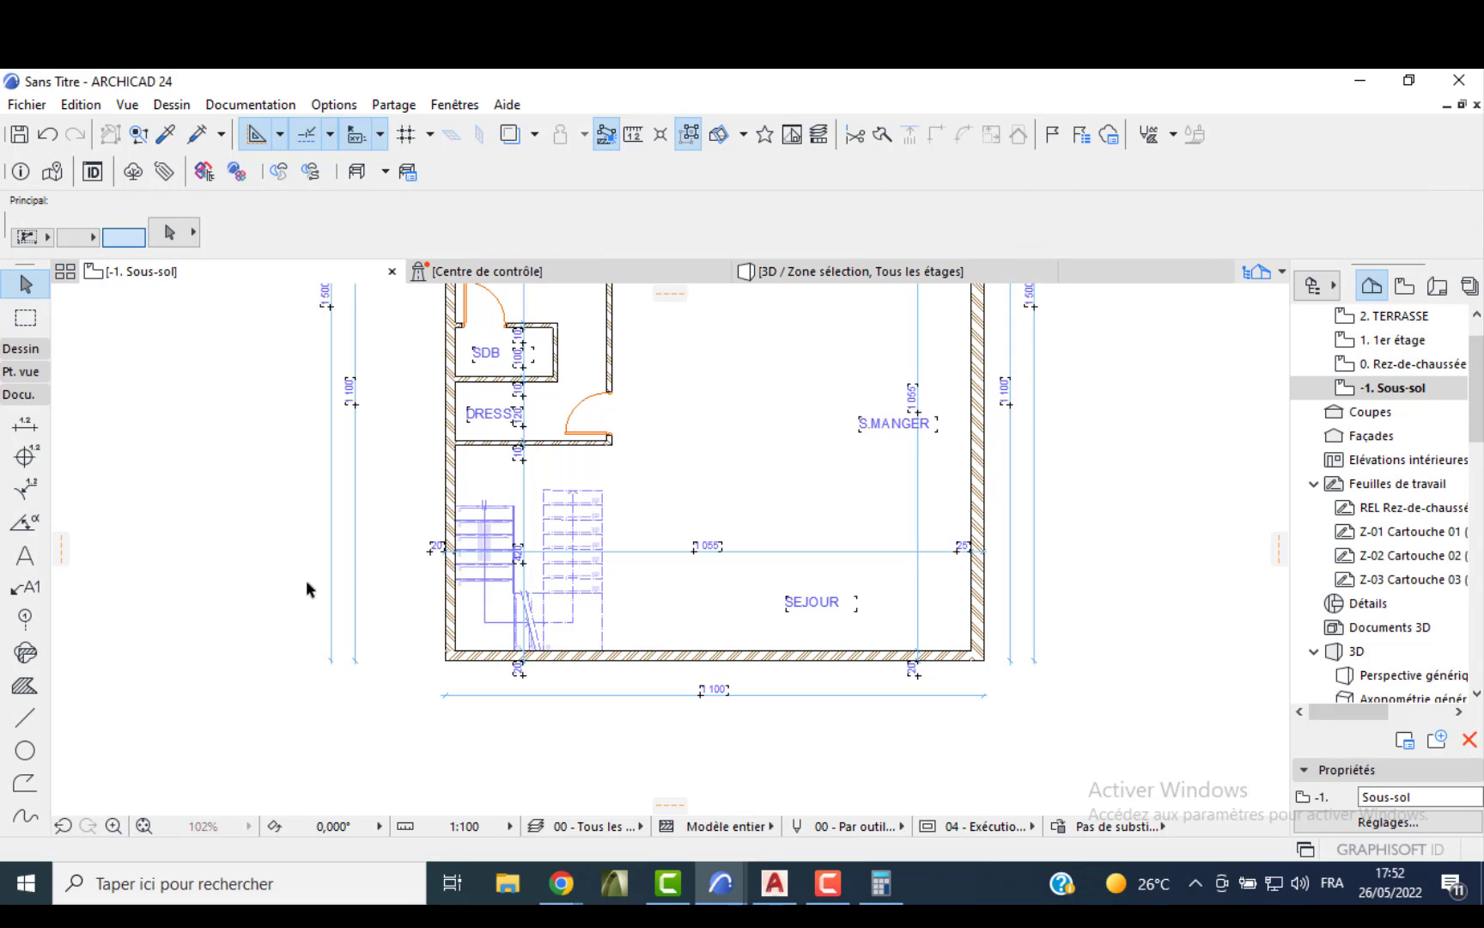
click(356, 578)
click(355, 581)
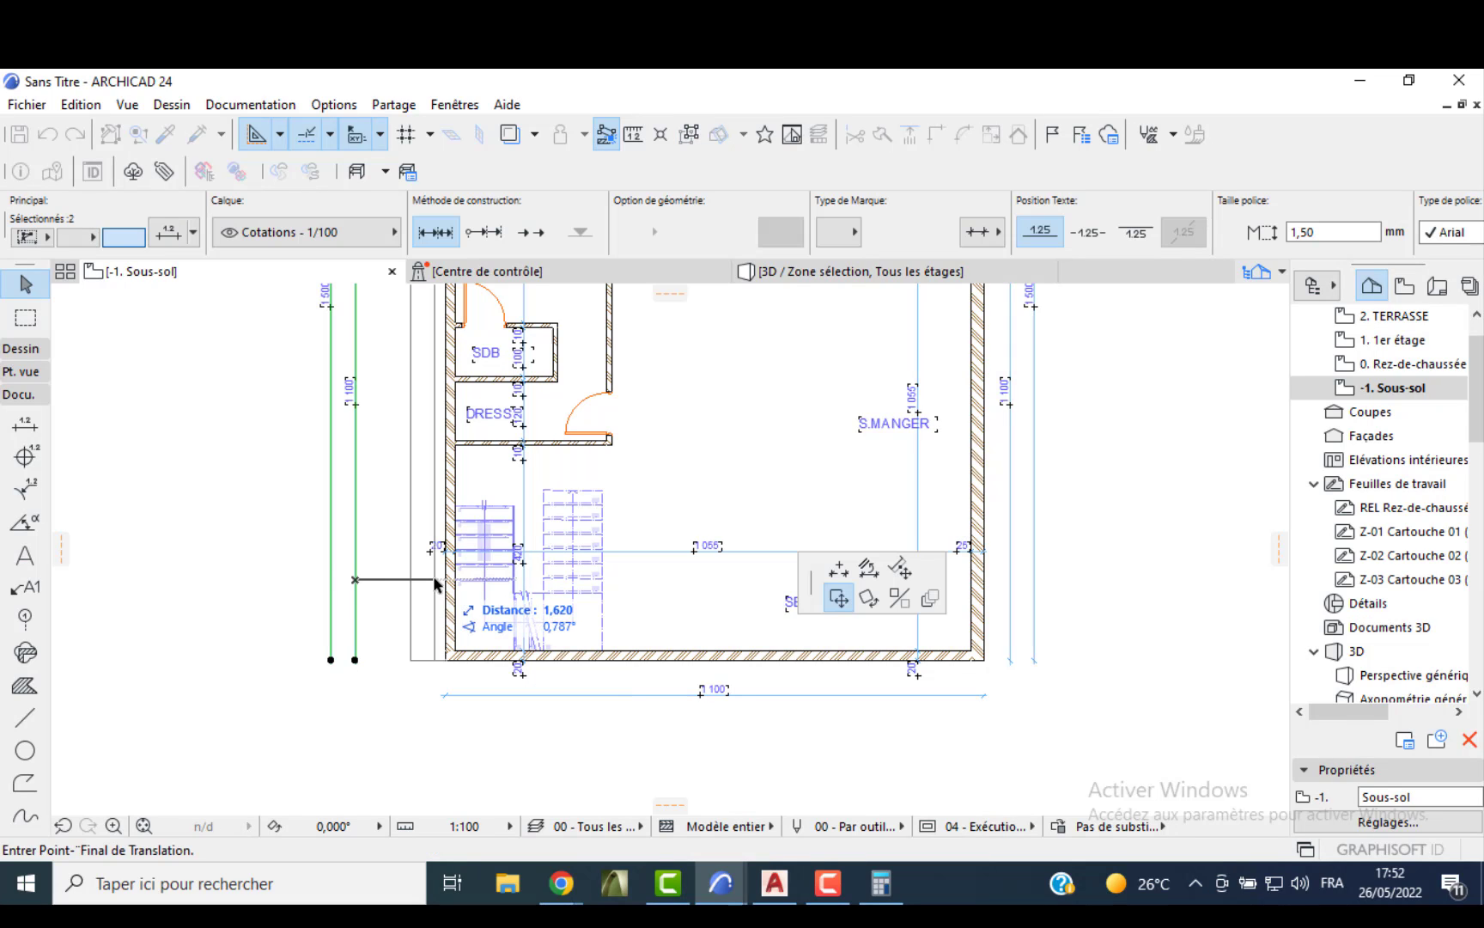
click(420, 580)
- Move the wall dimension chain nearest the upper exterior wall down into the open space above the glazed wall
scroll(513, 565, down, 4)
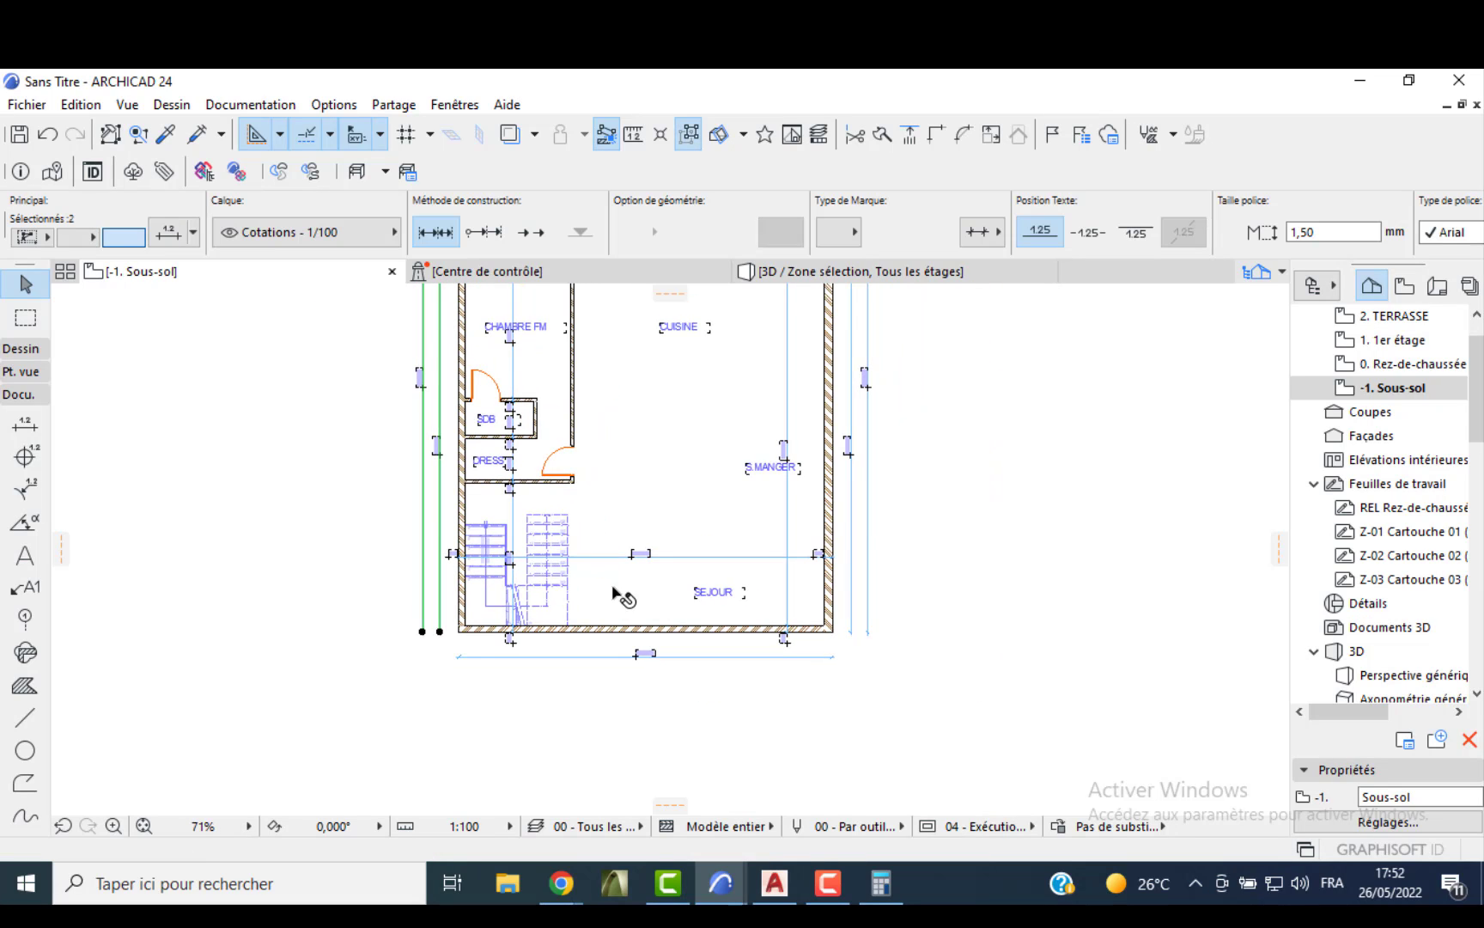
middle_drag(617, 499, 614, 547)
scroll(550, 386, up, 3)
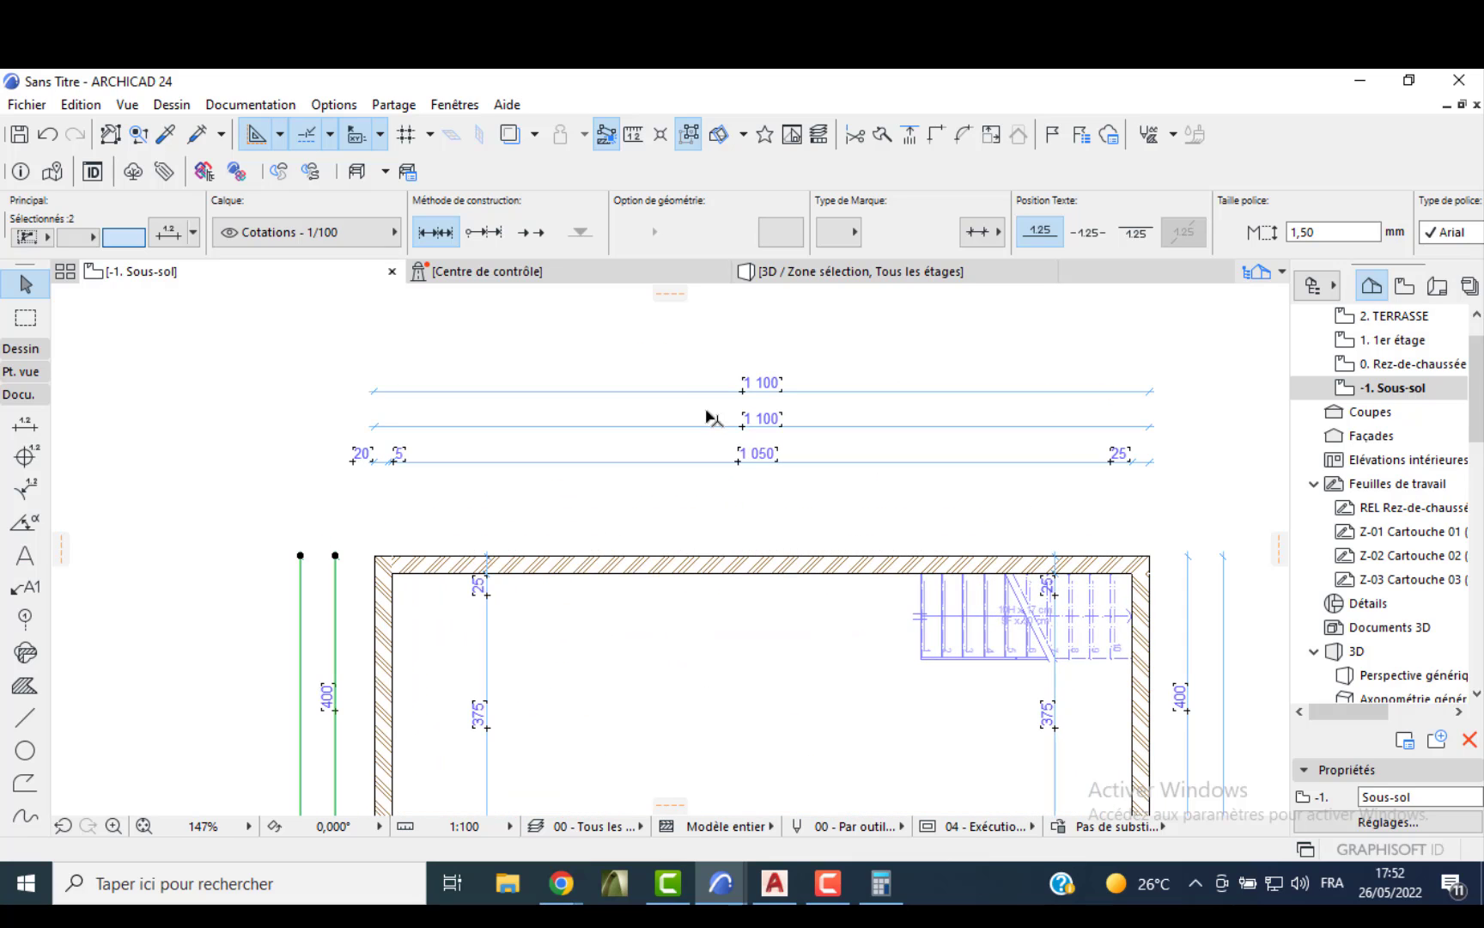
click(692, 461)
click(674, 462)
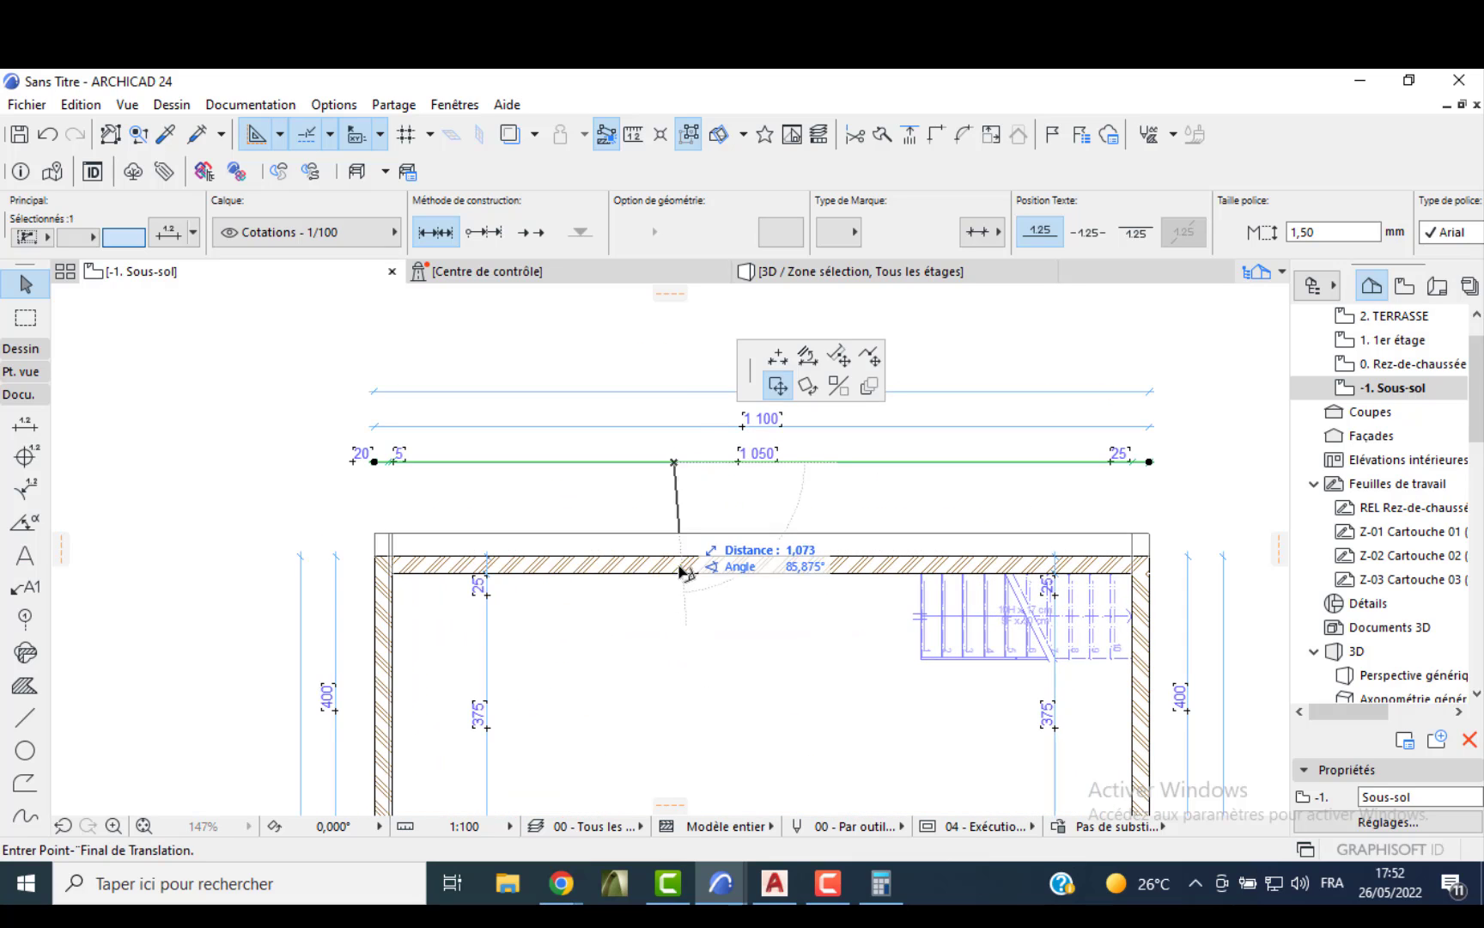
middle_drag(685, 631, 691, 586)
click(670, 617)
- Move the lower of the two upper overall dimensions close to the upper exterior wall and delete the remaining duplicate above it
click(658, 422)
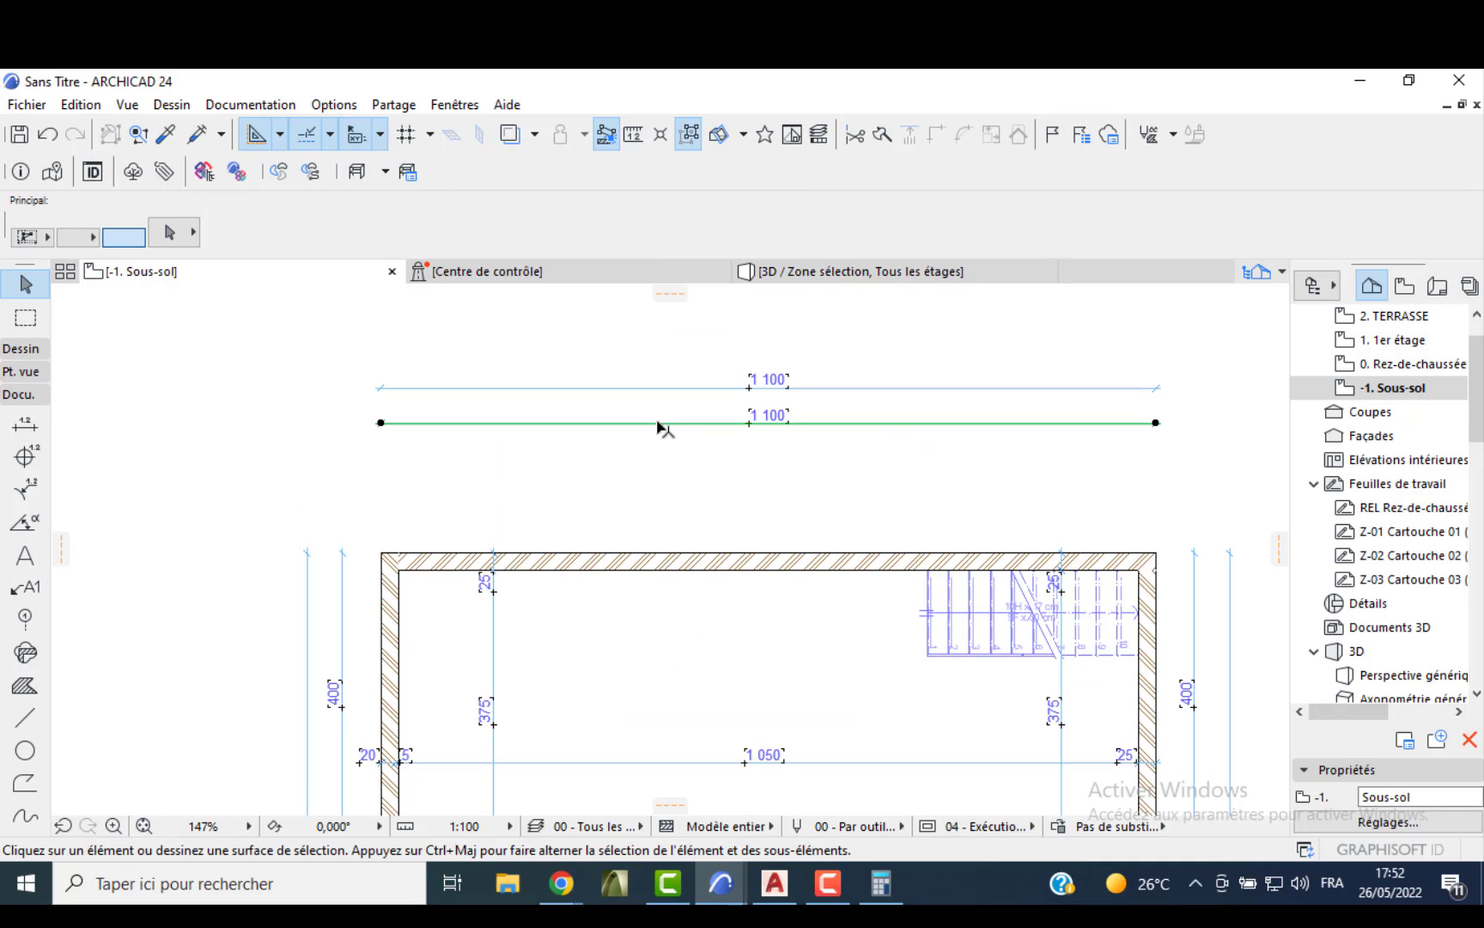
click(661, 425)
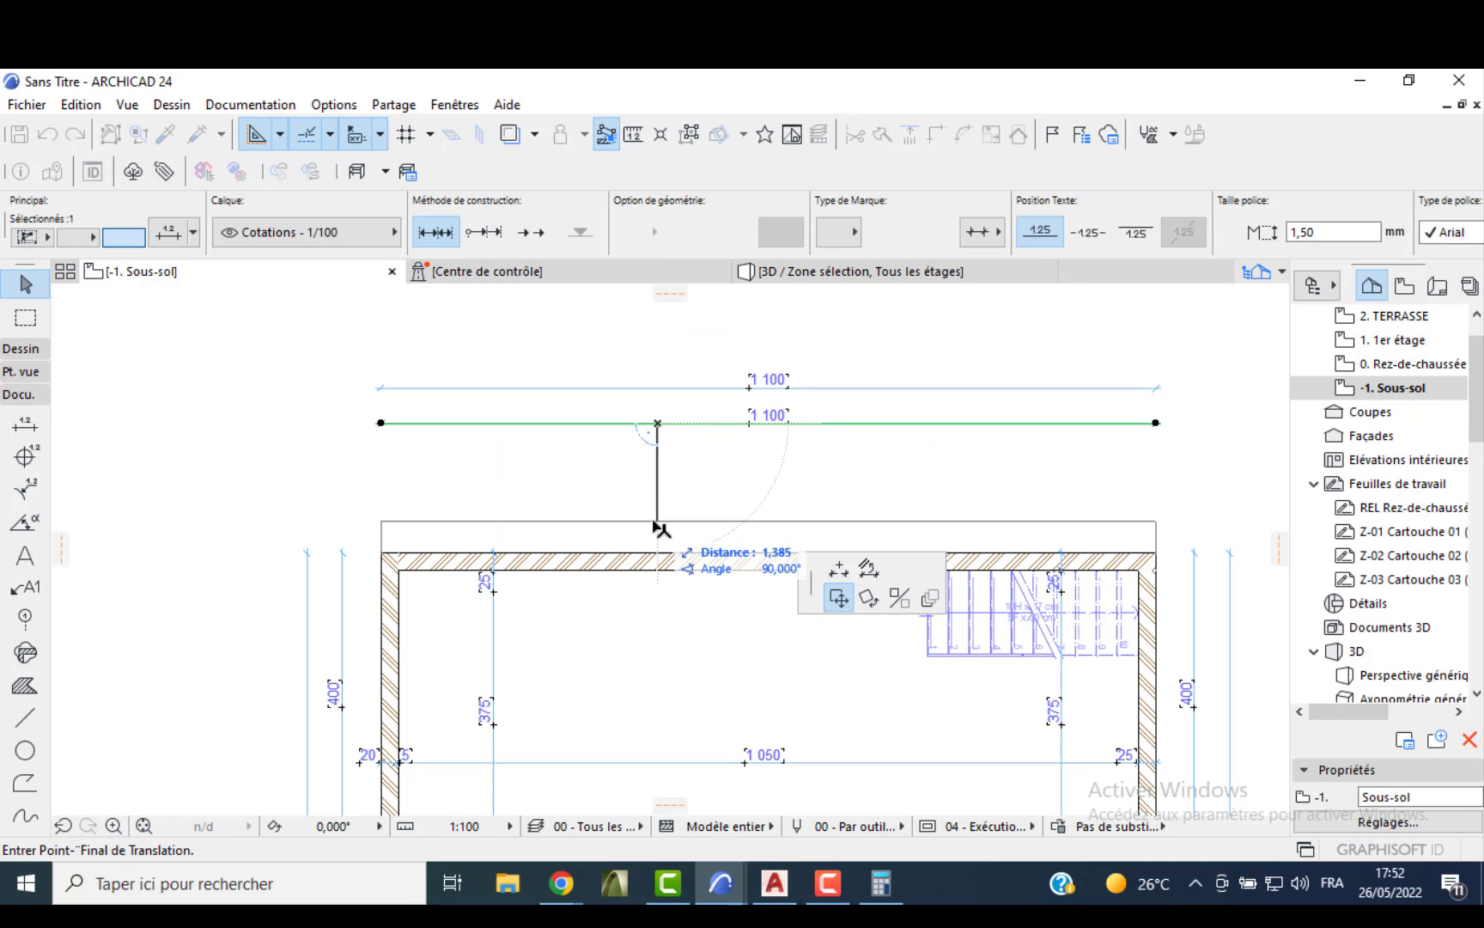
click(656, 519)
click(653, 388)
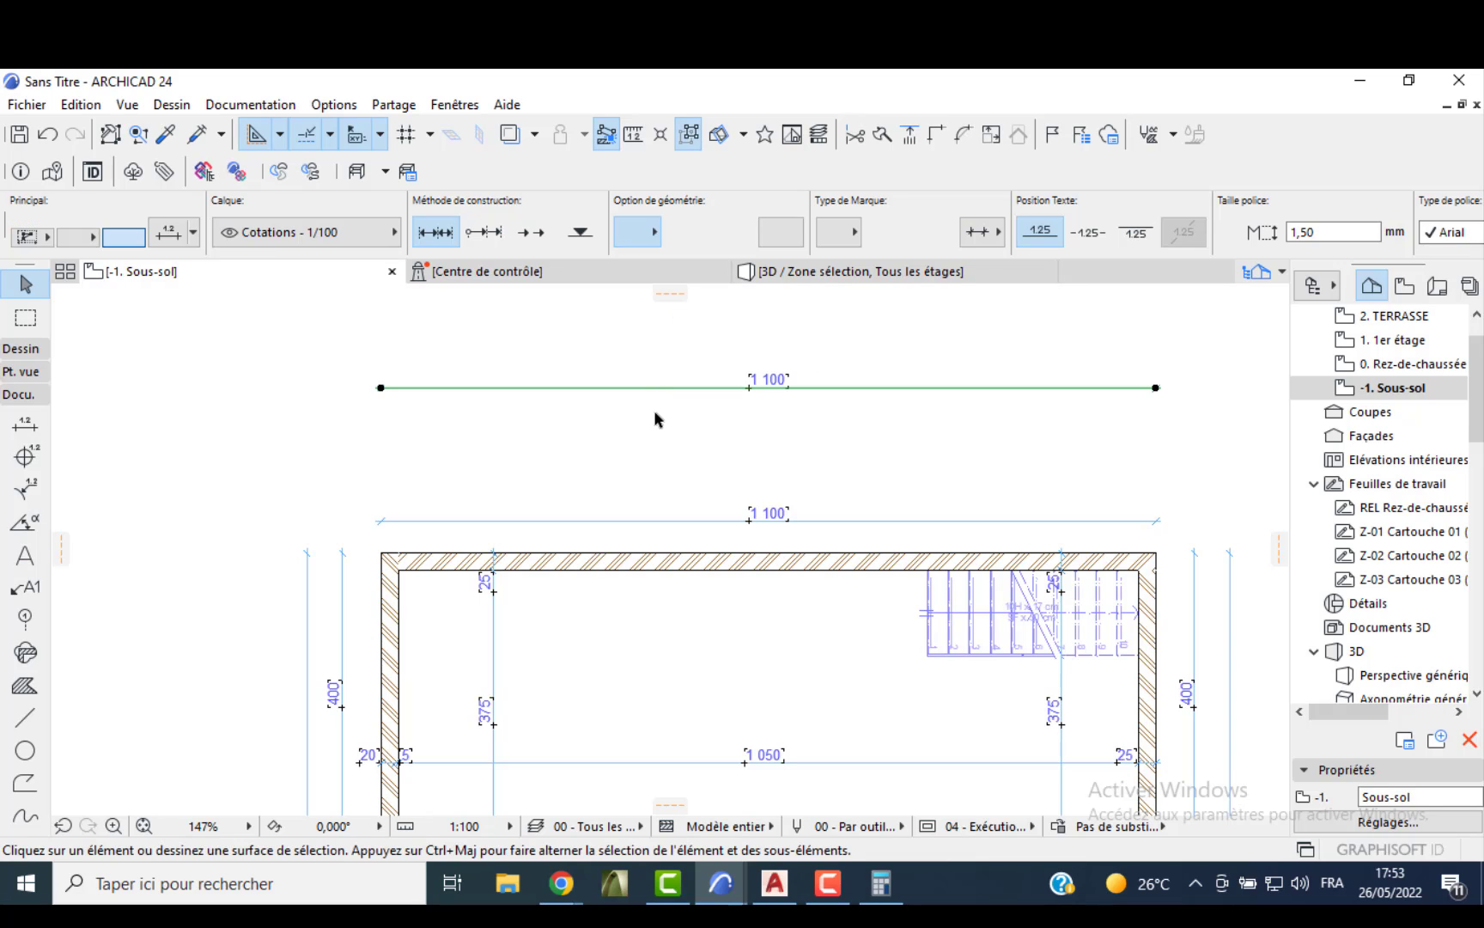
key(Delete)
- Copy the CUISINE label into the space above the glazed wall and change the copy's text to COUR ANGLAISE
scroll(654, 419, down, 3)
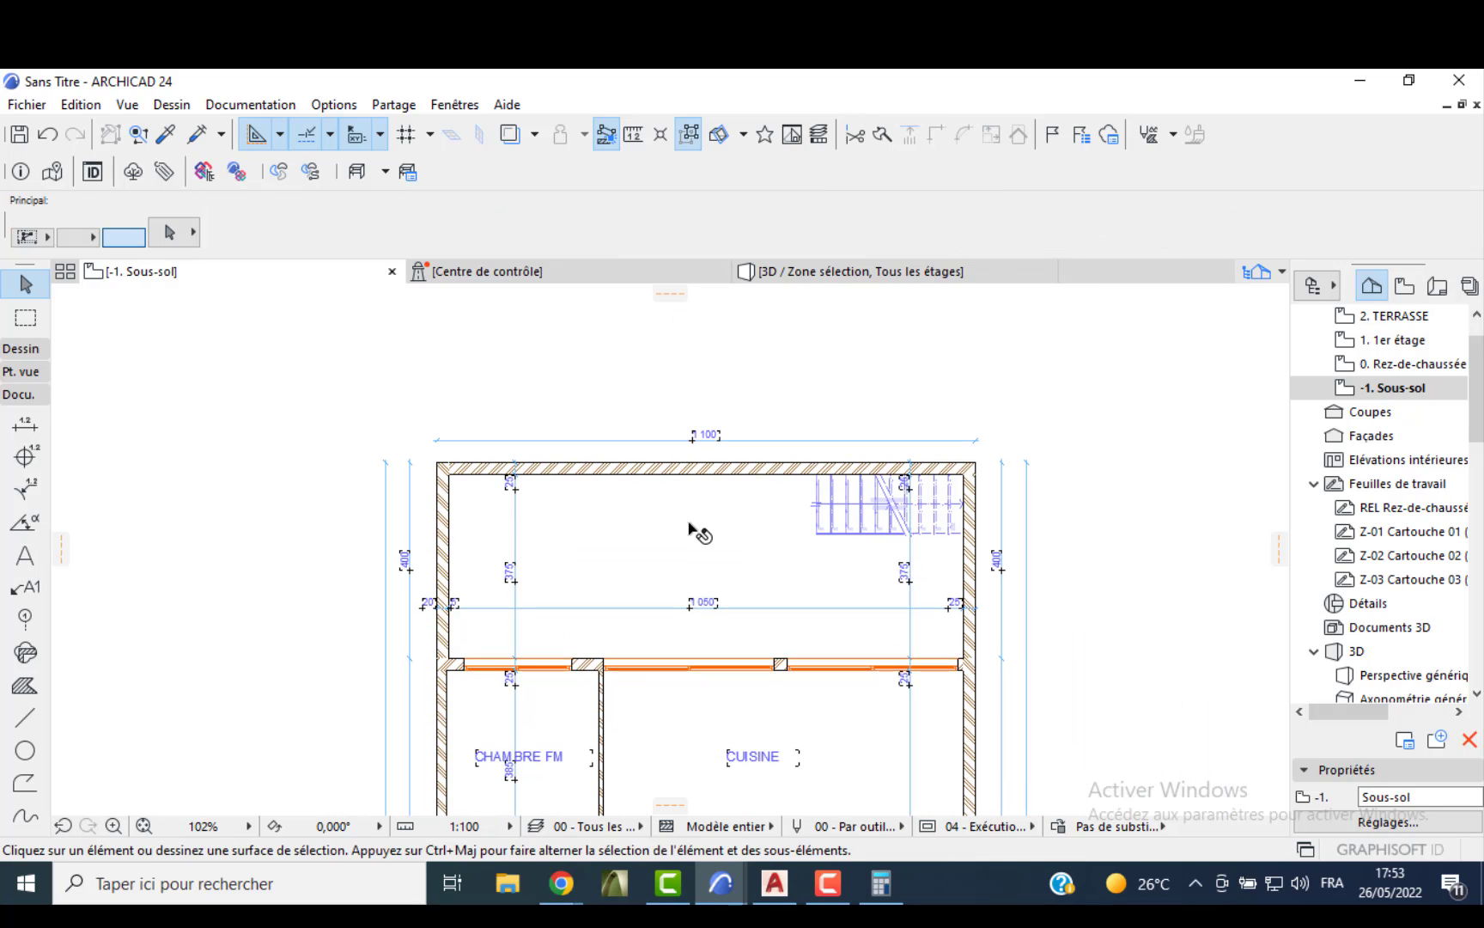
middle_drag(767, 736, 737, 672)
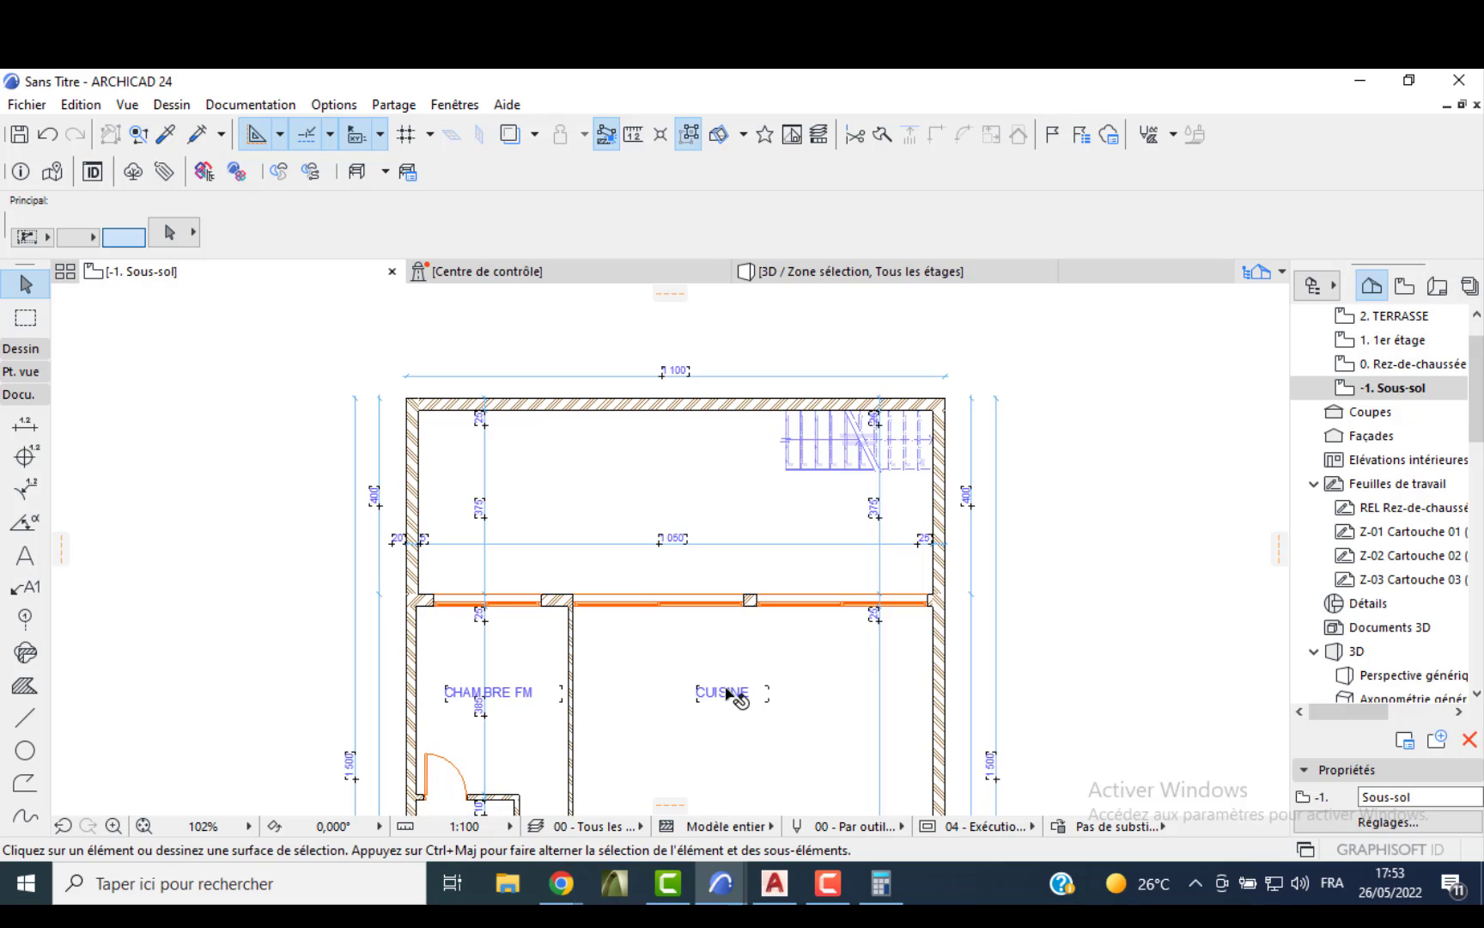
click(732, 690)
click(731, 691)
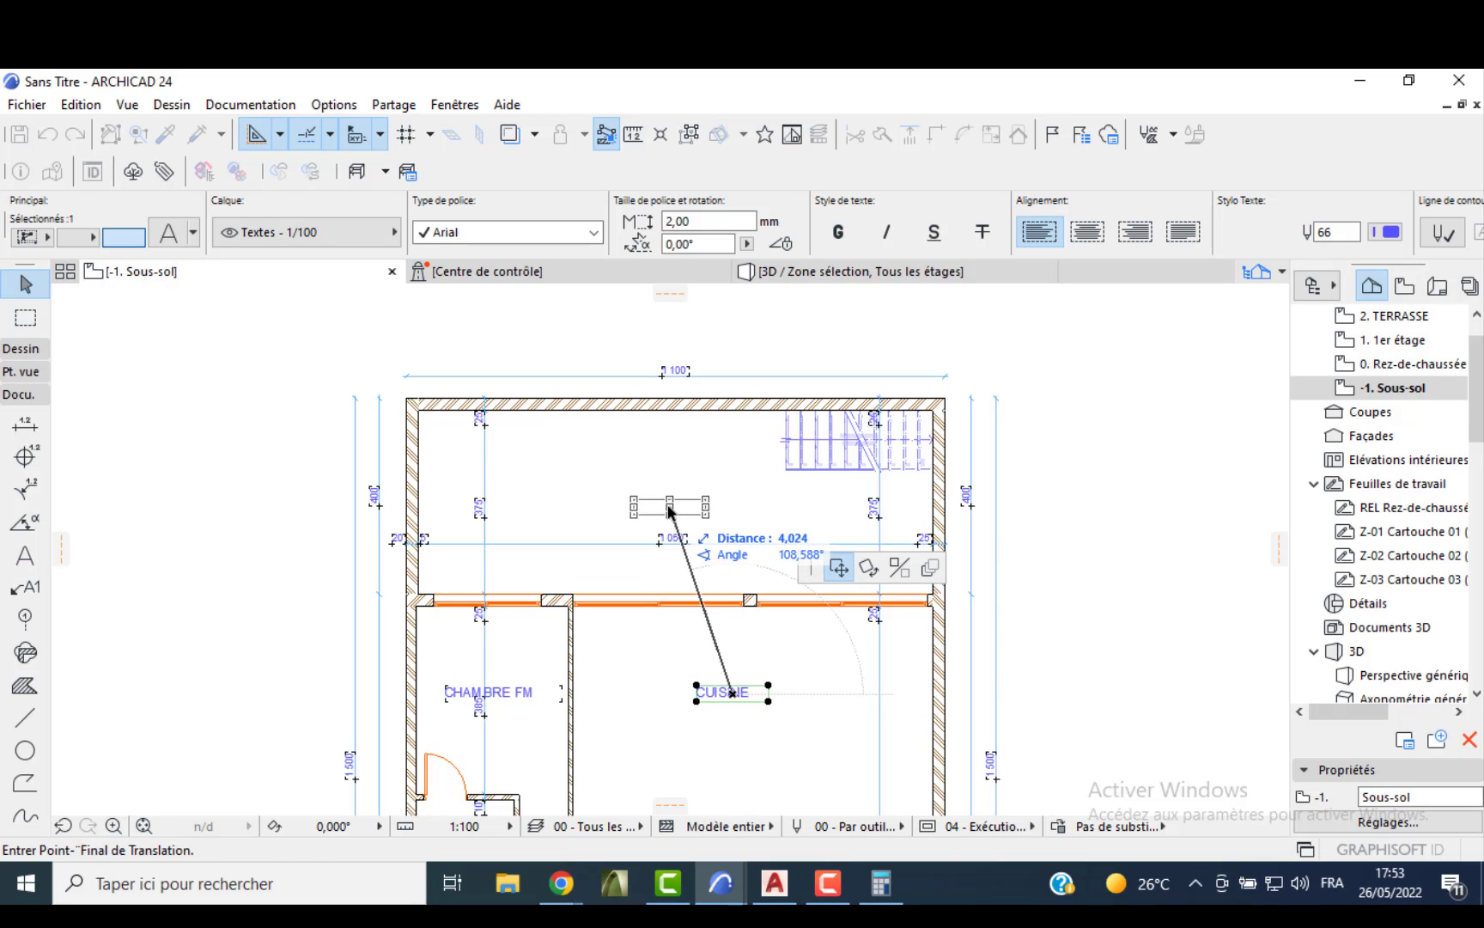
key(ctrl)
click(666, 502)
double_click(685, 503)
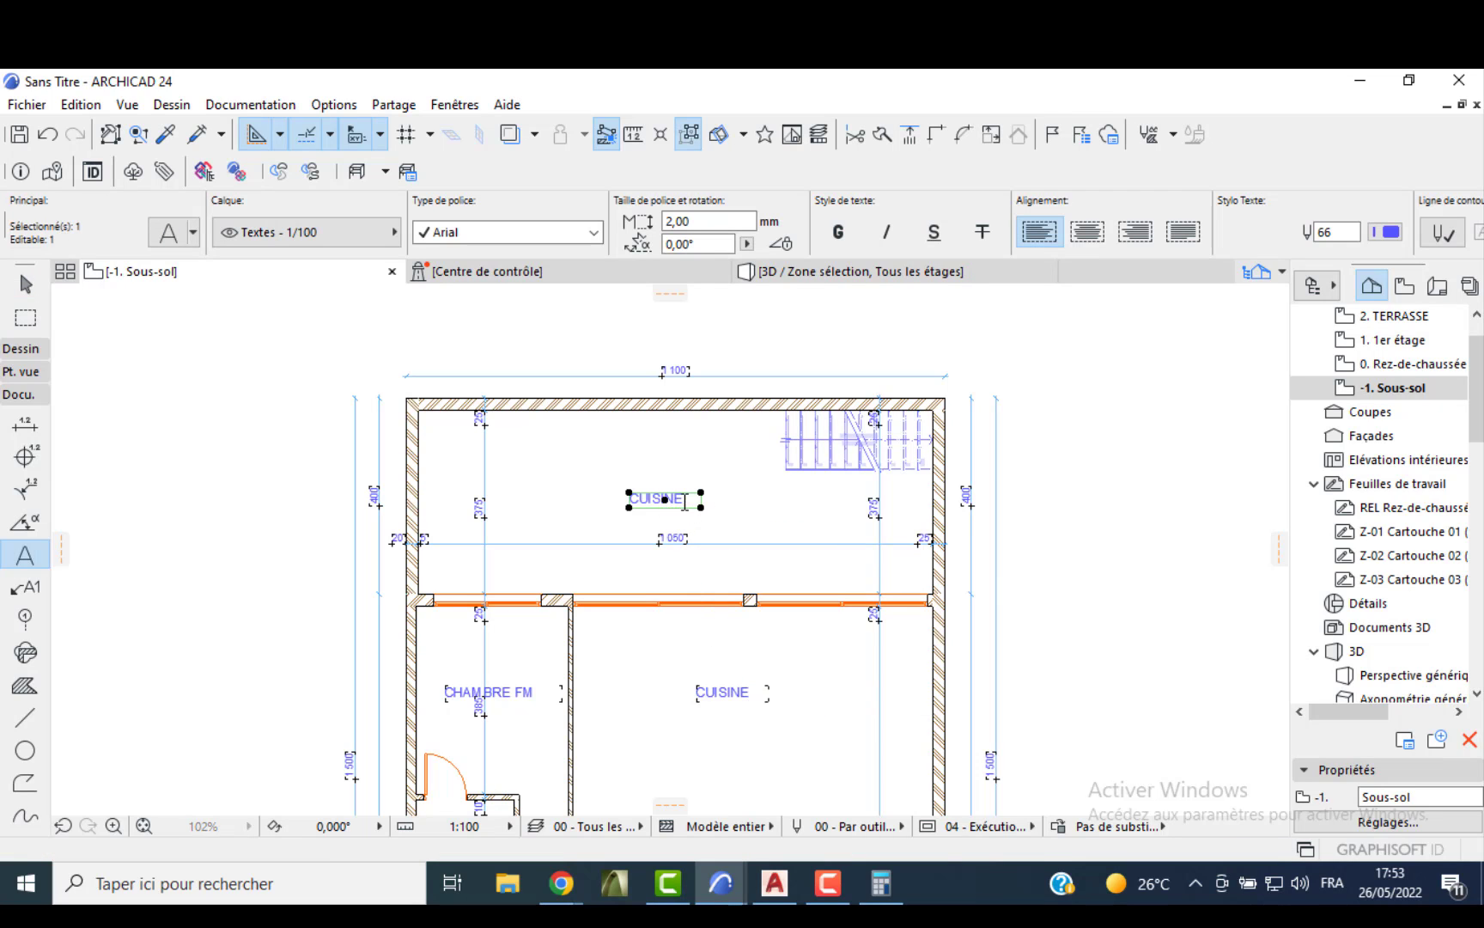
drag(685, 503, 583, 508)
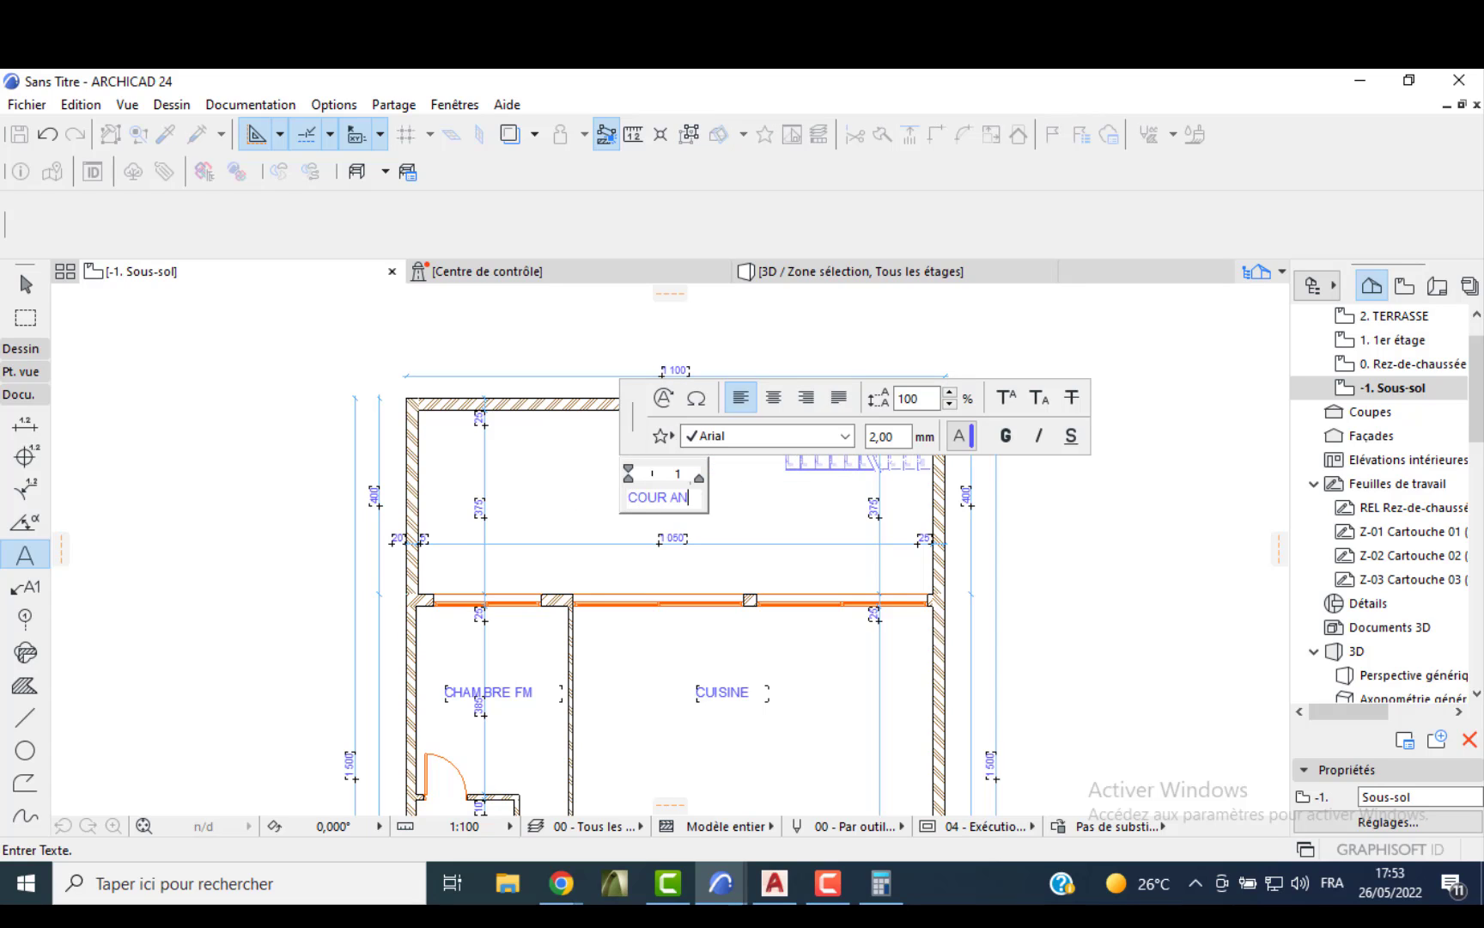
text(COUR ANGLAISE)
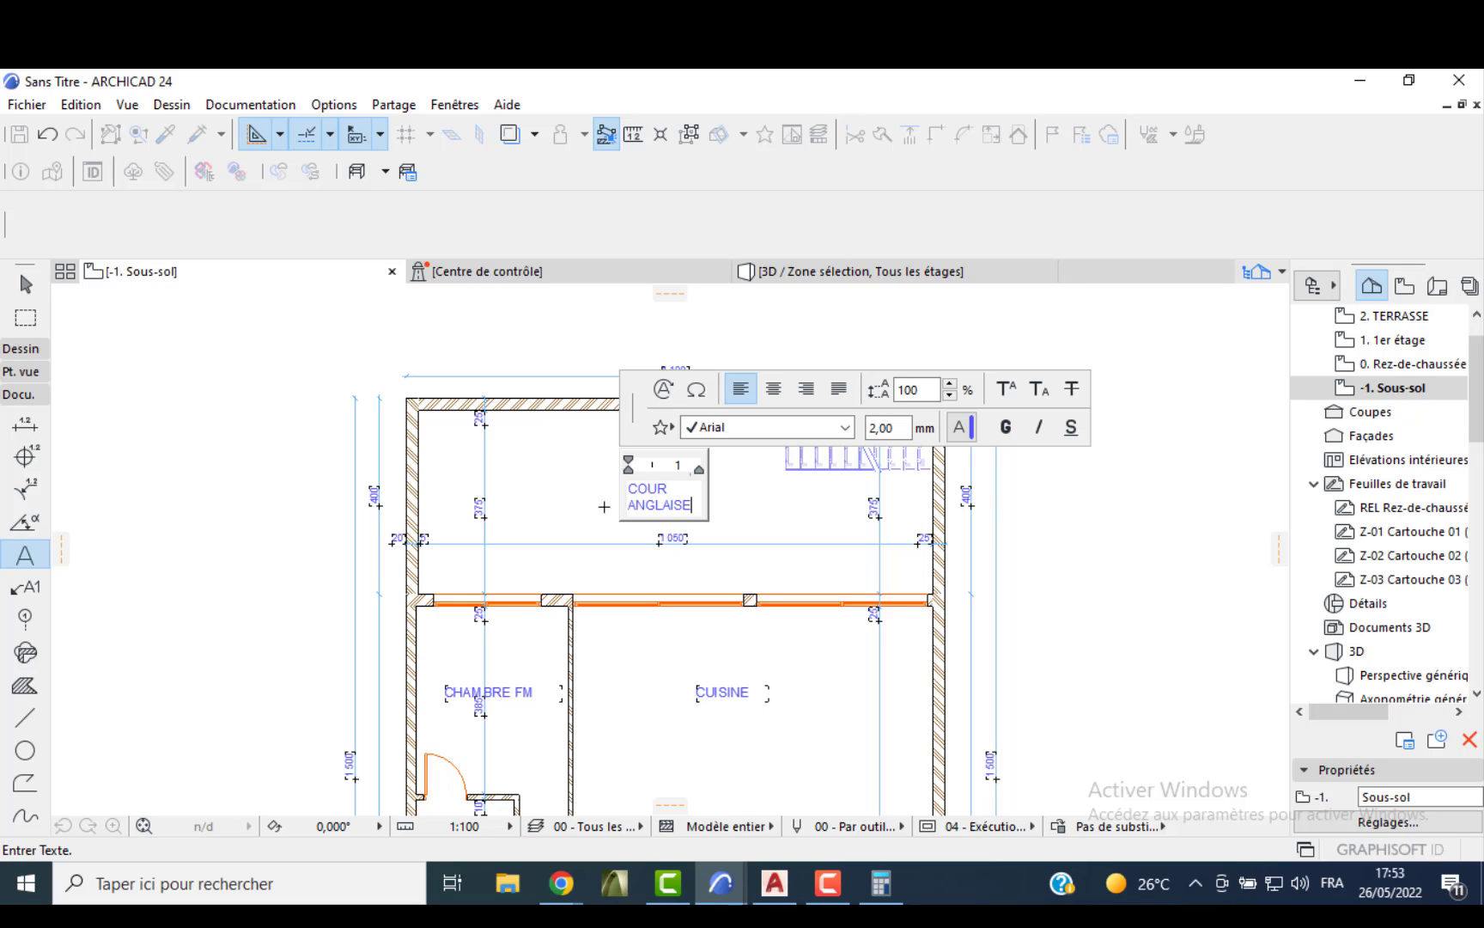
click(615, 514)
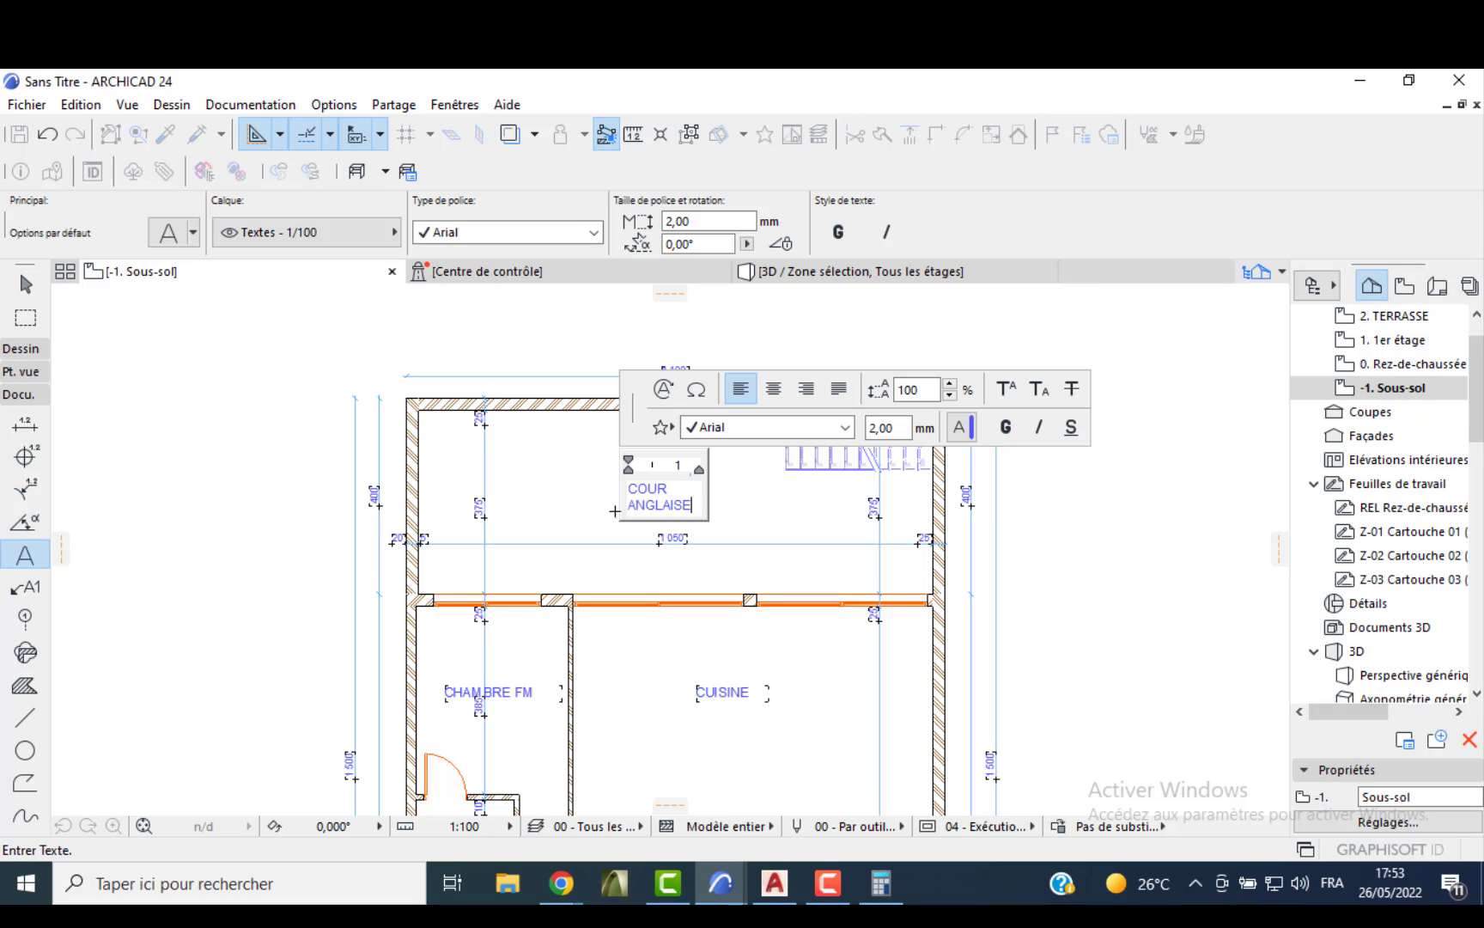
- Widen the COUR ANGLAISE text box until the label fits on a single line
click(701, 515)
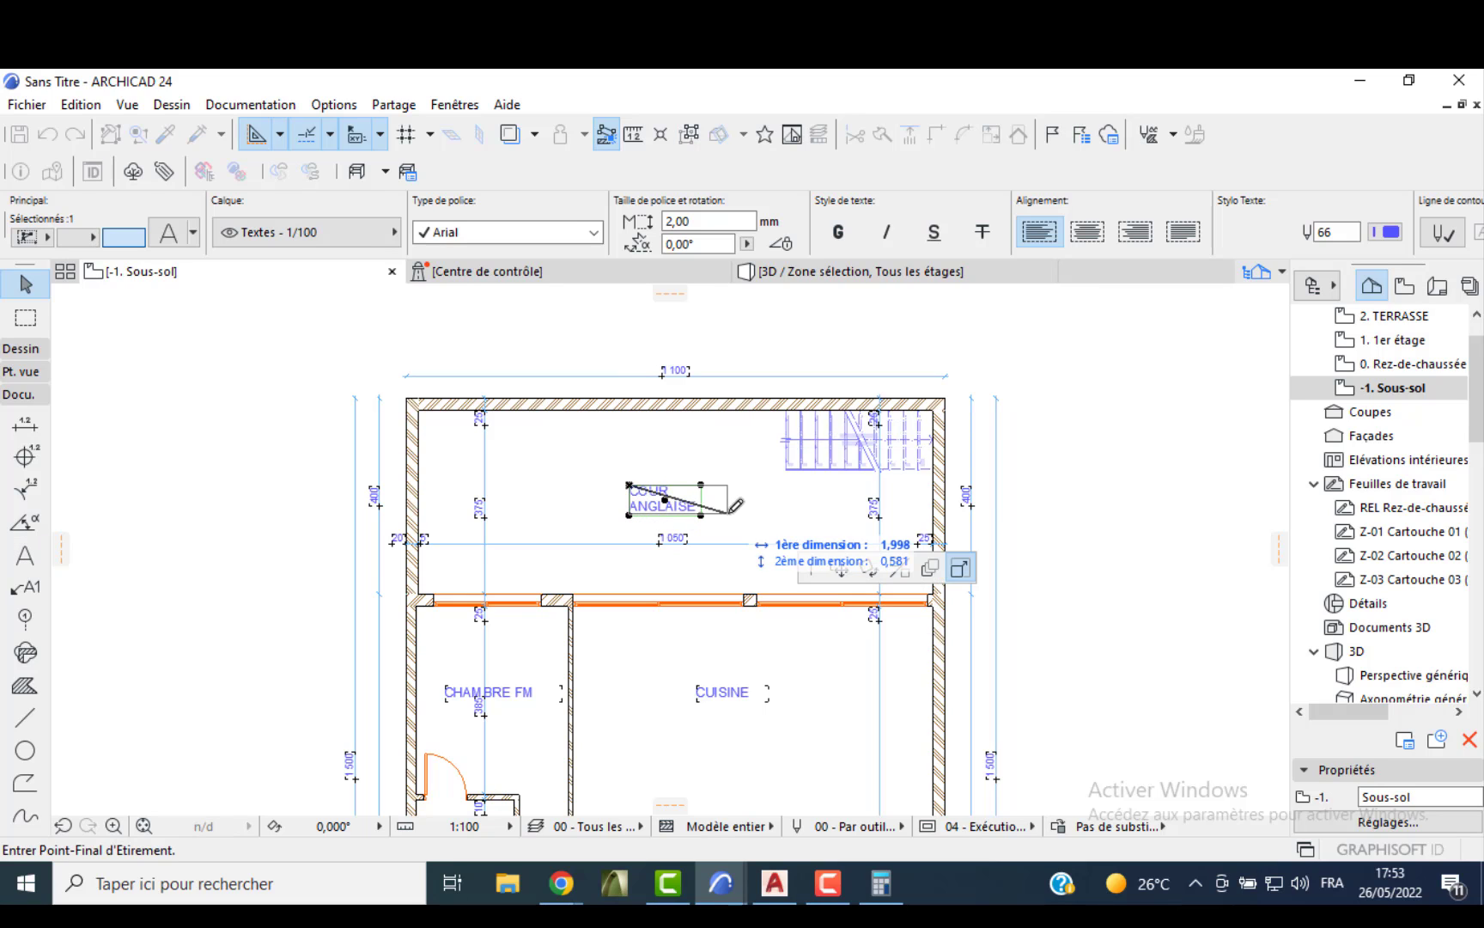
click(734, 513)
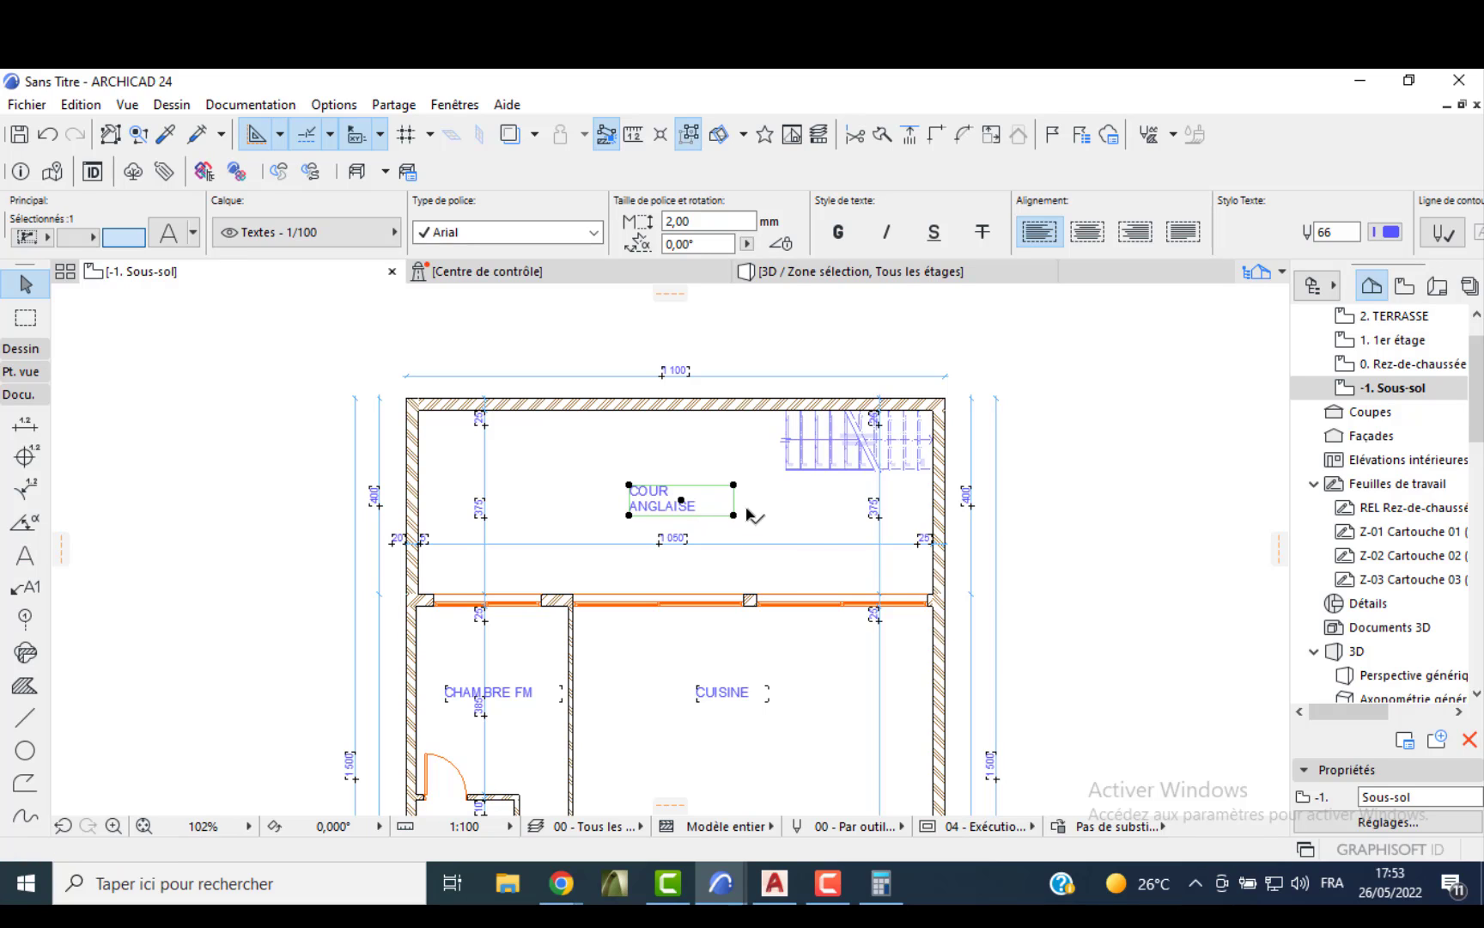
click(733, 515)
click(760, 500)
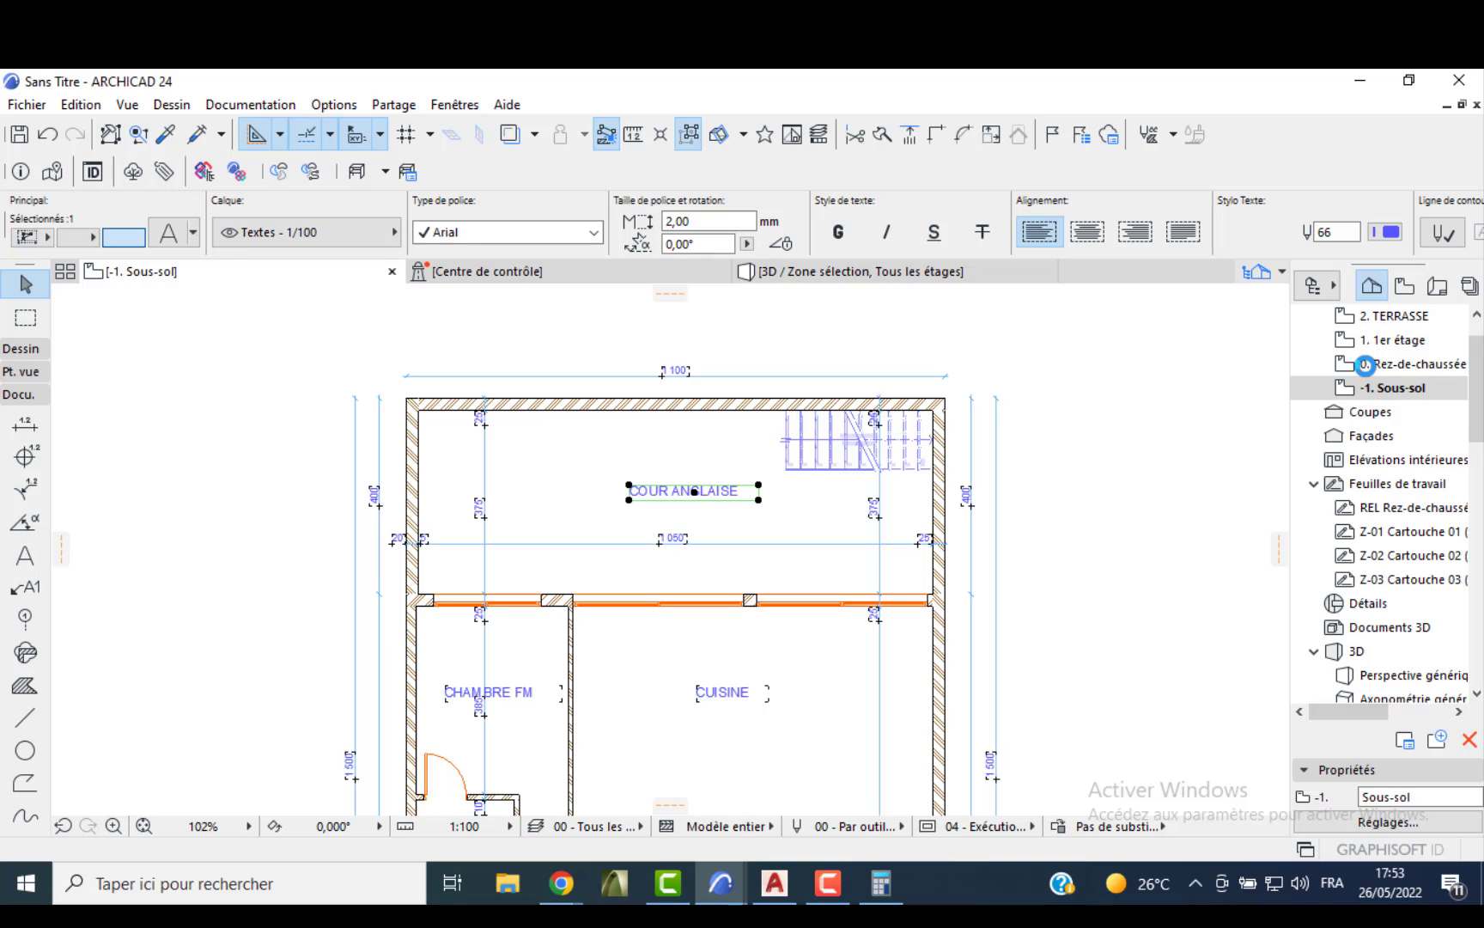
- Open the Rez-de-chaussée plan and paste the COUR ANGLAISE label at its original location
double_click(1363, 364)
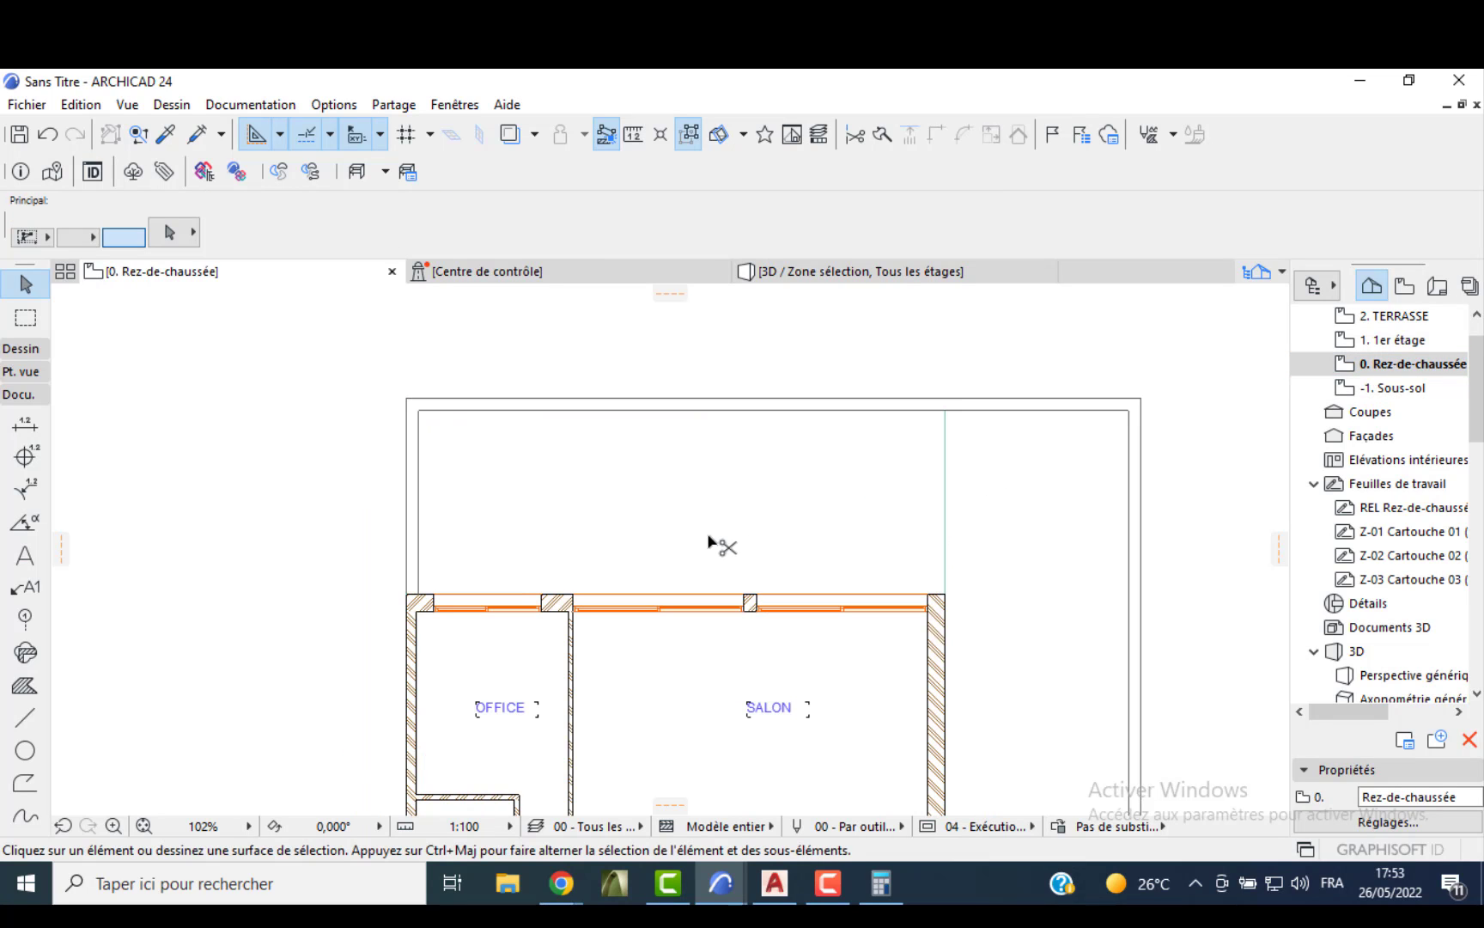
key(ctrl+v)
click(713, 358)
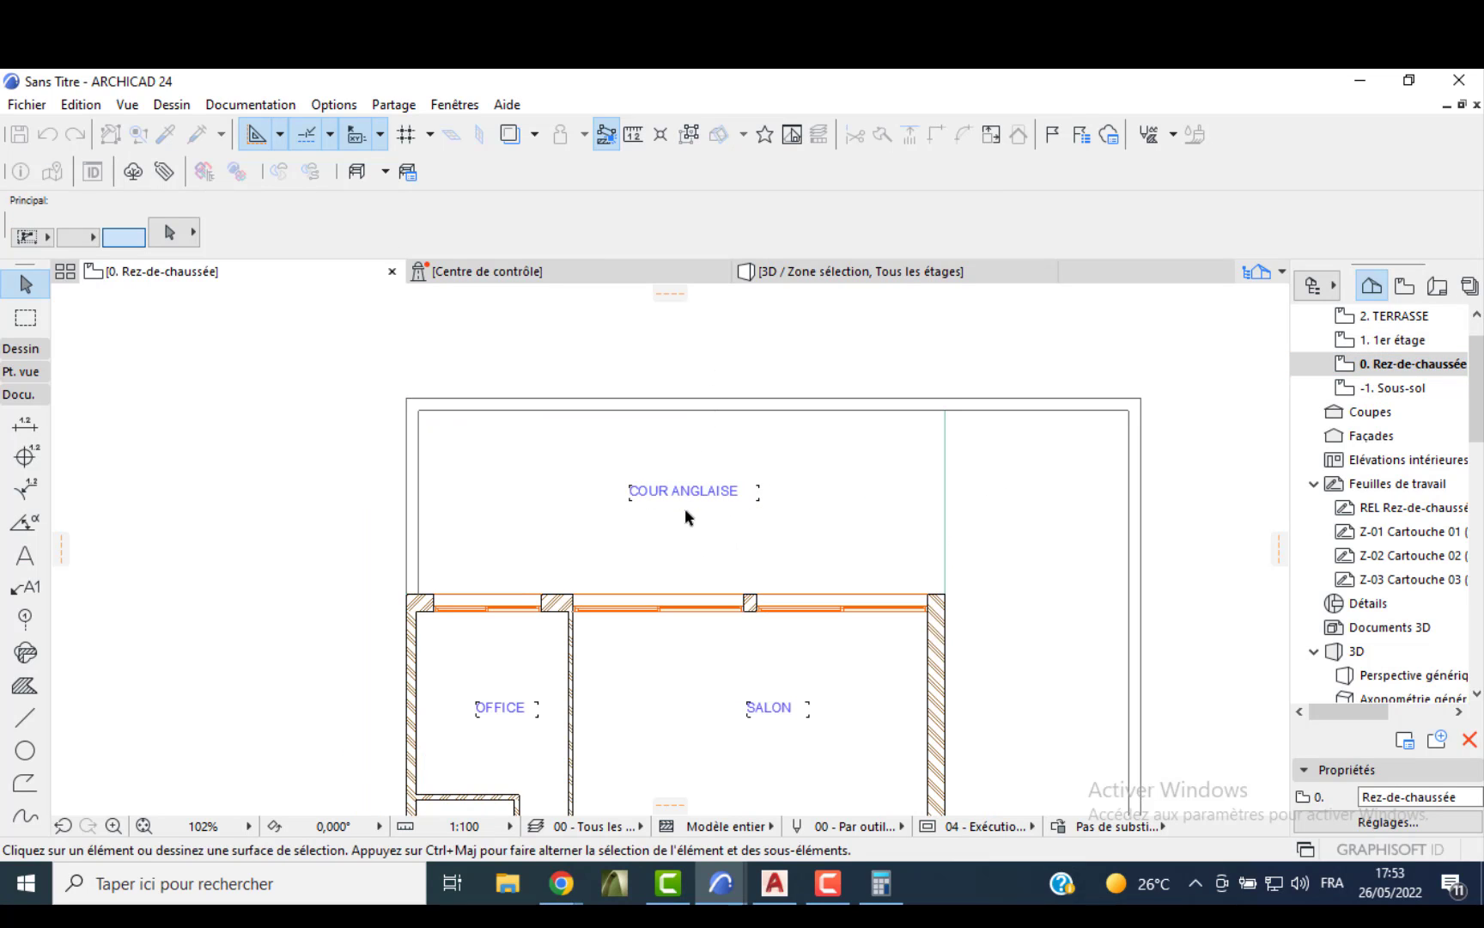
- Change the pasted label to VIDE/COUR ANGLAISE and widen its text box so it fits on one line
scroll(684, 508, up, 3)
click(683, 488)
double_click(724, 493)
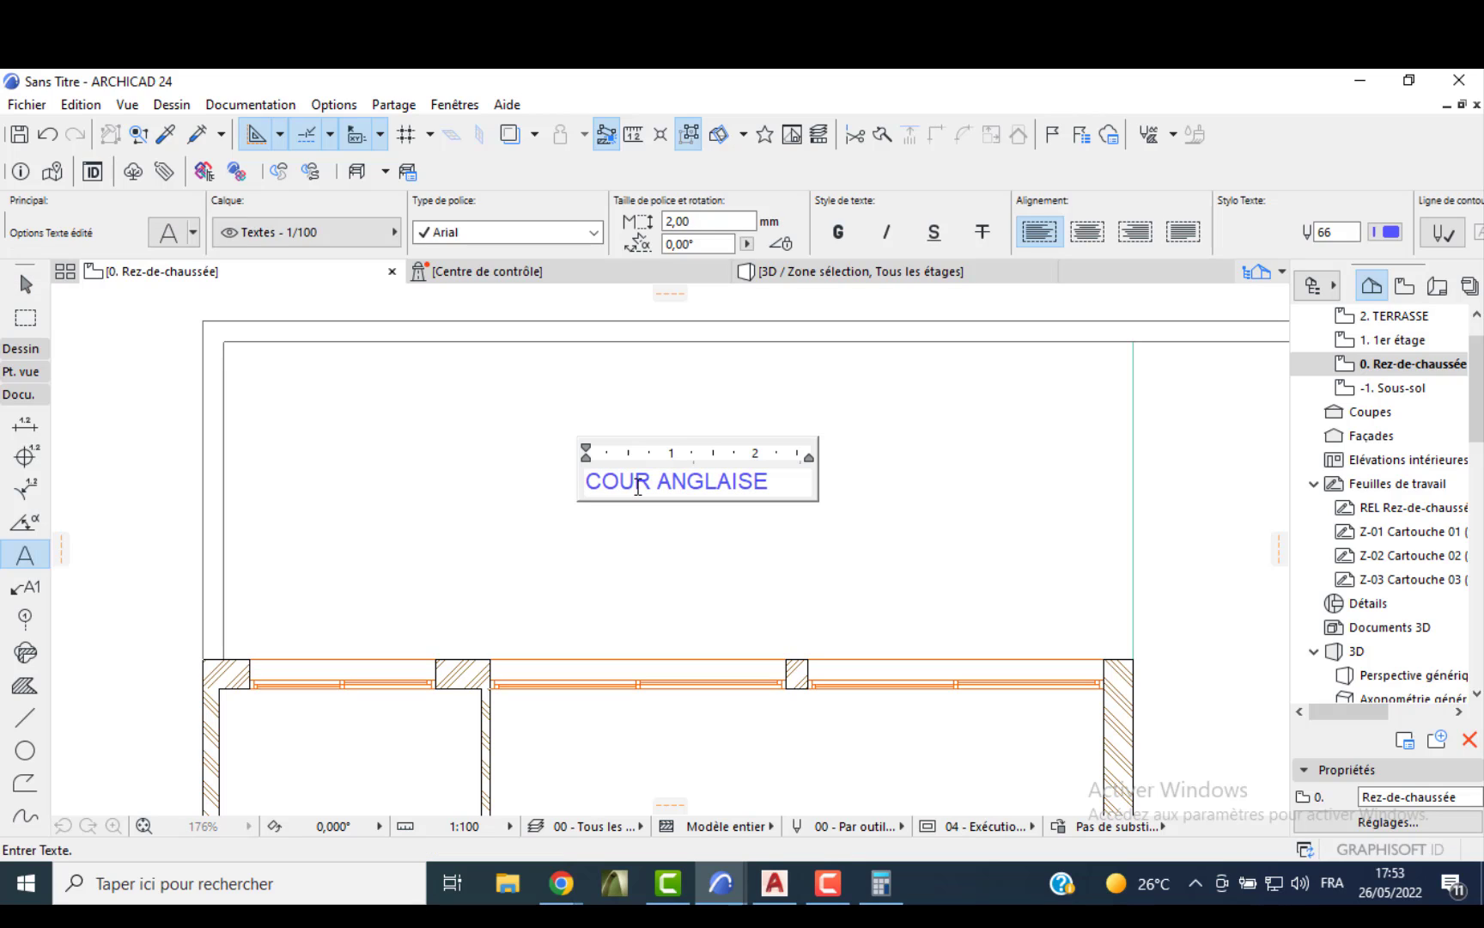
click(590, 486)
text(V)
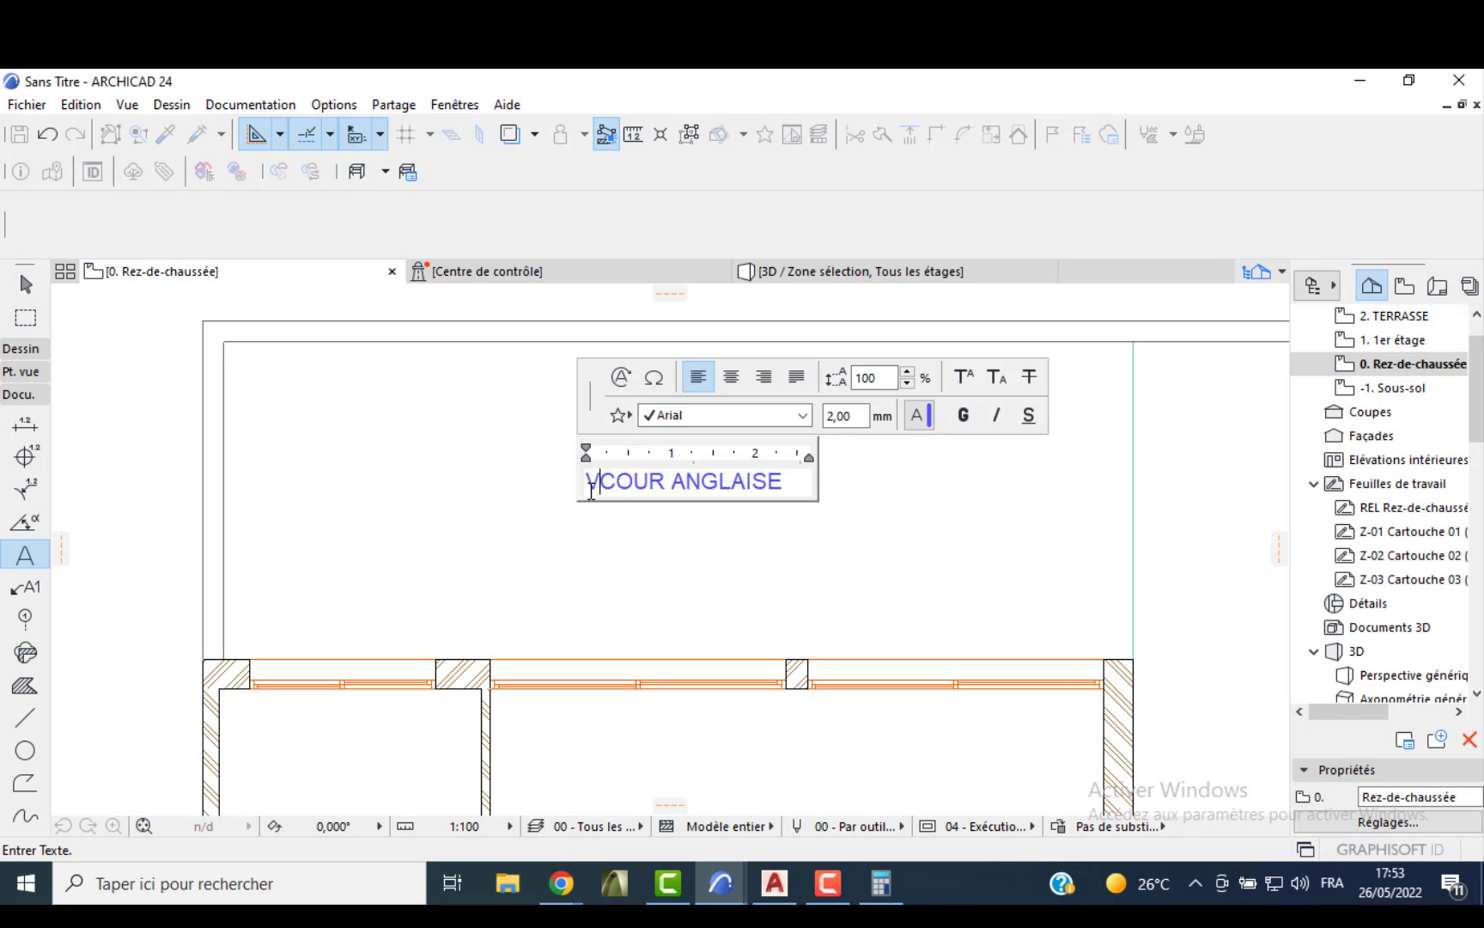
text(IDE/)
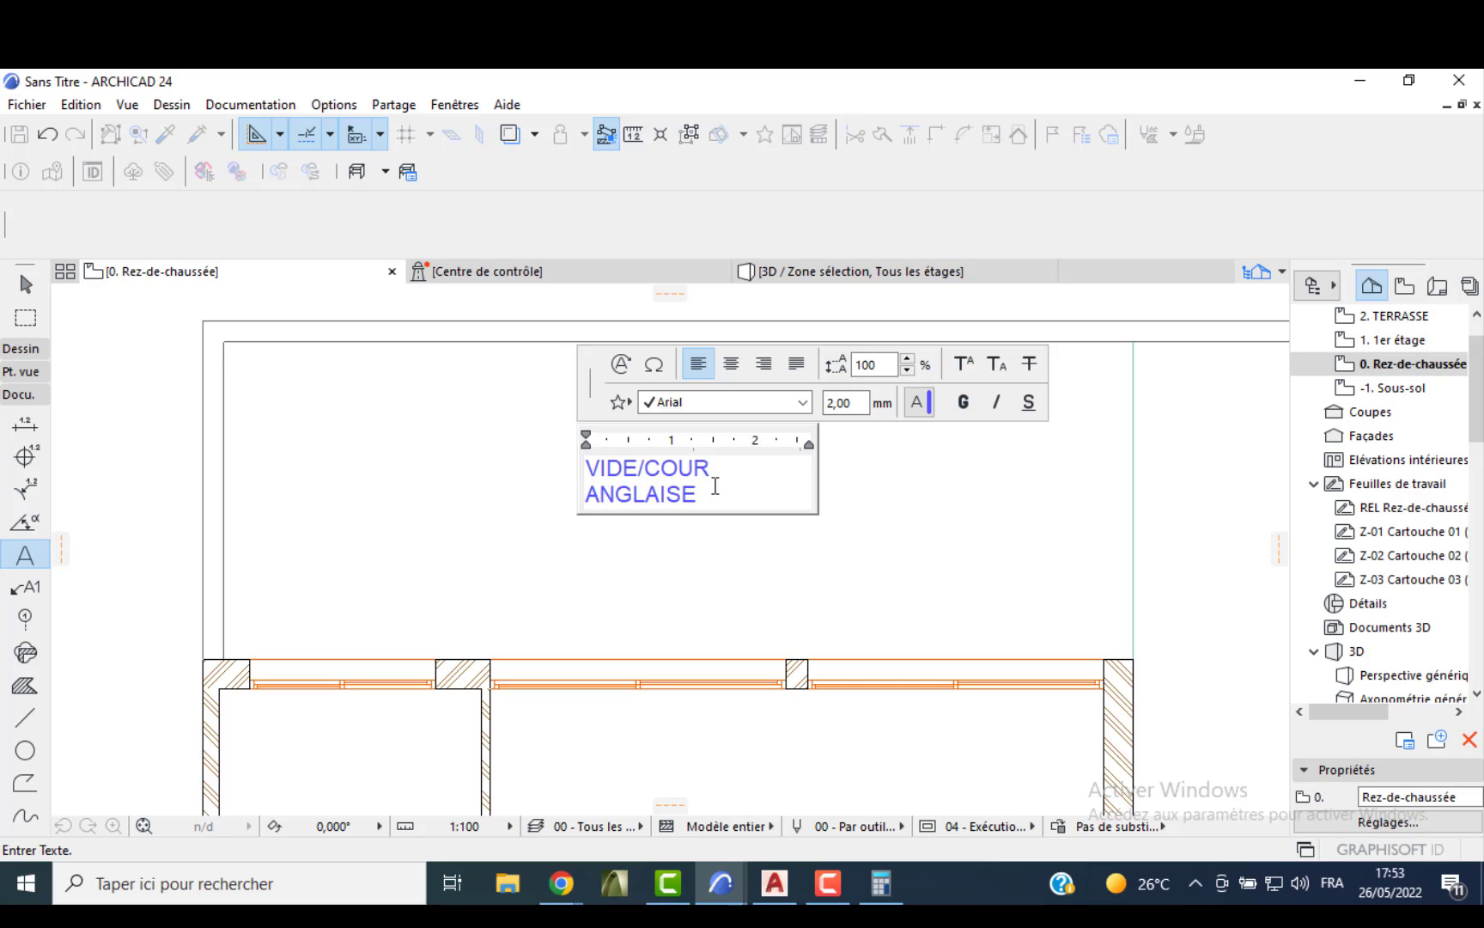
click(568, 485)
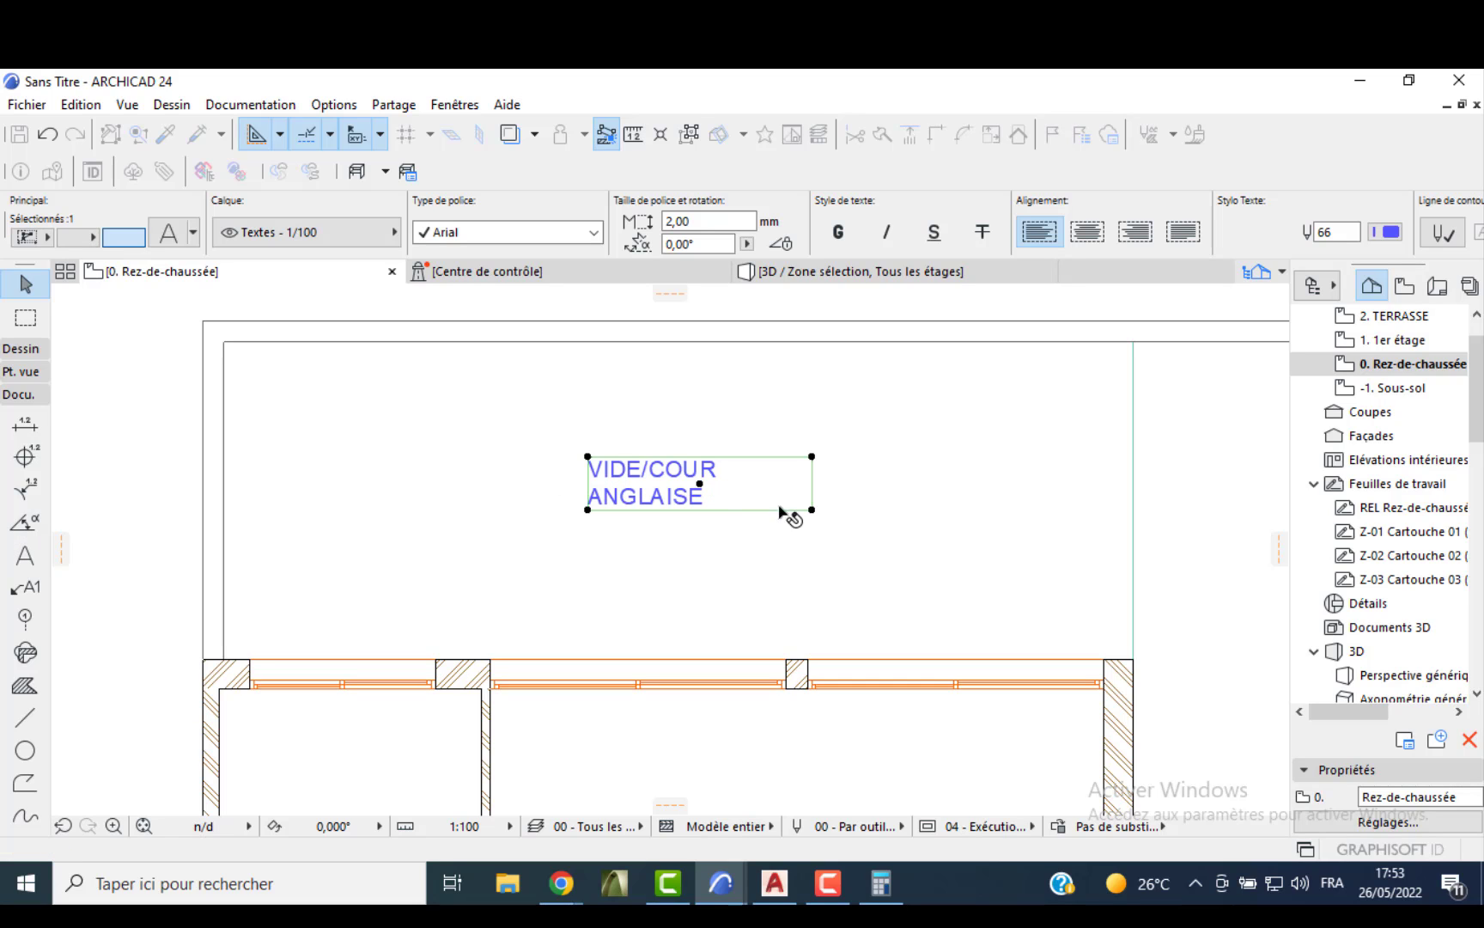
click(855, 481)
click(719, 318)
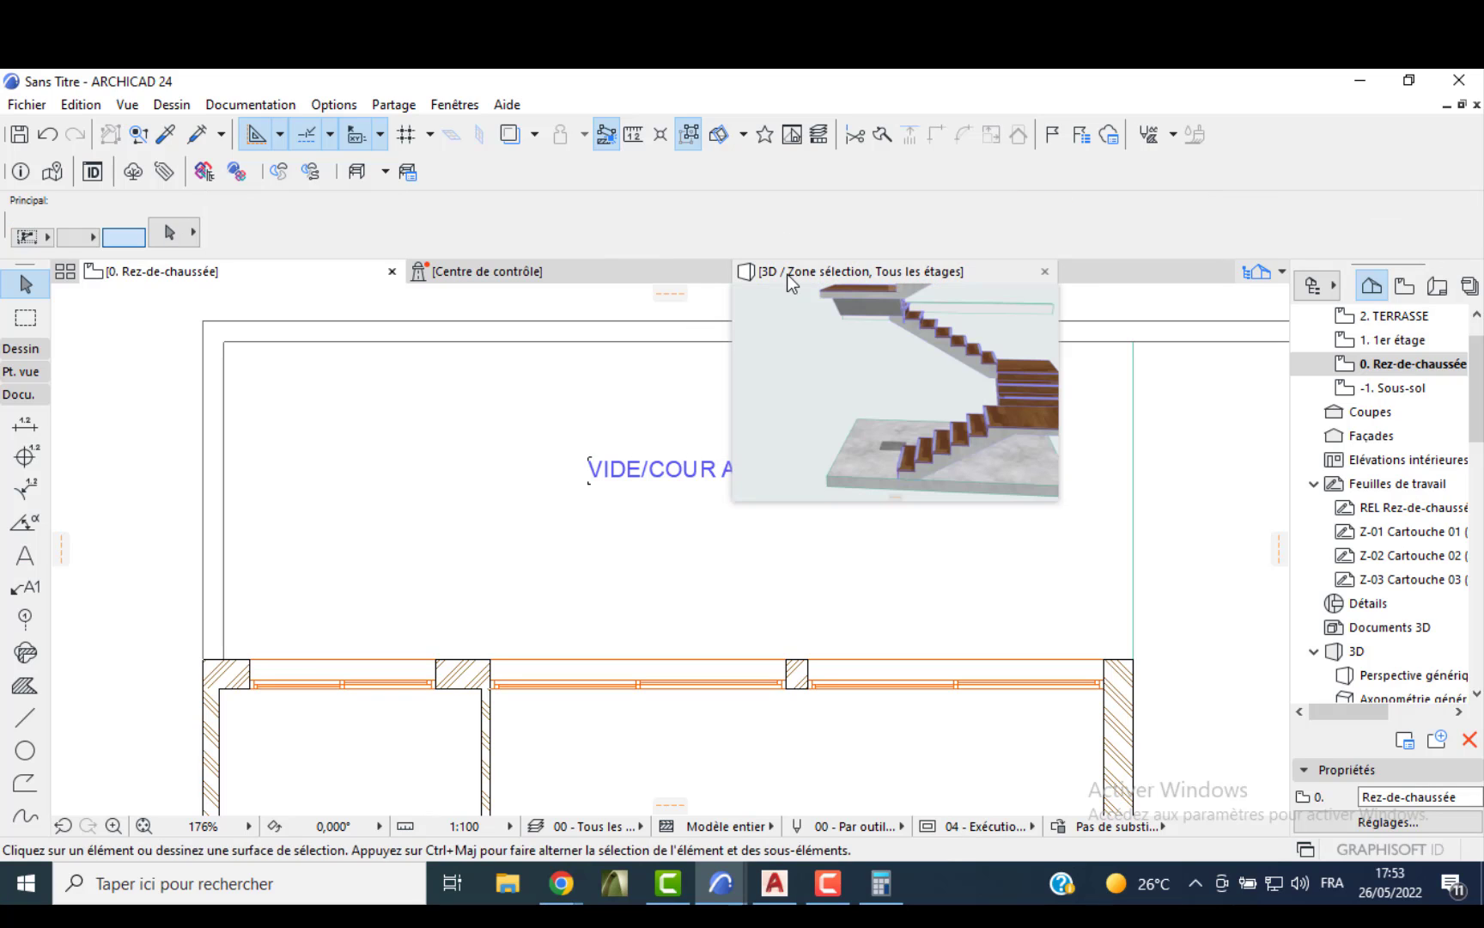
- Examine the whole building in 3D from several sides and return to the floor plan
key(F5)
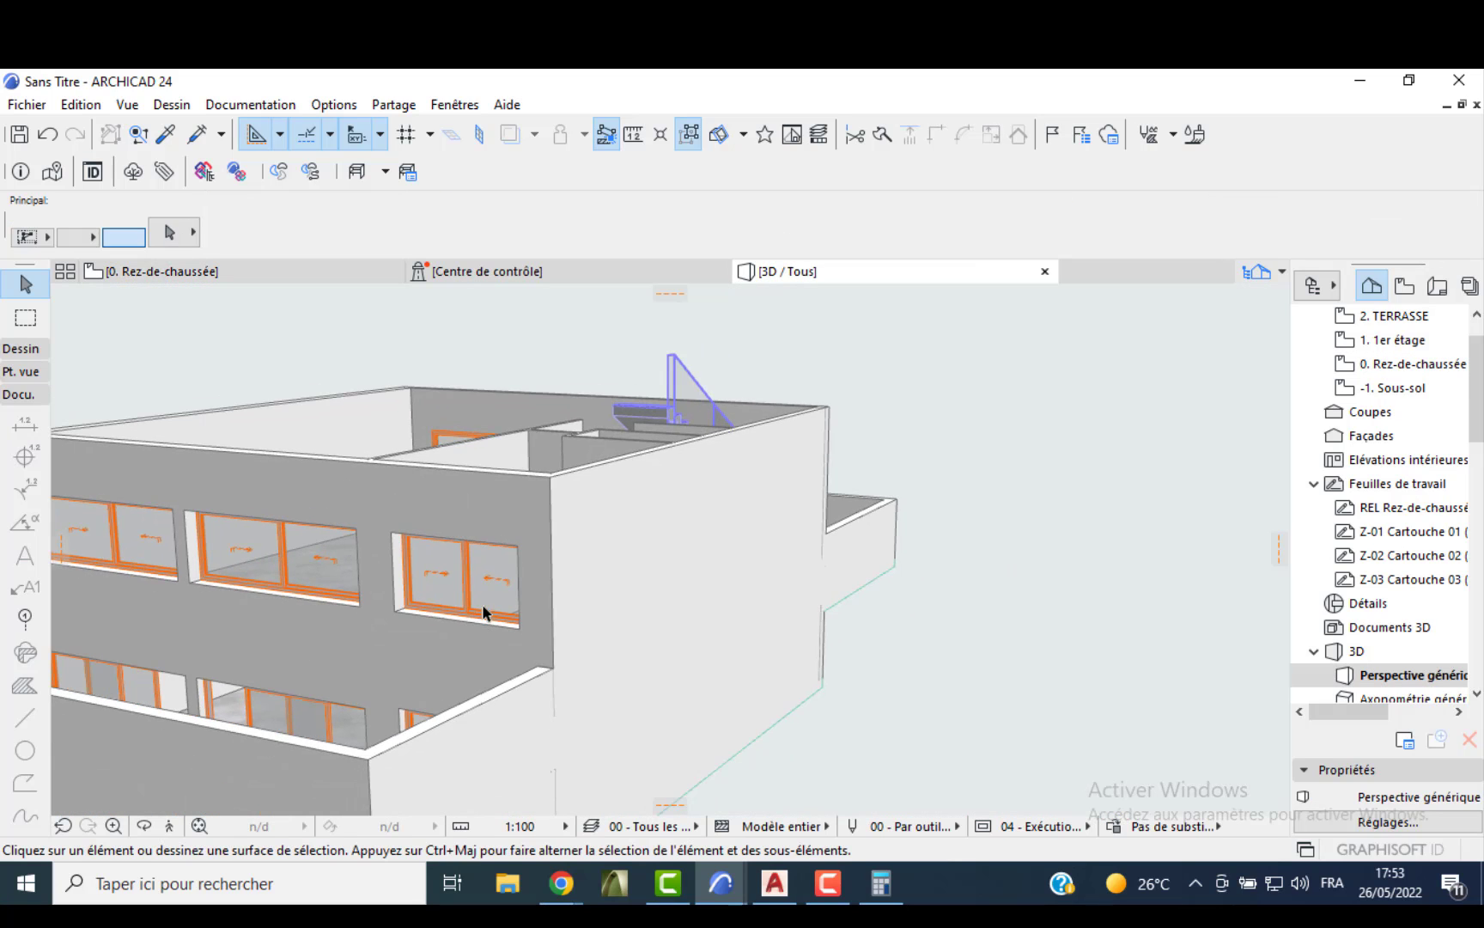
shift+middle_drag(484, 612, 893, 704)
shift+middle_drag(314, 657, 891, 629)
key(F2)
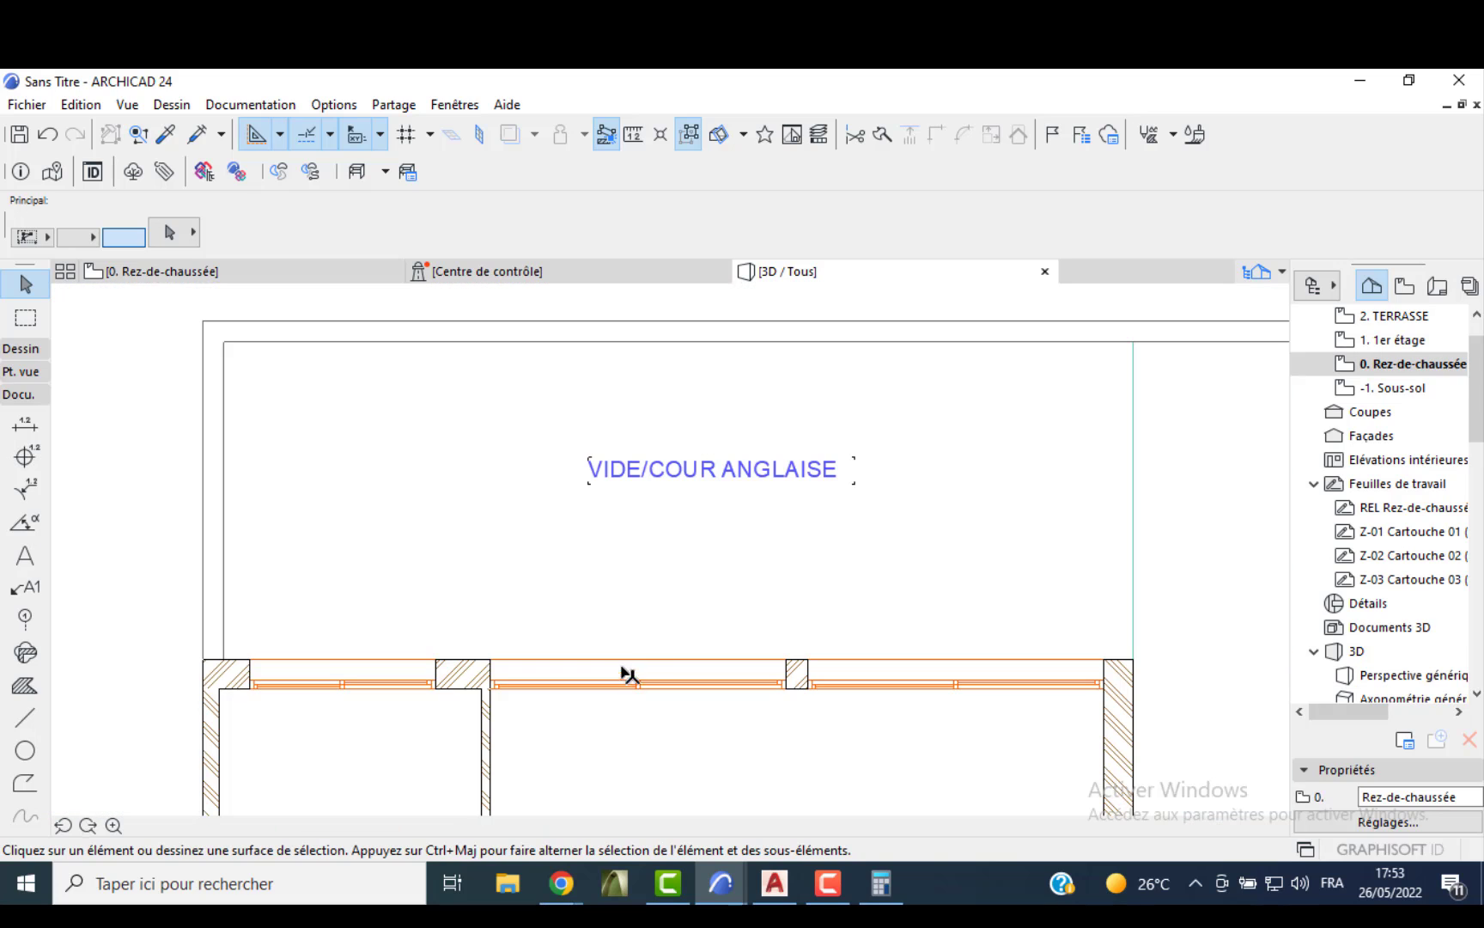
- On the Sous-sol plan, set the default two-leaf sliding window to a 1.8 m sill height and 0.6 m height
click(1389, 387)
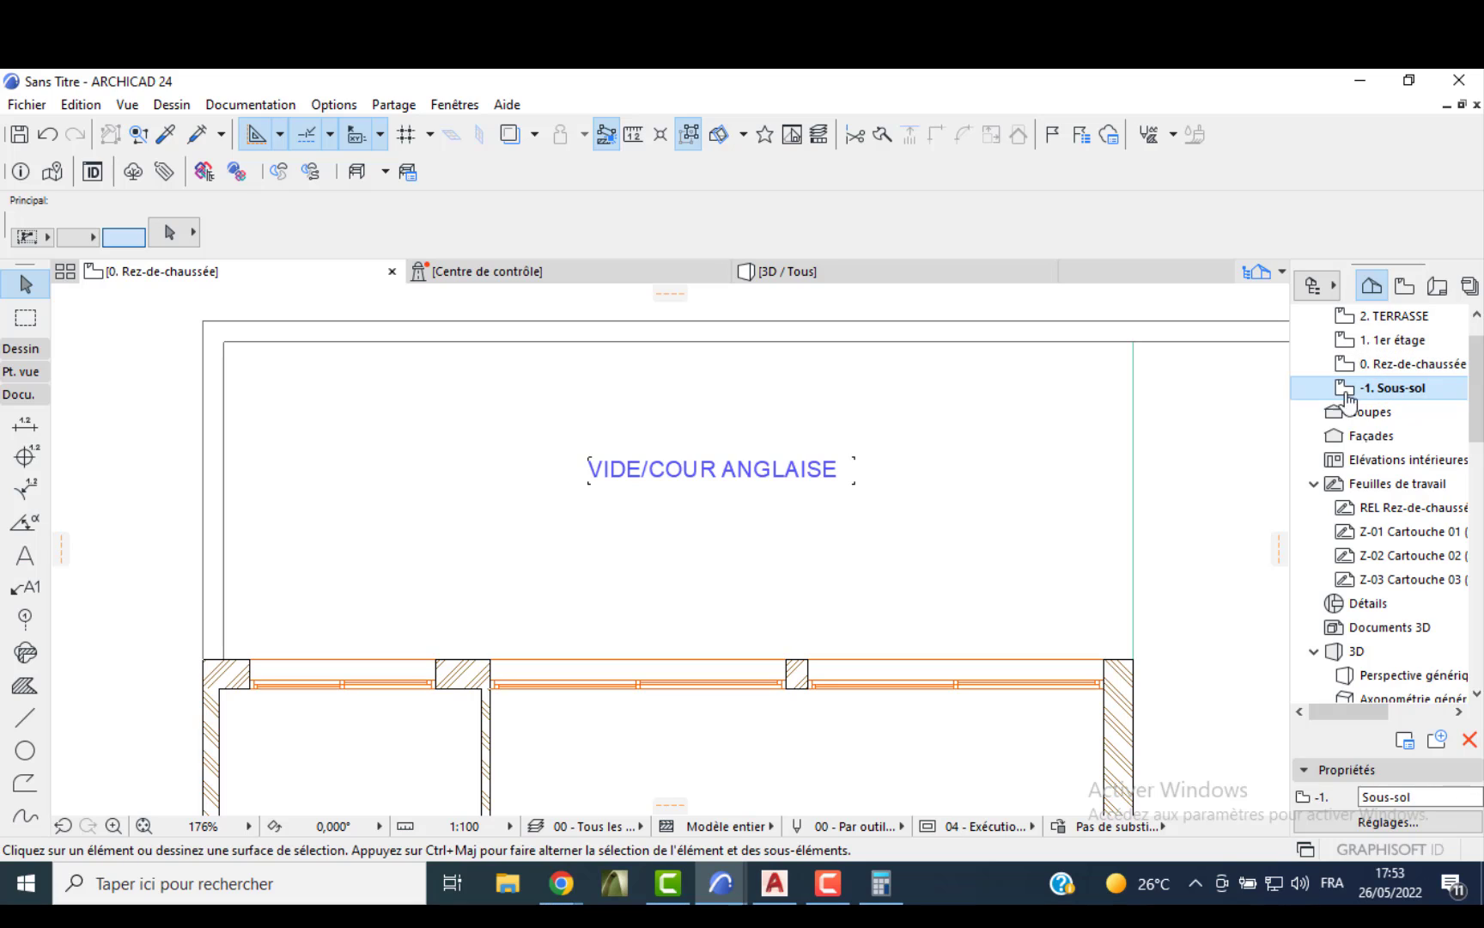
click(17, 350)
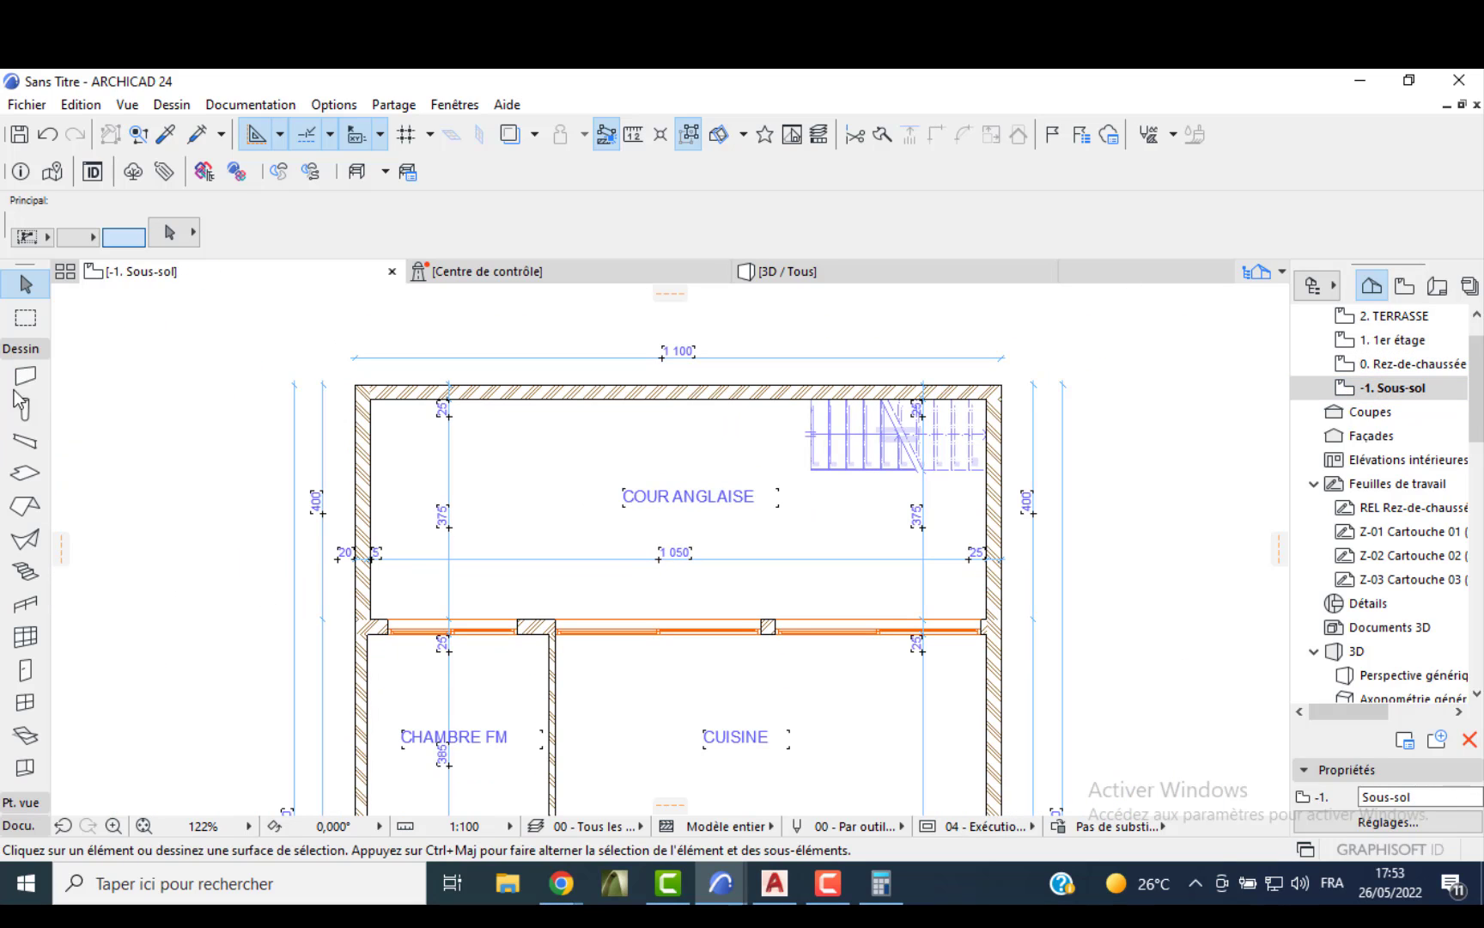
click(20, 703)
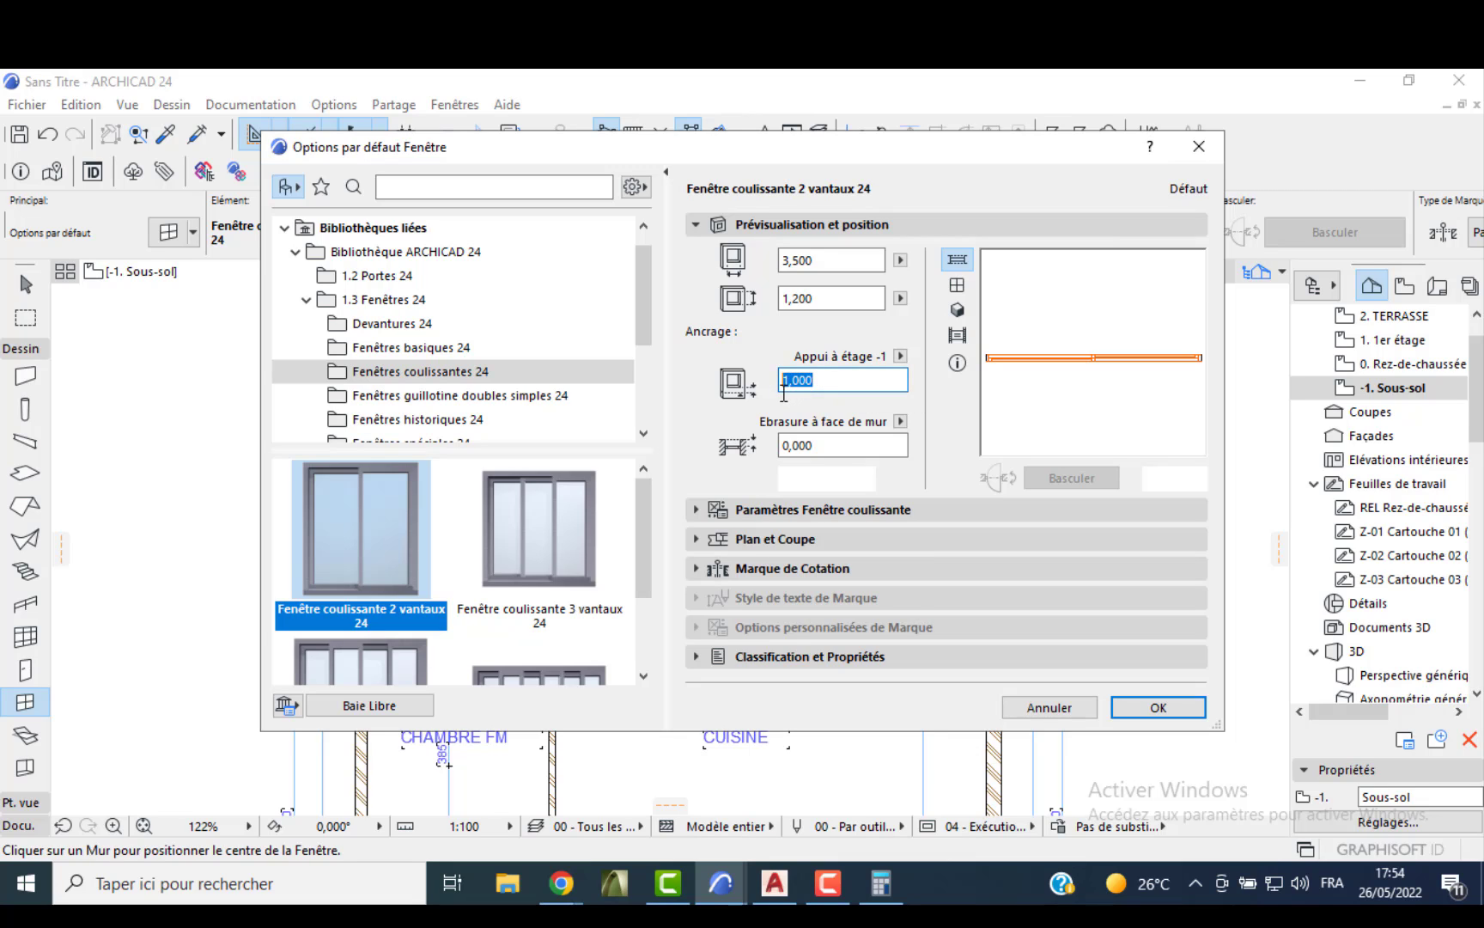
text(1)
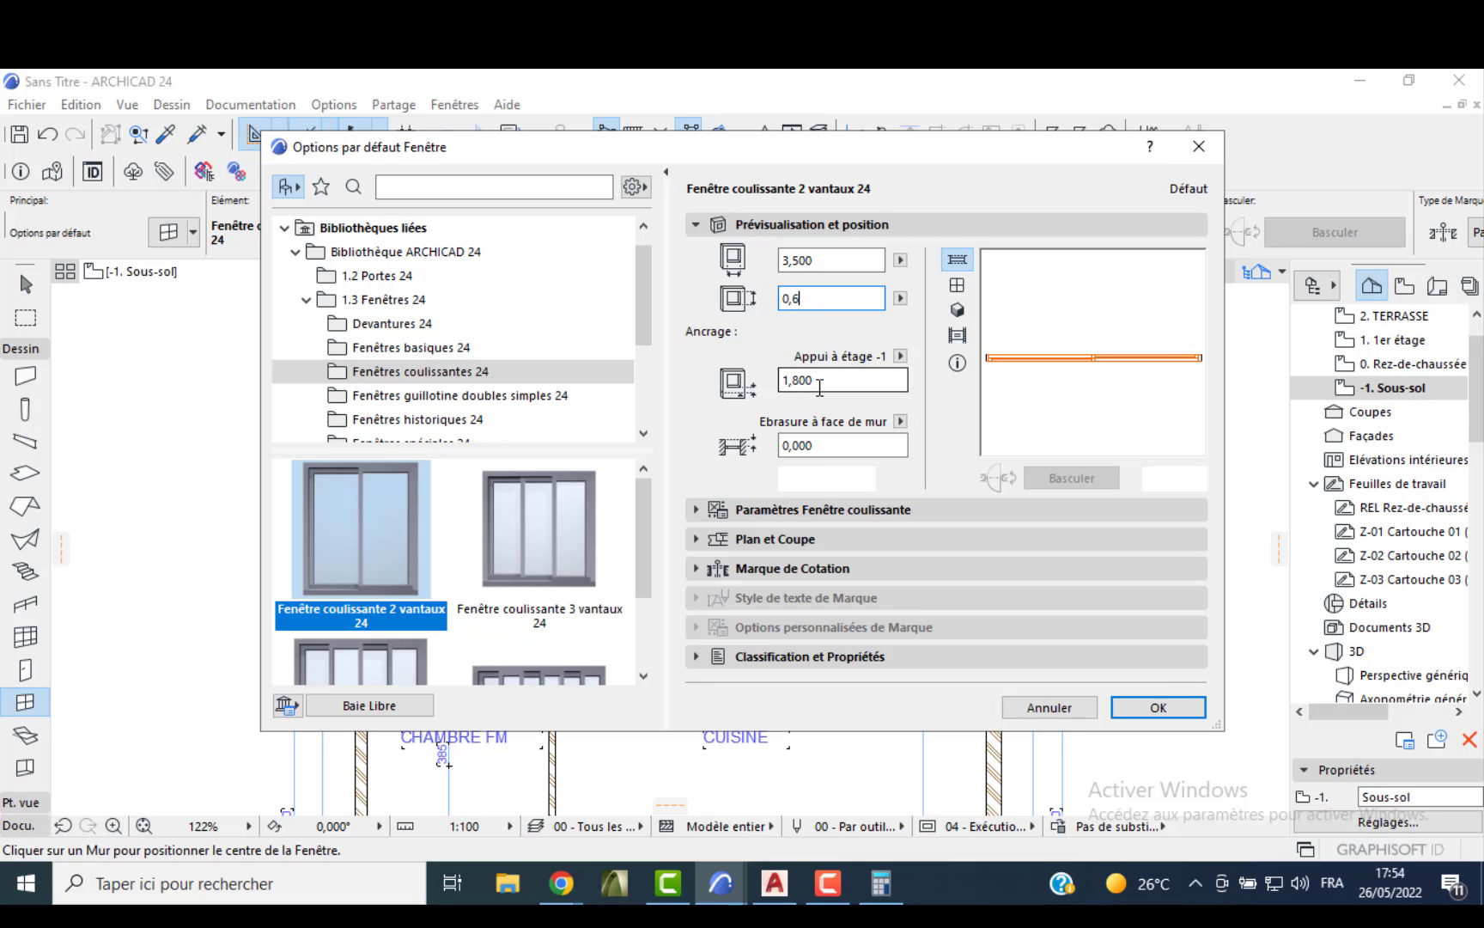
key(Return)
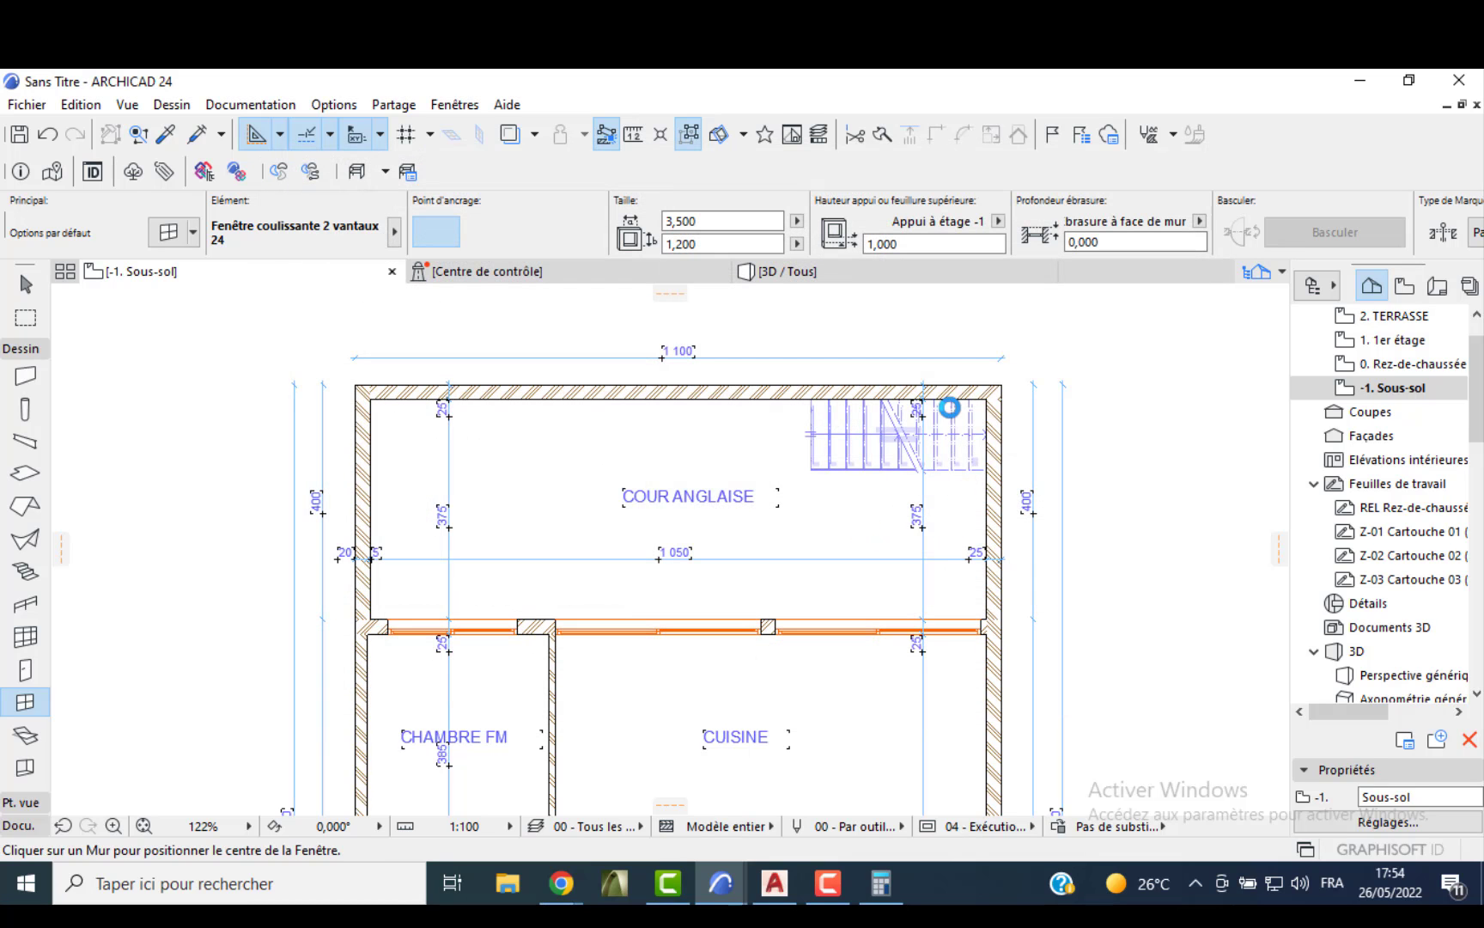
- Place two 3.5 m wide sliding windows in the outer wall opposite CHAMBRE FM, one beside CUISINE and one below S.MANGER
scroll(864, 421, down, 5)
scroll(911, 590, up, 3)
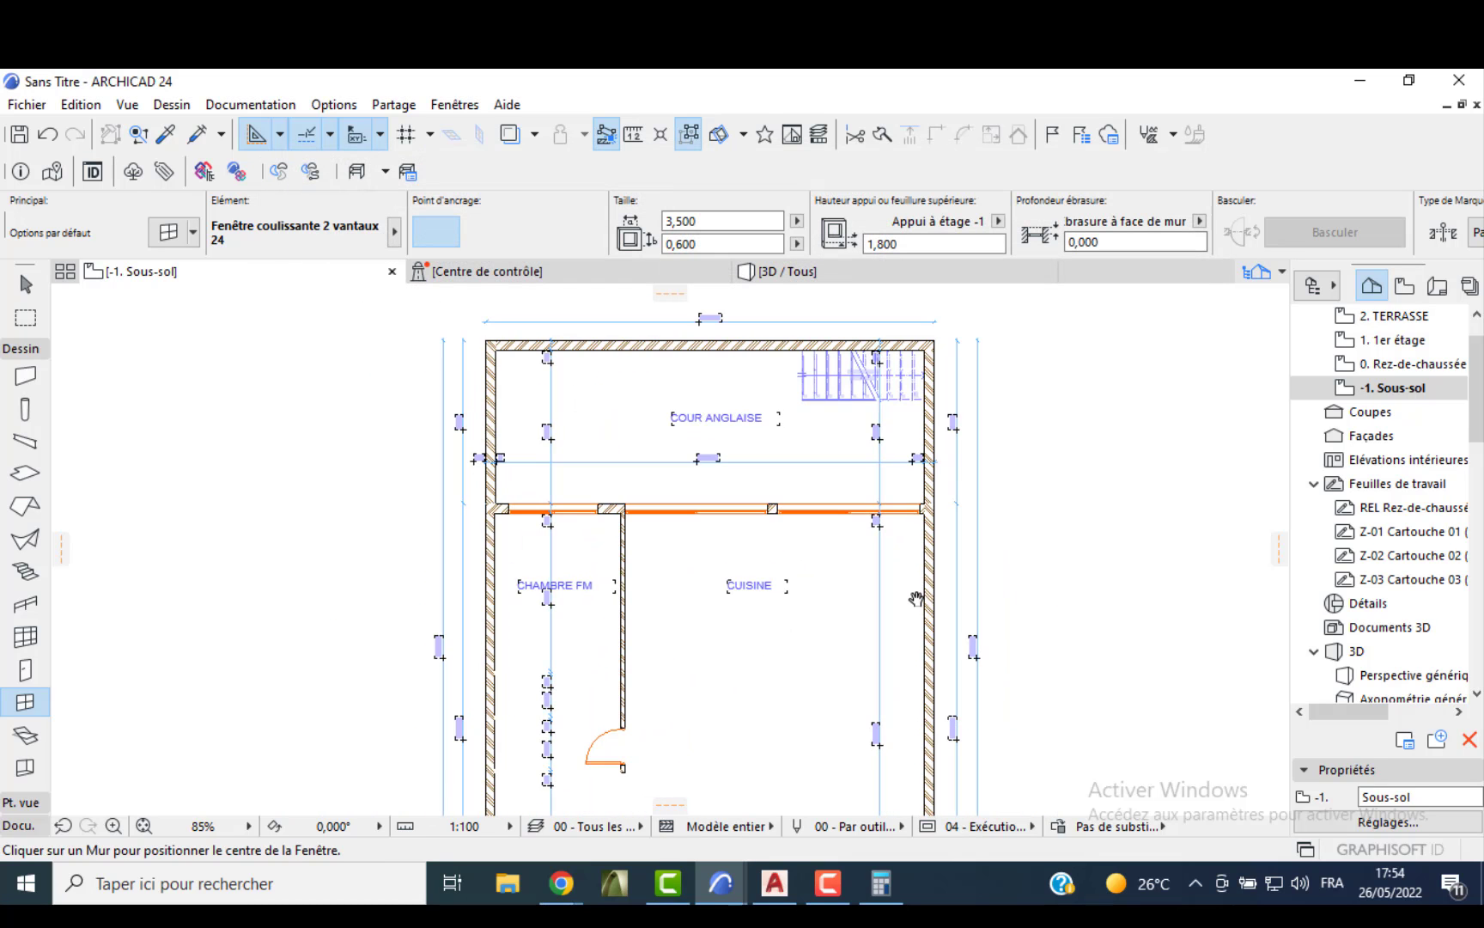
click(928, 603)
click(901, 600)
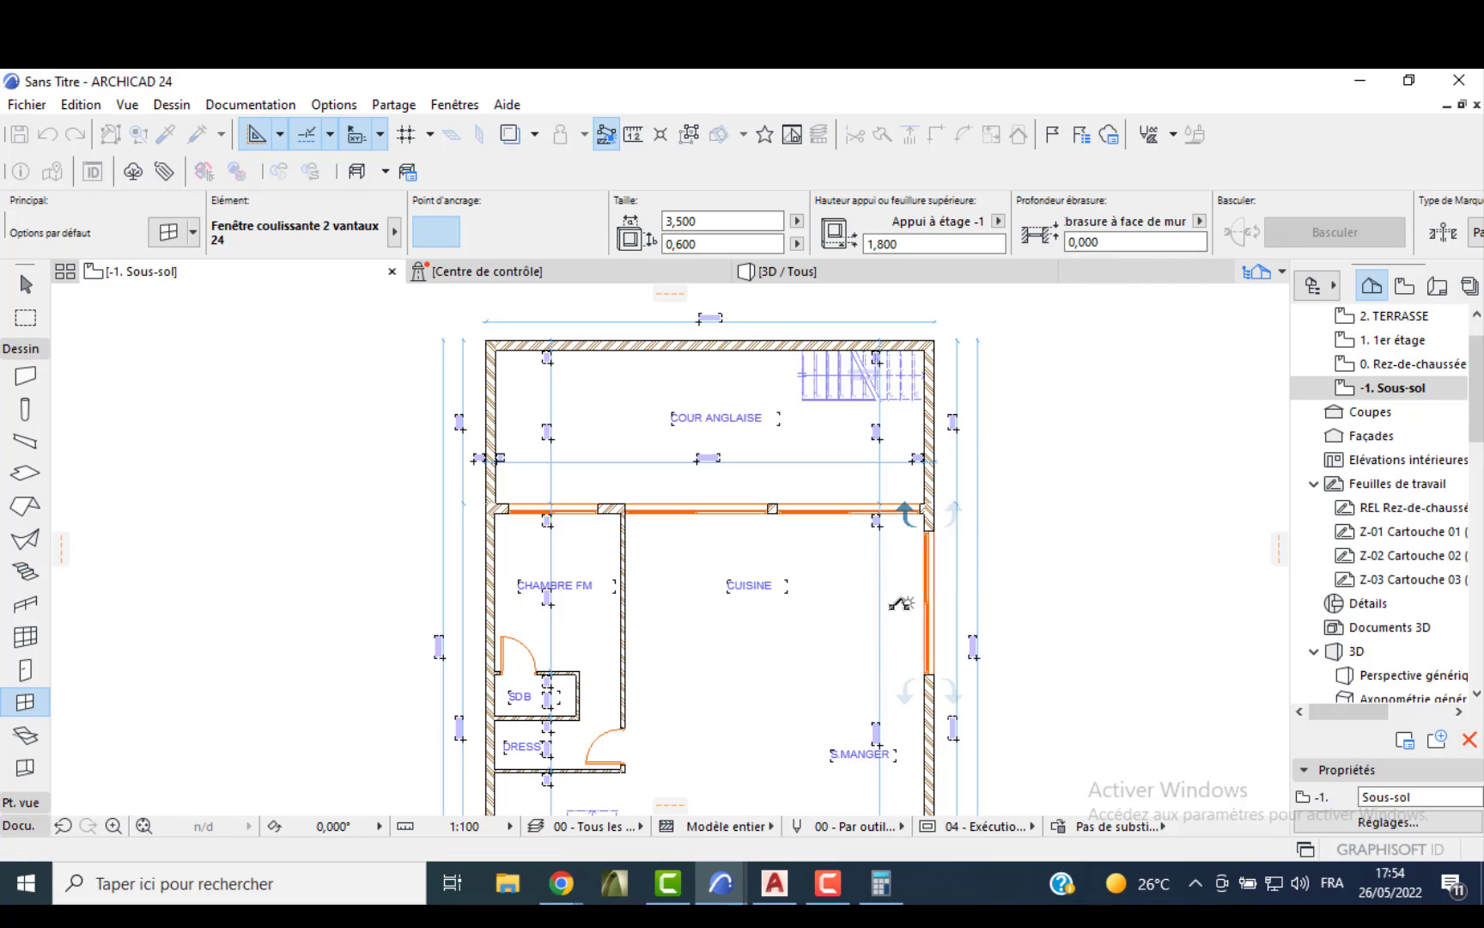
middle_drag(897, 638, 921, 453)
click(933, 639)
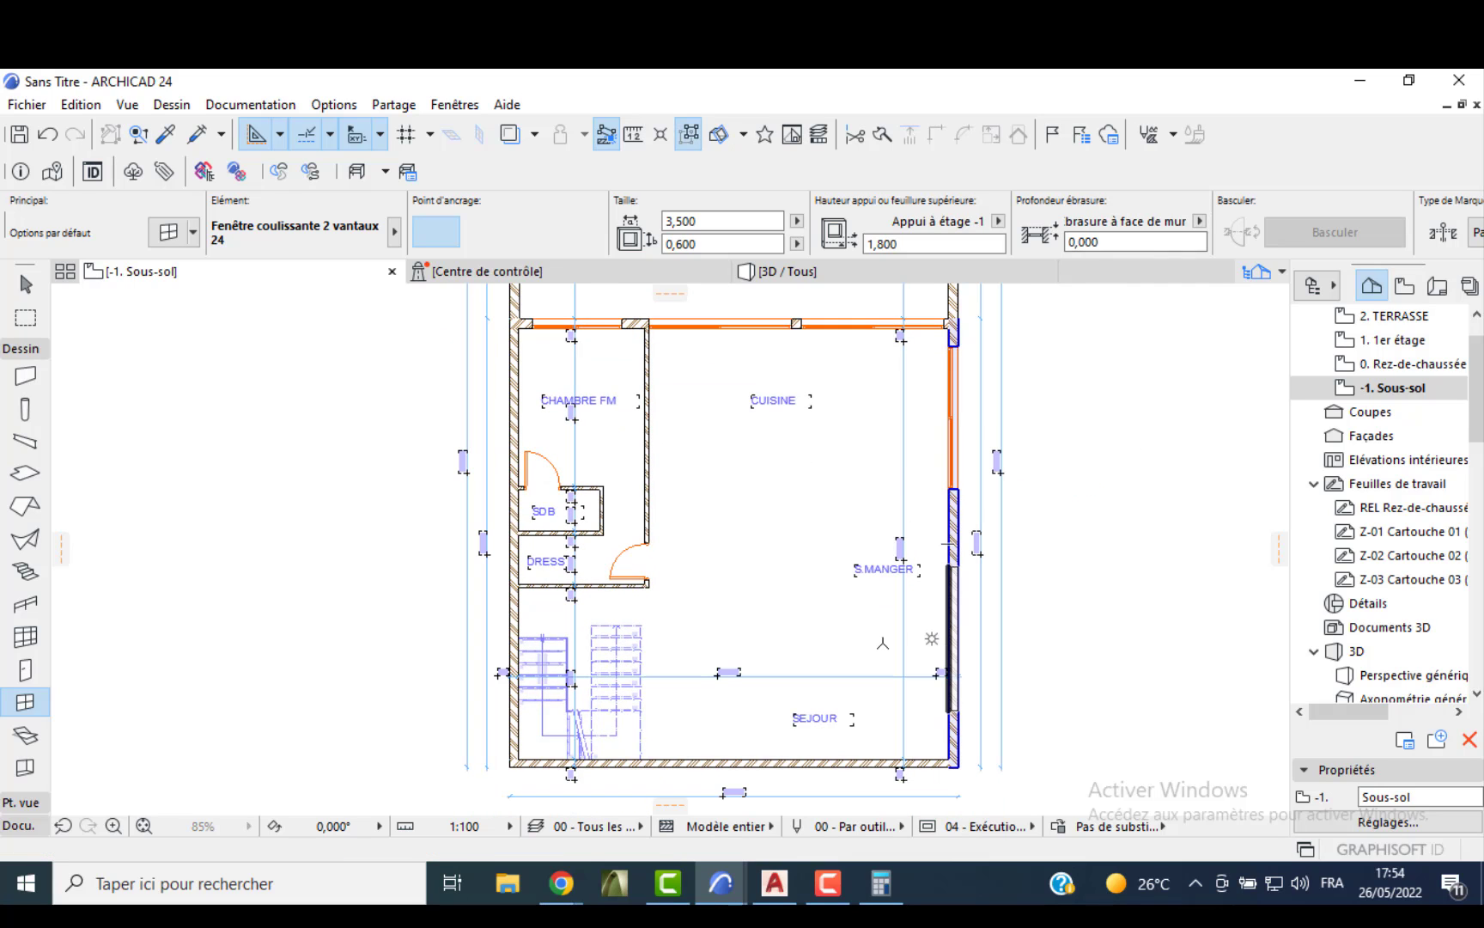
click(886, 631)
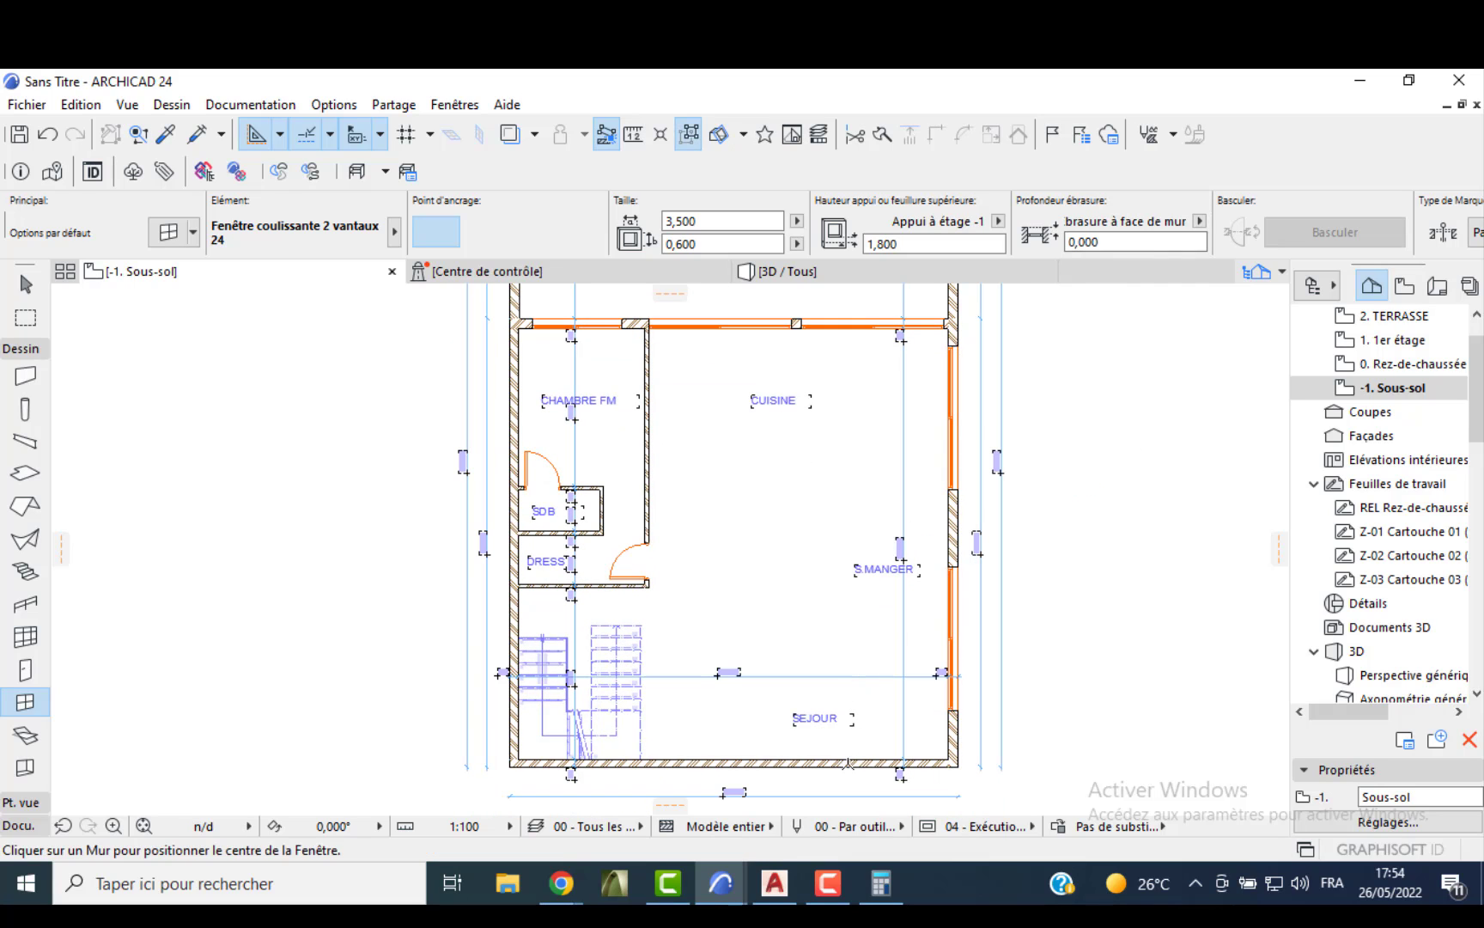
- Place a third 3.5 m wide sliding window in the exterior wall below the SEJOUR label
click(795, 759)
click(789, 704)
key(Escape)
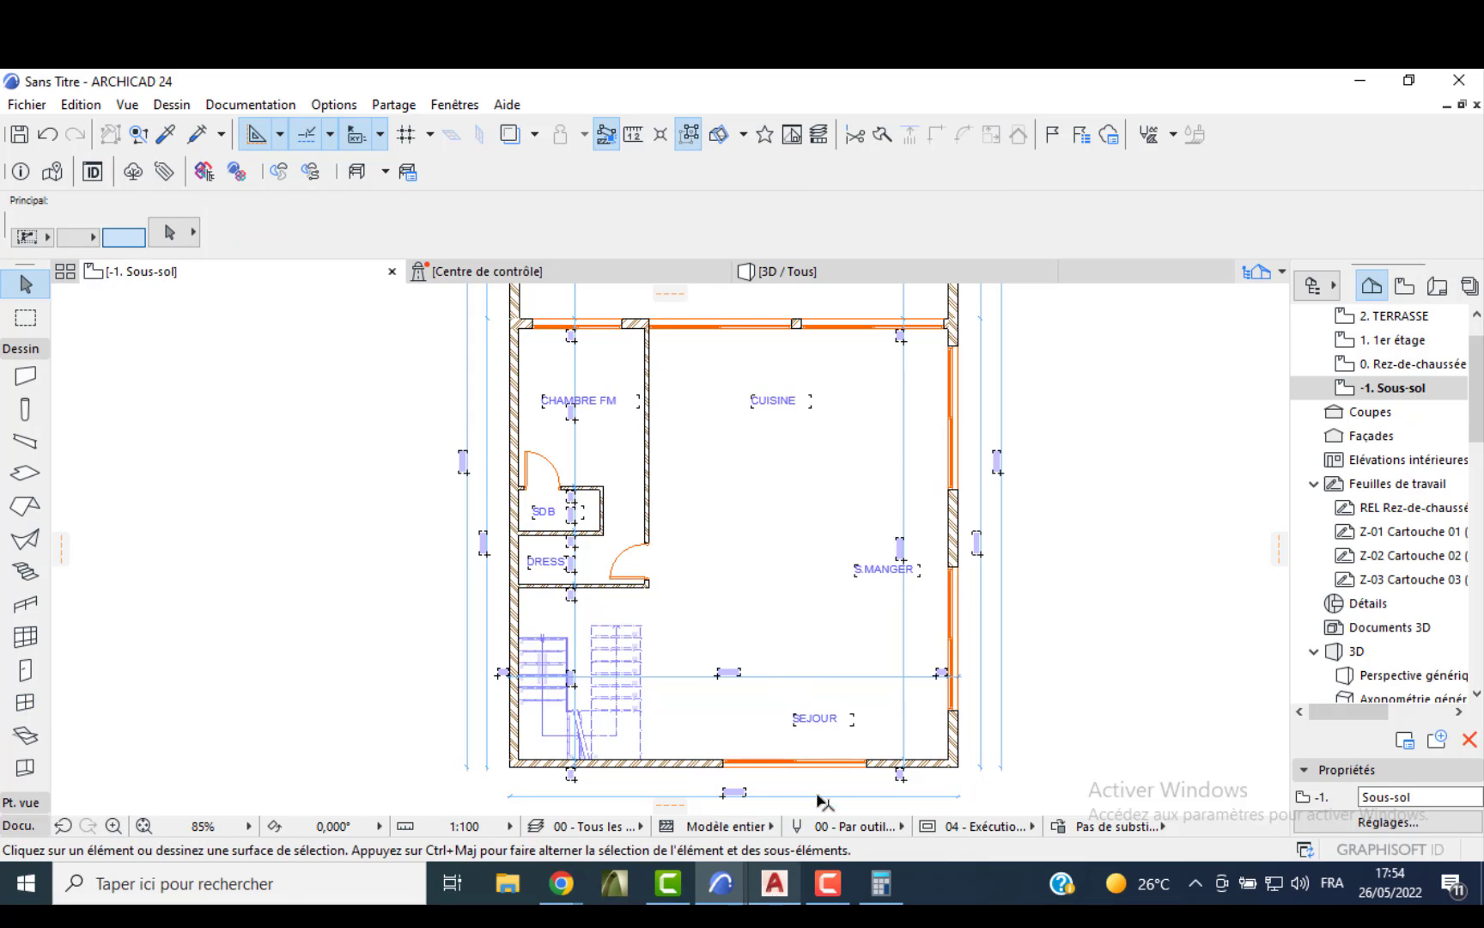
- Move the window below SEJOUR to the exterior wall corner, and shift it back about 1 m from that corner
scroll(822, 801, up, 5)
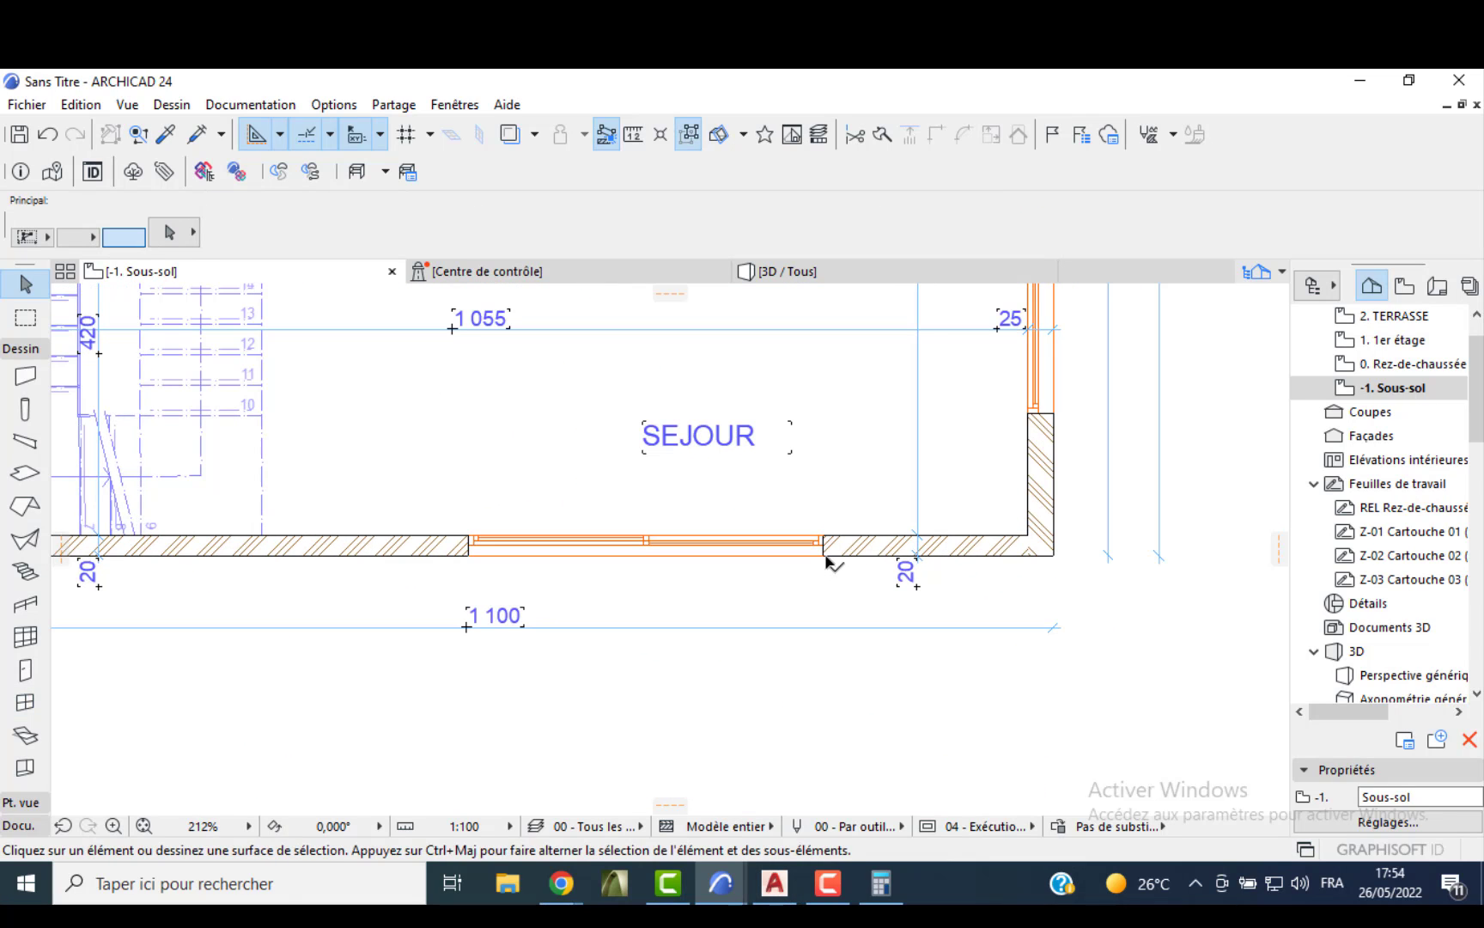
click(827, 561)
click(821, 543)
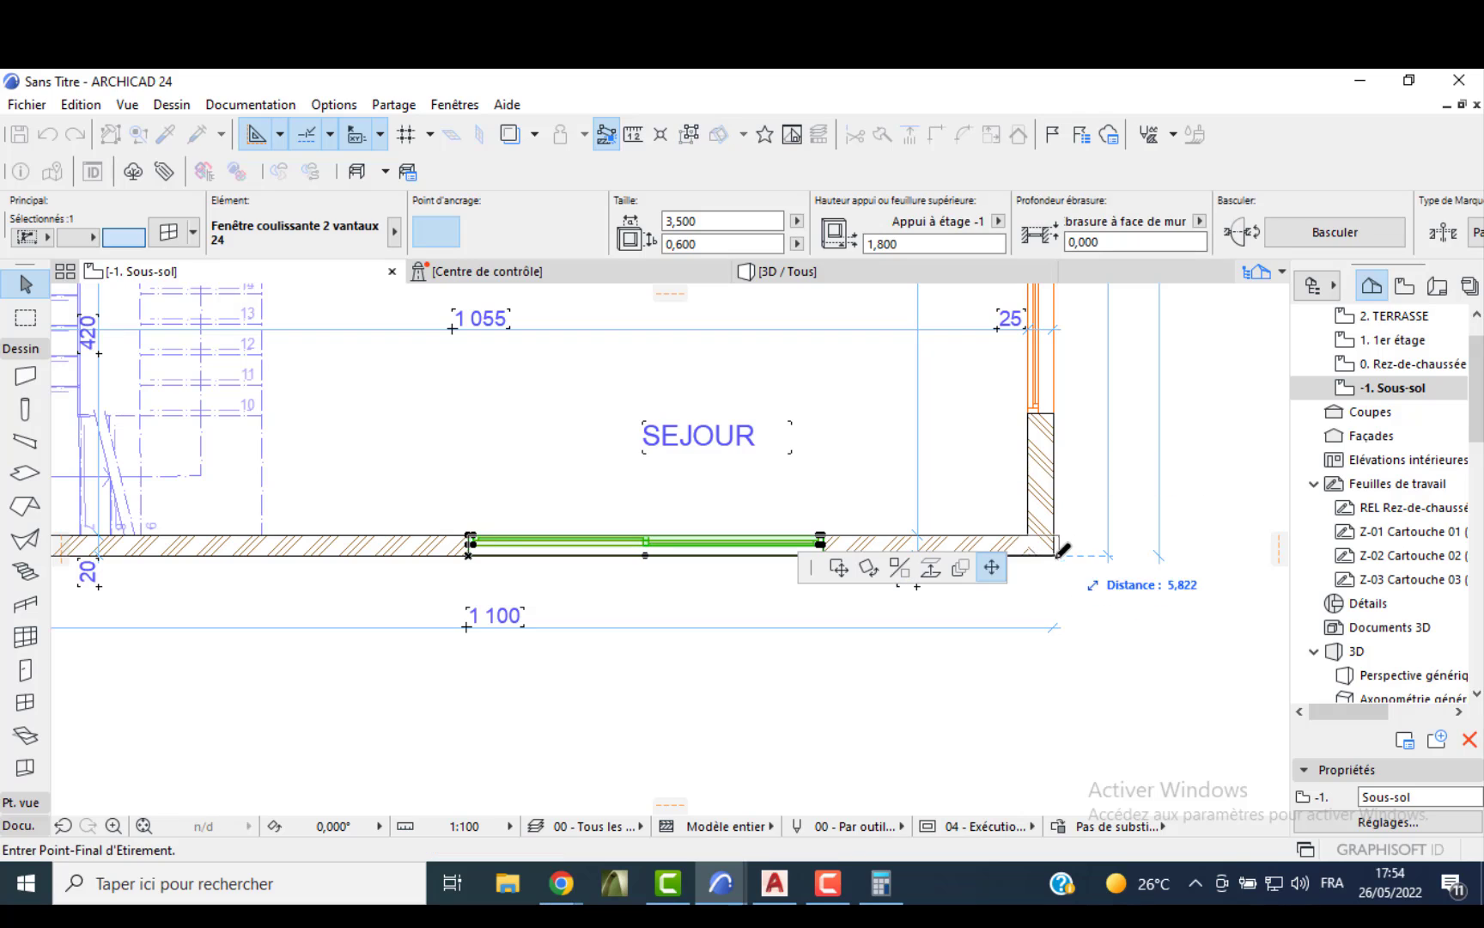
click(835, 568)
click(1056, 558)
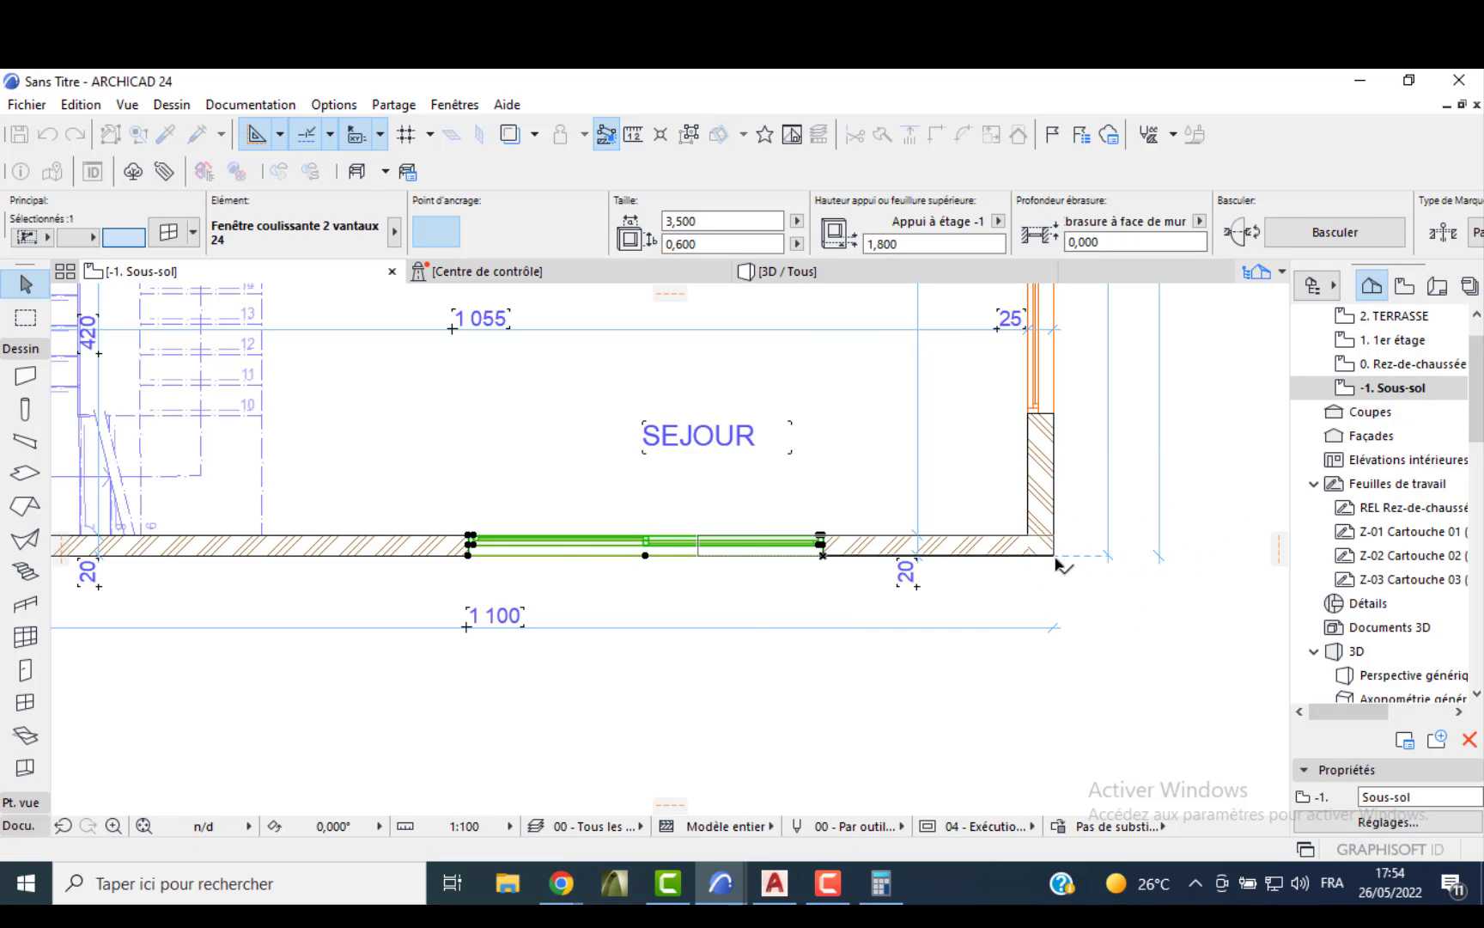
click(1050, 538)
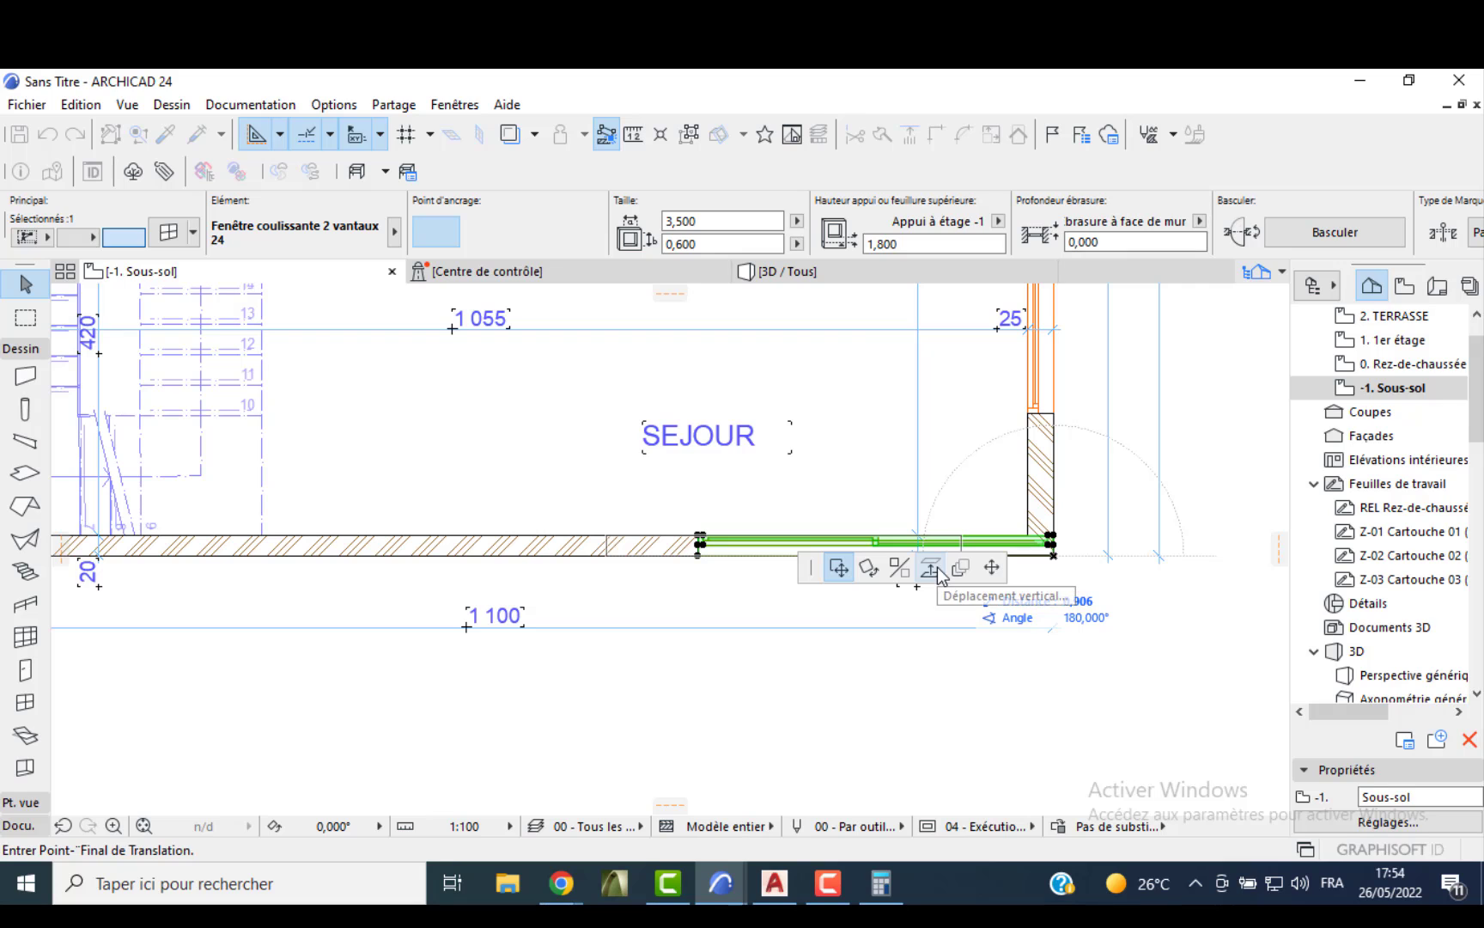
key(Escape)
- Move the side-wall window nearest SEJOUR to the same exterior corner, and shift it back about 1 m from it
scroll(945, 545, down, 3)
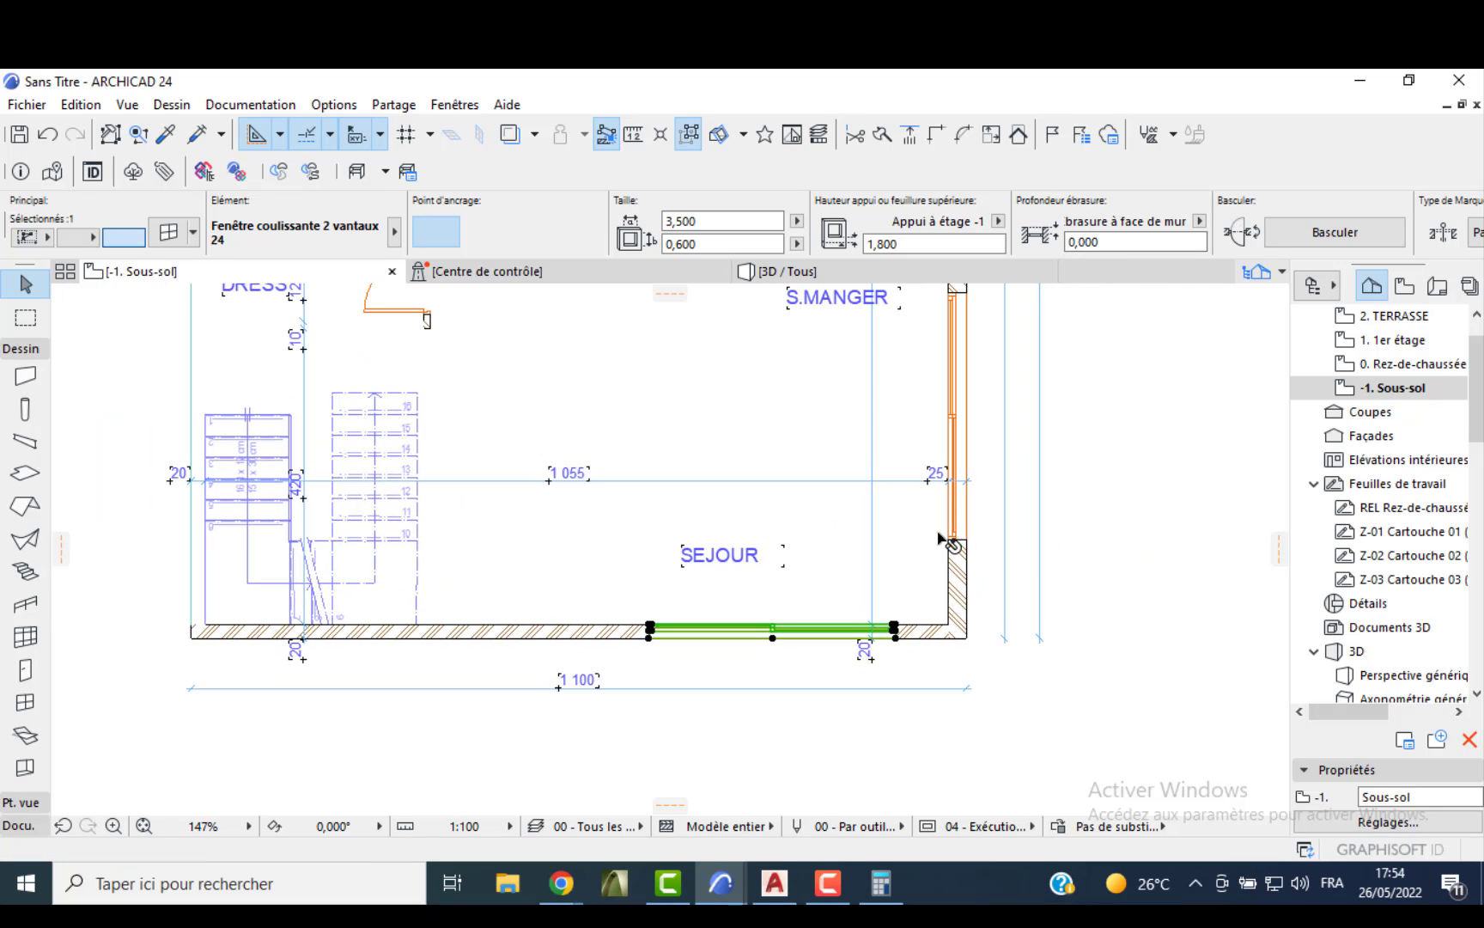
click(965, 540)
click(966, 539)
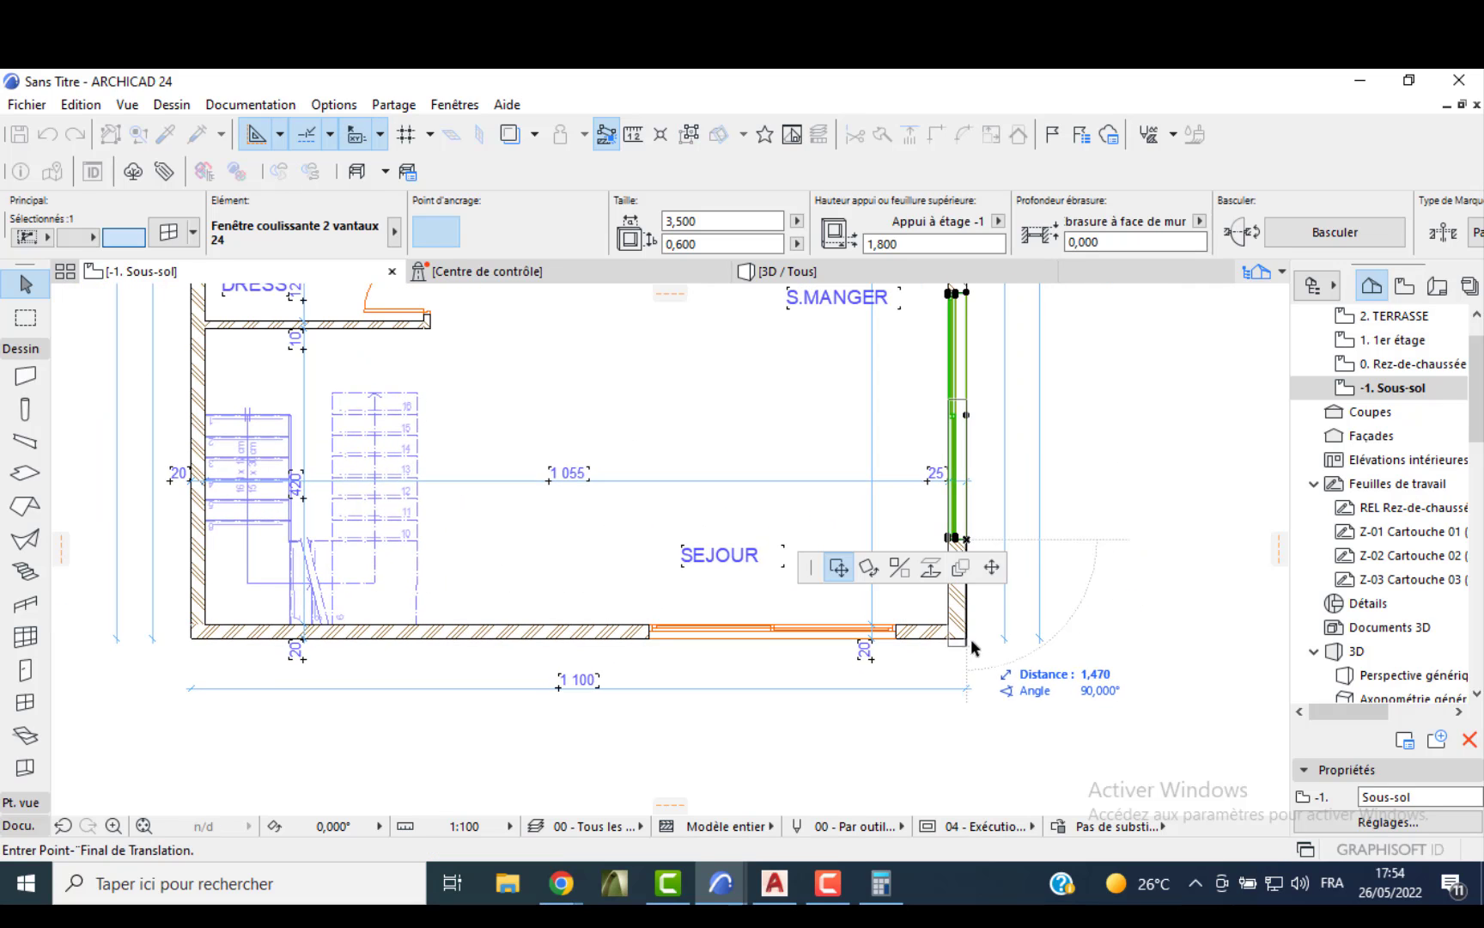
click(966, 618)
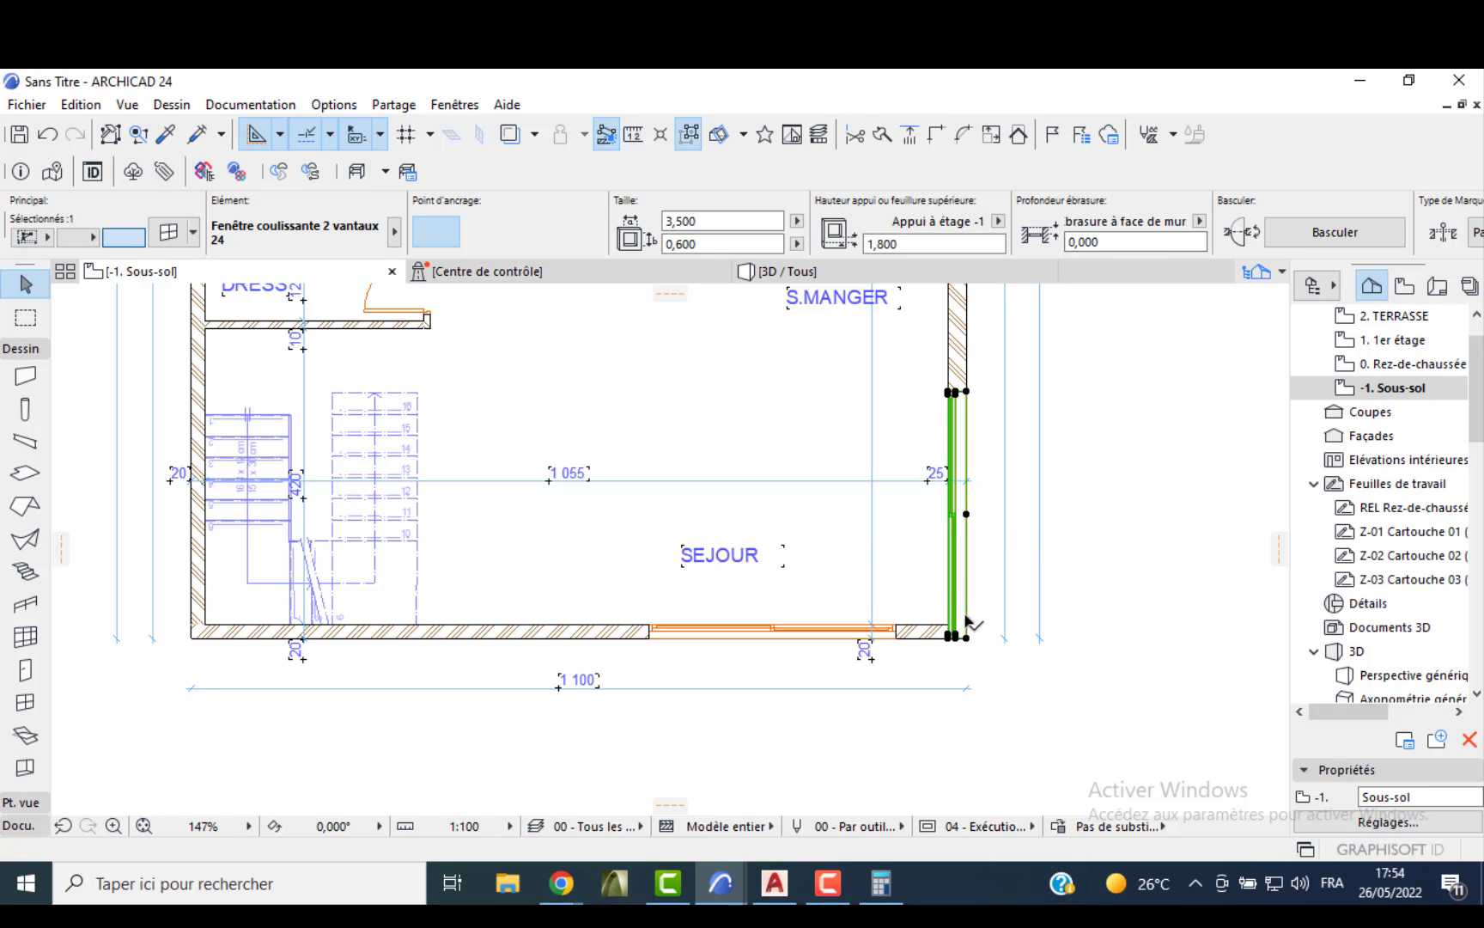
click(966, 636)
key(Return)
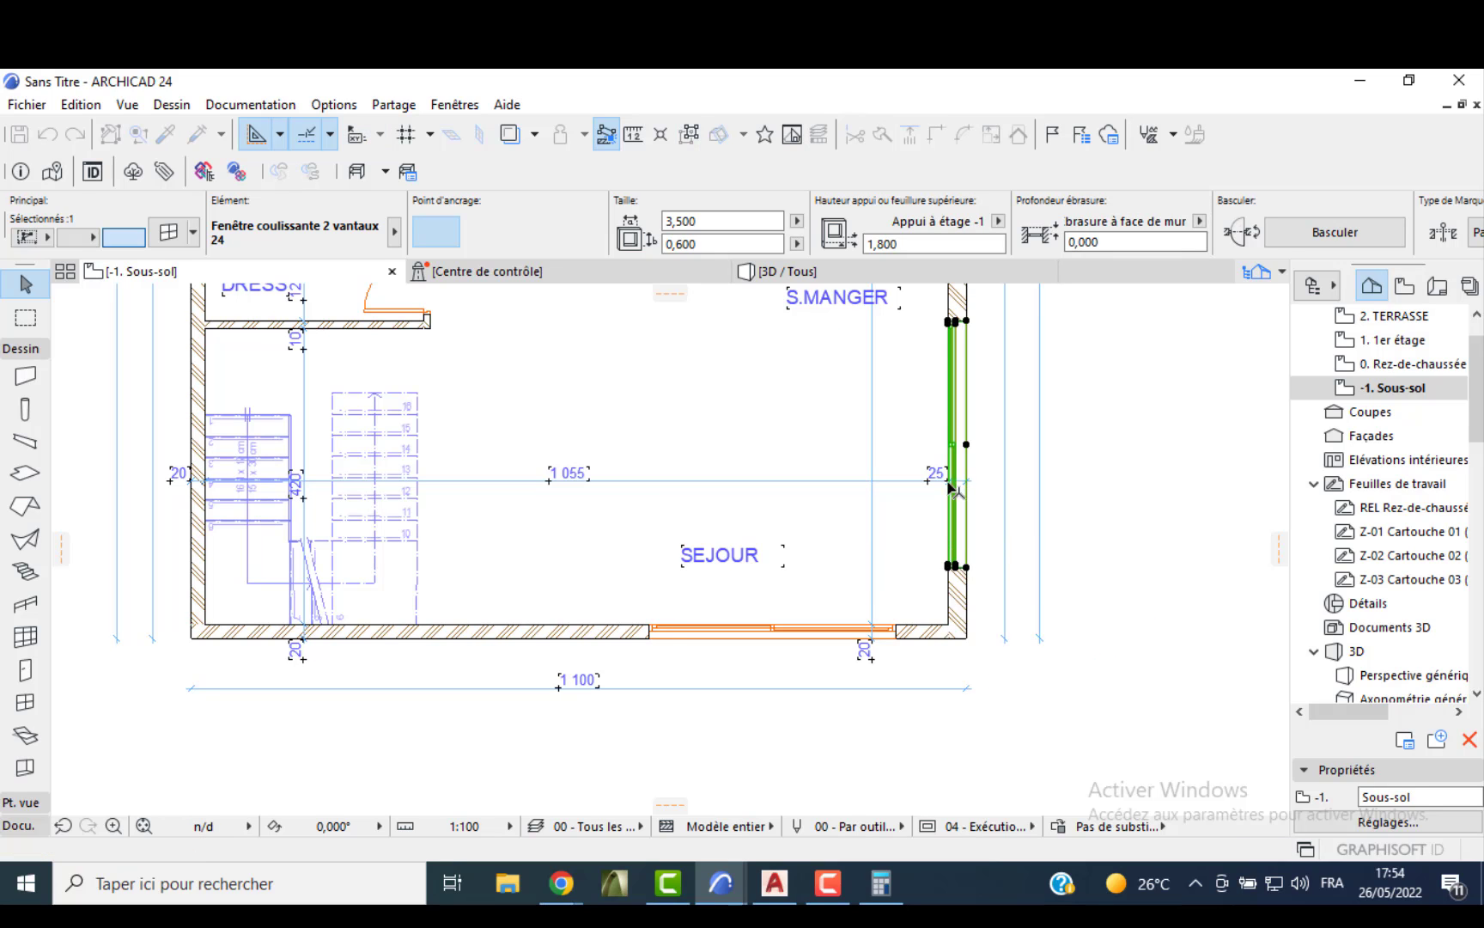
- Move the CUISINE side-wall window against its neighbouring window, and shift it back to leave 1 m between them
scroll(941, 509, down, 3)
click(941, 509)
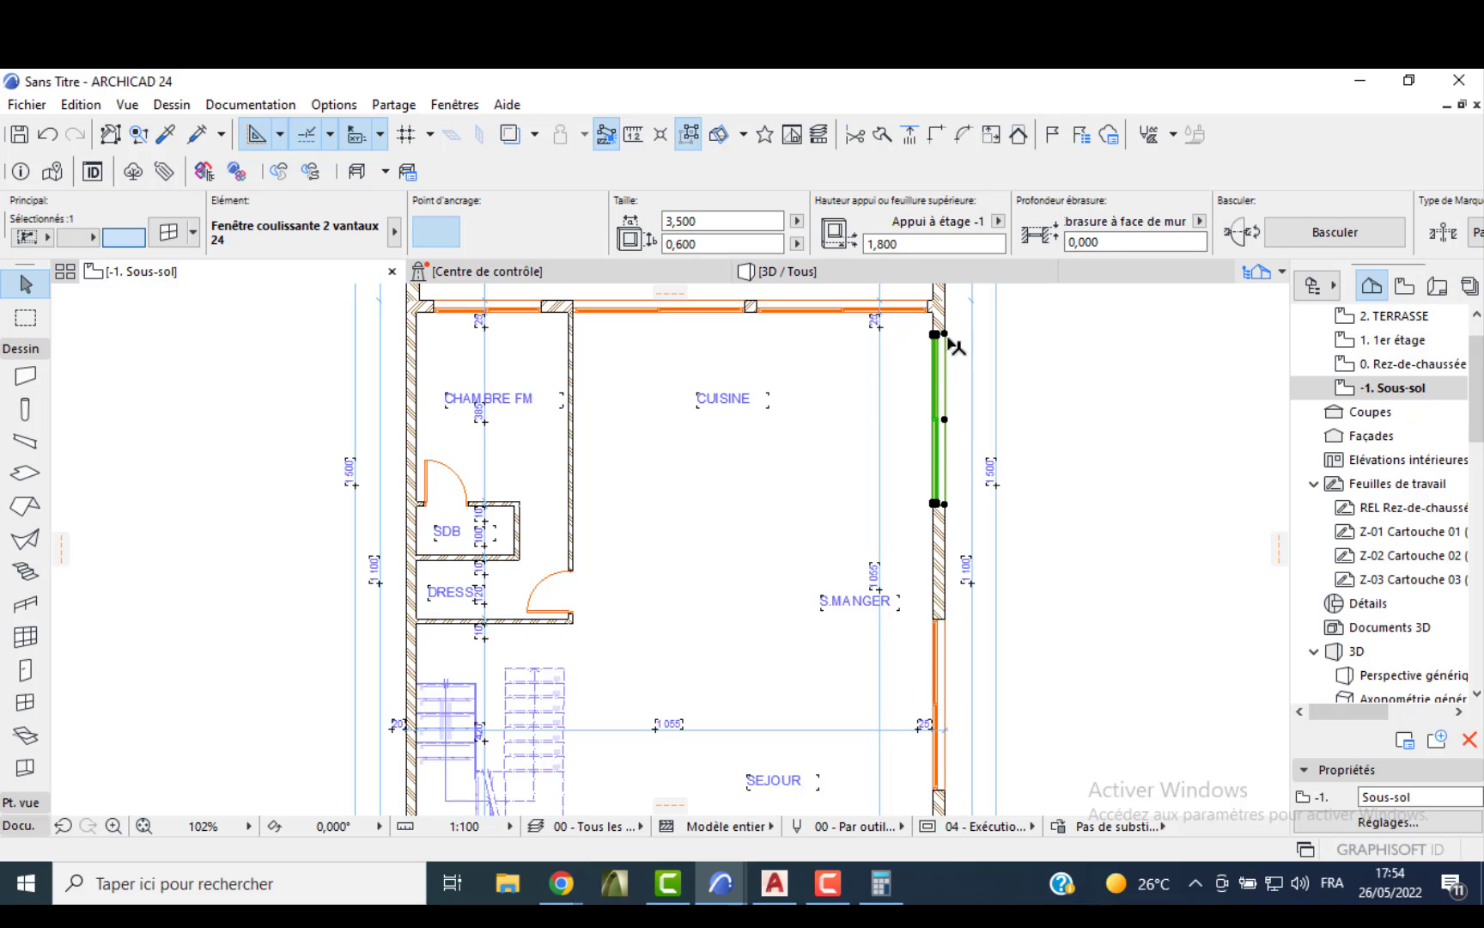
click(940, 504)
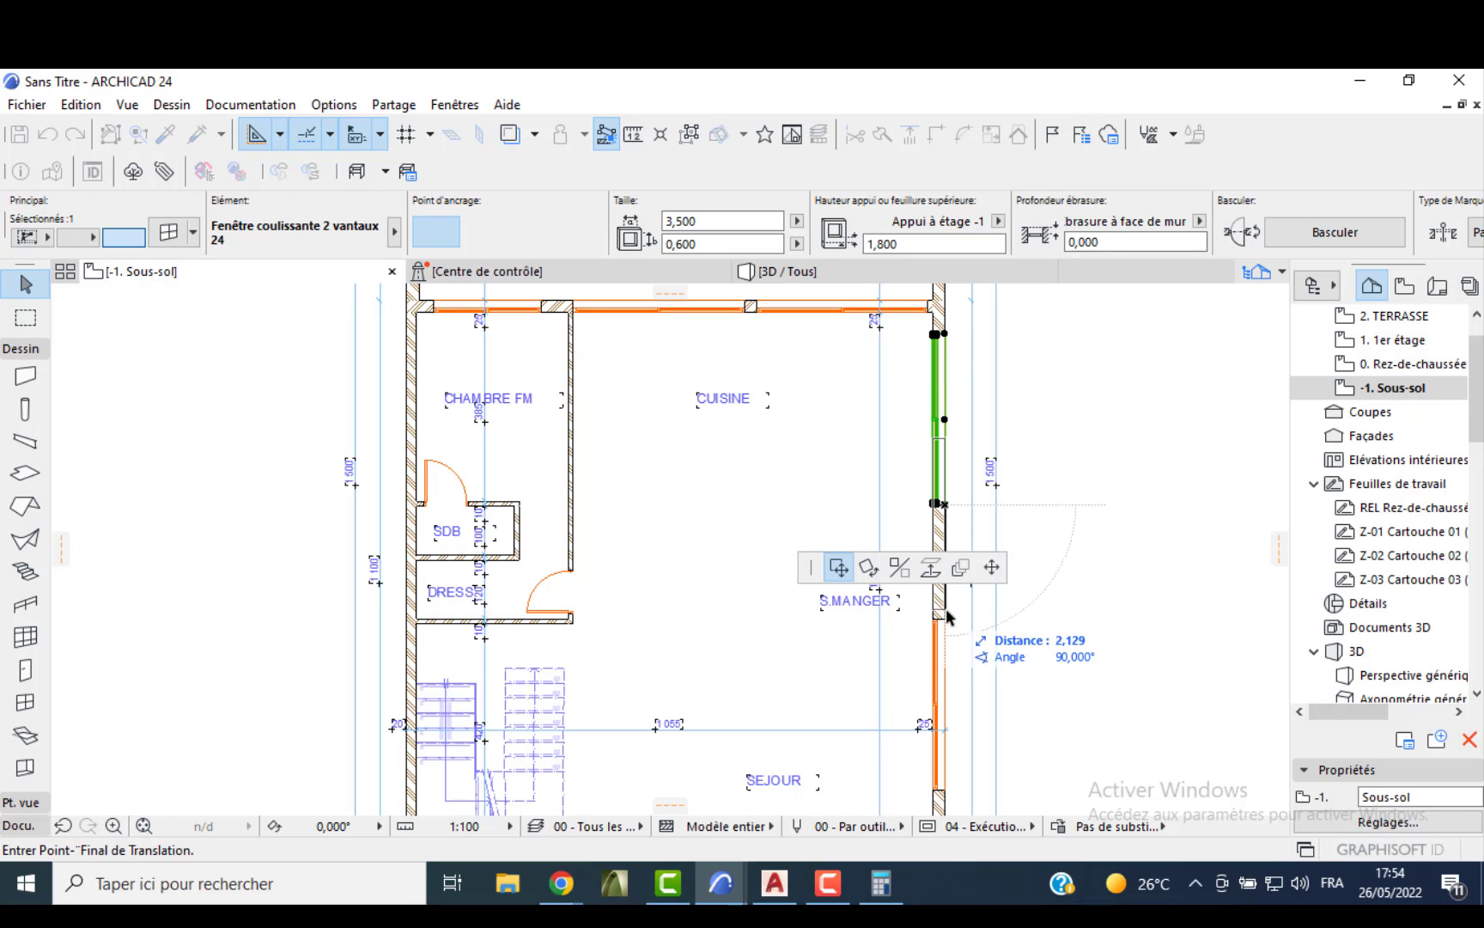
click(943, 616)
click(944, 617)
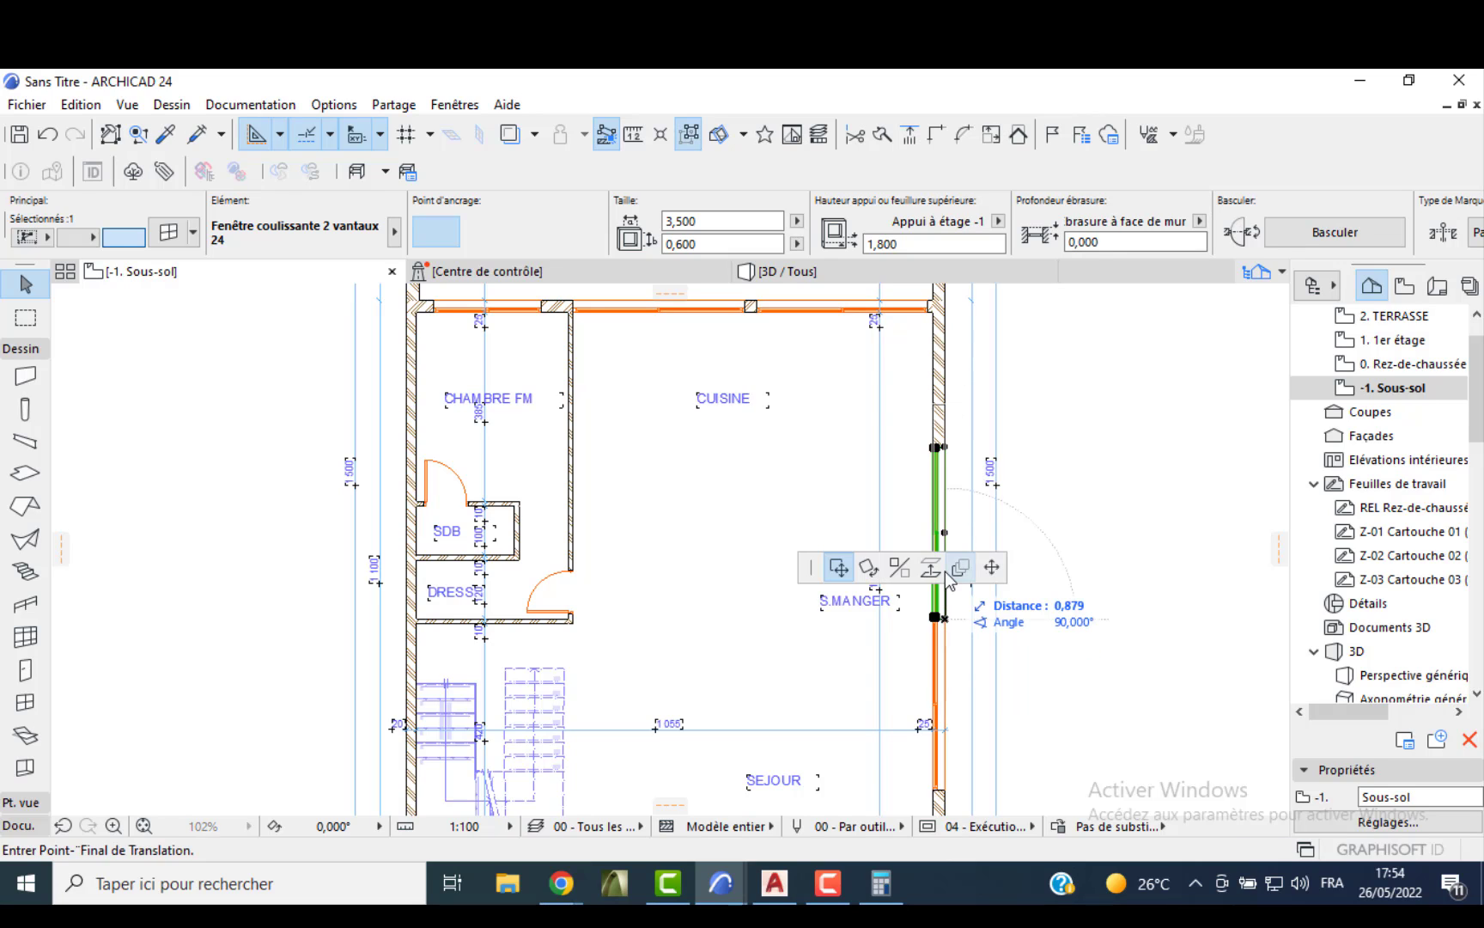
text(1)
key(Return)
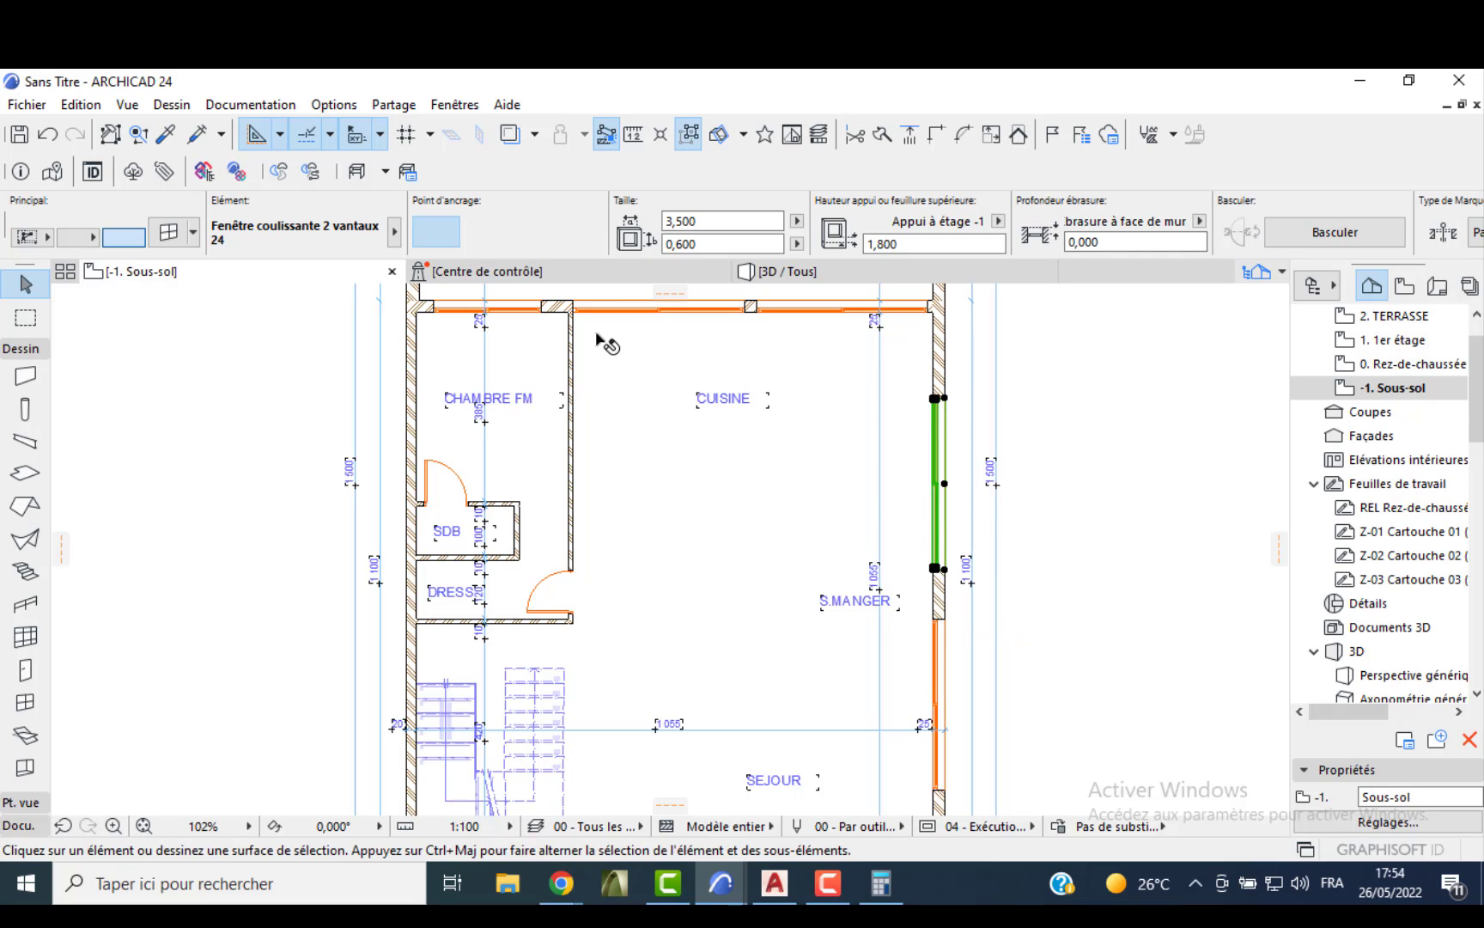
- In the 3D view, add a railing along the flight and landing of the entrance stair on the side nearest the front windows
click(766, 269)
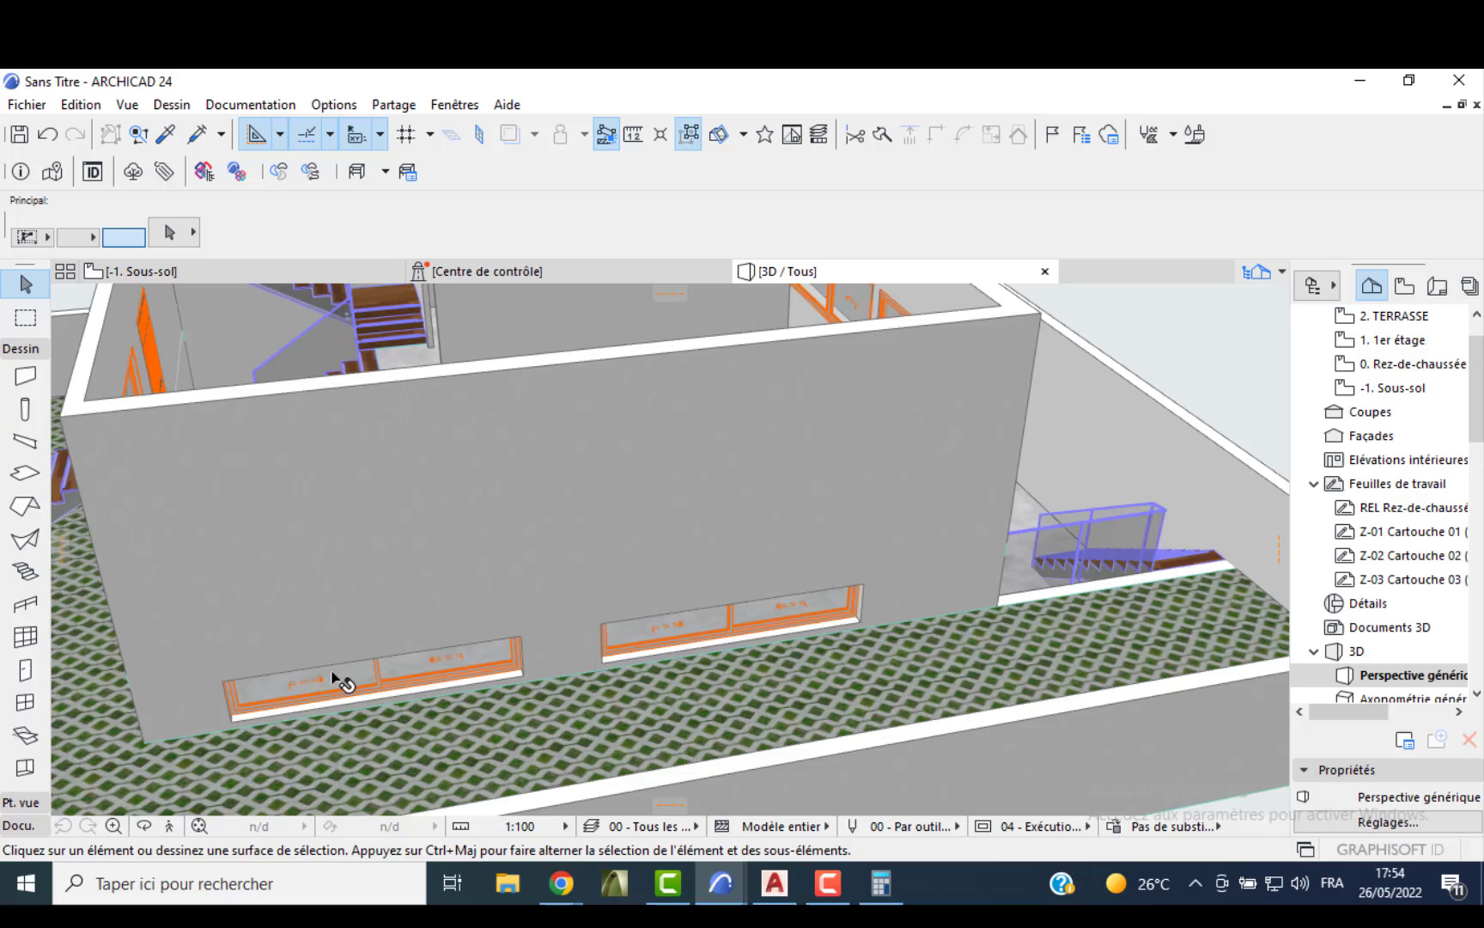
shift+middle_drag(339, 681, 729, 570)
shift+middle_drag(554, 655, 499, 689)
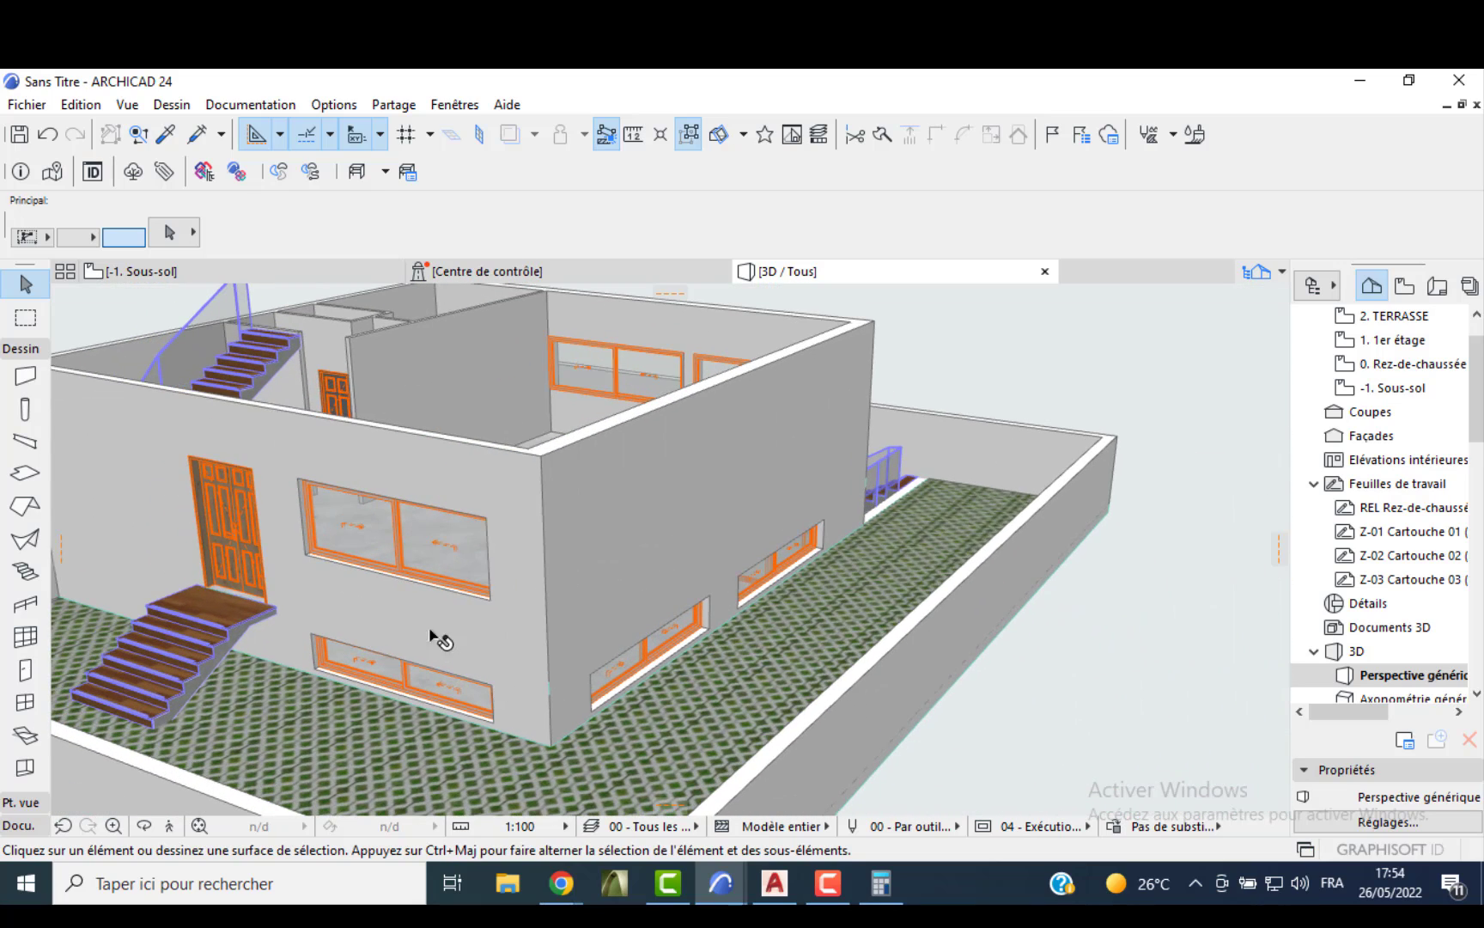
shift+middle_drag(432, 635, 275, 612)
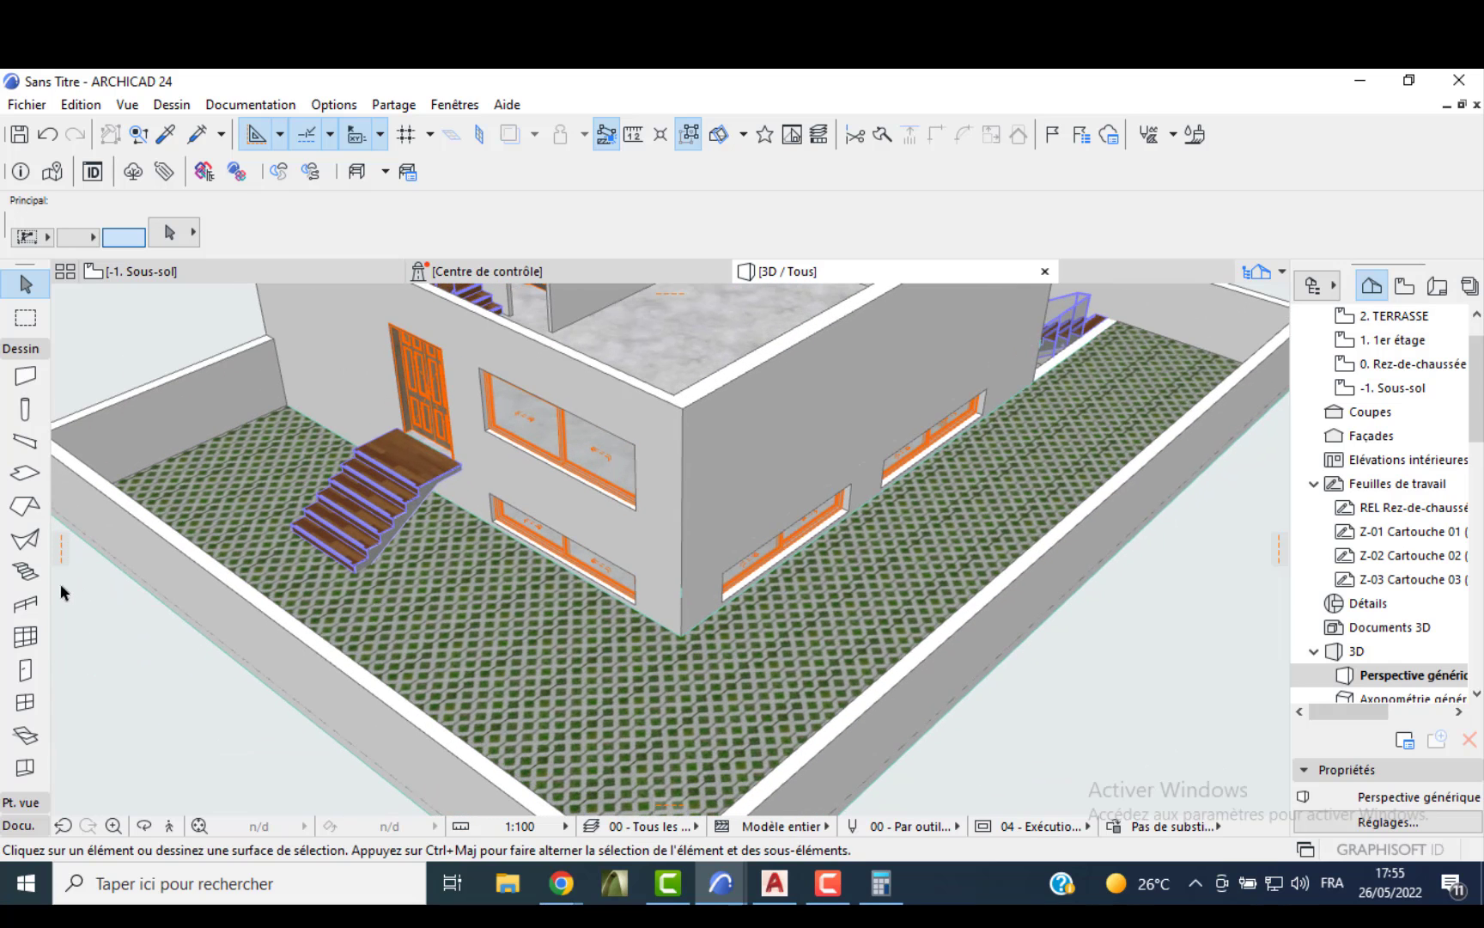
click(25, 604)
scroll(344, 565, up, 2)
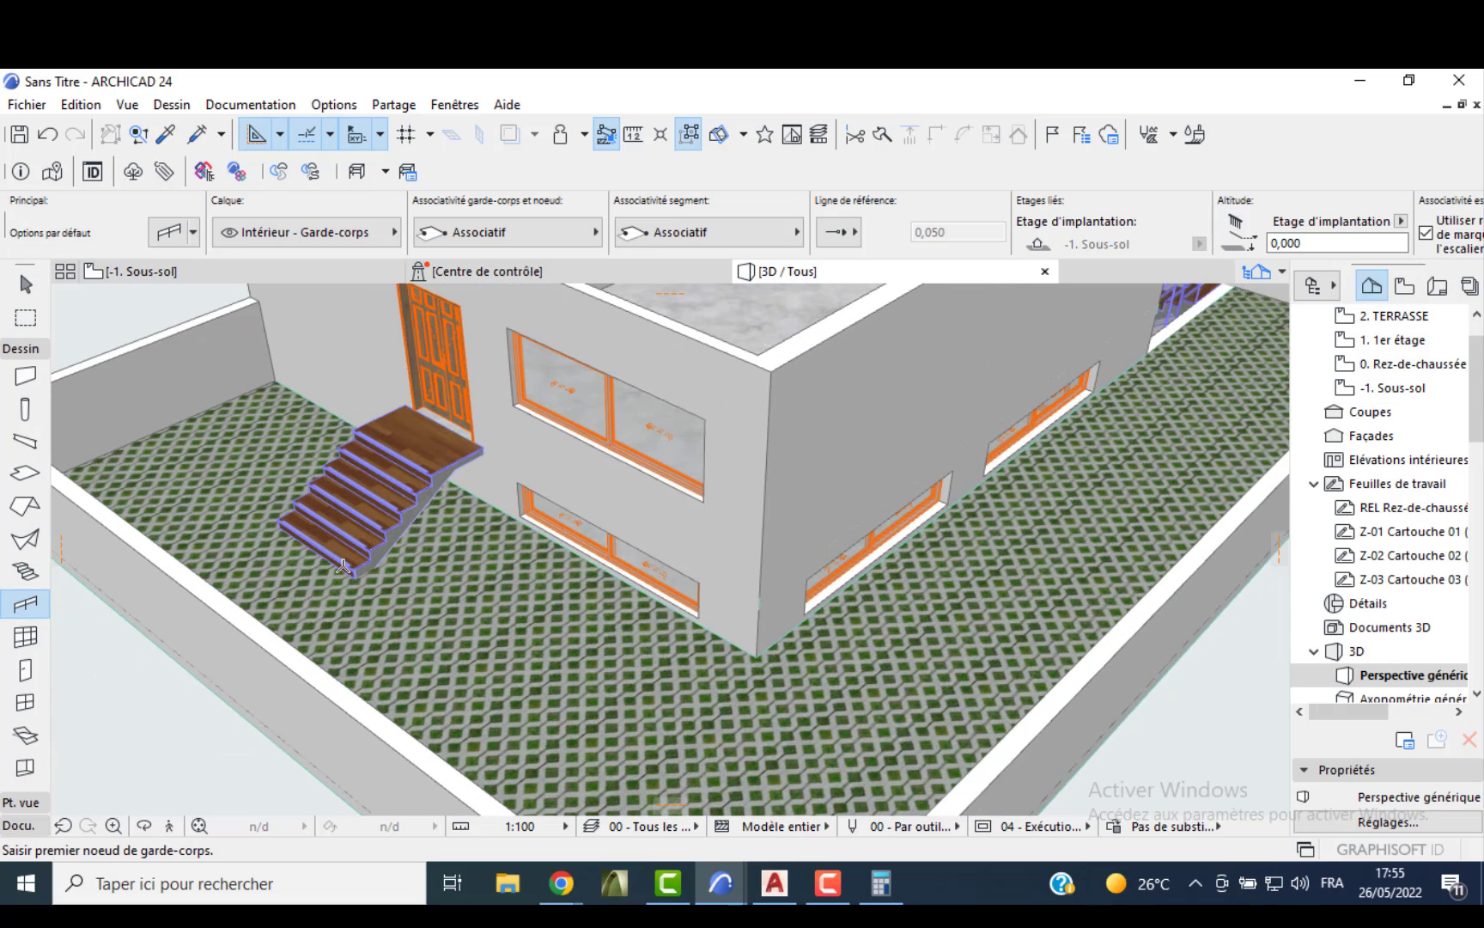
scroll(344, 565, up, 1)
click(410, 480)
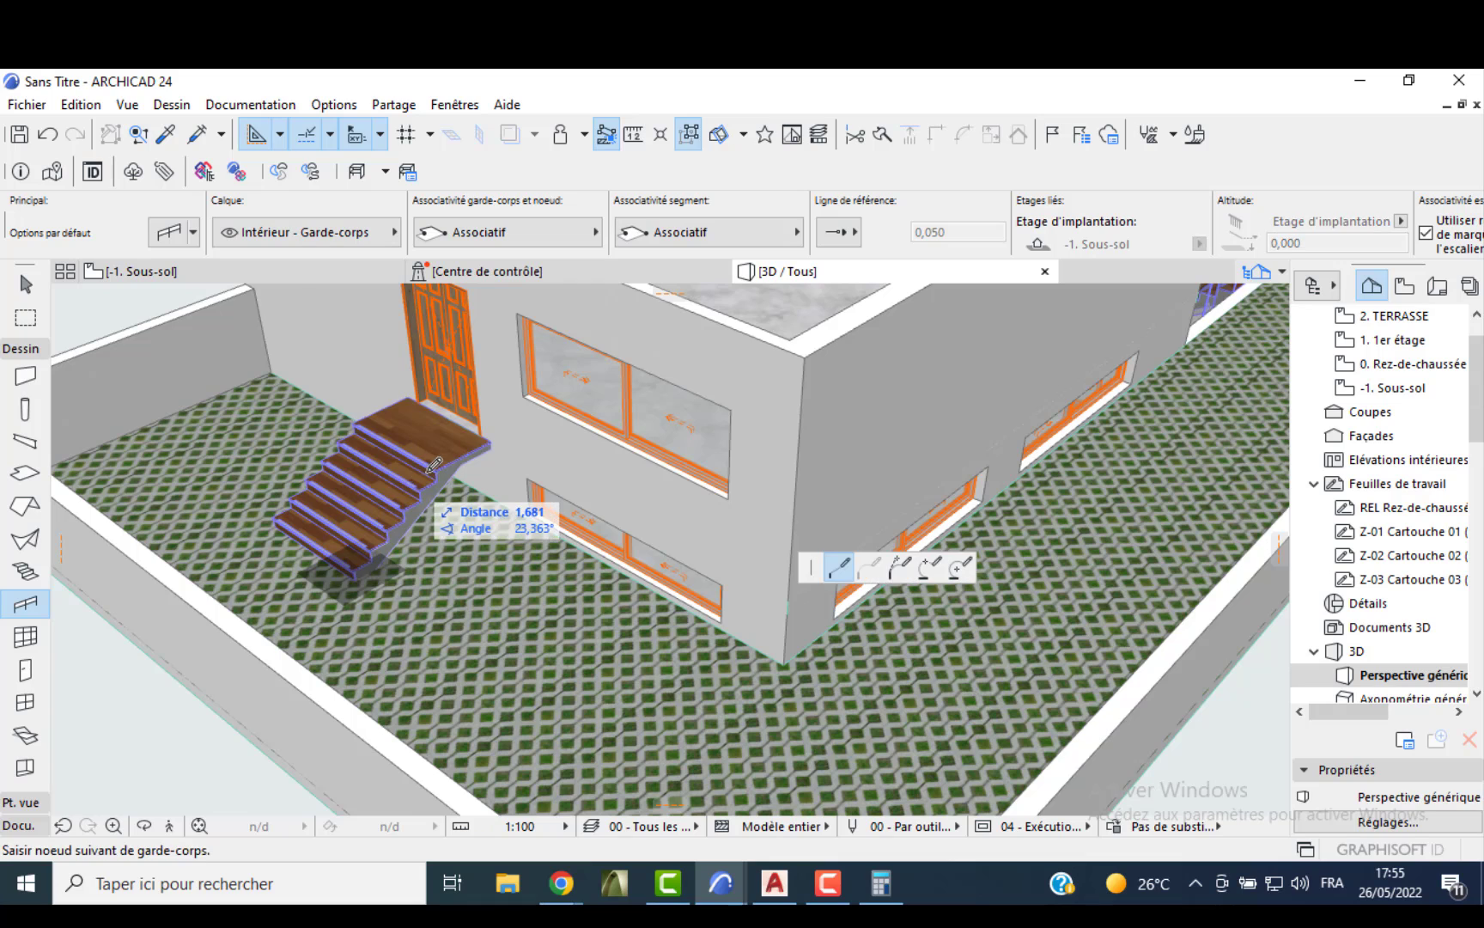
double_click(488, 437)
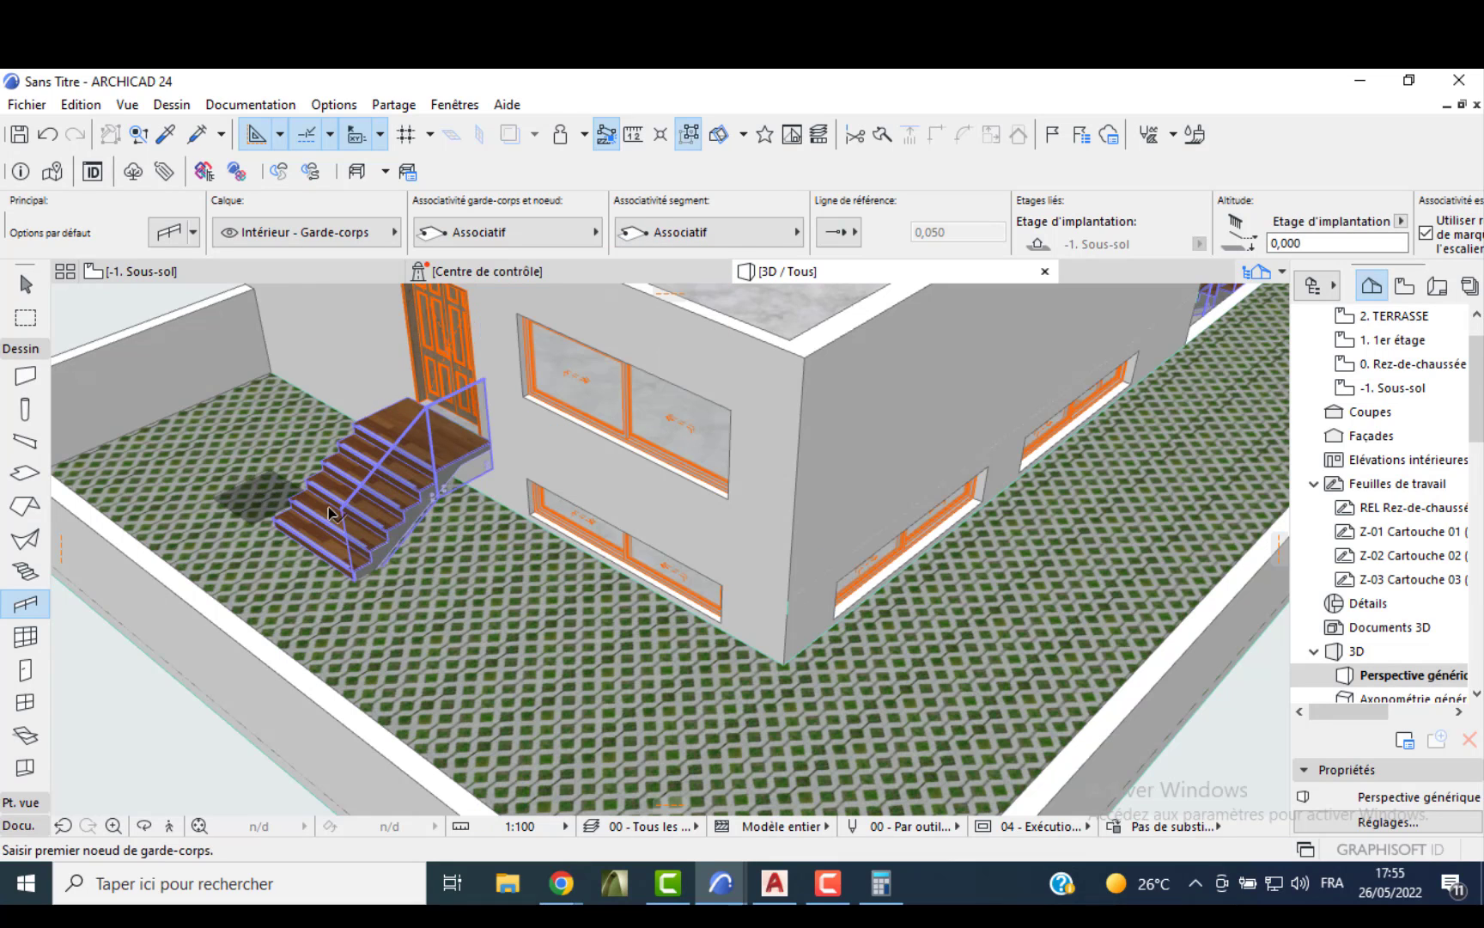
- Add a matching railing along the opposite edge of the entrance stair's flight and landing
scroll(258, 515, up, 3)
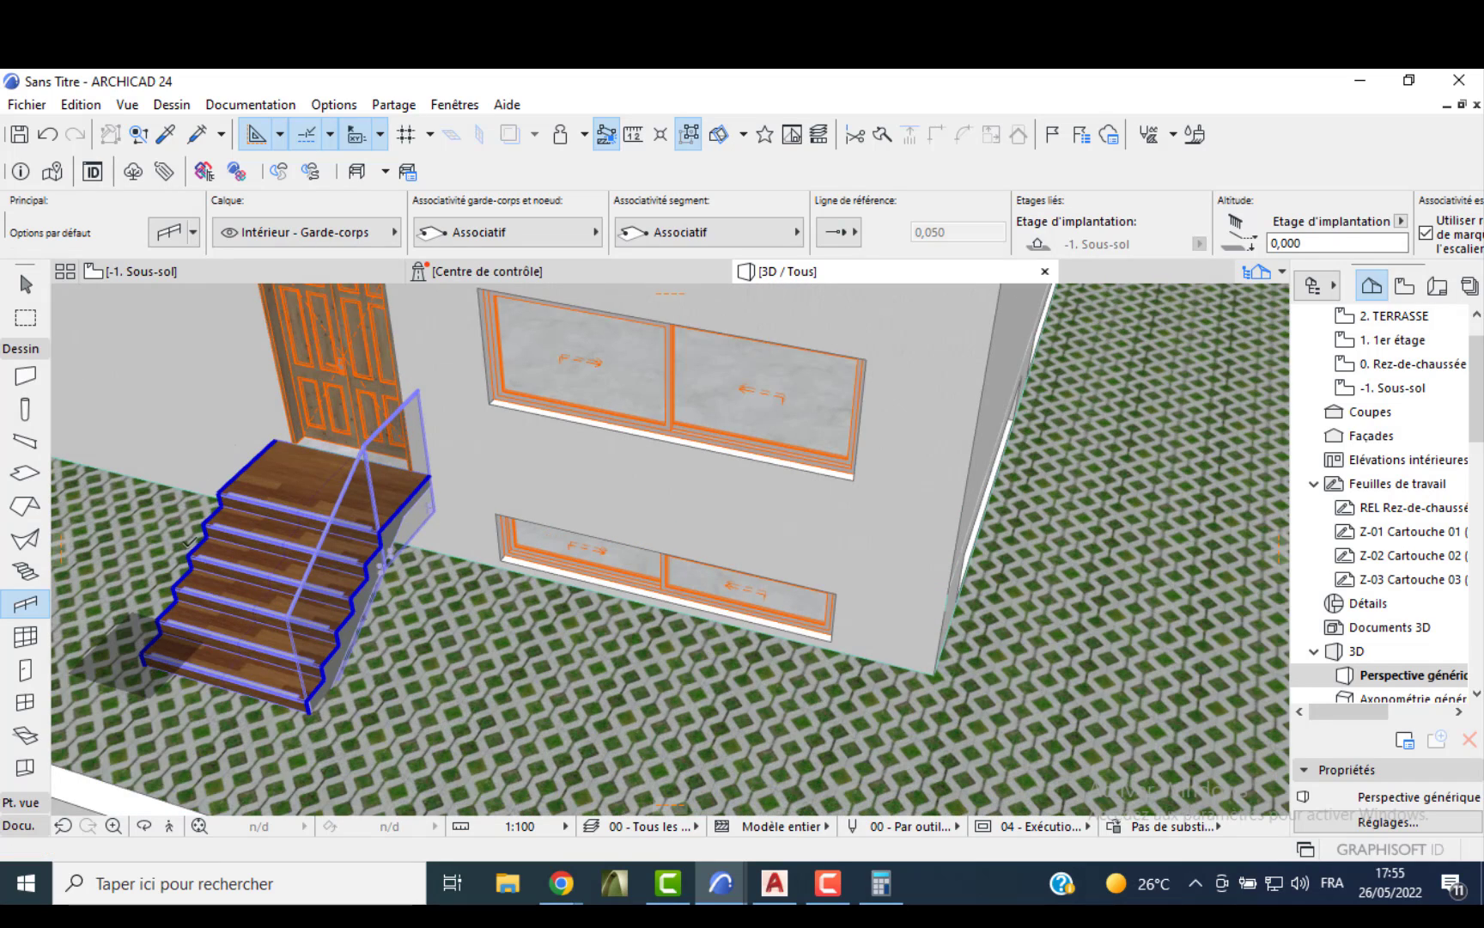
click(187, 542)
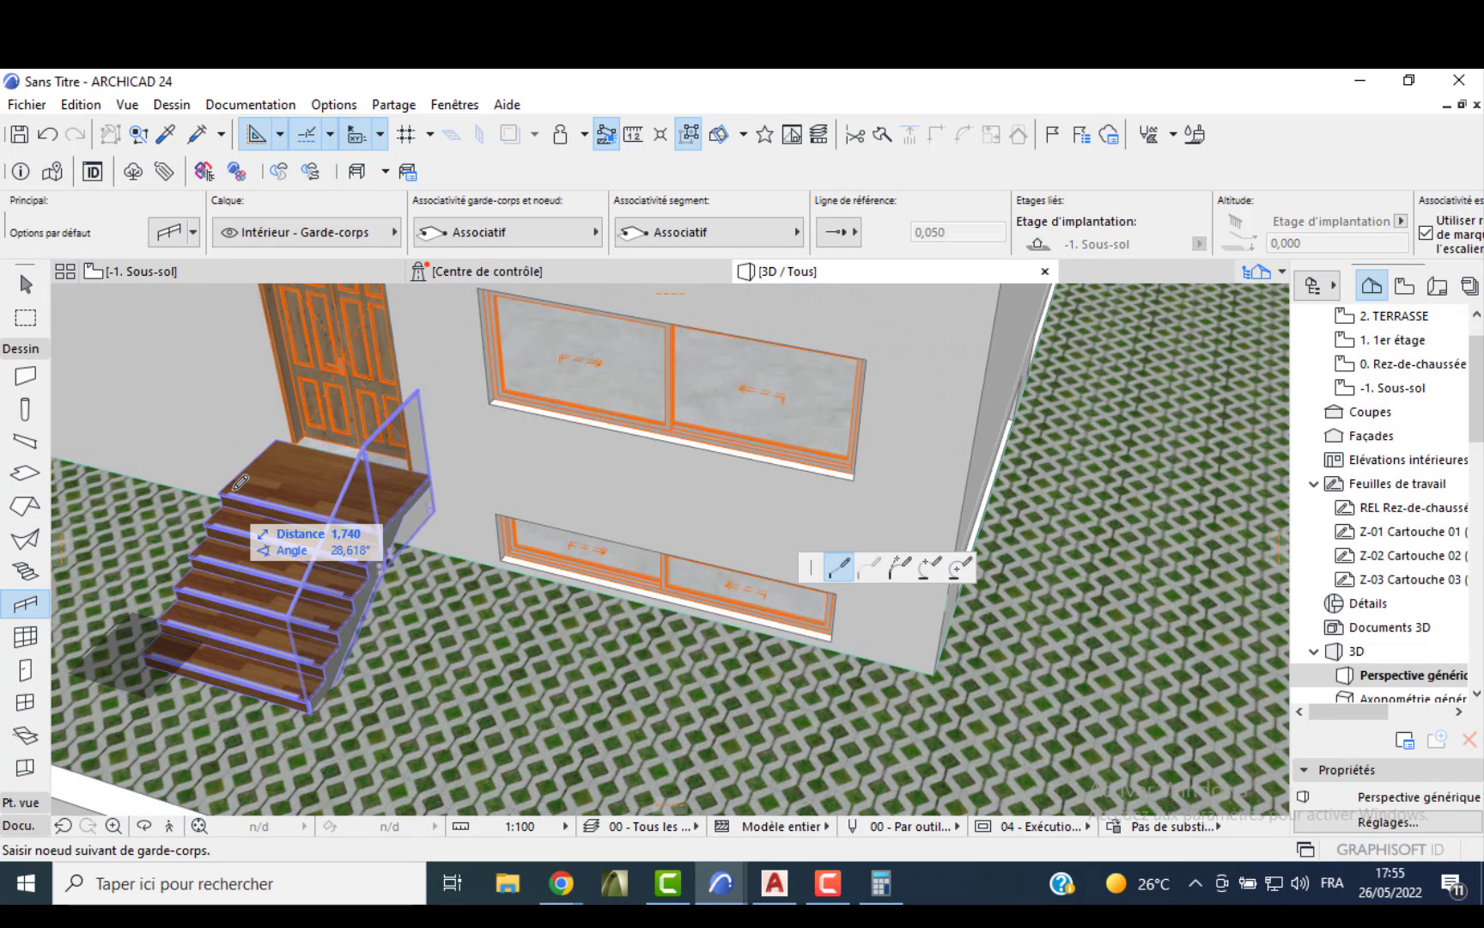
click(275, 436)
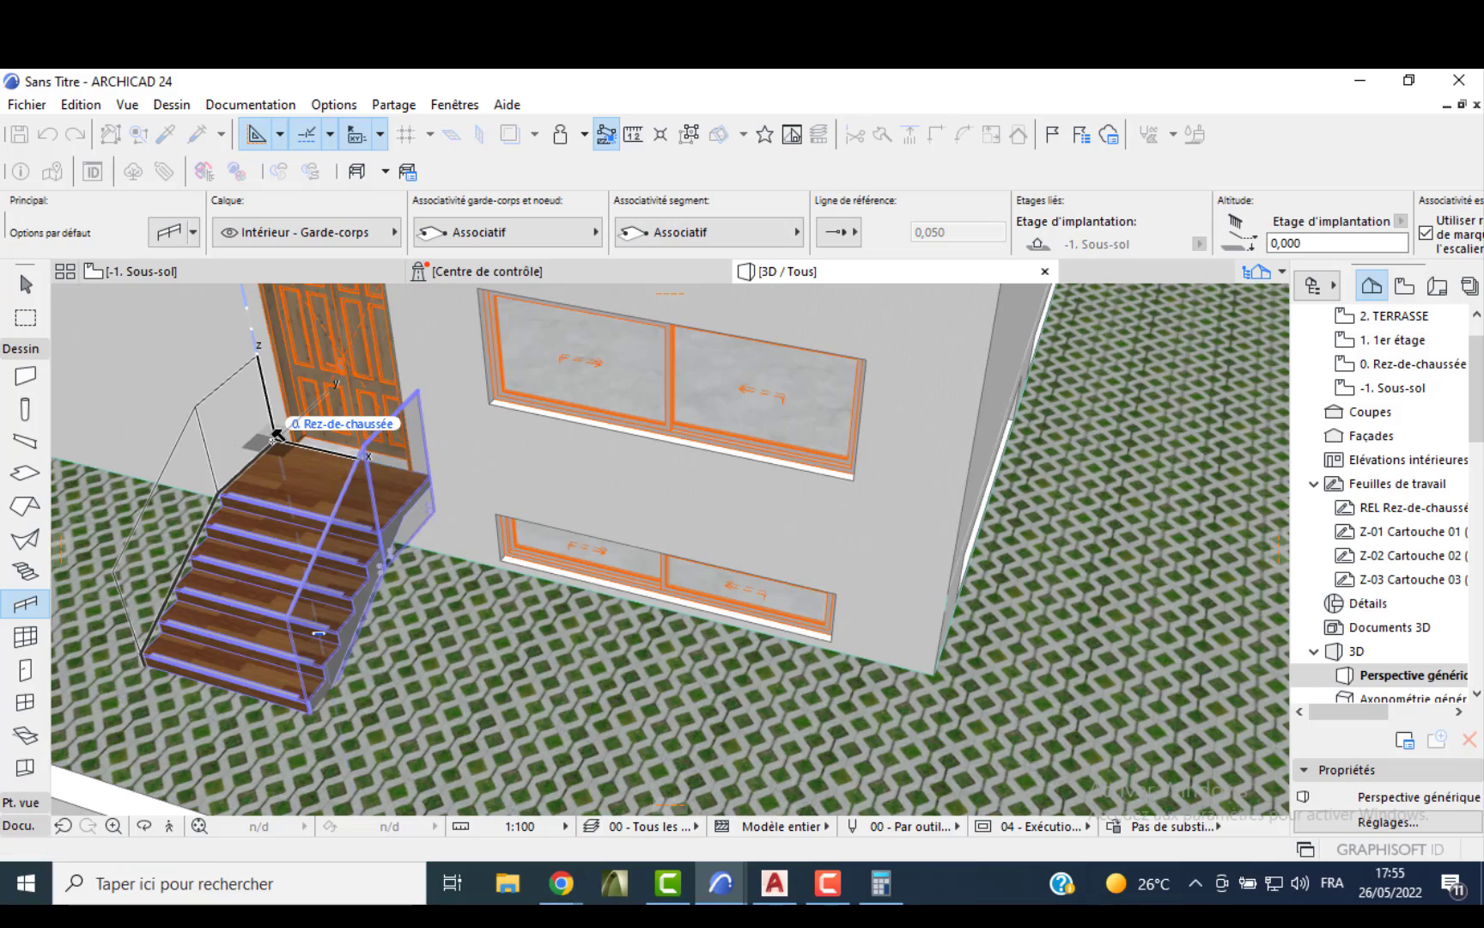
click(275, 436)
- On the Sous-sol plan, display the floor above as trace reference and align the SEJOUR window's end with the traced window
shift+middle_drag(275, 436, 686, 531)
key(F2)
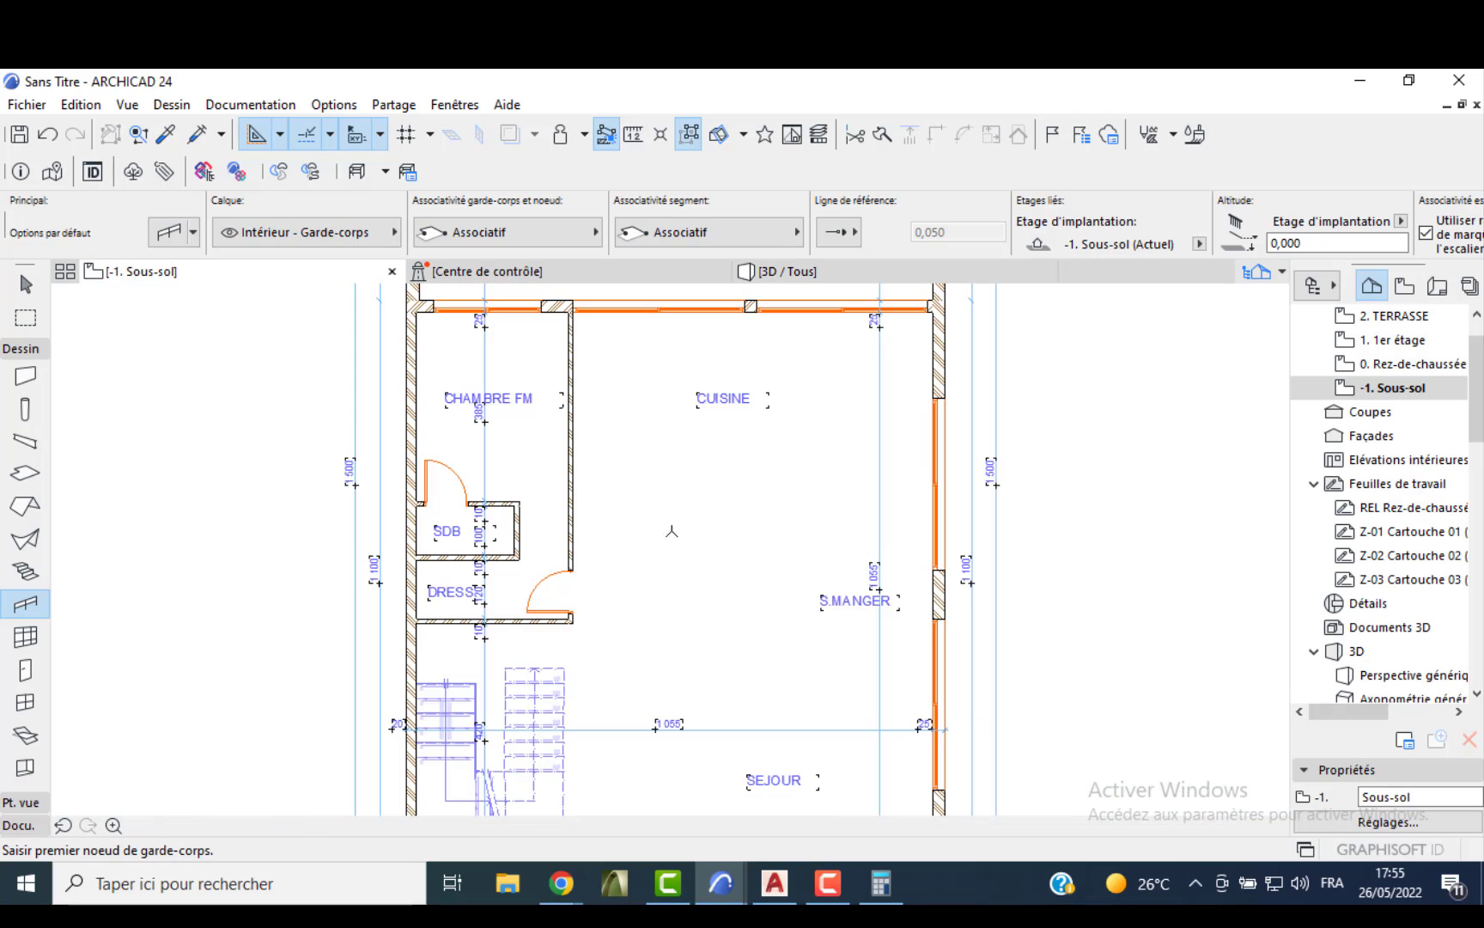
scroll(709, 493, down, 3)
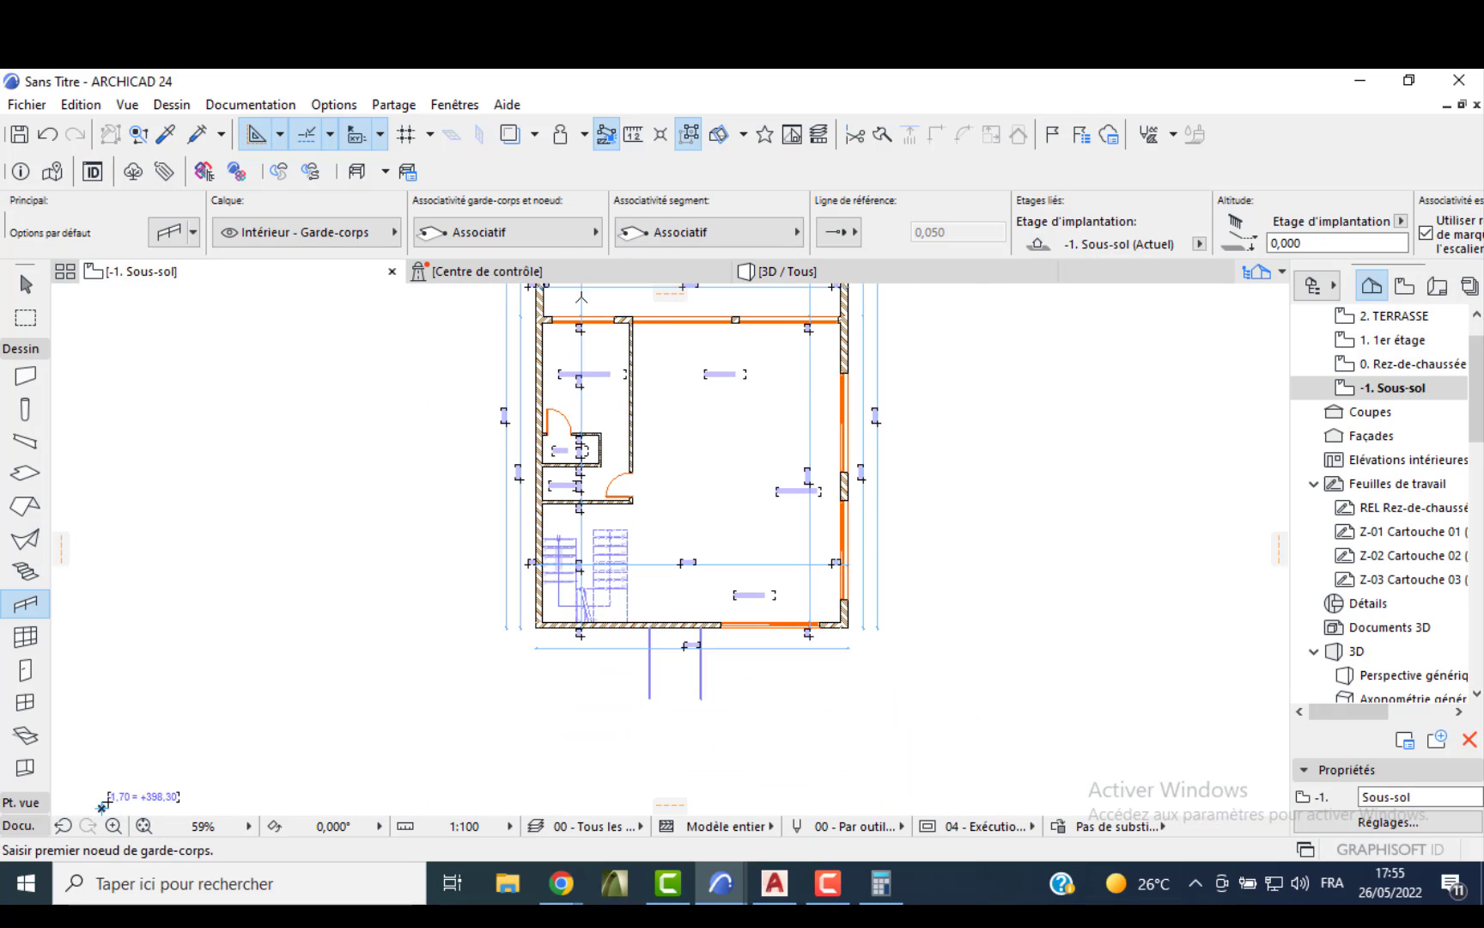
scroll(1125, 525, up, 10)
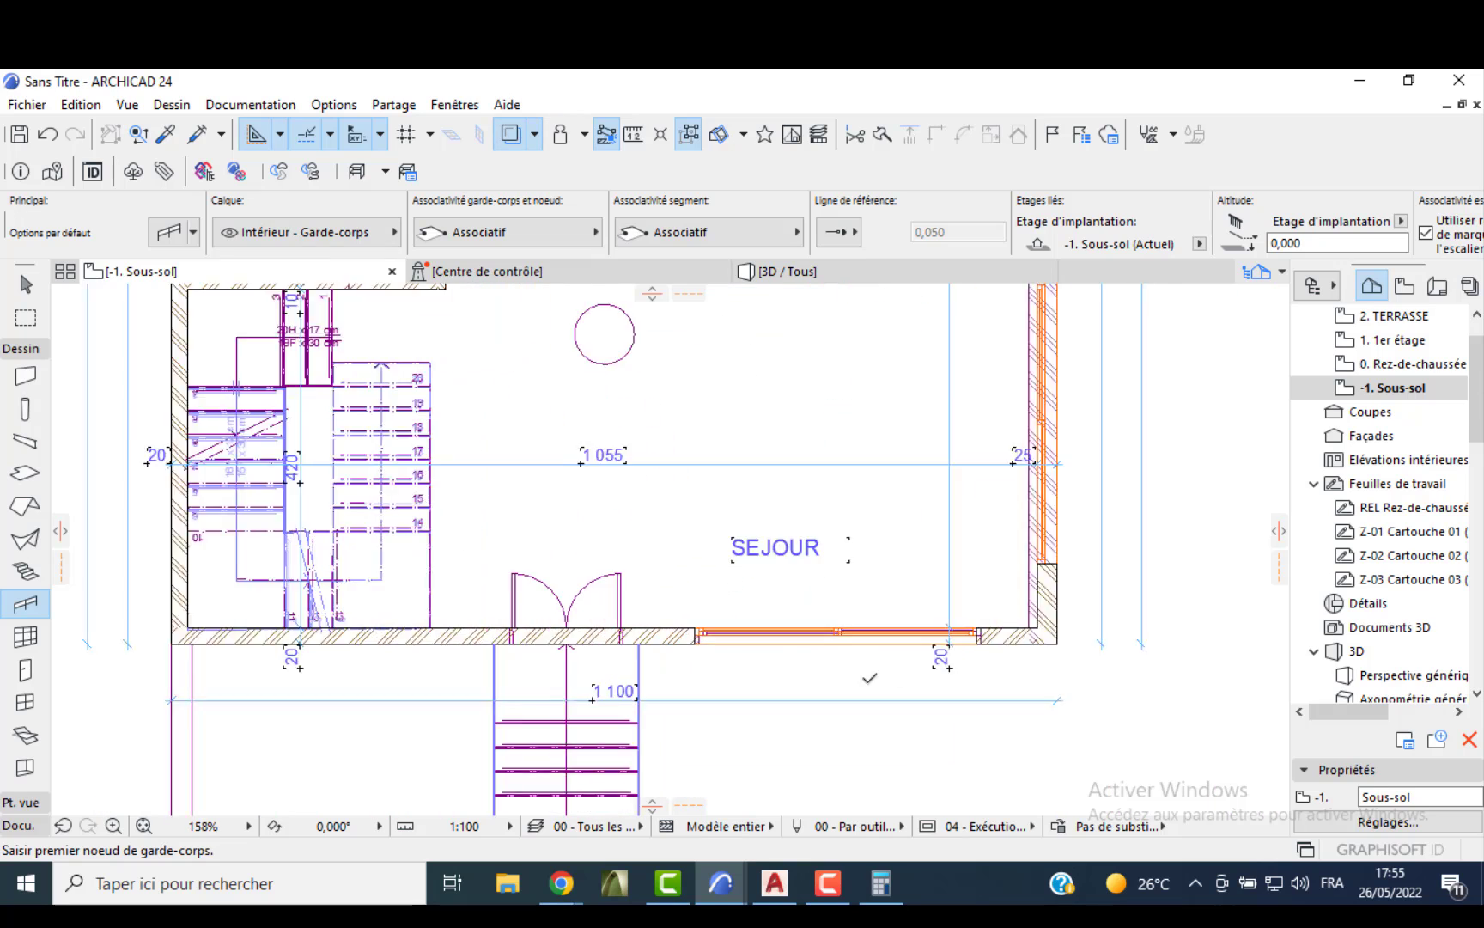
click(1113, 530)
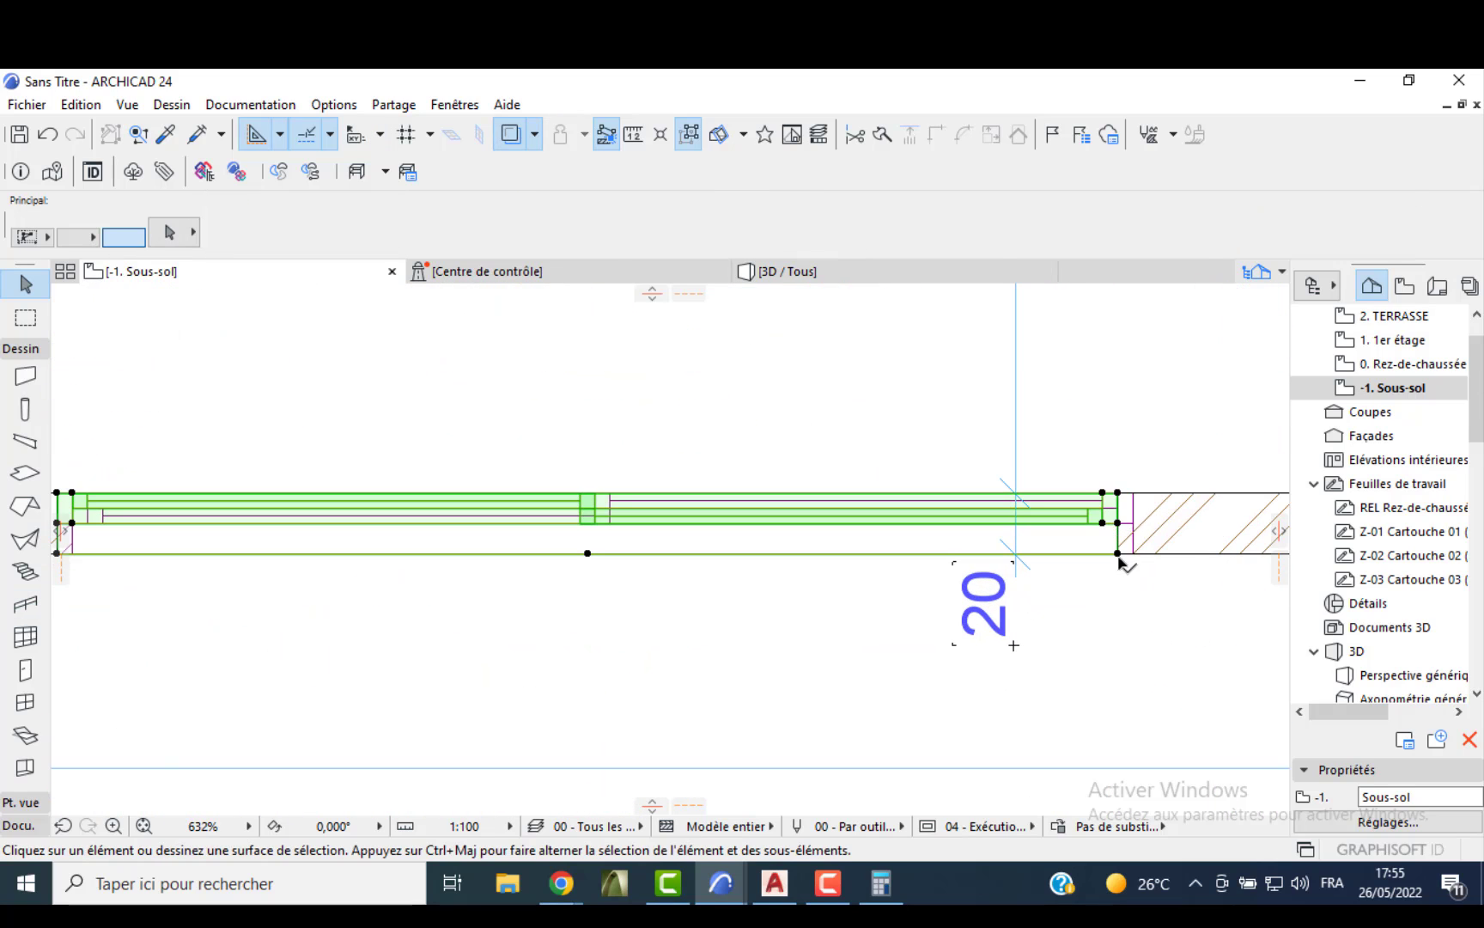
click(1117, 553)
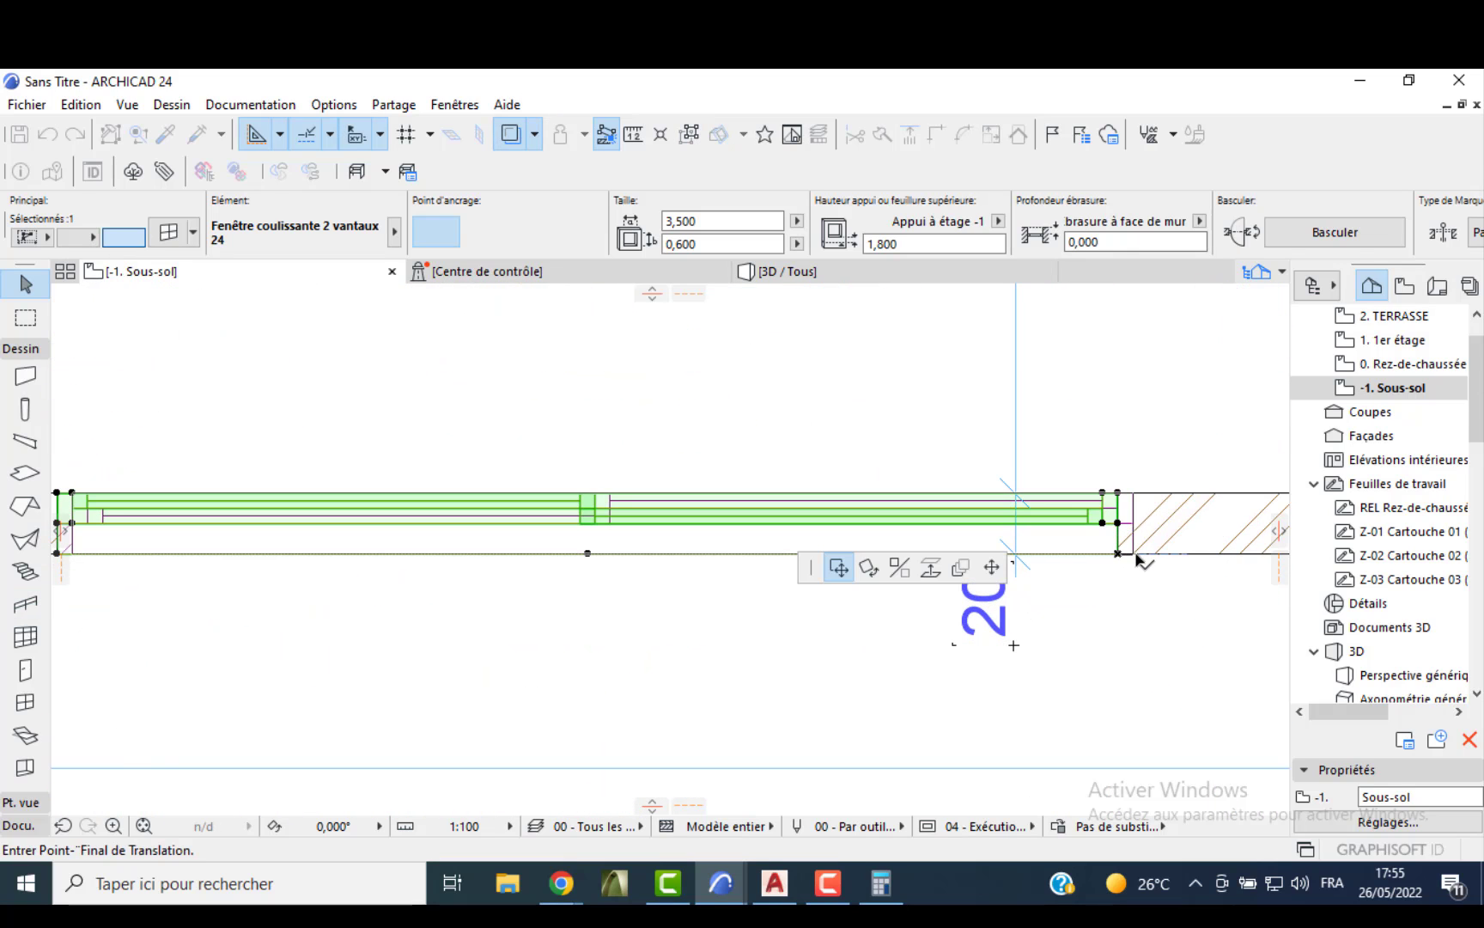
click(1133, 554)
- Examine the two side-wall windows beside CUISINE and S.MANGER against the traced floor above
scroll(1128, 576, down, 6)
middle_drag(1120, 507, 1009, 611)
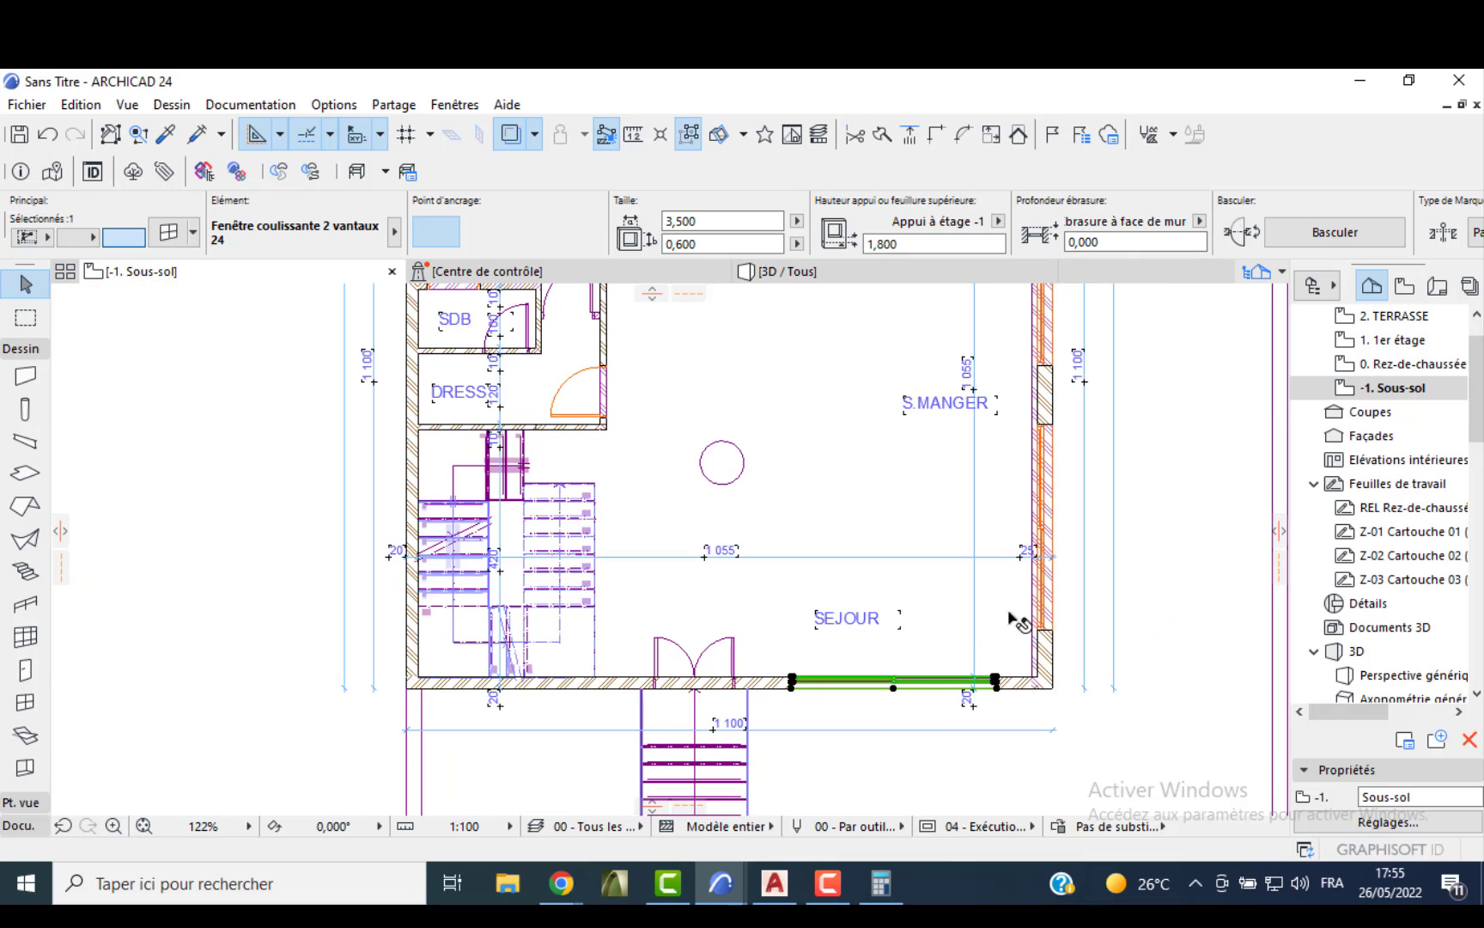
scroll(1028, 558, down, 1)
middle_drag(1005, 451, 972, 551)
scroll(995, 361, up, 3)
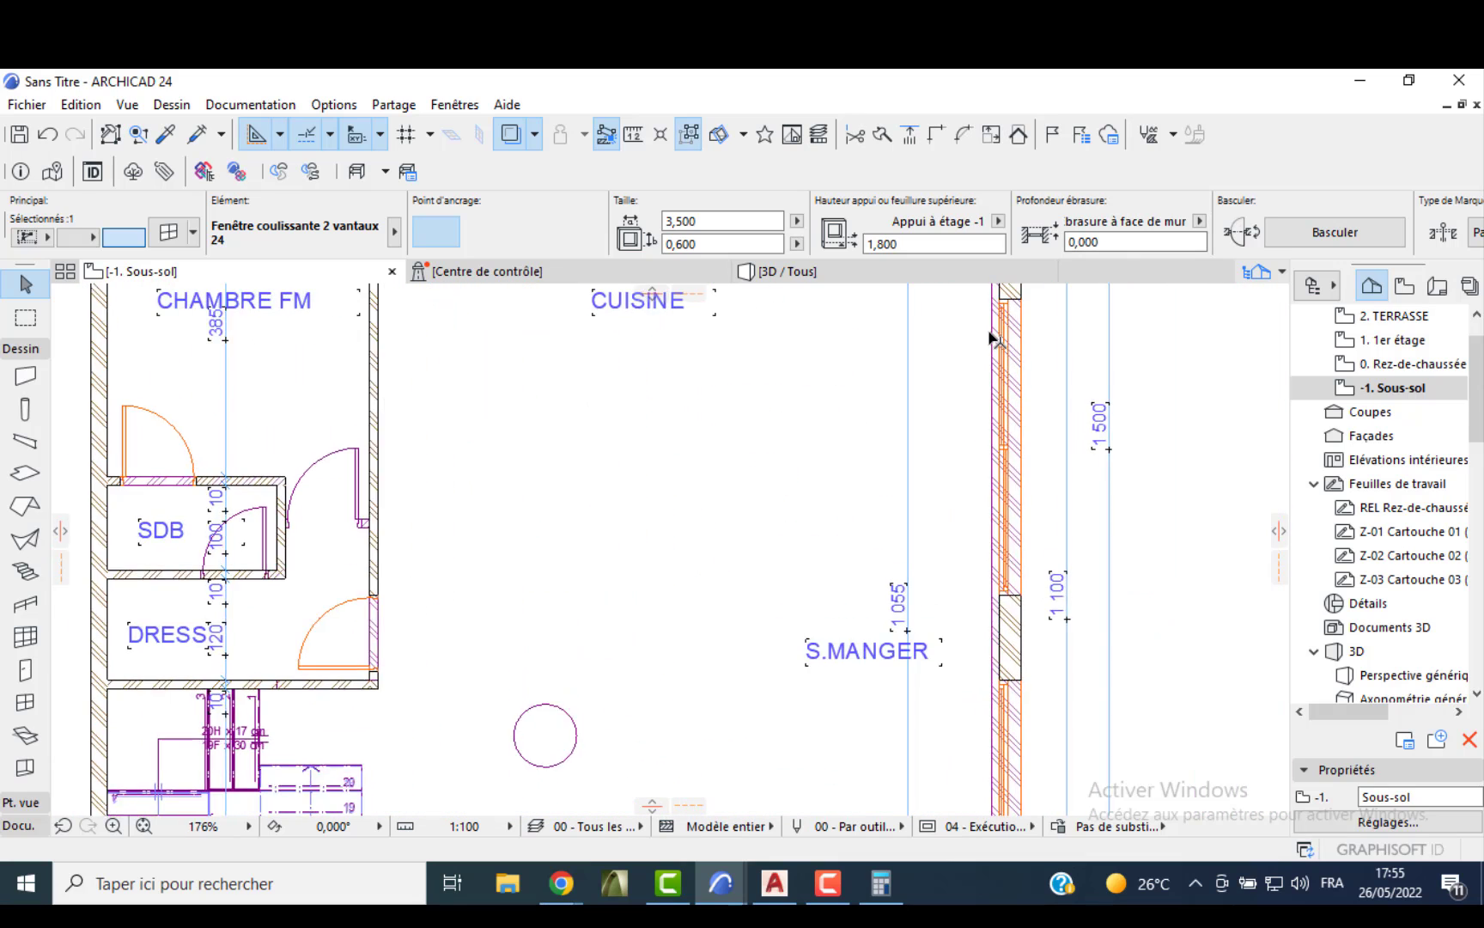
scroll(1001, 352, up, 3)
scroll(988, 464, down, 4)
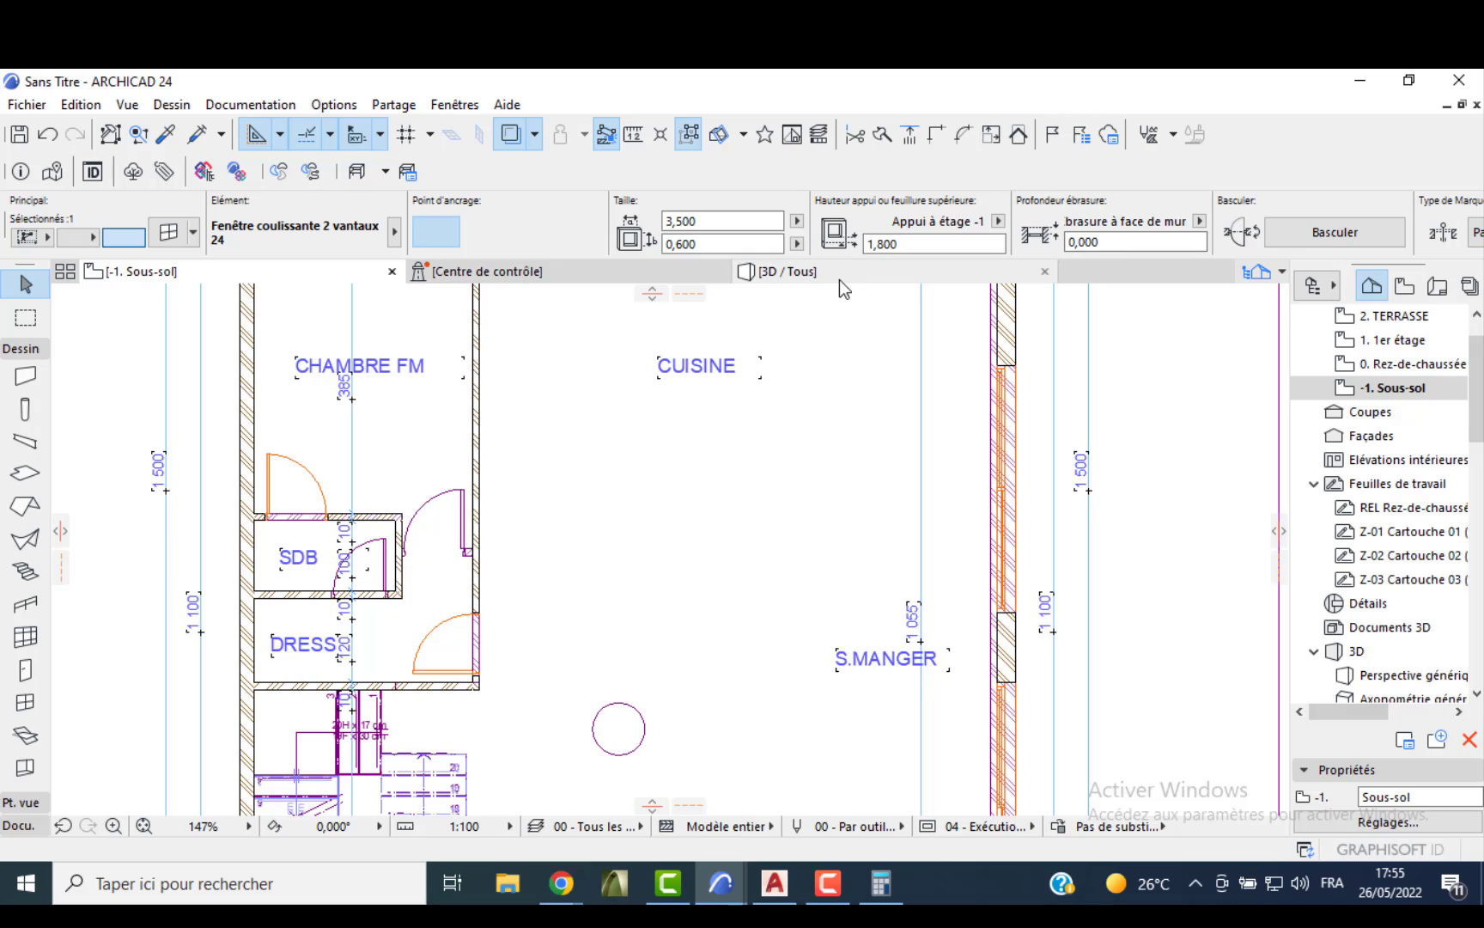
mouse_move(839, 282)
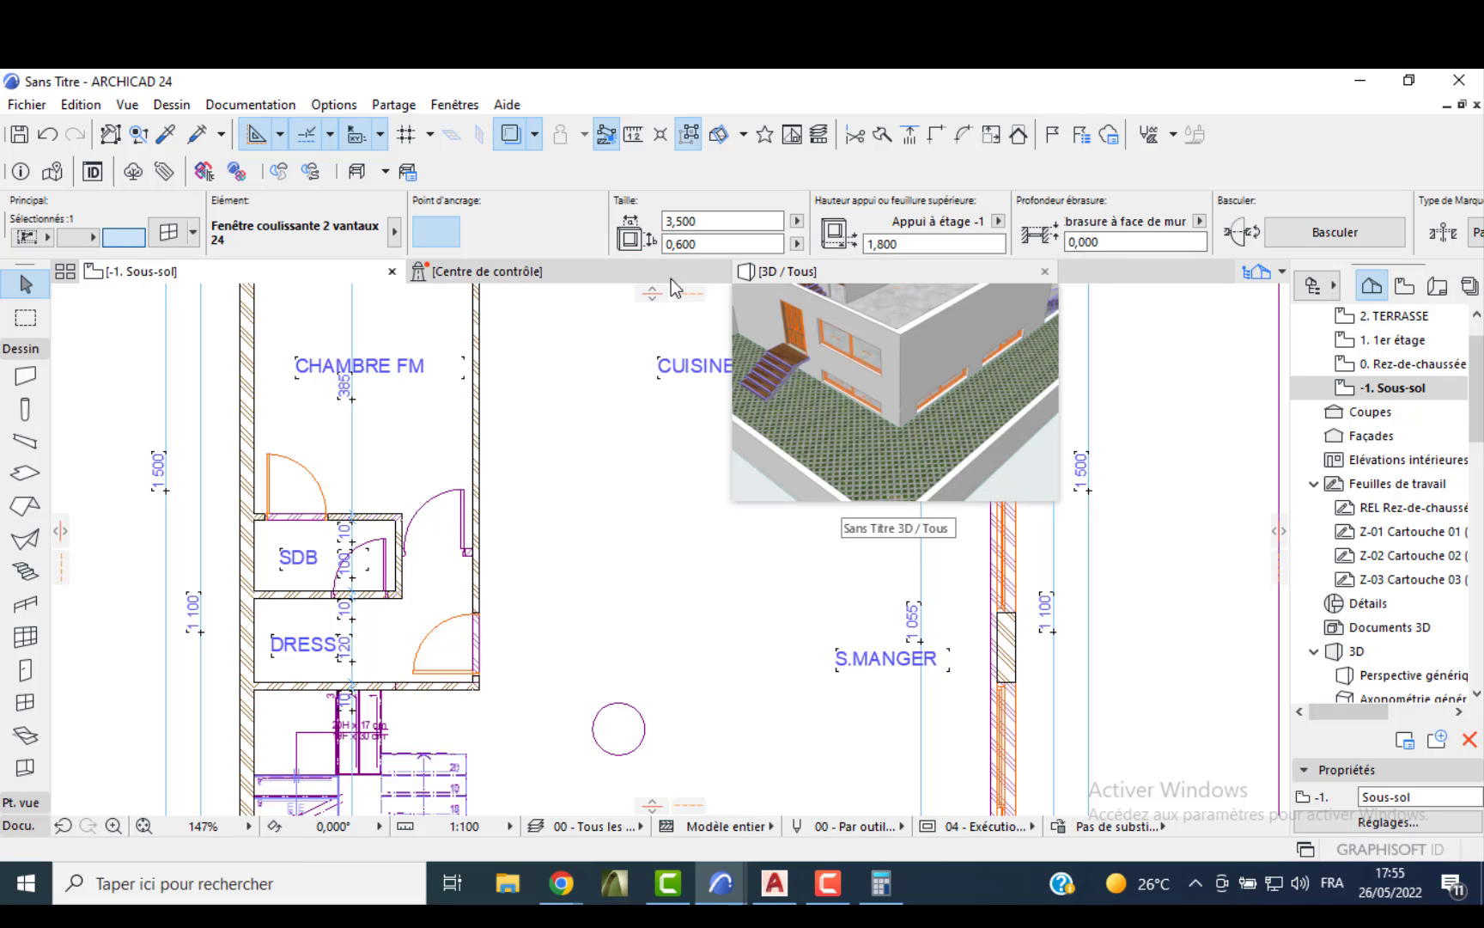
- On the Rez-de-chaussée plan, display the floor below as the trace reference
double_click(1404, 364)
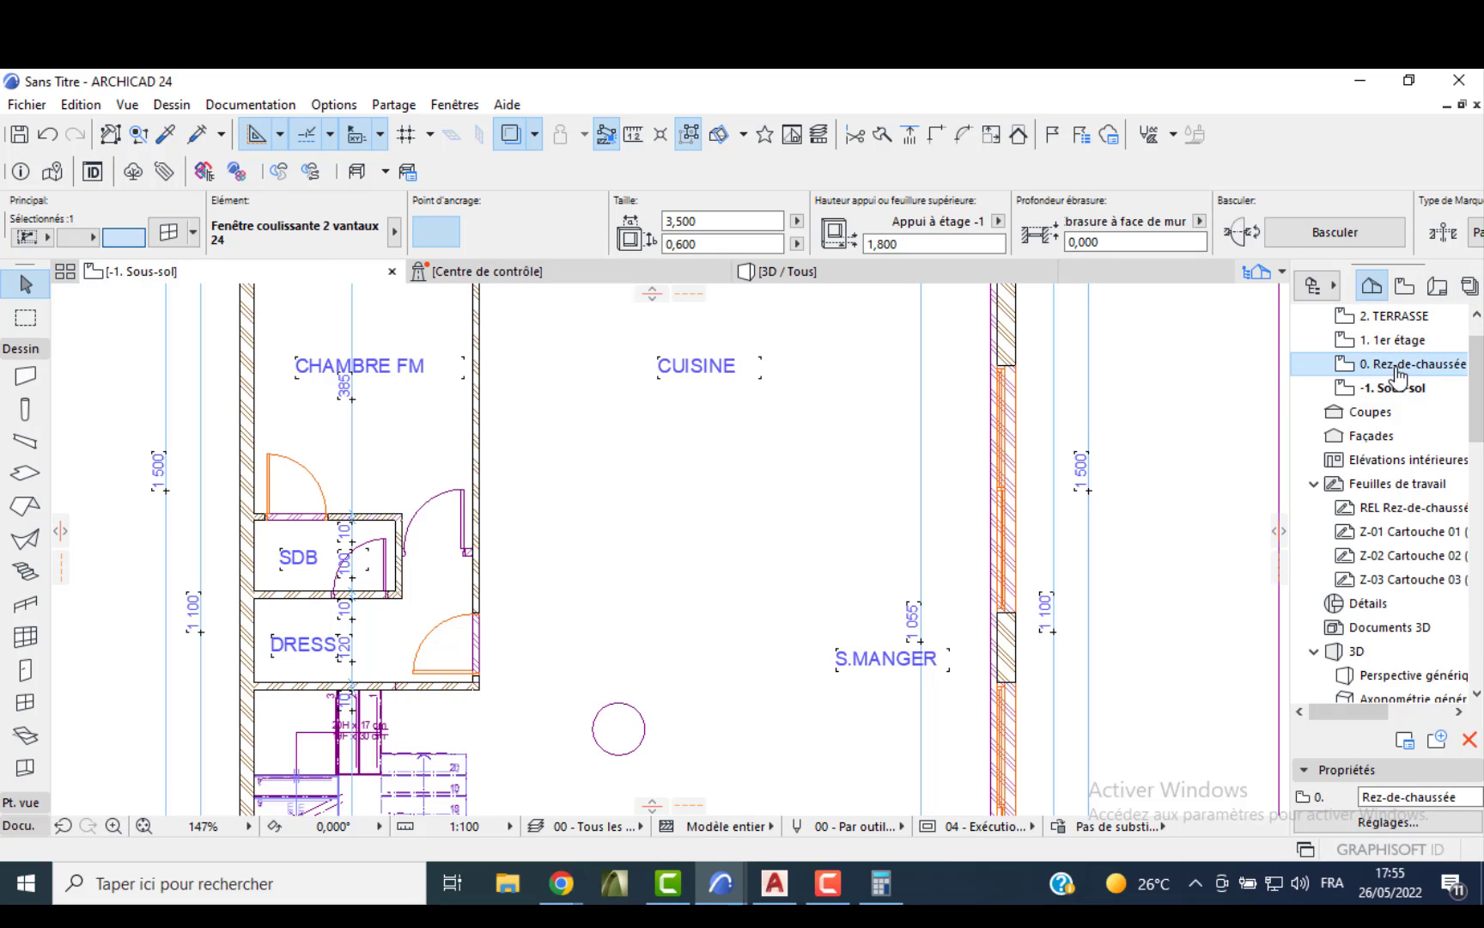
click(533, 136)
mouse_move(602, 169)
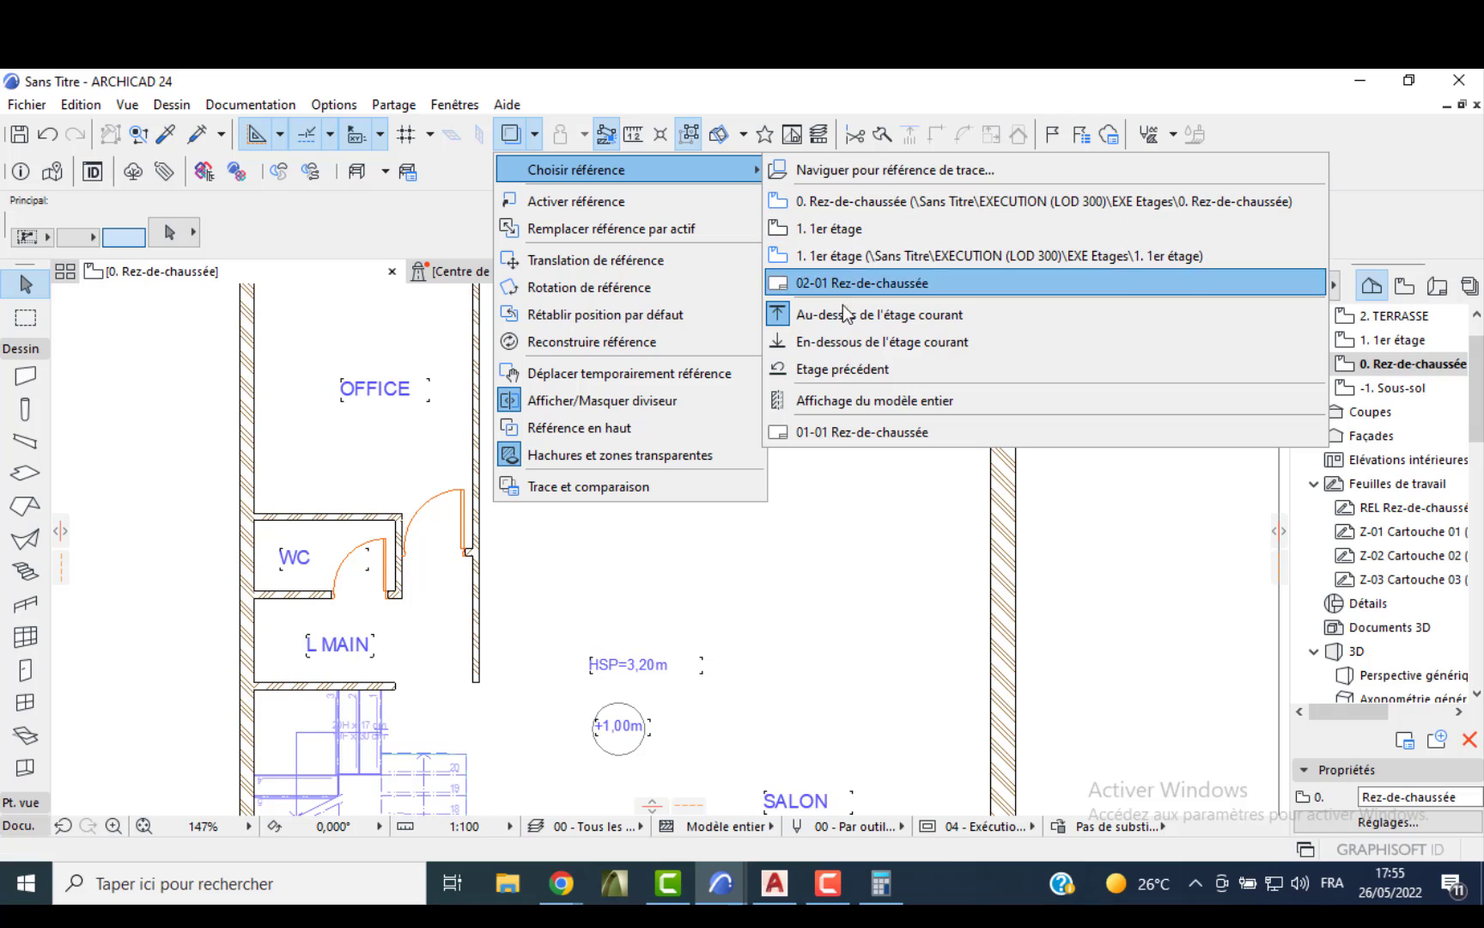
click(839, 333)
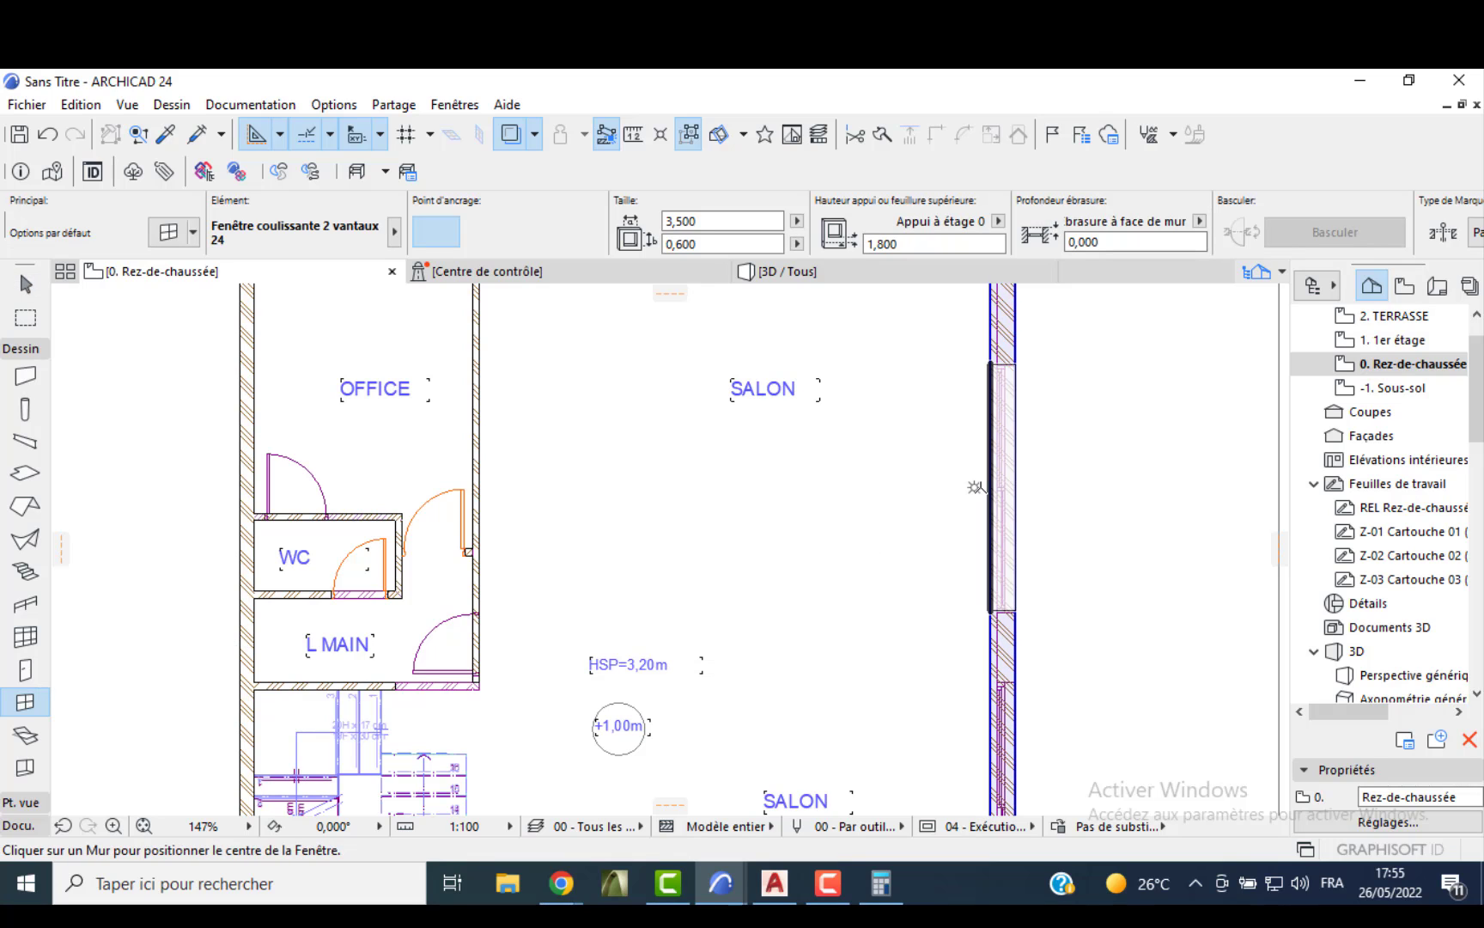
- Place 3,500 by 0,600 sliding windows in the SALON side wall over the traced basement windows, aligning the front-most one's end with its trace
middle_drag(951, 683, 901, 457)
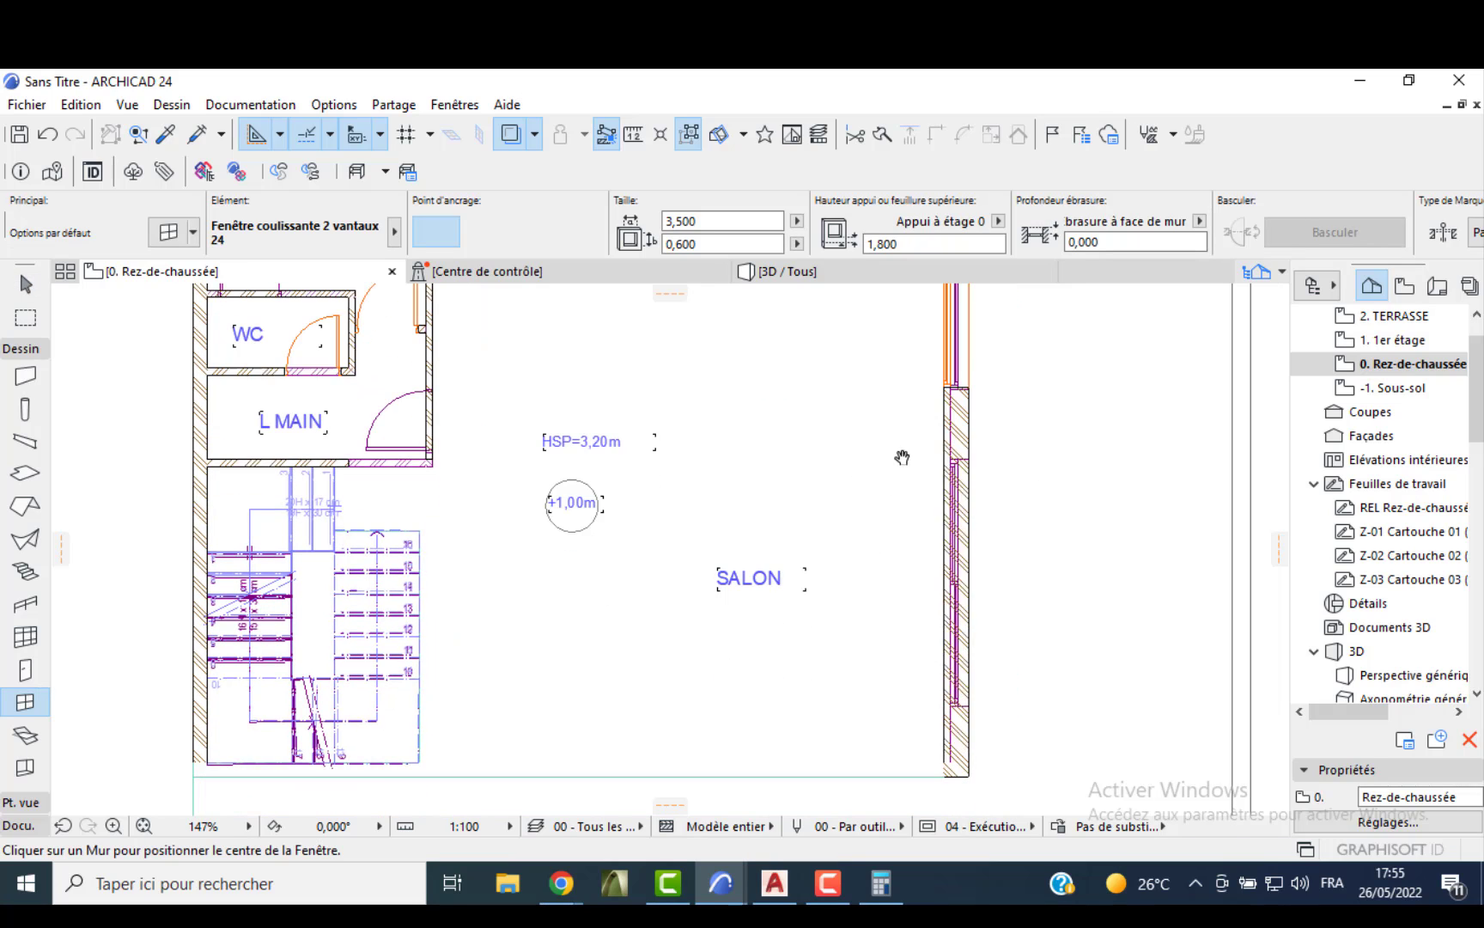
click(949, 584)
click(941, 583)
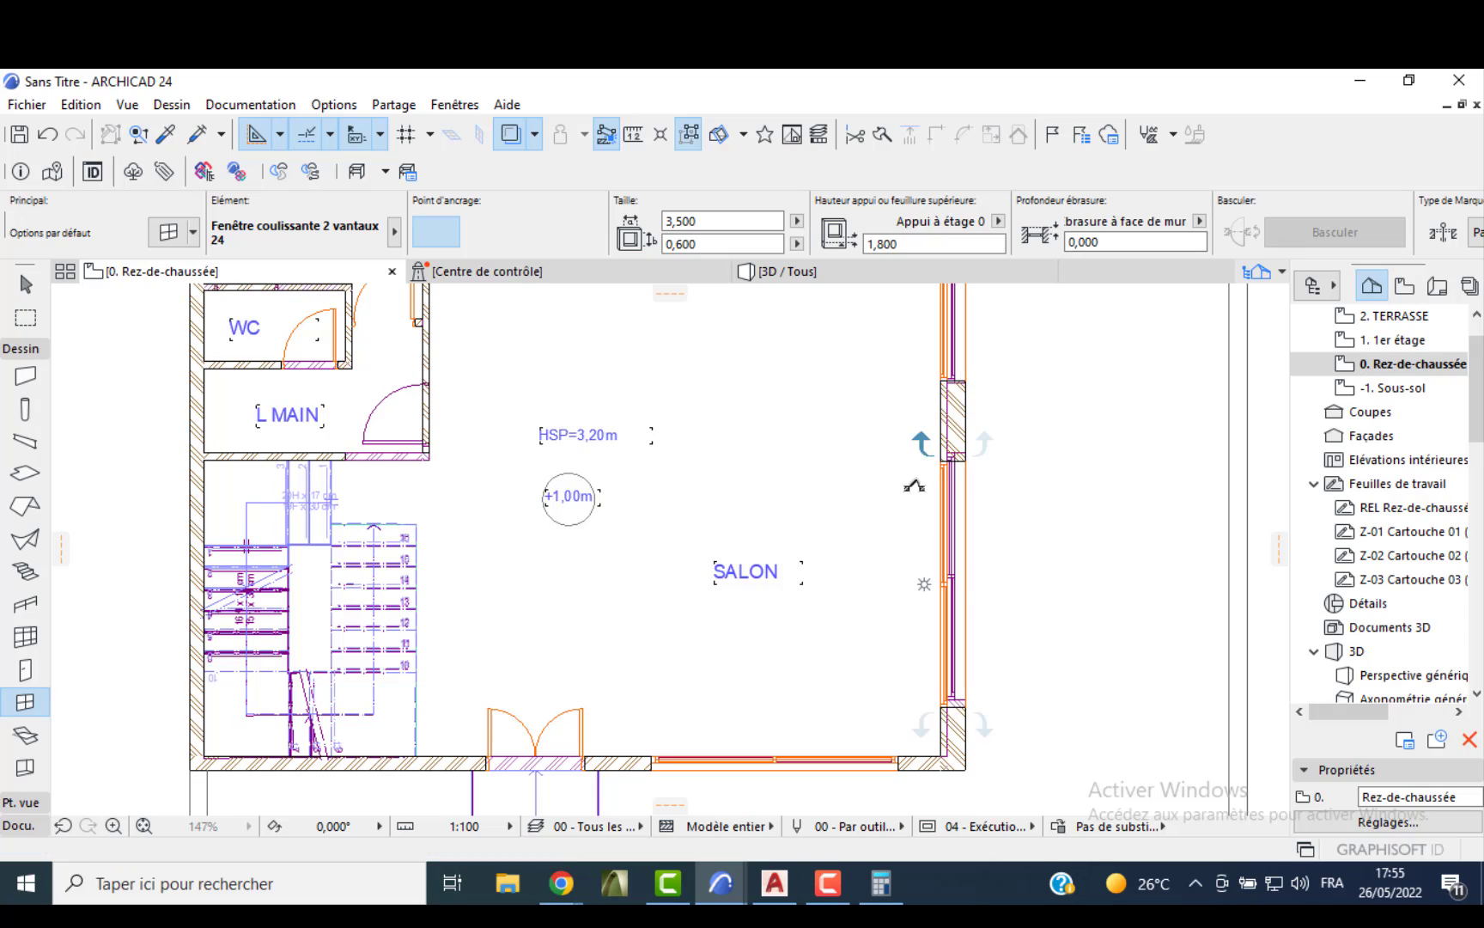
scroll(956, 458, up, 3)
shift+click(962, 462)
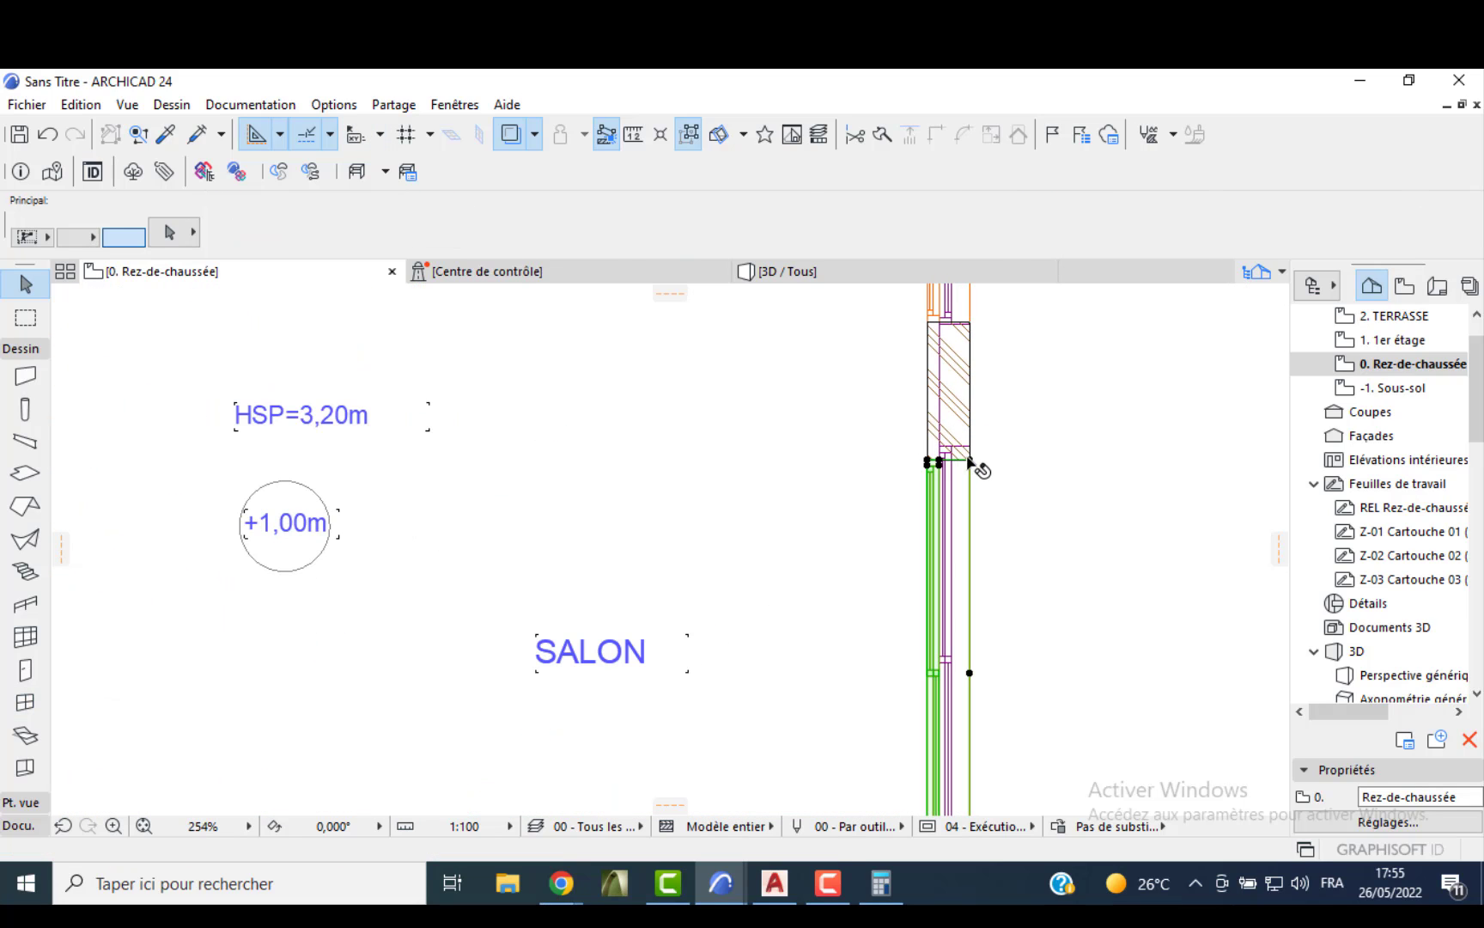
click(970, 453)
click(963, 445)
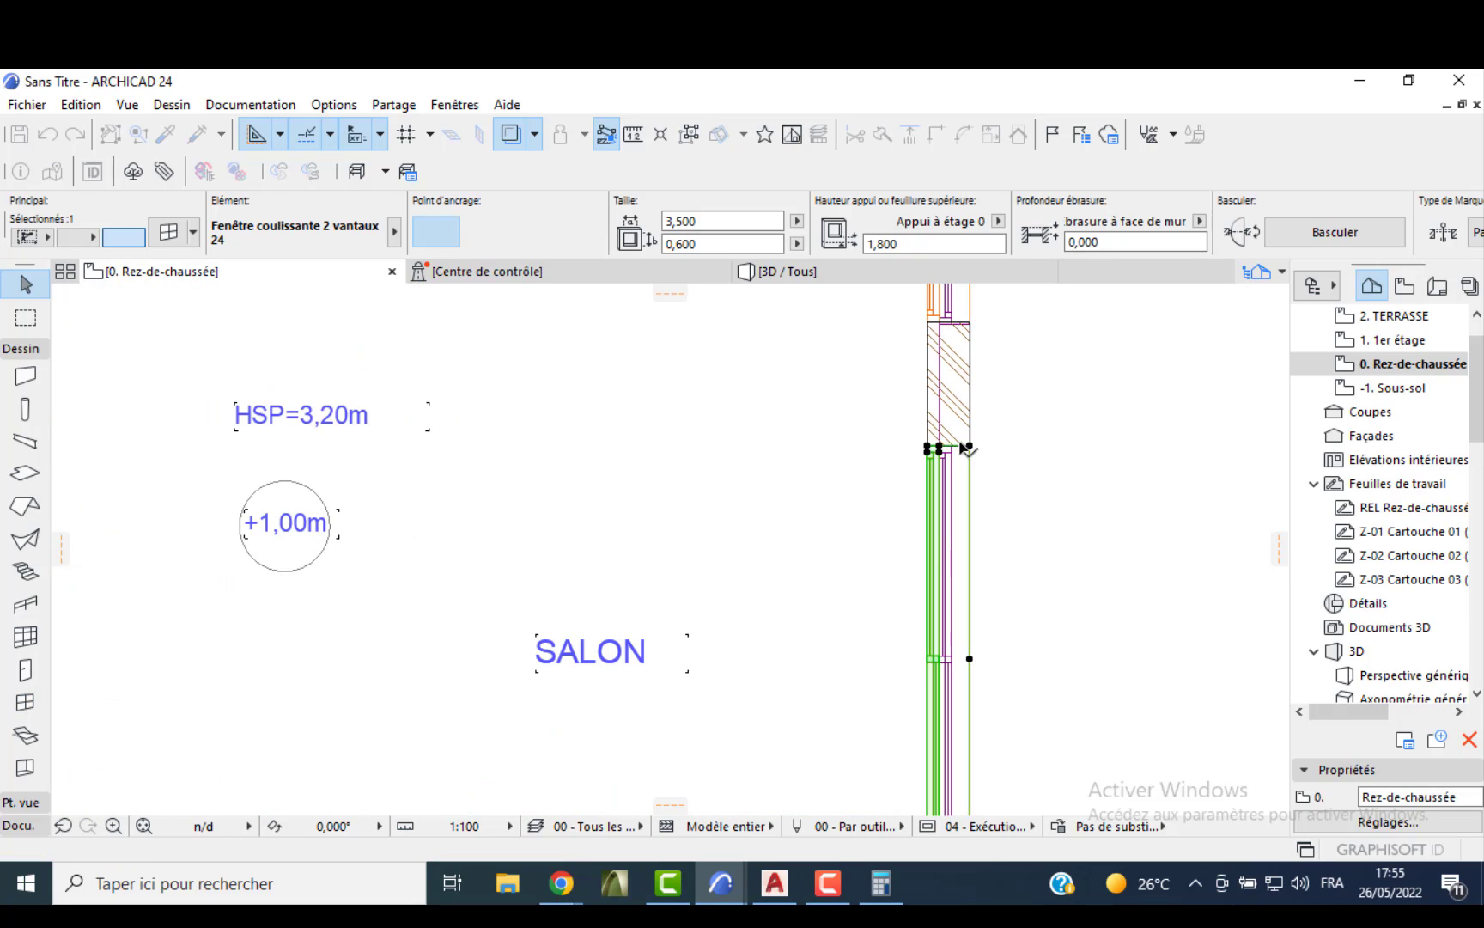
- Move the other SALON side-wall window so its end lines up with the traced basement window
scroll(943, 399, down, 2)
middle_drag(943, 412, 926, 515)
scroll(939, 442, up, 5)
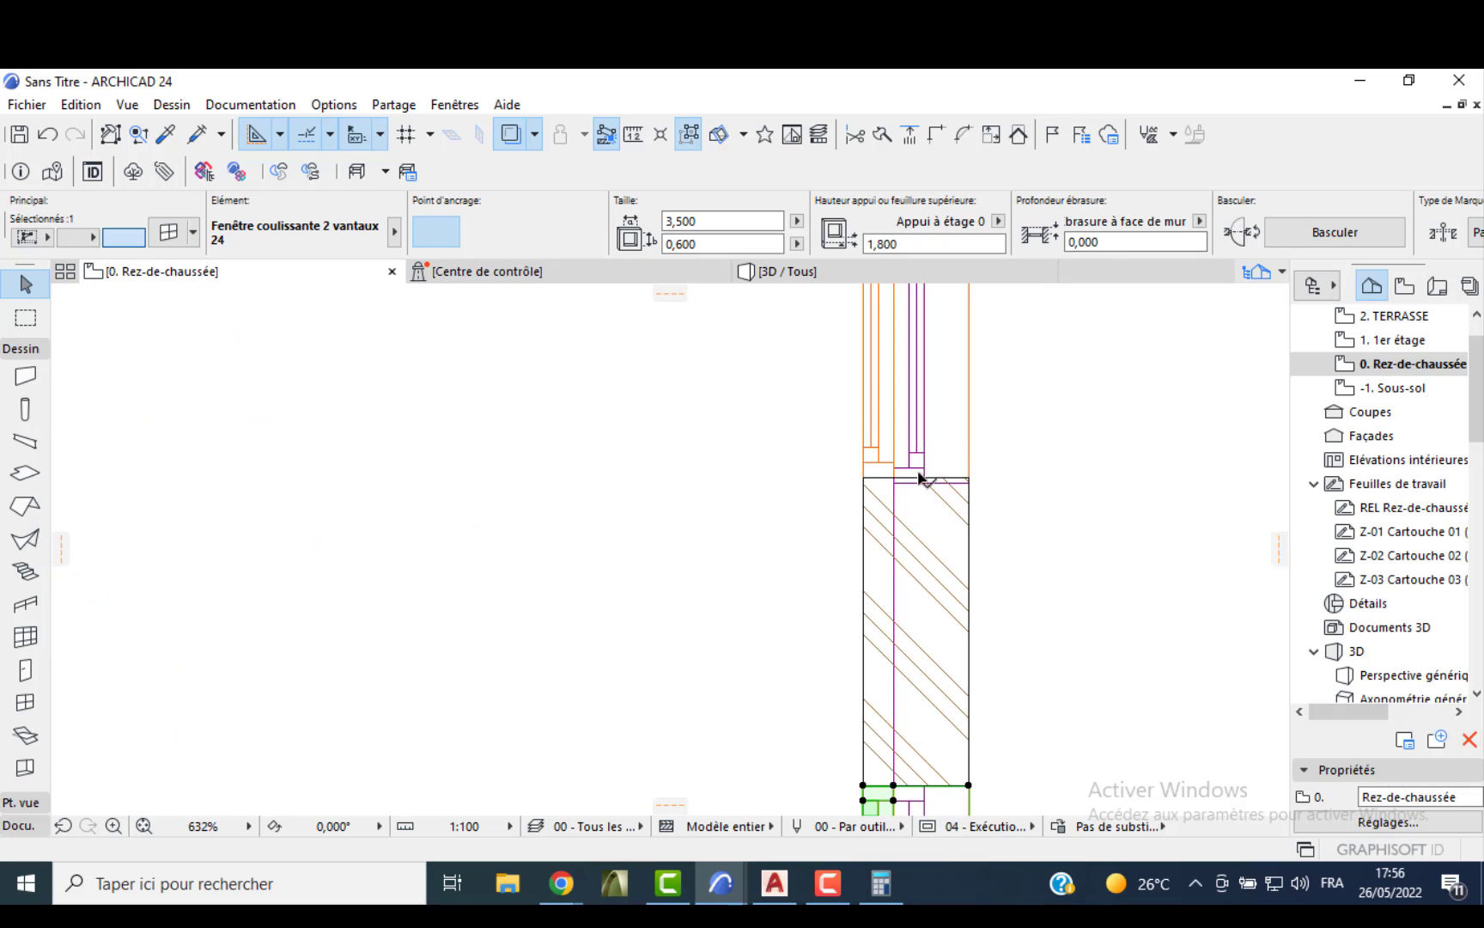
click(919, 478)
click(970, 477)
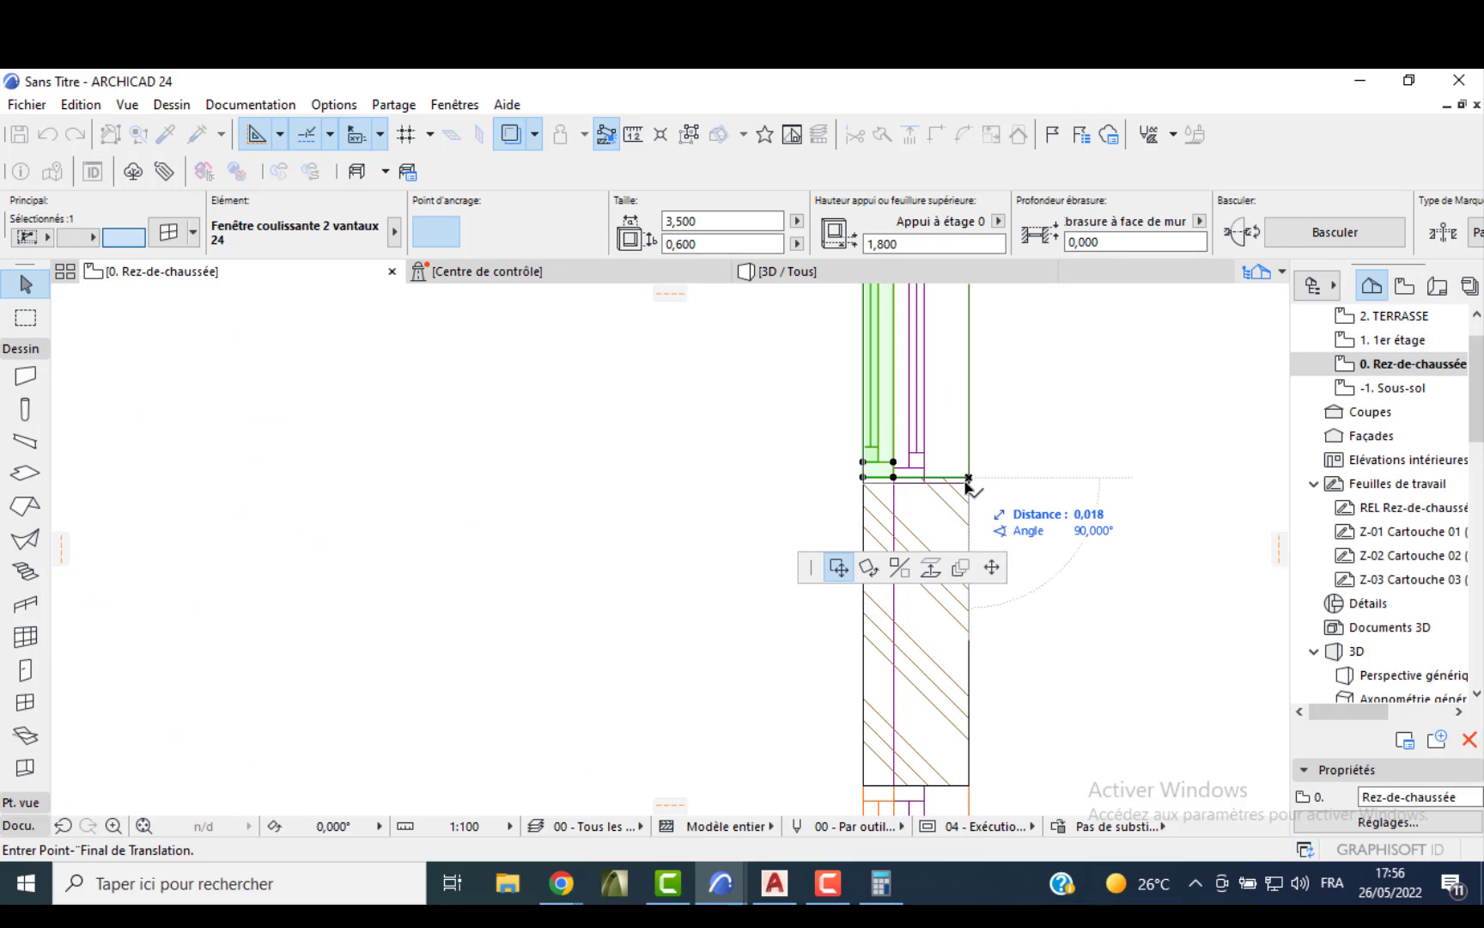
click(970, 483)
- In the 3D view, transfer the settings of the ground-floor front window to both ground-floor side-wall windows, size 3,500 by 1,200 with sill at 1,000
click(776, 273)
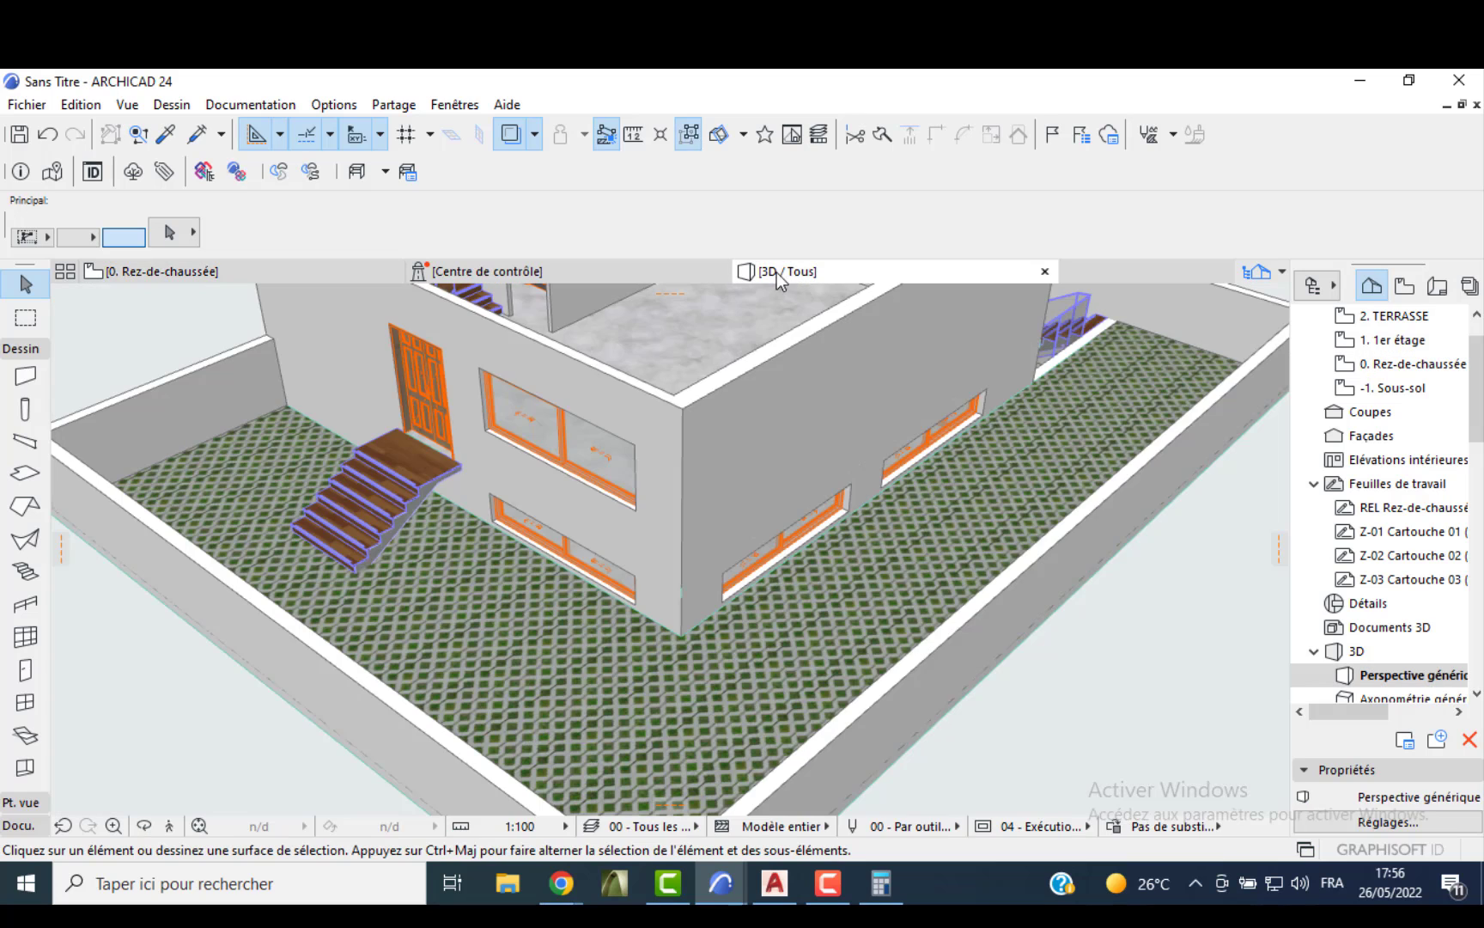
shift+middle_drag(892, 383, 730, 502)
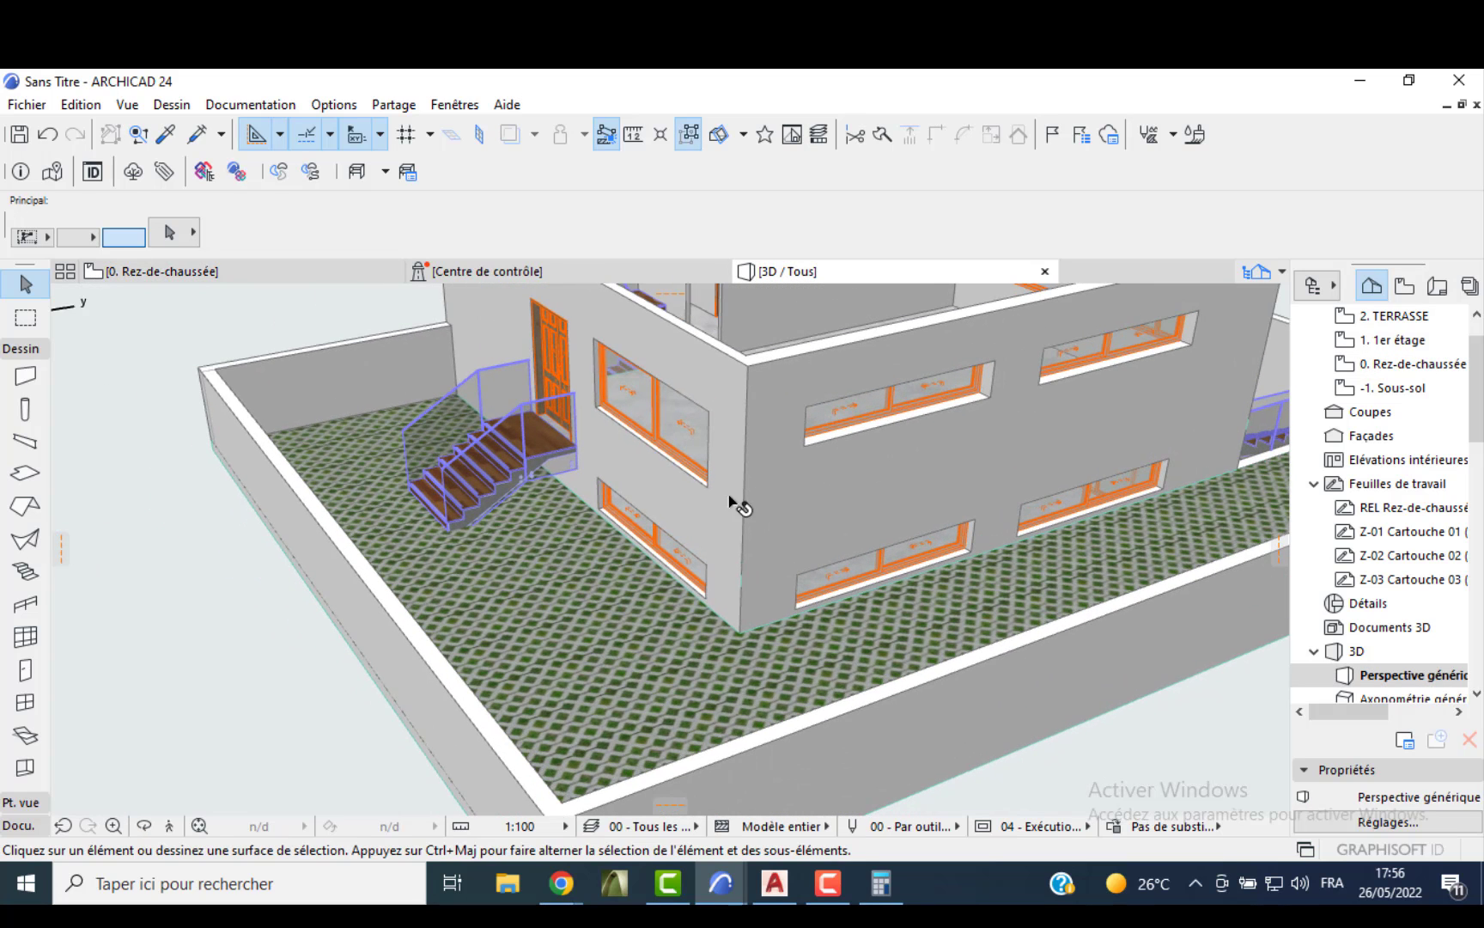
alt+click(687, 427)
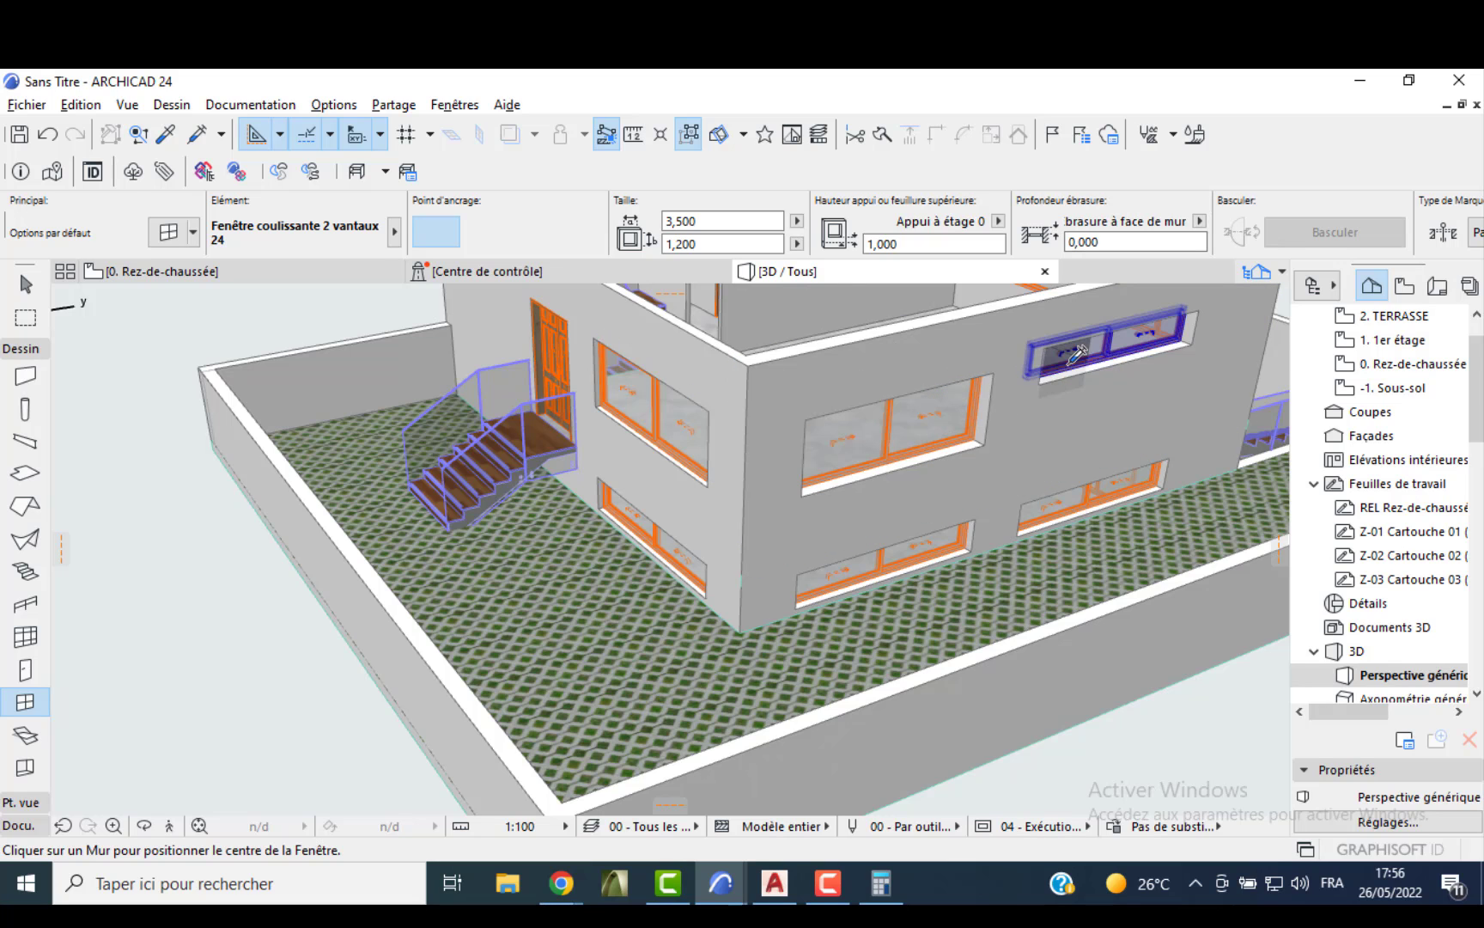
ctrl+alt+click(1060, 364)
key(Escape)
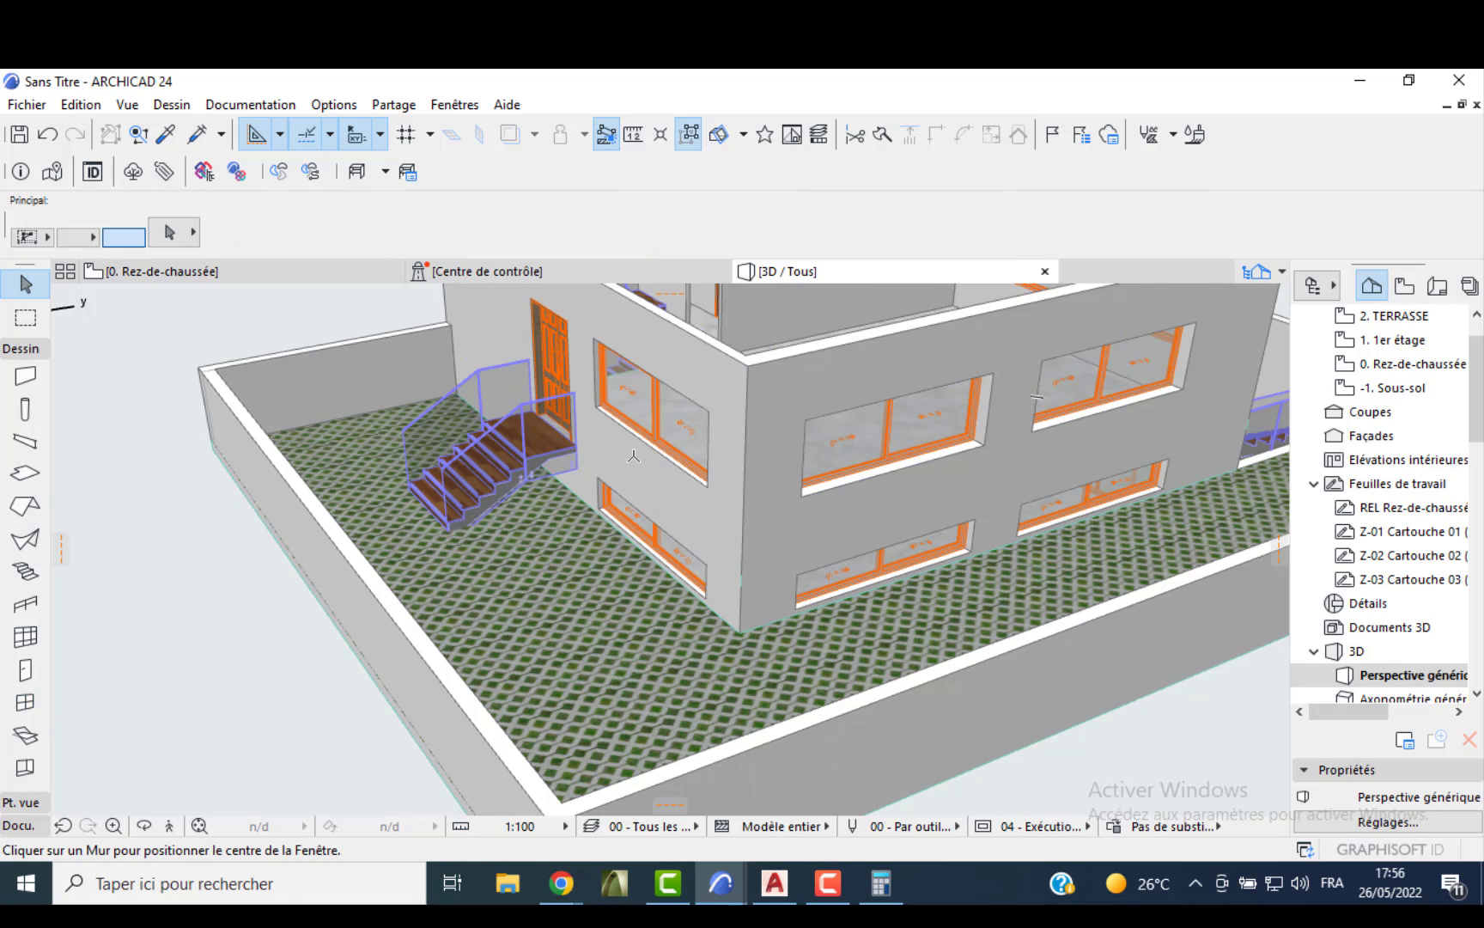
shift+middle_drag(979, 485, 609, 621)
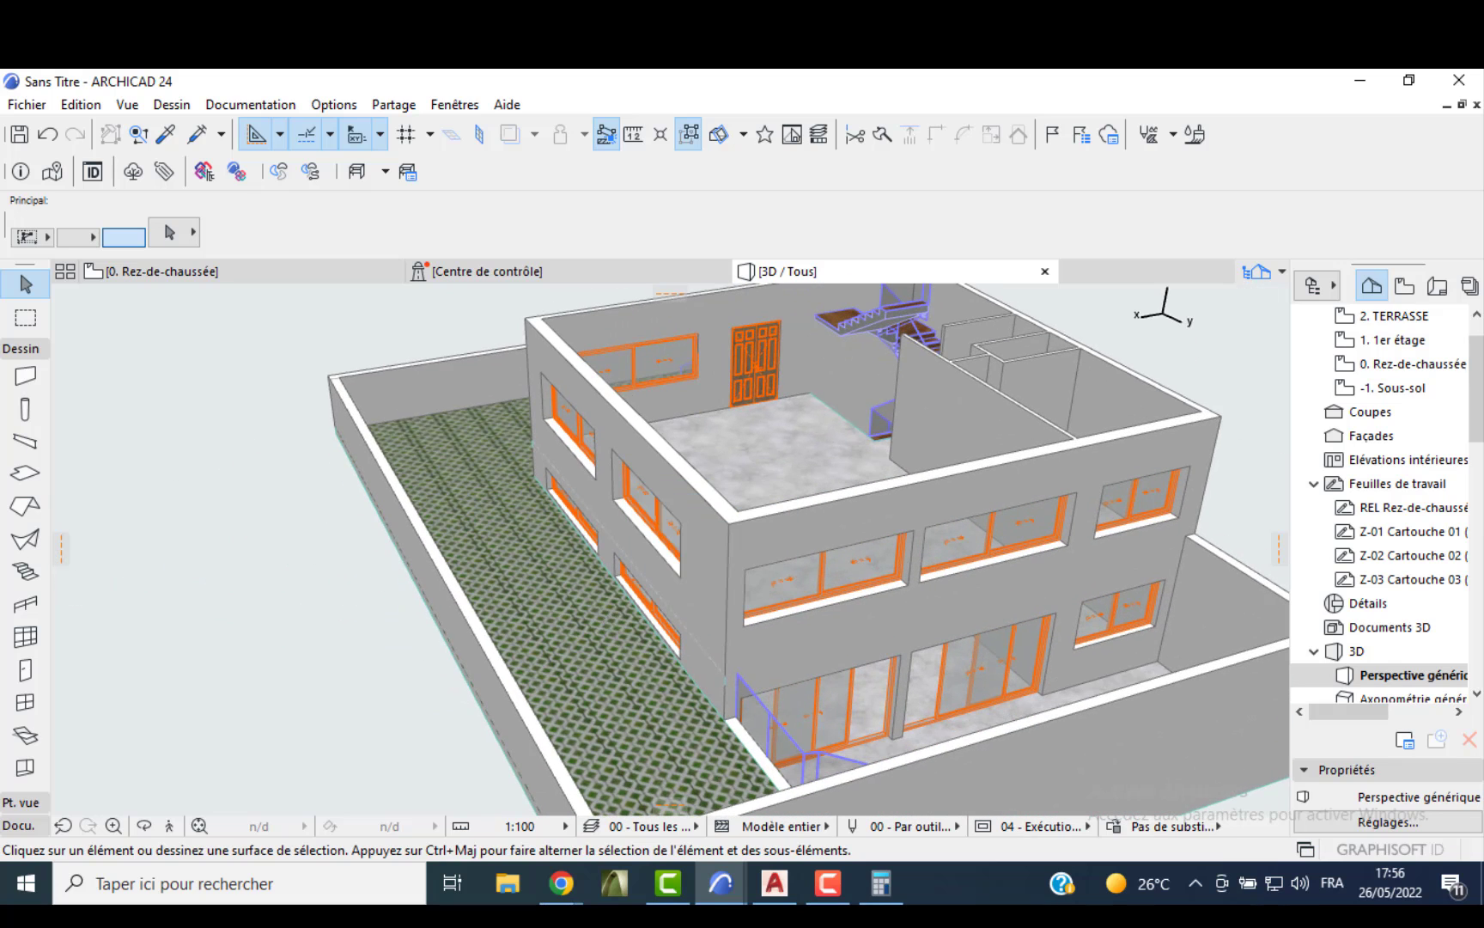
- Return to the Rez-de-chaussée plan, hide the trace reference and select all walls
double_click(1400, 364)
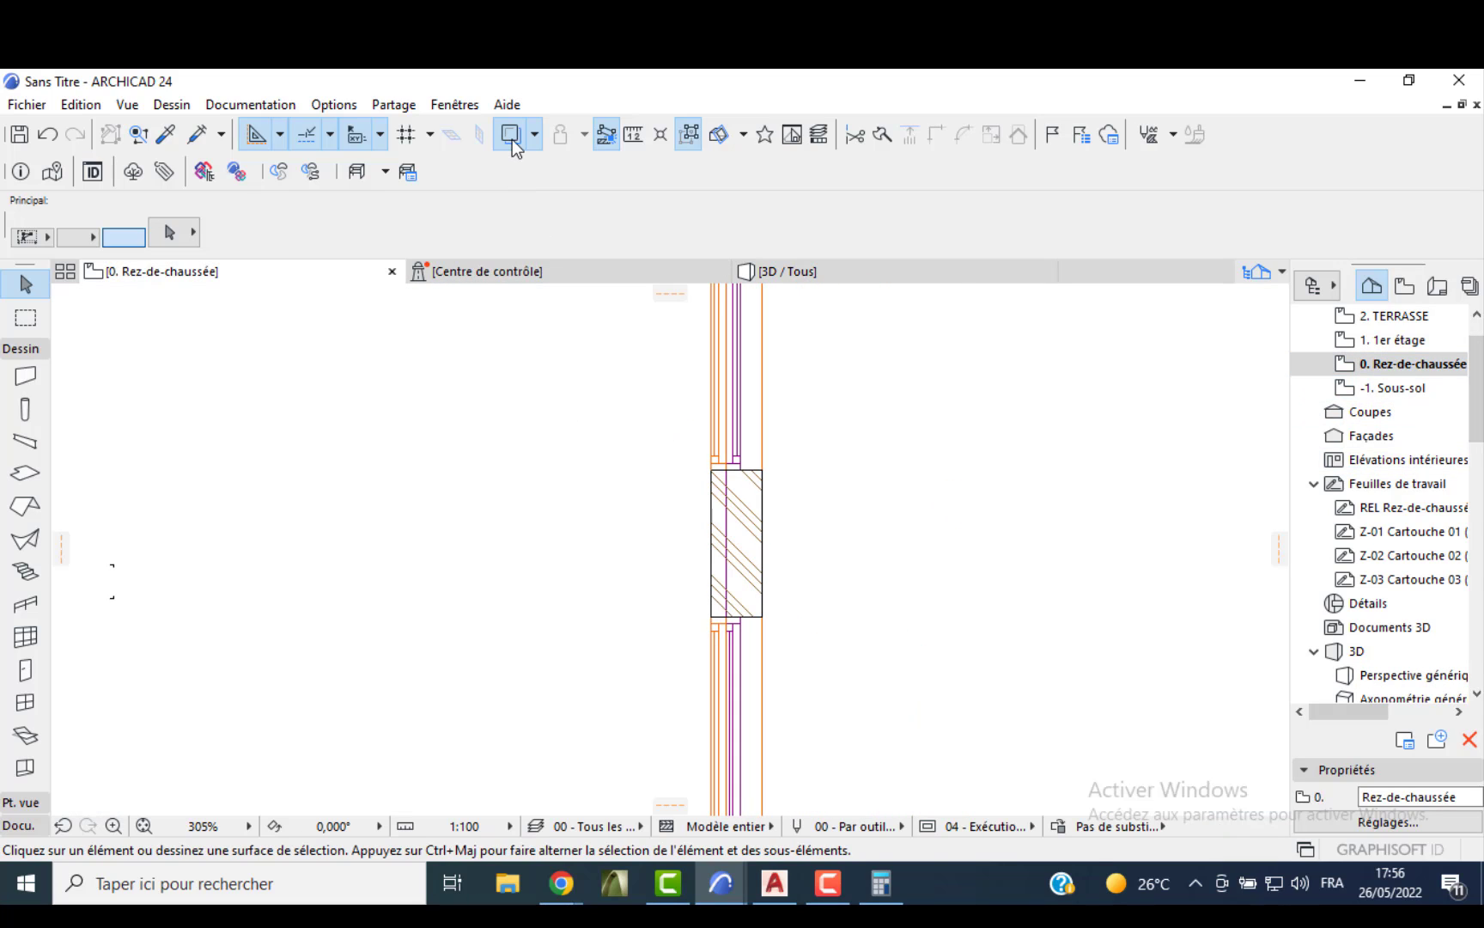
scroll(480, 468, down, 3)
middle_drag(466, 487, 665, 556)
scroll(664, 556, down, 1)
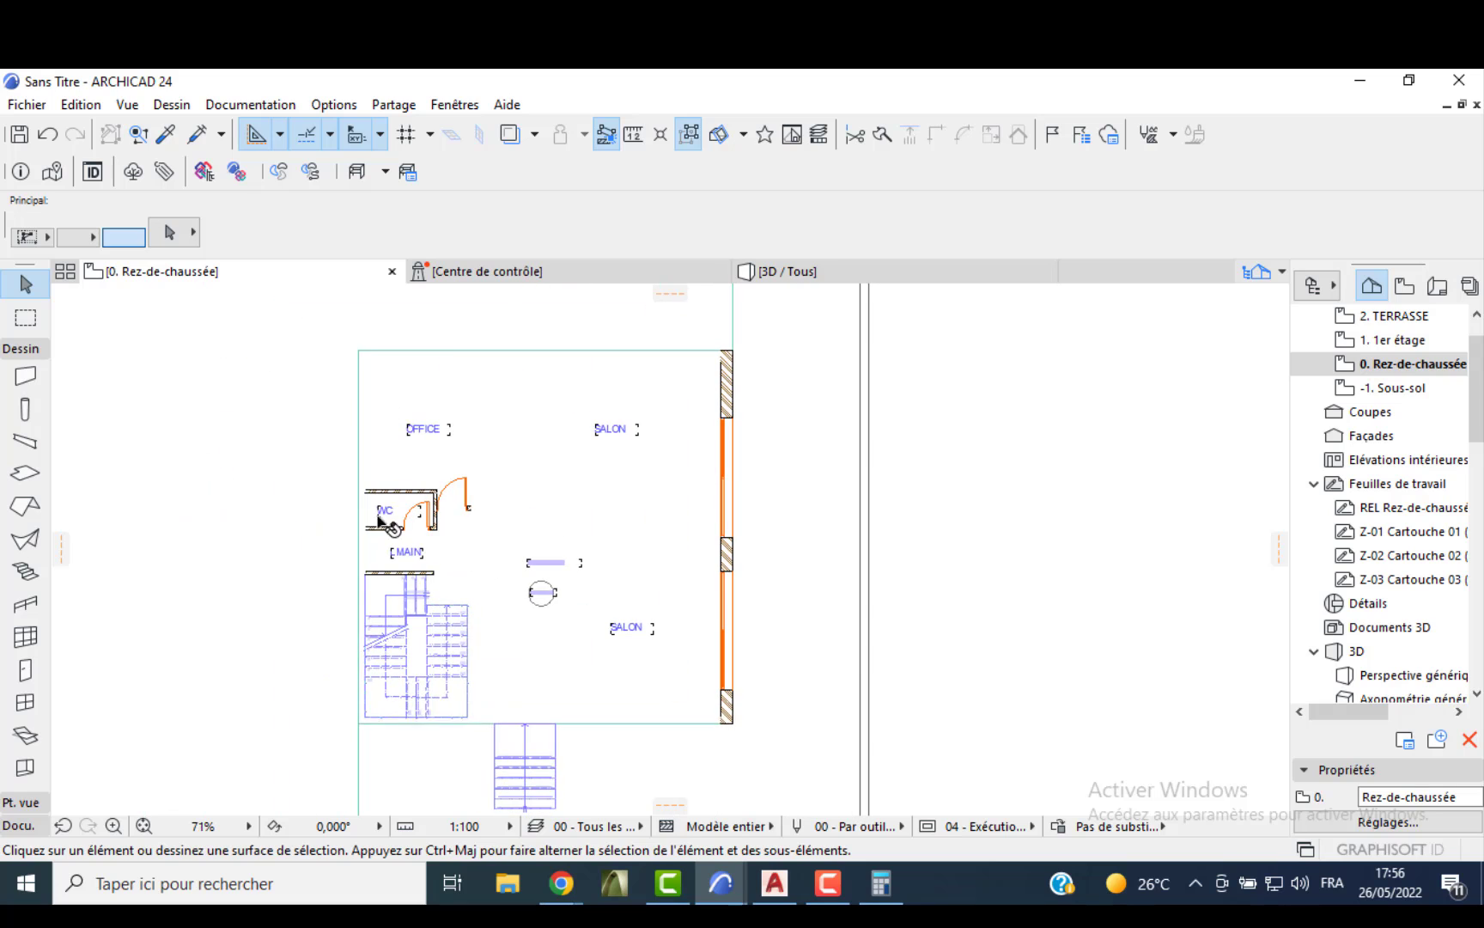
click(26, 378)
key(ctrl+a)
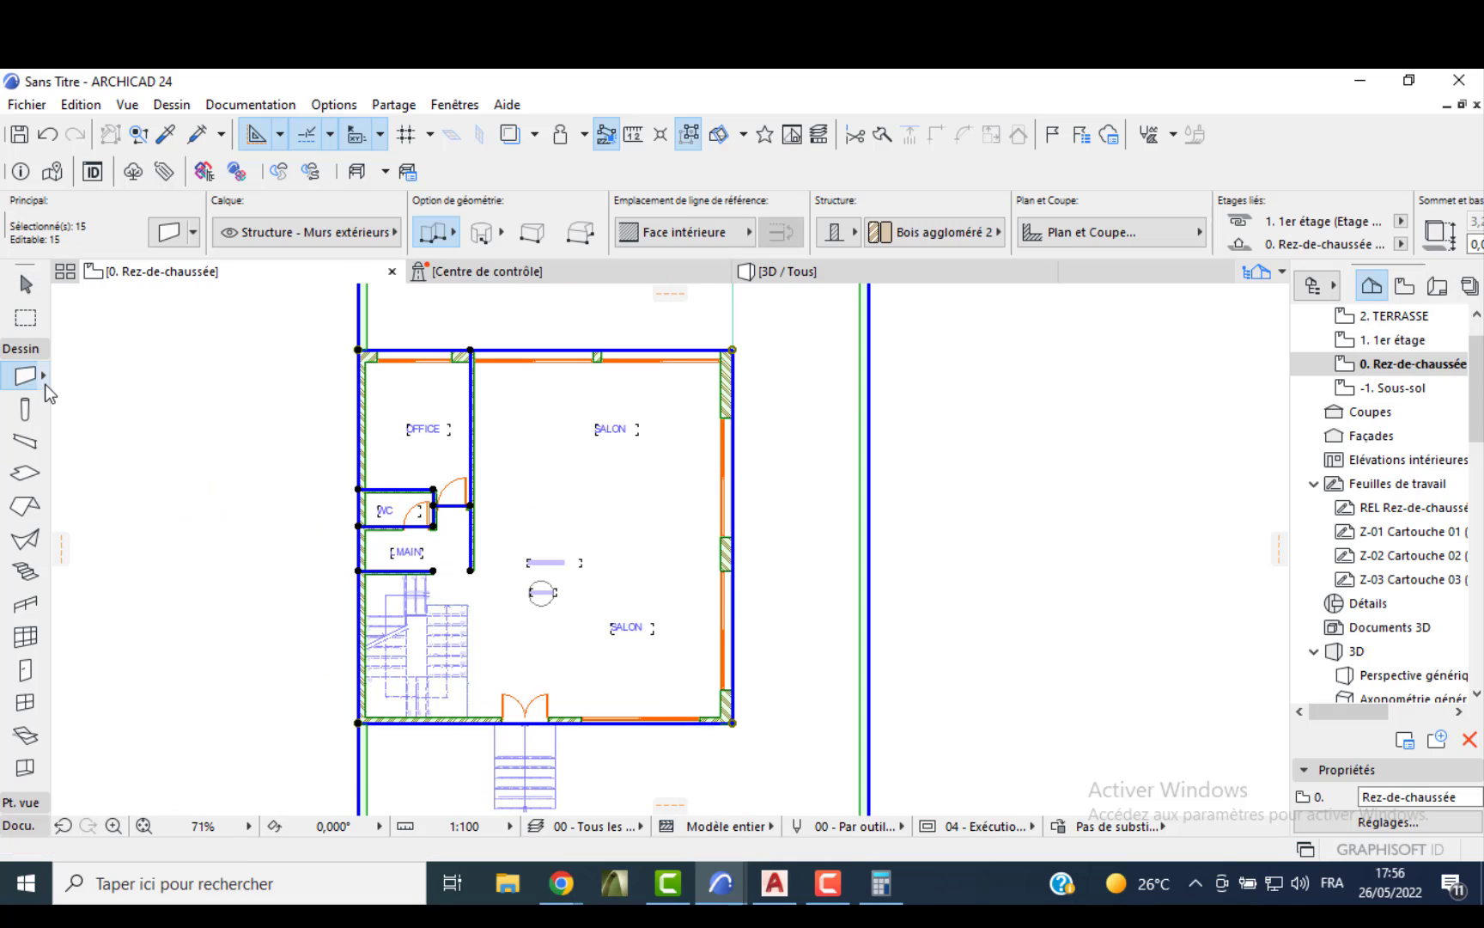
scroll(451, 387, down, 3)
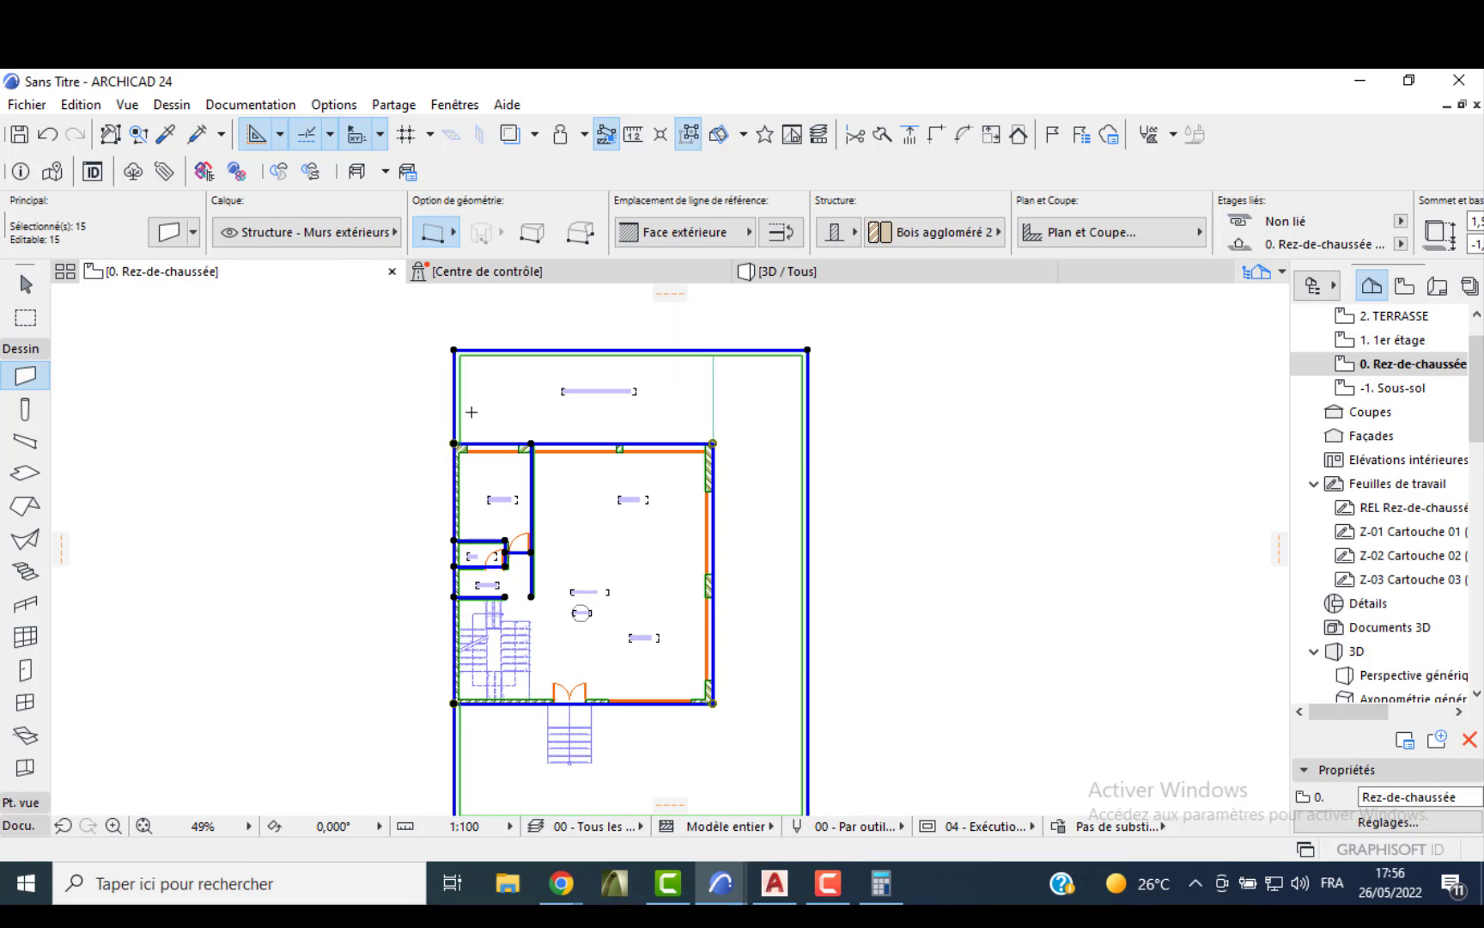
- Remove the plot's boundary walls and the outdoor slab from the selection, keeping only the building walls
shift+click(592, 370)
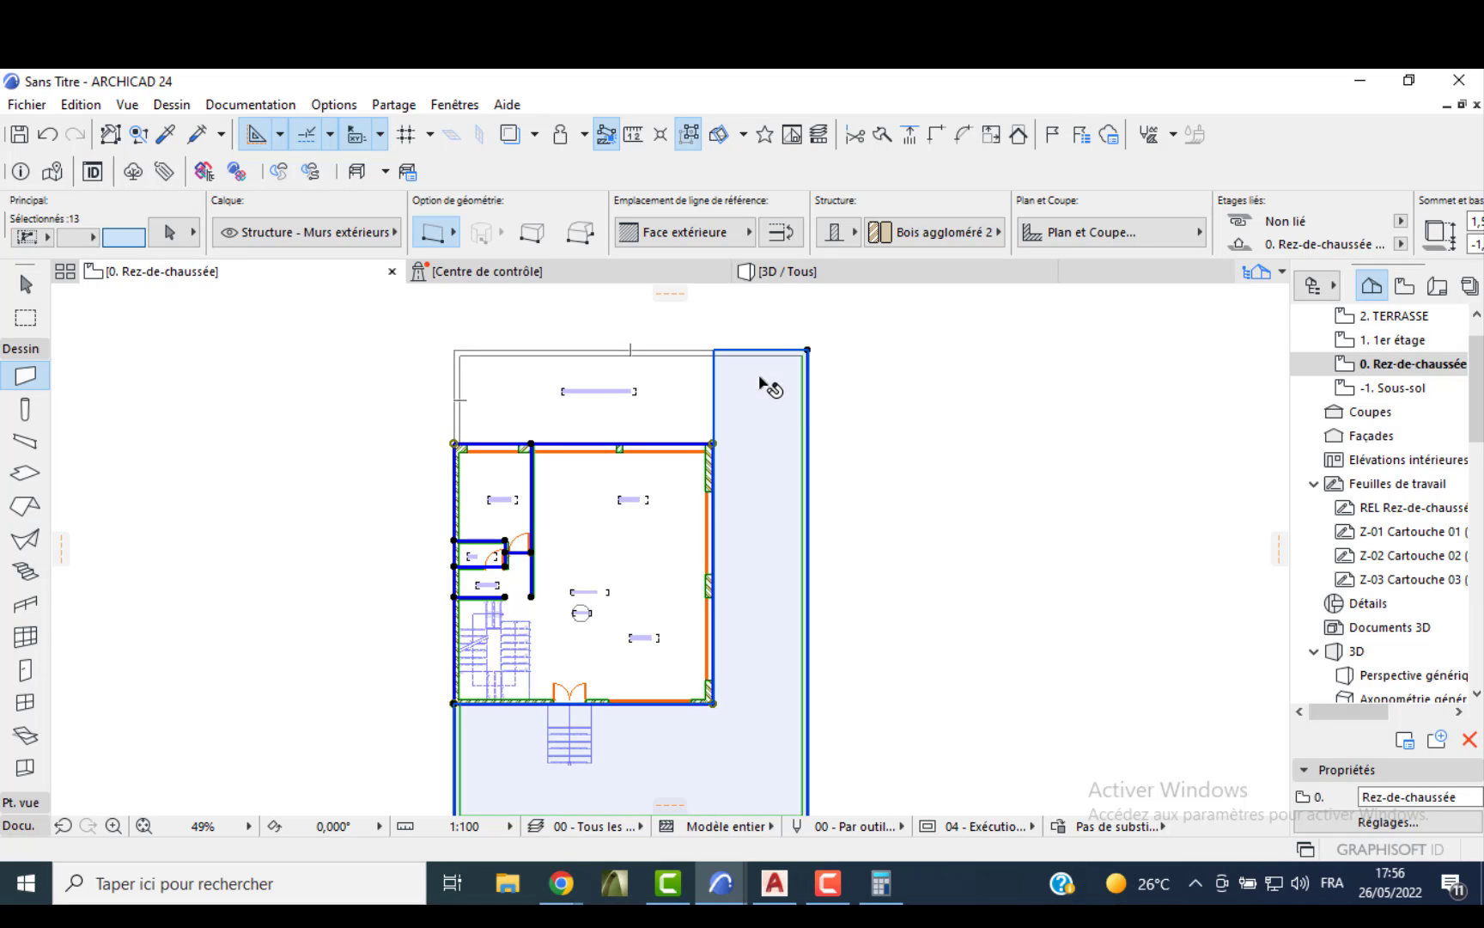
shift+click(808, 423)
scroll(807, 481, down, 3)
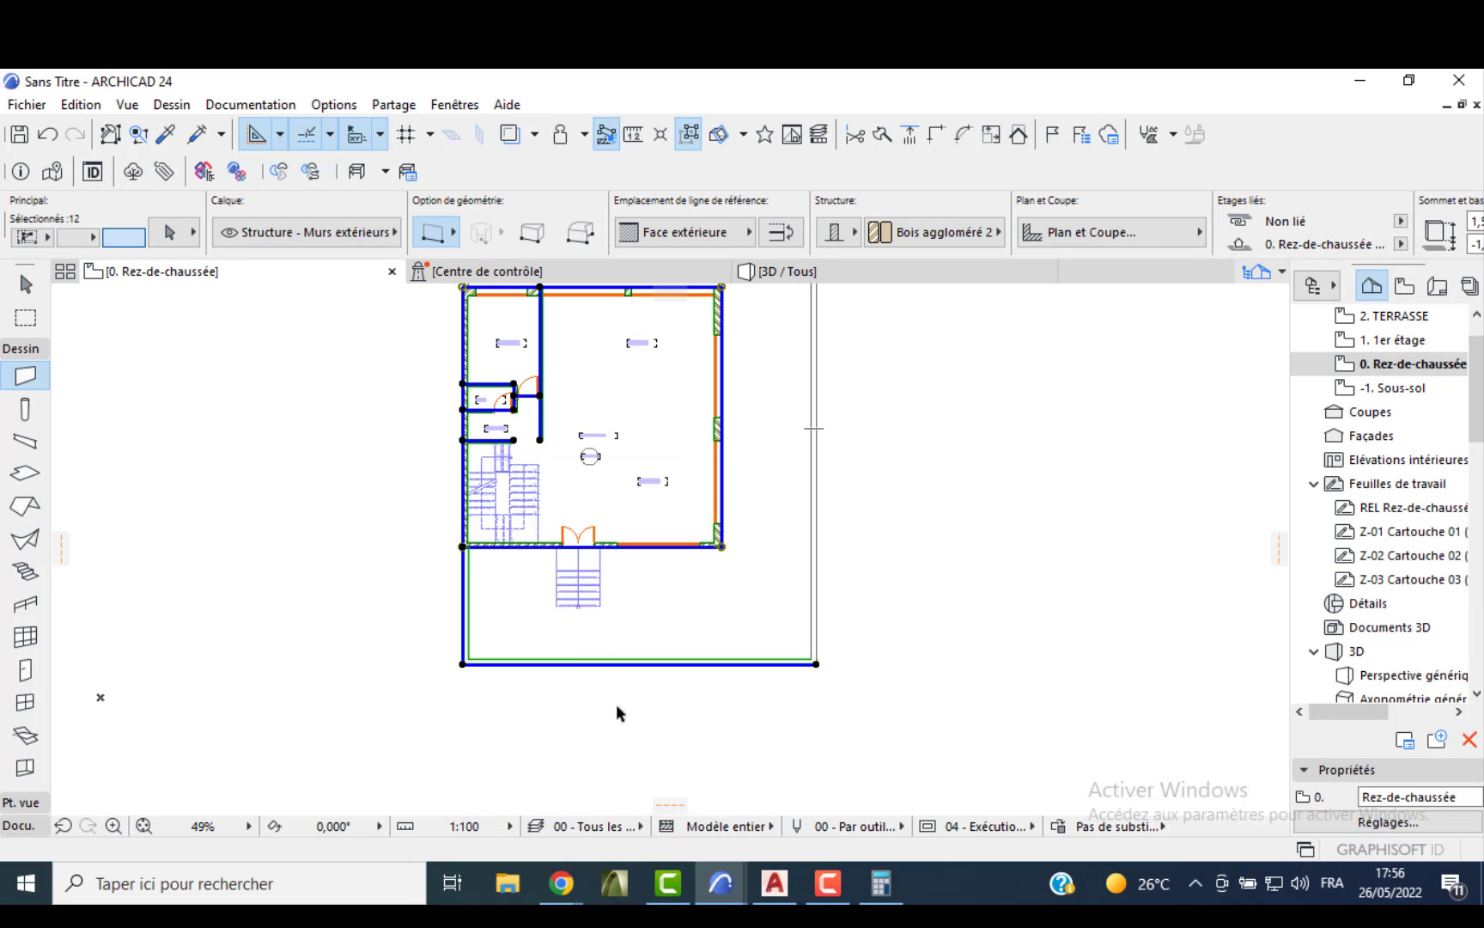
shift+click(620, 660)
shift+click(464, 607)
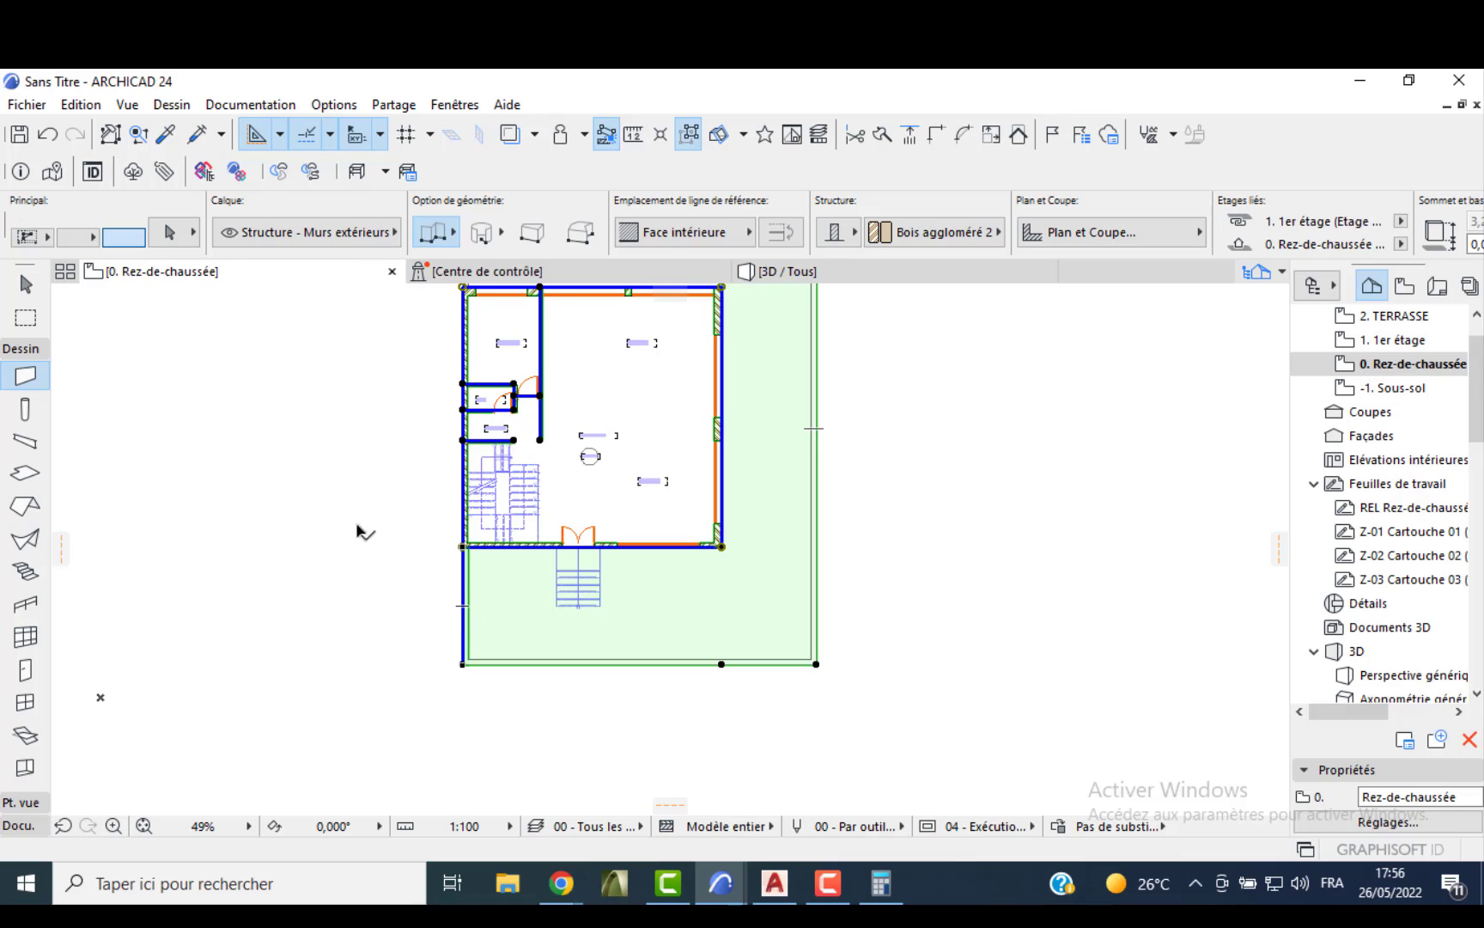
shift+click(551, 605)
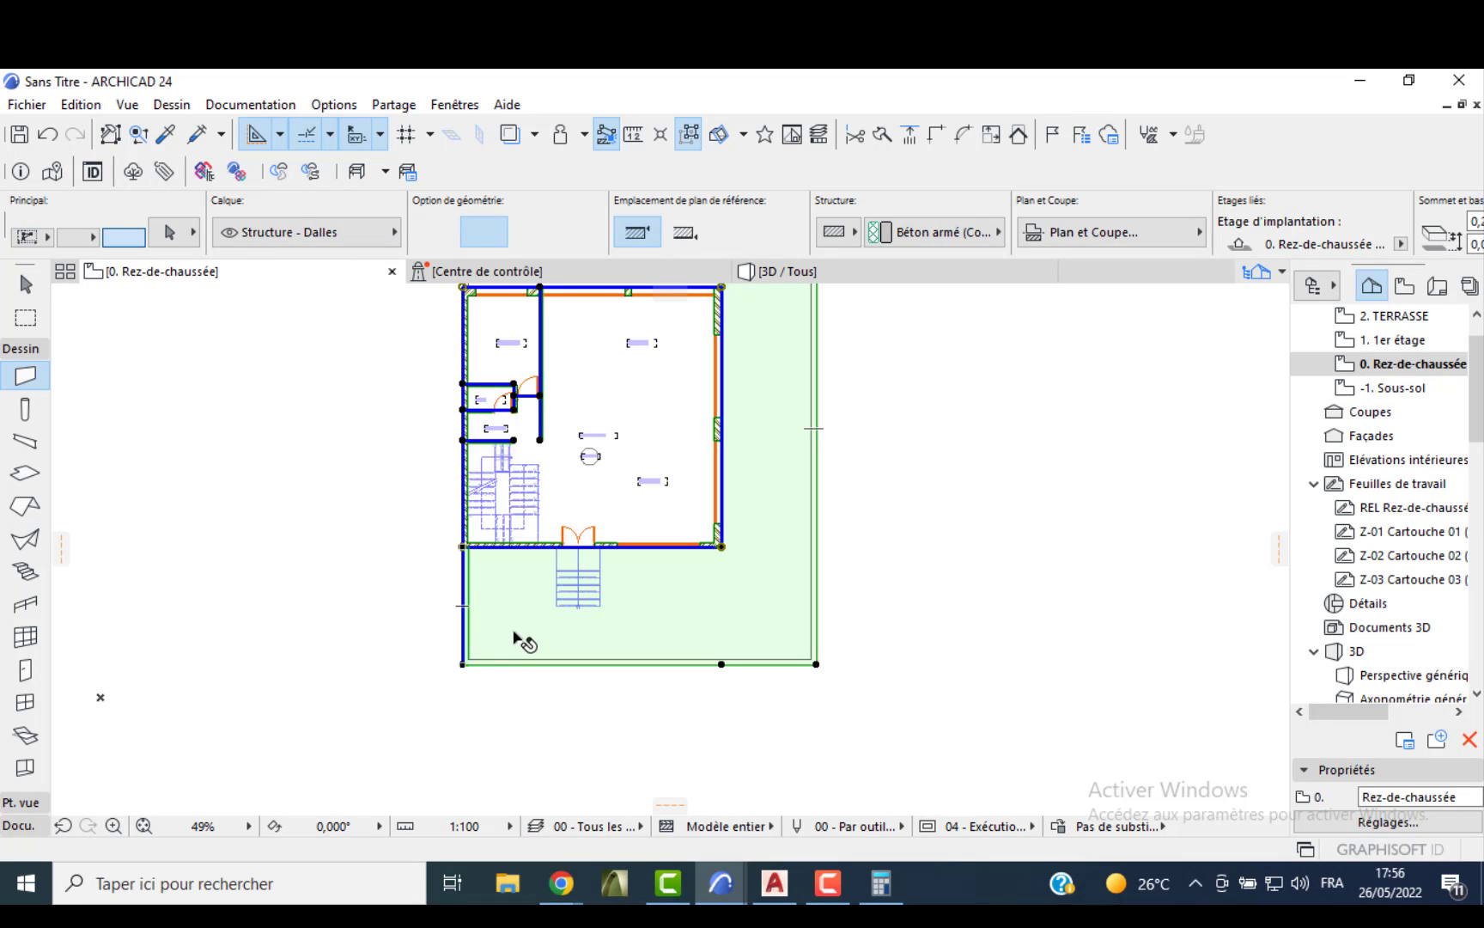
shift+click(465, 641)
middle_drag(390, 441, 400, 526)
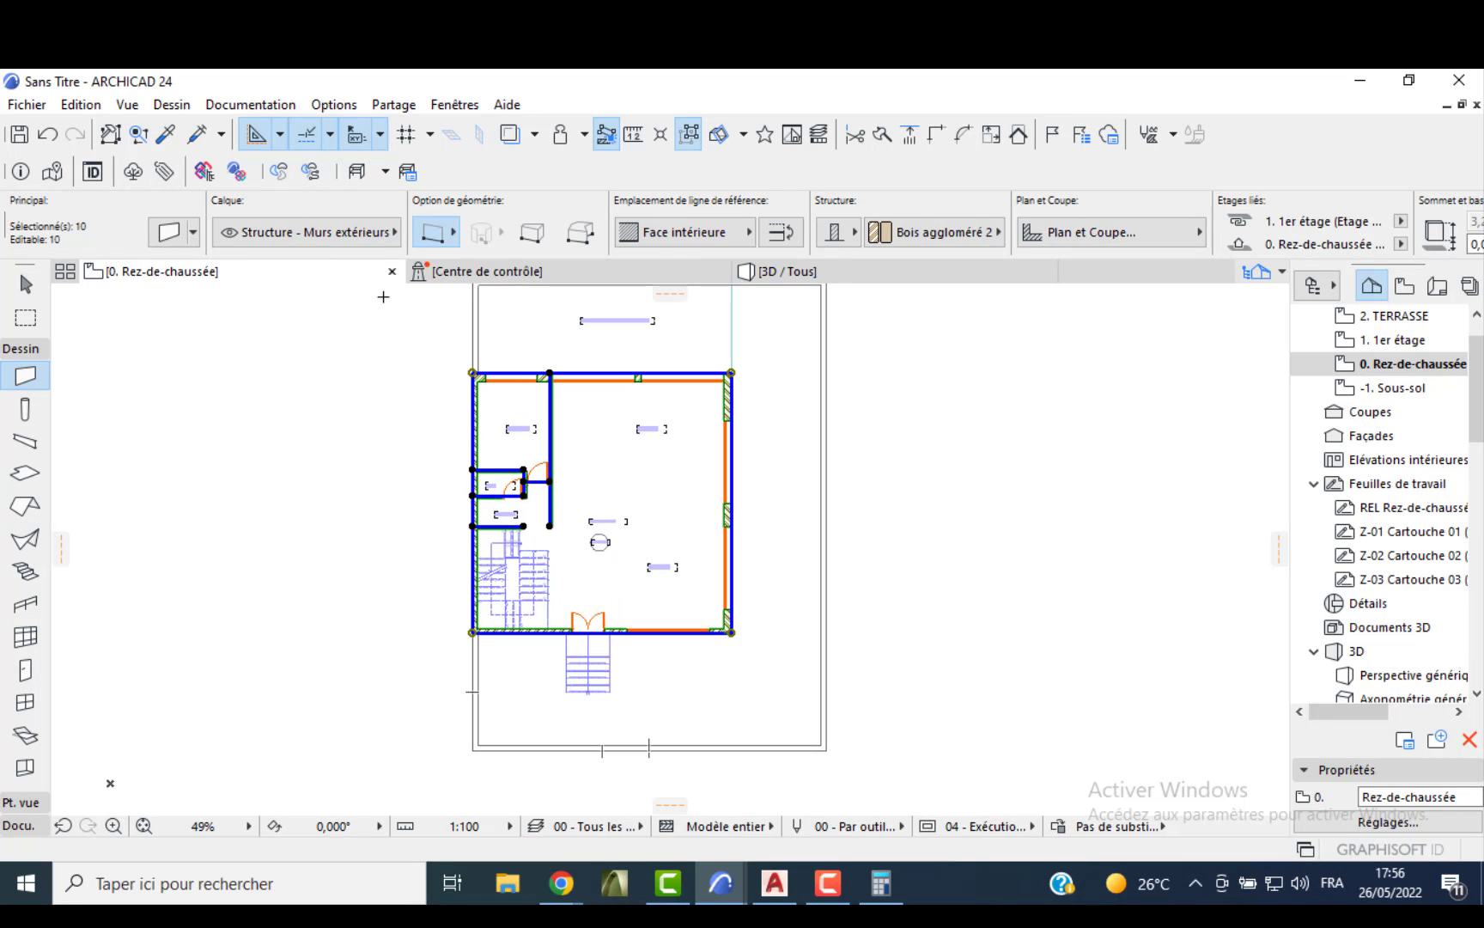
- Add automatic exterior dimensions on four sides of the building with overall, external geometry, structure and opening lines spaced 0,500, oriented along the rear wall
click(268, 104)
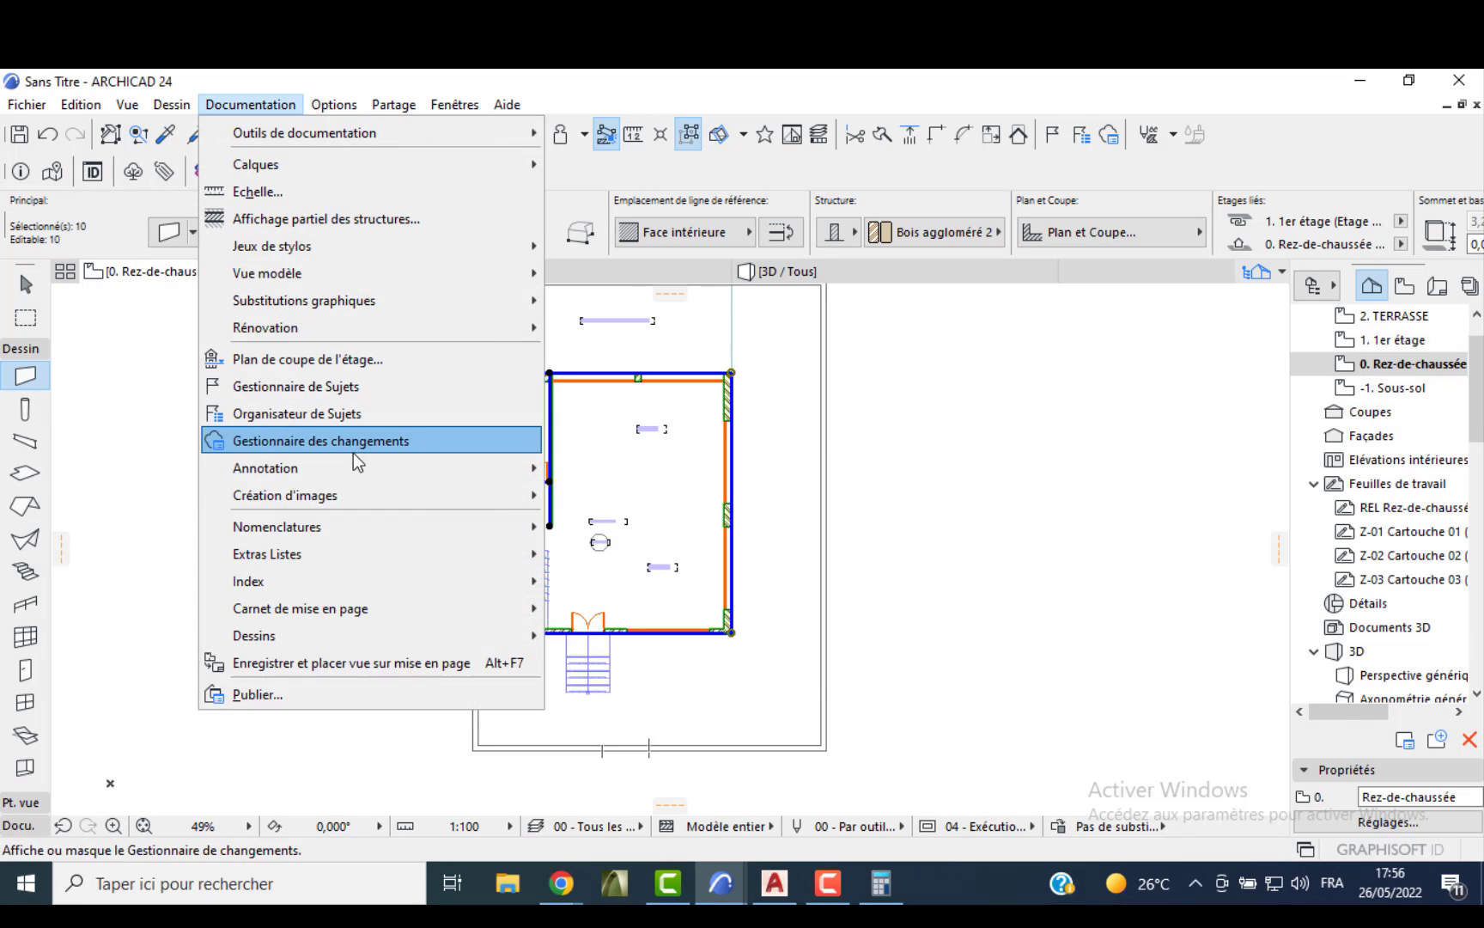
mouse_move(430, 467)
mouse_move(696, 528)
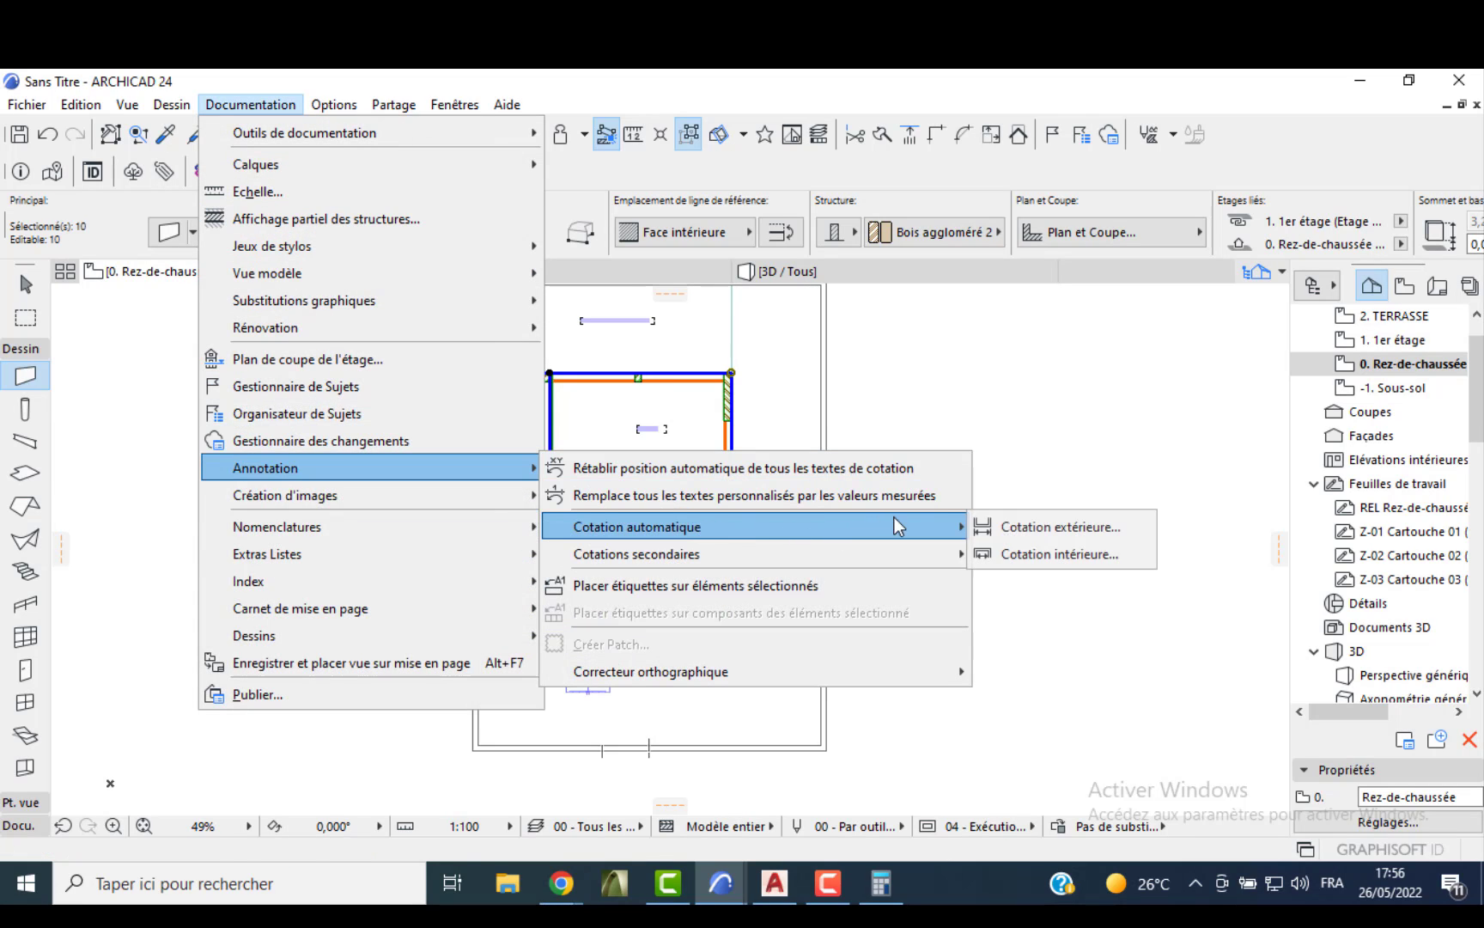
click(996, 521)
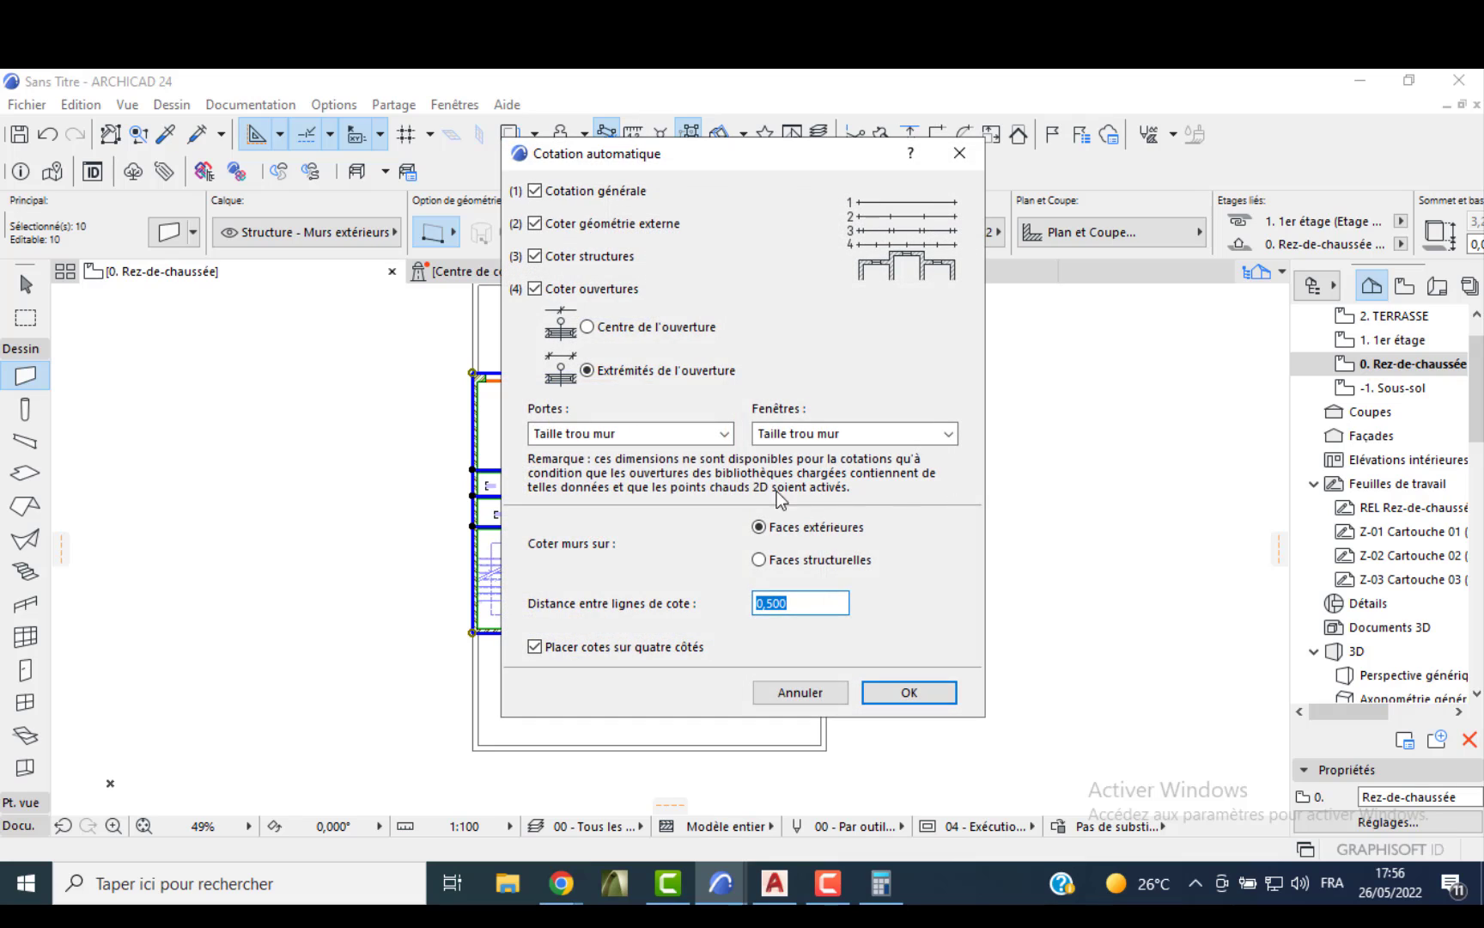
click(904, 699)
scroll(554, 388, up, 3)
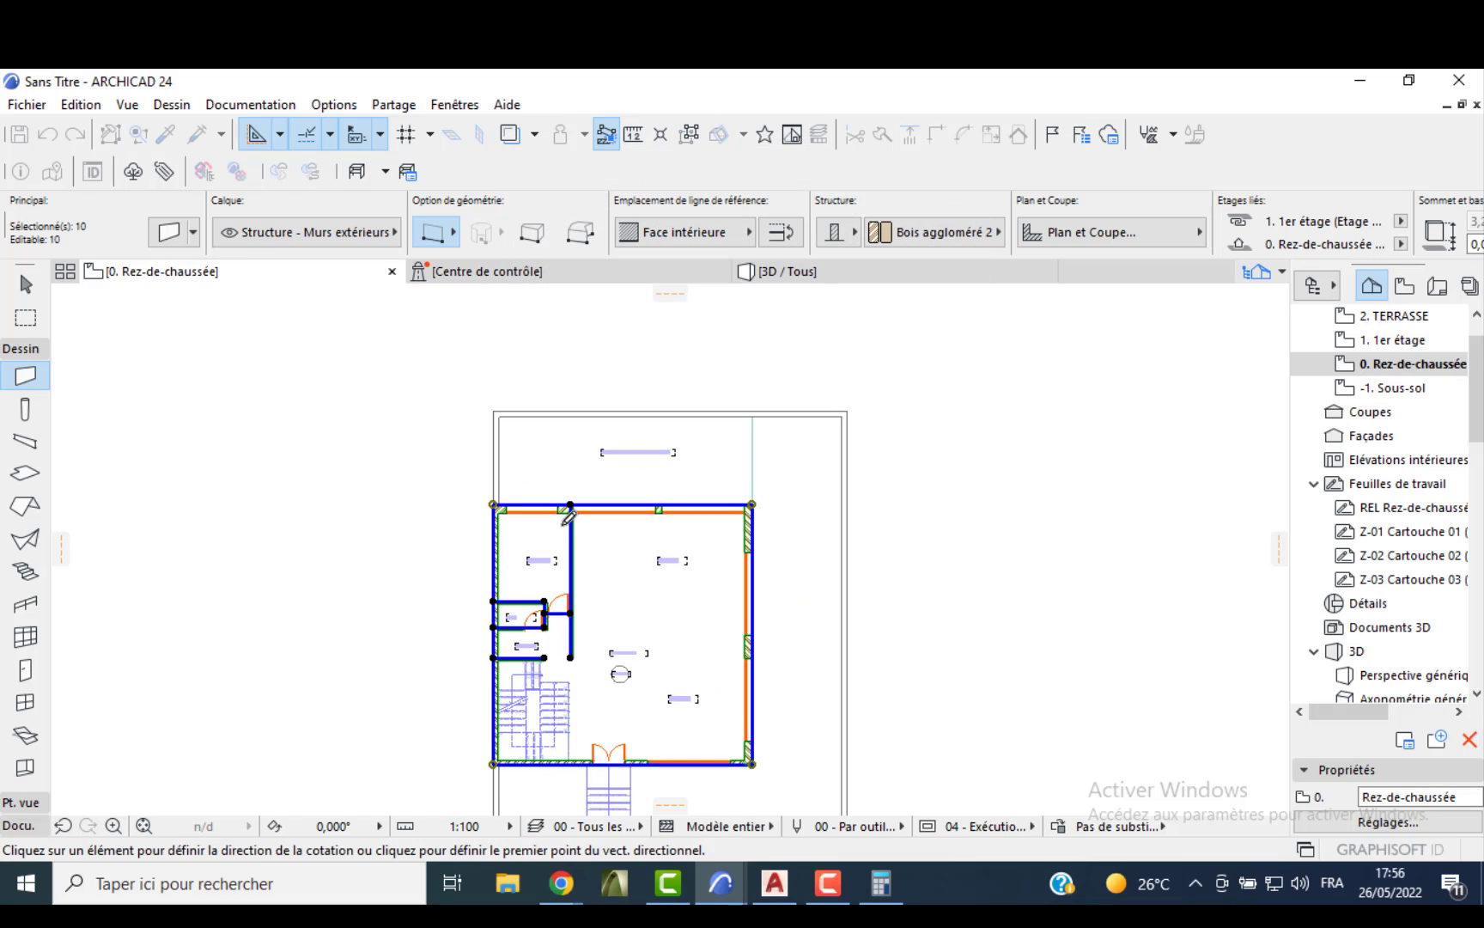
click(533, 486)
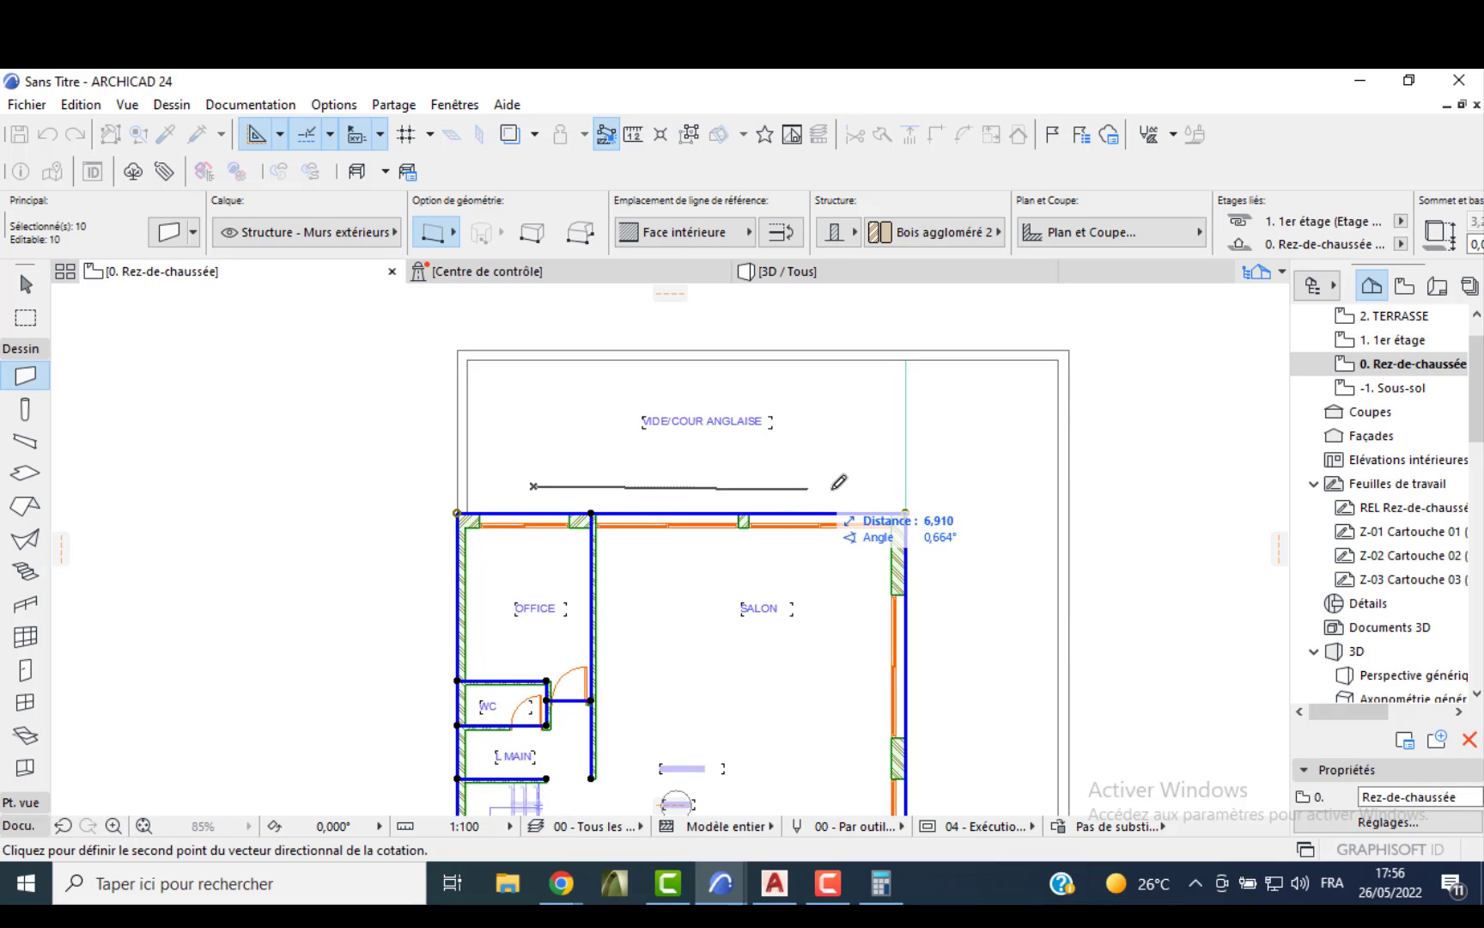
click(868, 482)
click(792, 475)
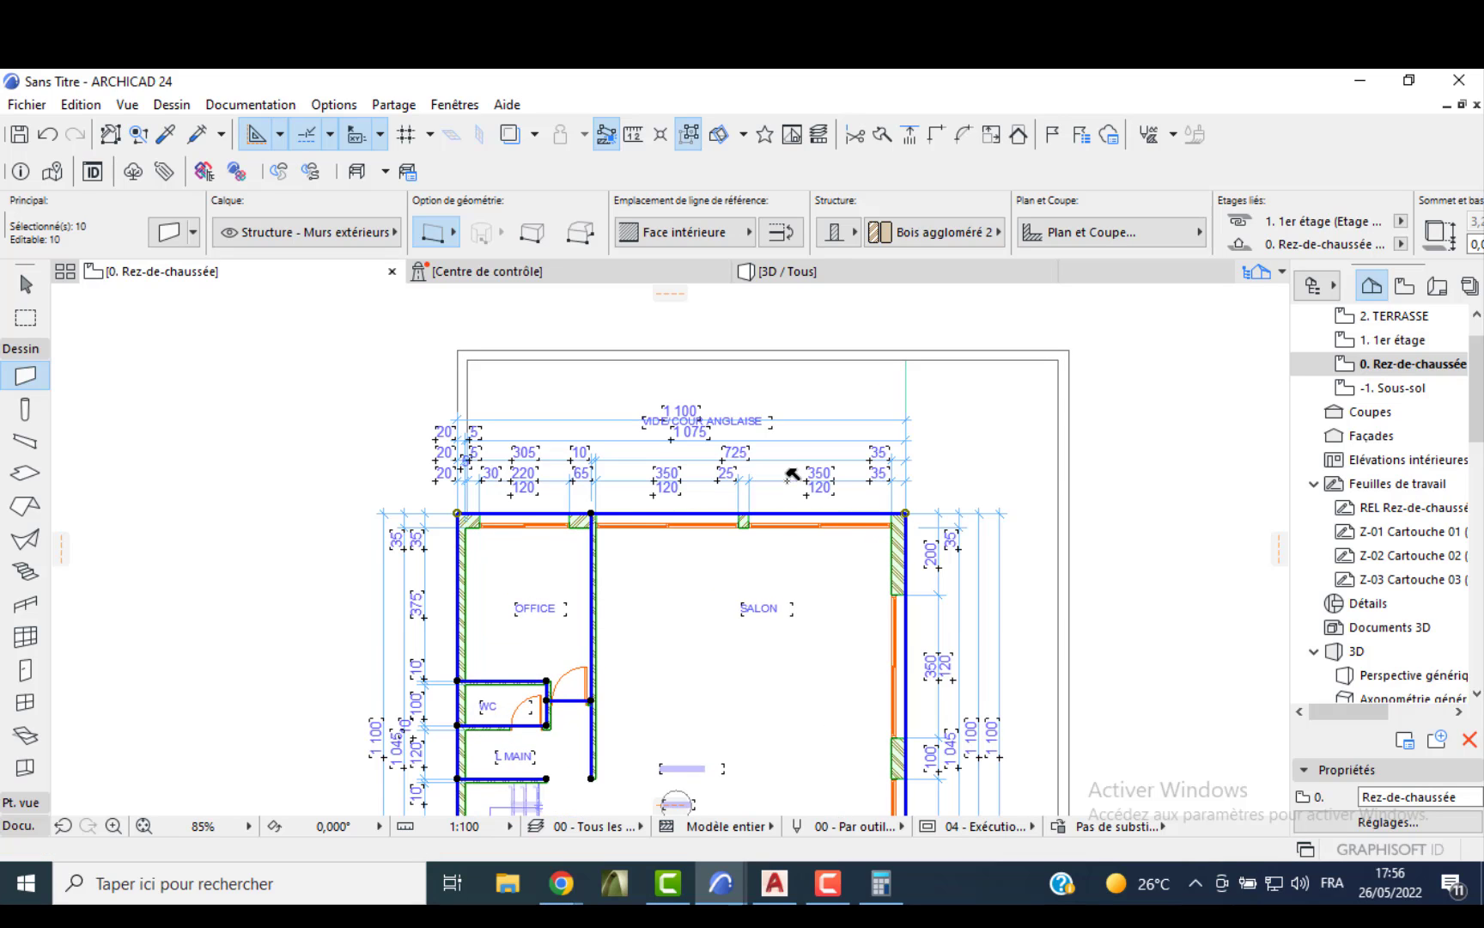
middle_drag(612, 478, 616, 452)
key(Escape)
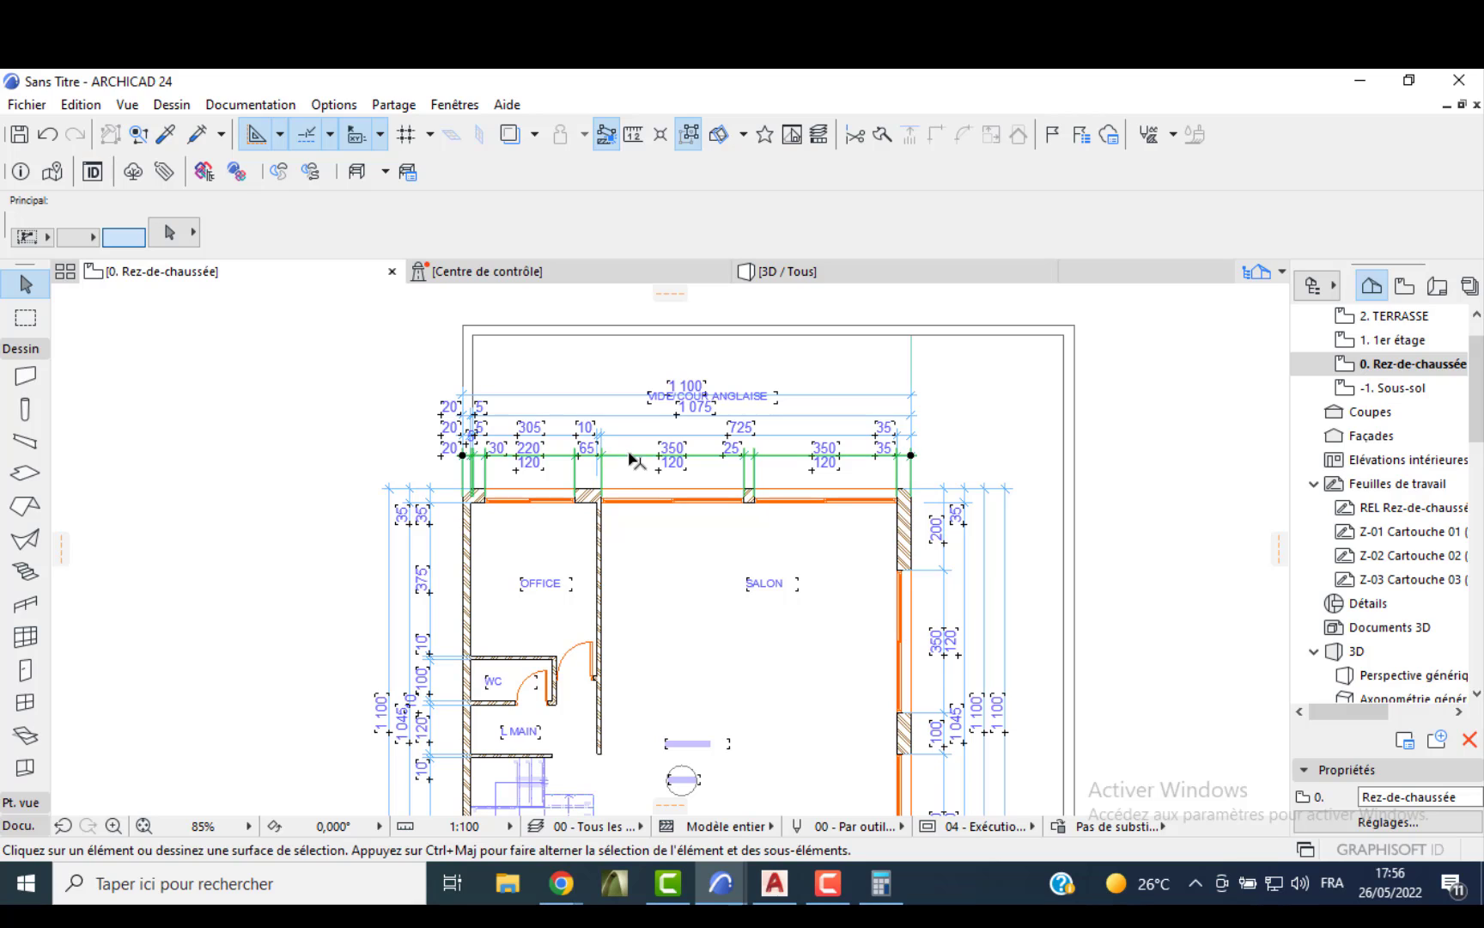
- Move the structural dimension line behind the rear wall about 2,8 m inward, across OFFICE and SALON
click(629, 435)
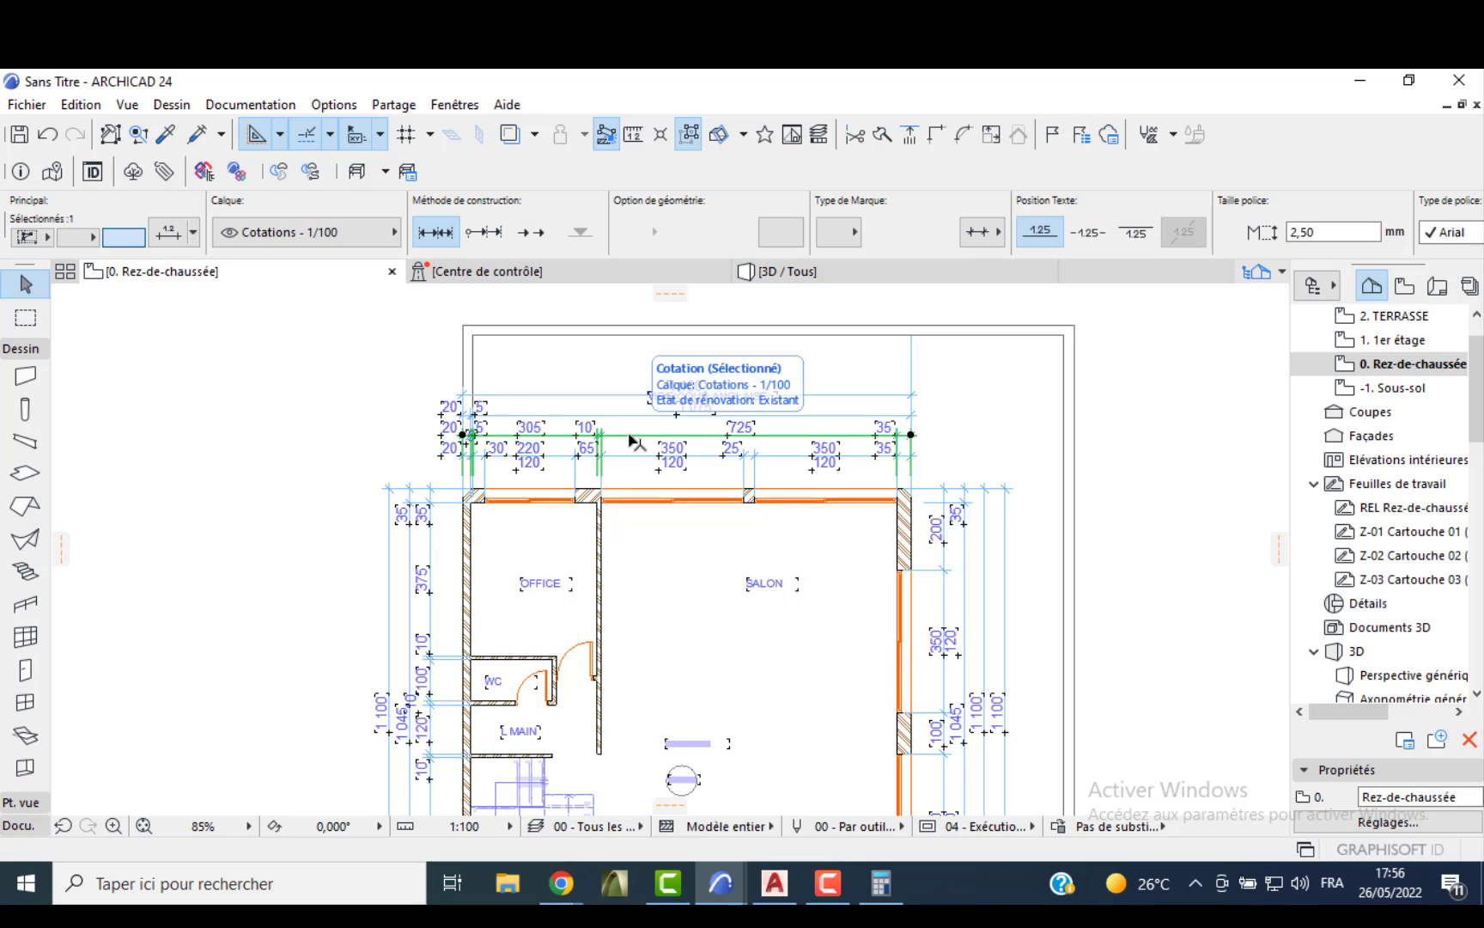
click(631, 436)
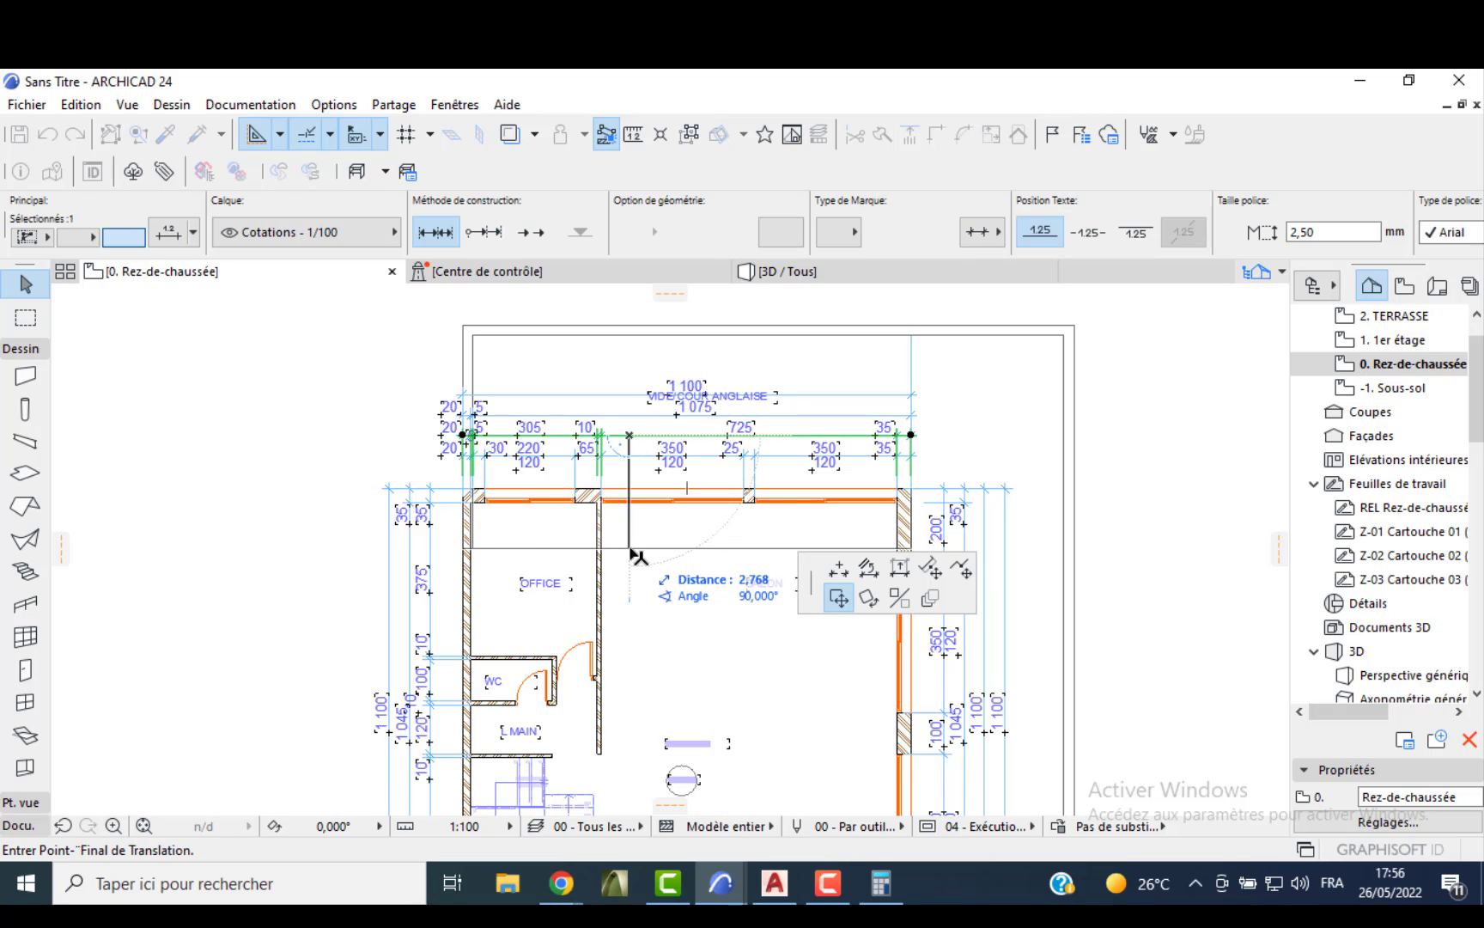
click(638, 556)
- Select all dimensions on the Rez-de-chaussée plan and turn off the display of opening heights
scroll(695, 590, down, 3)
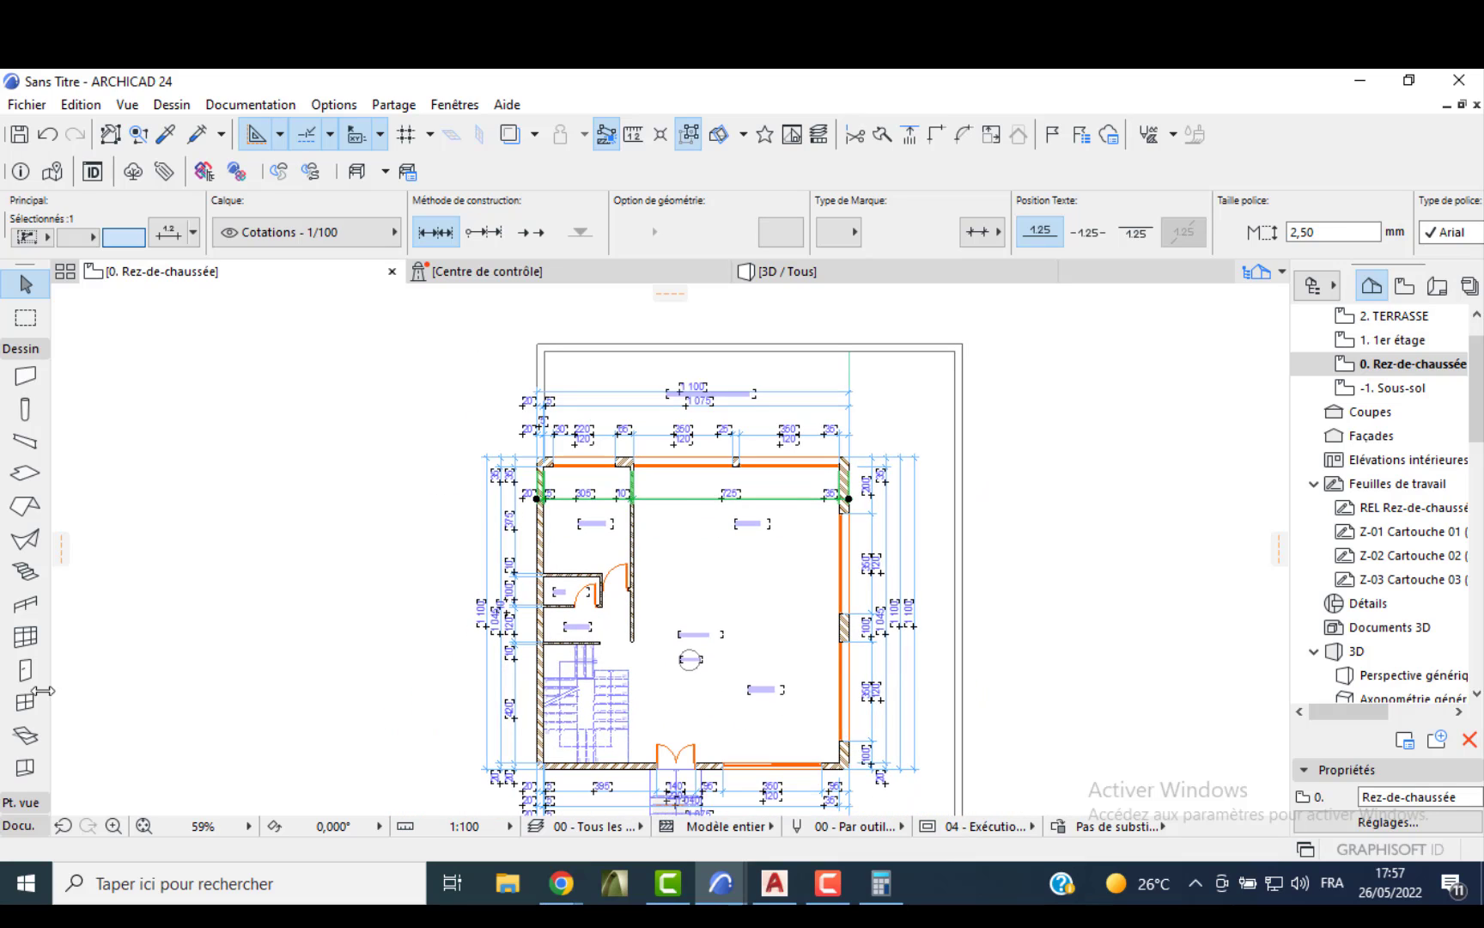
click(18, 826)
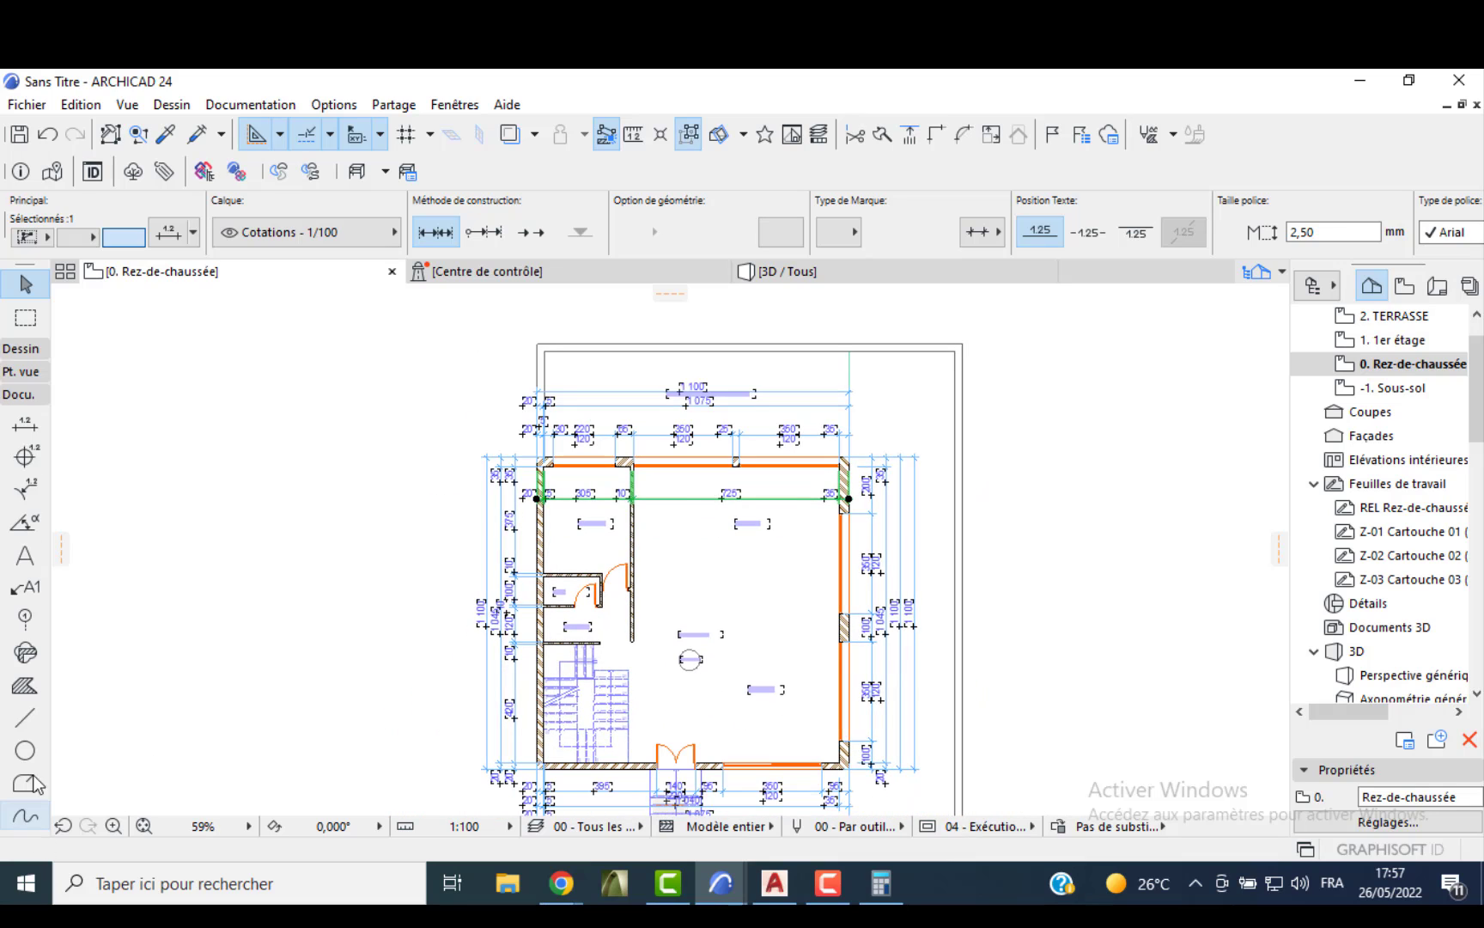
click(26, 427)
key(ctrl+a)
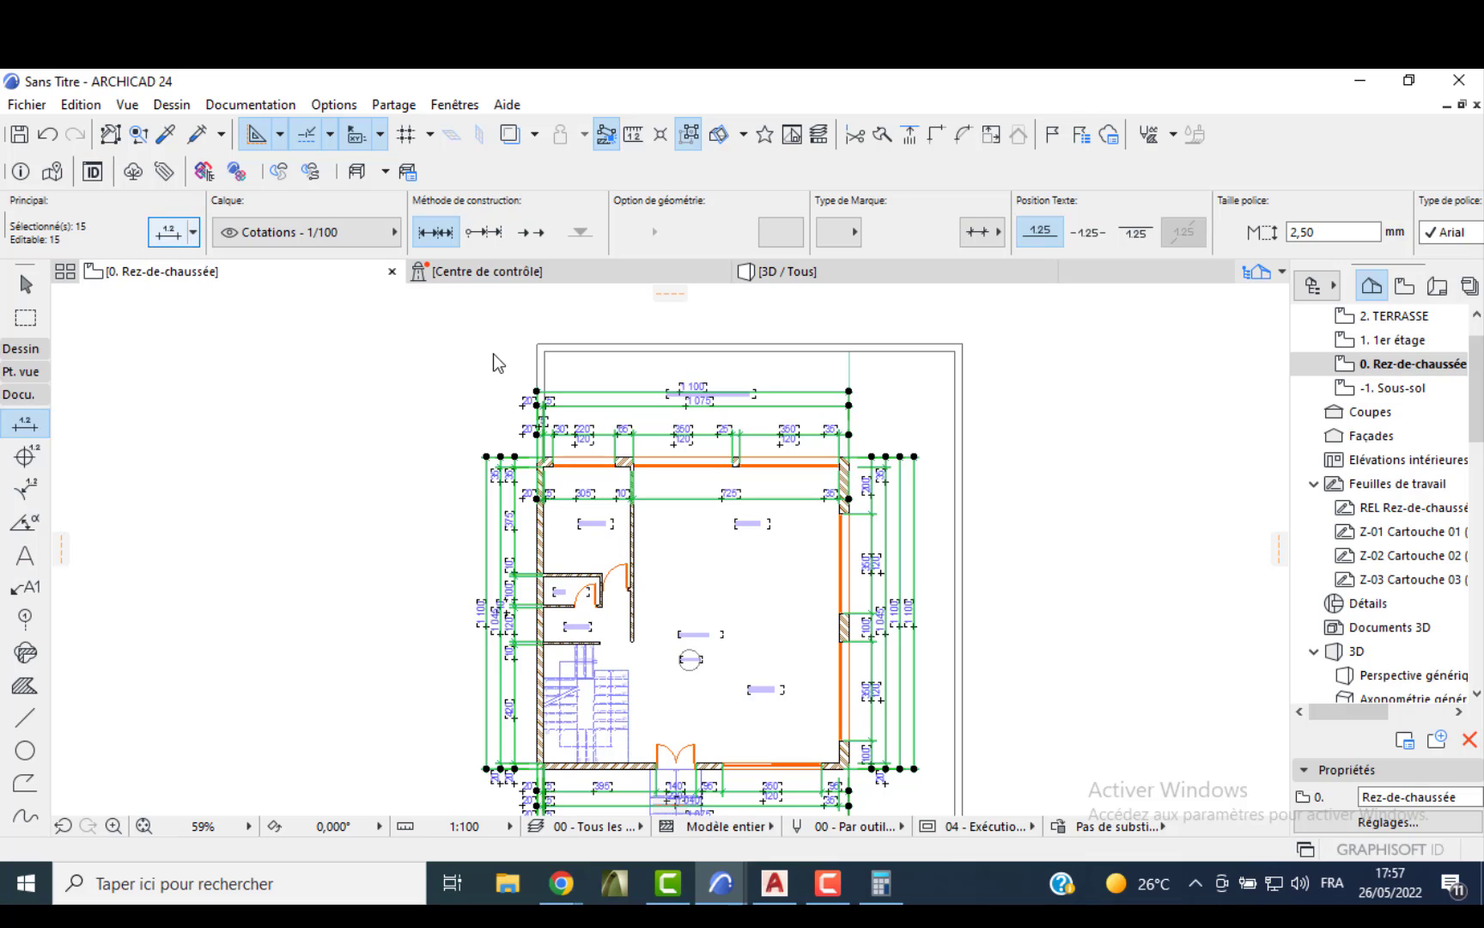
key(ctrl+t)
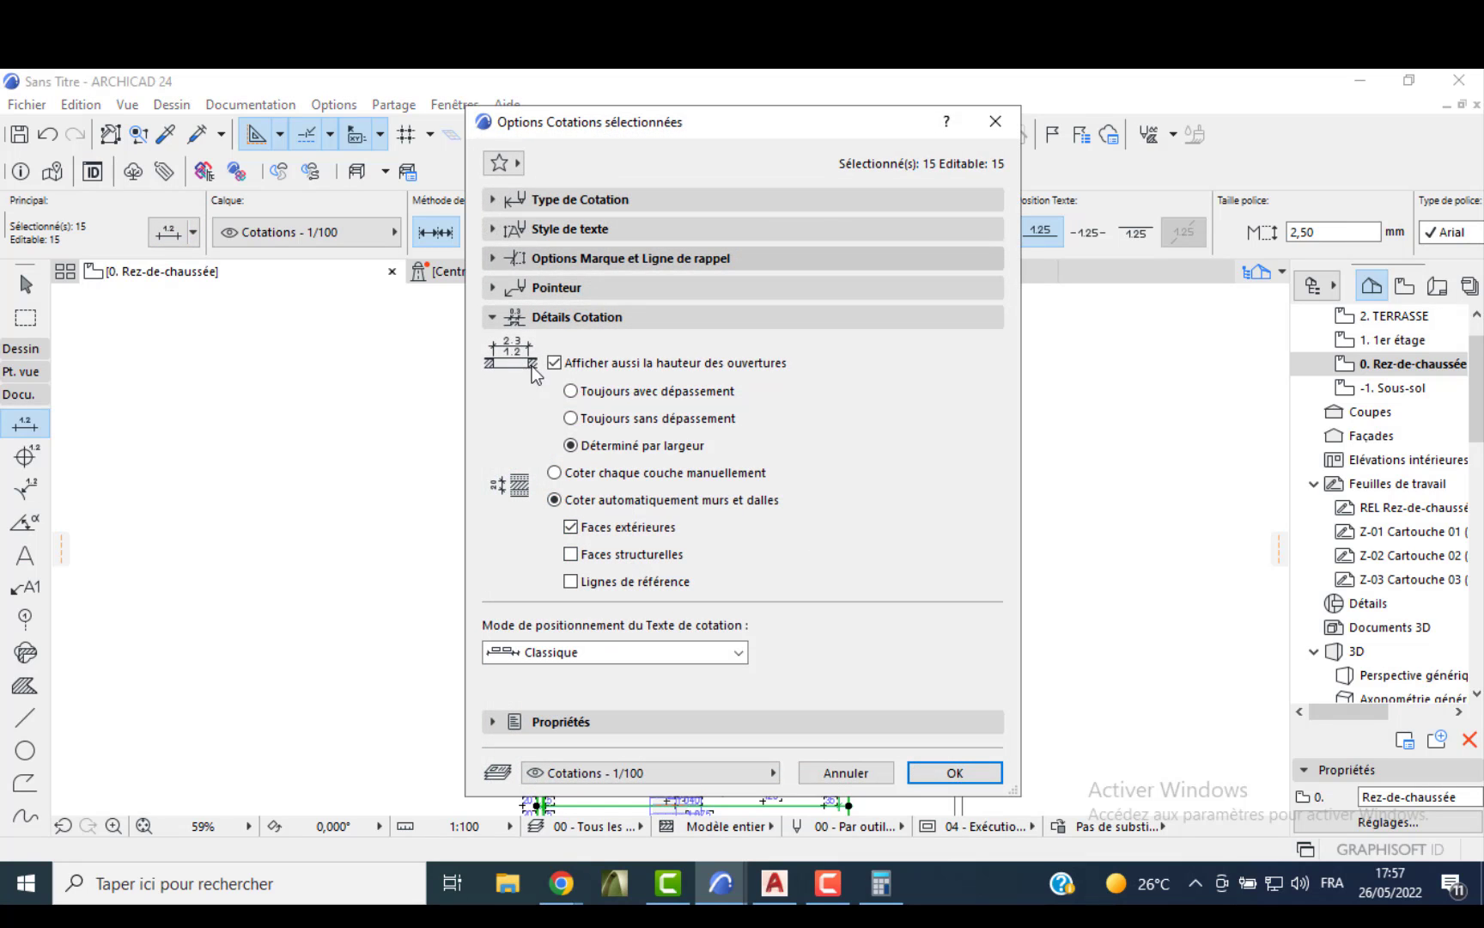
click(555, 364)
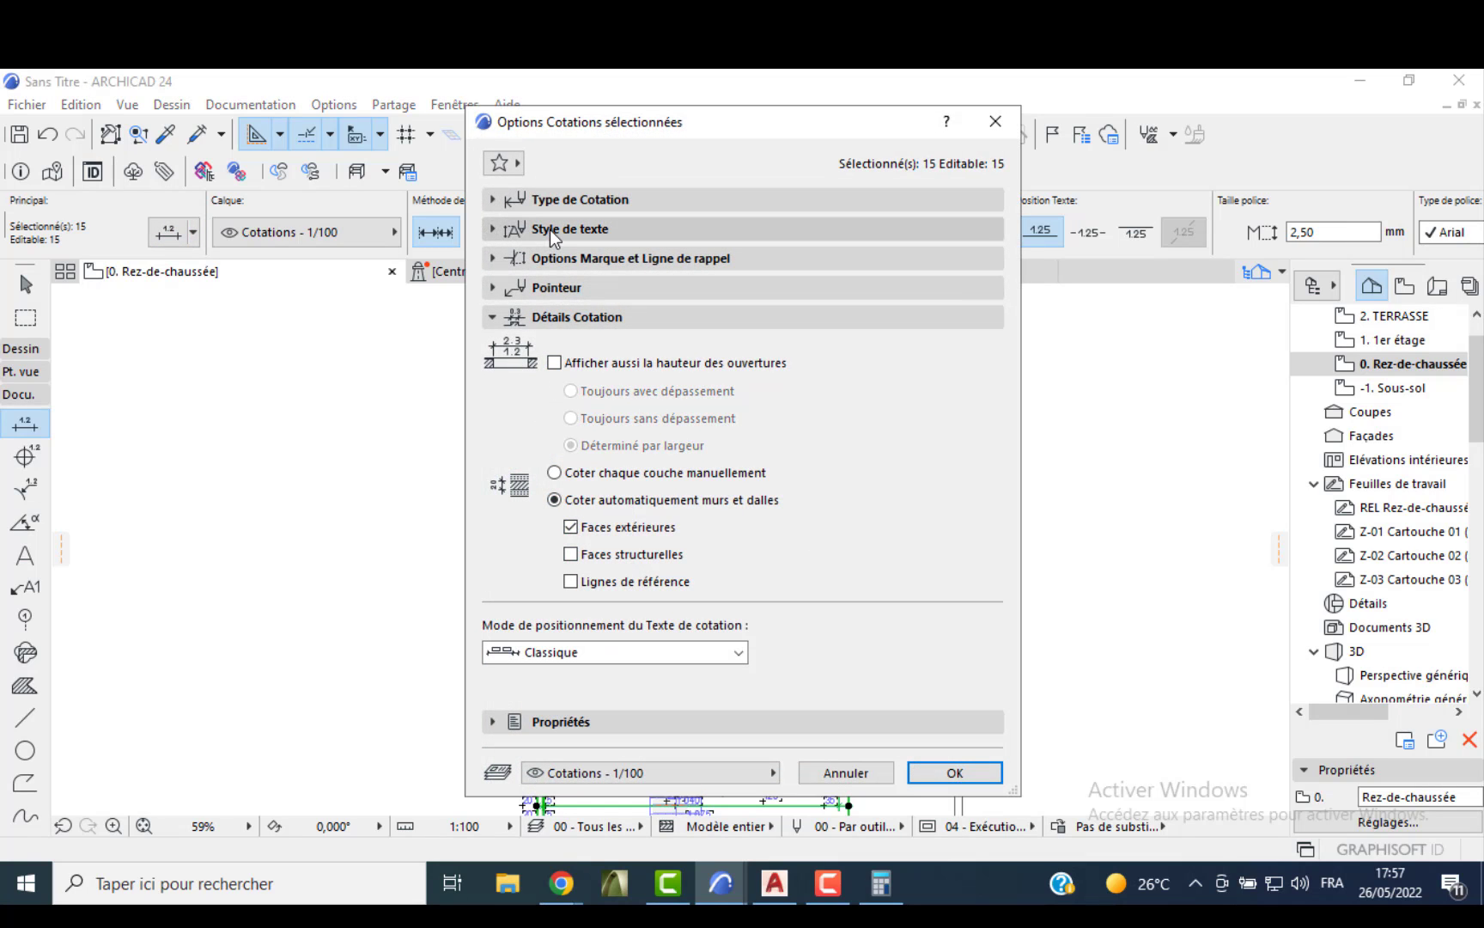
- Give the selected dimensions no witness lines, a text size of 1,50 mm and a marker size of 1 mm
click(544, 203)
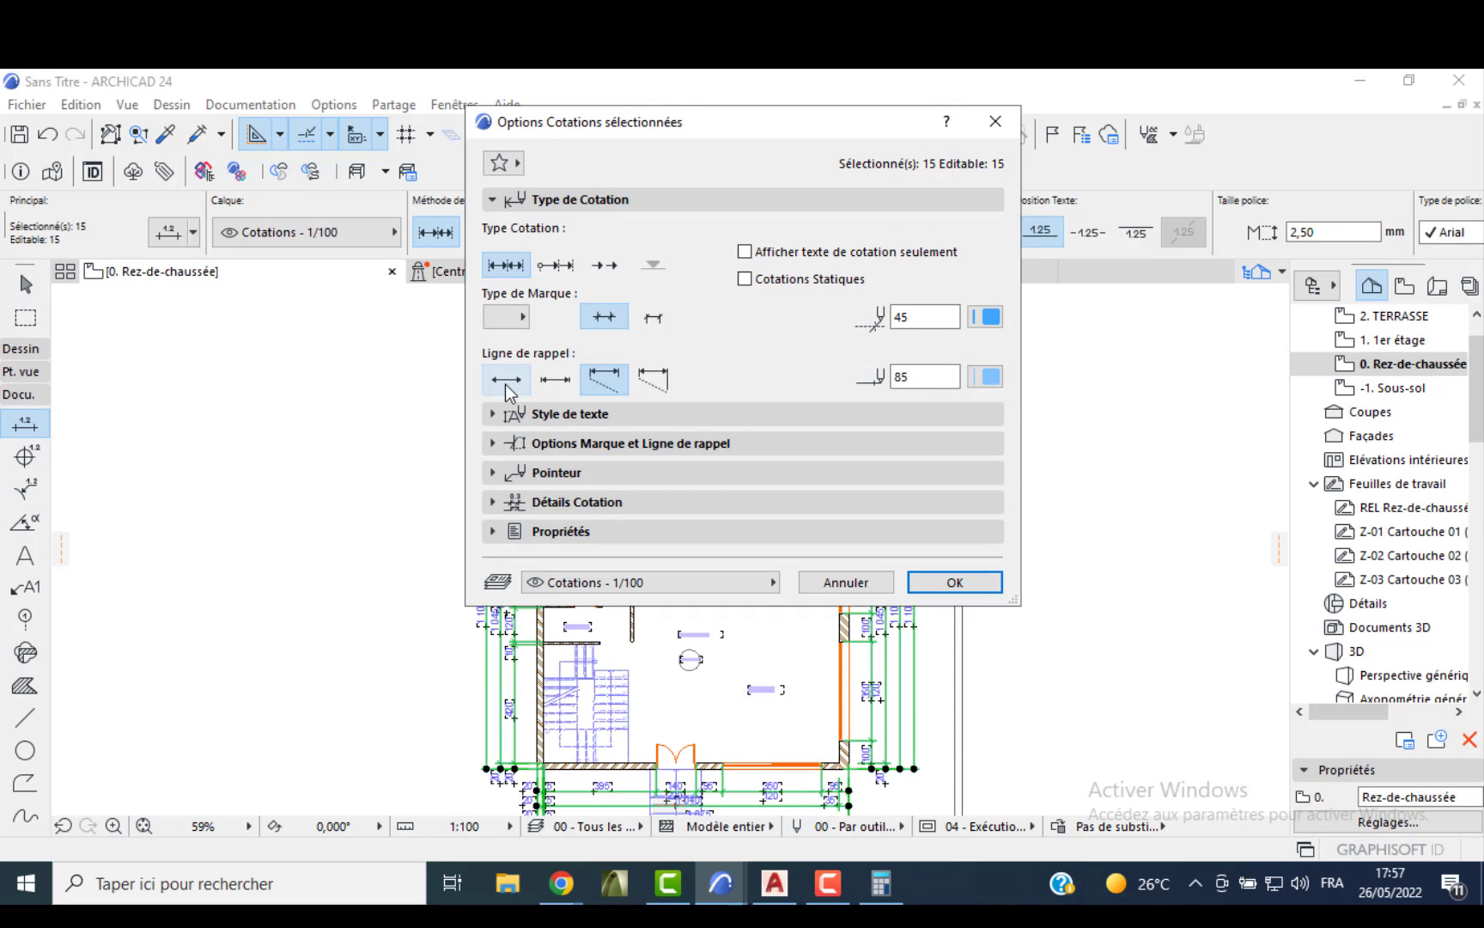
click(507, 379)
click(537, 415)
drag(572, 510, 526, 519)
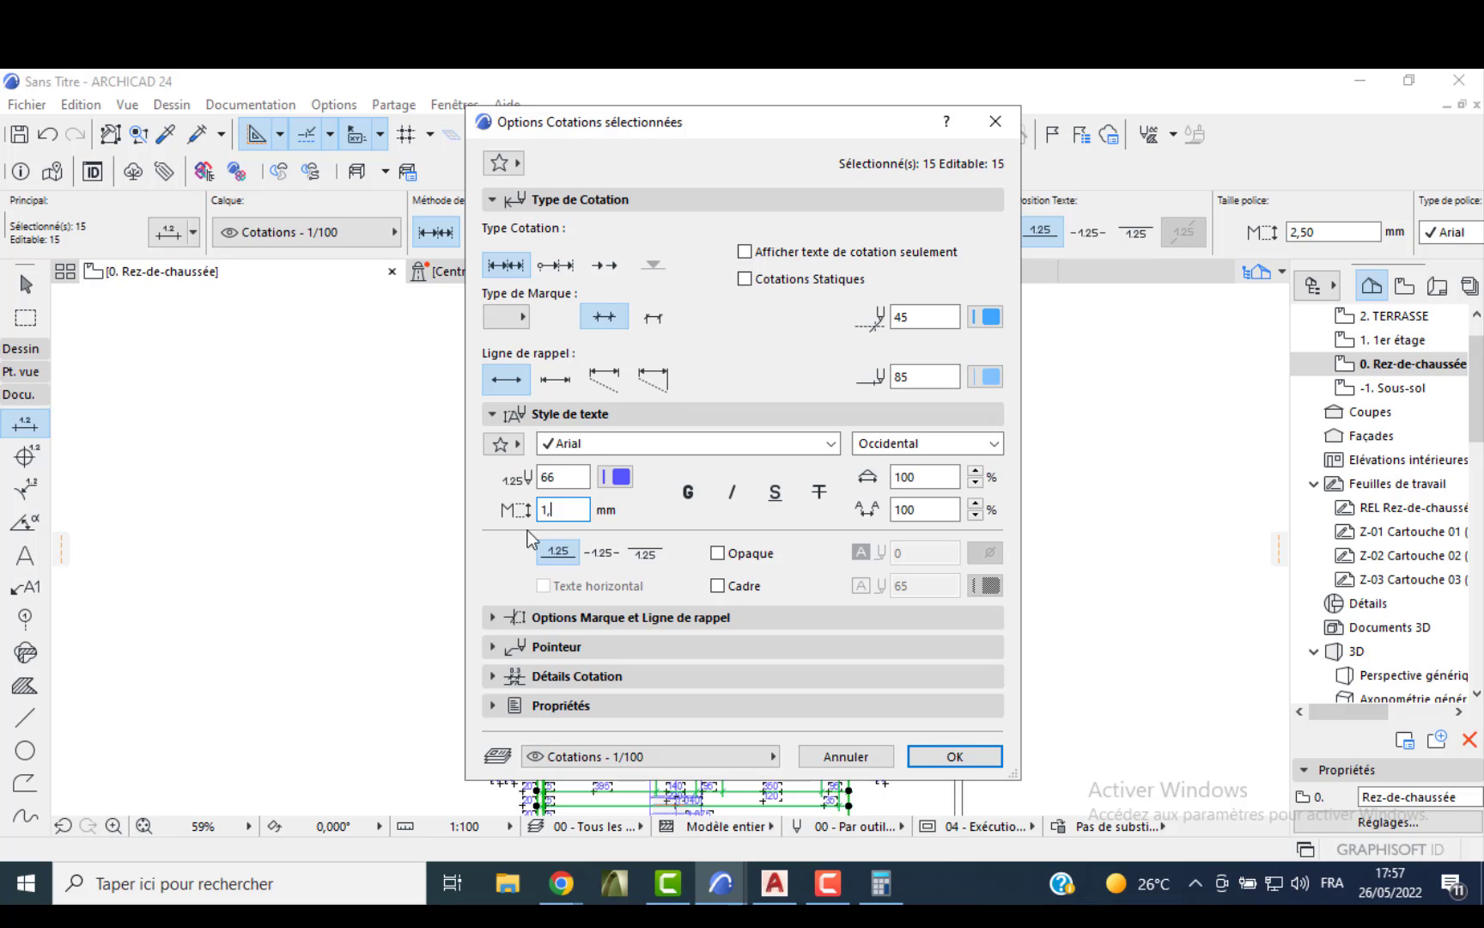
click(537, 617)
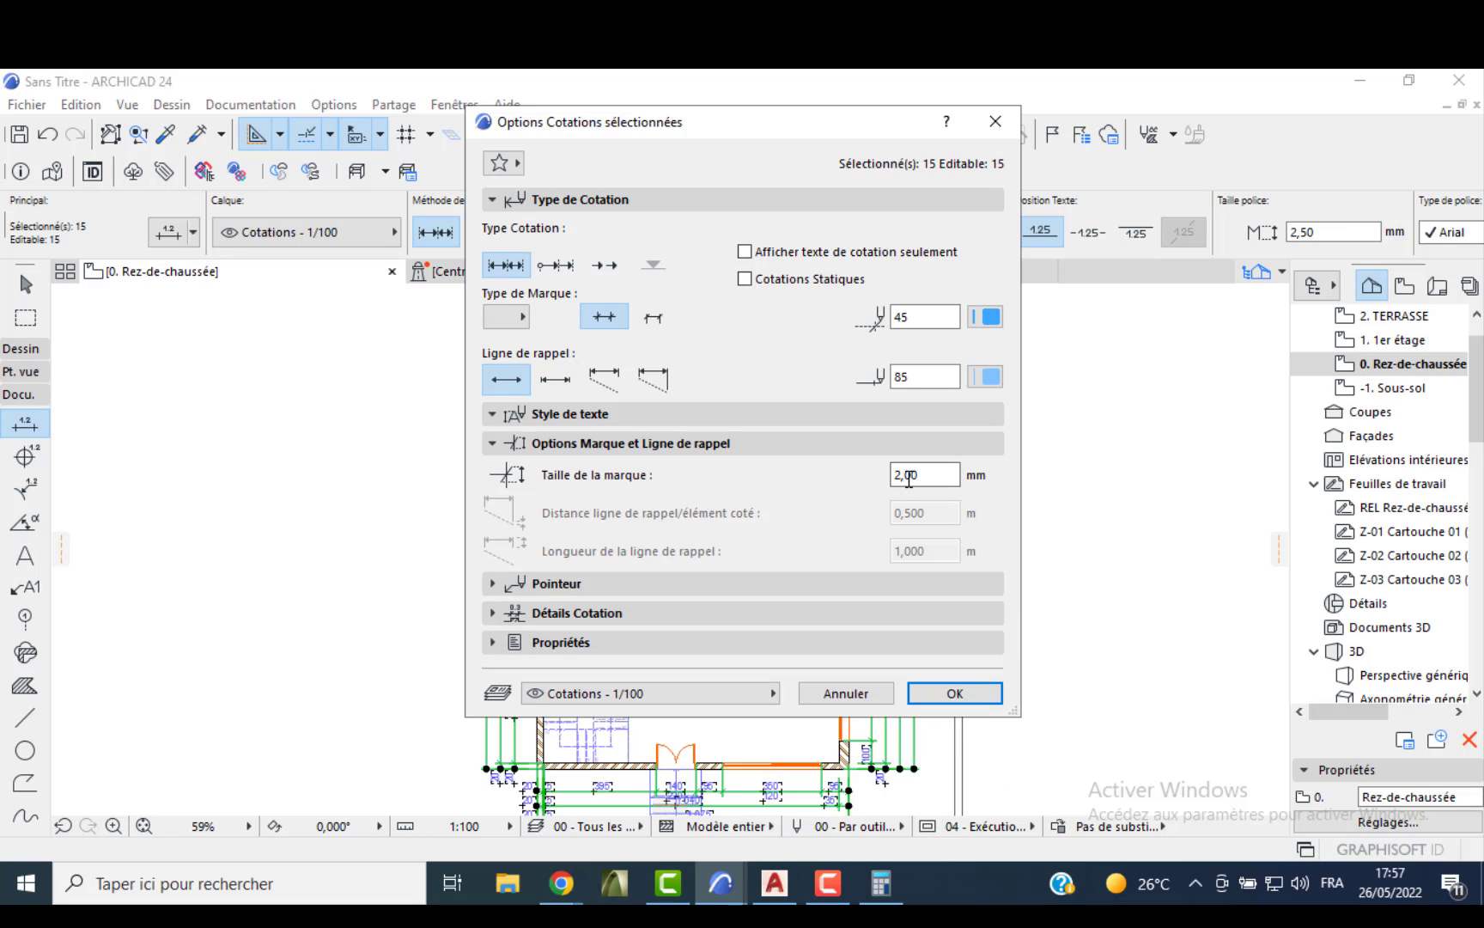
text(1)
click(945, 691)
scroll(714, 445, up, 3)
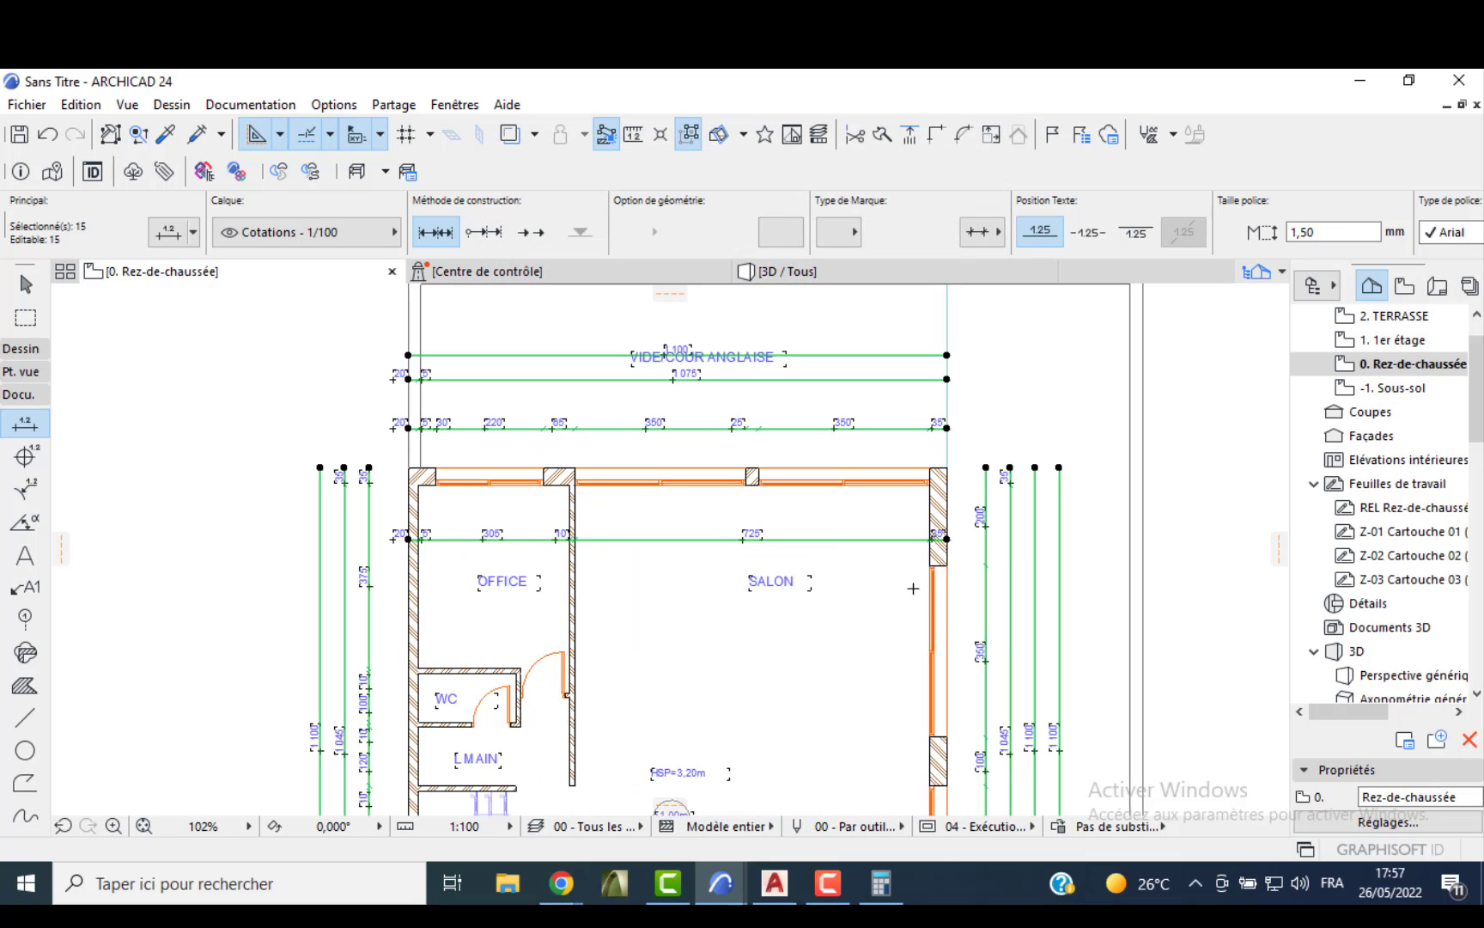
key(Escape)
key(Escape)
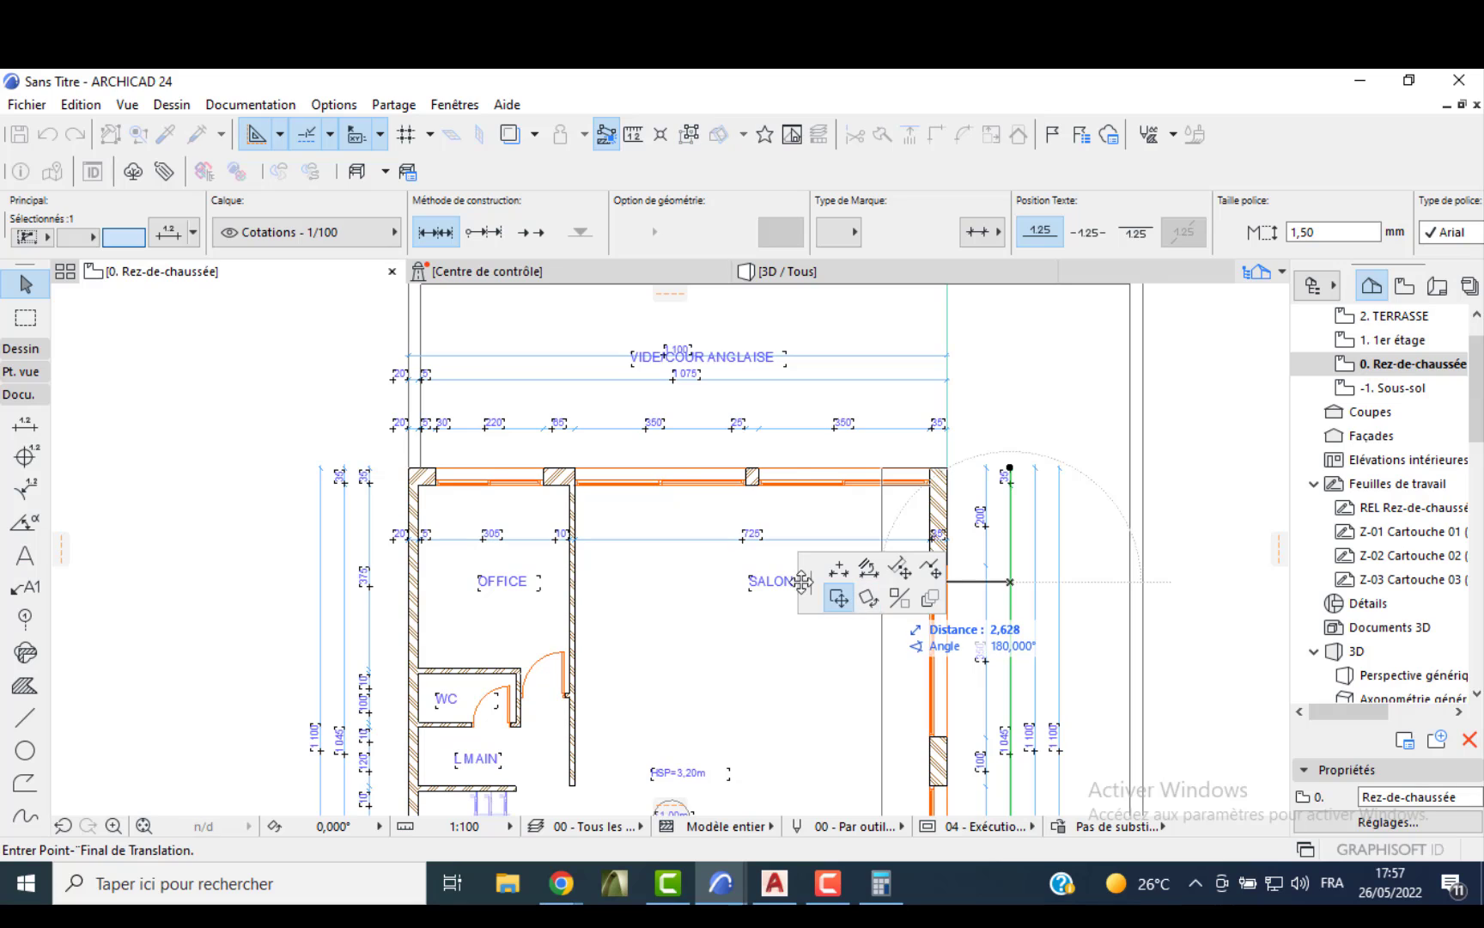
- Move the structural dimension line on the building's right side about 3 m inward into SALON
middle_drag(600, 582, 440, 567)
scroll(660, 569, up, 1)
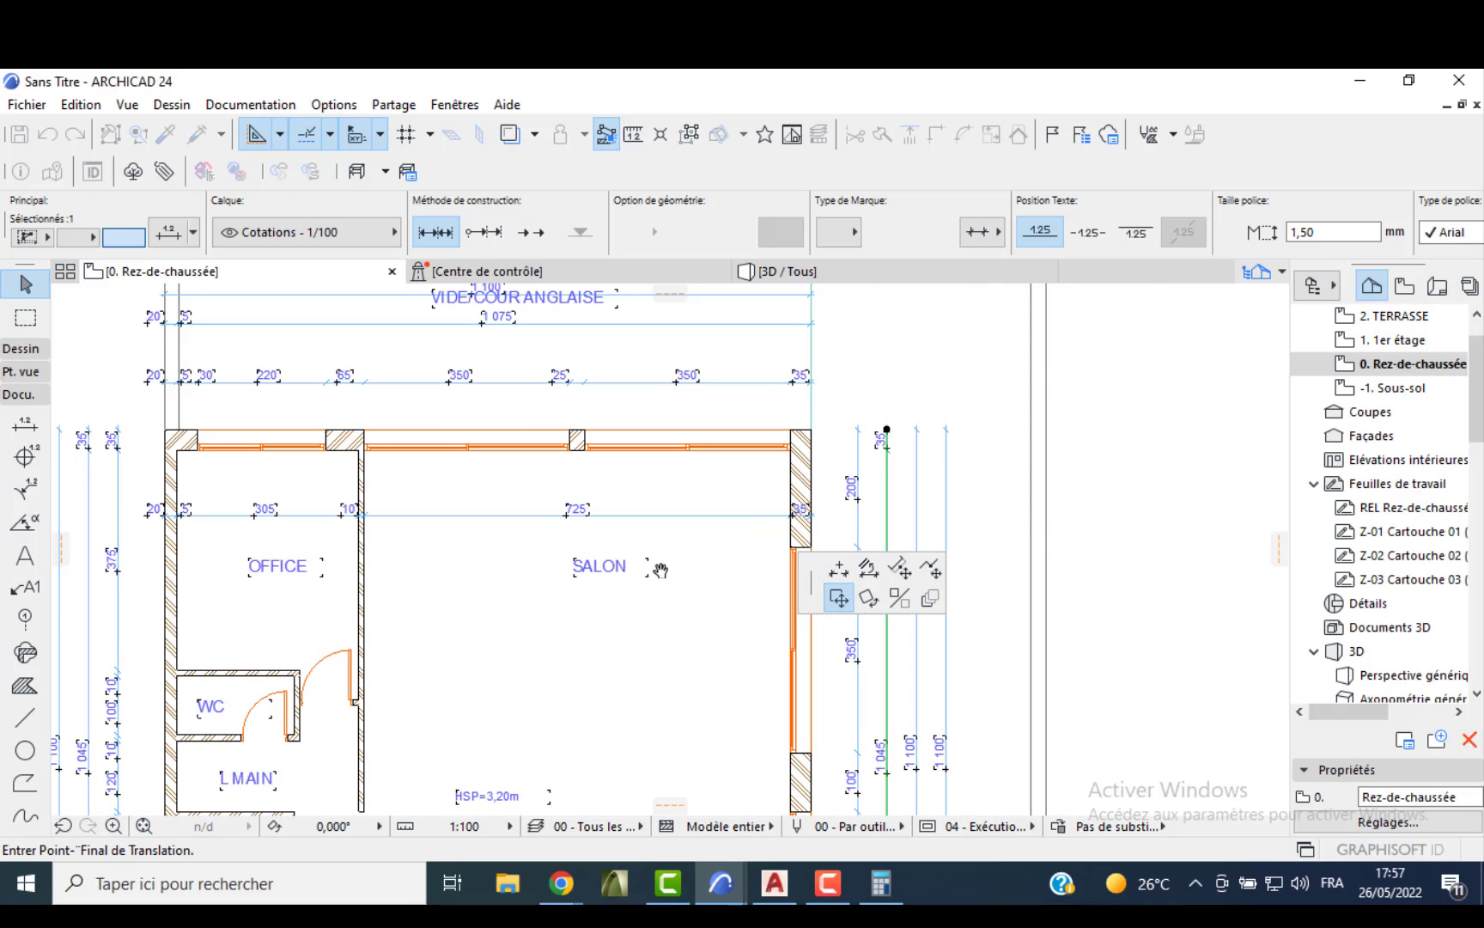
click(706, 567)
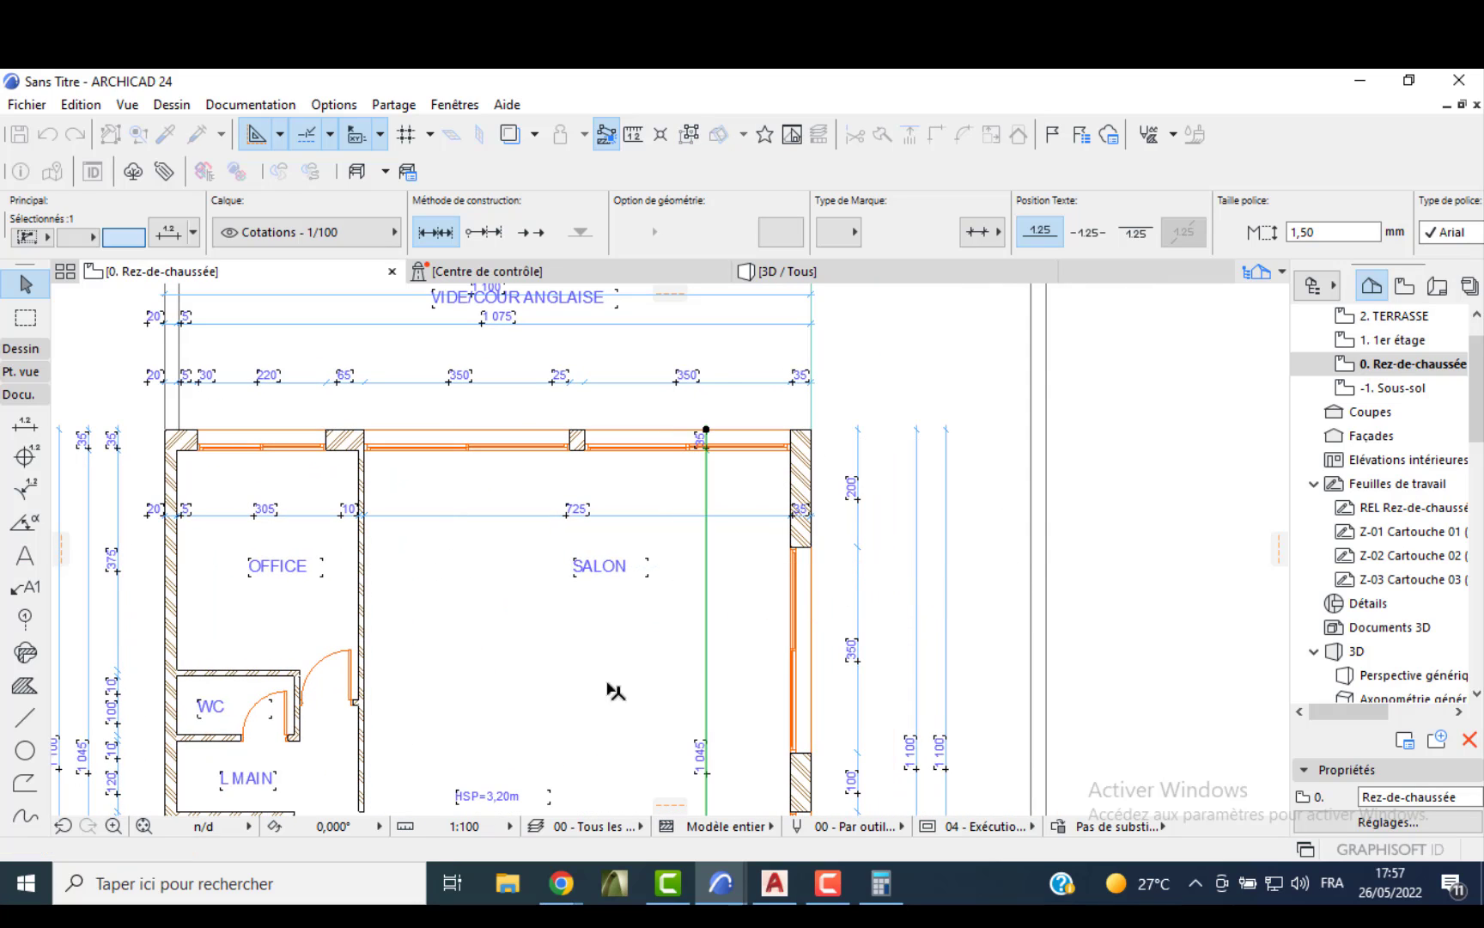
- Move the partition dimension line on the building's left side about 1,7 m inward, across OFFICE, WC and L MAIN
click(119, 615)
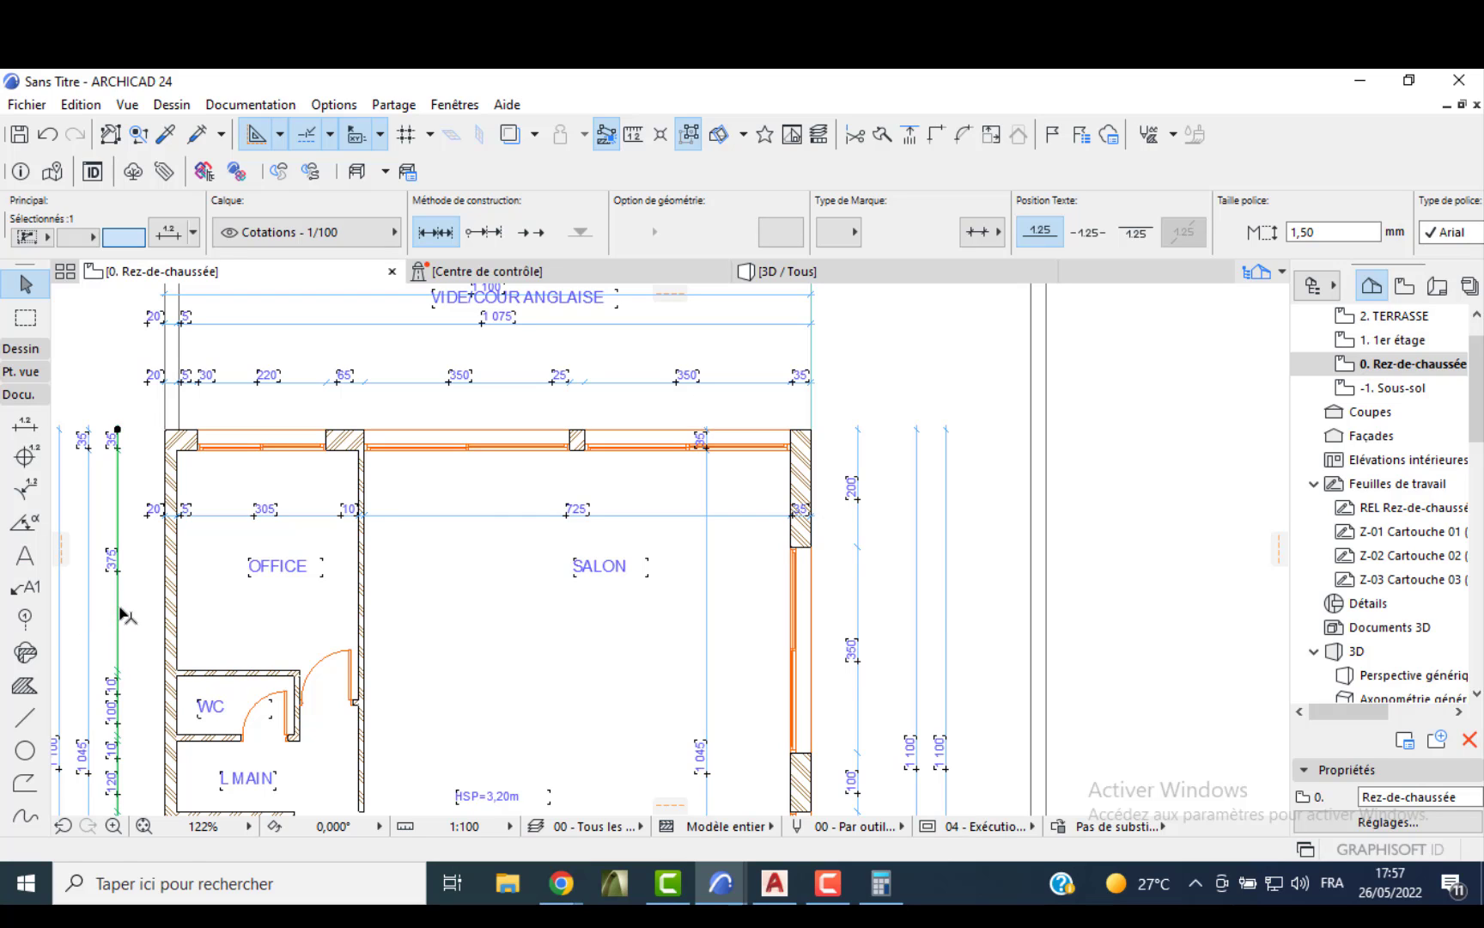
click(119, 608)
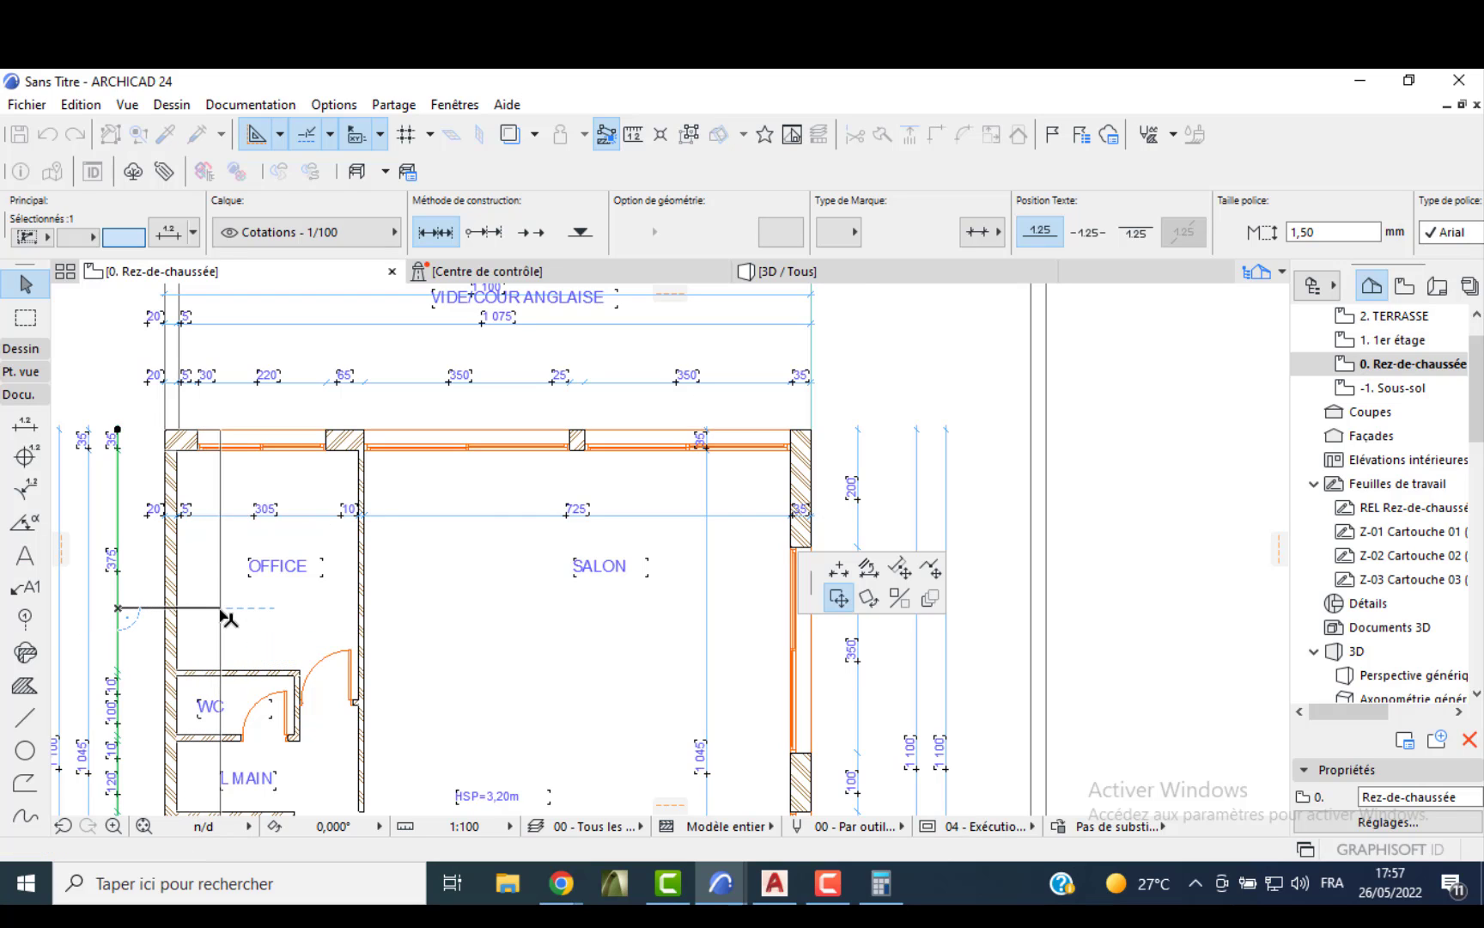
click(220, 609)
middle_drag(252, 746, 258, 481)
key(Escape)
- Shift the WC label up and right, clear of the interior dimension text
scroll(203, 443, up, 3)
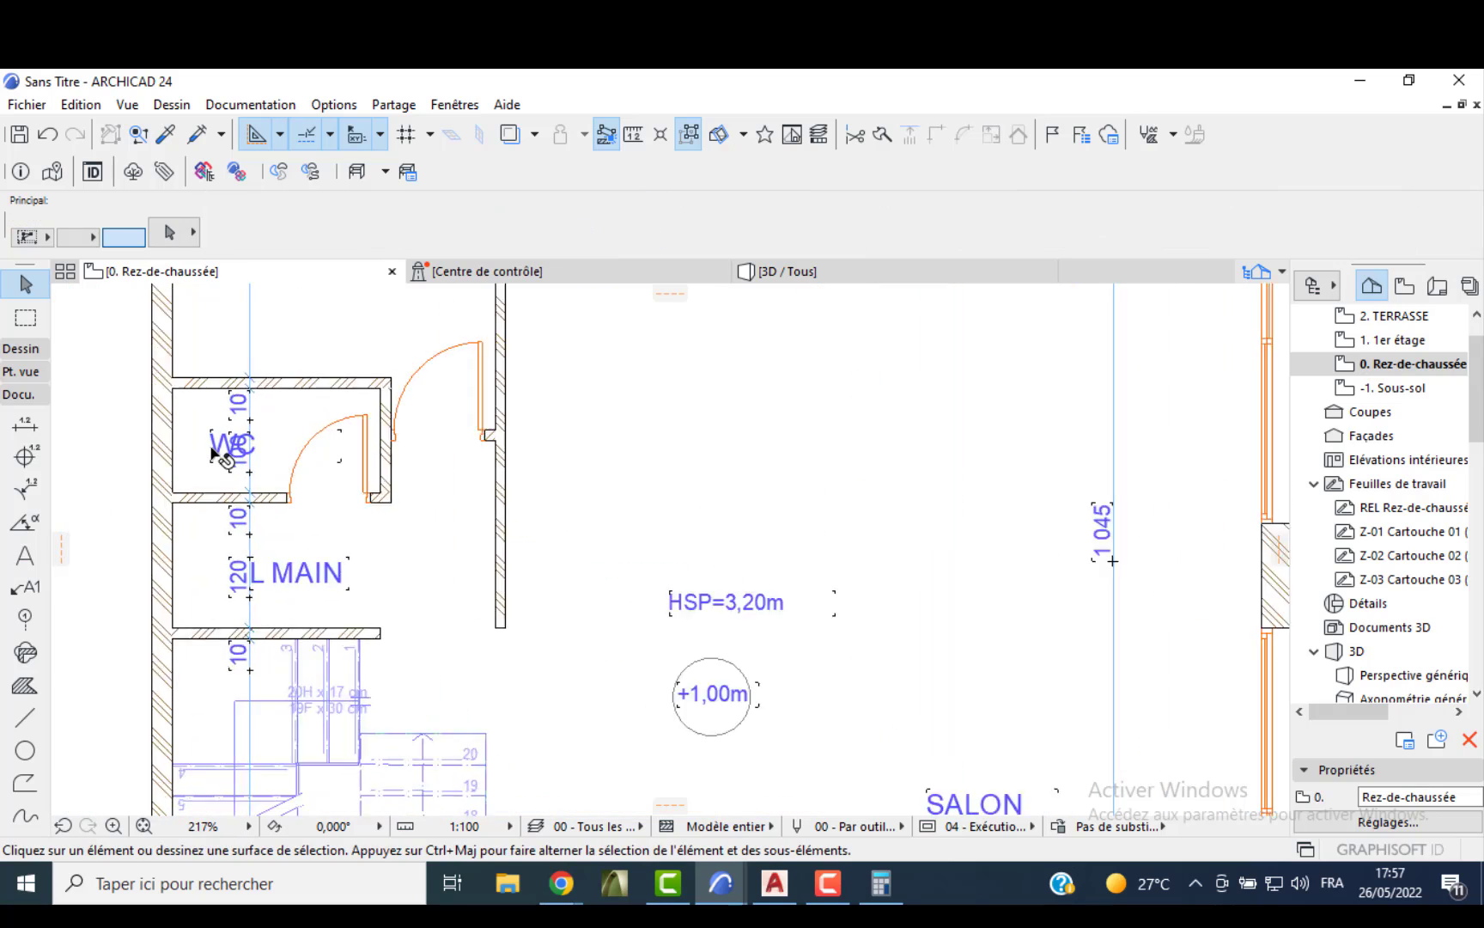
scroll(215, 453, up, 2)
click(302, 445)
click(302, 445)
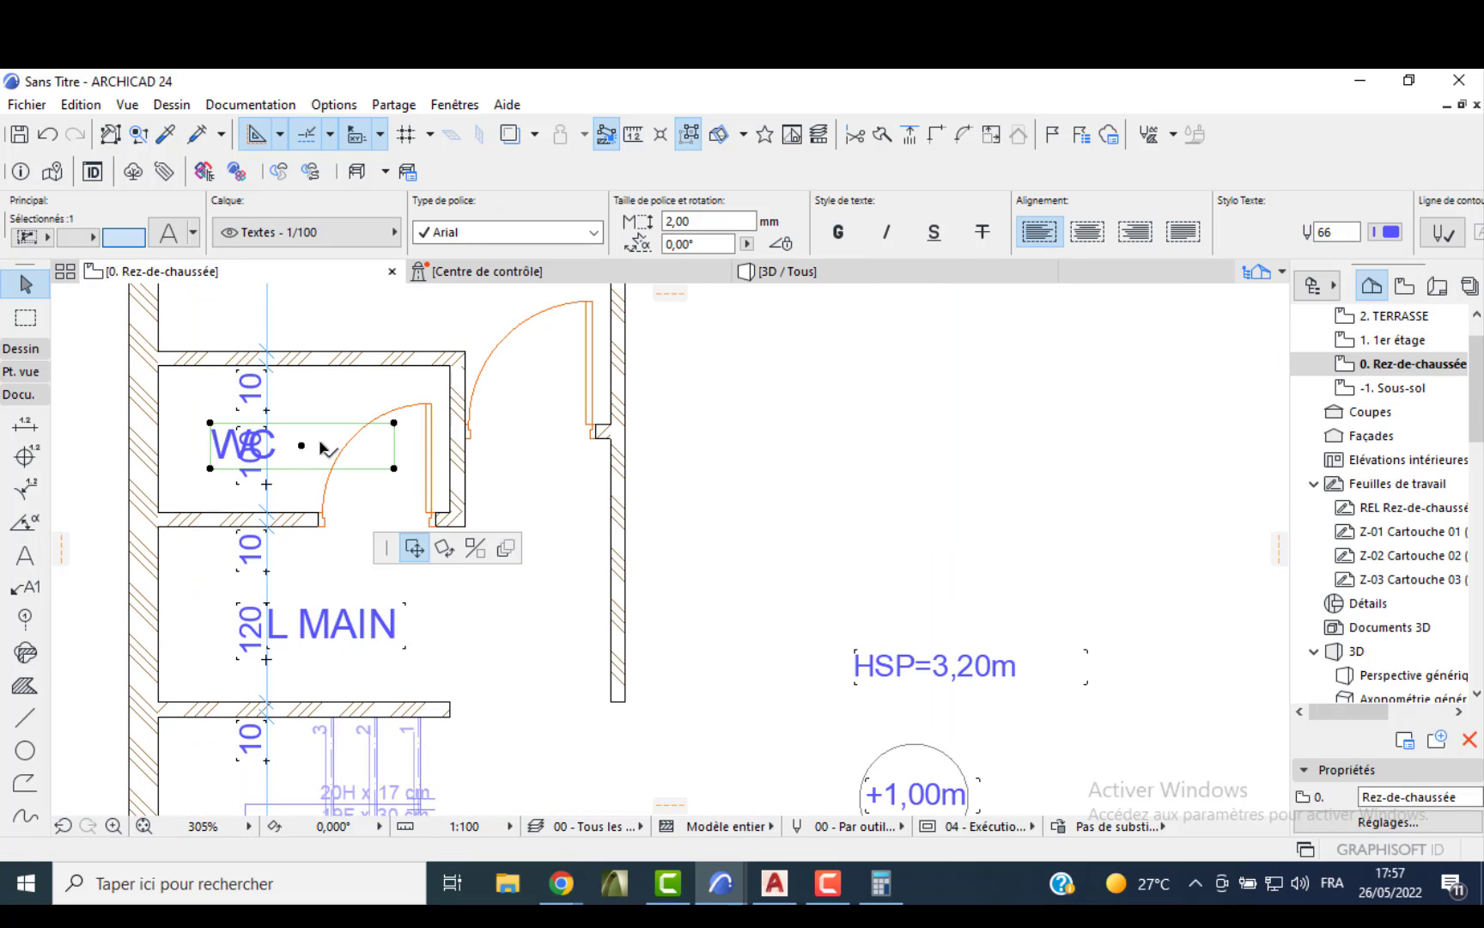
click(378, 408)
scroll(444, 492, down, 3)
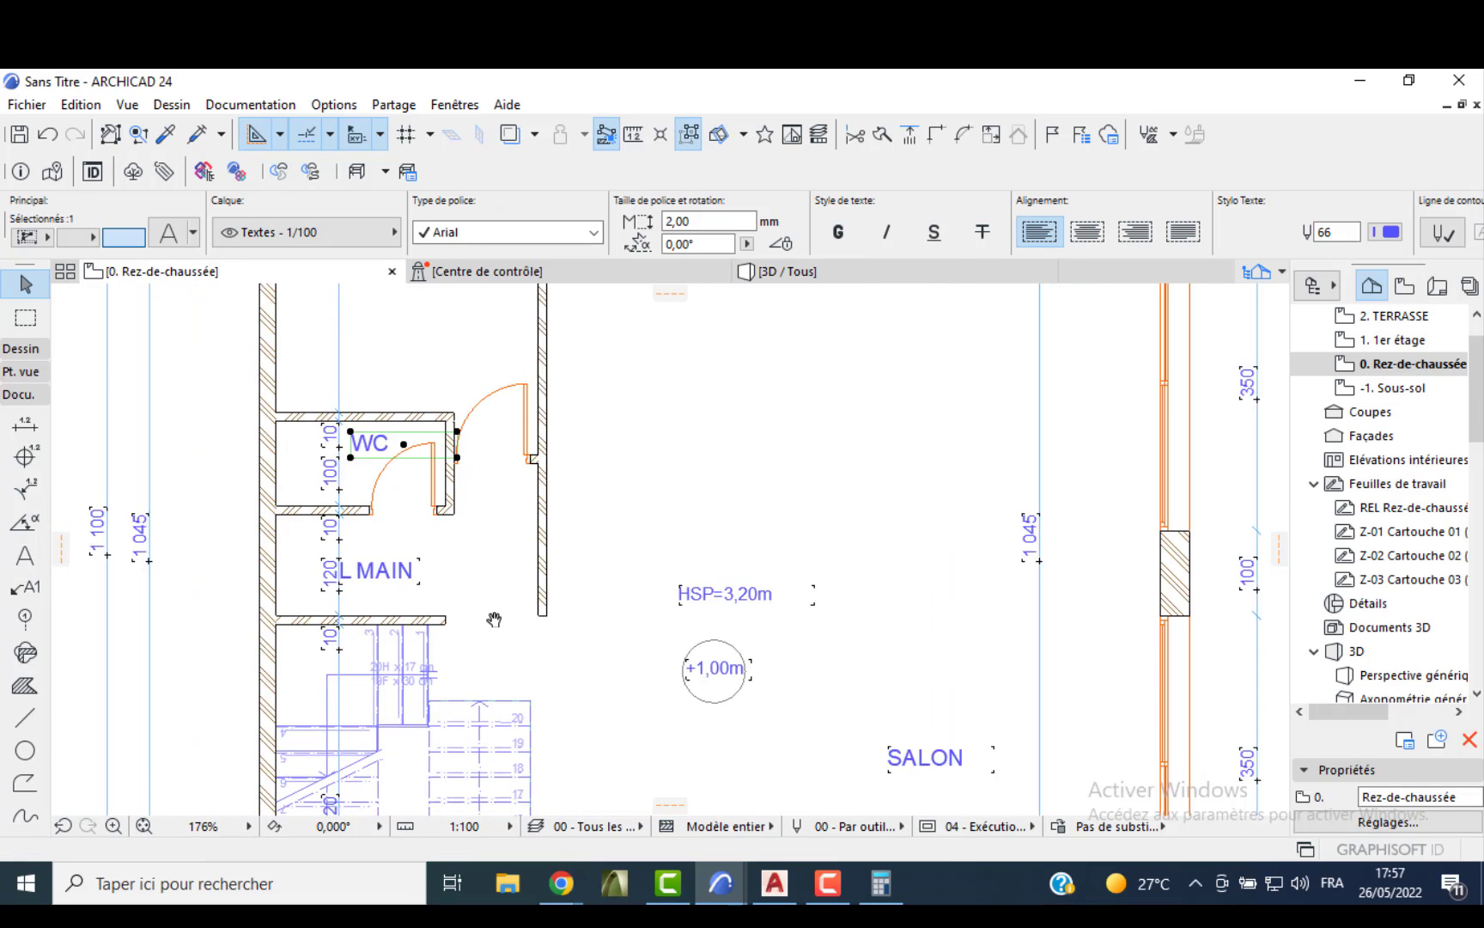
- Move the structural dimension line in front of the entrance wall about 2,7 m inward, across the staircase and SALON
middle_drag(494, 620, 656, 275)
scroll(659, 245, down, 3)
key(Escape)
middle_drag(994, 749, 868, 618)
scroll(880, 619, down, 1)
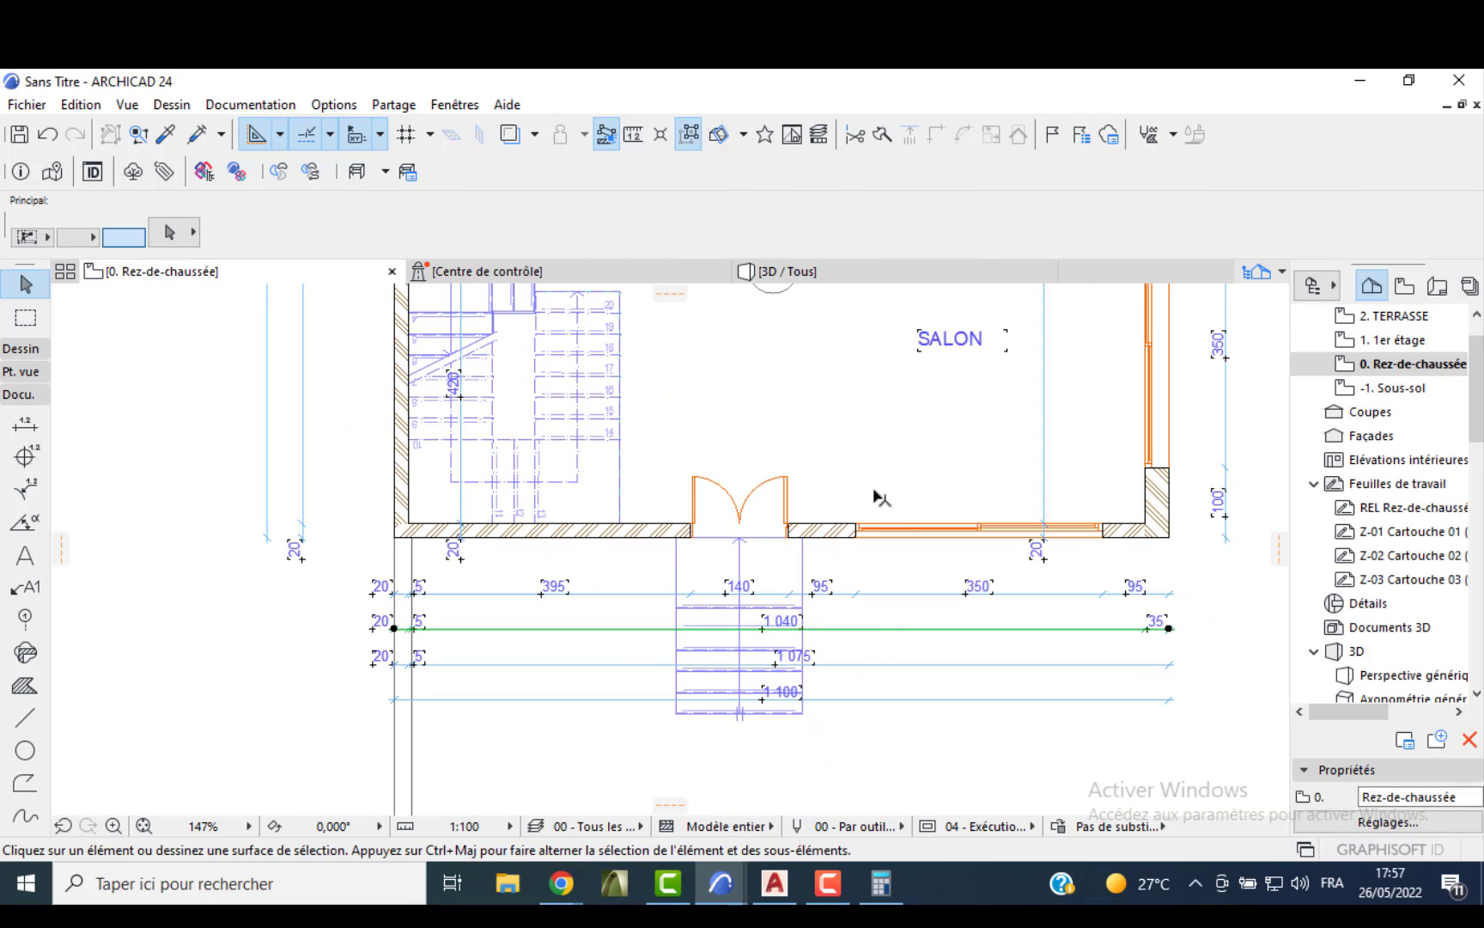
click(877, 440)
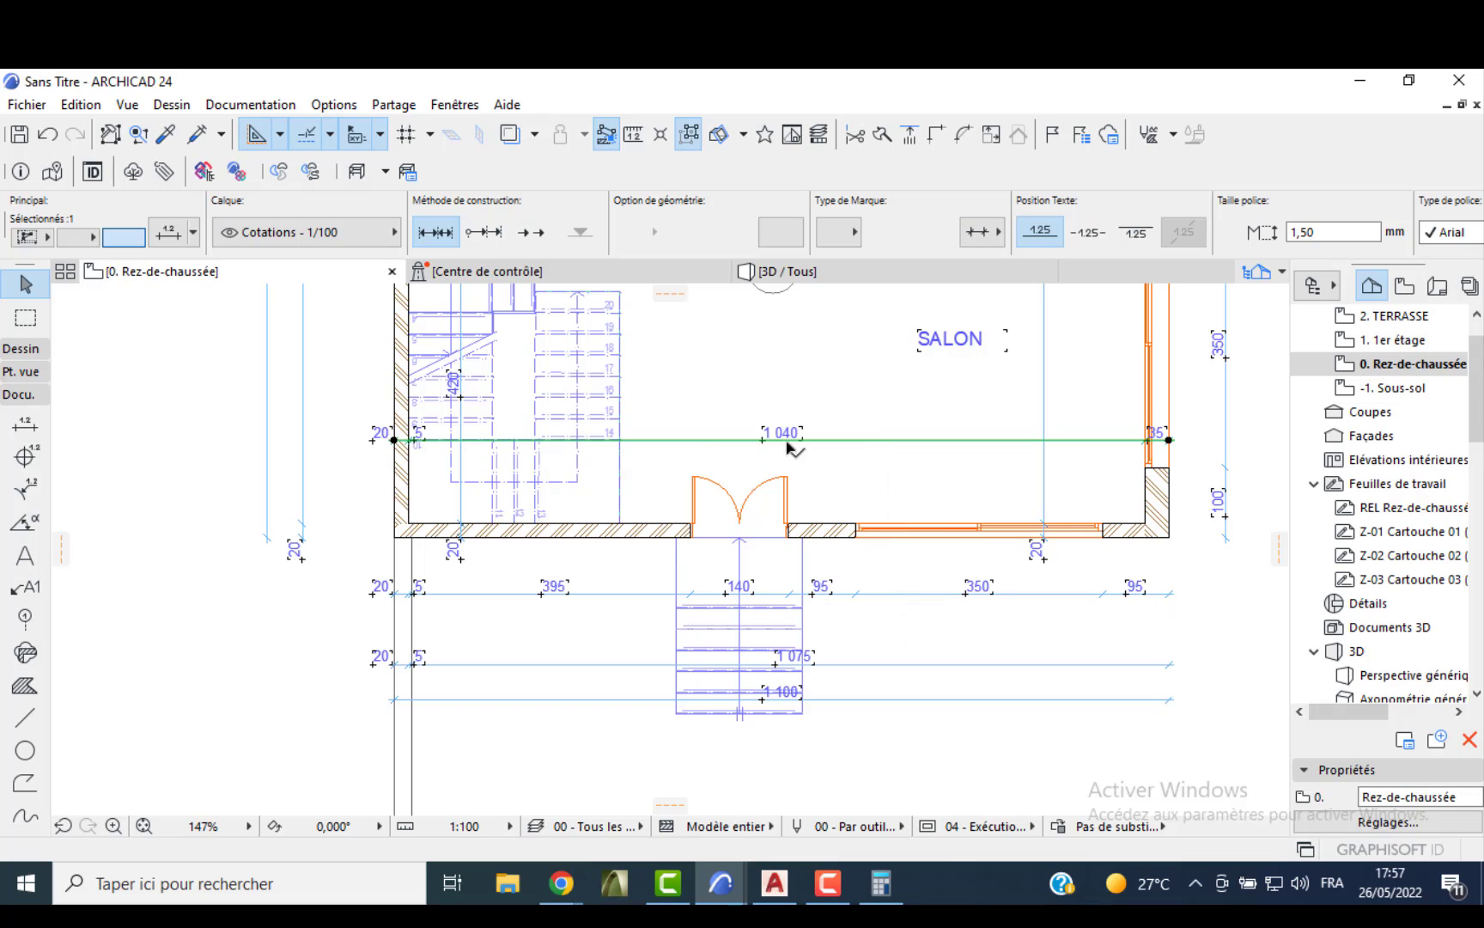
- Split the interior front dimension line at the staircase's outer edge and delete its extra point 5 cm inside the left wall
scroll(625, 485, up, 3)
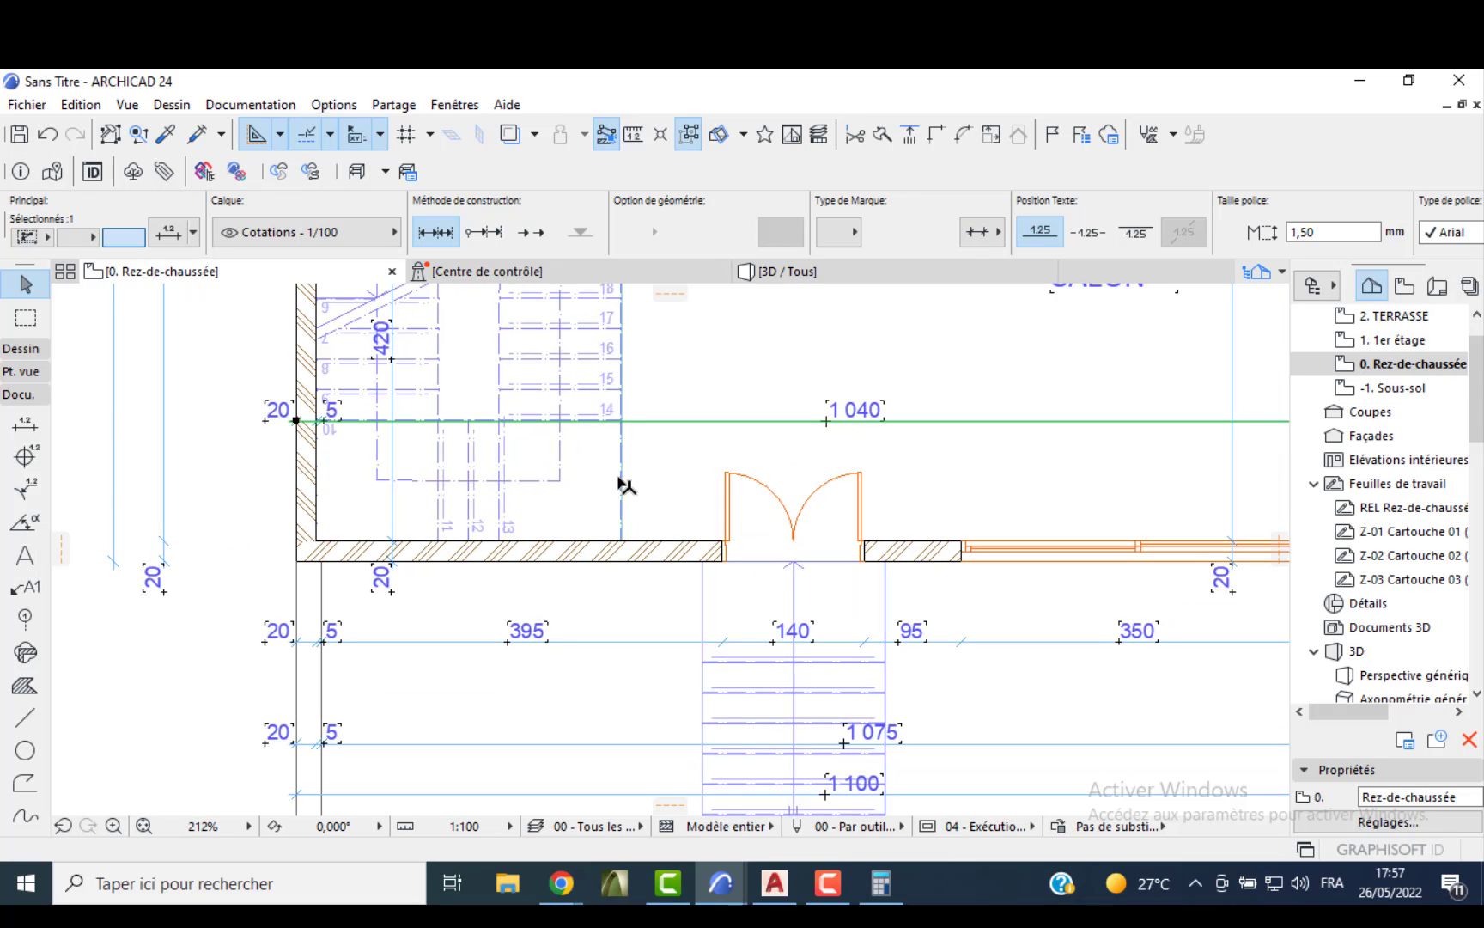
scroll(554, 352, down, 3)
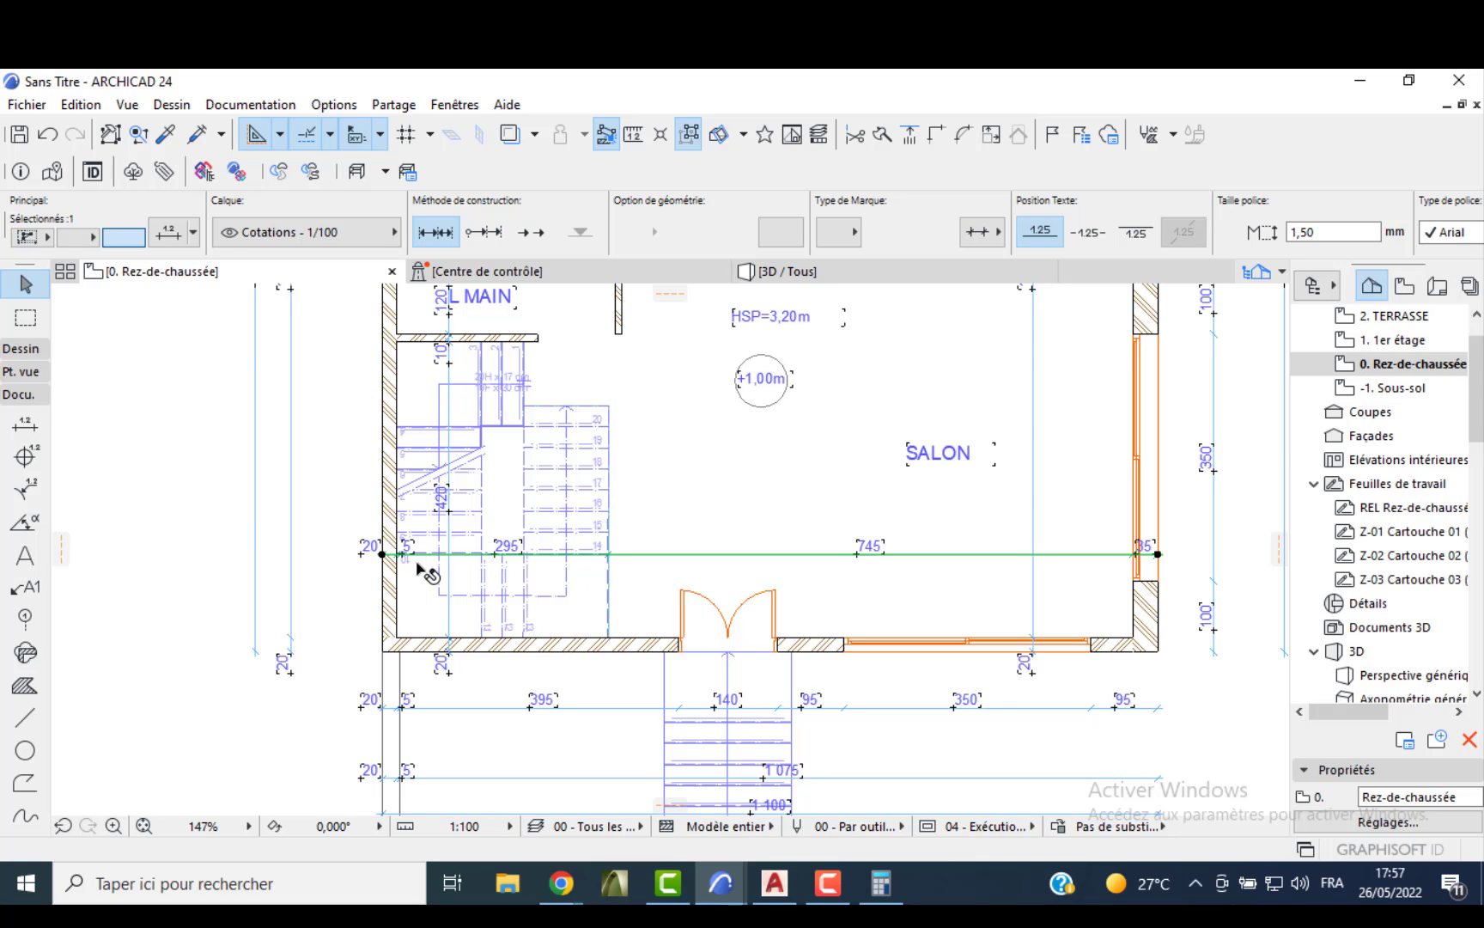
scroll(419, 567, up, 8)
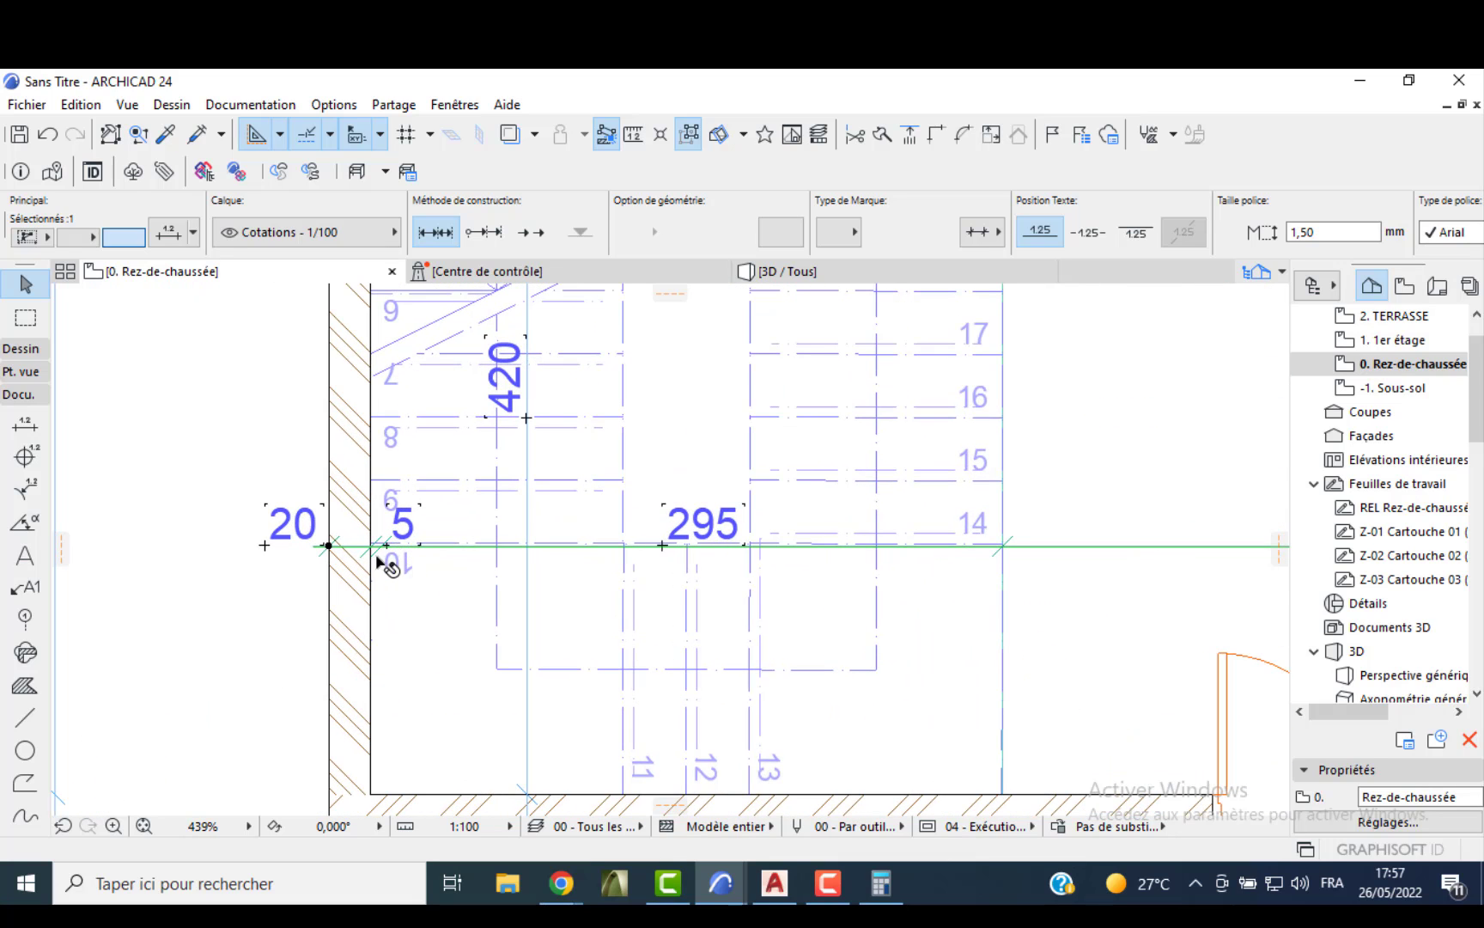
click(380, 547)
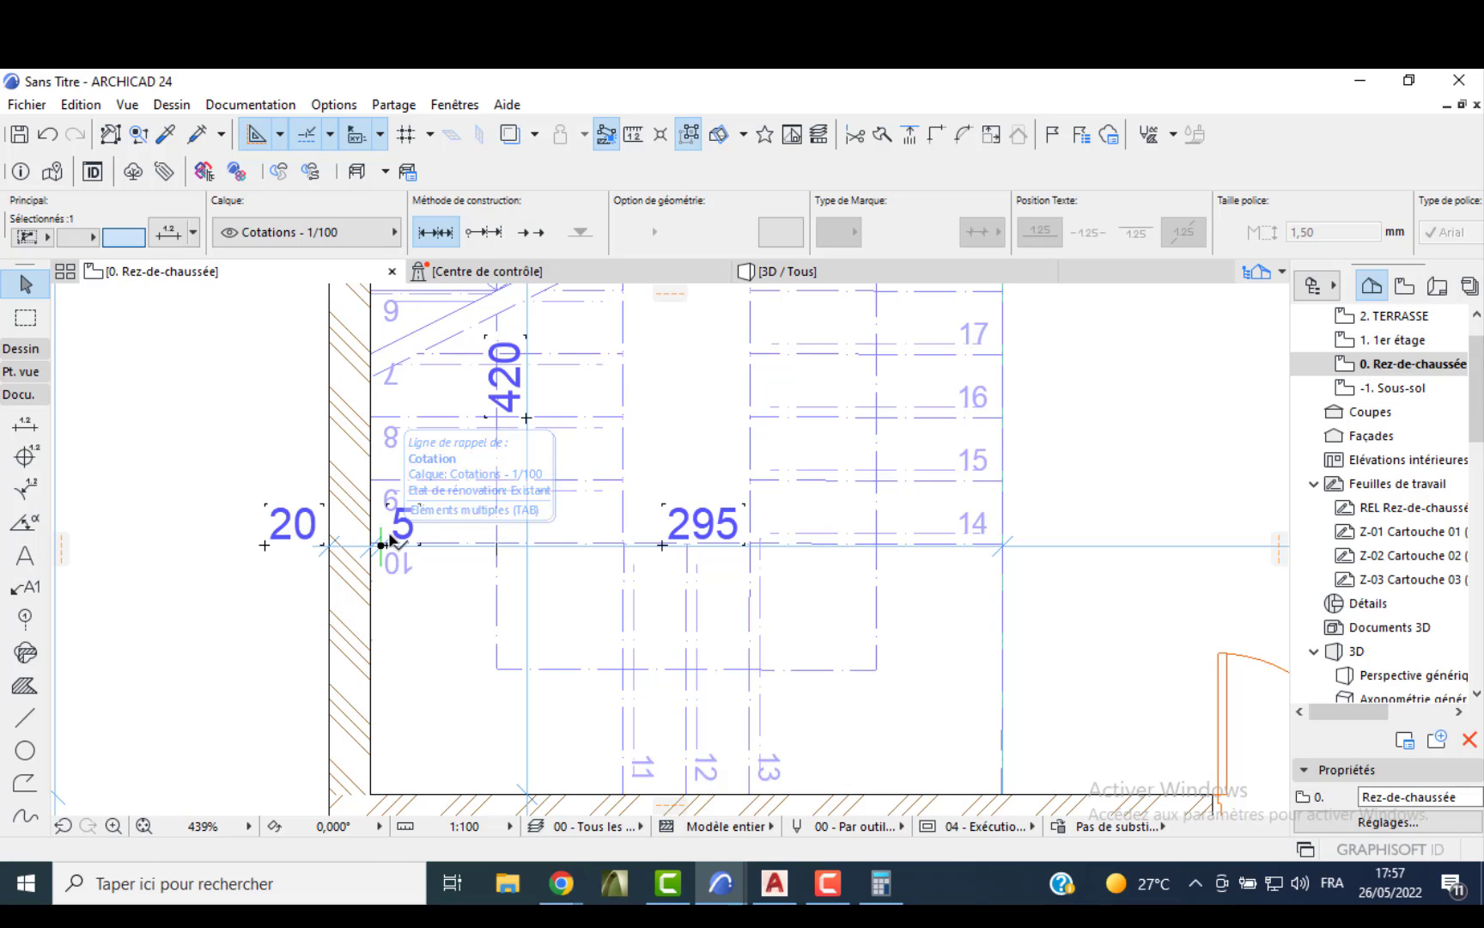
click(502, 560)
scroll(569, 569, down, 7)
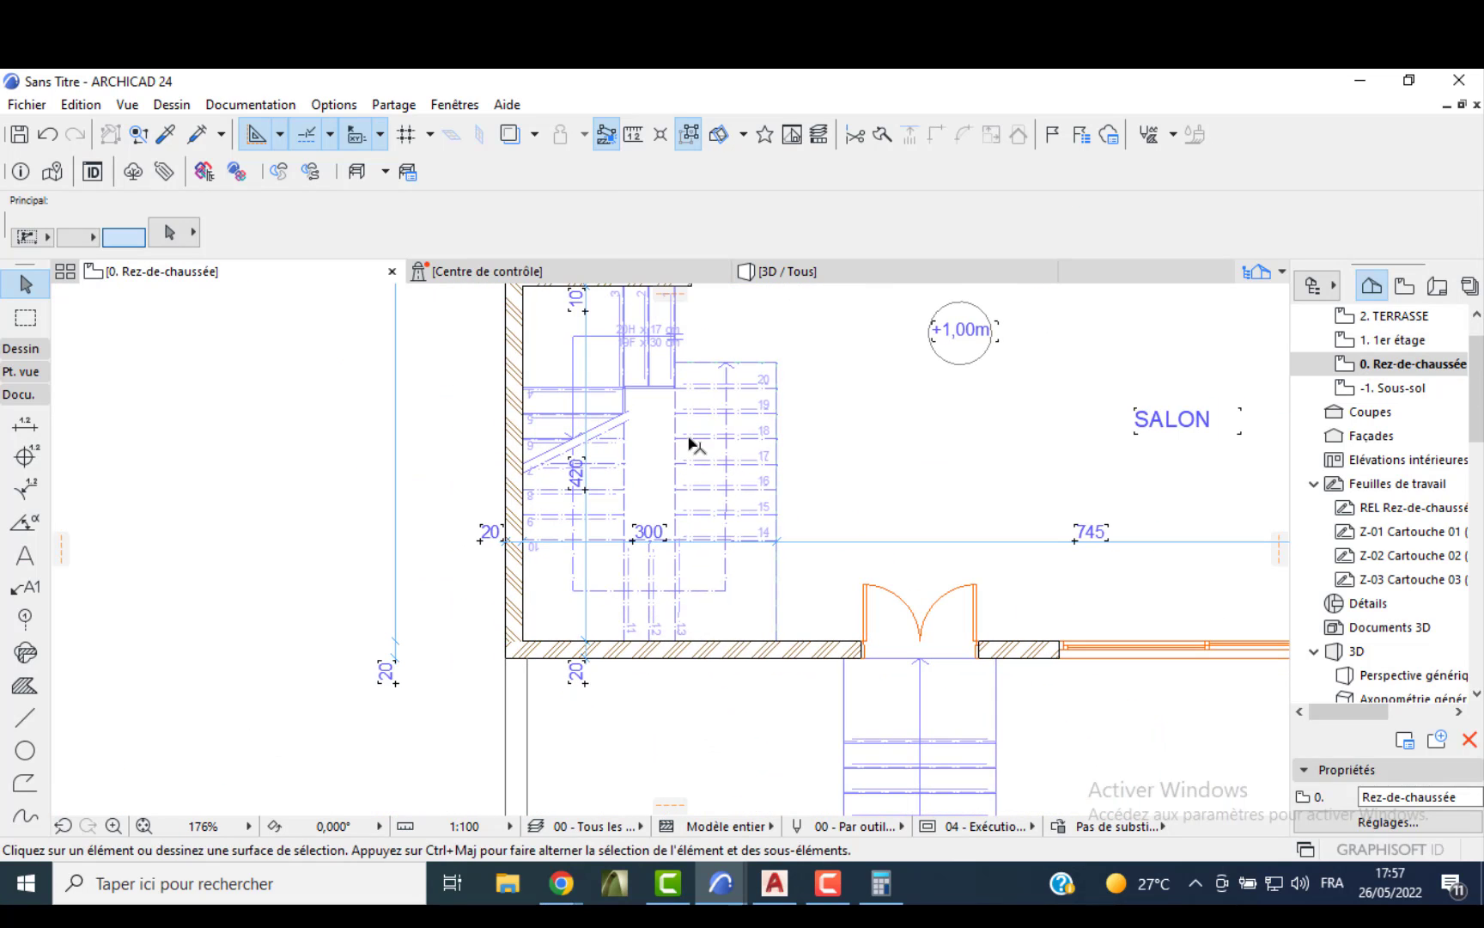
- Delete the 1 075 external geometry dimension line in front of the entrance wall
scroll(800, 485, down, 2)
scroll(838, 533, down, 2)
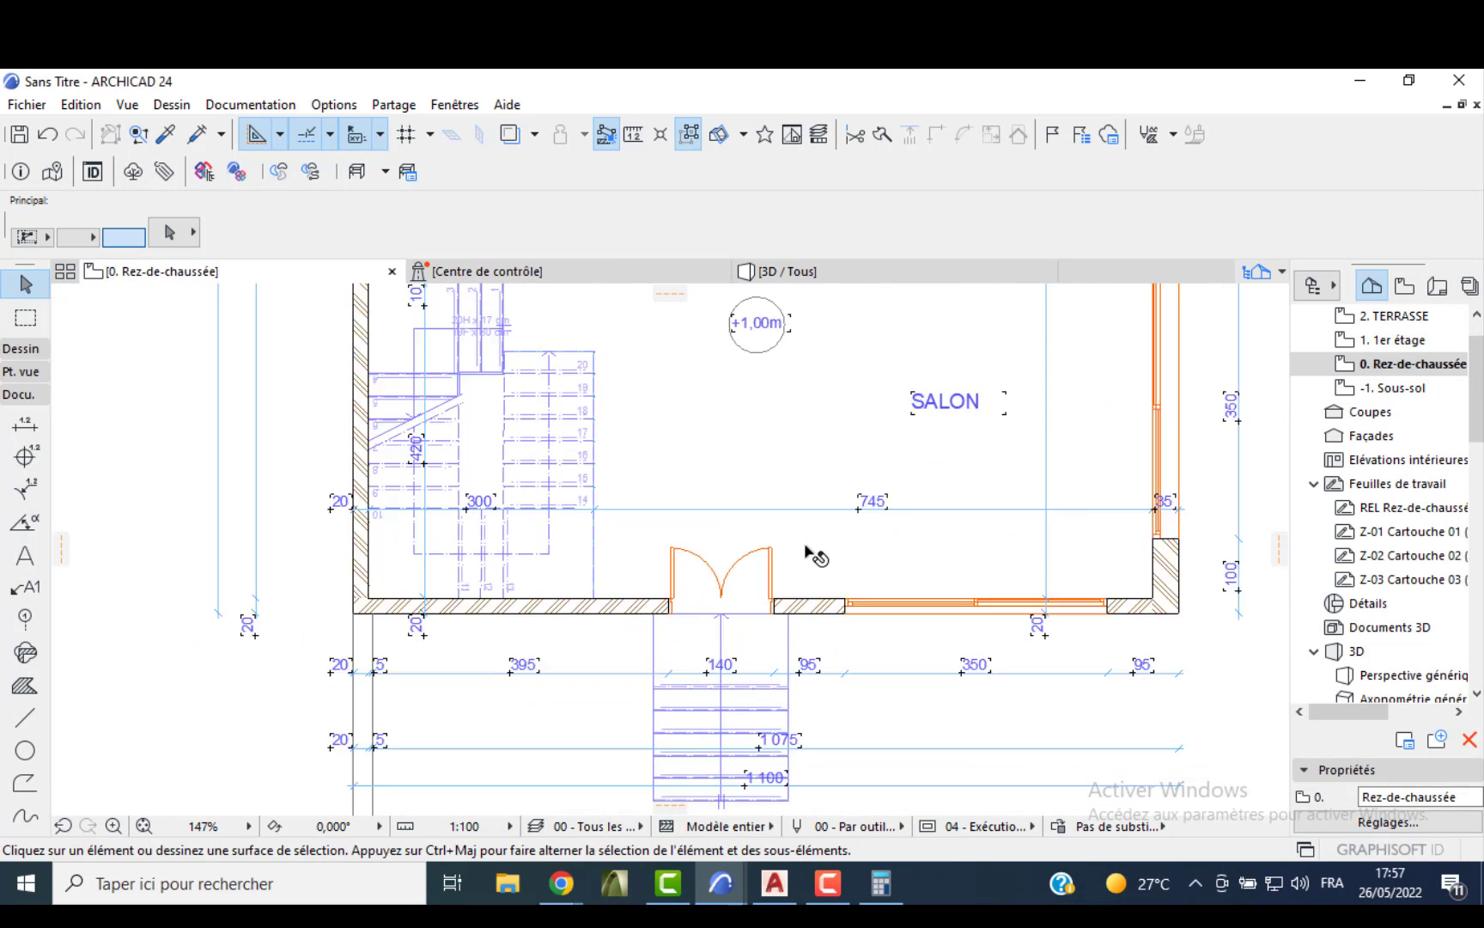
click(842, 671)
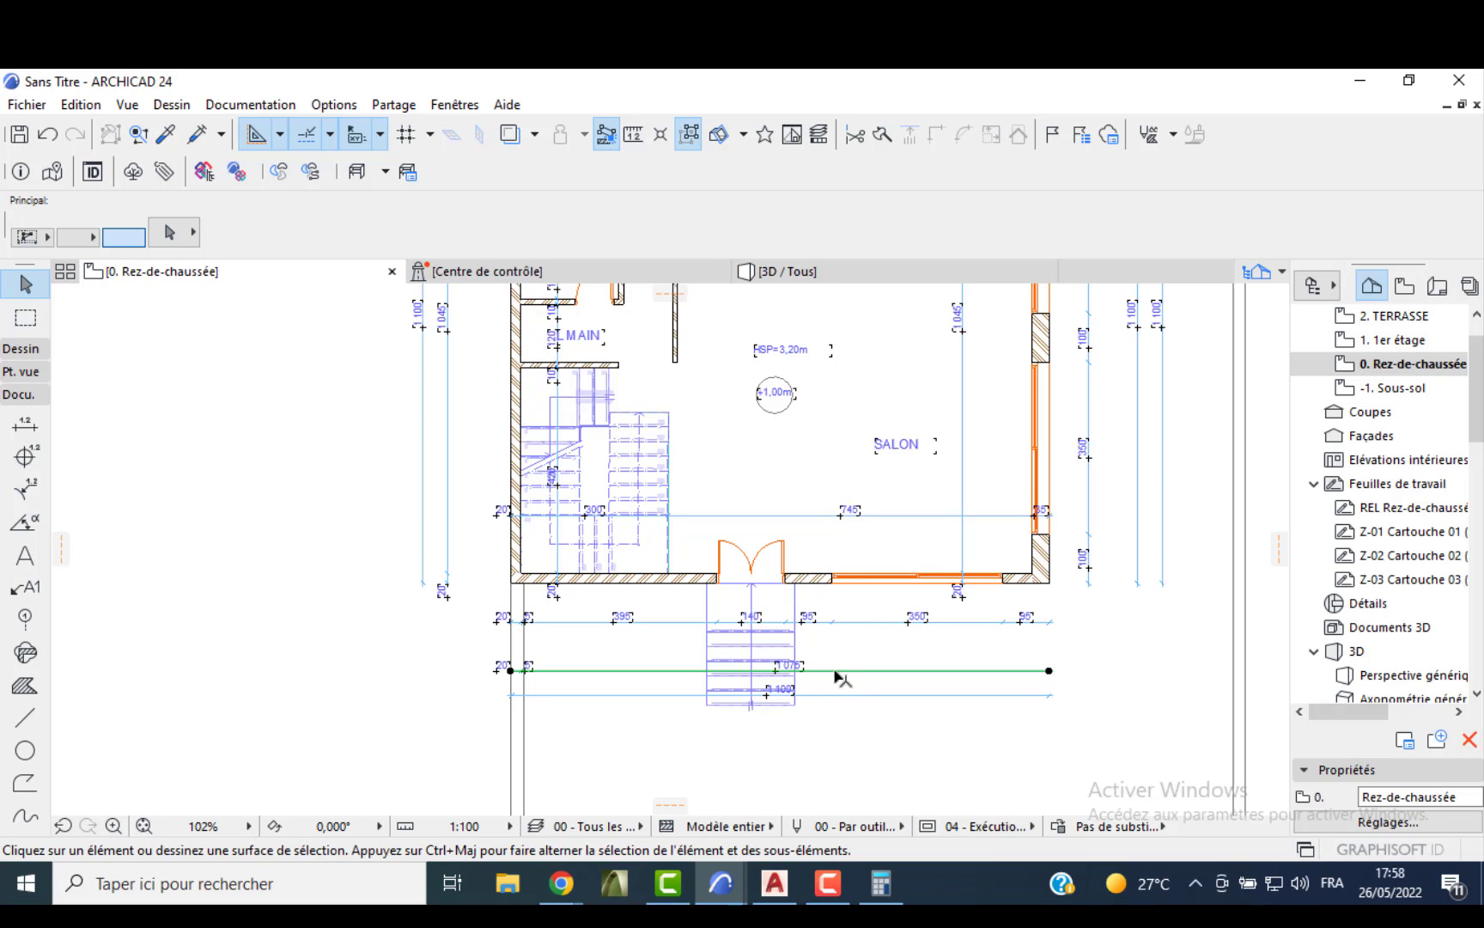
scroll(837, 669, up, 2)
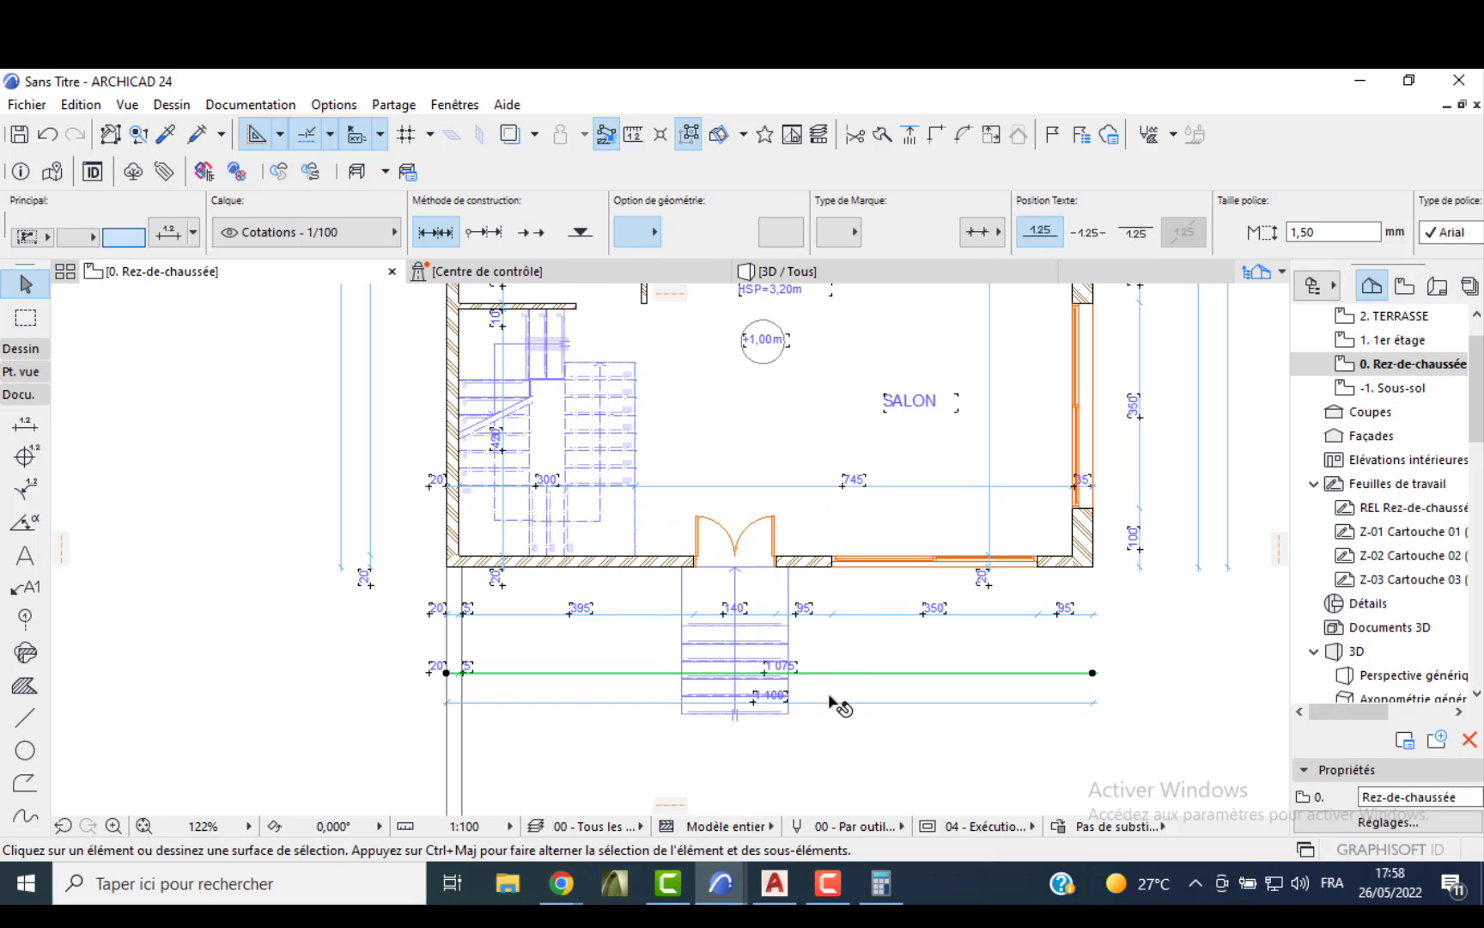
key(Delete)
- Move the overall dimension line in front of the entrance about 1,1 m closer to the wall, below the openings line
click(827, 701)
click(826, 702)
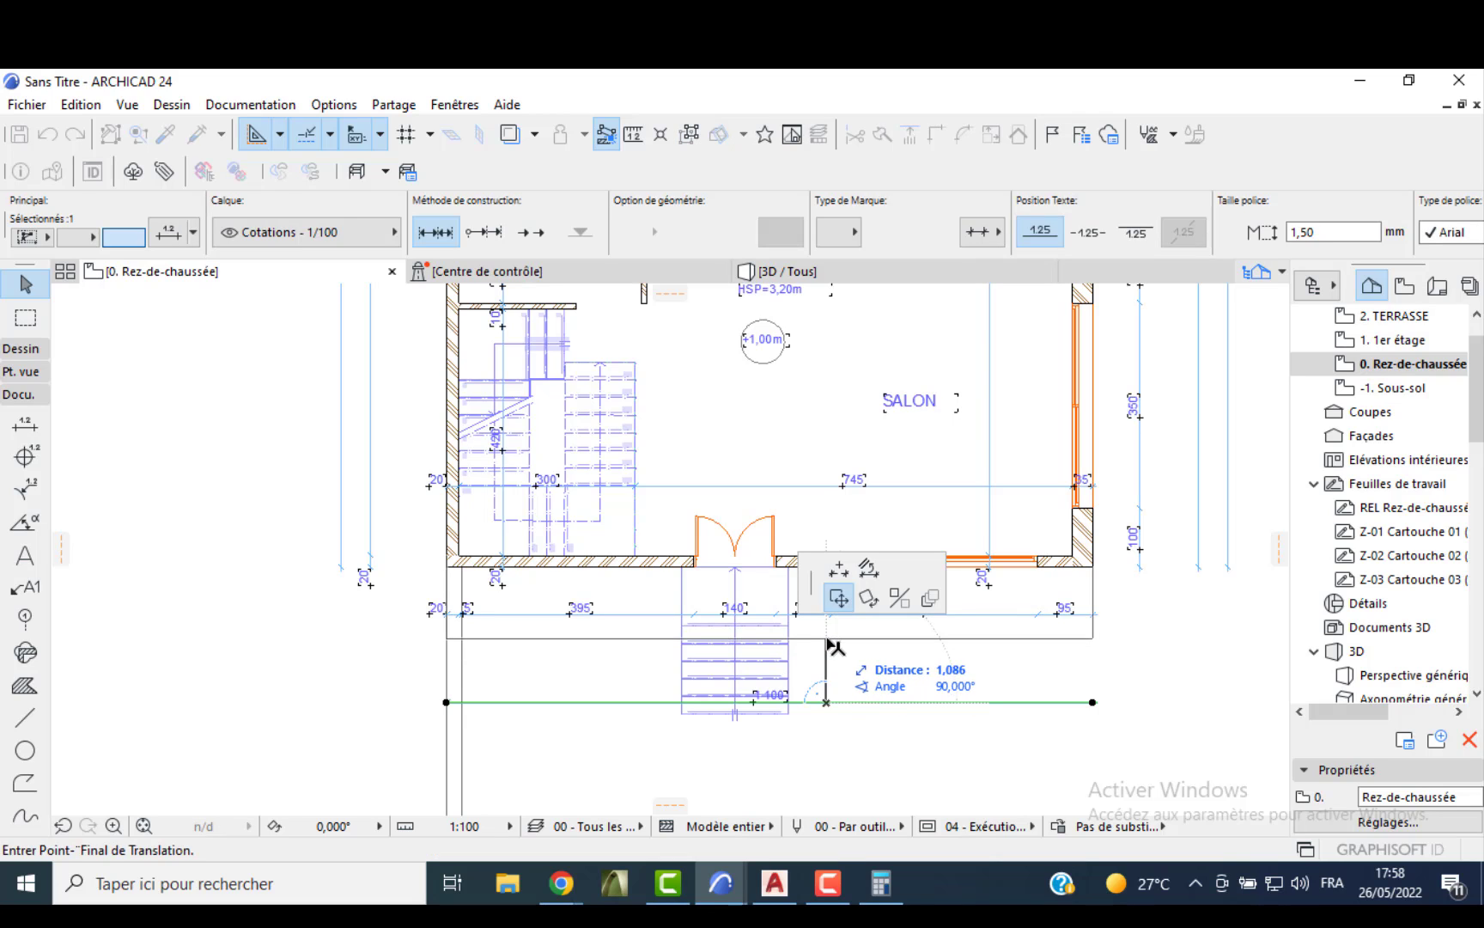
click(826, 636)
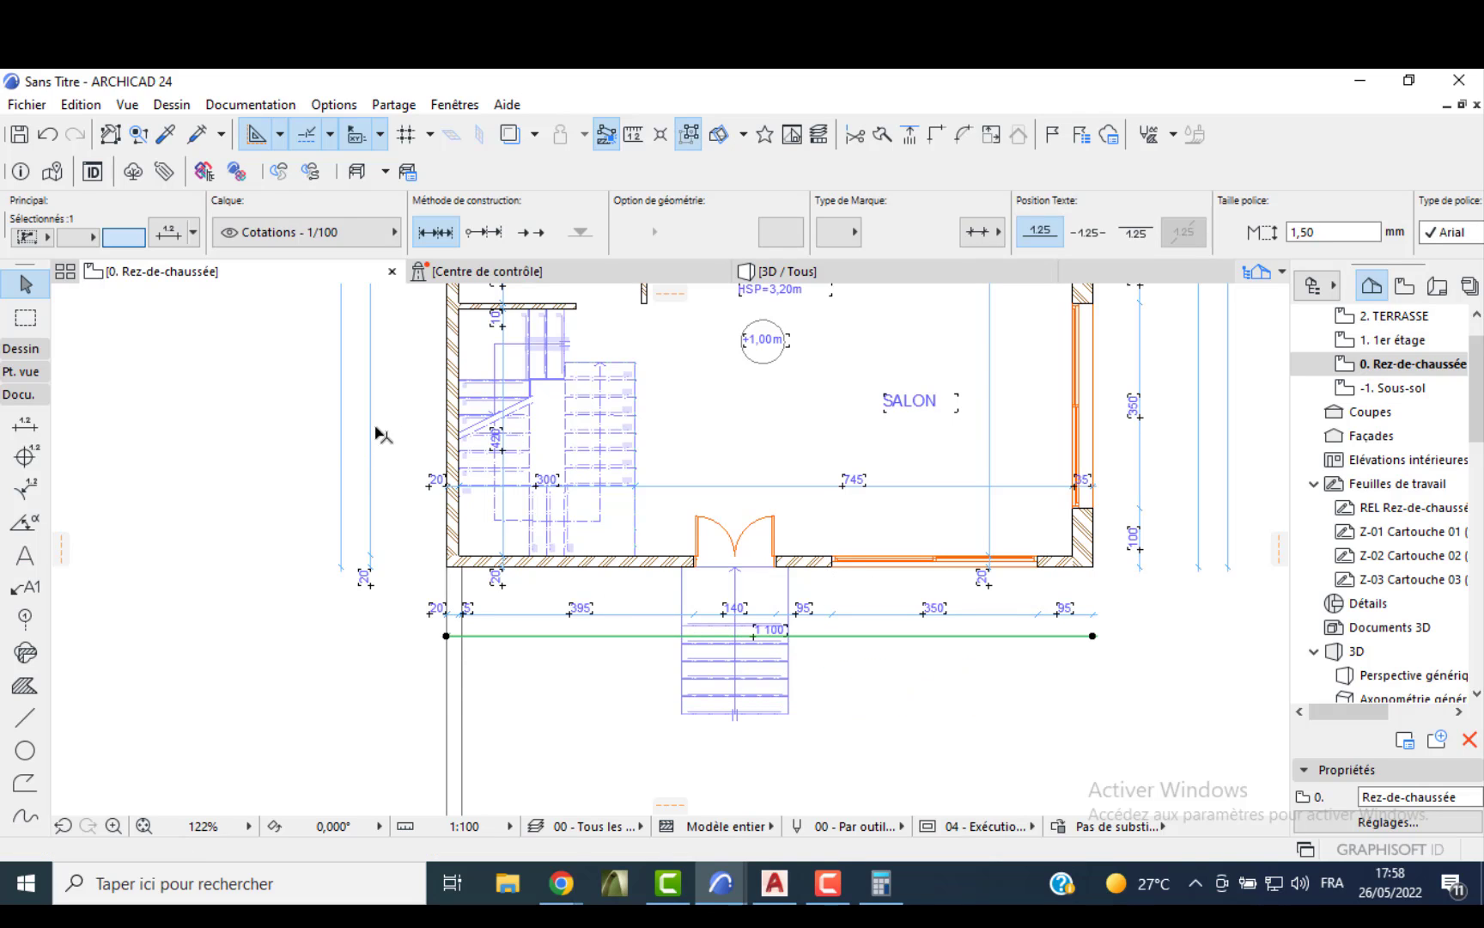
- Select the two exterior dimension lines on the building's left side and move them together about 0,8 m toward the wall
click(309, 446)
click(390, 404)
click(390, 403)
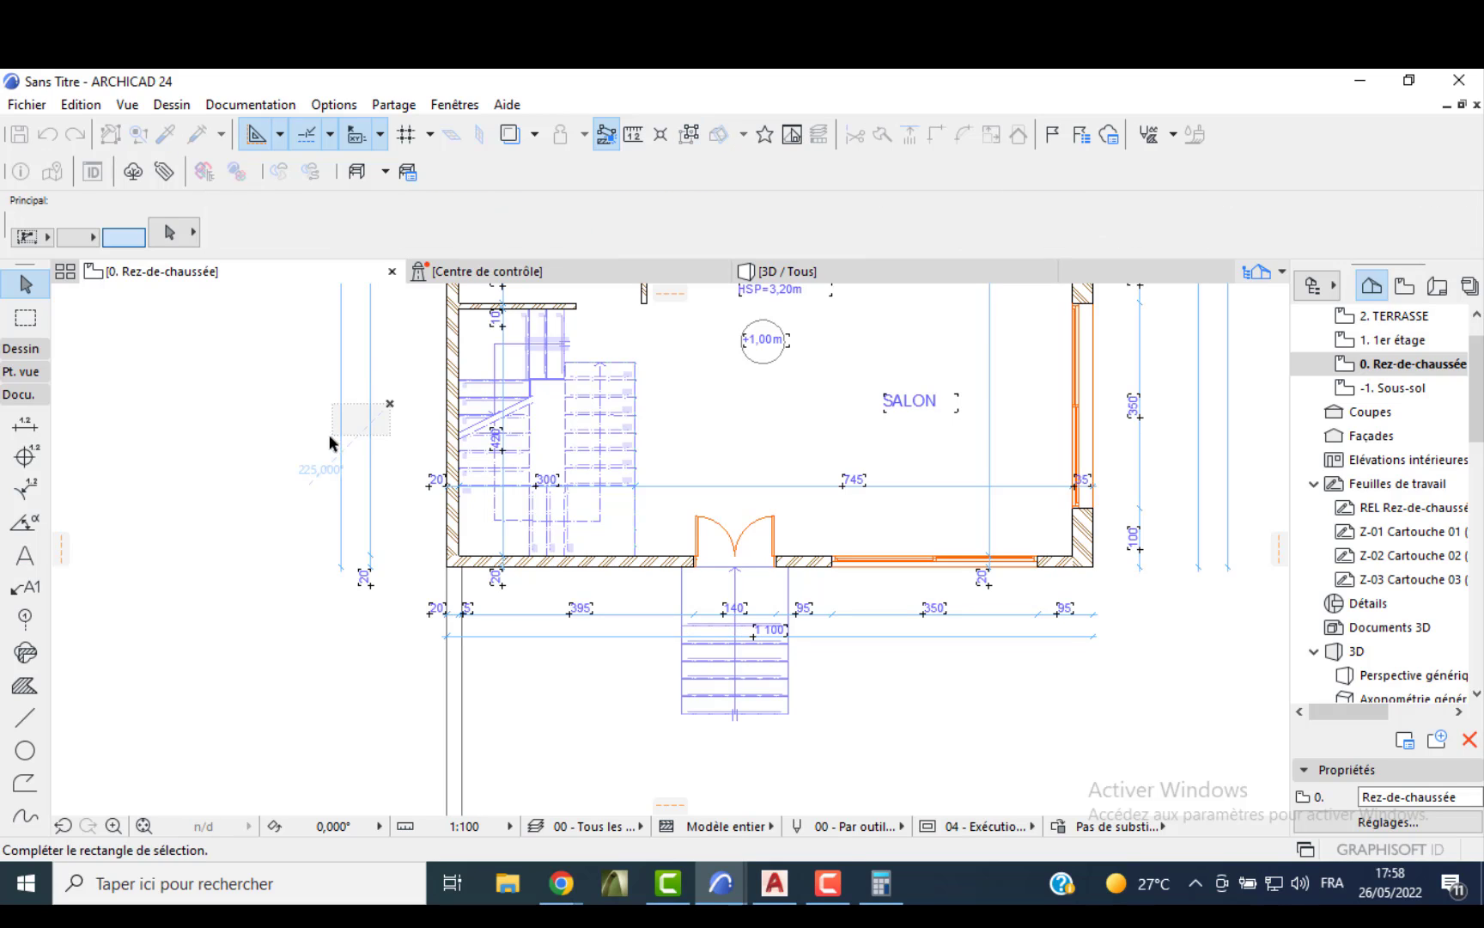
click(331, 442)
click(370, 431)
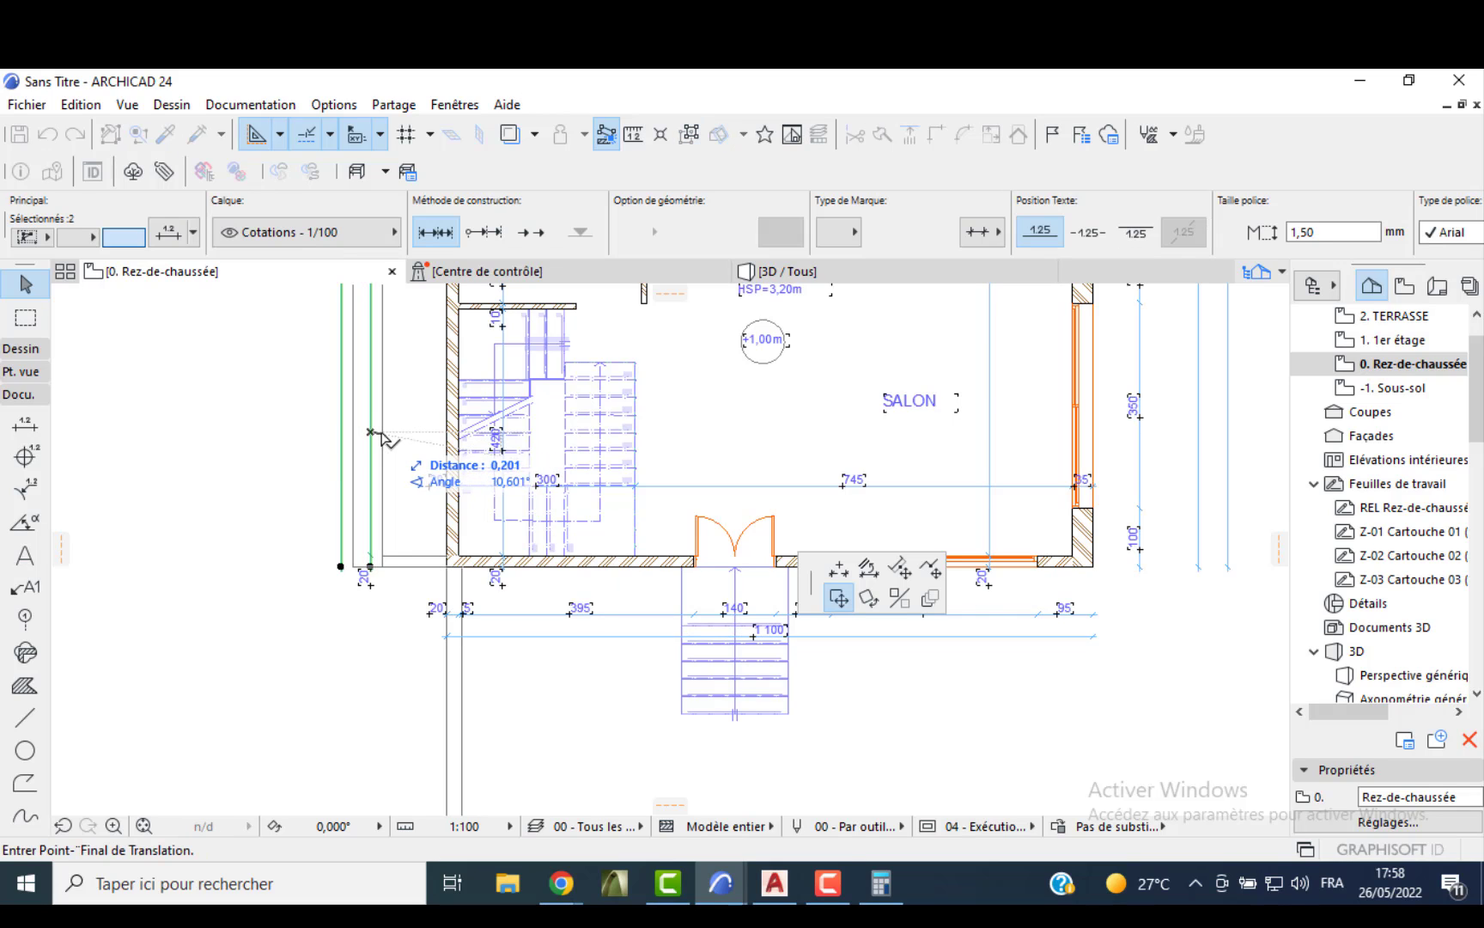
click(416, 432)
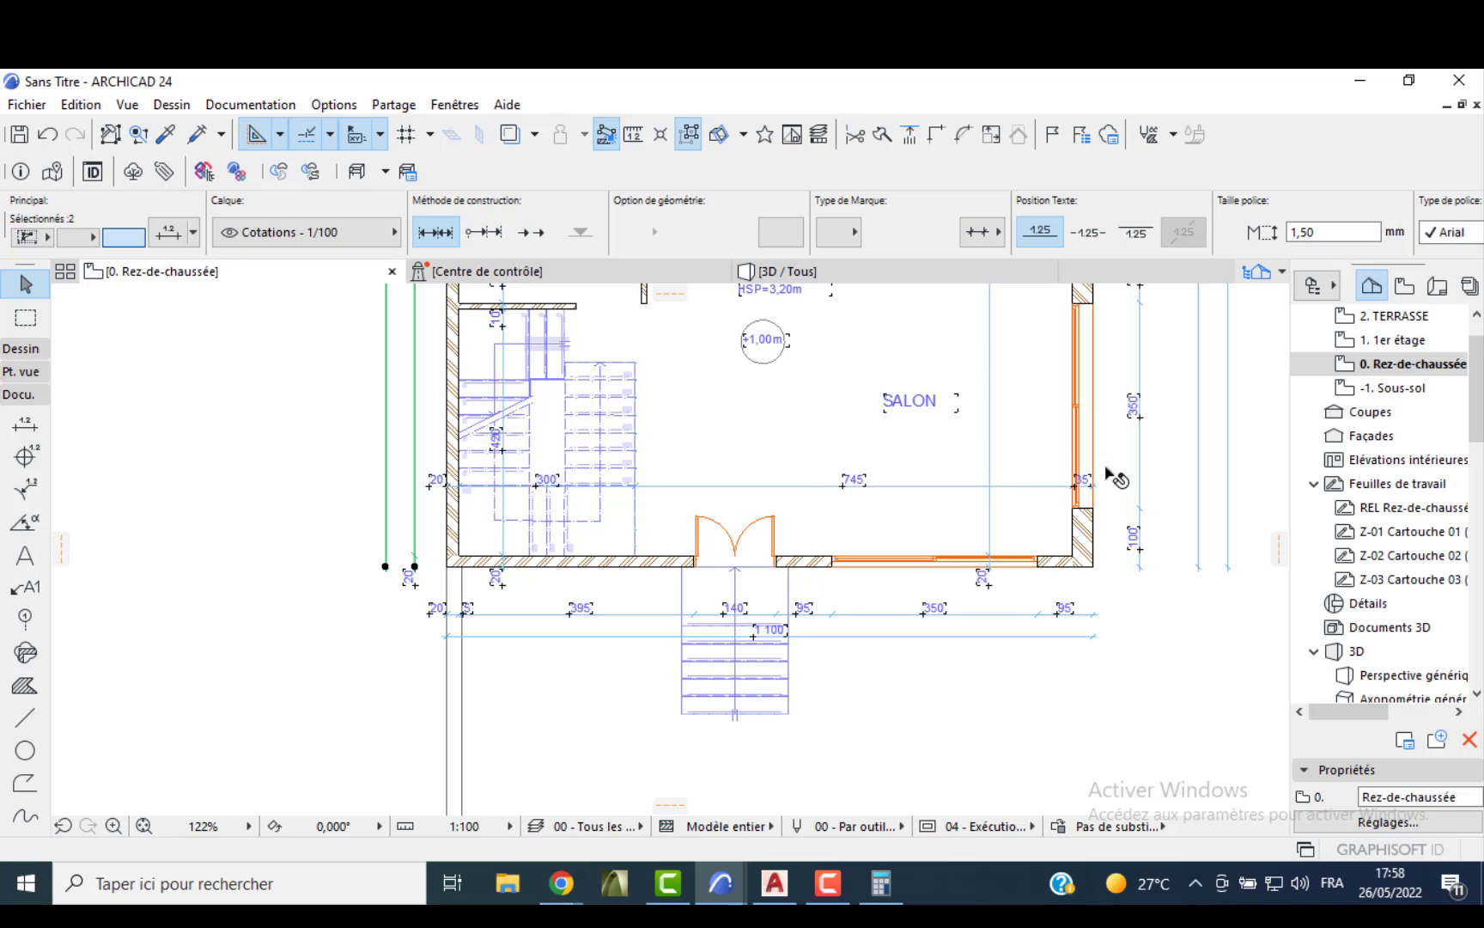
click(1201, 477)
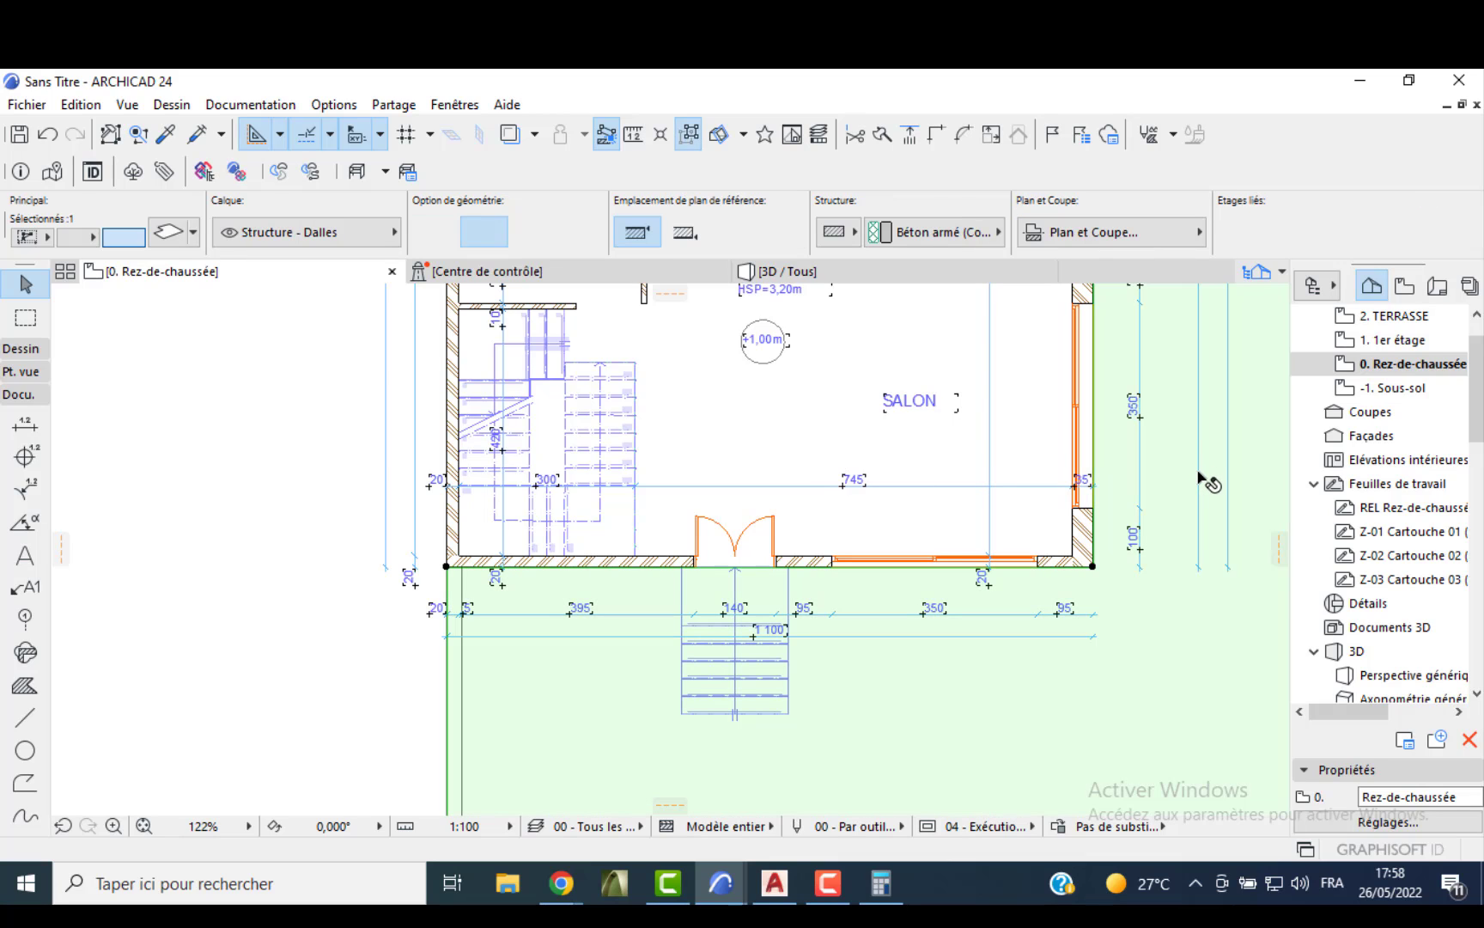
click(1199, 472)
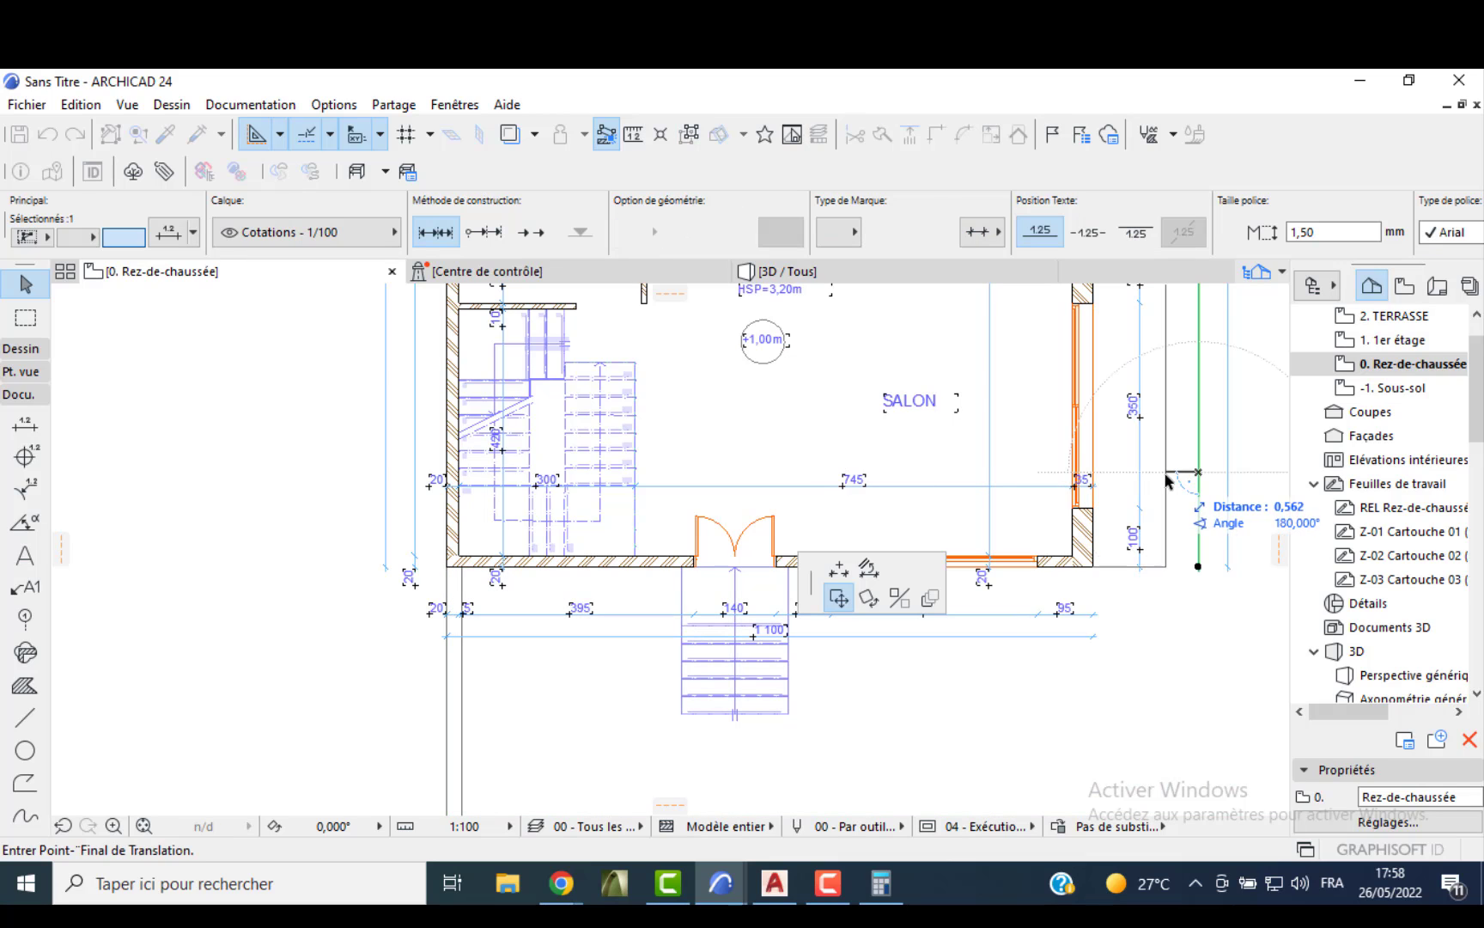
click(1174, 481)
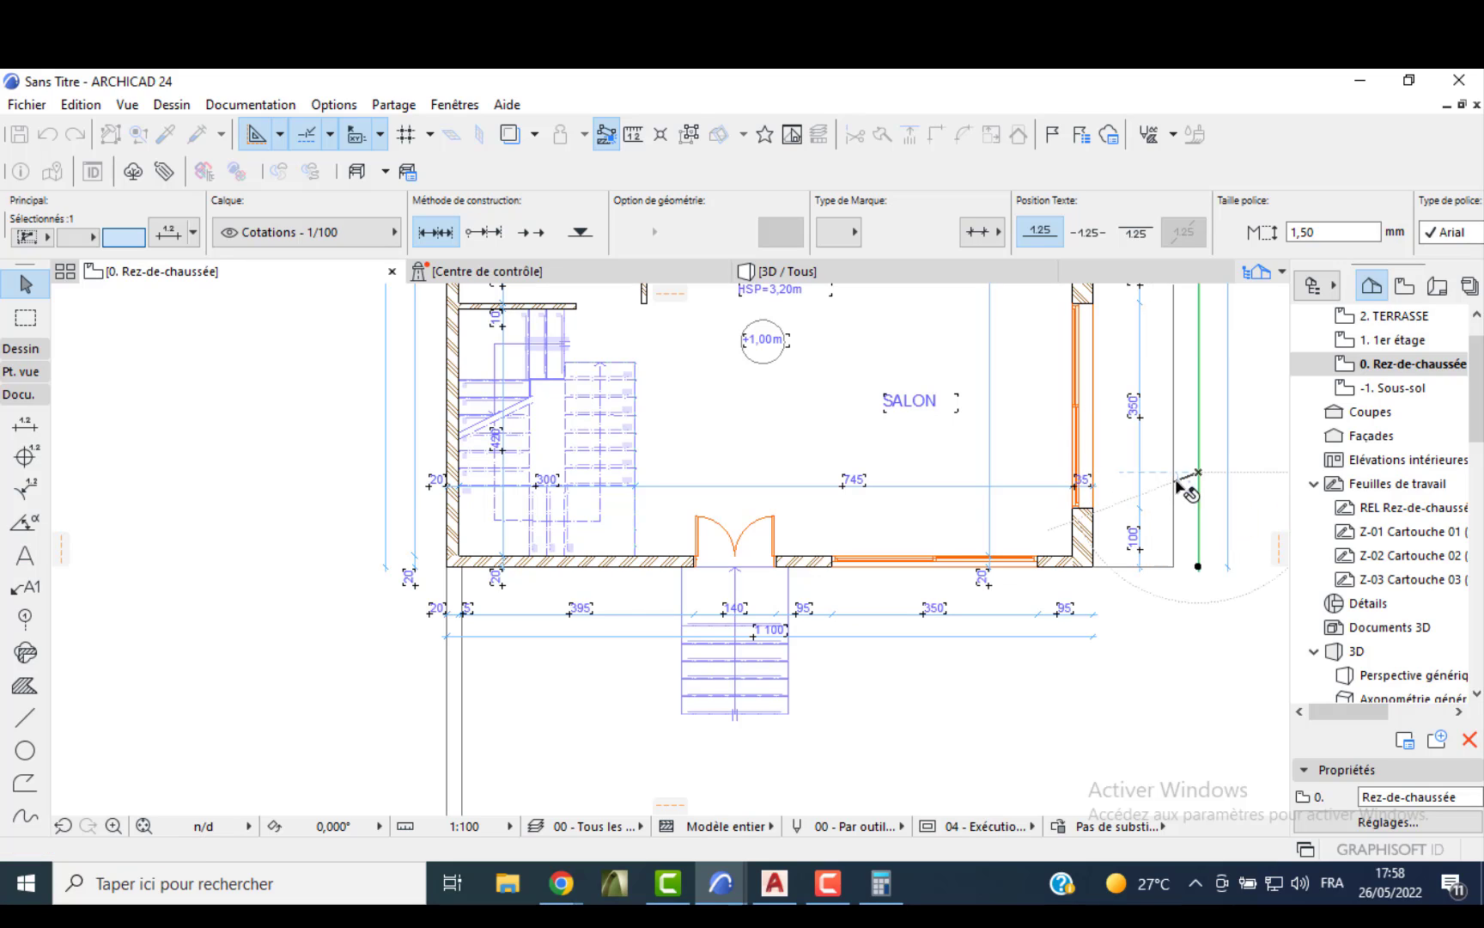
key(ctrl+z)
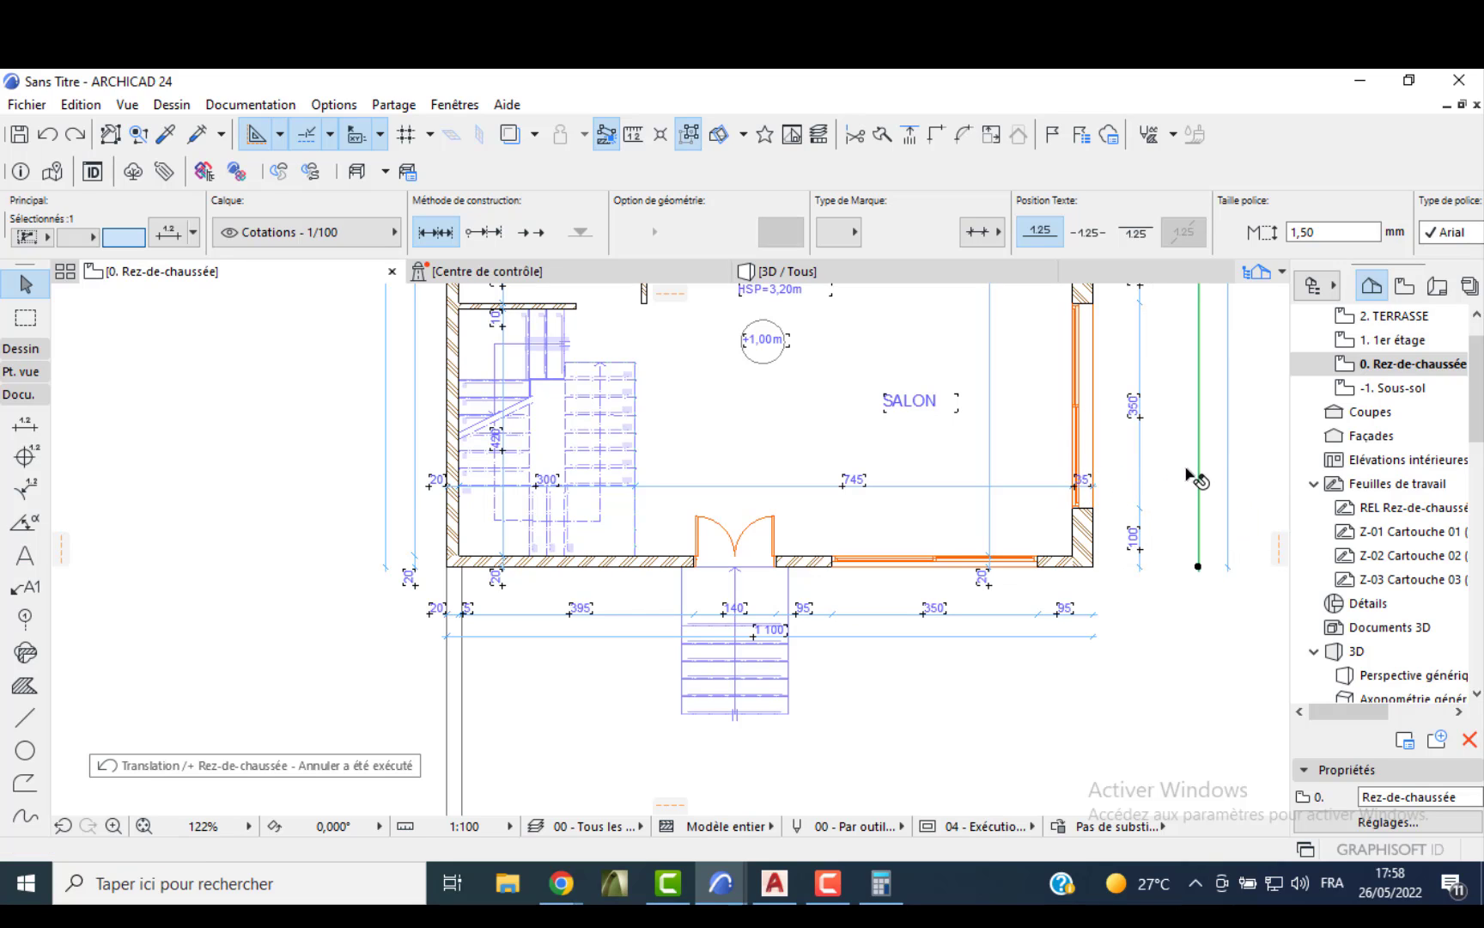
- Move the middle exterior dimension line on the building's right side about 0,6 m toward the wall and delete the outermost line
click(1200, 467)
click(1164, 466)
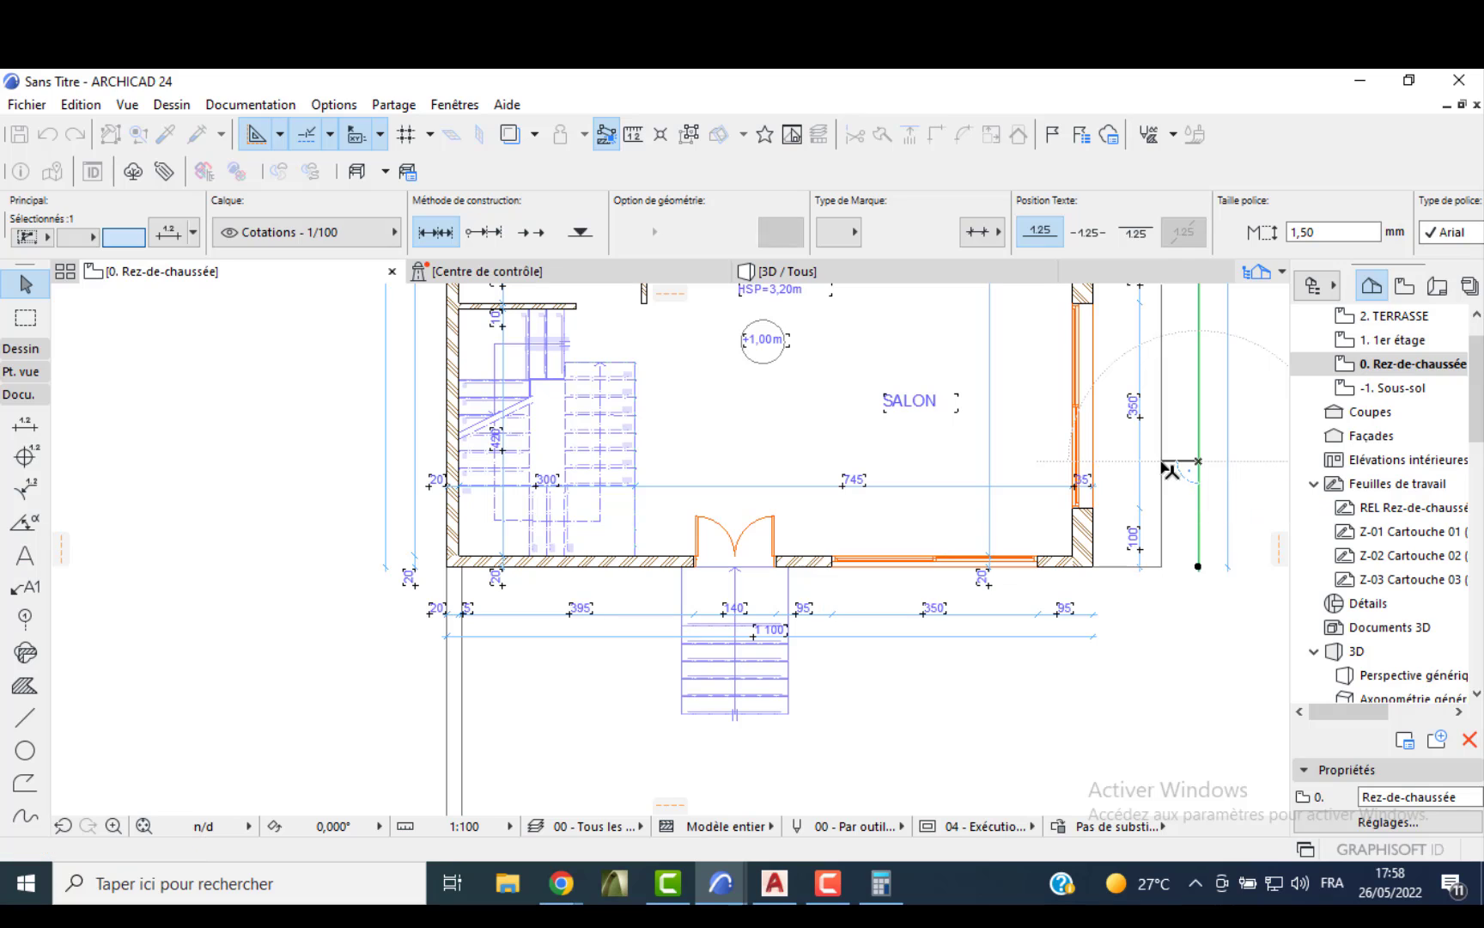
click(1228, 473)
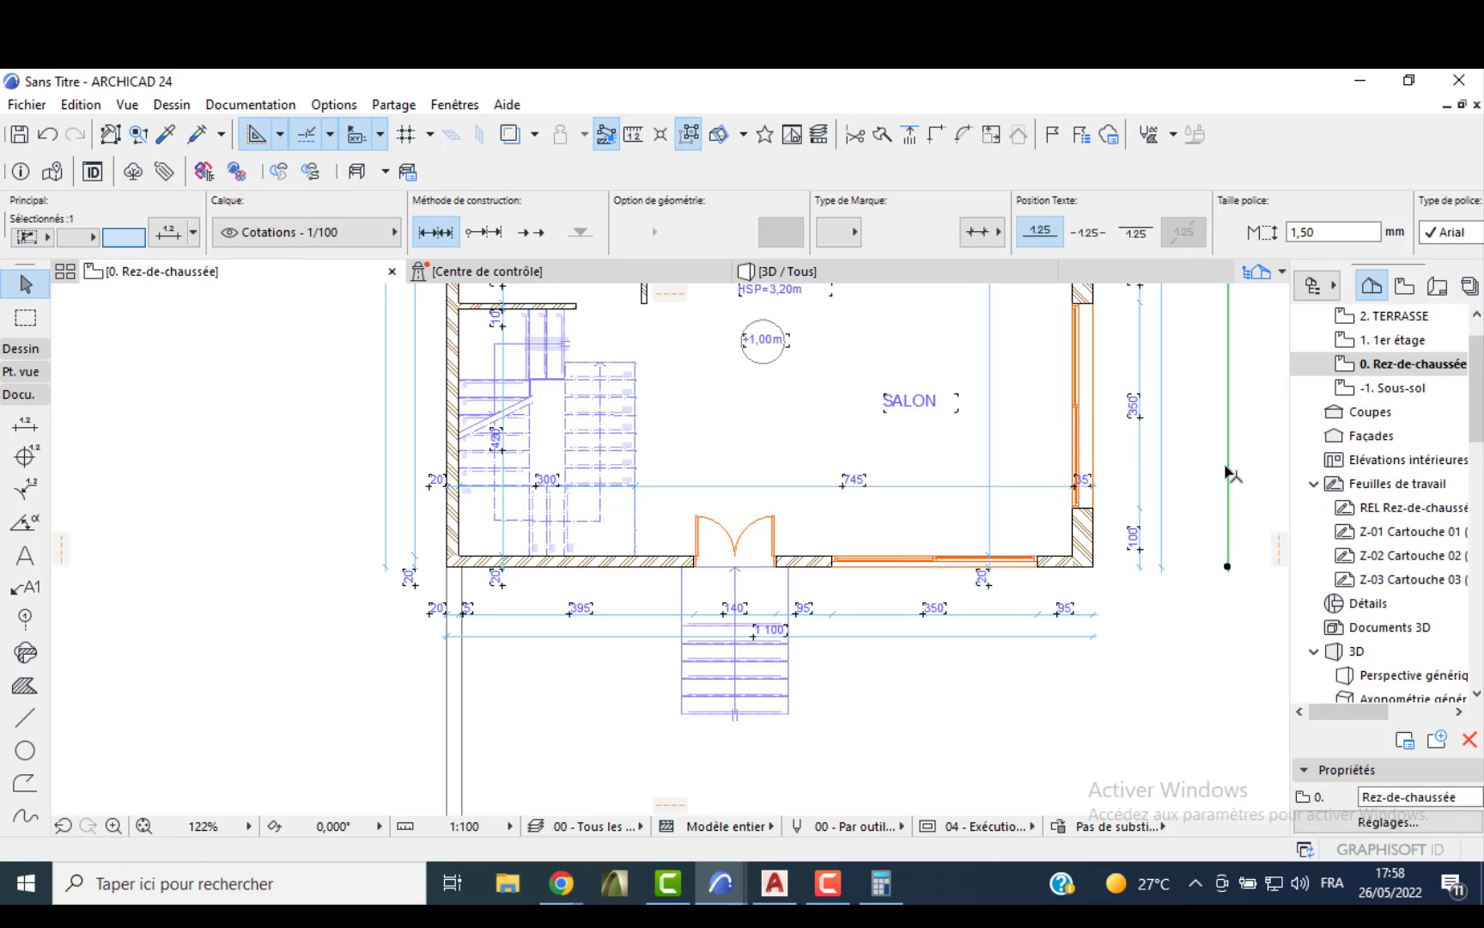
click(1182, 480)
- Move the VIDE/COUR ANGLAISE label straight up about 0,66 m, clear of the 1 100 overall dimension line
scroll(1047, 497, down, 6)
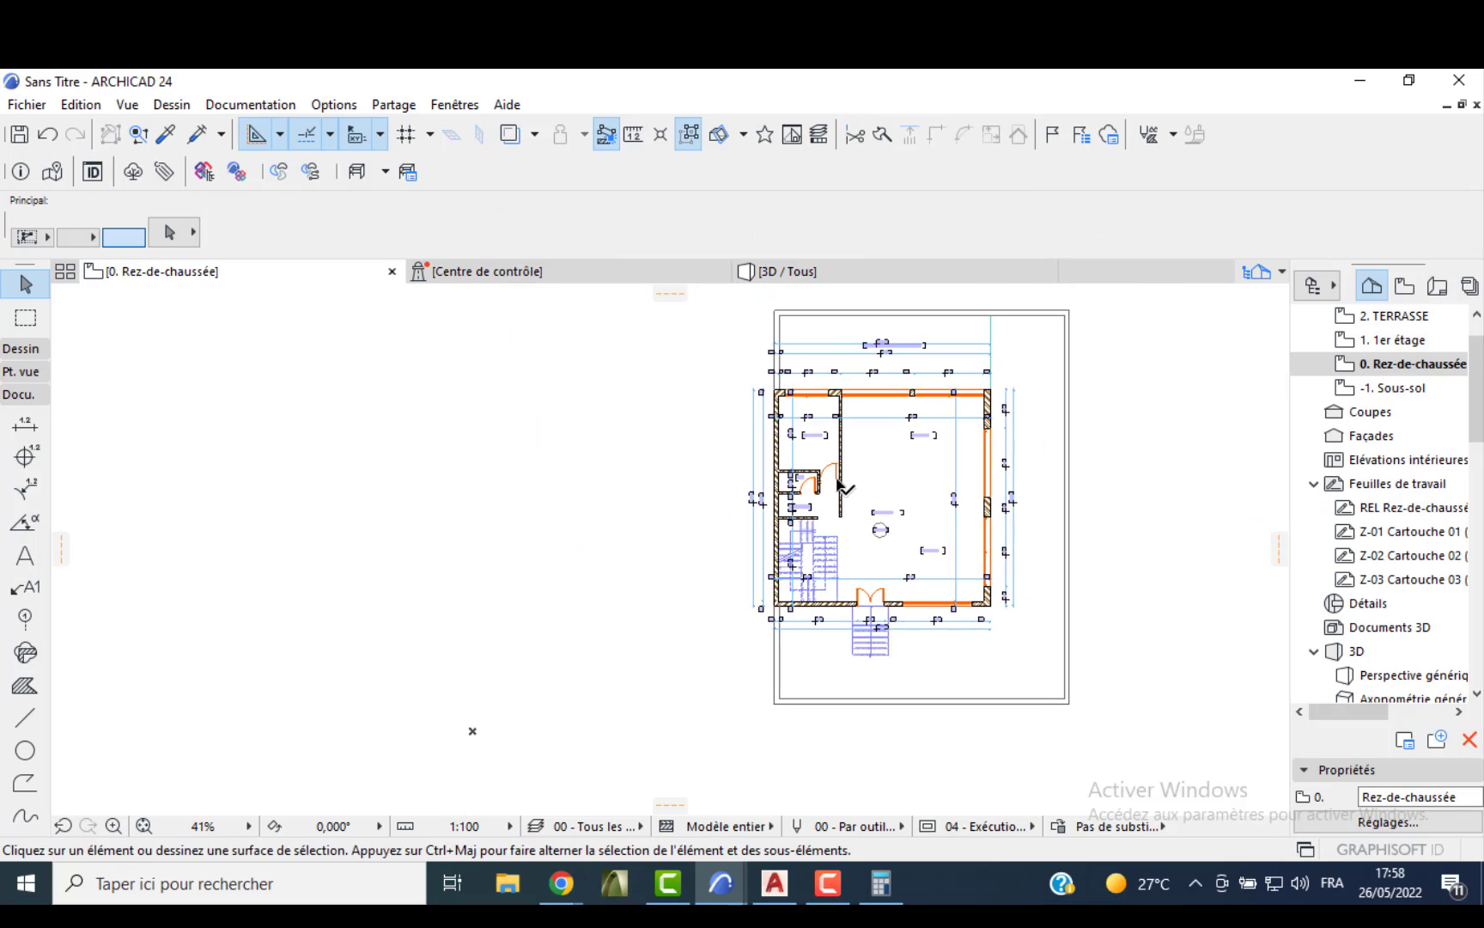
scroll(783, 486, up, 1)
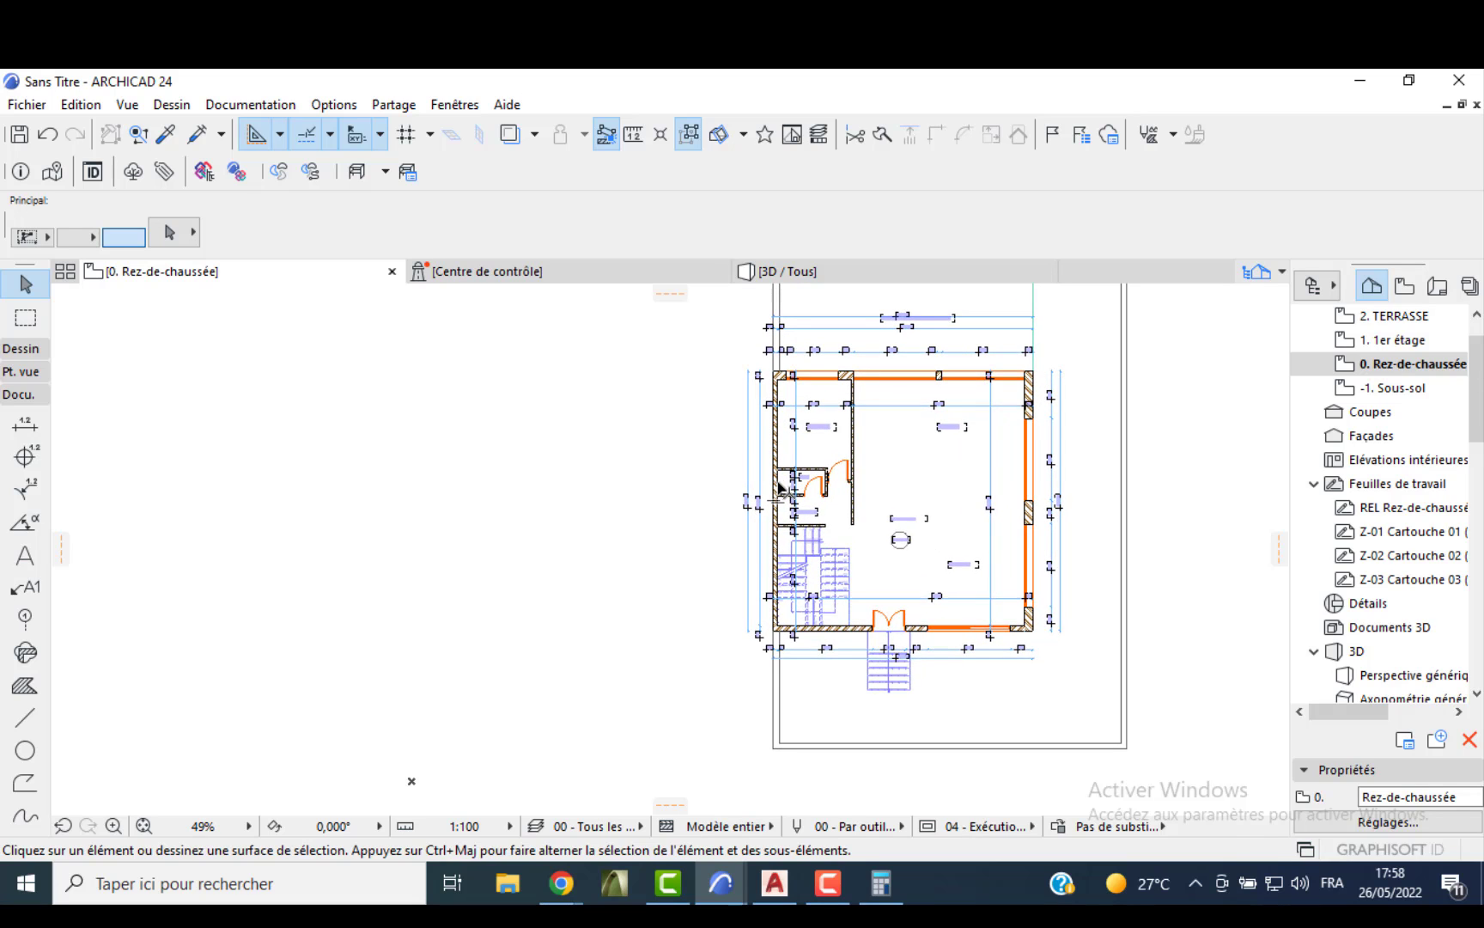
scroll(884, 393, up, 7)
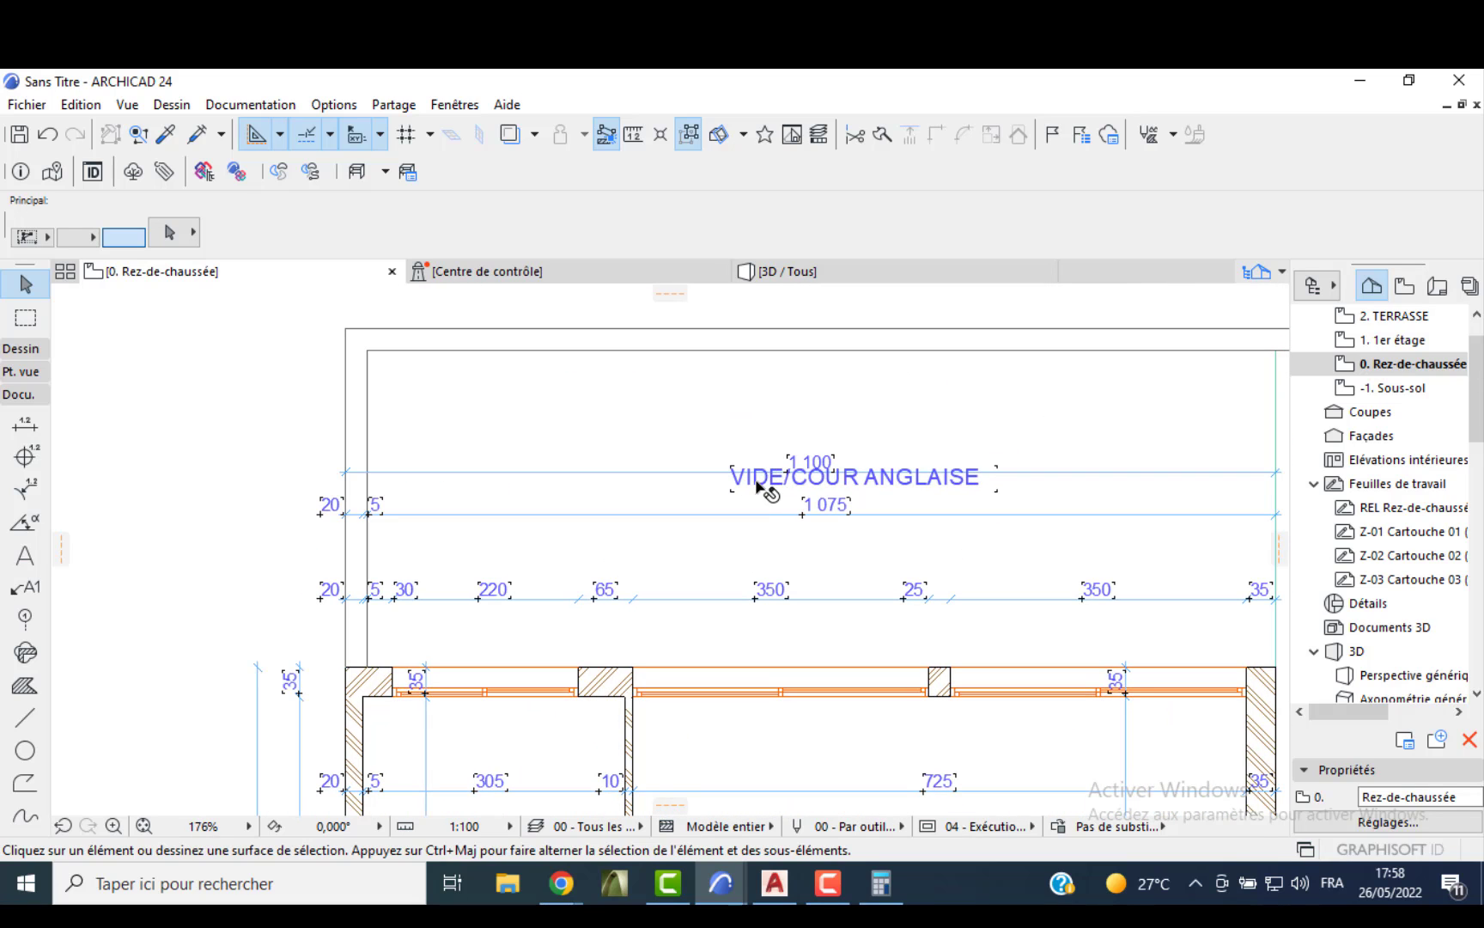
click(864, 478)
click(863, 477)
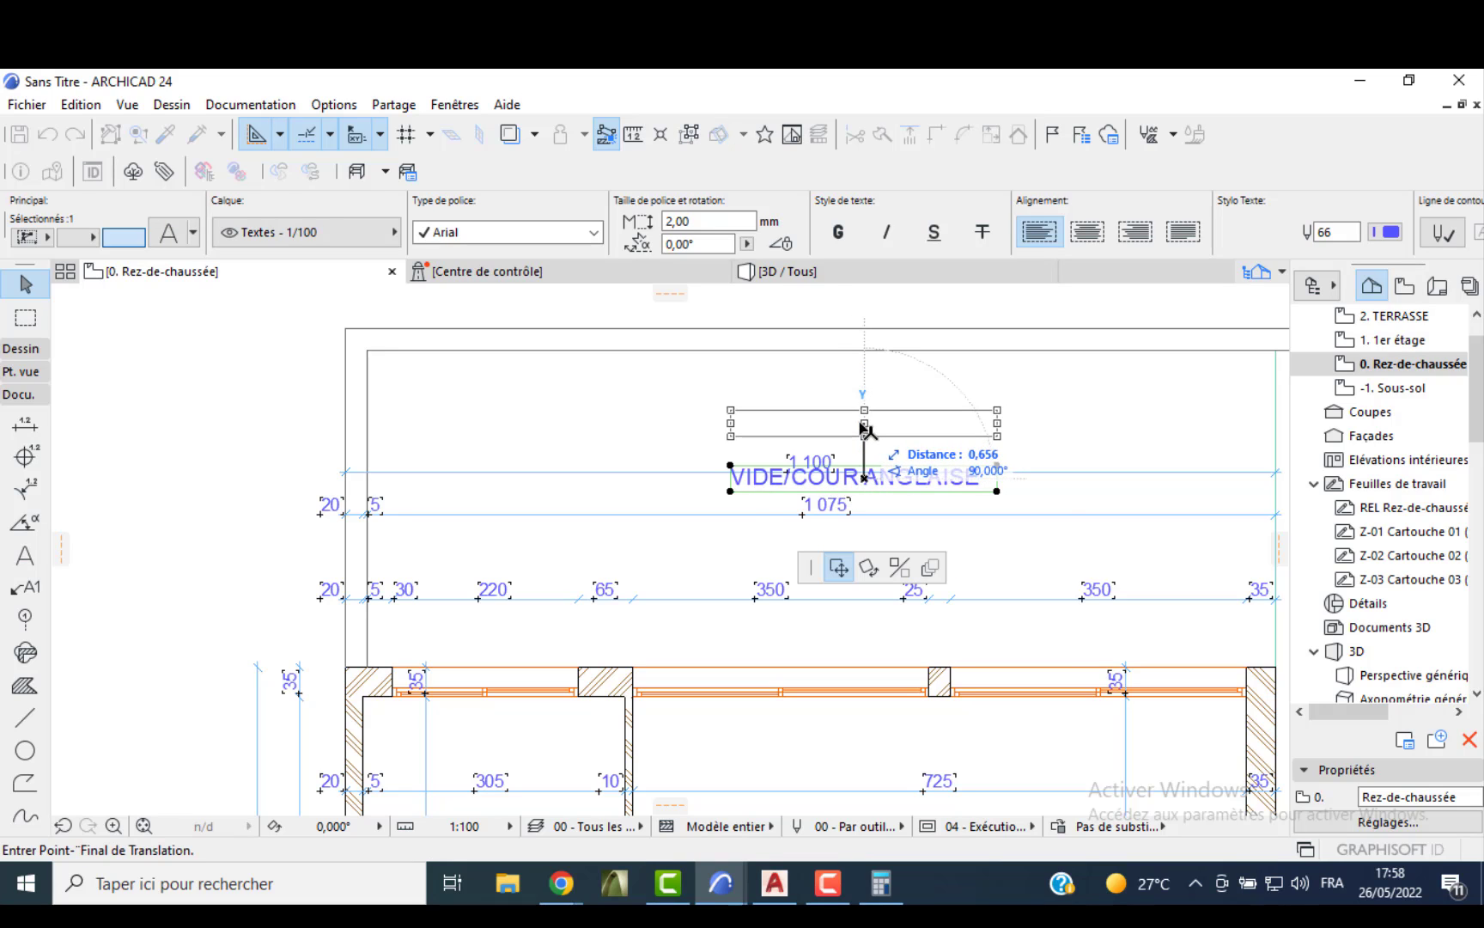
click(863, 421)
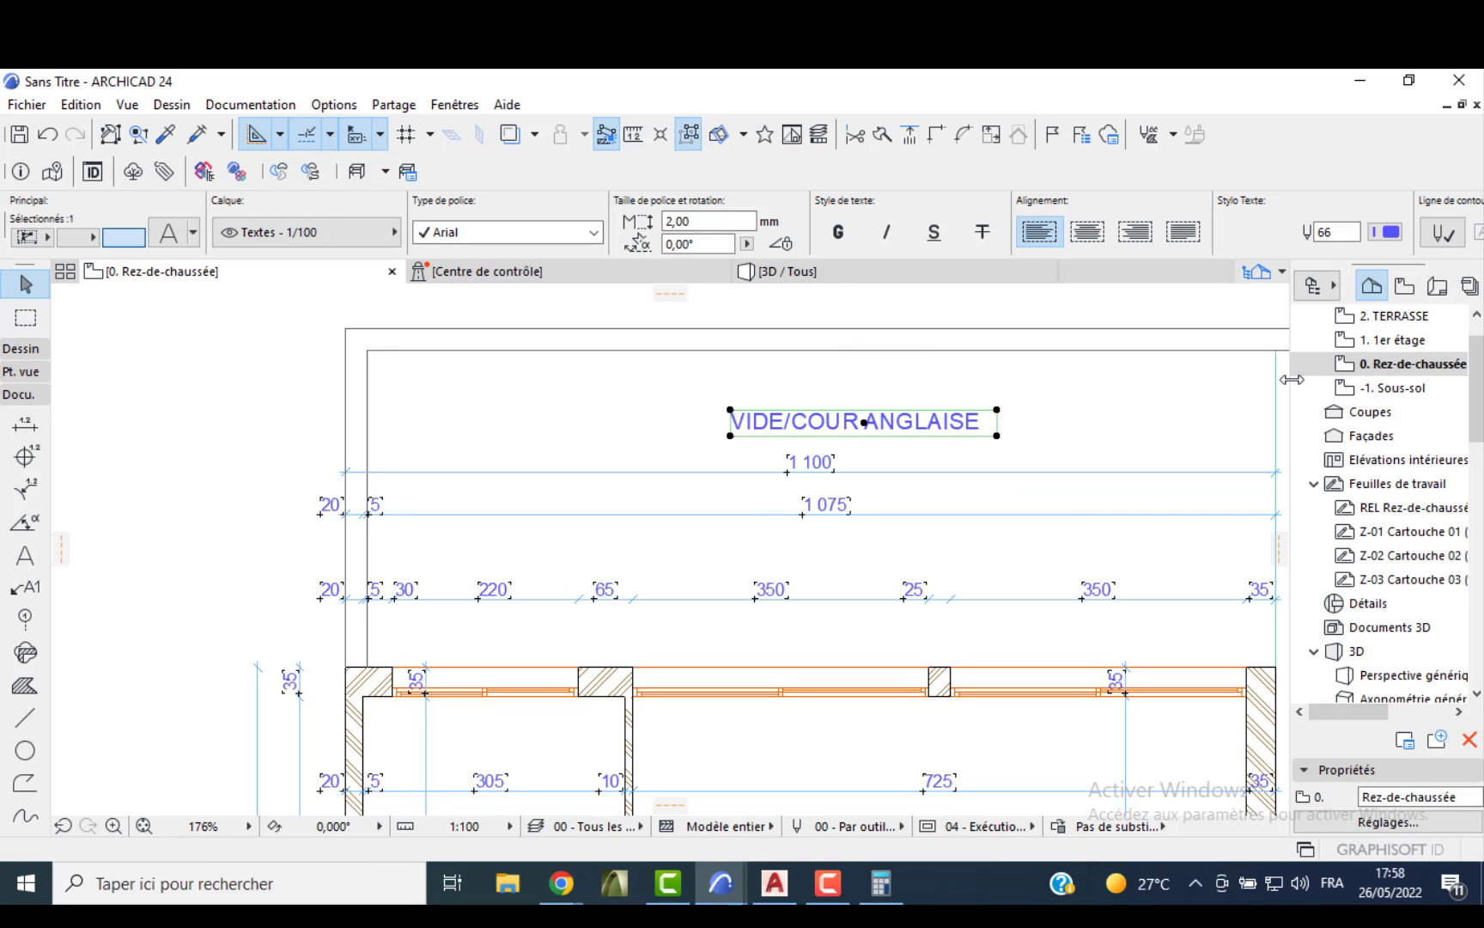
key(Escape)
- On the -1. Sous-sol plan, set the cour anglaise stair's plan display to Etage d'implantation et étage +1
click(1367, 390)
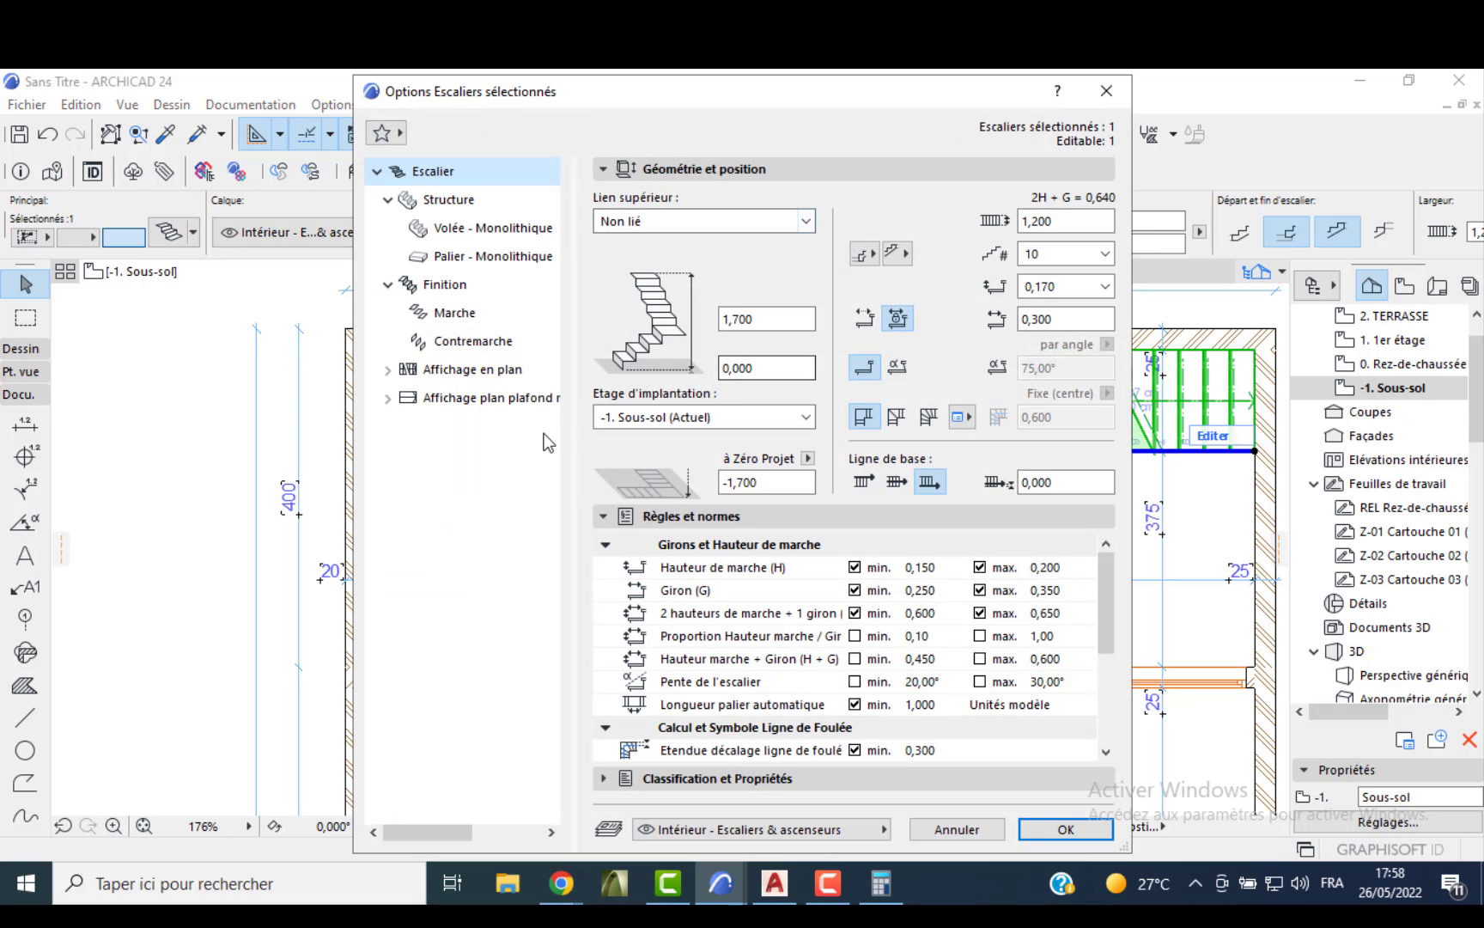
click(512, 370)
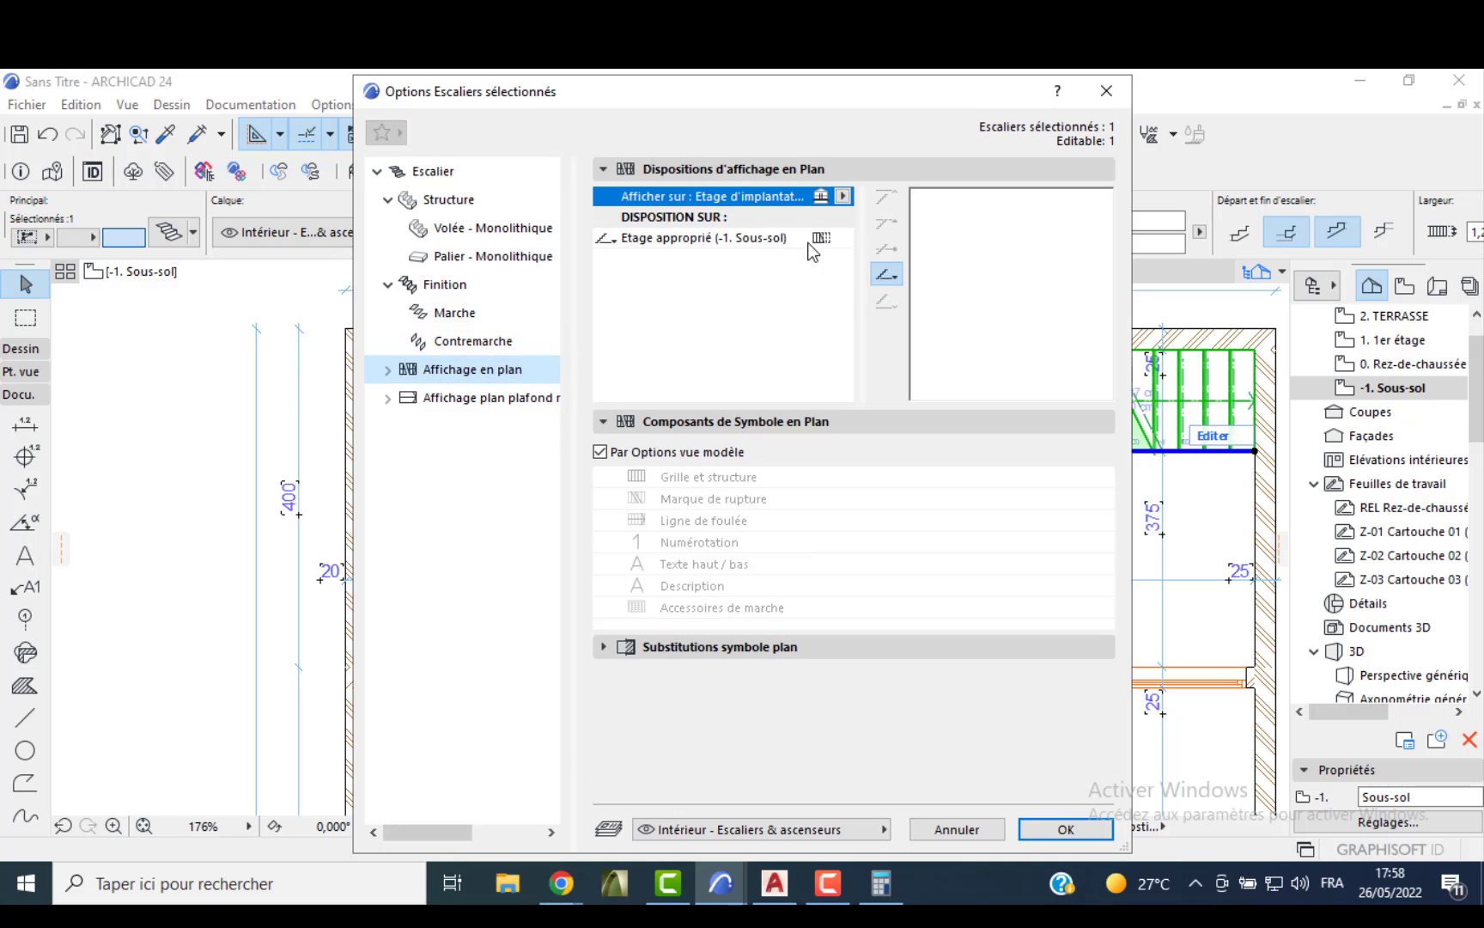
click(842, 197)
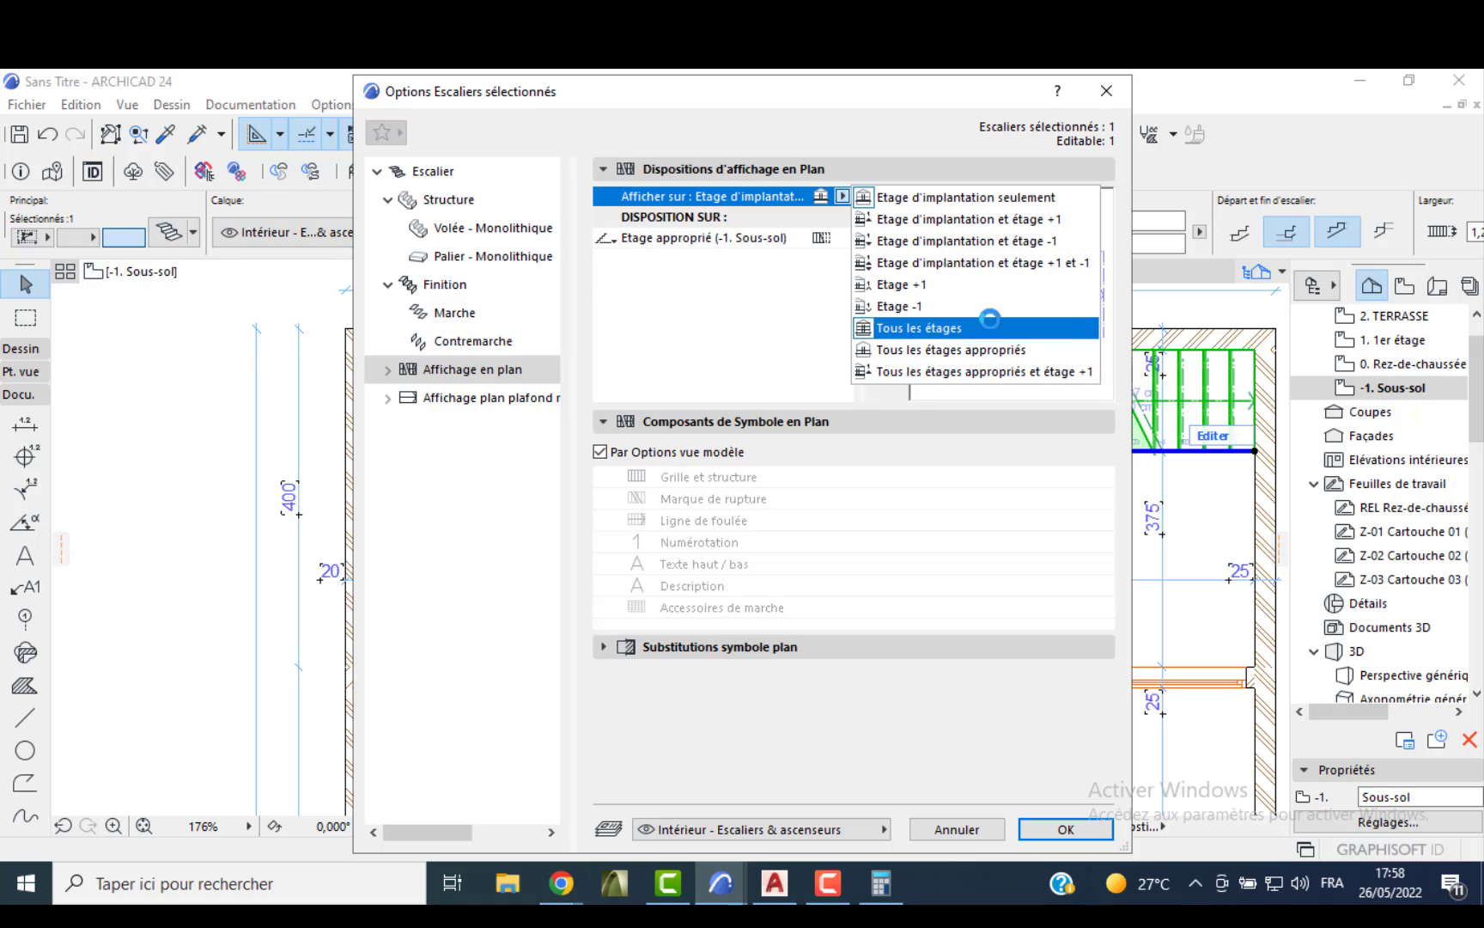
click(1048, 221)
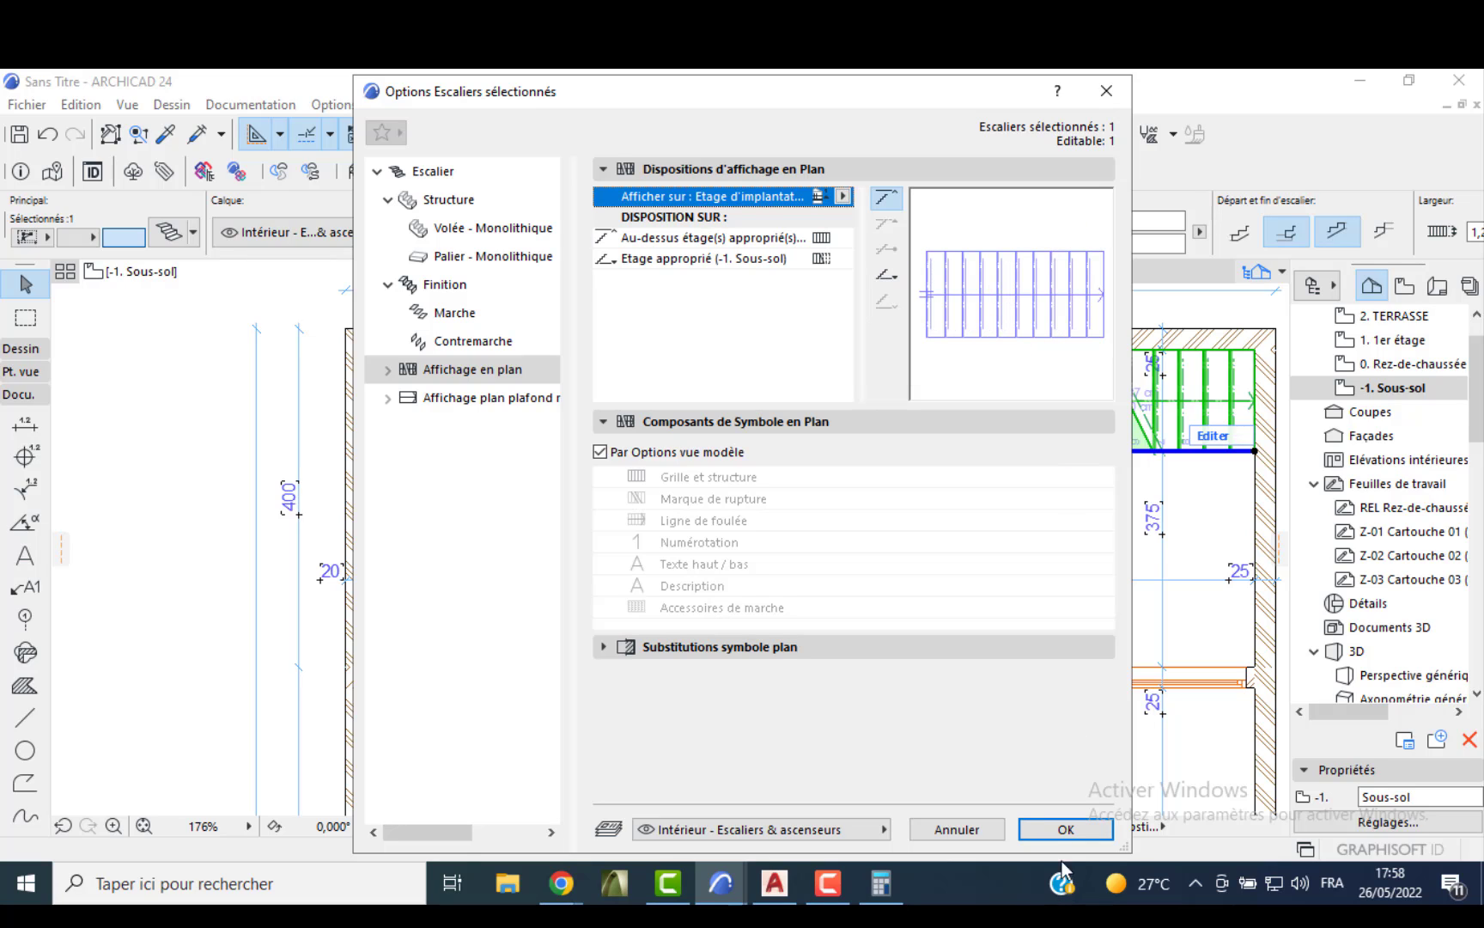
click(1066, 828)
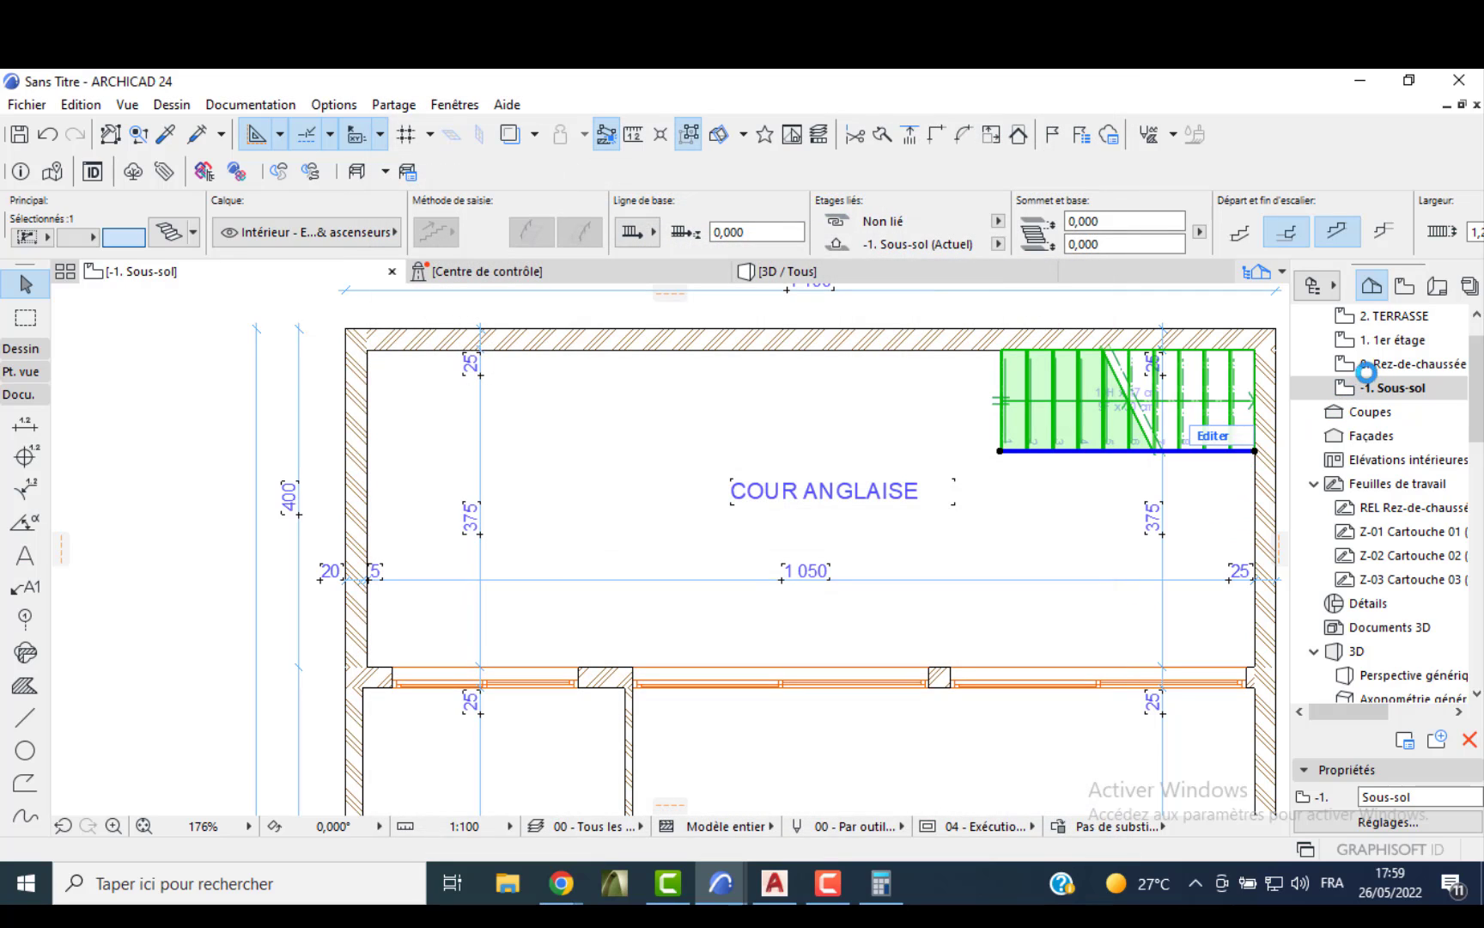
- Return to the ground-floor plan to check the cour anglaise stair's display, and inspect the whole building in 3D
click(1377, 363)
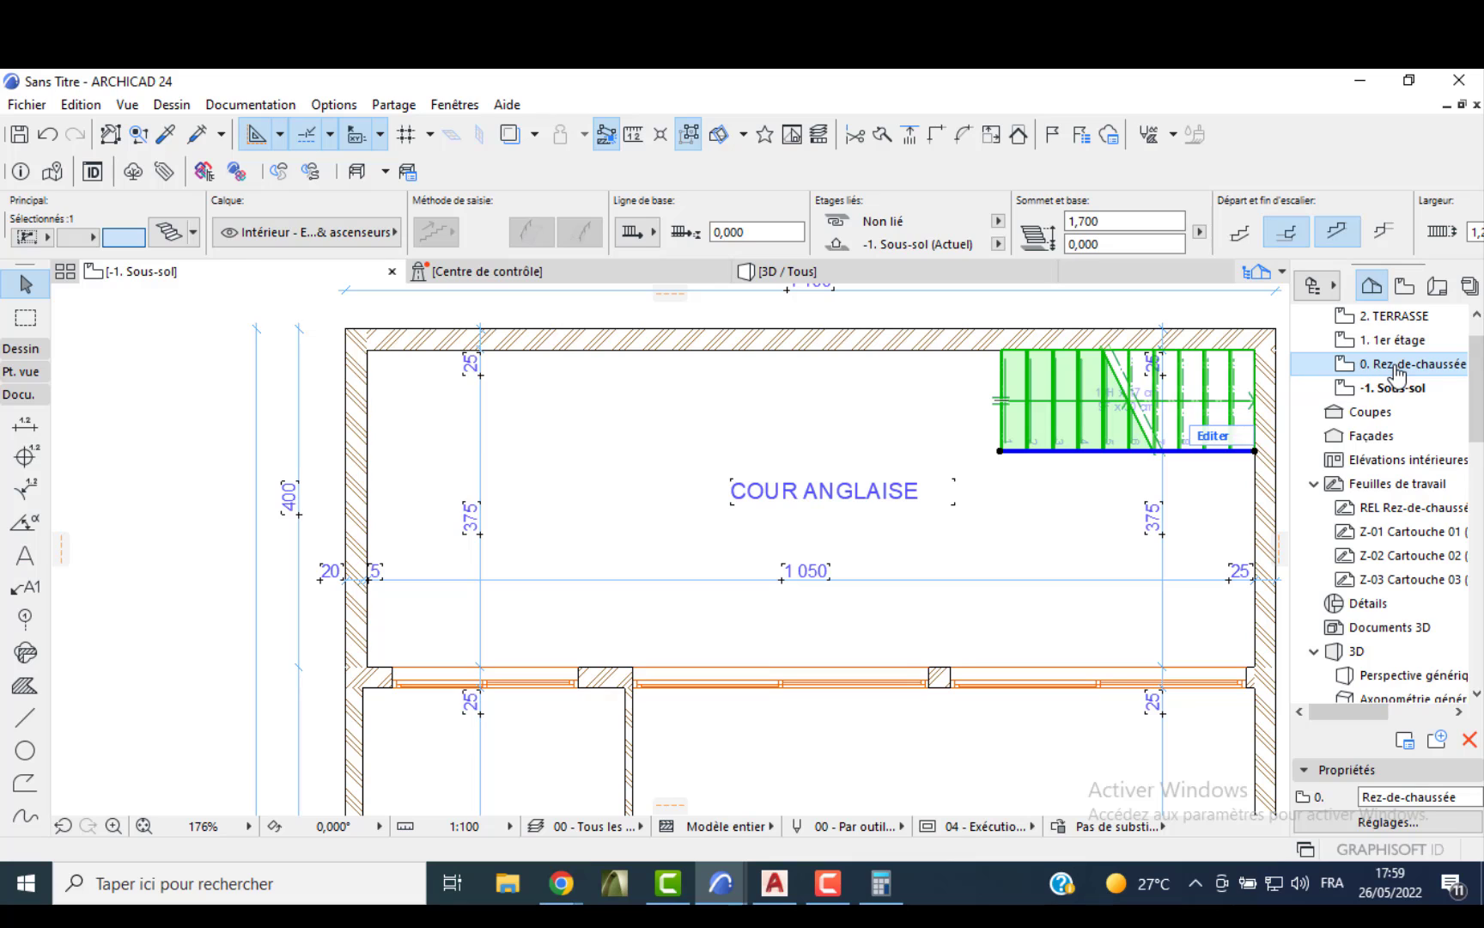
double_click(1334, 375)
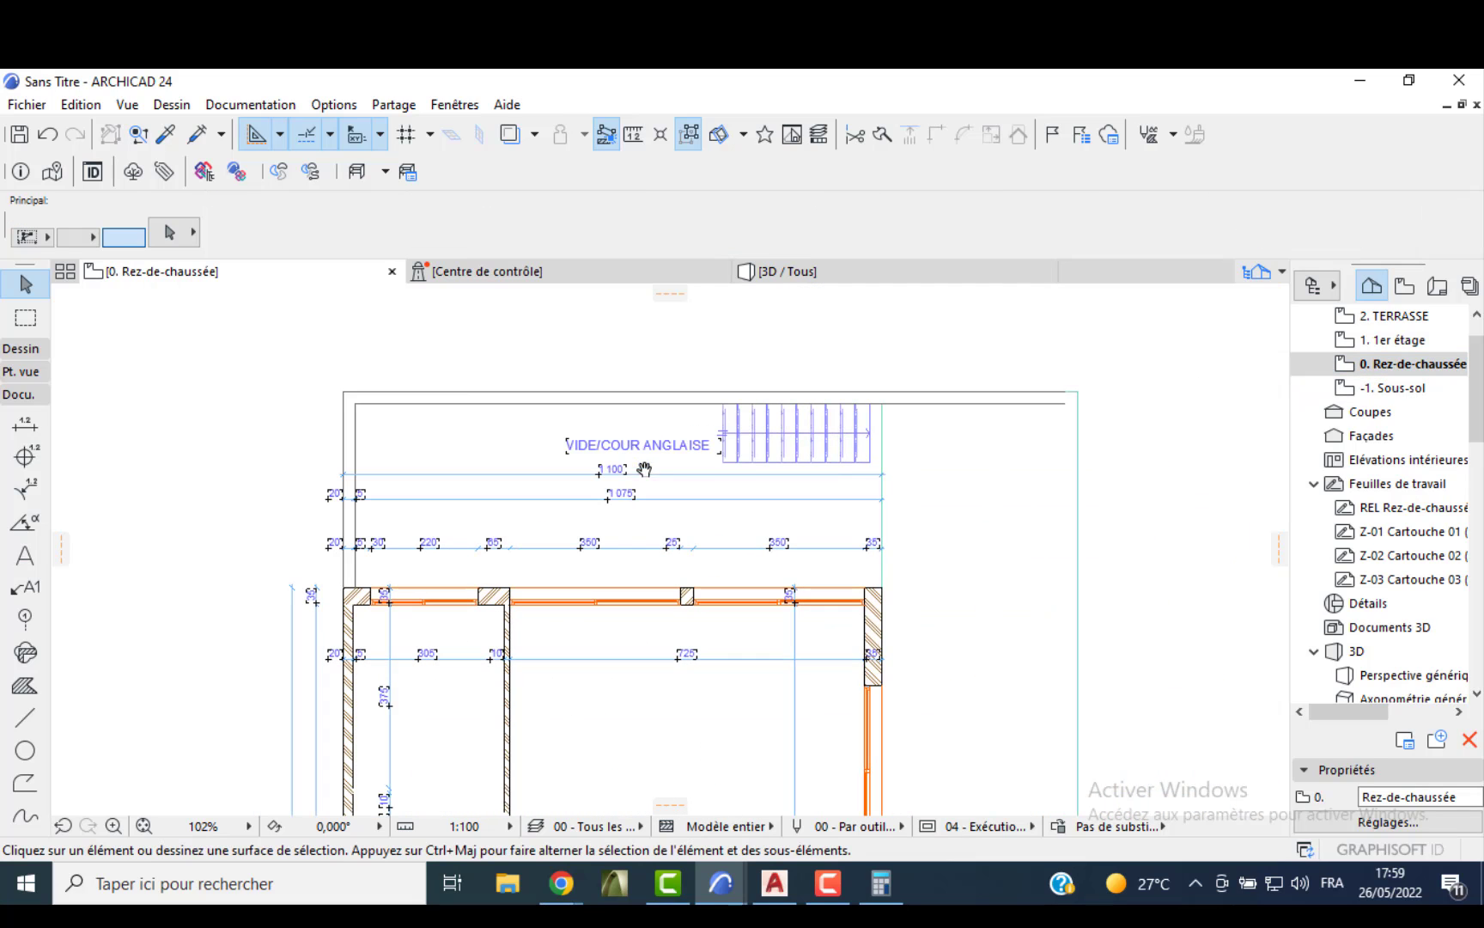
scroll(844, 486, down, 3)
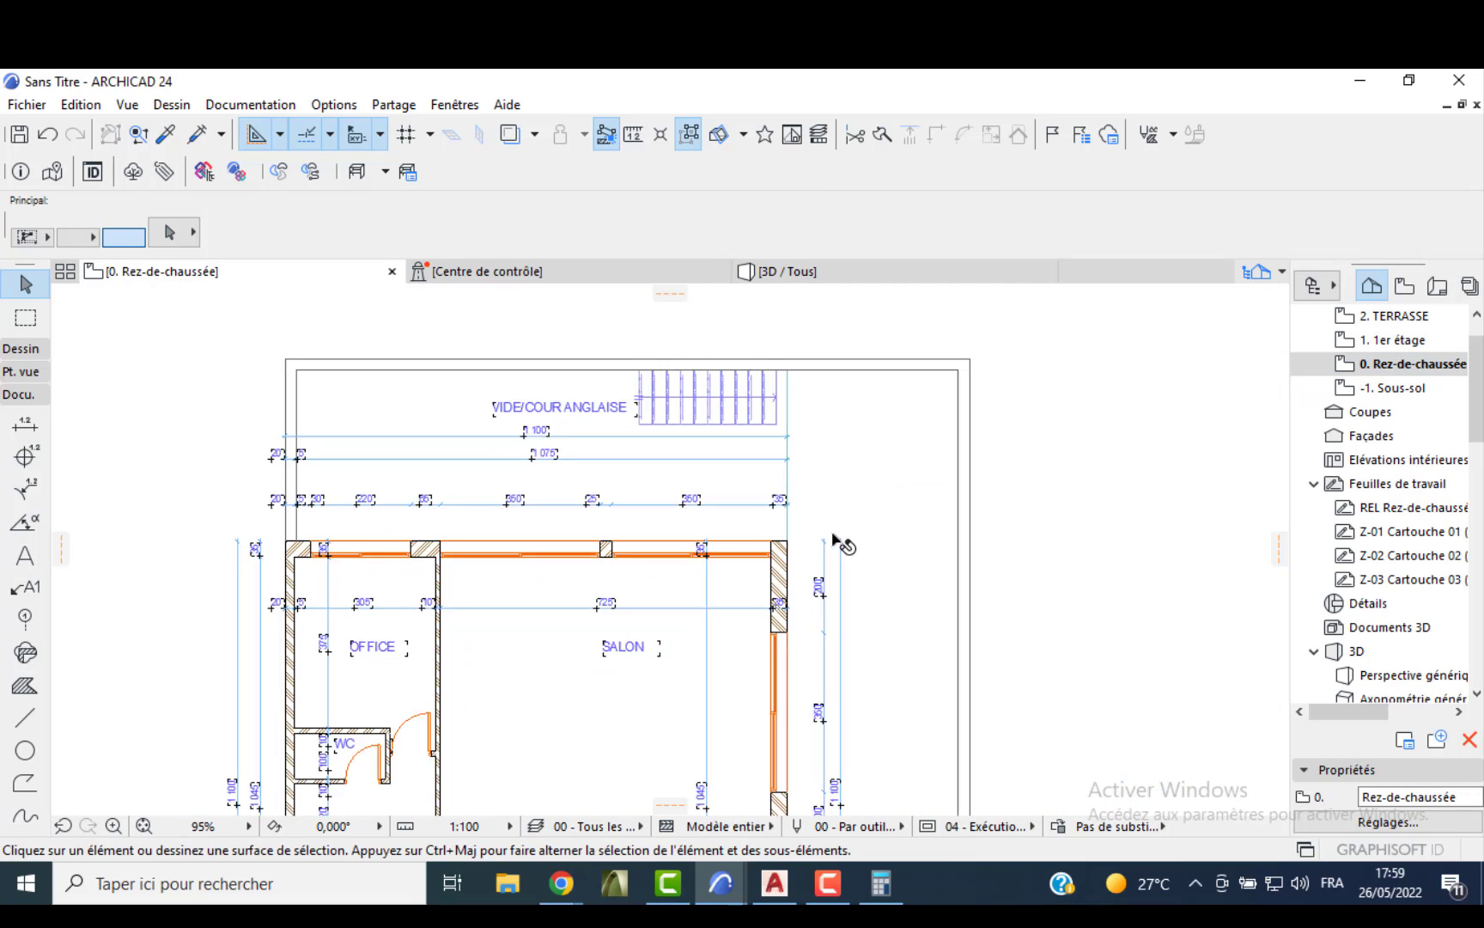
middle_drag(838, 540, 747, 490)
scroll(746, 489, down, 3)
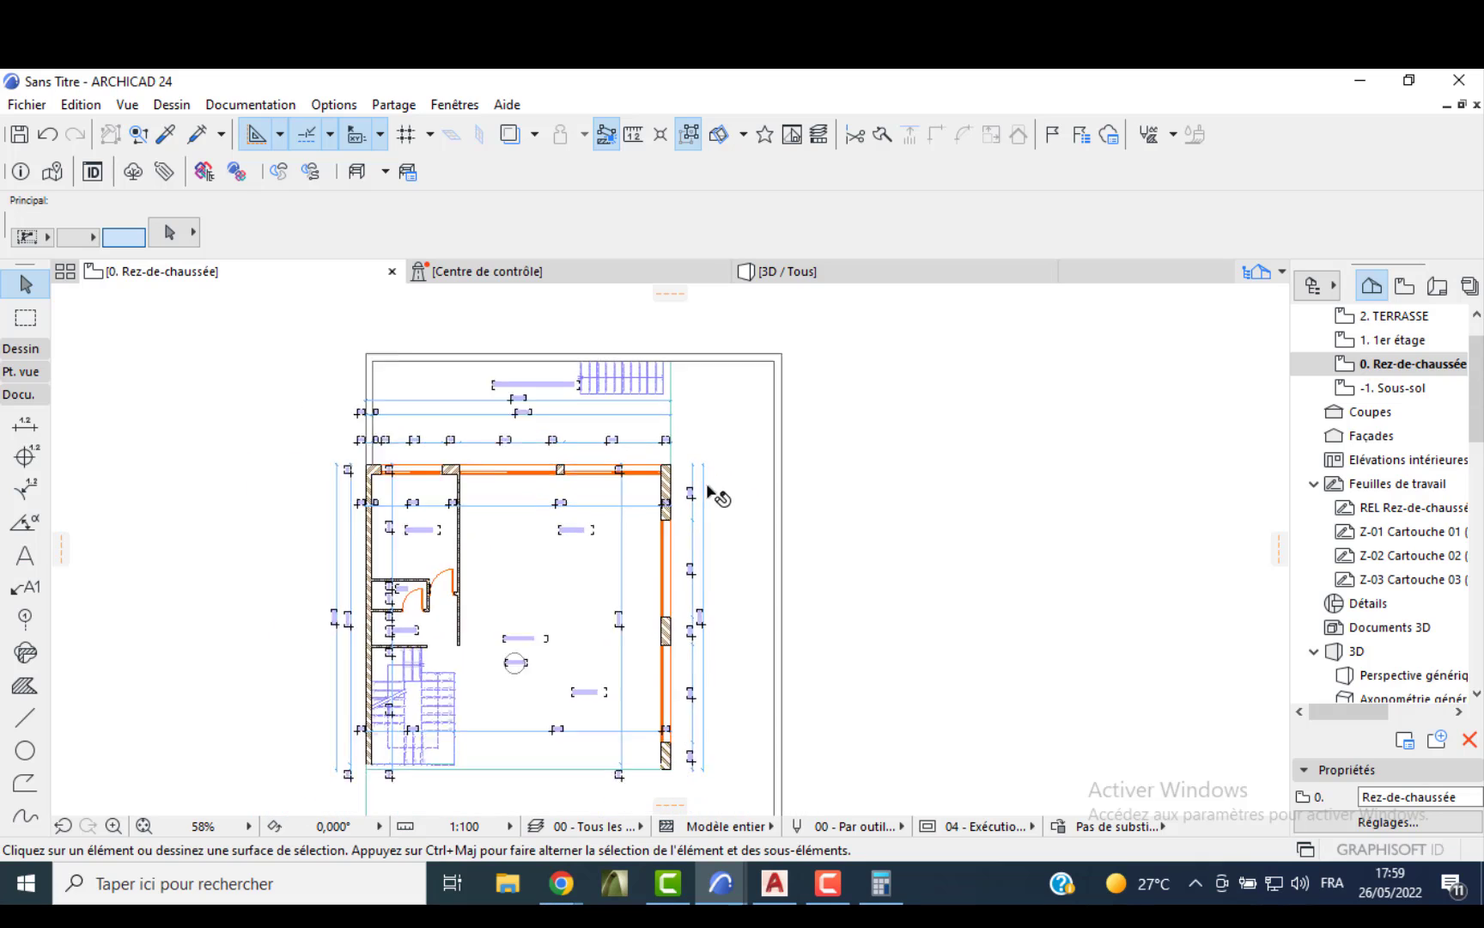
click(787, 272)
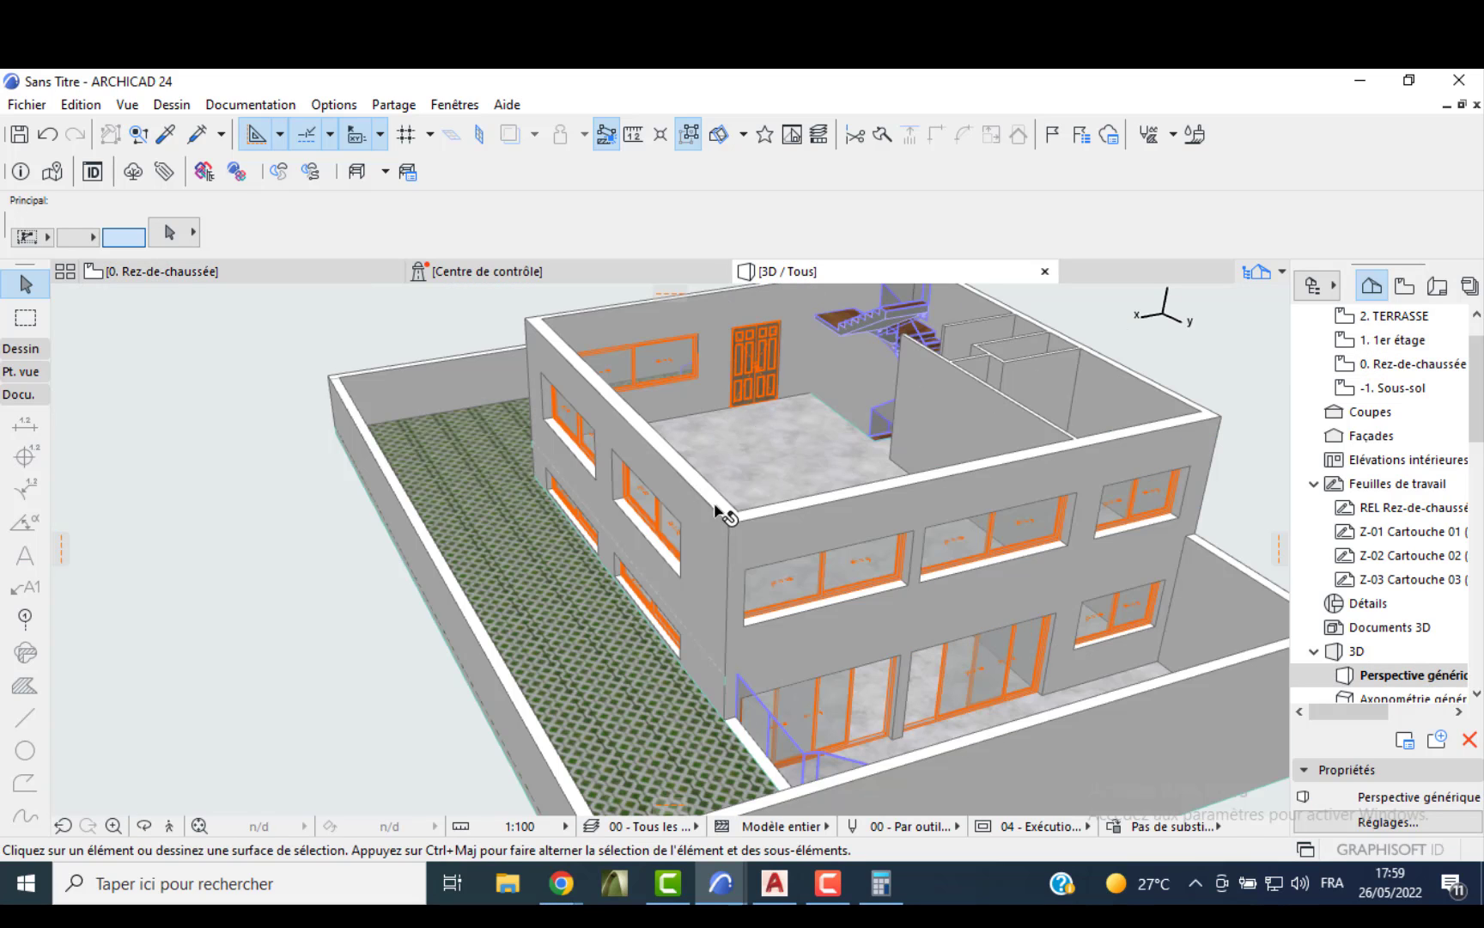
shift+middle_drag(723, 507, 661, 509)
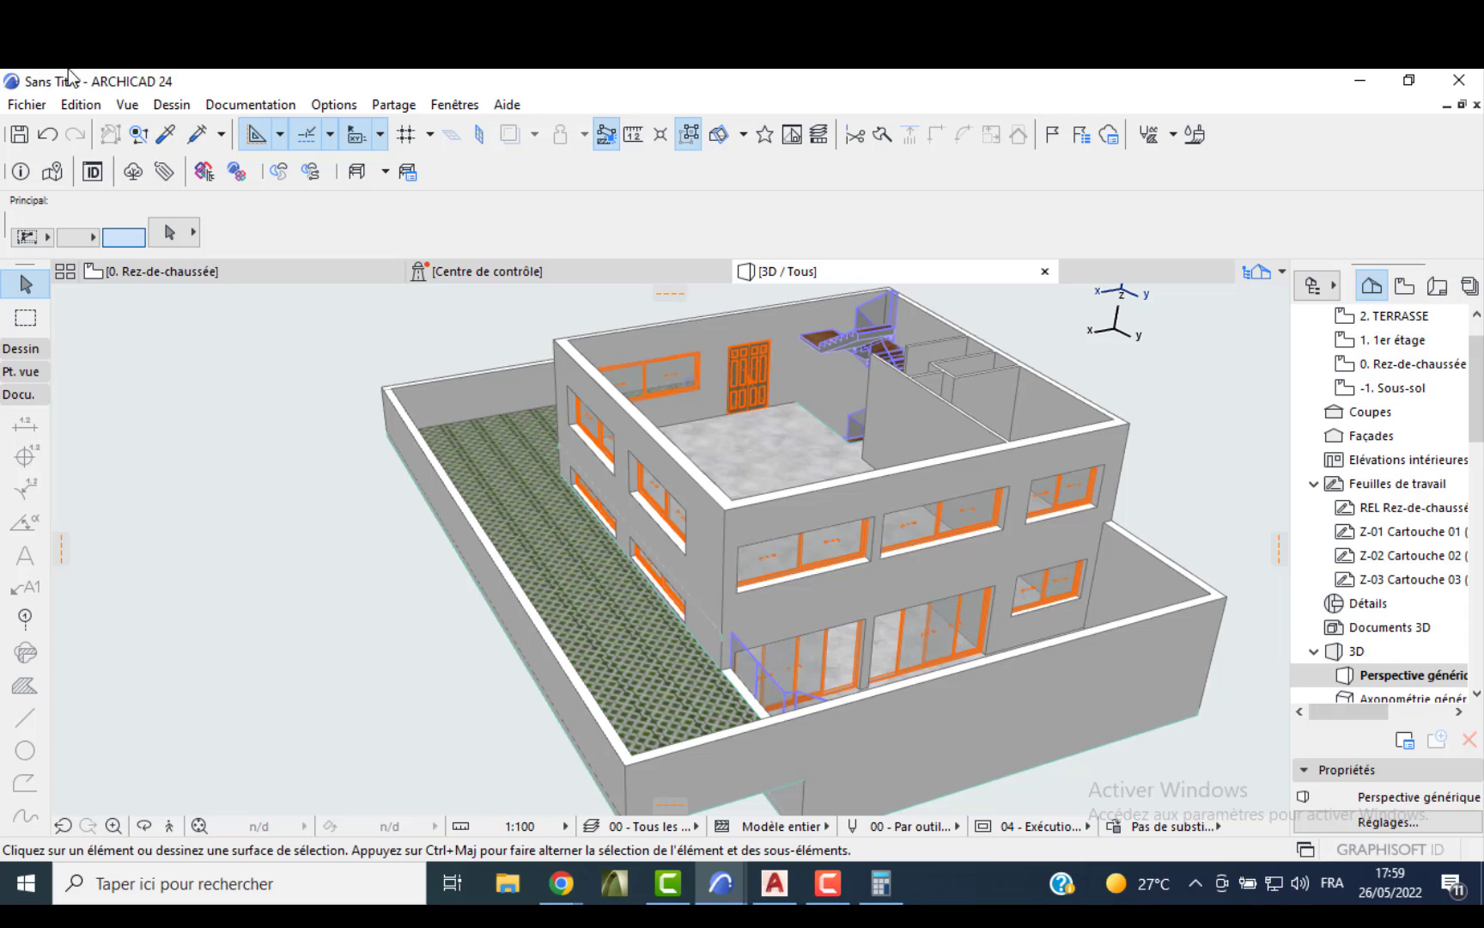
- Open the 1. 1er étage plan and display the ground floor beneath it as the trace reference
double_click(1376, 361)
key(ctrl+Up)
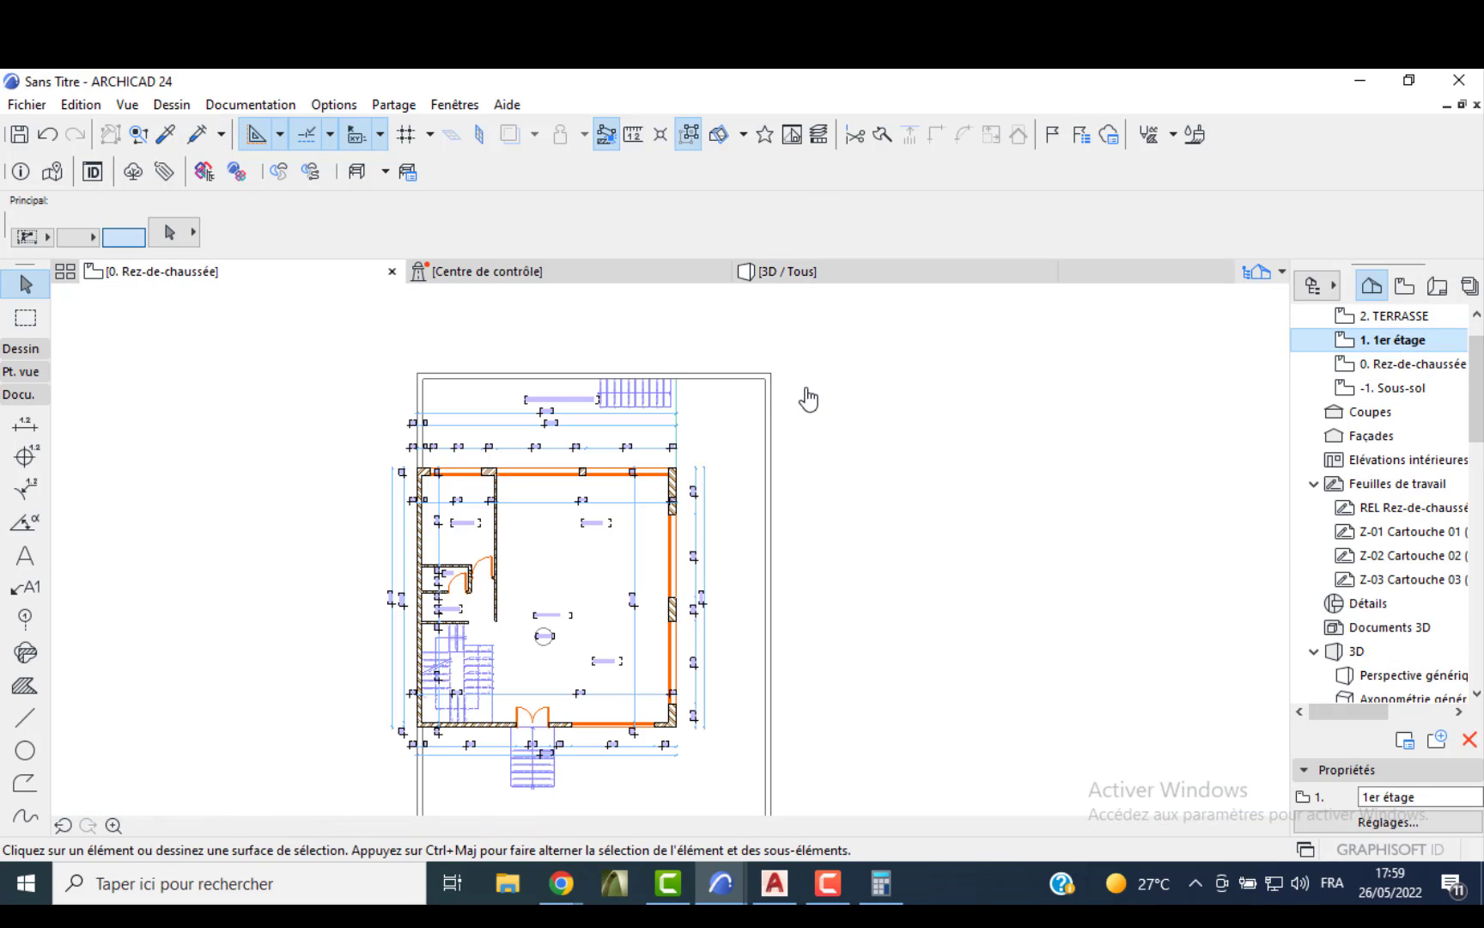
click(508, 135)
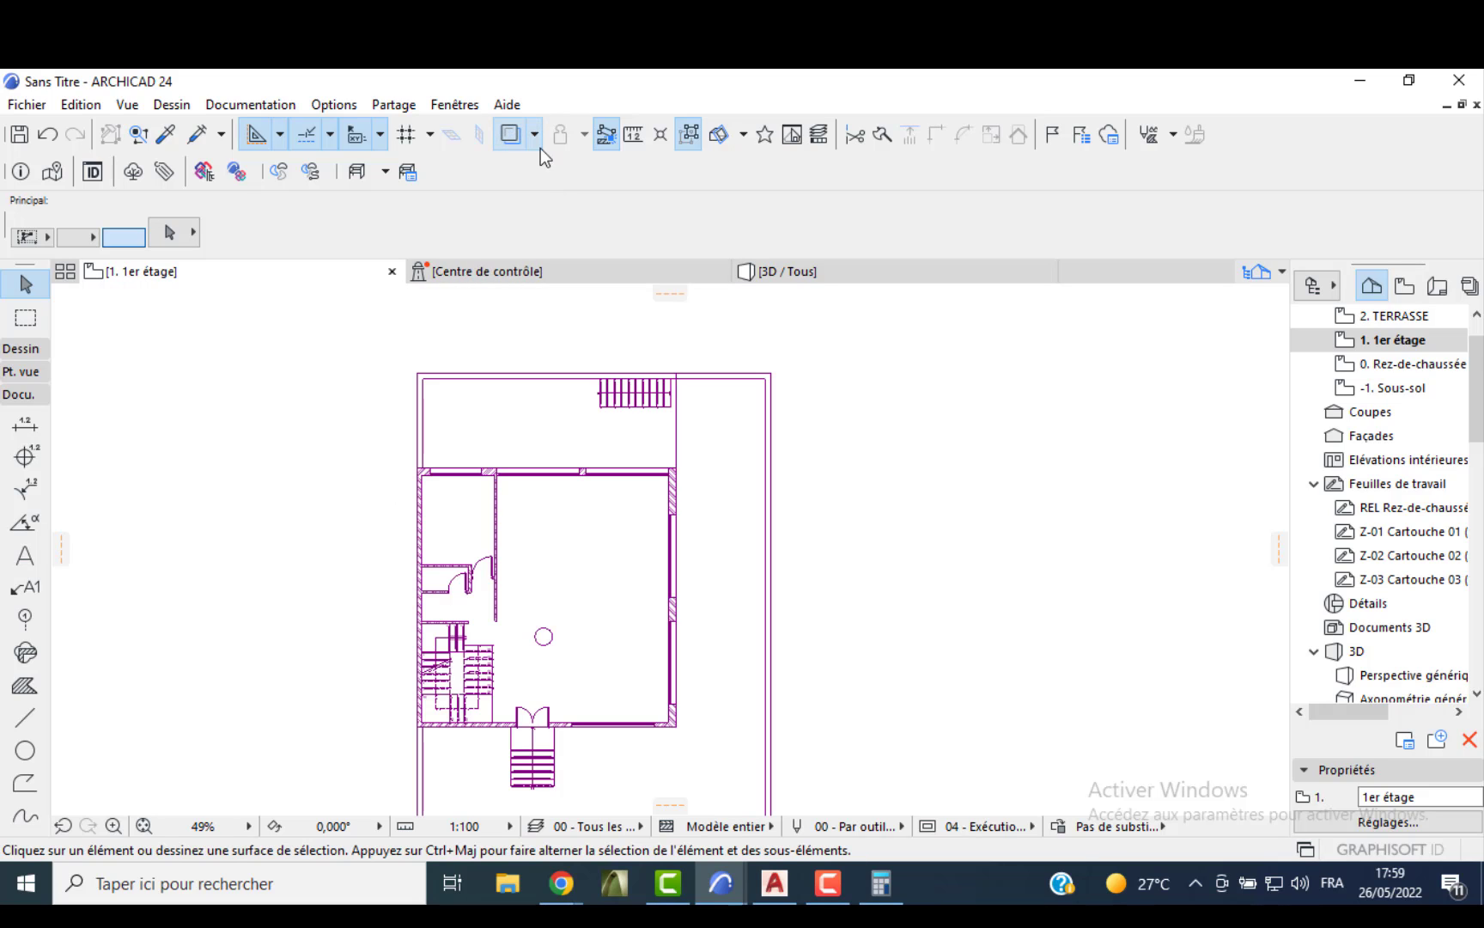
- Set the Wall tool's default thickness to 0,25 m for the first-floor exterior walls
click(31, 349)
click(25, 375)
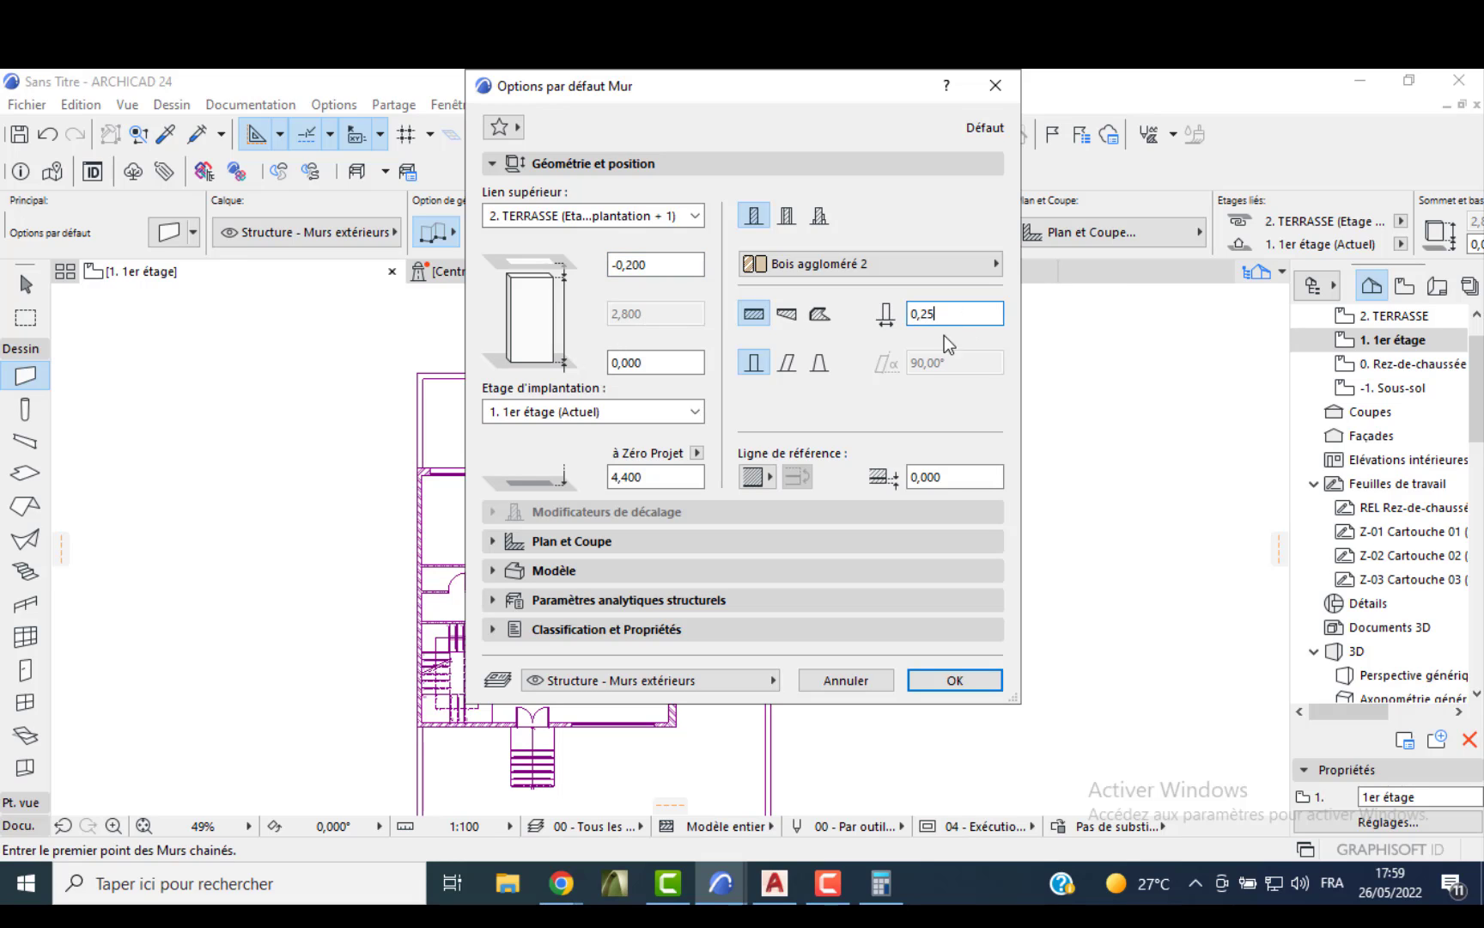
click(929, 683)
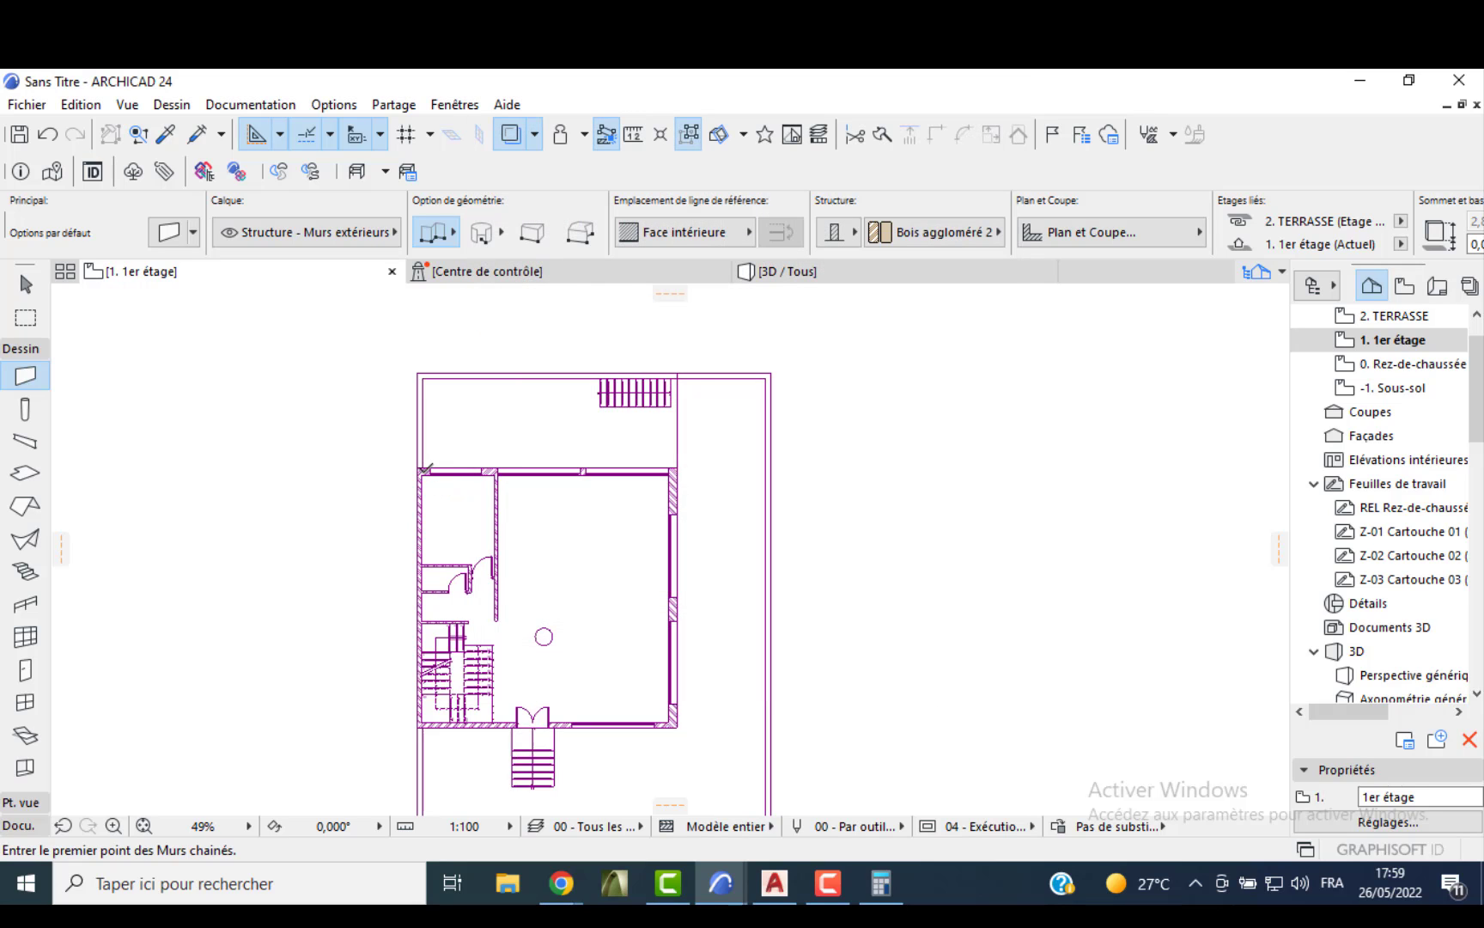
- Draw an 11 × 11 m rectangle of walls over the ground-floor outline, using the Face extérieure reference line
scroll(425, 468, up, 2)
click(415, 465)
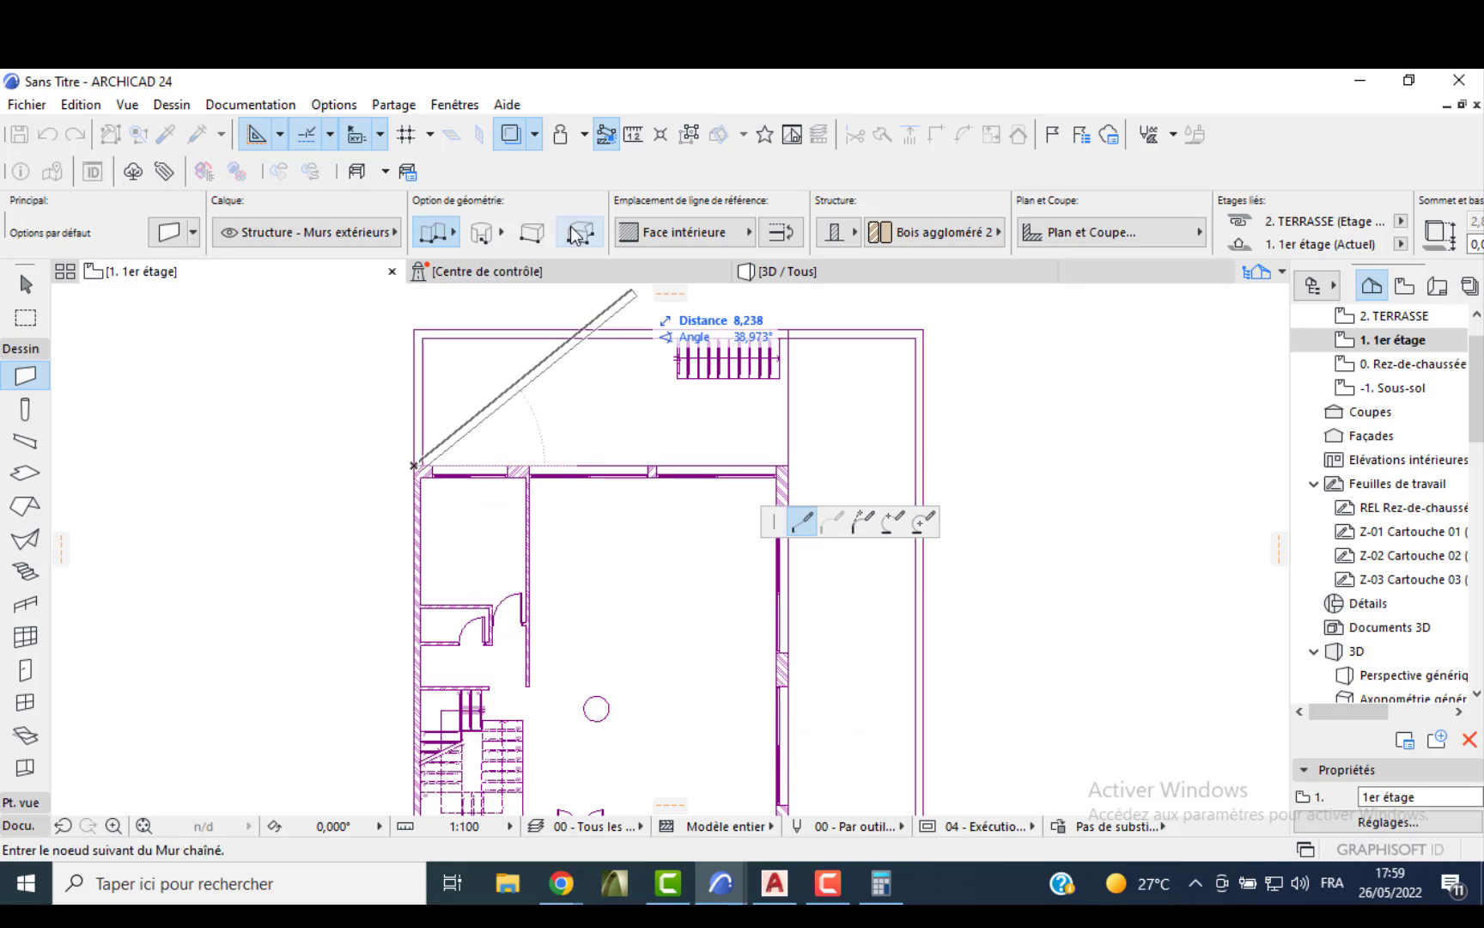
click(451, 232)
click(547, 218)
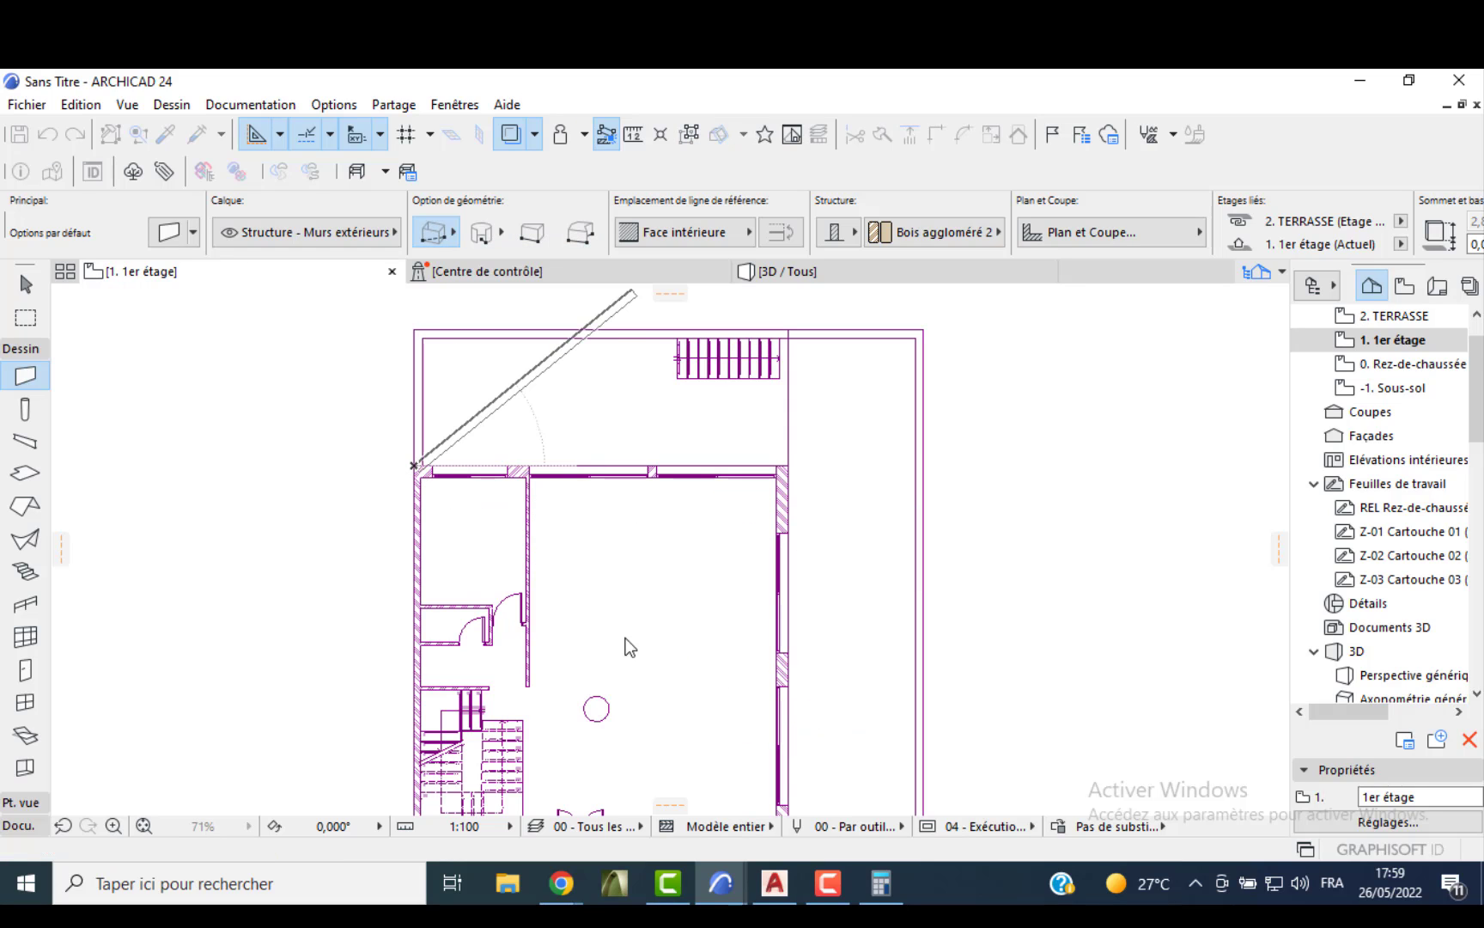
middle_drag(688, 649, 694, 521)
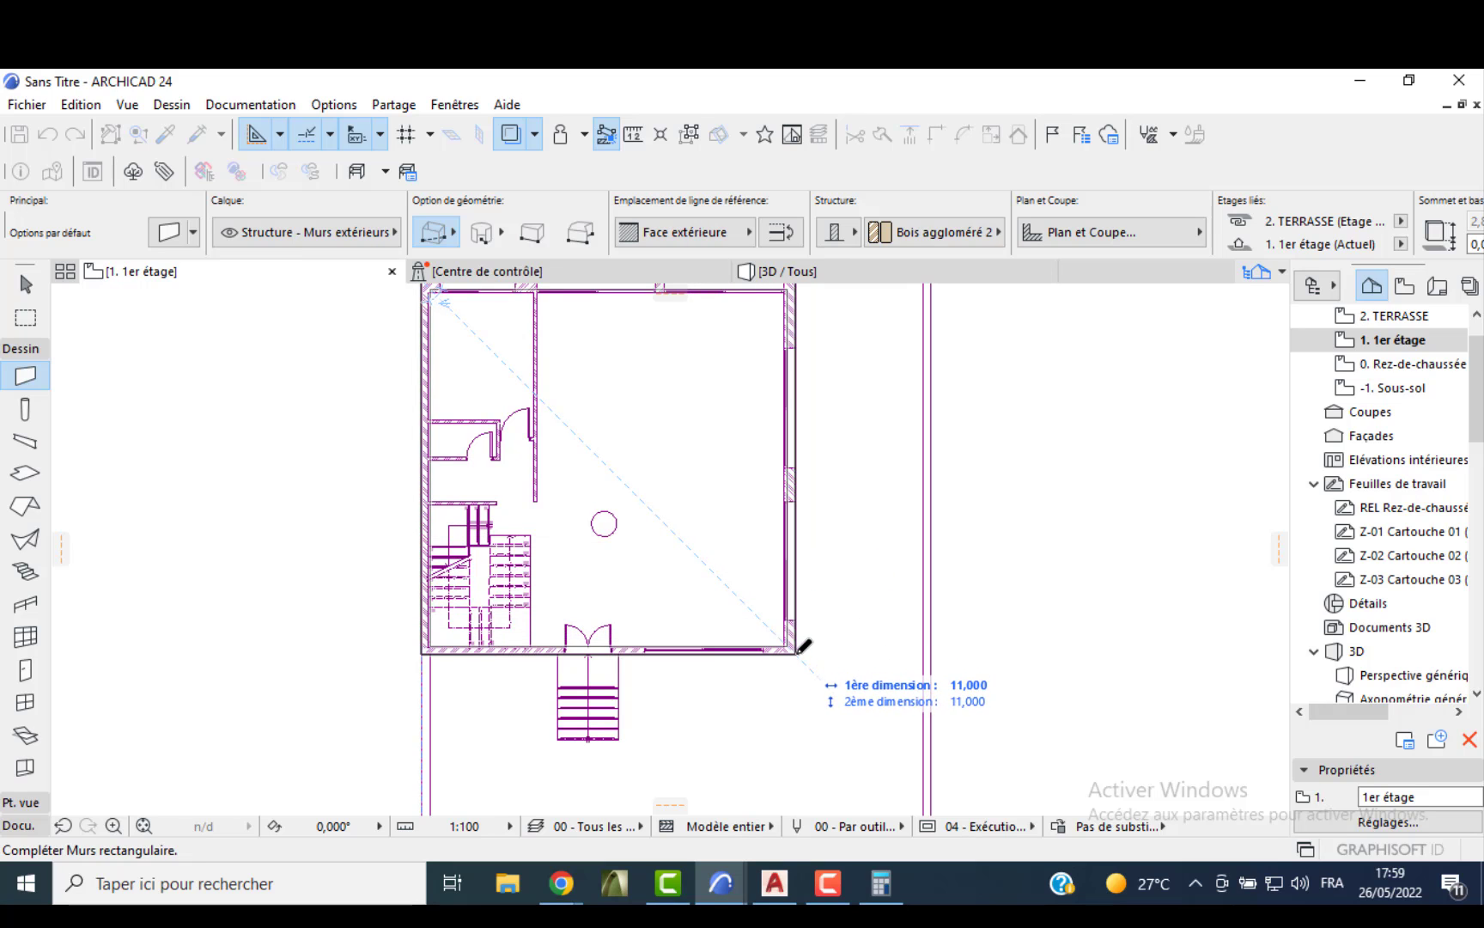
click(798, 652)
key(Escape)
- Set the thickness of the first floor's right wall and the wall facing the cour anglaise to 0,350 m
scroll(788, 509, up, 6)
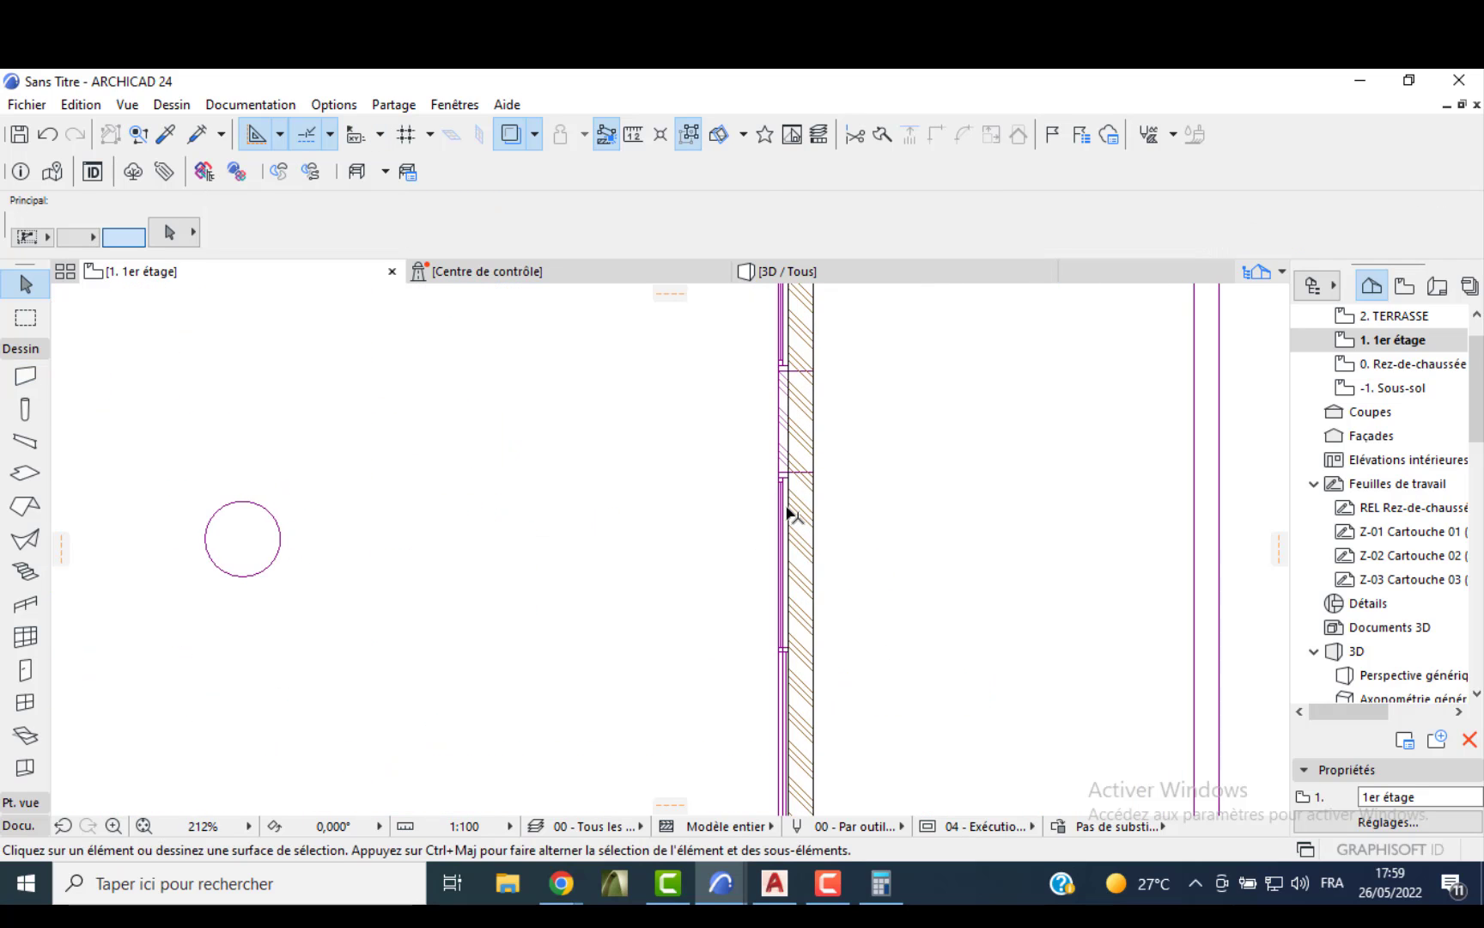
click(753, 547)
scroll(650, 612, down, 6)
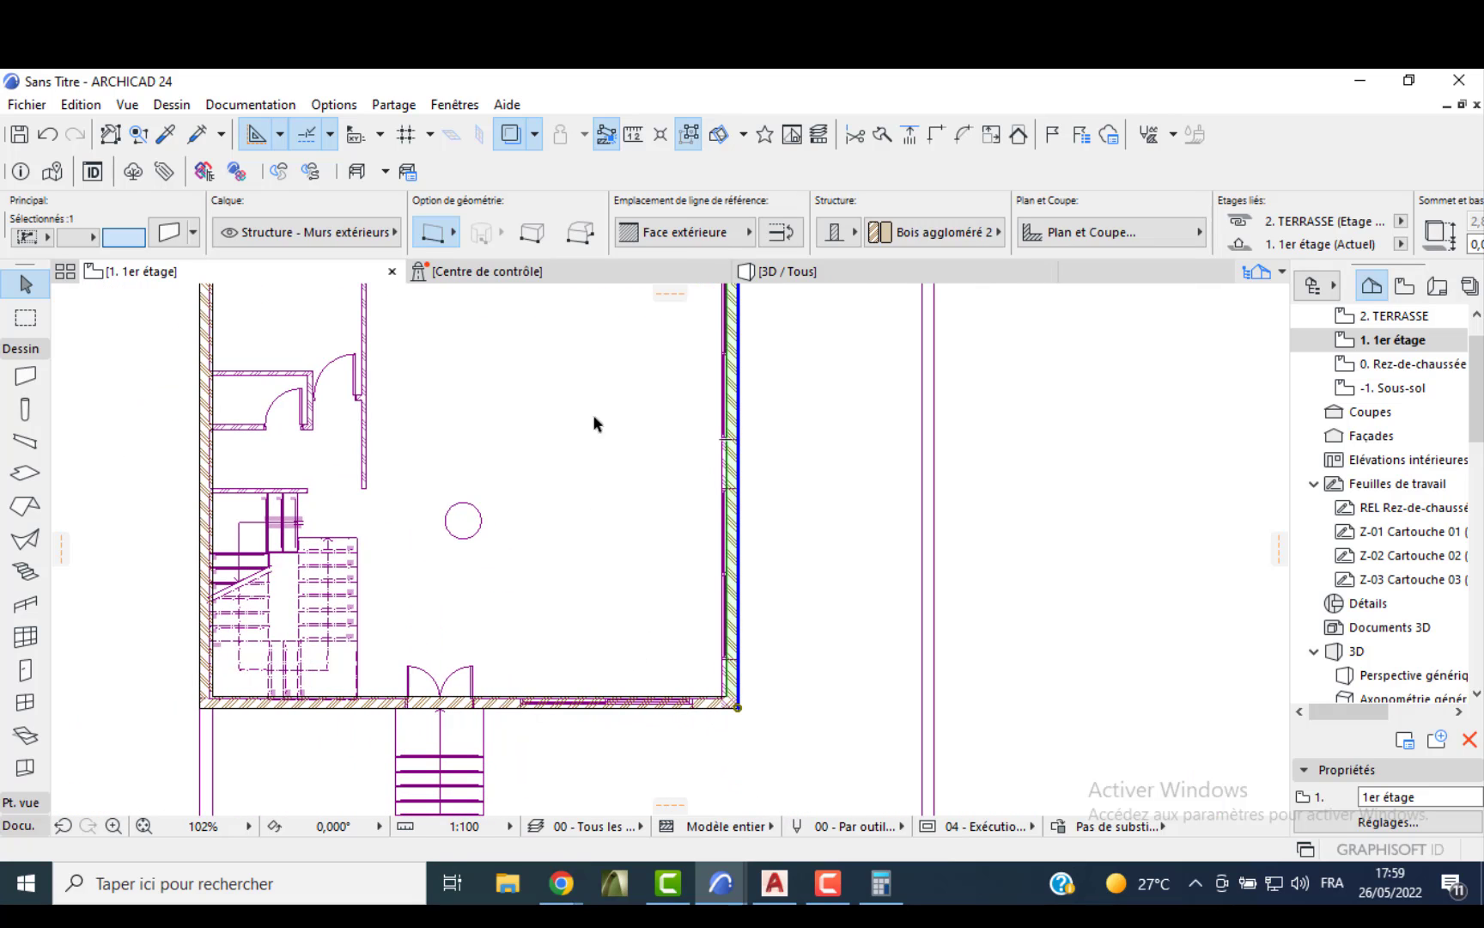
middle_drag(594, 417, 621, 507)
scroll(613, 306, up, 1)
middle_drag(613, 306, 609, 395)
shift+click(601, 351)
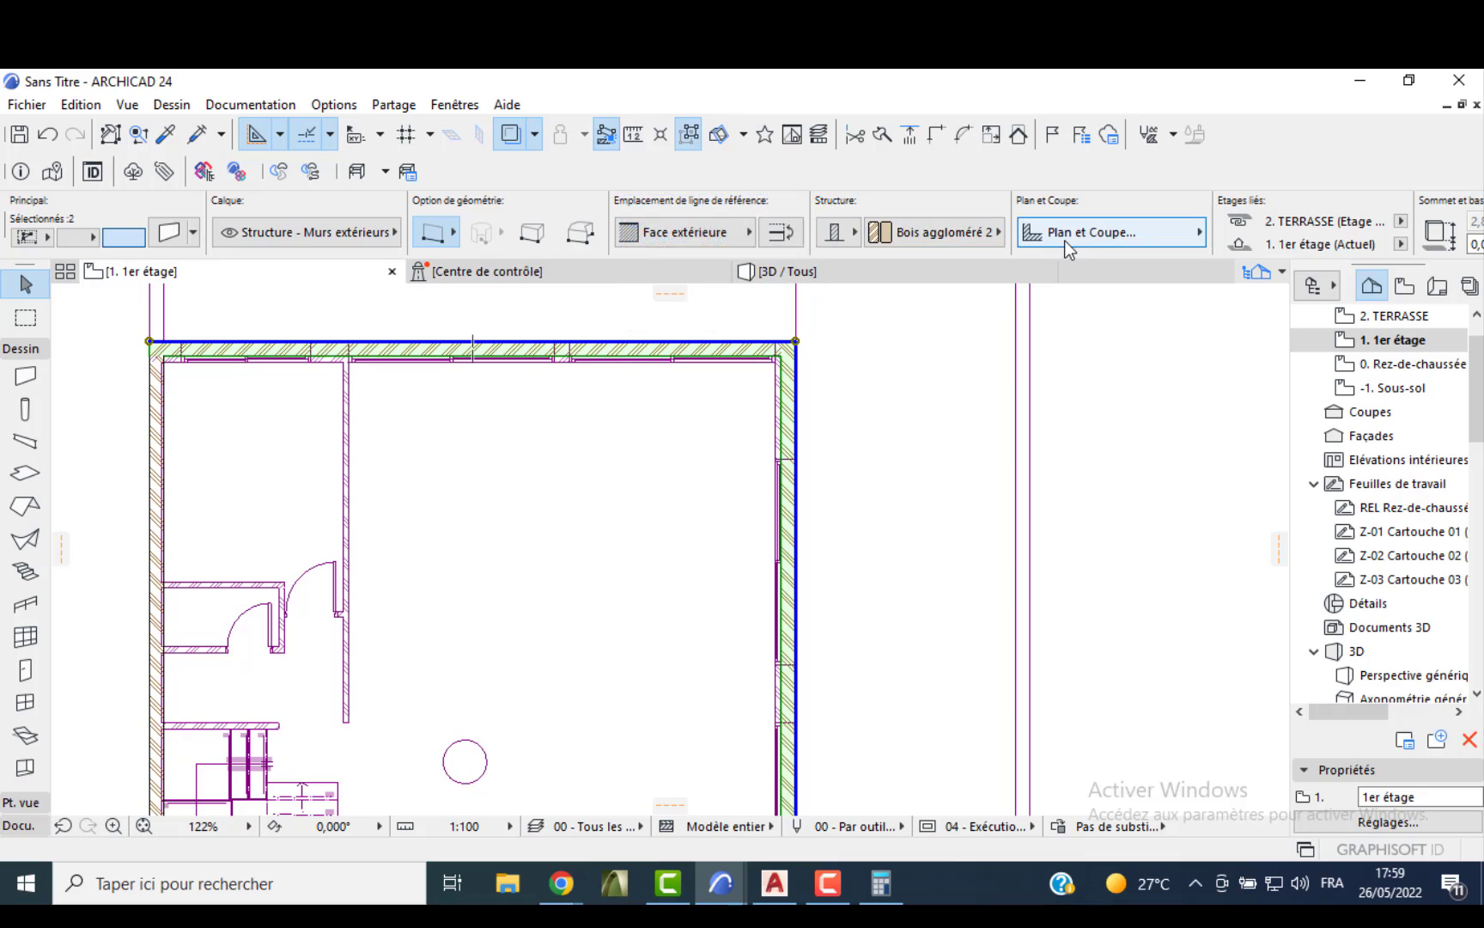
scroll(1064, 240, right, 5)
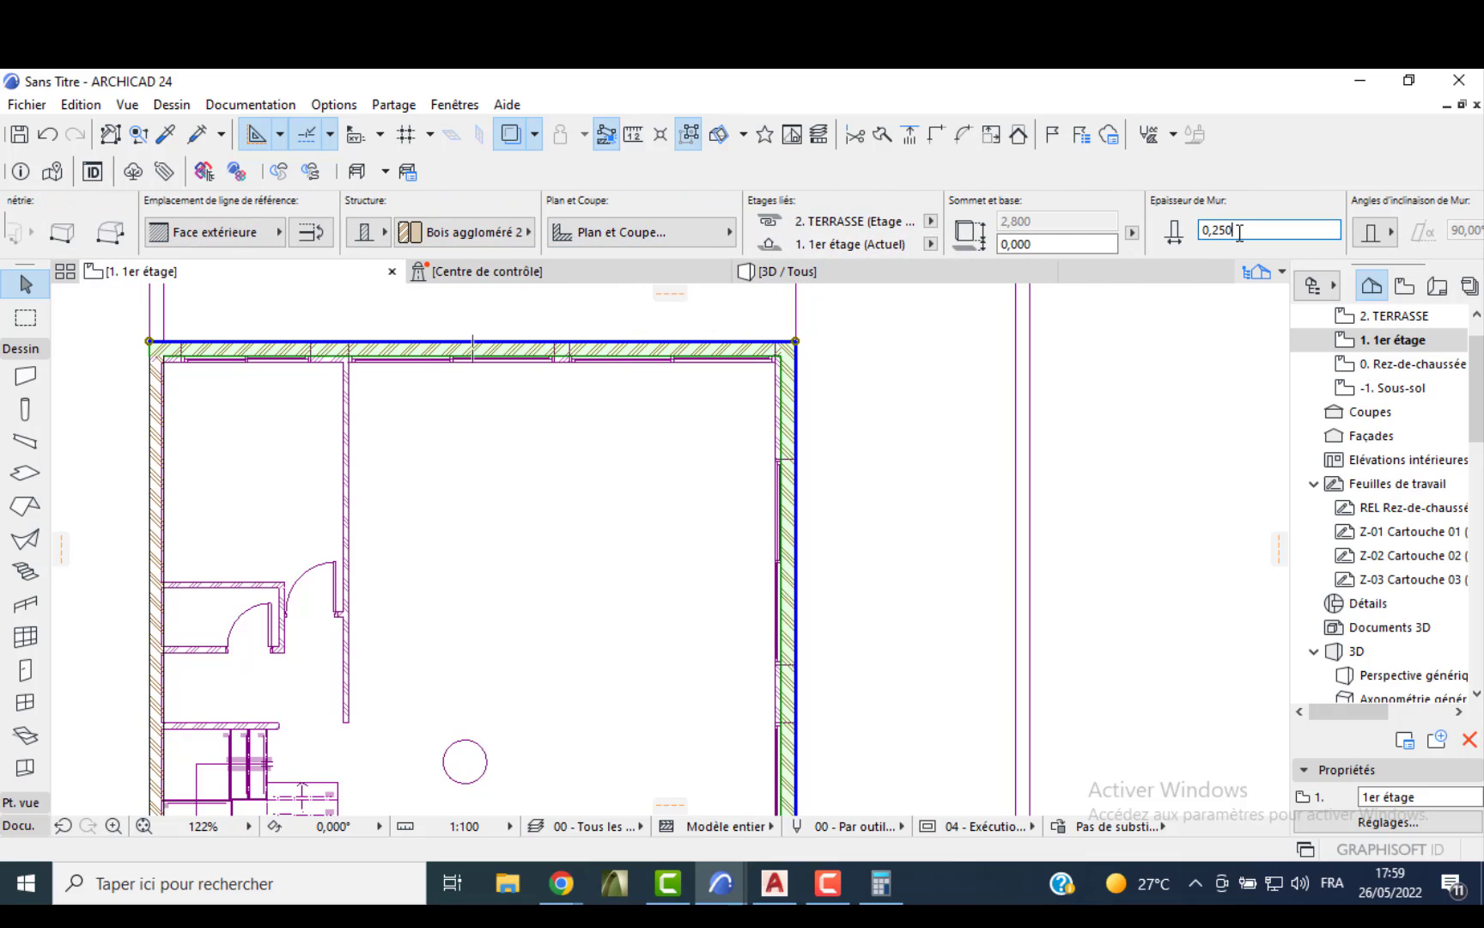
text(0,350)
key(Return)
key(Escape)
- Set the thickness of the first floor's left exterior wall, beside the staircase, to 0,200 m
scroll(473, 453, down, 1)
middle_drag(474, 453, 510, 388)
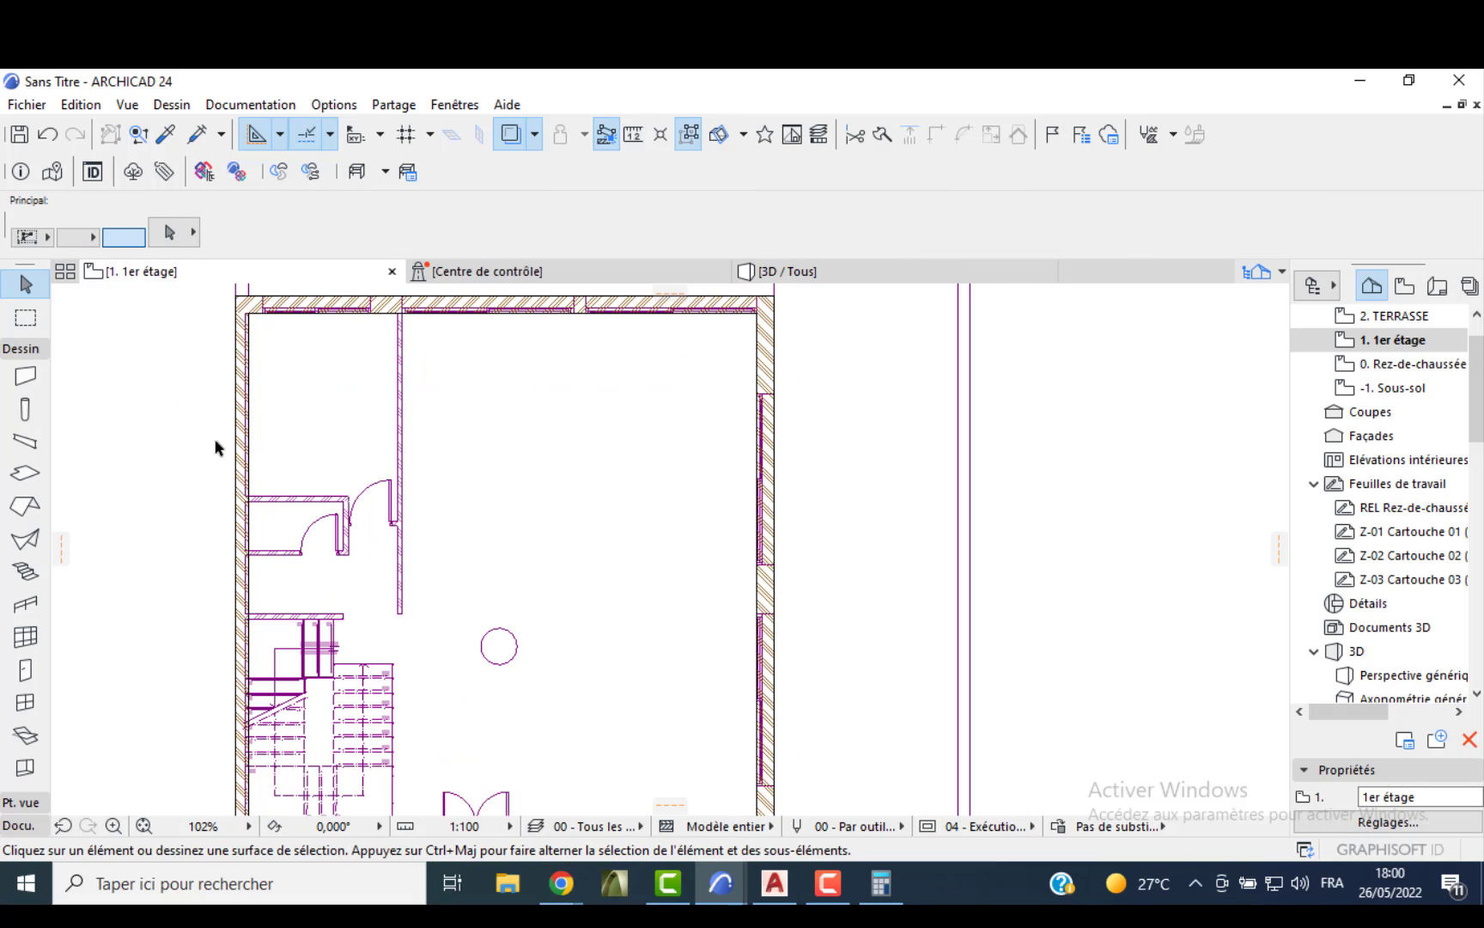
scroll(242, 440, up, 3)
click(243, 439)
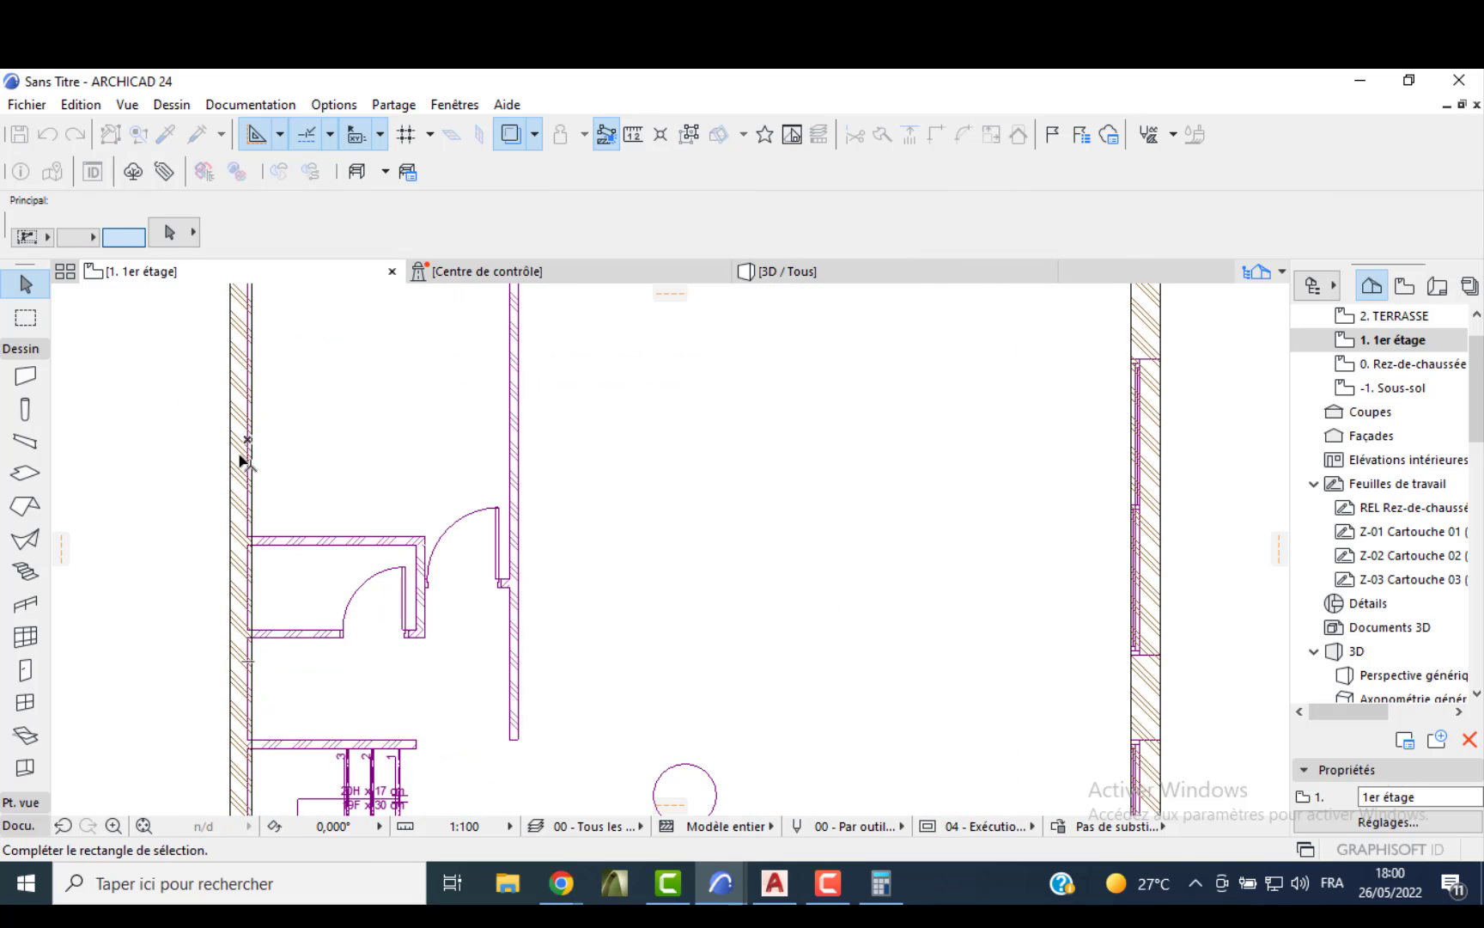
click(239, 455)
click(243, 464)
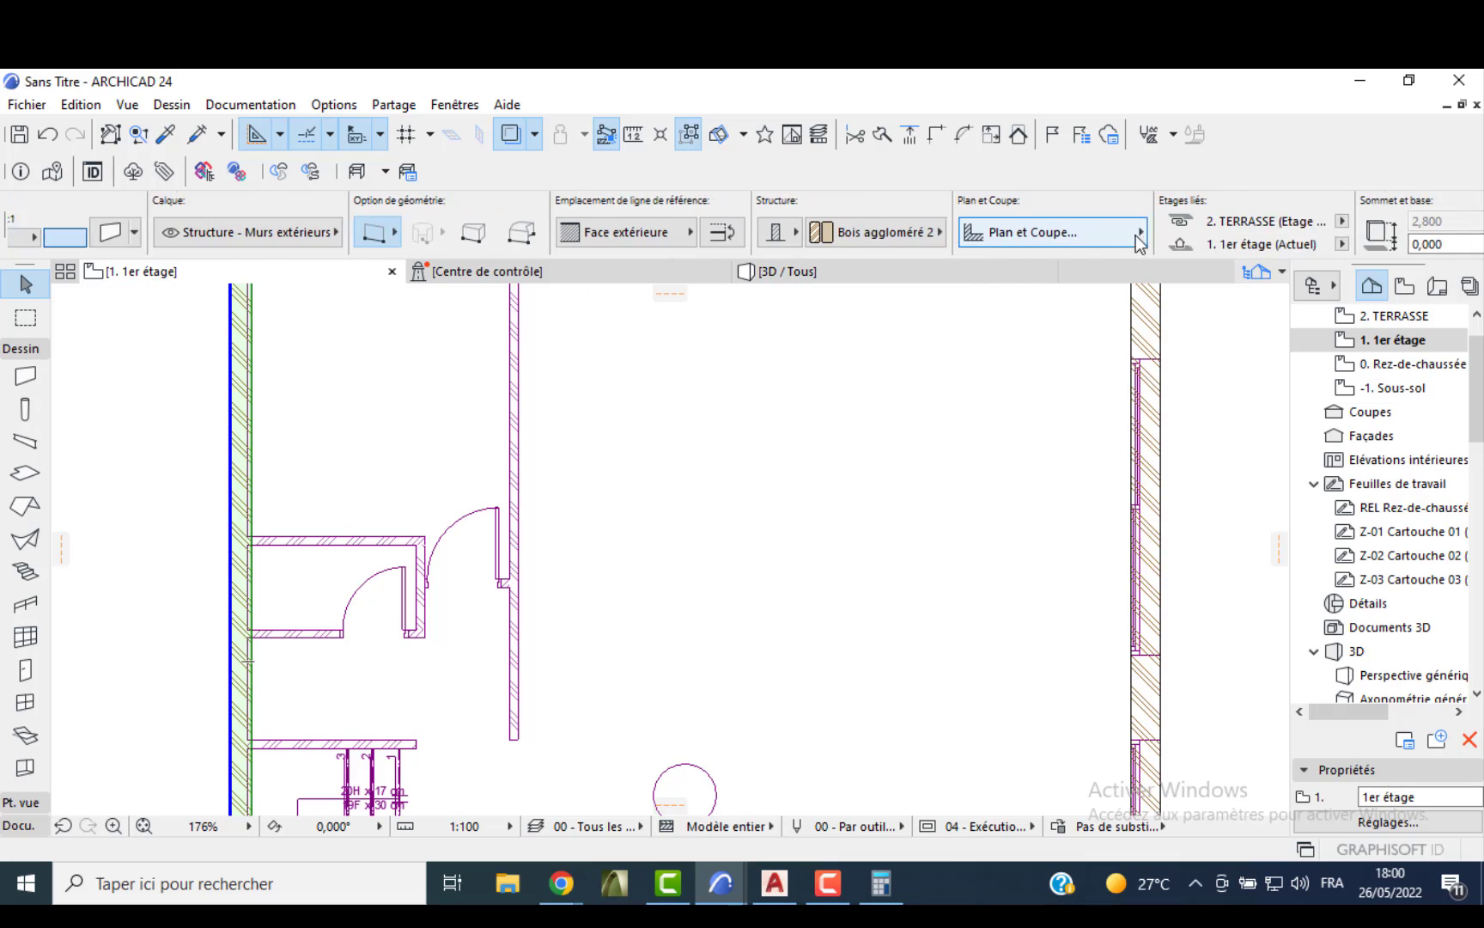
scroll(1230, 242, down, 3)
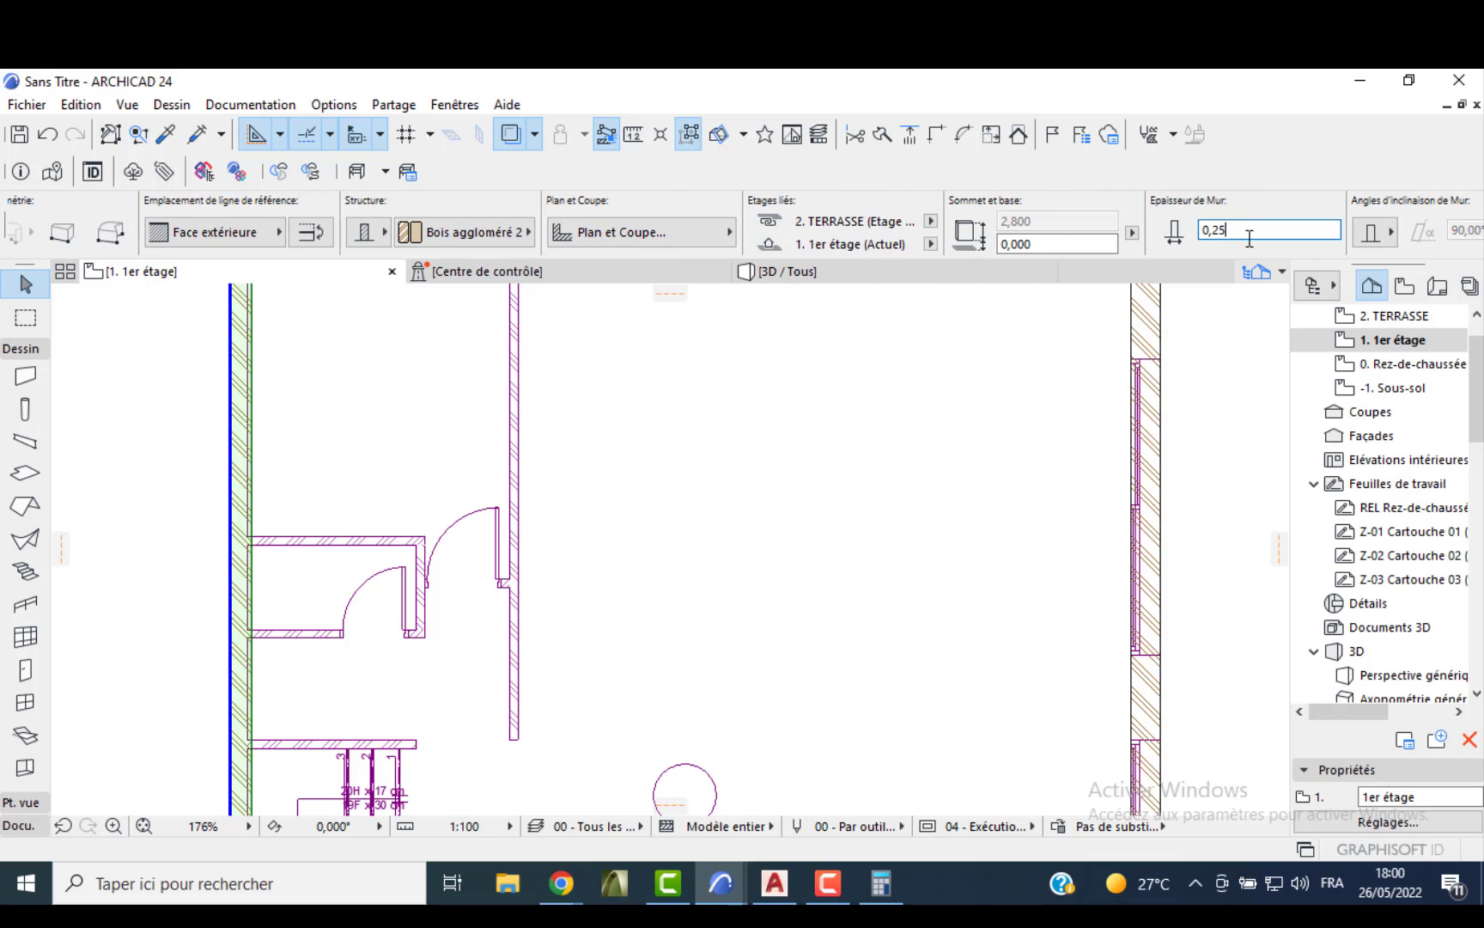
key(BackSpace)
key(Return)
- Set the thickness of the first floor's exterior wall above the ground floor's double entrance door to 0,200 m
scroll(958, 467, down, 4)
middle_drag(869, 524, 855, 434)
scroll(839, 702, up, 5)
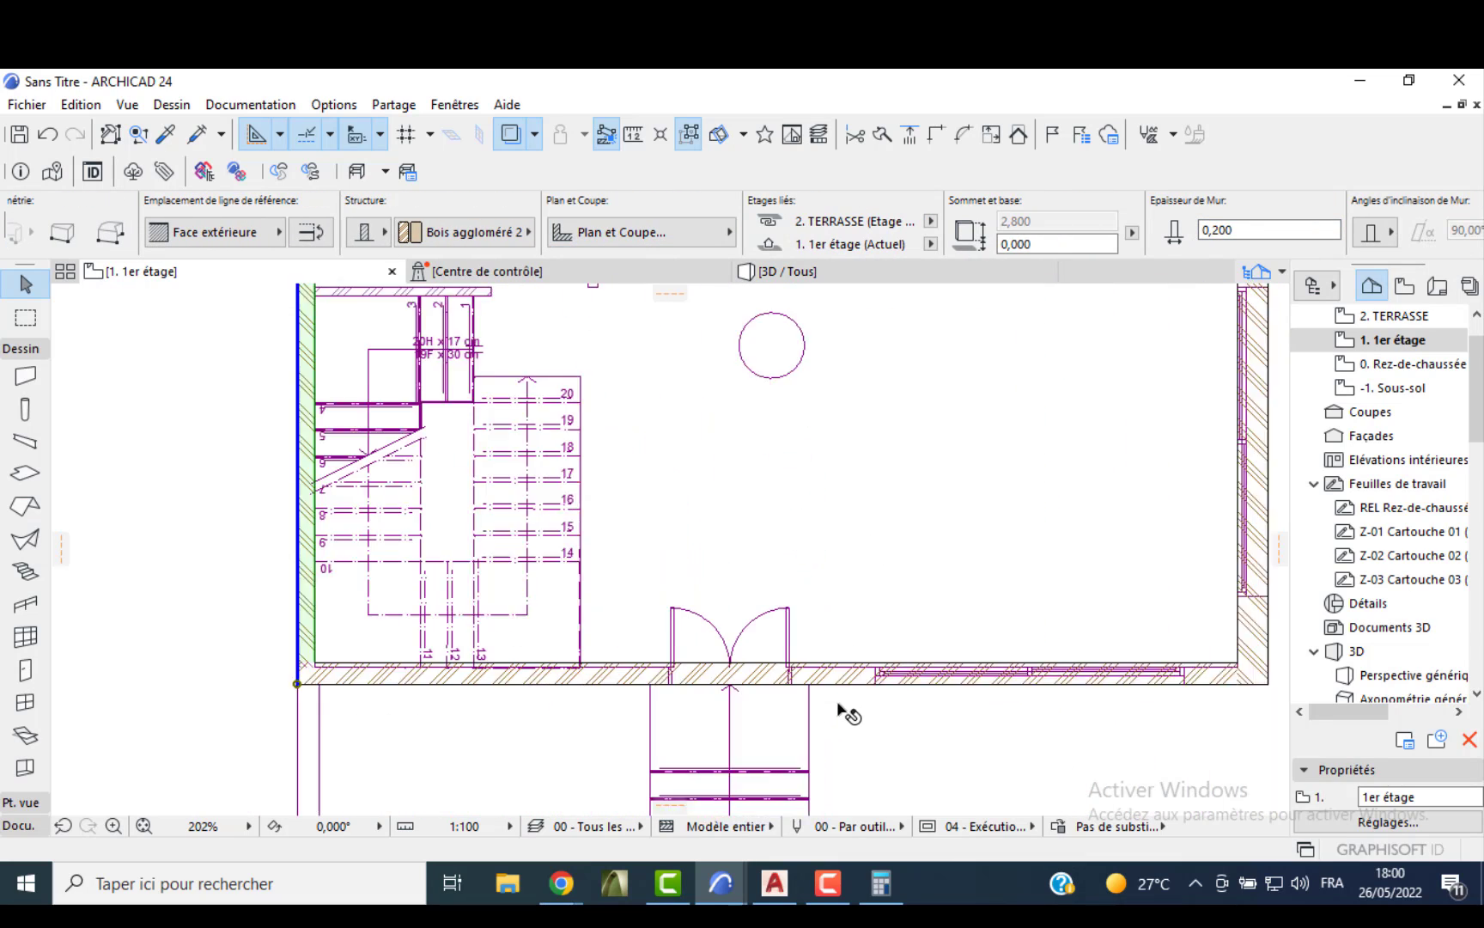
scroll(838, 703, up, 1)
key(Escape)
click(832, 653)
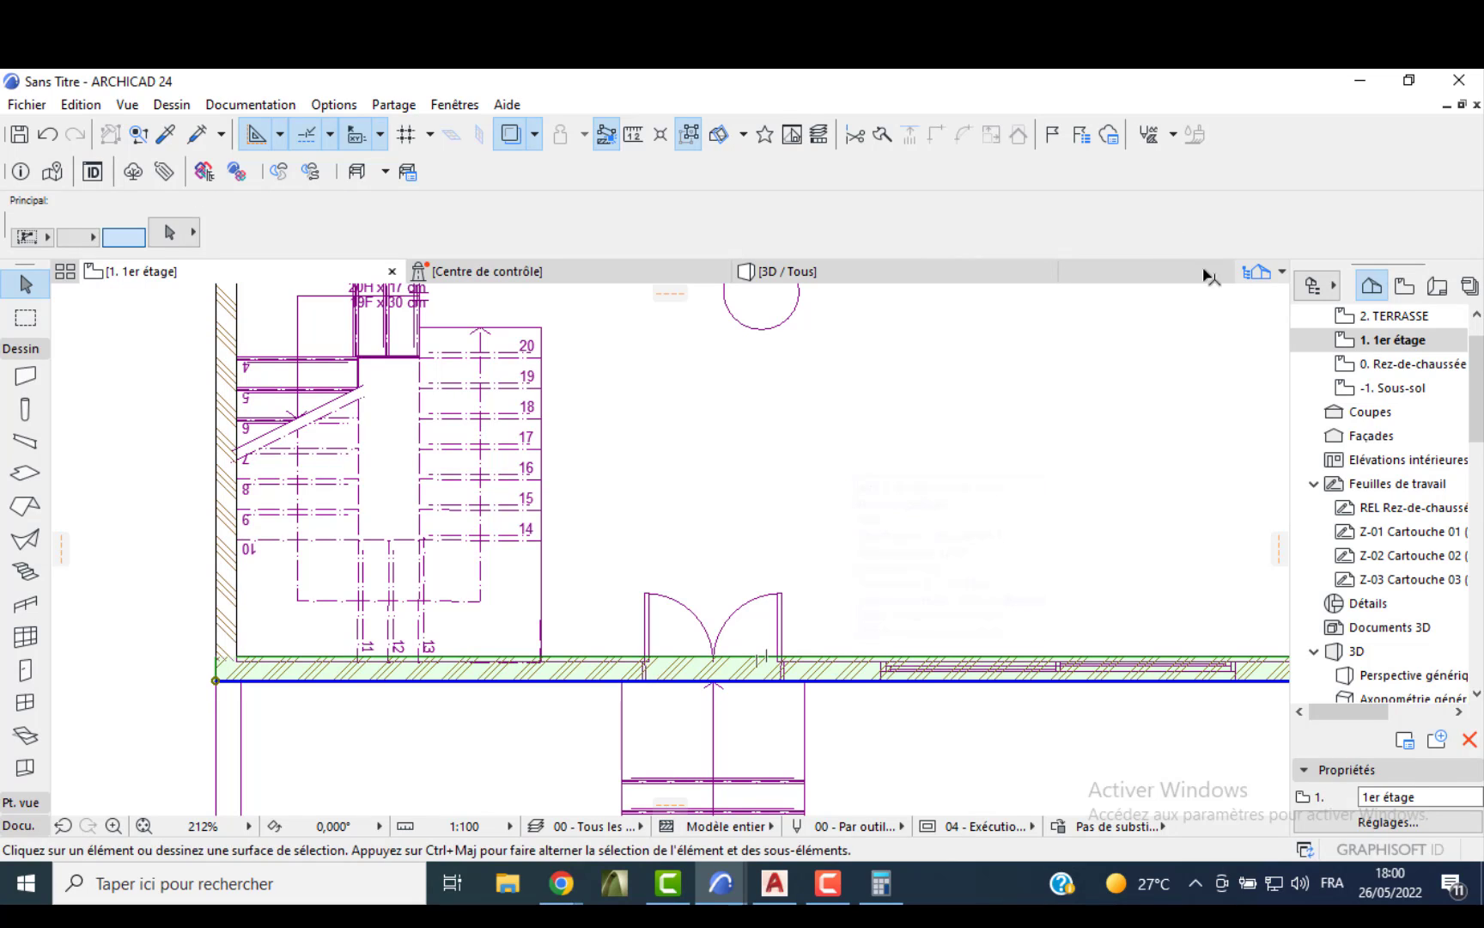
scroll(1252, 232, down, 8)
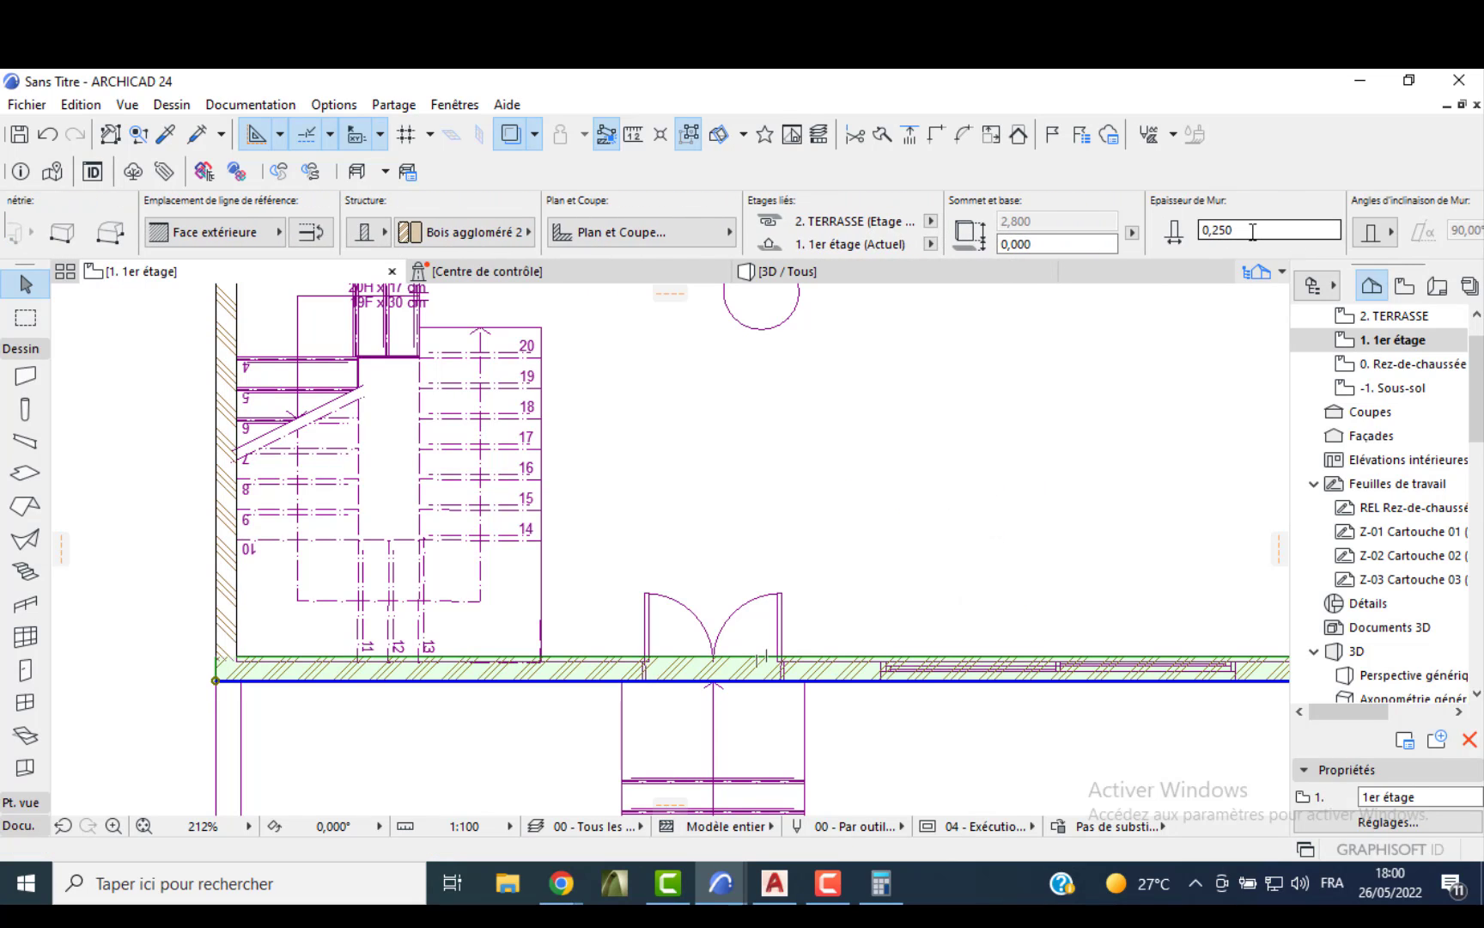
key(Return)
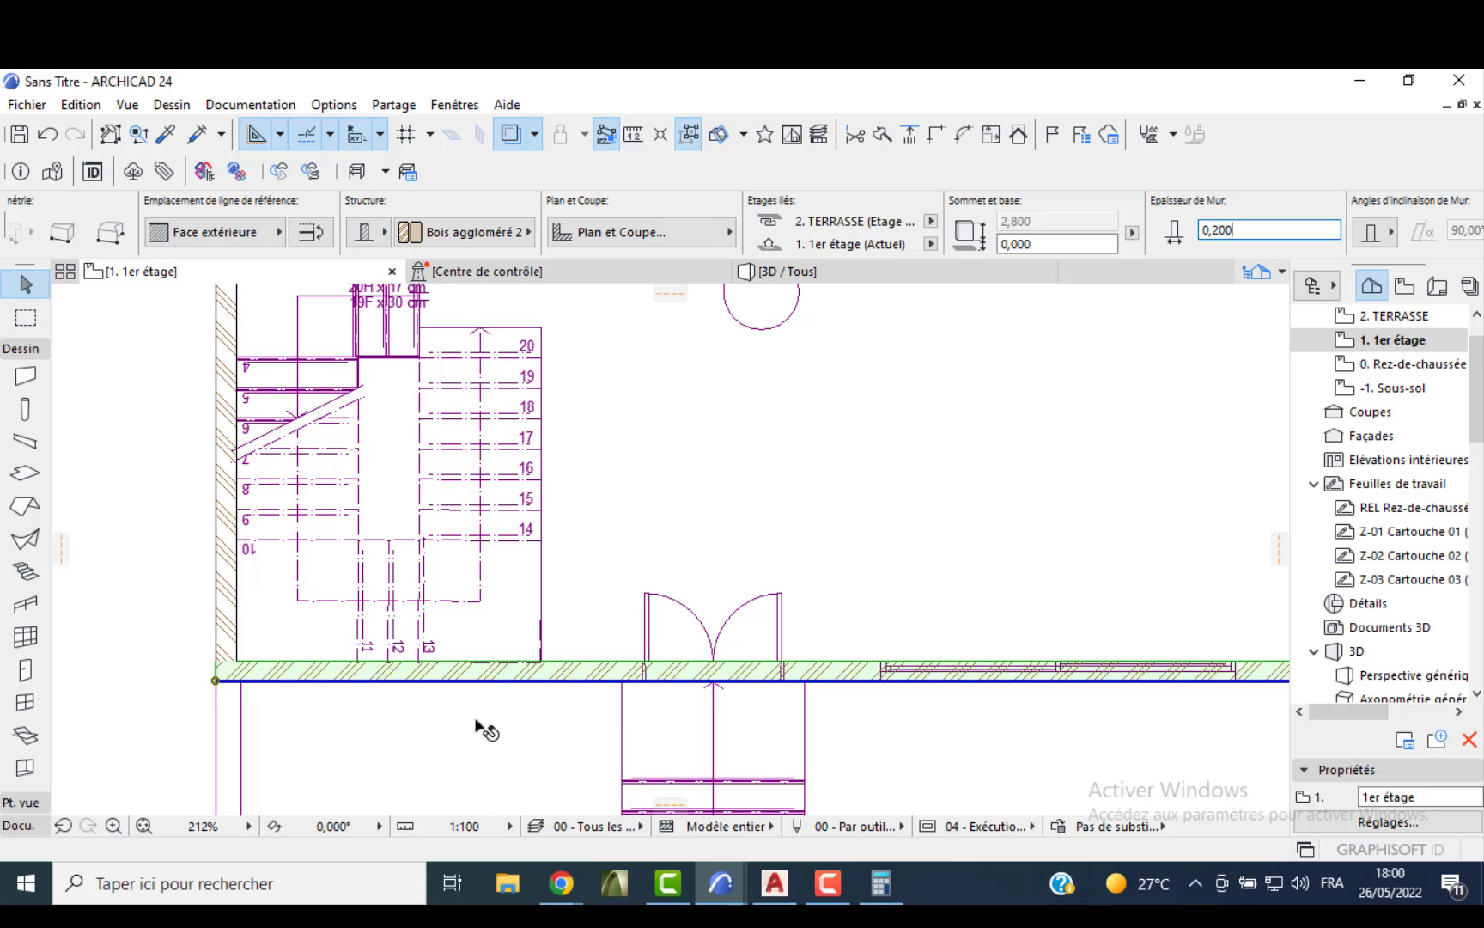
key(Escape)
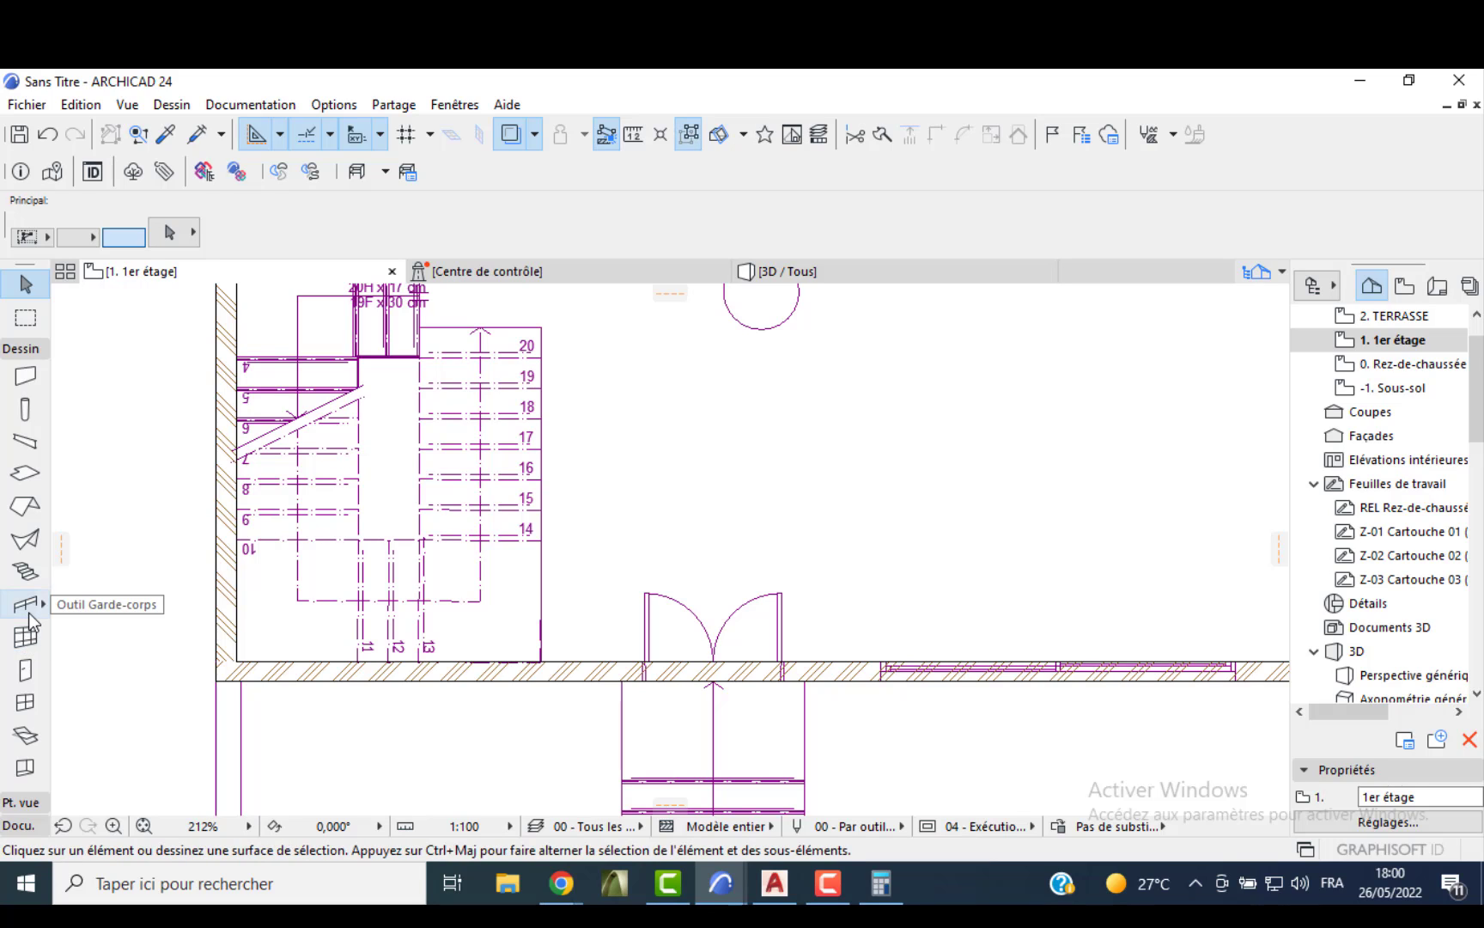
- Configure the Stair tool's default geometry with 18 risers, linked up to 2. TERRASSE
click(23, 574)
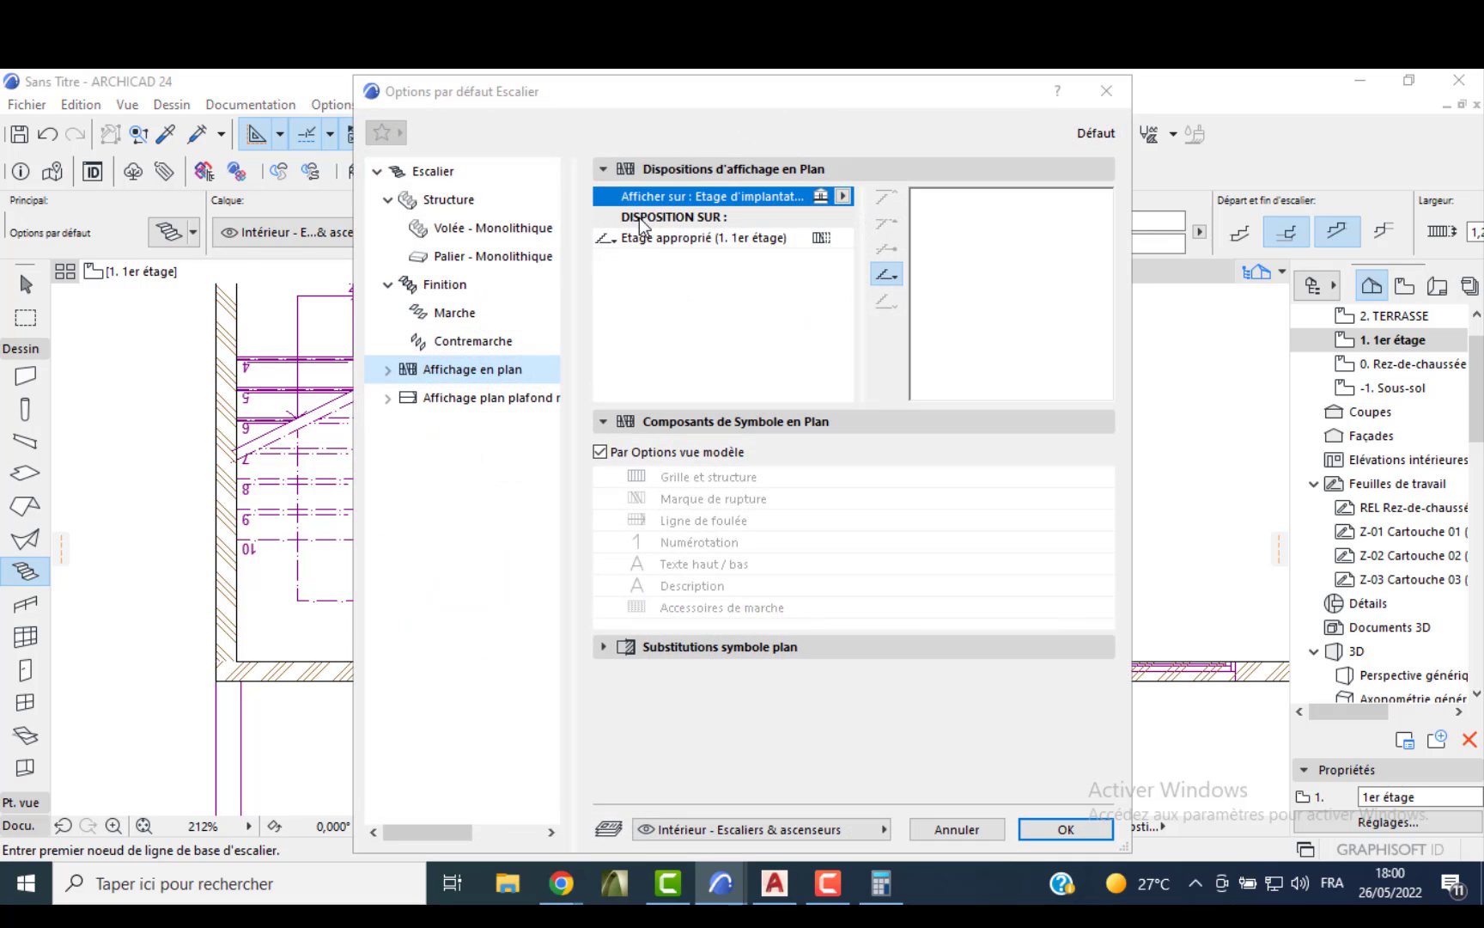
click(440, 179)
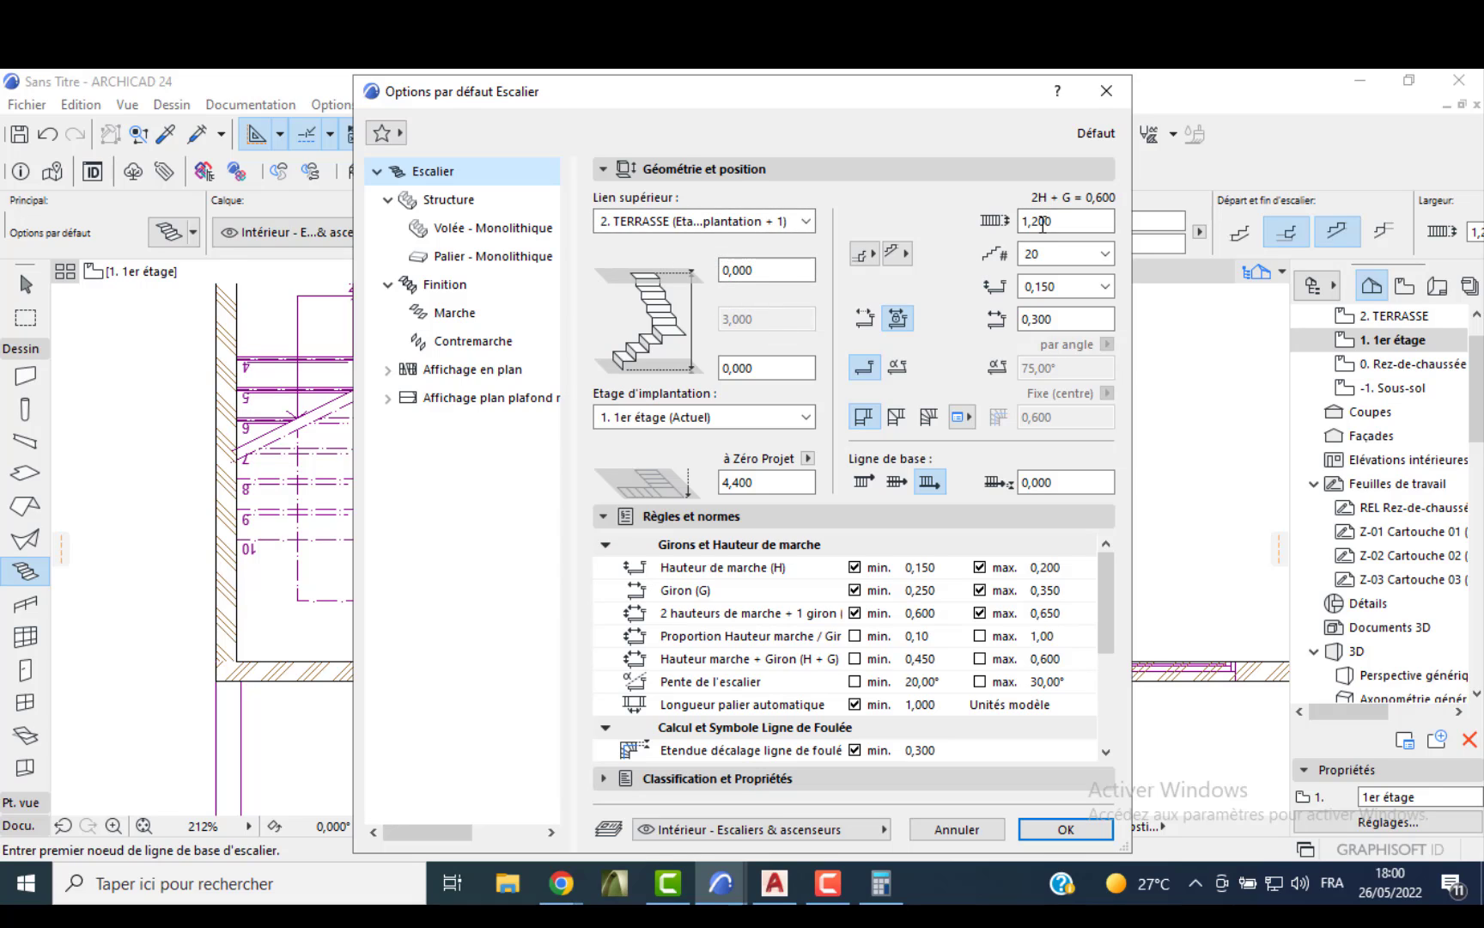
click(1042, 261)
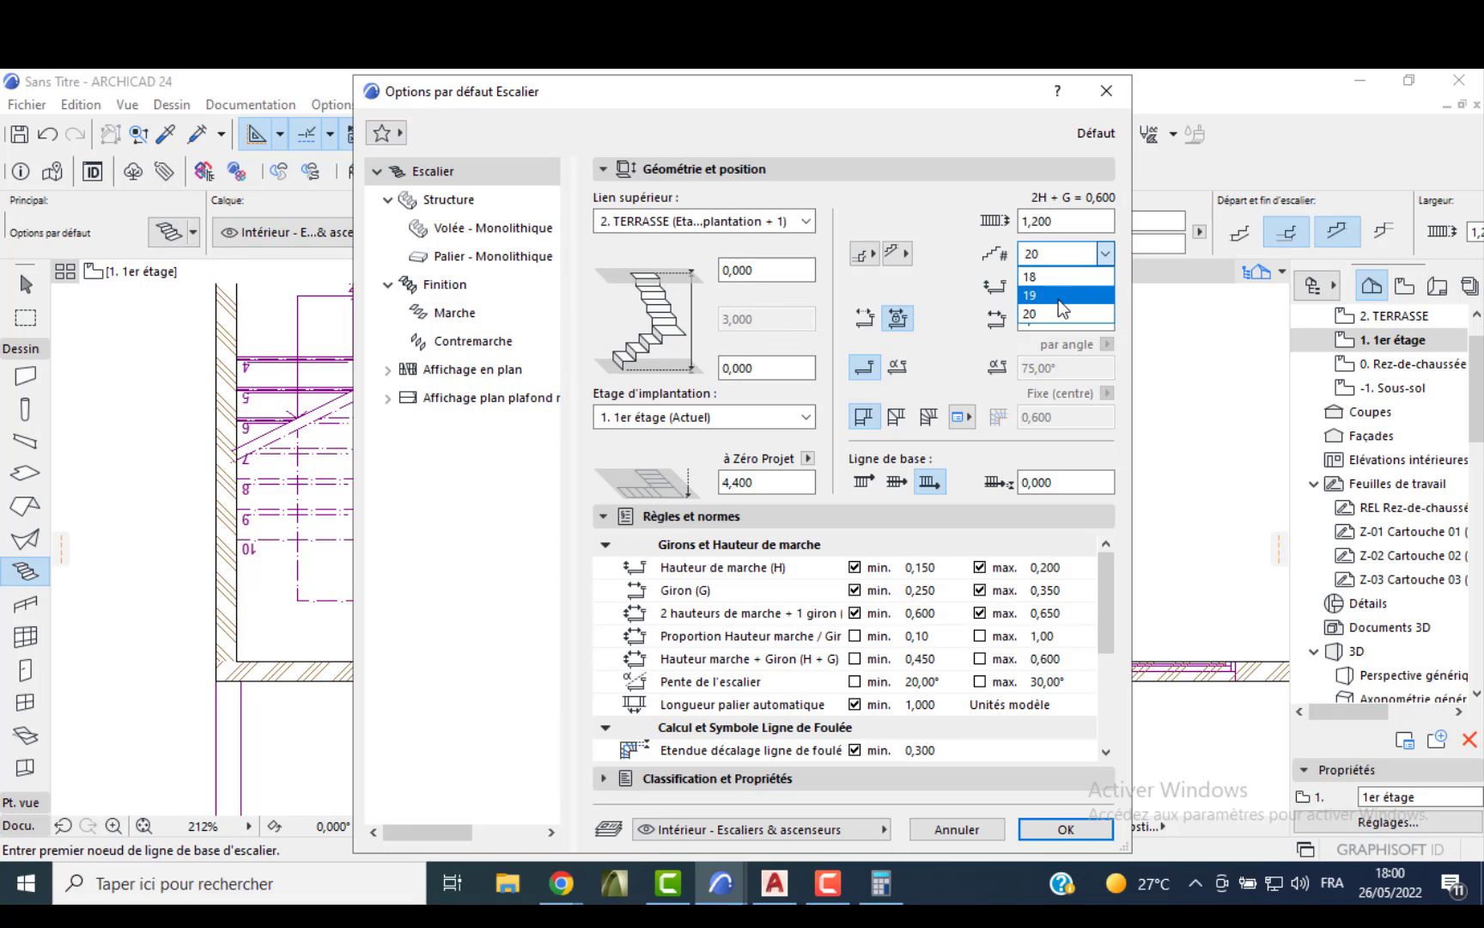
click(1056, 278)
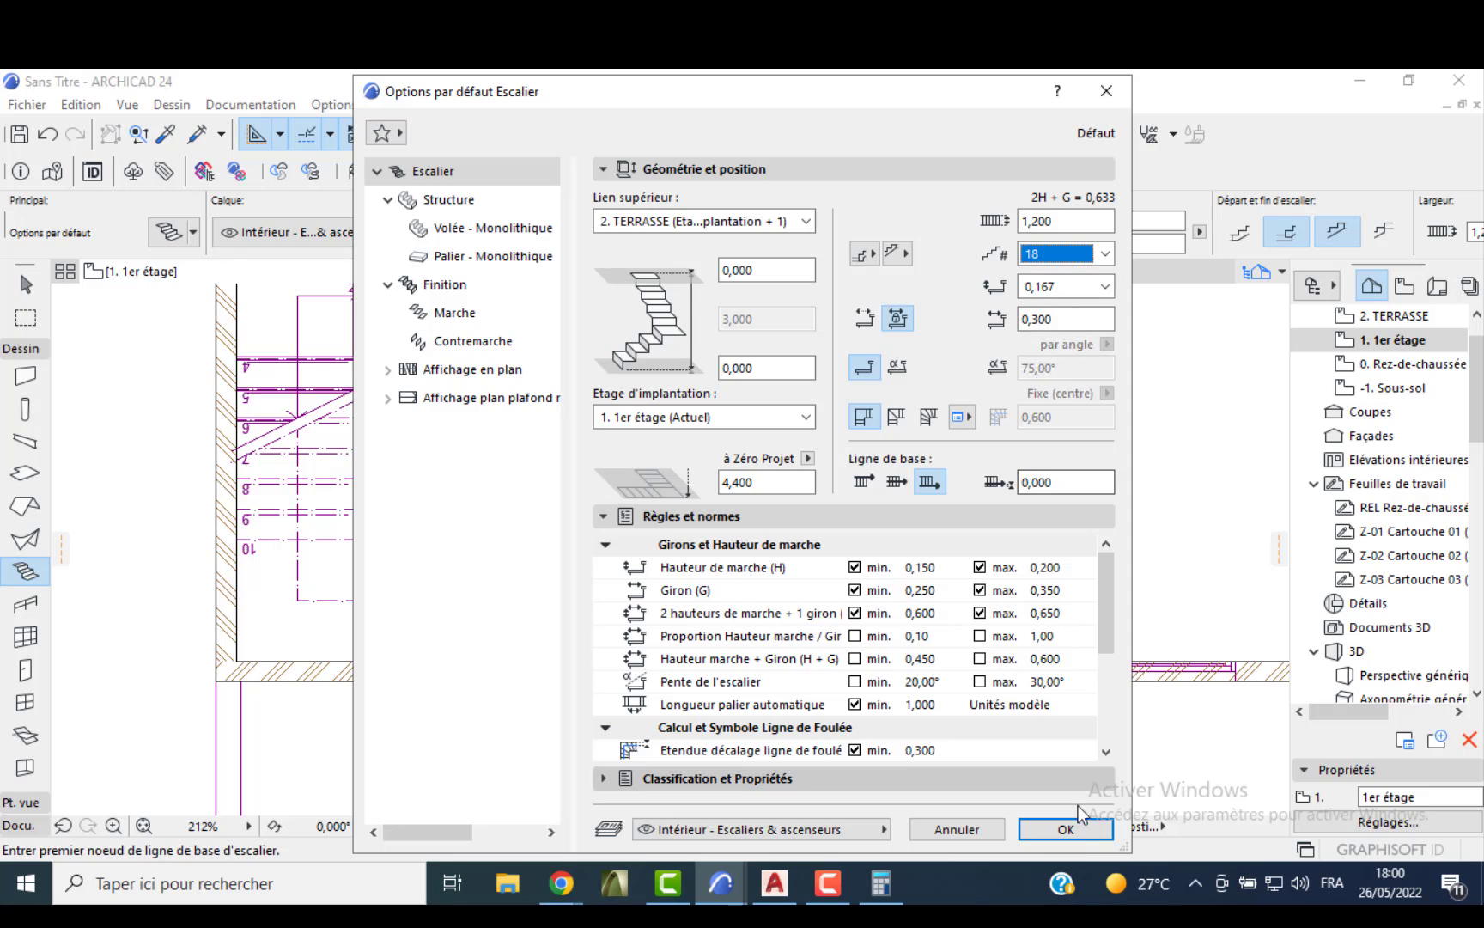
click(1065, 827)
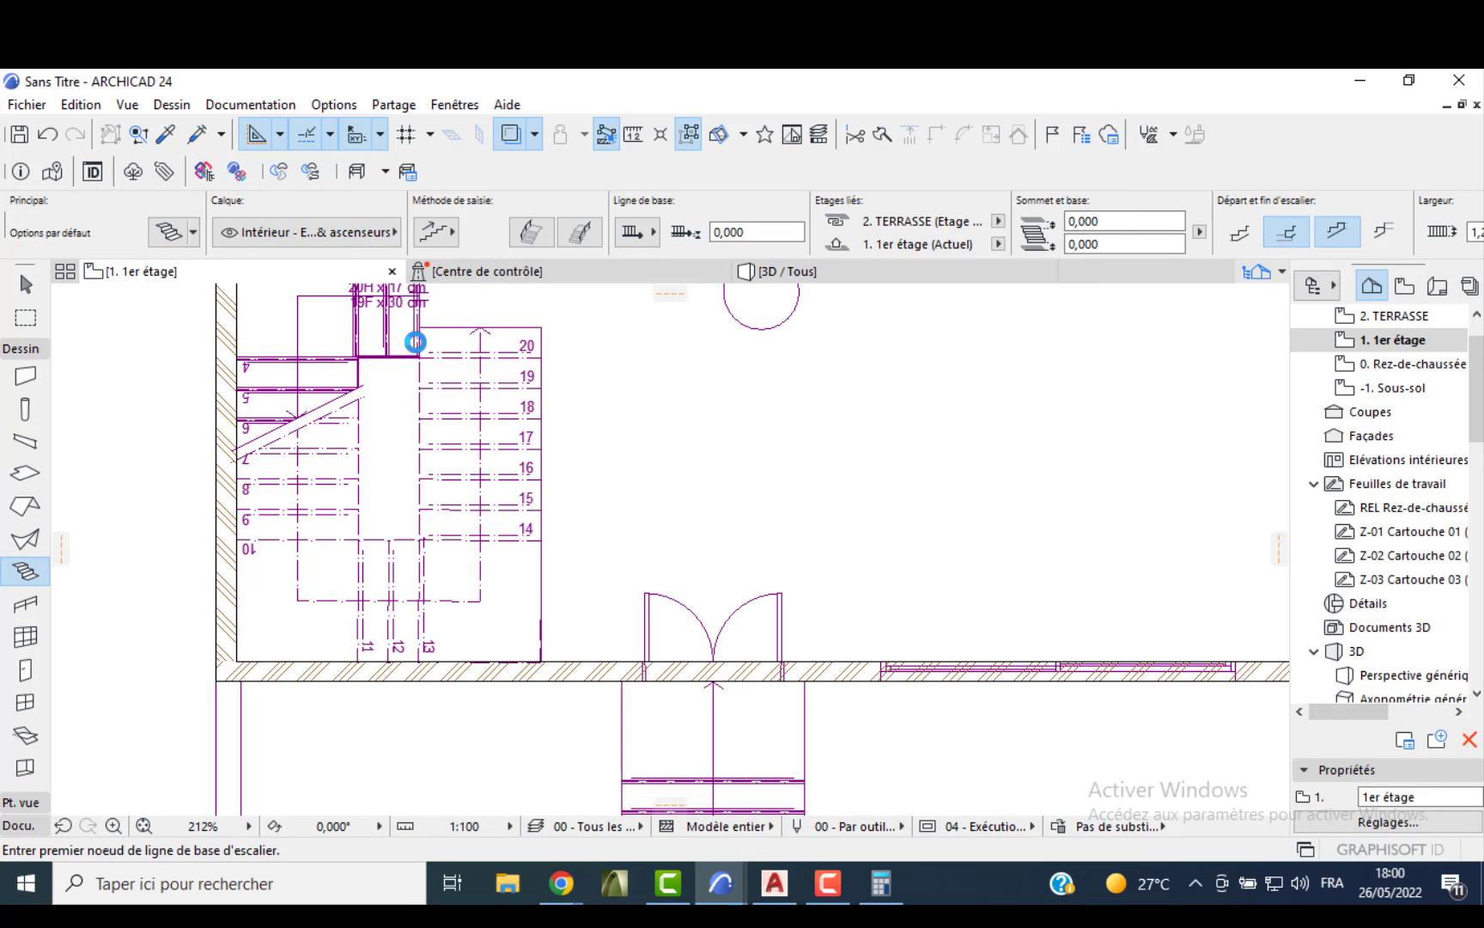
- Start the stair's baseline over the ground-floor stair, from its first riser along the partition to the left exterior wall's inner corner
middle_drag(426, 367, 489, 500)
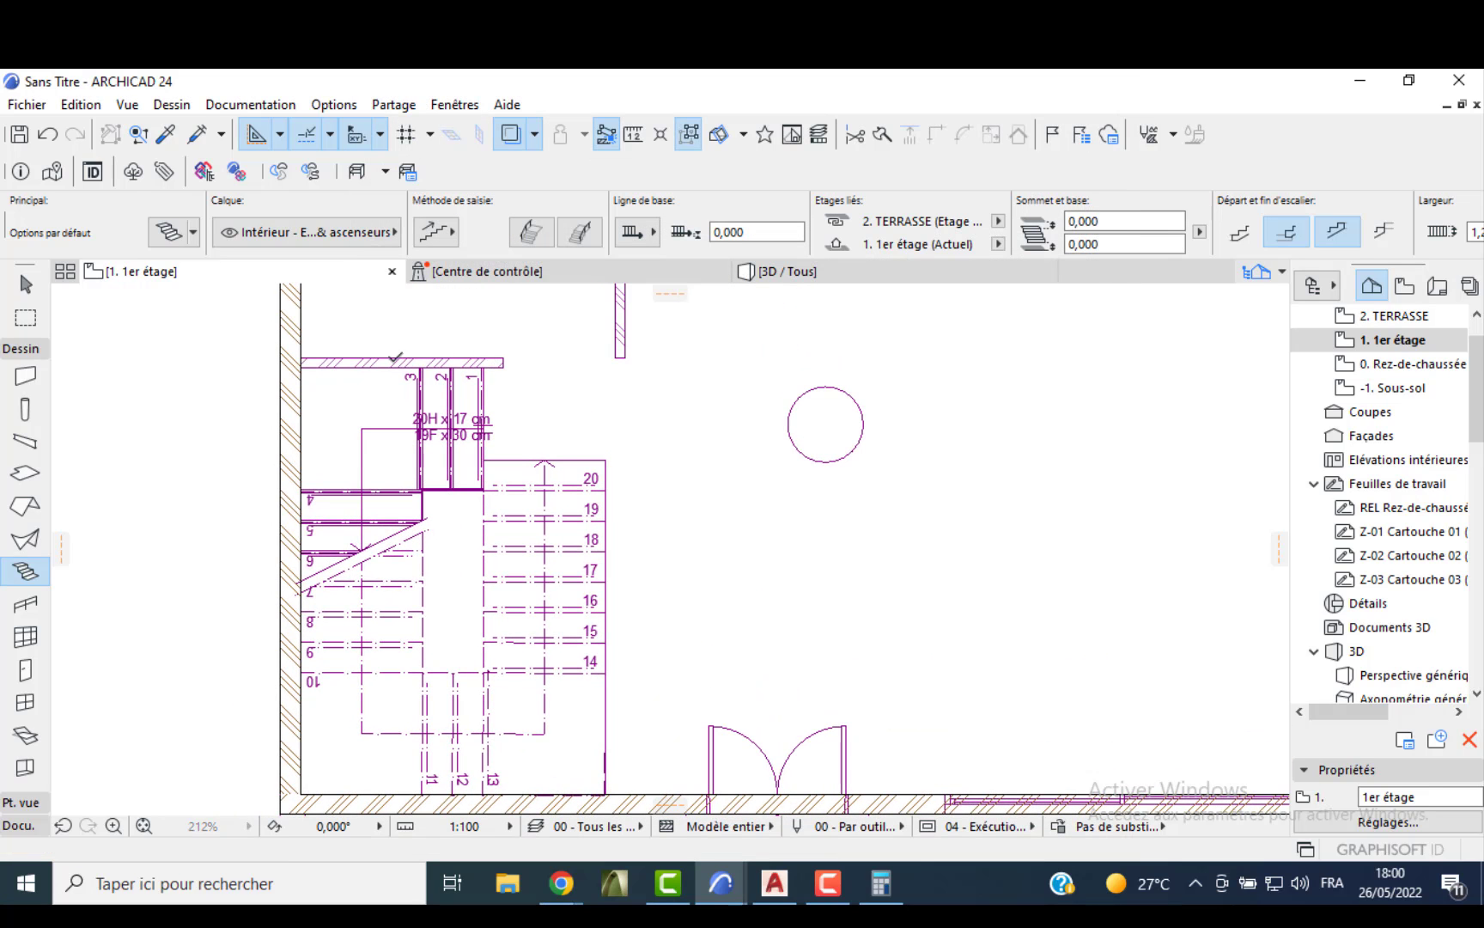
click(300, 368)
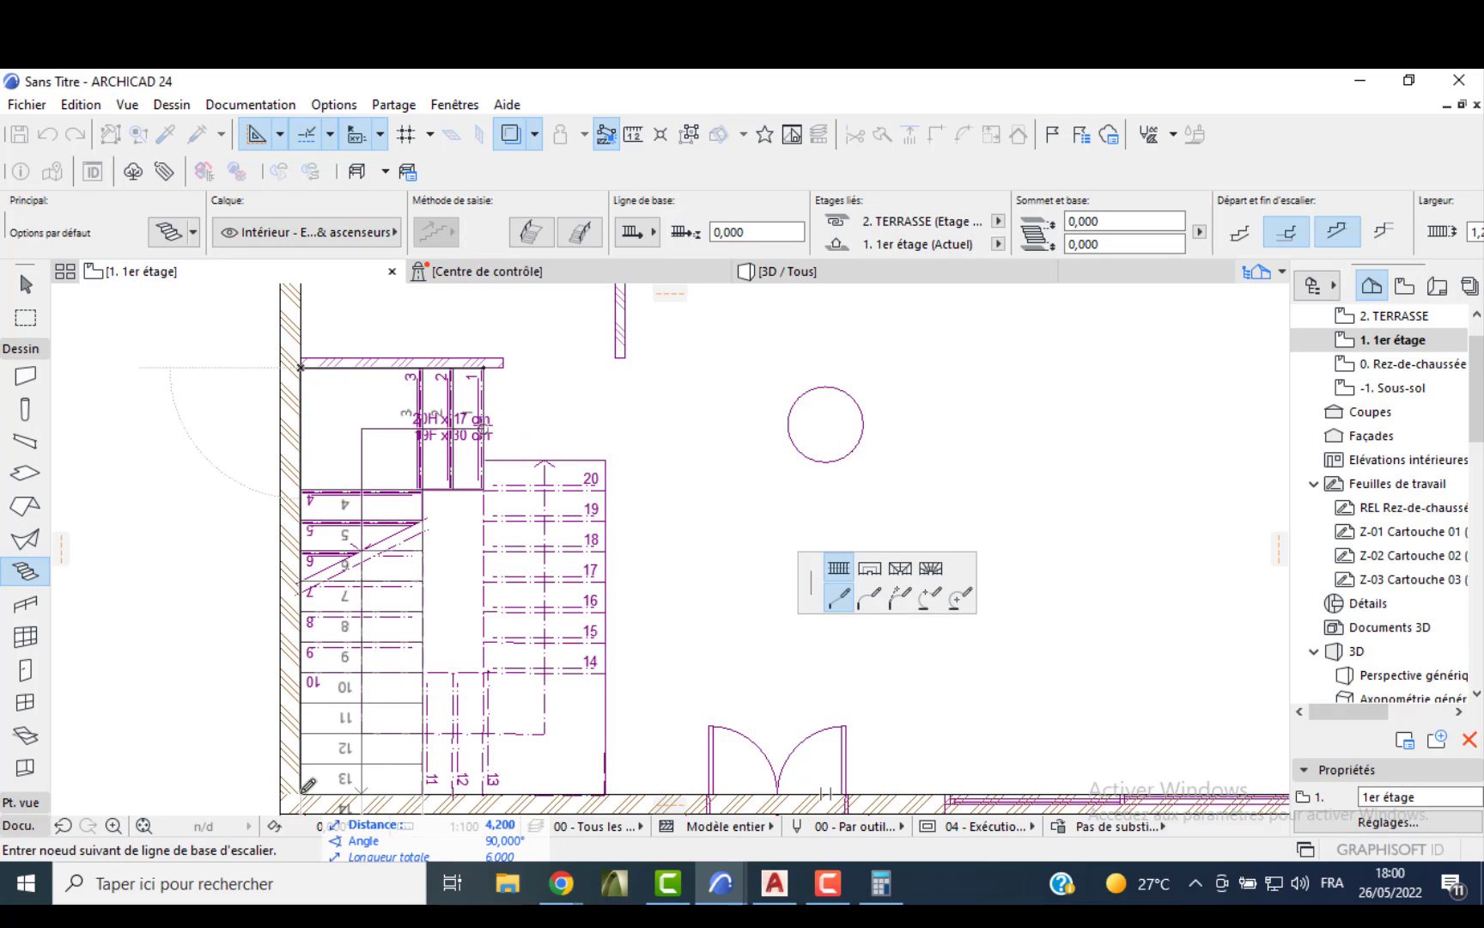
- Complete the first-floor stair's U-shaped base line over the stair below, with a 4.2 m flight and a last flight about 3.03 m long
click(301, 792)
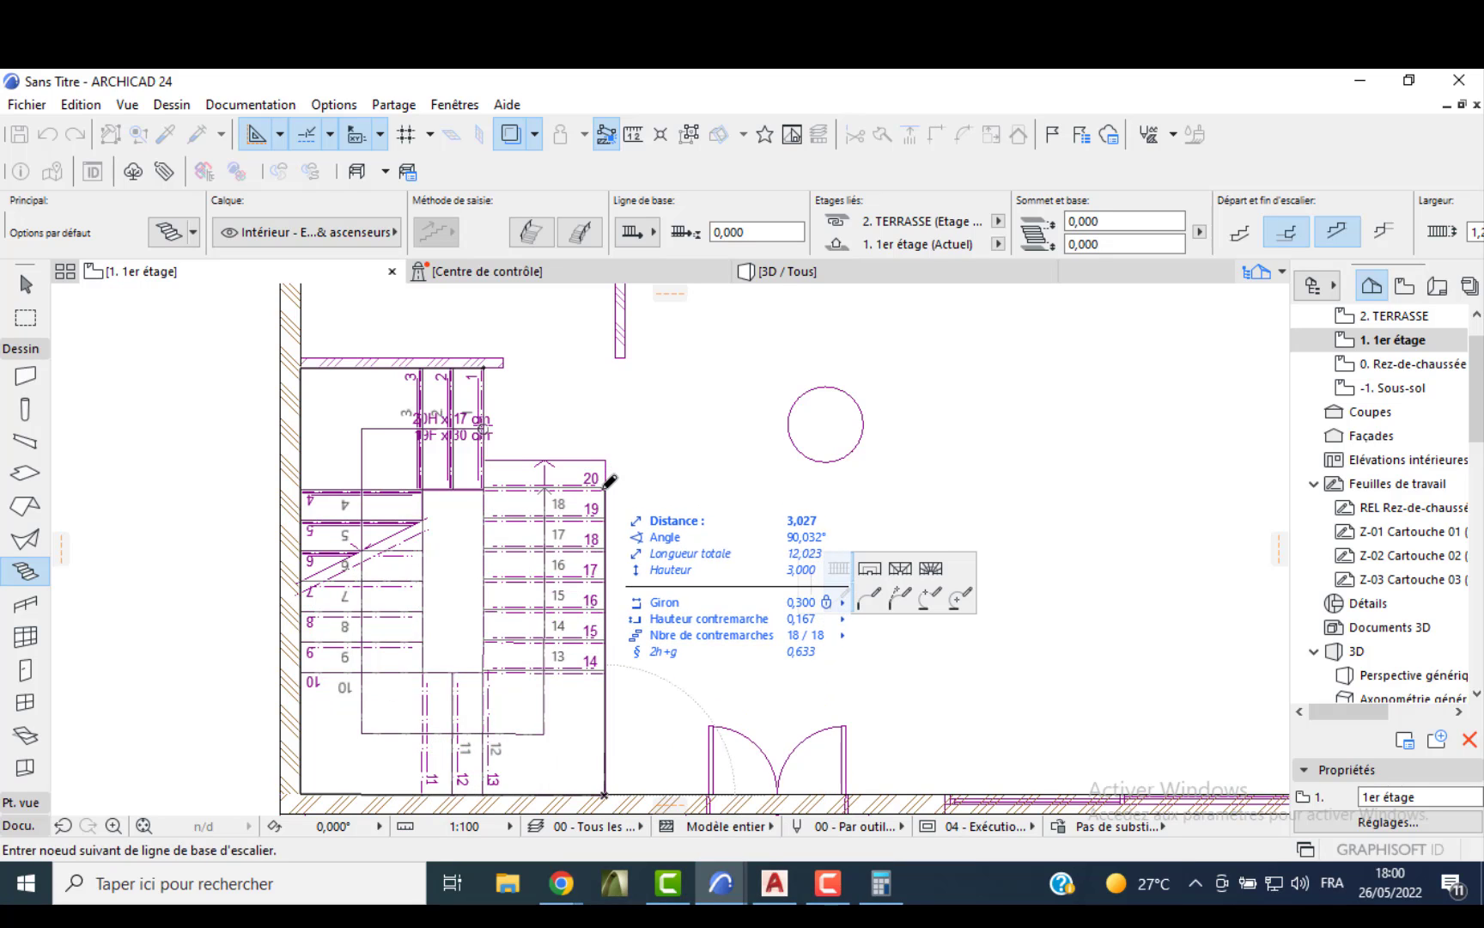
double_click(609, 483)
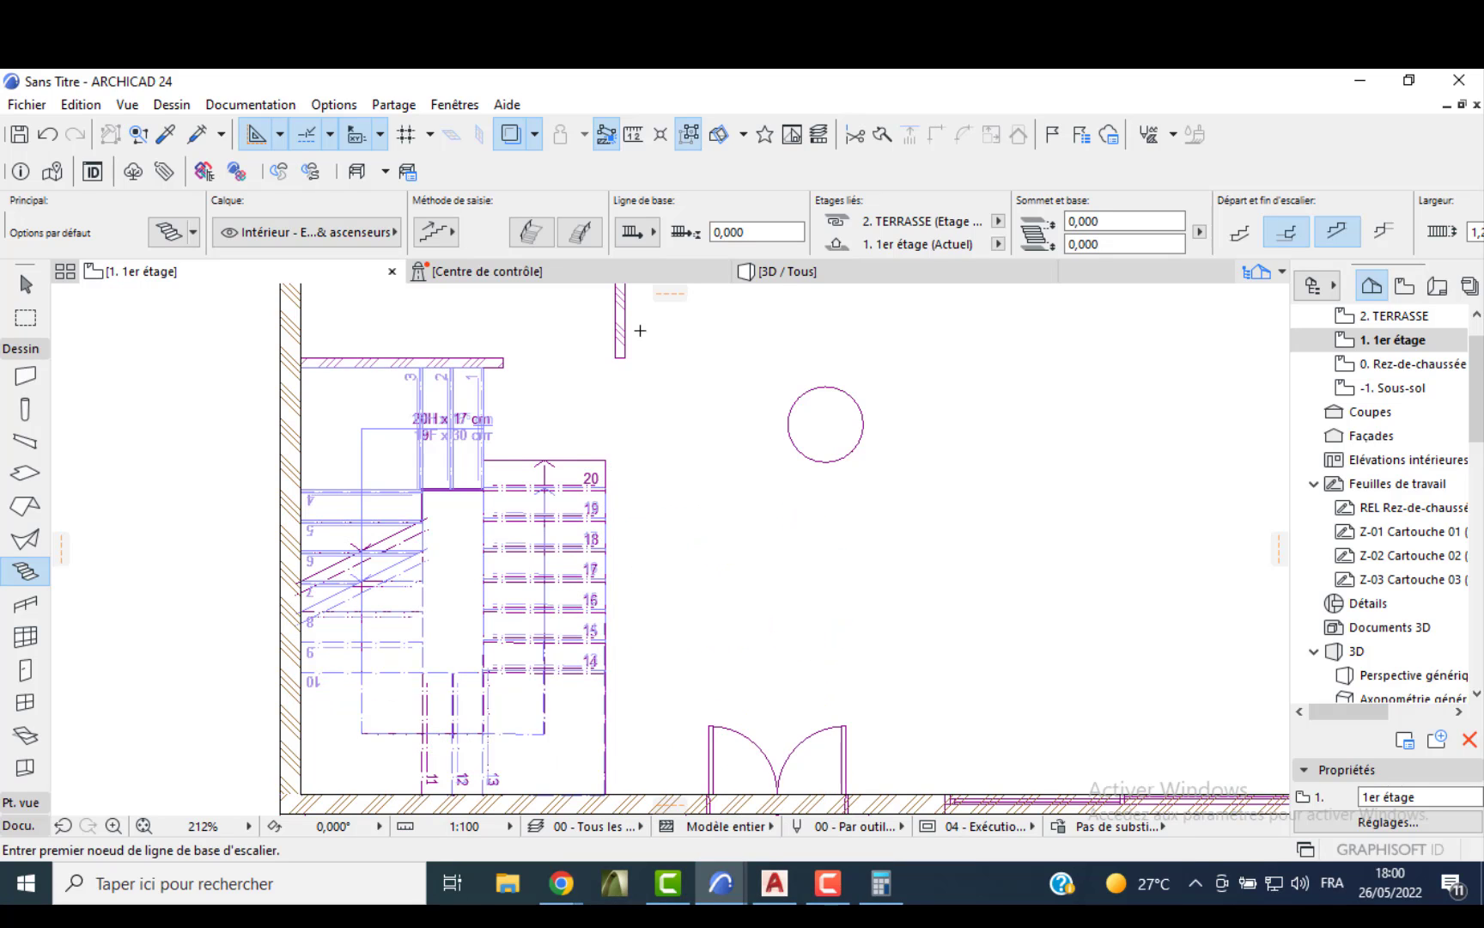
- Examine the stacked stairs and the glass railing between the flights in the 3D view
click(776, 272)
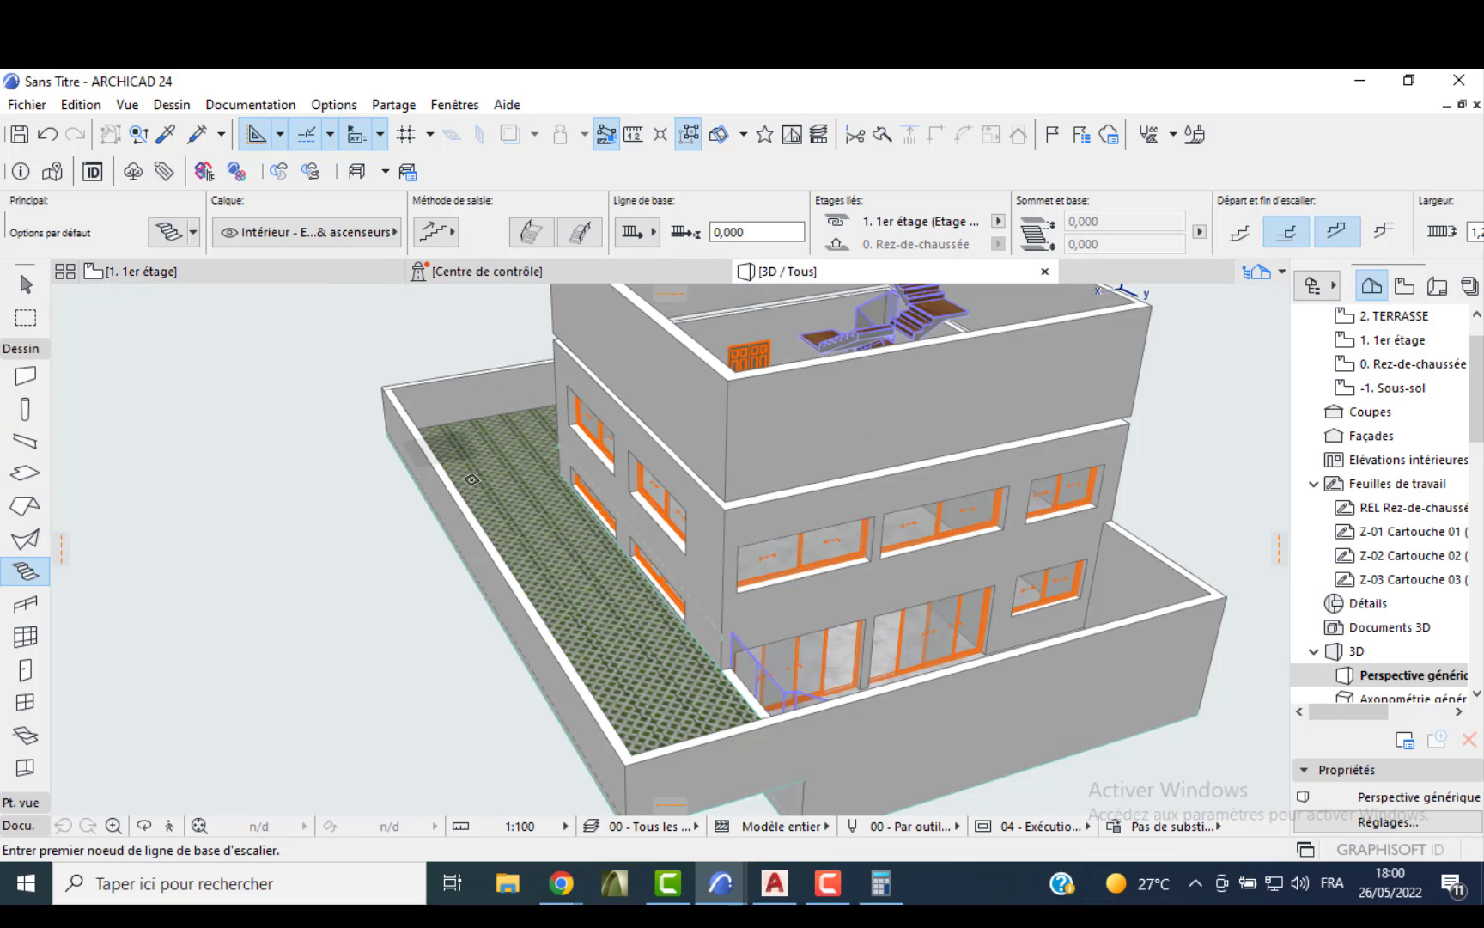
shift+middle_drag(447, 442, 876, 563)
middle_drag(451, 703, 464, 798)
scroll(523, 612, up, 4)
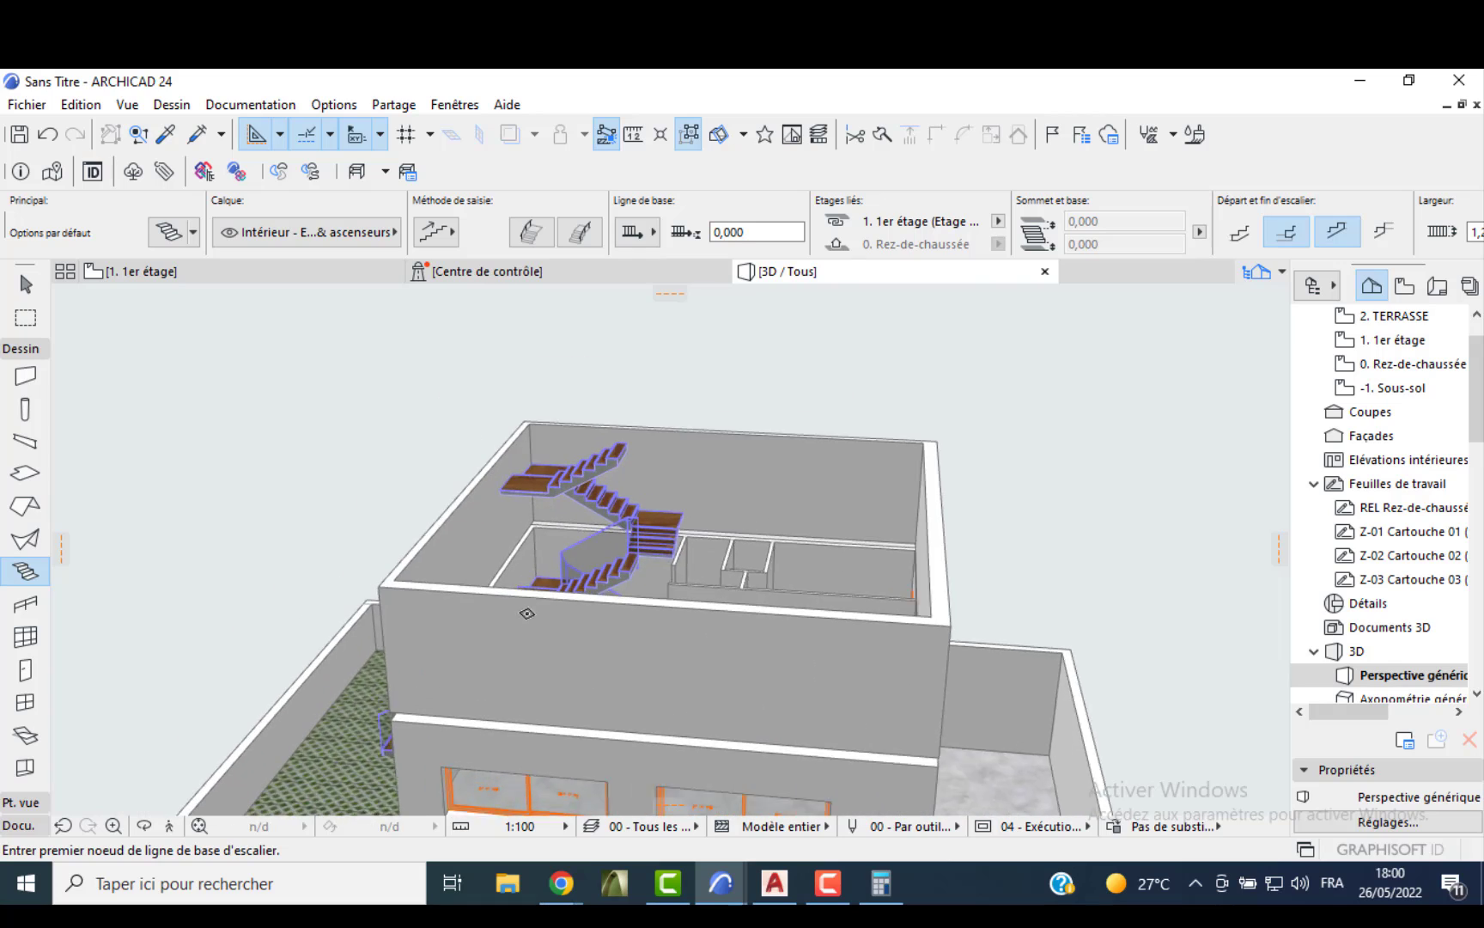
shift+middle_drag(477, 536, 440, 596)
scroll(734, 550, up, 4)
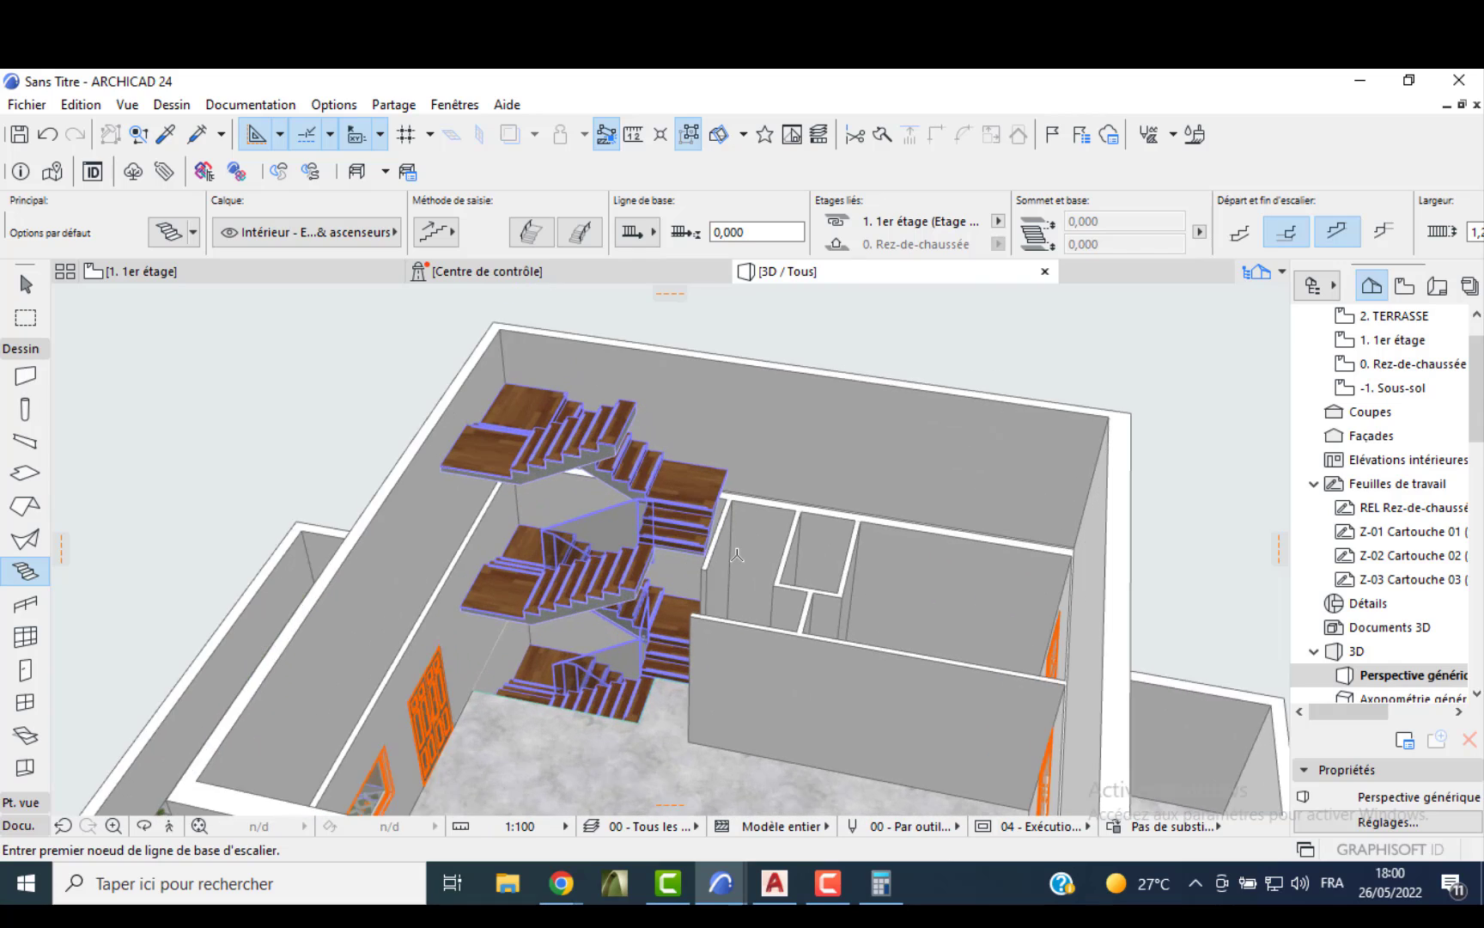
shift+middle_drag(651, 499, 548, 492)
scroll(548, 492, up, 5)
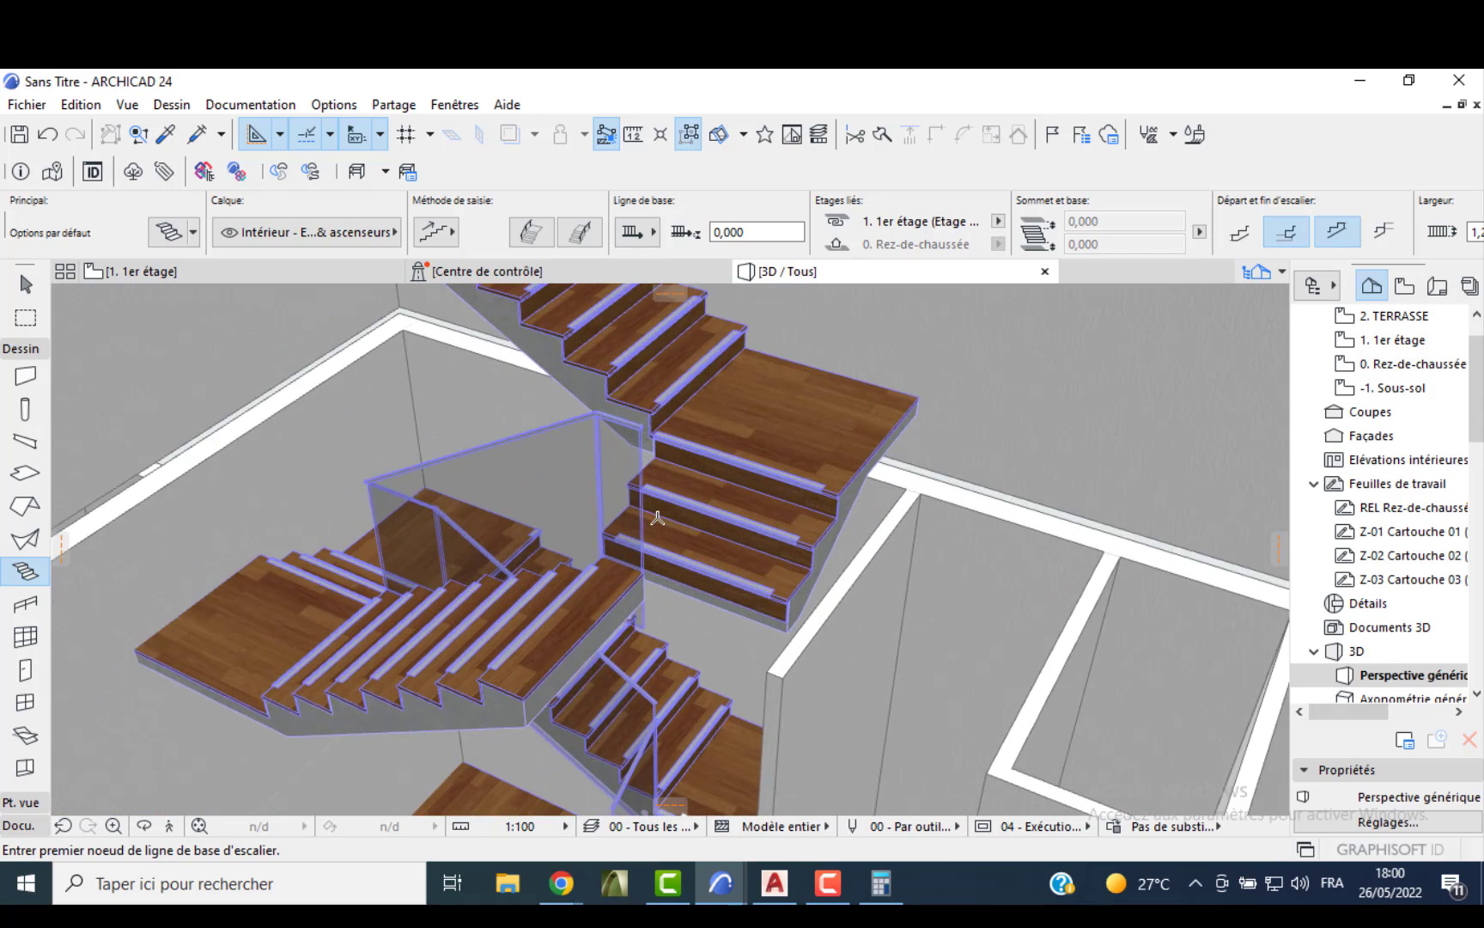
shift+middle_drag(608, 577, 646, 529)
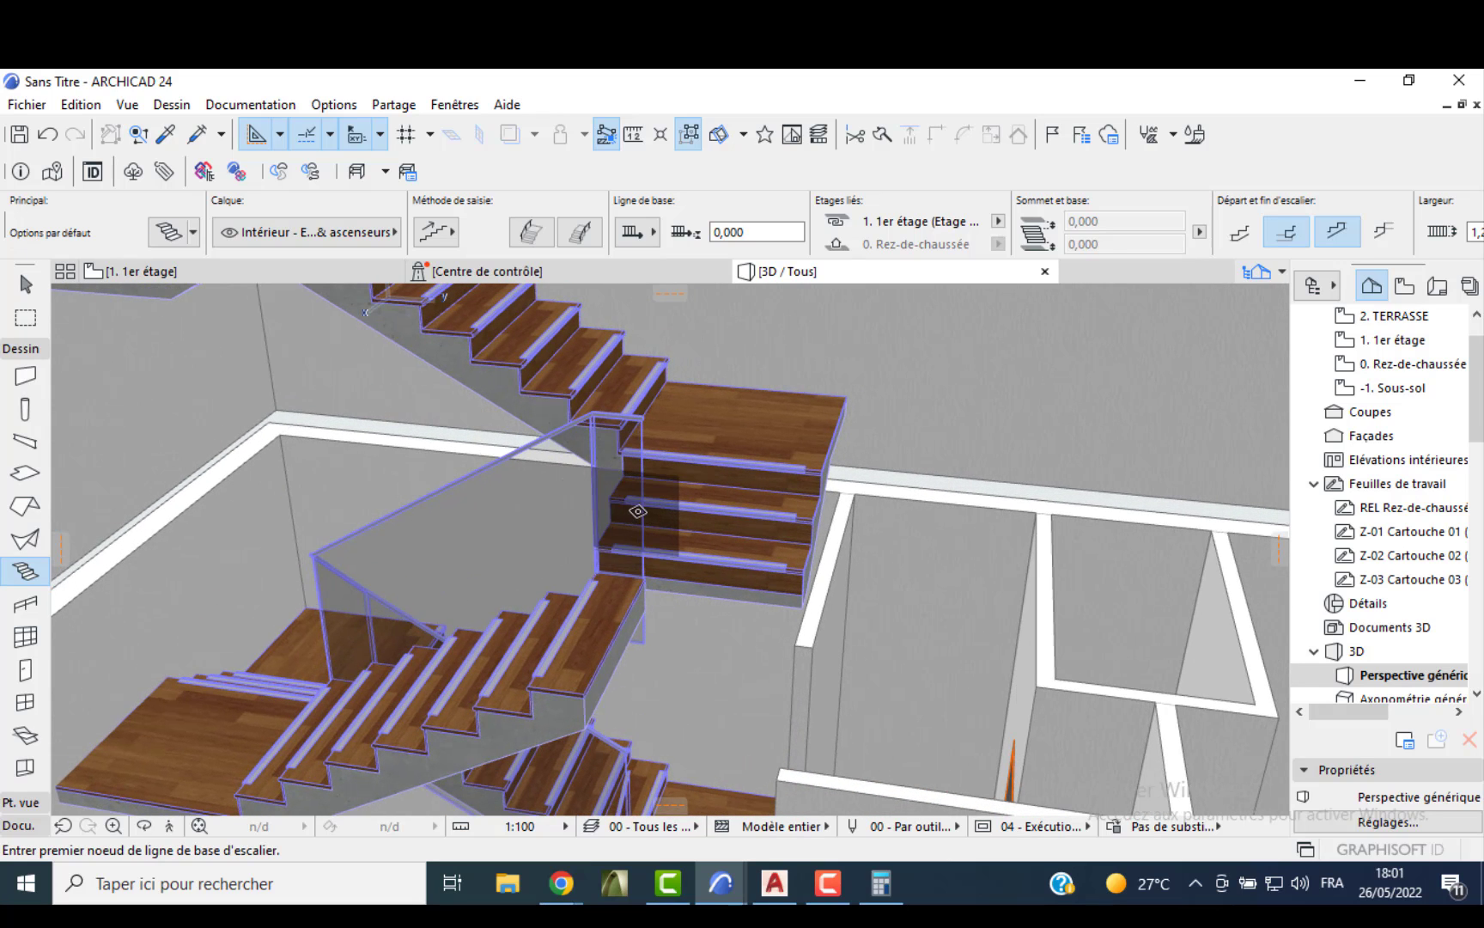
key(Escape)
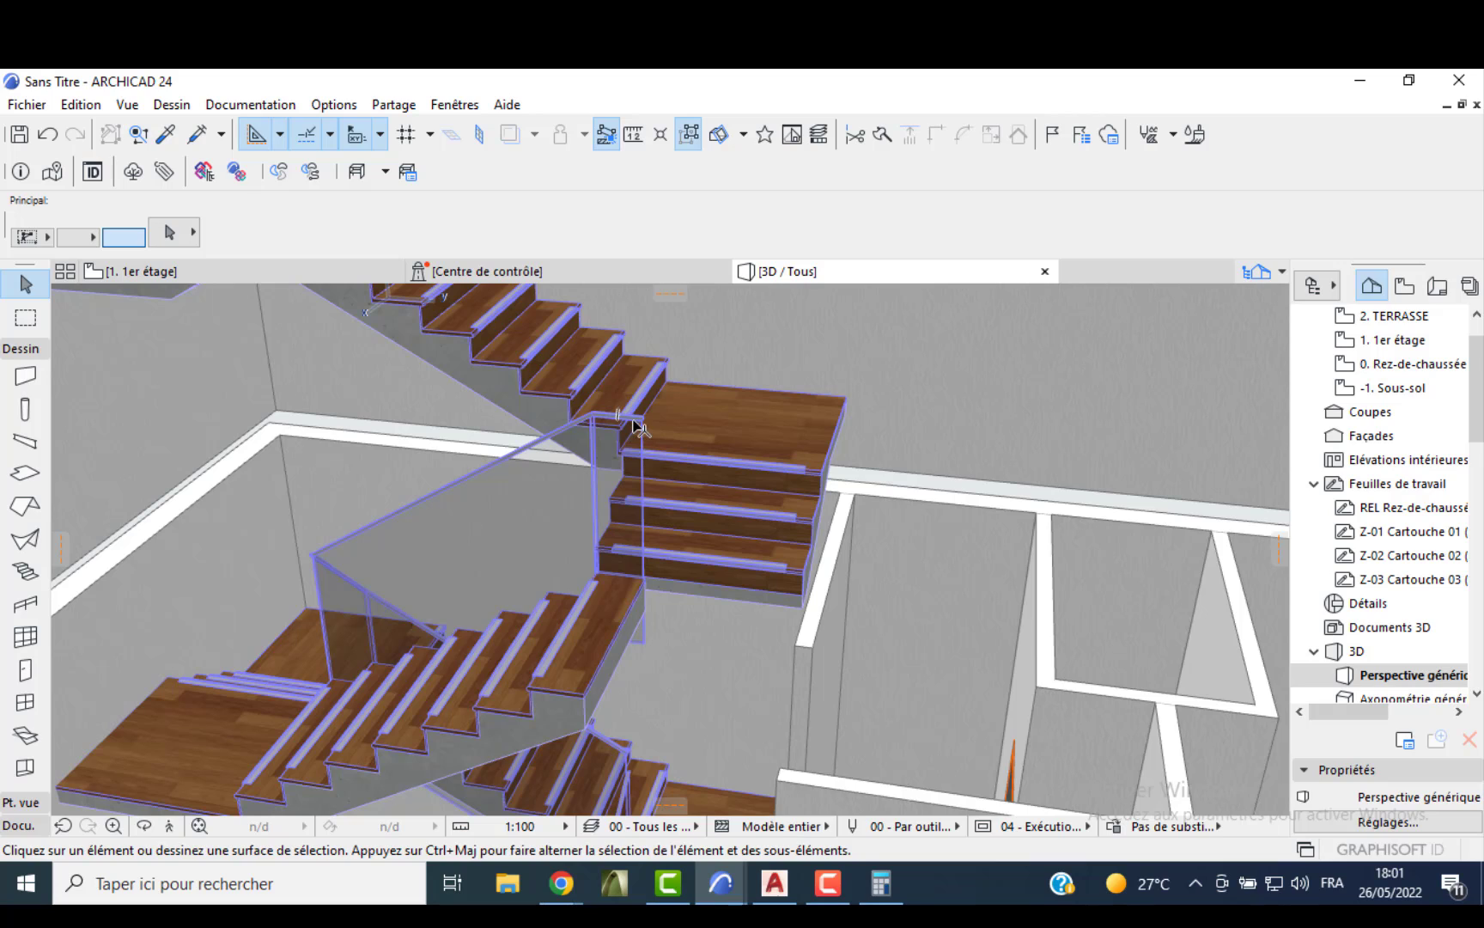
click(597, 650)
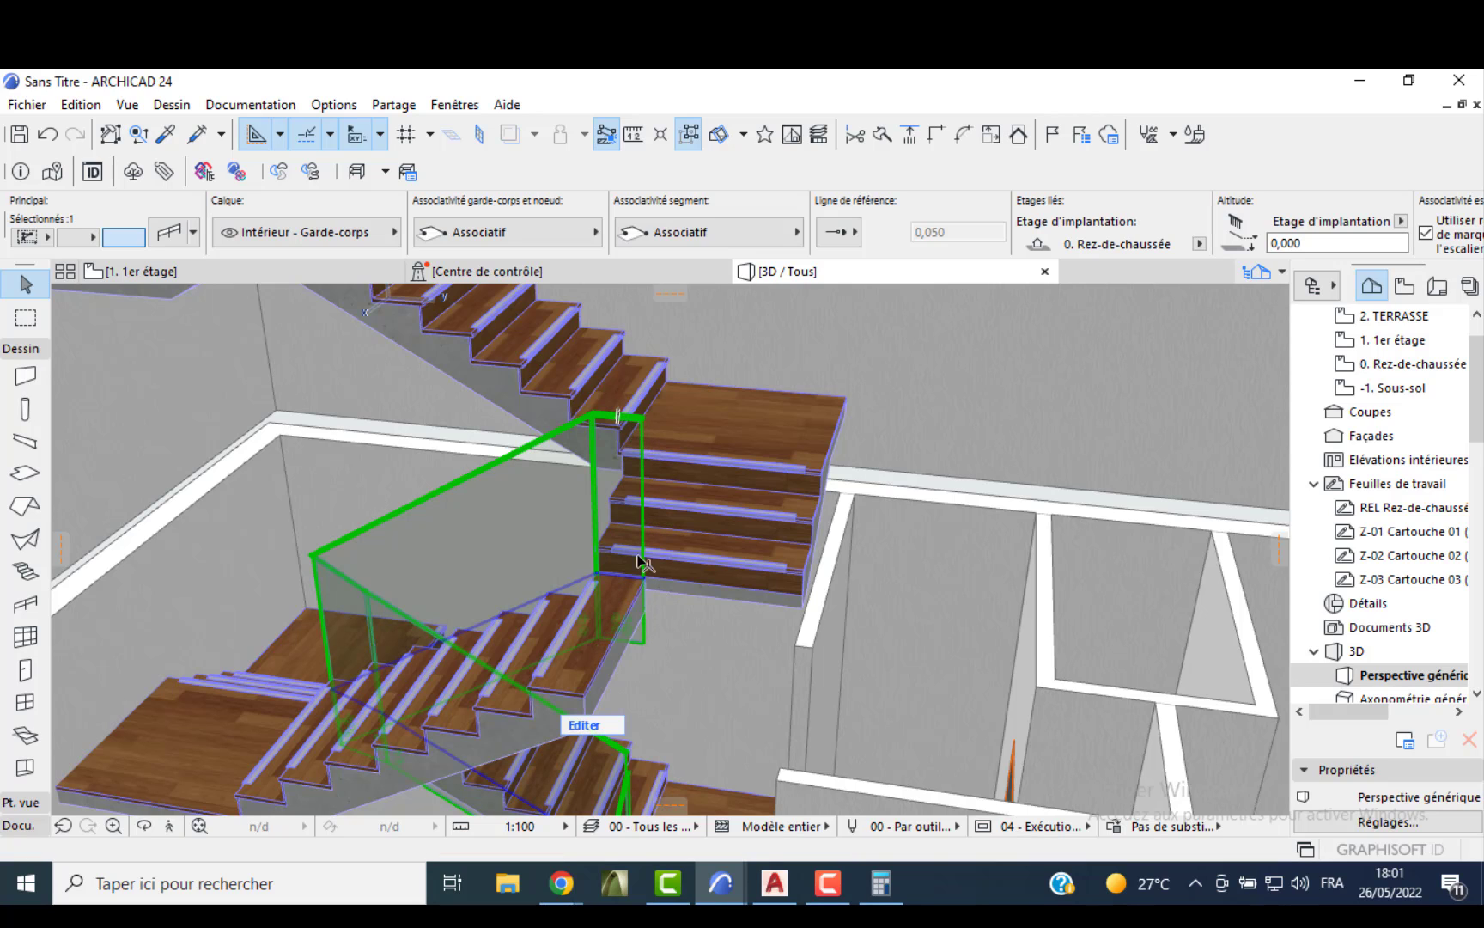
click(641, 420)
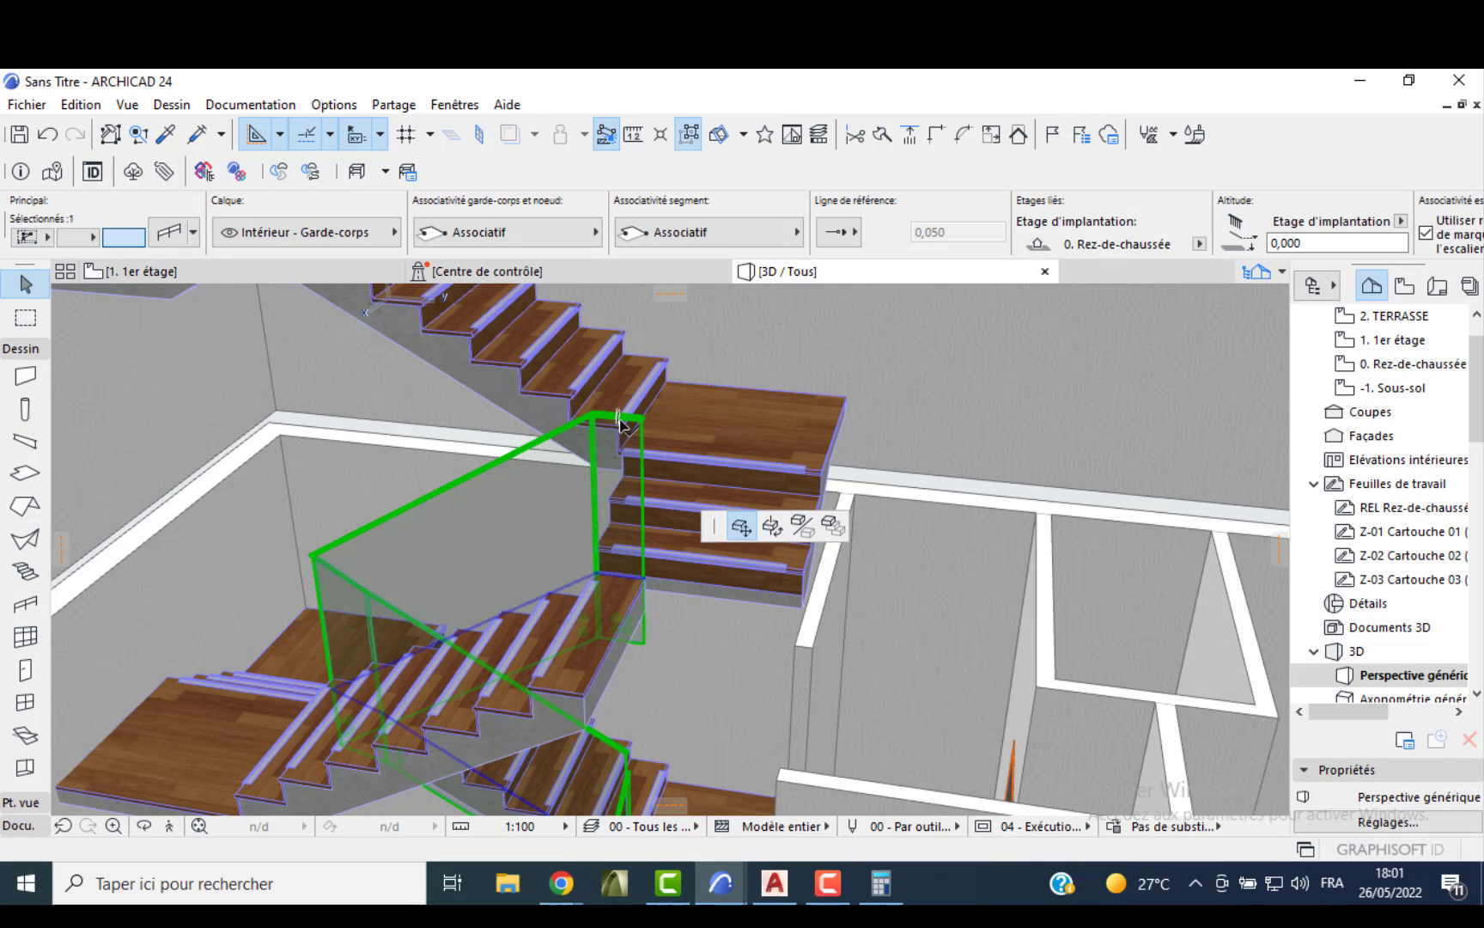
key(Escape)
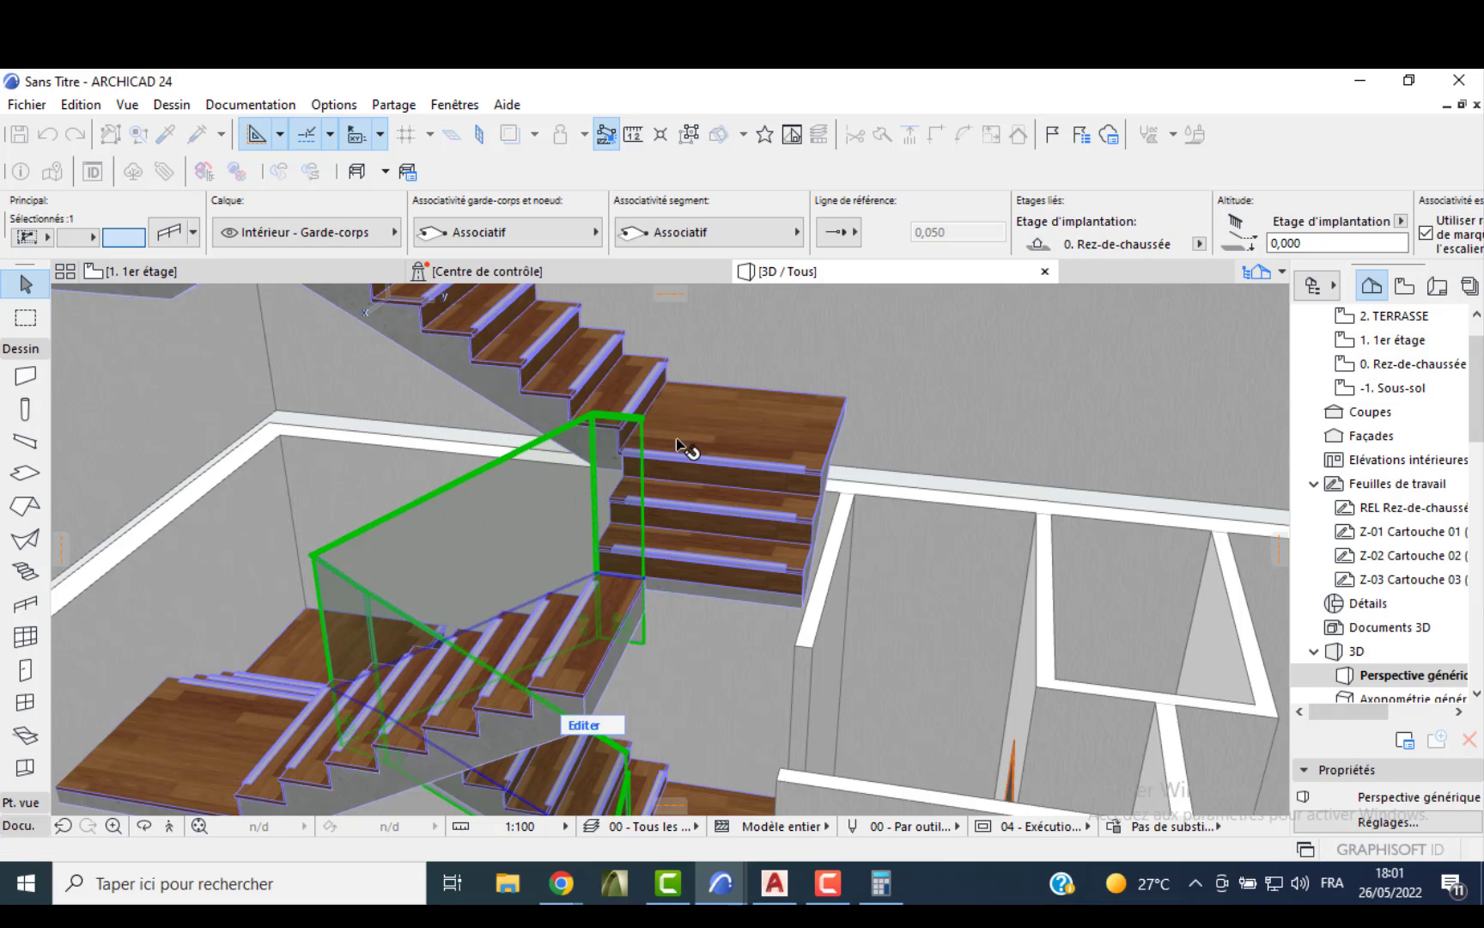
click(646, 651)
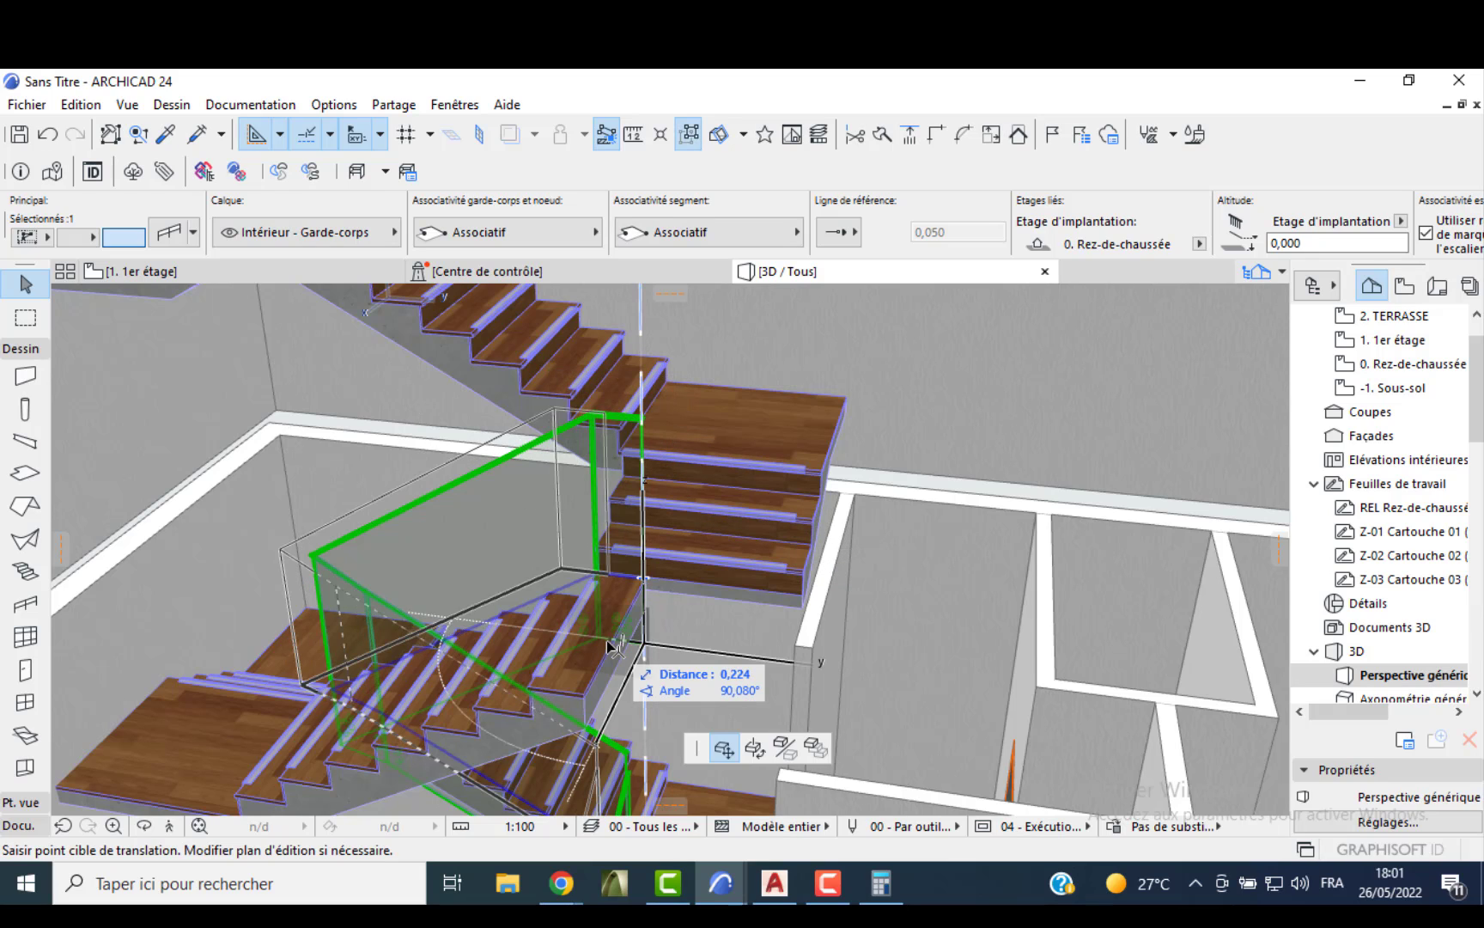
key(Escape)
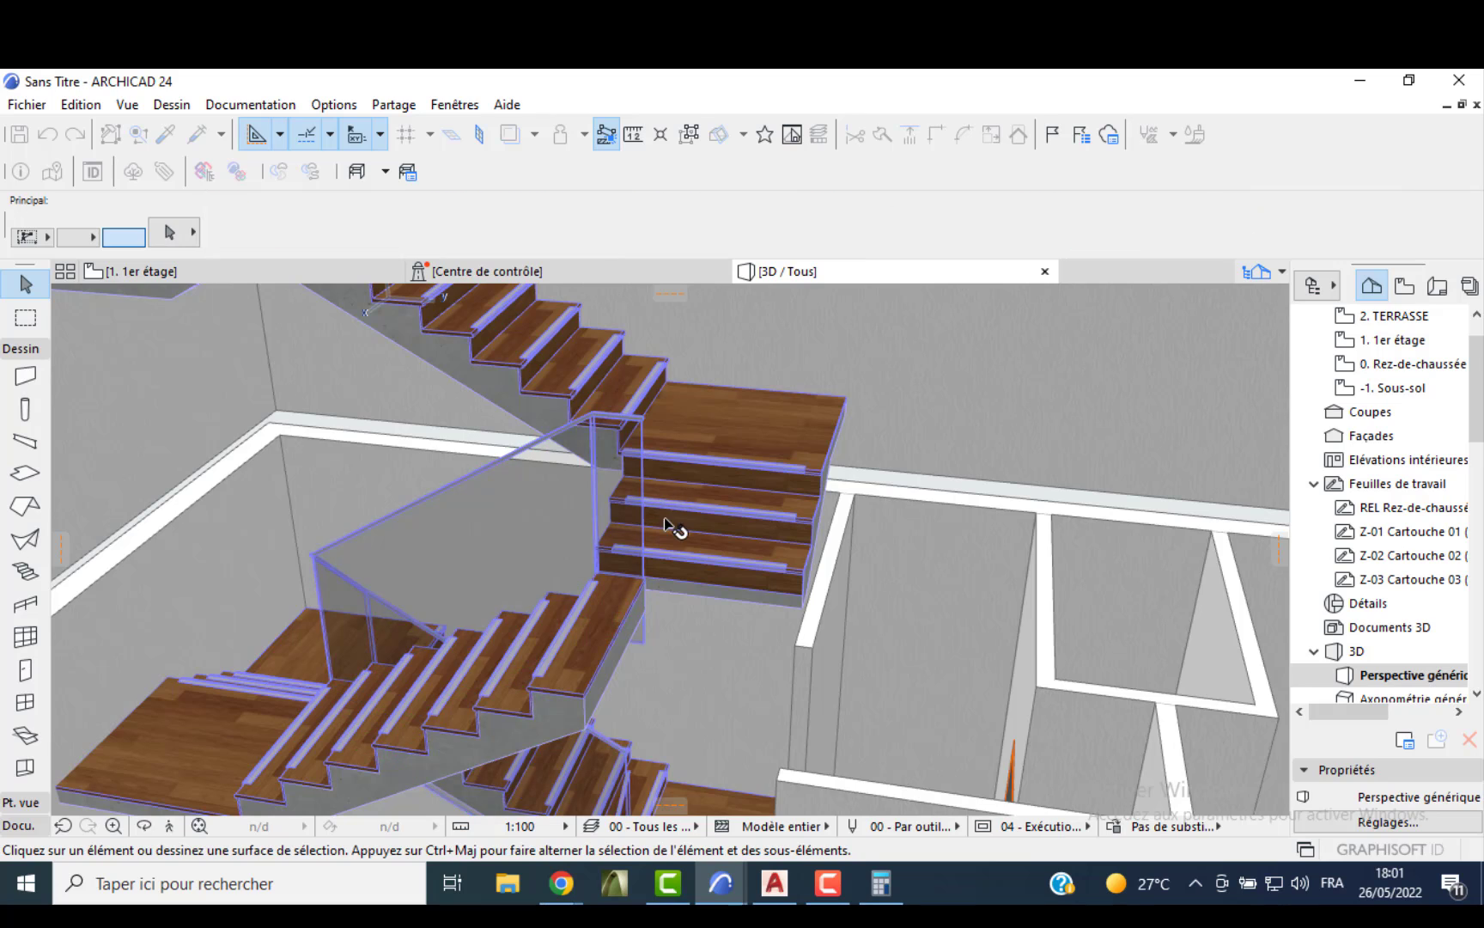
- Try stretching the glass railing's node at the outer corner of the lower stair's top step to its inner corner, then undo it
scroll(670, 521, up, 1)
click(526, 504)
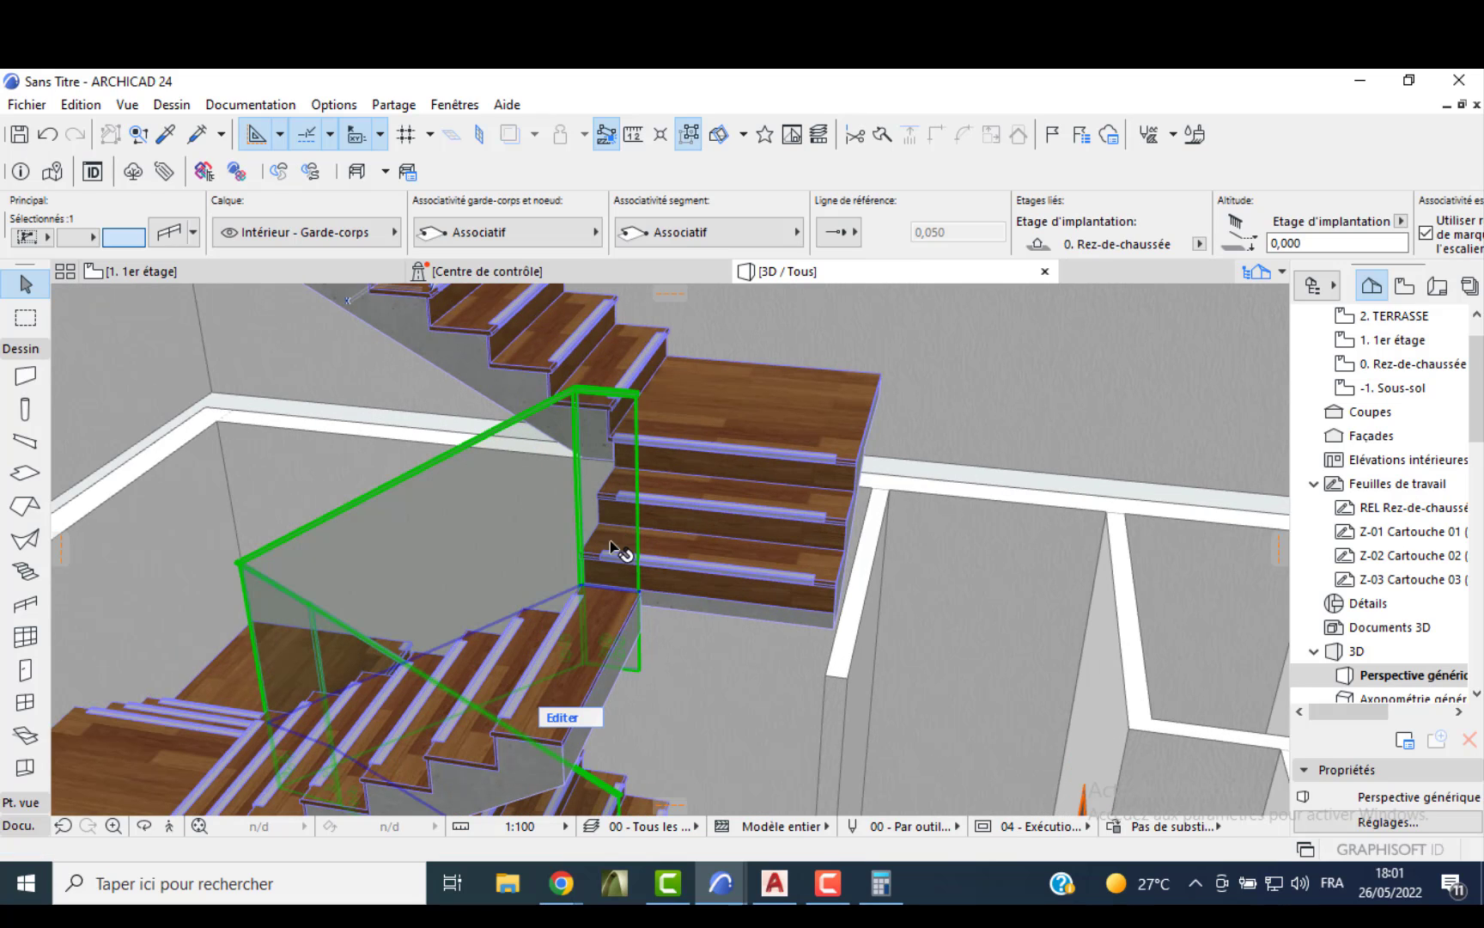
shift+middle_drag(530, 556, 584, 637)
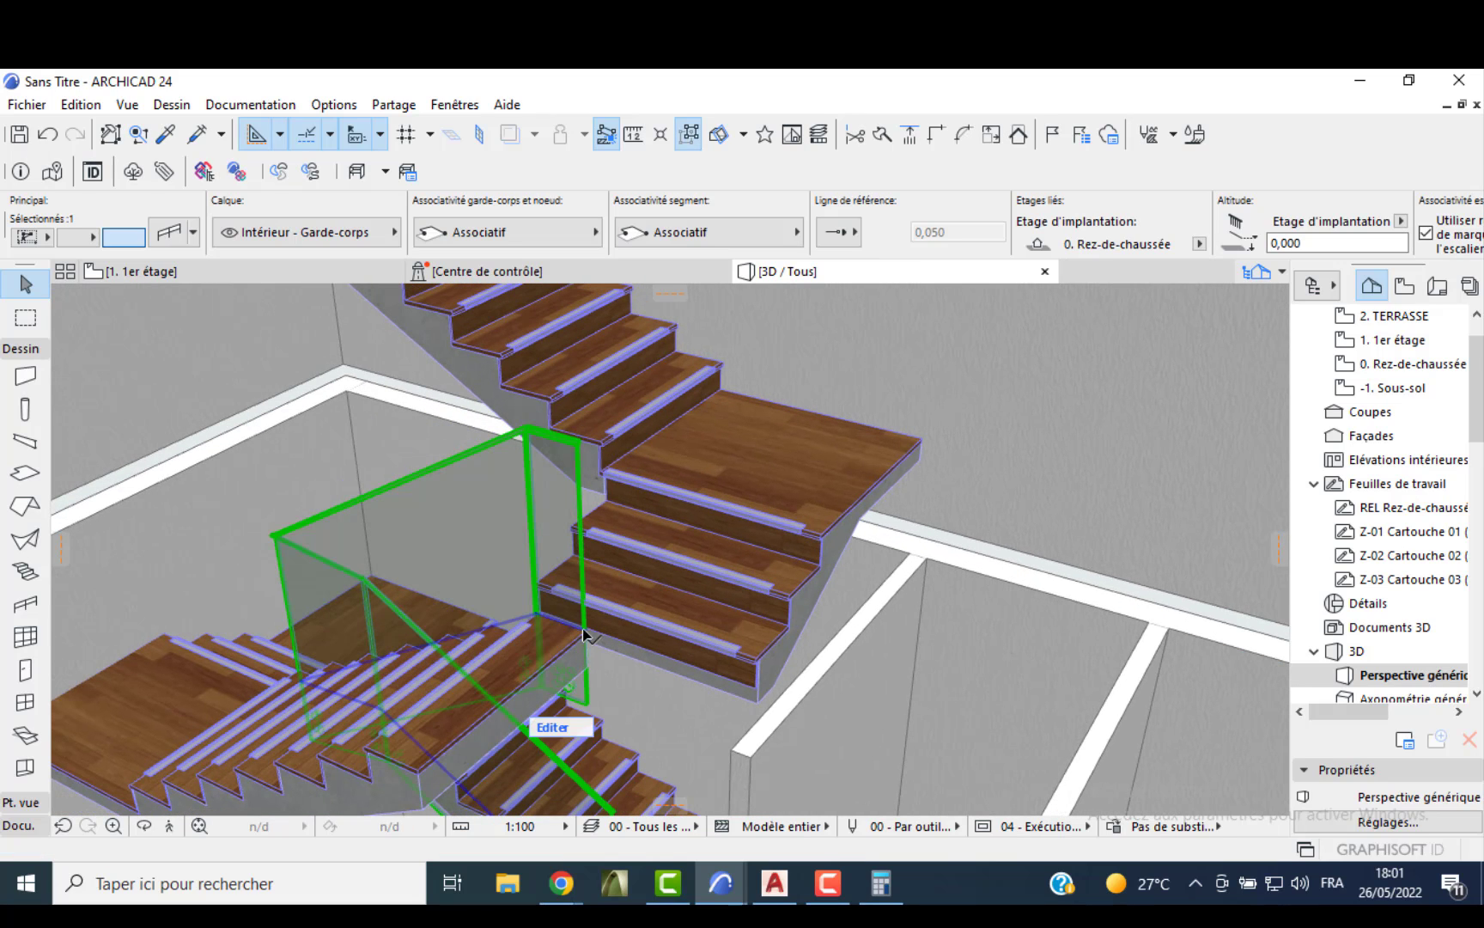
click(560, 624)
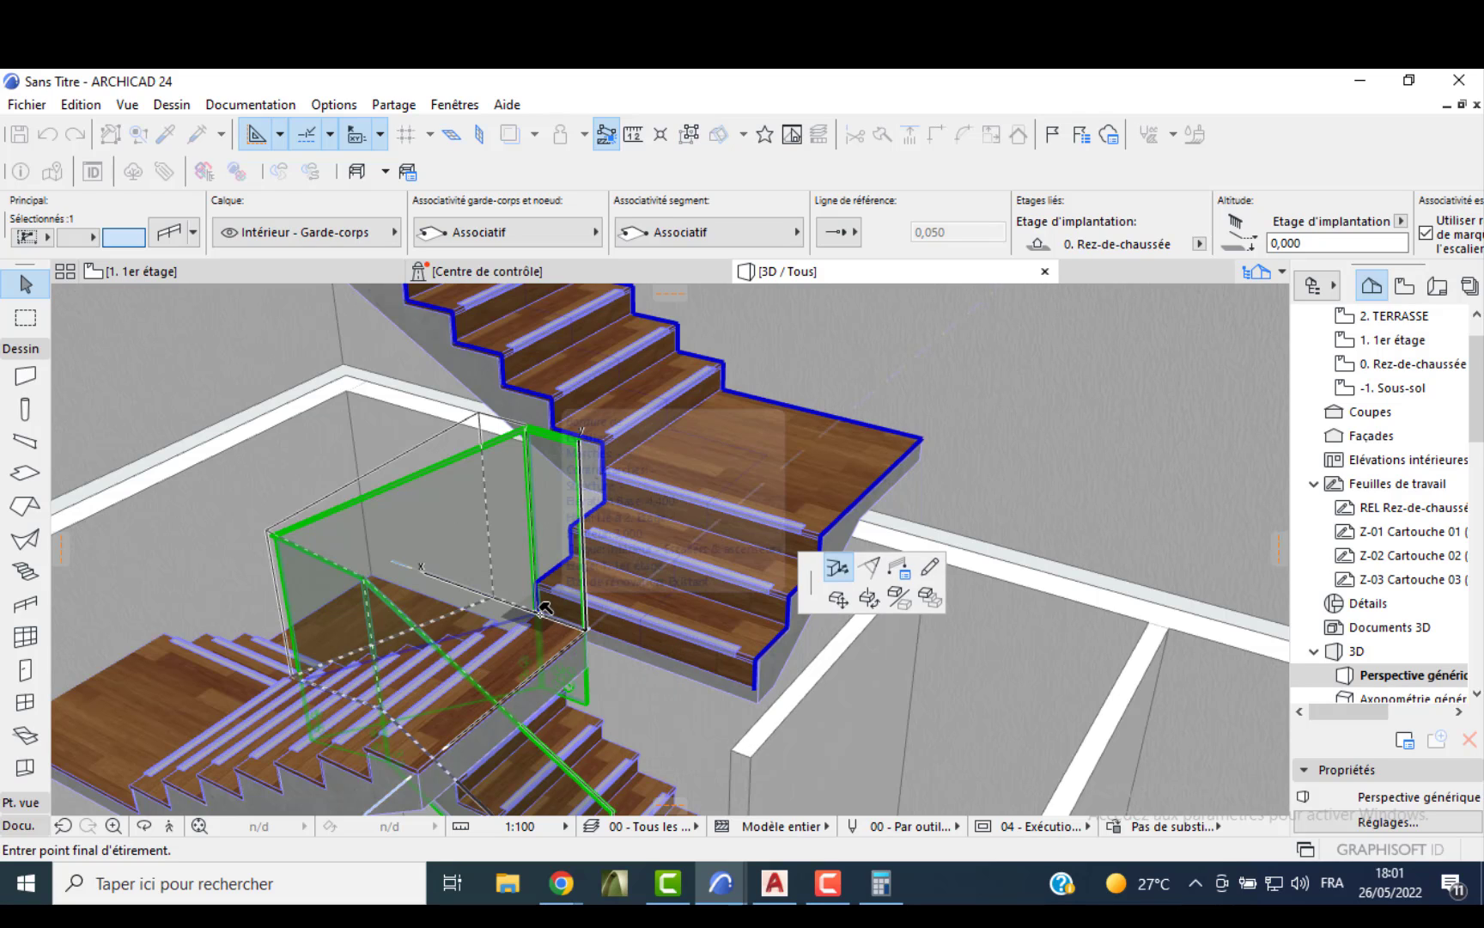
click(540, 608)
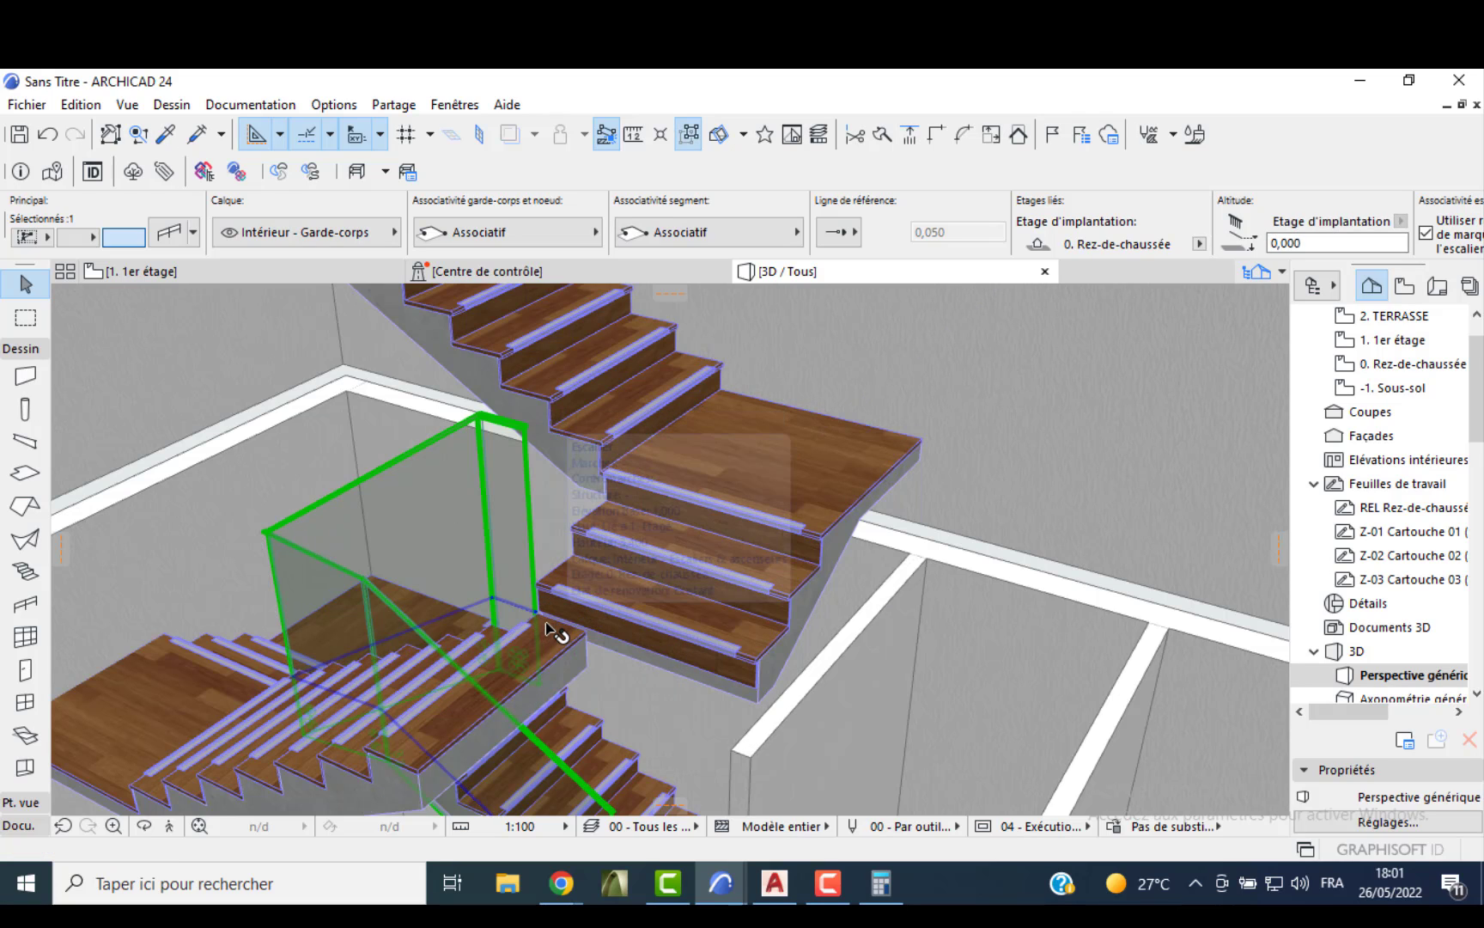
key(ctrl+z)
- Repeat the stretch of the railing's outer corner node onto its neighbouring node, inspect the railing from above, and undo the stretch
click(584, 631)
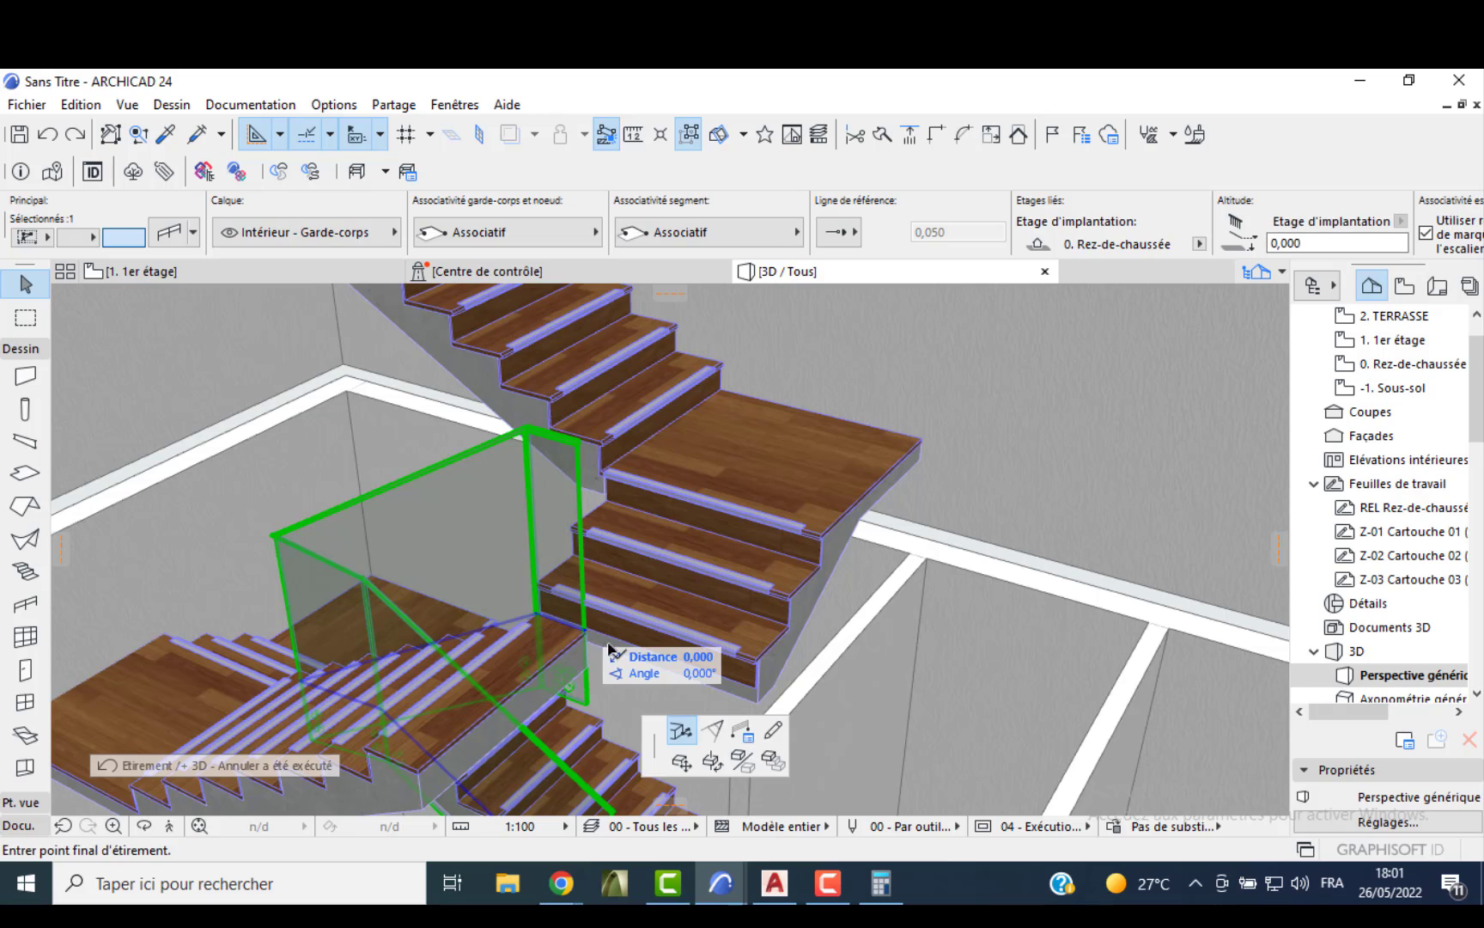
click(550, 610)
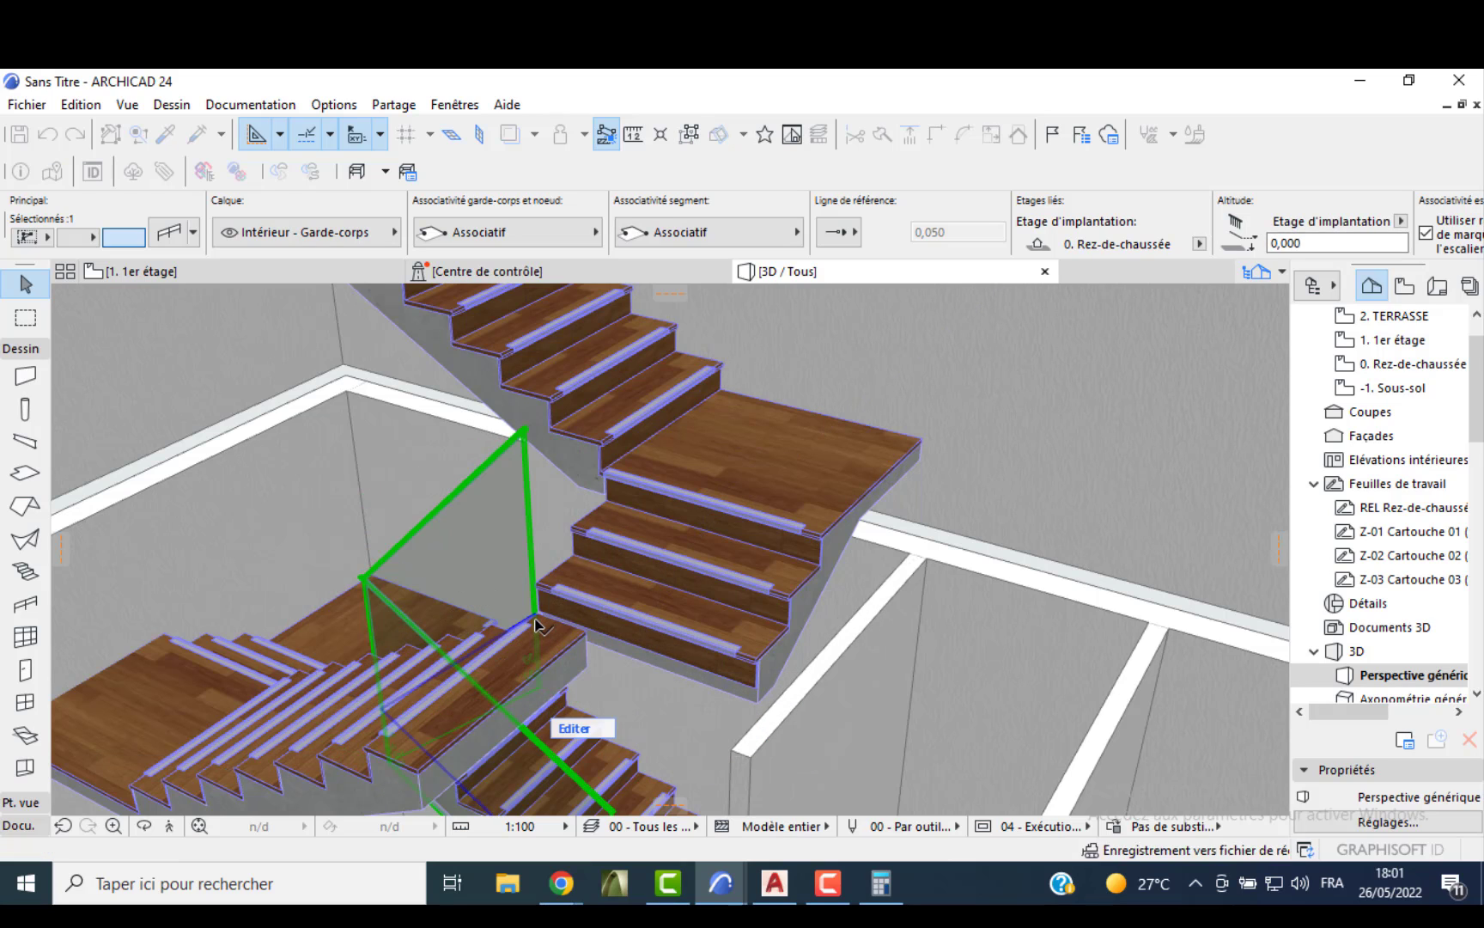
key(Escape)
scroll(391, 608, down, 1)
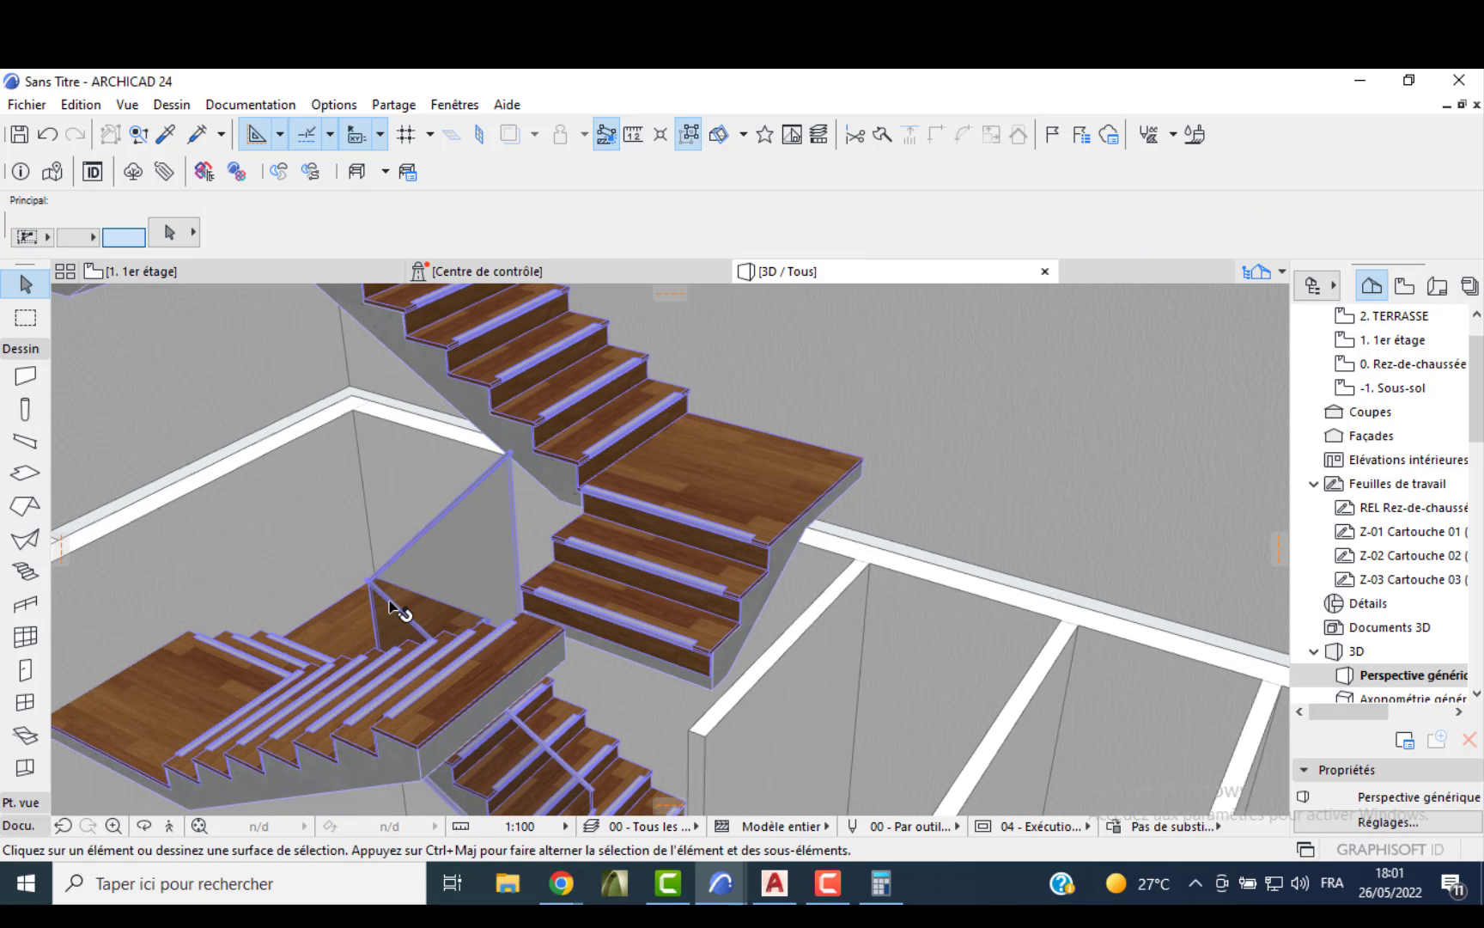
shift+middle_drag(402, 701, 318, 700)
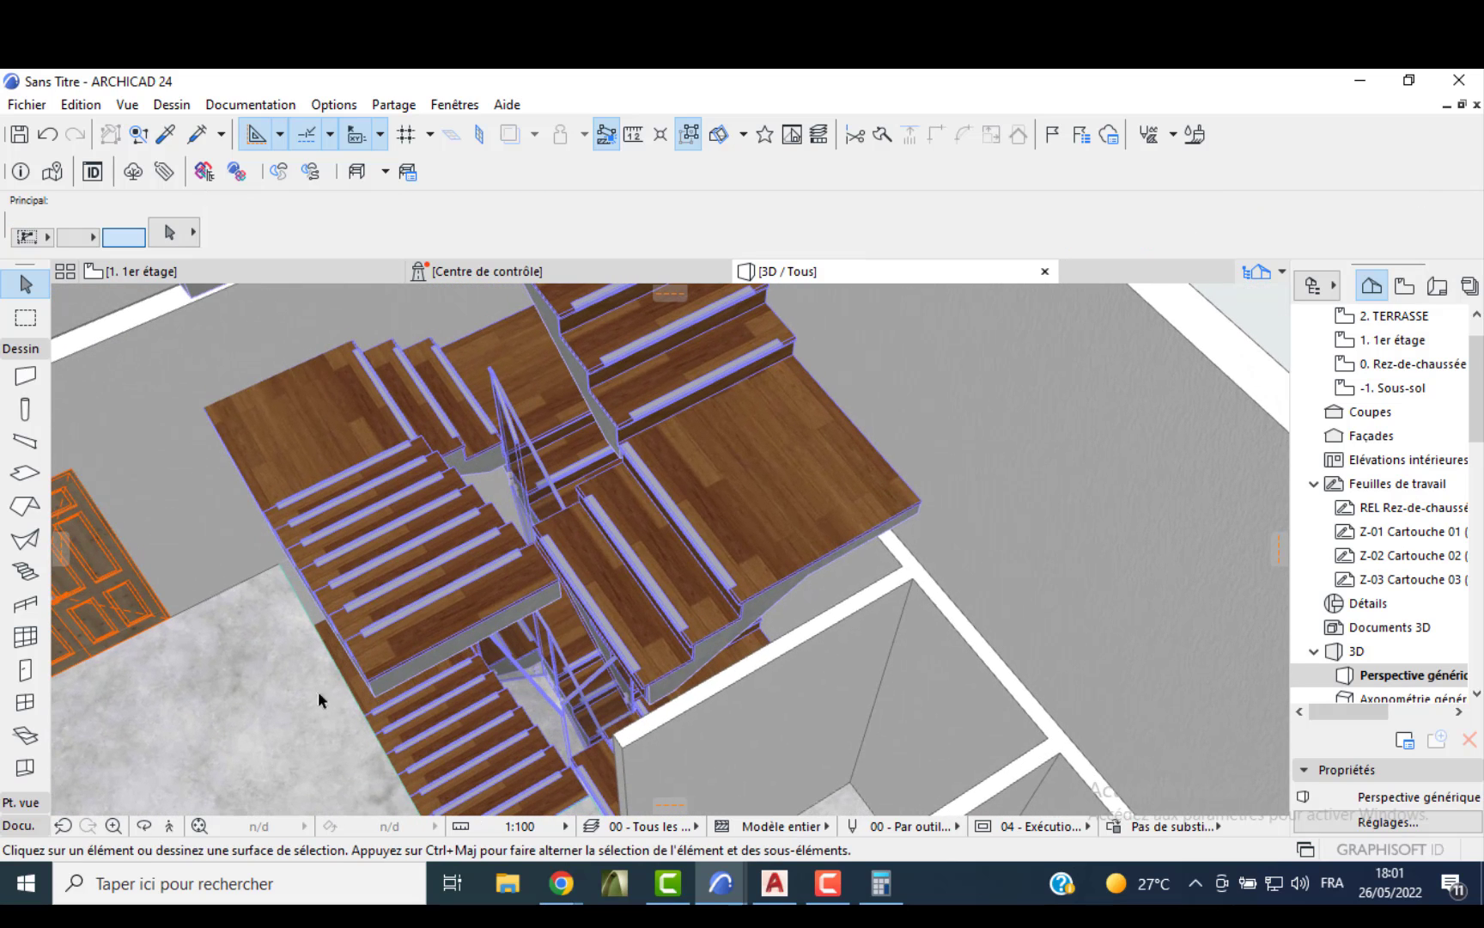
key(ctrl+z)
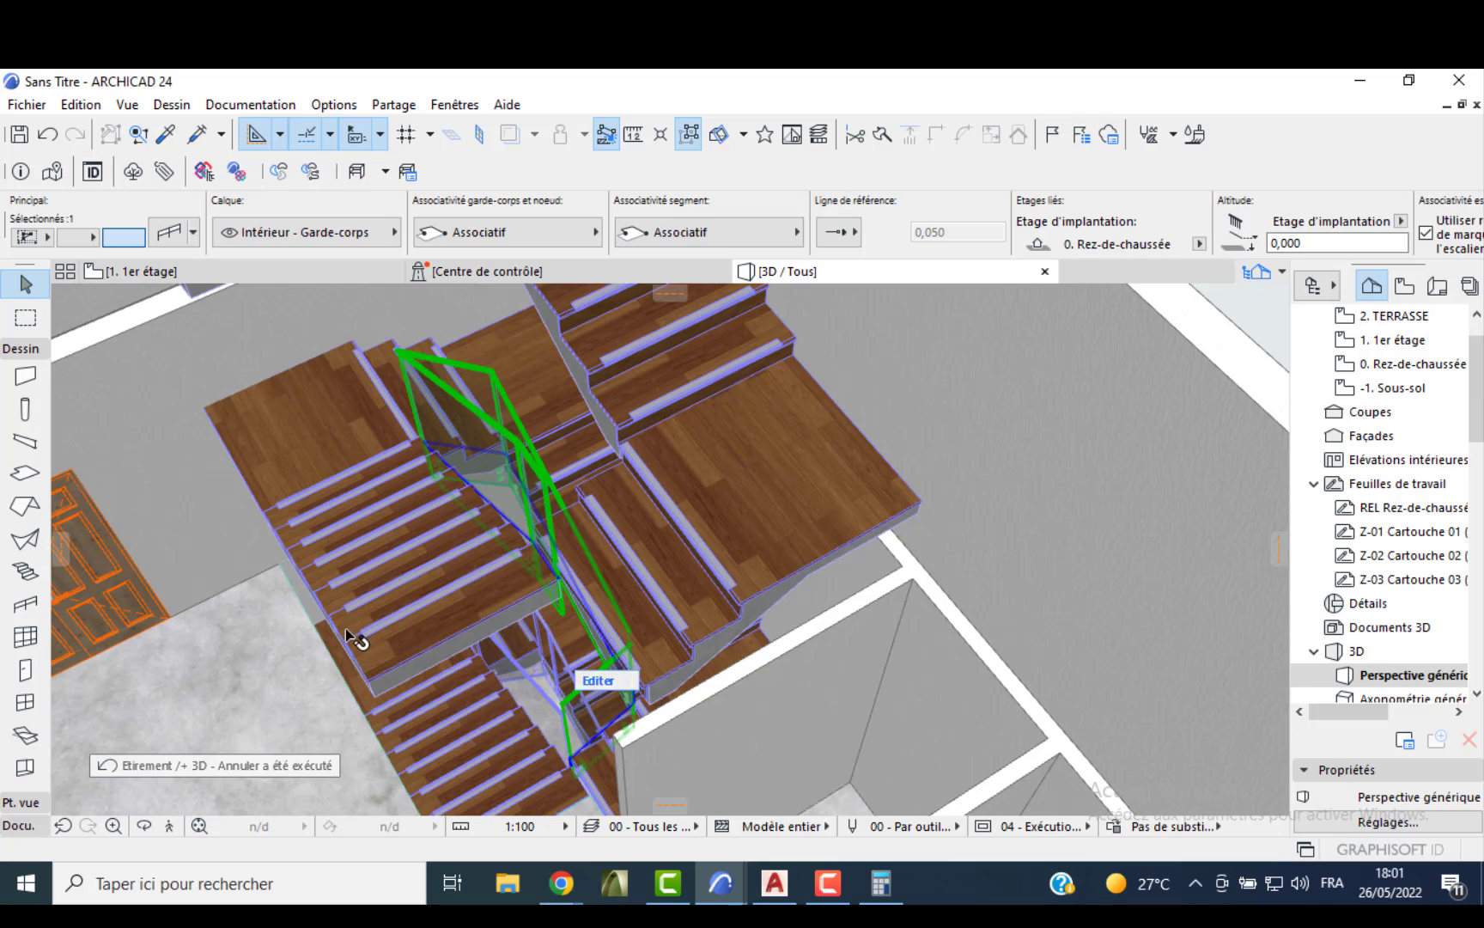
- Try stretching the railing's node beside the upper stair's first step from a view above, and undo the change
scroll(571, 582, up, 2)
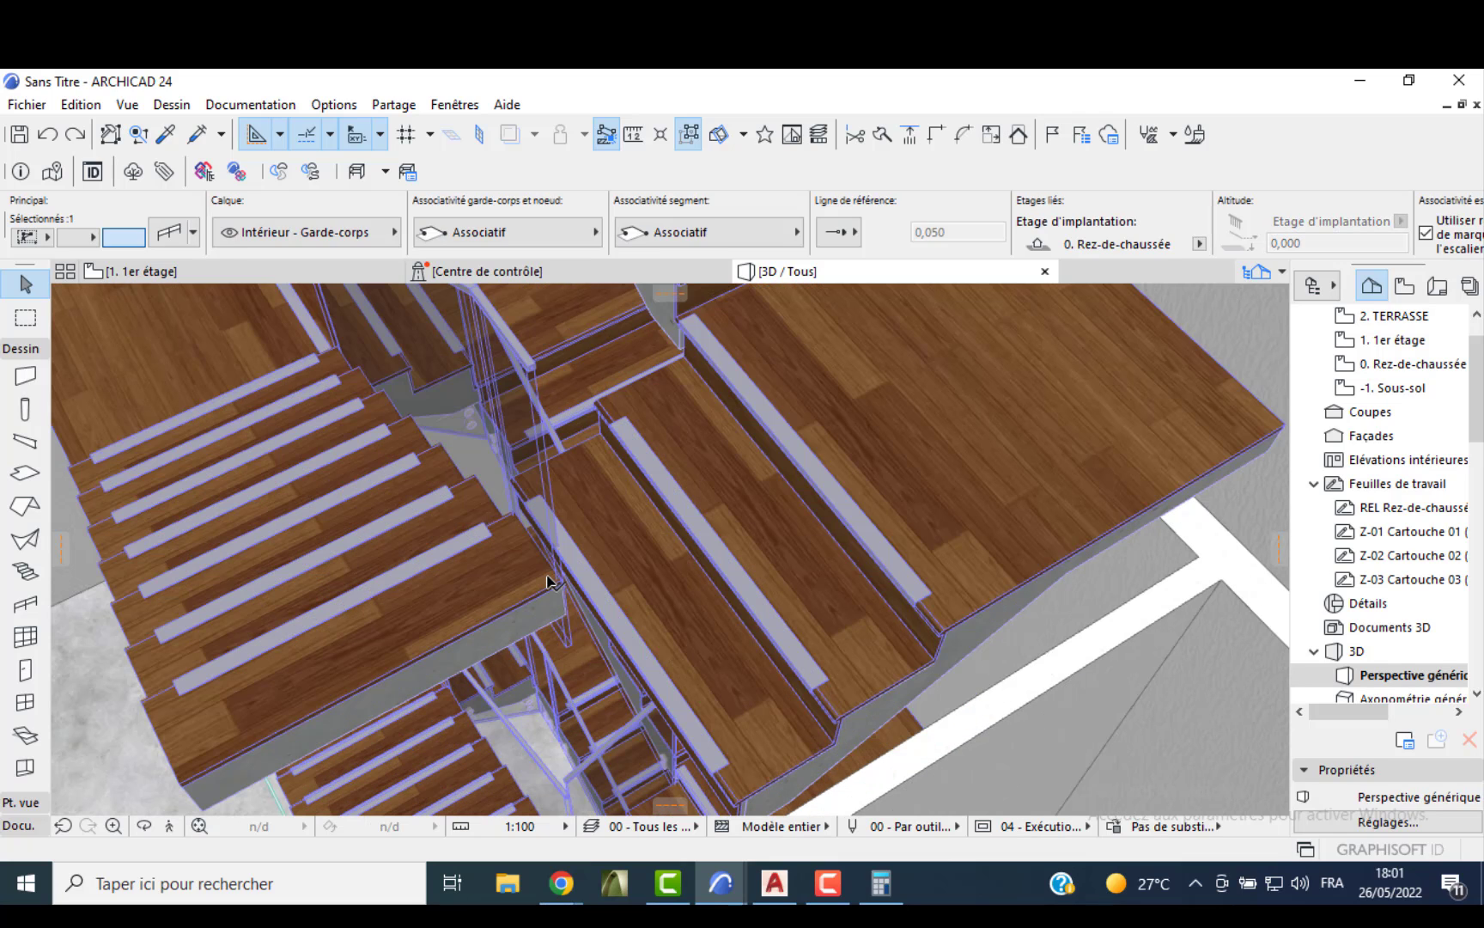
click(550, 570)
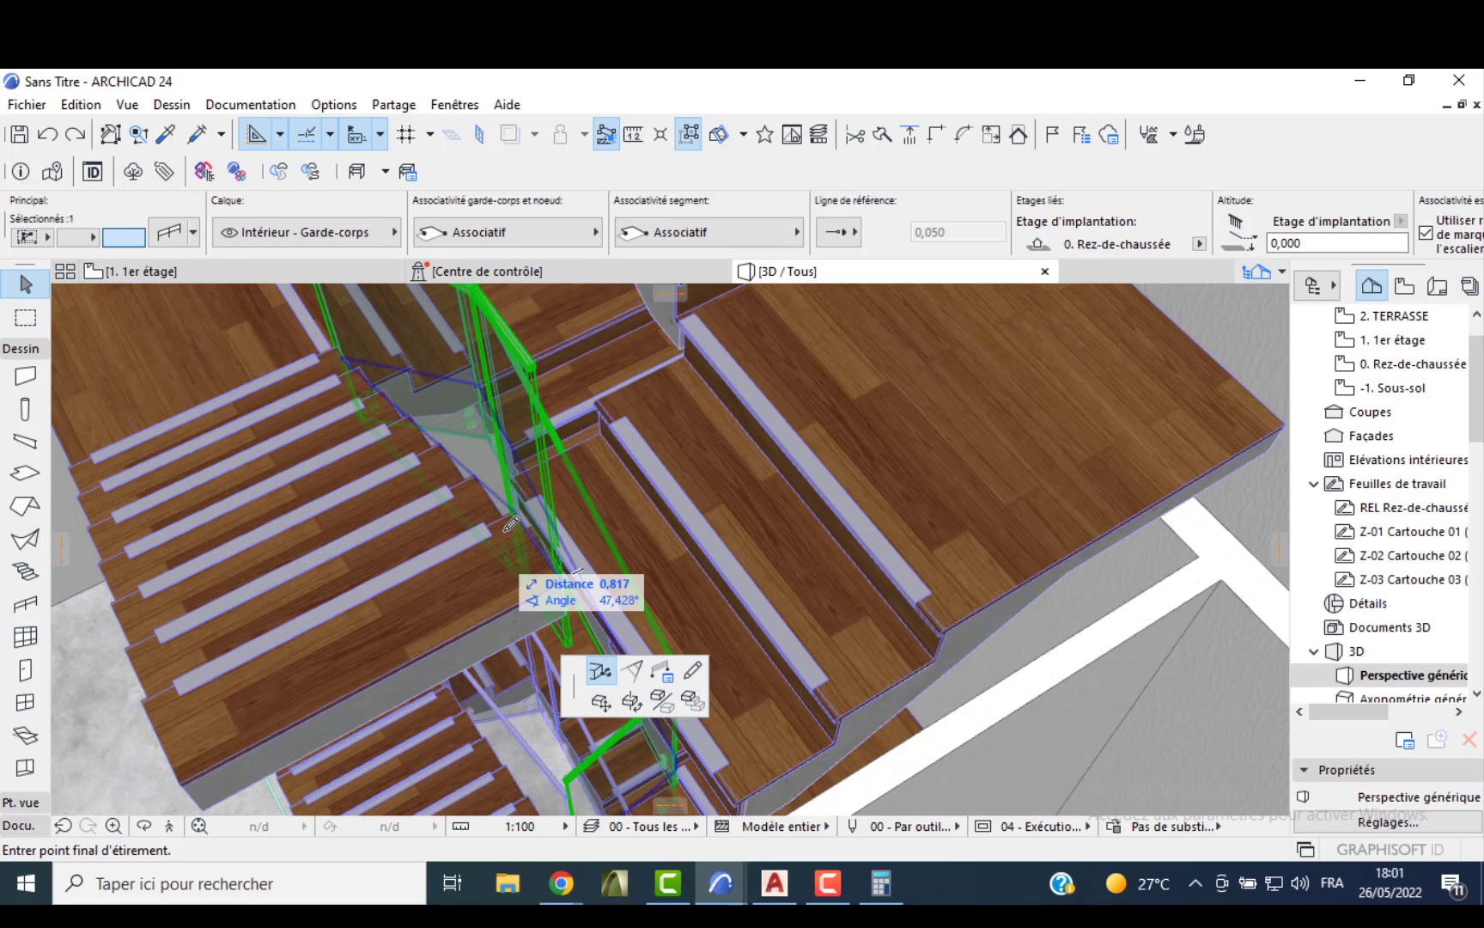
key(Escape)
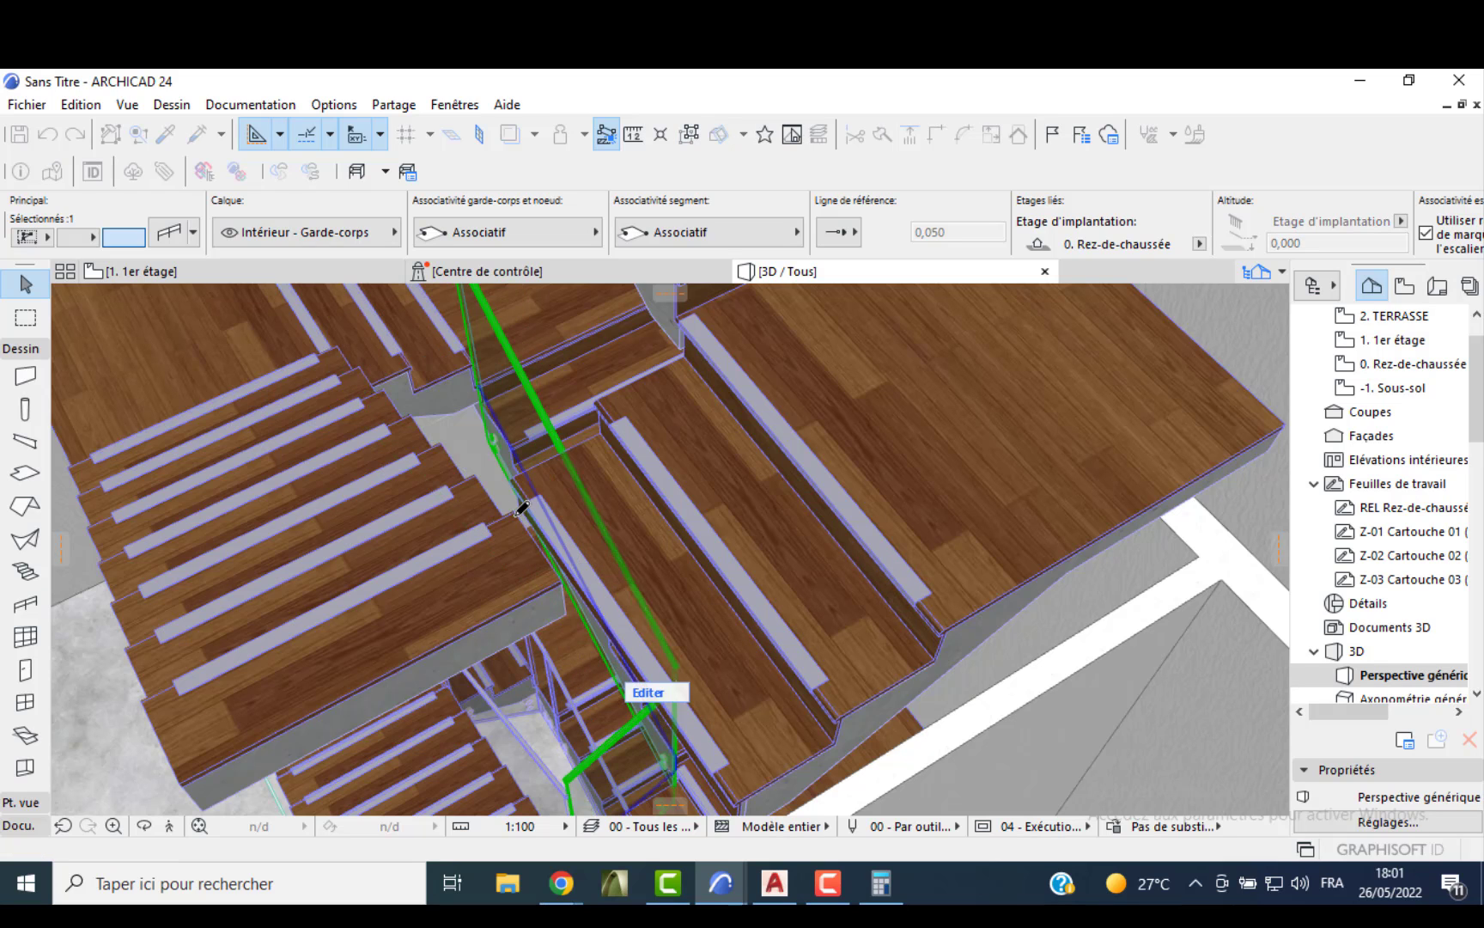
scroll(523, 502, down, 3)
key(ctrl+z)
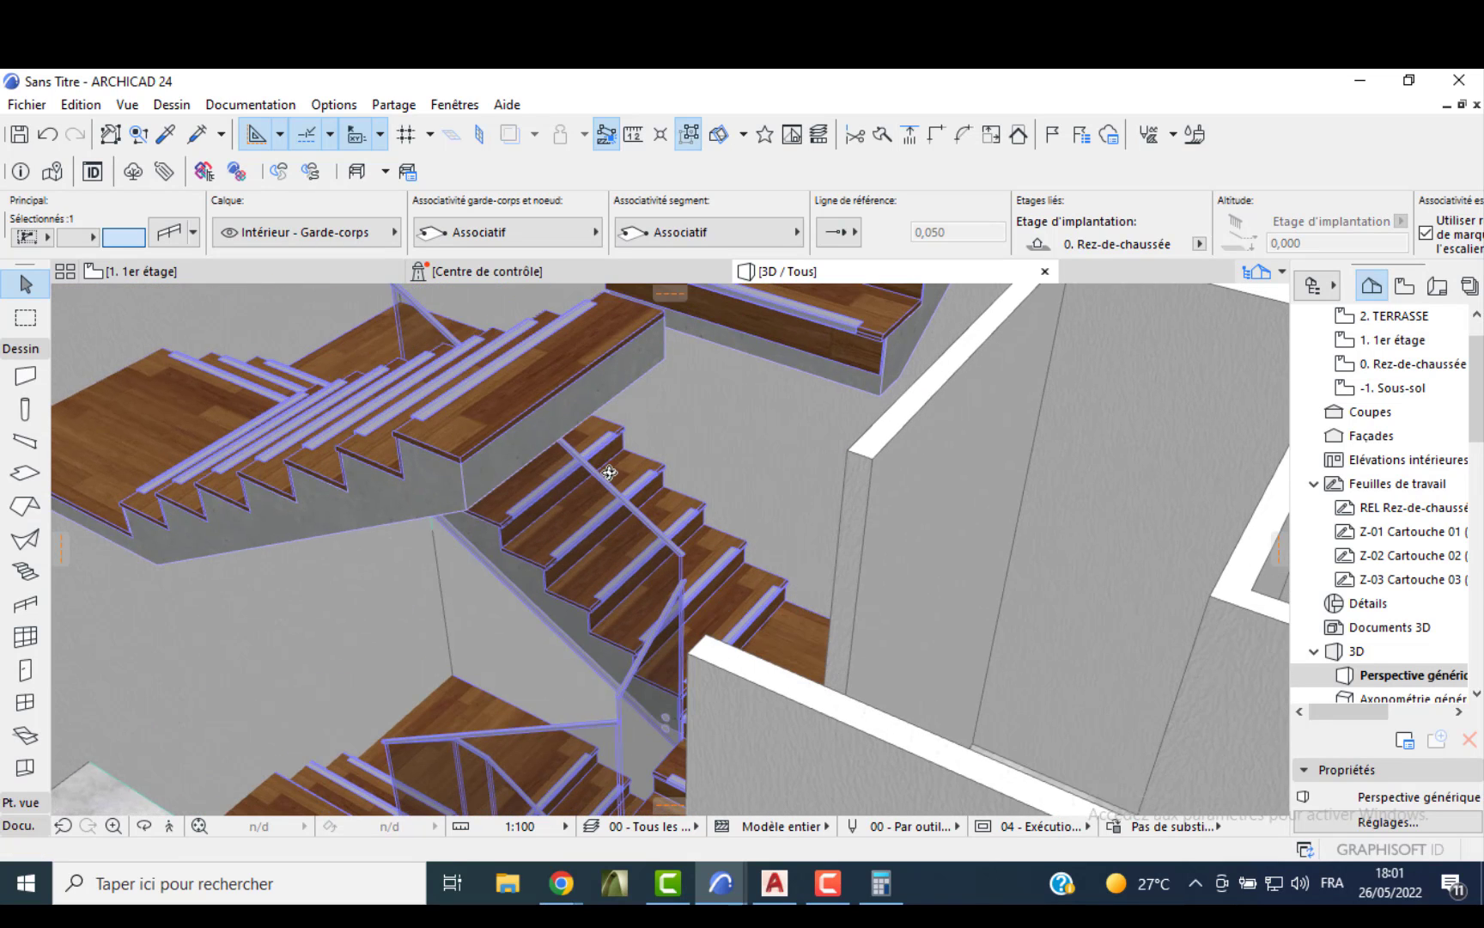
- Try stretching the railing node at the top step's front corner by 0.288 m to its rear corner, then undo the stretch
shift+middle_drag(517, 406, 773, 558)
scroll(761, 627, up, 2)
shift+middle_drag(761, 627, 680, 589)
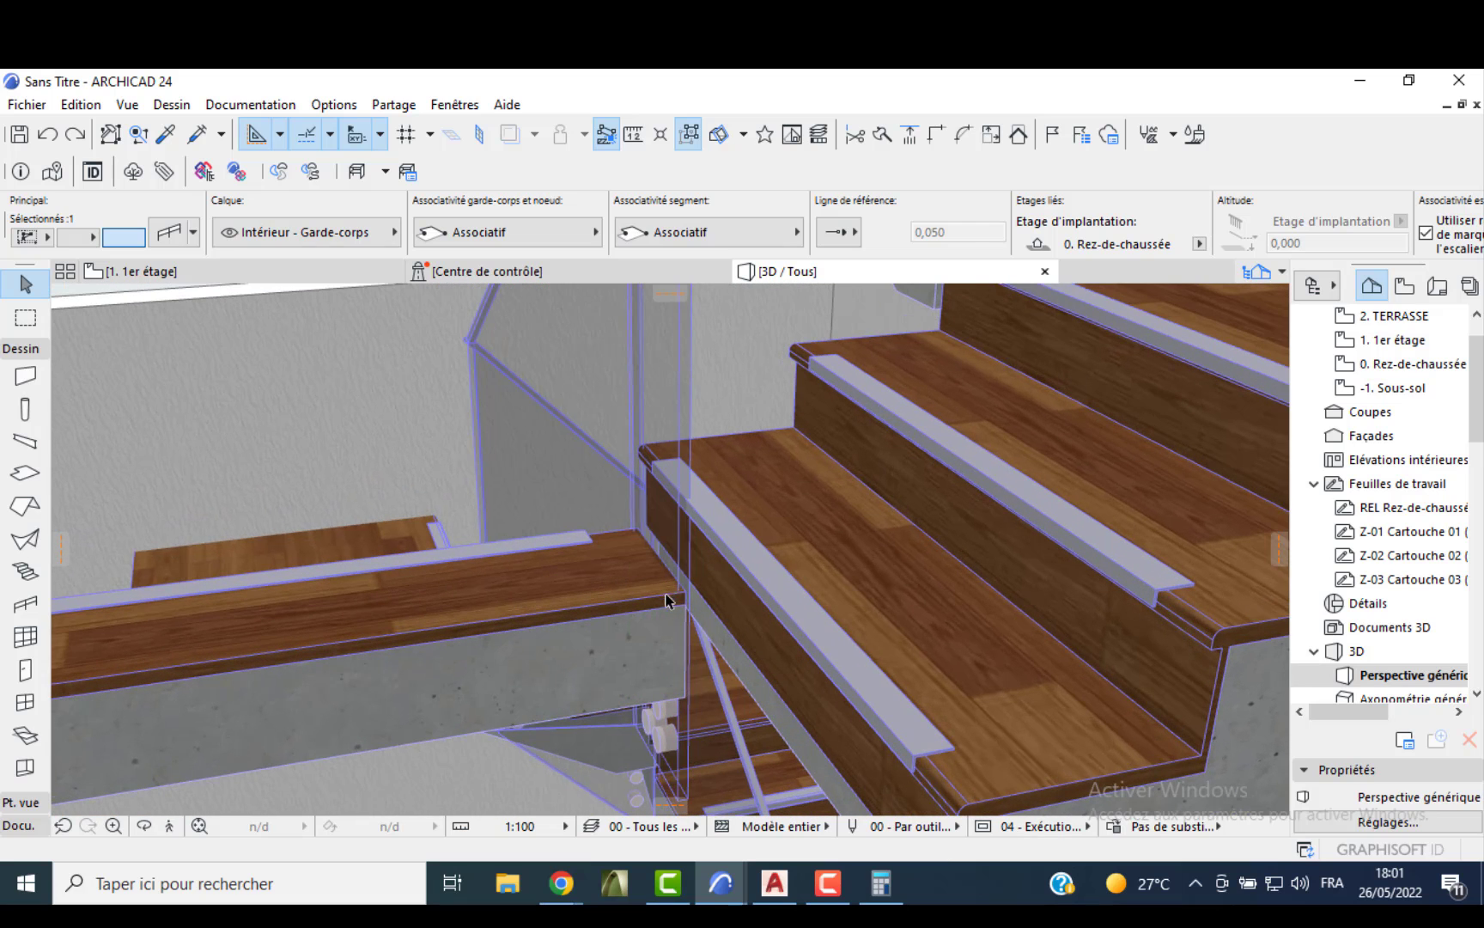
click(680, 589)
click(646, 533)
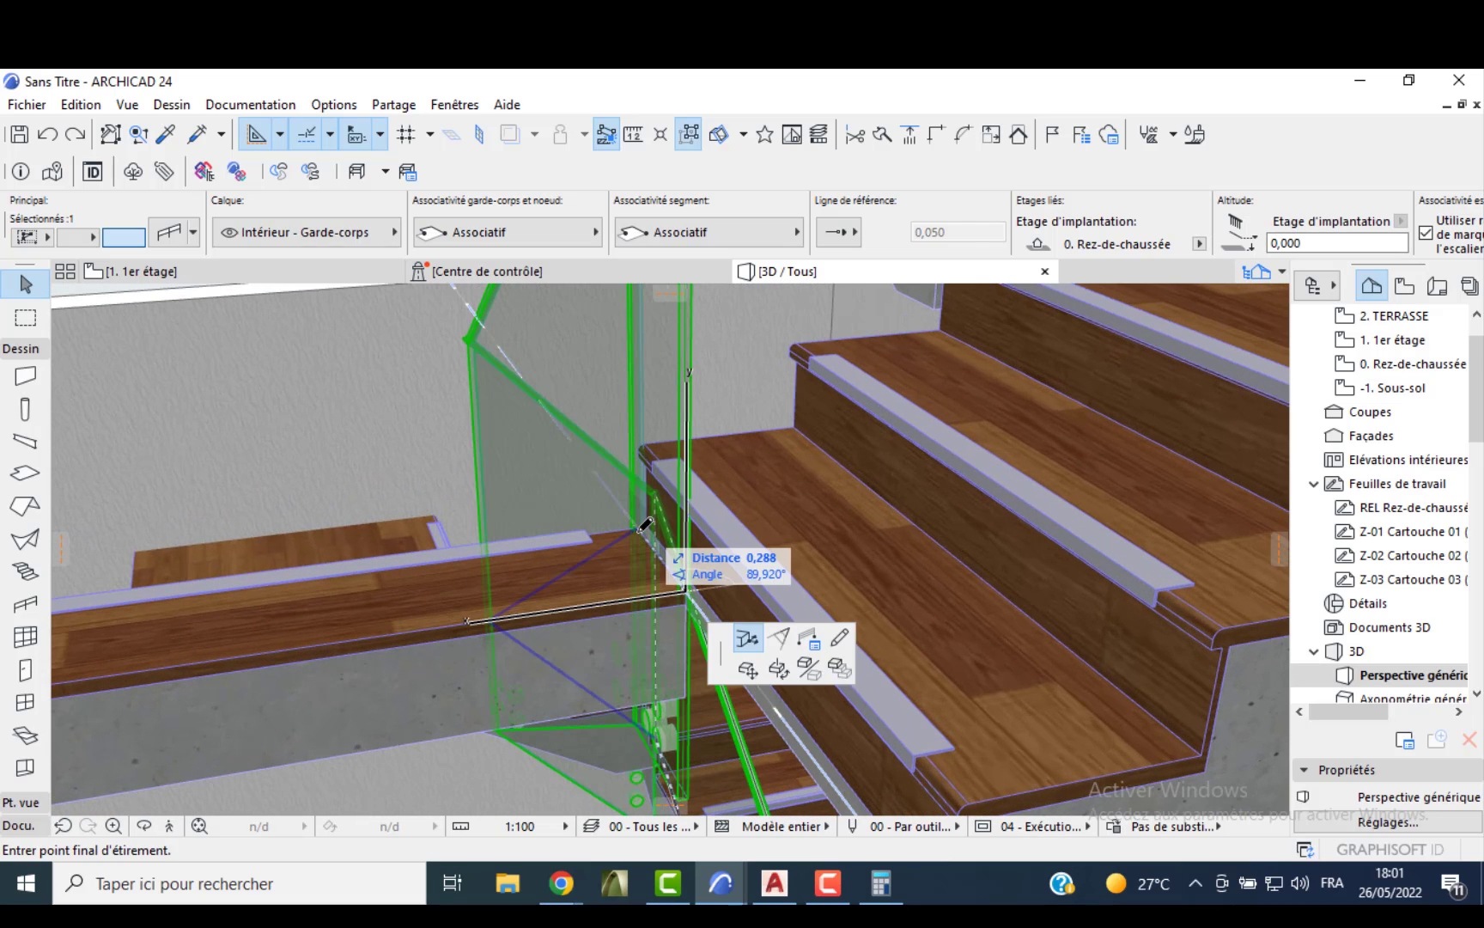
click(643, 525)
click(642, 525)
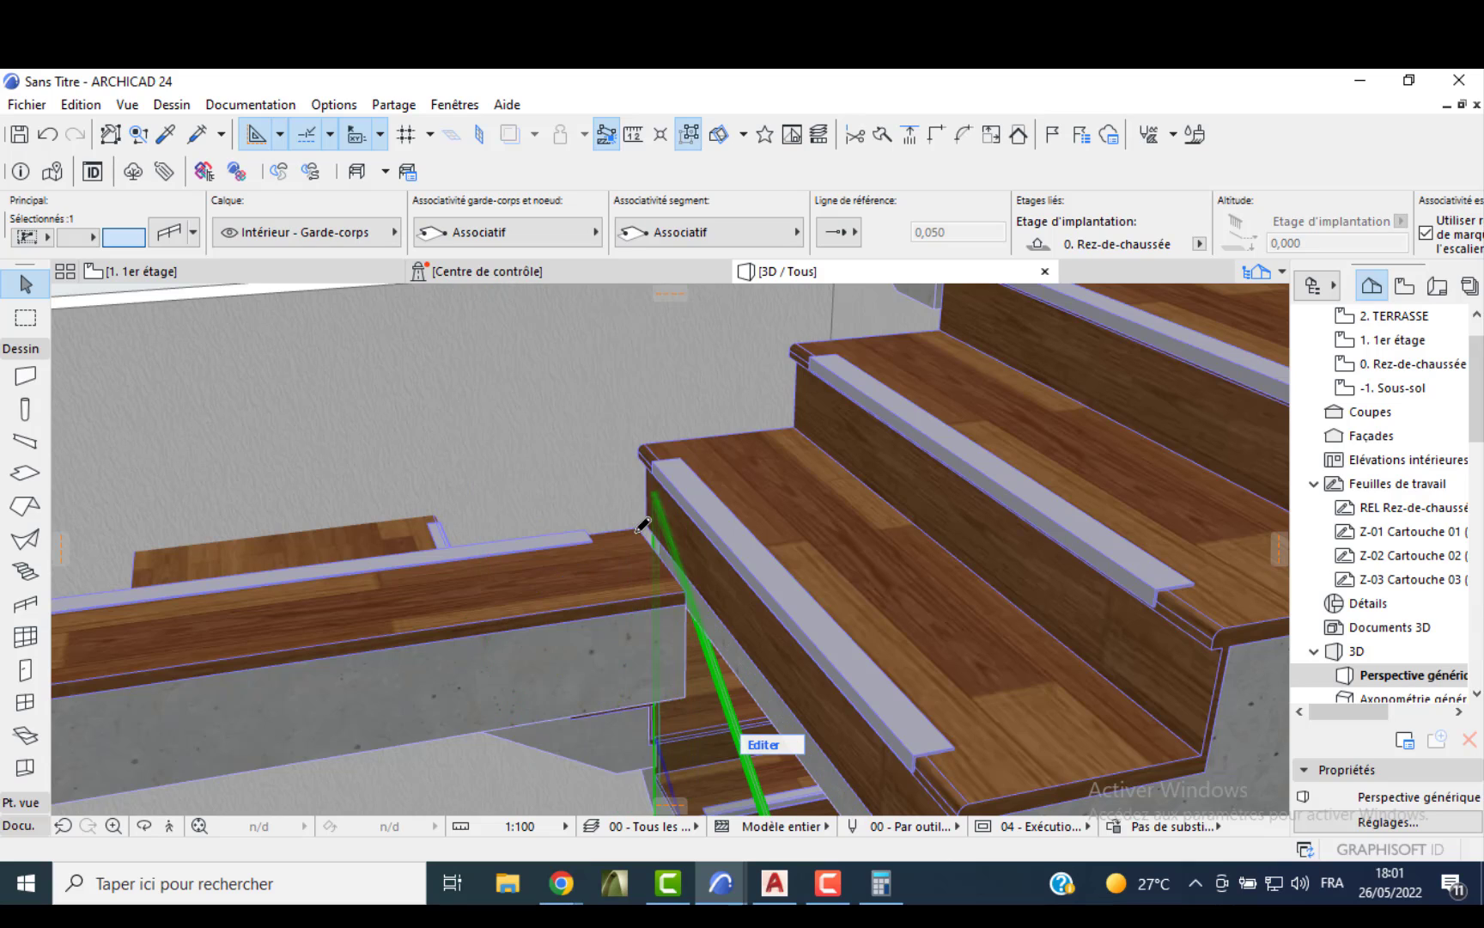
key(ctrl+z)
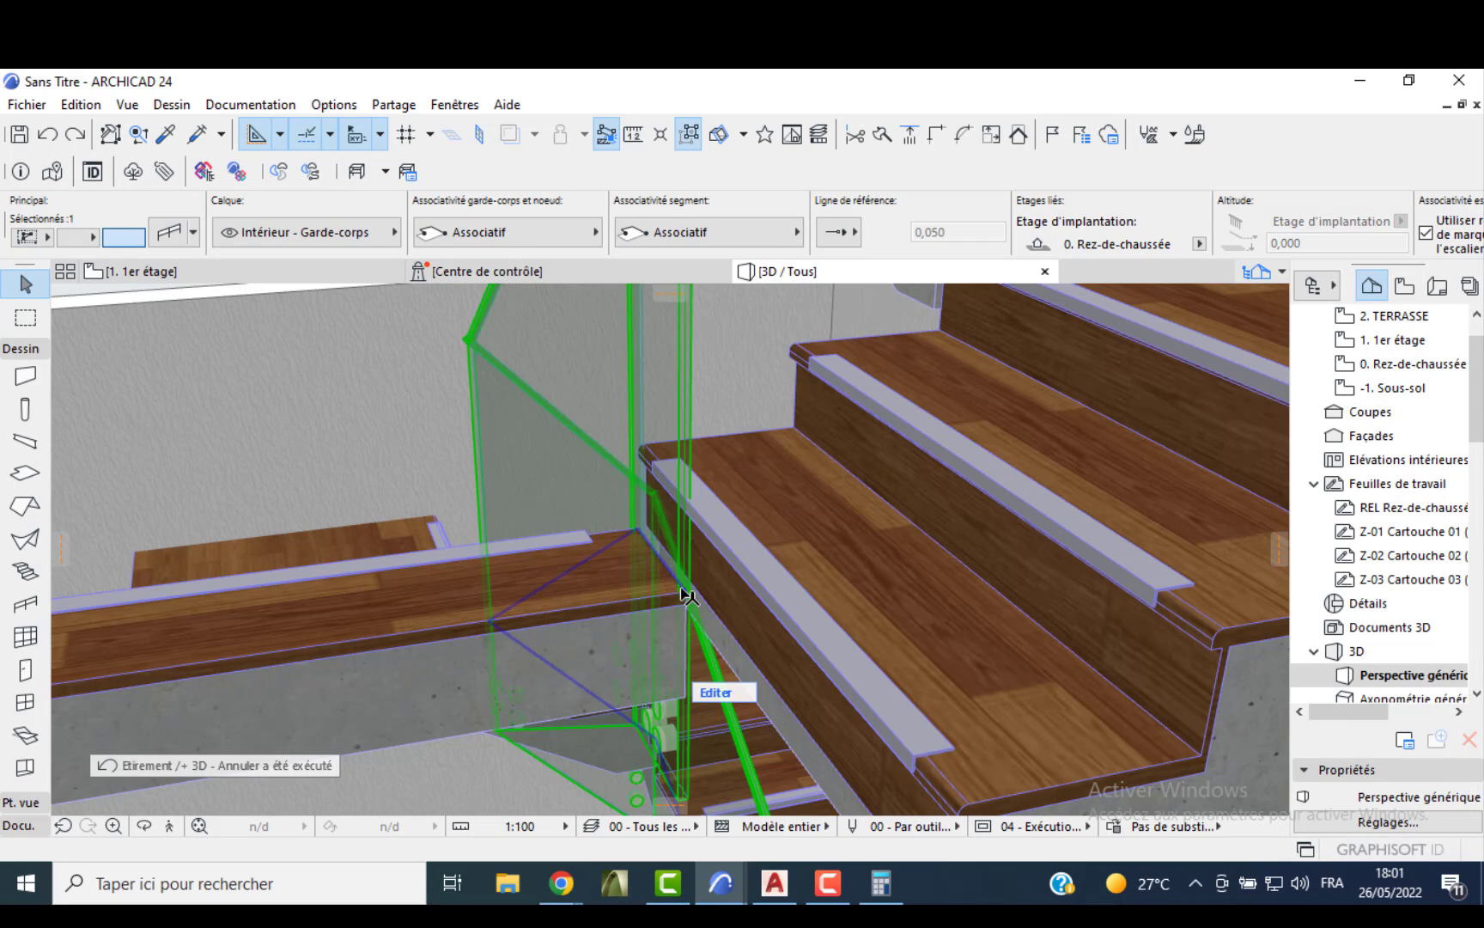
- Attempt the railing corner stretch once more with the end point 0.313 m away, picked from a higher viewpoint, and undo it
click(684, 592)
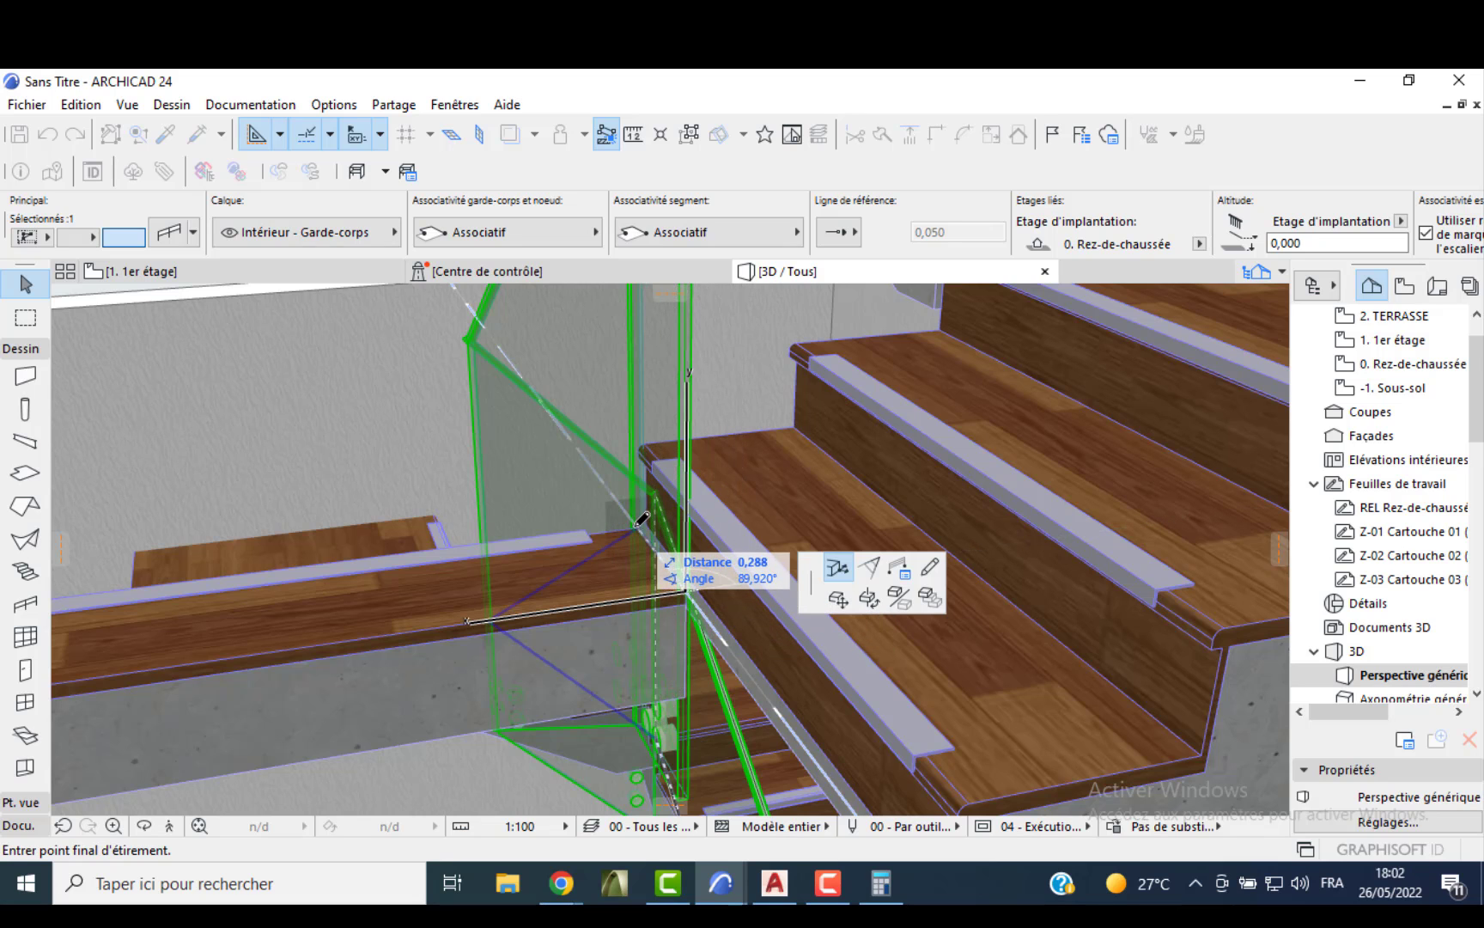
shift+middle_drag(639, 514, 673, 712)
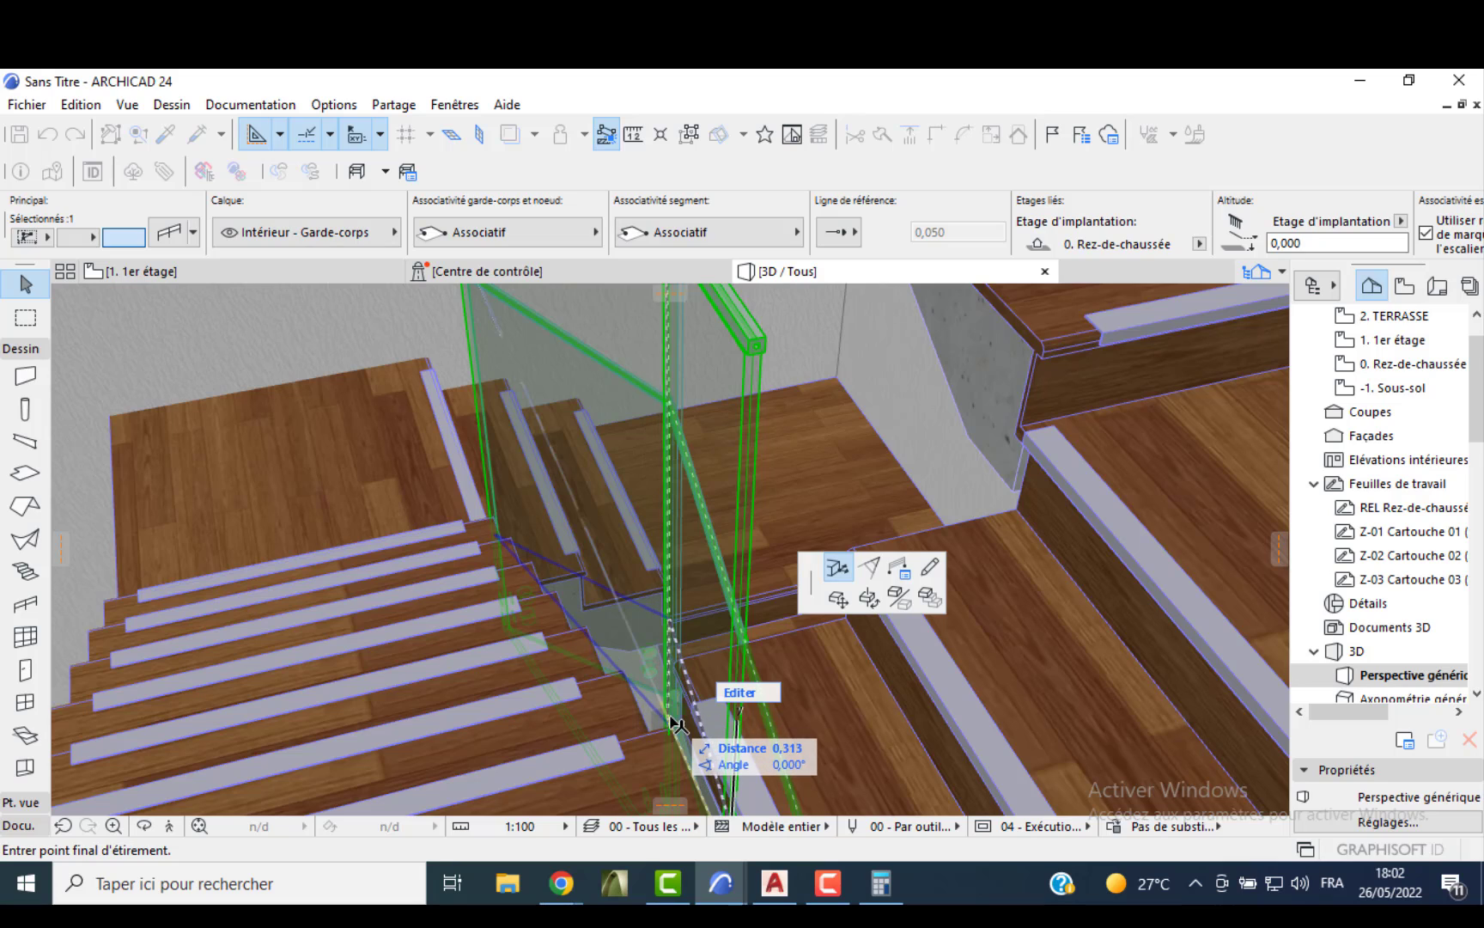
click(667, 727)
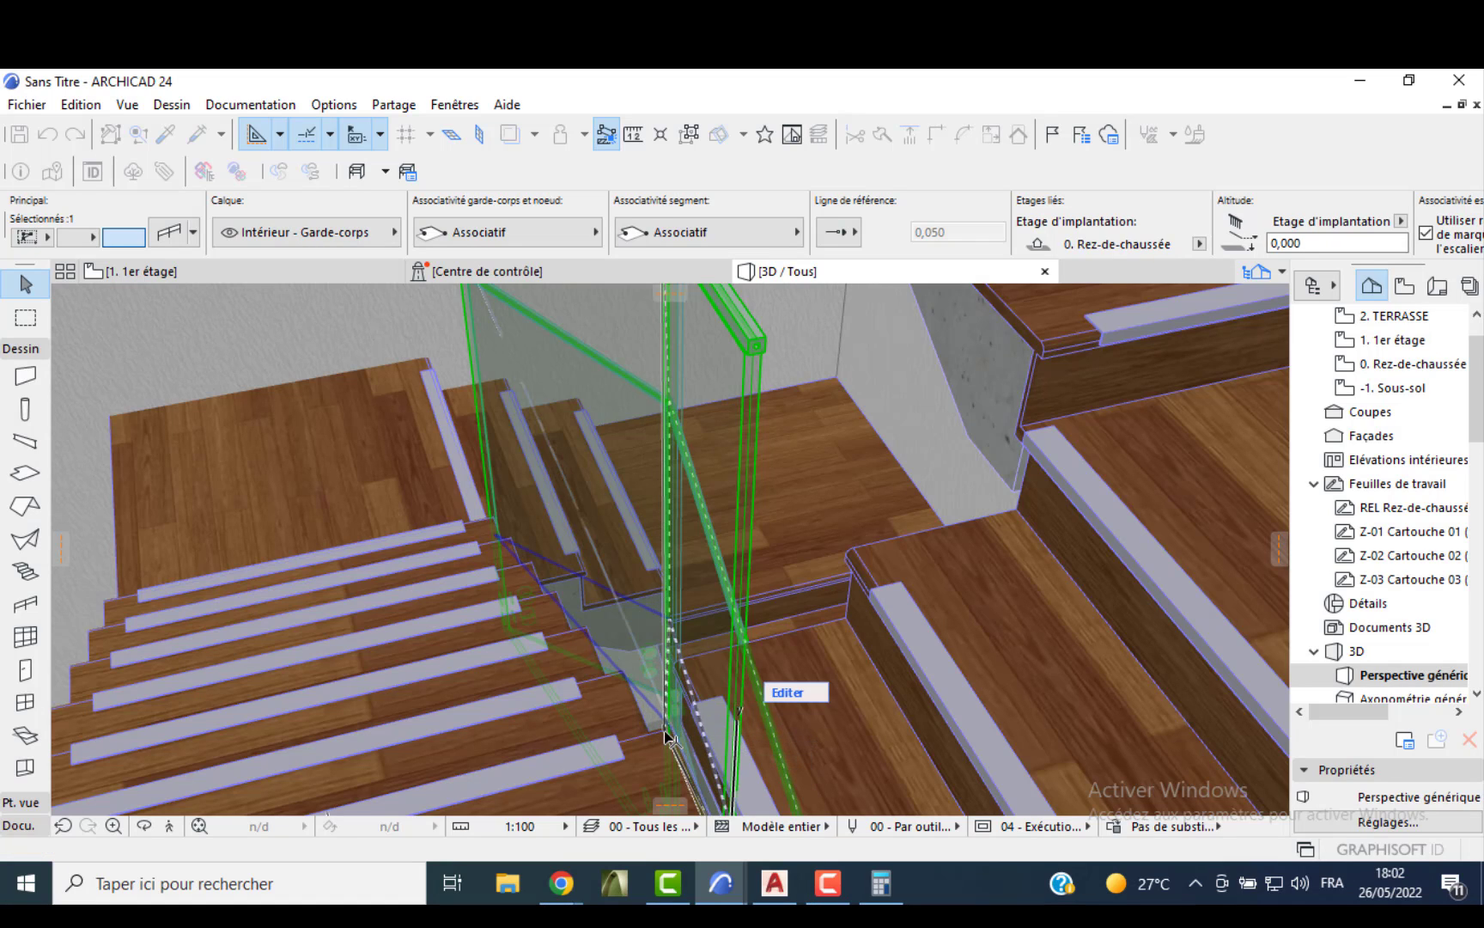
key(ctrl+z)
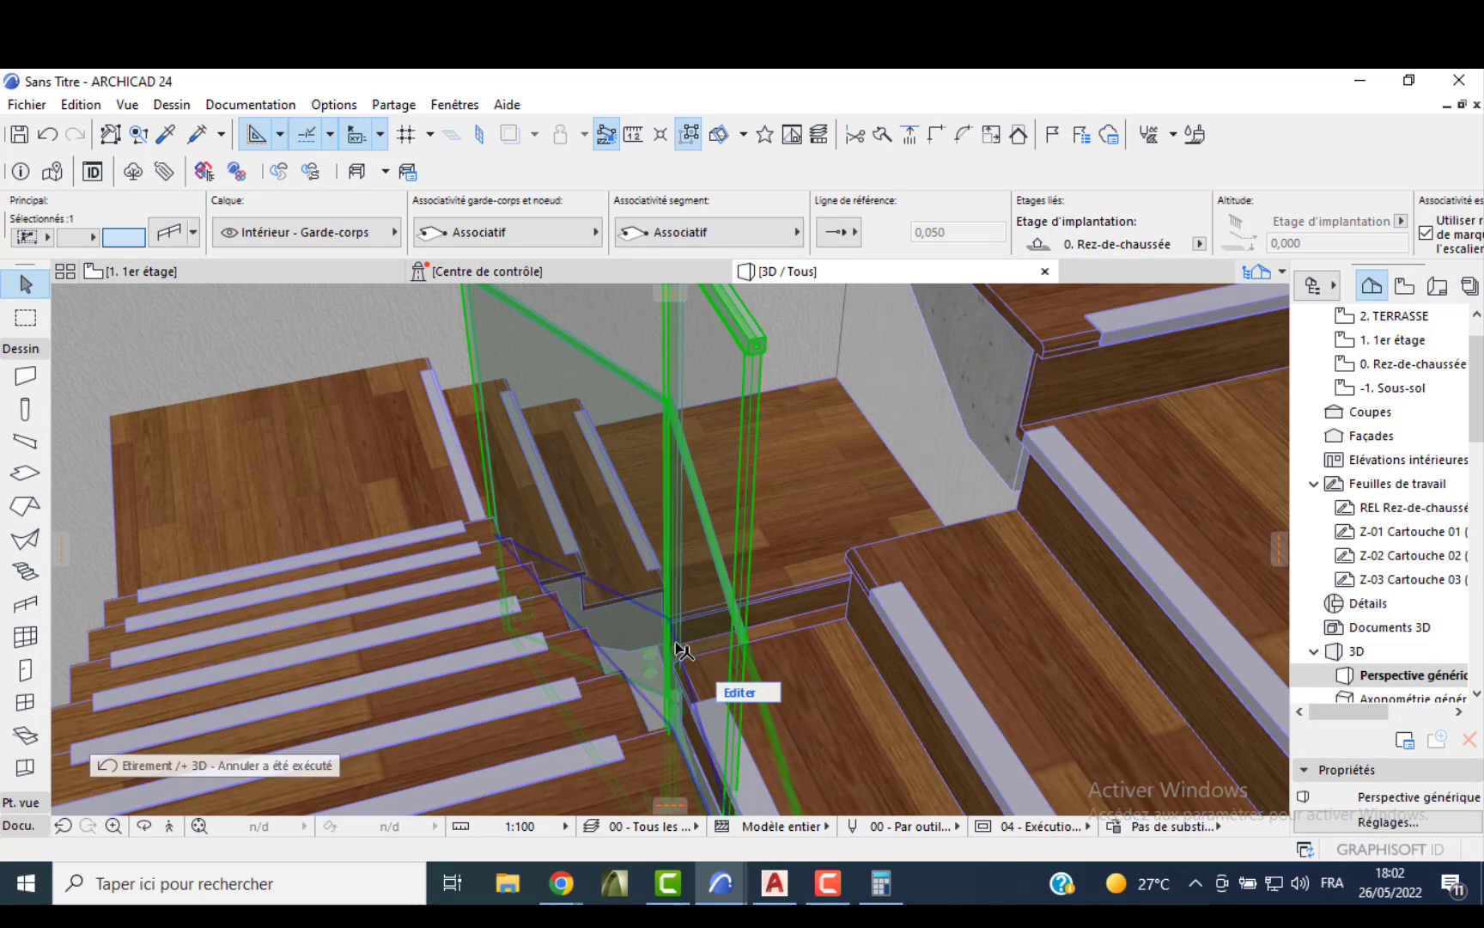
- Return to the 1er étage floor plan
click(296, 271)
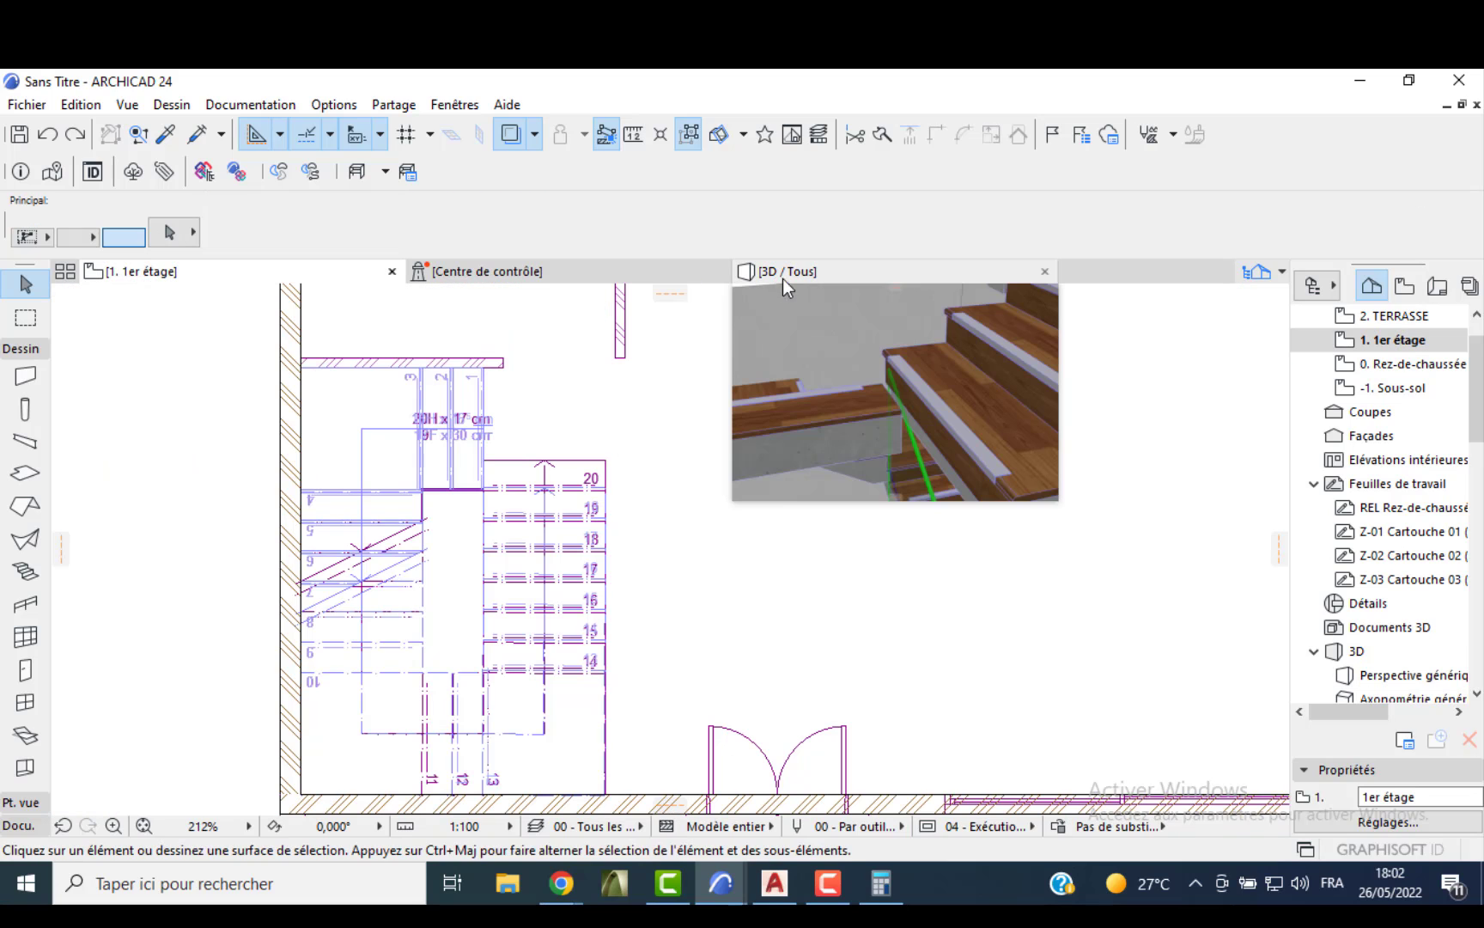
- Draw a rectangular slab with the default settings on the 1er étage, between opposite outer corners of the house, and check it in 3D
click(34, 475)
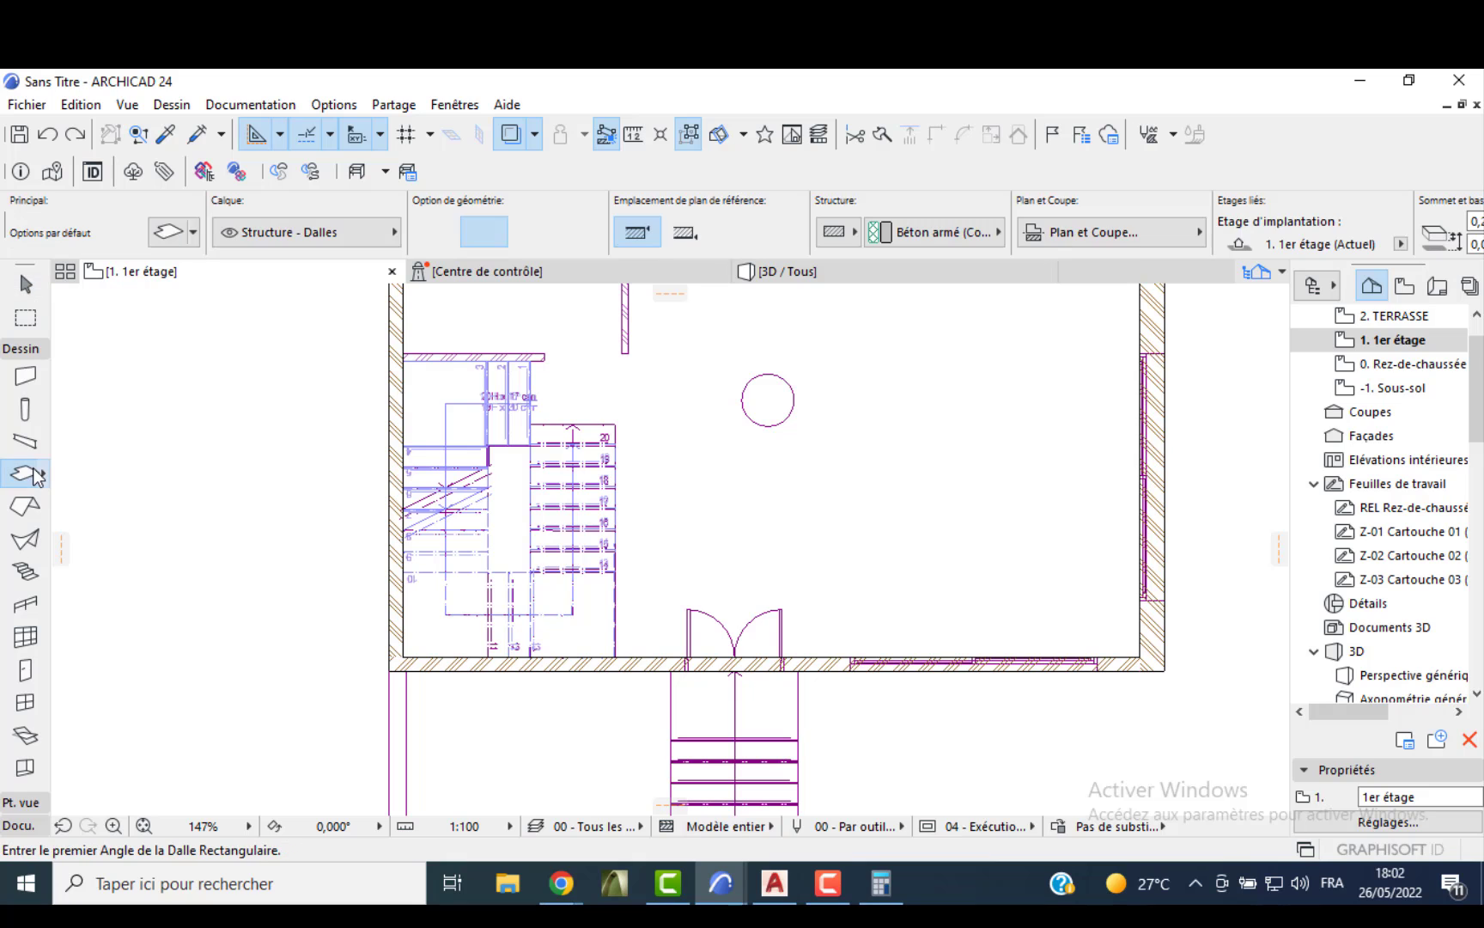
key(ctrl+t)
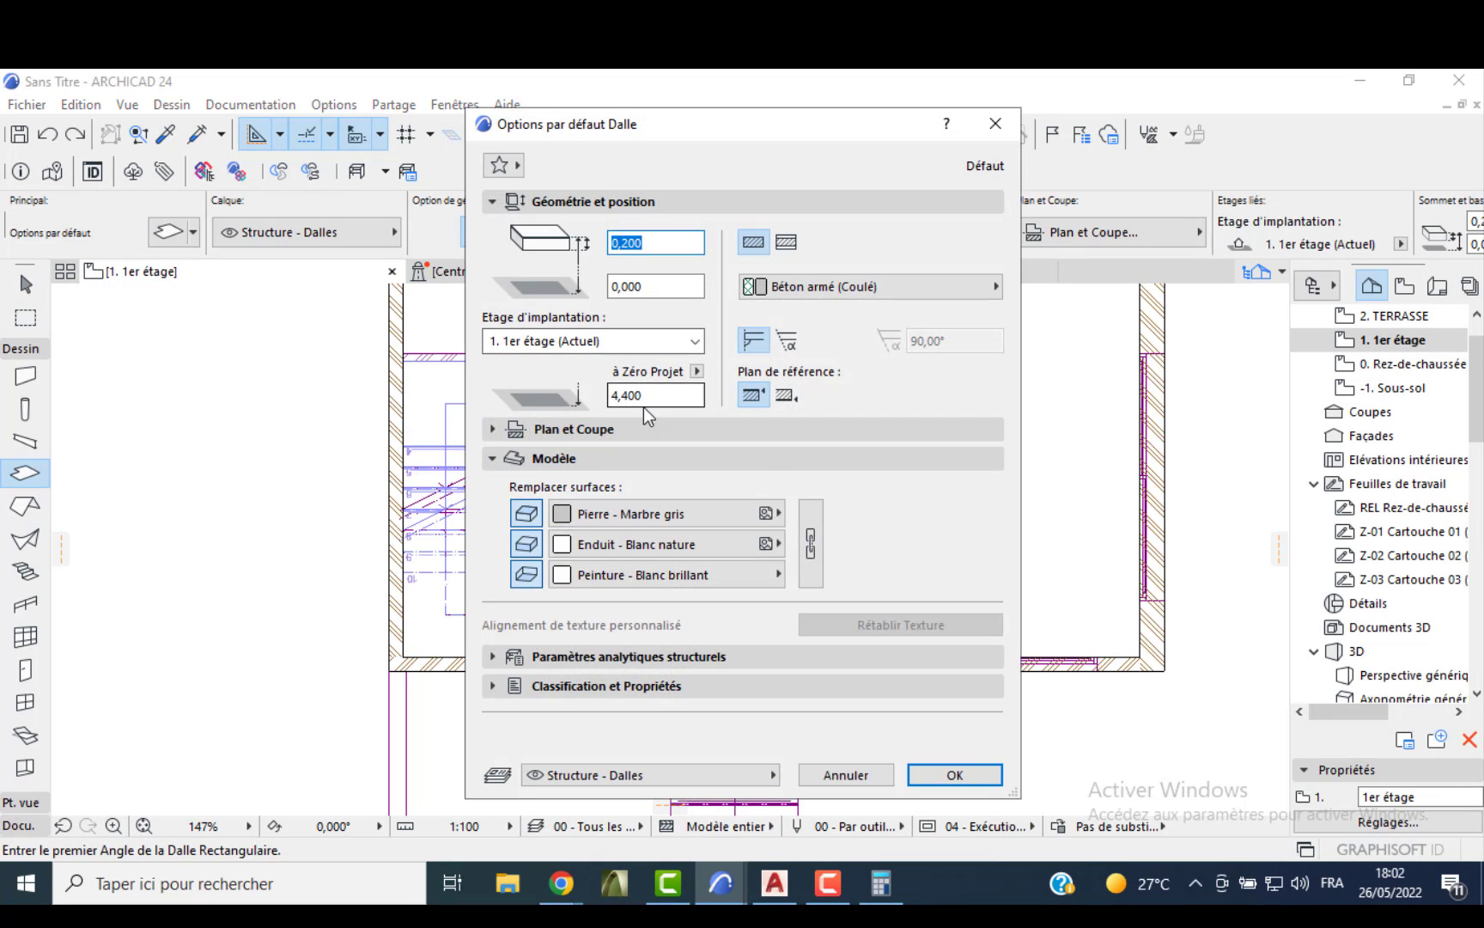
click(952, 775)
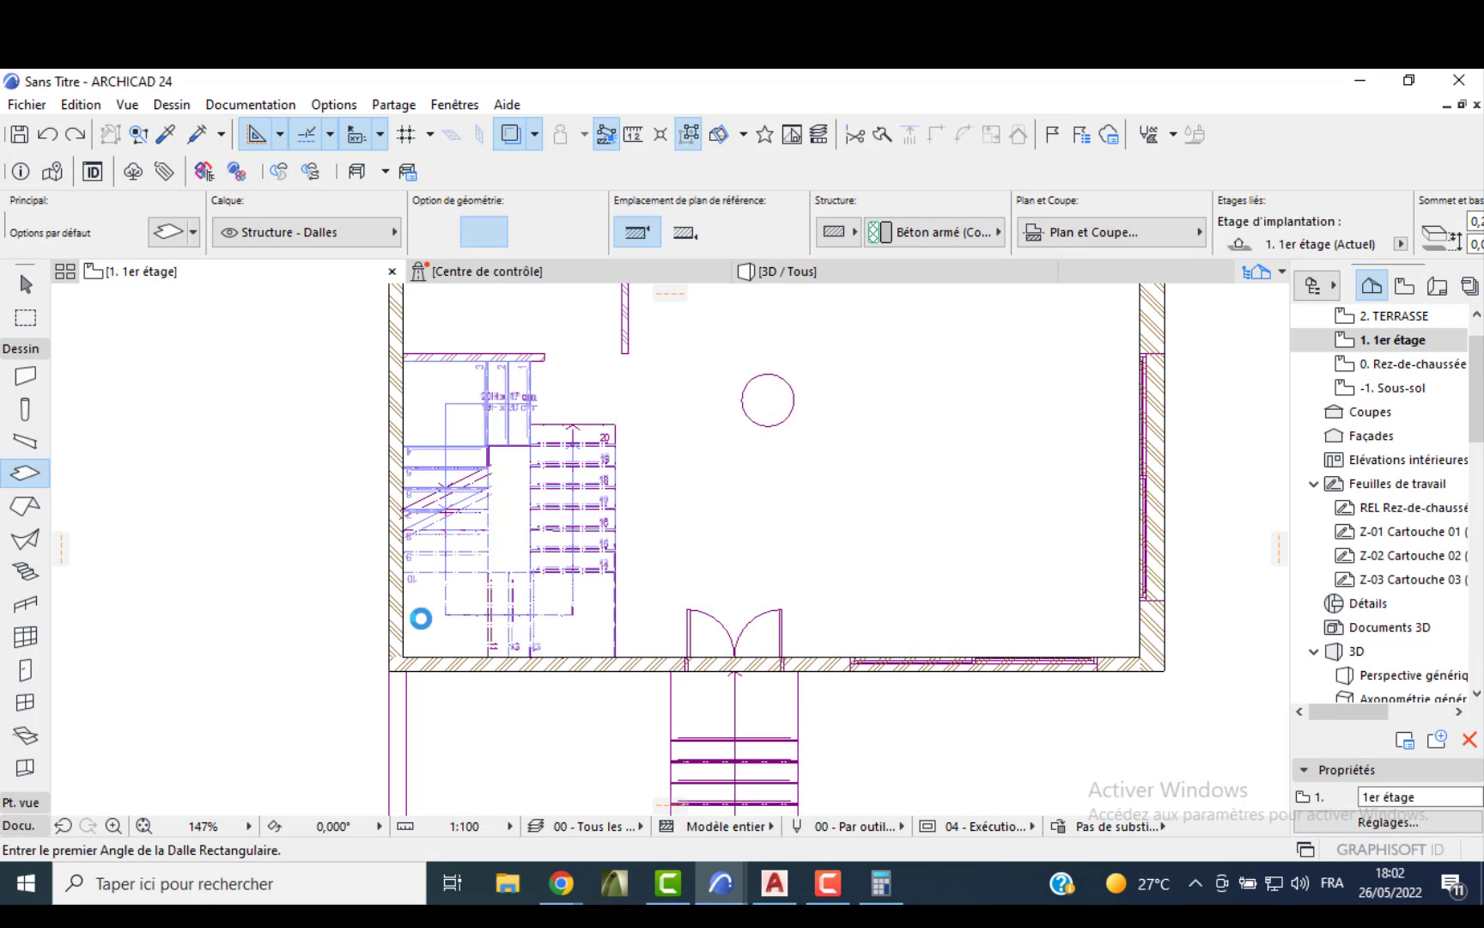
scroll(395, 674, down, 3)
click(392, 672)
scroll(651, 384, down, 1)
middle_drag(653, 388, 683, 596)
scroll(682, 596, down, 1)
click(917, 388)
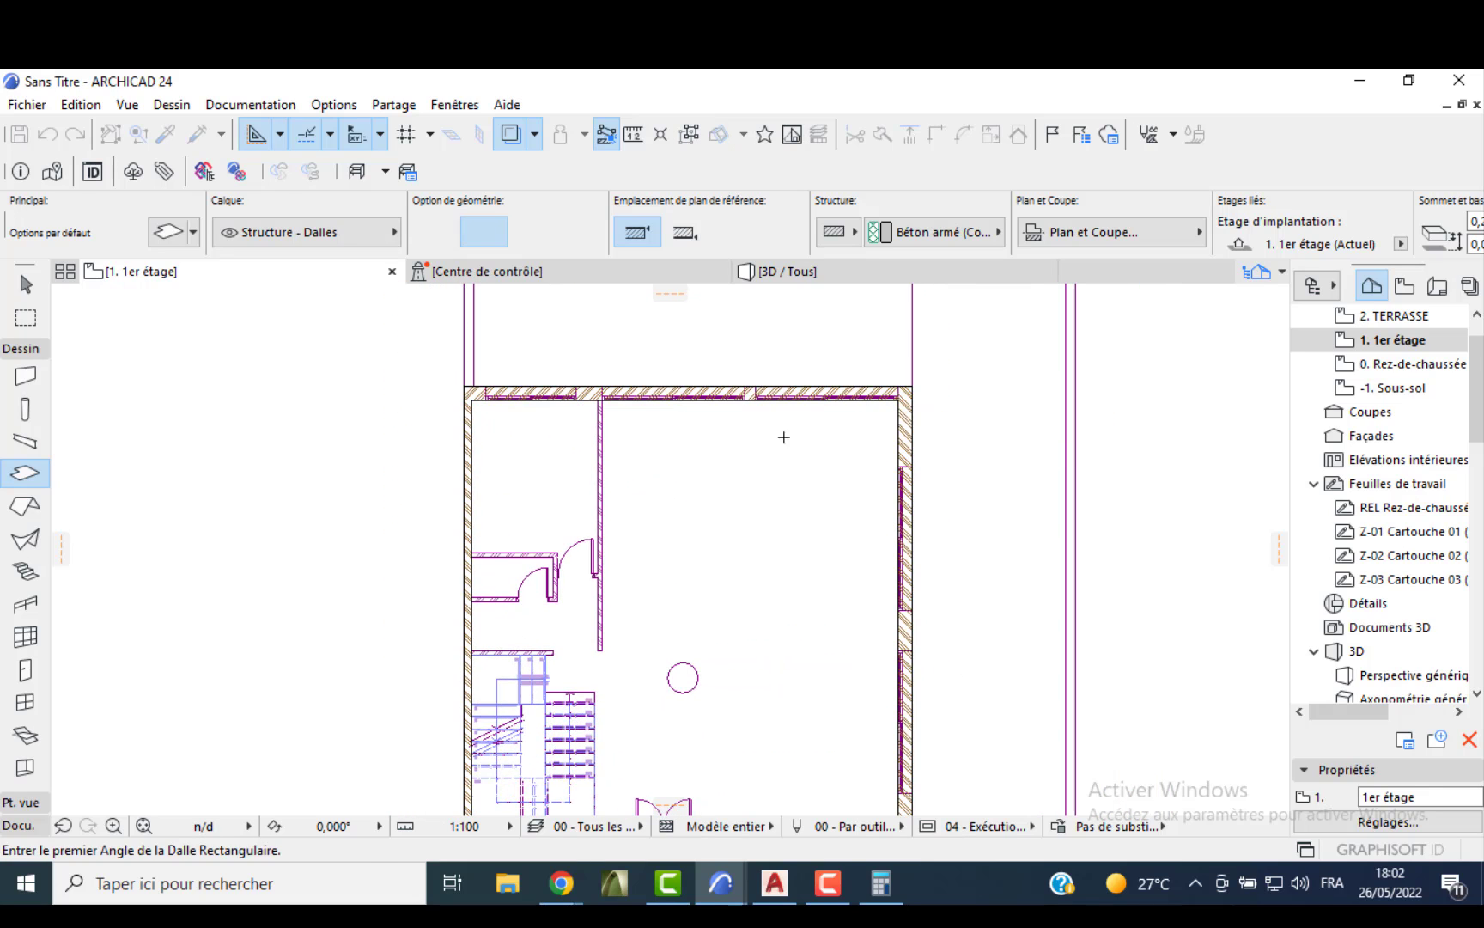
click(794, 278)
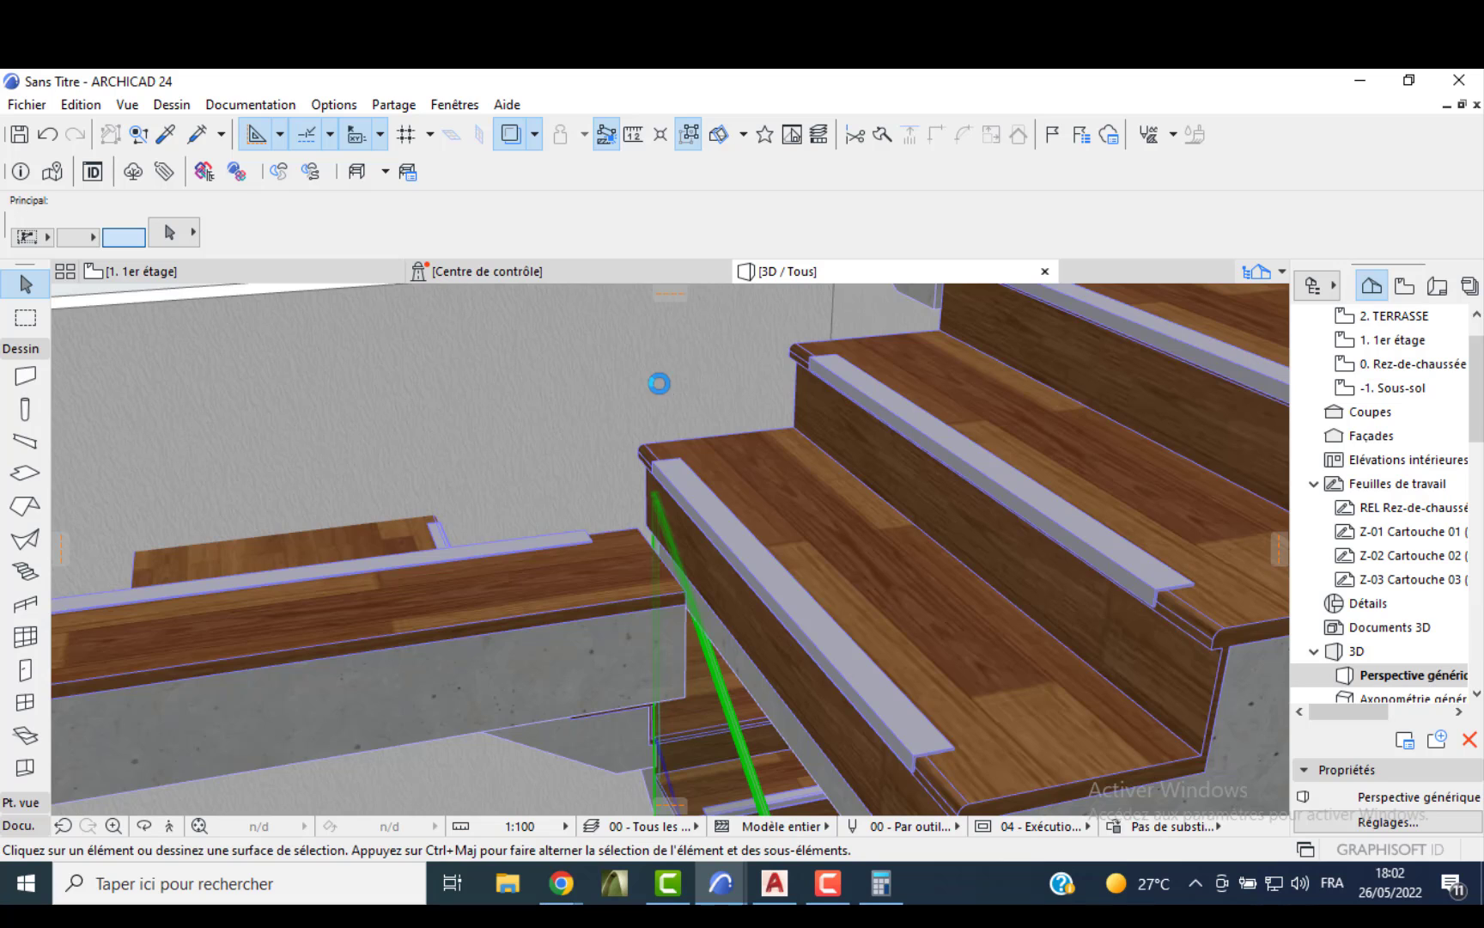
shift+middle_drag(656, 381, 464, 279)
click(265, 279)
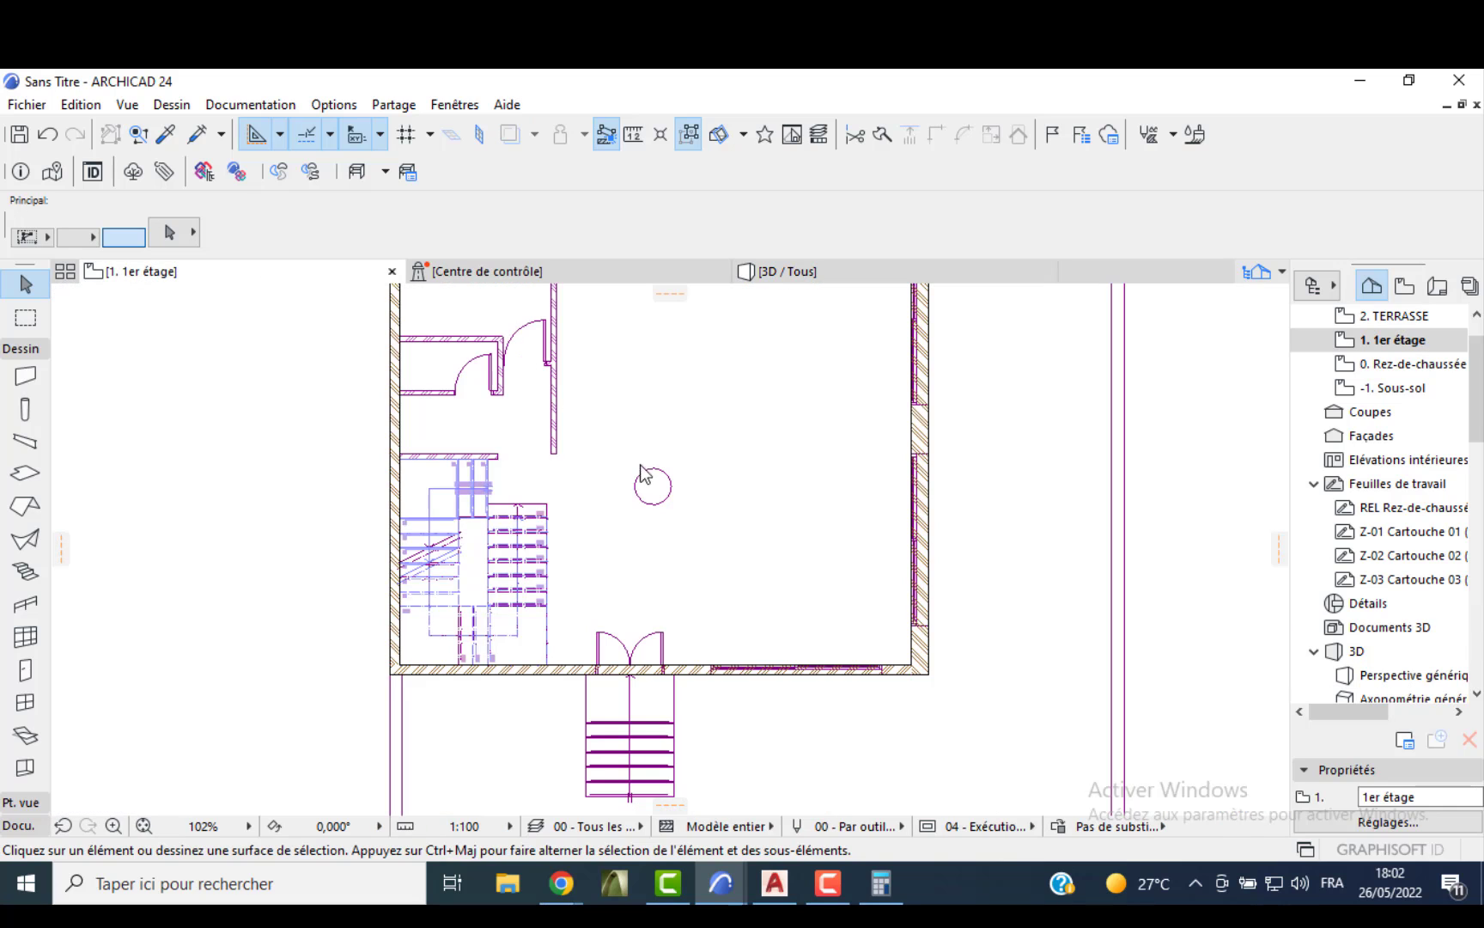
- Cut a rectangular stairwell opening of about 3.00 by 2.98 m in the first-floor slab, starting from the front wall's inner face
scroll(644, 447, down, 5)
click(655, 550)
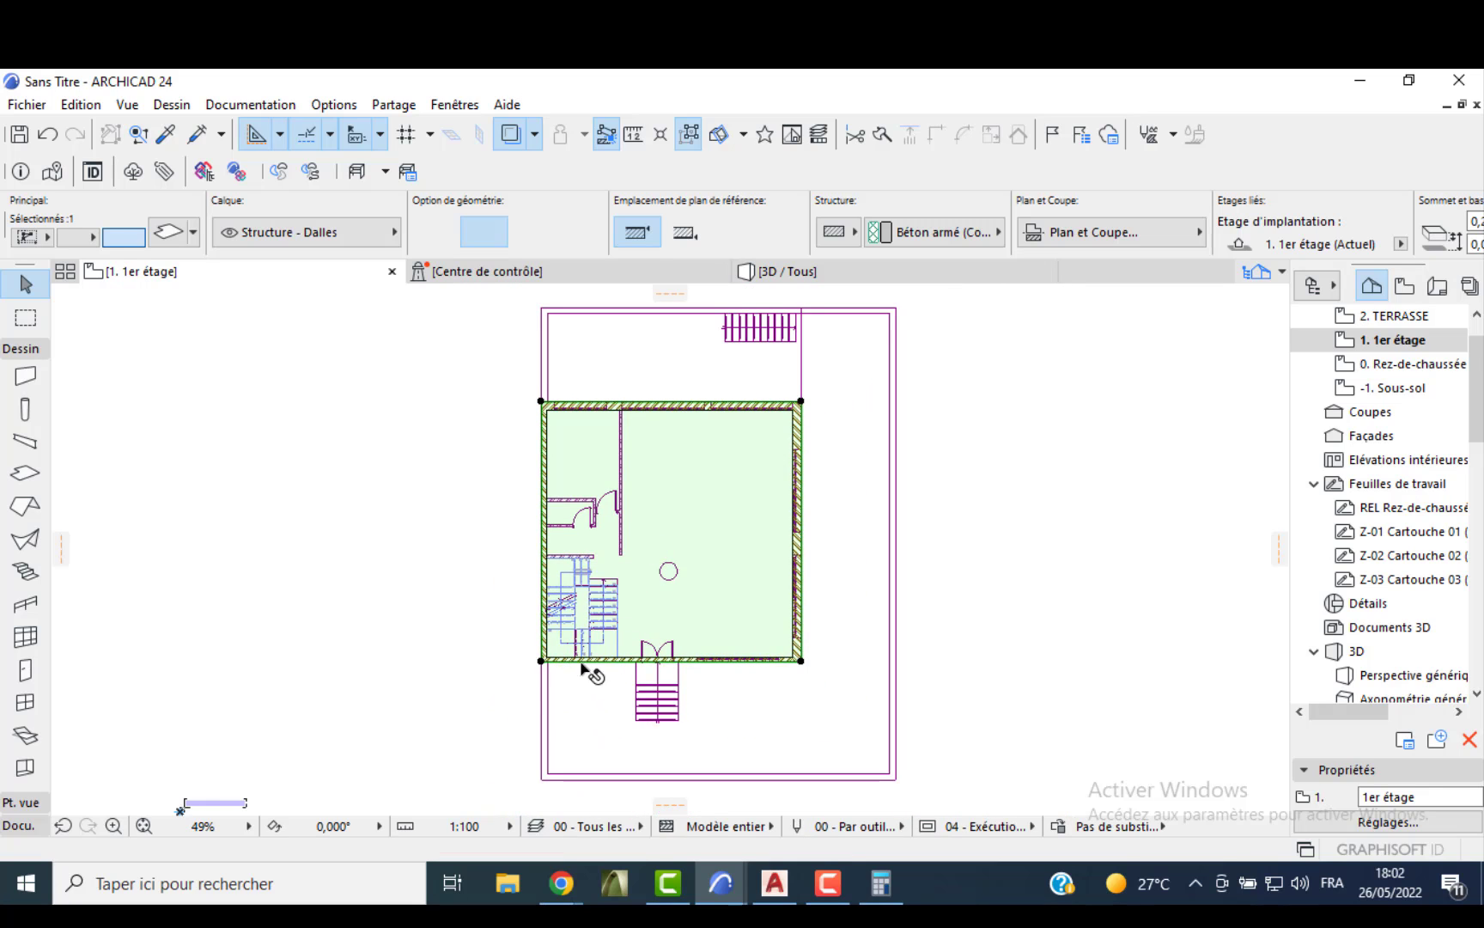
scroll(547, 658, up, 3)
click(547, 658)
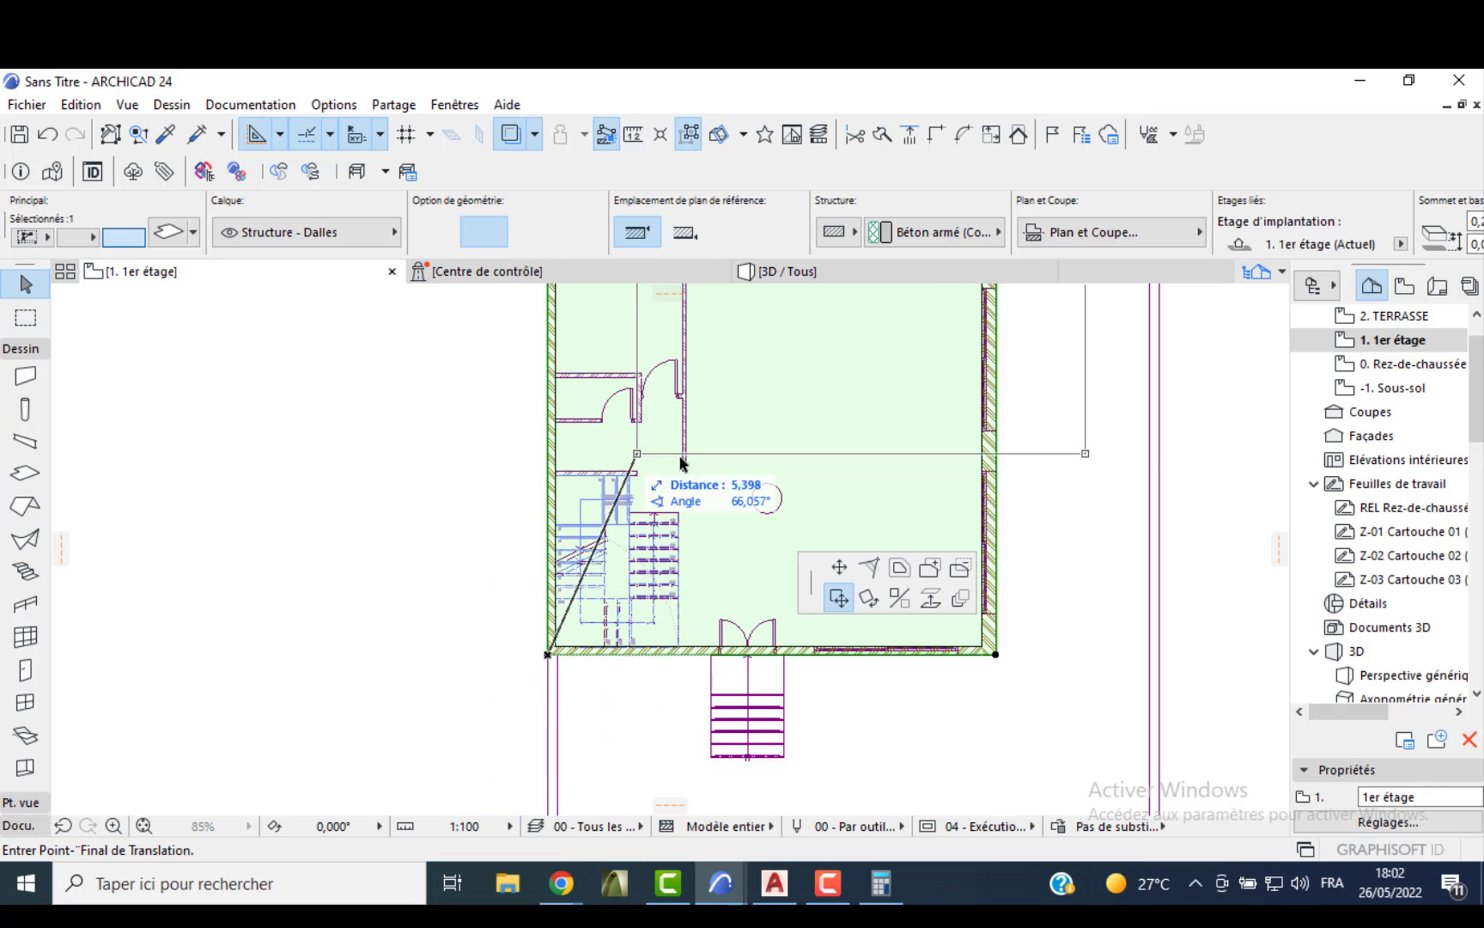
click(679, 646)
scroll(542, 499, up, 1)
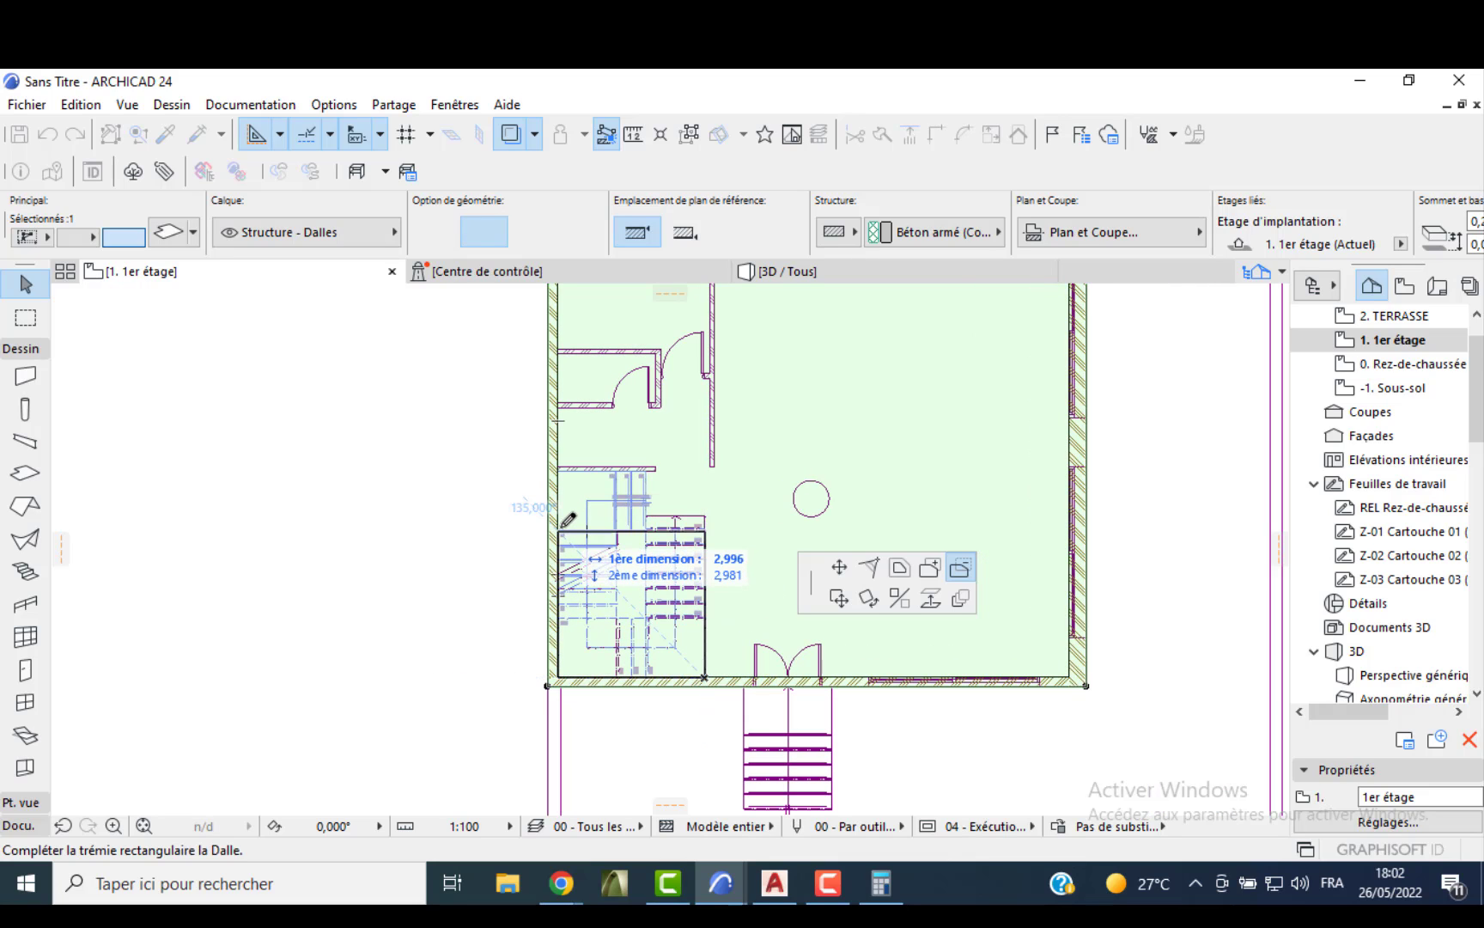
click(560, 531)
- Extend the slab opening with a second rectangle over the upper stair's corner landing and first steps, up to the partition wall
scroll(618, 537, up, 3)
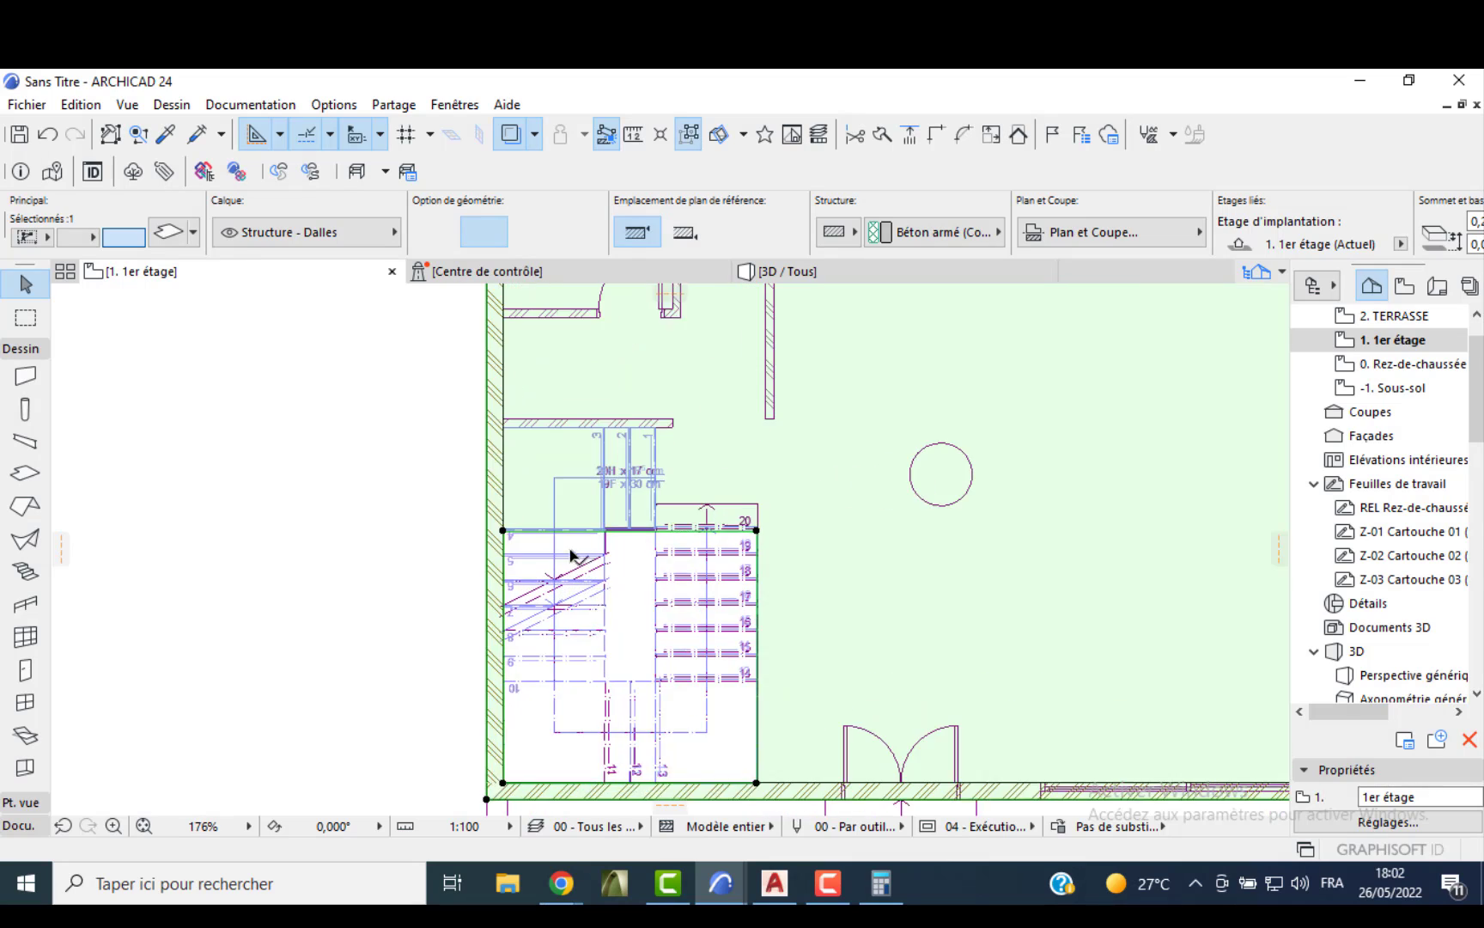
click(492, 527)
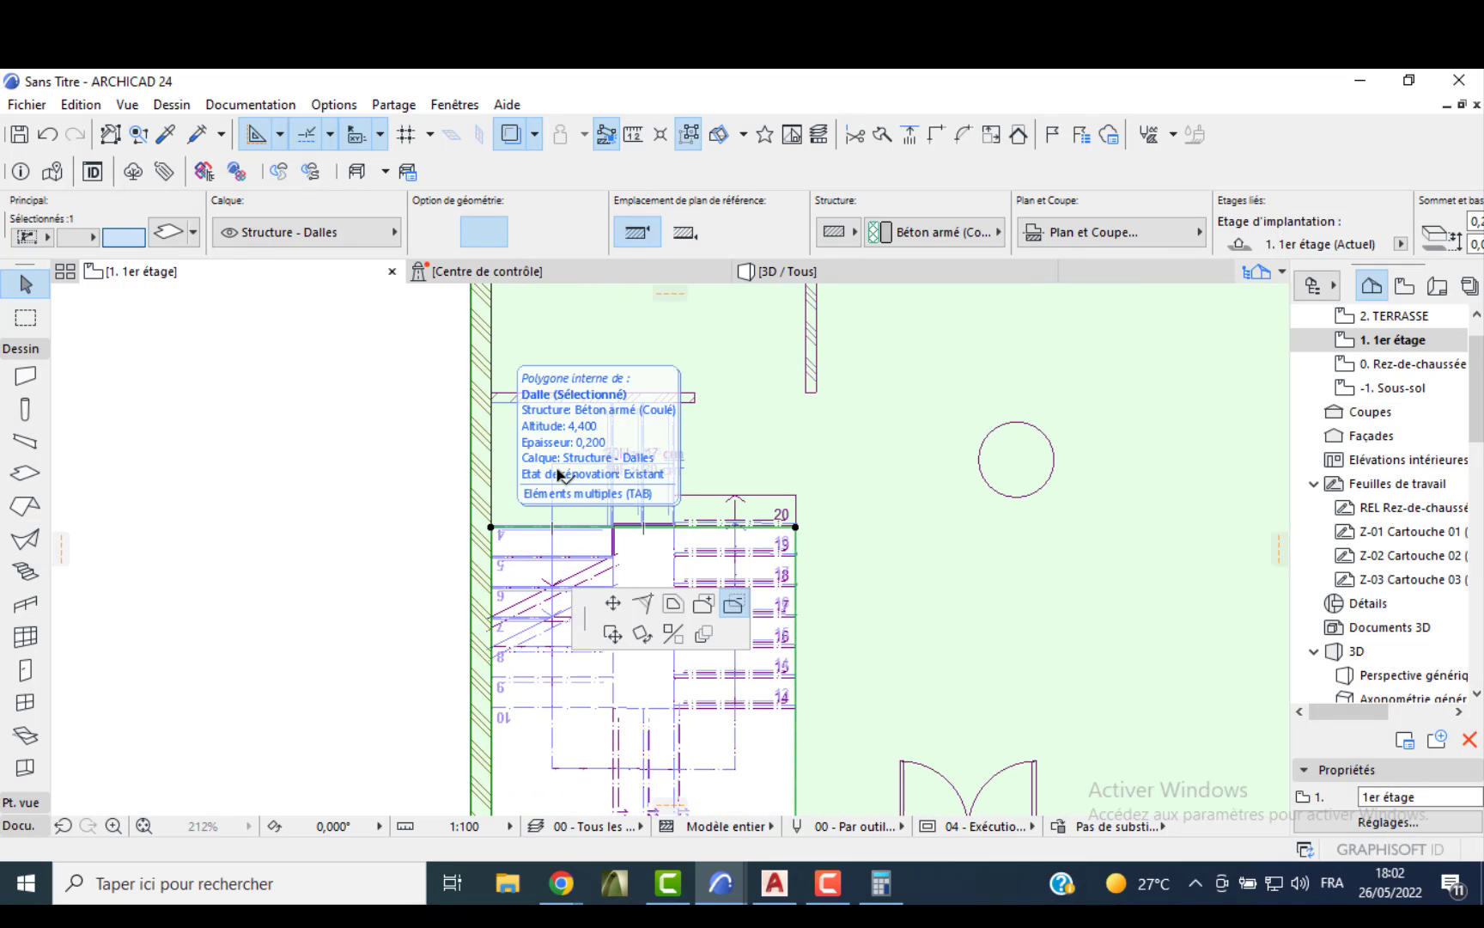
click(491, 528)
click(672, 404)
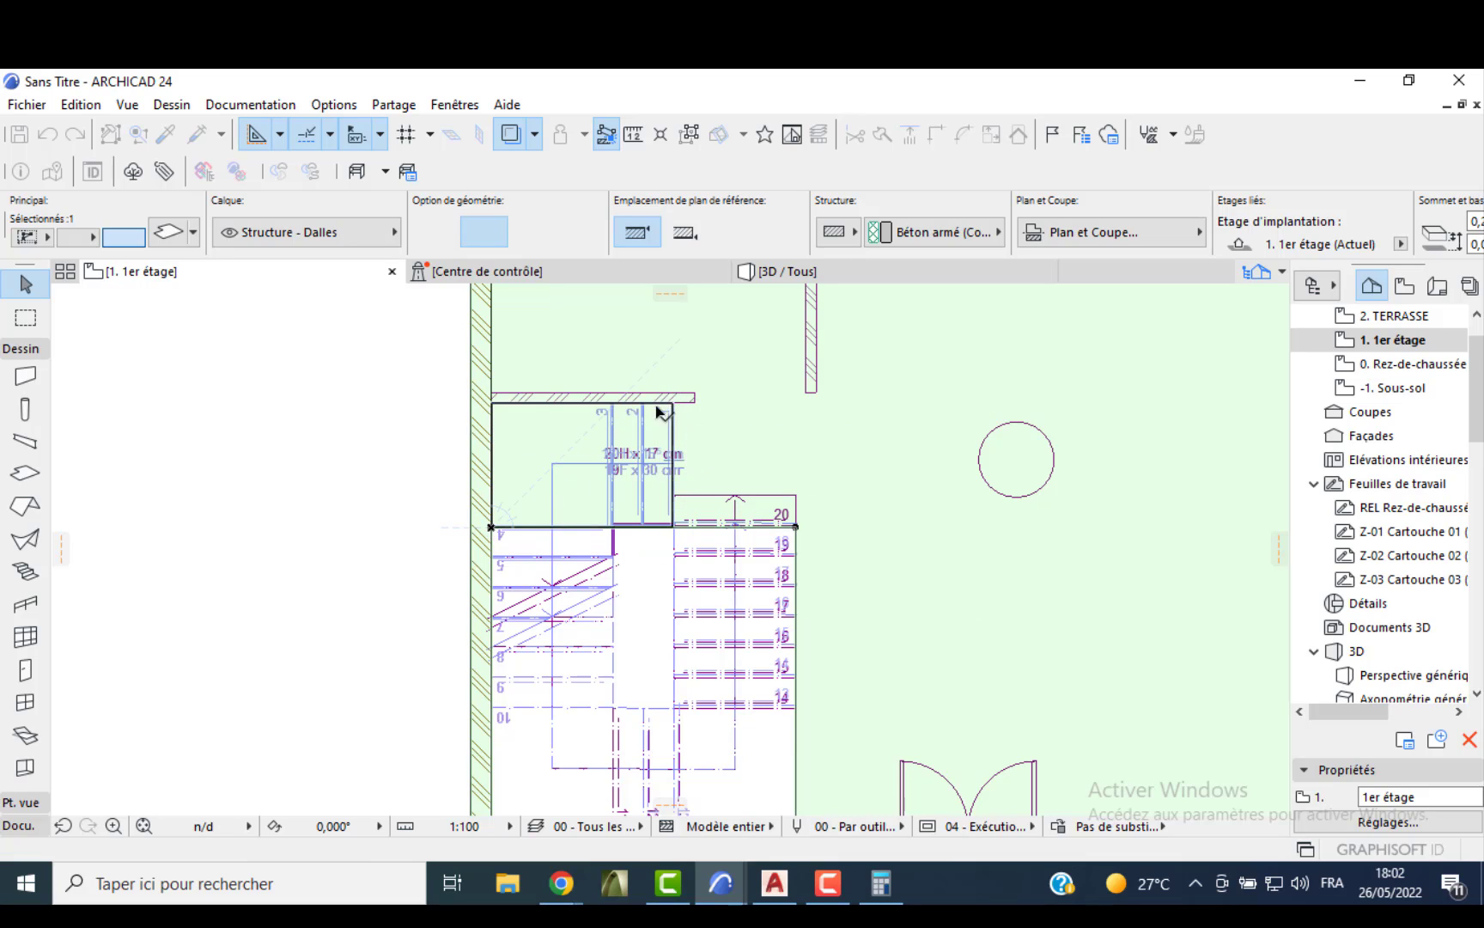
key(Escape)
- Stretch the lower stair's glass railing in 3D so its upper end stops at the inner corner of the last step below the slab
click(777, 271)
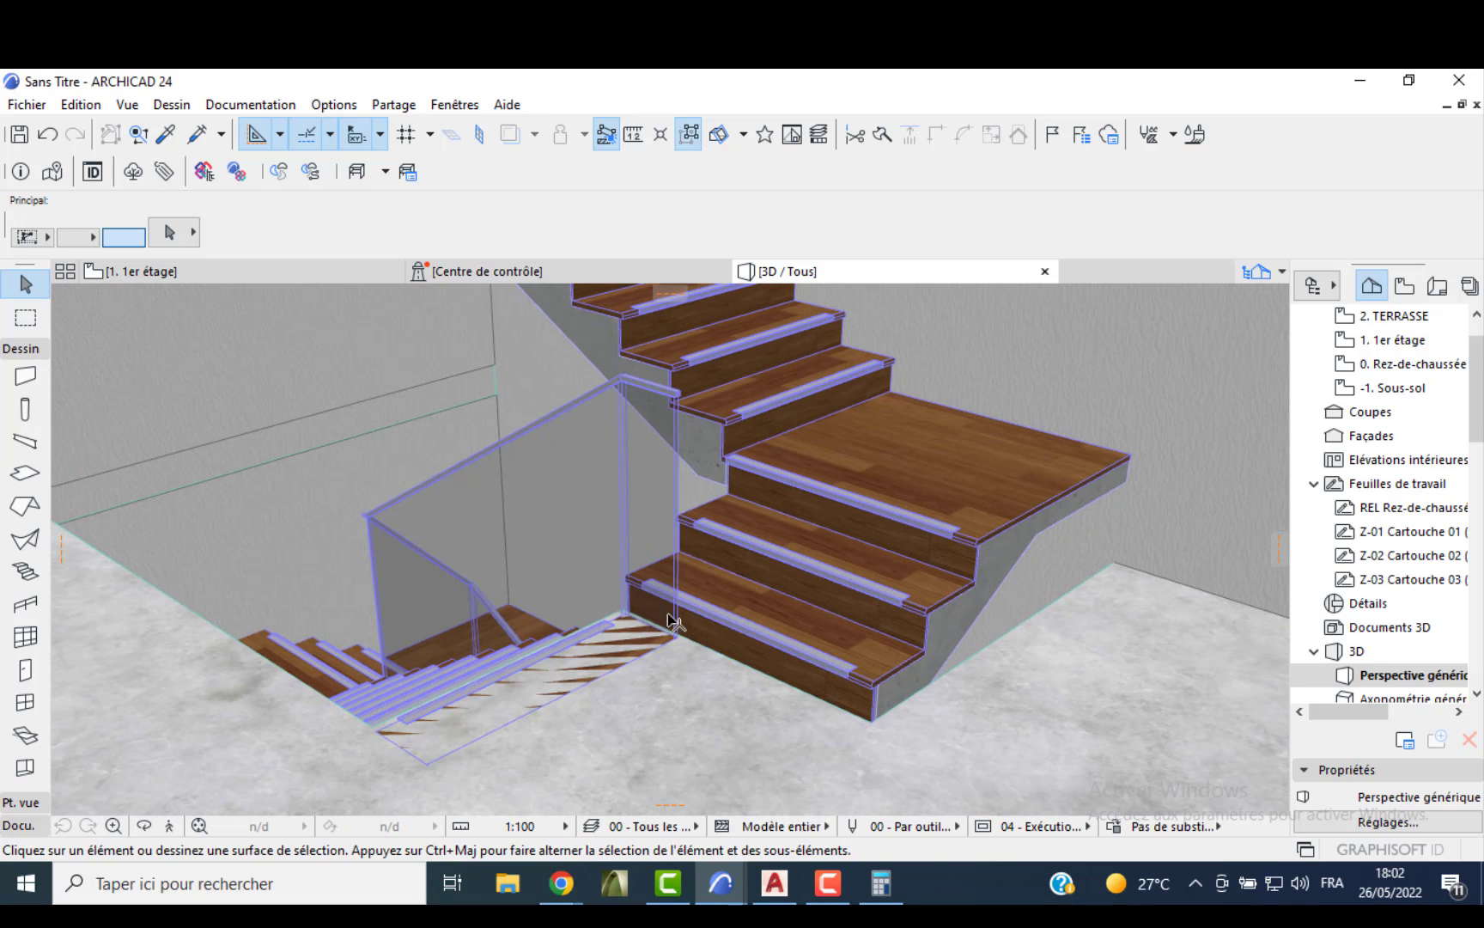
shift+middle_drag(669, 613, 696, 648)
scroll(675, 388, up, 1)
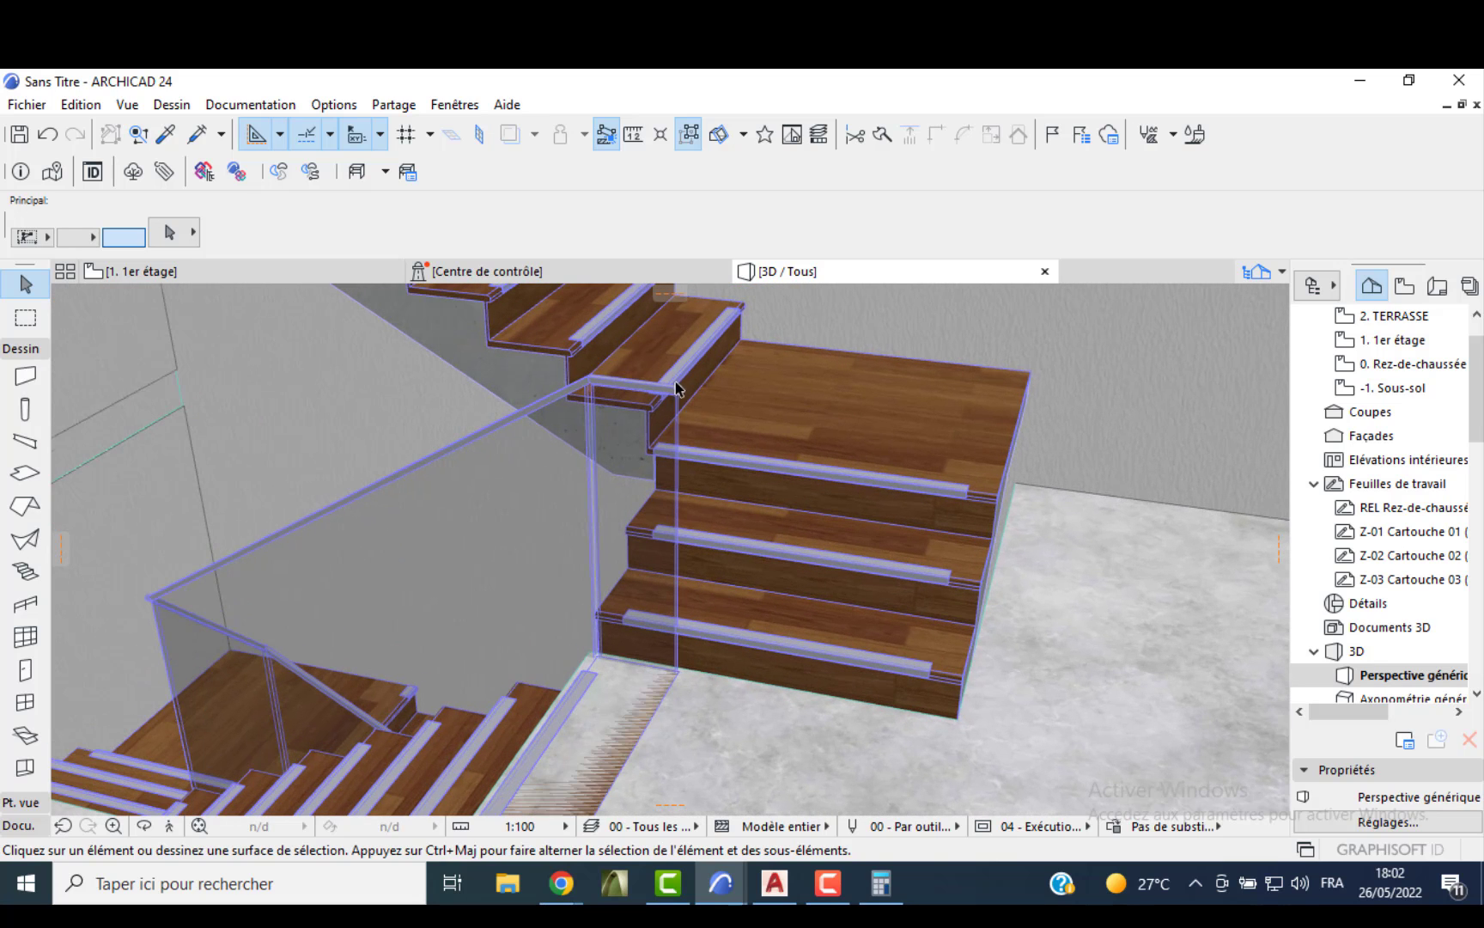
click(677, 395)
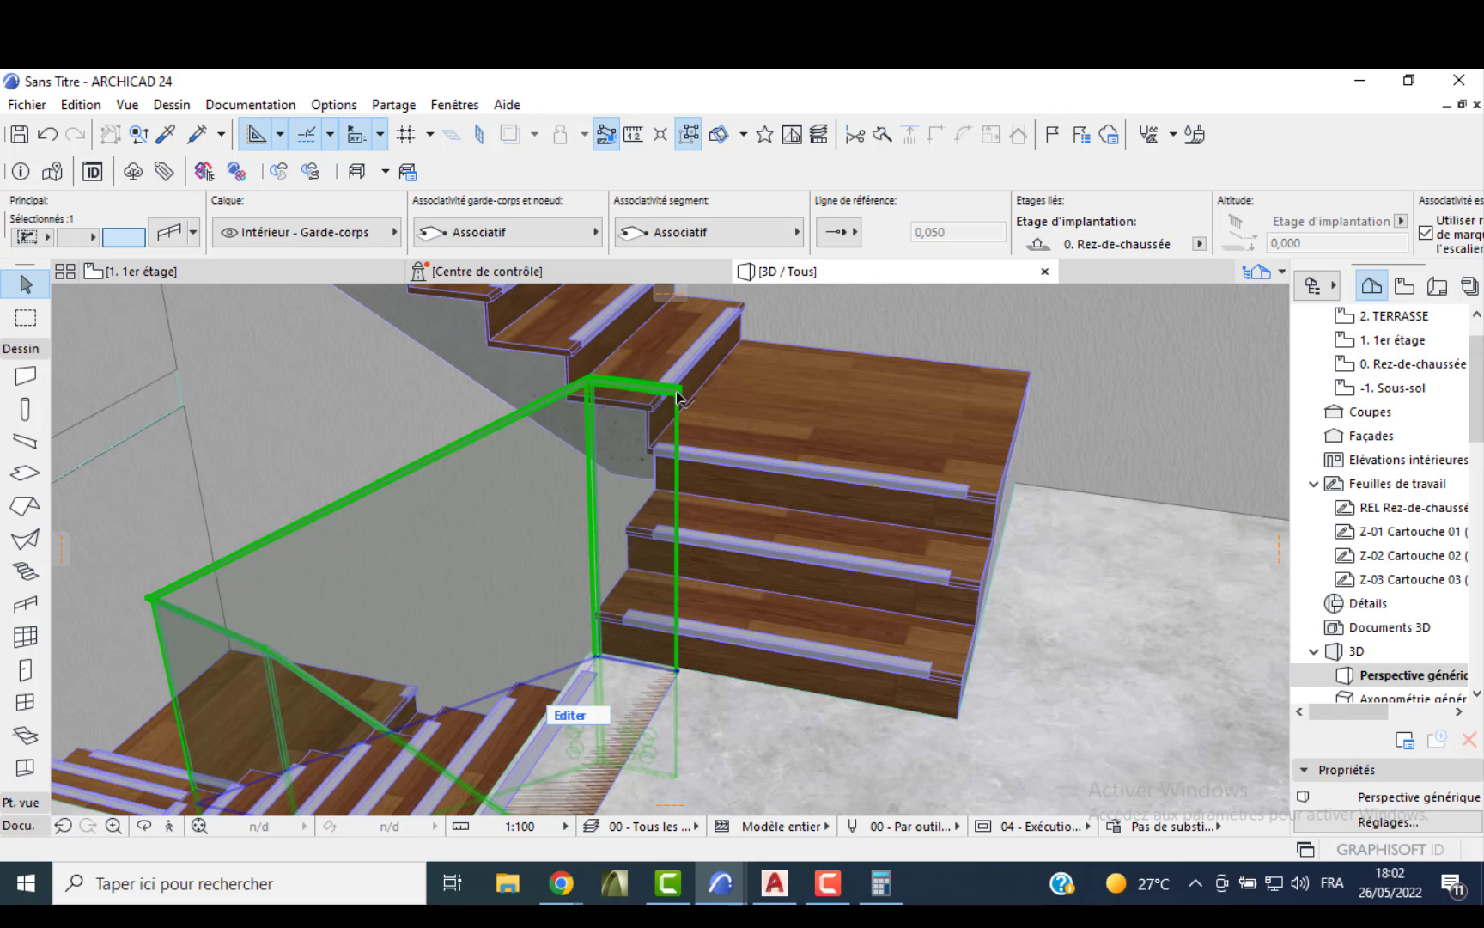
click(677, 395)
key(Escape)
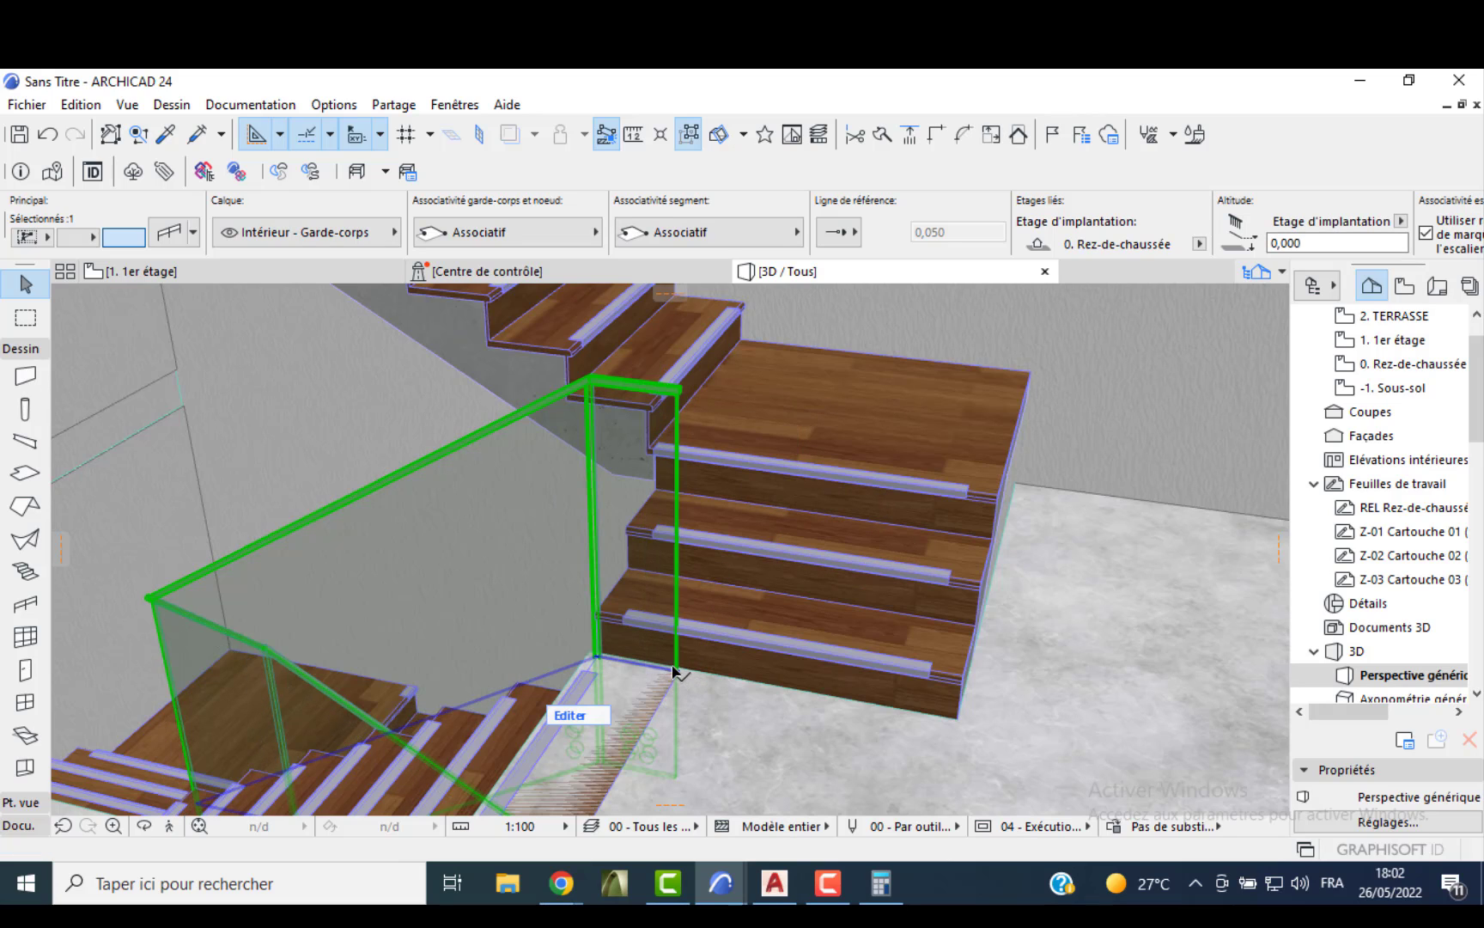
click(677, 669)
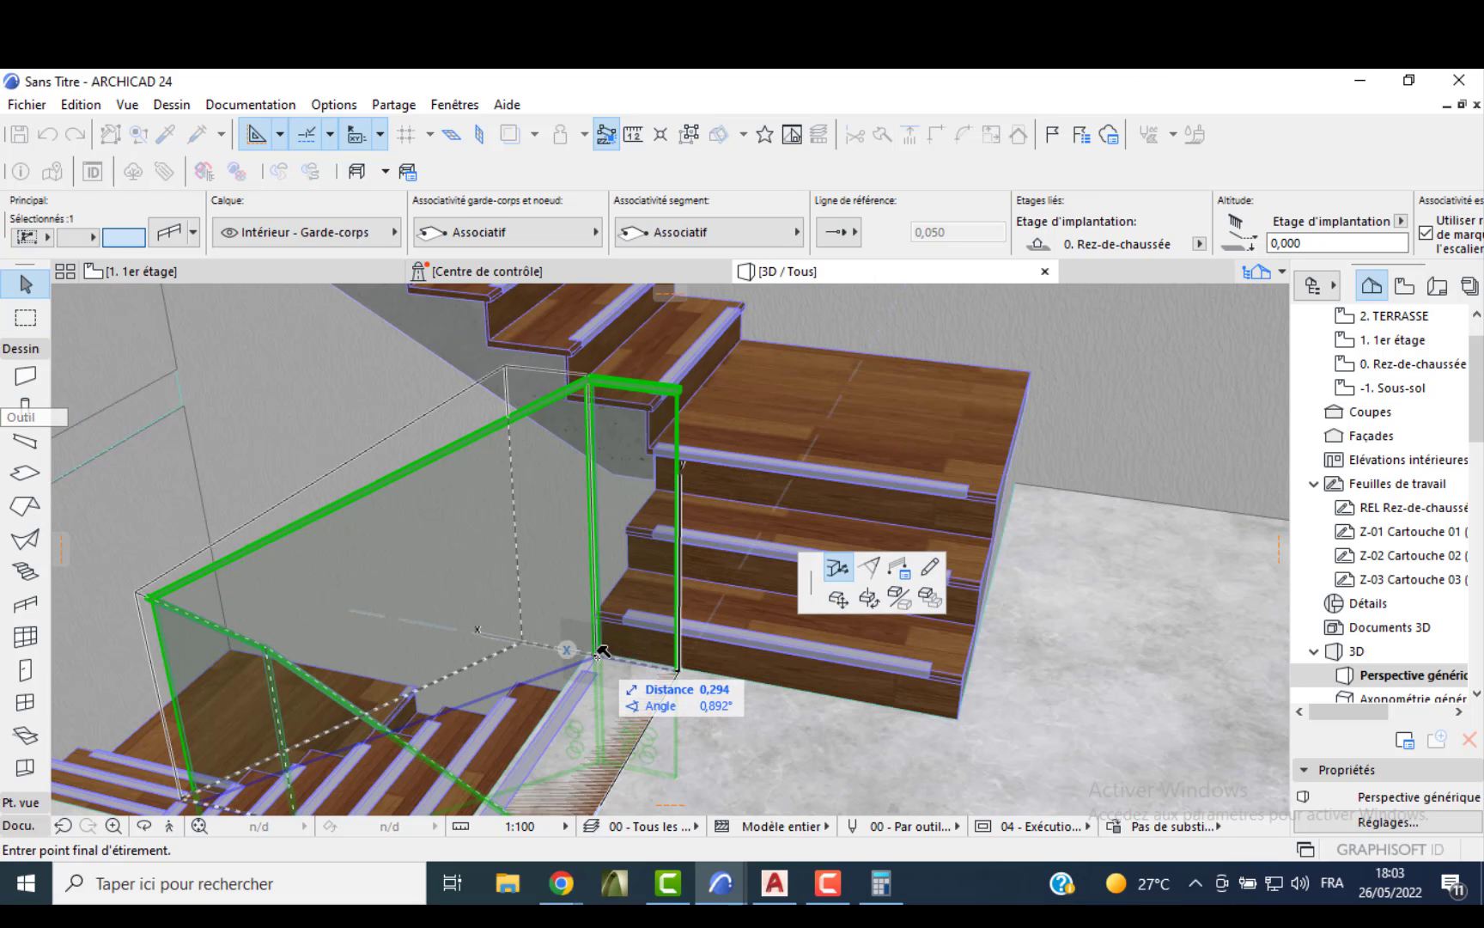
click(577, 665)
shift+middle_drag(900, 746, 957, 713)
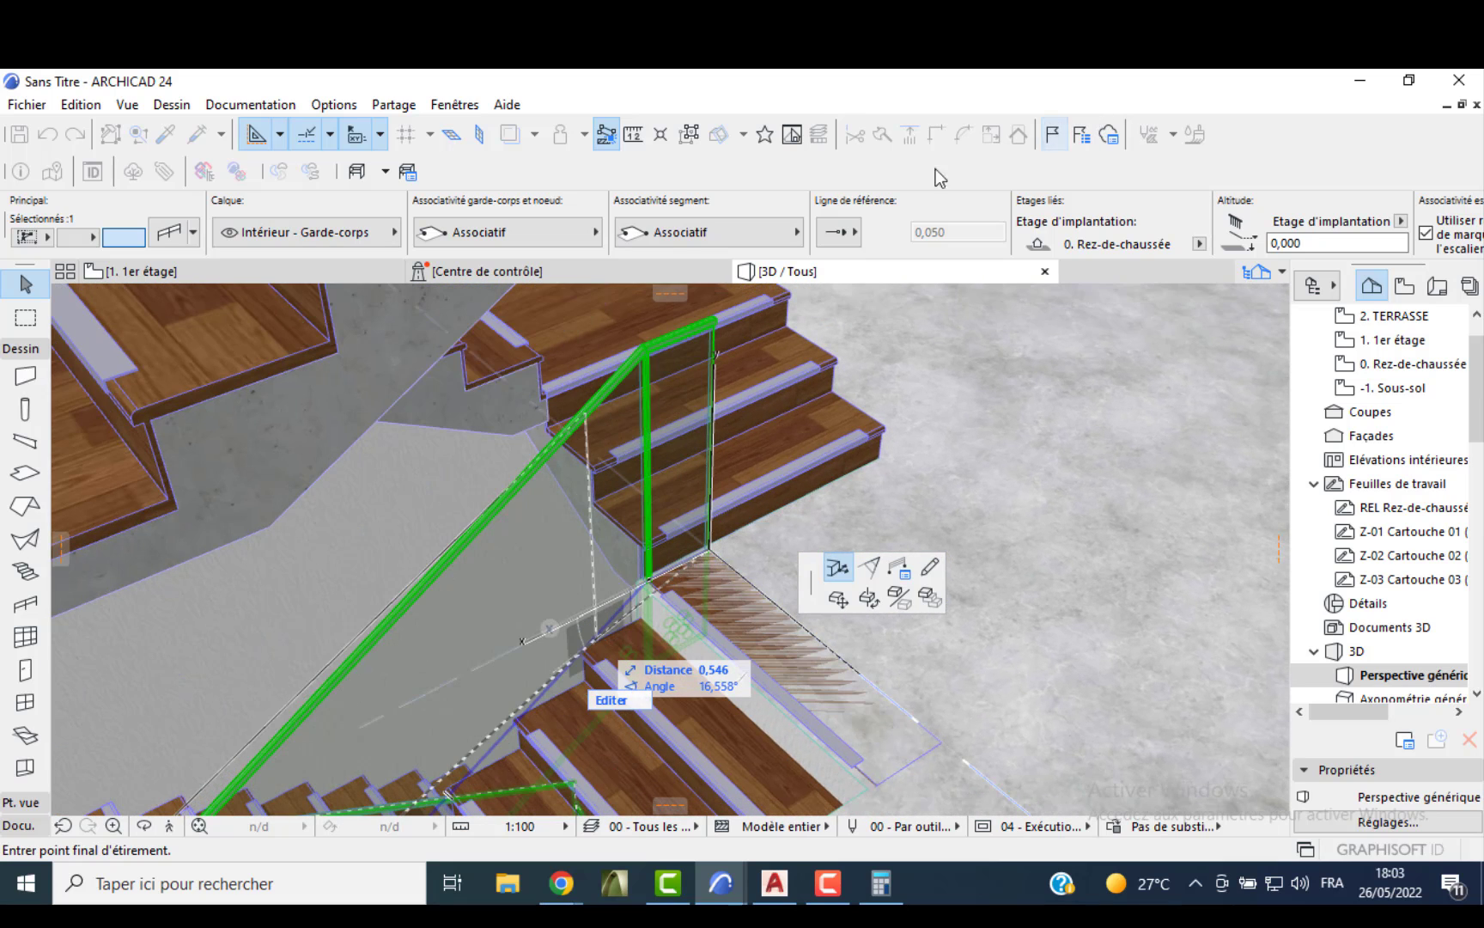
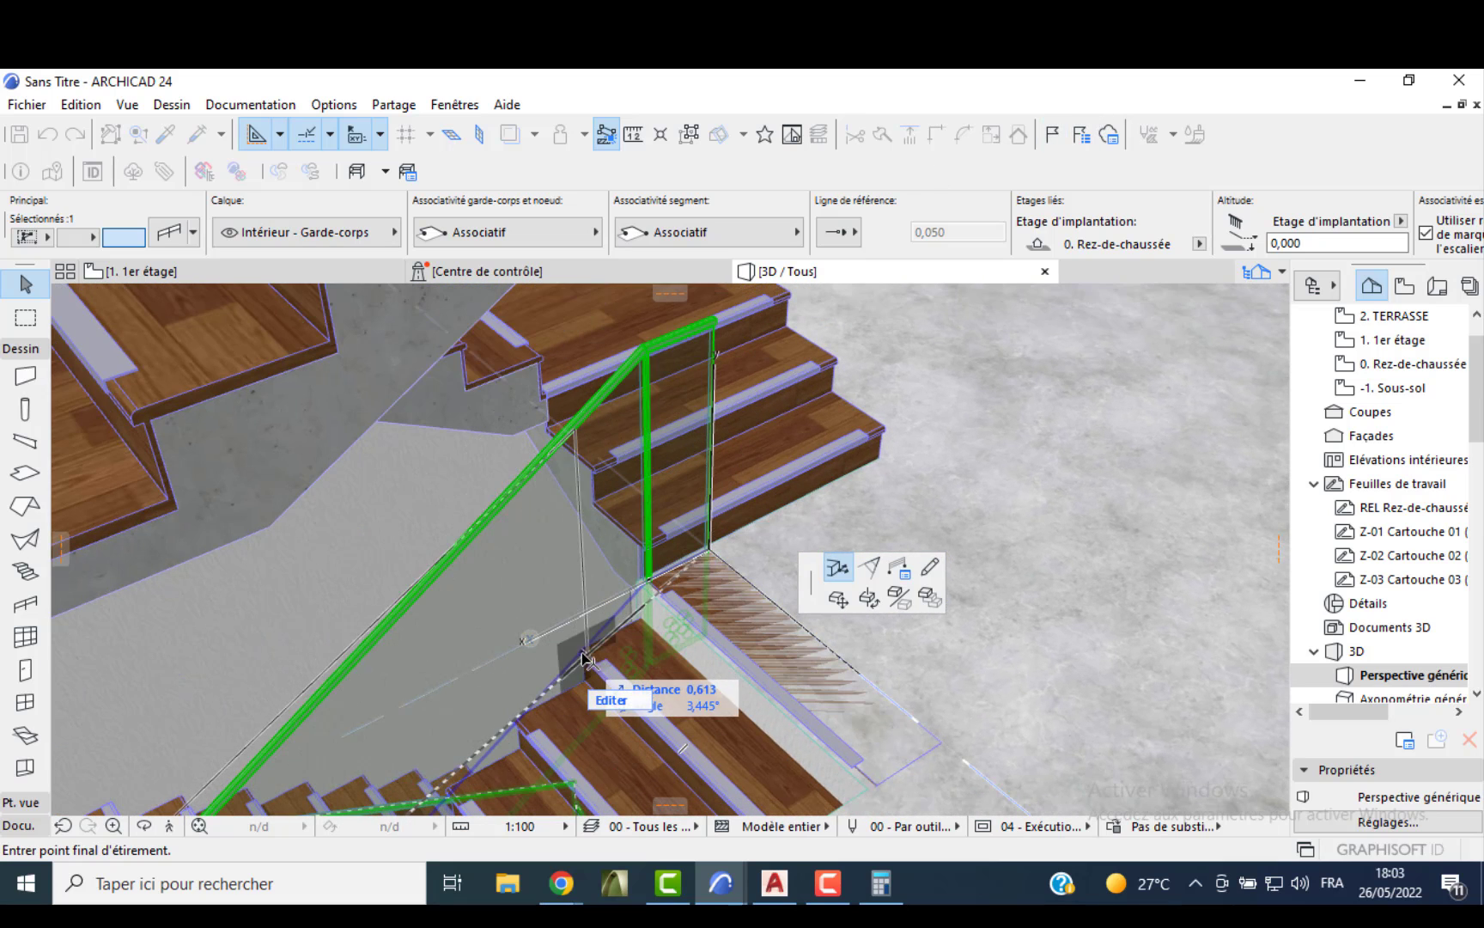
click(642, 620)
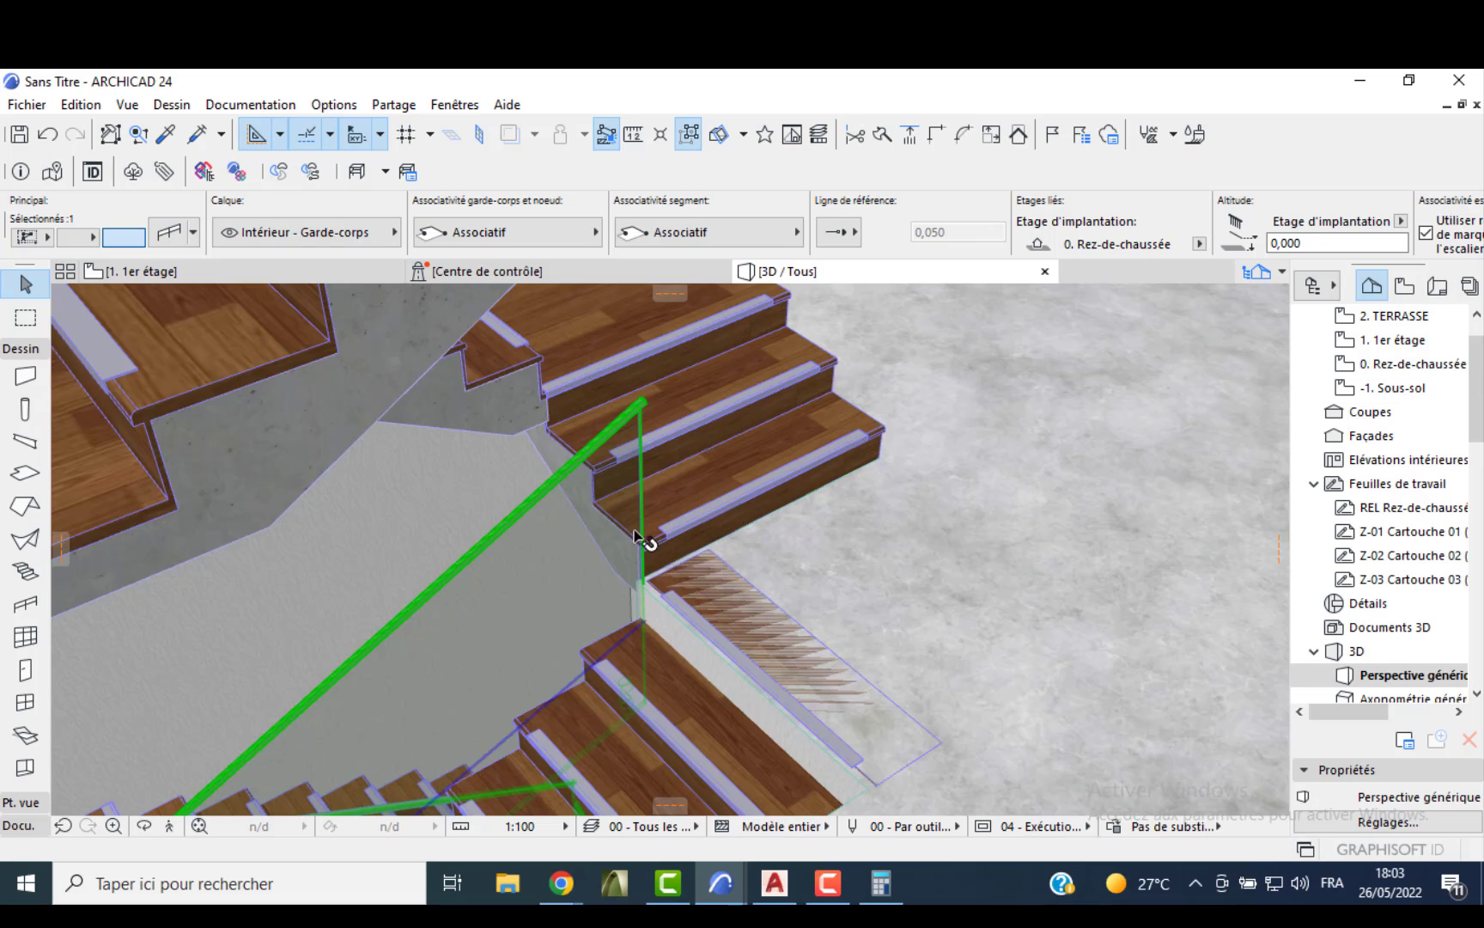
scroll(639, 531, down, 1)
click(857, 569)
shift+middle_drag(857, 571, 648, 544)
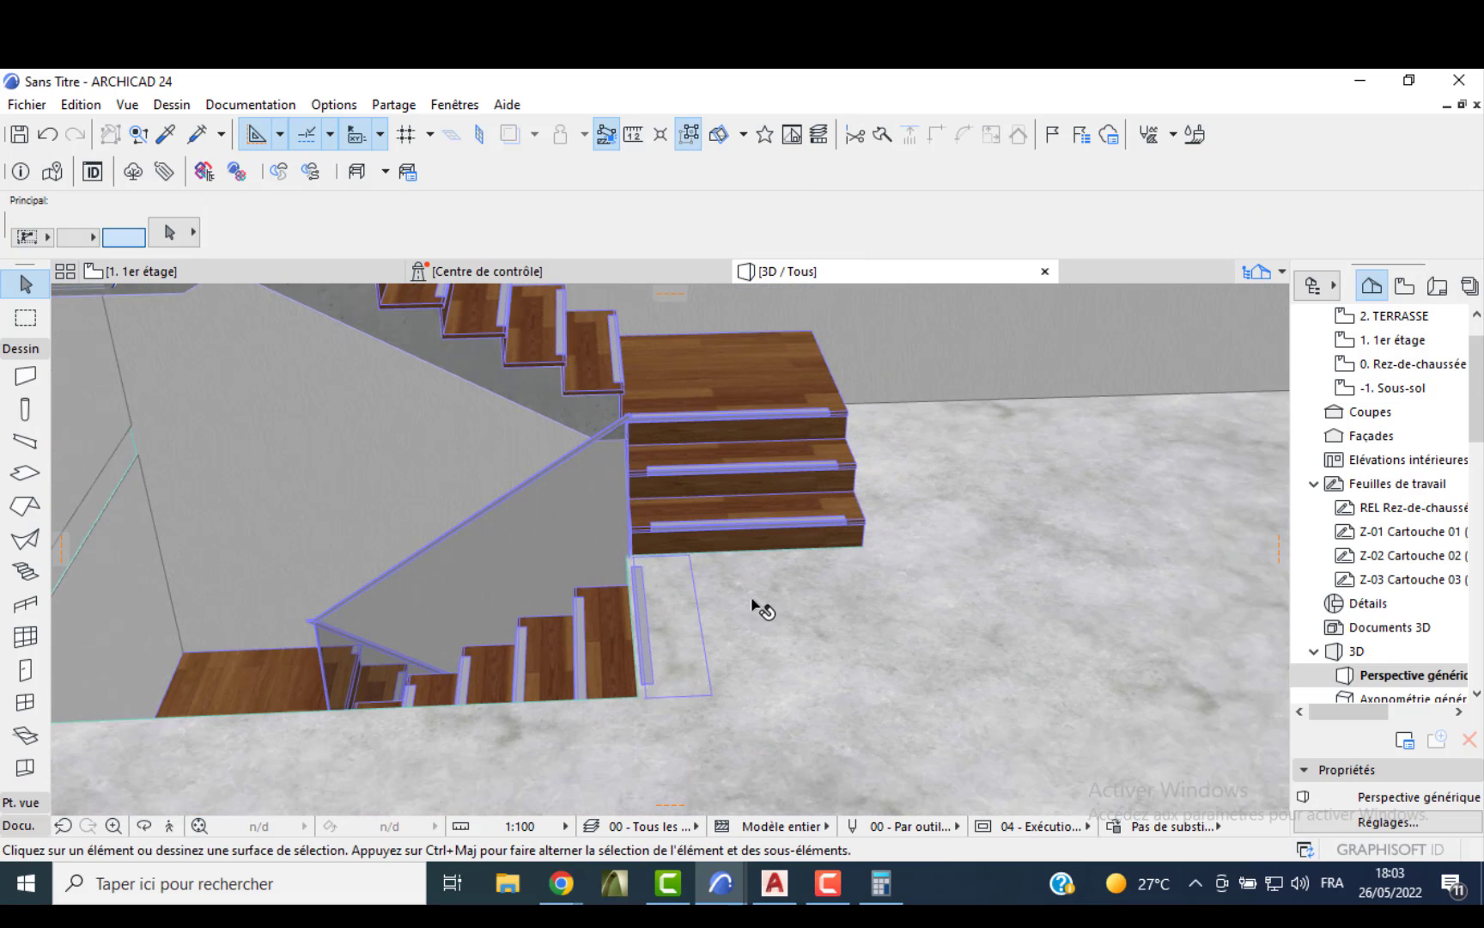
shift+middle_drag(756, 606, 620, 591)
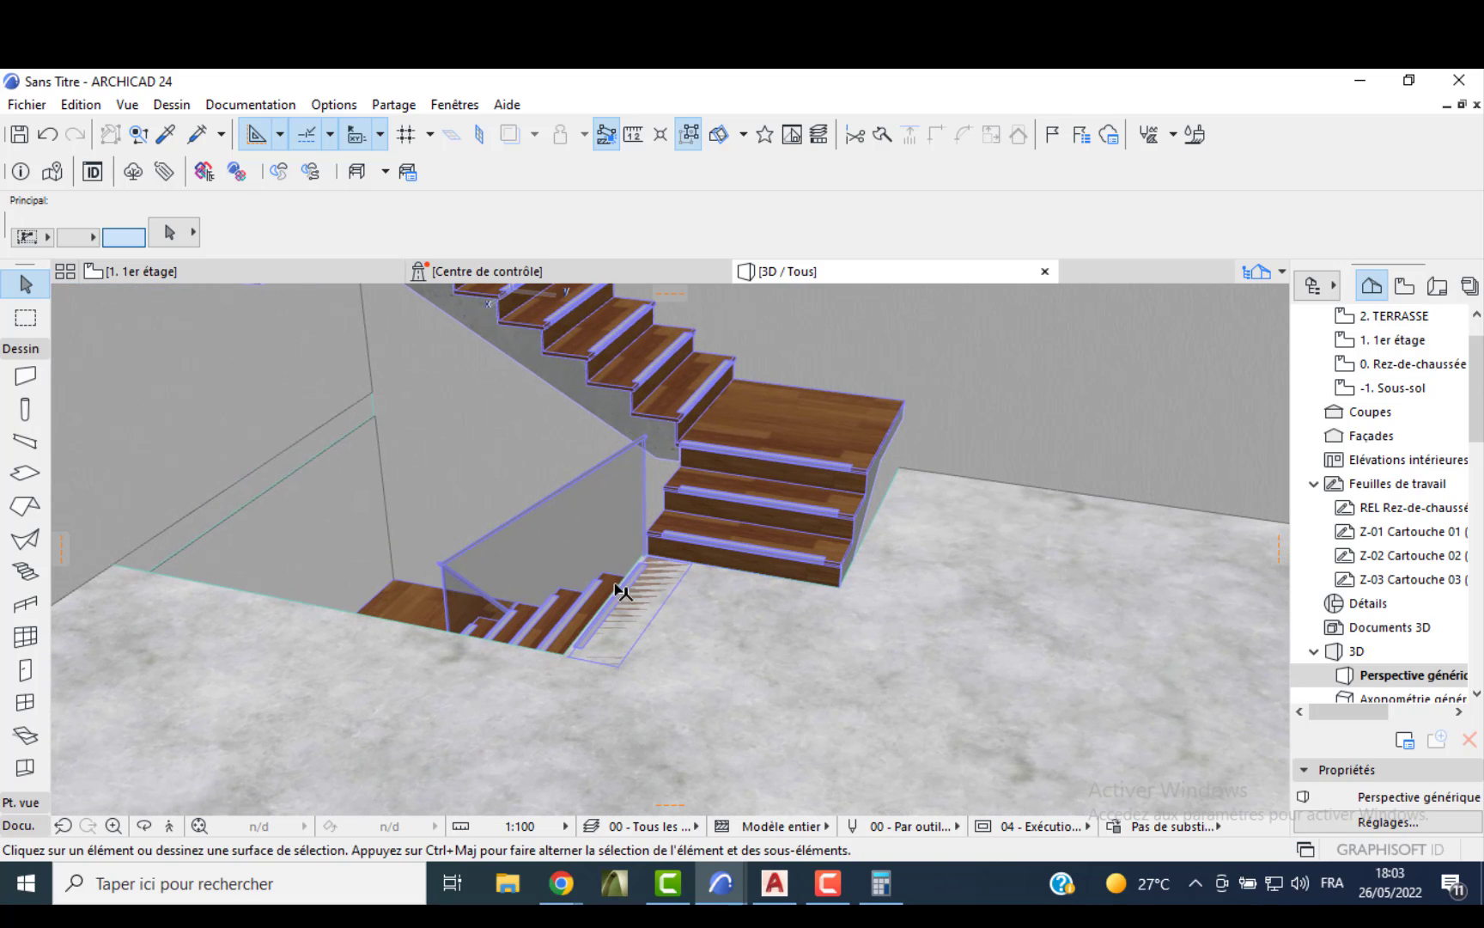
scroll(713, 556, down, 5)
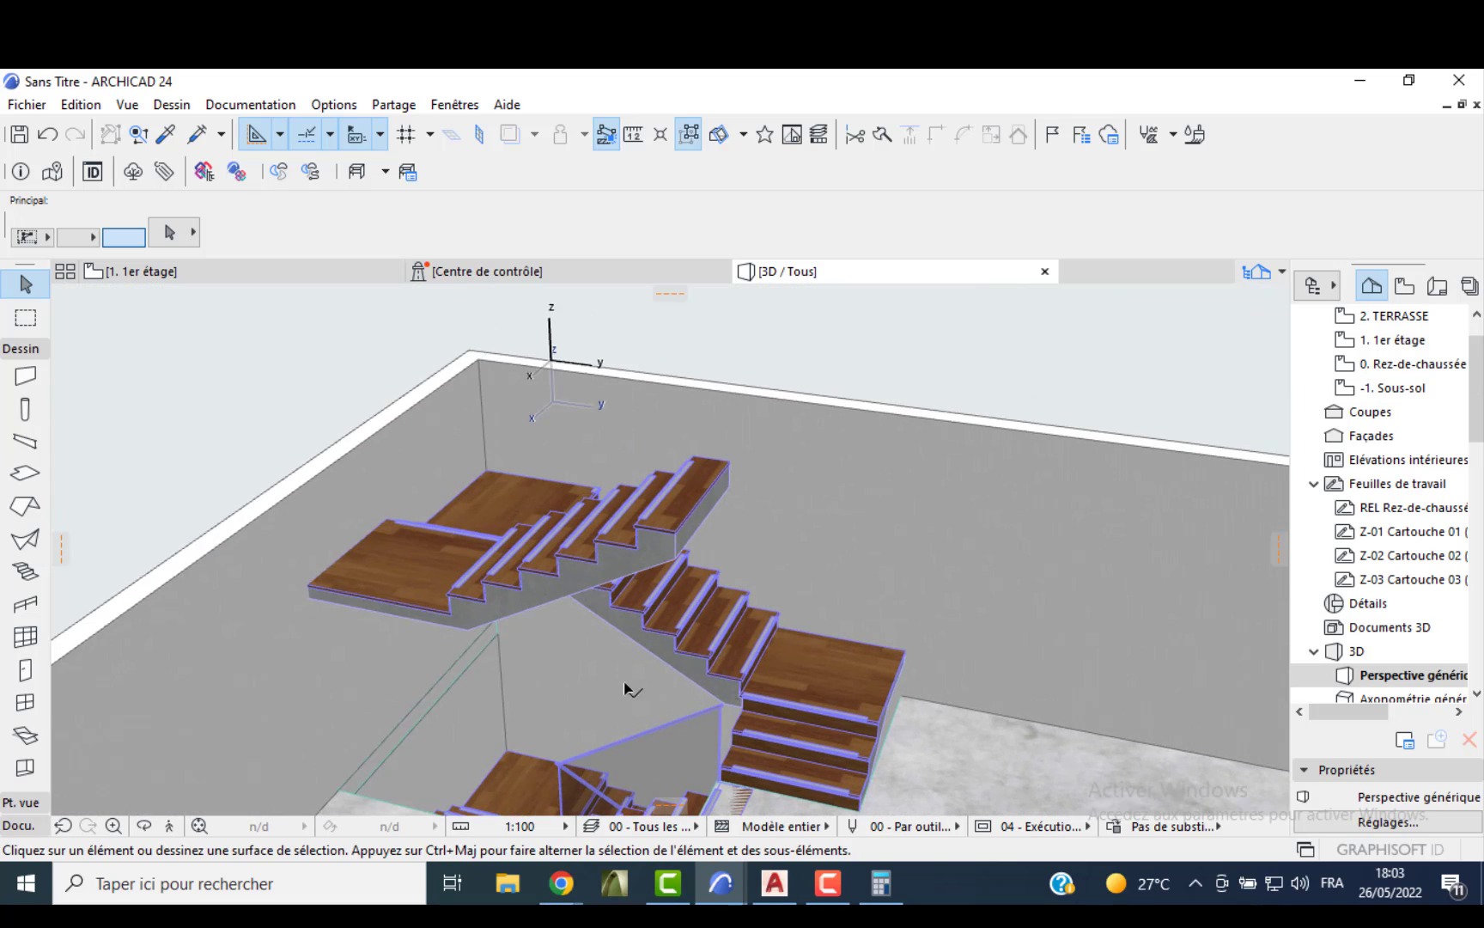
- Set the default wall on the 1er étage to a thinner partition thickness, about half that of the outer walls
key(F2)
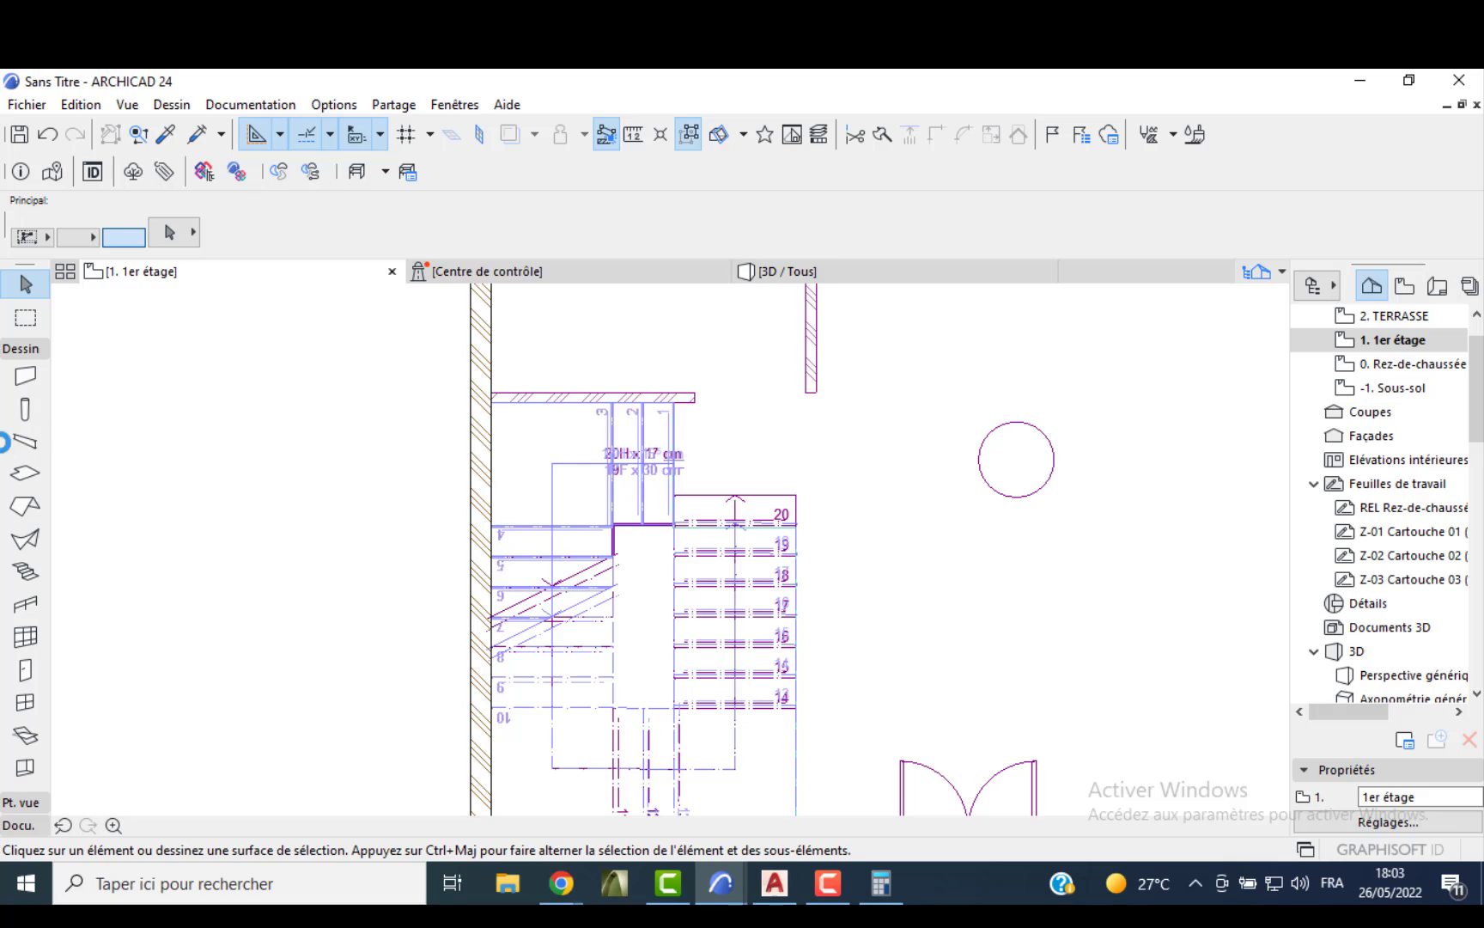
click(25, 379)
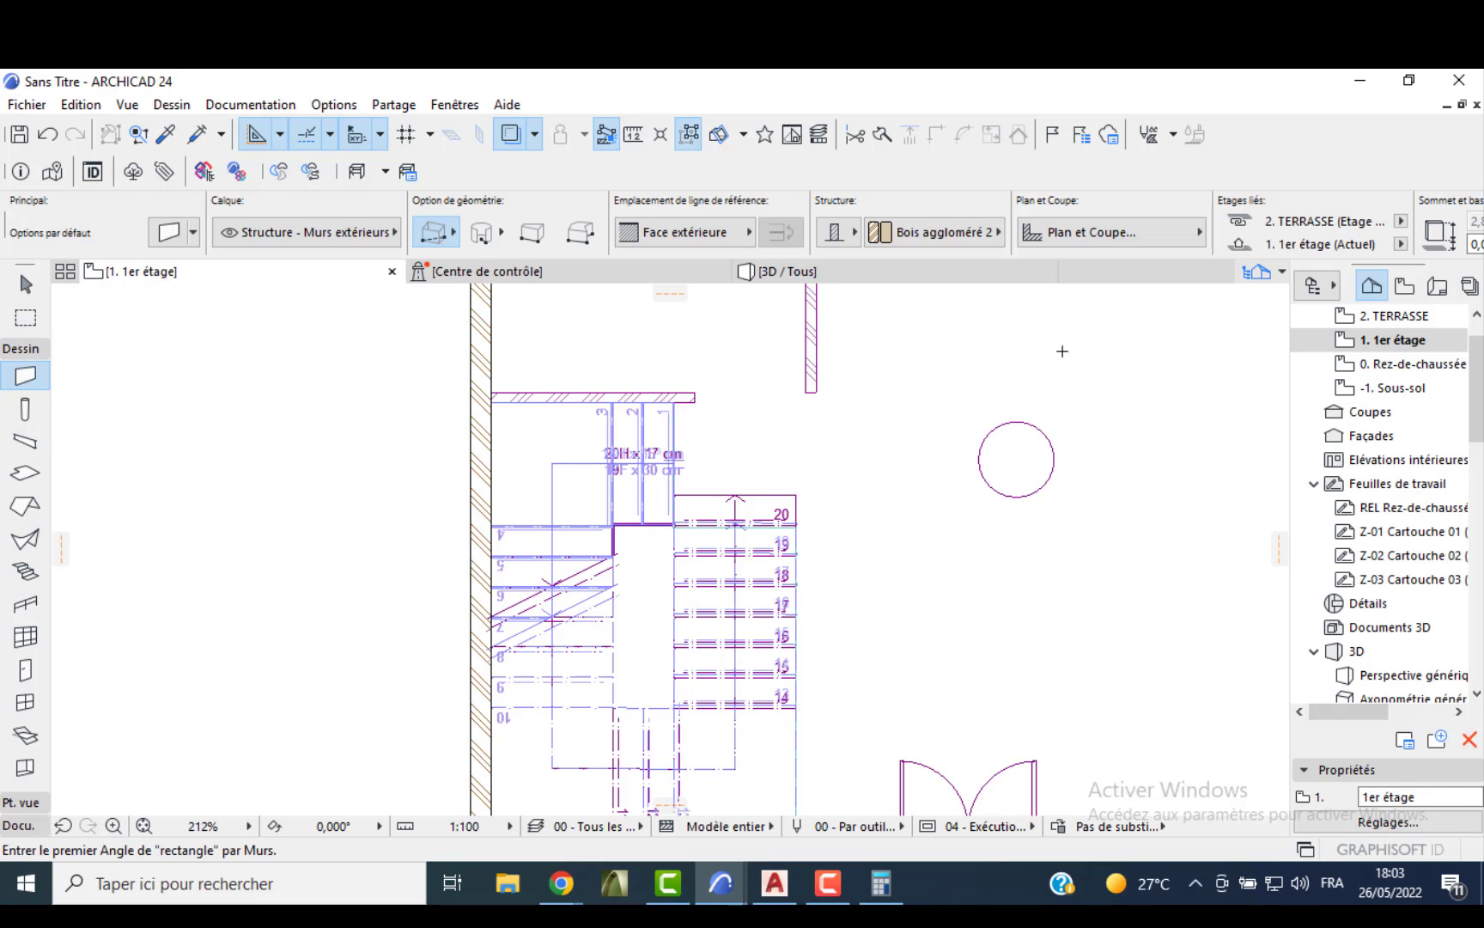
key(ctrl+t)
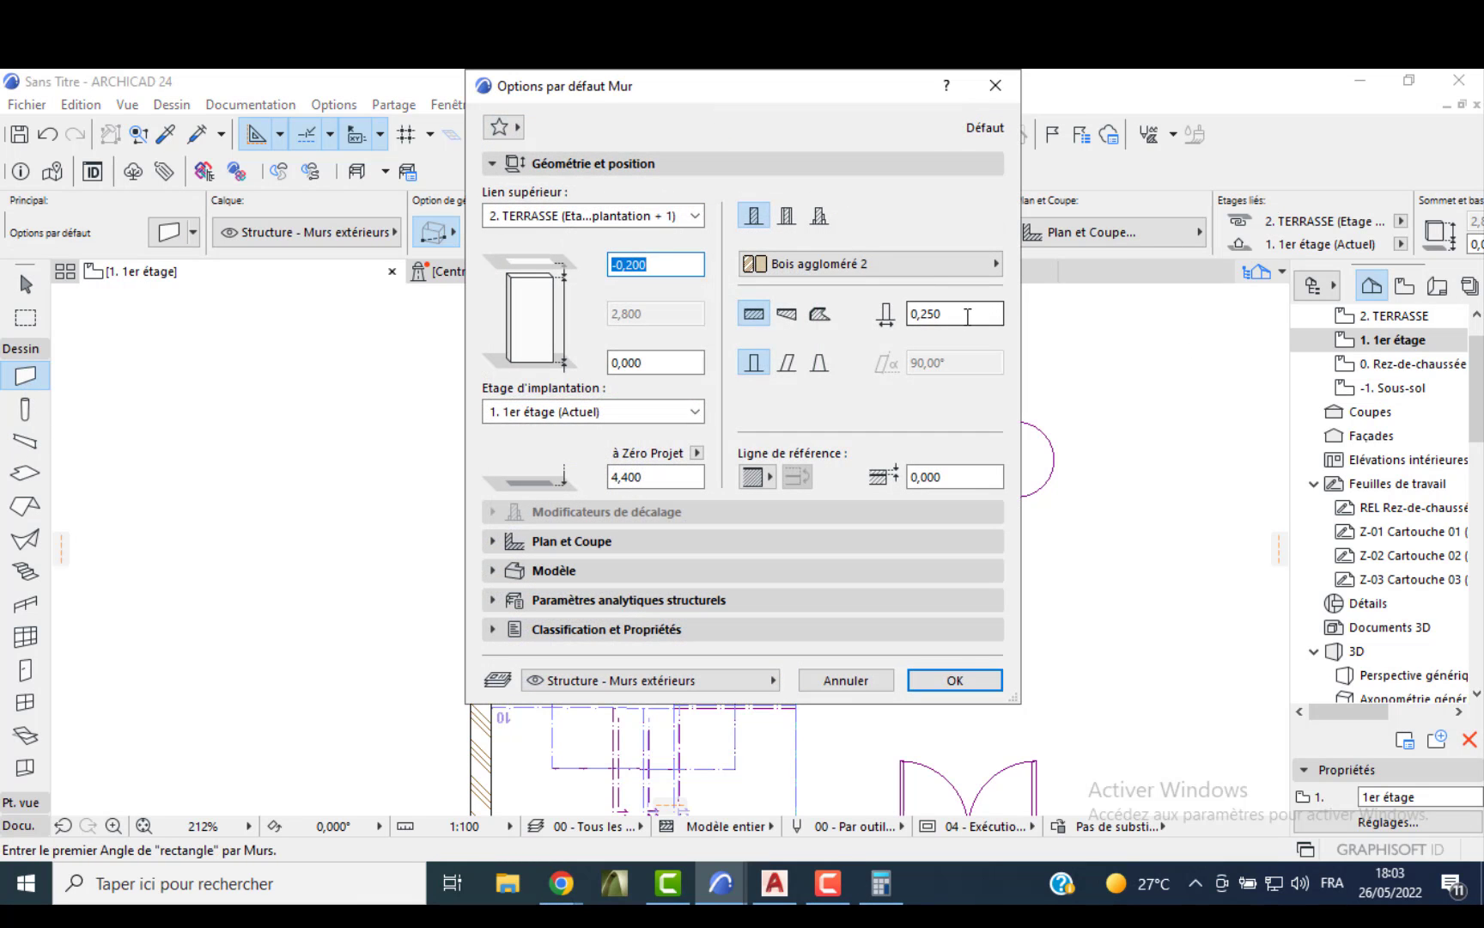
click(966, 315)
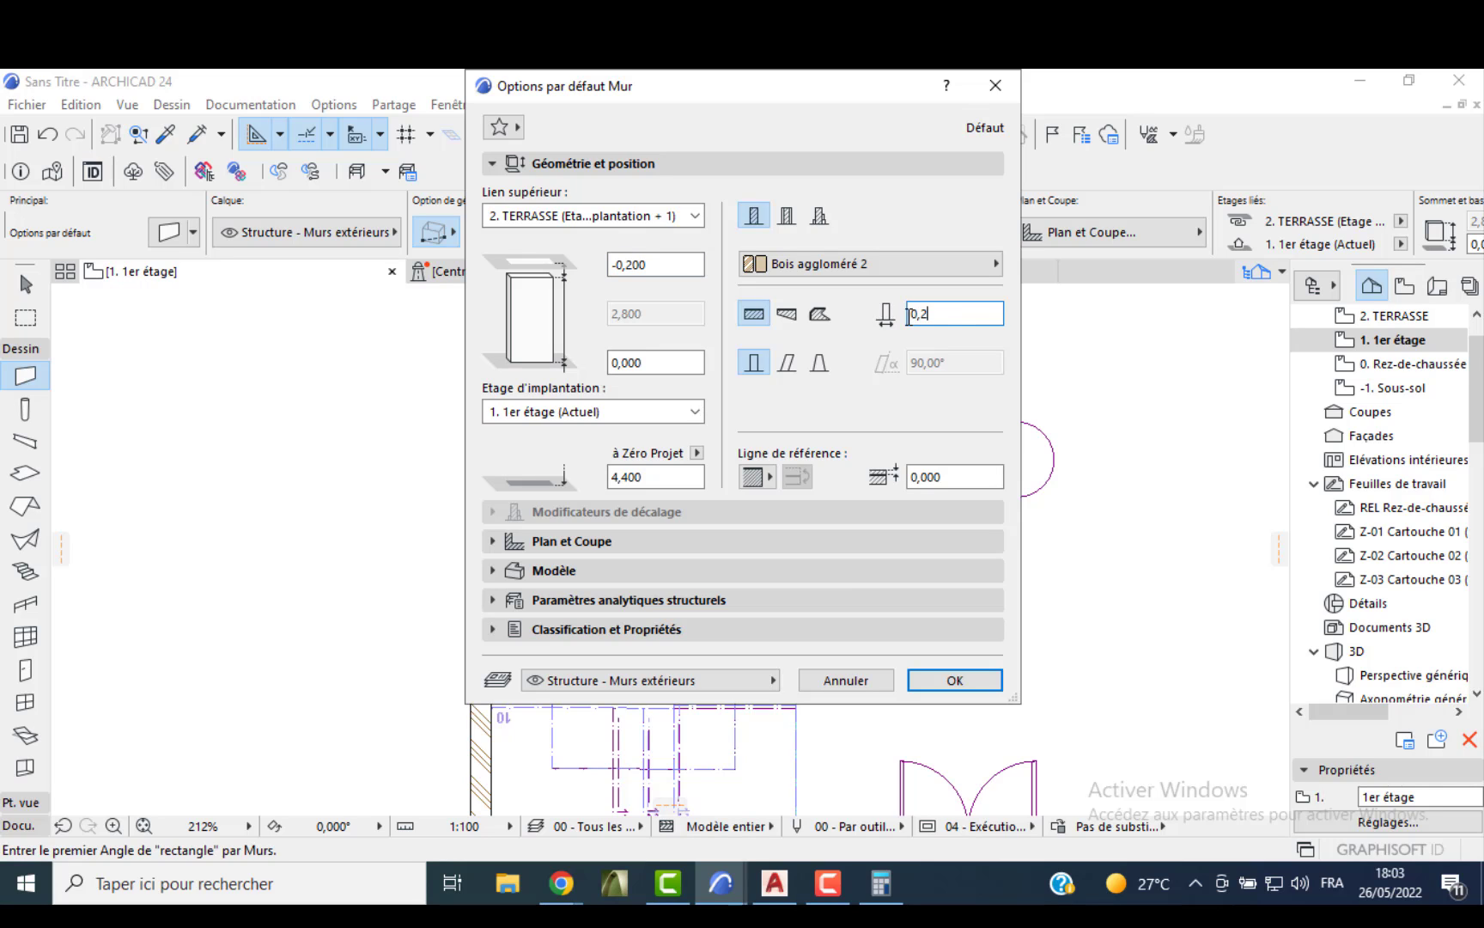
text(5)
key(Return)
- Draw a single straight wall 3.205 m long behind the upper stair's first steps, starting at the outer side wall's inner face
click(493, 402)
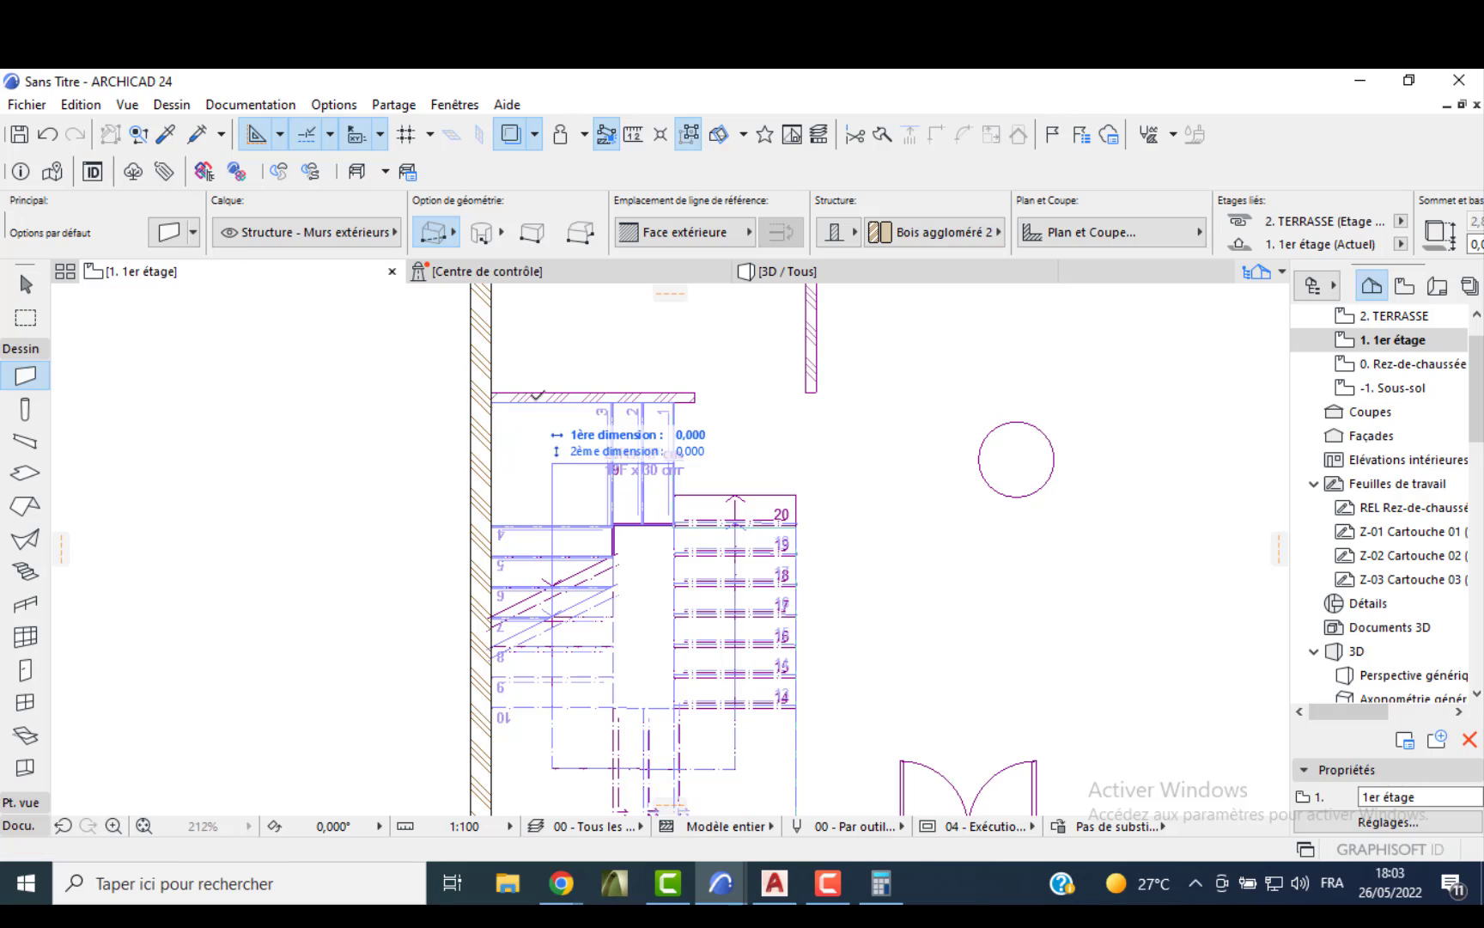
click(452, 243)
click(462, 232)
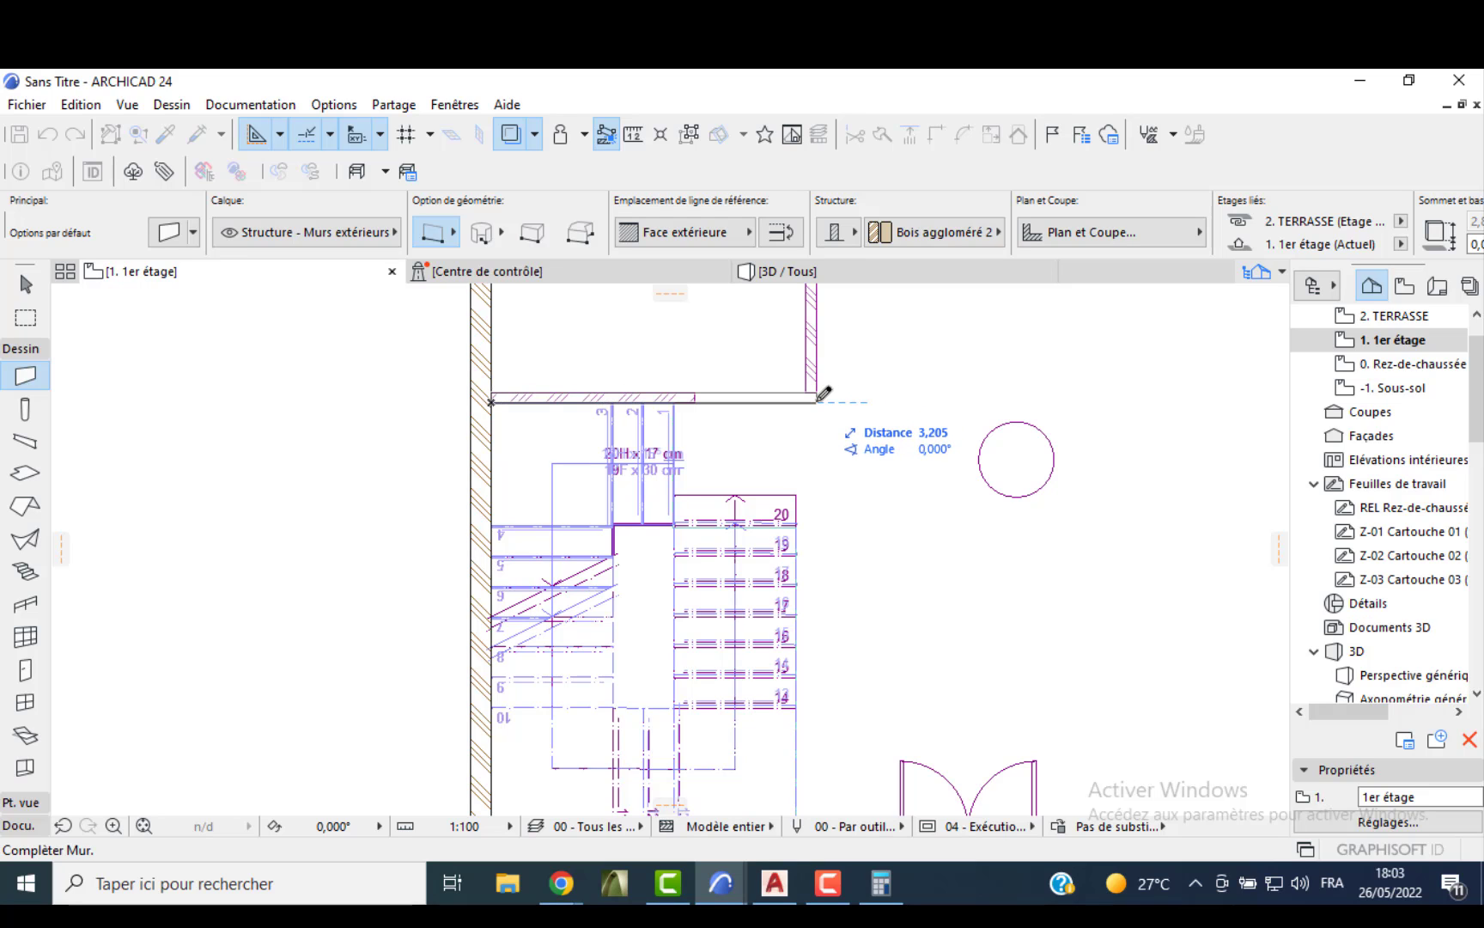
click(820, 396)
- Try drawing a 3.293 m wall along the stair's open side, from the front wall to the end of the lower flight
scroll(841, 636, down, 4)
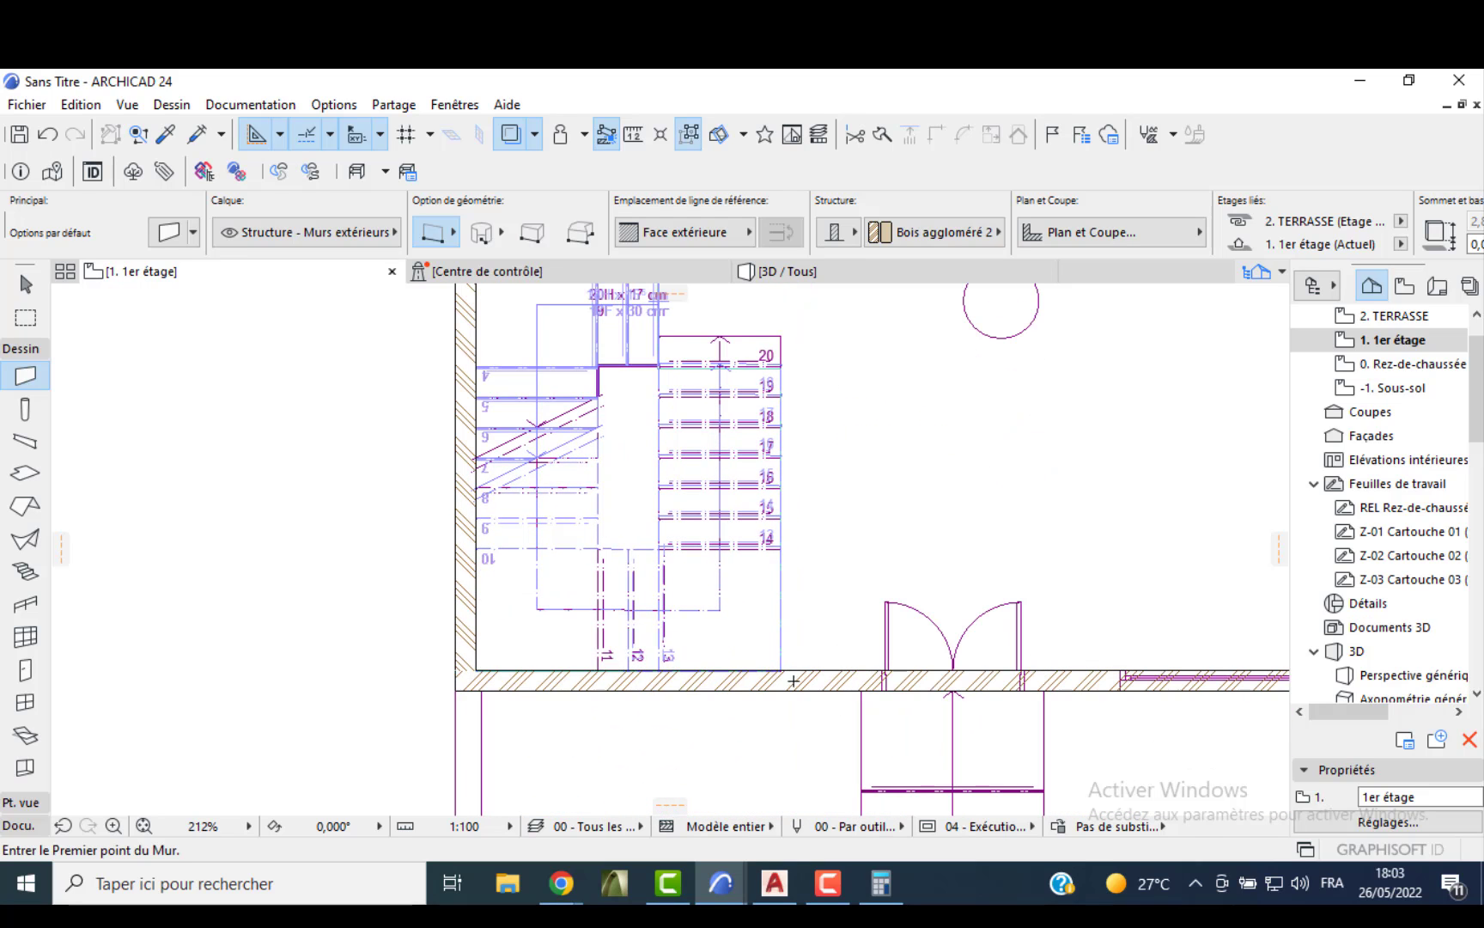
click(780, 670)
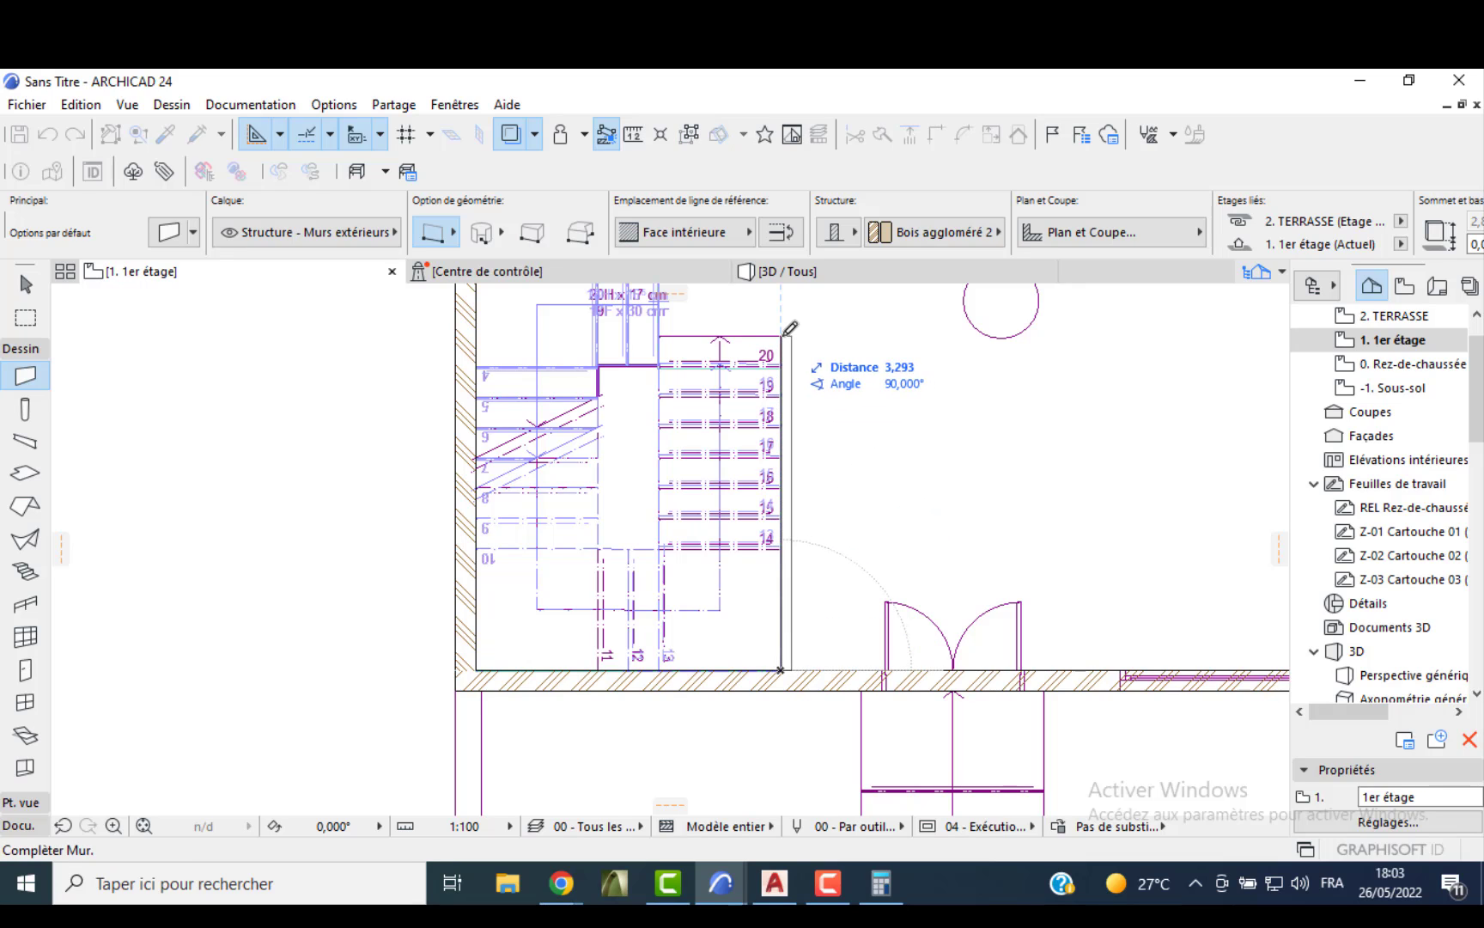
click(782, 335)
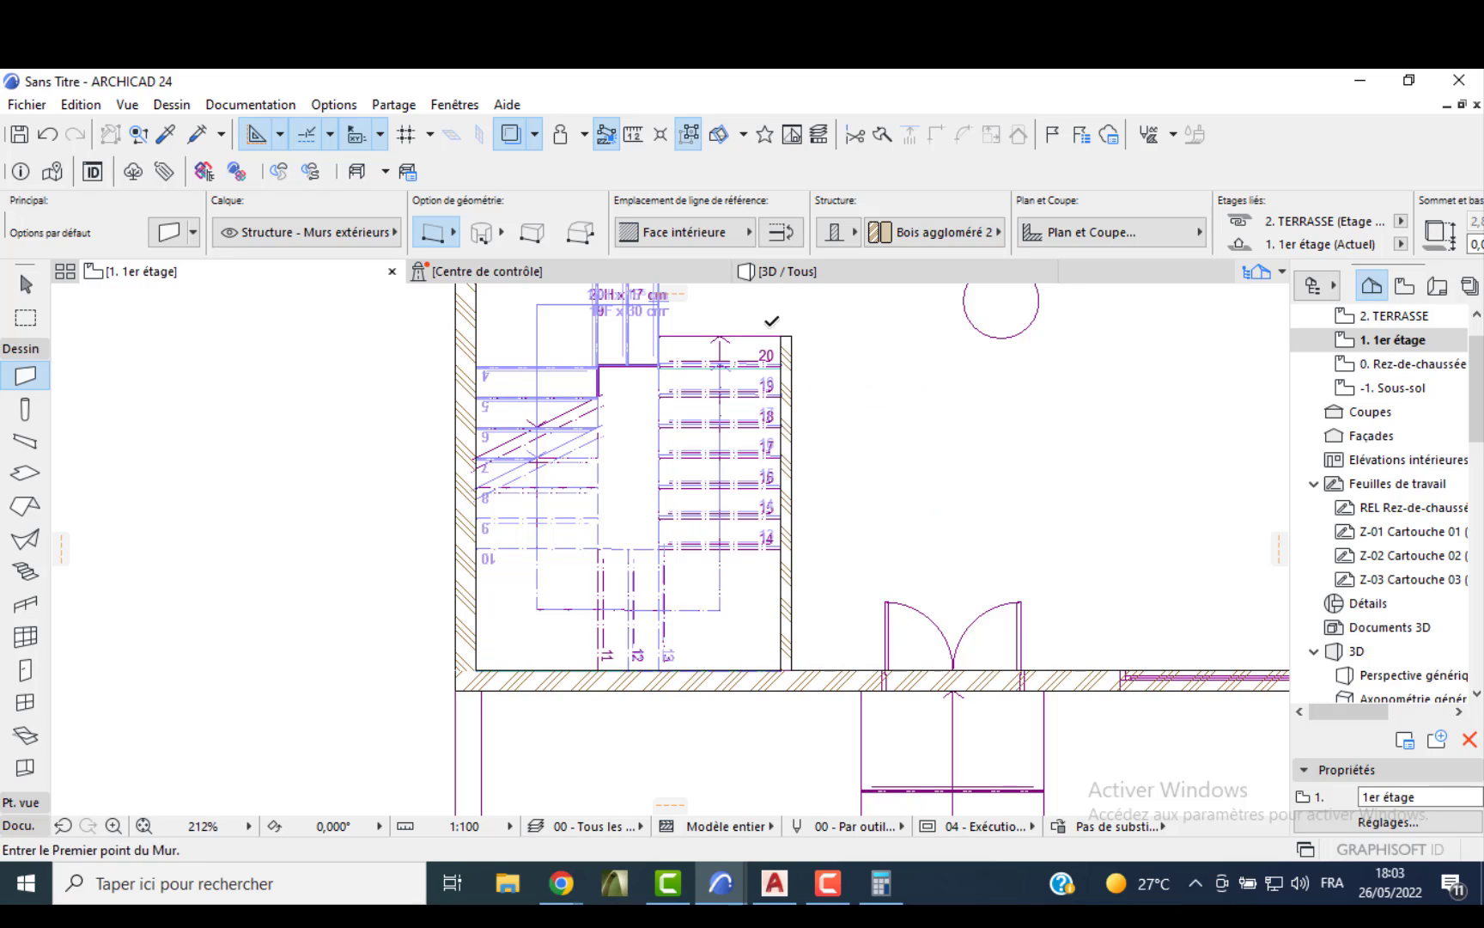
- Hide the reference floor traced under the plan and undo the wall along the stair's open side
click(508, 140)
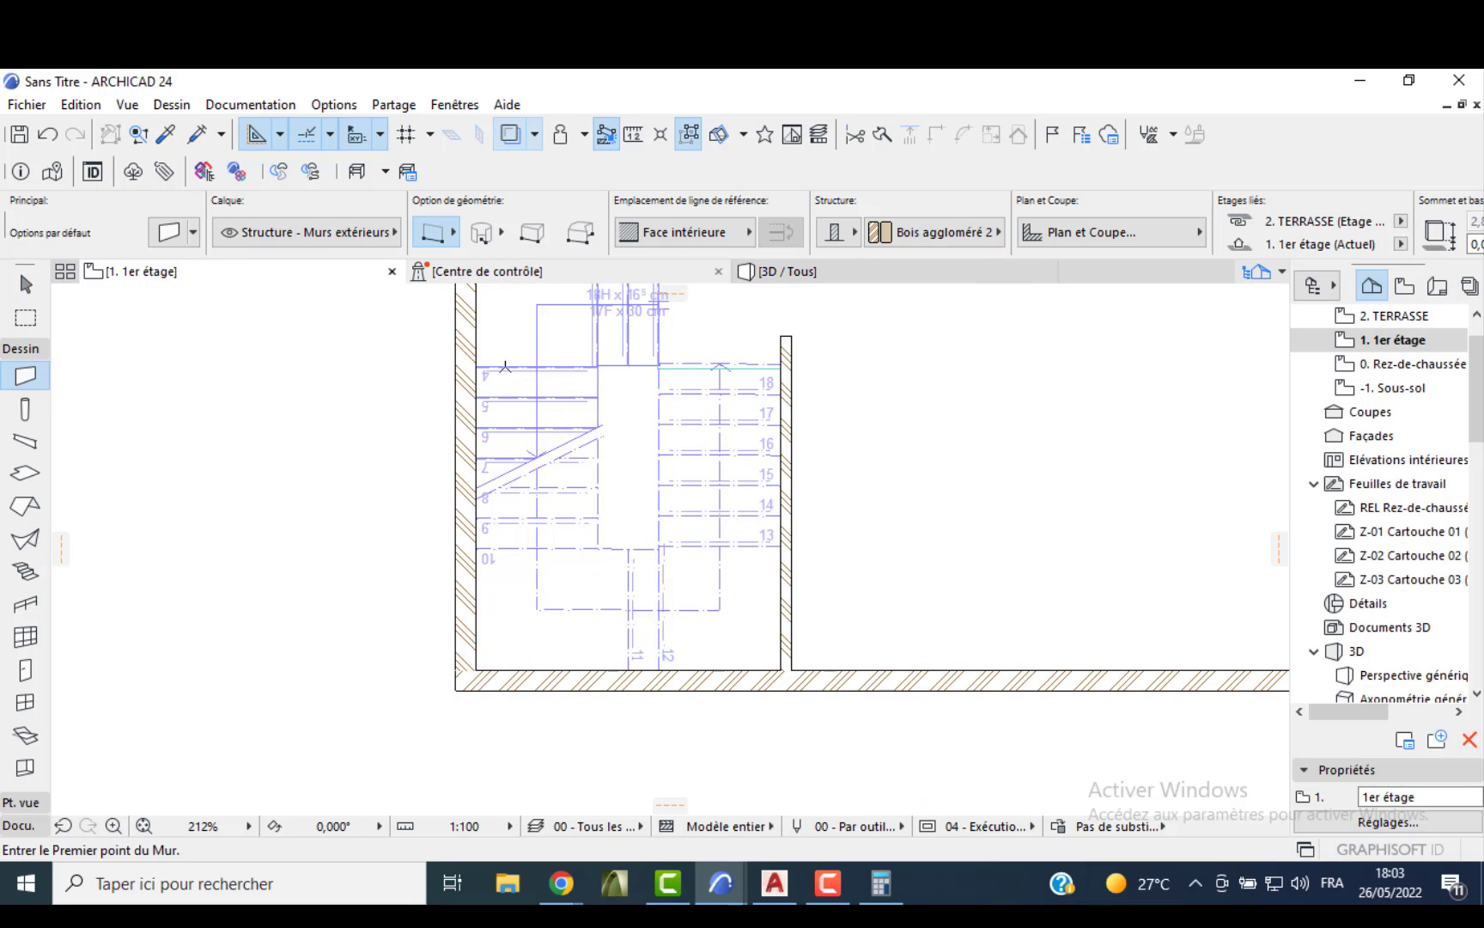
scroll(567, 488, down, 5)
middle_drag(588, 486, 598, 634)
scroll(616, 580, up, 4)
scroll(620, 584, up, 3)
key(Escape)
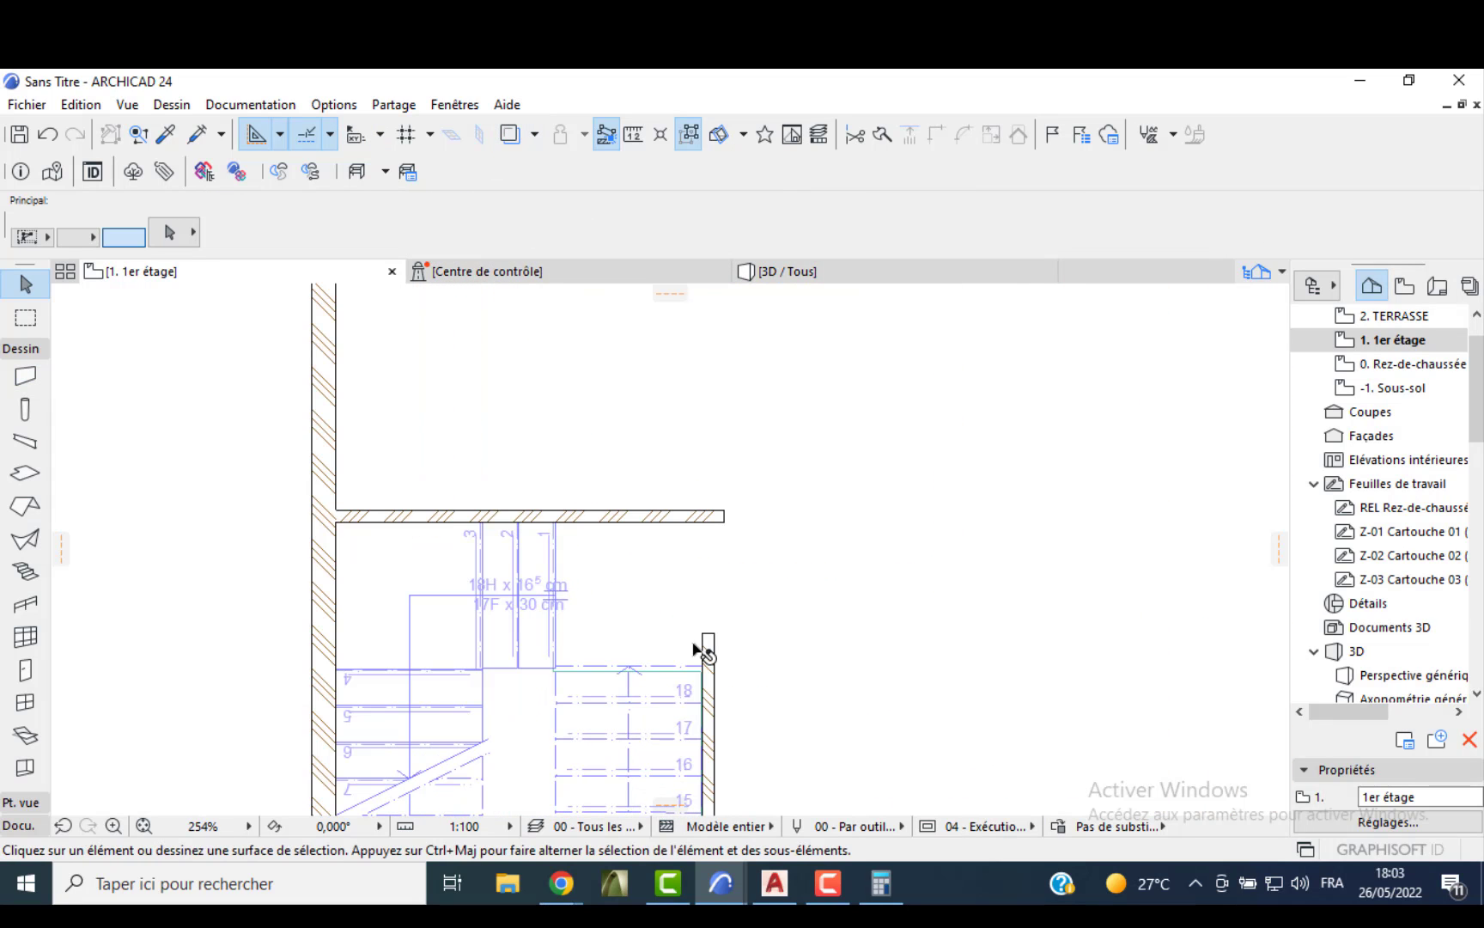
key(ctrl+z)
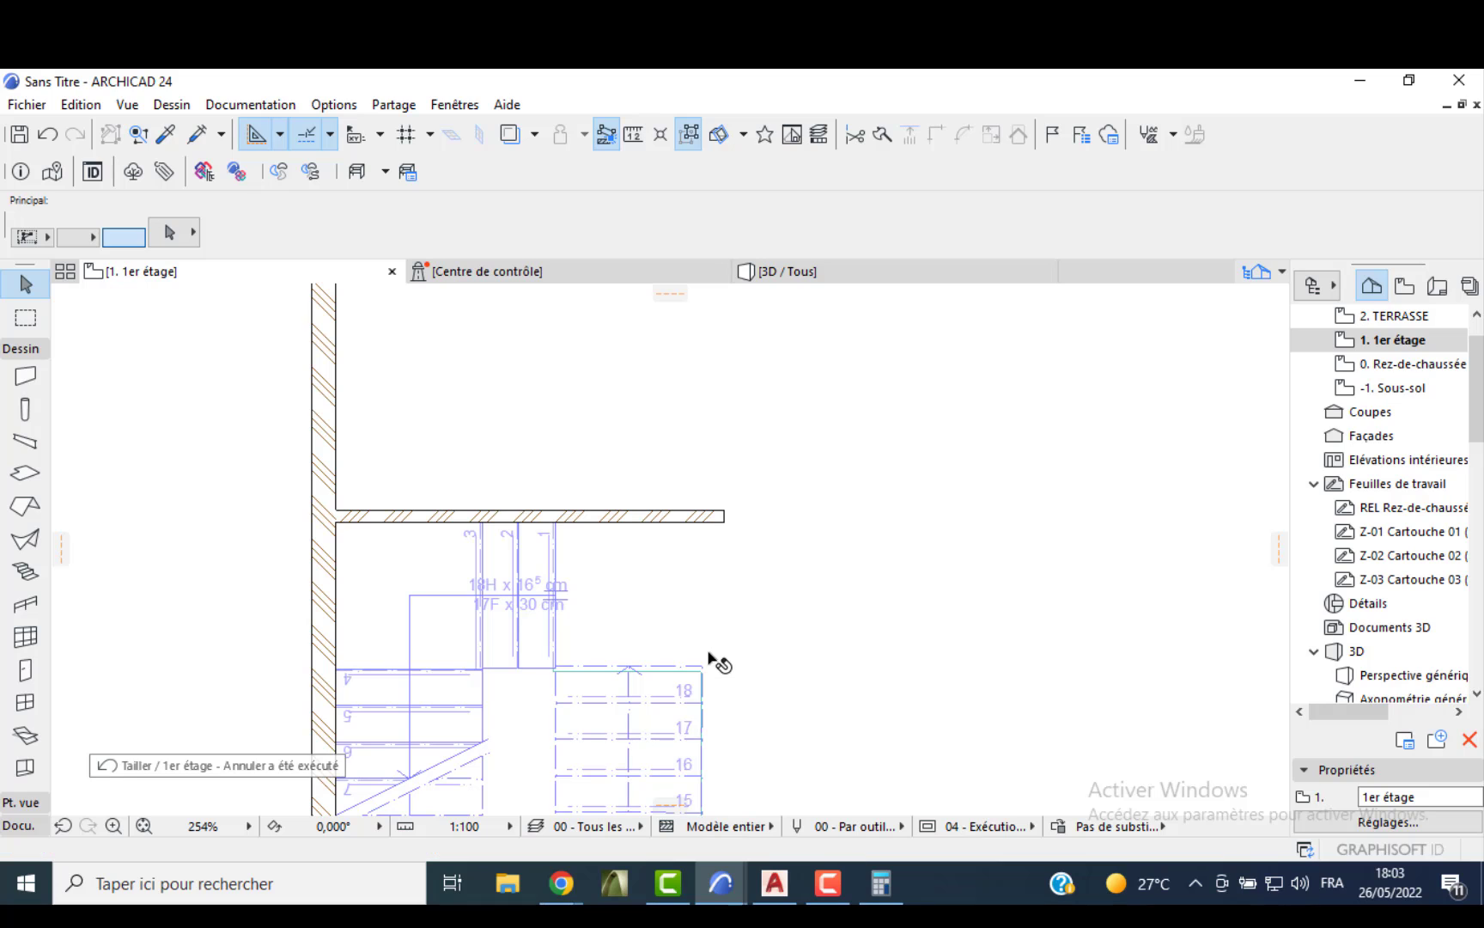
- Shorten the wall along the stair's open side so its free end lines up with the edge of the flight's last step, 18
click(706, 644)
click(702, 634)
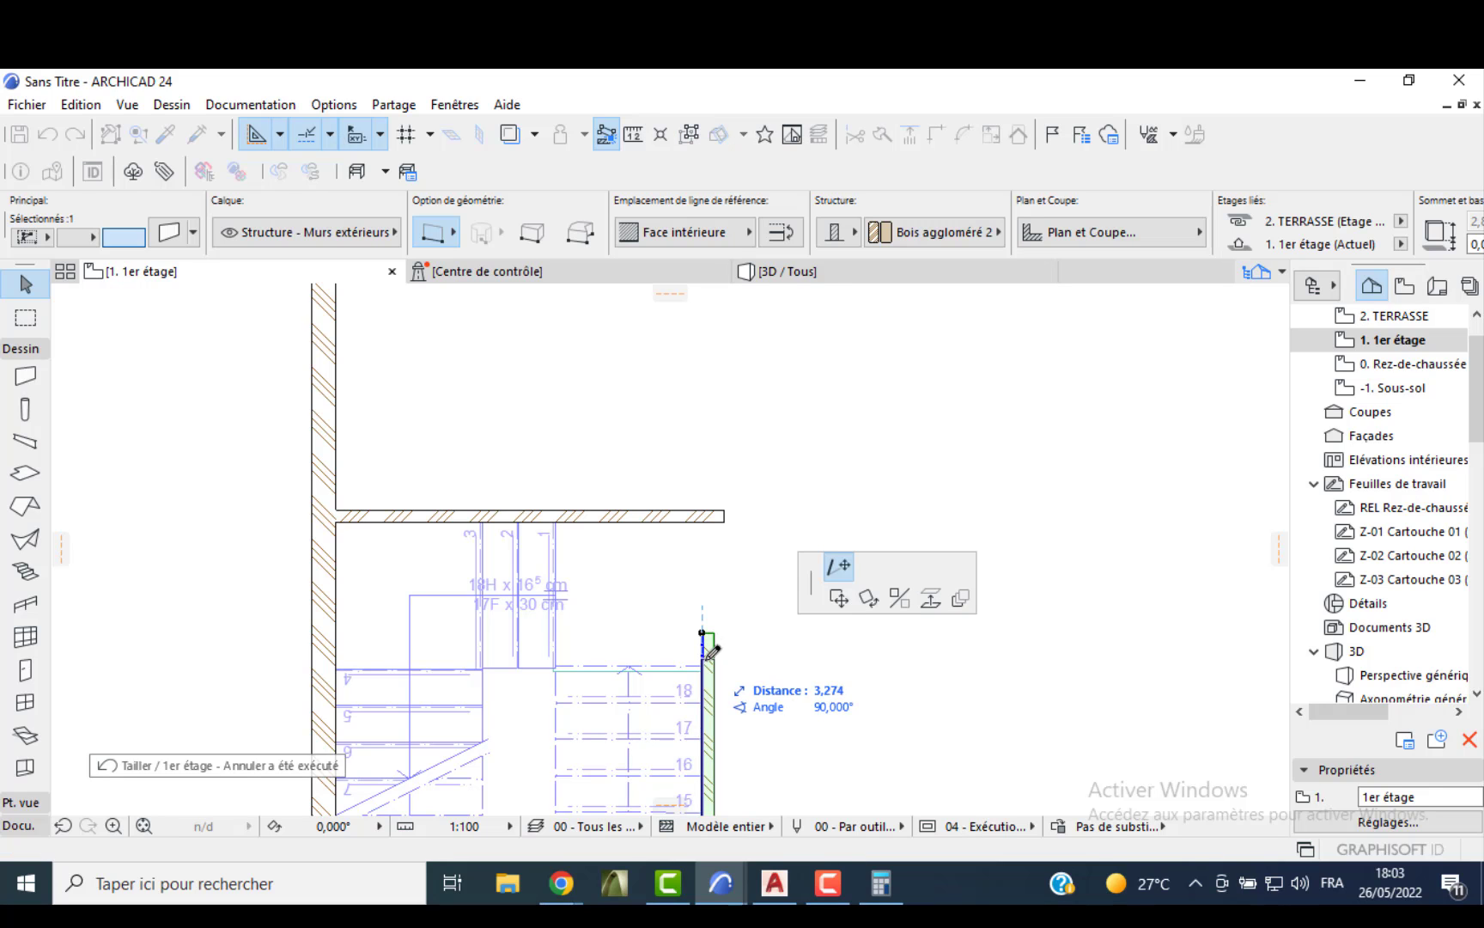
click(704, 661)
scroll(697, 524, down, 3)
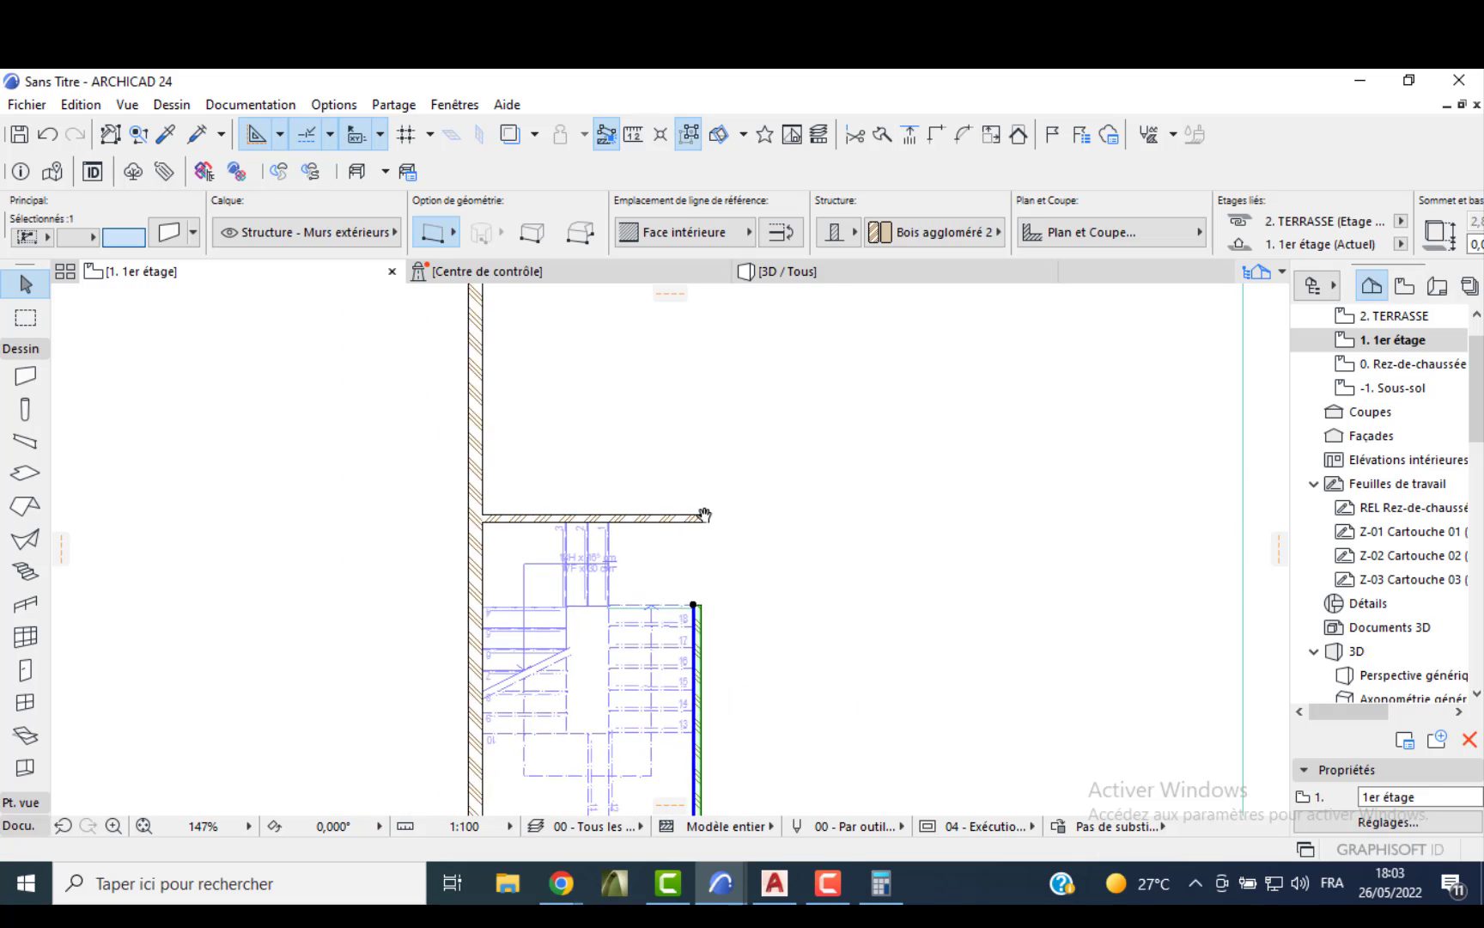
middle_drag(702, 514, 588, 453)
click(626, 356)
- Examine the partition walls around the staircase from above in the 3D view
click(787, 272)
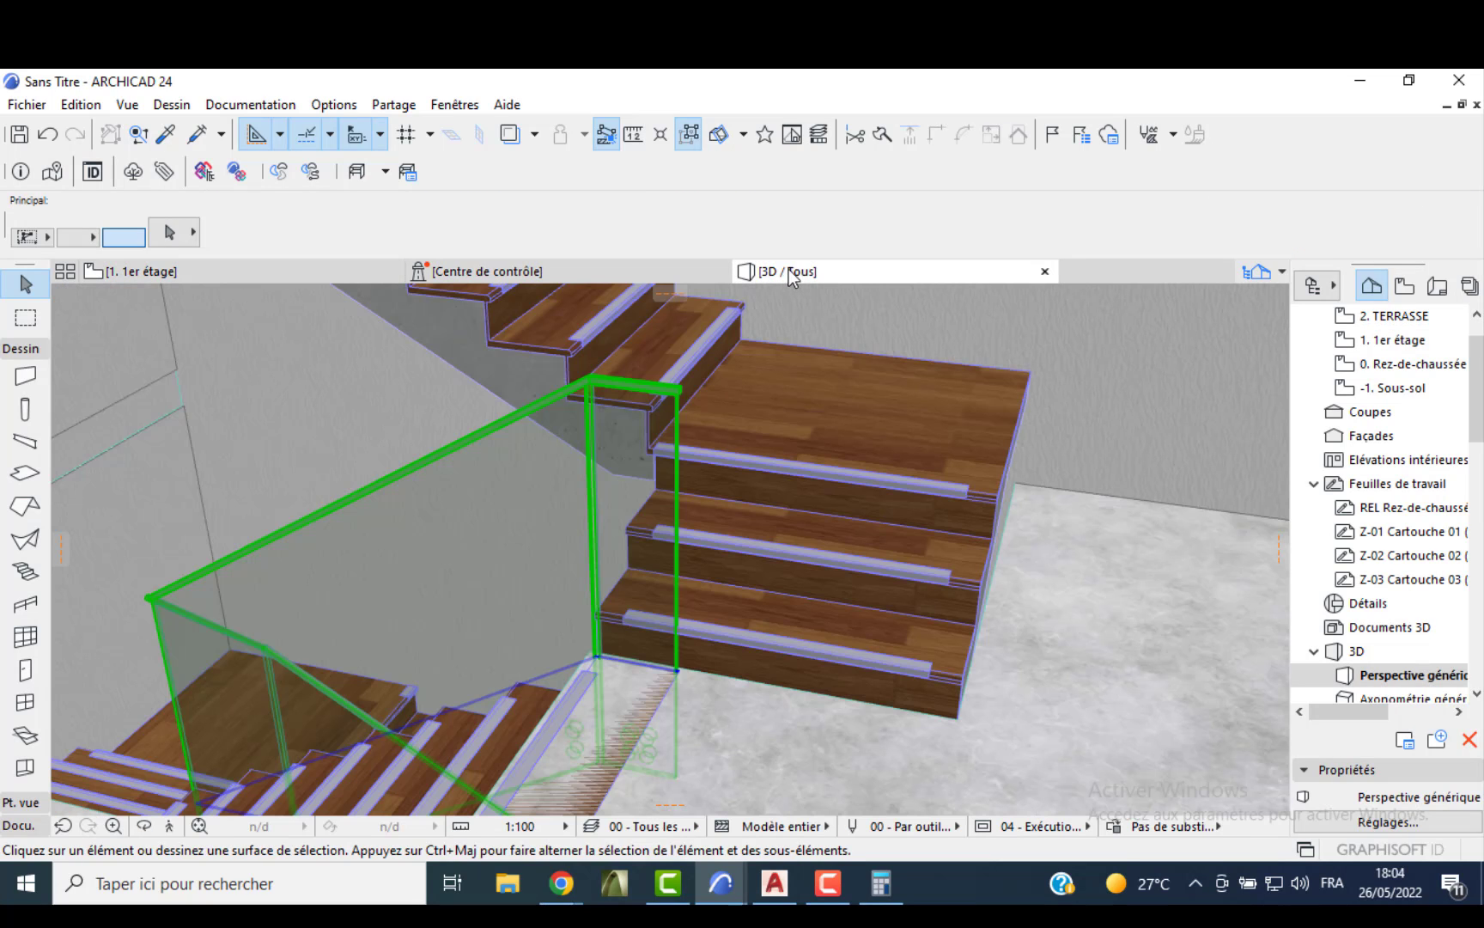
scroll(646, 500, down, 5)
shift+middle_drag(645, 503, 741, 623)
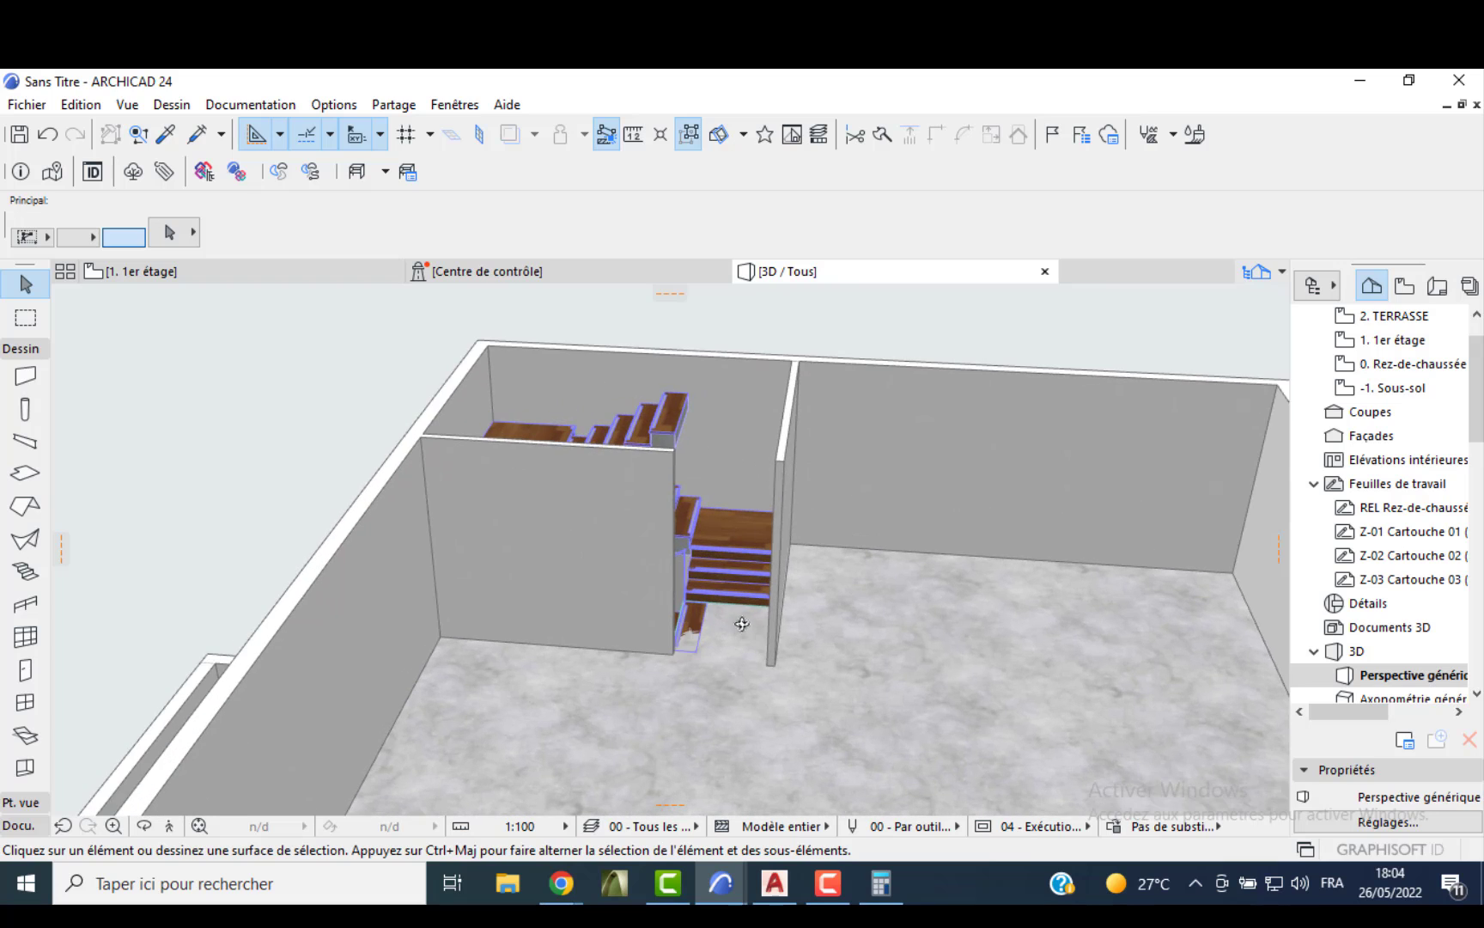
scroll(752, 664, down, 1)
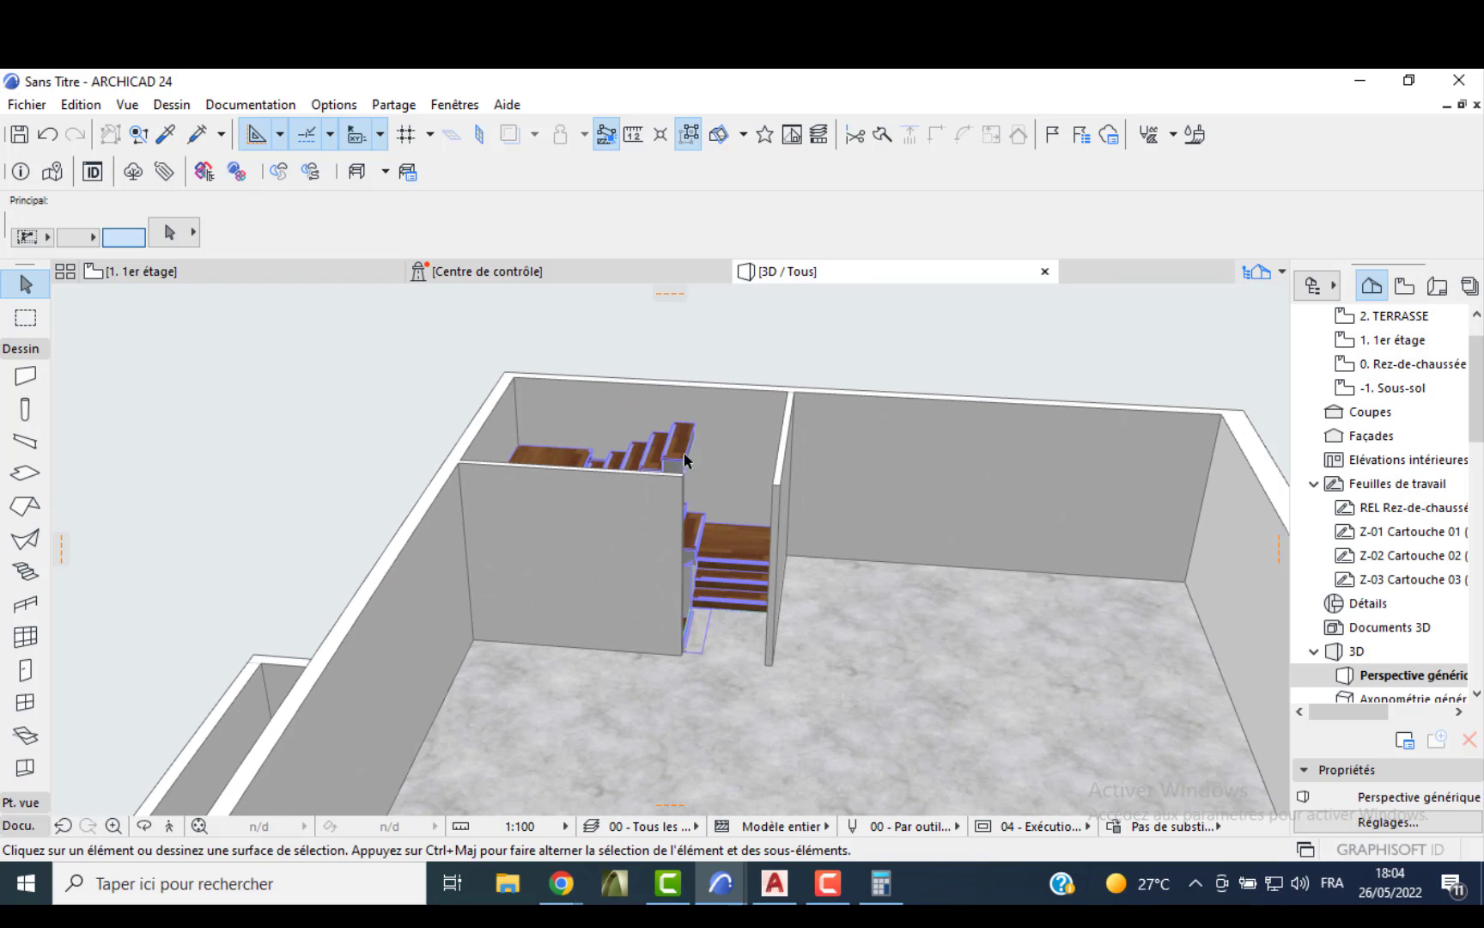
- In the 1er étage plan, shorten the wall behind the stair's first steps so it ends at the edge of step 1
click(292, 269)
click(566, 450)
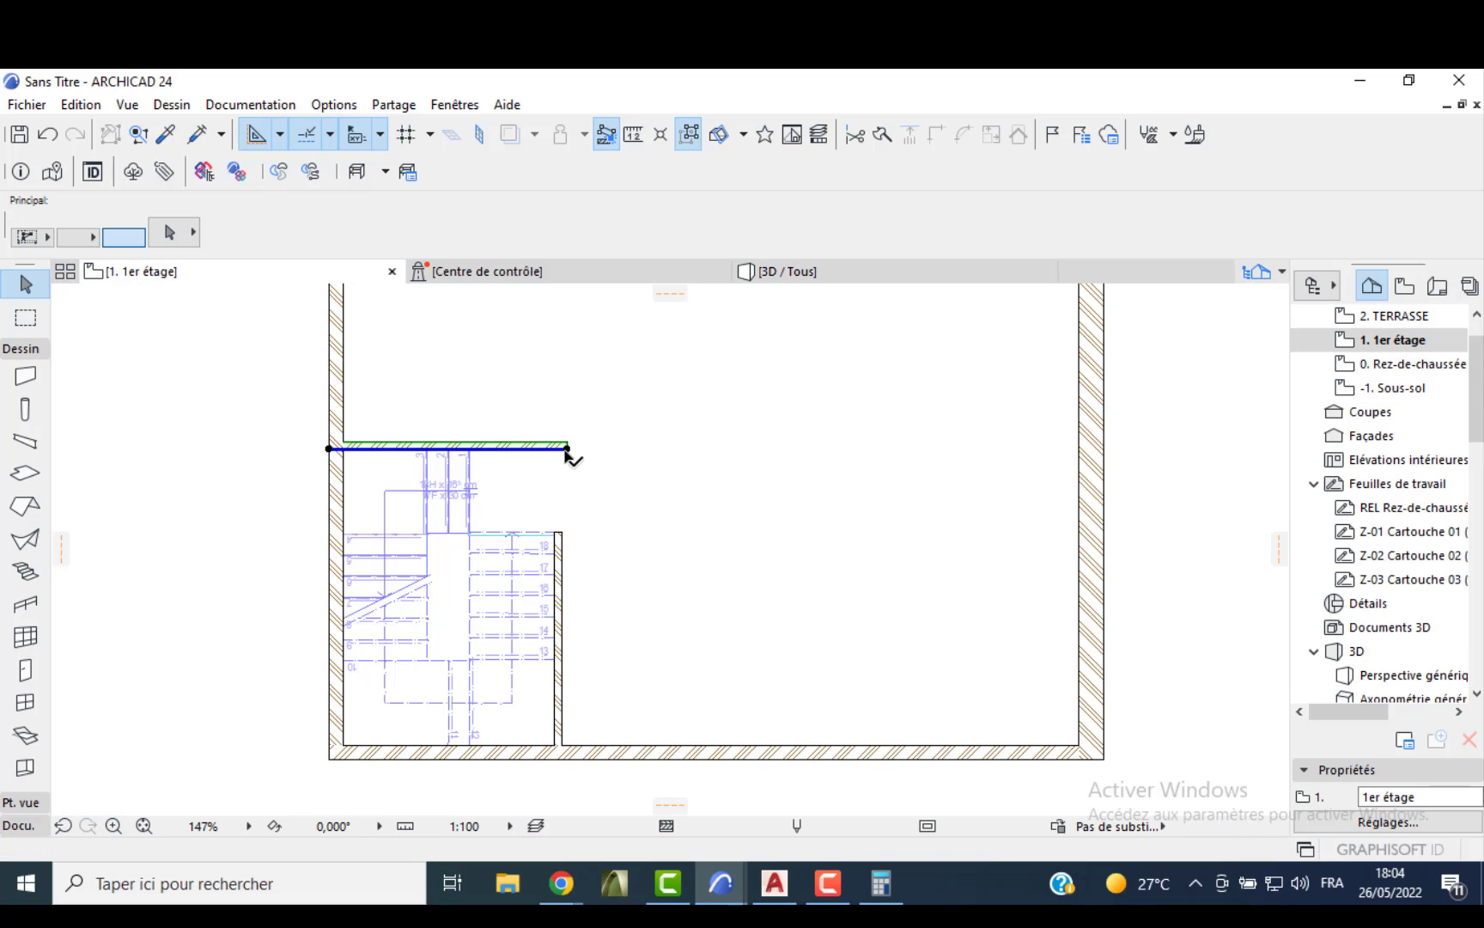
click(476, 446)
click(471, 448)
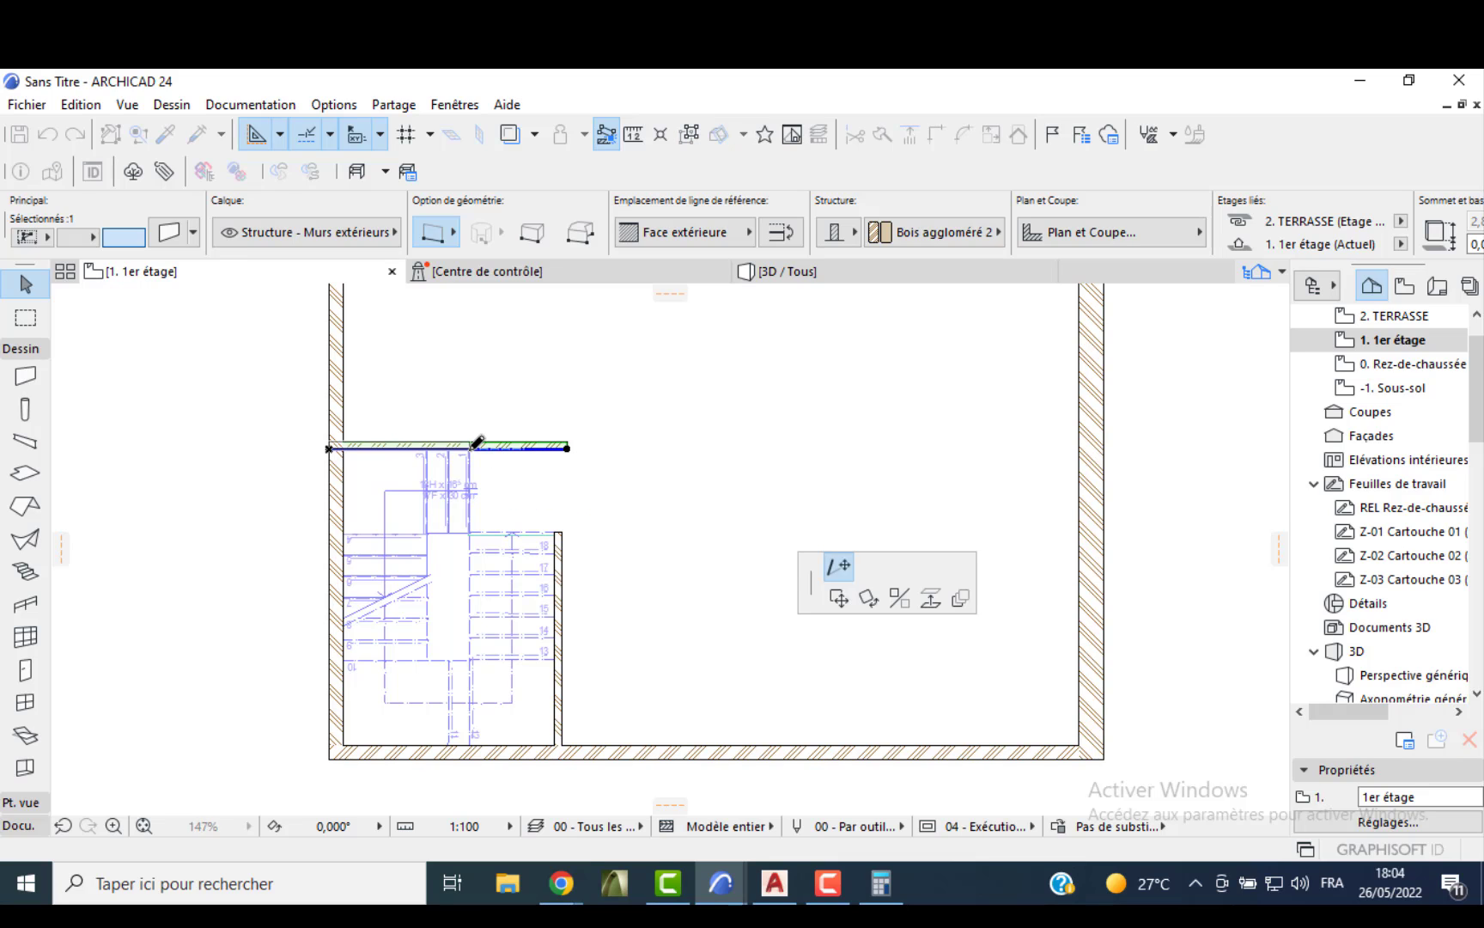
click(224, 381)
scroll(473, 434, down, 3)
scroll(666, 430, down, 1)
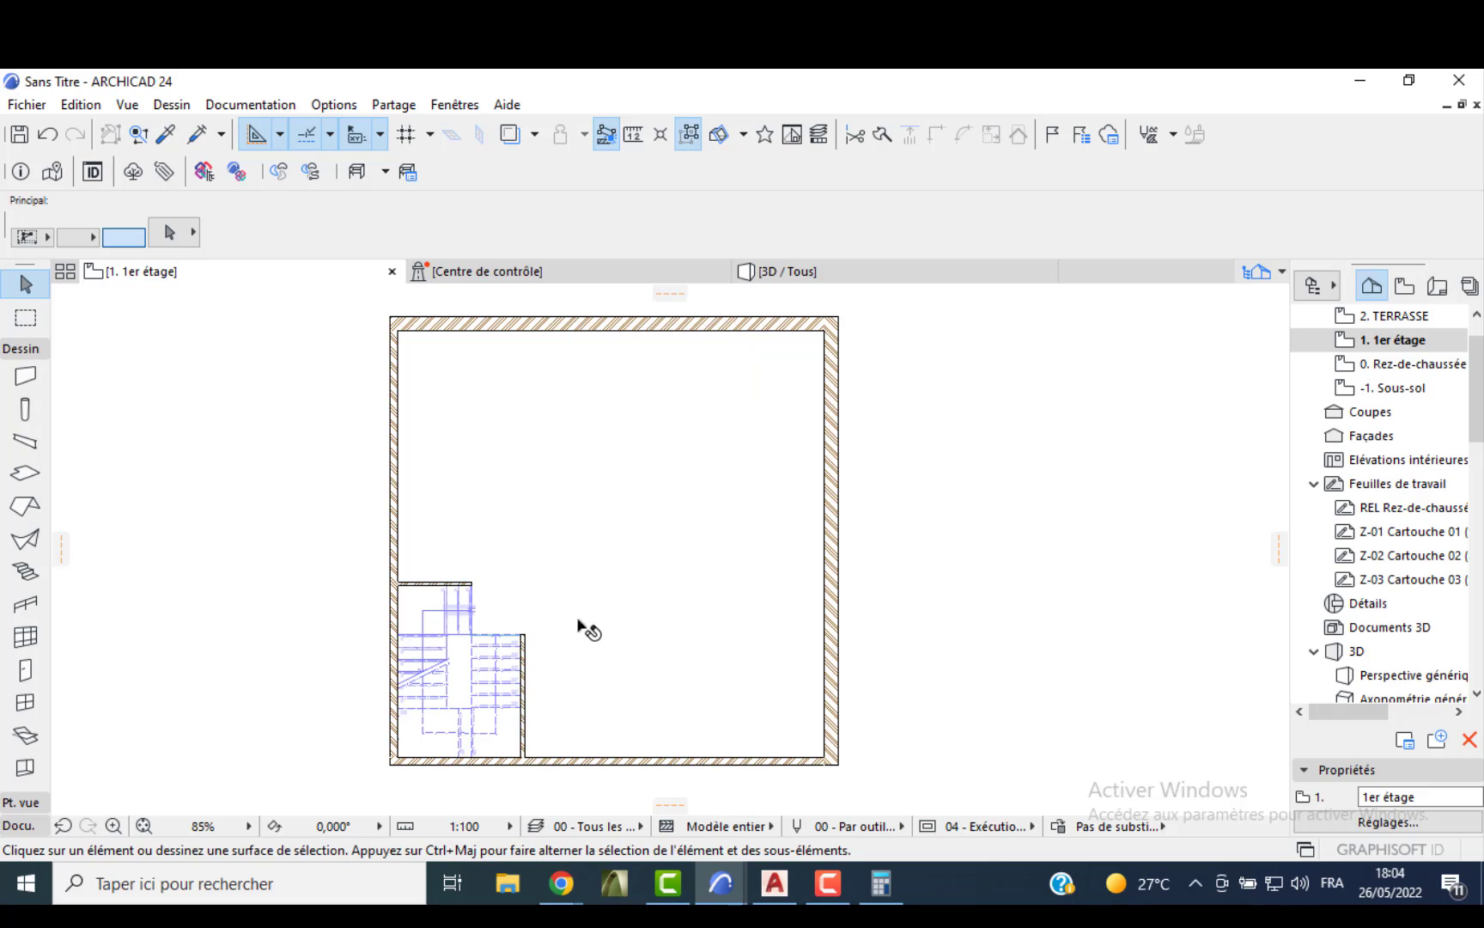
- Draw a straight wall along the front wall's inner face, from the stair-side wall to the opposite outer wall
click(26, 378)
scroll(524, 754, up, 2)
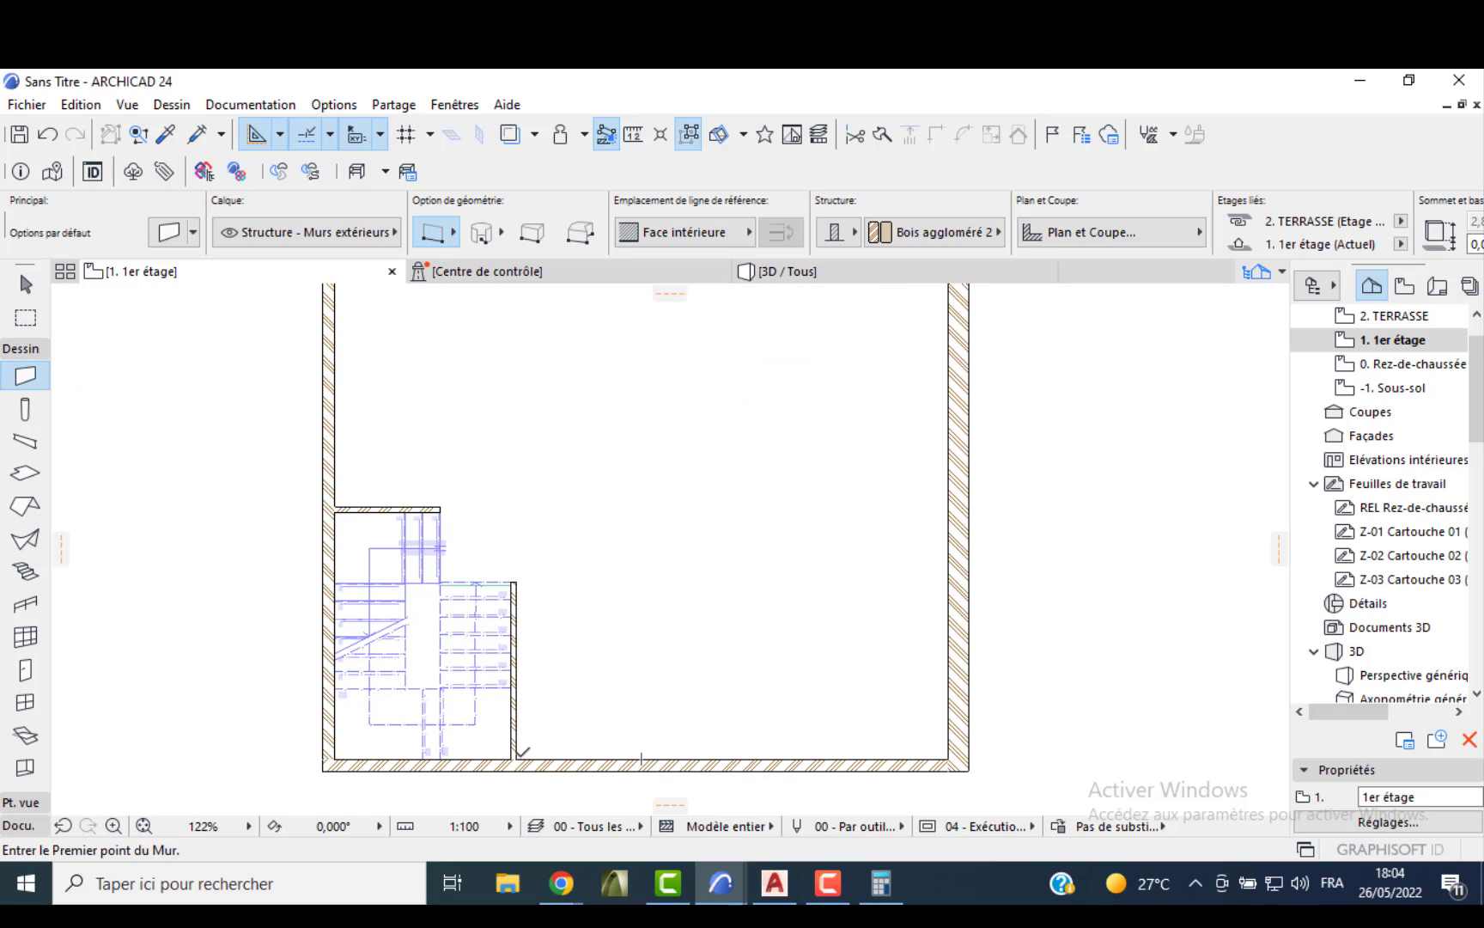
click(515, 758)
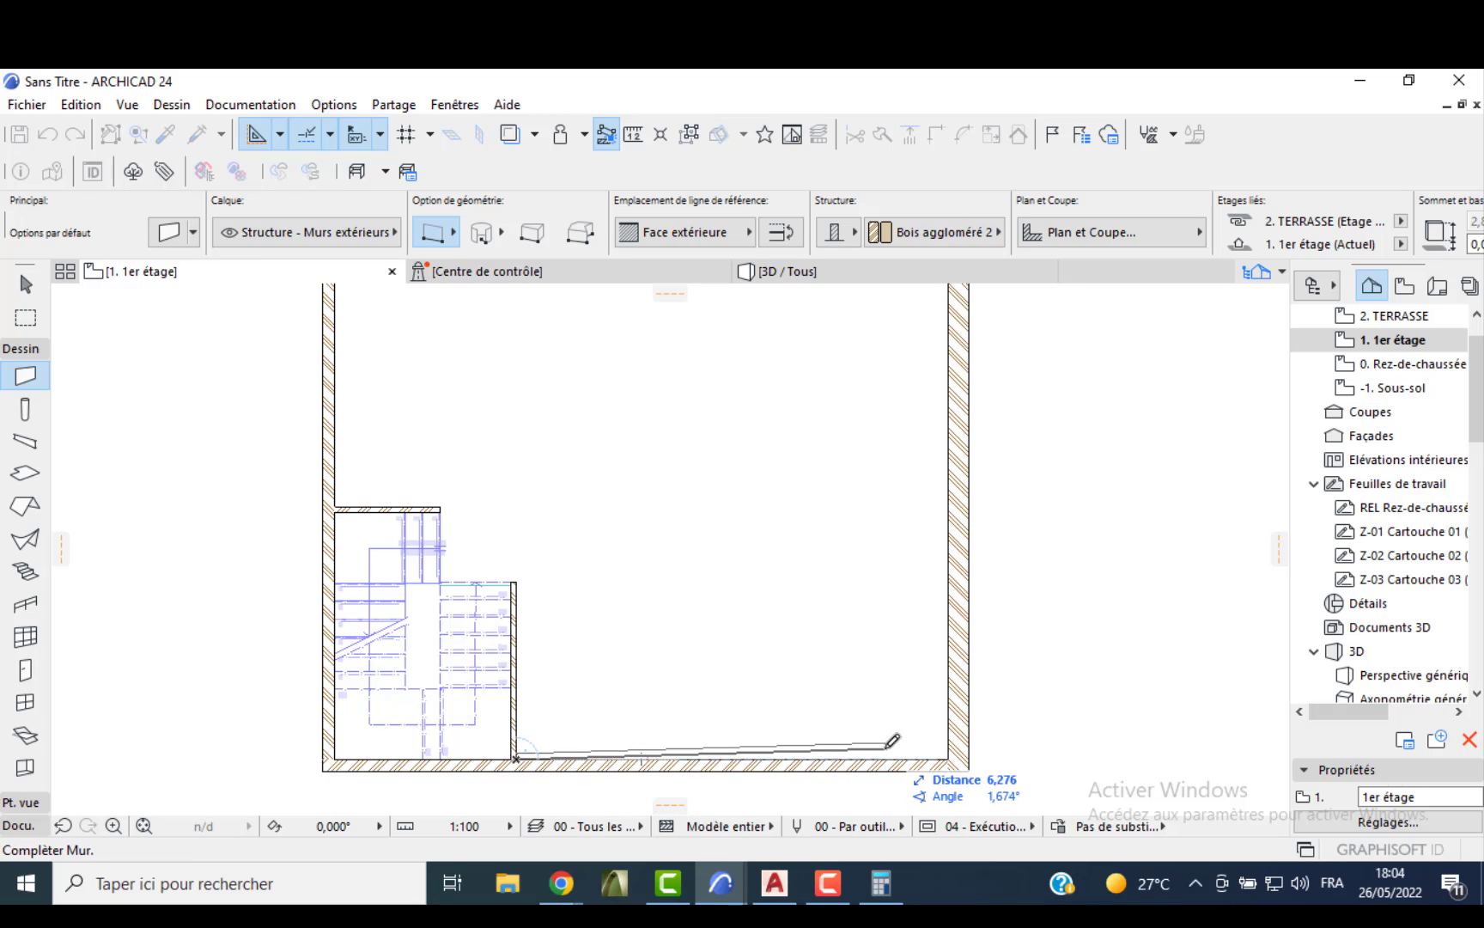
click(948, 752)
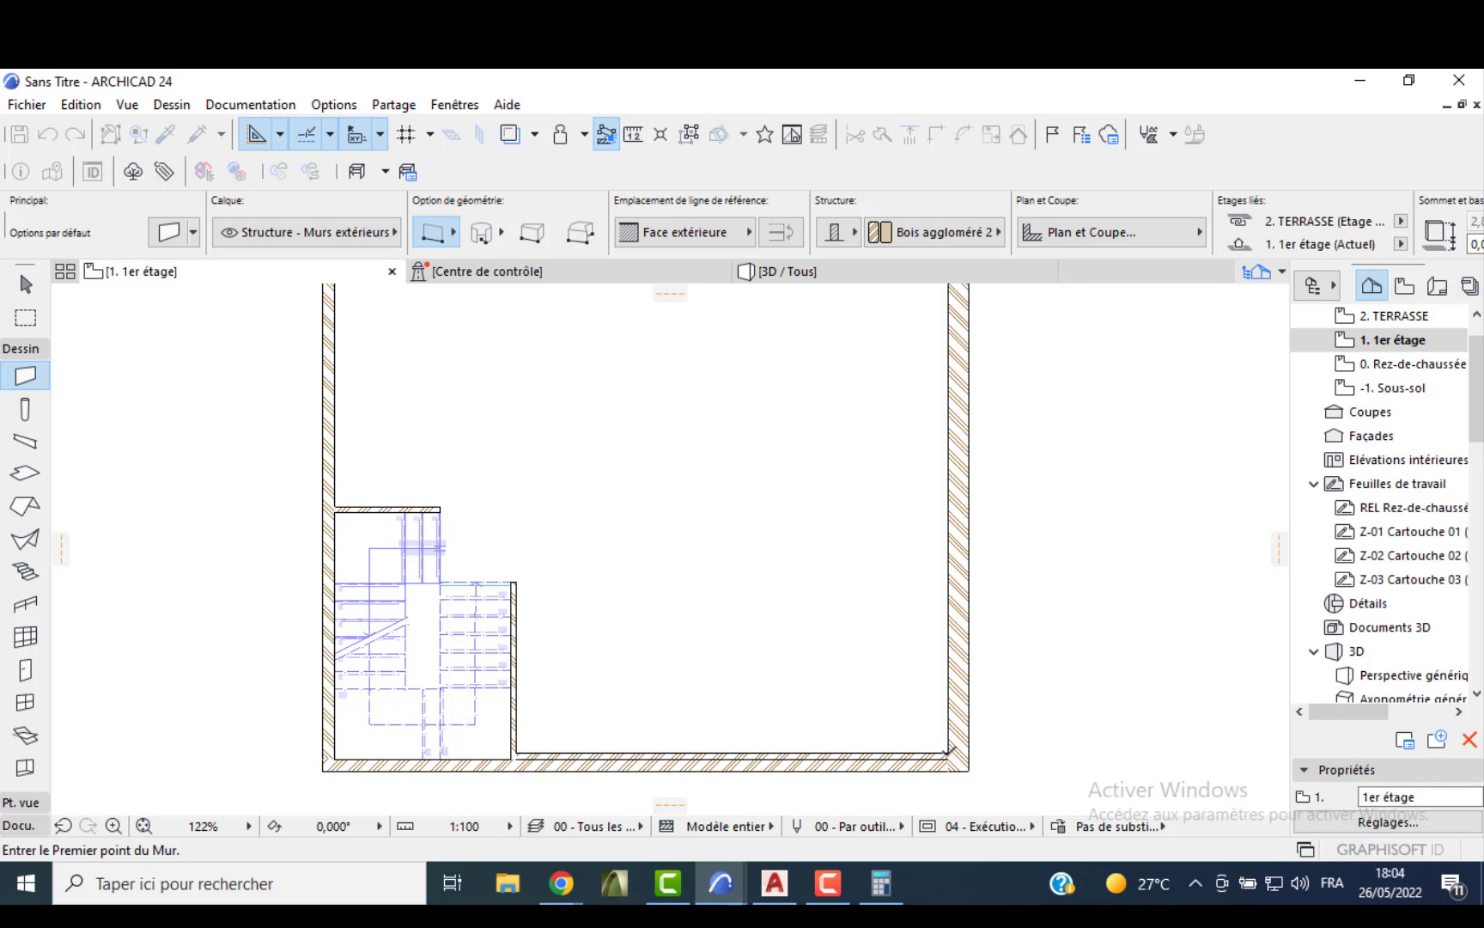
key(Escape)
- Move the new wall straight back from the front wall to roughly the middle of the floor's depth
click(822, 757)
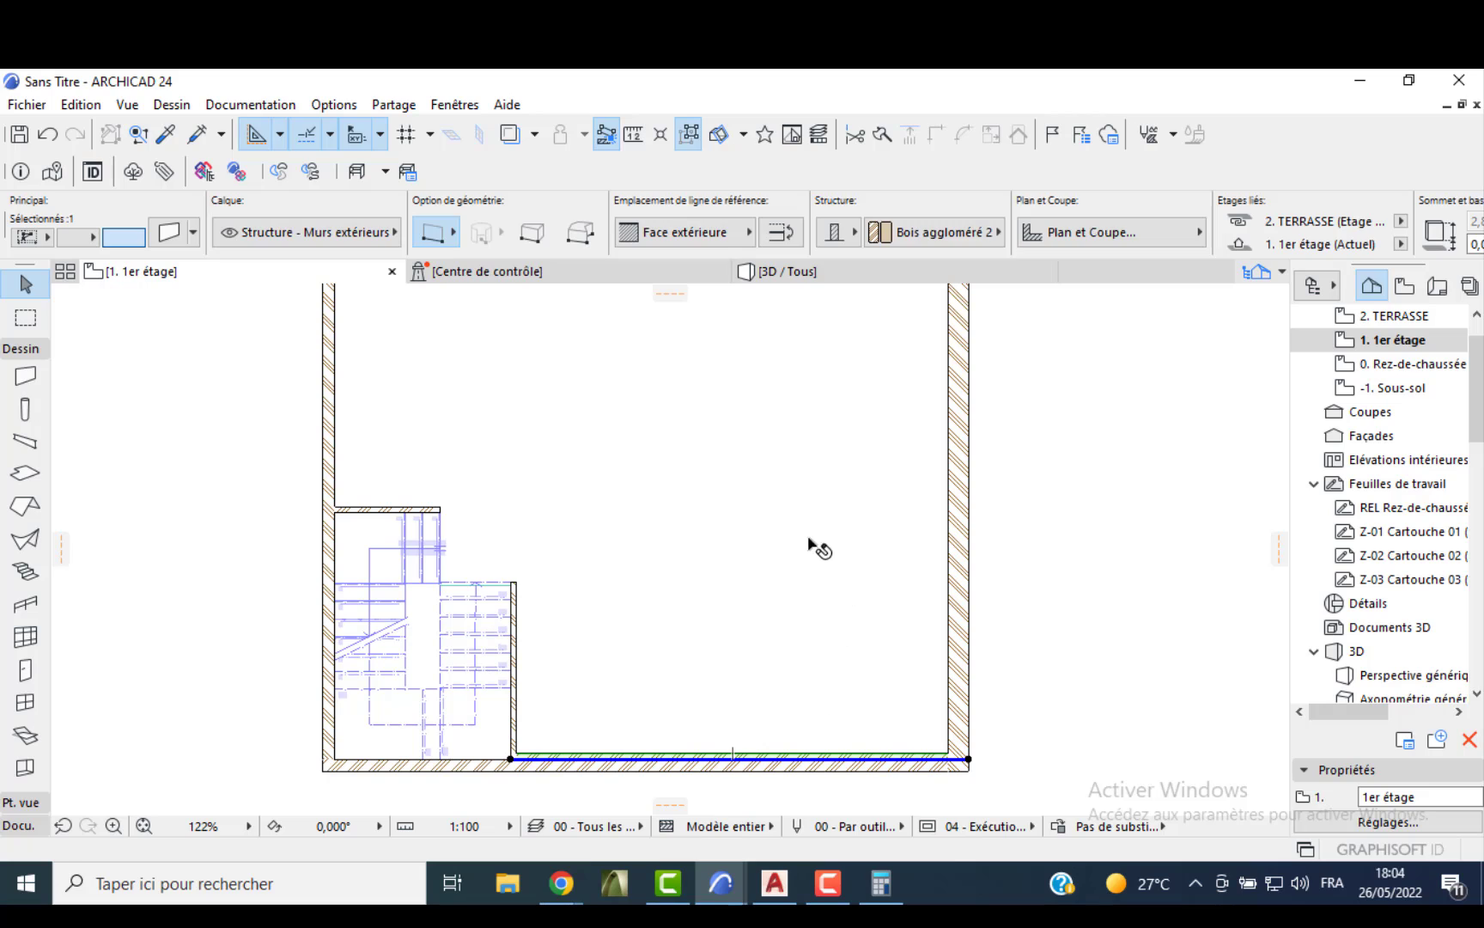
click(818, 757)
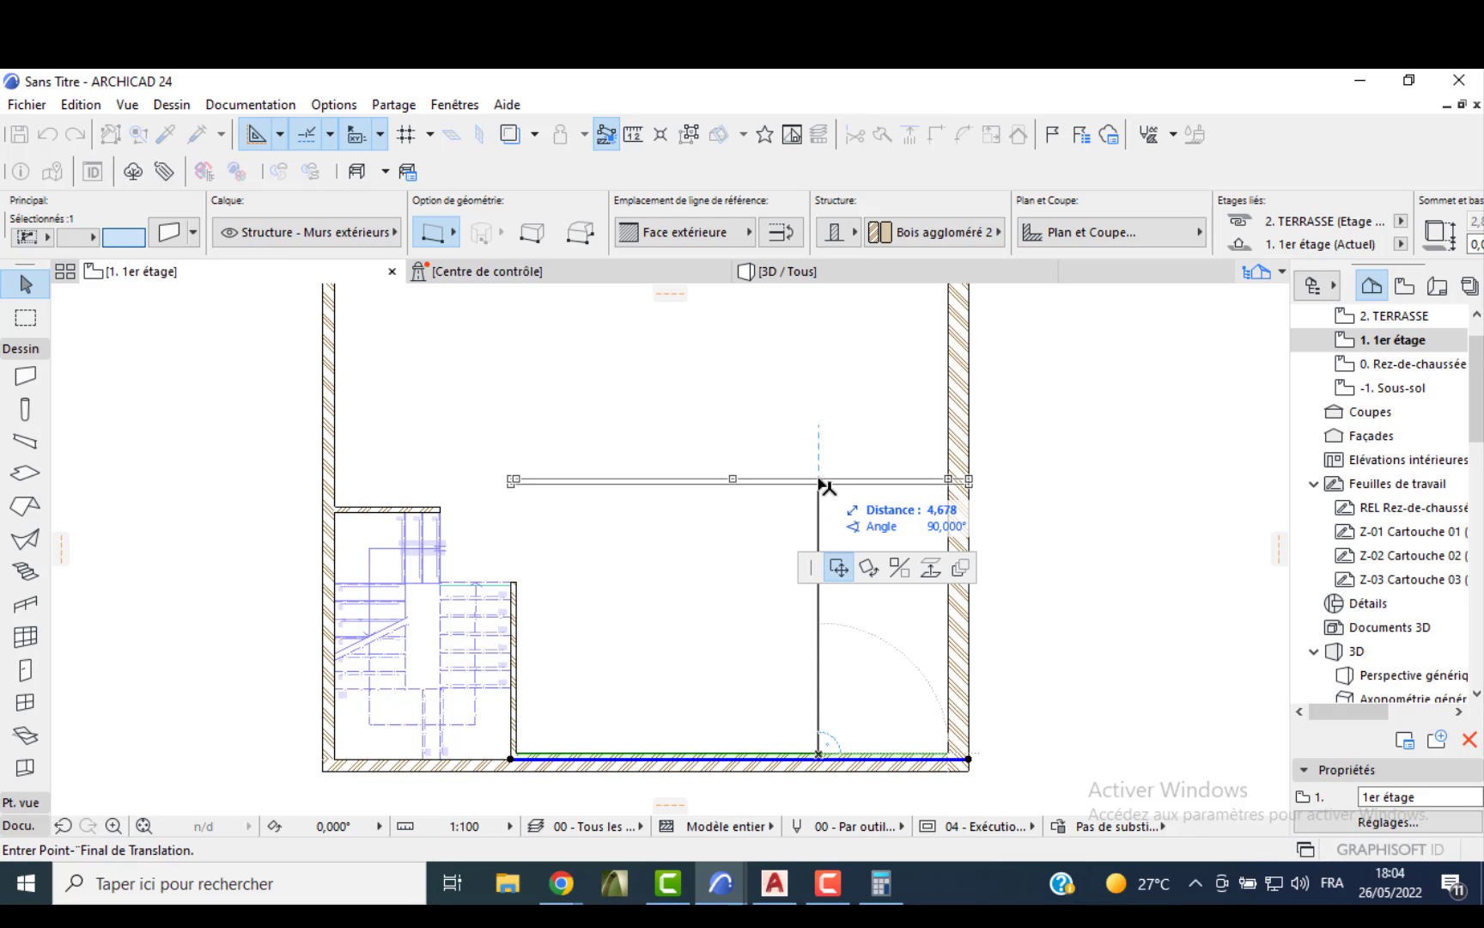
key(Return)
scroll(818, 483, down, 5)
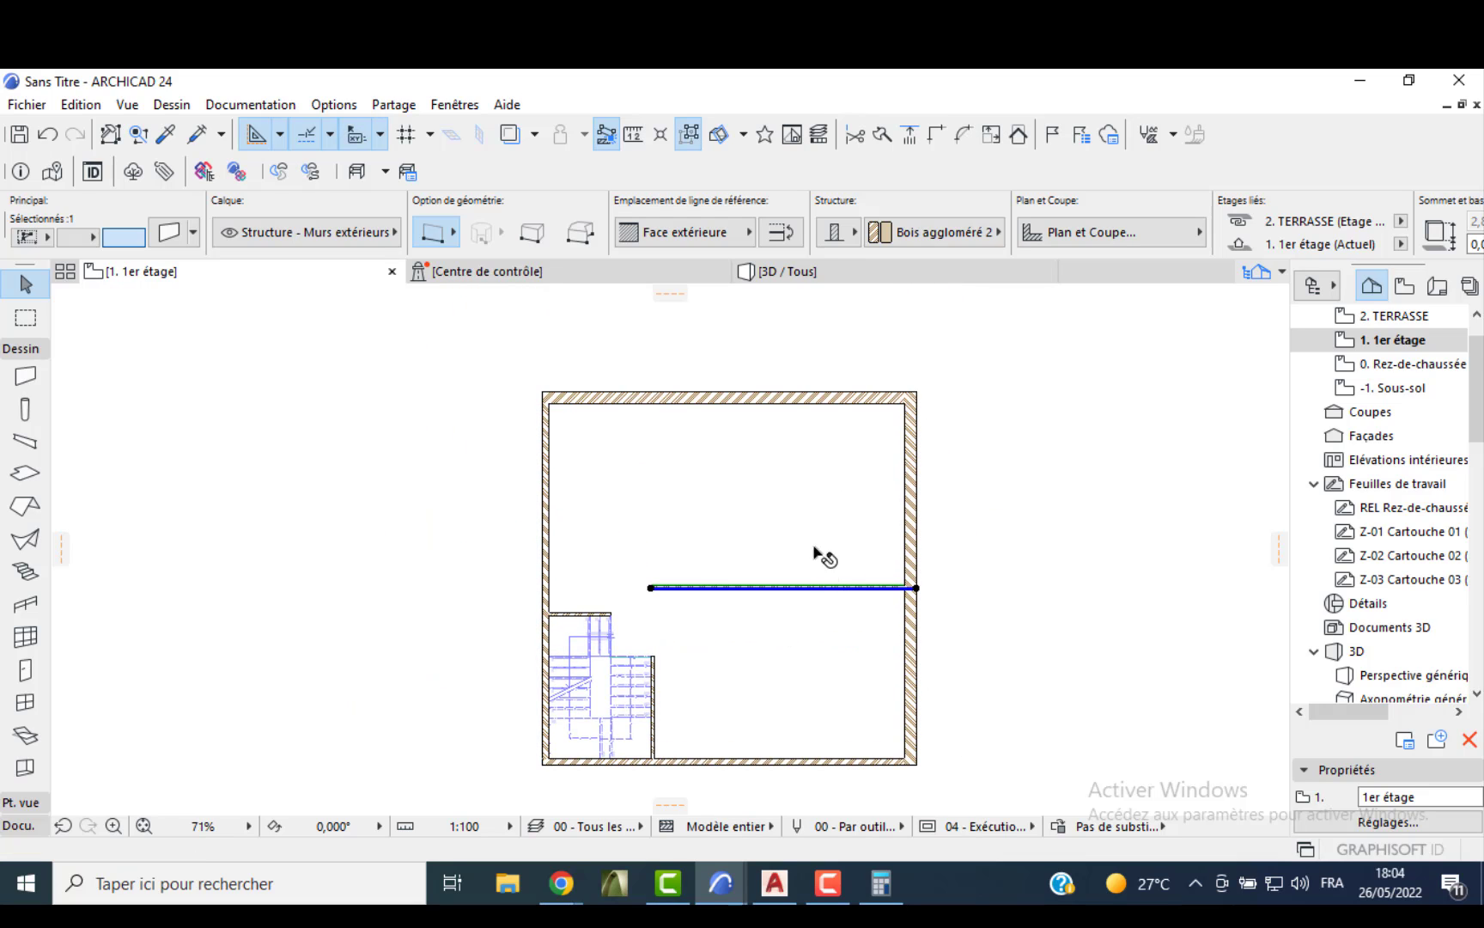
- Draw a centred-reference wall 5.450 m long from the midpoint of the rear wall's inner face perpendicular to the cross wall
click(25, 375)
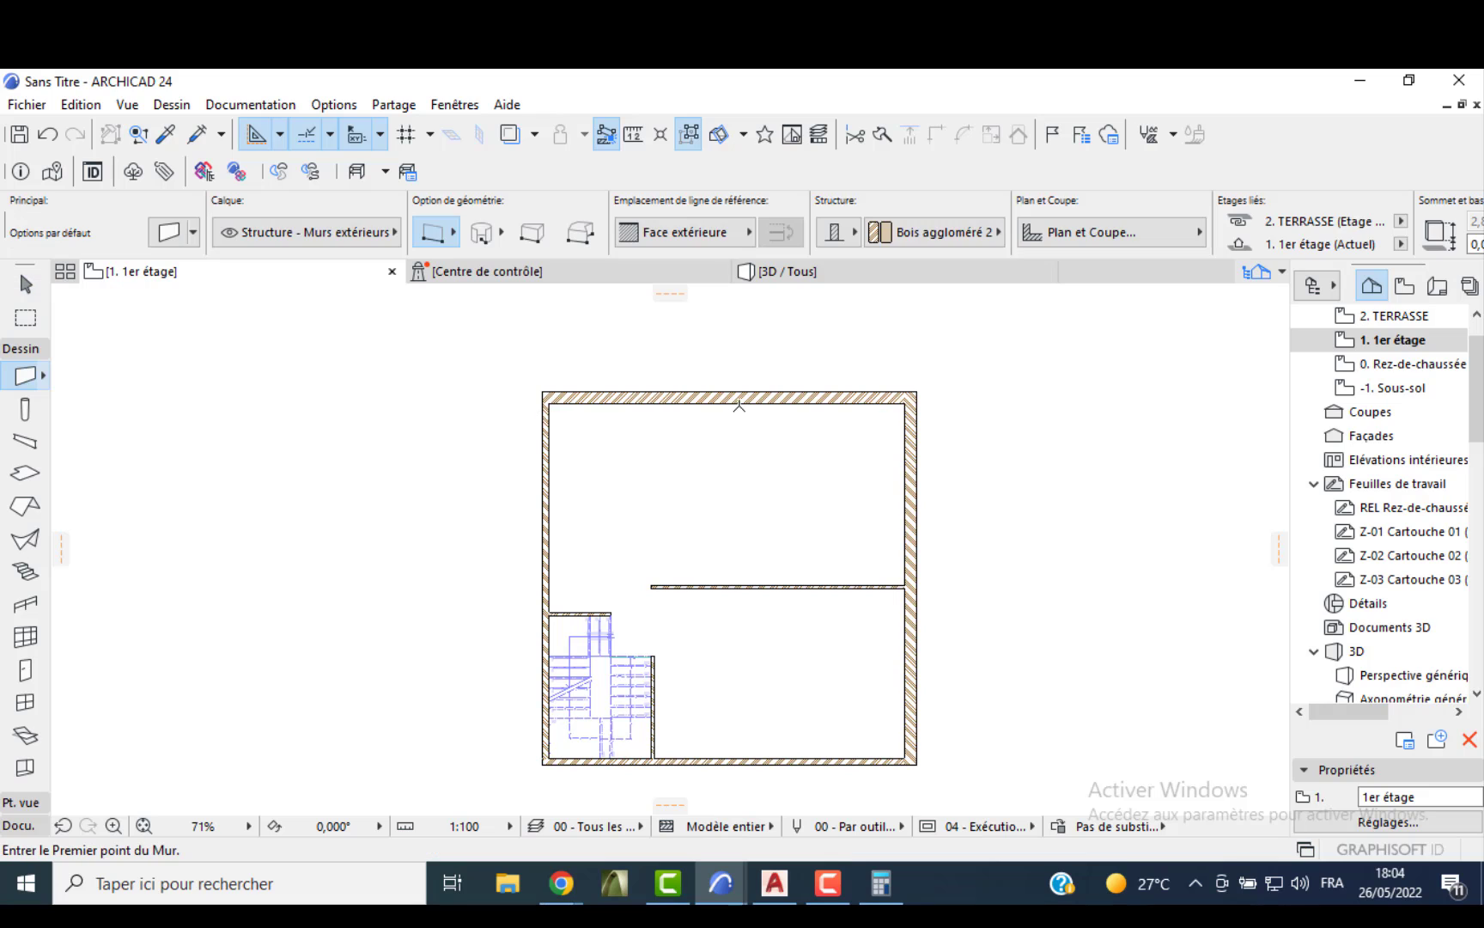
scroll(721, 406, up, 1)
scroll(720, 406, up, 1)
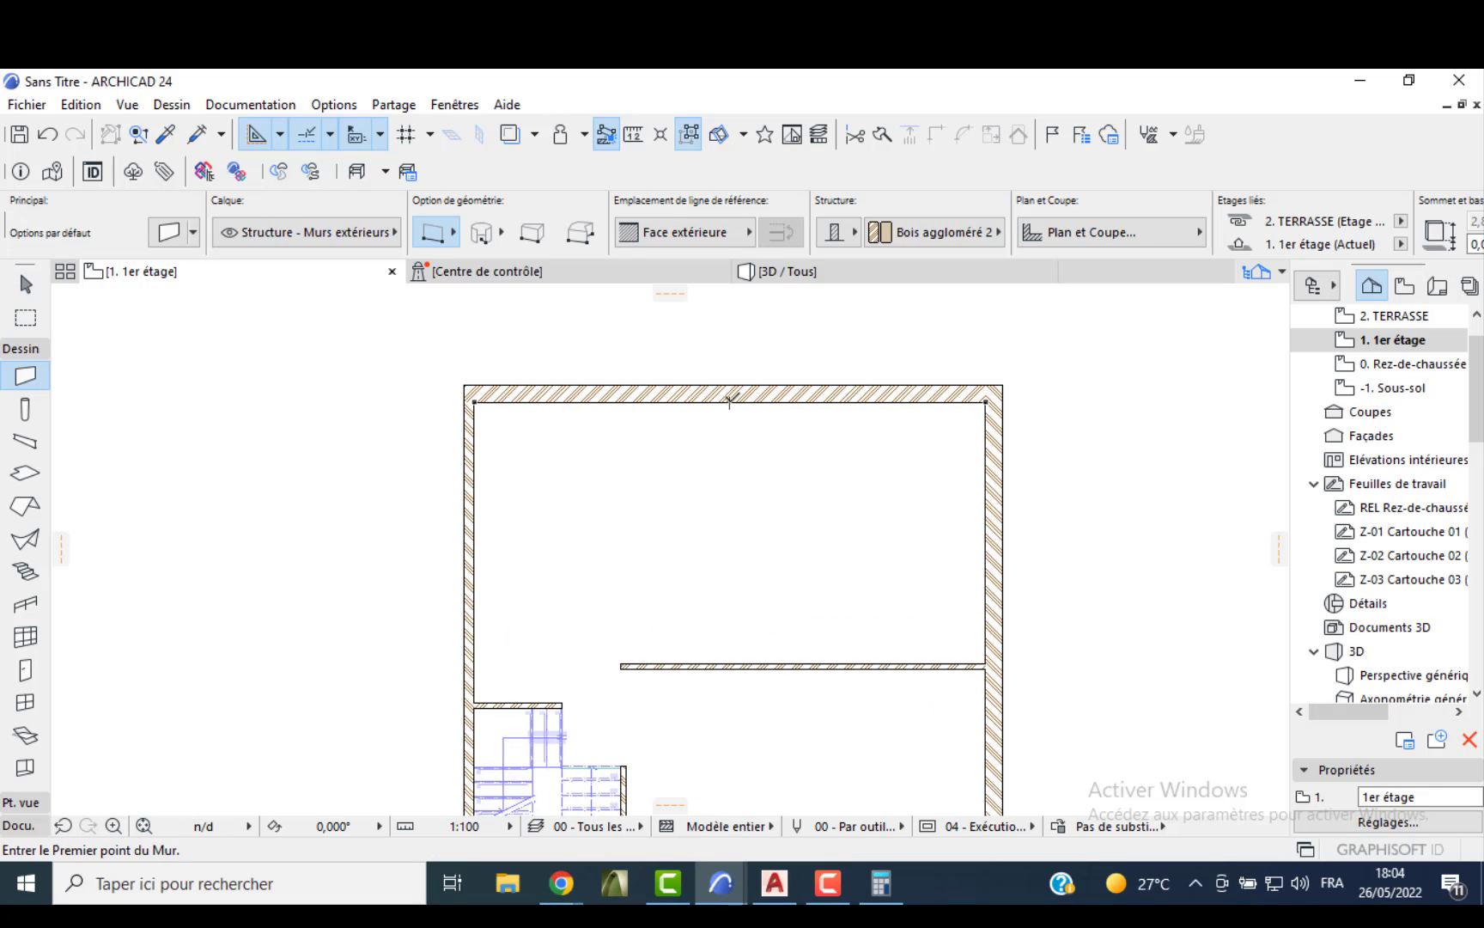
click(729, 400)
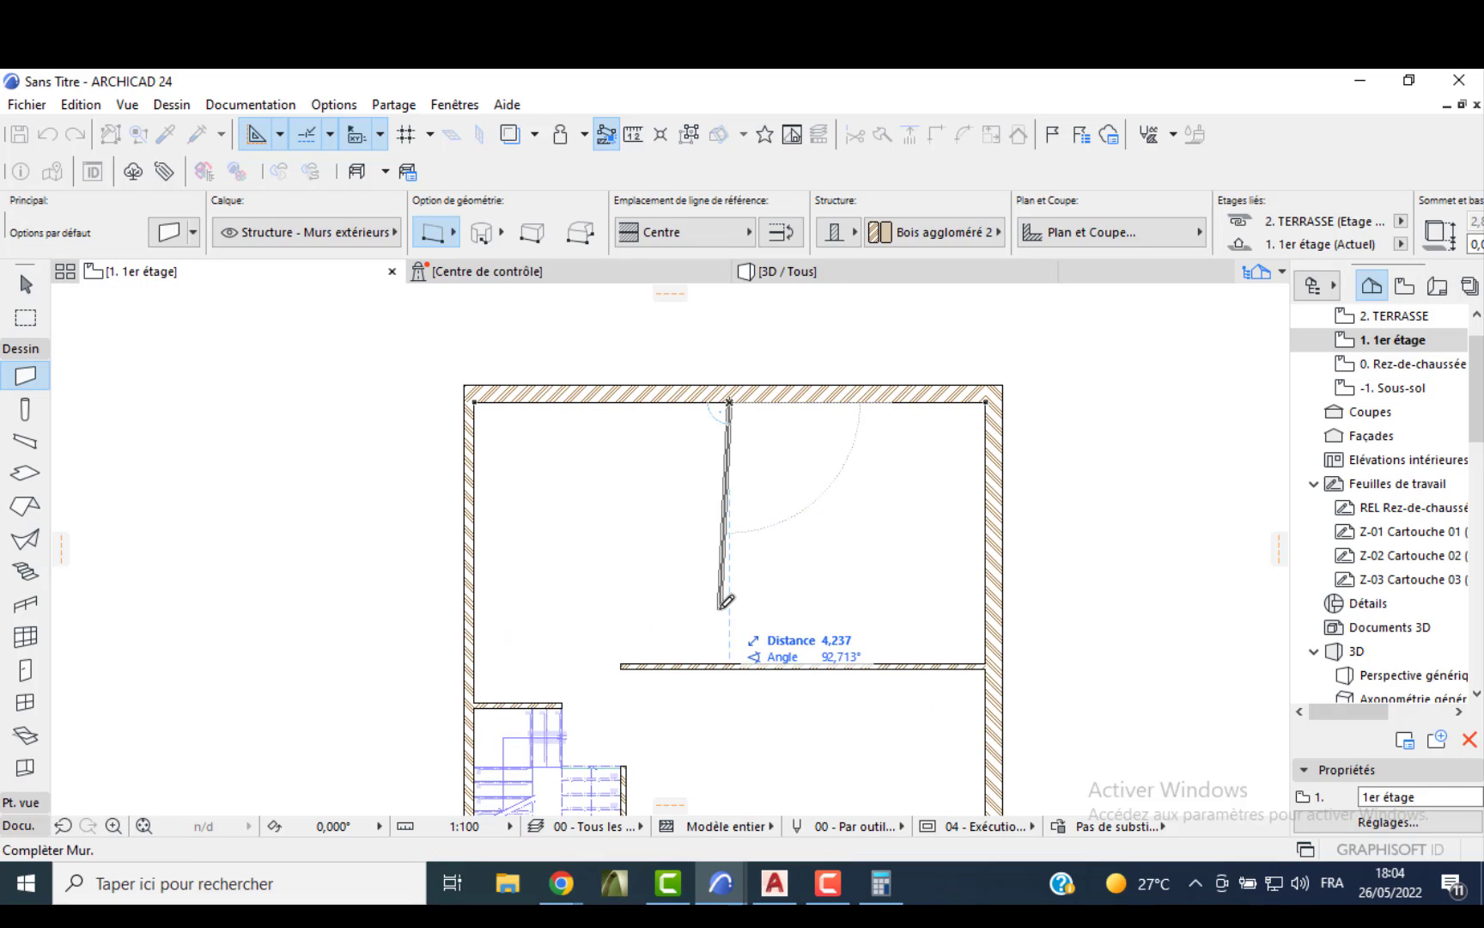
scroll(726, 602, up, 2)
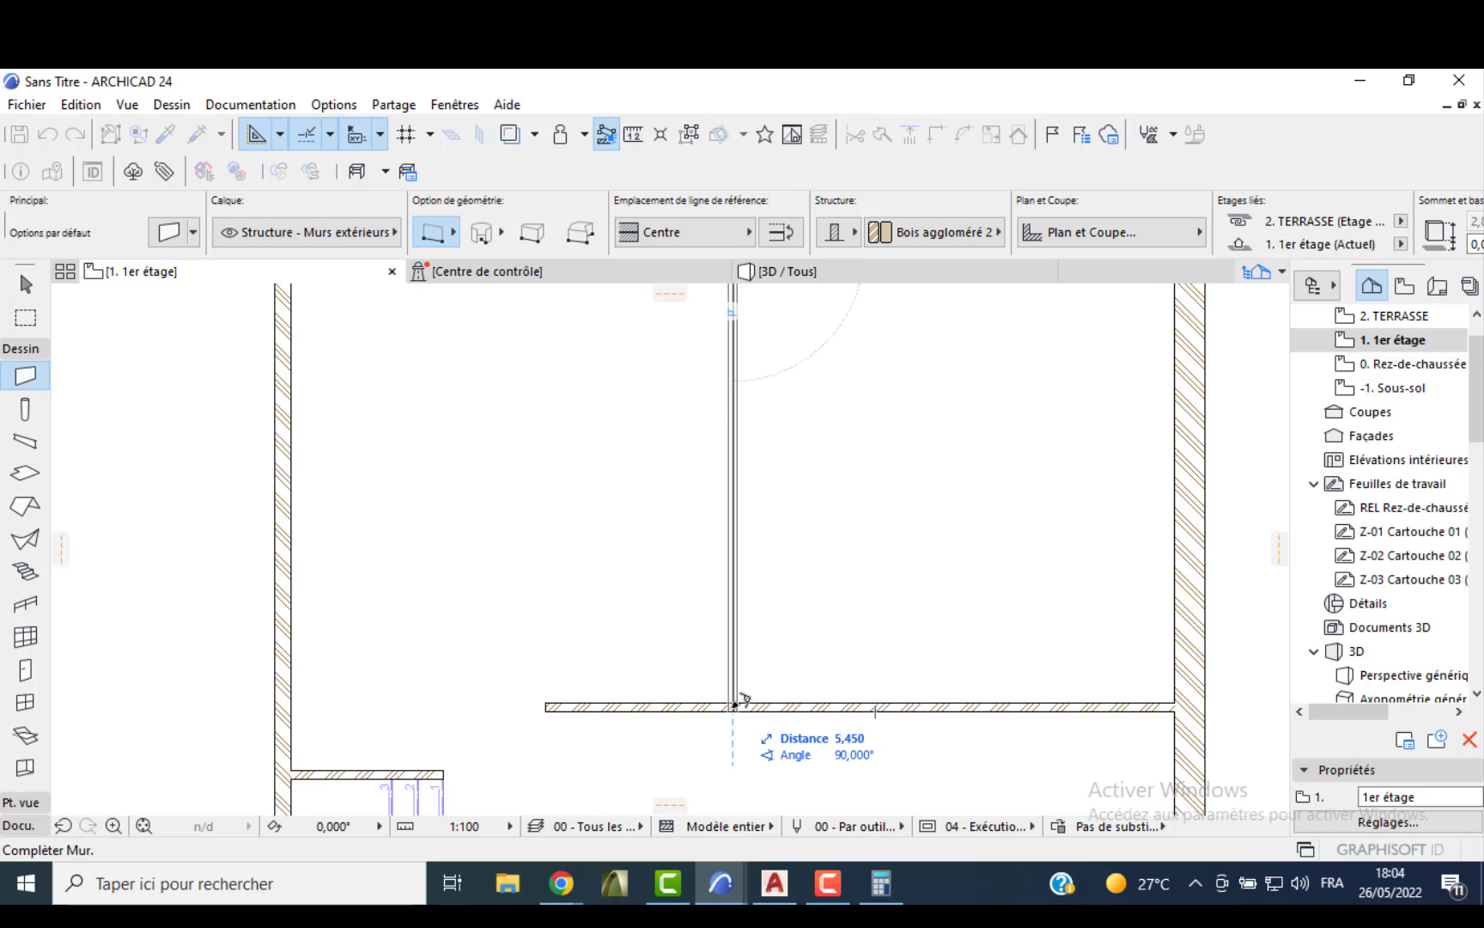
click(733, 706)
scroll(732, 705, down, 3)
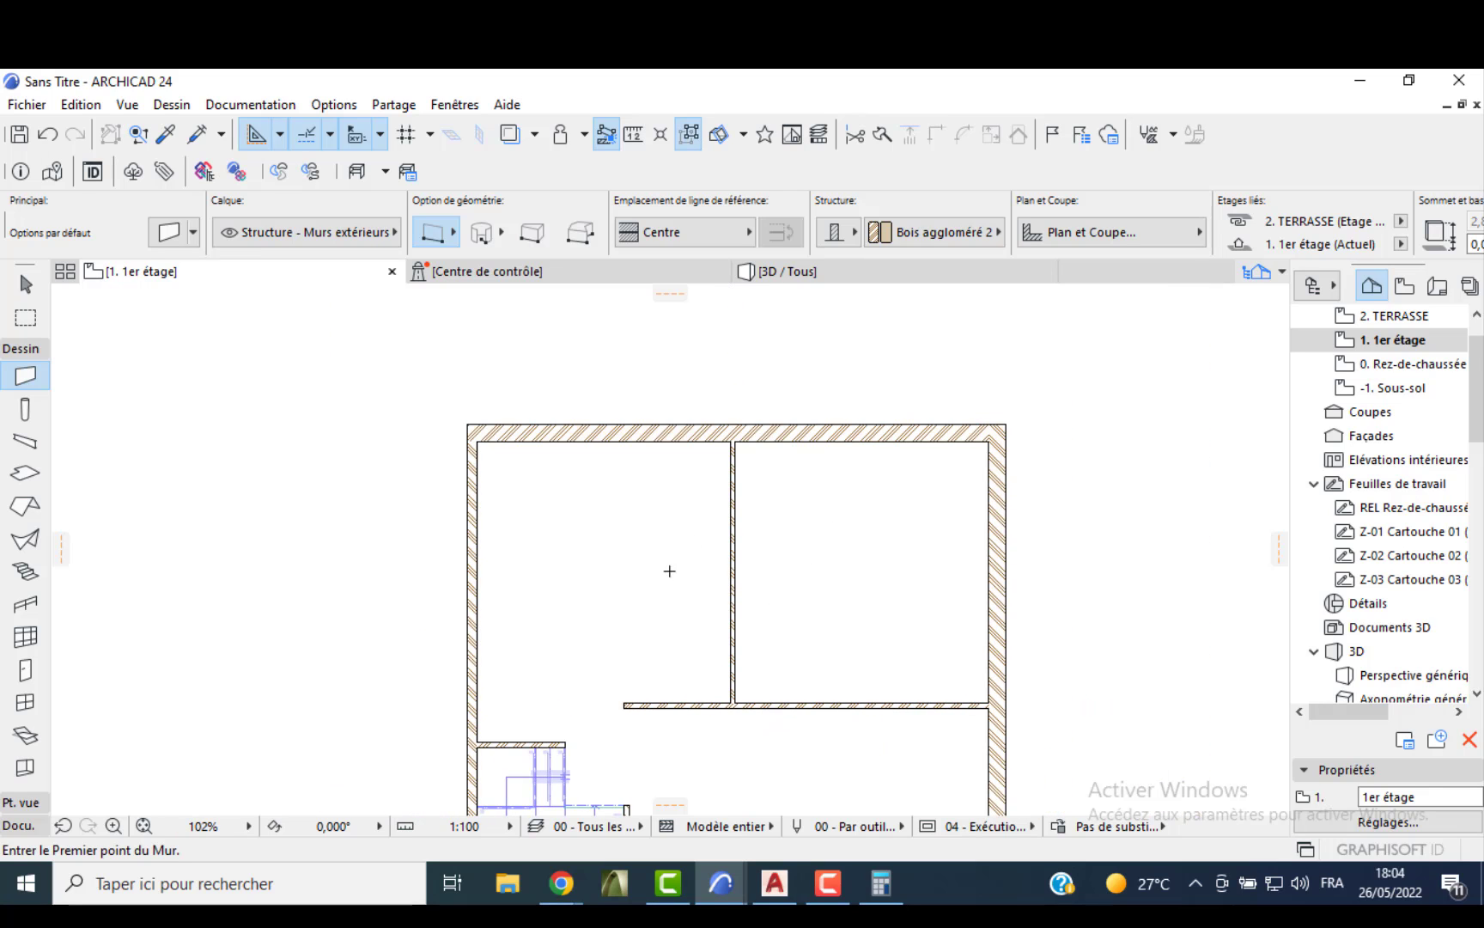
middle_drag(669, 571, 655, 472)
middle_drag(723, 555, 681, 367)
key(Escape)
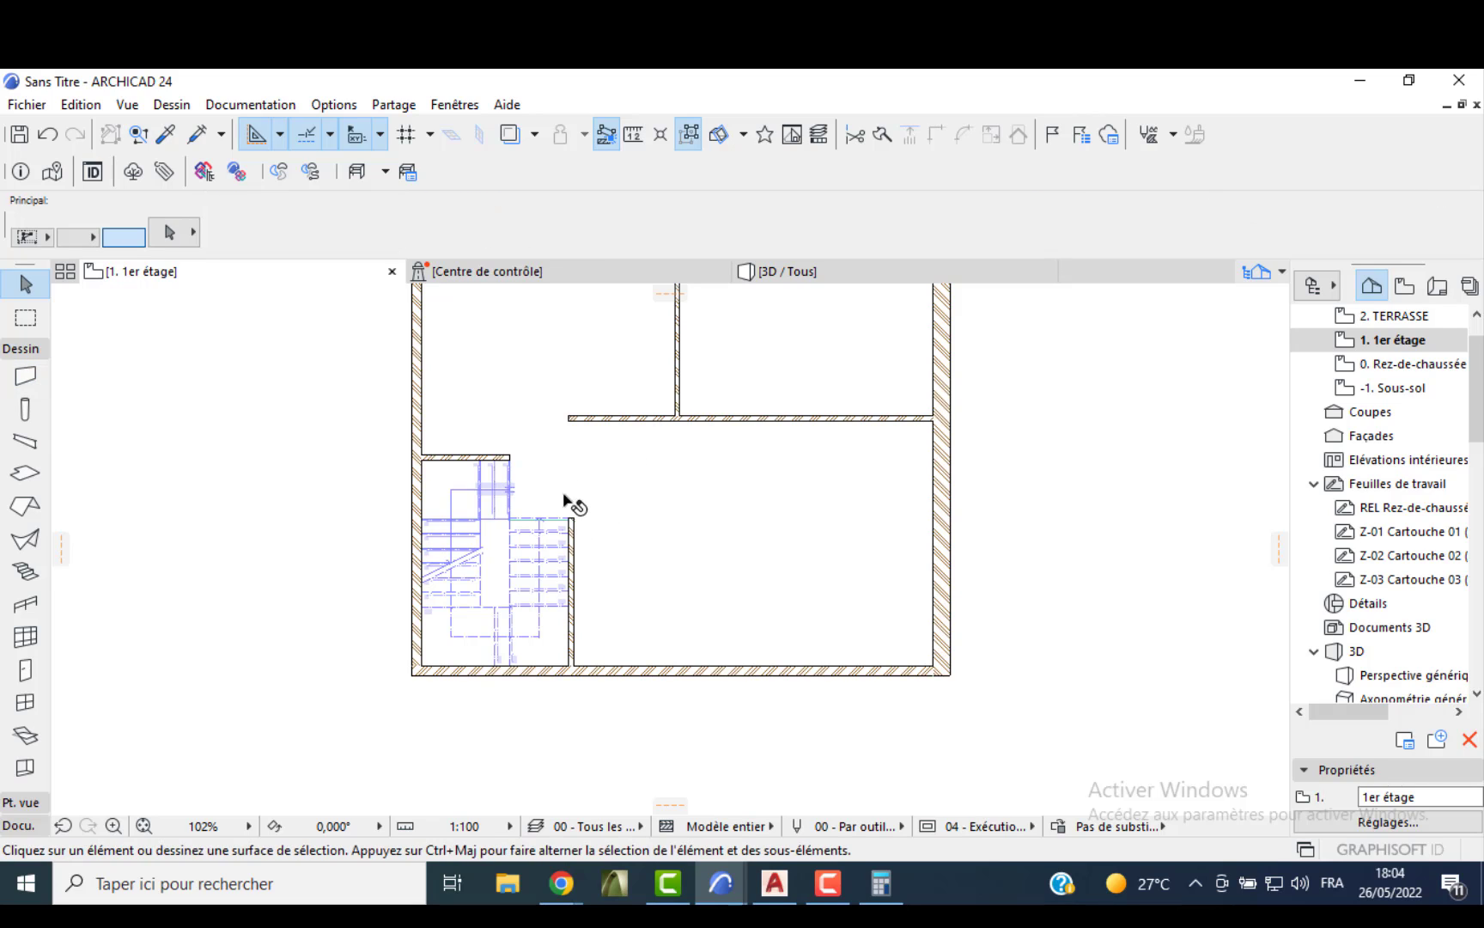
- Try drawing a wall about 2.1 m long from the stair-side wall's free end, parallel to the front wall, and undo it
click(26, 374)
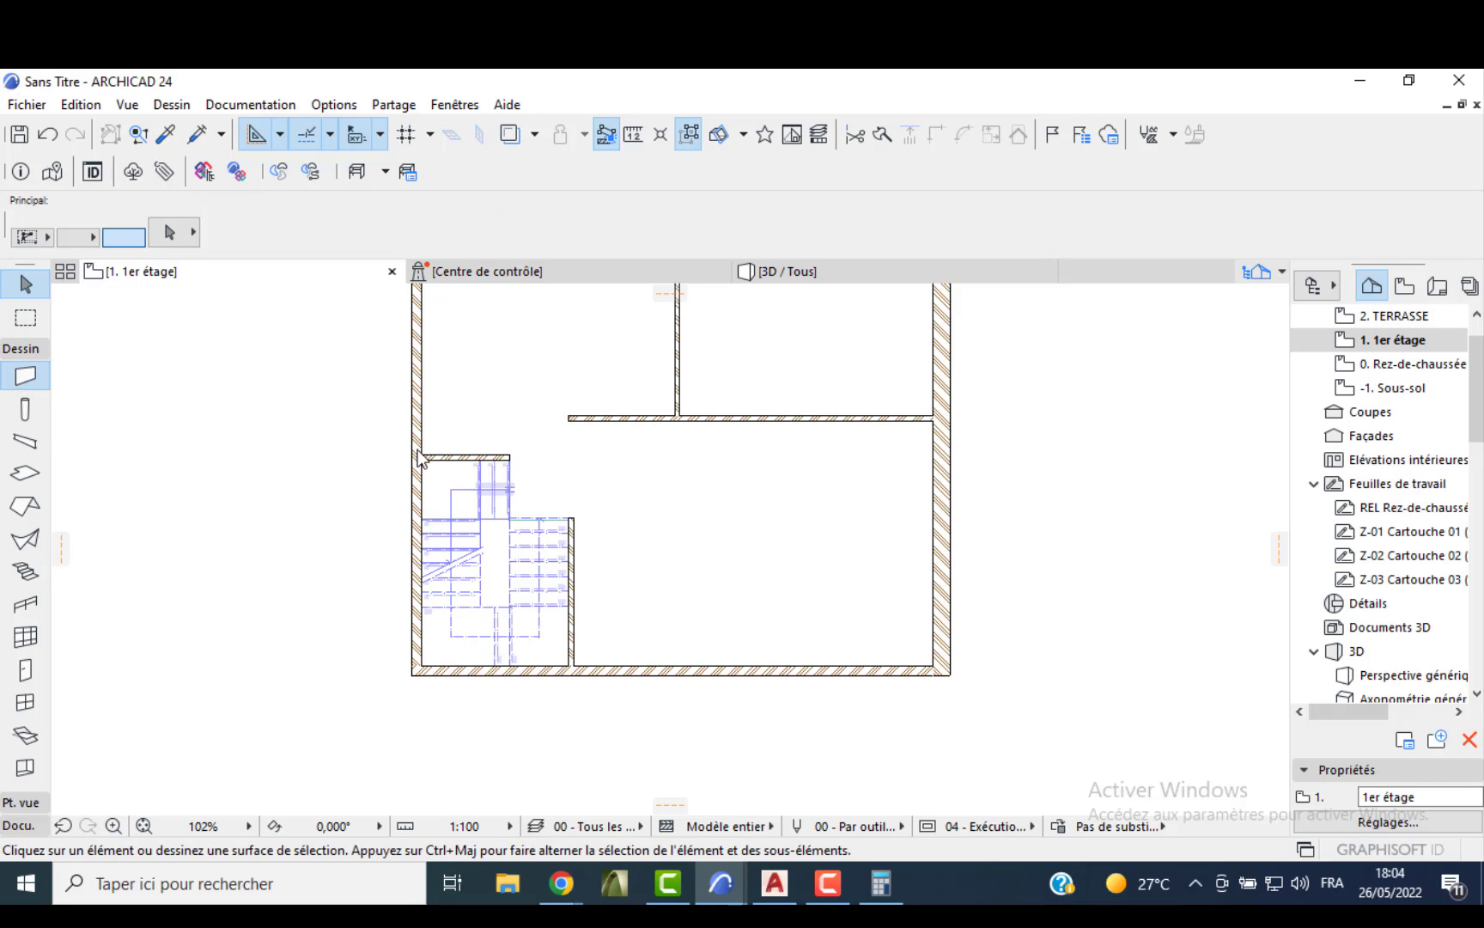
scroll(497, 609, up, 2)
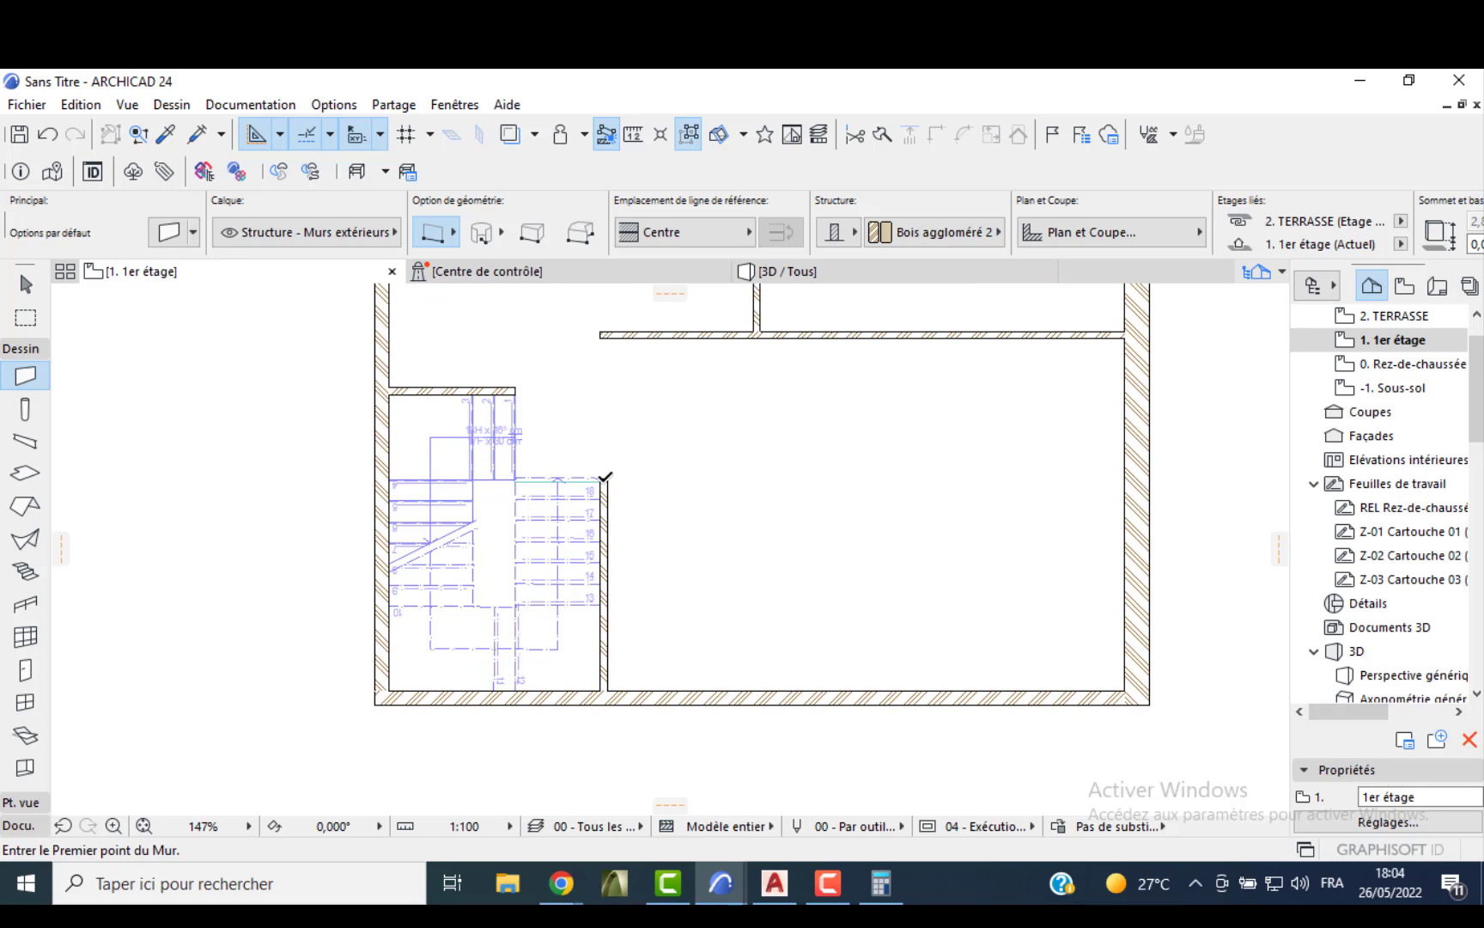
click(603, 477)
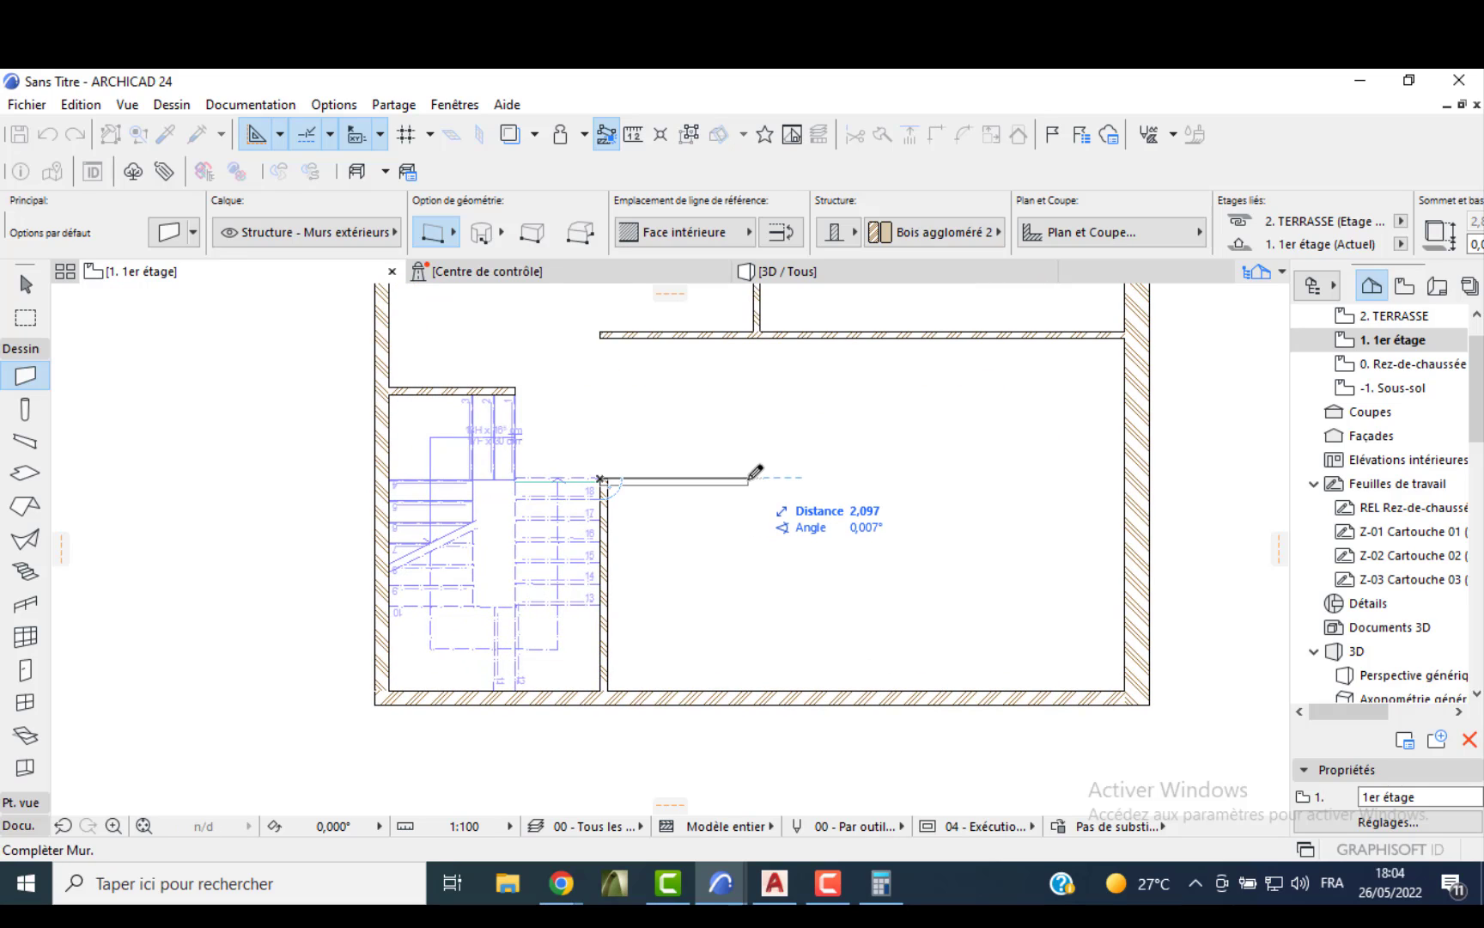
click(749, 478)
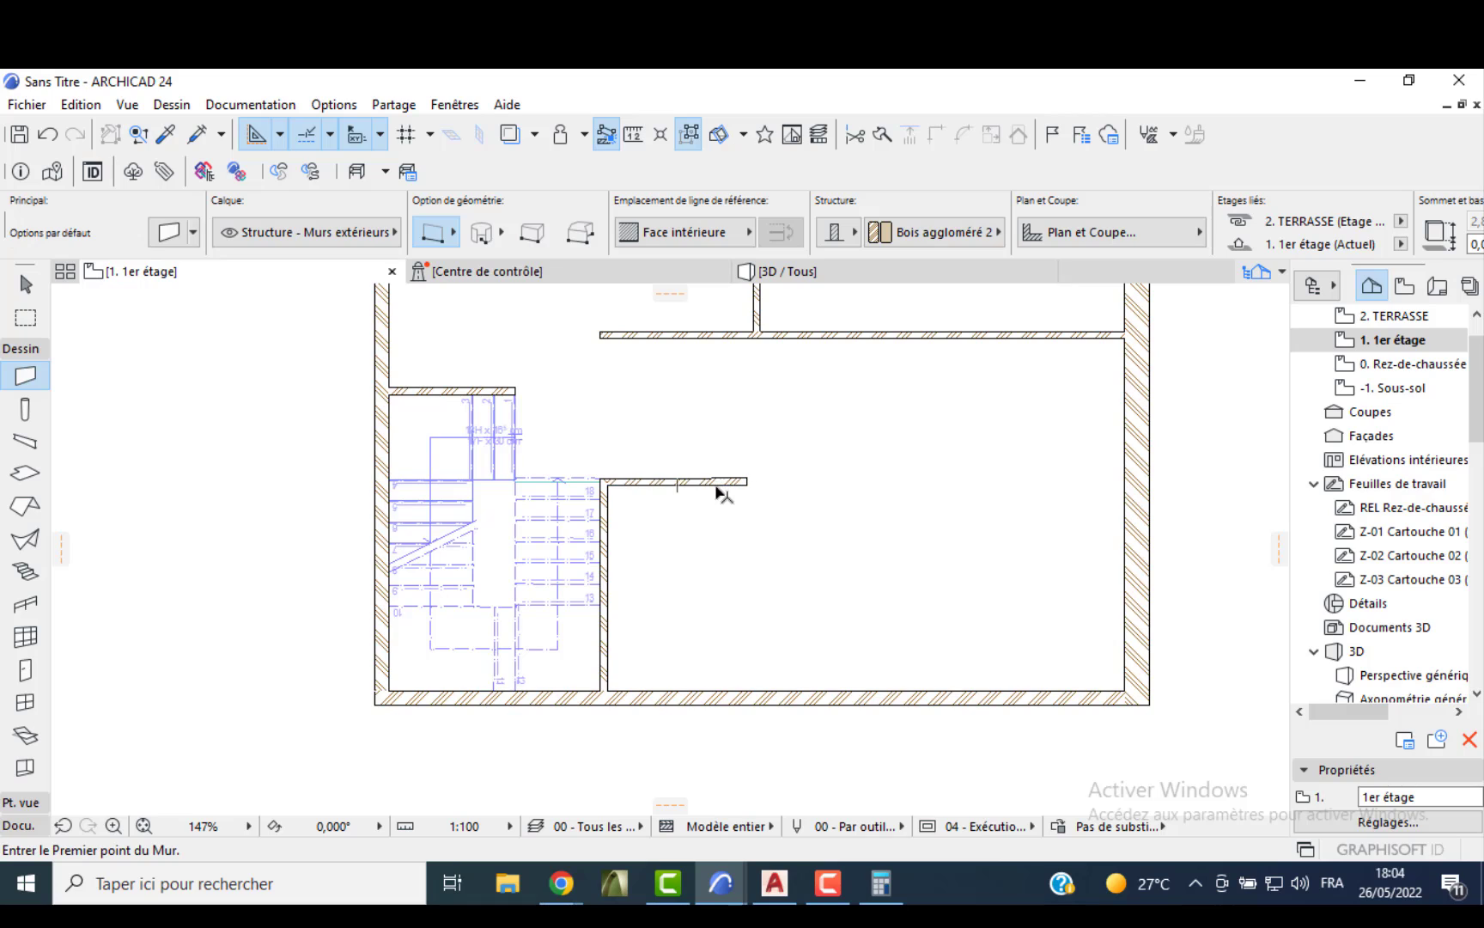
key(ctrl+z)
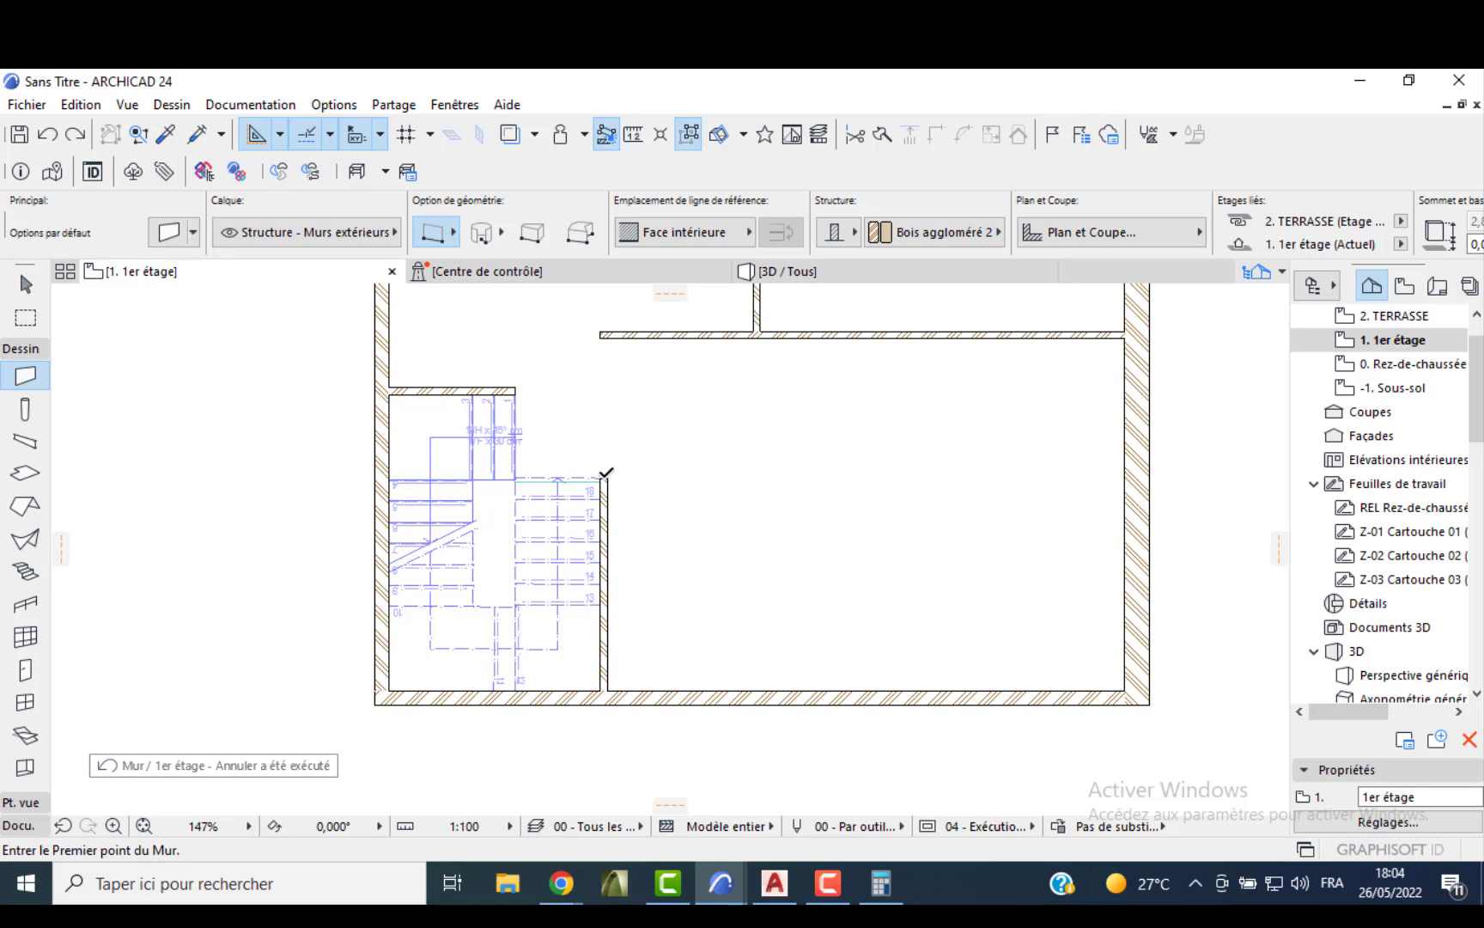
- Draw a wall about 2.4 m long from the stair-side wall's free end, parallel to the front wall, and join it to the central partition at a corner
click(603, 477)
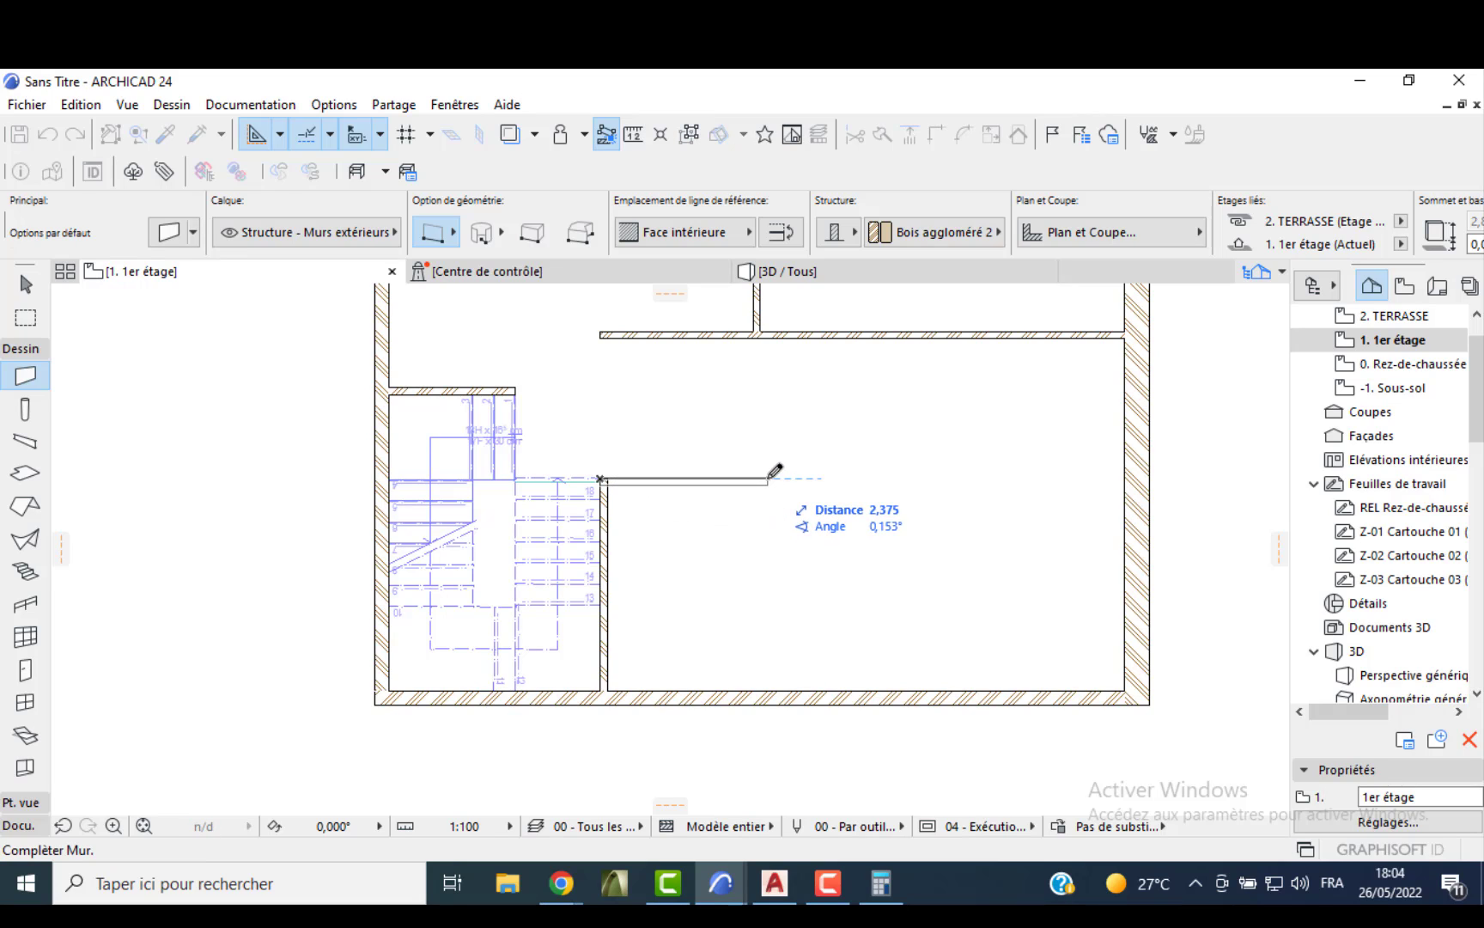
click(769, 478)
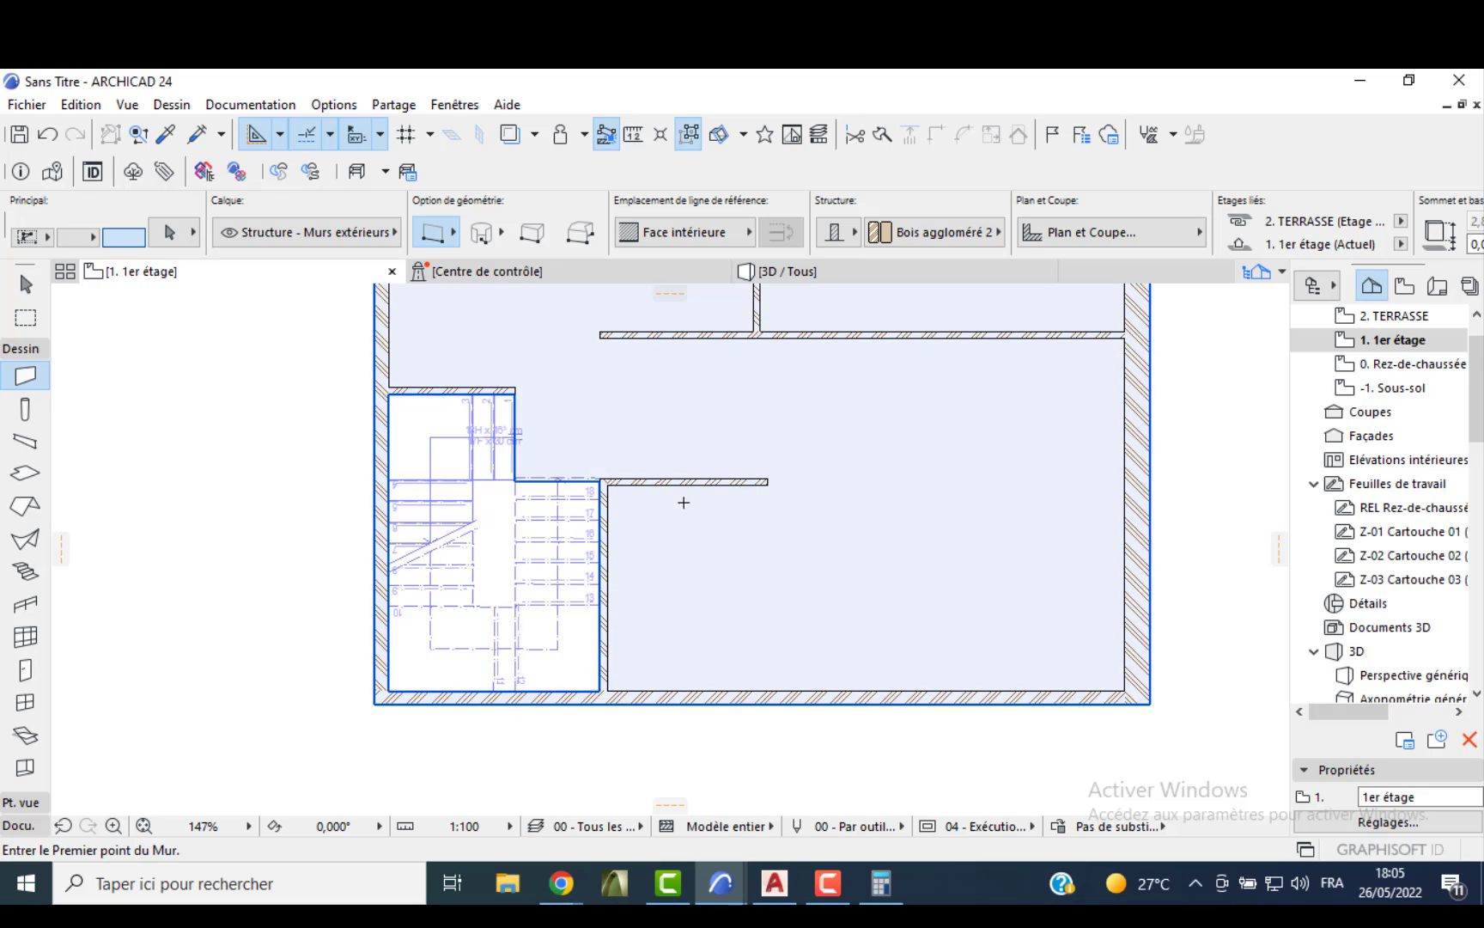
shift+click(696, 481)
shift+click(762, 307)
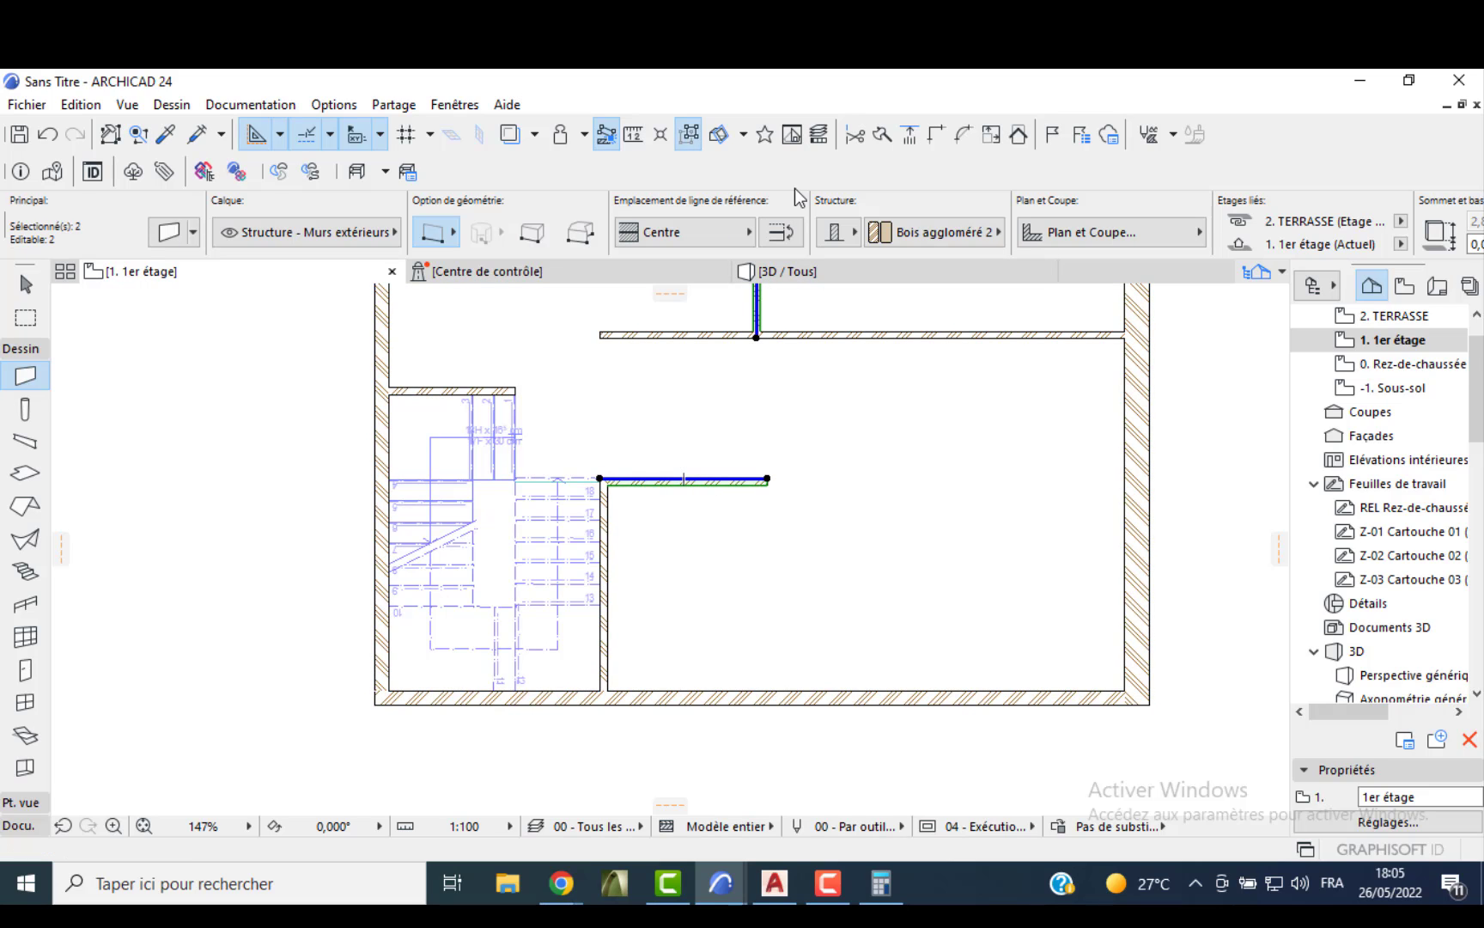
click(932, 145)
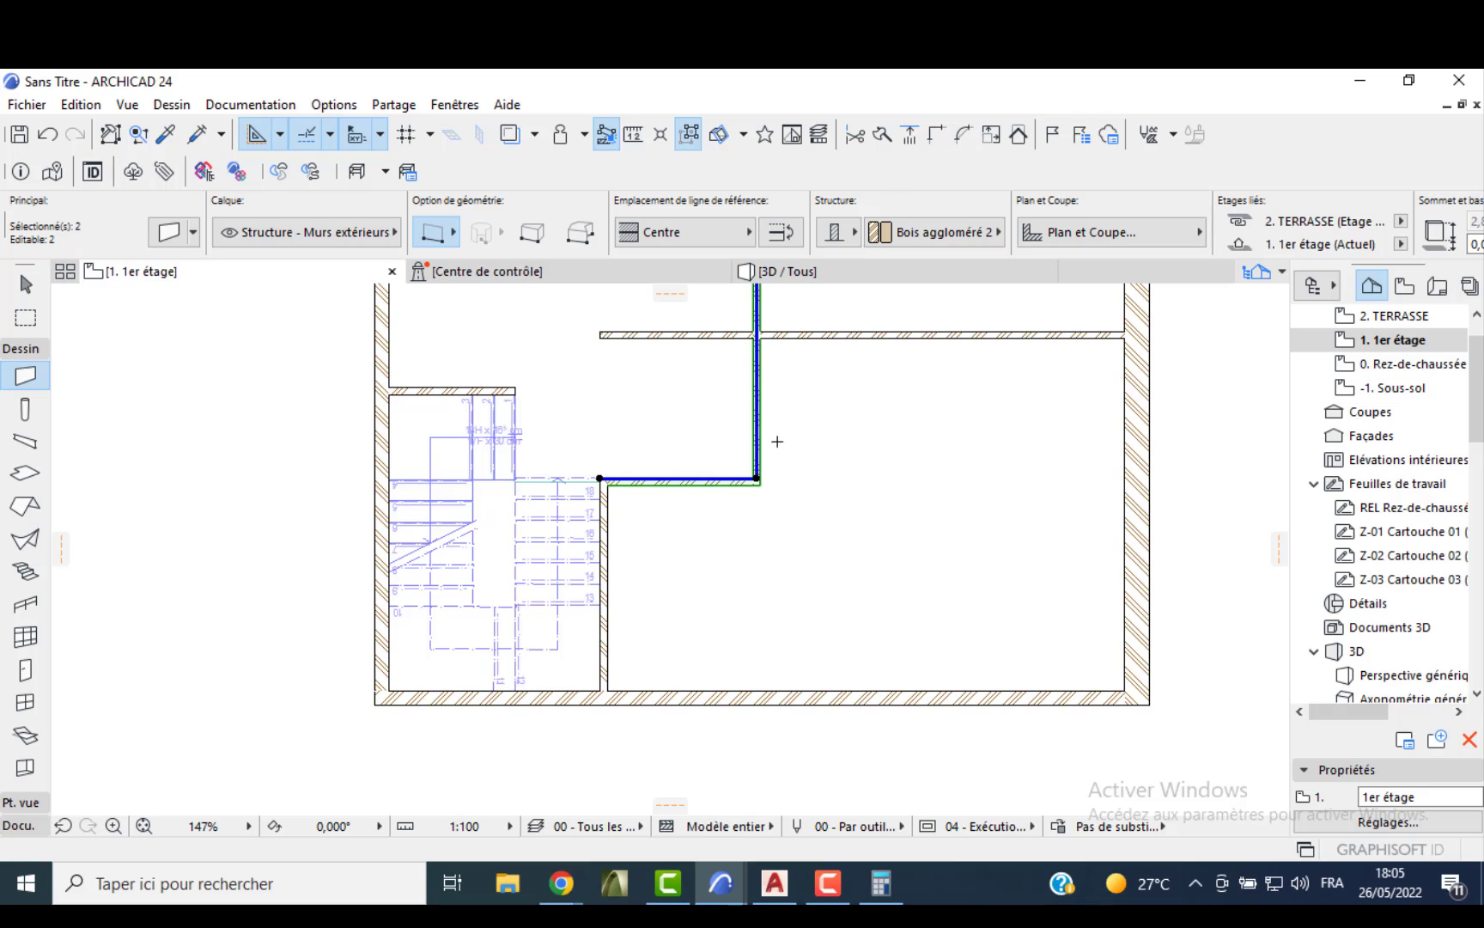
key(Escape)
middle_drag(686, 357, 697, 514)
key(shift)
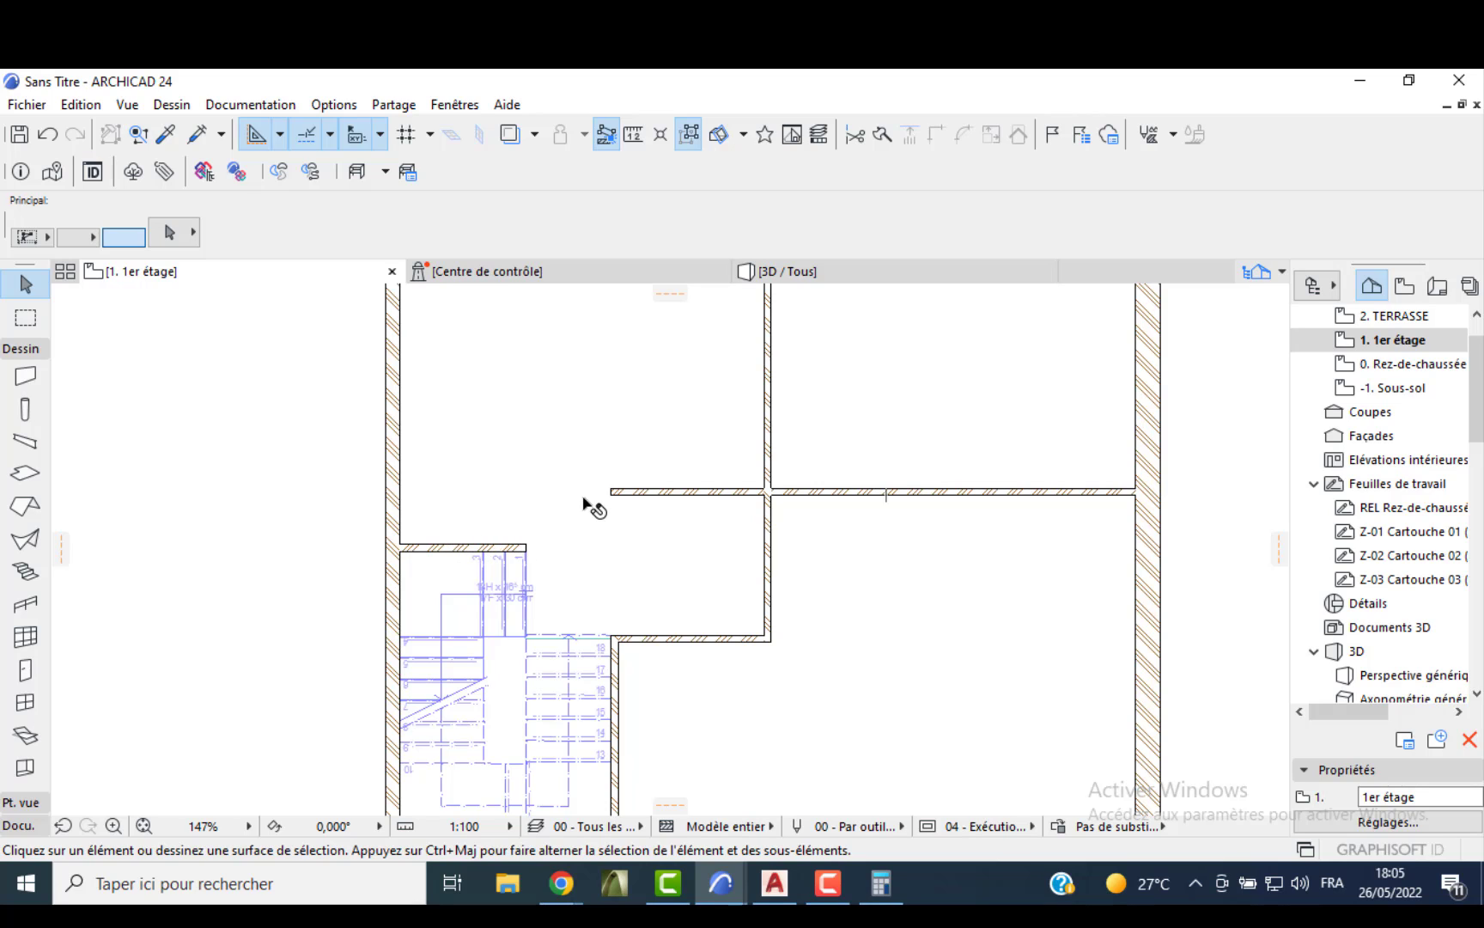
- Draw a short wall perpendicular from the free end of the wall behind the stairs, reaching the line of the cross wall
click(25, 378)
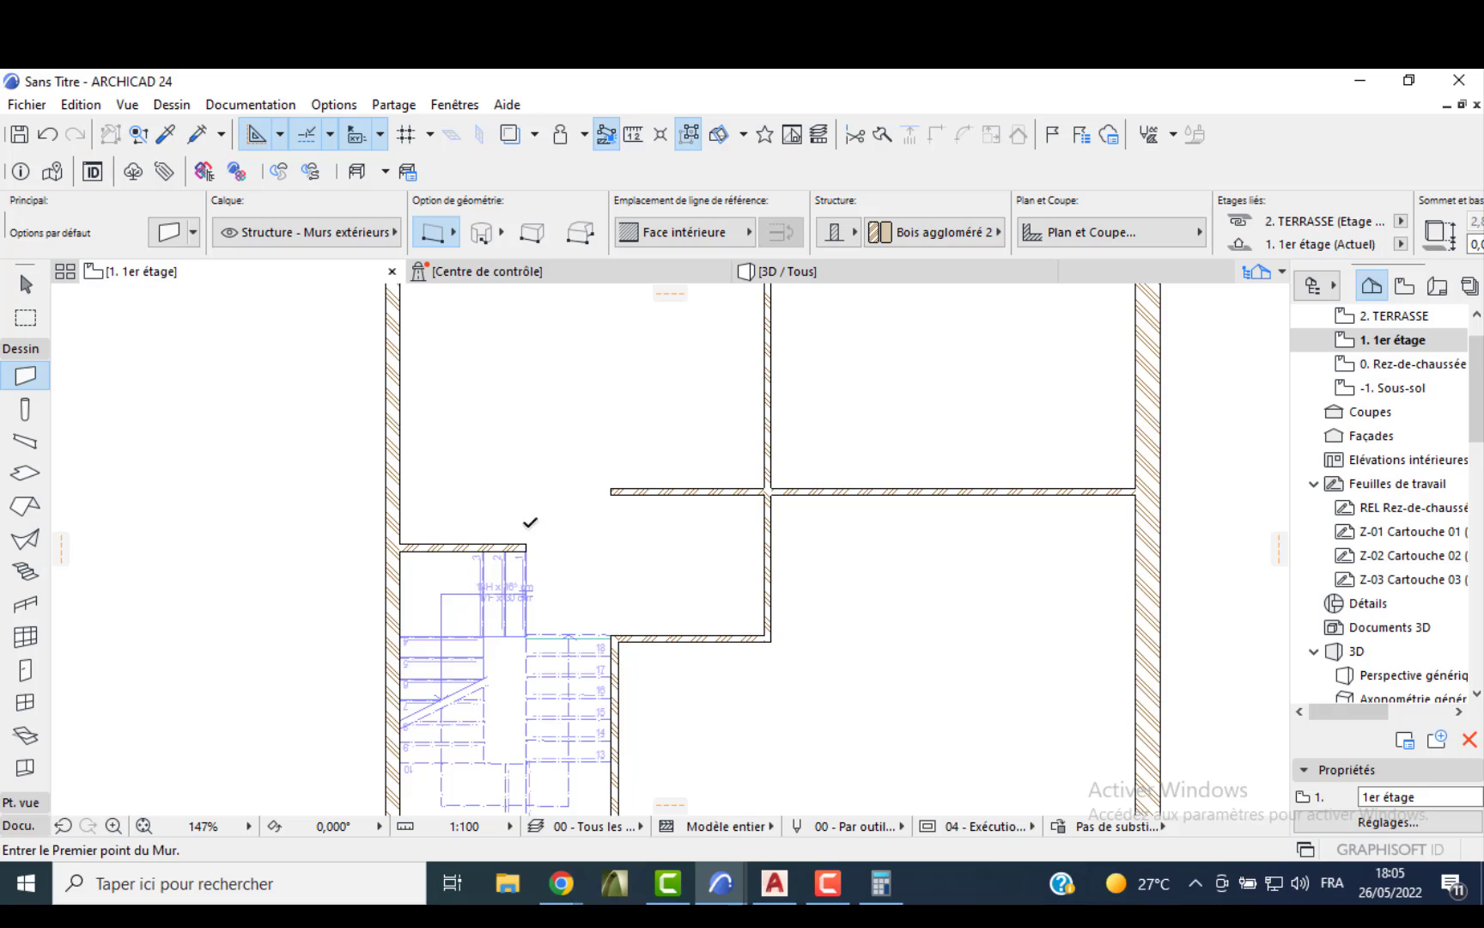
click(525, 550)
key(shift)
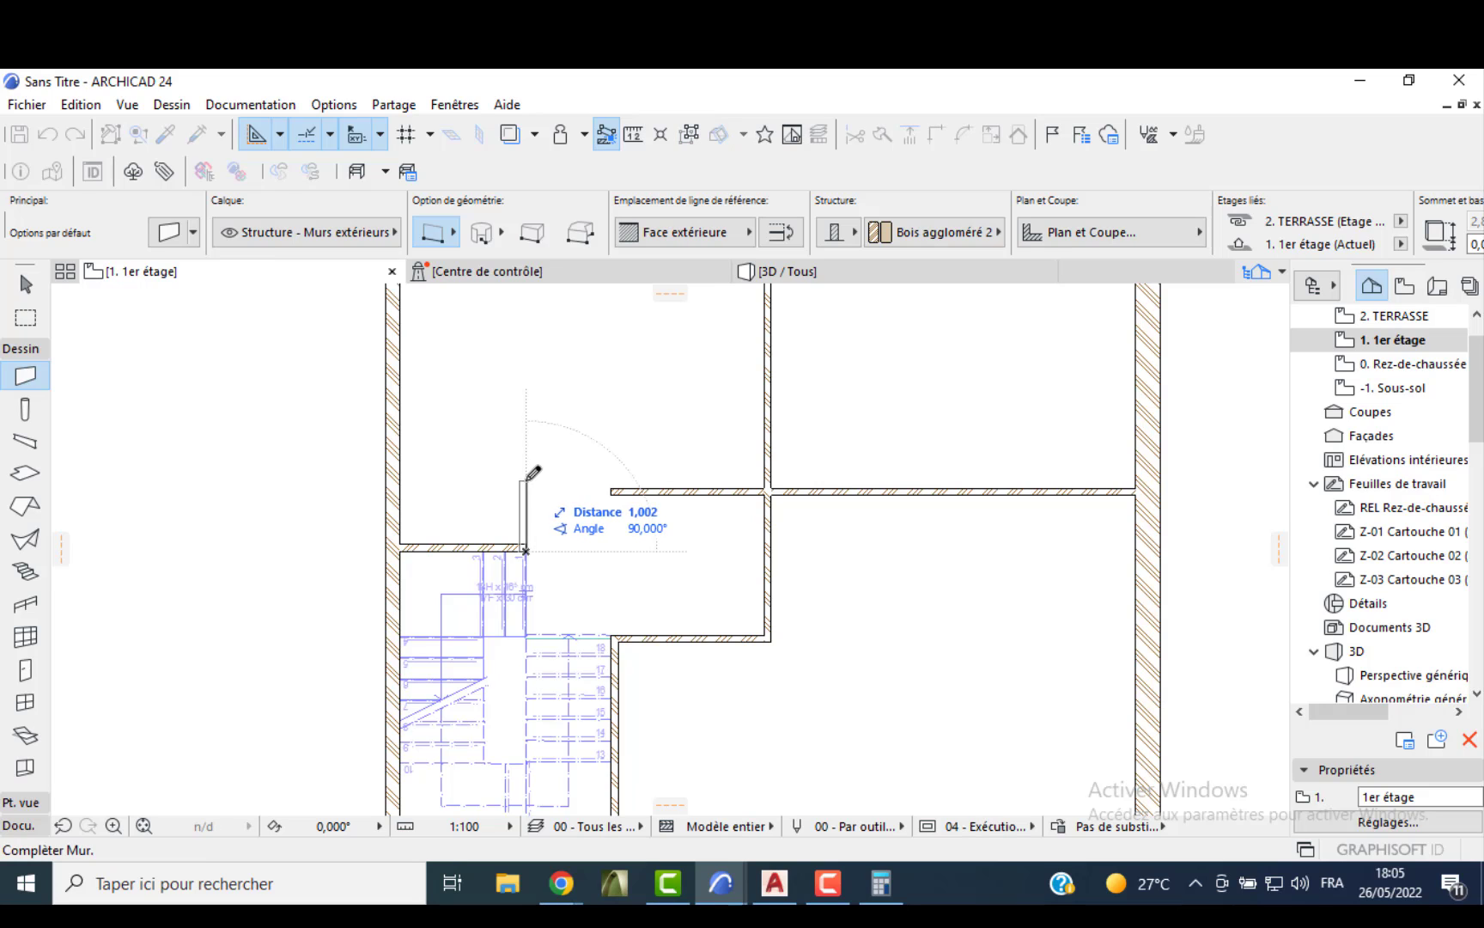
click(526, 479)
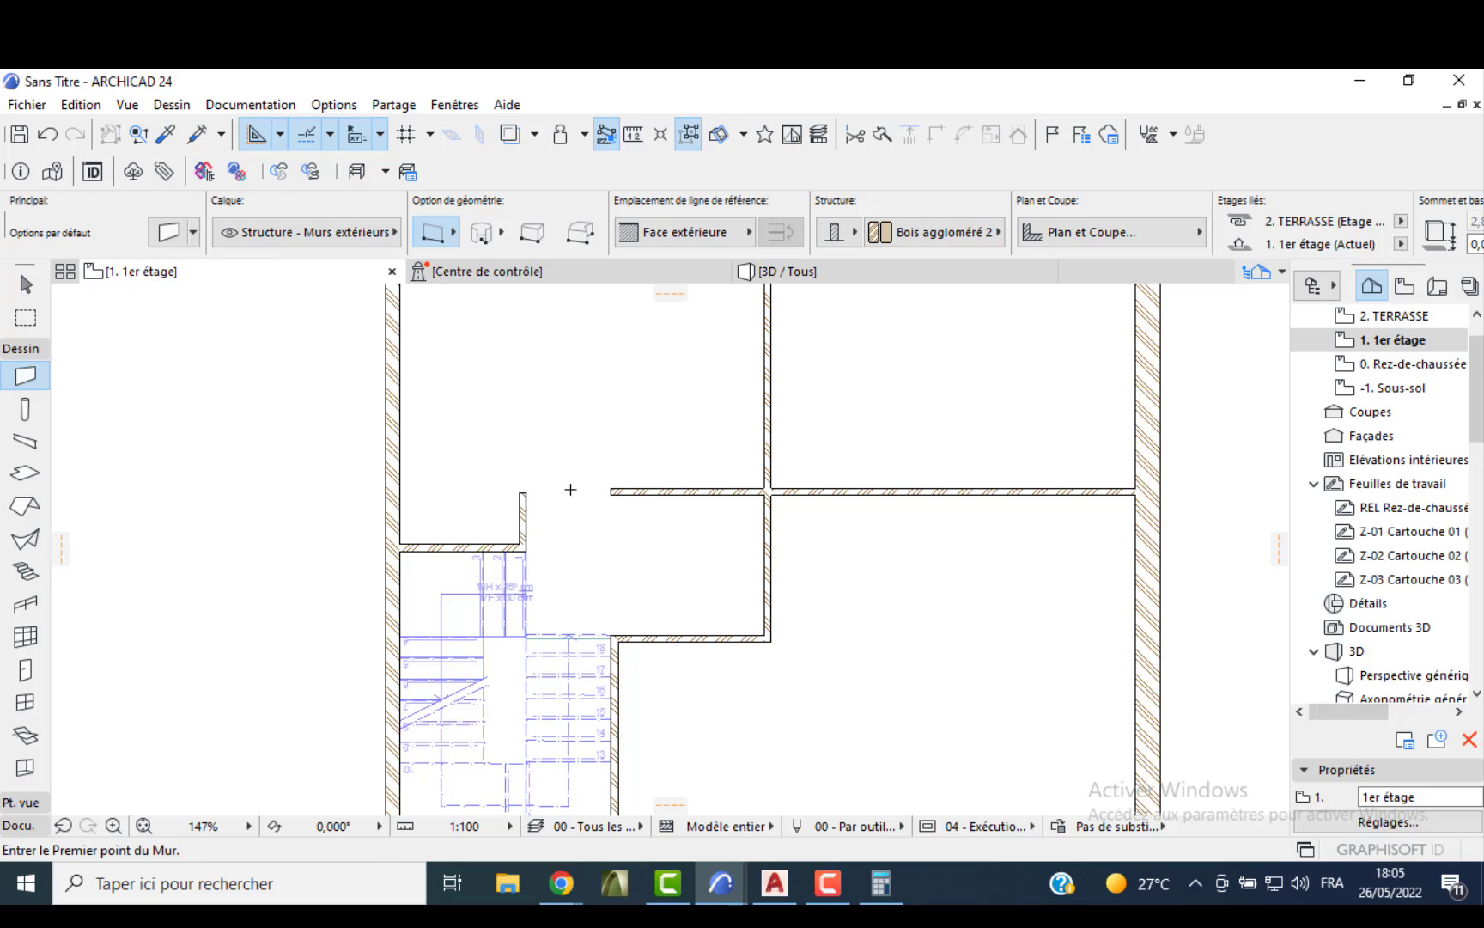
- Join the short wall and the cross wall at a corner, extending the cross wall to meet it
key(shift)
click(616, 494)
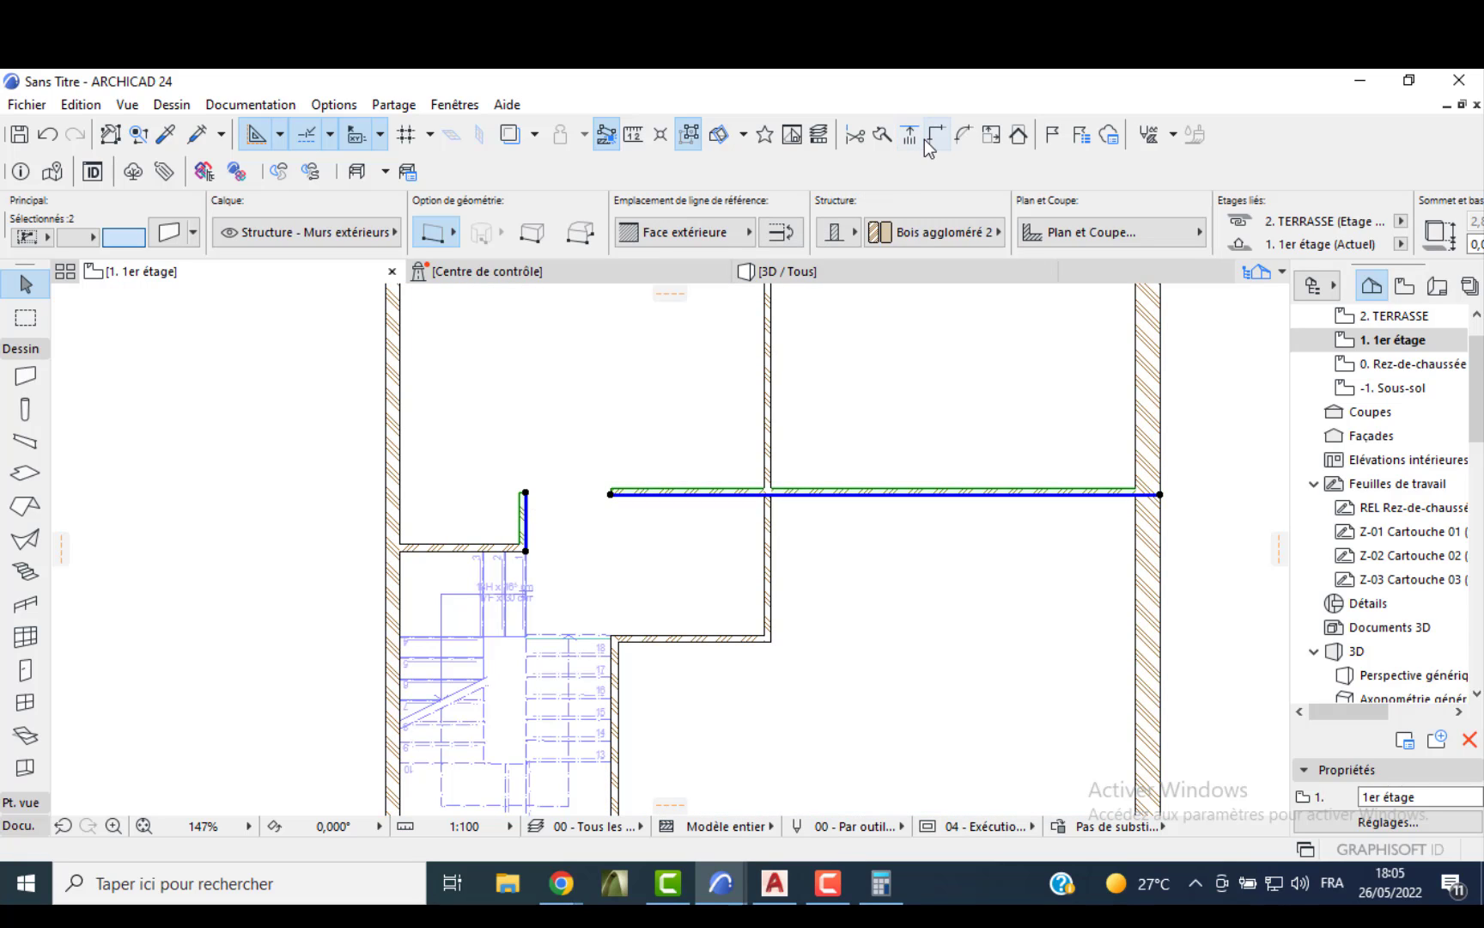
click(603, 488)
scroll(773, 557, down, 2)
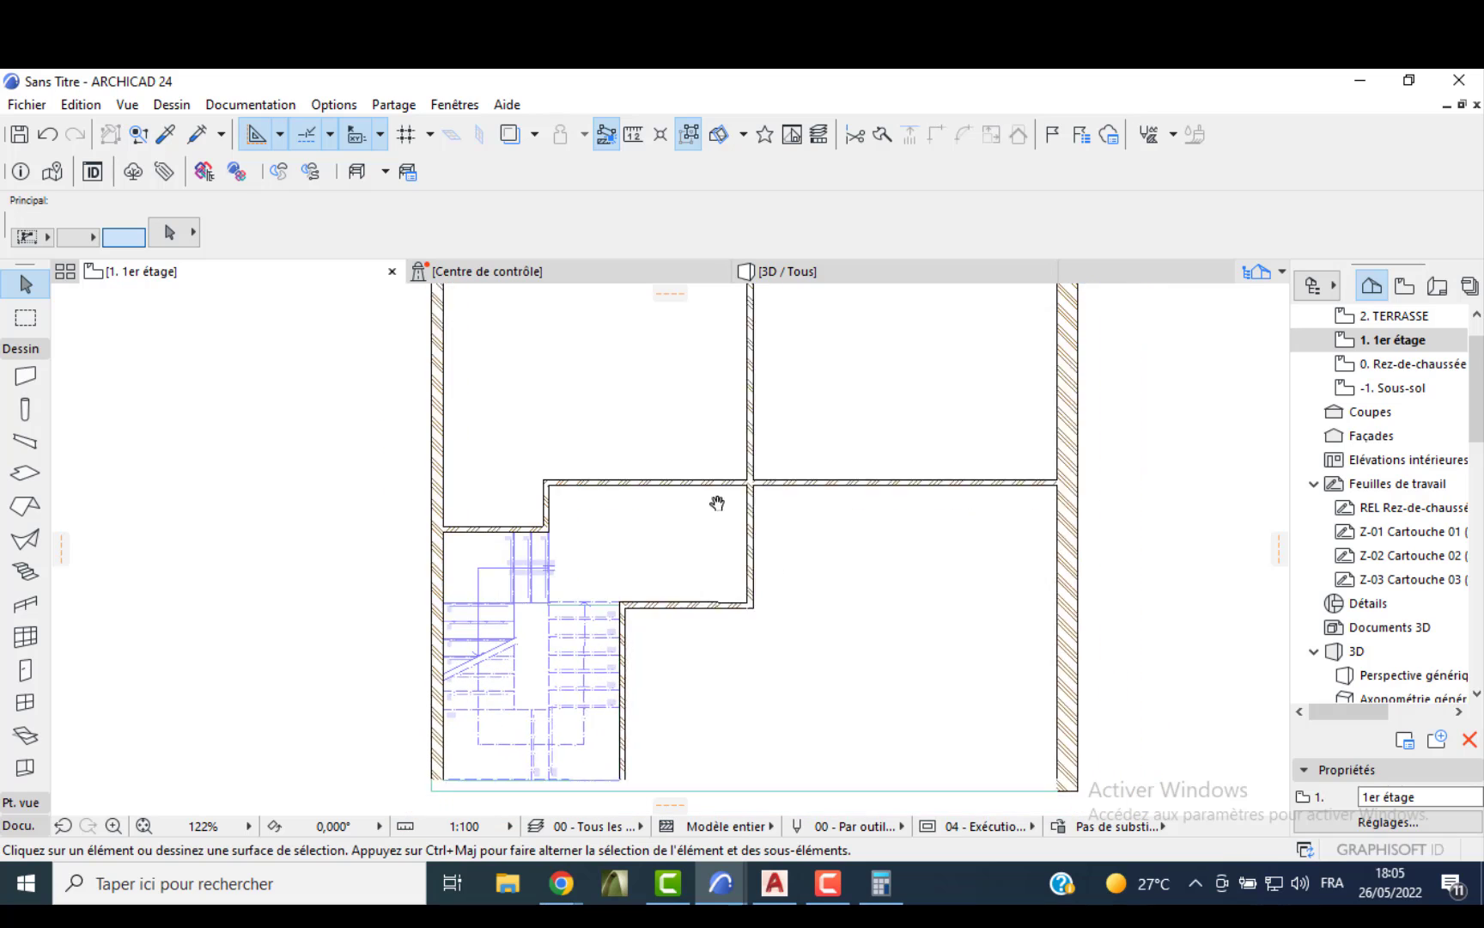
- Straighten the wall joining the stair-side wall to the central partition by stretching its end horizontally past the partition, and rejoin both at a corner
scroll(720, 557, up, 6)
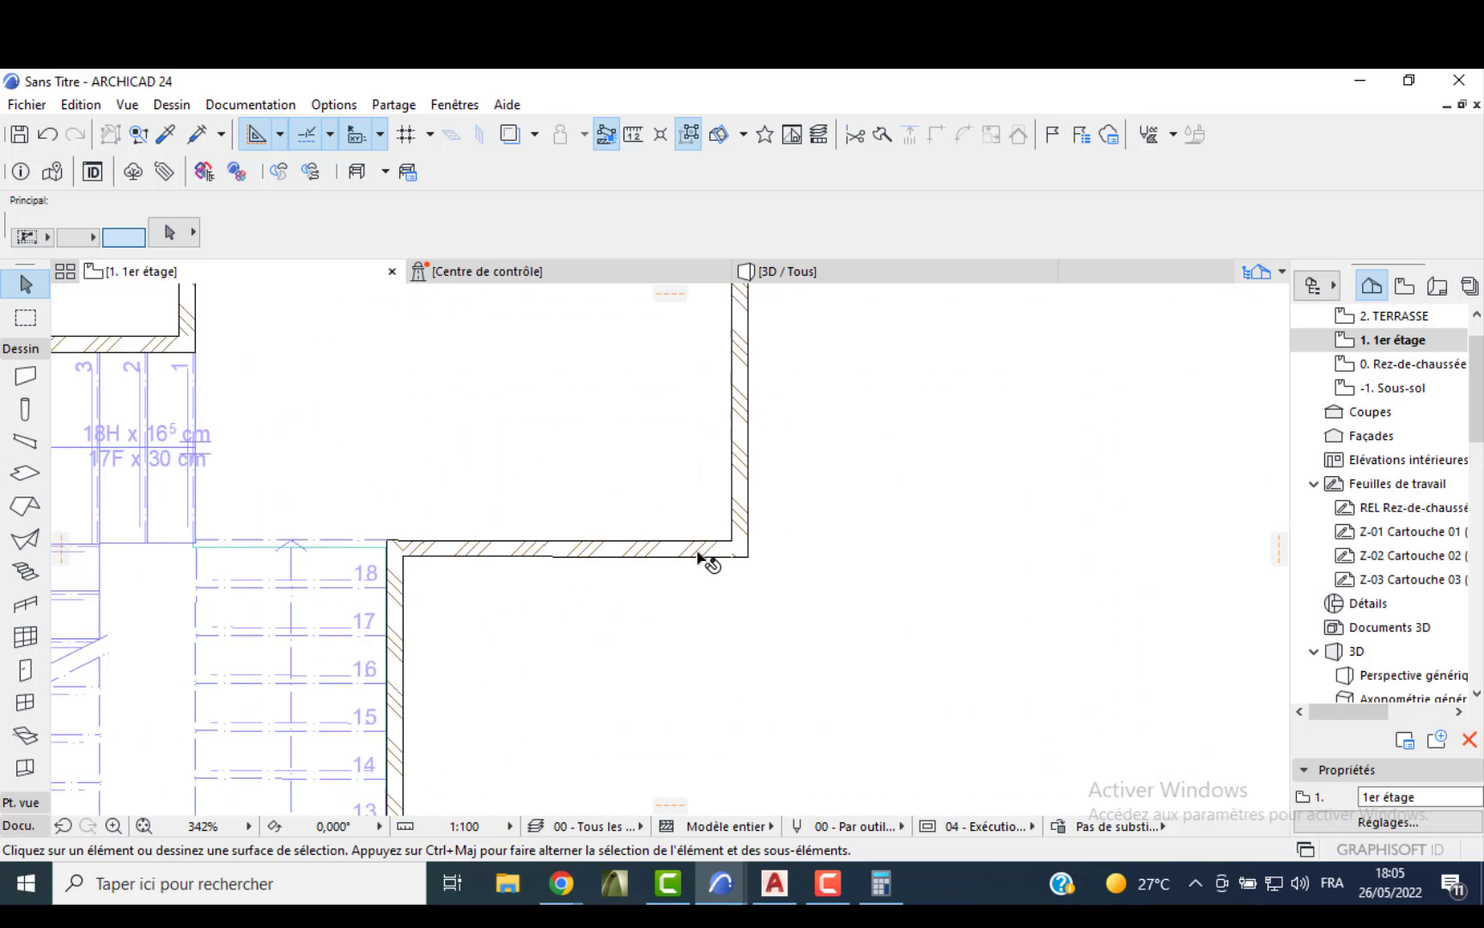
click(697, 548)
click(742, 539)
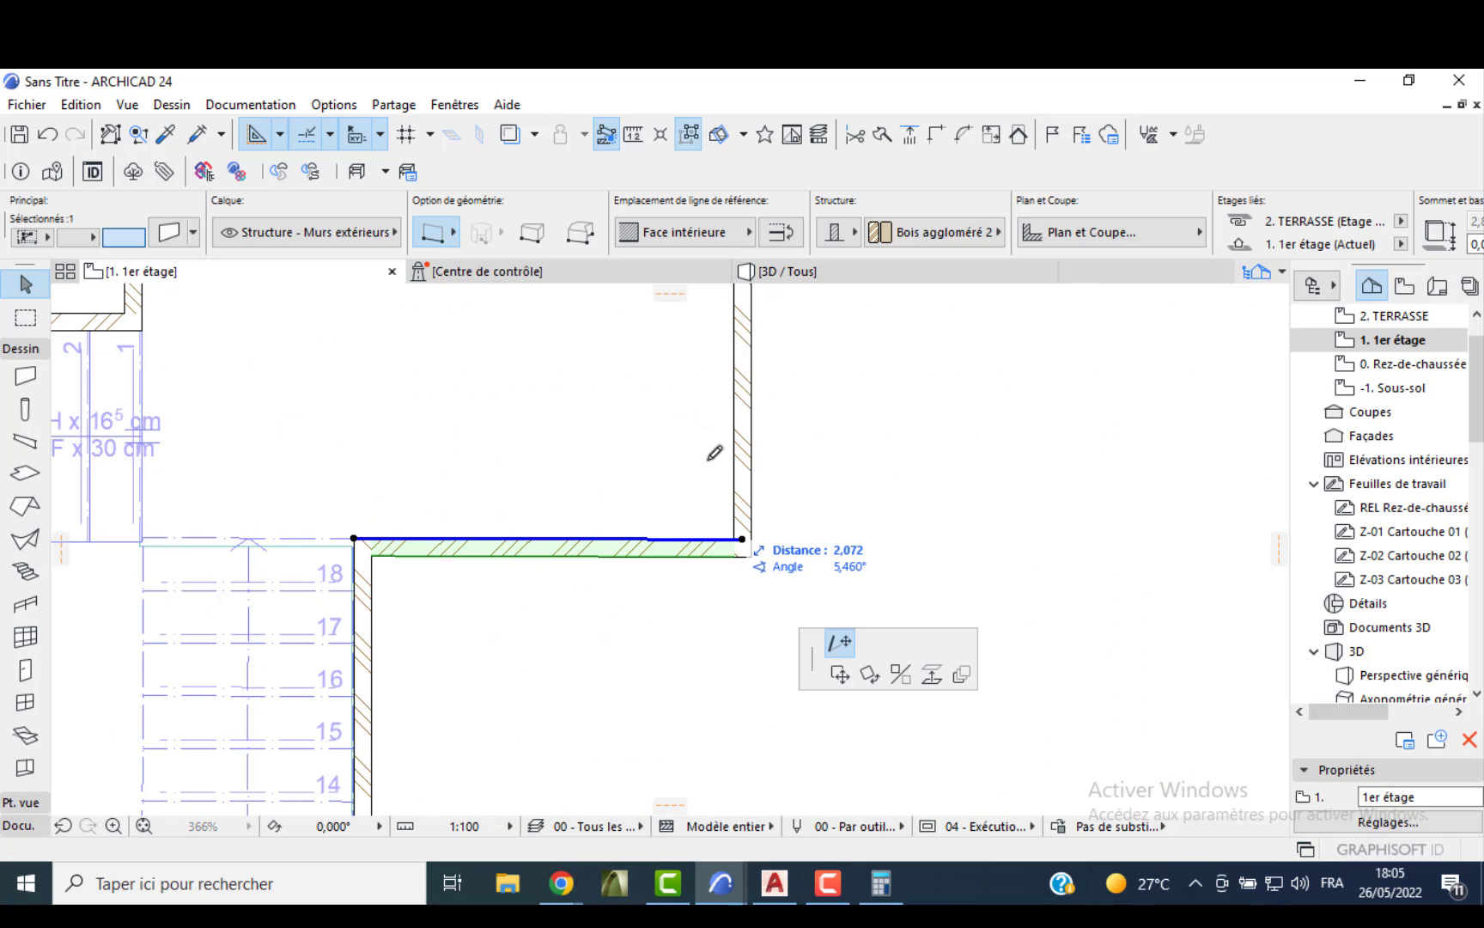
click(706, 456)
click(705, 455)
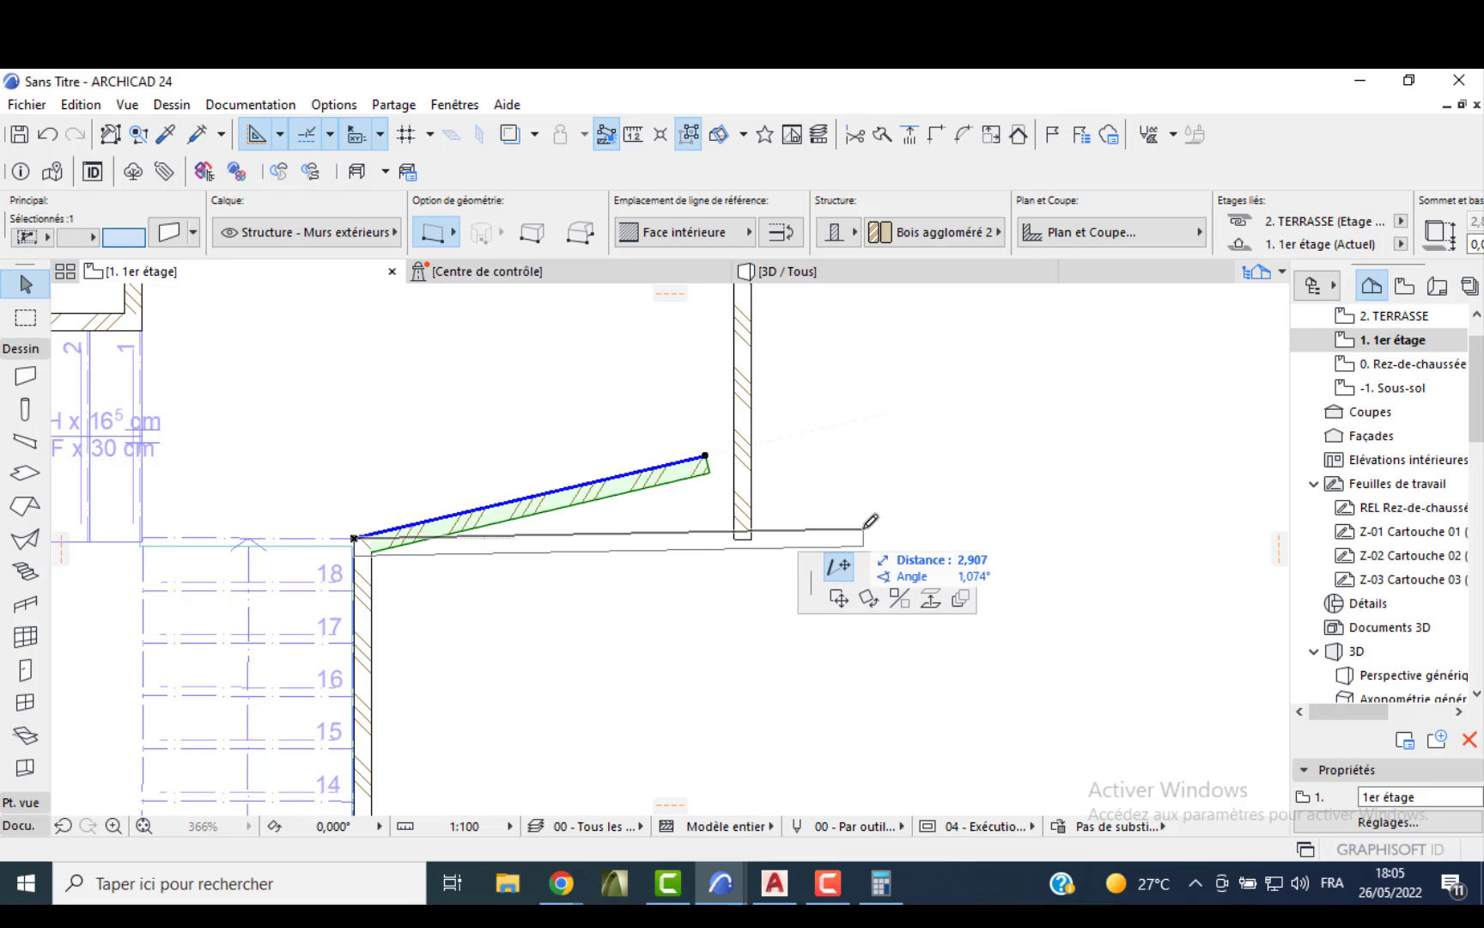
click(894, 532)
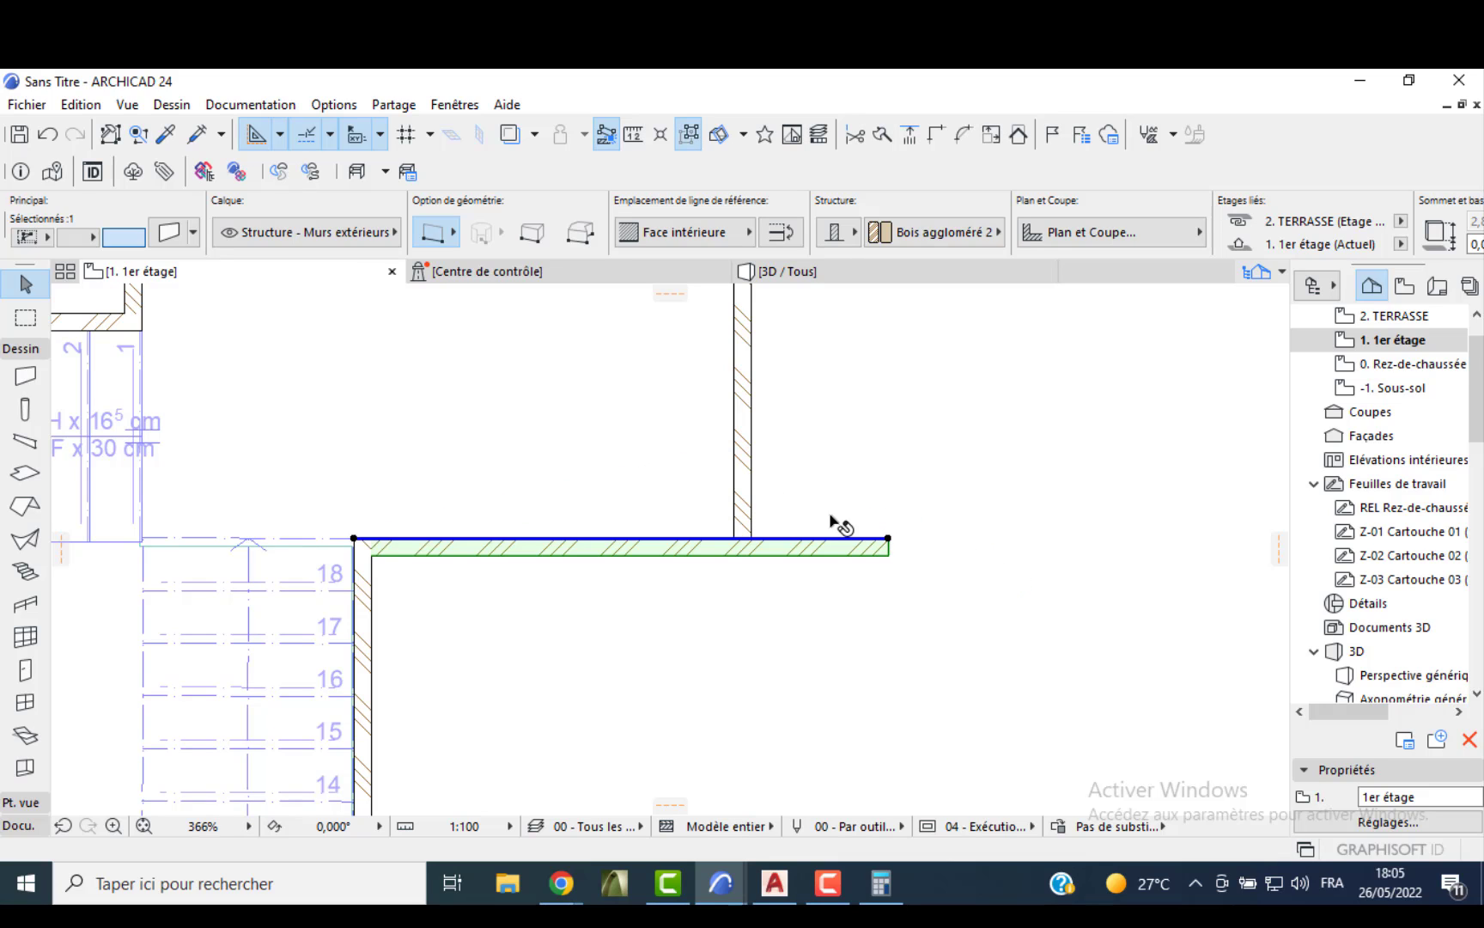
shift+click(746, 506)
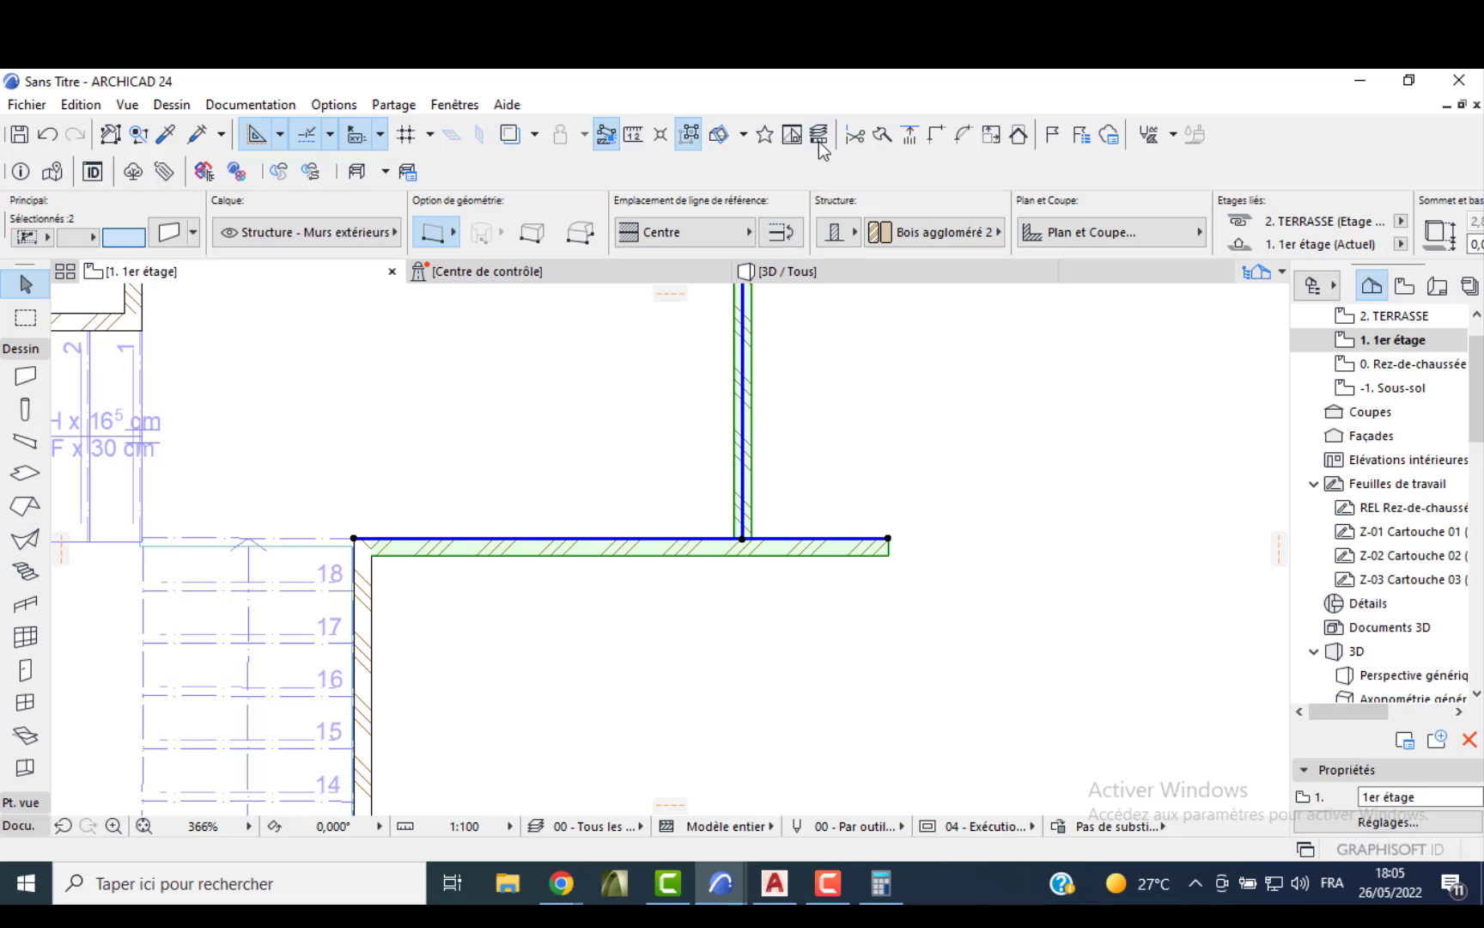
click(932, 143)
click(769, 610)
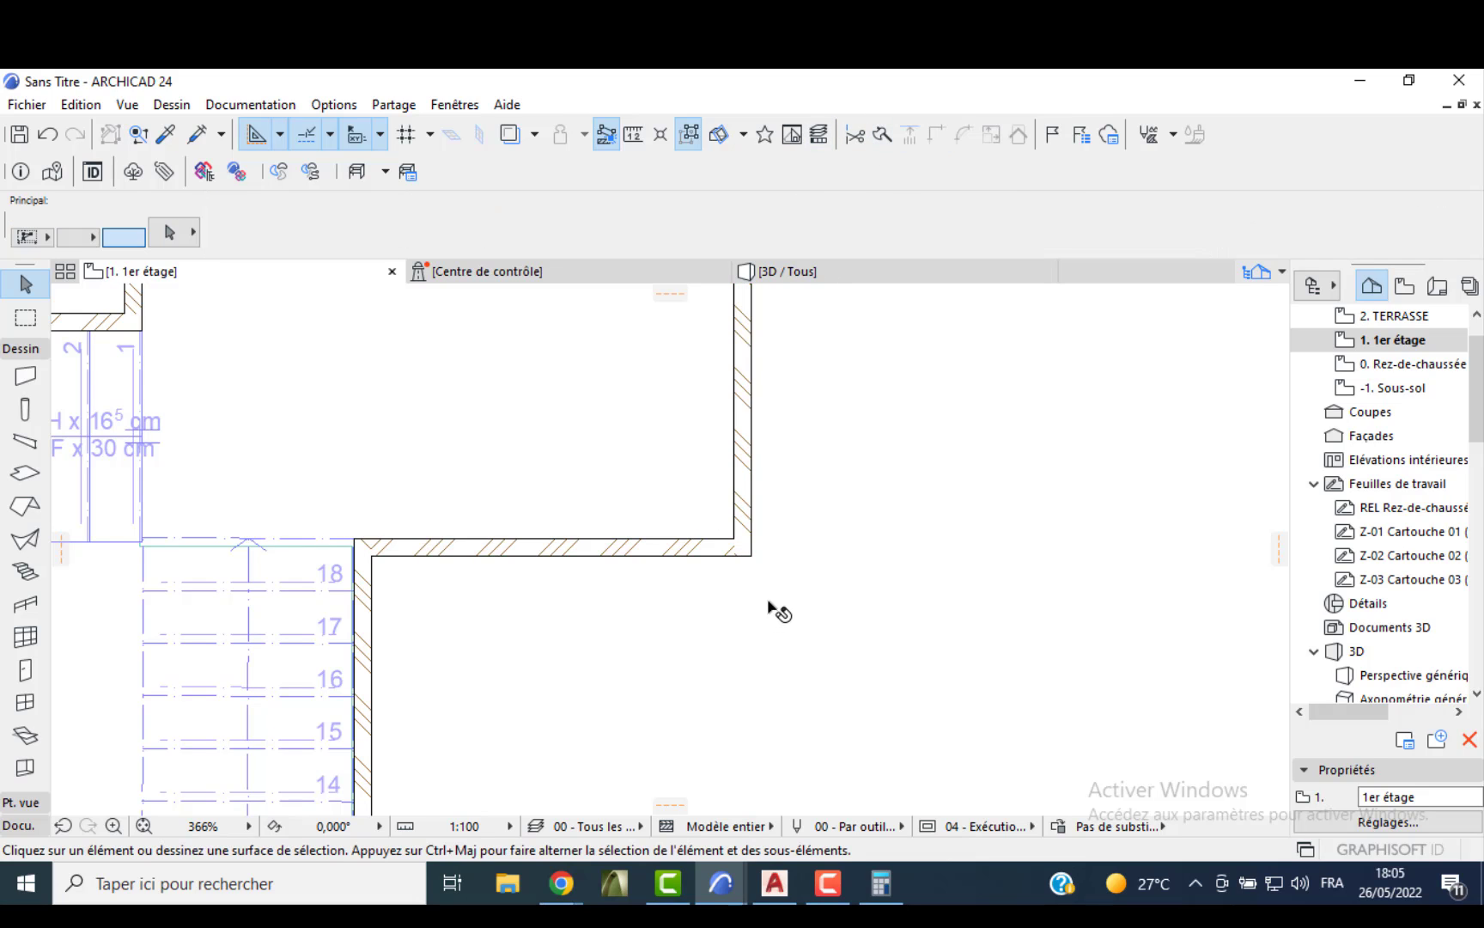
- Split the central partition at the stair-side face of the cross wall, keeping the short segment toward the stairs selected
scroll(861, 537, down, 3)
middle_drag(698, 536, 652, 533)
scroll(512, 434, down, 2)
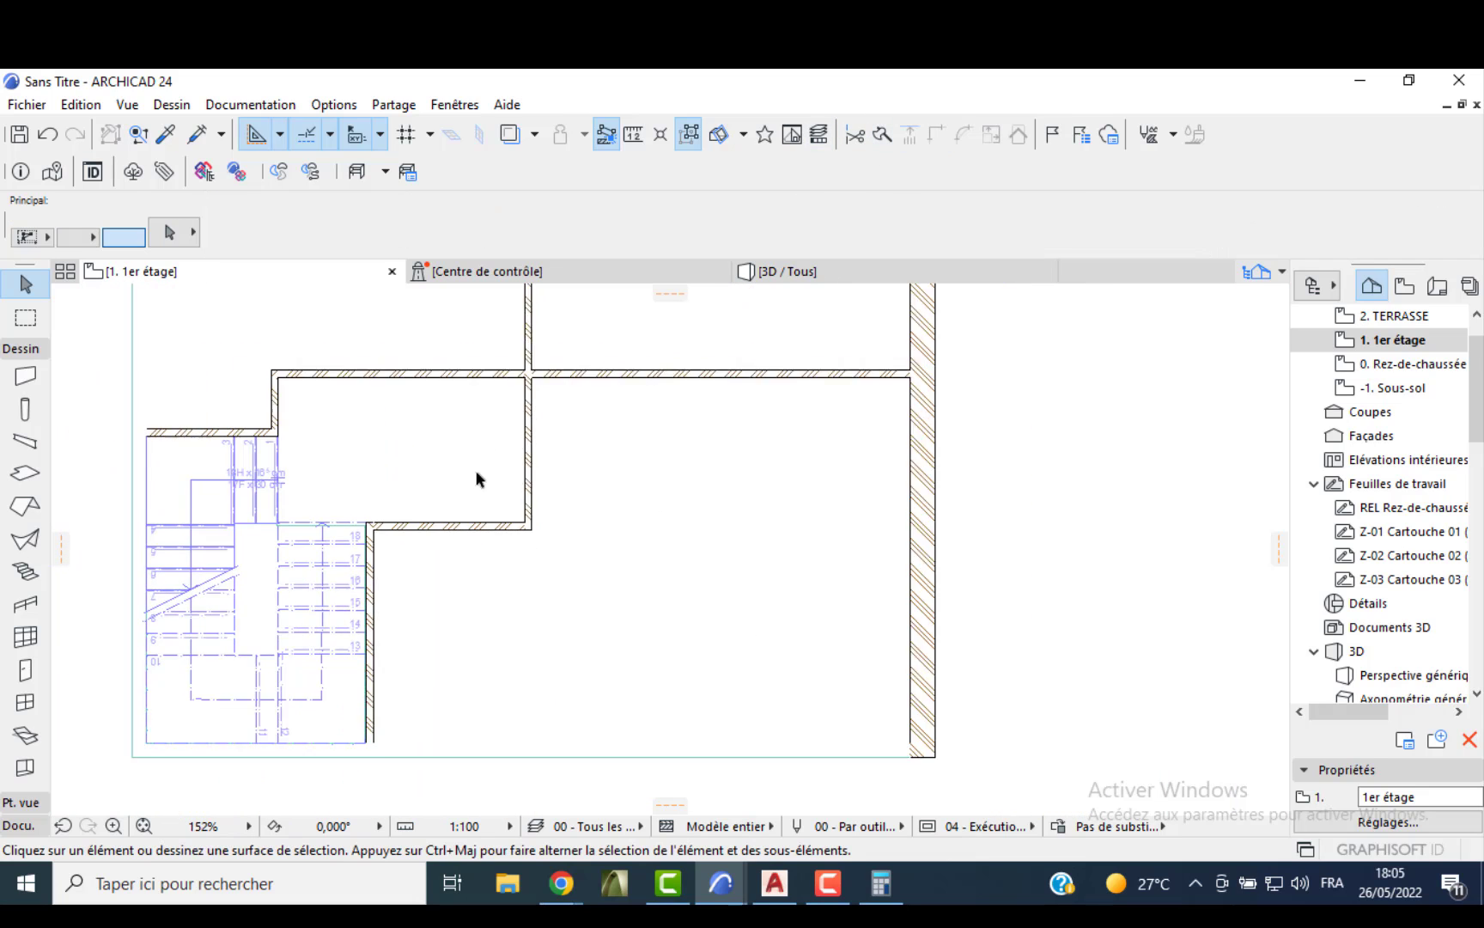
middle_drag(638, 449, 591, 392)
scroll(662, 549, down, 1)
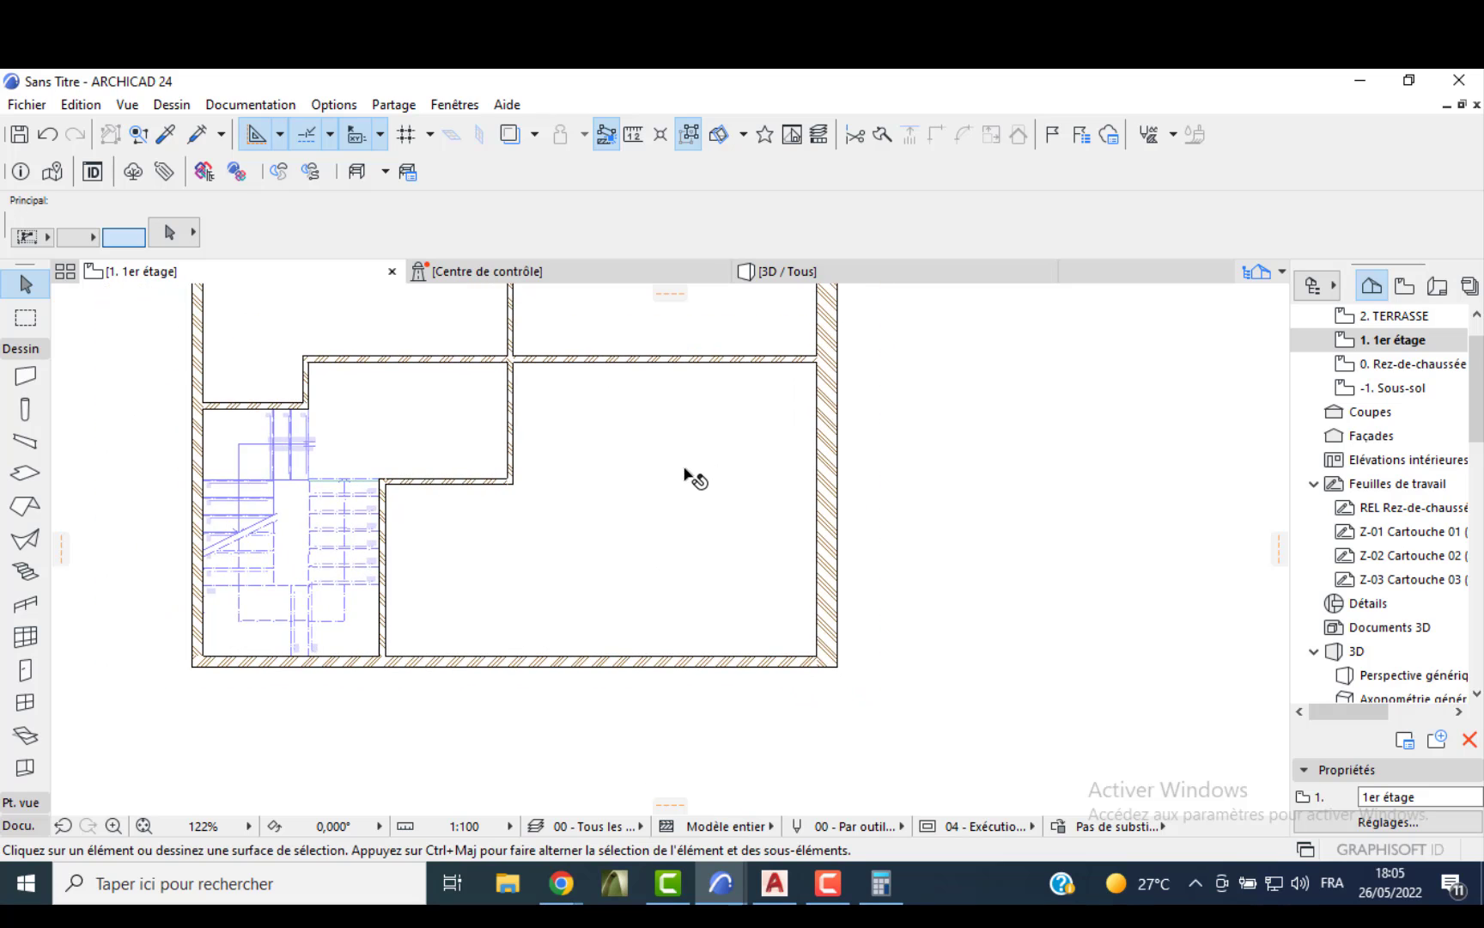
scroll(637, 324, down, 1)
middle_drag(637, 323, 612, 498)
middle_drag(629, 418, 650, 541)
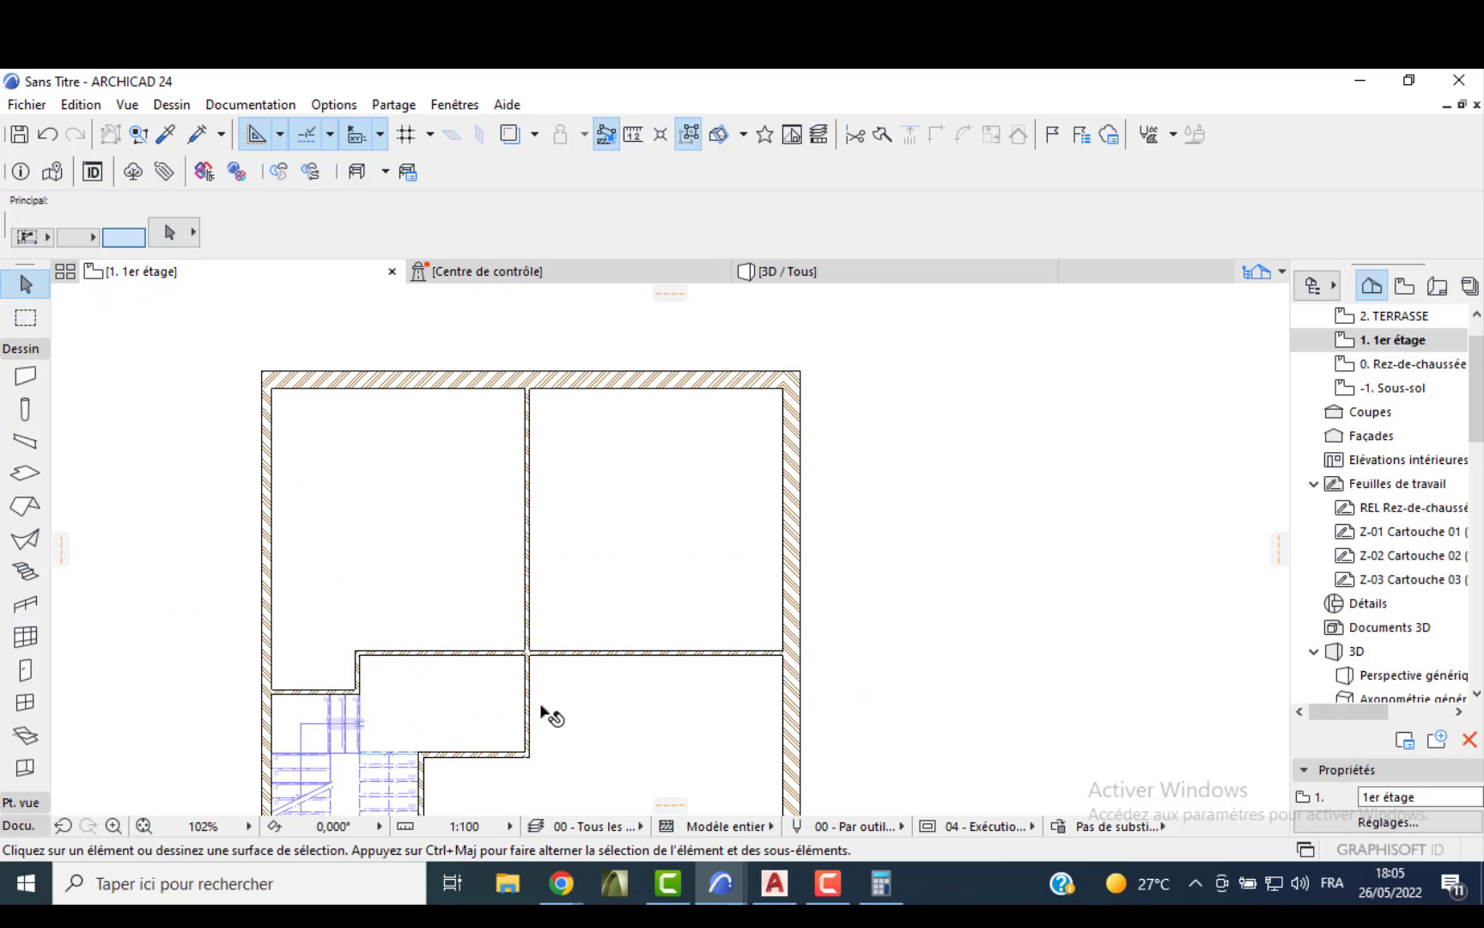
click(528, 708)
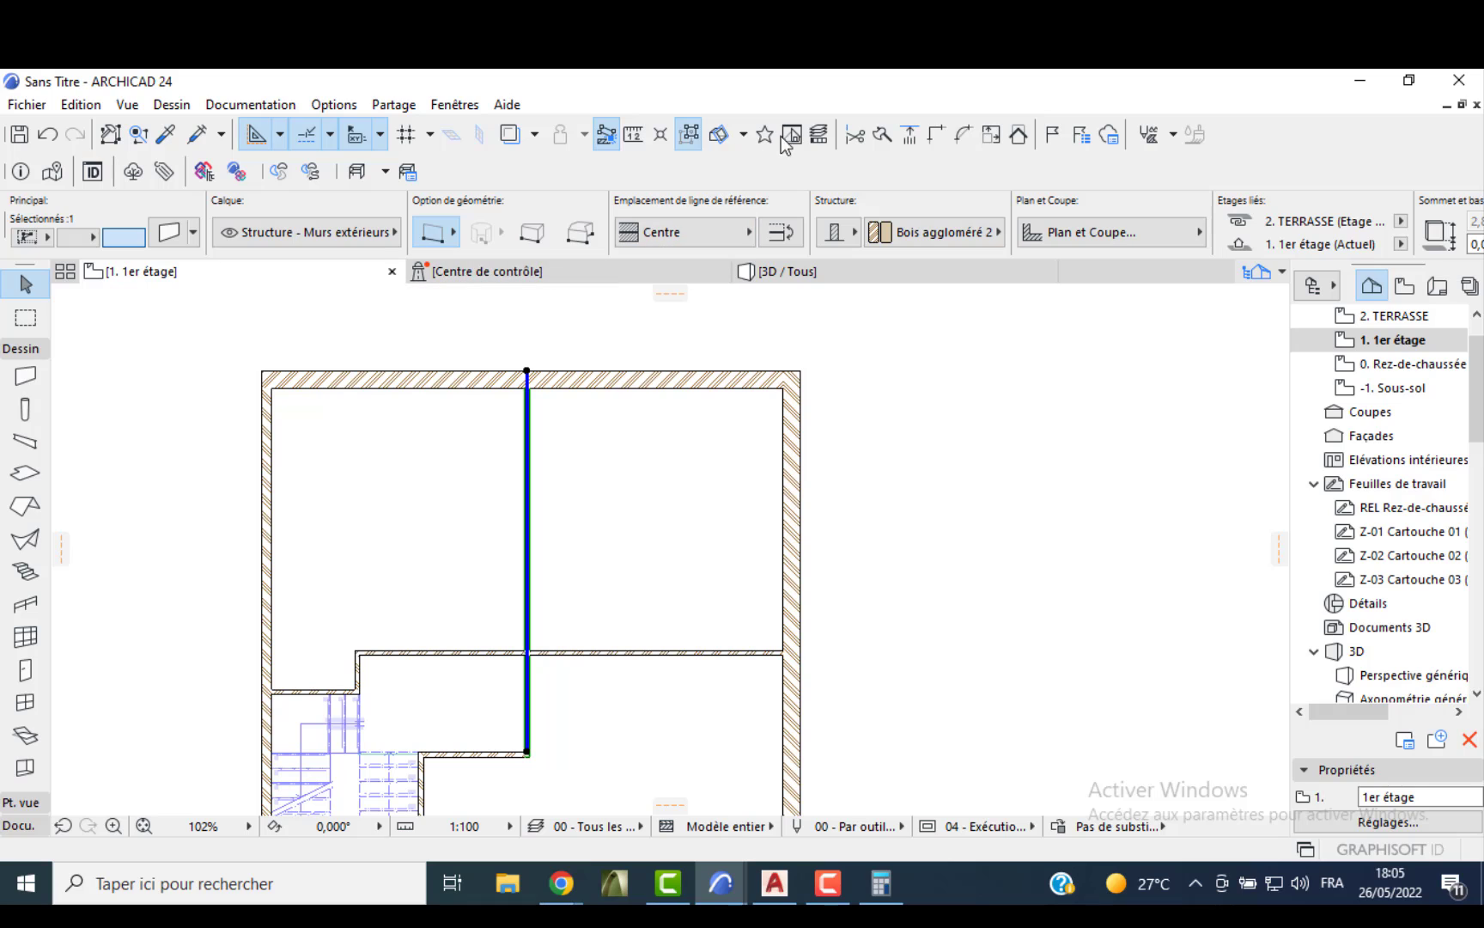
click(882, 135)
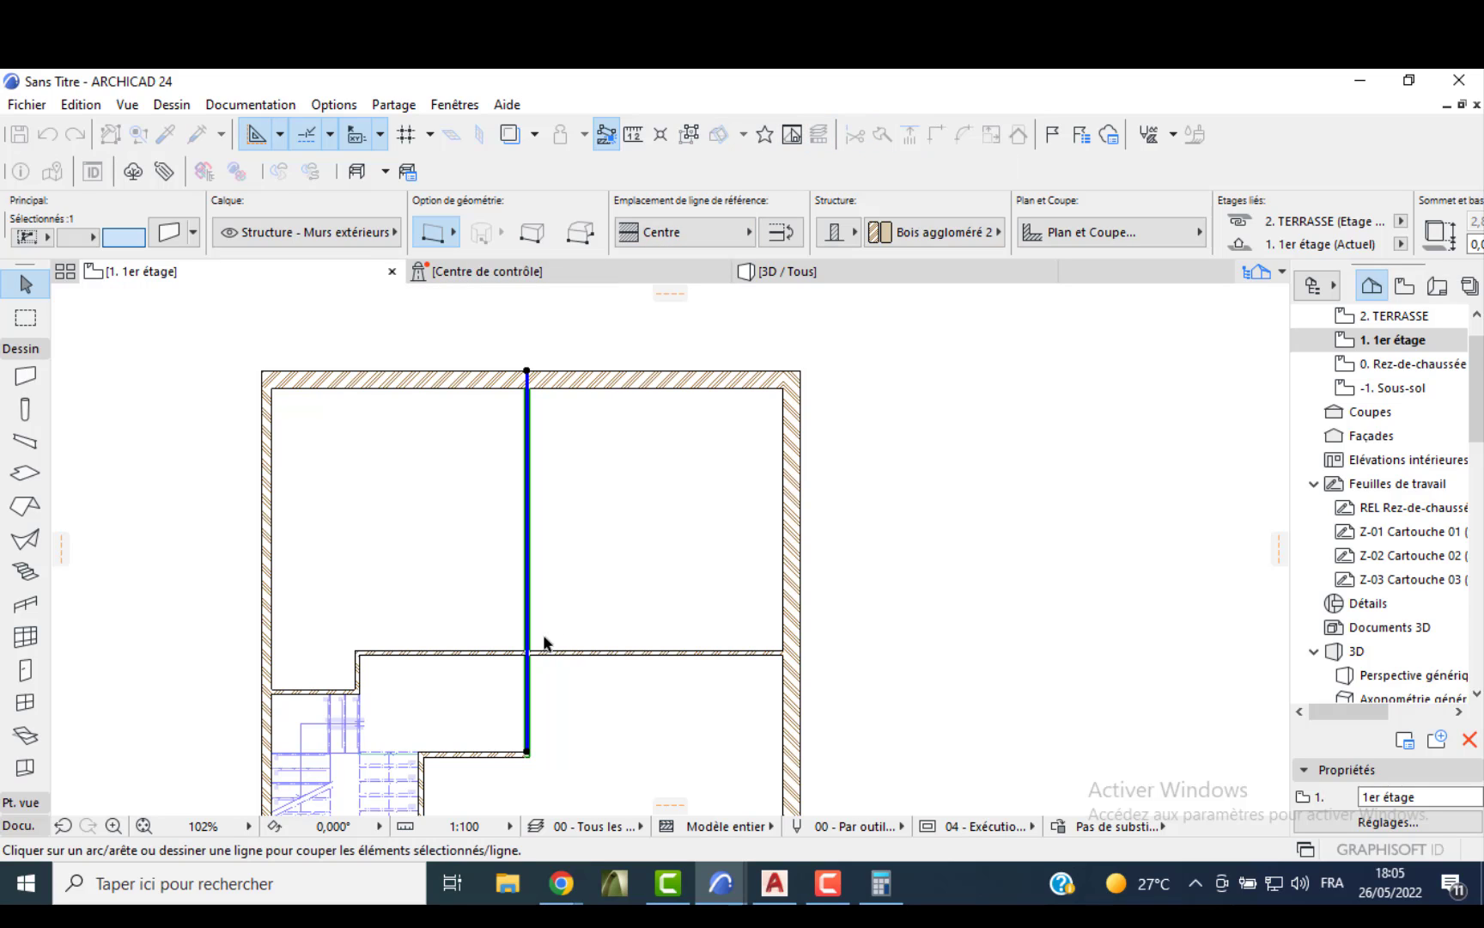
scroll(517, 681, up, 3)
click(514, 664)
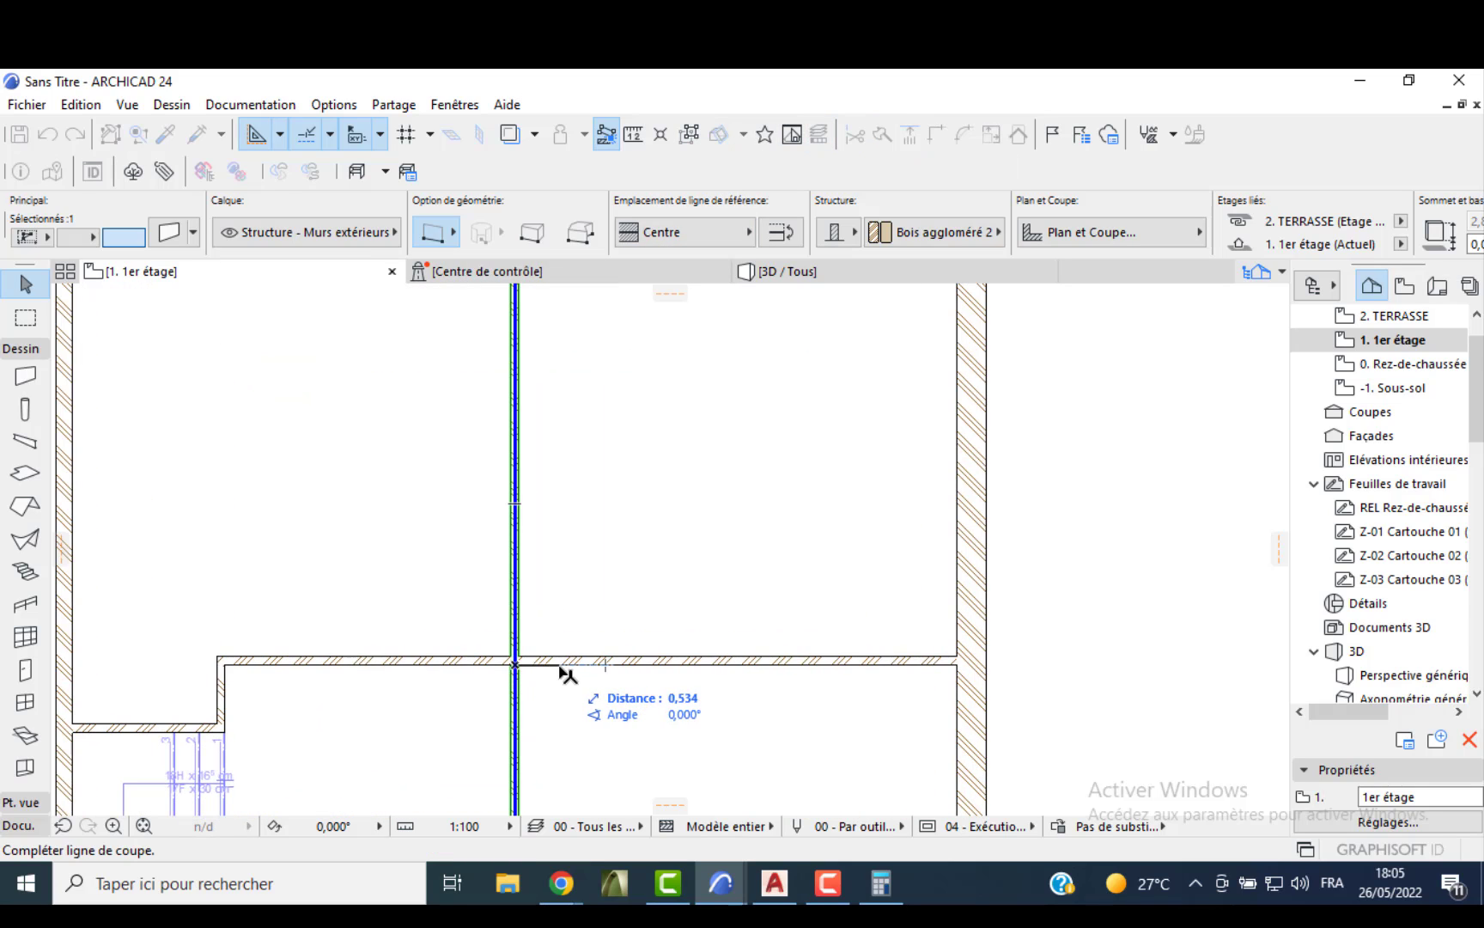
click(561, 665)
click(550, 708)
- Move the short partition segment 1.2 m away from the stairs and join it at a corner with the wall running from the stair side
middle_drag(525, 706, 490, 618)
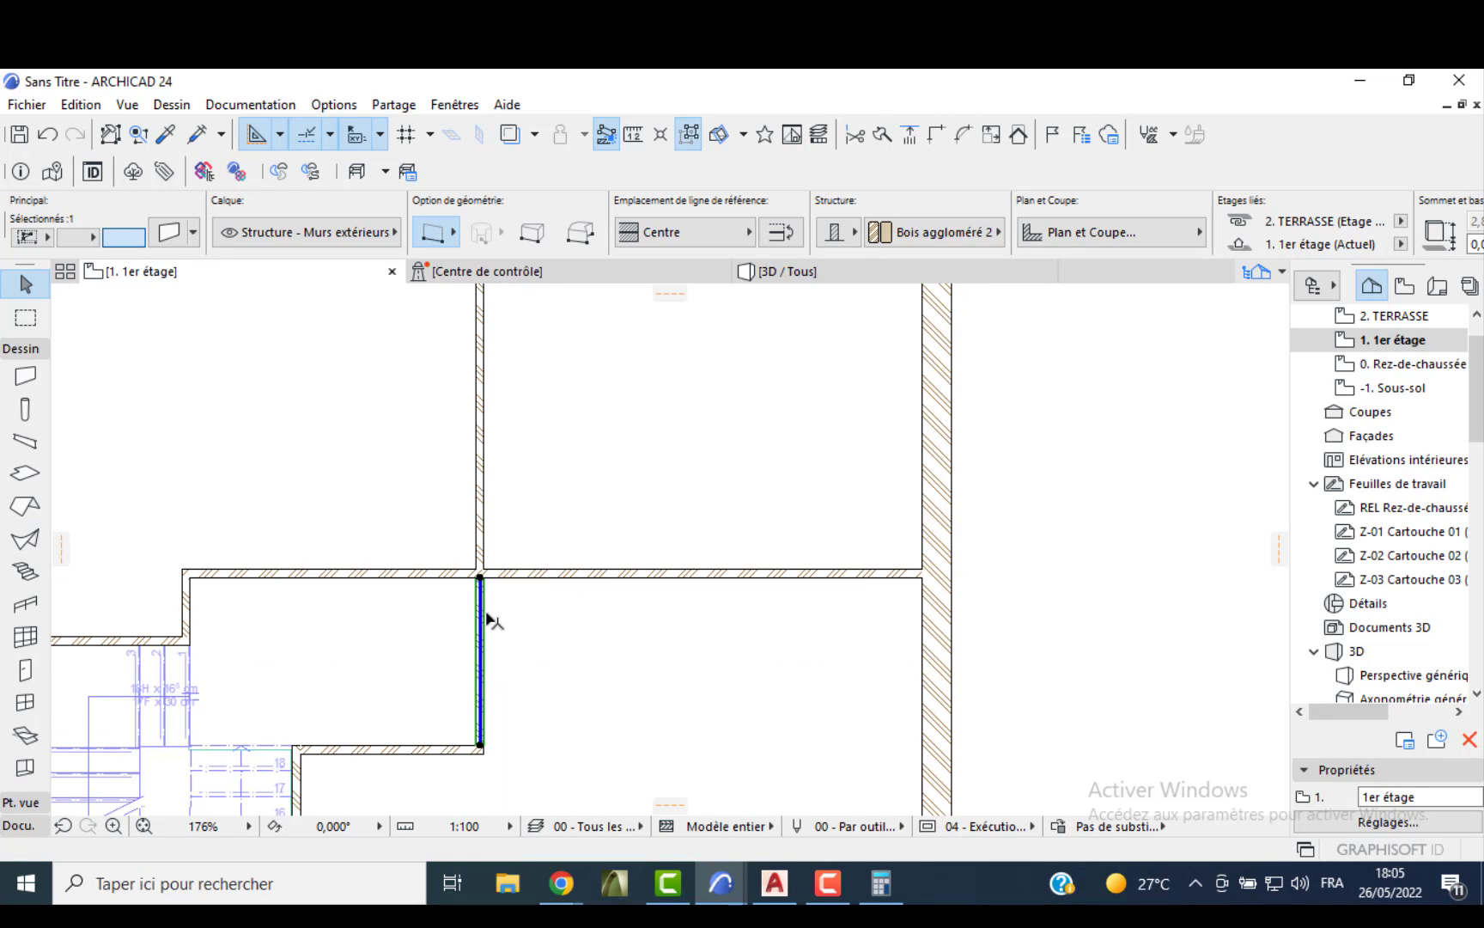
click(489, 620)
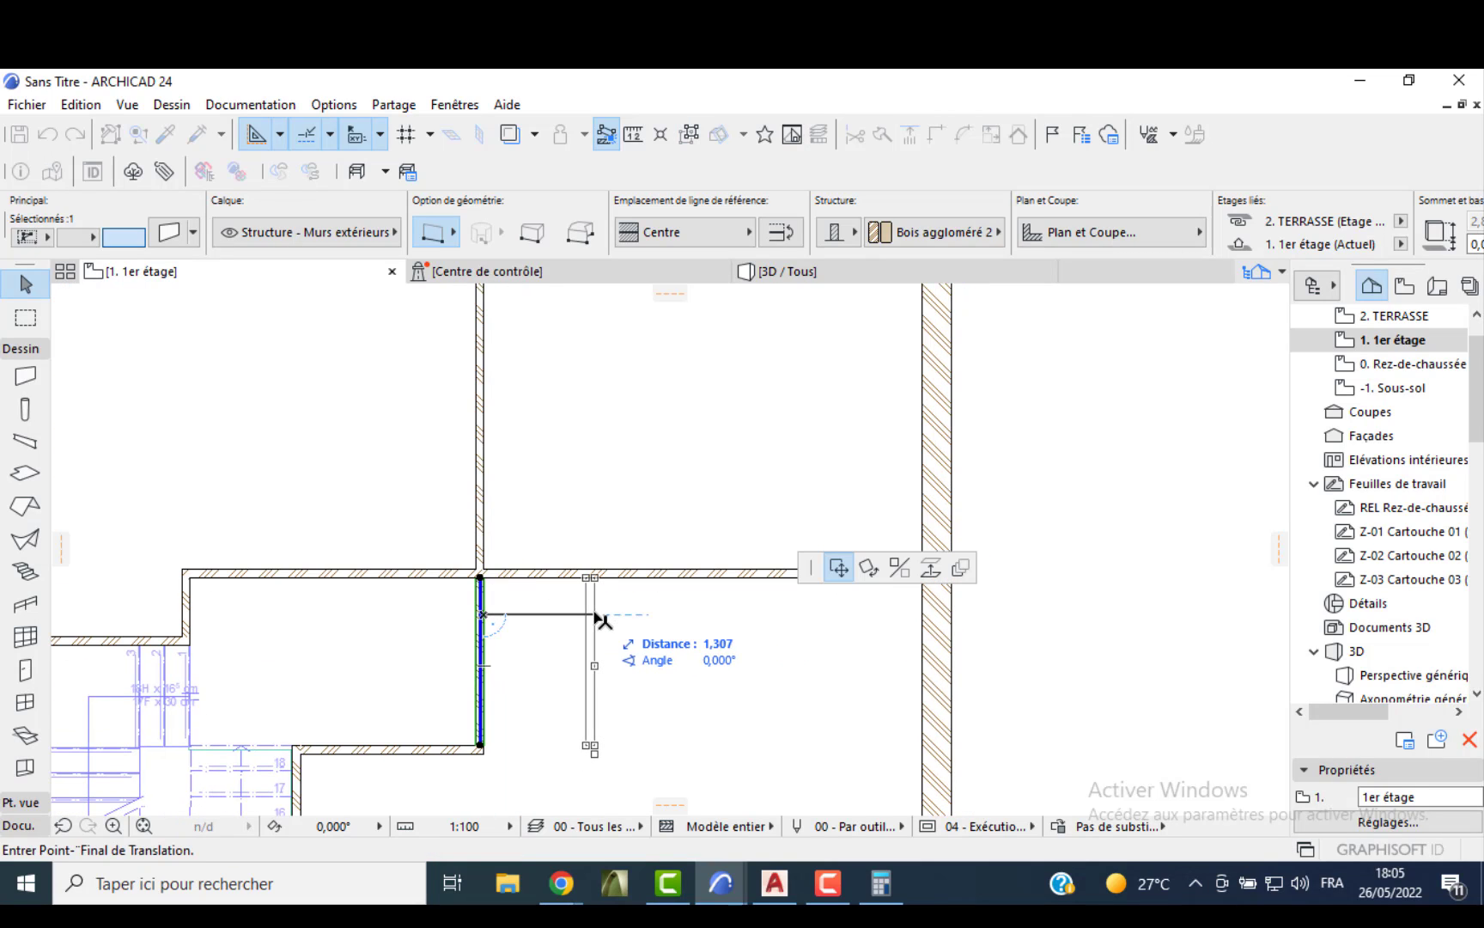
text(1)
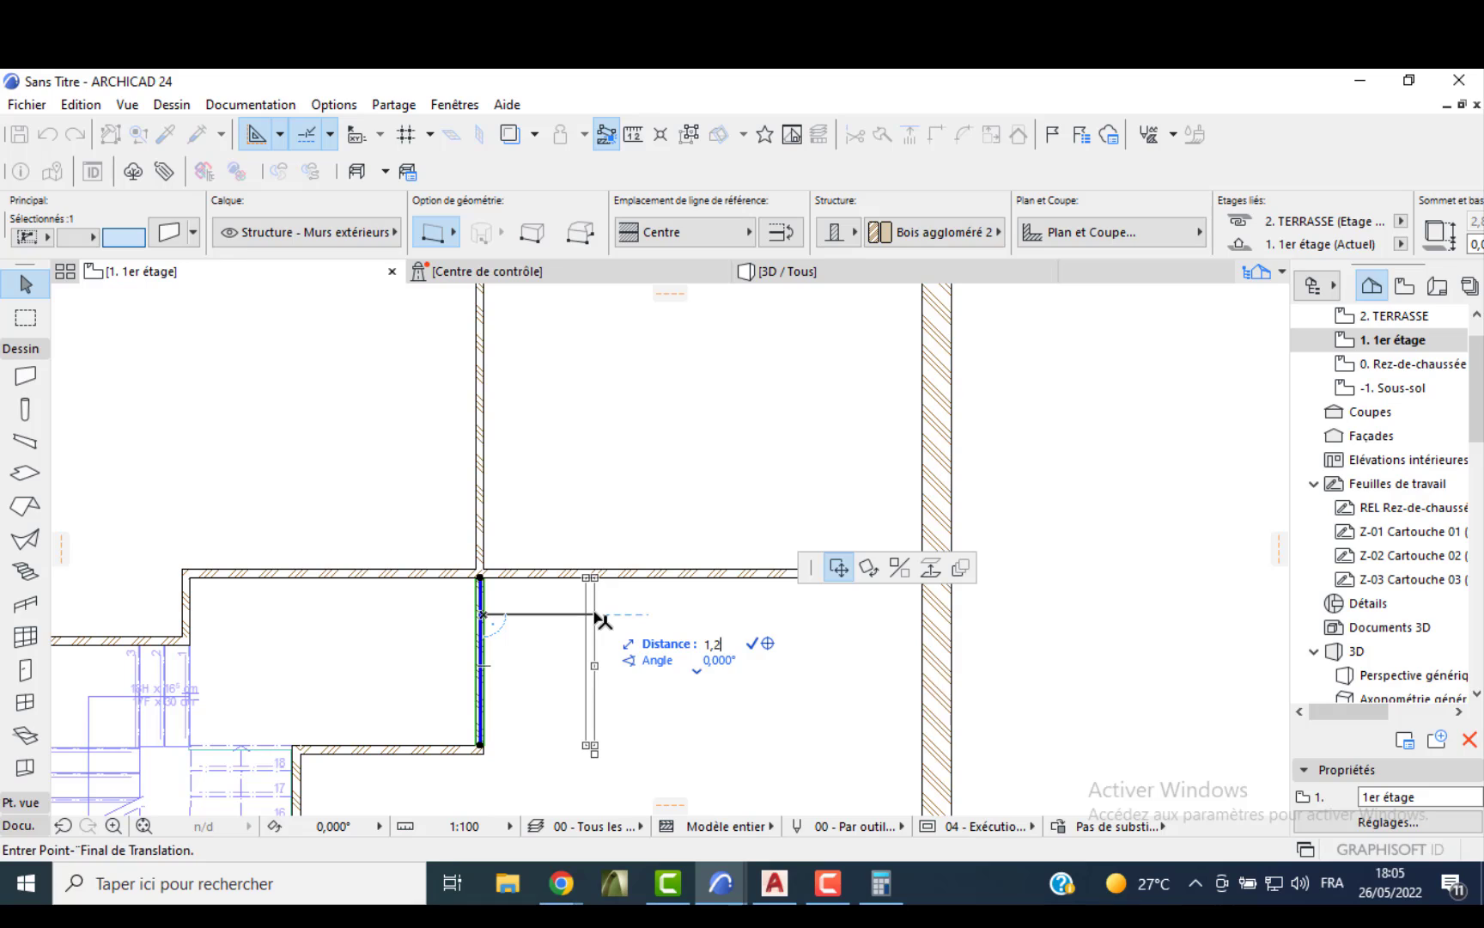
text(,2)
key(Return)
shift+click(458, 750)
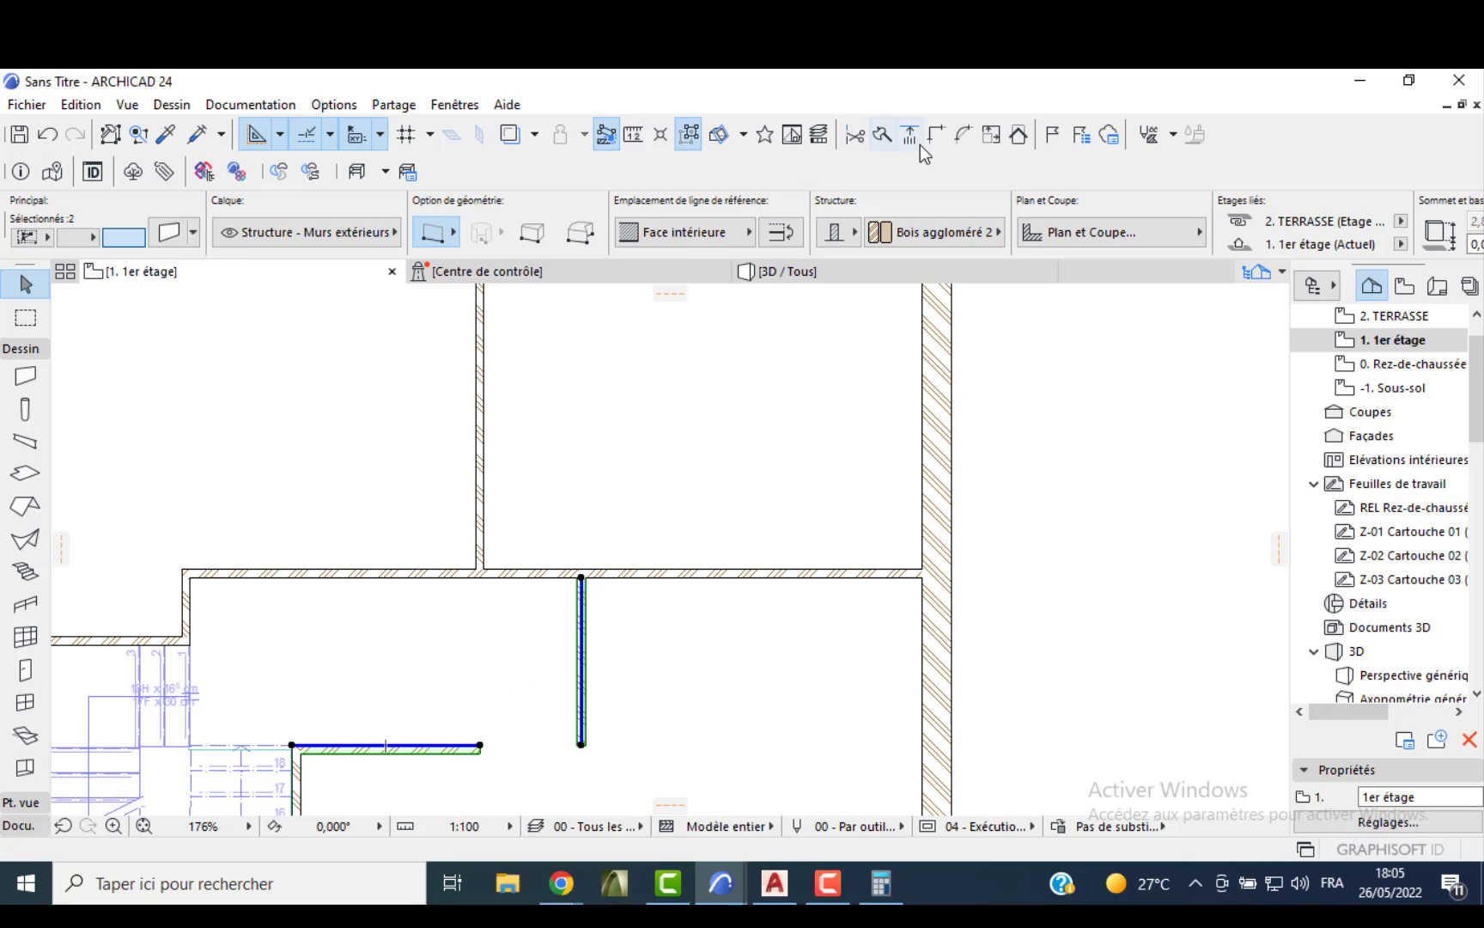
click(640, 481)
scroll(606, 481, down, 2)
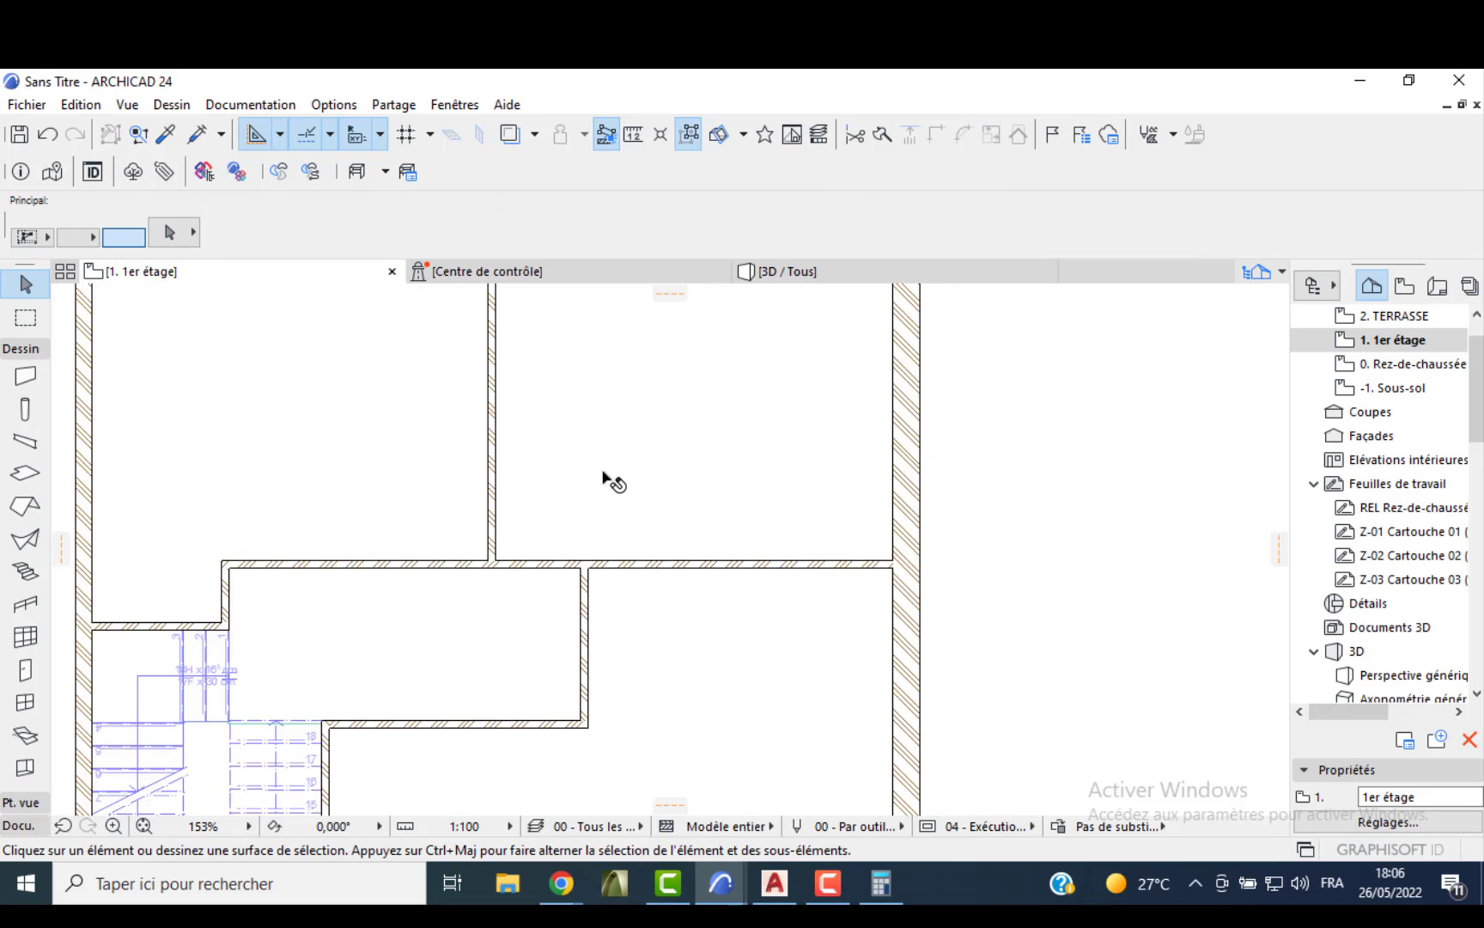
- Place two 0.82 × 2.10 m doors in the cross wall, one either side of the central partition, hinged beside it and opening away from the landing
click(25, 669)
scroll(530, 635, up, 4)
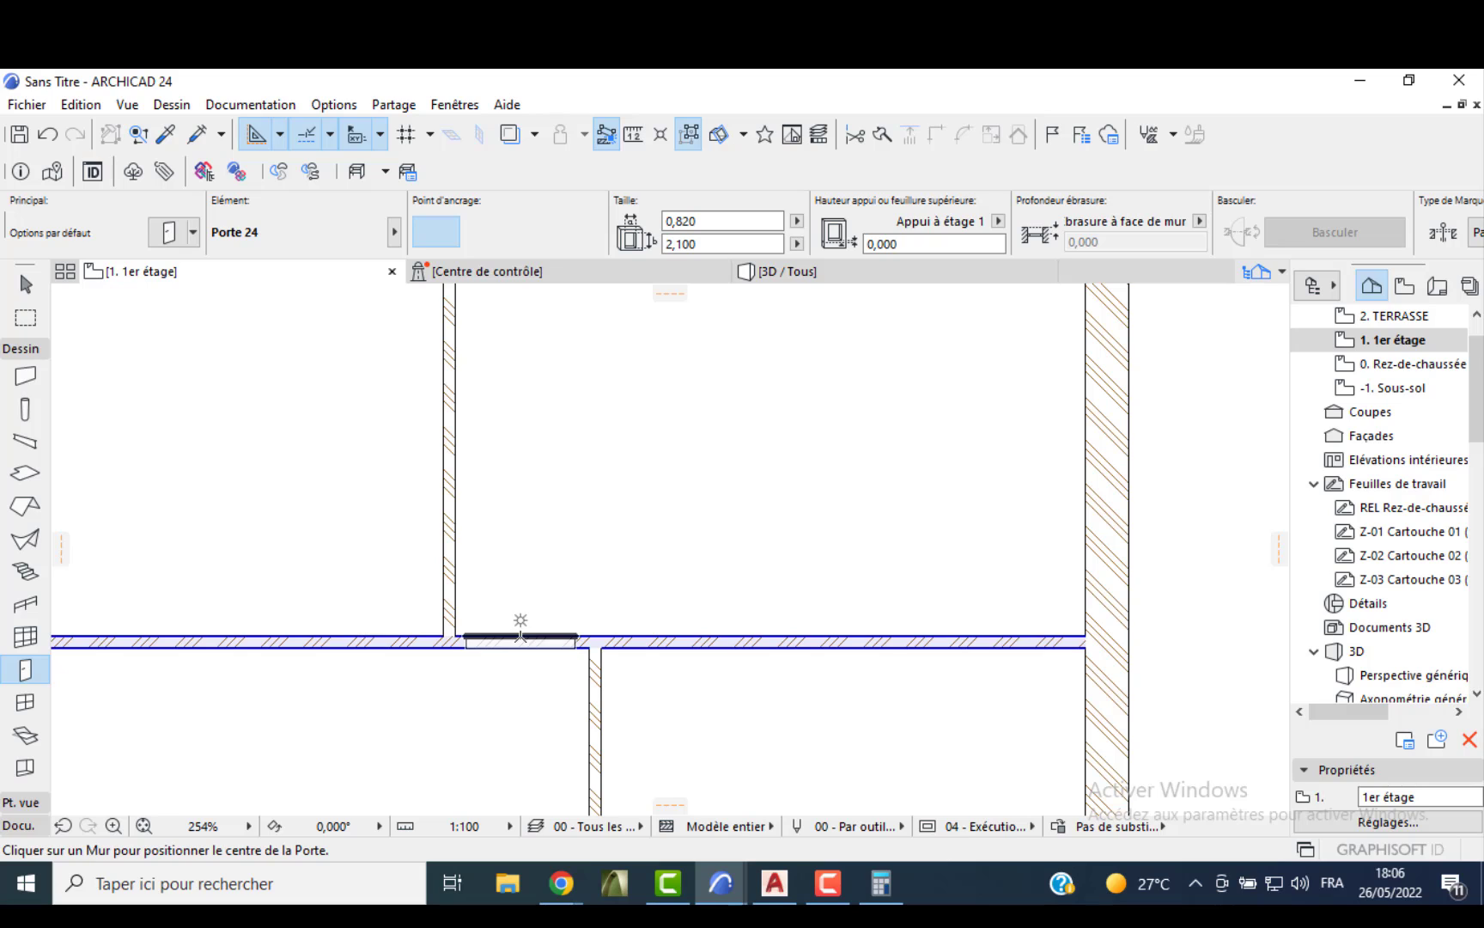
click(520, 640)
click(362, 627)
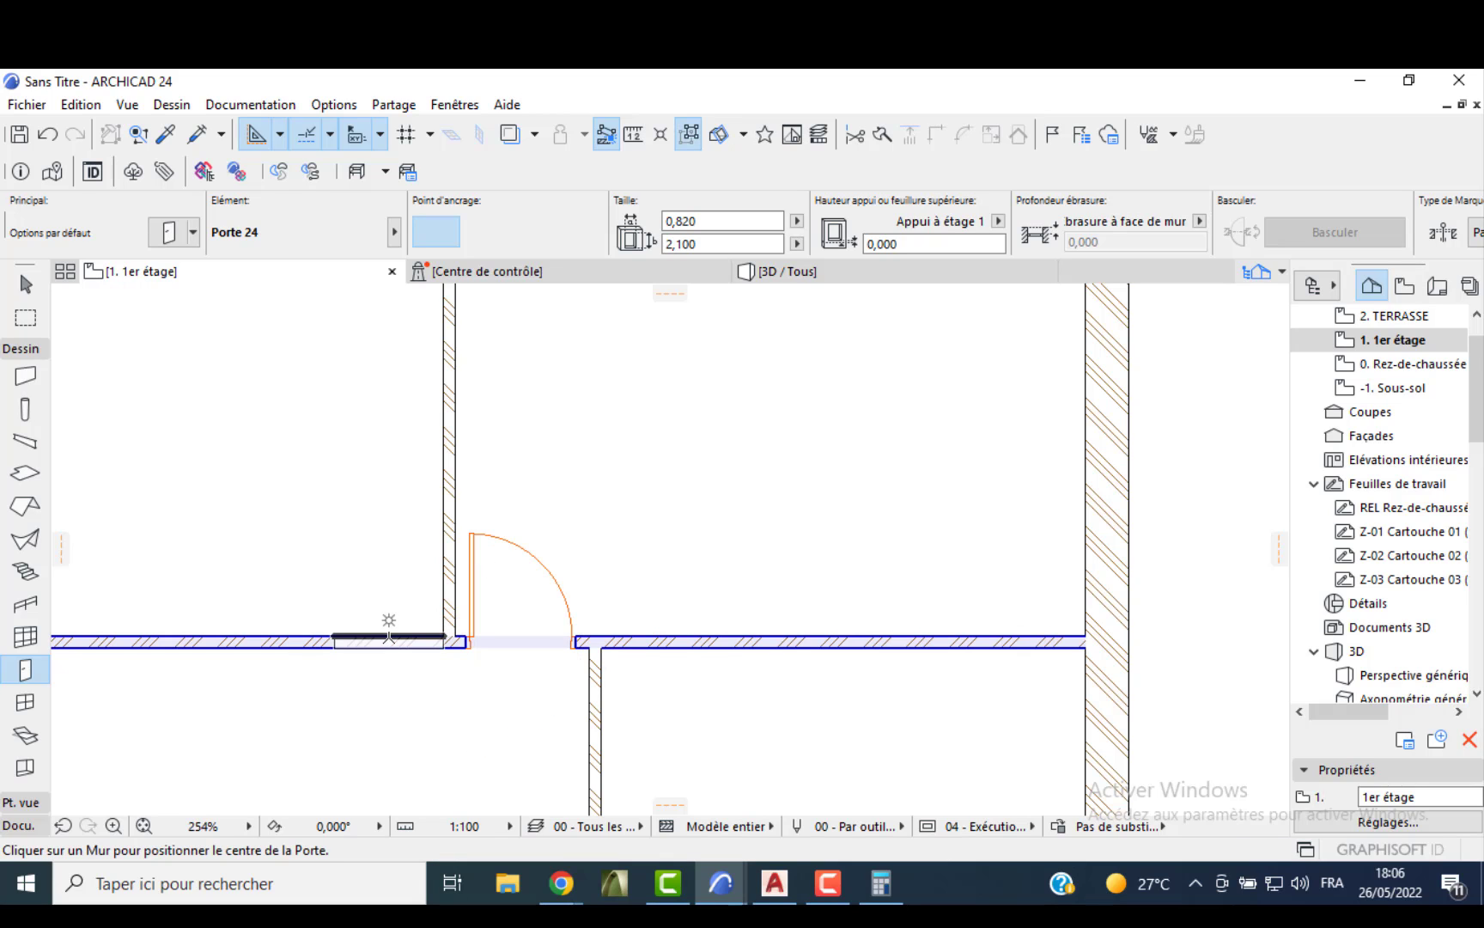
click(380, 640)
click(416, 601)
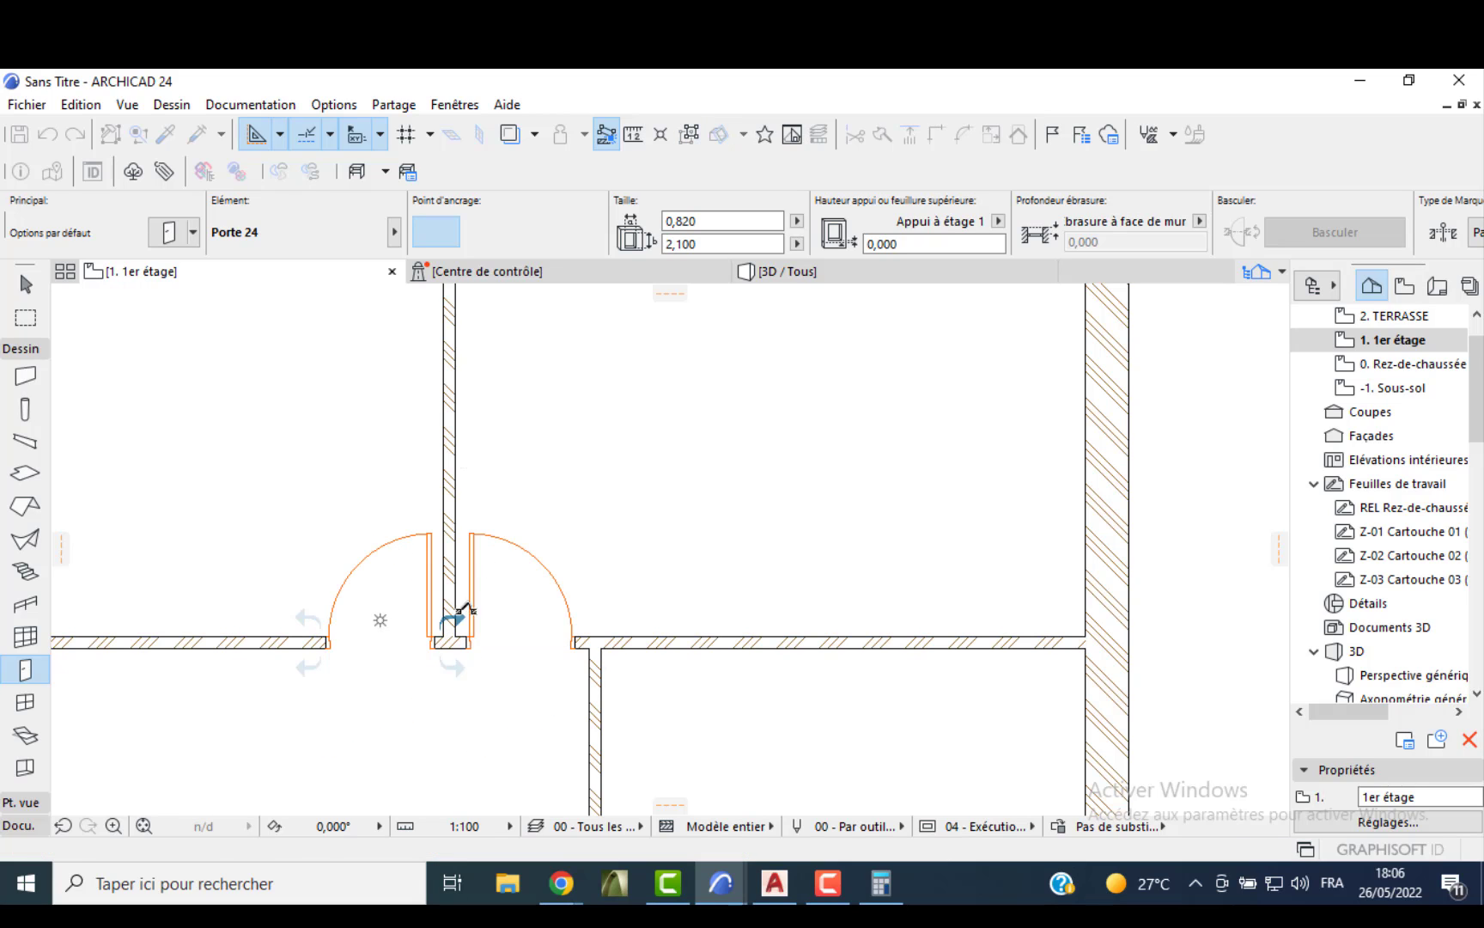
- Place a 0.82 × 2.10 m door in the landing's front-side wall near its corner, hinged at the corner and opening into the front room
scroll(490, 498, down, 3)
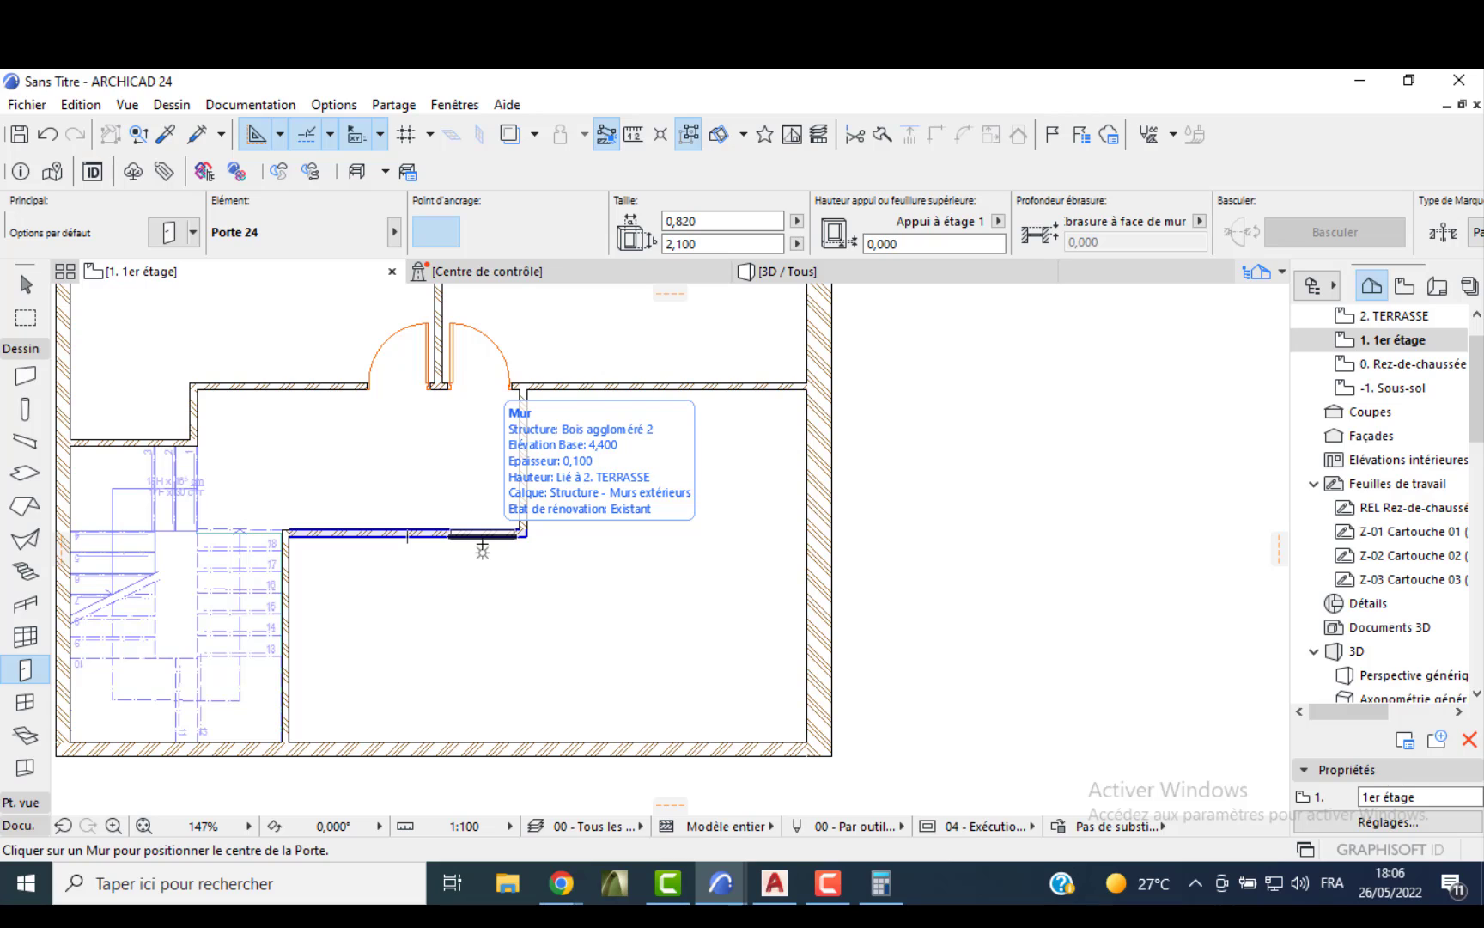
click(482, 537)
click(523, 551)
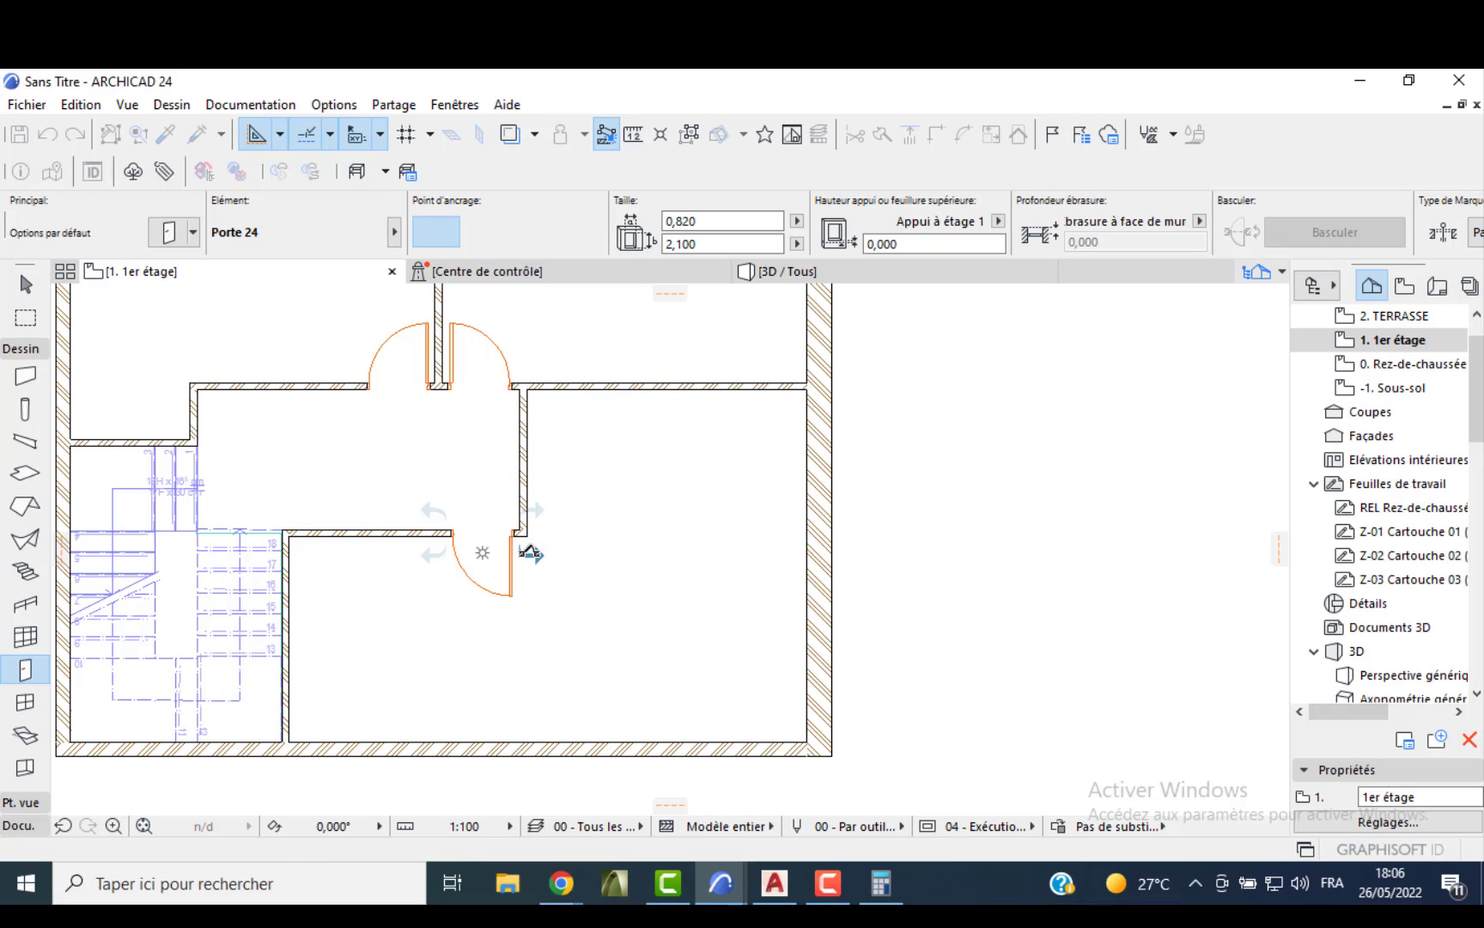
key(Escape)
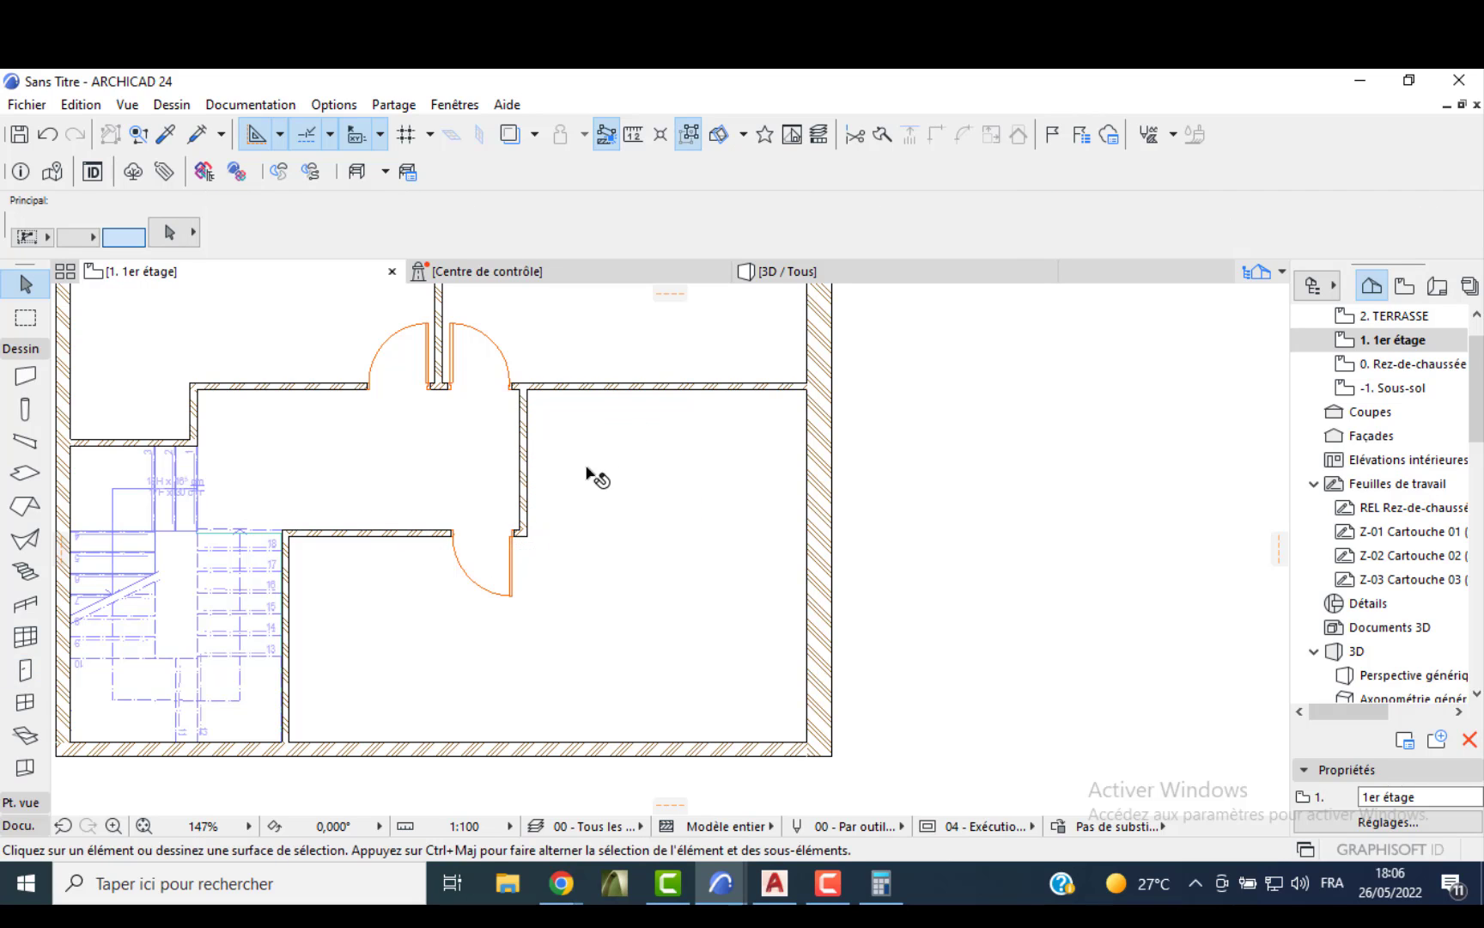
- Try drawing a wall about 4.03 m long against the cross wall, from the exterior wall to the short partition
middle_drag(586, 466, 592, 491)
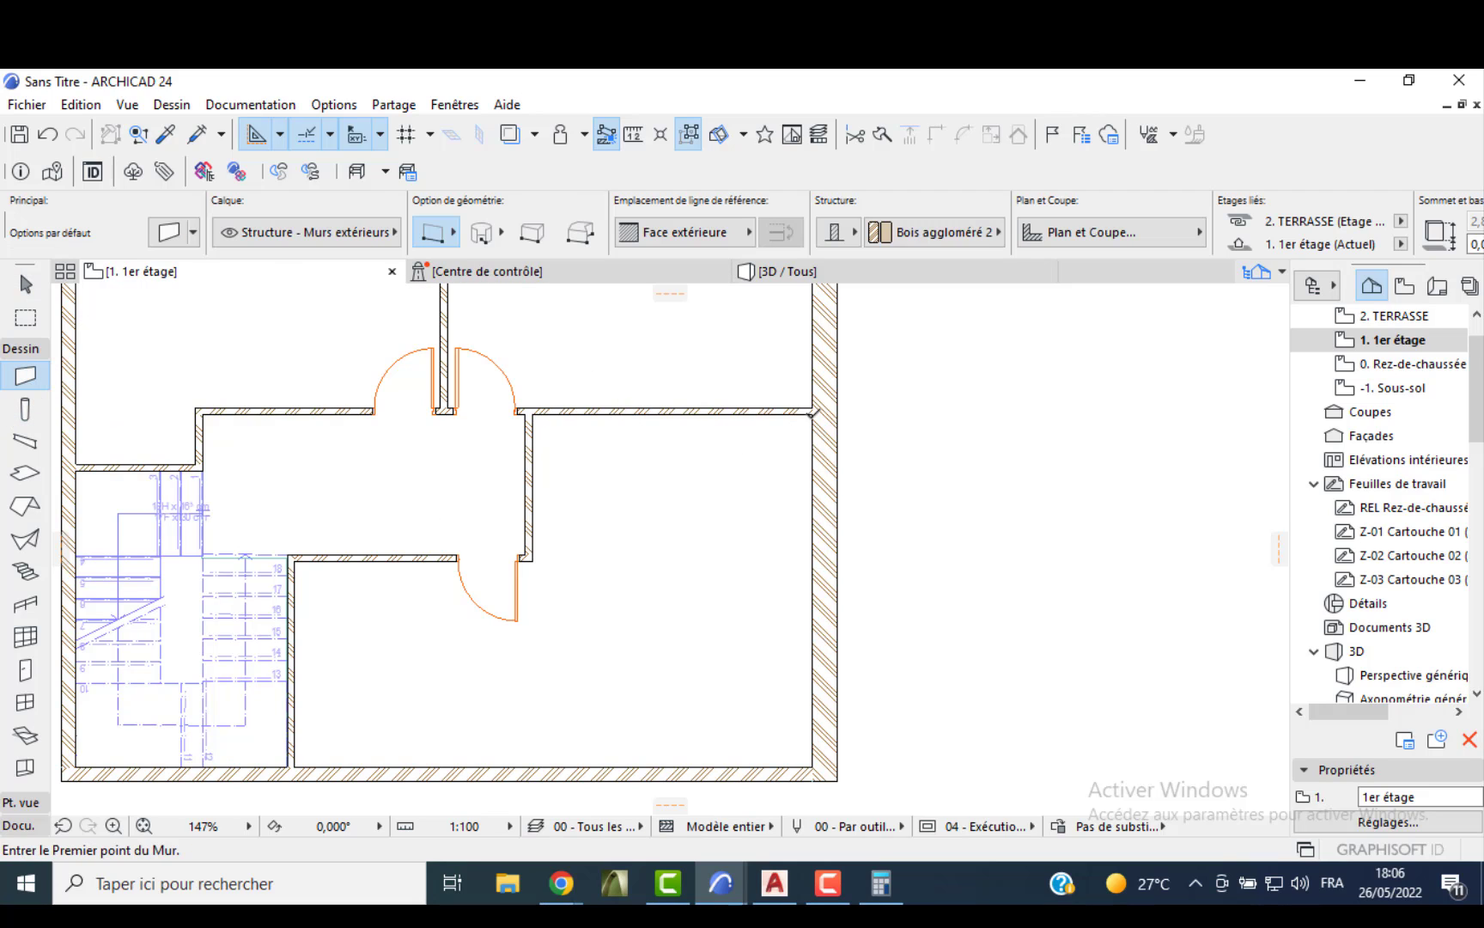
click(812, 414)
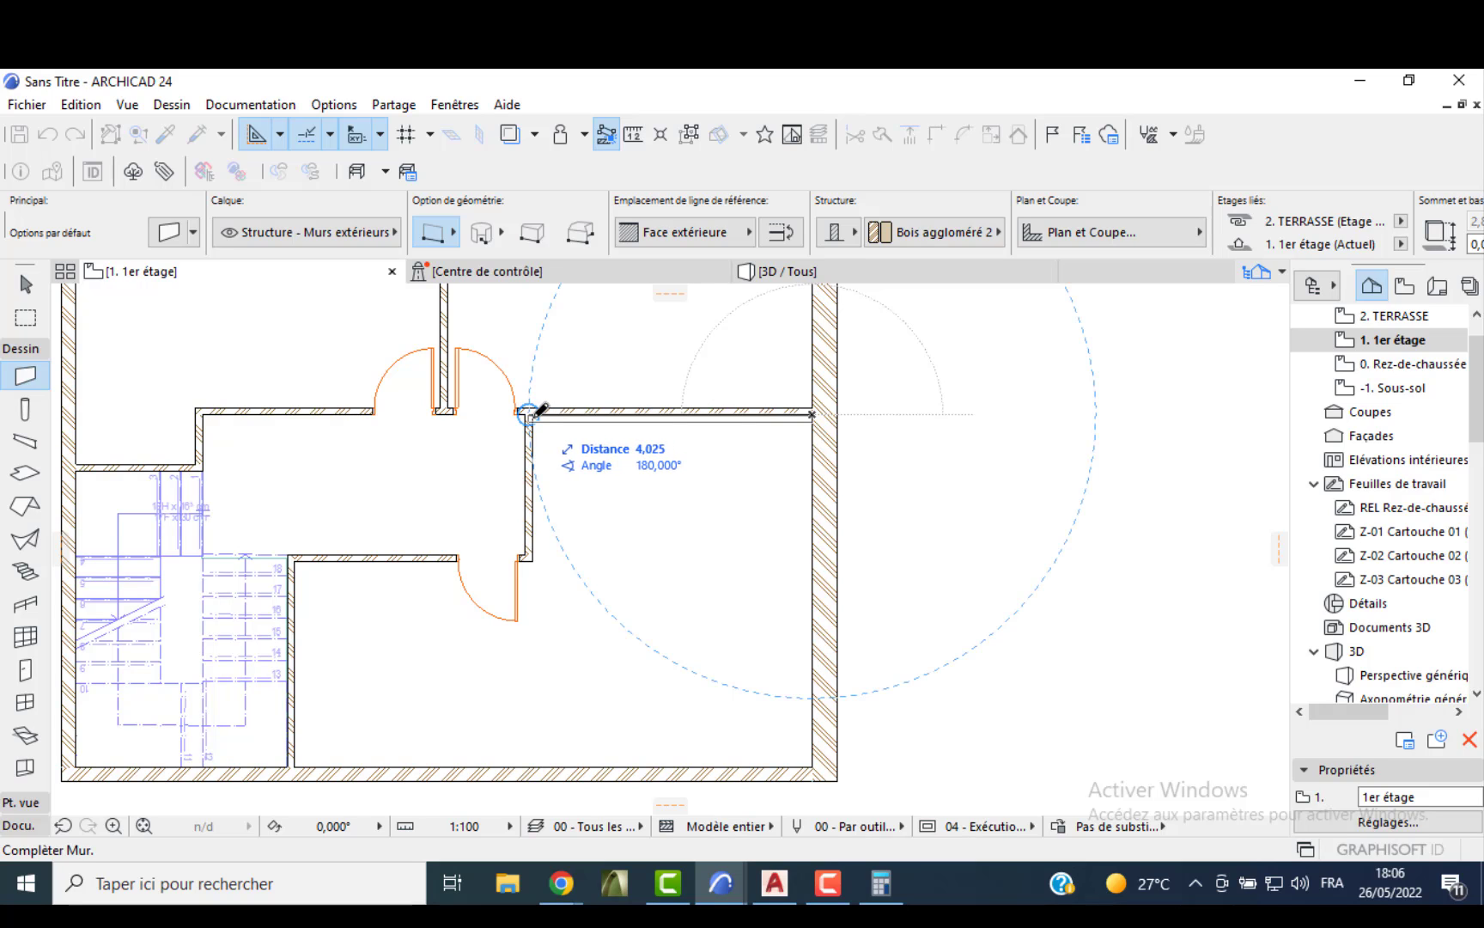
click(530, 413)
key(Escape)
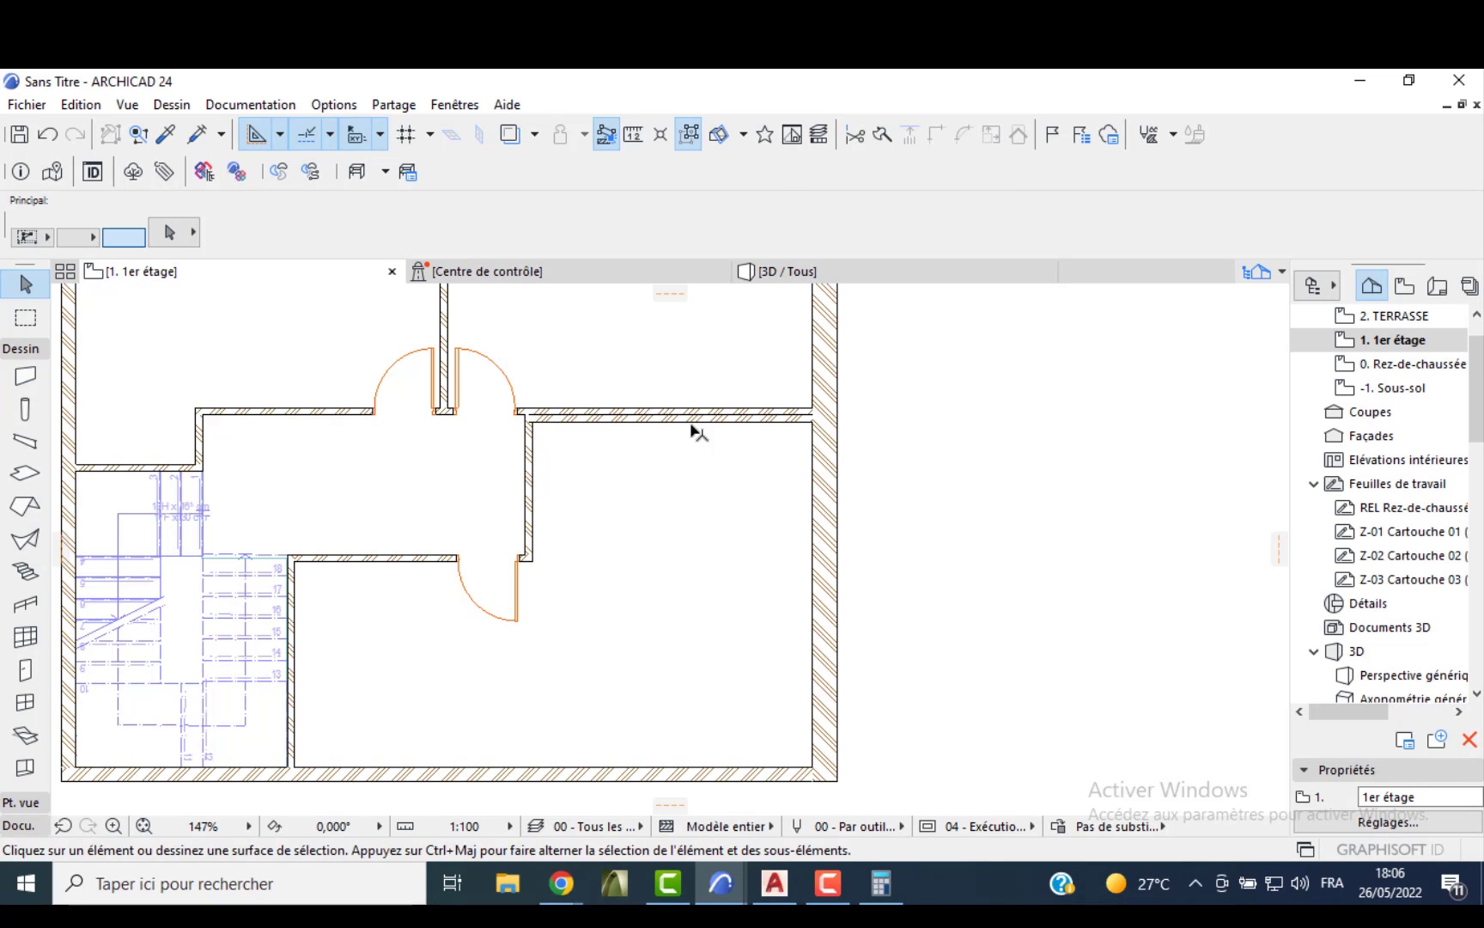
- Try moving the new wall 2.5 m perpendicular from the cross wall toward the front wall, and delete it
click(692, 416)
click(692, 421)
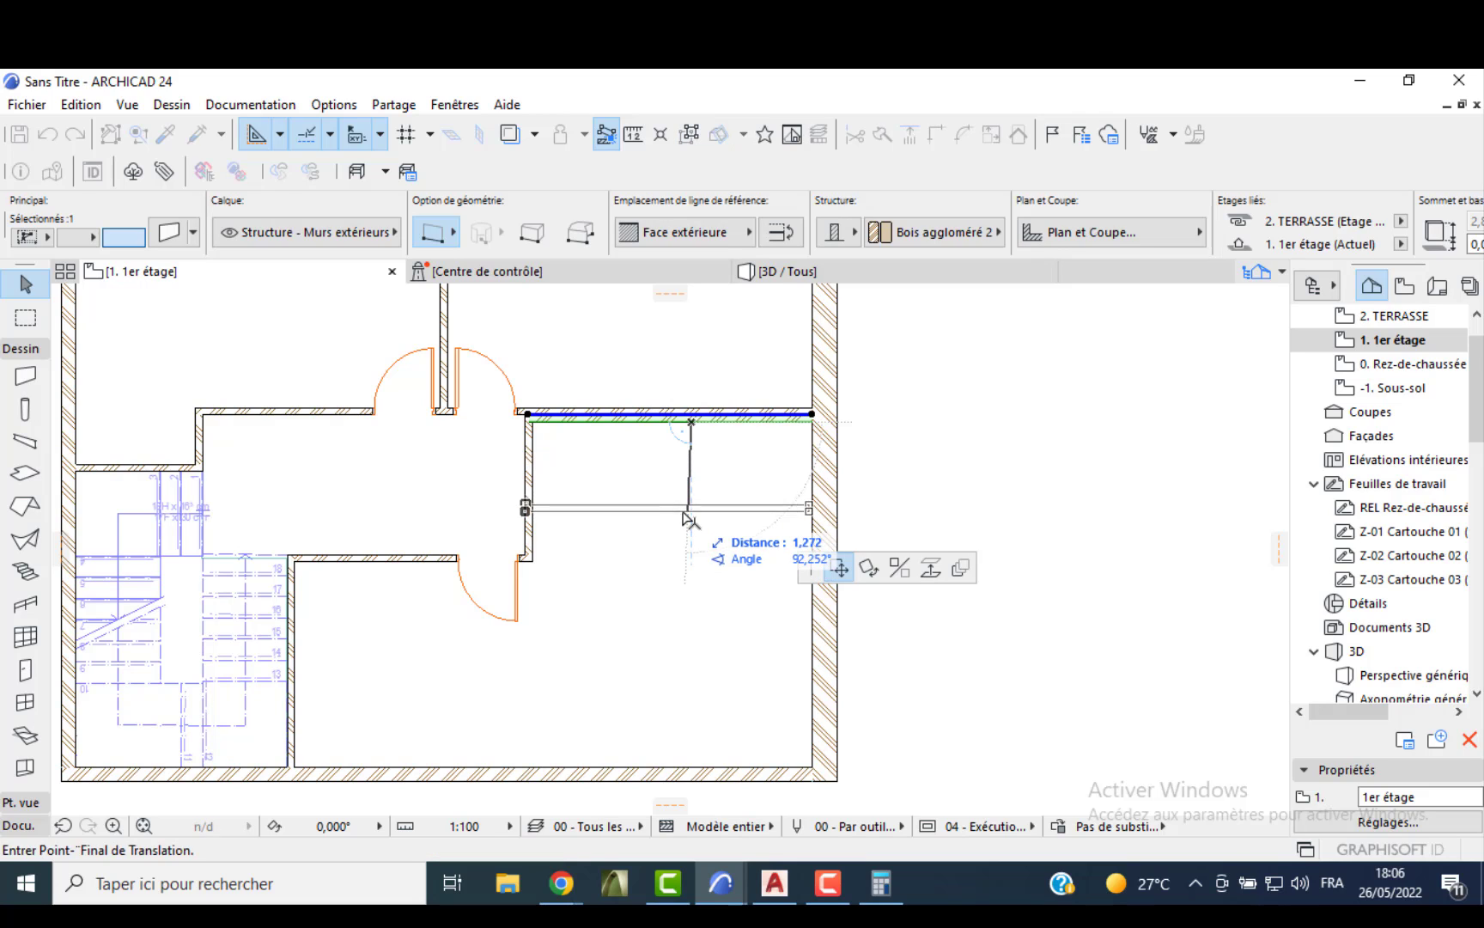
text(2,500)
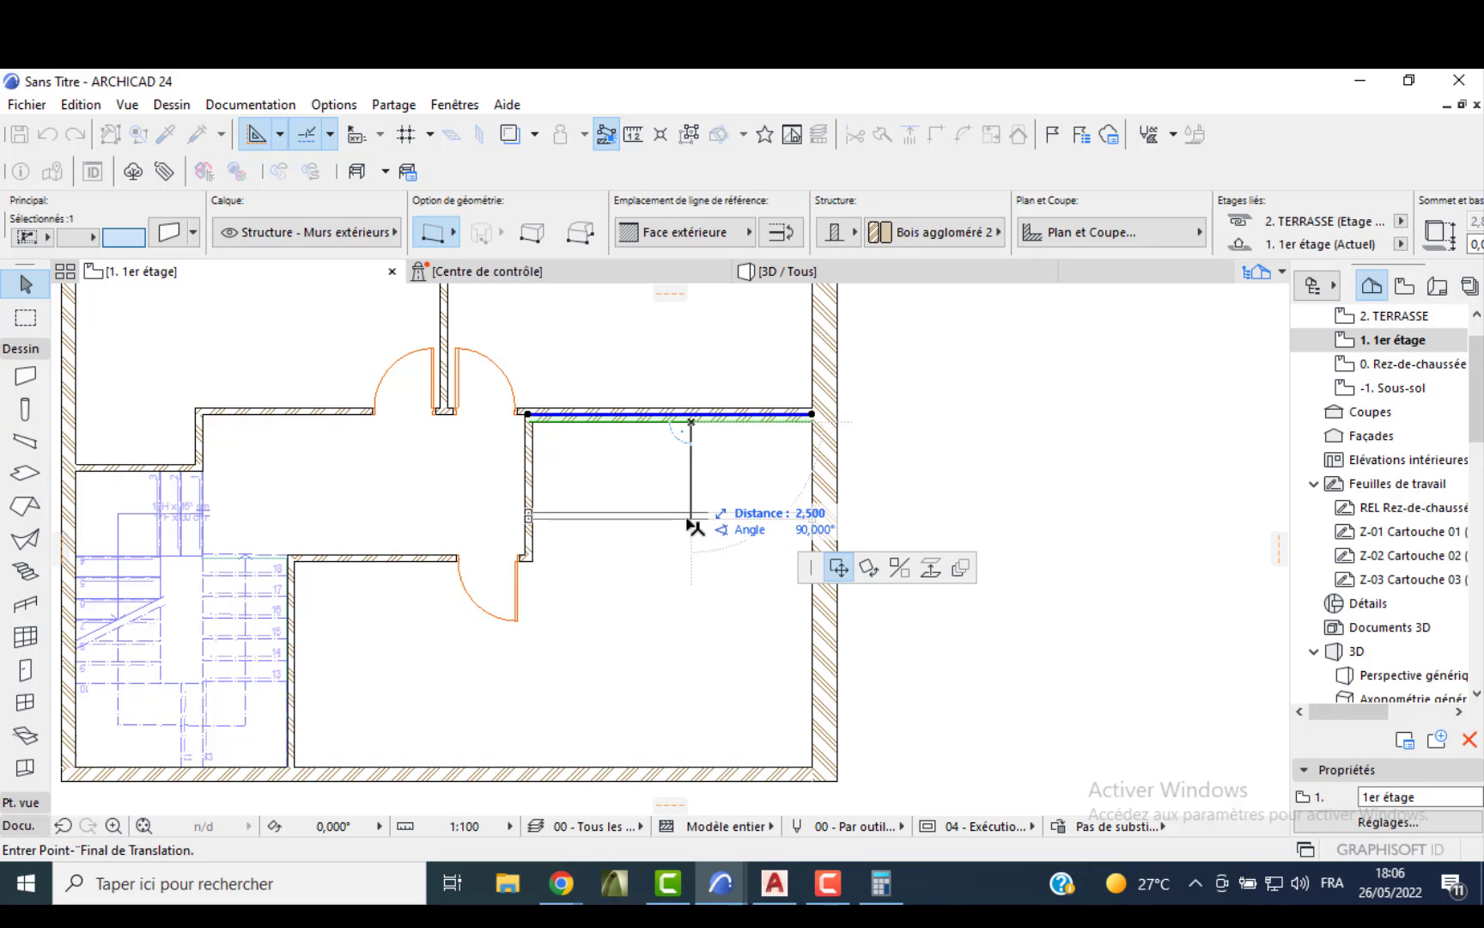
key(Return)
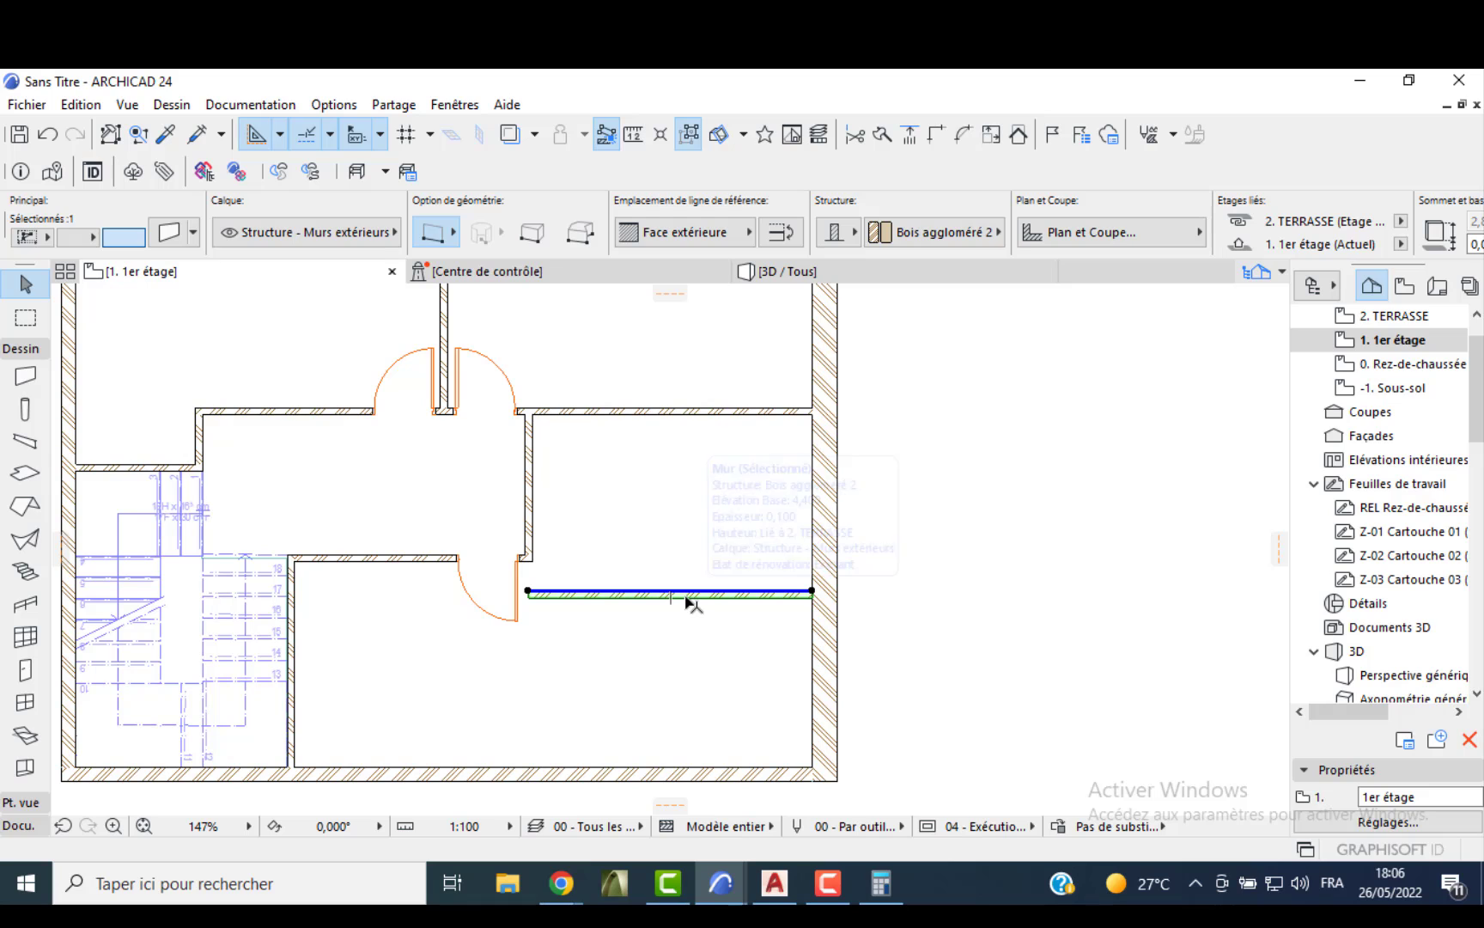
scroll(623, 585, up, 3)
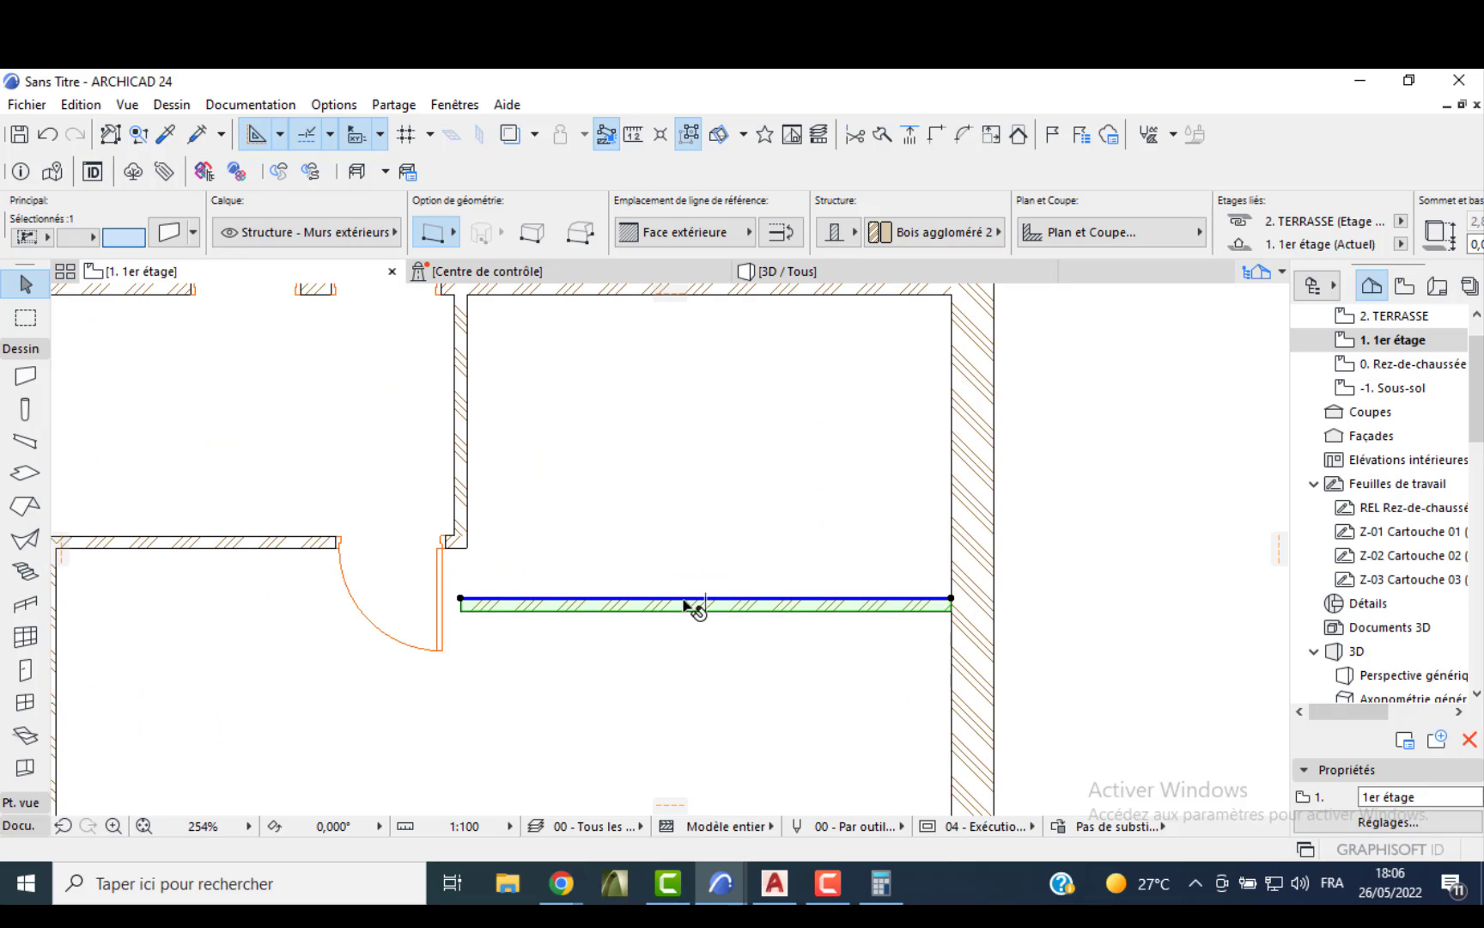
key(Delete)
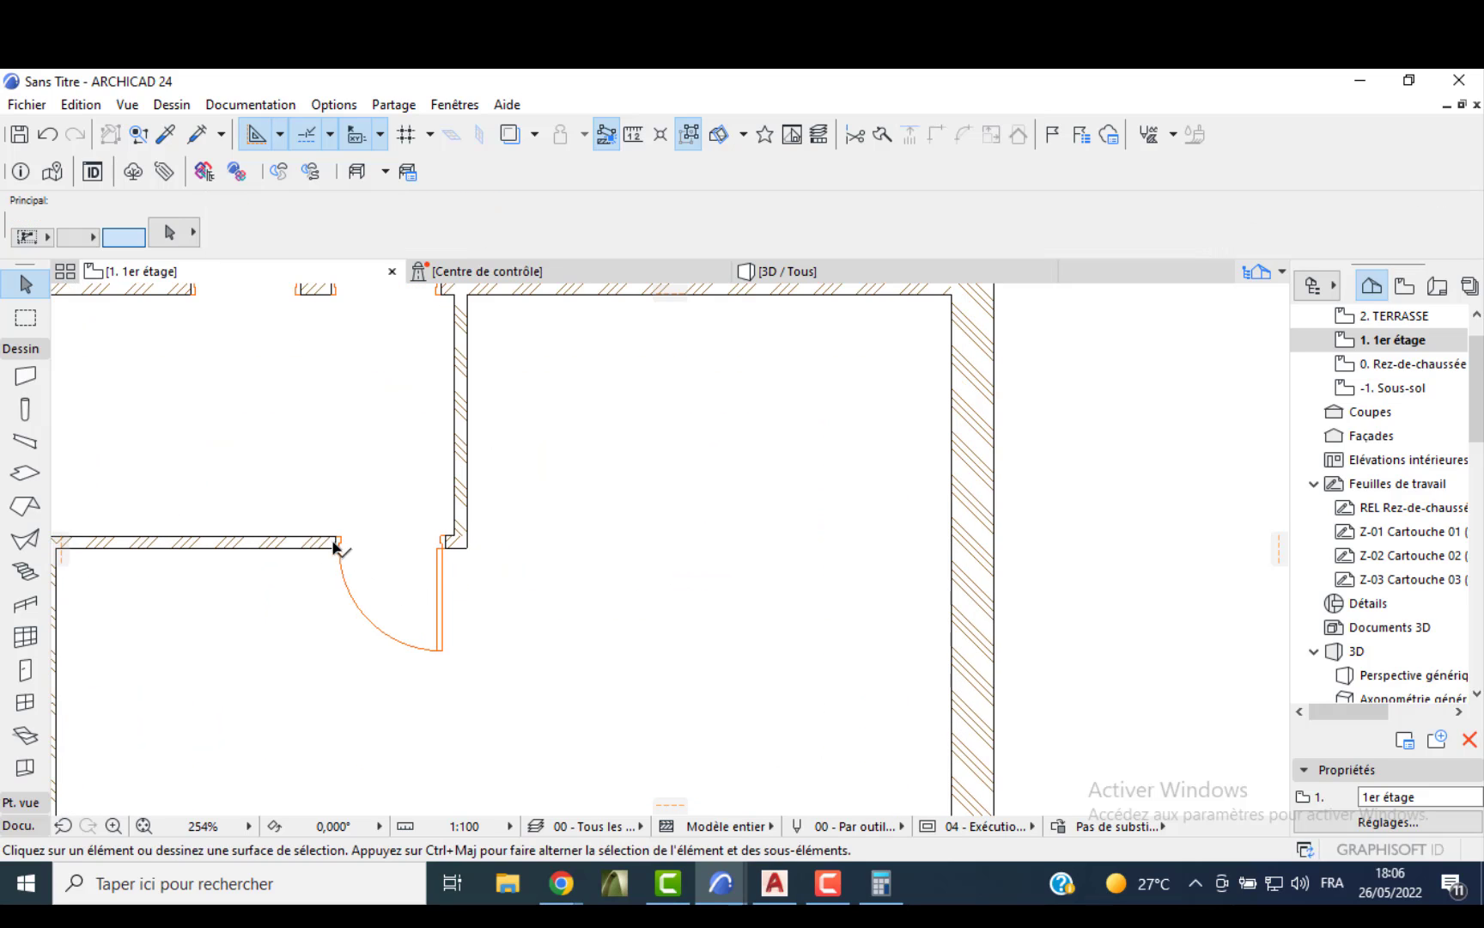
- Stretch the landing's front-side wall past the short partition to the outer face of the opposite exterior wall, closing off the small room
click(476, 532)
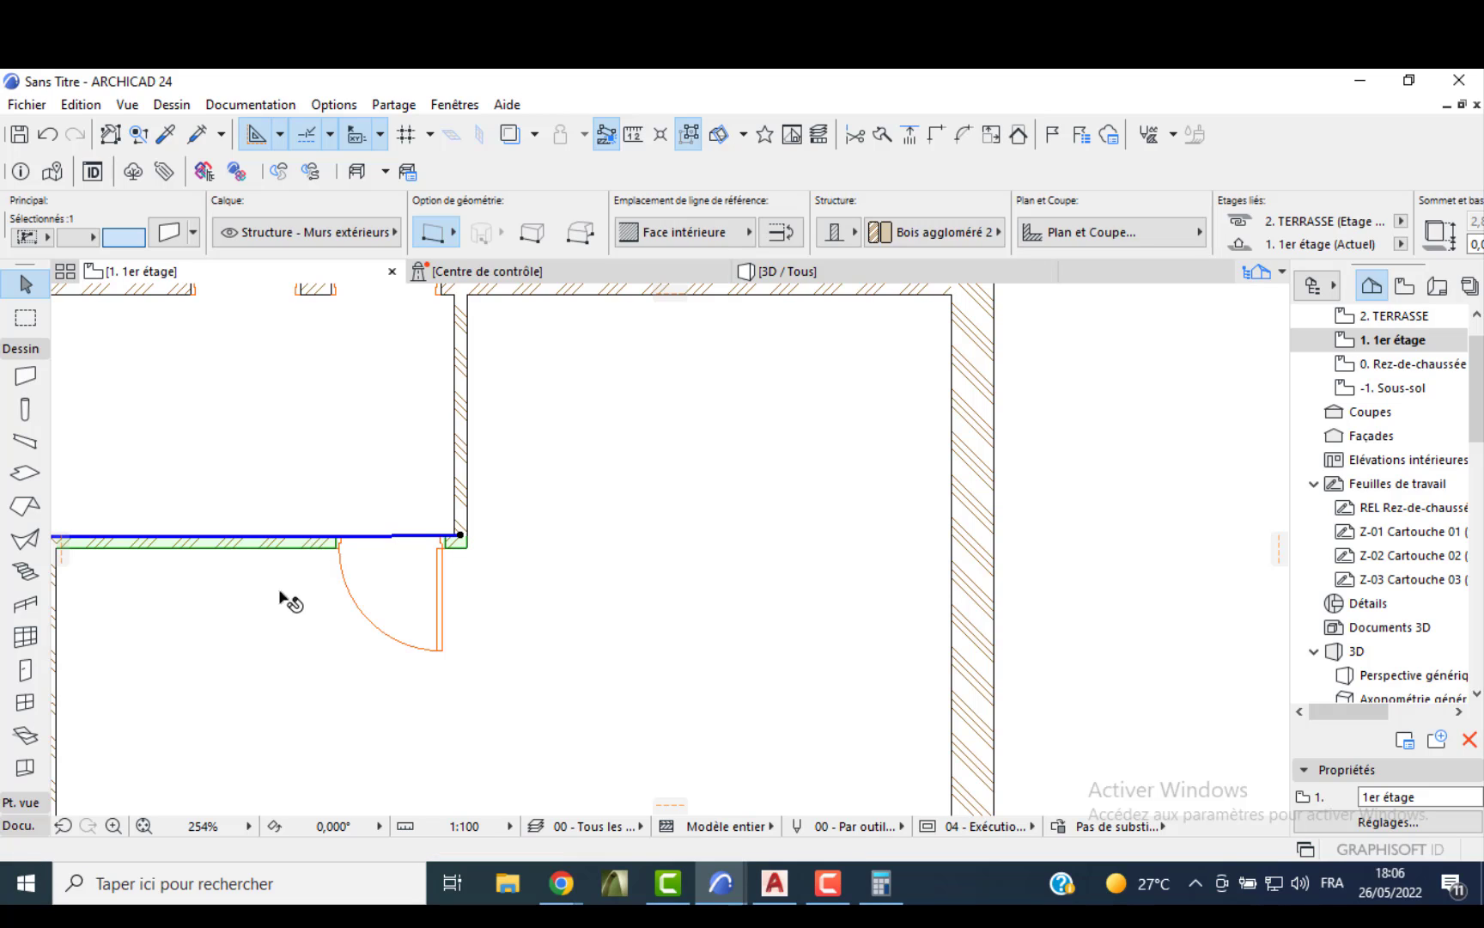
click(461, 538)
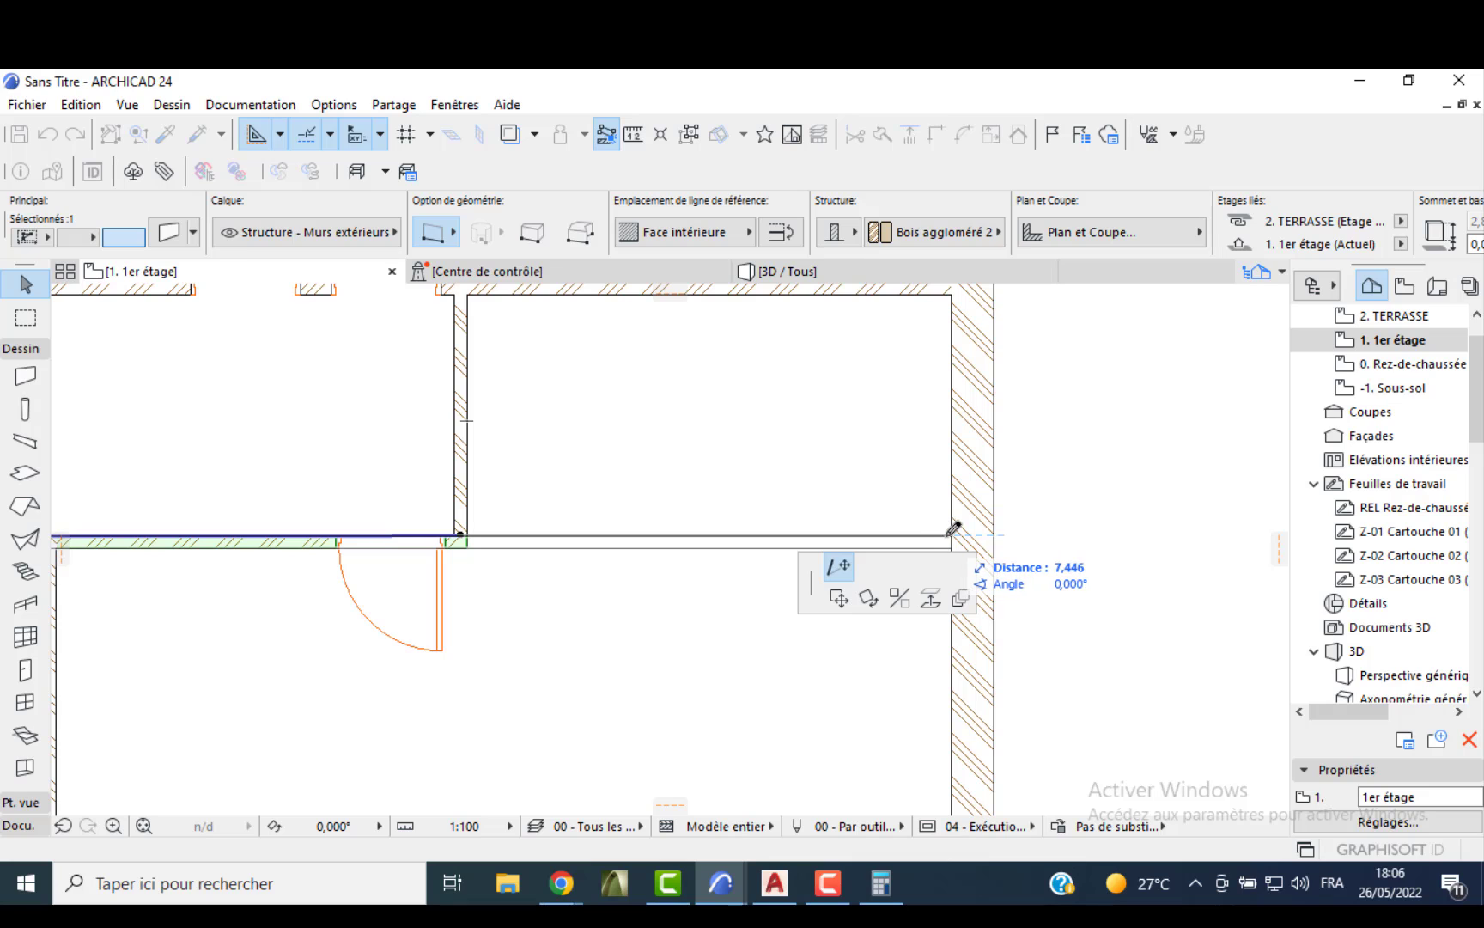
click(992, 535)
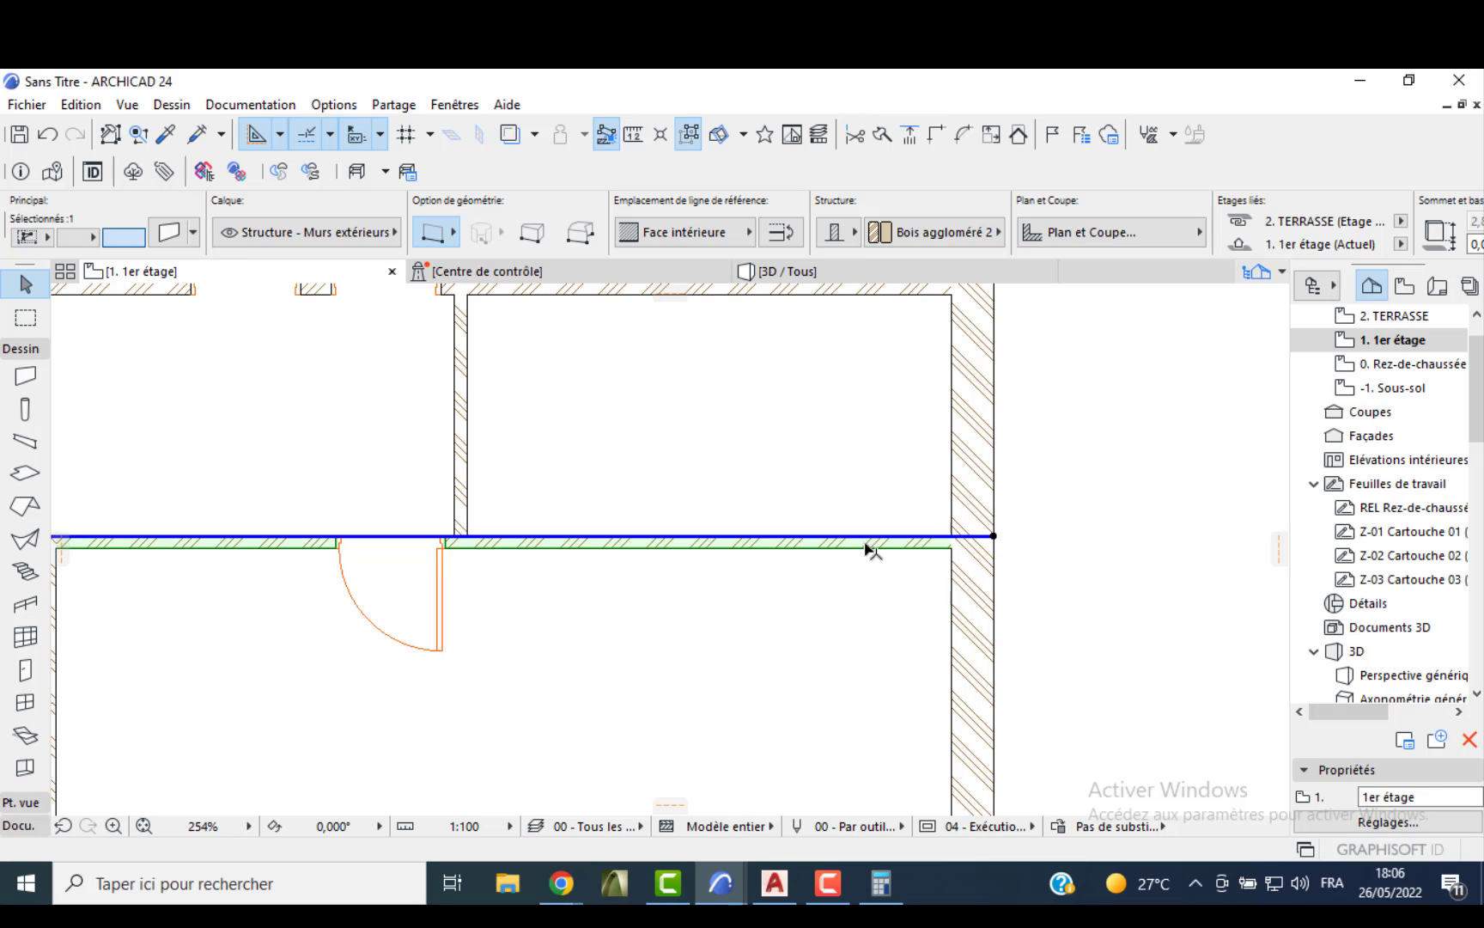
click(685, 612)
scroll(689, 450, down, 4)
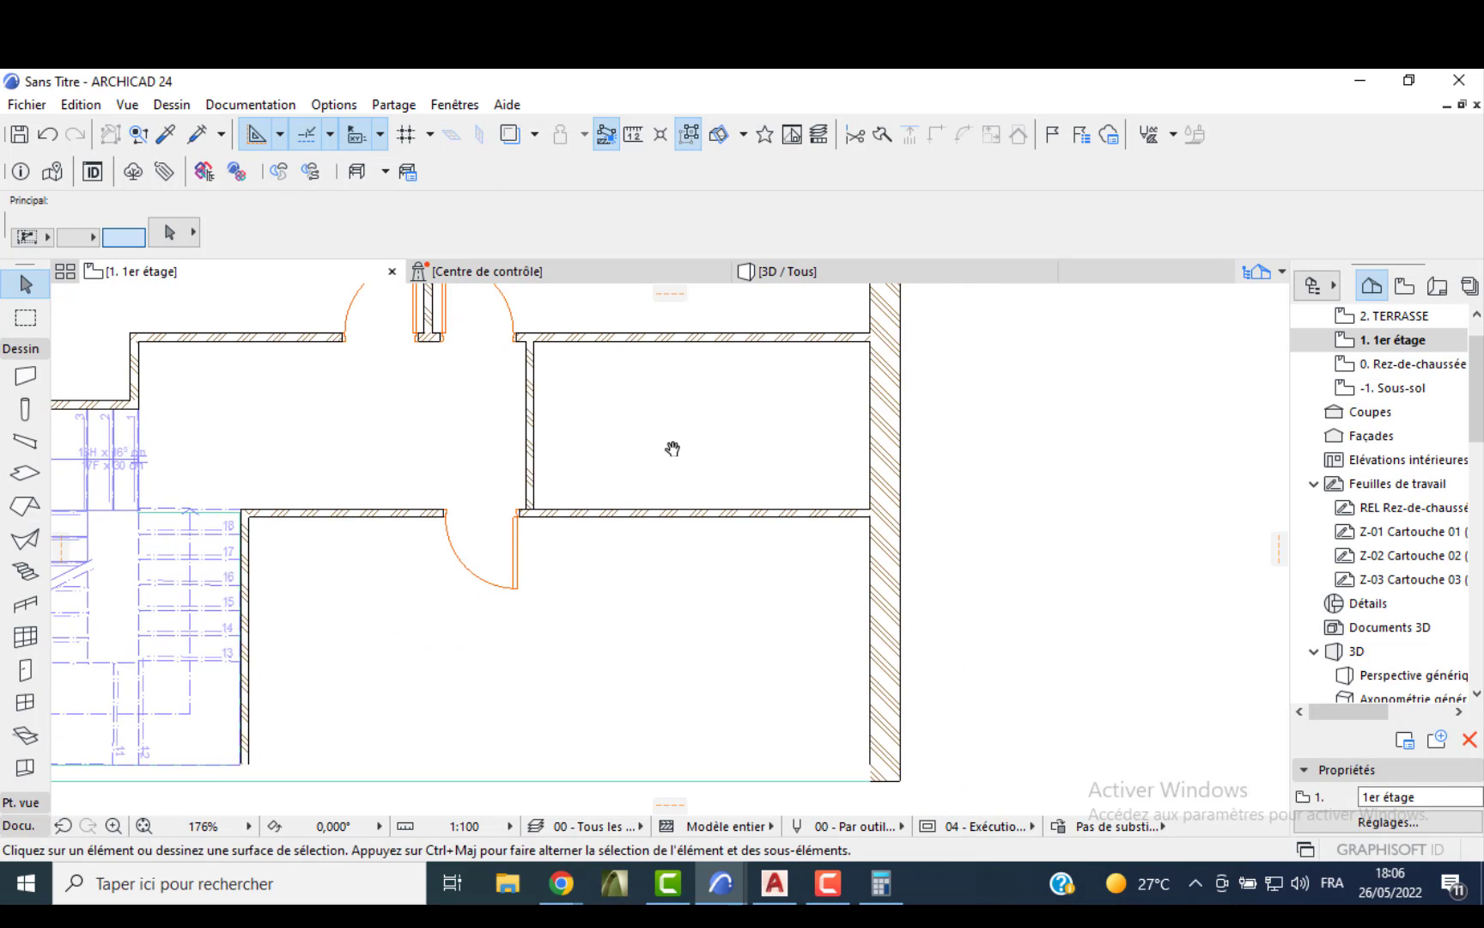
- Stretch the short partition's front end to the far face of the landing's front-side wall so the two walls join
middle_drag(669, 447, 657, 447)
scroll(535, 506, up, 1)
scroll(535, 511, up, 10)
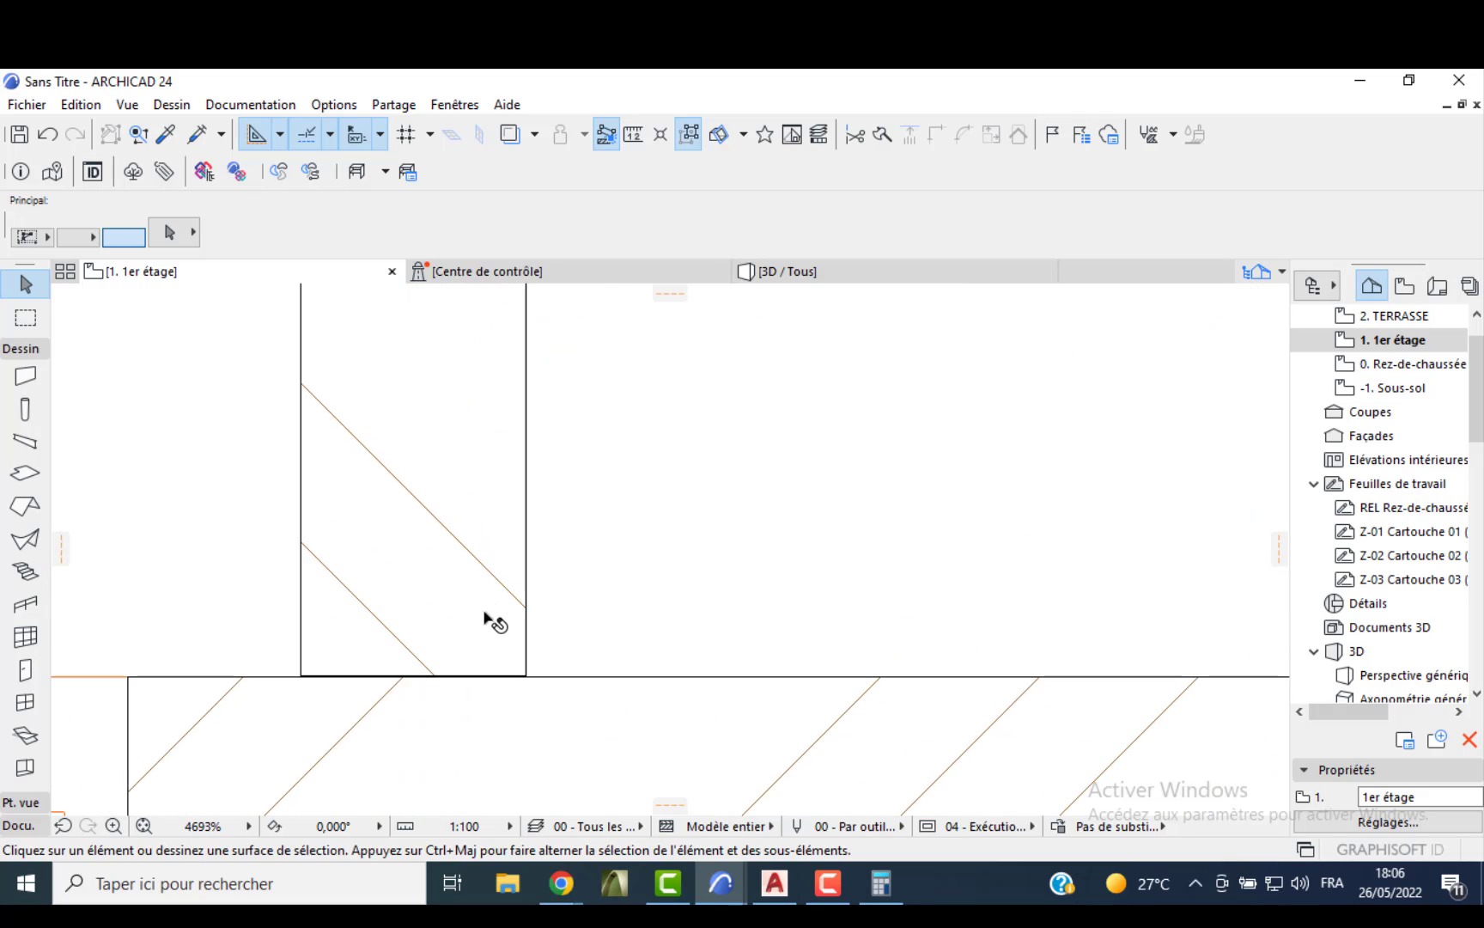
click(341, 642)
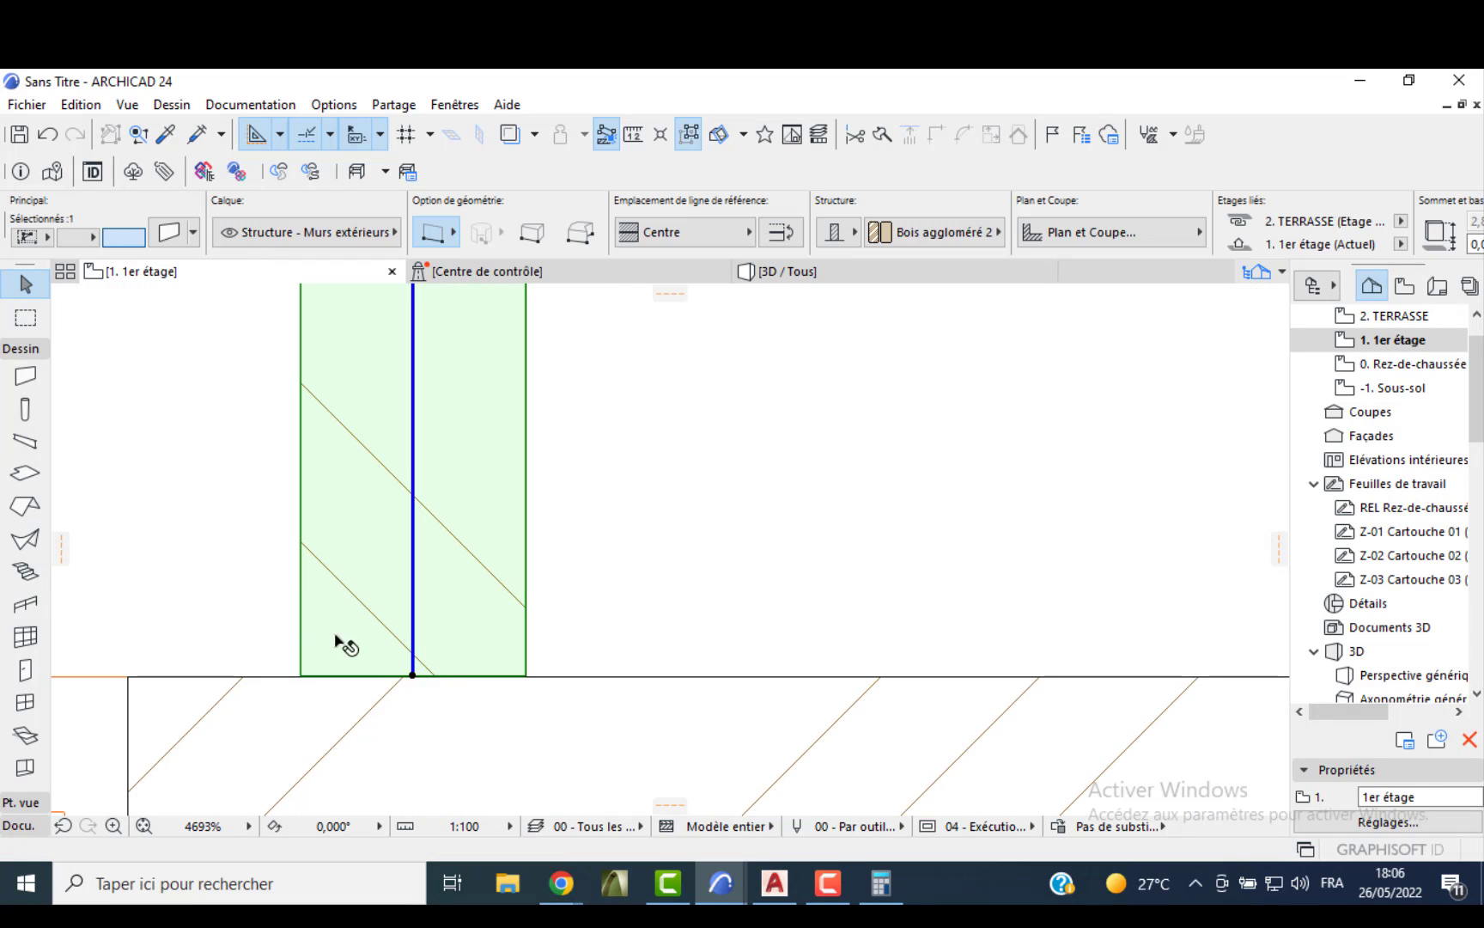
click(413, 678)
click(616, 589)
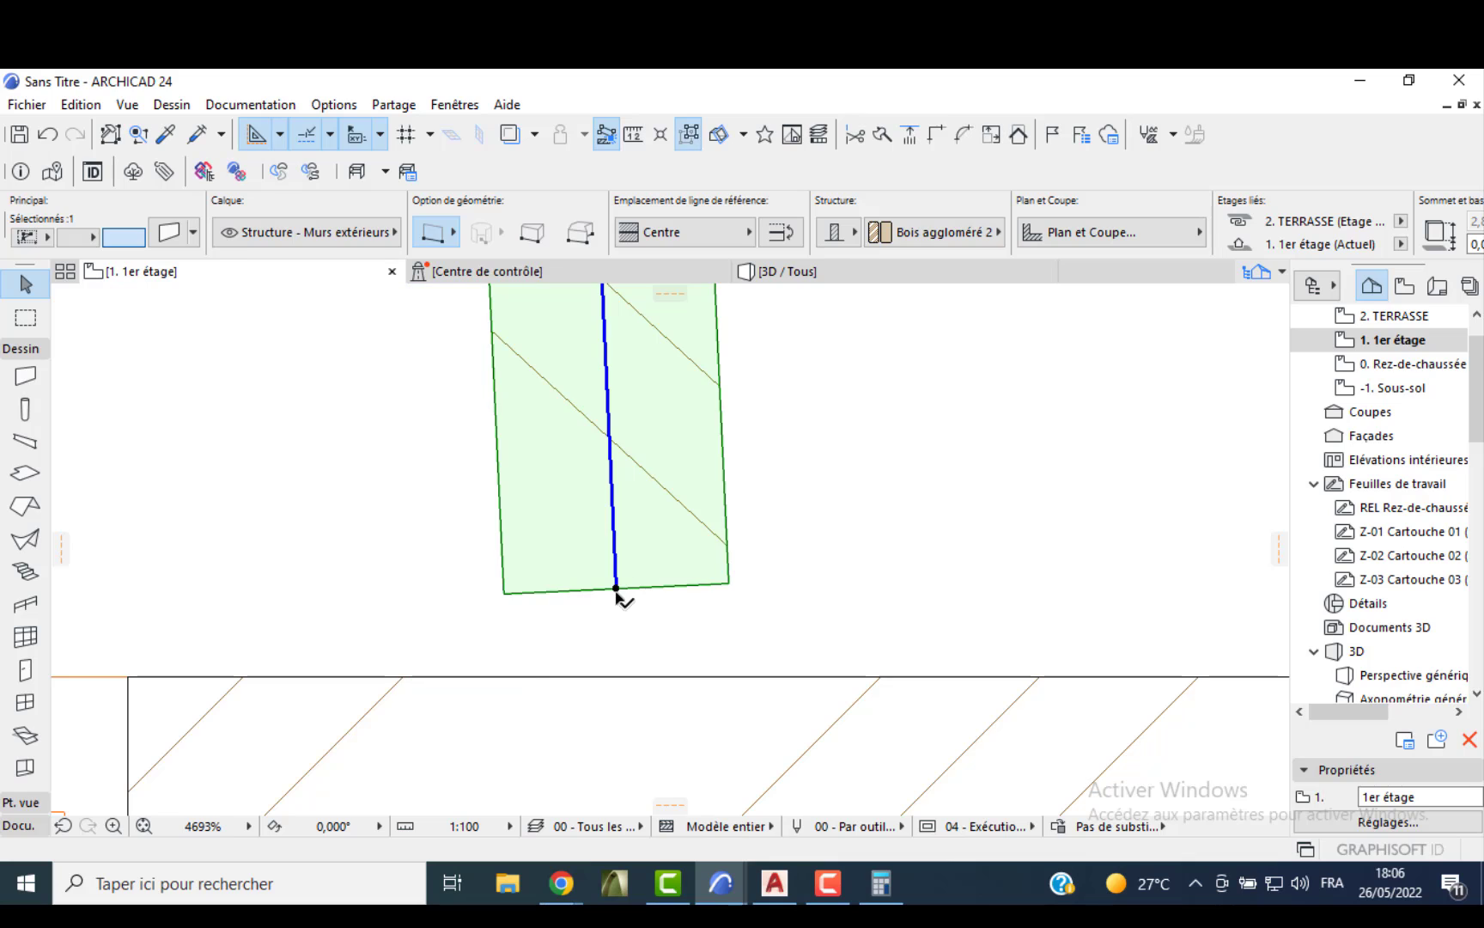
click(616, 589)
scroll(391, 498, down, 3)
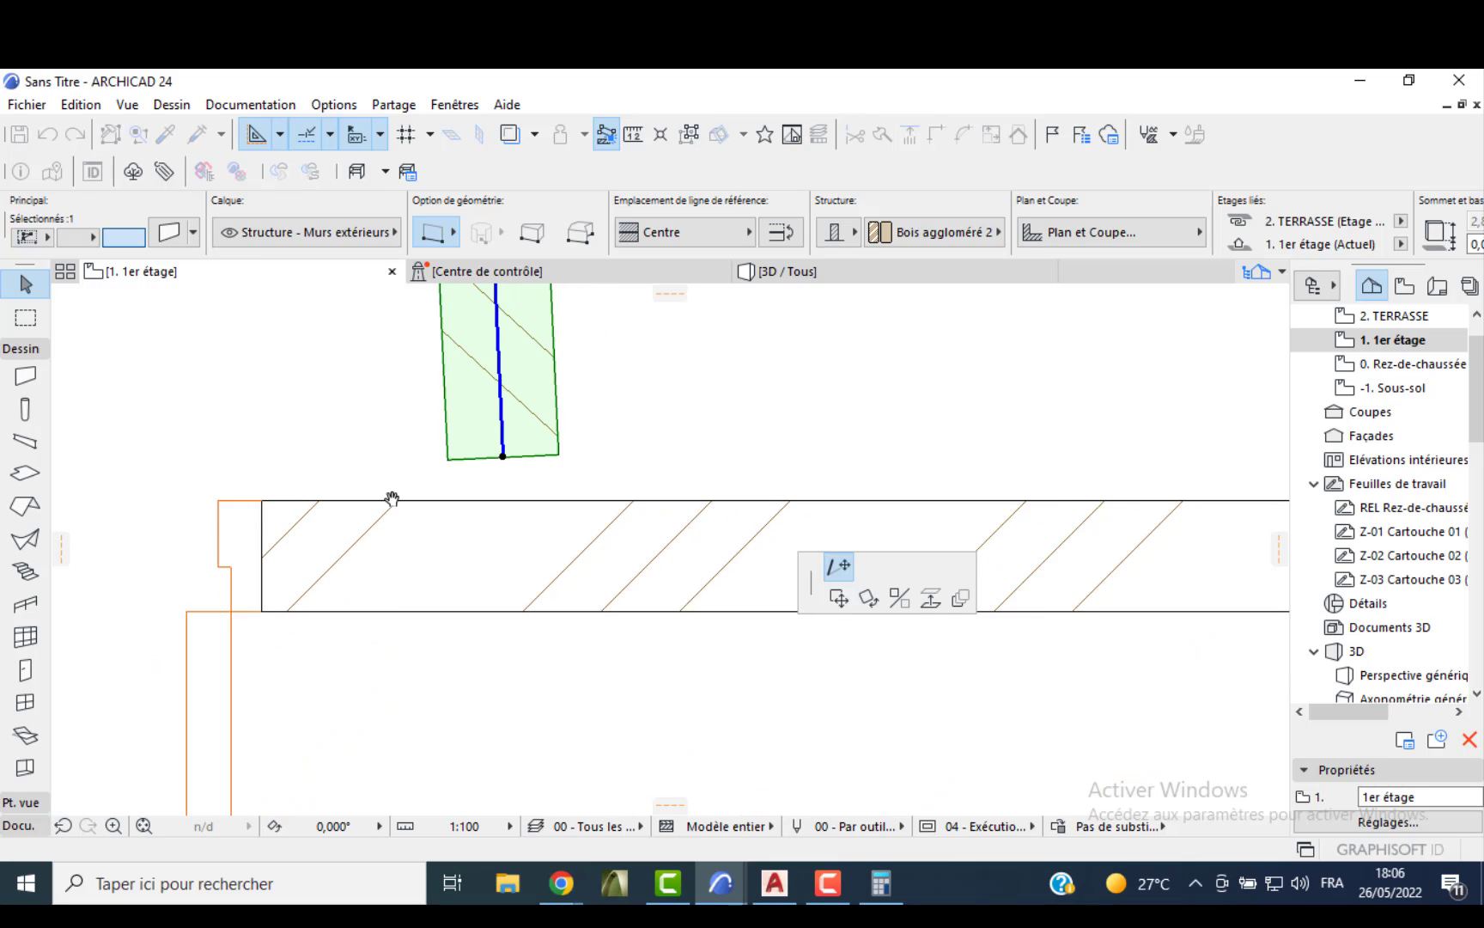
click(400, 607)
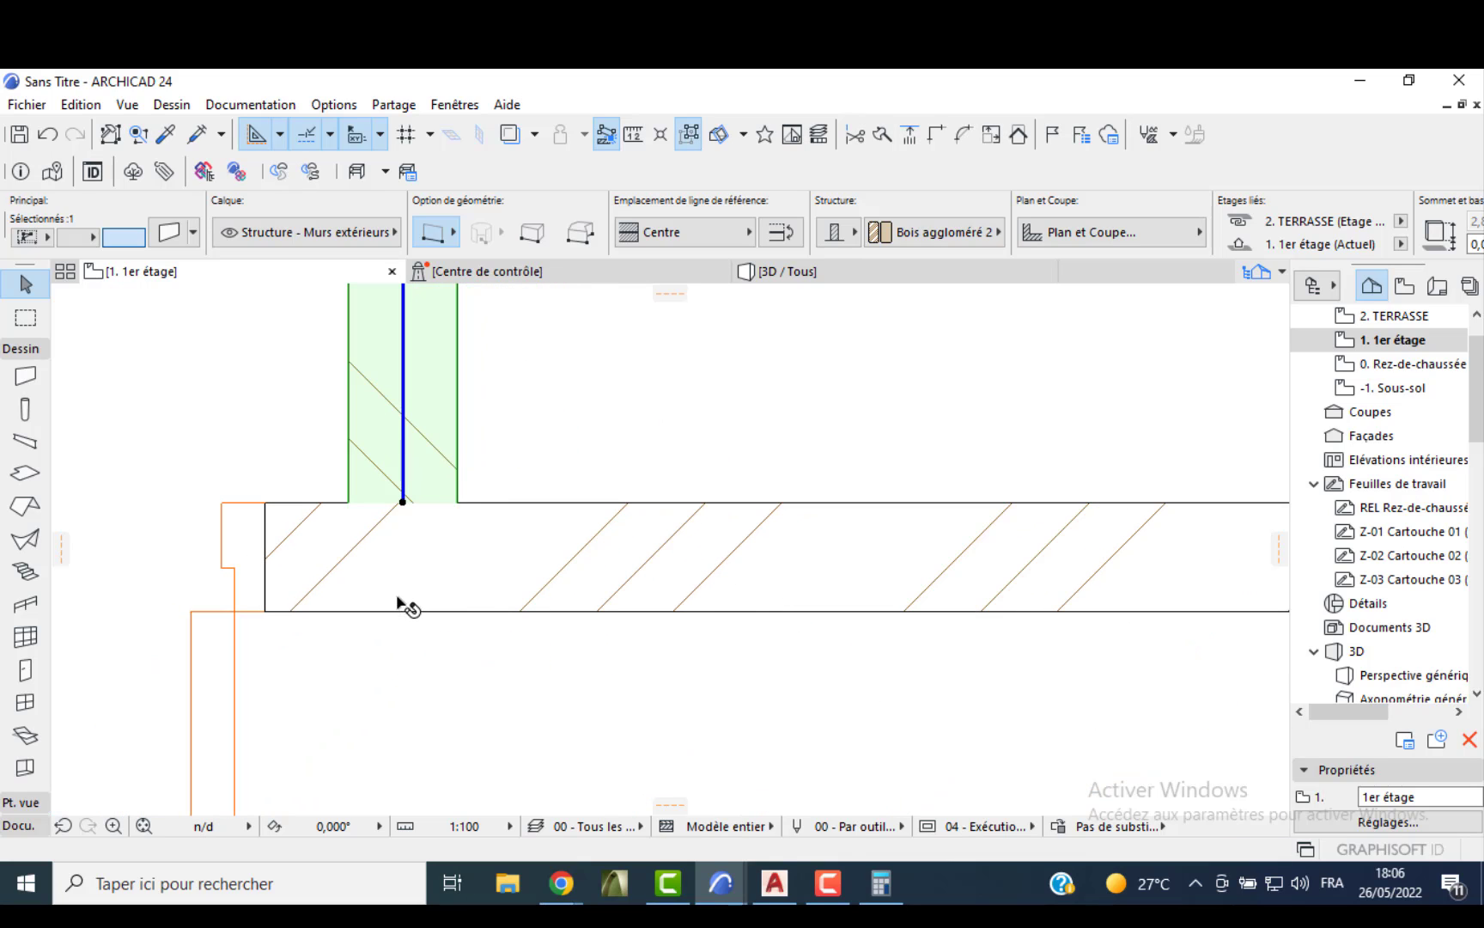
key(Escape)
scroll(418, 533, down, 8)
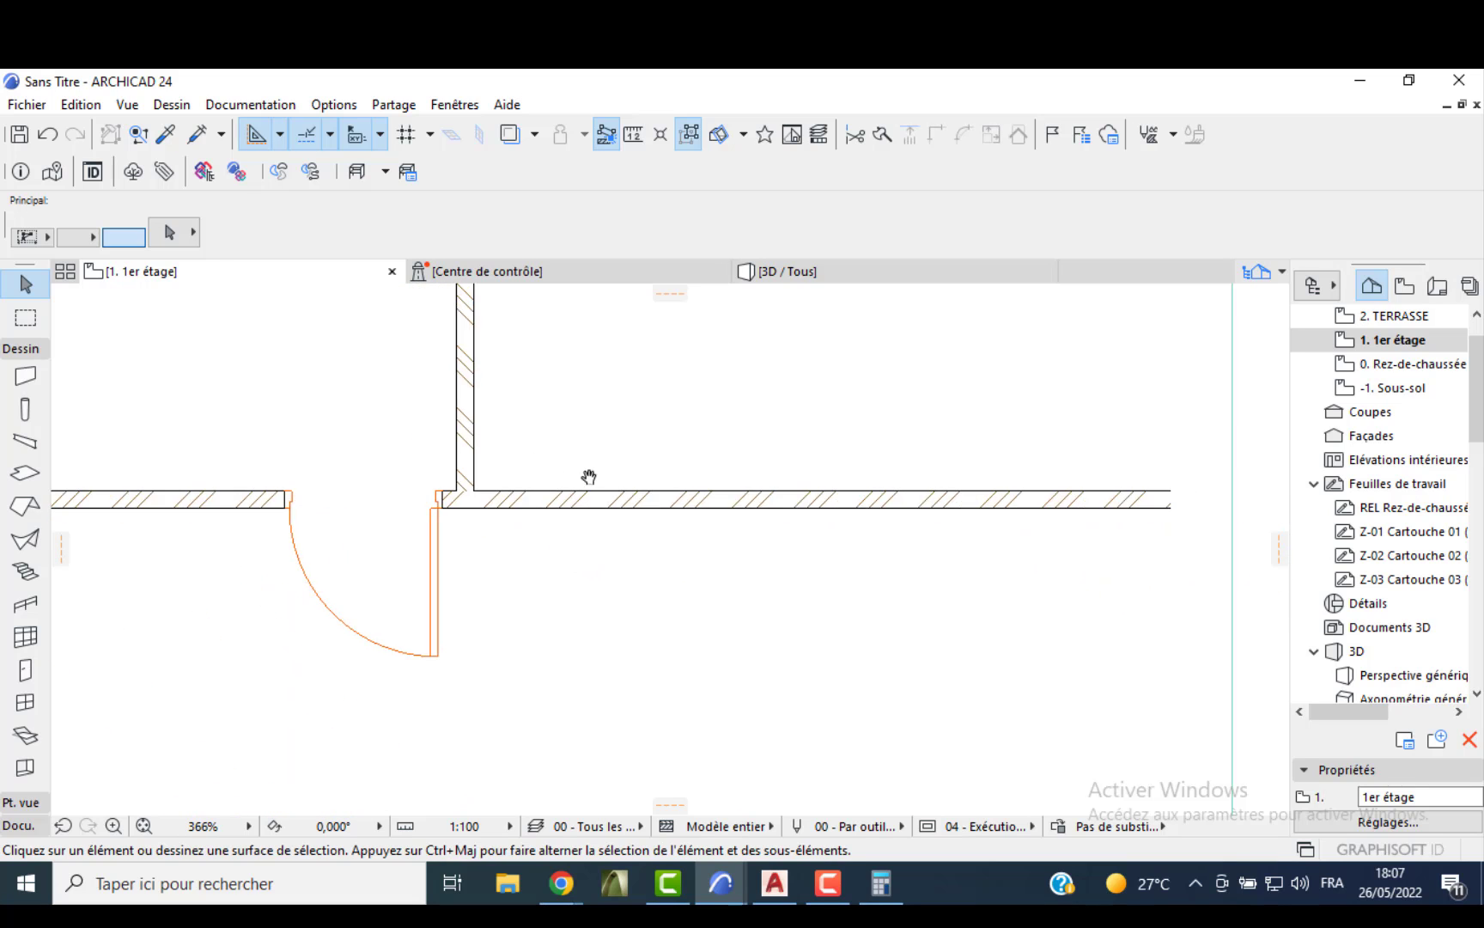
scroll(601, 554, down, 2)
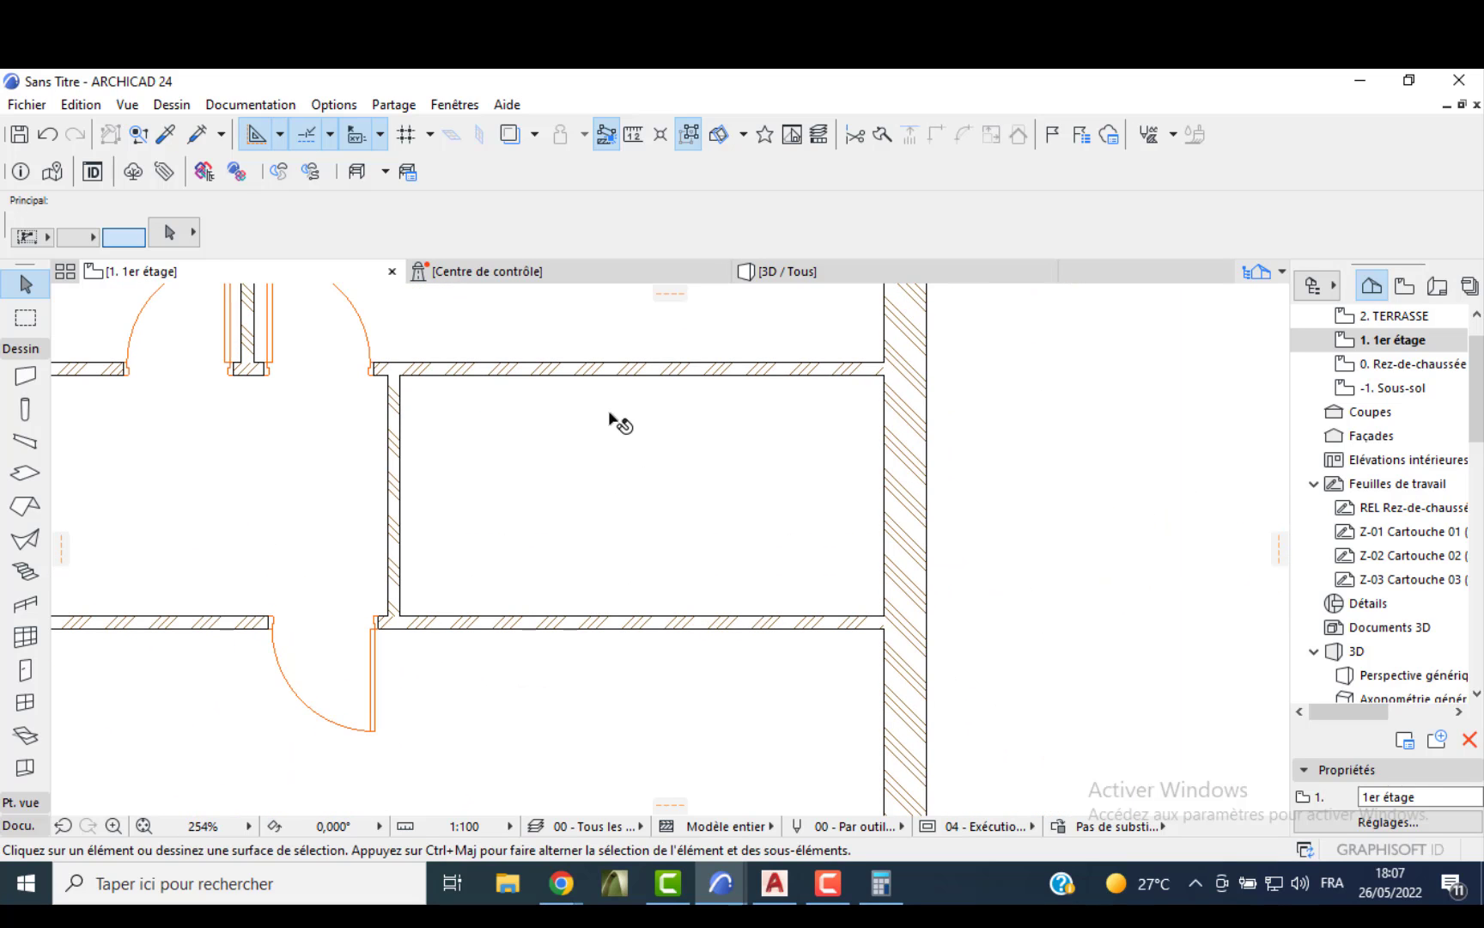
- Draw a wall about 2 m long against the exterior wall's inner face, from the cross wall to the landing's front-side wall
click(25, 376)
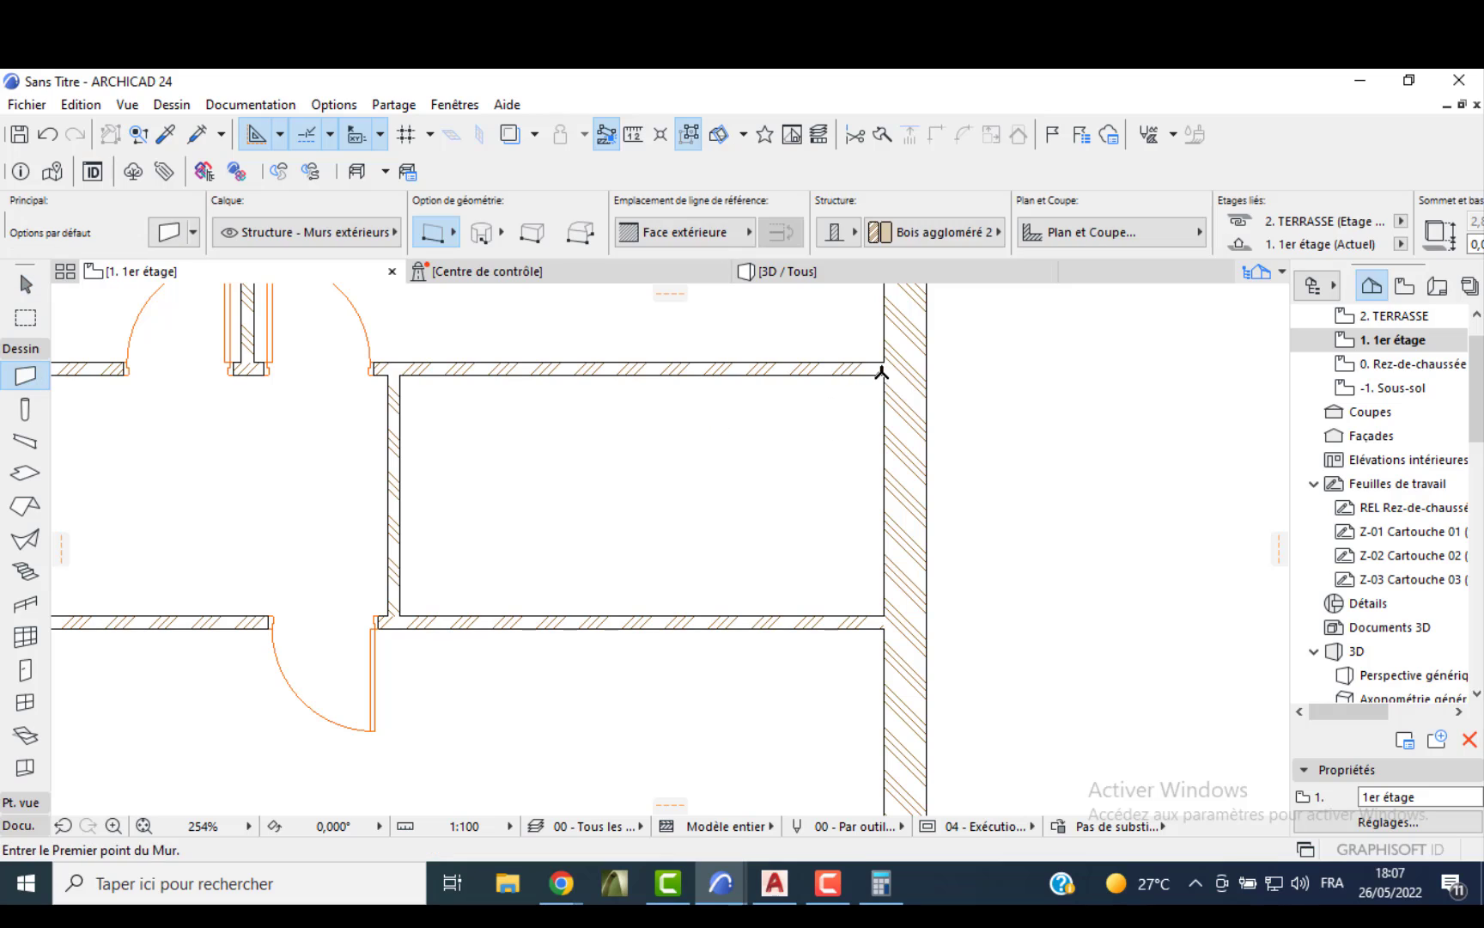
click(885, 372)
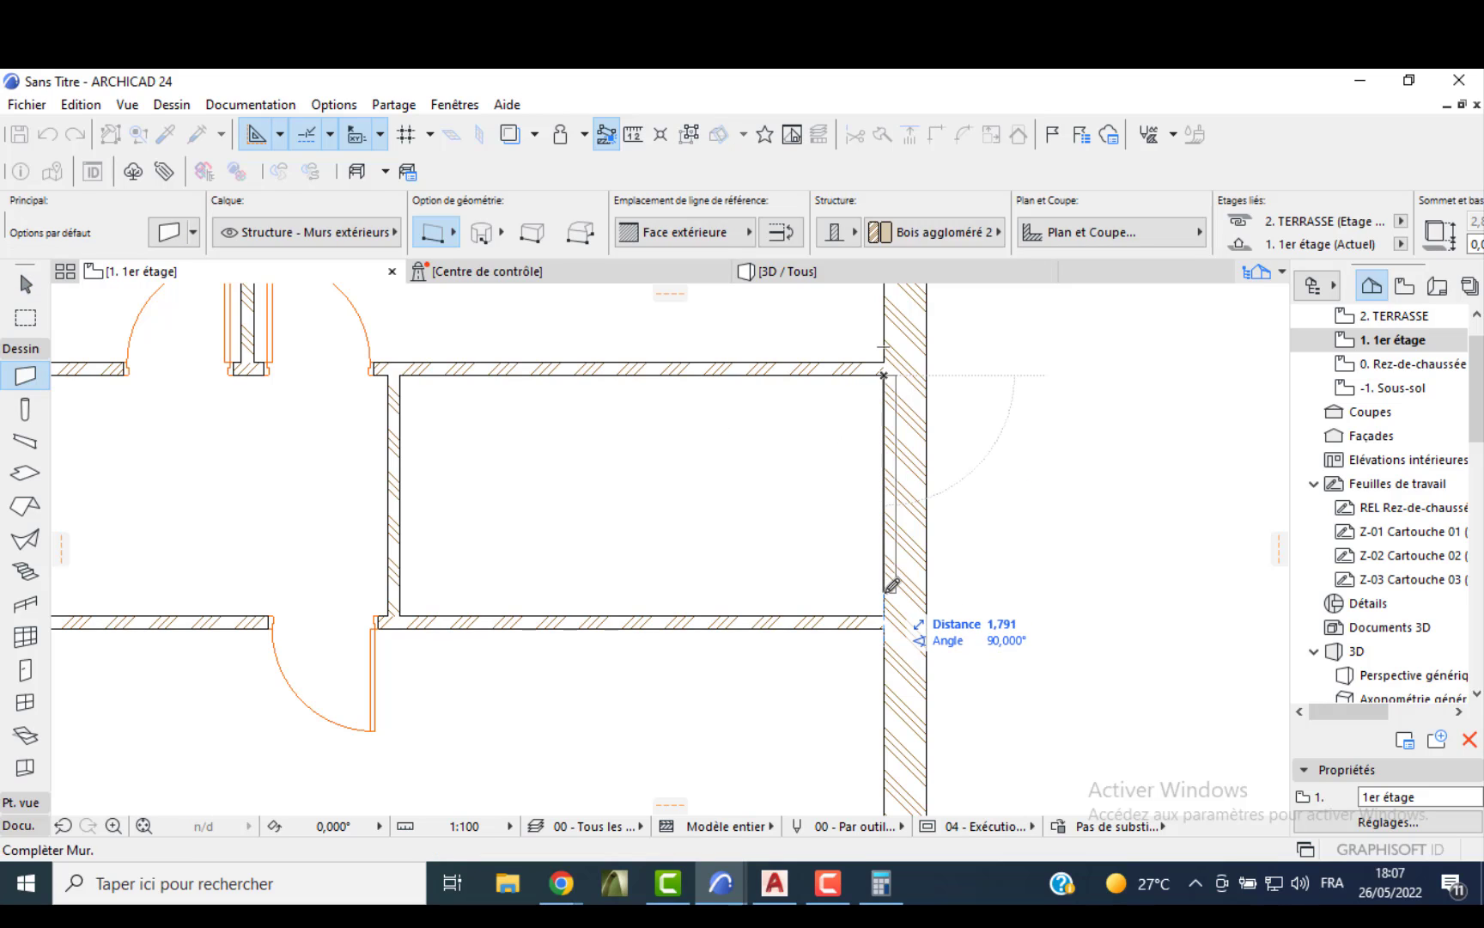
click(884, 618)
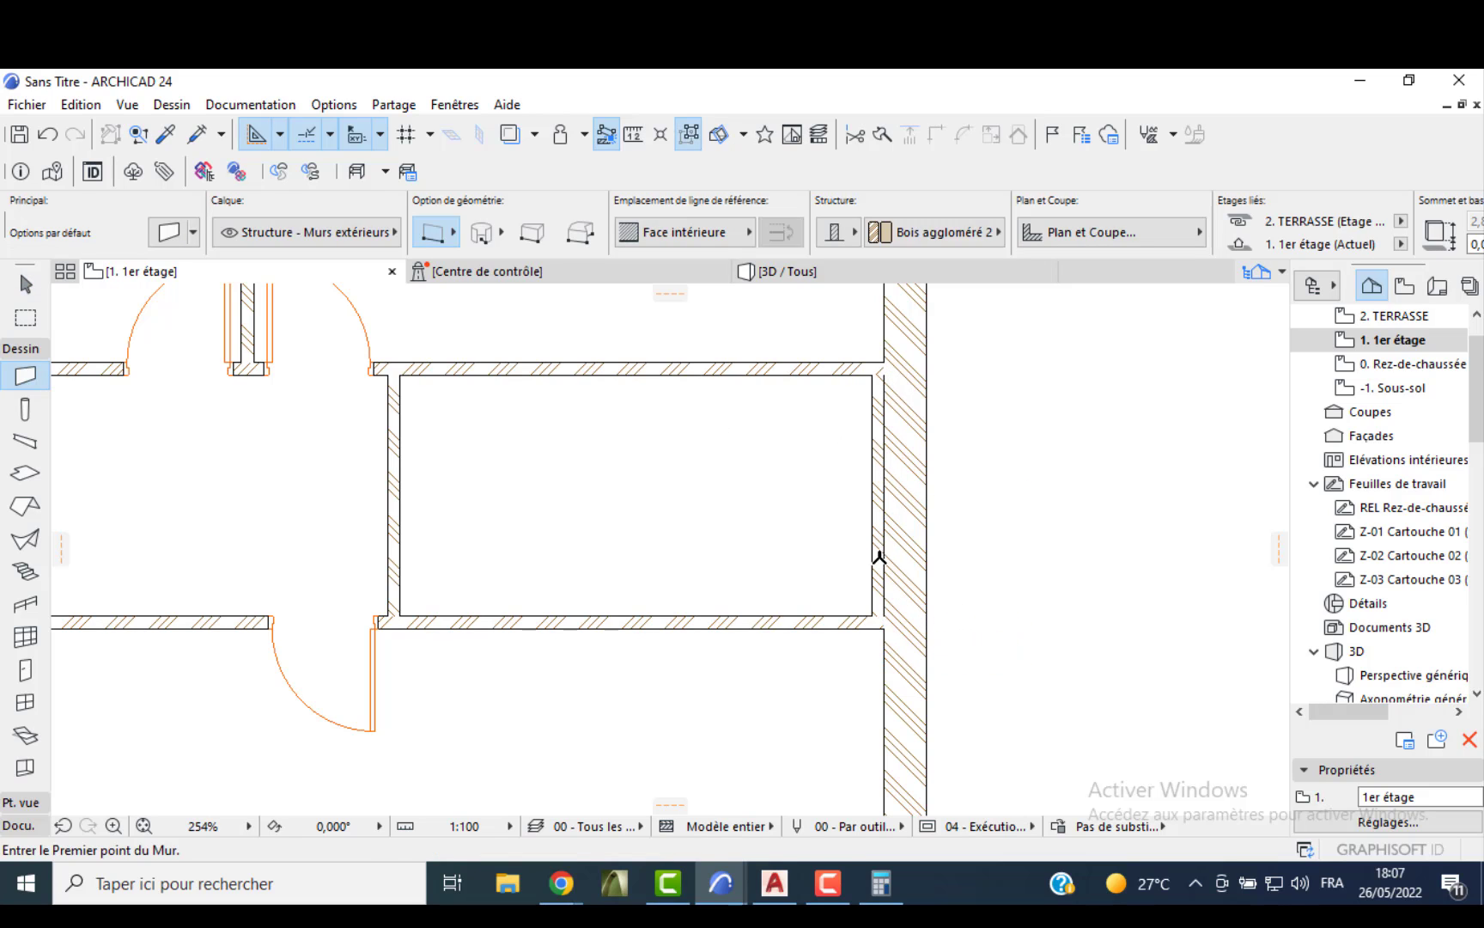
key(Escape)
- Move the new wall about 2 m inward from the exterior wall and trim away the front-side wall segment between the two partitions
click(876, 557)
click(876, 557)
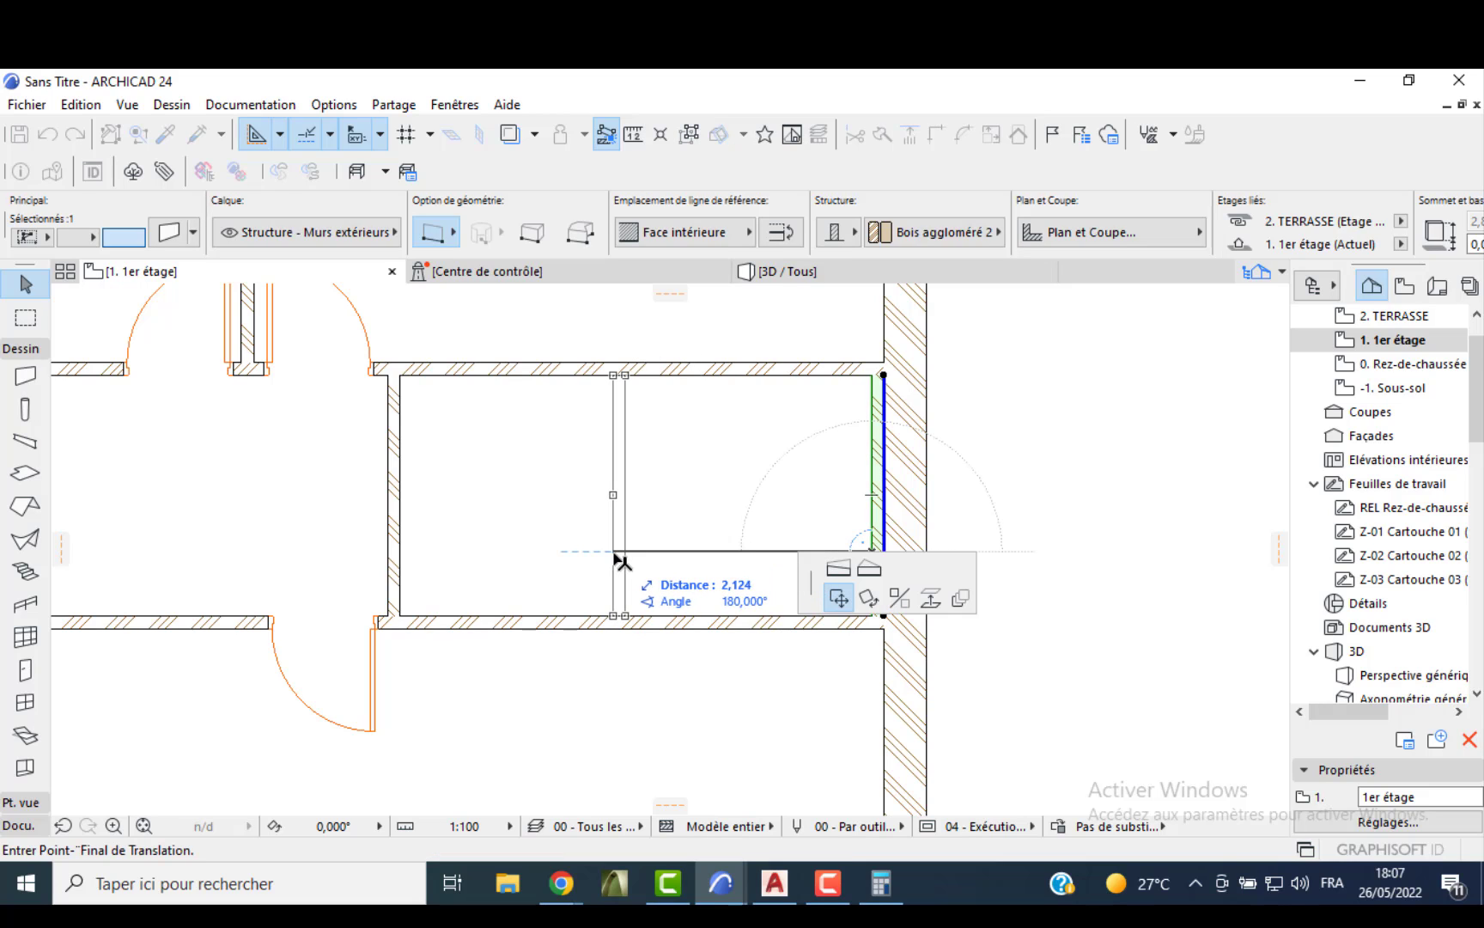
click(631, 551)
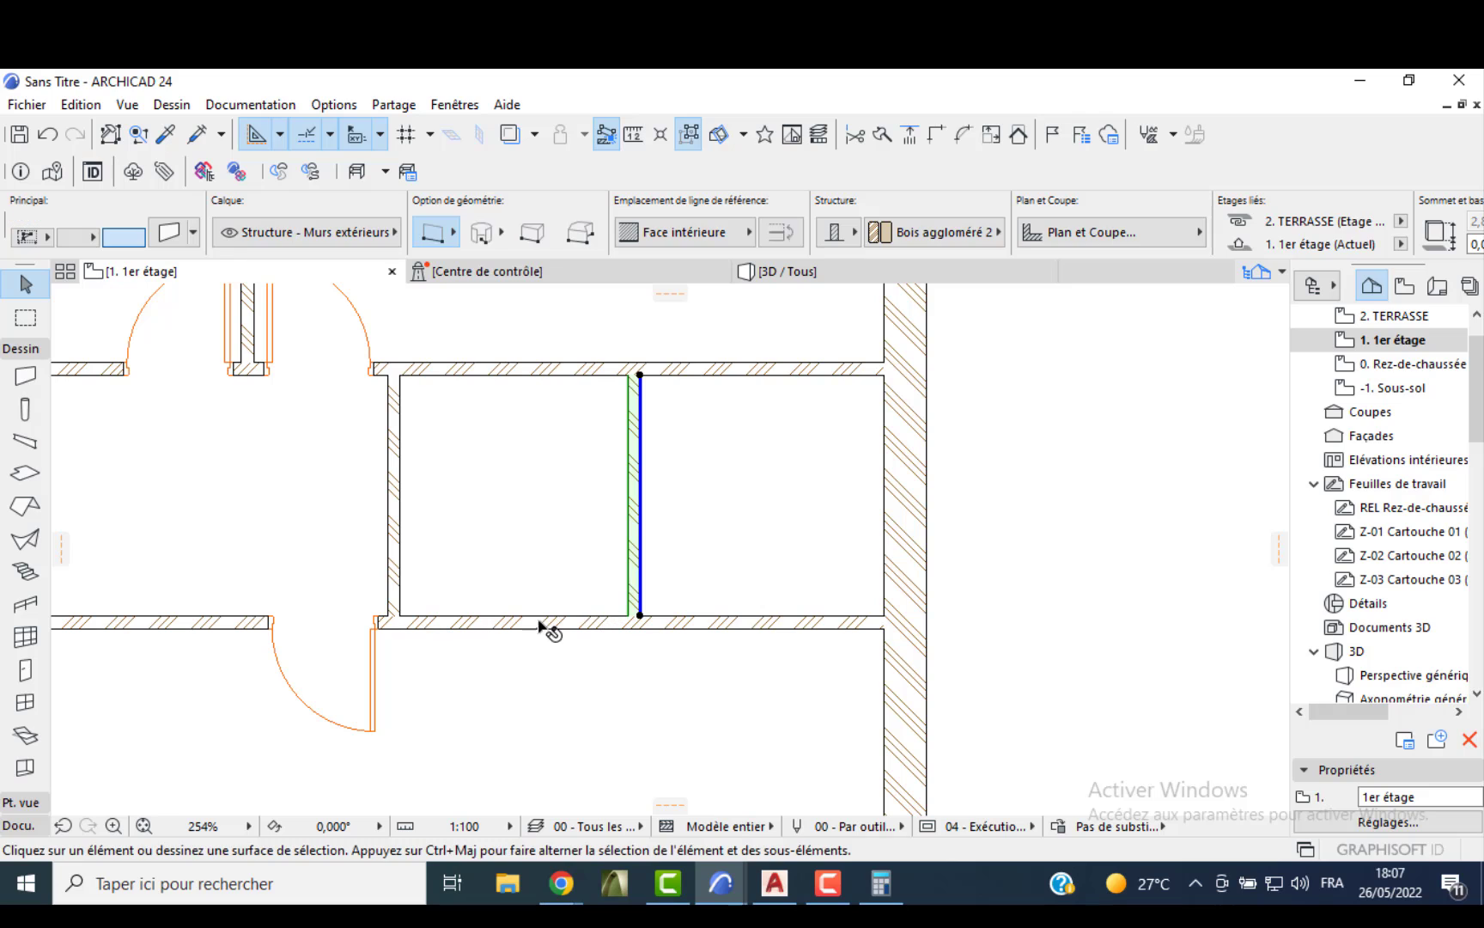
key(Escape)
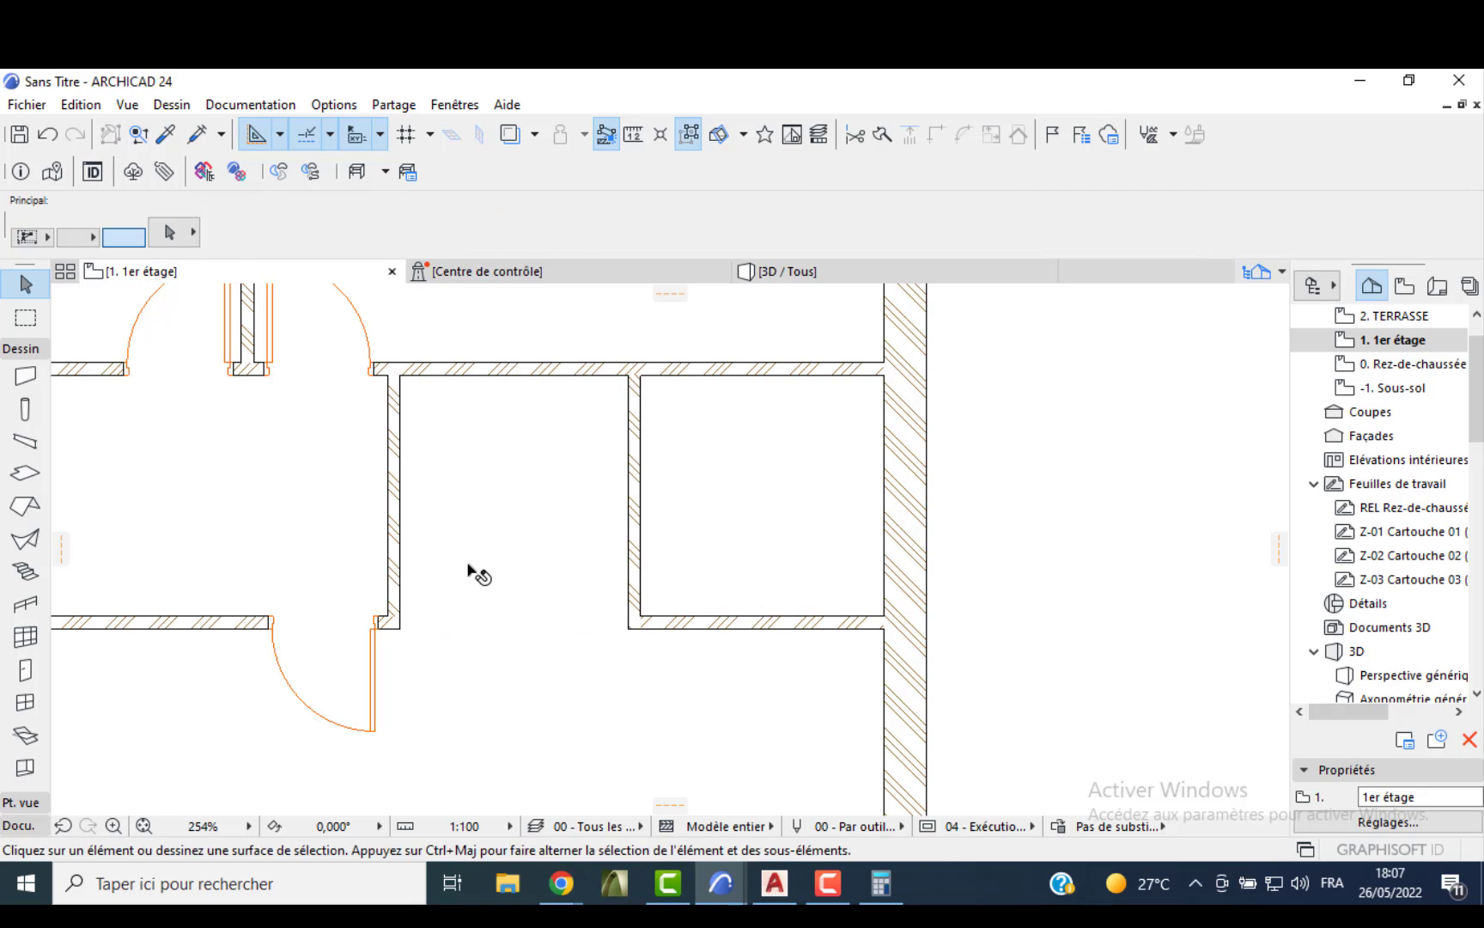
- Draw a 2.10 m wall along the cross wall's back face, from the exterior wall to the far face of the new partition
scroll(468, 532, down, 2)
middle_drag(505, 543, 537, 711)
middle_drag(657, 580, 643, 608)
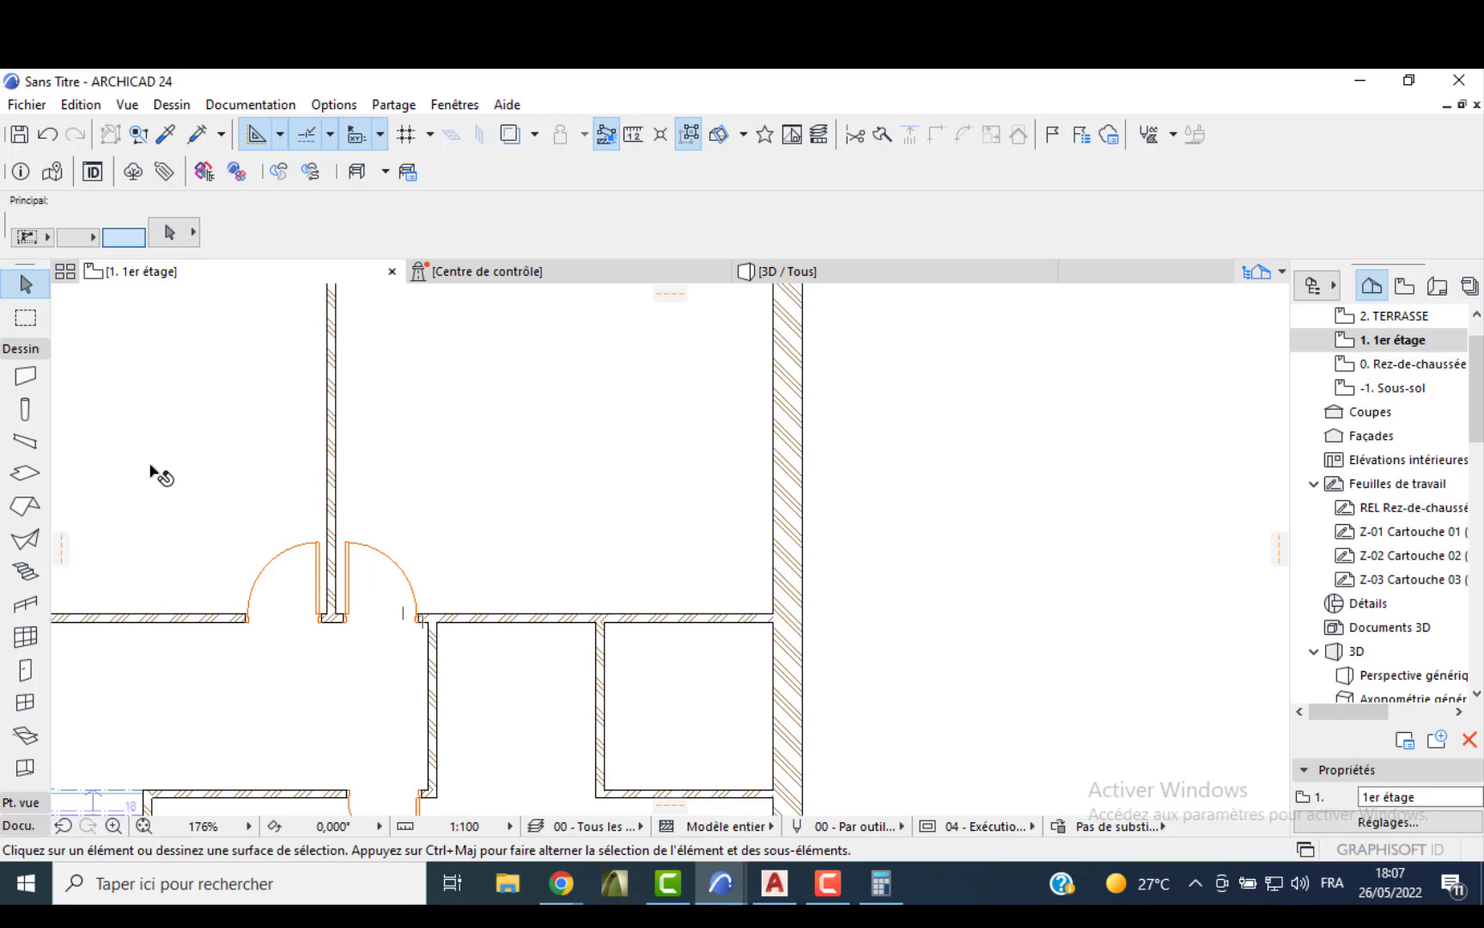
click(27, 377)
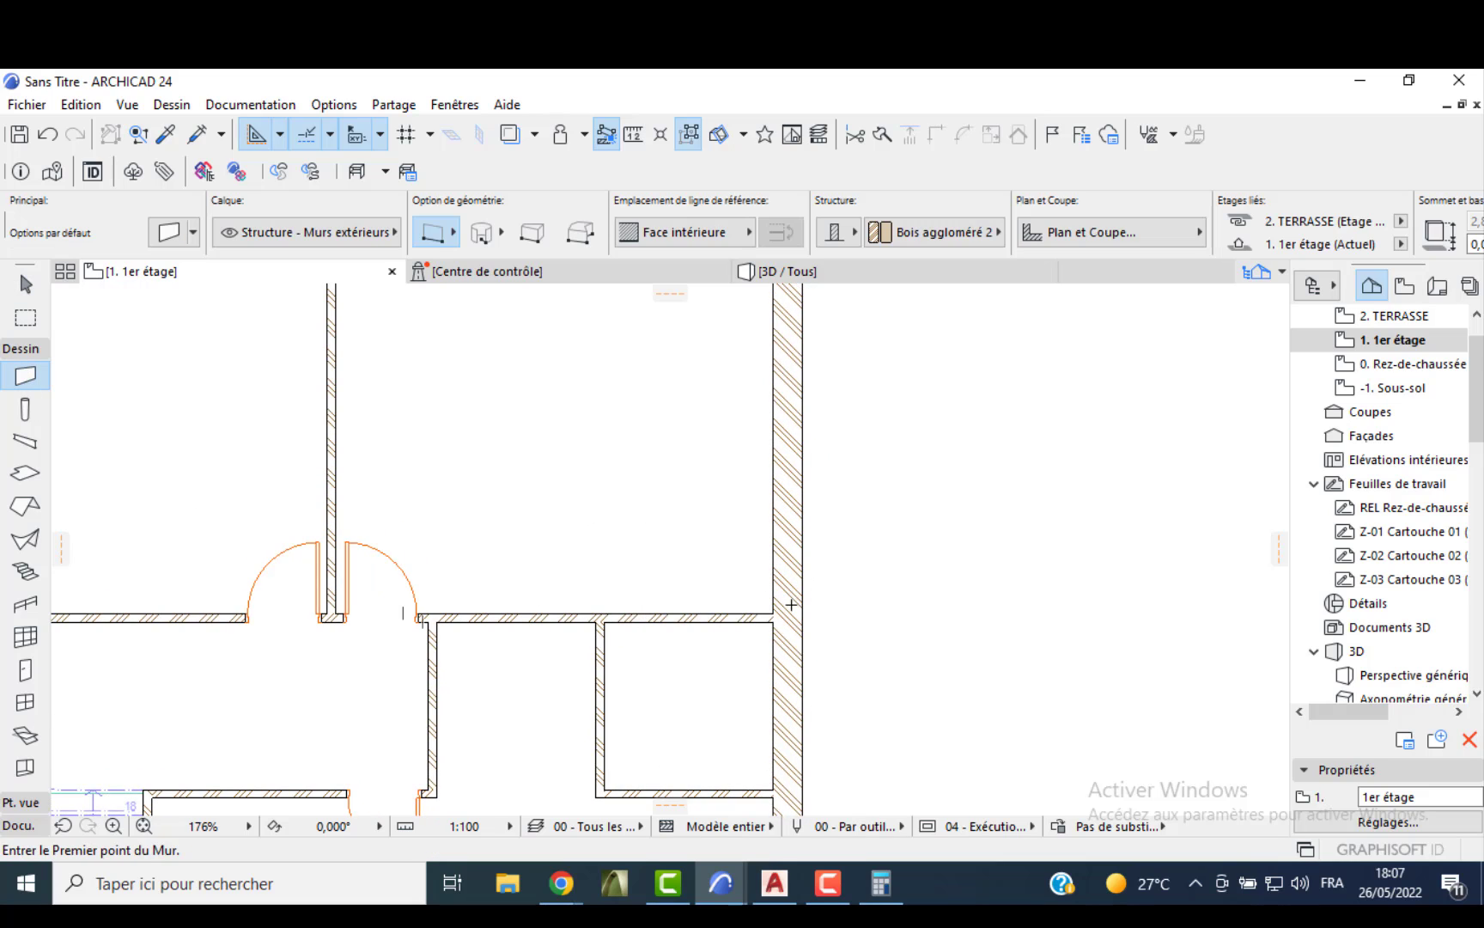
click(773, 613)
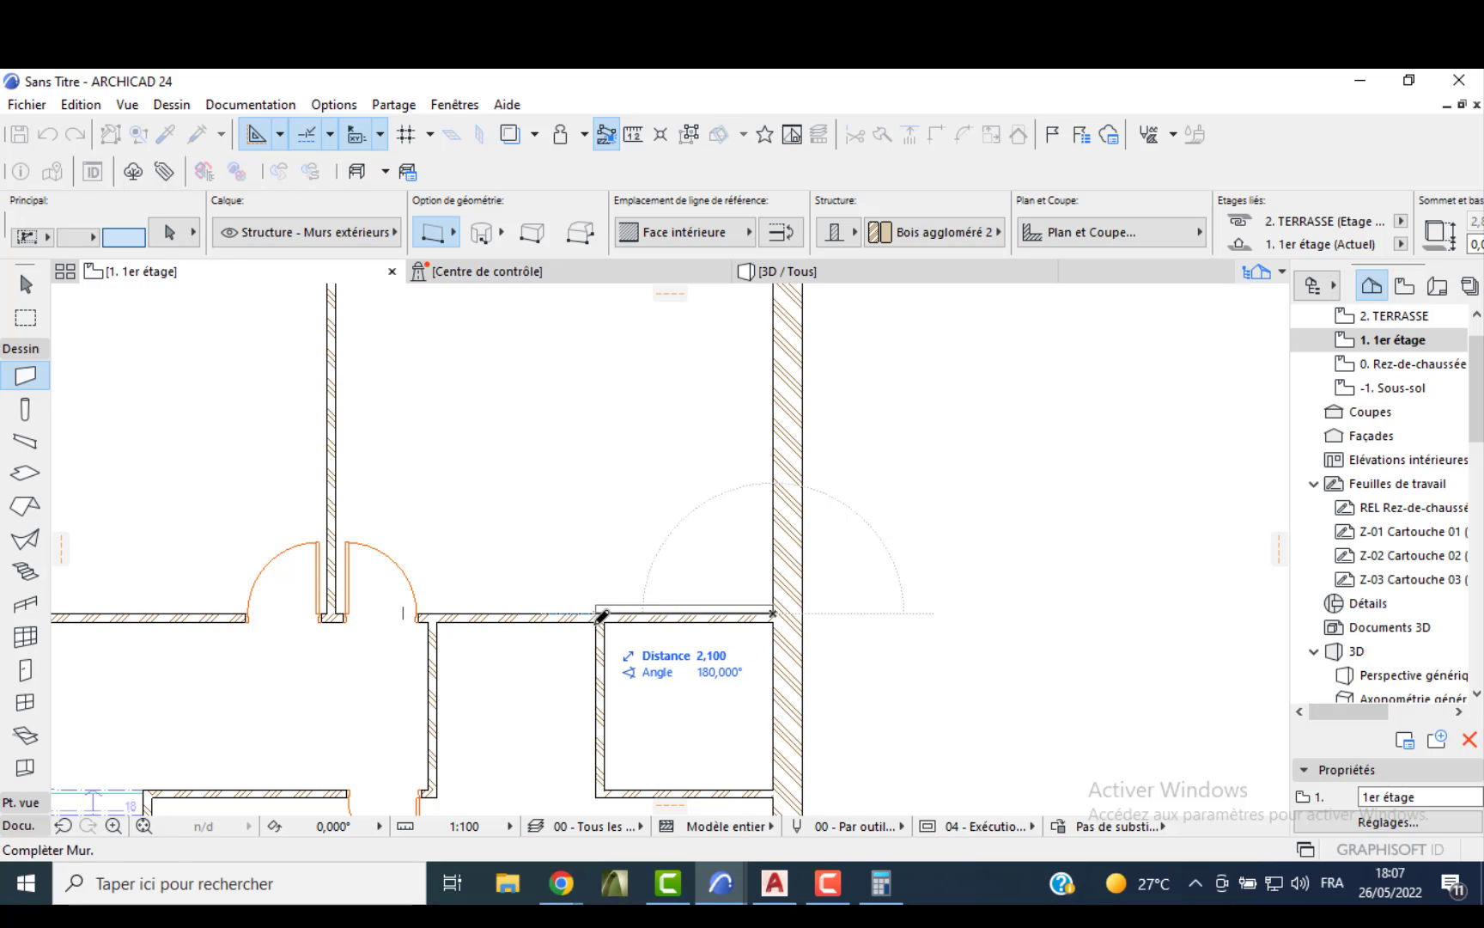
click(601, 612)
key(Escape)
- Move the new wall about 2 m into the back room and intersect it with the partition below to enclose a second small room
click(622, 605)
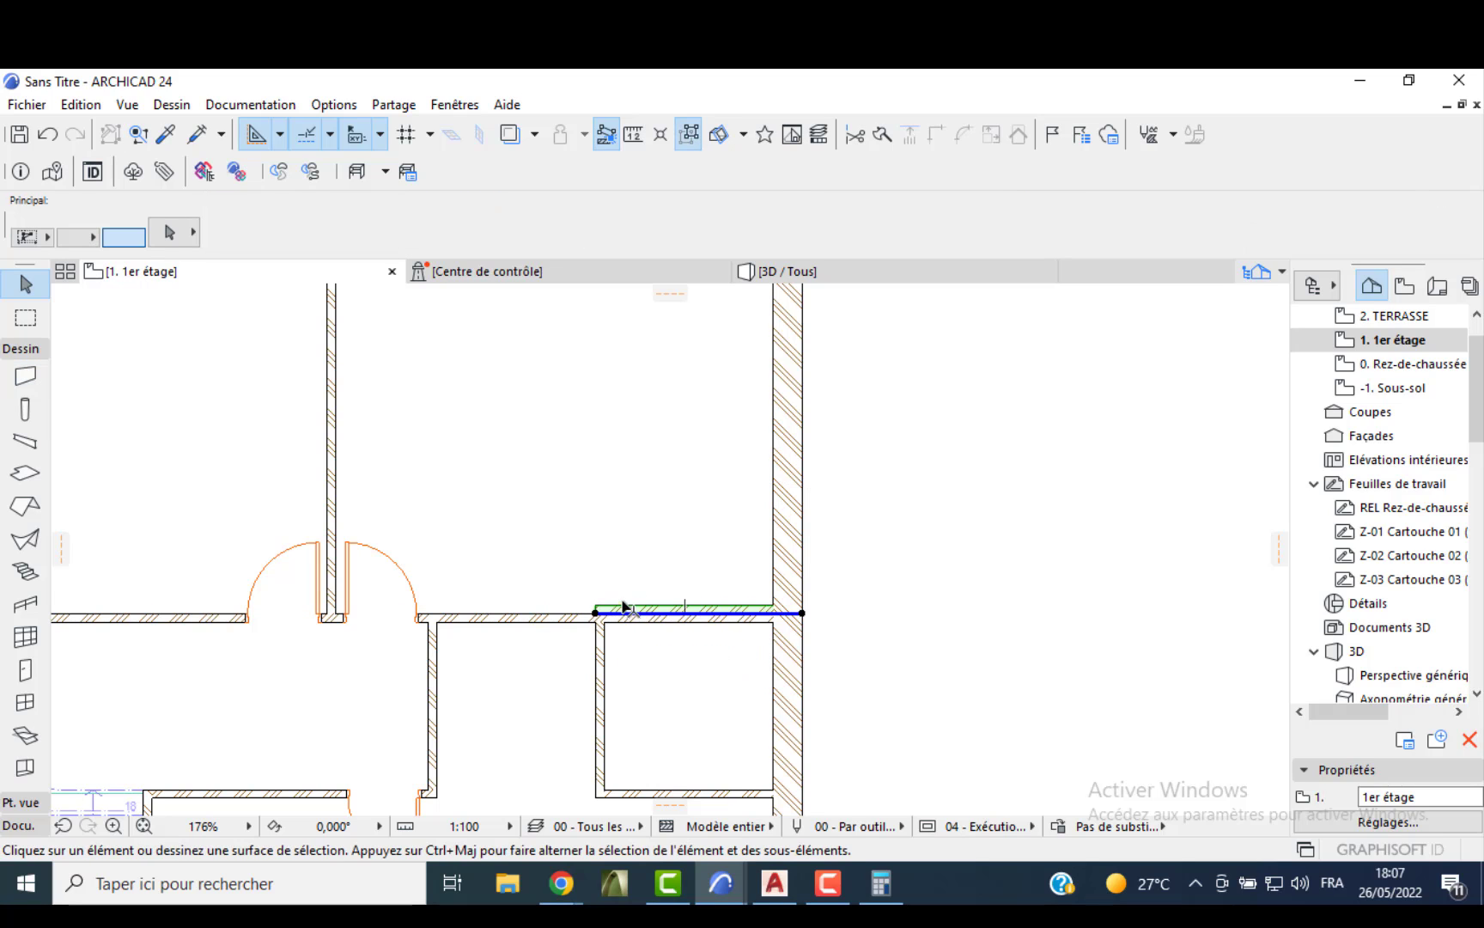
click(621, 604)
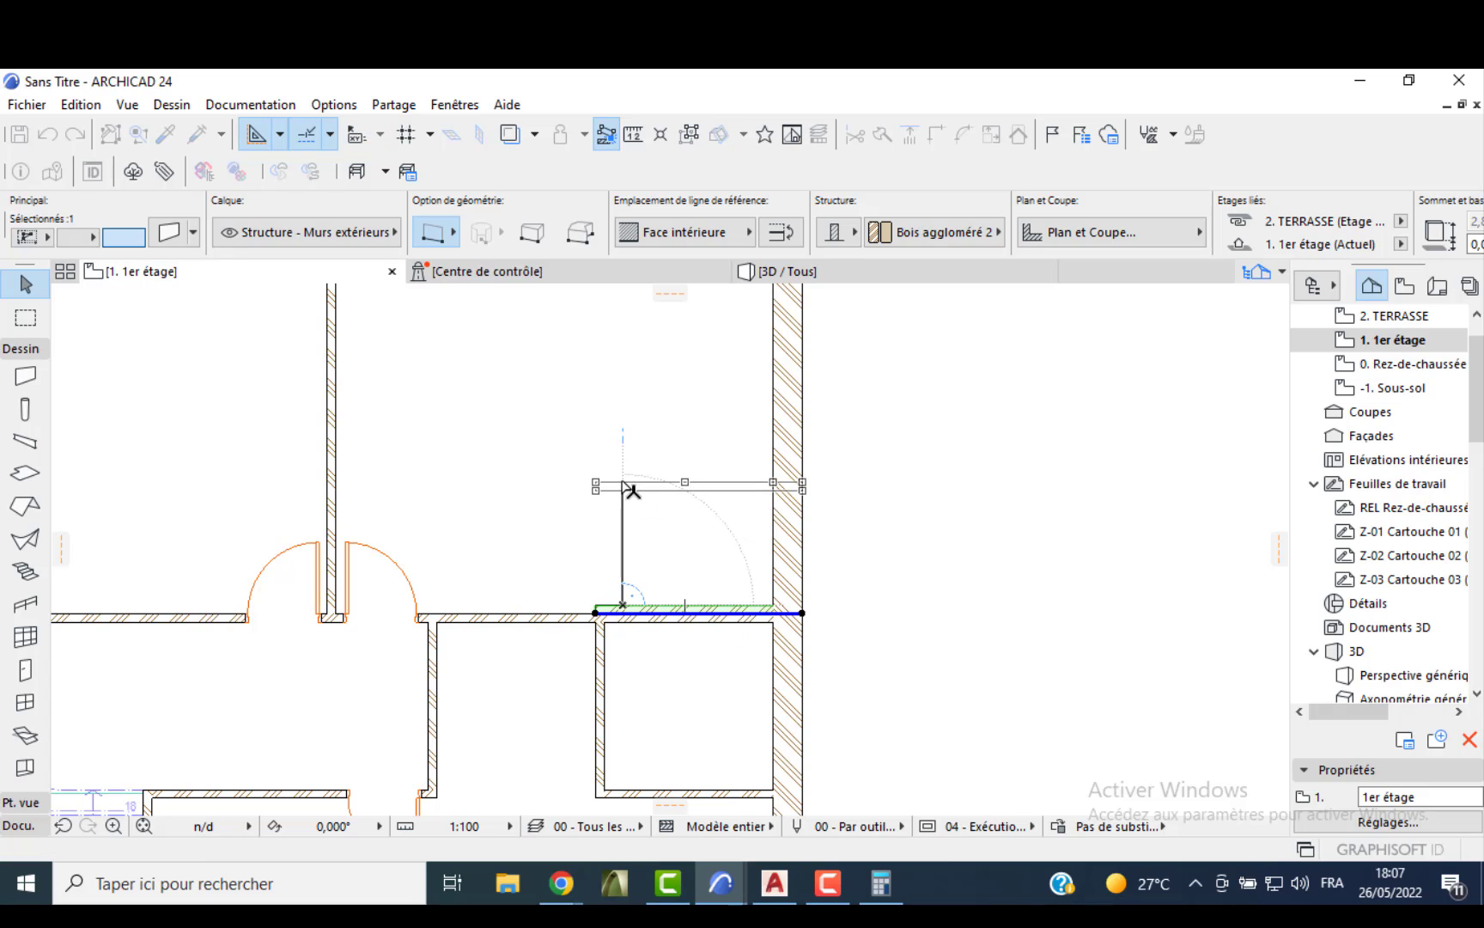
key(Return)
shift+click(601, 653)
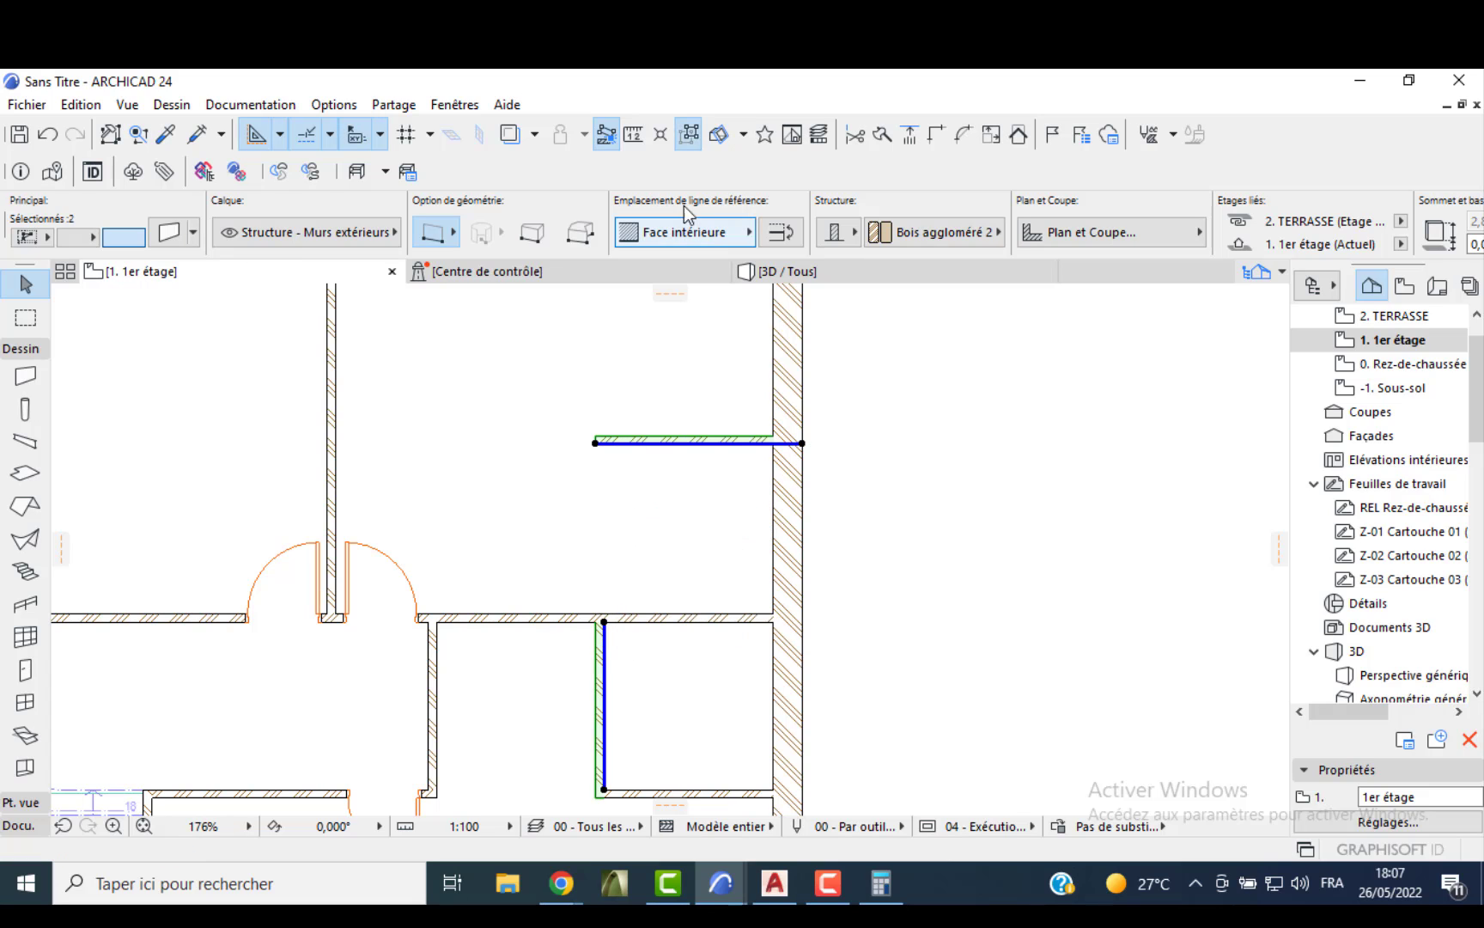
click(936, 133)
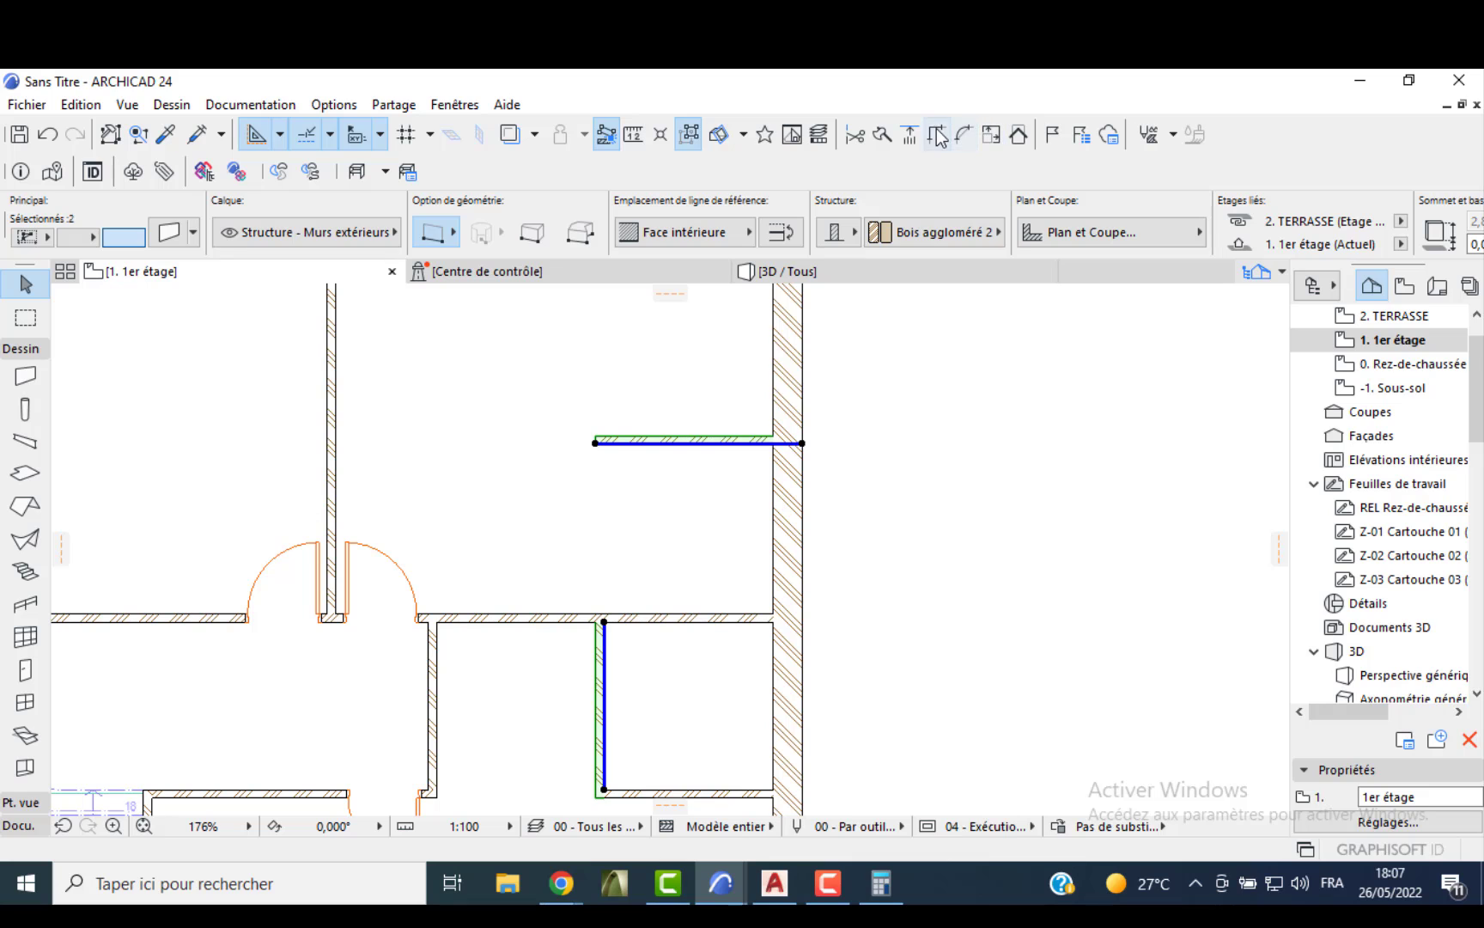
click(691, 541)
scroll(683, 515, down, 2)
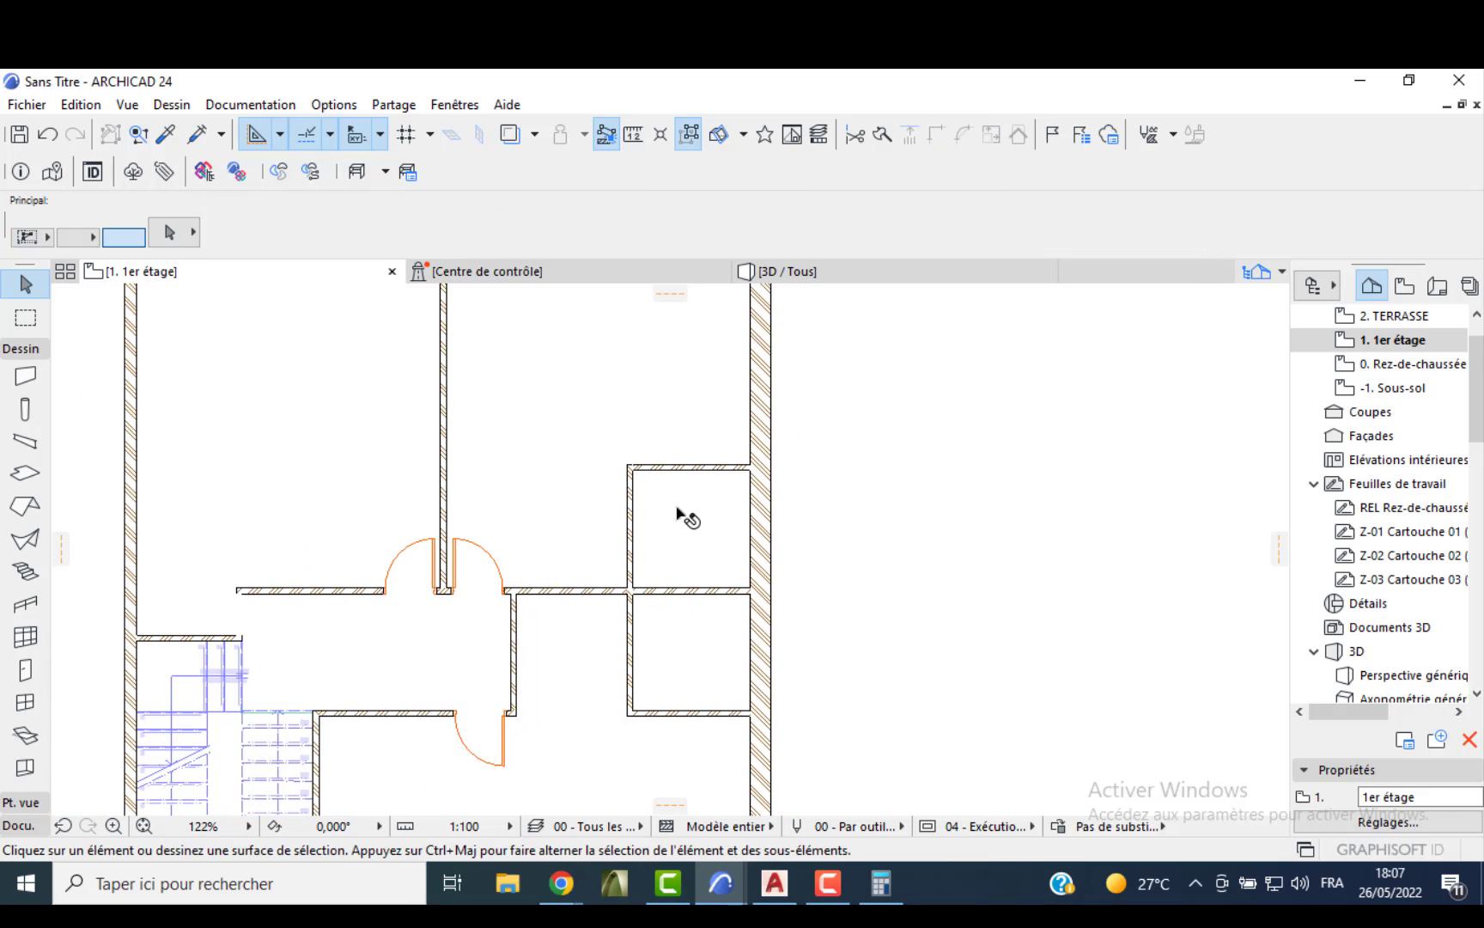
- Draw a wall about 2.92 m long along the stair-side exterior wall from the recess corner, and move it about 2 m into the room
middle_drag(255, 550, 286, 679)
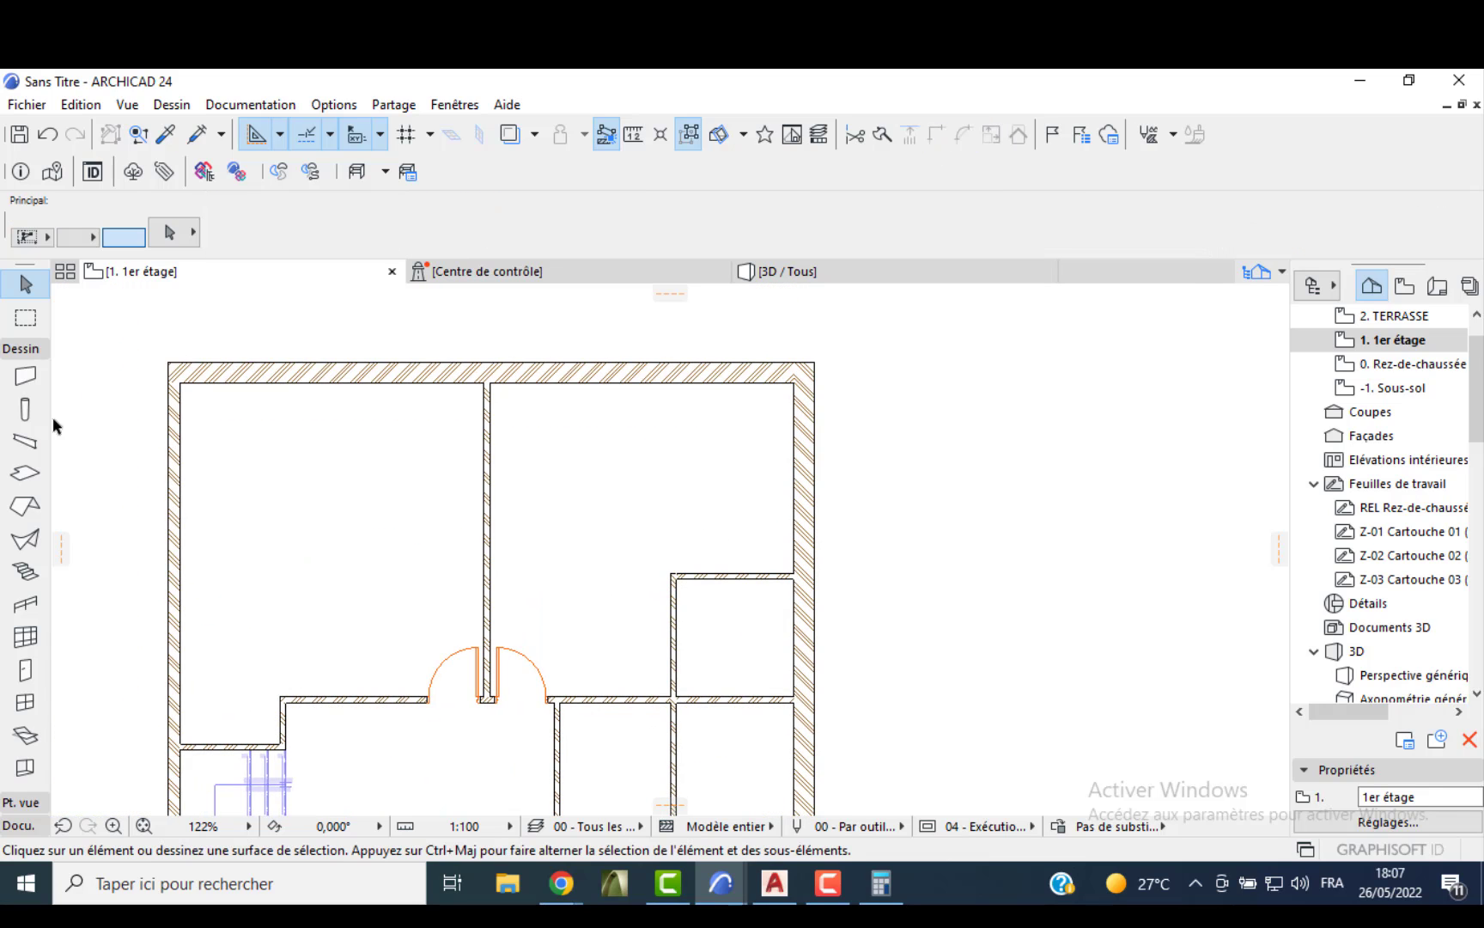
click(26, 376)
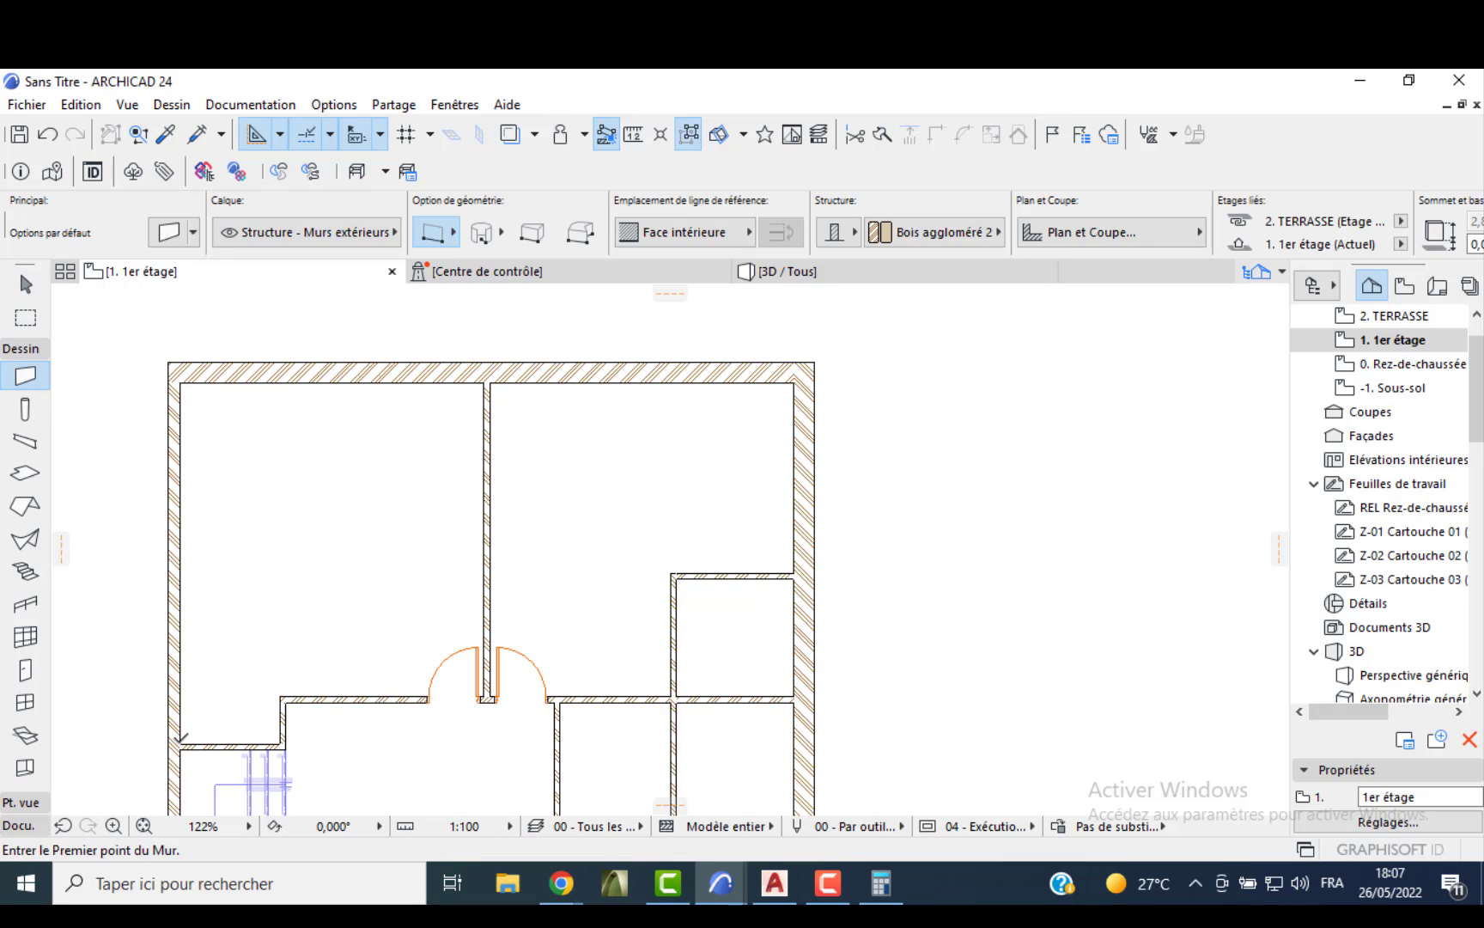
click(181, 743)
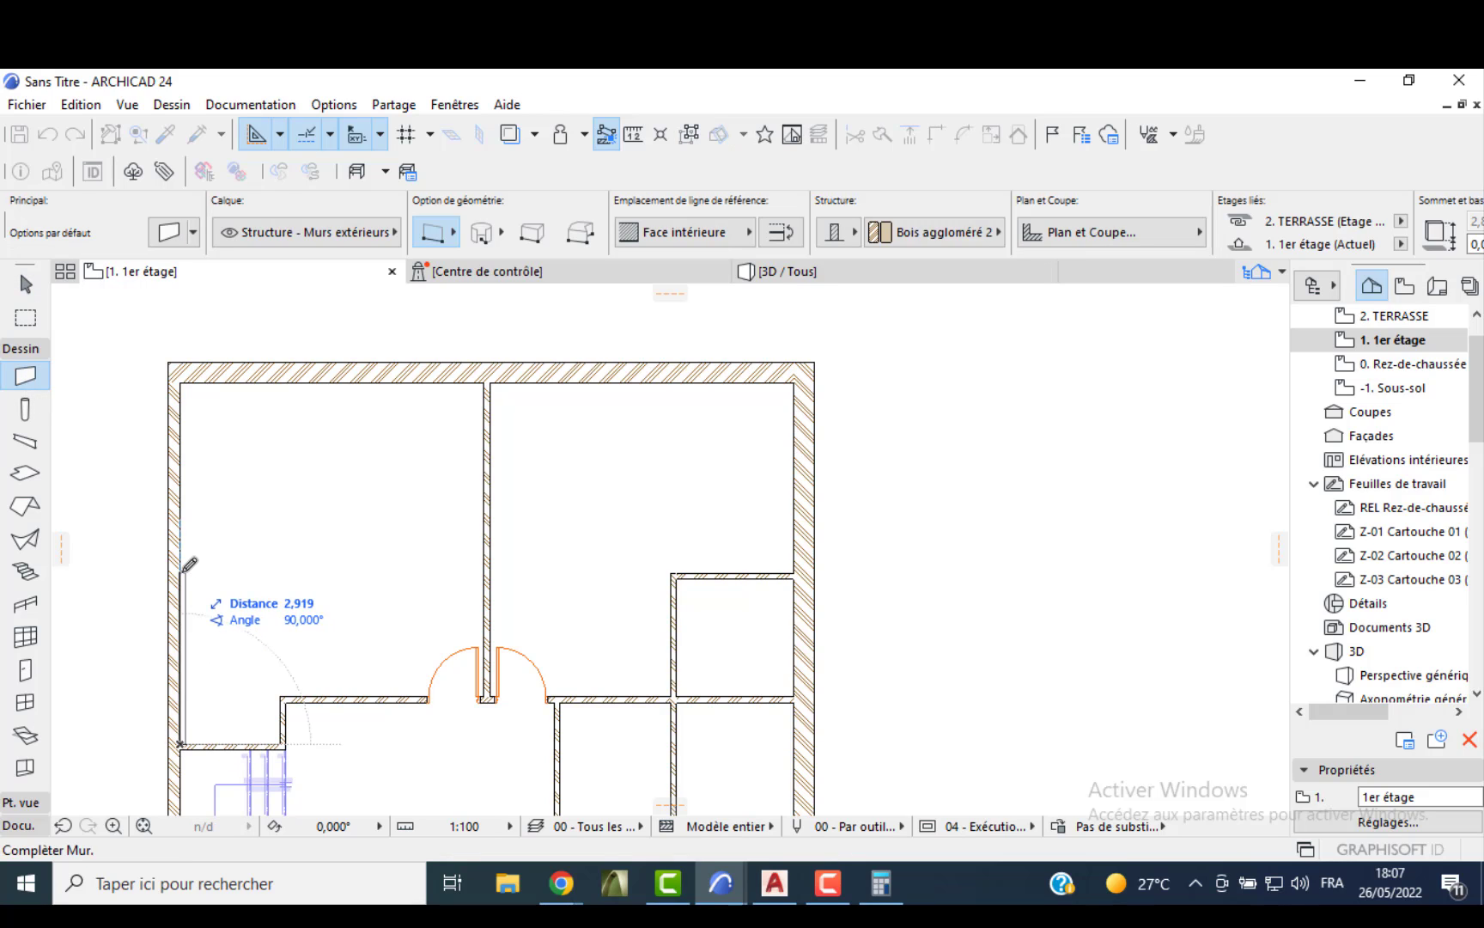
click(182, 571)
key(Escape)
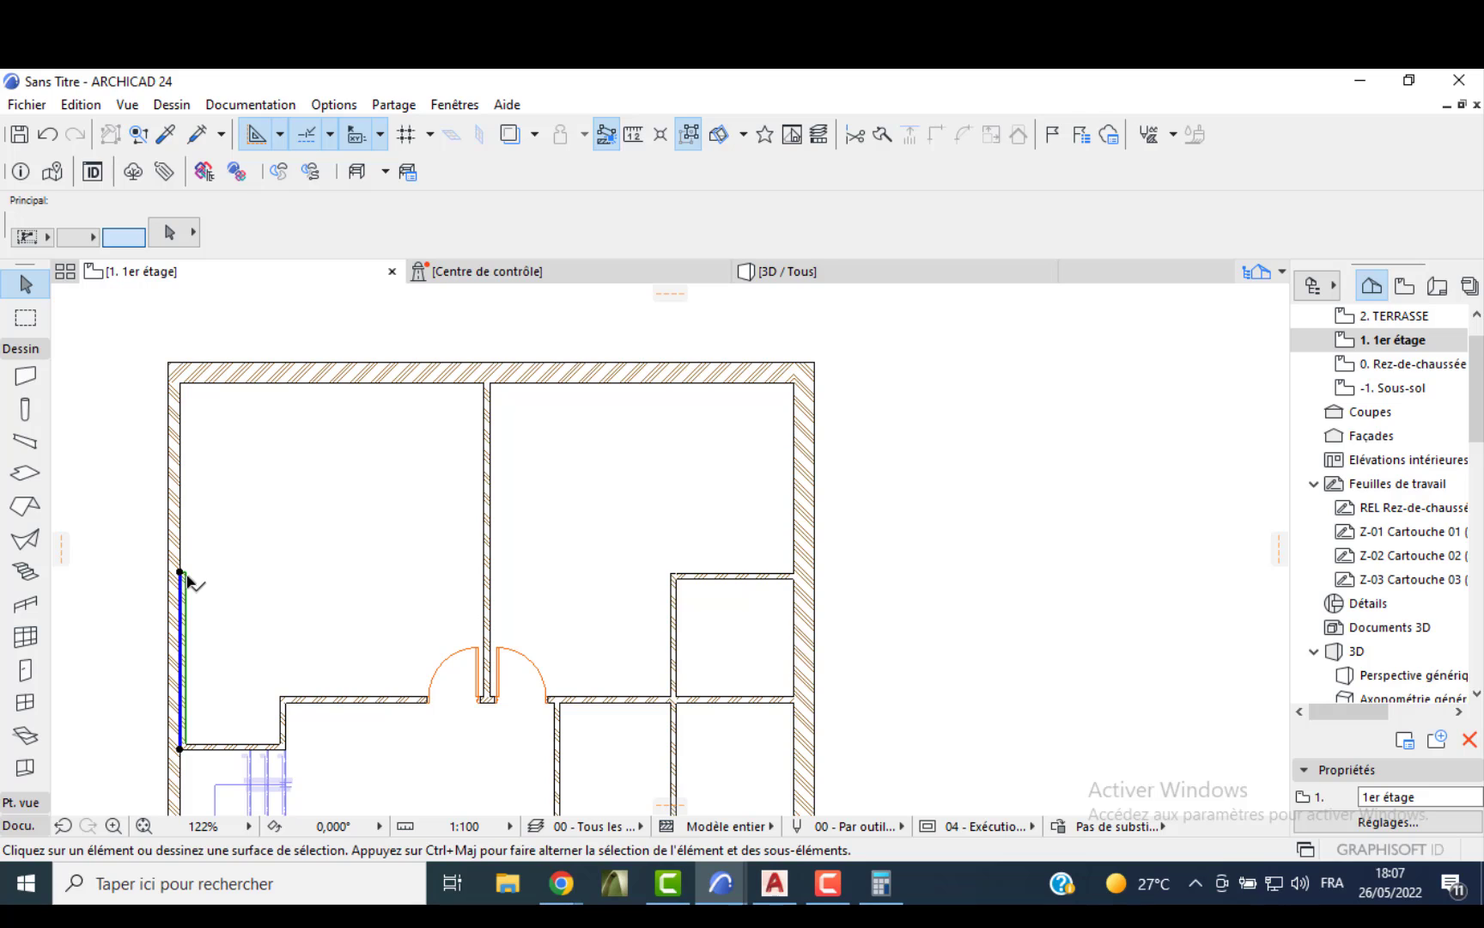
drag(187, 575, 307, 573)
scroll(264, 756, up, 3)
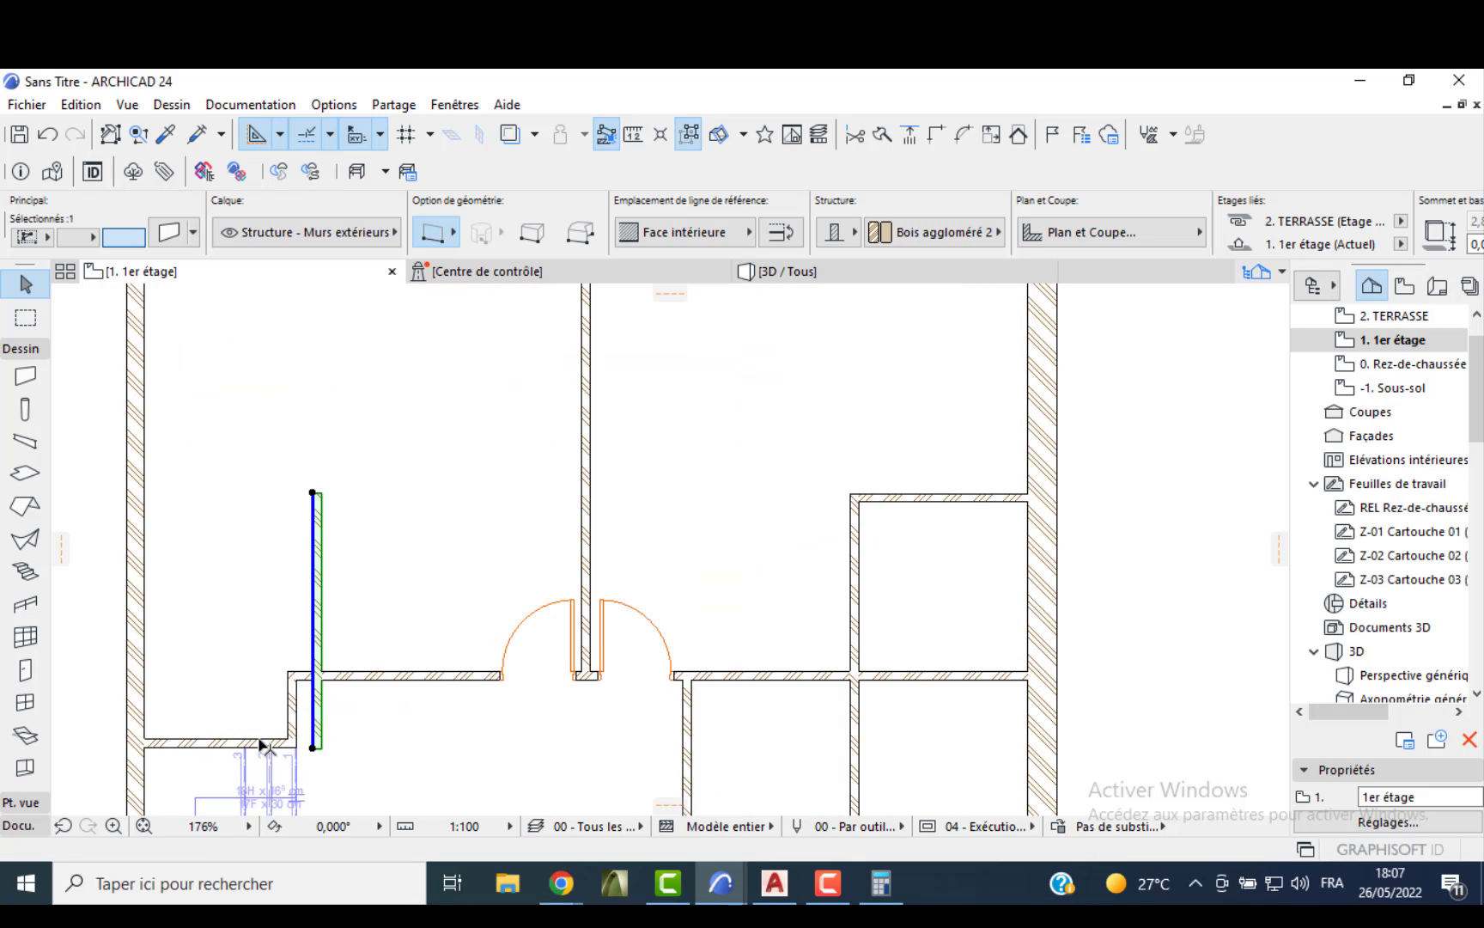
- Intersect the moved wall with the wall behind the stairs, and remove the old short return wall and the leftover cross-wall stub
shift+click(262, 742)
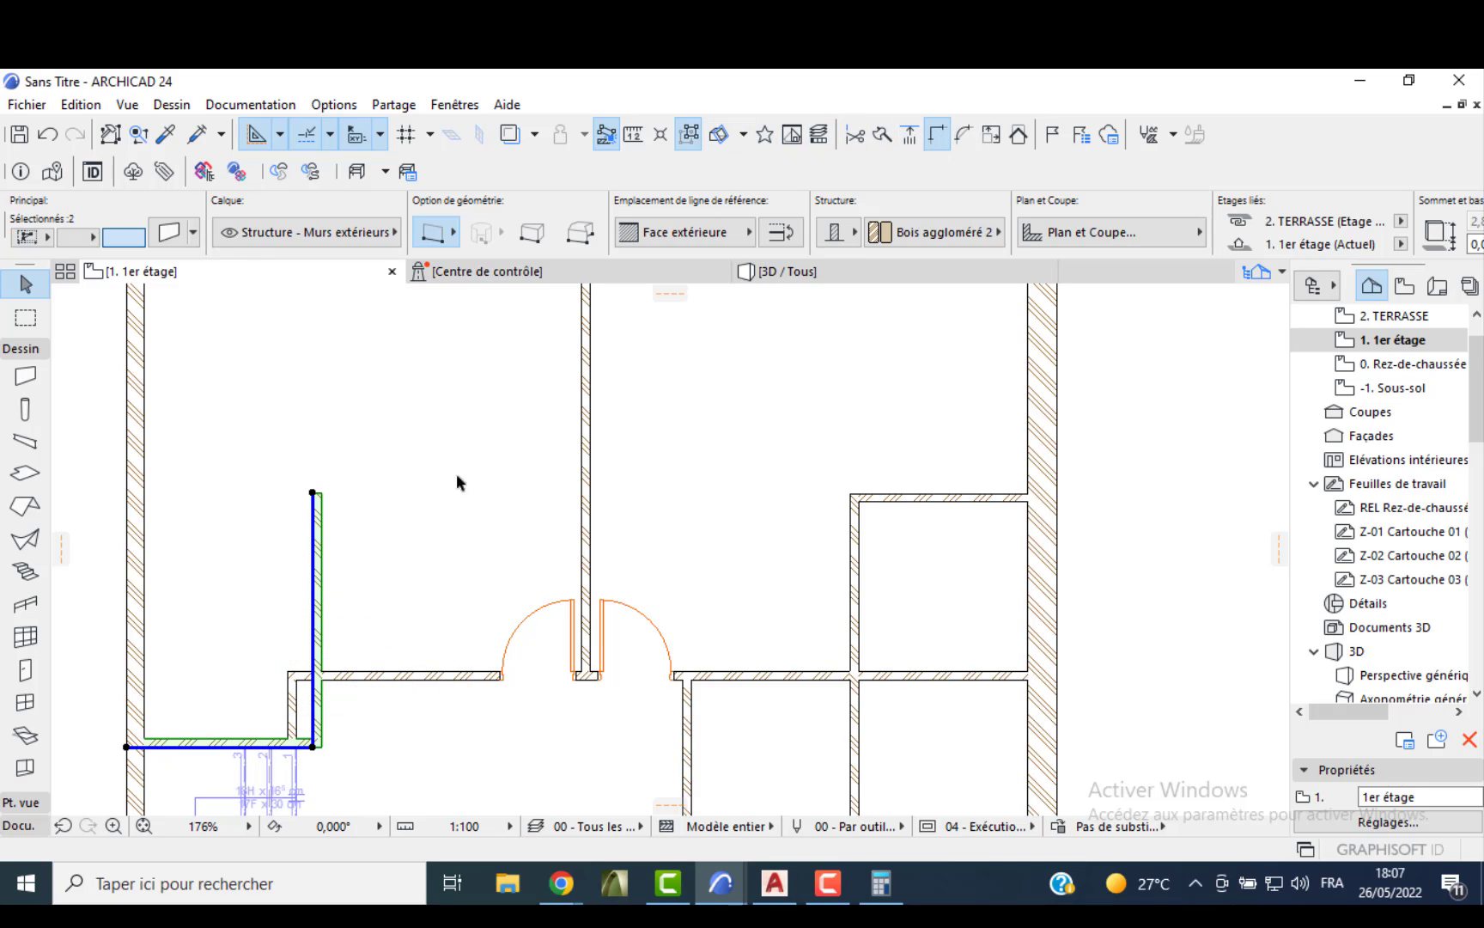
scroll(290, 706, up, 3)
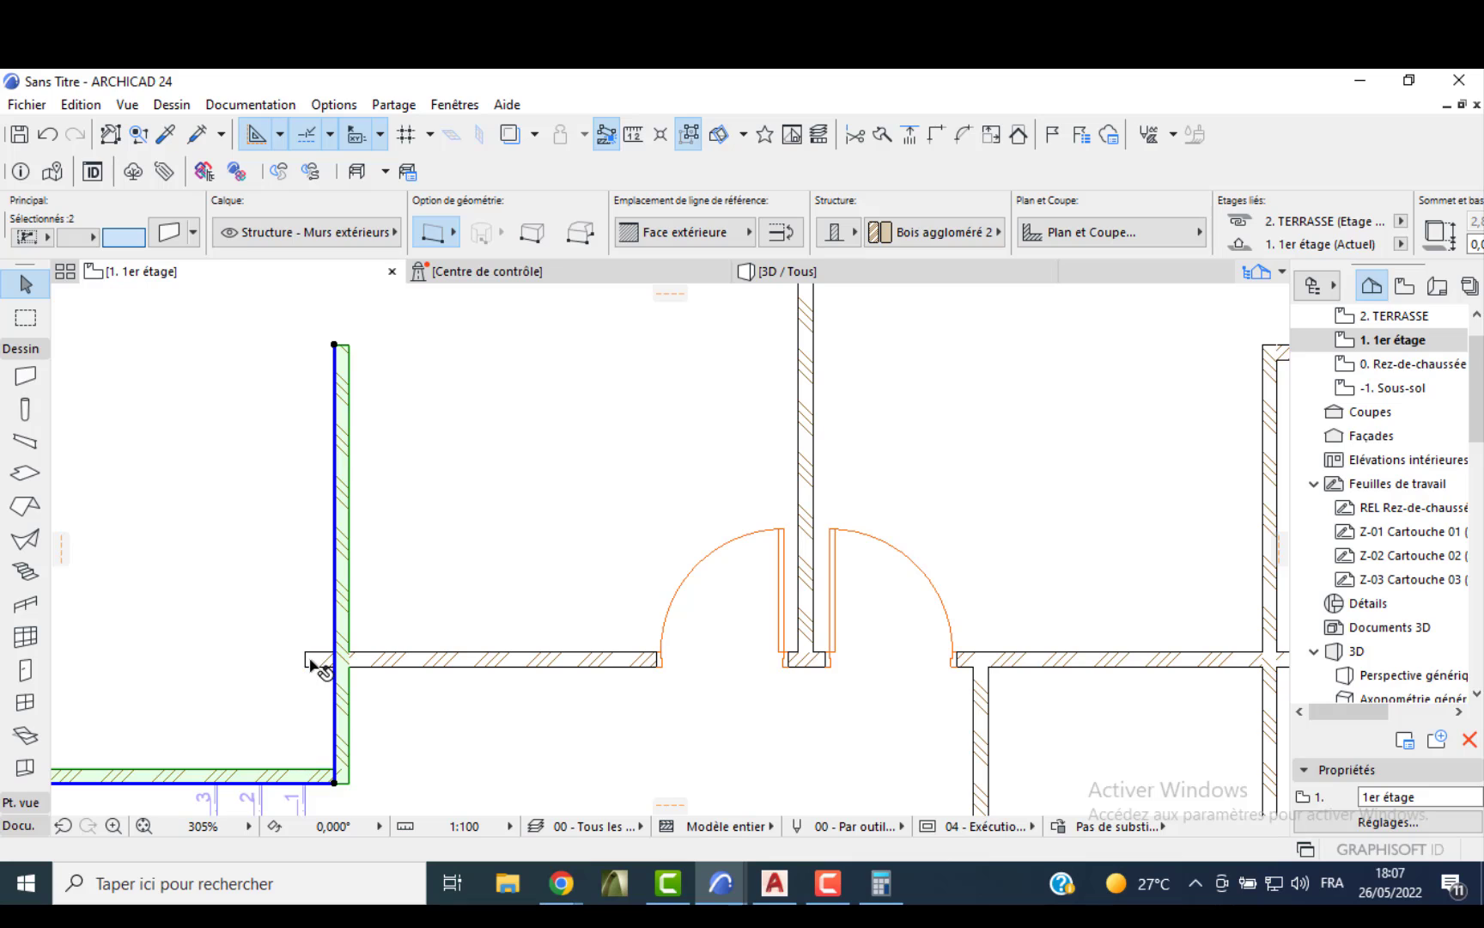
scroll(285, 550, down, 3)
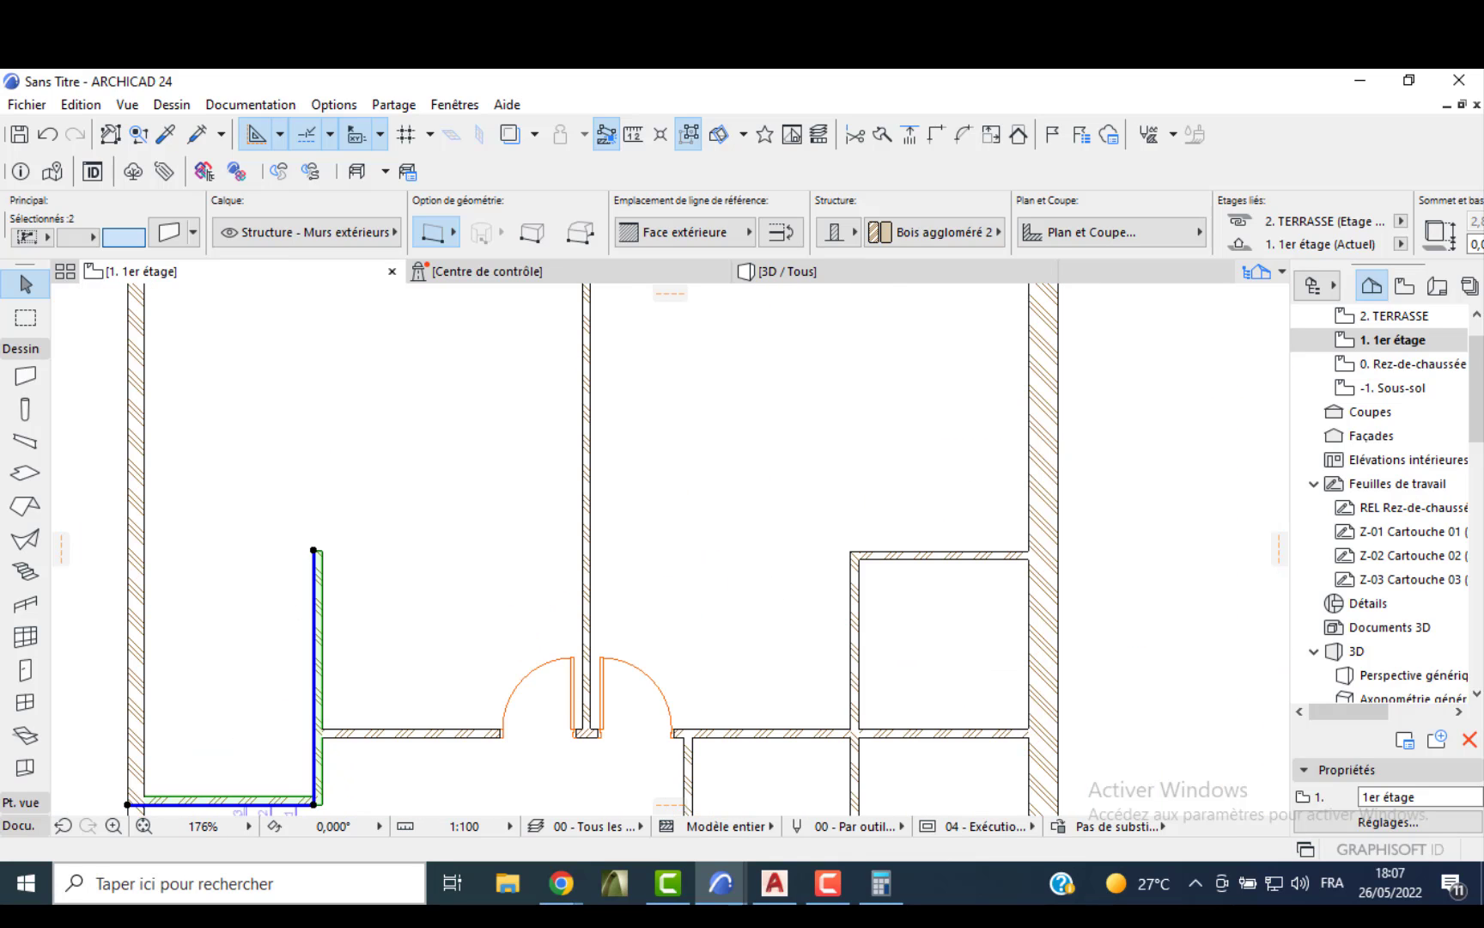
key(Escape)
middle_drag(239, 640, 187, 517)
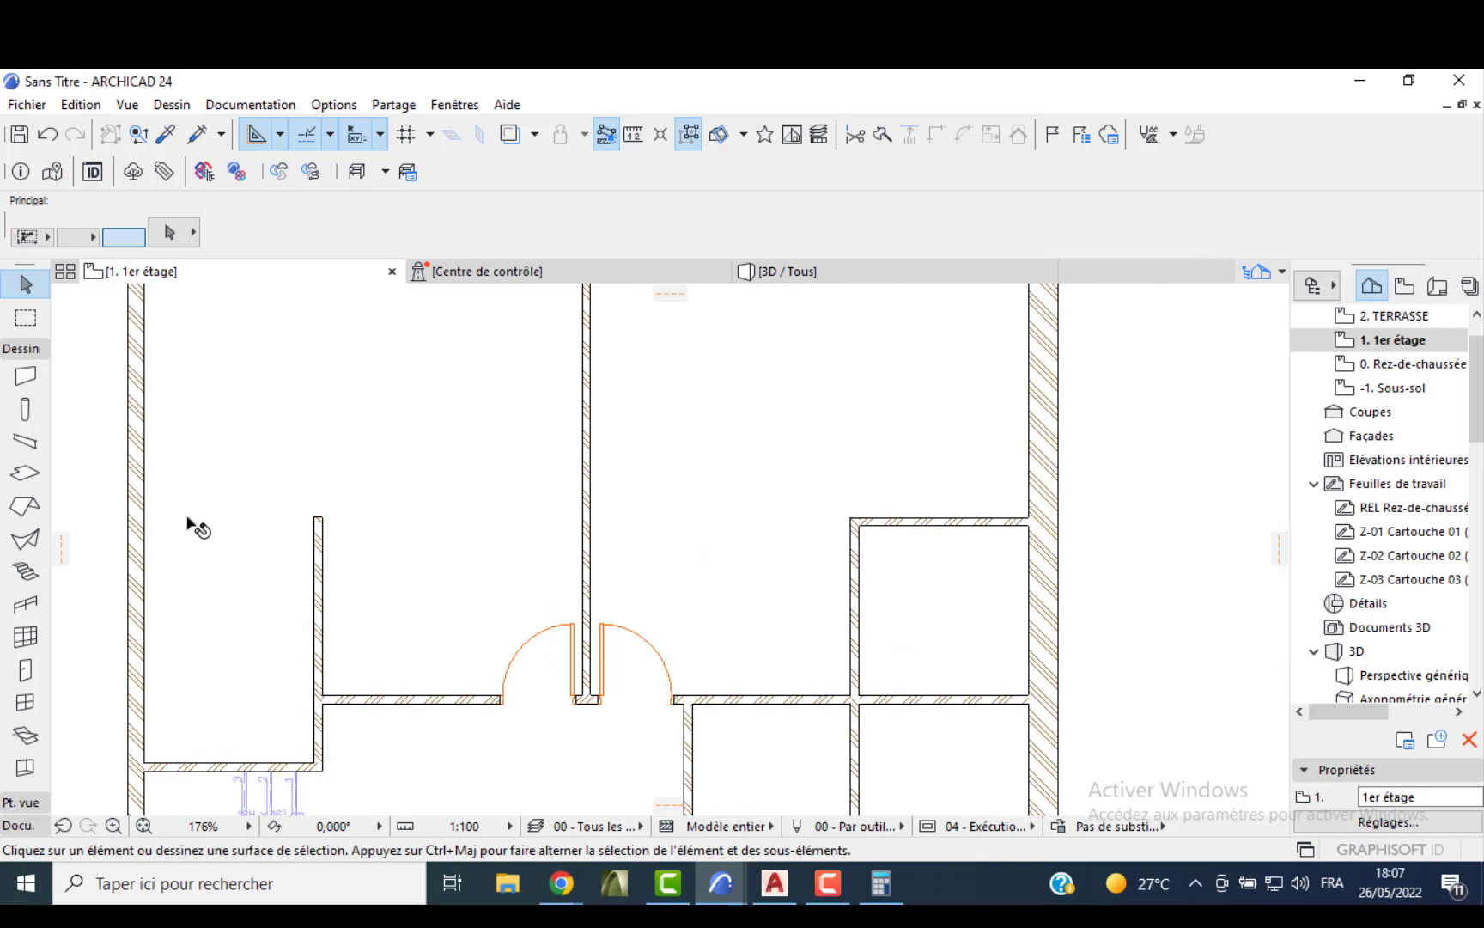
- Copy the wall behind the stairs about 2 m toward the back and trim the partition's excess beyond it, enclosing a small room
click(230, 767)
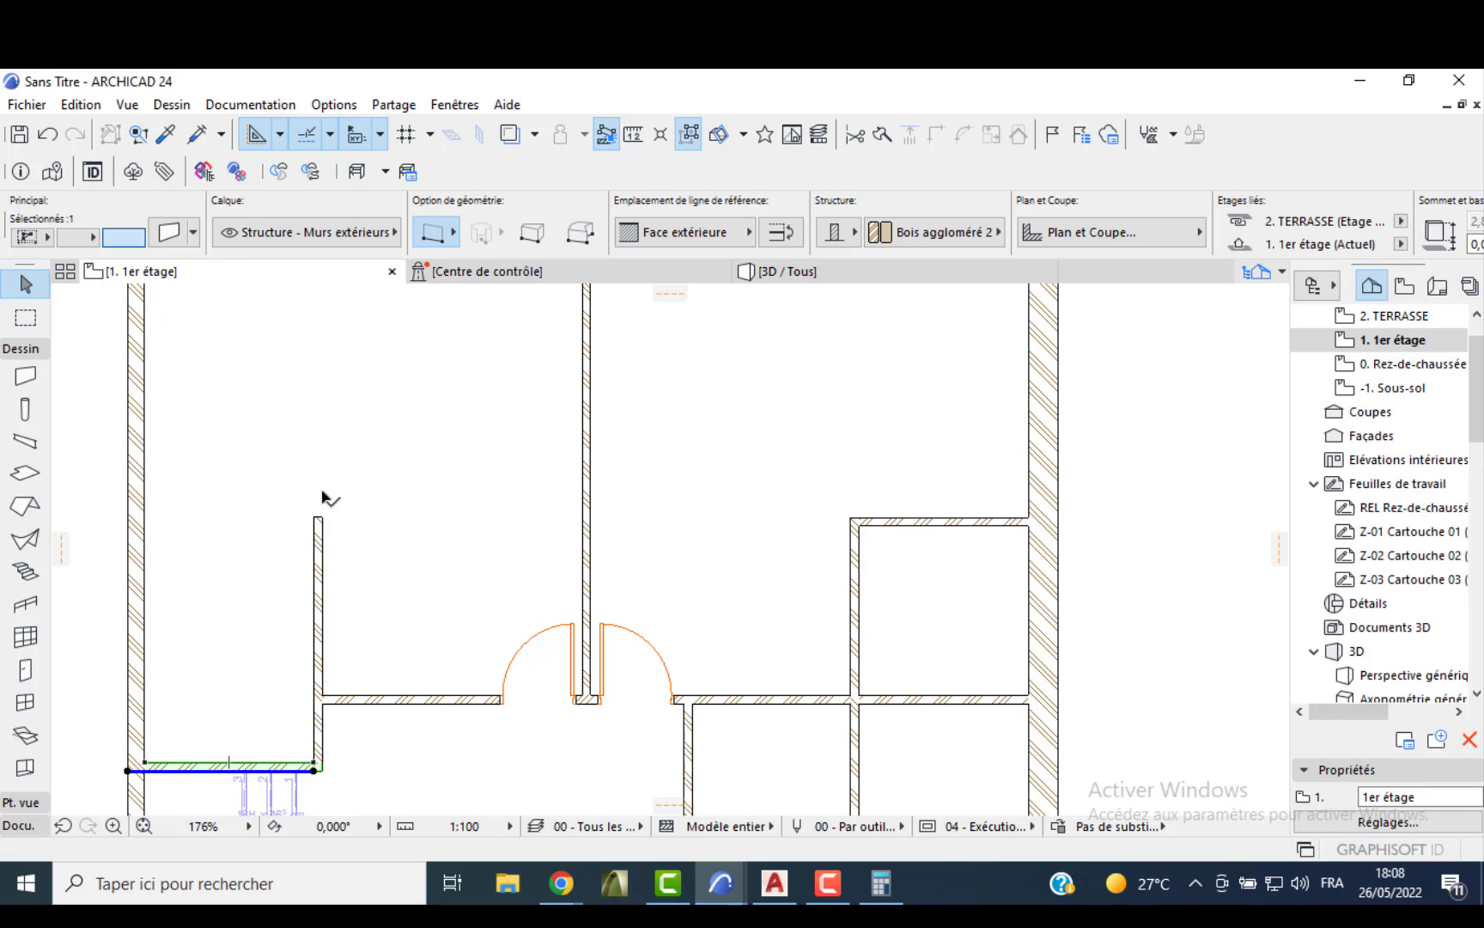
click(229, 762)
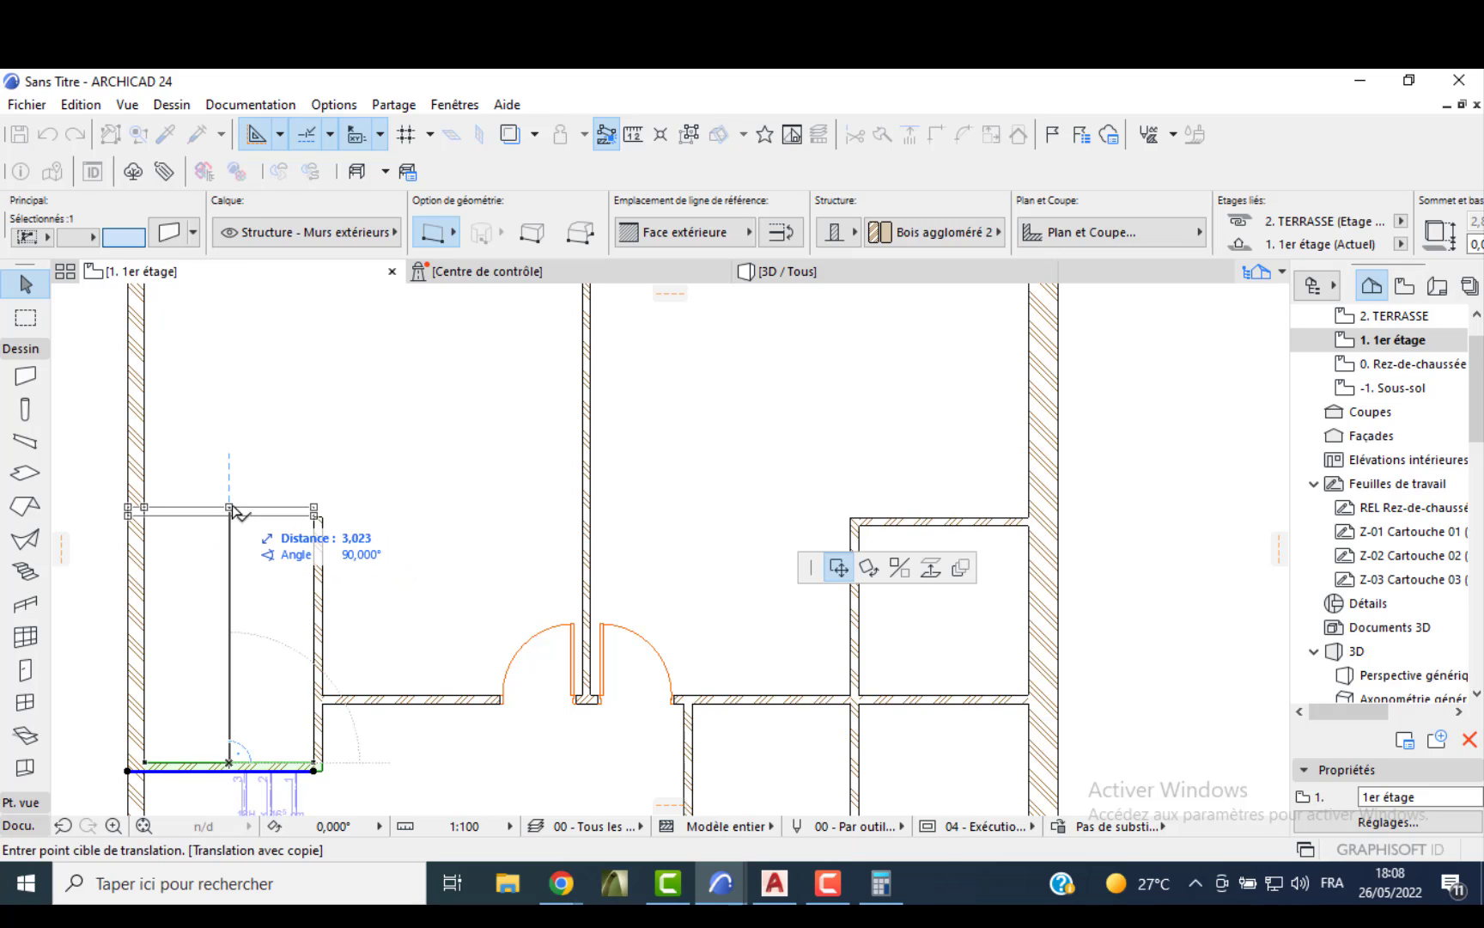
key(Escape)
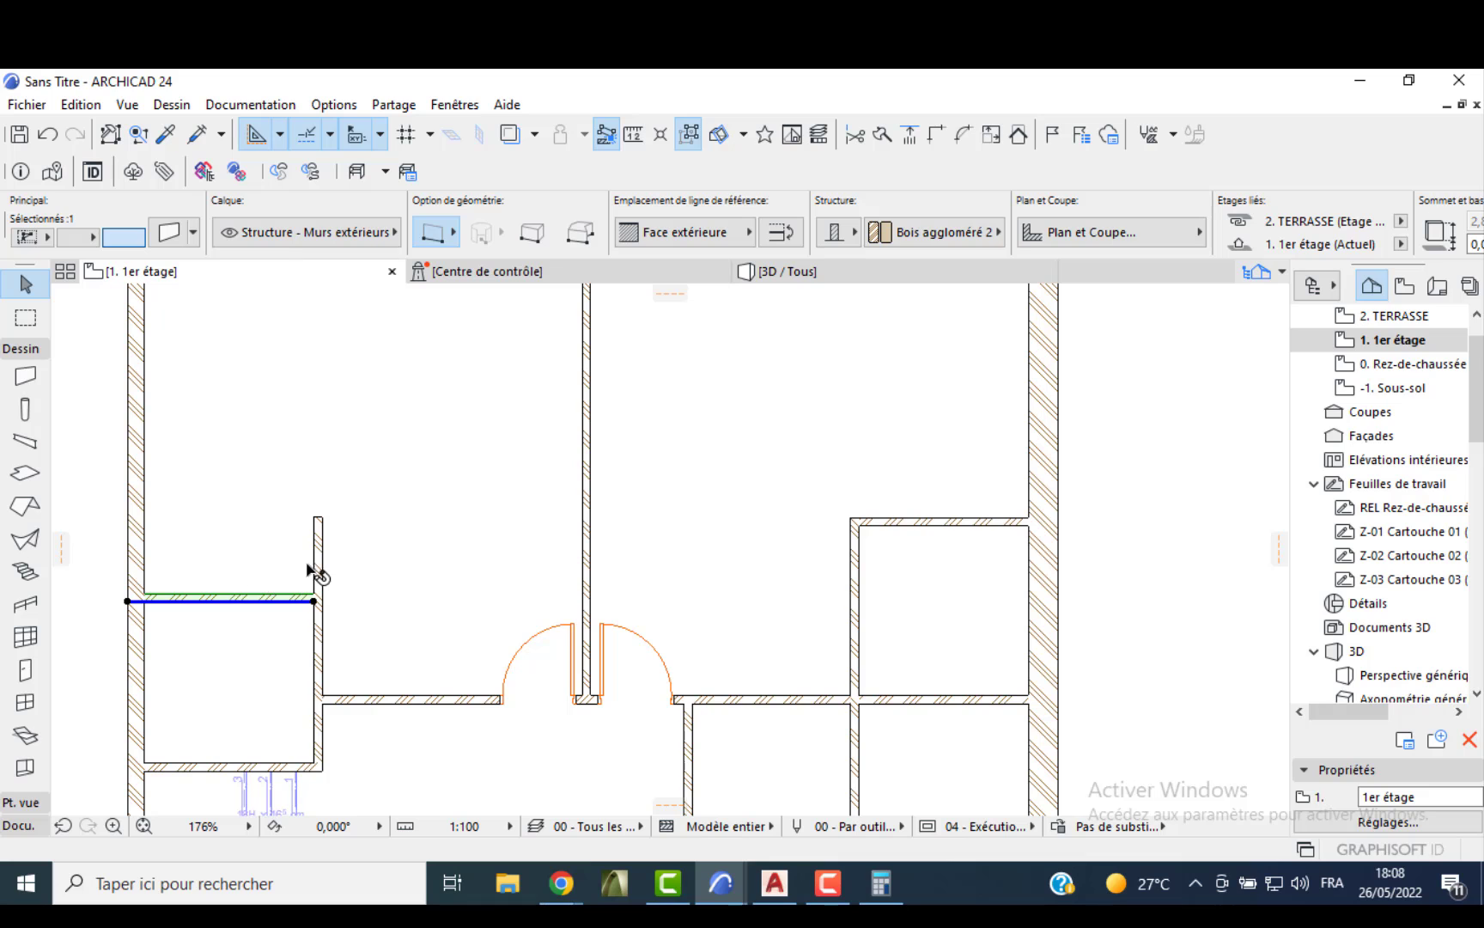
click(391, 555)
scroll(386, 601, down, 3)
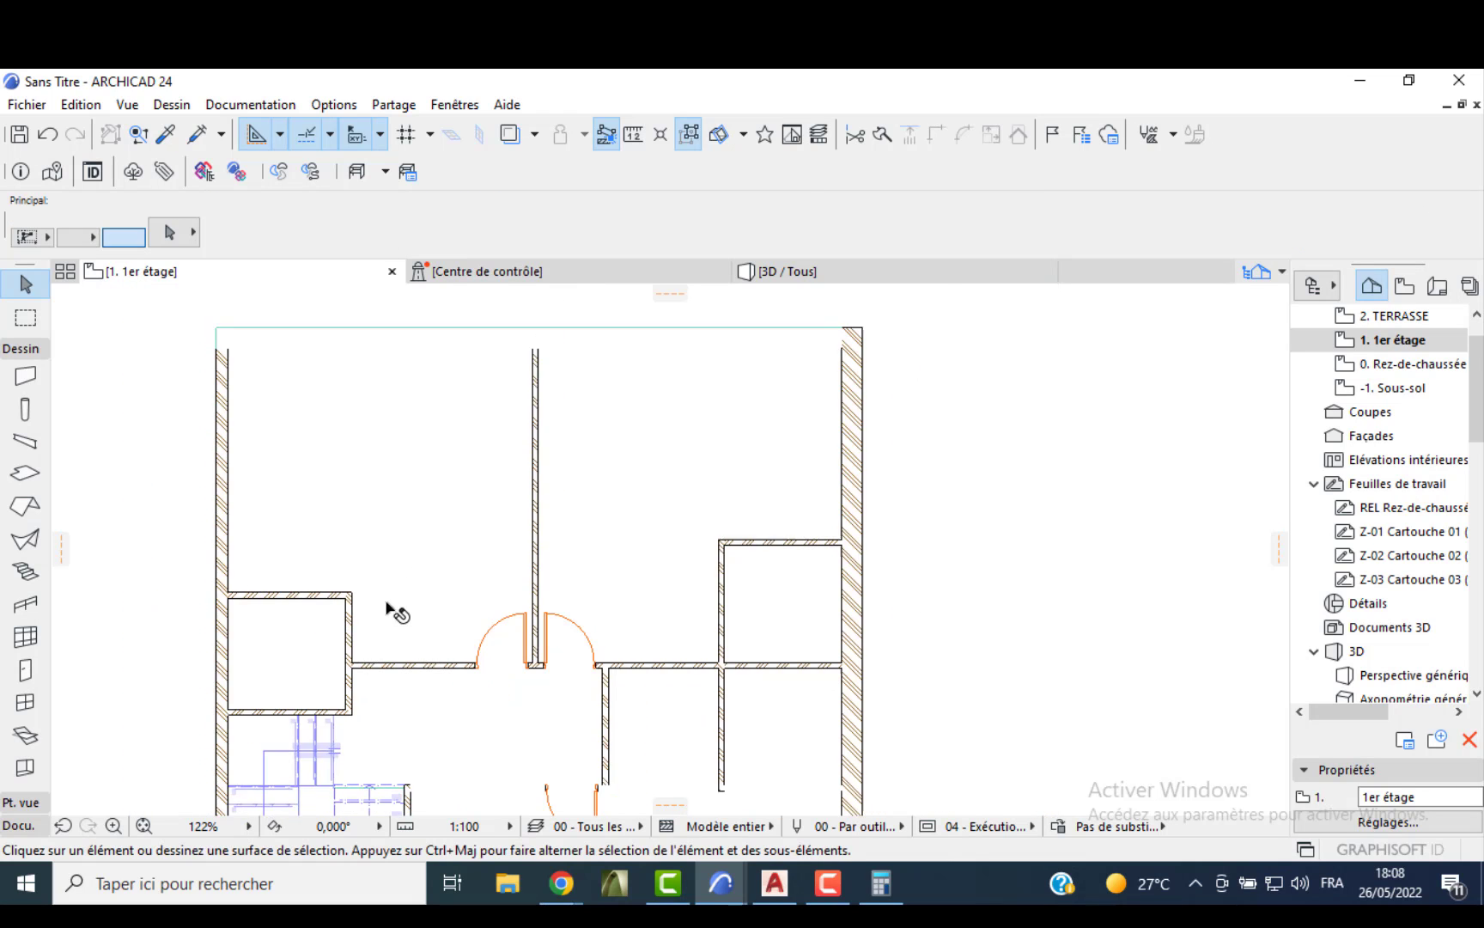
middle_drag(386, 602, 404, 564)
scroll(719, 574, up, 1)
scroll(720, 574, up, 2)
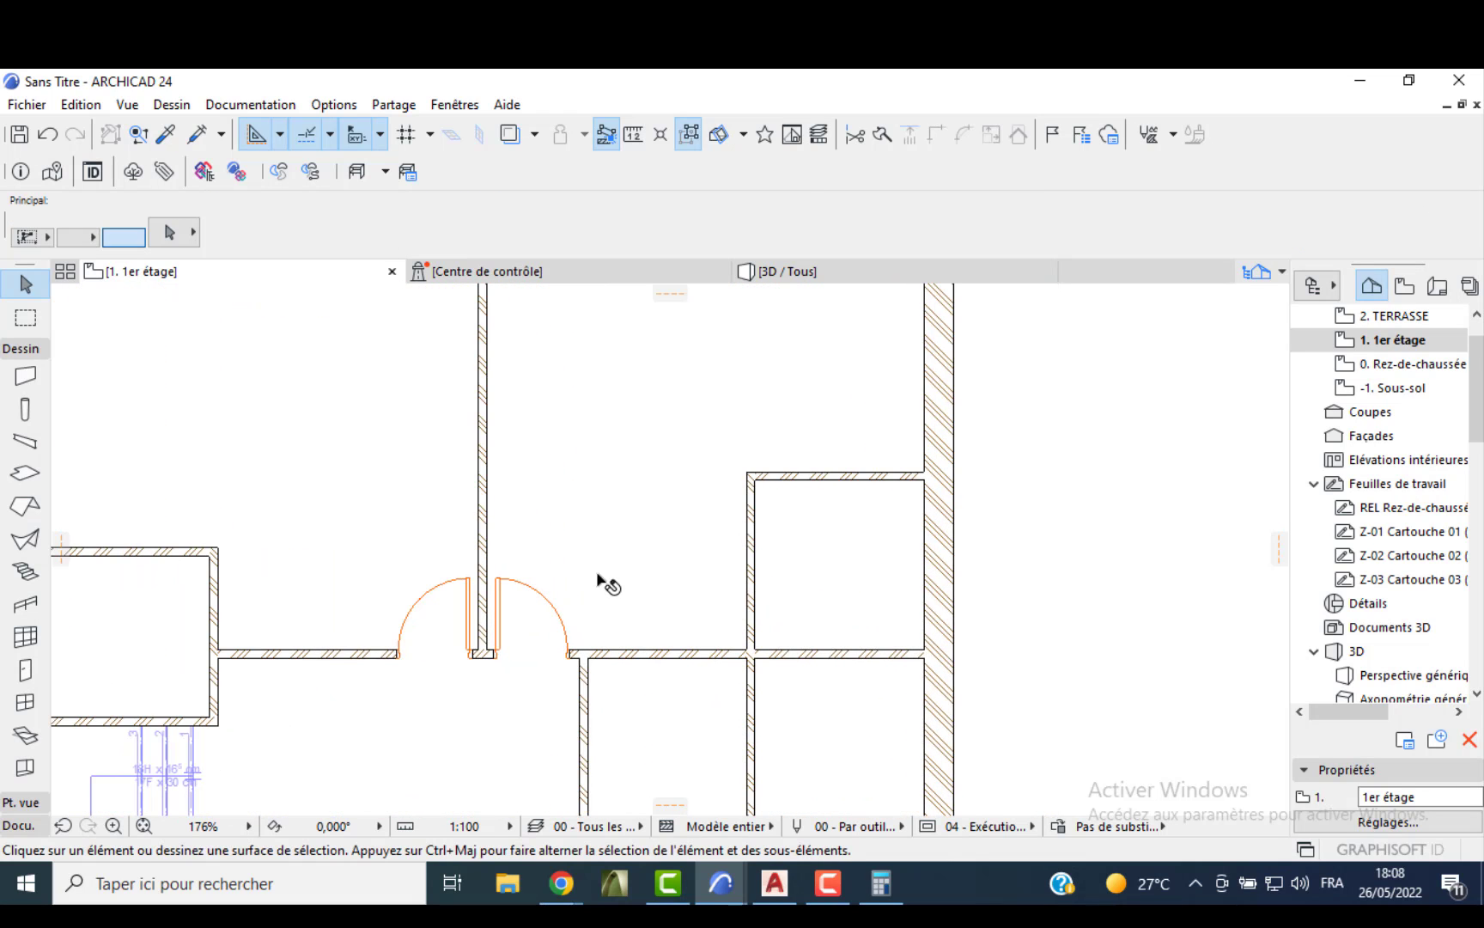
- Mirror the front room's door about the vertical axis through its centre so its hinge is on the stair side
scroll(466, 609, down, 1)
middle_drag(467, 608, 436, 416)
scroll(624, 592, down, 1)
middle_drag(546, 578, 552, 482)
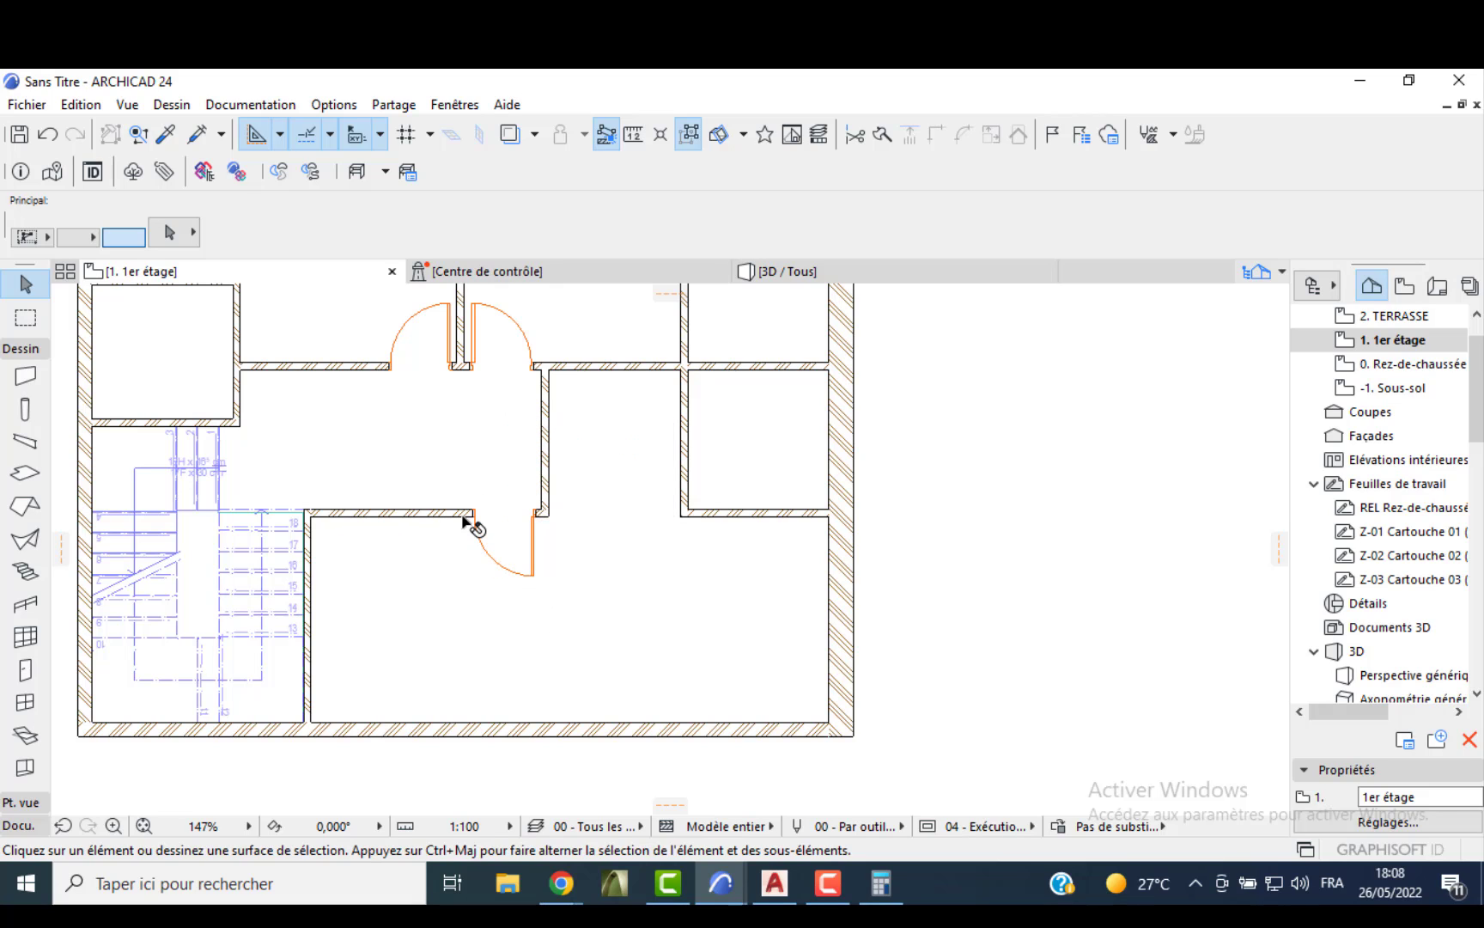
click(520, 523)
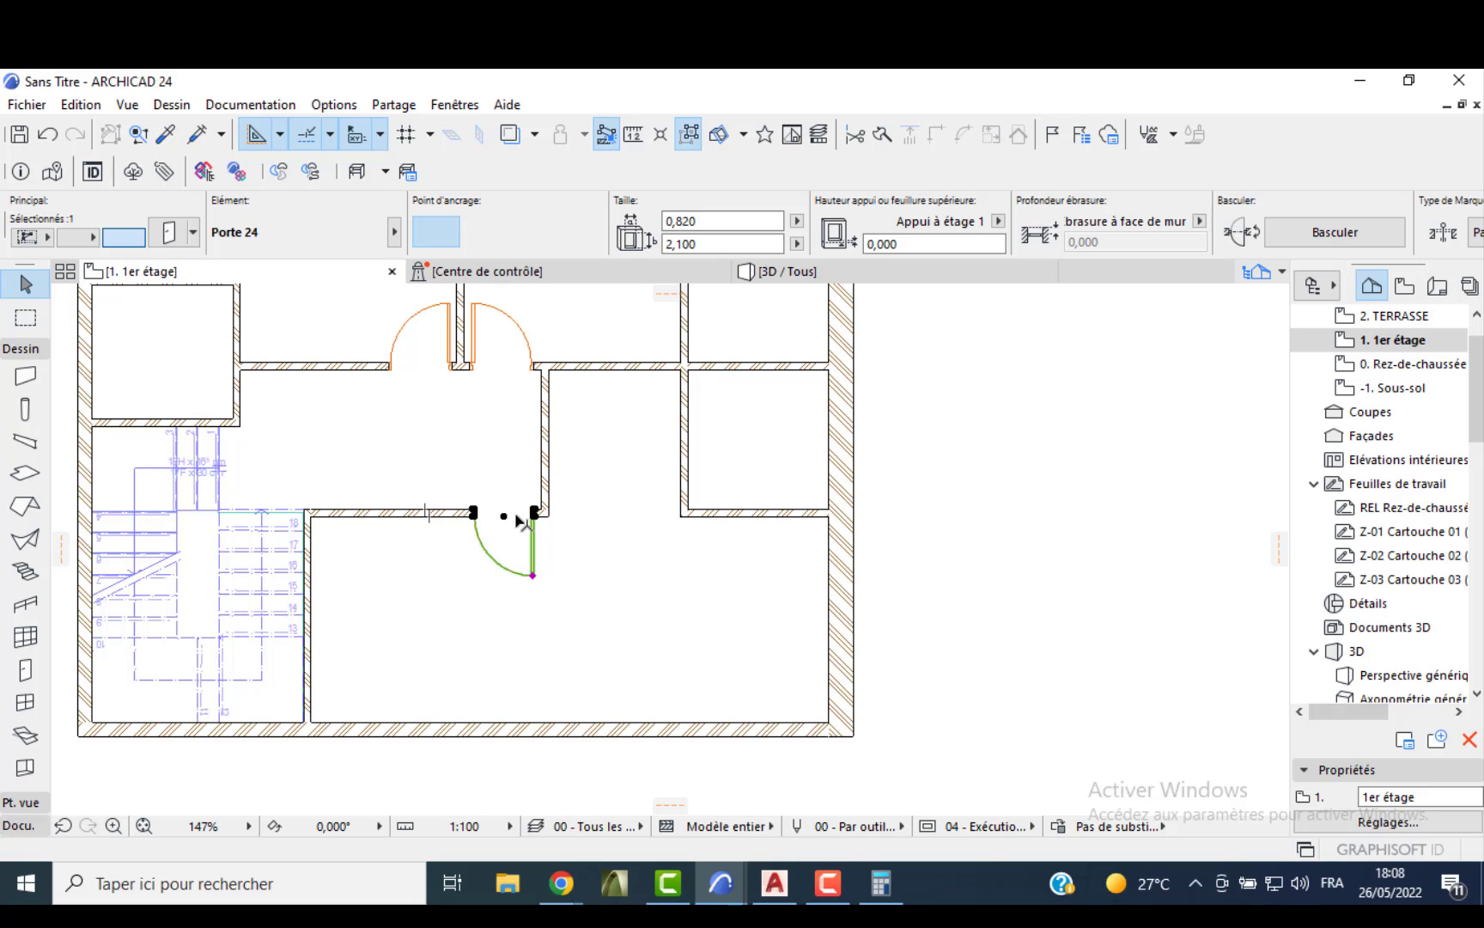
click(504, 516)
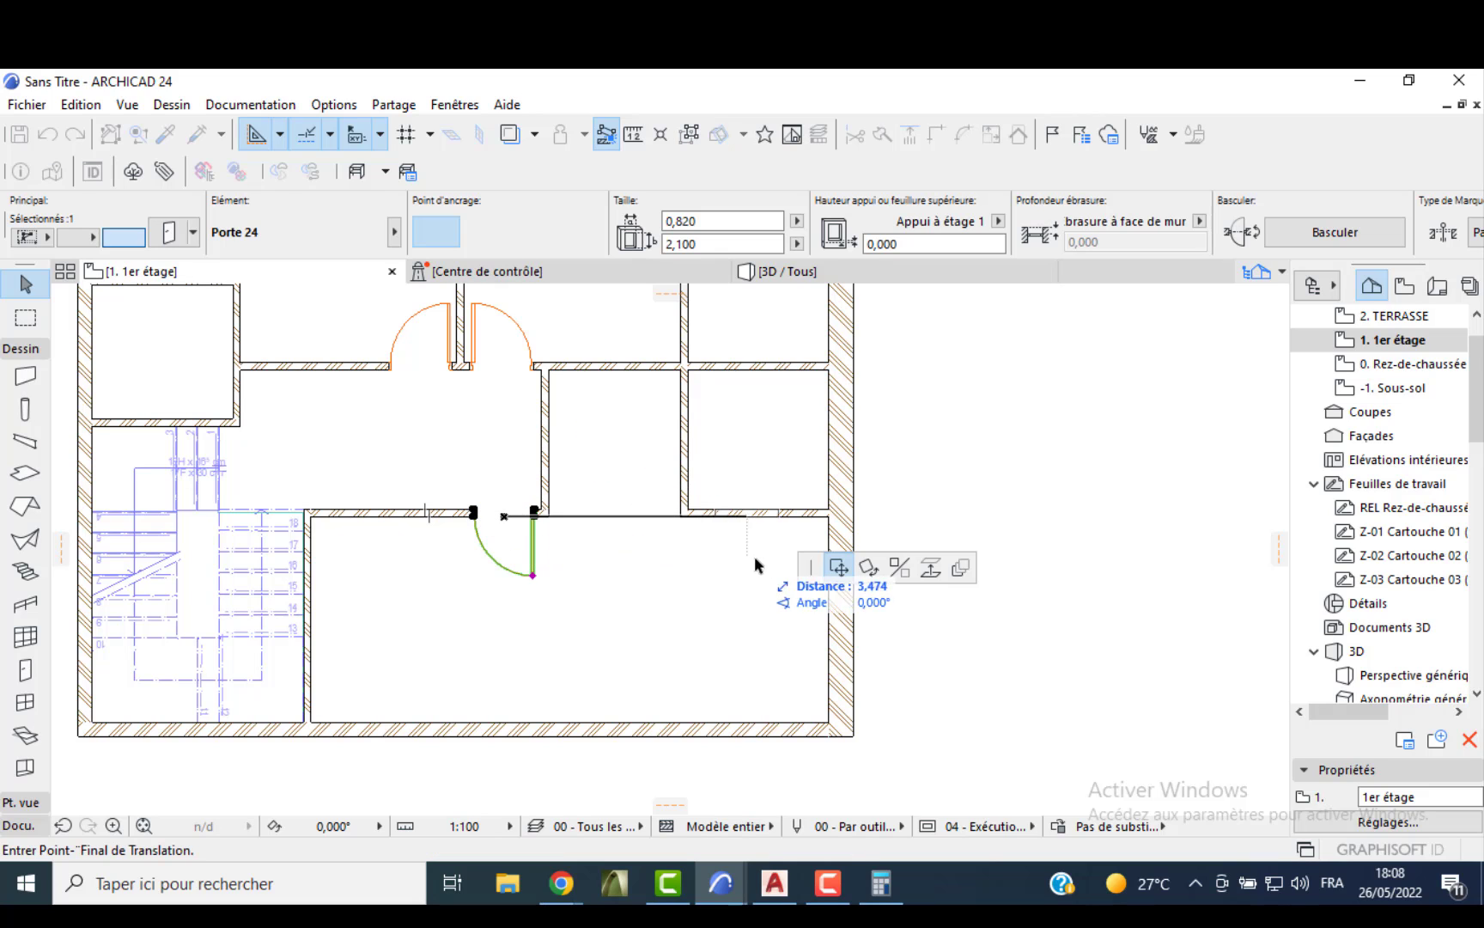
click(899, 569)
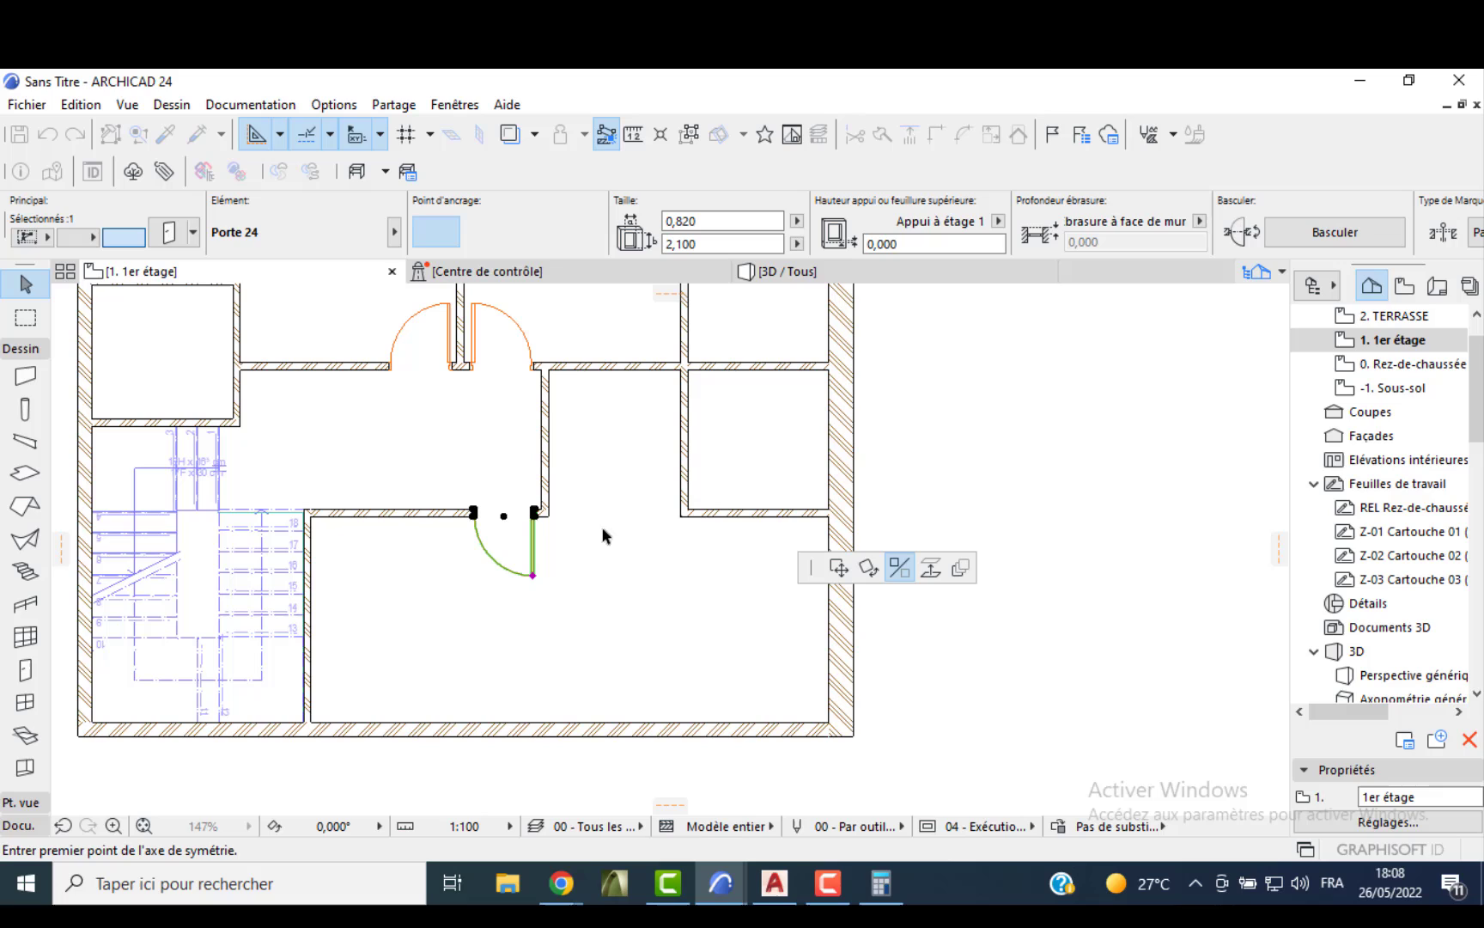
click(505, 519)
click(505, 546)
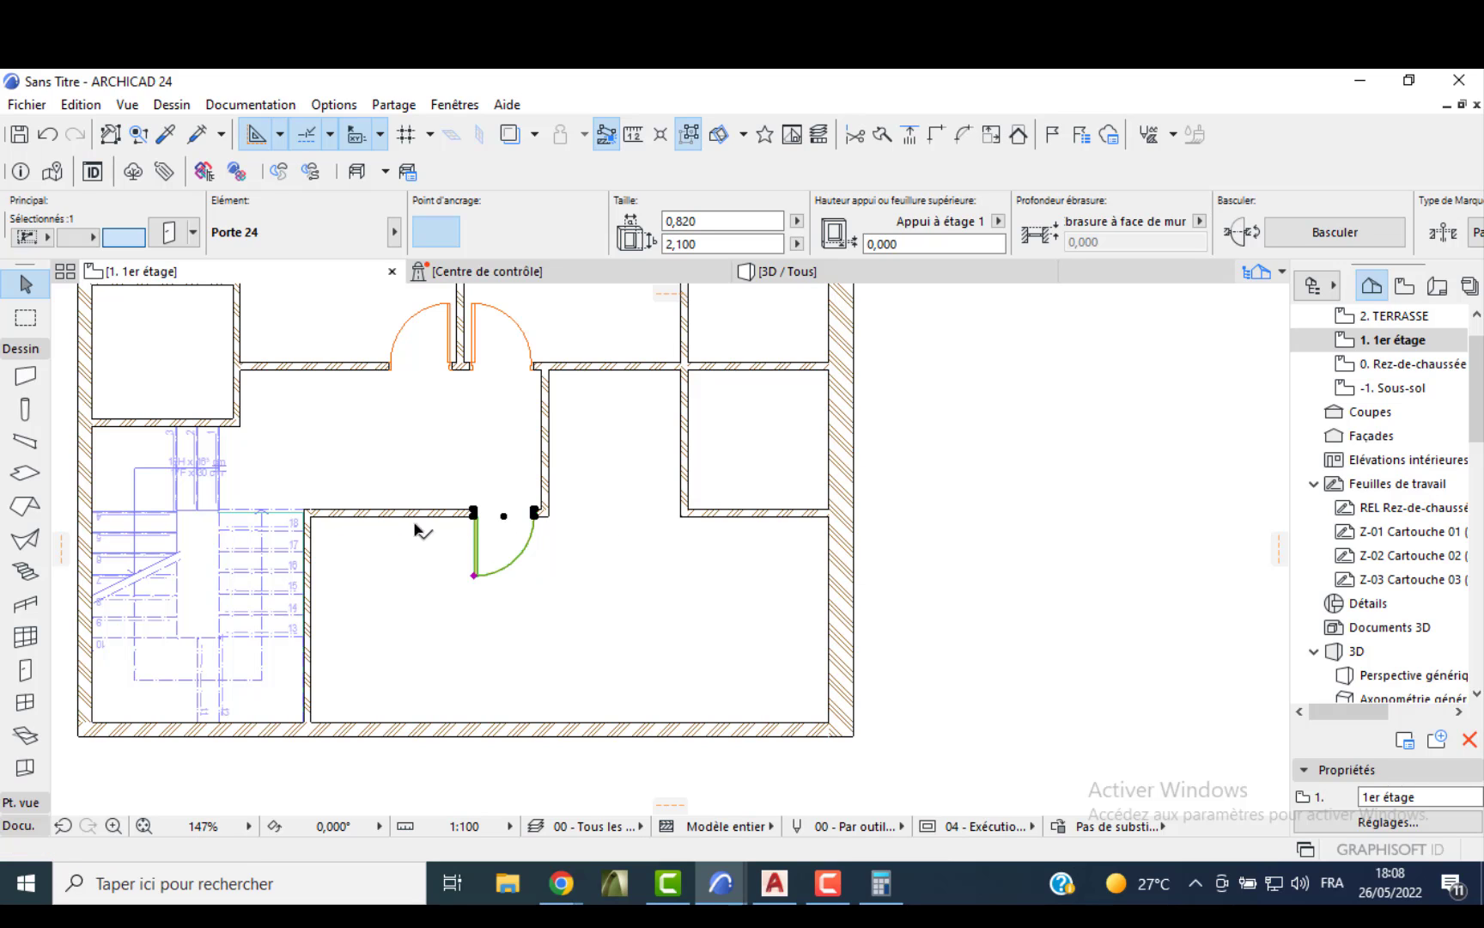
- Move the mirrored door along its wall to the stair partition's corner, and offset it 0.1 m away from that corner
click(535, 513)
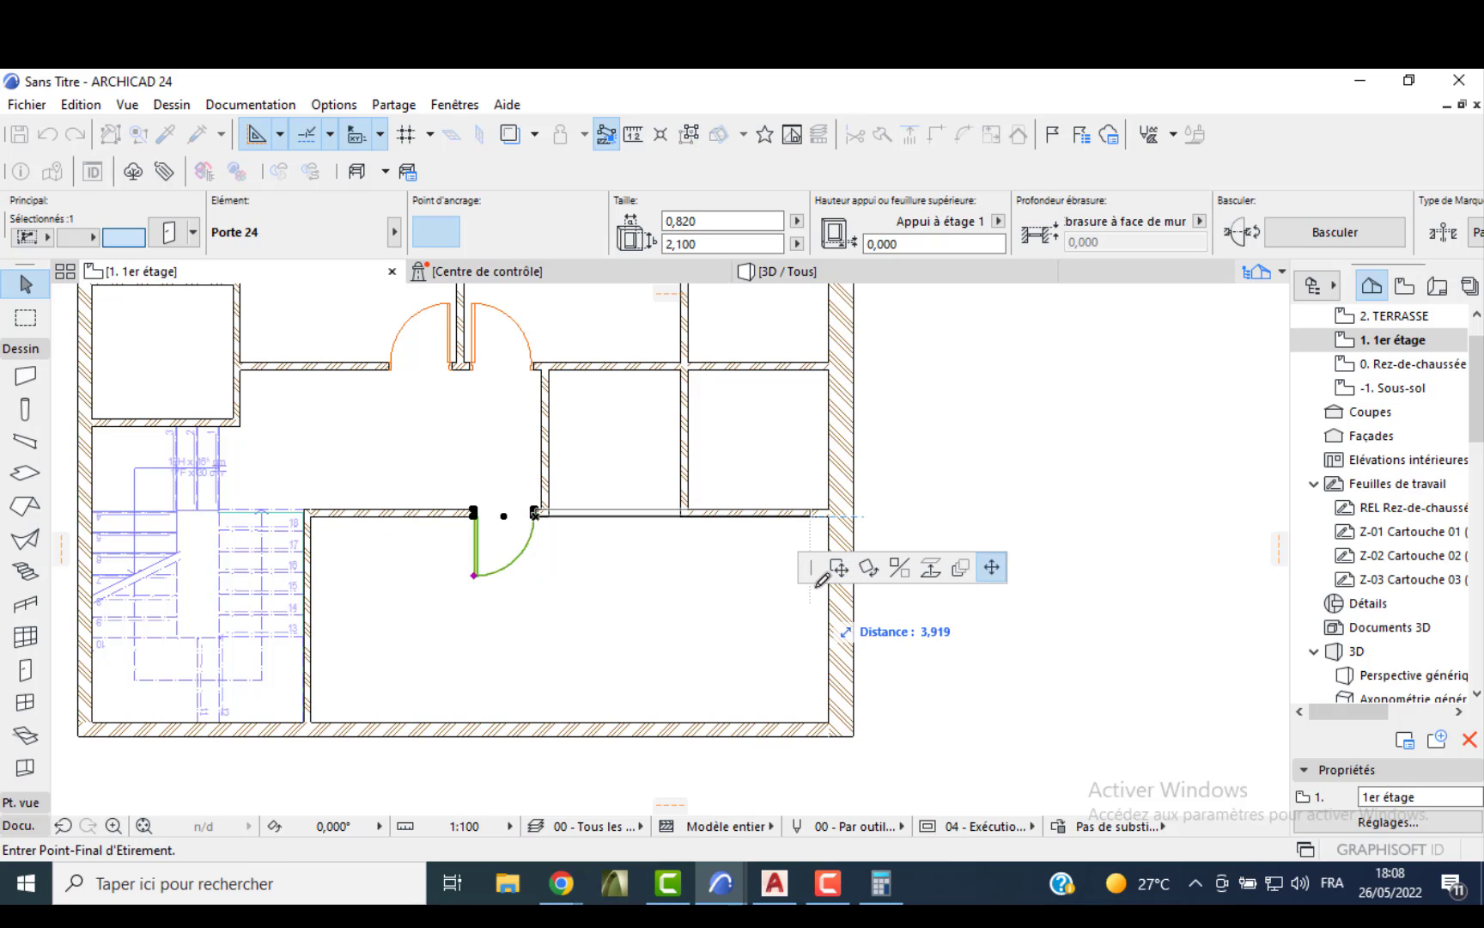
click(838, 567)
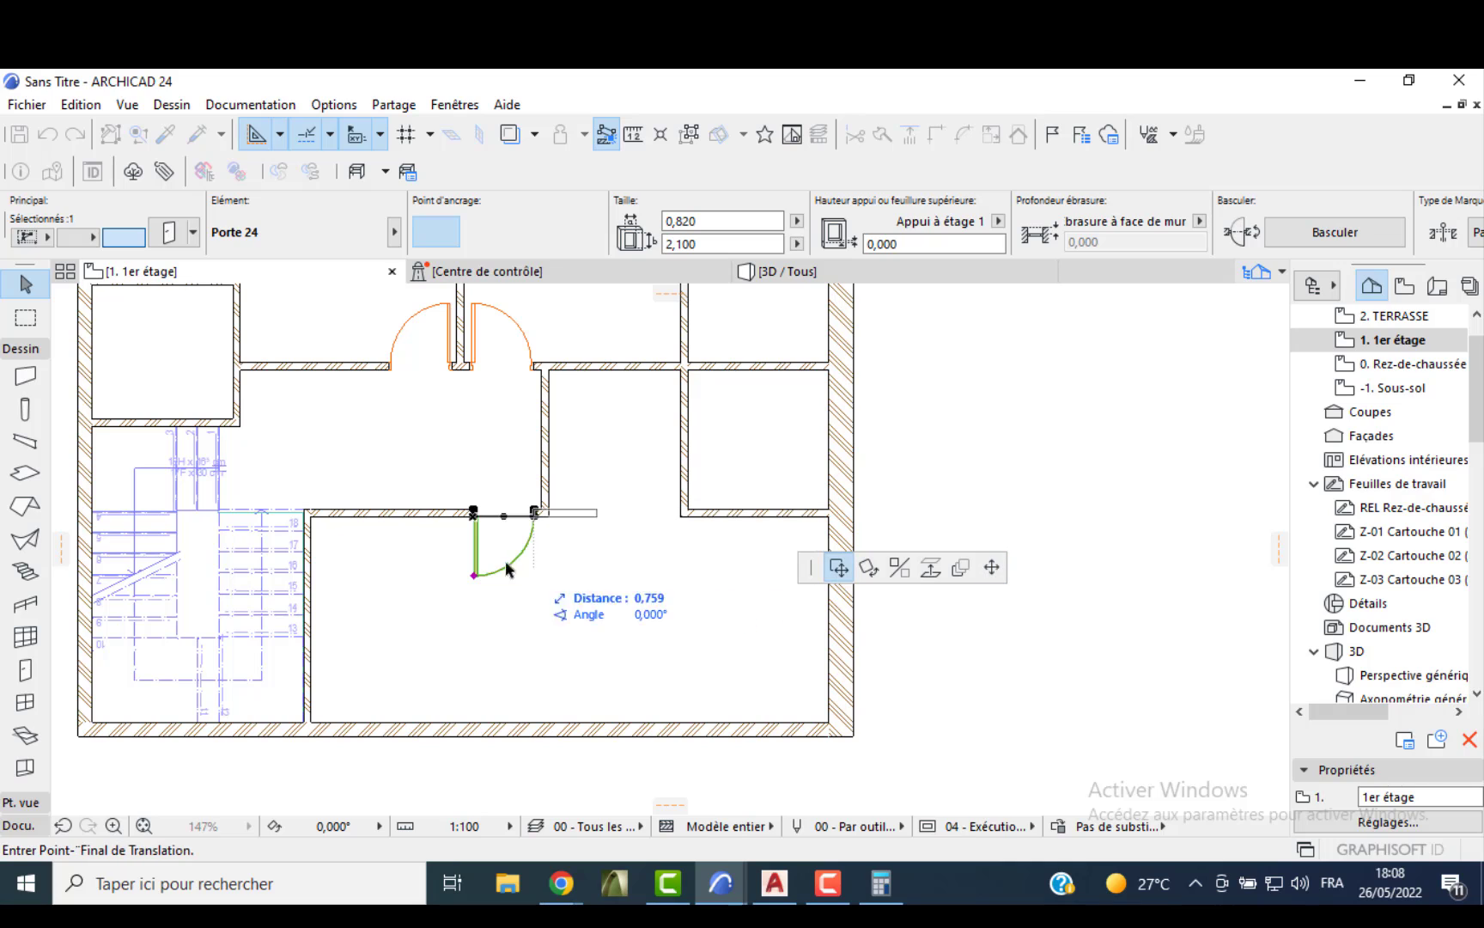
click(313, 513)
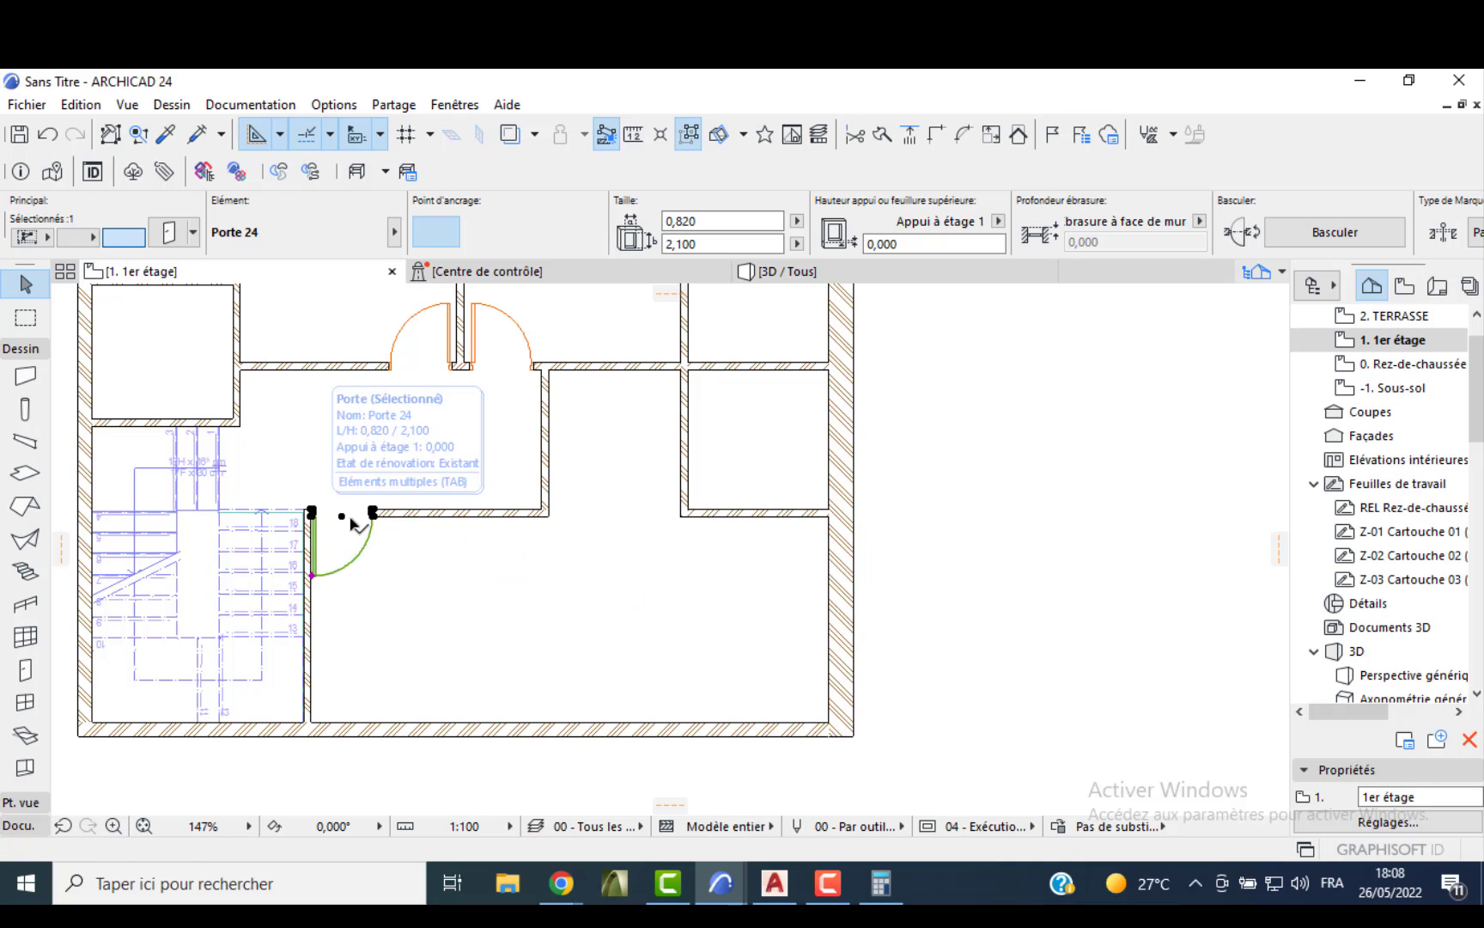
click(351, 523)
text(0)
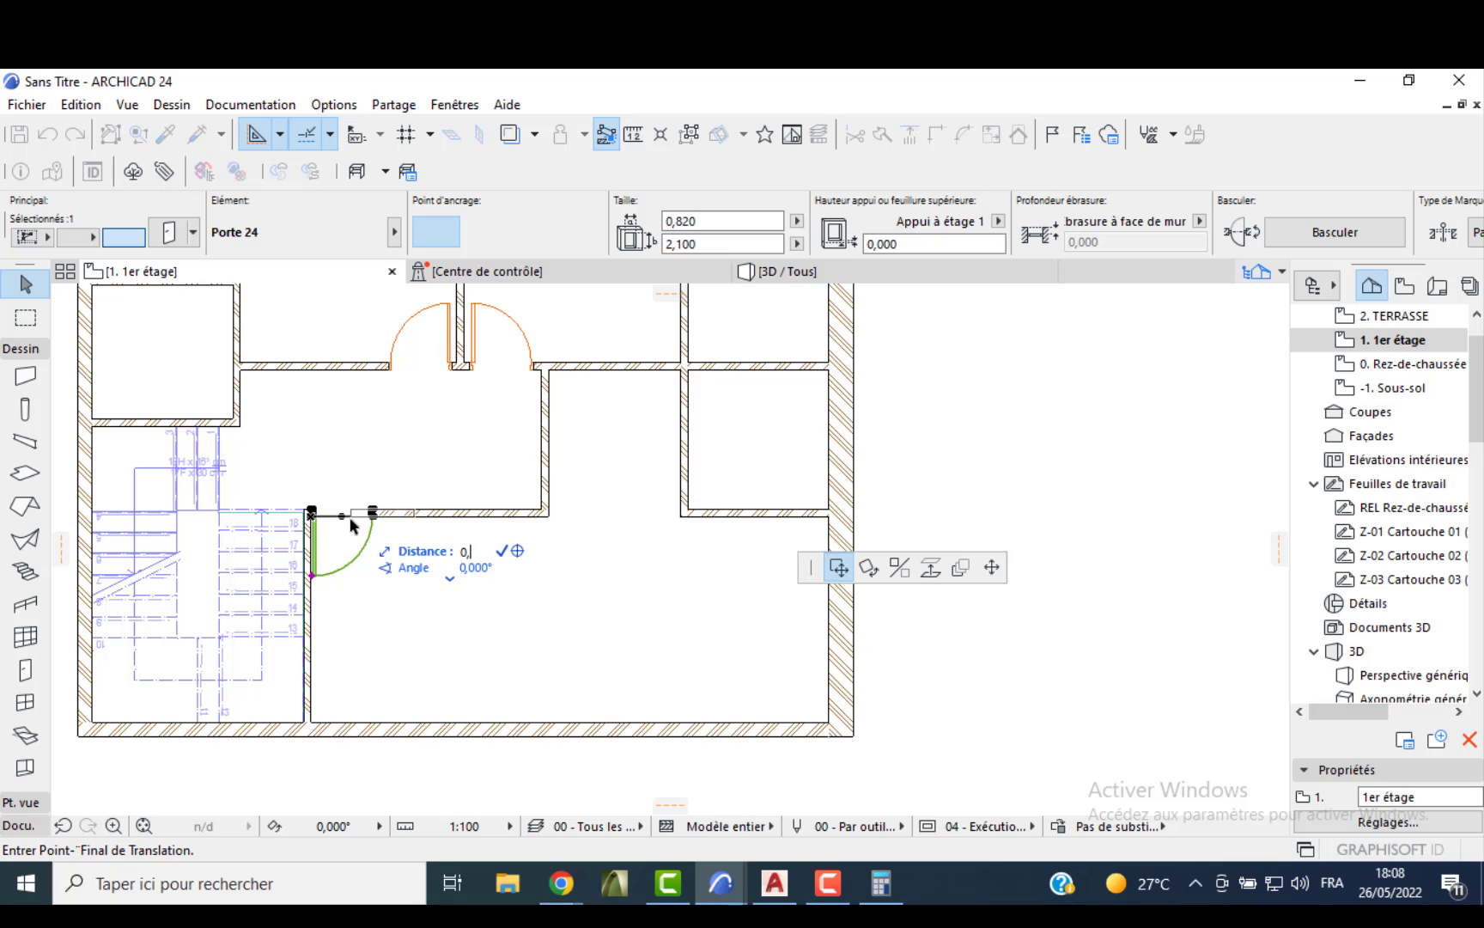
text(,1)
key(Return)
key(Escape)
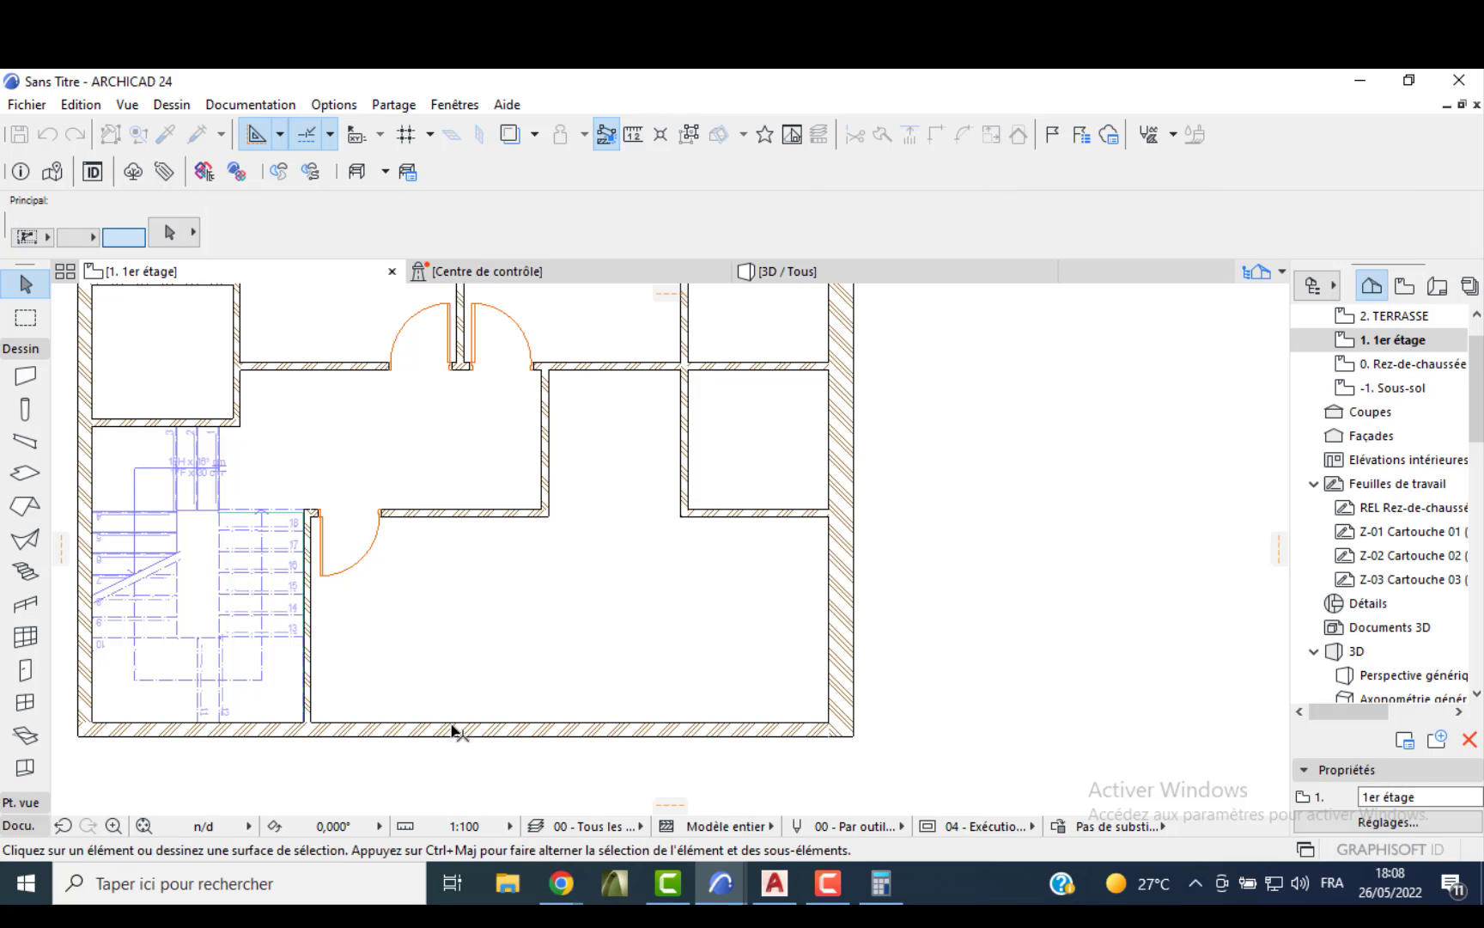
- Split the front exterior wall at the stair partition, and move the front room's segment 1 m outward
click(458, 730)
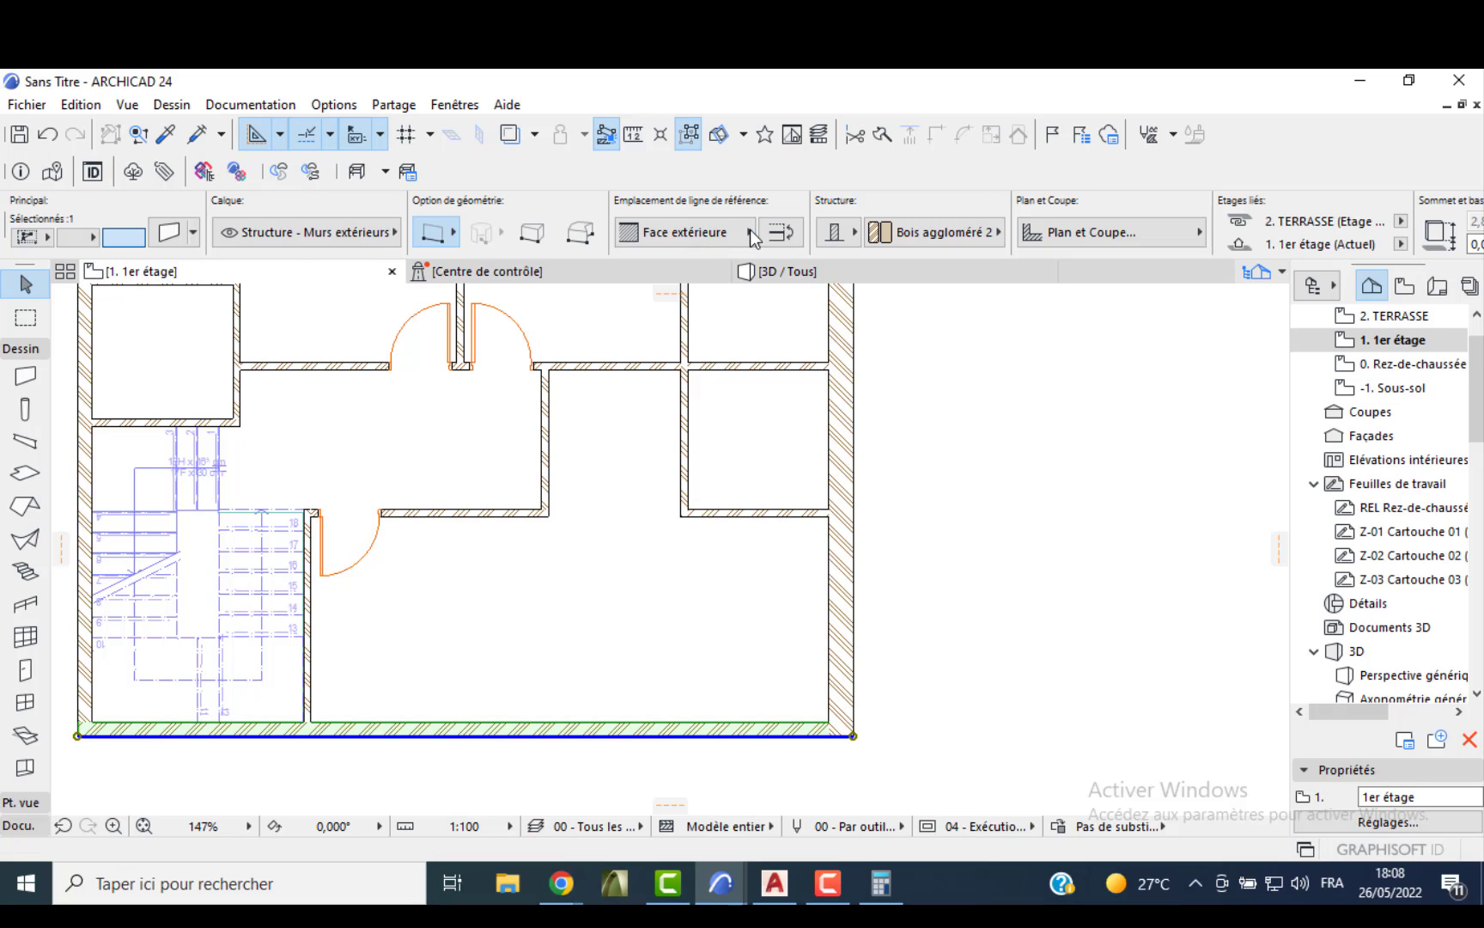
click(884, 134)
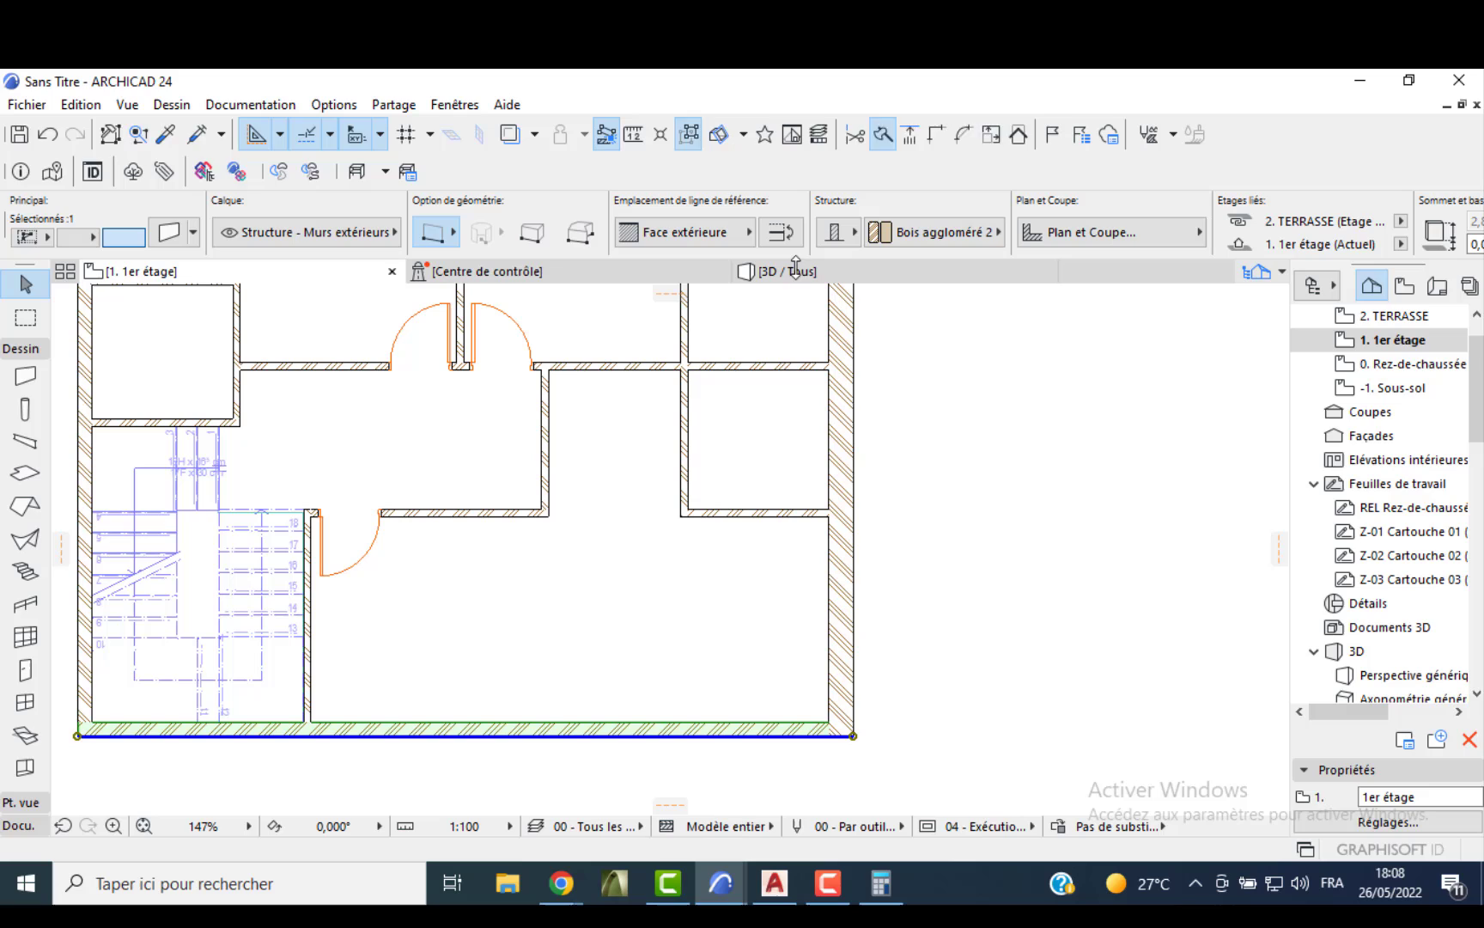
click(311, 726)
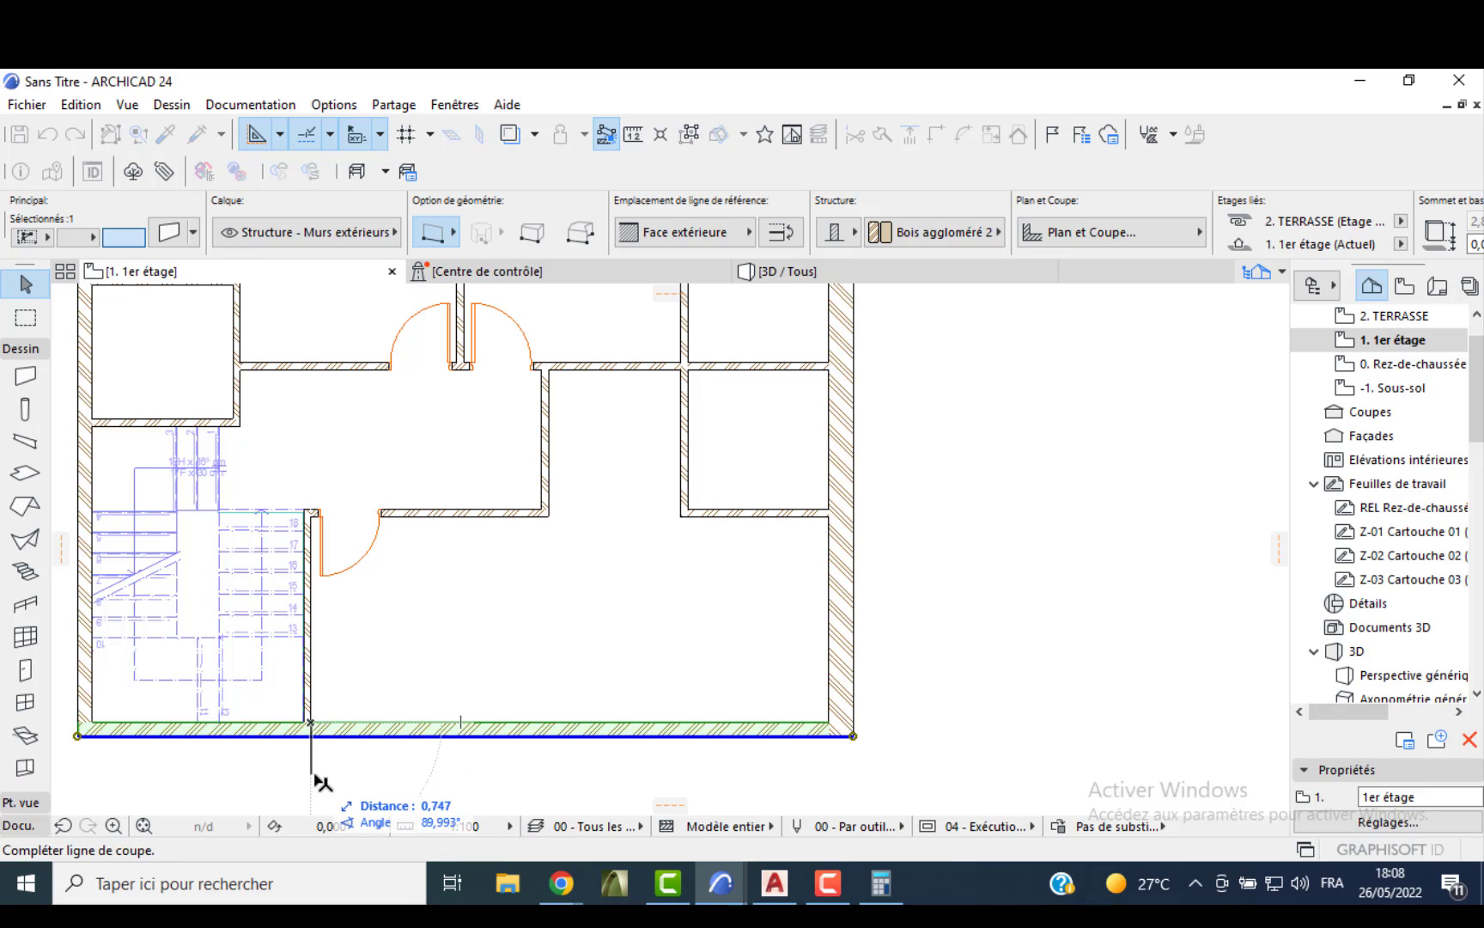
click(322, 782)
click(451, 739)
click(453, 733)
scroll(447, 712, down, 3)
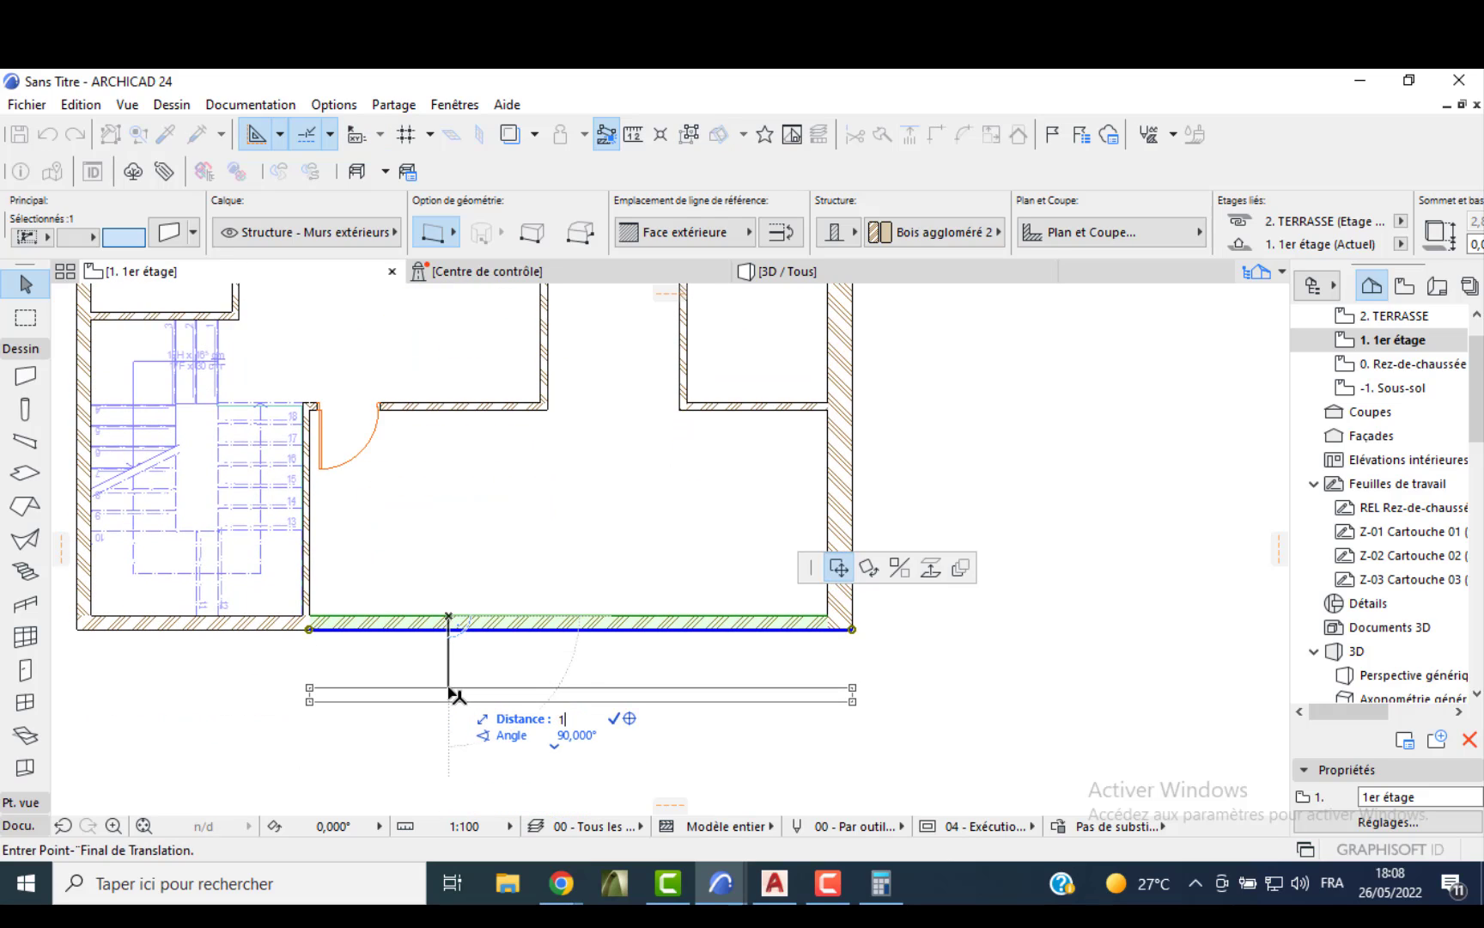
click(452, 691)
- Intersect the moved front wall with the thick exterior side wall and with the stair partition to close the projection
shift+click(832, 611)
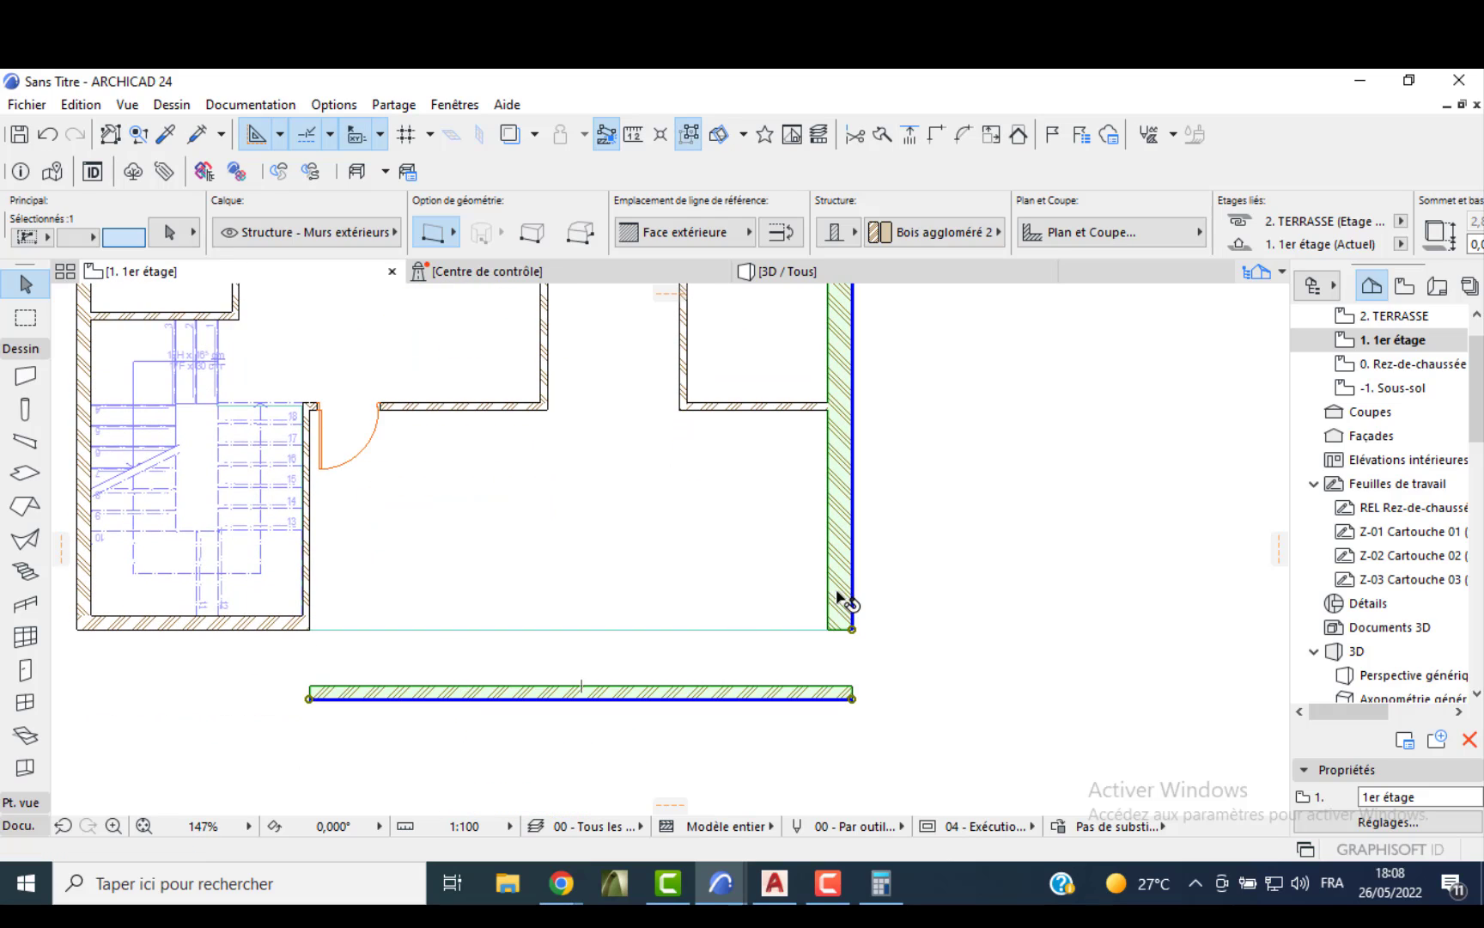
click(936, 134)
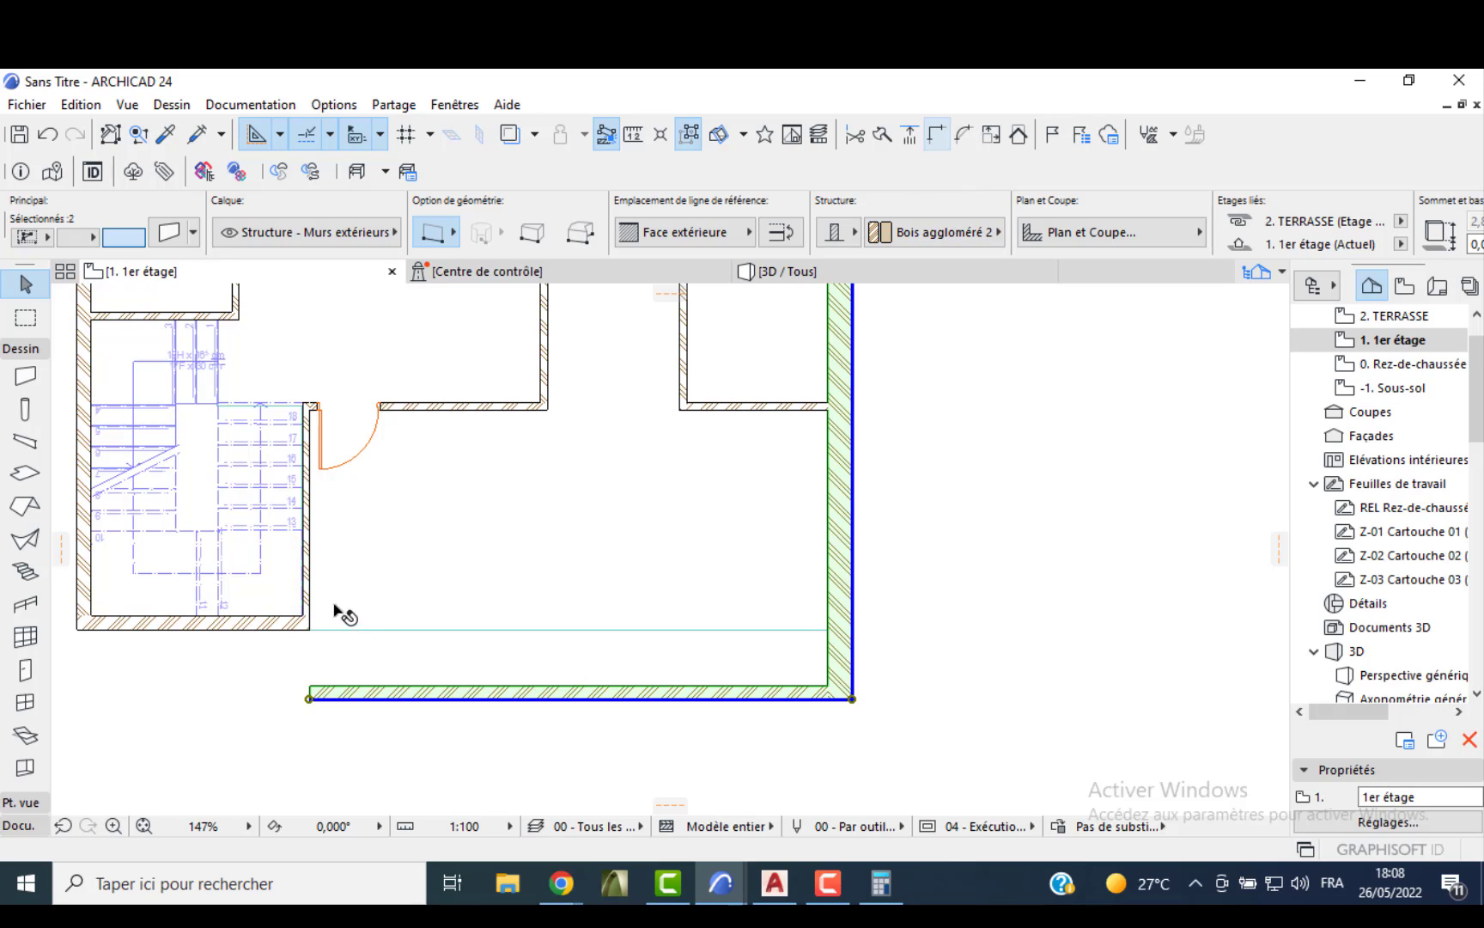
shift+click(311, 593)
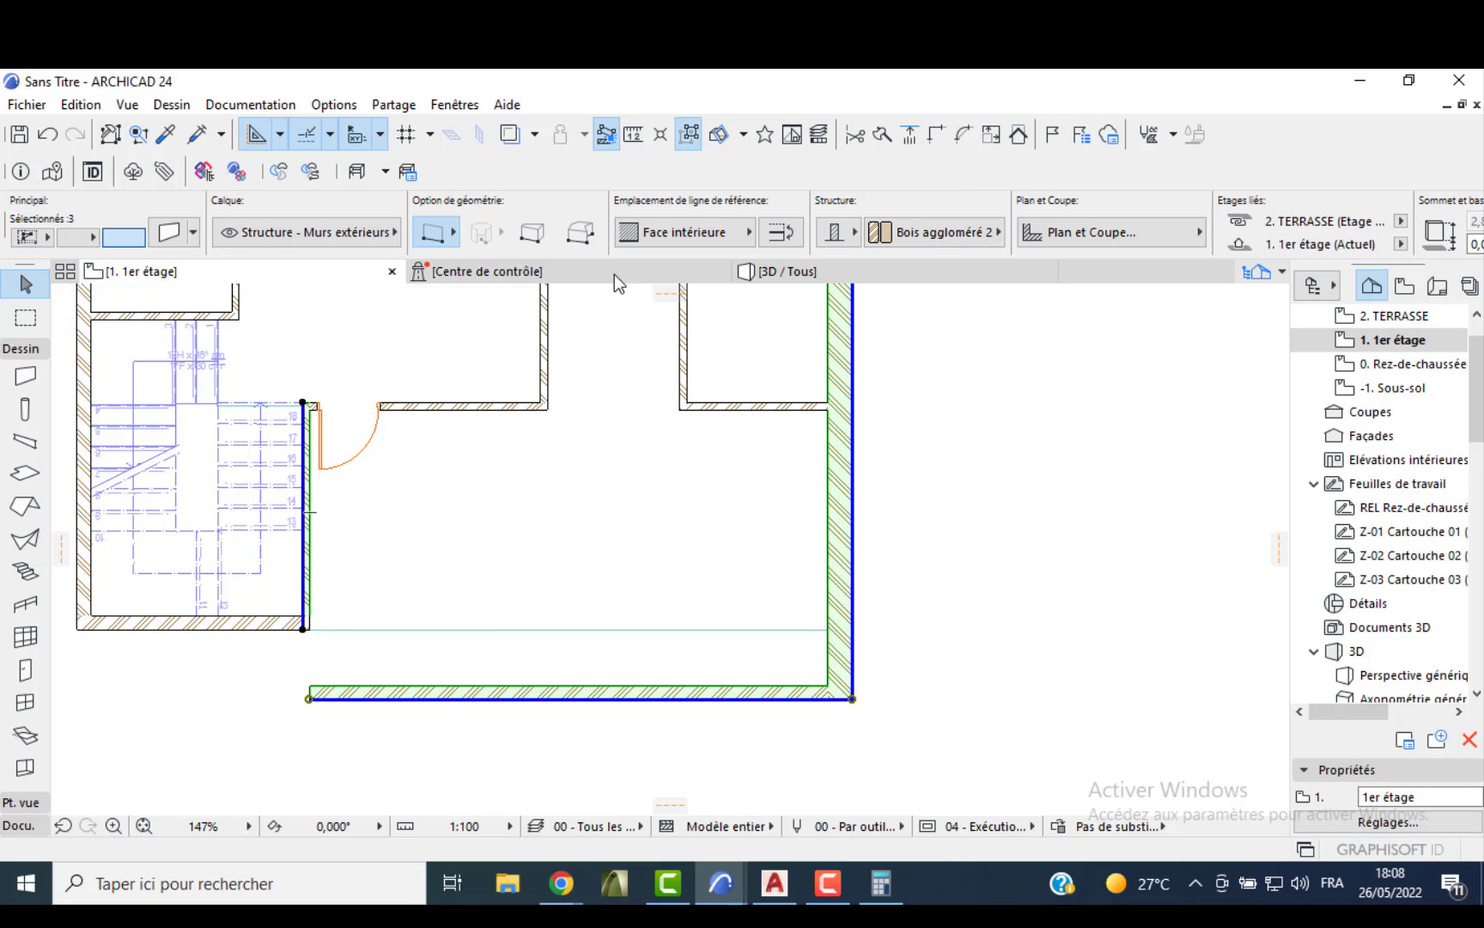
click(936, 134)
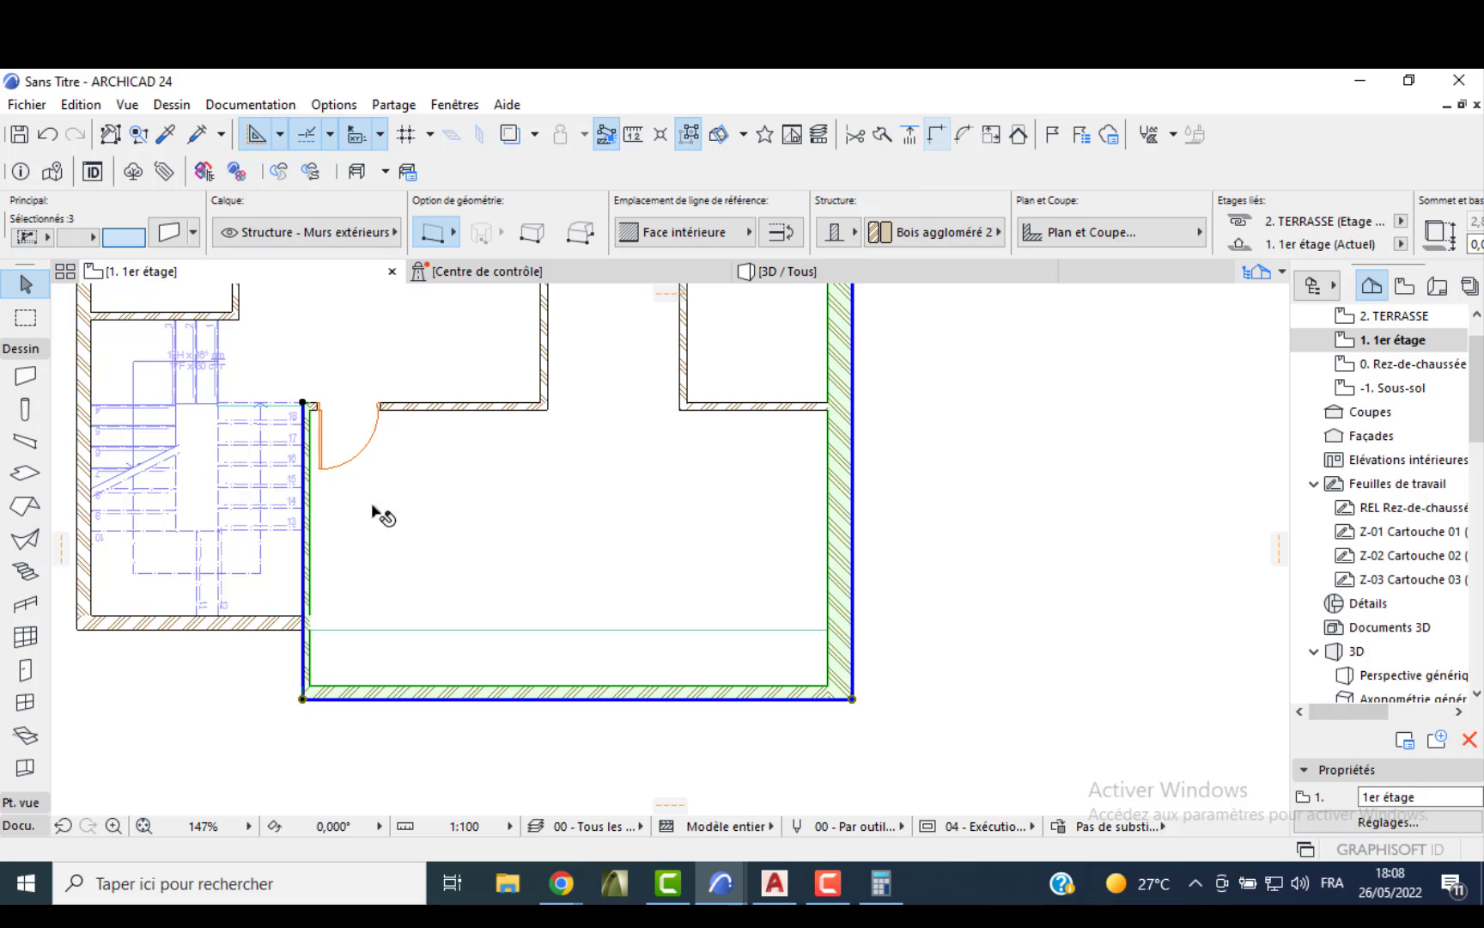
key(Escape)
- Split the extended stair partition at the original facade line, keeping the short projecting segment selected
click(319, 642)
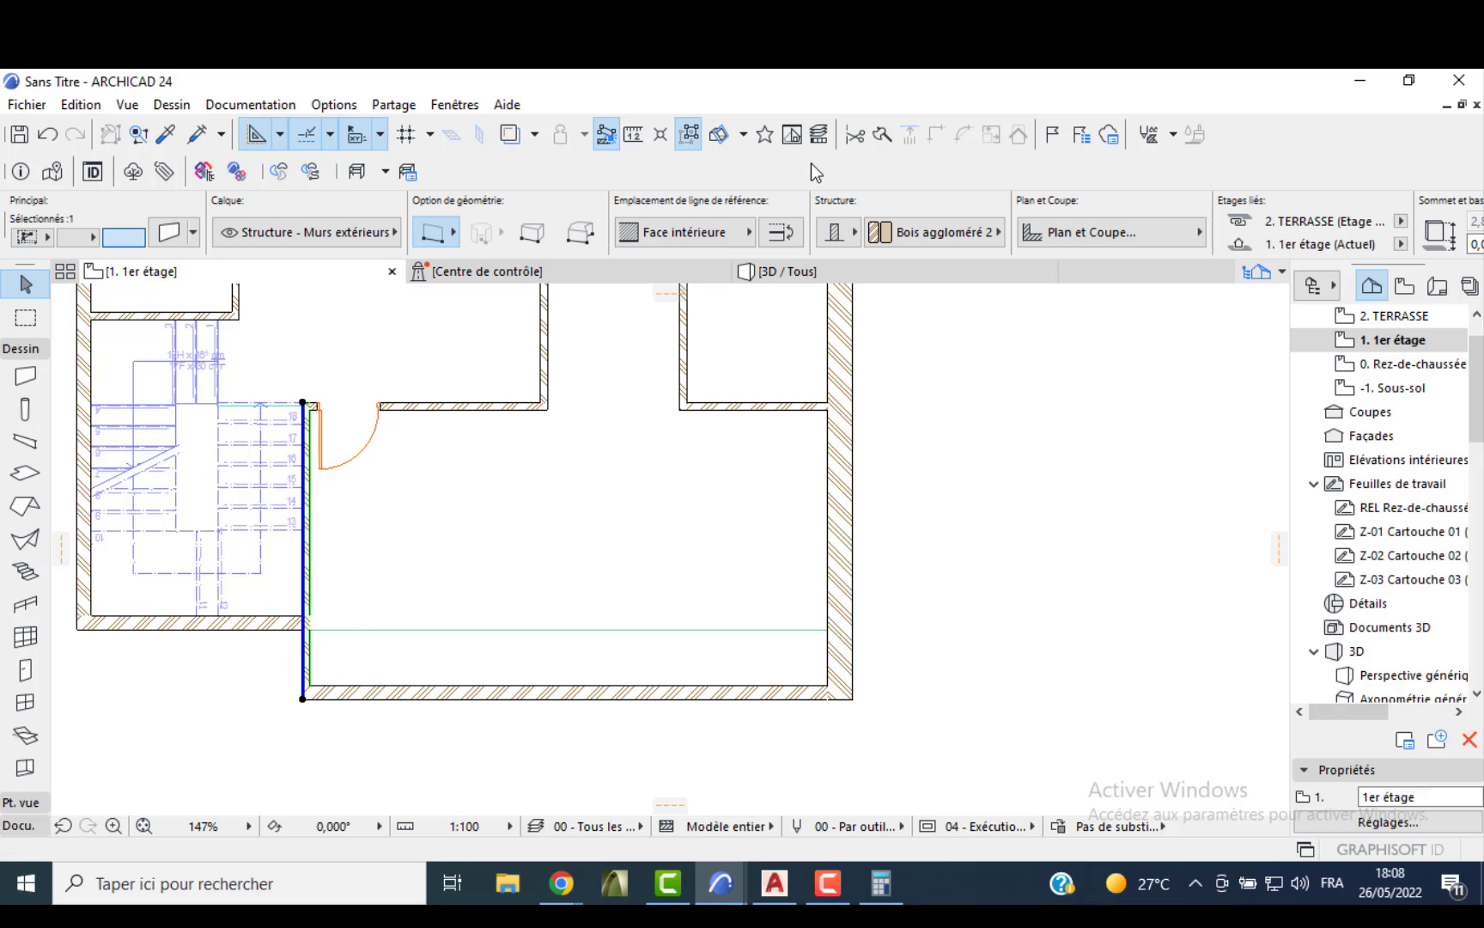
click(880, 137)
scroll(314, 634, up, 2)
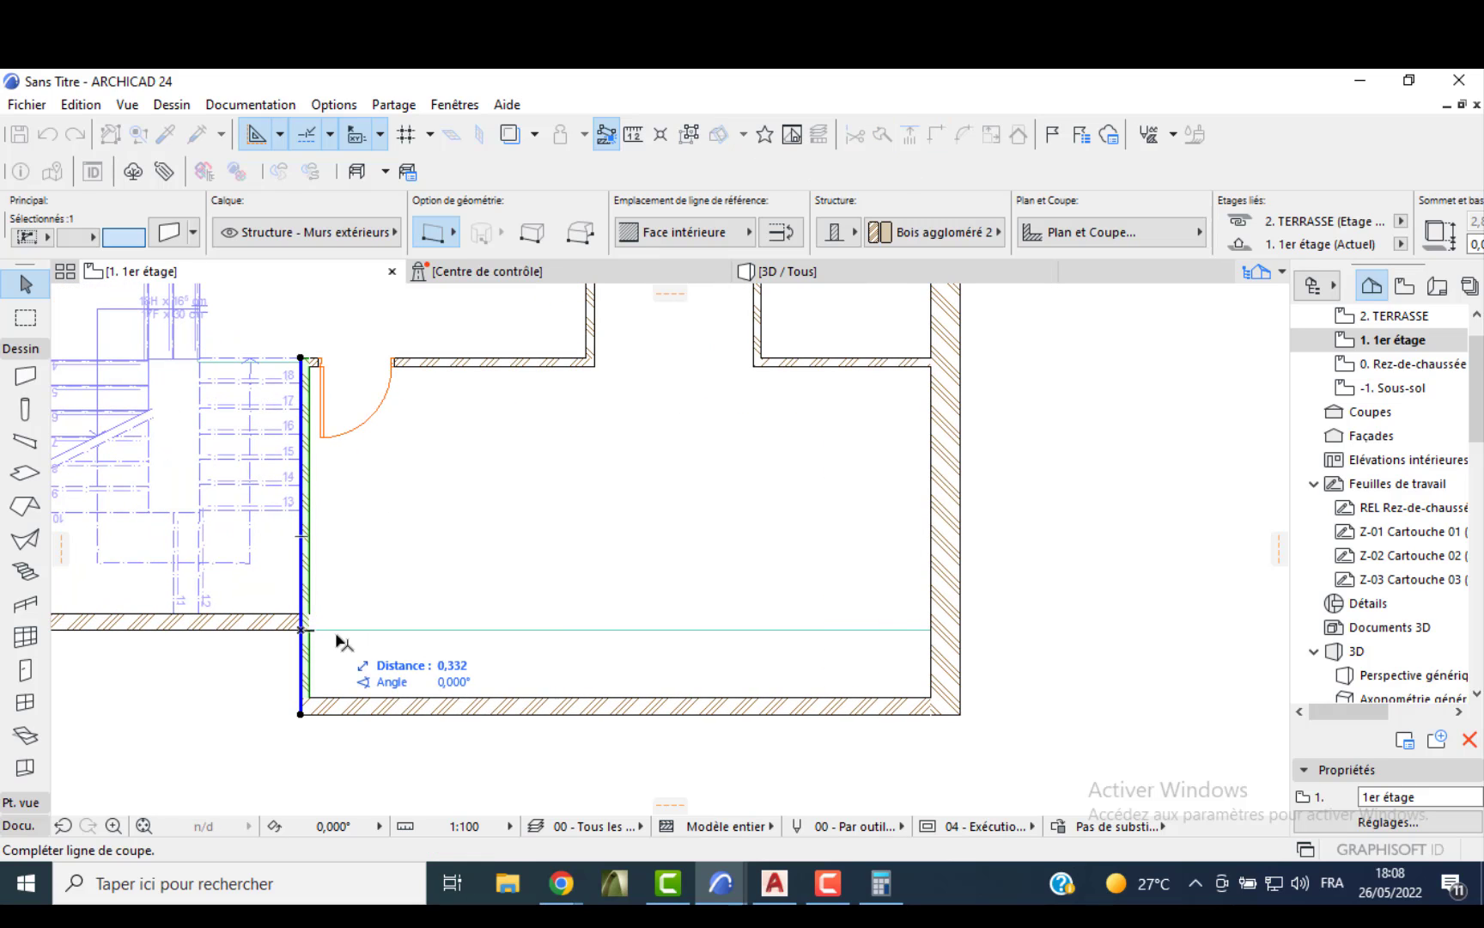
click(357, 629)
click(320, 662)
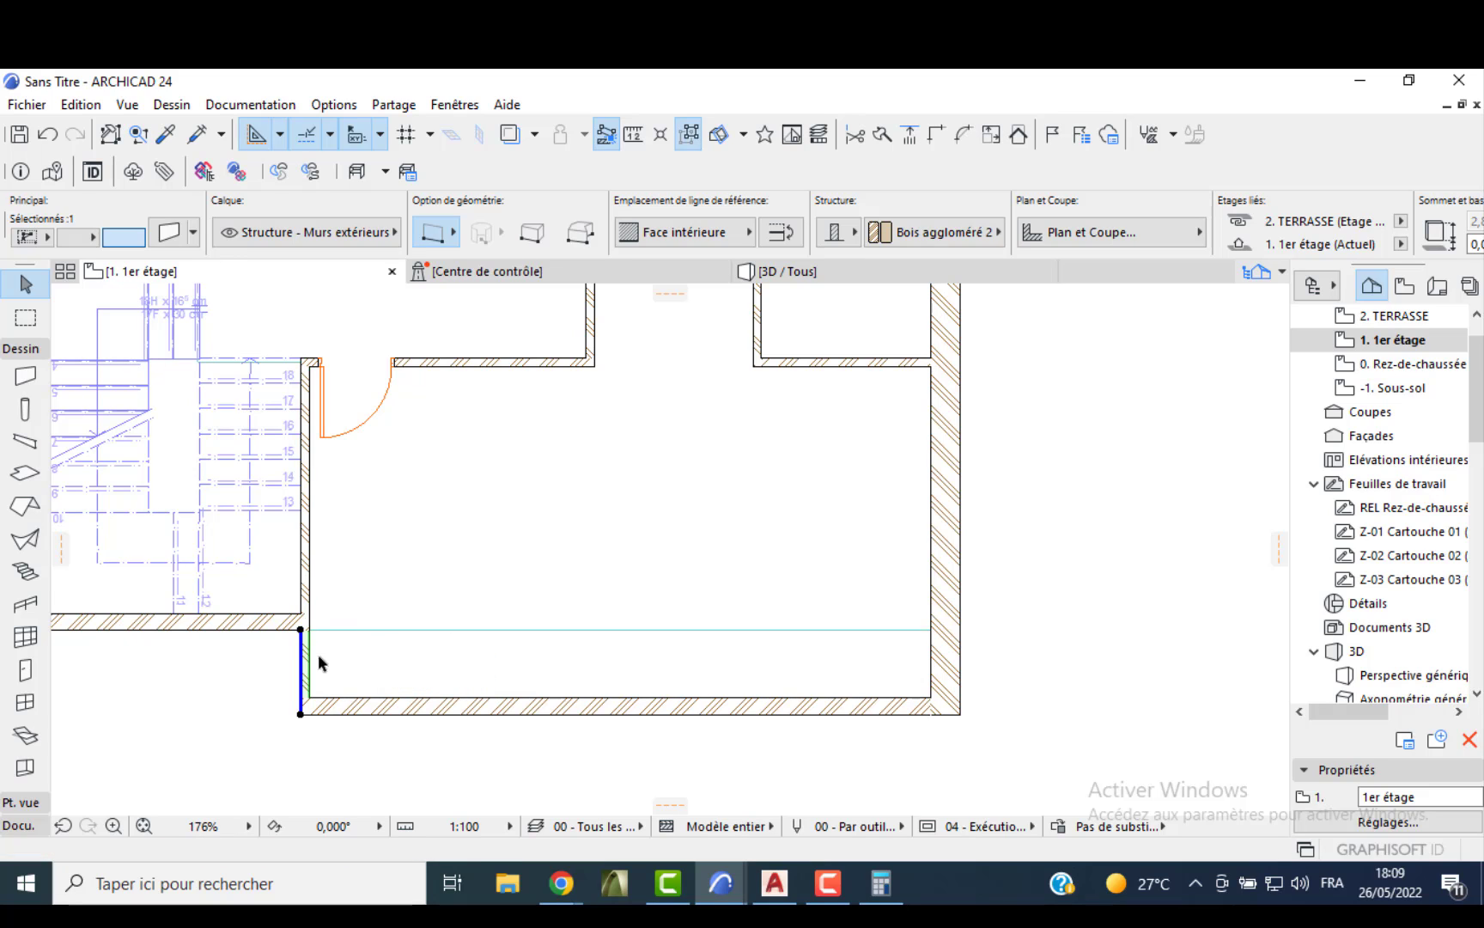
- Apply the front exterior wall's properties to the short projecting segment, and flip its thickness toward the inside of the room
alt+click(384, 709)
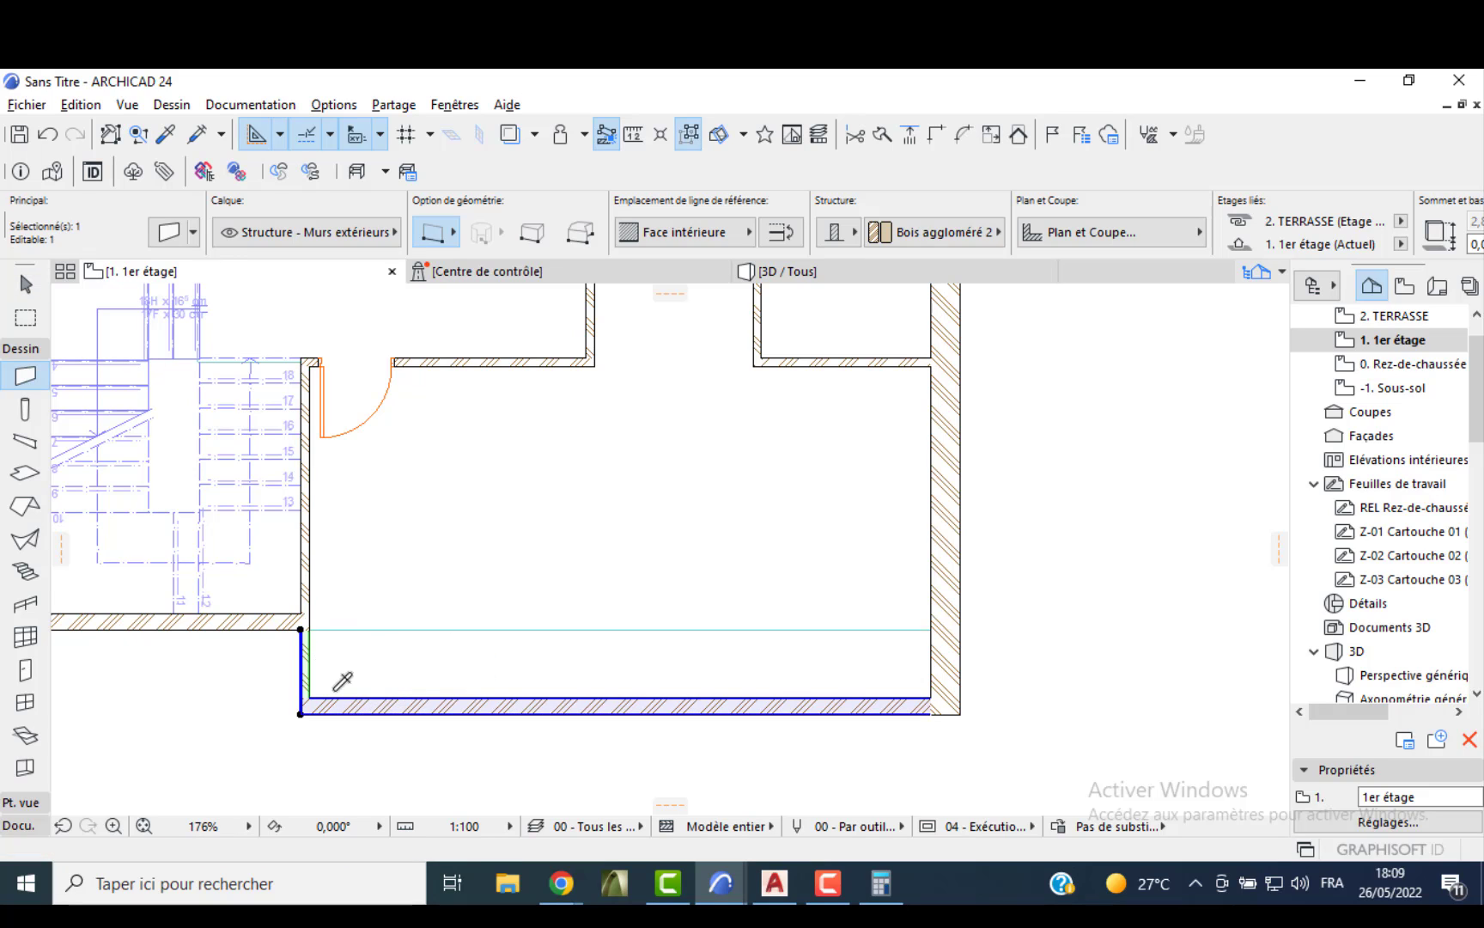
ctrl+alt+click(306, 664)
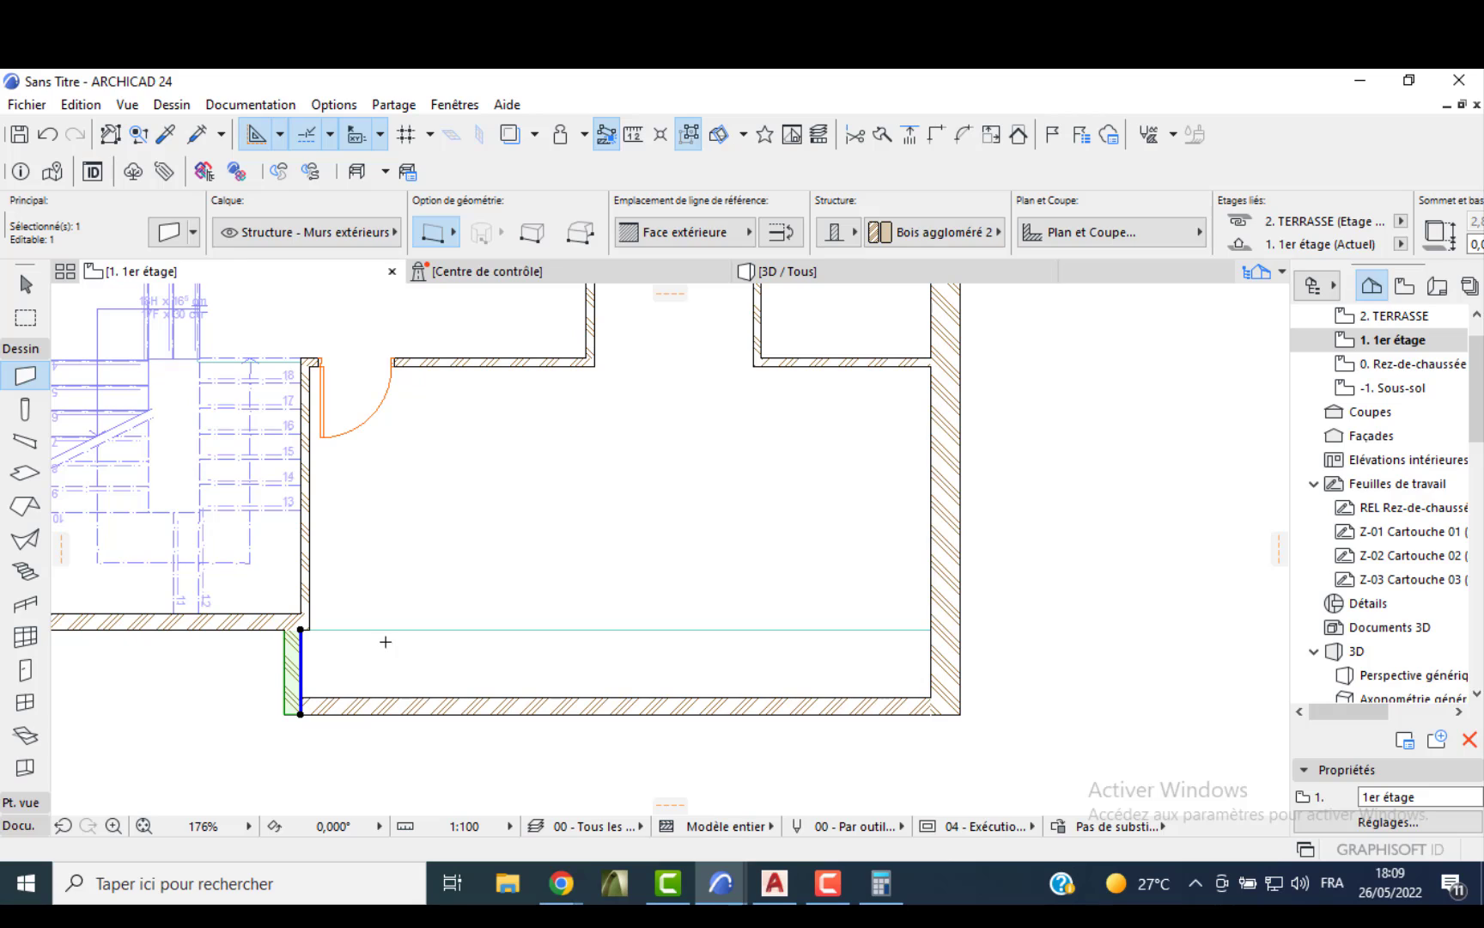
key(c)
key(c)
key(Escape)
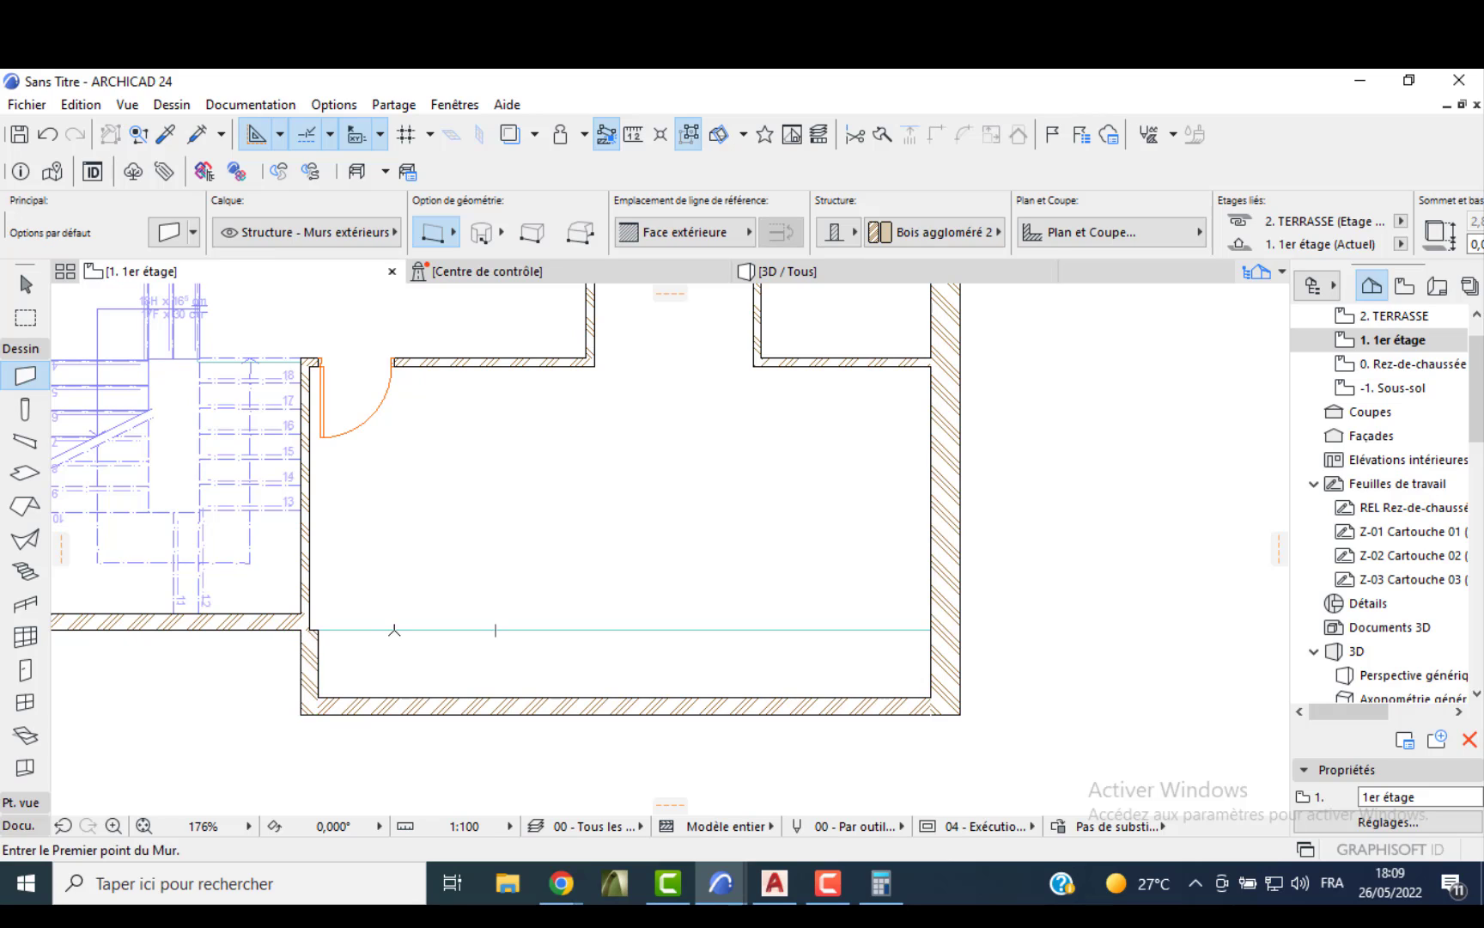
click(396, 631)
key(Escape)
key(Escape)
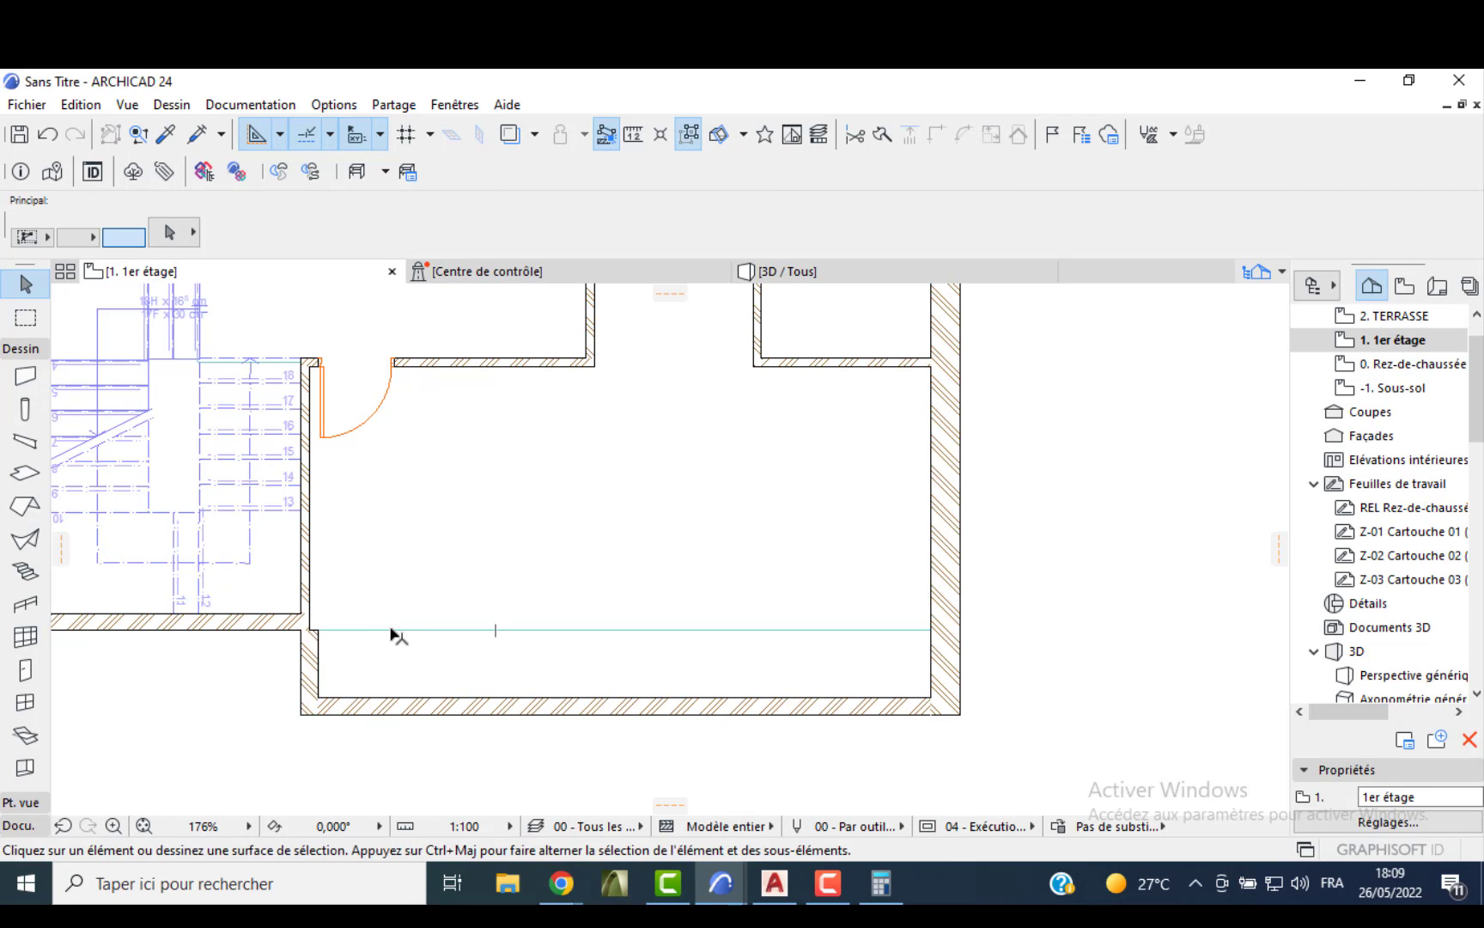
- Extend the floor slab over the front projection by adding a rectangle between the old facade corner and the projection's opposite outer corner
click(391, 629)
scroll(331, 631, down, 1)
scroll(529, 632, down, 1)
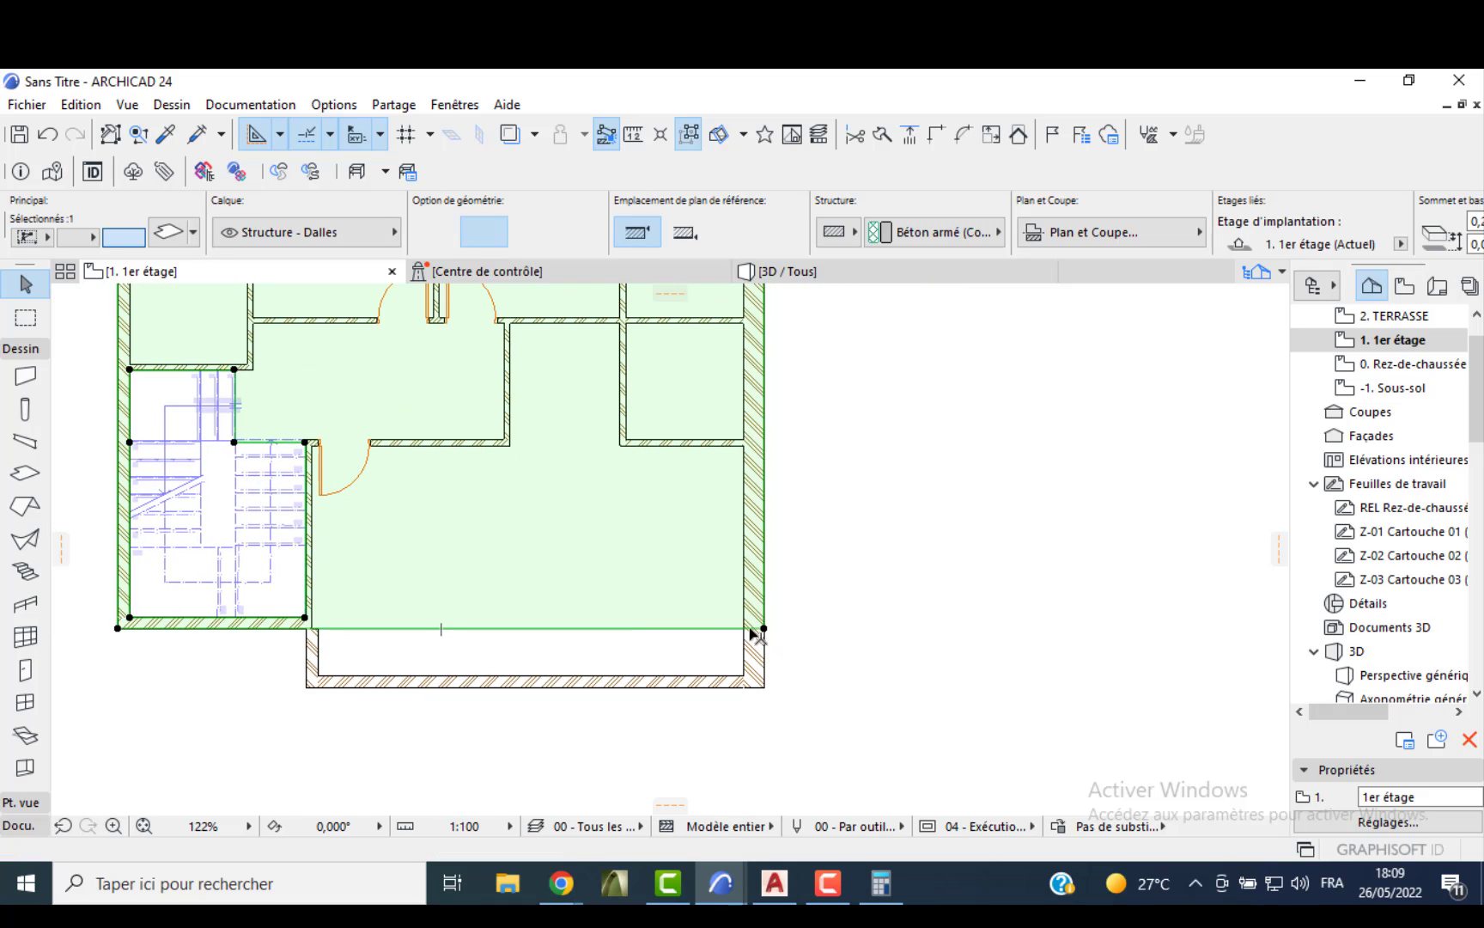
scroll(291, 688, up, 4)
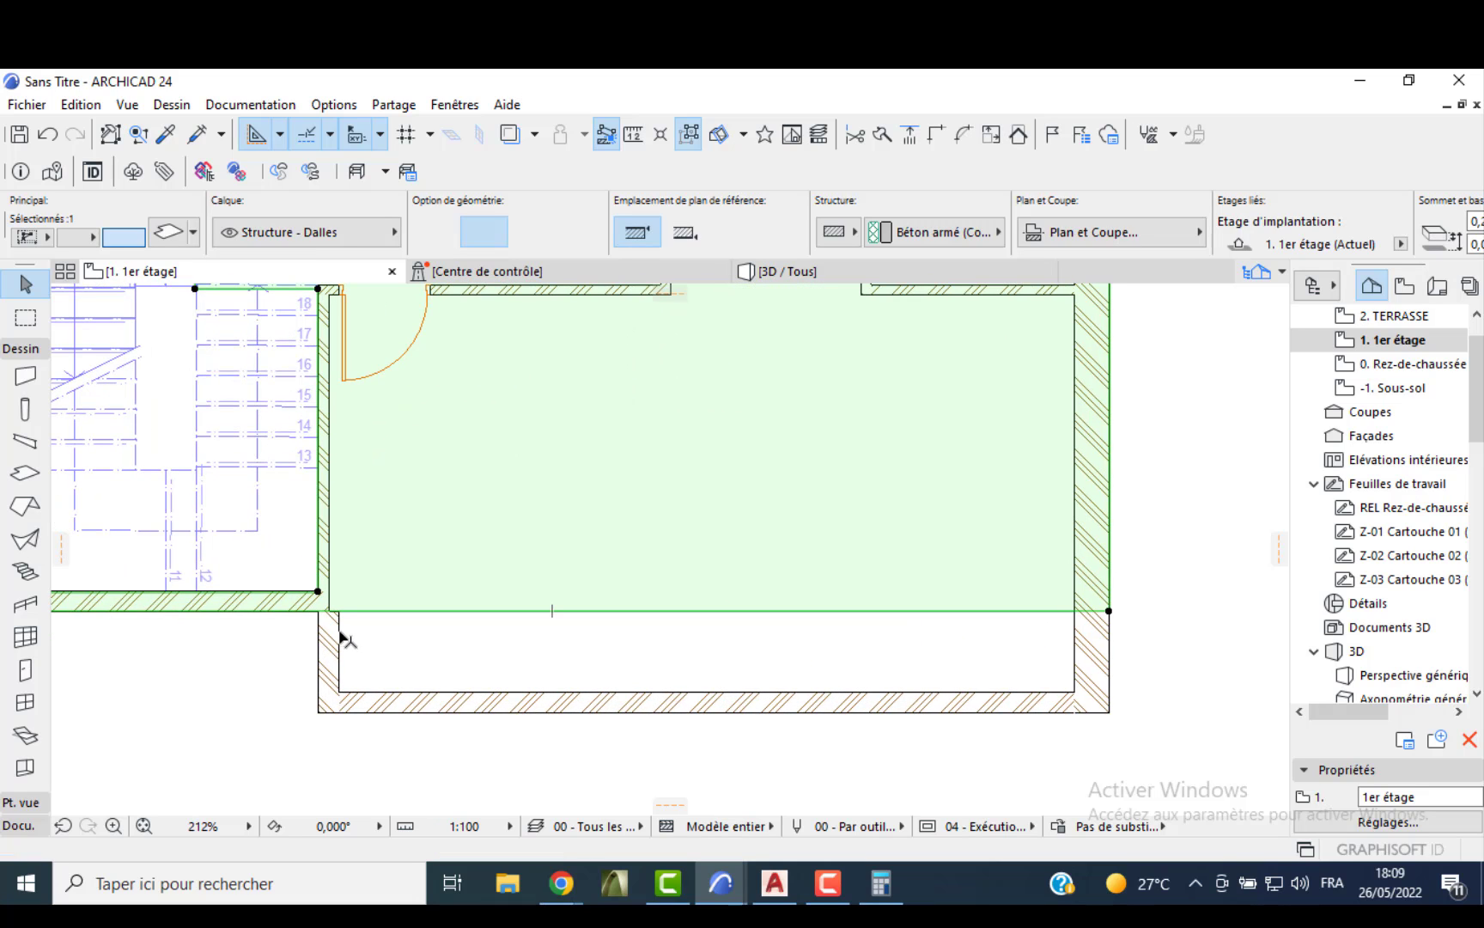
click(1109, 613)
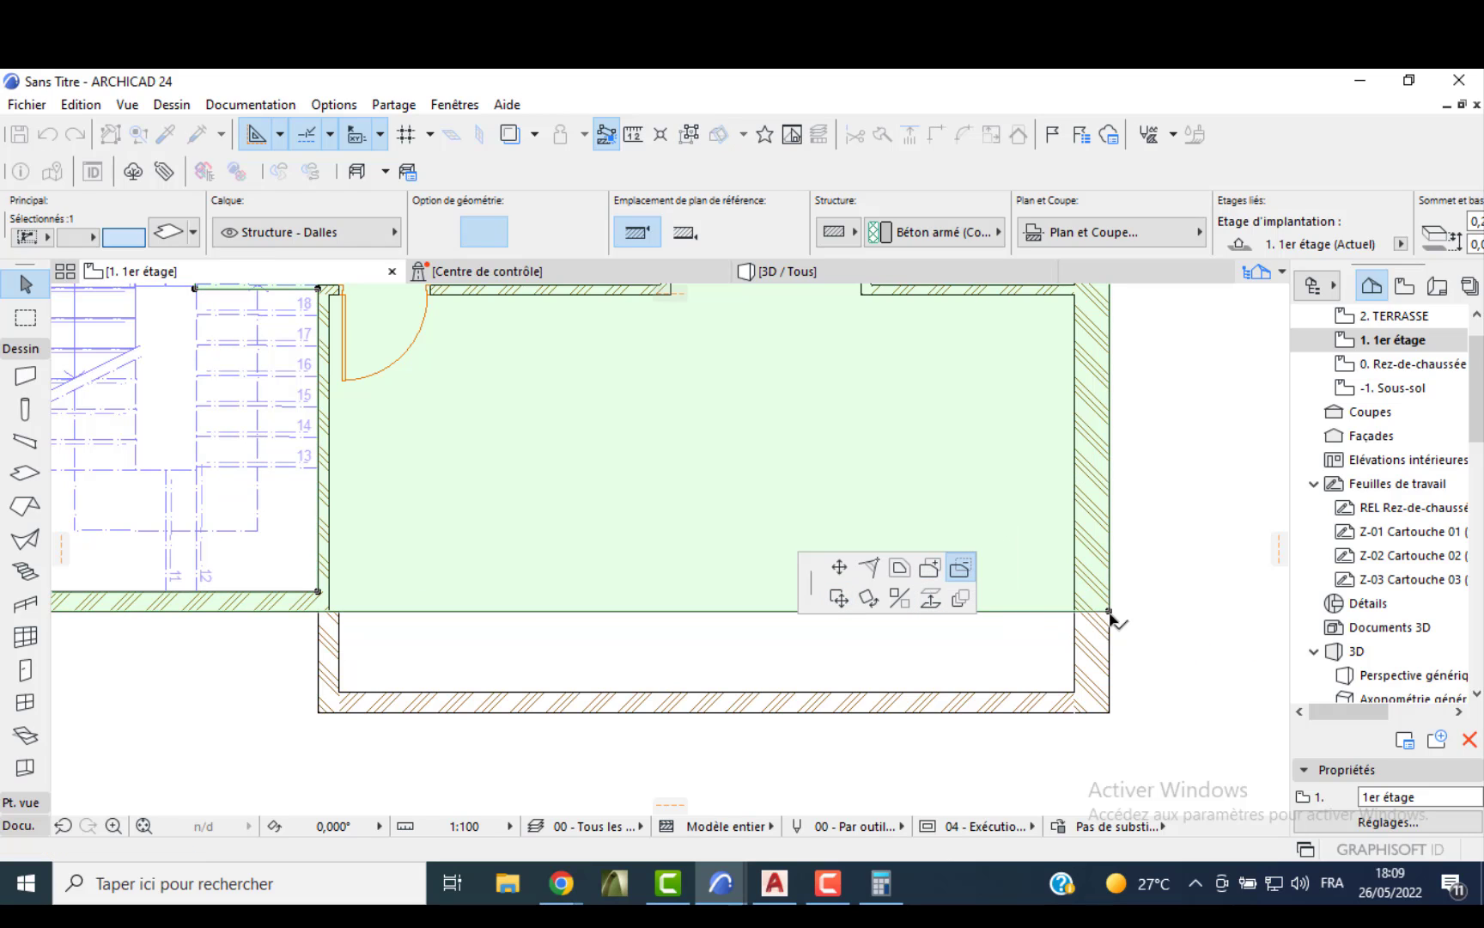
click(929, 567)
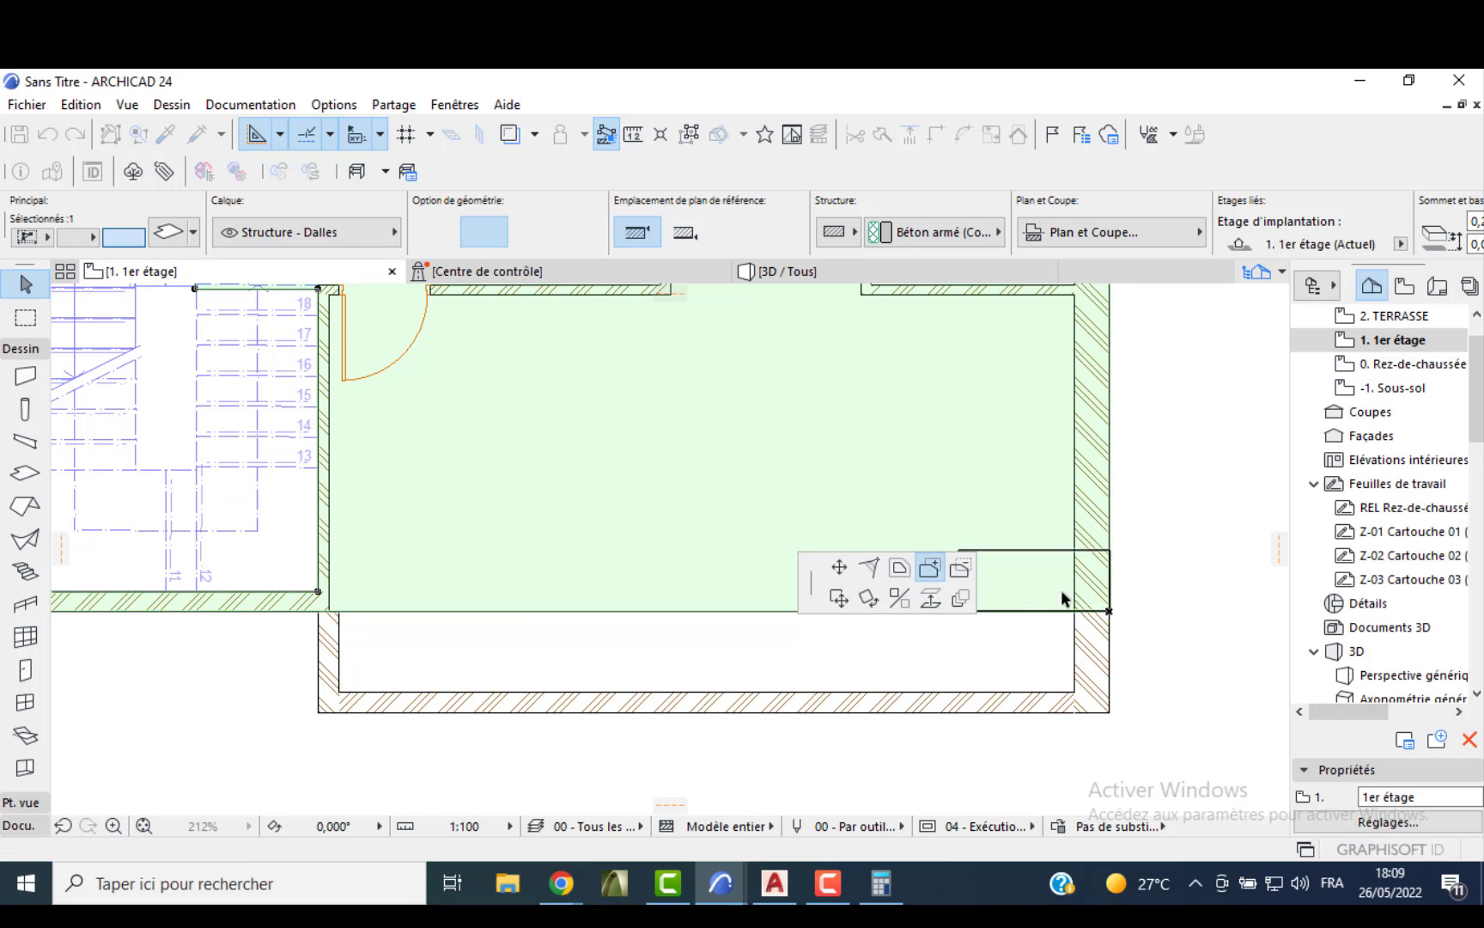
click(1109, 613)
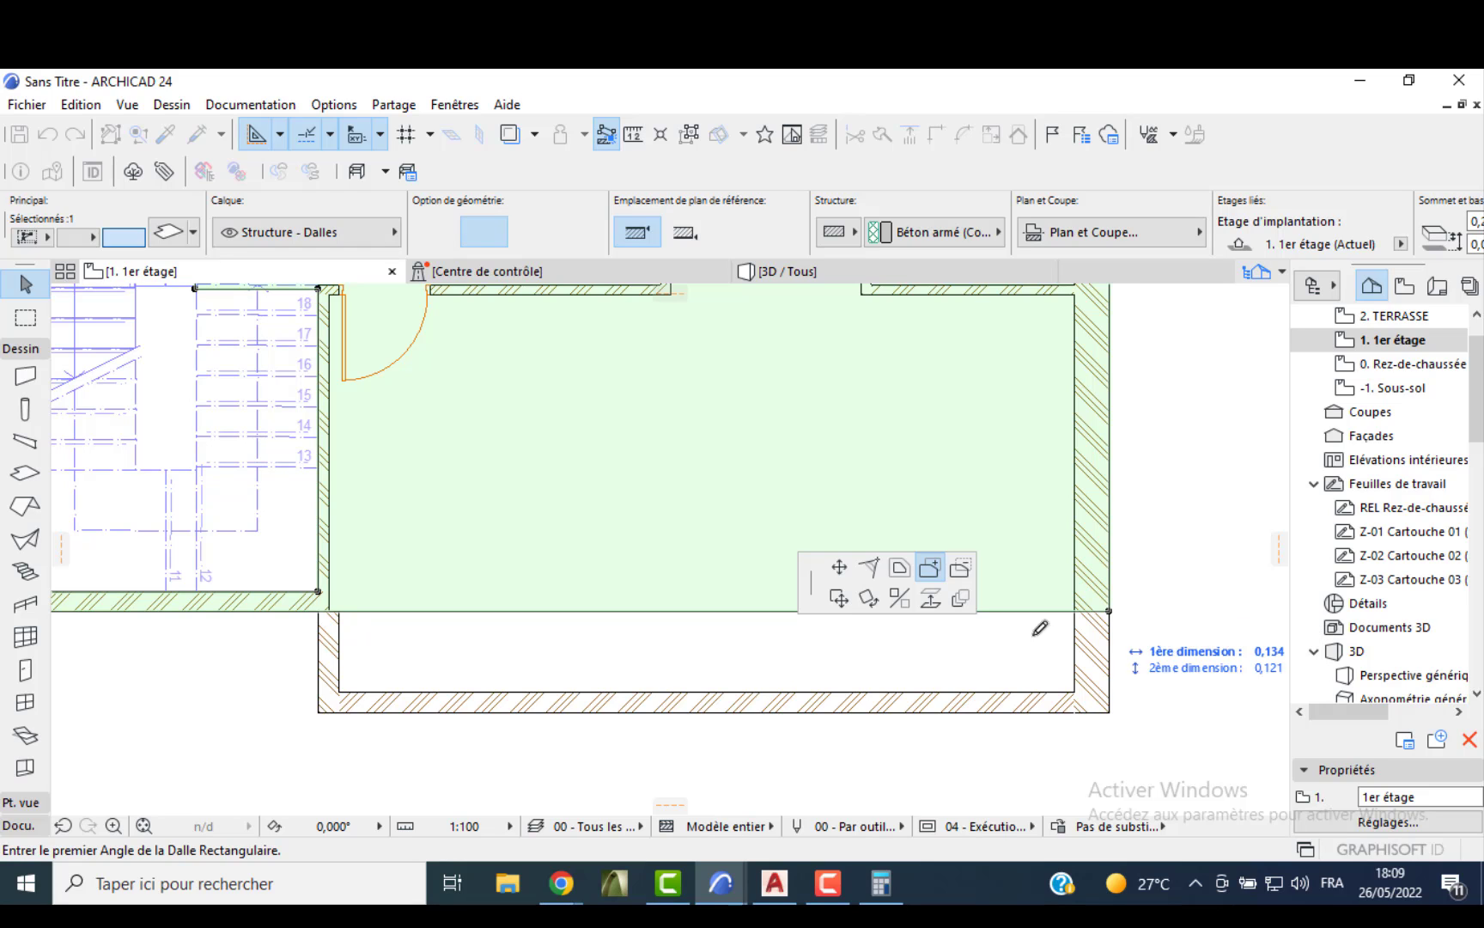
click(319, 712)
key(Escape)
- Examine the first-floor partitions and the front projection in the 3D view
scroll(512, 566, down, 5)
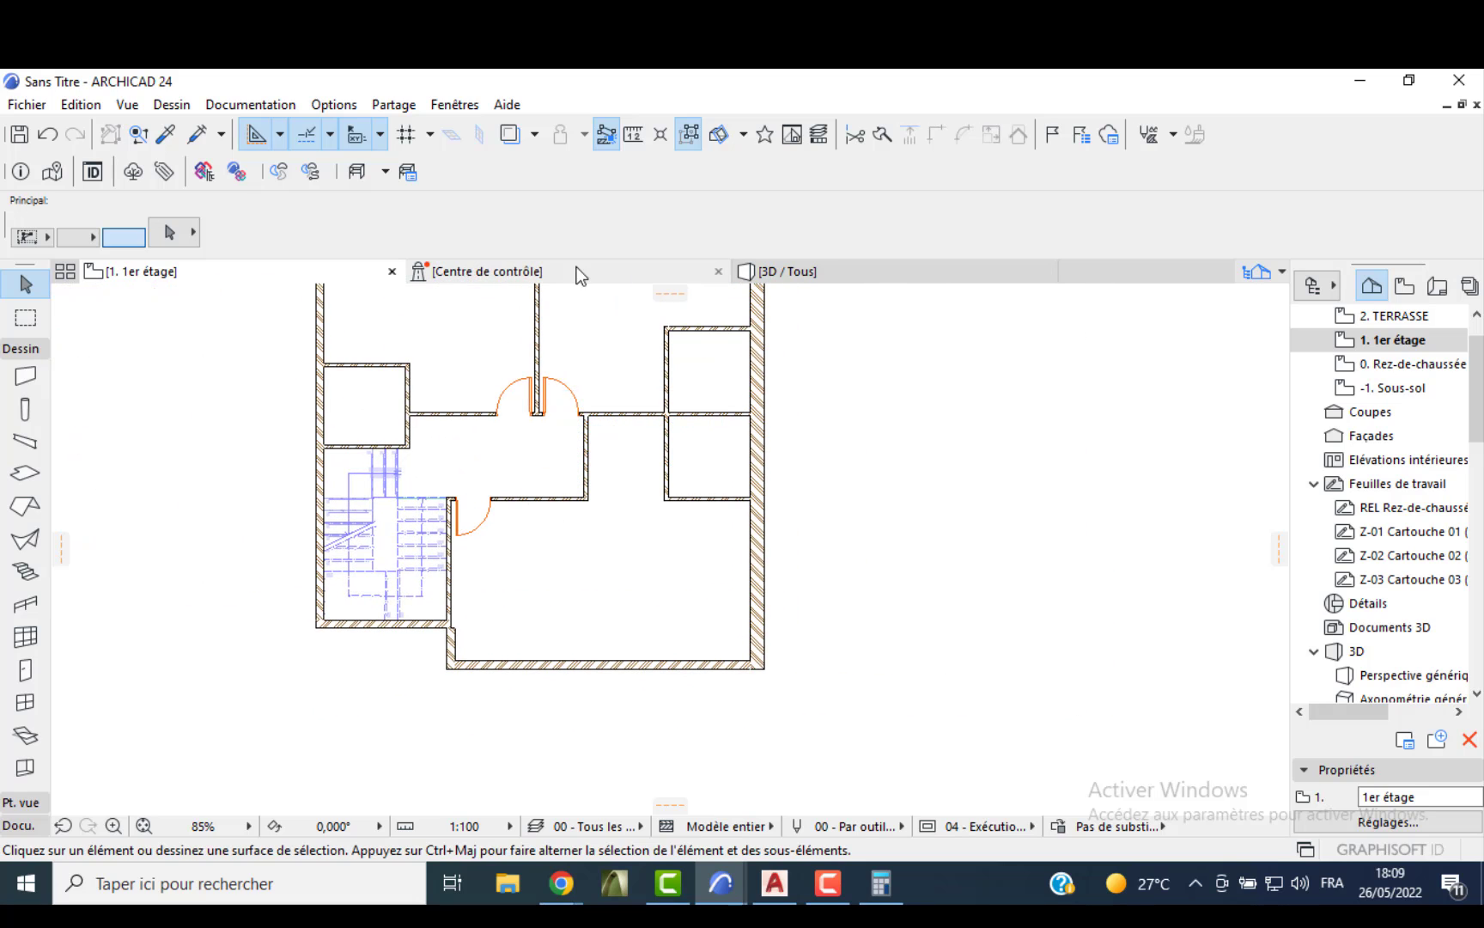
click(794, 265)
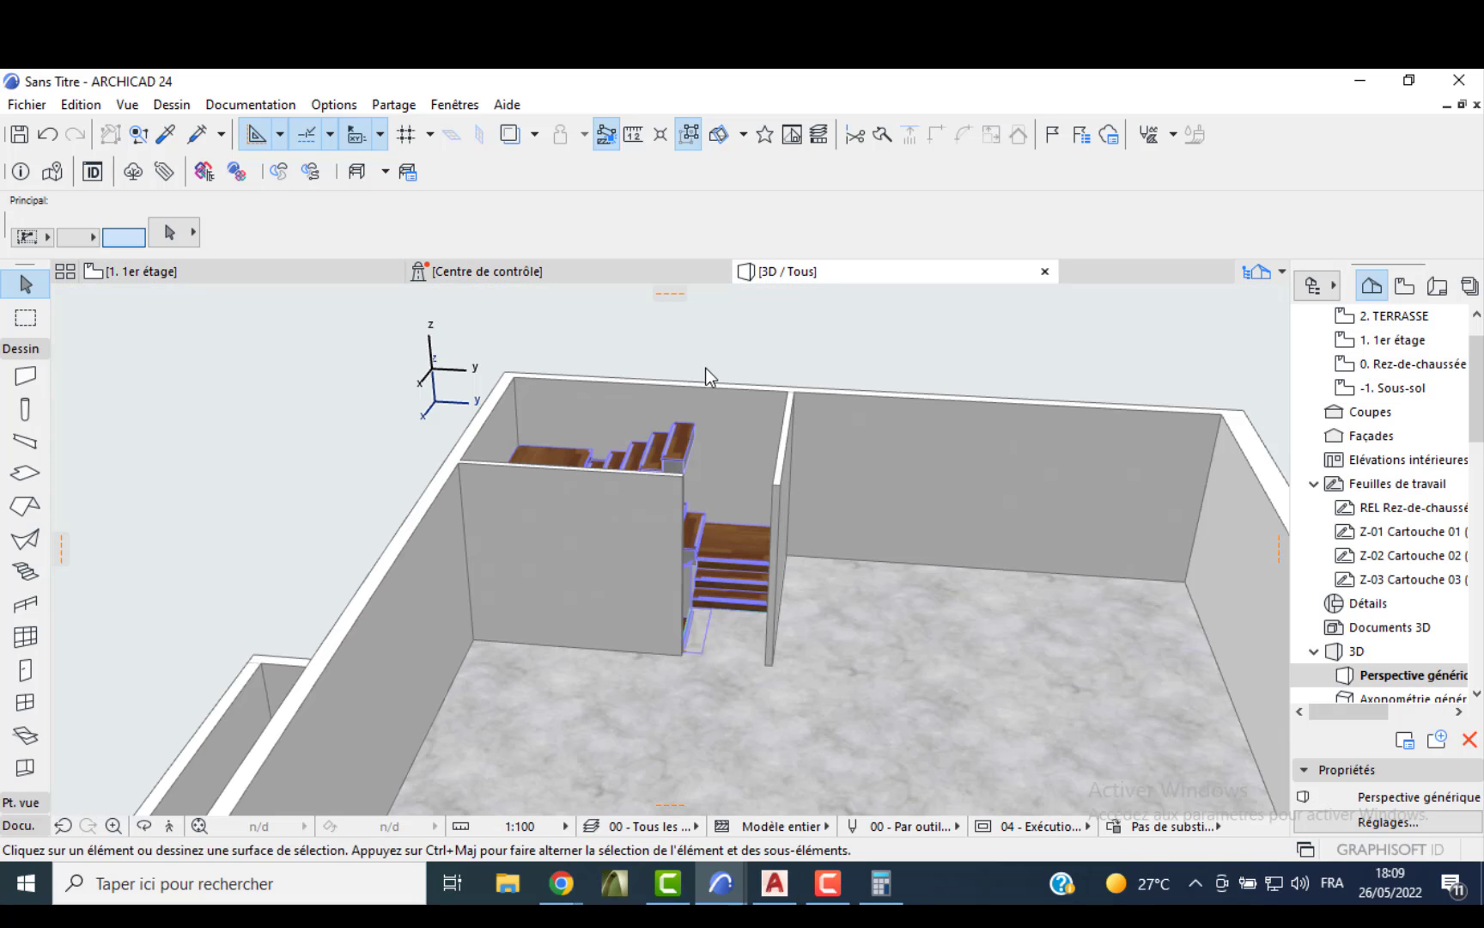
scroll(648, 466, down, 3)
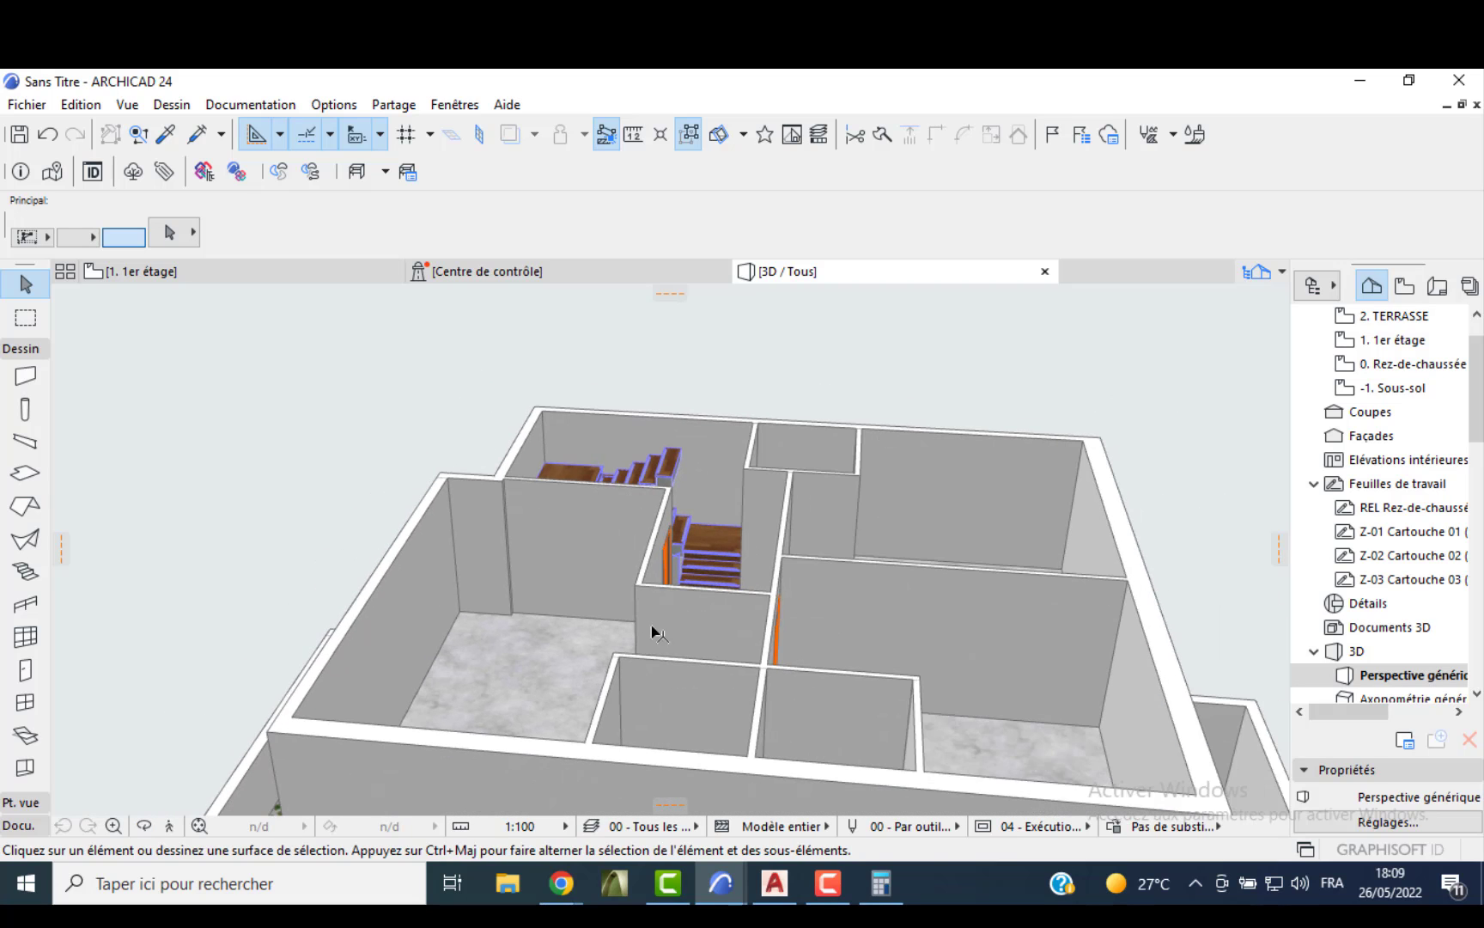
middle_drag(650, 625, 627, 609)
shift+middle_drag(550, 646, 643, 569)
- Split the projecting front wall of the first-floor plan at its midpoint, keeping the half nearest the stairs selected
key(F2)
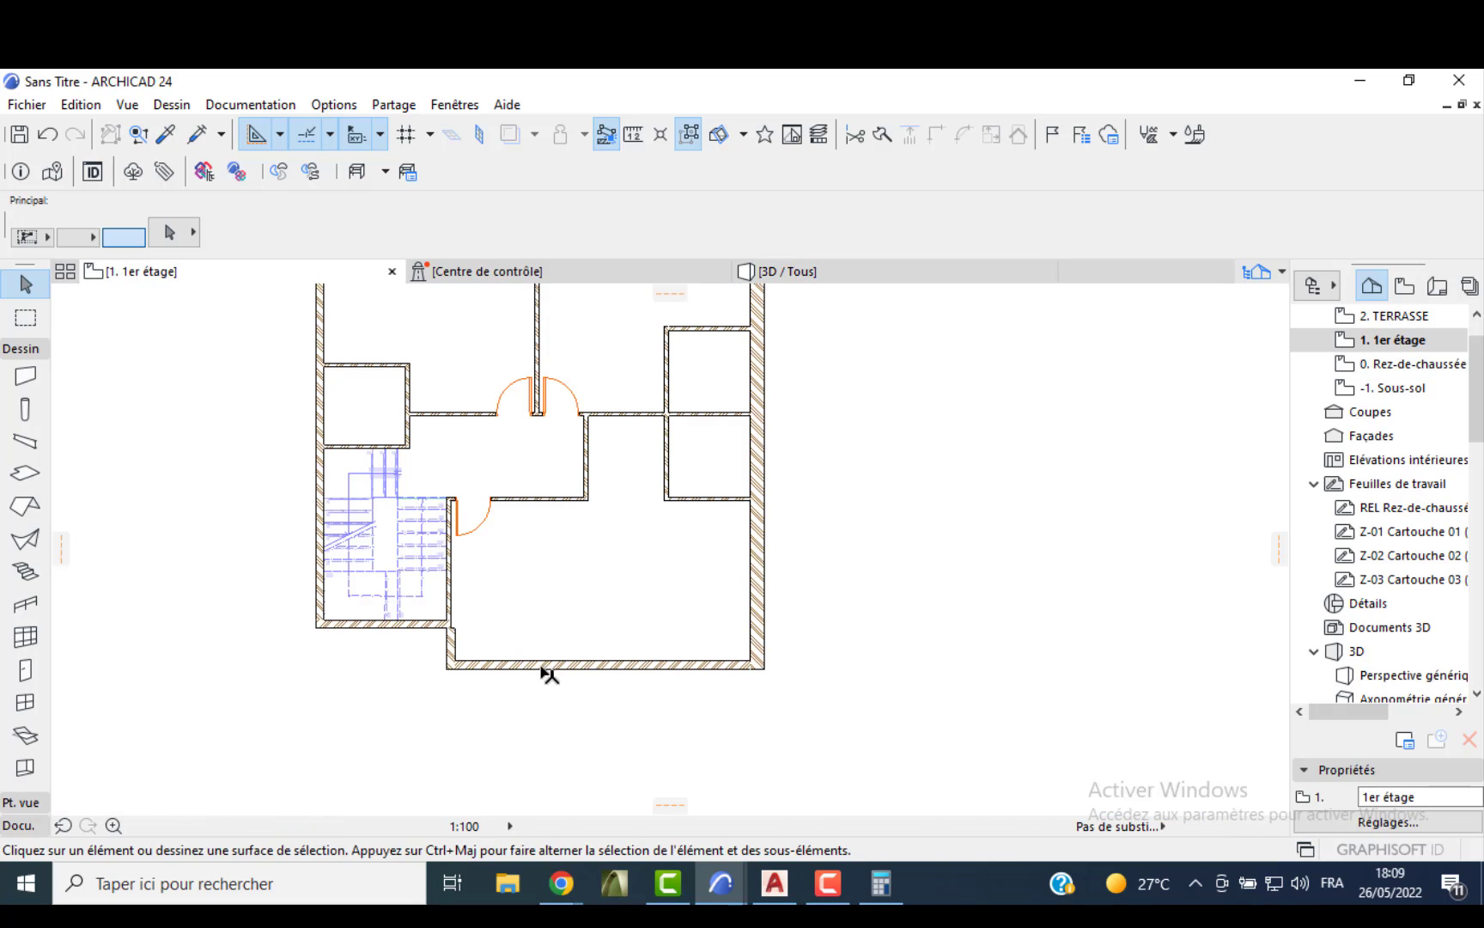
click(549, 666)
scroll(558, 655, up, 2)
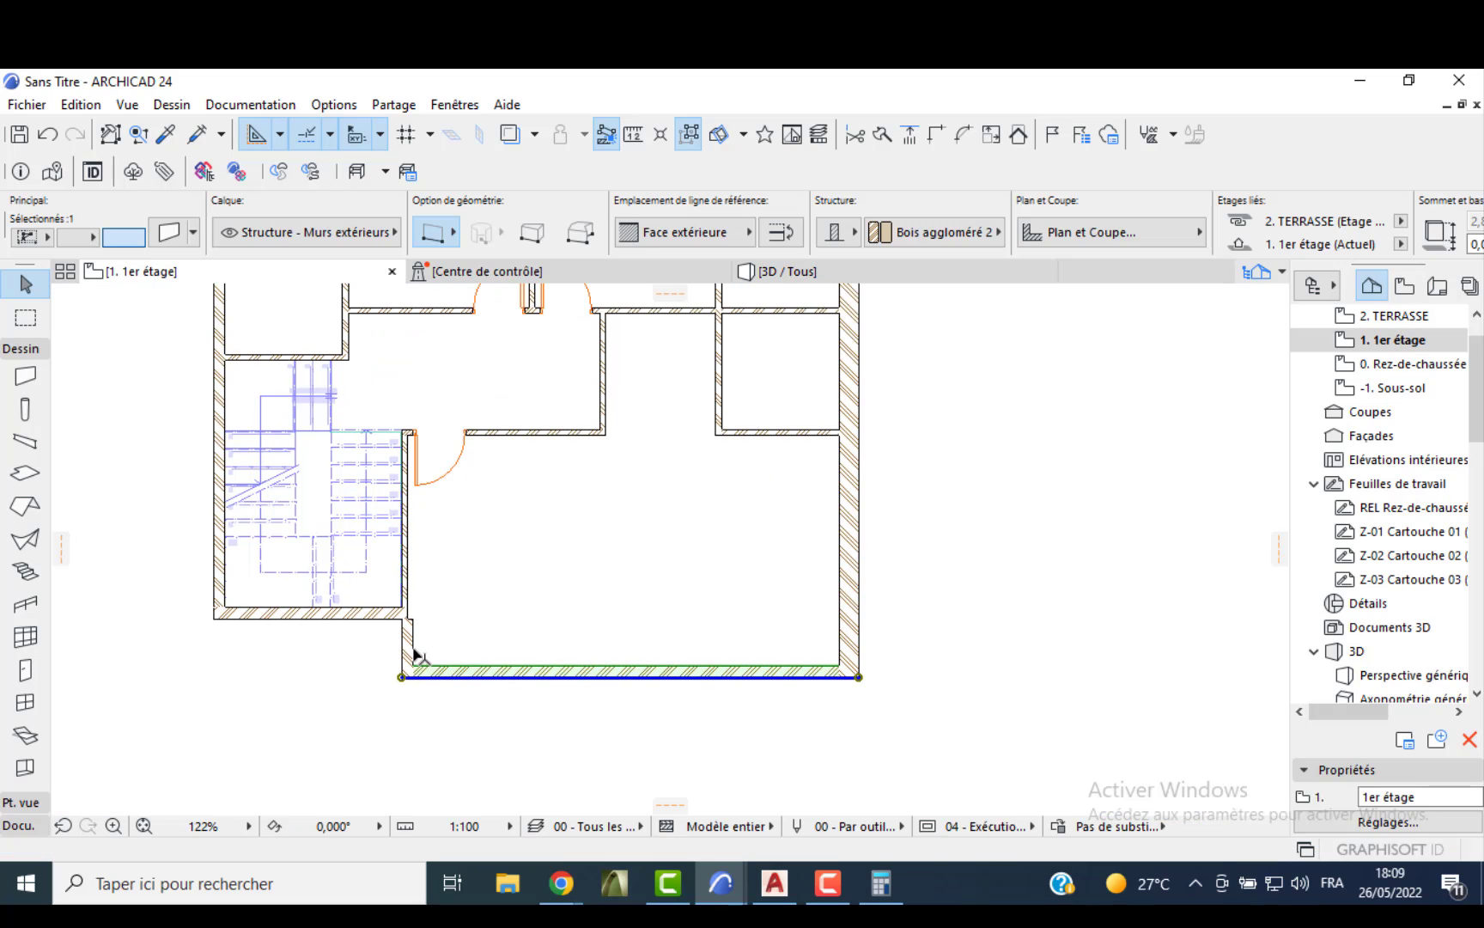
key(Escape)
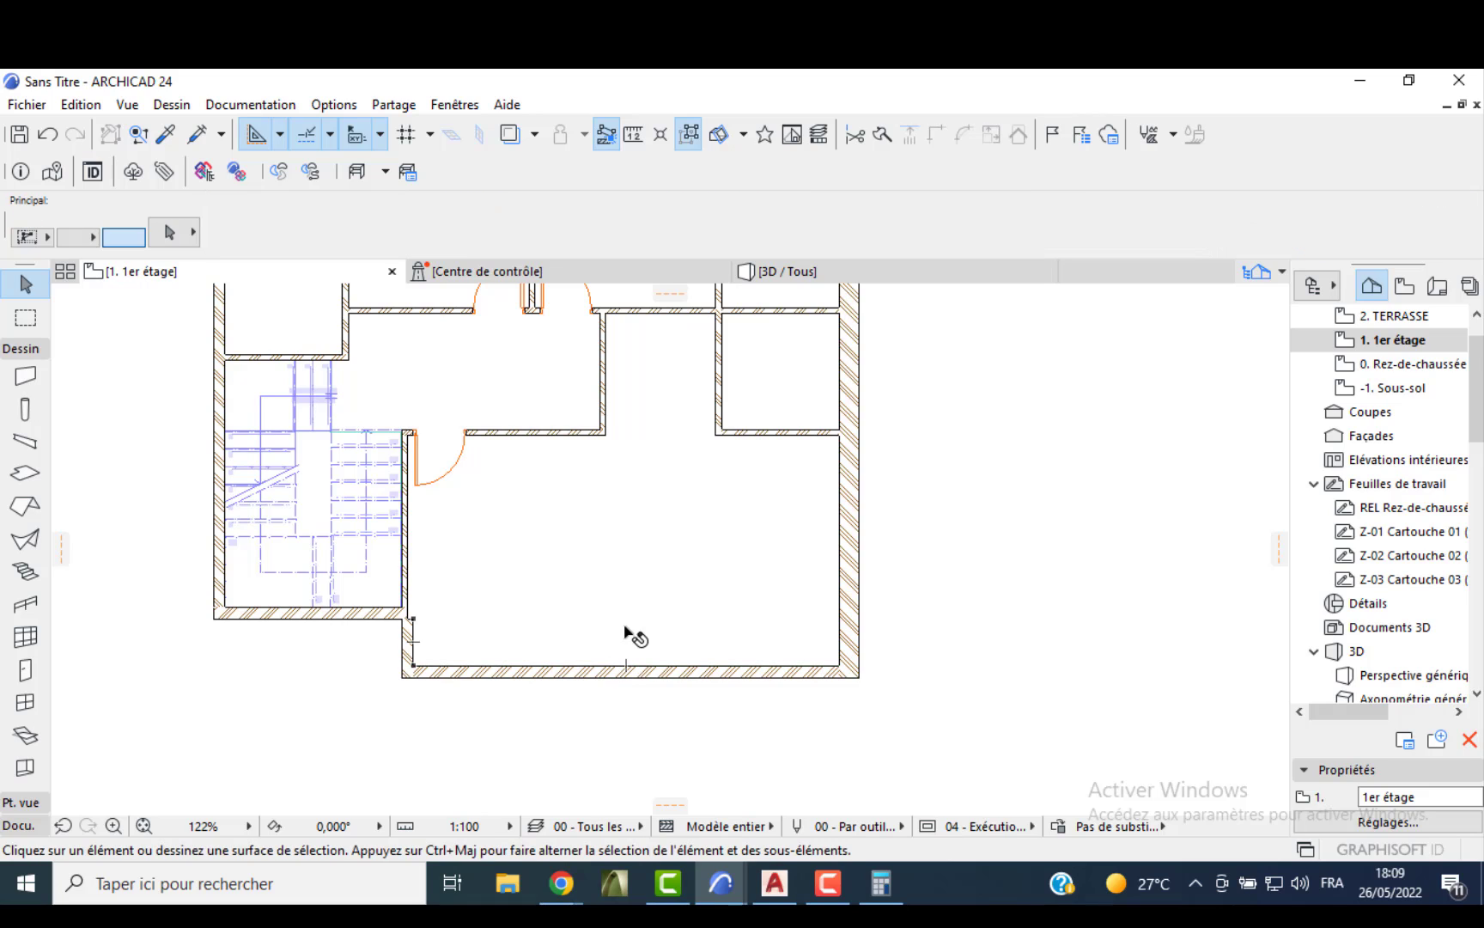
click(599, 676)
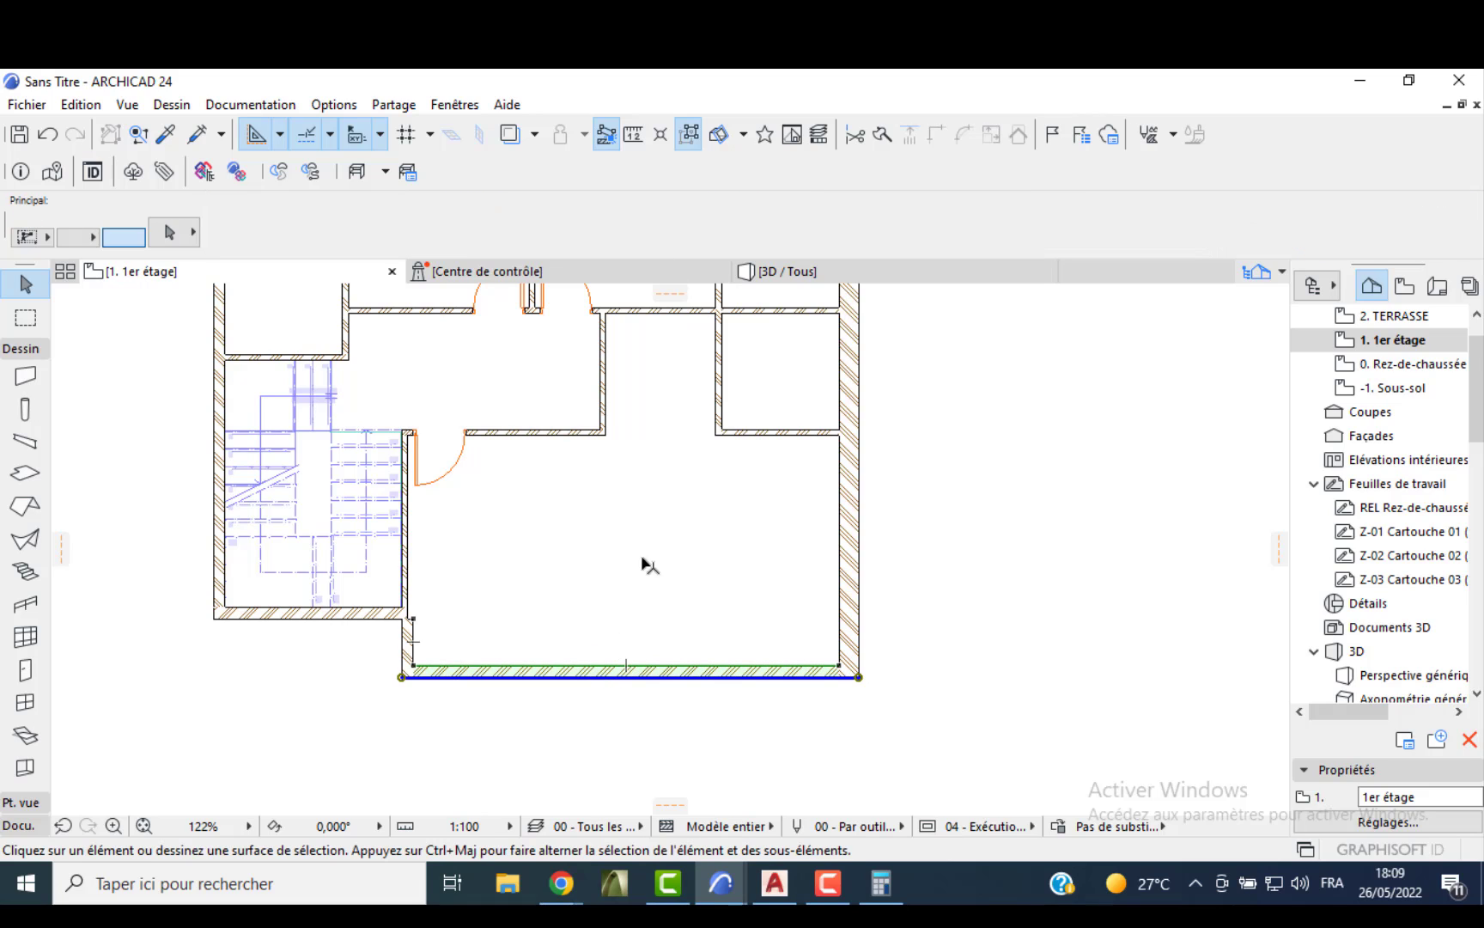
click(882, 136)
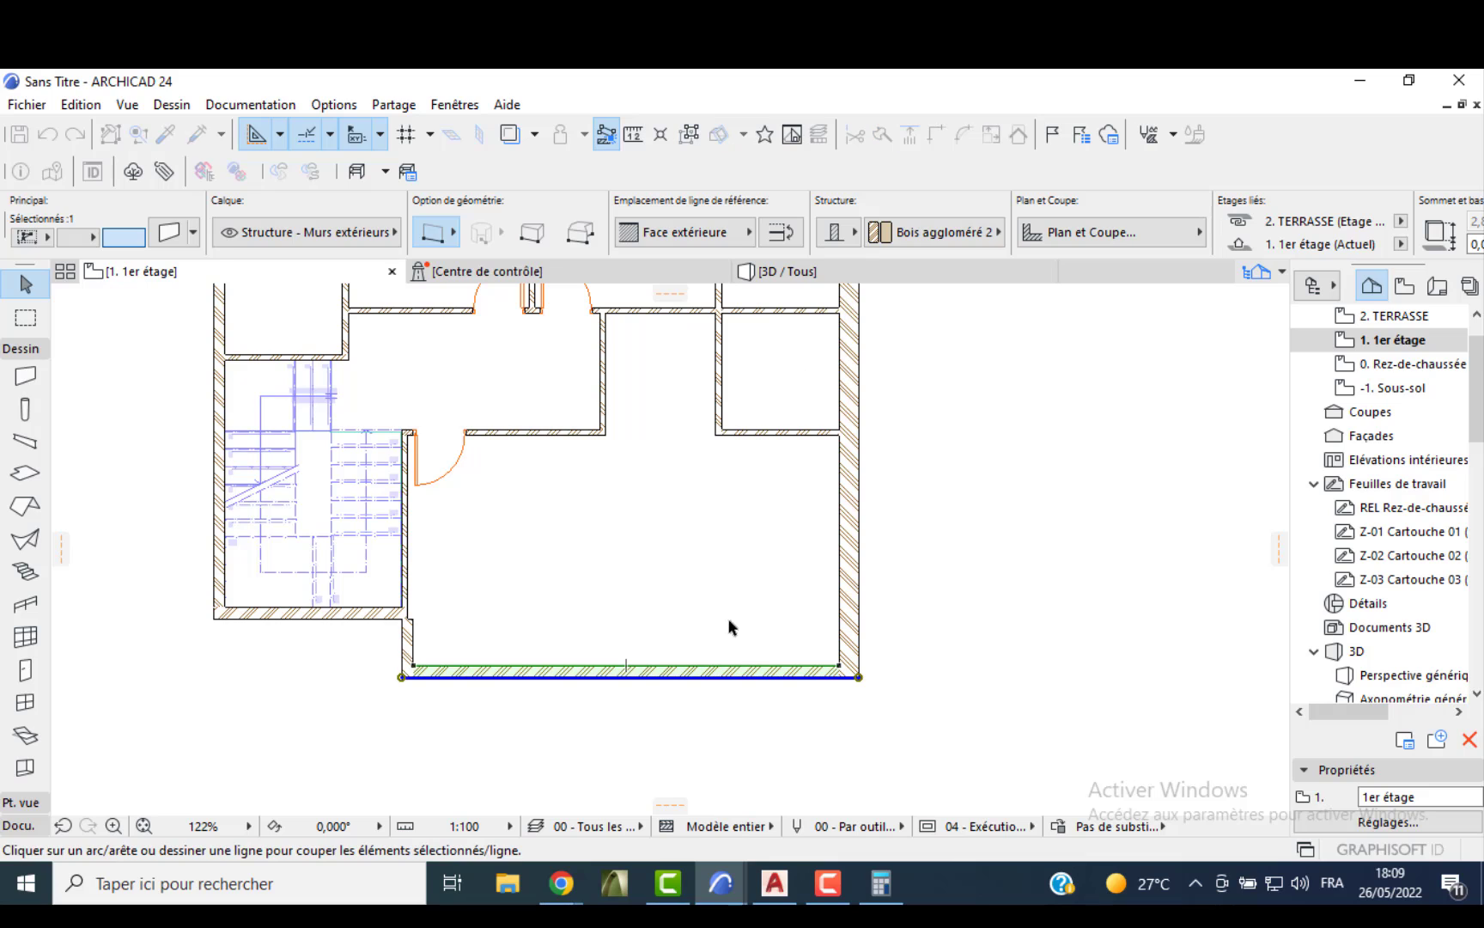
click(633, 674)
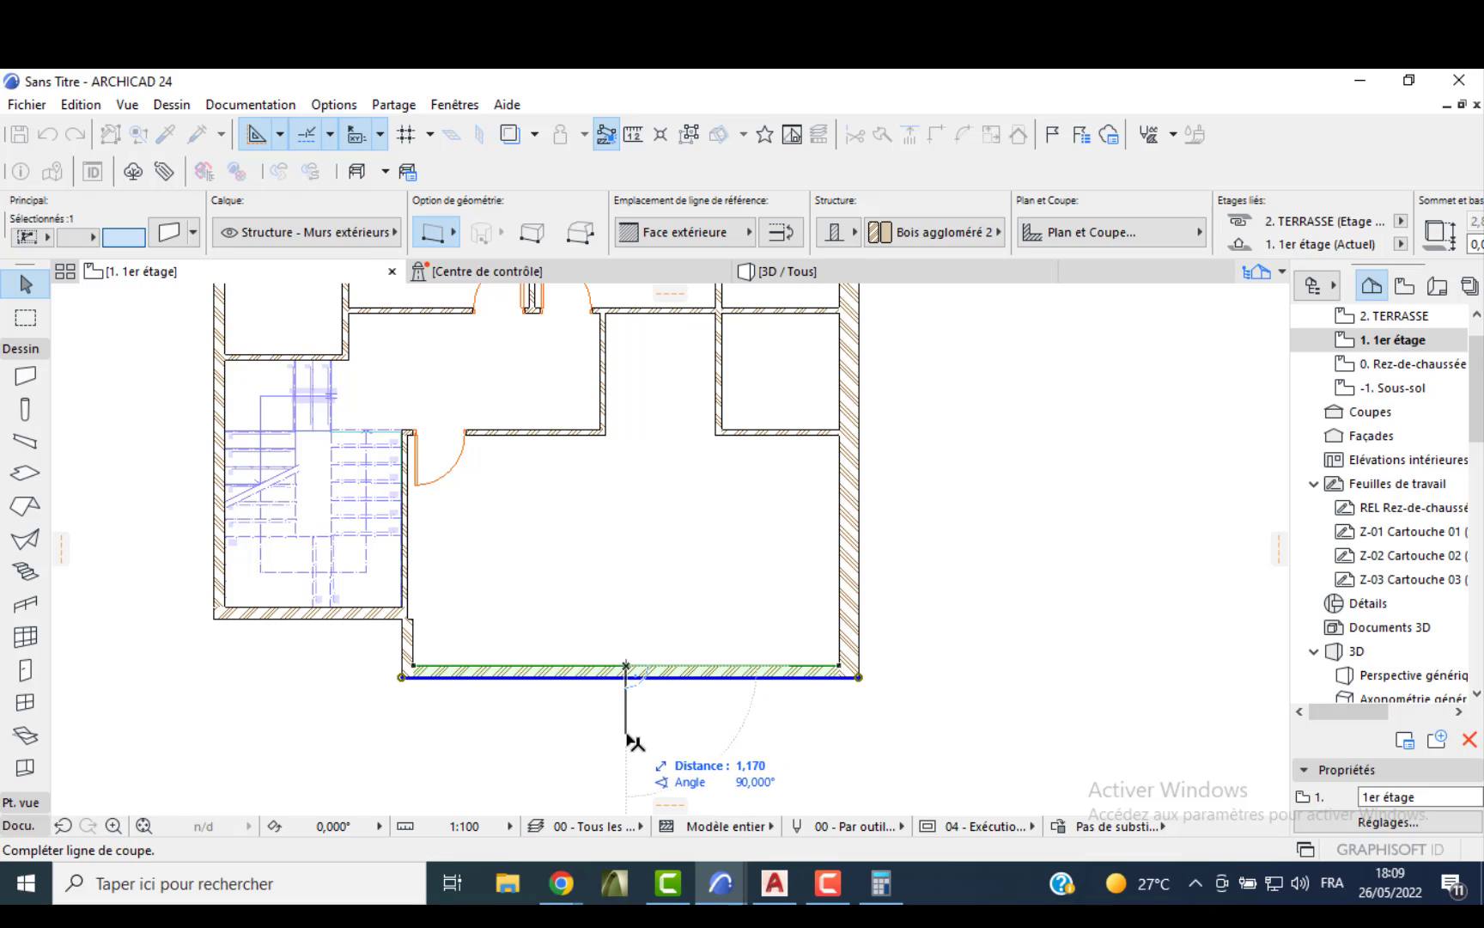
click(631, 746)
click(590, 701)
scroll(630, 523, up, 1)
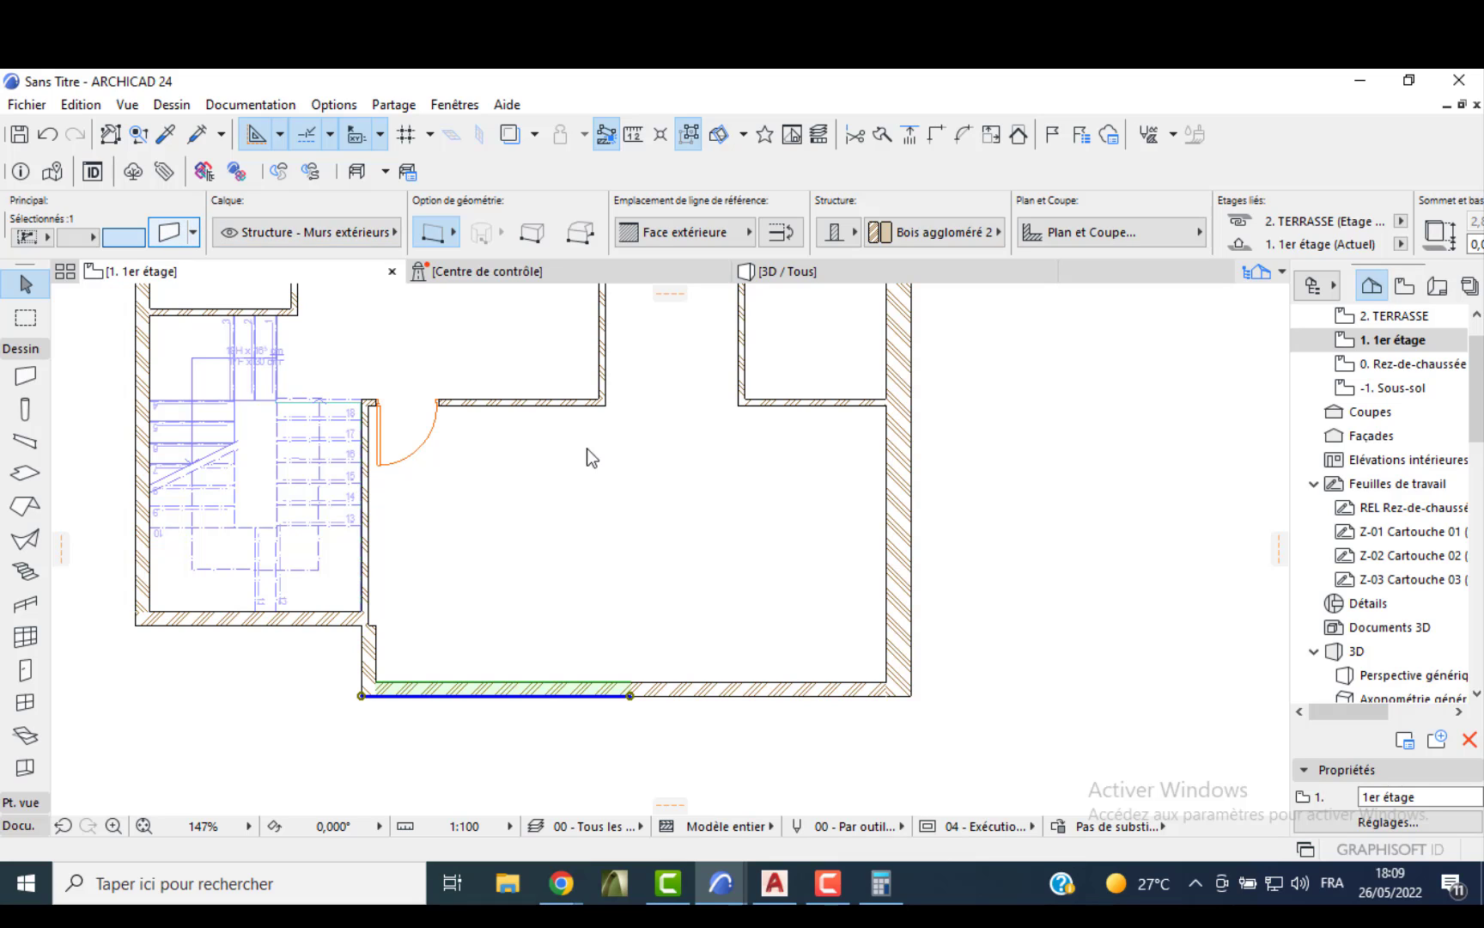
- Set the selected front wall half's top link to Non lié and its height to 0,20
key(ctrl+t)
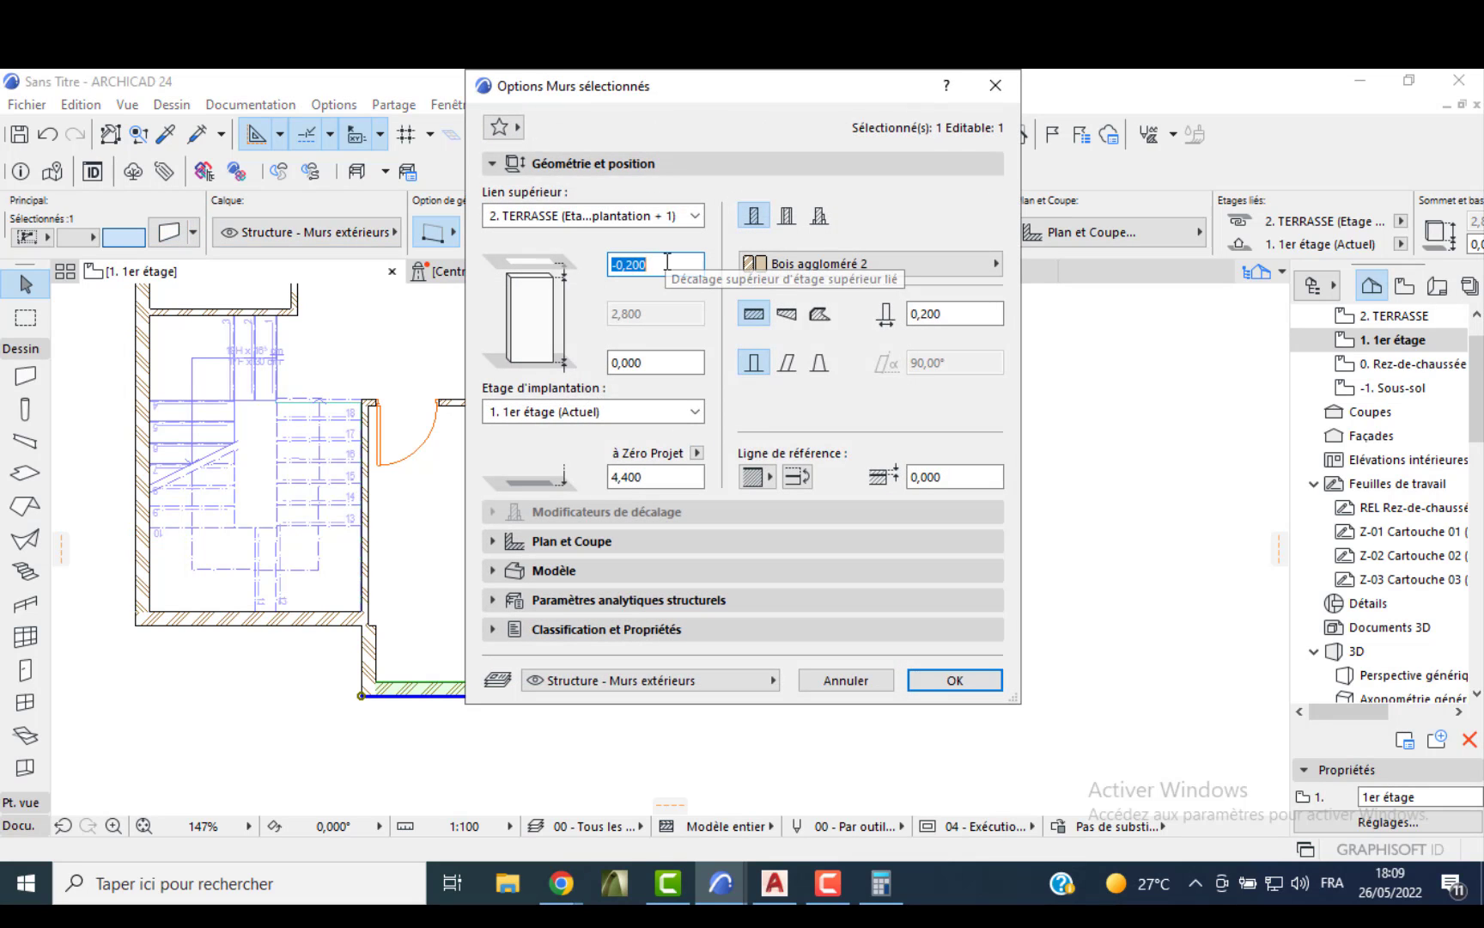
click(670, 215)
click(593, 274)
double_click(630, 312)
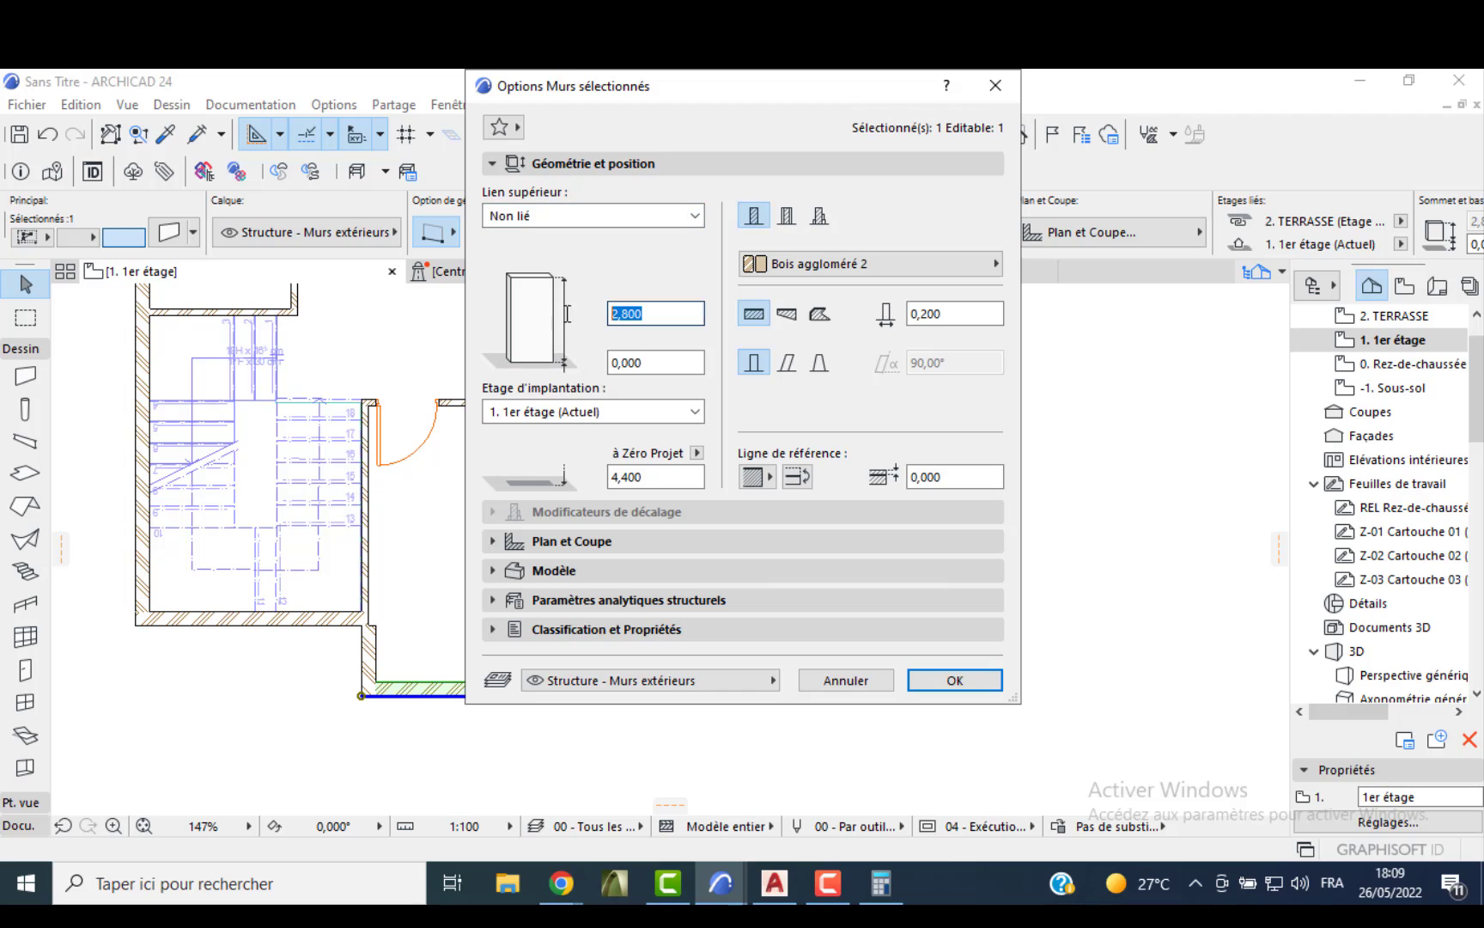
text(1)
key(BackSpace)
text(0,20)
key(Return)
- Copy the short projecting side wall from its outer corner to the split point of the front wall
scroll(375, 646, up, 3)
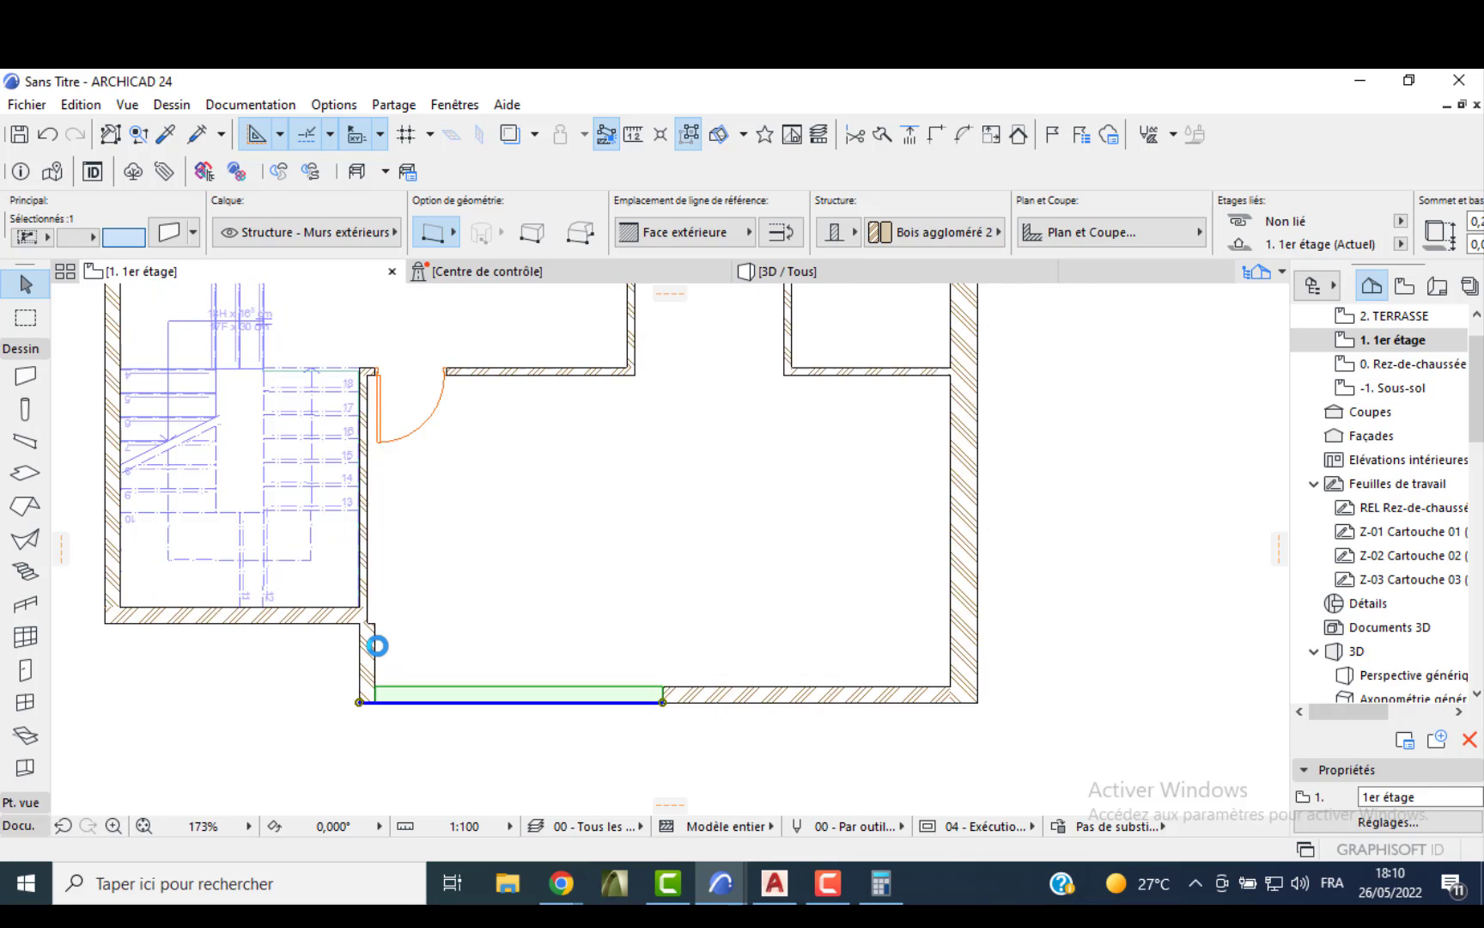
click(333, 609)
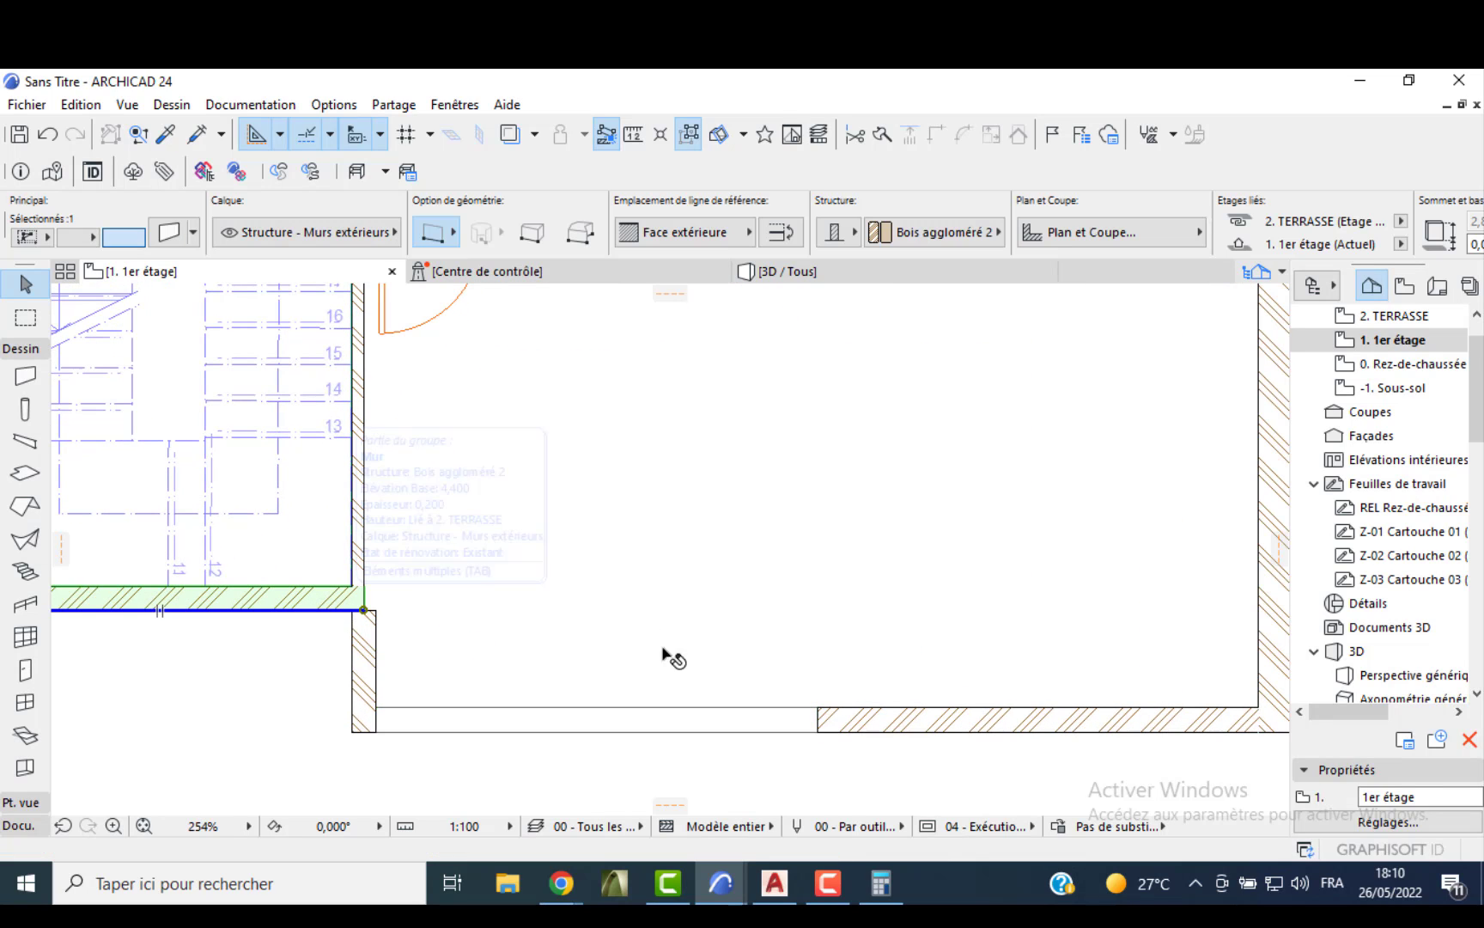
click(362, 661)
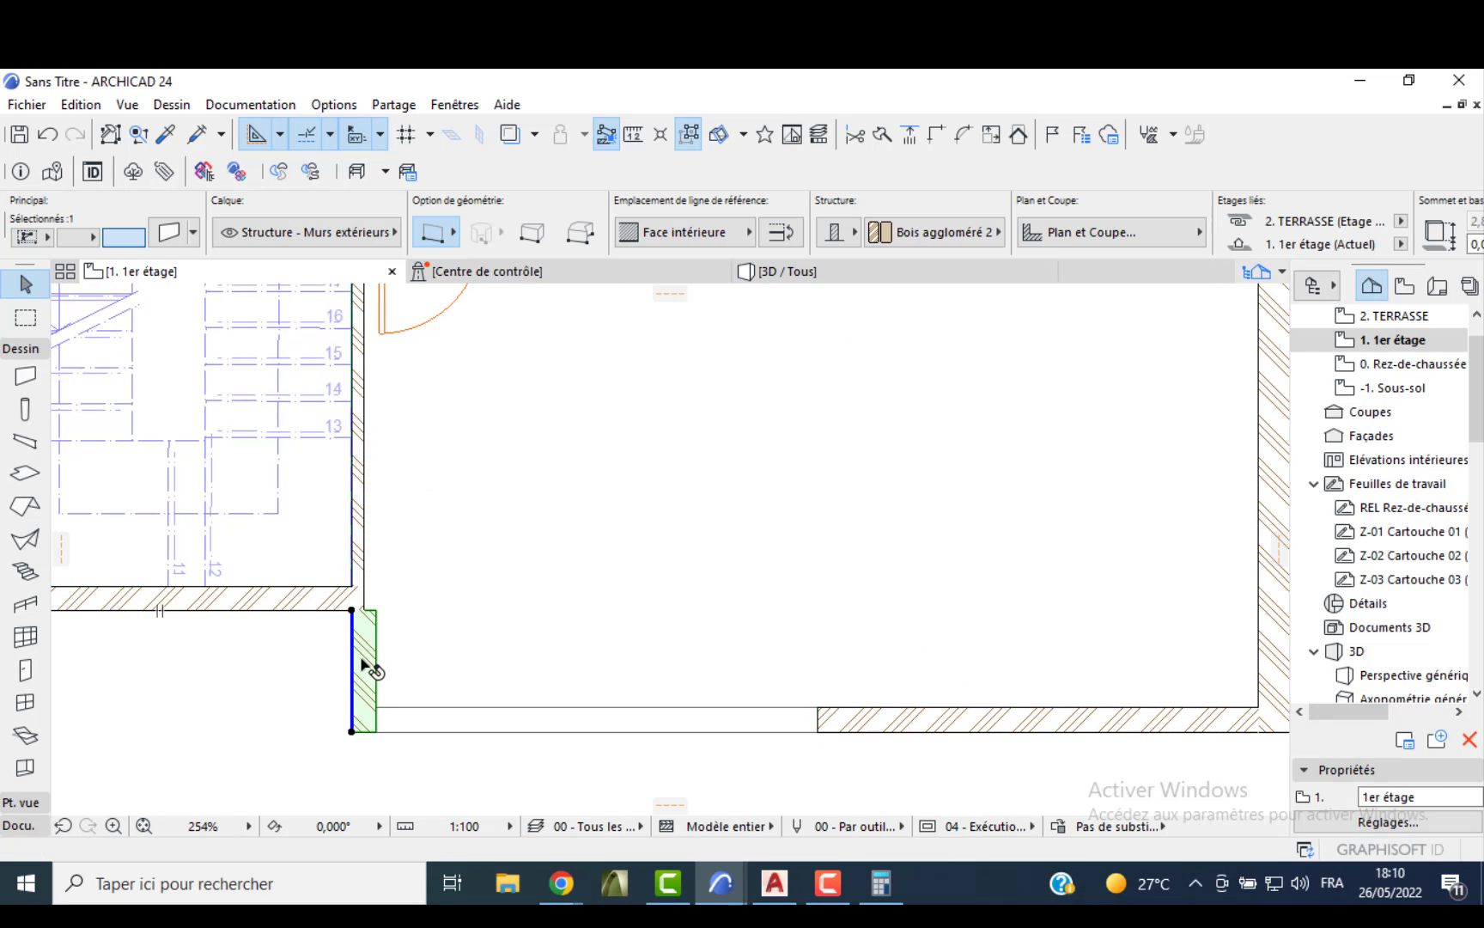
key(Escape)
click(353, 727)
drag(353, 726, 458, 713)
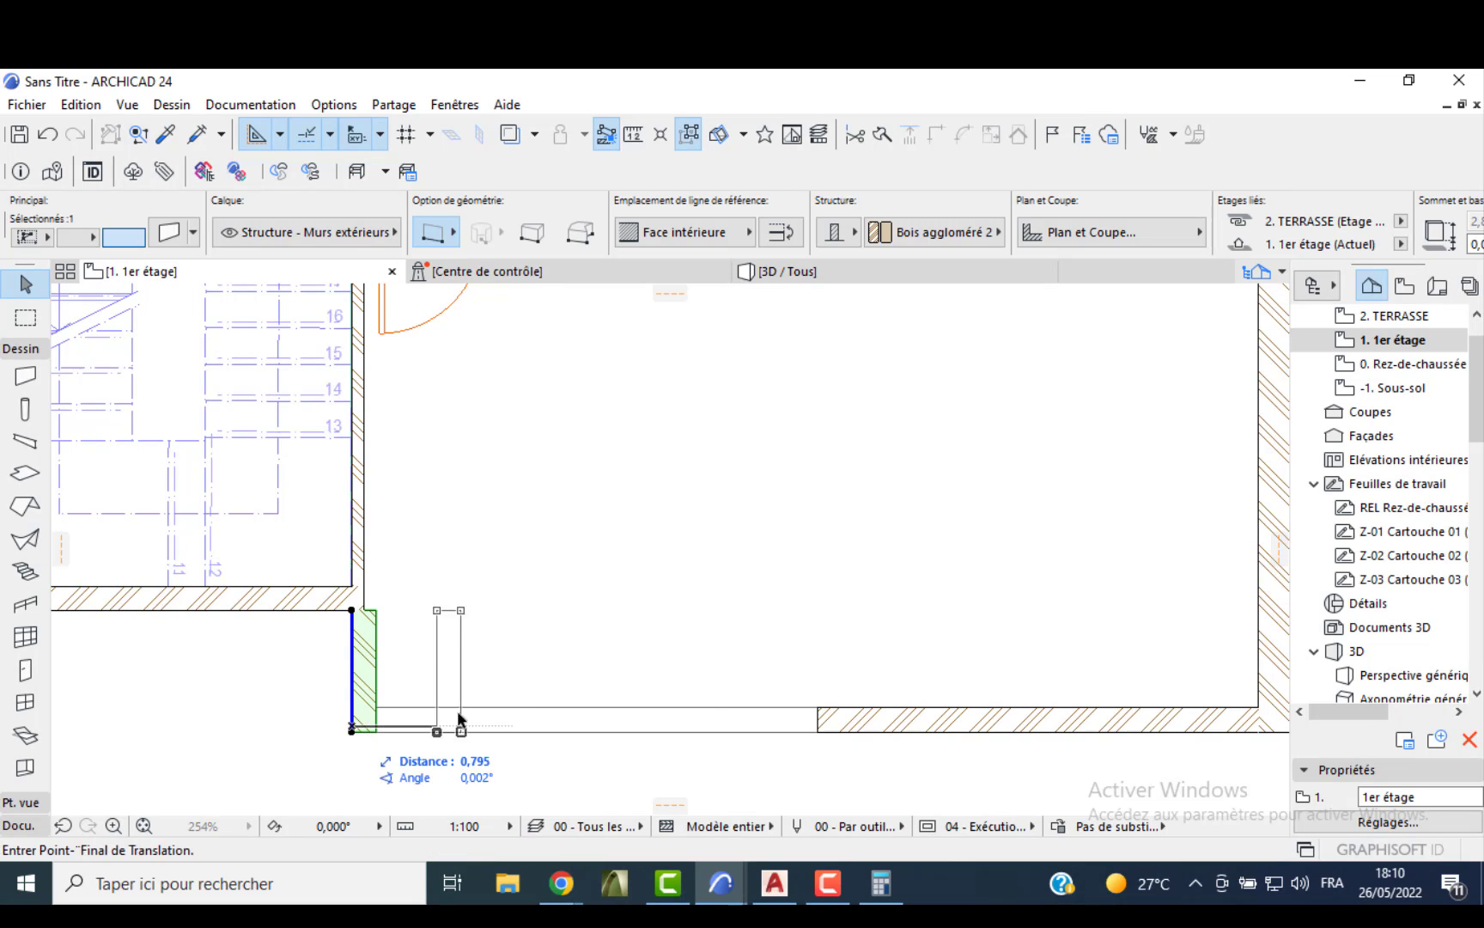
key(Escape)
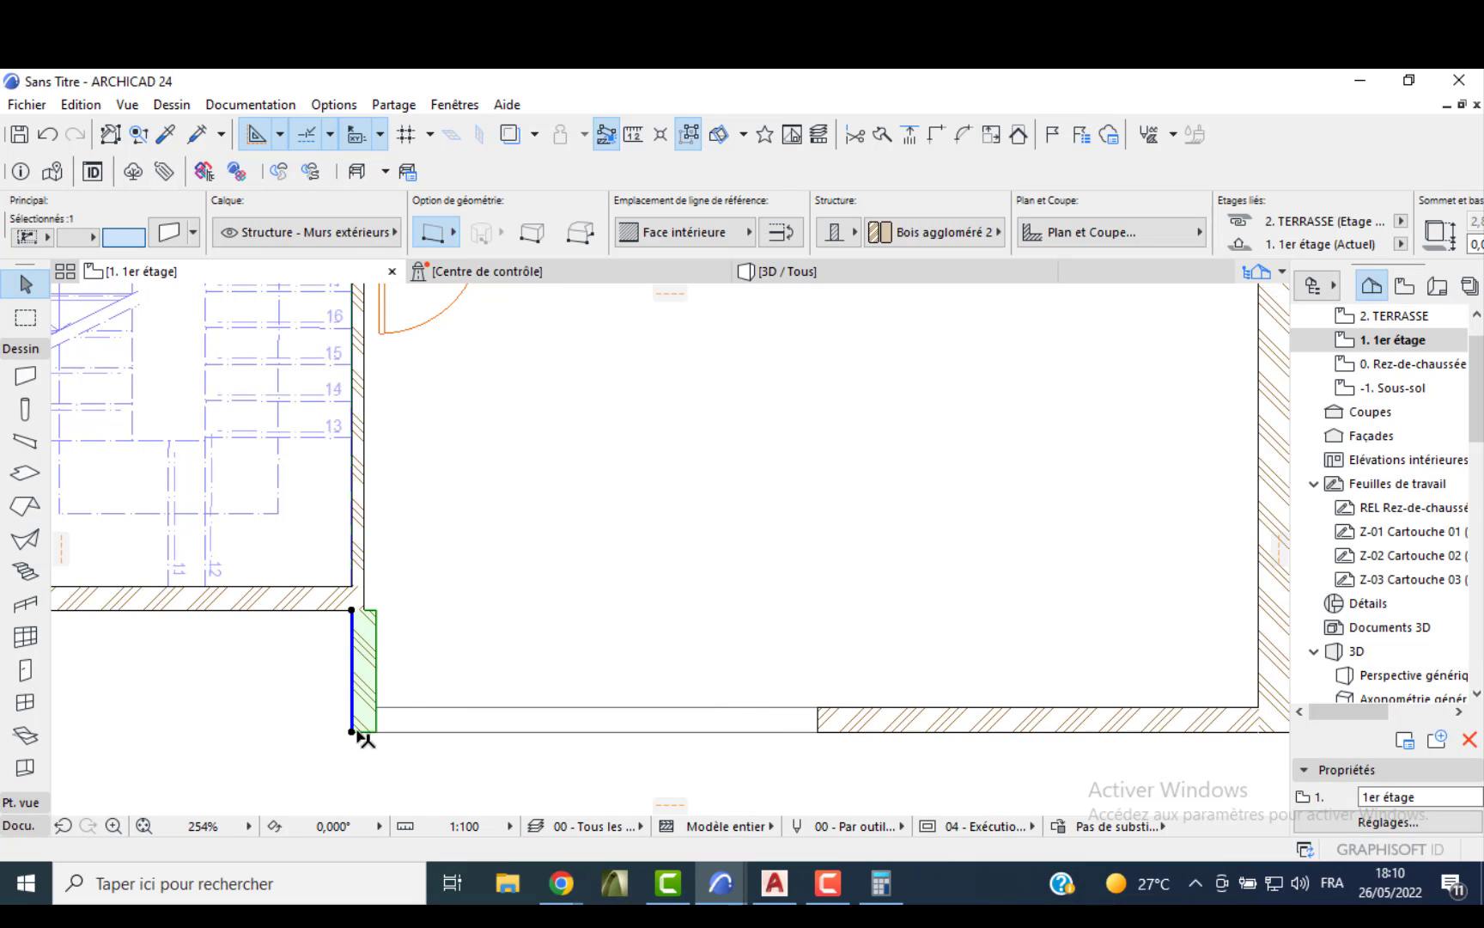
click(354, 731)
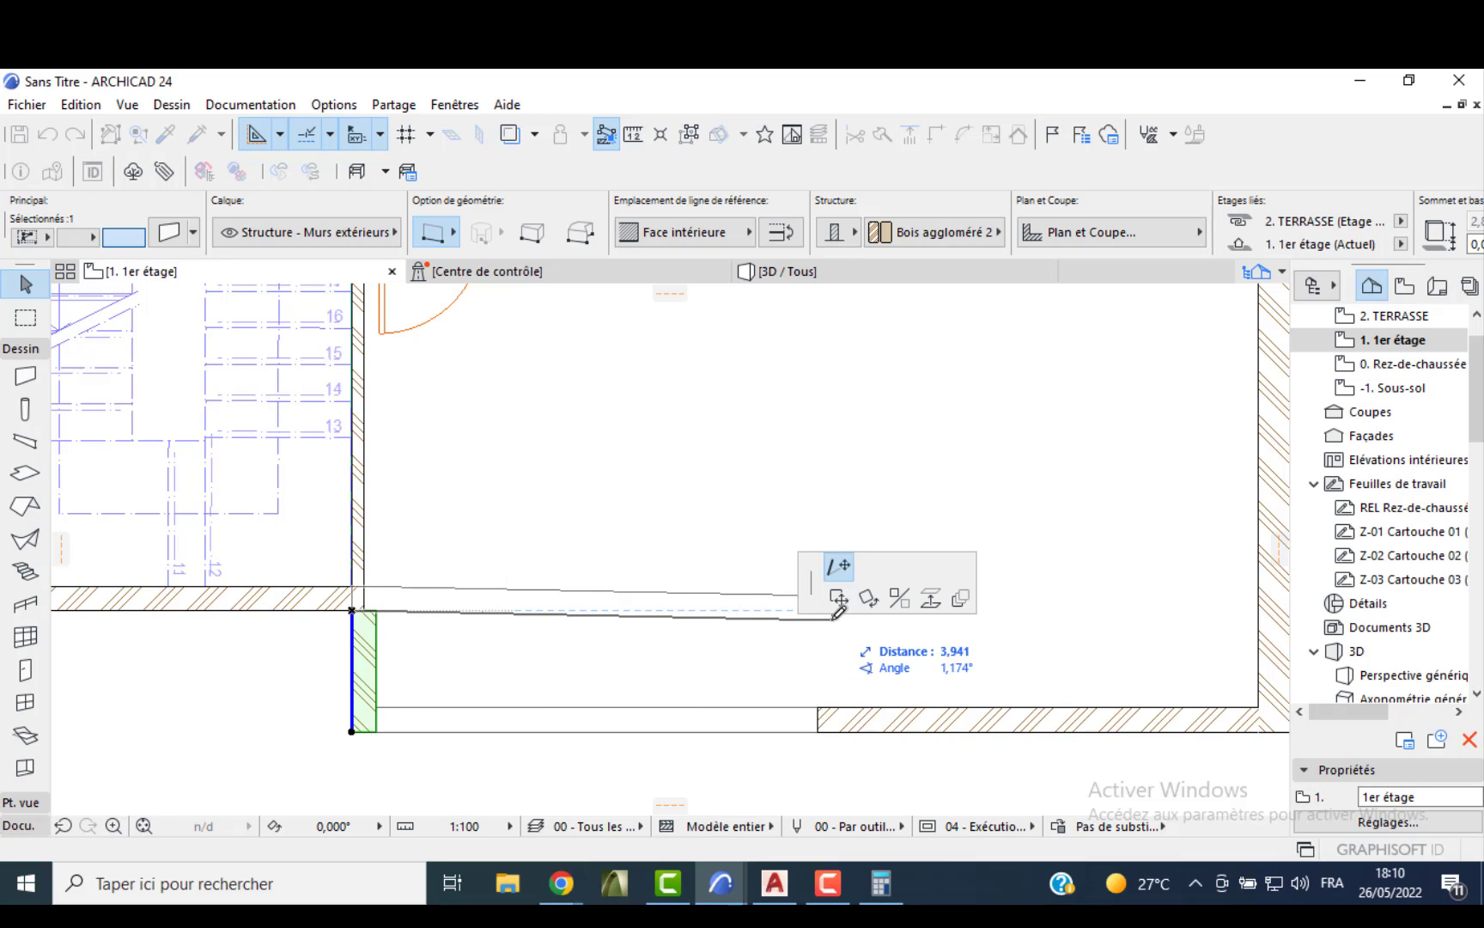
click(838, 598)
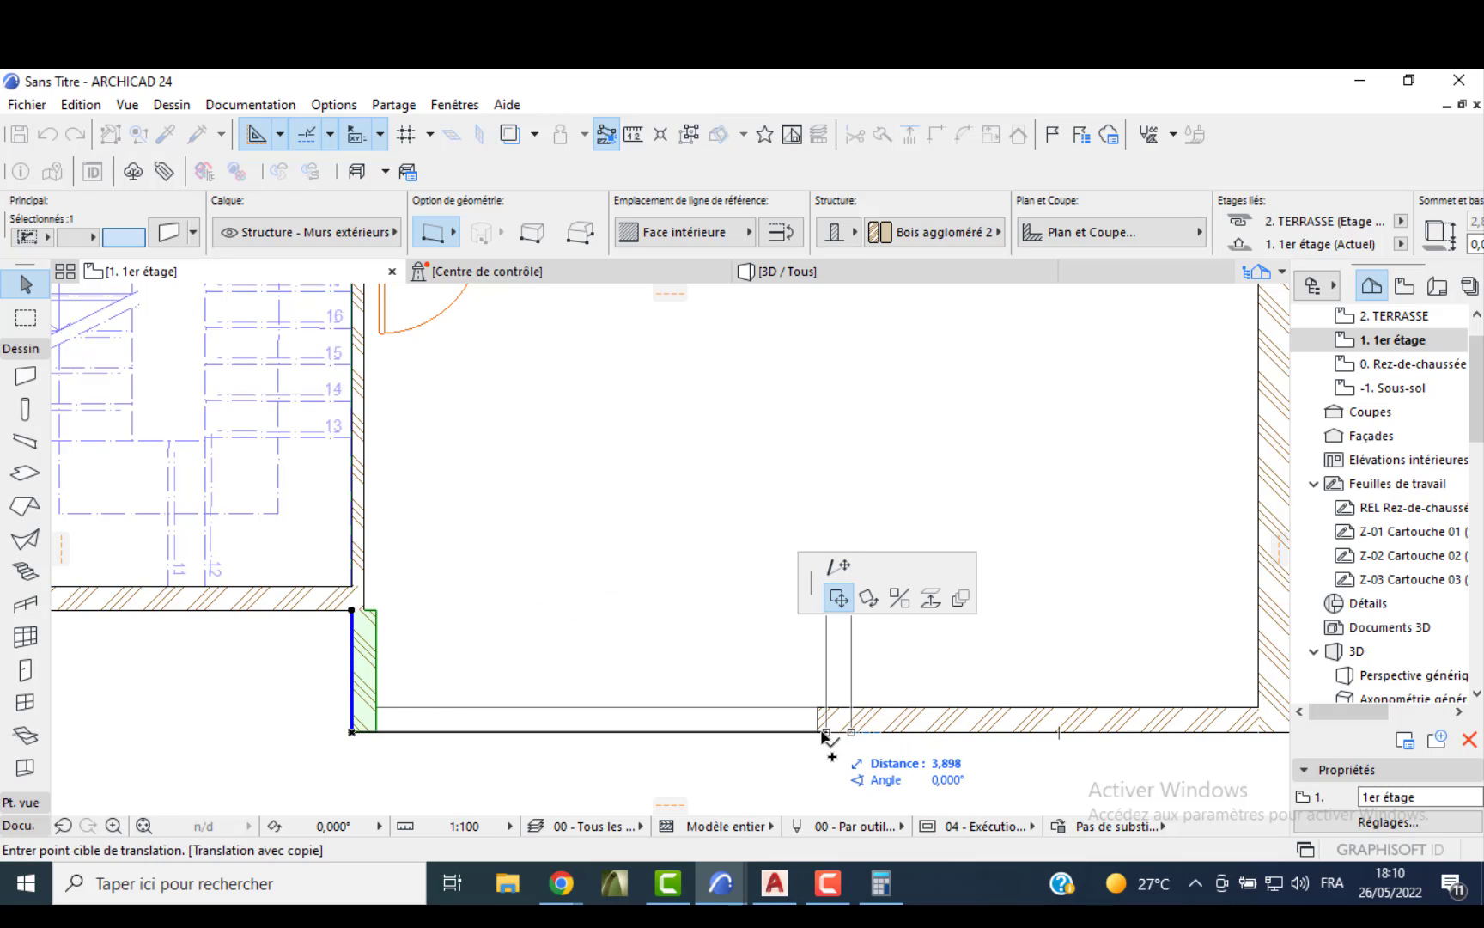
click(823, 732)
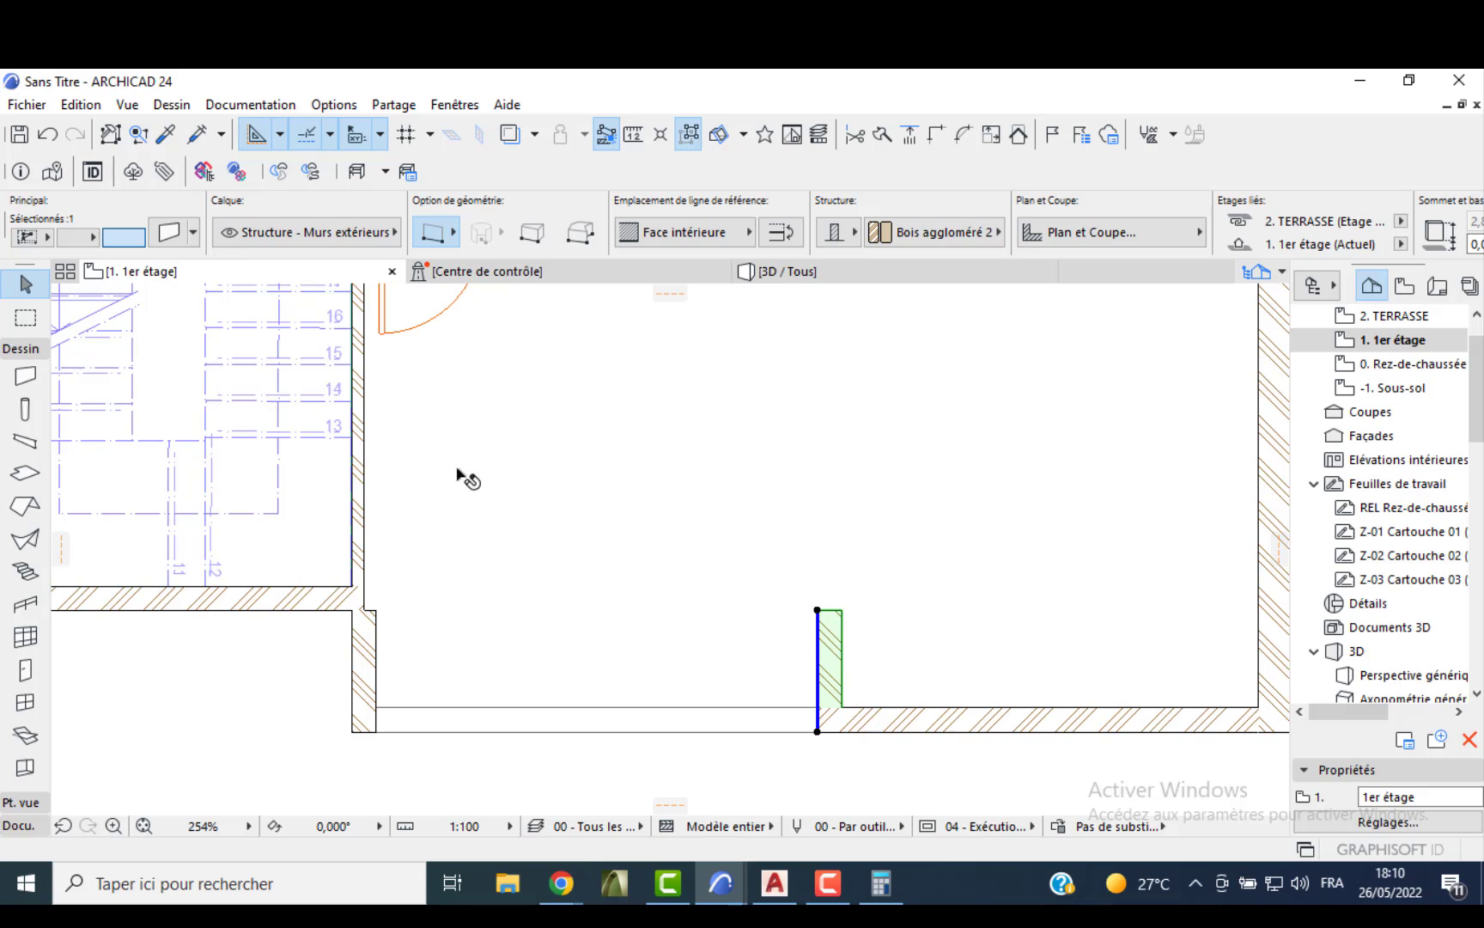
- Extend the stair-side facade wall to intersect the copied side wall, closing the room behind the balcony
shift+click(308, 607)
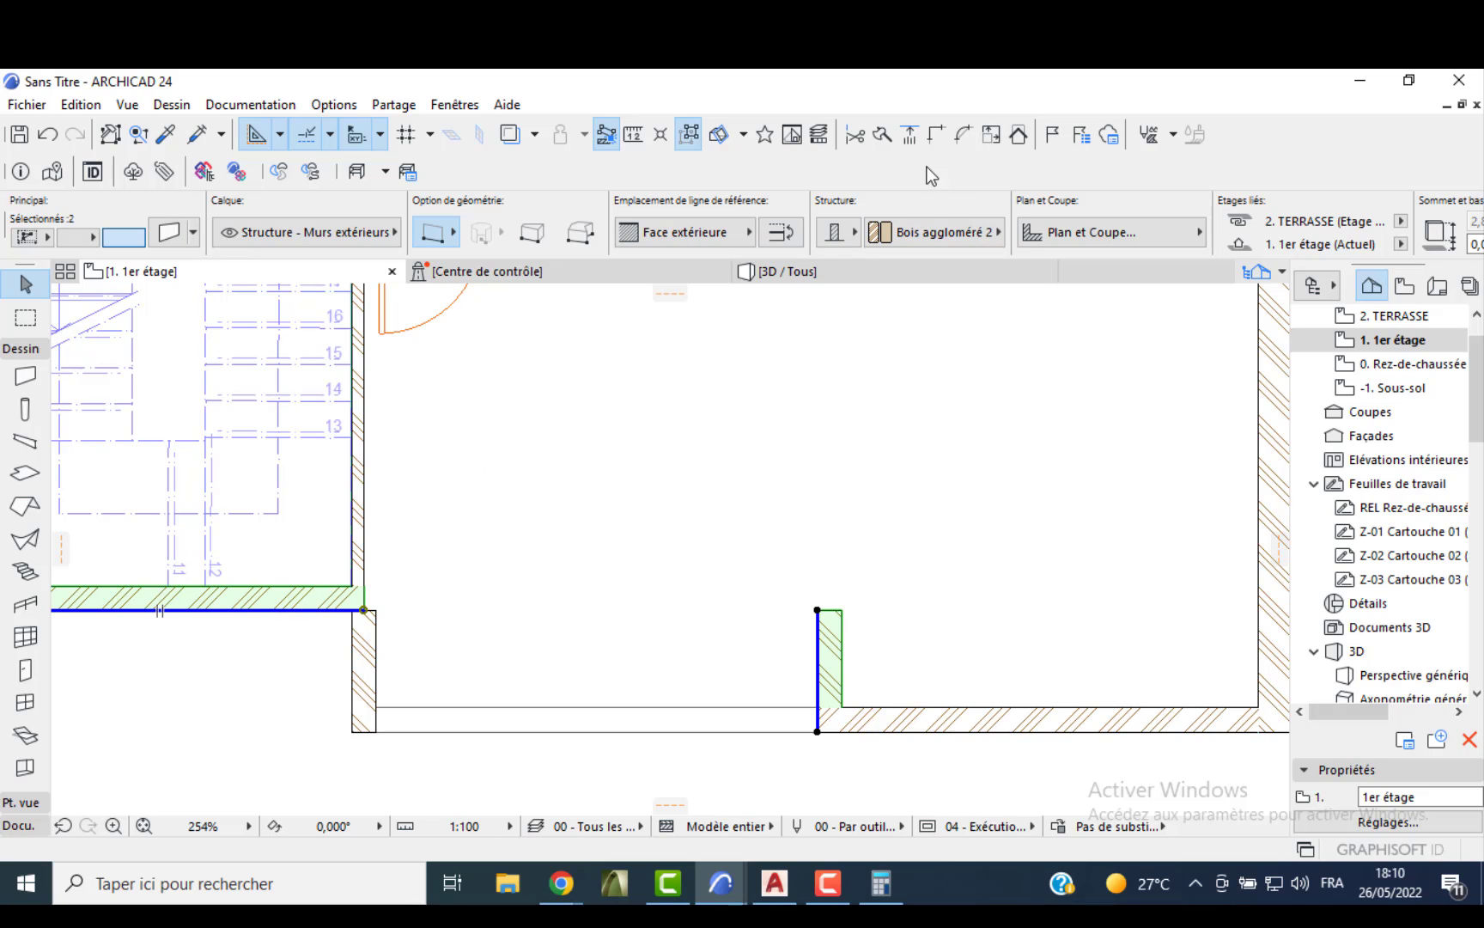
click(935, 136)
key(Escape)
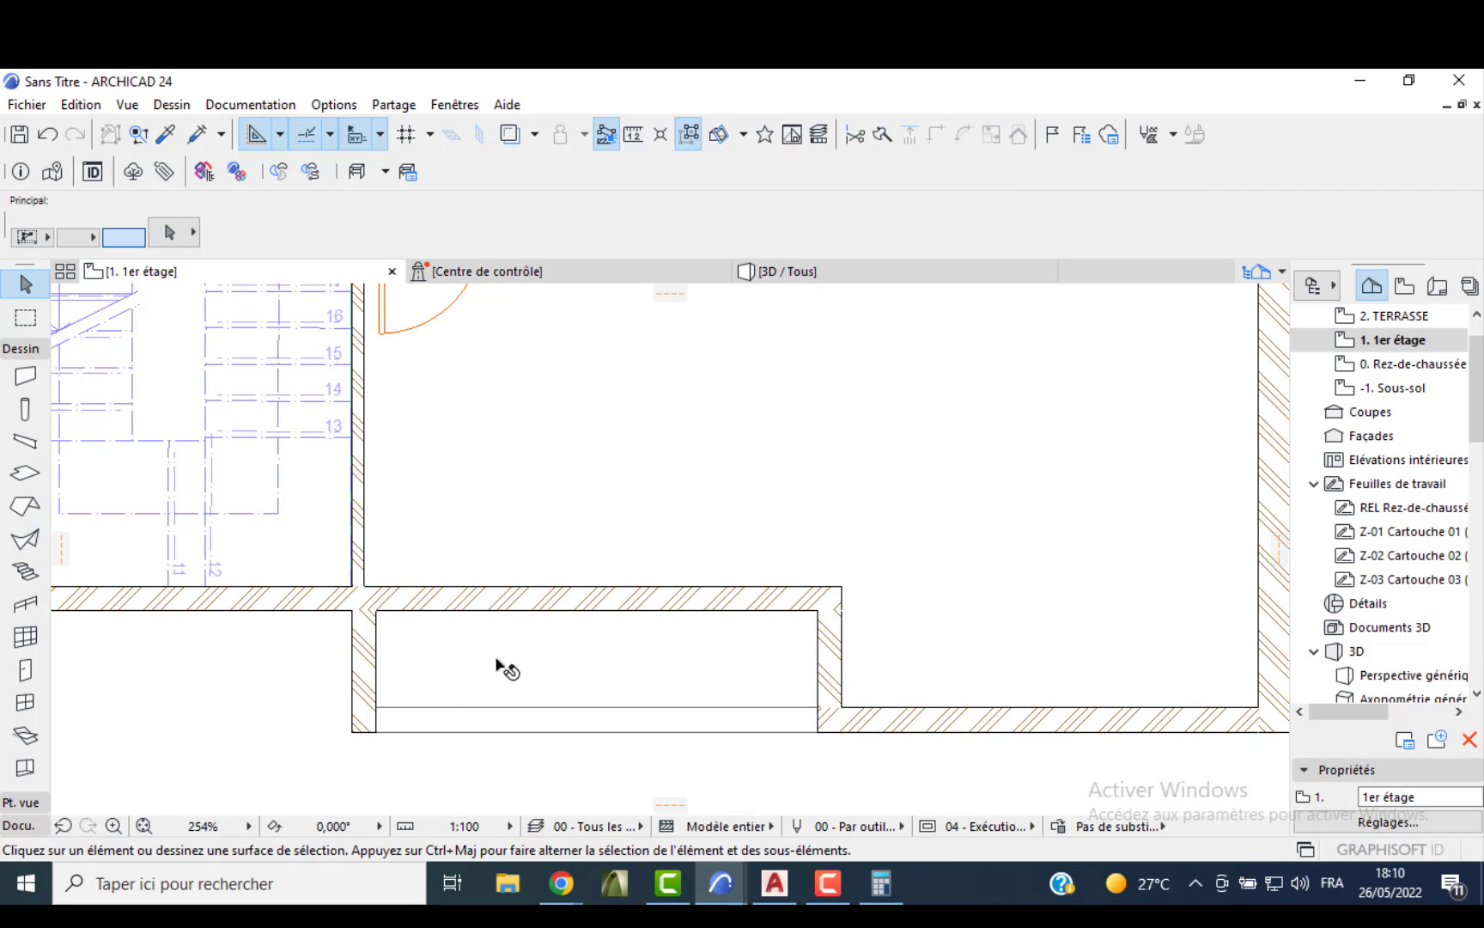
- Apply the low front wall's properties to the original short side wall, and correct which side of its reference line the thickness lies on
alt+click(378, 657)
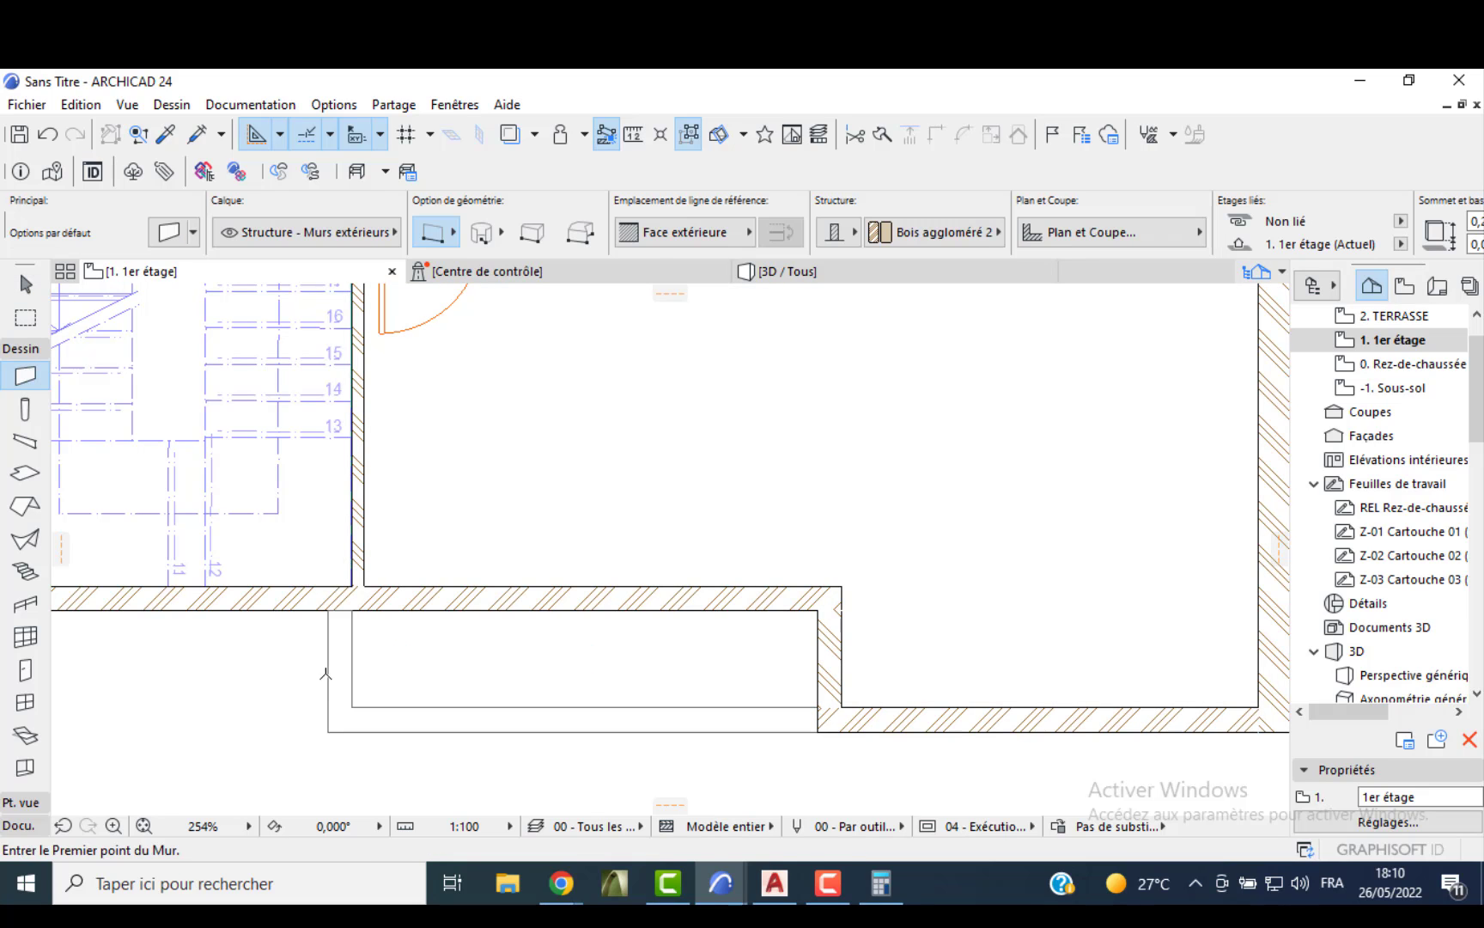
key(Escape)
click(347, 670)
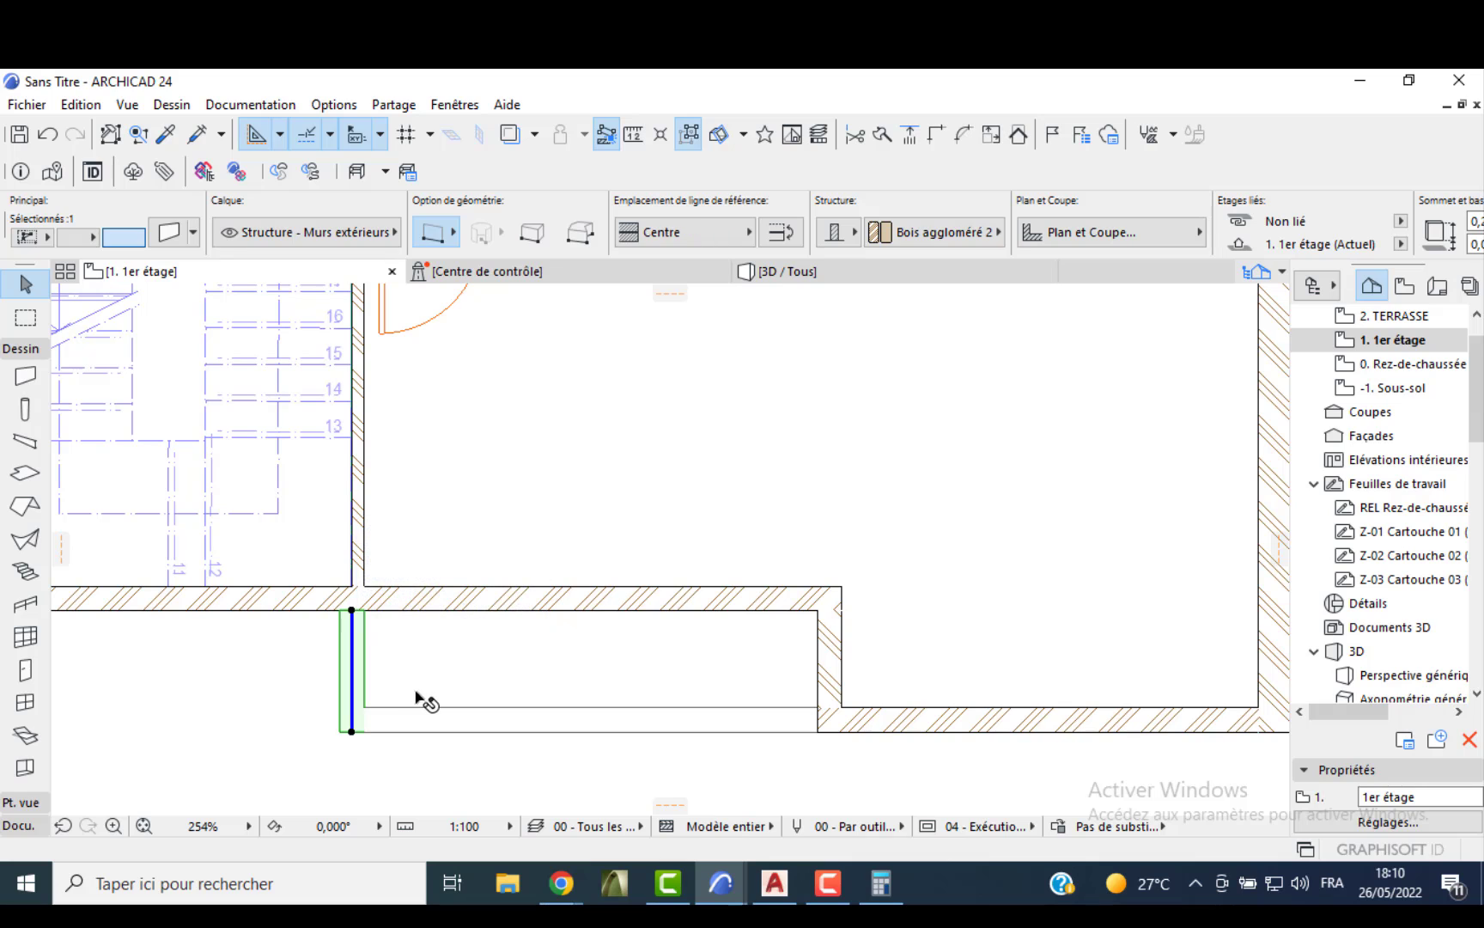
- Place 3,500 × 1,200 two-leaf sliding windows in the projecting front wall and in the recessed wall behind the balcony
click(785, 276)
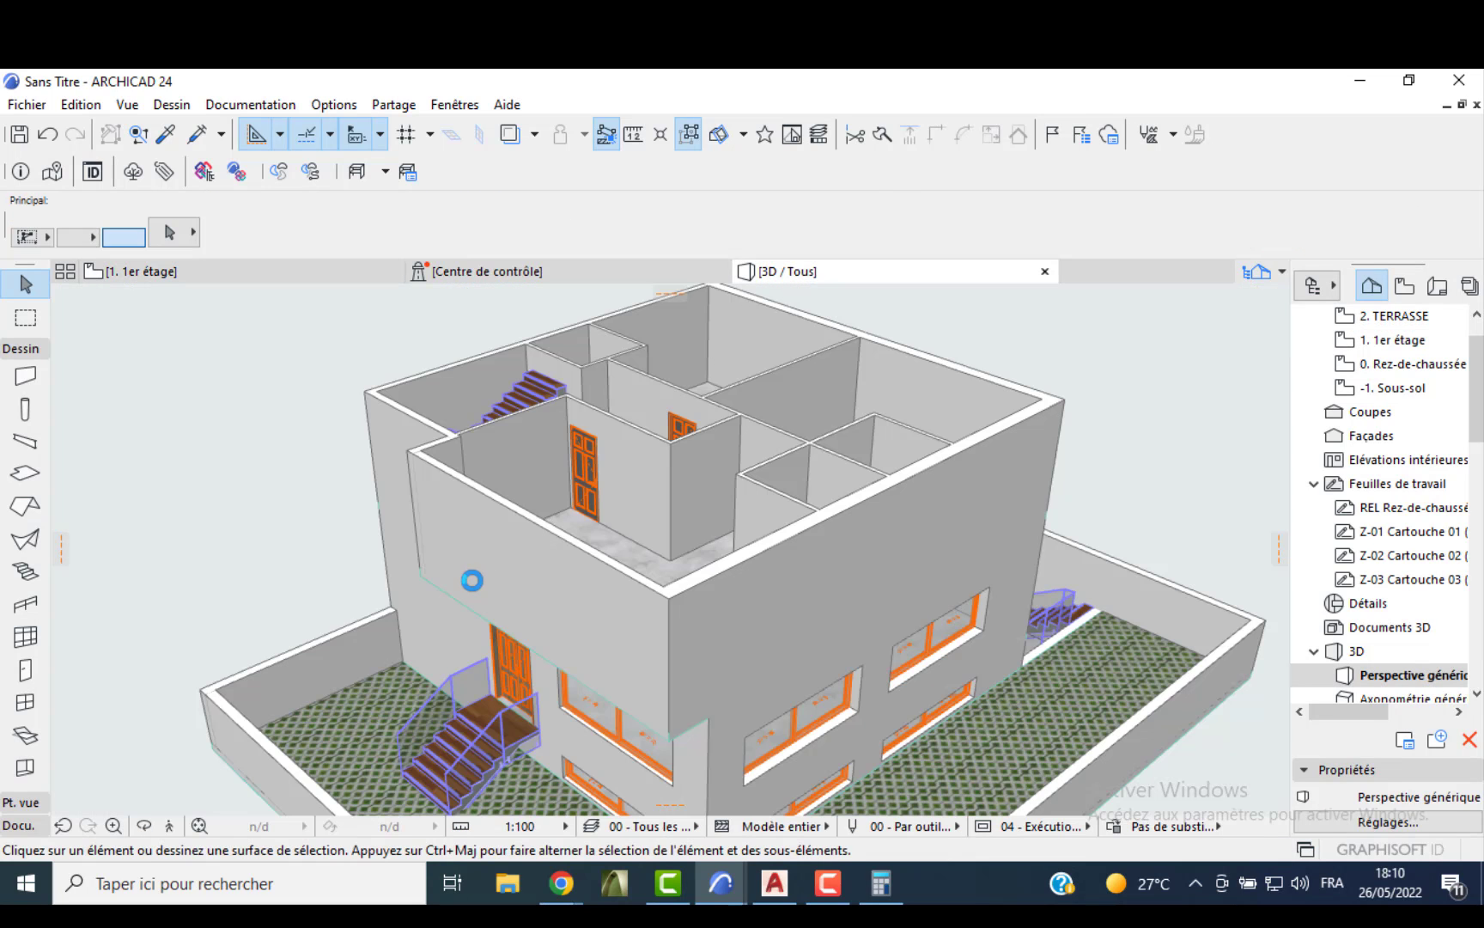
shift+middle_drag(471, 580, 686, 534)
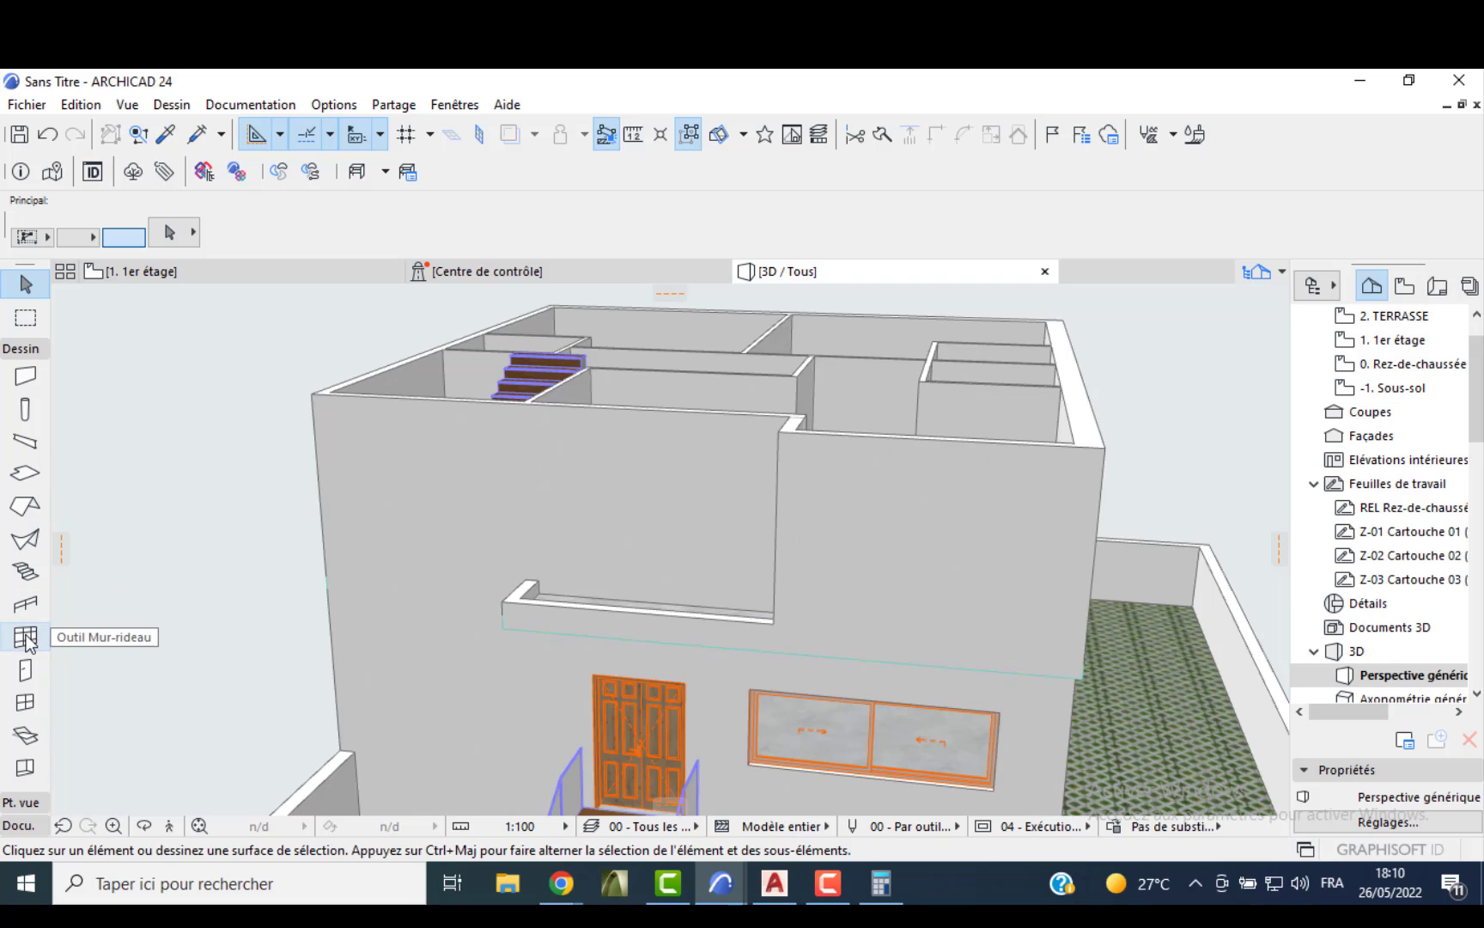
click(25, 702)
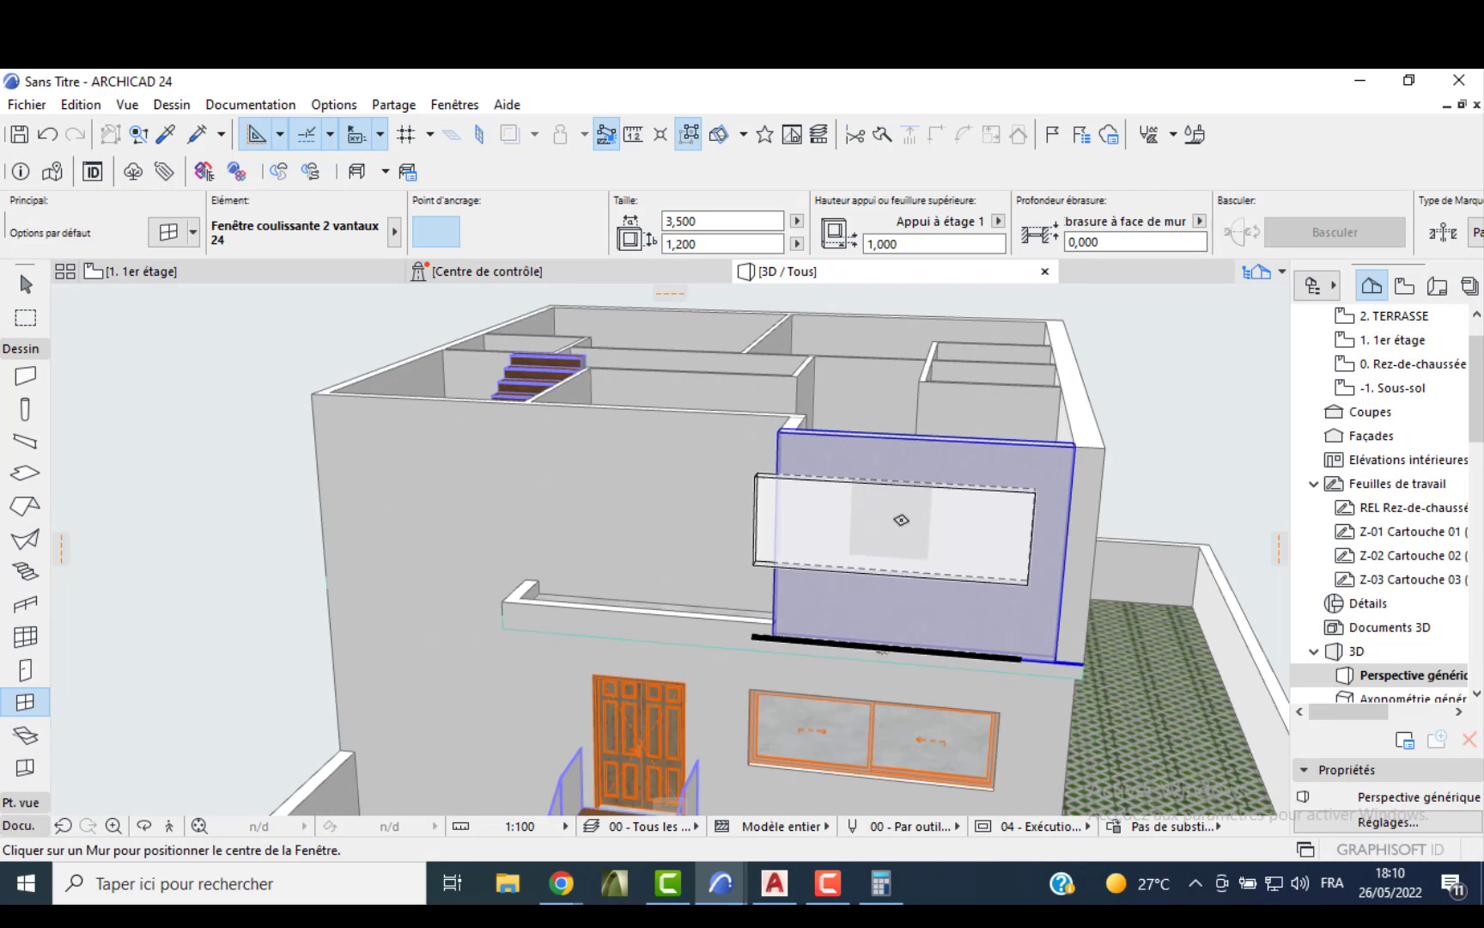
key(F2)
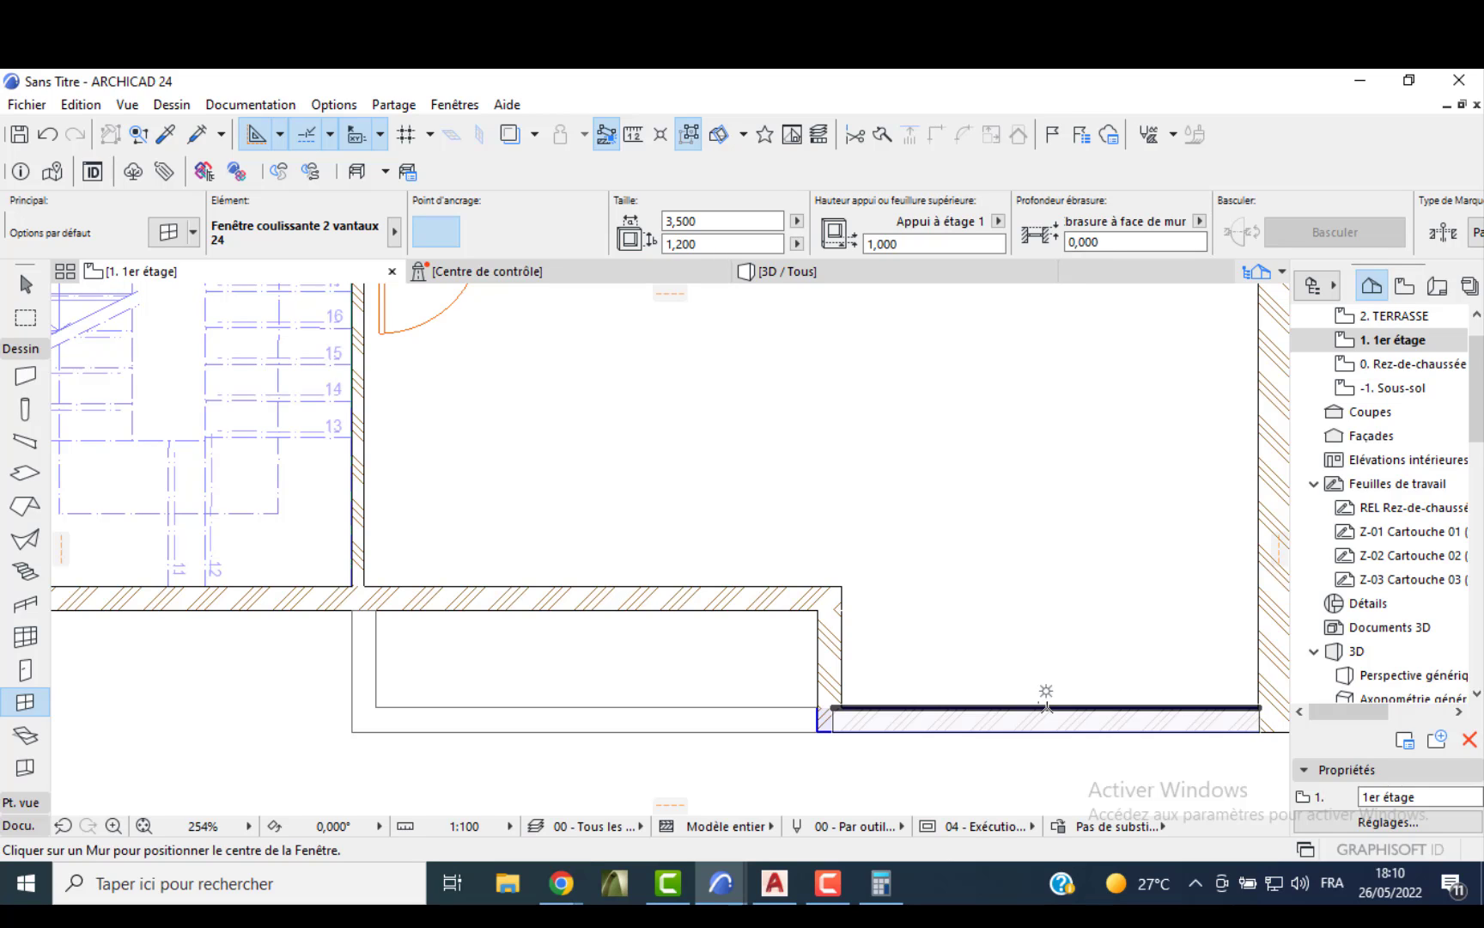
click(1047, 690)
click(1047, 616)
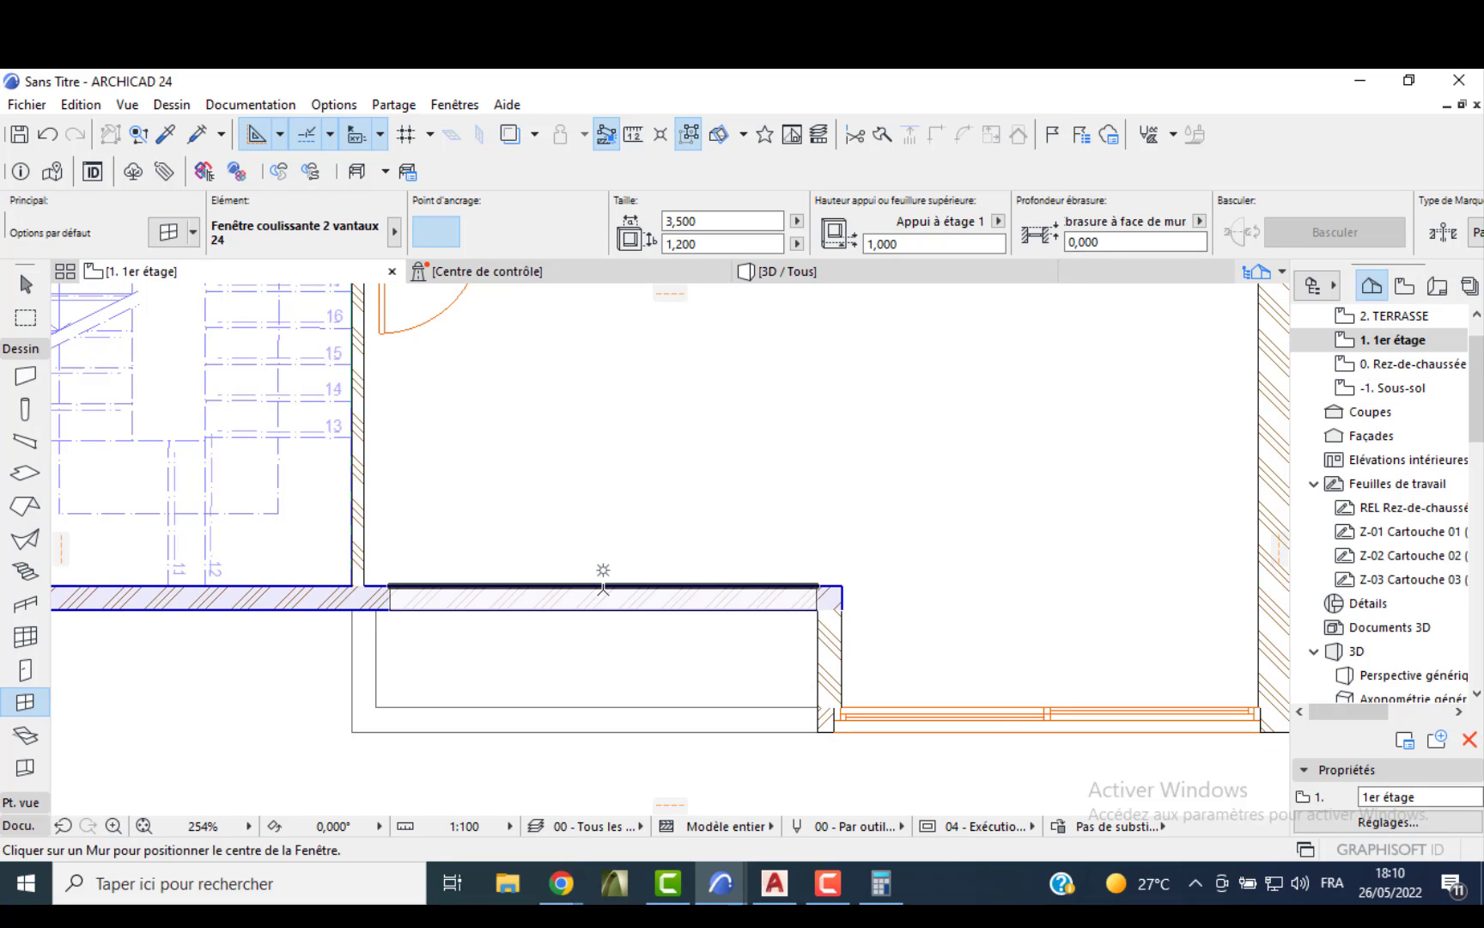
click(602, 588)
click(580, 468)
- Place two 3,500 × 1,200 sliding windows in the rear exterior wall, one in each room beside the dividing partition
scroll(639, 374, down, 2)
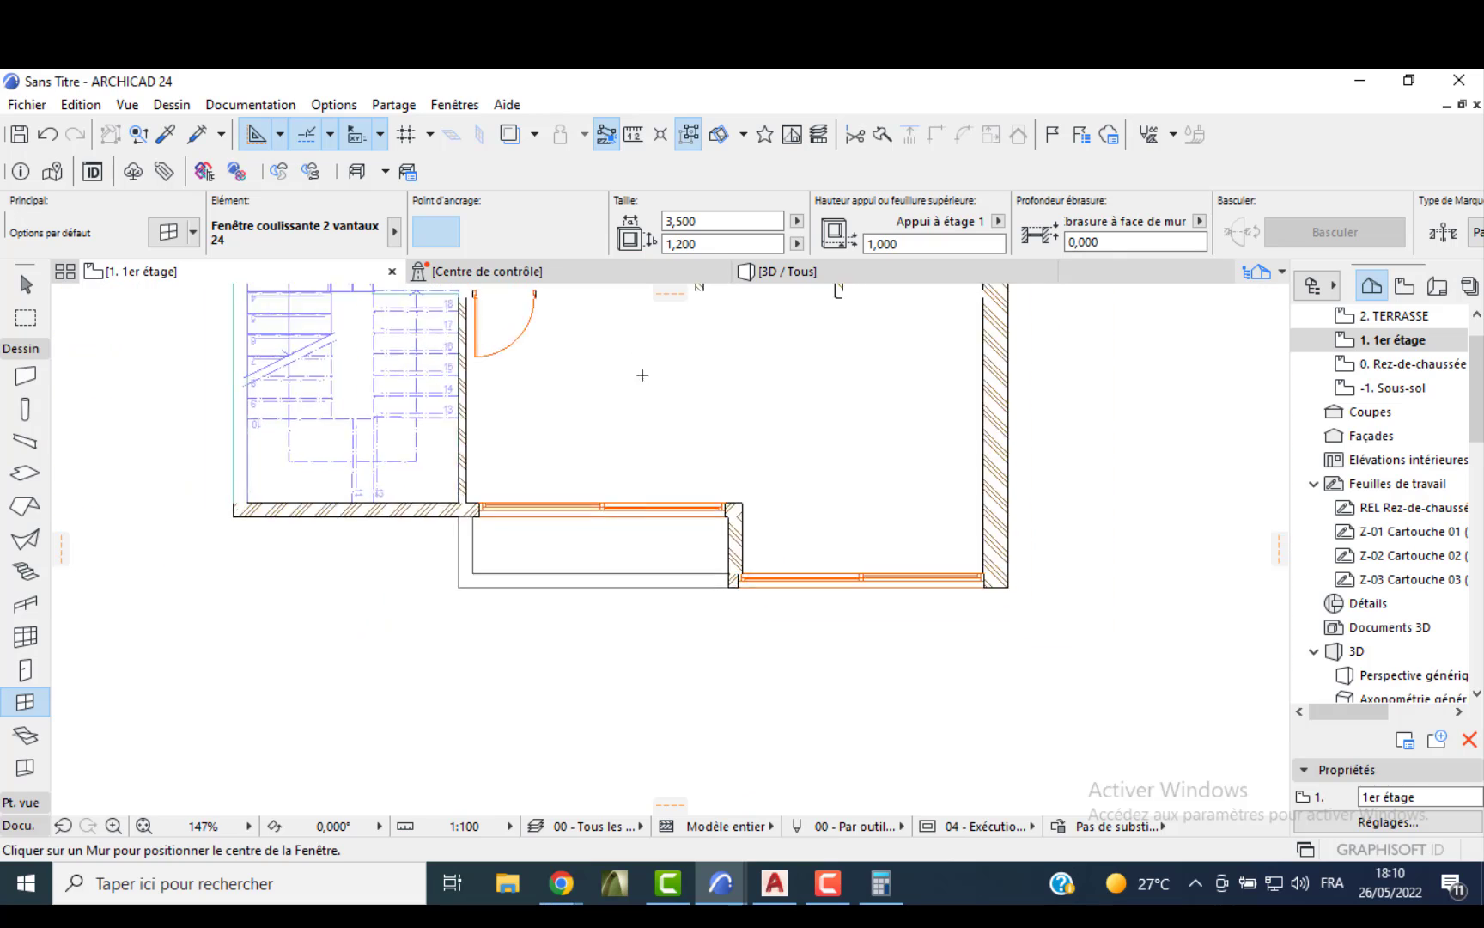
middle_drag(815, 401, 822, 590)
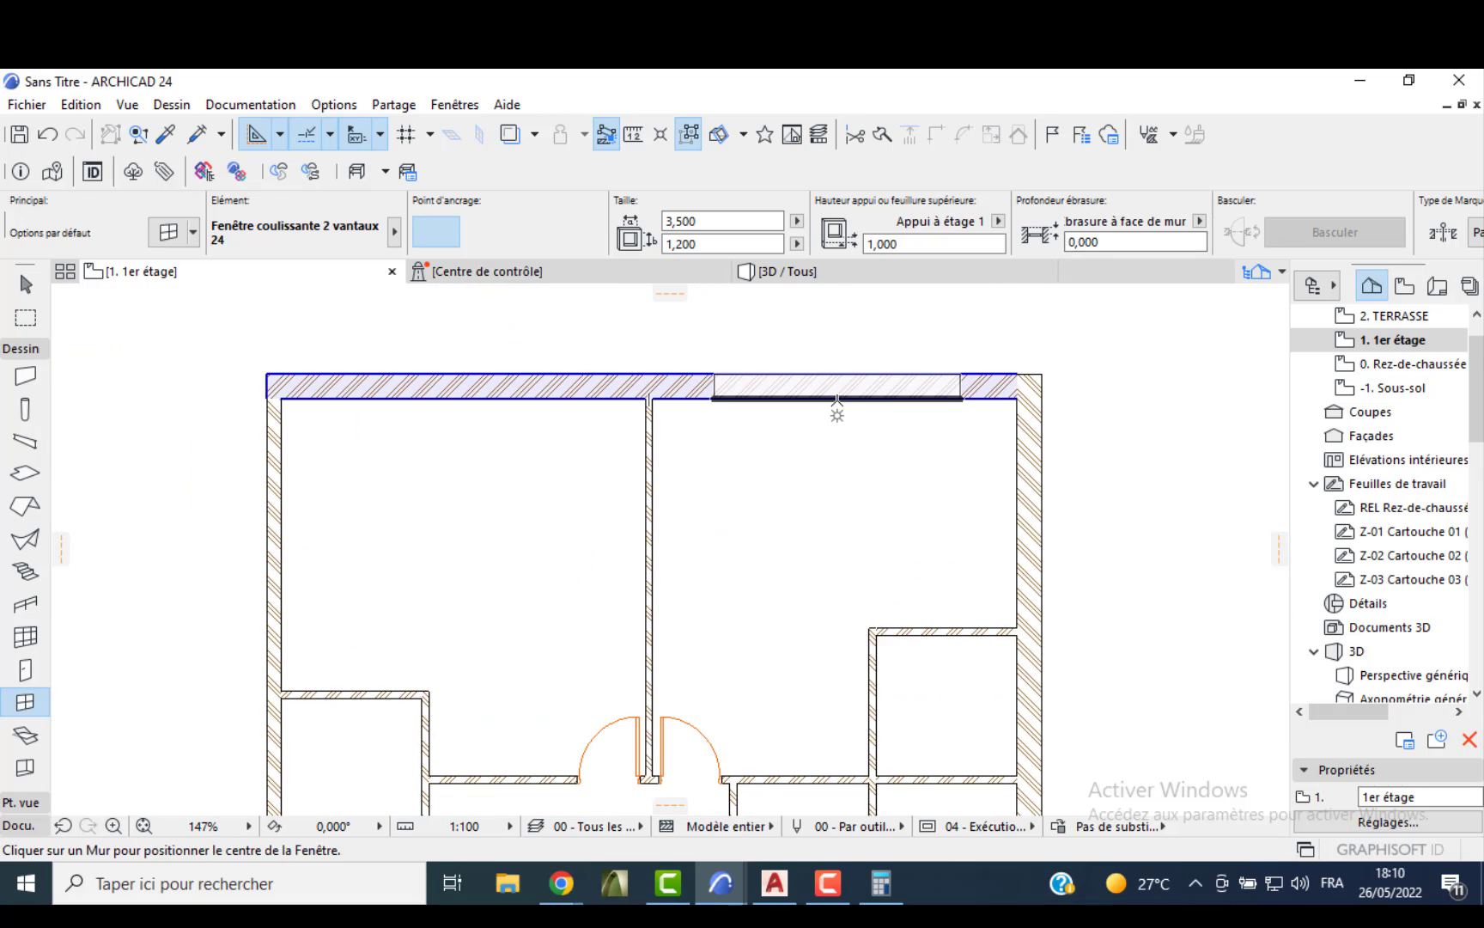
click(837, 398)
click(828, 455)
click(489, 400)
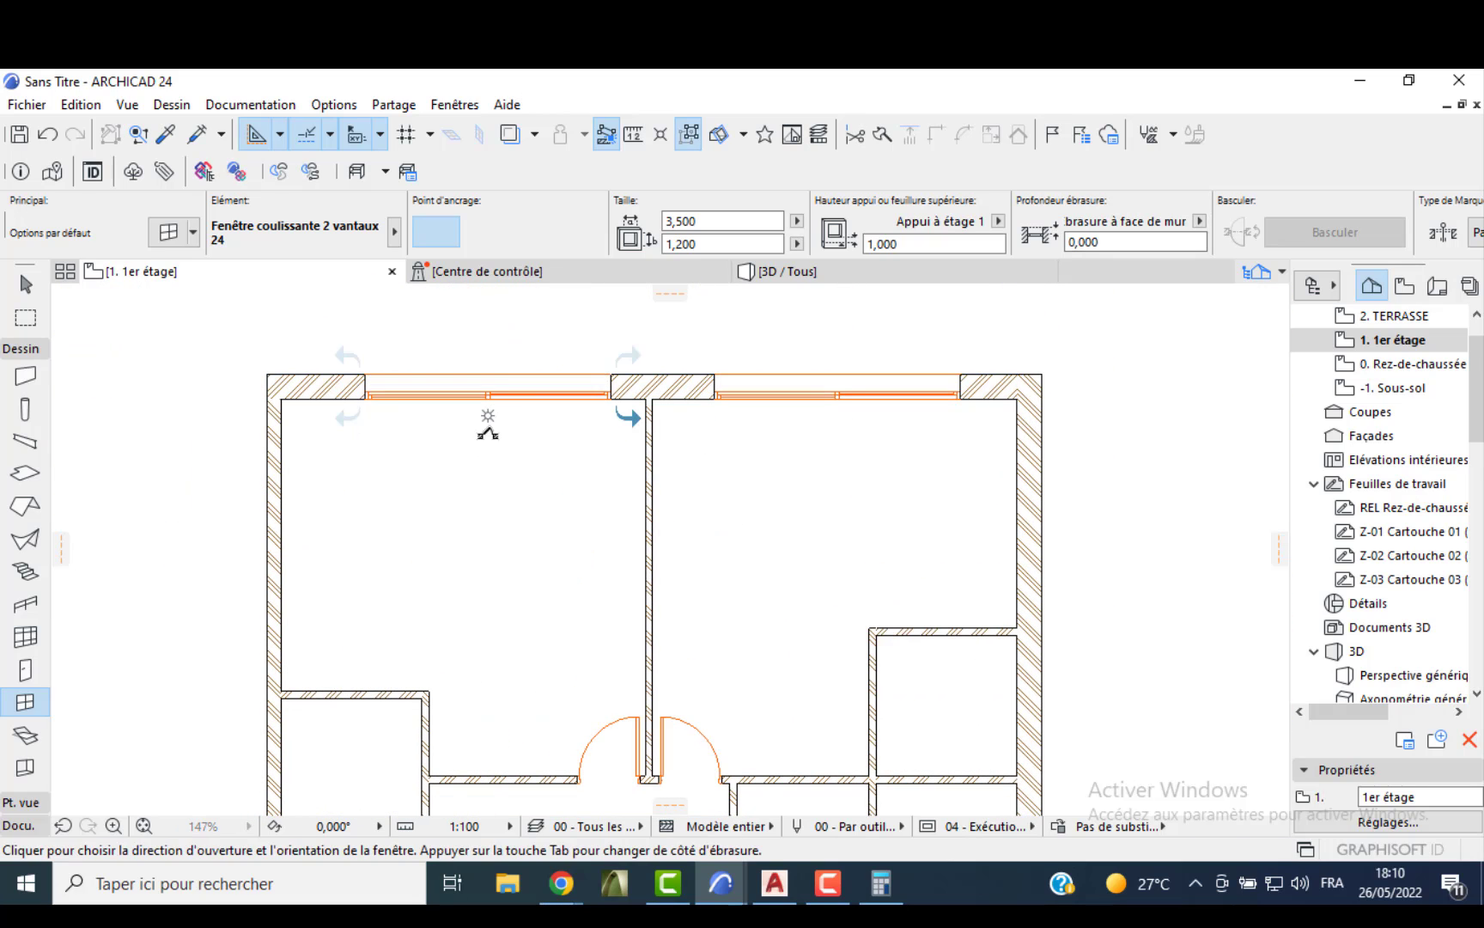
click(488, 430)
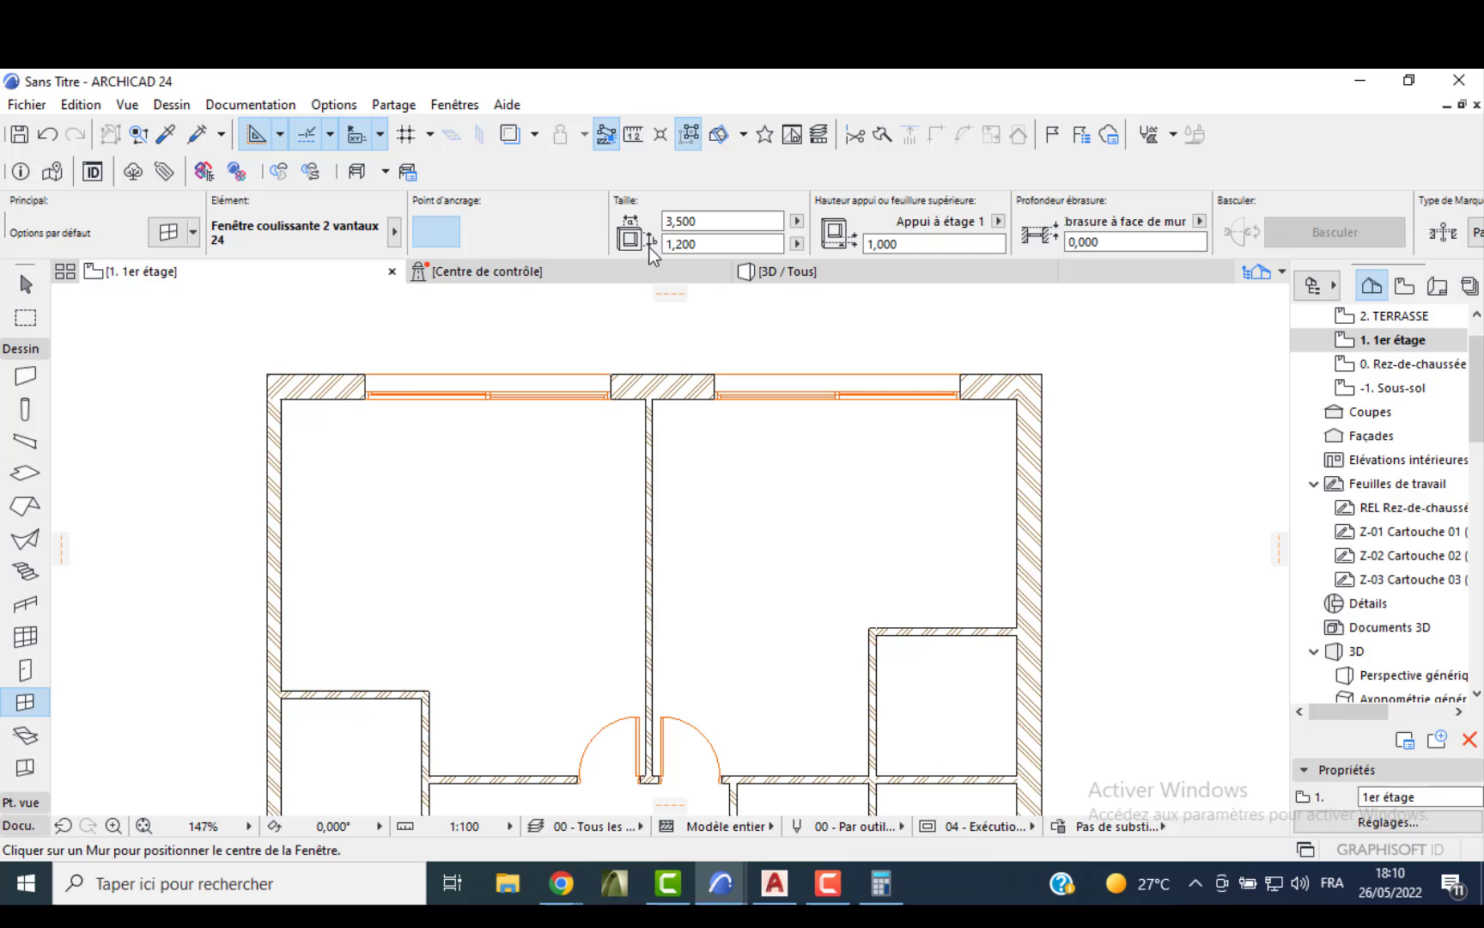
- Compare the rear windows with the trace reference, select the right-hand room's window, and hide the reference again
click(515, 138)
key(Escape)
scroll(365, 387, up, 2)
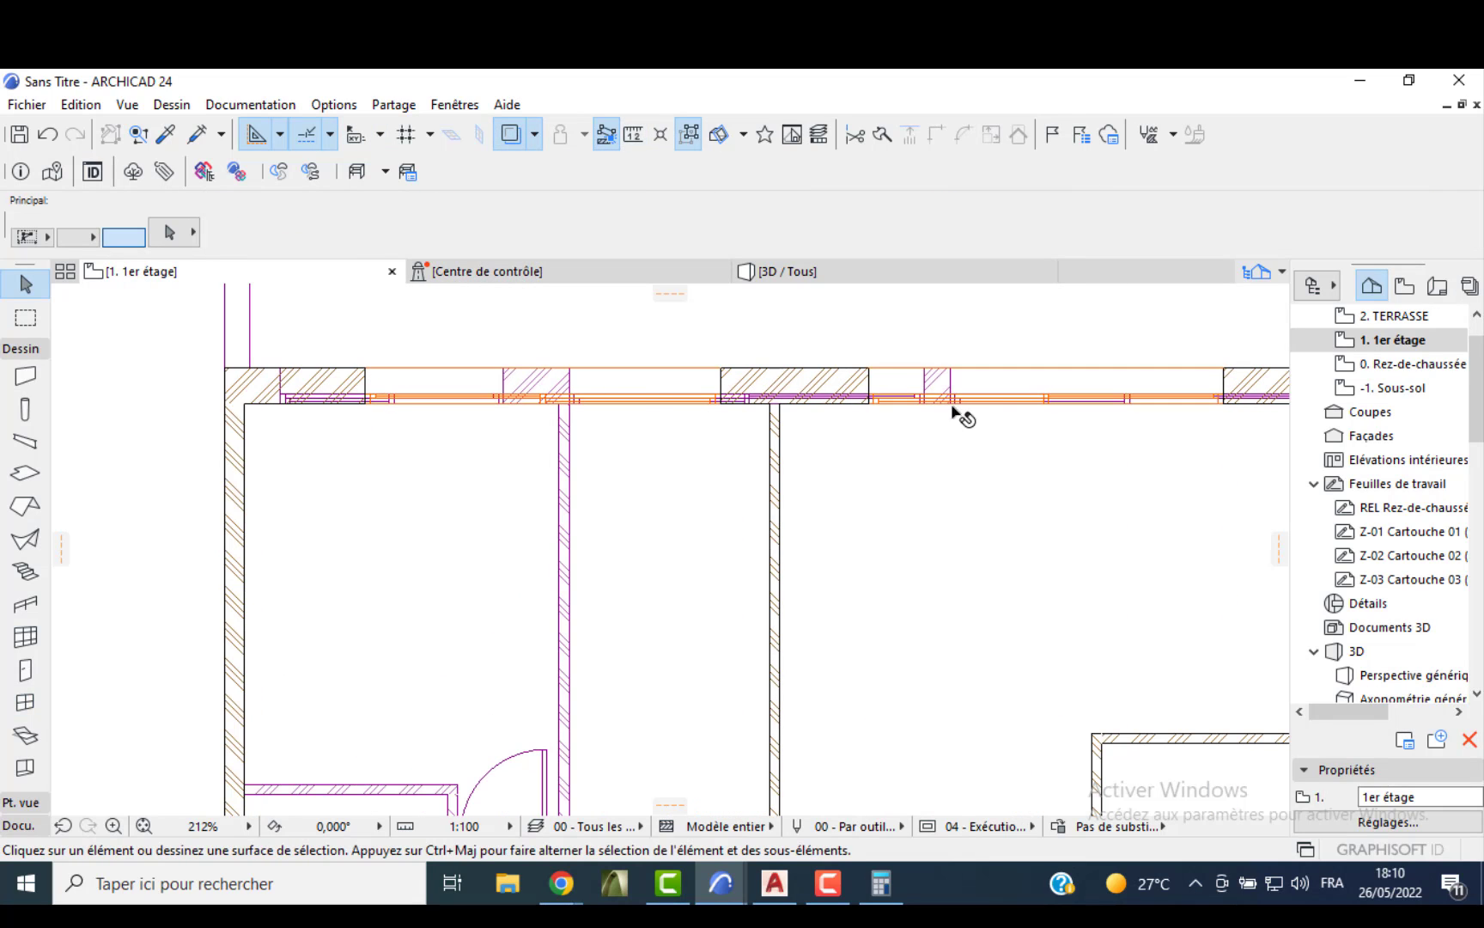
click(868, 396)
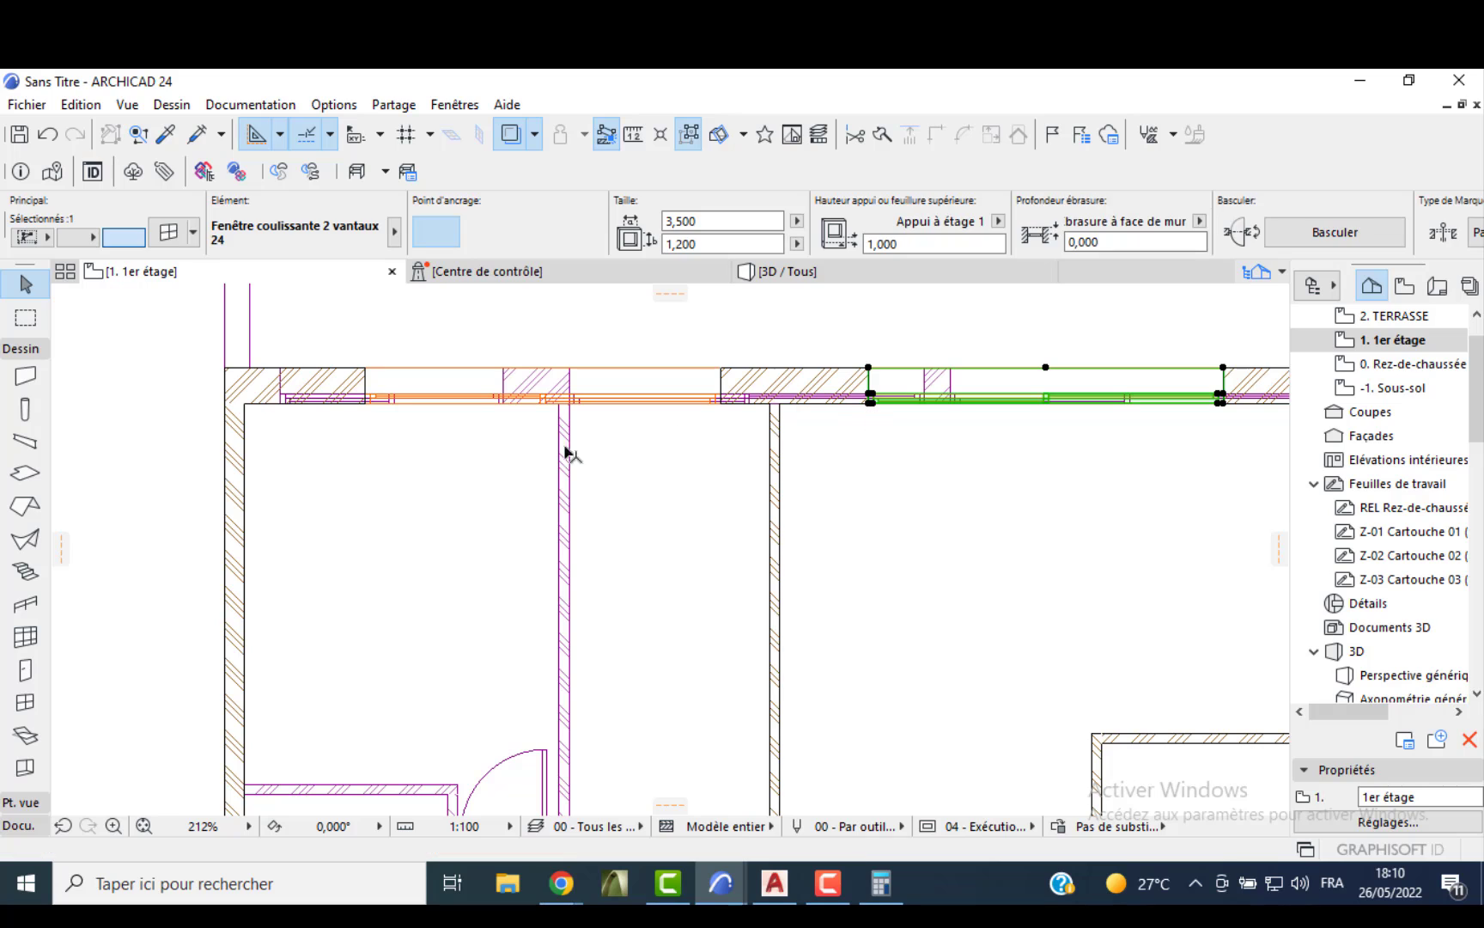
click(513, 136)
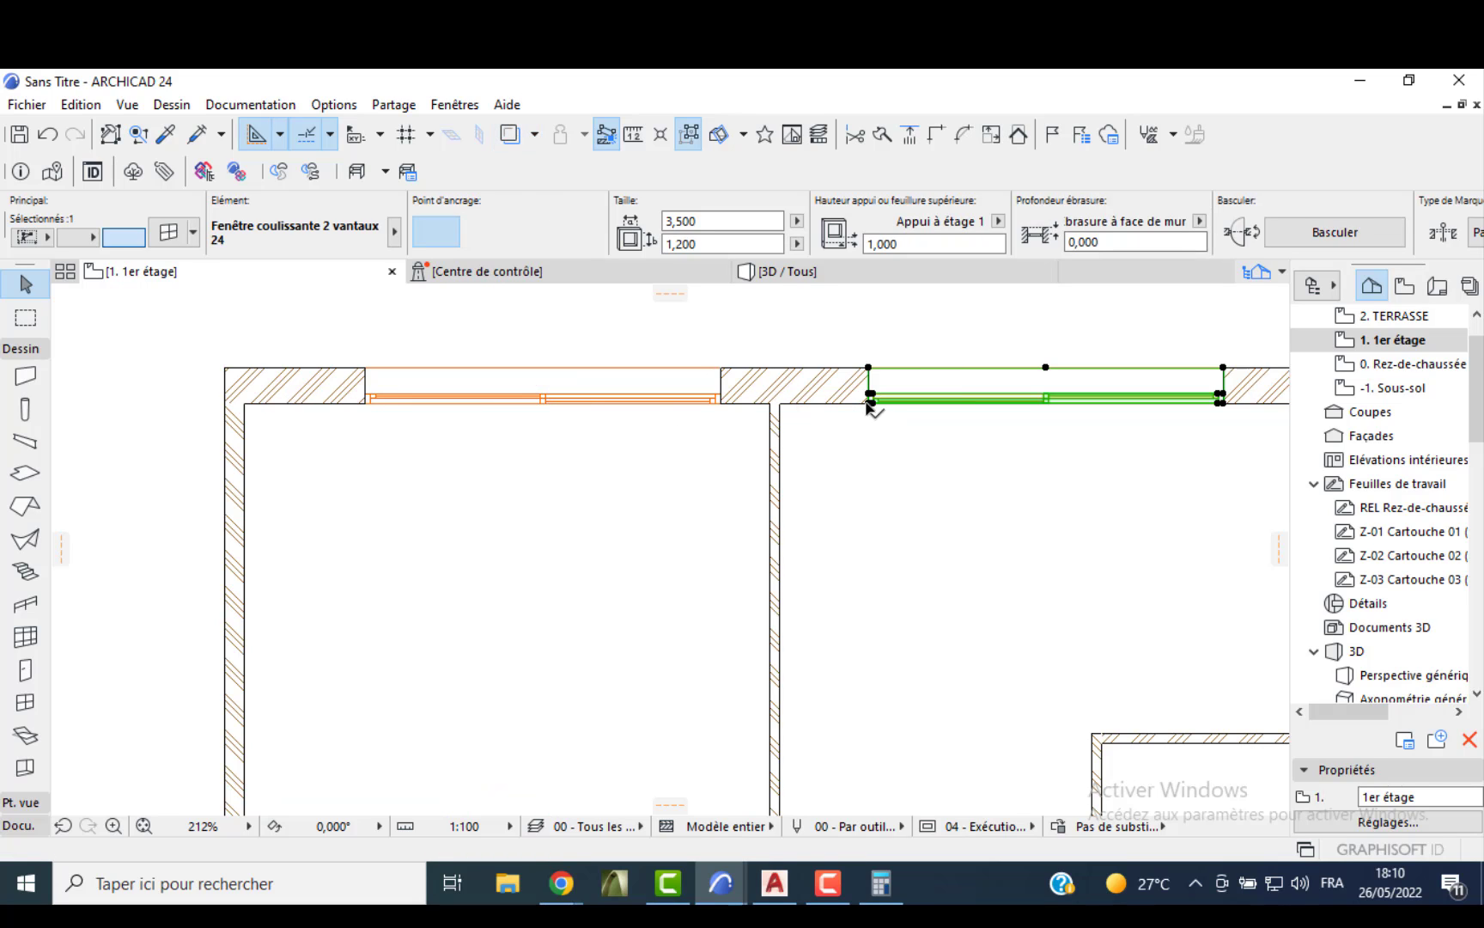
- Move the right-hand rear window against the partition's face, and shift it 0,85 towards the outer side wall
click(870, 396)
click(783, 402)
middle_drag(967, 424, 663, 441)
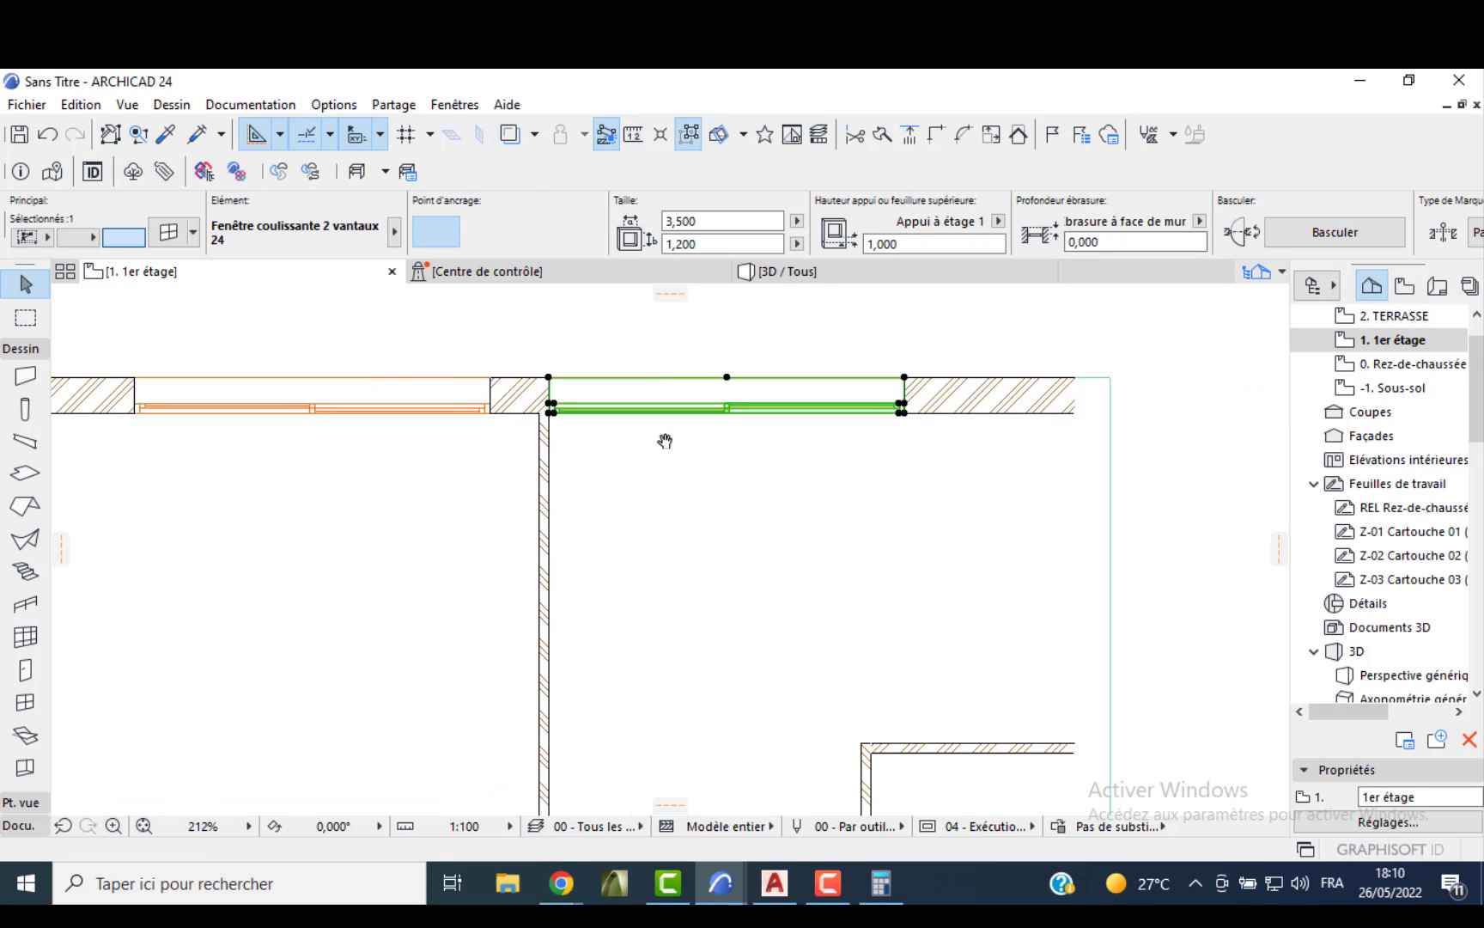
click(854, 429)
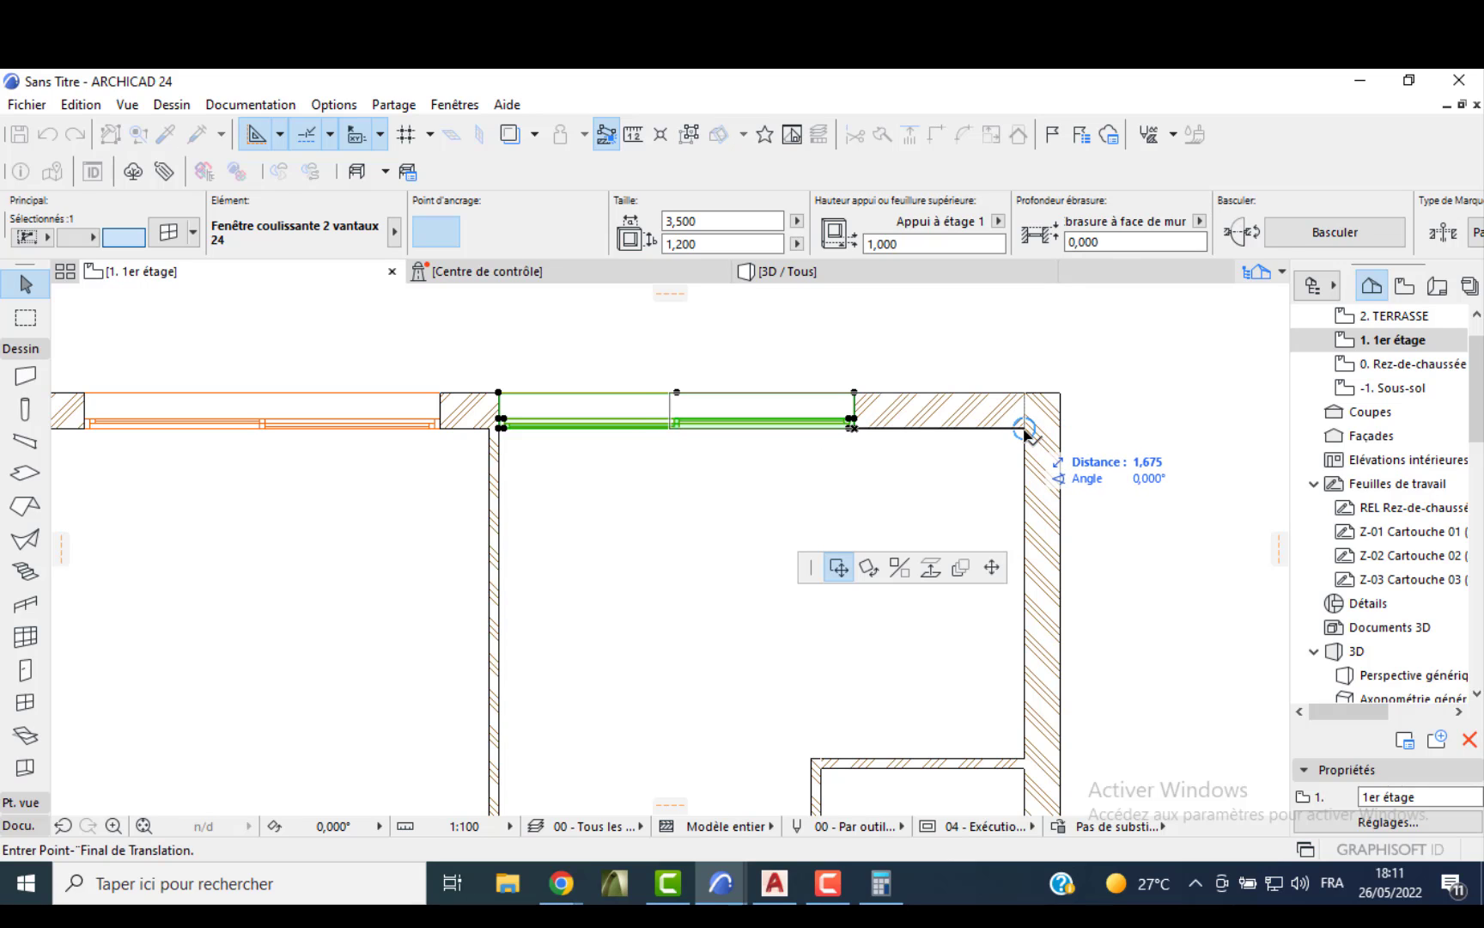
text(0,85)
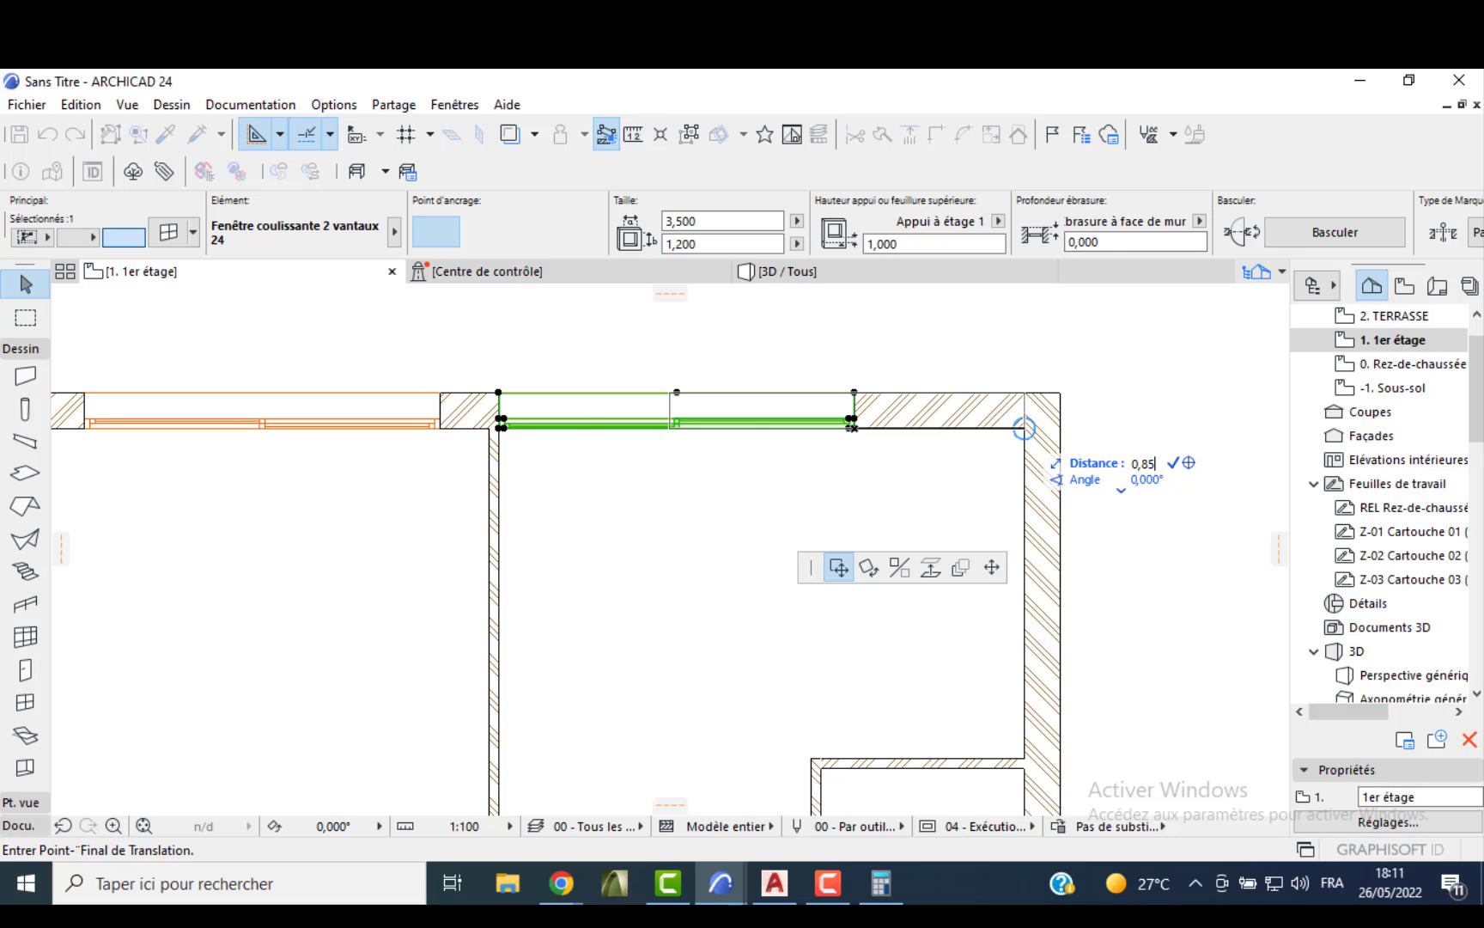
key(Return)
- Align the left-hand rear window's end with the partition, and shift it 0,8 away from the partition
middle_drag(374, 419, 570, 429)
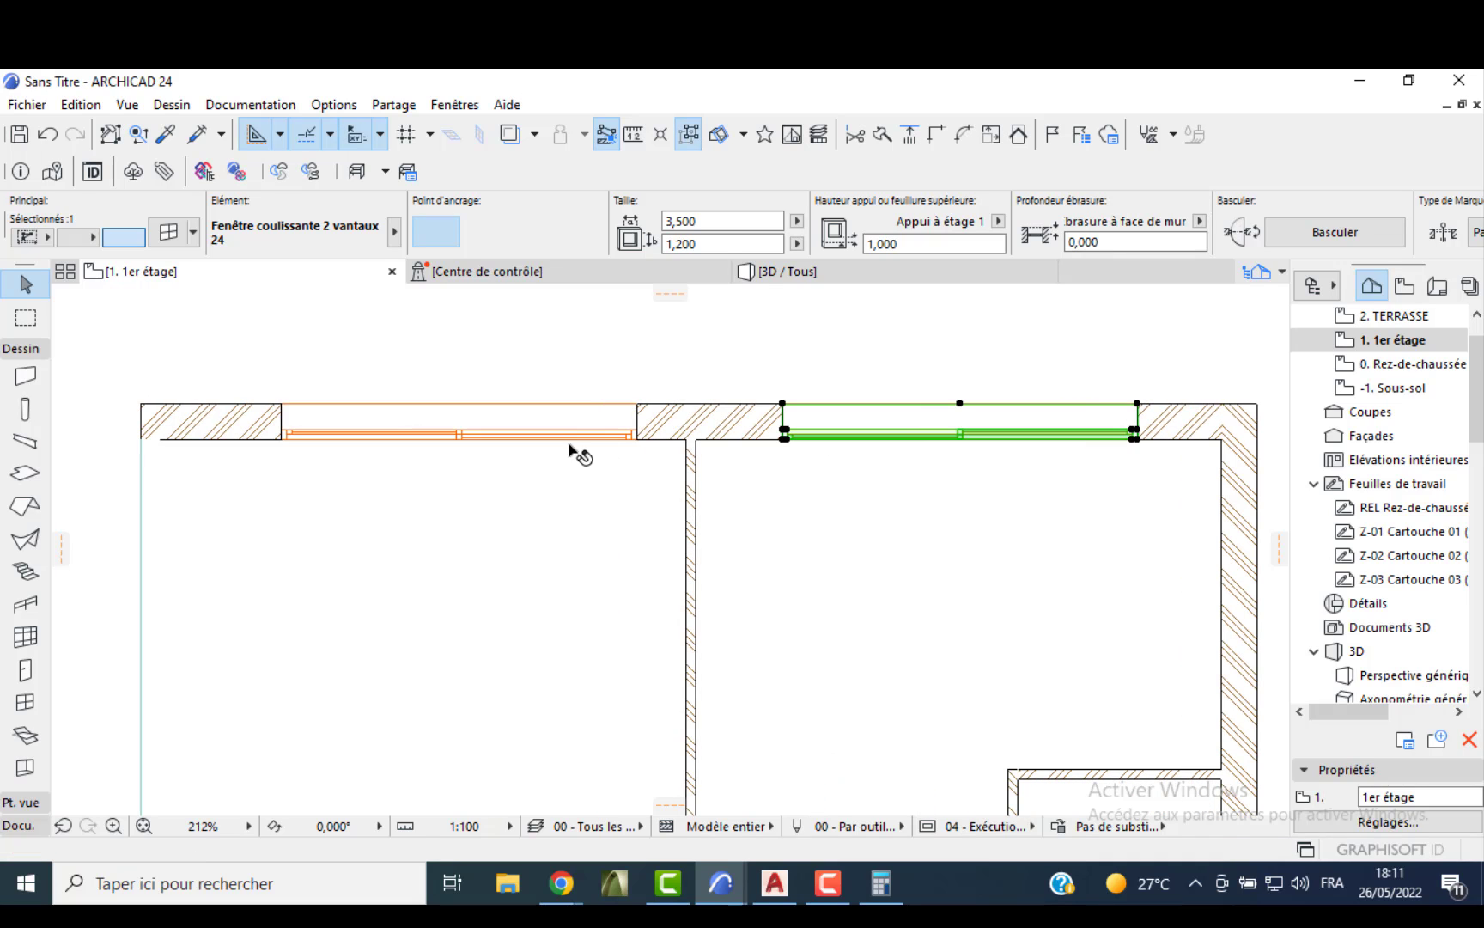
click(634, 438)
click(637, 437)
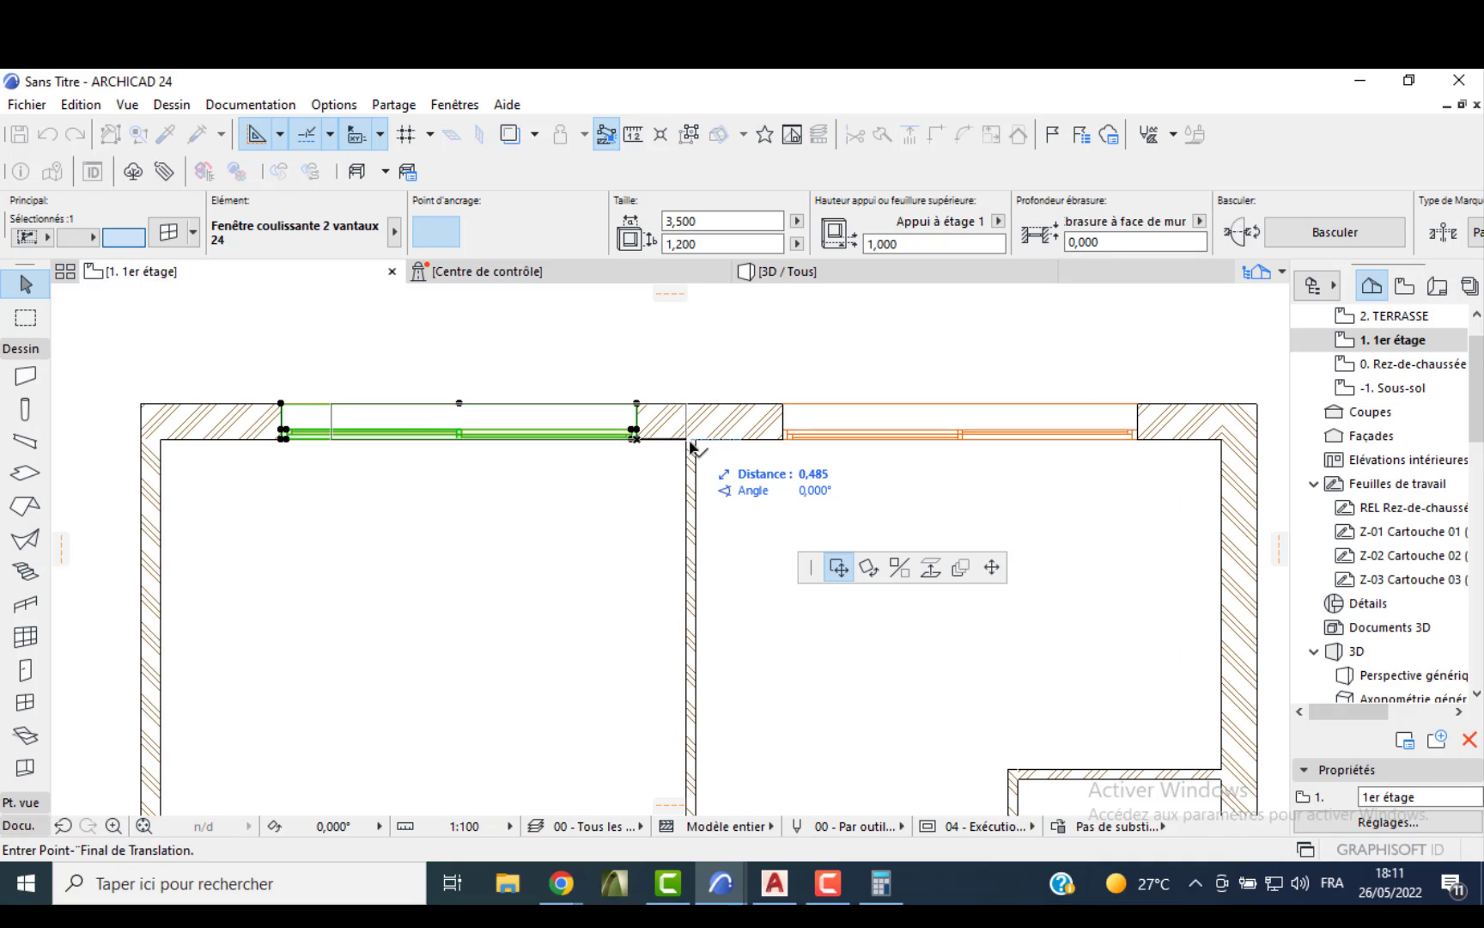
click(692, 440)
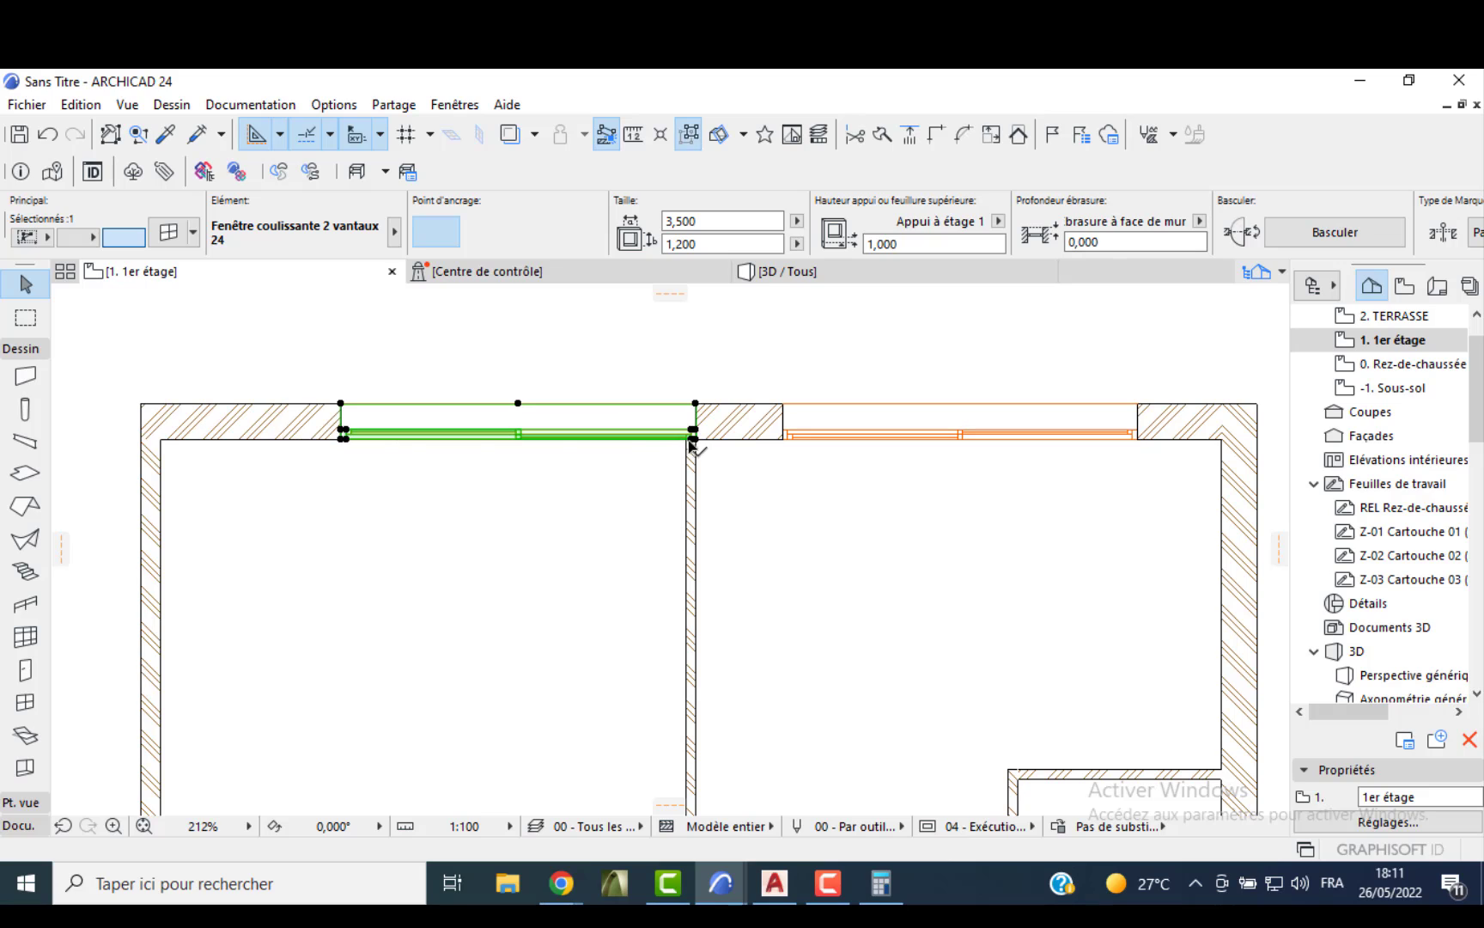
click(343, 440)
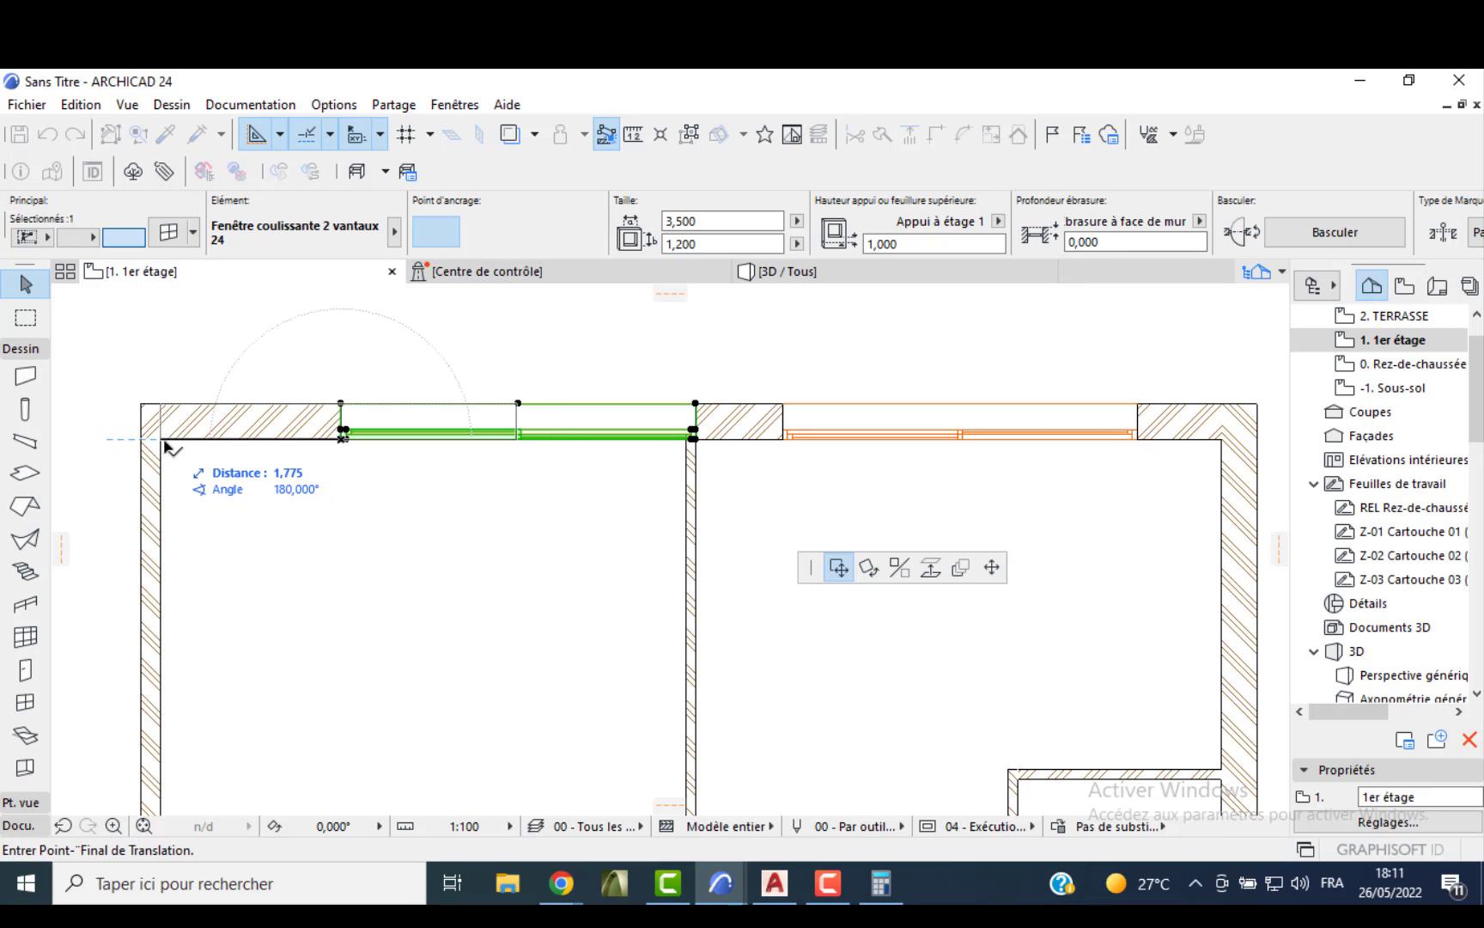
text(0,8)
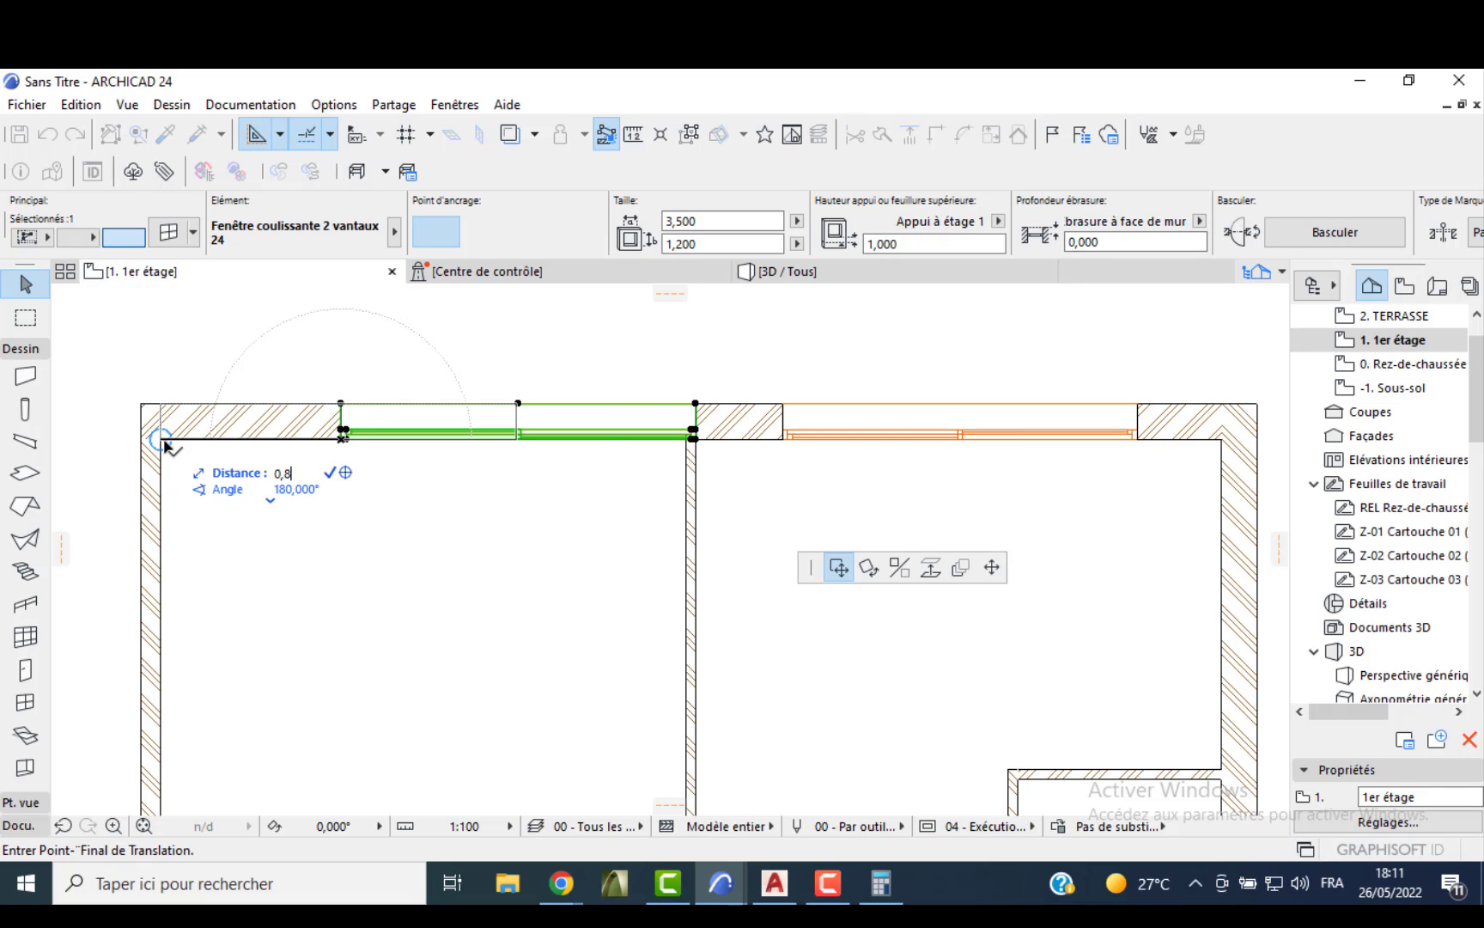
key(Return)
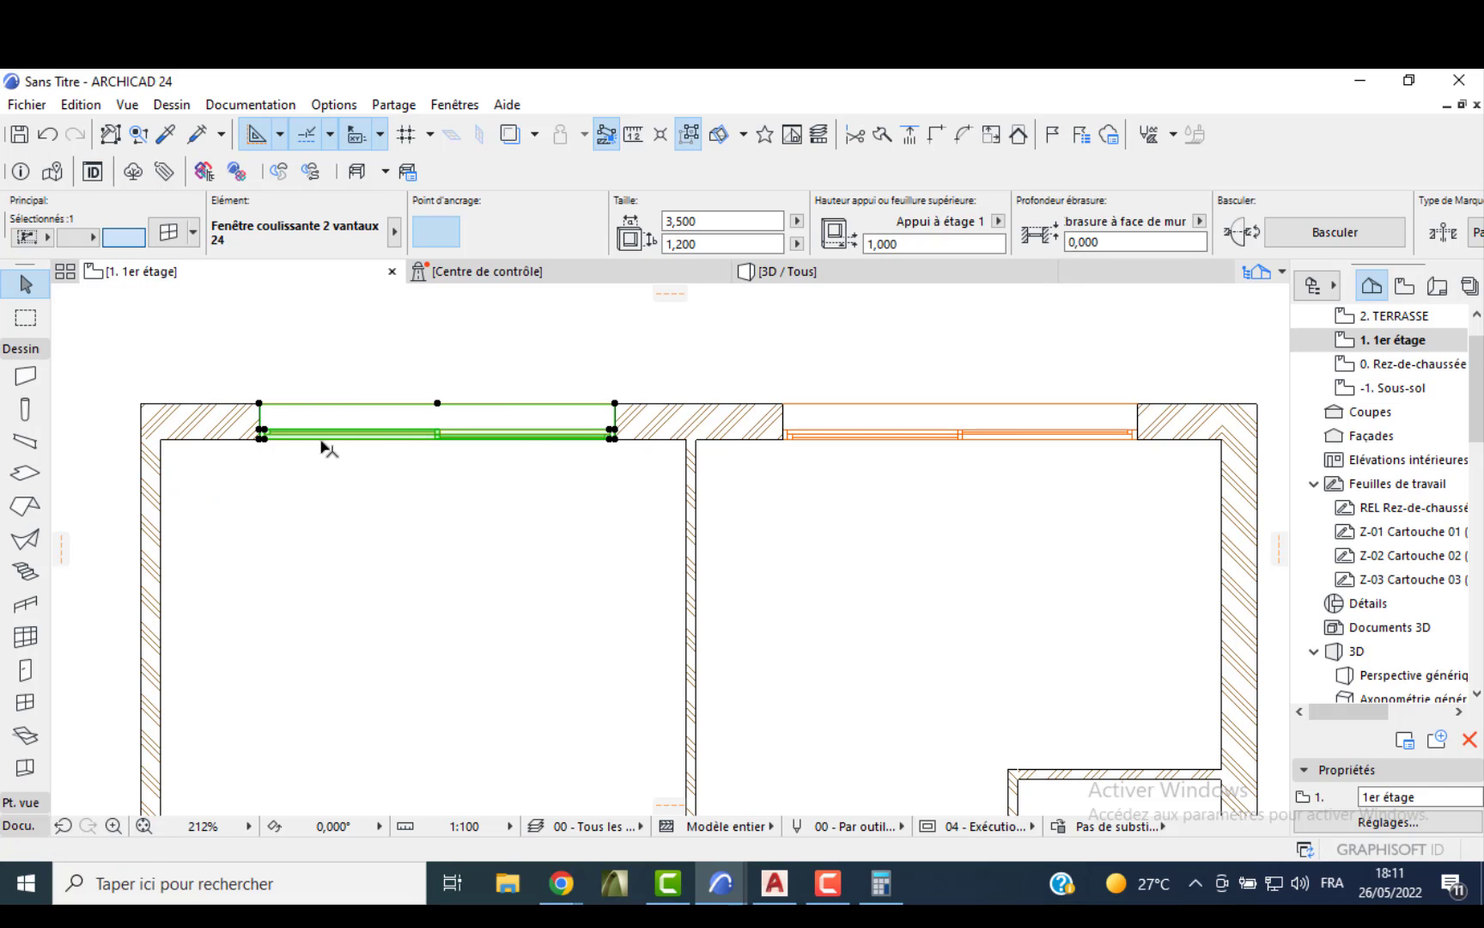
key(Escape)
- Shorten the projecting front wall's window to 3,437 at the recess side wall, and delete that window
scroll(382, 464, down, 5)
middle_drag(438, 532, 418, 325)
scroll(542, 722, up, 6)
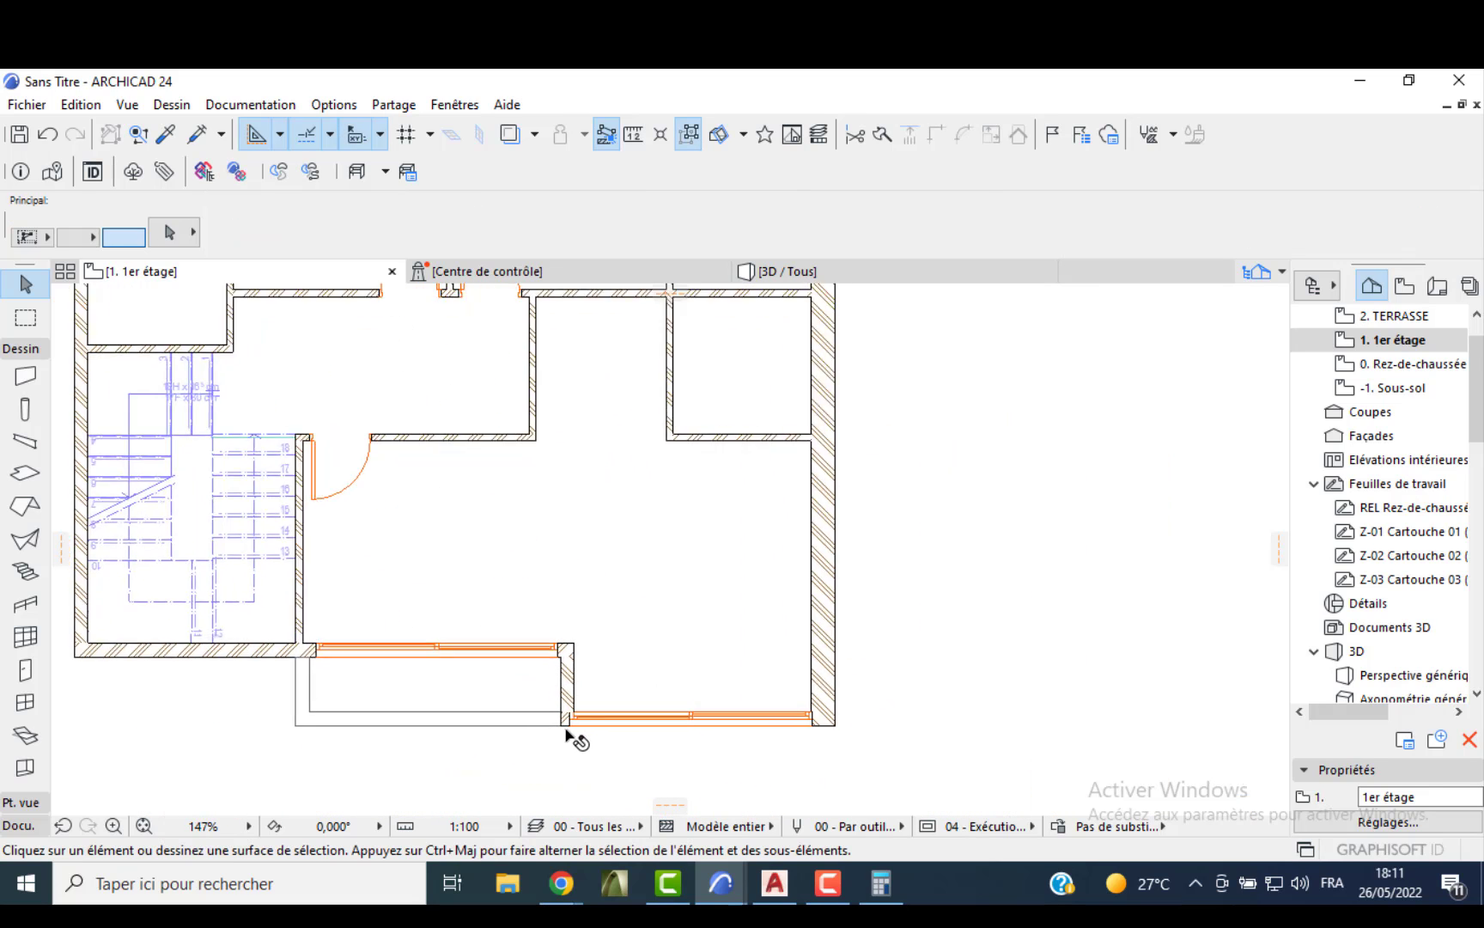
click(574, 714)
scroll(576, 716, up, 4)
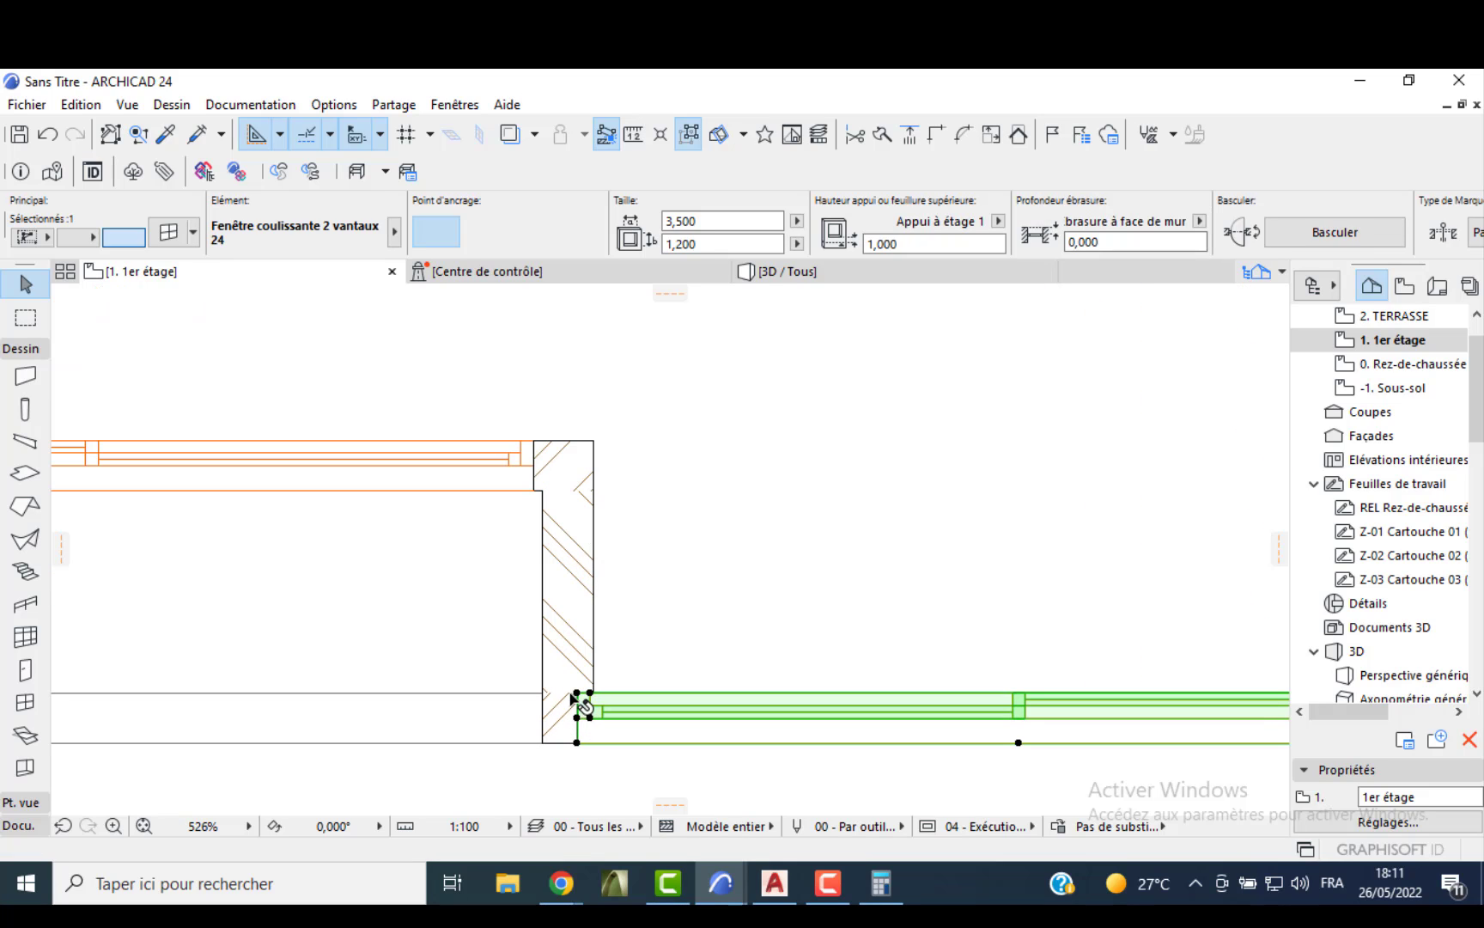
click(576, 694)
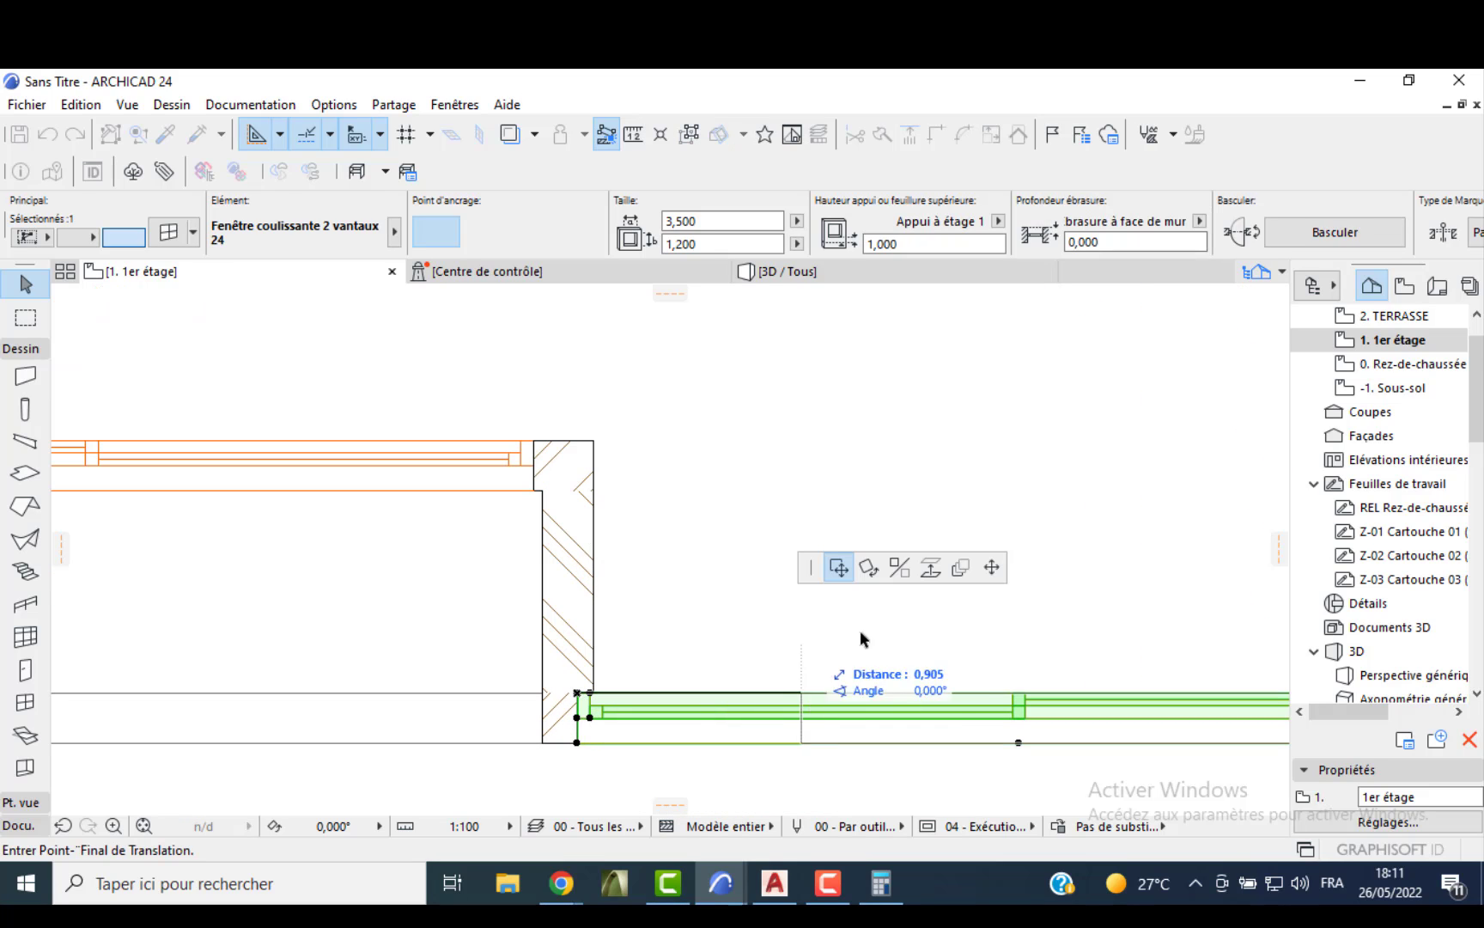
click(988, 569)
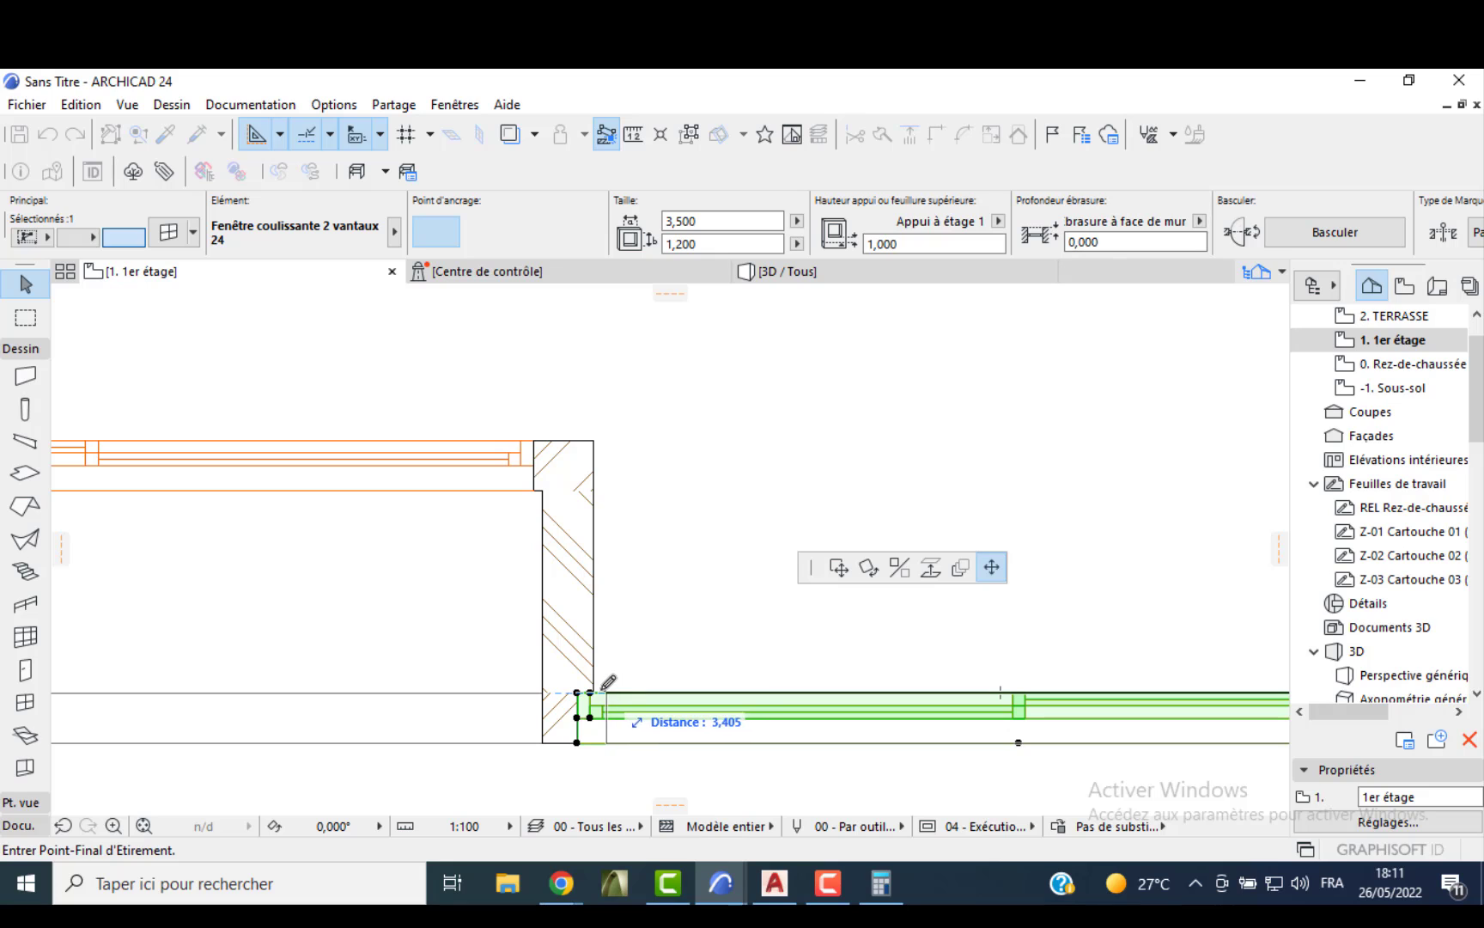
click(602, 692)
scroll(795, 692, down, 8)
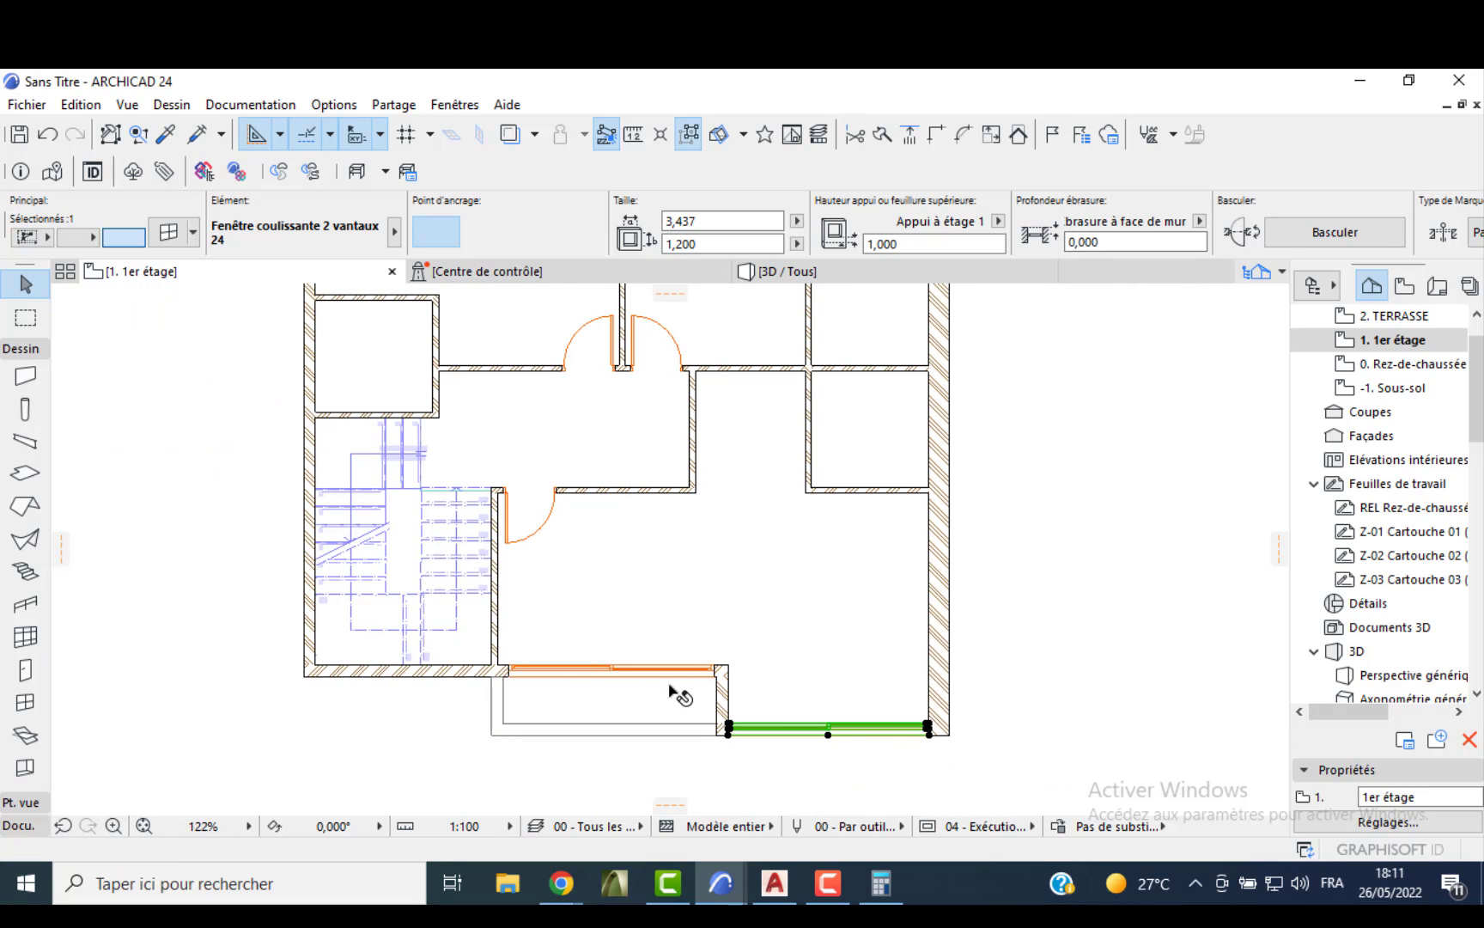
click(737, 697)
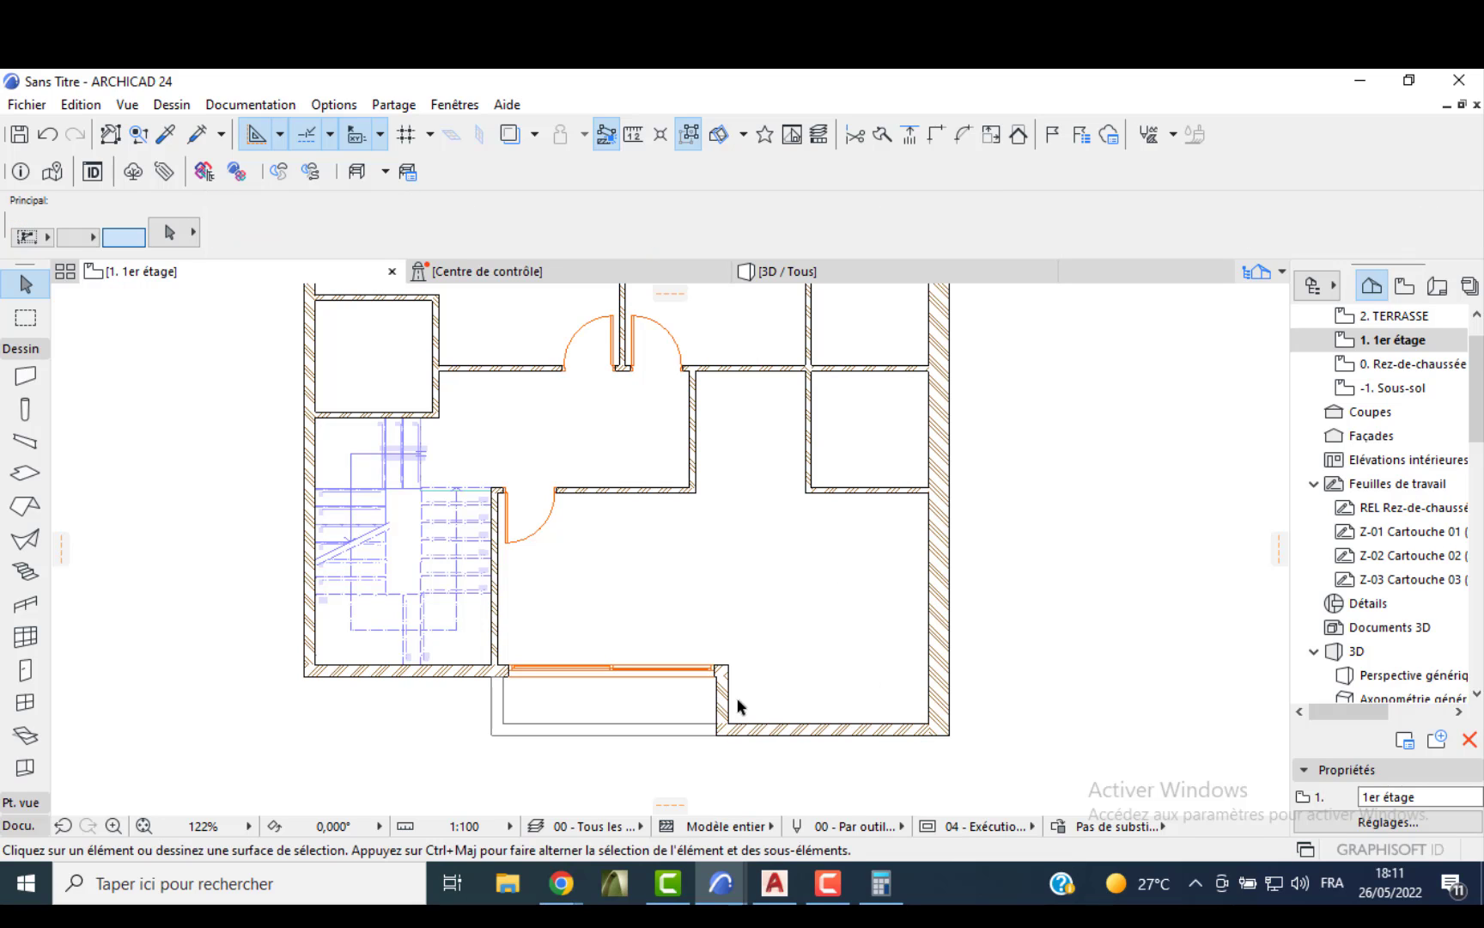
- Widen the window behind the balcony to 3,623, stretching its ends to the low side wall's inner face and the projecting side wall
middle_drag(755, 696, 753, 618)
scroll(808, 692, up, 3)
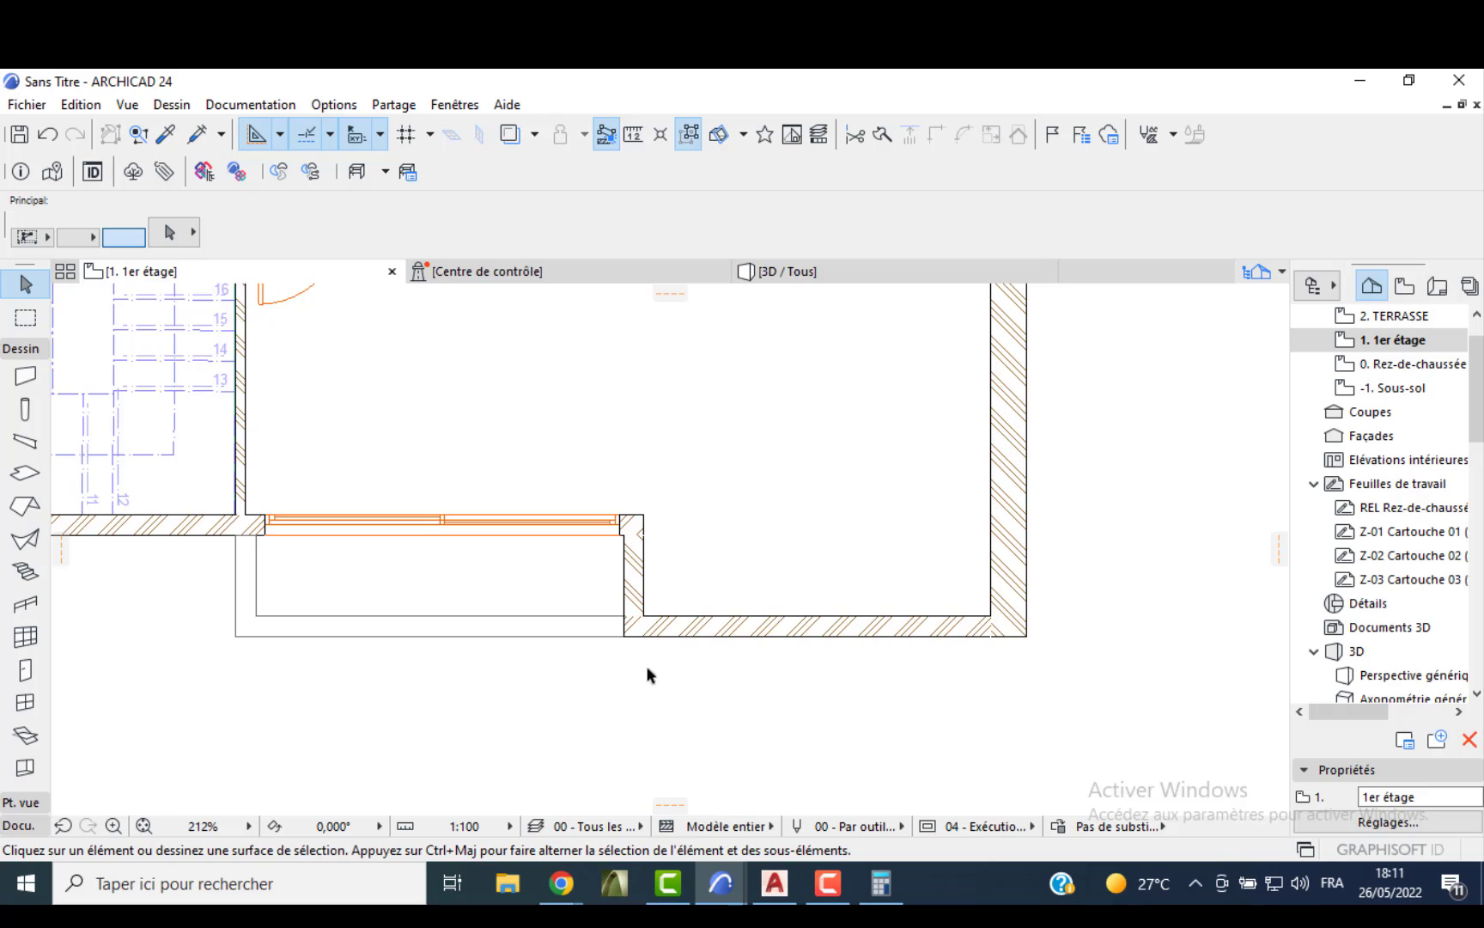
click(270, 532)
scroll(267, 537, up, 3)
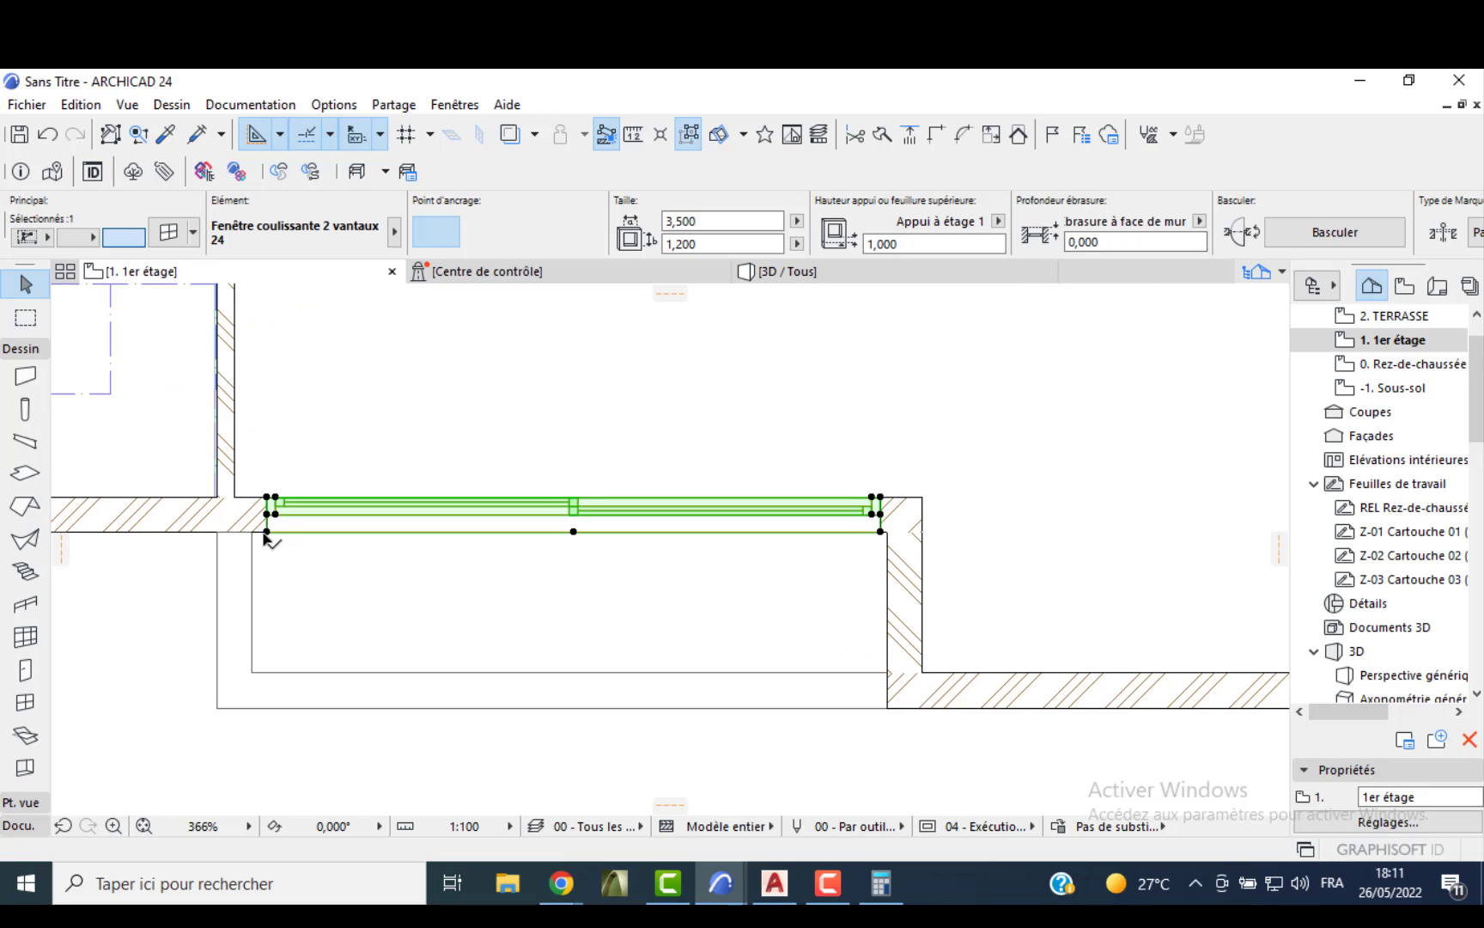
click(266, 532)
click(251, 532)
scroll(899, 525, up, 1)
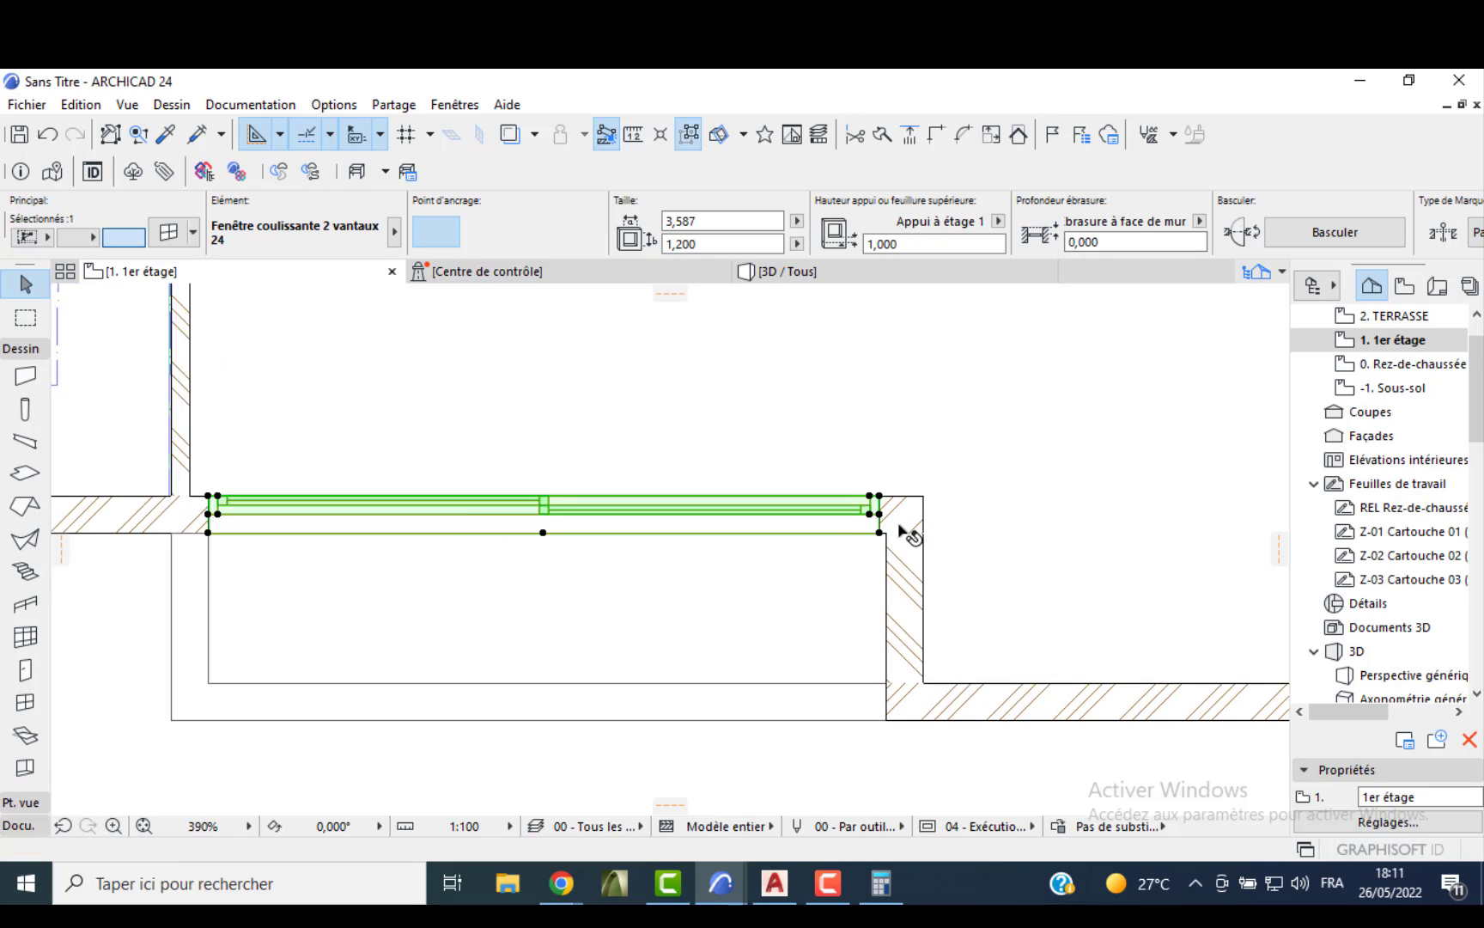
scroll(899, 525, up, 2)
click(872, 537)
click(883, 537)
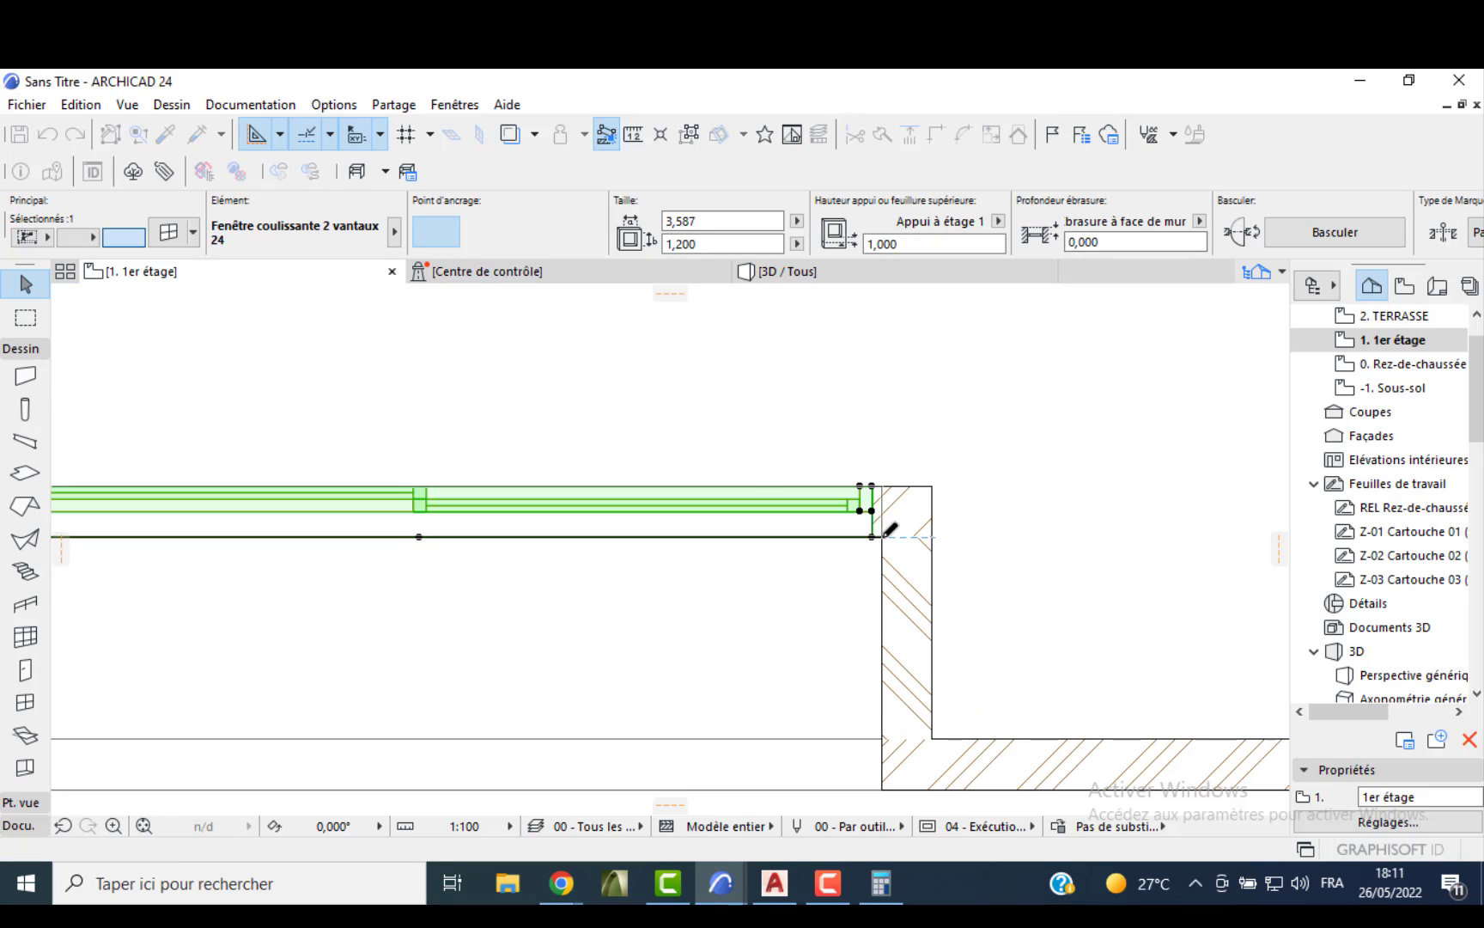
key(Escape)
- In the 3D view, set the balcony window's height to 2,100 and lower its sill to floor level
click(784, 280)
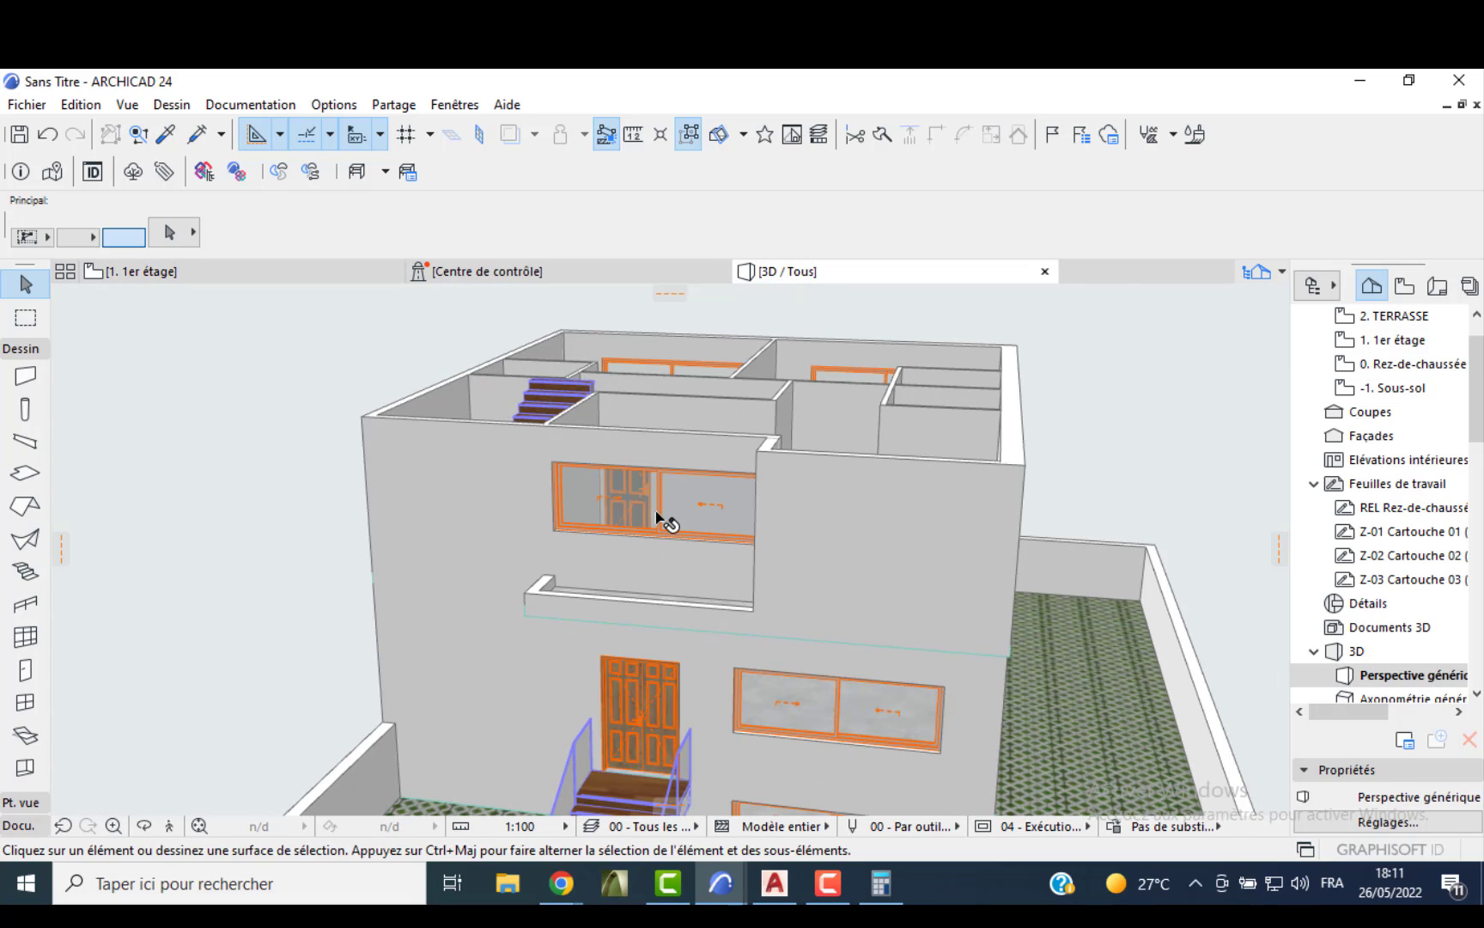
click(658, 518)
text(2,)
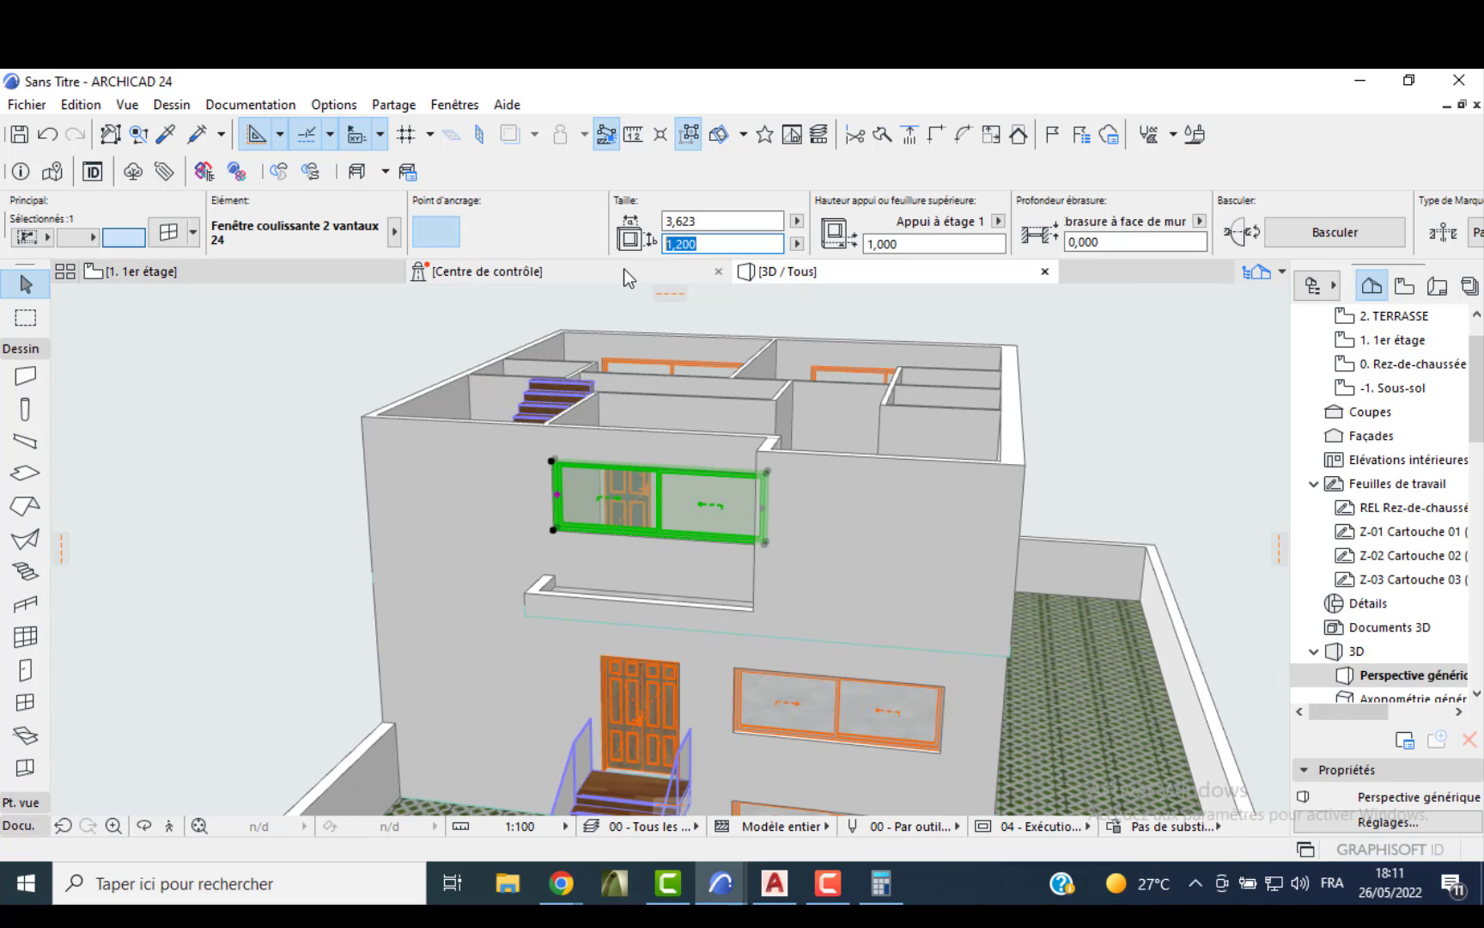
mouse_move(623, 269)
text(1)
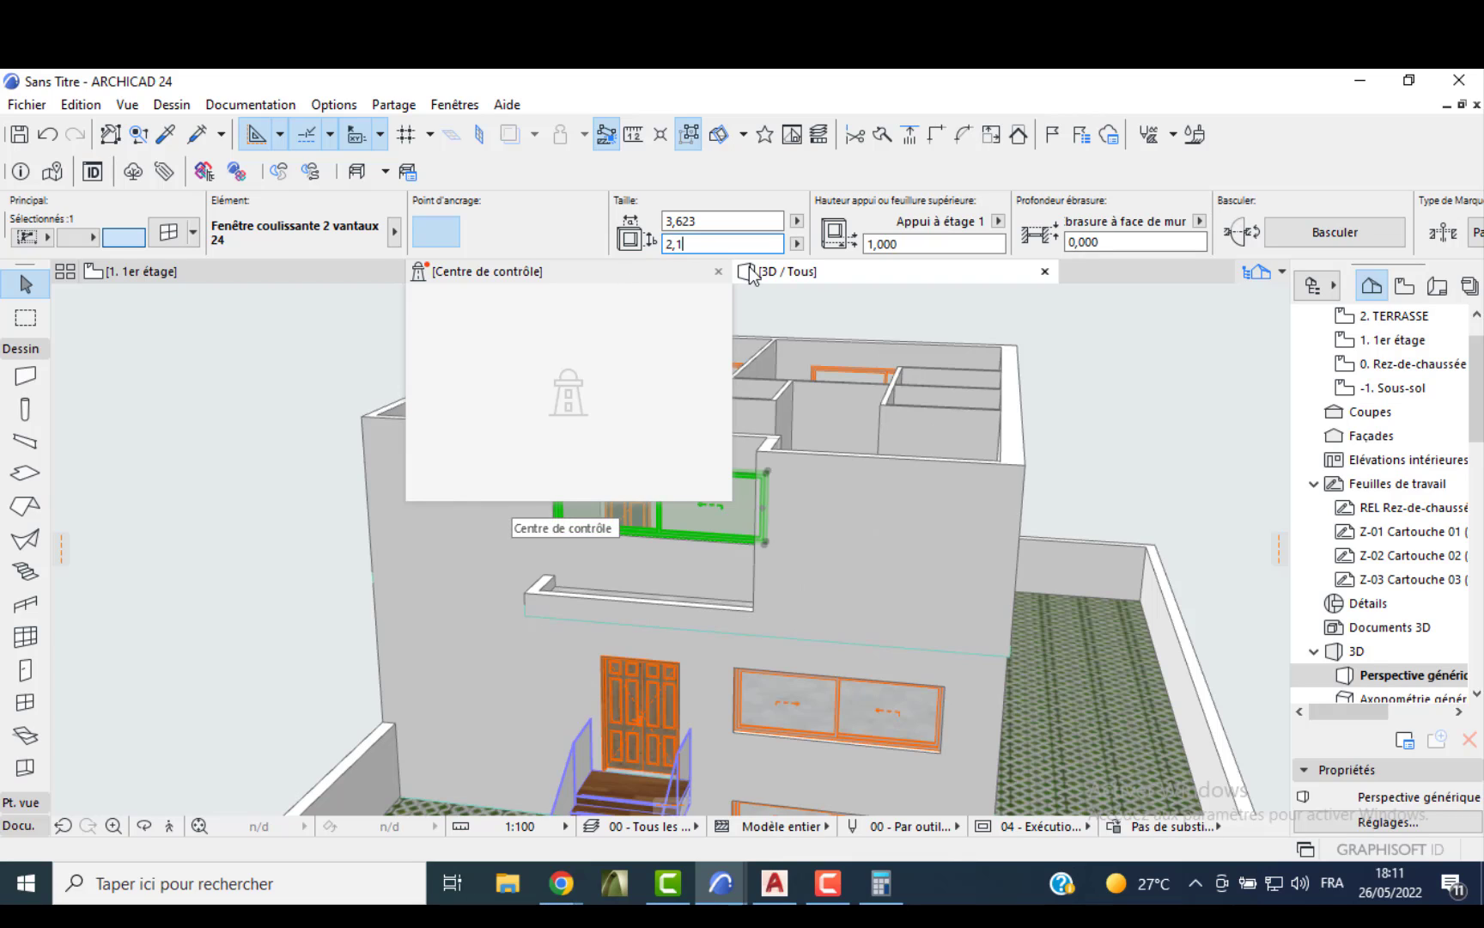
key(Tab)
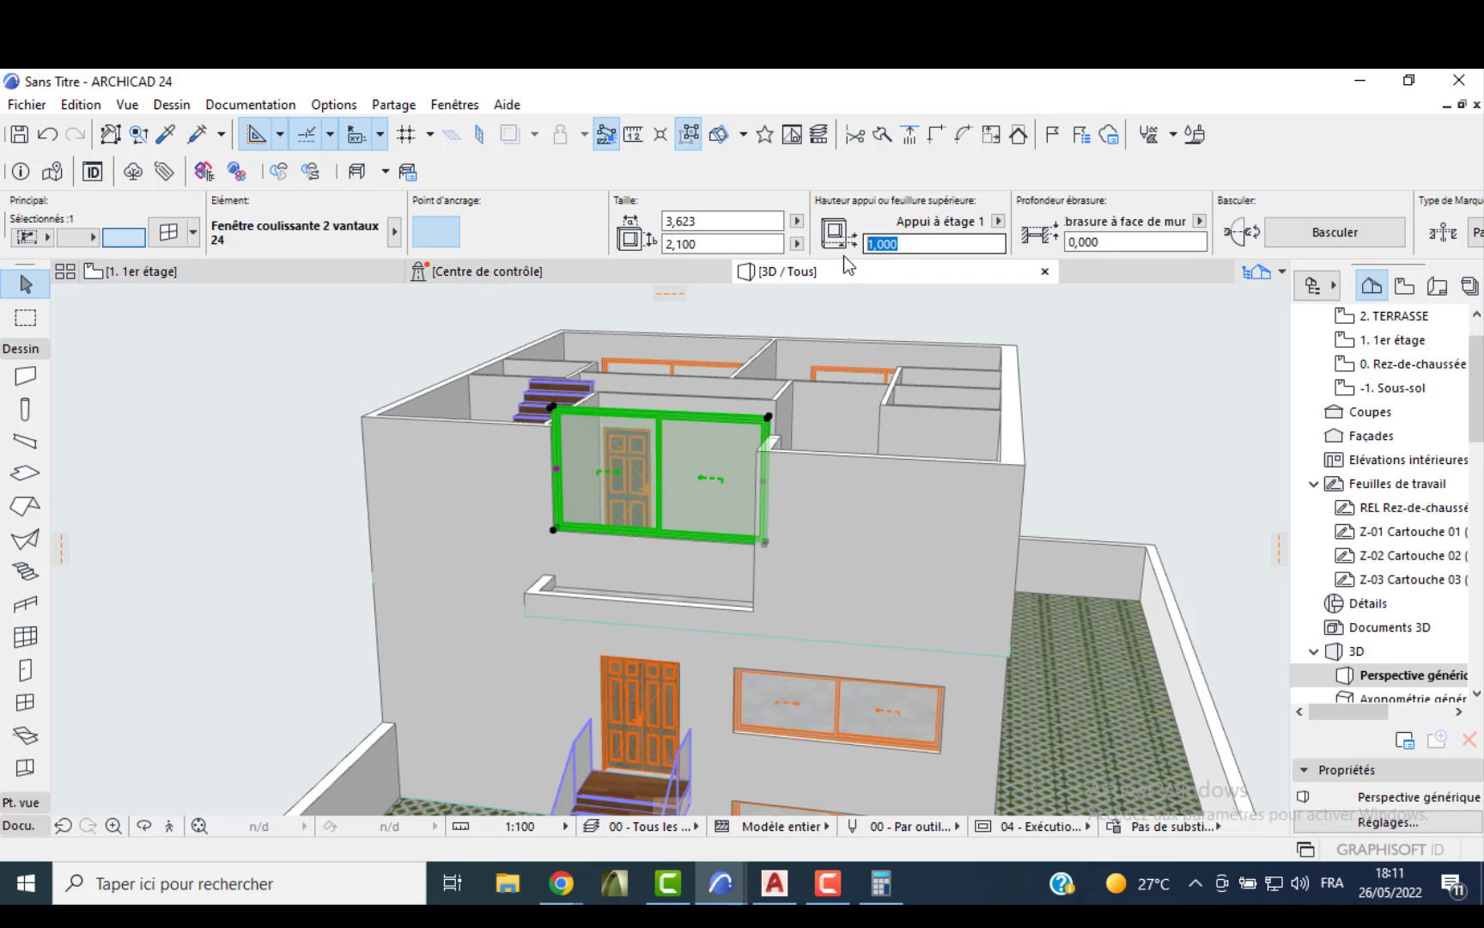
key(Return)
key(Escape)
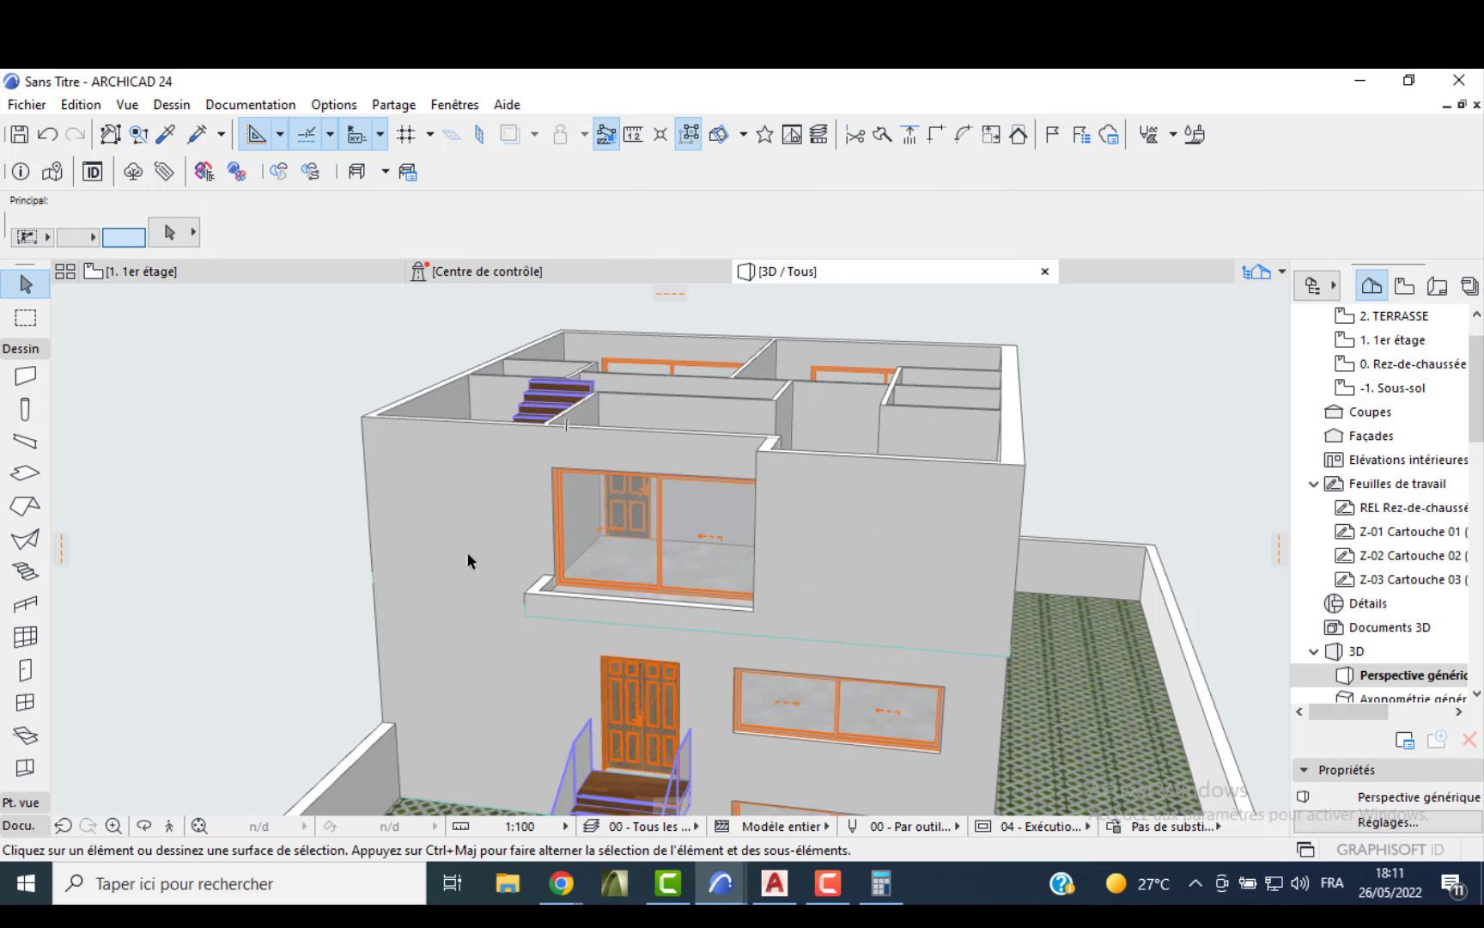
- Place a railing with the default settings along the balcony's low front and side walls, and check the front facade
shift+middle_drag(463, 554, 318, 567)
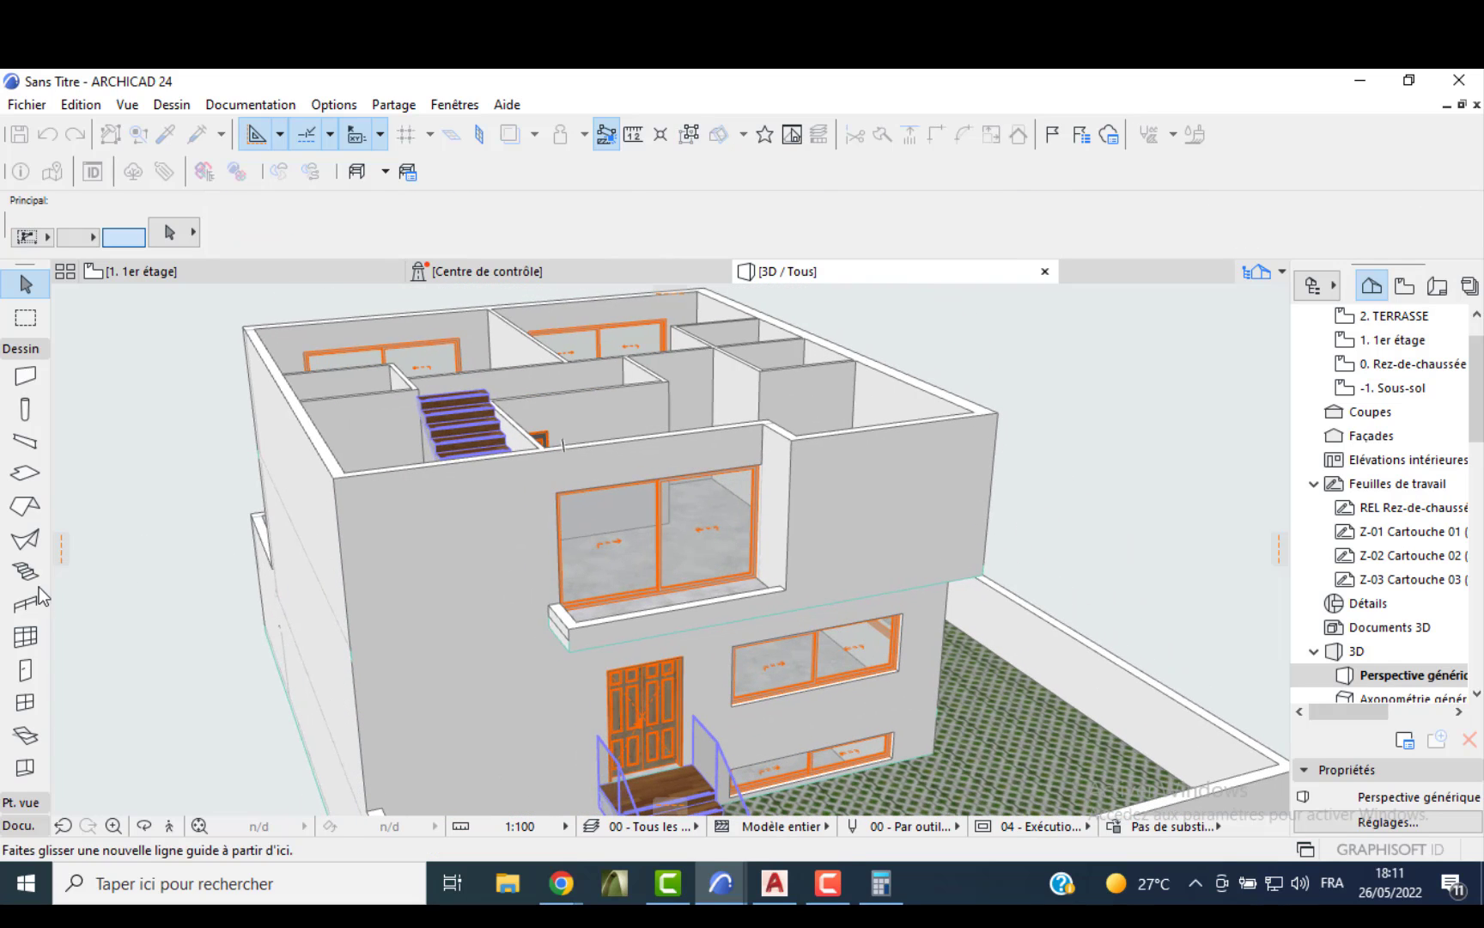
click(26, 604)
scroll(722, 605, up, 3)
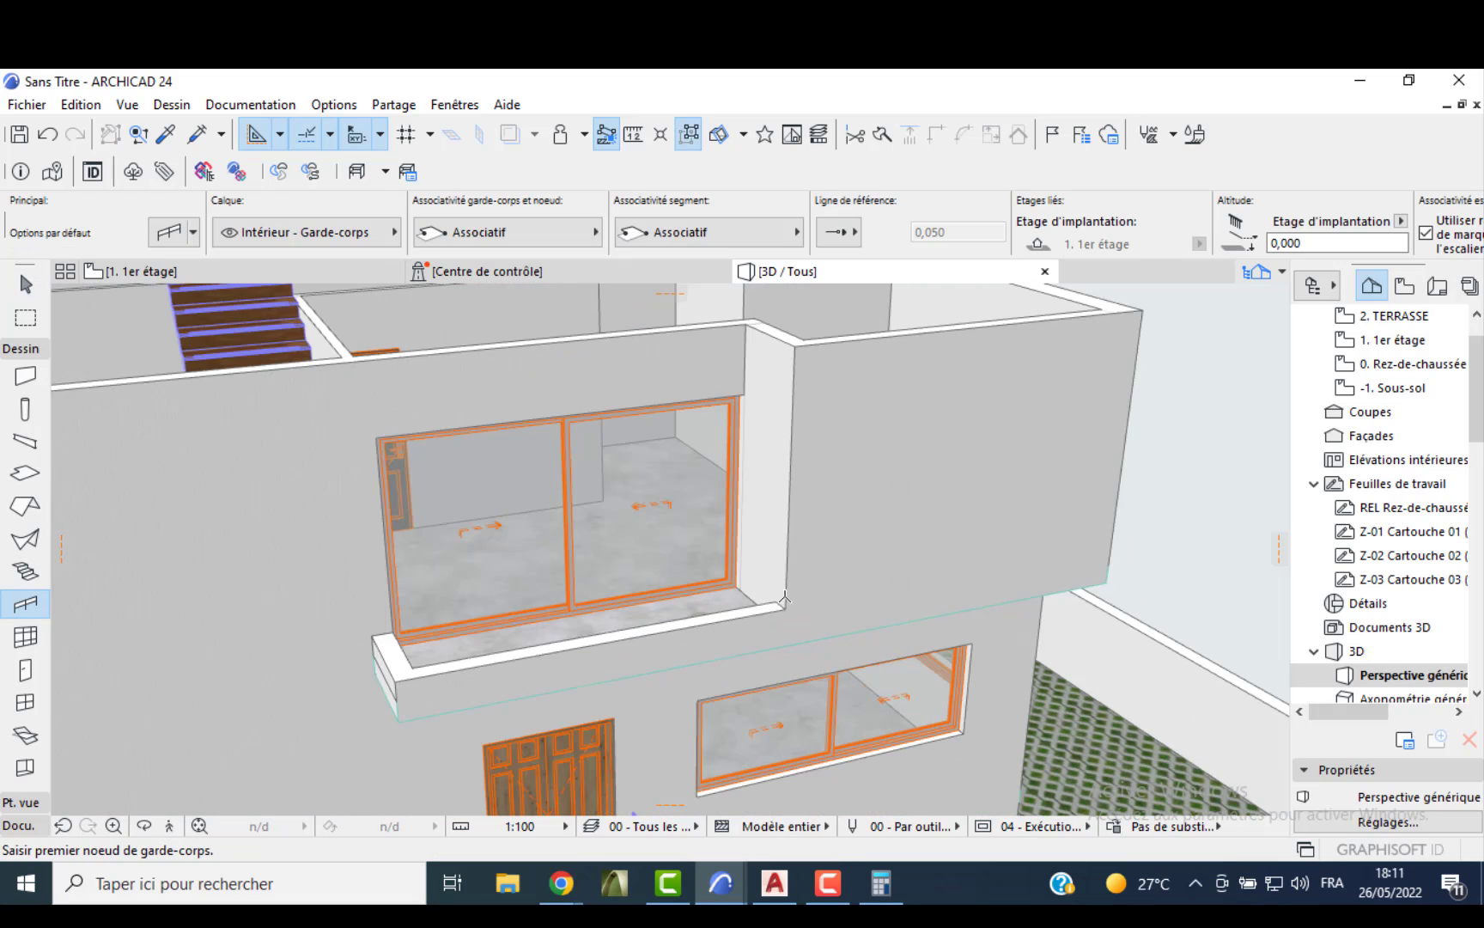
click(786, 604)
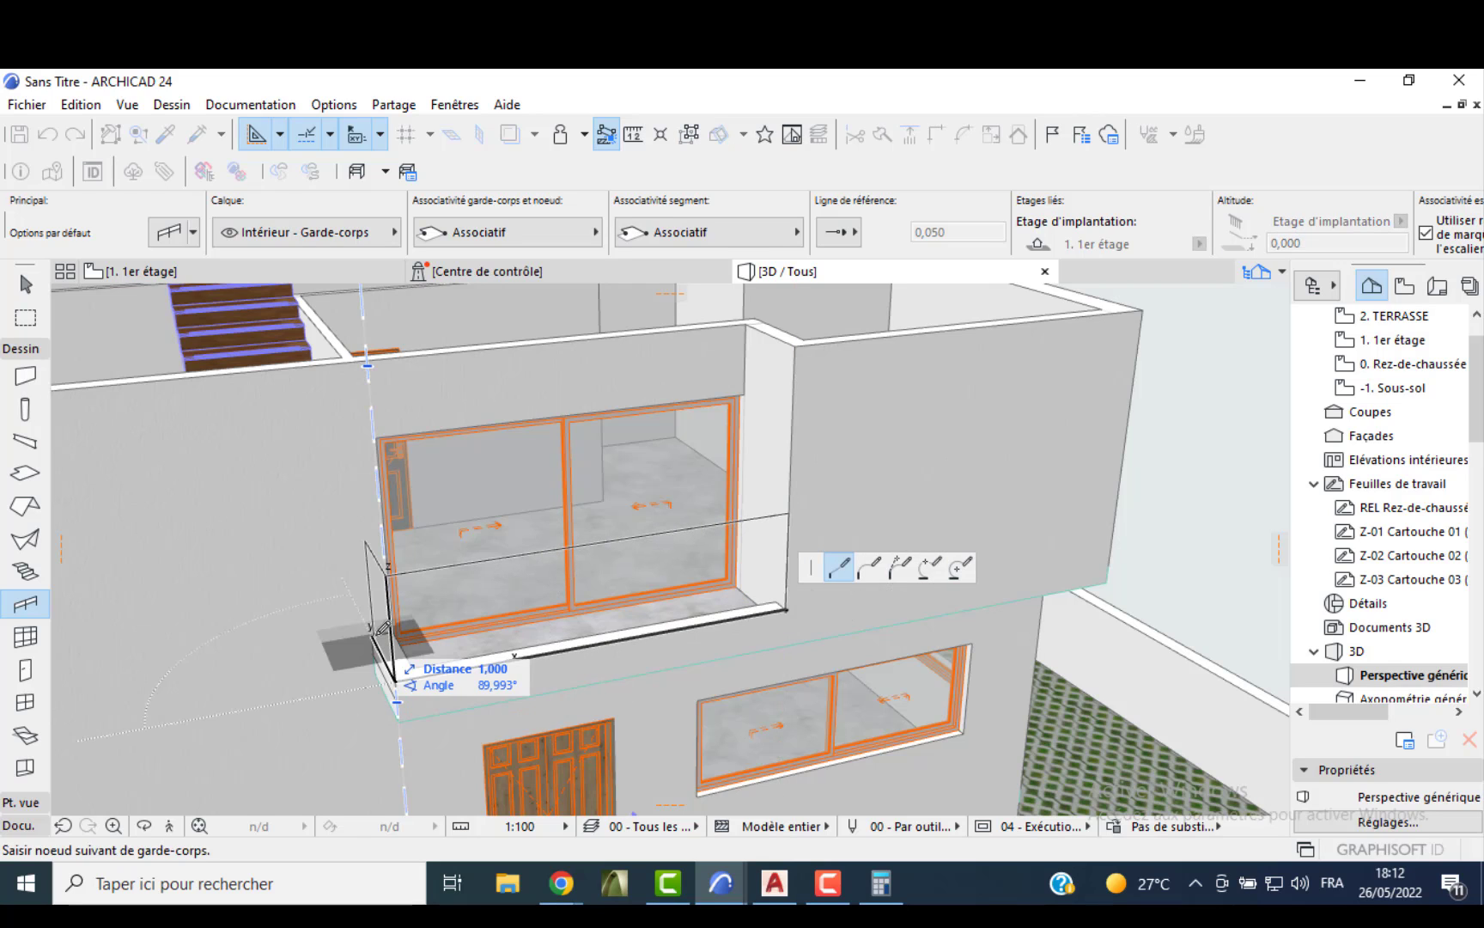
double_click(380, 632)
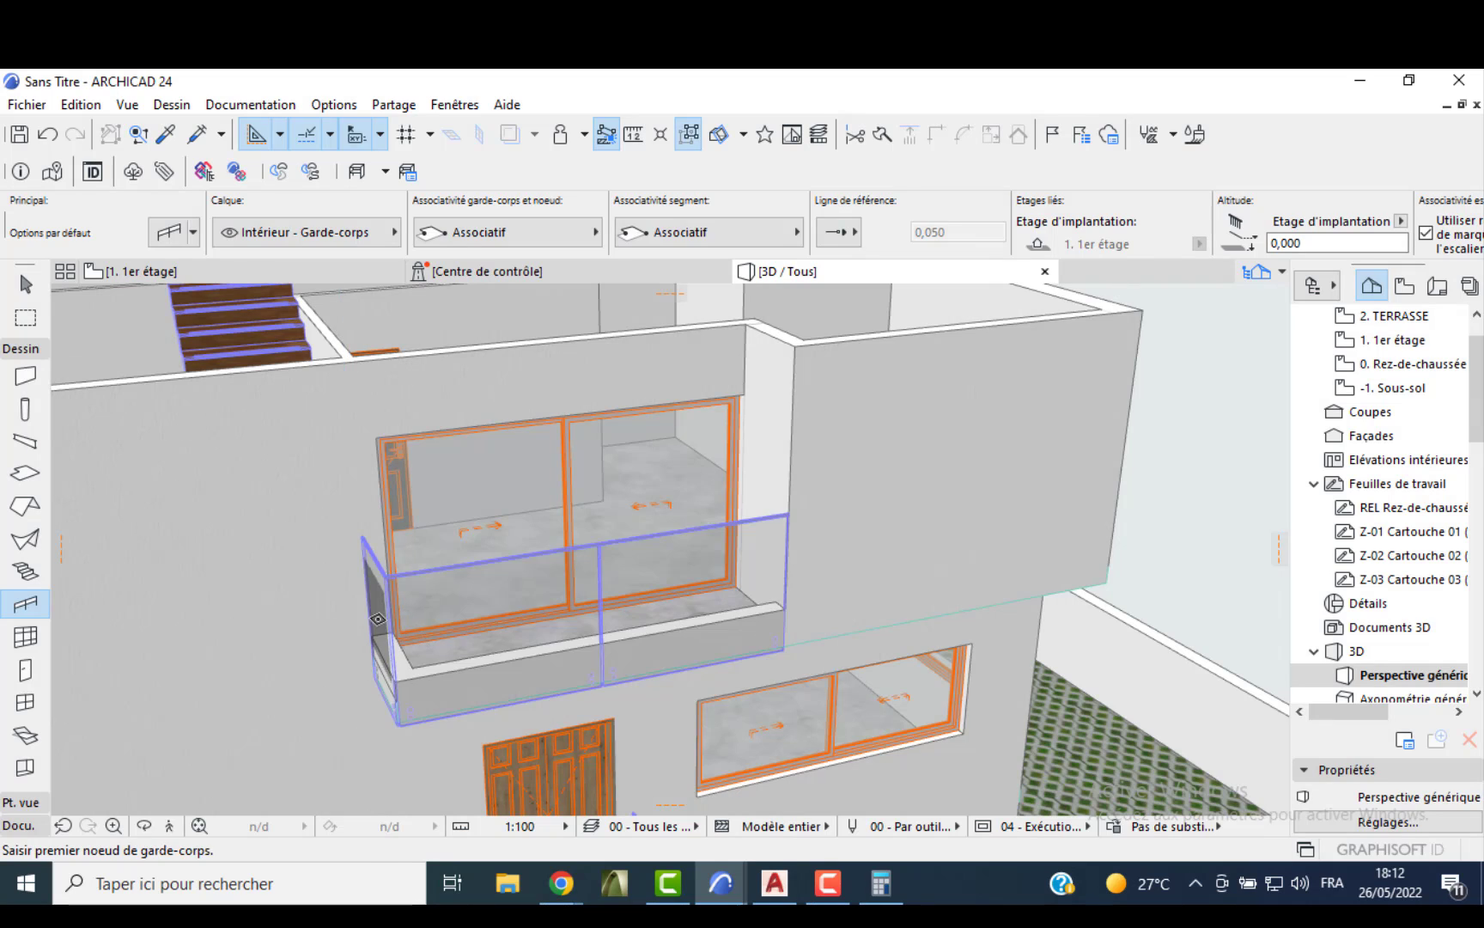
key(Escape)
shift+middle_drag(365, 616, 574, 583)
scroll(447, 558, down, 3)
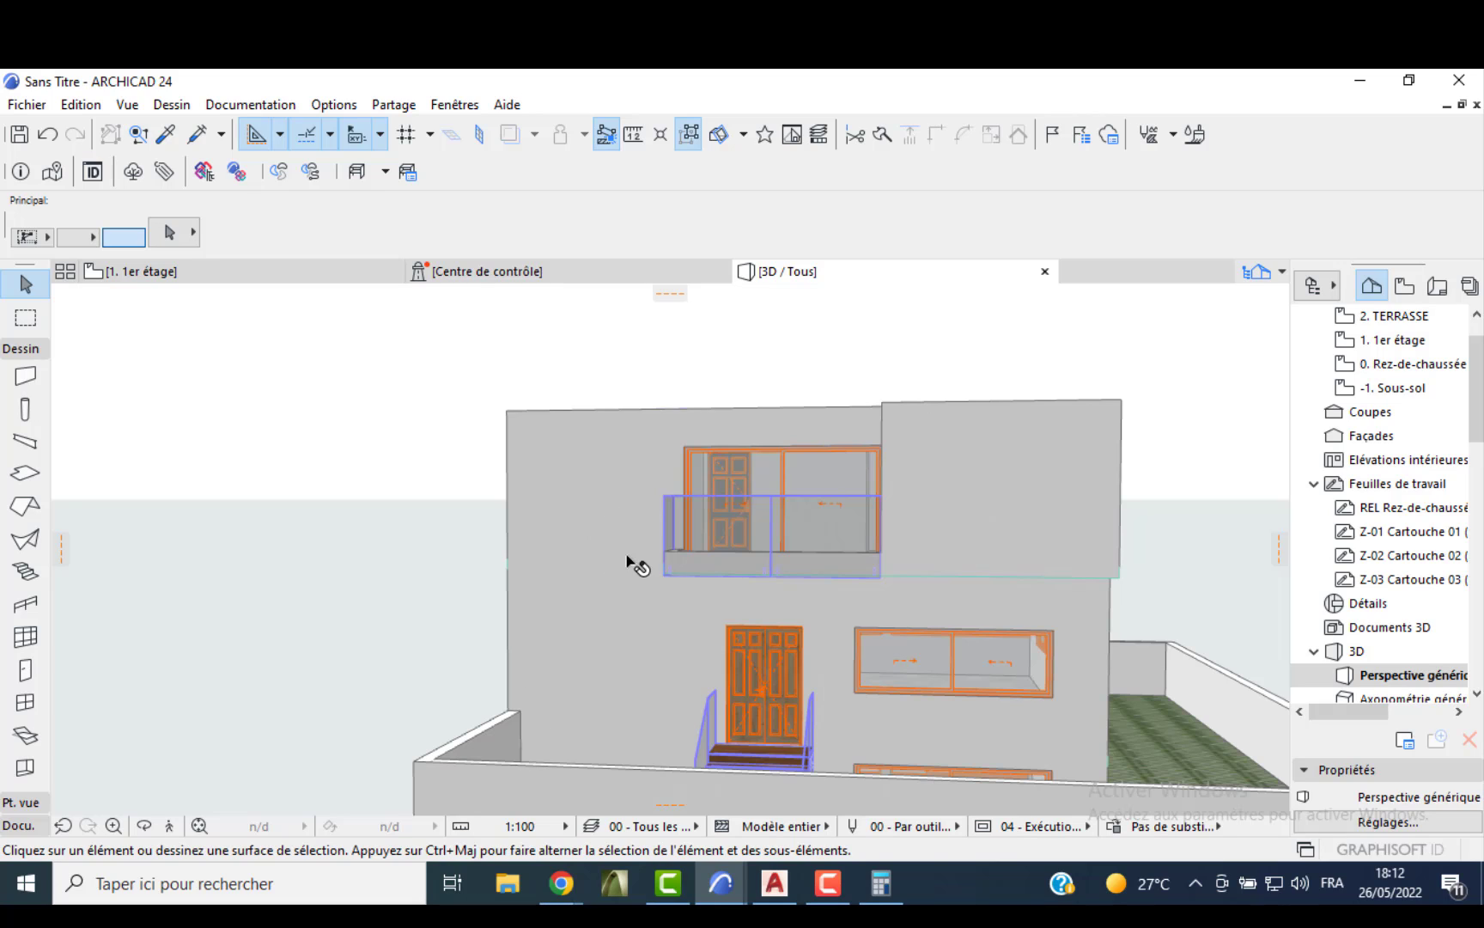
- On the first floor plan, choose the special window type Mur briques de verre 24 for new windows
double_click(1393, 340)
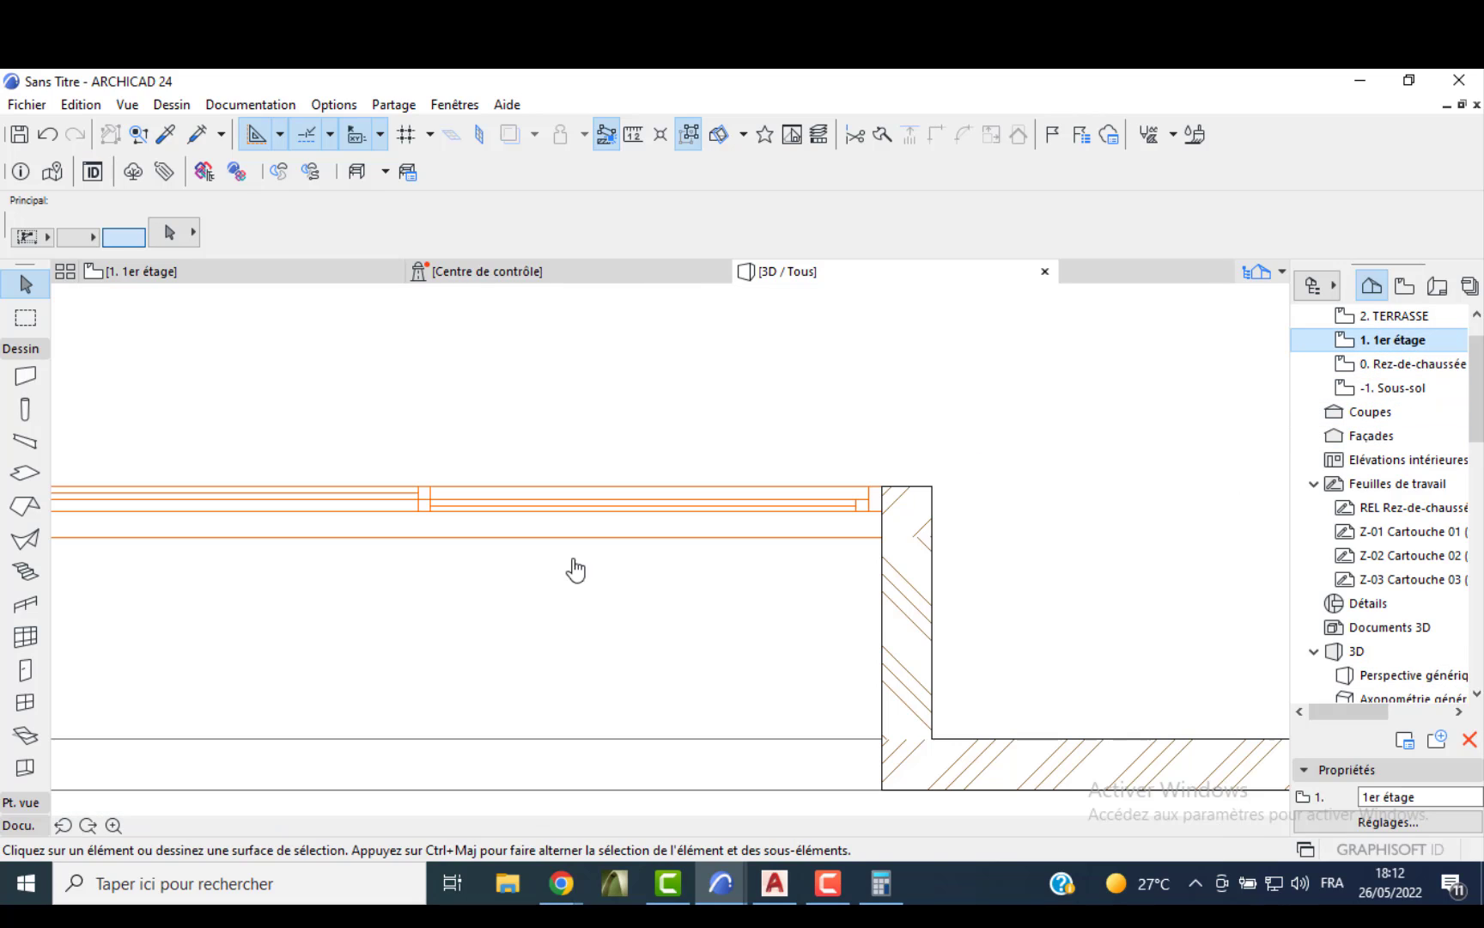
click(25, 702)
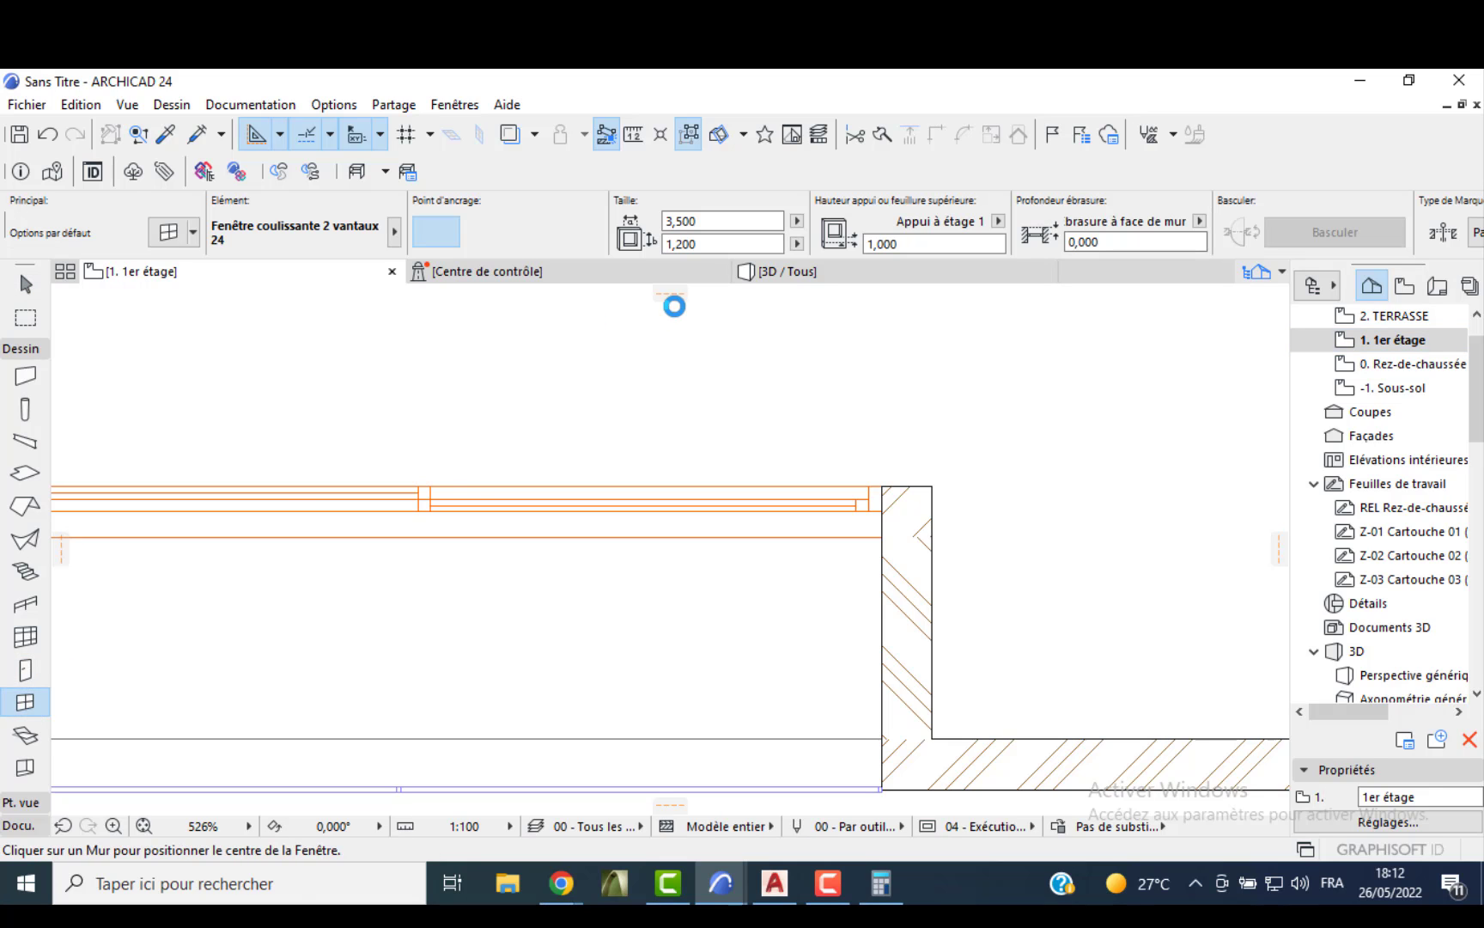
click(170, 233)
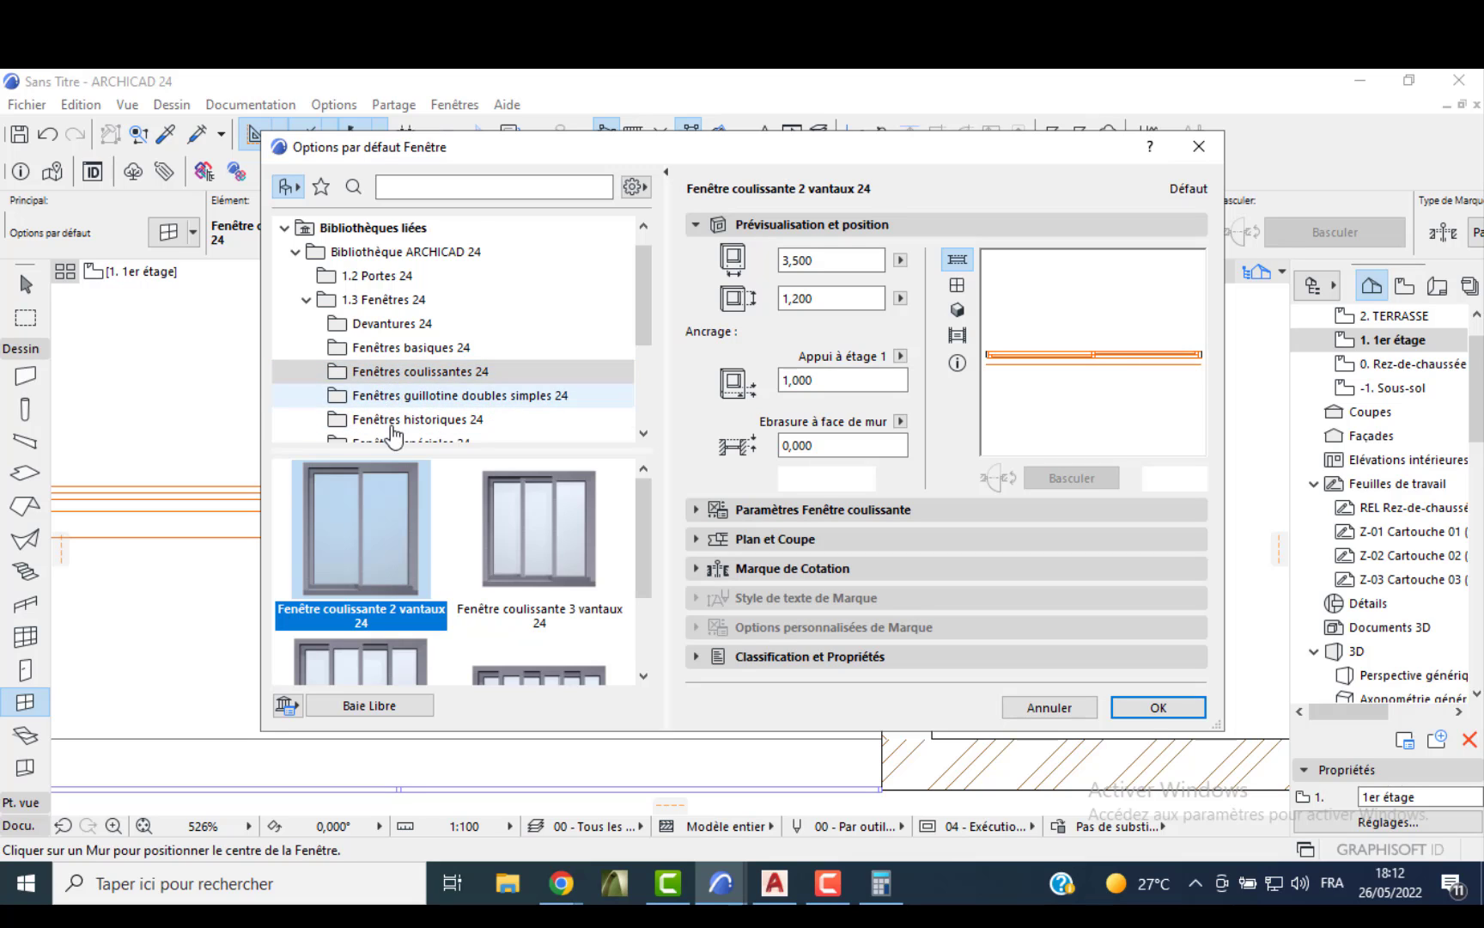
click(393, 437)
scroll(382, 524, down, 4)
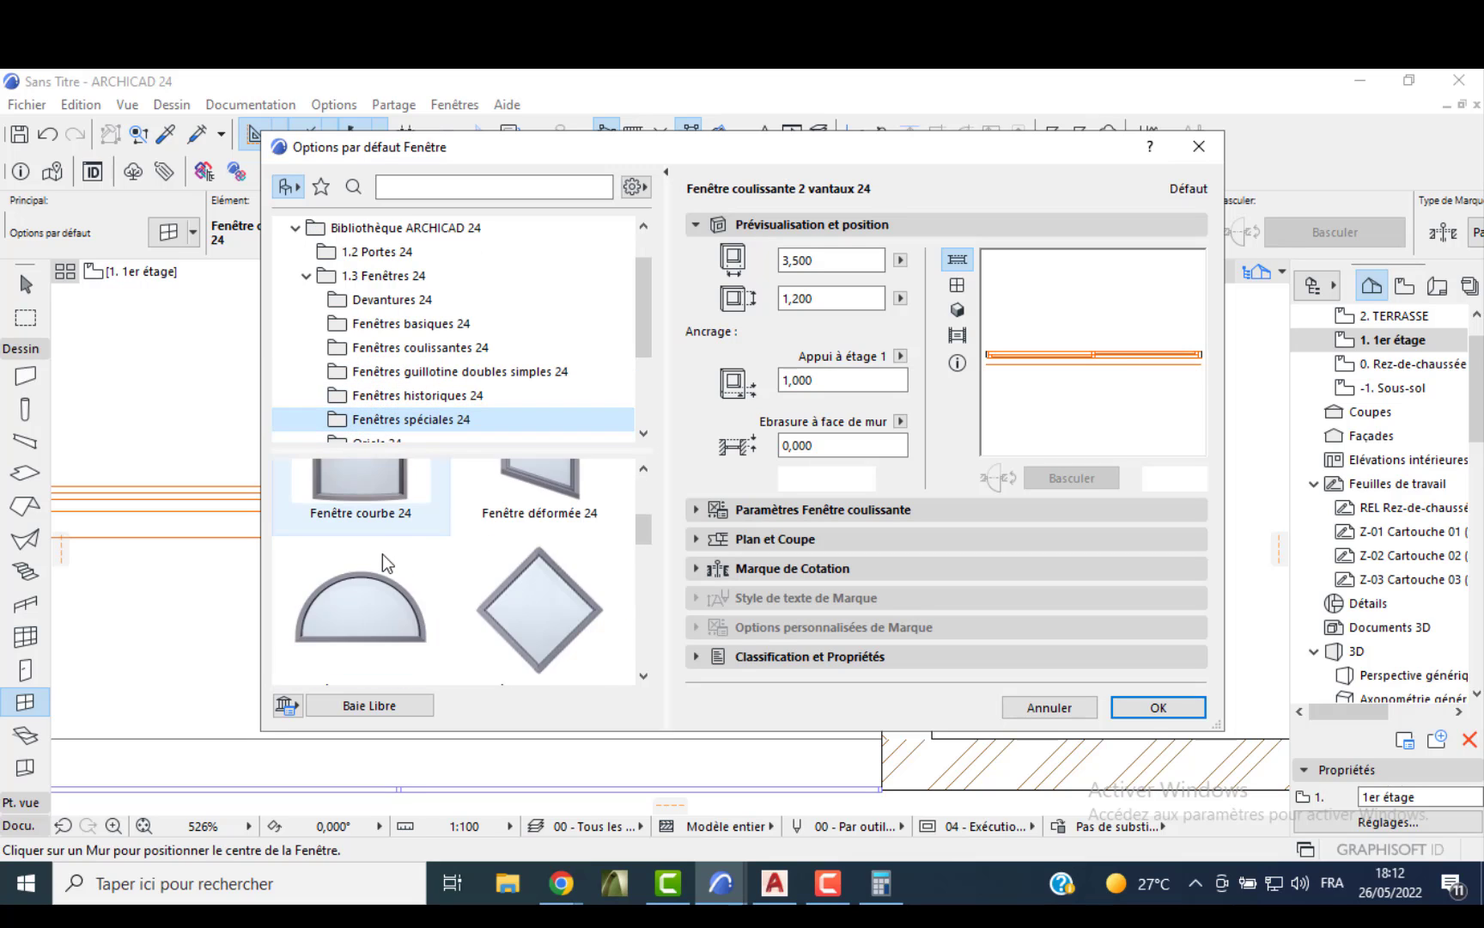
scroll(386, 562, down, 5)
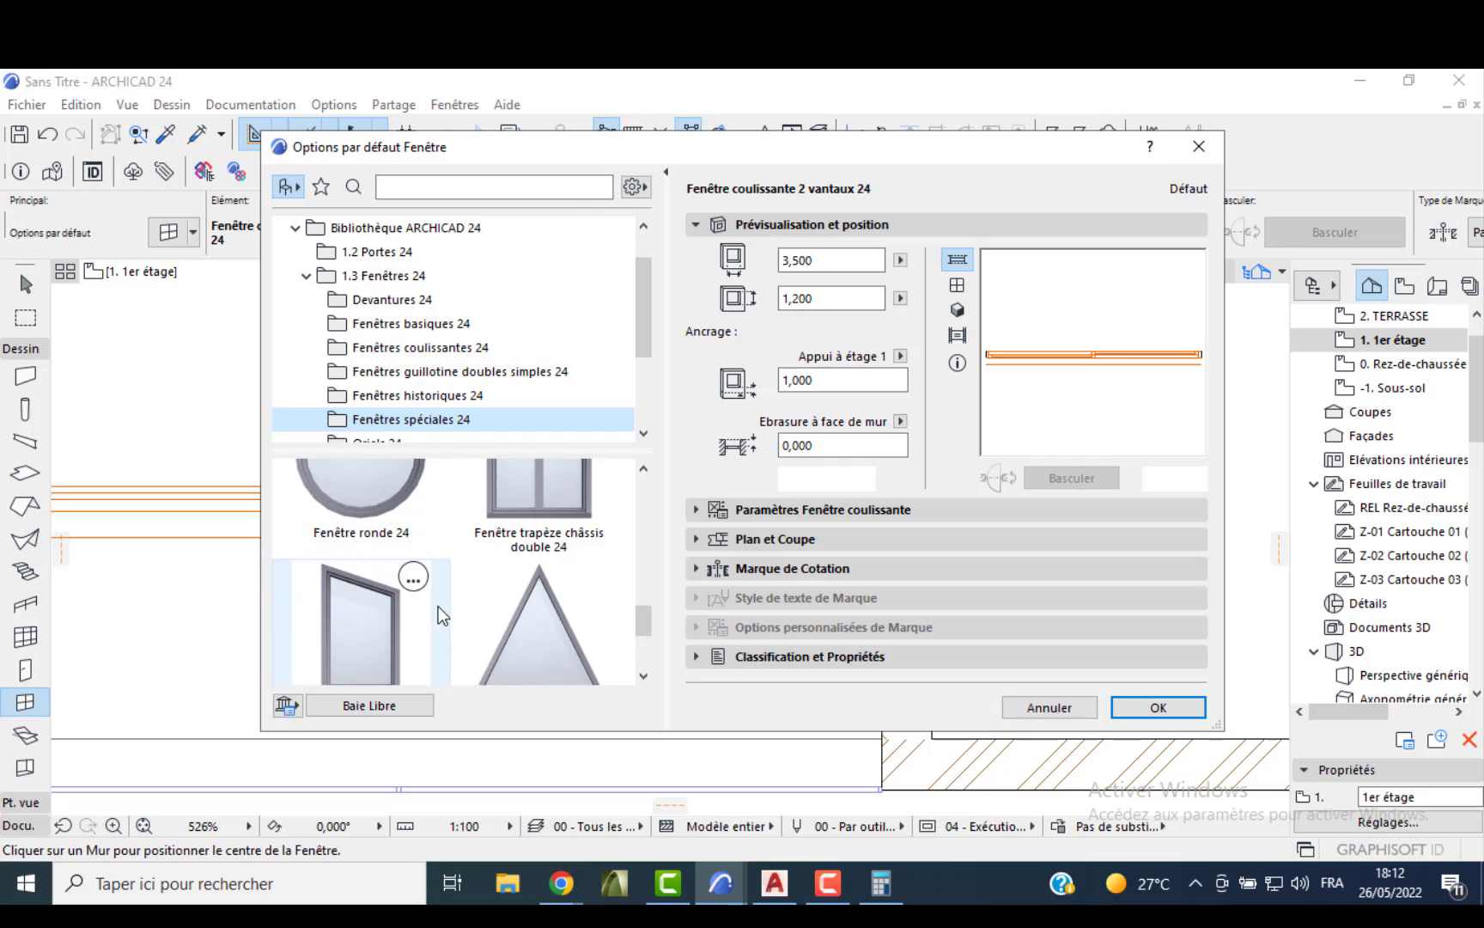
scroll(438, 606, down, 1)
scroll(435, 584, up, 1)
scroll(412, 562, down, 1)
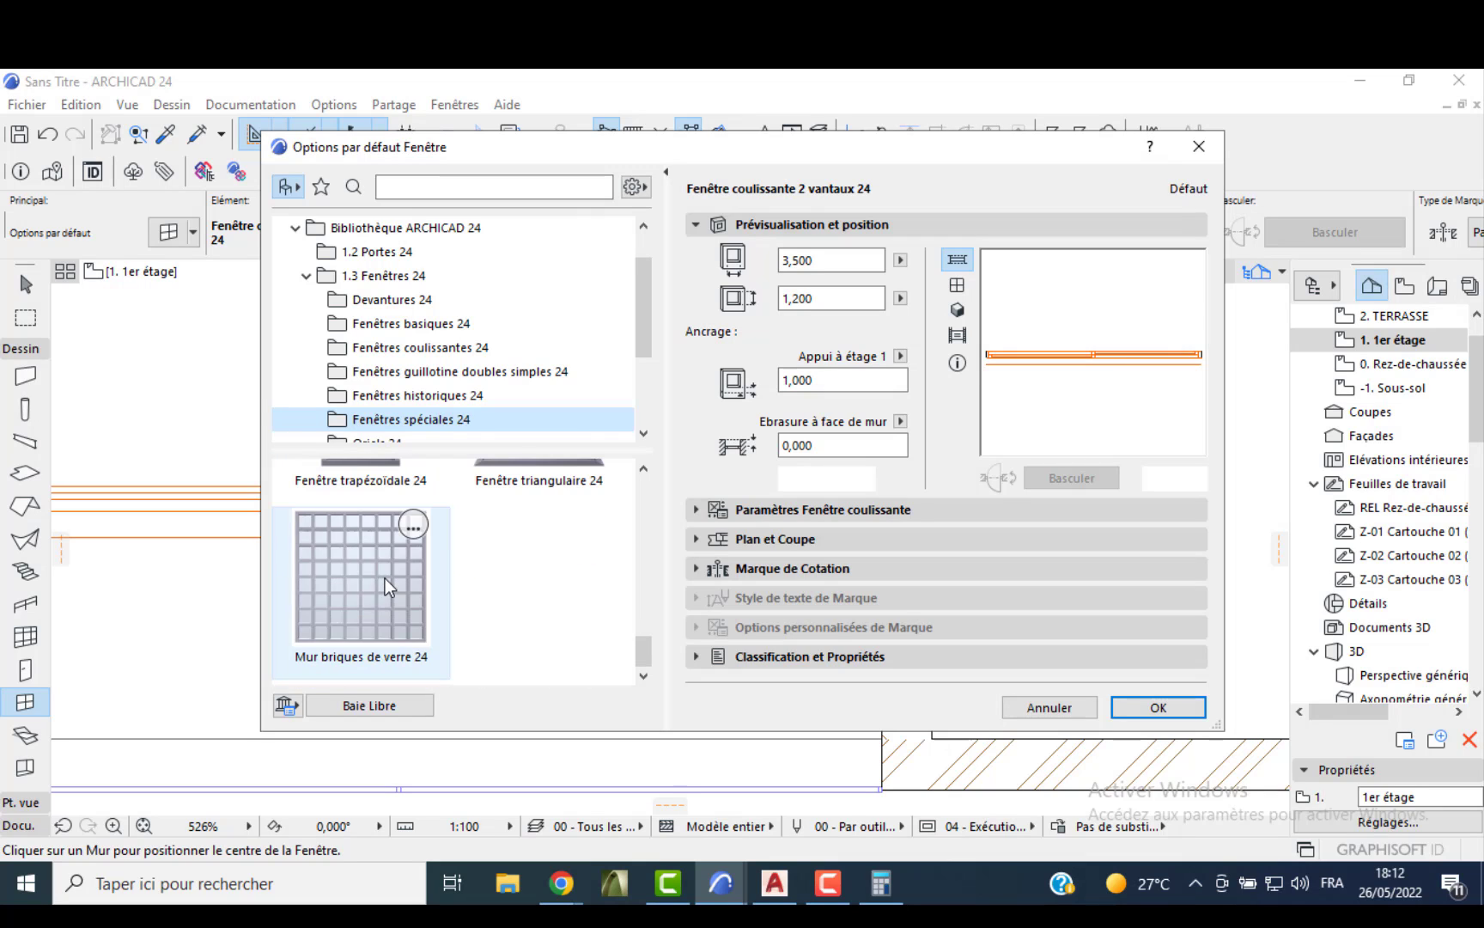
click(389, 587)
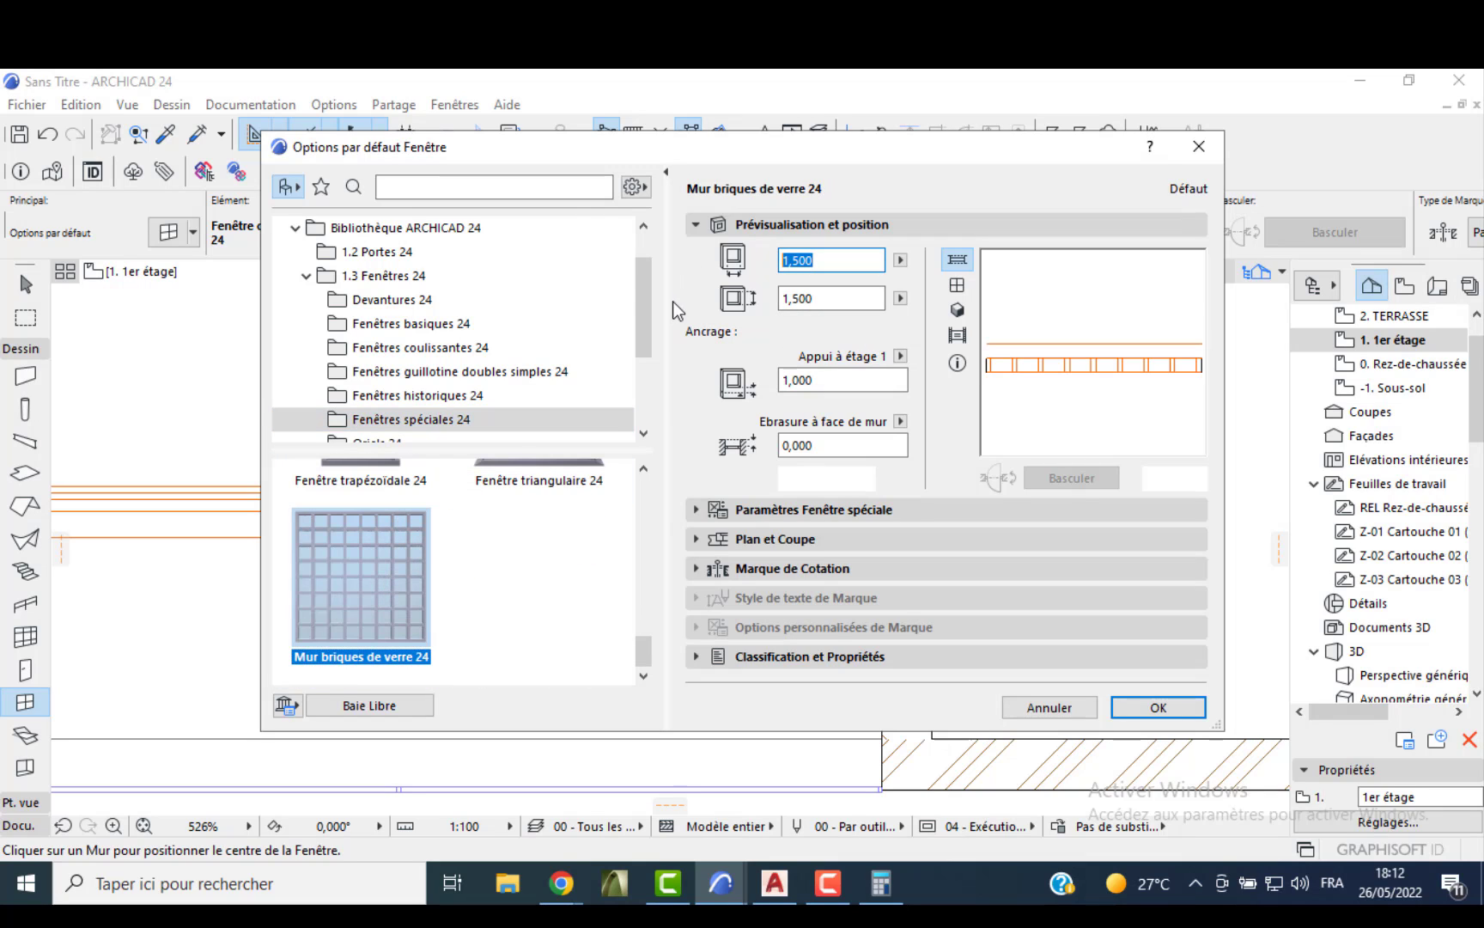
- Set the glass-block window's defaults to 1,000 wide and 2,000 high with a 0,200 sill
text(1)
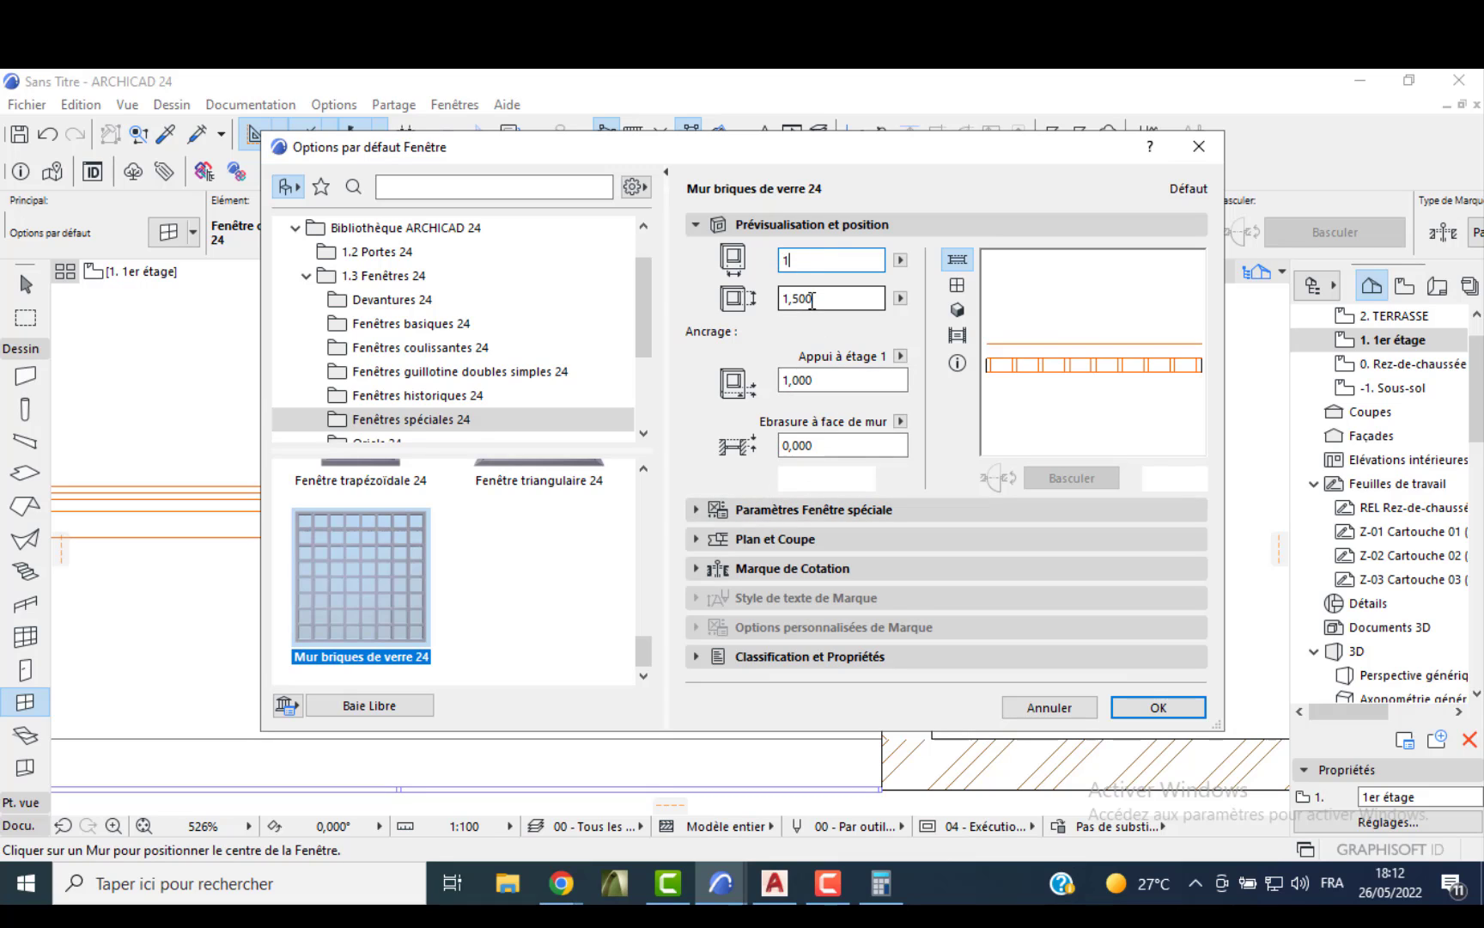
key(Tab)
text(2)
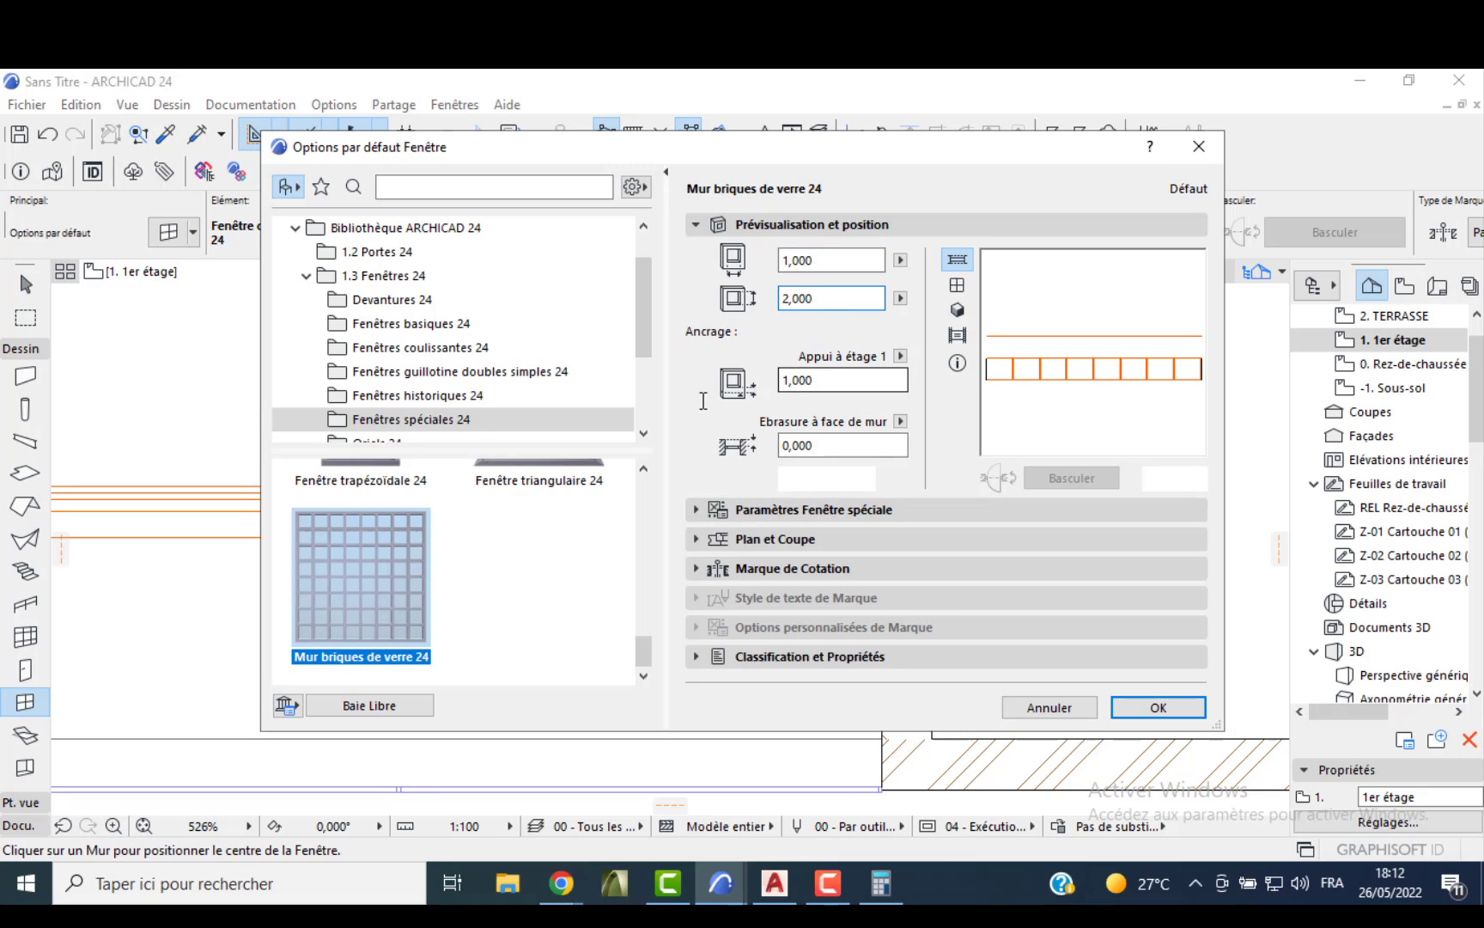
key(Tab)
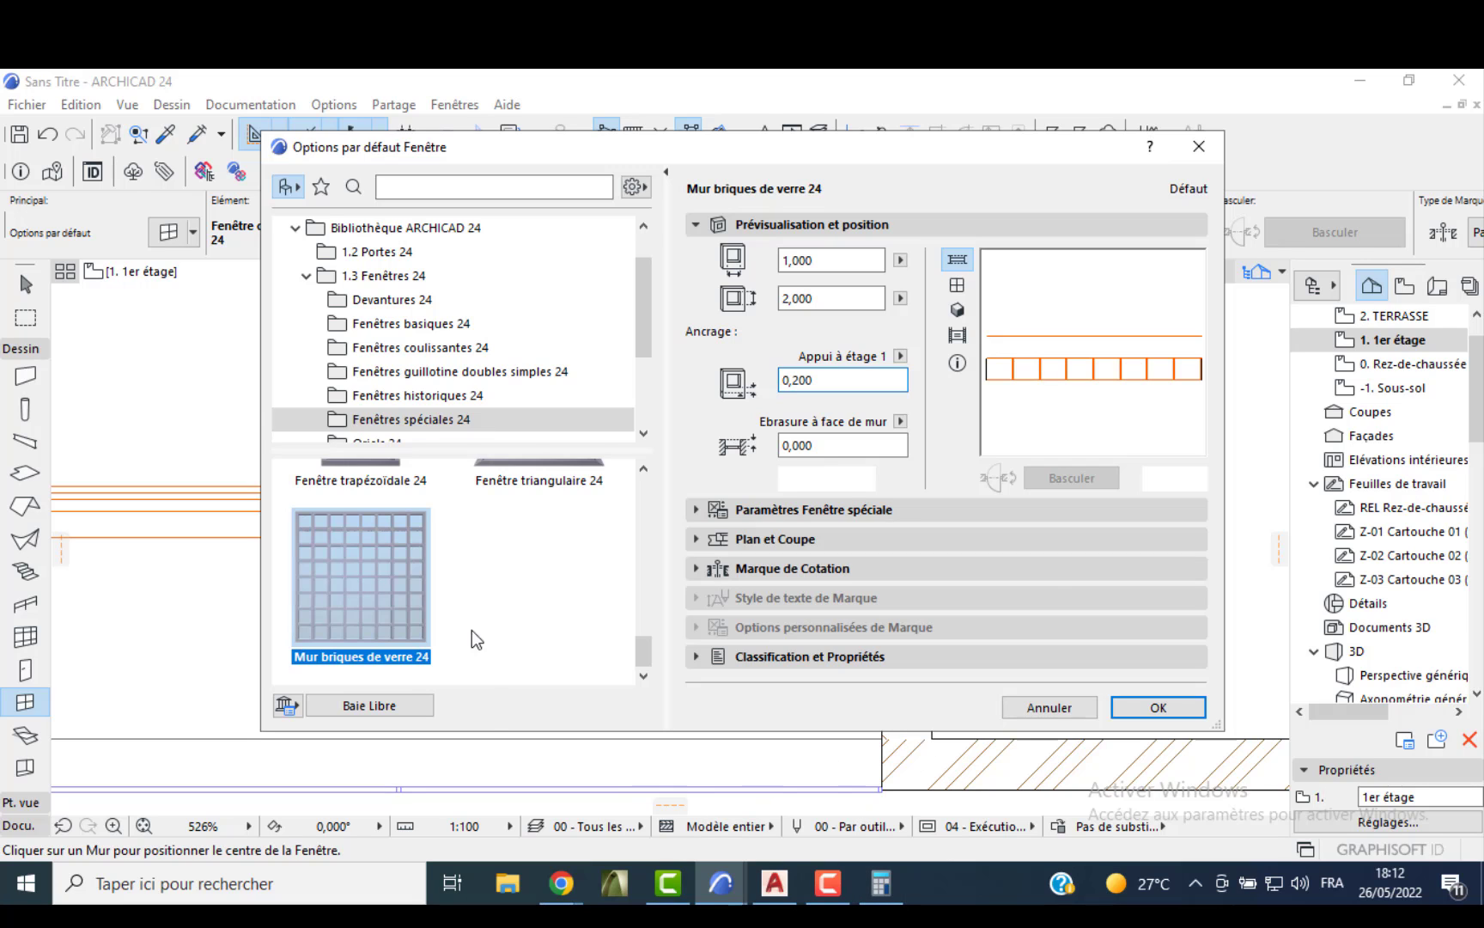
key(Return)
- Place a glass-block window midway along the stairwell's front wall on the first floor, ground floor and basement
scroll(348, 630, down, 5)
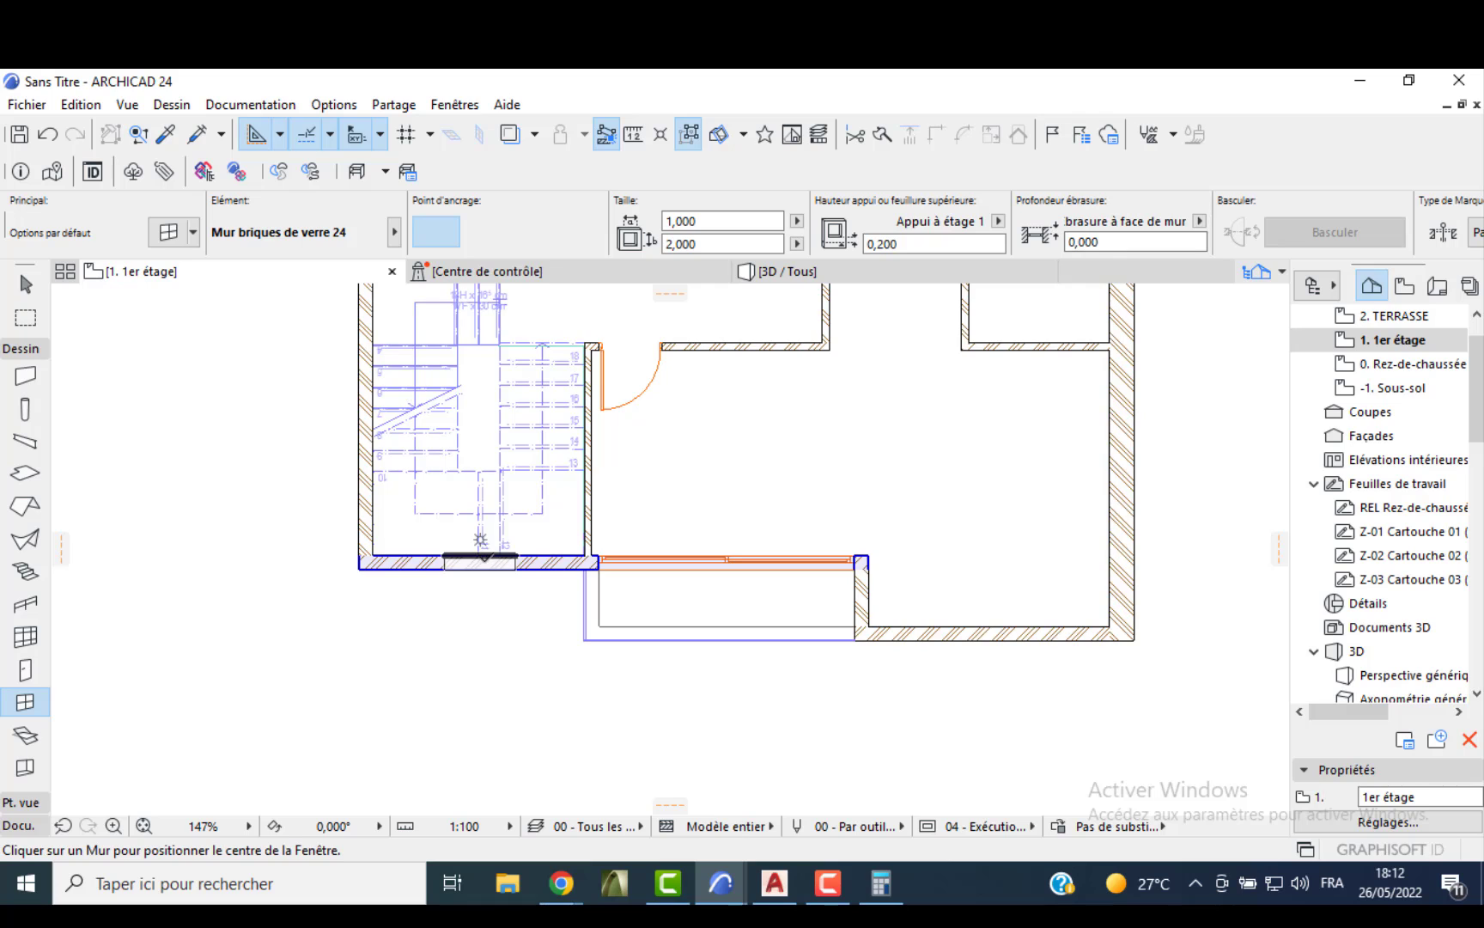
scroll(480, 539, up, 3)
click(472, 534)
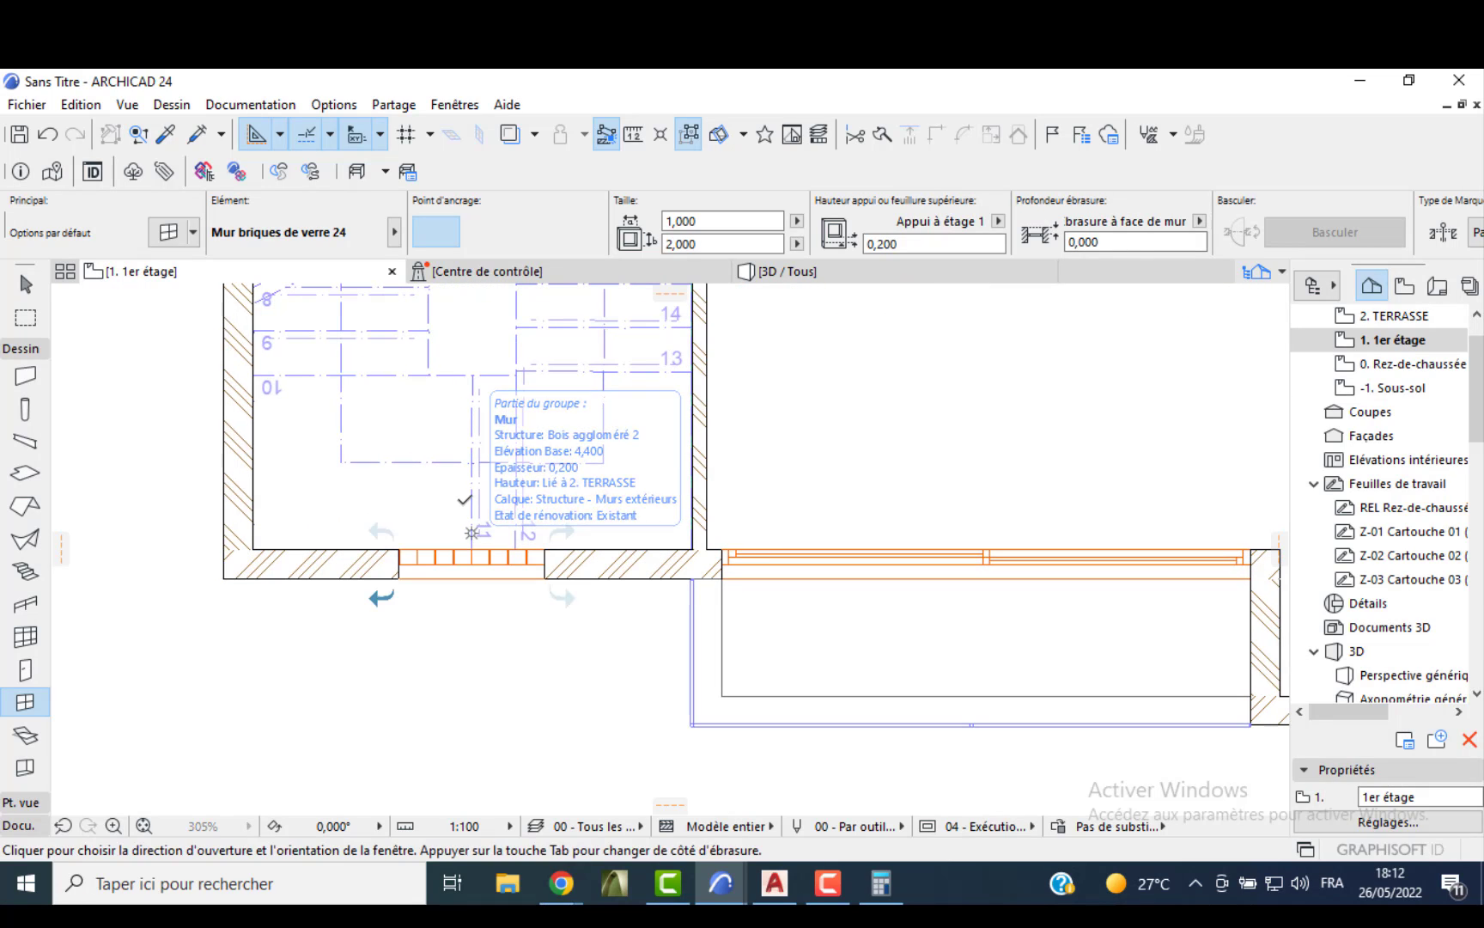
click(472, 535)
double_click(1391, 363)
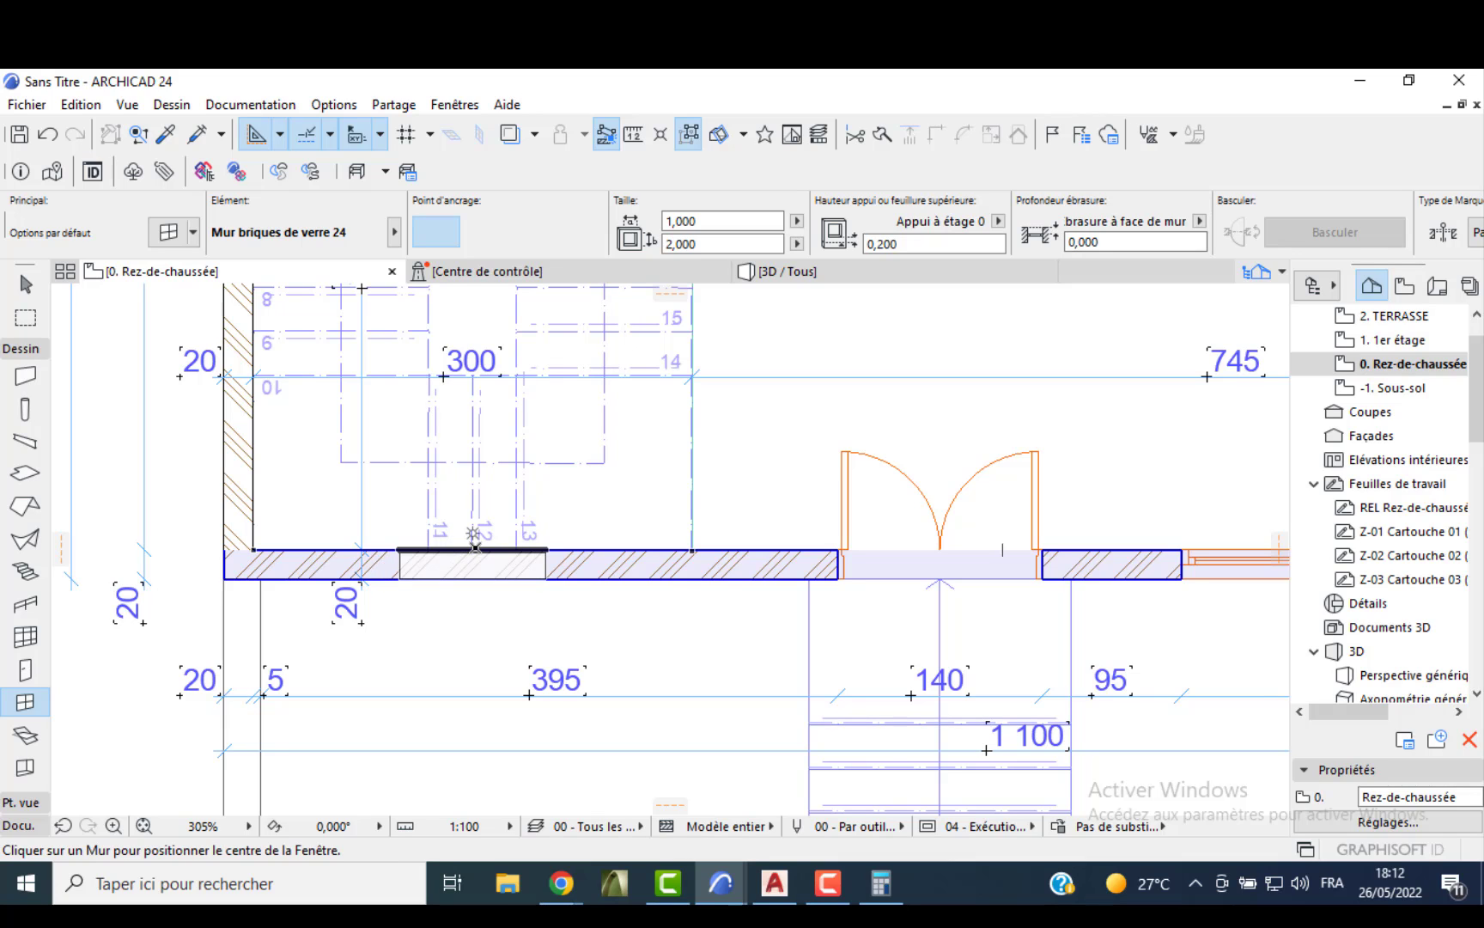
click(472, 536)
click(824, 420)
double_click(1385, 388)
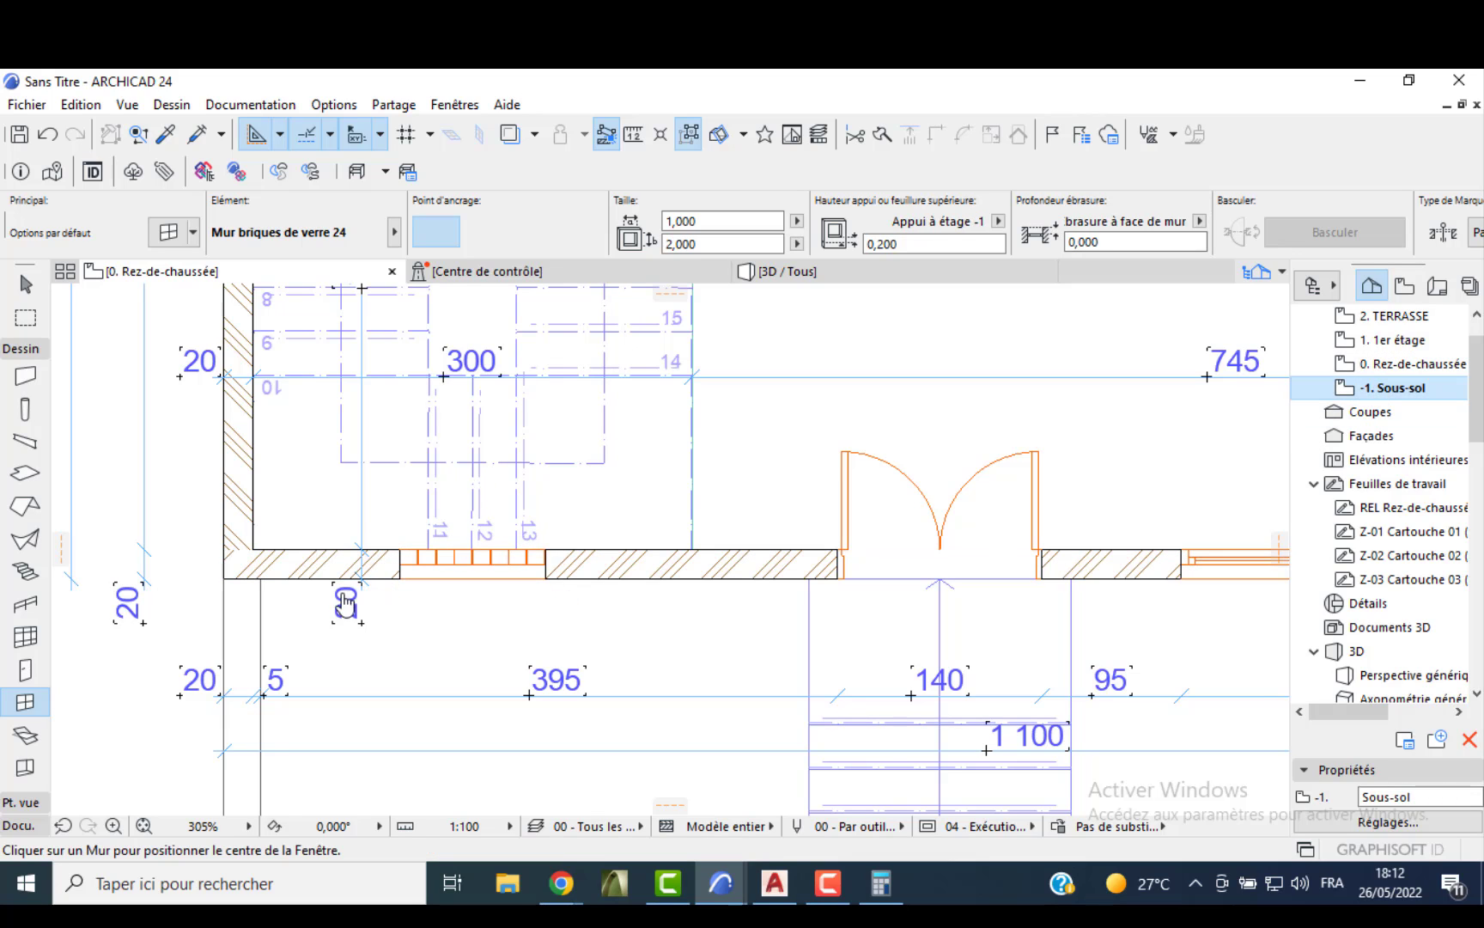
click(477, 535)
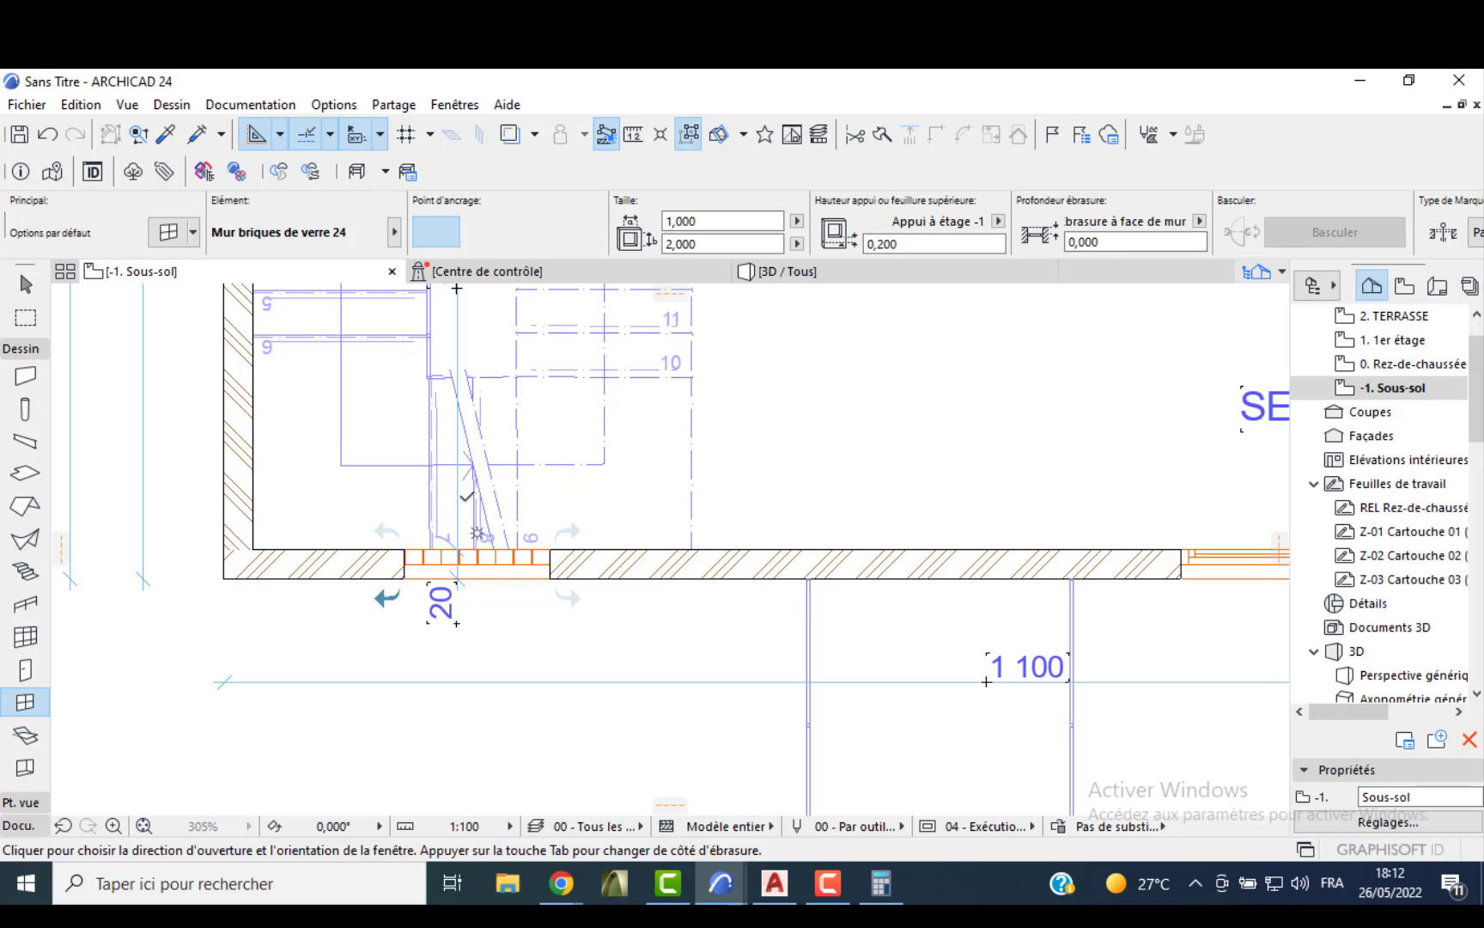
click(466, 534)
key(Escape)
- Set the basement glass-block window's height to 0,500 and sill to 1,800, and check the front facade in 3D
click(401, 525)
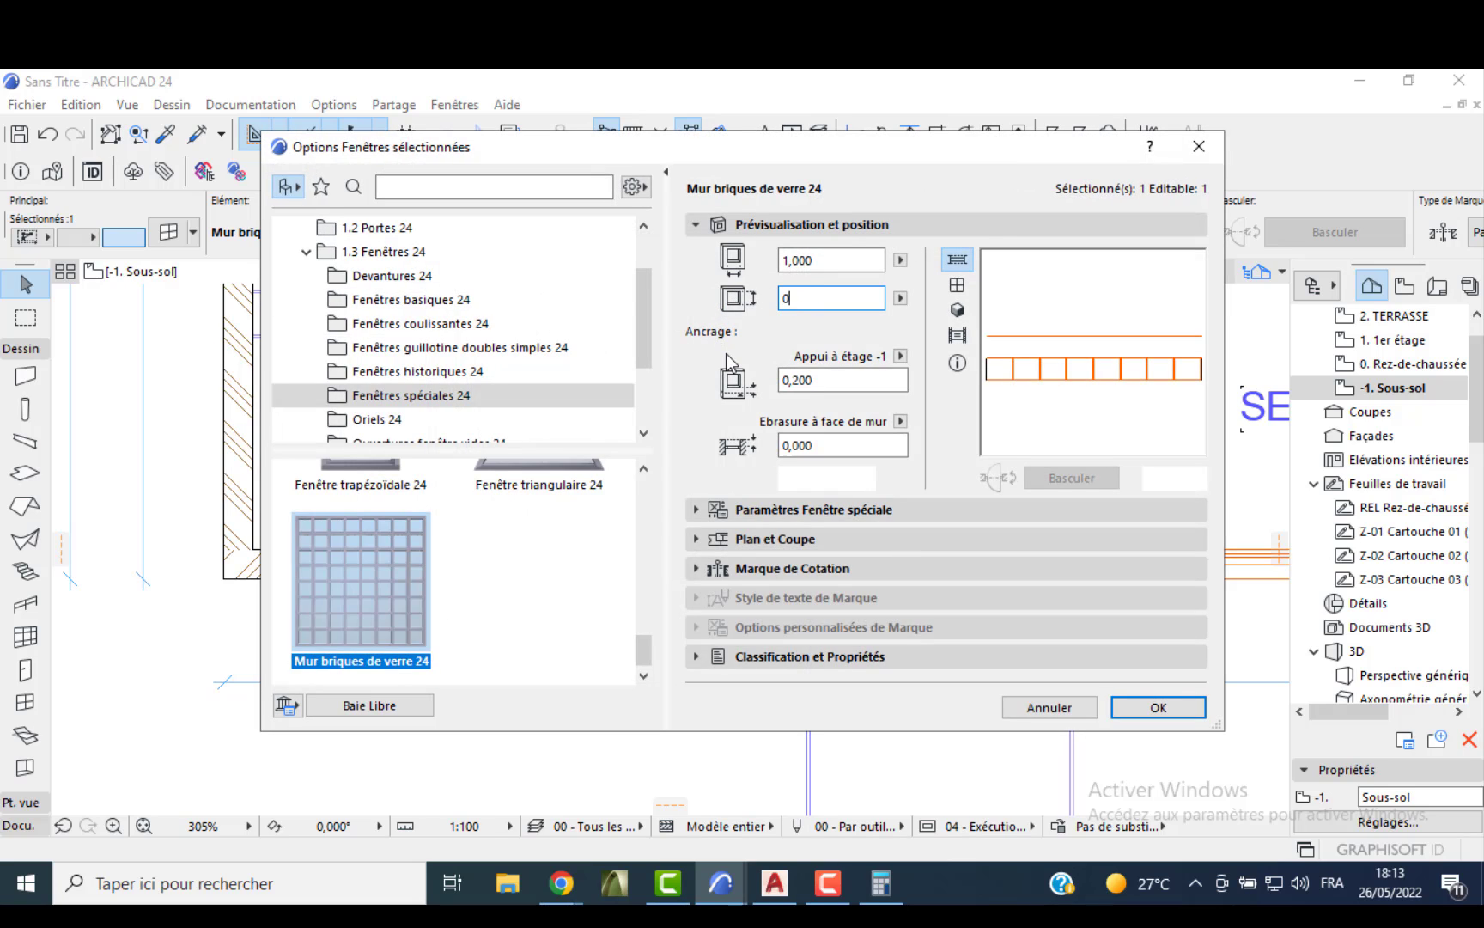
drag(816, 380, 795, 383)
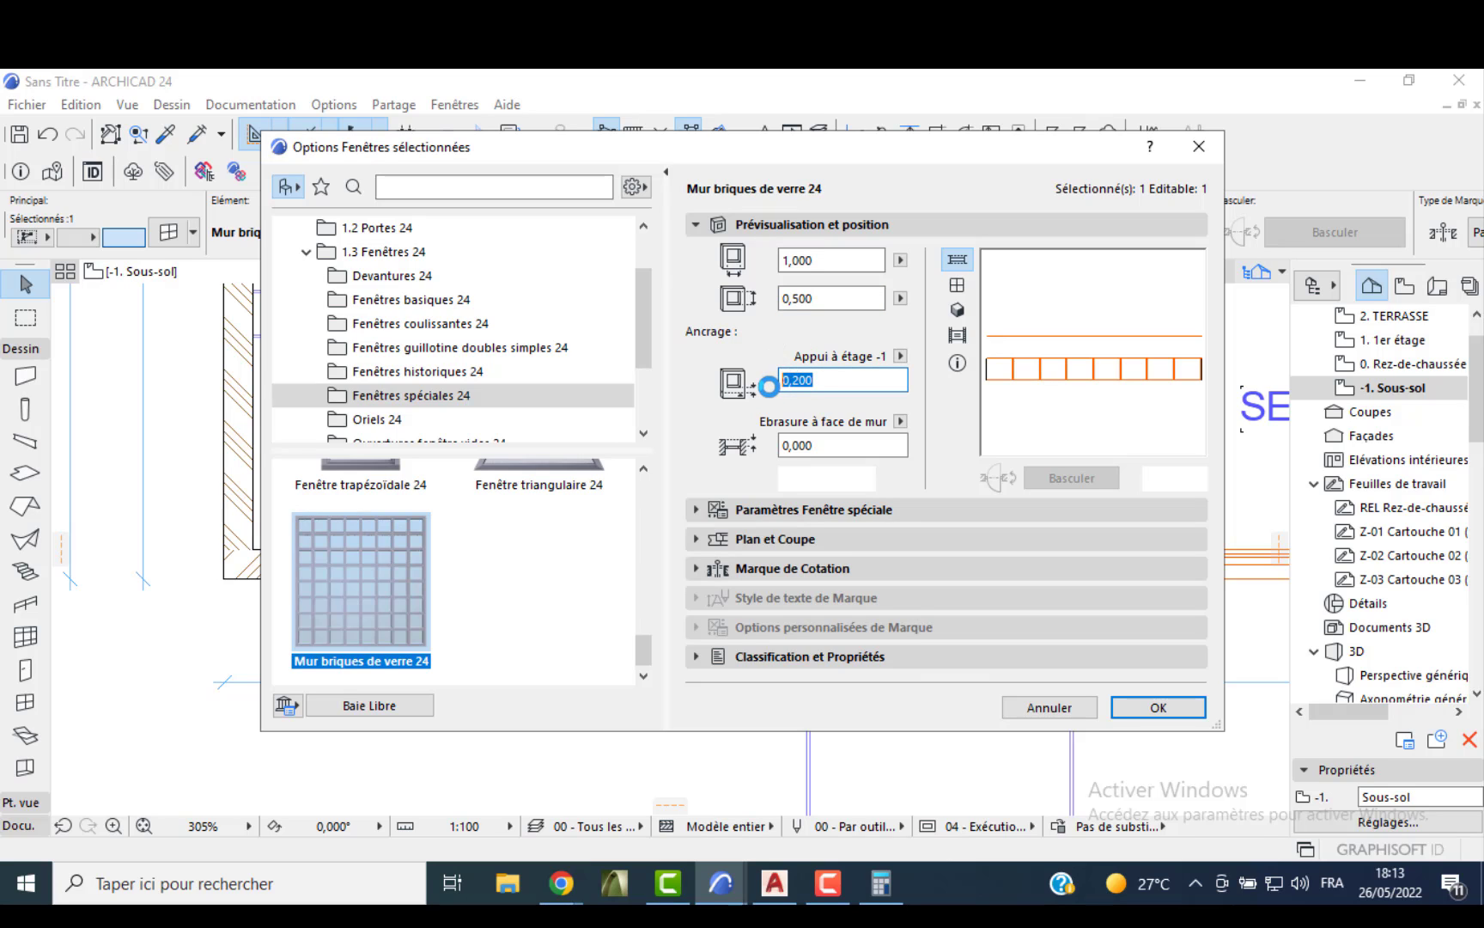
text(1,8)
key(Return)
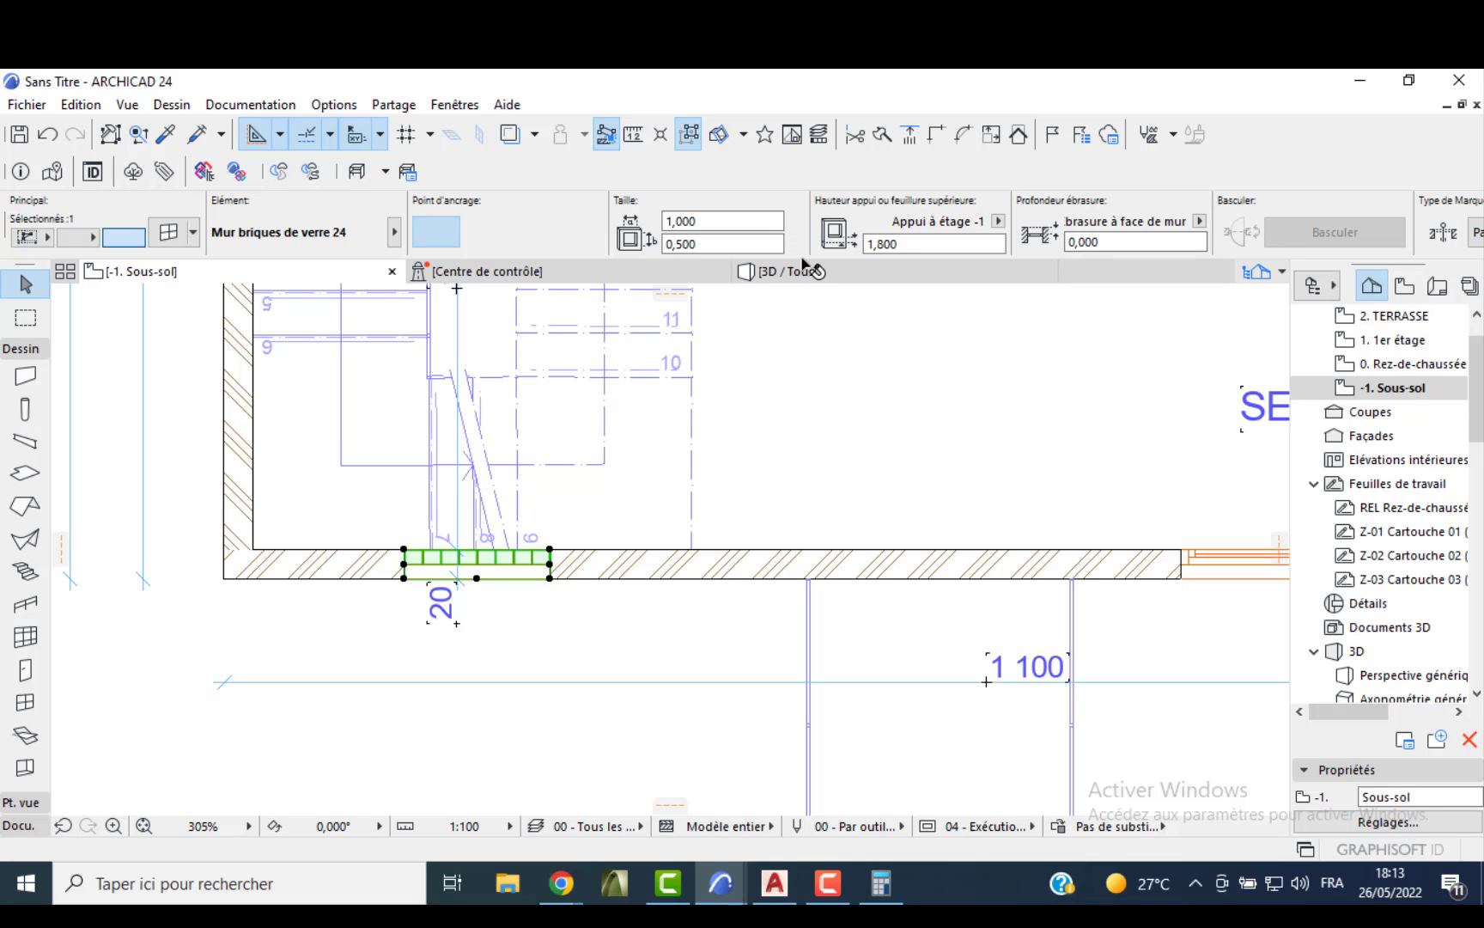
click(798, 270)
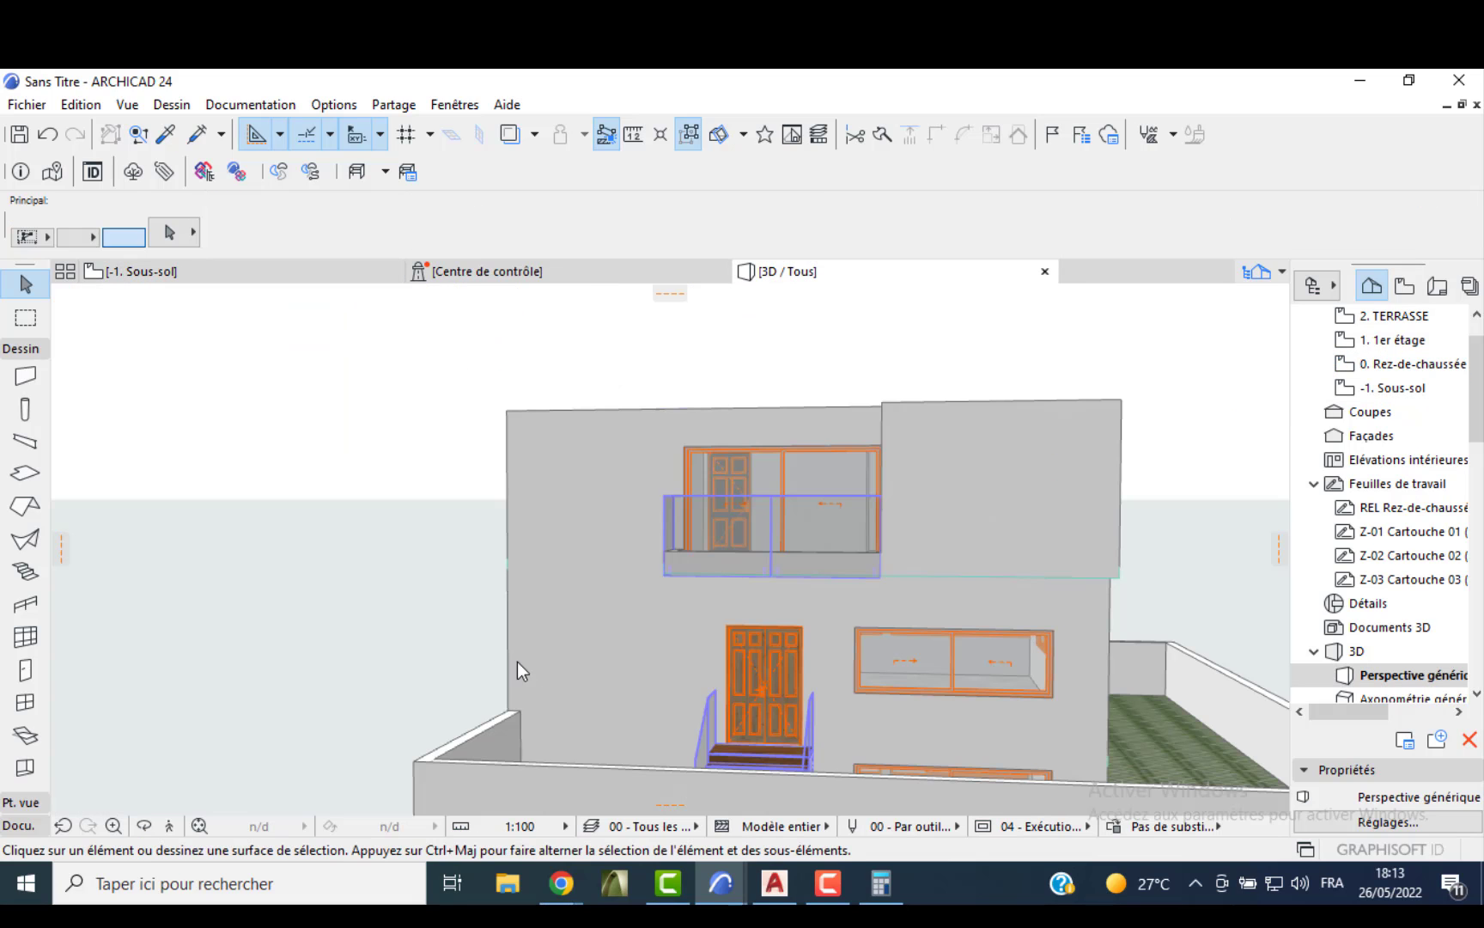
shift+middle_drag(469, 647, 425, 691)
scroll(566, 769, up, 1)
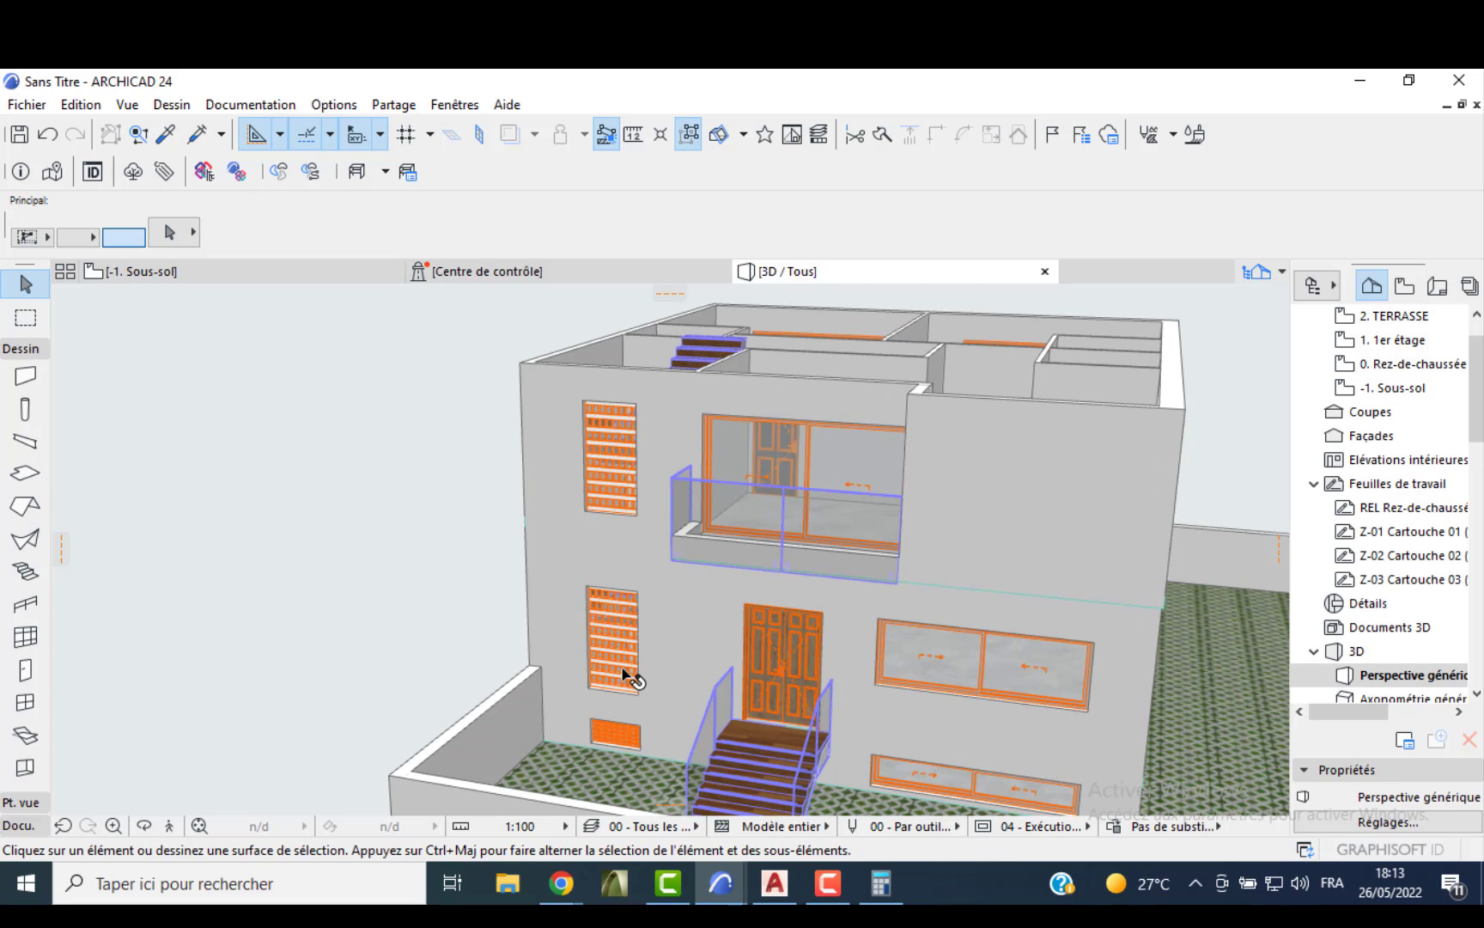
scroll(627, 720, up, 2)
click(625, 736)
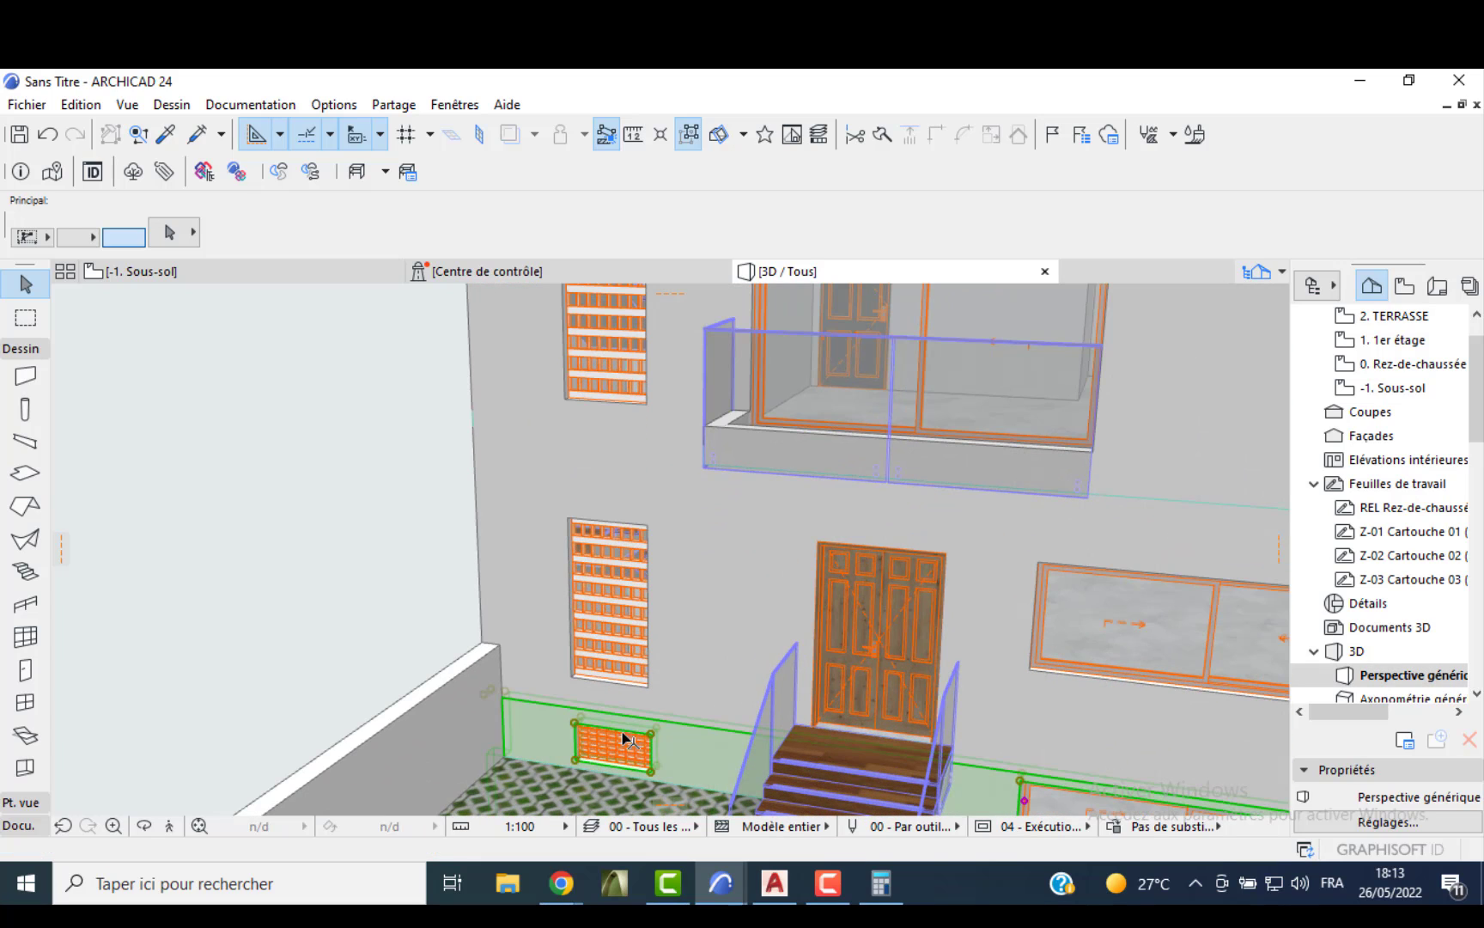
- Move the basement glass-block window to the side wall's inner corner and stretch it to 3,000 at the stair's far edge
double_click(1391, 387)
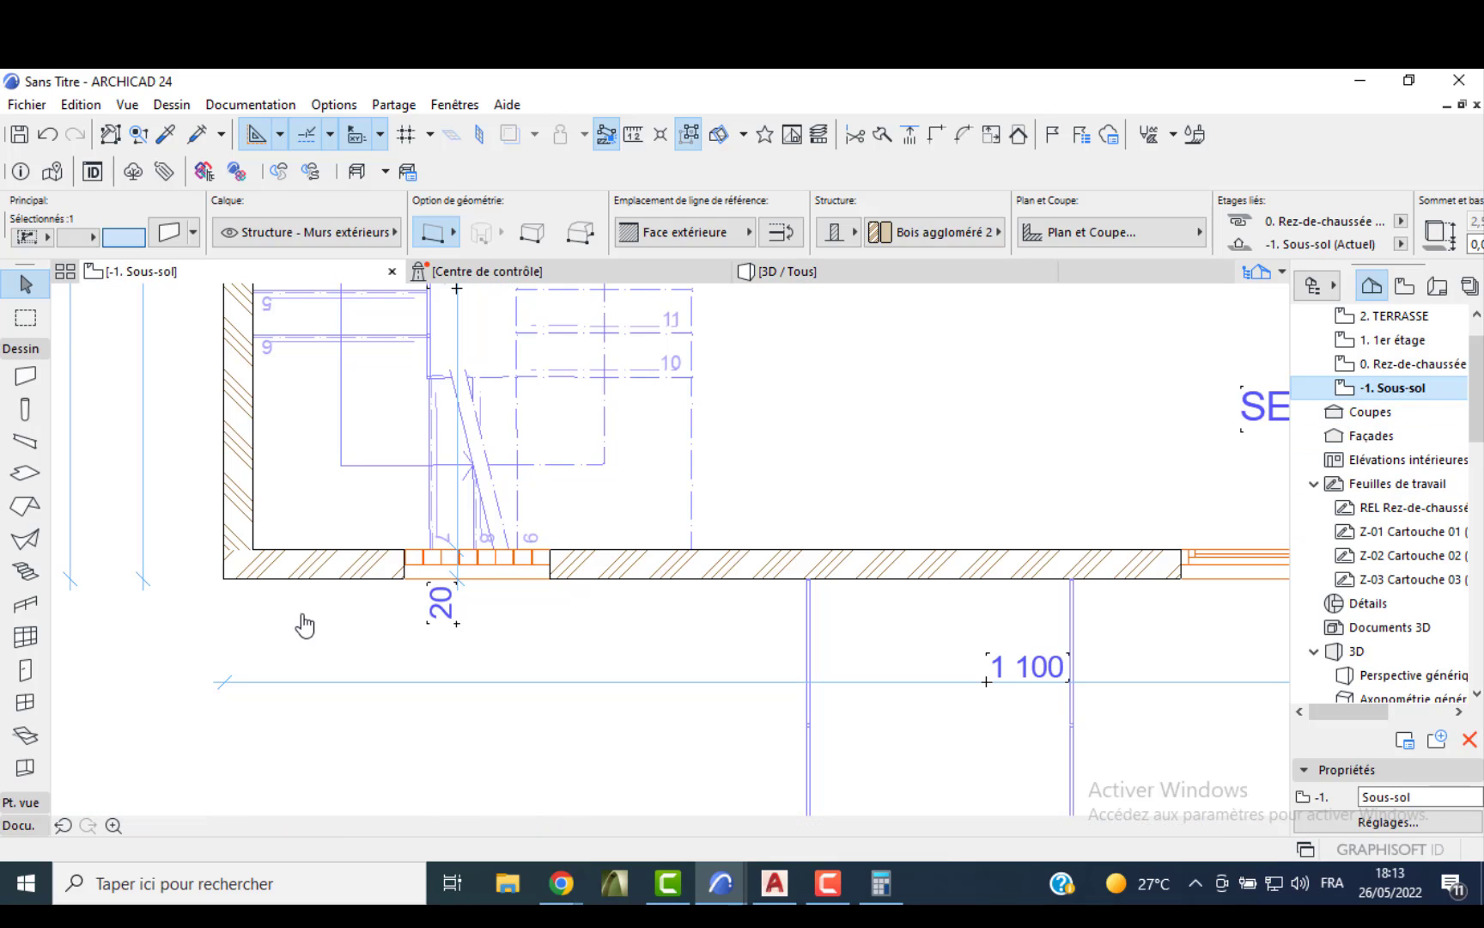
click(413, 560)
click(404, 550)
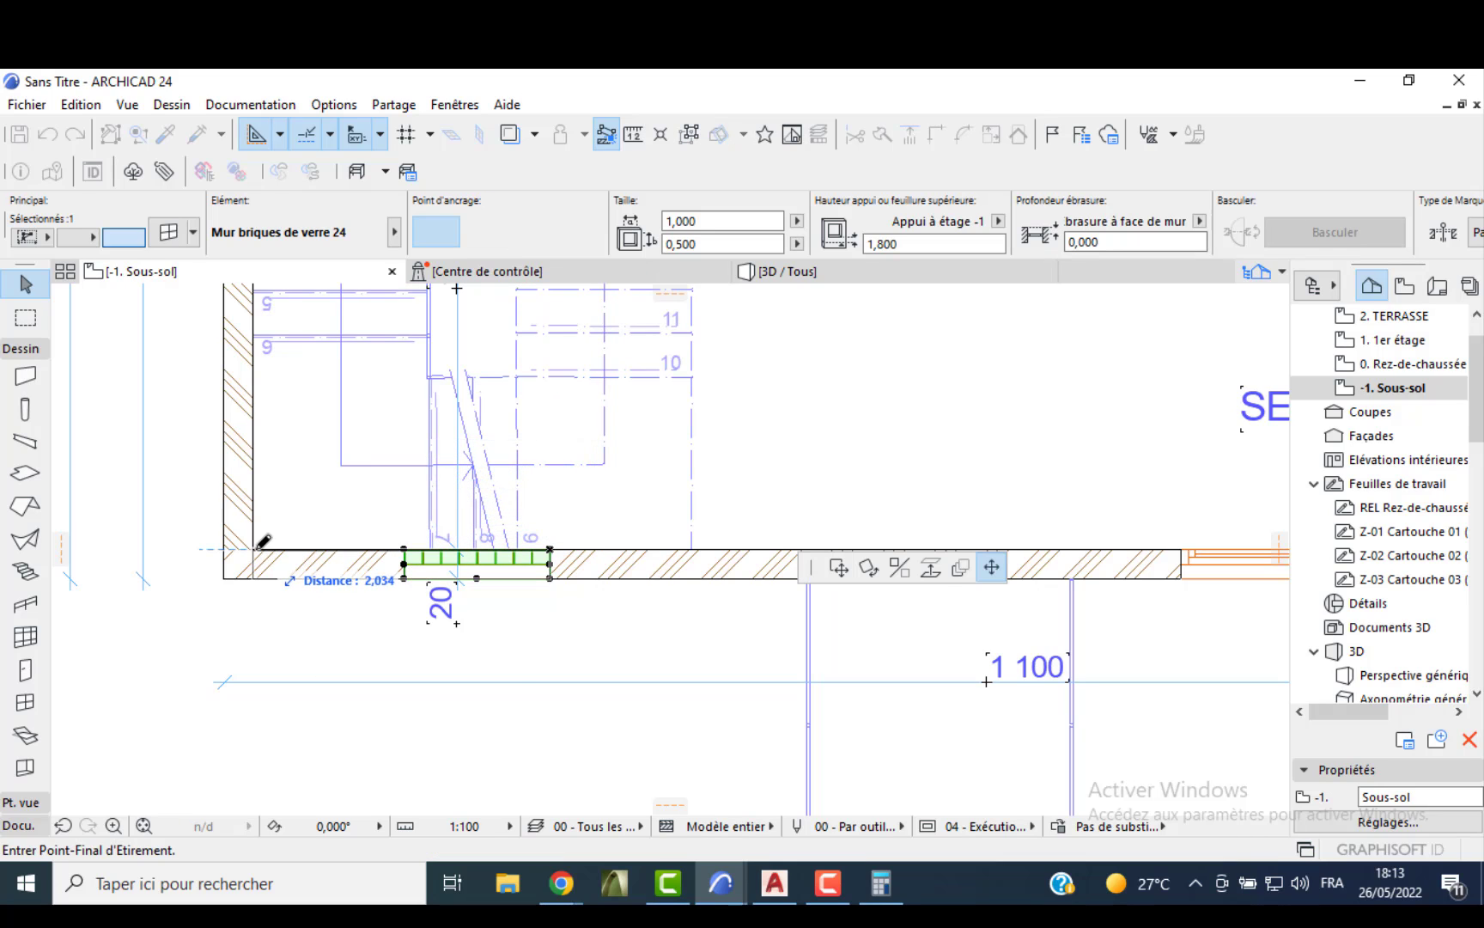
click(839, 567)
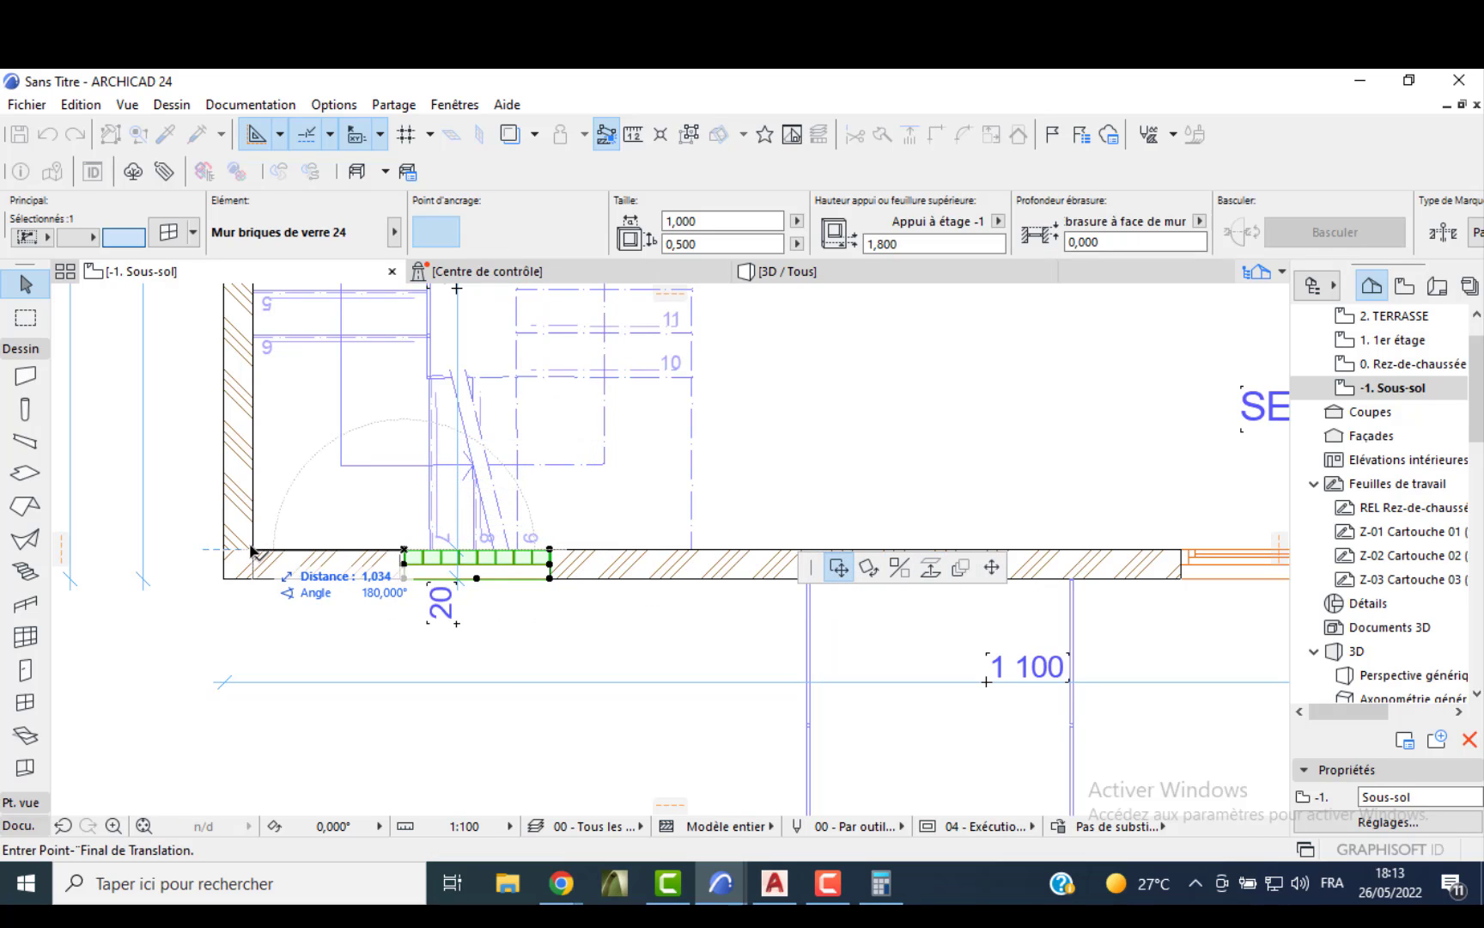
click(252, 550)
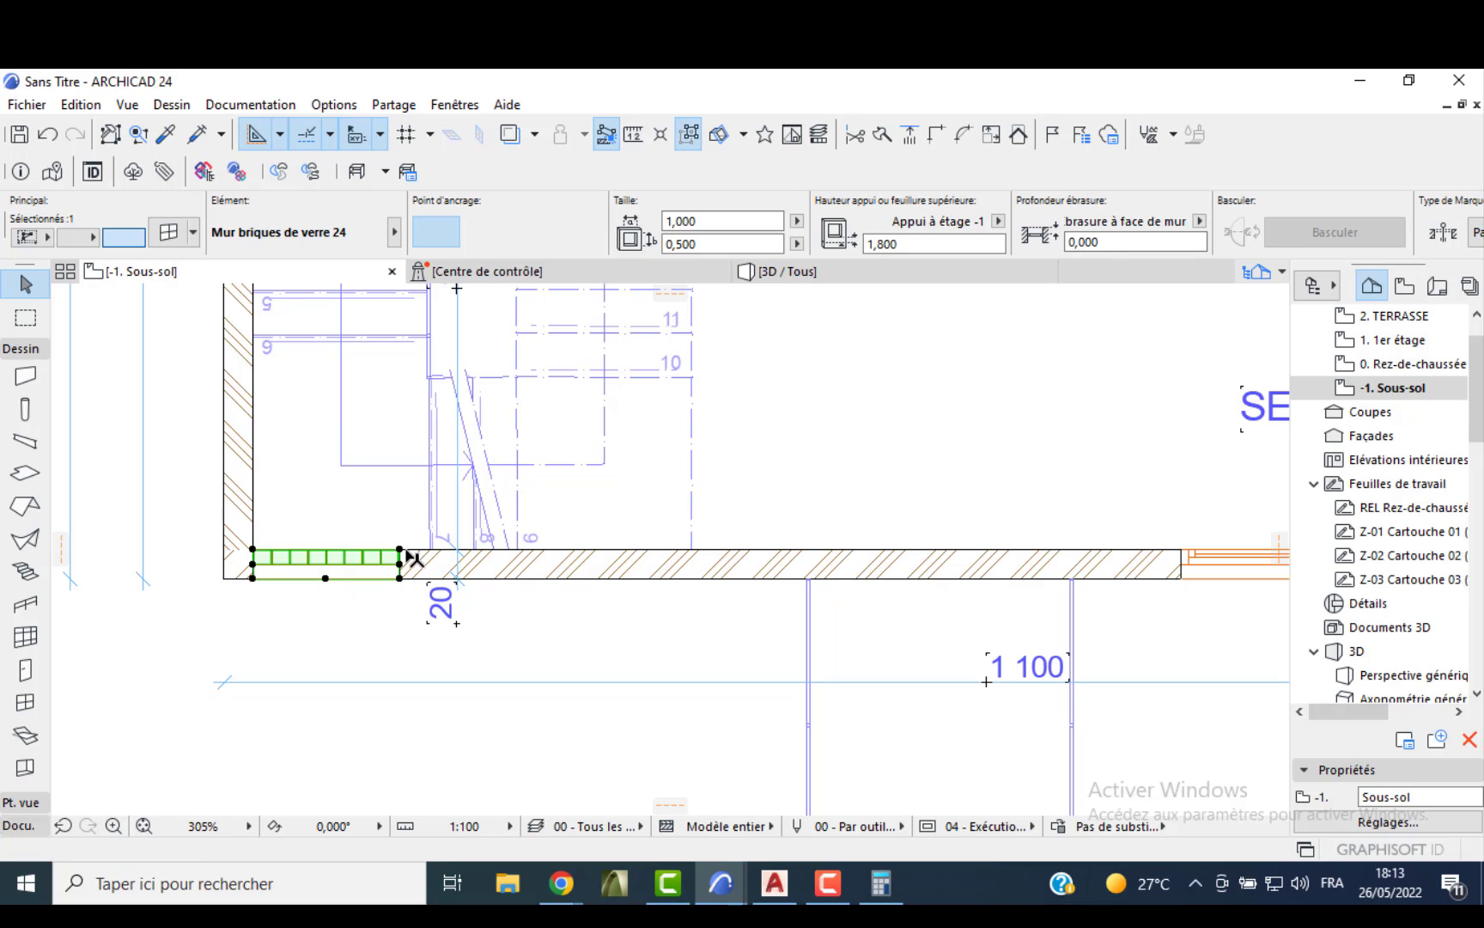
click(400, 551)
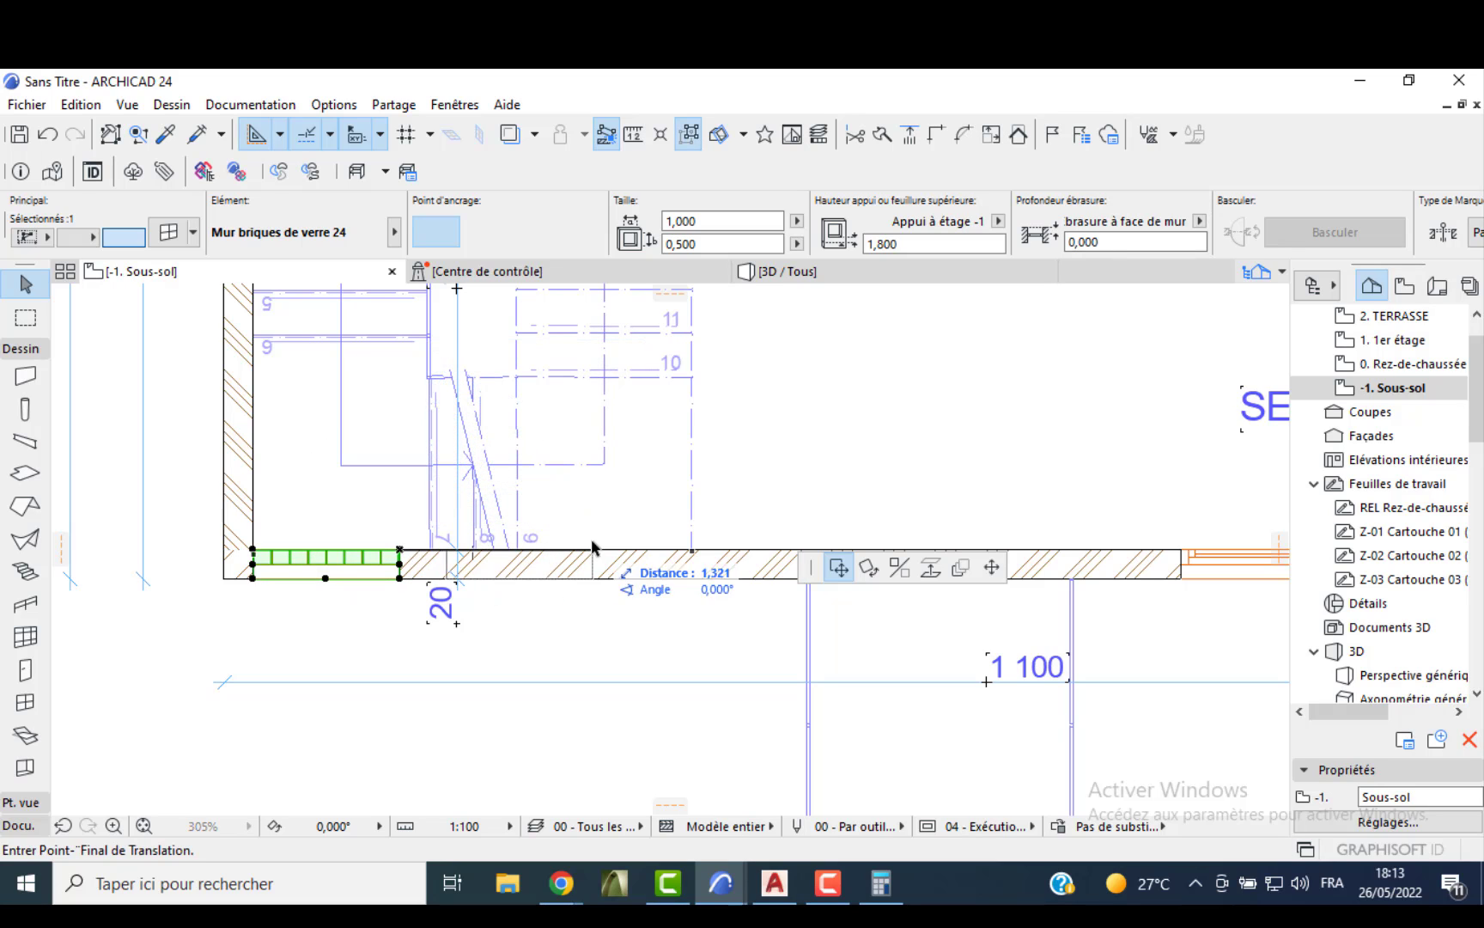
click(992, 570)
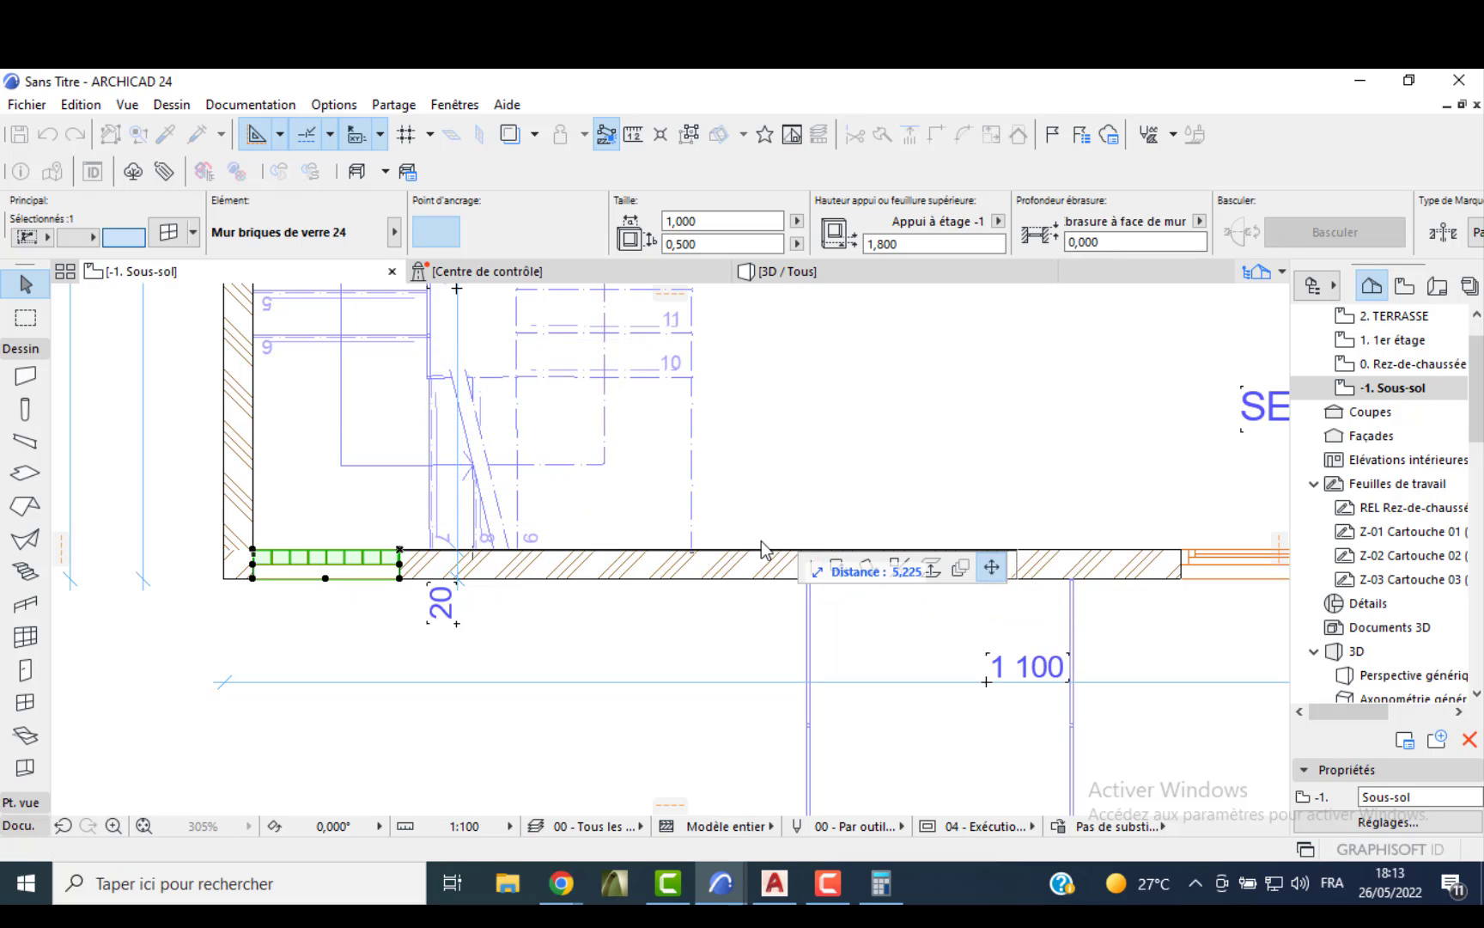
click(692, 551)
- Stretch both ends of the ground floor's glass-block window to the side wall's inner corner and the stair's far edge
double_click(1409, 363)
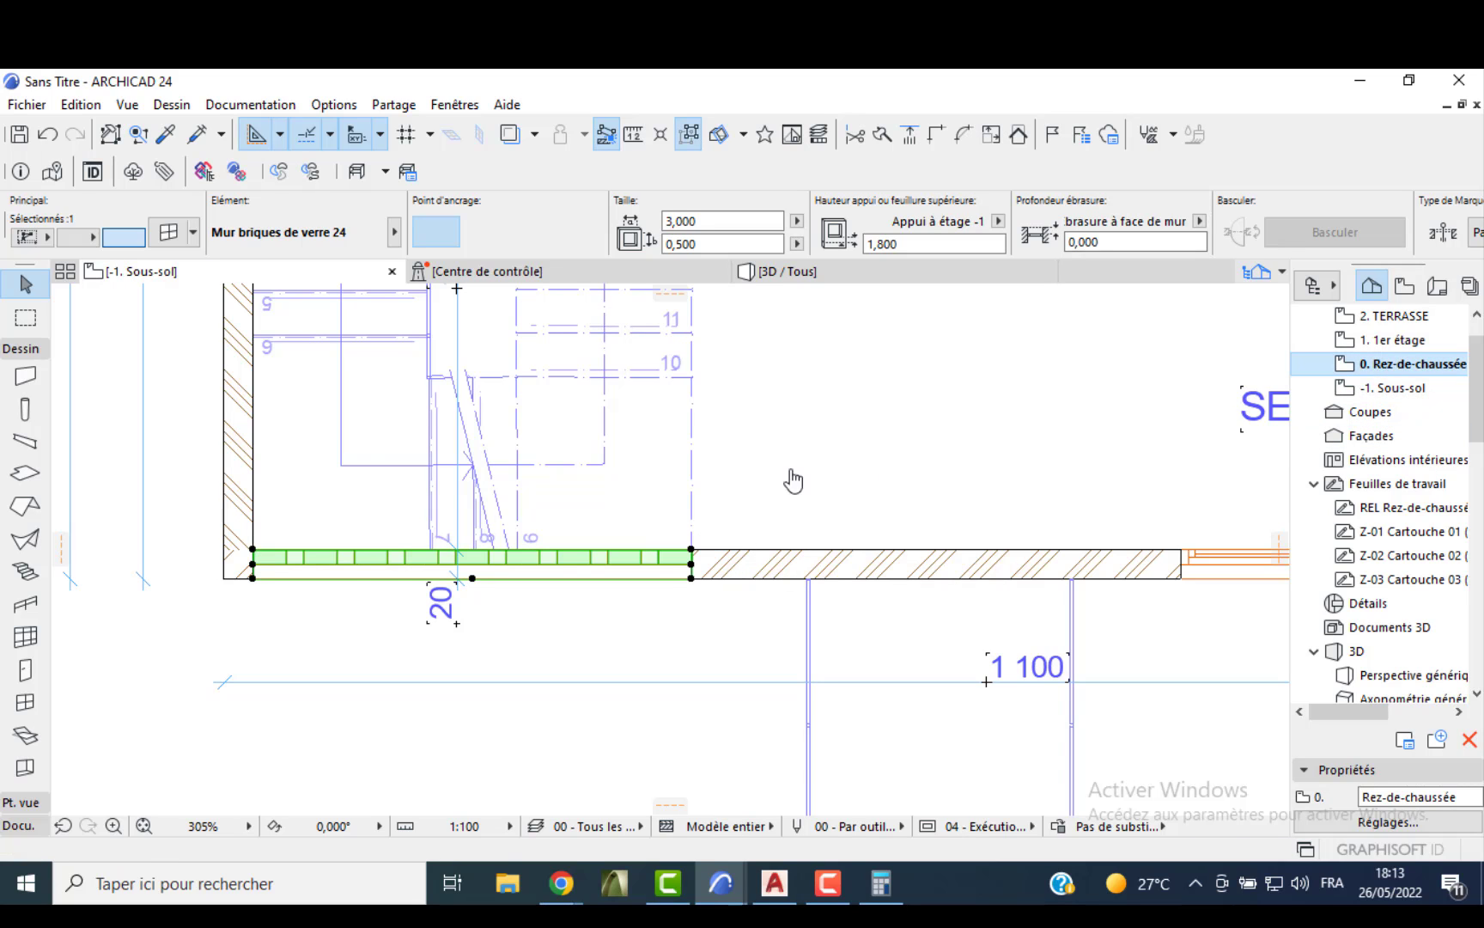
click(411, 557)
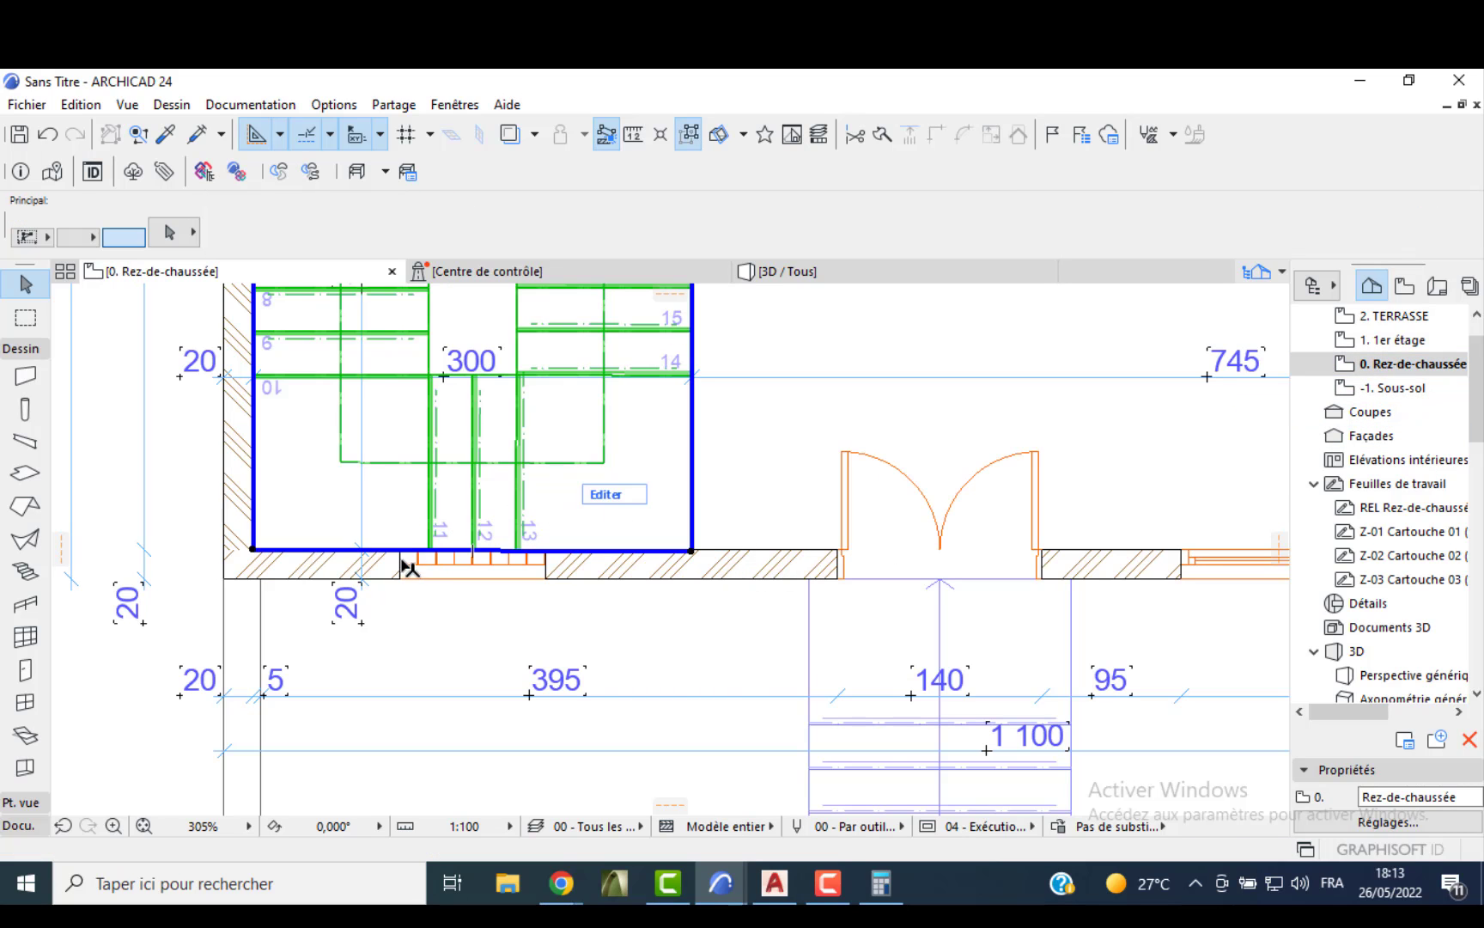
click(401, 565)
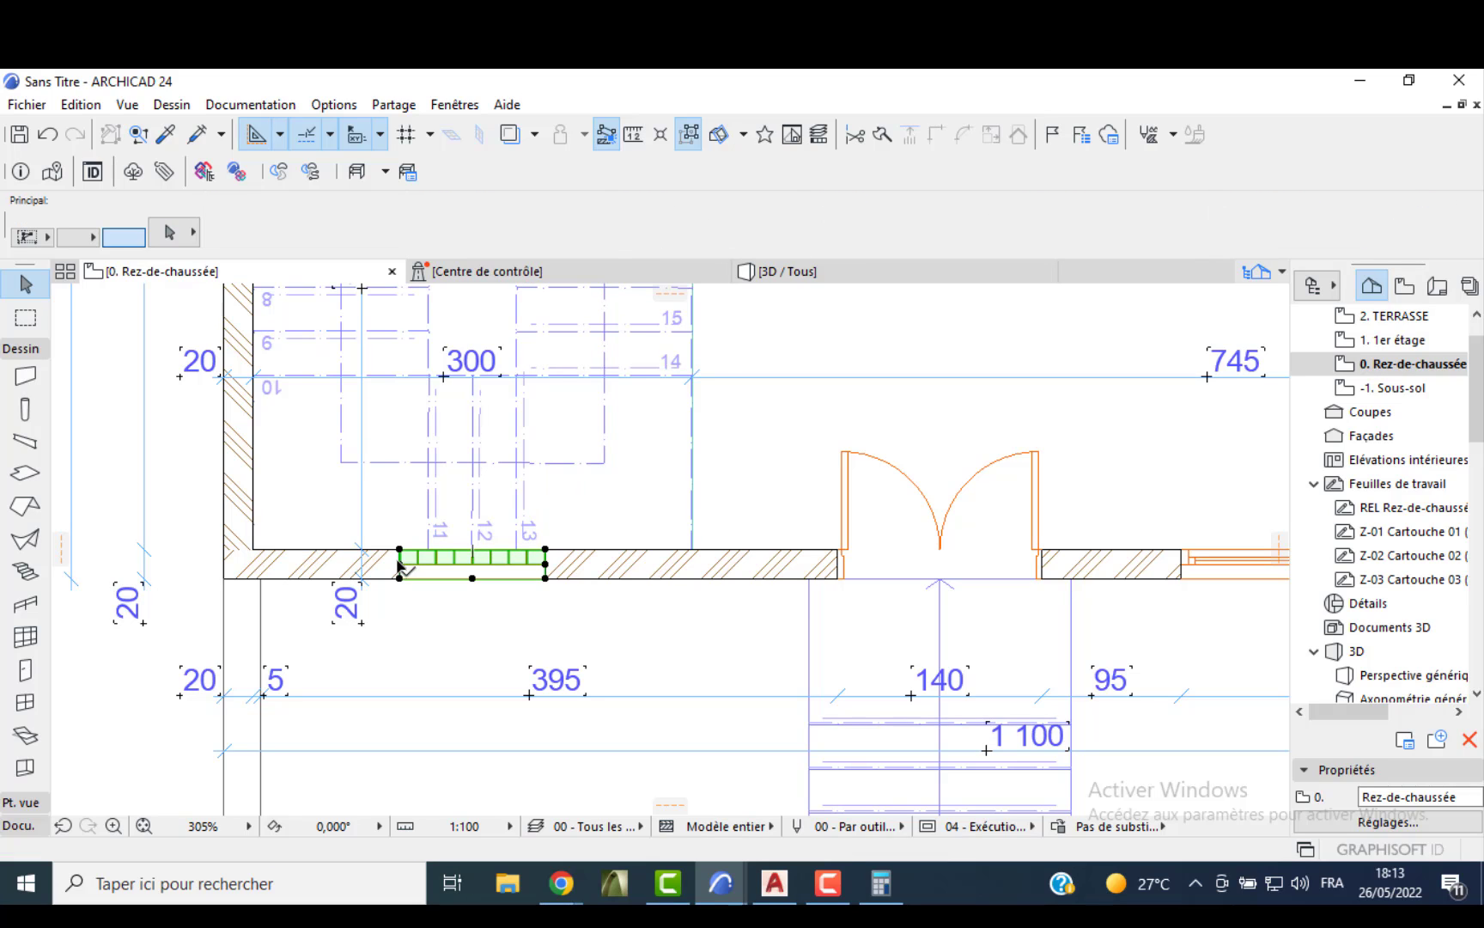
click(399, 550)
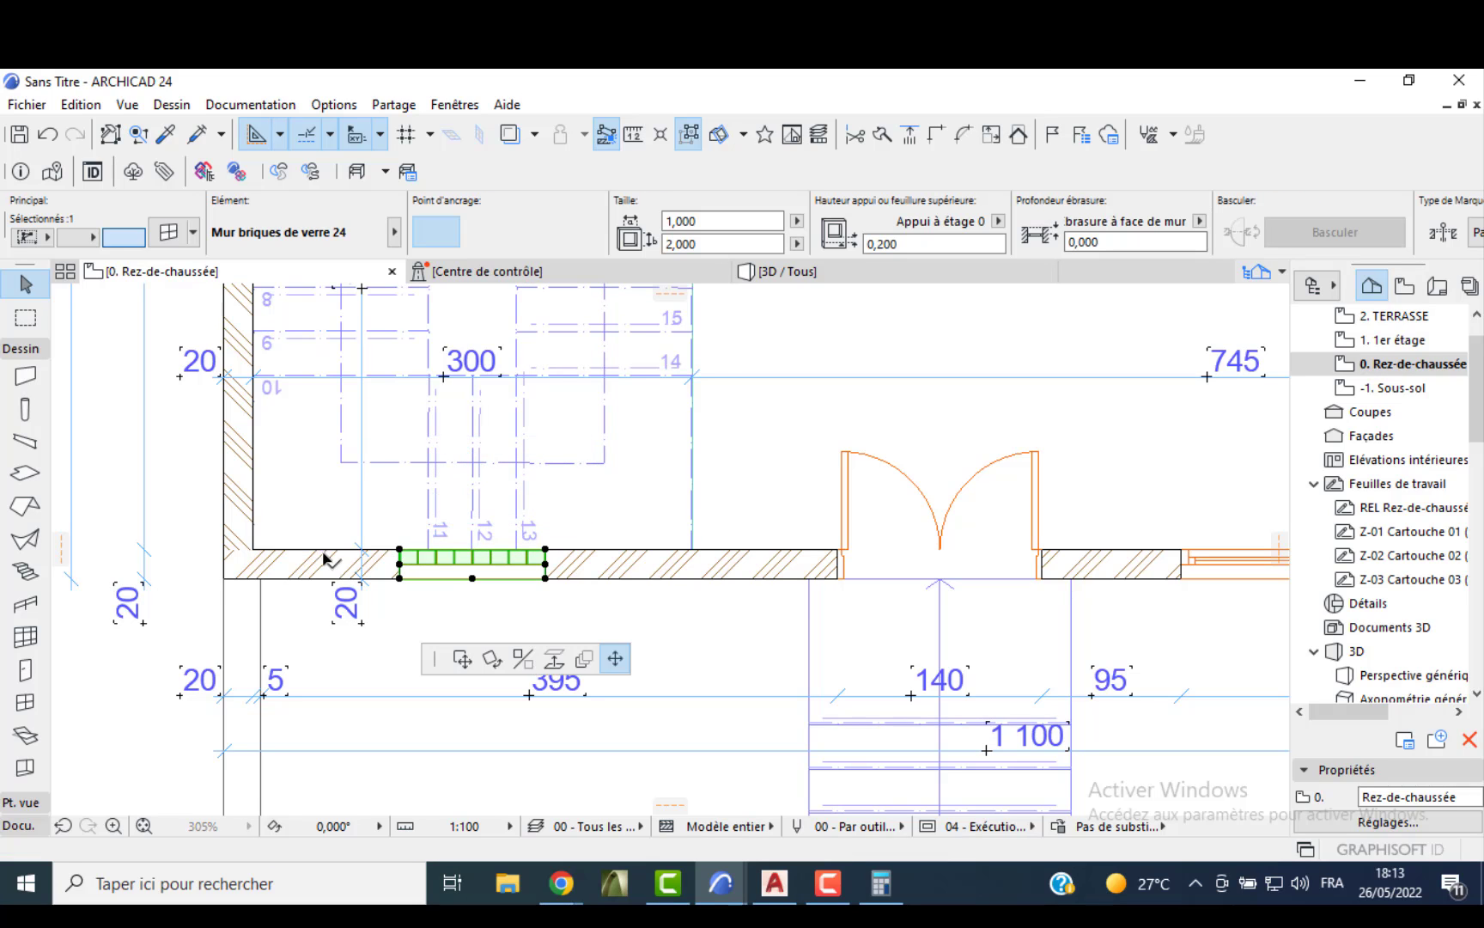
click(254, 549)
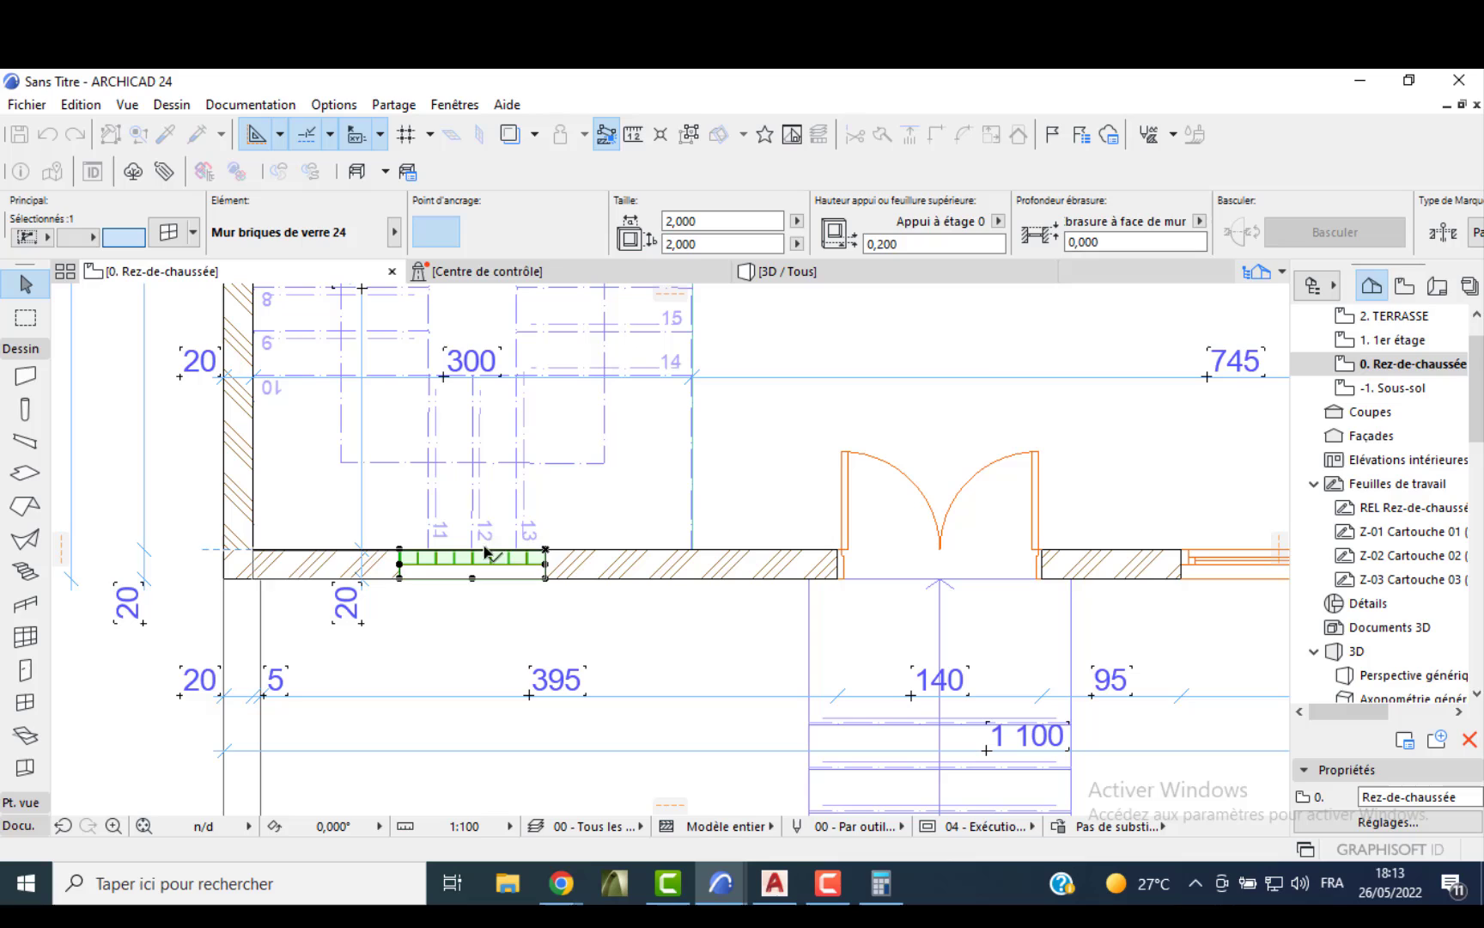
click(545, 549)
click(691, 549)
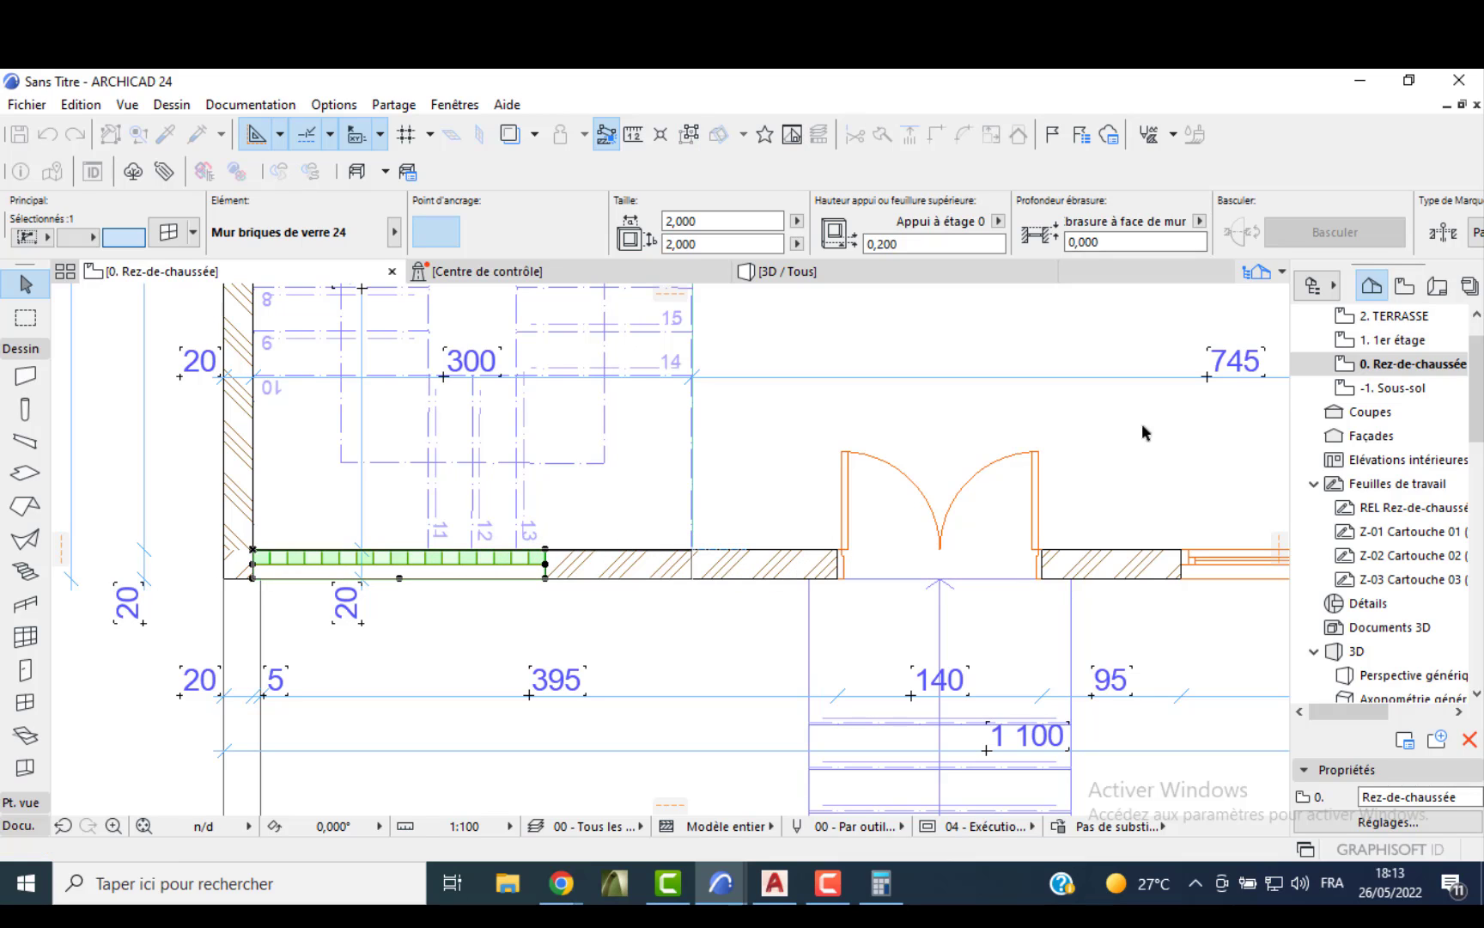
- Stretch the first floor's glass-block window from the side wall's inner corner to the stairwell partition
double_click(1381, 342)
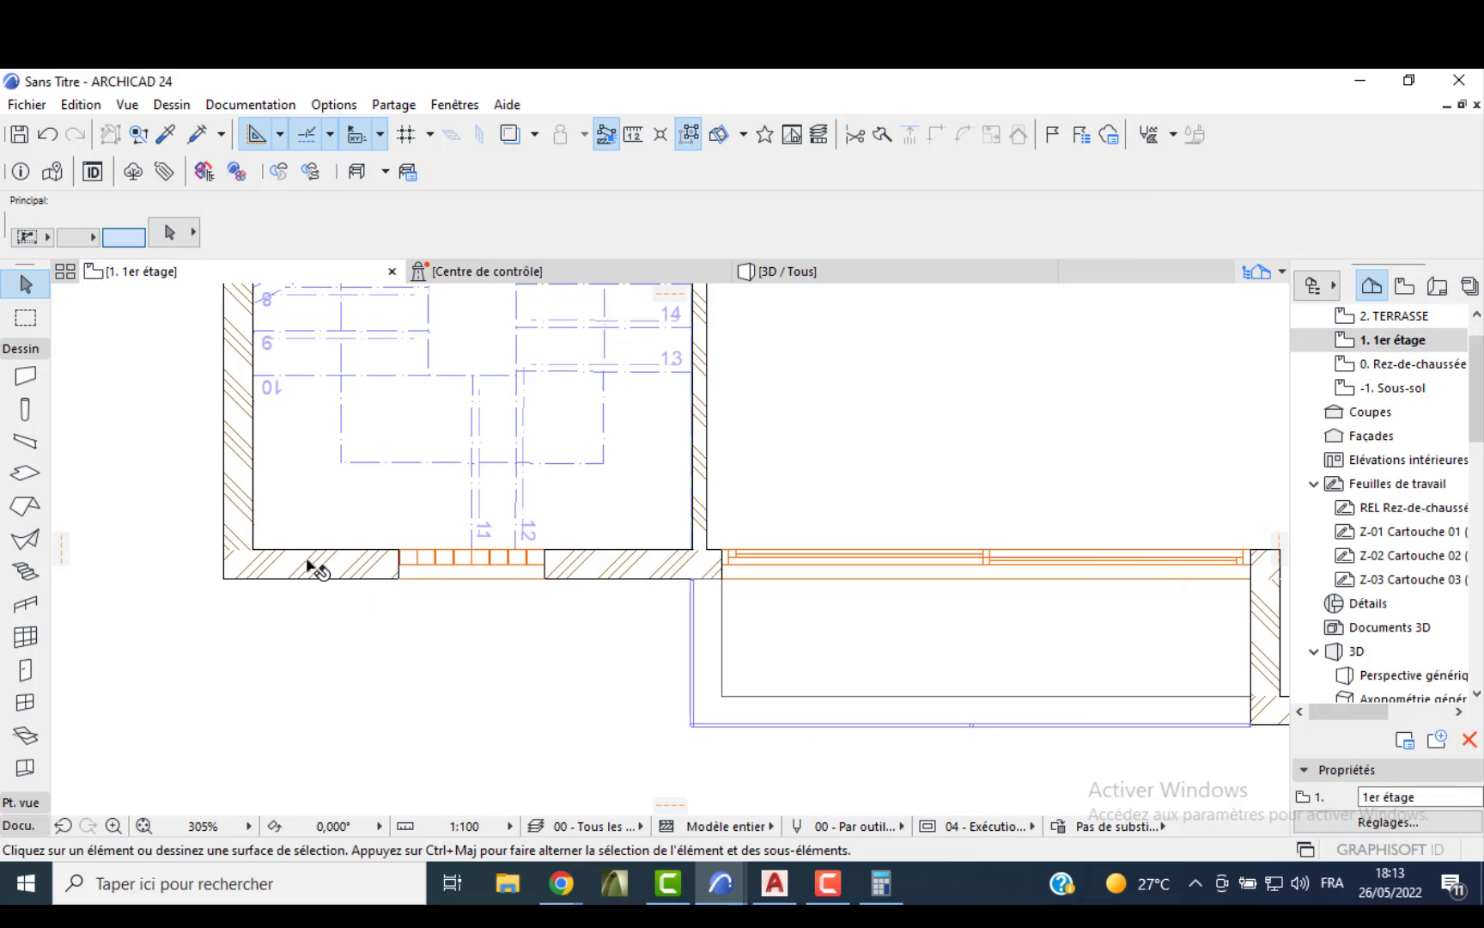
click(404, 558)
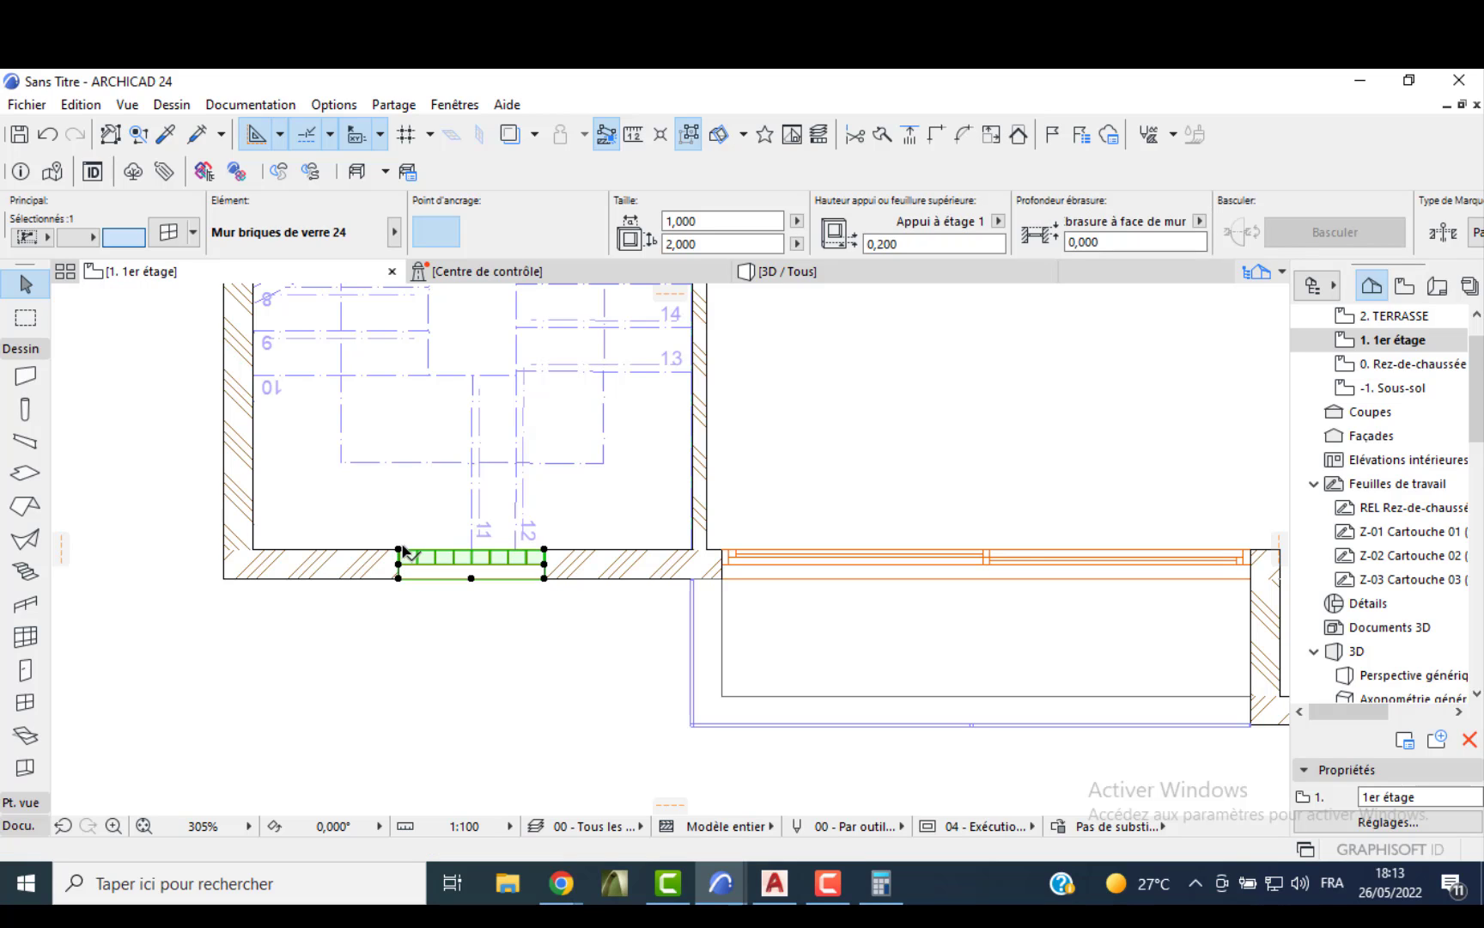
click(398, 550)
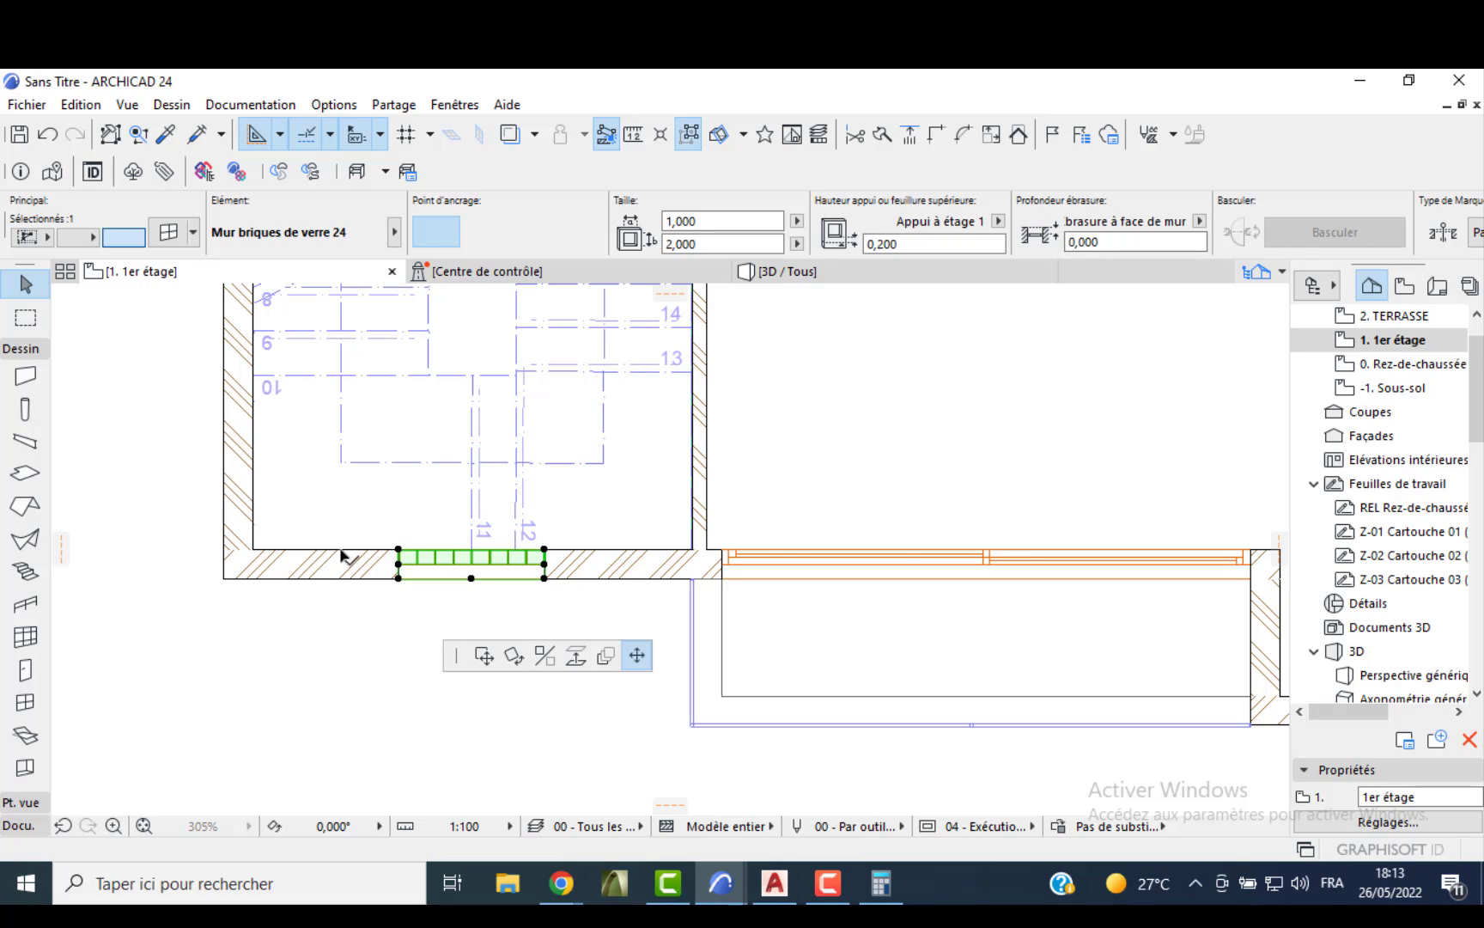
click(253, 548)
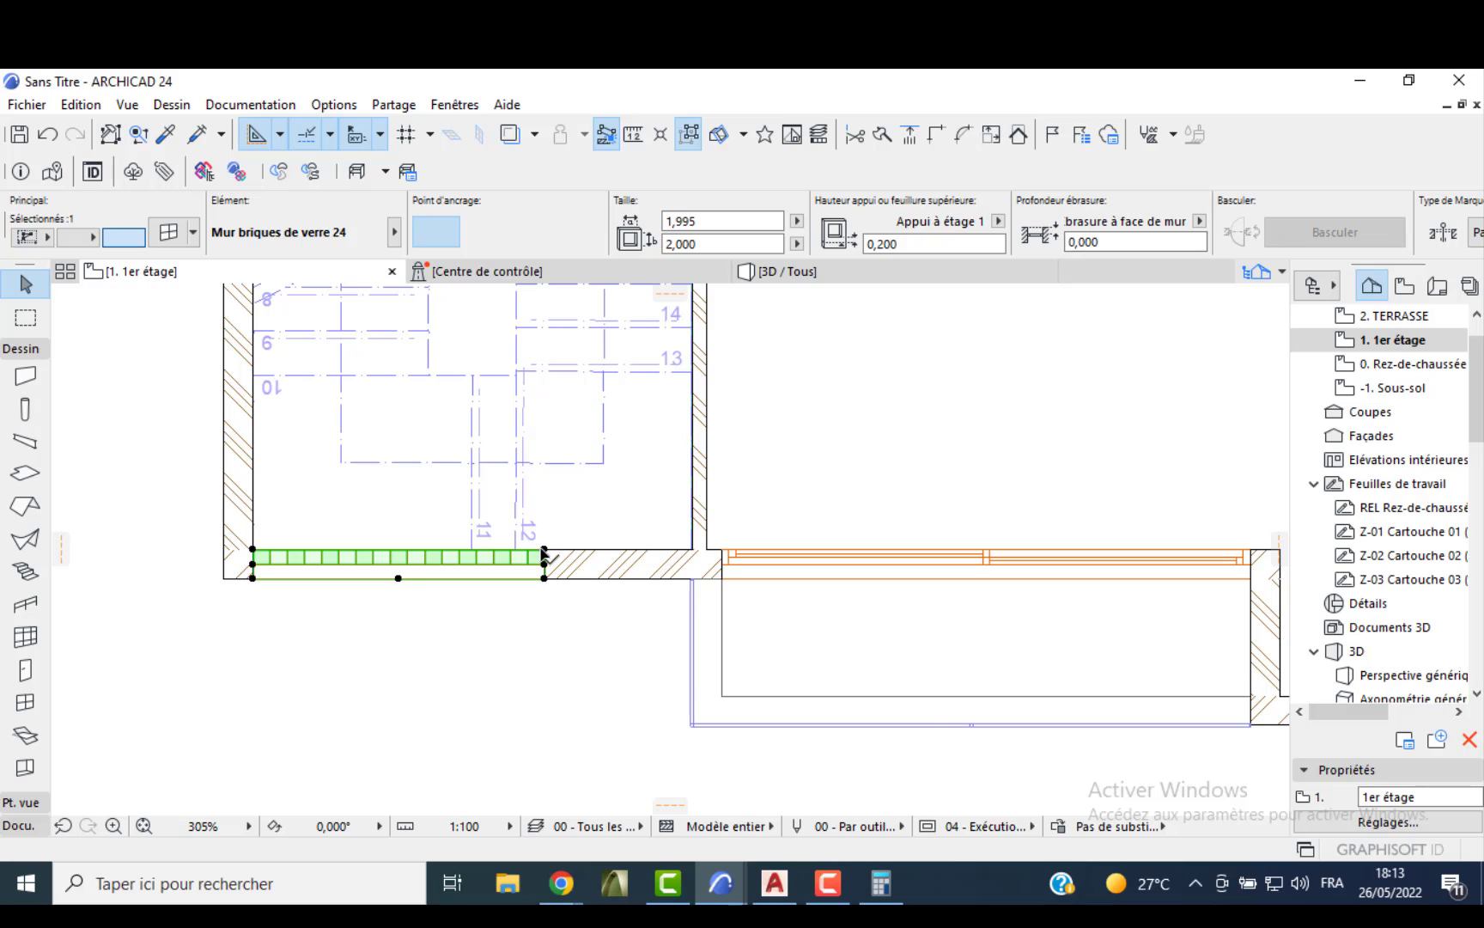
click(545, 550)
click(694, 549)
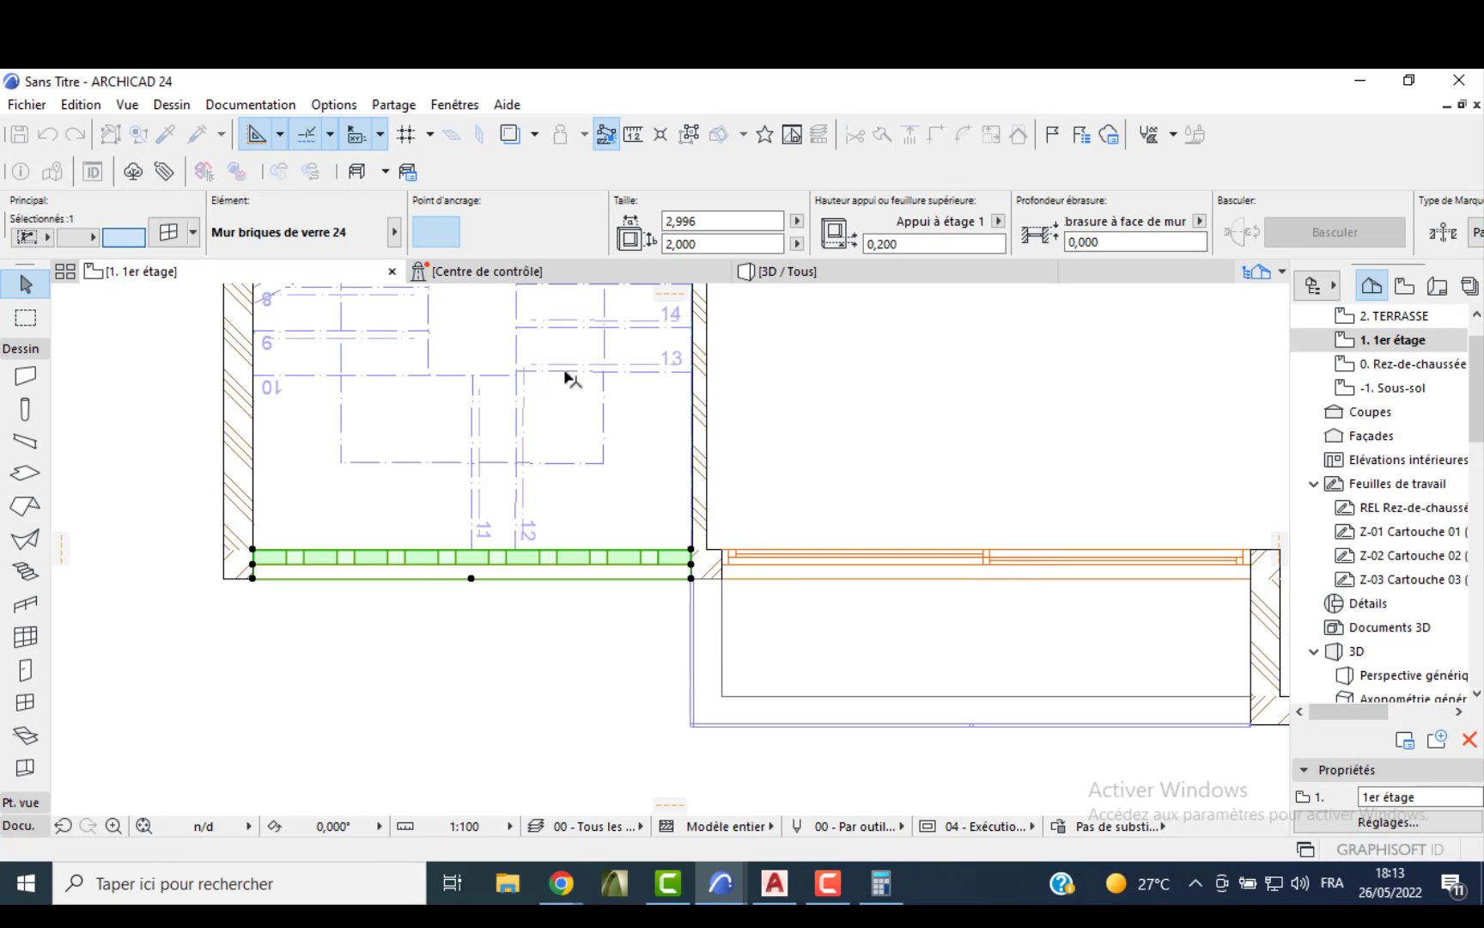
key(Escape)
- Set the first-floor glass-block window's individual blocks to 0,200 wide and 0,244 high
click(782, 274)
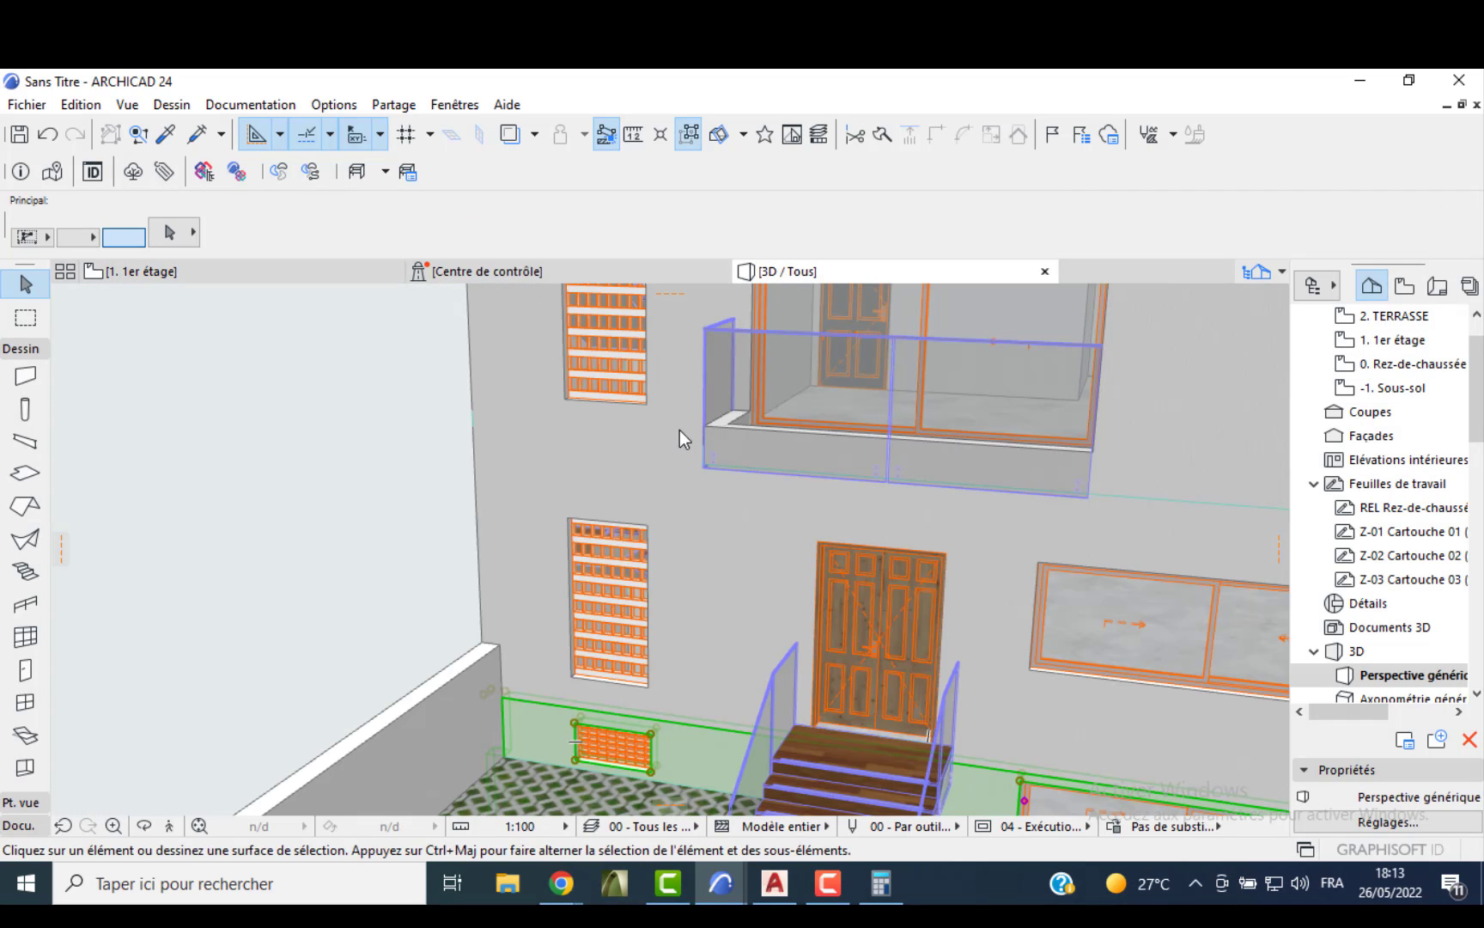
scroll(401, 530, down, 2)
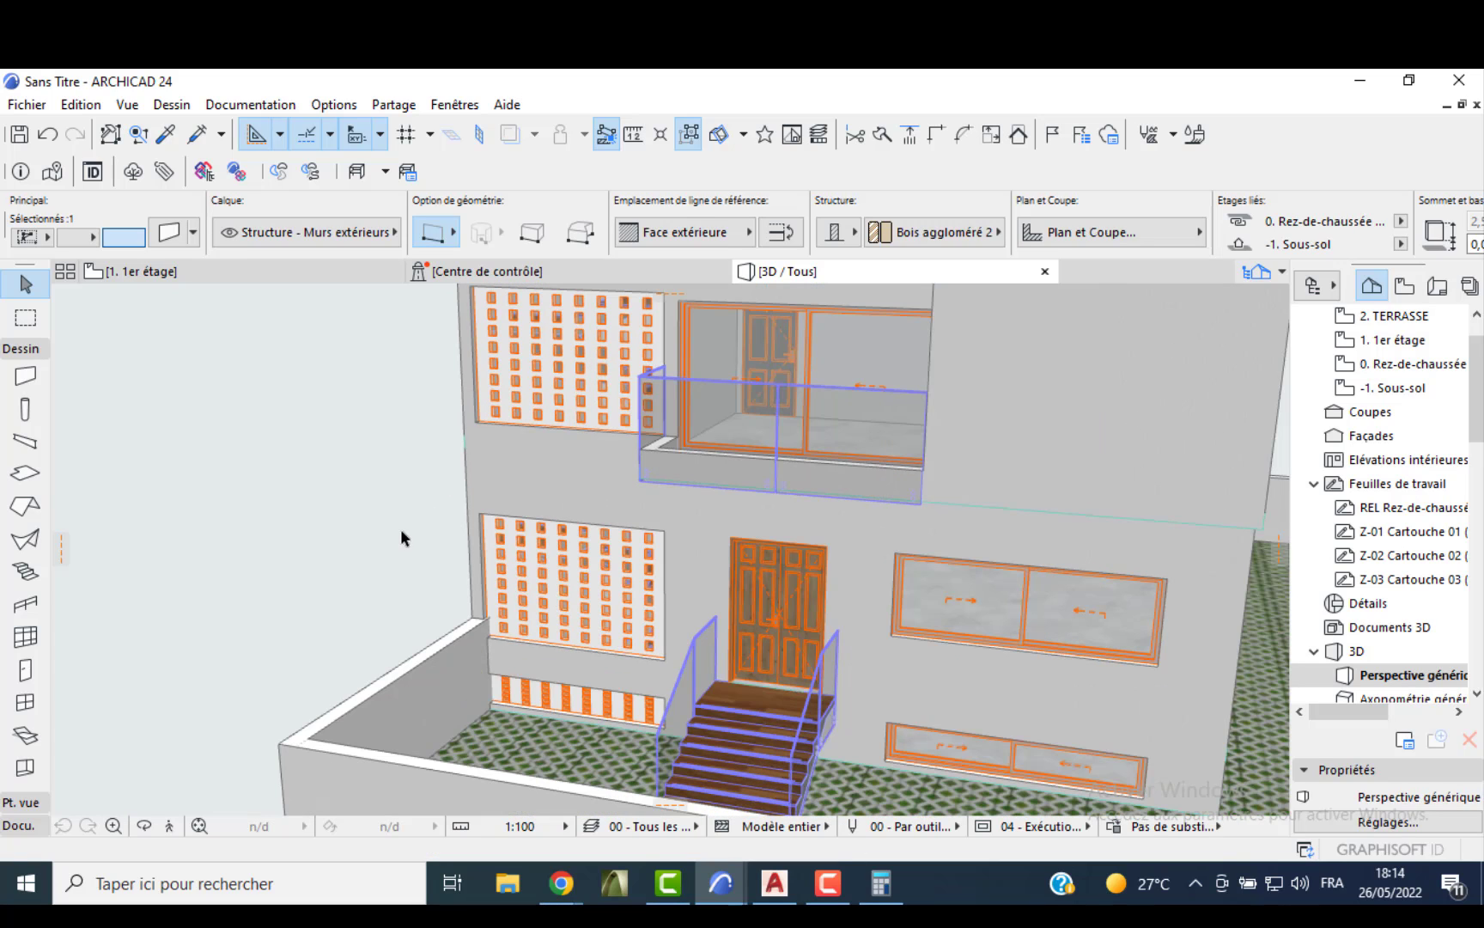
click(564, 347)
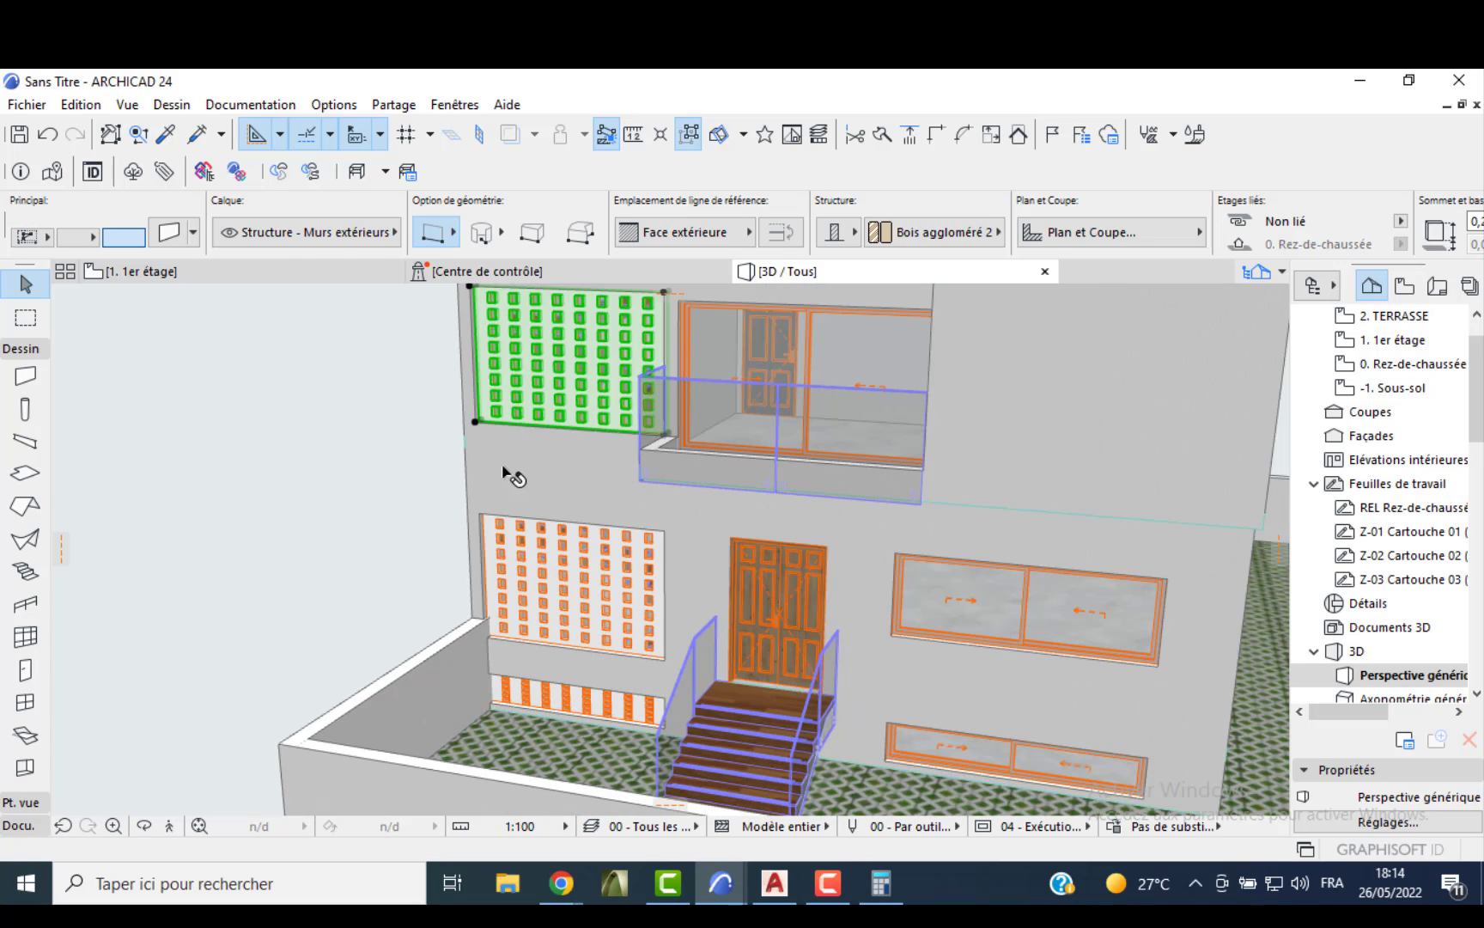
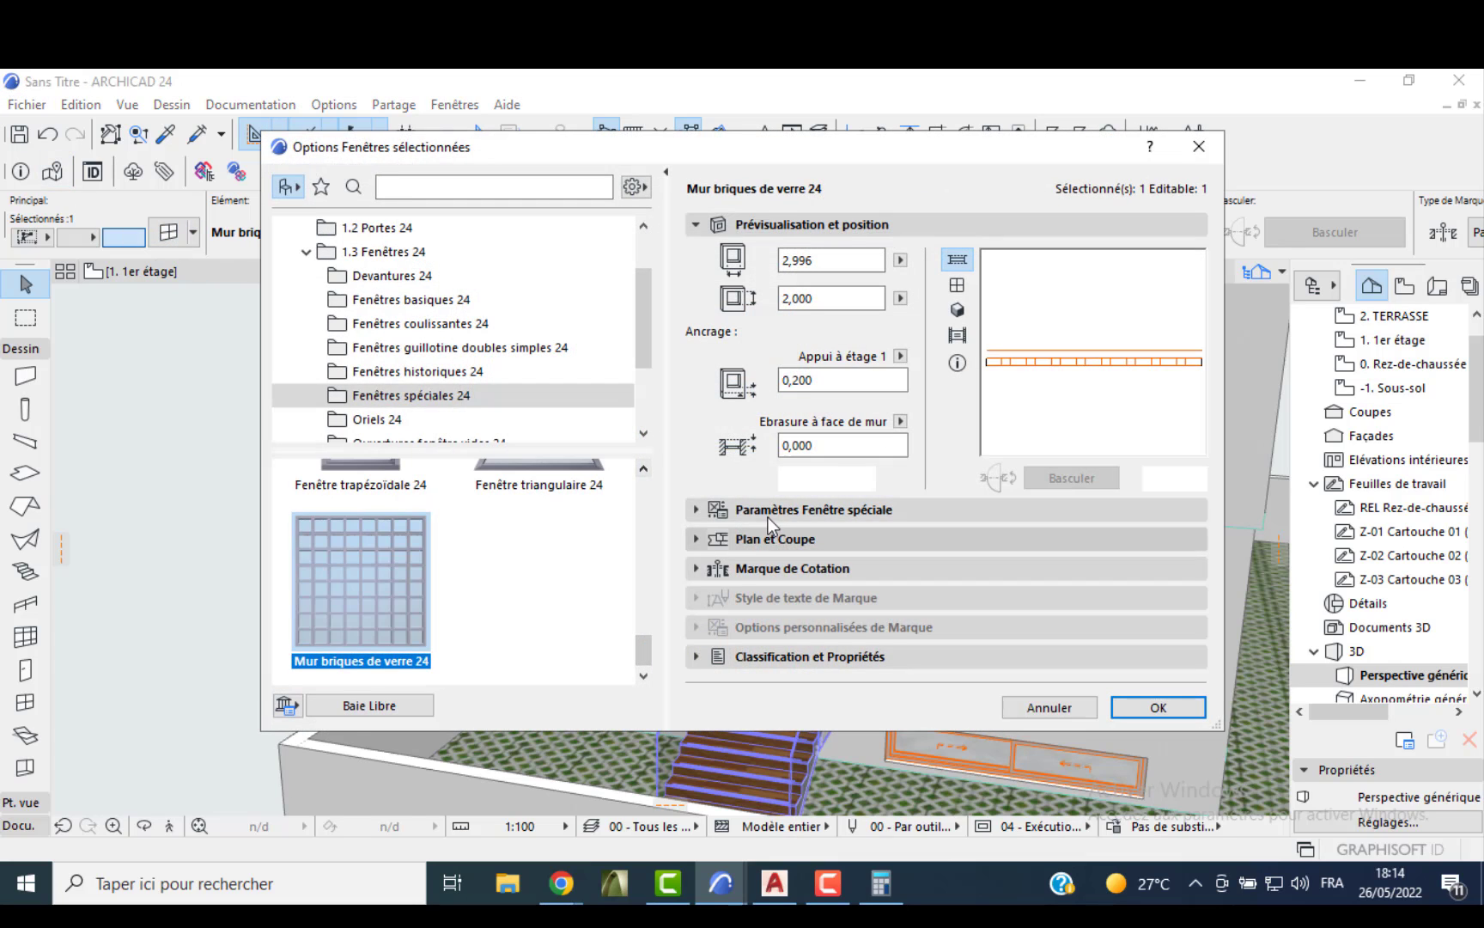
click(768, 513)
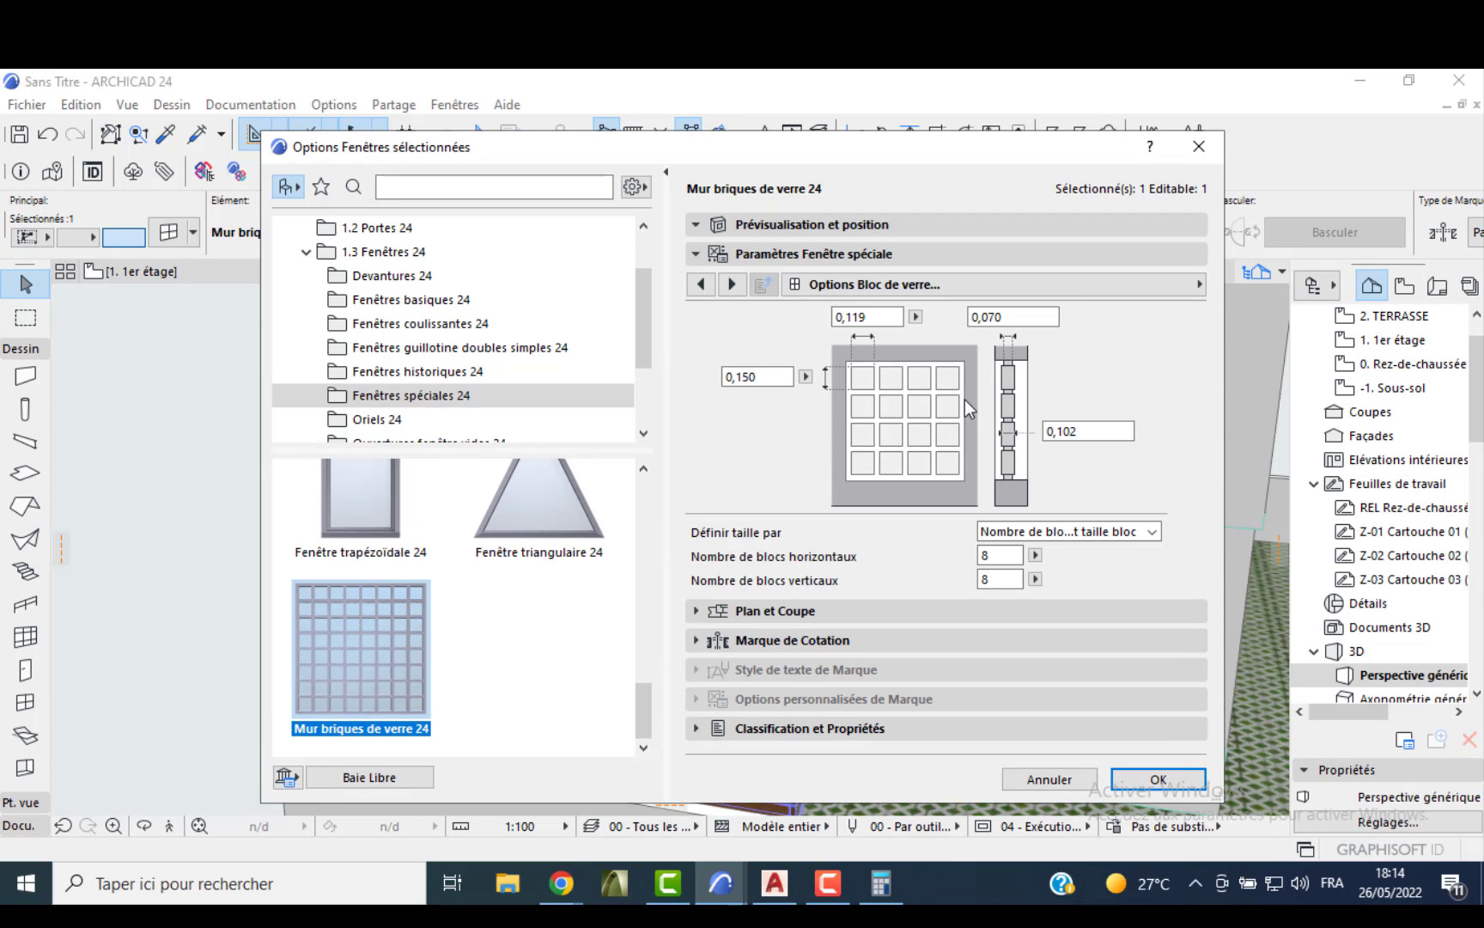
drag(771, 378, 709, 384)
text(0,244)
double_click(862, 320)
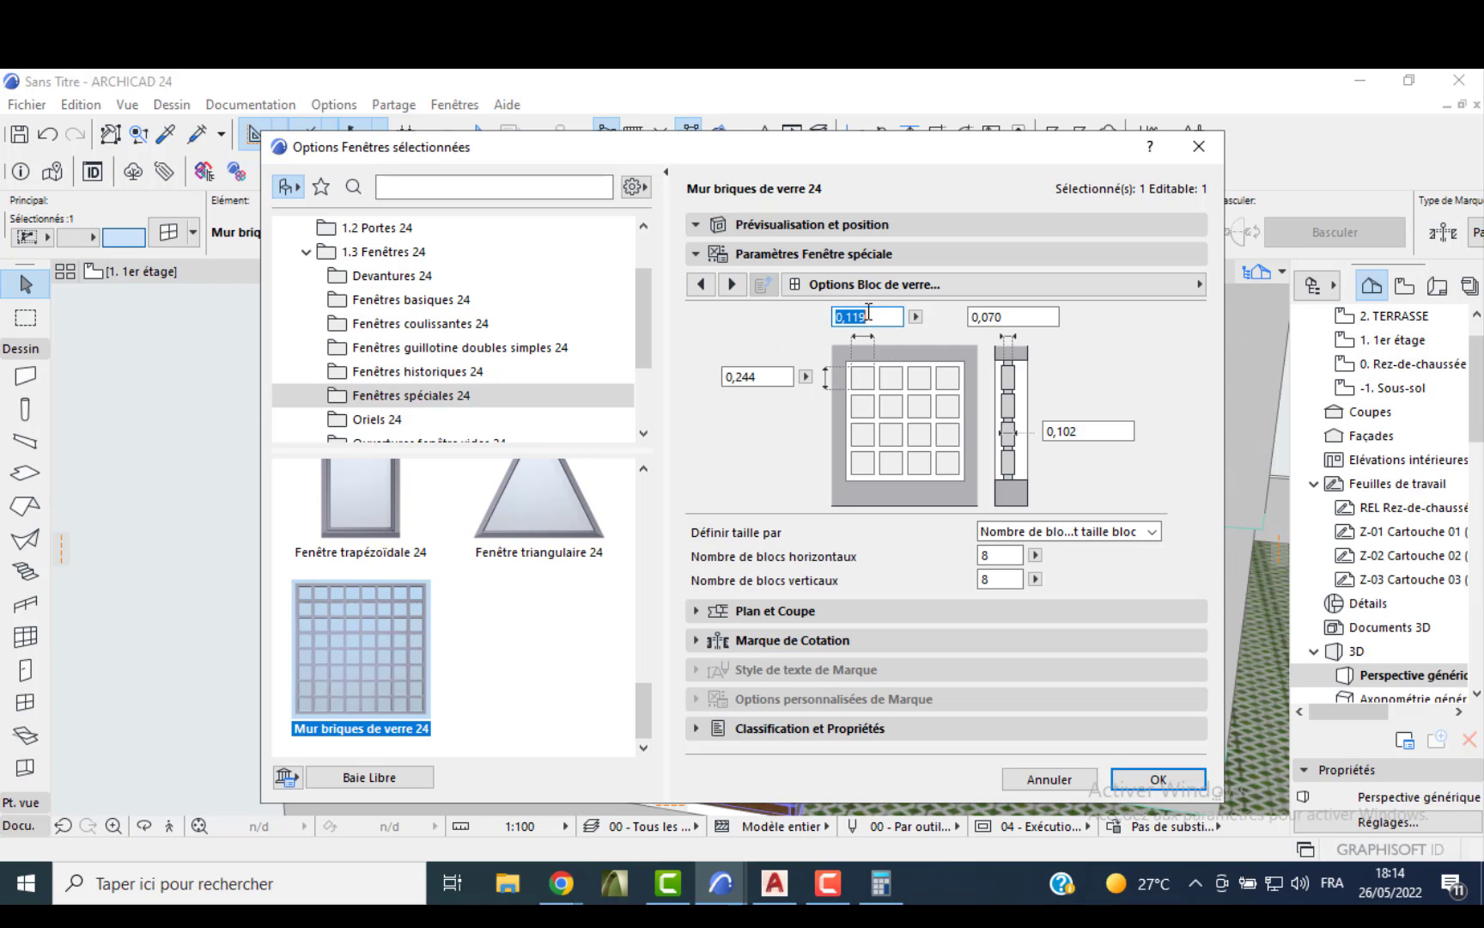
drag(852, 320, 847, 321)
double_click(753, 379)
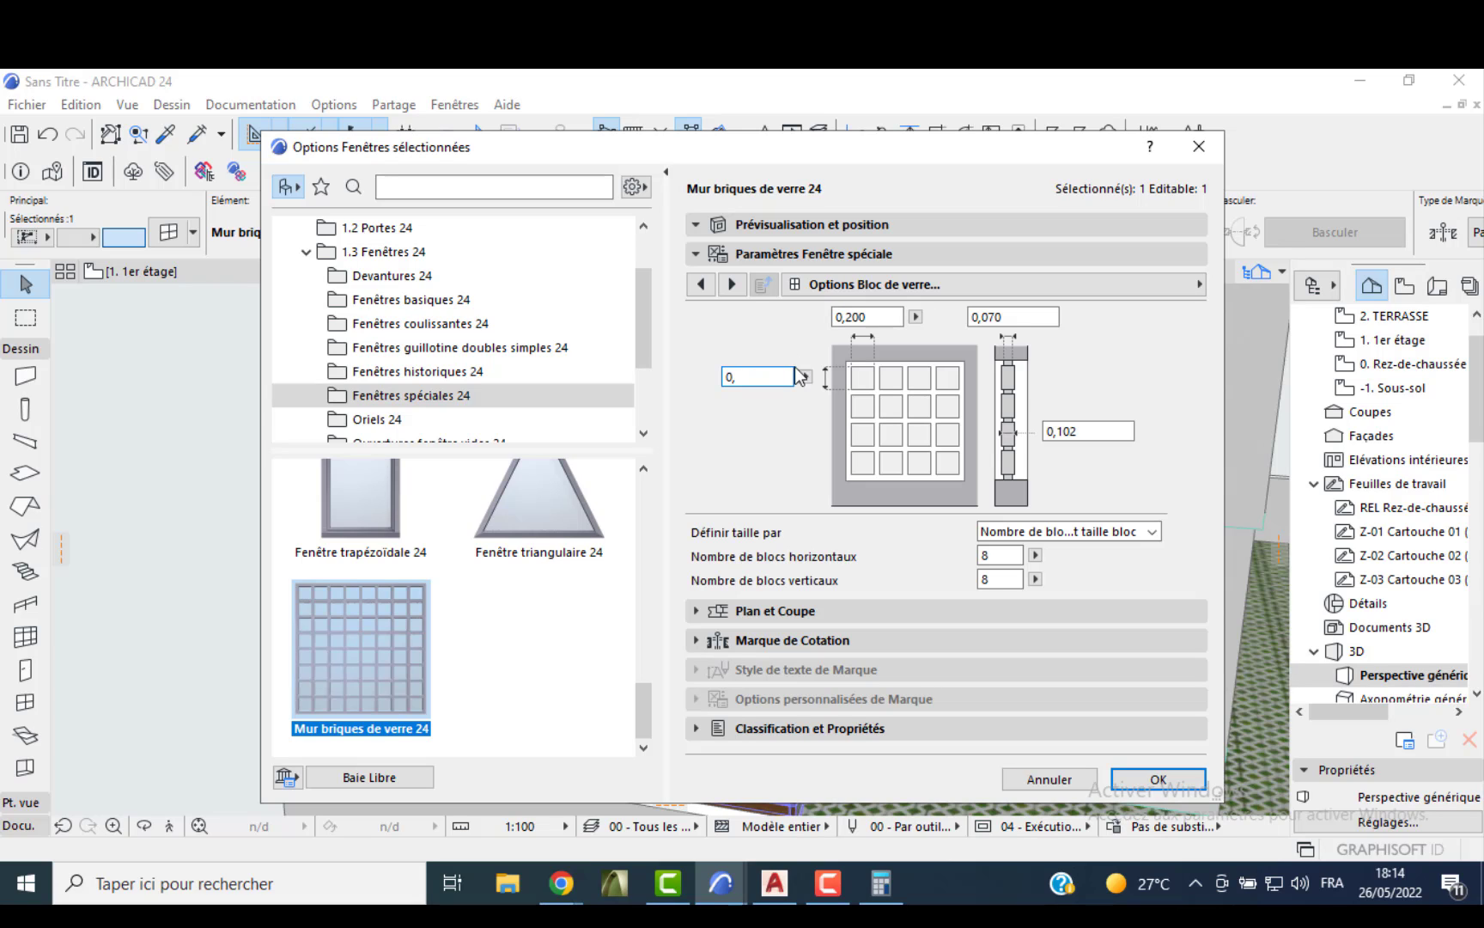
double_click(866, 317)
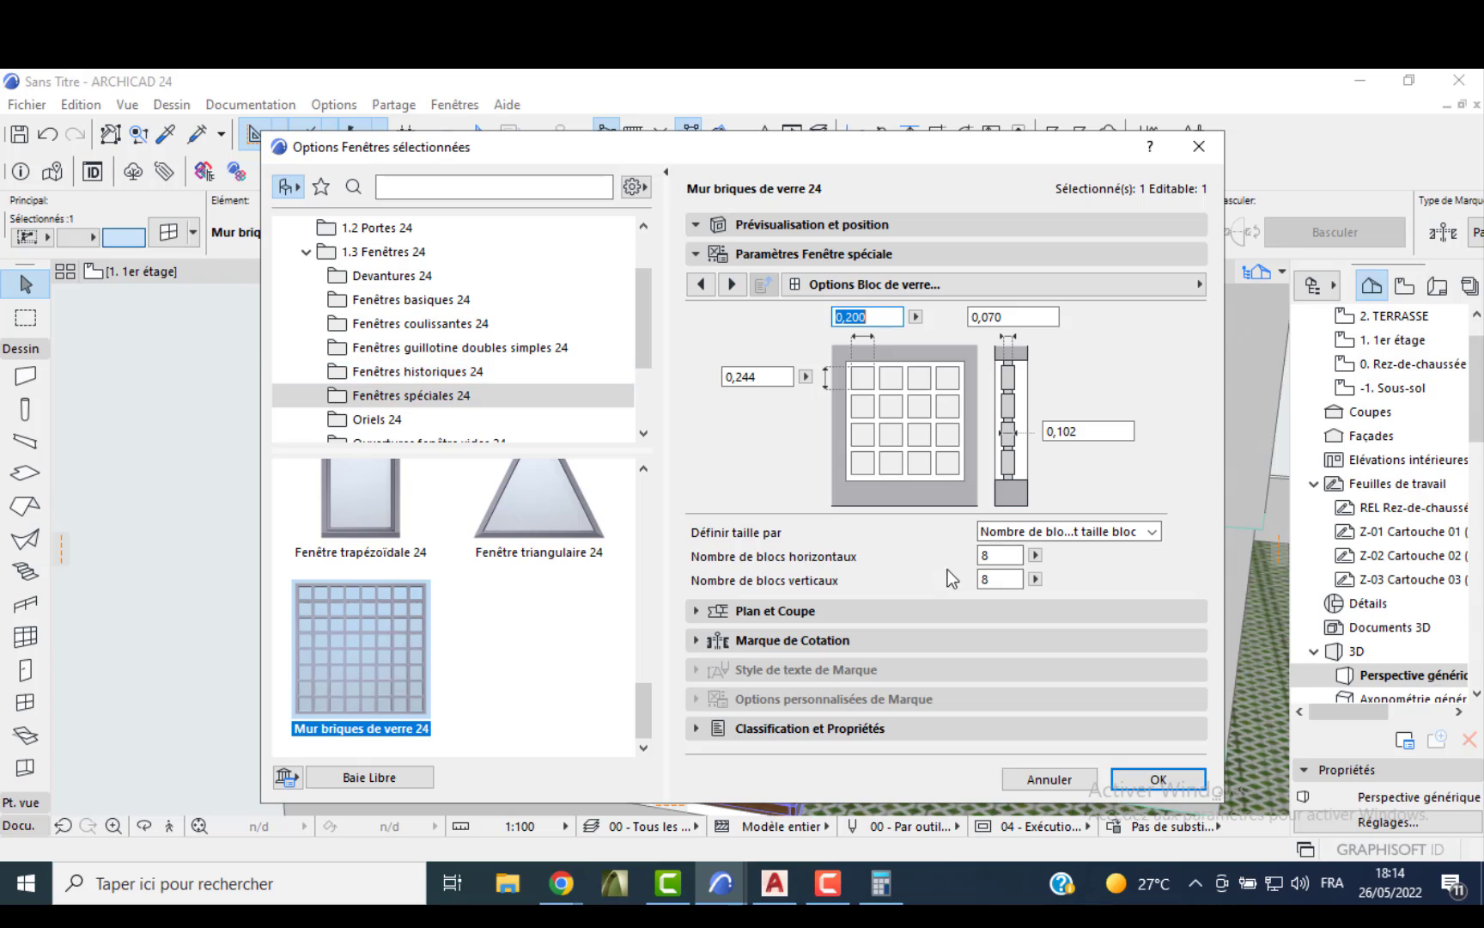
- Set the window to 4 horizontal and 4 vertical blocks with a block height of 0,400, adjust the block width, and apply the settings
click(1032, 559)
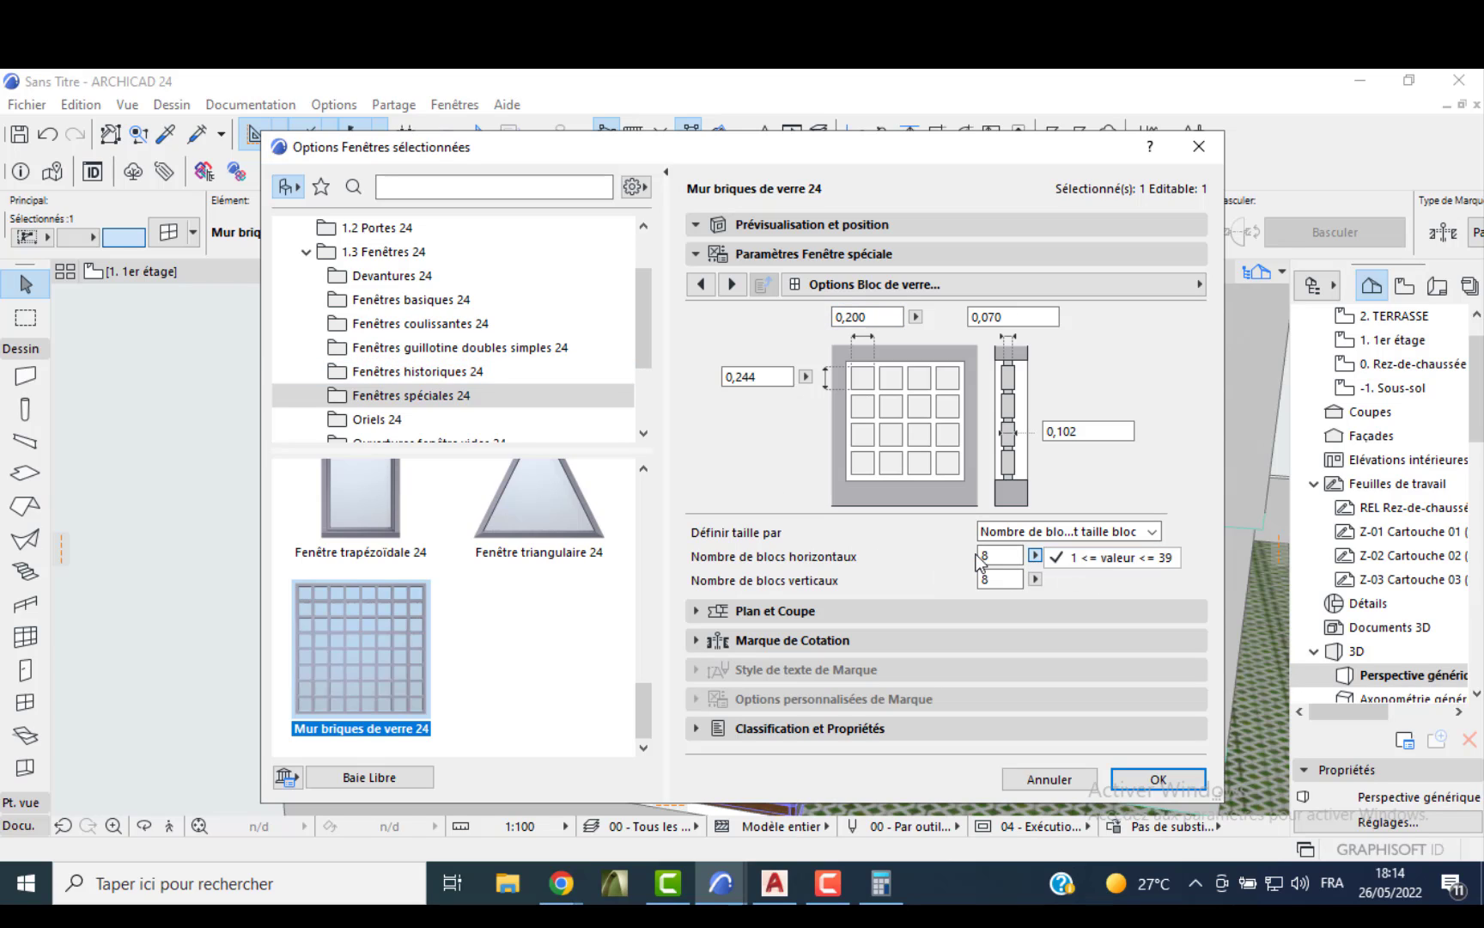
click(1000, 559)
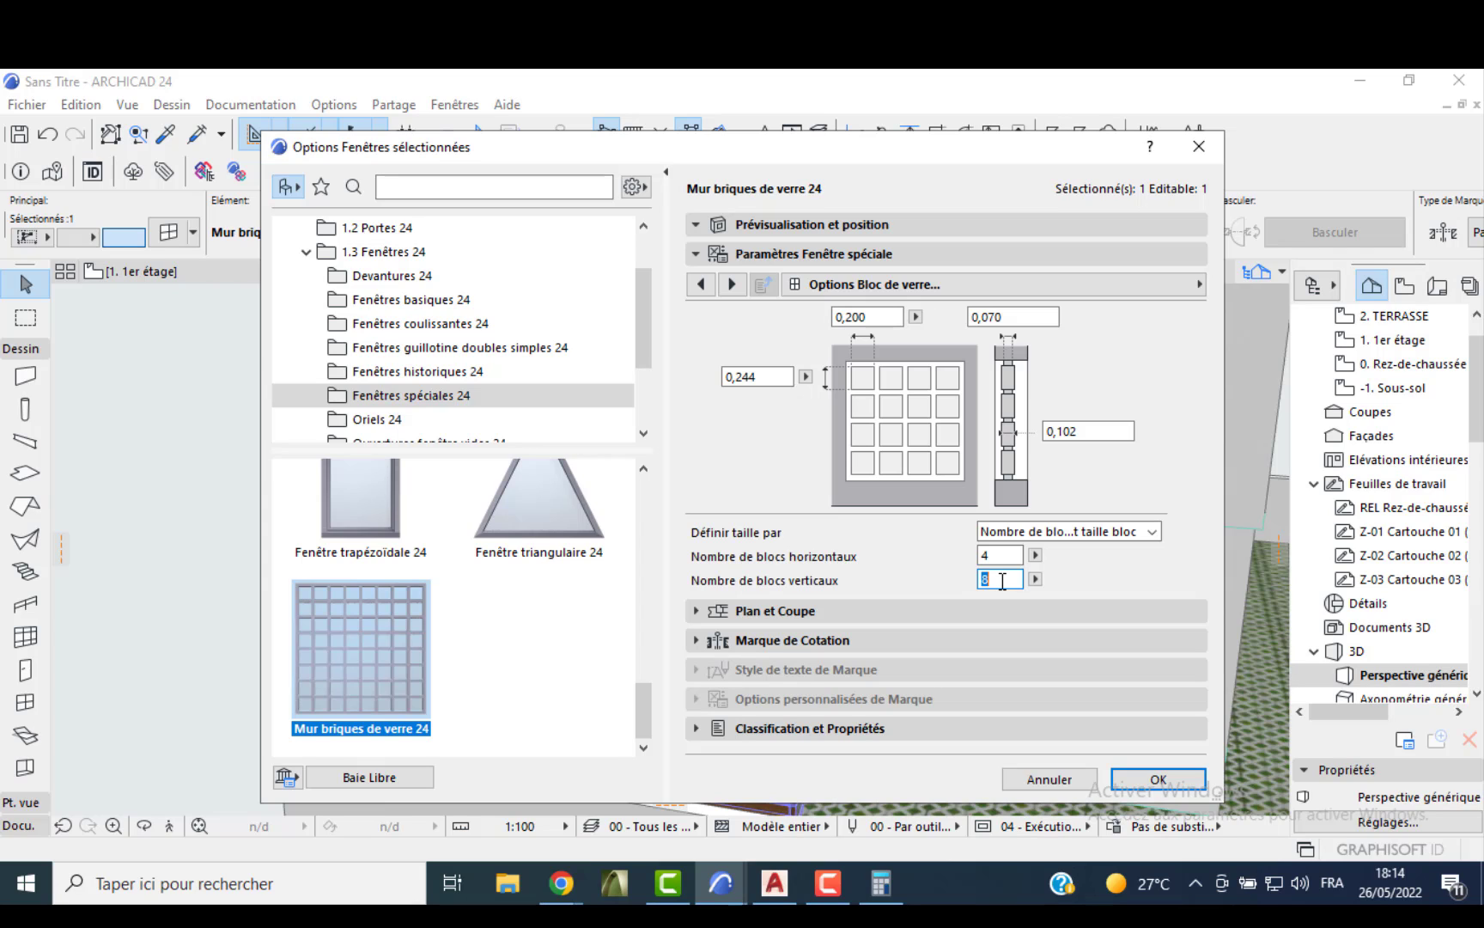
click(749, 382)
double_click(739, 378)
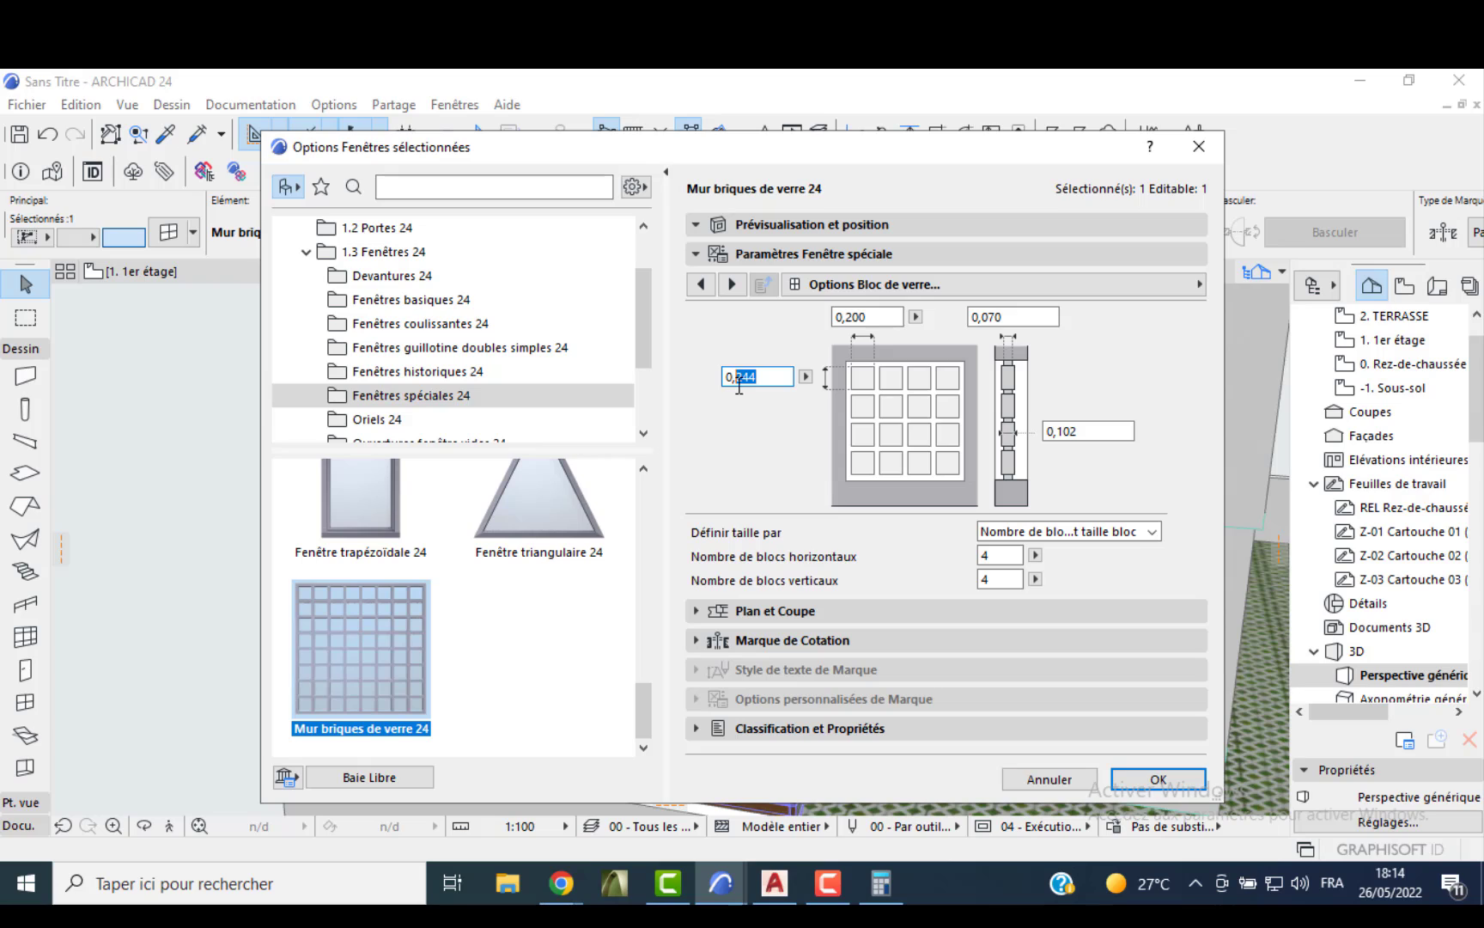
text(4)
click(872, 316)
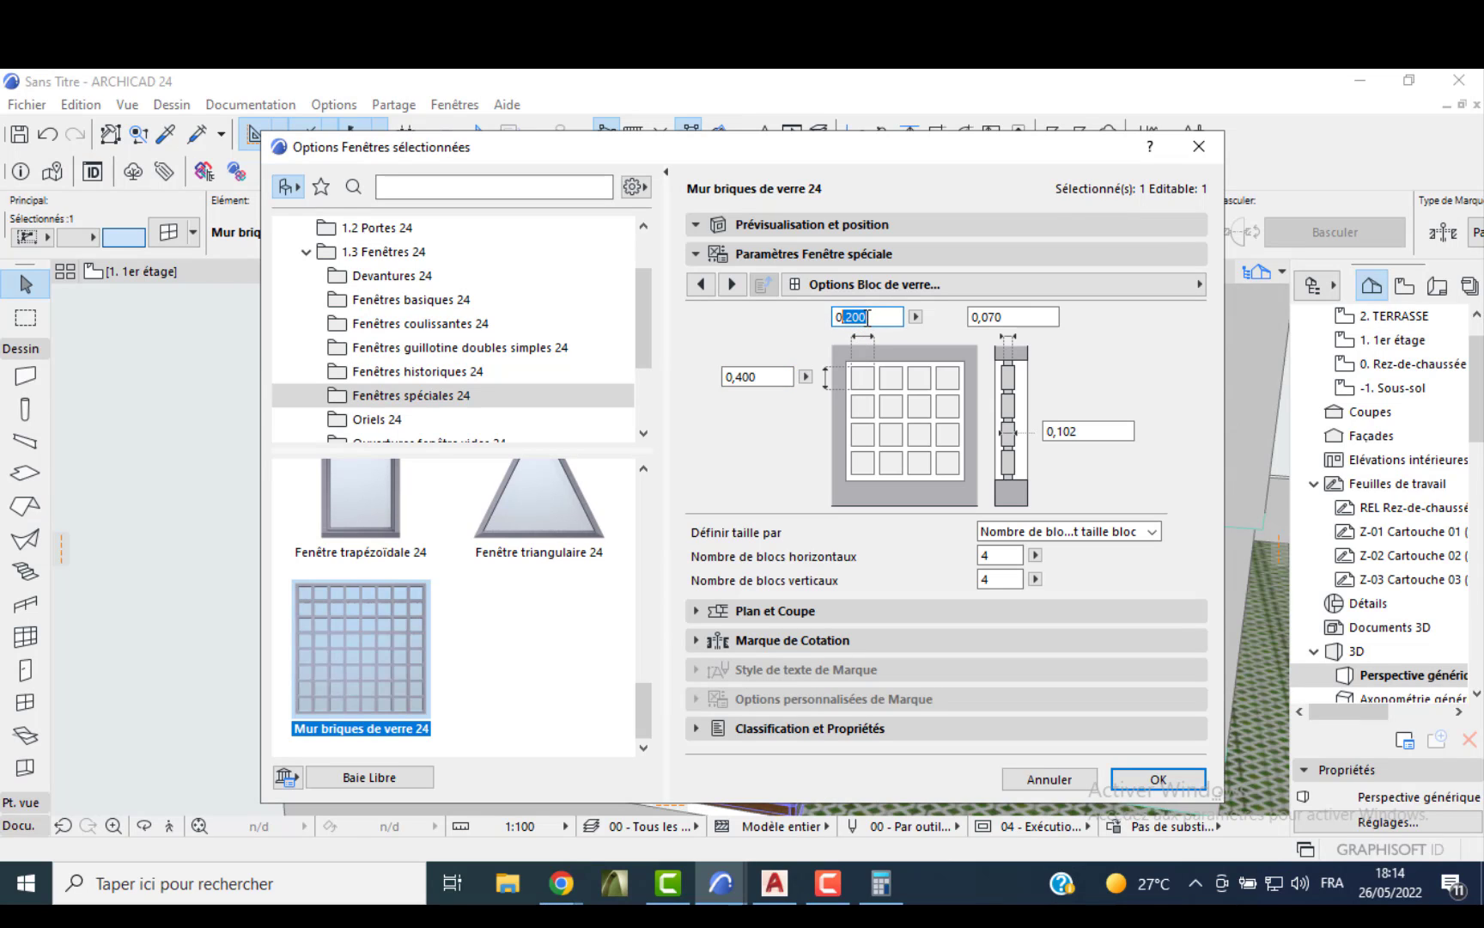
drag(870, 318, 855, 326)
click(732, 285)
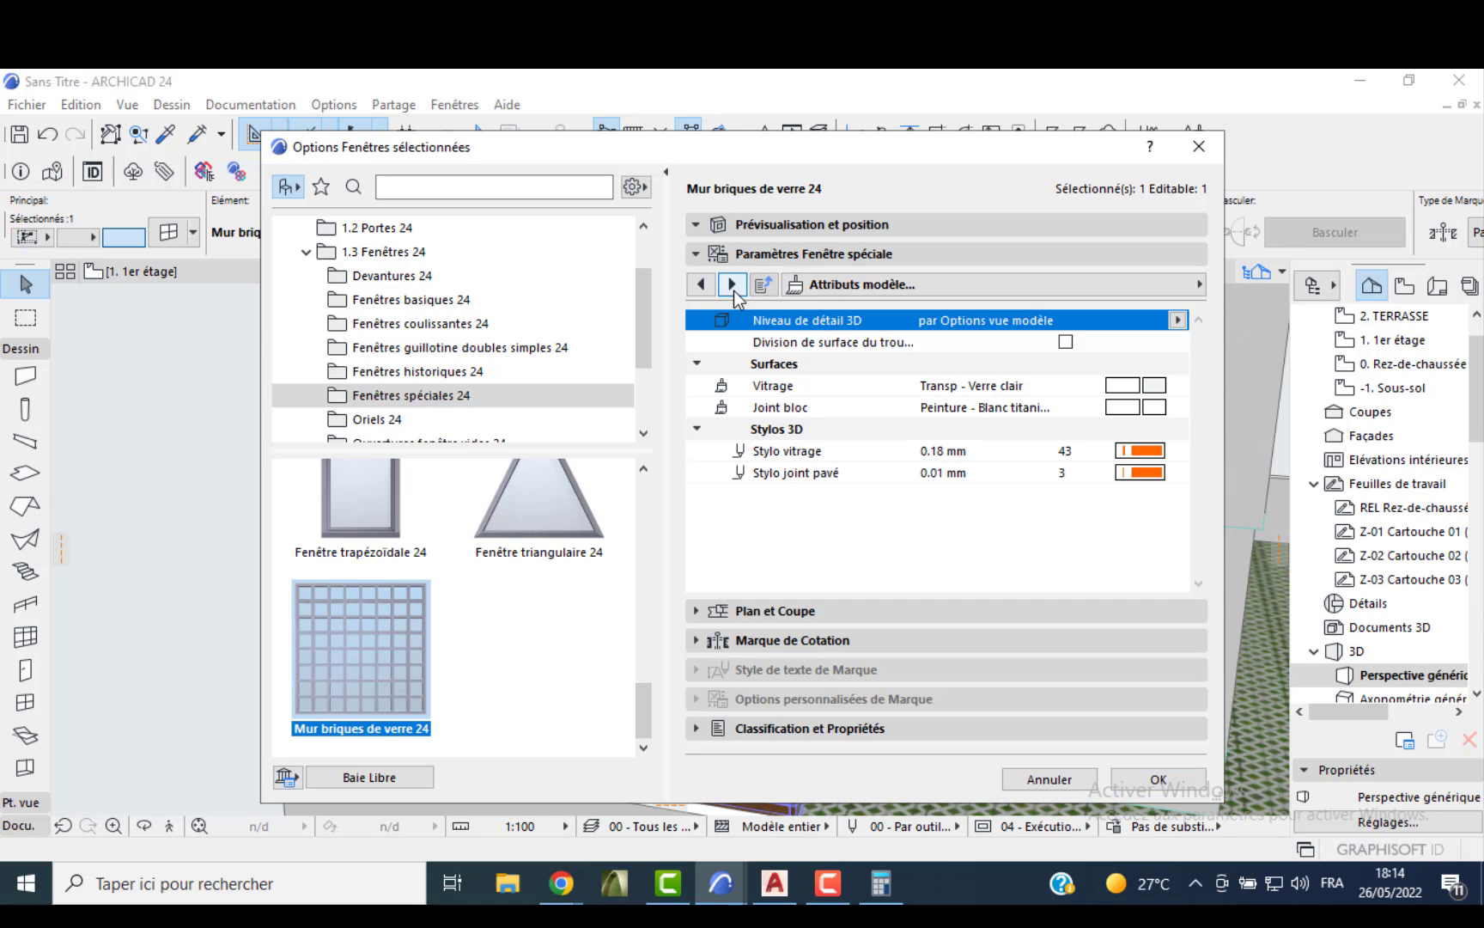
click(1132, 779)
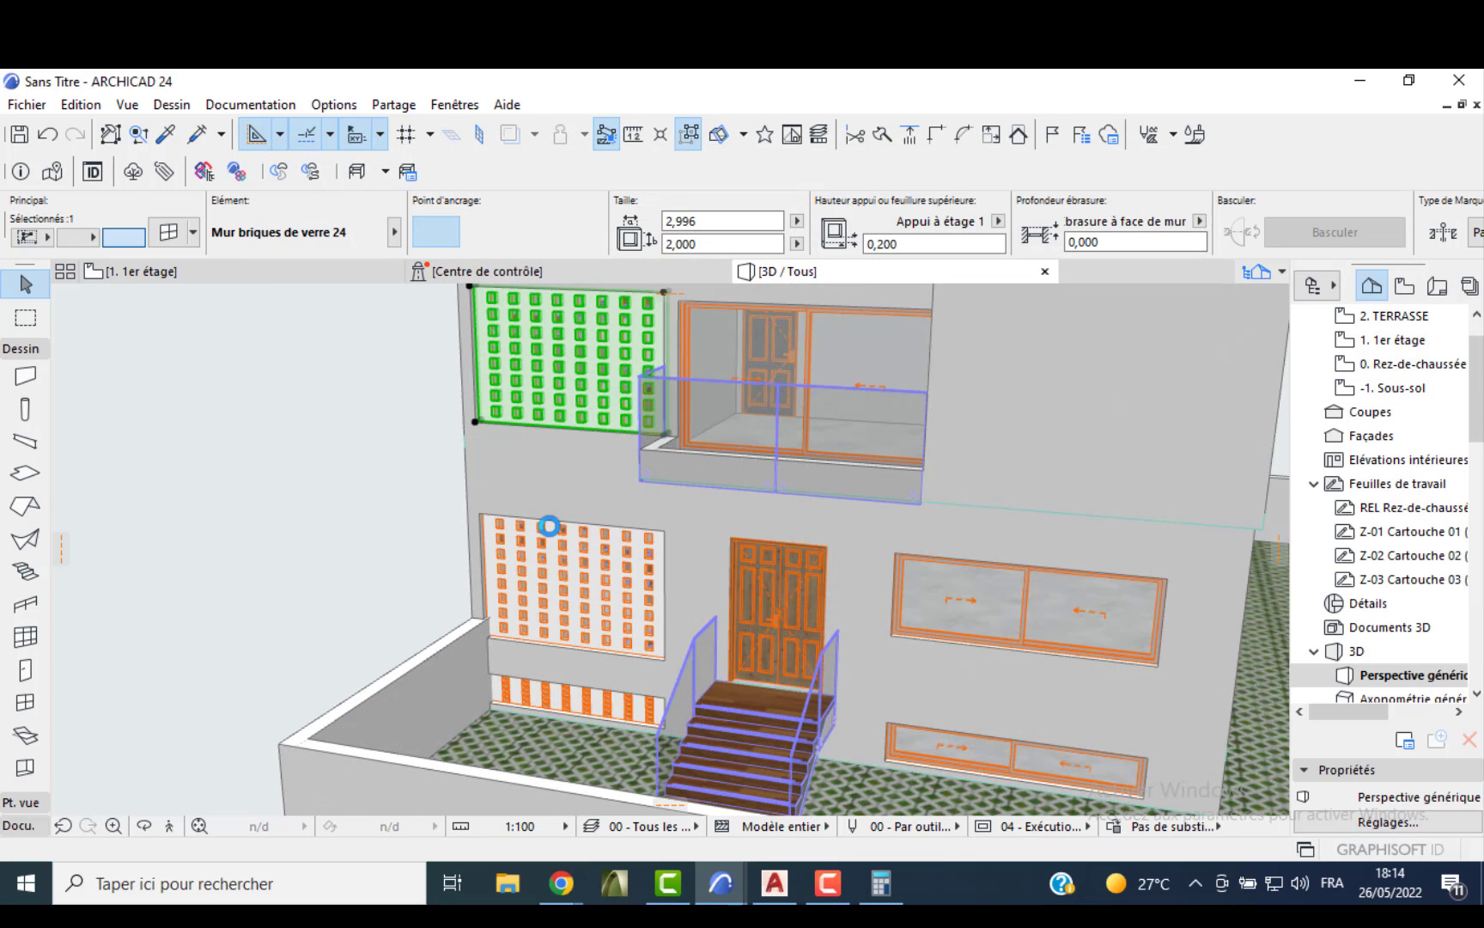
key(Escape)
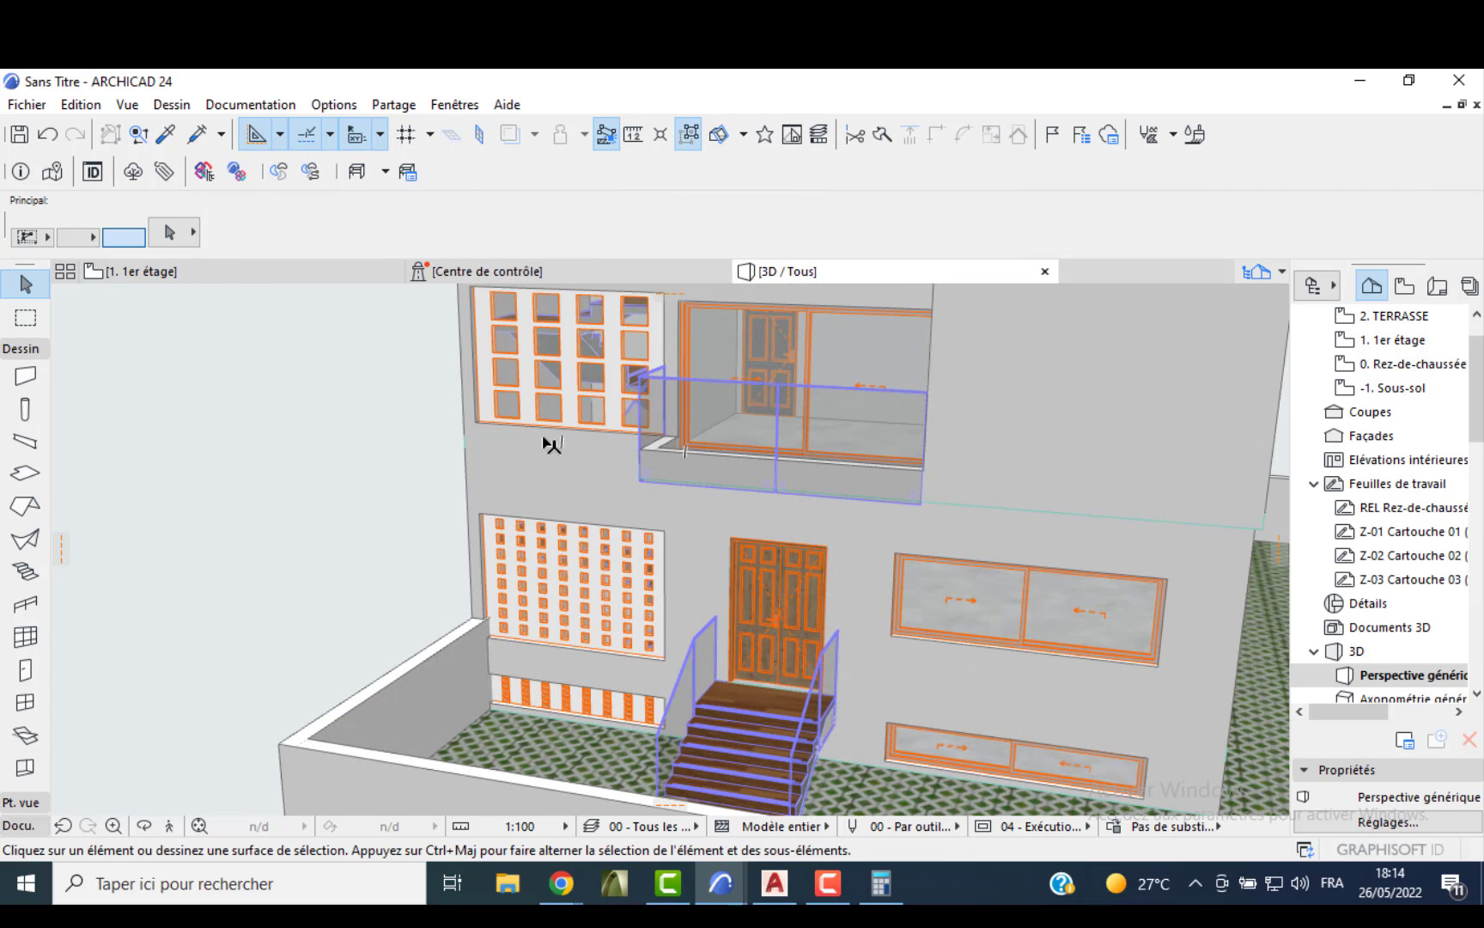
- Transfer the first-floor glass-block window's settings to the ground-floor and basement glass-block windows
alt+click(591, 604)
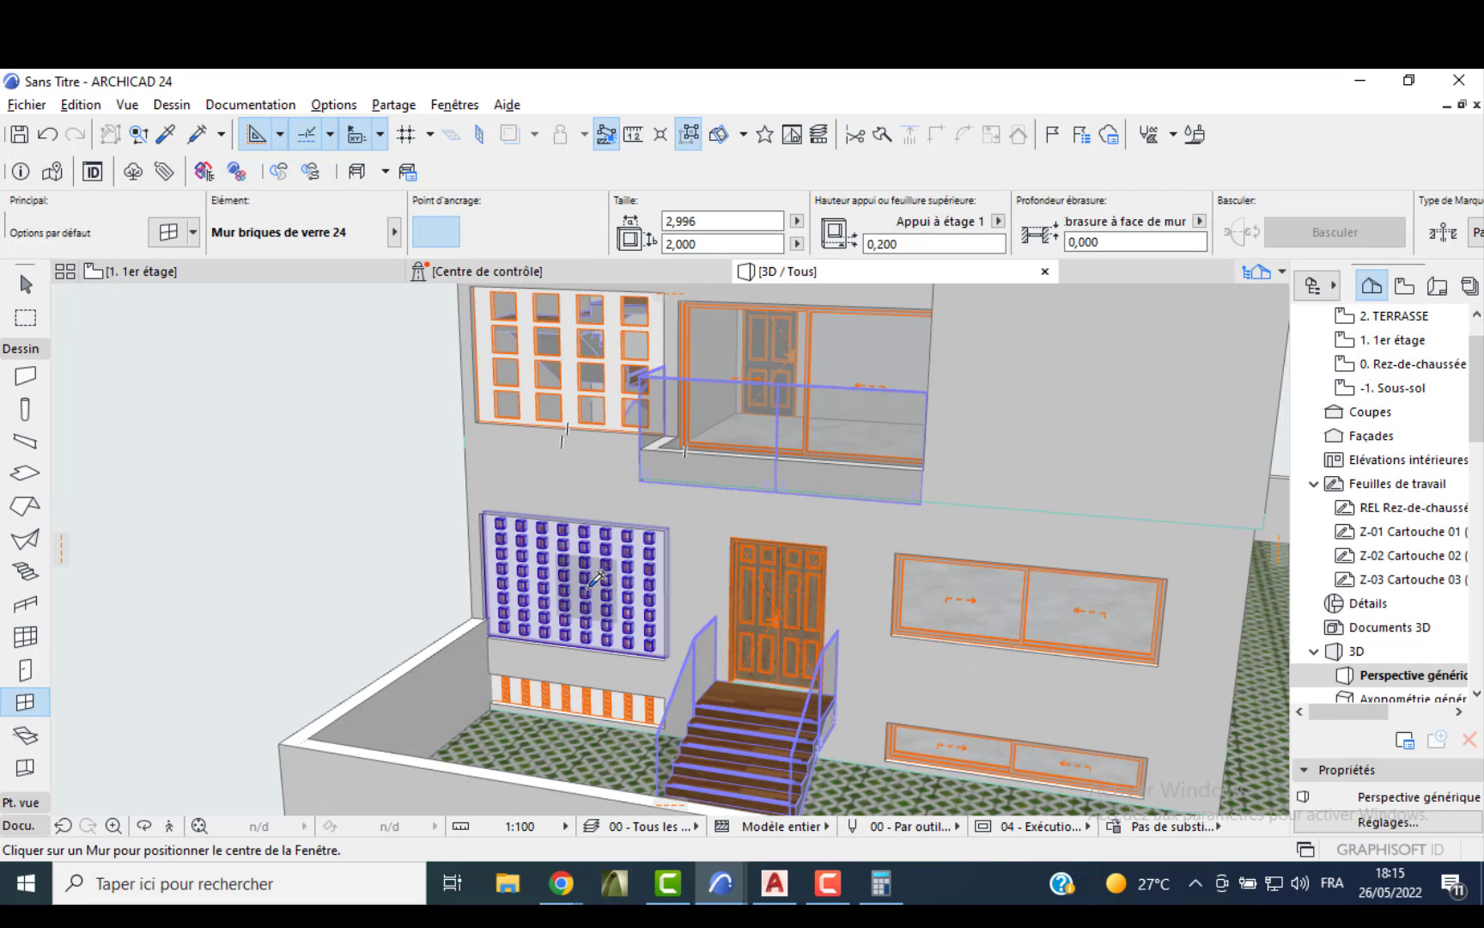
key(Escape)
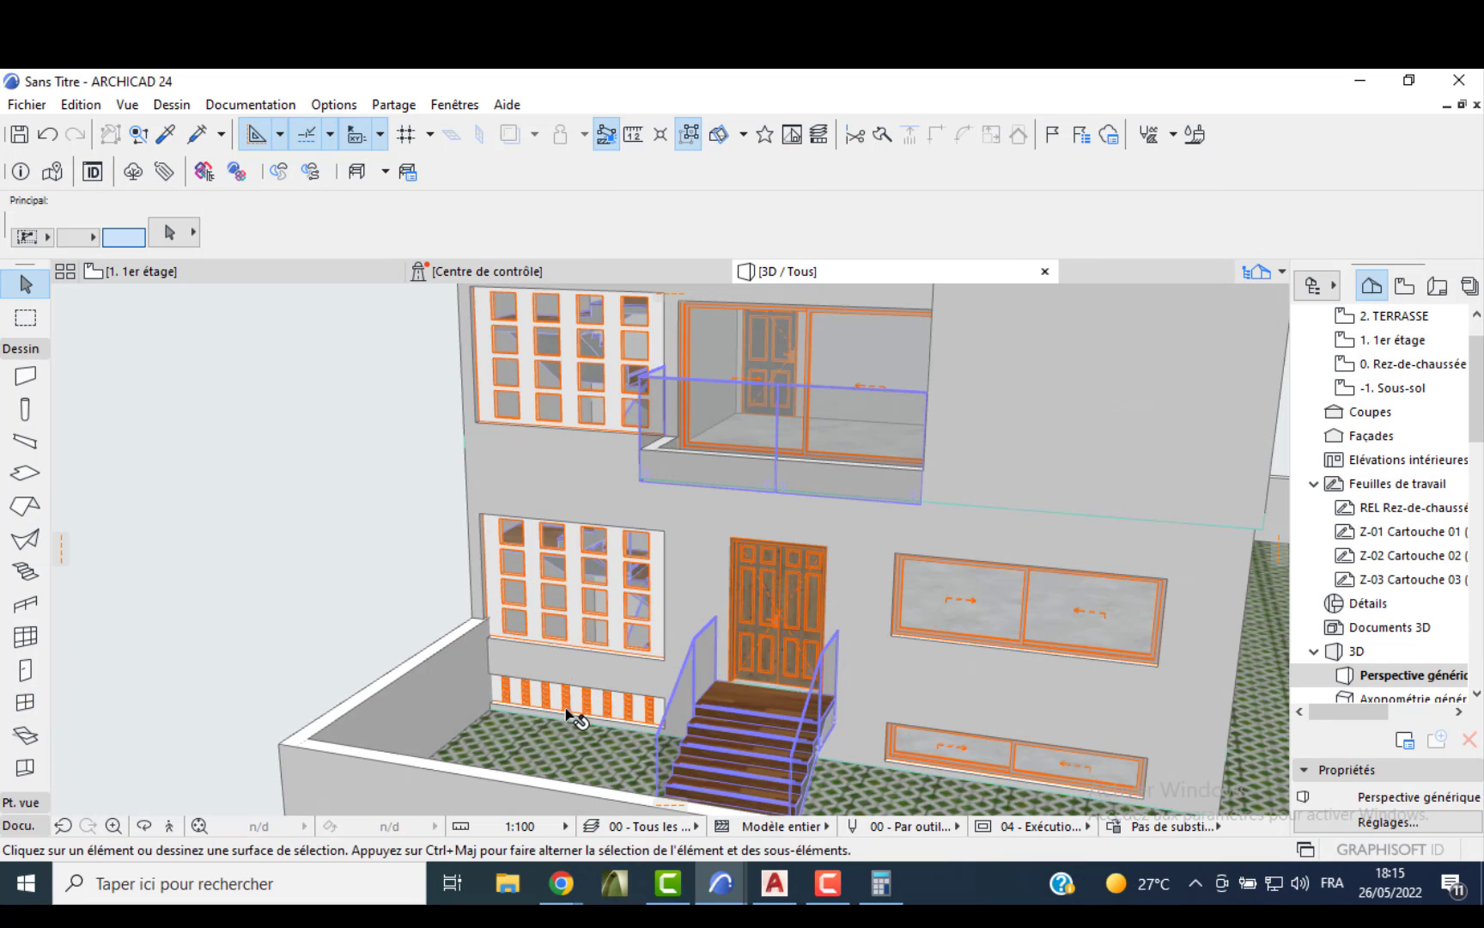
scroll(550, 696, up, 2)
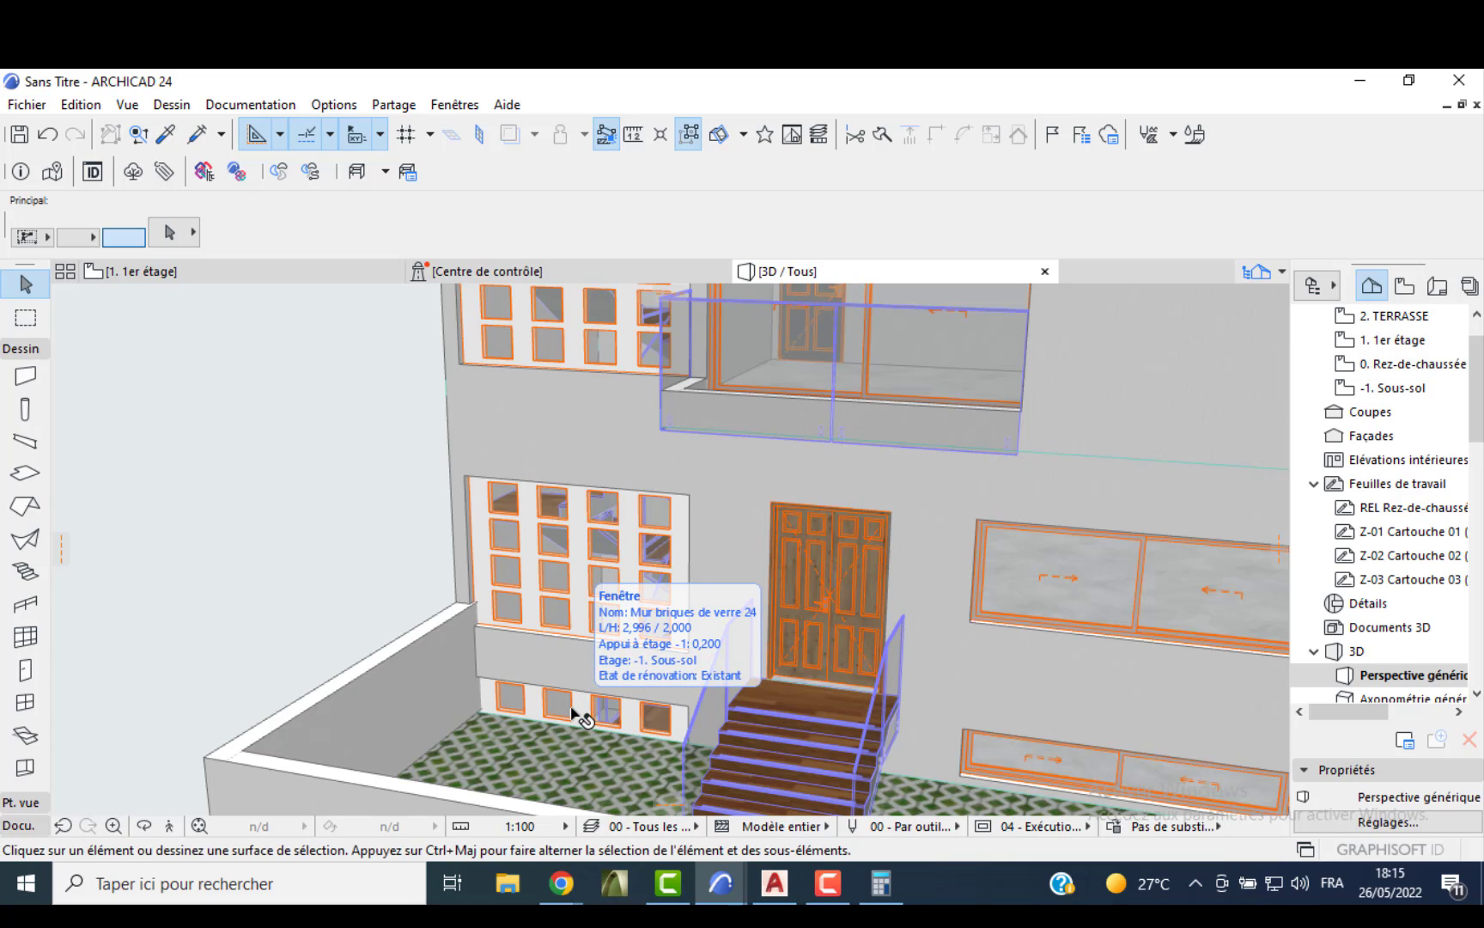
- Set the basement glass-block window's height to 0,600 and its sill to 1,800, and check the facades in 3D
click(575, 713)
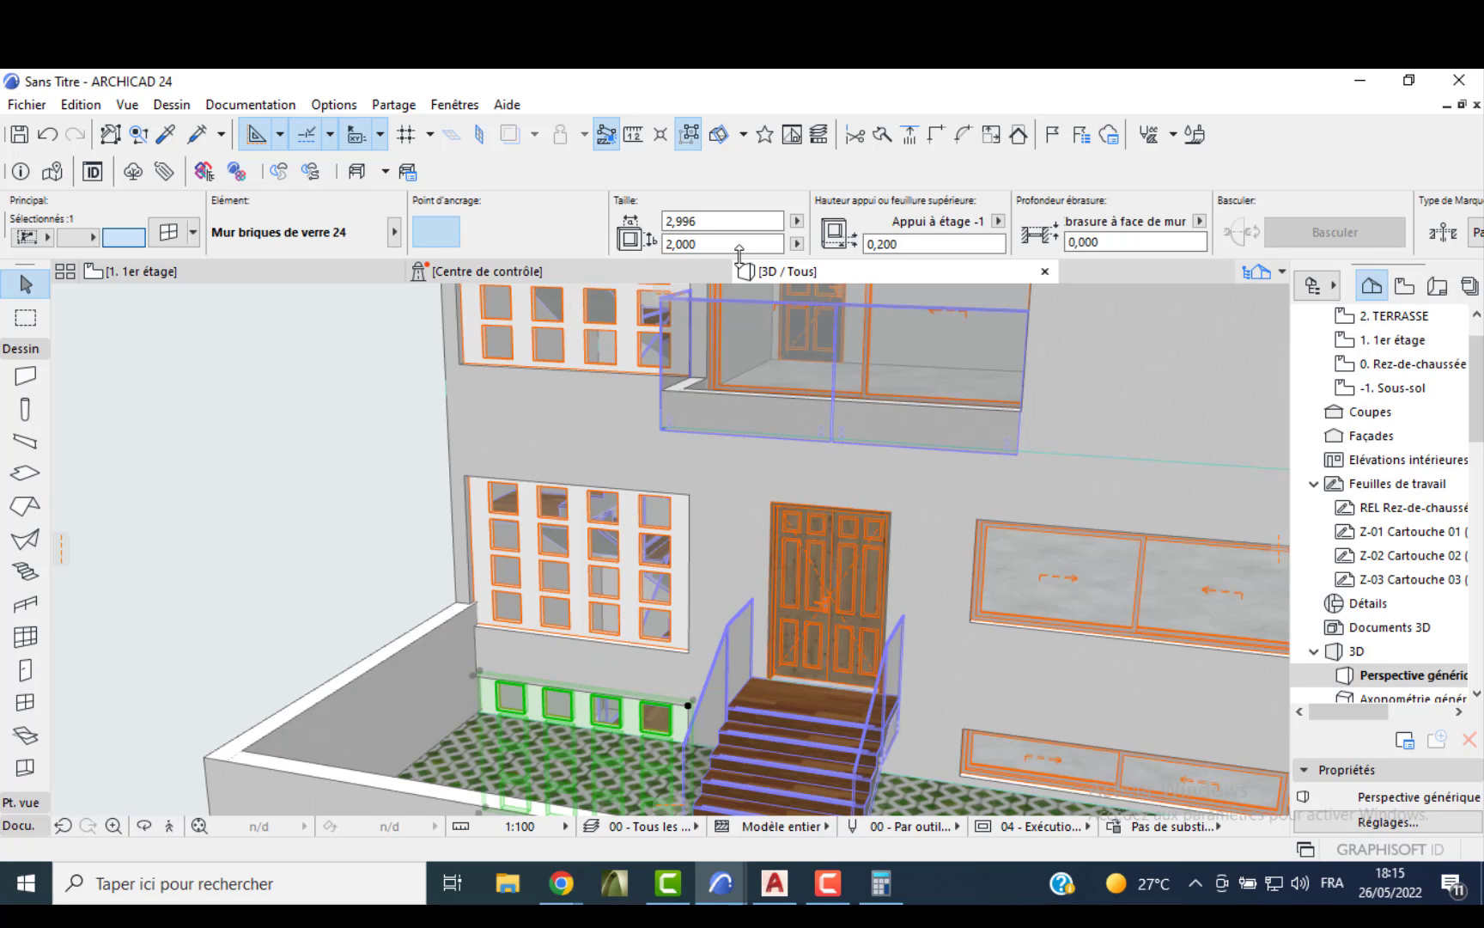
click(706, 244)
mouse_move(611, 262)
text(0,)
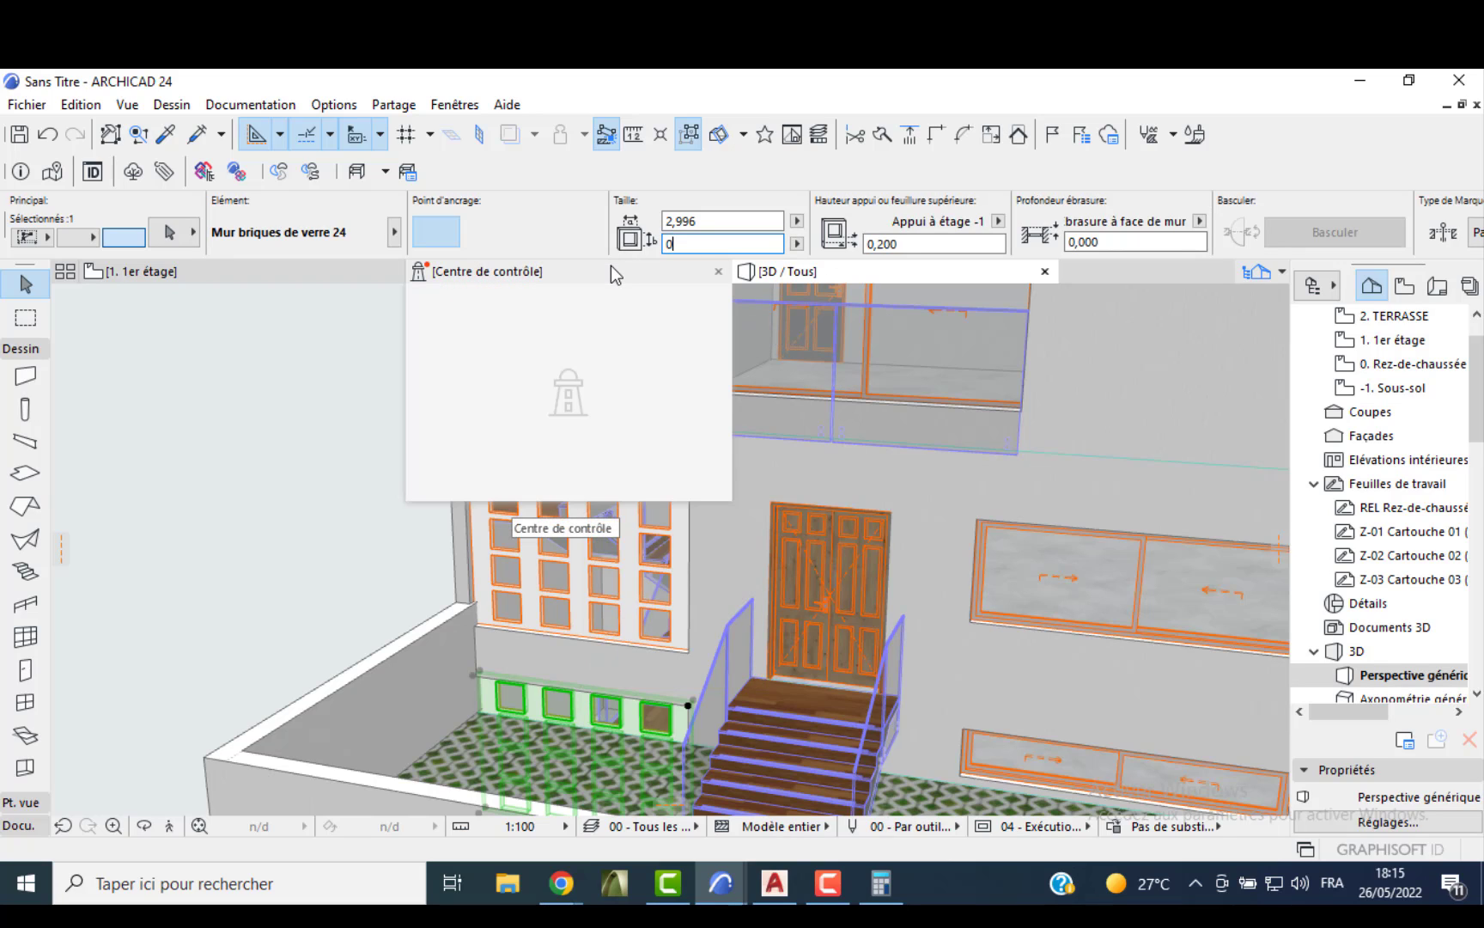
text(600)
key(Tab)
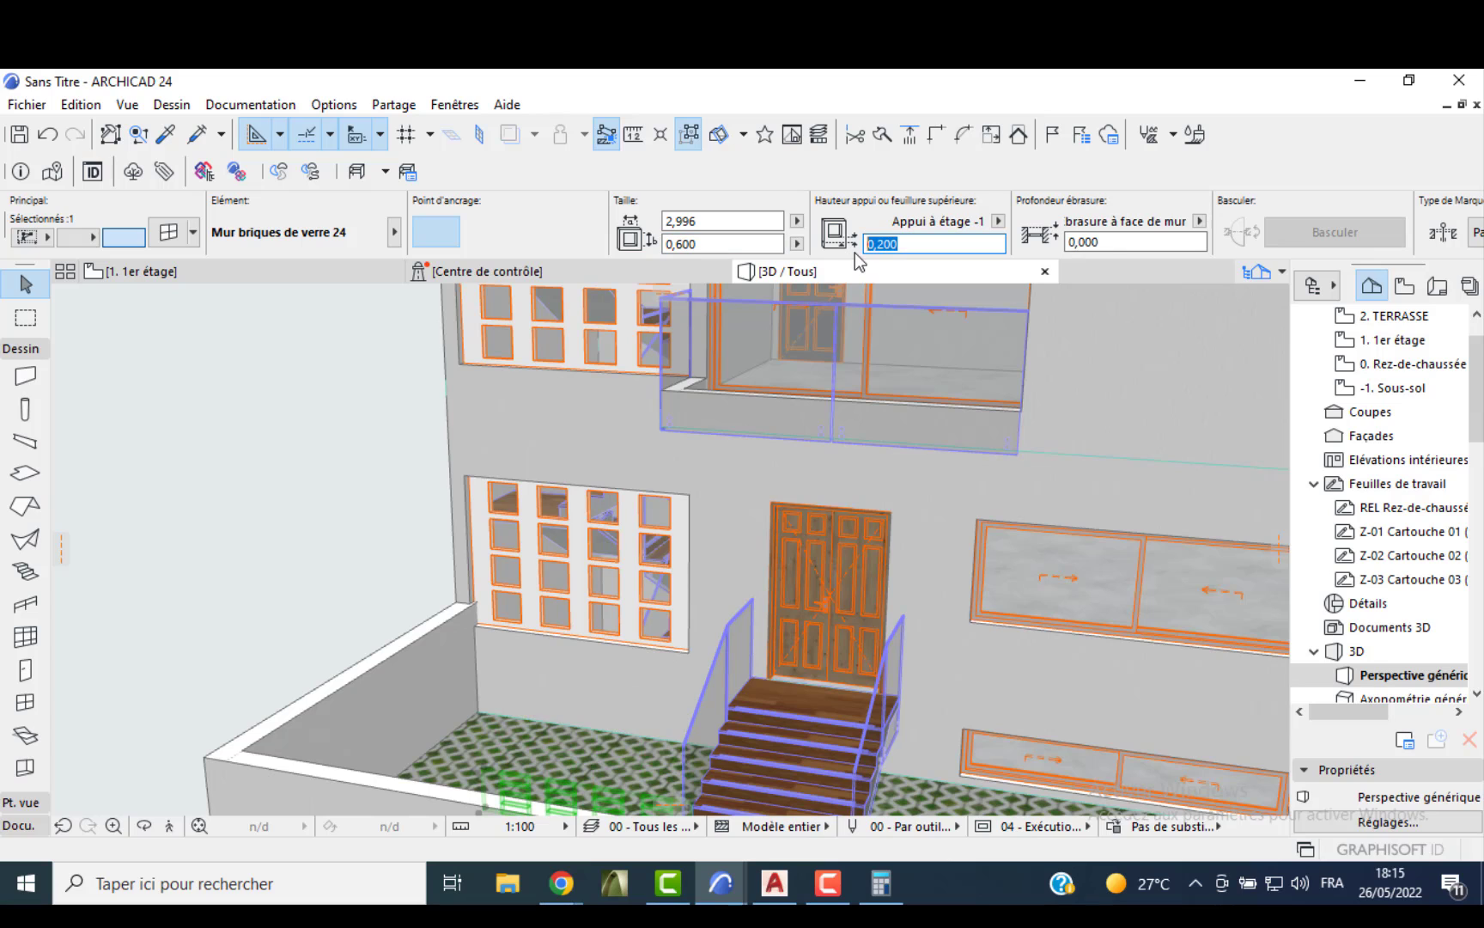
text(1,800)
key(Return)
click(296, 579)
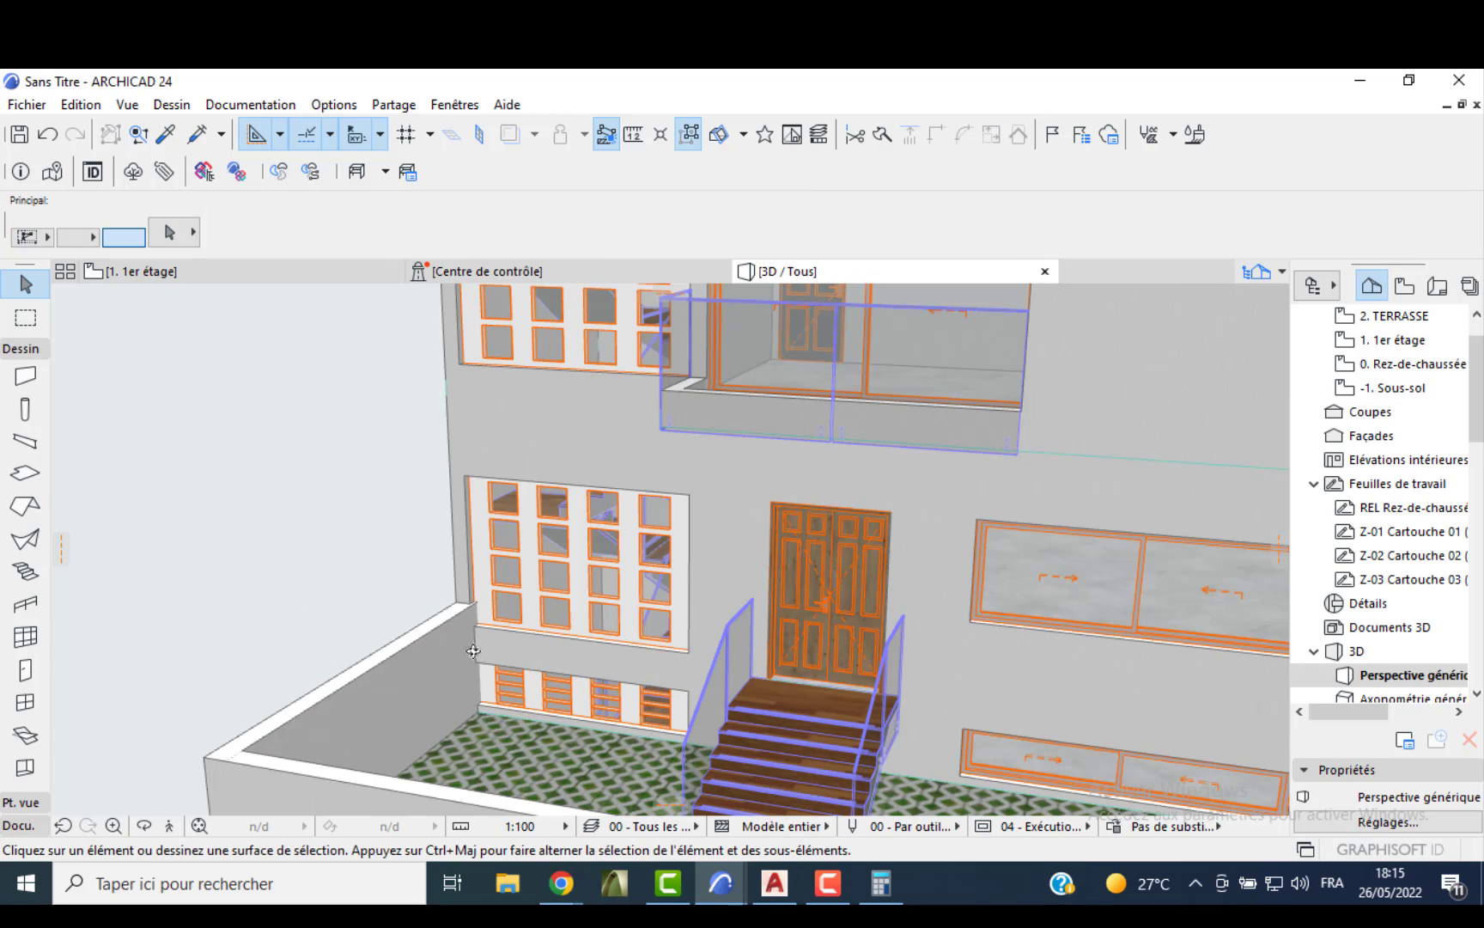
shift+middle_drag(473, 651, 889, 560)
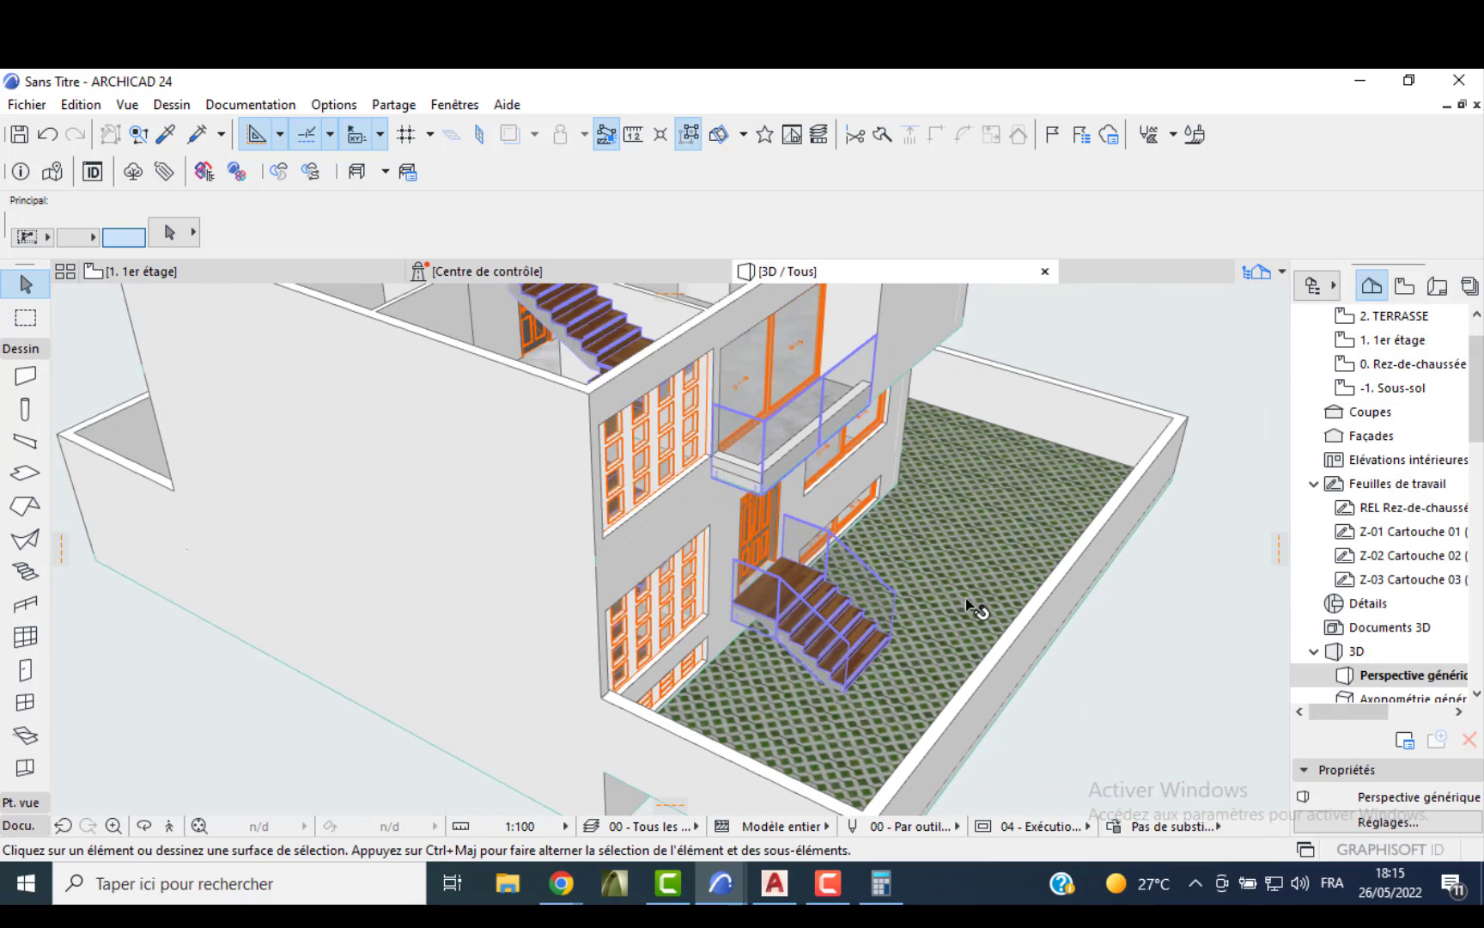
shift+middle_drag(967, 598, 921, 394)
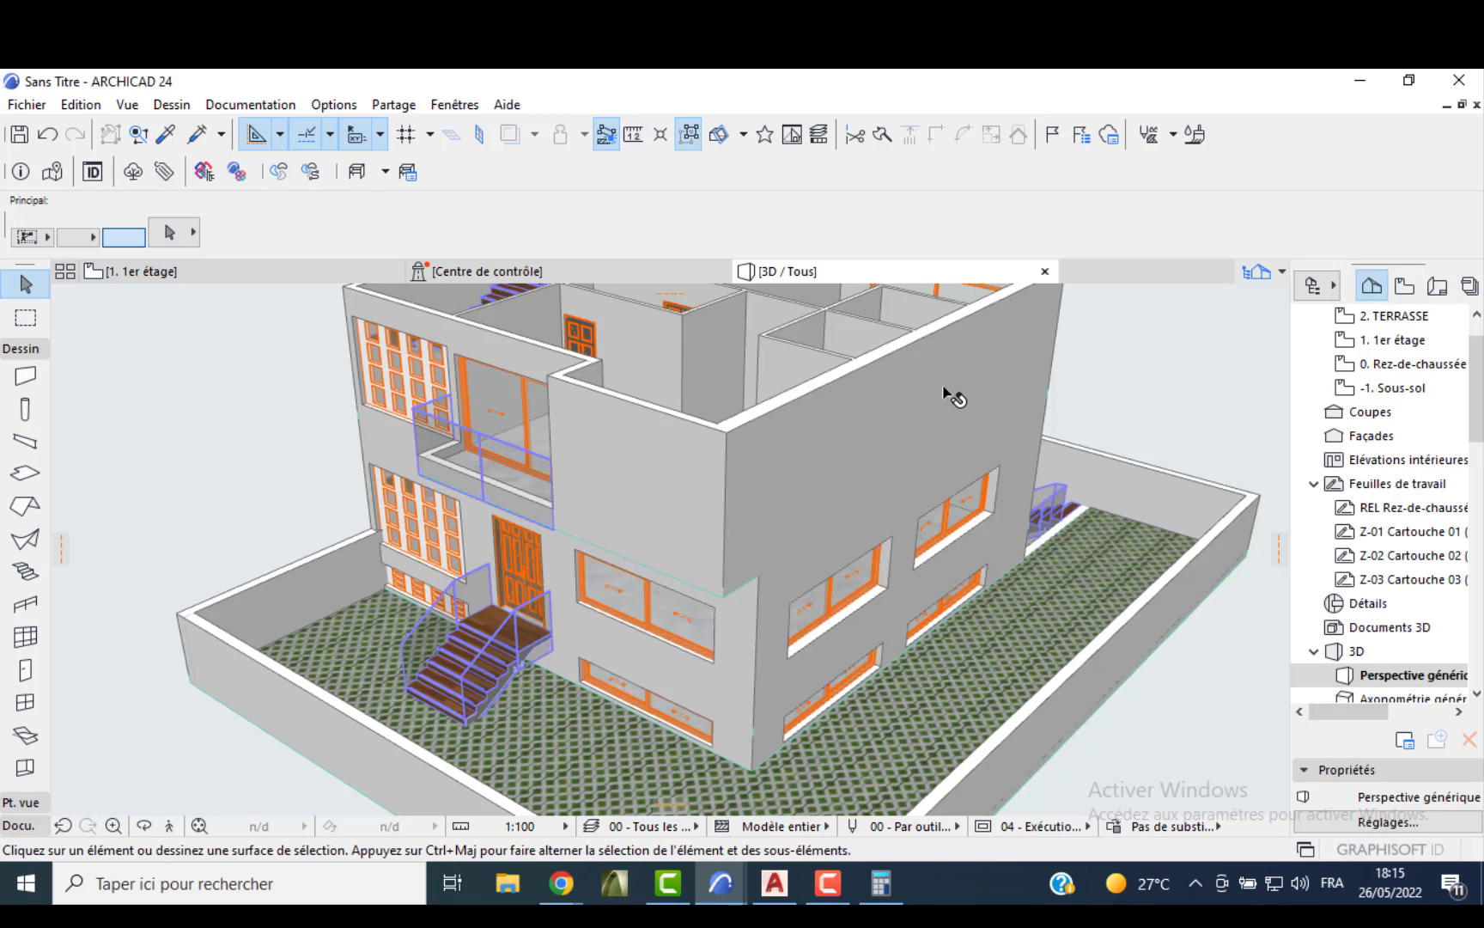
- Open the TERRASSE floor plan and show the first floor as a trace reference
key(F2)
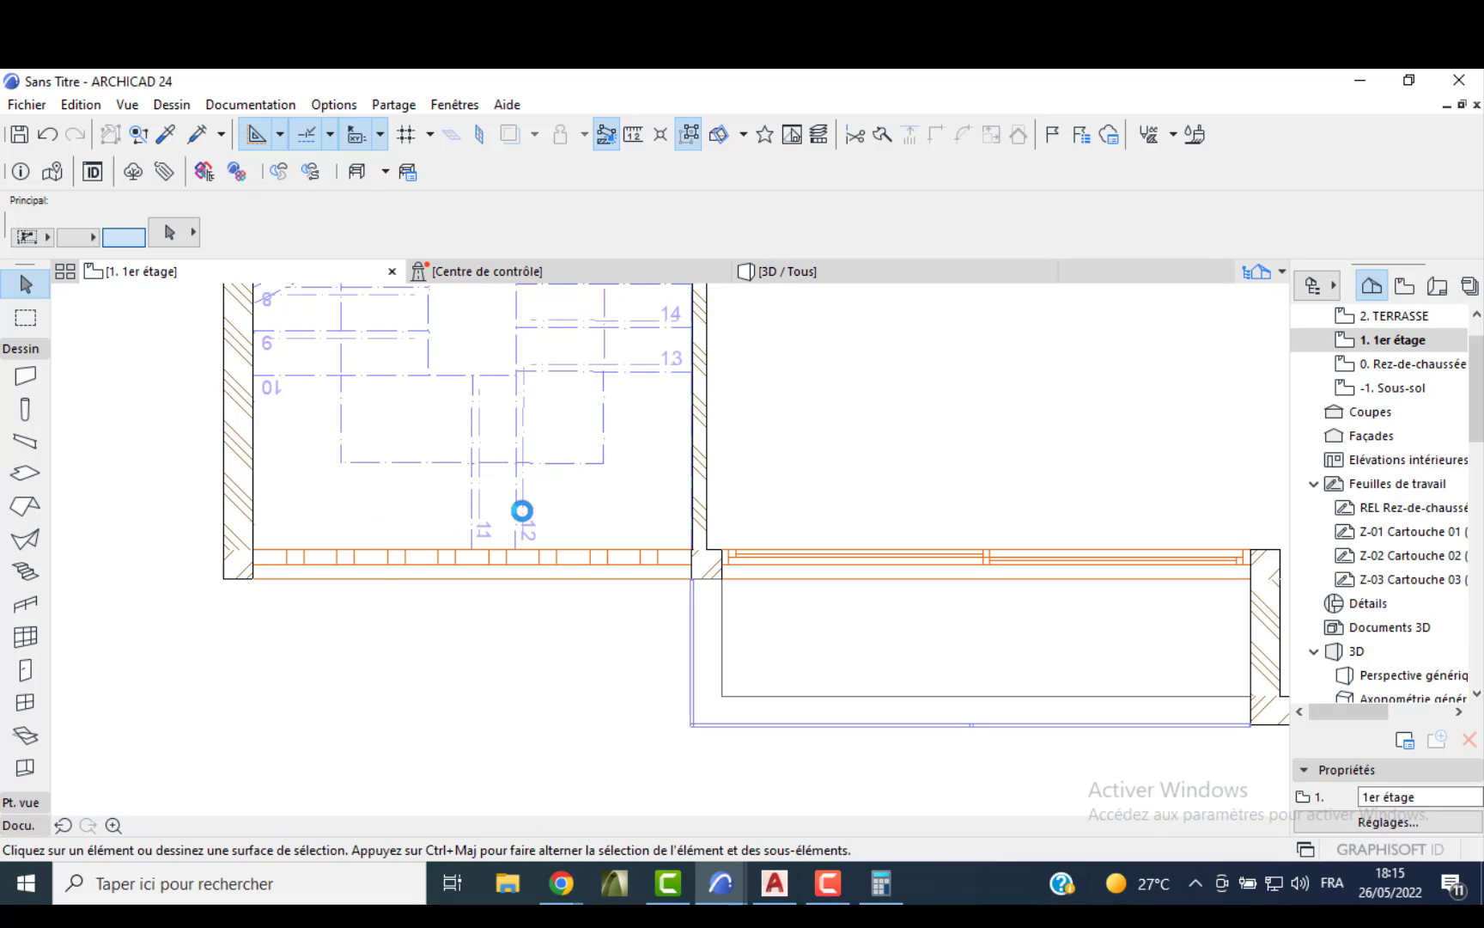
scroll(805, 467, down, 4)
middle_drag(932, 423, 631, 687)
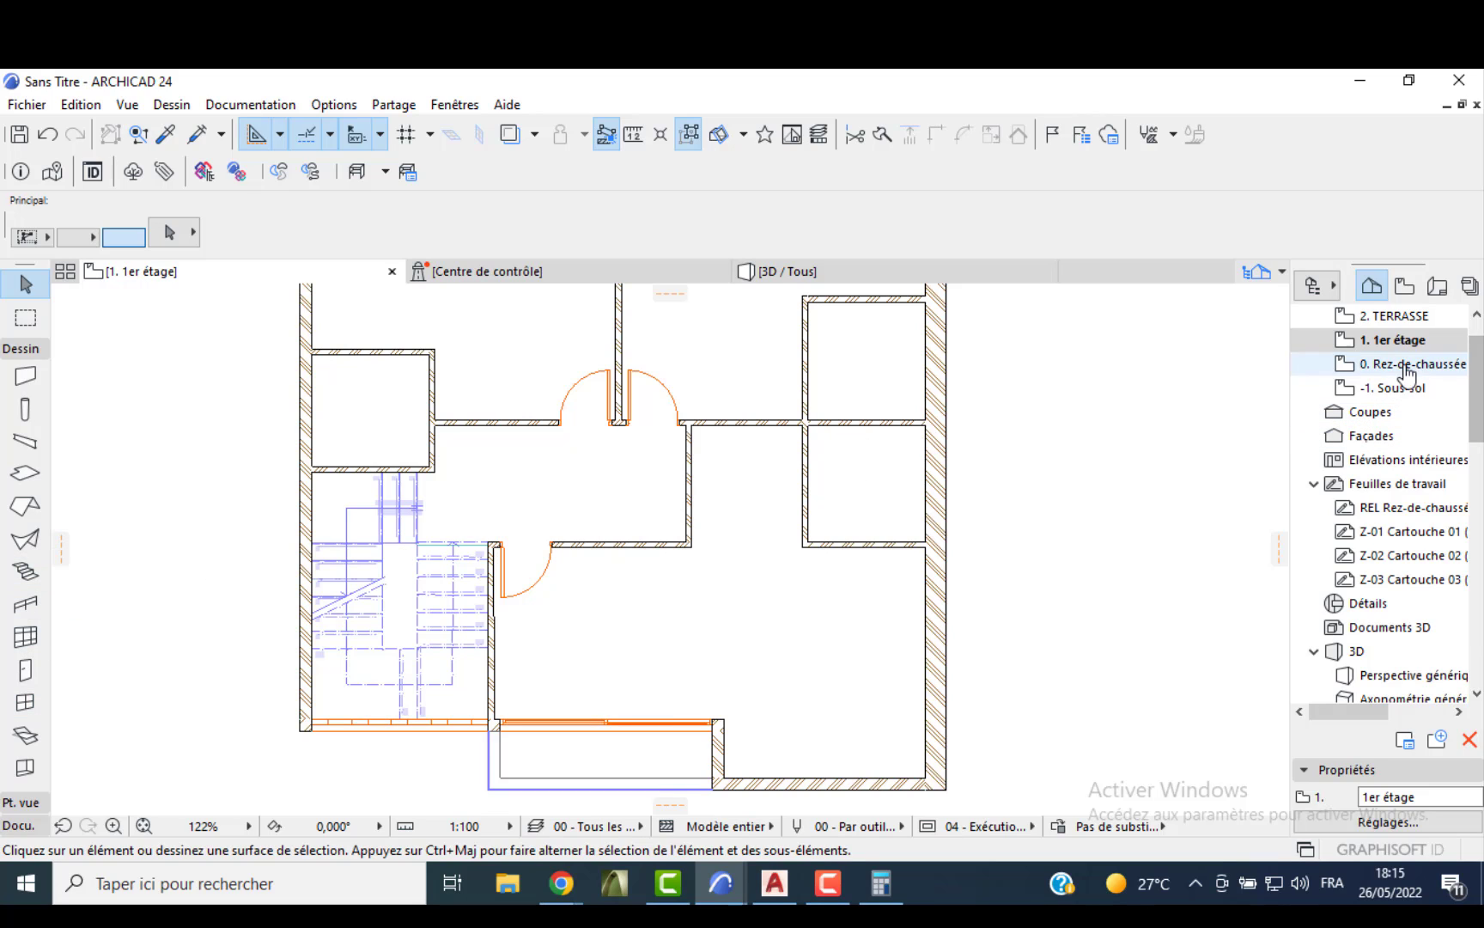
double_click(1396, 318)
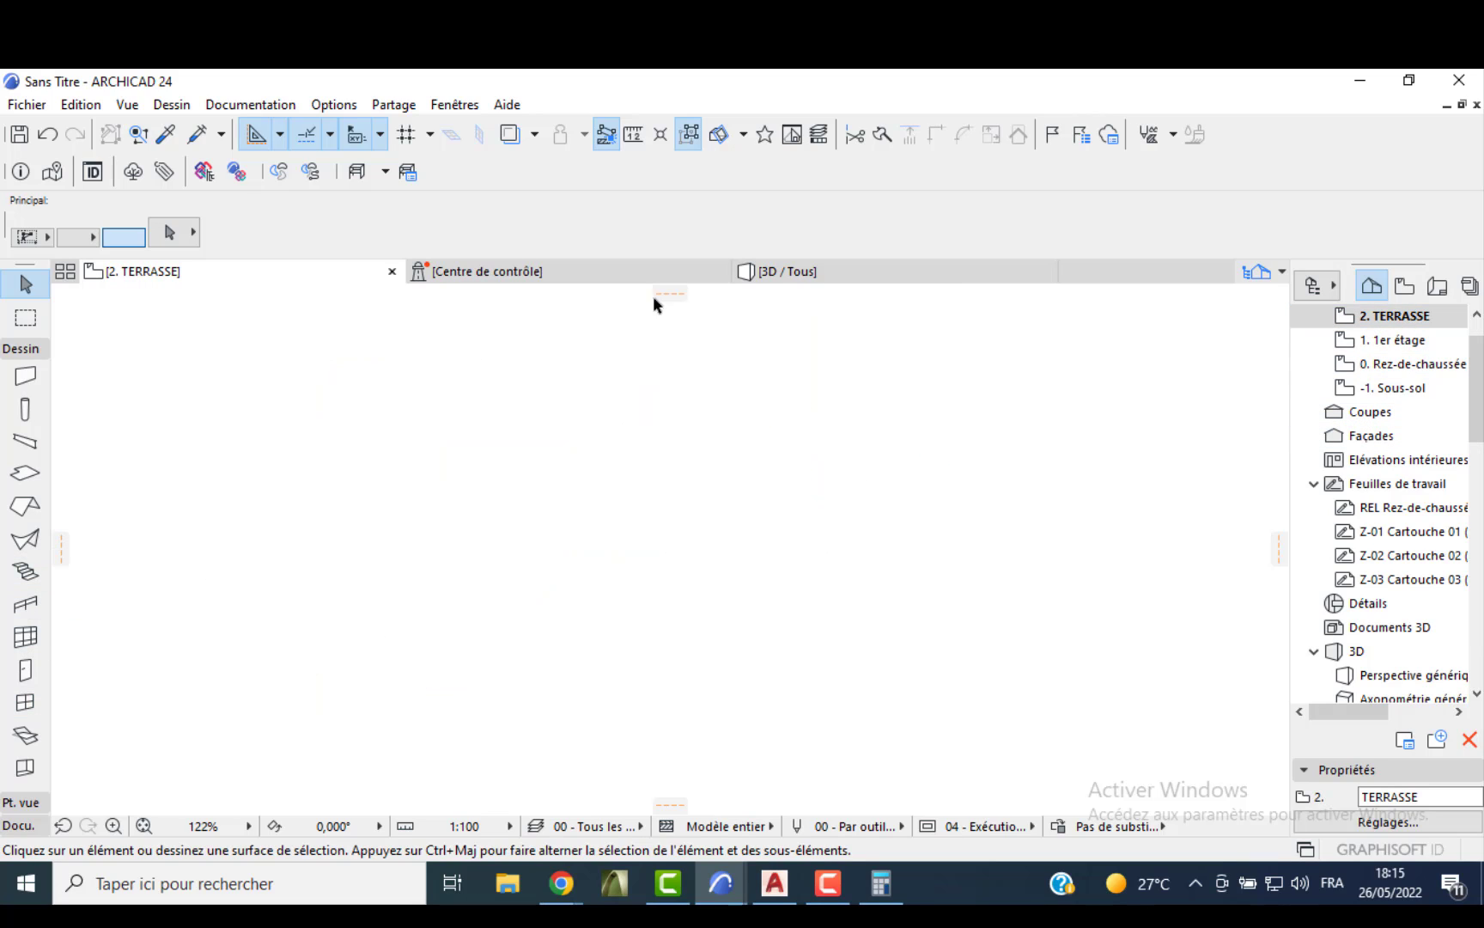
click(511, 134)
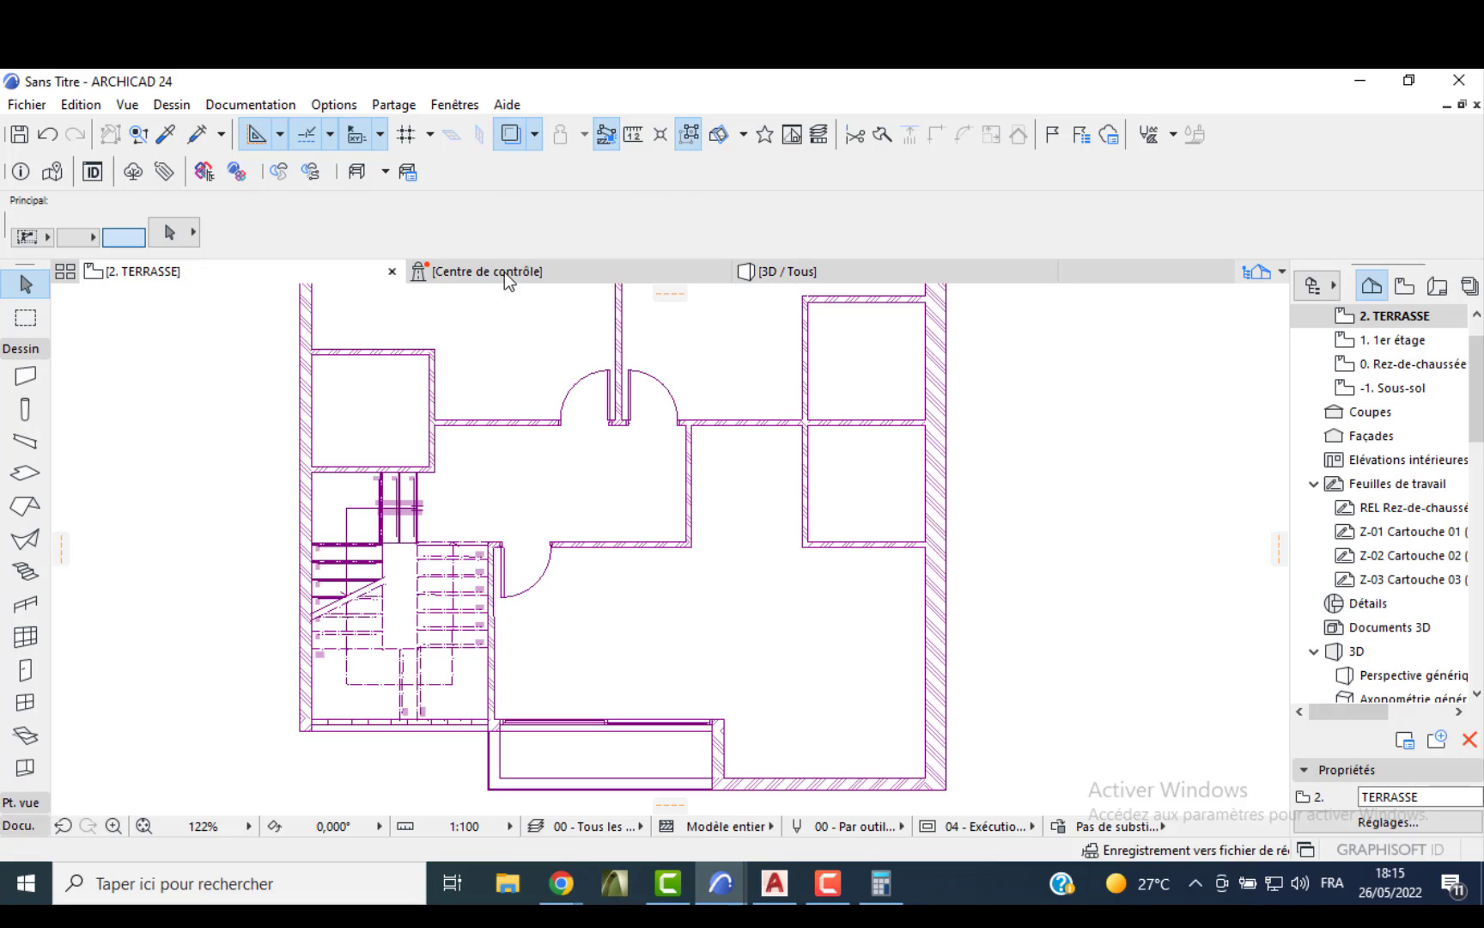
scroll(228, 402, down, 4)
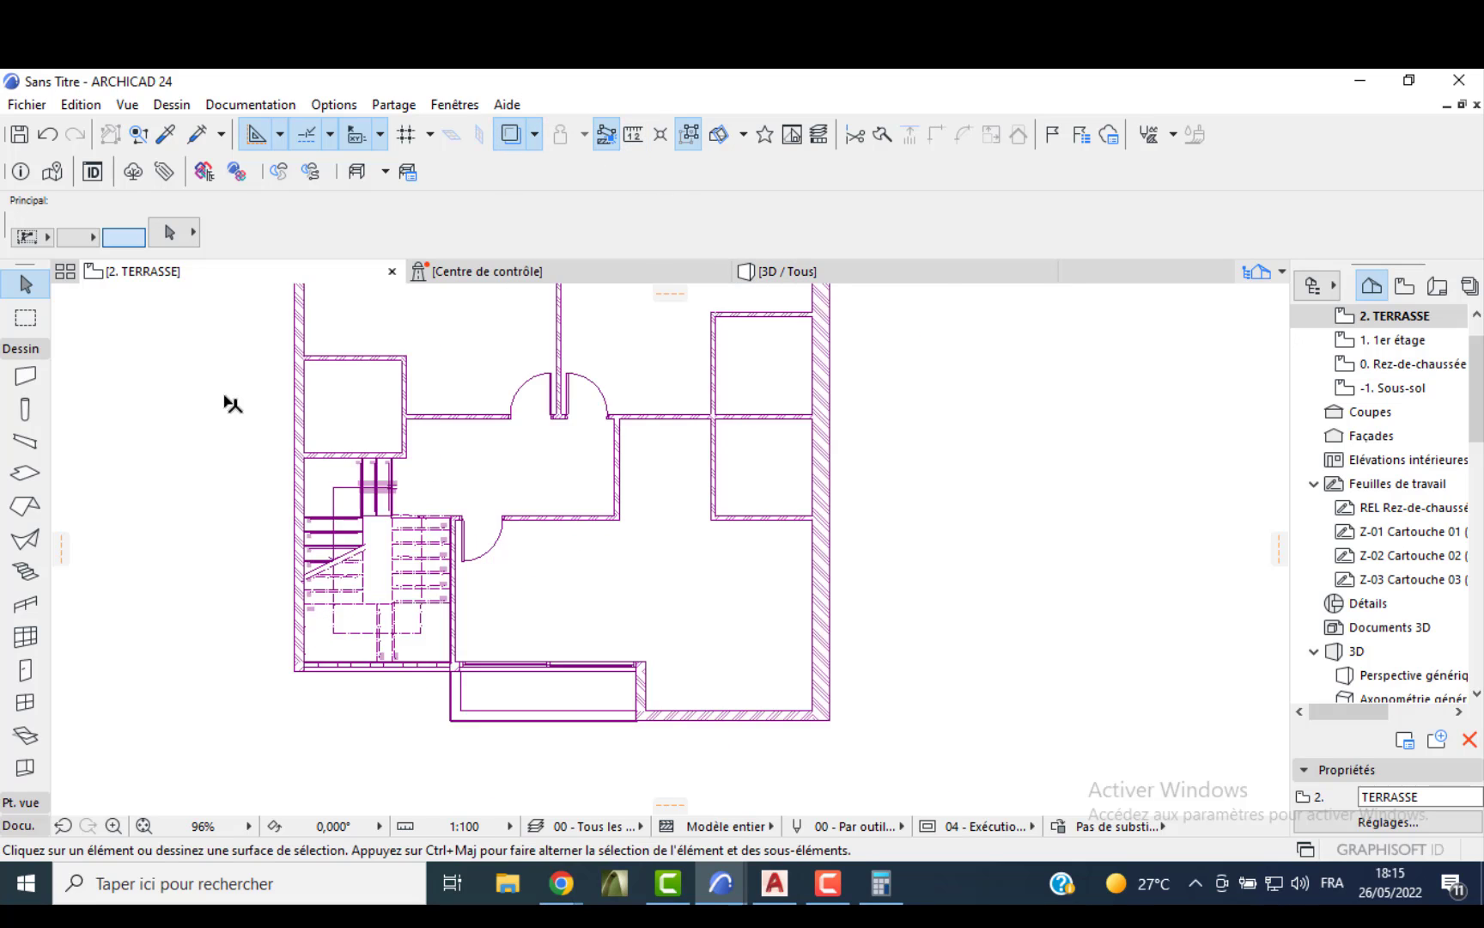
- Draw an 11,000 by 12,000 rectangular slab, 0,200 thick in cast reinforced concrete, over the house's outline on the terrace level
click(23, 474)
key(ctrl+t)
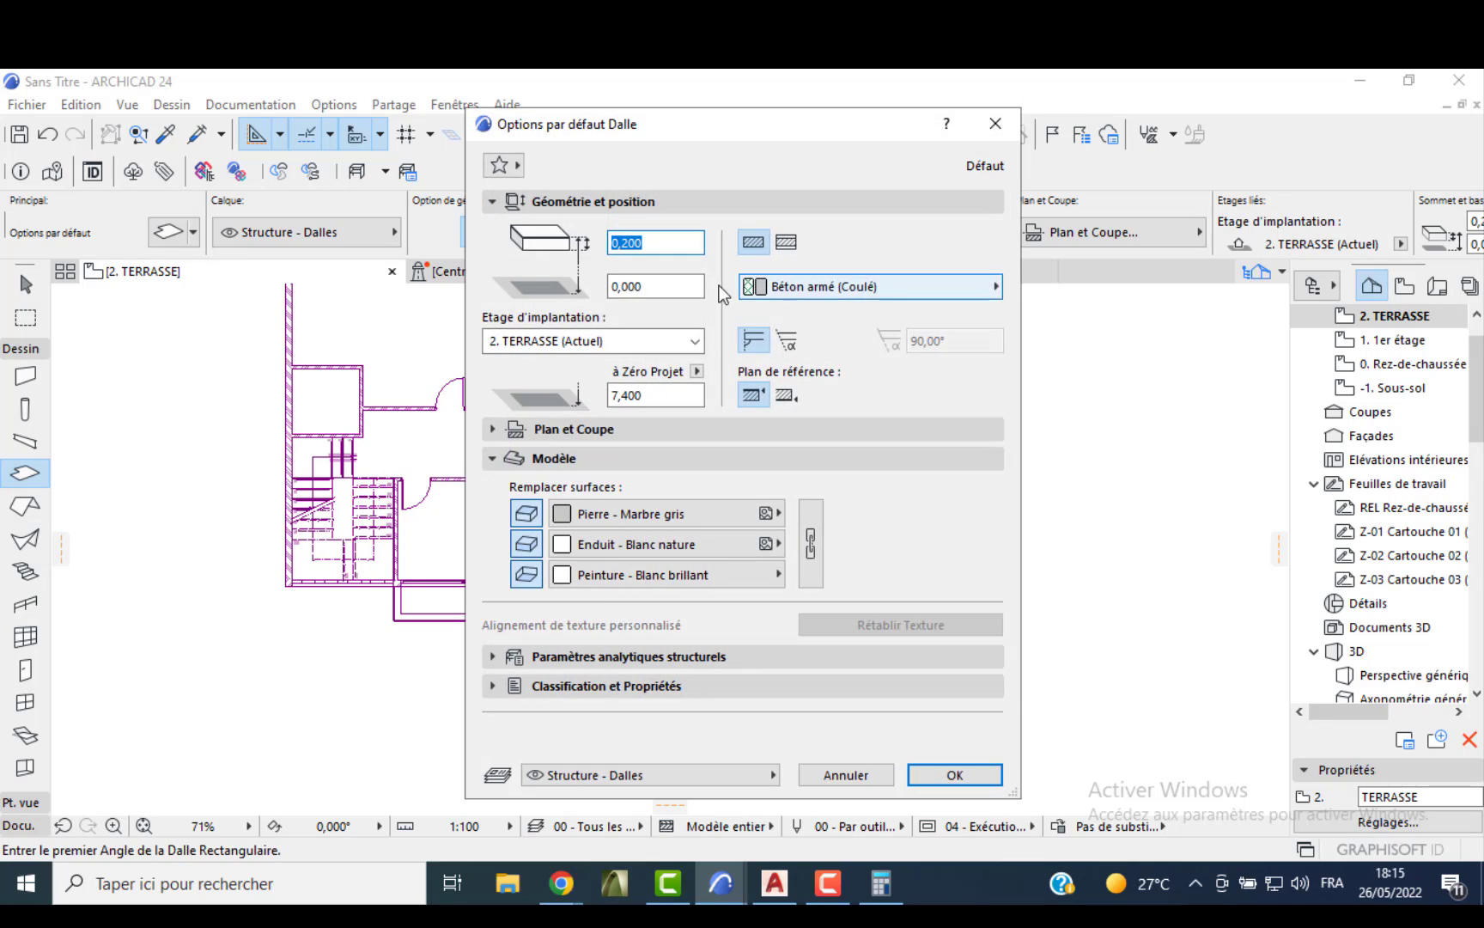
click(980, 776)
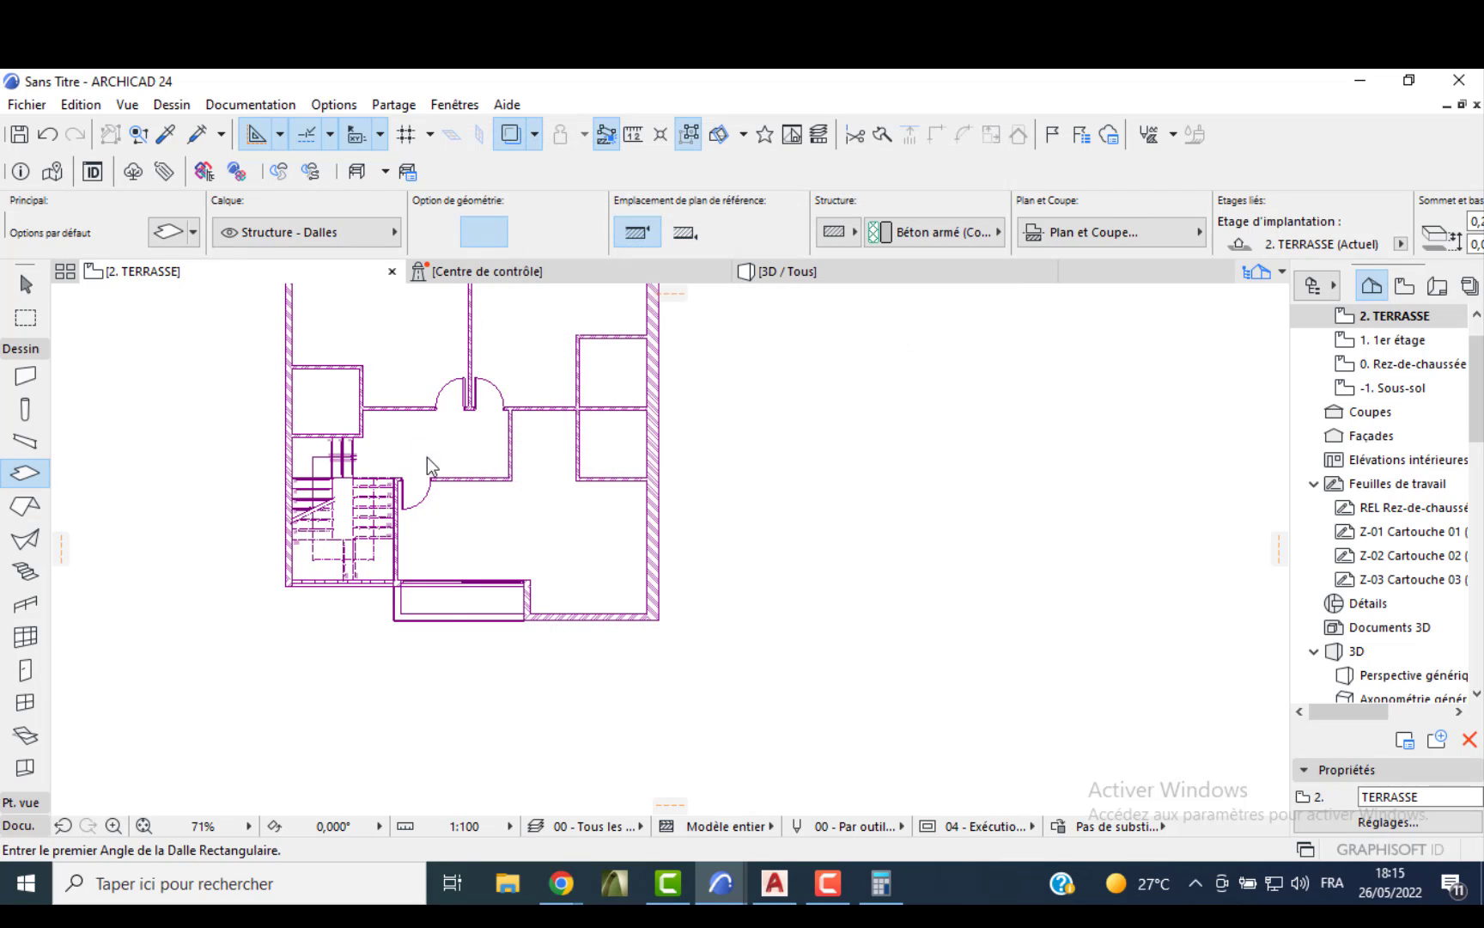
scroll(461, 533, down, 3)
click(361, 353)
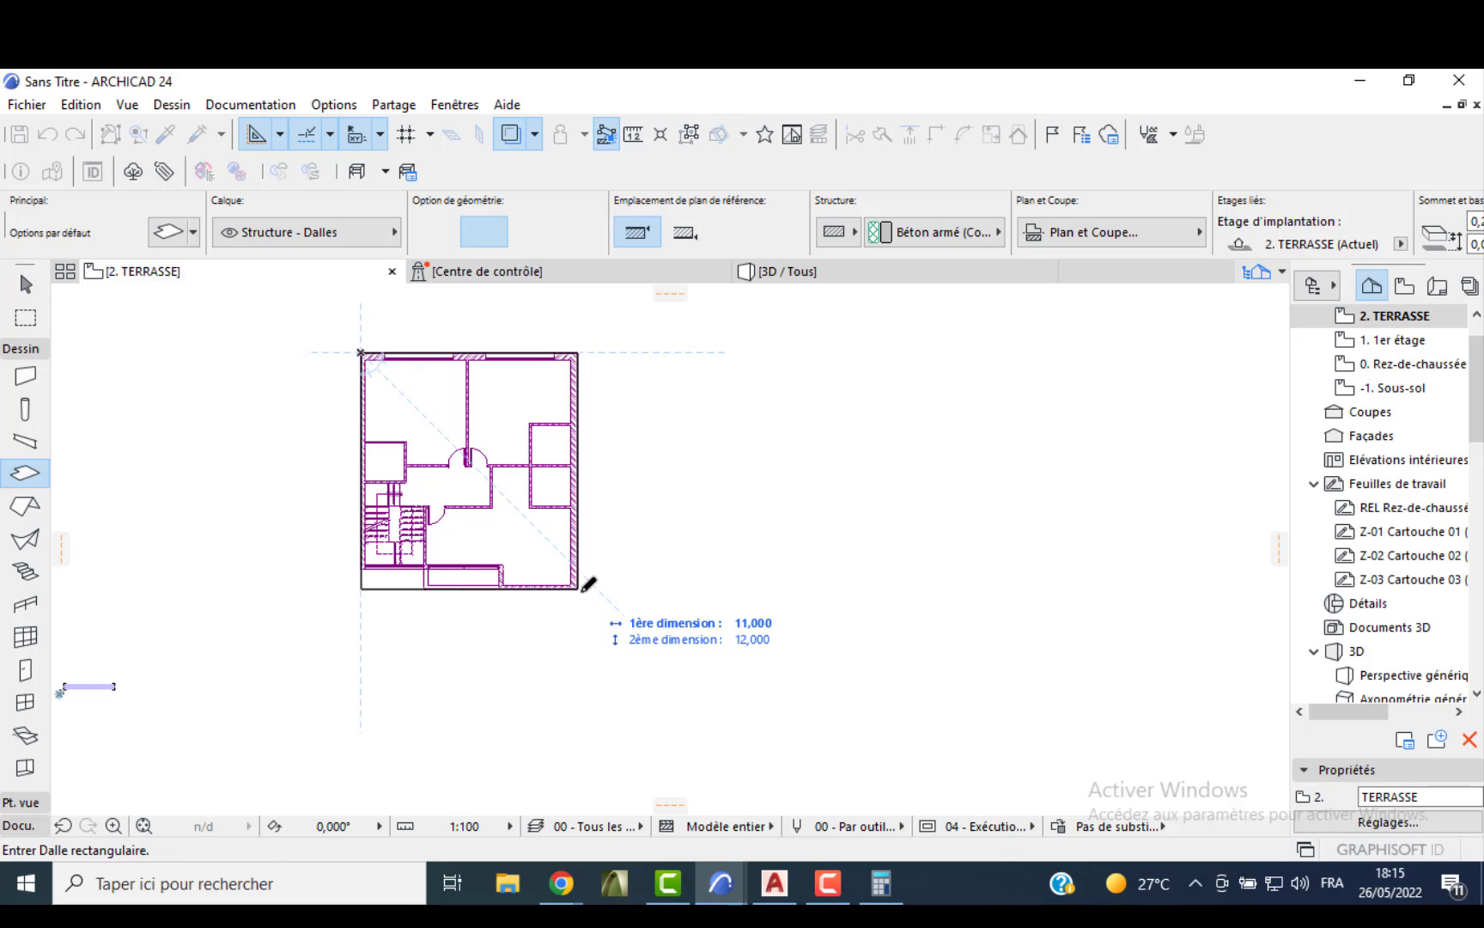
click(577, 588)
scroll(395, 671, up, 3)
key(Escape)
- Select the terrace slab and start reshaping it at its front corner outside the stairwell wall
click(363, 526)
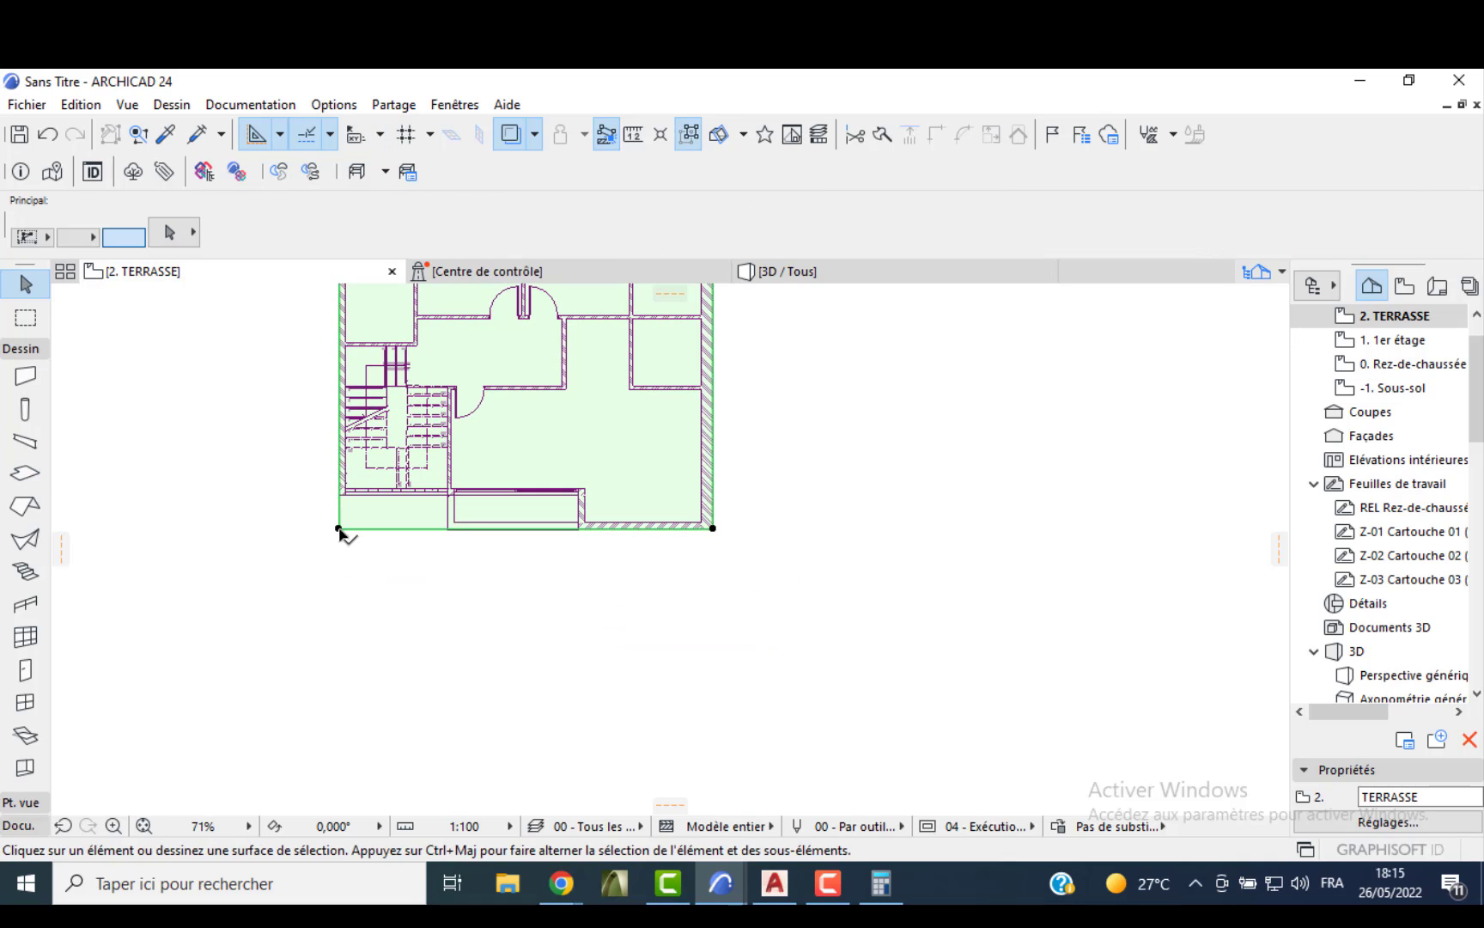
click(338, 528)
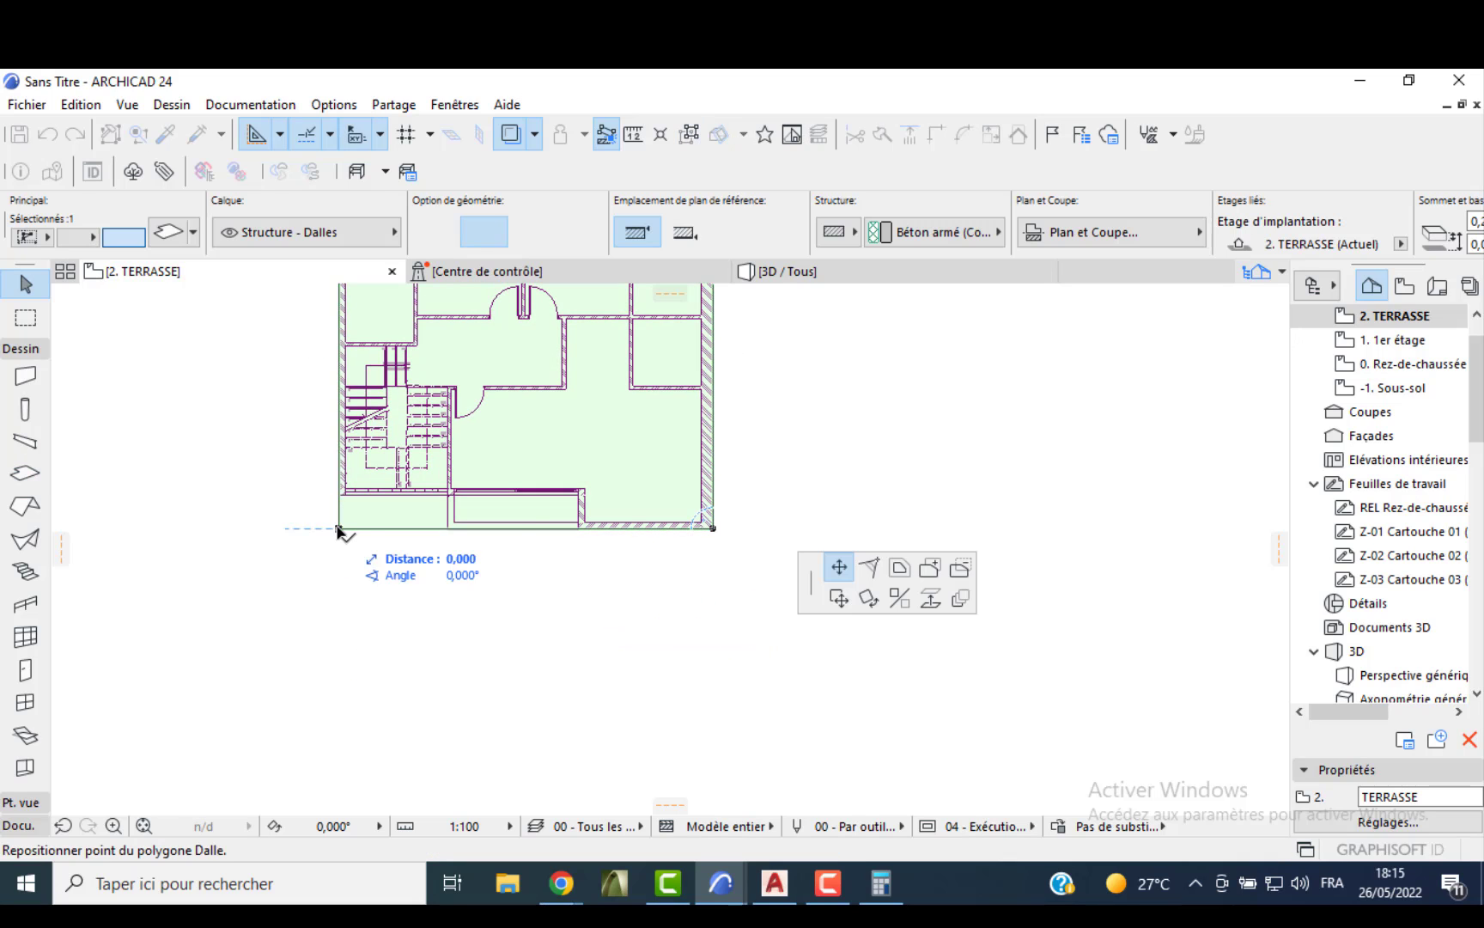
click(952, 570)
click(794, 692)
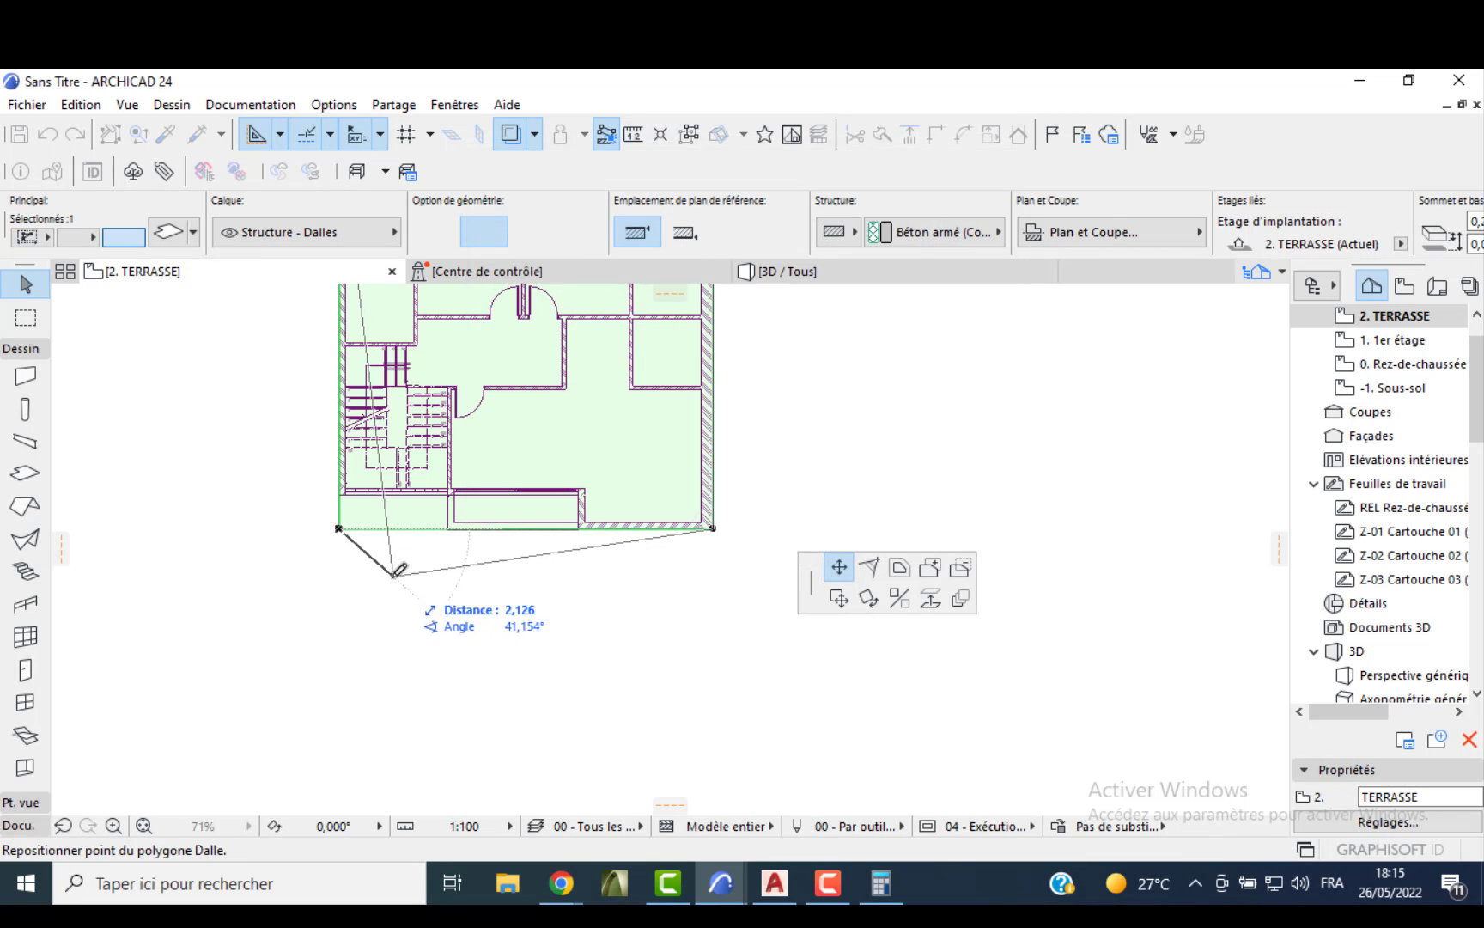
- Subtract a rectangle of about 7.03 × 1 m from the terrace slab at its lower-left corner, up to the recessed balcony wall
click(960, 567)
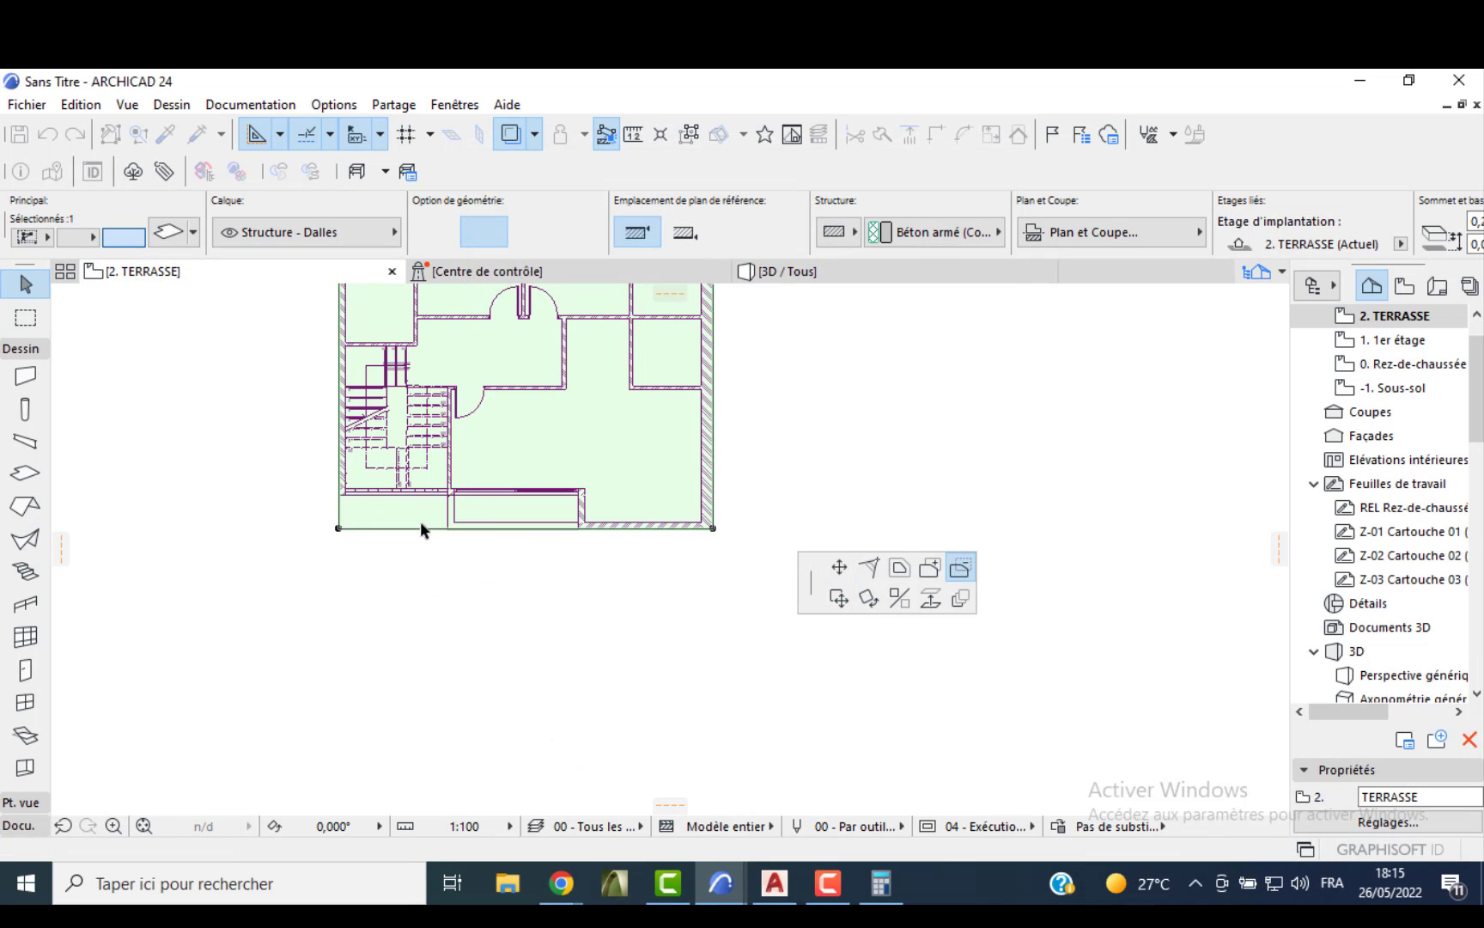
click(338, 528)
scroll(569, 502, up, 3)
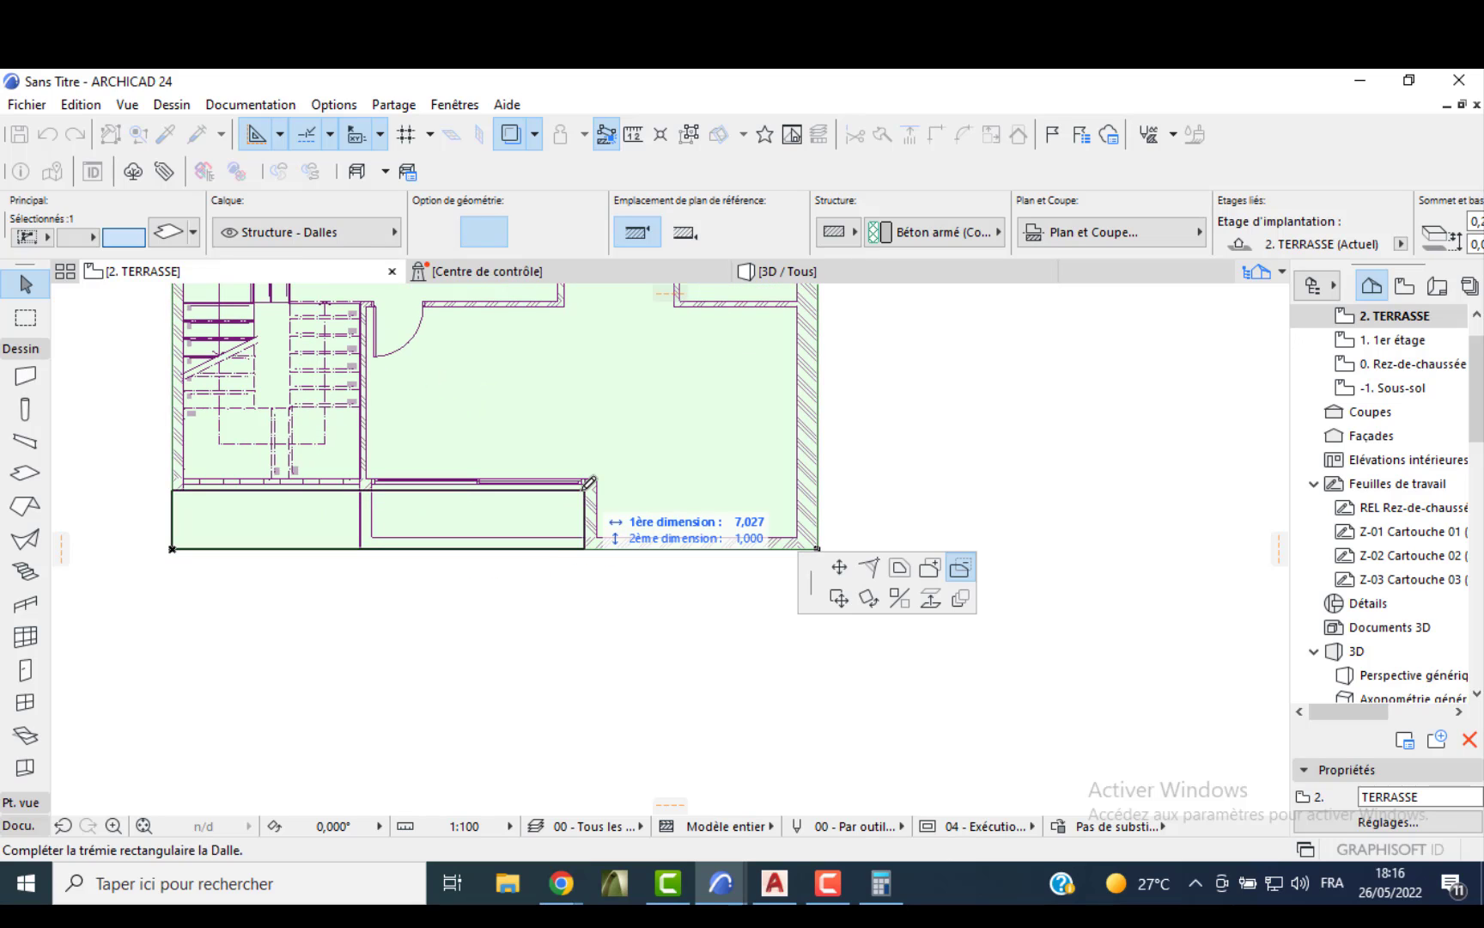
click(585, 488)
click(444, 632)
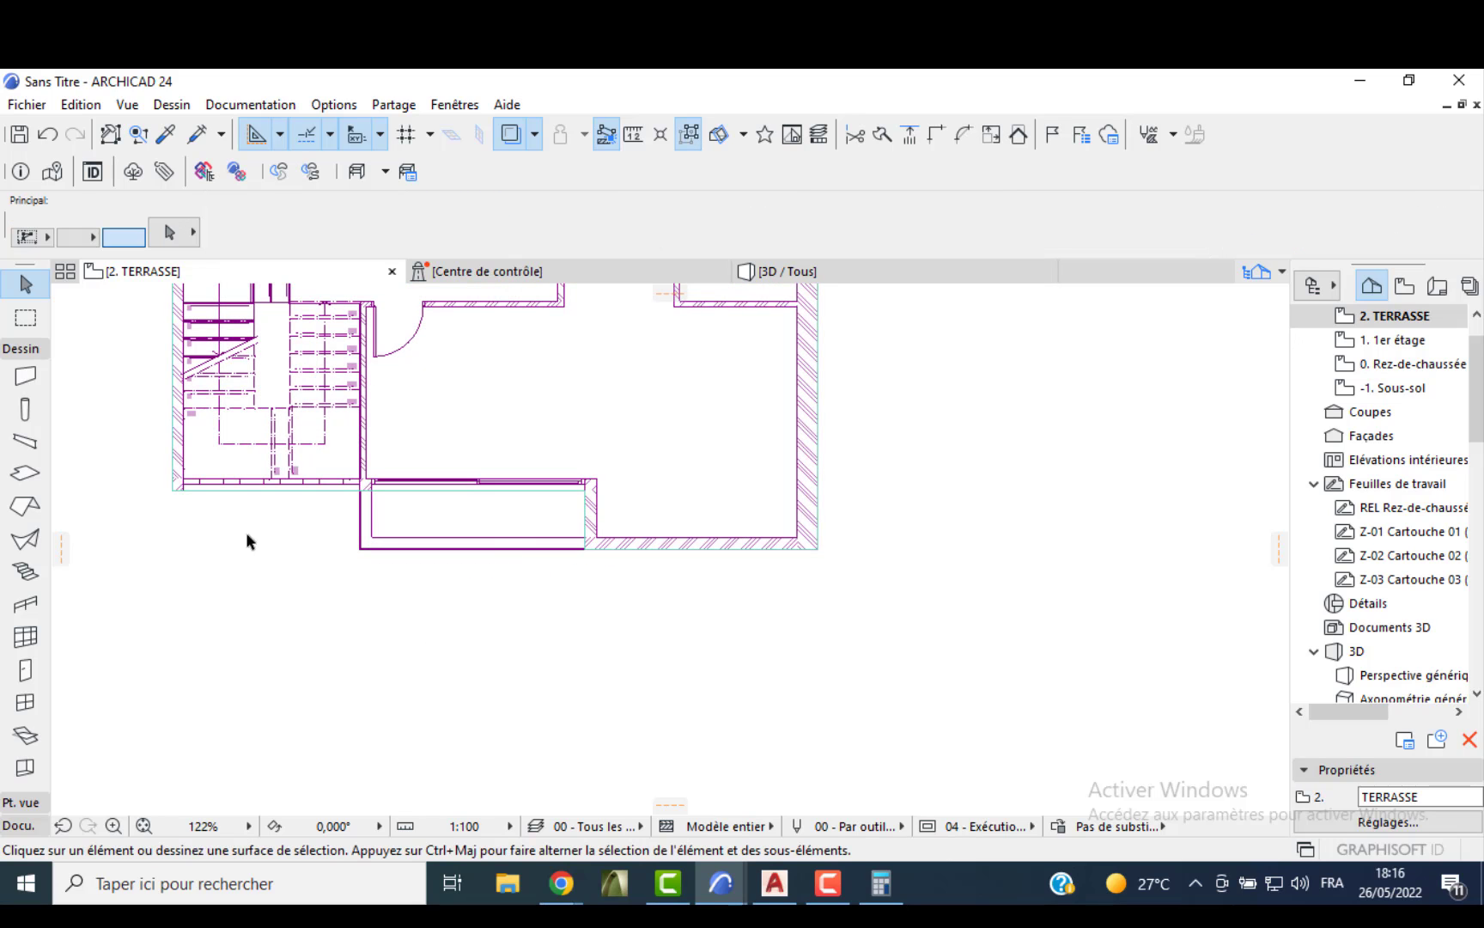
- Set the default height of new walls to 1.2 m
click(28, 380)
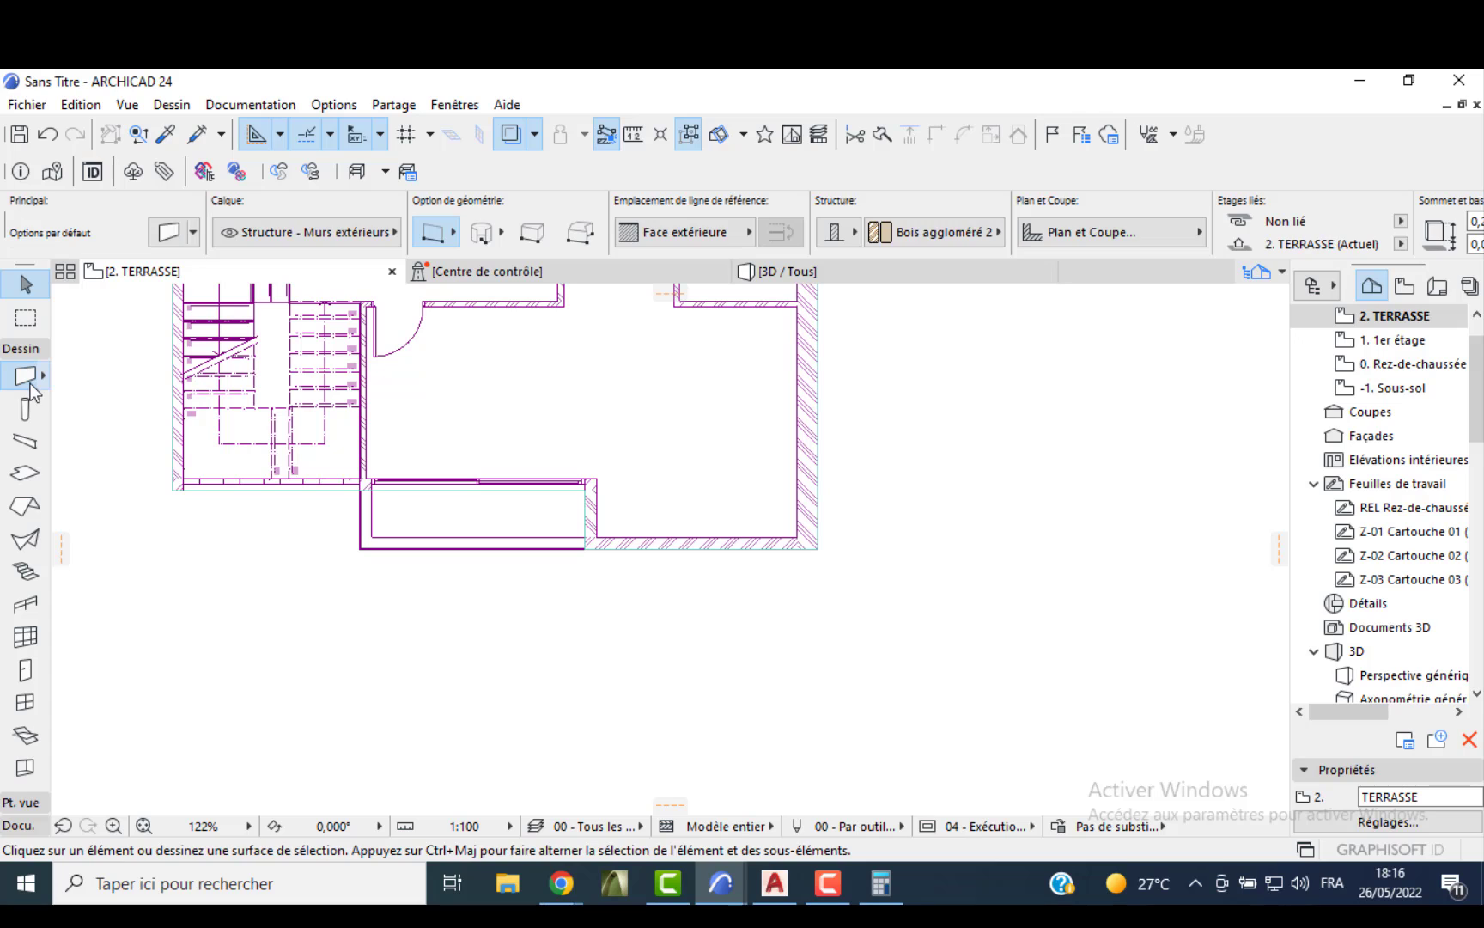
key(ctrl+t)
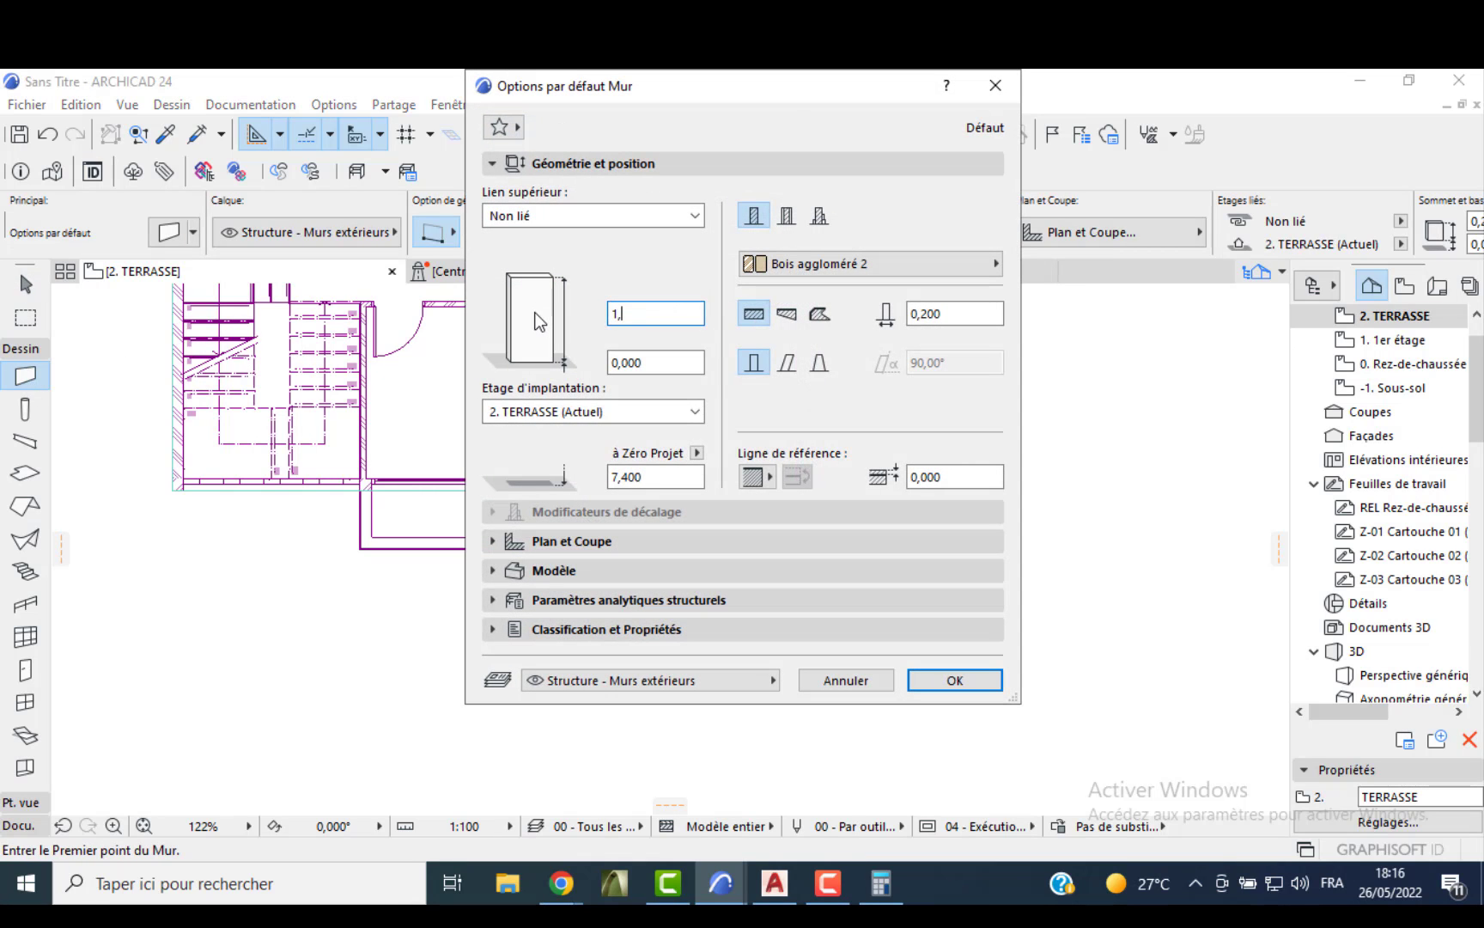
key(Return)
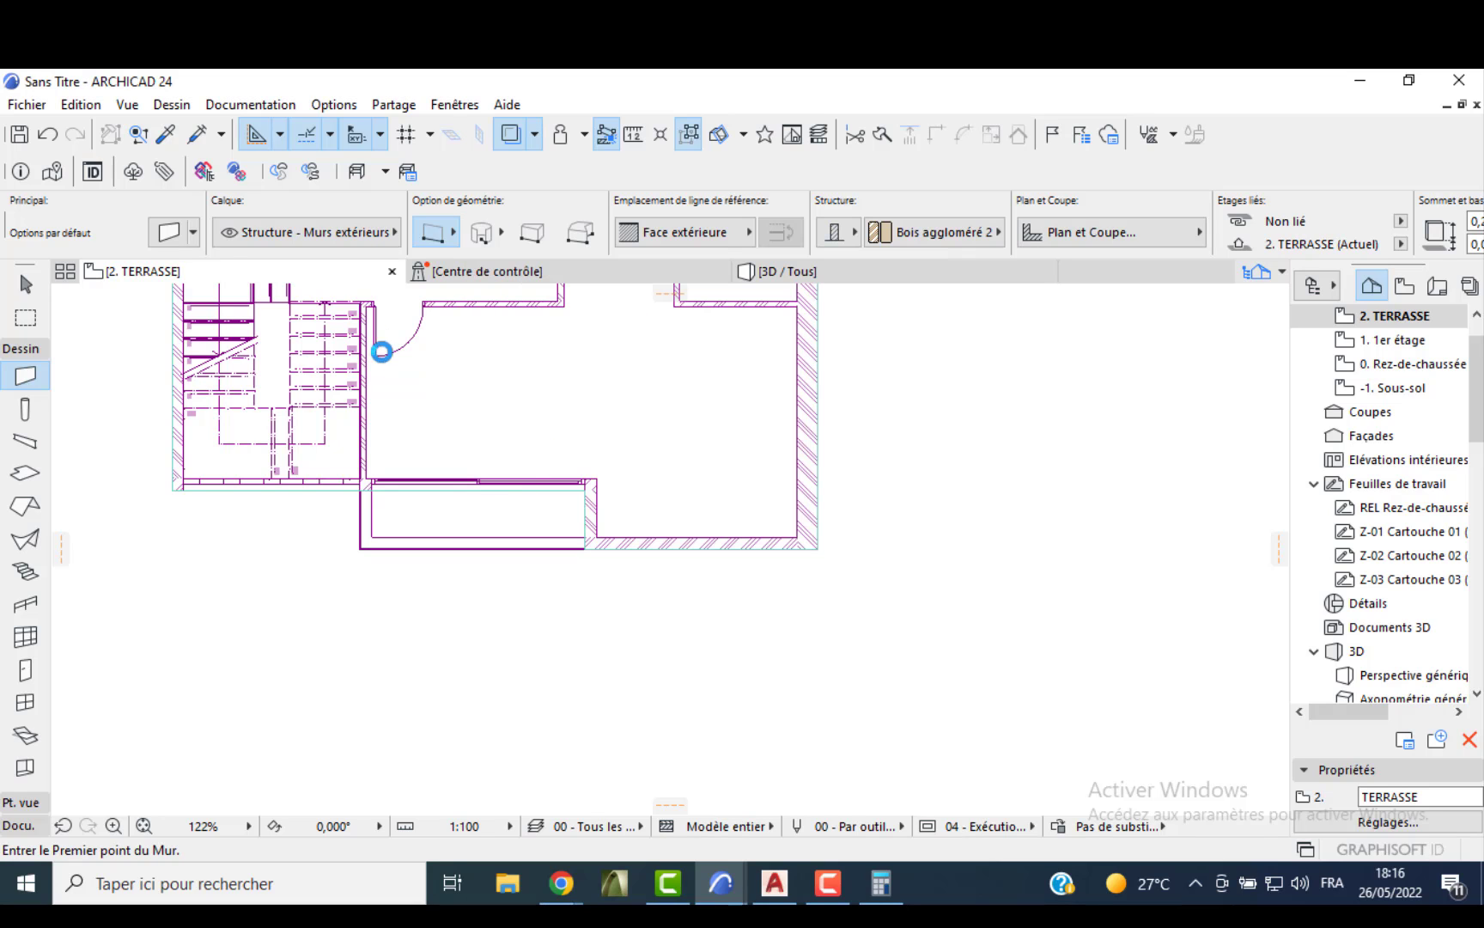
- Draw an 11 × 12 m rectangle of walls around the outer perimeter of the terrace using the rectangular wall geometry
click(451, 236)
click(549, 220)
middle_drag(336, 508, 375, 758)
scroll(284, 464, down, 3)
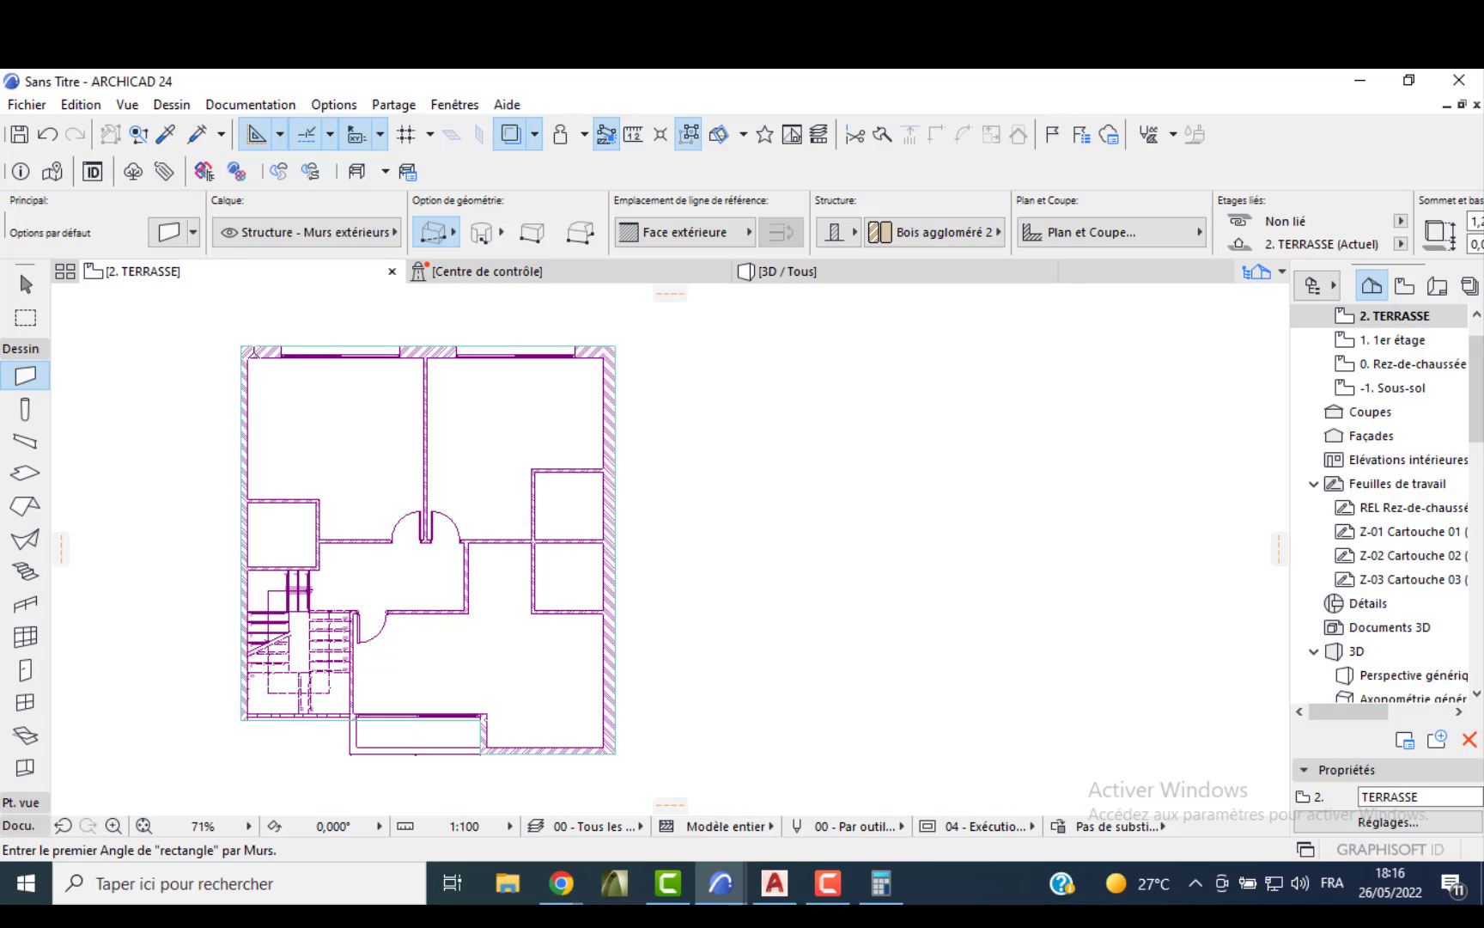
click(242, 346)
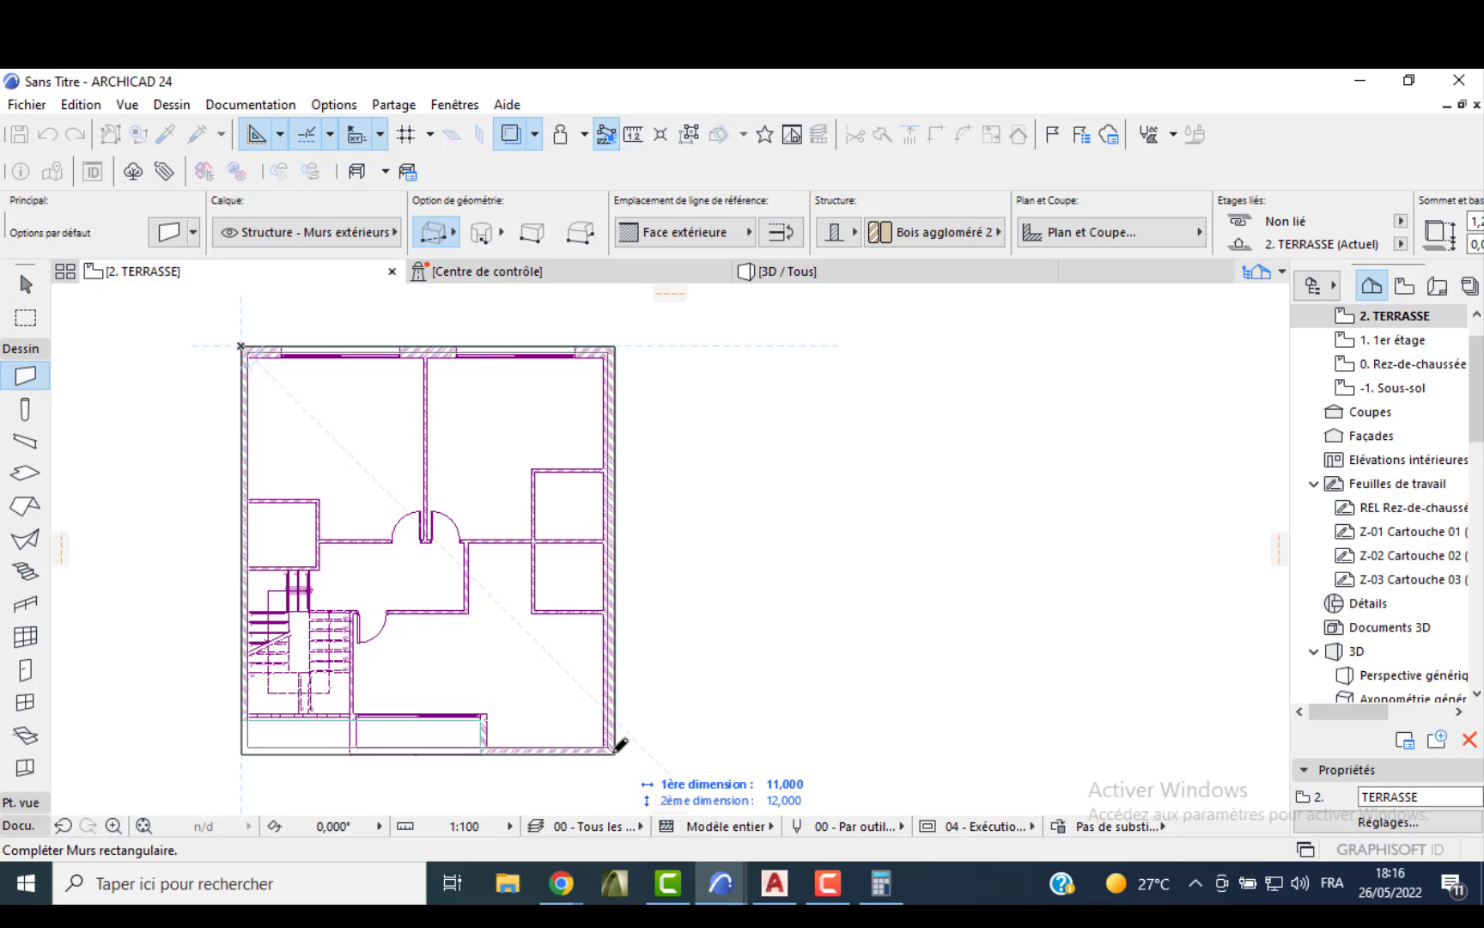
click(615, 754)
key(Escape)
- Trim away the wall segment in front of the balcony and move the remaining lower-left segment up 1 m onto the slab edge
scroll(419, 751, up, 3)
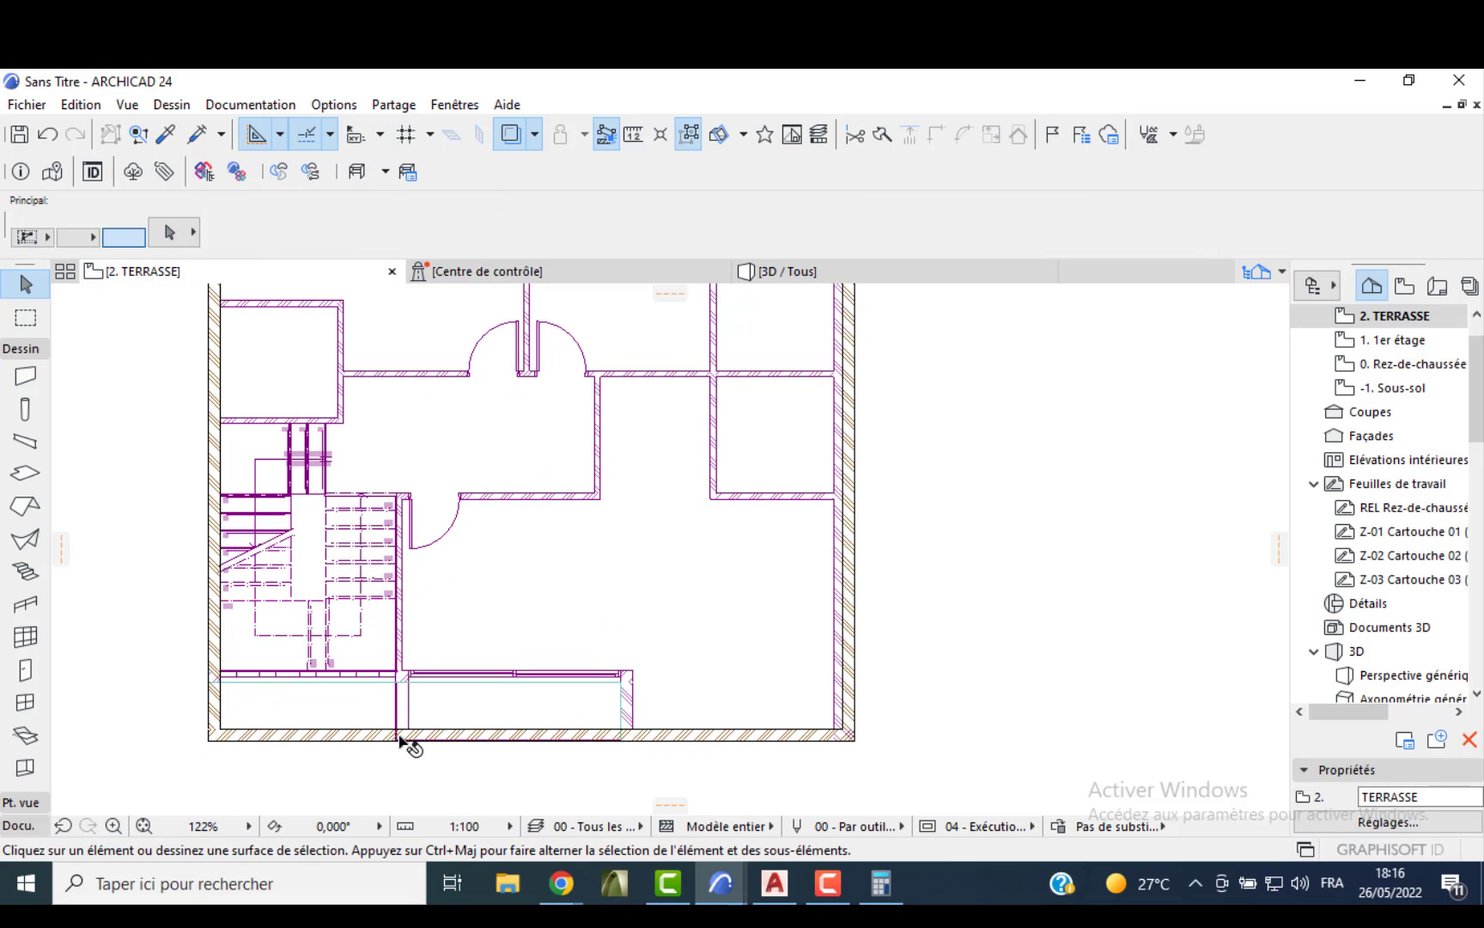
ctrl+click(504, 736)
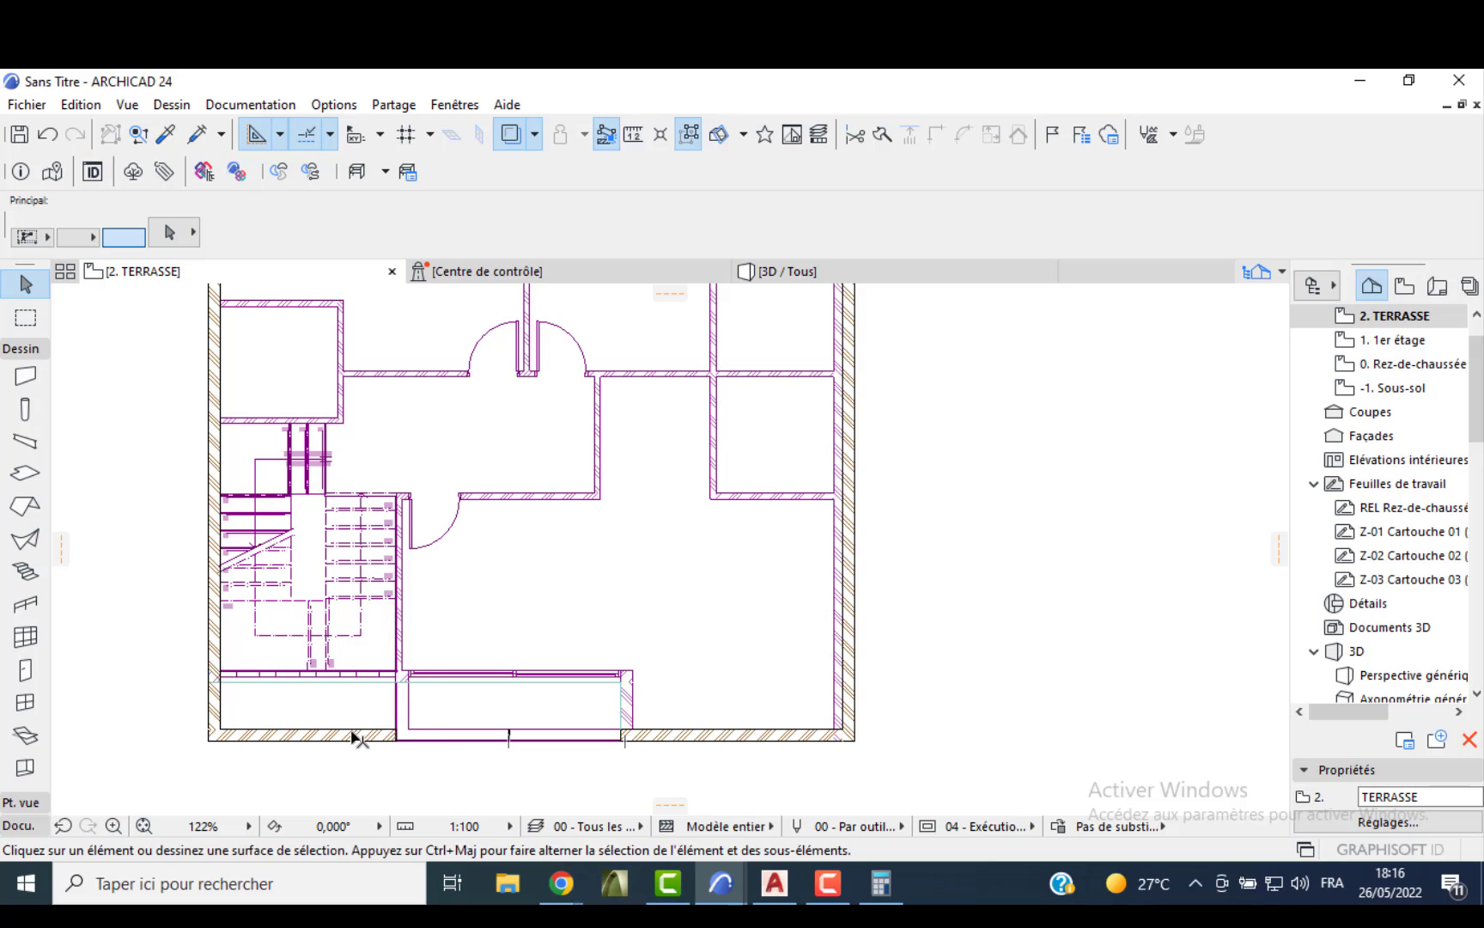
click(314, 738)
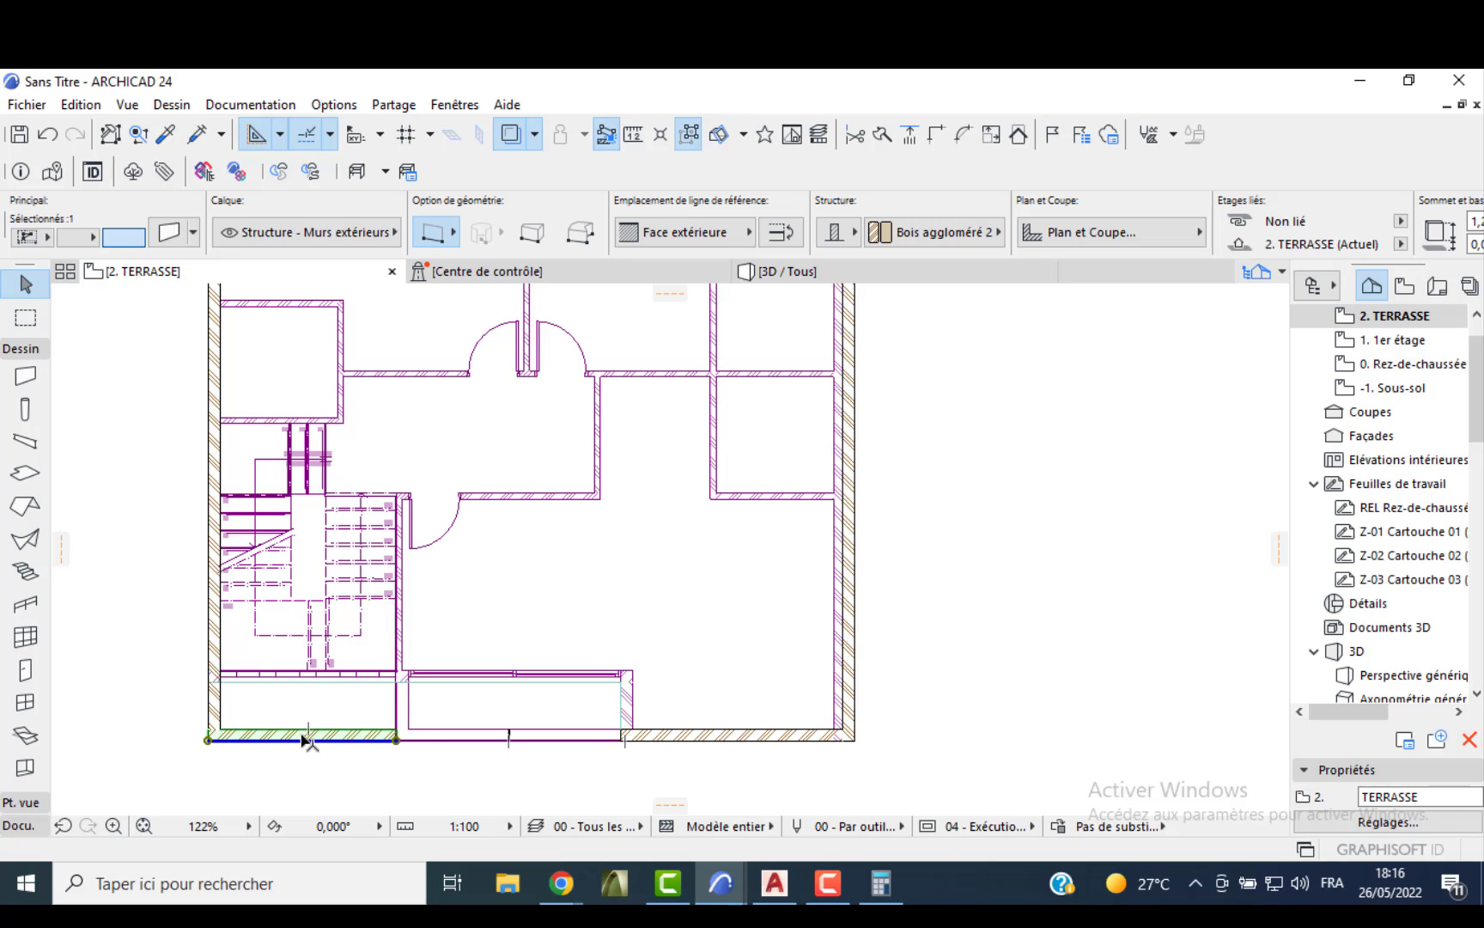
click(308, 739)
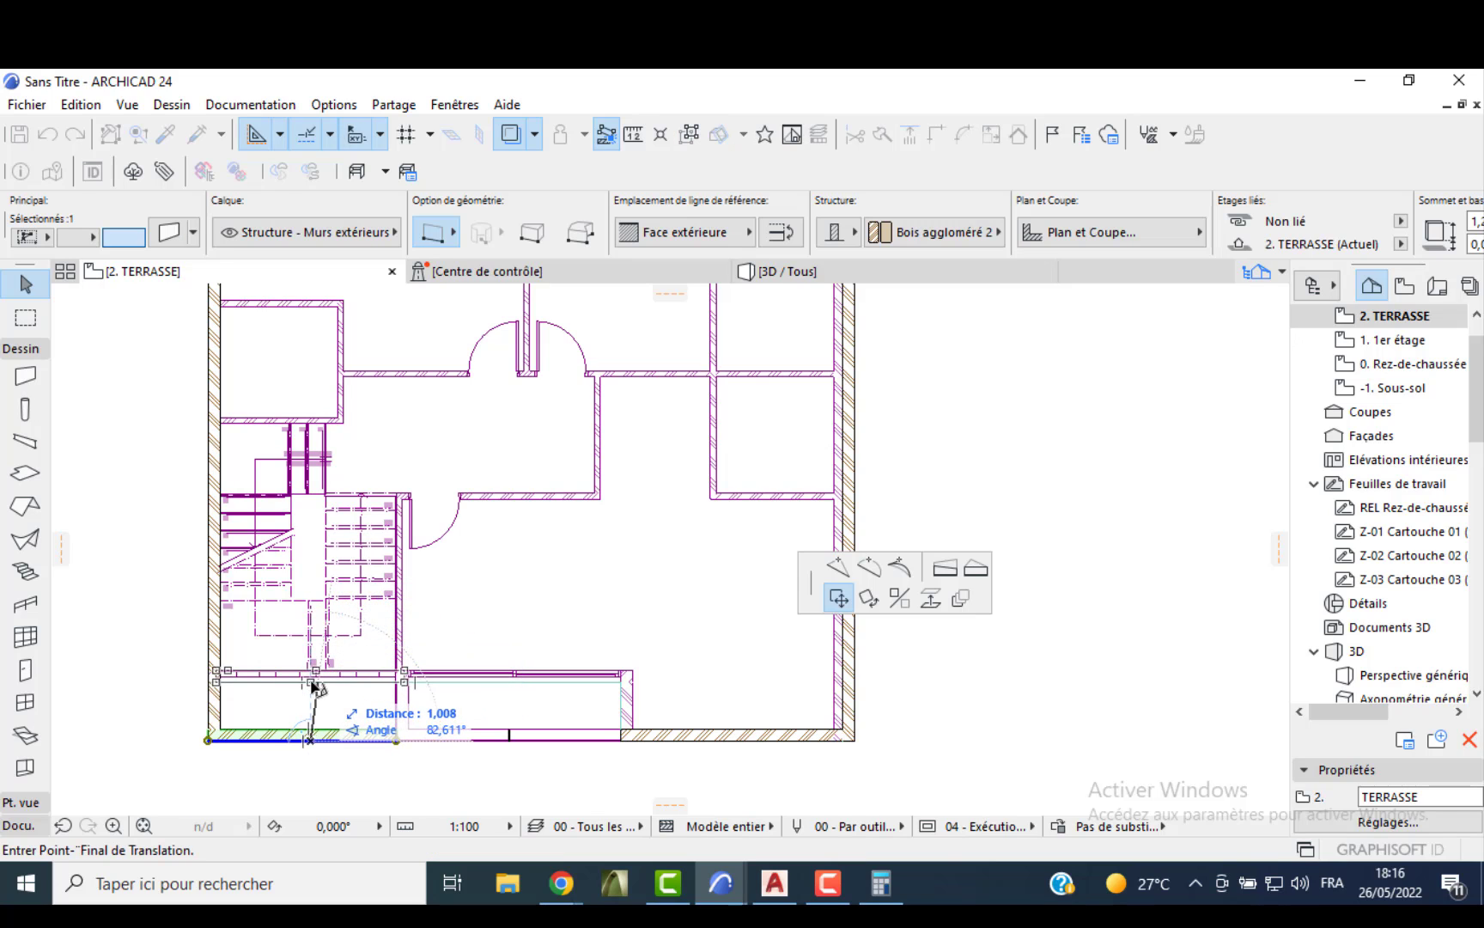
scroll(312, 686, up, 5)
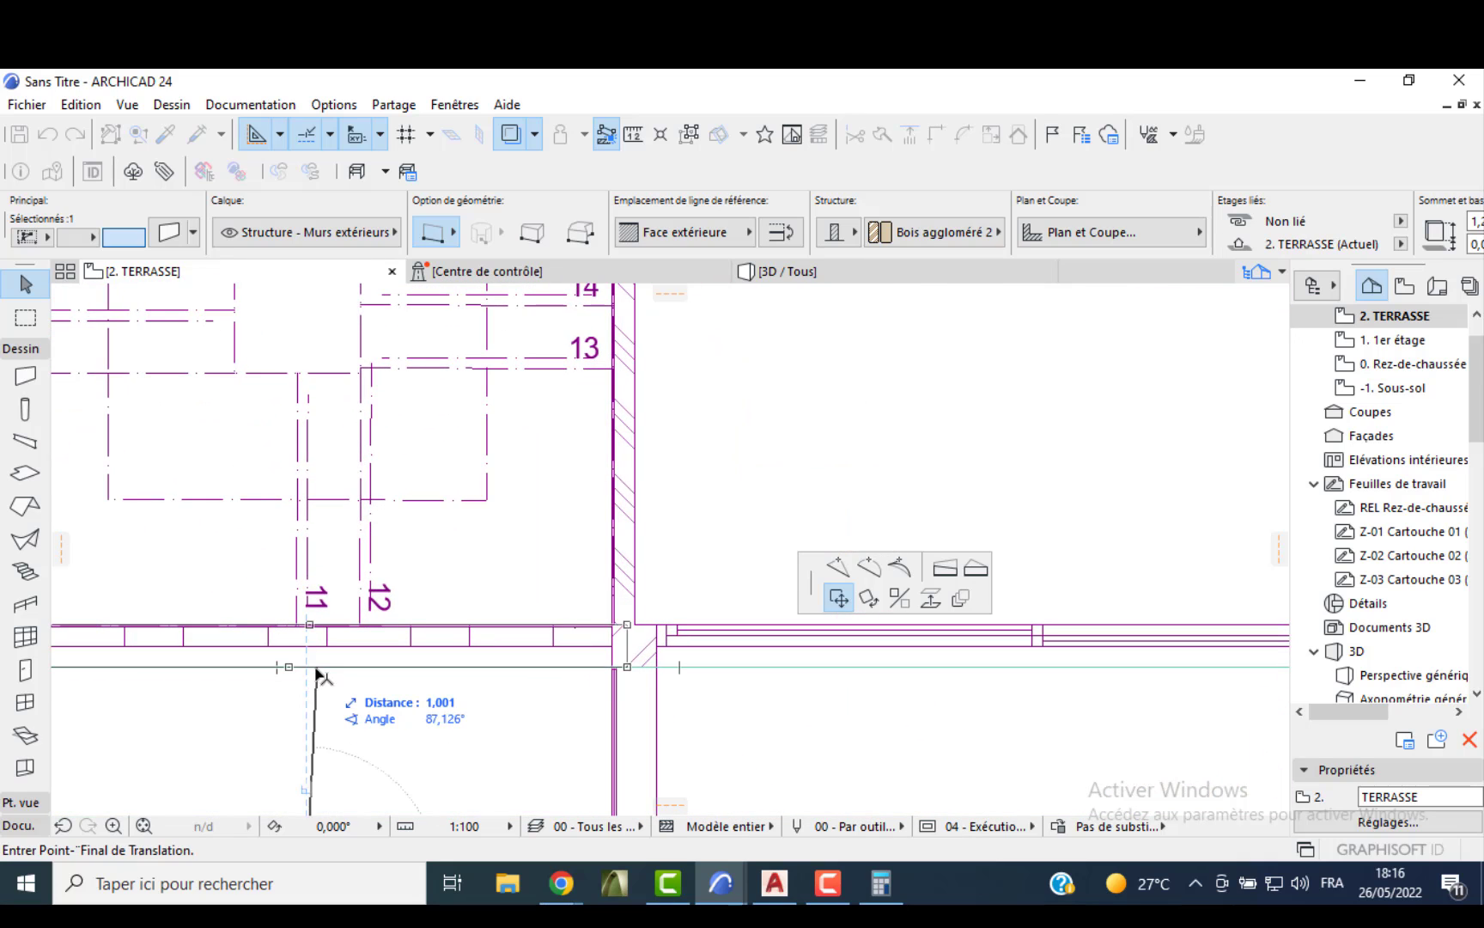
click(308, 669)
scroll(327, 657, down, 3)
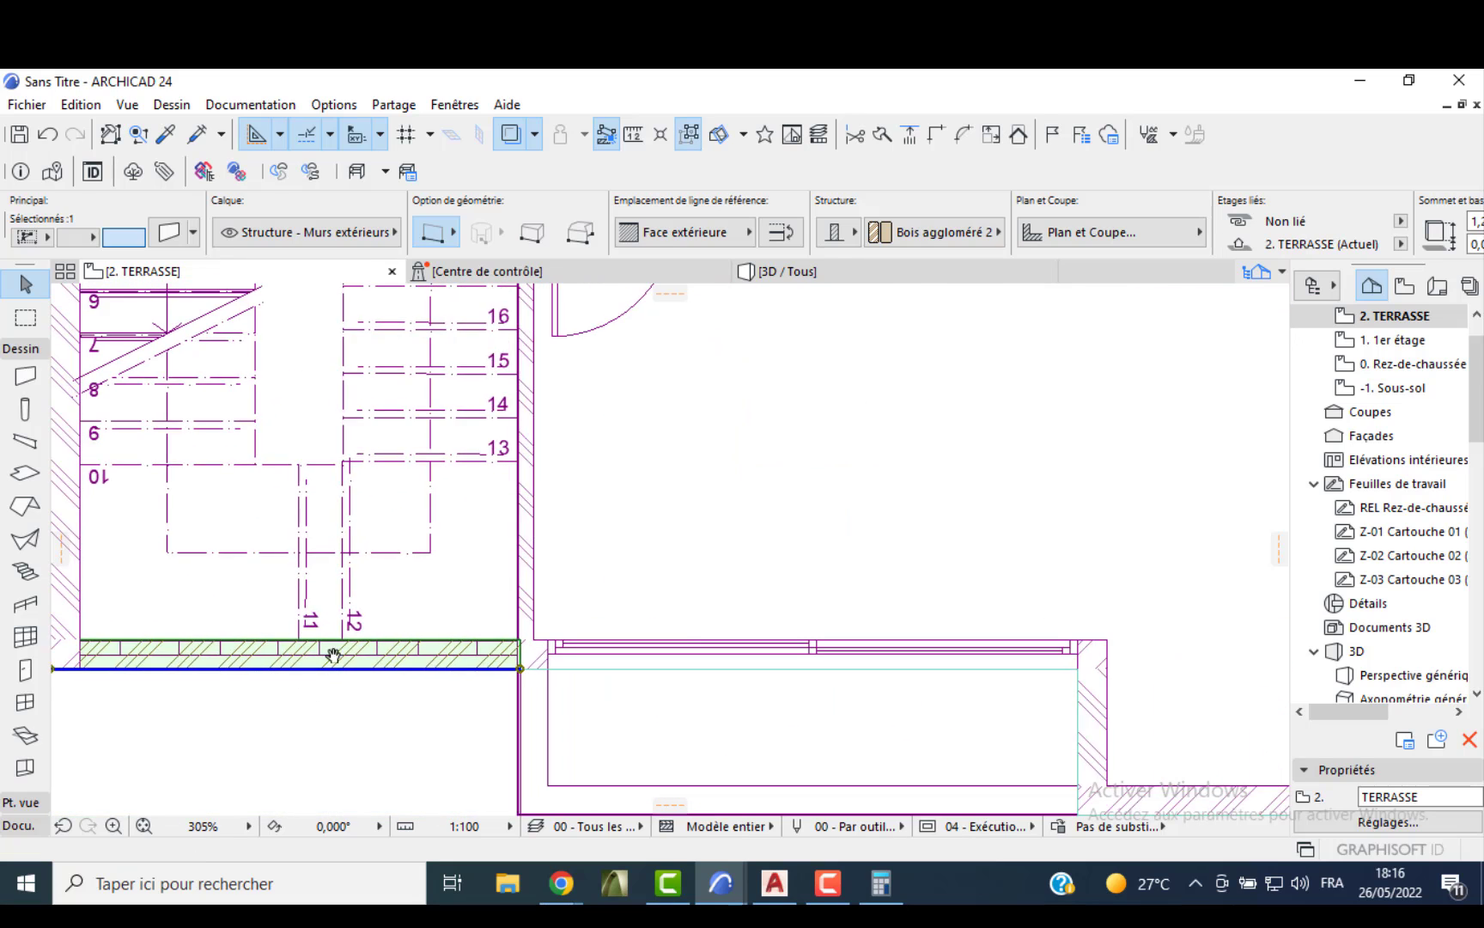
click(414, 619)
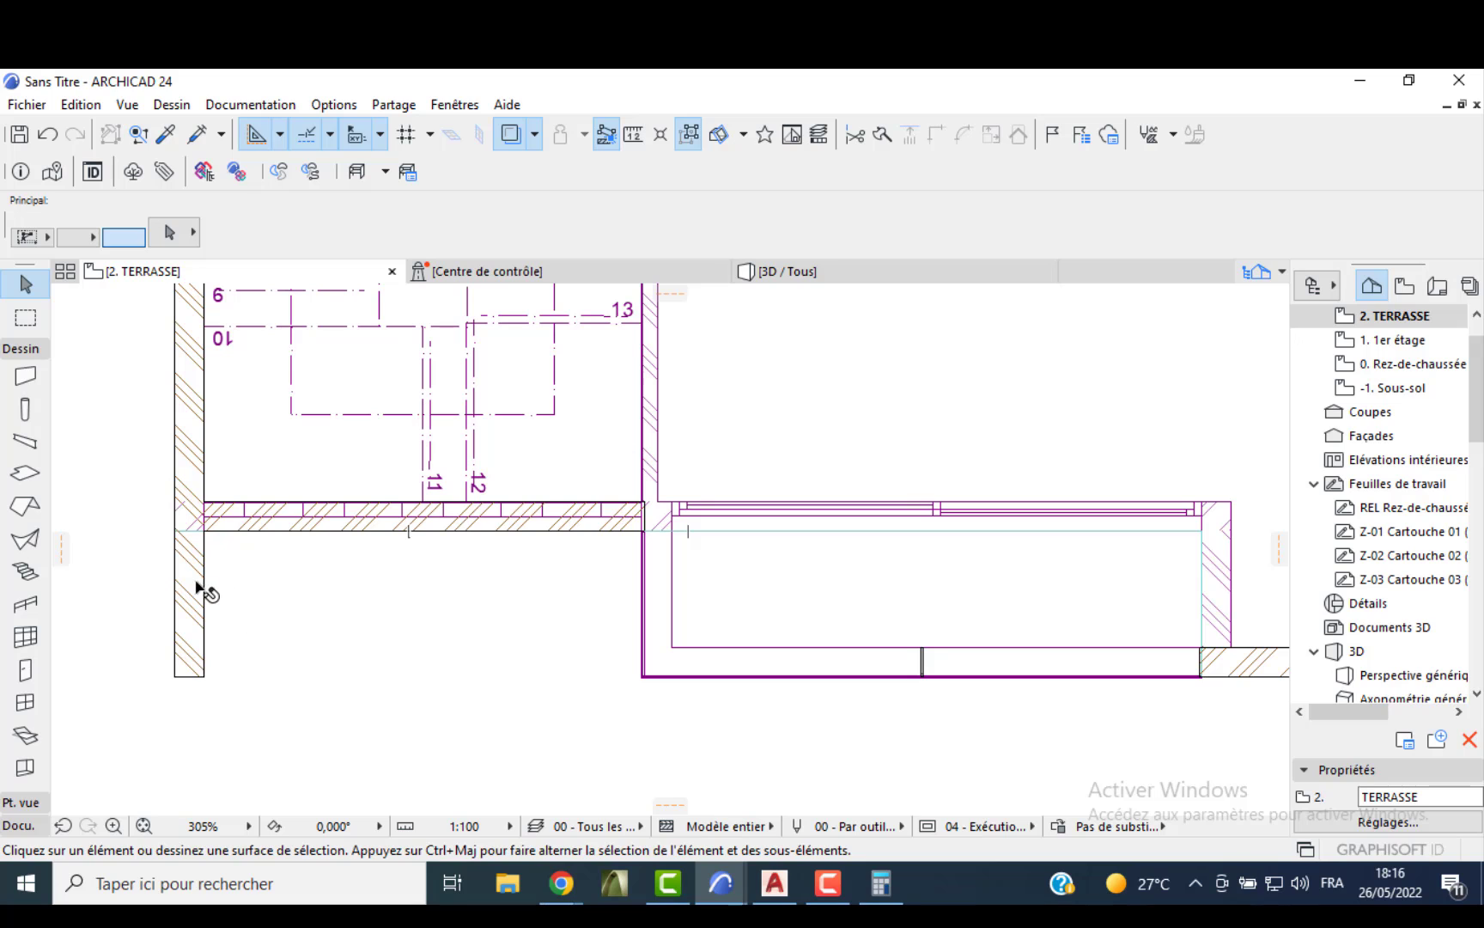
- Trim the left wall's projecting lower end and split that wall level with the partition above the staircase
scroll(214, 421, down, 4)
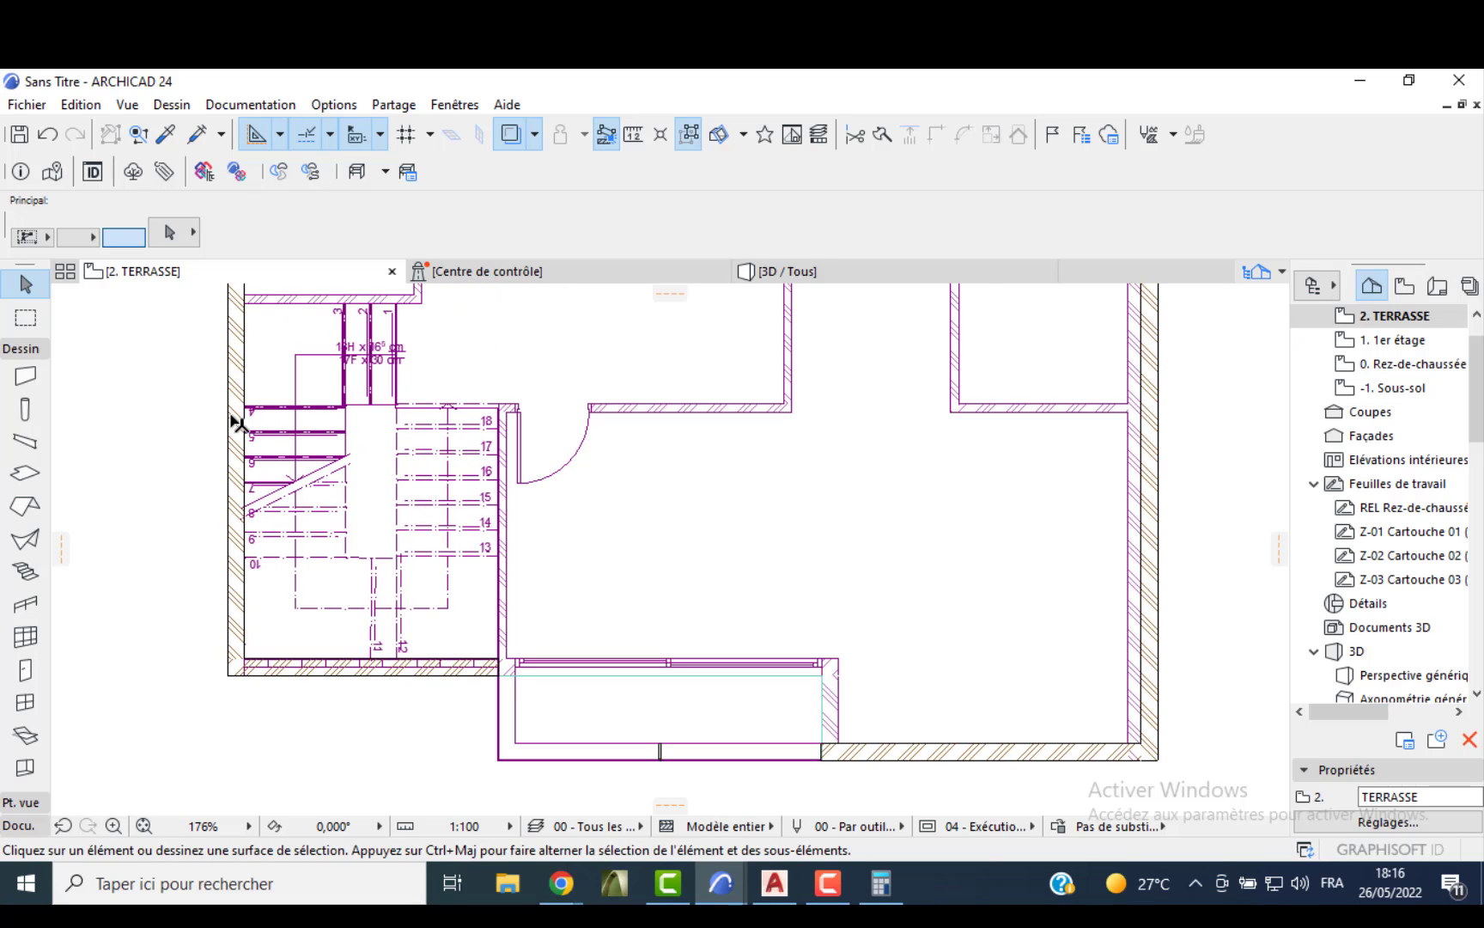
click(196, 420)
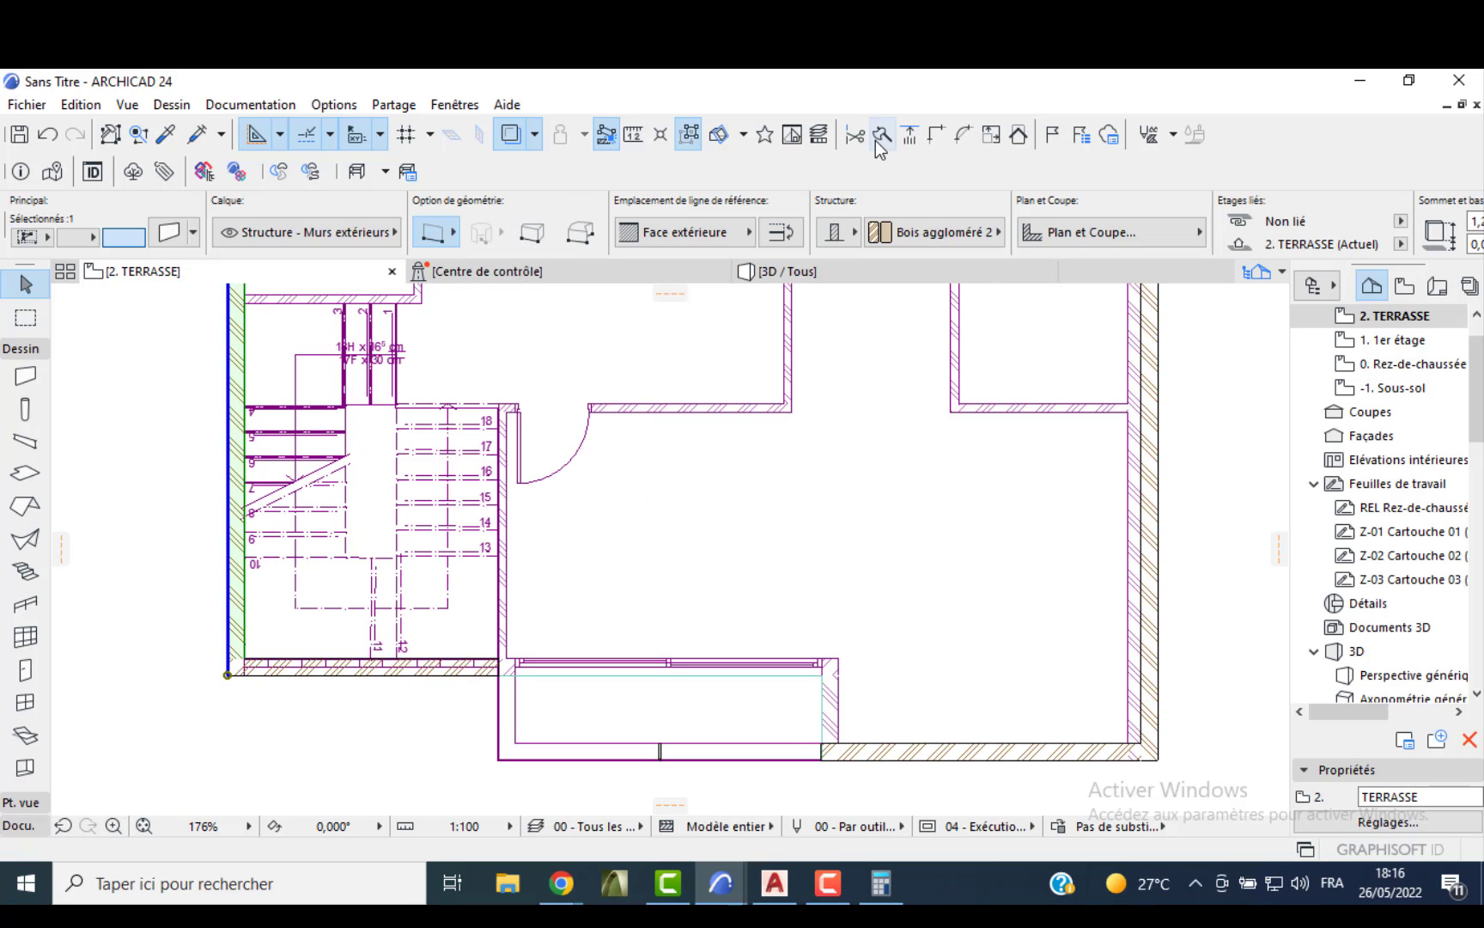
click(245, 302)
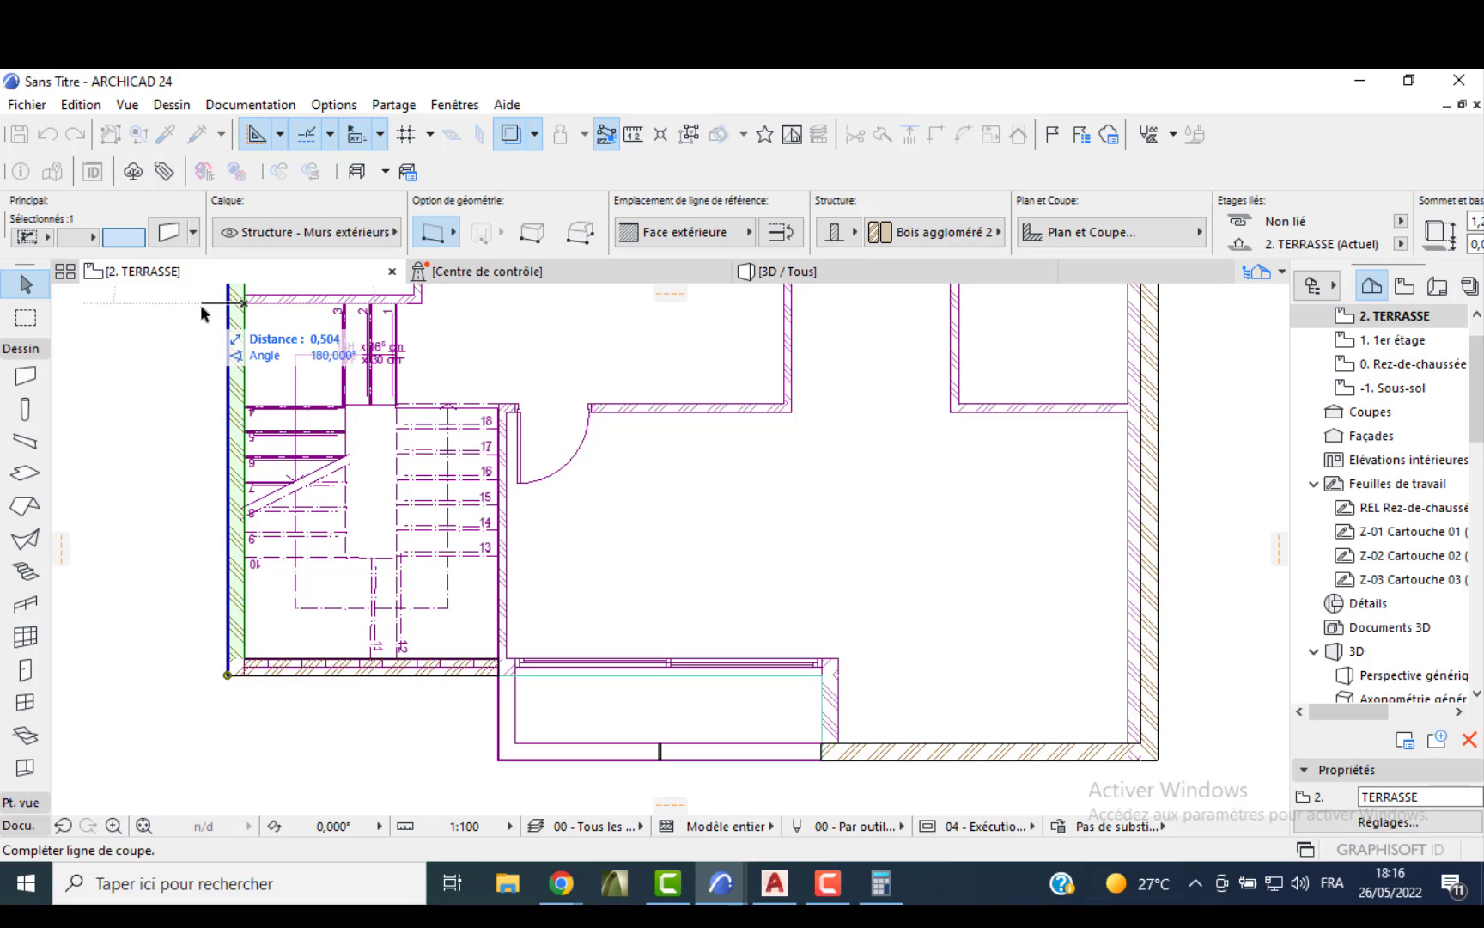
click(190, 304)
click(215, 410)
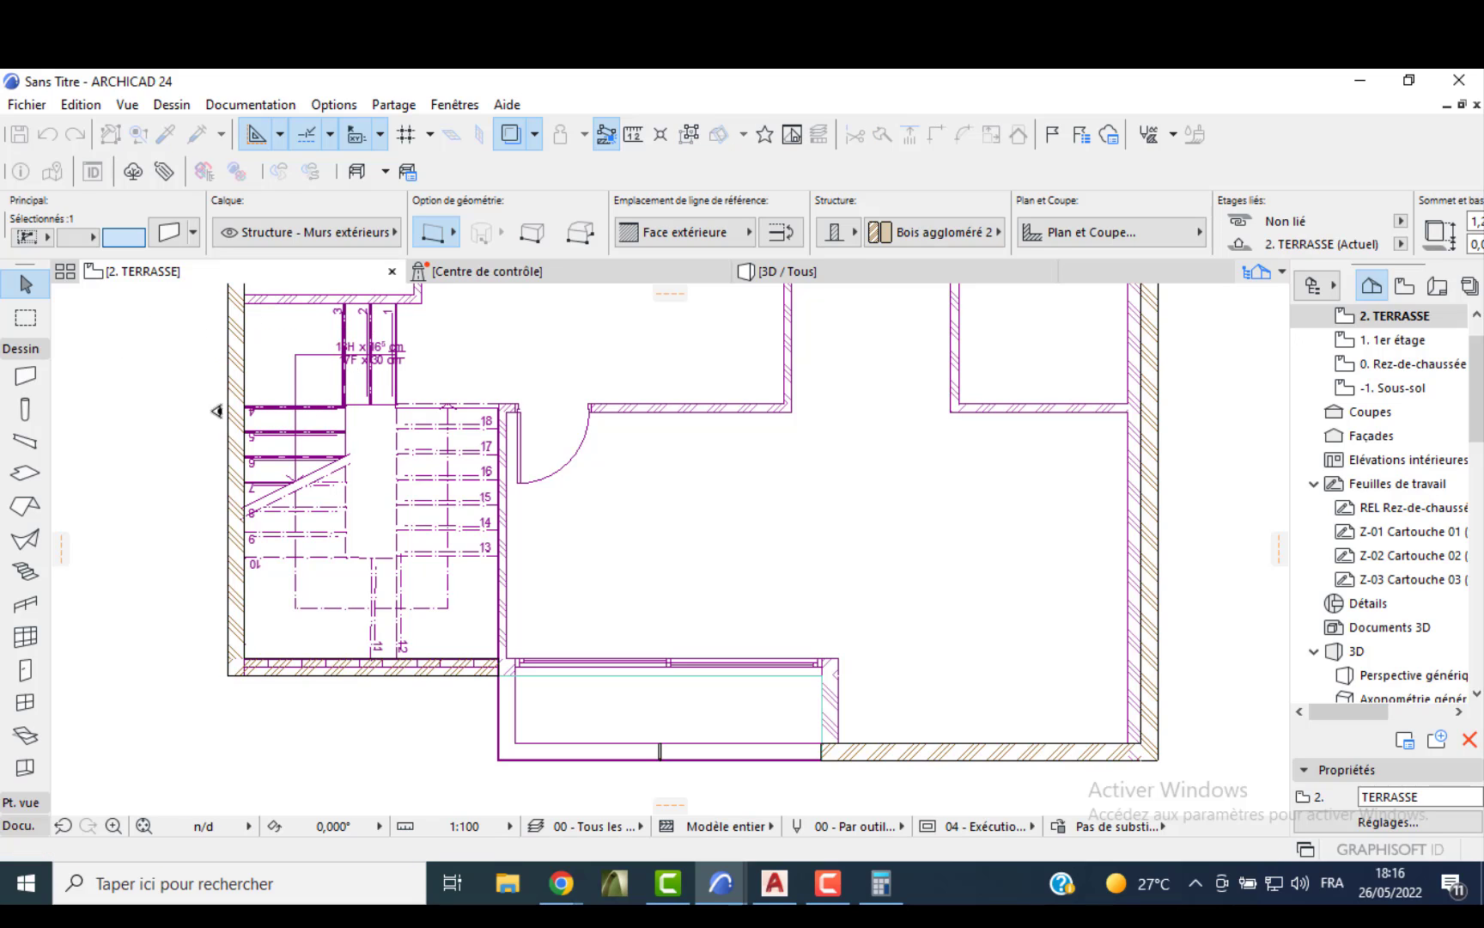
- Increase the height of the two exterior walls enclosing the staircase, the split left wall and the lower wall
shift+click(290, 679)
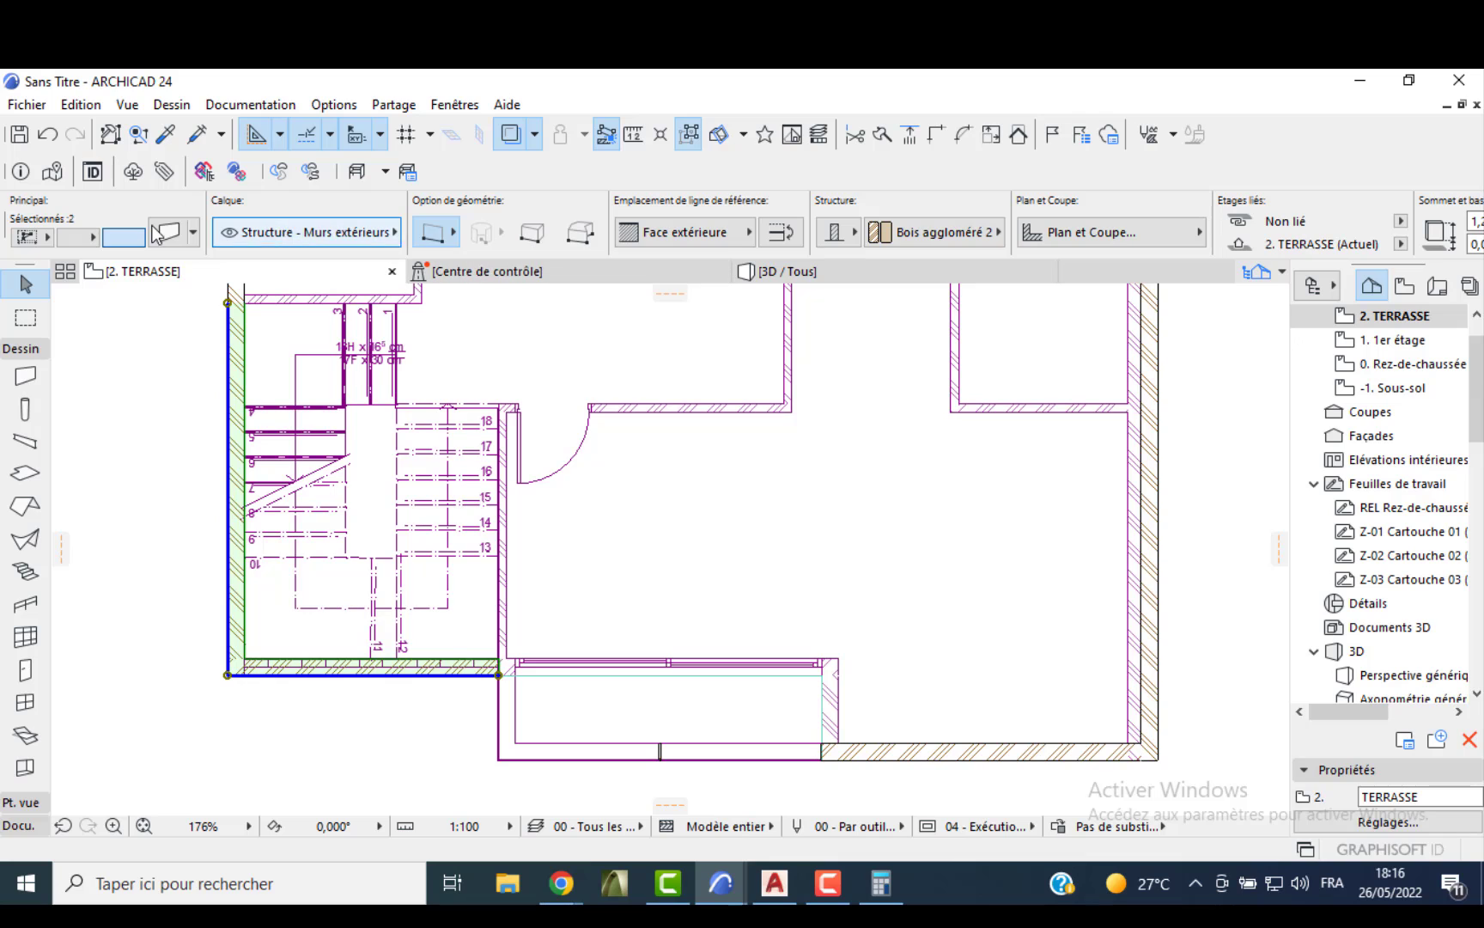
key(ctrl+t)
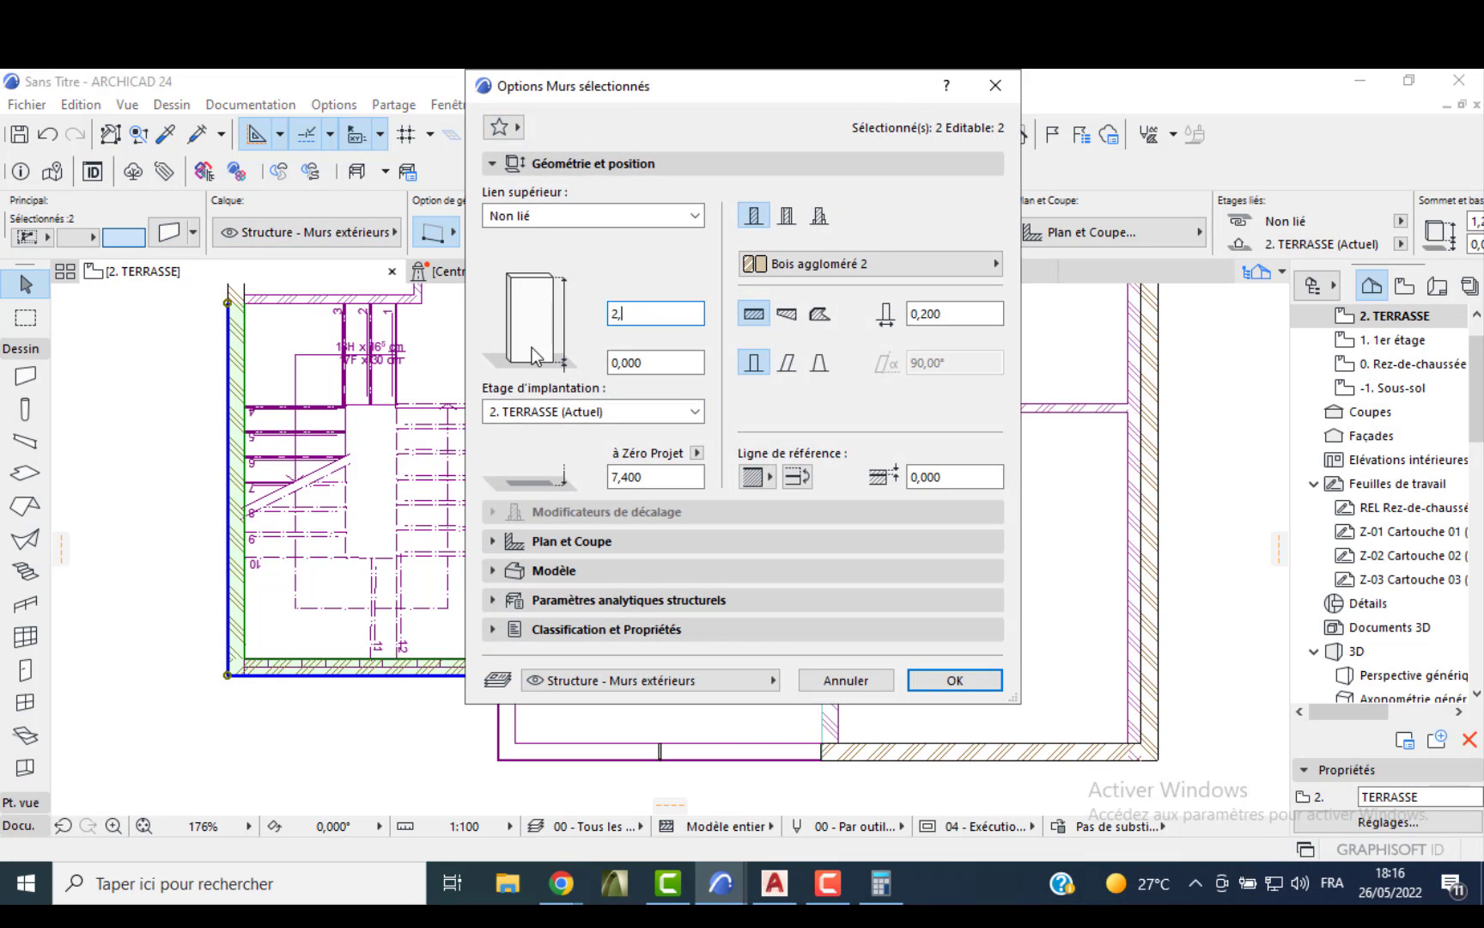
key(Return)
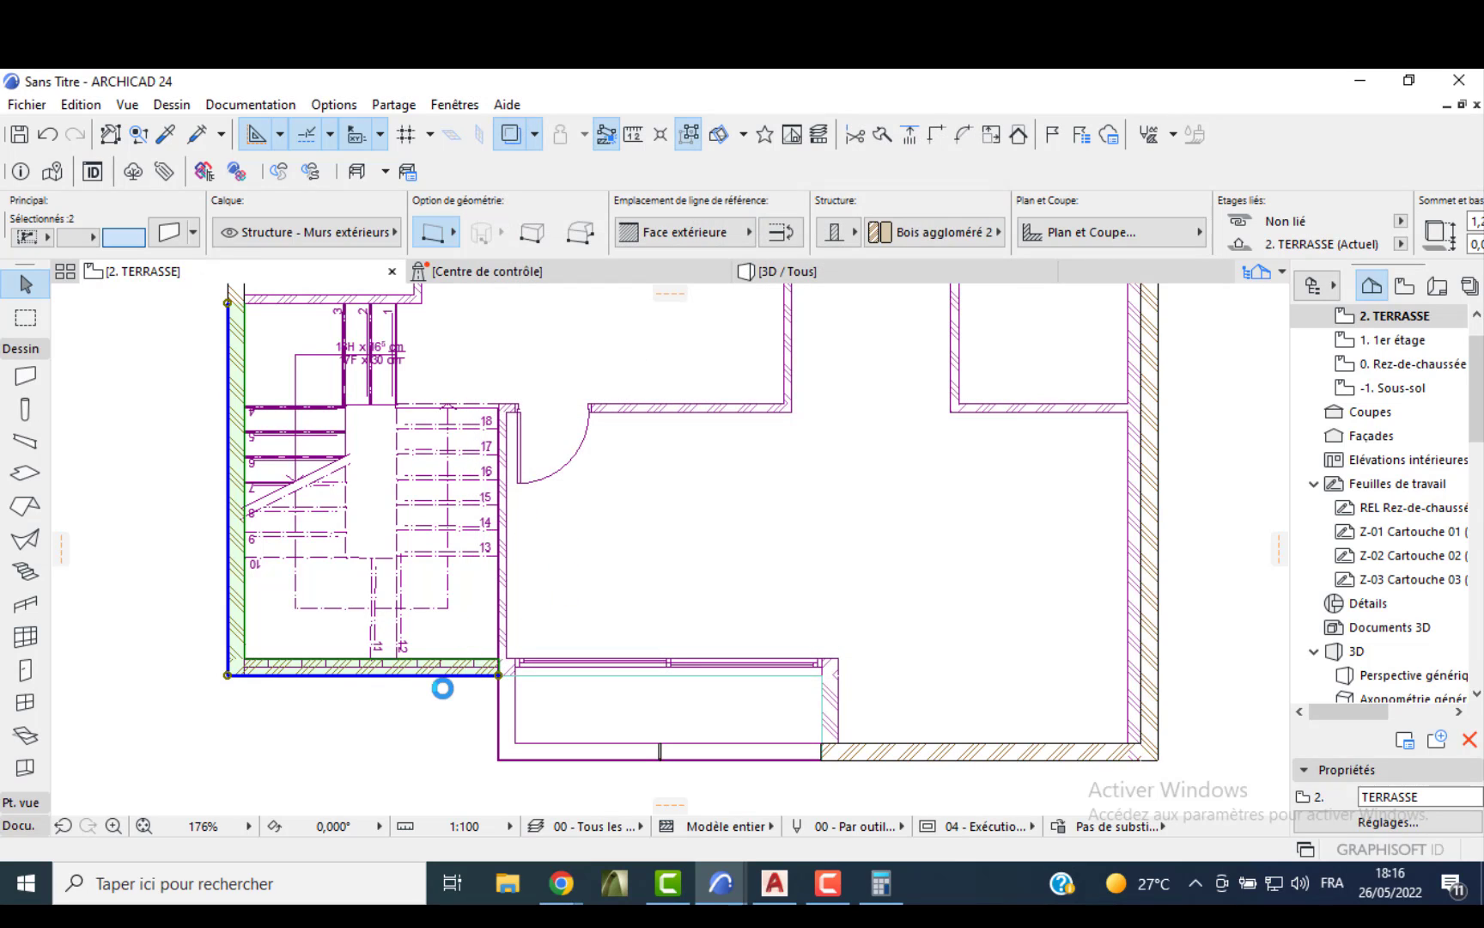
click(437, 696)
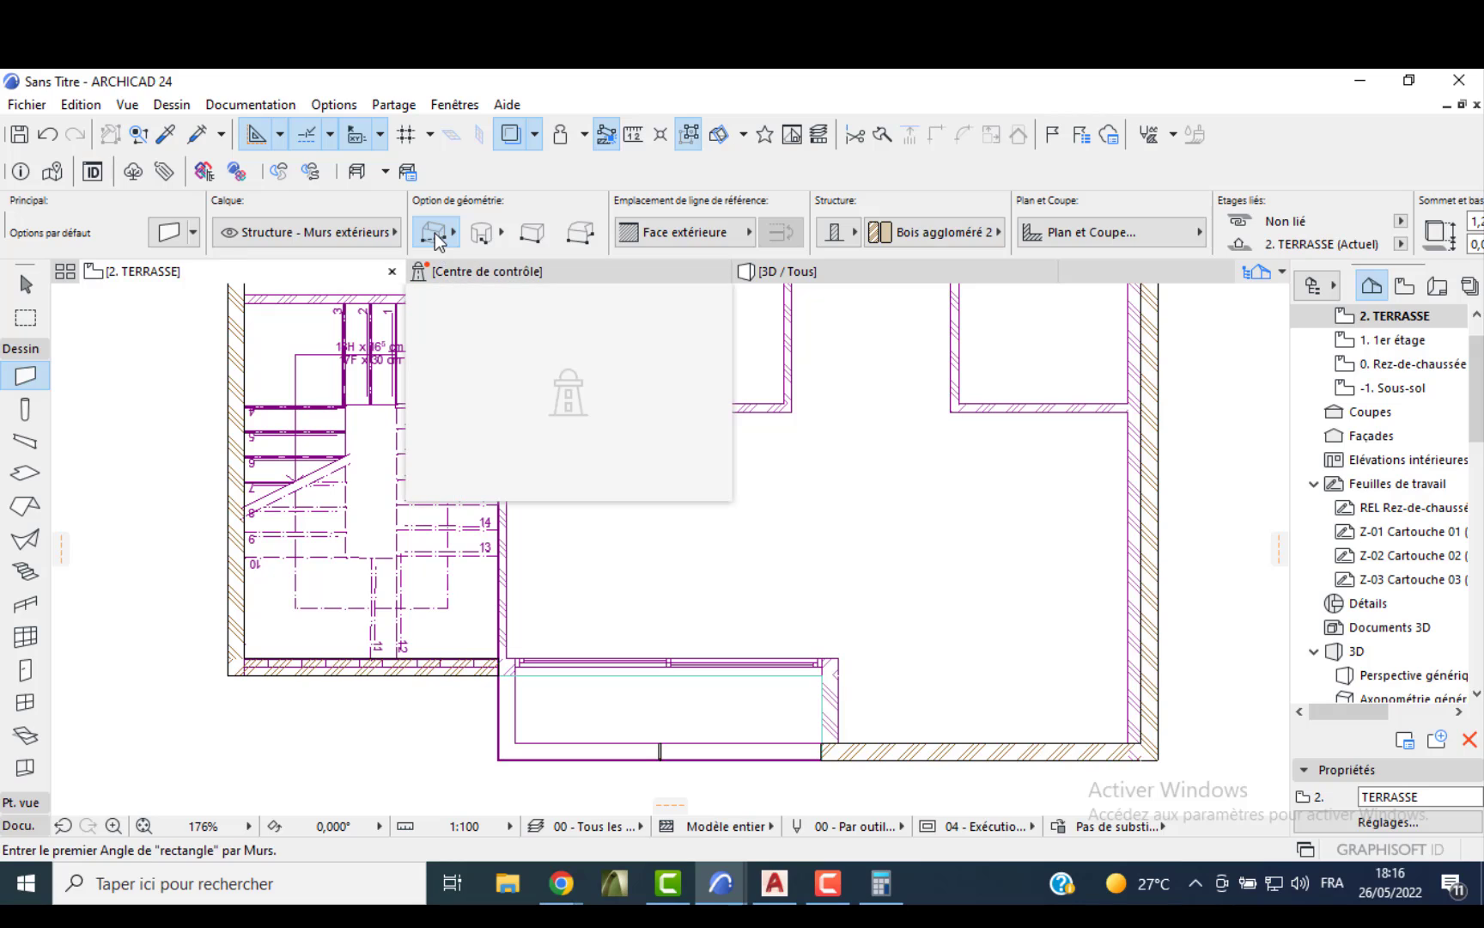
- Draw chained walls from the stairwell's lower-right corner along the balcony recess and down to the lower-right perimeter wall
click(435, 230)
click(486, 220)
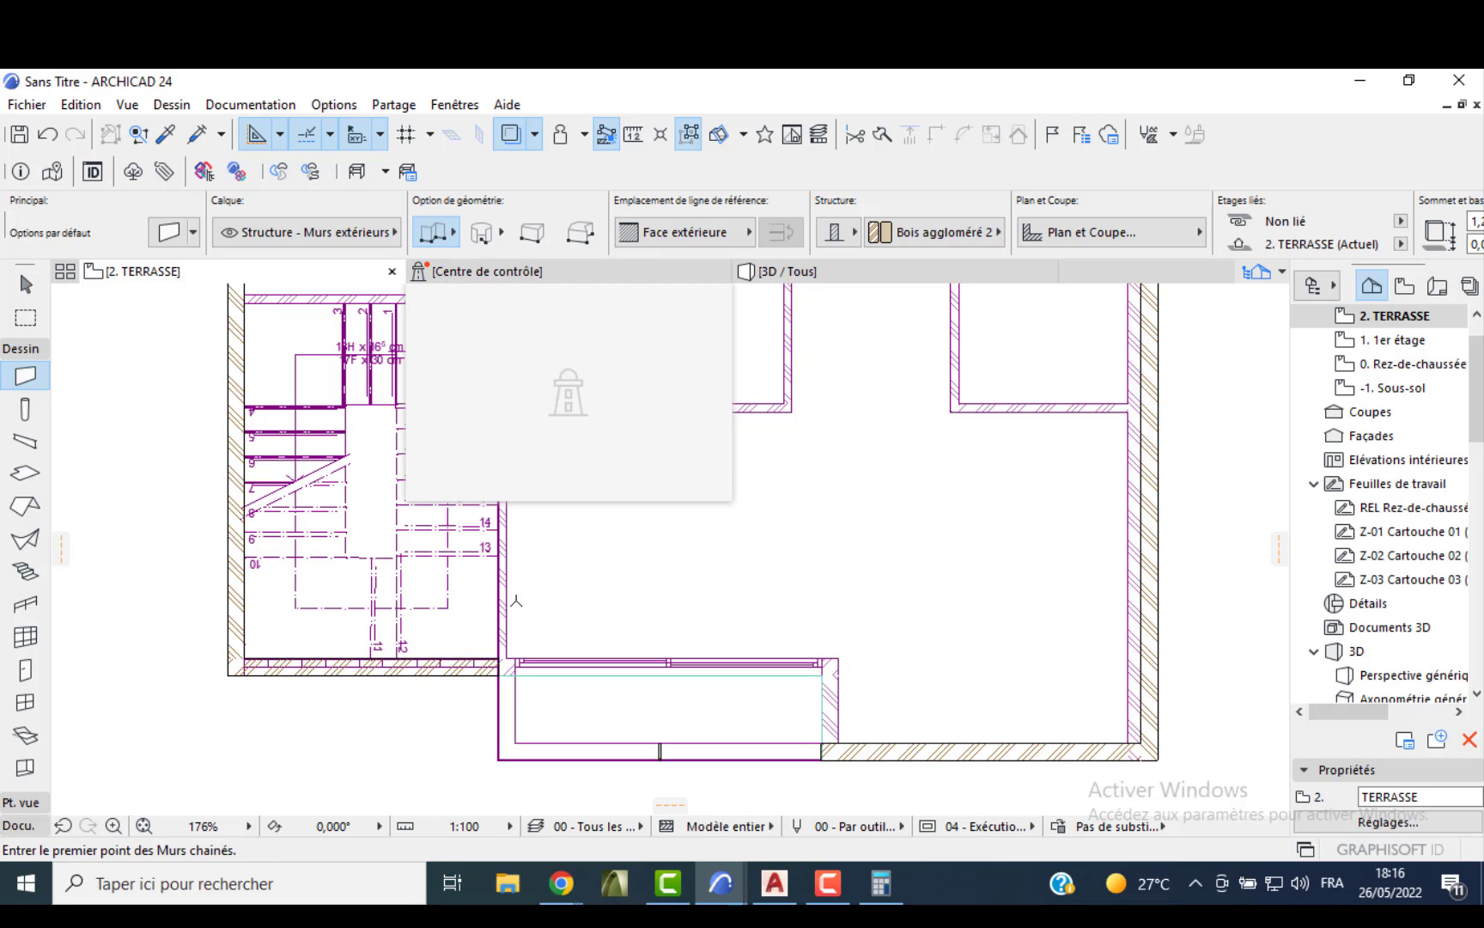
click(503, 668)
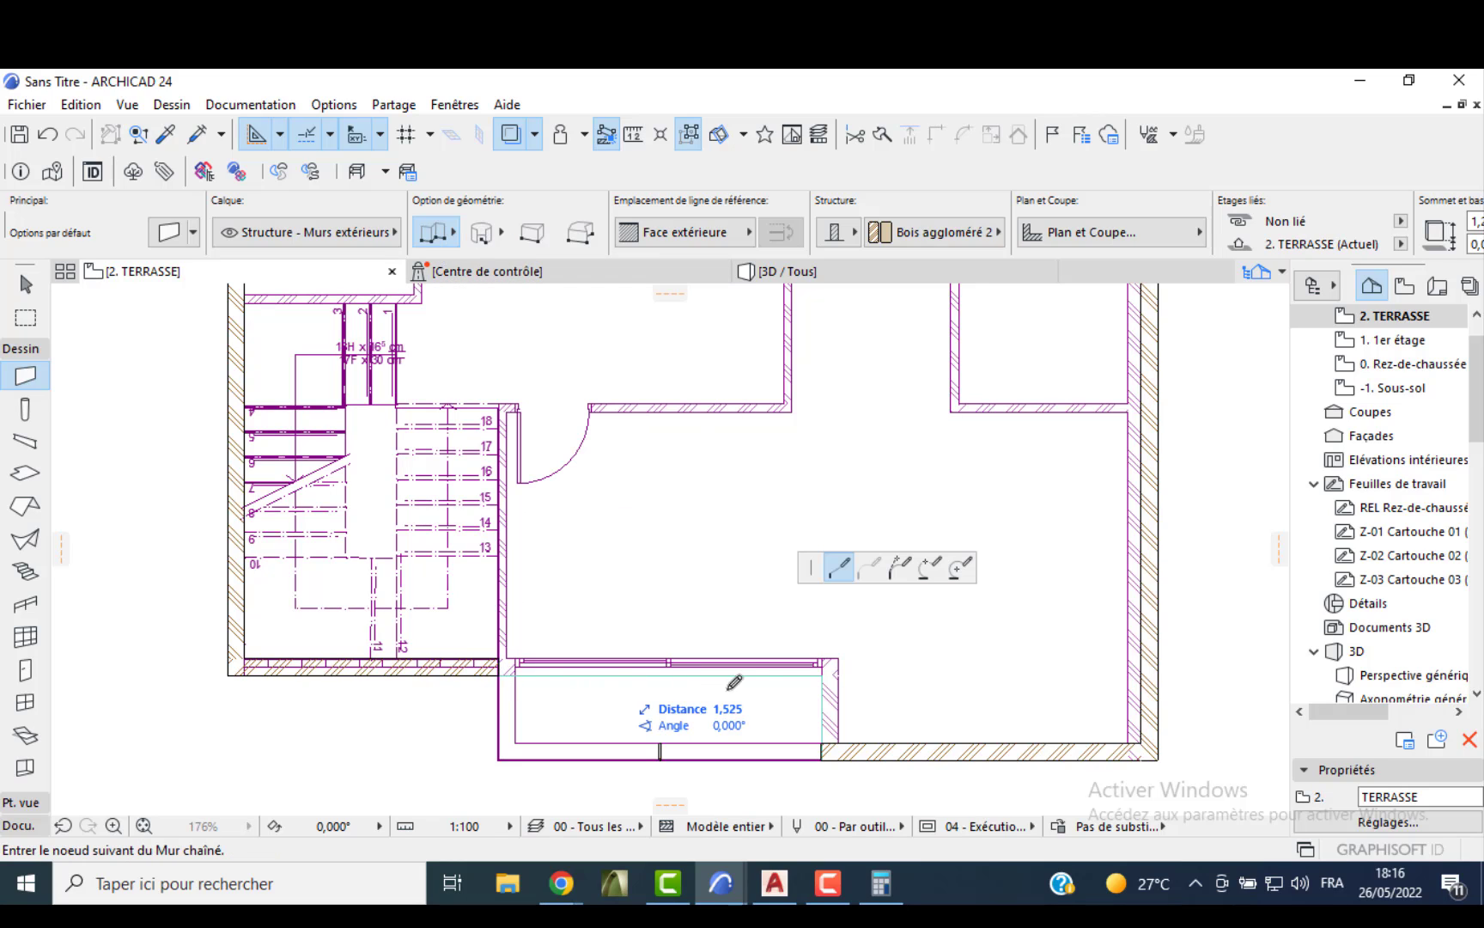
click(824, 670)
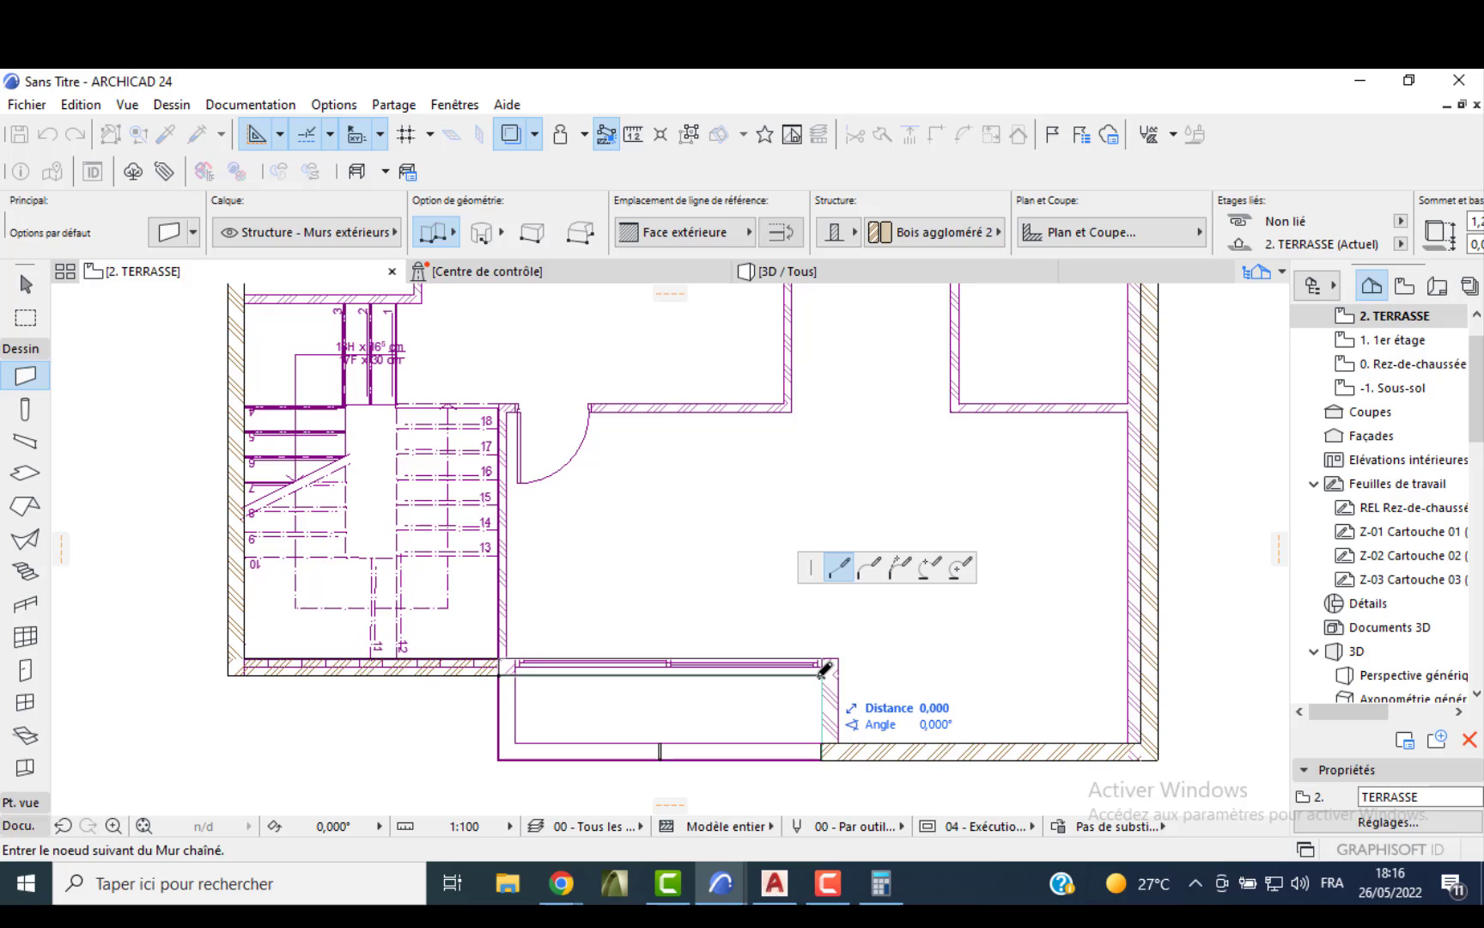
double_click(822, 757)
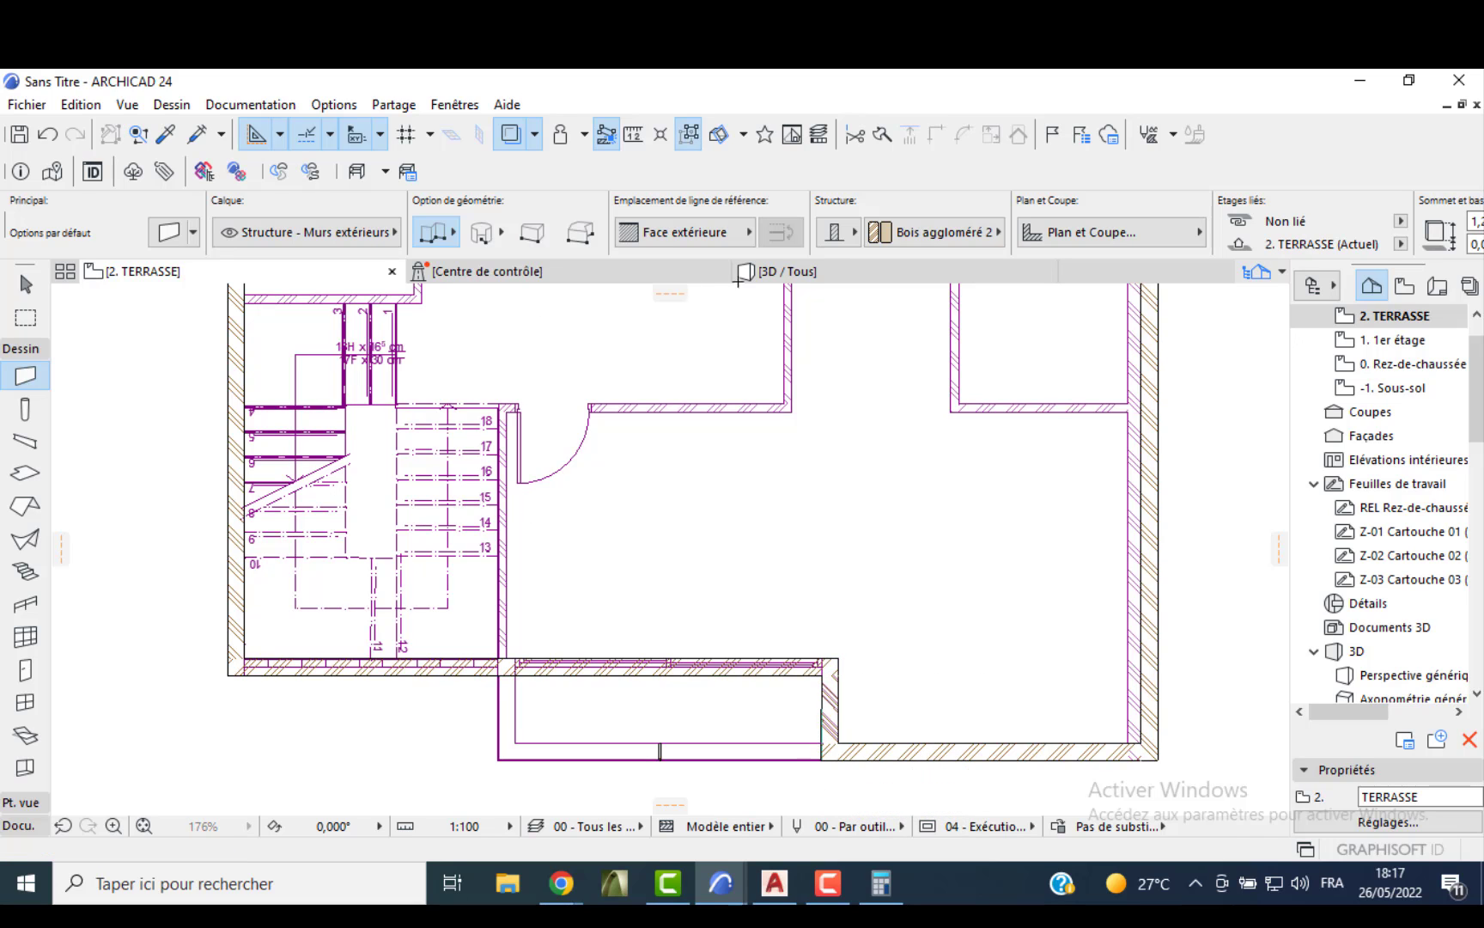
- Delete the leftover wall fragment in front of the balcony in the 3D view and inspect the terrace walls
click(773, 271)
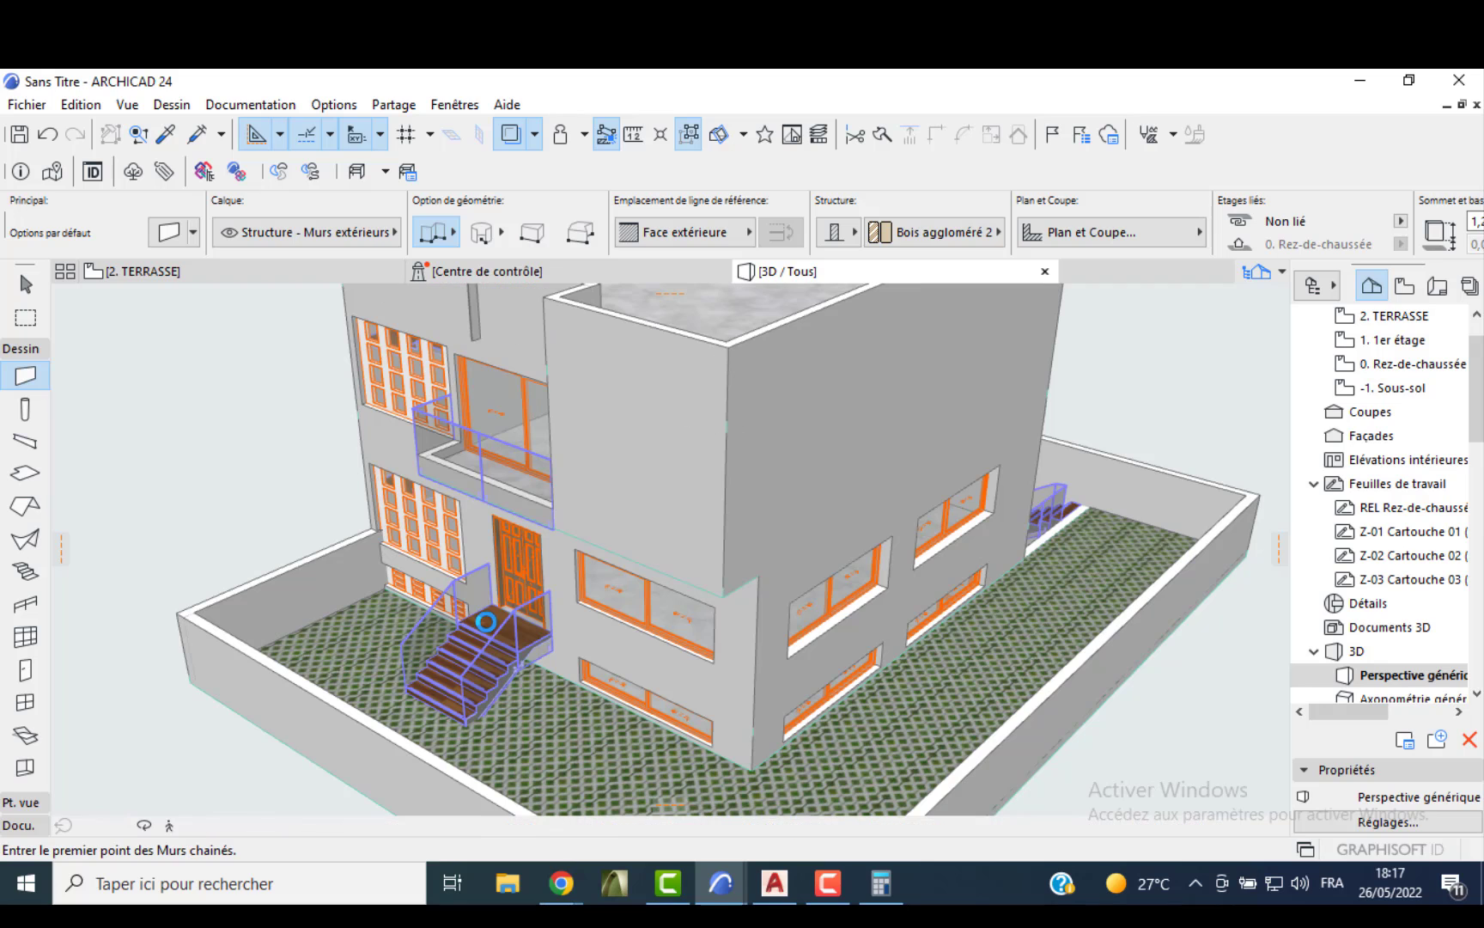
scroll(977, 586, down, 3)
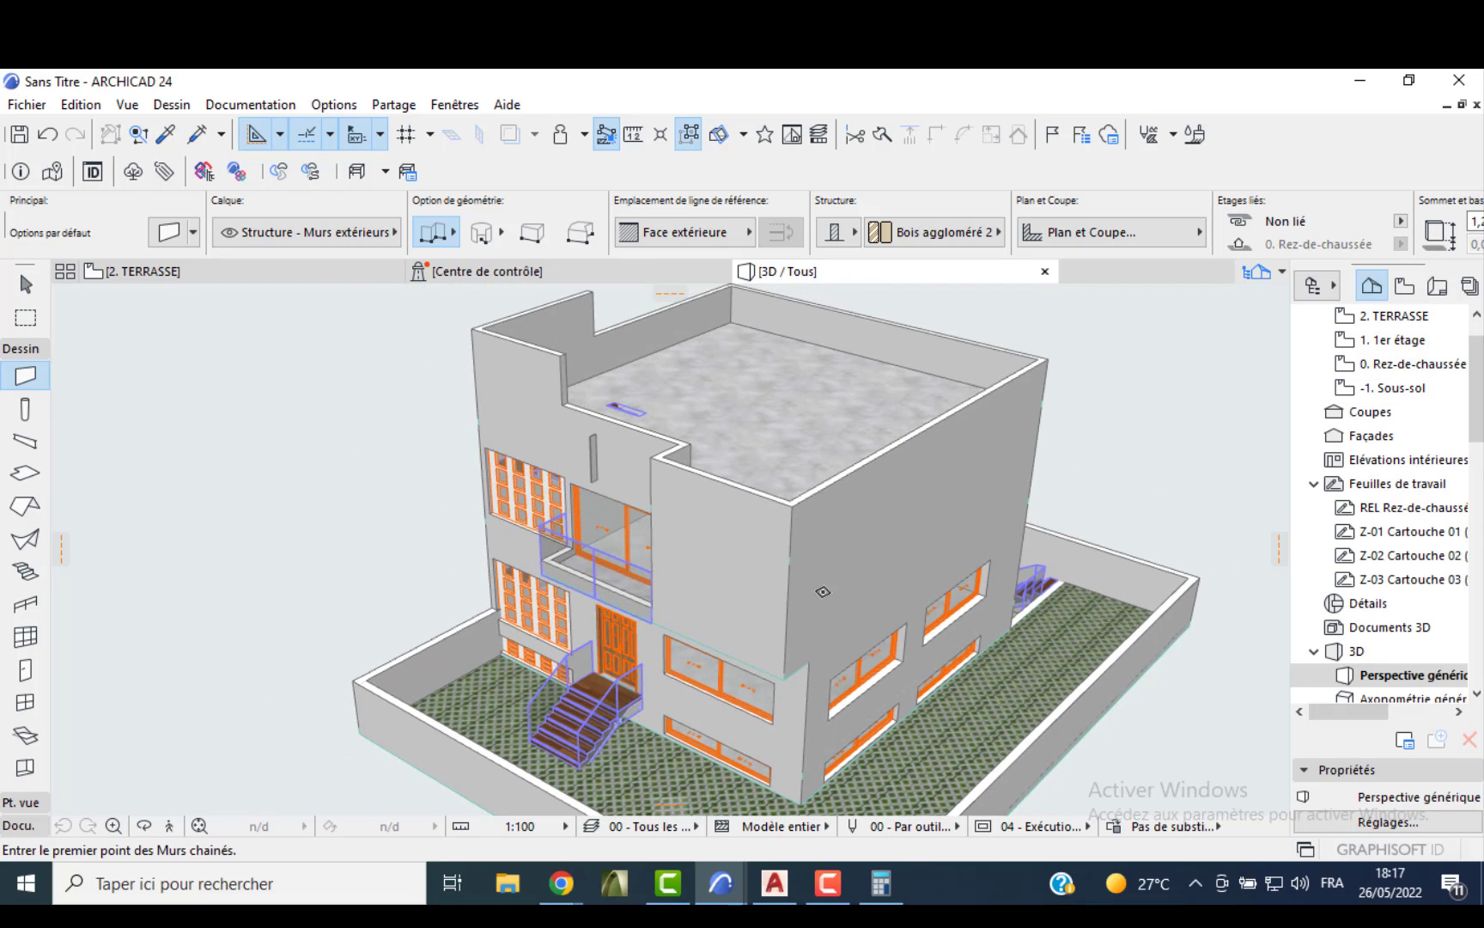
scroll(656, 453, up, 5)
shift+middle_drag(655, 453, 680, 545)
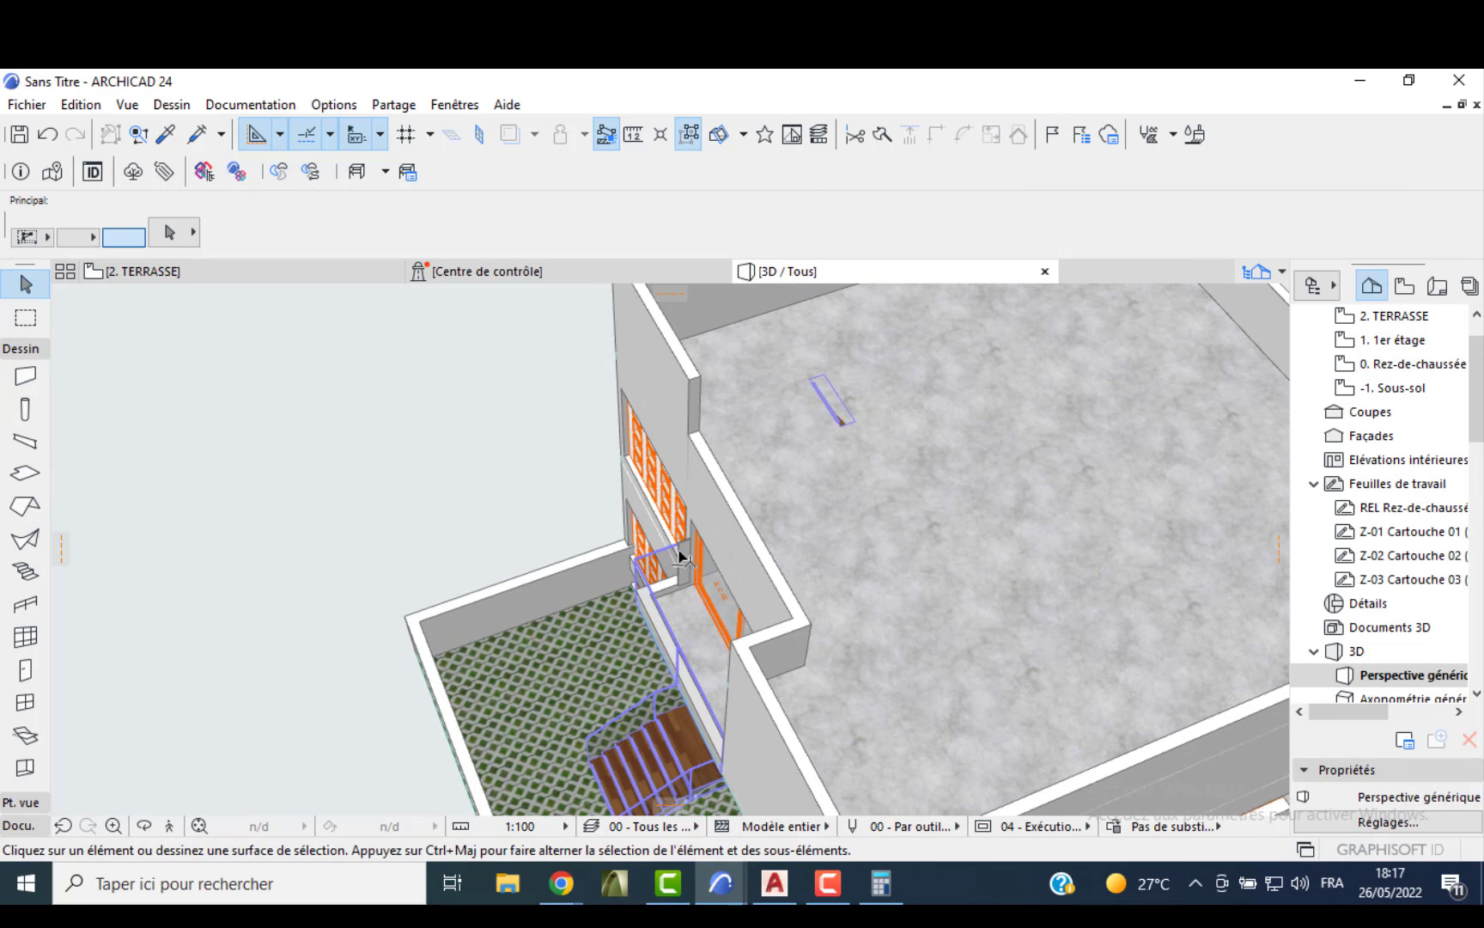
click(681, 558)
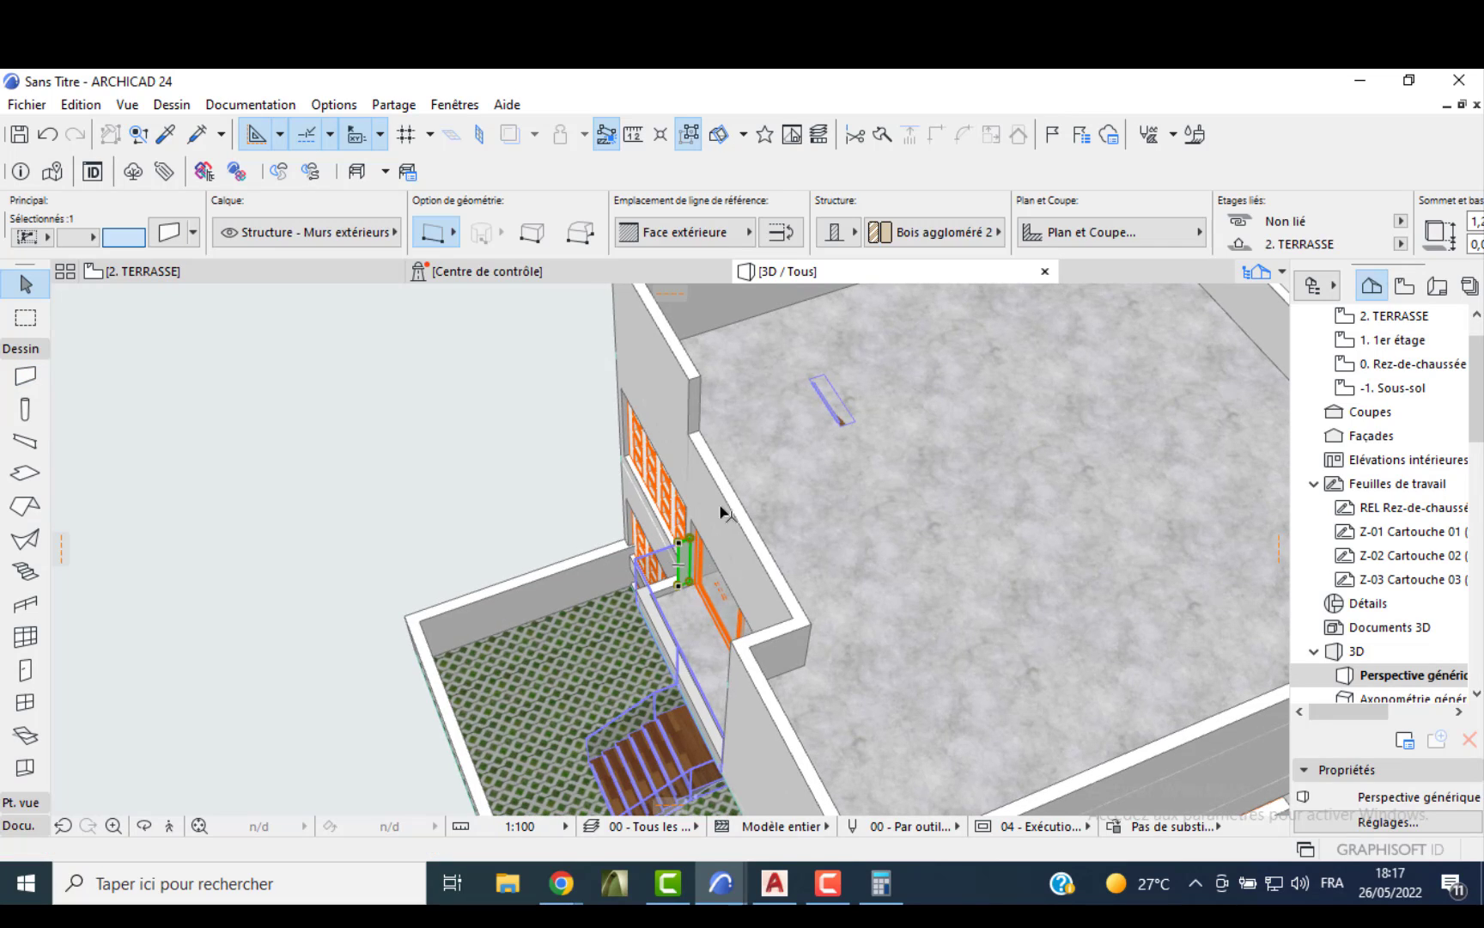
key(Escape)
shift+middle_drag(816, 442, 717, 481)
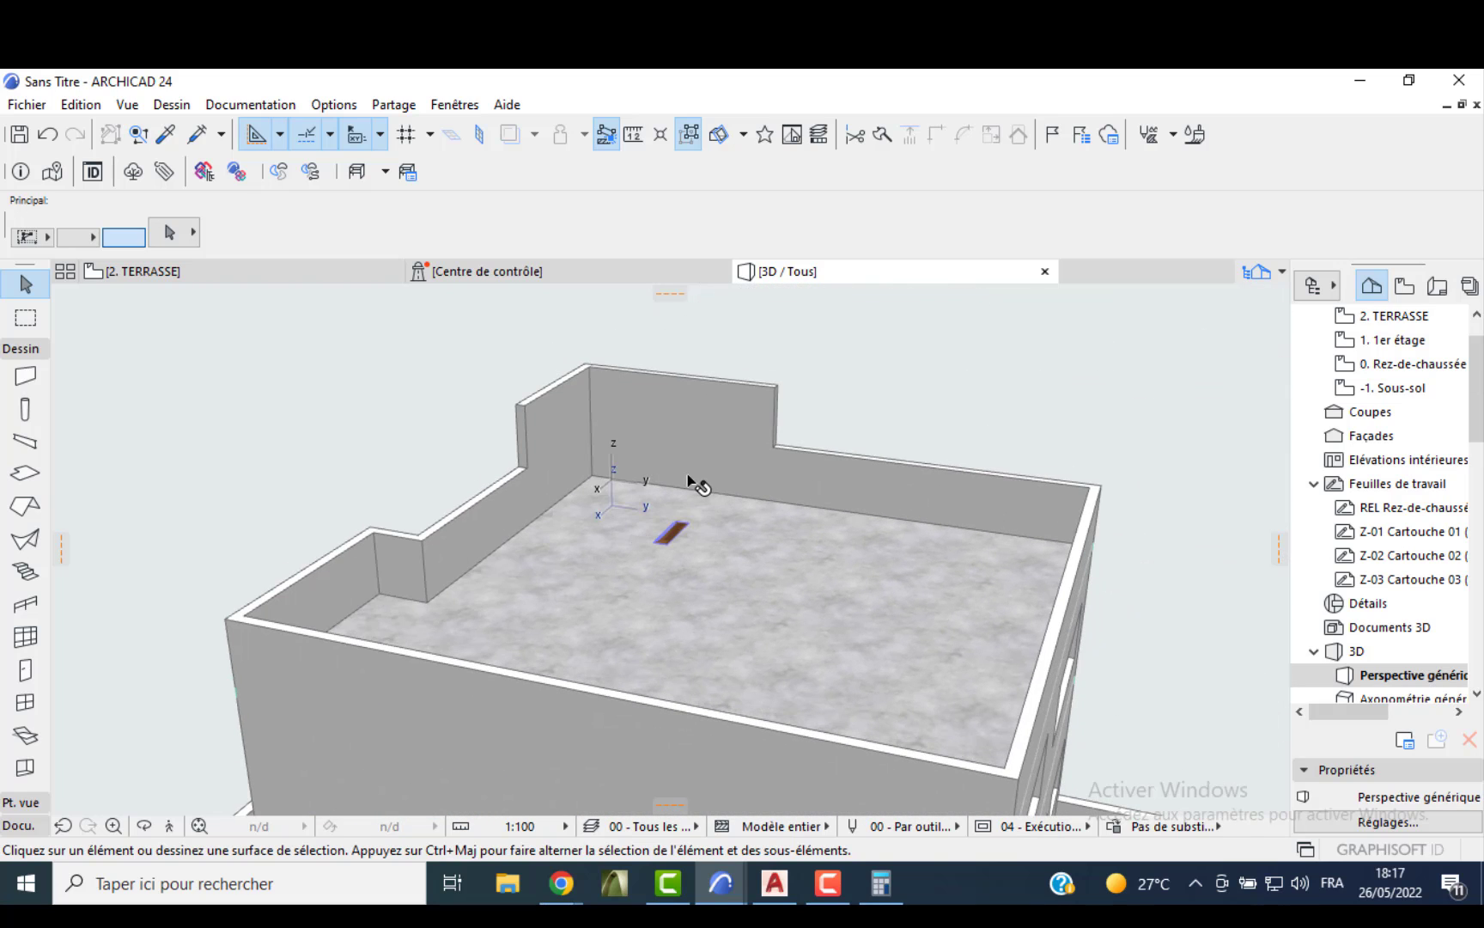
- Return to the TERRASSE floor plan and switch the trace reference off and on again
key(F2)
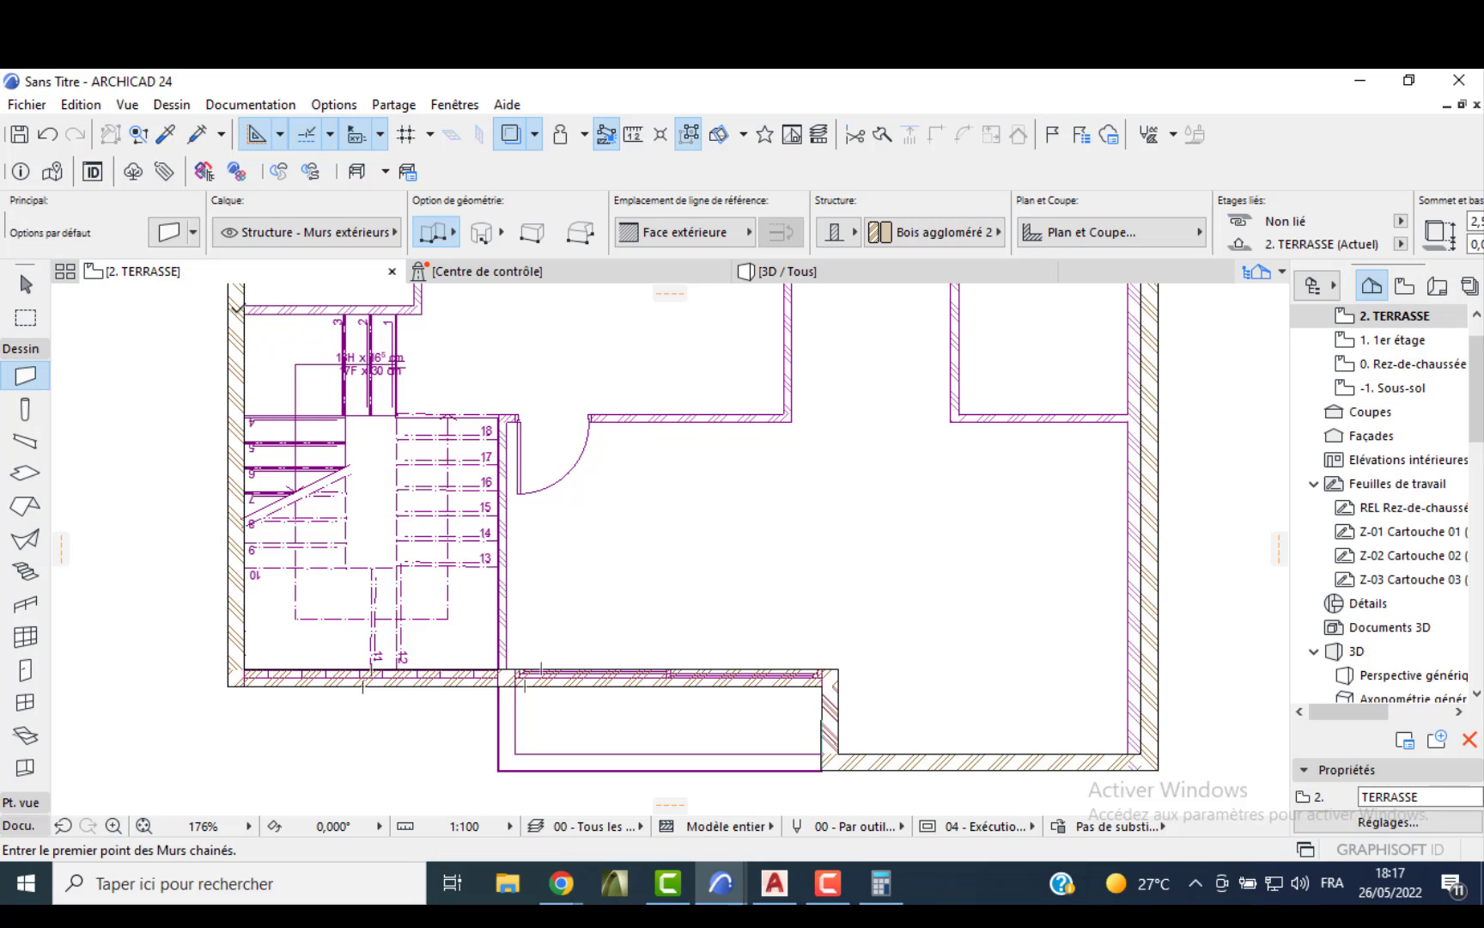
click(517, 138)
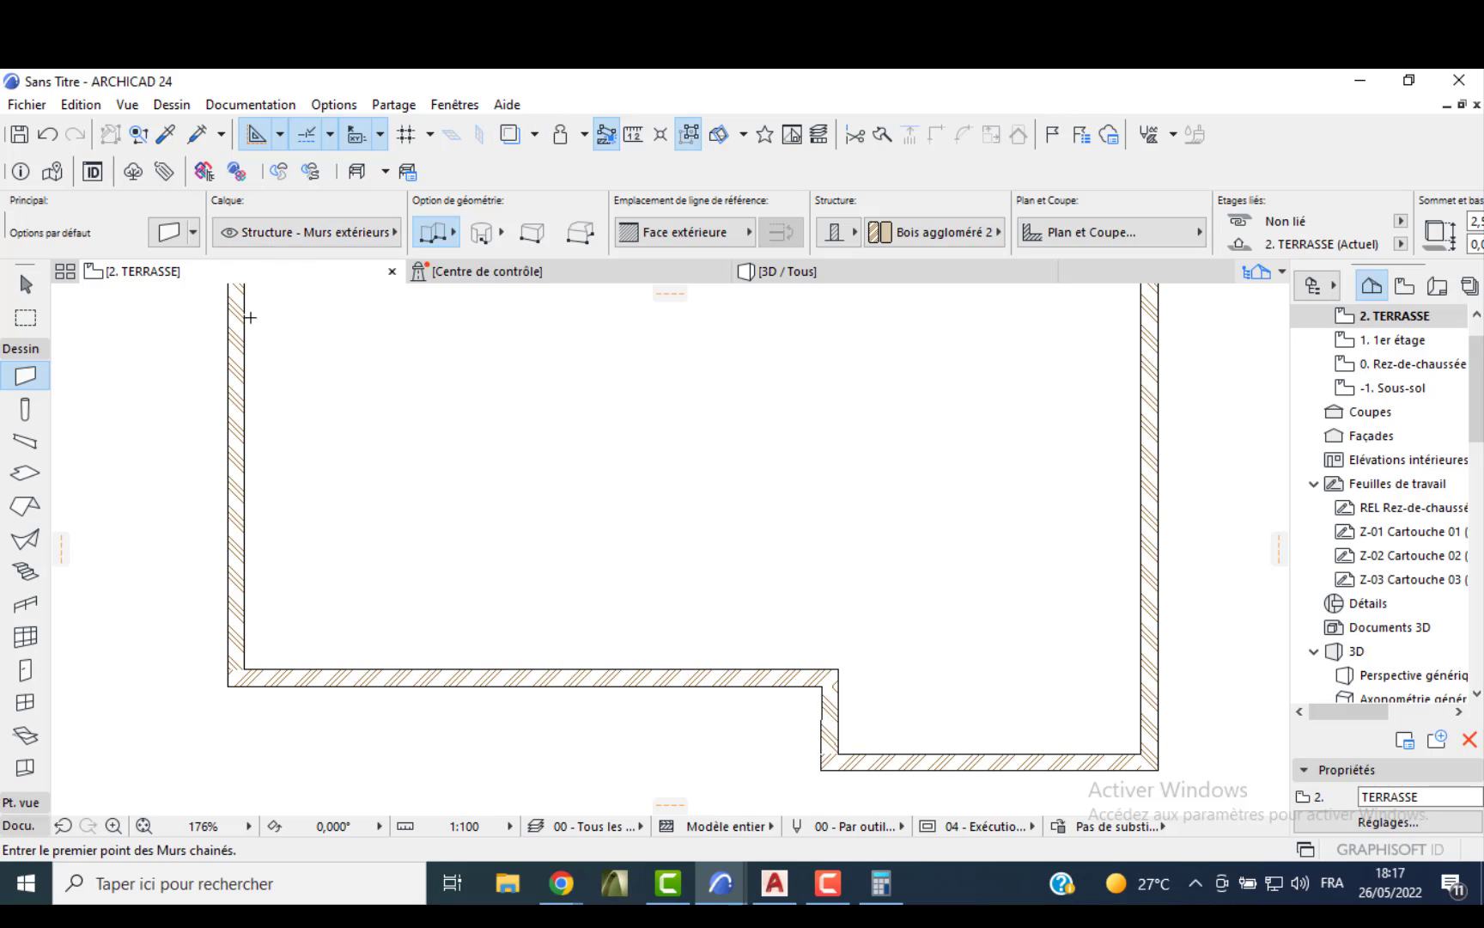
click(510, 136)
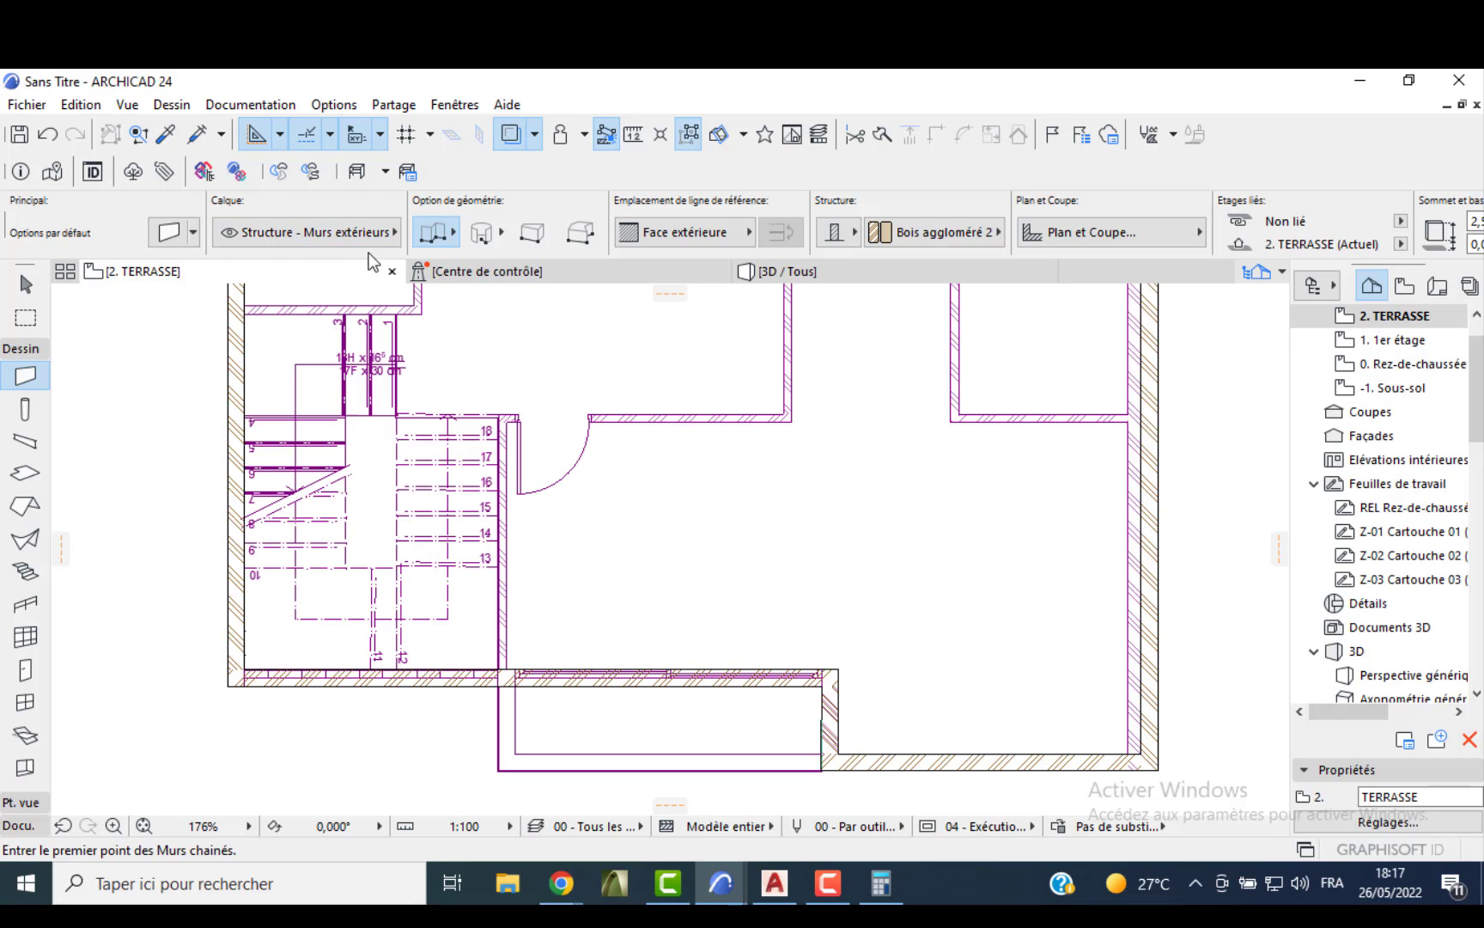
- Draw chained walls from the left exterior wall above the stairs to the lower wall, enclosing the stairwell, and check them in 3D
click(244, 312)
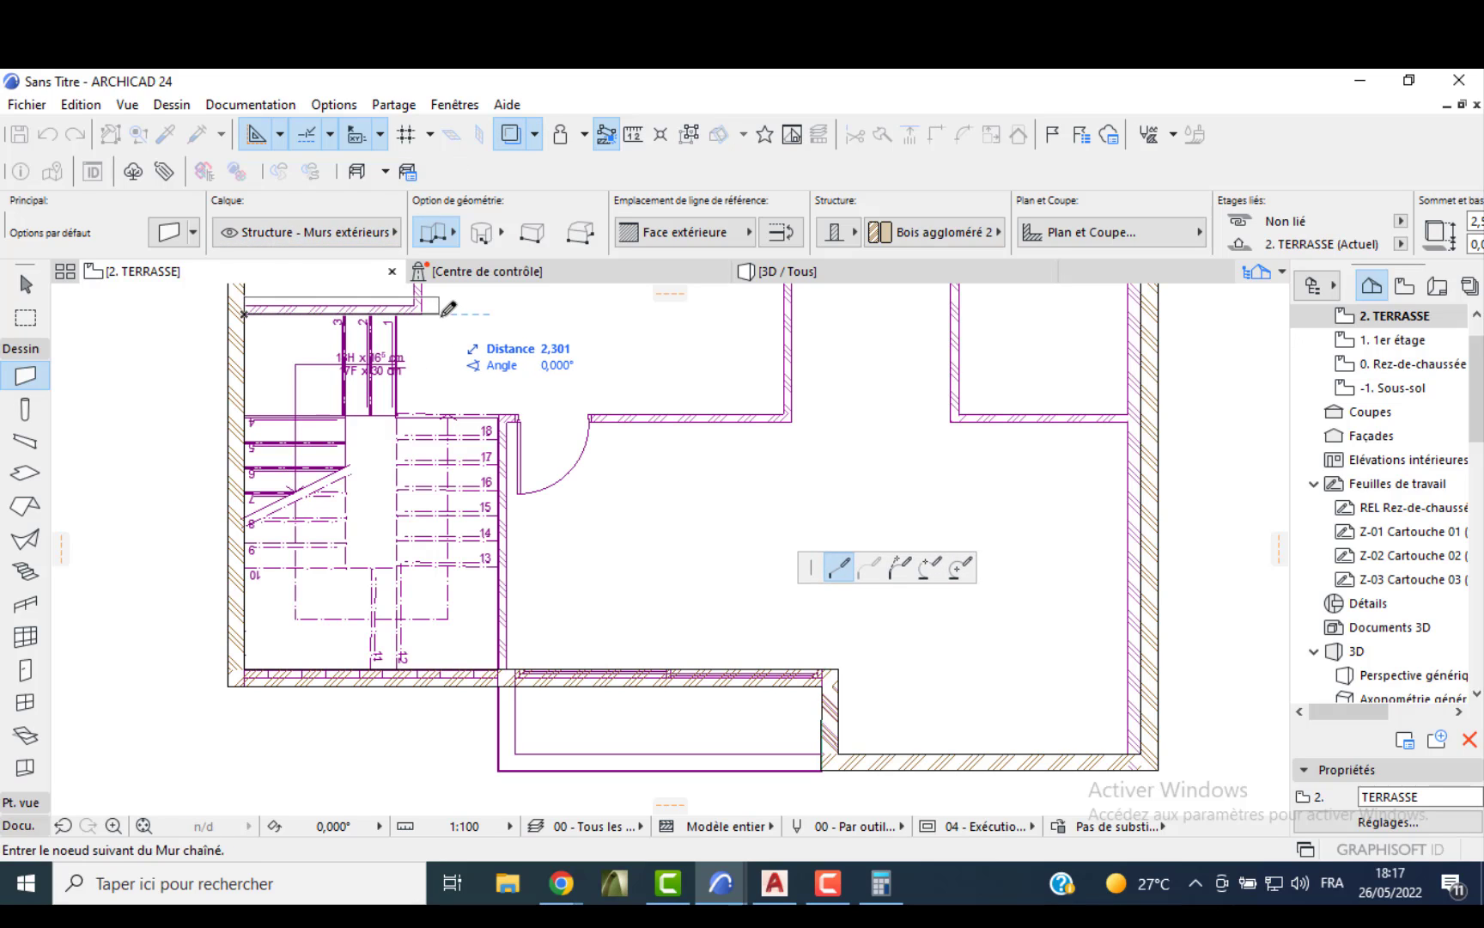
click(499, 312)
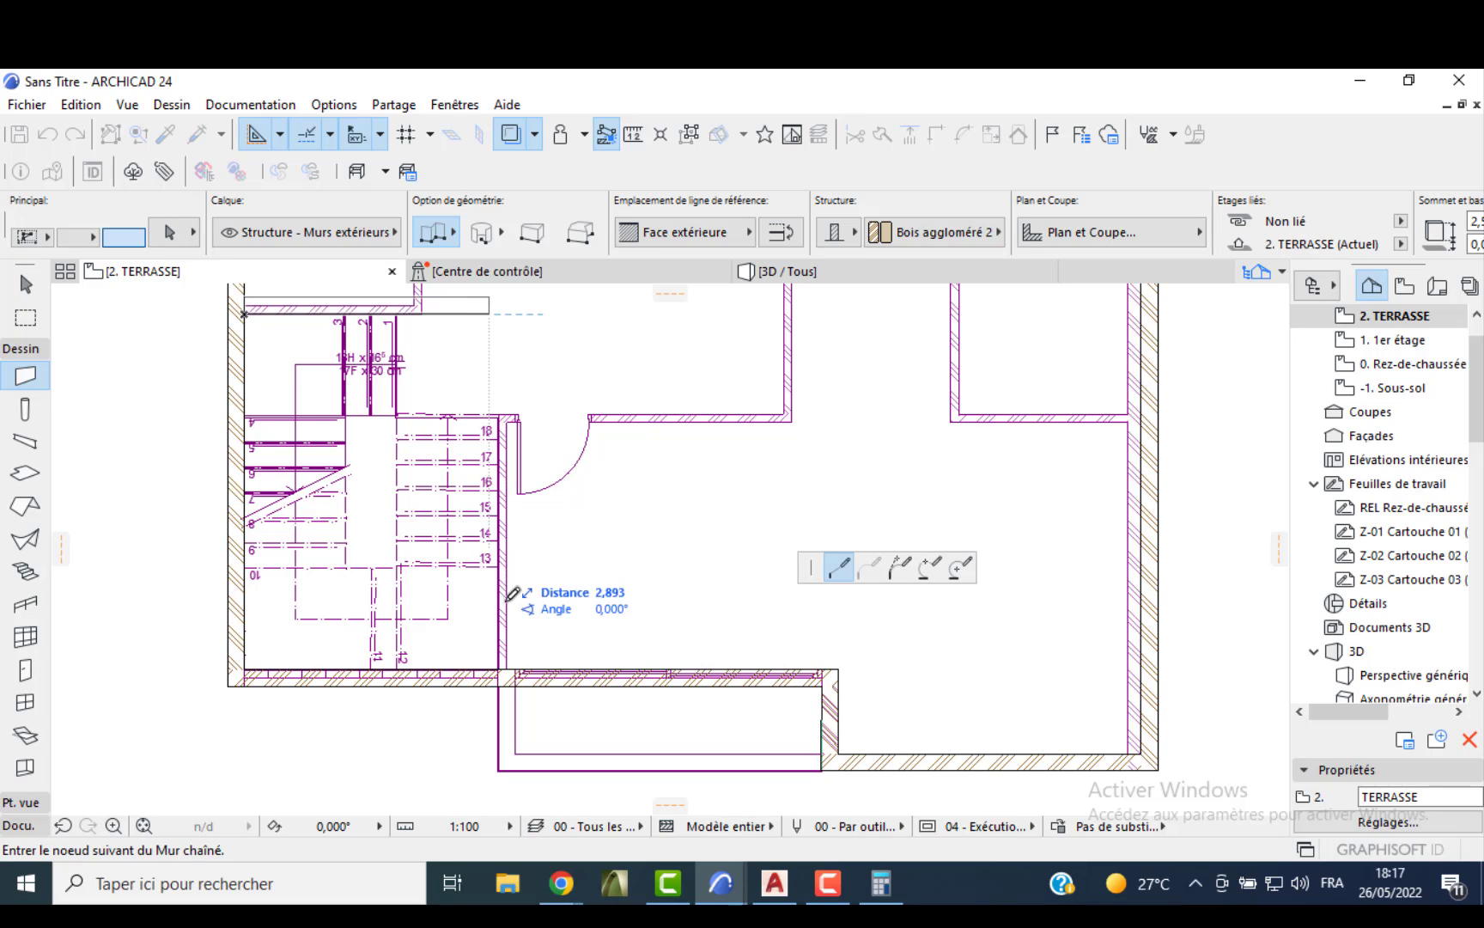
double_click(503, 669)
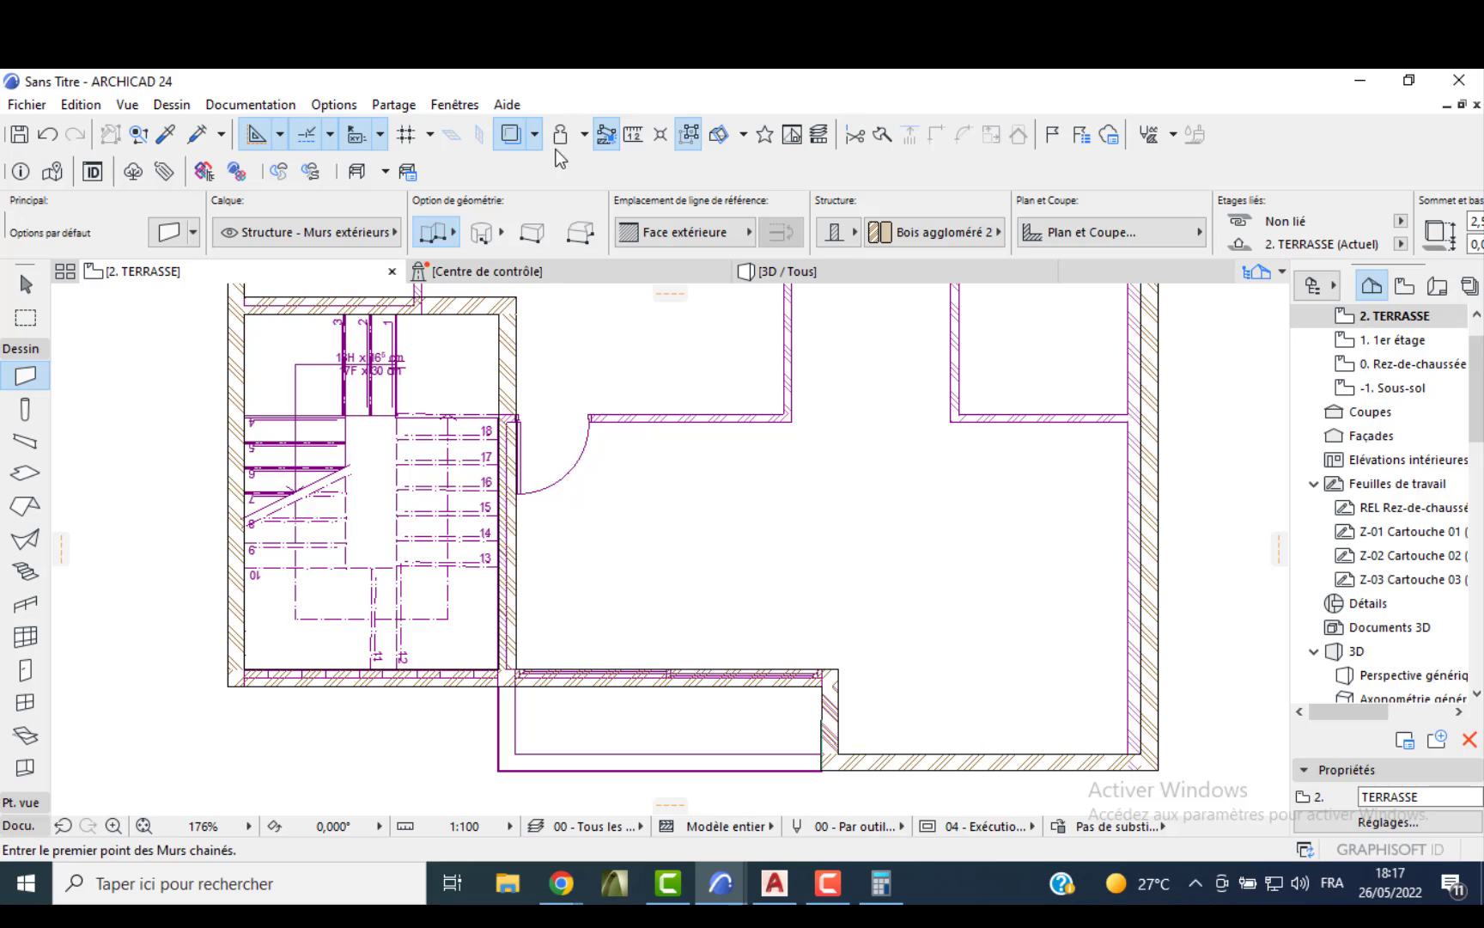
click(791, 273)
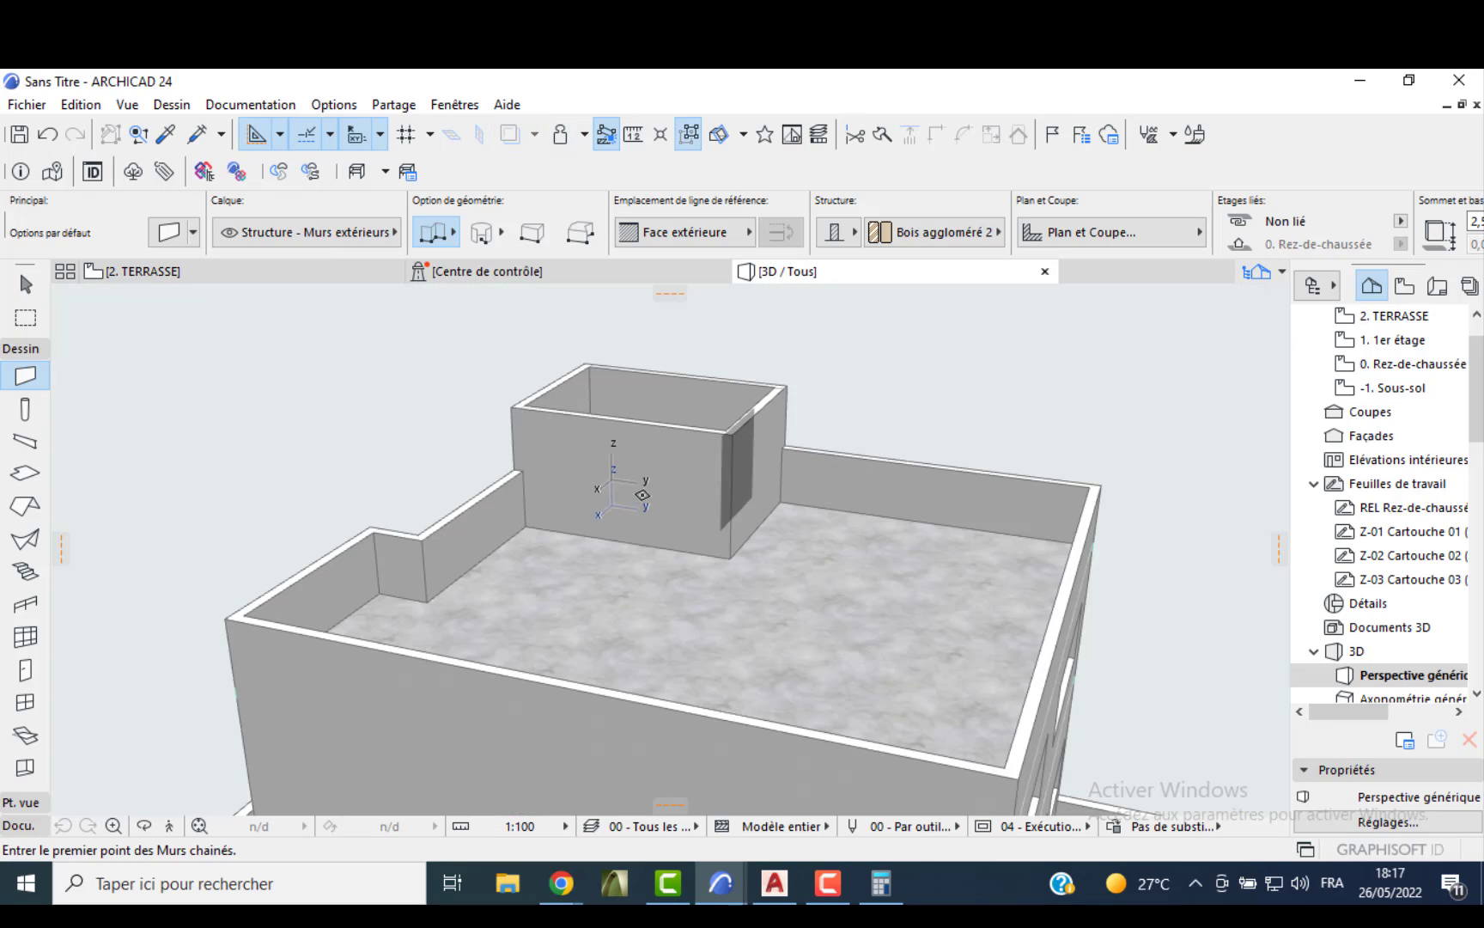
click(348, 272)
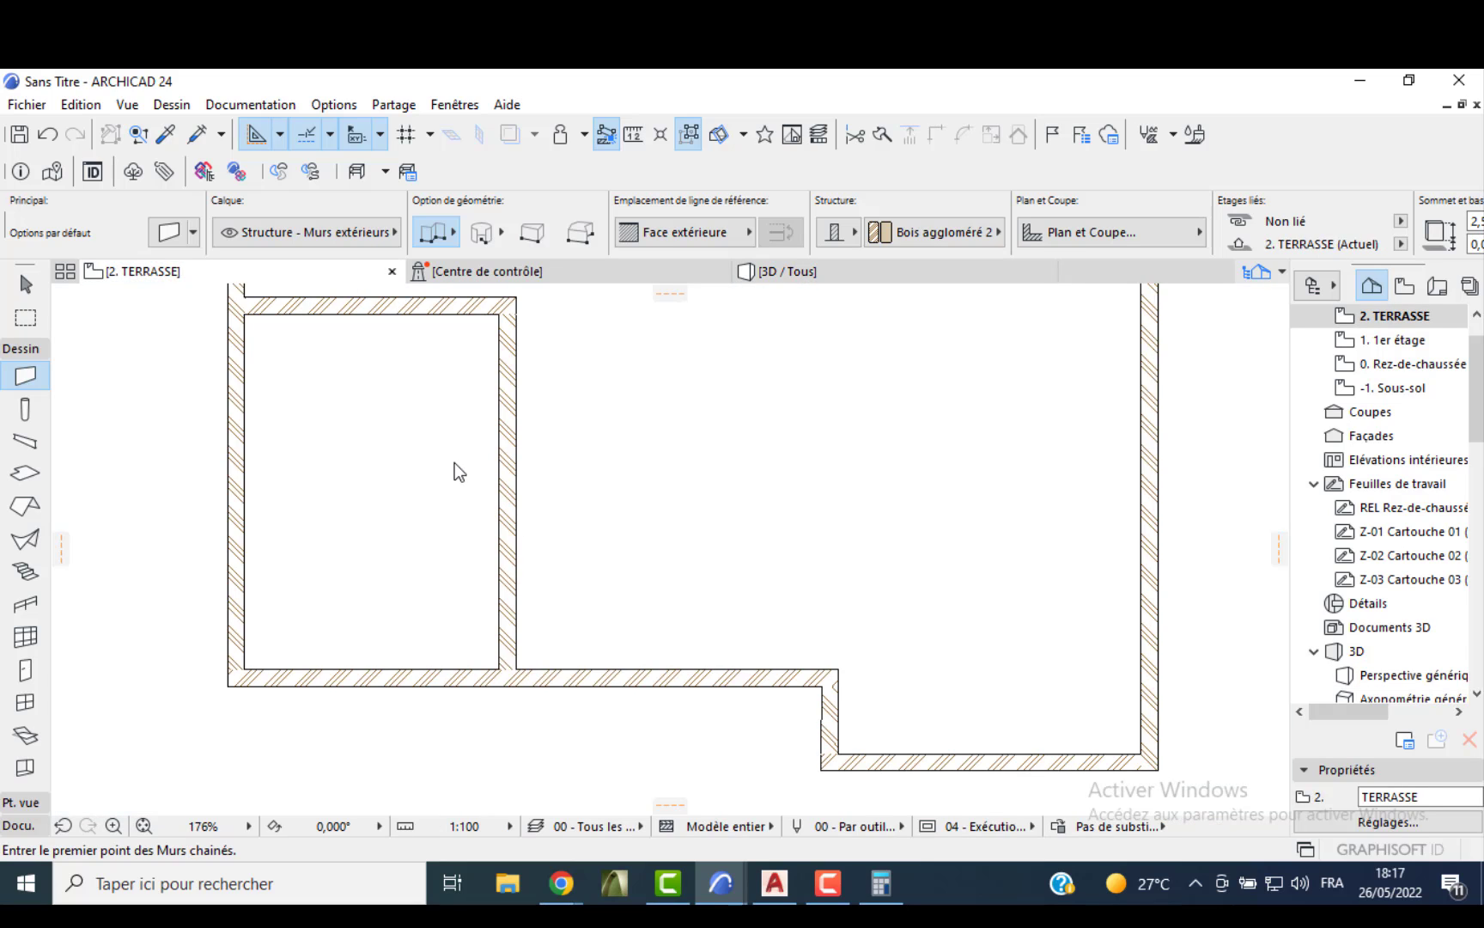
- Cut a rectangular opening in the terrace slab over the stairwell, from its lower-left inner corner to the top of the upper flight
key(ctrl+v)
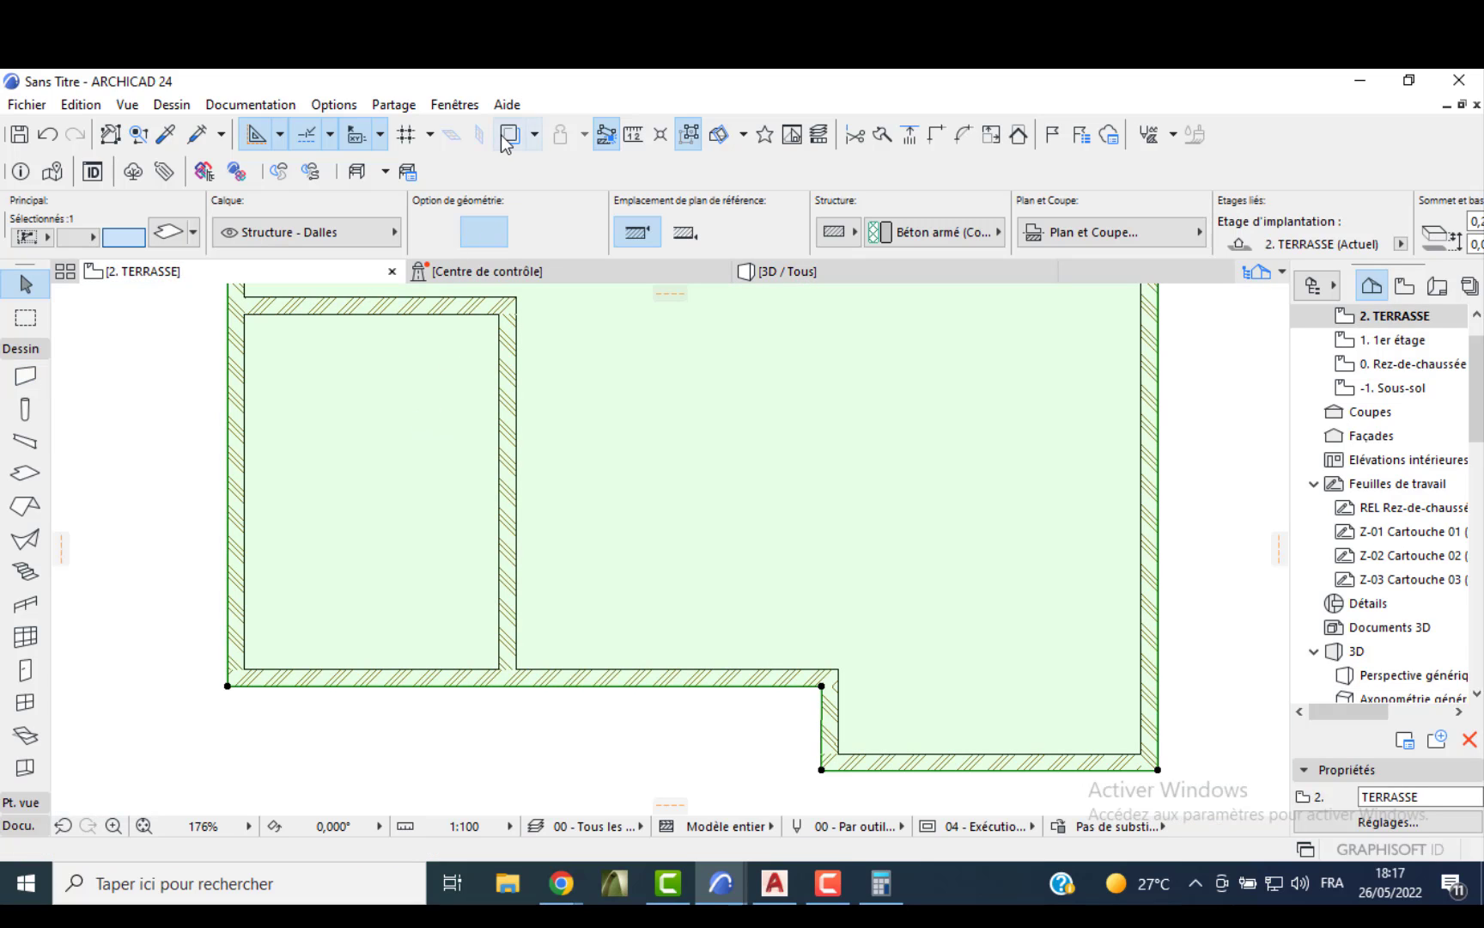
click(510, 137)
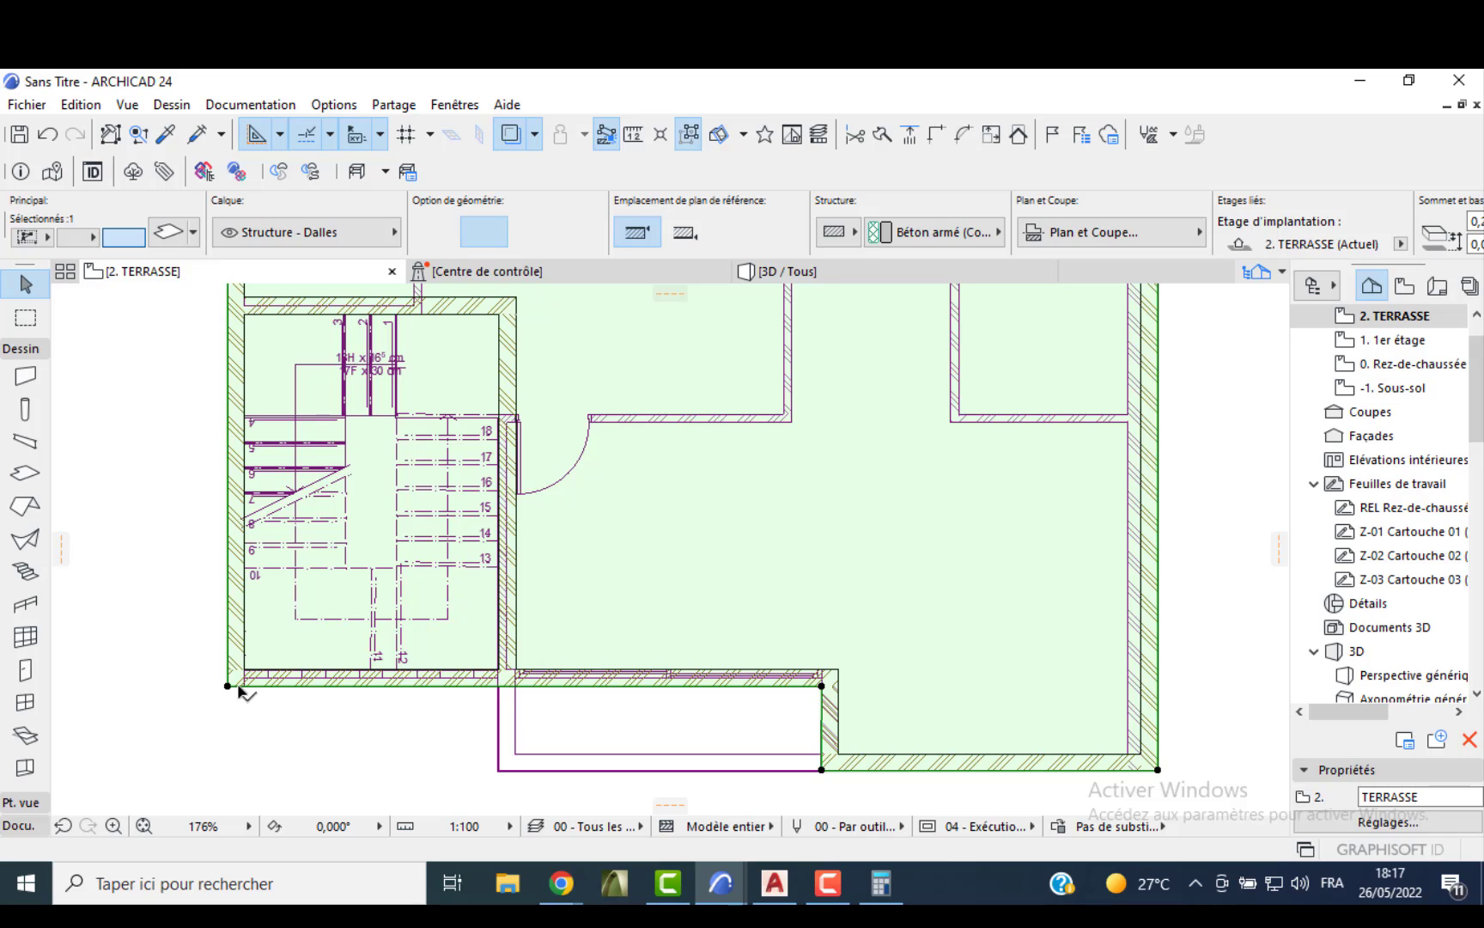
click(228, 686)
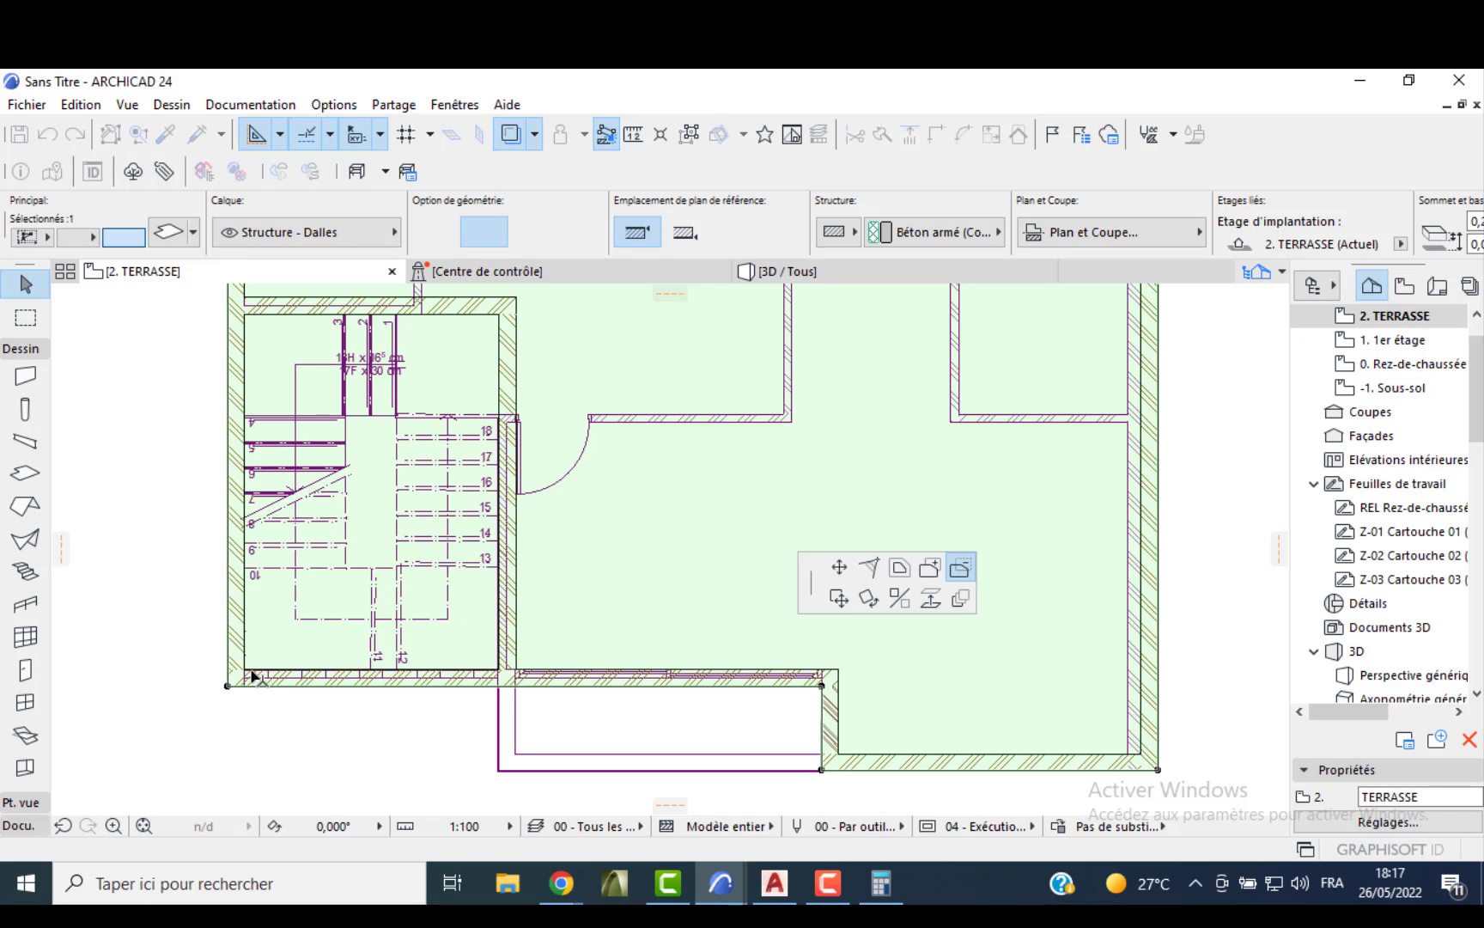
click(245, 670)
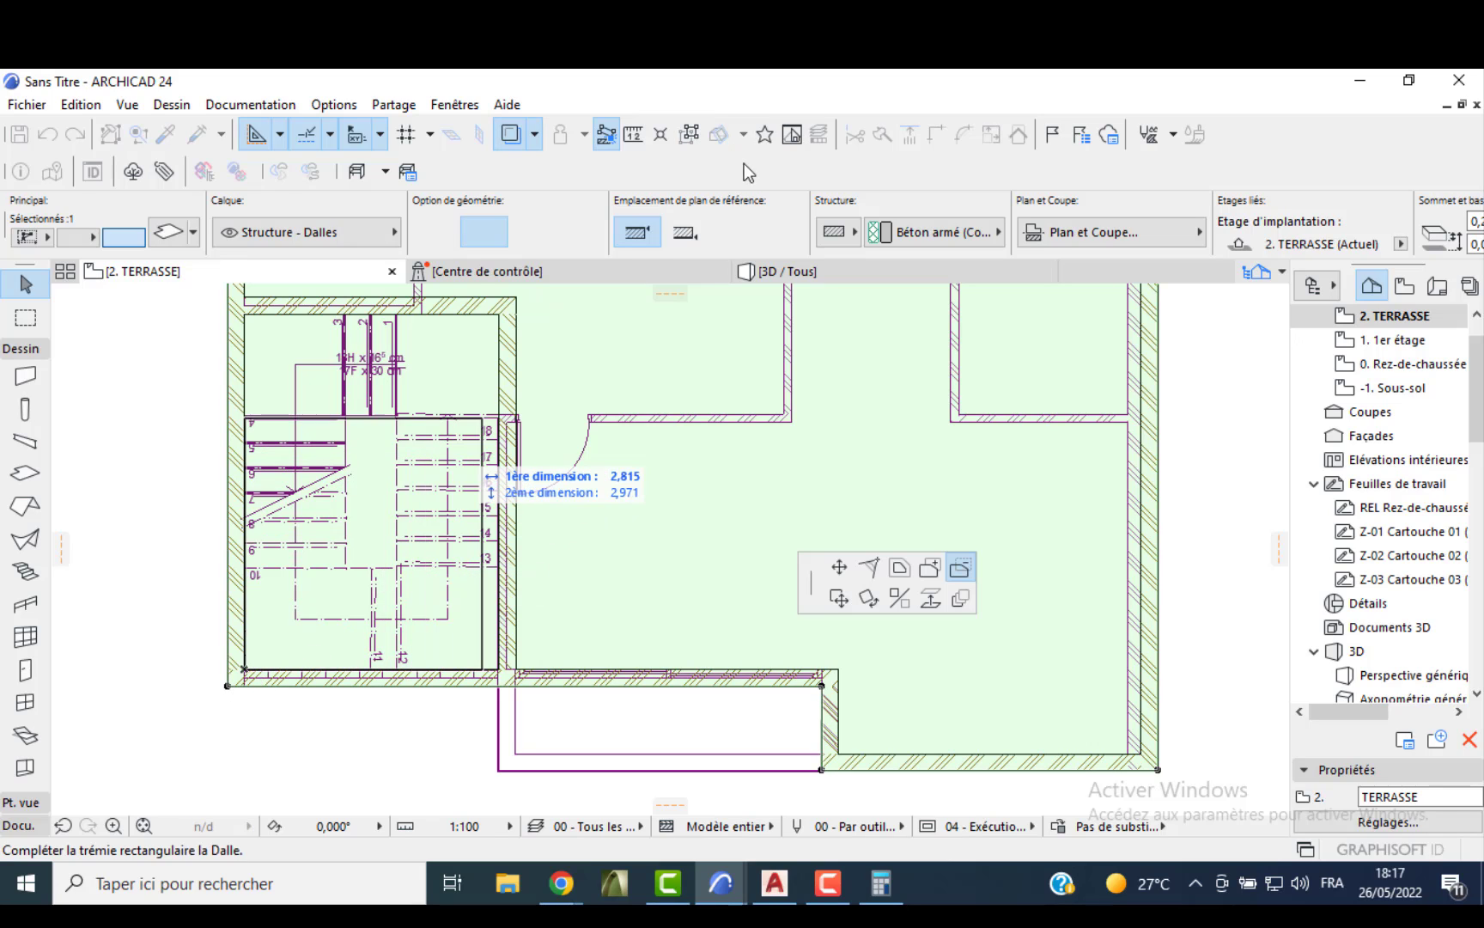
click(498, 418)
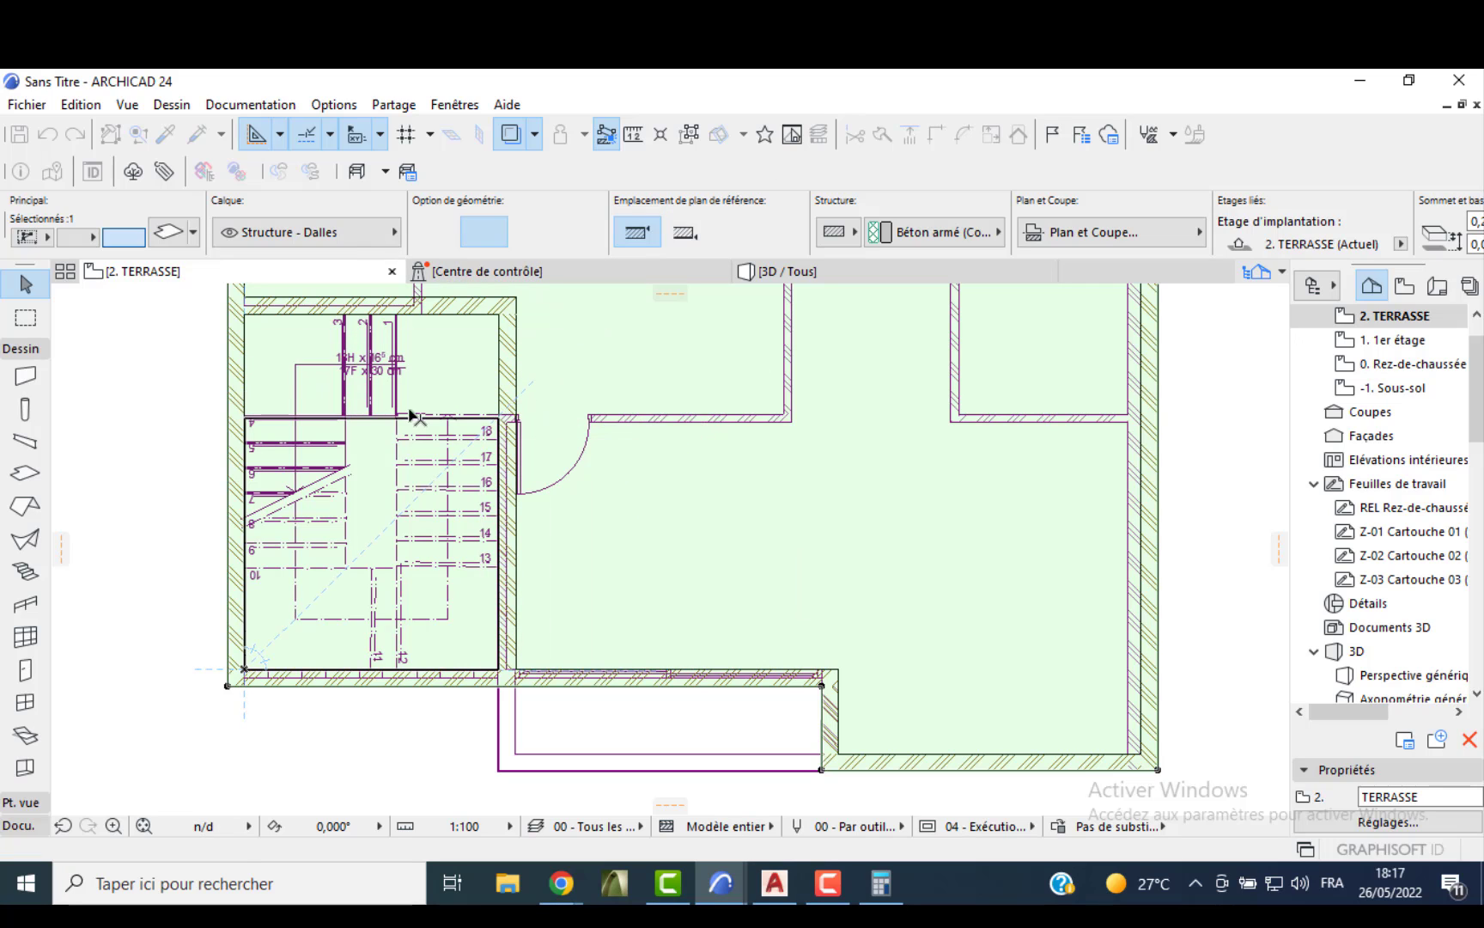
- Cut a second slab opening of 1.175 by 1.229 m above the stairwell opening, beside the starting steps, and inspect it in 3D
click(246, 420)
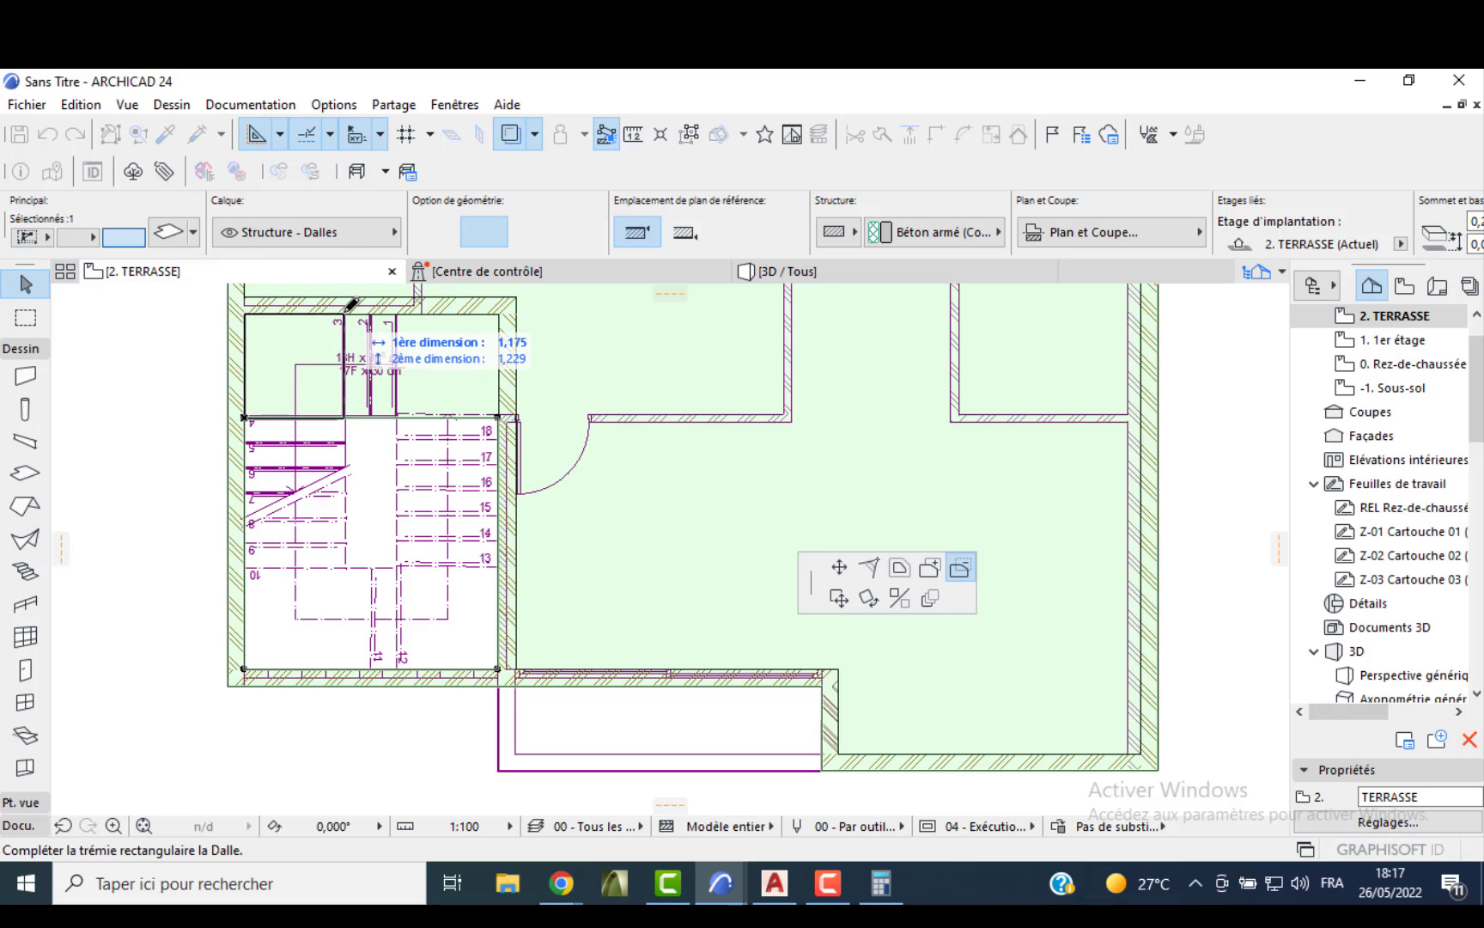
click(343, 313)
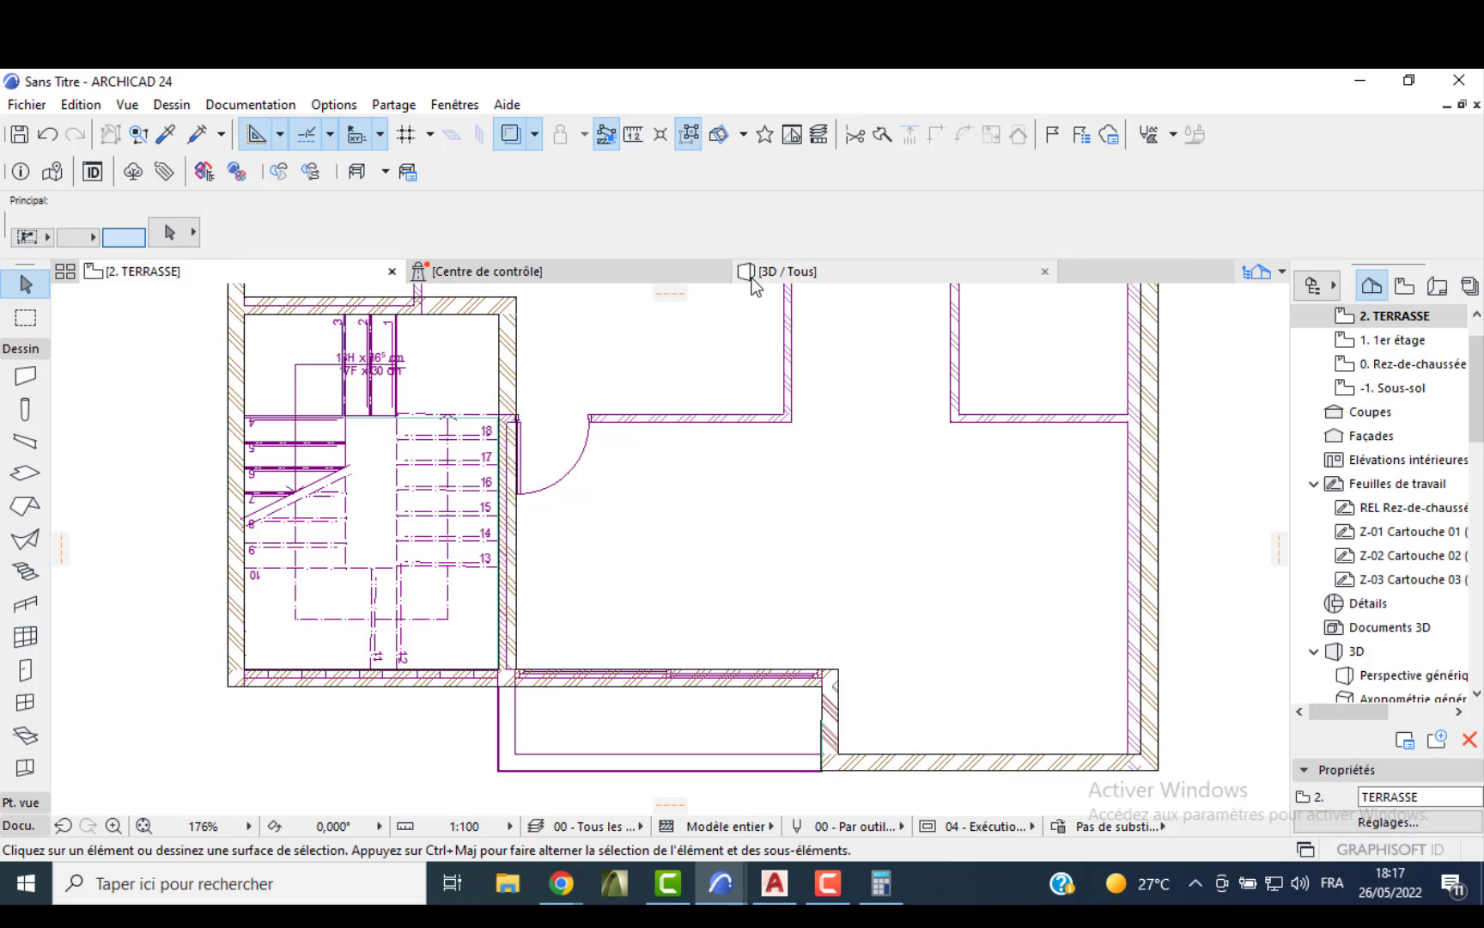
click(755, 271)
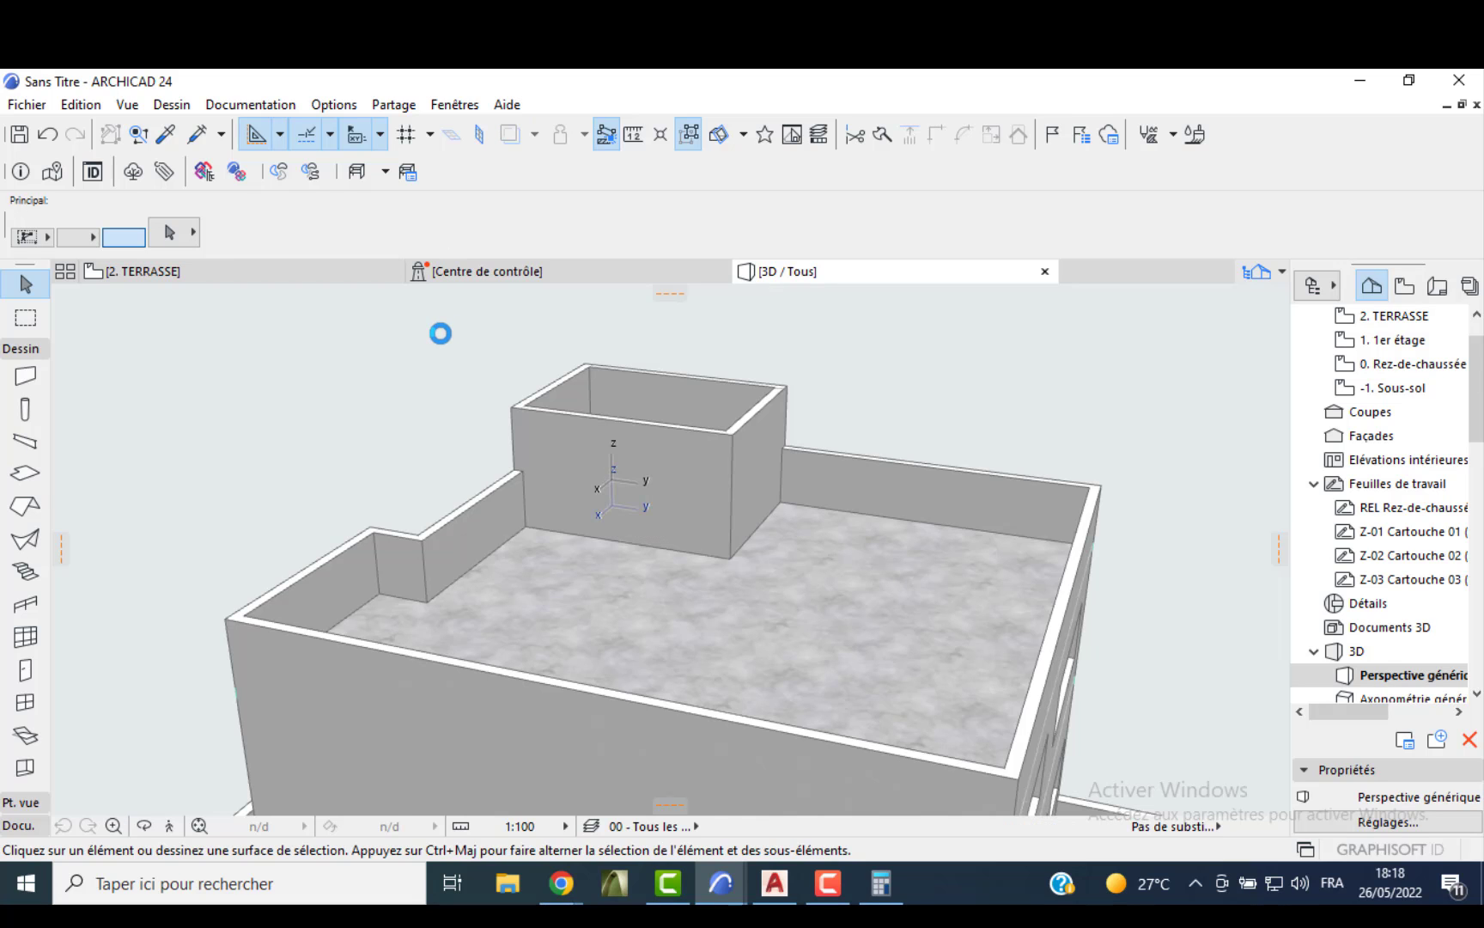
shift+middle_drag(503, 411, 563, 542)
scroll(562, 543, up, 5)
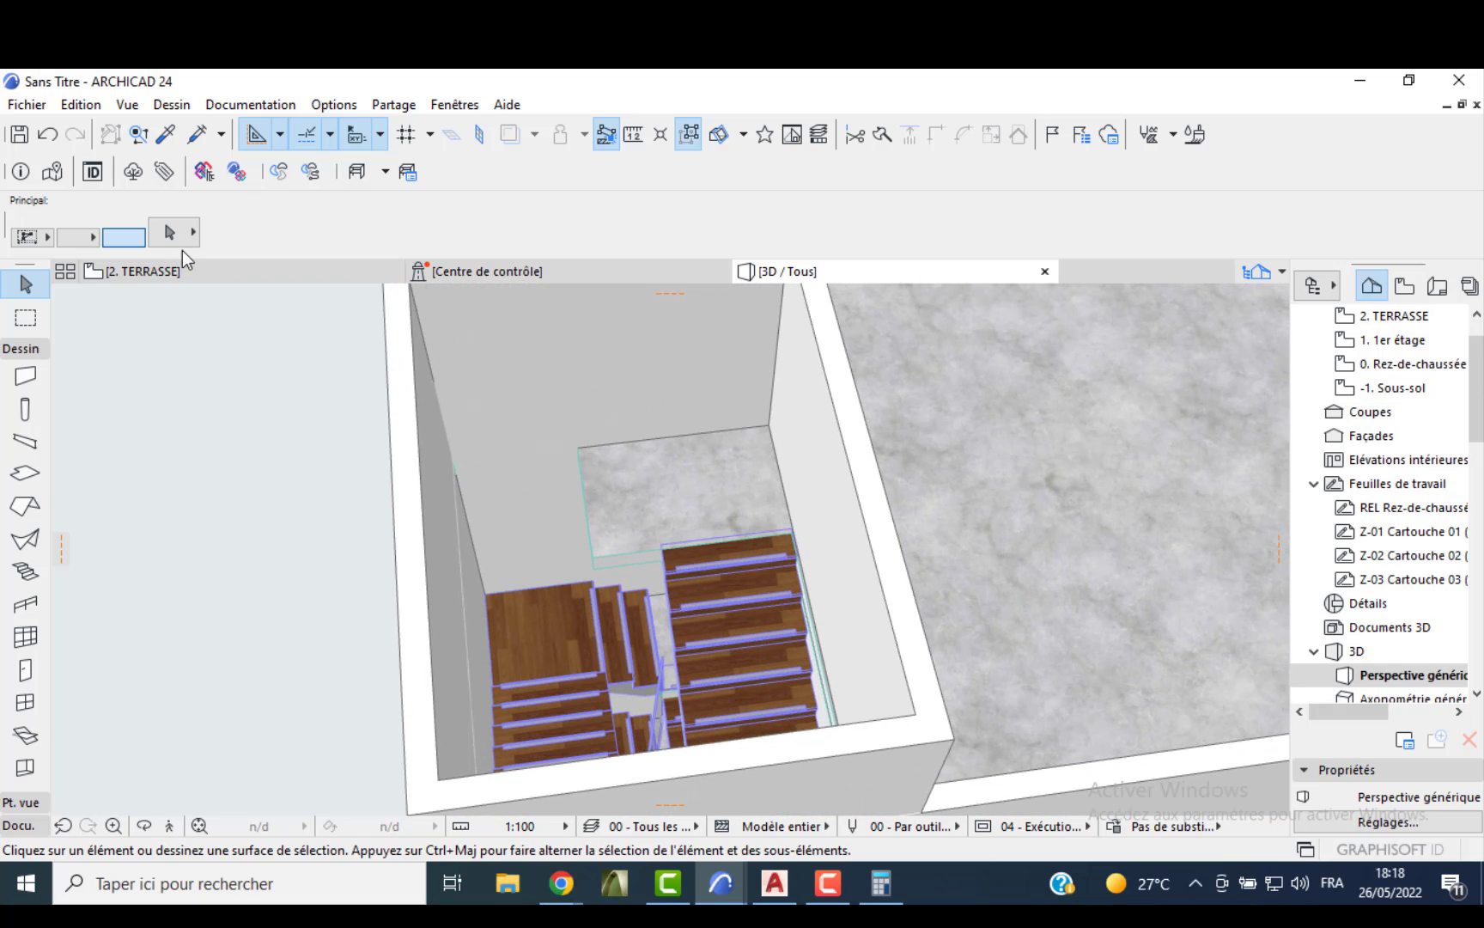
- Fill the small upper-left slab opening again by adding a matching rectangle to the terrace slab in the floor plan
click(141, 271)
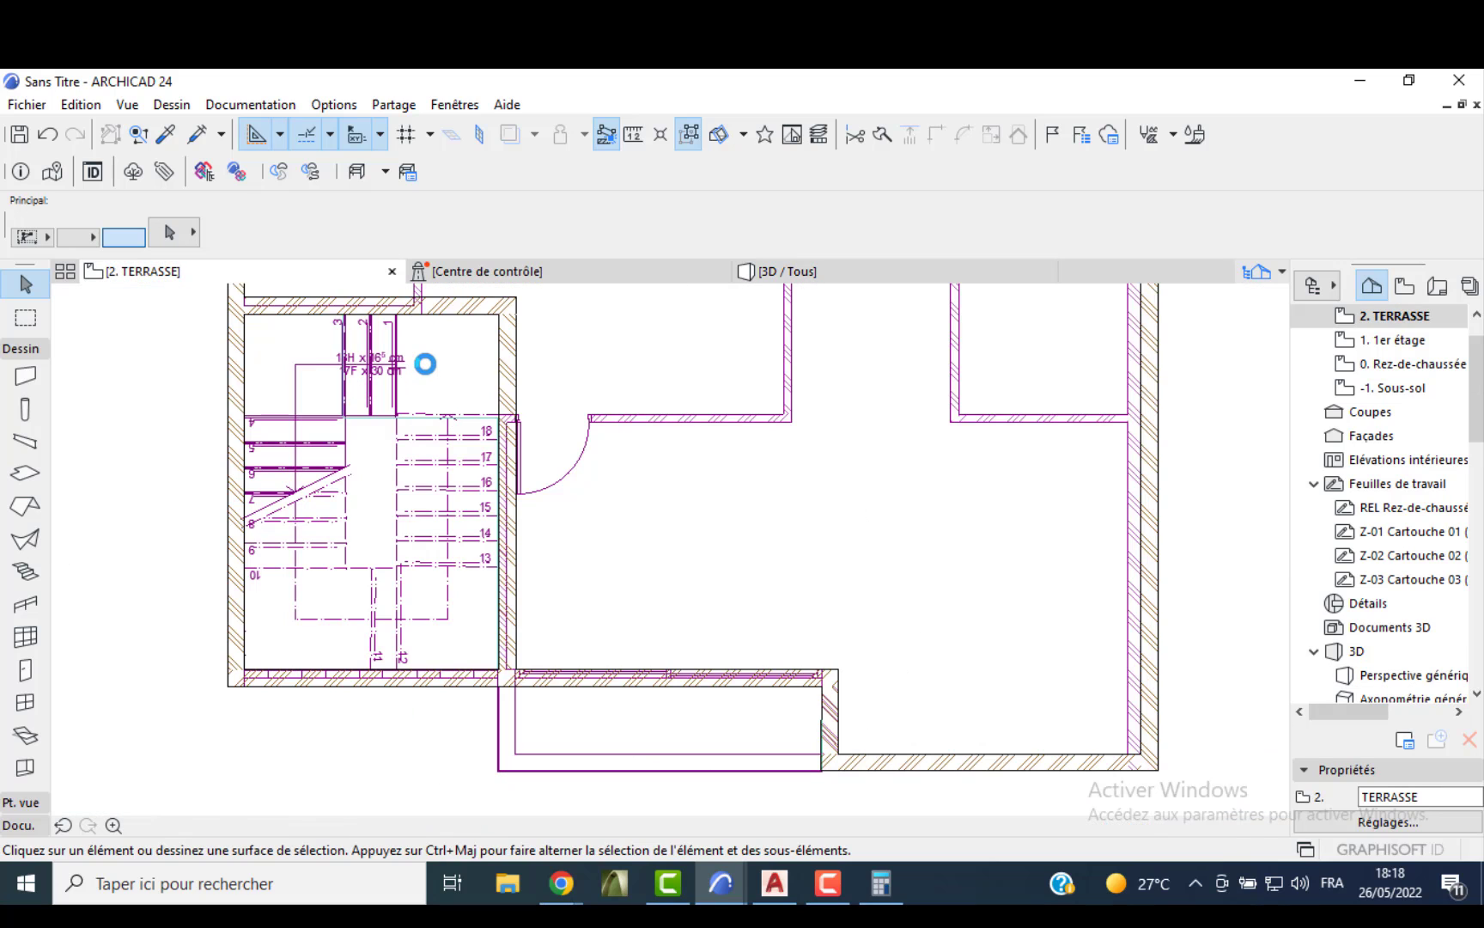
click(417, 370)
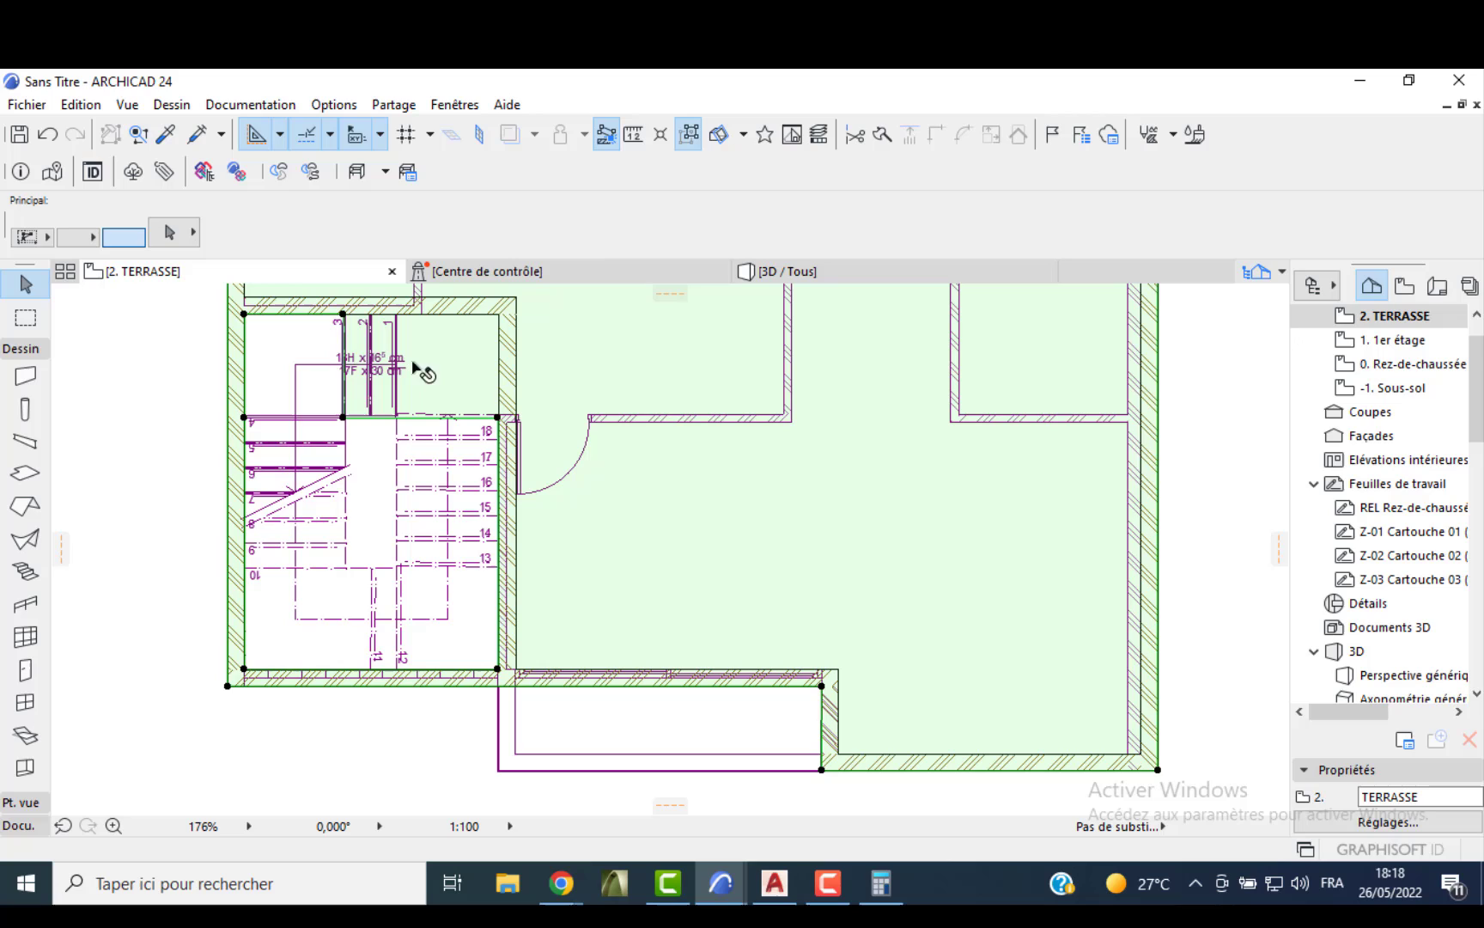
click(346, 418)
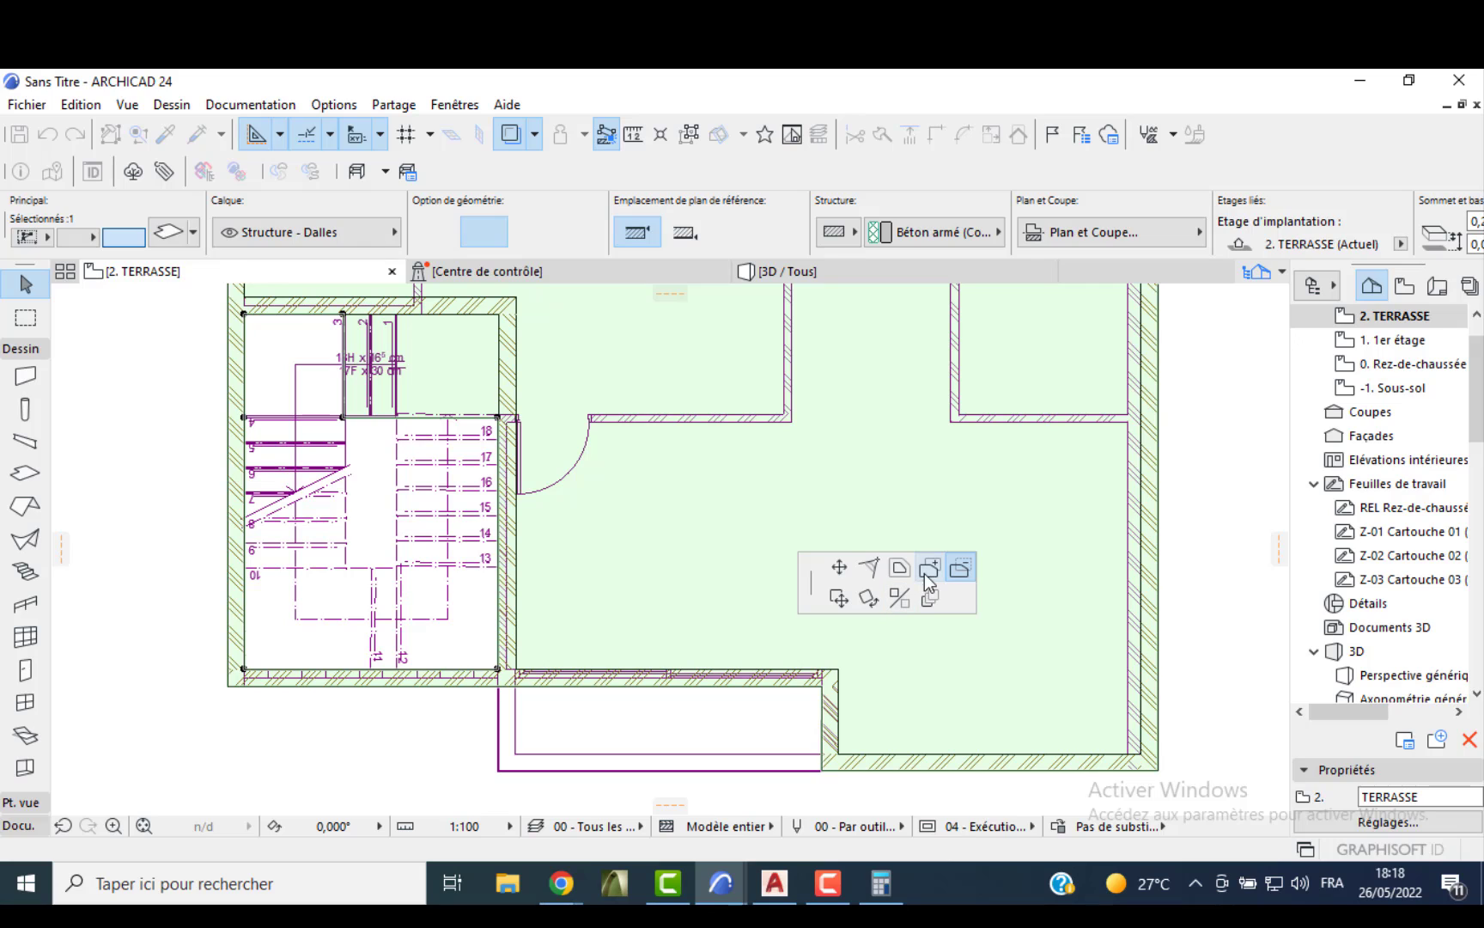
click(926, 570)
click(343, 418)
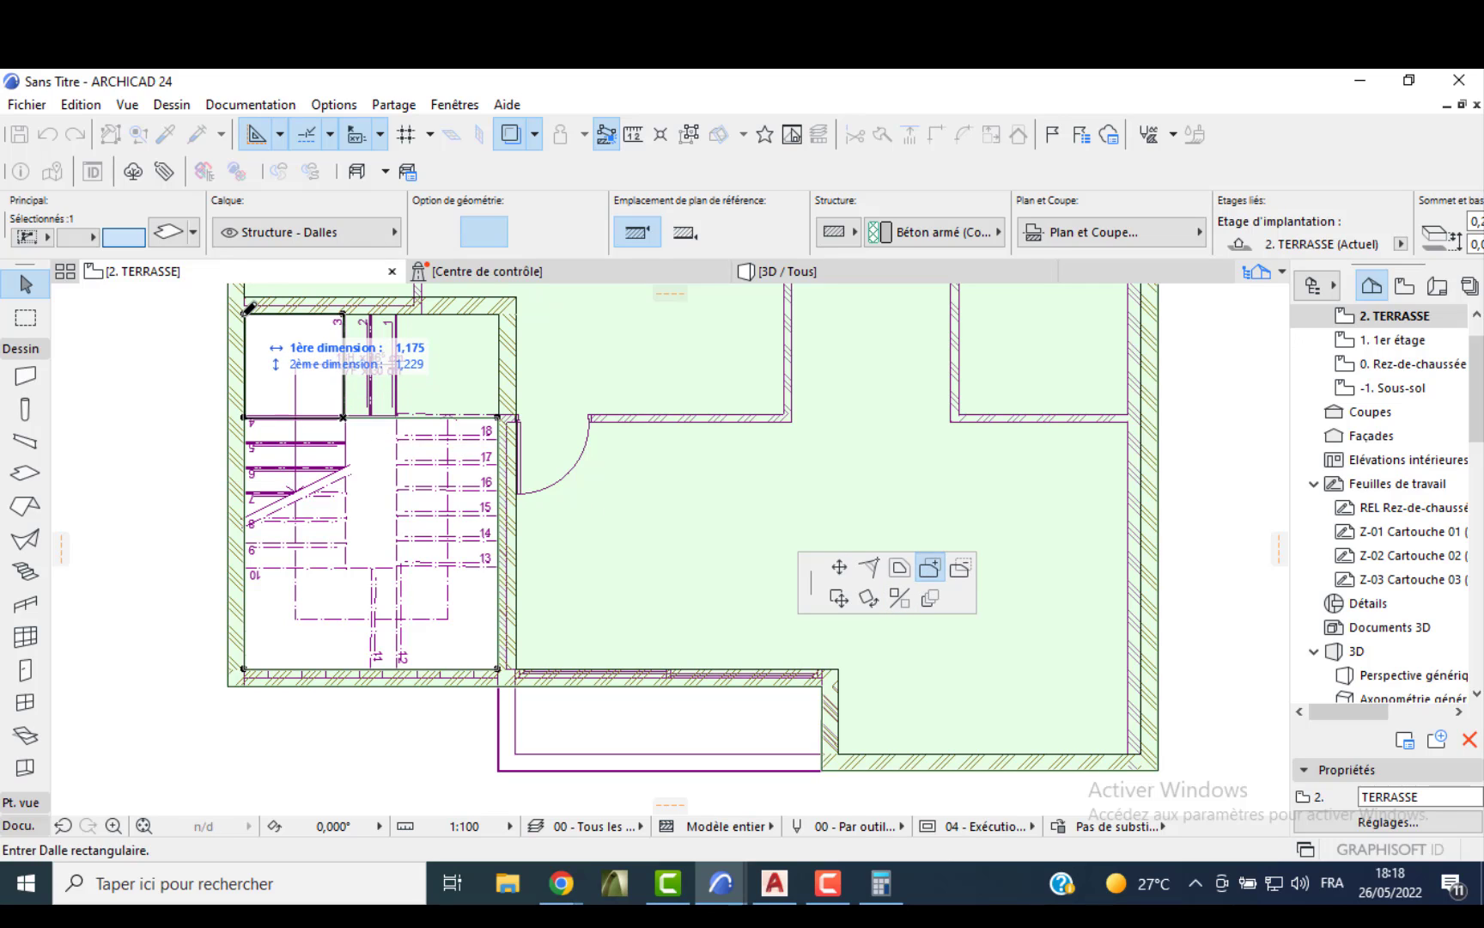
click(244, 314)
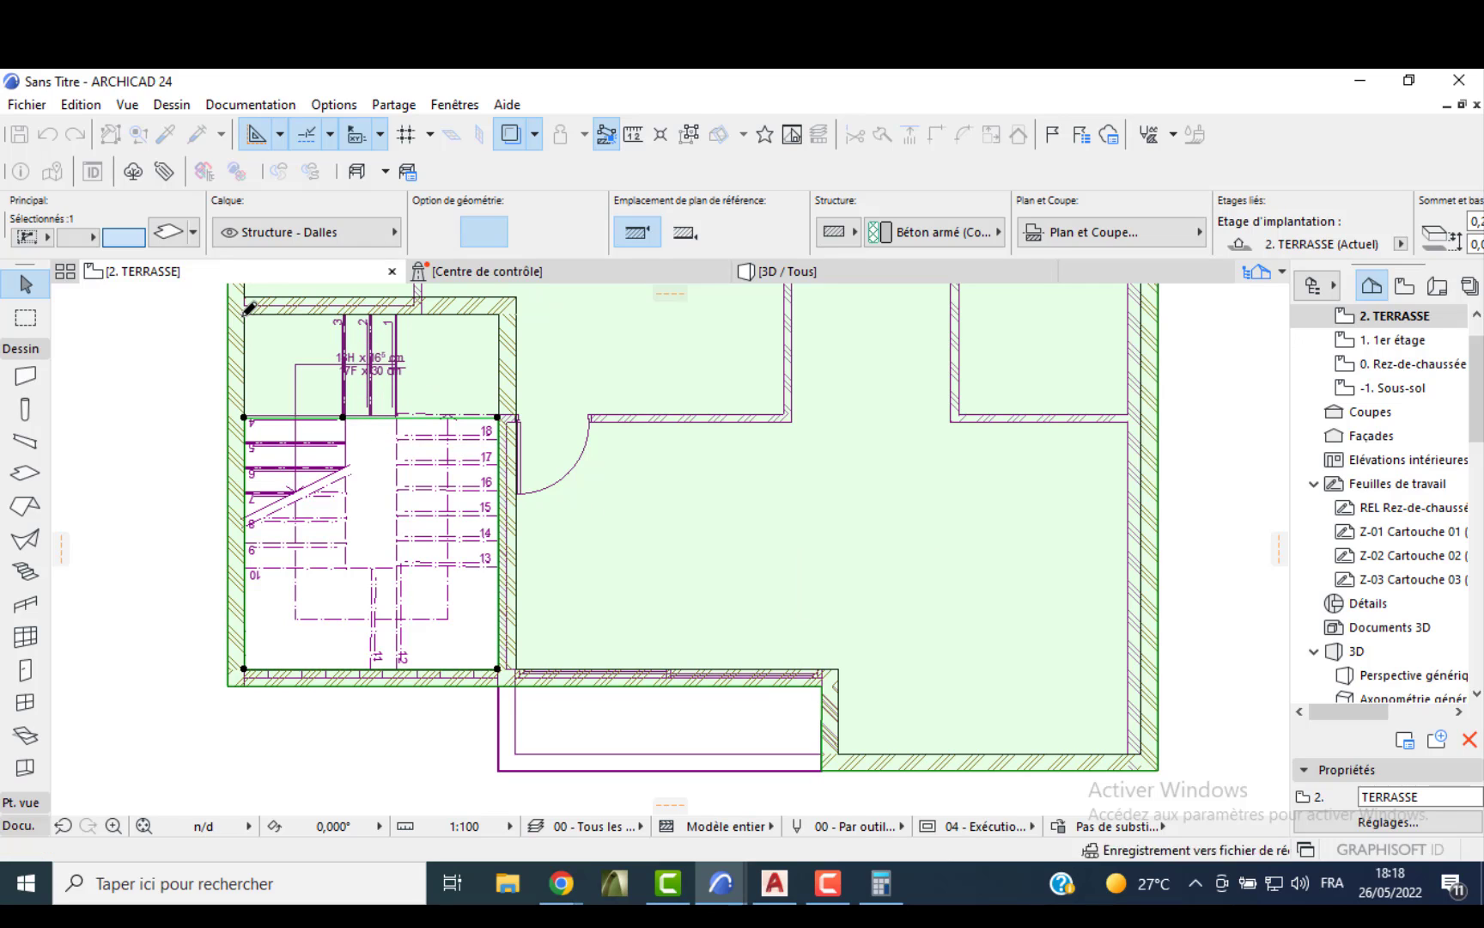
- Draw a railing from the left stairwell wall along the slab opening's upper edge, ending at the start of the upper flight
click(510, 135)
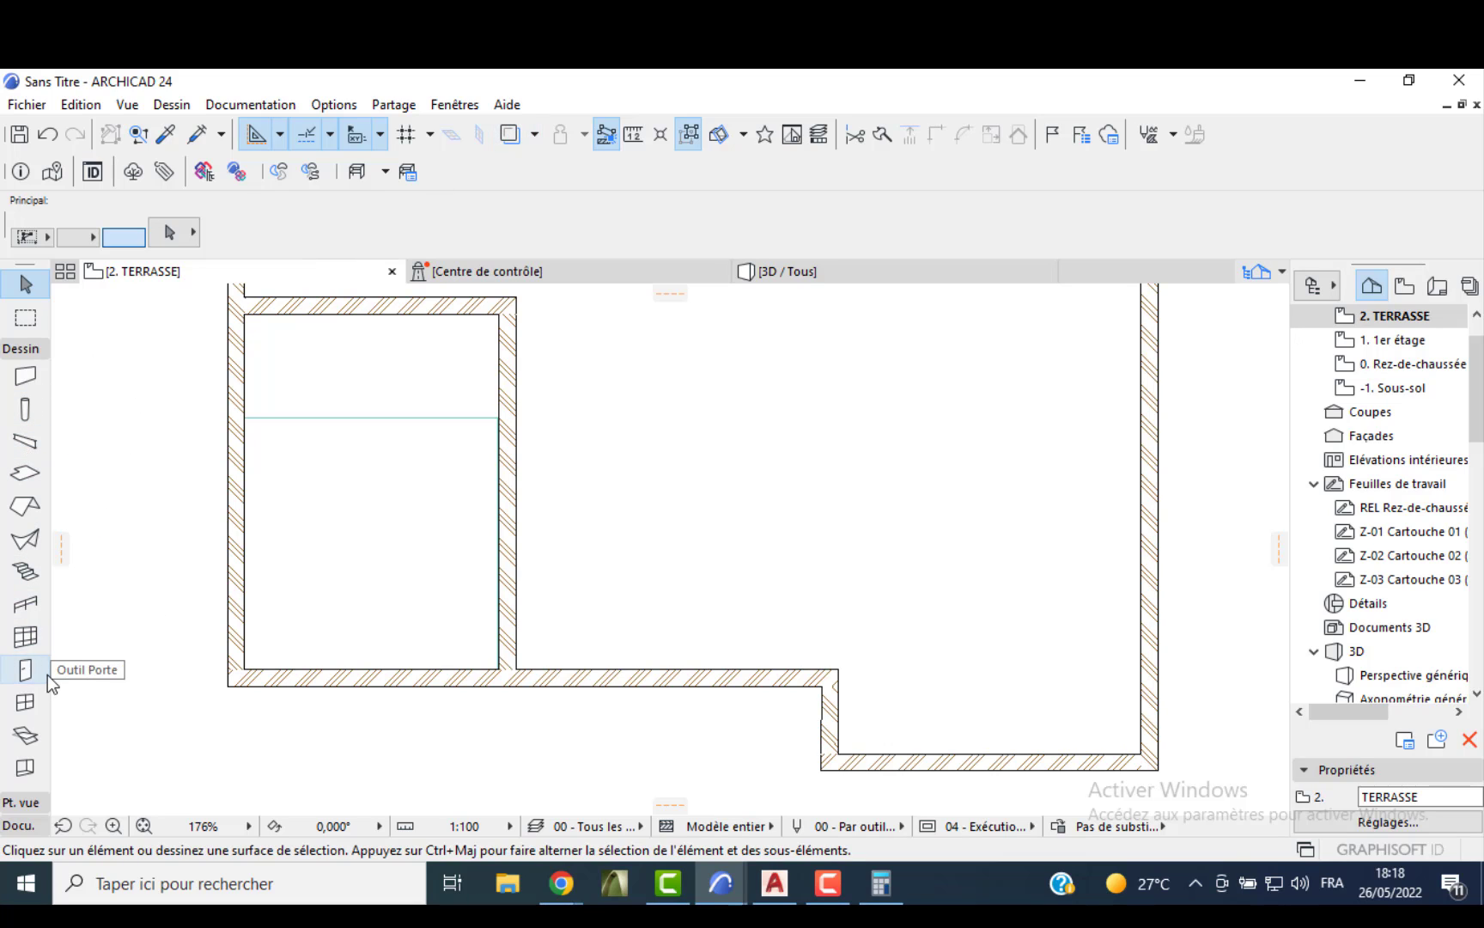
click(28, 604)
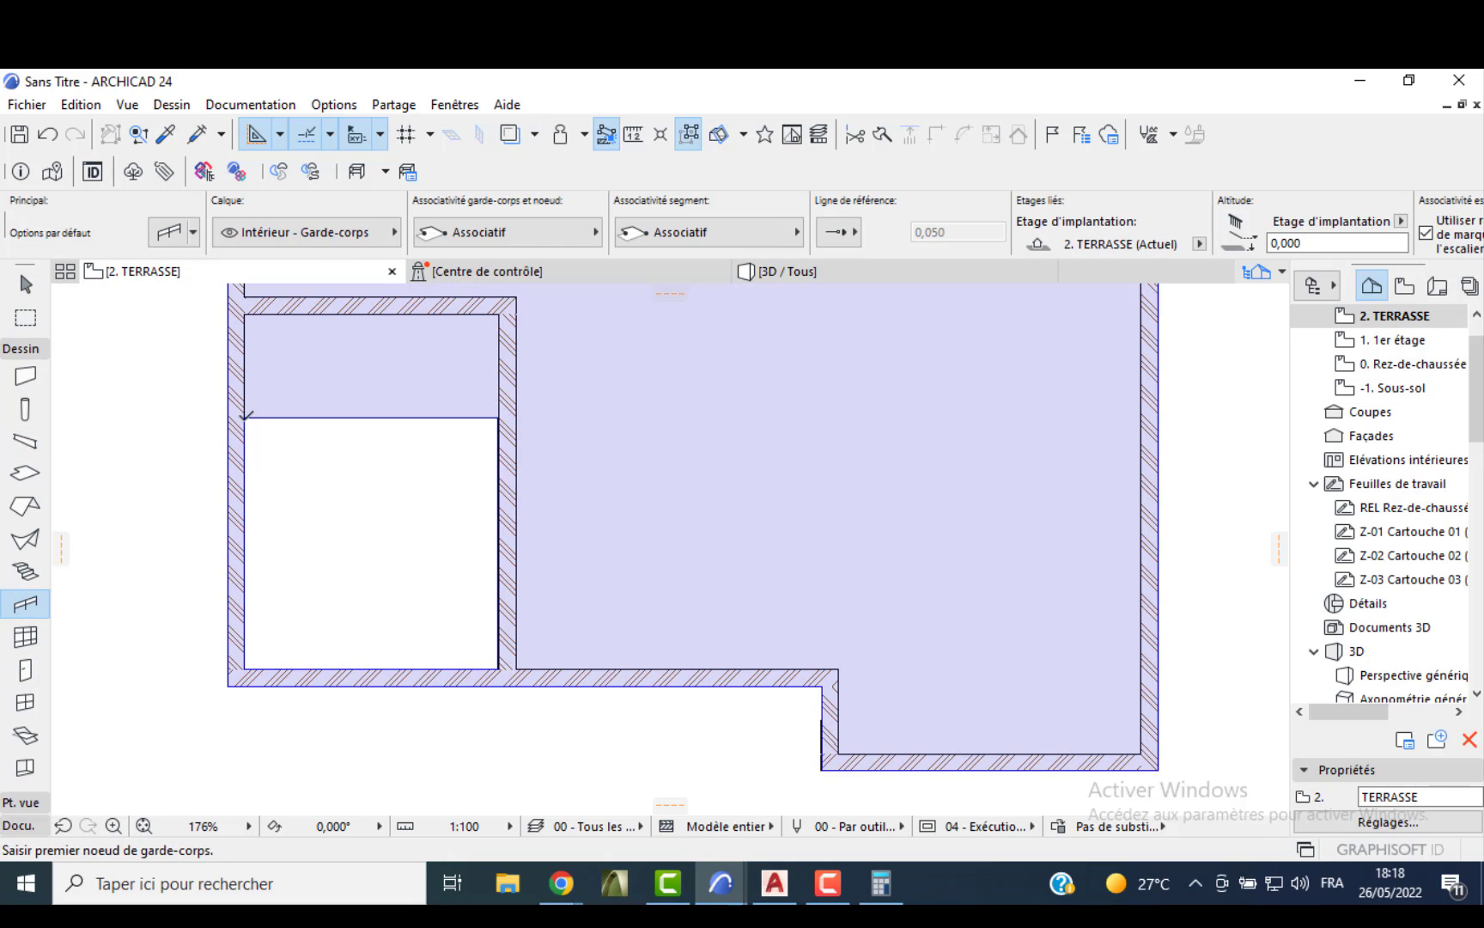
click(246, 417)
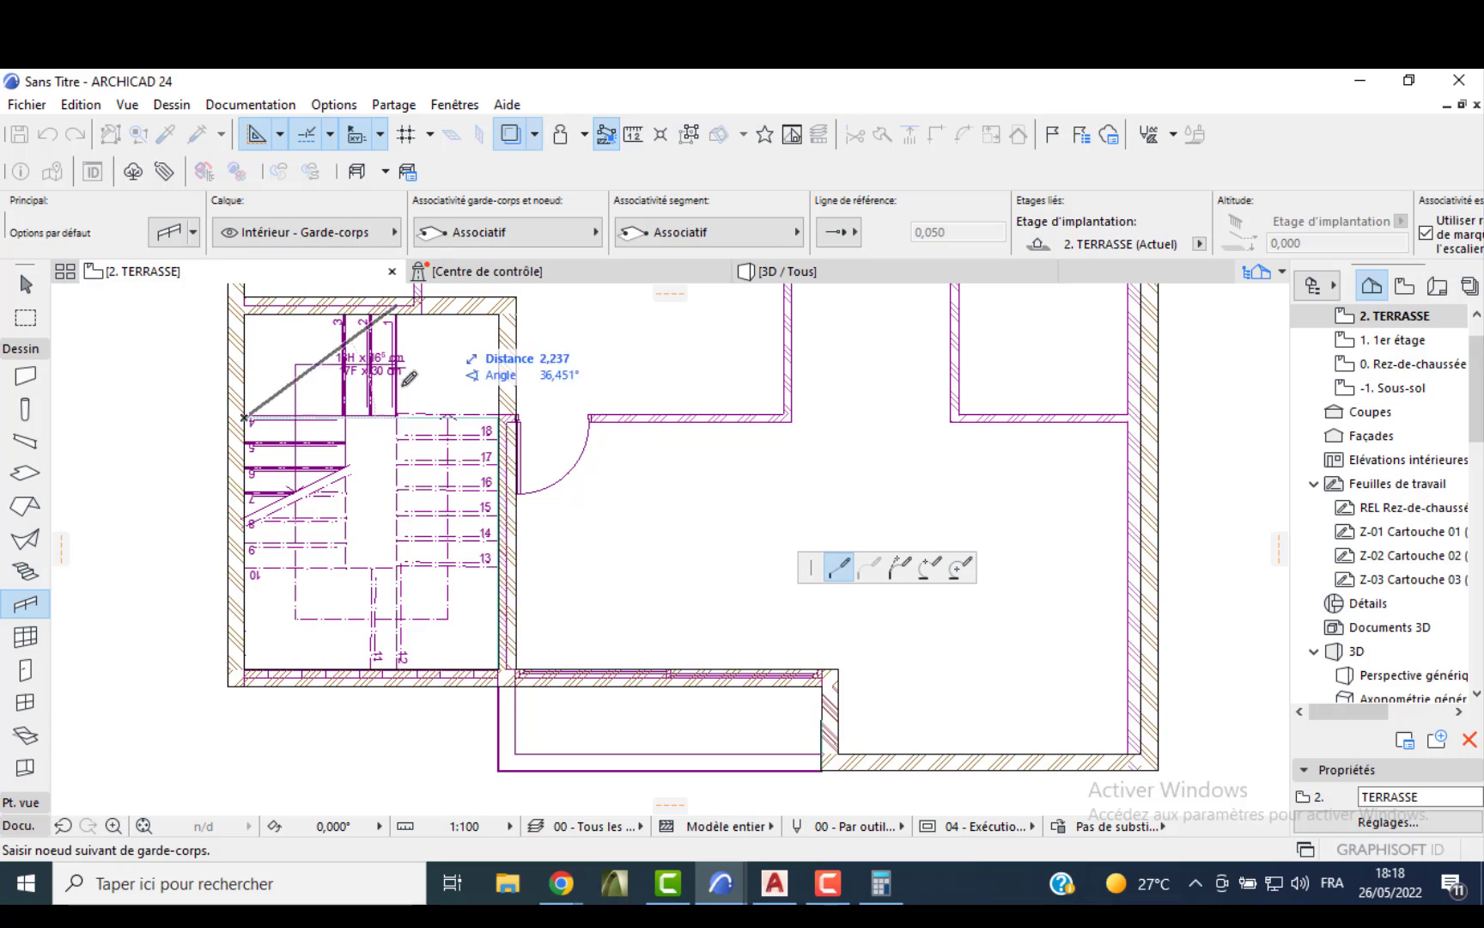
click(398, 416)
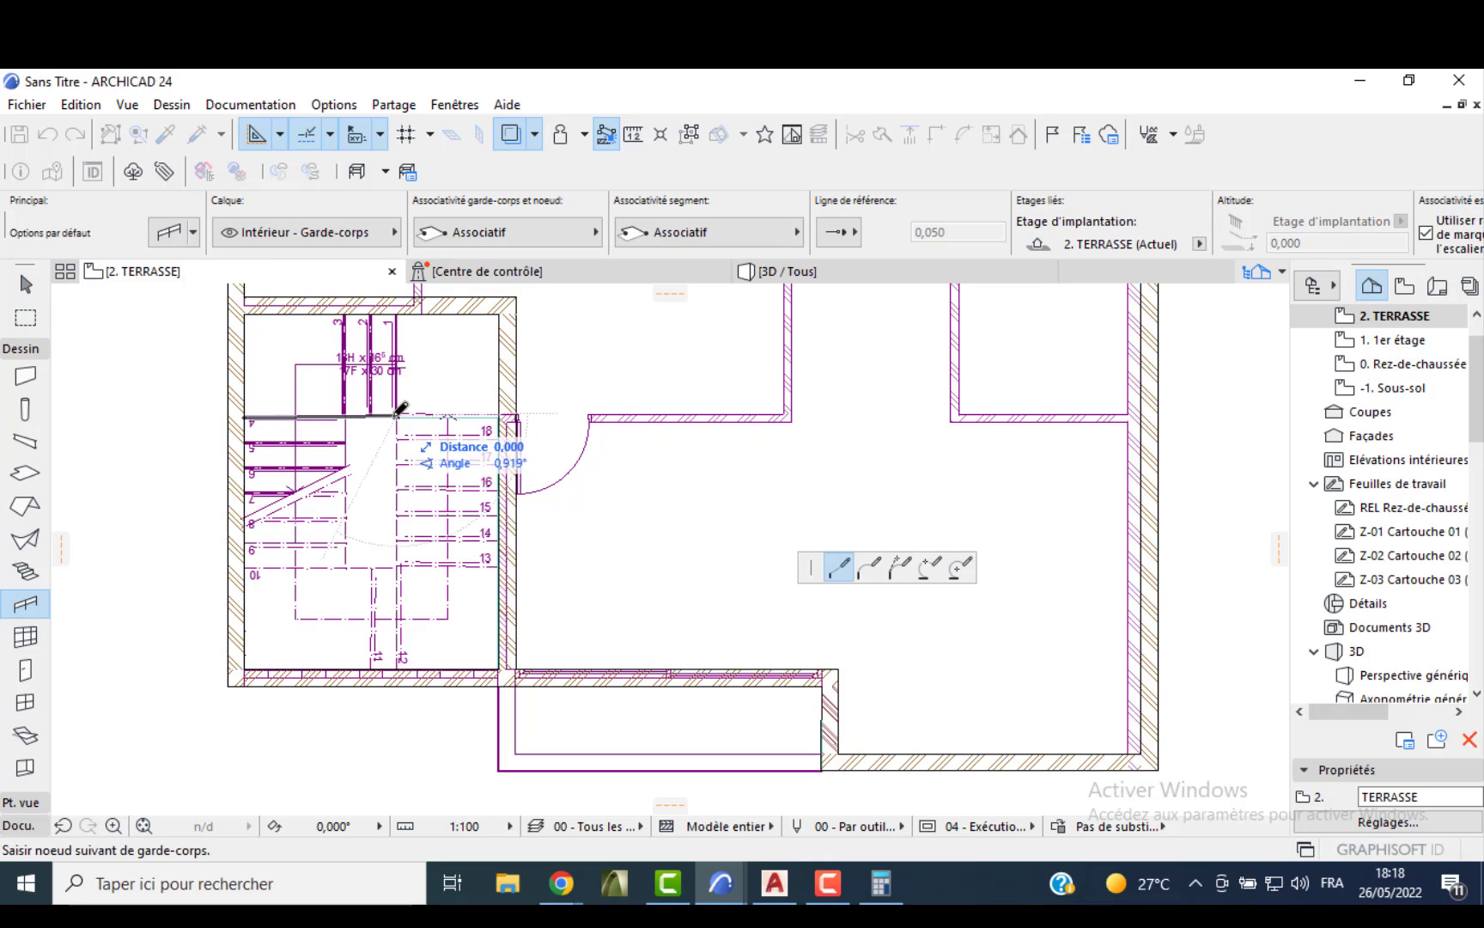
click(398, 415)
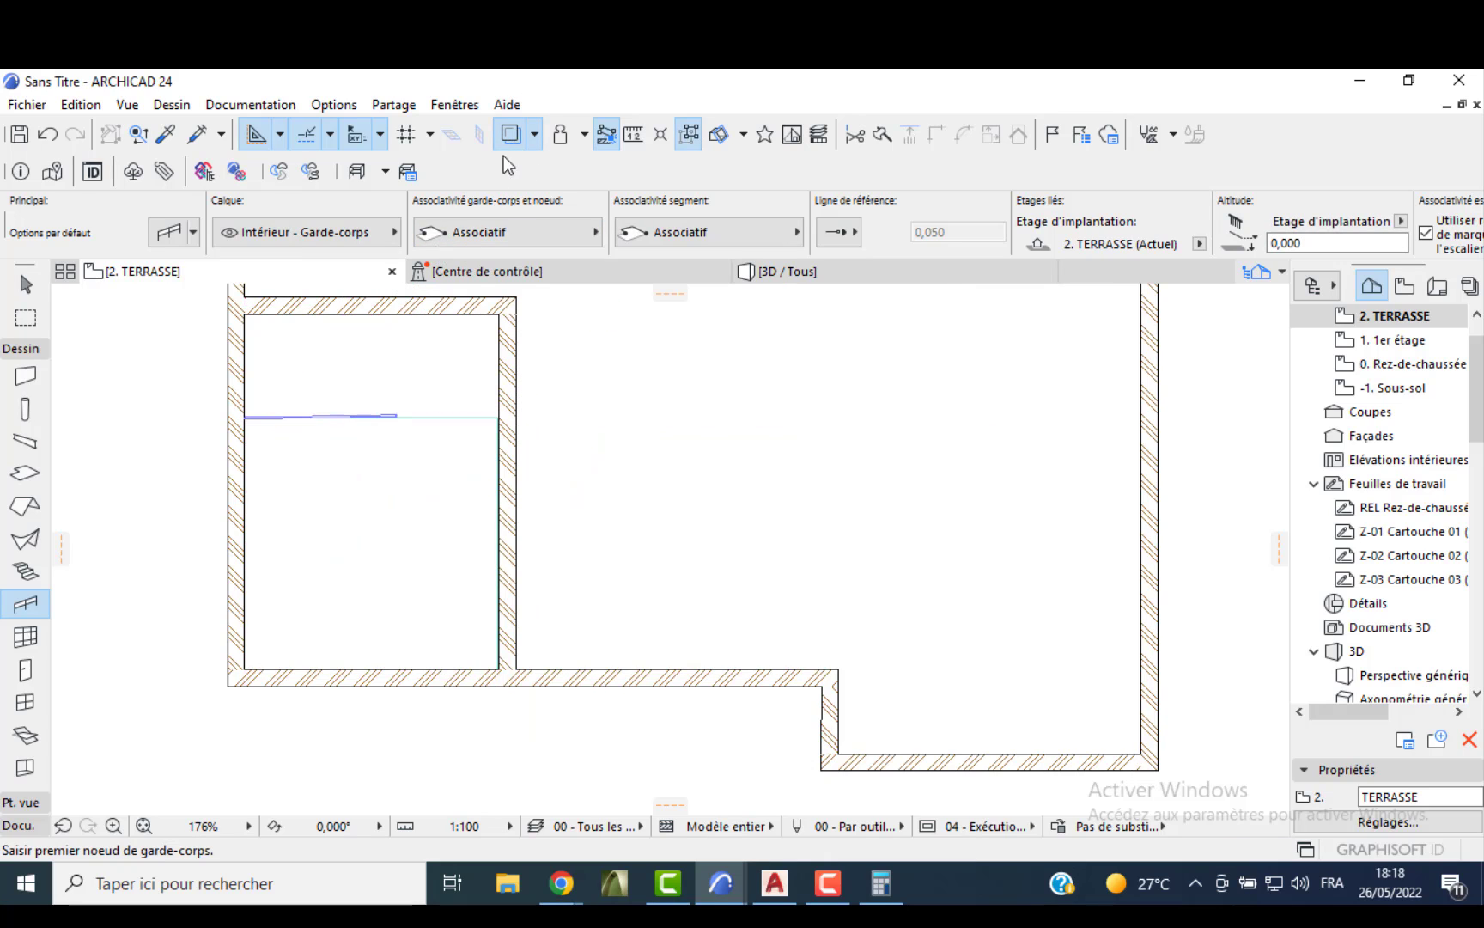
scroll(232, 404, up, 4)
key(Escape)
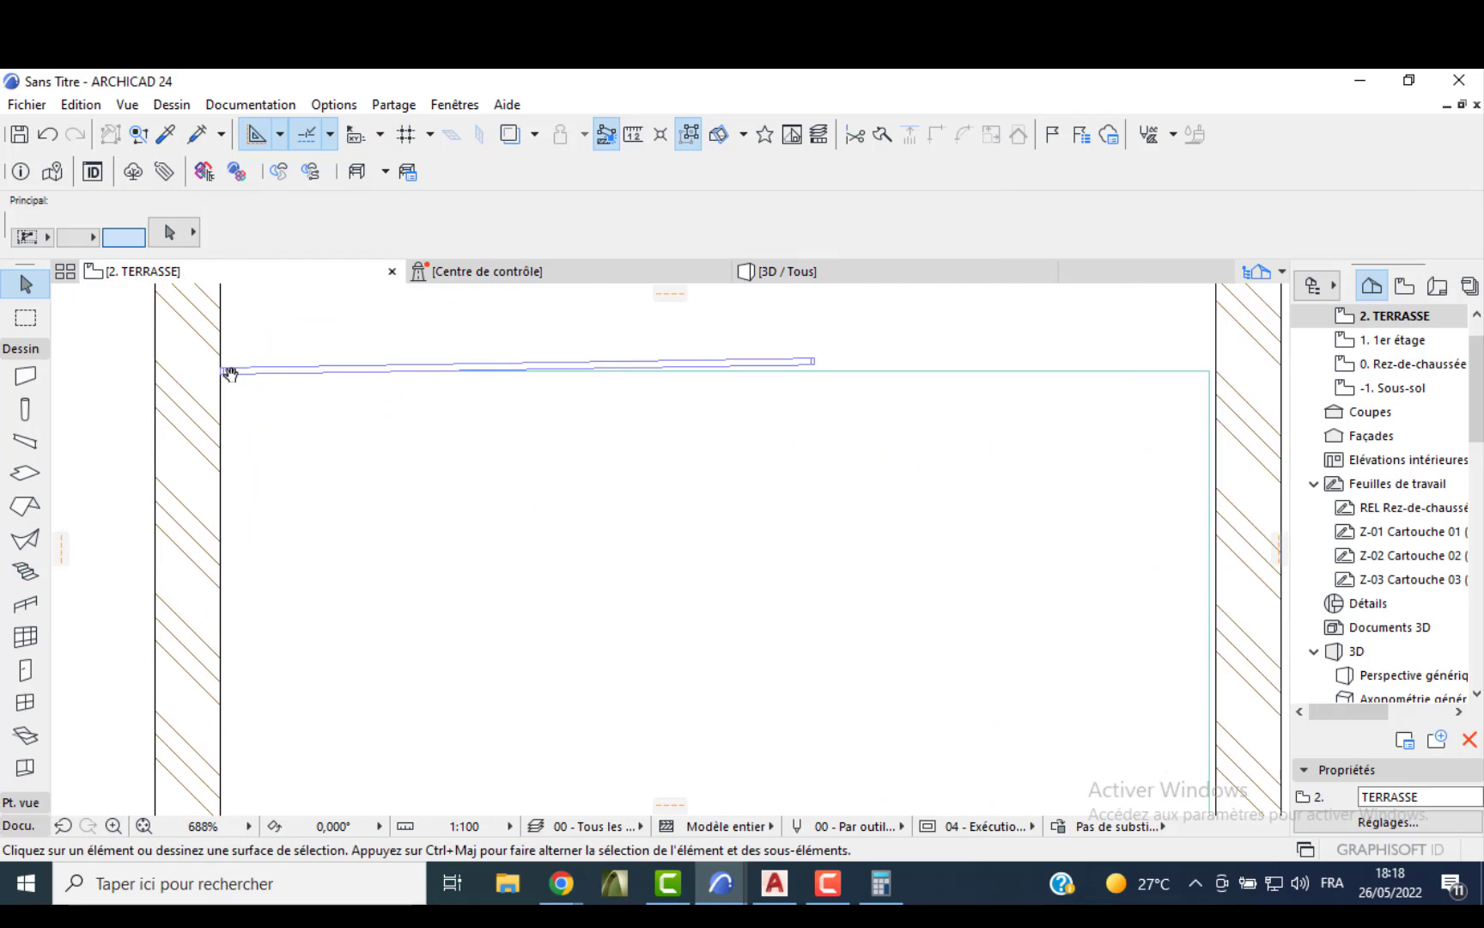
- Straighten the railing by moving its end nodes onto the slab opening's upper edge, keeping its left end against the wall
scroll(230, 373, up, 2)
click(232, 371)
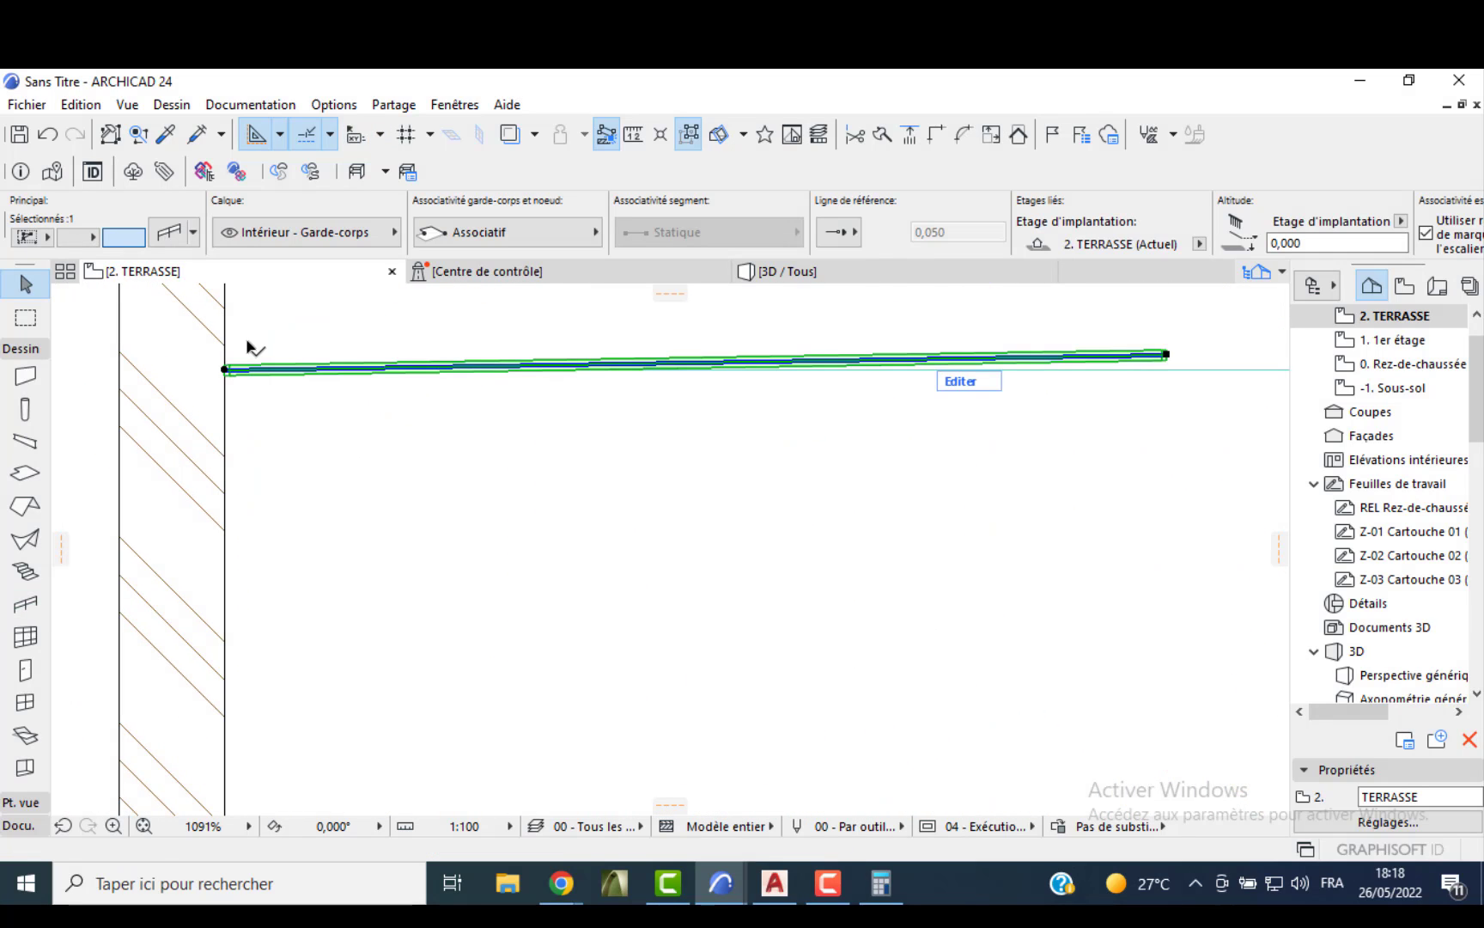
click(225, 370)
click(260, 332)
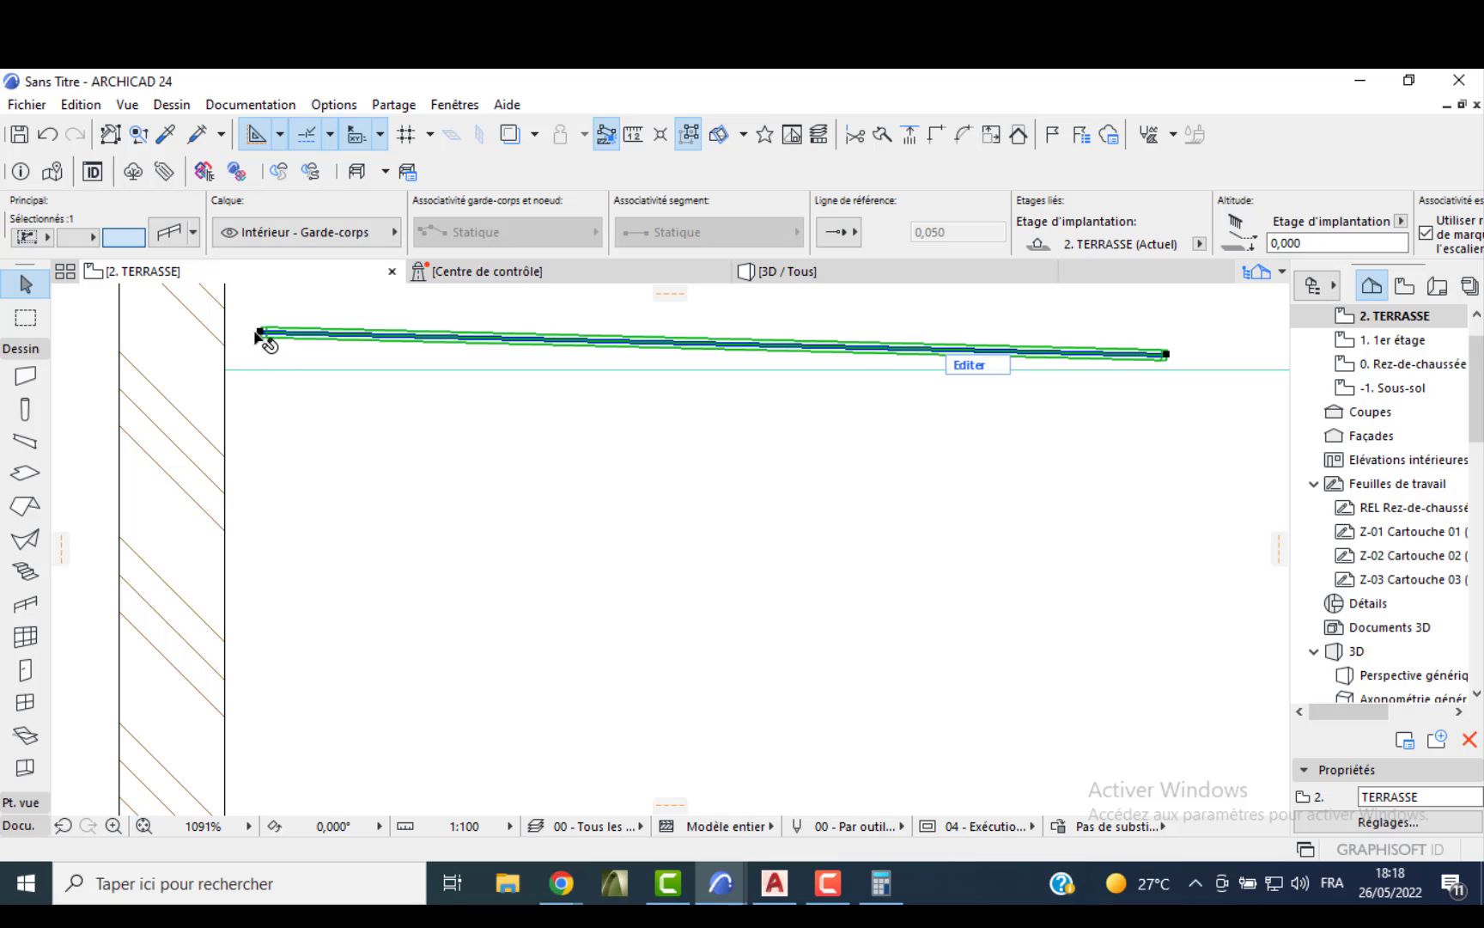
click(260, 331)
click(225, 370)
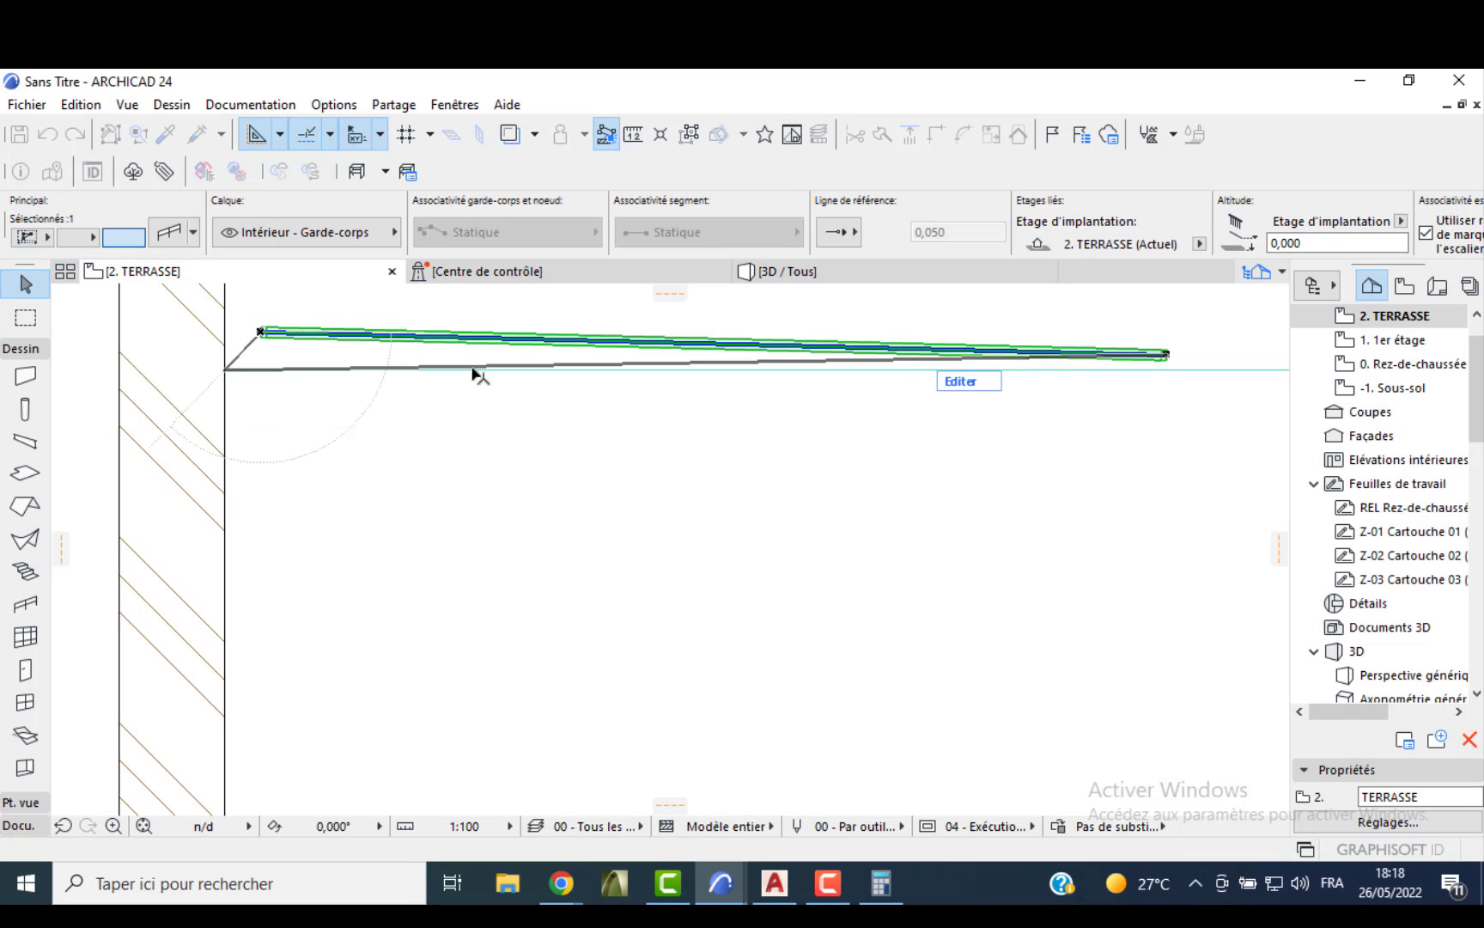
click(1165, 354)
click(1166, 369)
key(Escape)
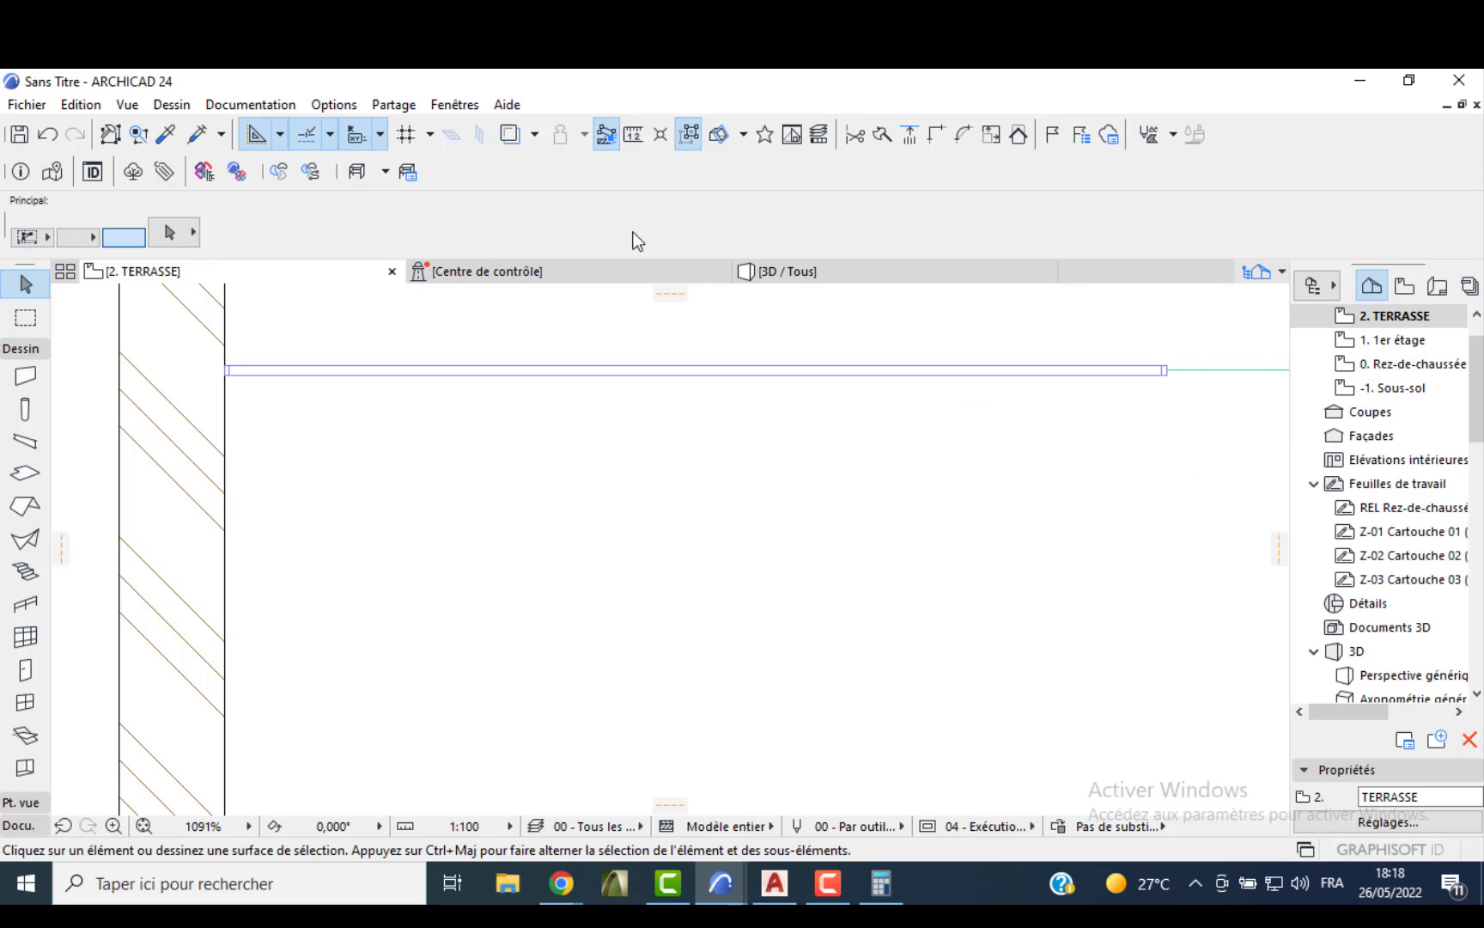
- Place a 0.82 by 2.10 m door in the stairwell's right wall above the opening, swinging onto the terrace, and inspect it in 3D
scroll(603, 404, down, 10)
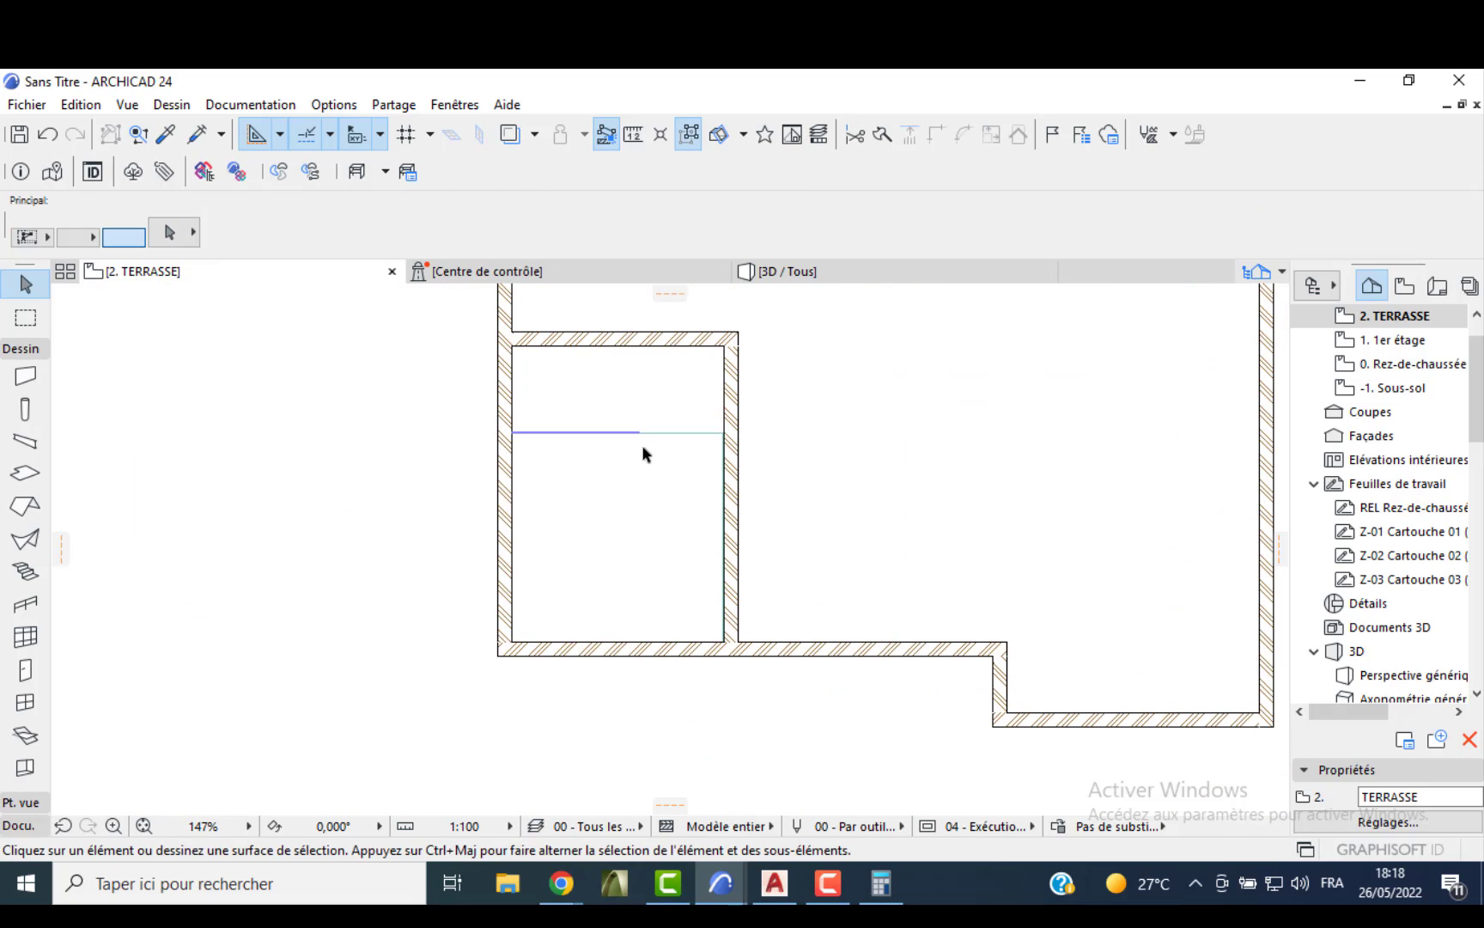
click(25, 669)
click(733, 384)
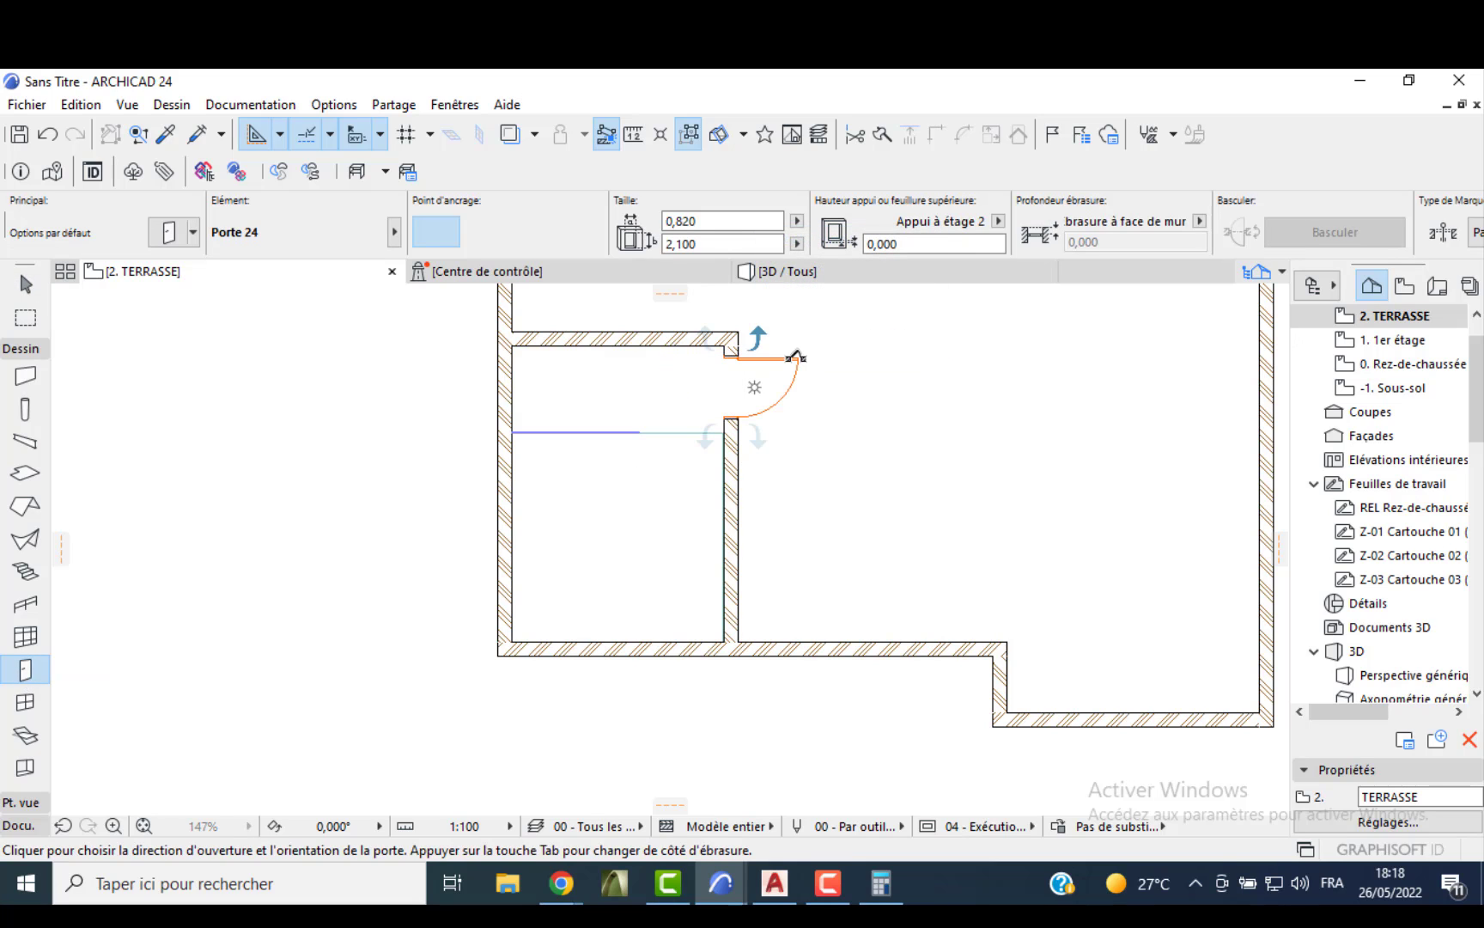
click(769, 270)
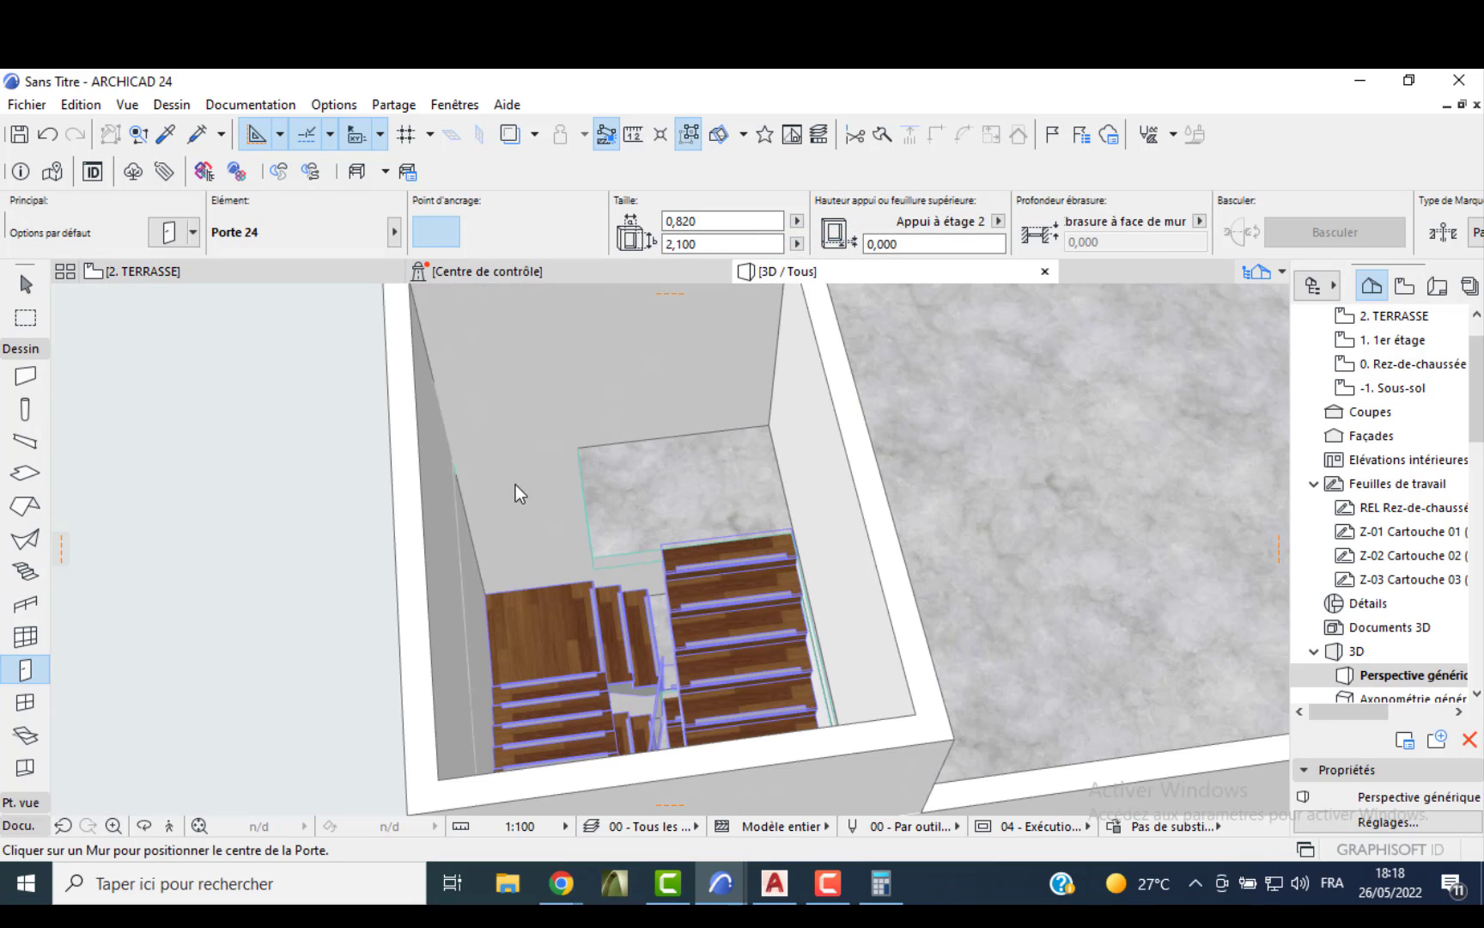
shift+middle_drag(629, 554, 519, 501)
scroll(514, 551, down, 4)
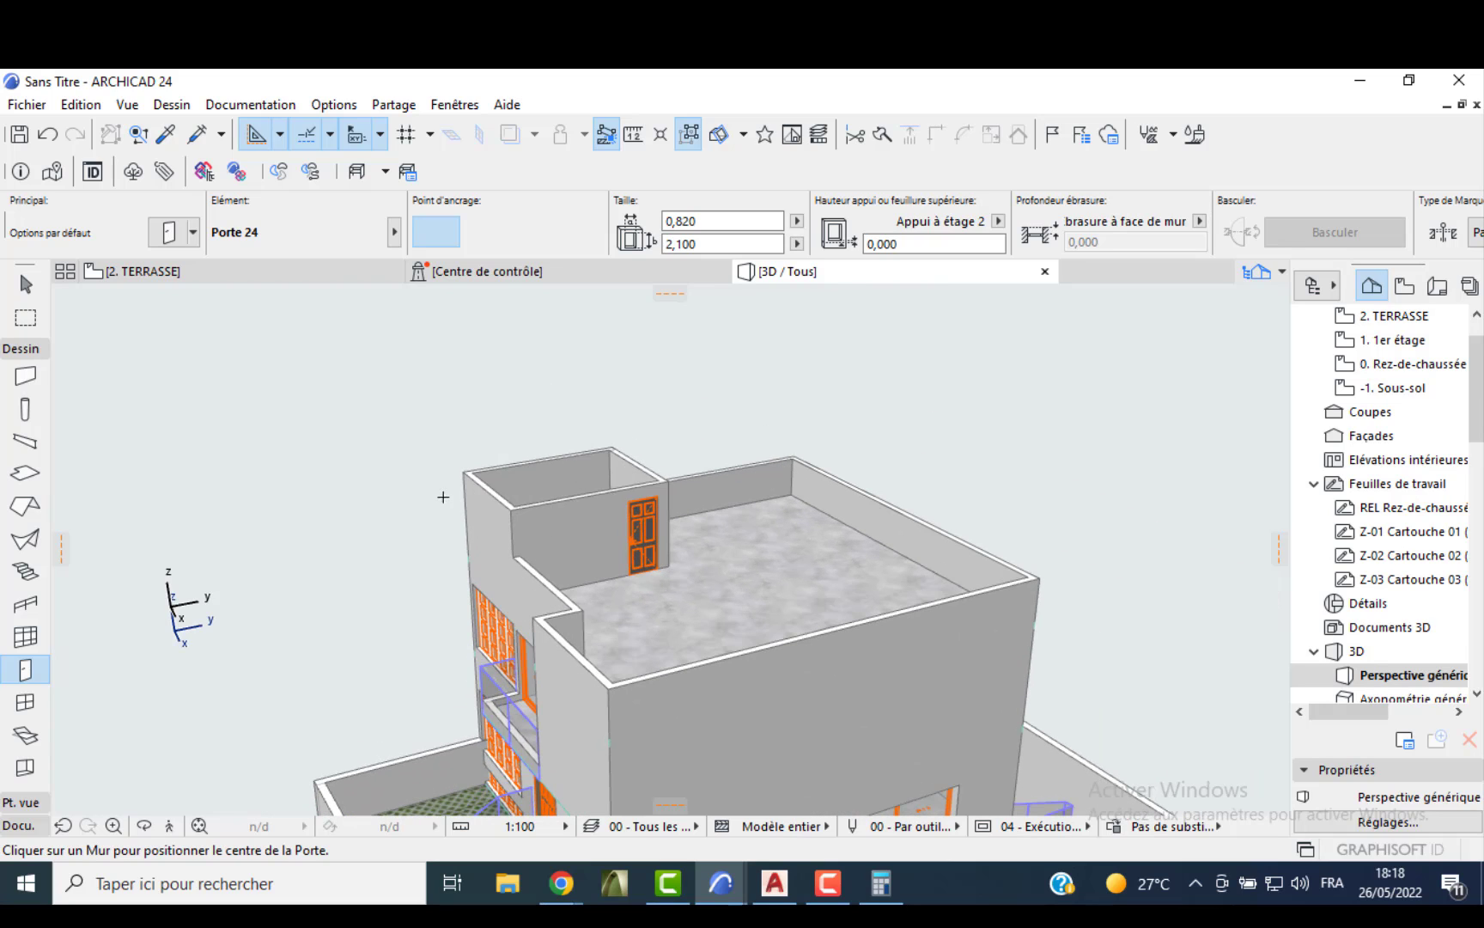
- Draw a 0.10 m thick rectangular slab over the stairwell's outer outline in the terrace plan, offset 2.6 m, and check it in 3D
key(F2)
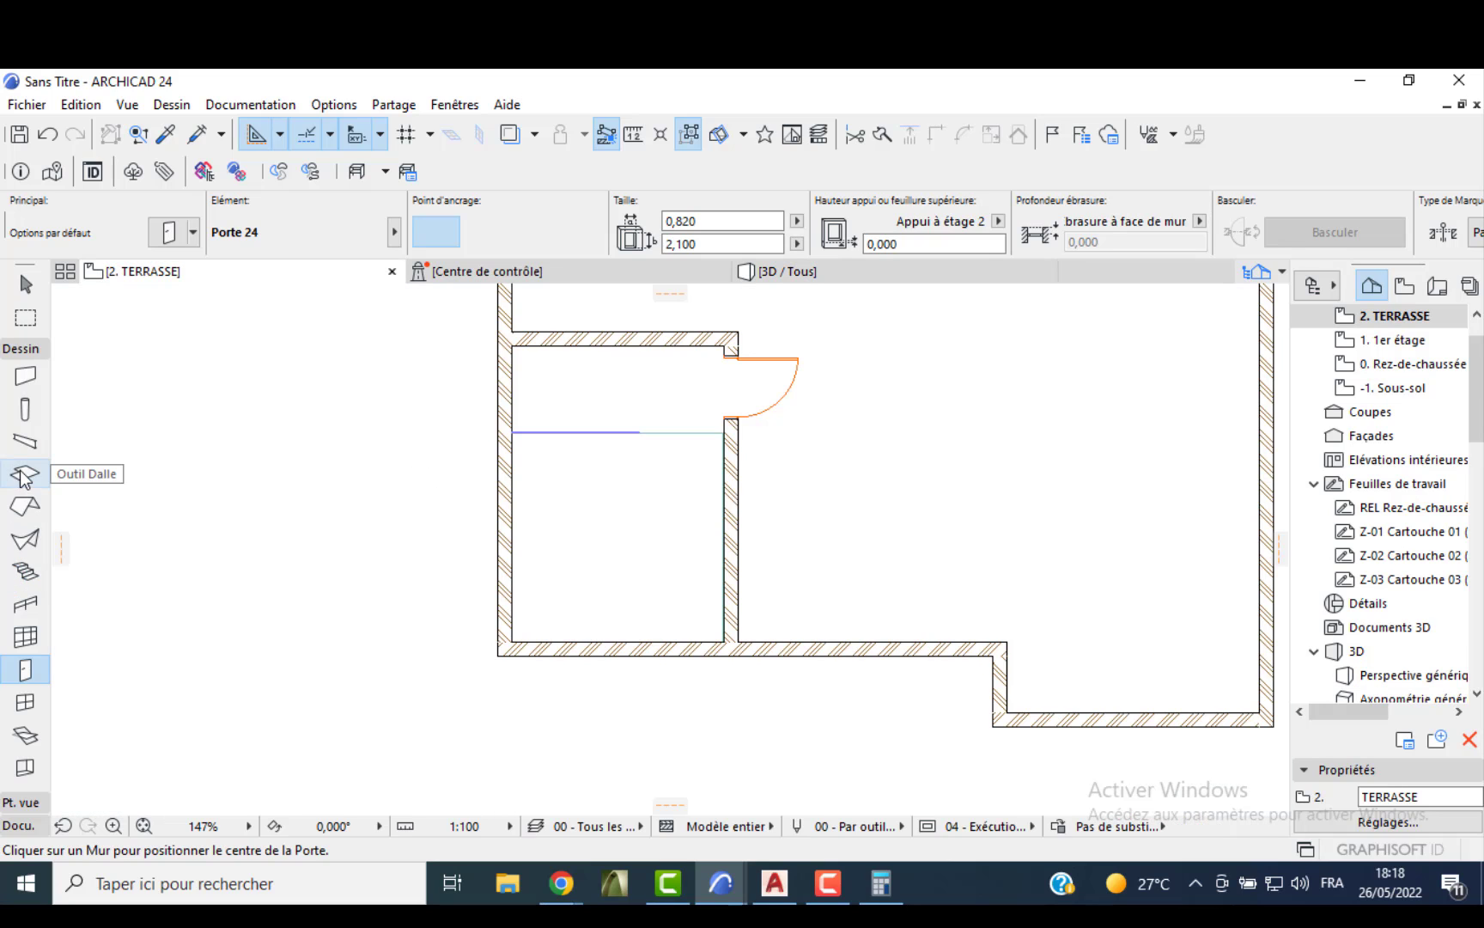
click(25, 473)
key(ctrl+t)
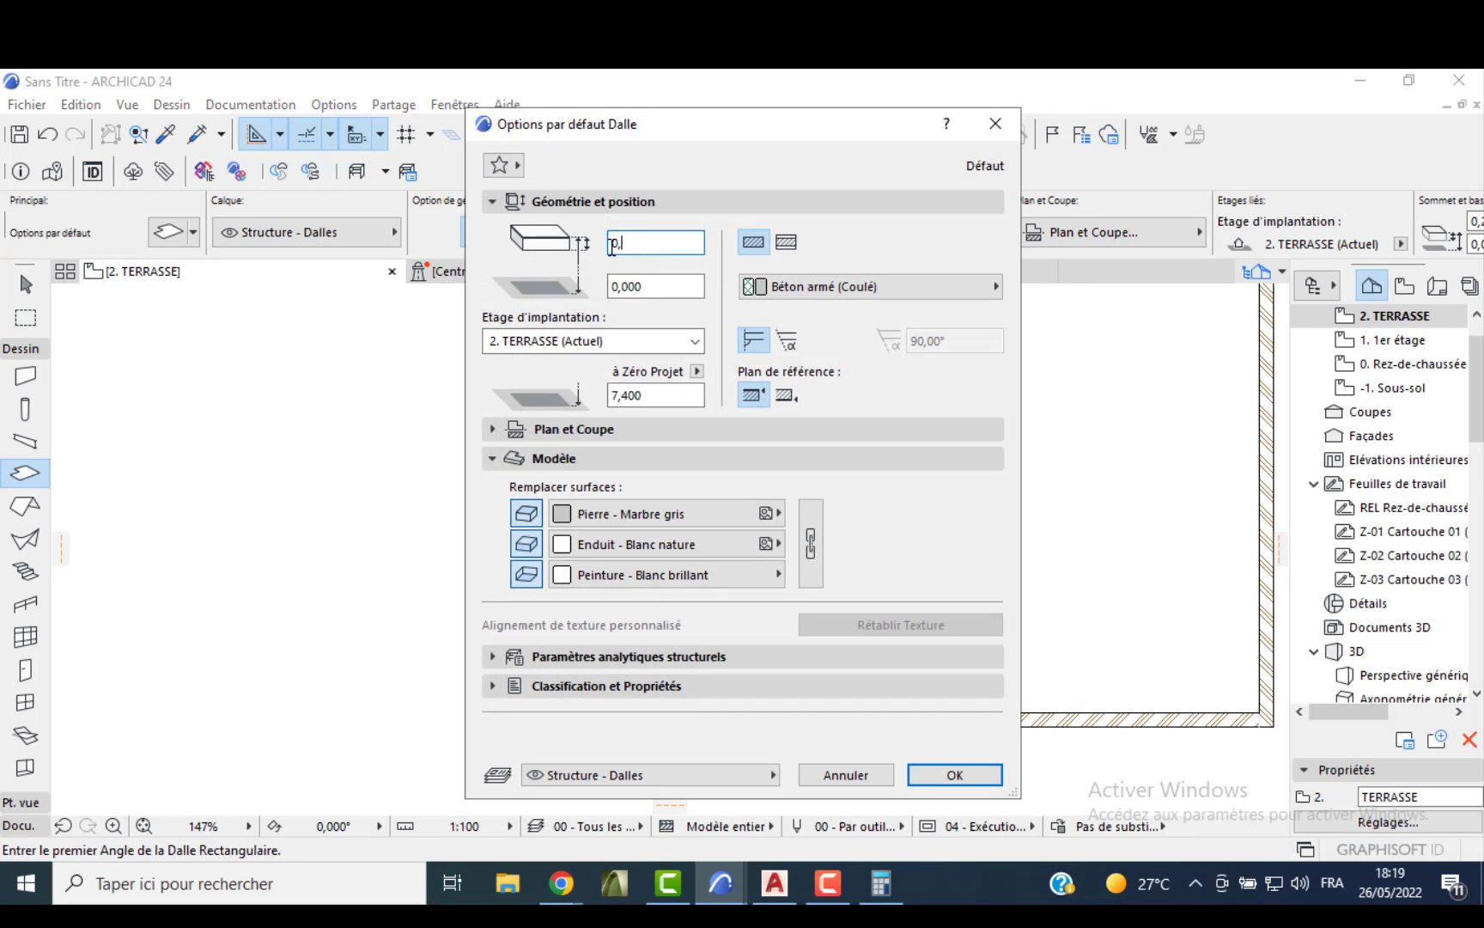
key(Tab)
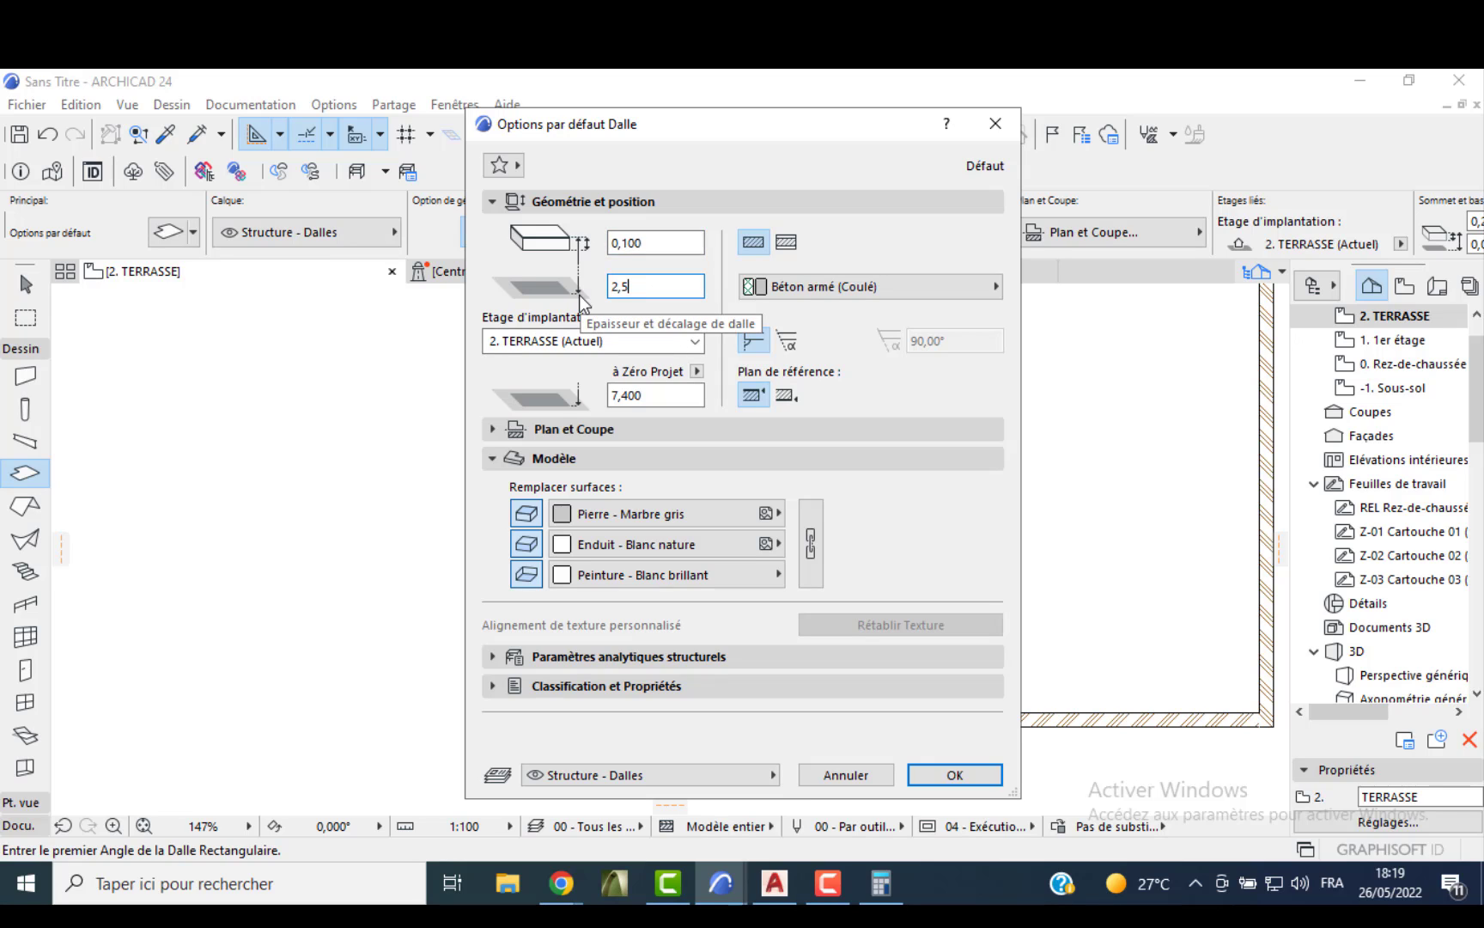
key(Return)
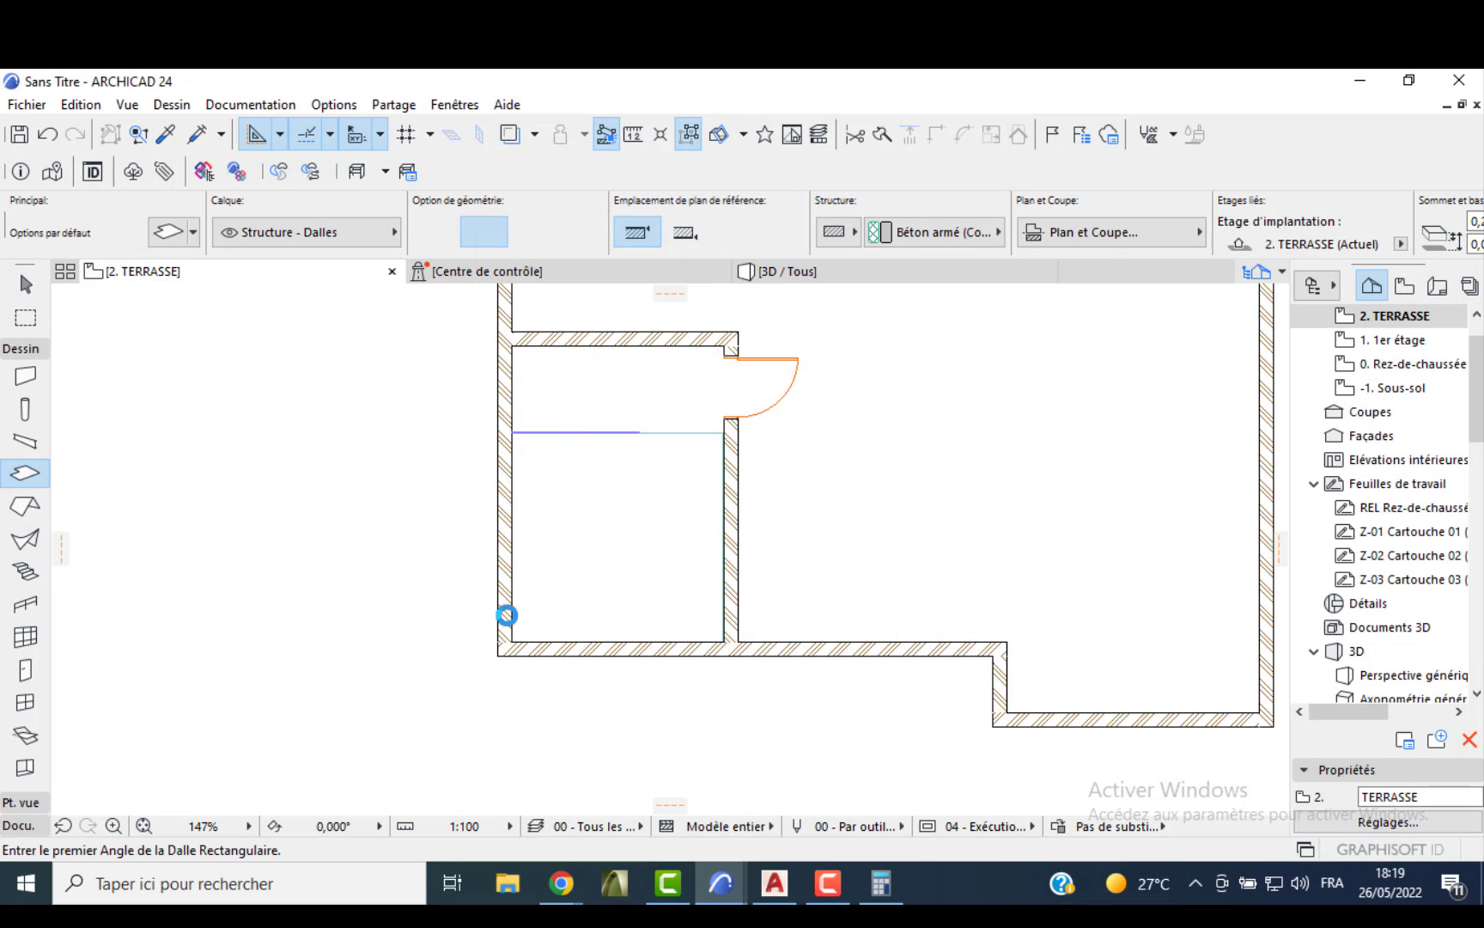
click(498, 651)
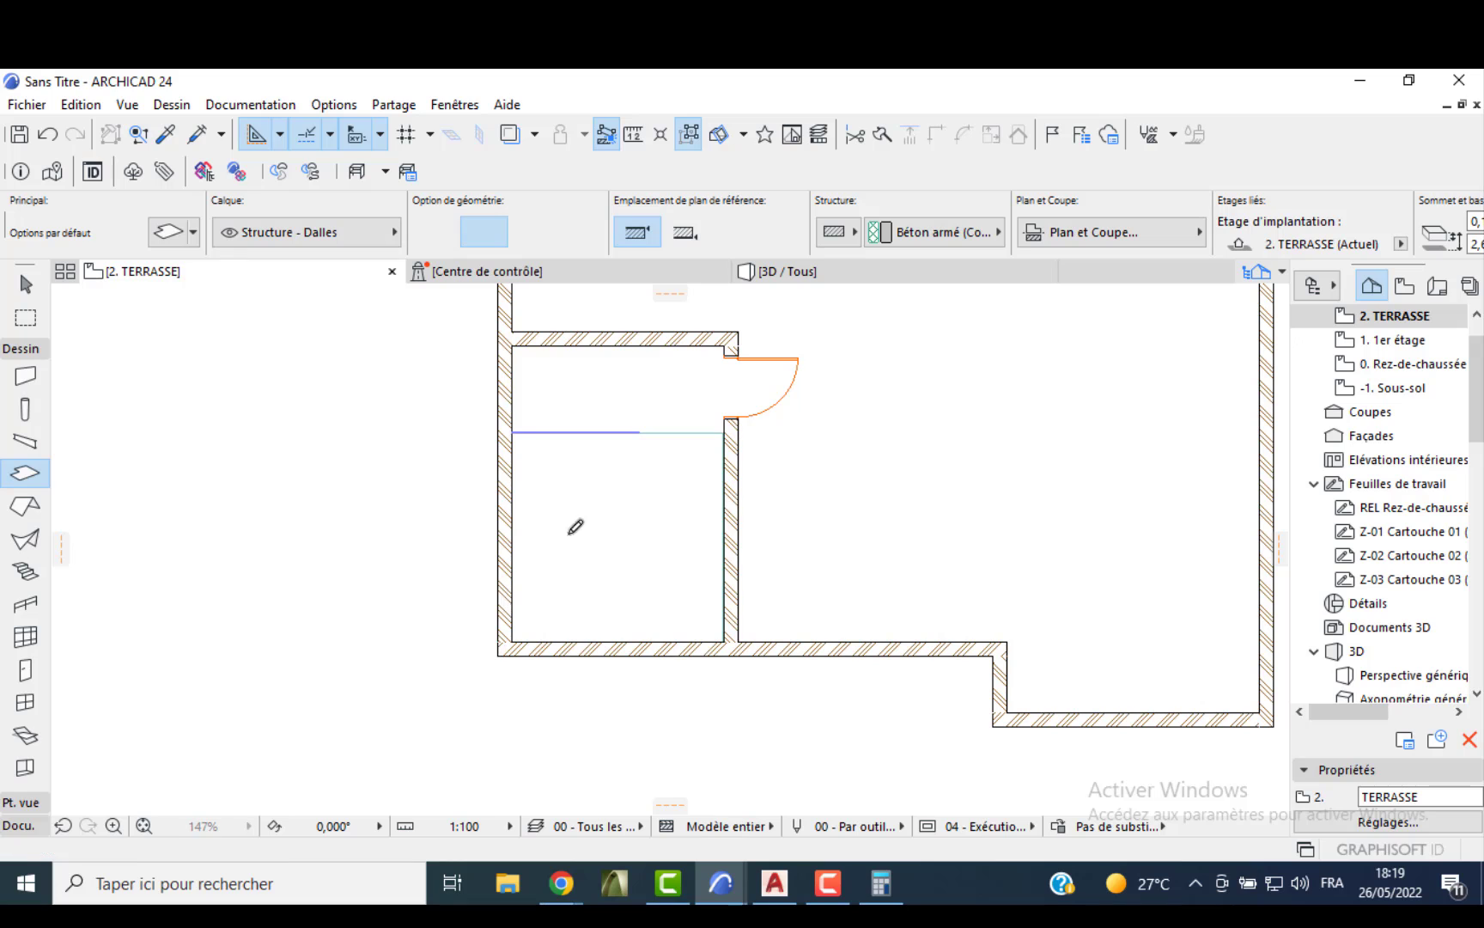
click(739, 330)
click(760, 271)
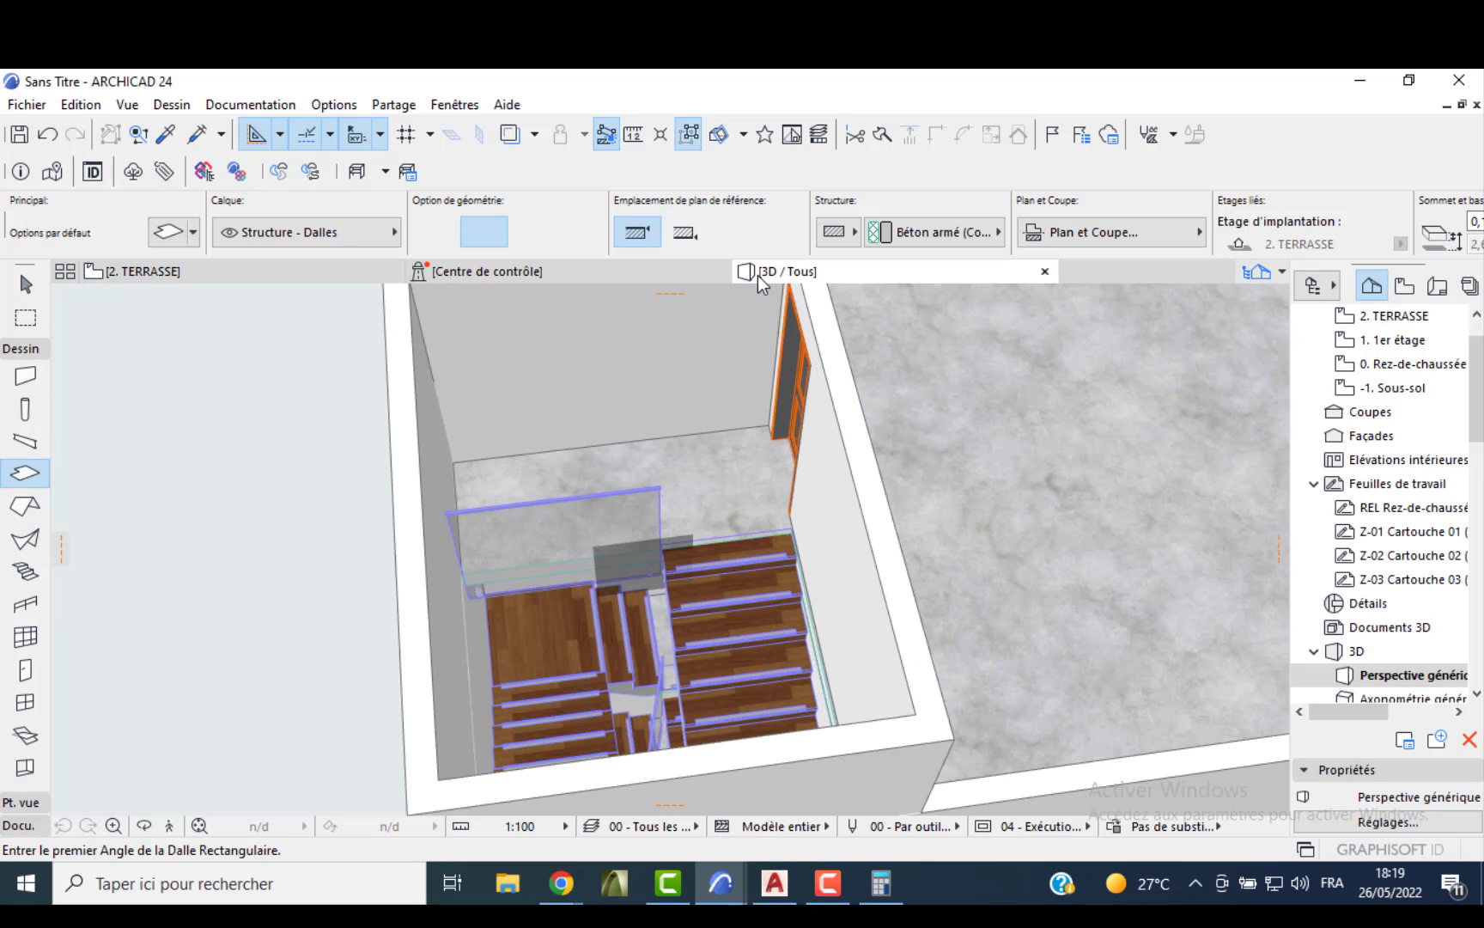
scroll(295, 560, down, 5)
shift+middle_drag(295, 560, 768, 457)
- Configure the default wall on the terrace storey with a height of 0.2 m and a base offset of 2.6 m
key(F2)
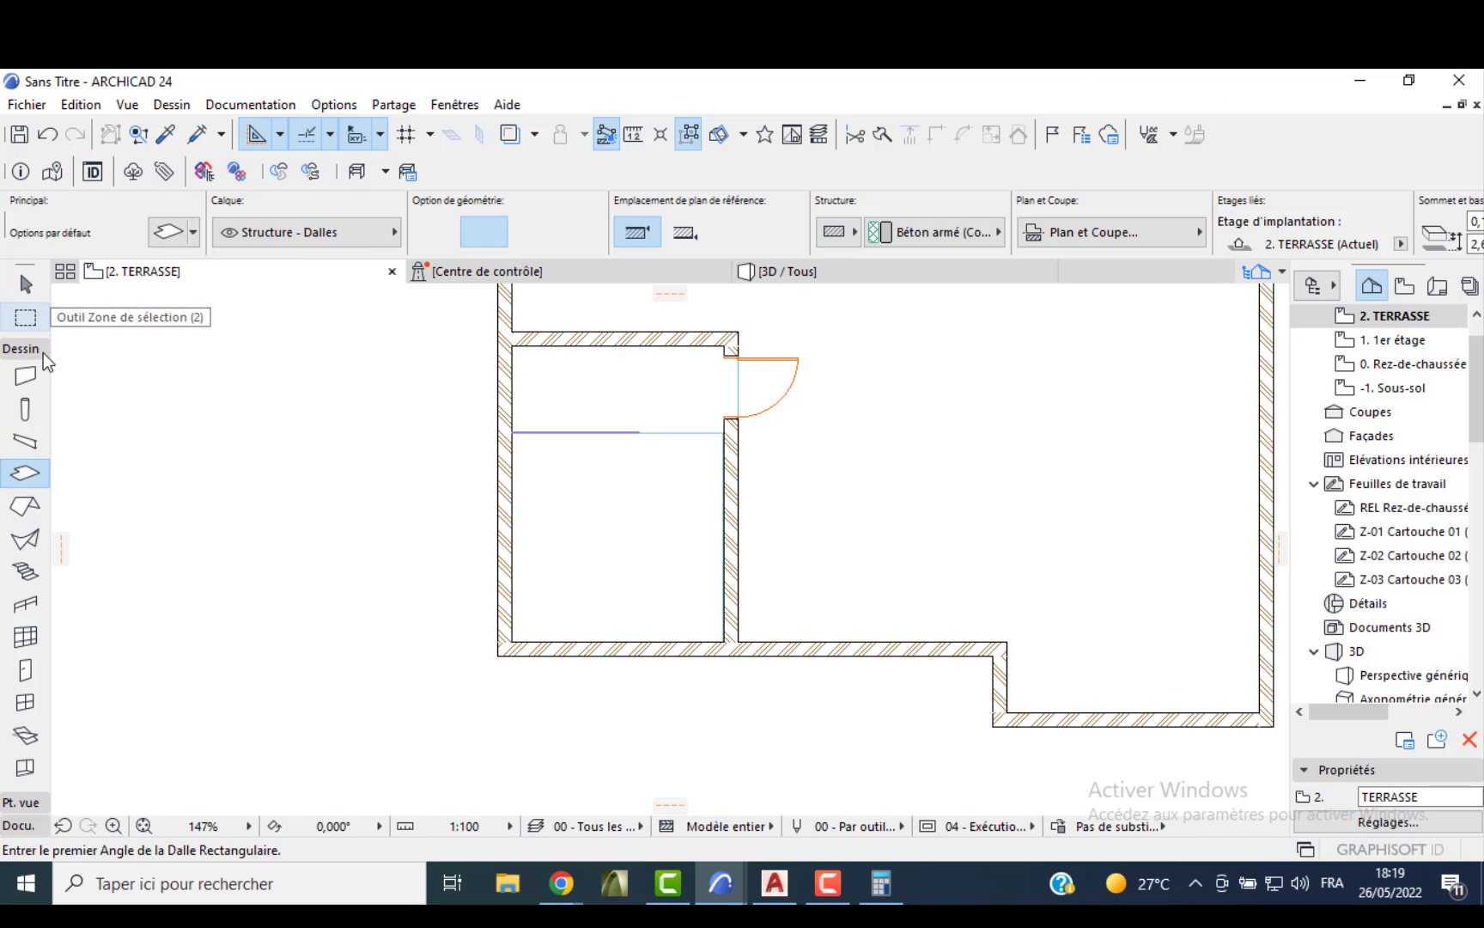
click(27, 374)
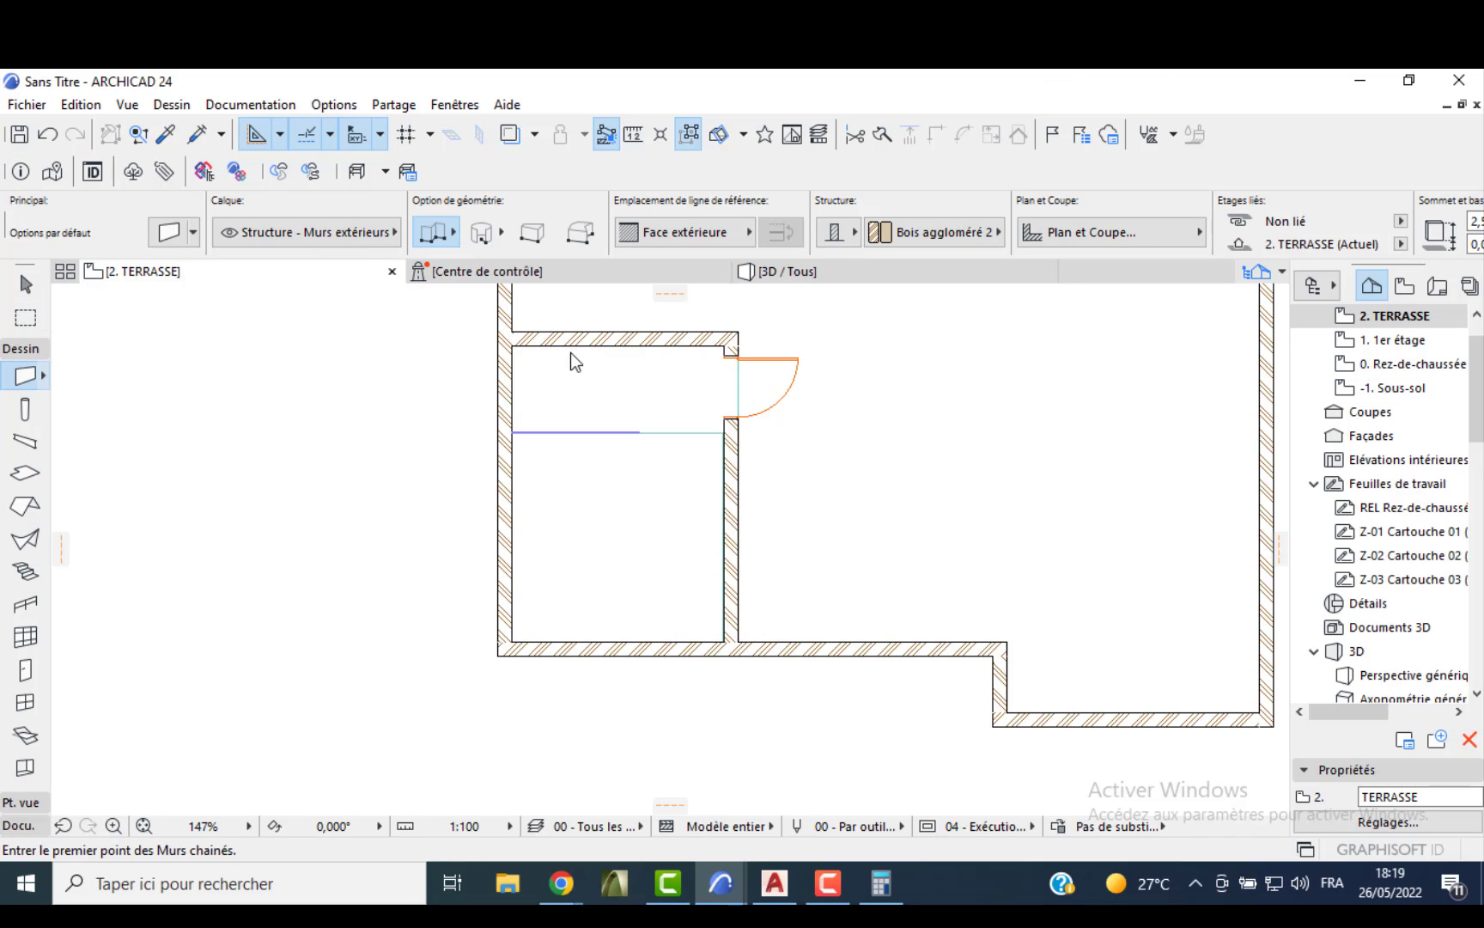
key(ctrl+t)
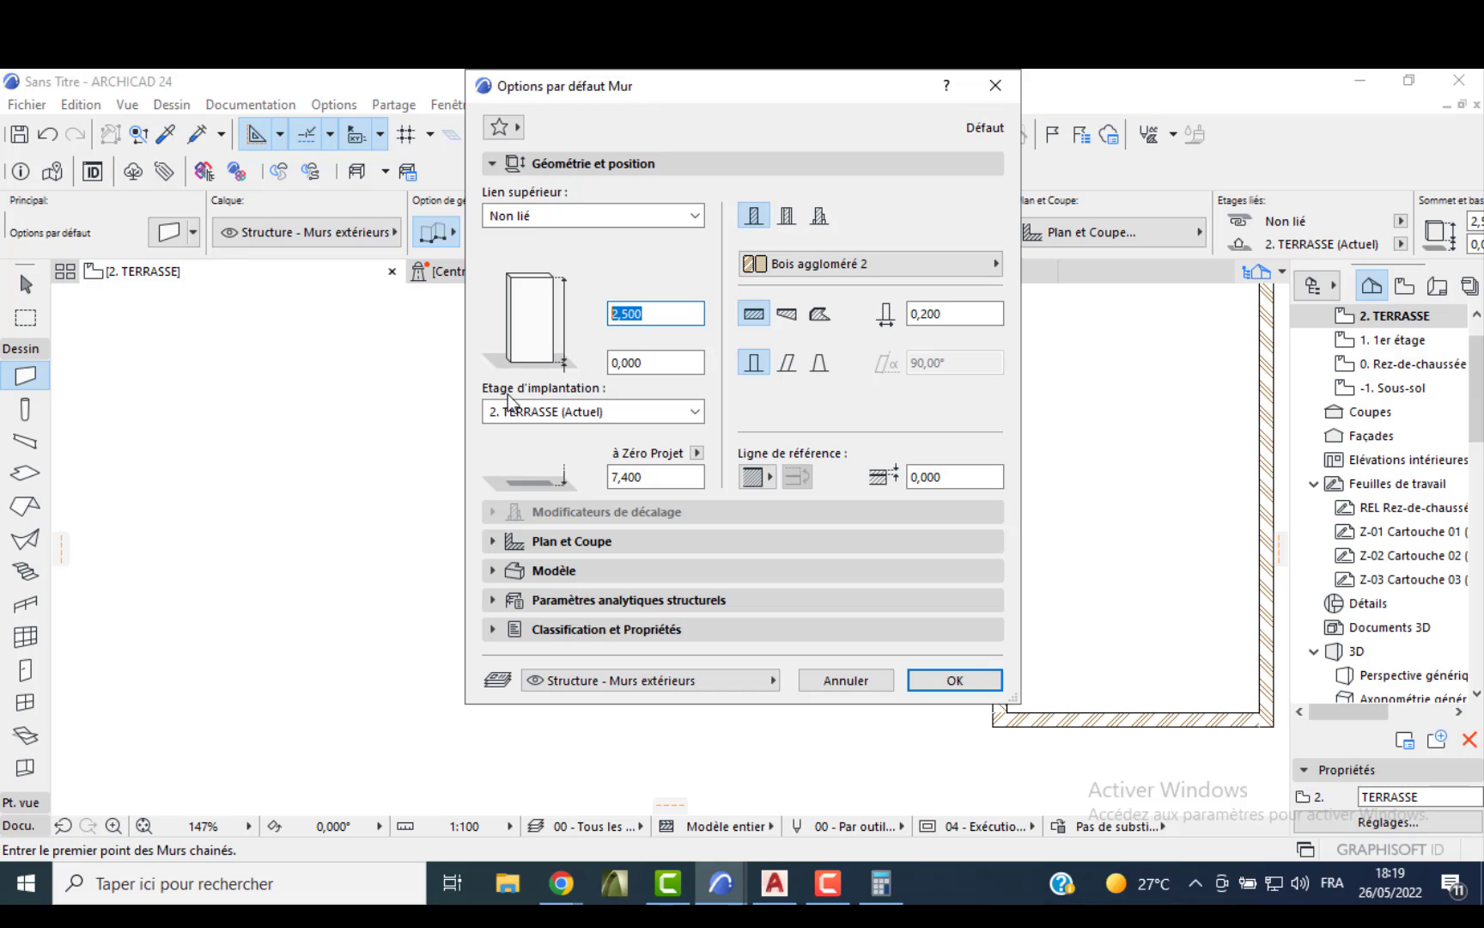
text(0,2)
key(Tab)
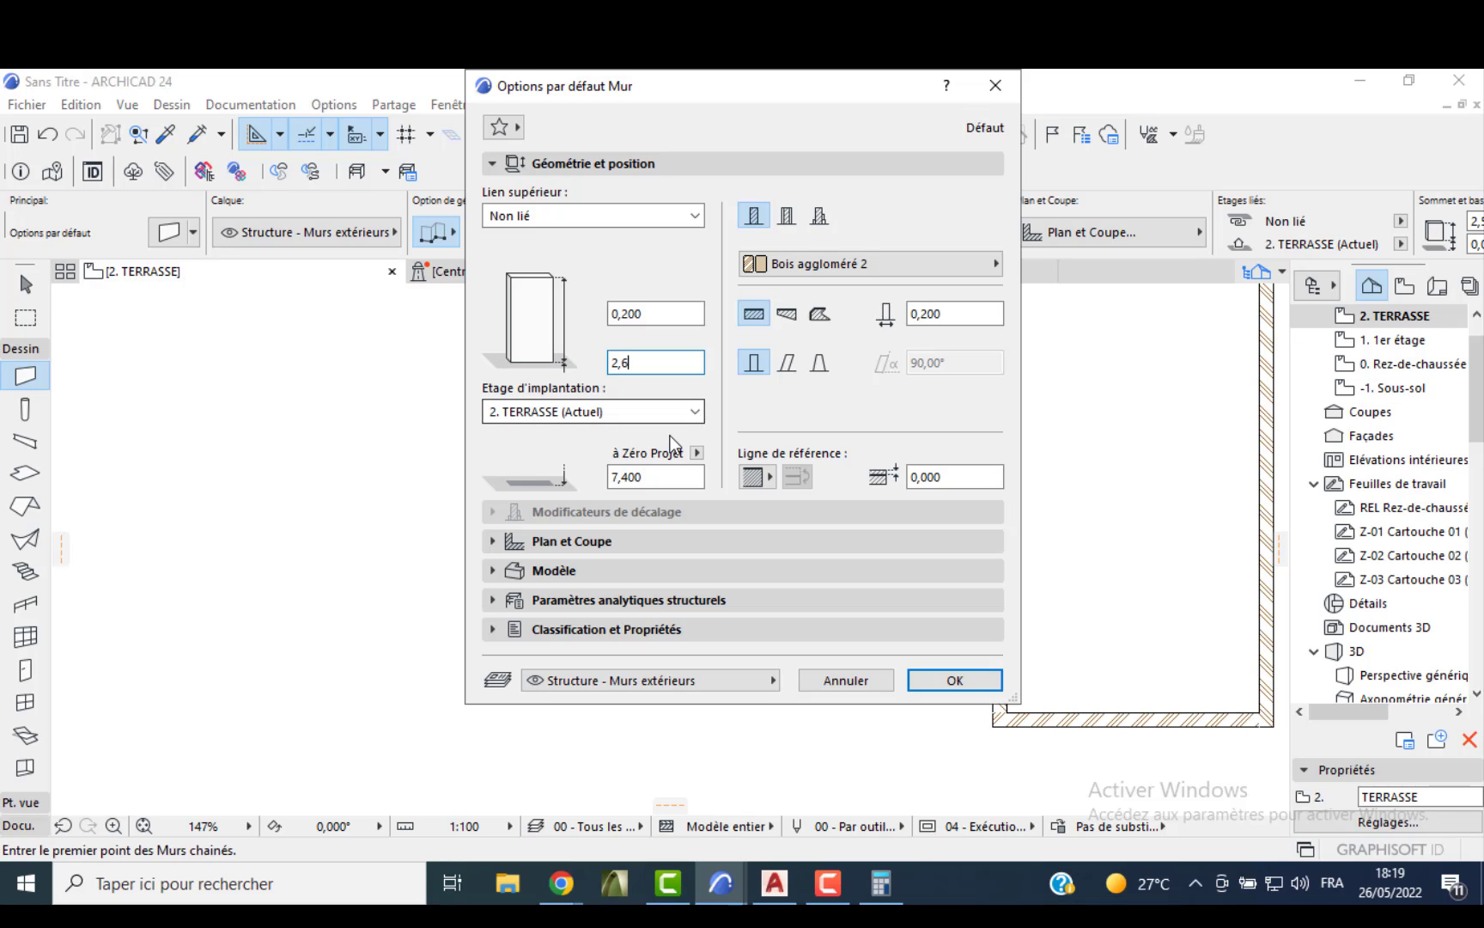
key(Return)
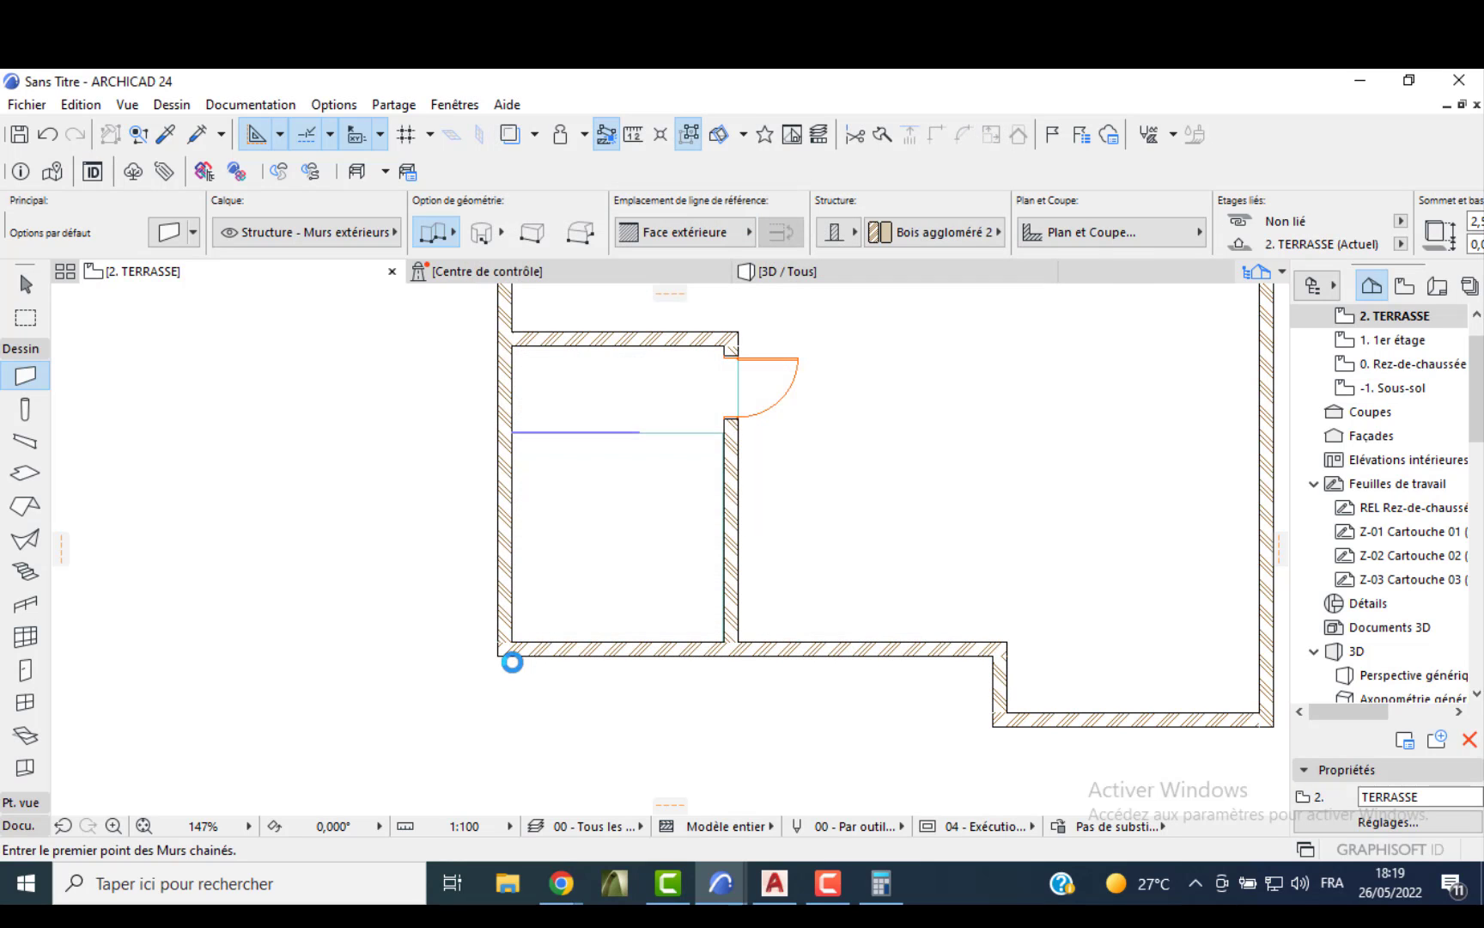
- Draw a rectangular ring of parapet walls between the stairwell's opposite outer corners and inspect the house from several sides in 3D
click(446, 238)
click(541, 229)
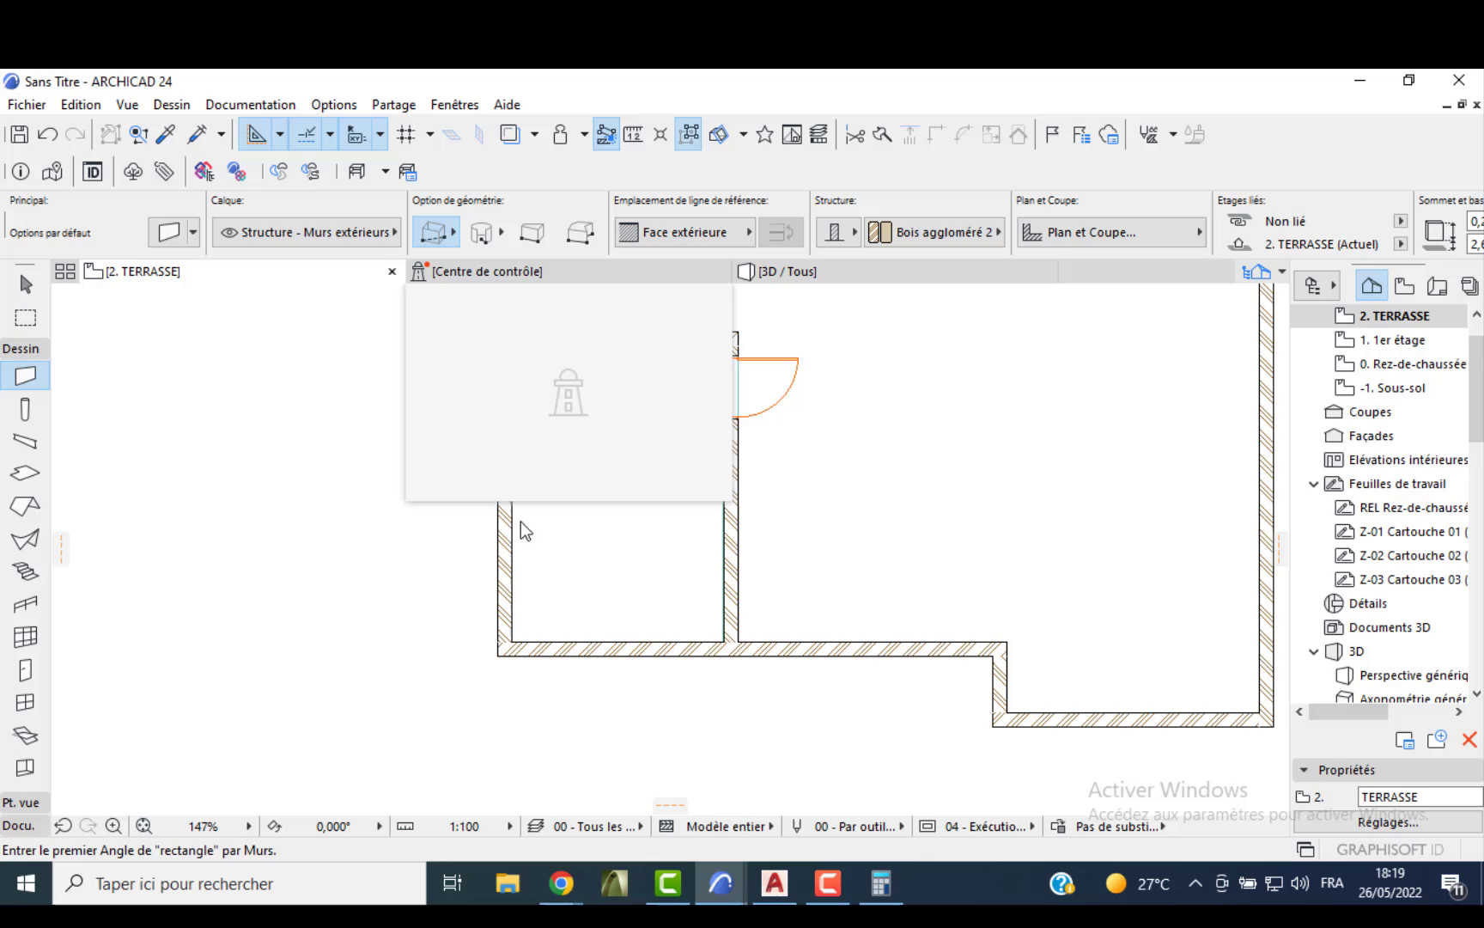
click(499, 657)
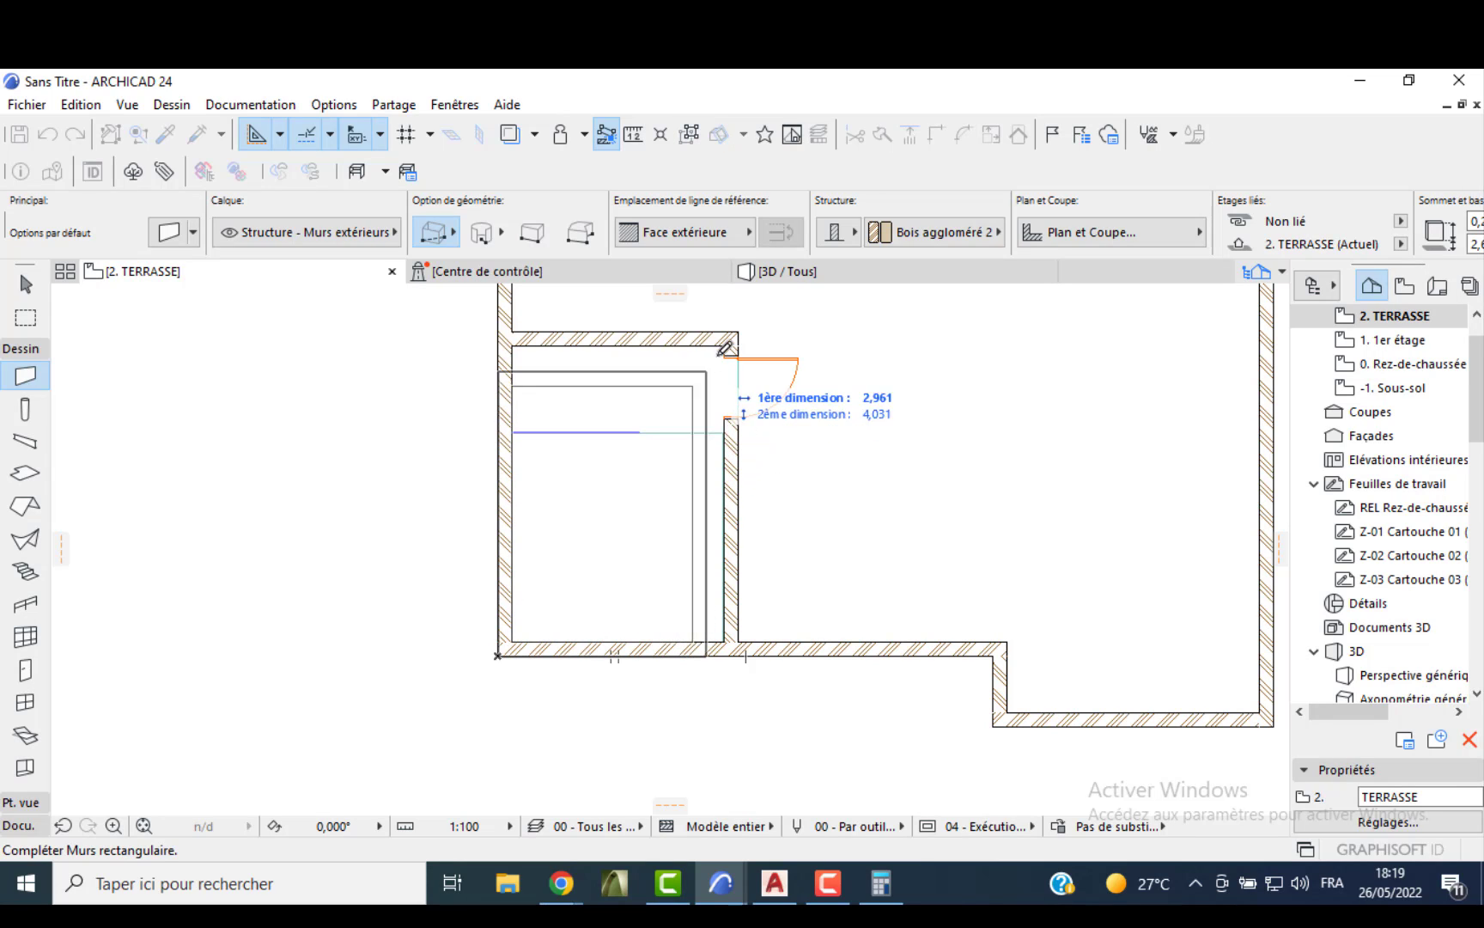
click(738, 332)
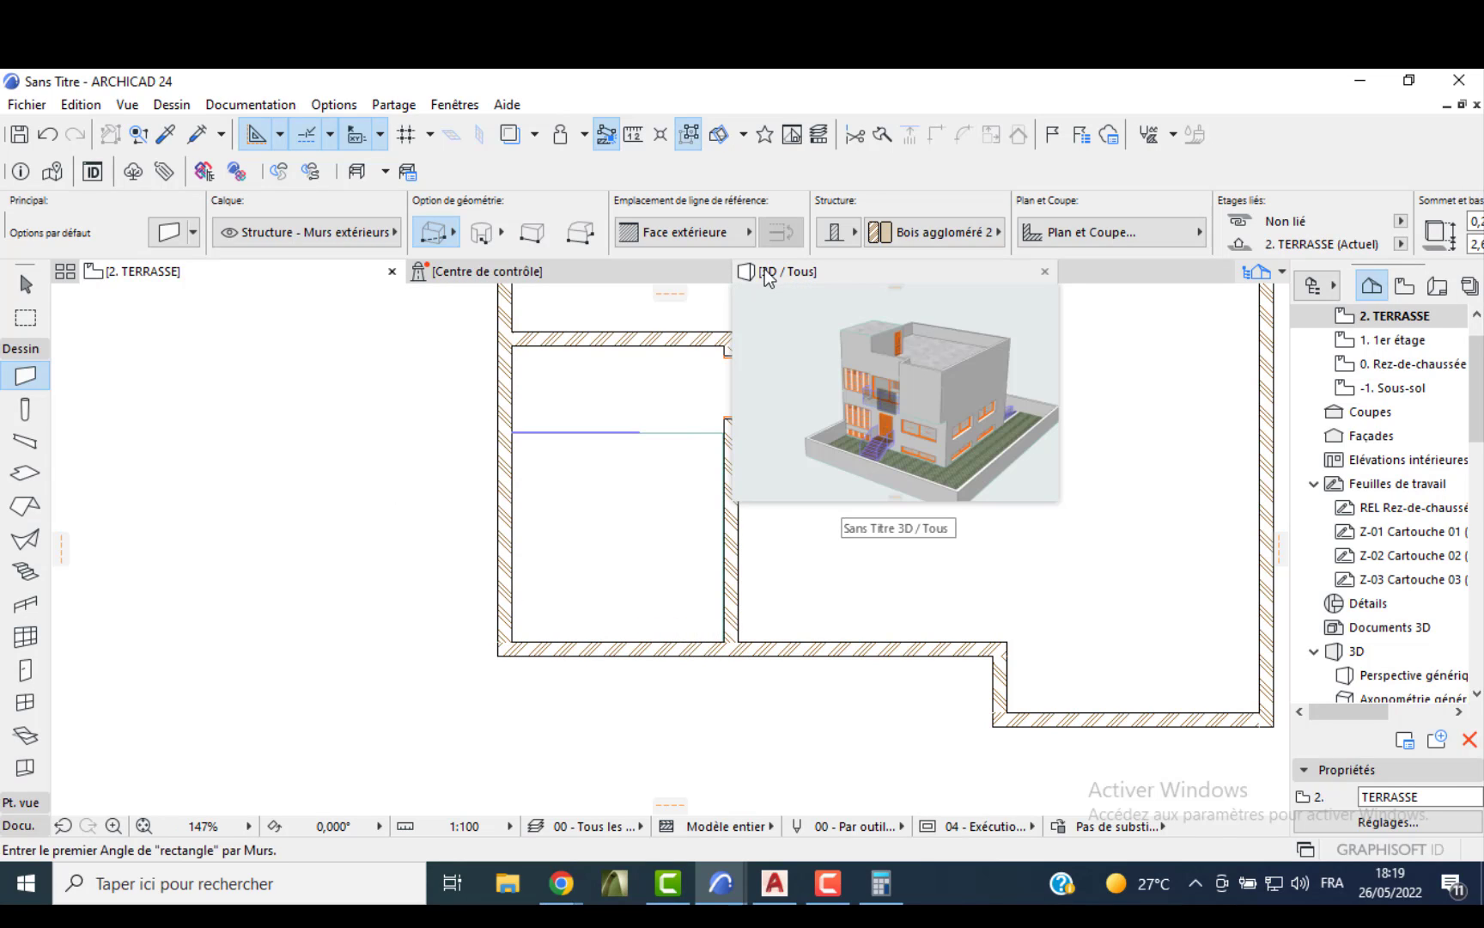
click(765, 269)
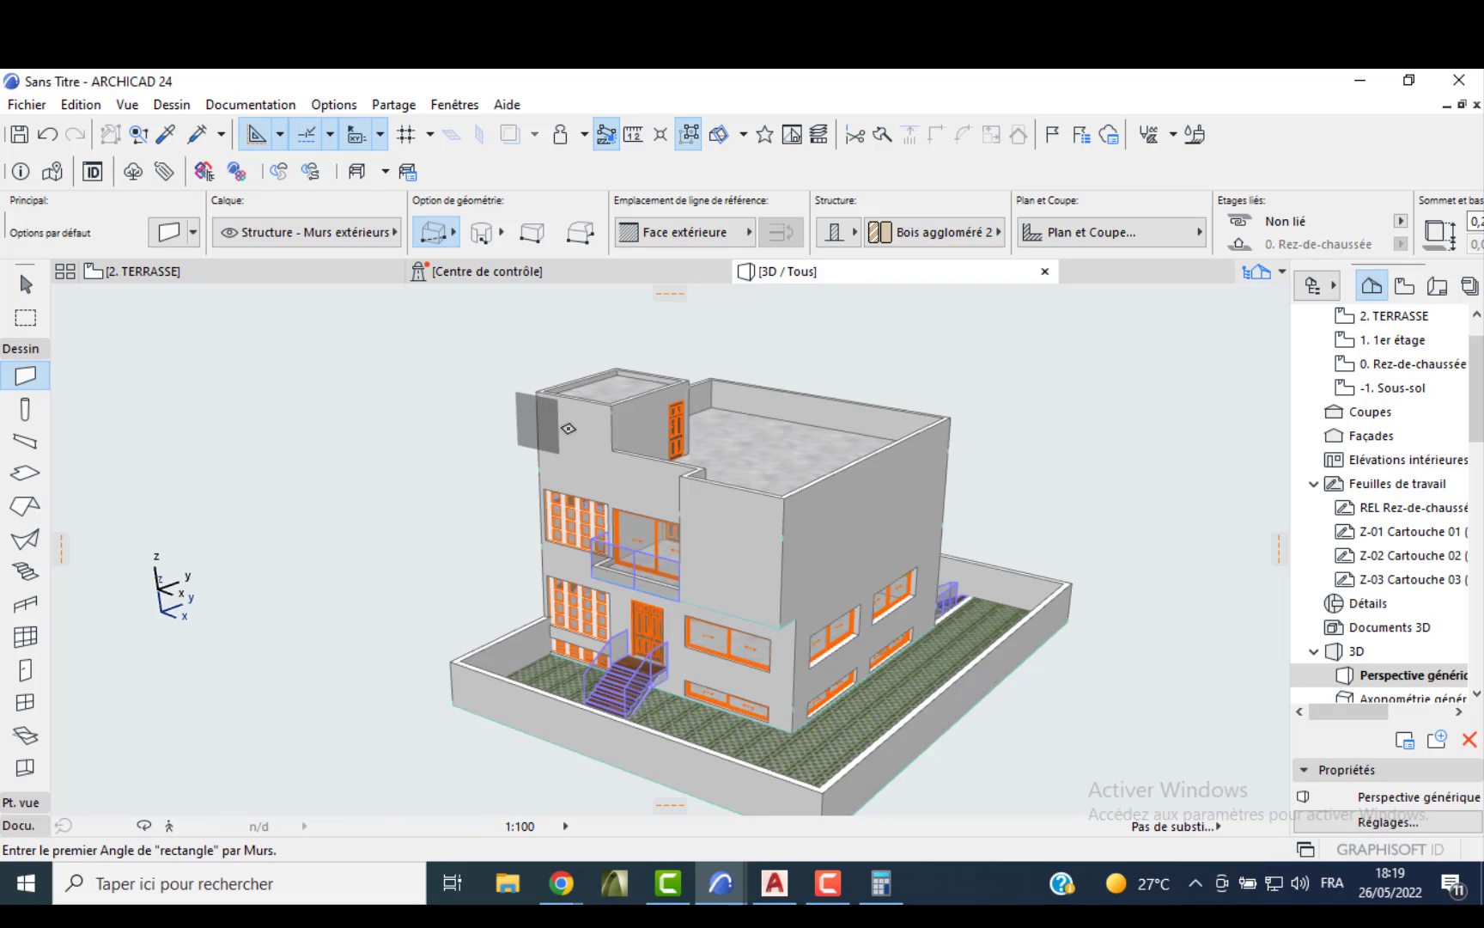
scroll(558, 379, up, 6)
scroll(547, 384, down, 6)
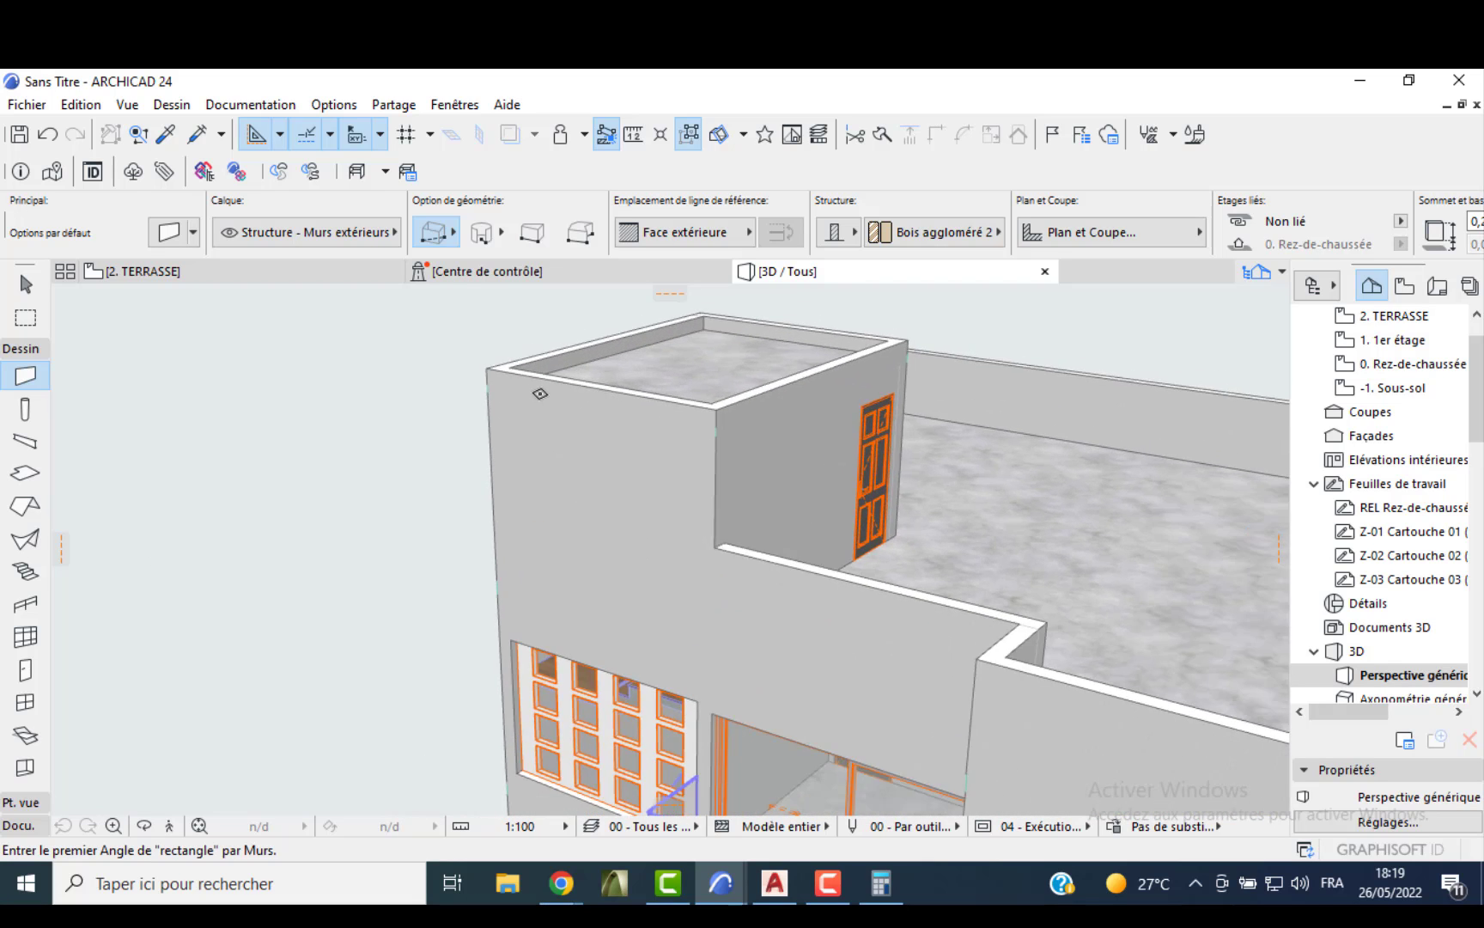
shift+middle_drag(528, 498, 369, 498)
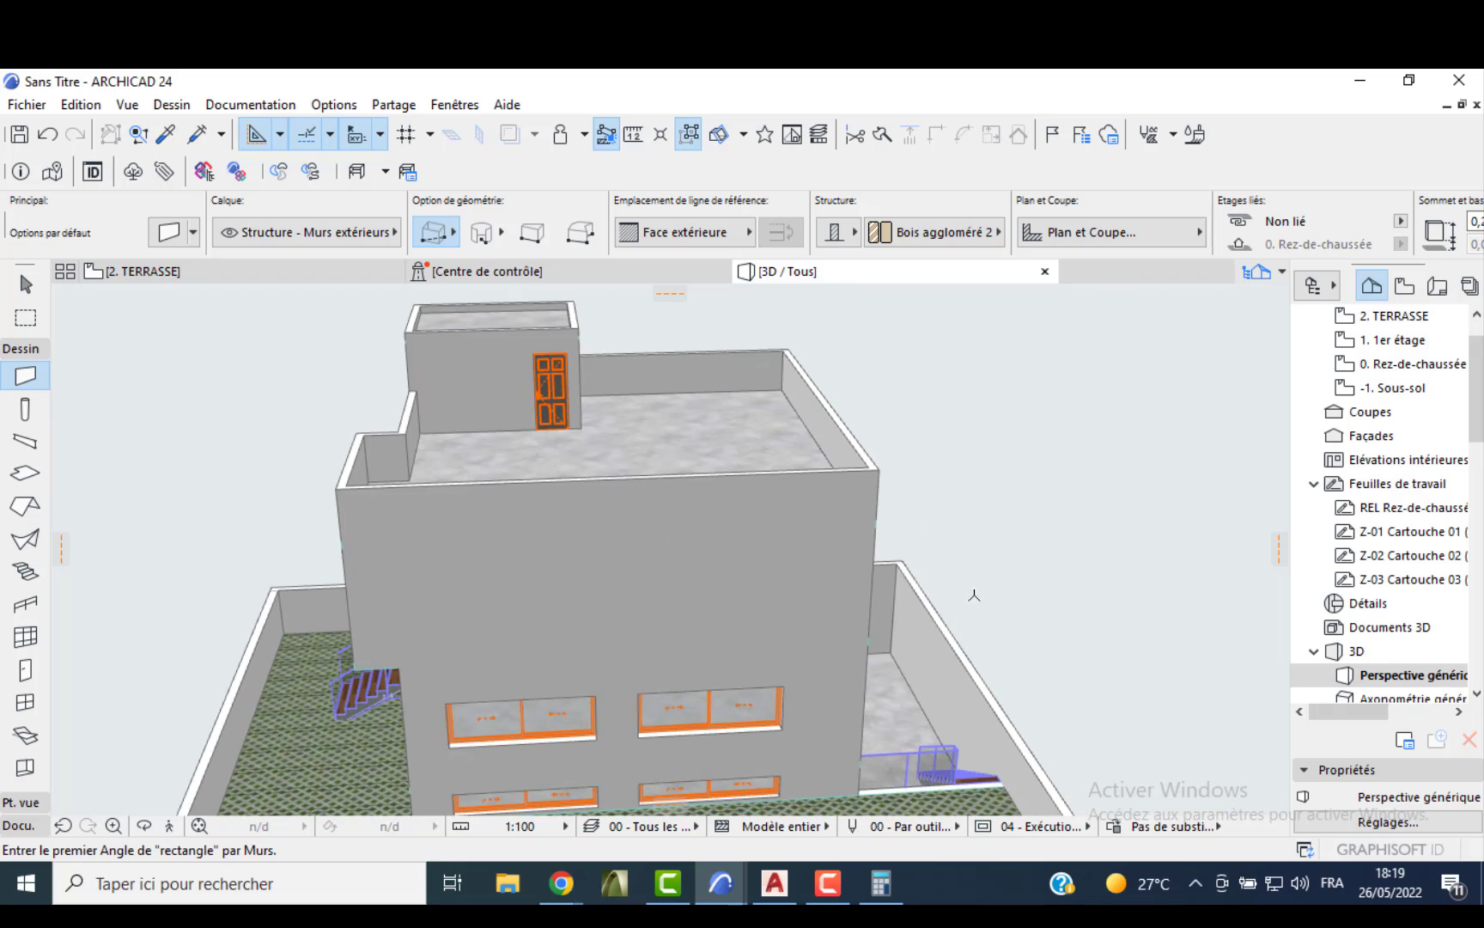
shift+middle_drag(974, 597, 636, 530)
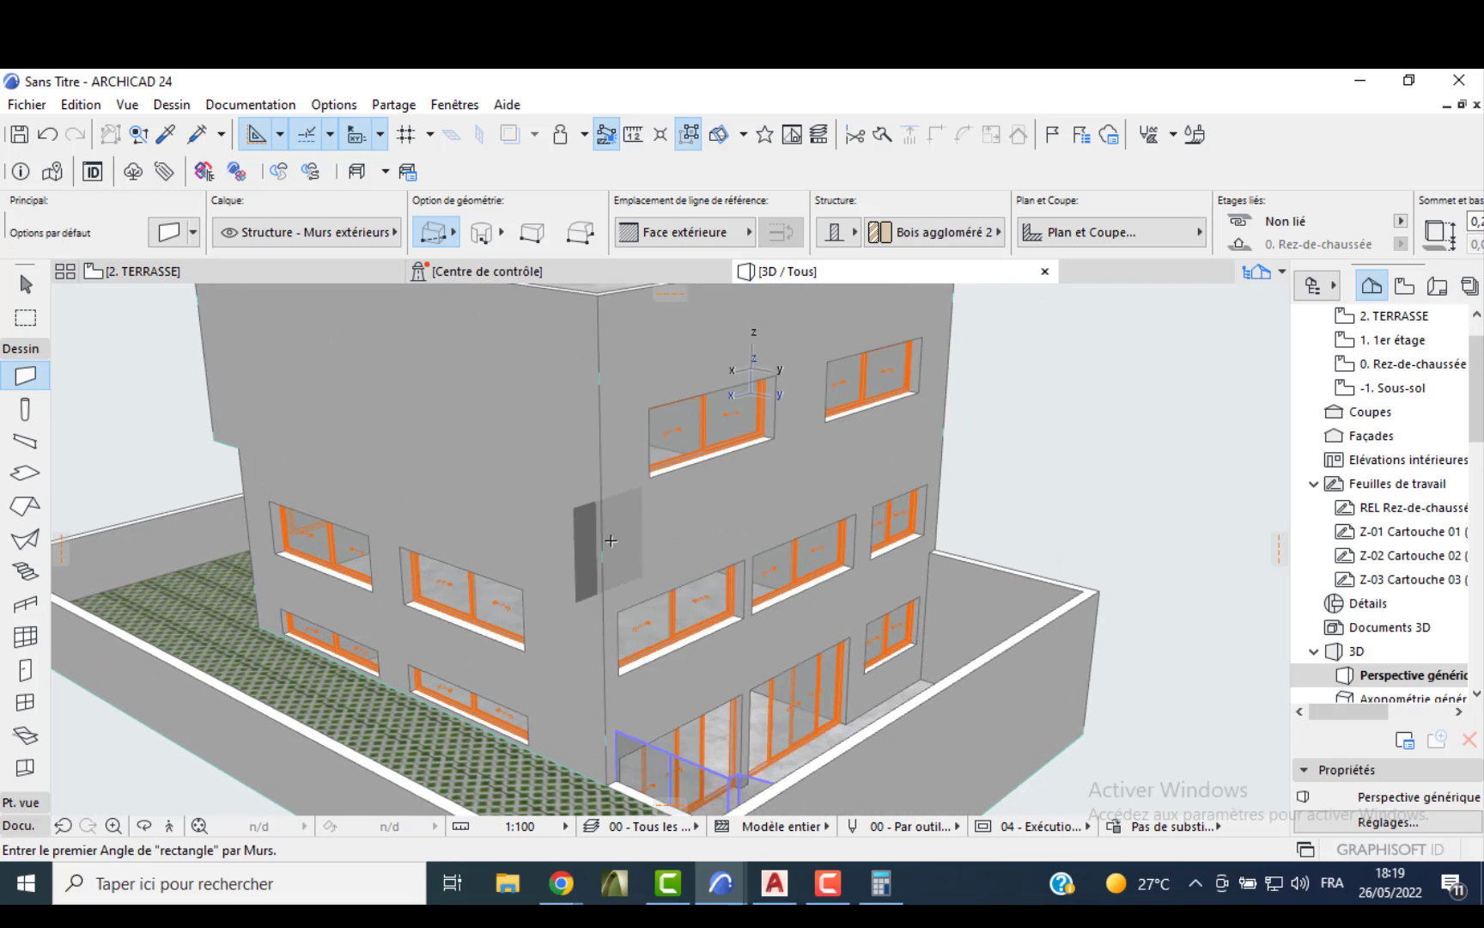
scroll(629, 521, down, 1)
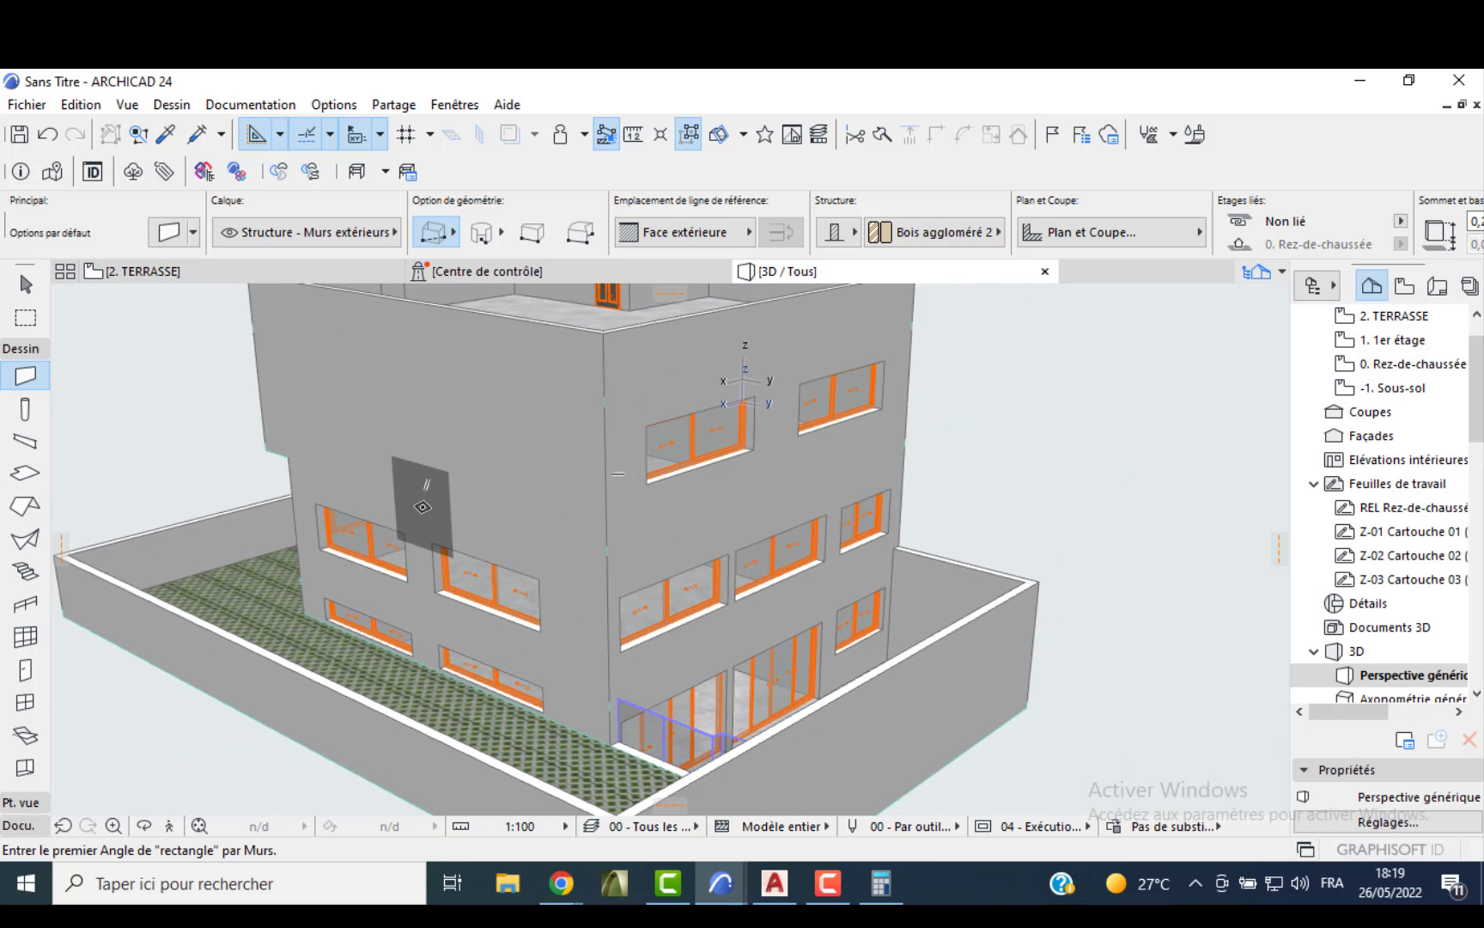
- Prepare a door for the front boundary wall in the Rez-de-chaussée plan and search the door library for "PORTE"
key(F2)
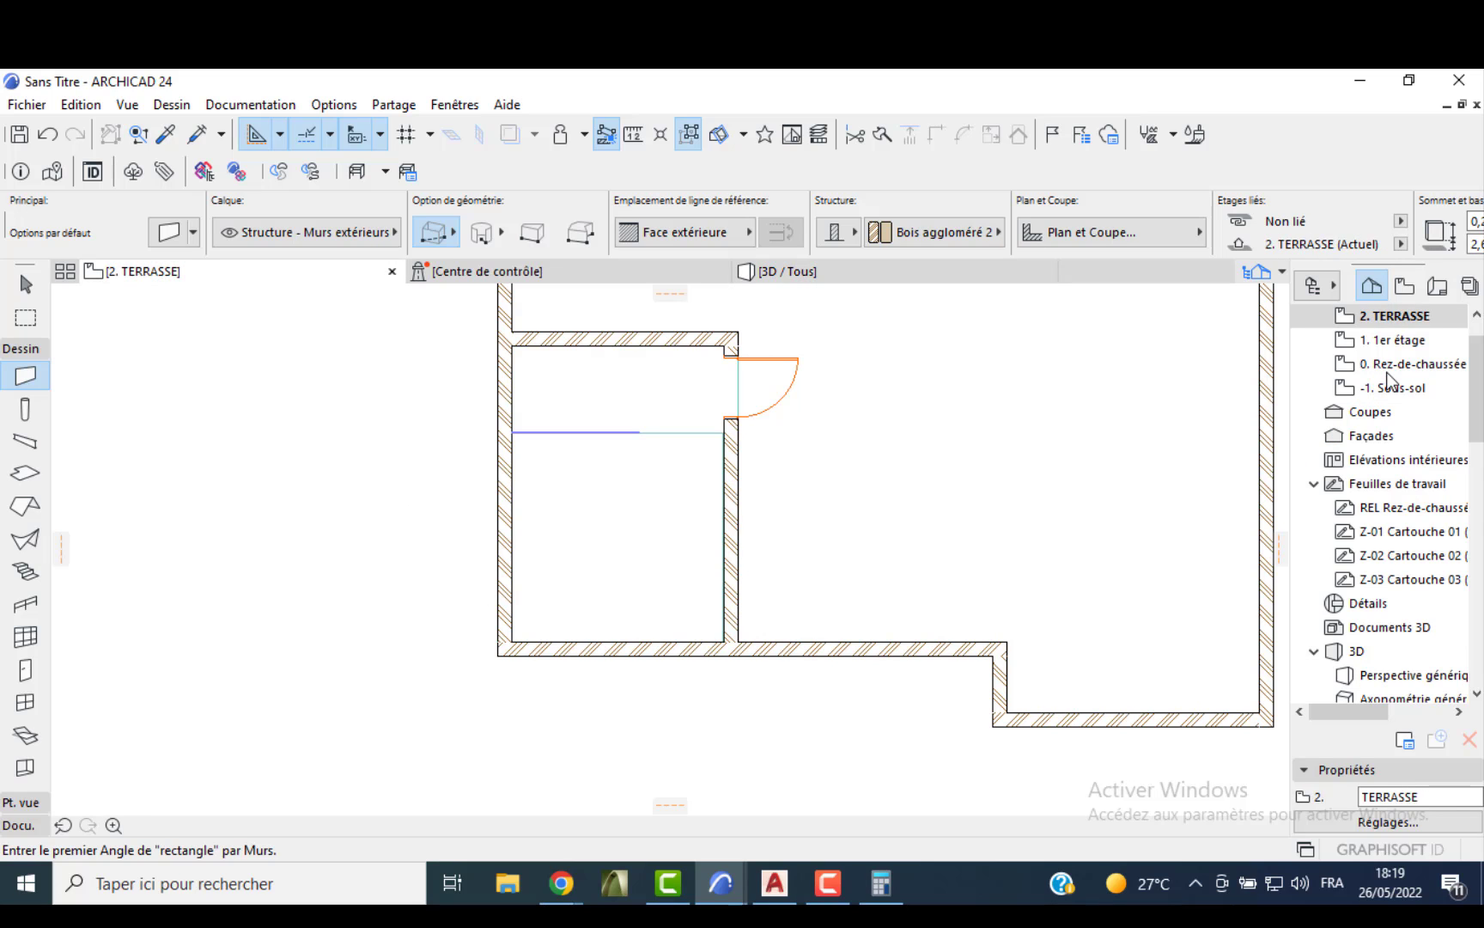
click(1391, 364)
scroll(1030, 783, down, 3)
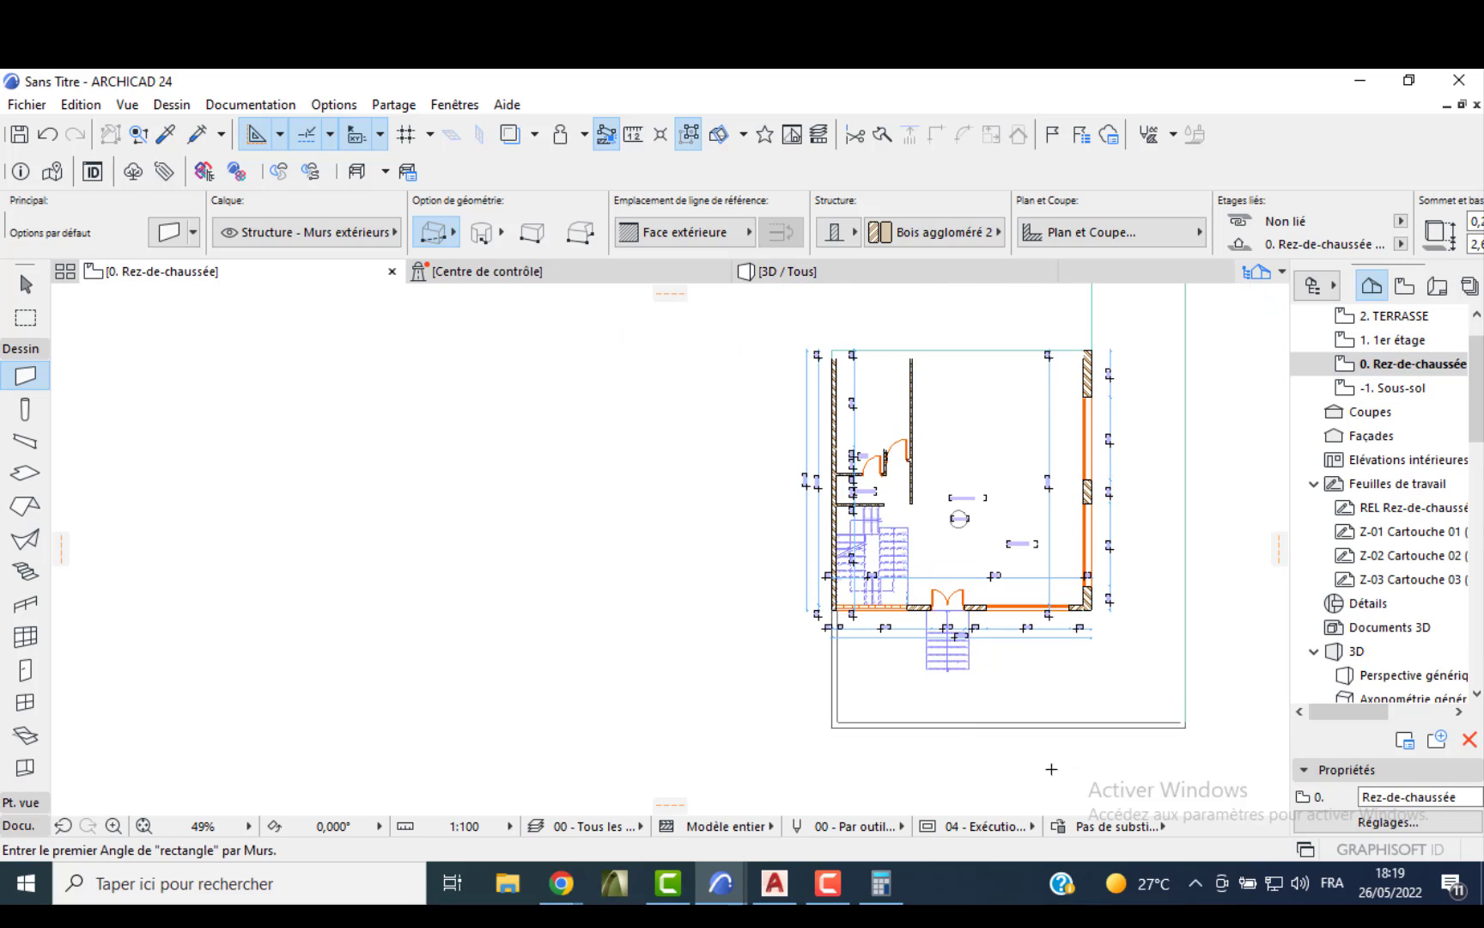
middle_drag(855, 688, 570, 513)
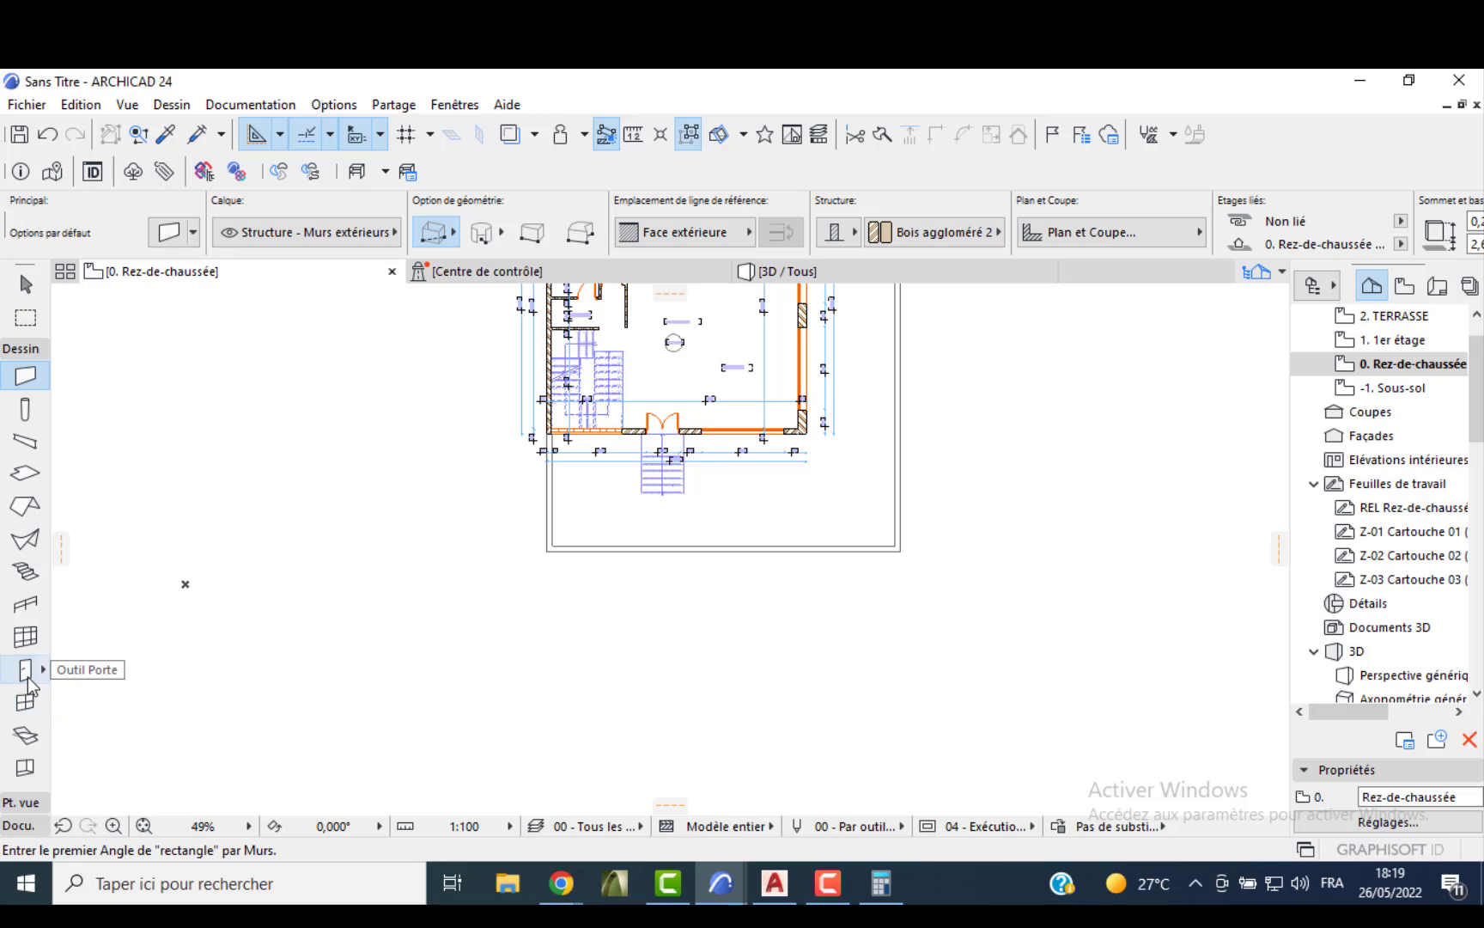
click(25, 670)
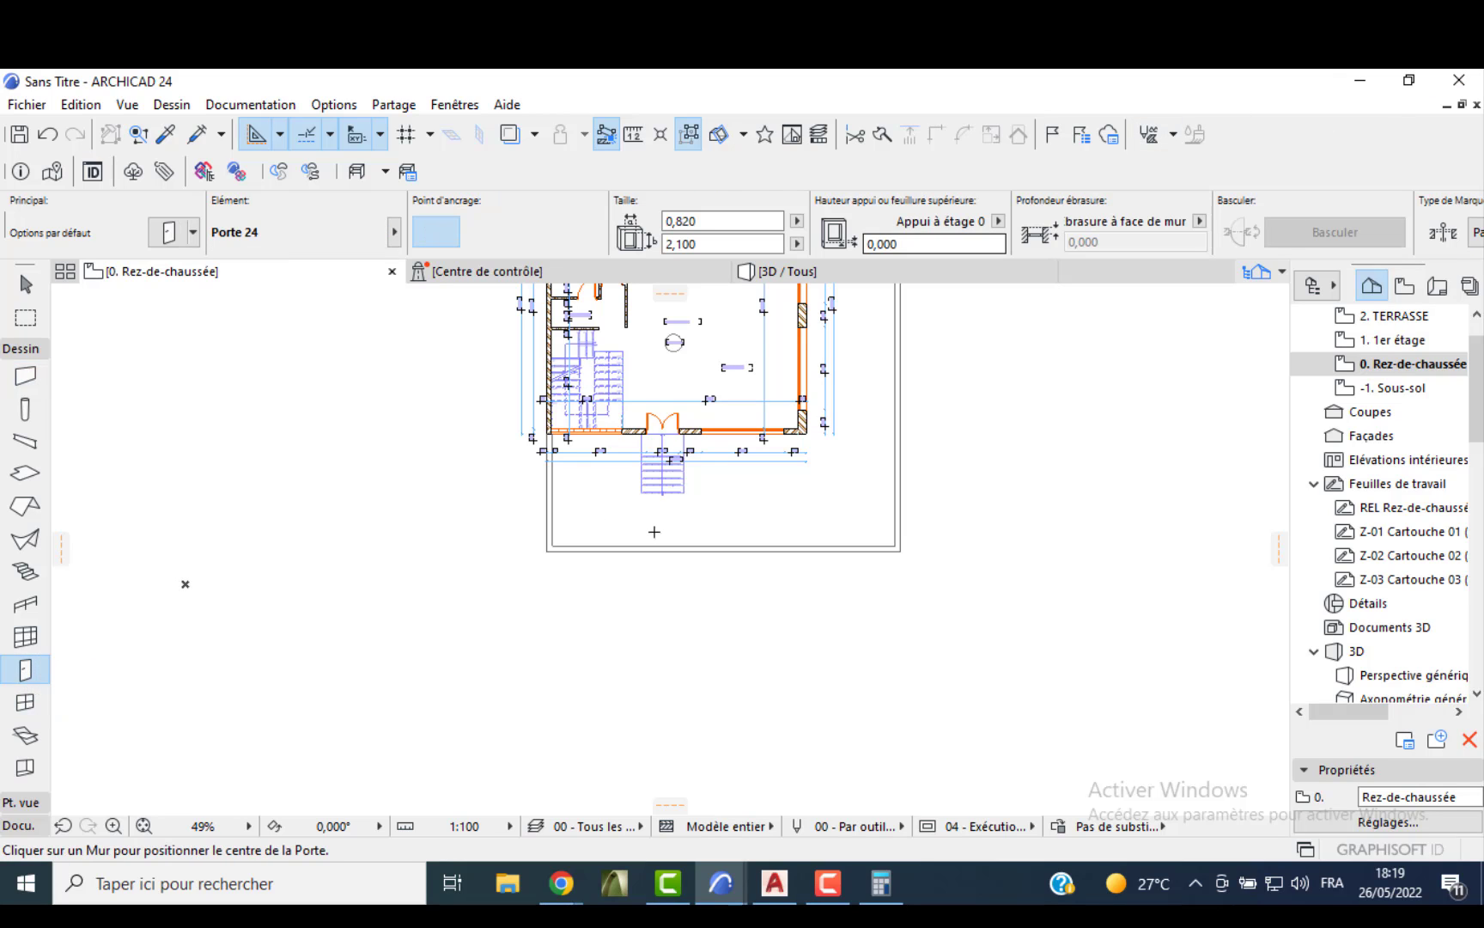
scroll(654, 532, up, 3)
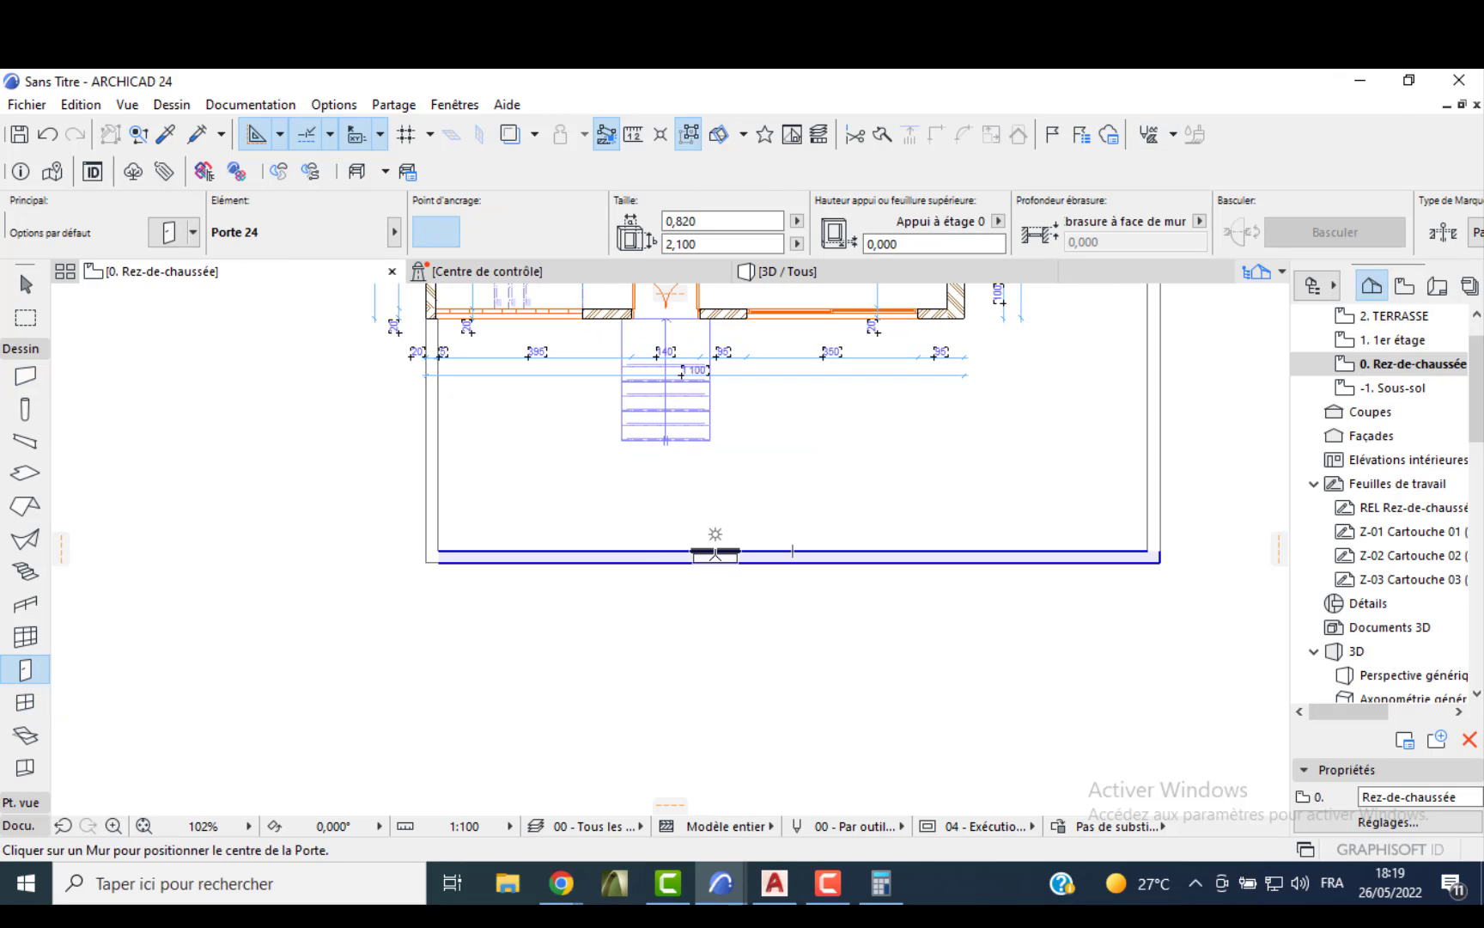
click(715, 551)
click(688, 513)
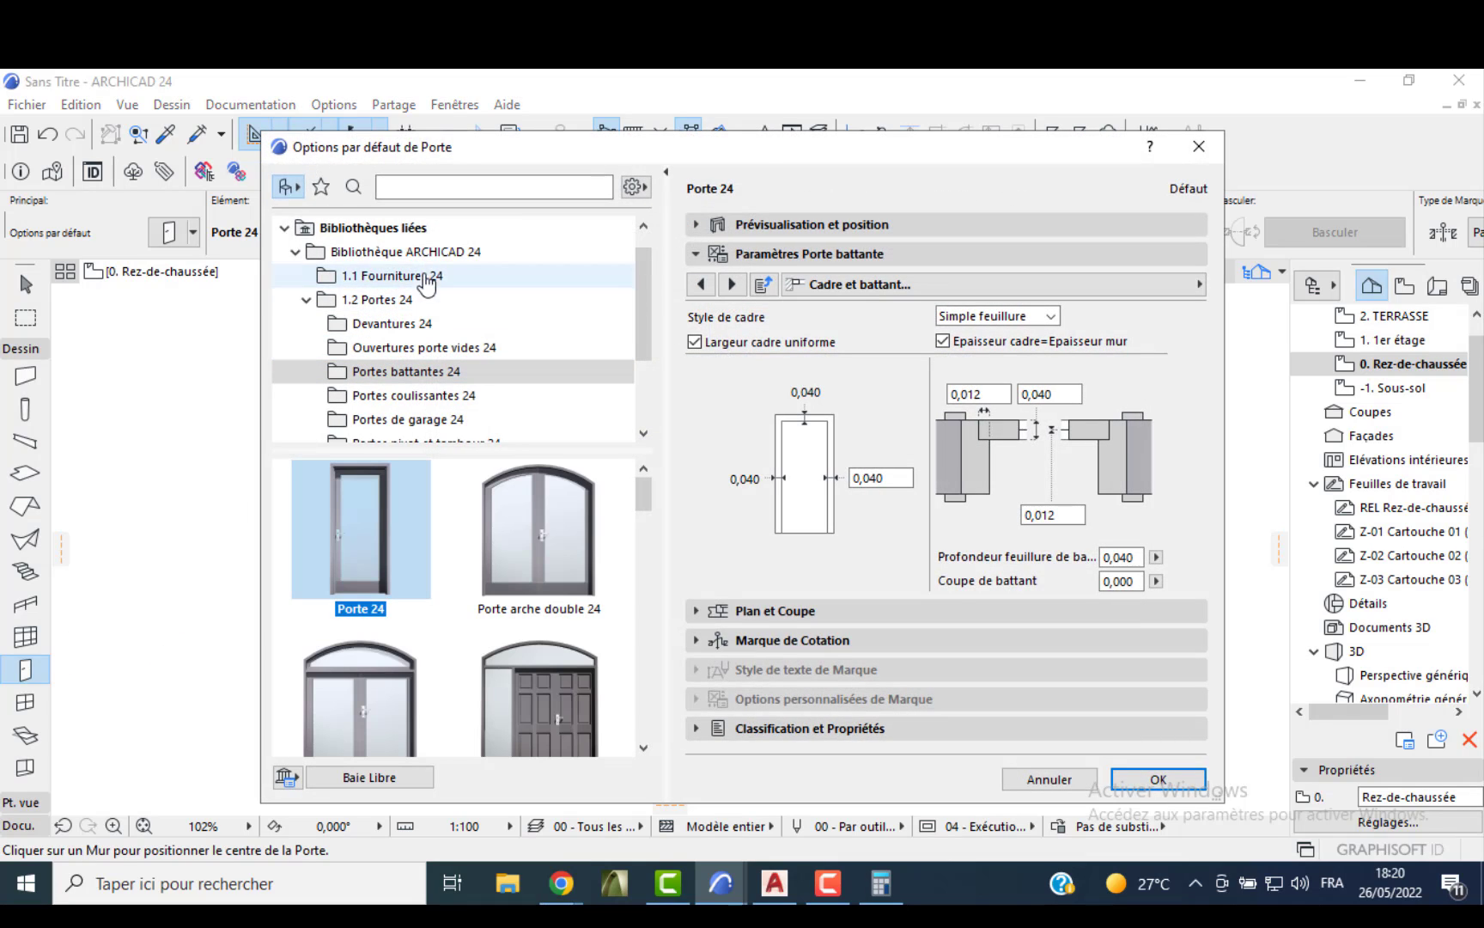
click(459, 187)
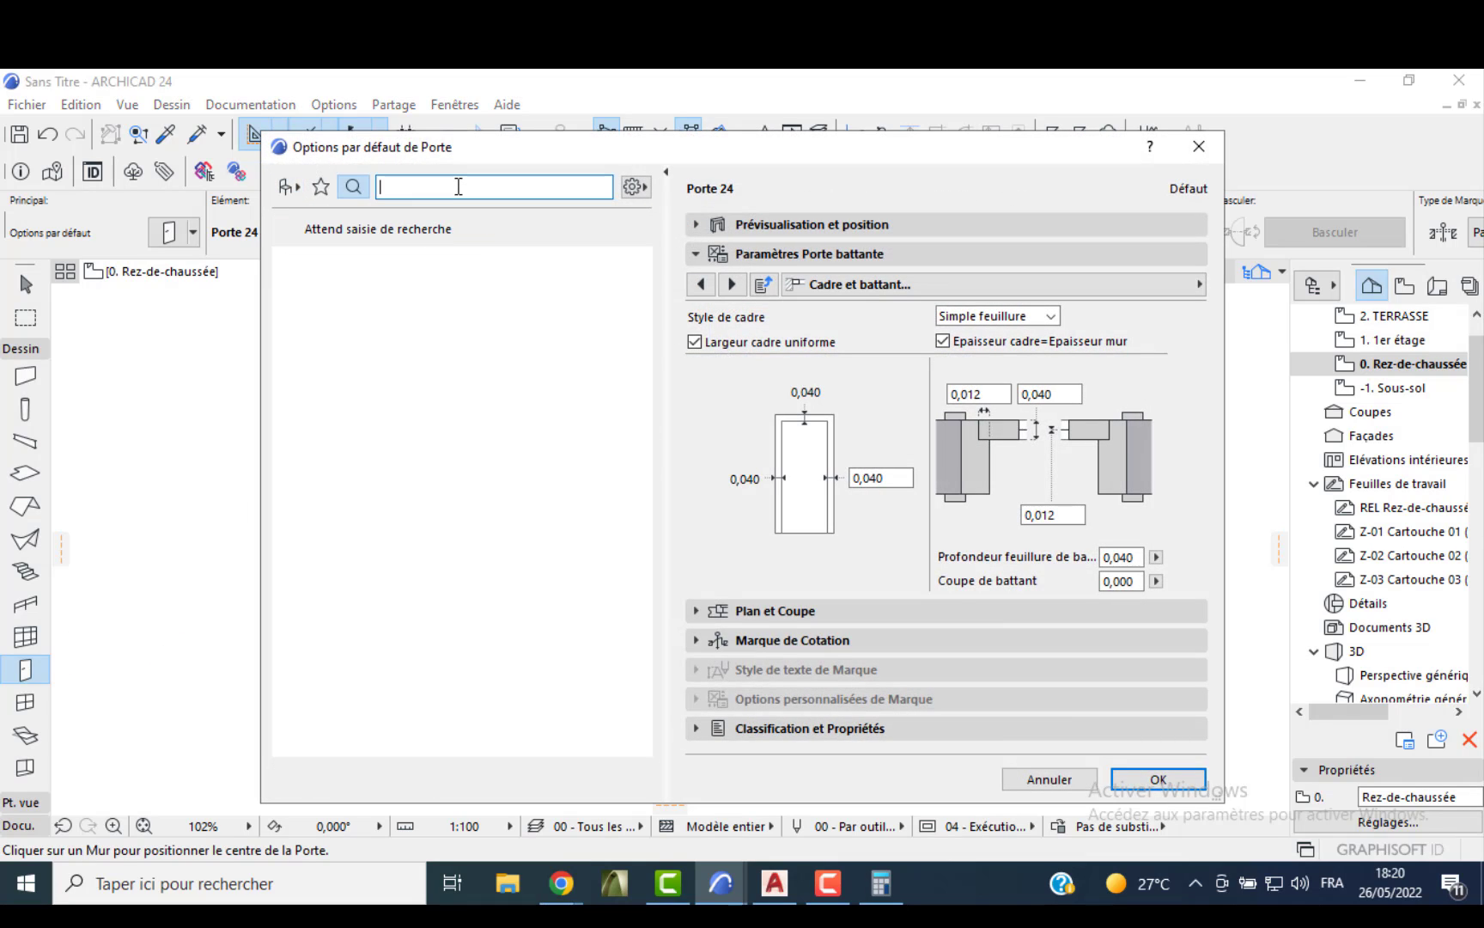
text(PO)
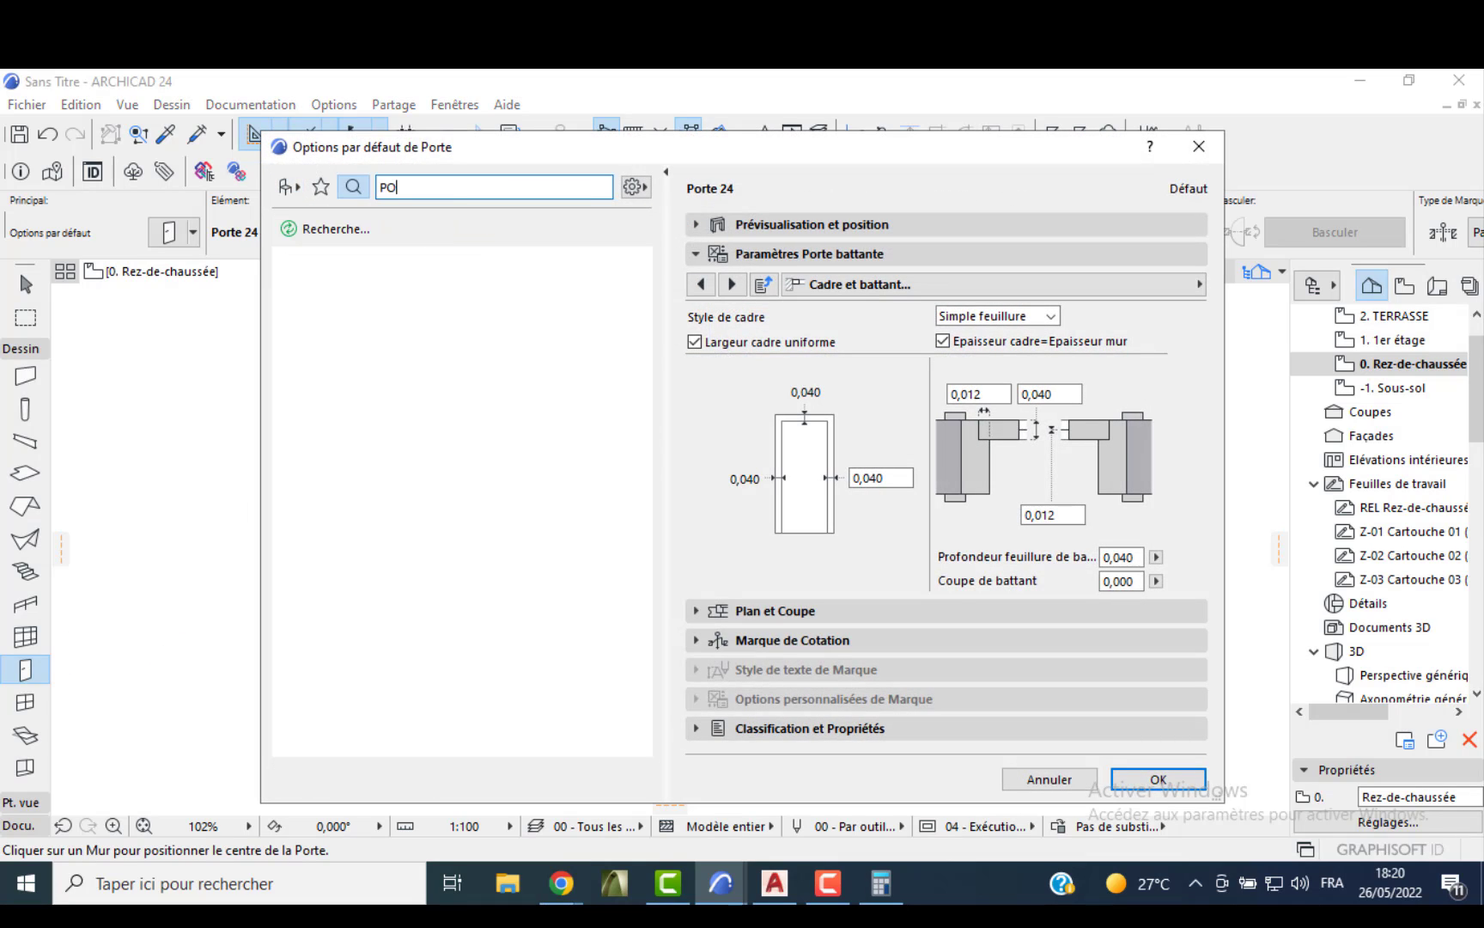
text(RTE)
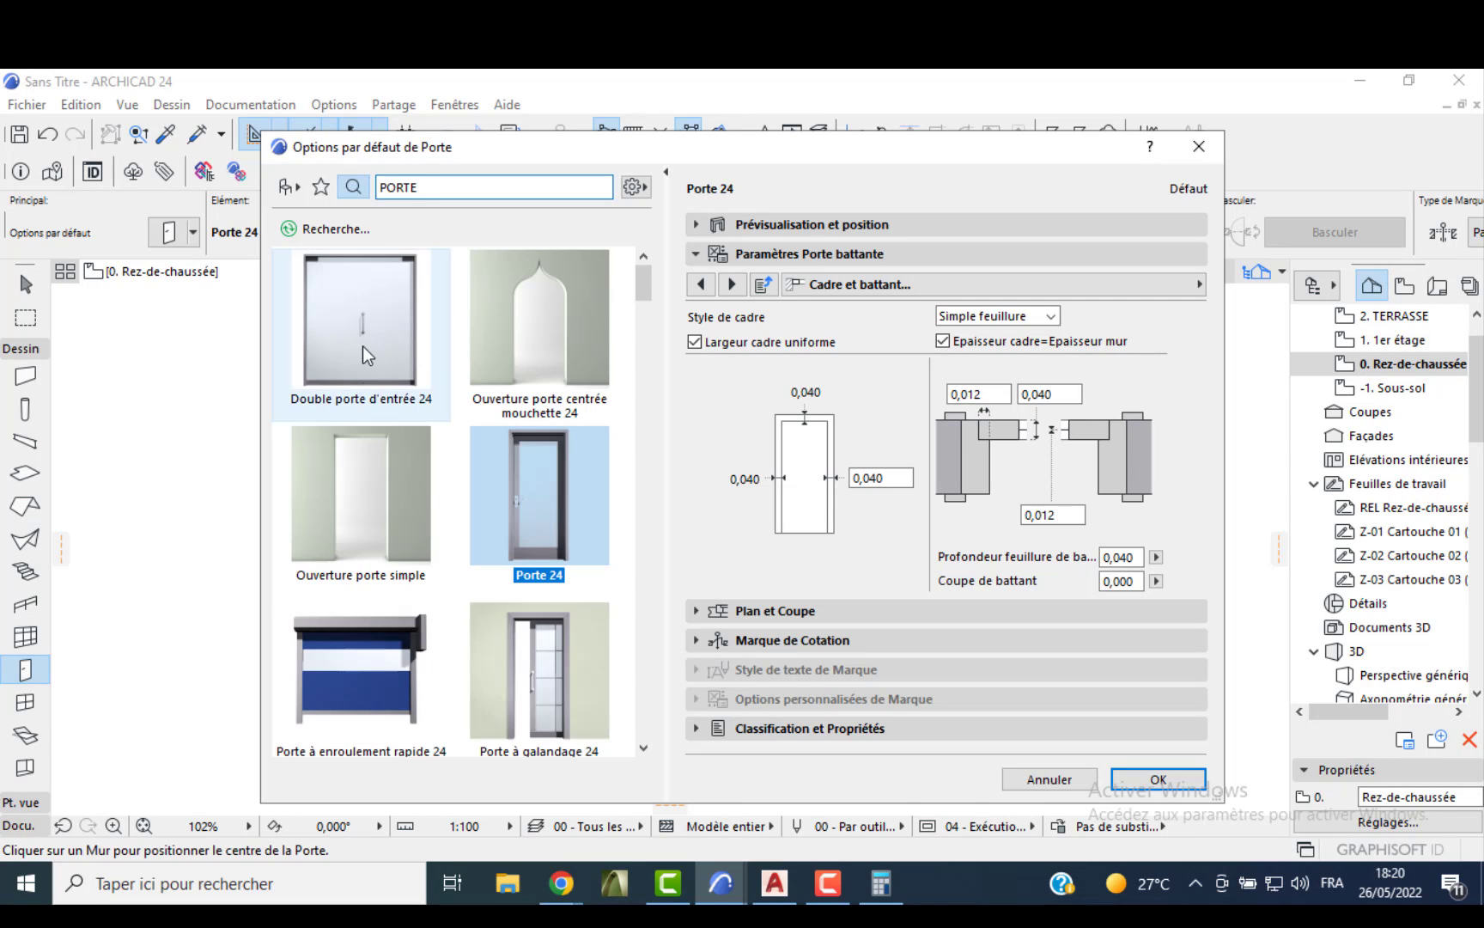
- Find the double-leaf gate pannello as08 among the library results, then download and embed it
scroll(454, 530, down, 5)
scroll(453, 530, down, 10)
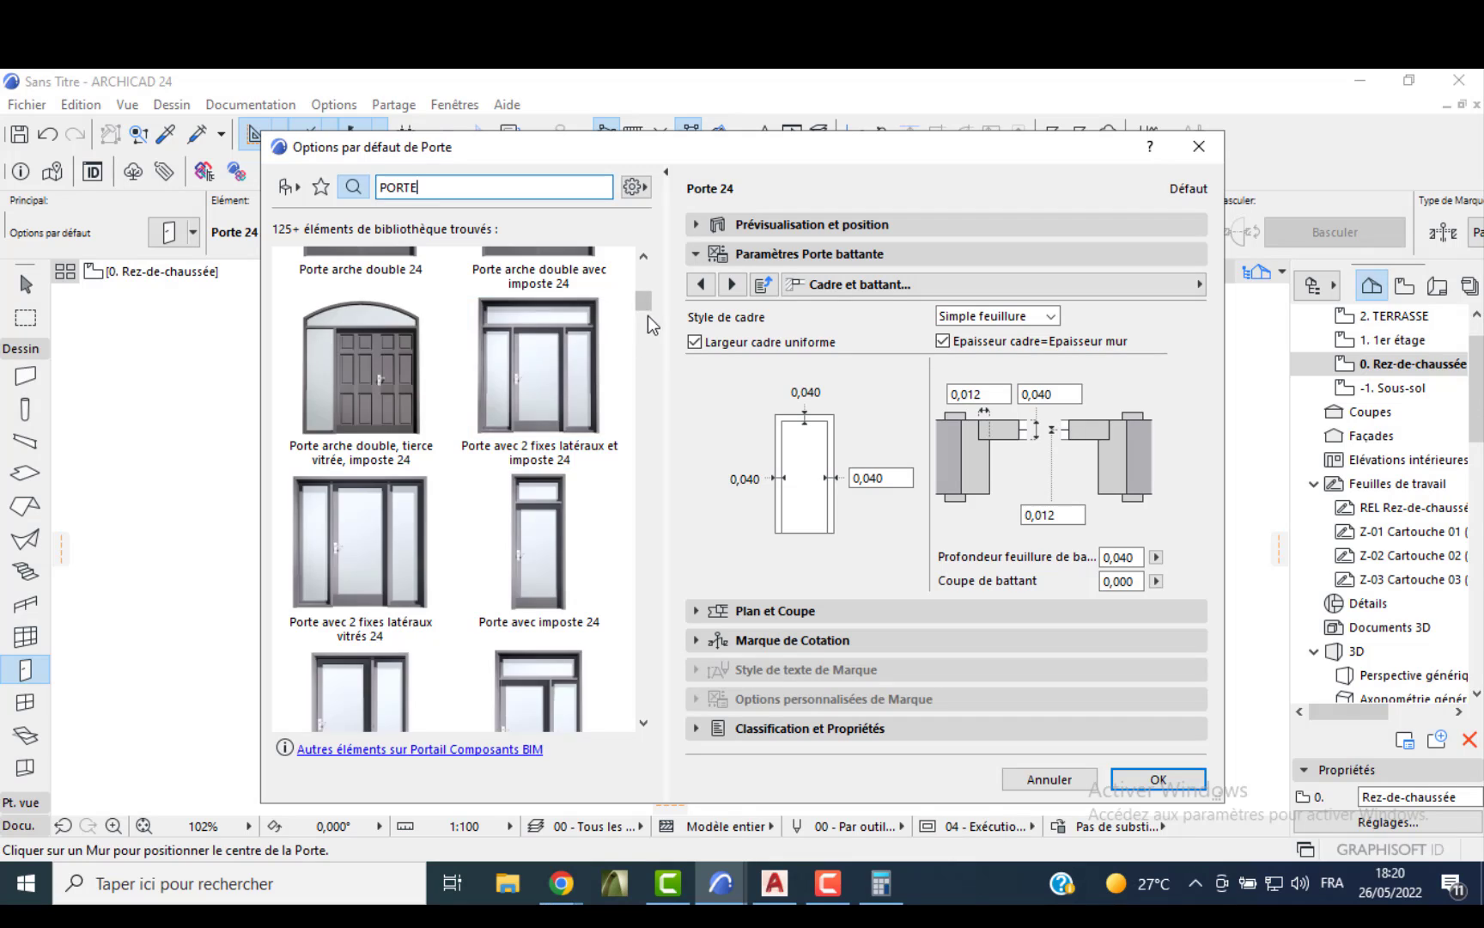
scroll(649, 313, down, 3)
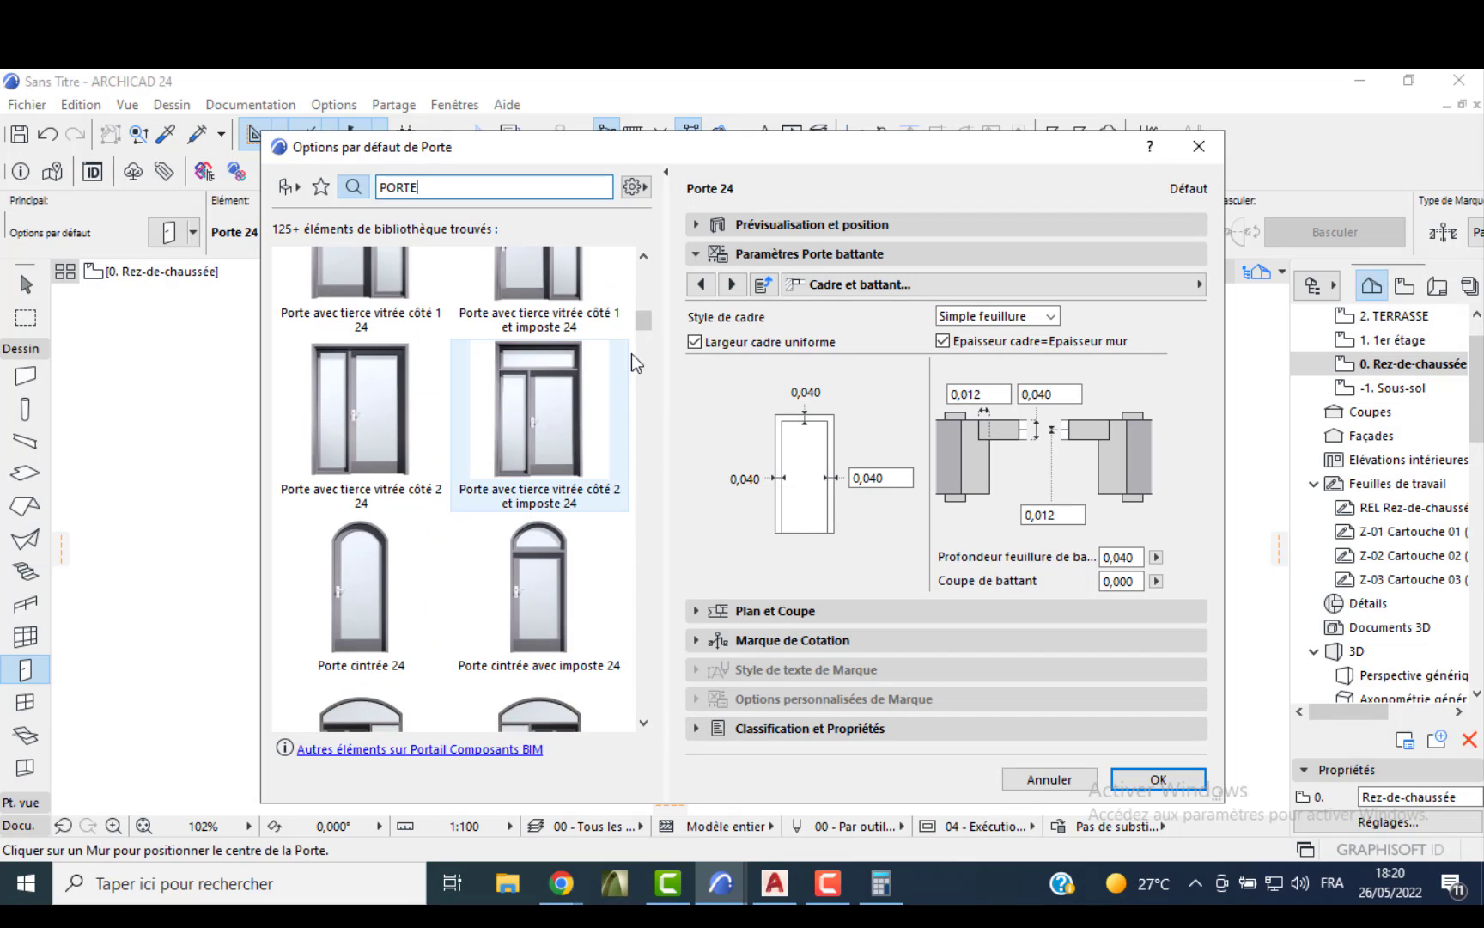
drag(646, 325, 634, 560)
click(360, 441)
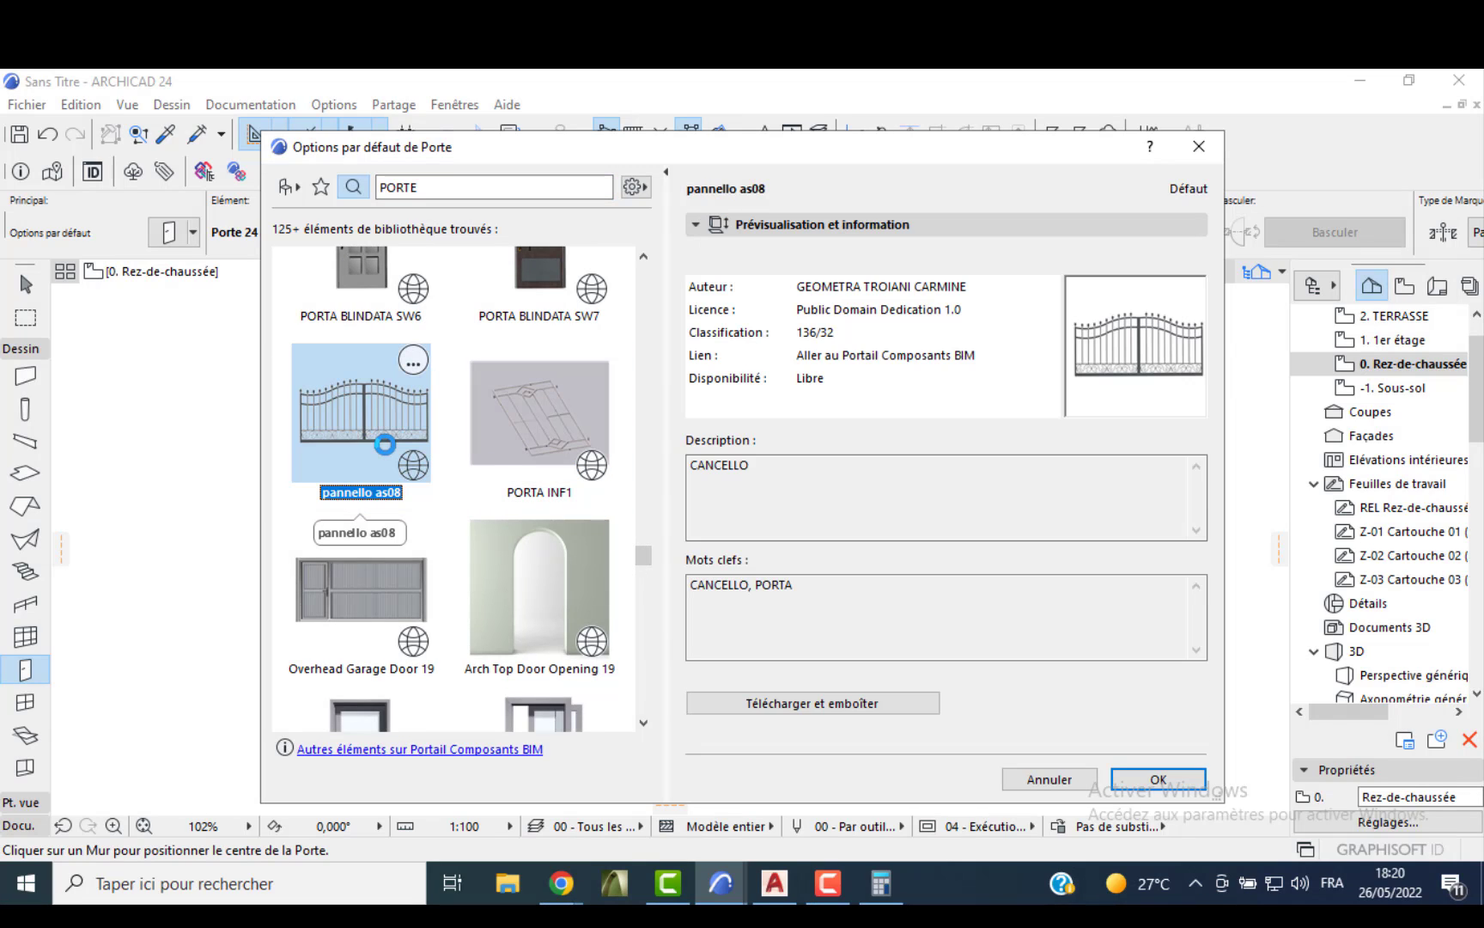
click(857, 707)
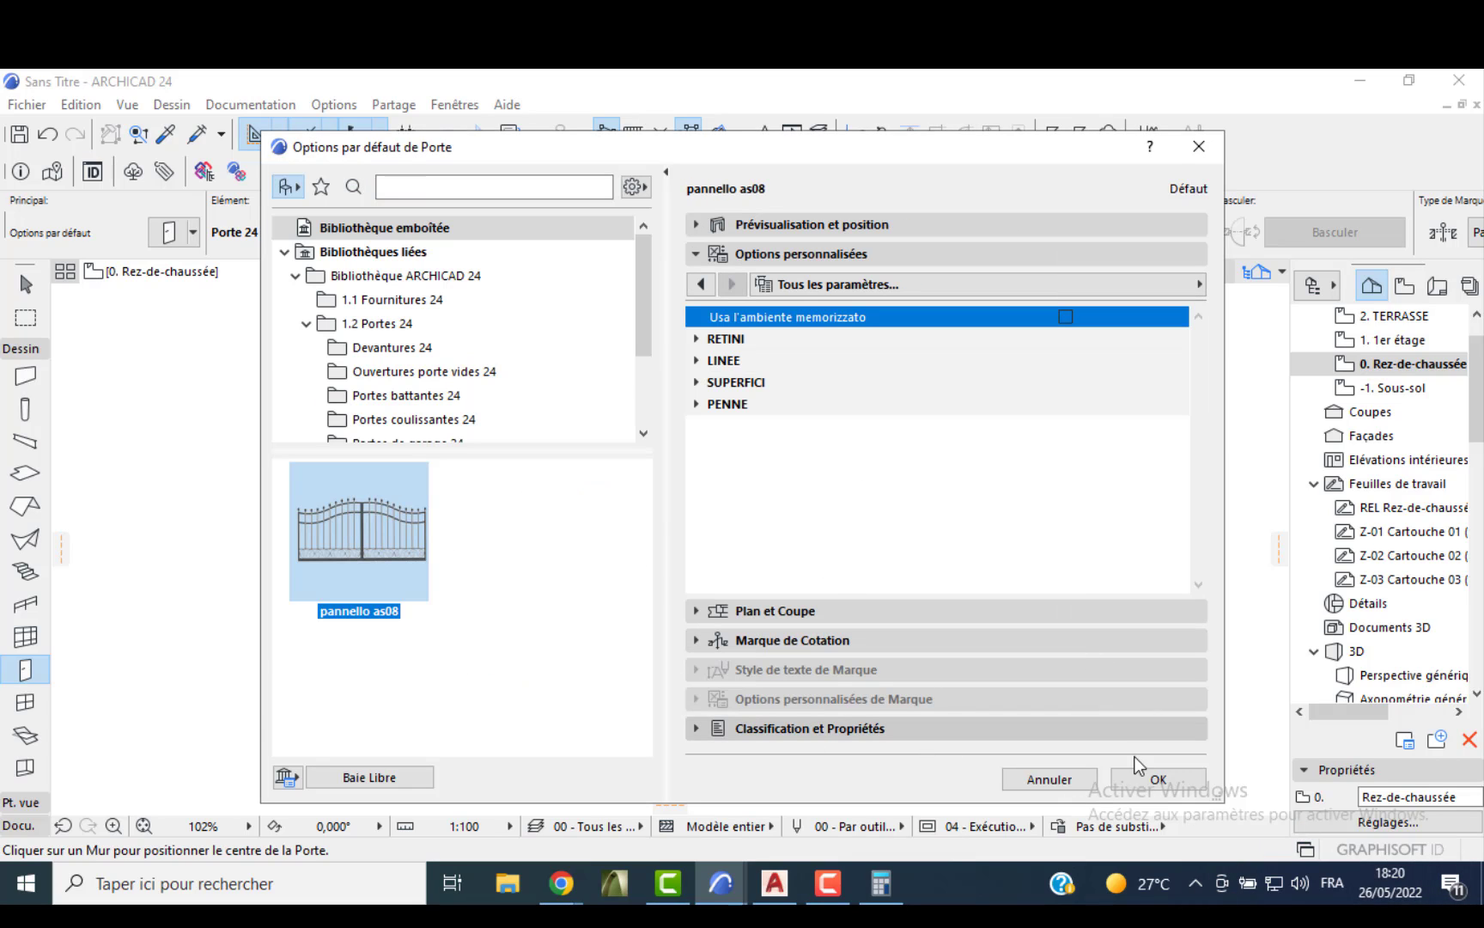
- Set the gate to 3.0 m wide and 2.2 m high with a sill height of -1.0 m
click(799, 228)
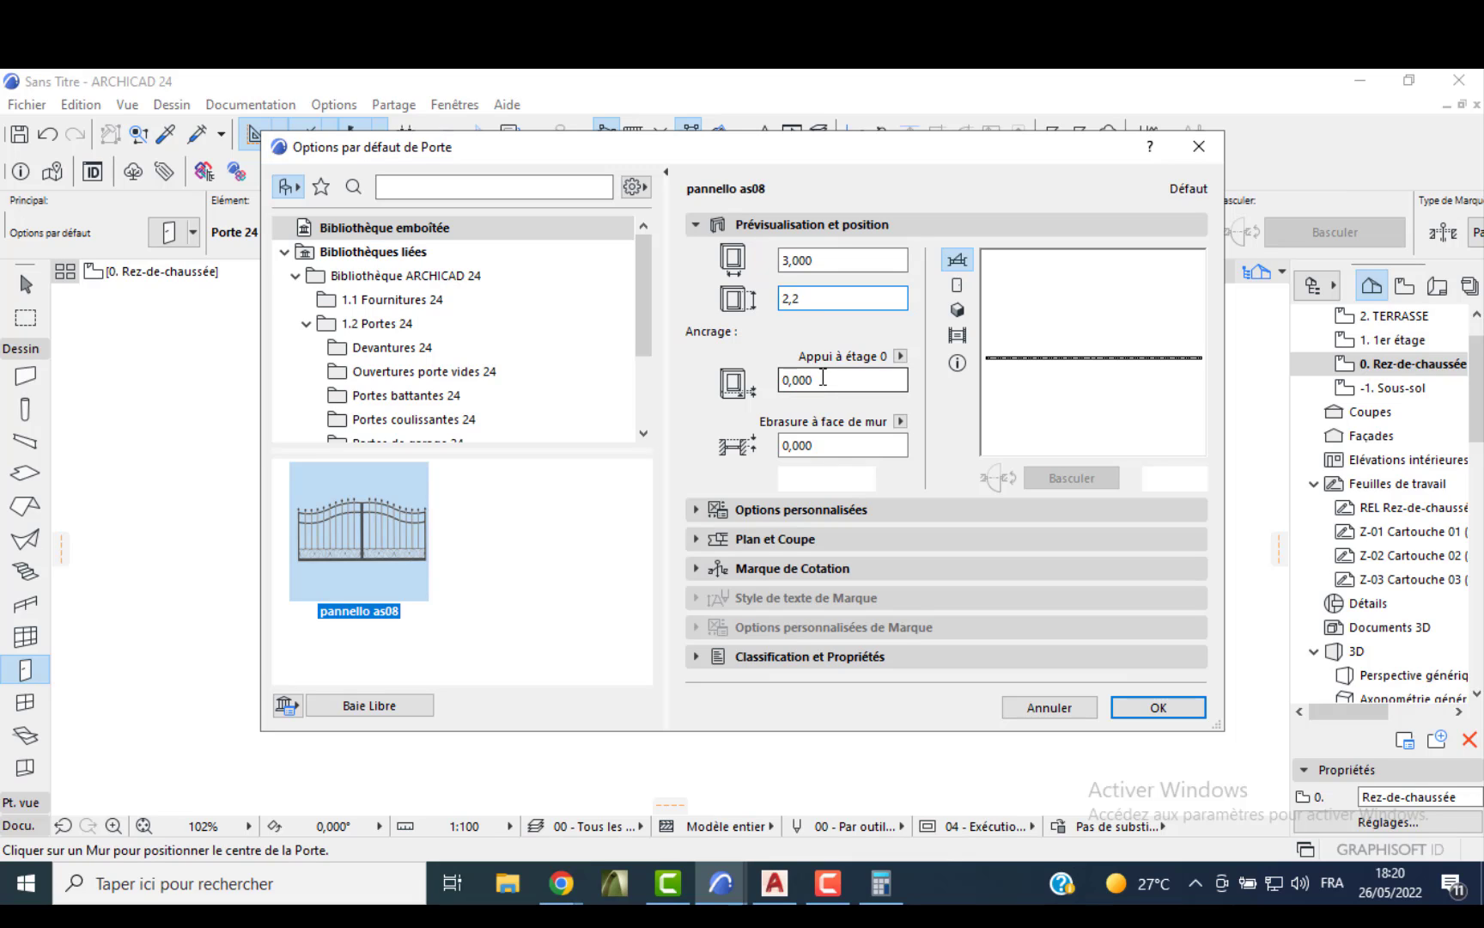
key(Tab)
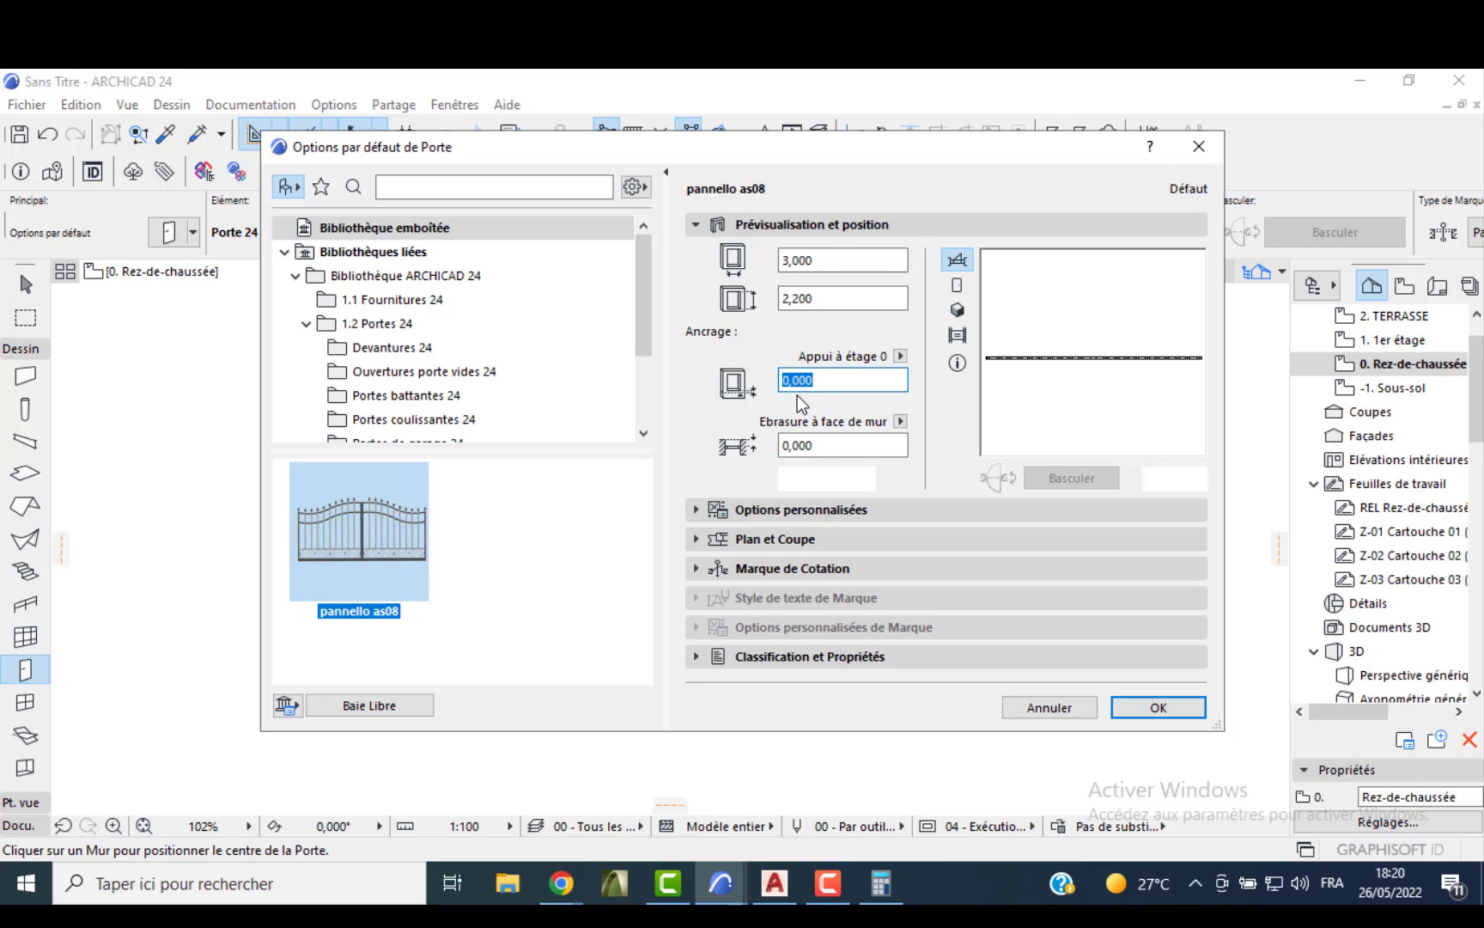
key(Return)
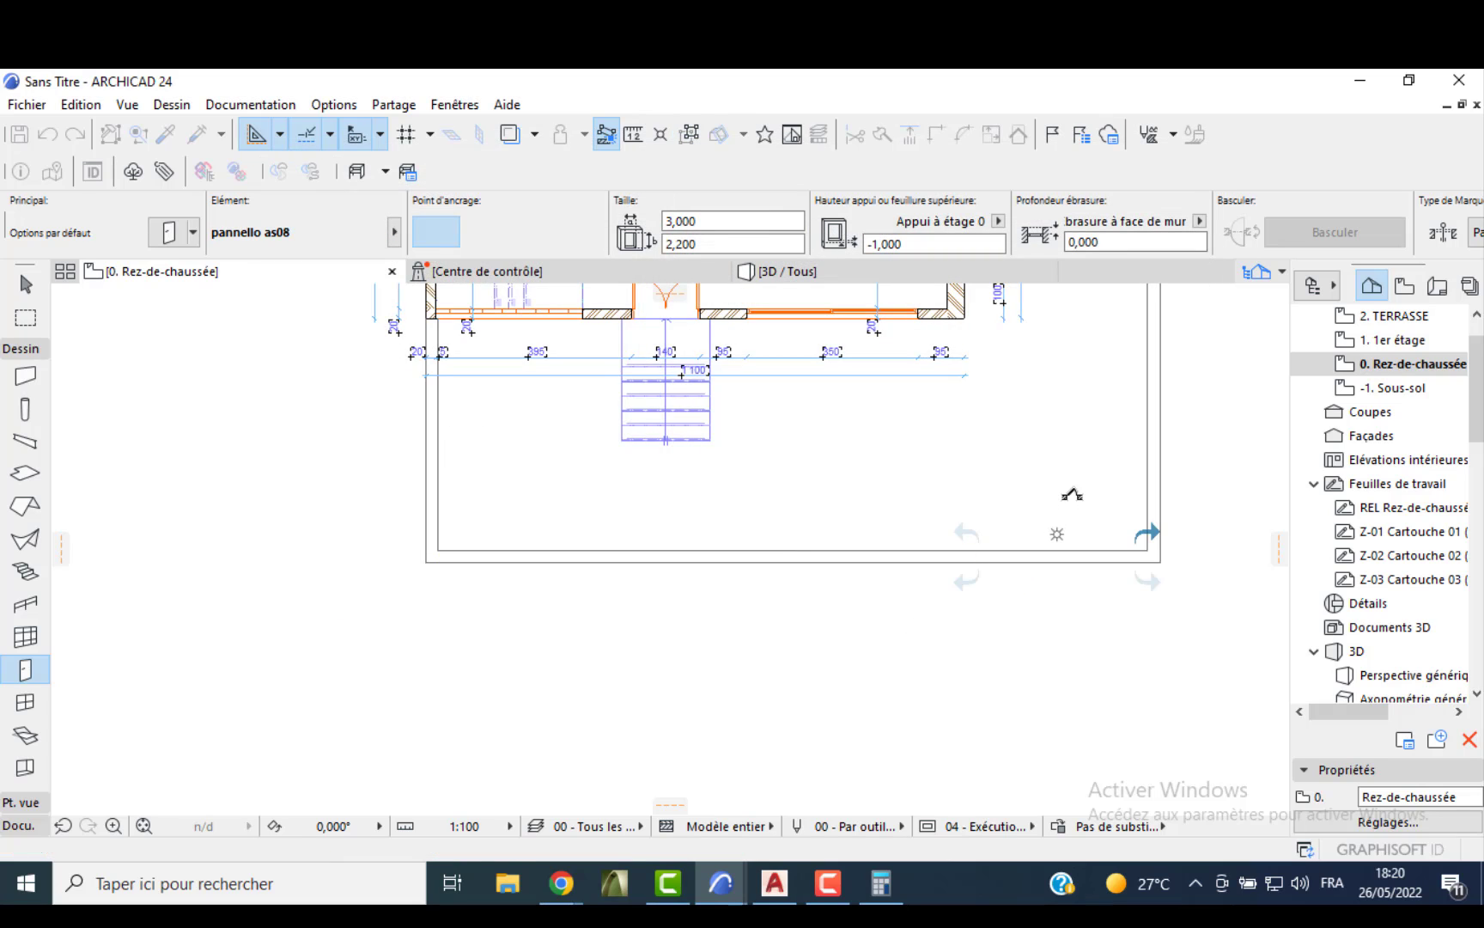
- Inspect the gate in the front boundary wall in 3D and return to the Rez-de-chaussée plan
click(764, 273)
shift+middle_drag(539, 637, 749, 653)
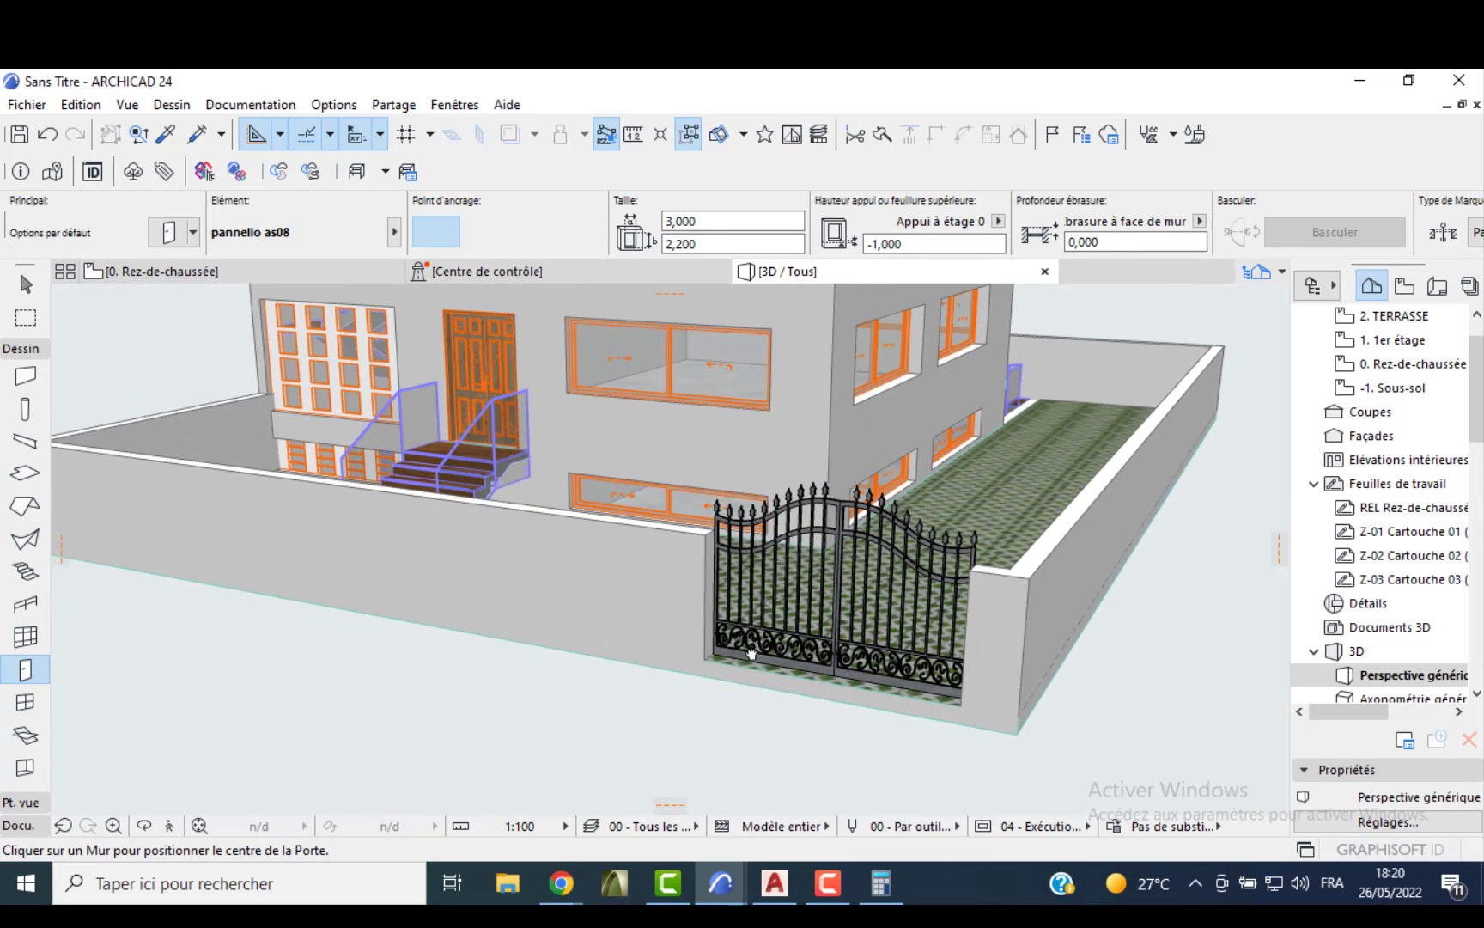
key(F2)
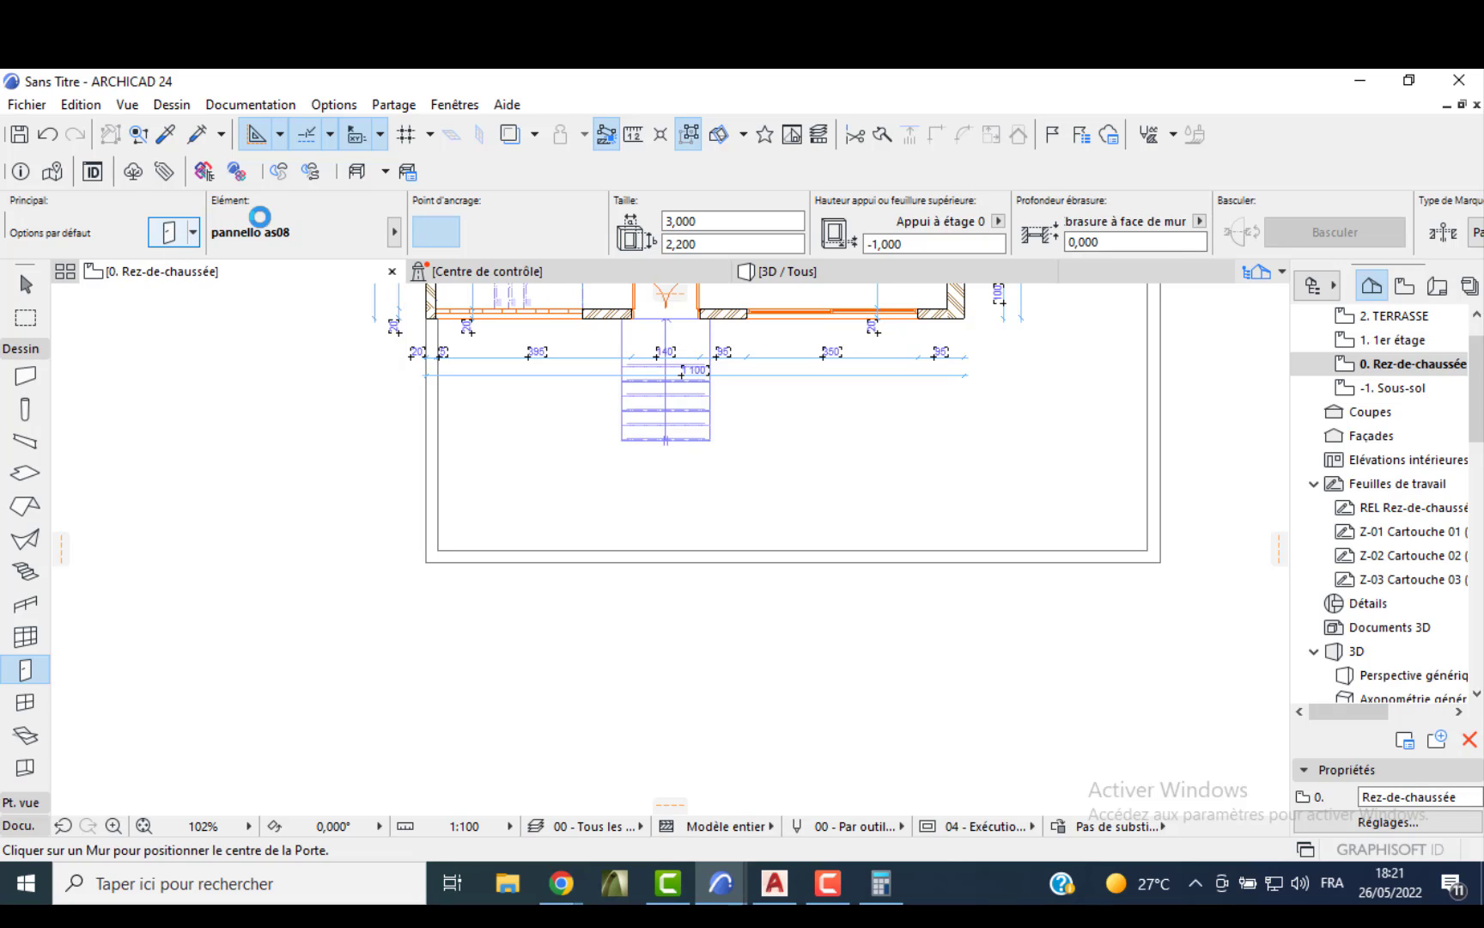
- Open the default door settings and search the door library for "PORTE"
click(394, 226)
click(443, 194)
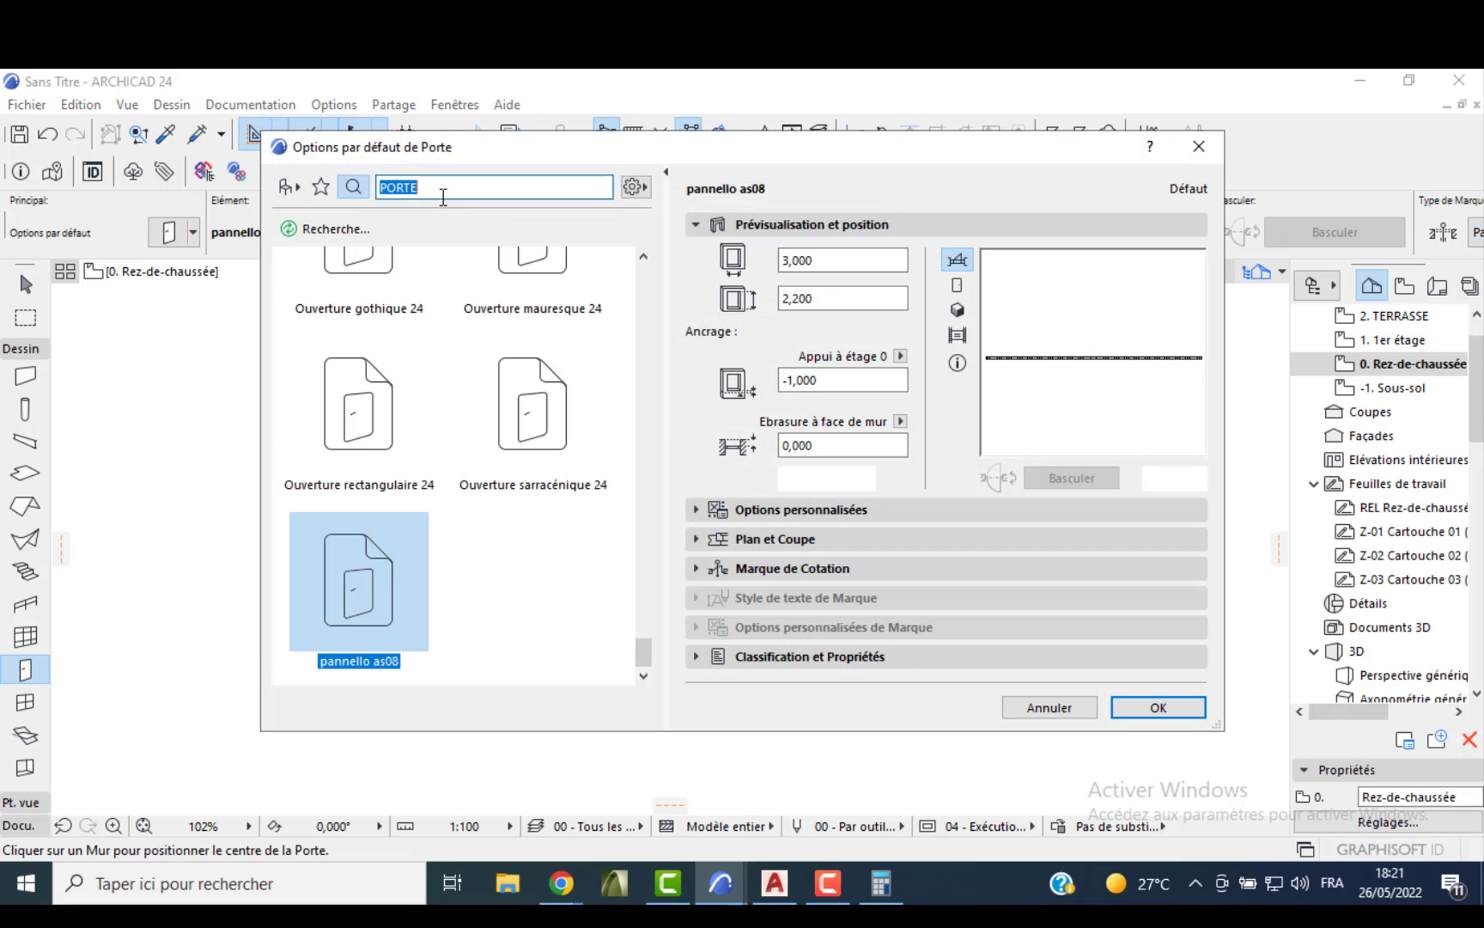
click(443, 196)
text(PO)
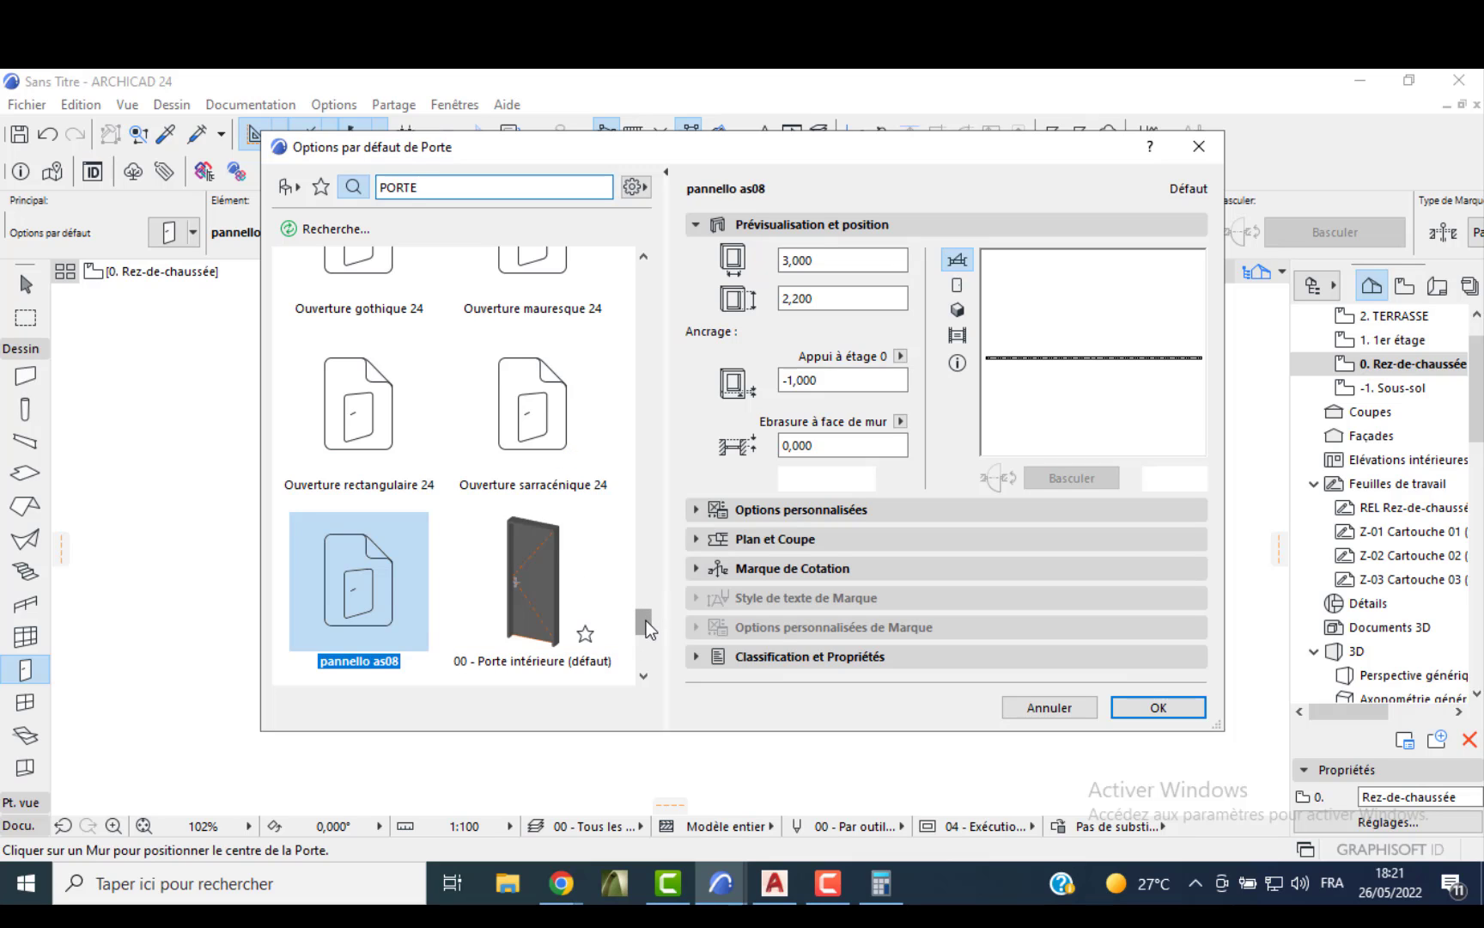
- Browse the library results for a pedestrian entrance door and preview the Pintu Jati Dobel1 model
drag(646, 621, 627, 494)
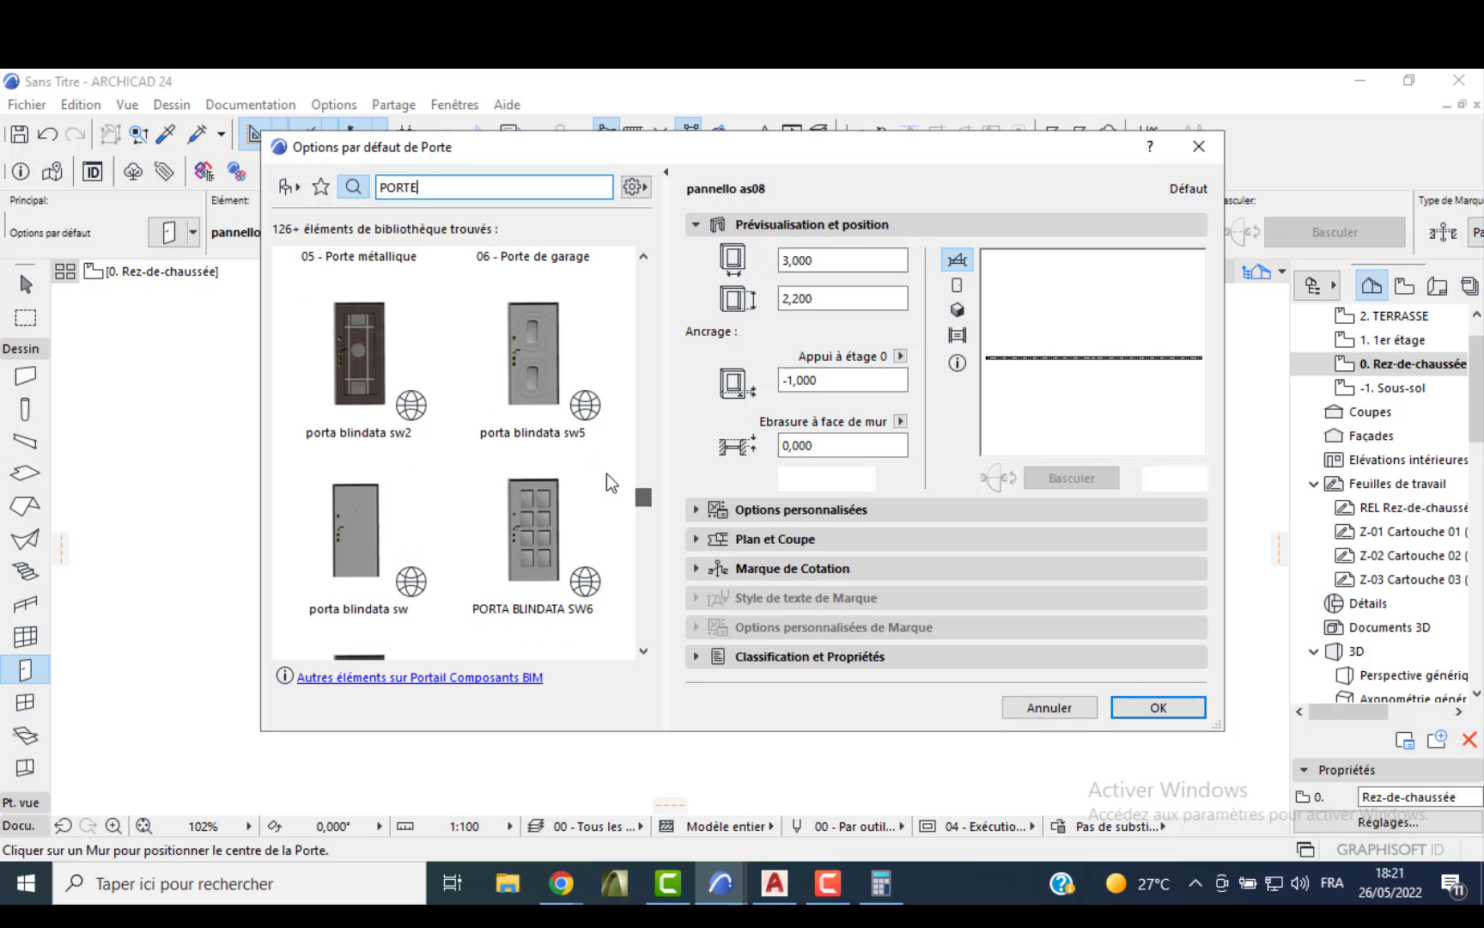
scroll(422, 492, down, 5)
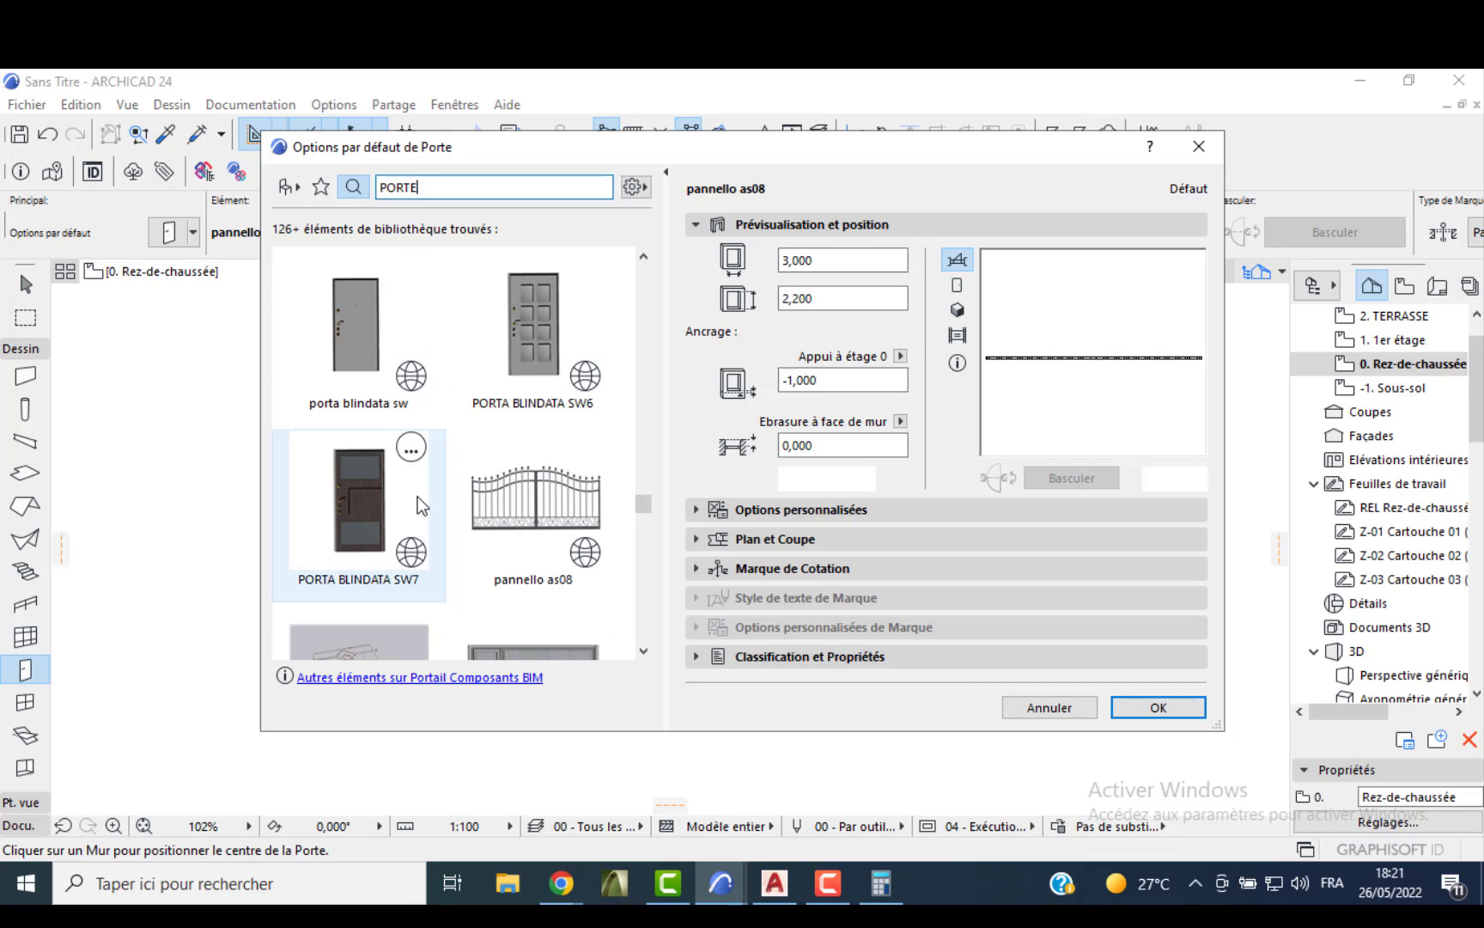
scroll(454, 510, down, 10)
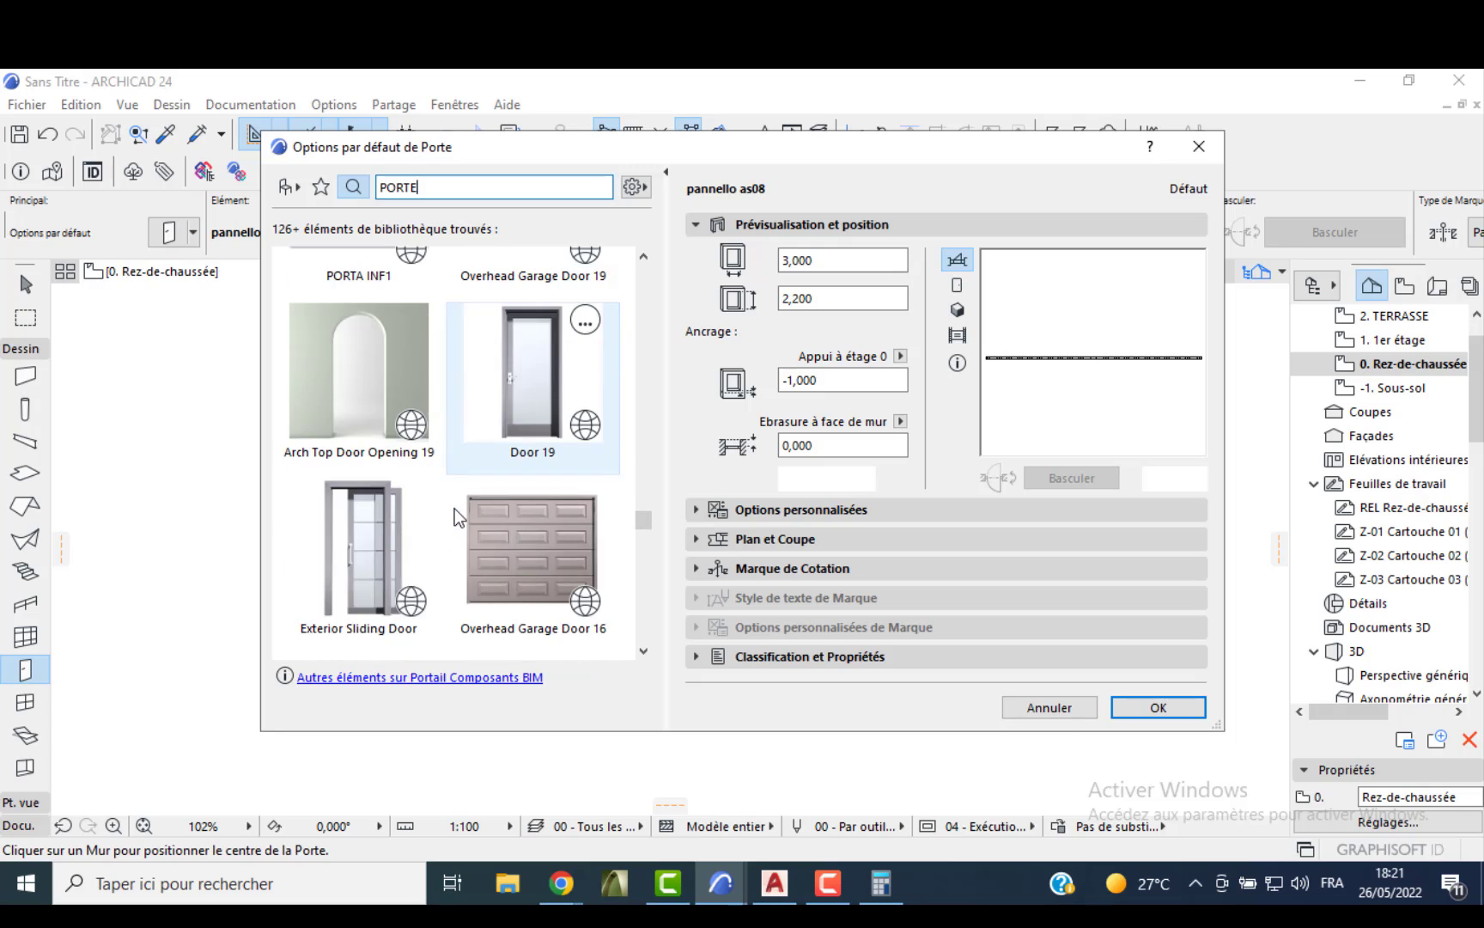
scroll(460, 502, down, 12)
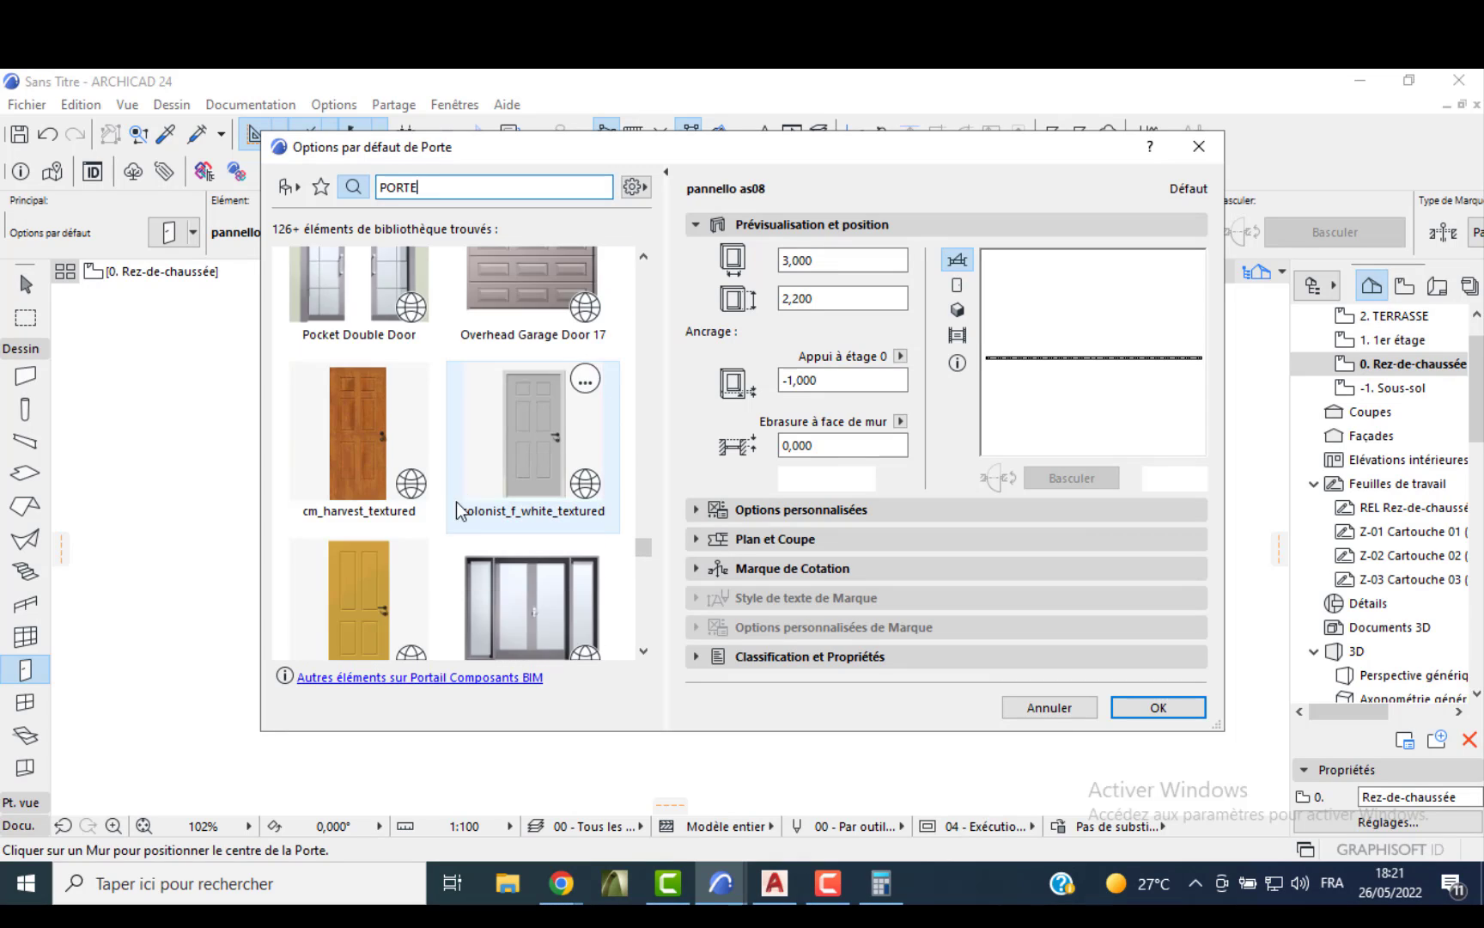
scroll(471, 494, down, 3)
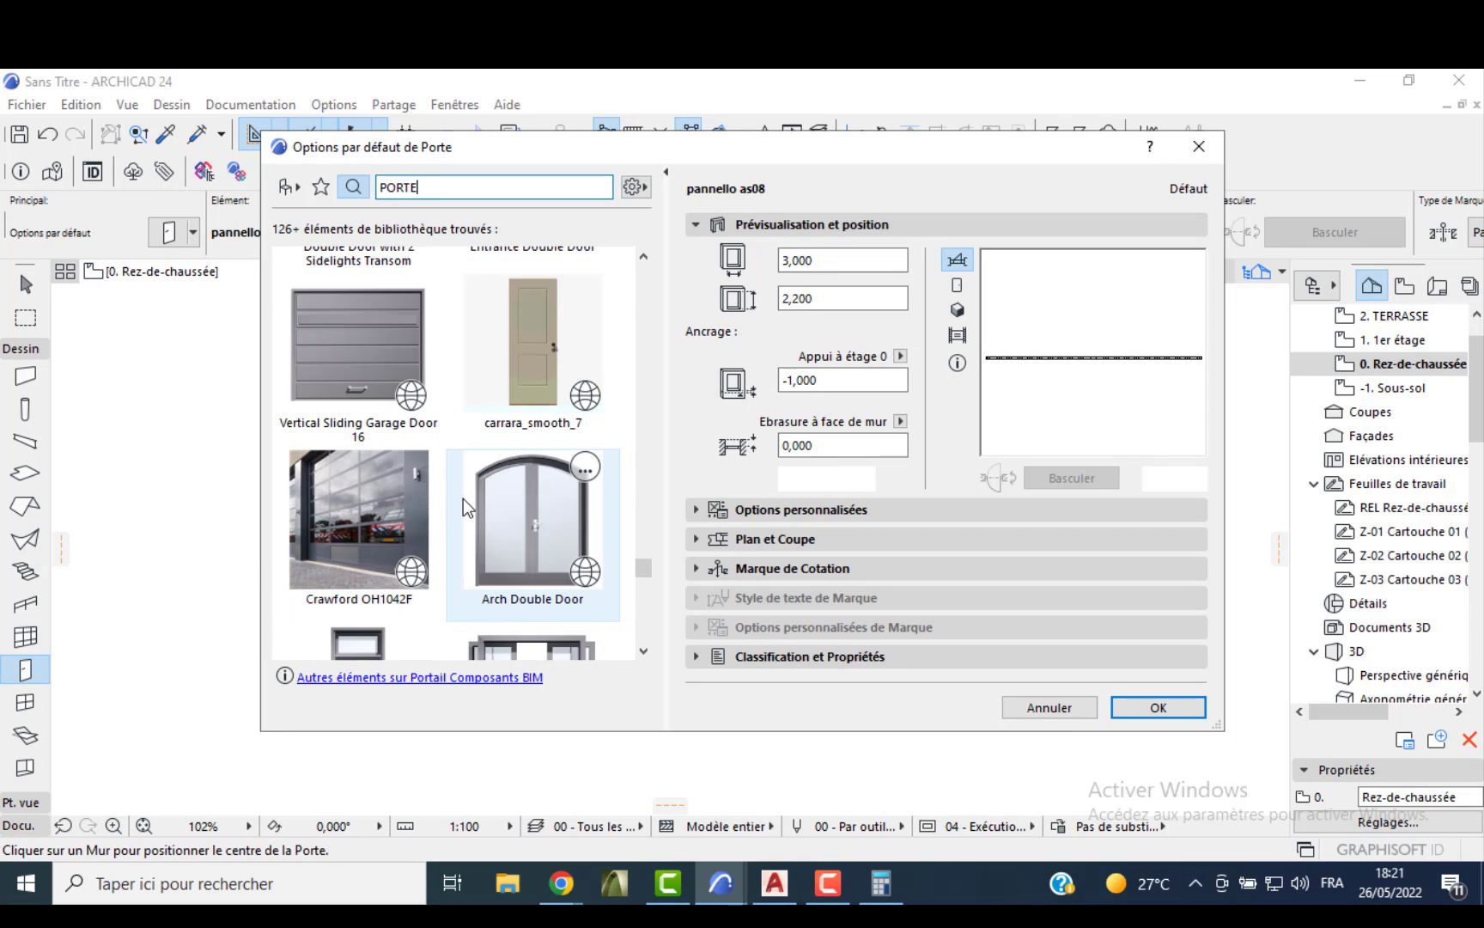
scroll(471, 490, down, 8)
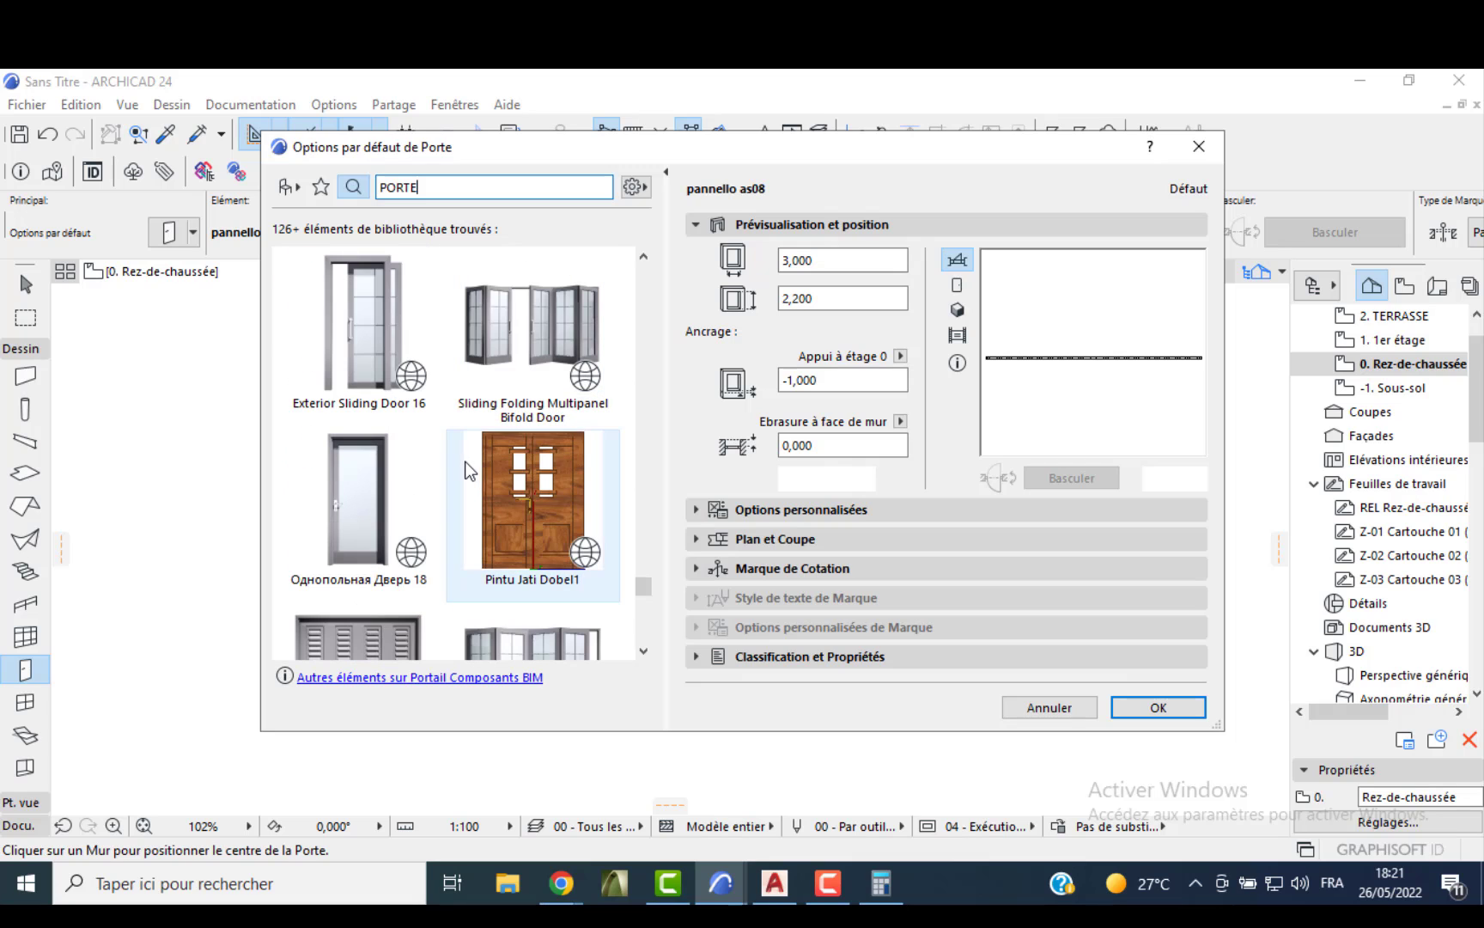
click(506, 508)
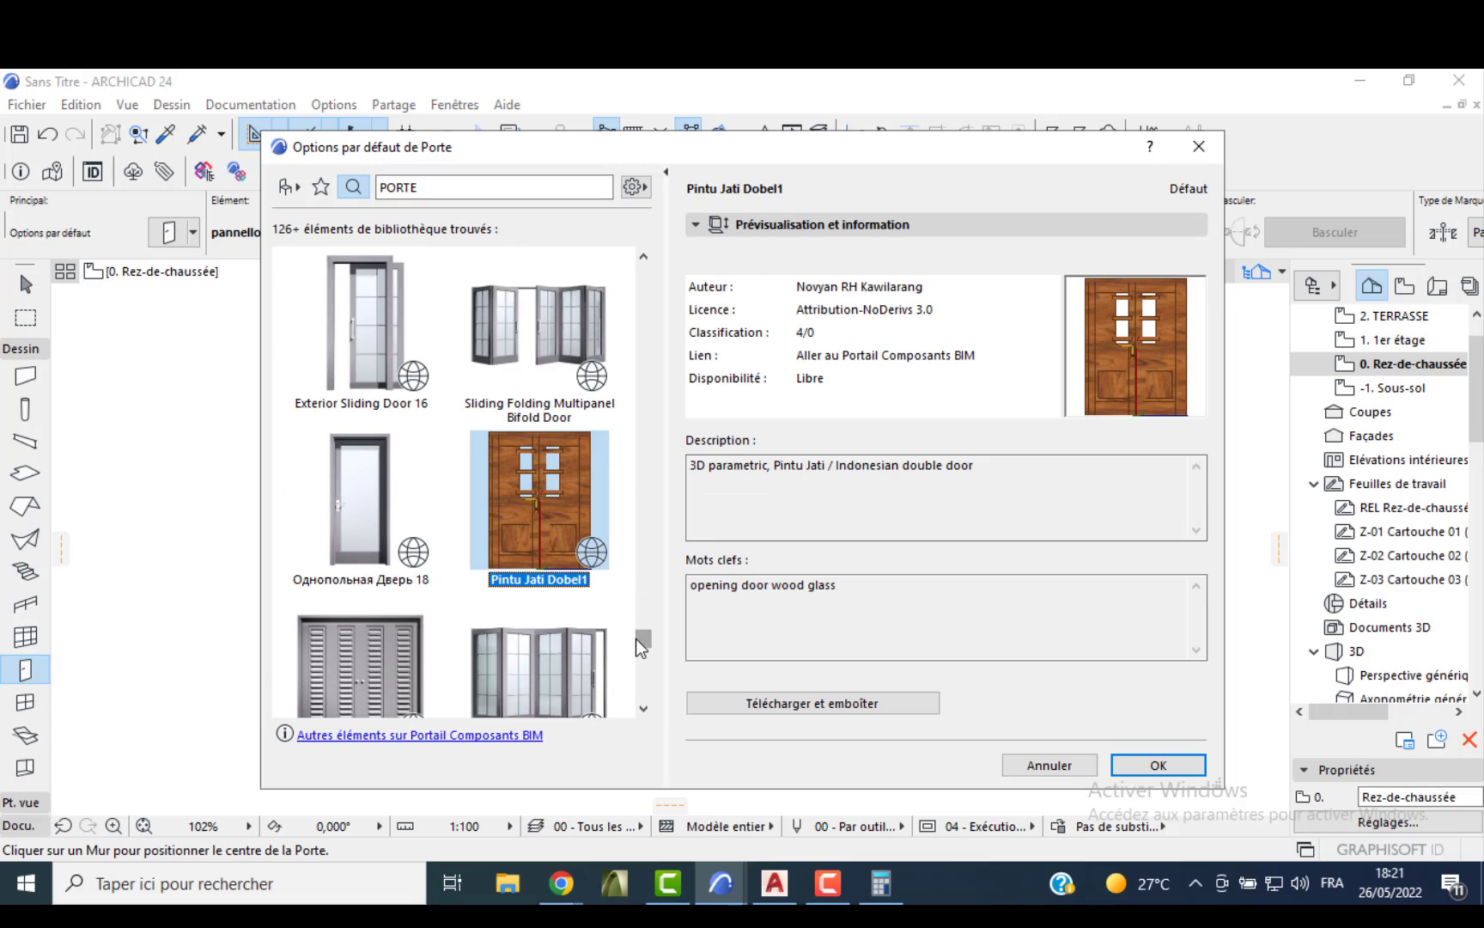
- Choose the single-leaf door porta blindata sw2 from the results, then download and embed it
scroll(639, 647, down, 15)
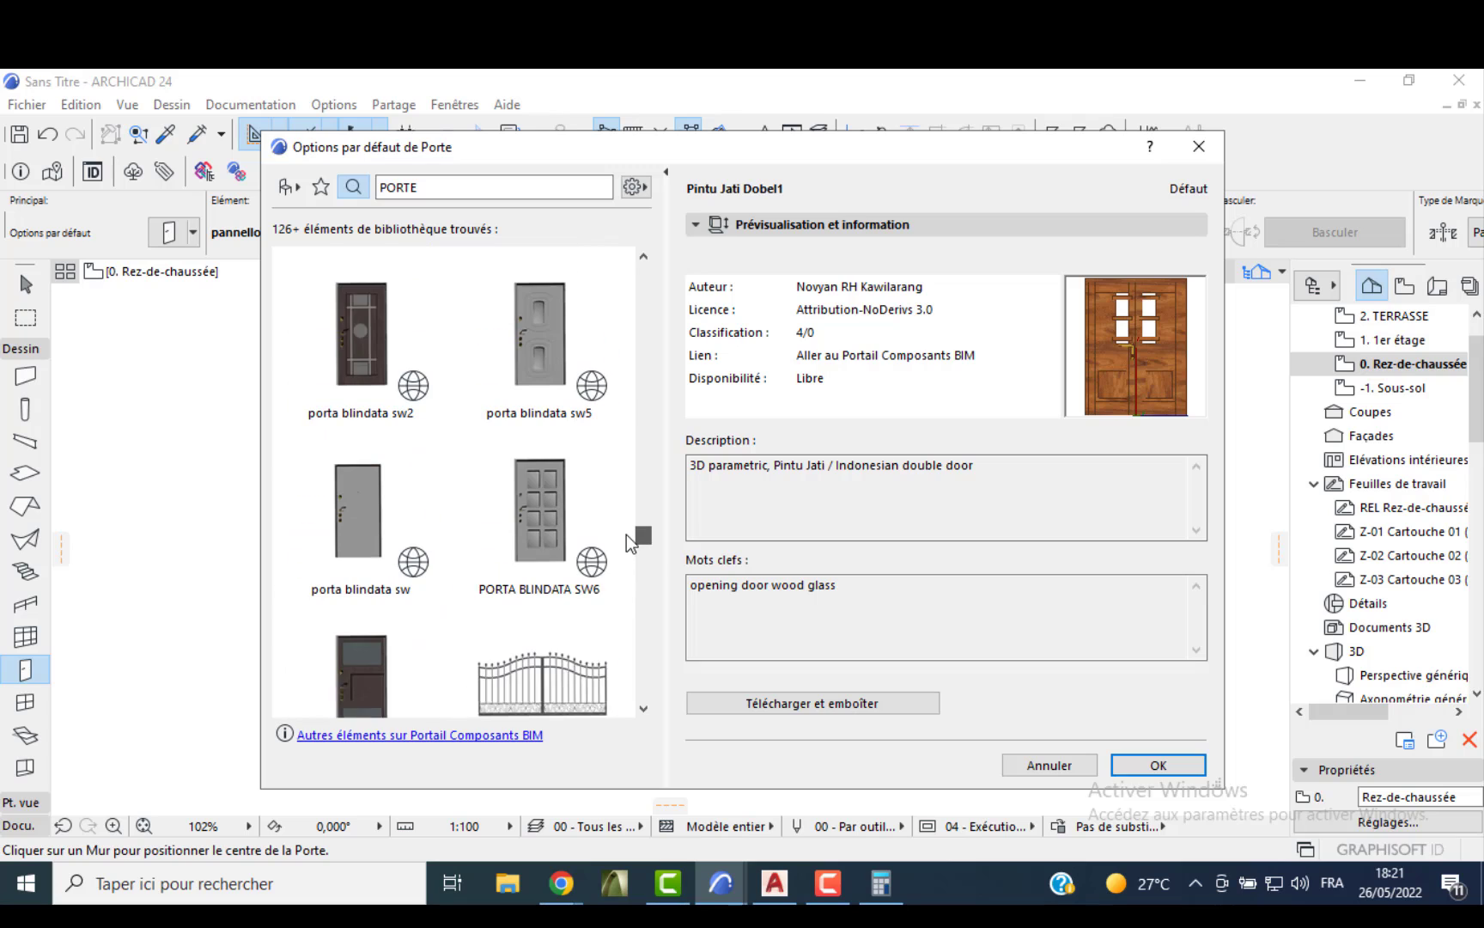
scroll(631, 541, up, 1)
click(368, 402)
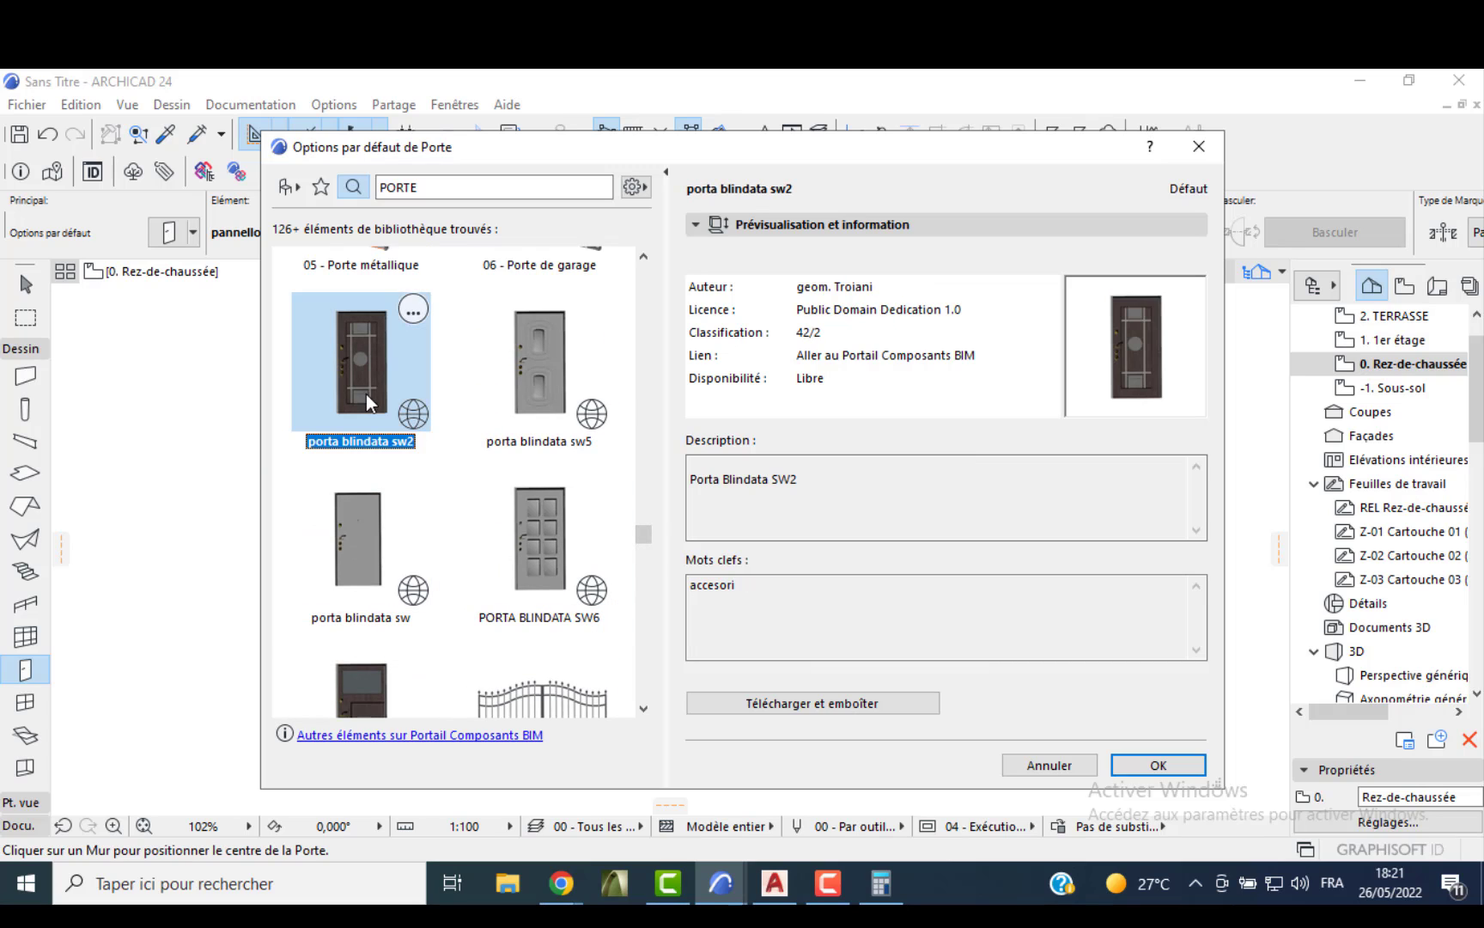
click(803, 702)
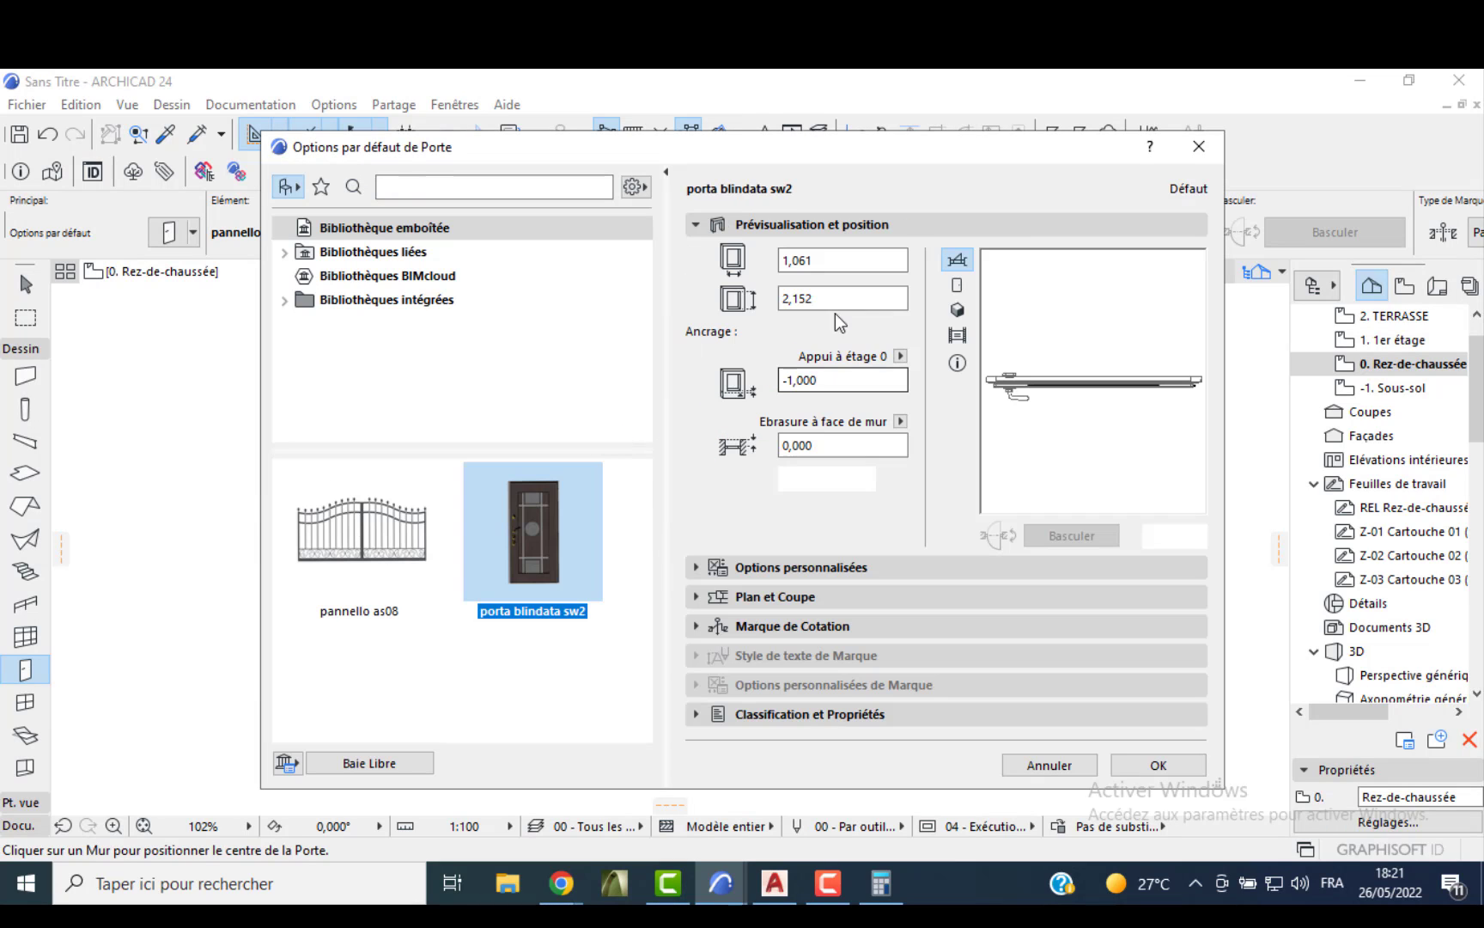
- Set the porta blindata sw2 door to 1.2 m wide and 2.1 m high and accept the settings
drag(855, 260, 785, 266)
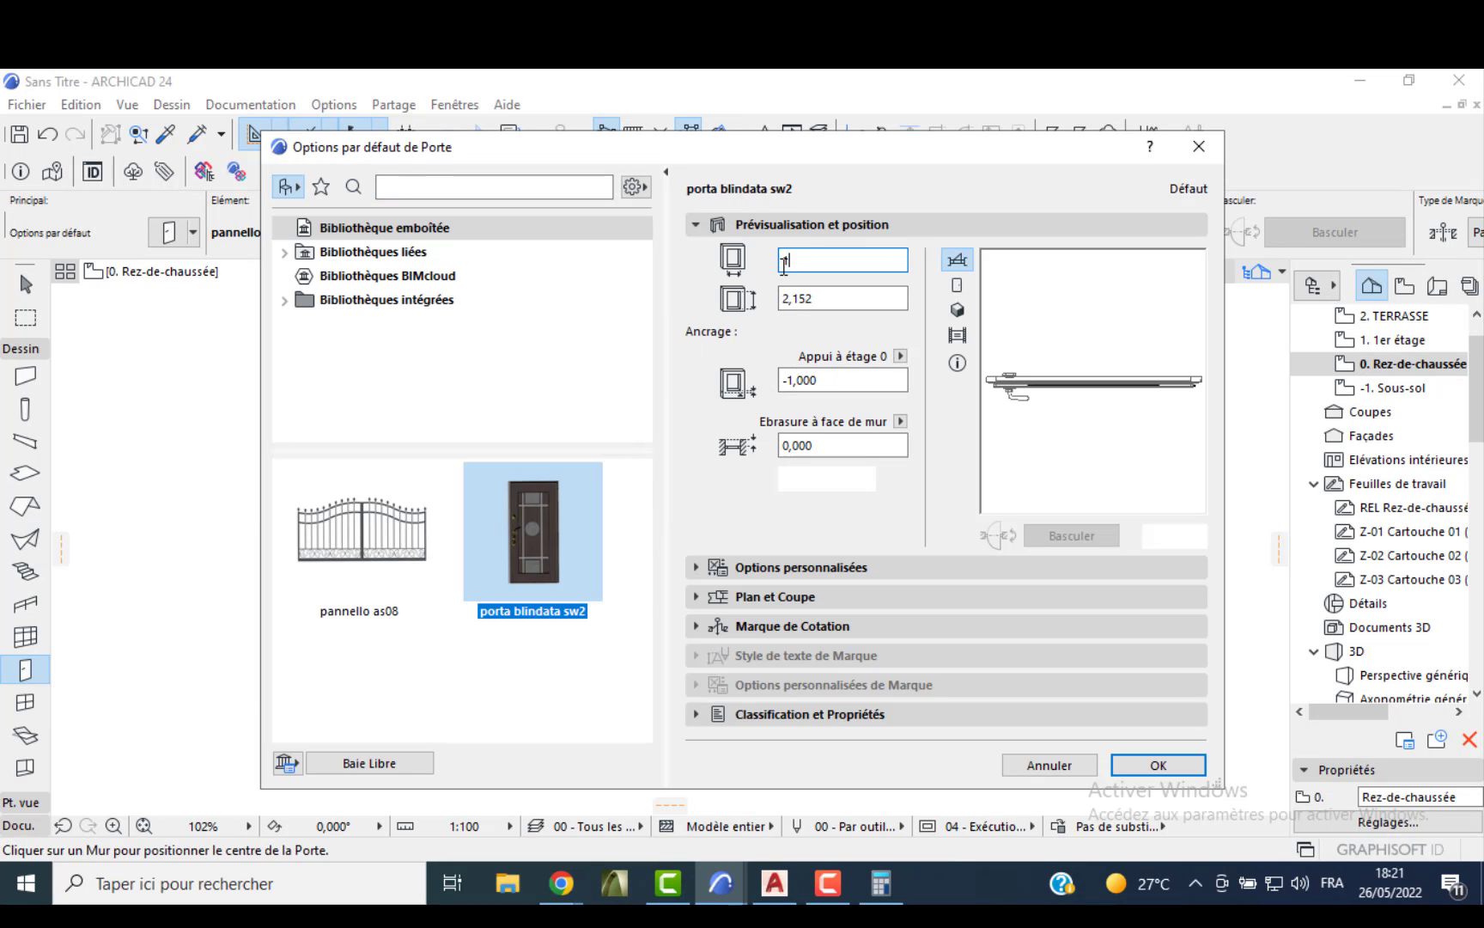
text(2)
click(825, 298)
drag(825, 298, 792, 300)
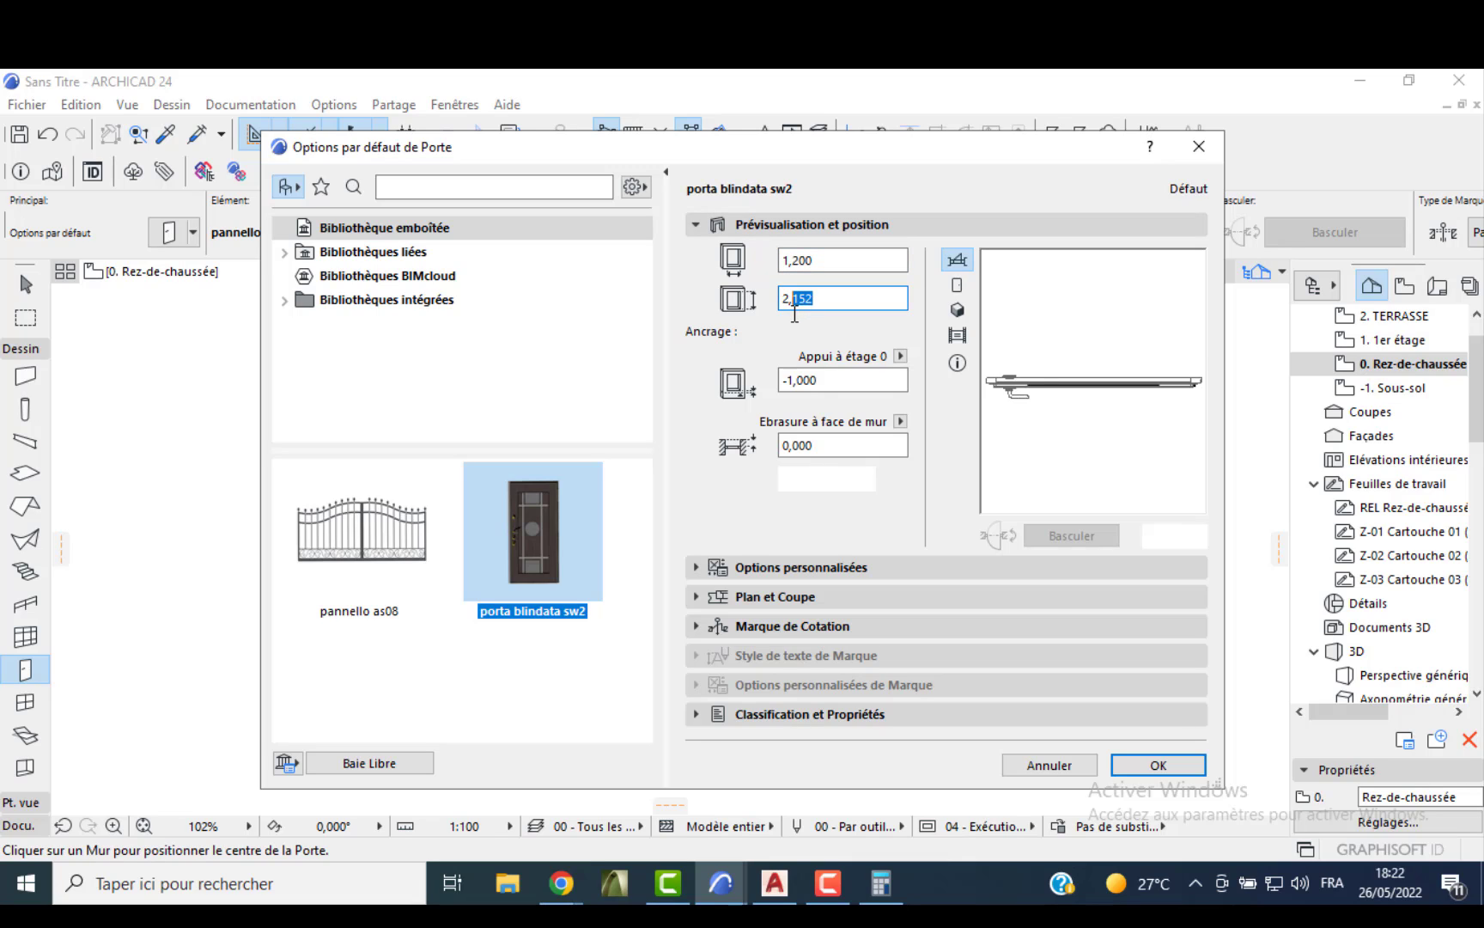
text(1)
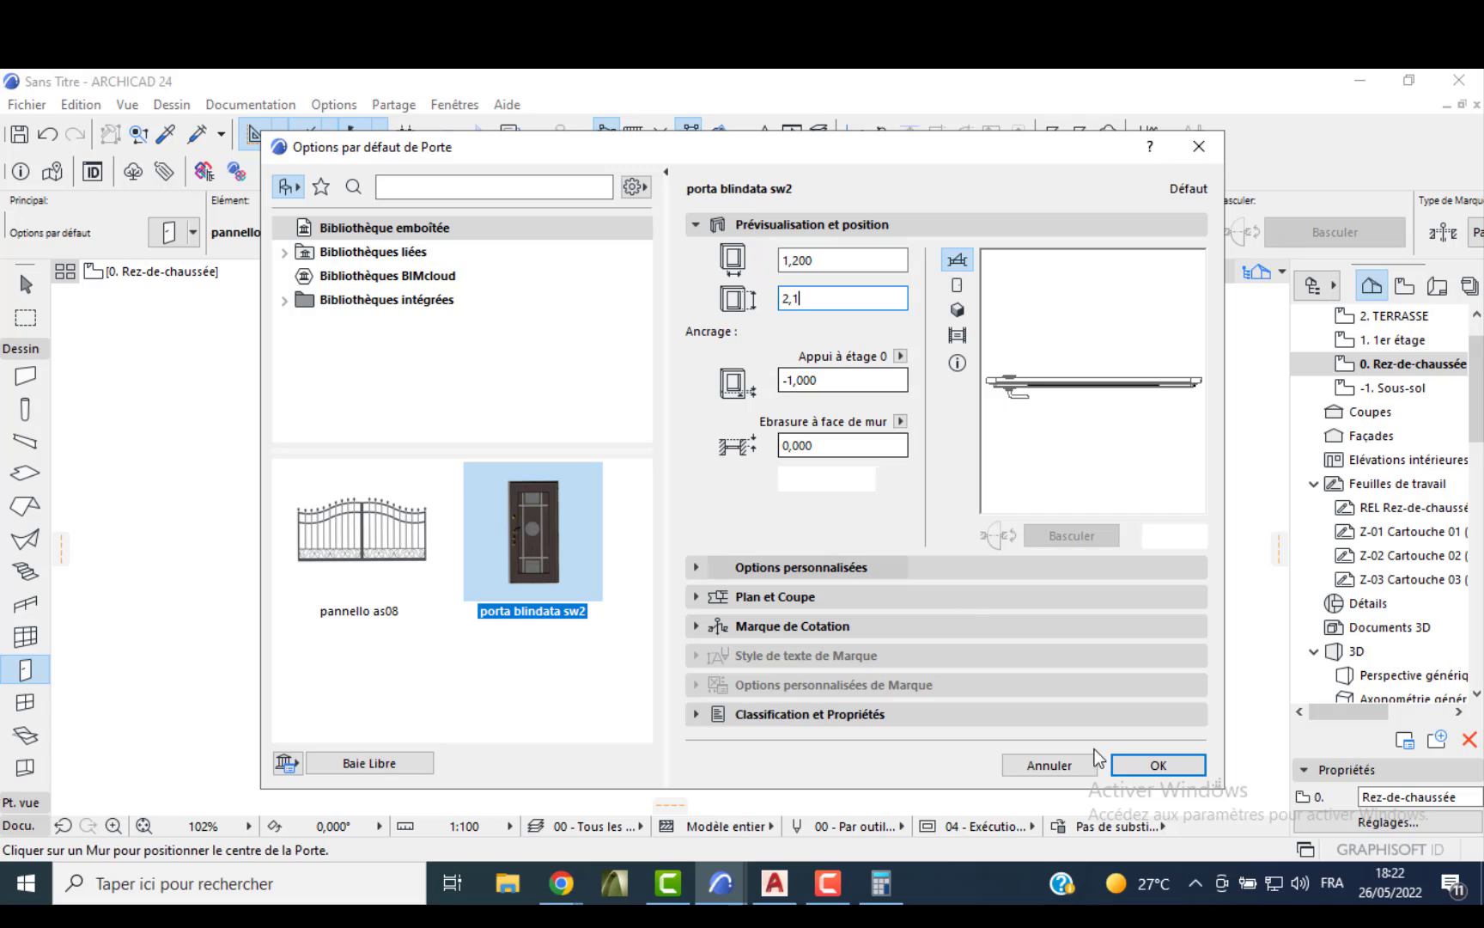
key(BackSpace)
text(2)
click(1158, 764)
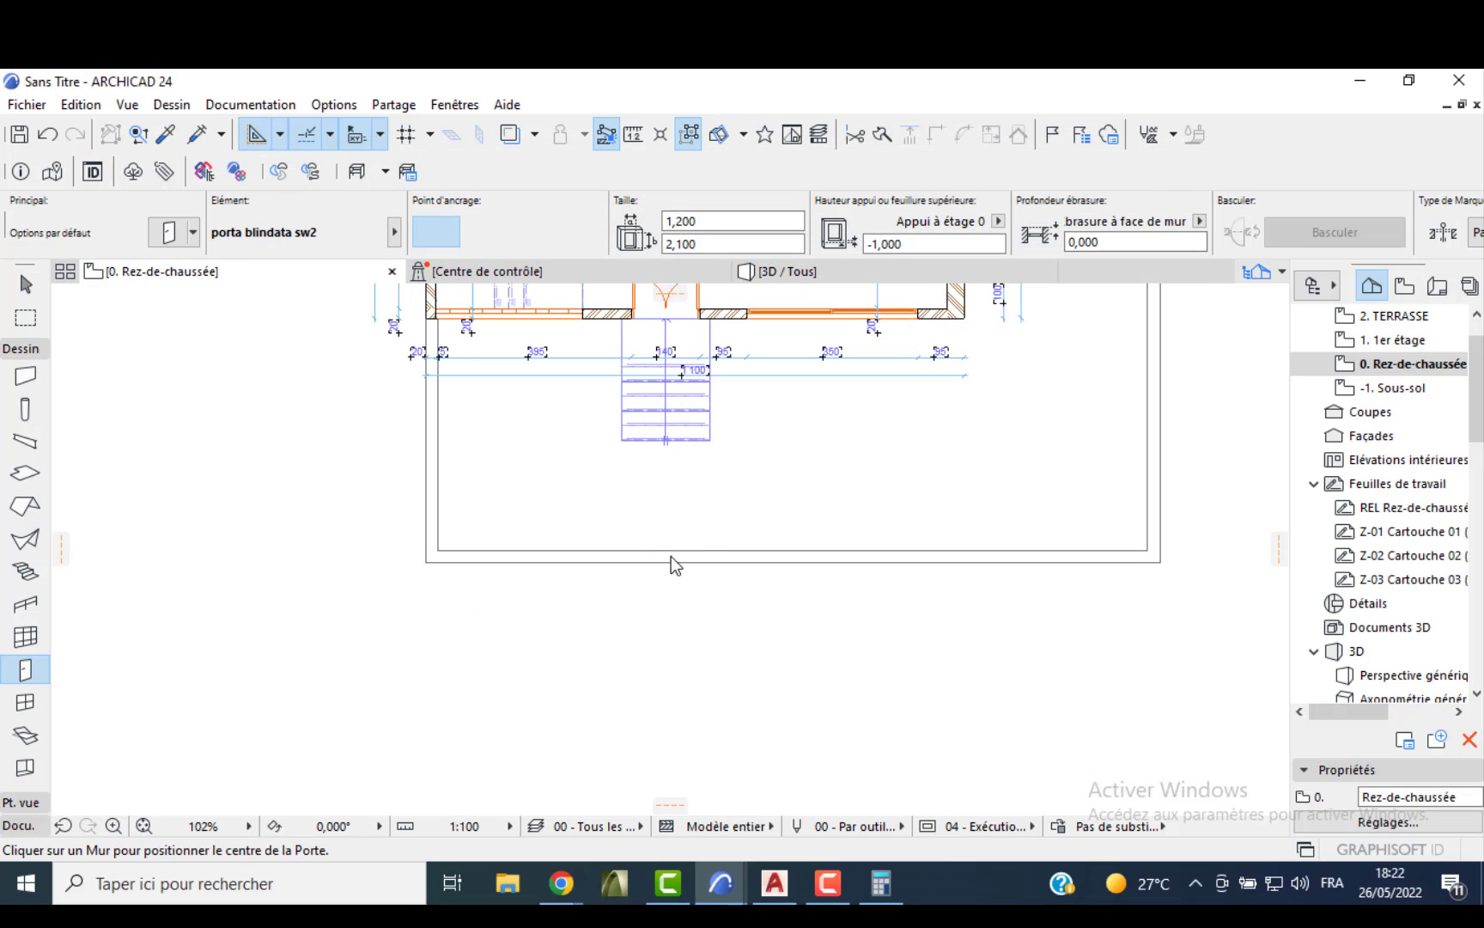
- Place the pedestrian door in the front boundary wall in line with the entrance stairs and check it in 3D
click(685, 521)
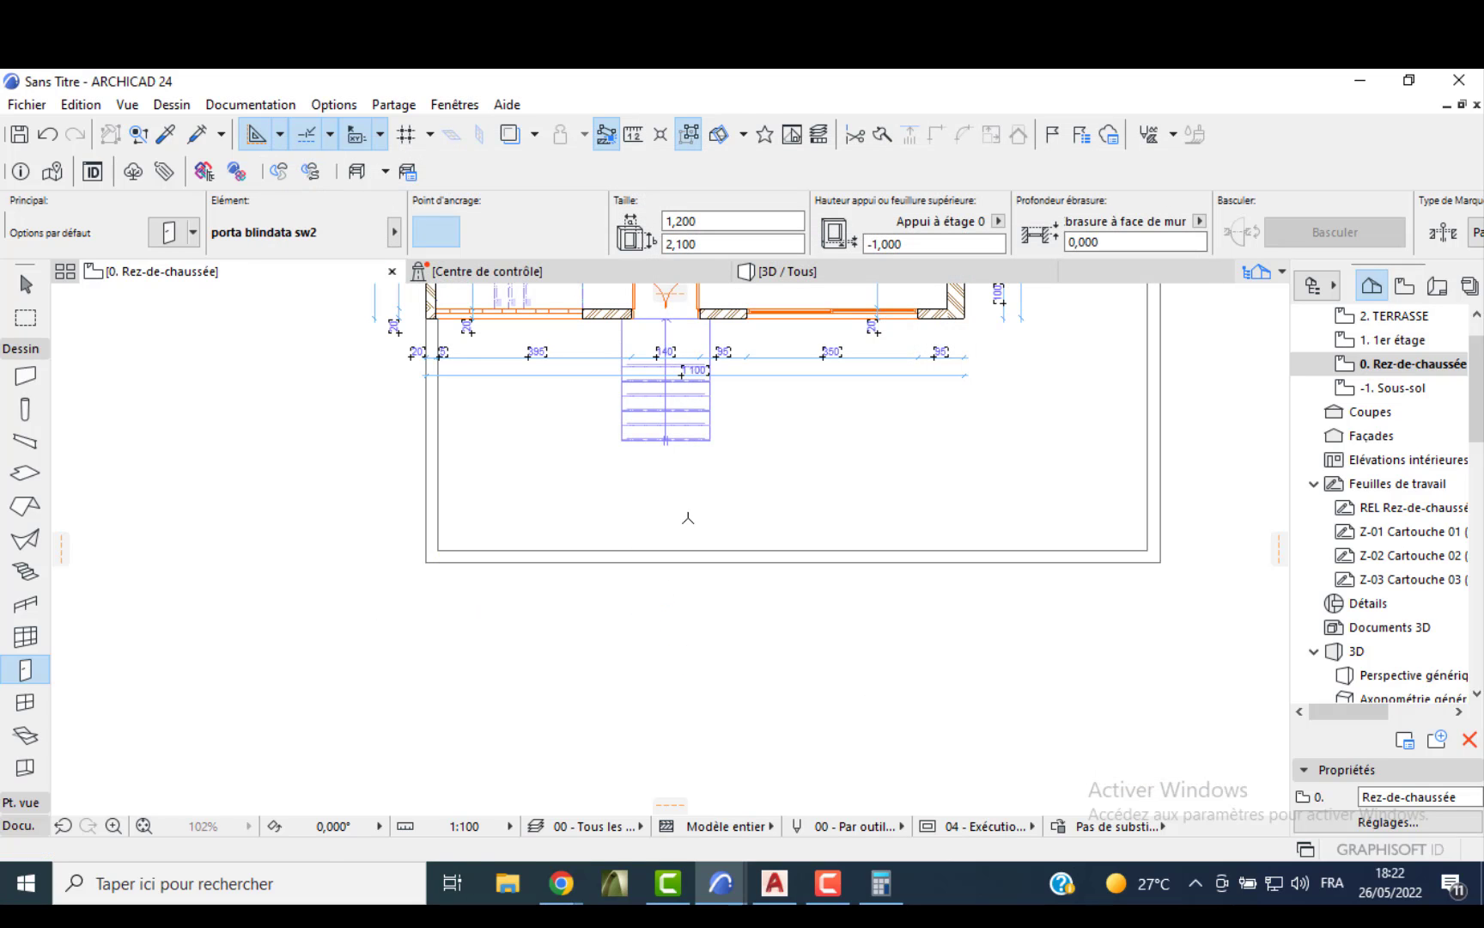
click(665, 530)
click(761, 276)
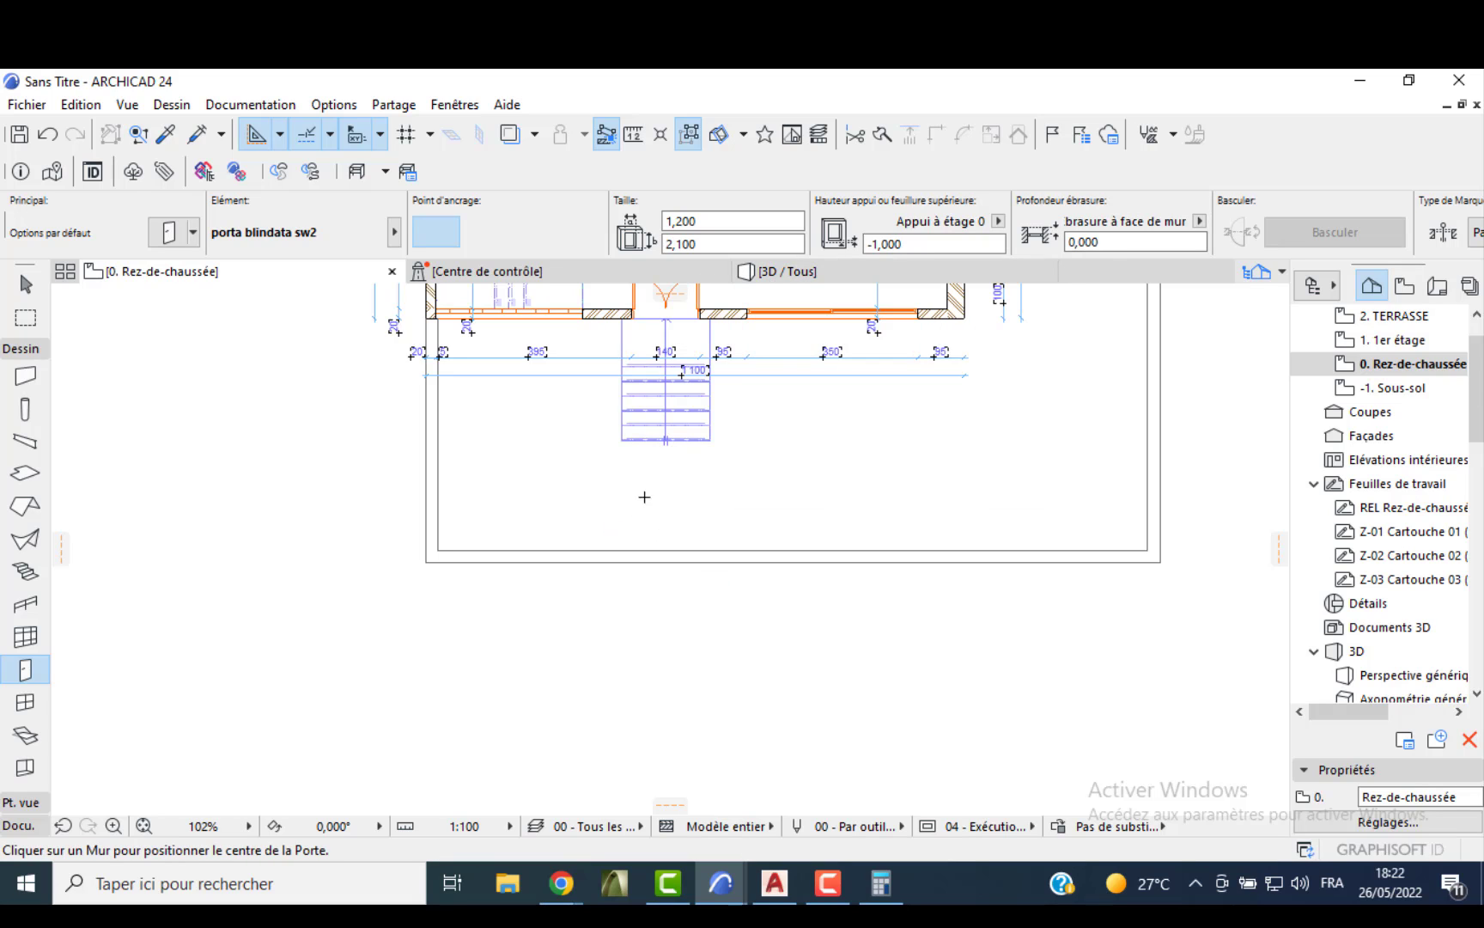
click(775, 273)
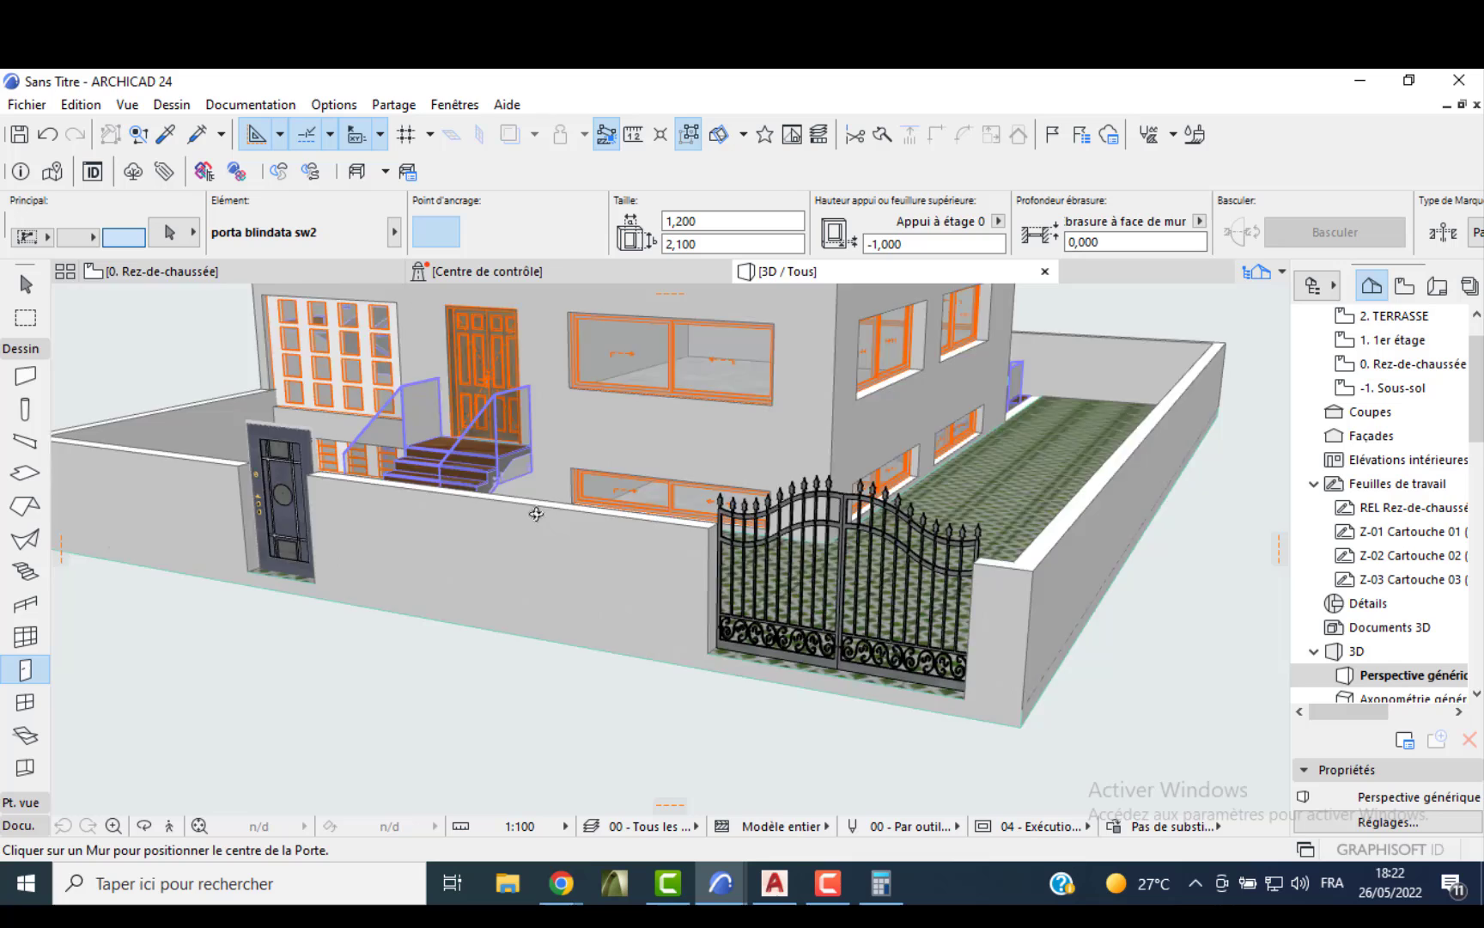
shift+middle_drag(536, 514, 626, 506)
key(F2)
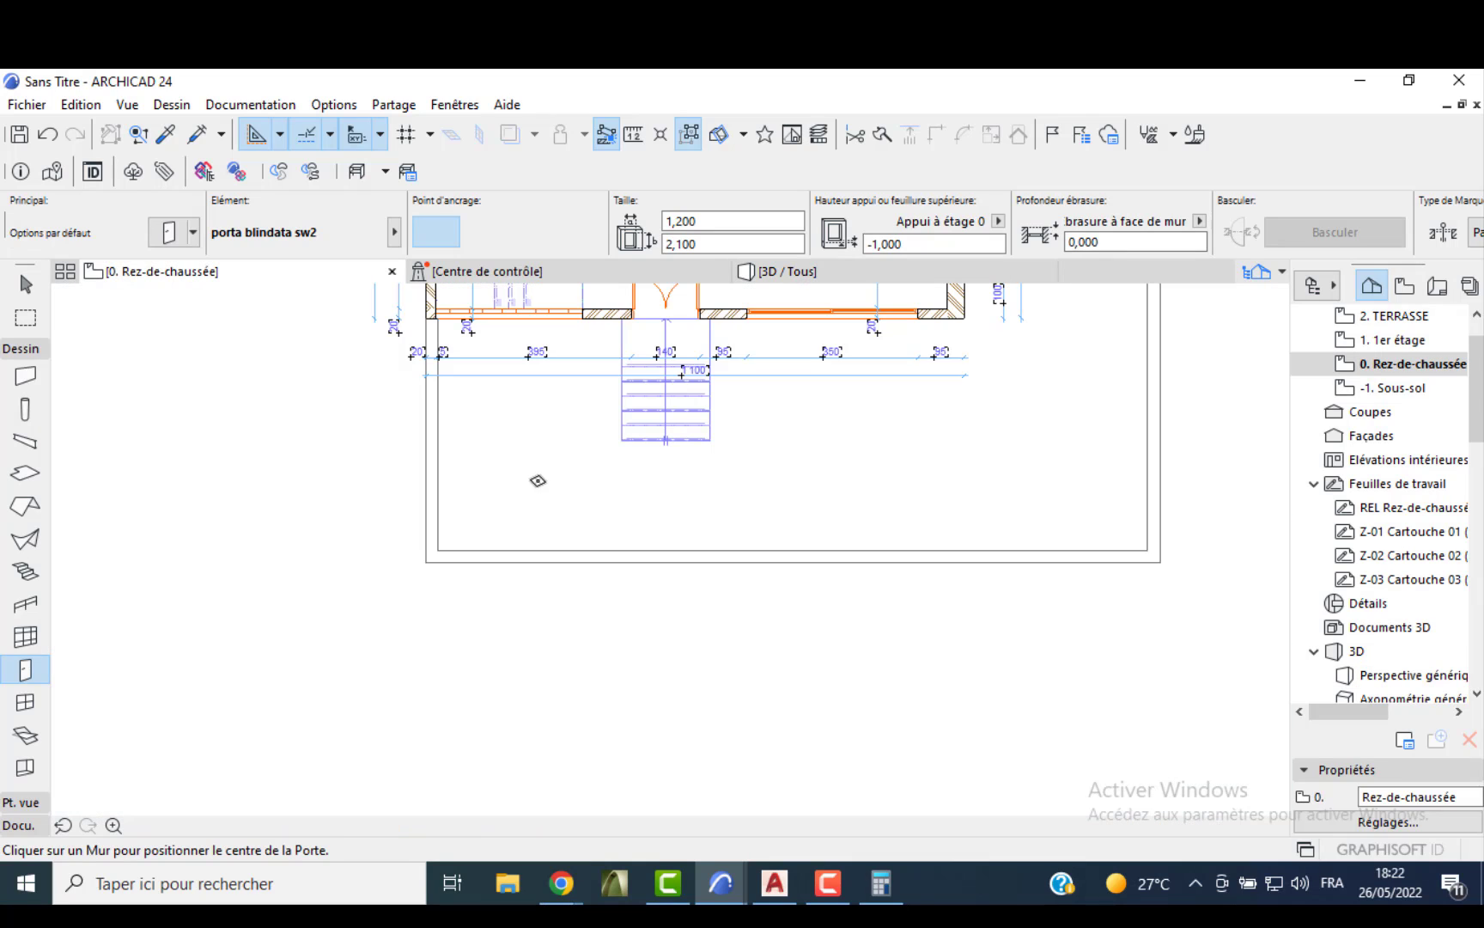
key(Escape)
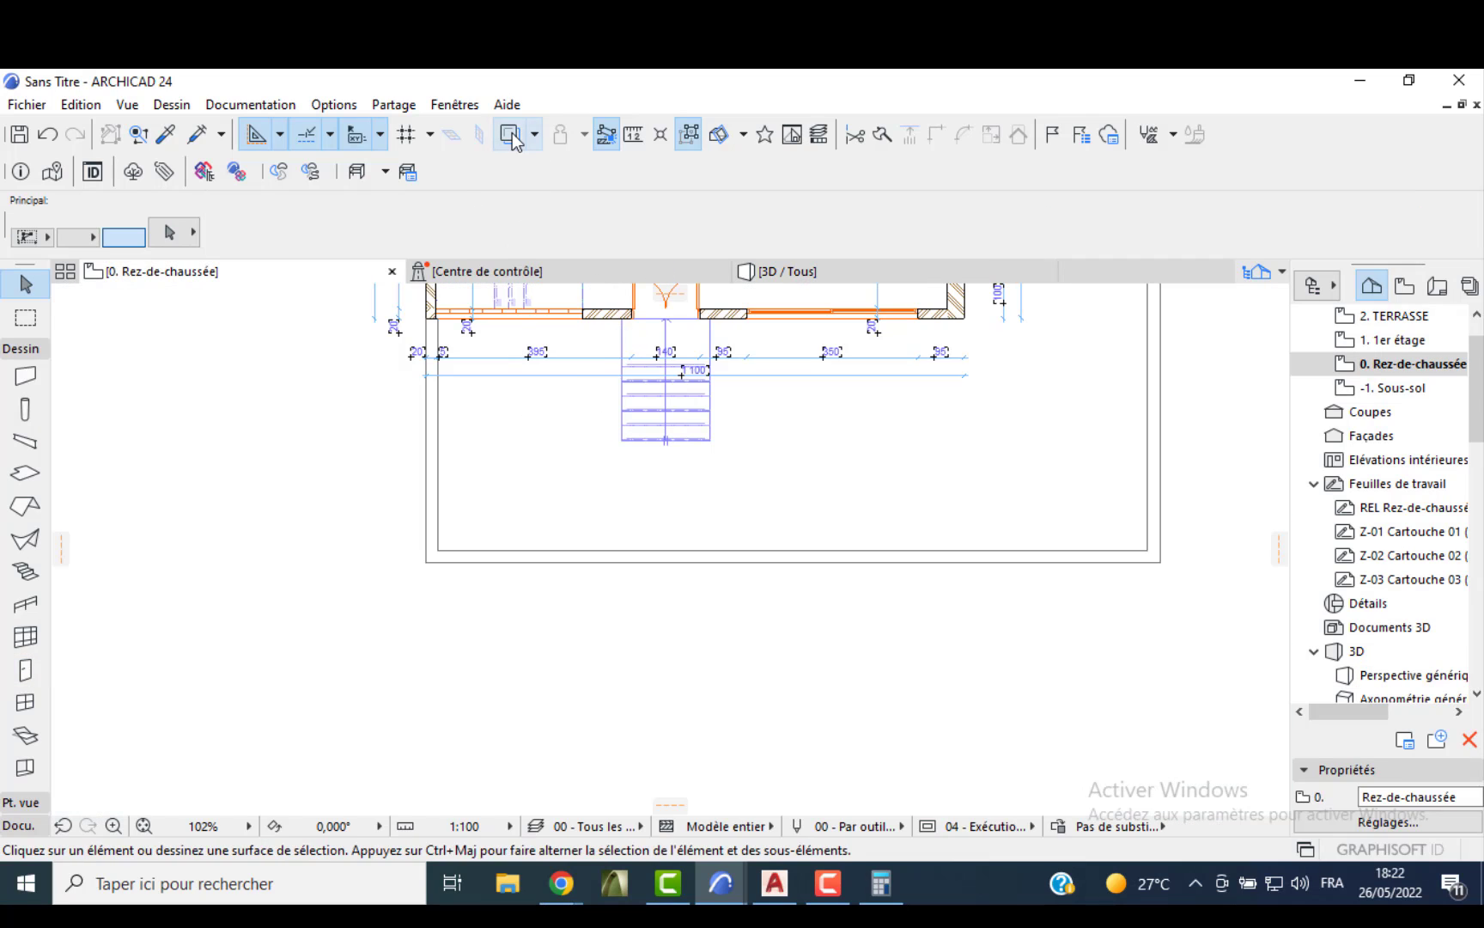
click(513, 135)
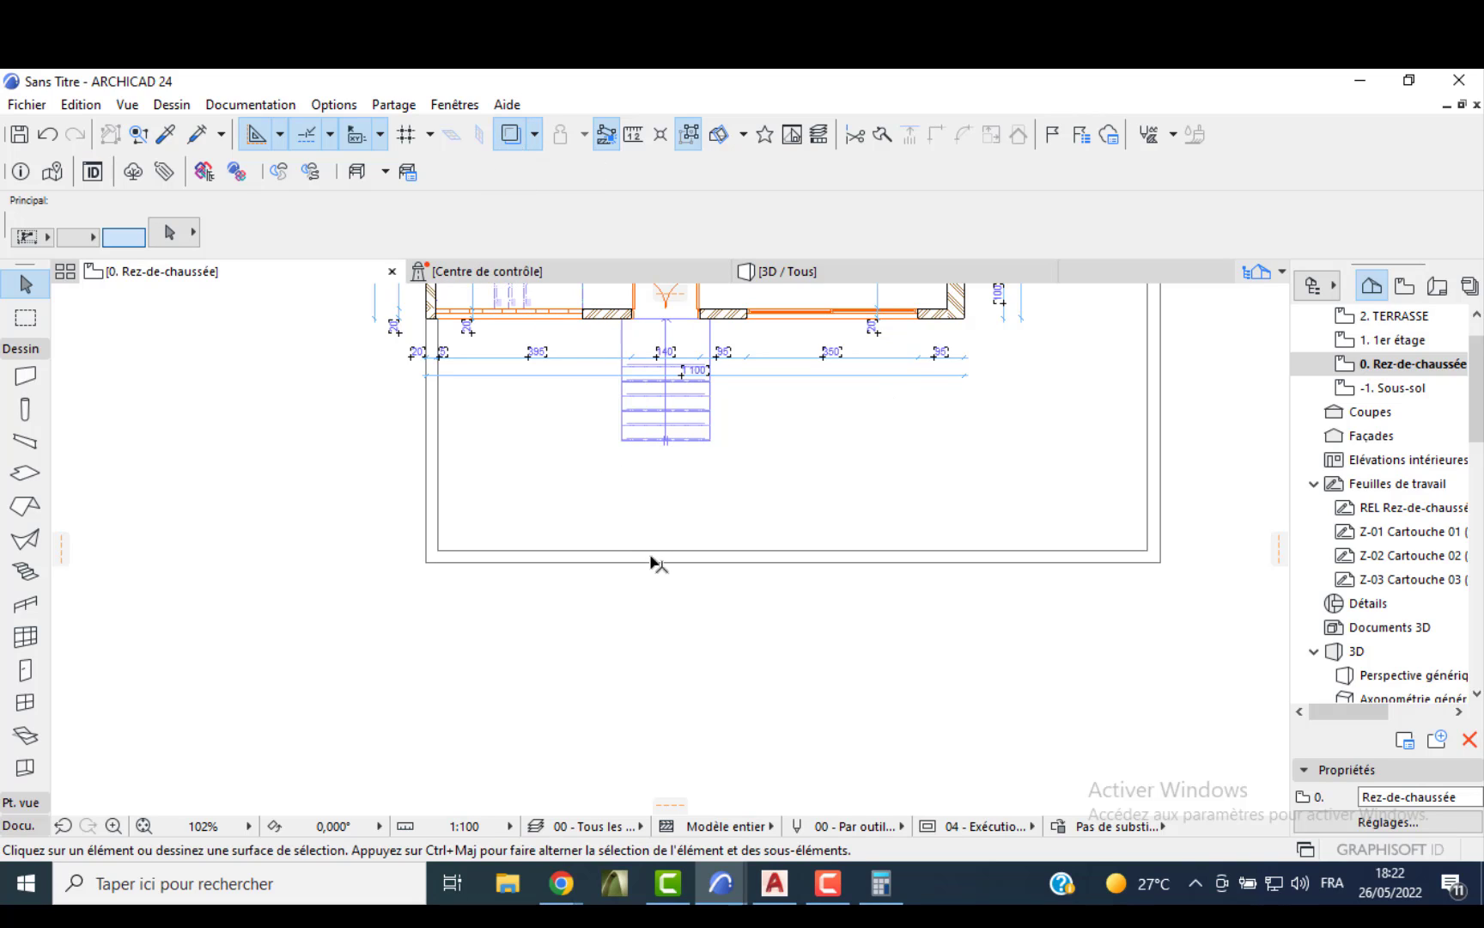
scroll(692, 569, up, 3)
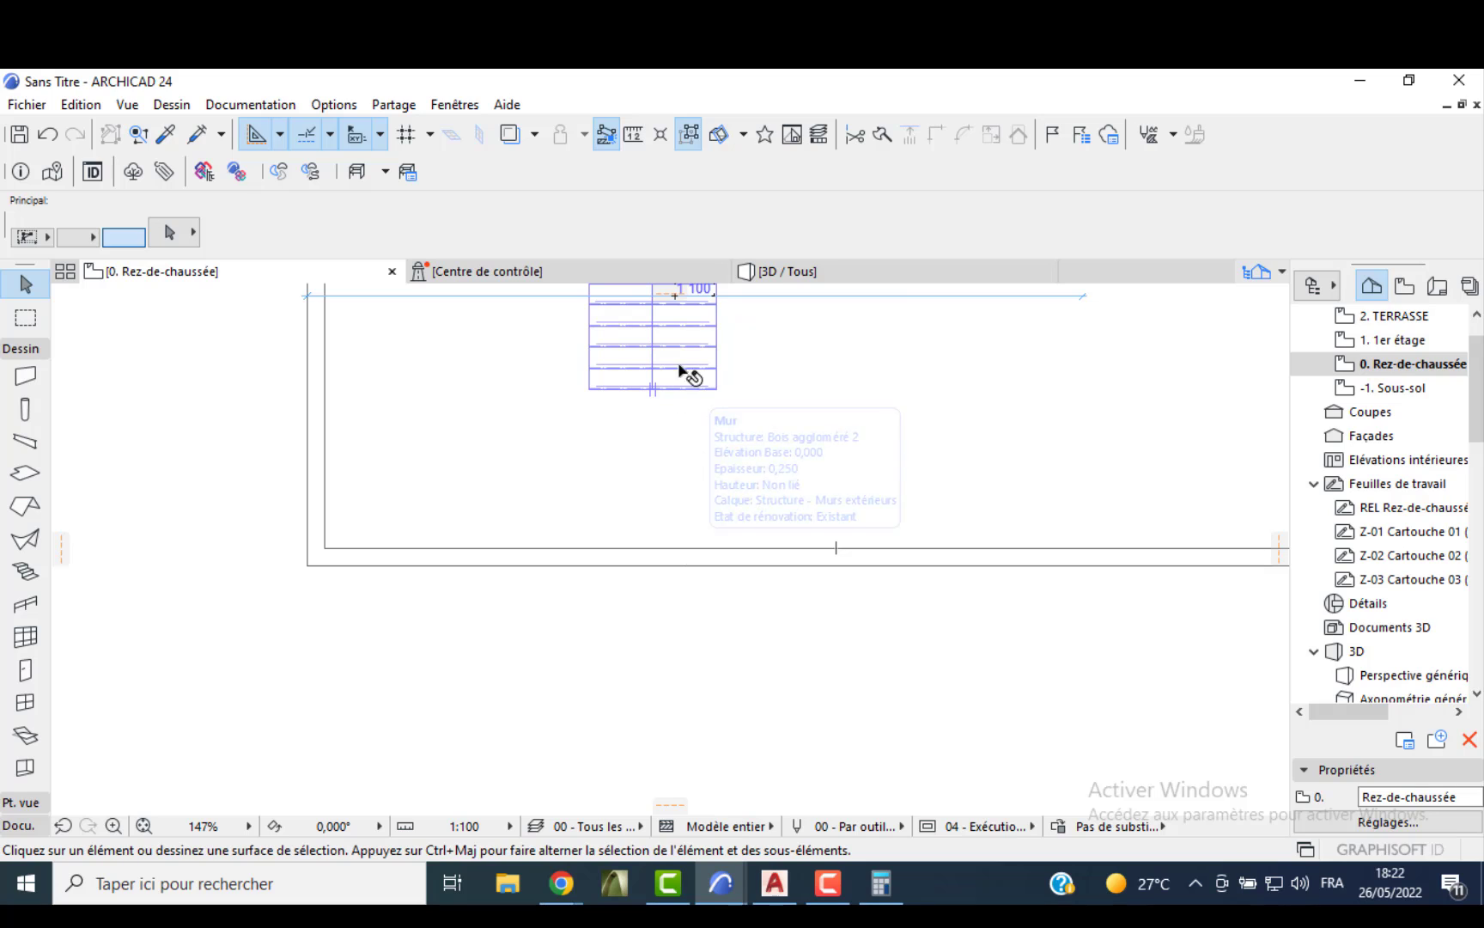
- Try to split the front boundary wall in 3D along the pedestrian door's edge nearer the gate, and undo the split
click(792, 271)
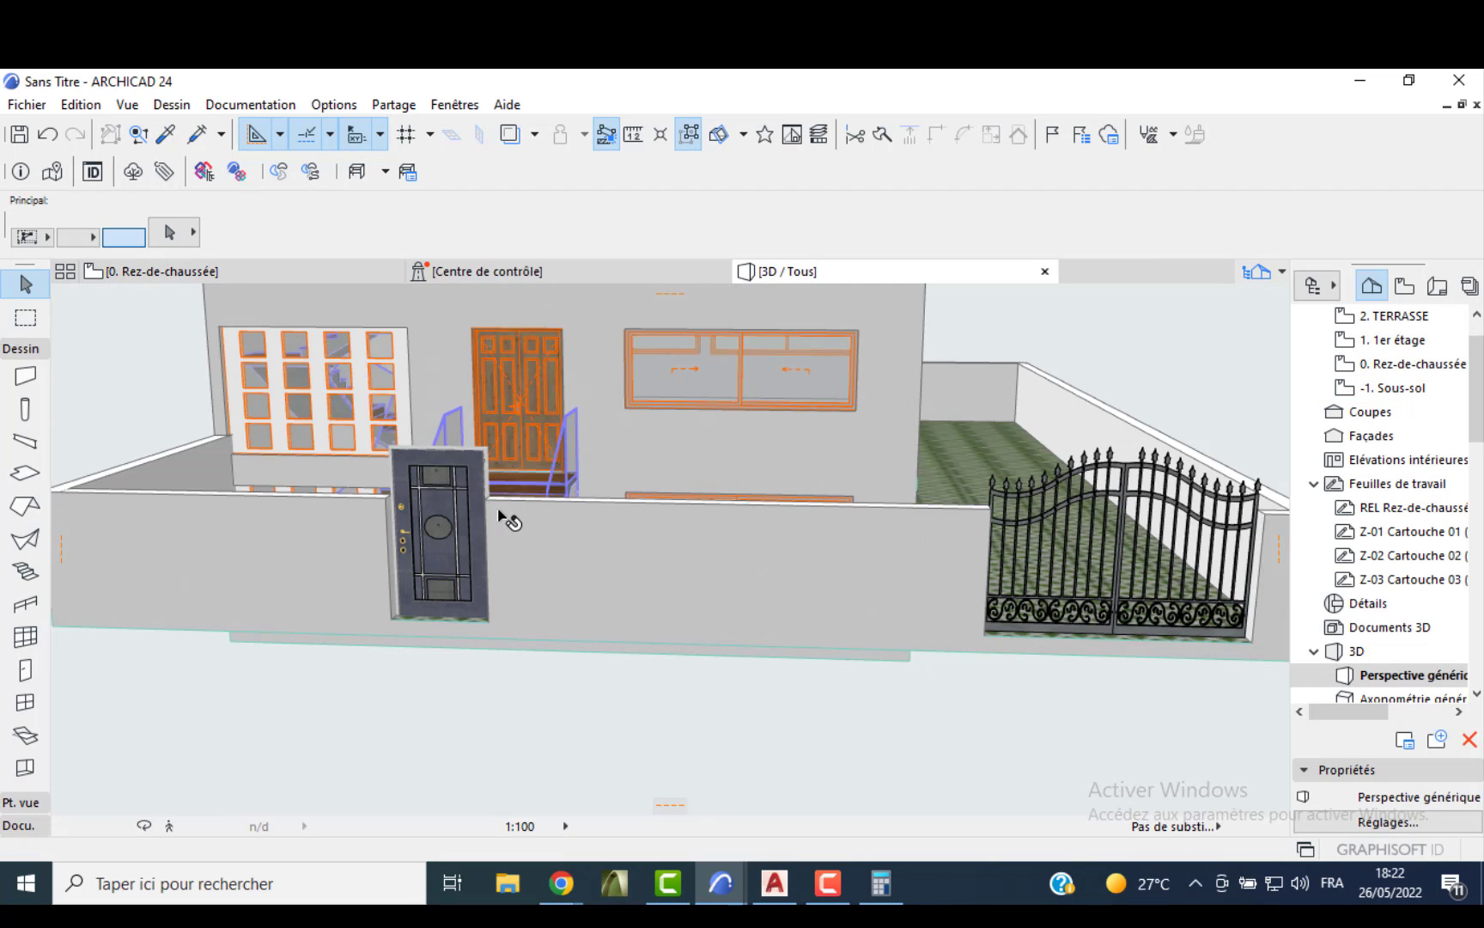
click(494, 515)
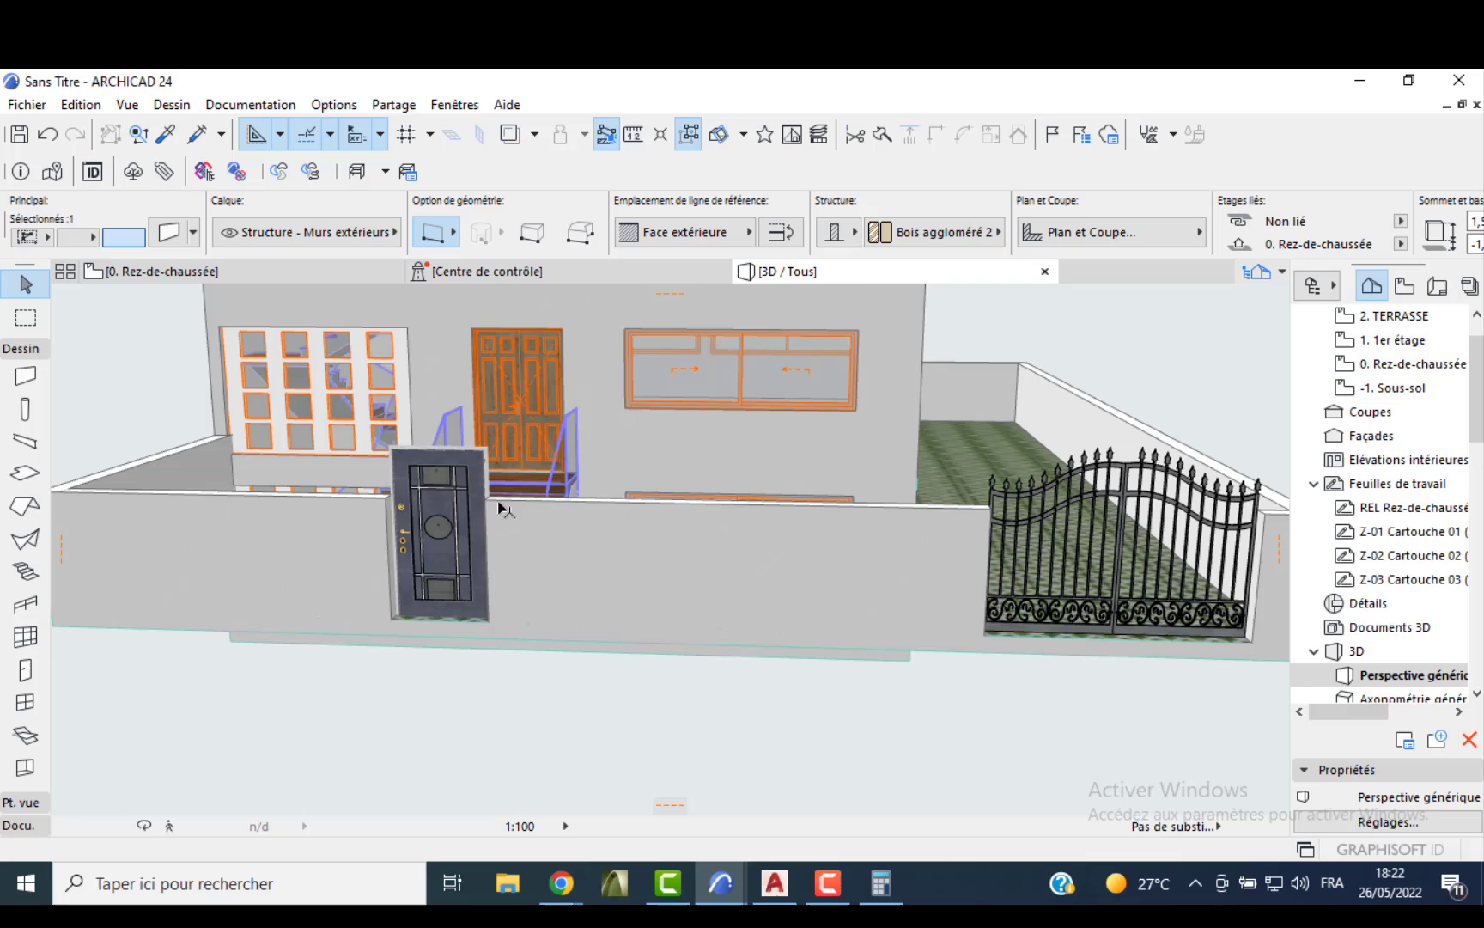
click(880, 135)
scroll(490, 520, up, 5)
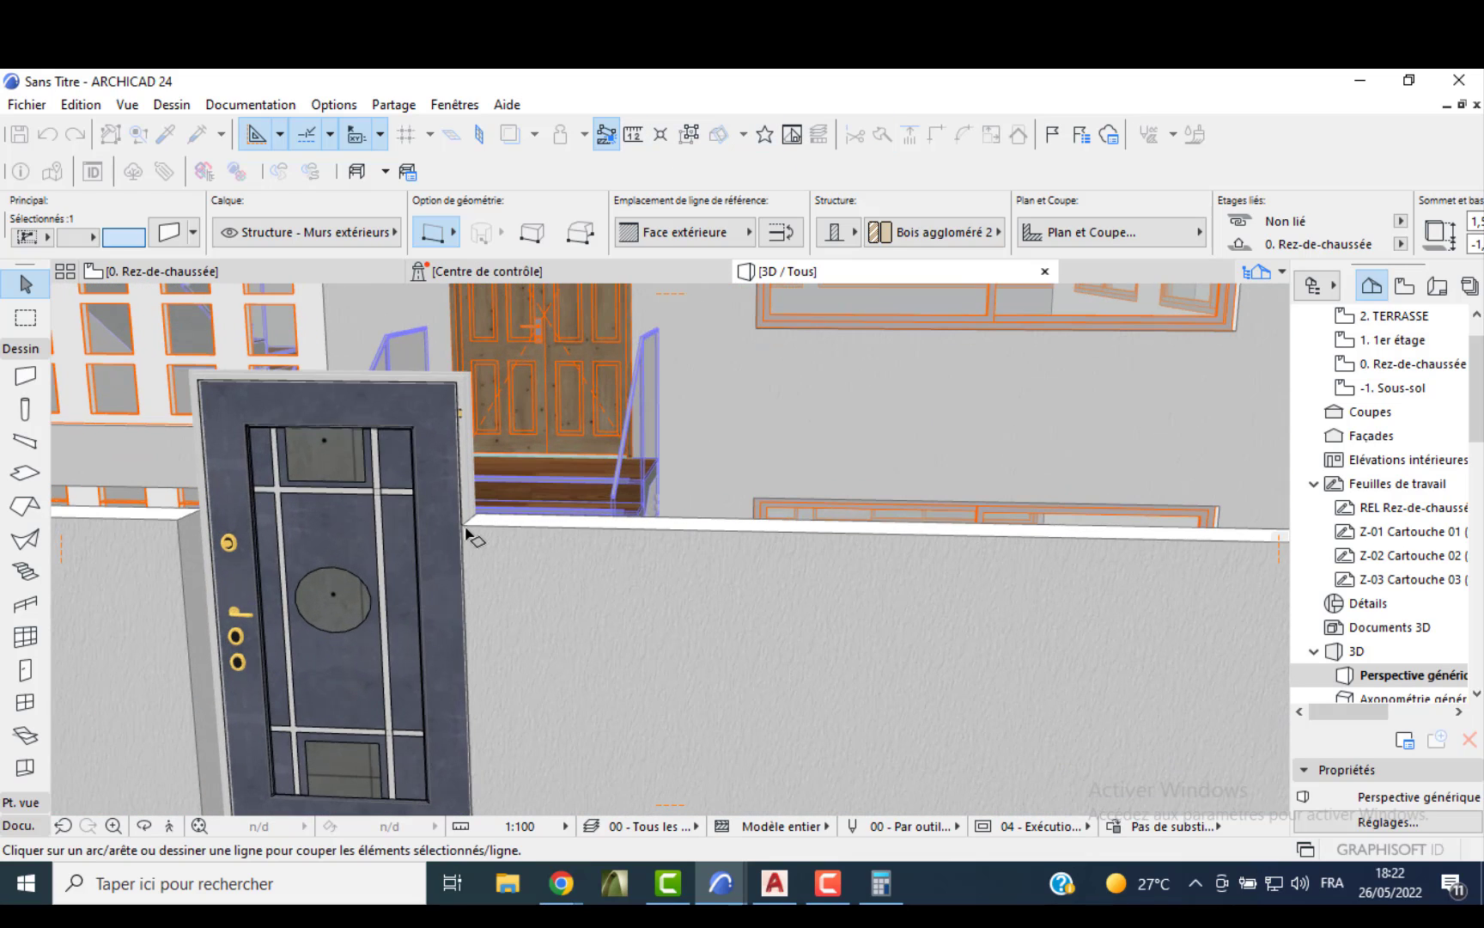
click(463, 526)
click(476, 514)
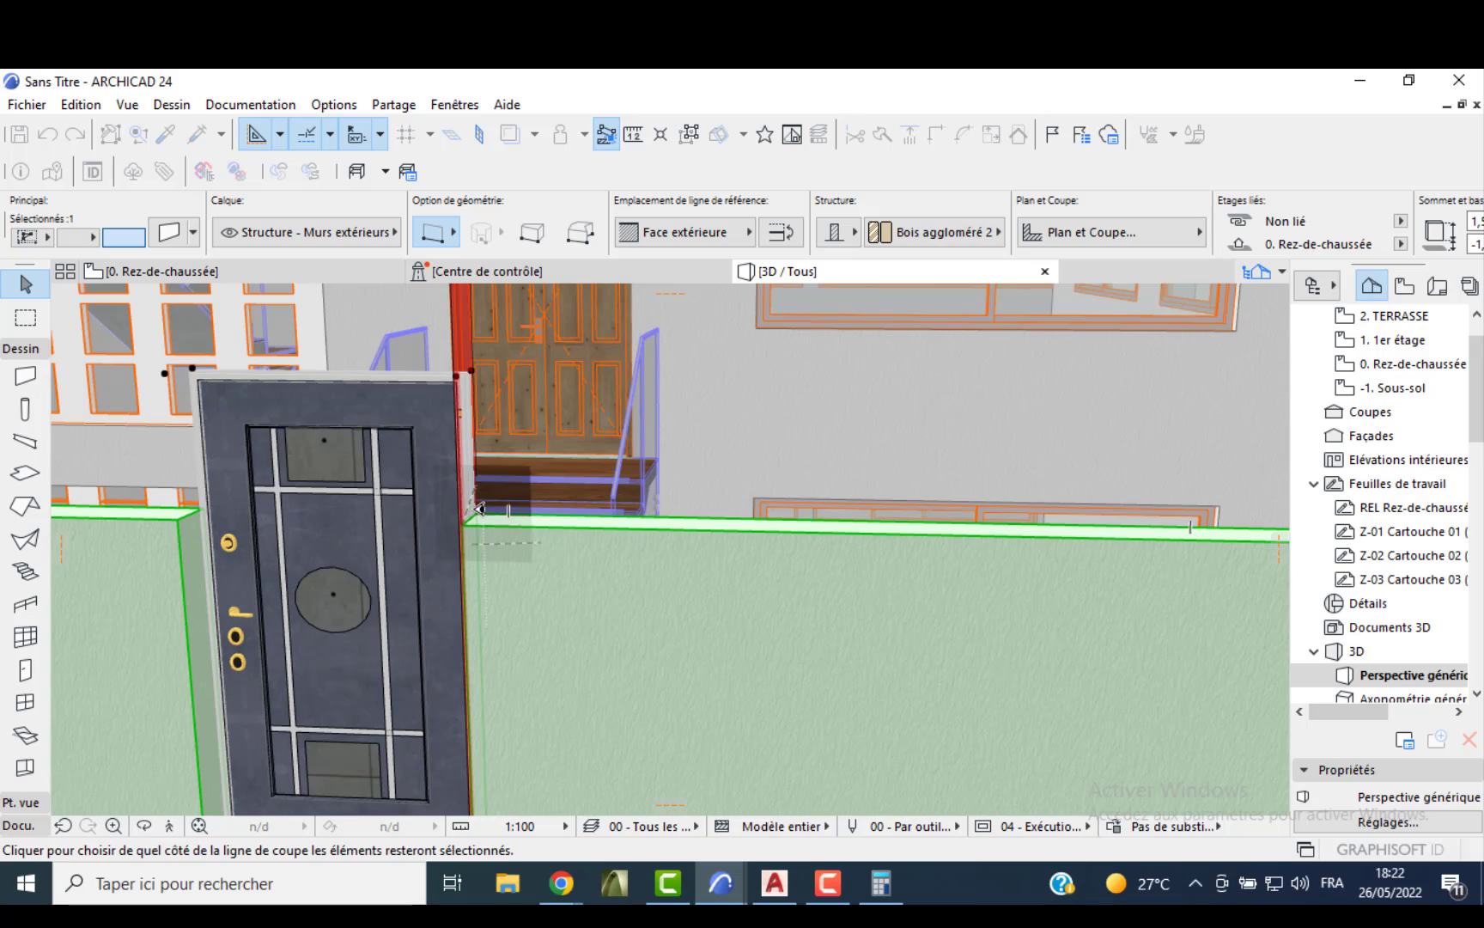
click(299, 498)
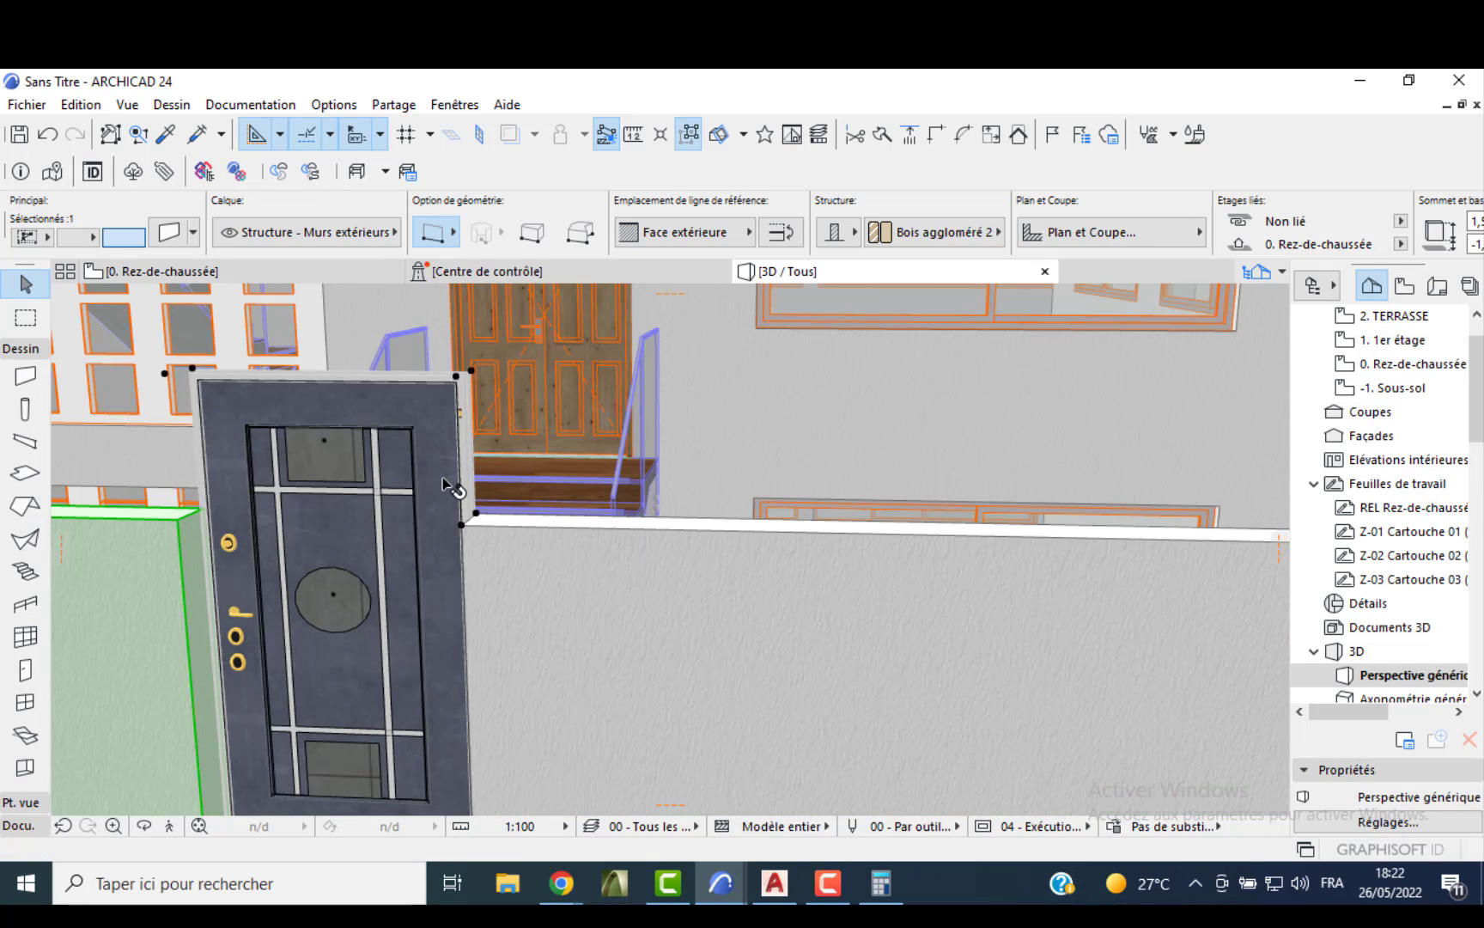
key(ctrl+z)
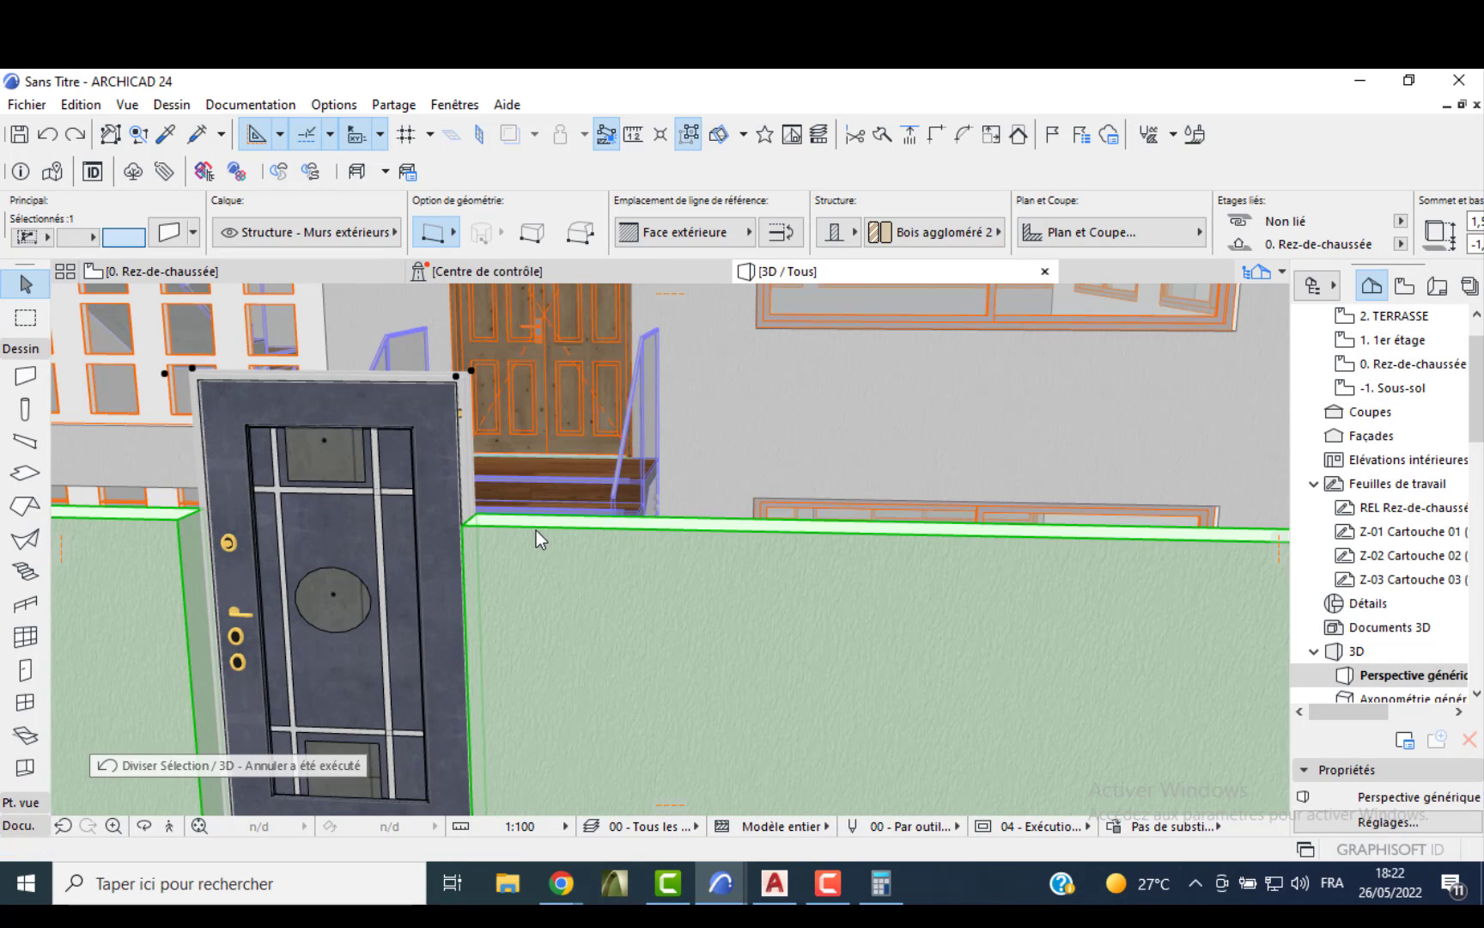
- Try to split the selected front boundary wall in 3D just beside the pedestrian door, on the side towards the gate
click(855, 135)
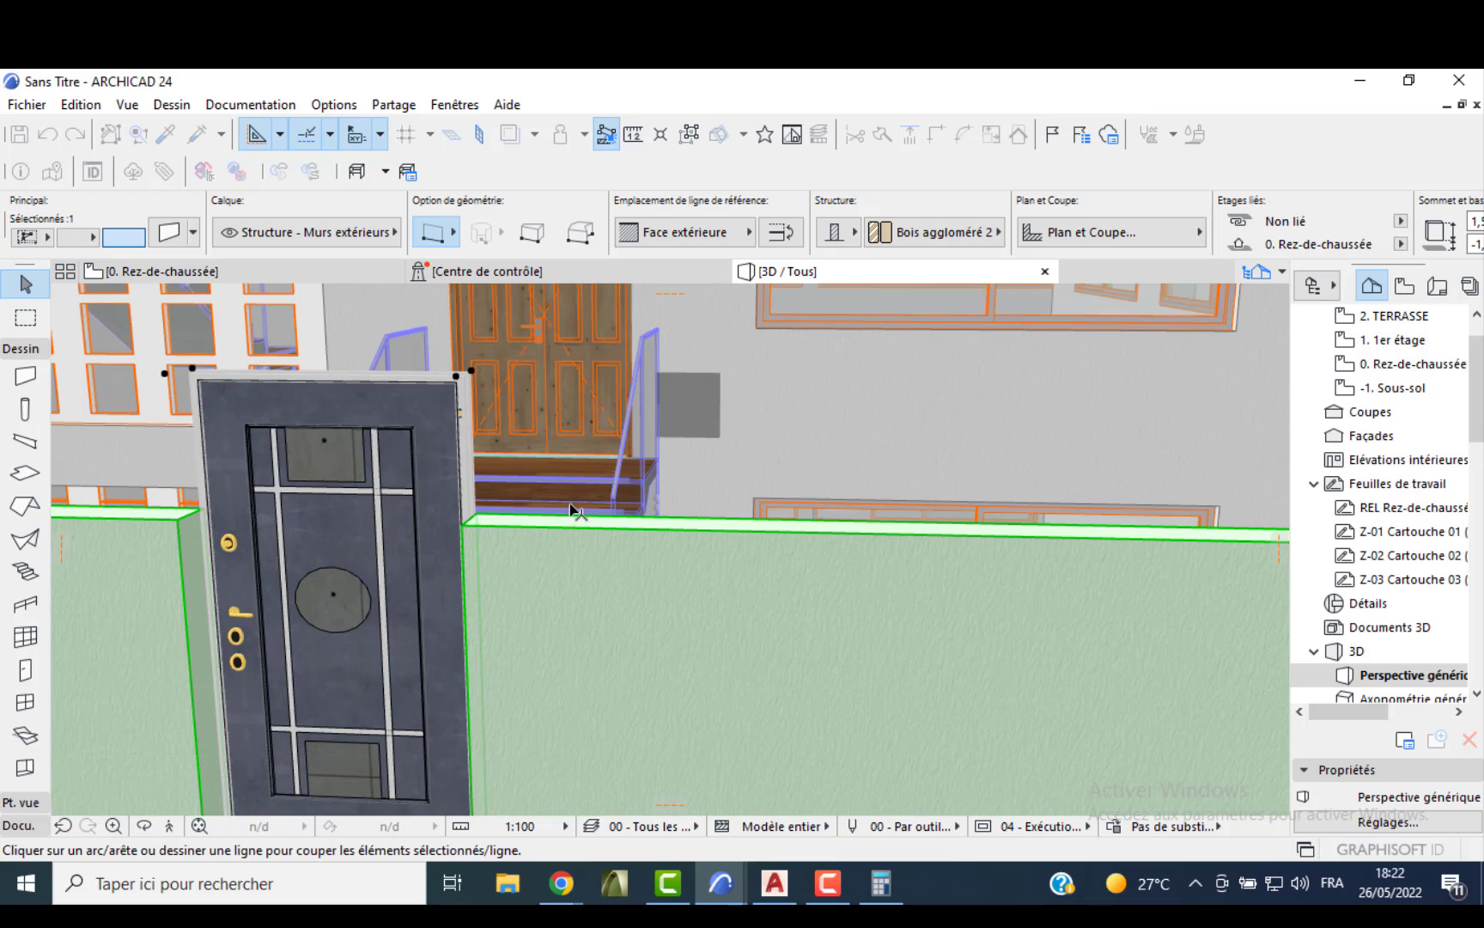
shift+middle_drag(577, 533, 379, 624)
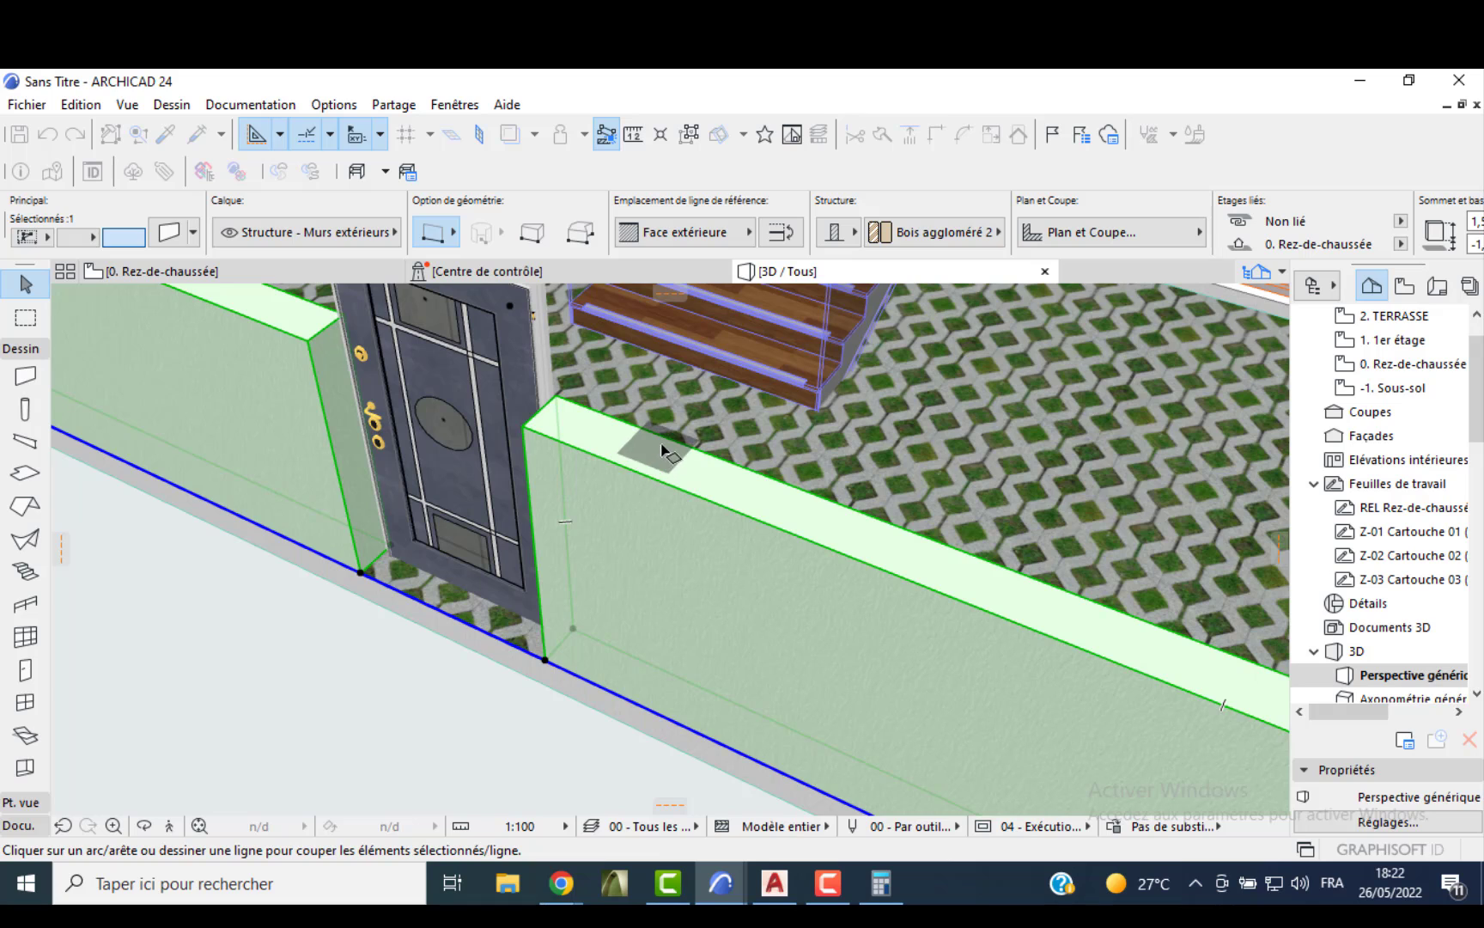
click(636, 479)
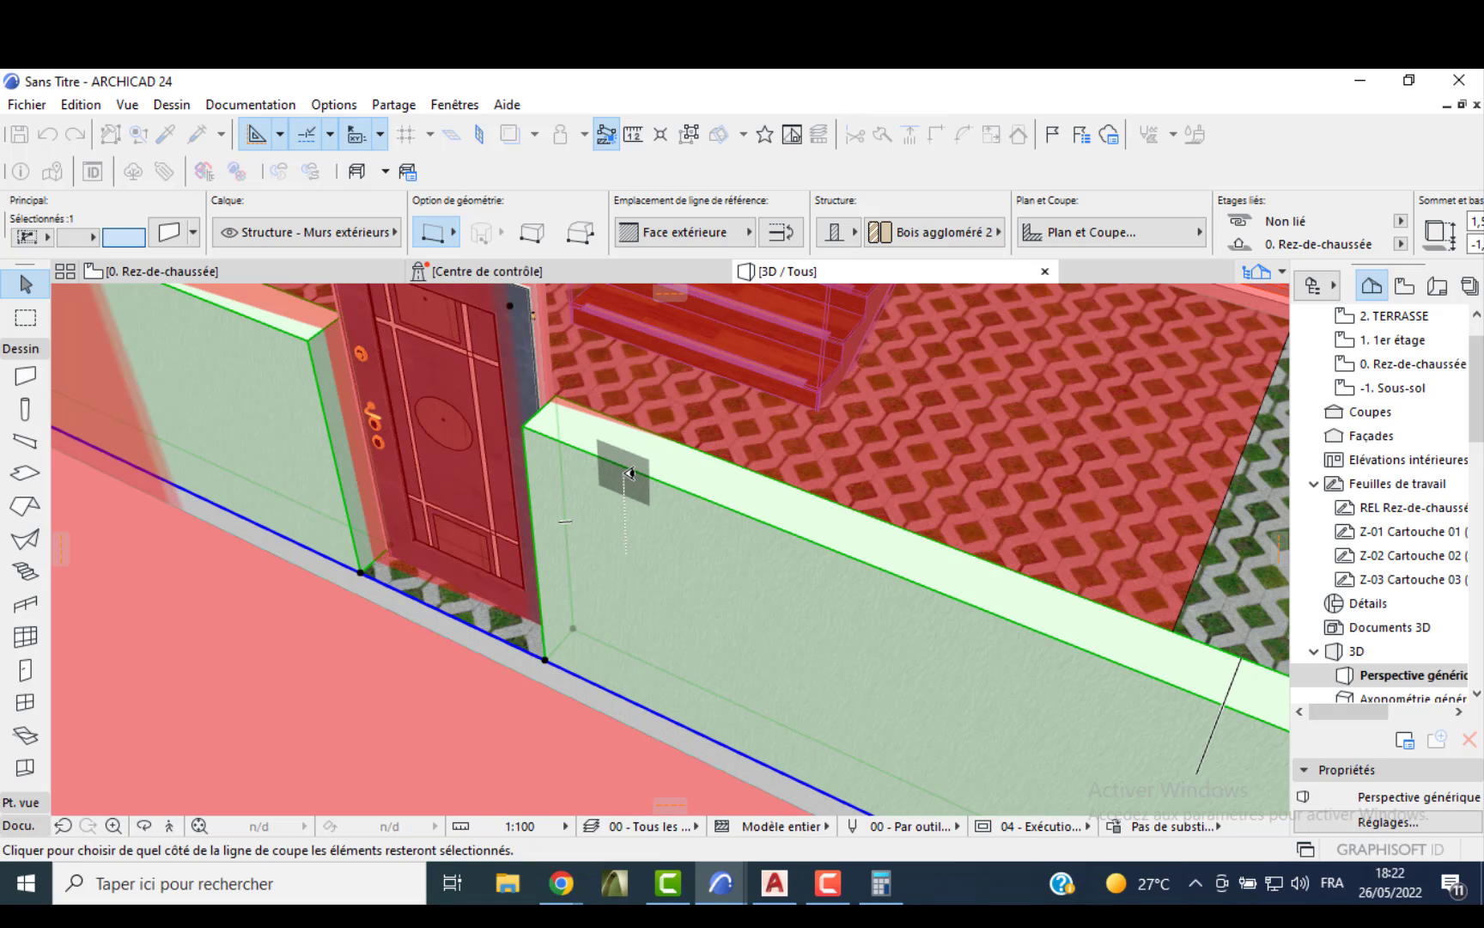
click(628, 473)
shift+middle_drag(611, 470, 583, 457)
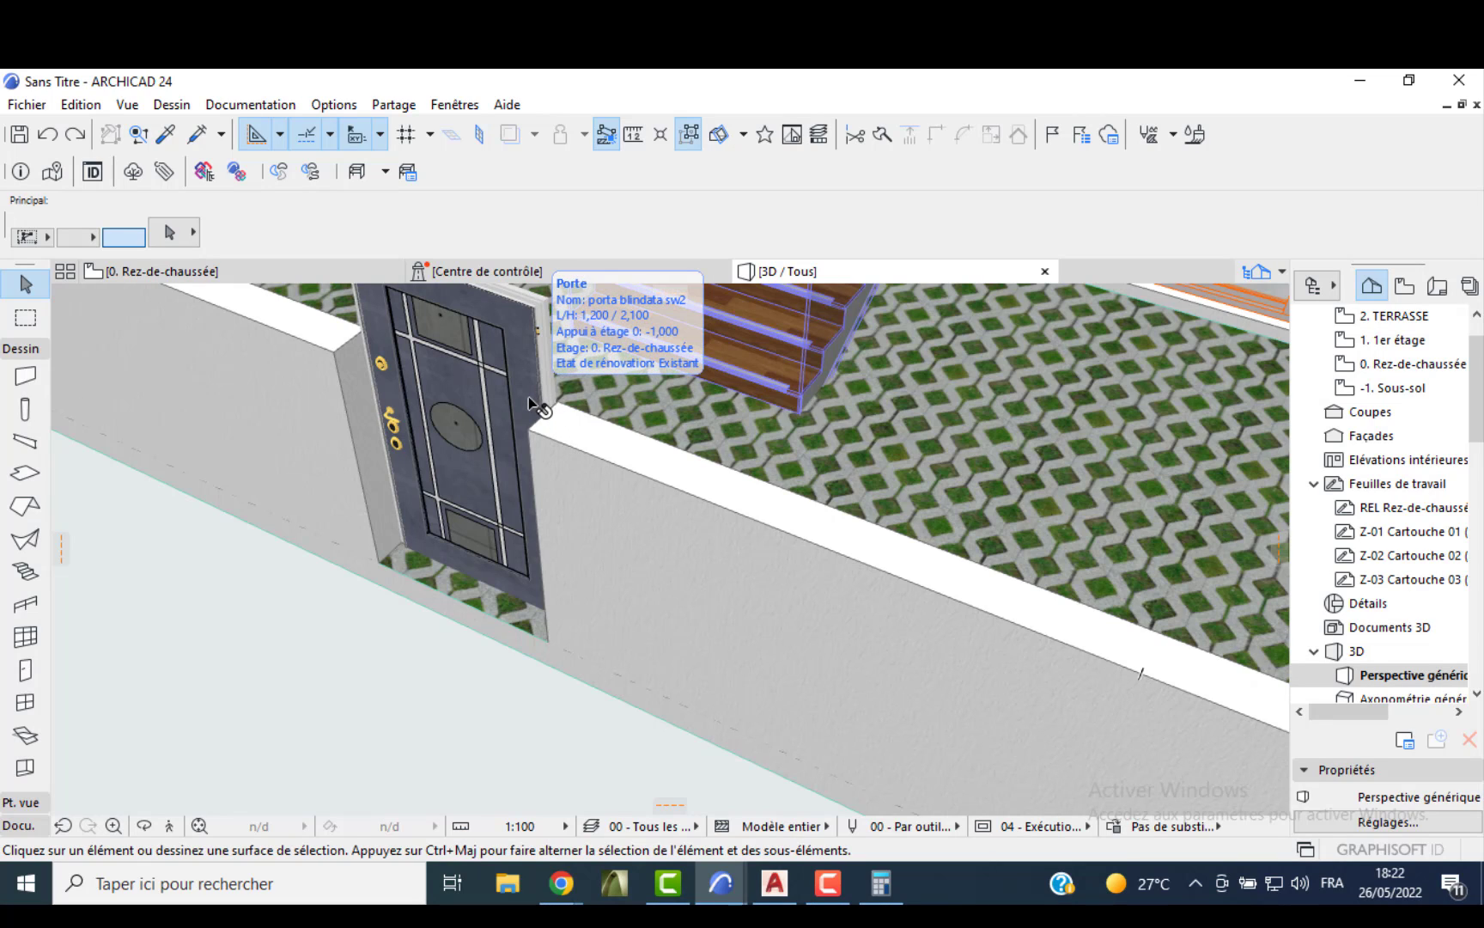
- Split the front boundary wall in 3D along the pedestrian door's jamb nearer the gate, keeping the door-side part selected
click(590, 464)
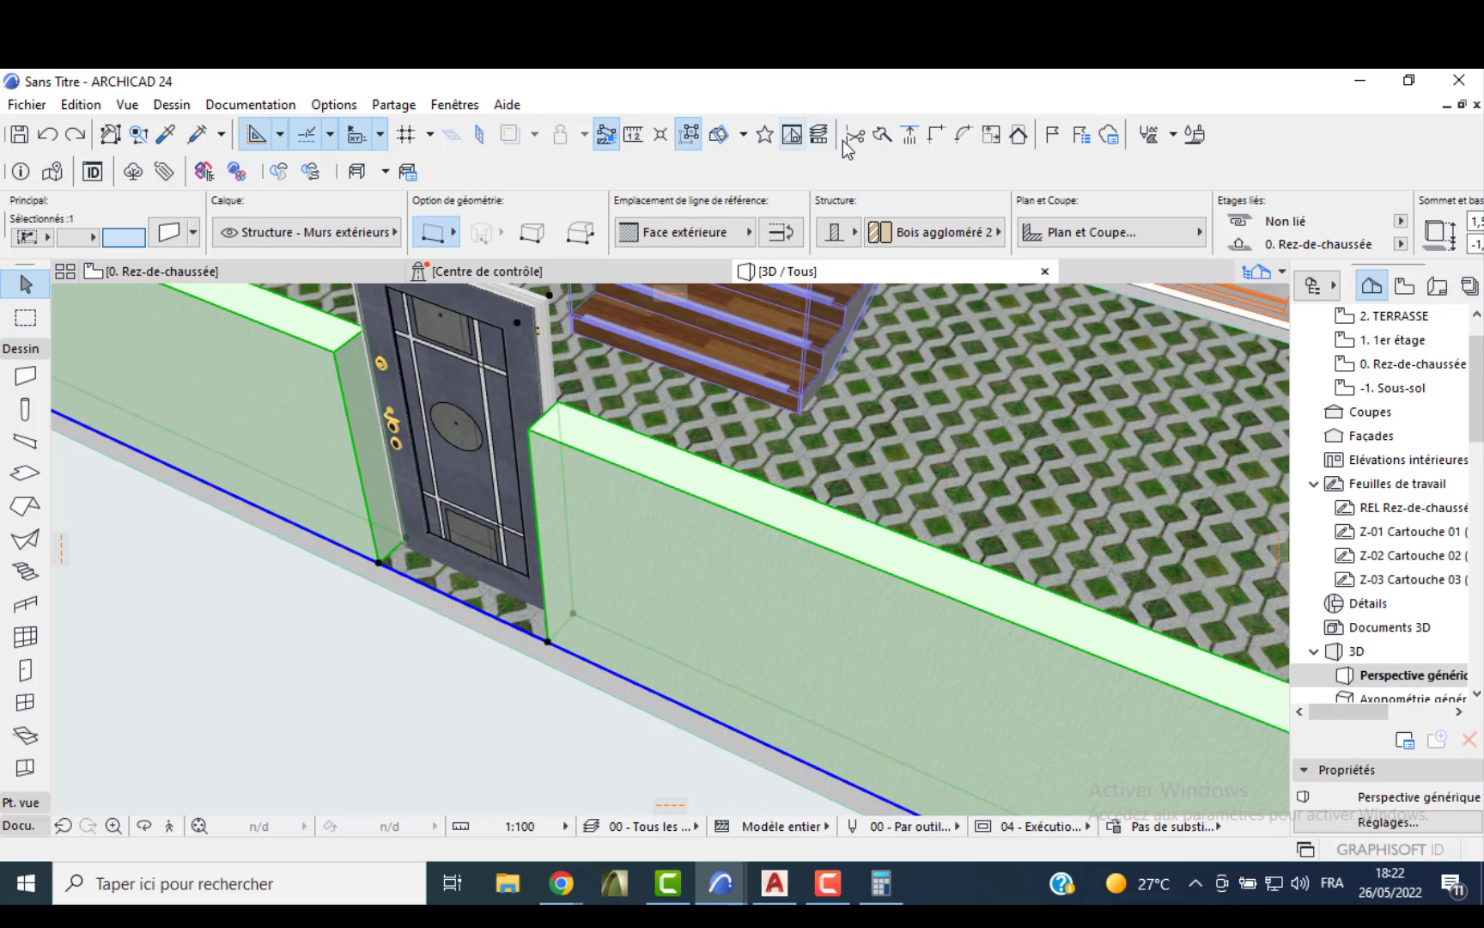
click(882, 137)
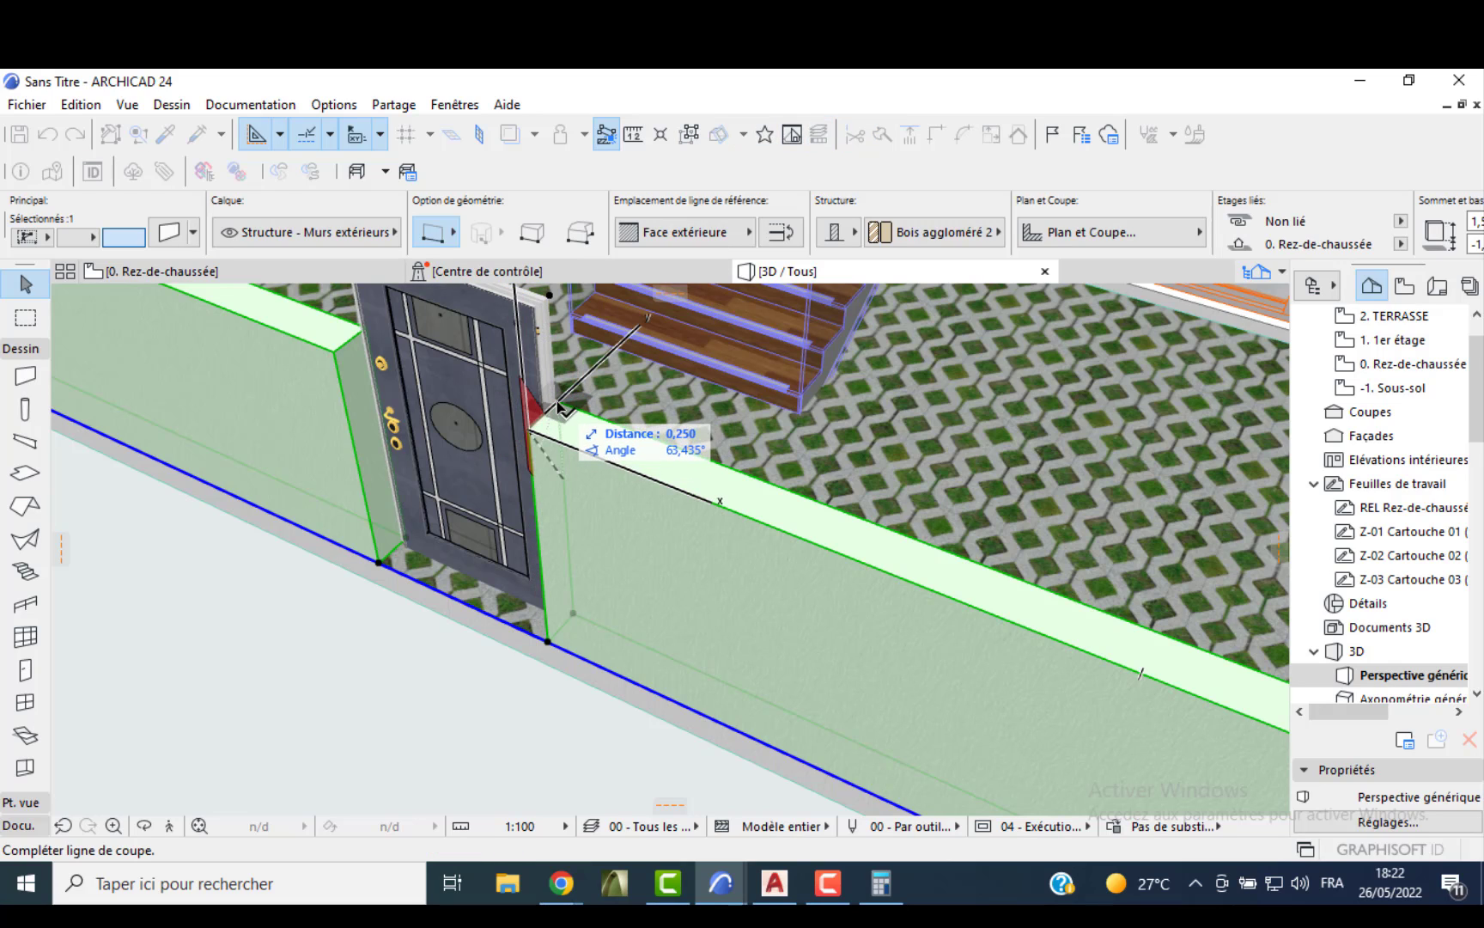
click(542, 429)
click(456, 402)
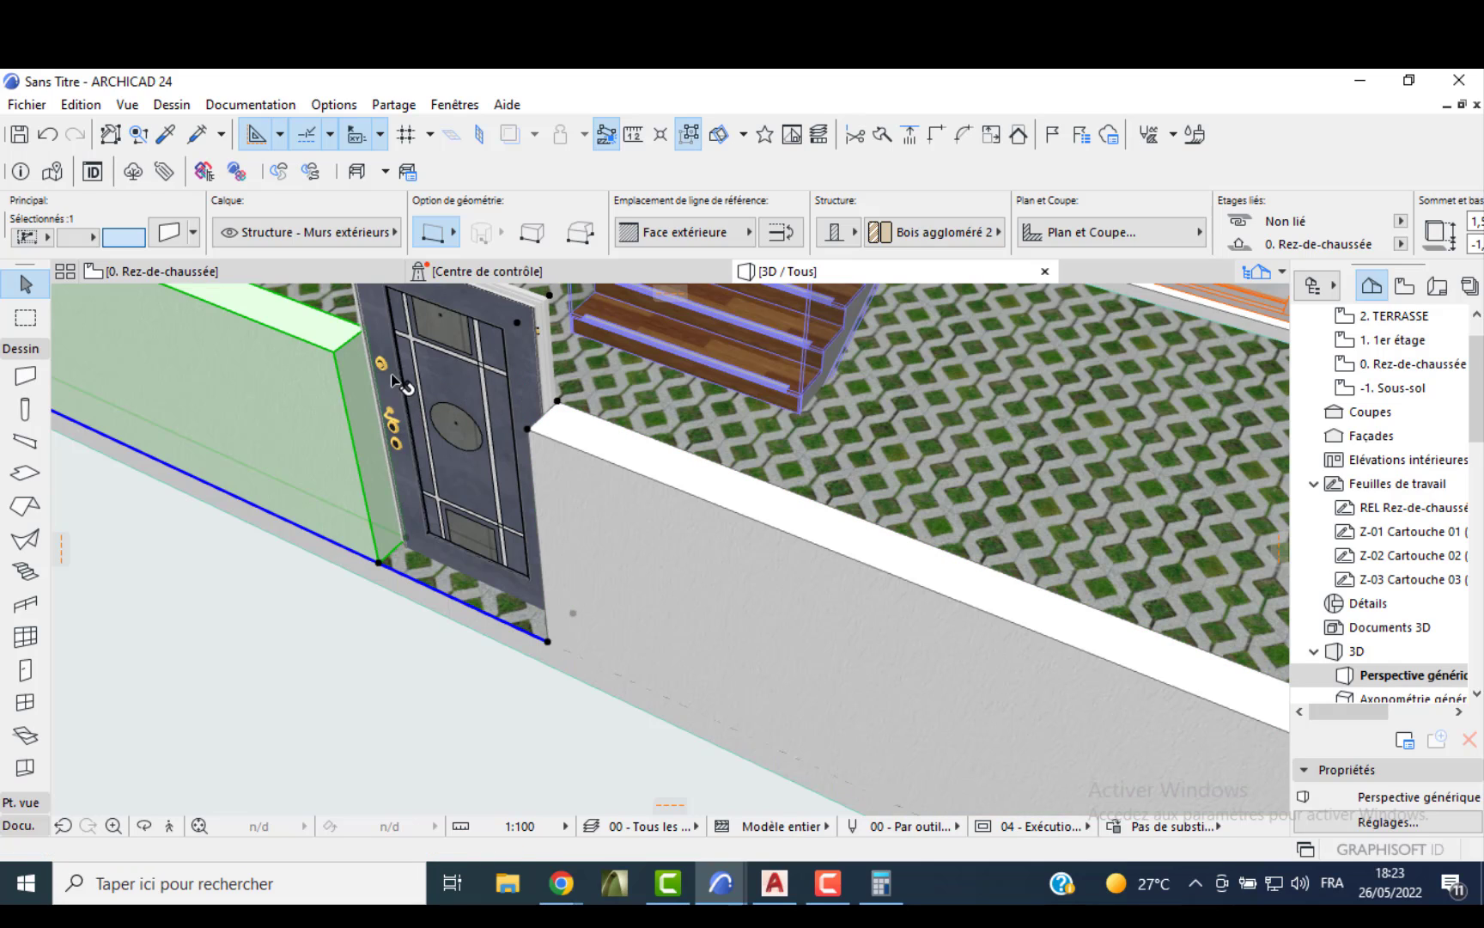
- Move the wall part carrying the pedestrian door 0.6 m along the boundary, away from the gate-side wall
click(383, 567)
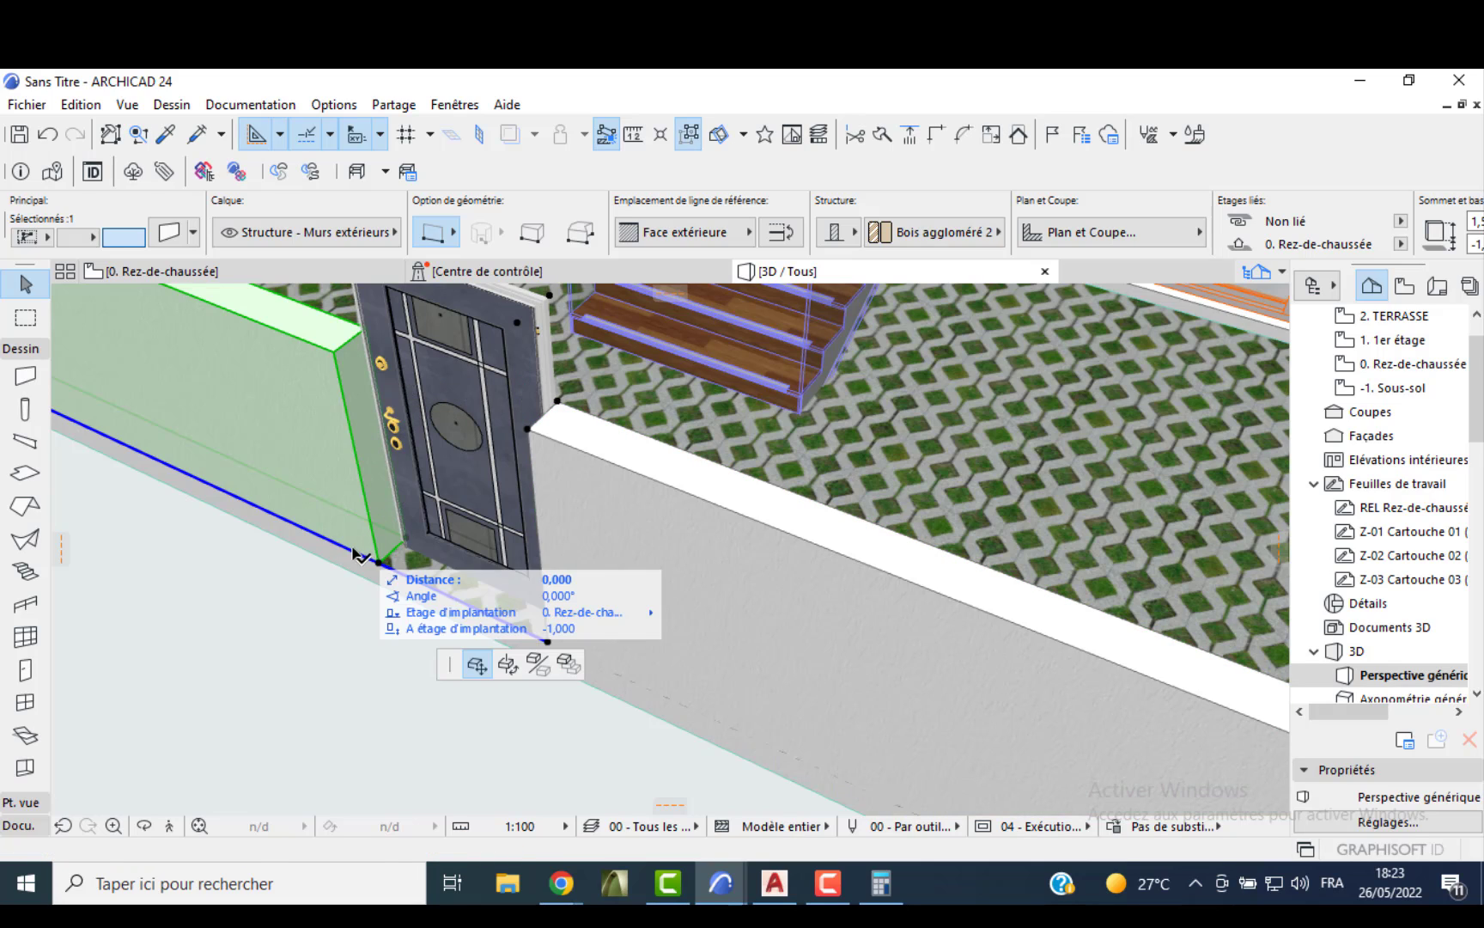
text(0)
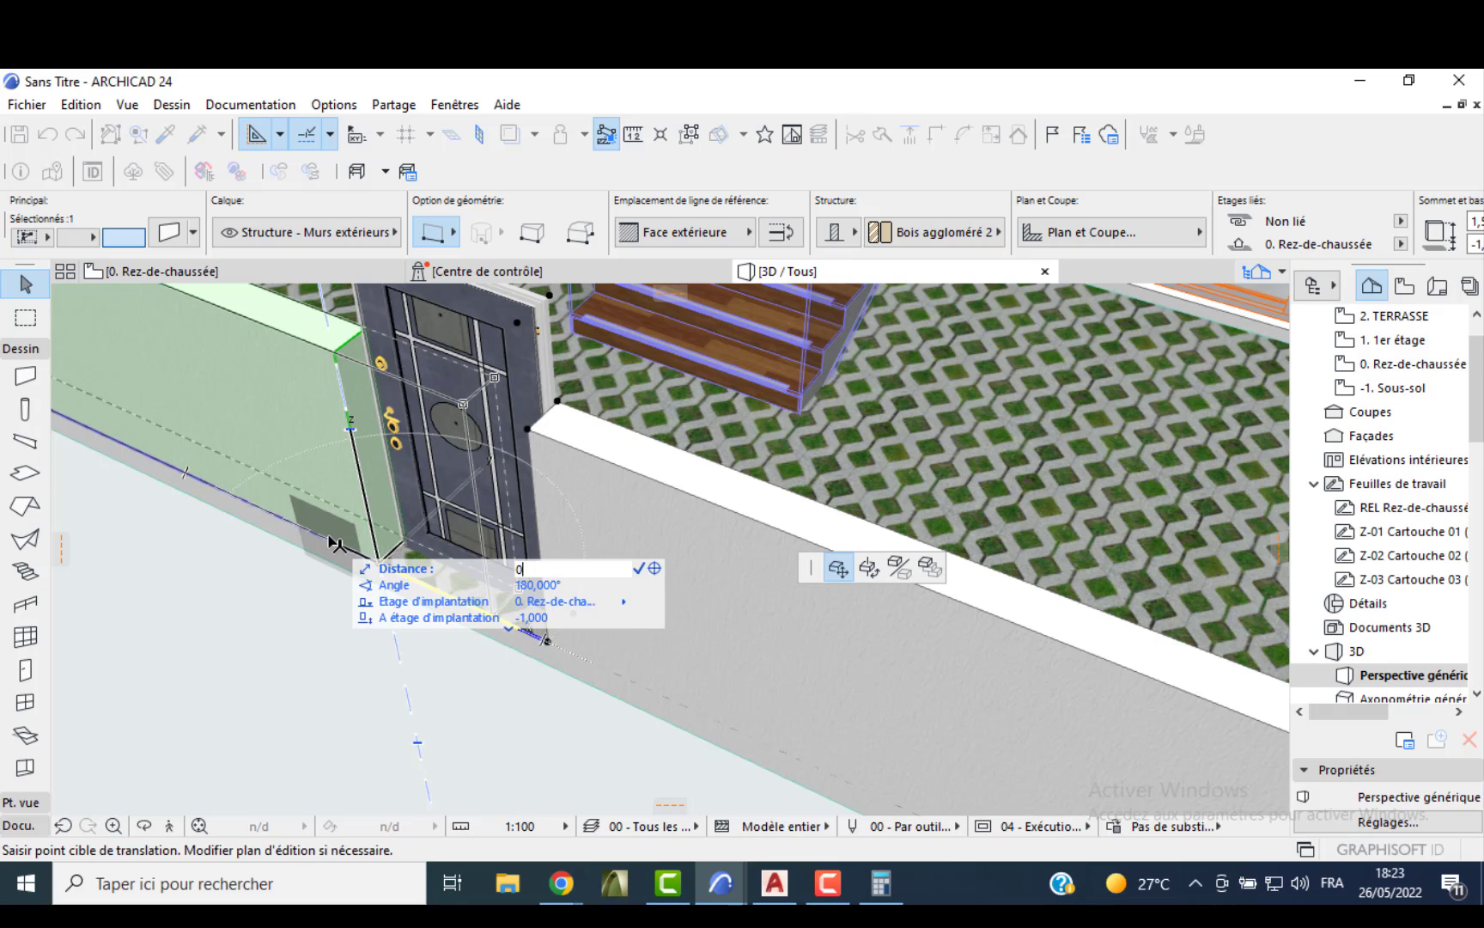
text(,5)
key(Return)
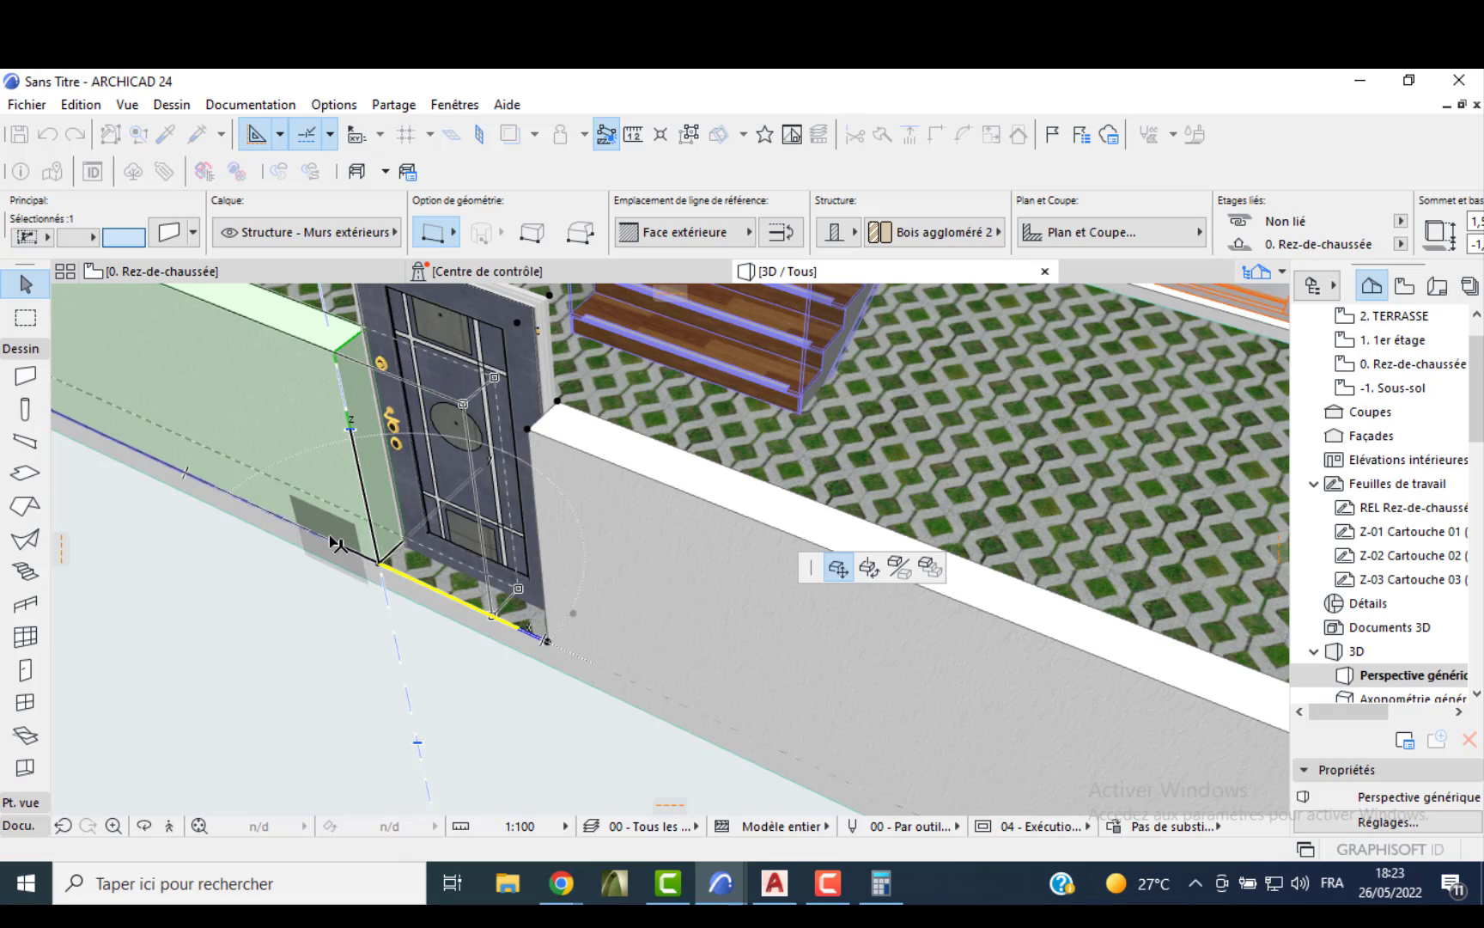
middle_drag(359, 463, 533, 631)
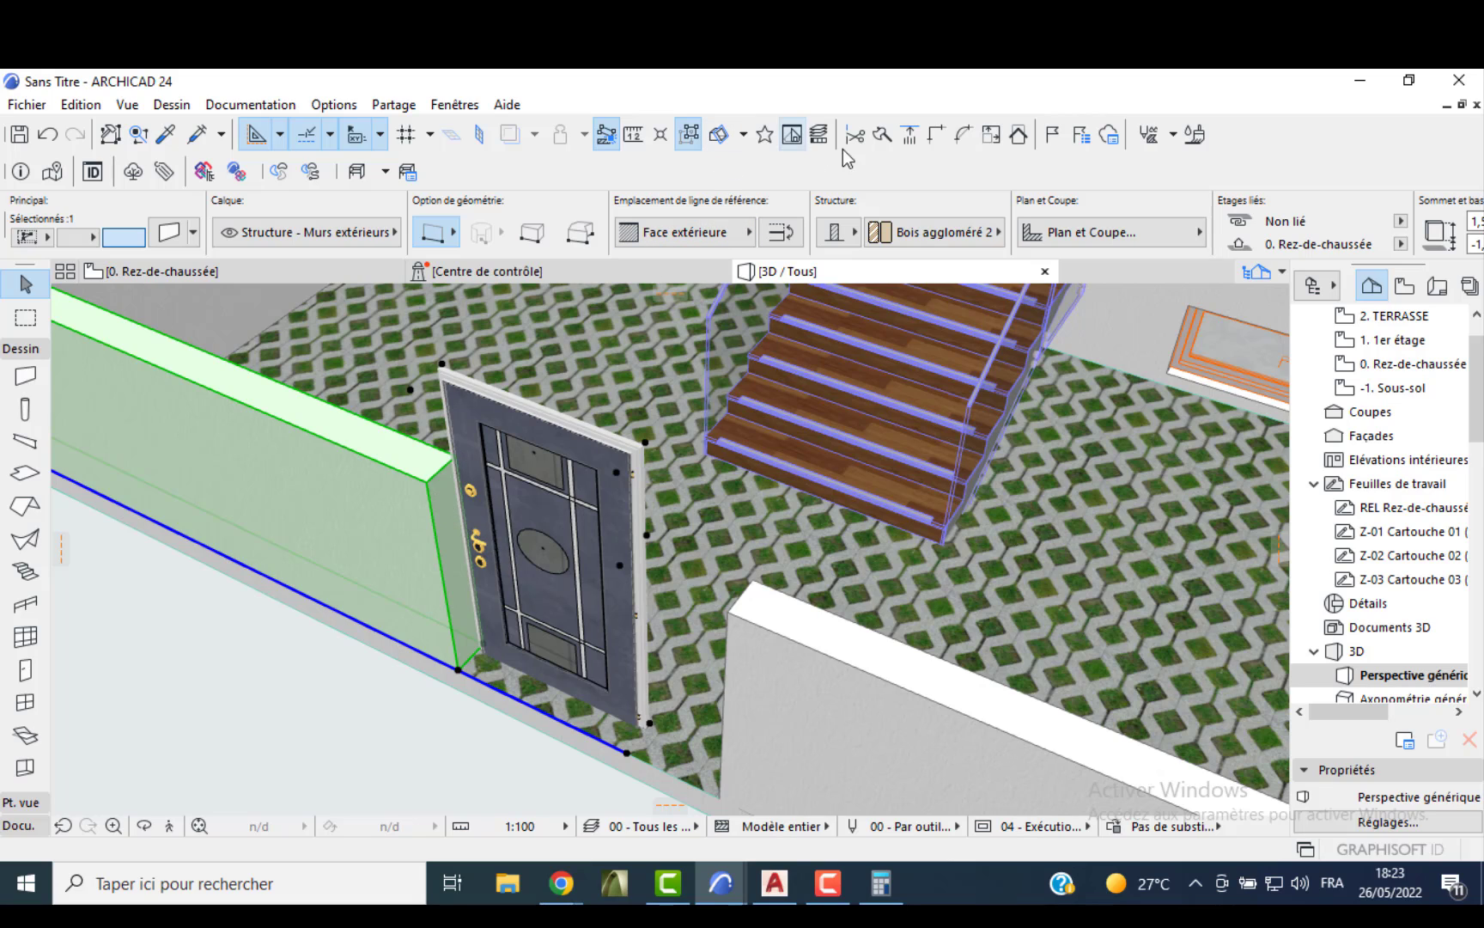
- Split the selected front wall along the pedestrian door's other jamb, keeping the short piece with the door selected
click(881, 138)
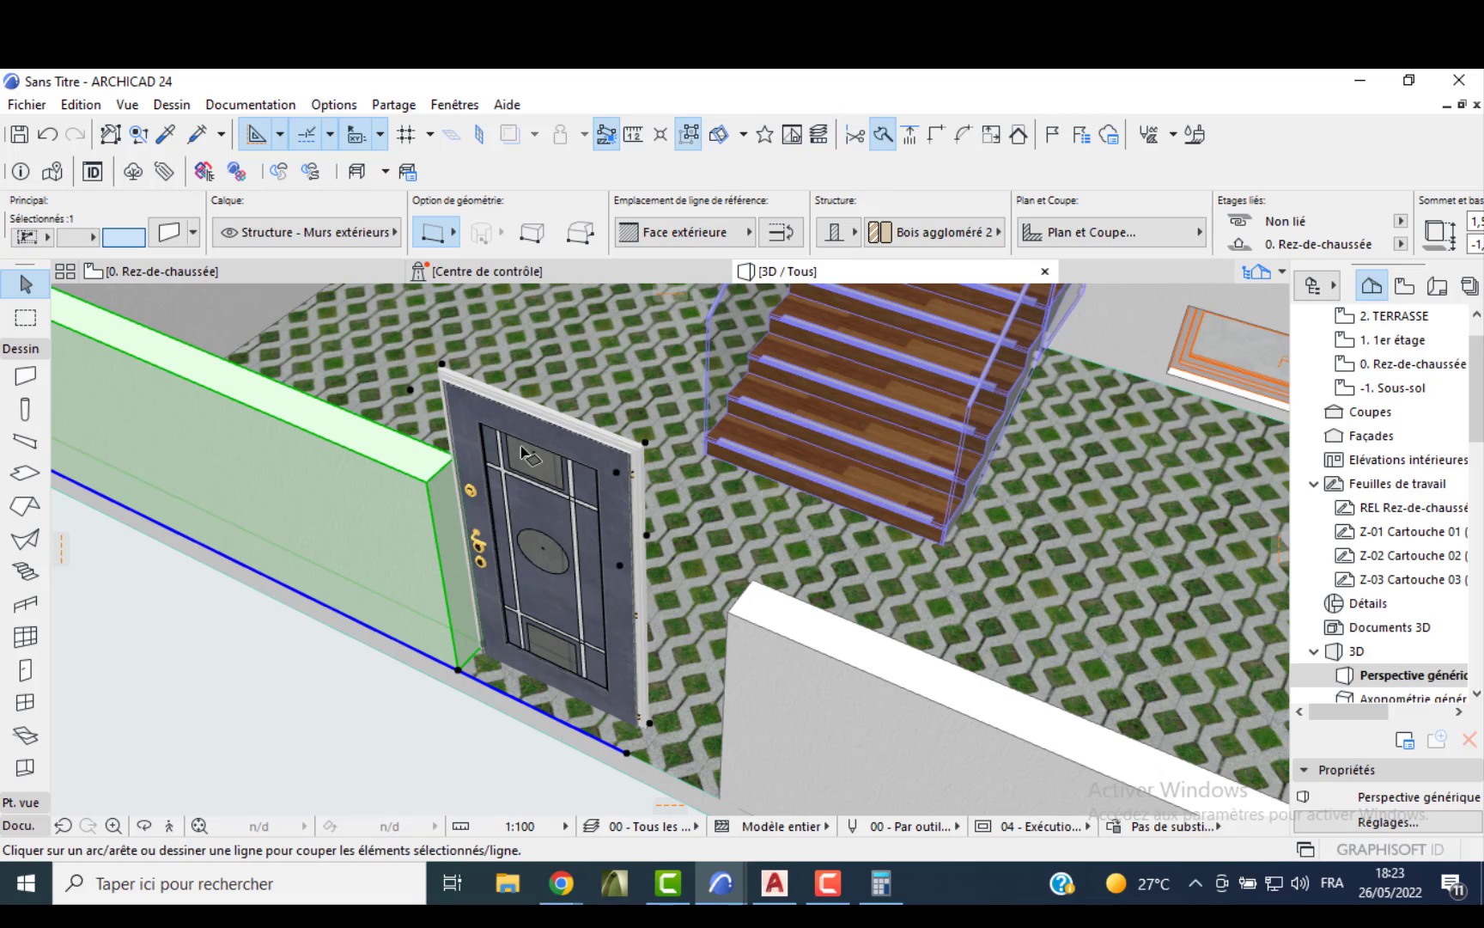
click(426, 483)
click(452, 457)
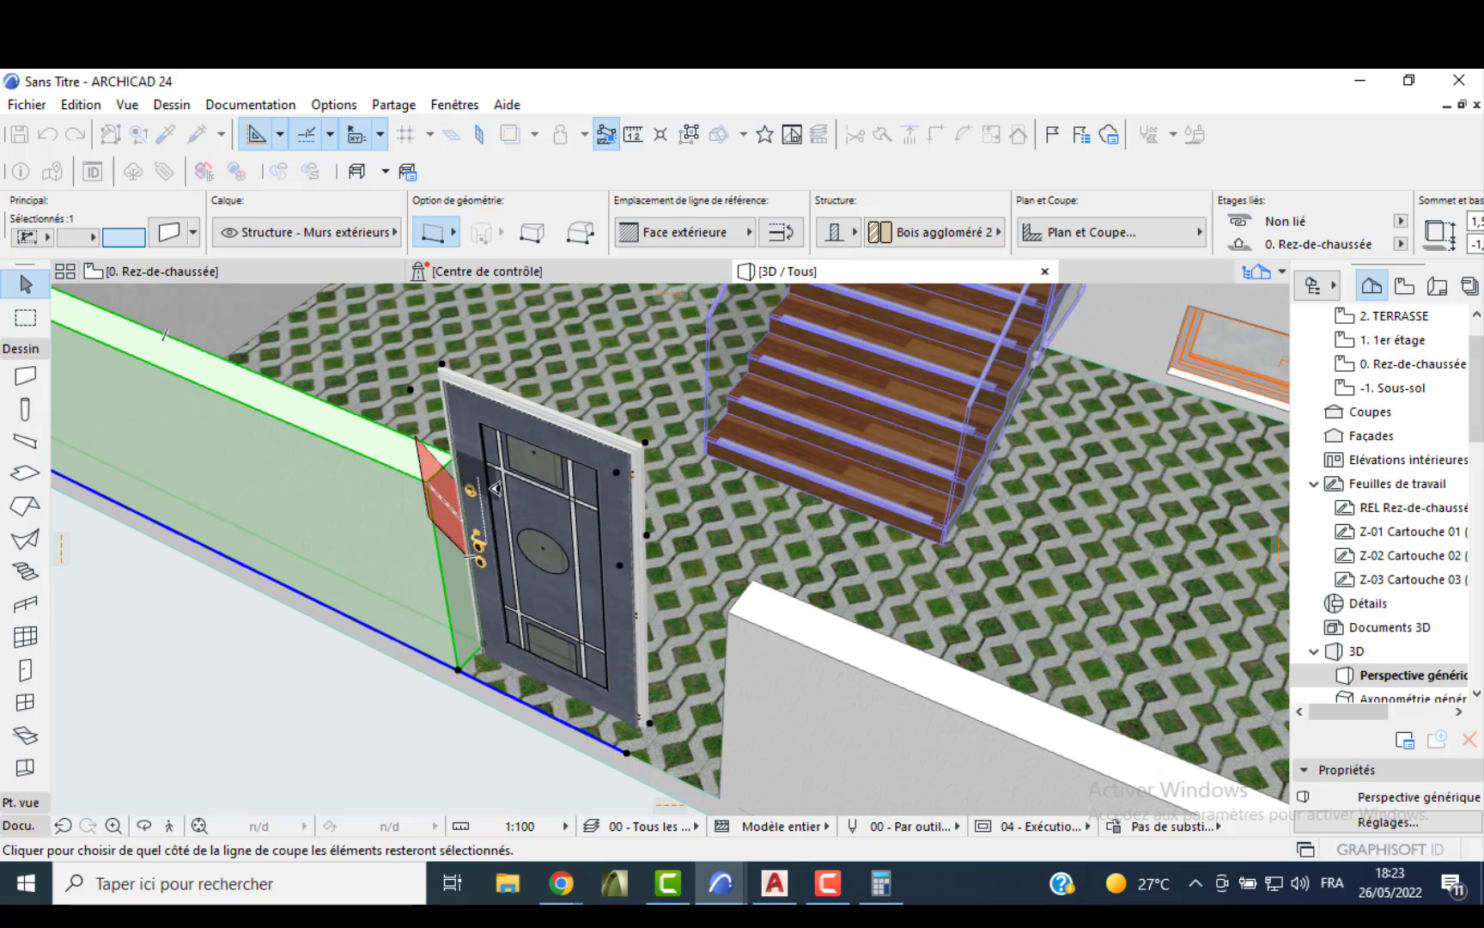
click(452, 503)
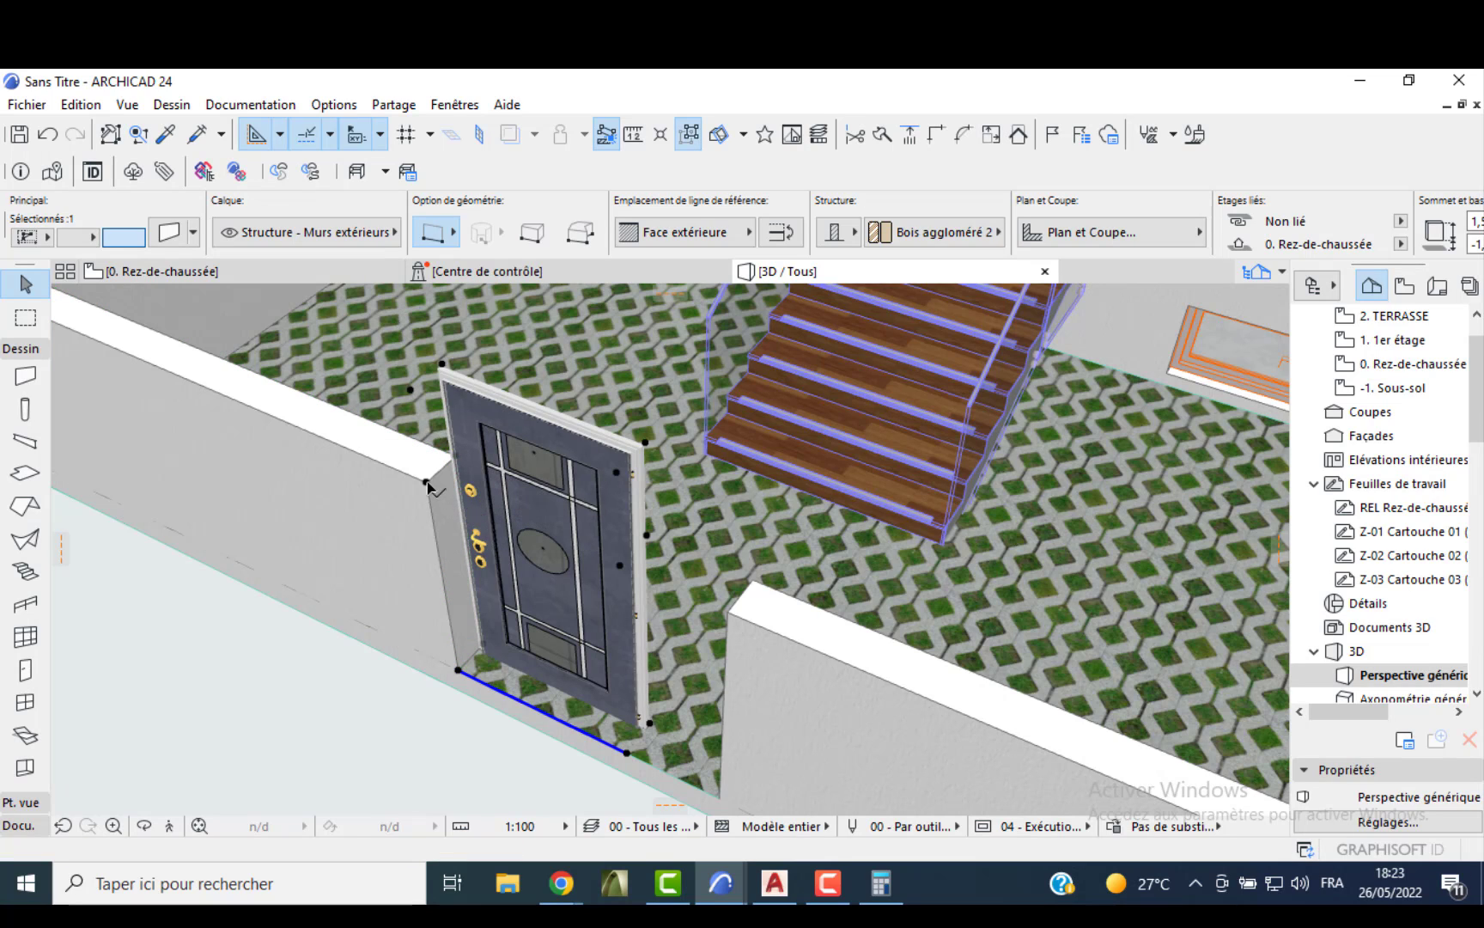
- Move the short wall piece with the door 0.3 m along the boundary towards the gate, centring it in the opening
click(427, 486)
click(524, 361)
text(0)
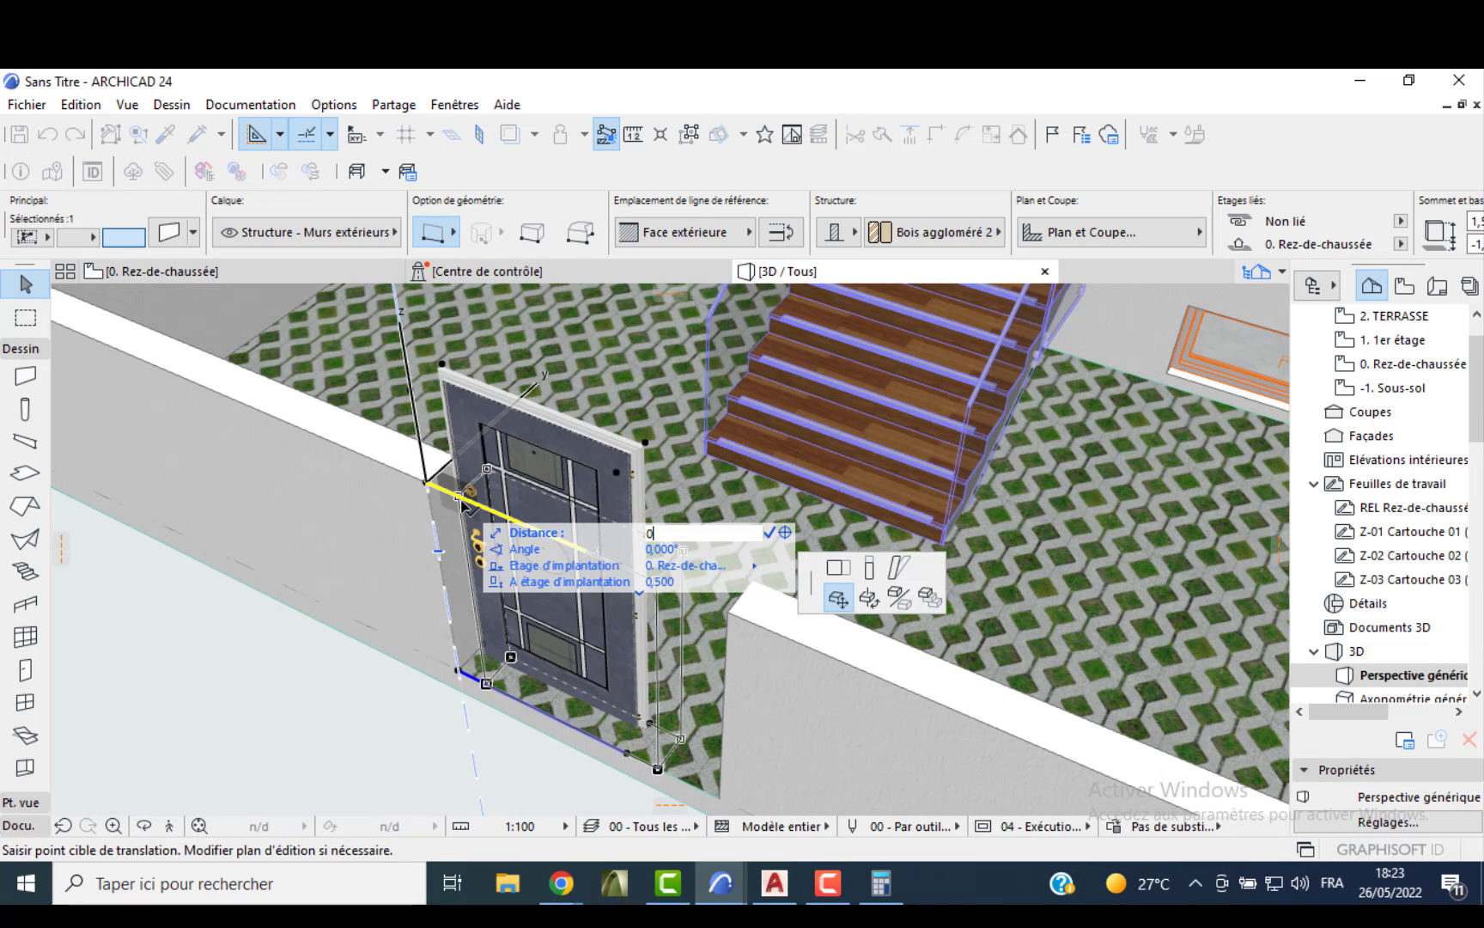
text(,3)
key(Return)
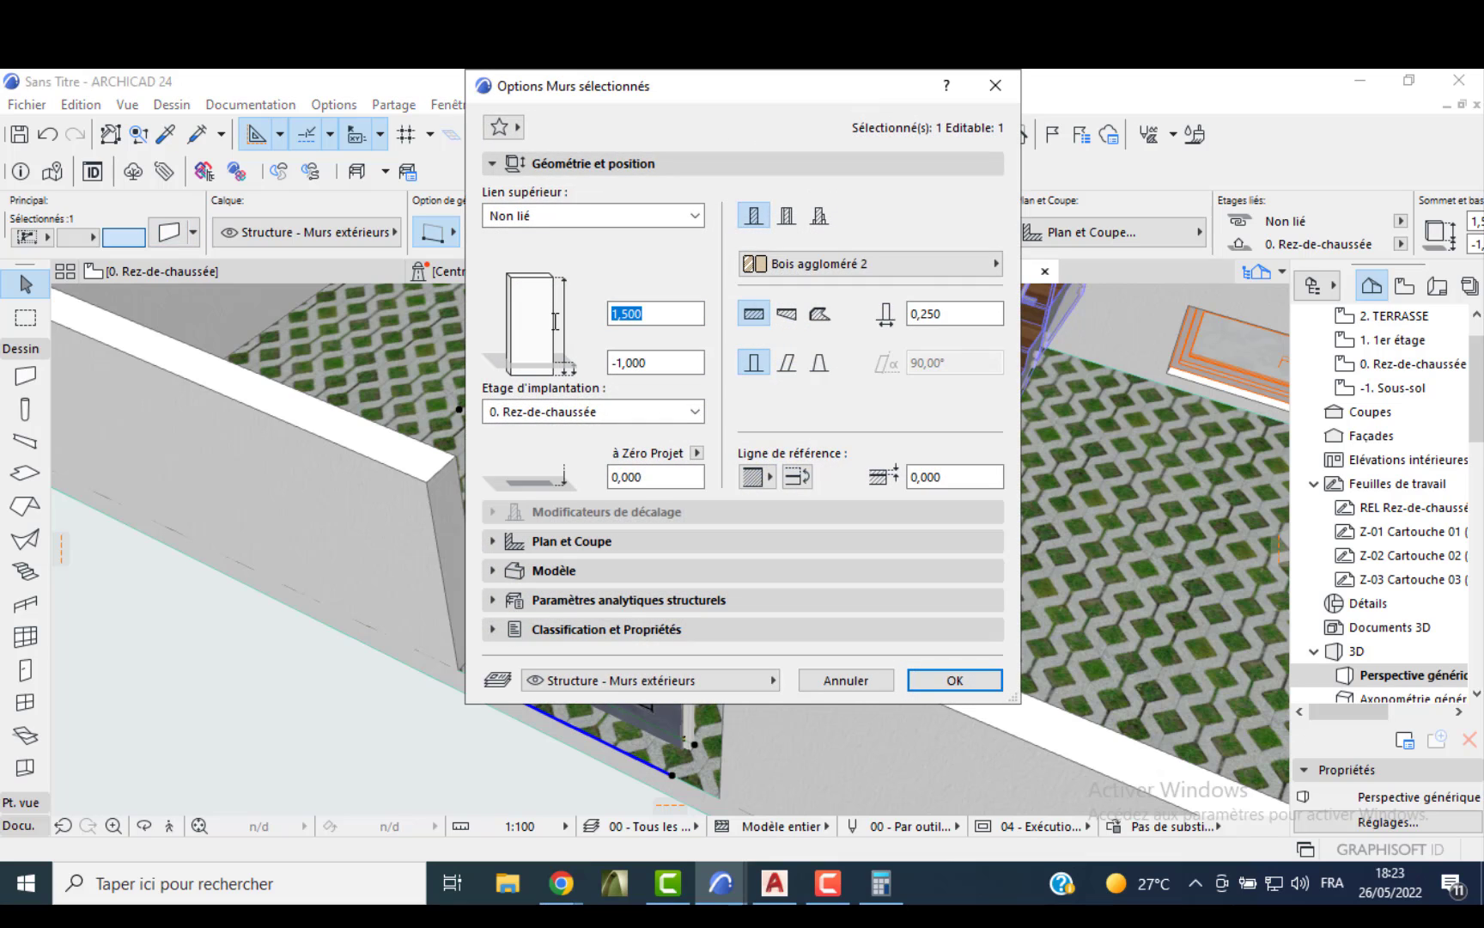
- Set the height of the short wall piece around the pedestrian door to 2.5 m
text(2,5)
key(Return)
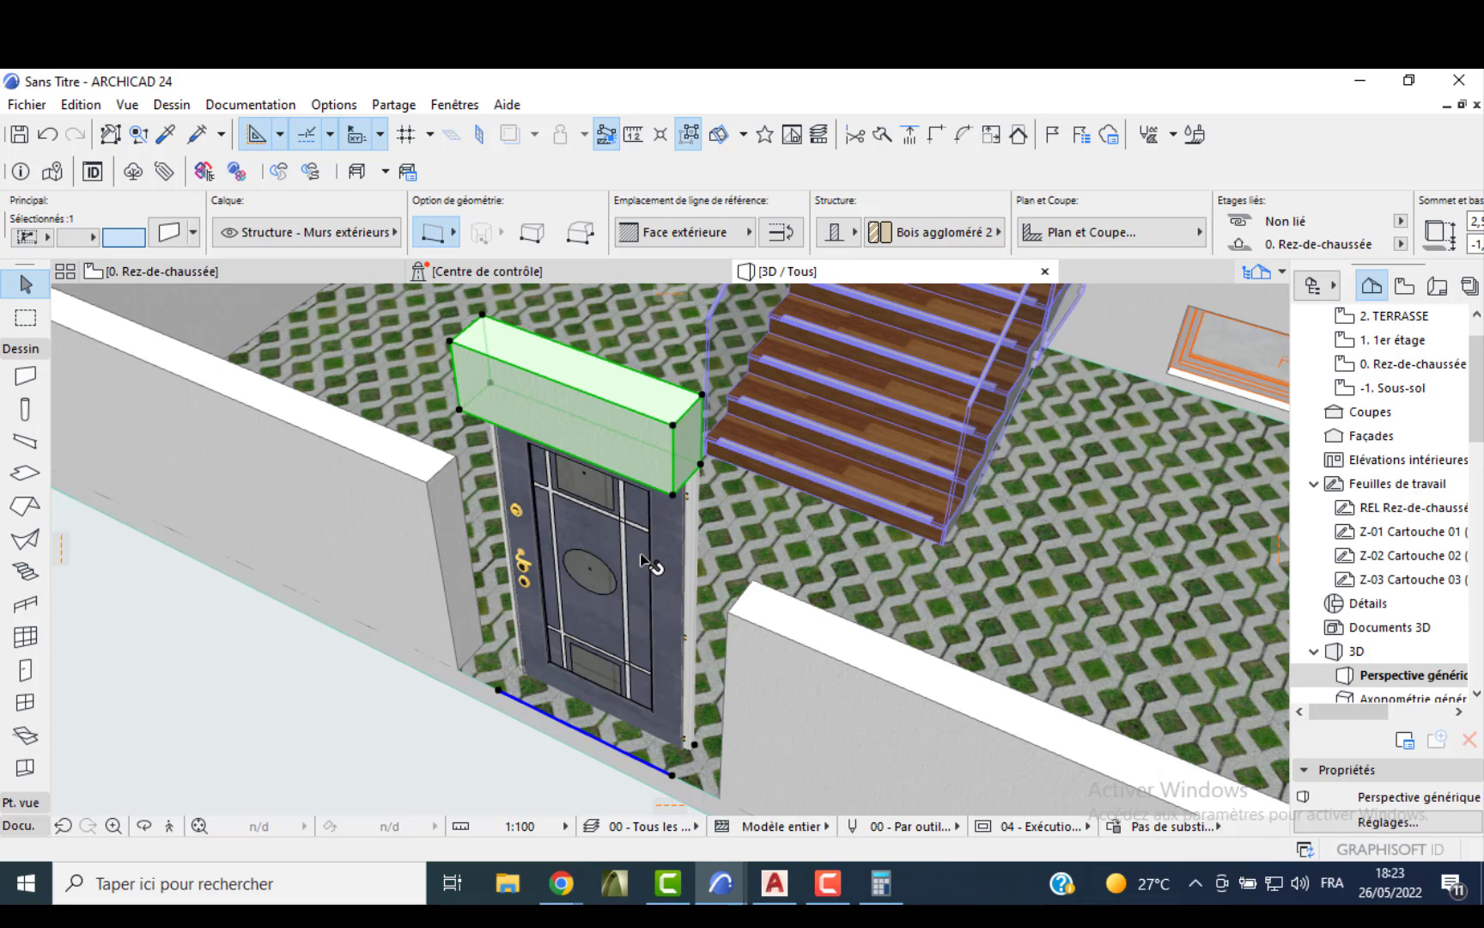
key(Escape)
- Stretch both ends of the door's wall piece in the ground-floor plan to meet the adjoining front walls, making it 1.8 m long
middle_drag(654, 626, 660, 481)
click(753, 611)
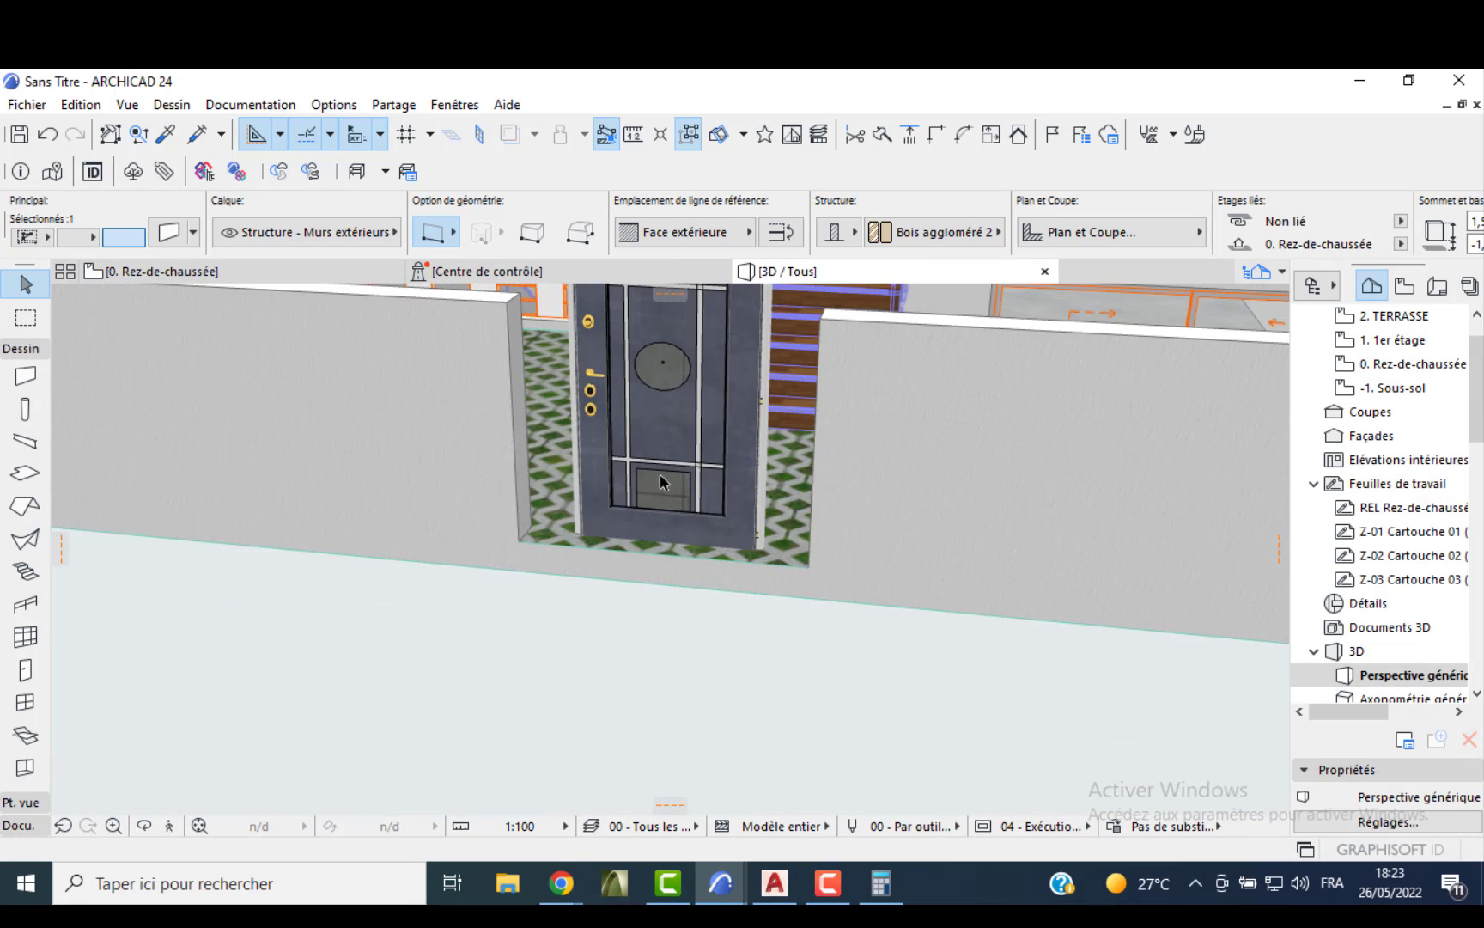
click(562, 529)
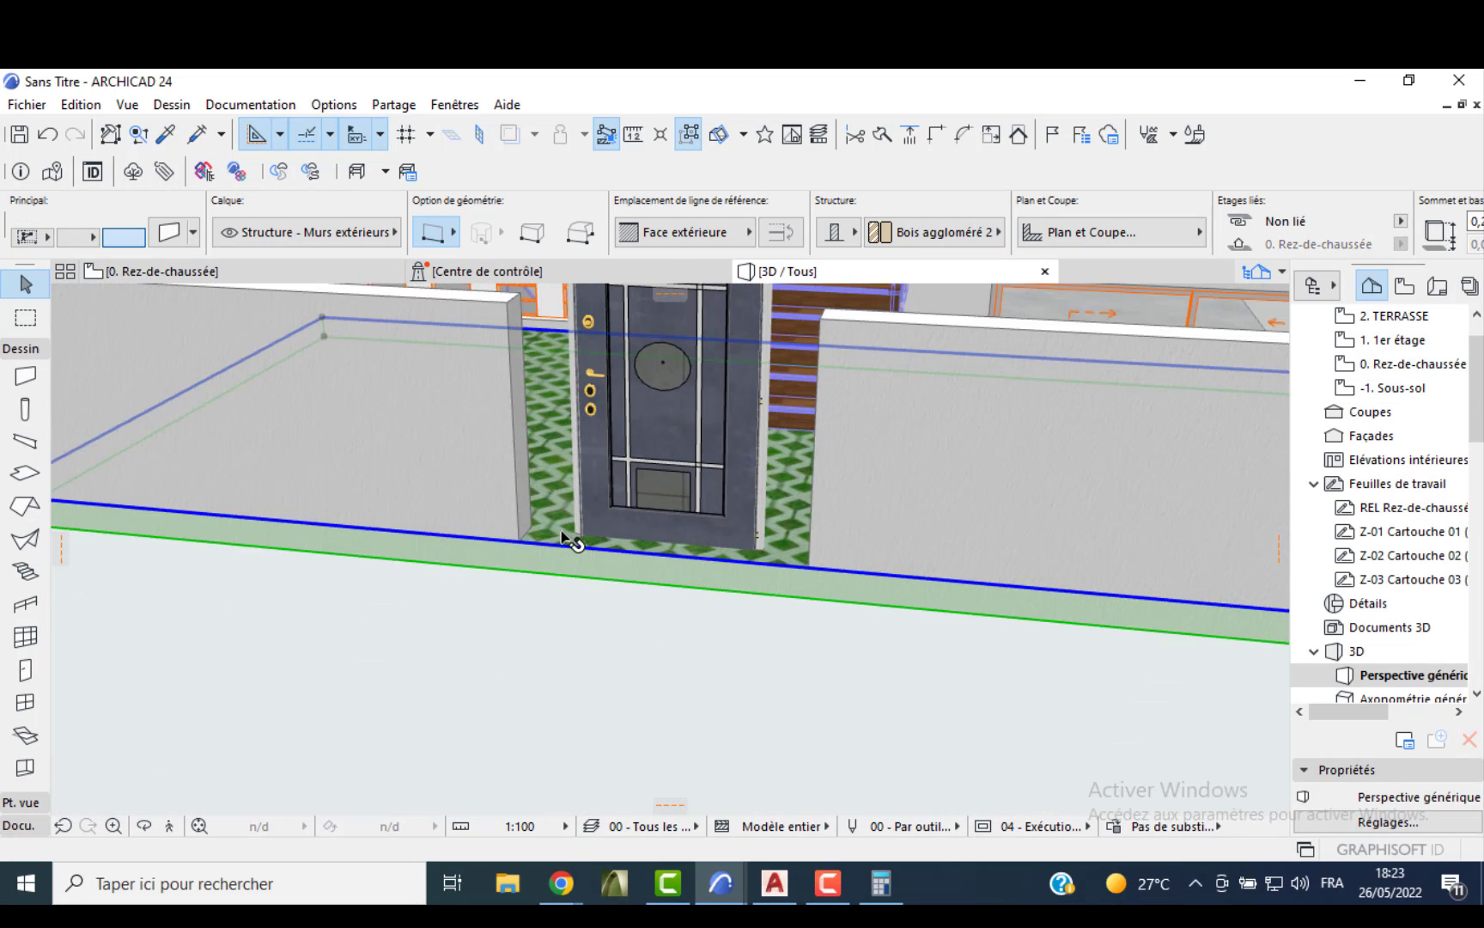
click(288, 272)
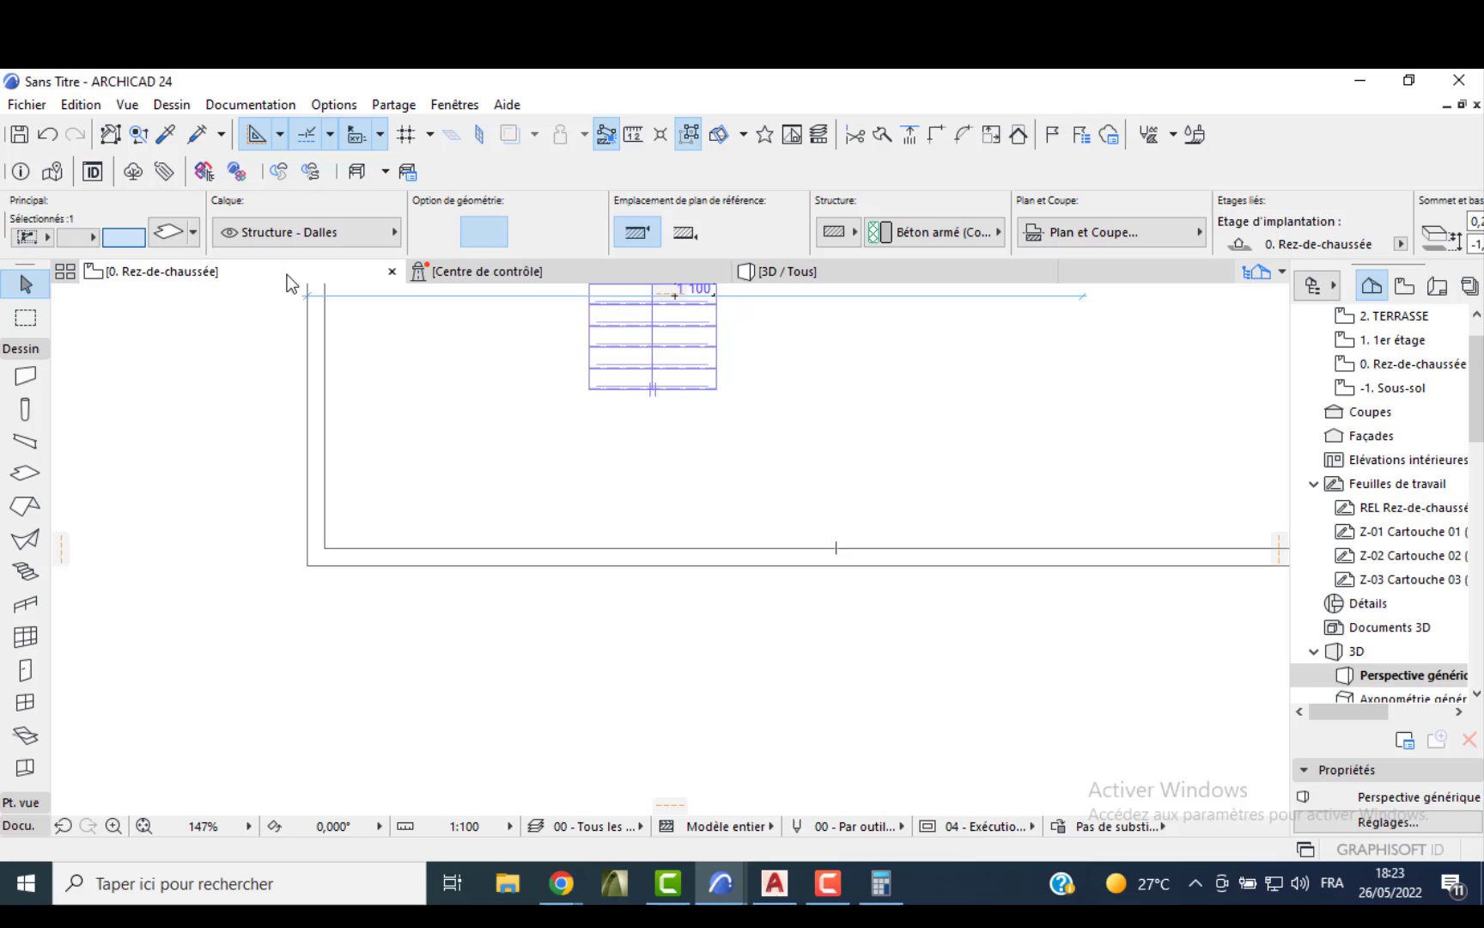
click(795, 563)
click(576, 558)
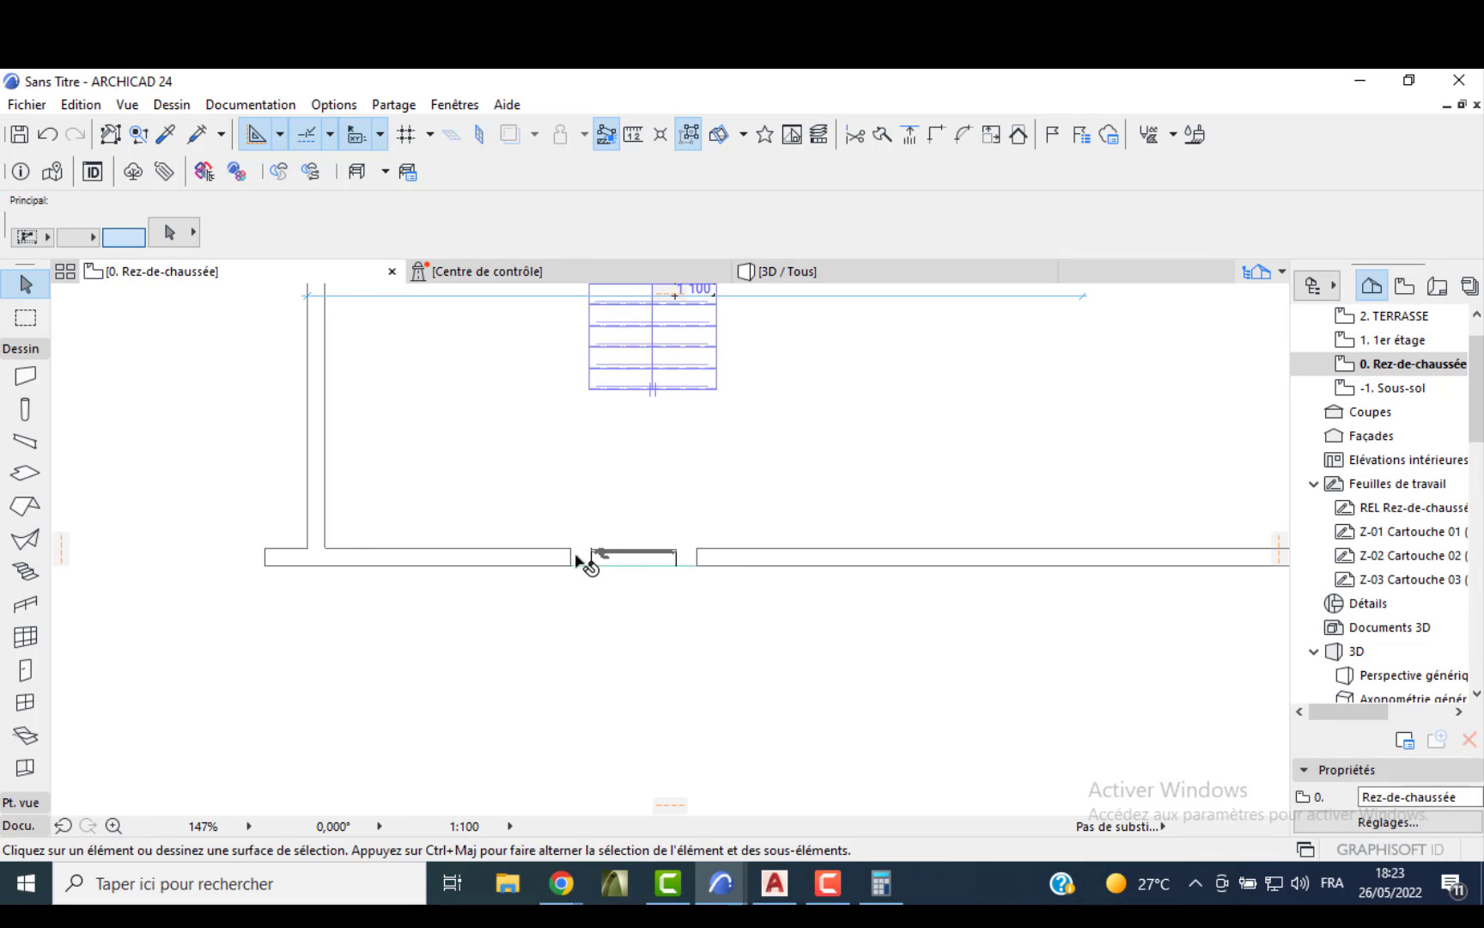
scroll(570, 556, up, 3)
click(570, 556)
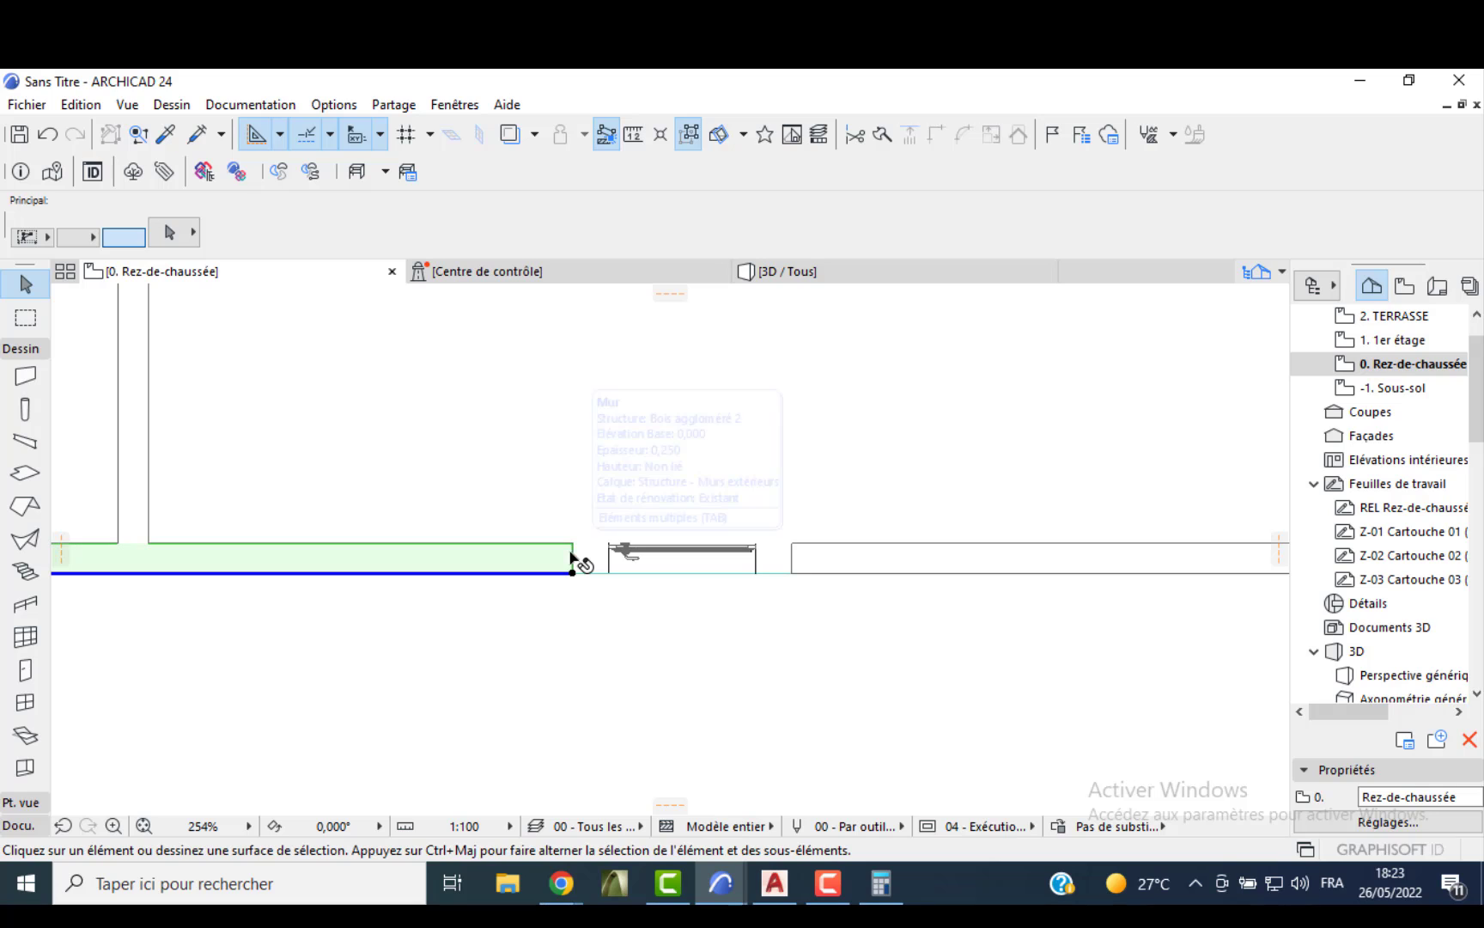
click(607, 561)
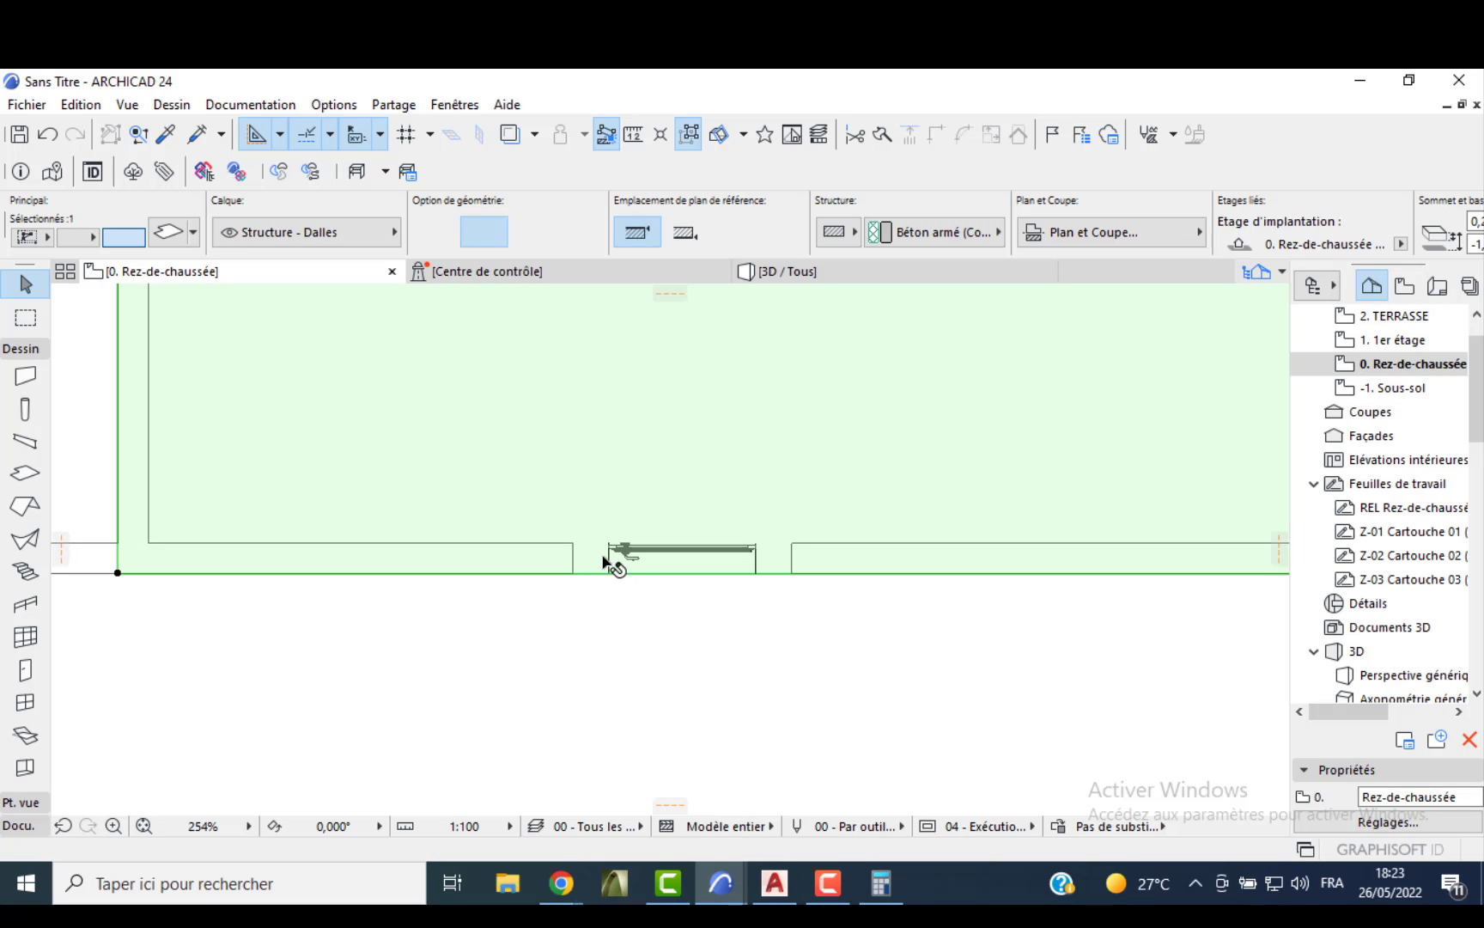
click(608, 554)
click(608, 560)
click(619, 586)
scroll(606, 549, up, 6)
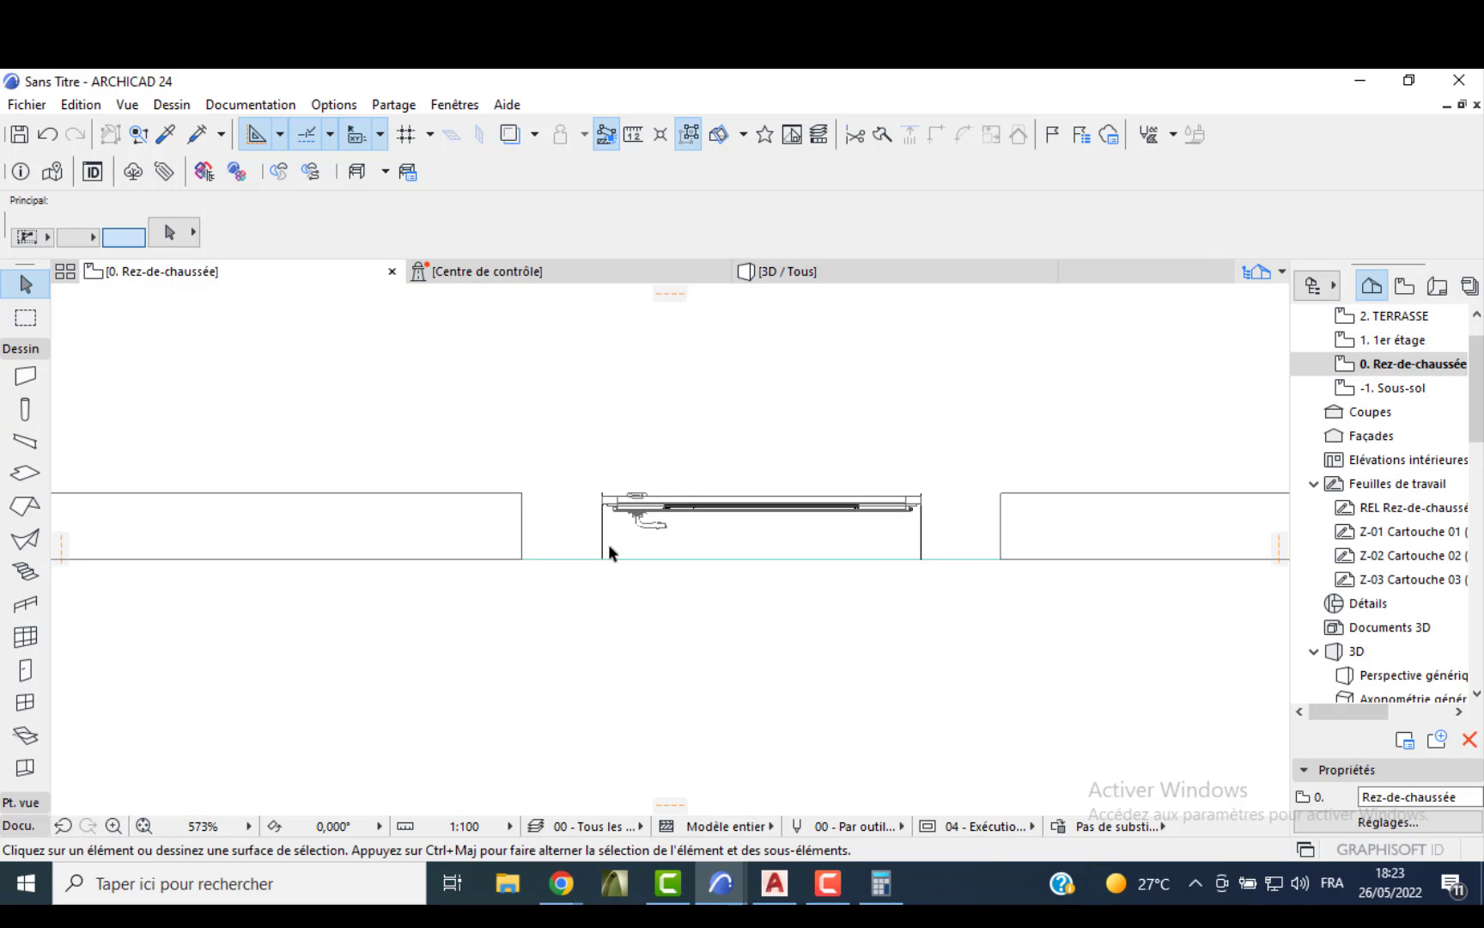
click(595, 552)
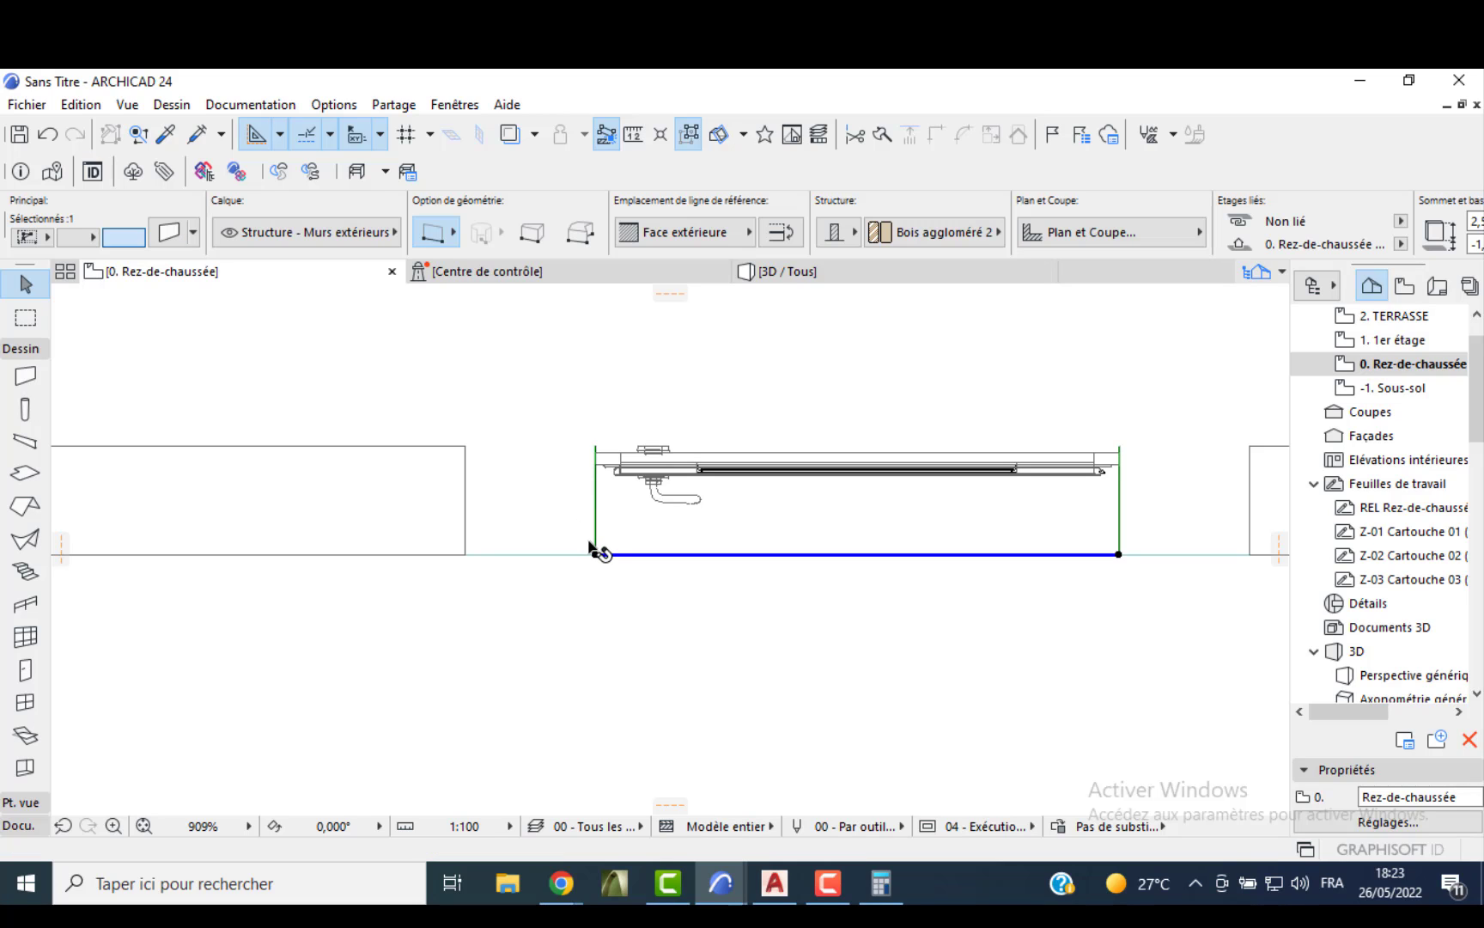
click(595, 554)
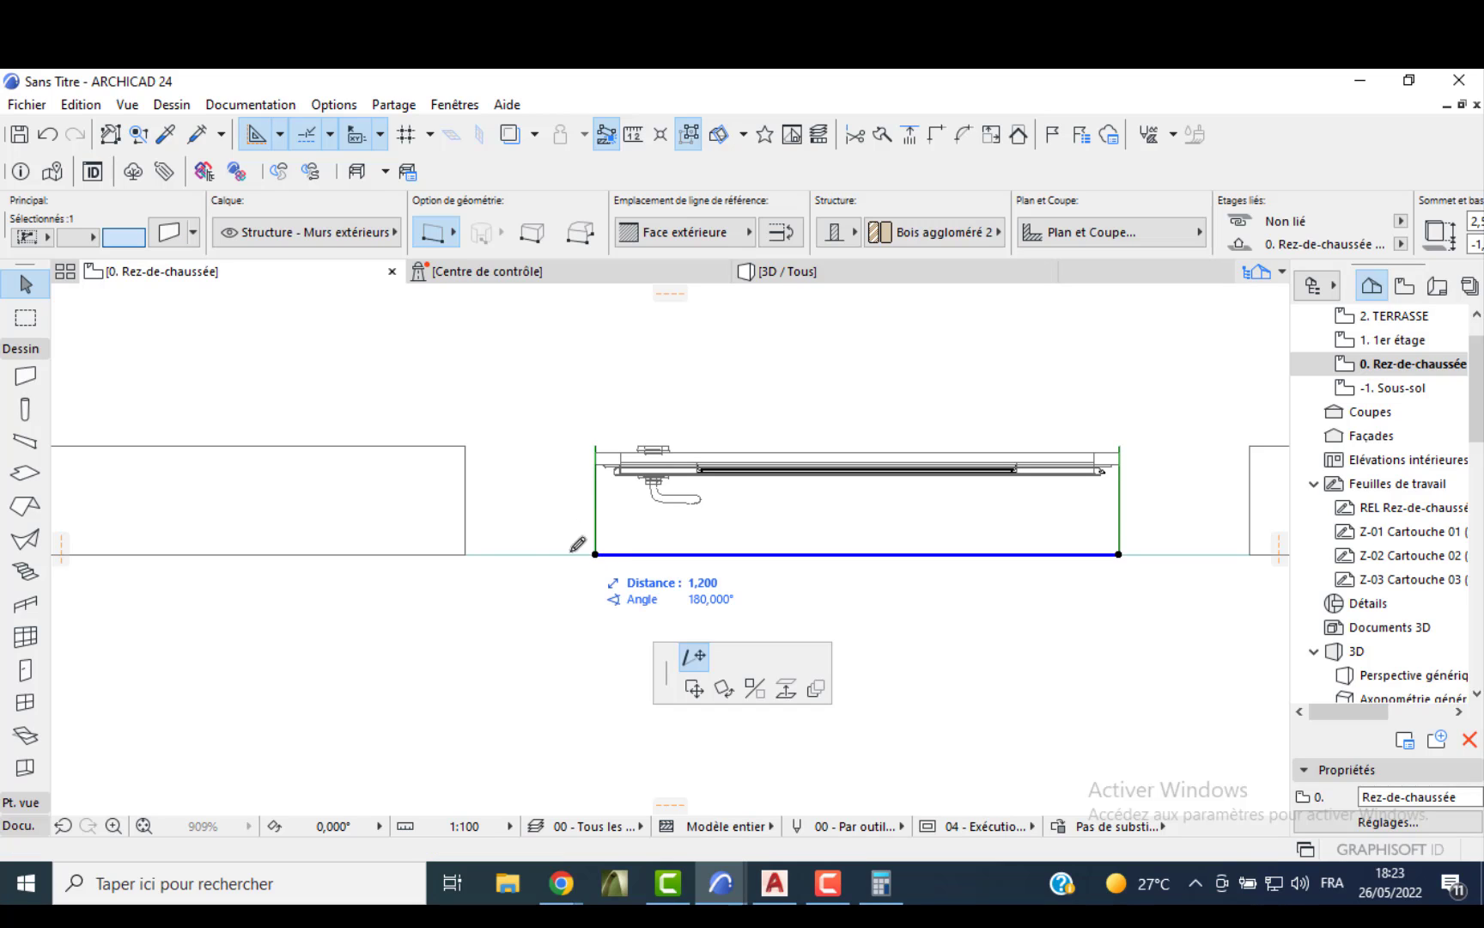
click(468, 552)
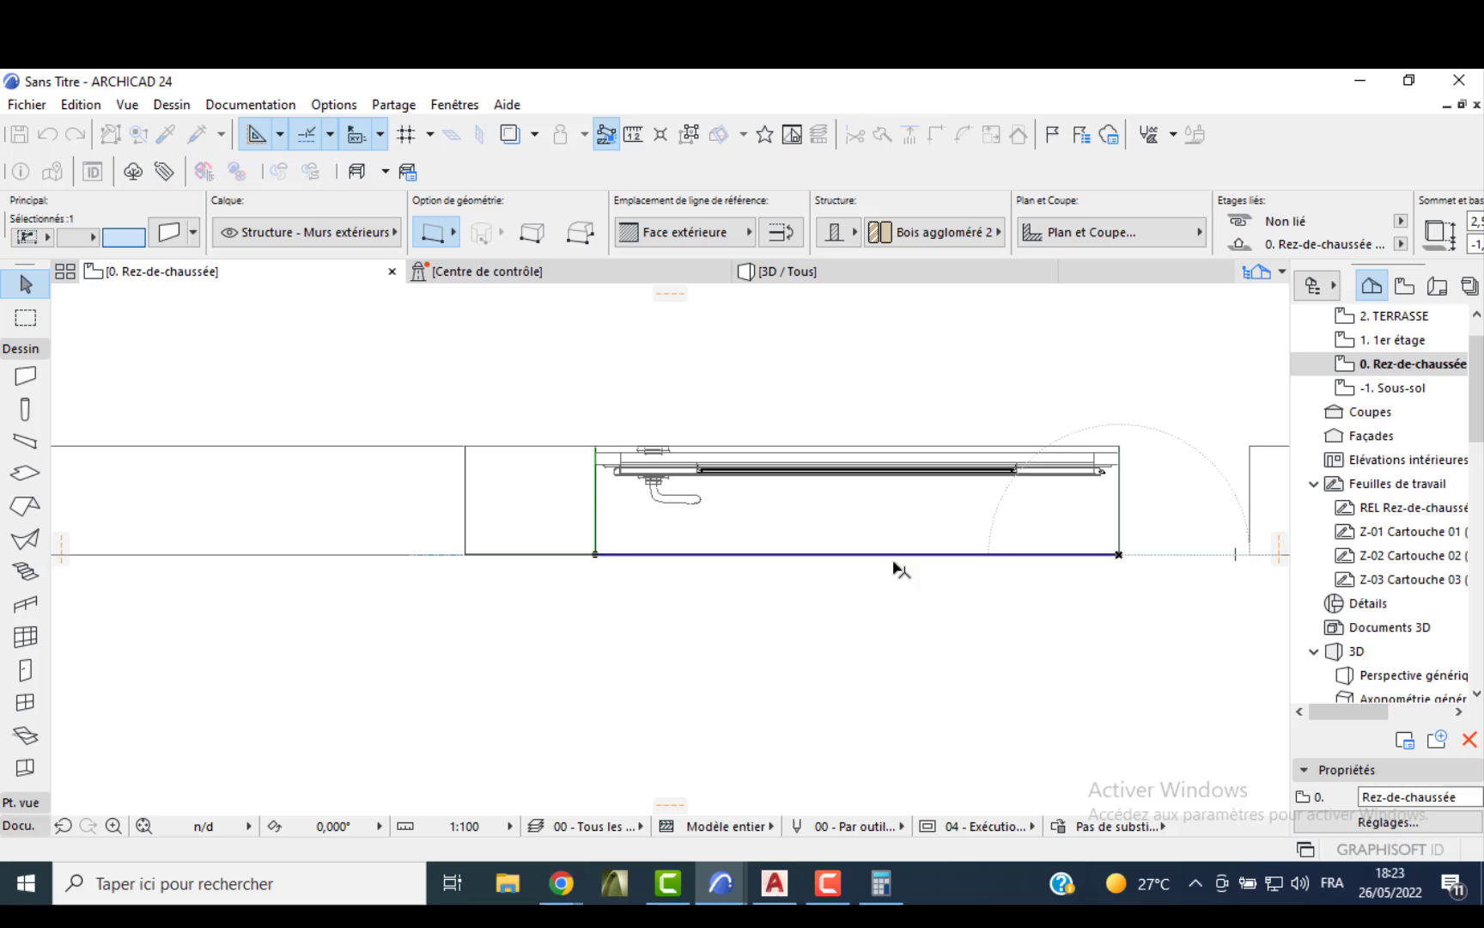
click(1118, 554)
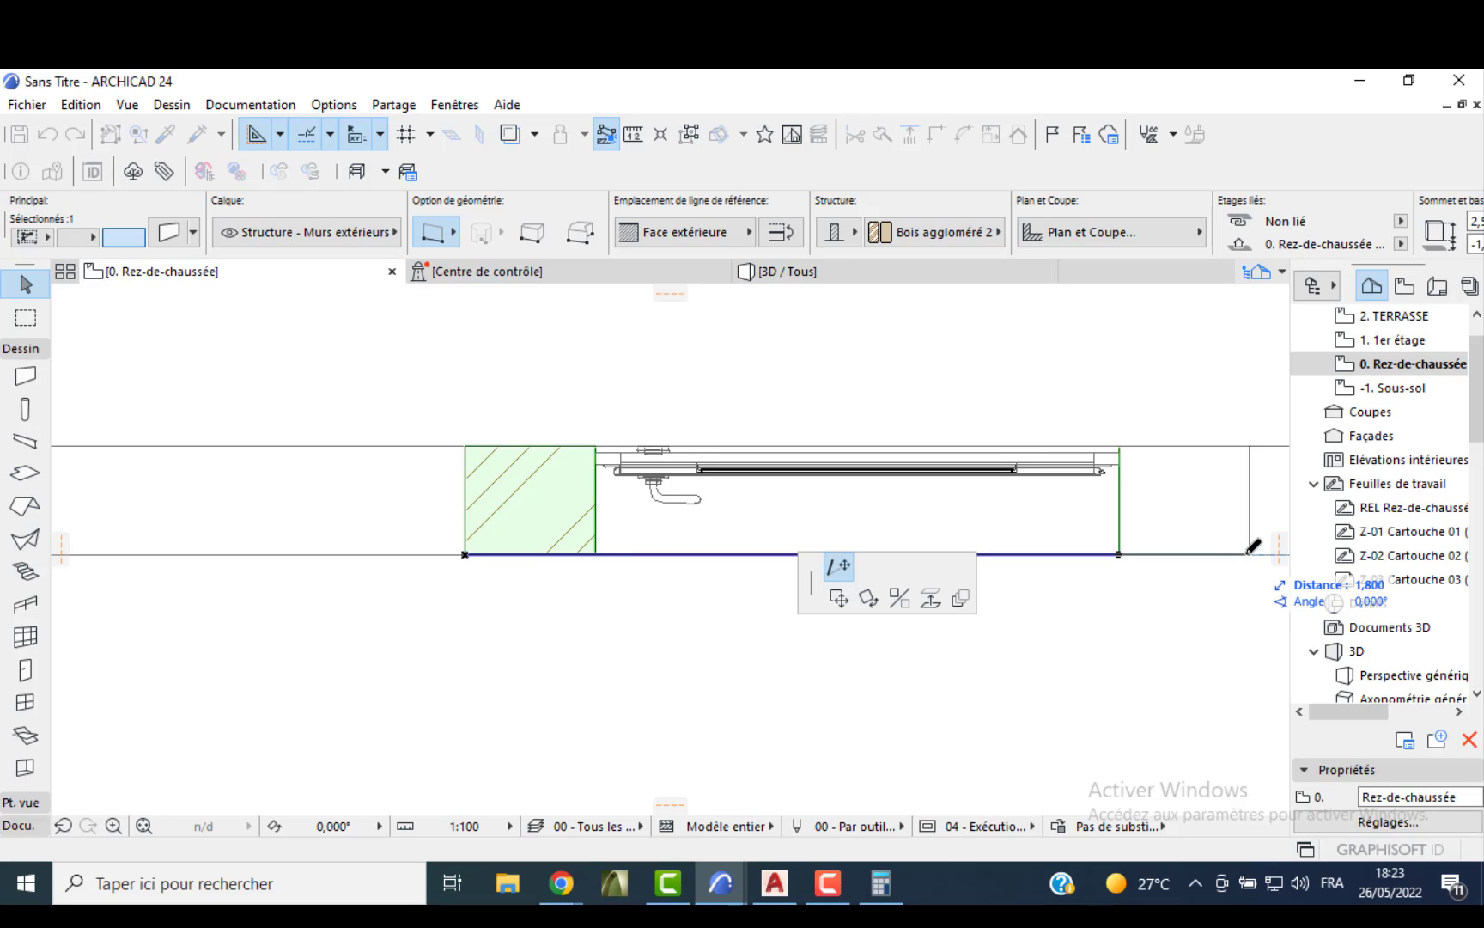
click(1250, 554)
- Inspect the raised wall piece around the pedestrian door and the front boundary in the 3D view
click(783, 276)
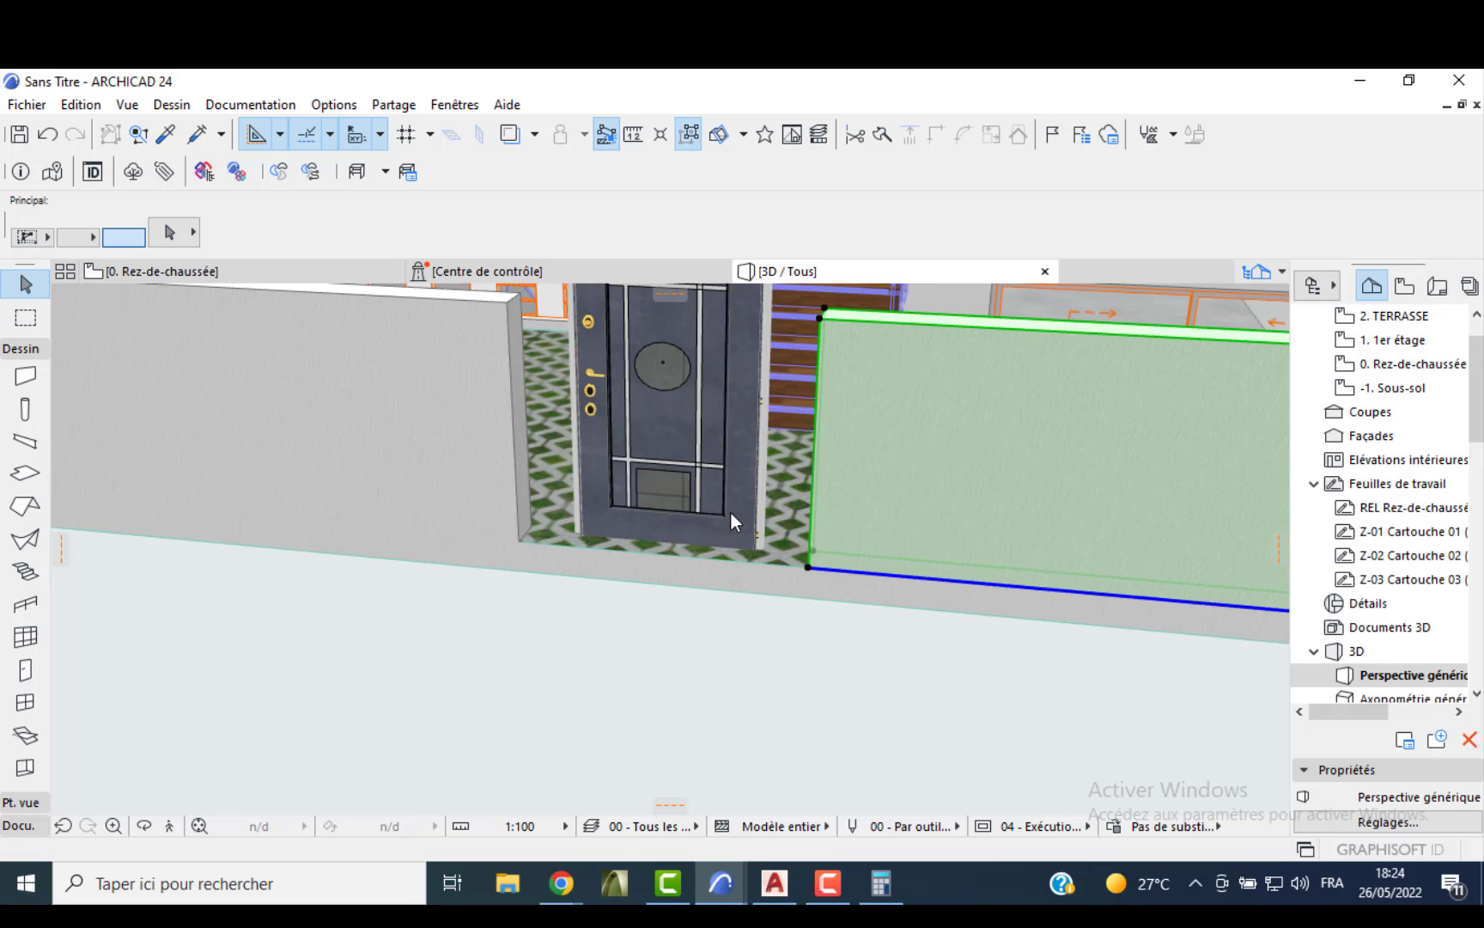
click(732, 517)
scroll(756, 524, down, 5)
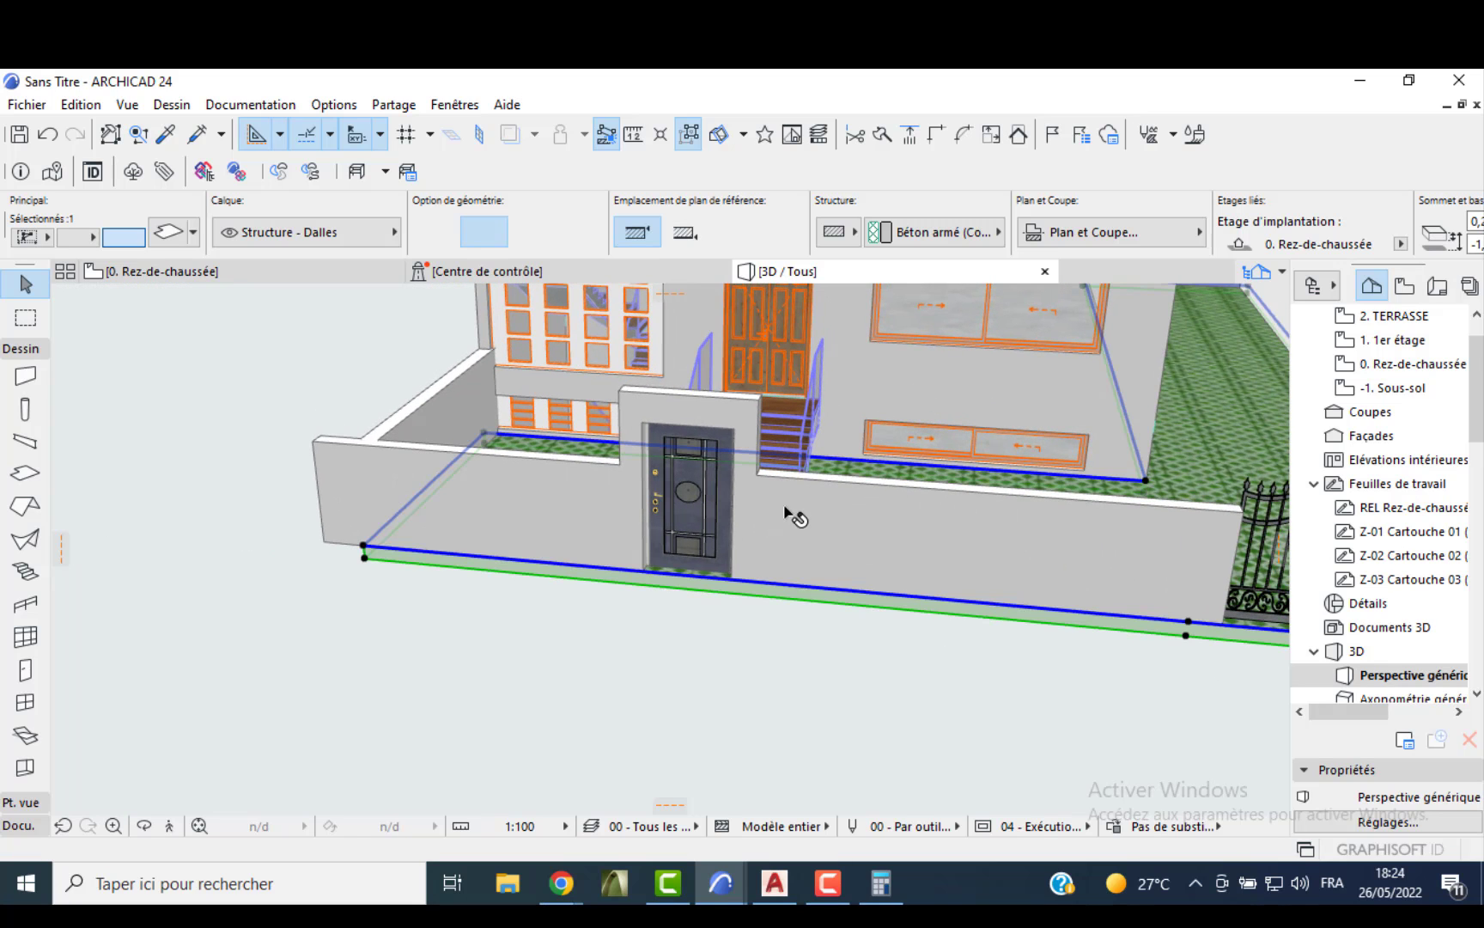
shift+middle_drag(784, 506, 757, 518)
key(Escape)
scroll(884, 468, down, 1)
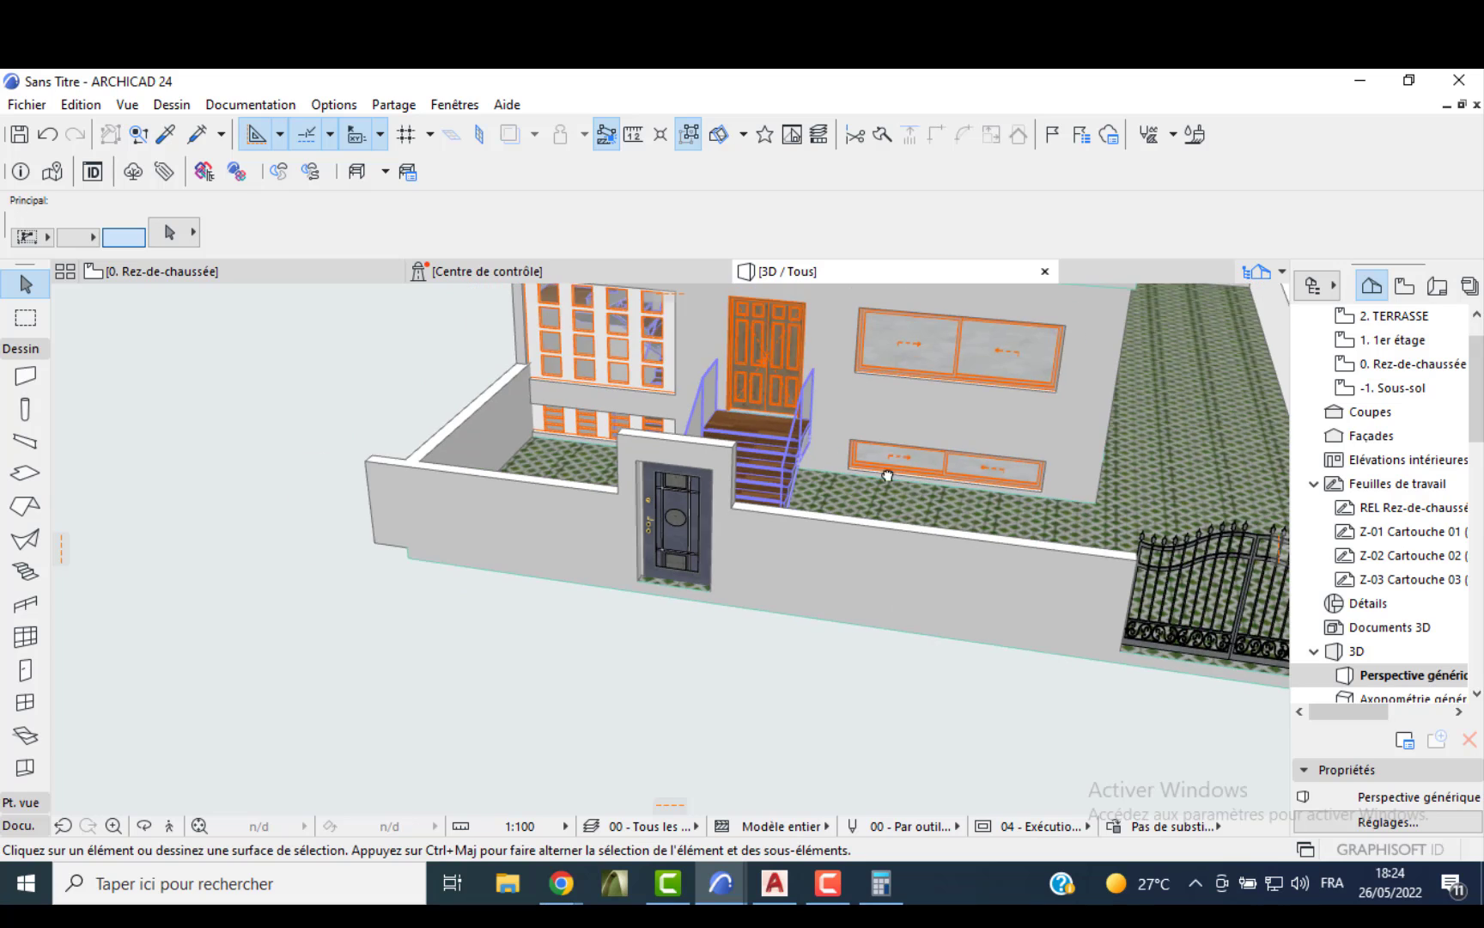
shift+middle_drag(884, 468, 646, 432)
shift+middle_drag(433, 431, 446, 494)
- Join the side boundary wall and the front wall at their corner with Intersection, and check the enclosure in 3D
click(369, 448)
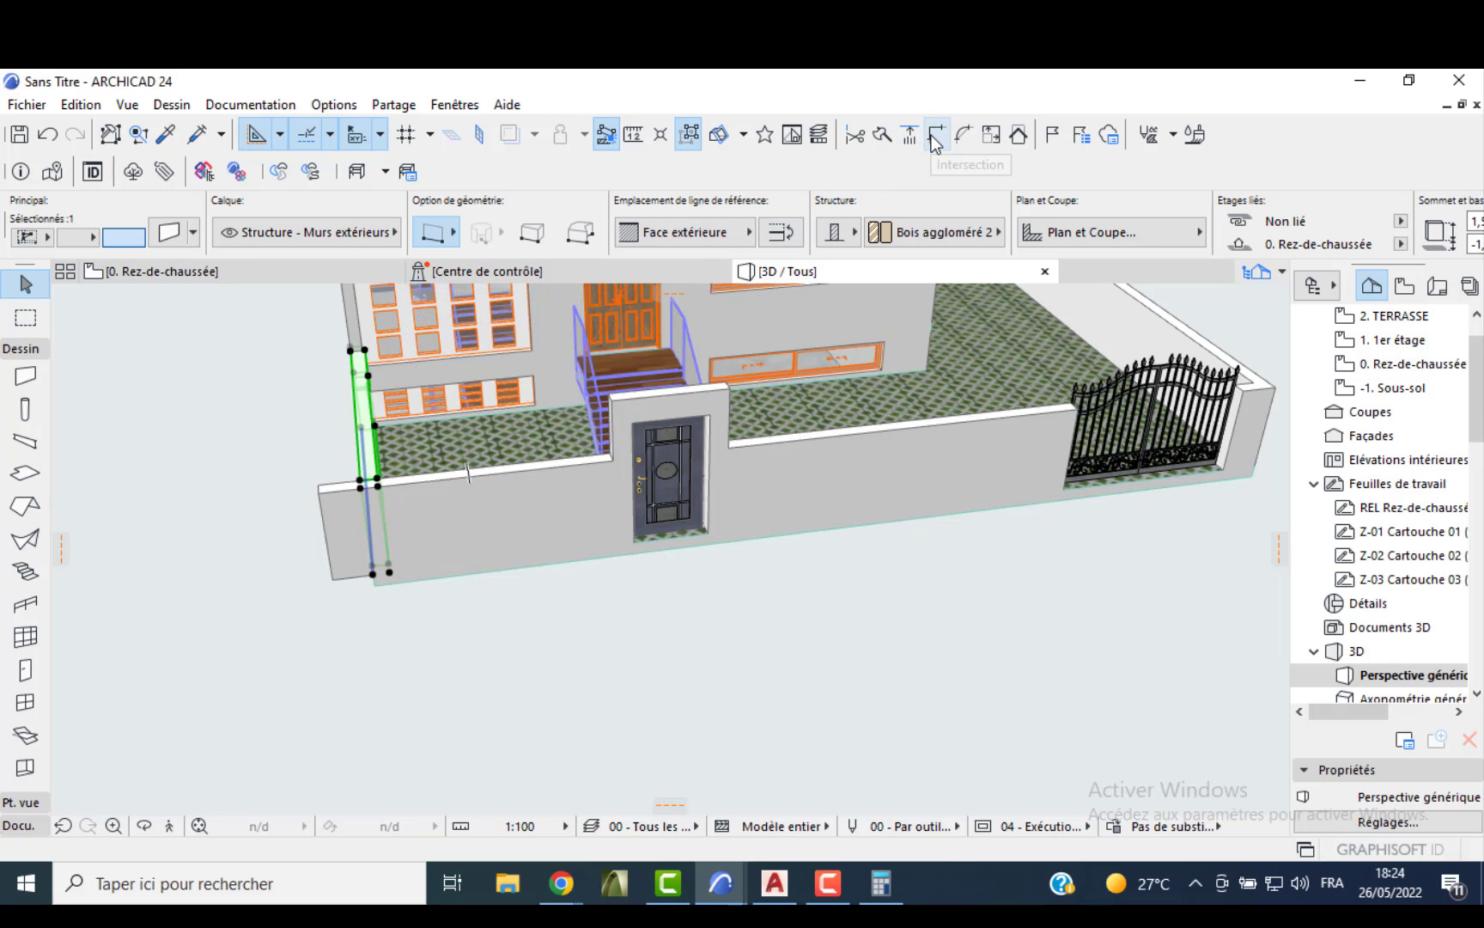
click(935, 137)
click(827, 402)
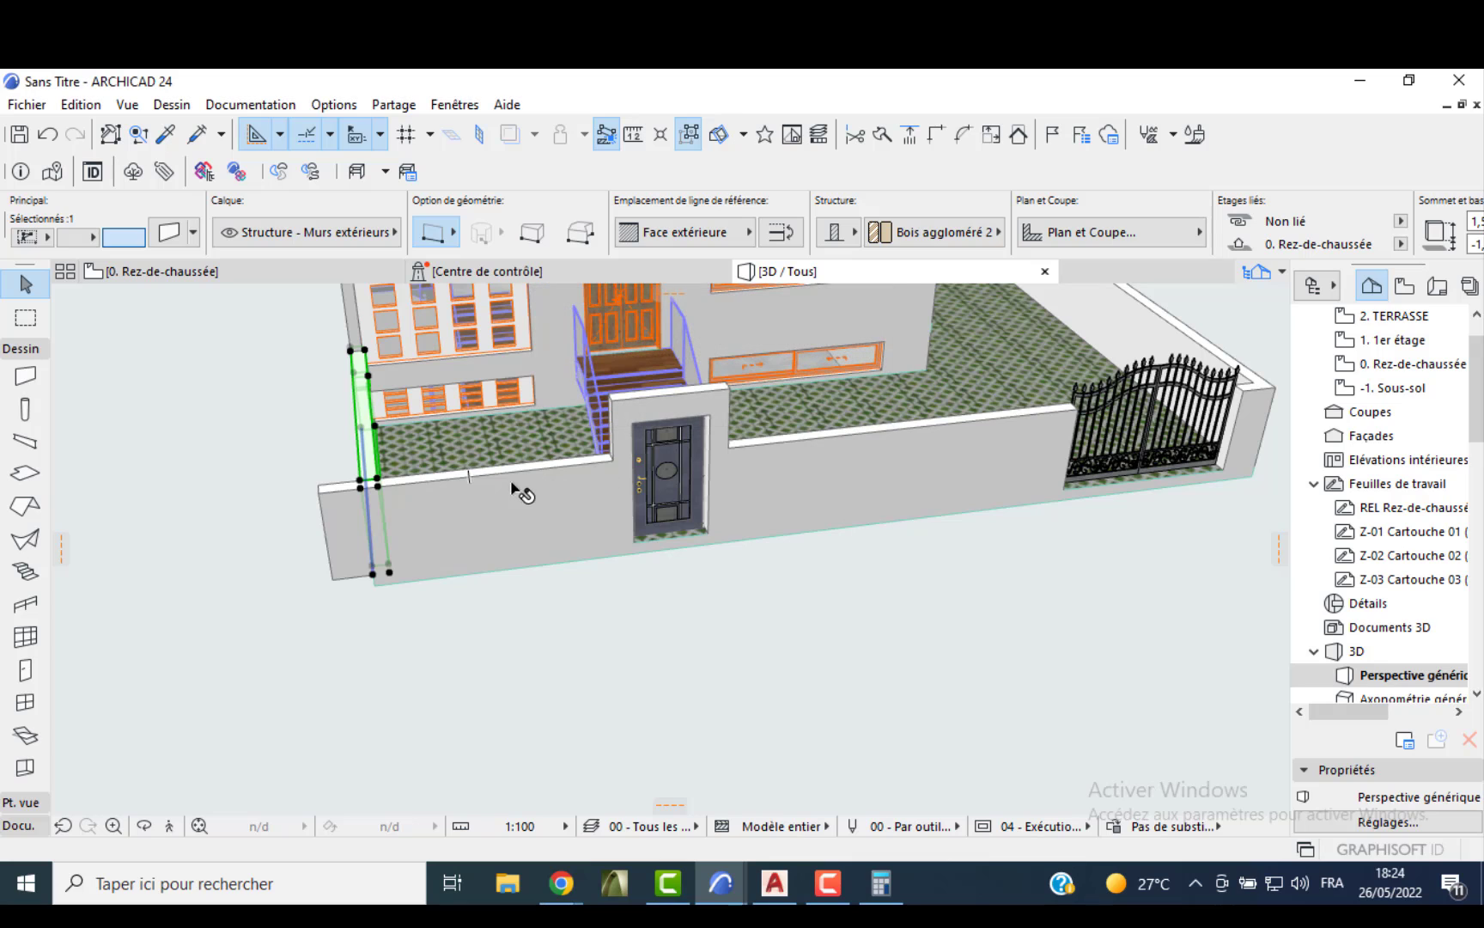
shift+click(513, 489)
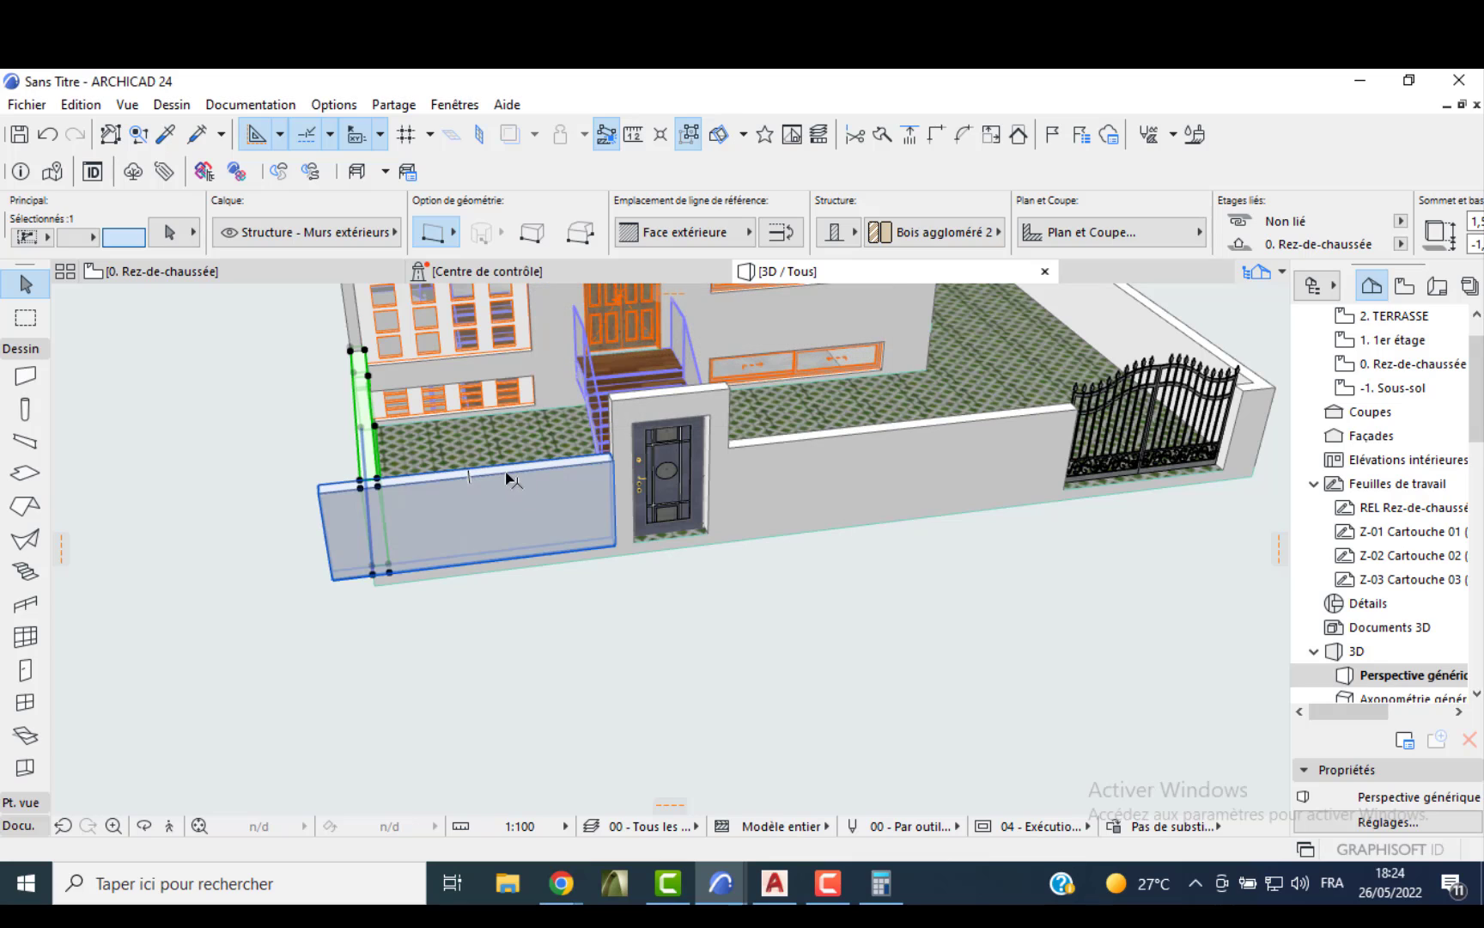
click(931, 138)
click(552, 699)
scroll(769, 562, down, 2)
shift+middle_drag(773, 566, 556, 565)
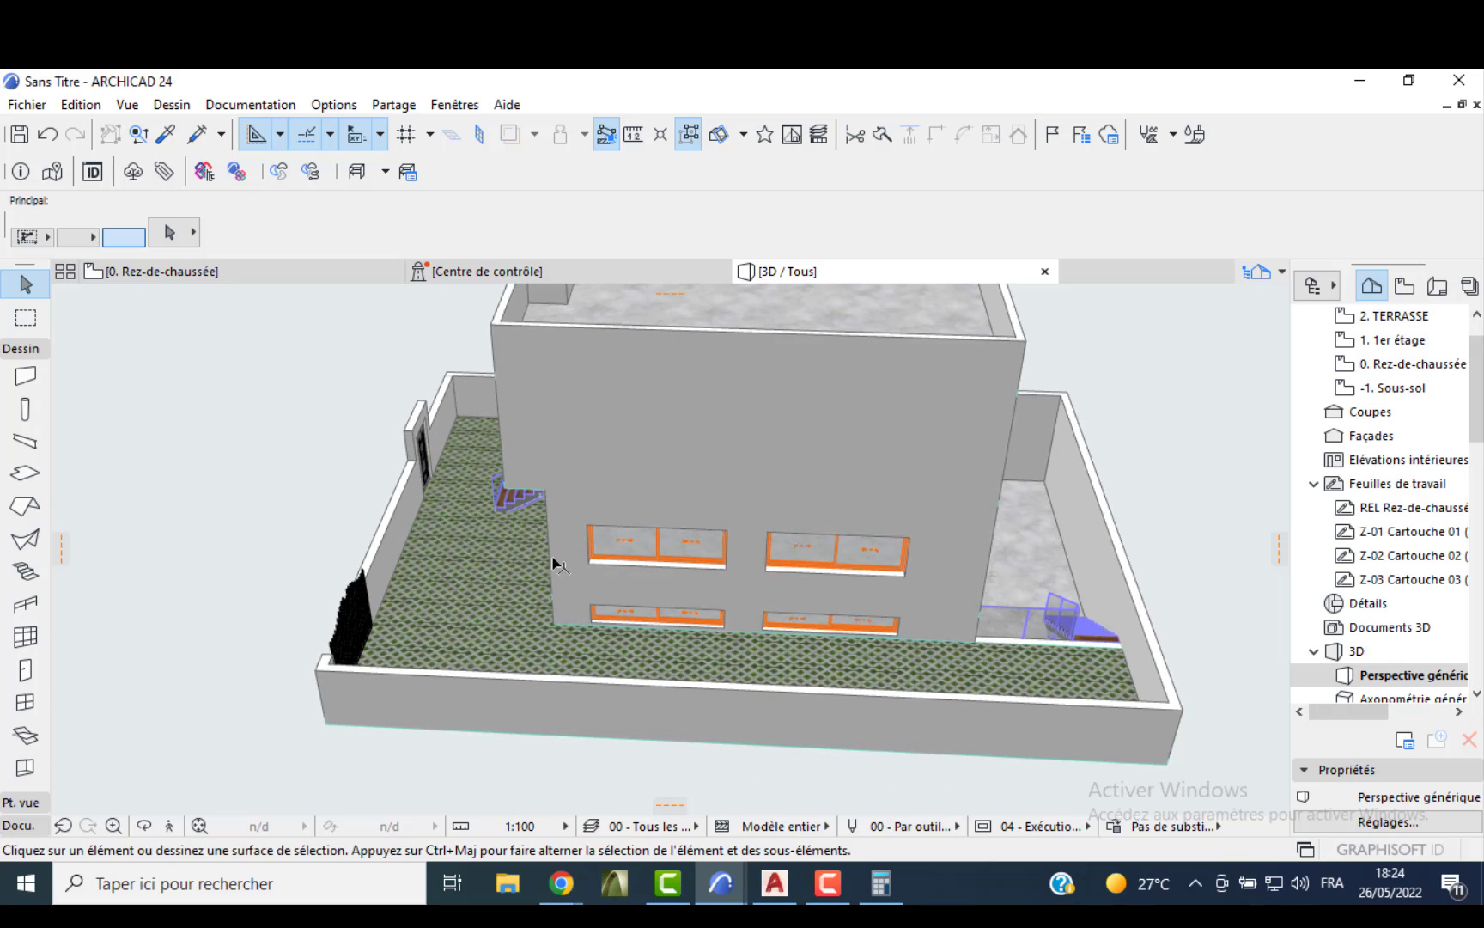
- Choose the Berline 01 24 car from the Véhicules 24 library as the object to place in the ground-floor plan
key(F2)
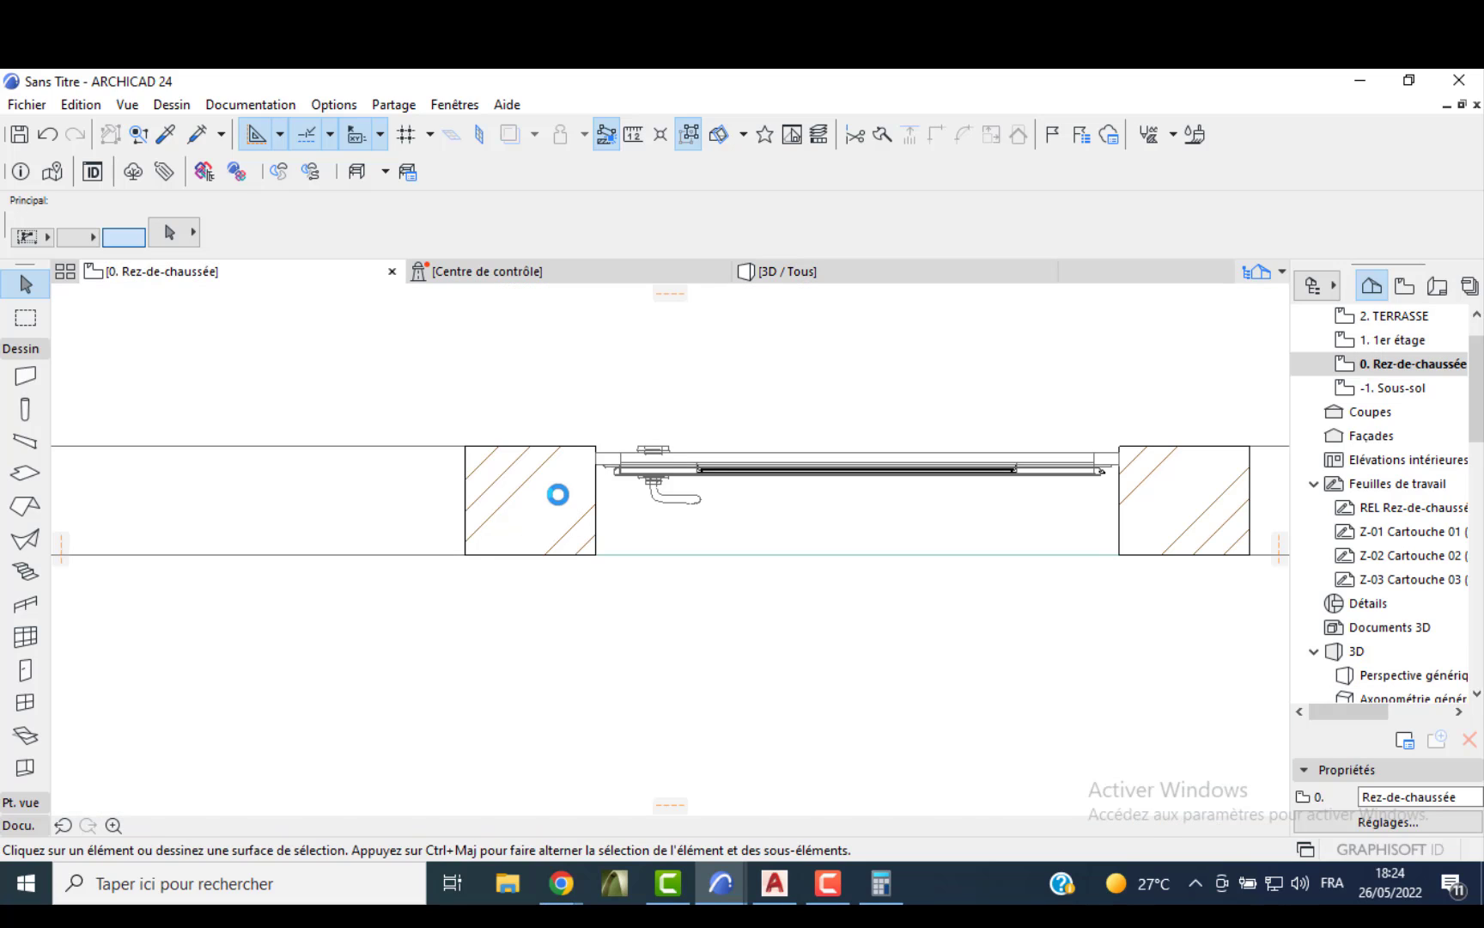
scroll(560, 496, down, 10)
middle_drag(719, 500, 646, 537)
middle_drag(826, 481, 814, 593)
scroll(19, 768, down, 3)
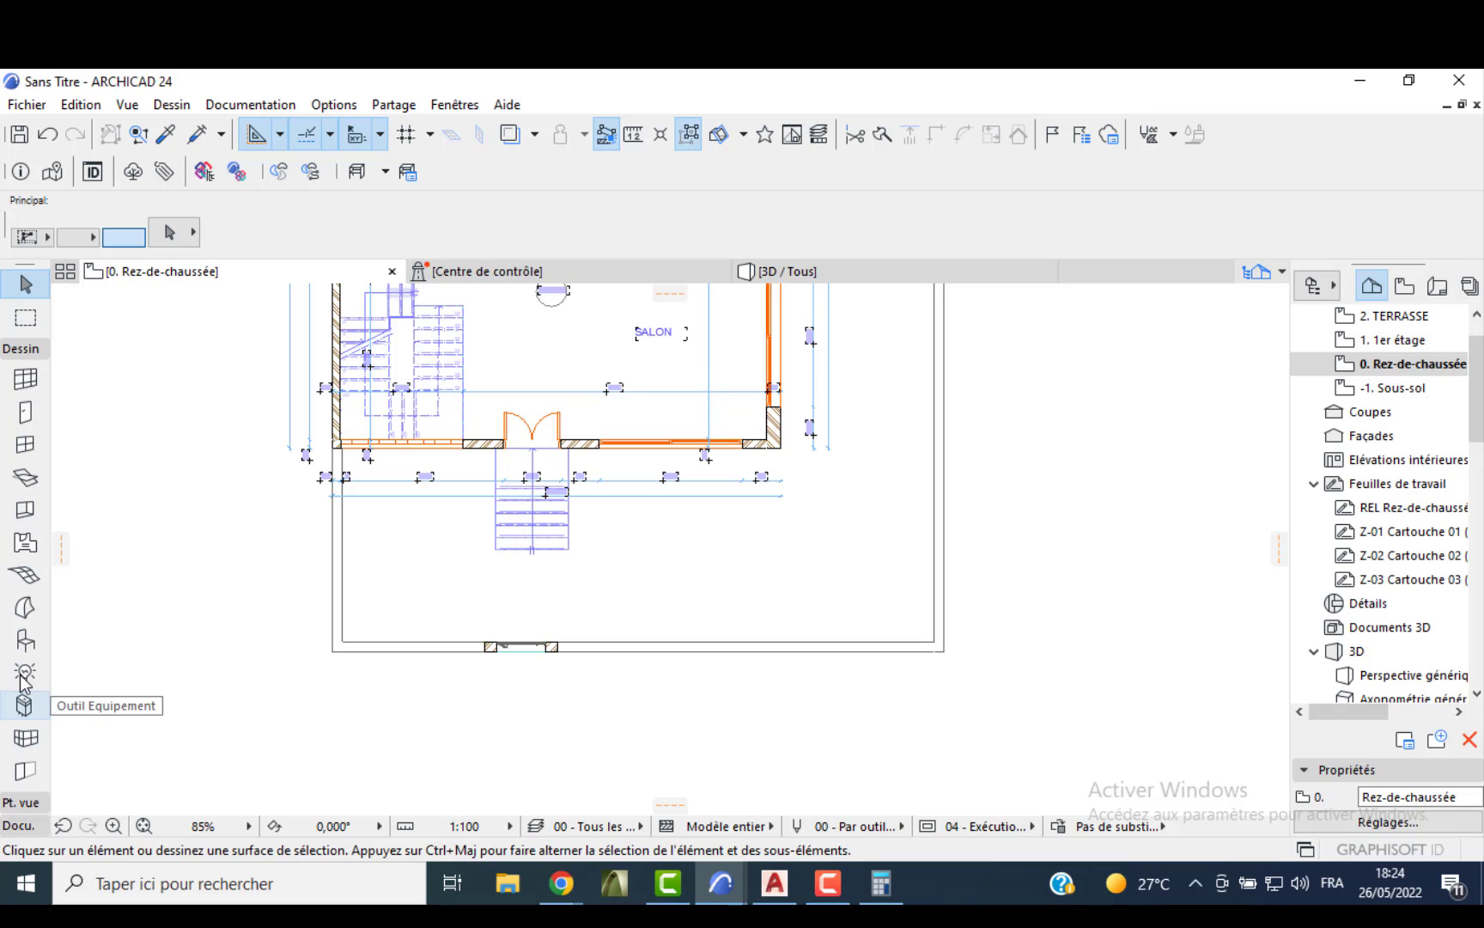
click(25, 640)
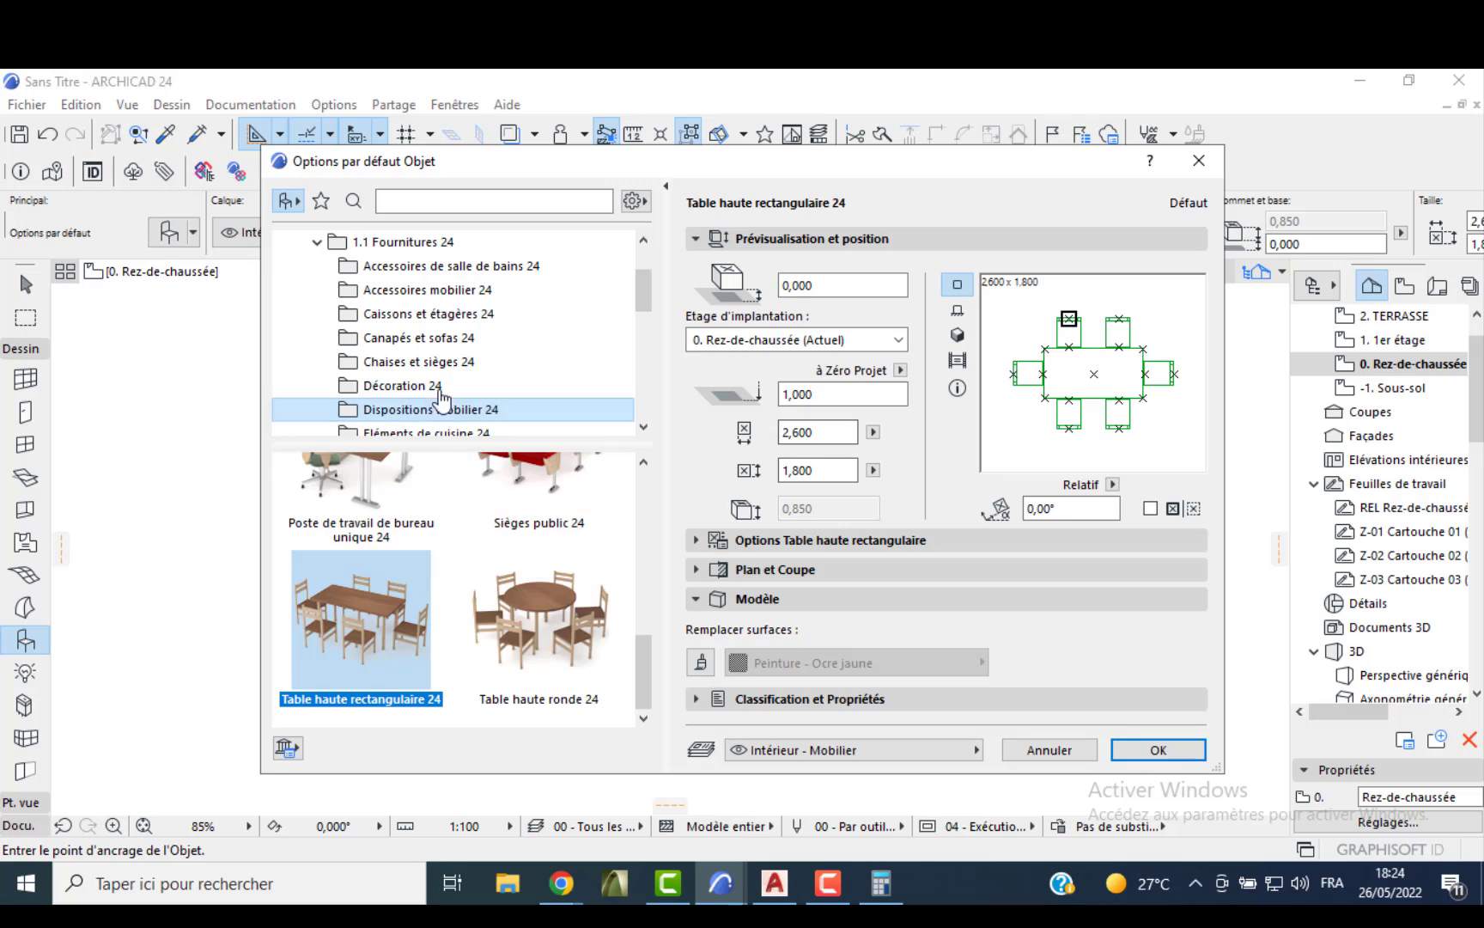
scroll(434, 397, down, 3)
scroll(429, 382, down, 5)
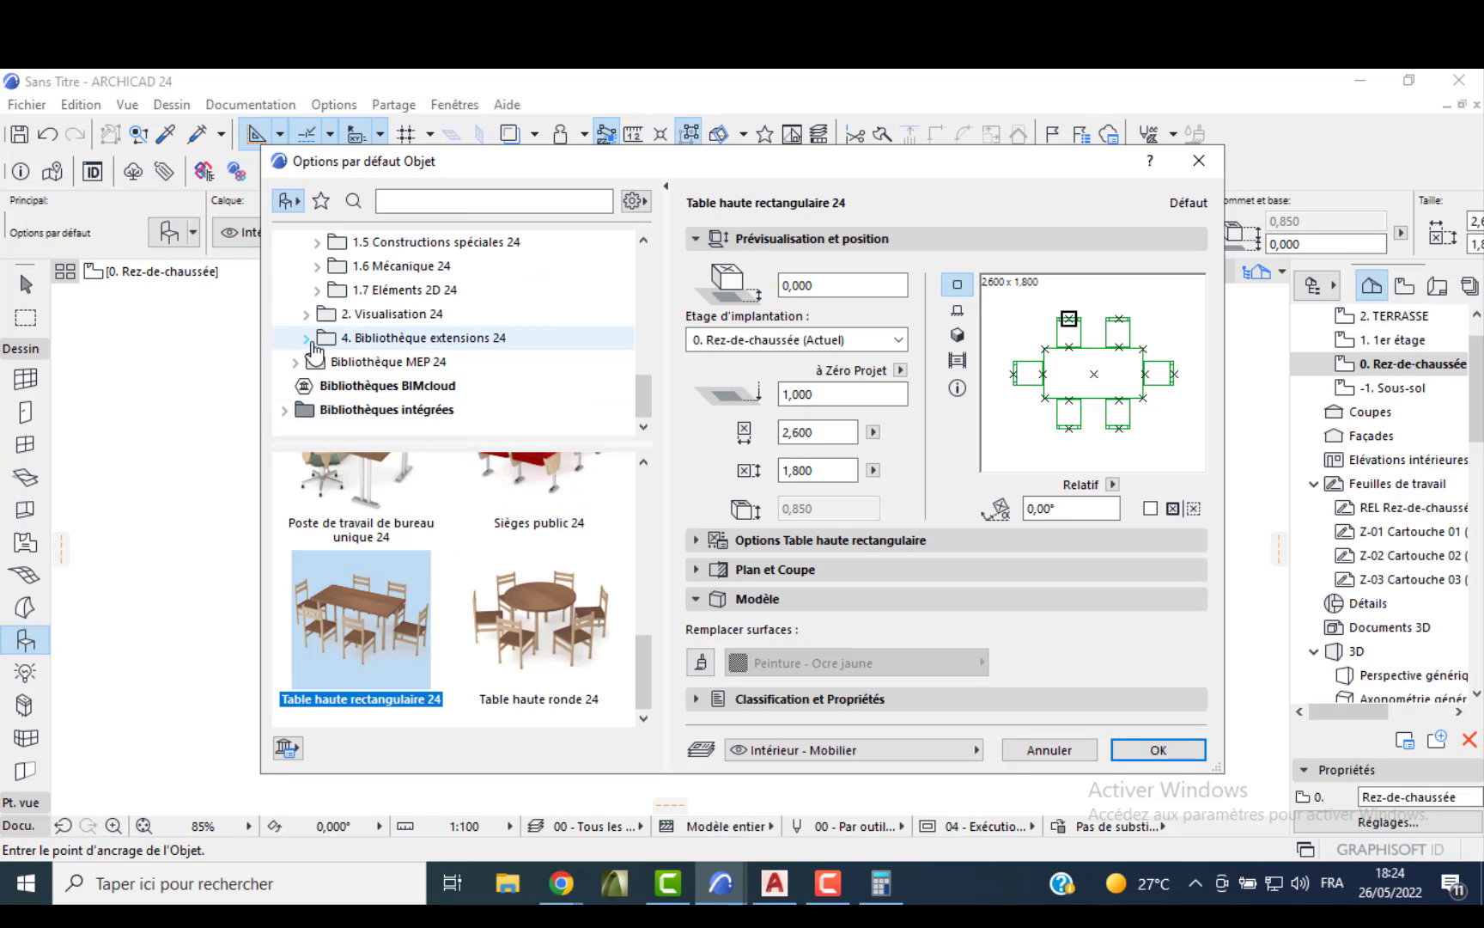
click(309, 316)
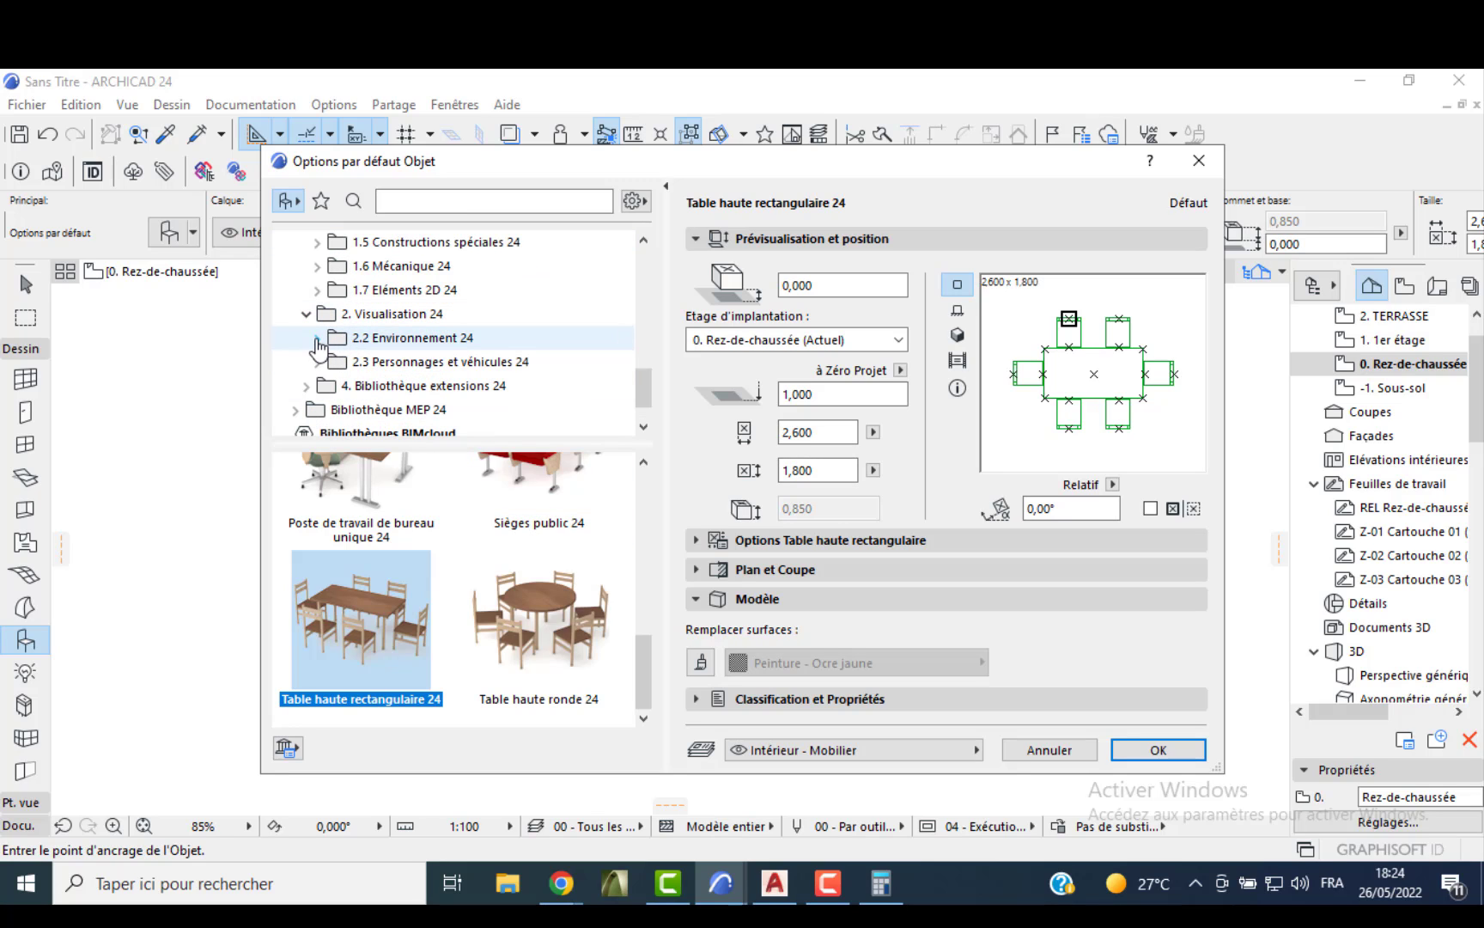
click(317, 361)
click(388, 409)
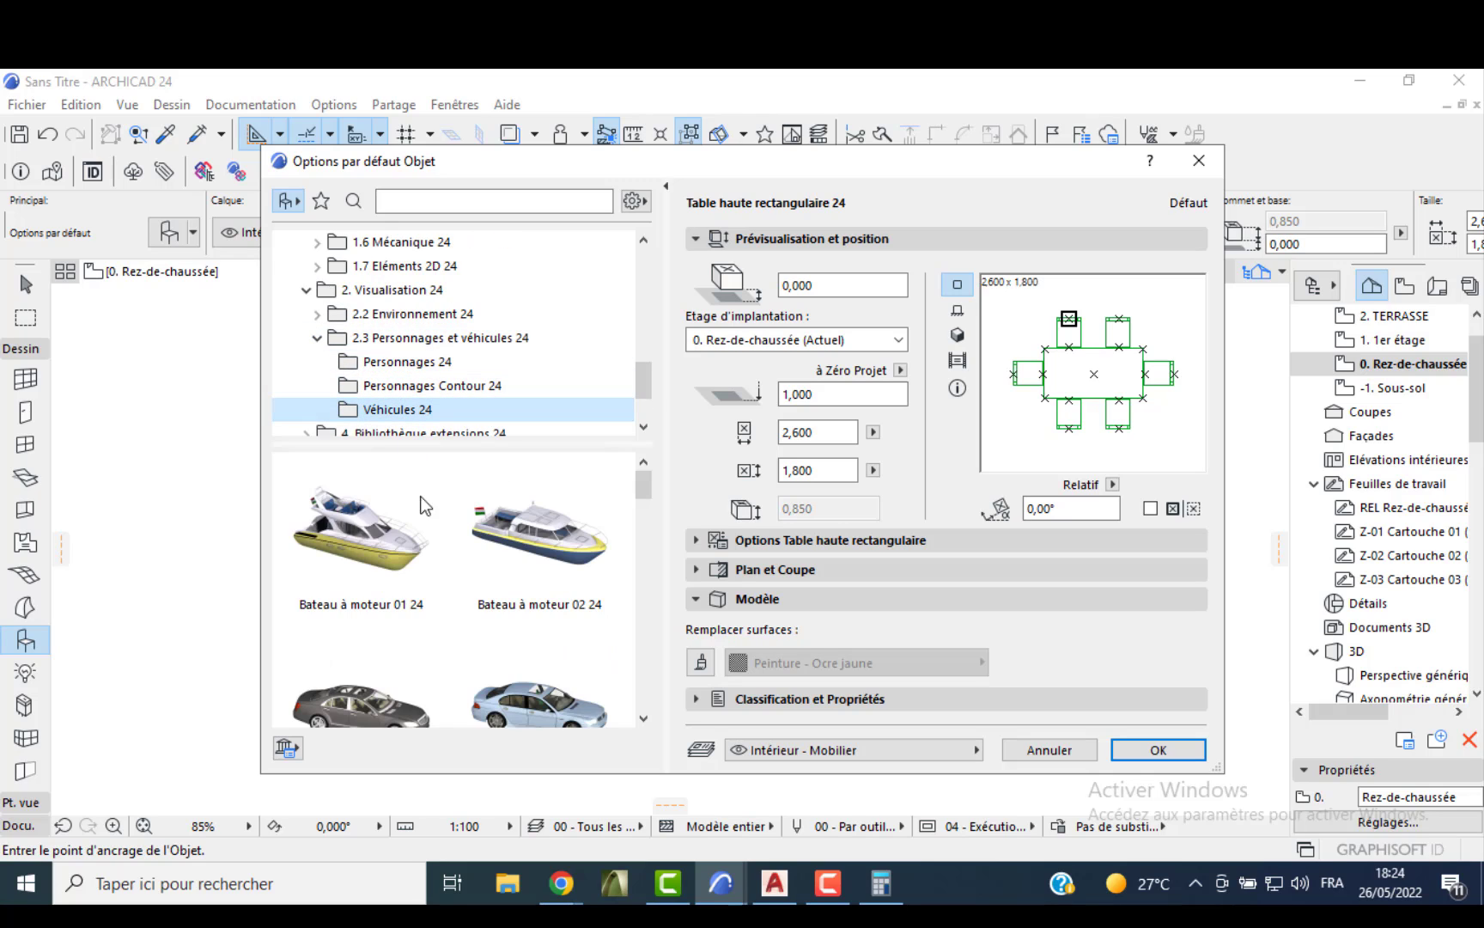
scroll(425, 505, down, 1)
click(361, 625)
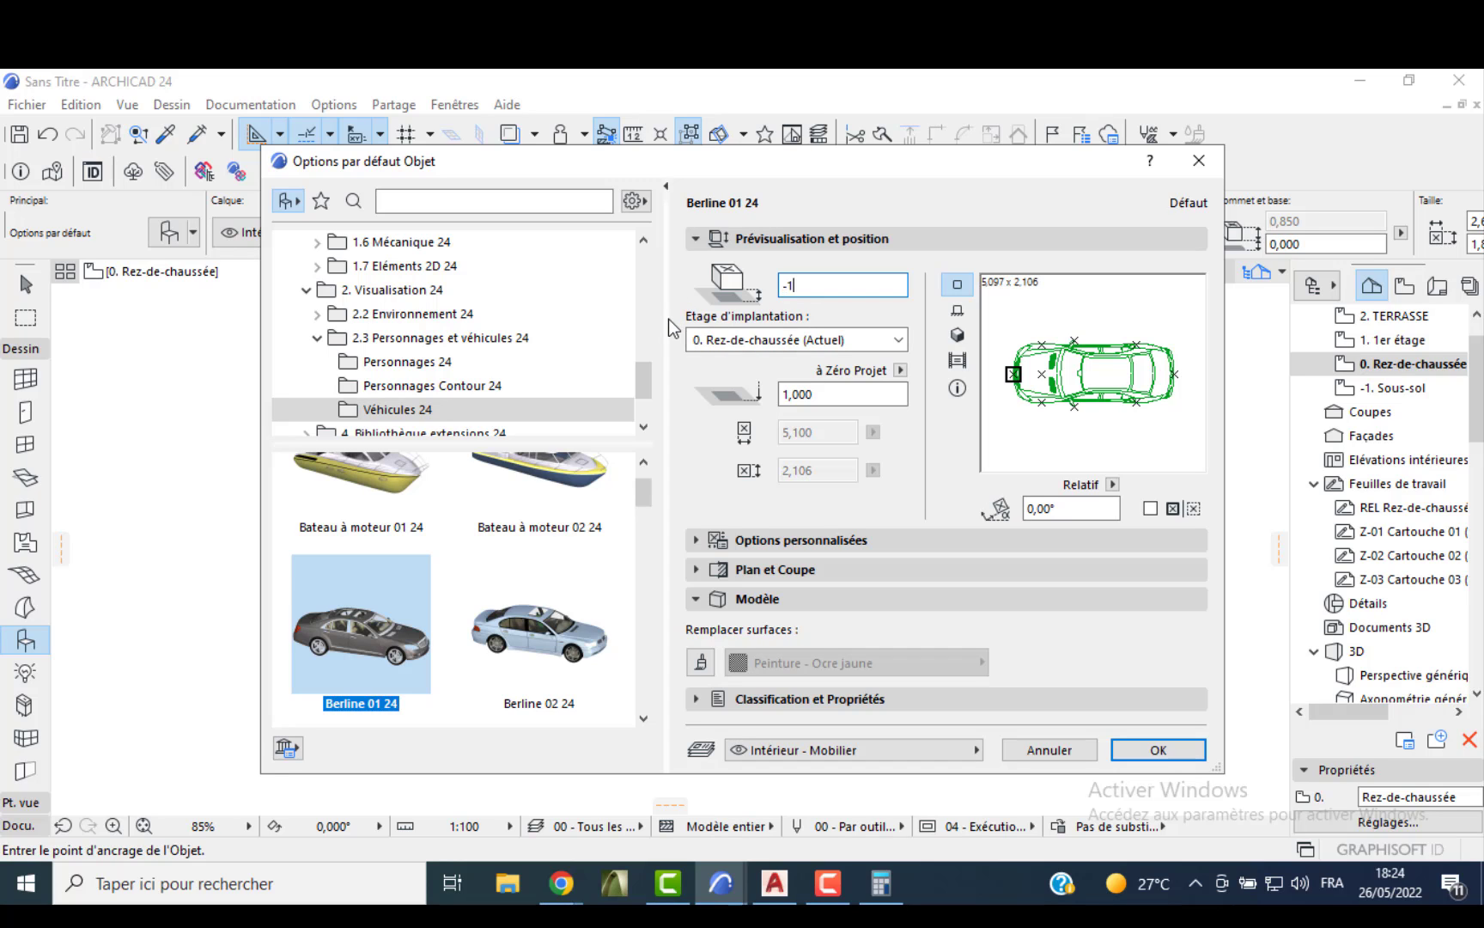
- Set the Berline 01 24 car's base elevation to -1 m and its rotation to 270°
text(-1)
key(Return)
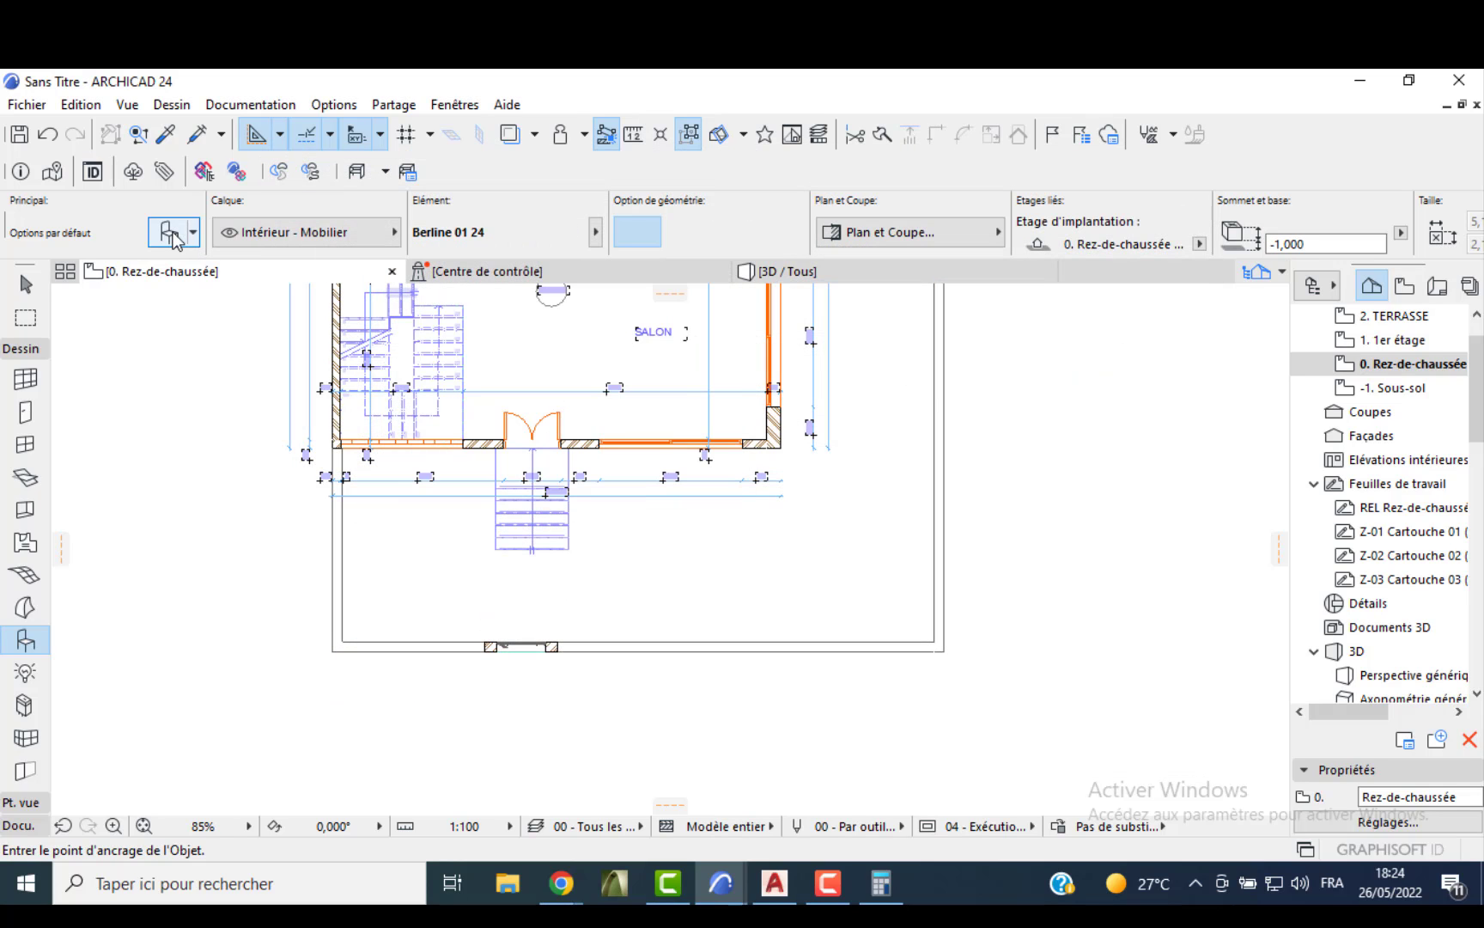
key(ctrl+t)
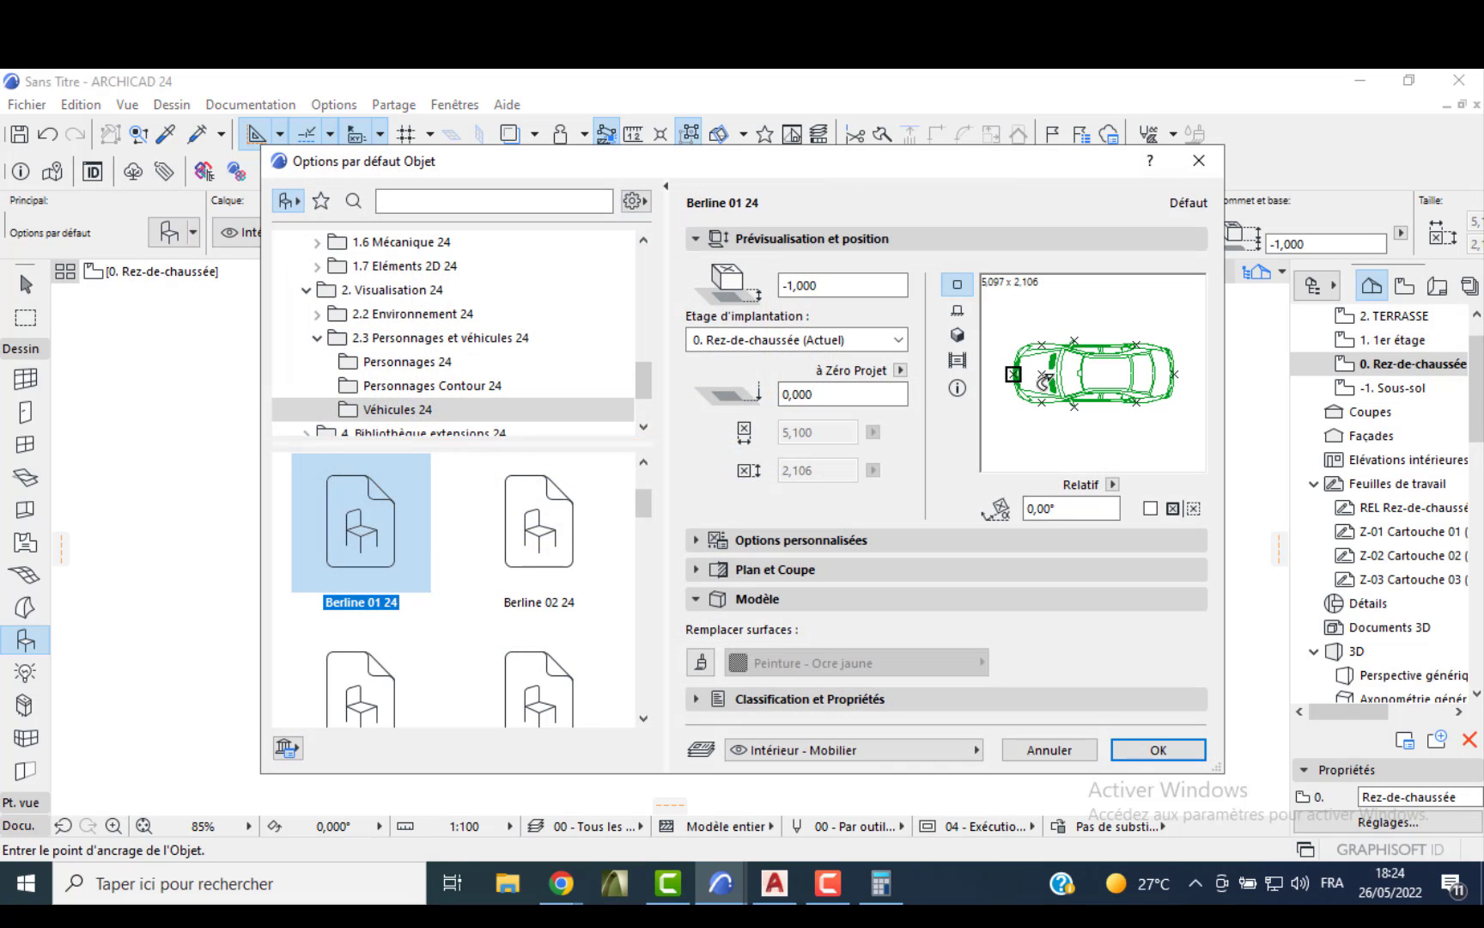
click(1075, 439)
click(1157, 749)
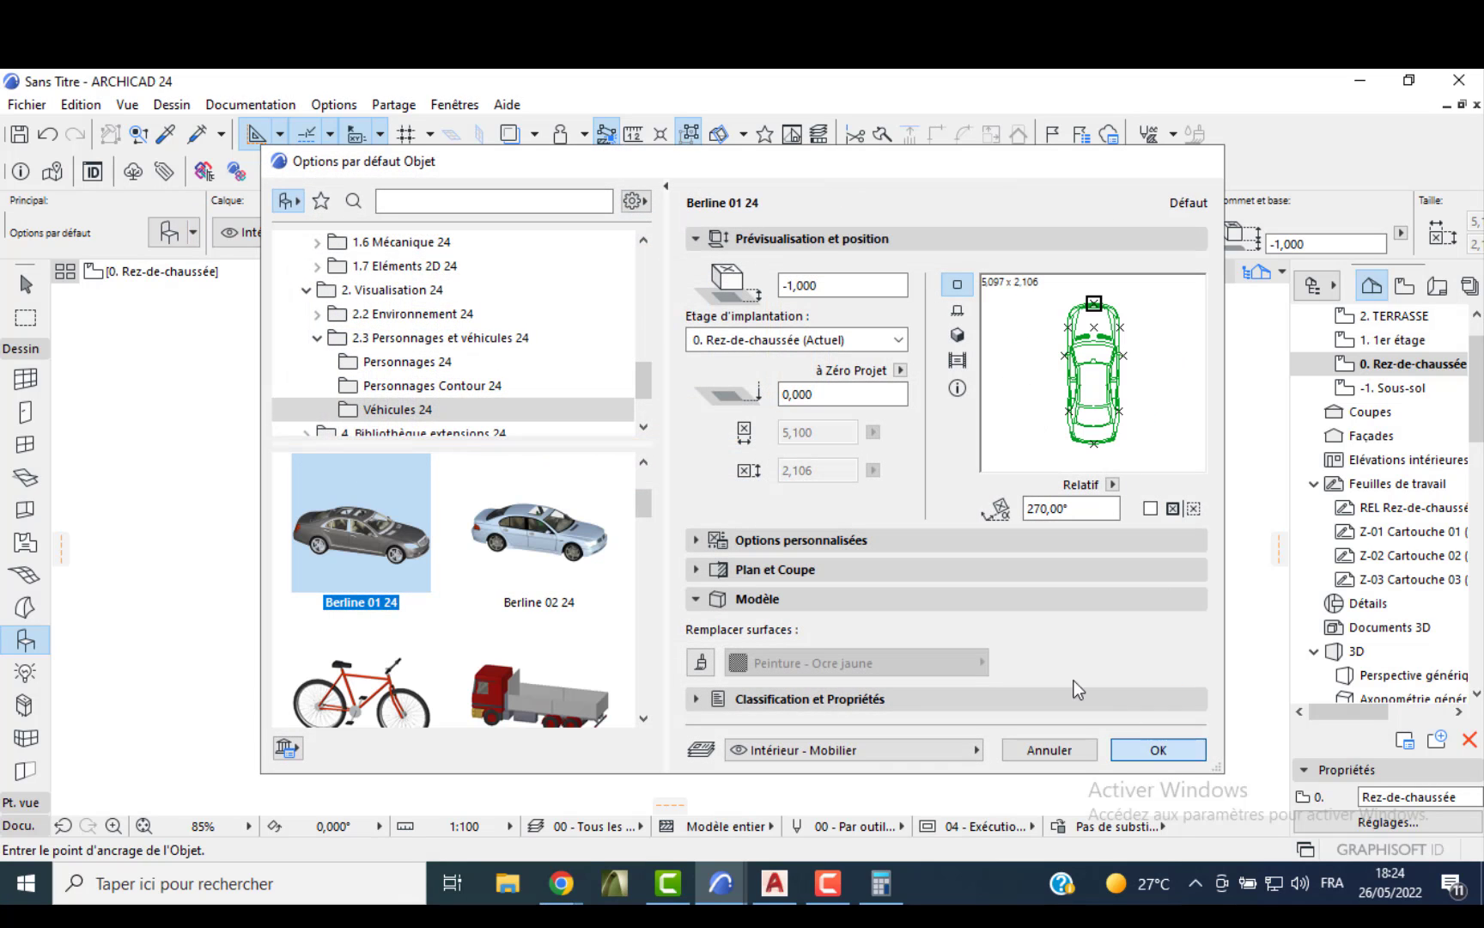
- Place two cars one behind the other in the side yard between the house and the boundary wall
scroll(861, 361, down, 1)
middle_drag(864, 320, 861, 566)
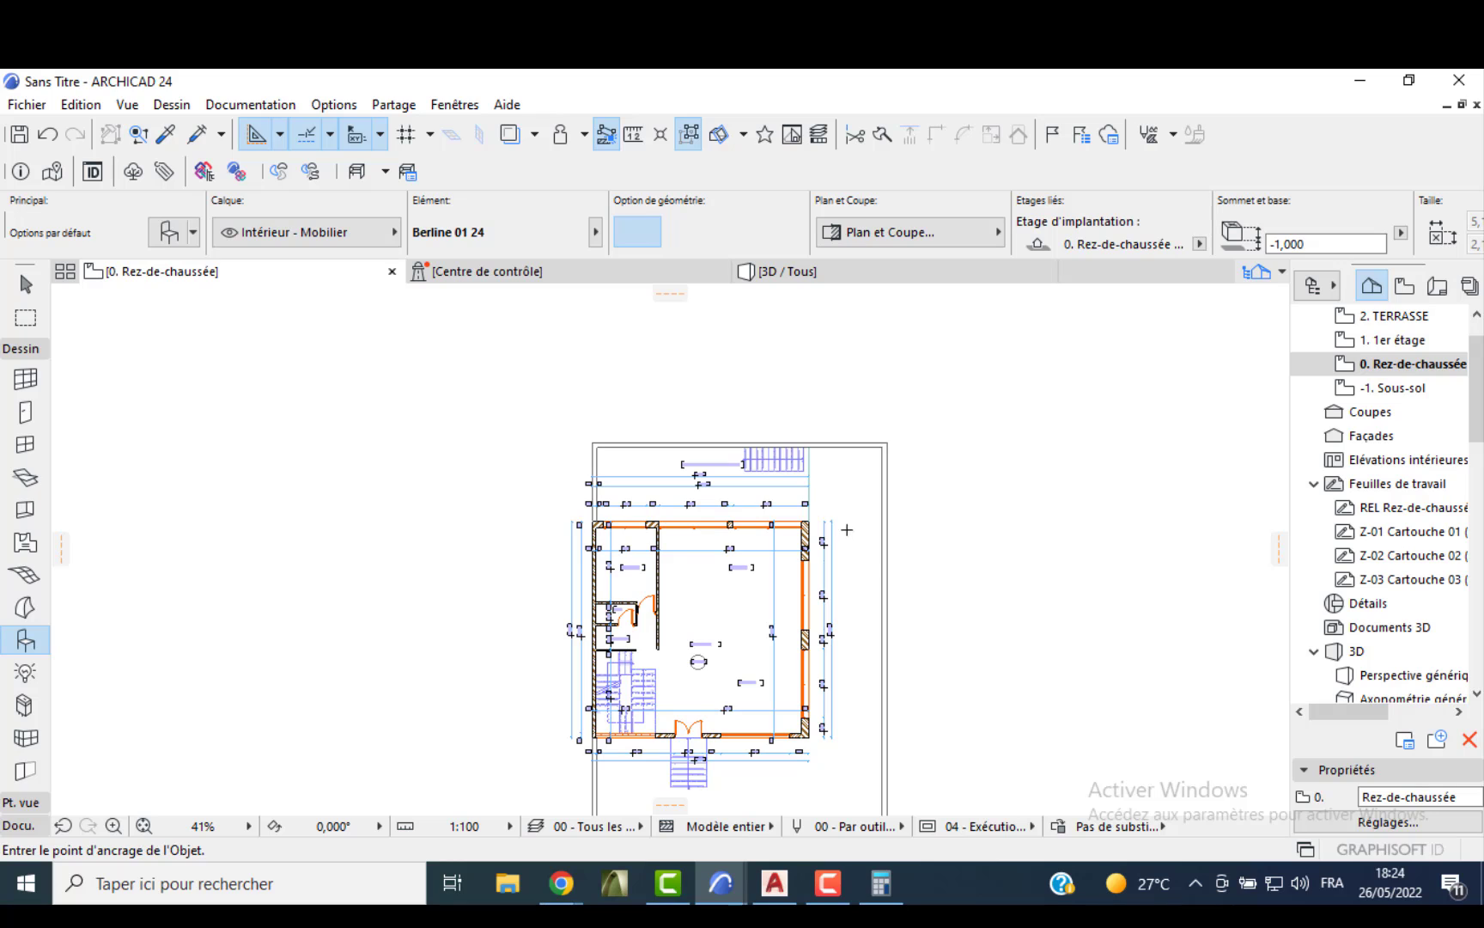
click(847, 529)
middle_drag(855, 658, 822, 523)
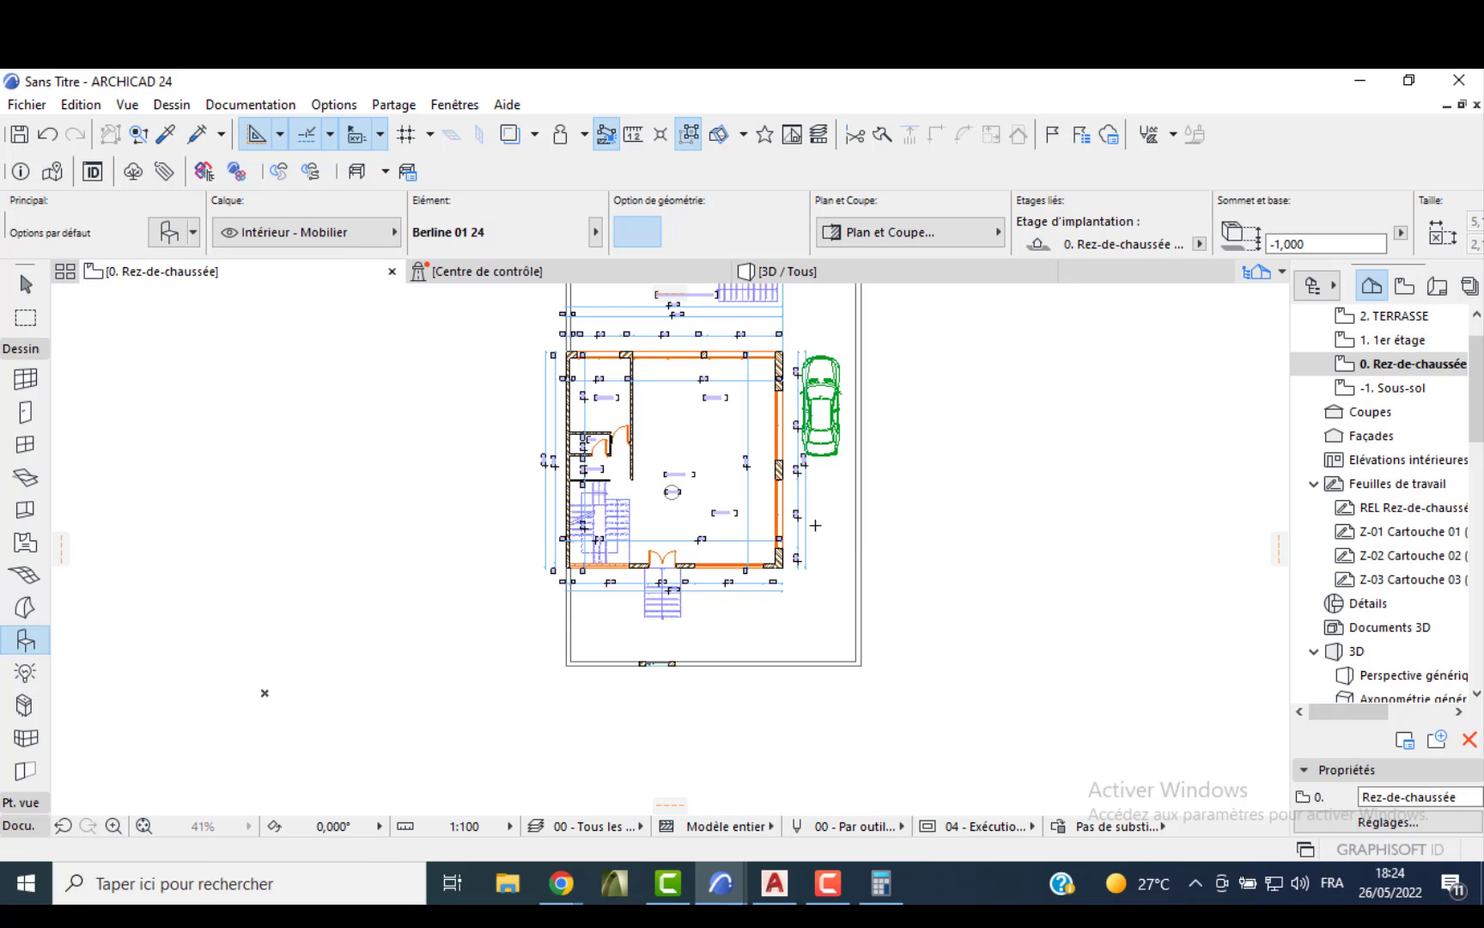
click(816, 526)
key(Escape)
- Move the front car closer to the rear one, shift the rear car about 0.7 m towards the boundary wall, and check both in 3D
scroll(825, 490, up, 3)
click(822, 557)
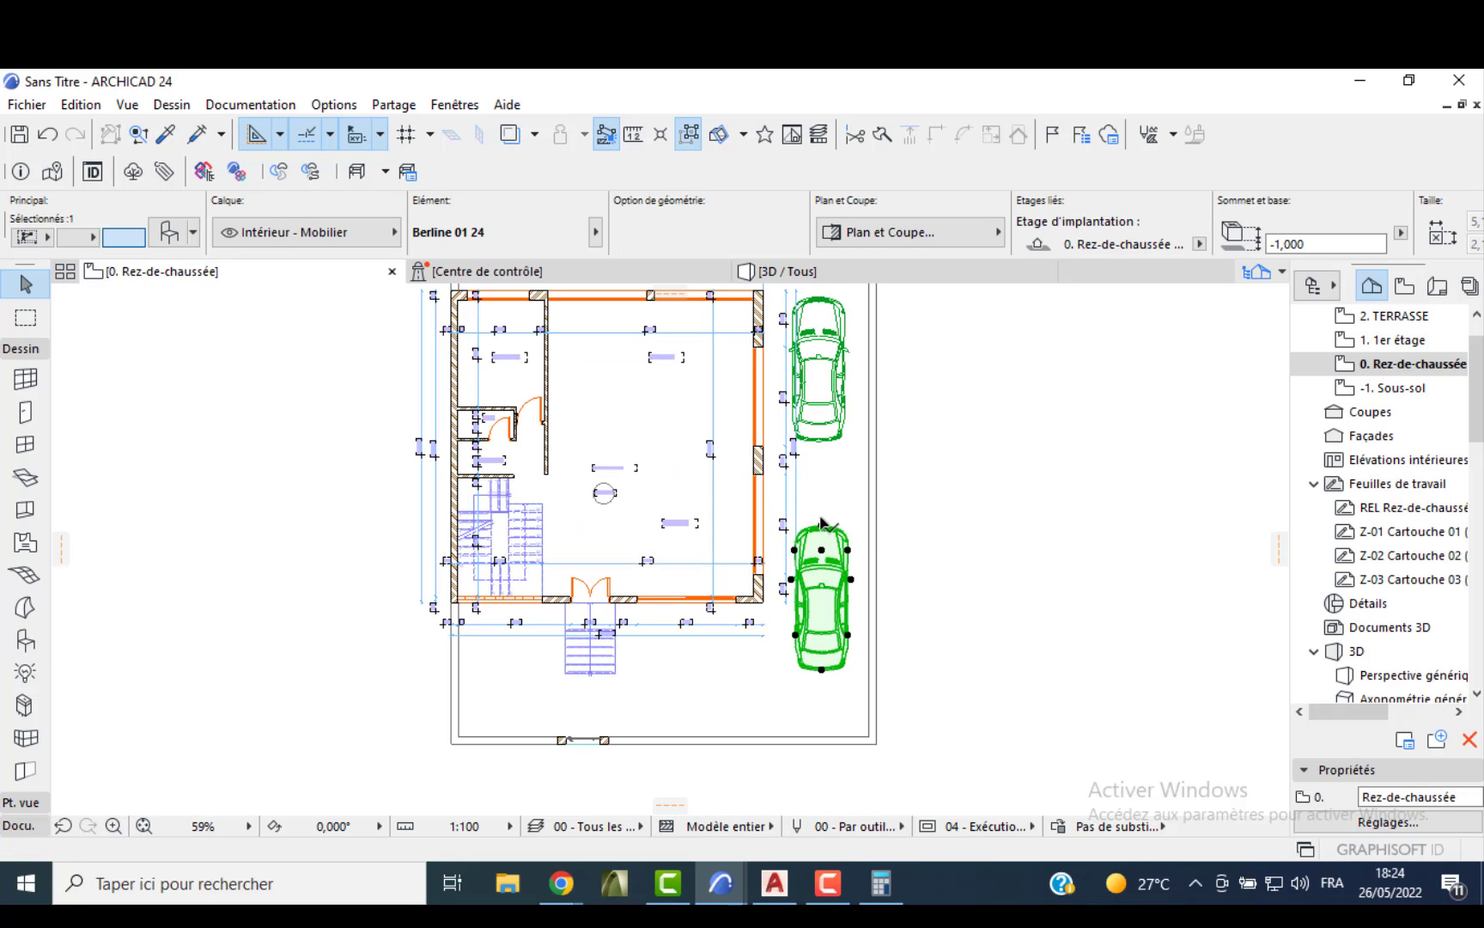
click(821, 523)
click(832, 485)
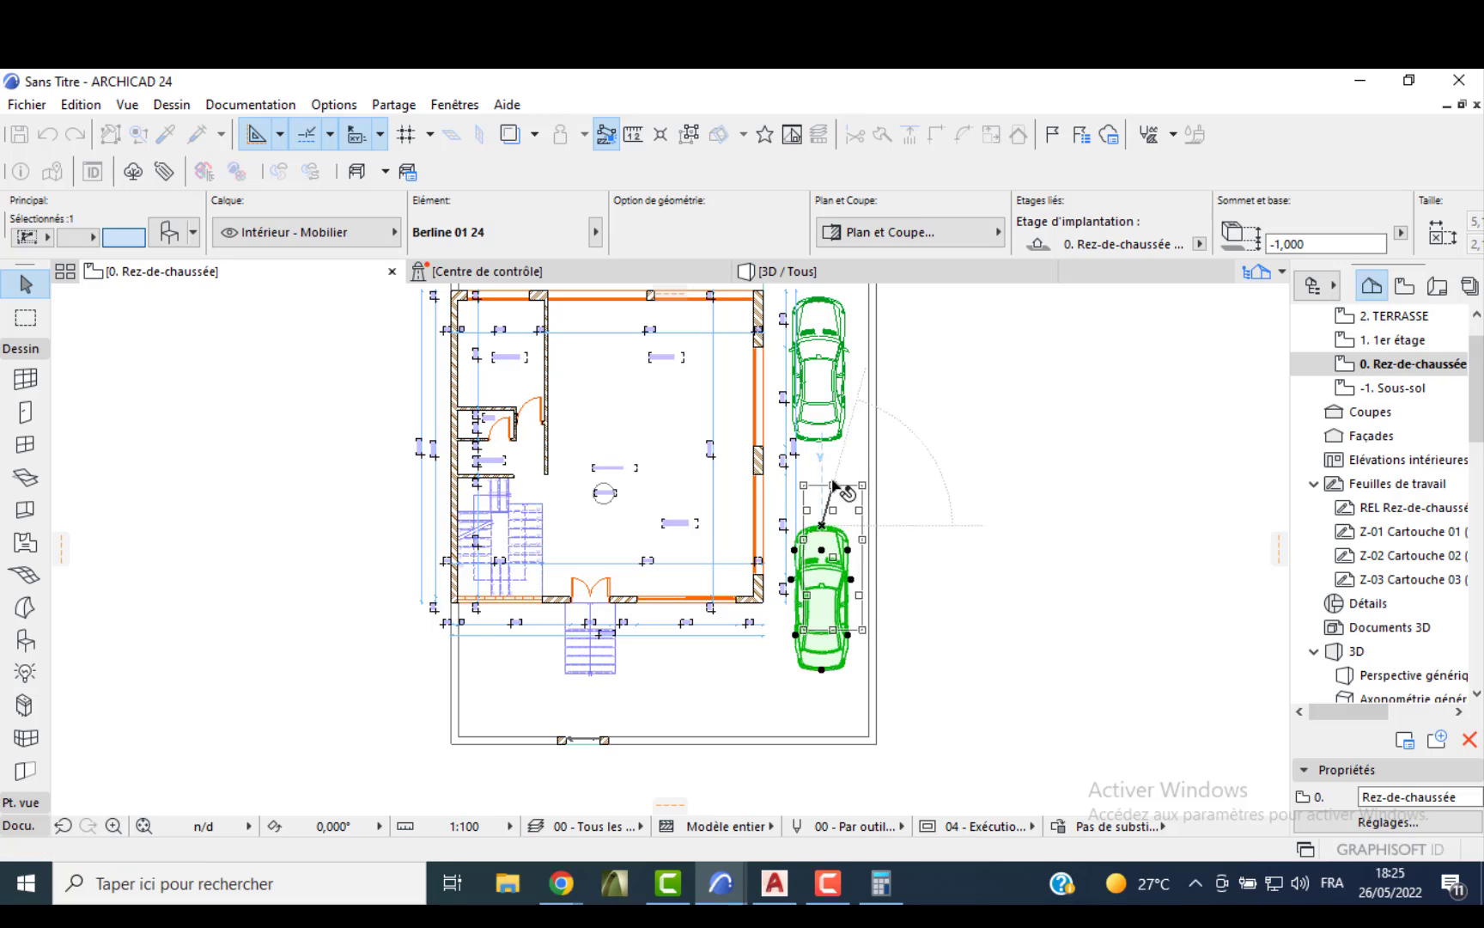
click(823, 395)
click(819, 298)
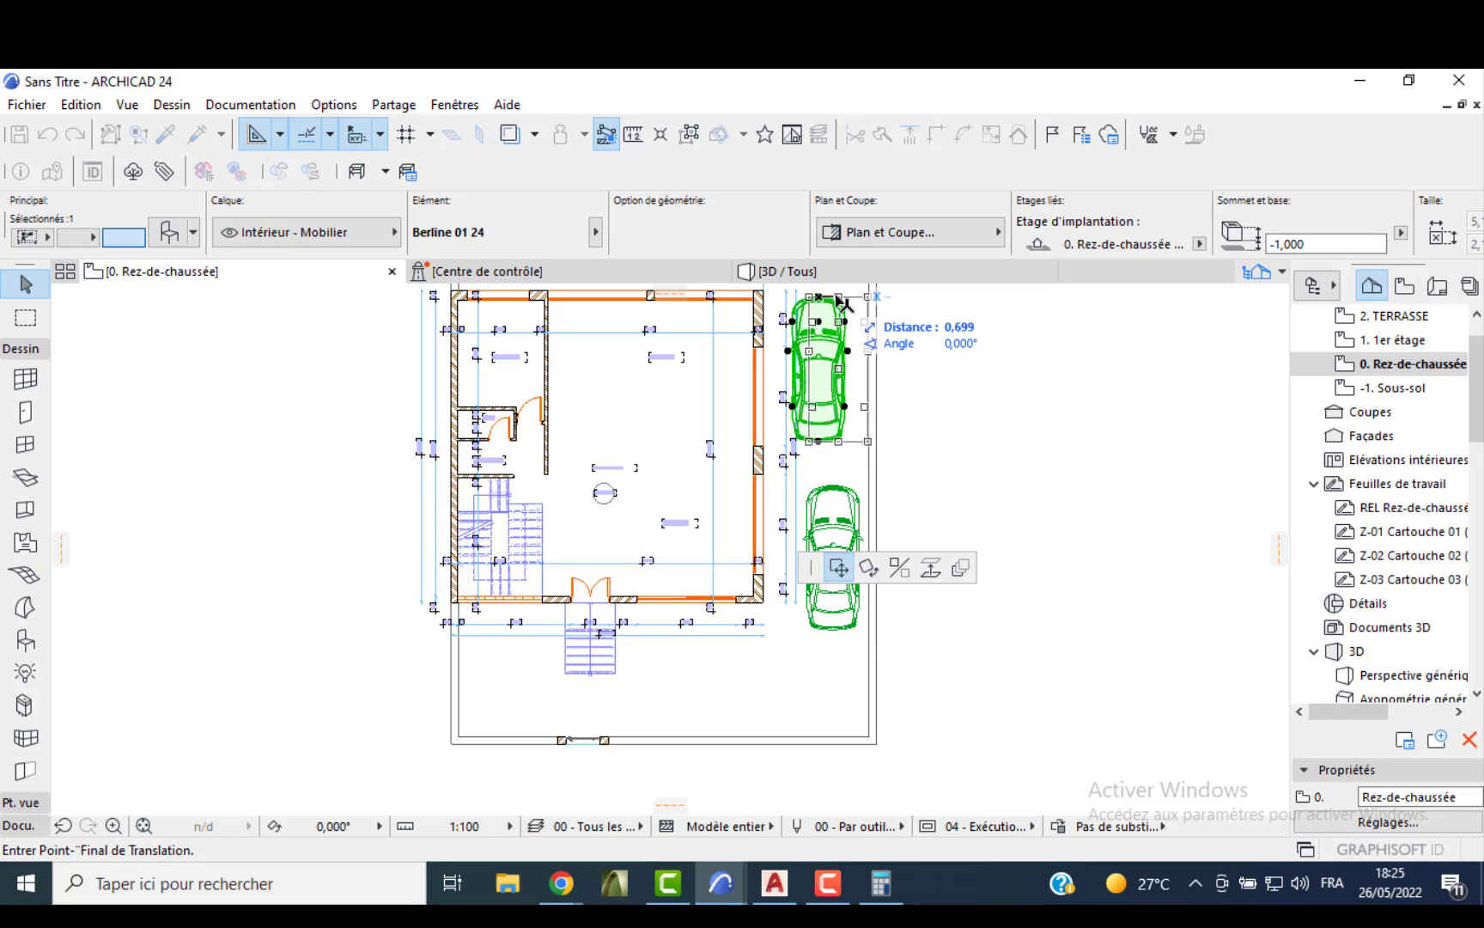
click(842, 302)
click(590, 309)
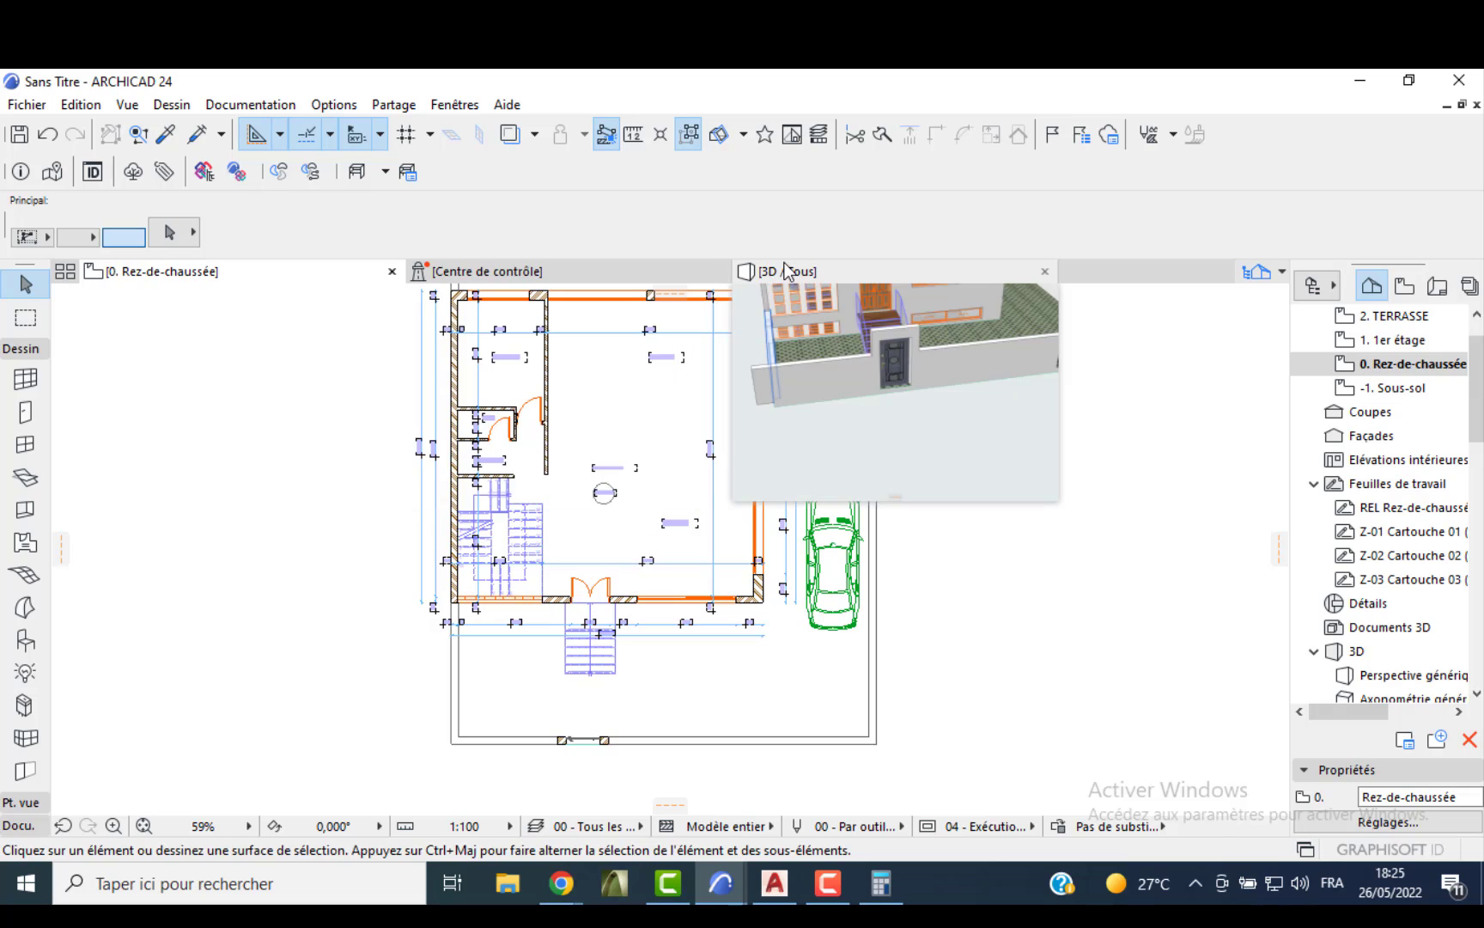
click(787, 271)
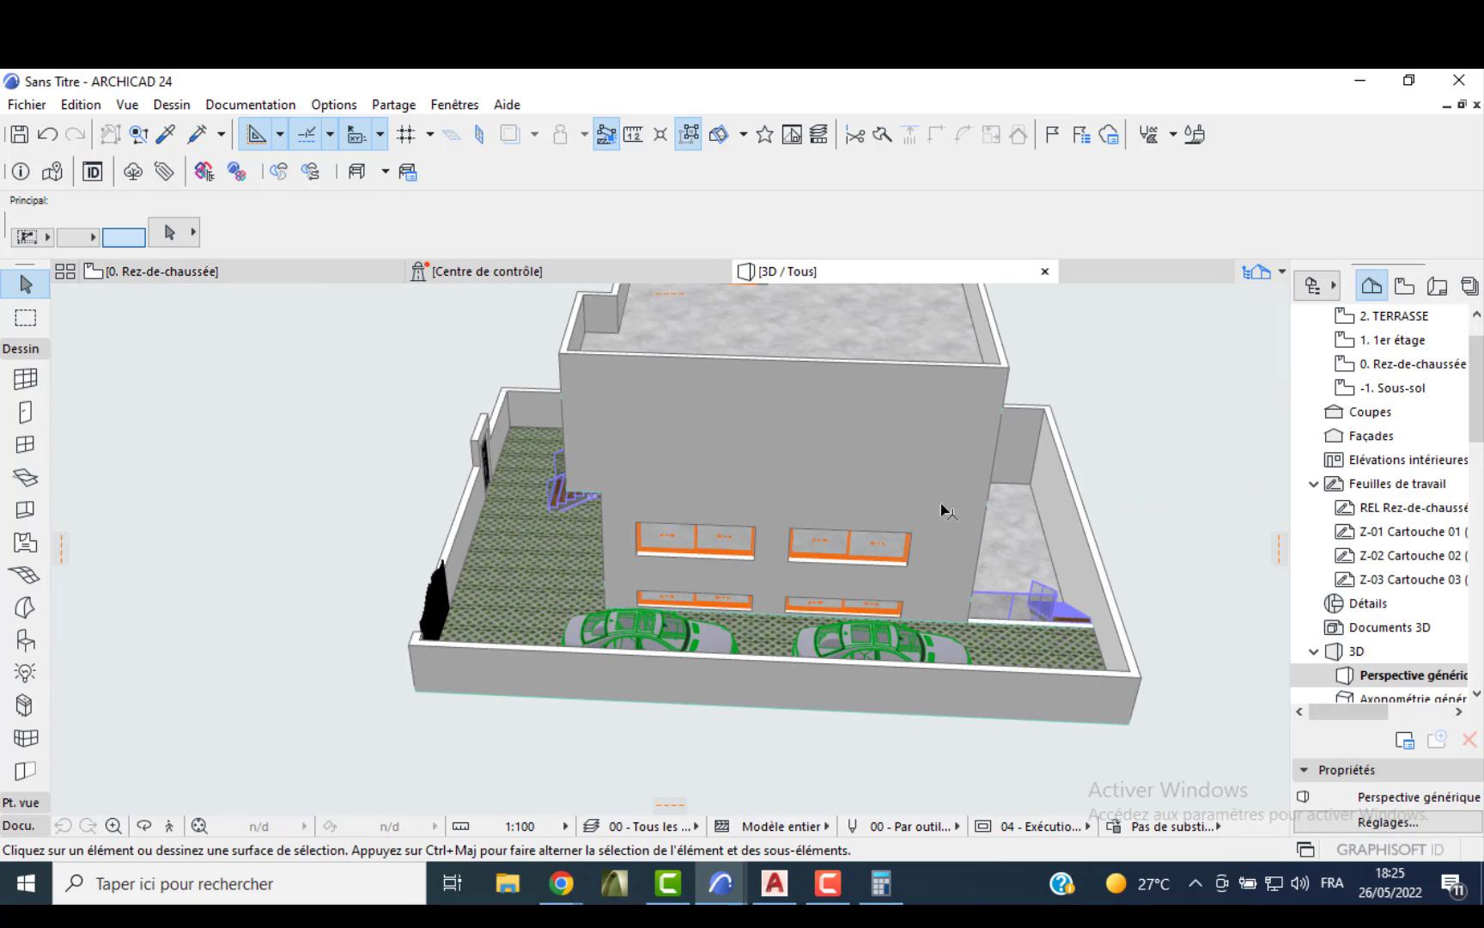
shift+middle_drag(941, 507, 901, 635)
shift+middle_drag(694, 643, 596, 687)
- Set the default slab's elevation to project zero to 0 for the ground-floor plan
key(F2)
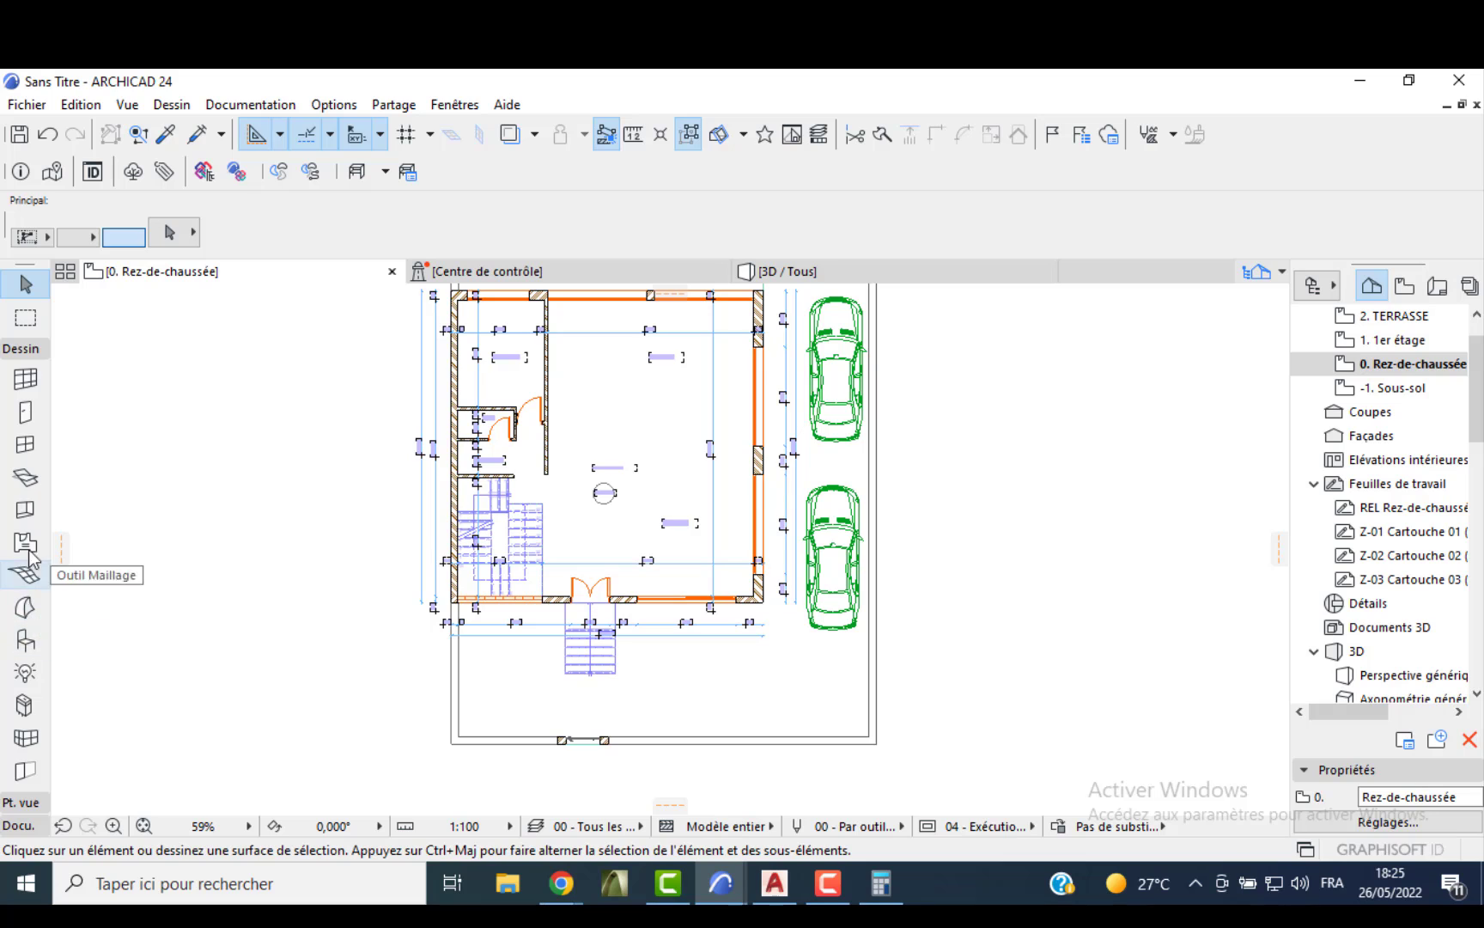
scroll(24, 506, up, 3)
double_click(24, 473)
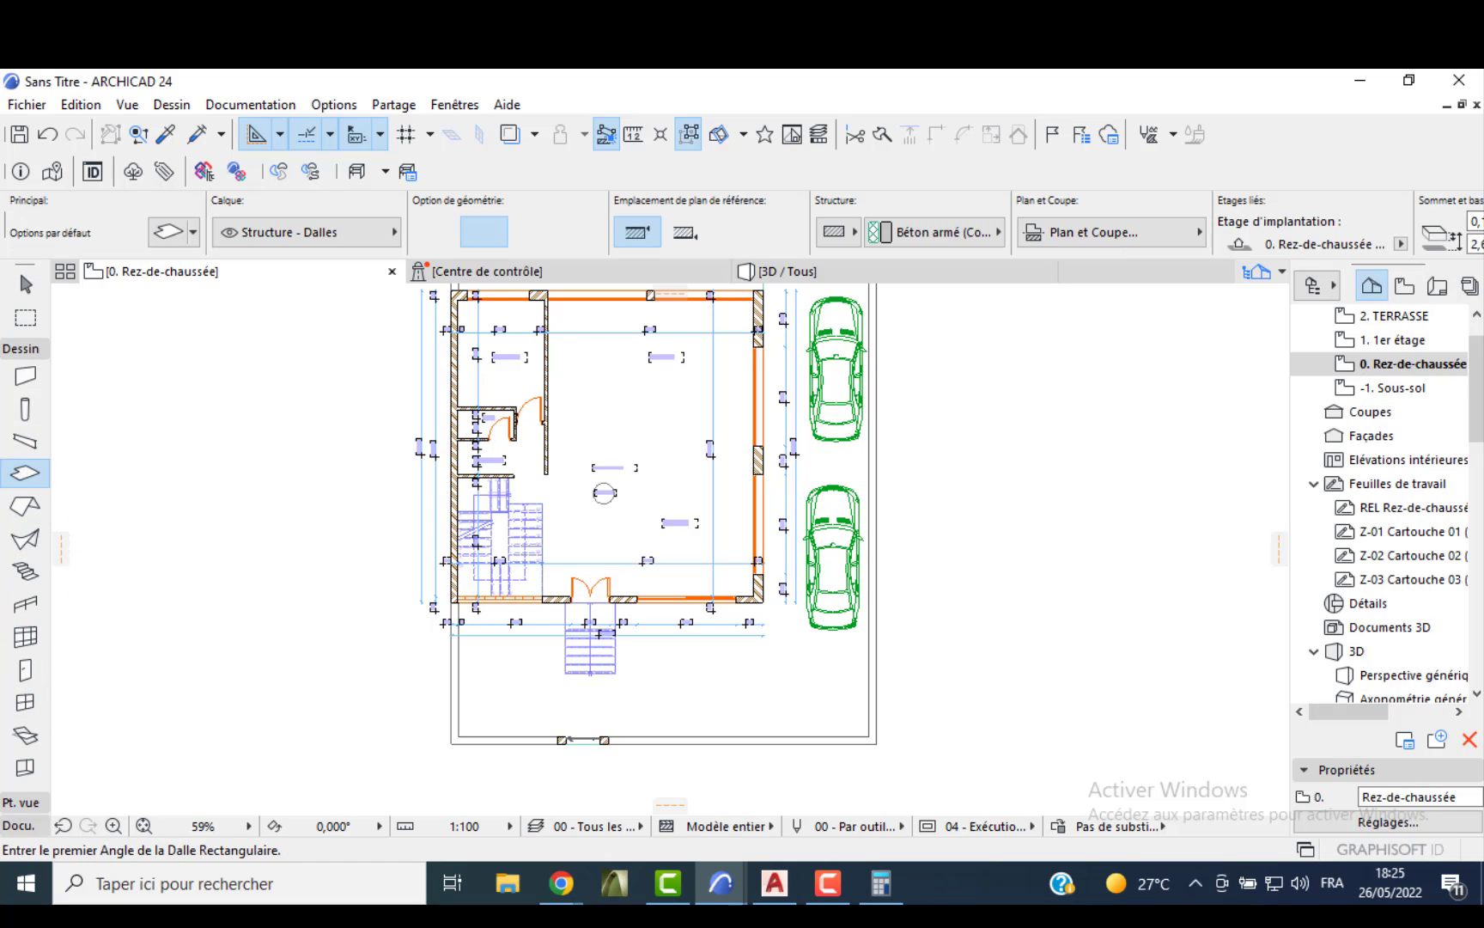
double_click(638, 391)
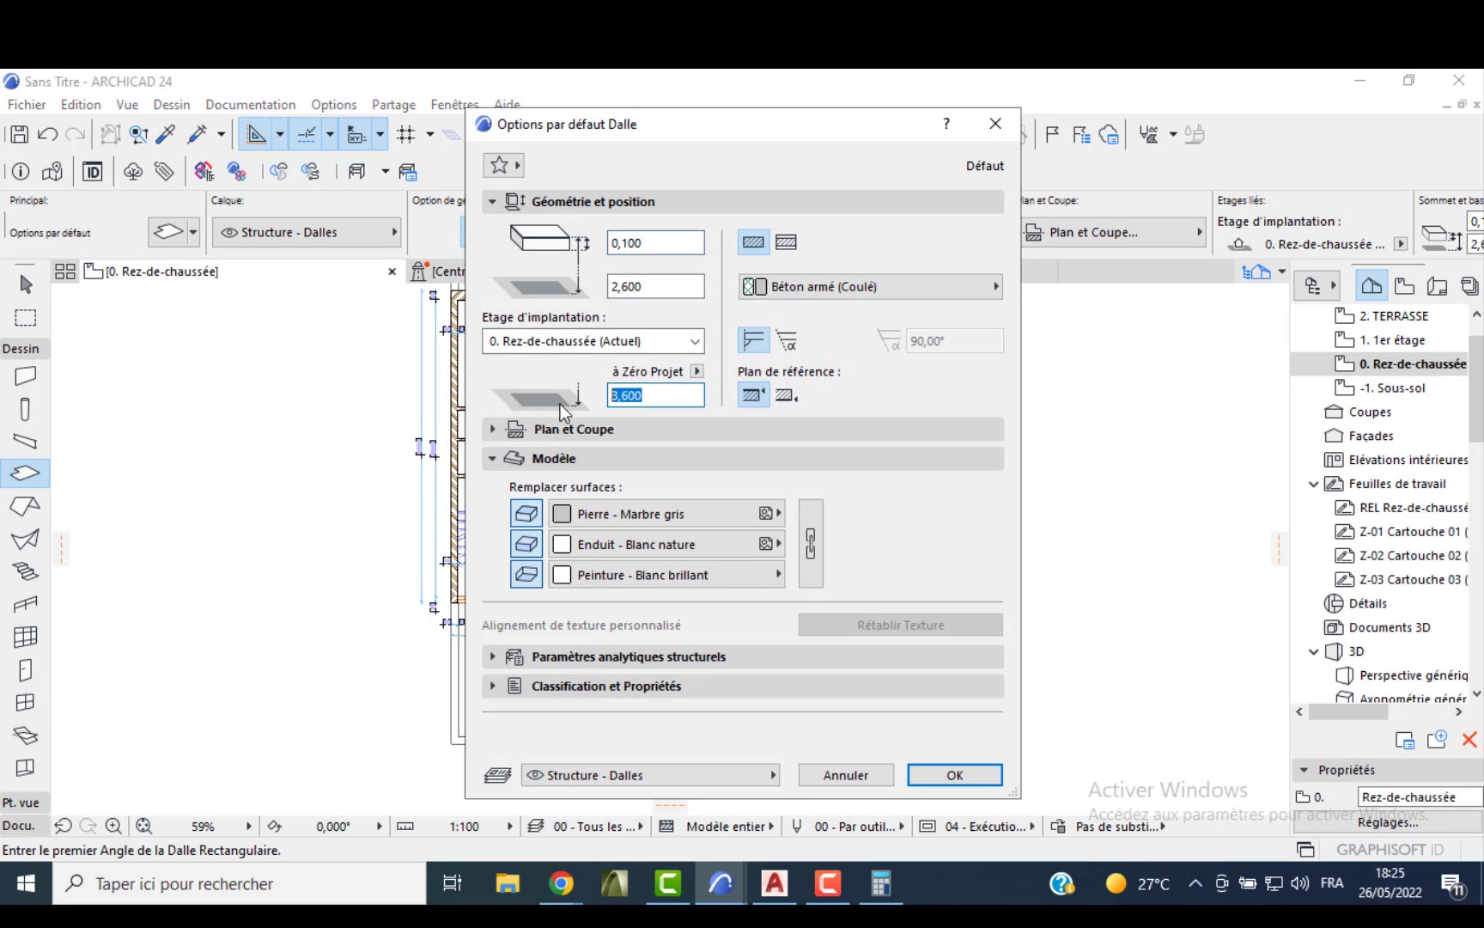
text(0)
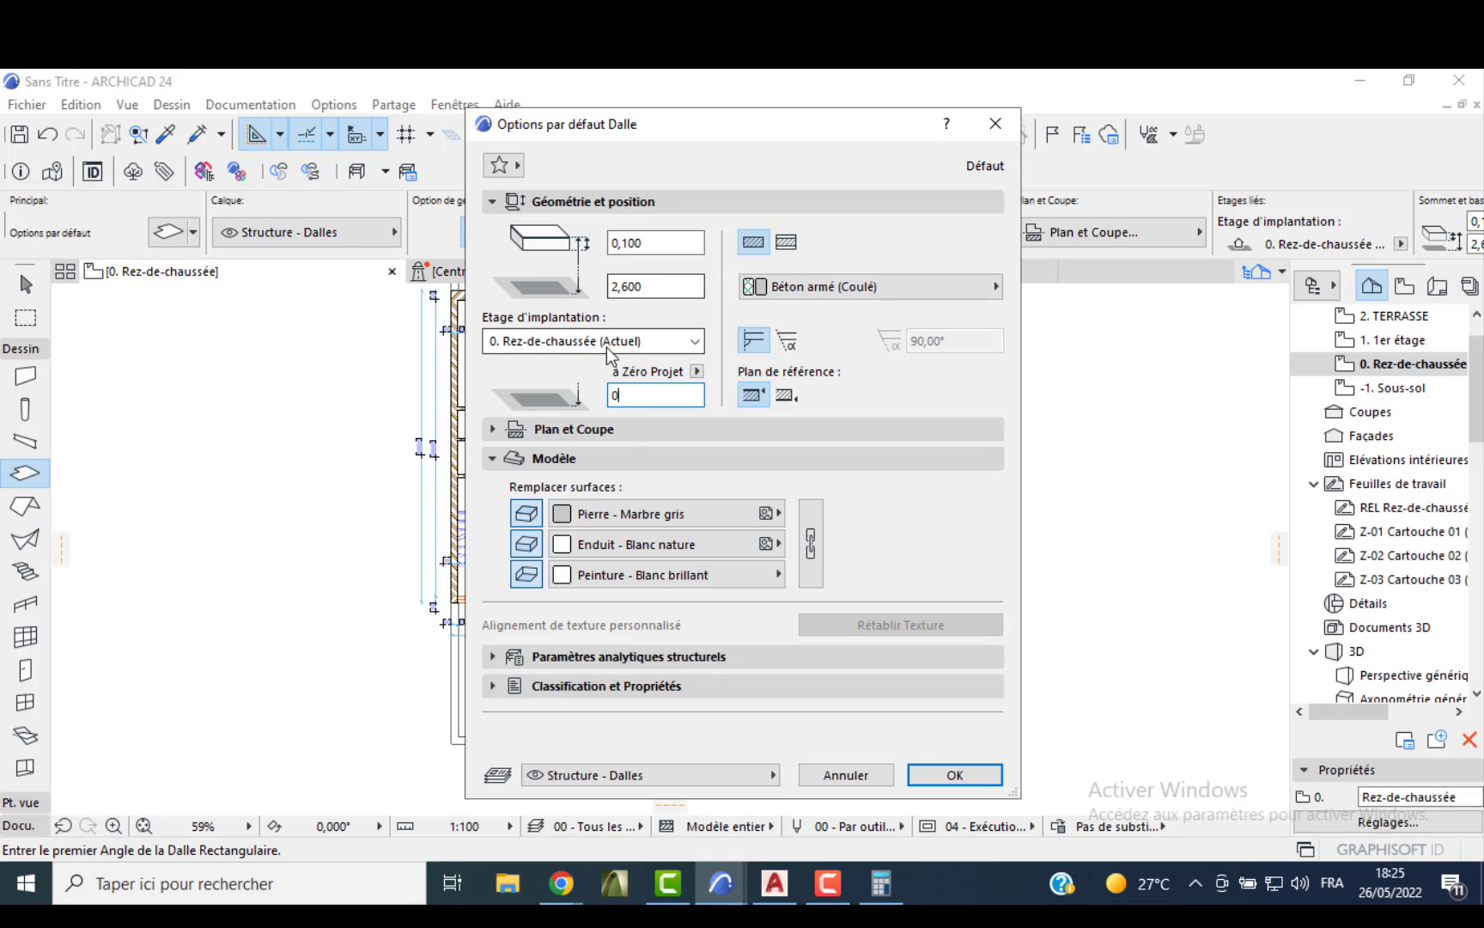
- Set the default slab's top surface to Carrelage - Anthracite 30x30
click(671, 515)
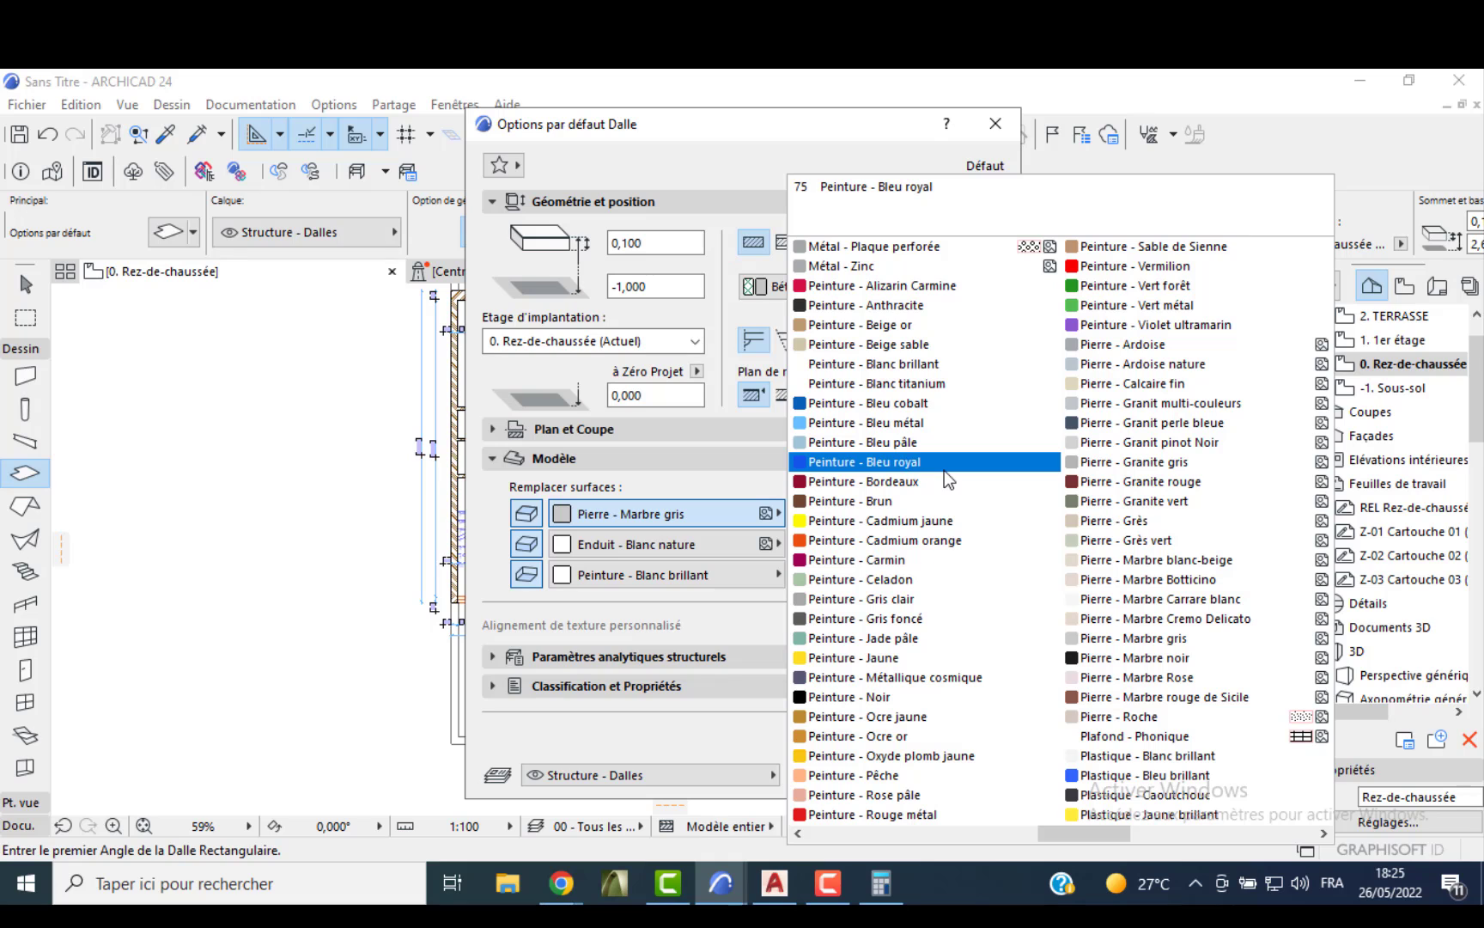
scroll(944, 475, down, 3)
scroll(945, 473, up, 3)
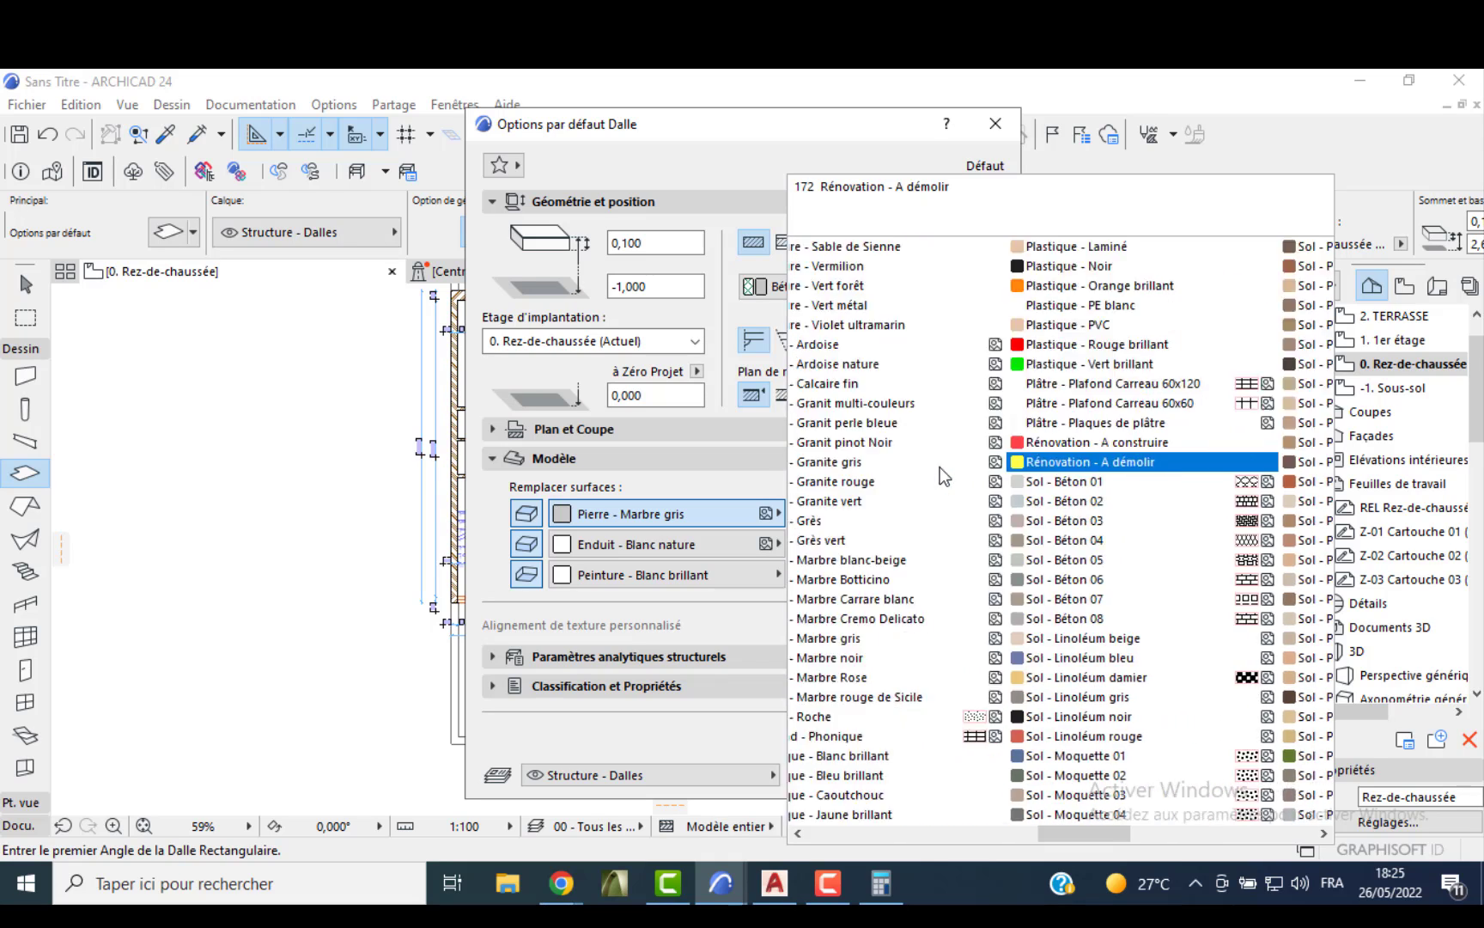
scroll(944, 468, up, 5)
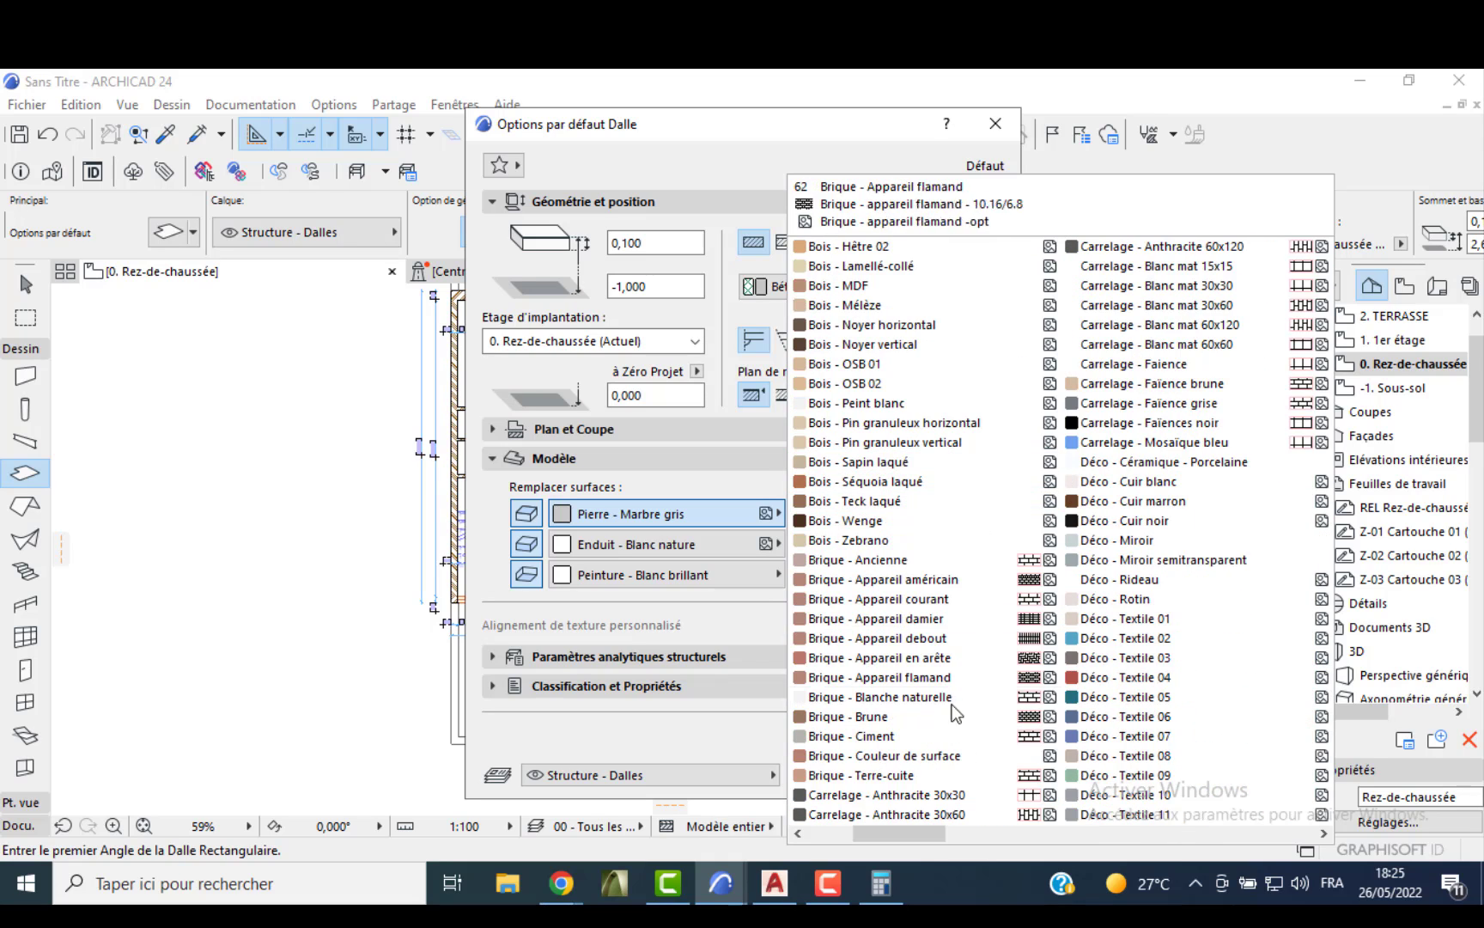
click(956, 795)
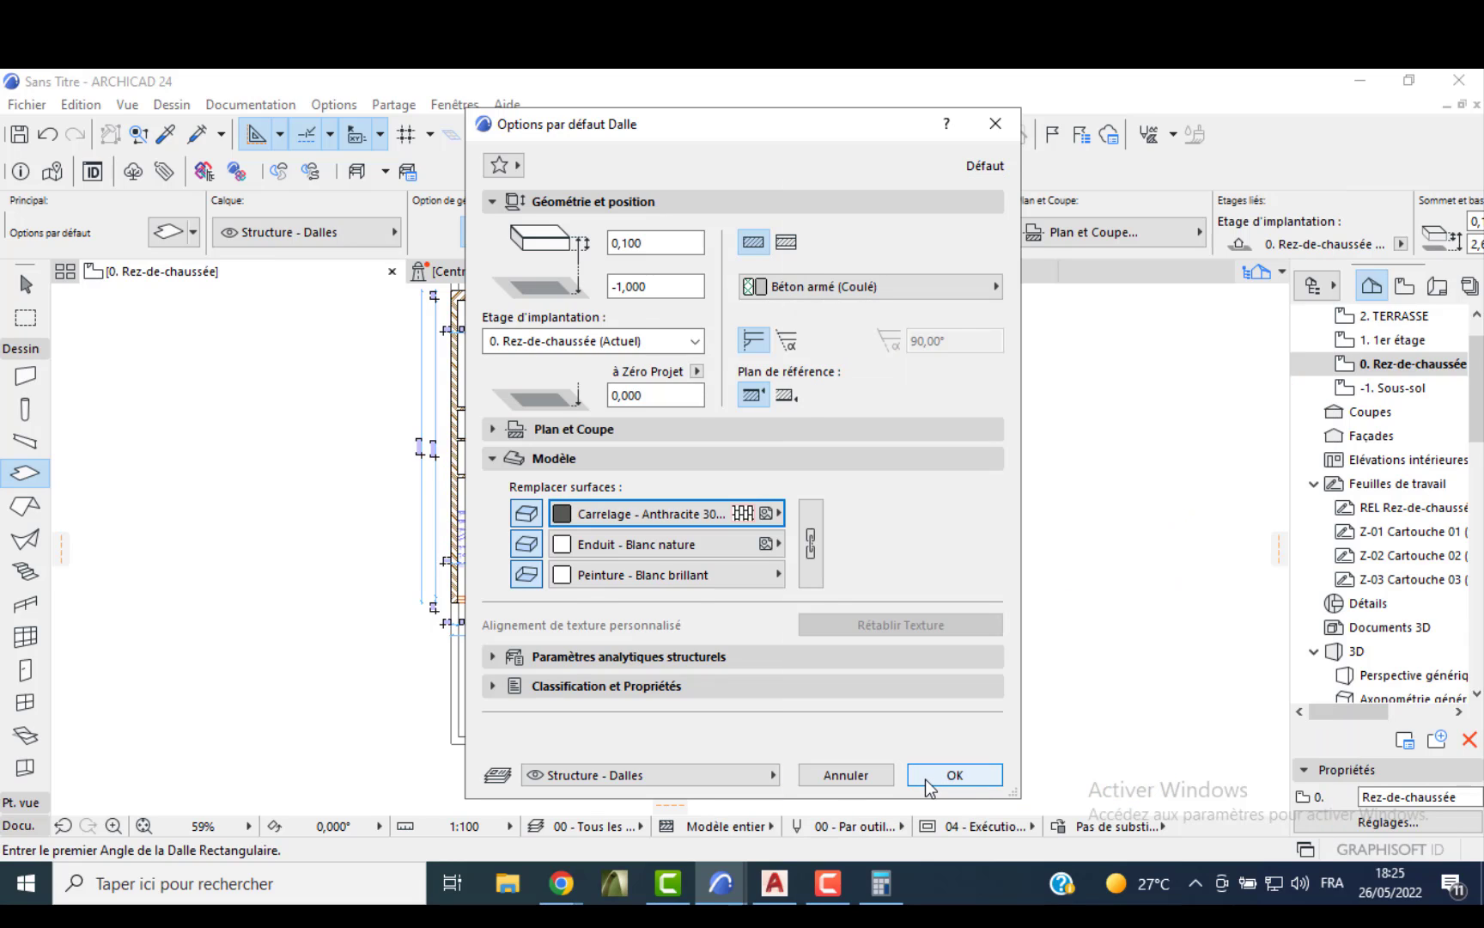
click(928, 779)
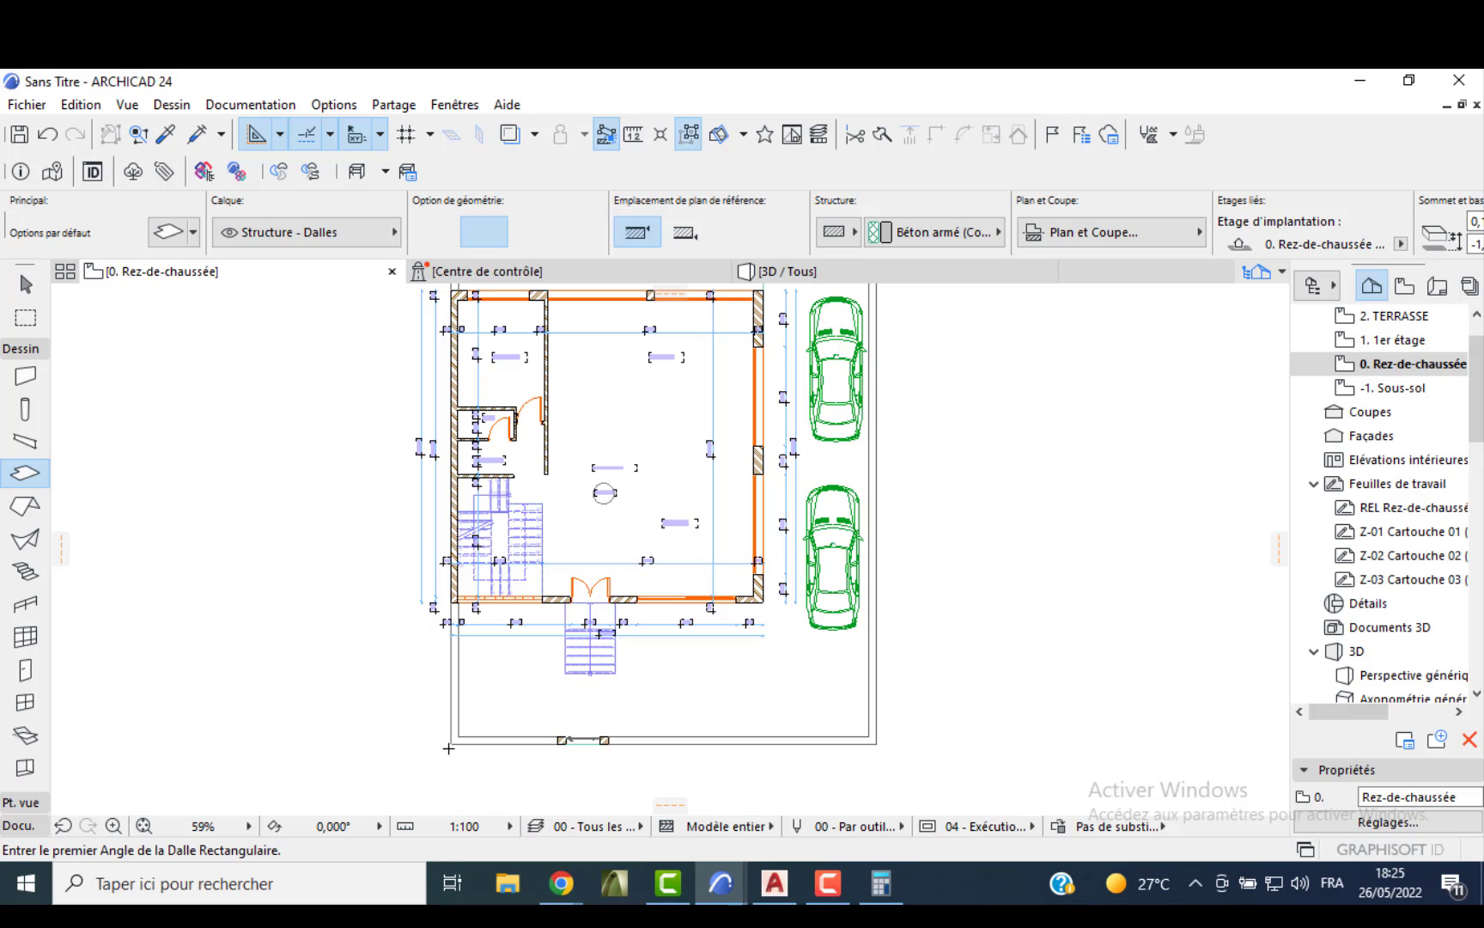
- Draw a 15 × 2 m rectangular slab along the outside of the front boundary wall and check it in 3D
click(450, 744)
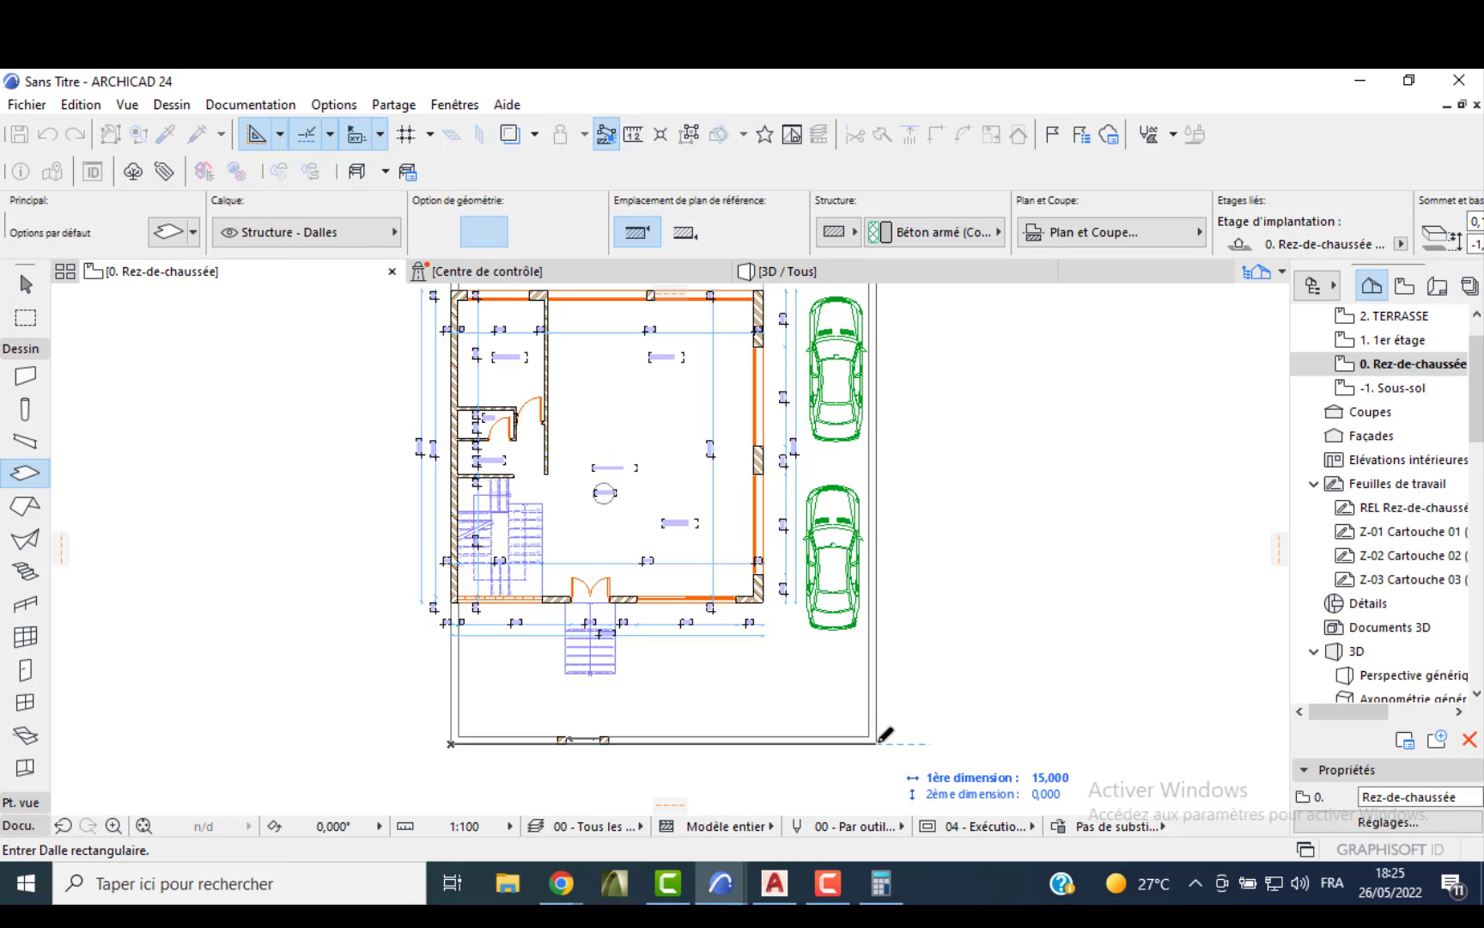
text(15)
key(Tab)
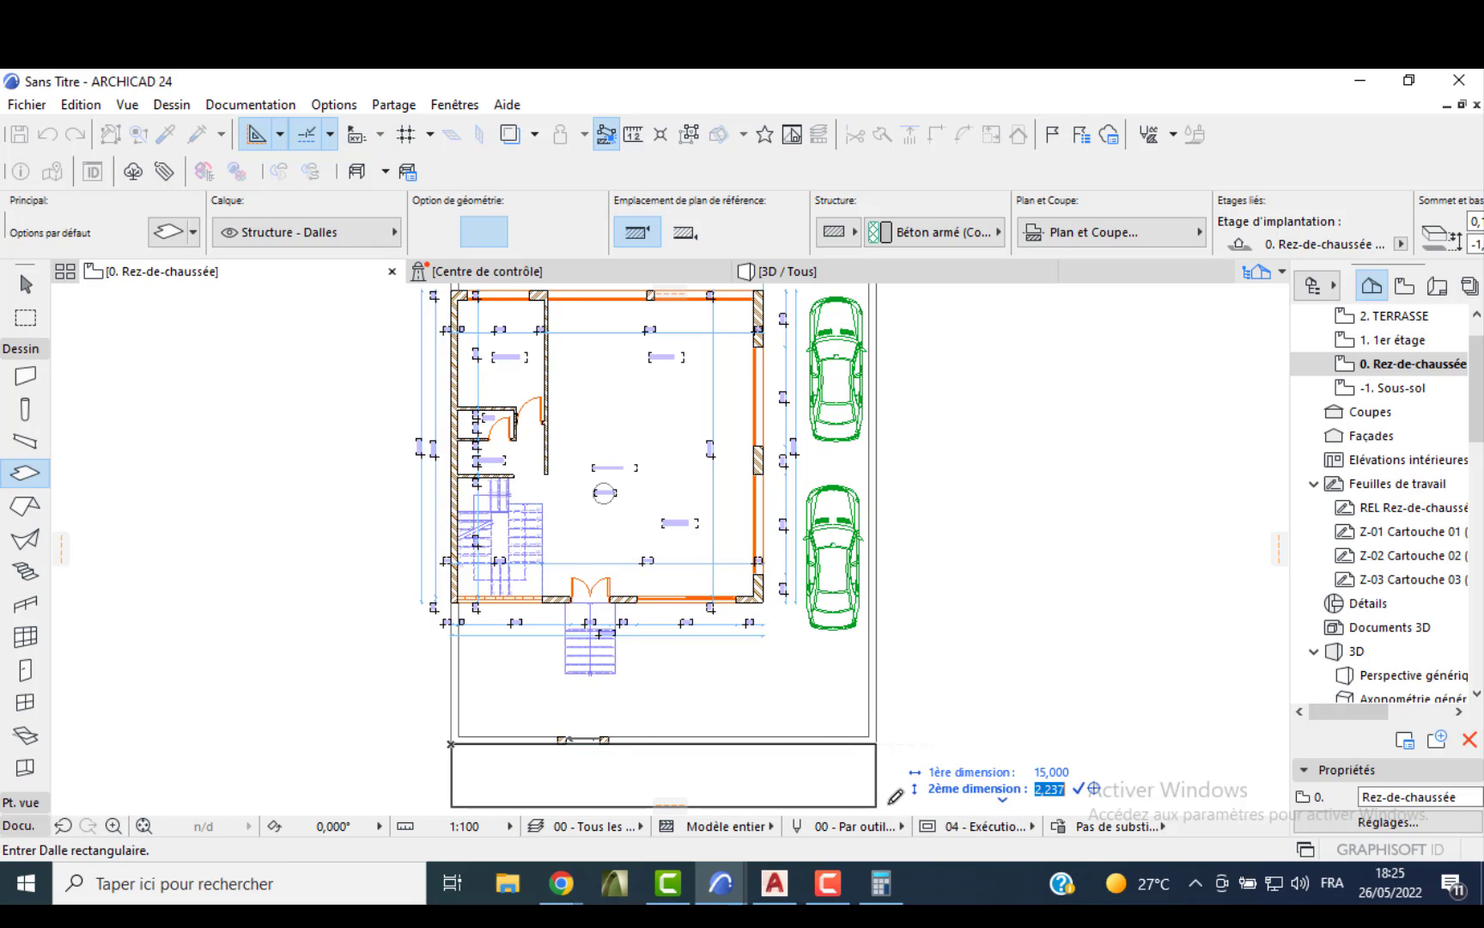
text(2)
key(Return)
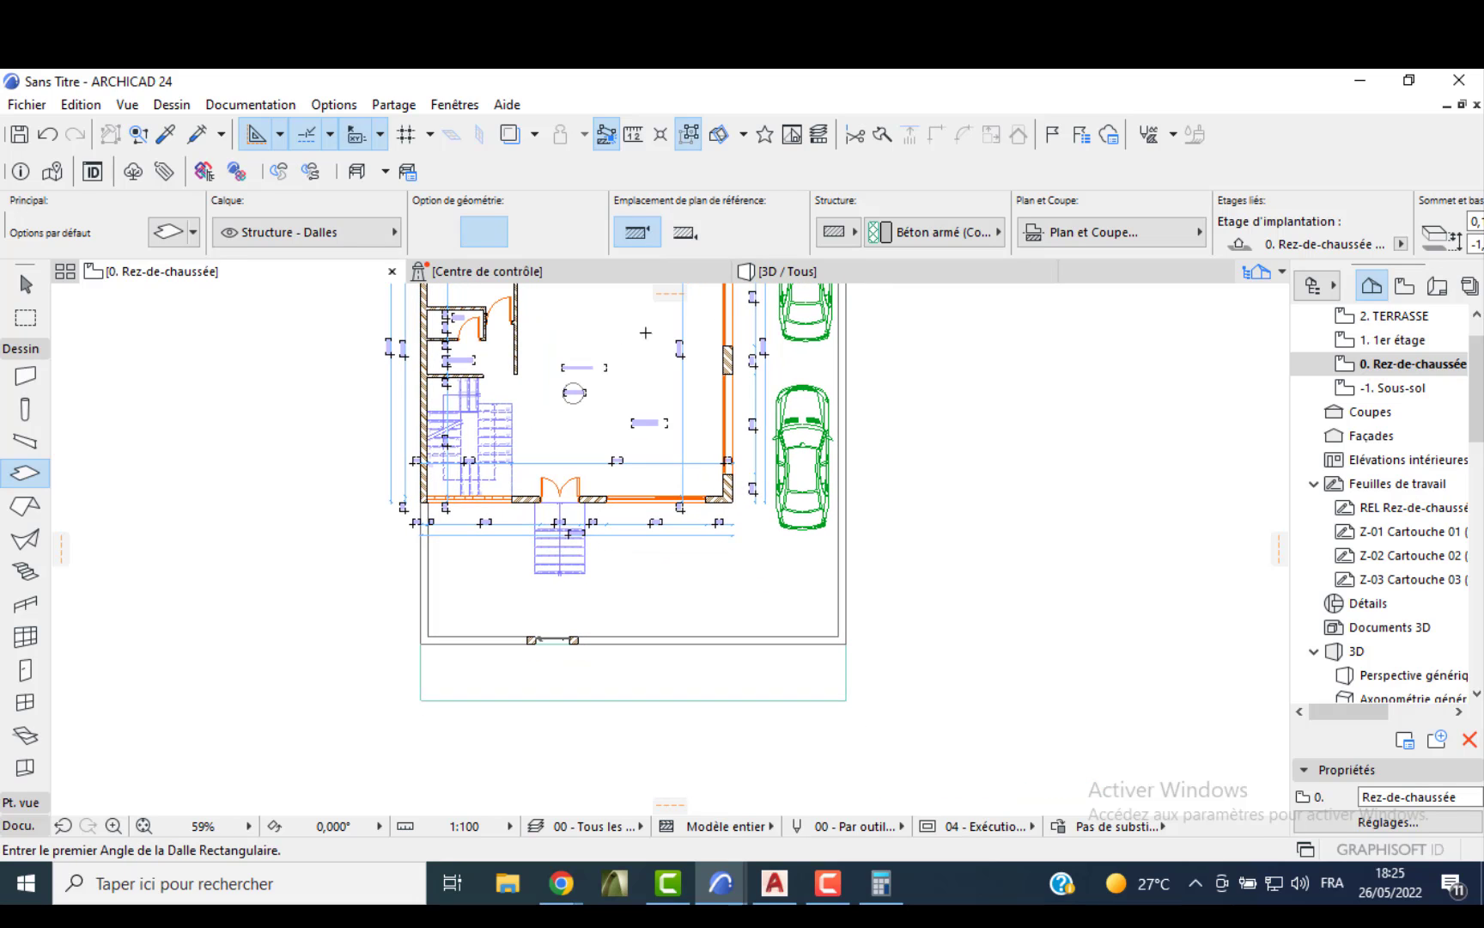
click(754, 273)
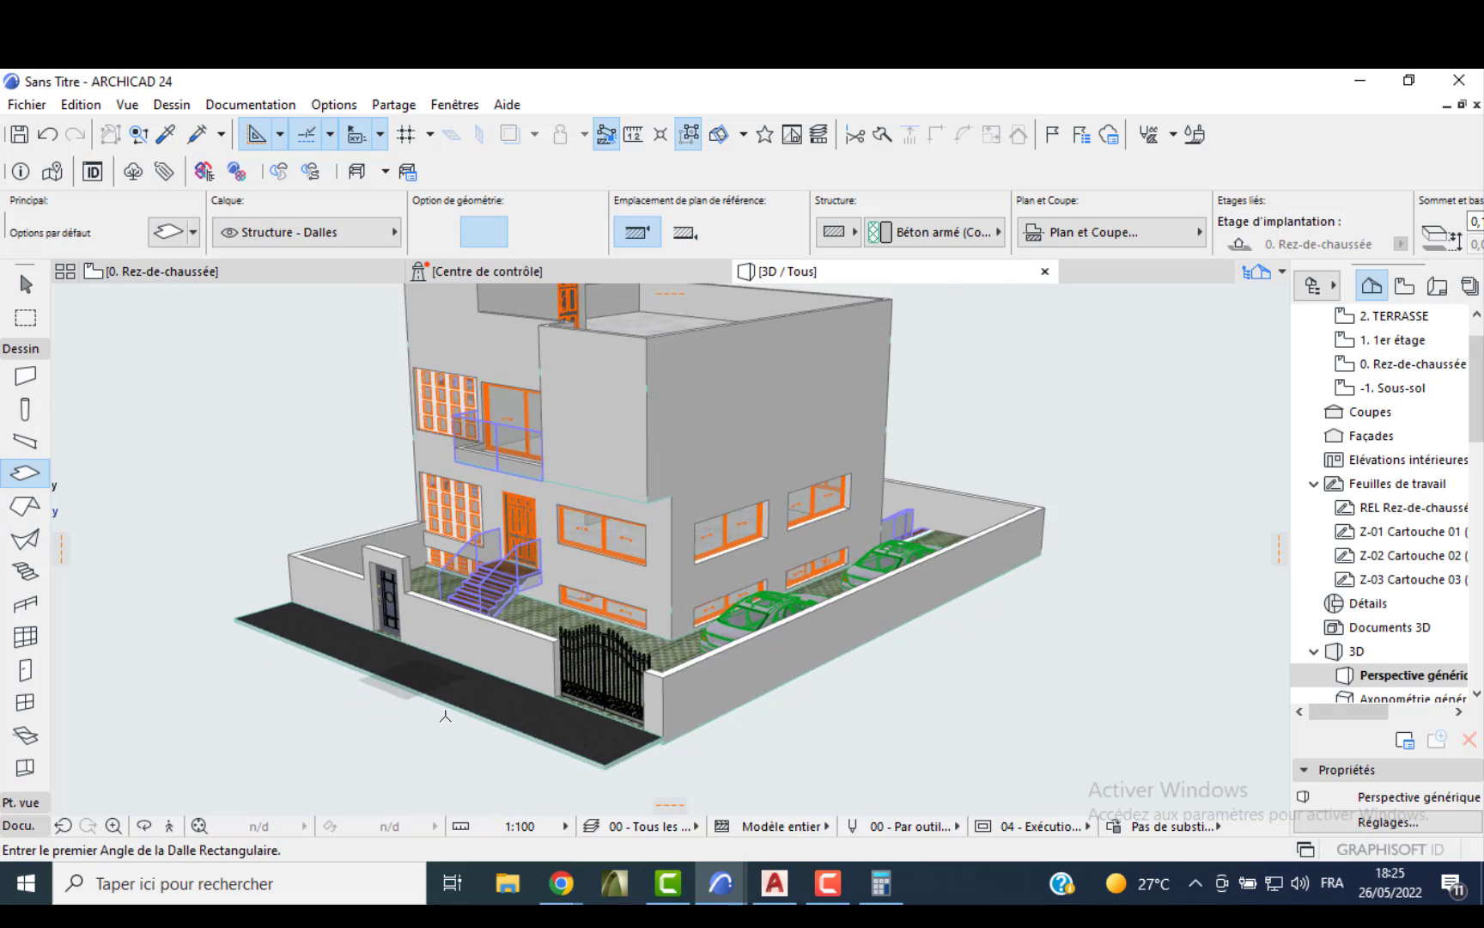
scroll(445, 716, up, 3)
shift+middle_drag(351, 627, 690, 657)
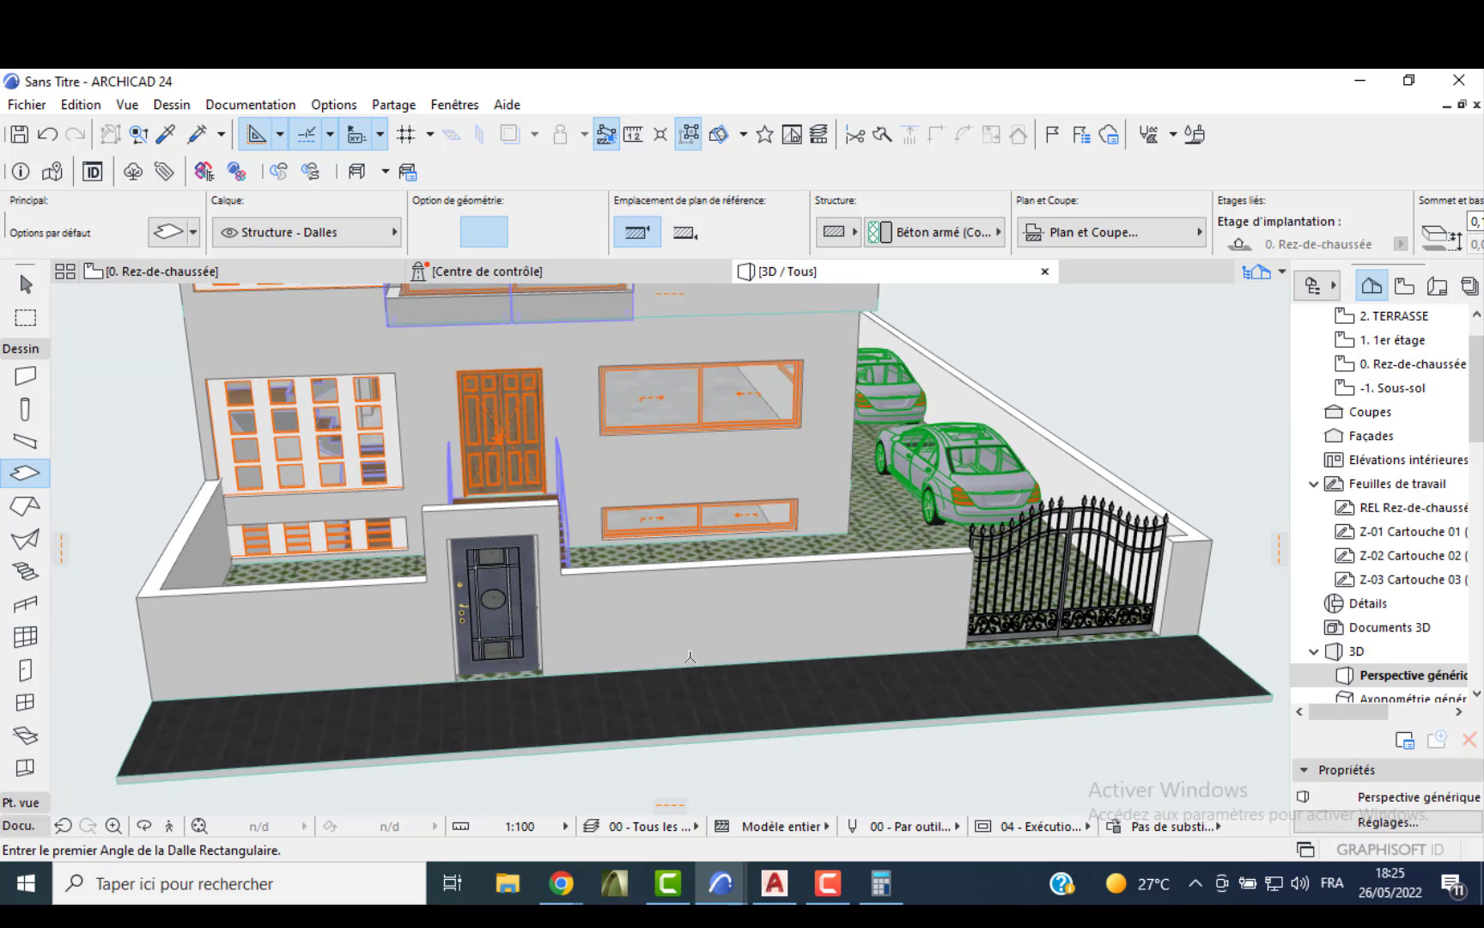
scroll(690, 657, down, 1)
middle_drag(508, 713, 568, 715)
- Draw a façade line about 20.5 m long lengthwise across the ground-floor plan on the staircase side, facing the cars
key(F2)
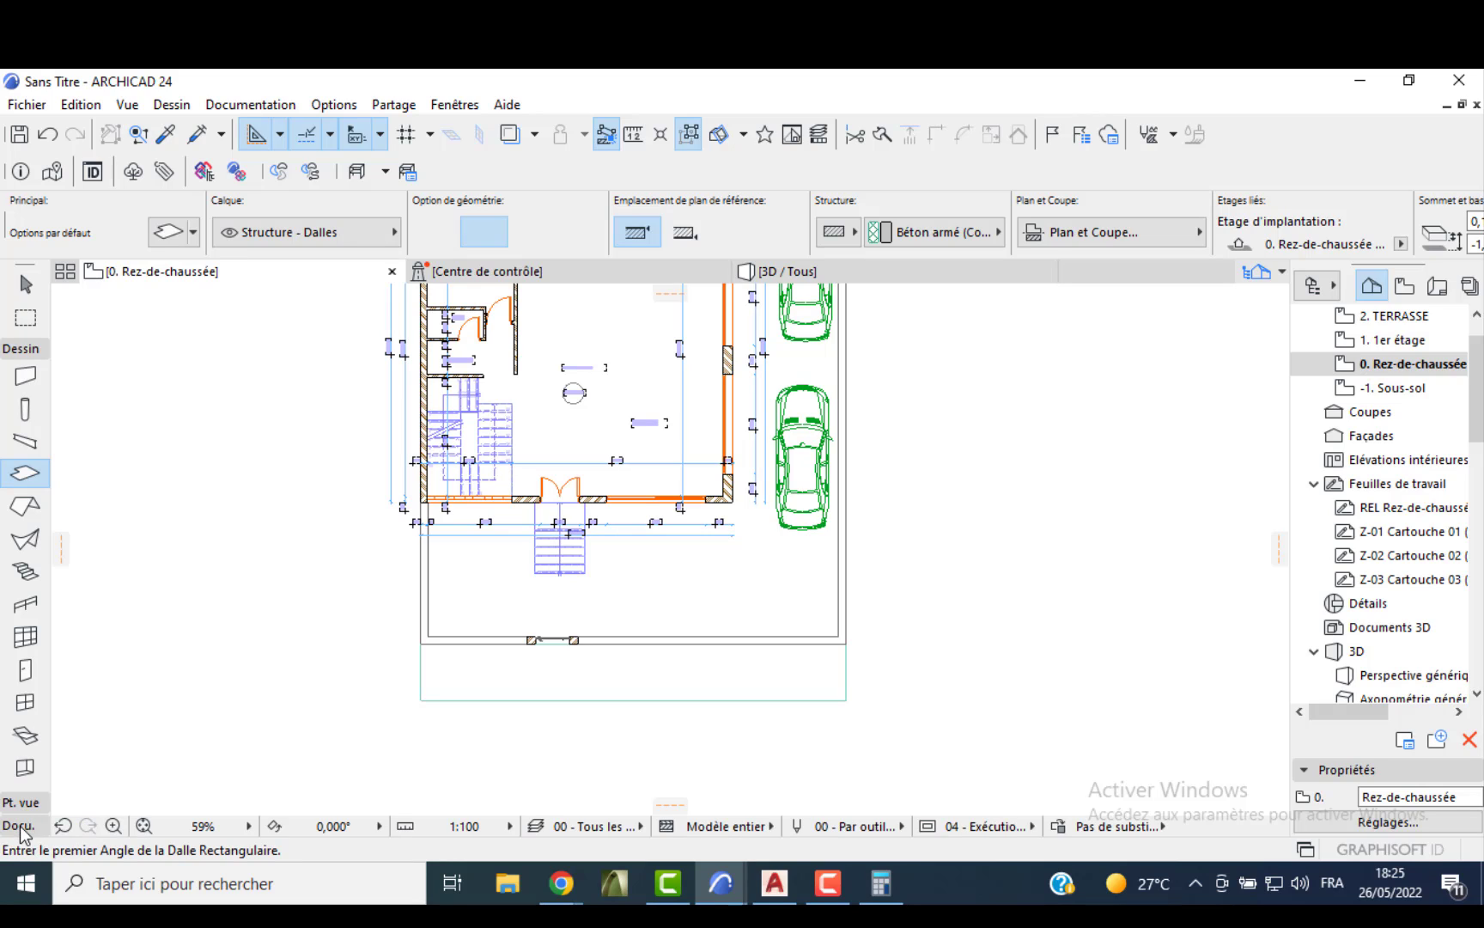
click(24, 804)
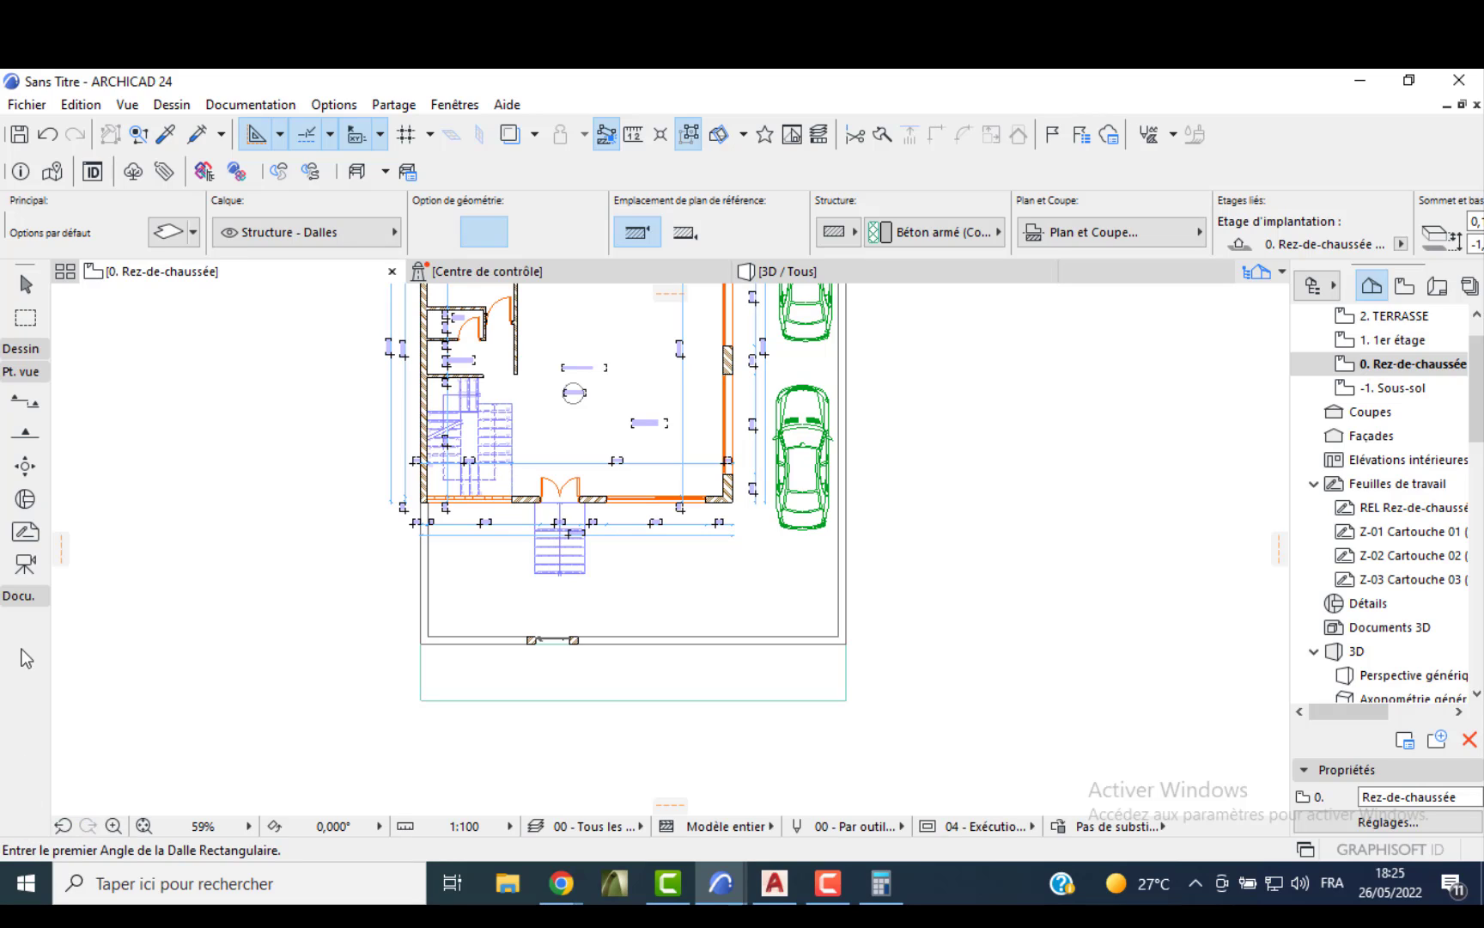
click(37, 437)
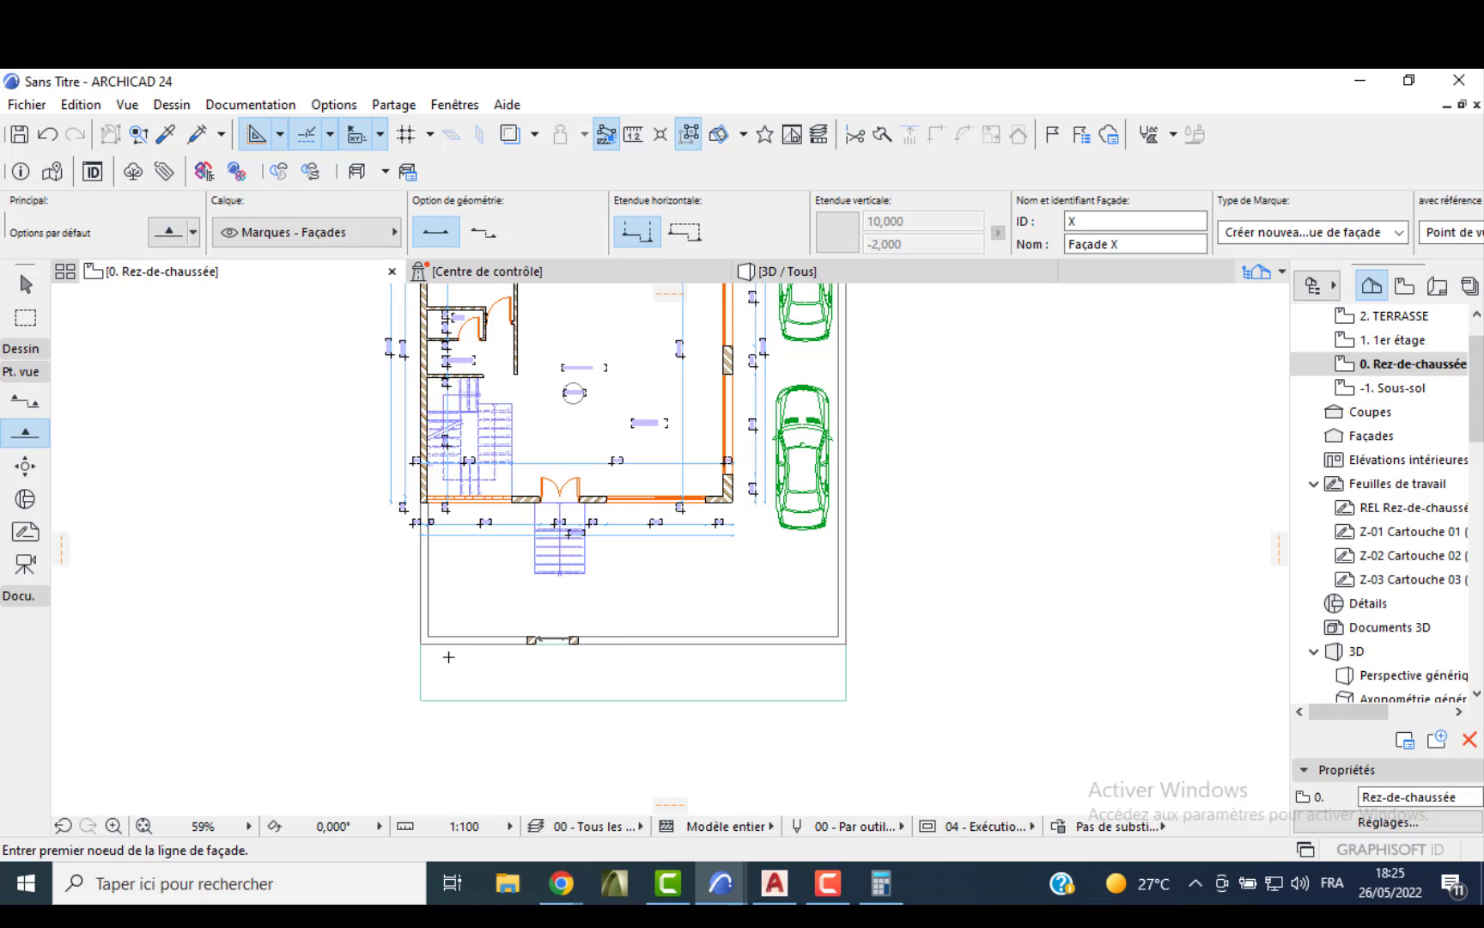
click(449, 657)
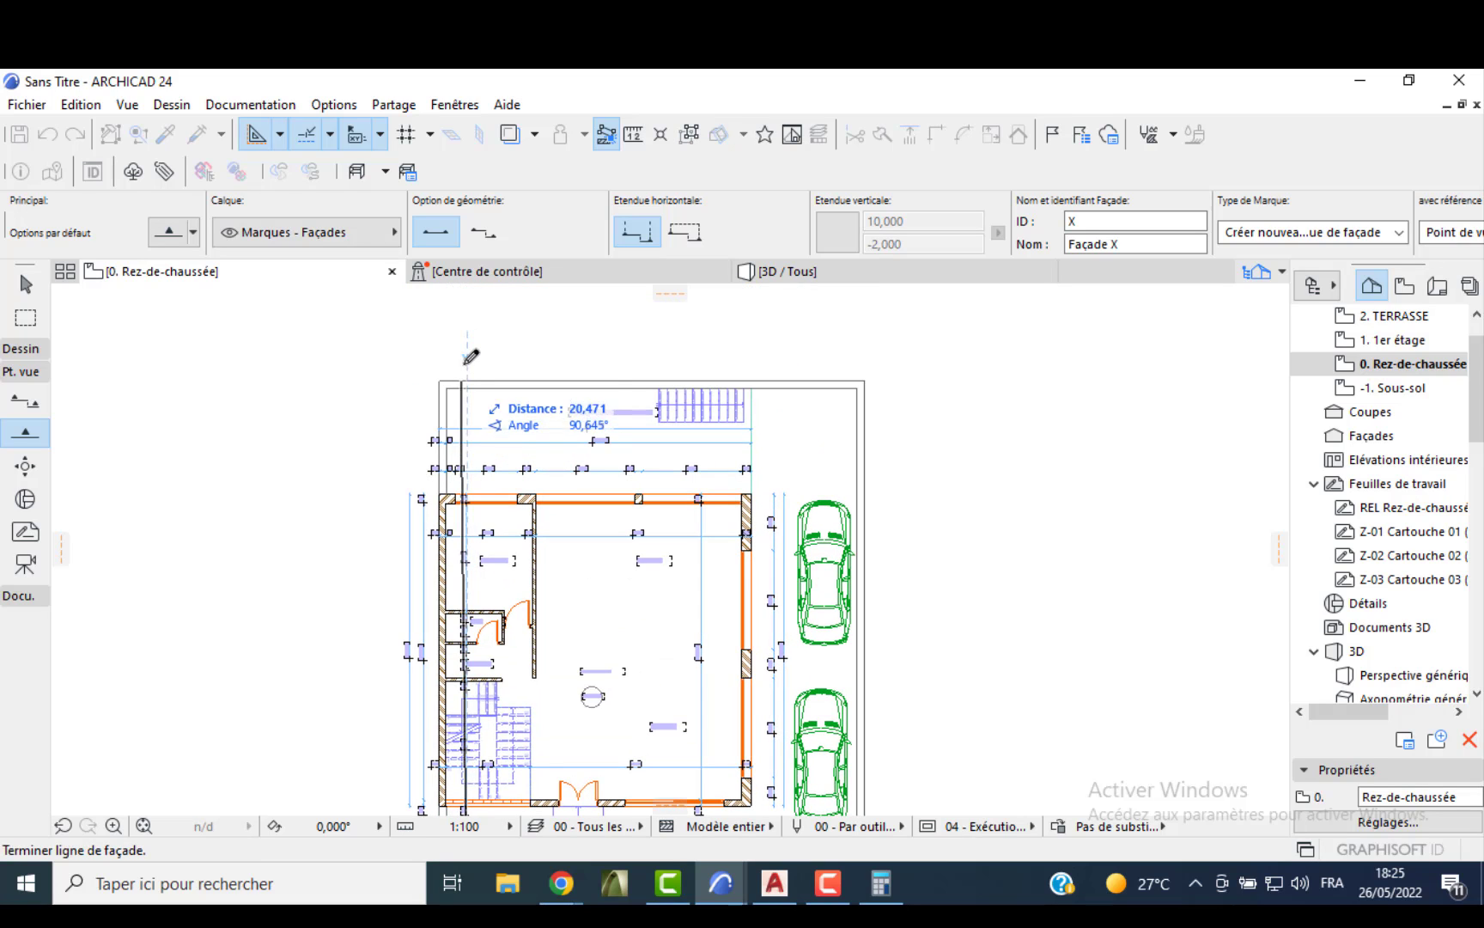
click(471, 356)
click(504, 348)
scroll(477, 353, up, 2)
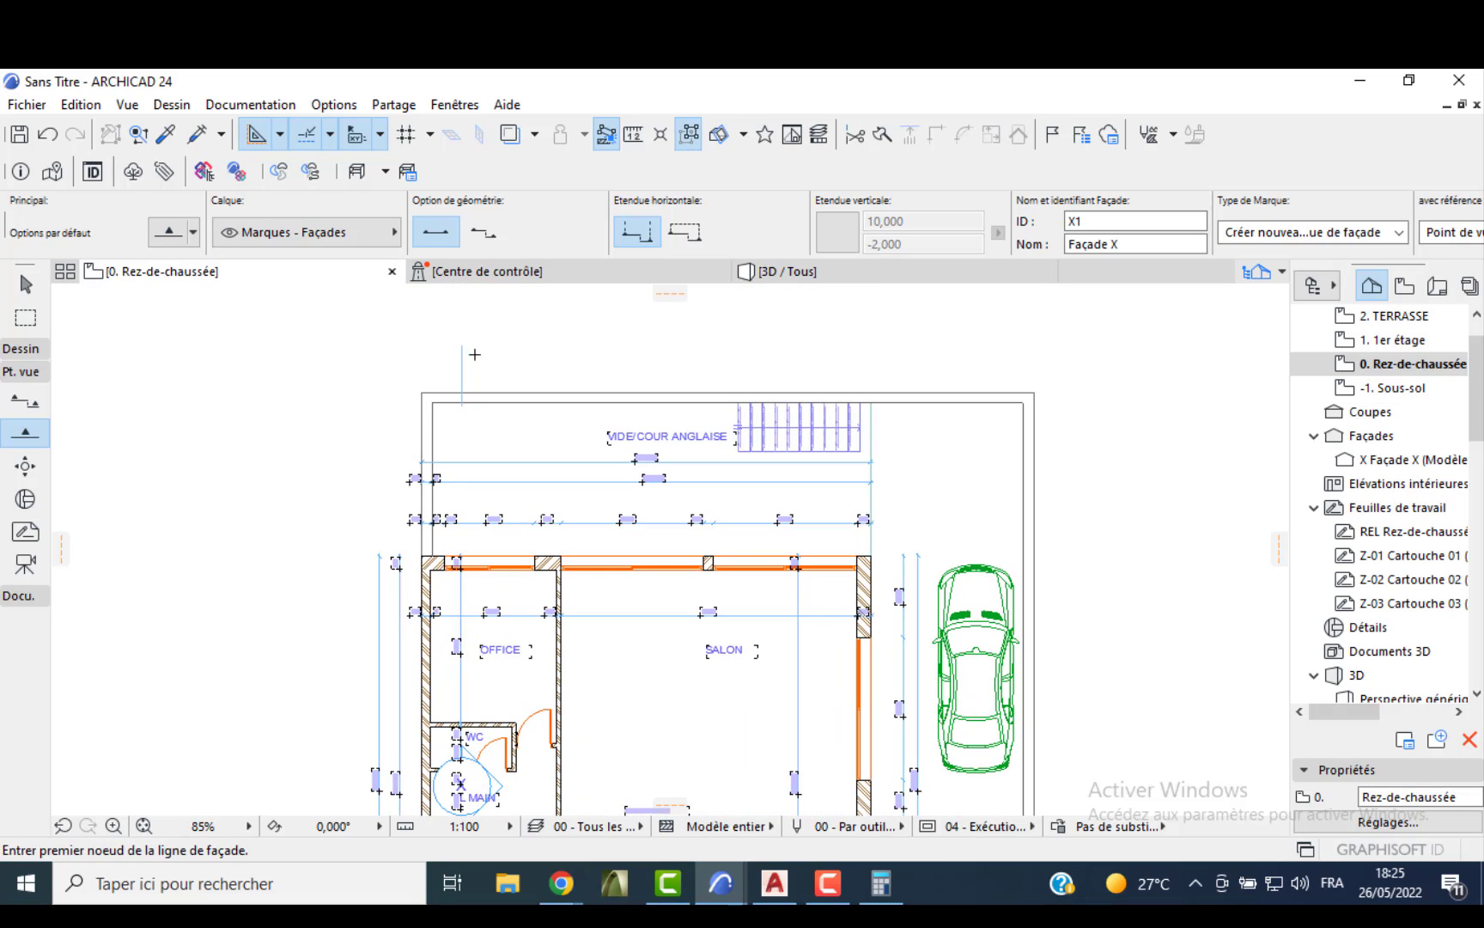
click(513, 354)
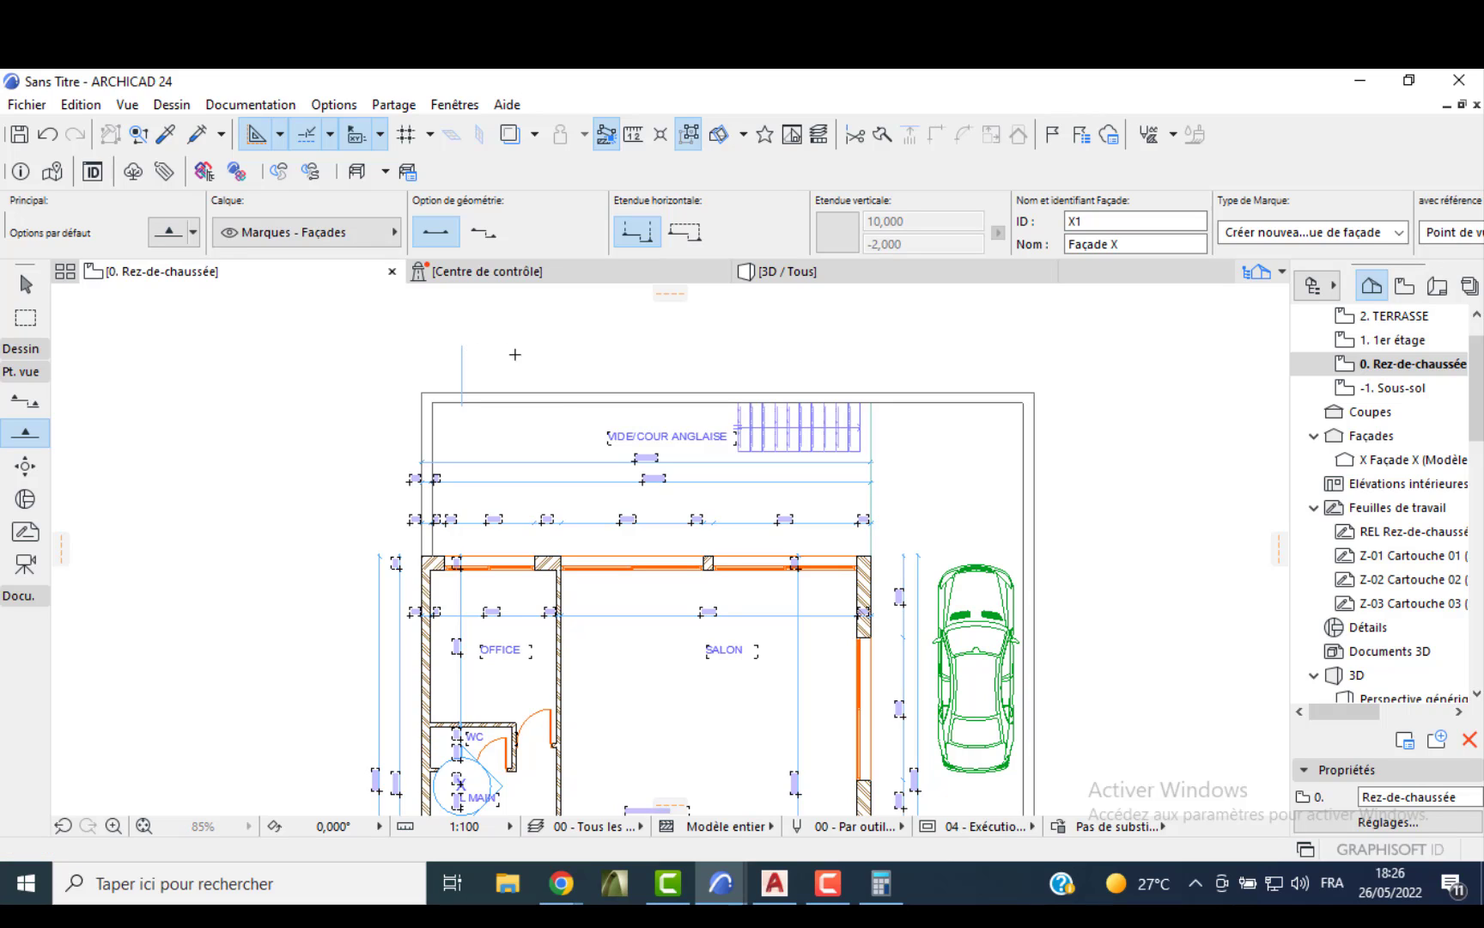
- Delete the façade marker together with its viewpoint
key(Escape)
key(Escape)
click(463, 359)
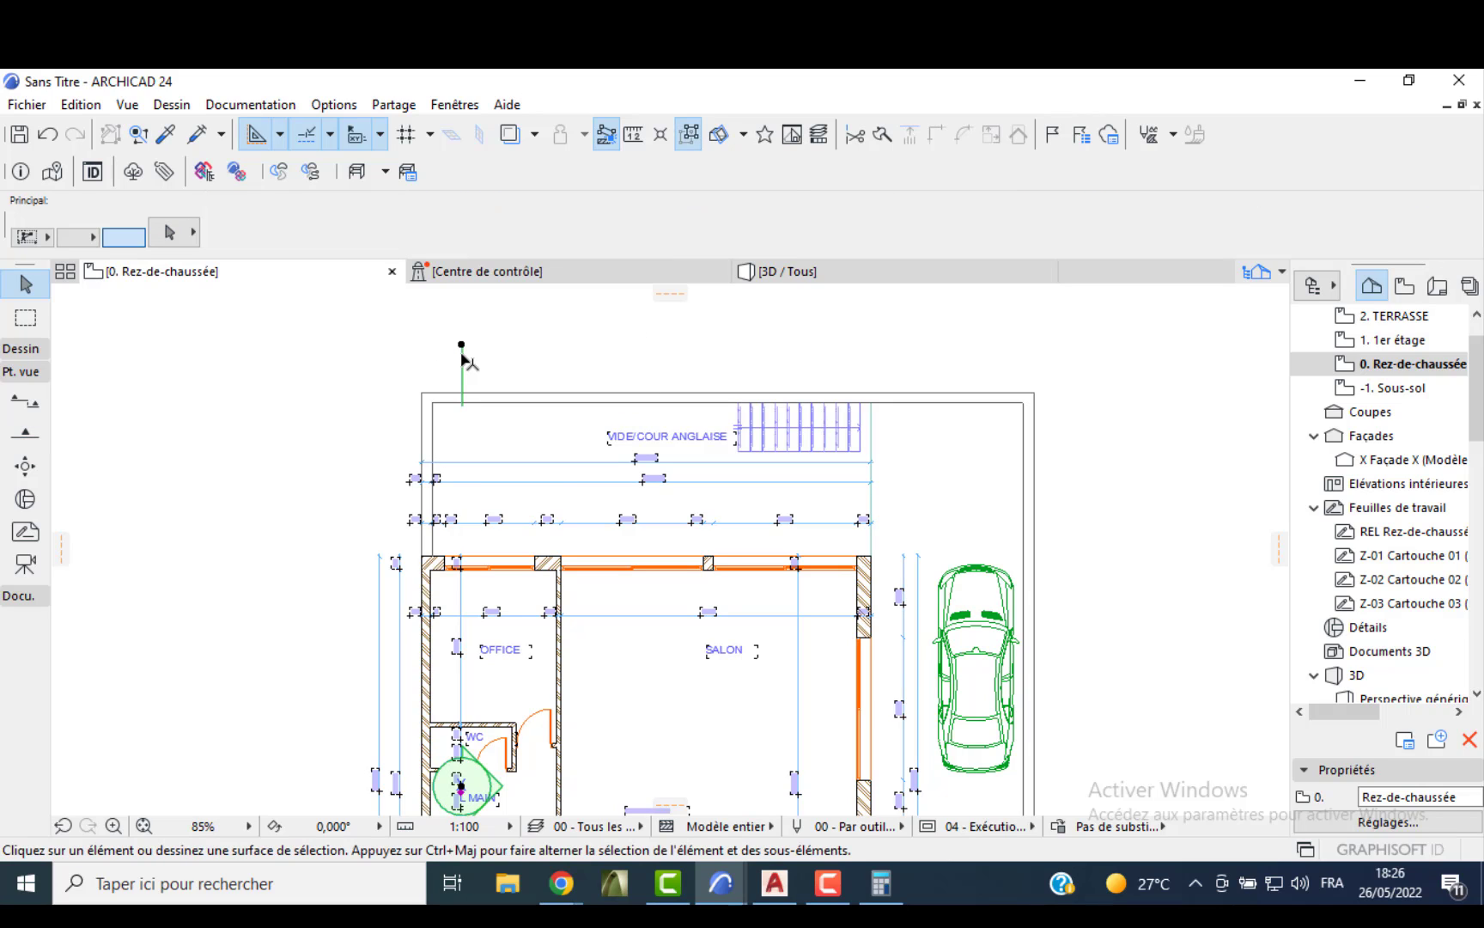
key(Delete)
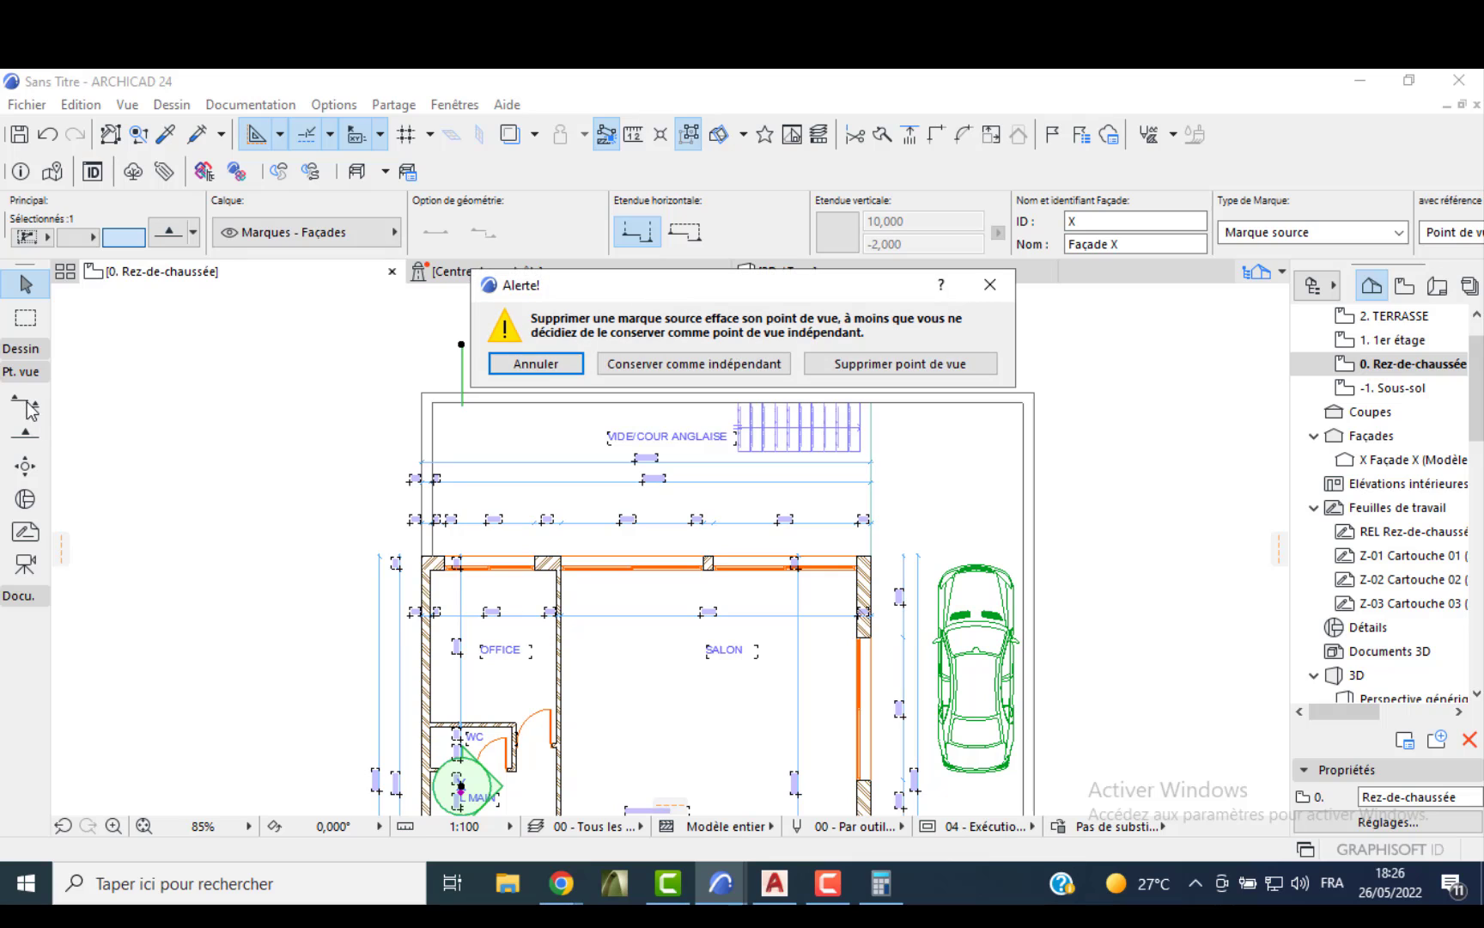
click(859, 364)
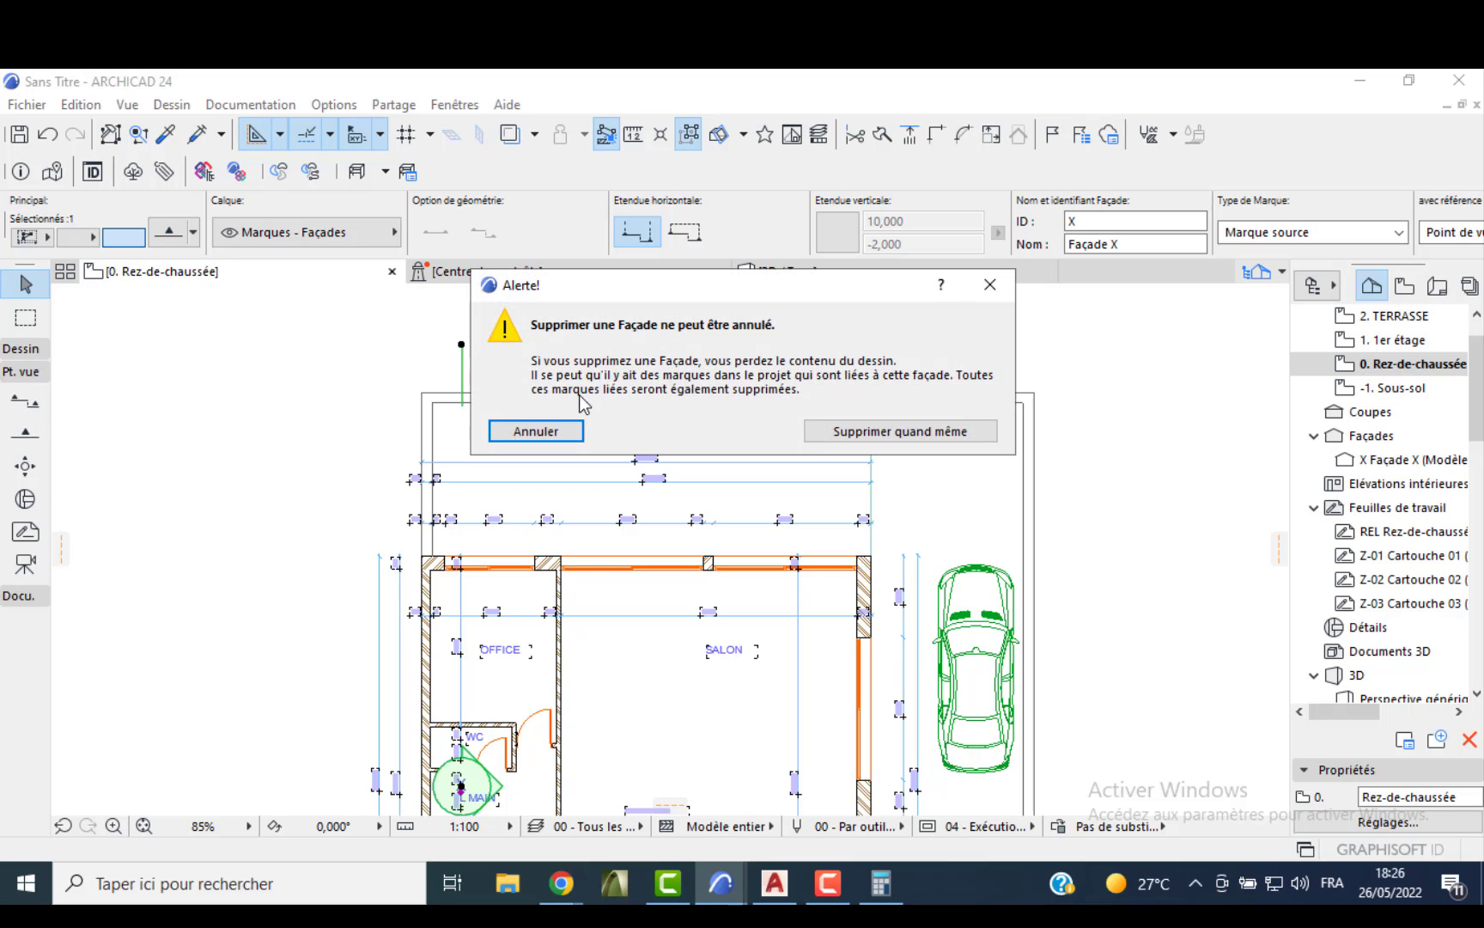
click(849, 433)
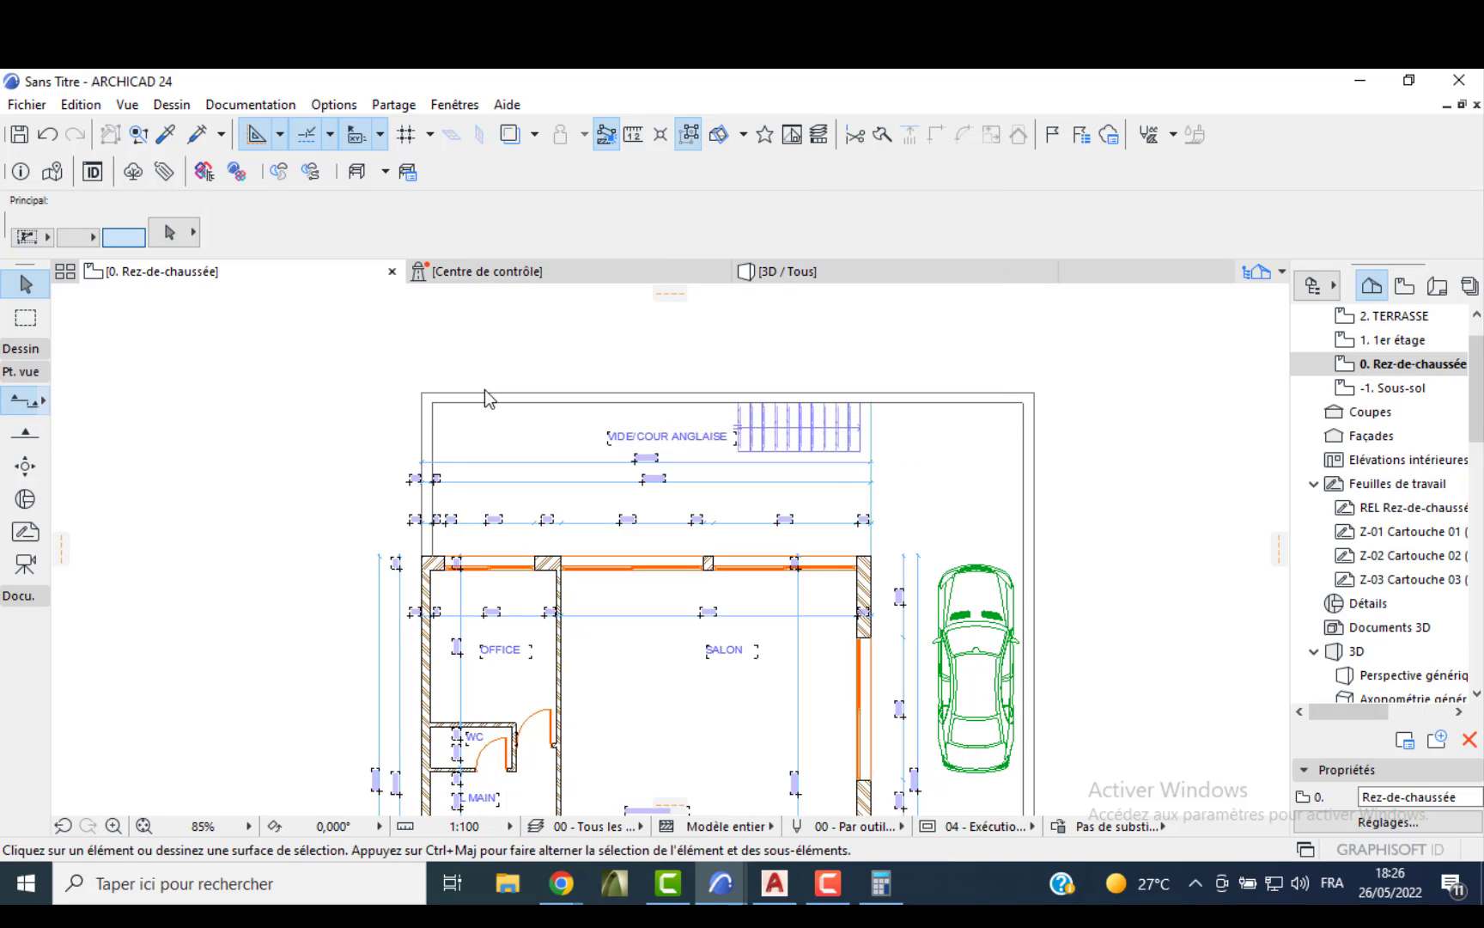
- Draw a section line about 22 m long lengthwise through the staircase, from behind the rear wall to past the front wall, facing the cars
click(453, 359)
middle_drag(443, 744, 480, 471)
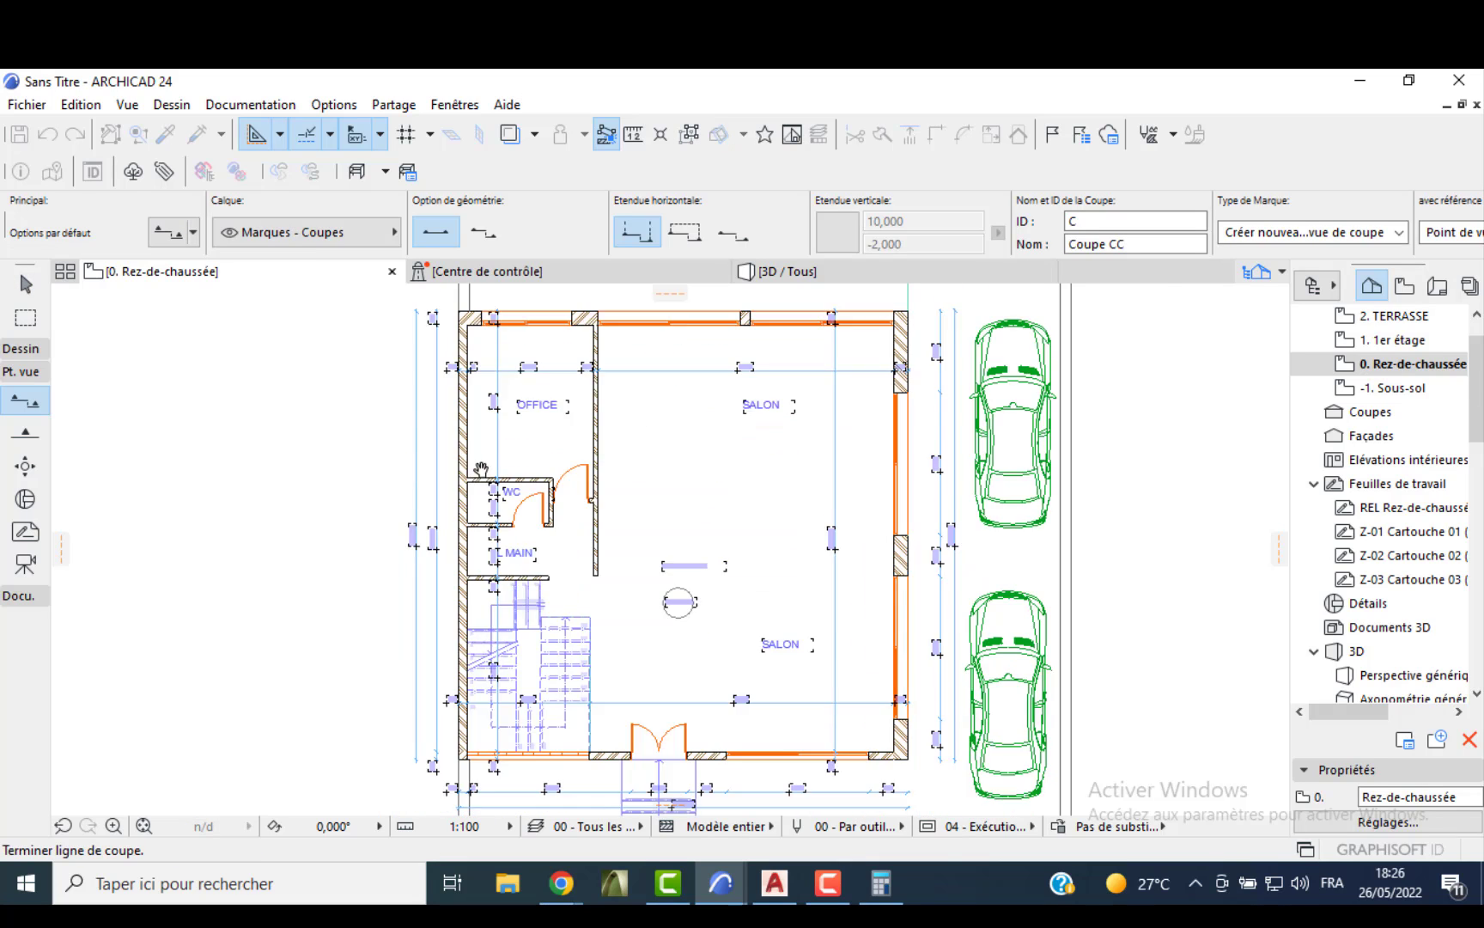
scroll(503, 674, up, 1)
middle_drag(503, 674, 519, 353)
scroll(495, 528, down, 2)
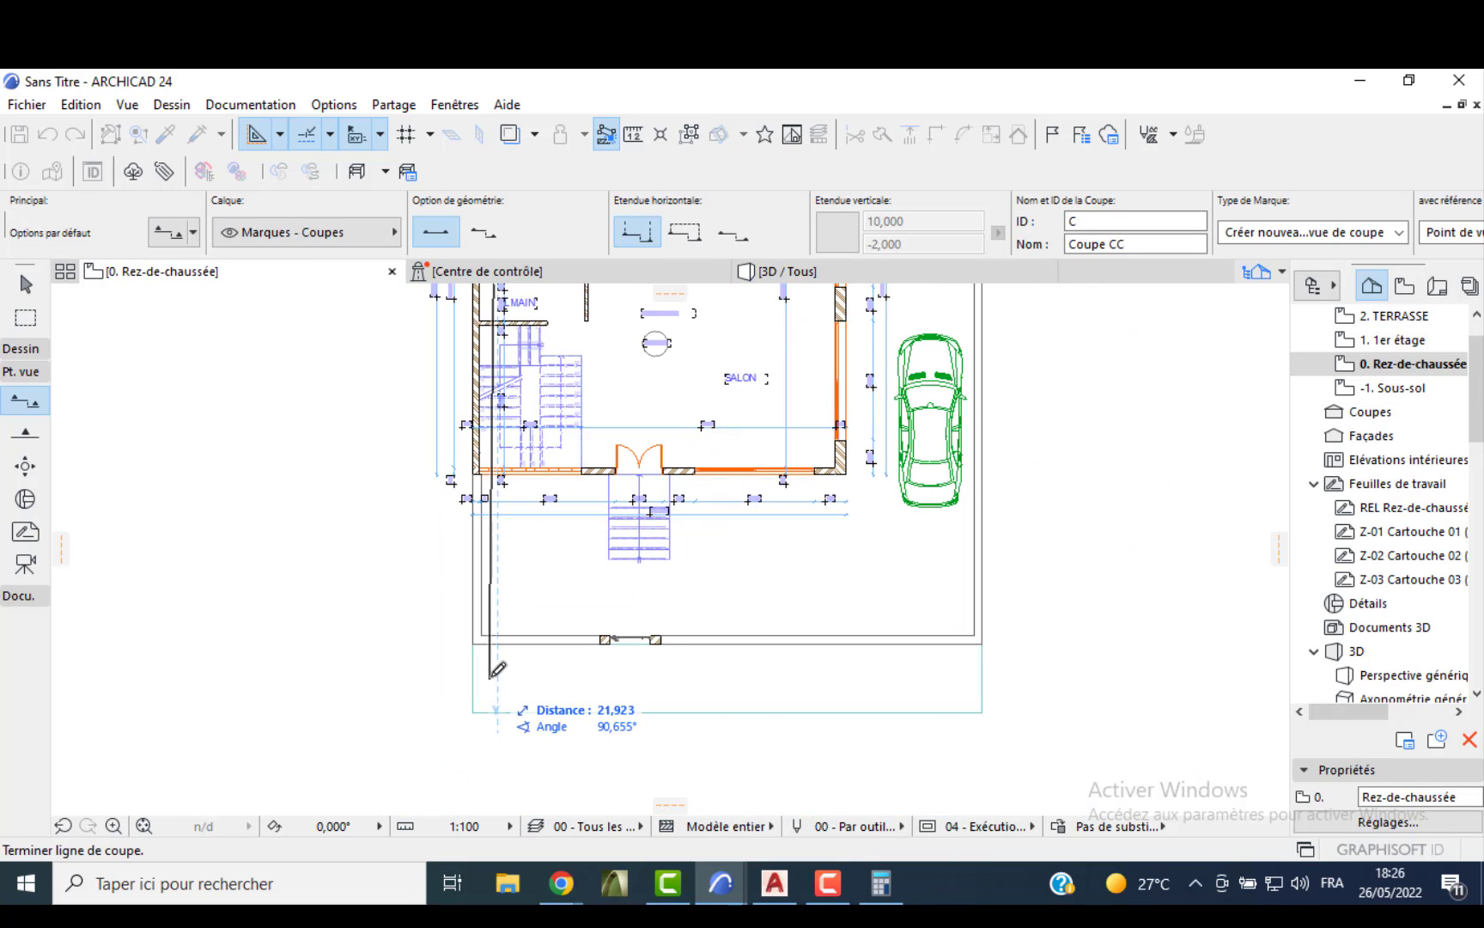
click(496, 672)
click(514, 658)
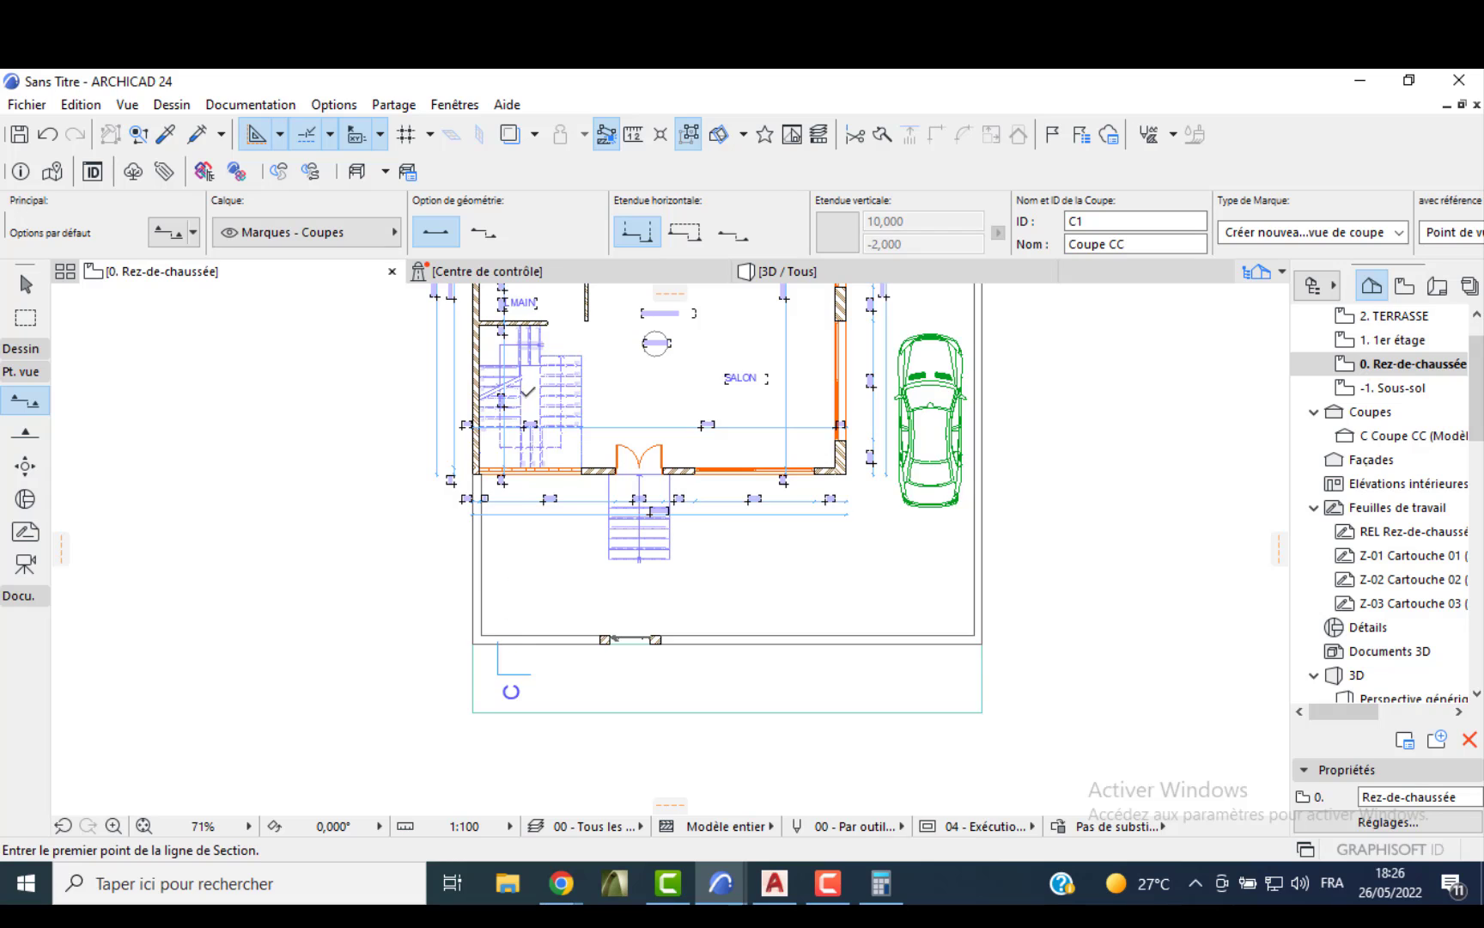
middle_drag(527, 391, 540, 578)
scroll(539, 578, down, 1)
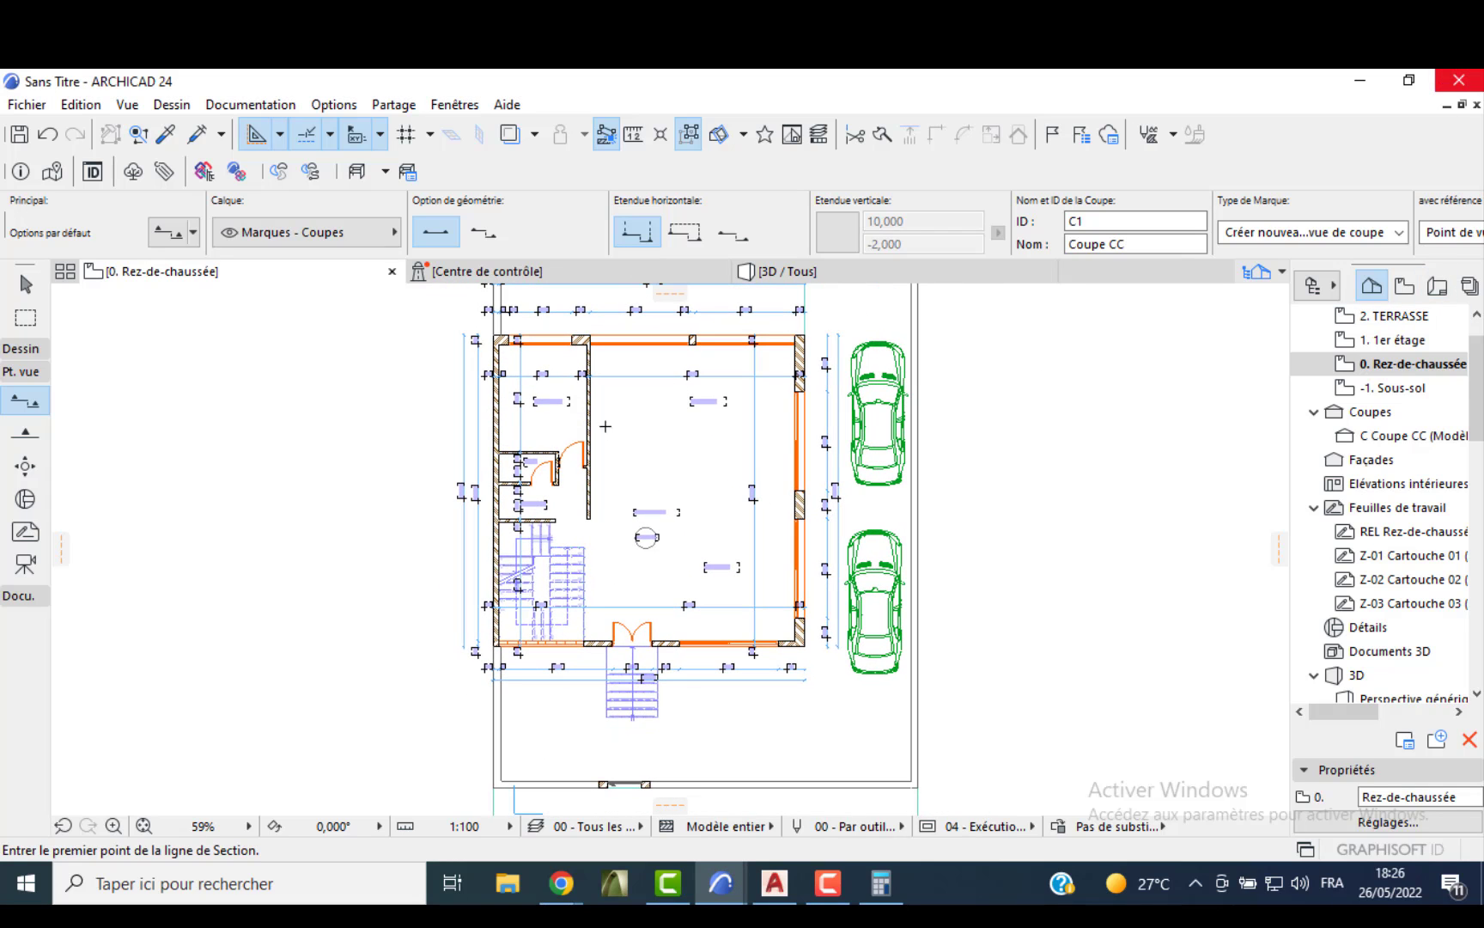
- Set the lengthwise section's ID to A and its name to Coupe 11
scroll(605, 426, down, 2)
middle_drag(556, 388, 571, 545)
scroll(560, 421, up, 2)
key(Escape)
scroll(560, 422, up, 2)
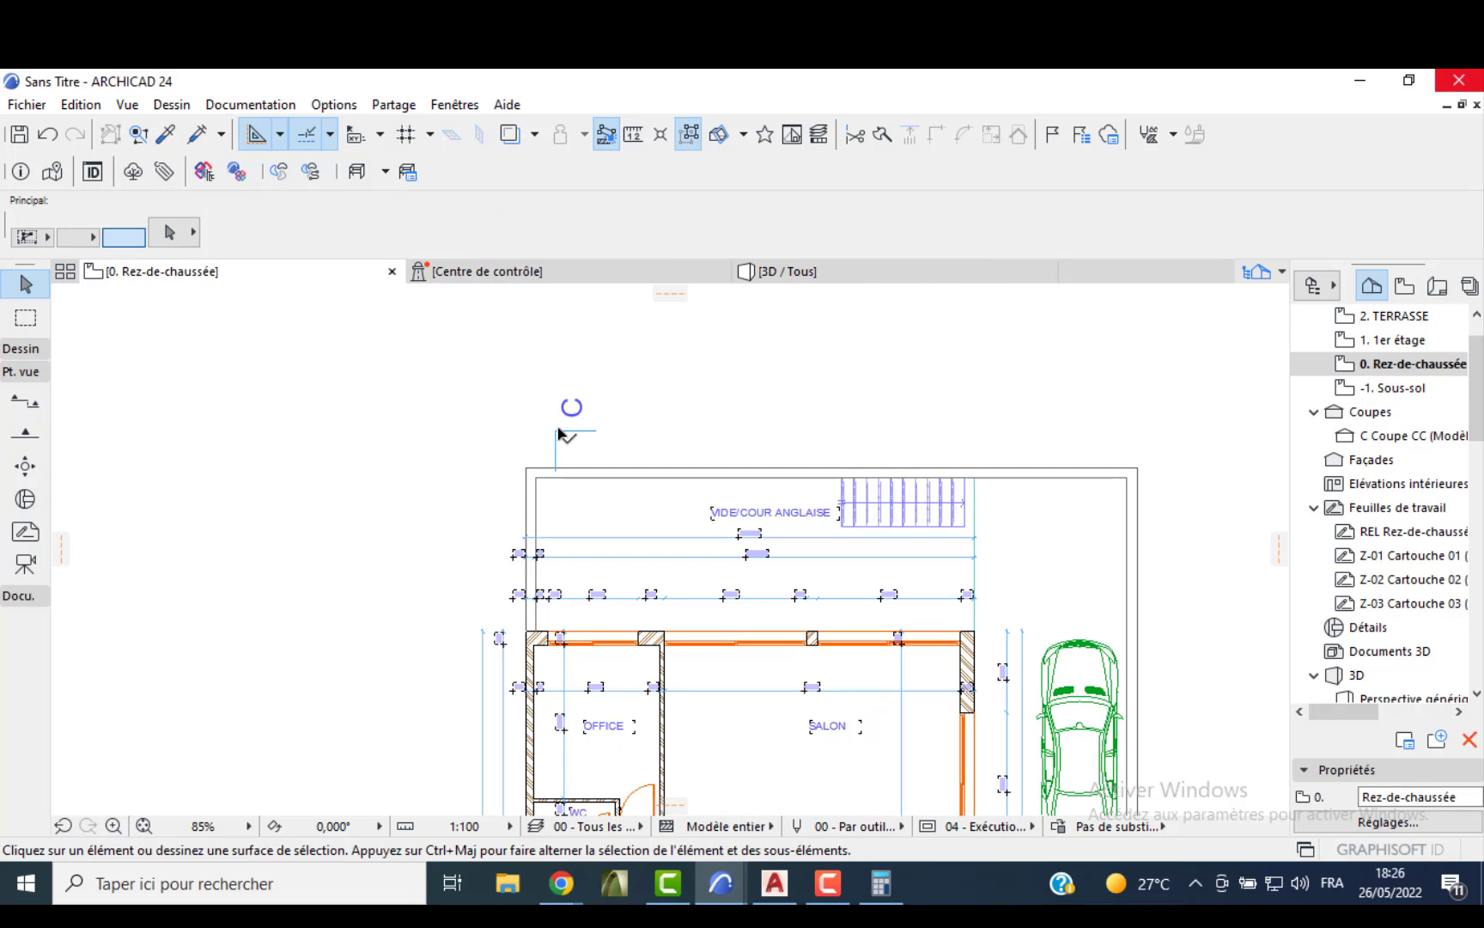
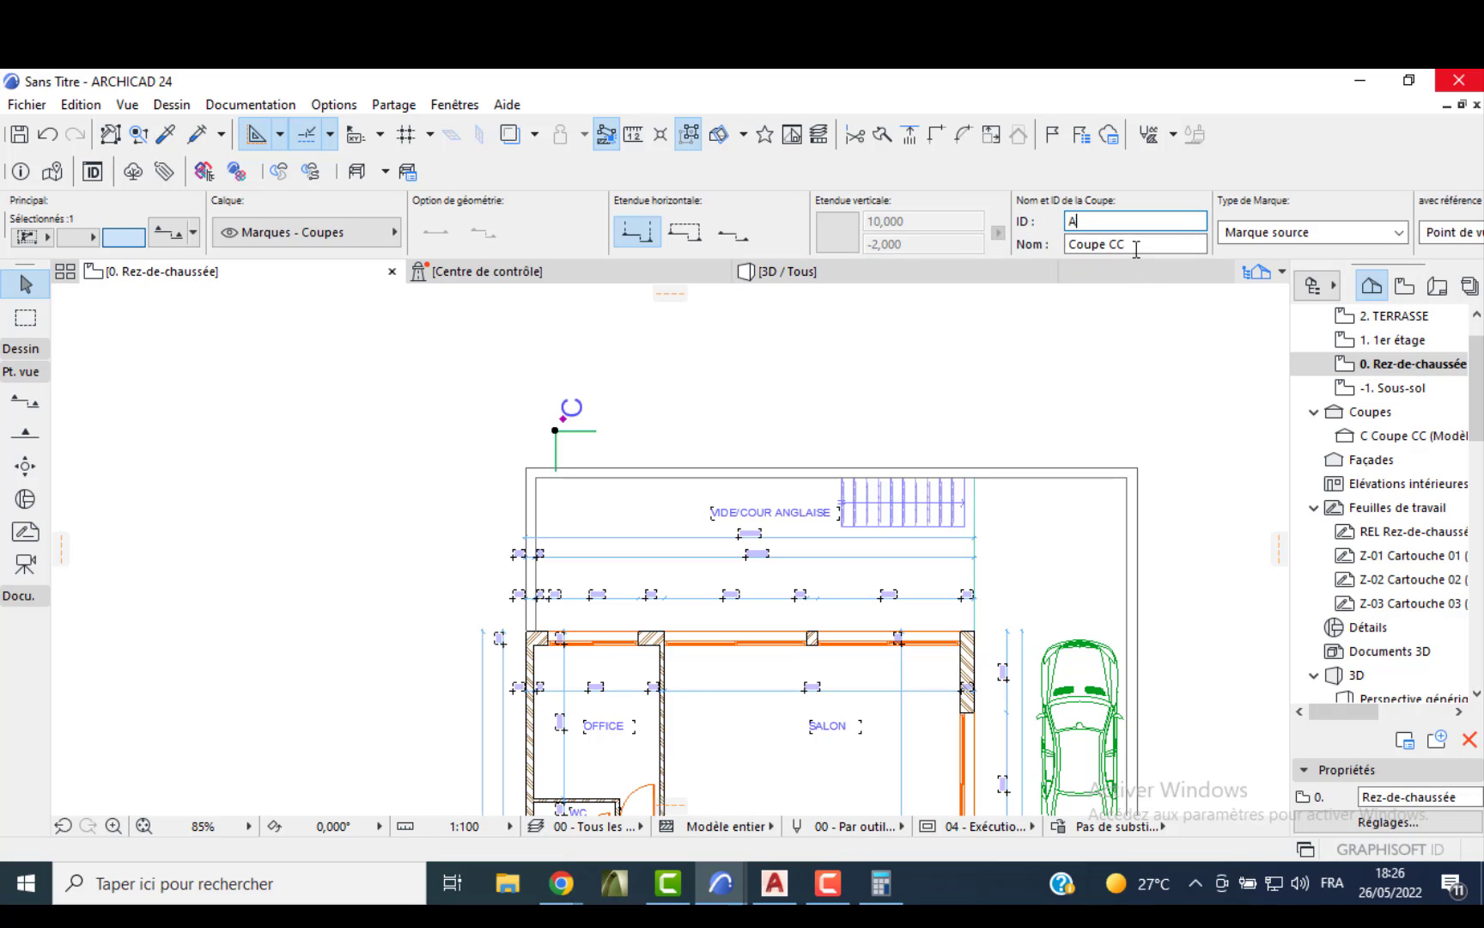
key(BackSpace)
key(BackSpace)
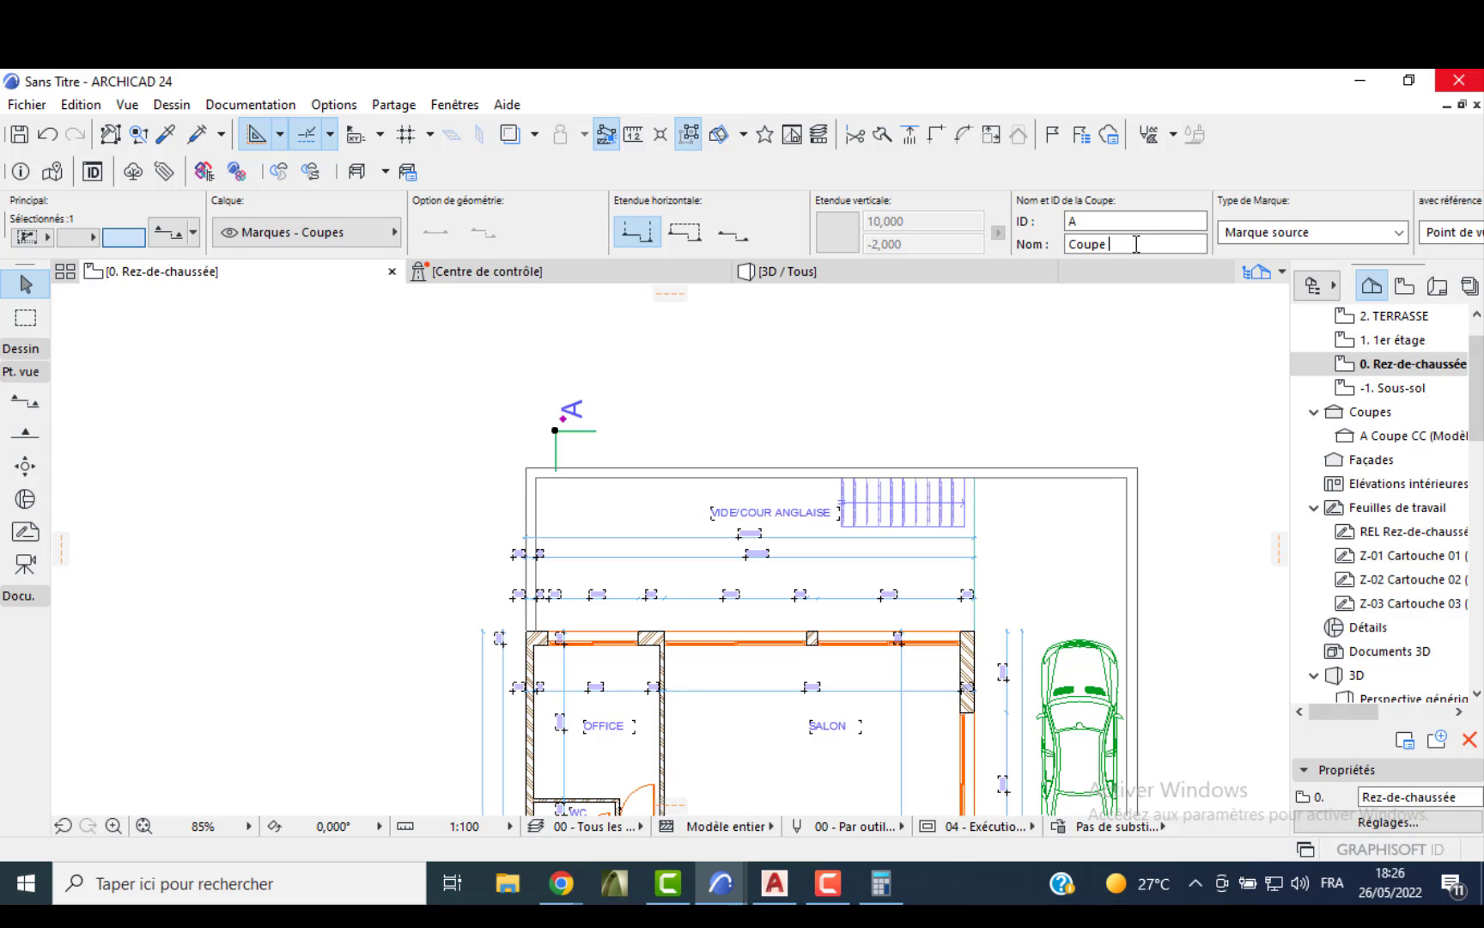
click(535, 408)
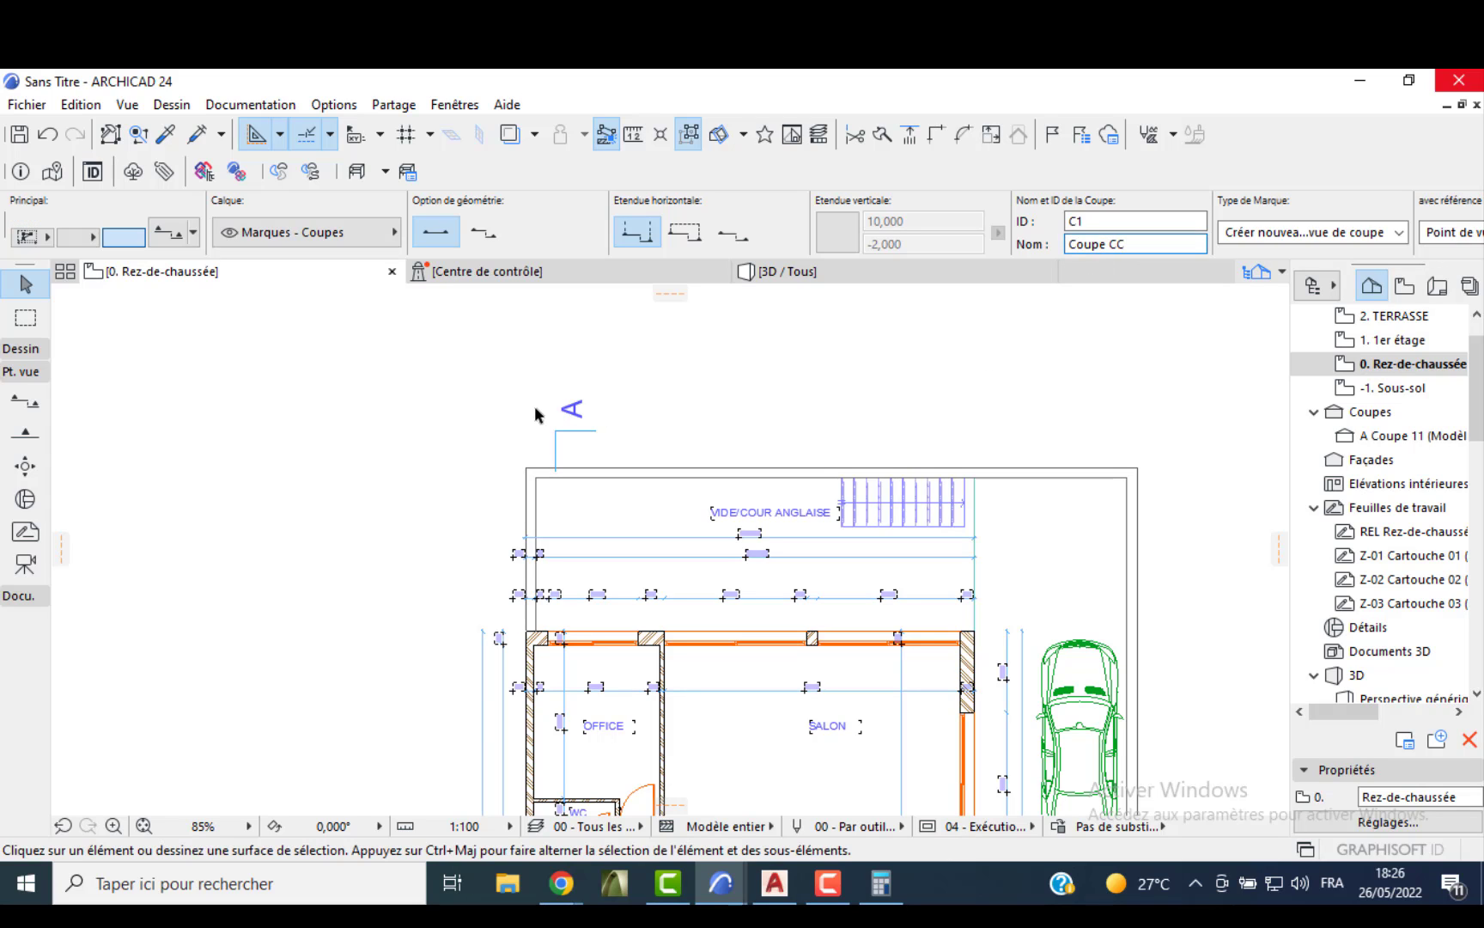
scroll(547, 436, down, 2)
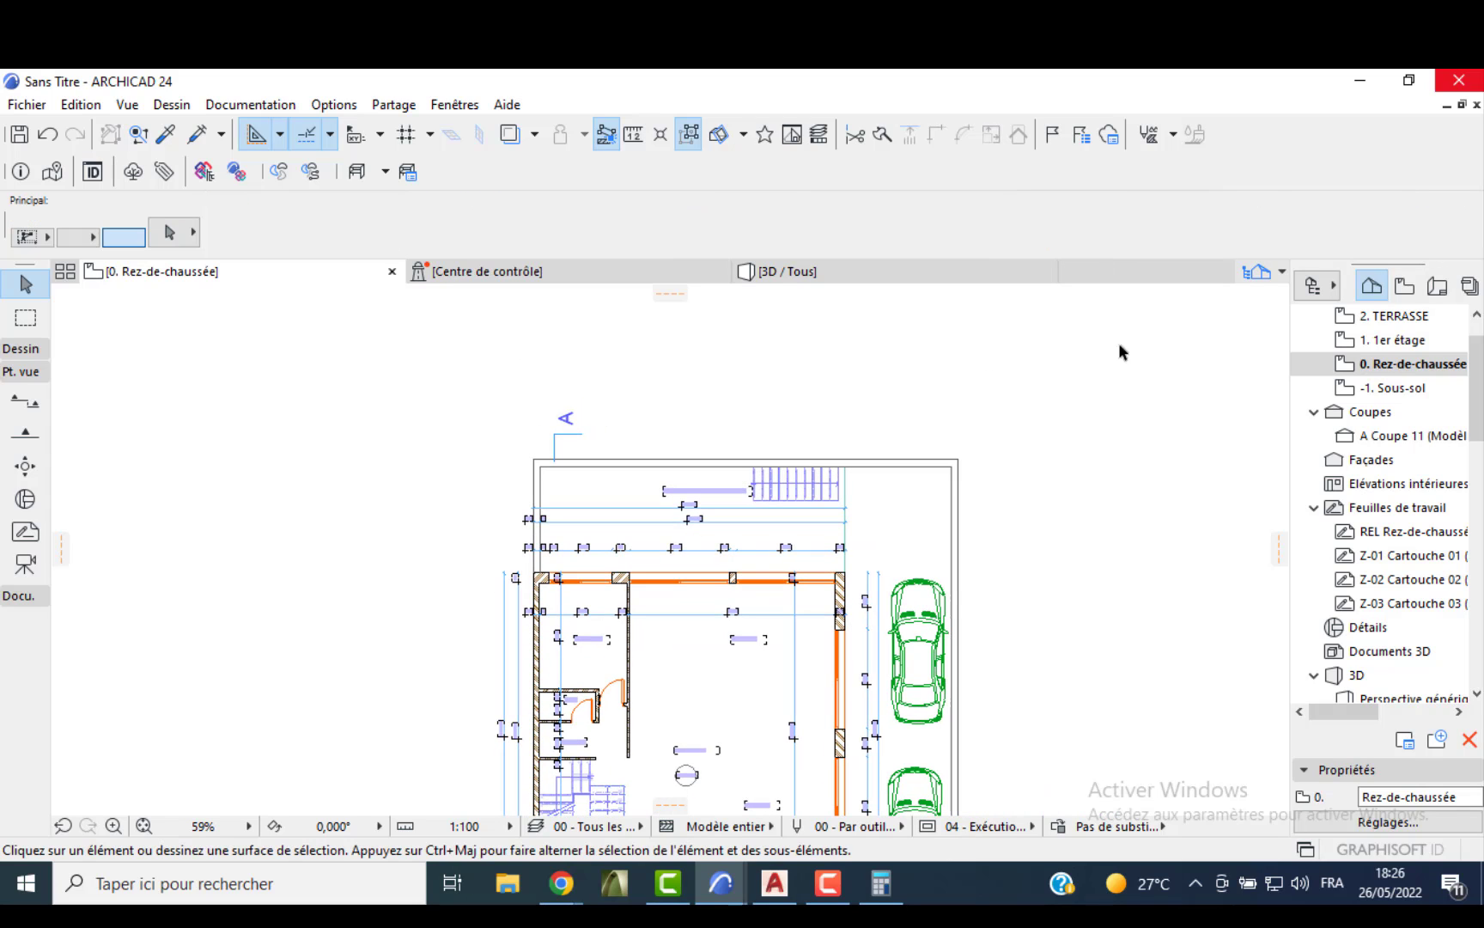
- Open section A and examine the stairs, slabs, basement and storey levels in the cut
click(1394, 436)
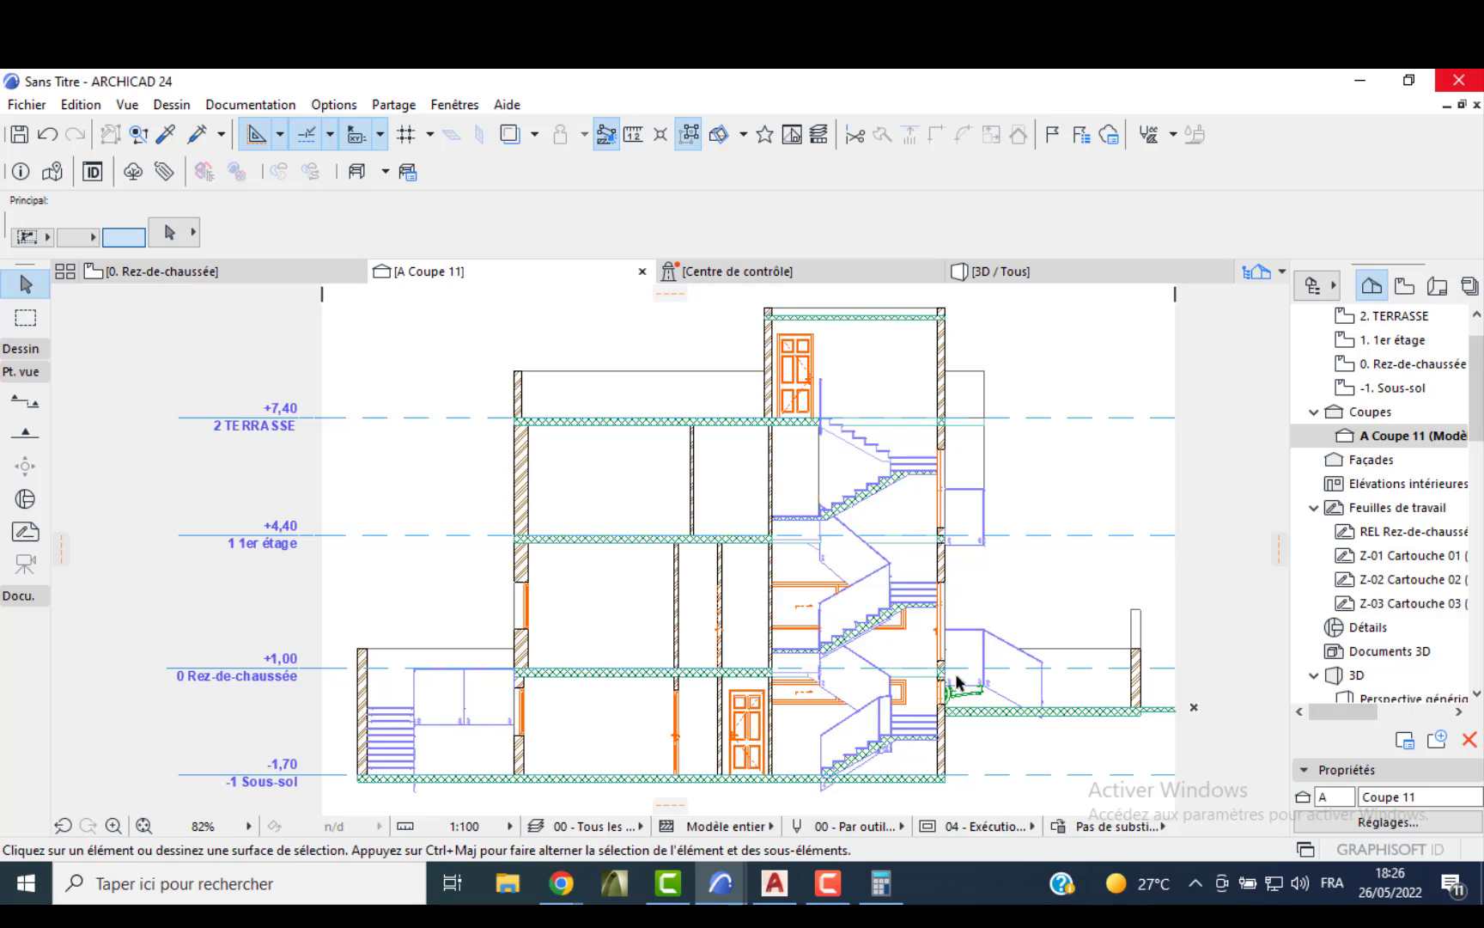
middle_drag(957, 683, 882, 608)
scroll(864, 627, up, 5)
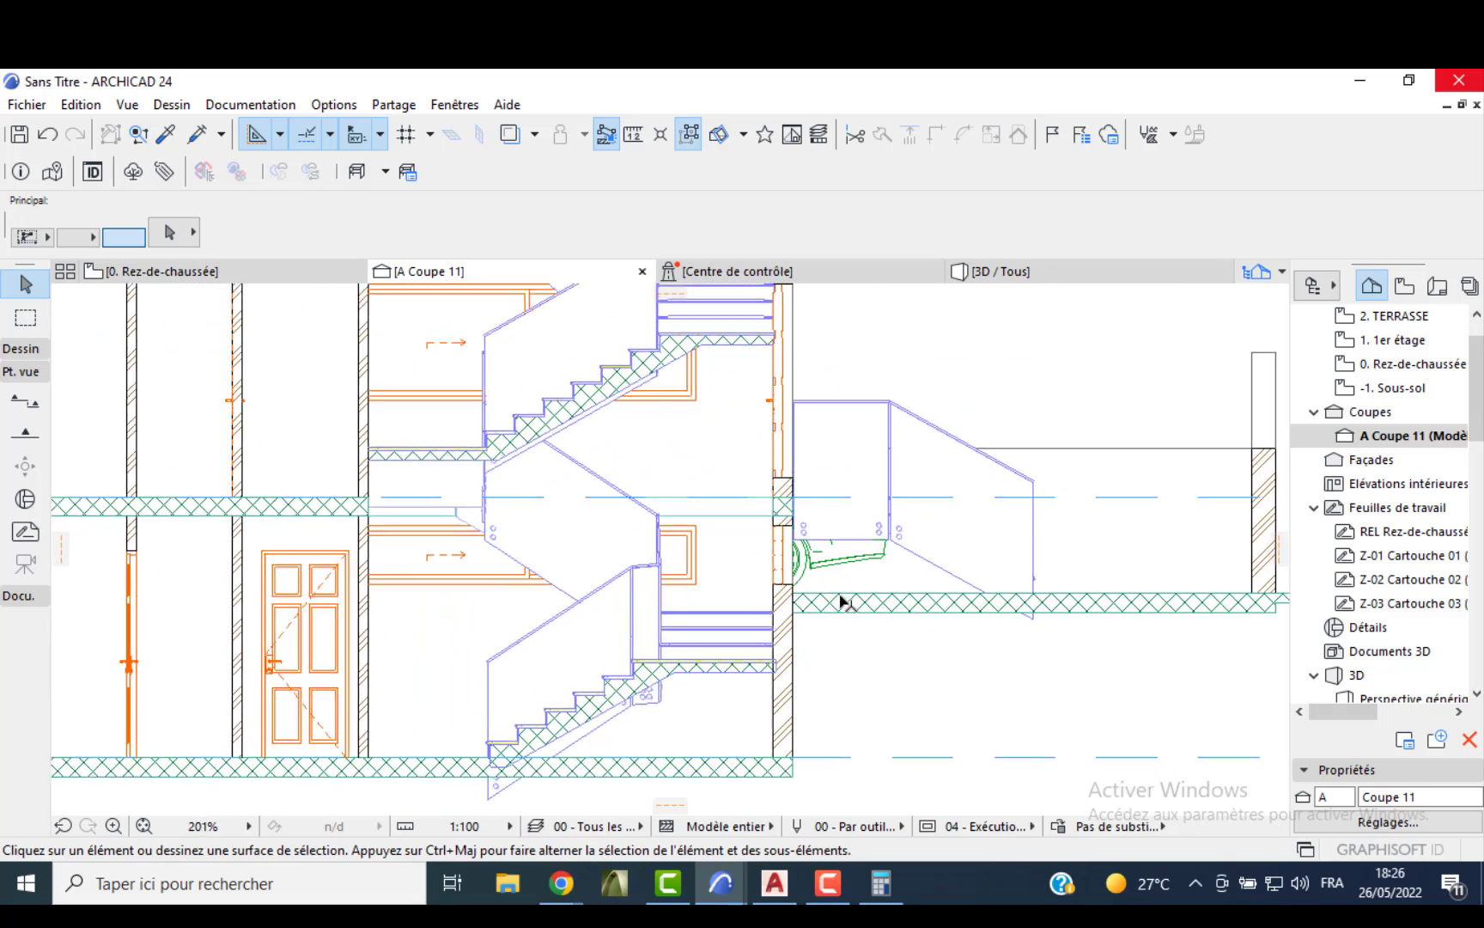
scroll(784, 579, down, 1)
middle_drag(559, 615, 742, 655)
scroll(521, 557, down, 2)
middle_drag(258, 640, 340, 654)
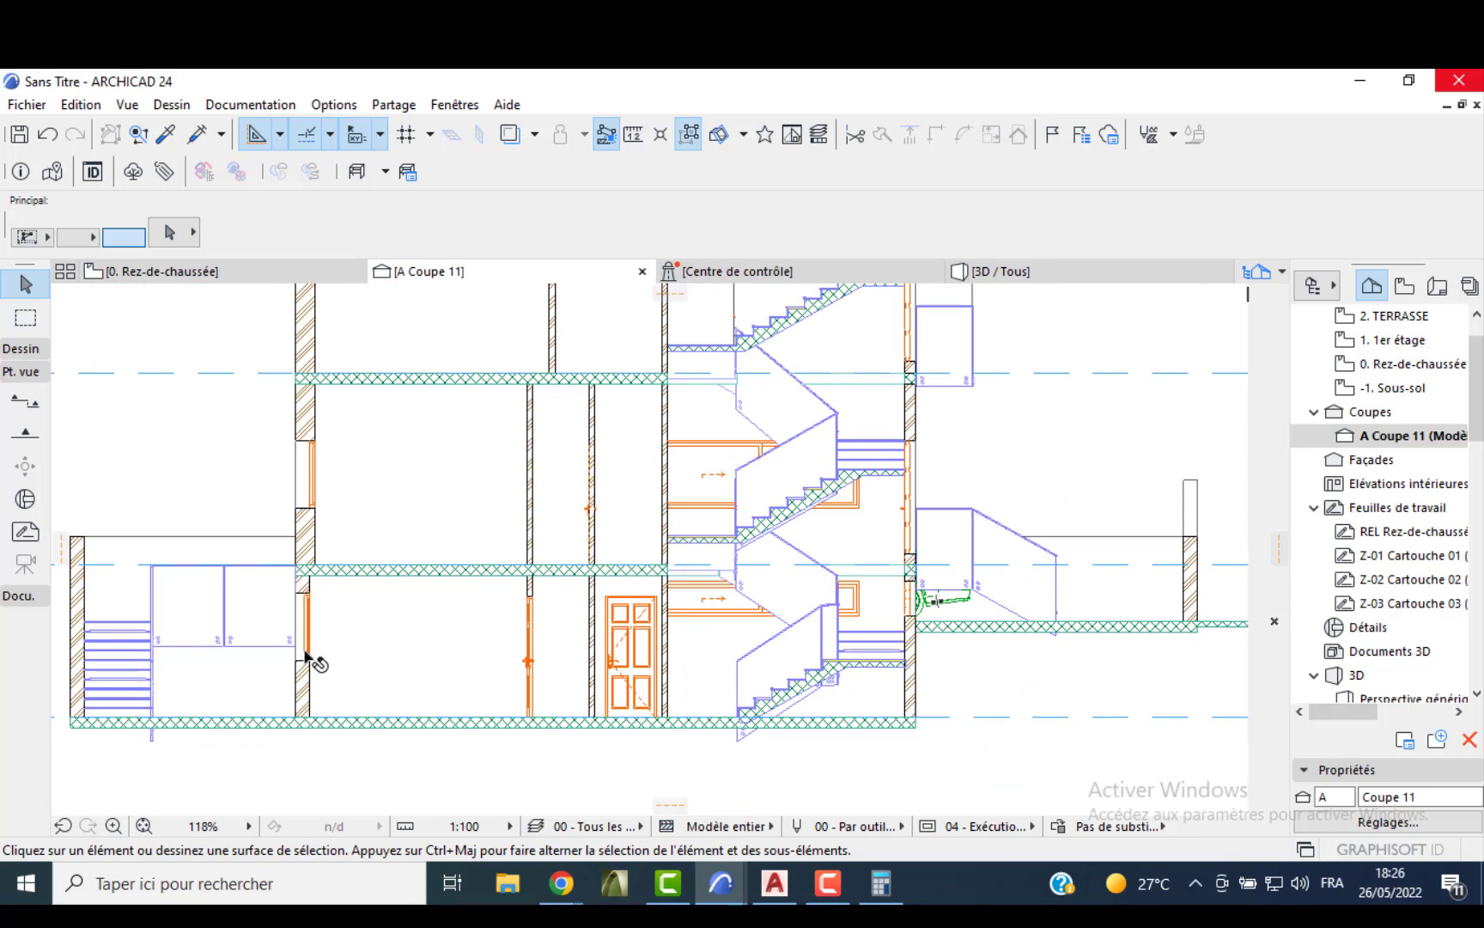
middle_drag(189, 678, 379, 725)
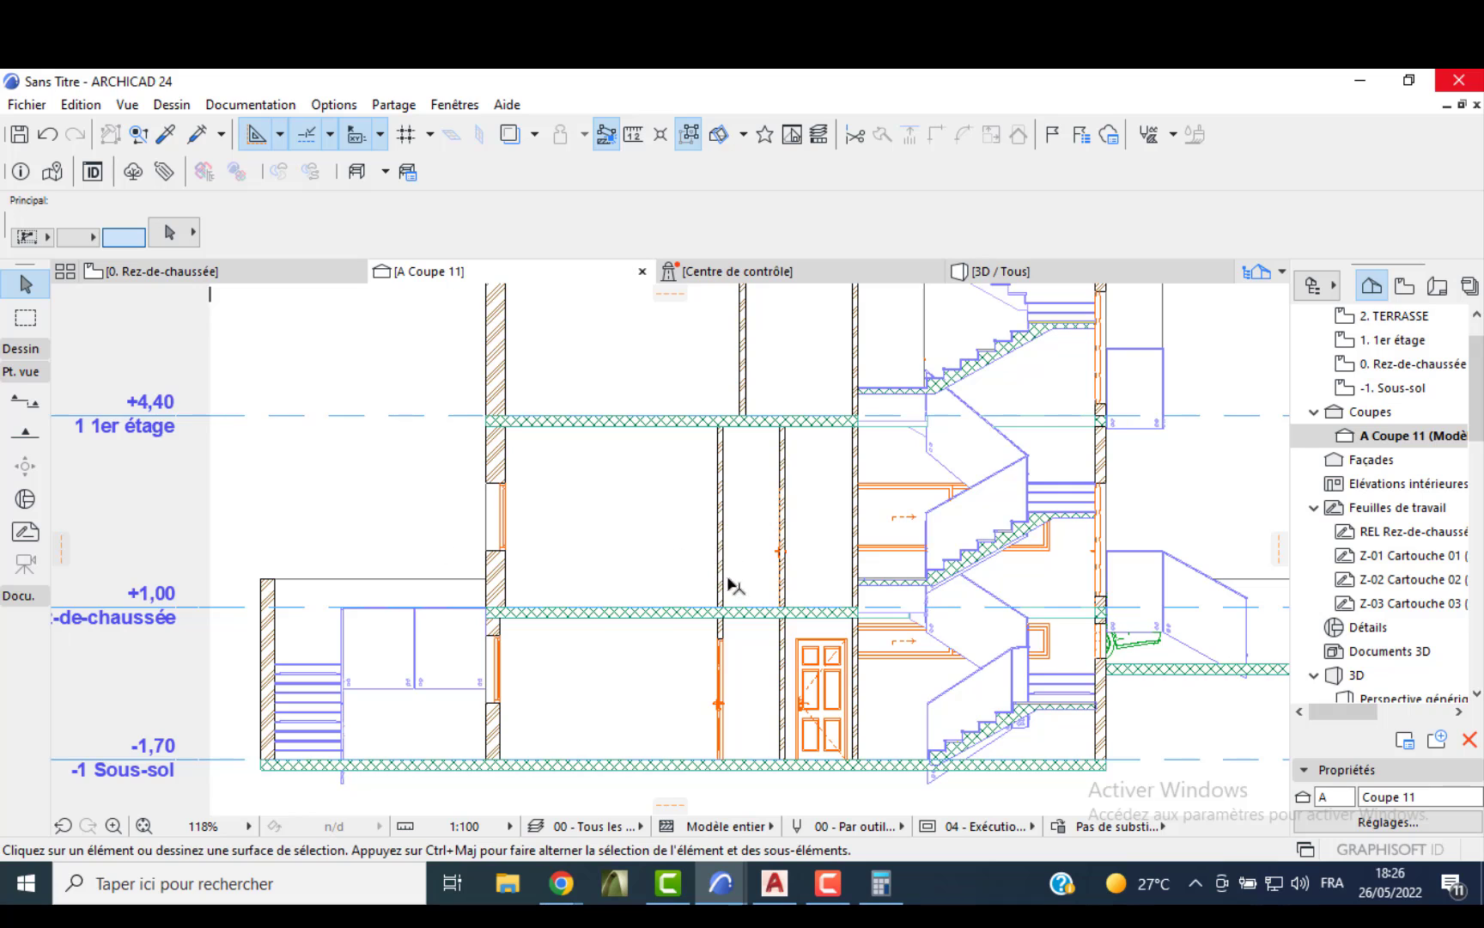
scroll(732, 583, down, 2)
middle_drag(838, 474, 758, 593)
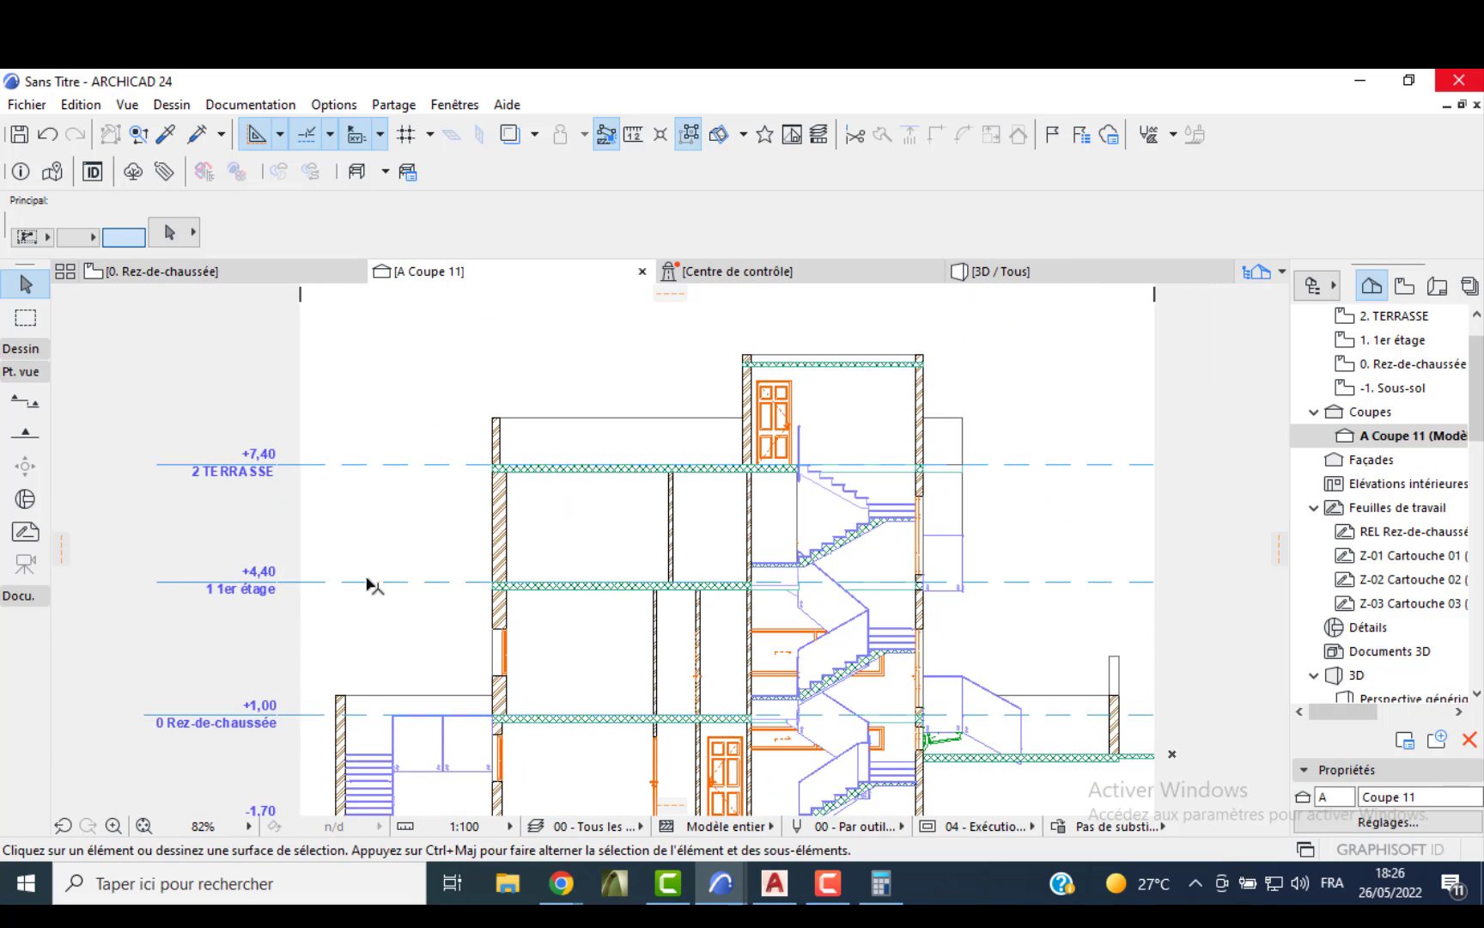
scroll(684, 655, down, 1)
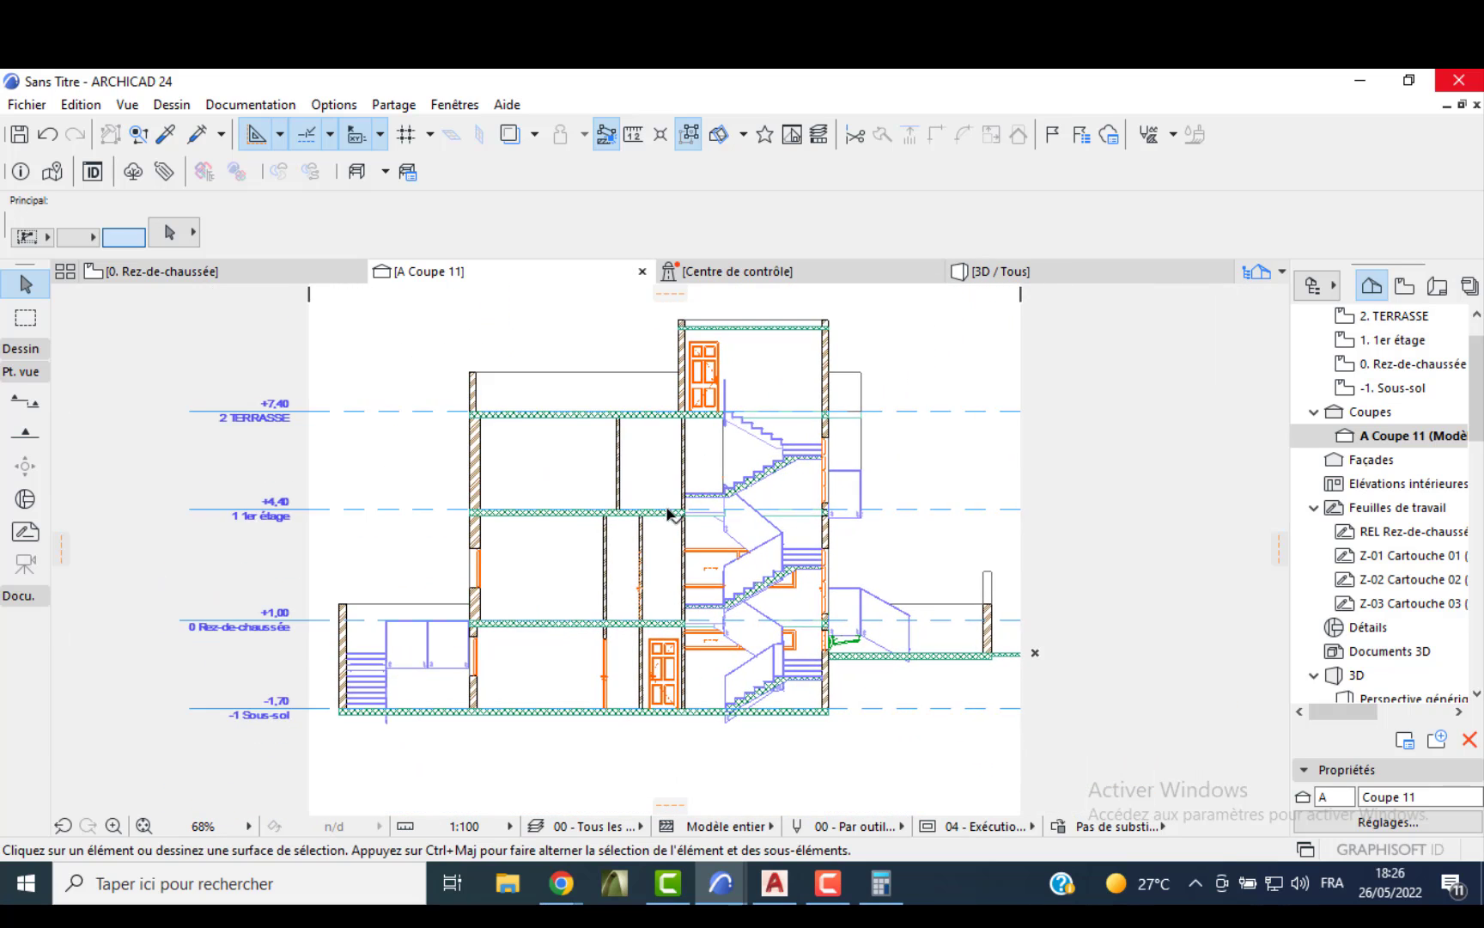
- Draw a section line across the ground-floor plan through the WC and salon, extending past both side walls and facing the front
click(163, 271)
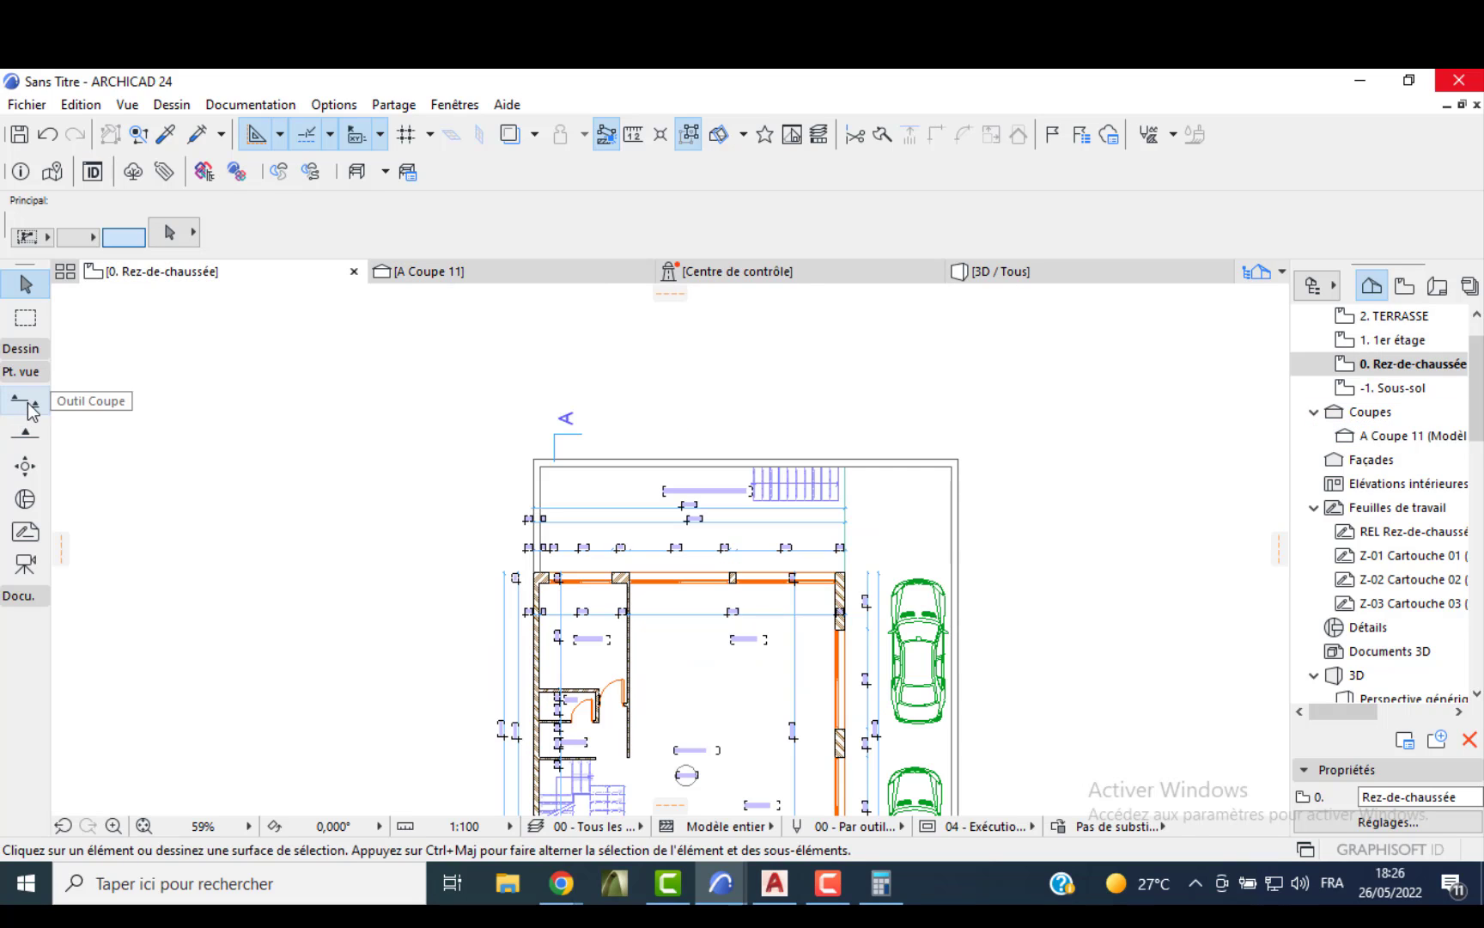
scroll(421, 546, down, 1)
middle_drag(644, 587, 663, 387)
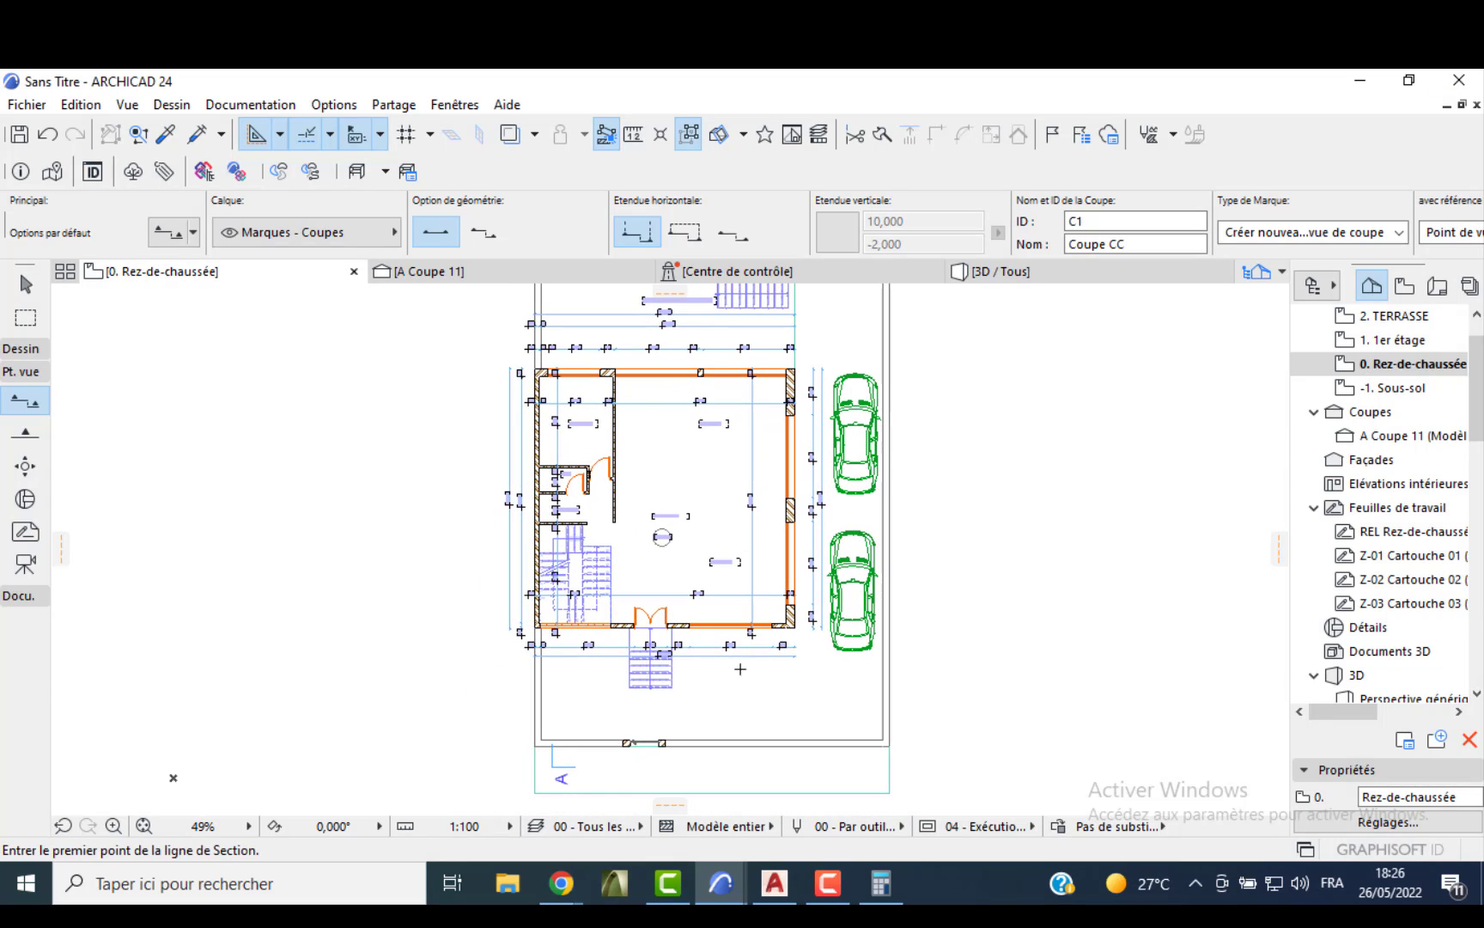
scroll(740, 668, up, 3)
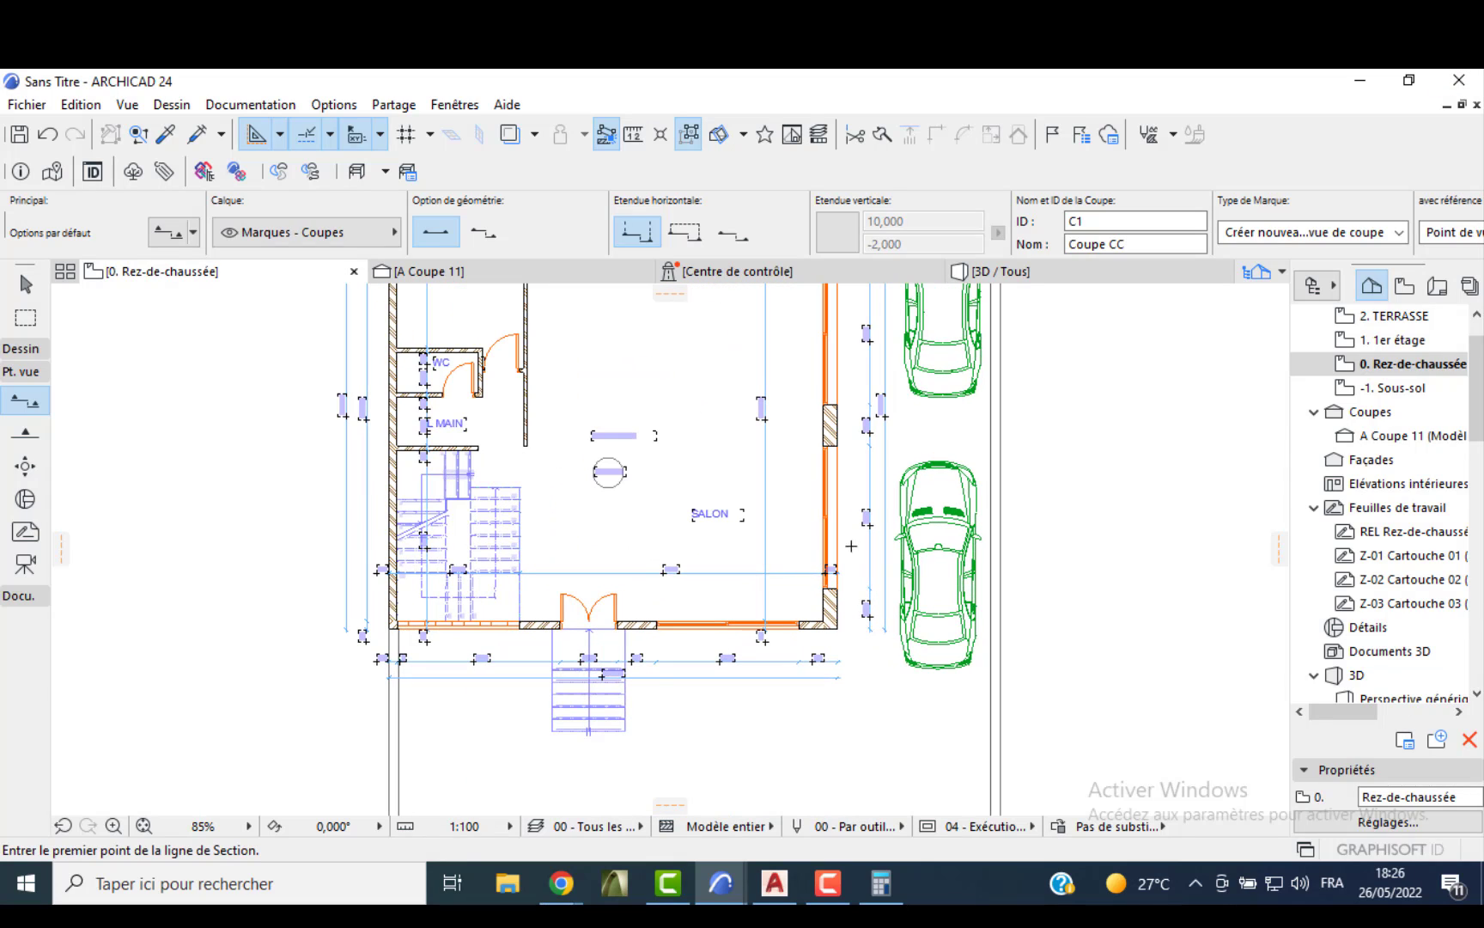
middle_drag(888, 439, 890, 624)
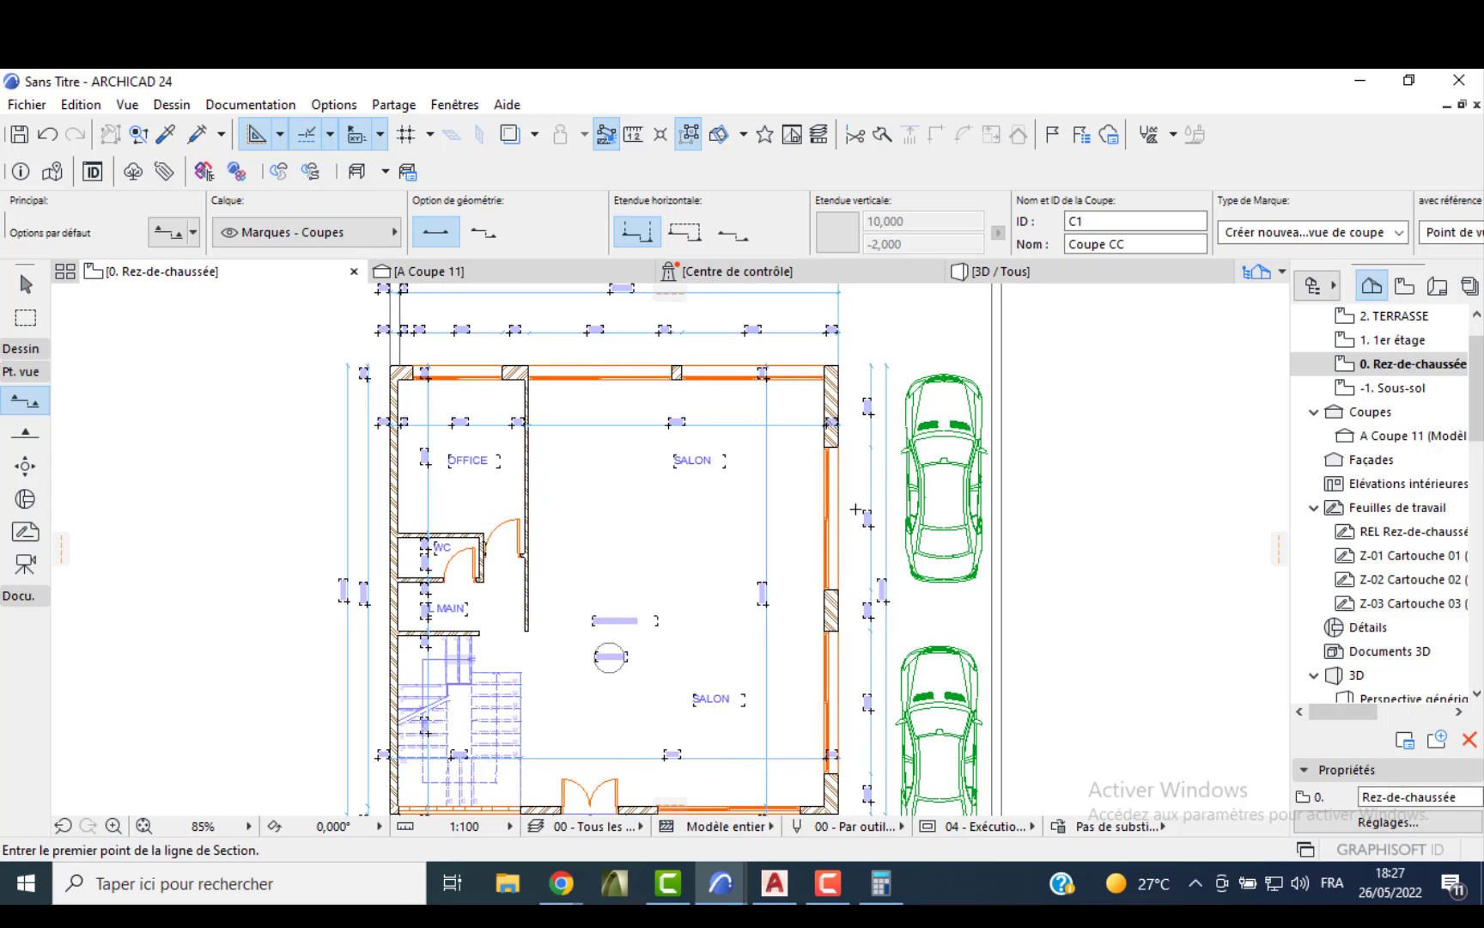
click(855, 557)
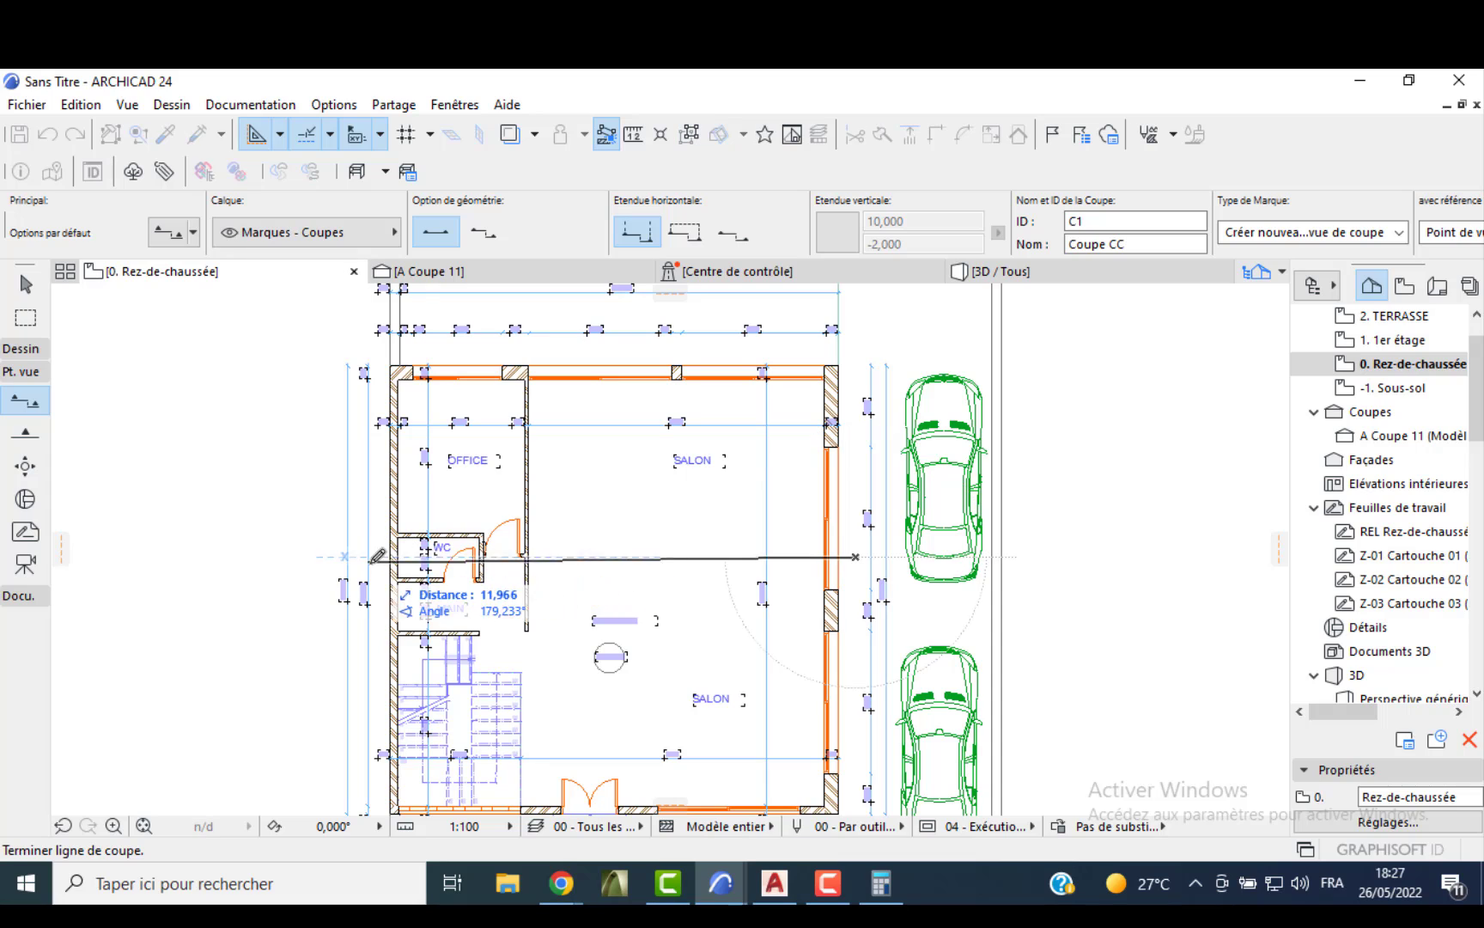
click(319, 556)
click(317, 579)
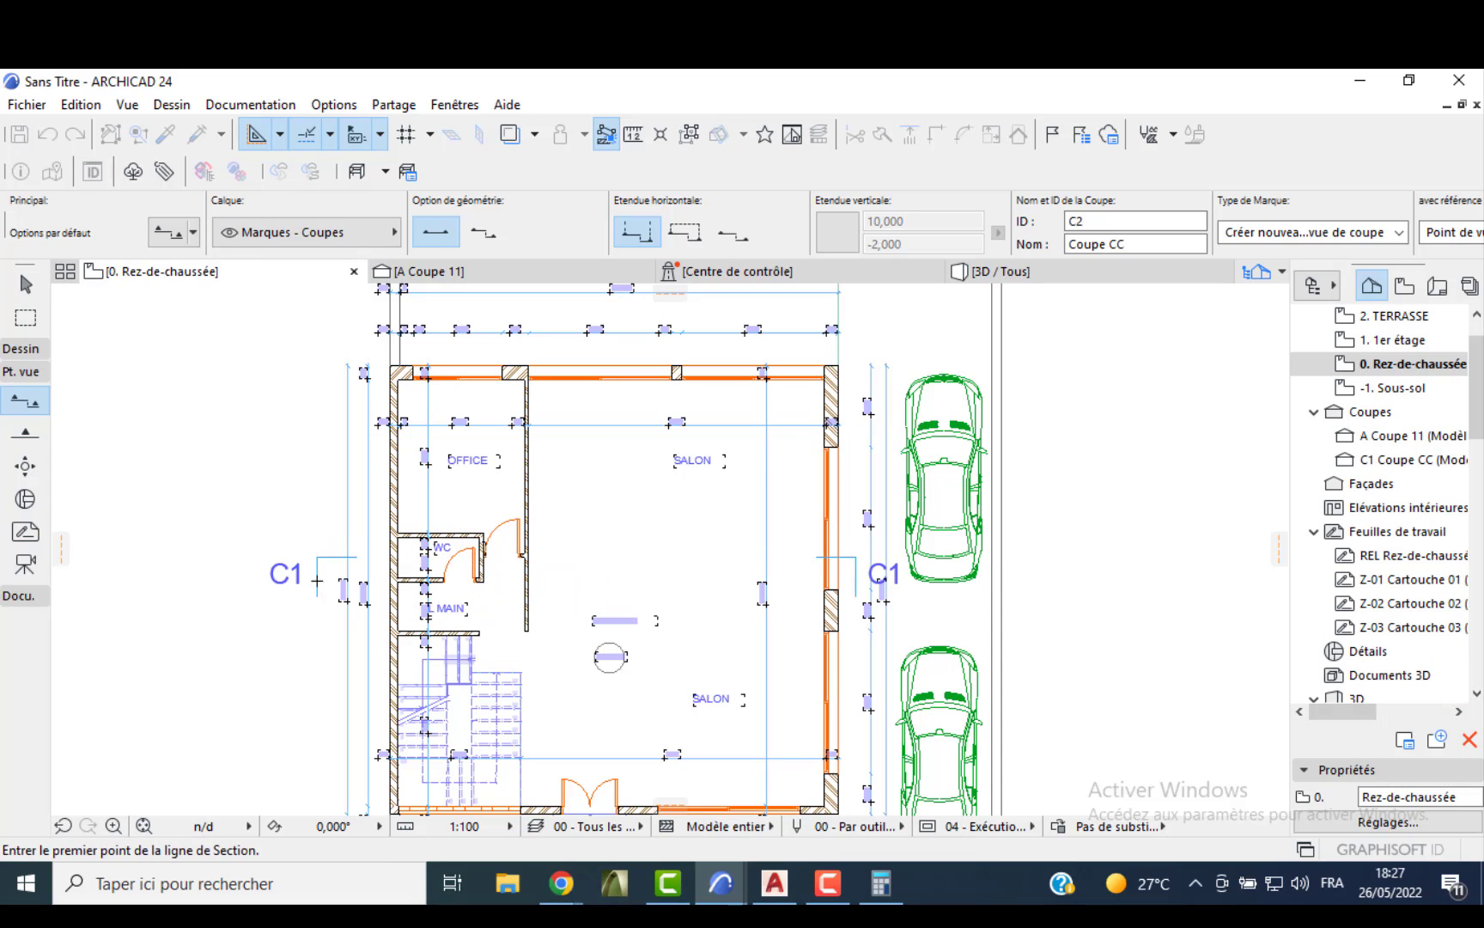
key(Escape)
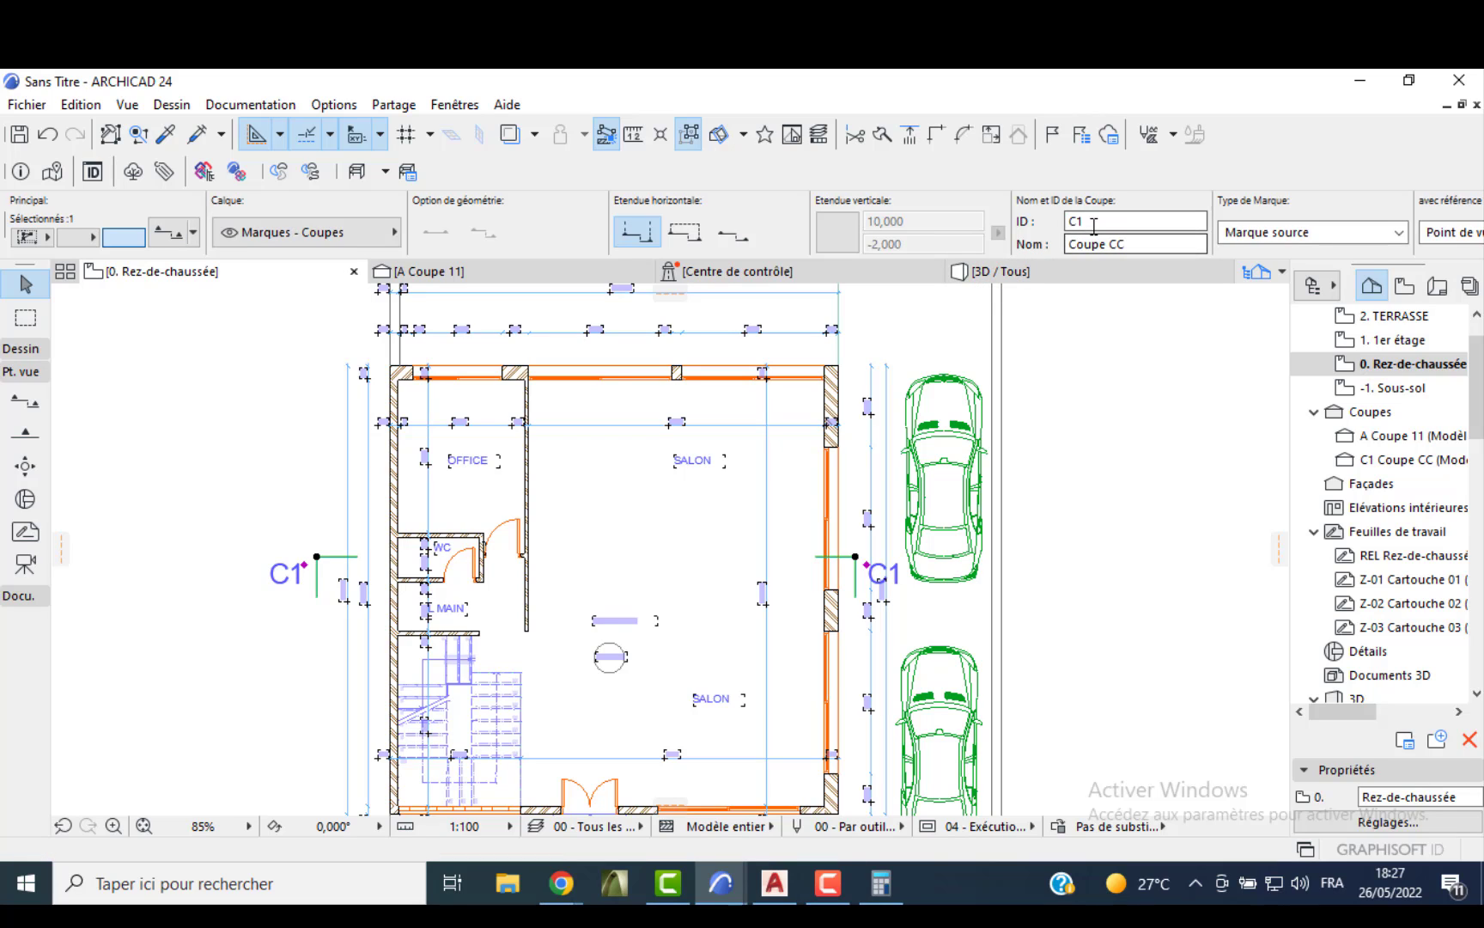
- Set the crosswise section's ID to B and its name to Coupe BB, and open that section view
double_click(1095, 225)
text(B)
drag(1136, 249, 1112, 245)
double_click(1136, 247)
text(B)
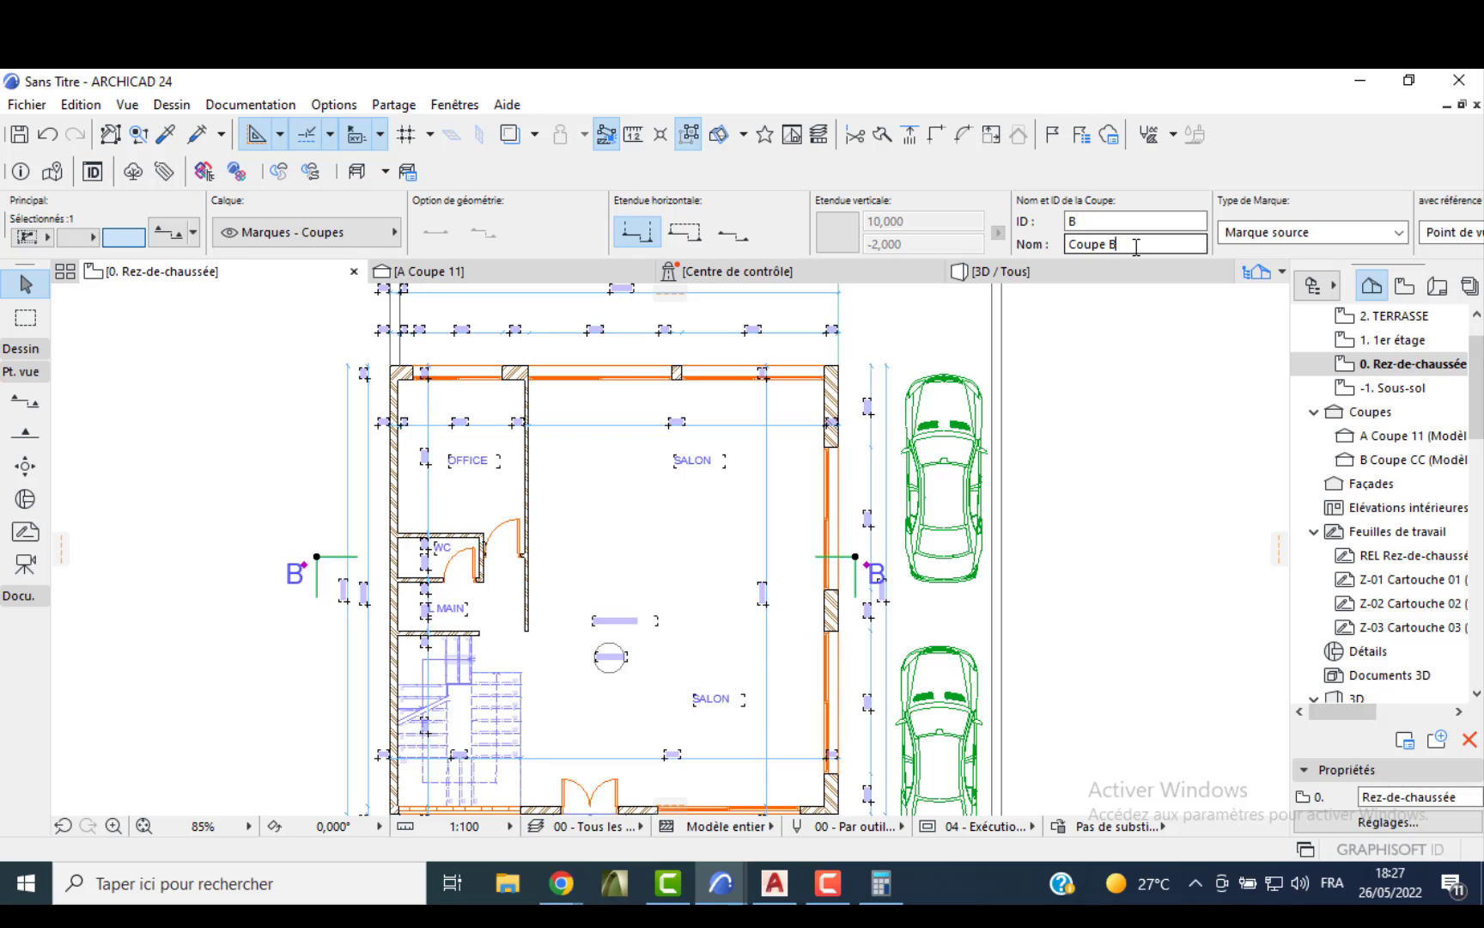
click(1035, 469)
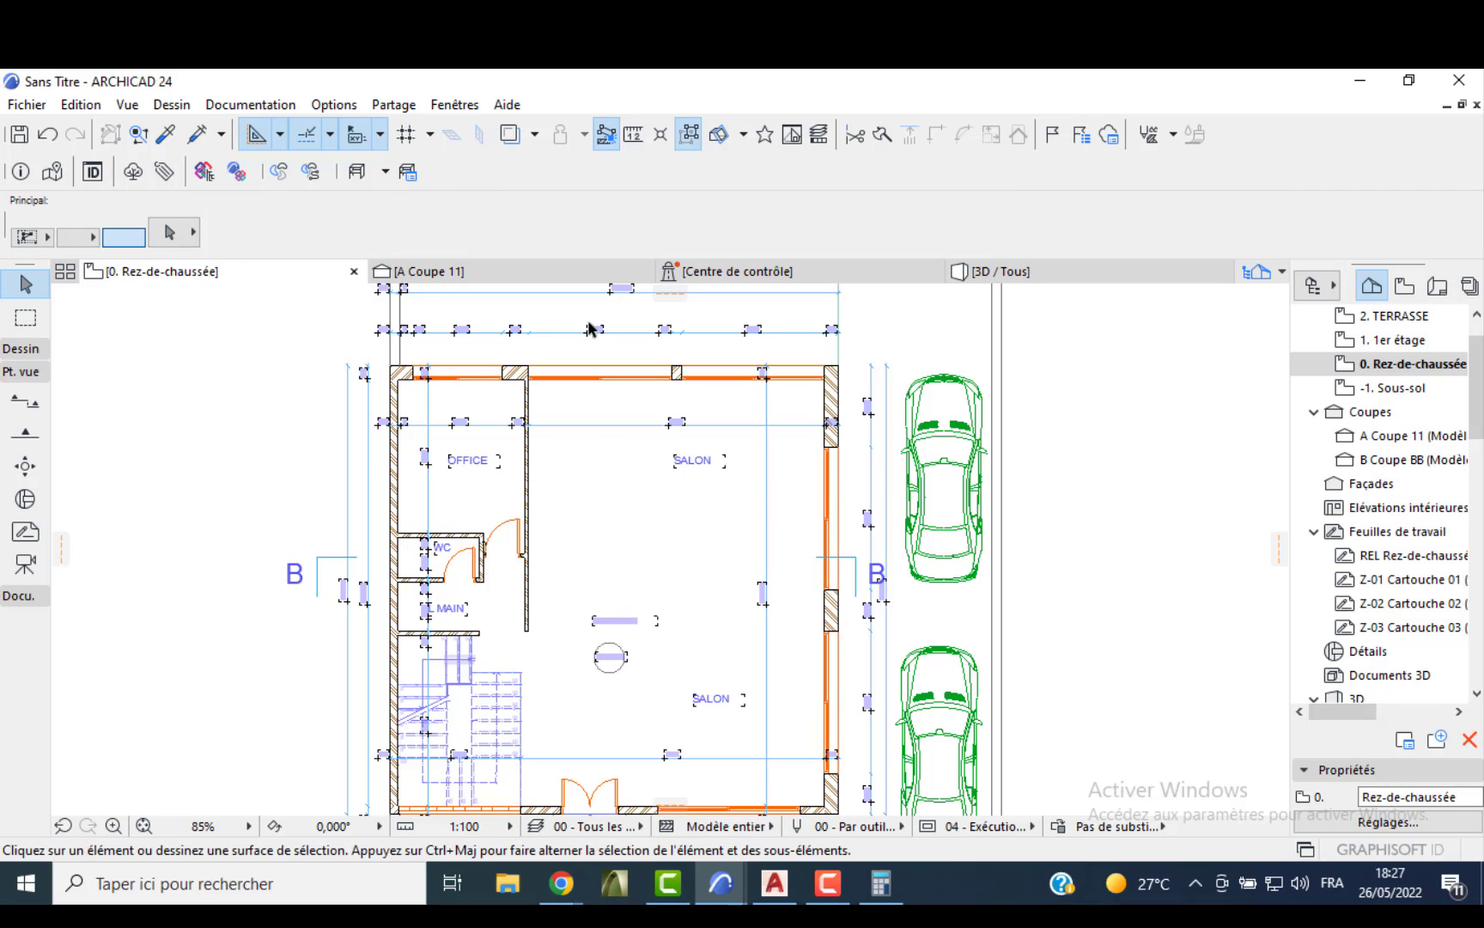
double_click(1369, 464)
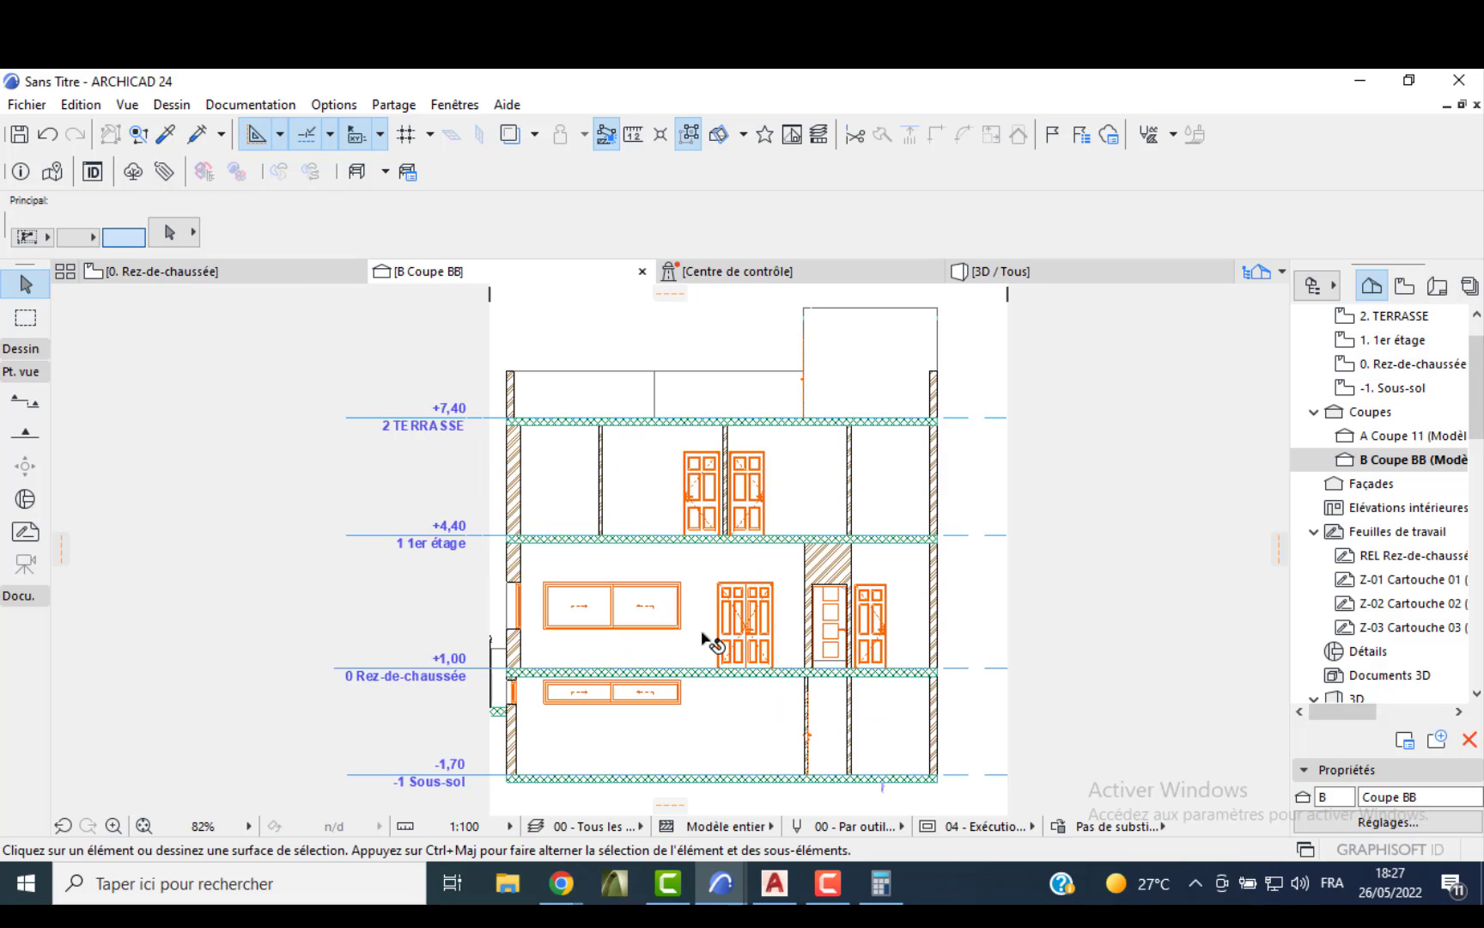
- Set the default dimension marker size to 1 mm and the dimension text height to 1,5 mm
scroll(747, 630, up, 5)
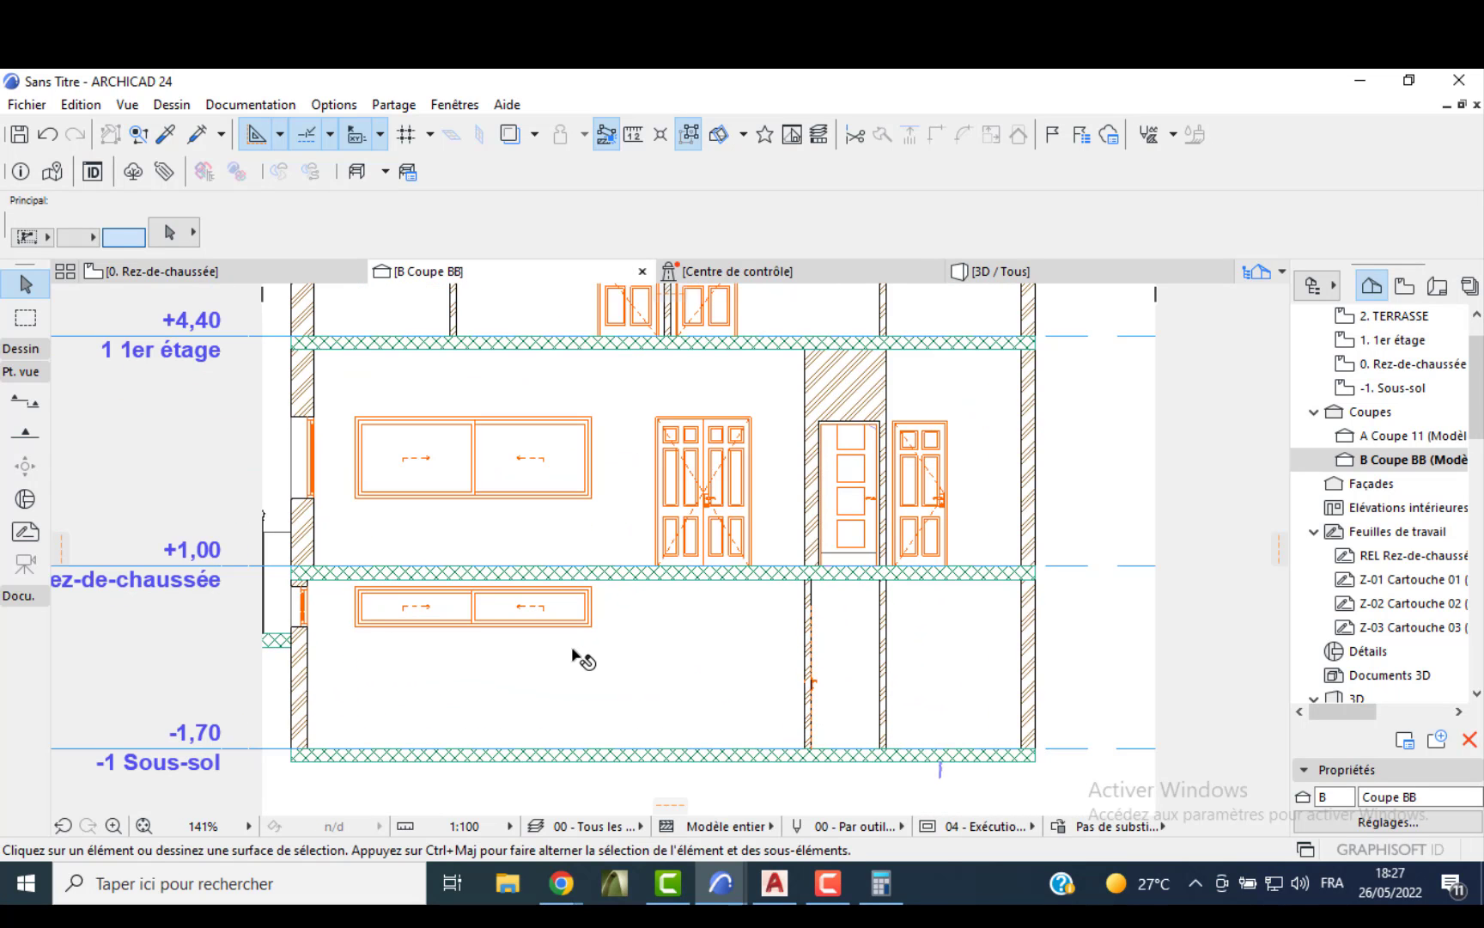
click(27, 351)
click(26, 826)
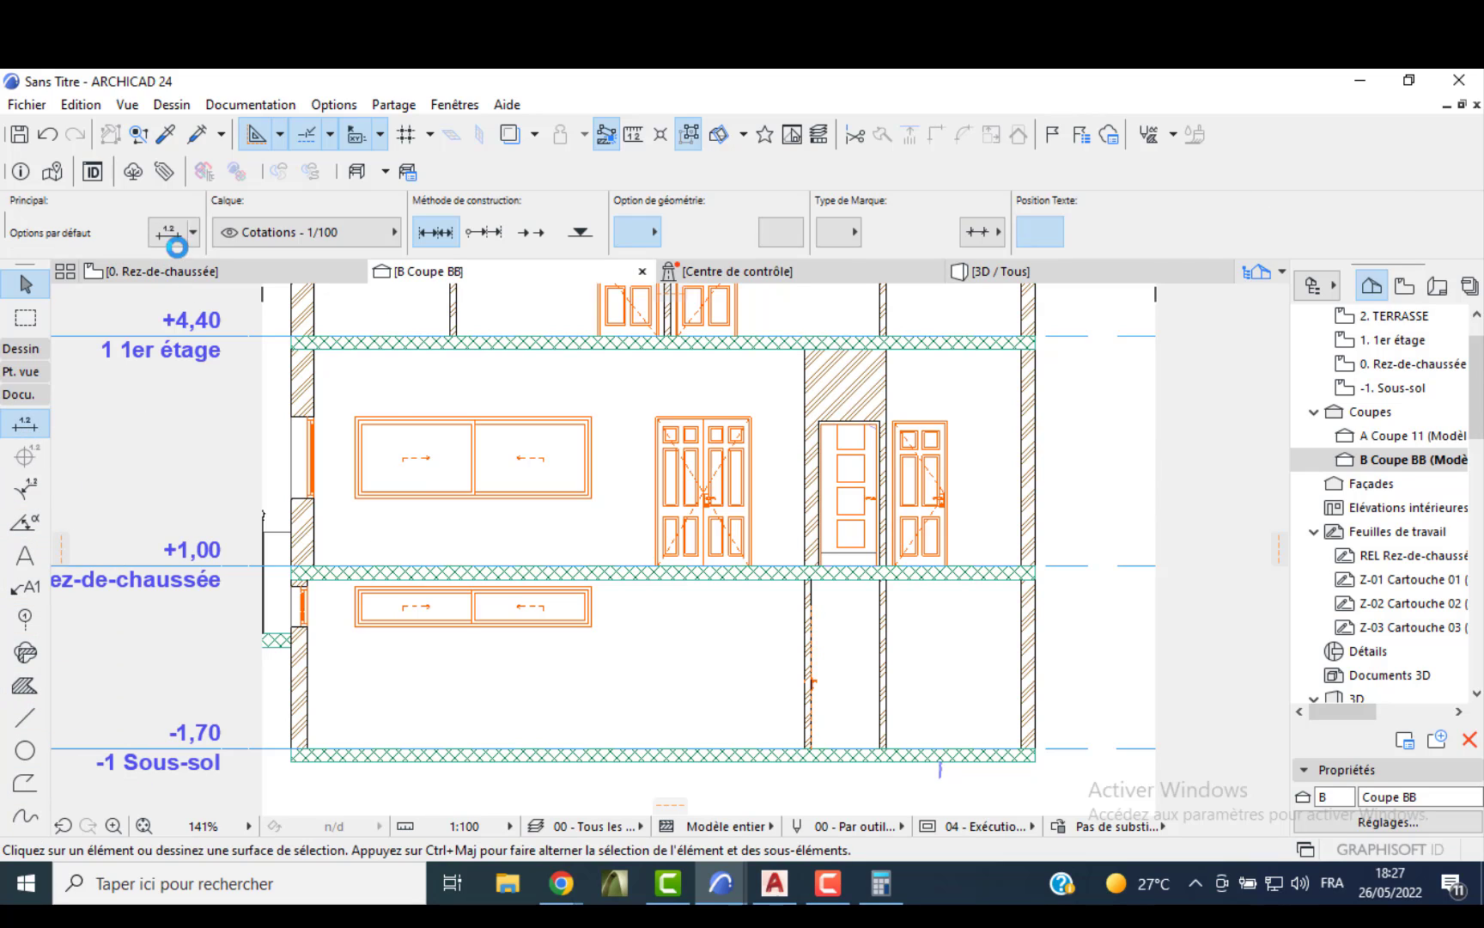
click(173, 233)
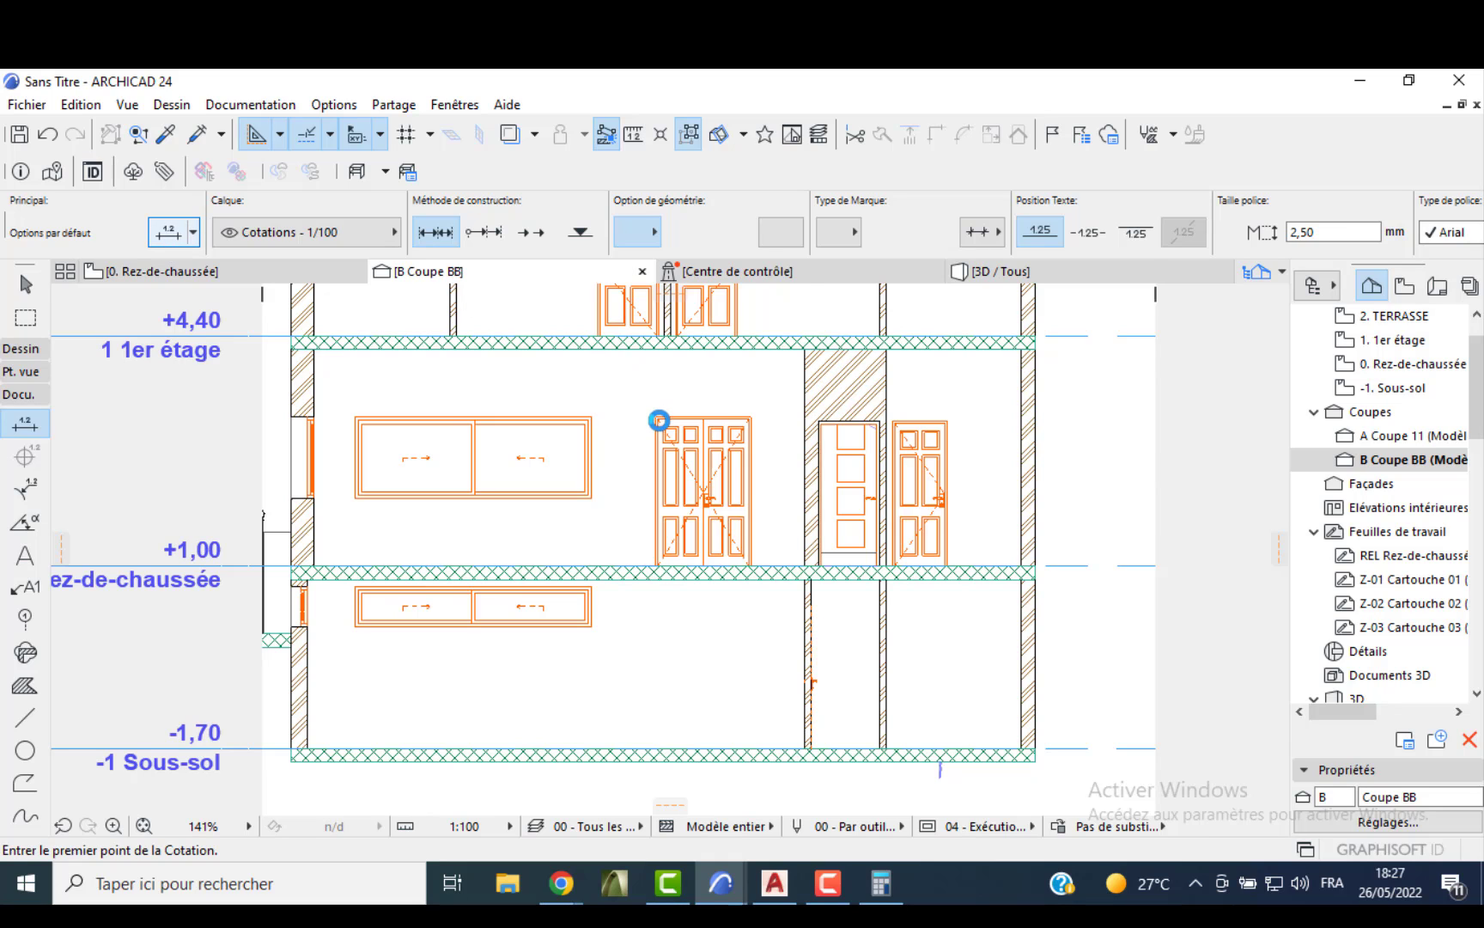
click(511, 386)
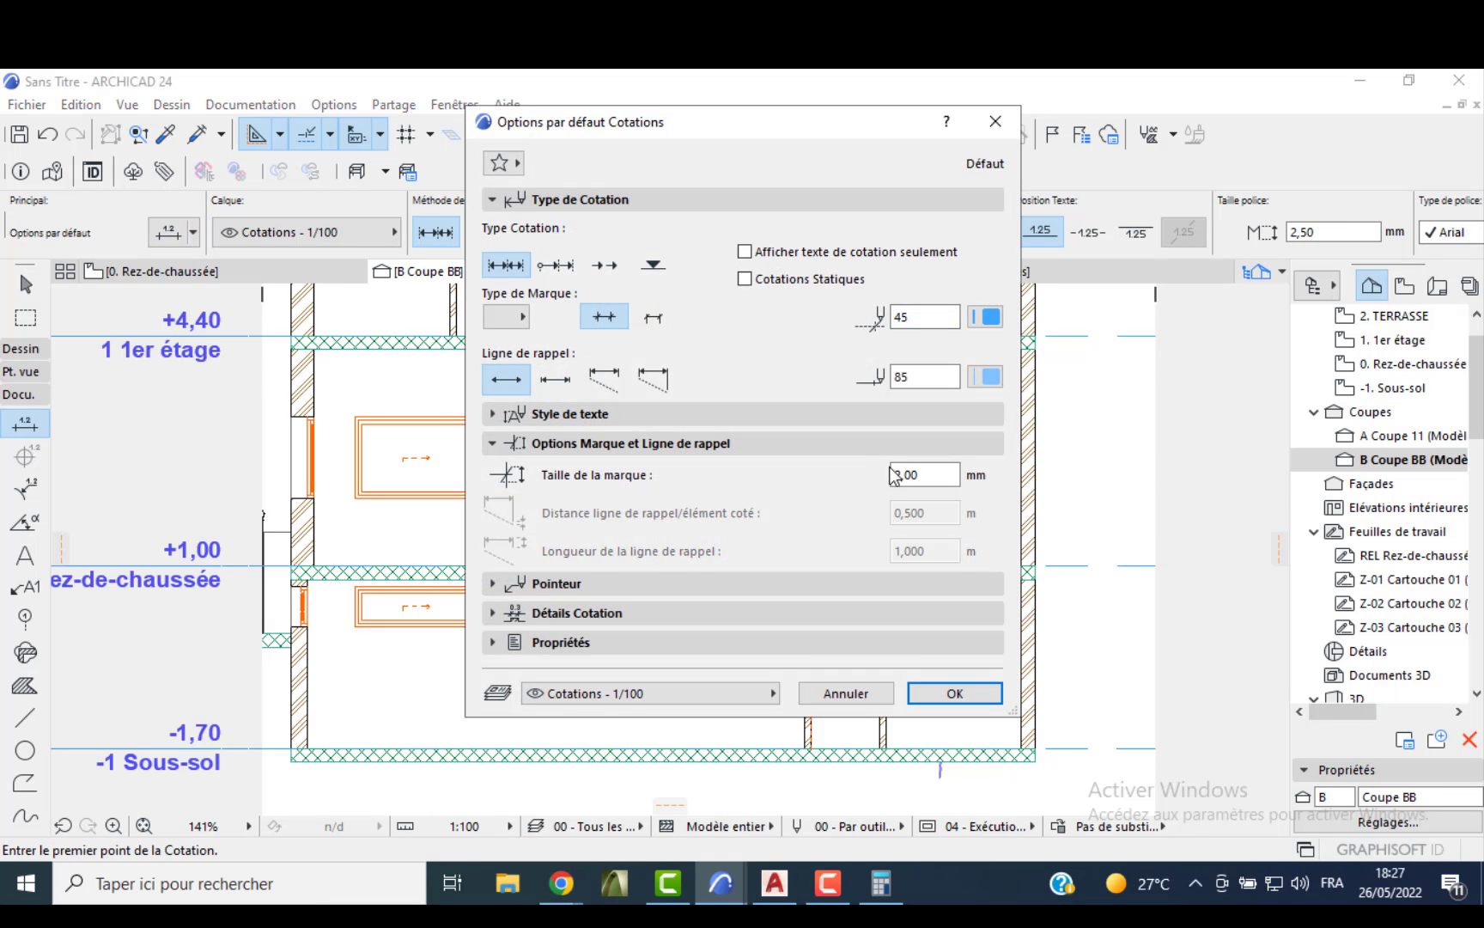
text(1)
click(564, 418)
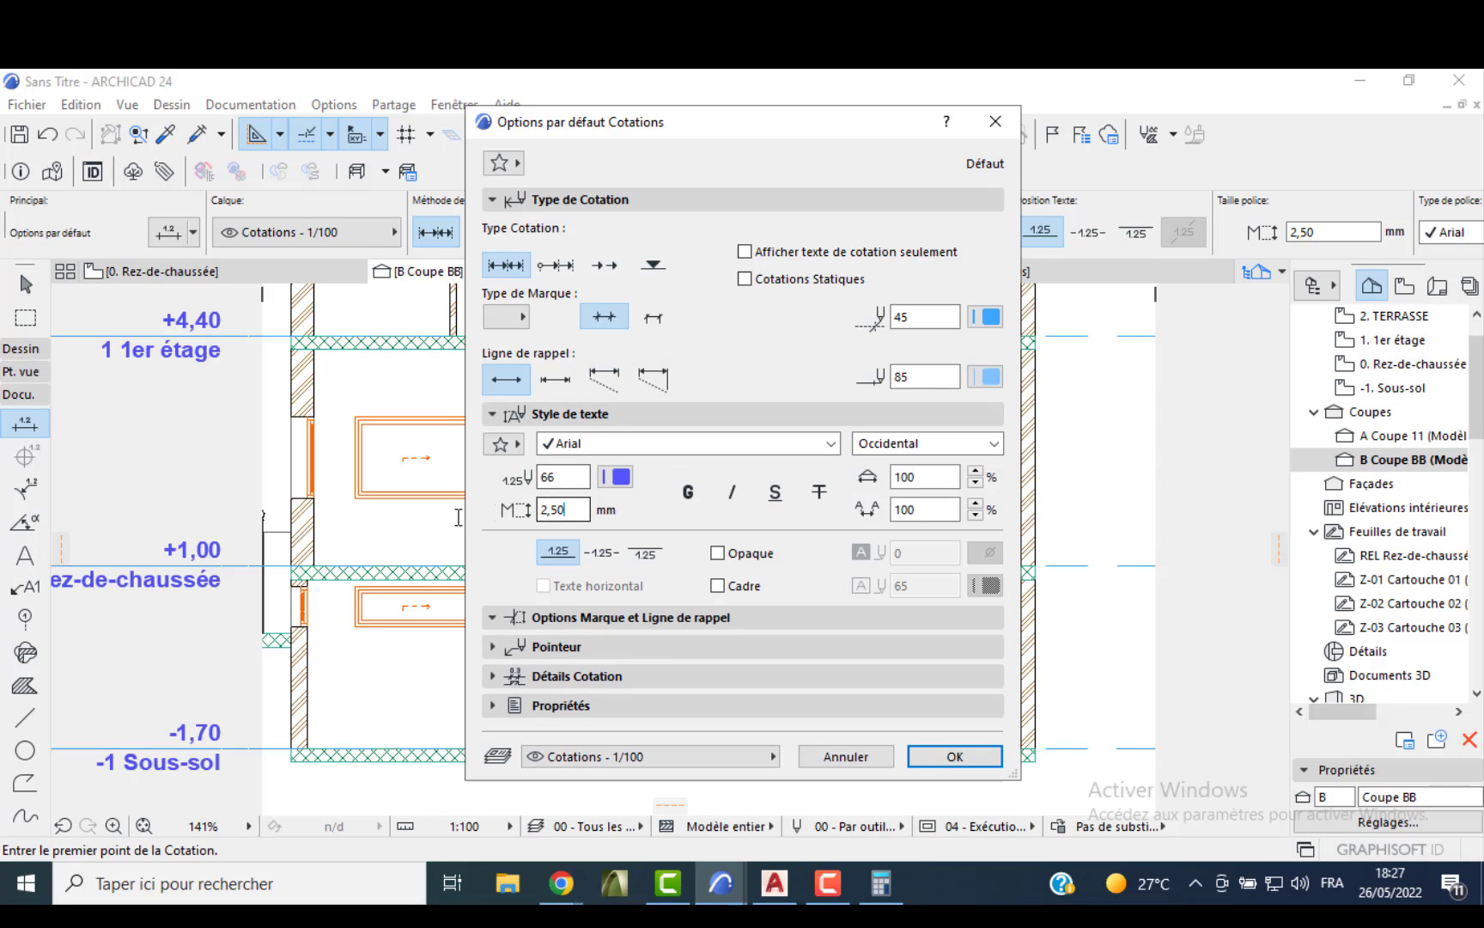
key(BackSpace)
key(BackSpace)
key(BackSpace)
key(BackSpace)
text(1,5)
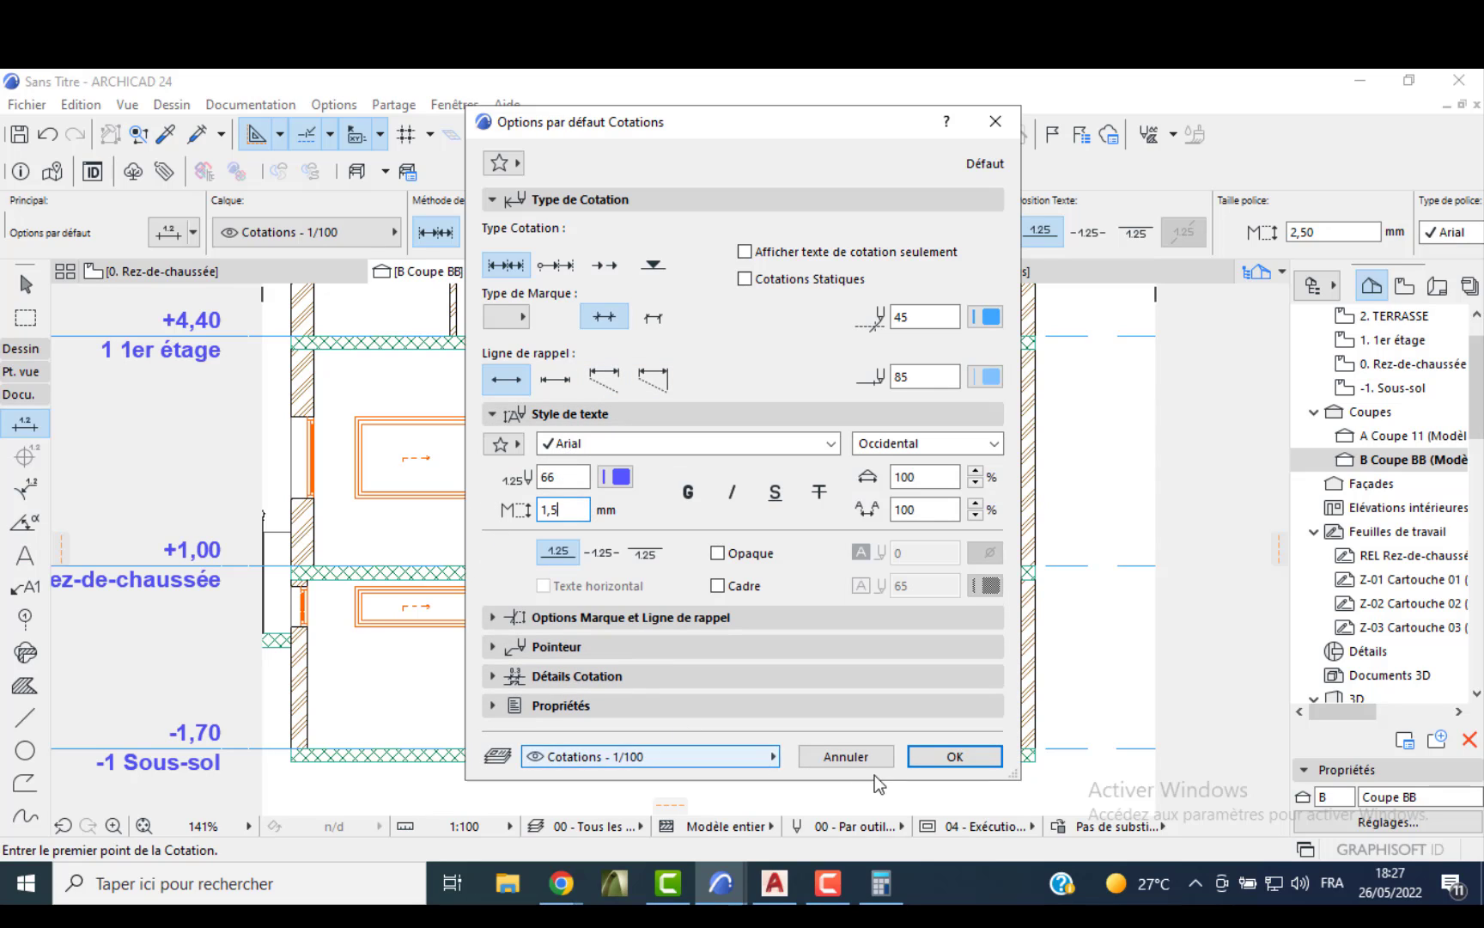
click(945, 756)
- Place a vertical dimension chain in section B from the basement slab up to the terrace parapet, including slabs, windows and the first-floor door
click(564, 753)
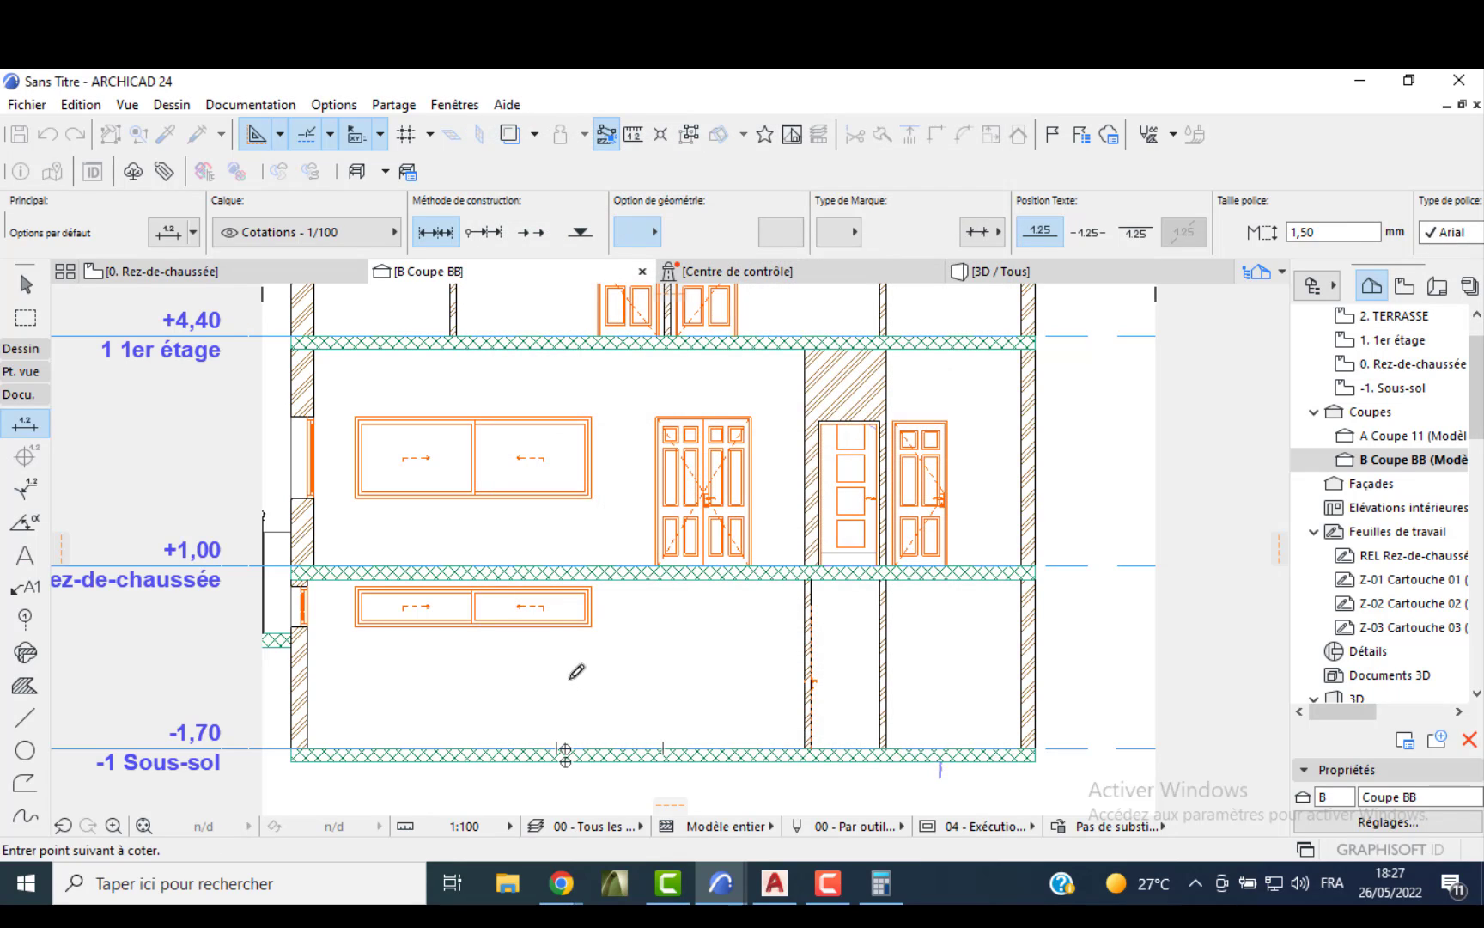
click(592, 626)
scroll(599, 572, up, 3)
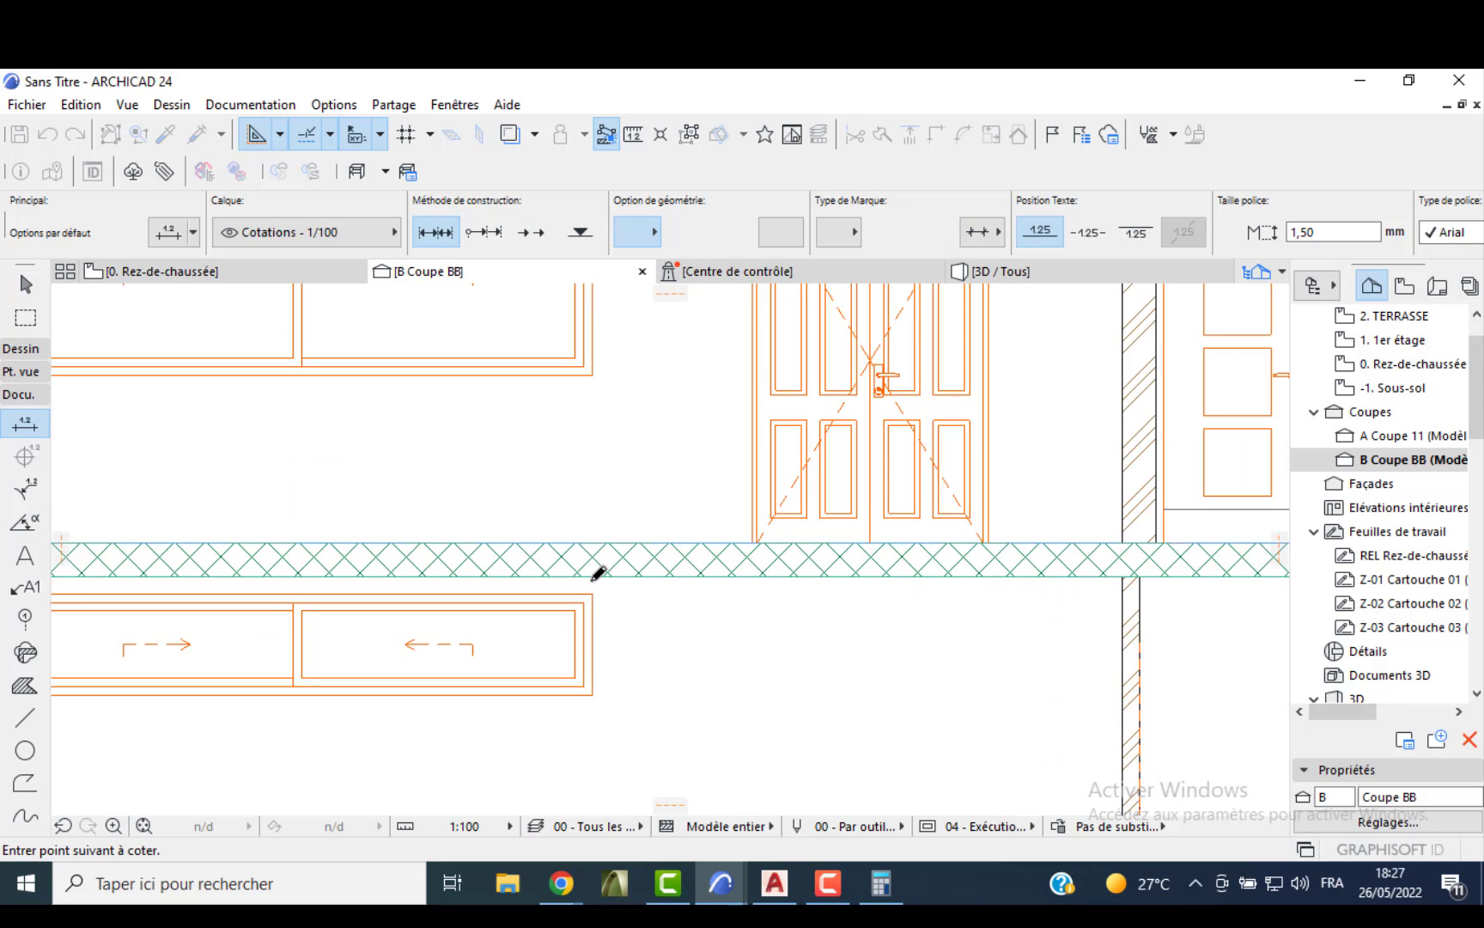
click(592, 376)
middle_drag(641, 311, 650, 629)
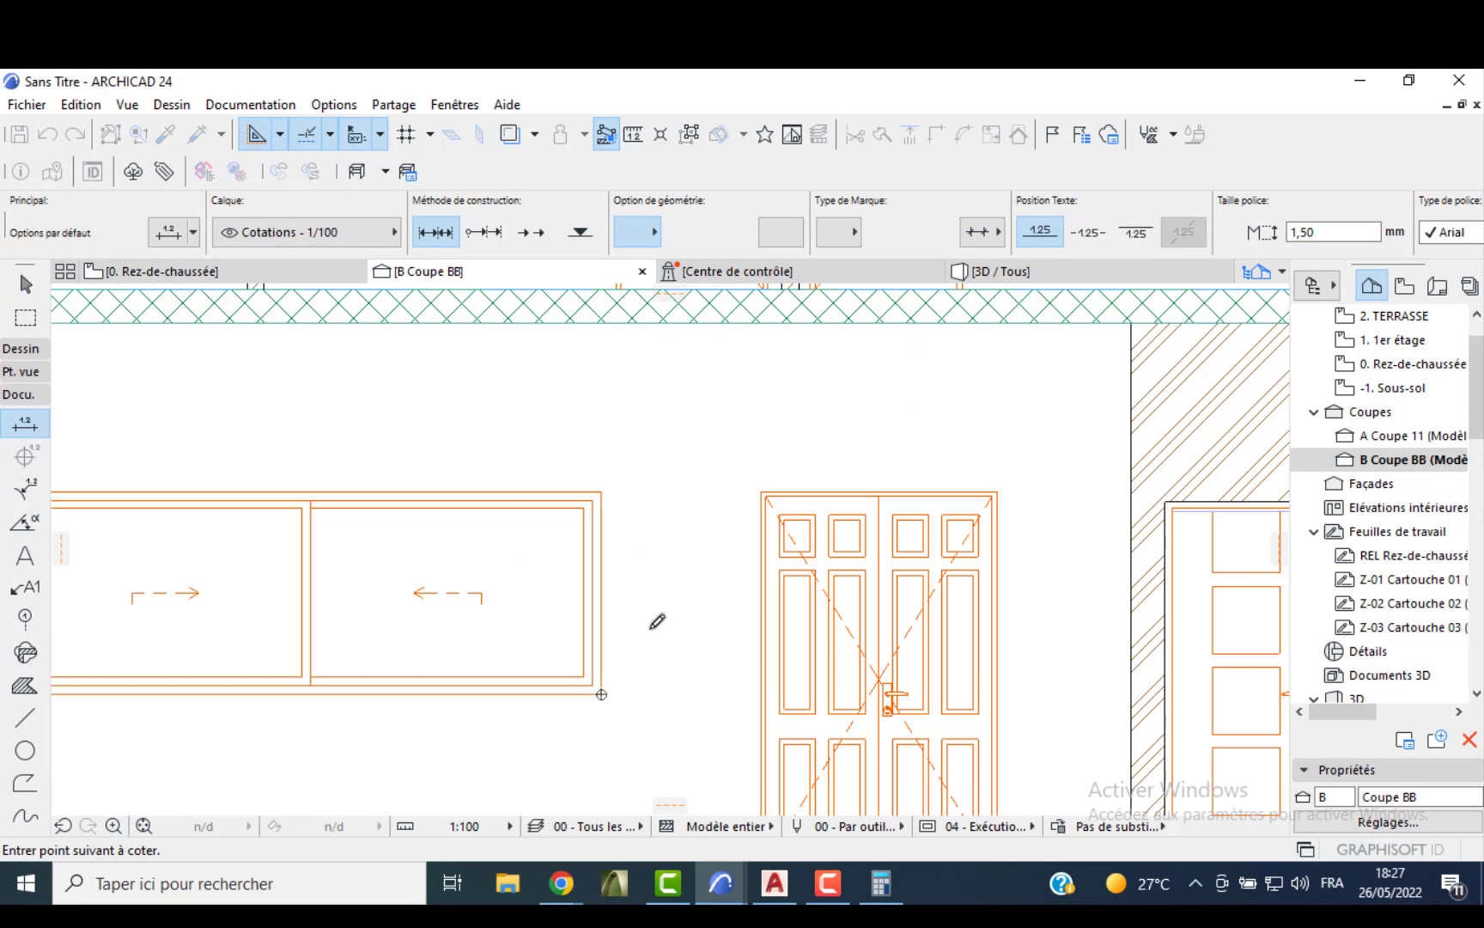
click(602, 493)
middle_drag(609, 323, 606, 696)
scroll(610, 528, down, 2)
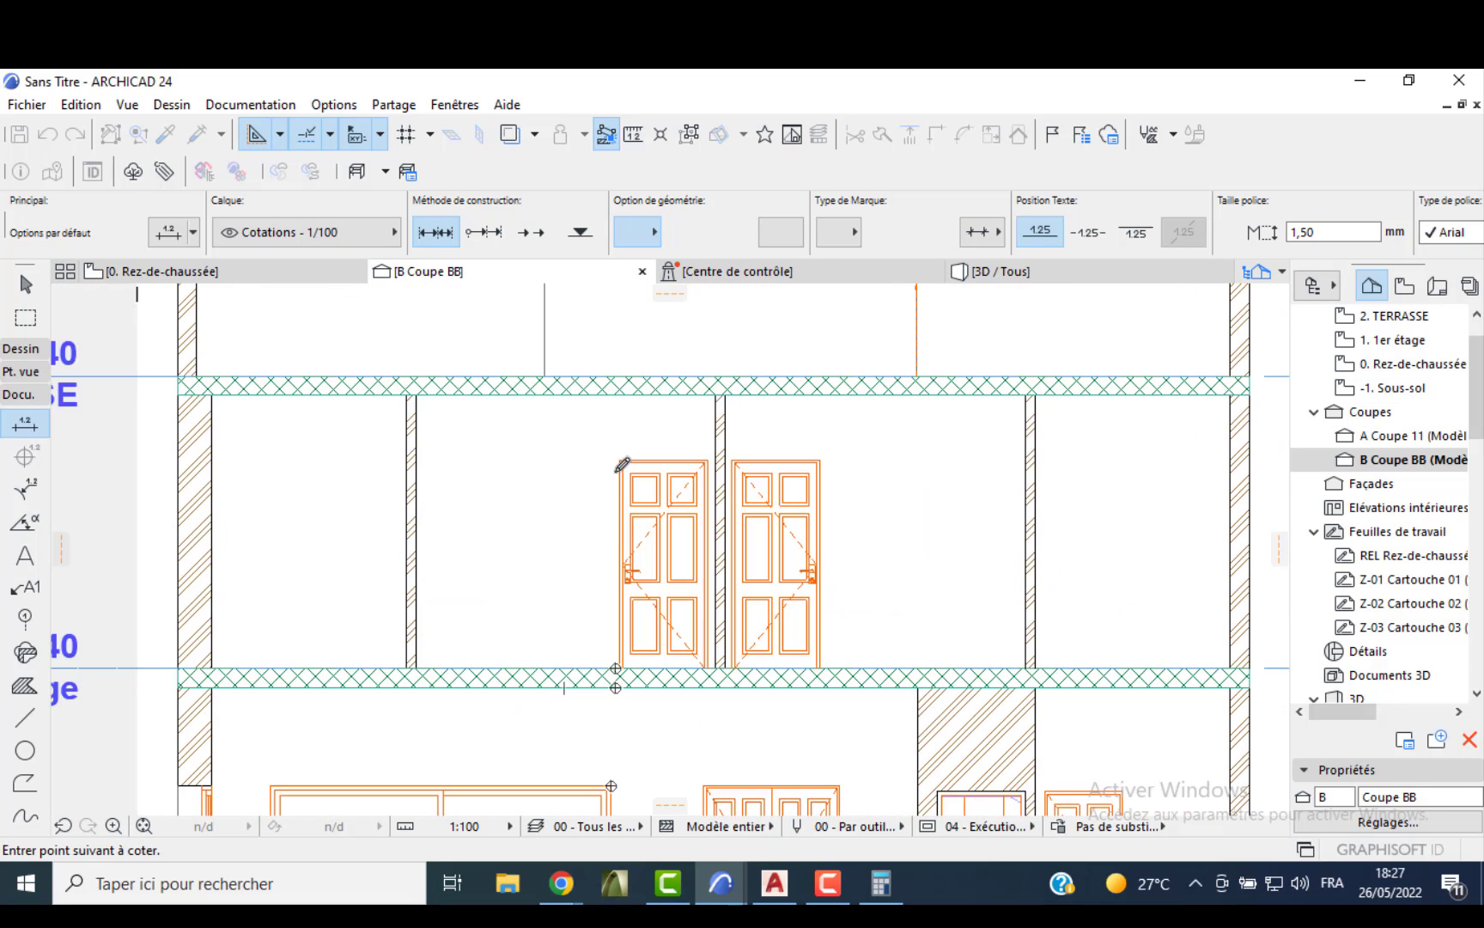
click(620, 460)
click(618, 376)
middle_drag(595, 338, 618, 471)
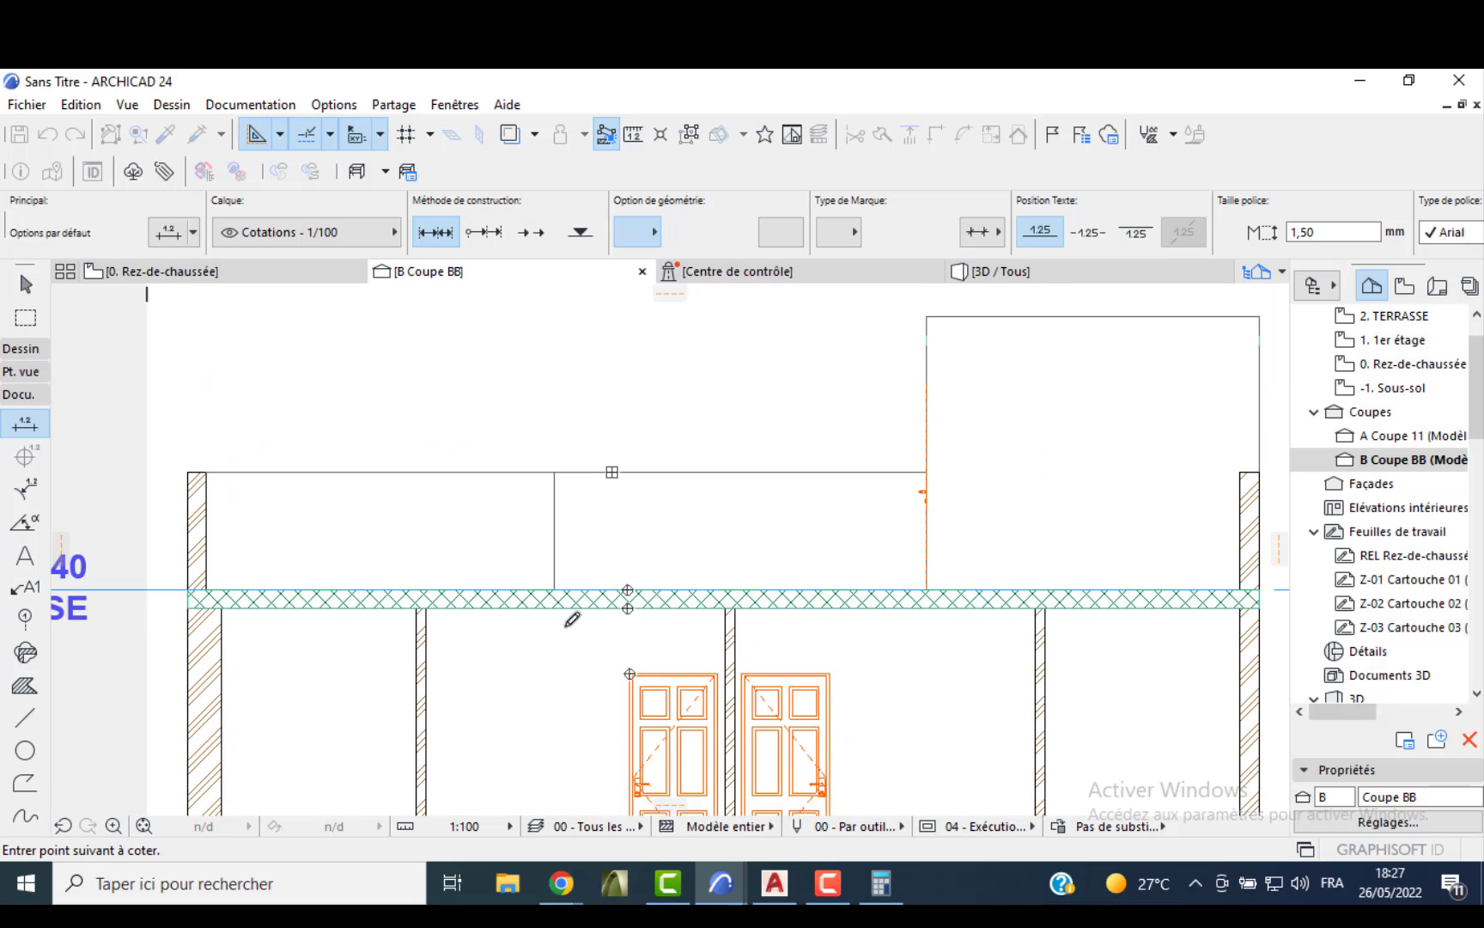
double_click(572, 645)
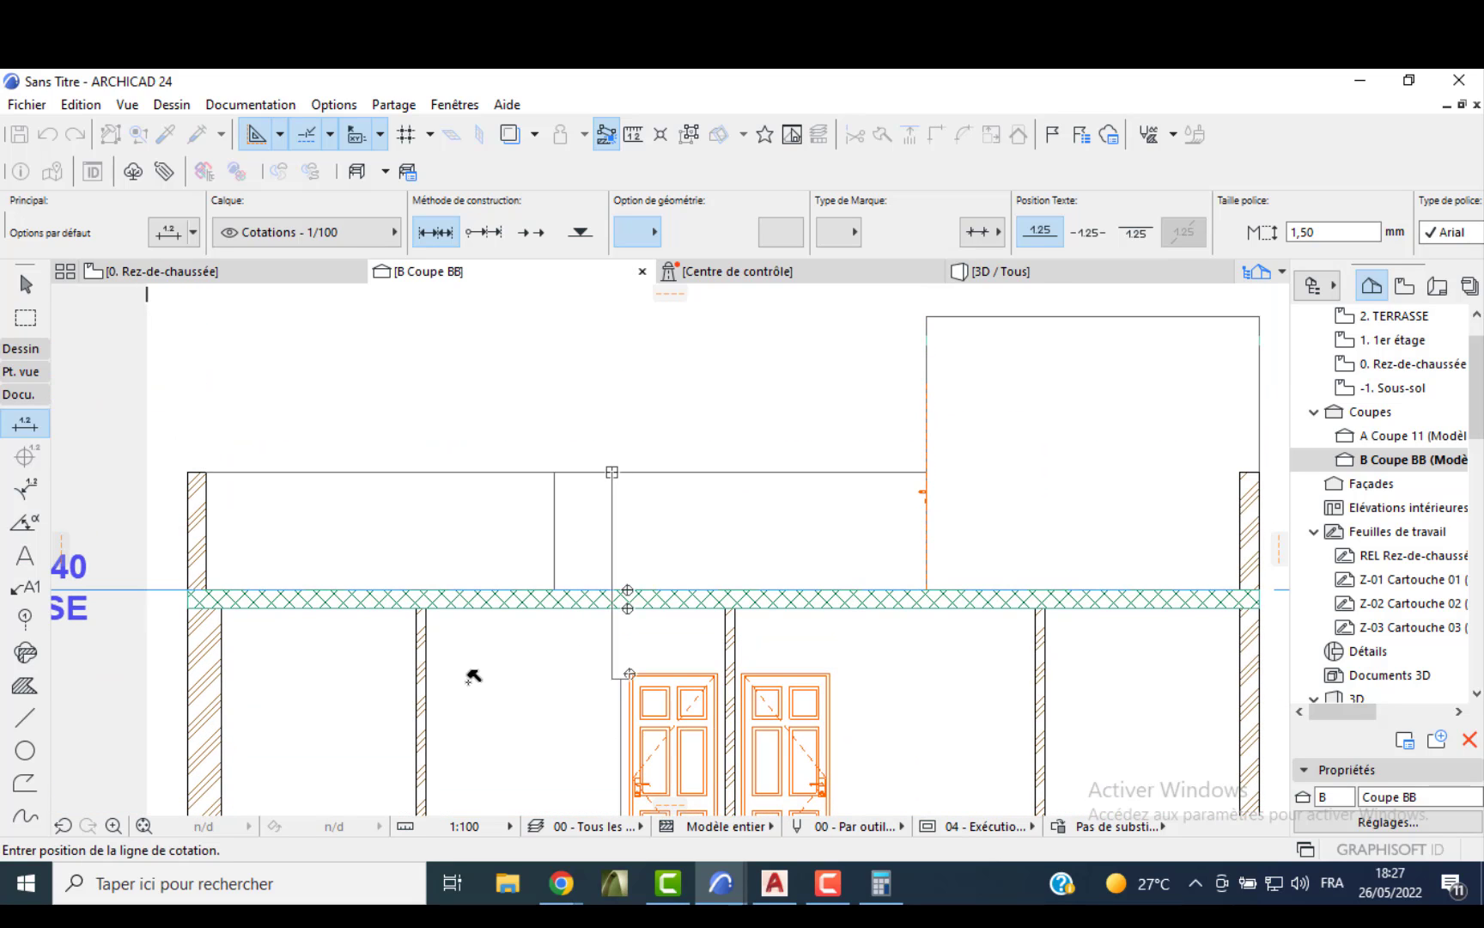
click(367, 687)
key(Escape)
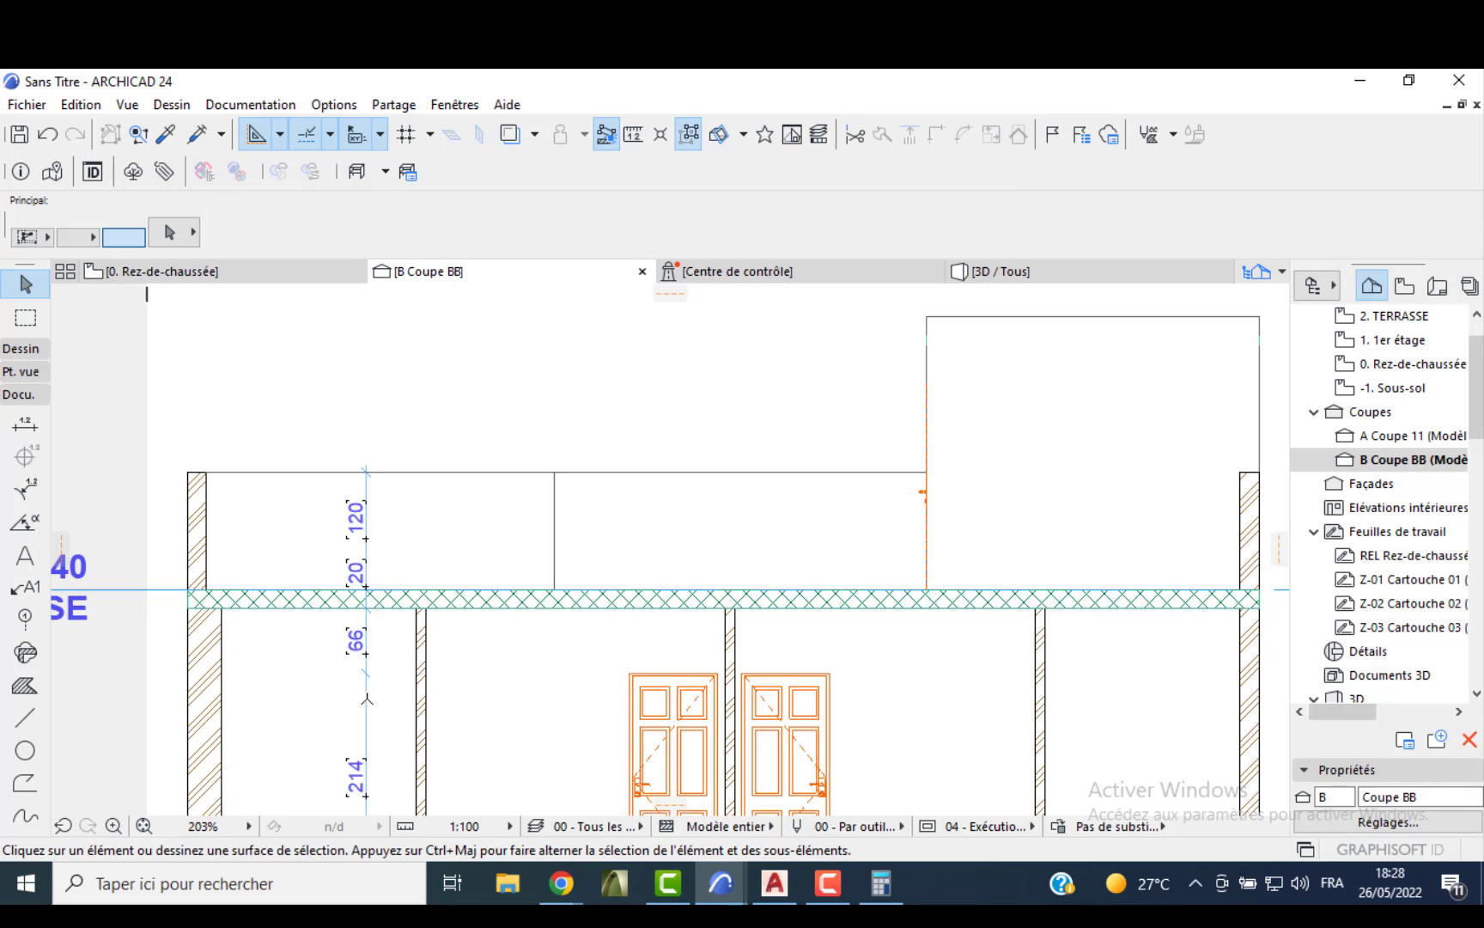
- Move the vertical dimension chain horizontally to just beside the first-floor doors, then deselect it
click(367, 699)
click(367, 698)
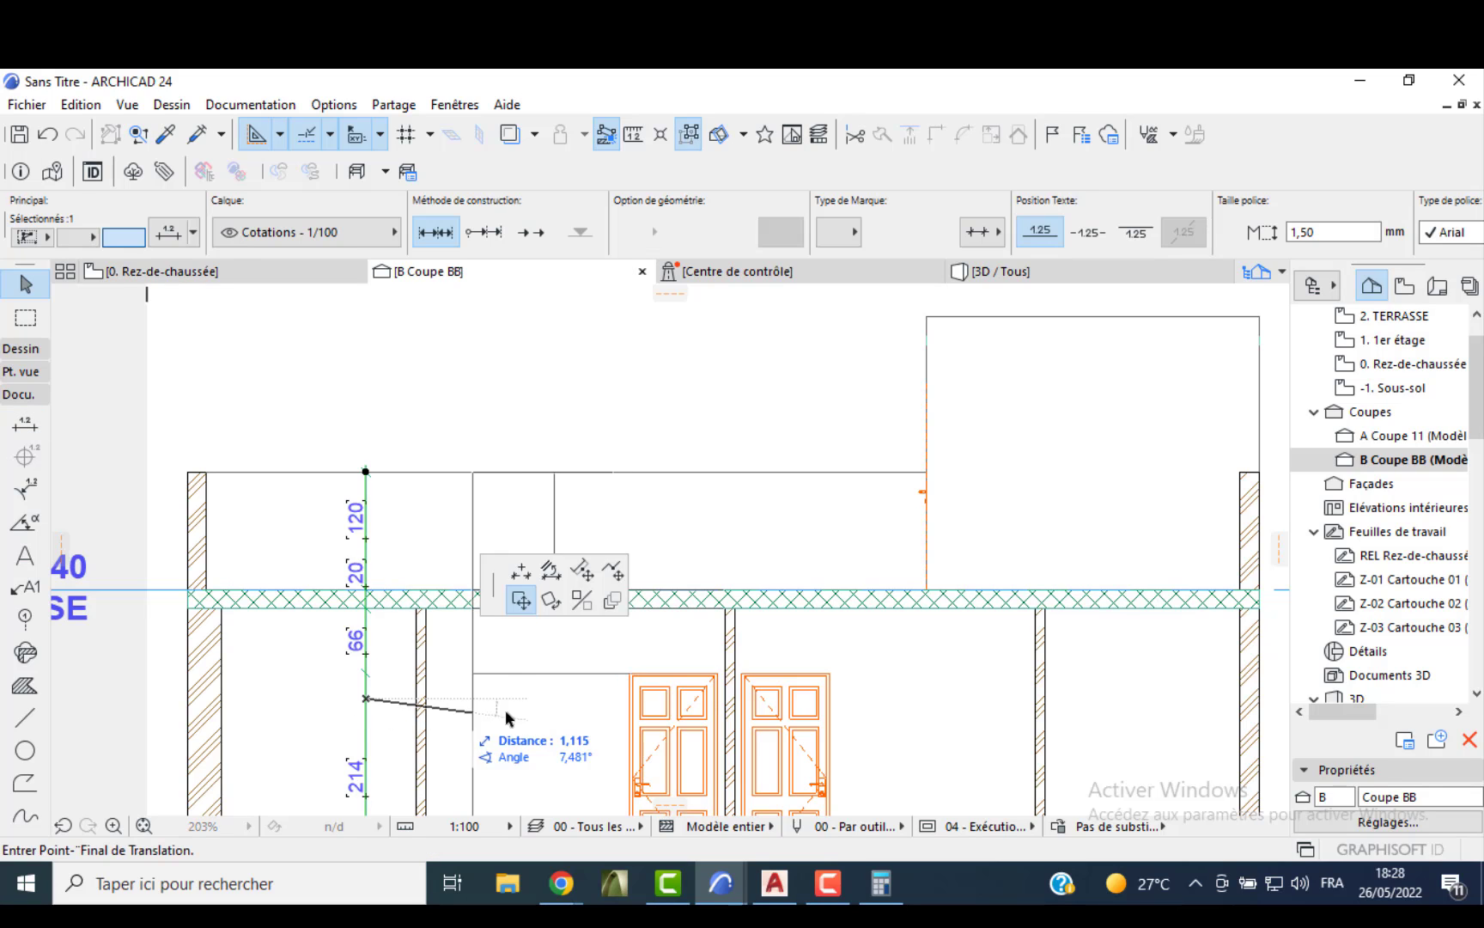
click(602, 698)
scroll(596, 696, down, 4)
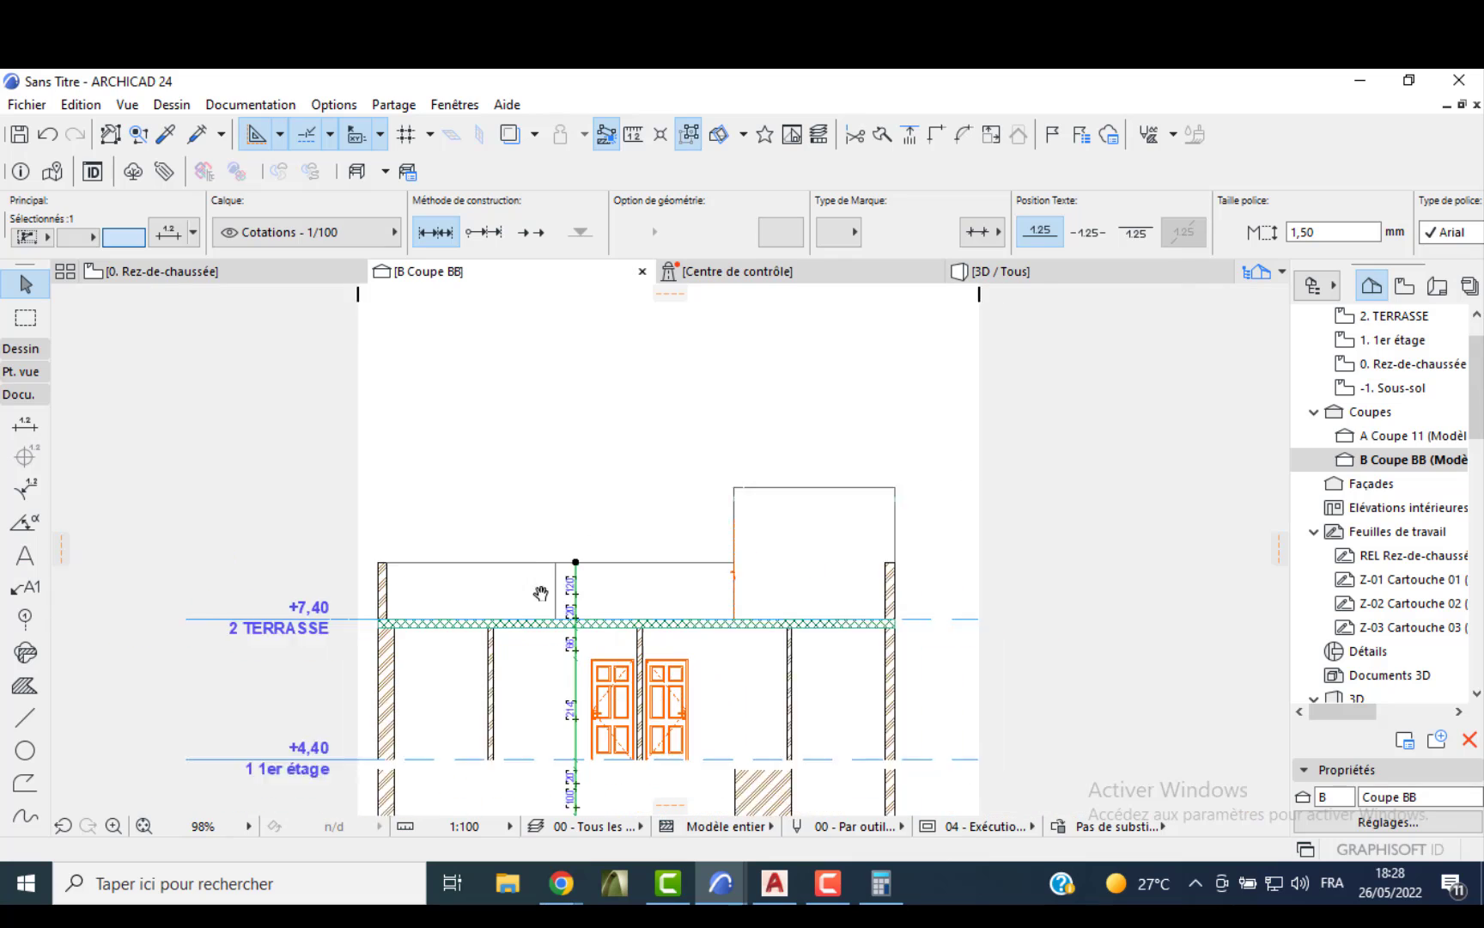
scroll(563, 591, up, 4)
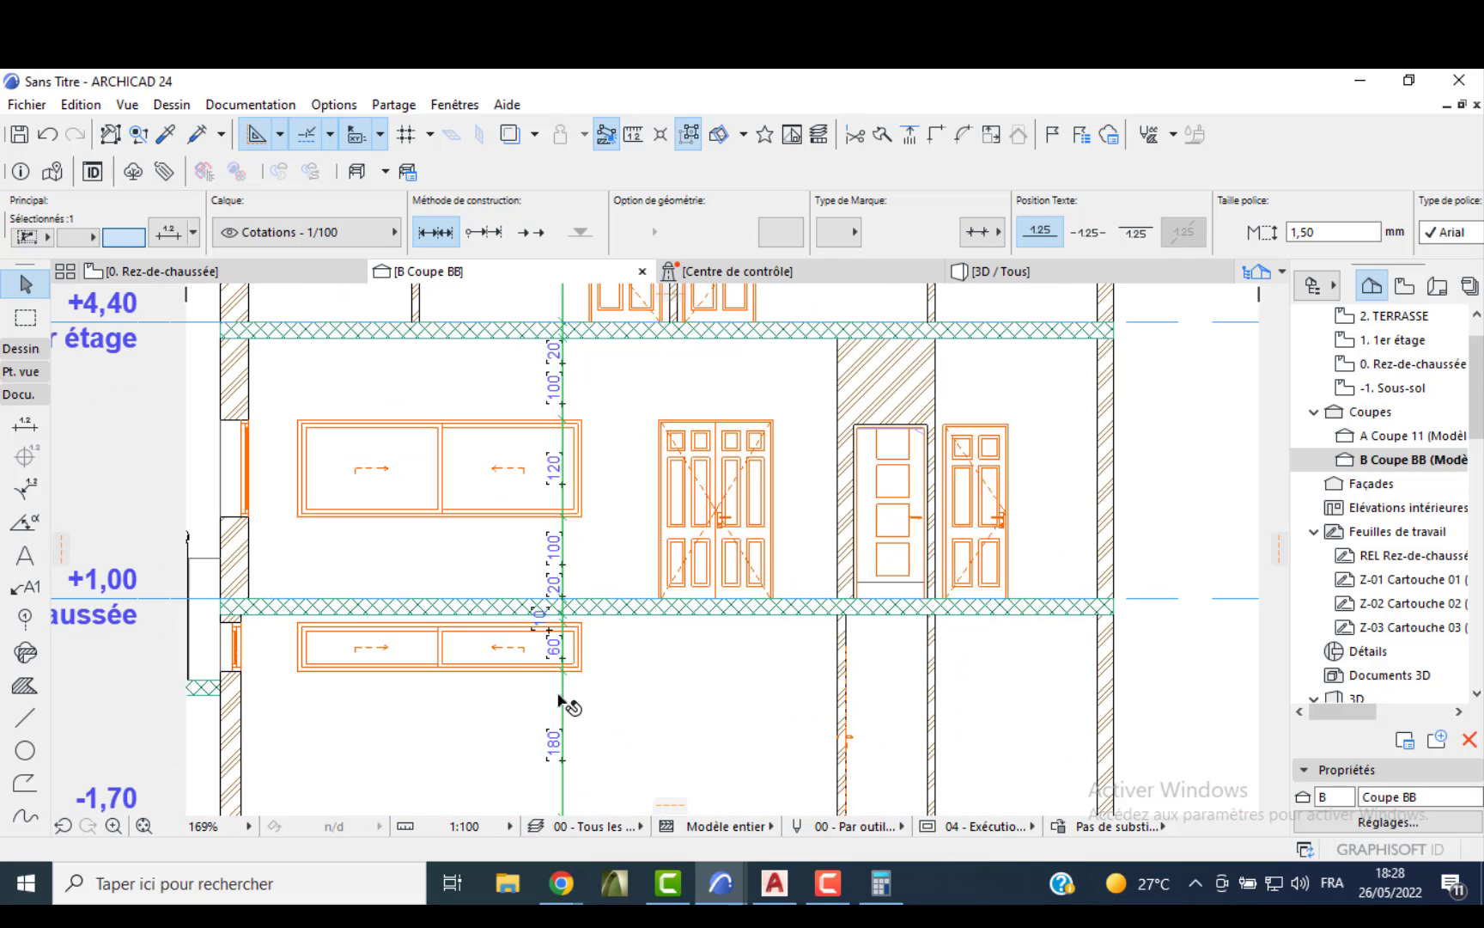
scroll(570, 693, down, 6)
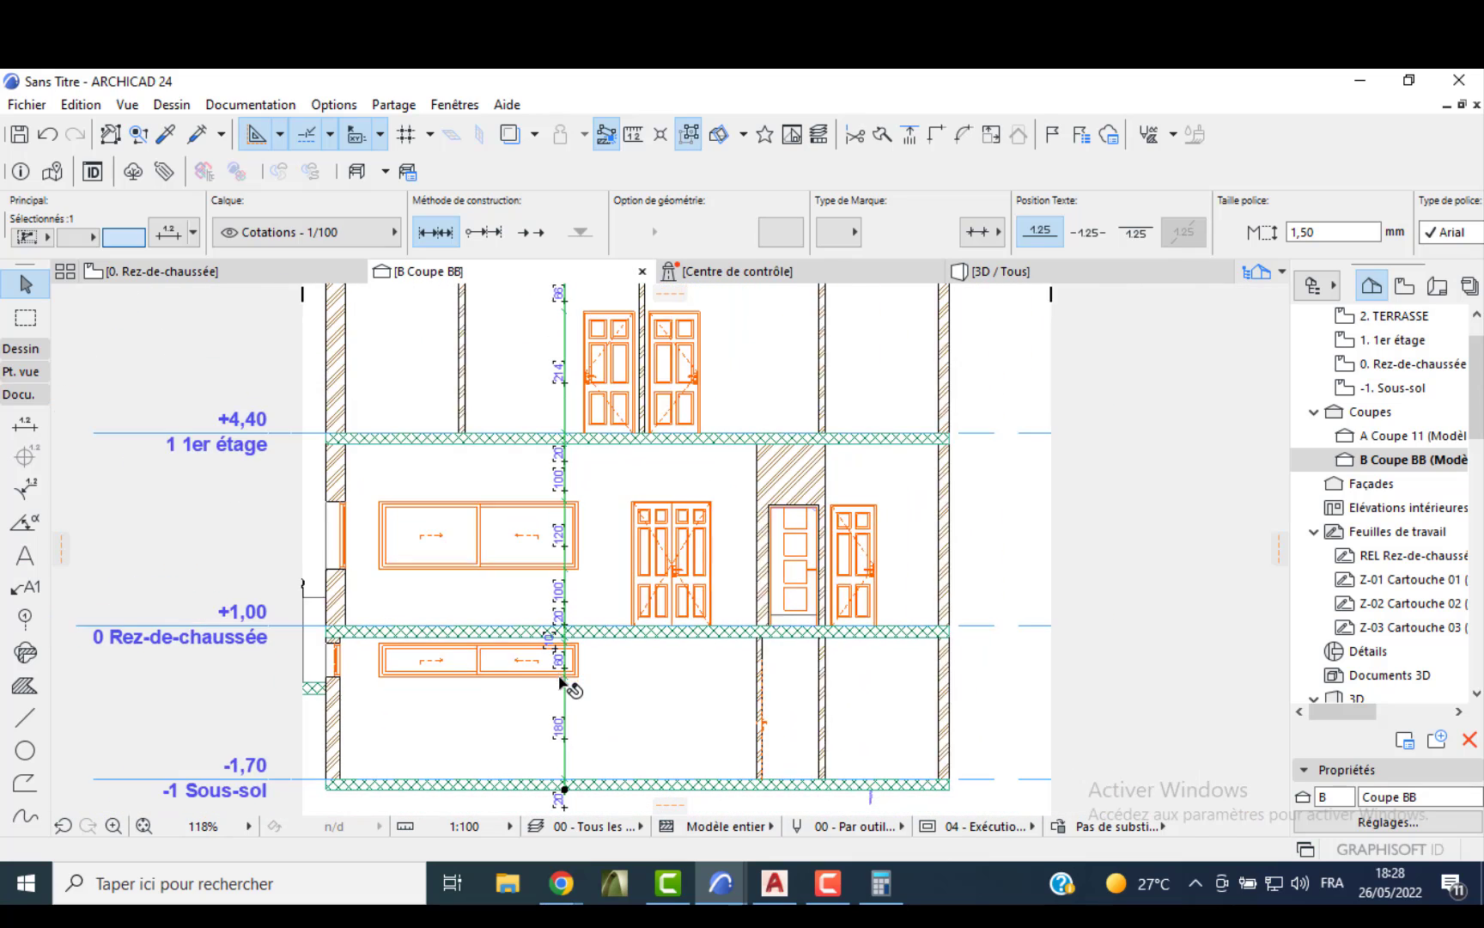
key(Escape)
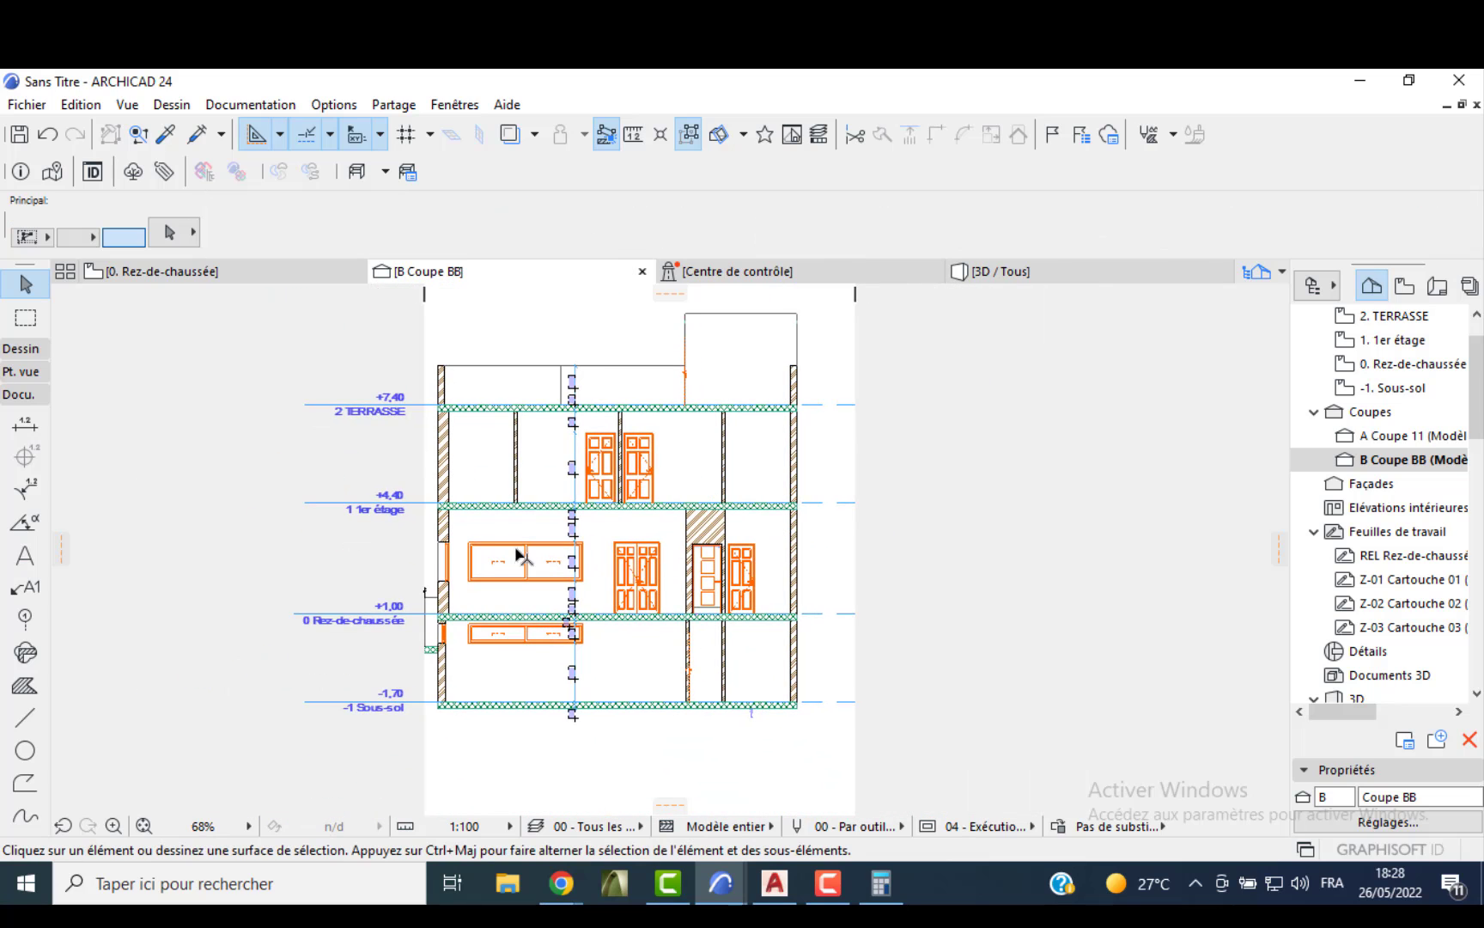
scroll(420, 593, down, 2)
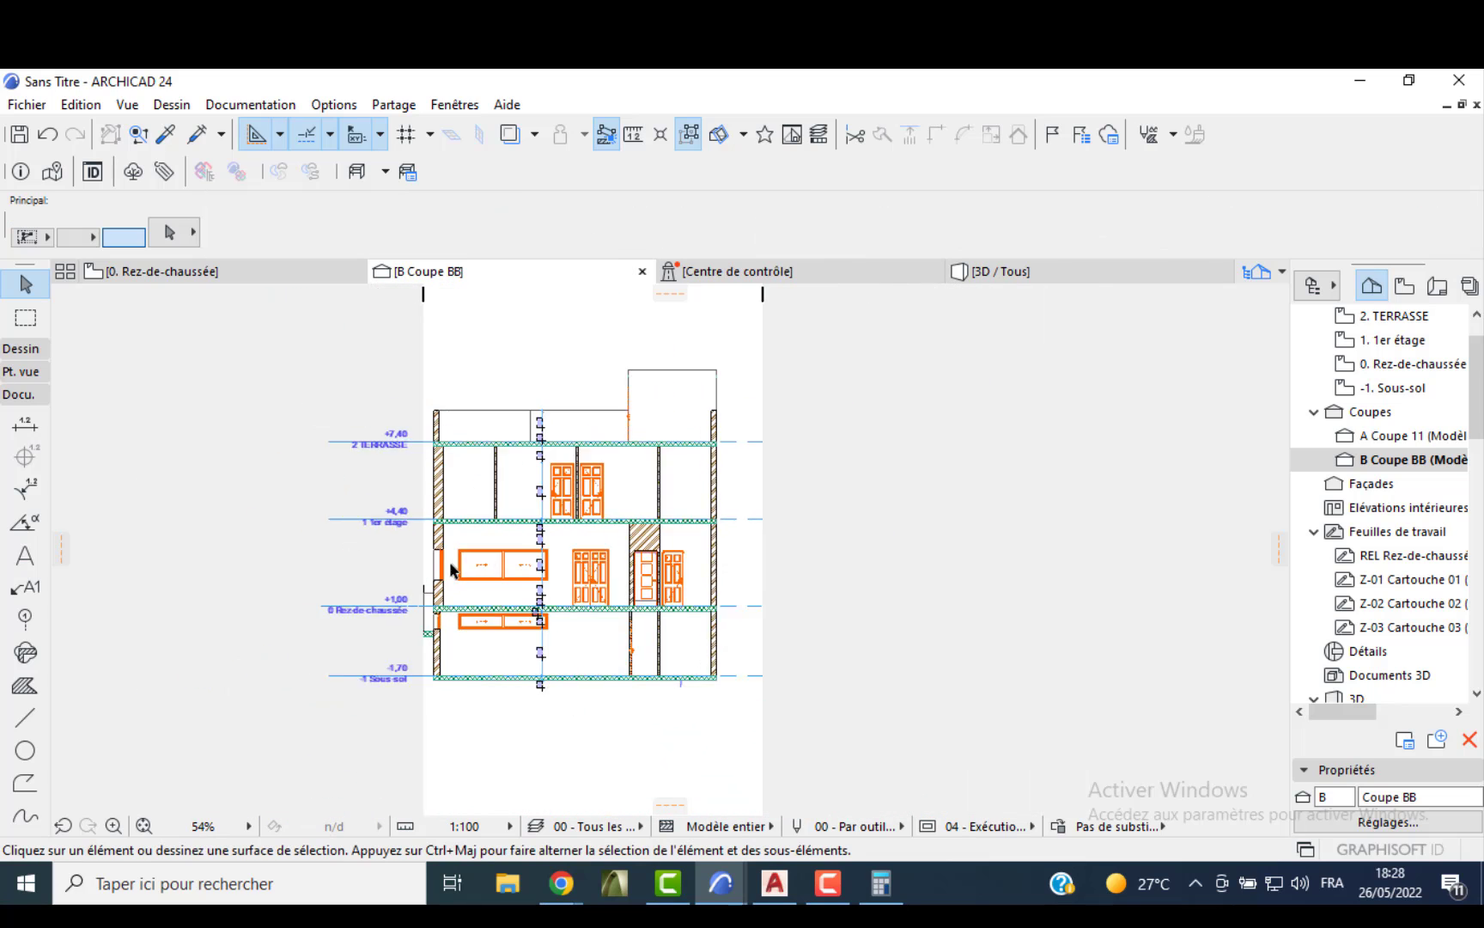
- Switch to the blank ARCHICAD project and delete all its section and façade markers together with their viewpoints
click(719, 872)
click(642, 816)
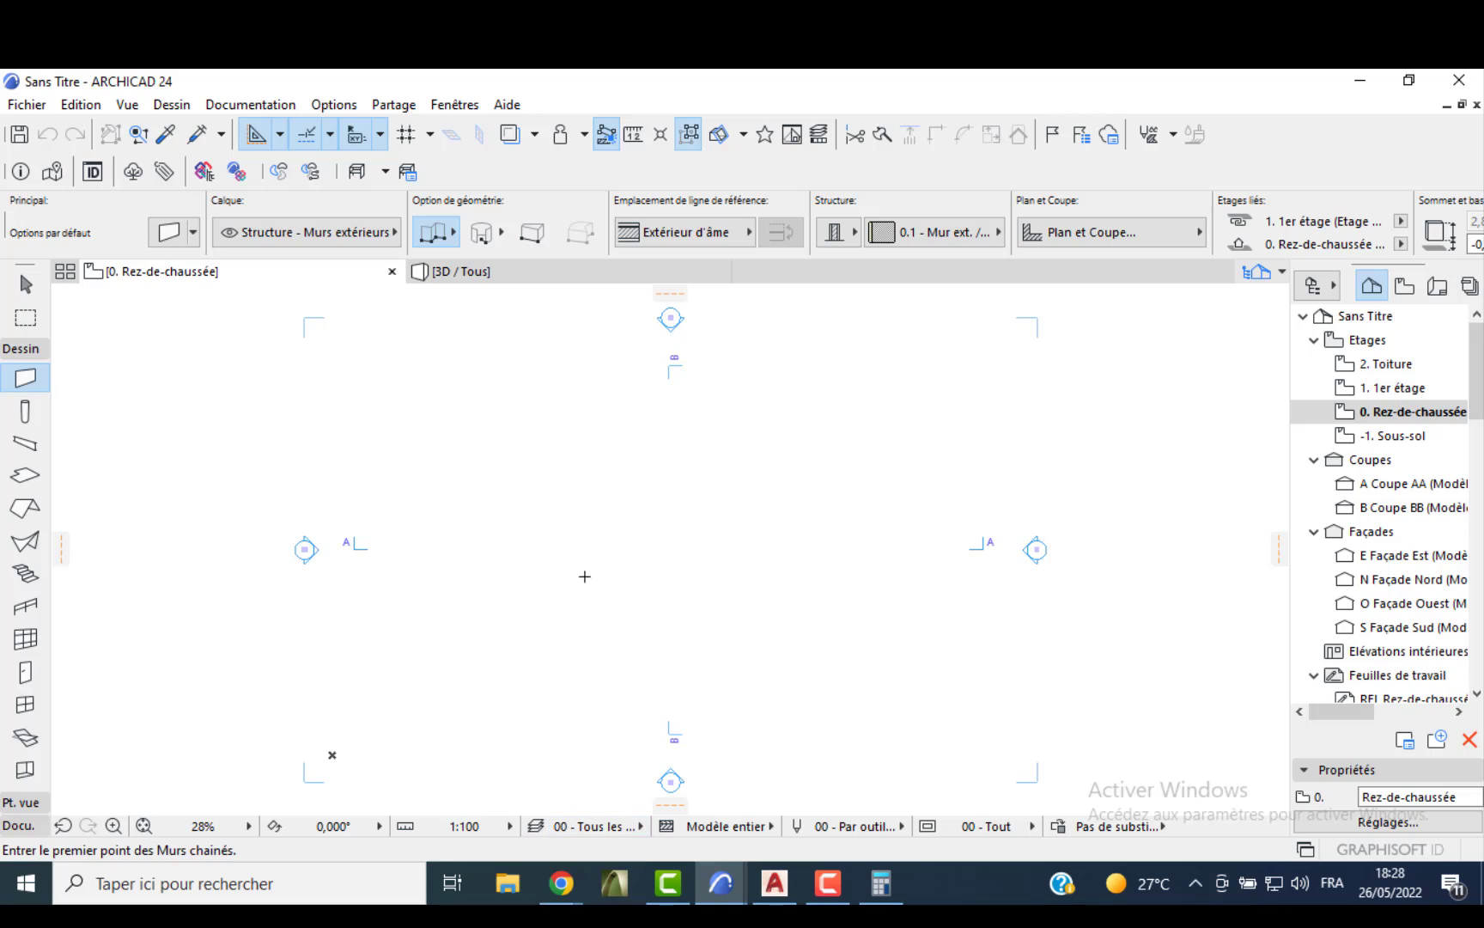
scroll(584, 574, down, 1)
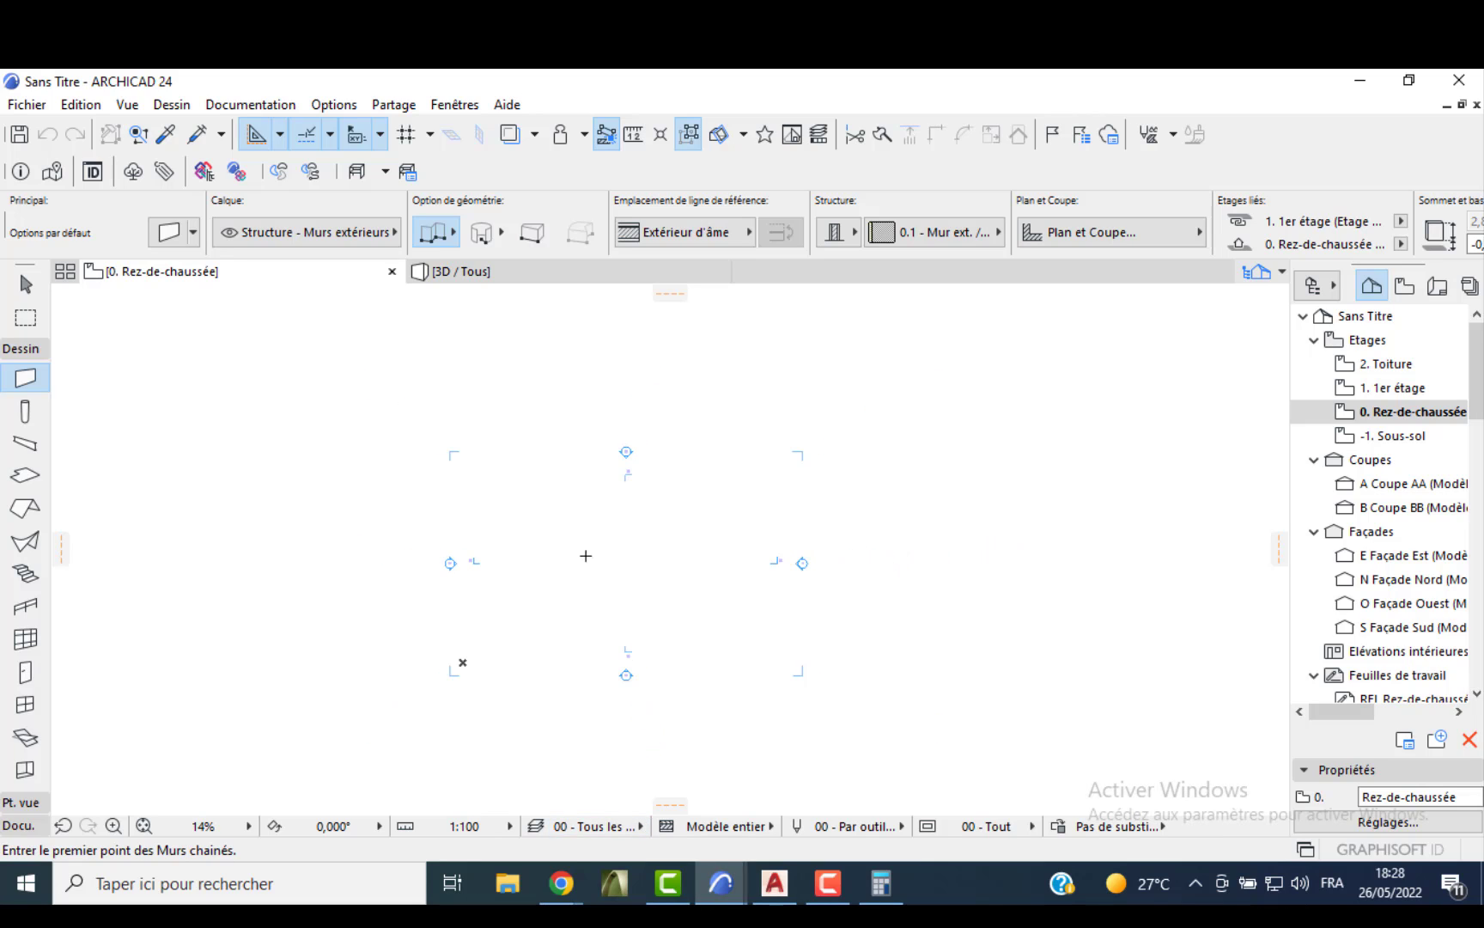
key(Escape)
key(ctrl+a)
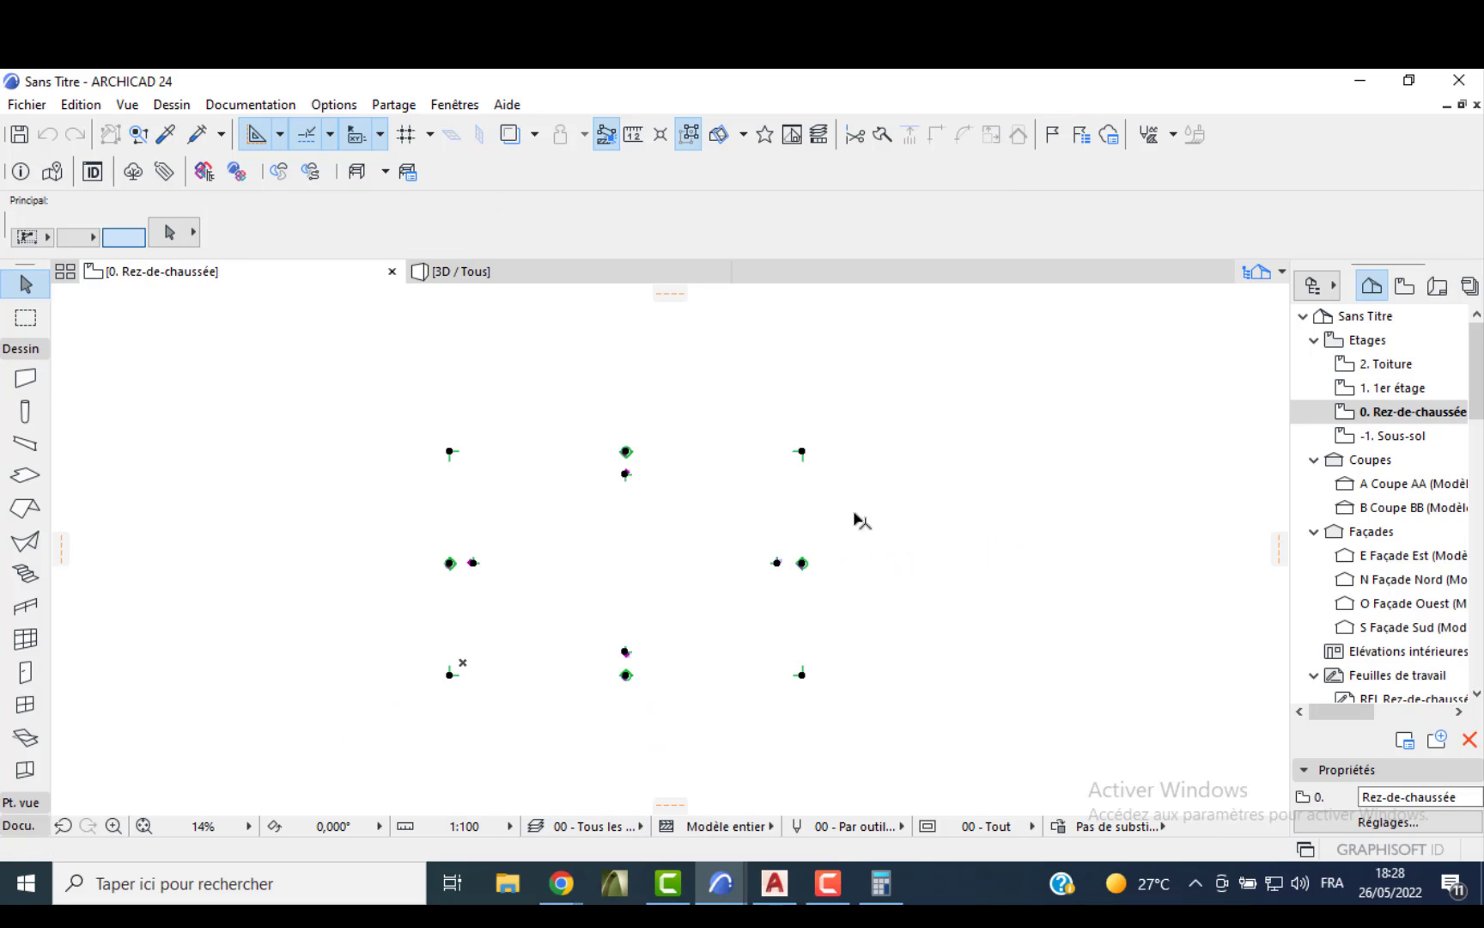
key(Delete)
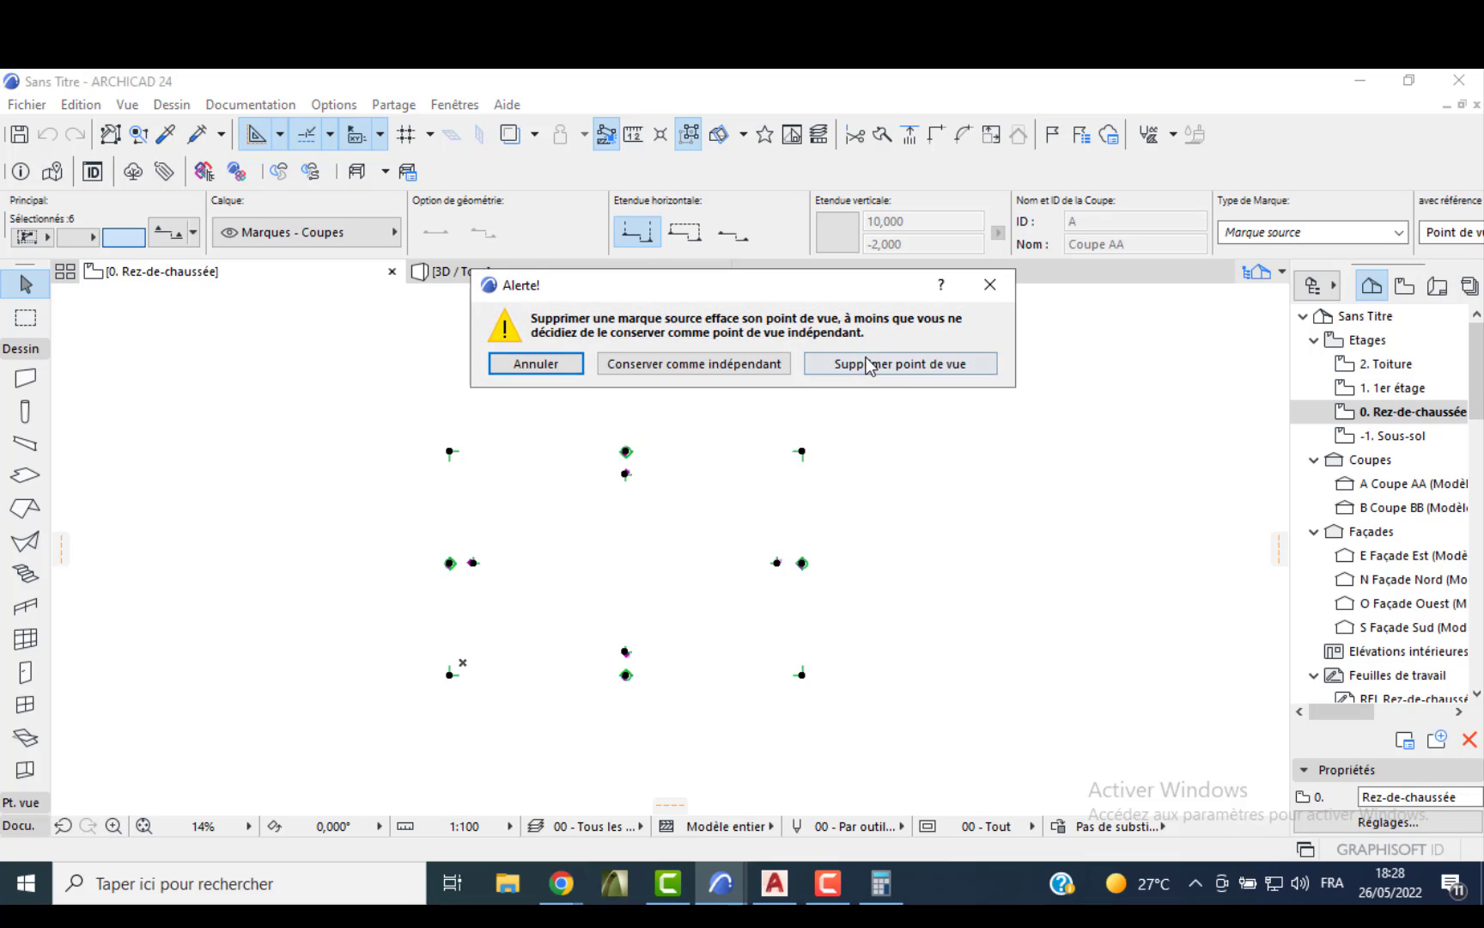
click(867, 366)
click(846, 429)
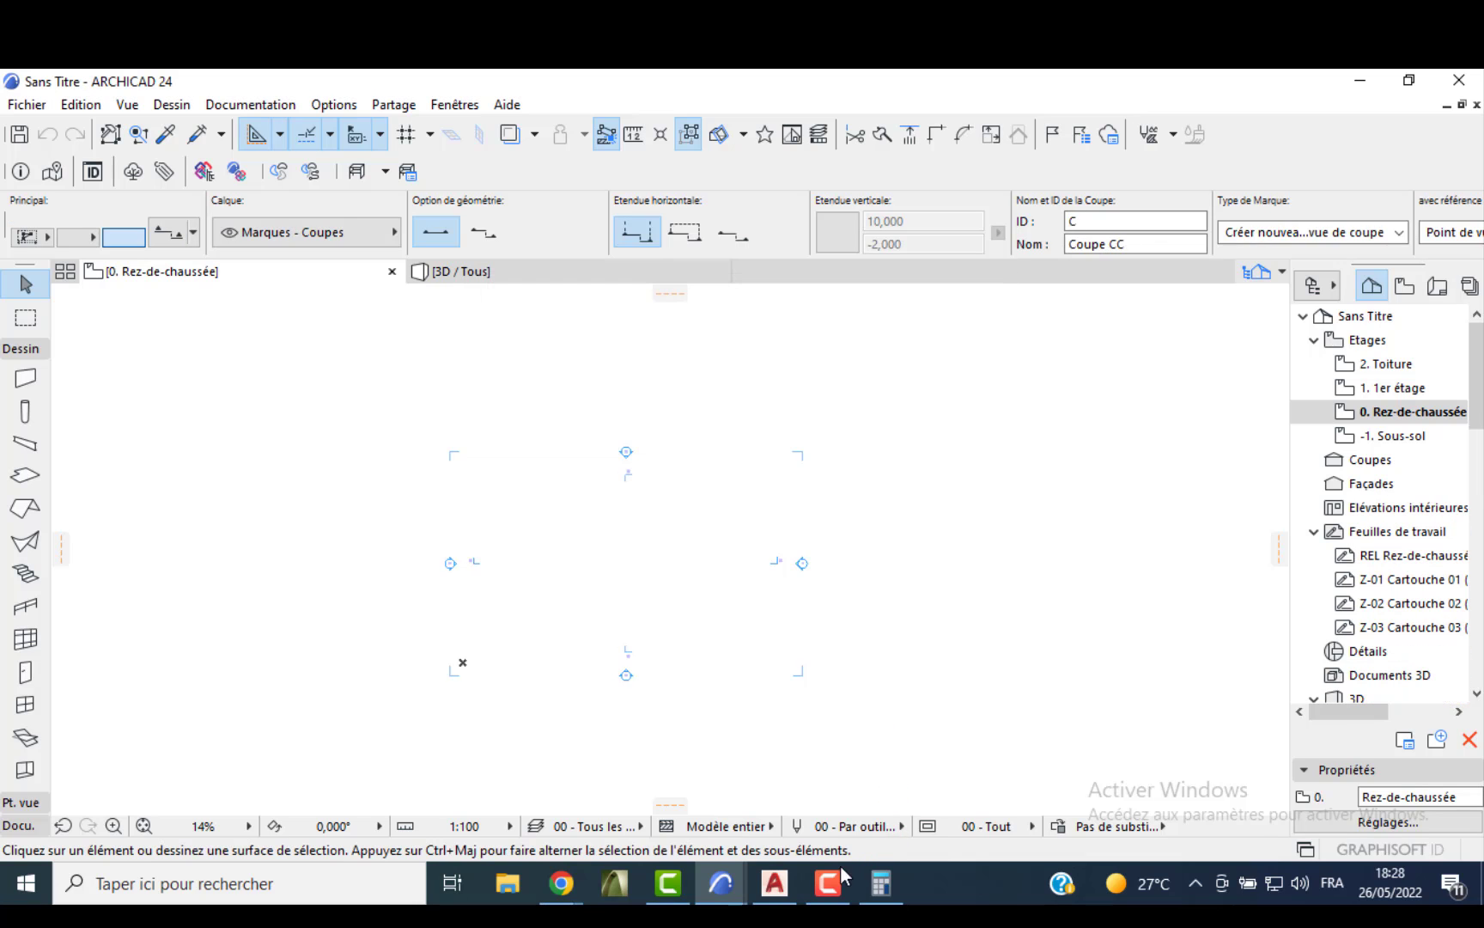
- Return to the house project, open the Sous-sol floor plan and select all its elements
mouse_move(668, 883)
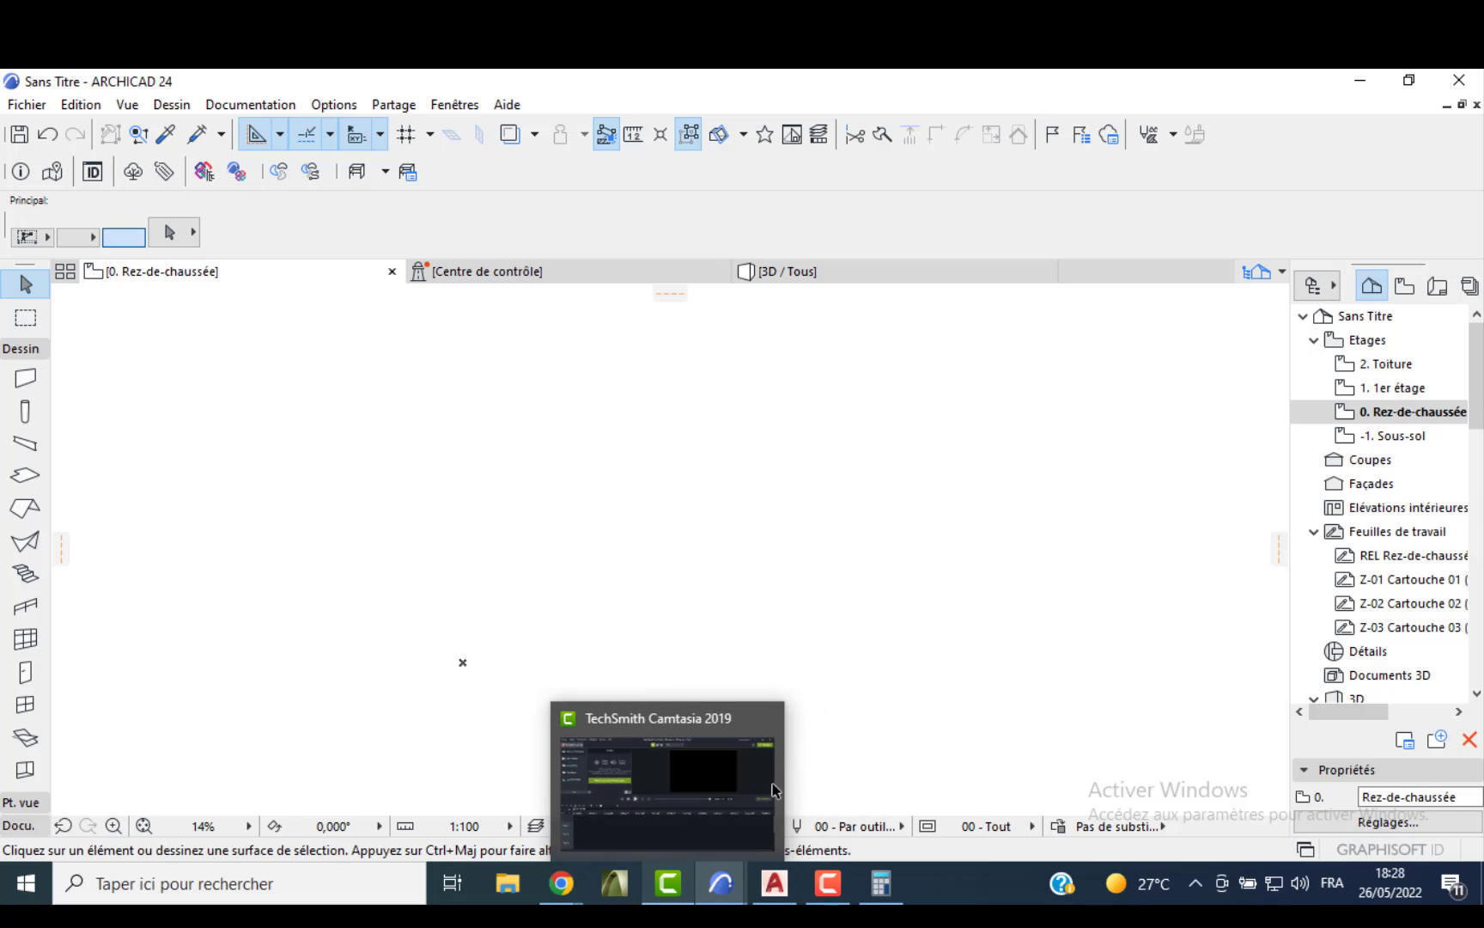
mouse_move(720, 883)
click(829, 795)
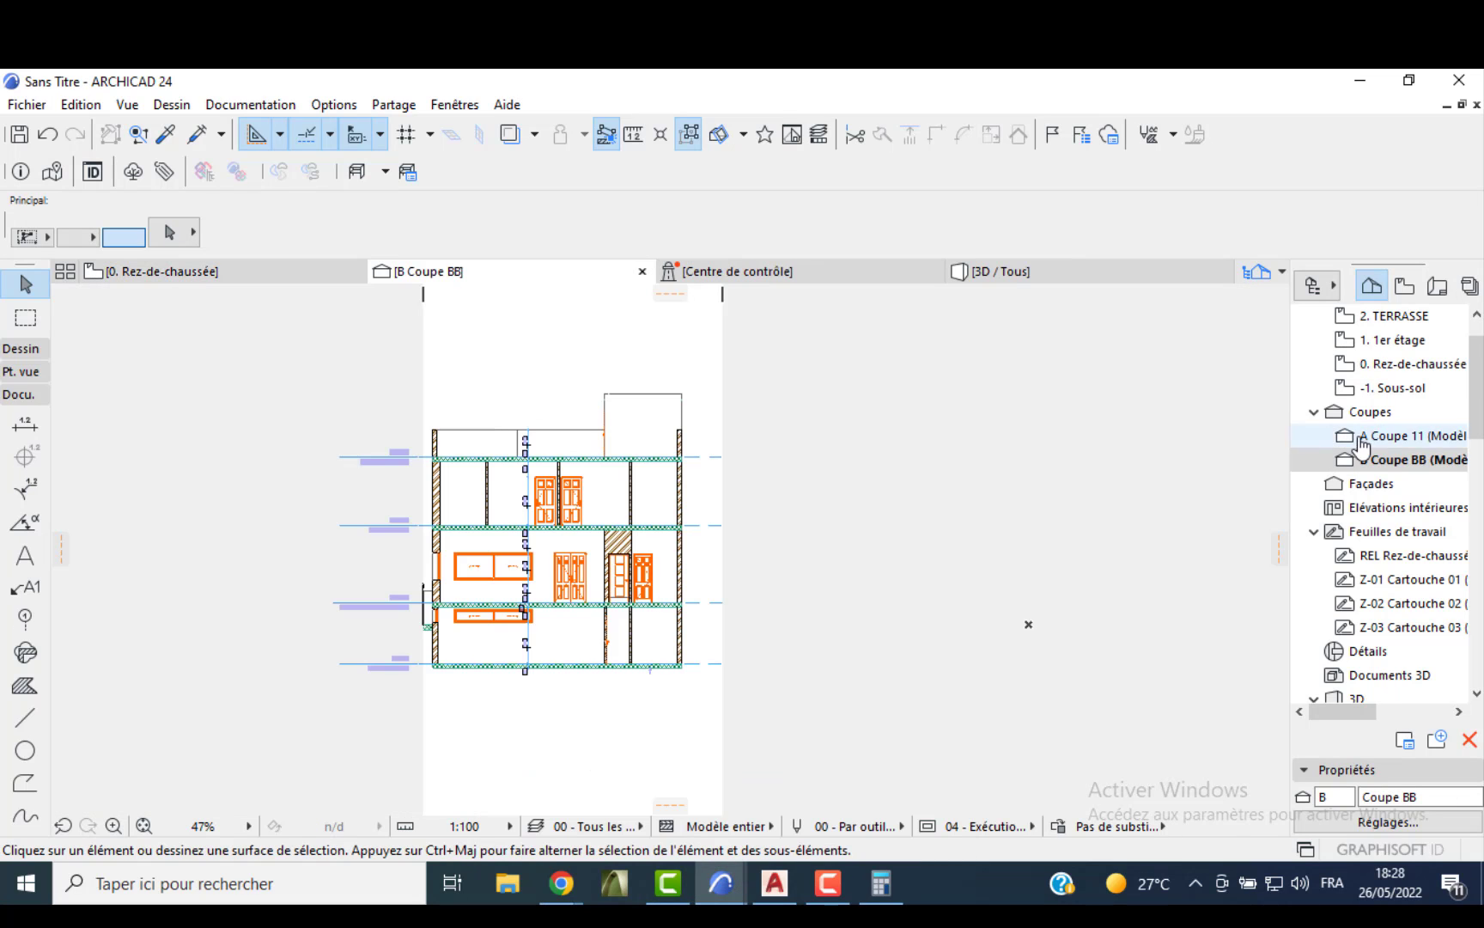
double_click(1379, 365)
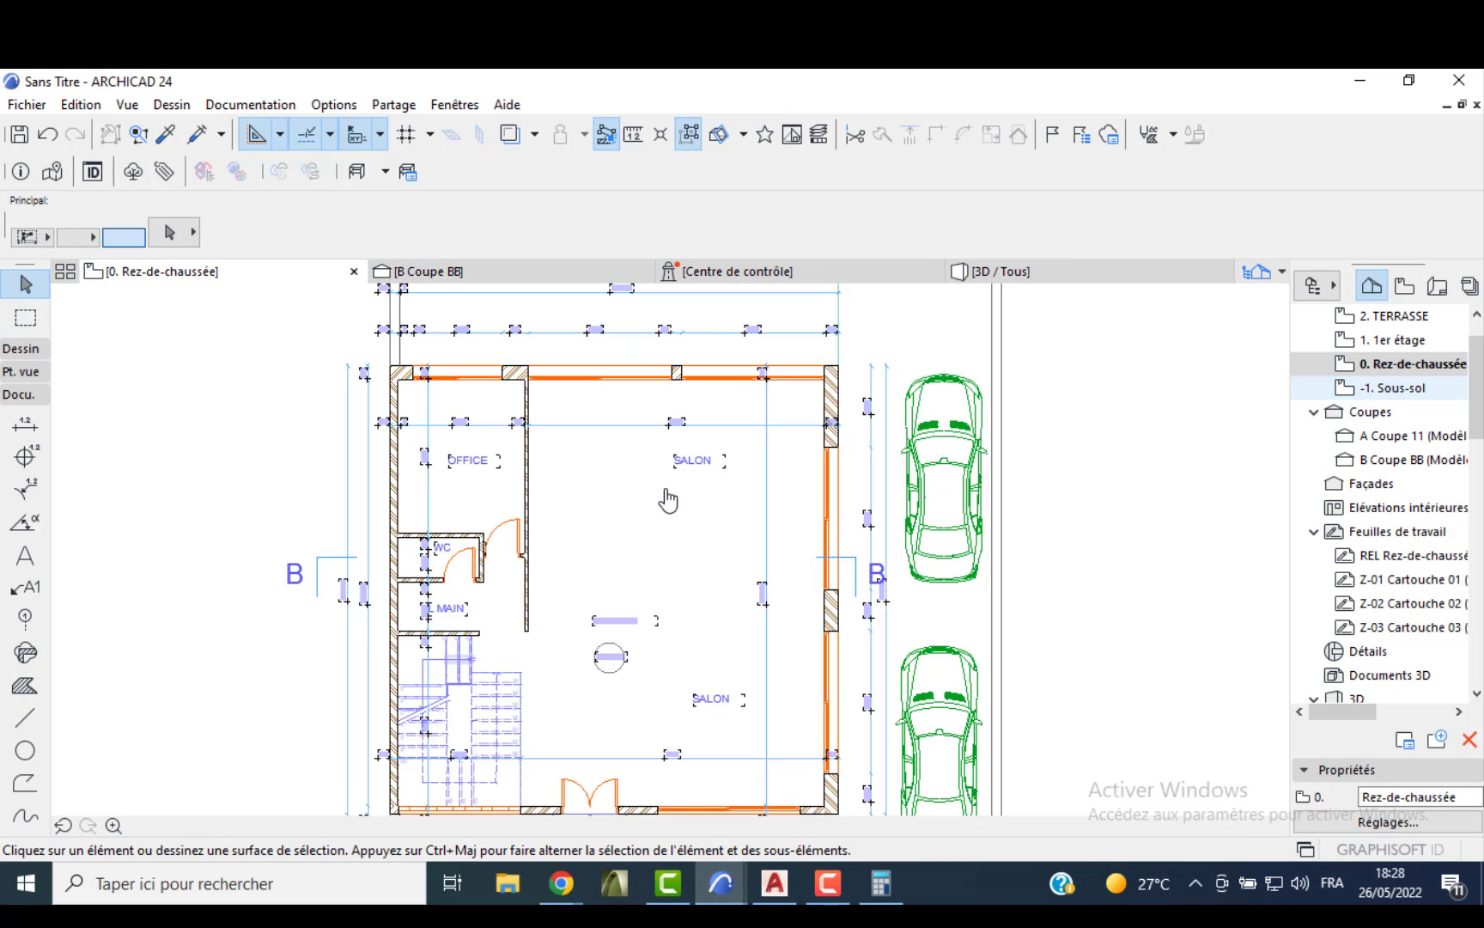
key(ctrl+Down)
scroll(646, 508, down, 5)
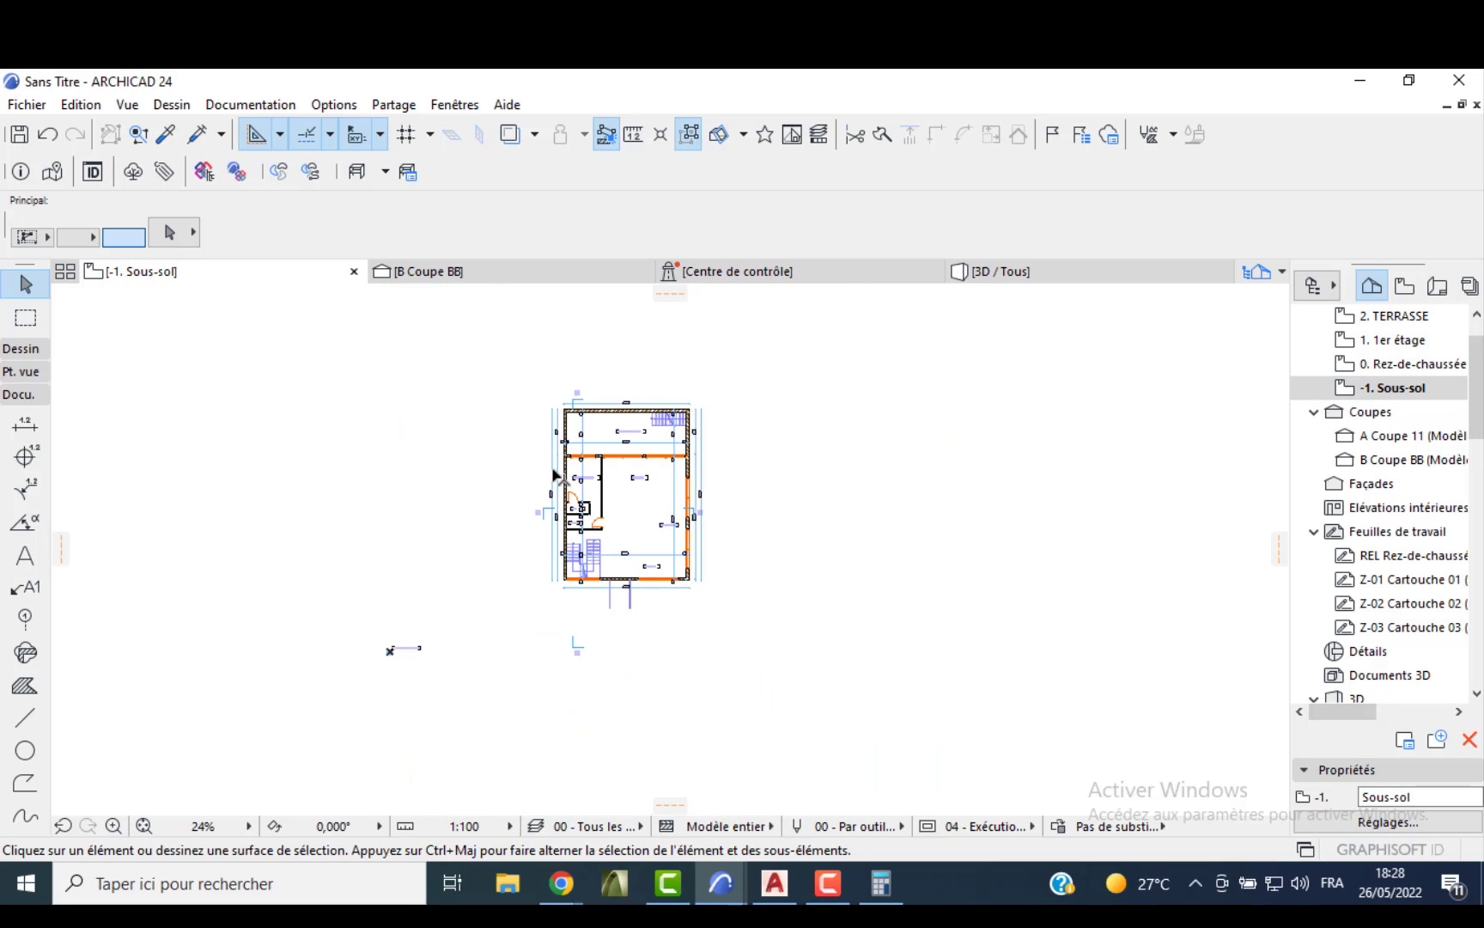
key(ctrl+a)
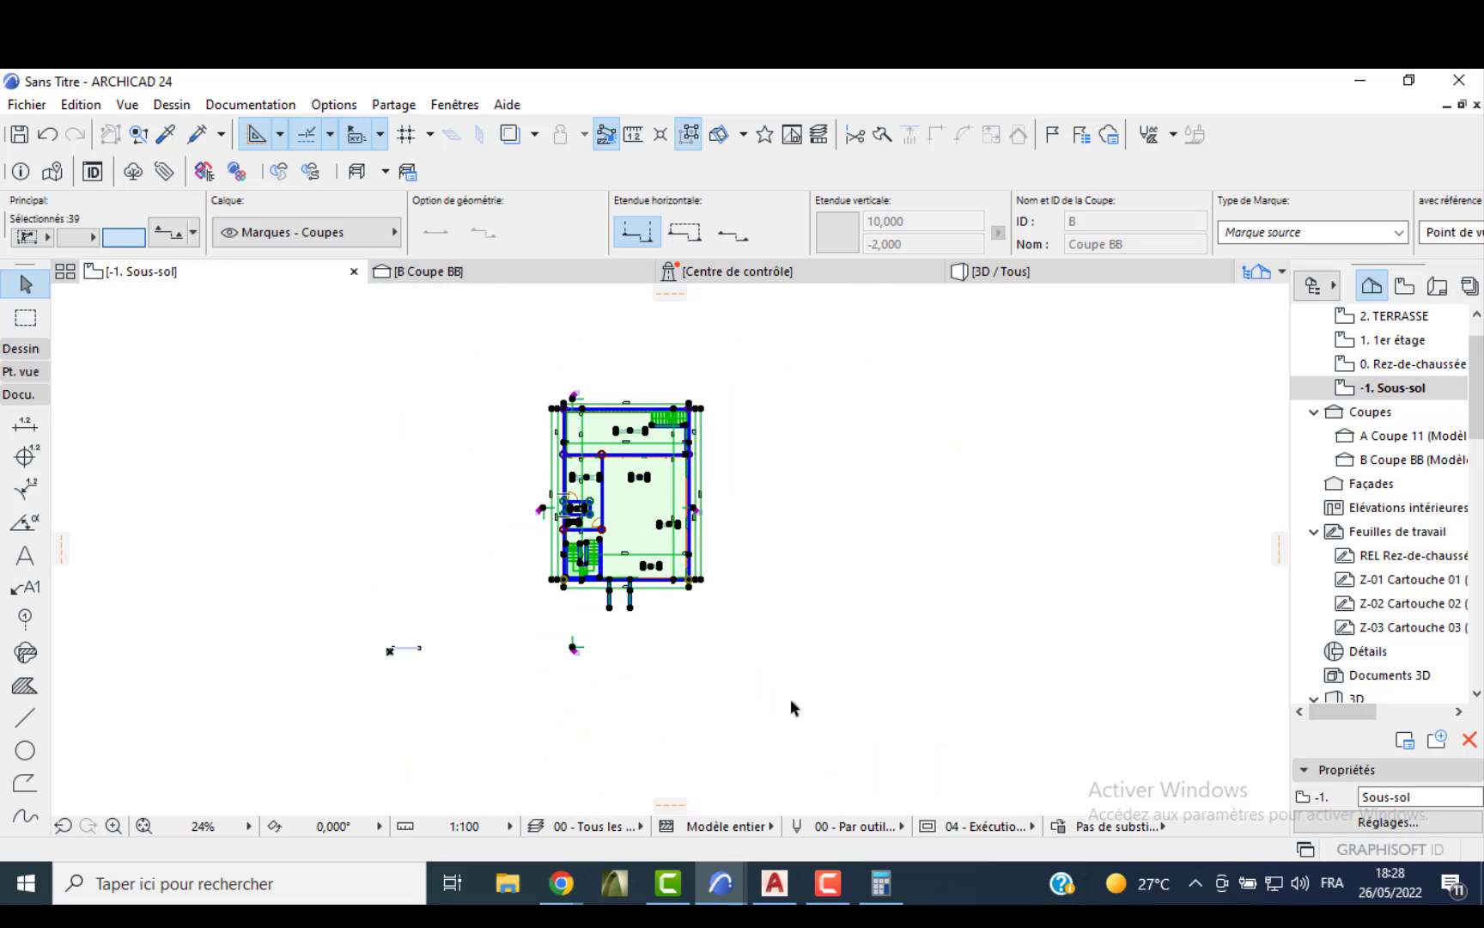
- Try to paste the basement plan onto the Rez-de-chaussée plan of the blank project
mouse_move(729, 878)
click(636, 782)
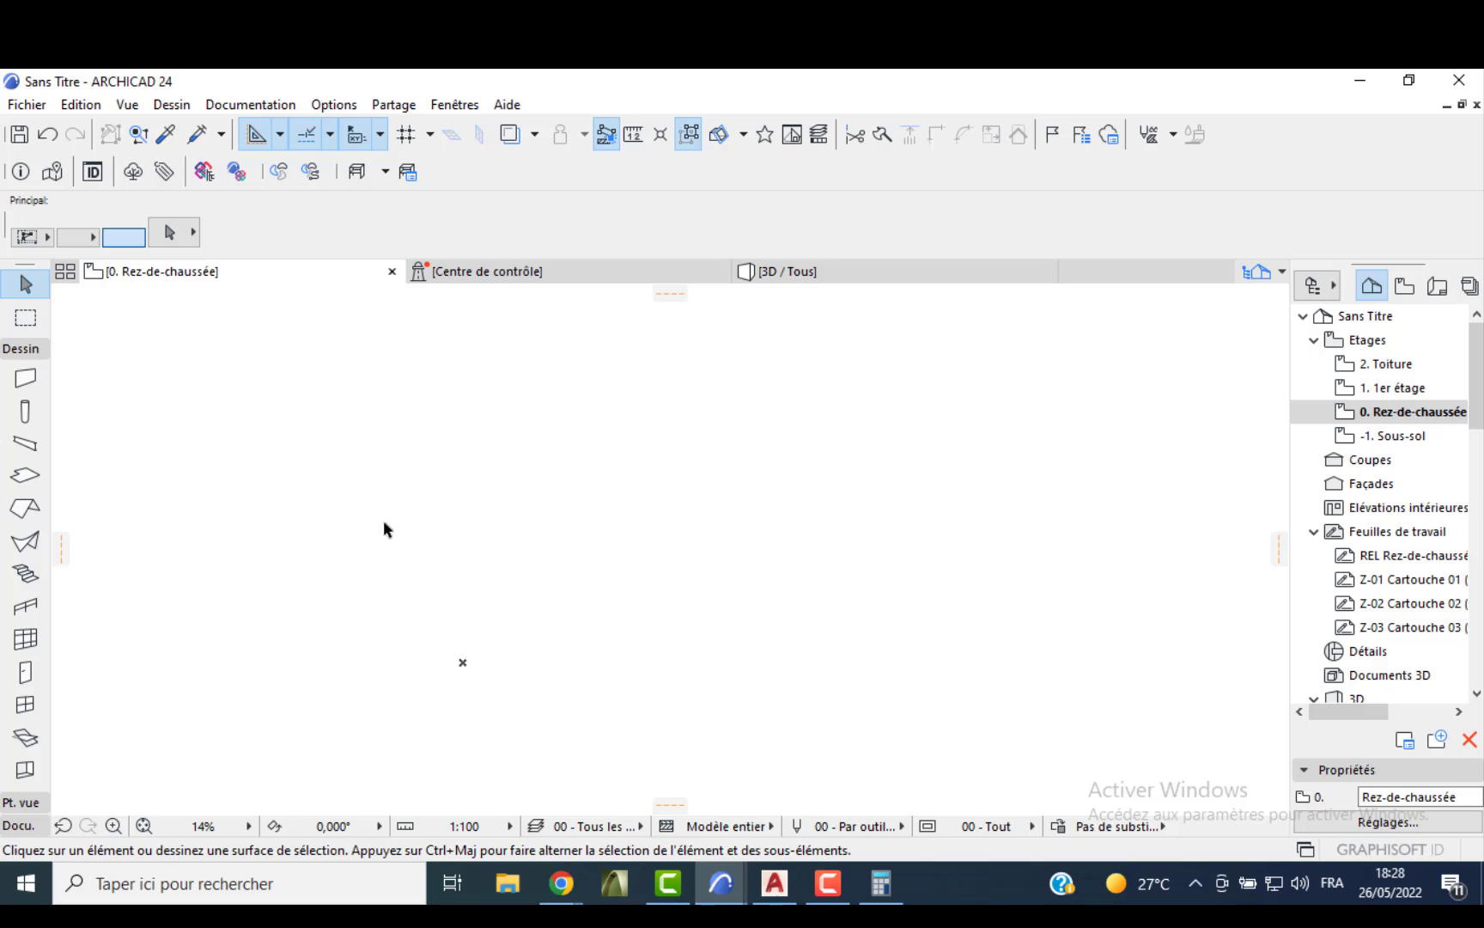
key(ctrl+v)
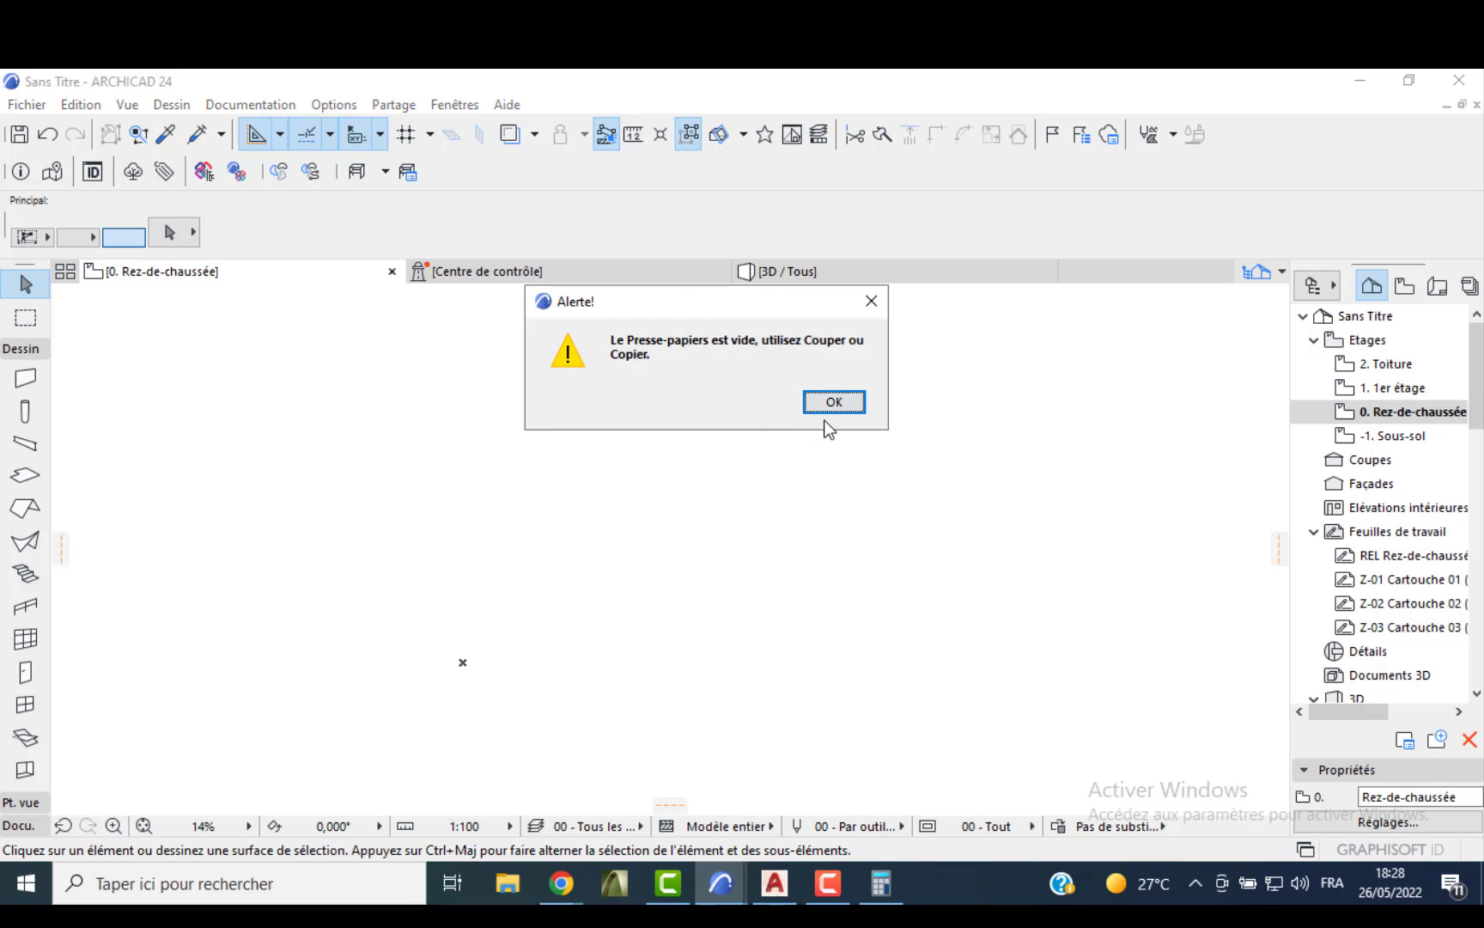
click(826, 411)
- Copy the selected basement elements from the house project and paste them onto the blank project's Rez-de-chaussée plan
mouse_move(721, 883)
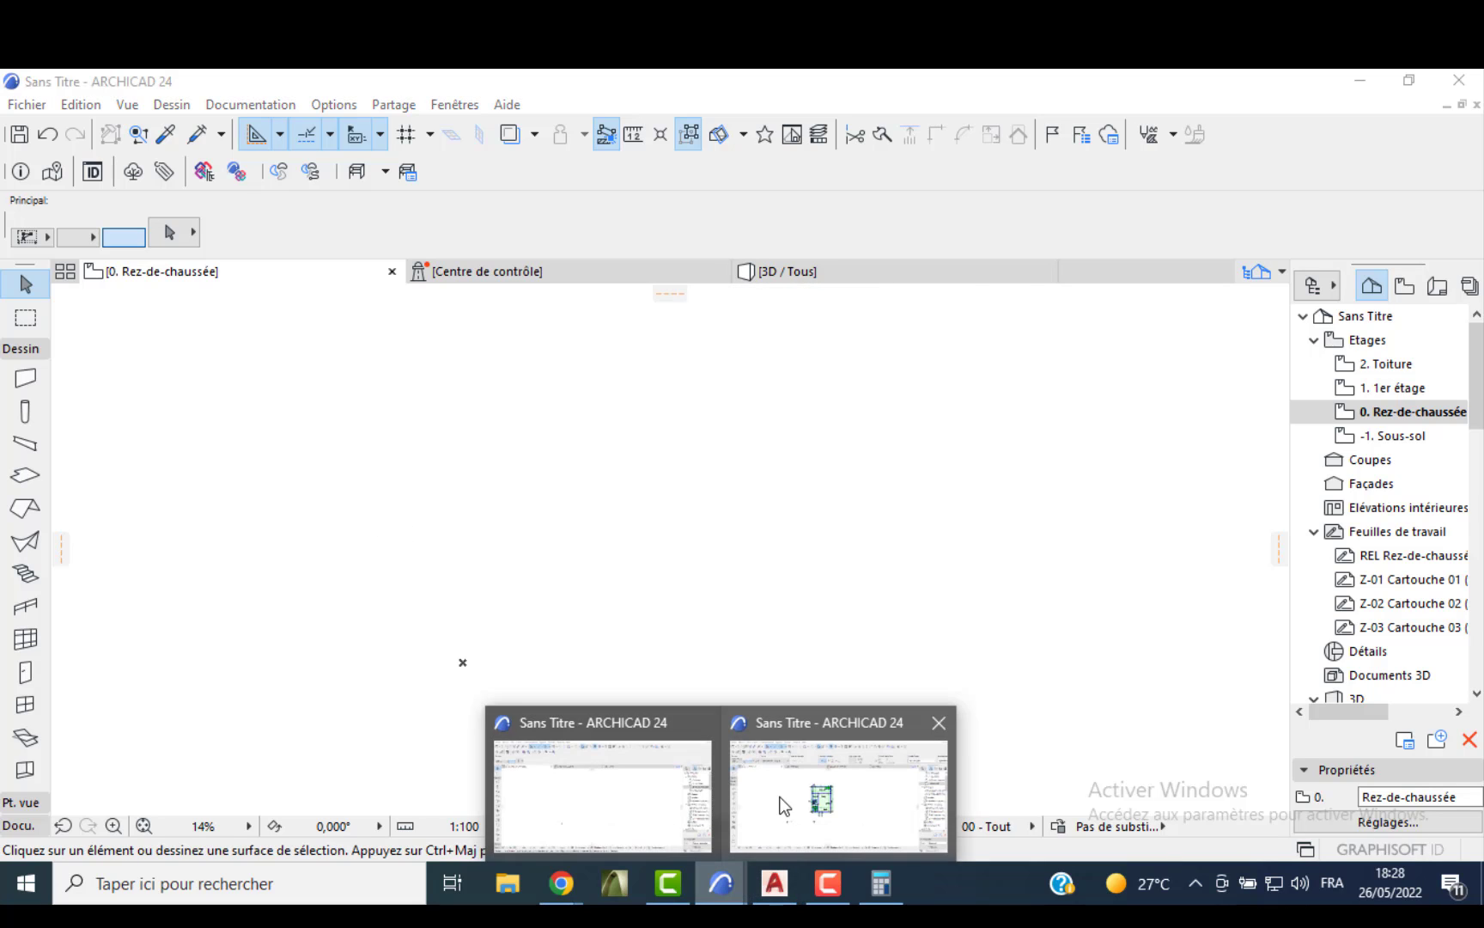
click(784, 805)
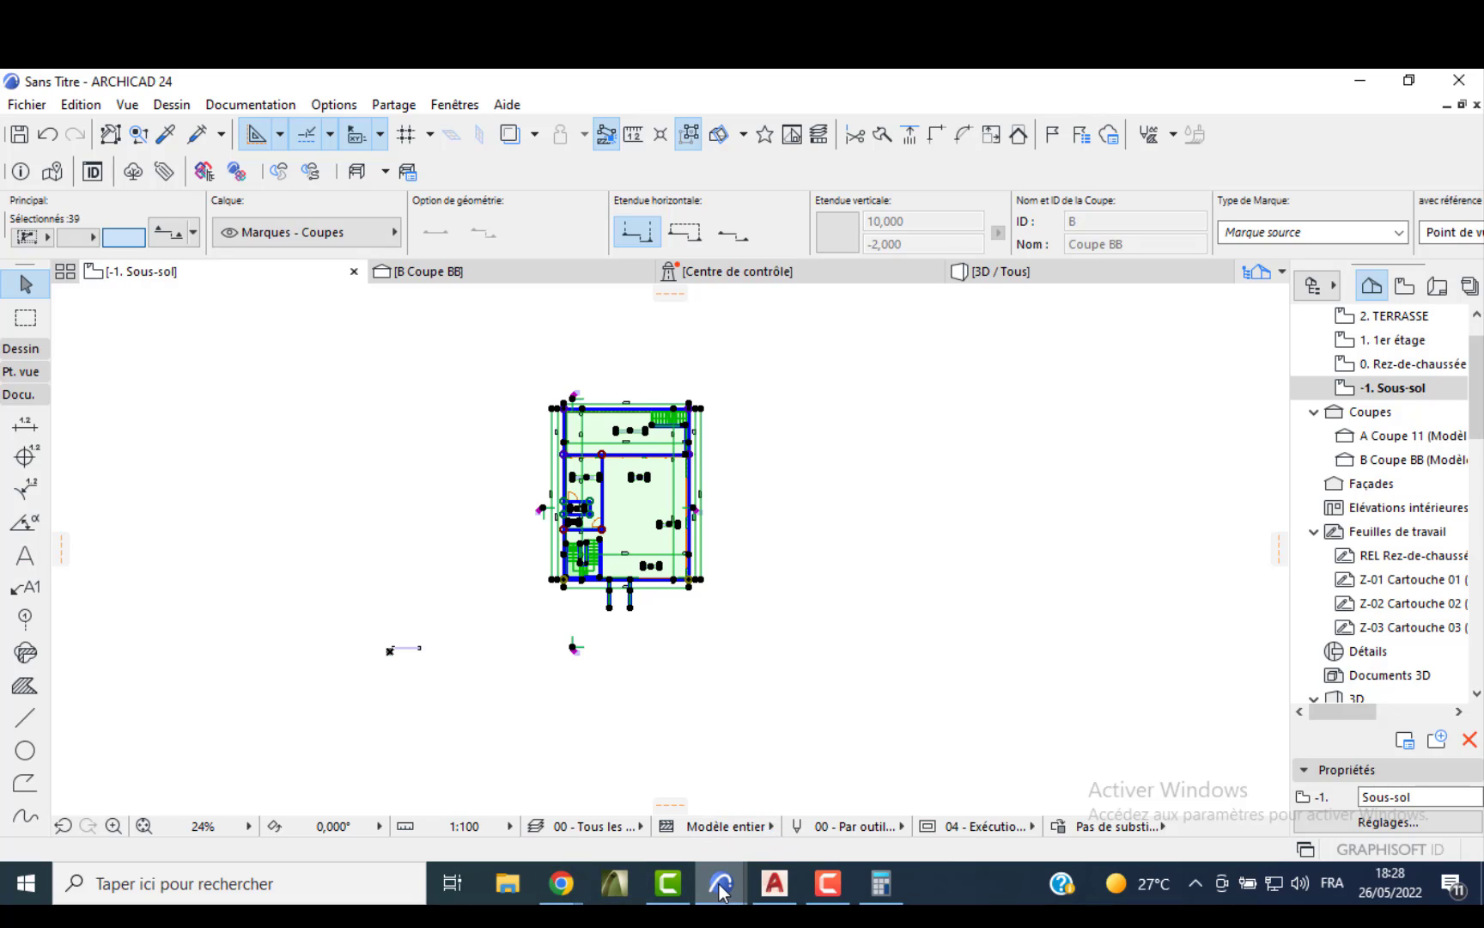
mouse_move(720, 889)
click(599, 795)
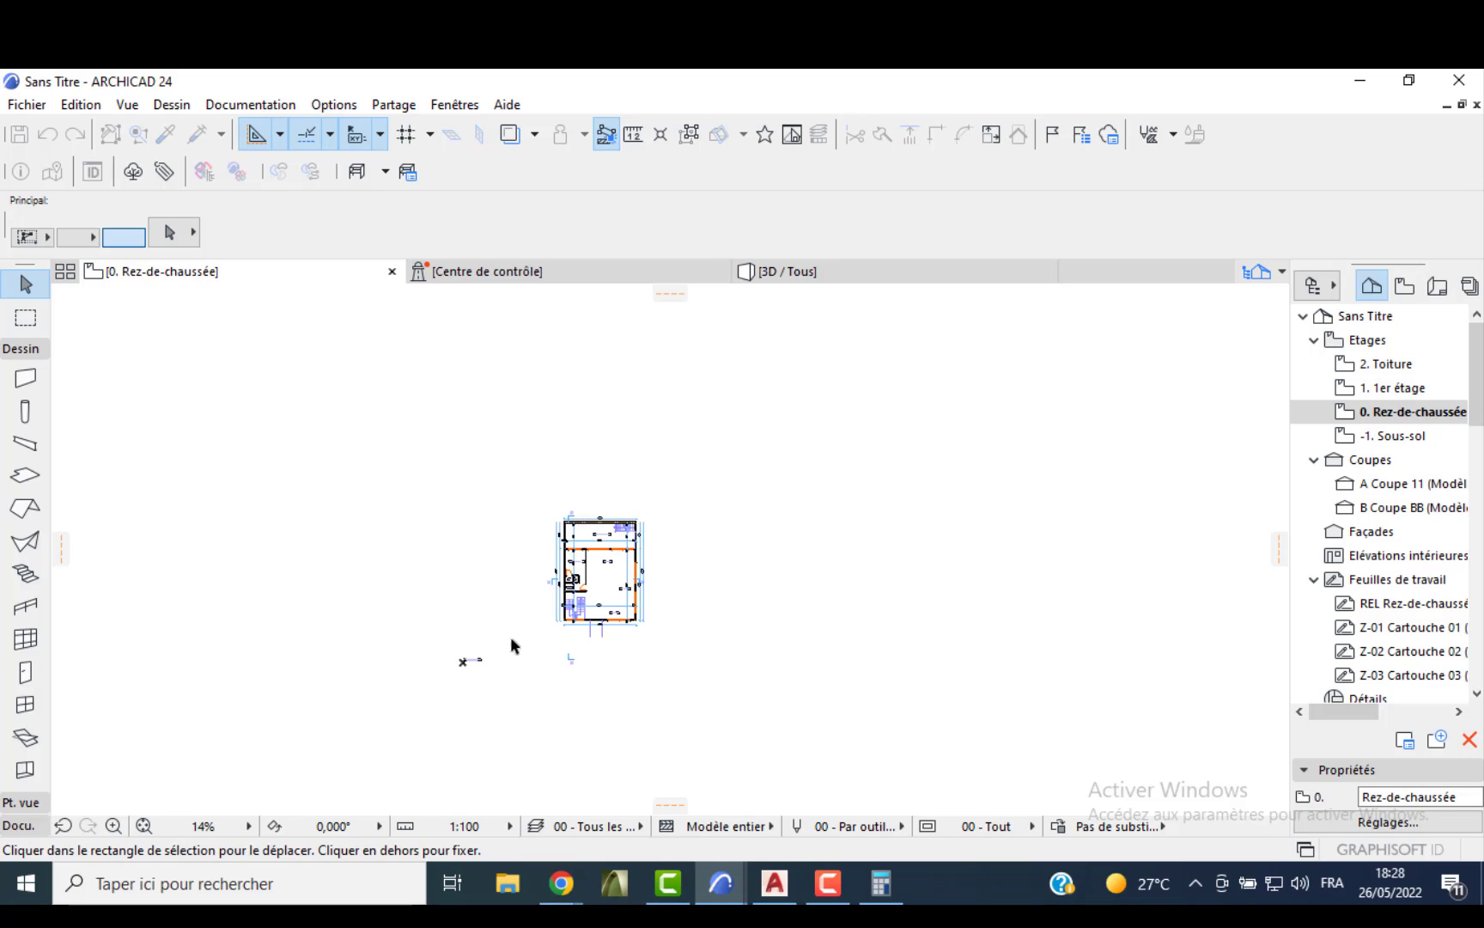
scroll(510, 636, up, 2)
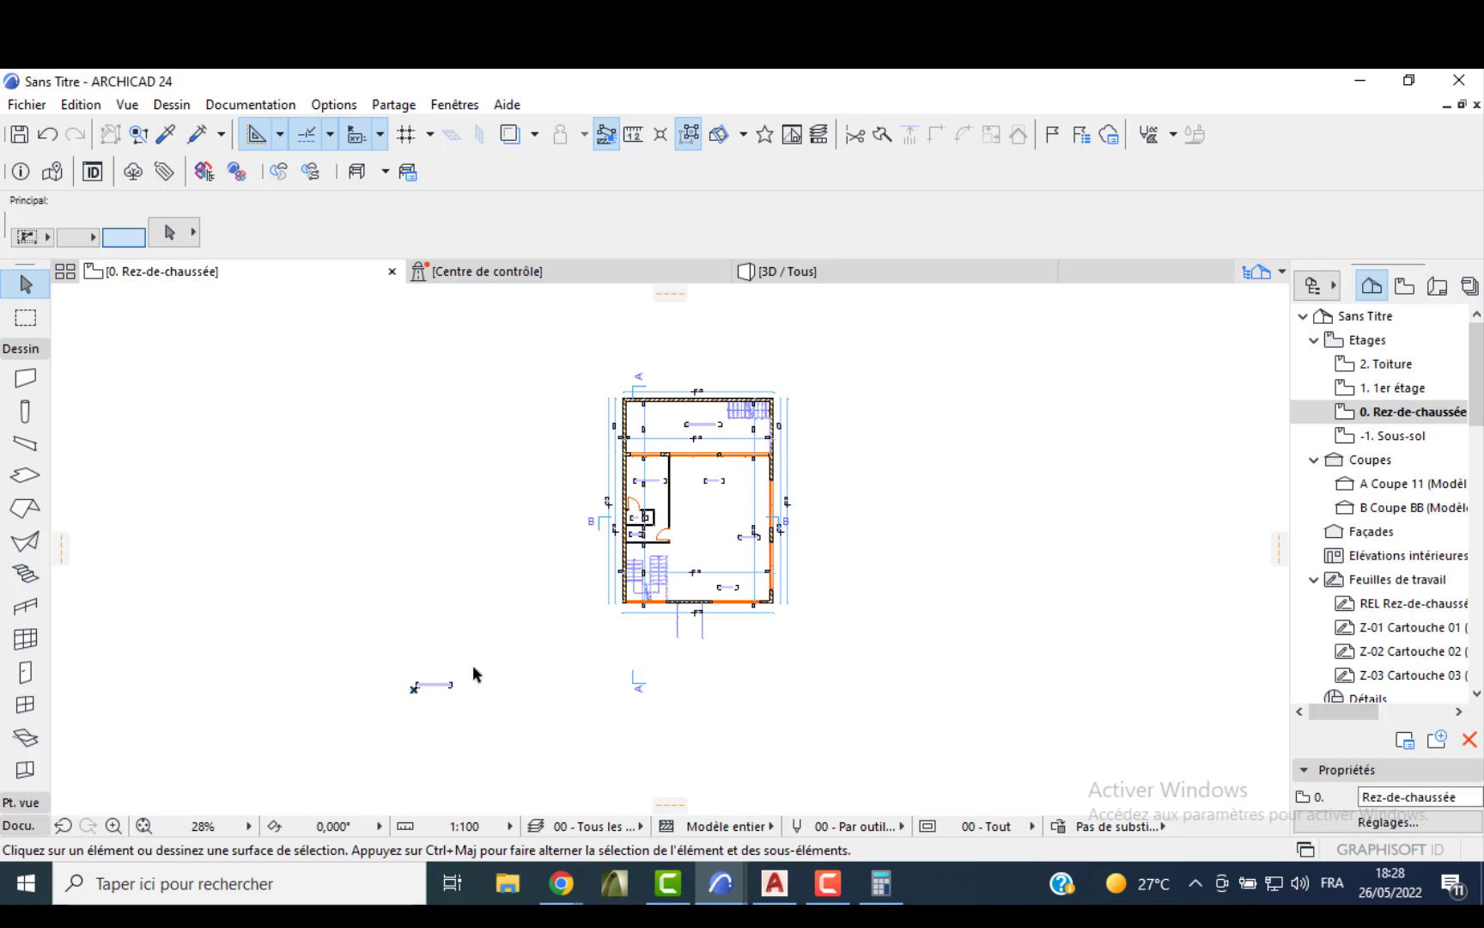
- Delete the stray element below the pasted basement plan and move section marker A's lower end closer to the plan
click(434, 685)
key(Delete)
middle_drag(666, 635, 585, 547)
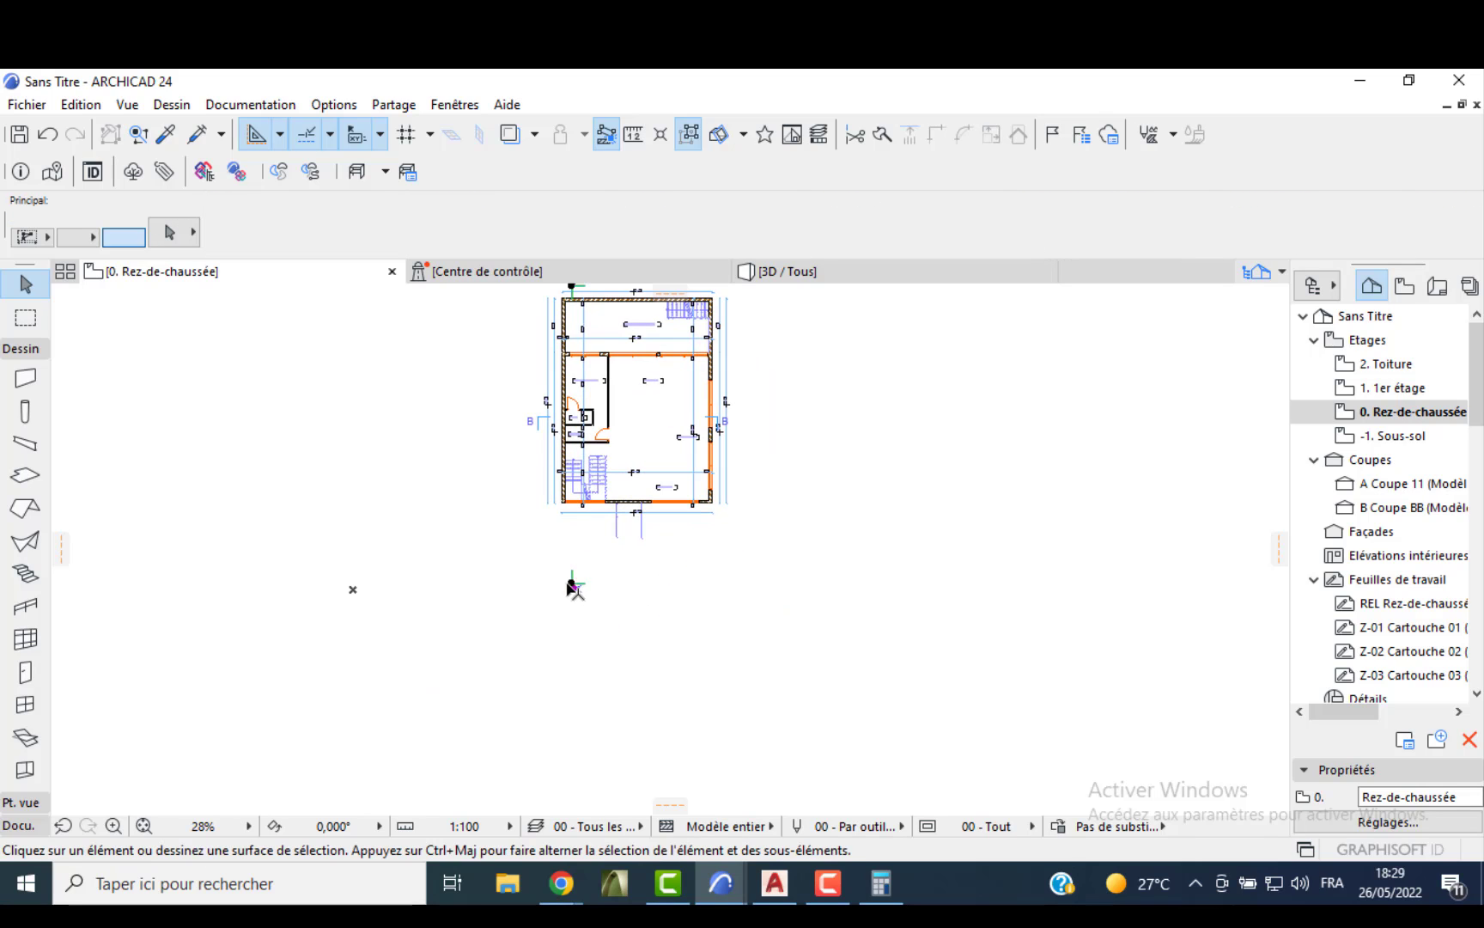
click(574, 581)
click(571, 583)
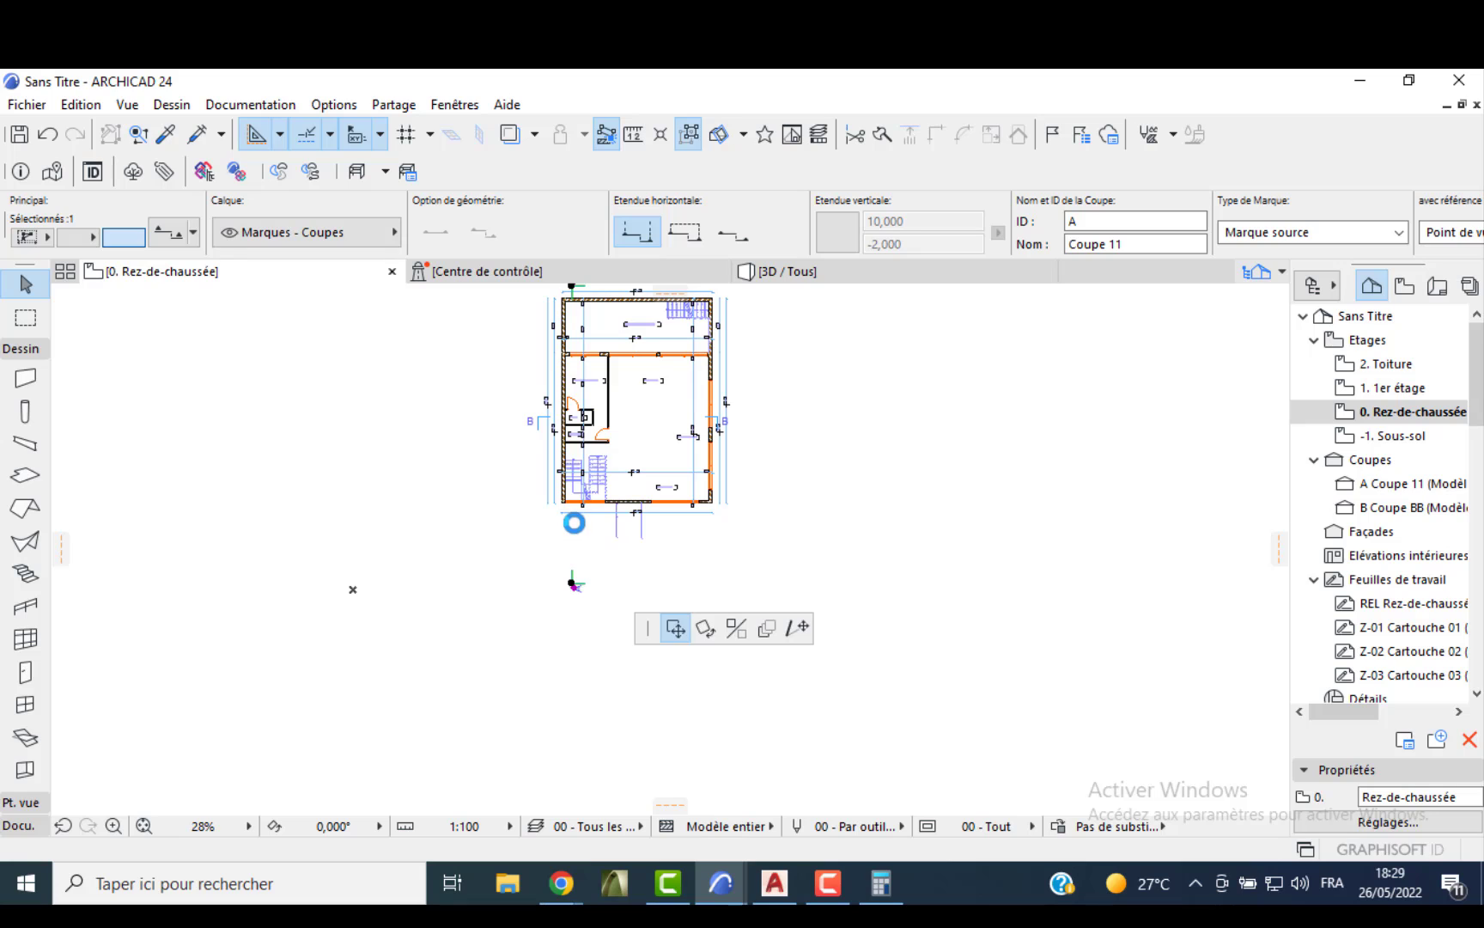
scroll(569, 530, up, 2)
click(960, 564)
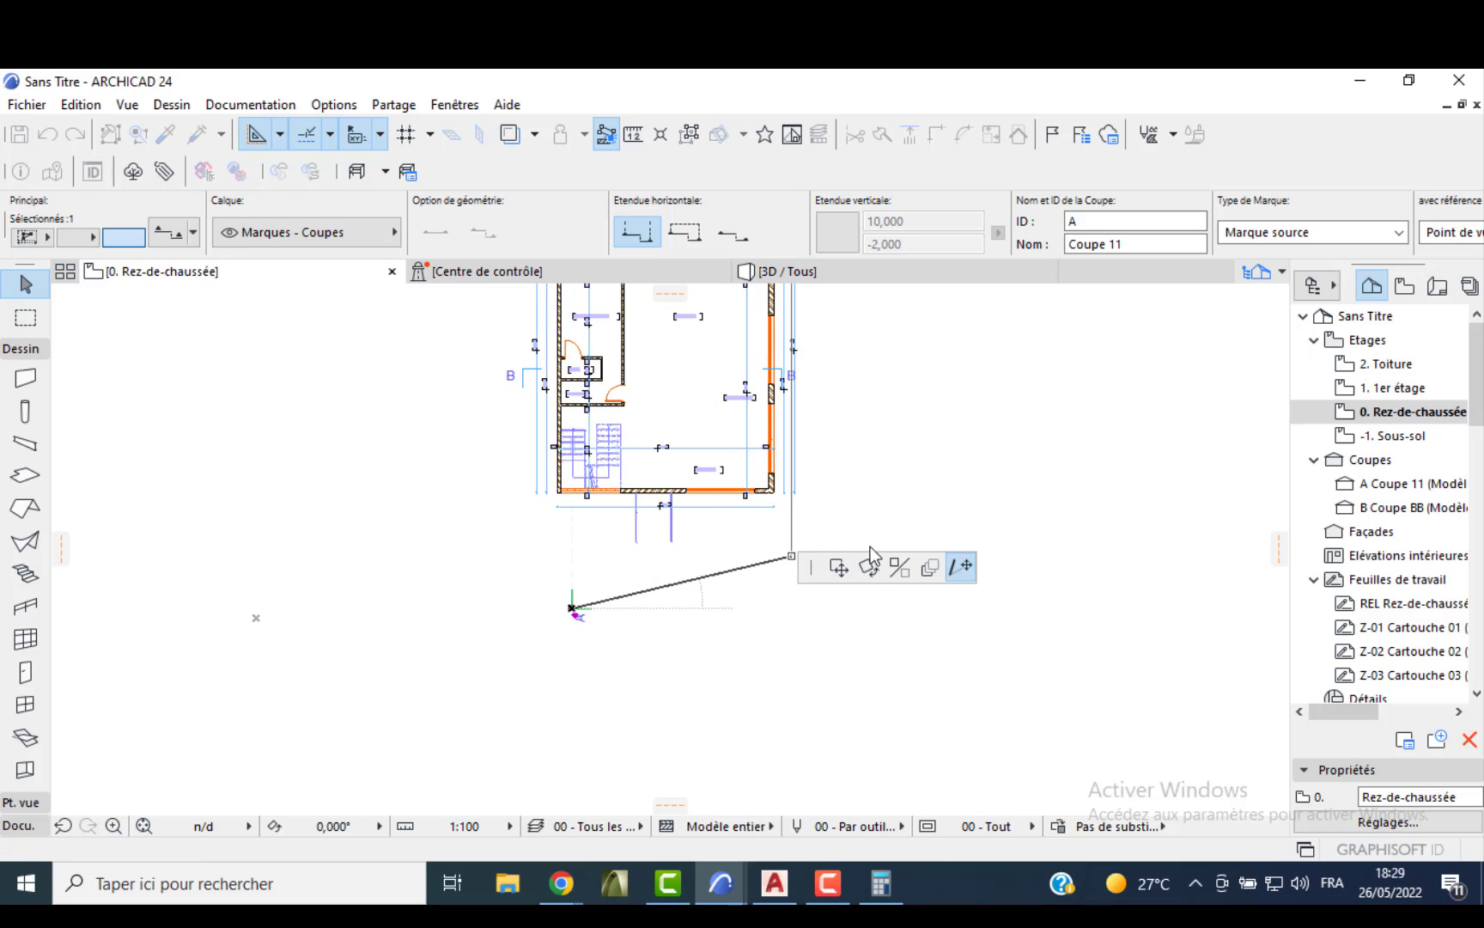
click(578, 522)
scroll(604, 524, up, 4)
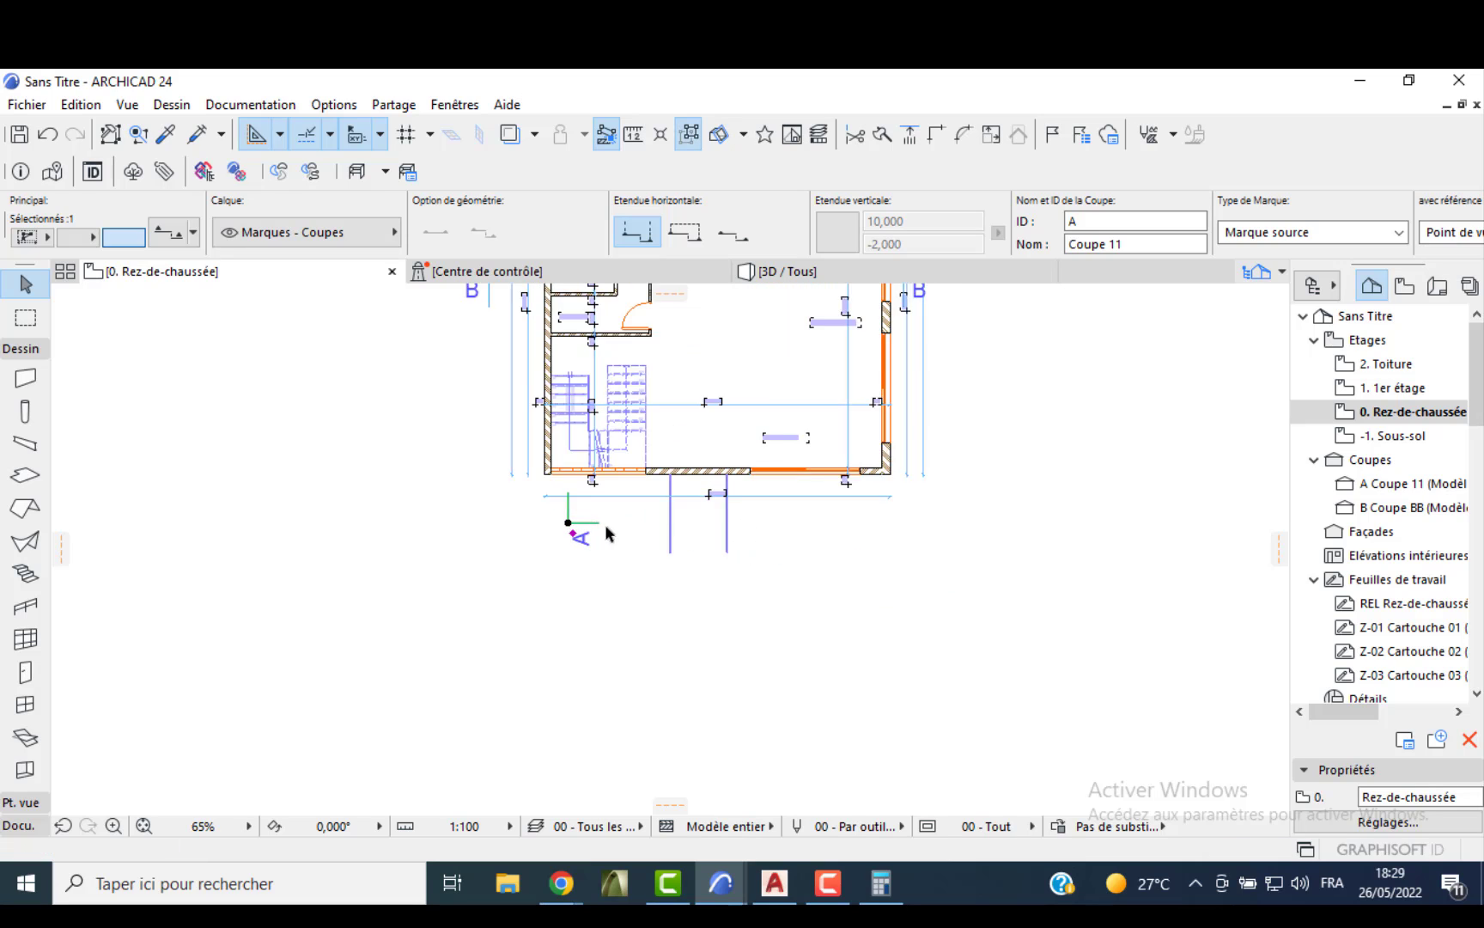
scroll(679, 541, up, 1)
click(652, 572)
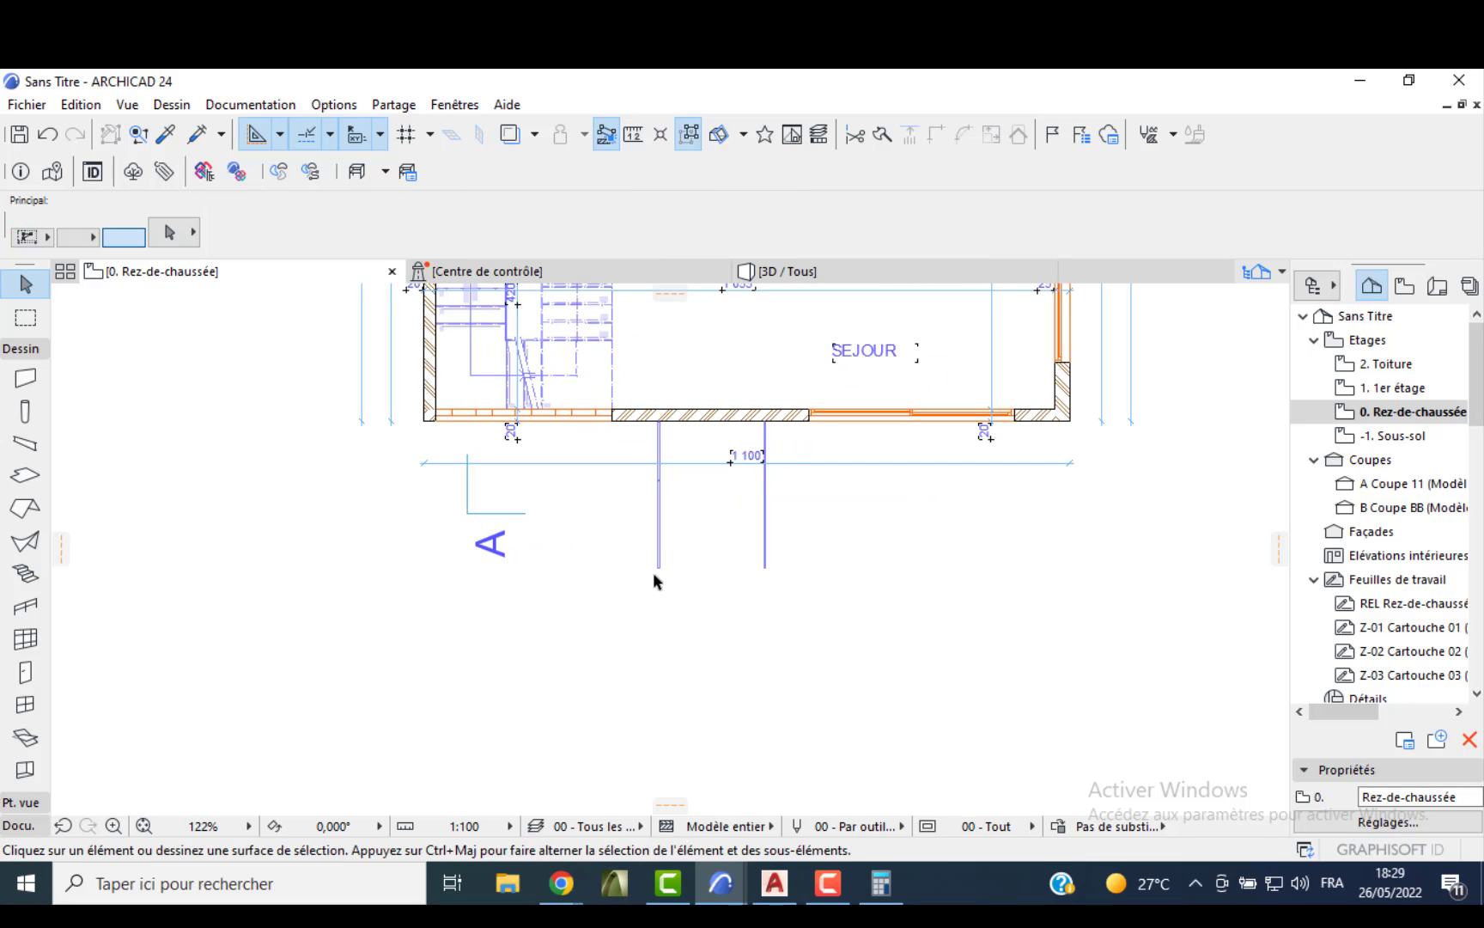
- Delete the two railings below the basement plan and move section marker A's lower end up to the overall width dimension line
drag(772, 560, 624, 584)
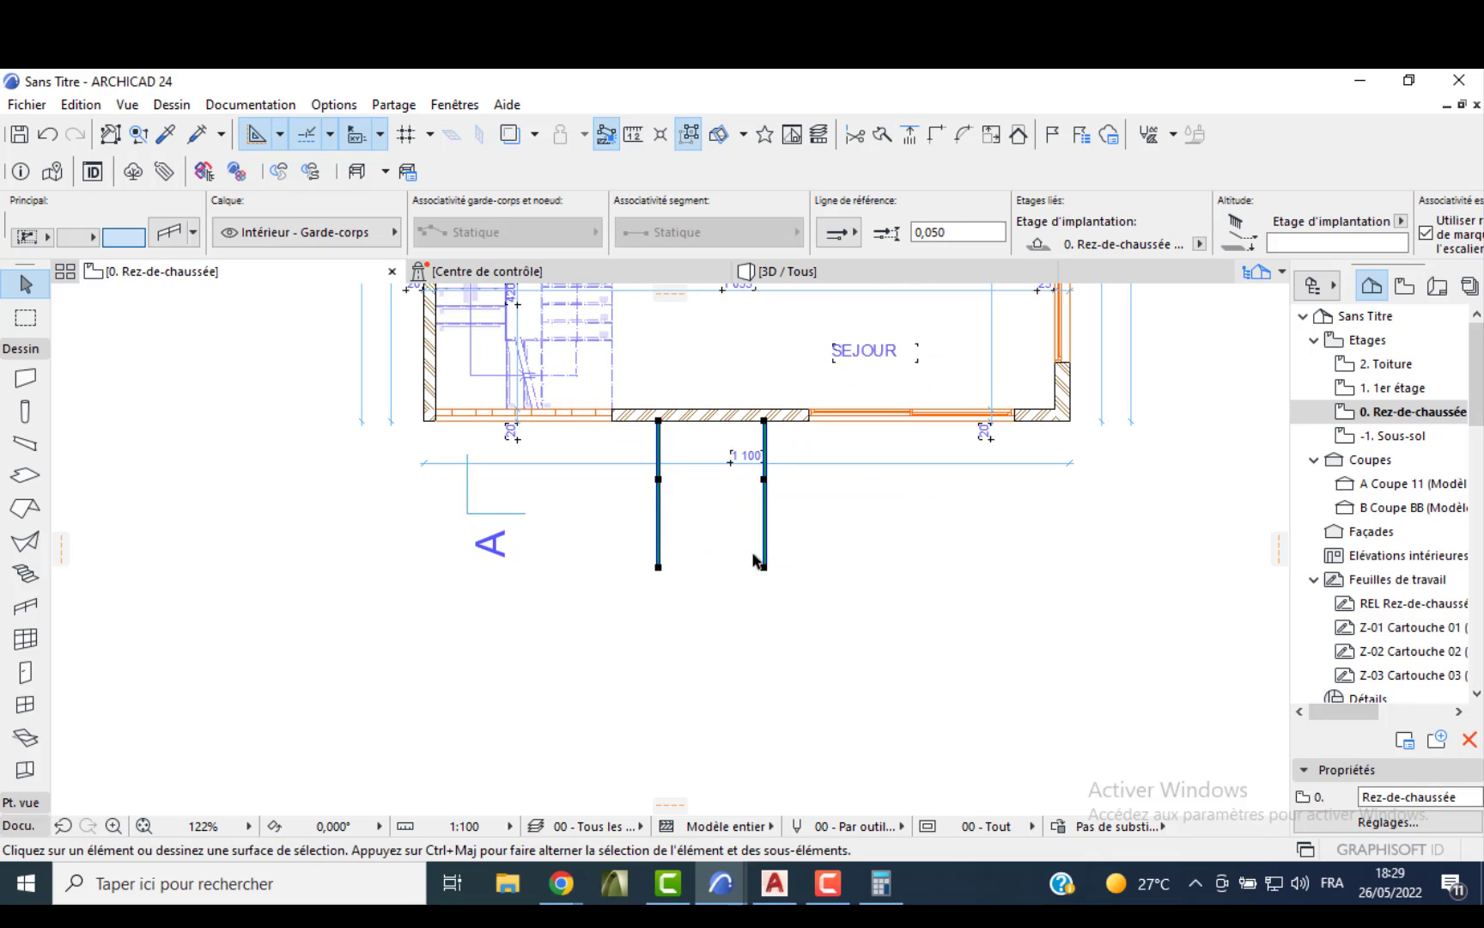
key(Delete)
double_click(470, 515)
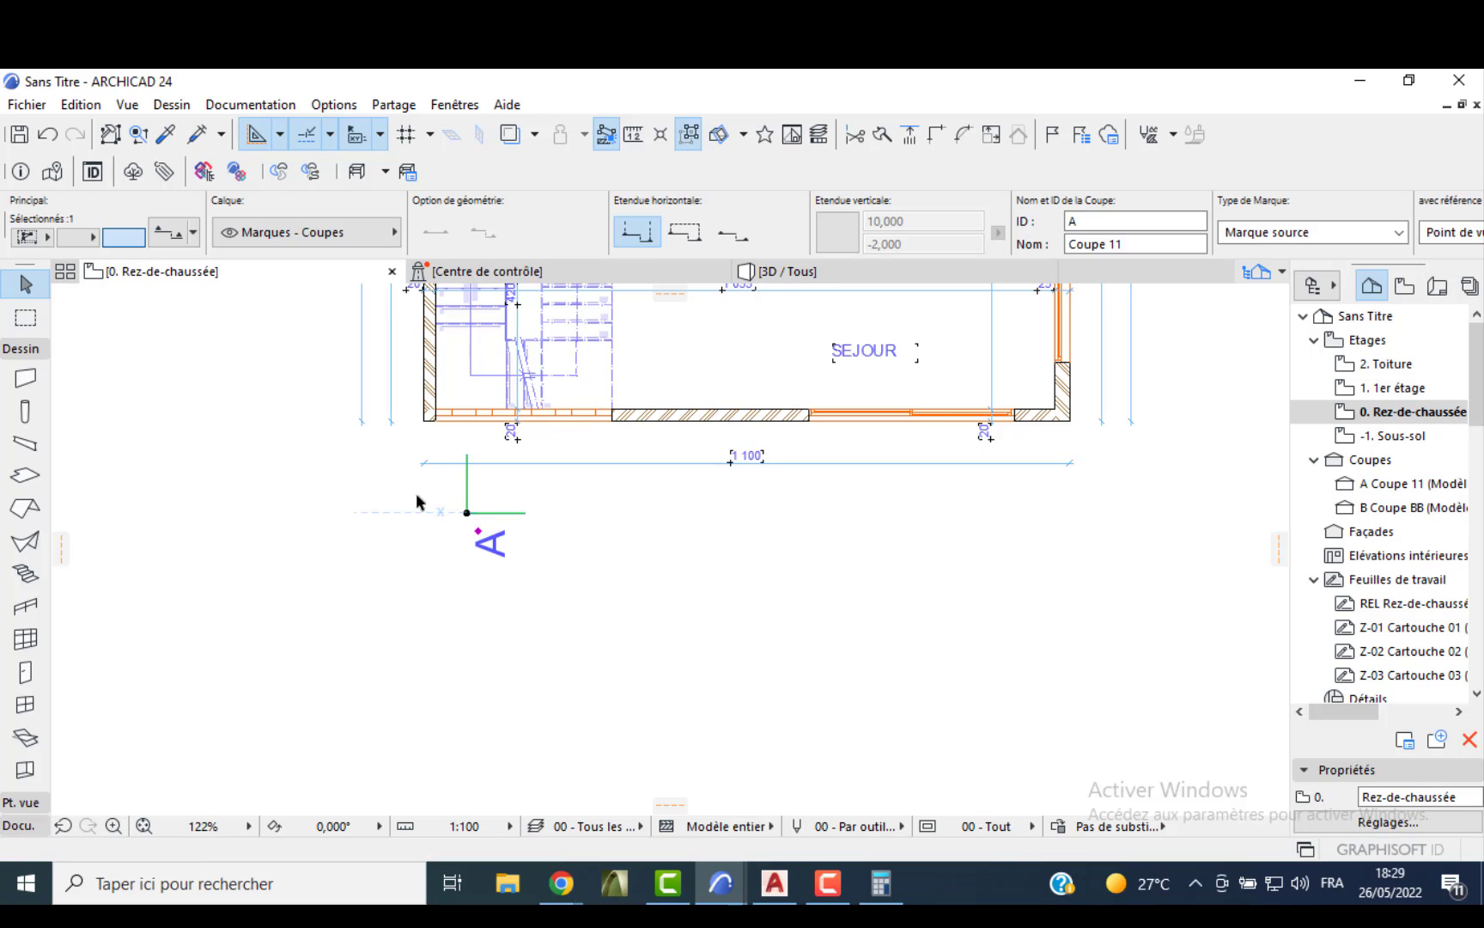
click(464, 515)
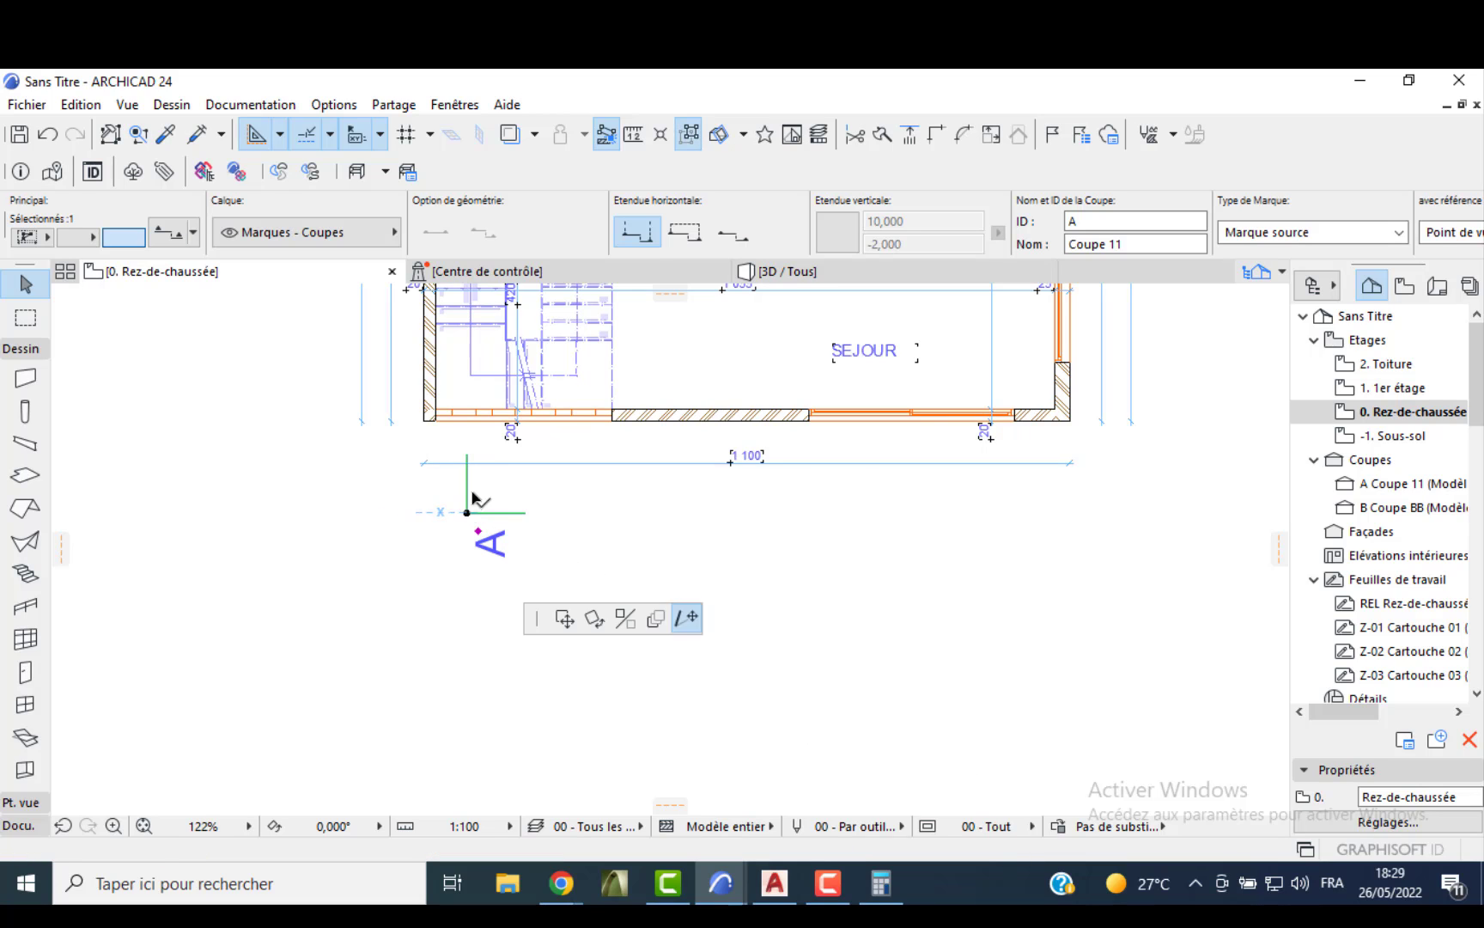
click(466, 453)
scroll(504, 570, down, 3)
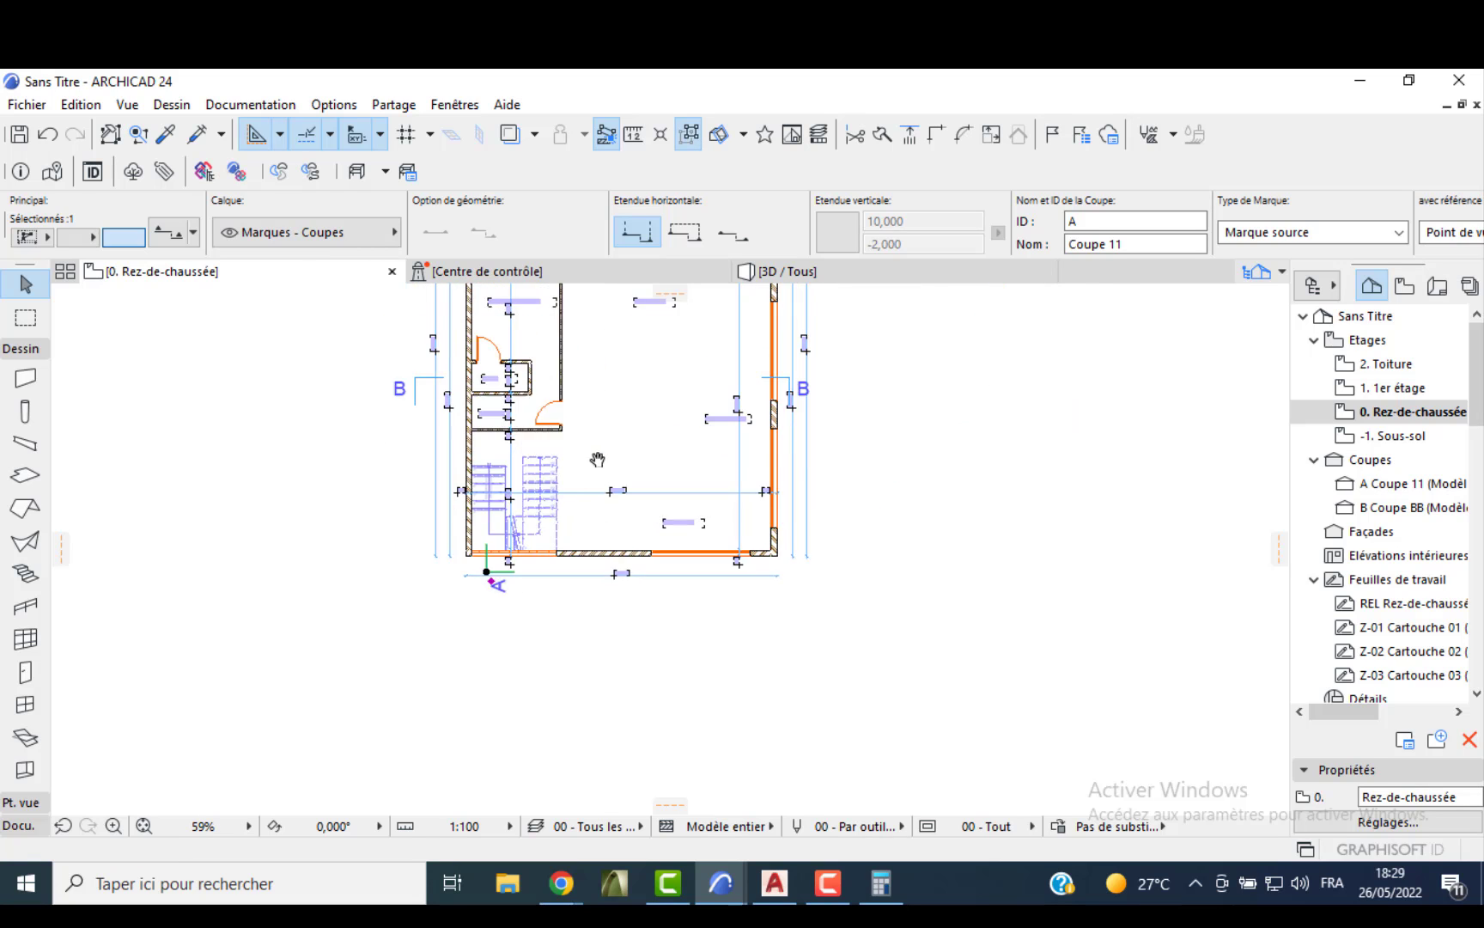
scroll(490, 414, up, 3)
click(567, 427)
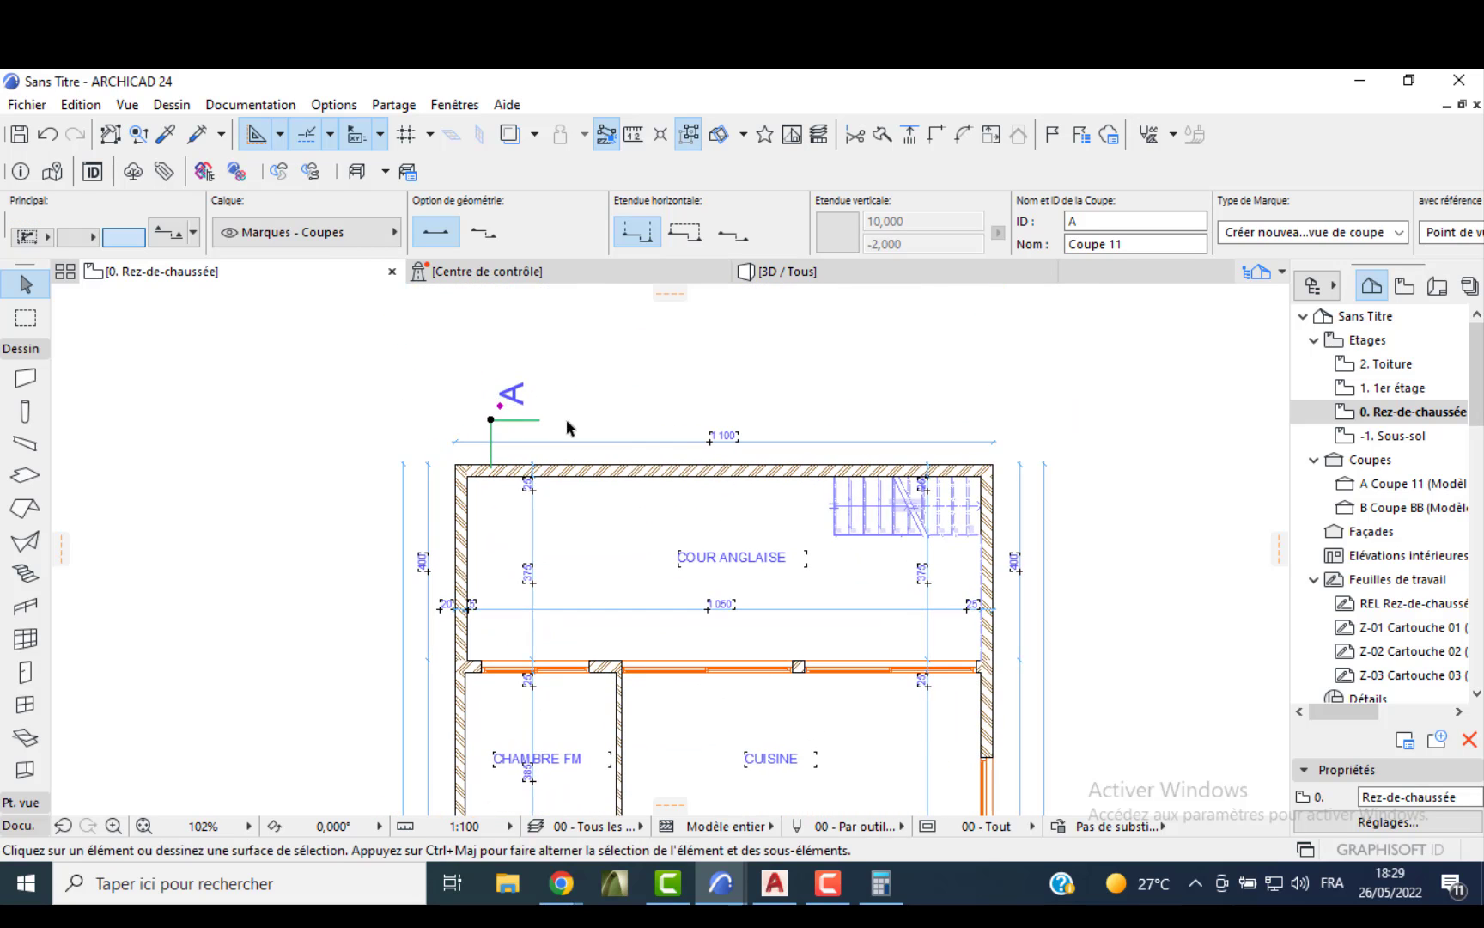
scroll(583, 453, down, 3)
scroll(641, 560, down, 1)
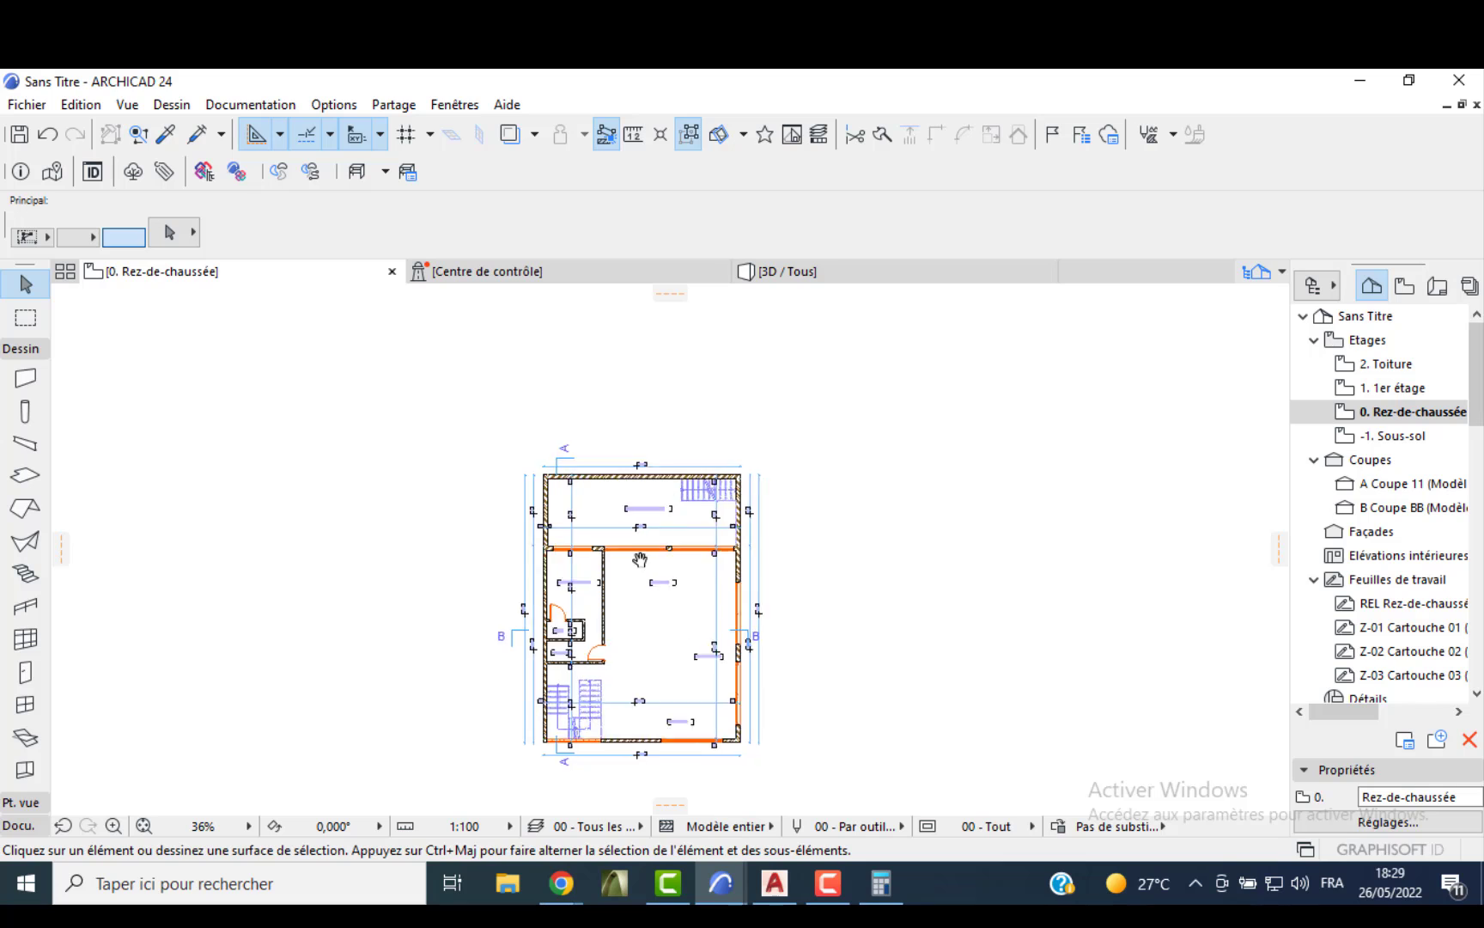
middle_drag(641, 560, 603, 413)
- Copy all elements of the house project's Rez-de-chaussée floor plan and return to the blank project
click(719, 888)
click(812, 814)
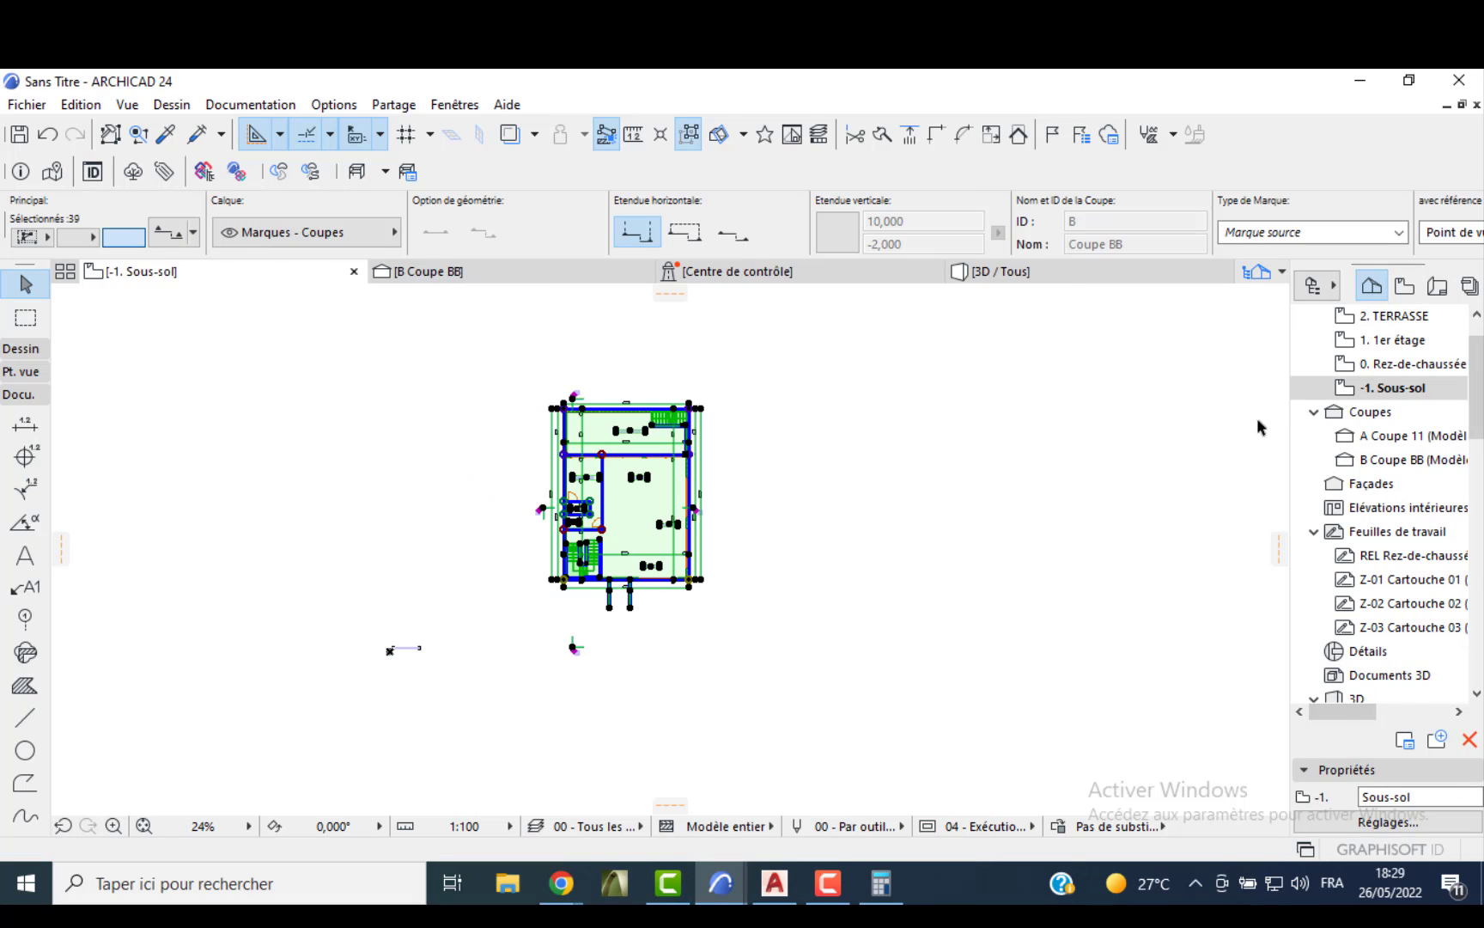
double_click(1374, 366)
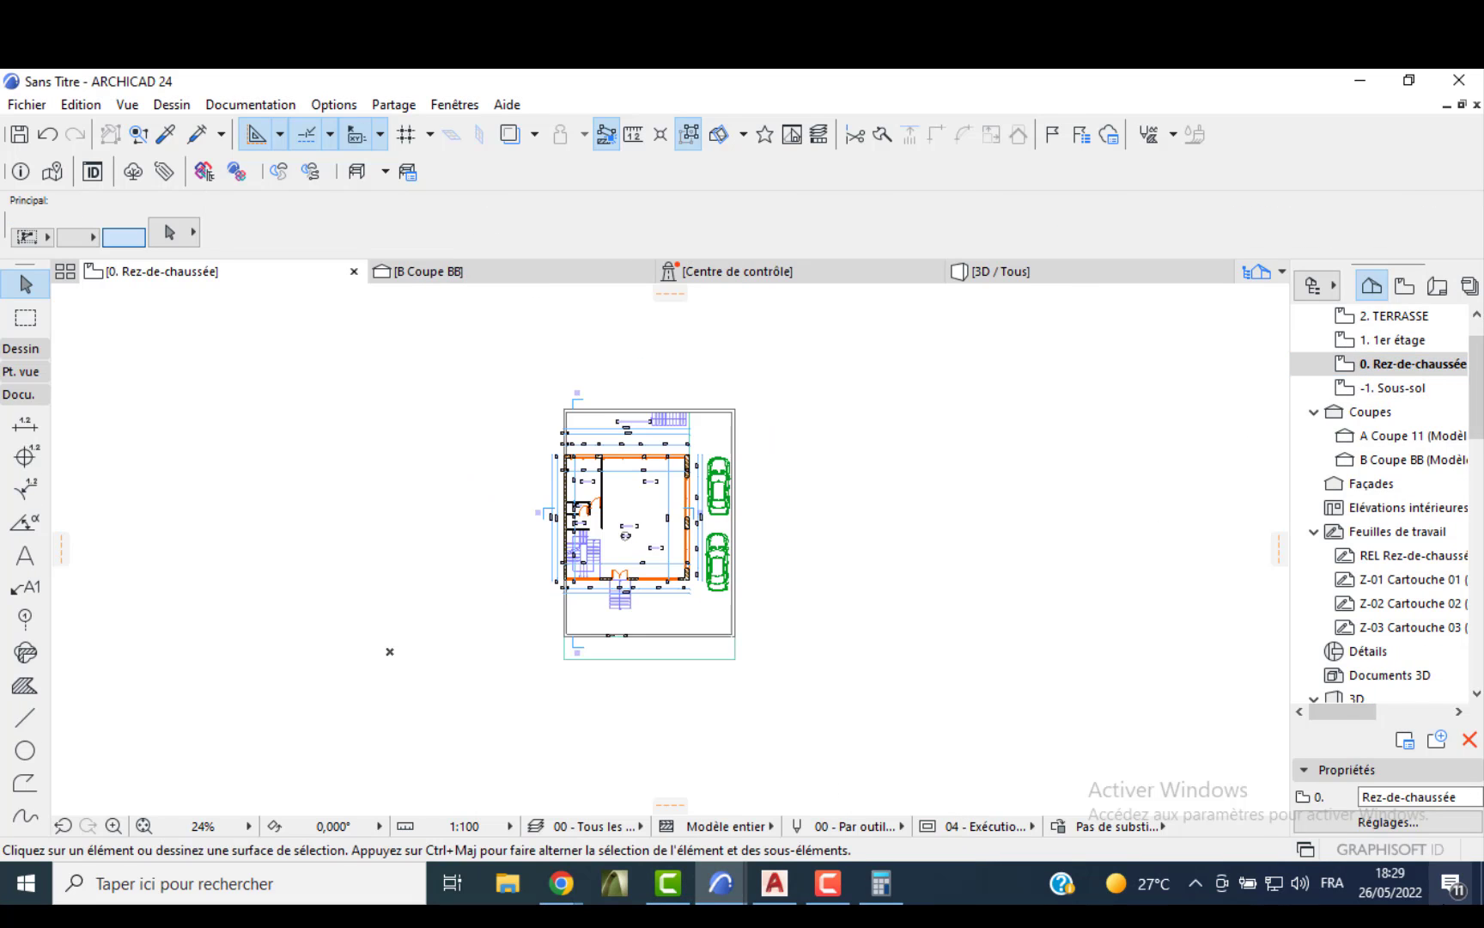
drag(525, 361, 775, 706)
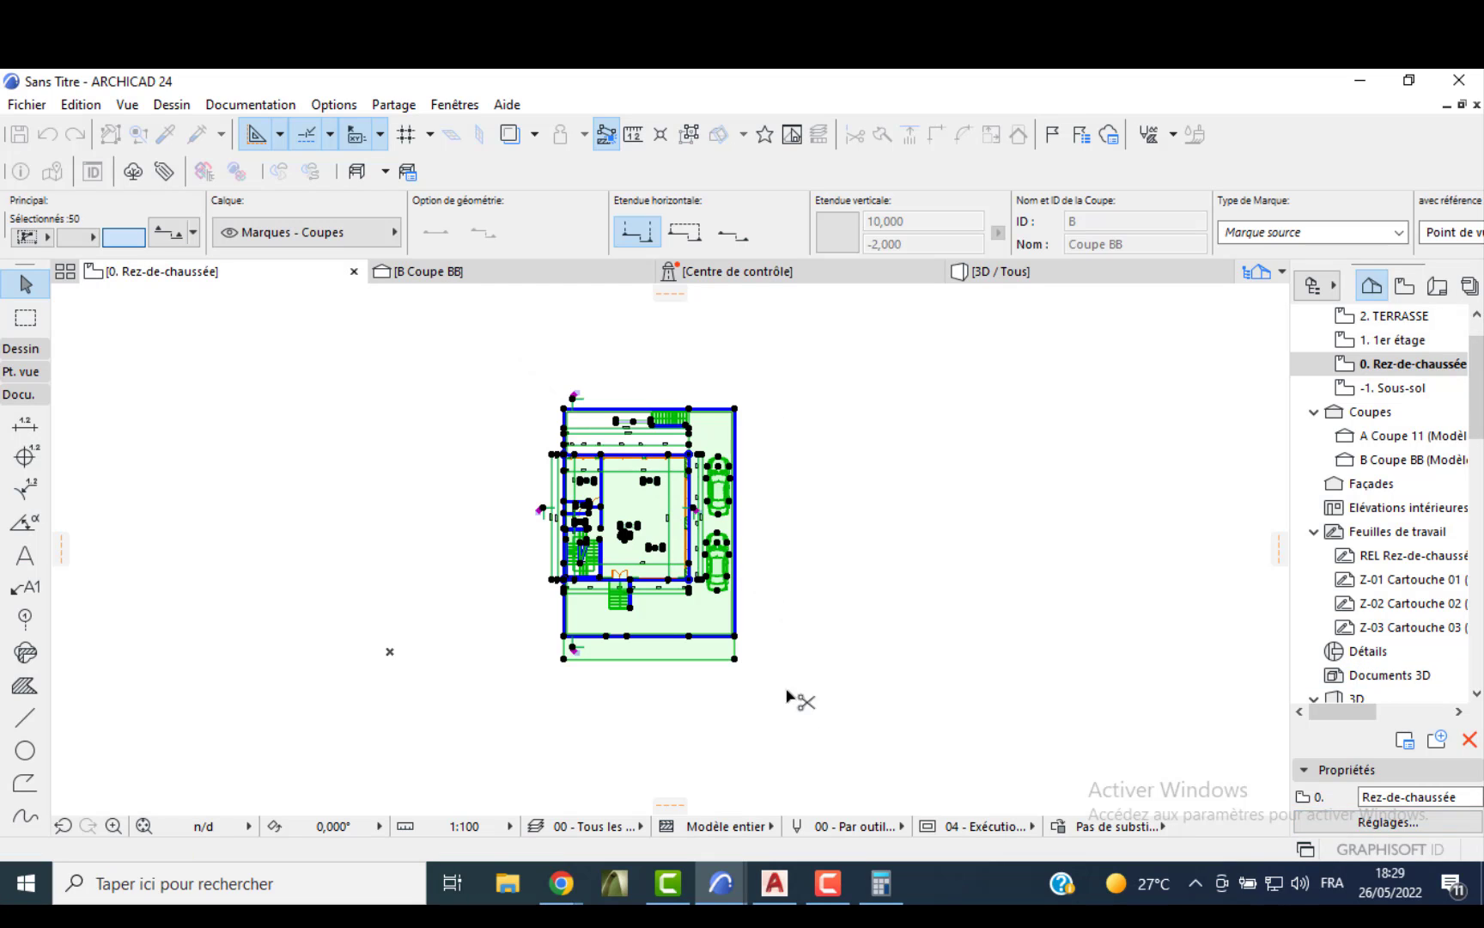
mouse_move(719, 883)
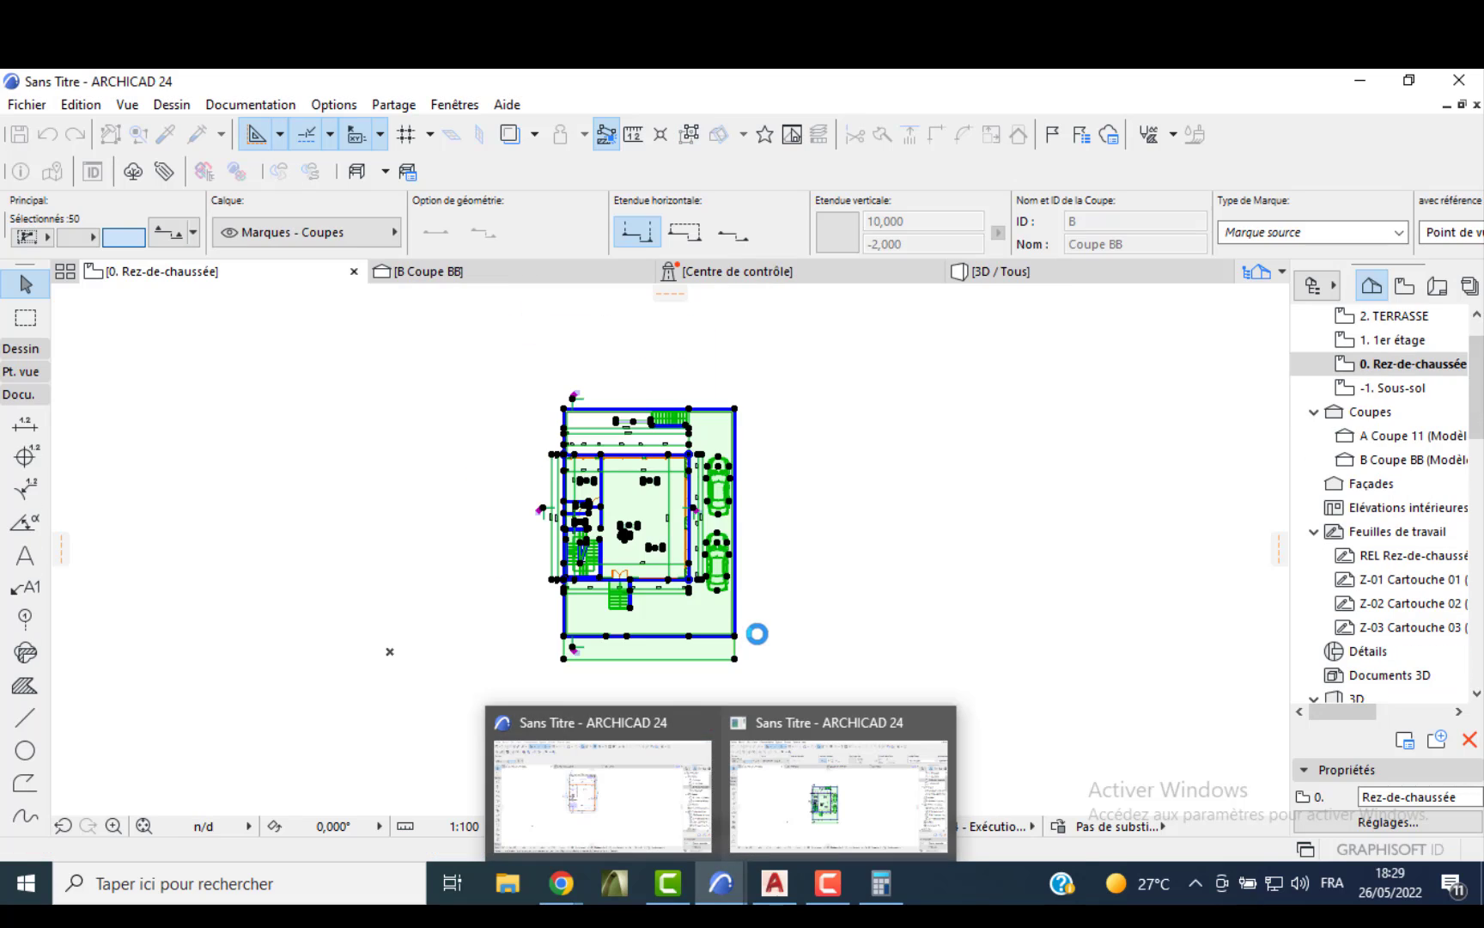
click(662, 760)
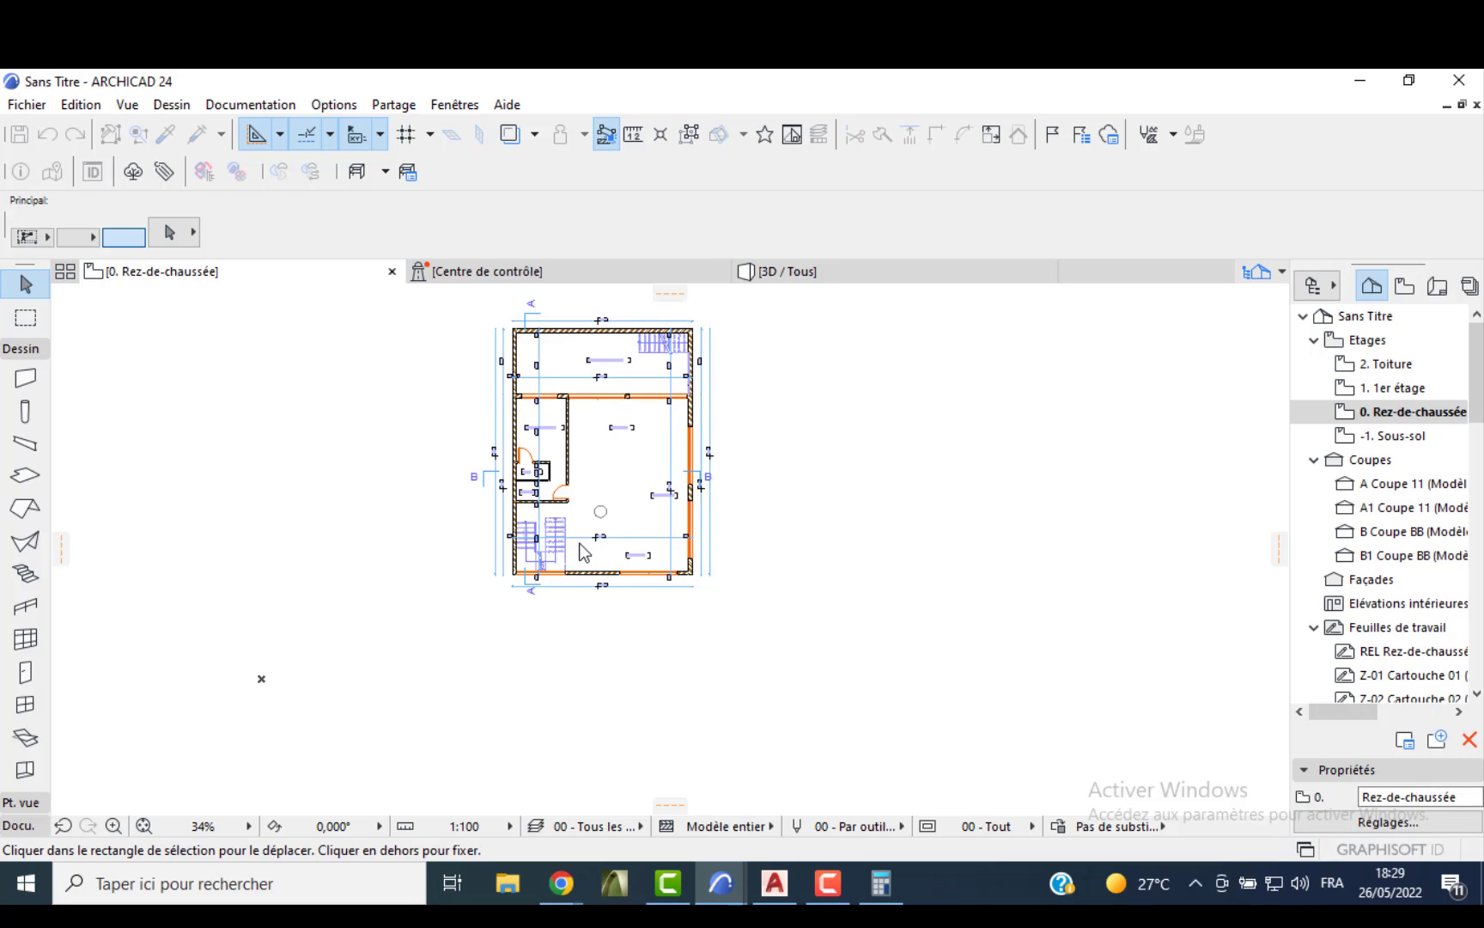
- Try pasting the ground-floor plan close beside the basement plan, and undo the paste
drag(567, 526, 611, 512)
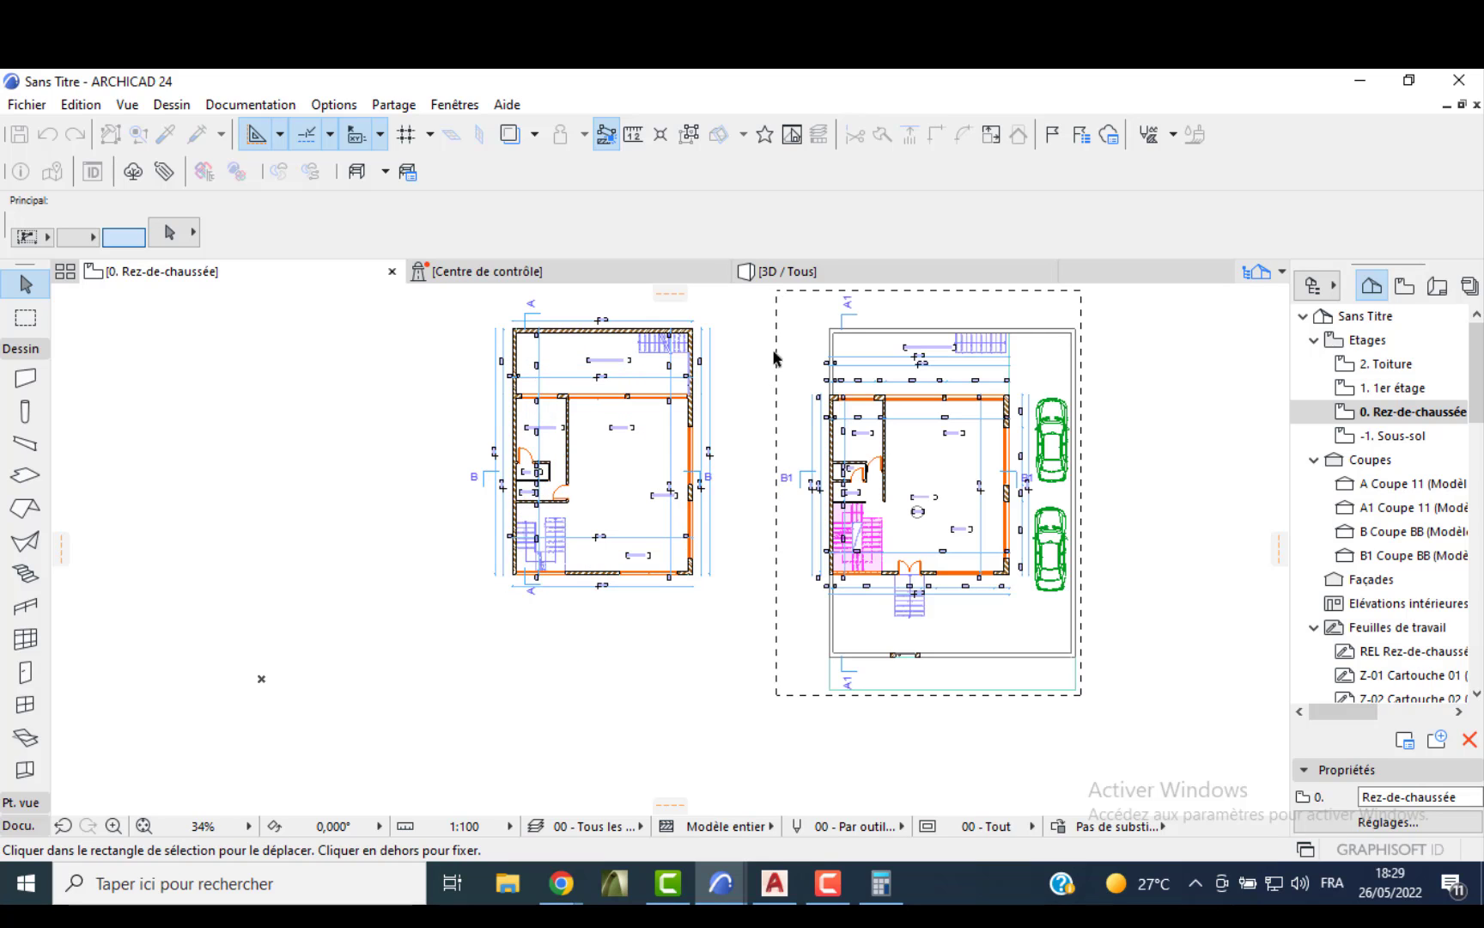
click(829, 328)
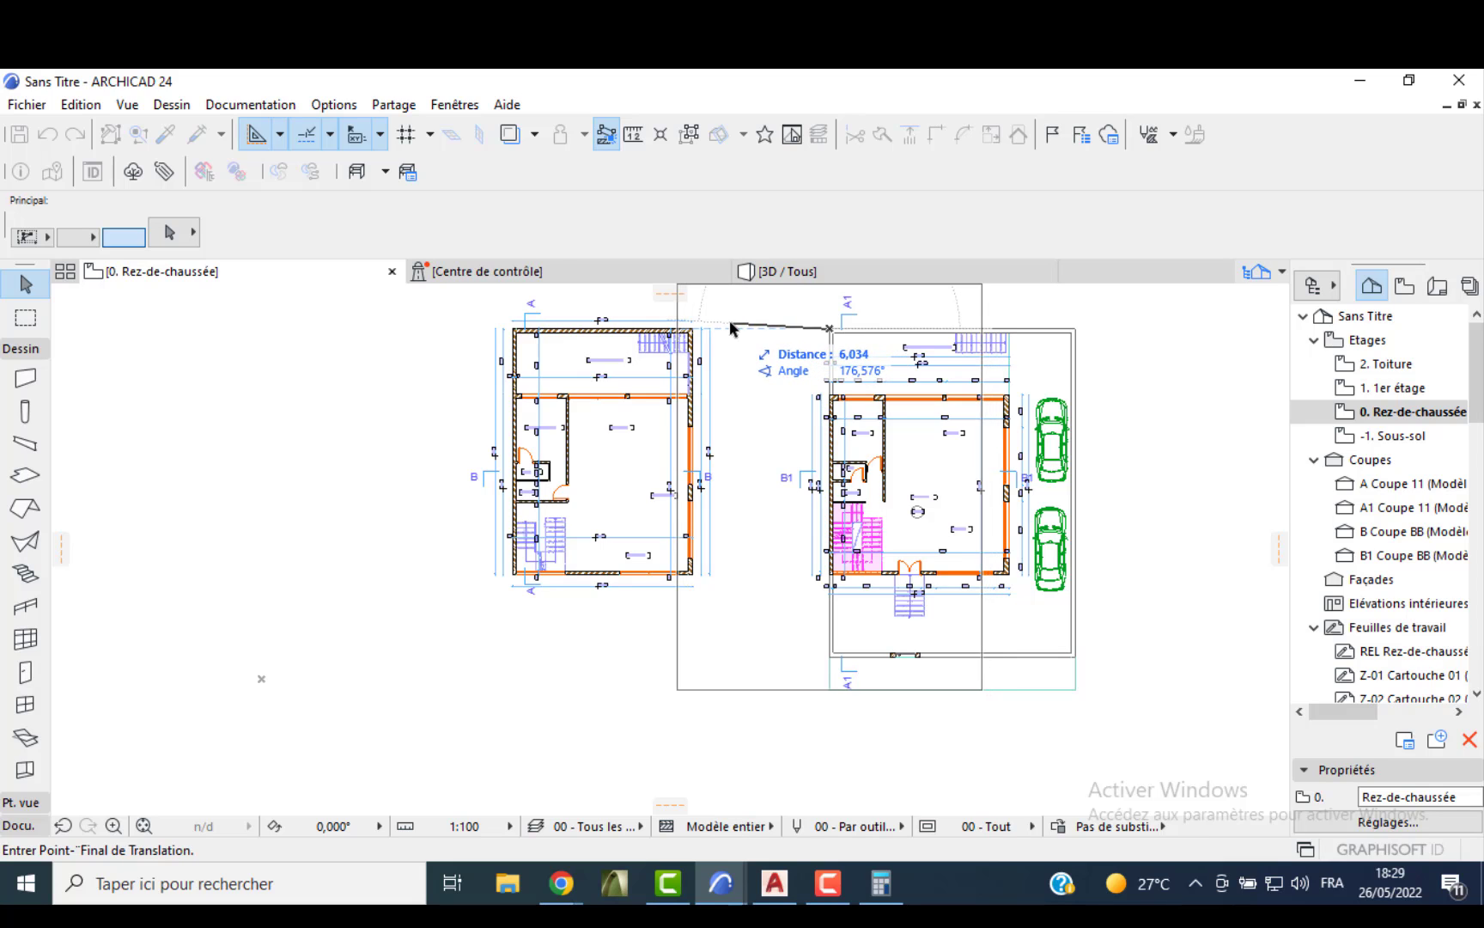
click(737, 335)
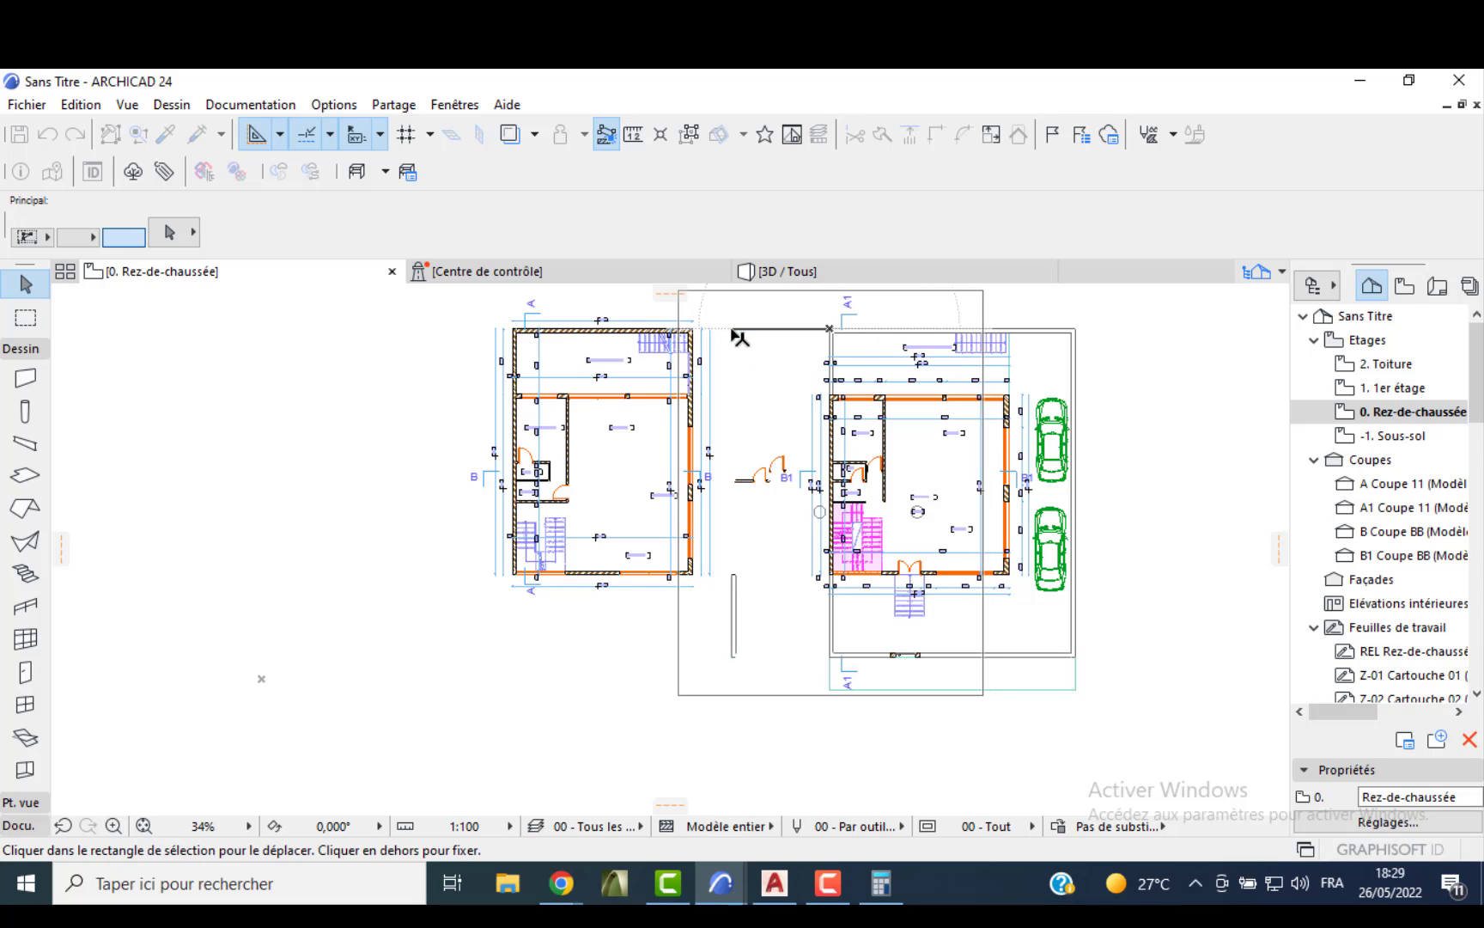
click(599, 659)
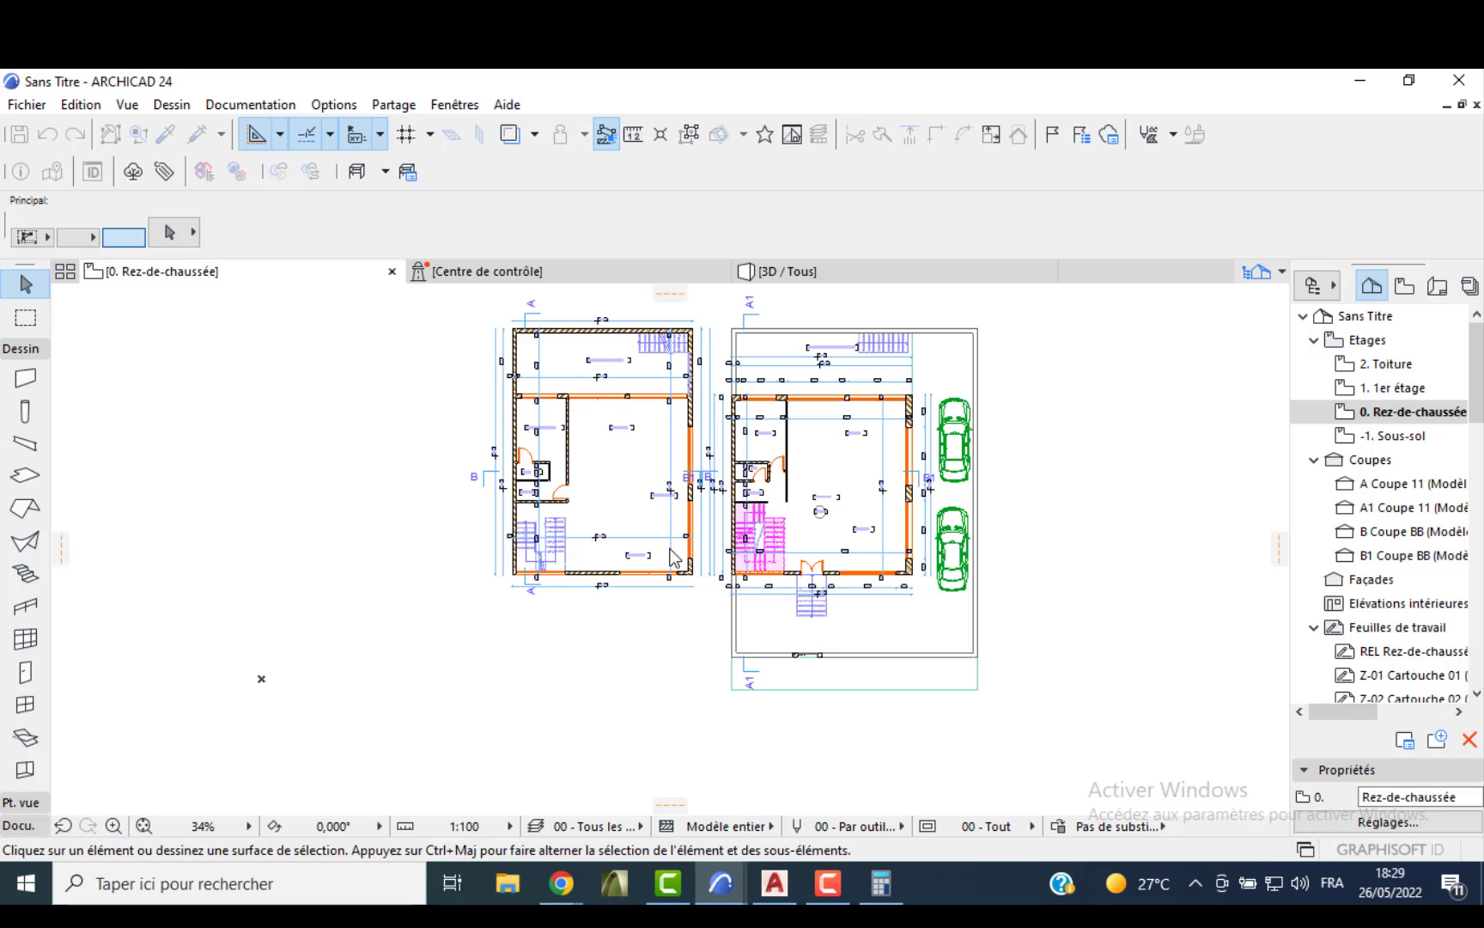
scroll(702, 490, up, 5)
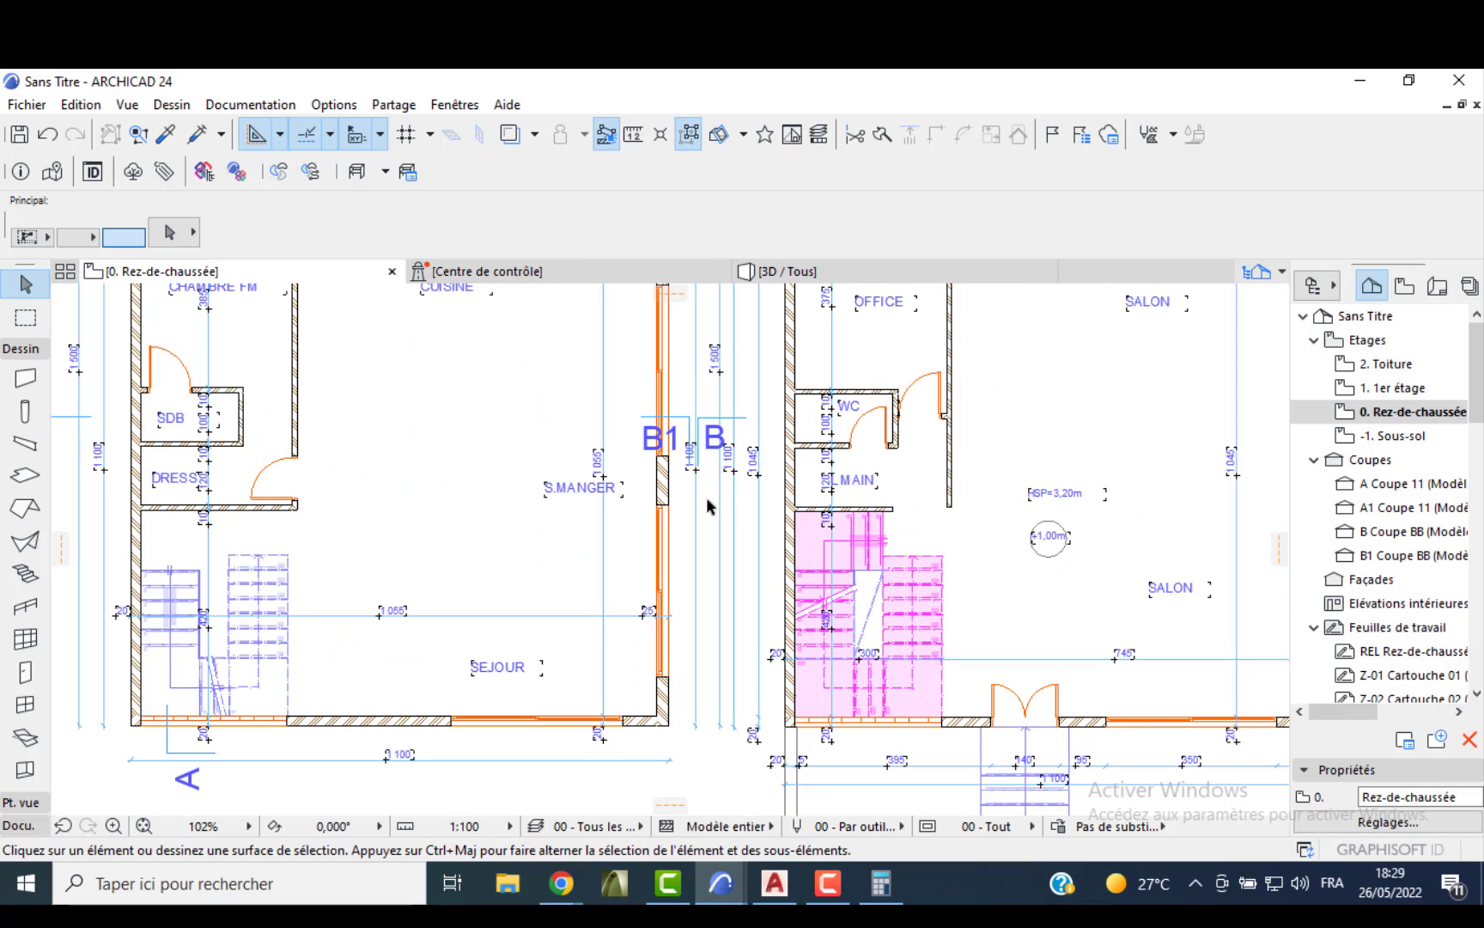
key(ctrl+z)
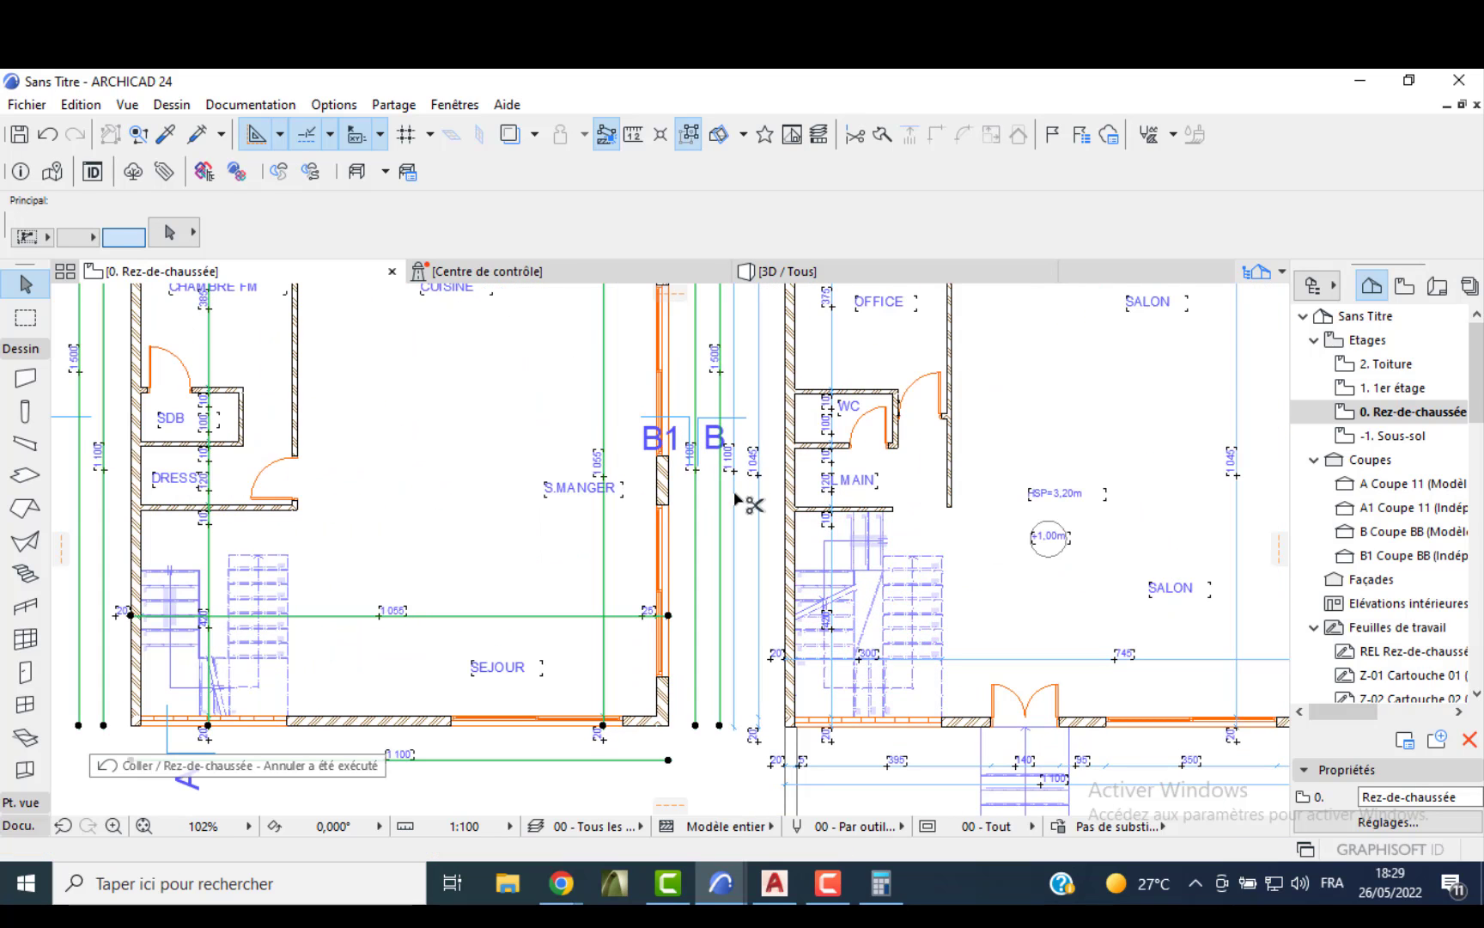
- Paste the copied ground-floor plan again and move it to the right, clear of the basement plan
scroll(738, 507, down, 5)
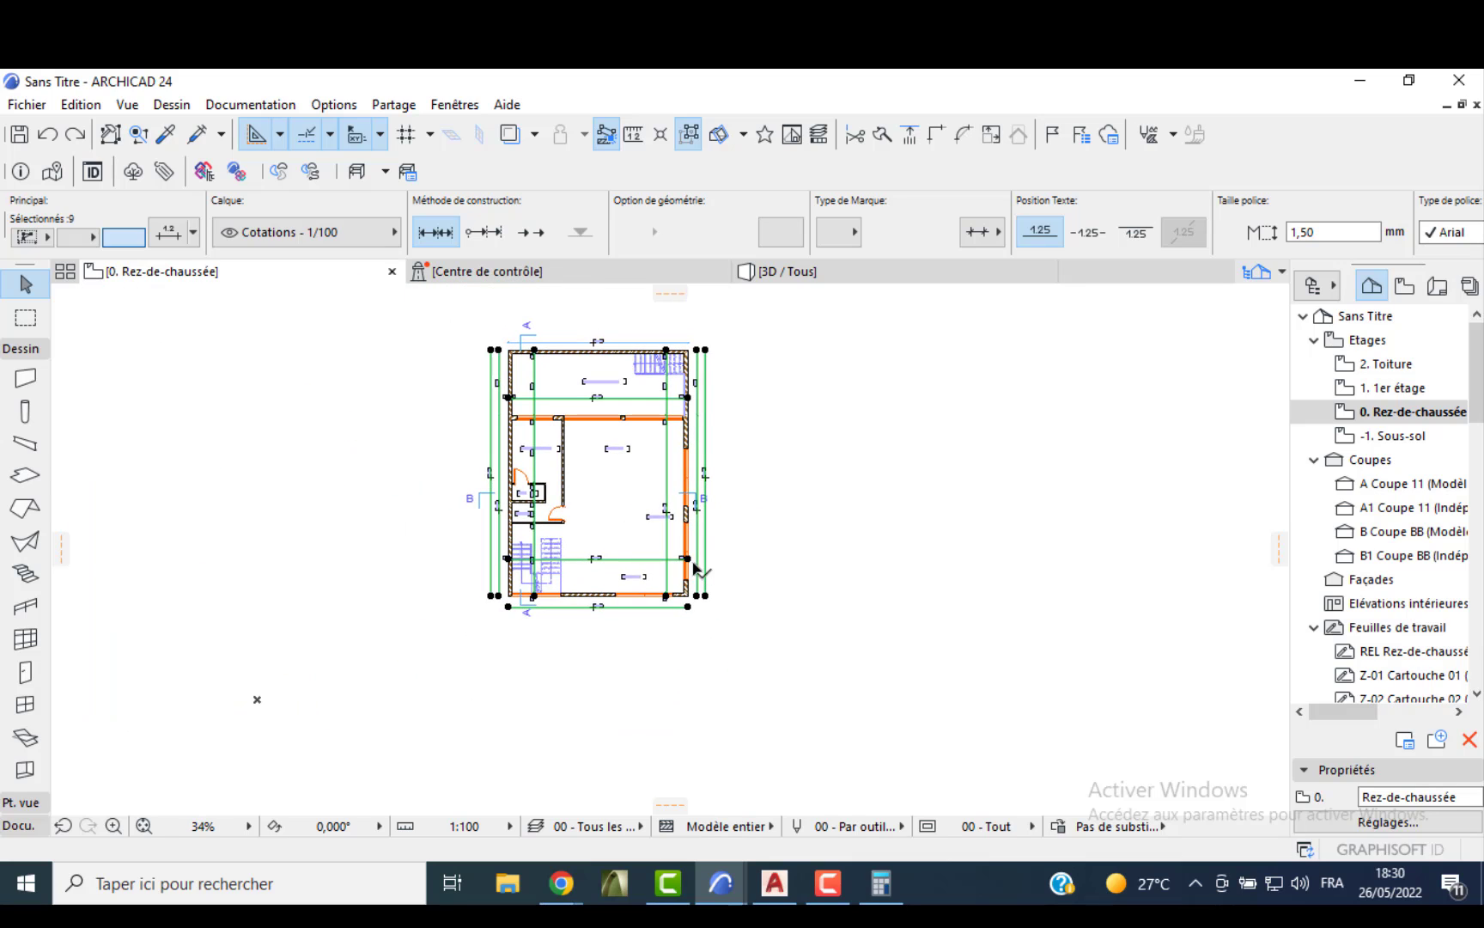
key(ctrl+v)
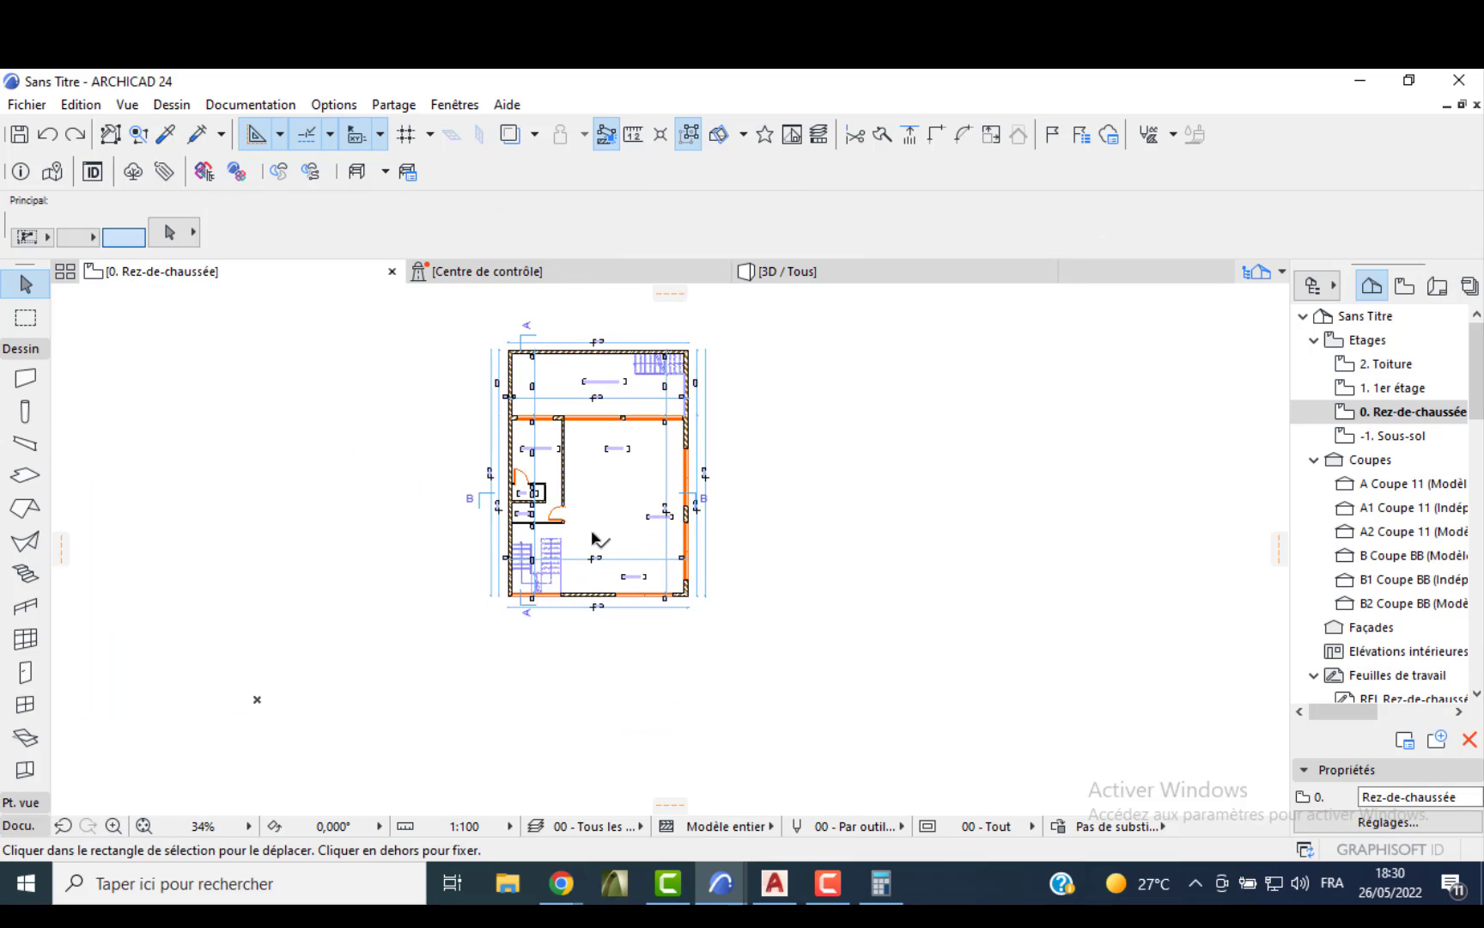
click(600, 477)
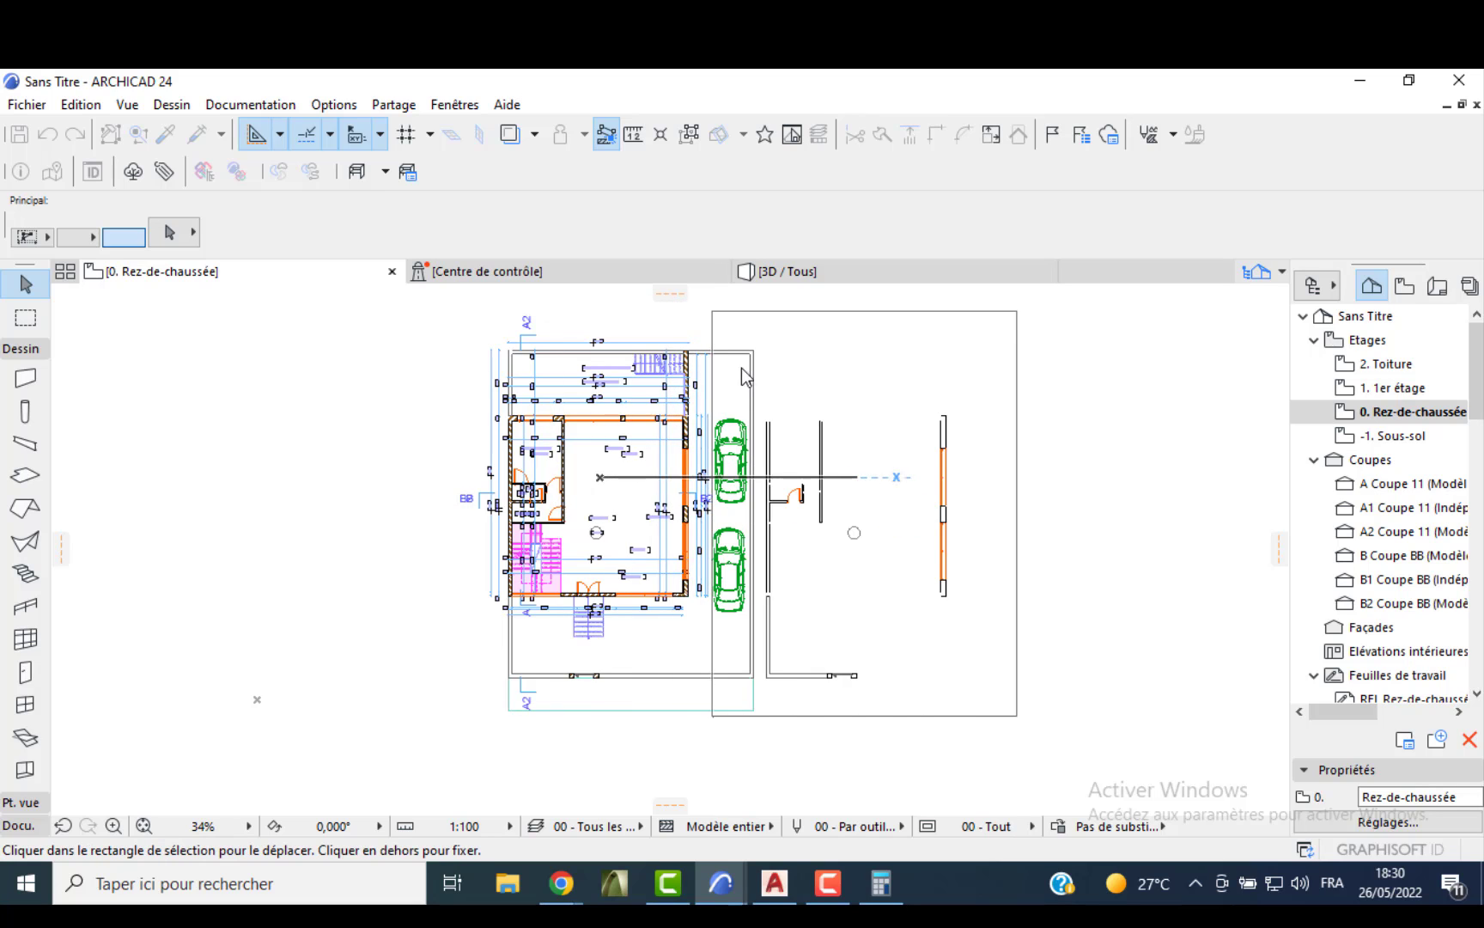
click(857, 477)
- Align the top edge of the pasted ground-floor plan with the basement plan's top edge and fix it in place
click(767, 349)
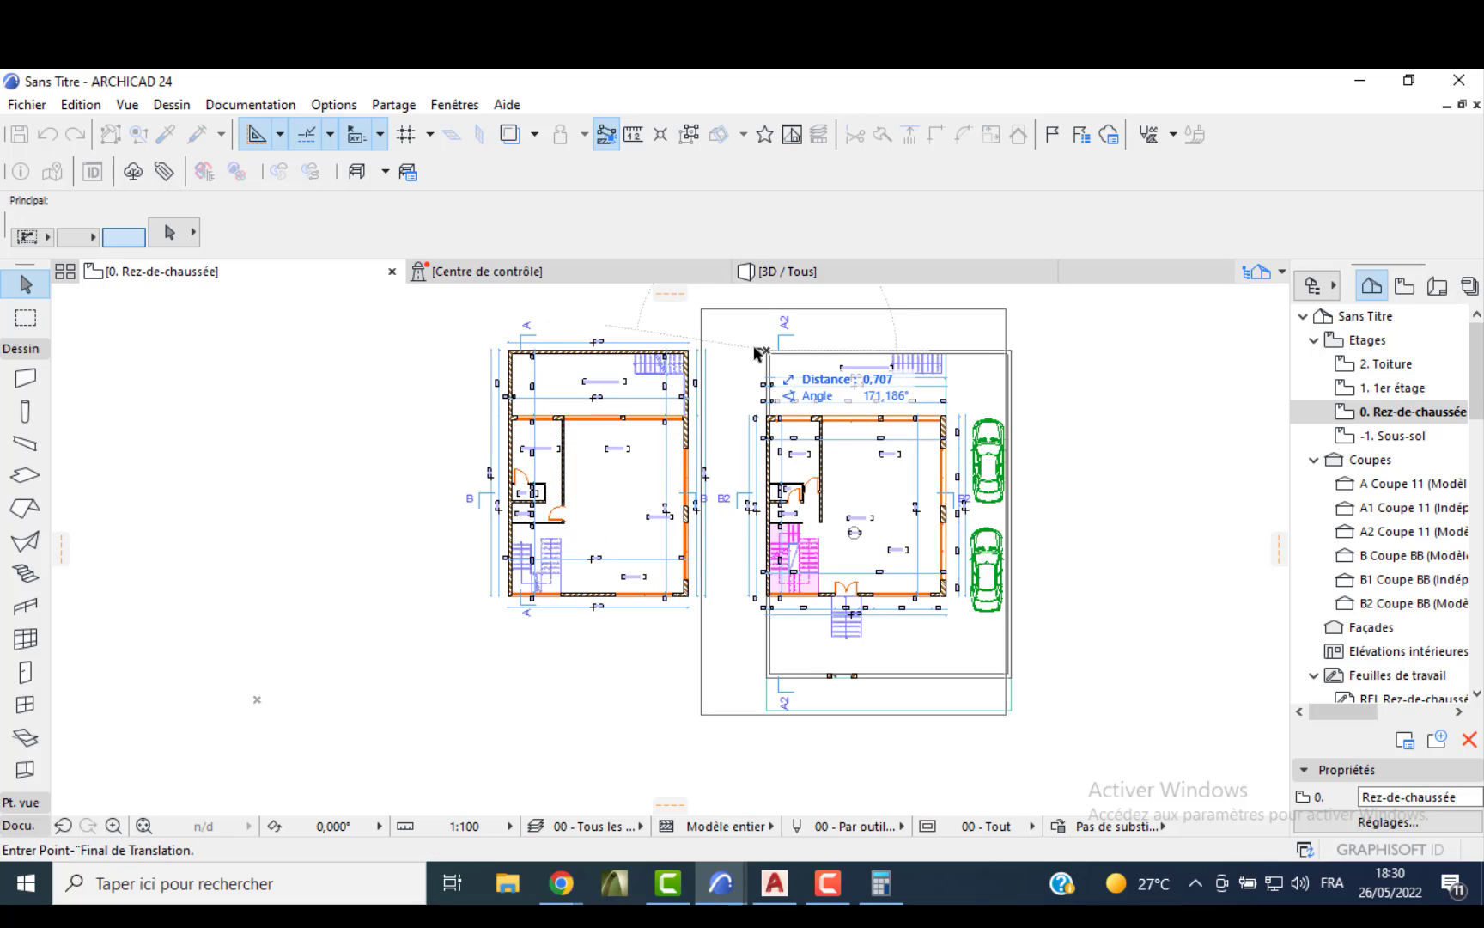
click(767, 361)
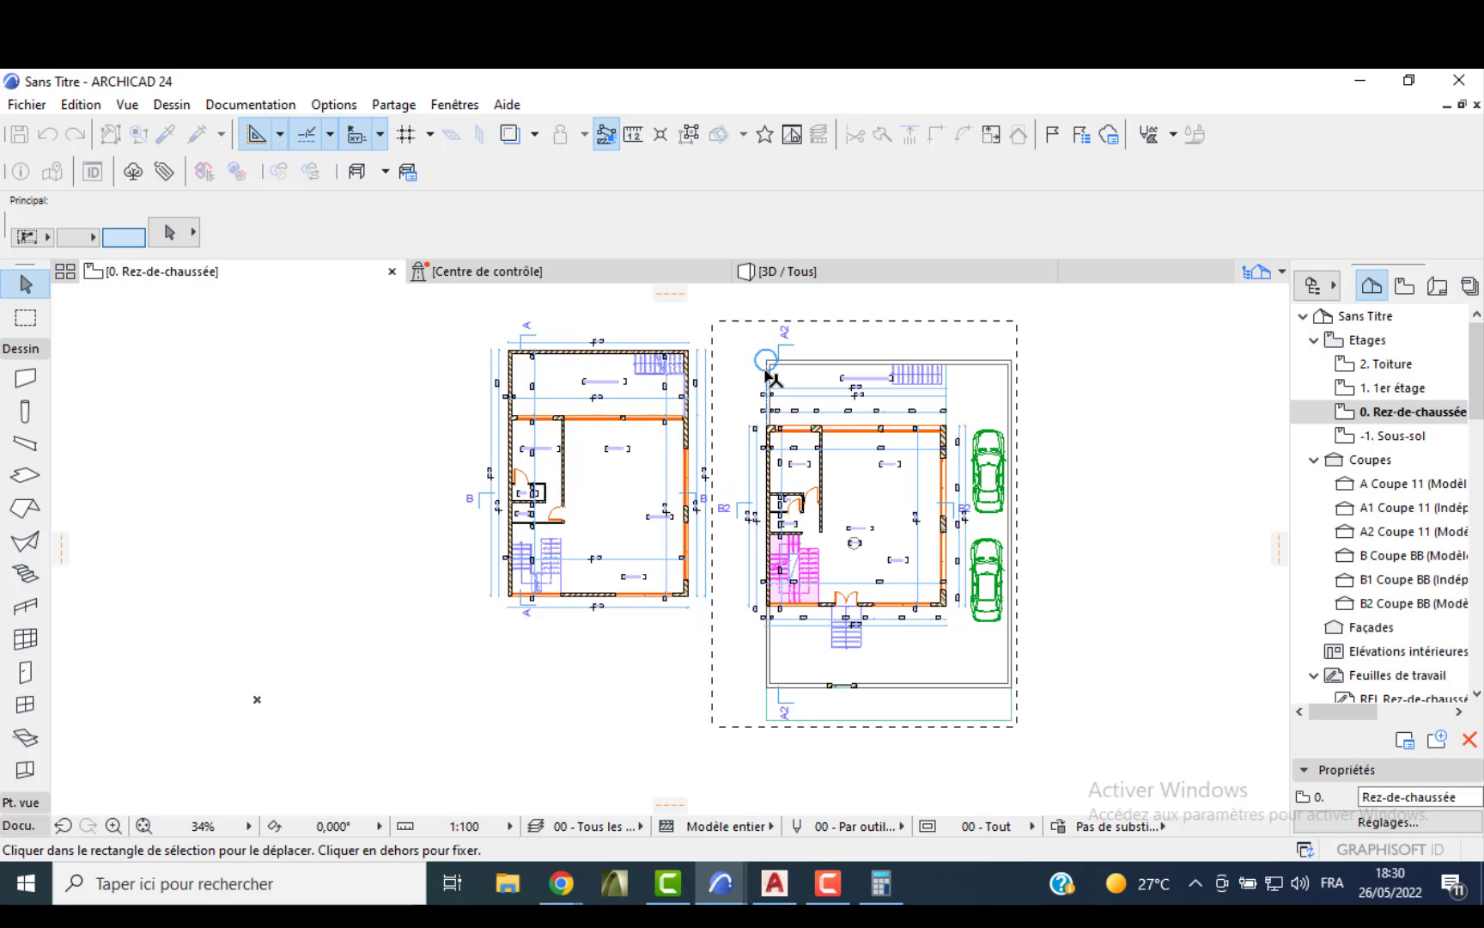
scroll(763, 377, up, 3)
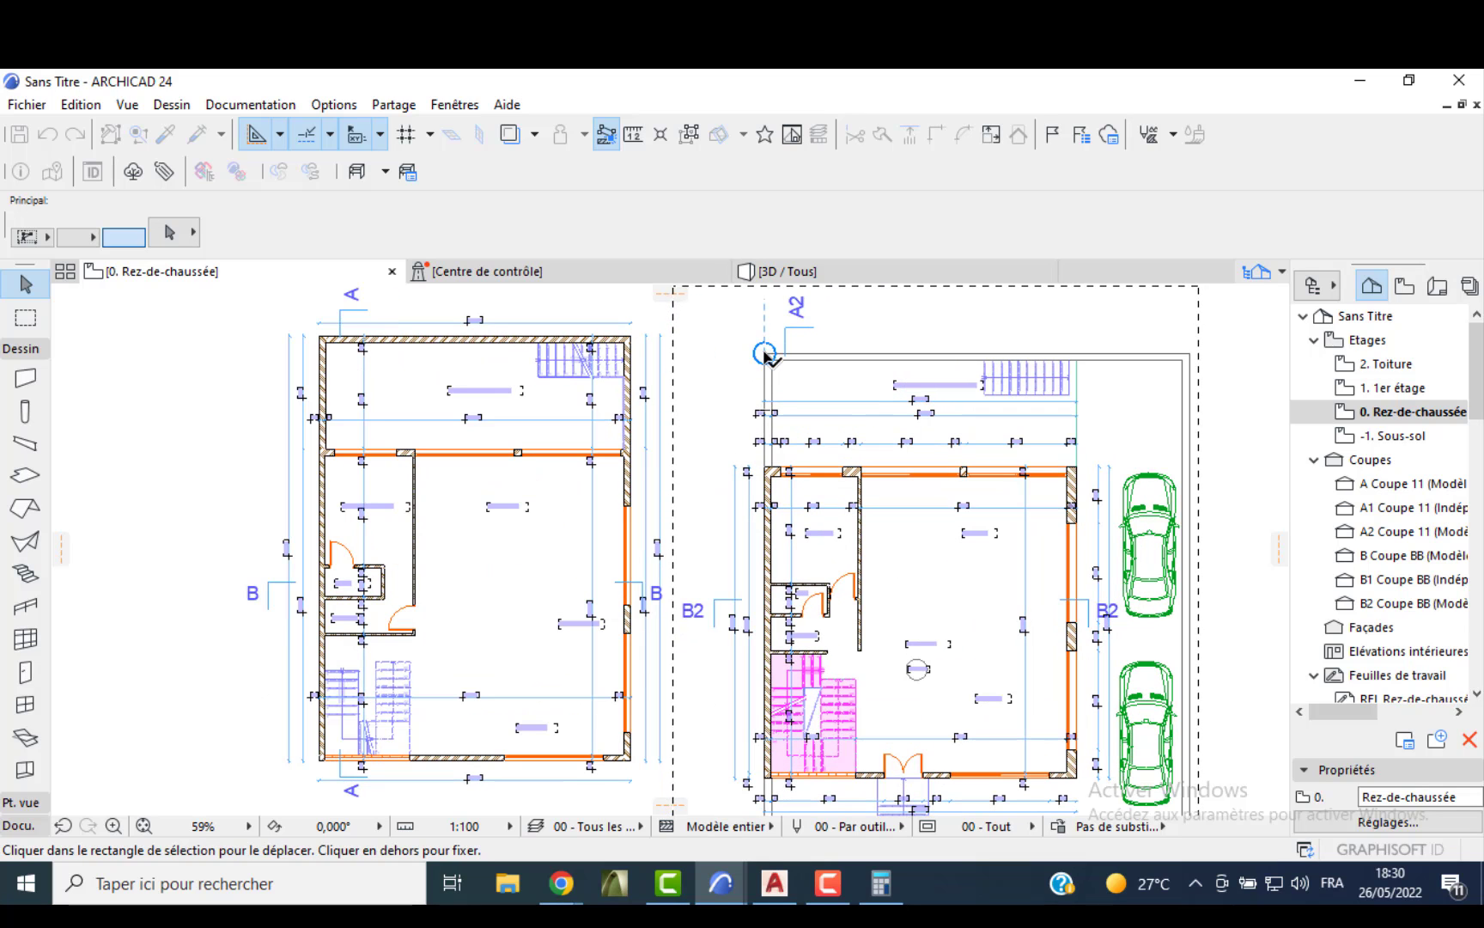
click(766, 344)
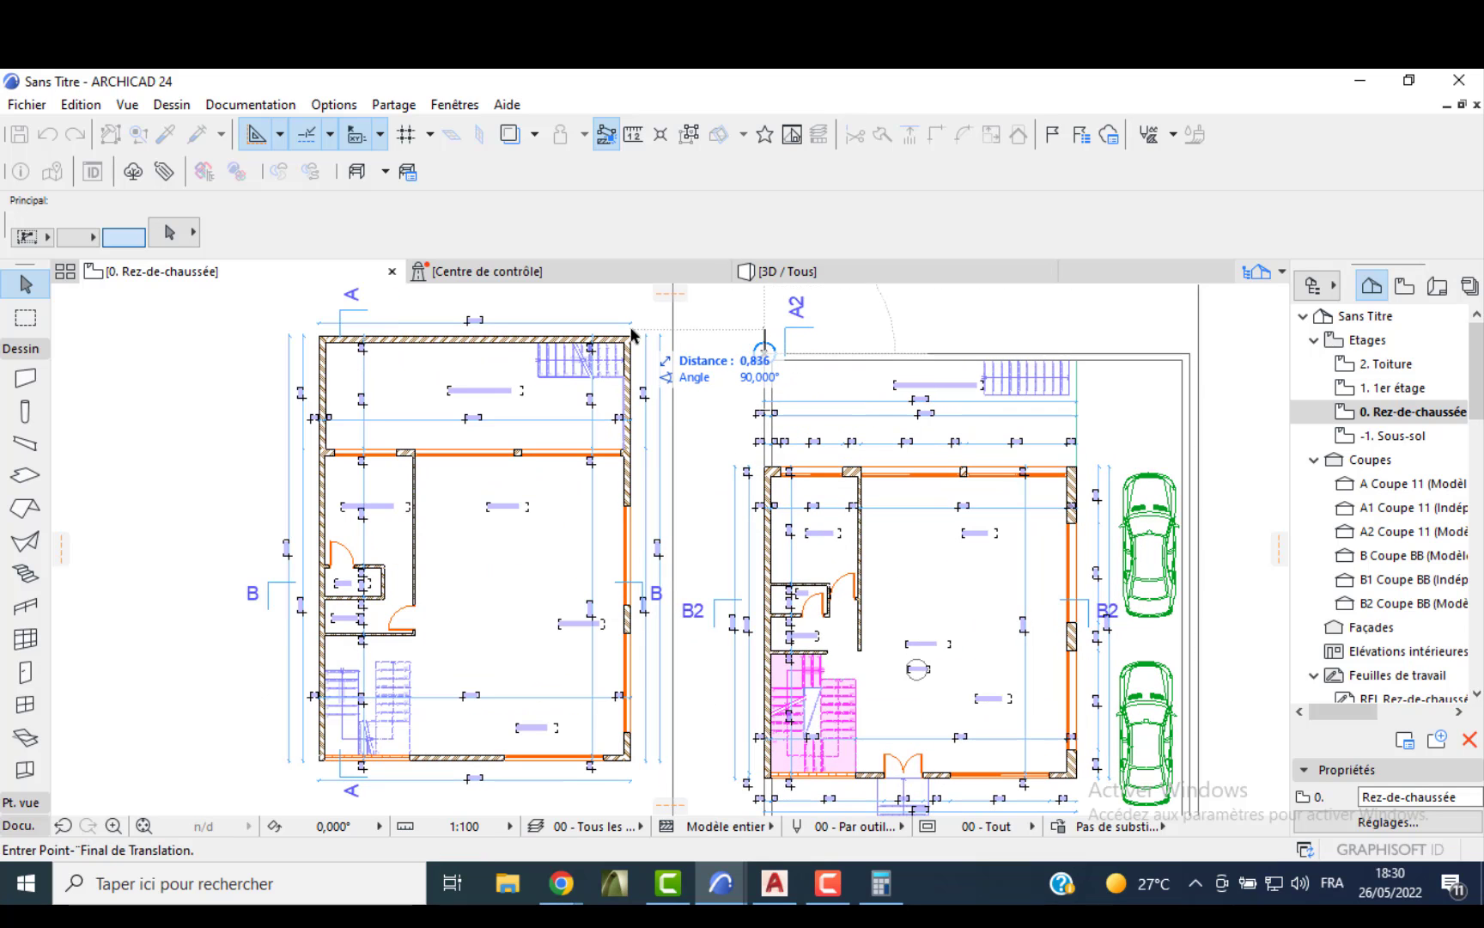
click(687, 337)
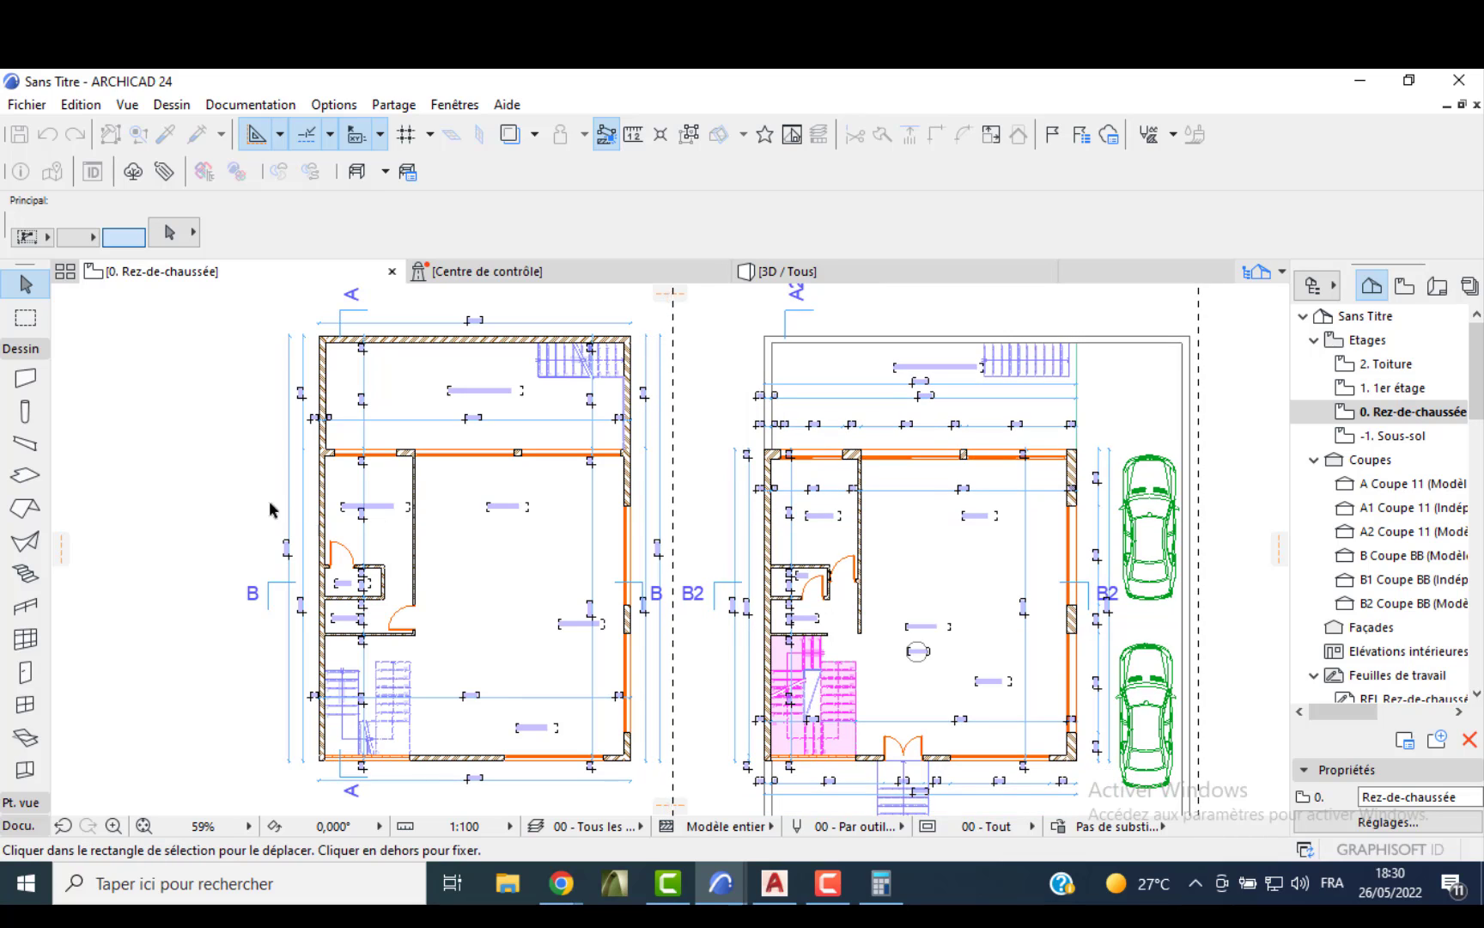
click(246, 476)
- Add a 4 mm Arial text block reading "SOUS SOL" below the basement plan
scroll(256, 468, down, 5)
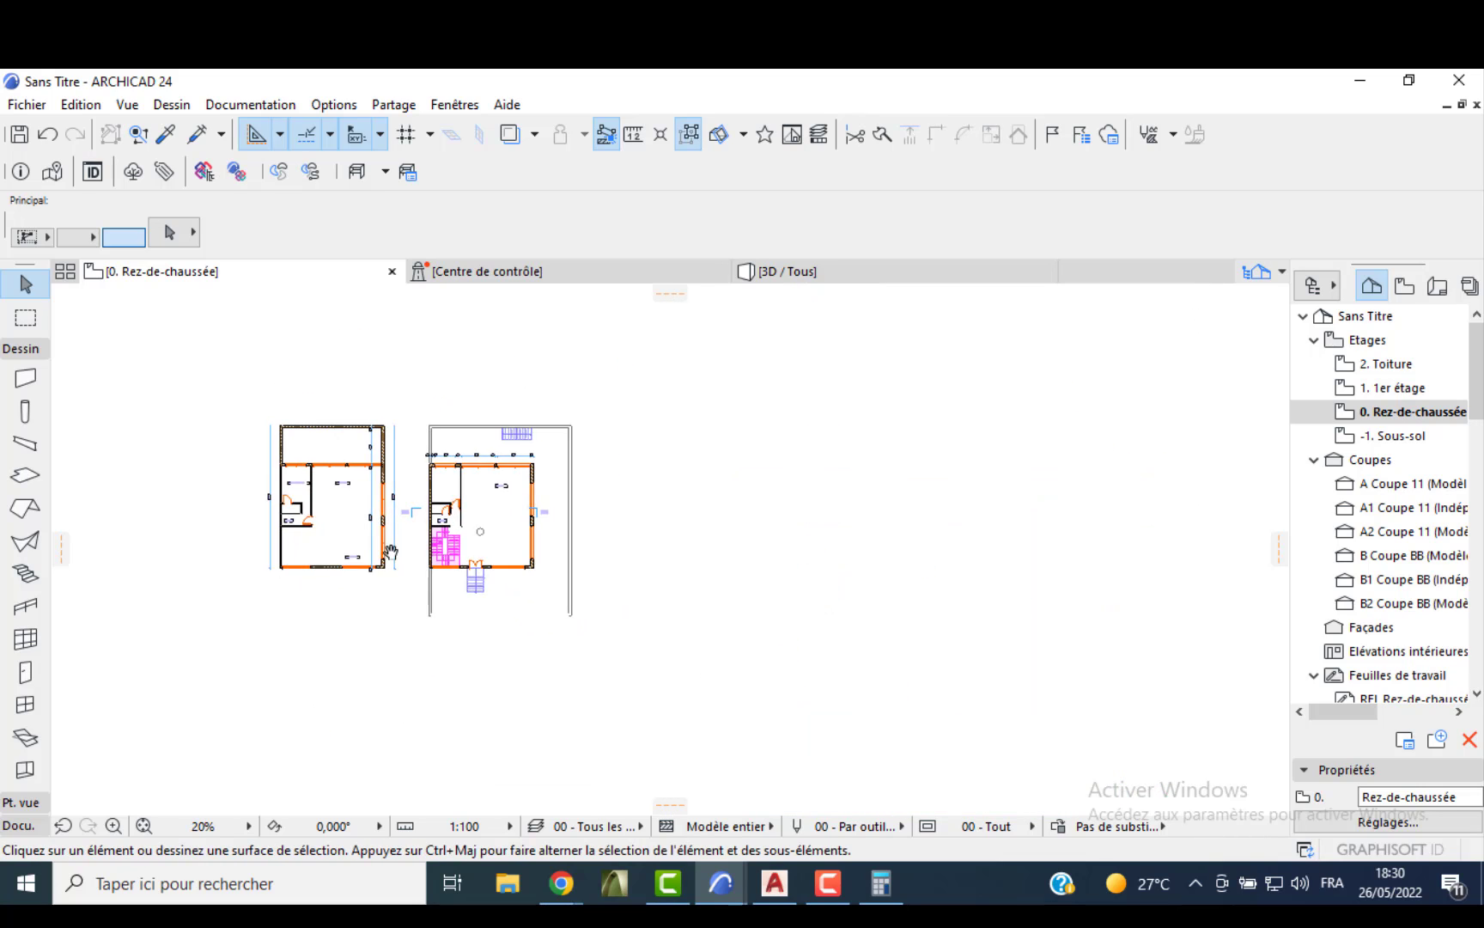
click(12, 826)
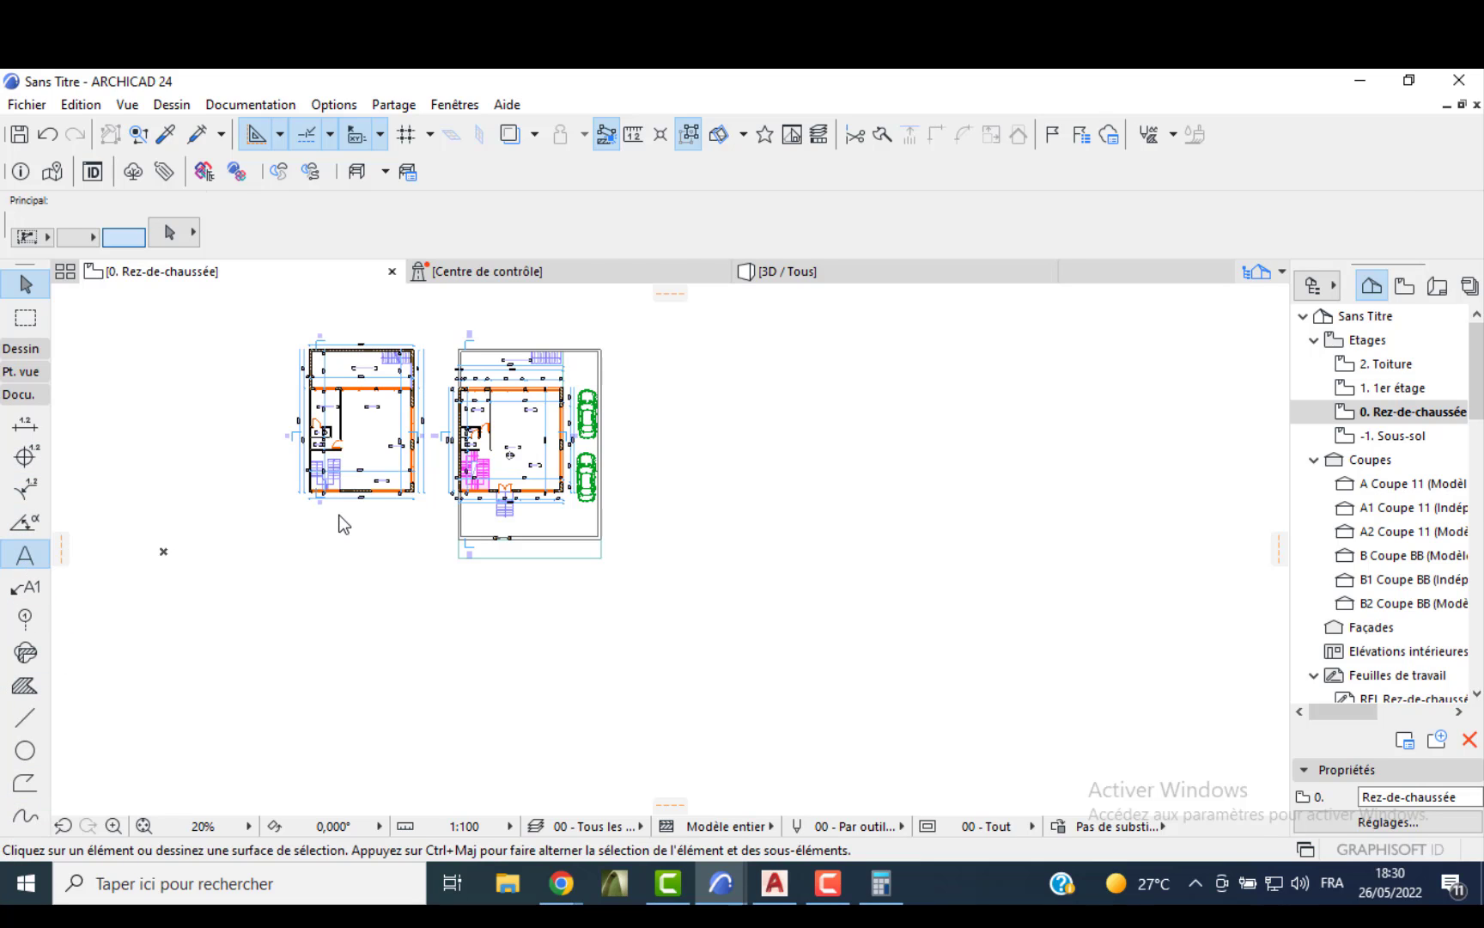
scroll(343, 524, up, 3)
click(327, 551)
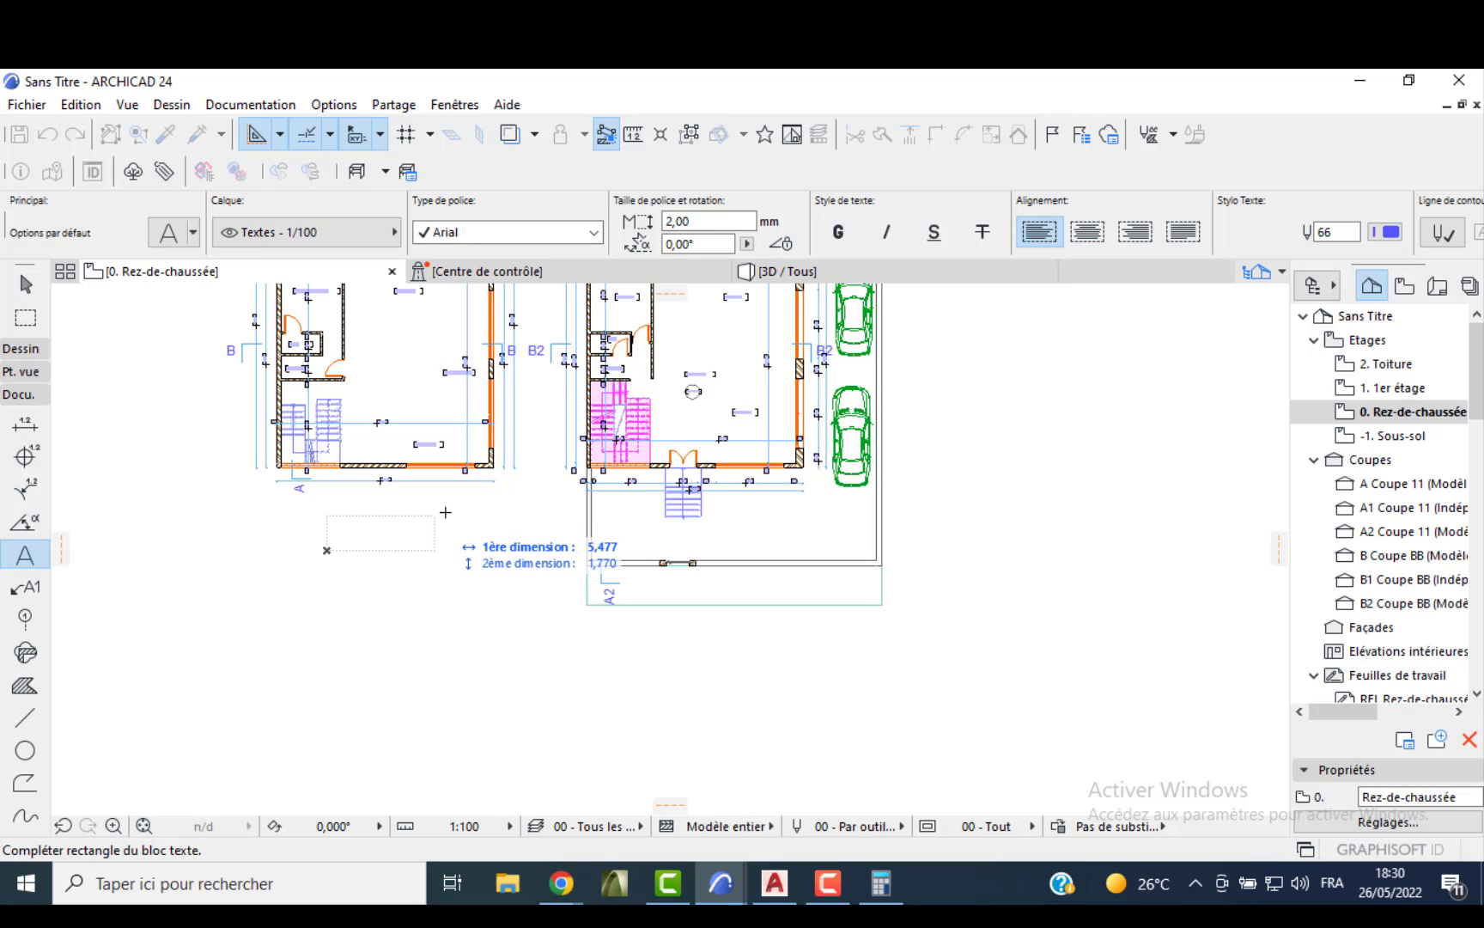
click(463, 510)
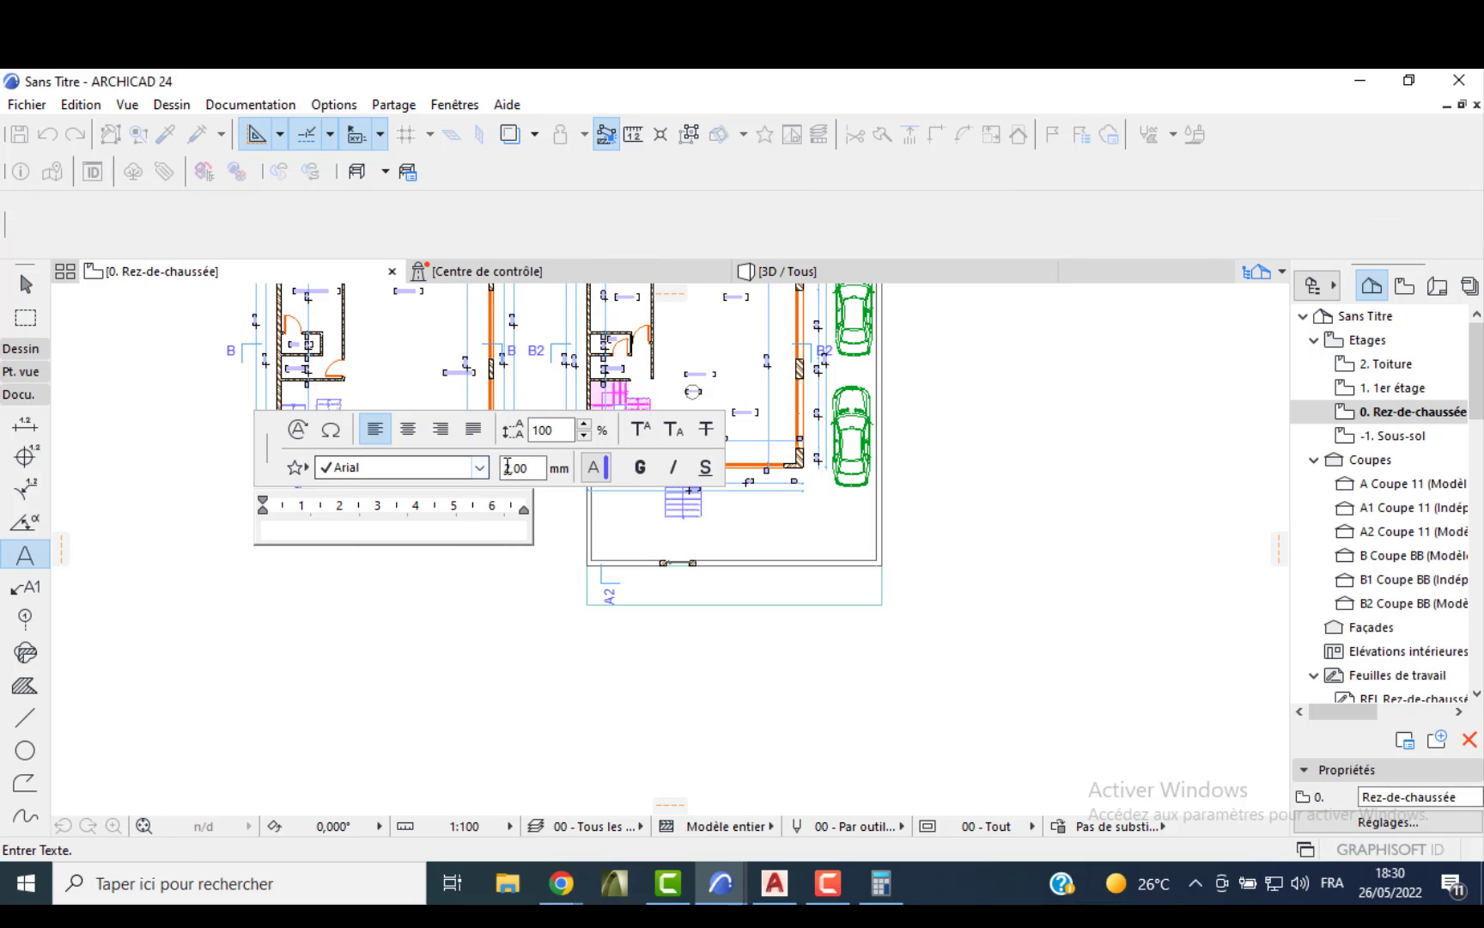
text(4)
click(406, 526)
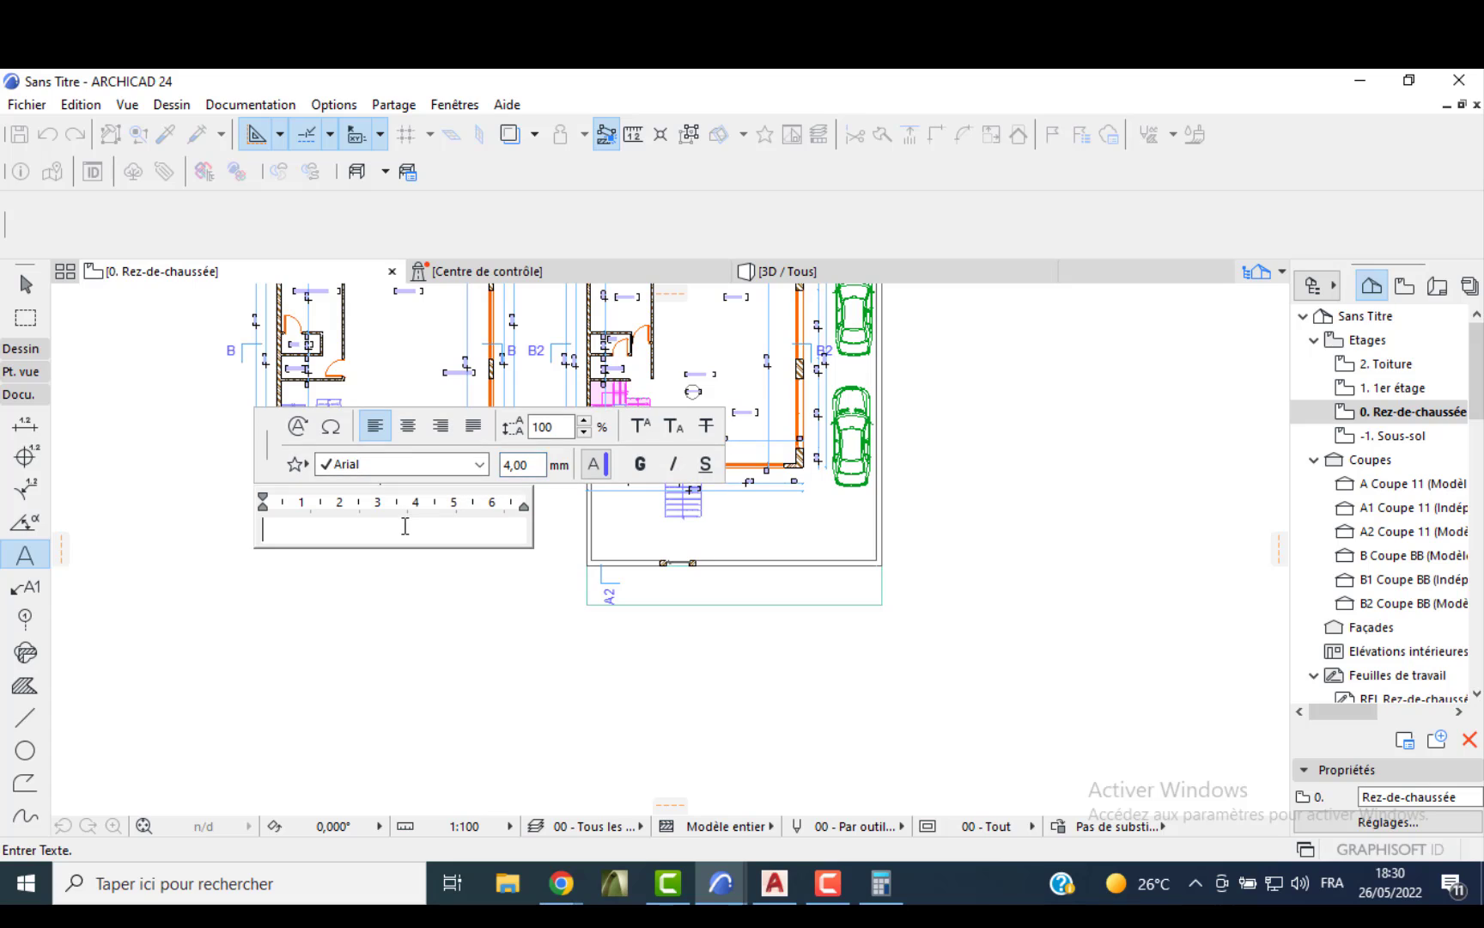
text(SOUS SOL)
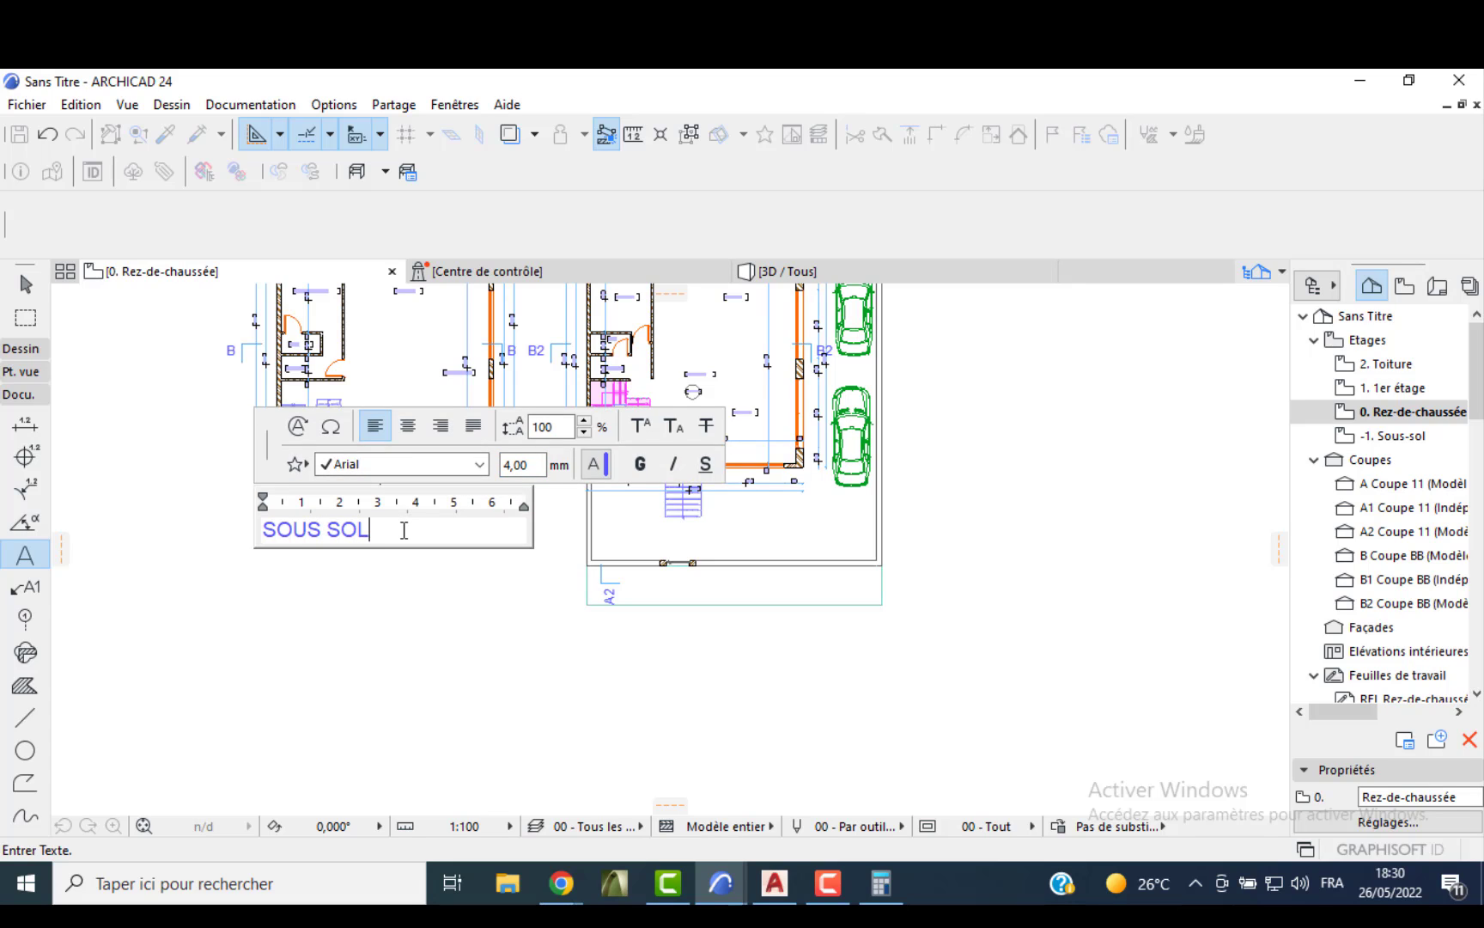
click(345, 563)
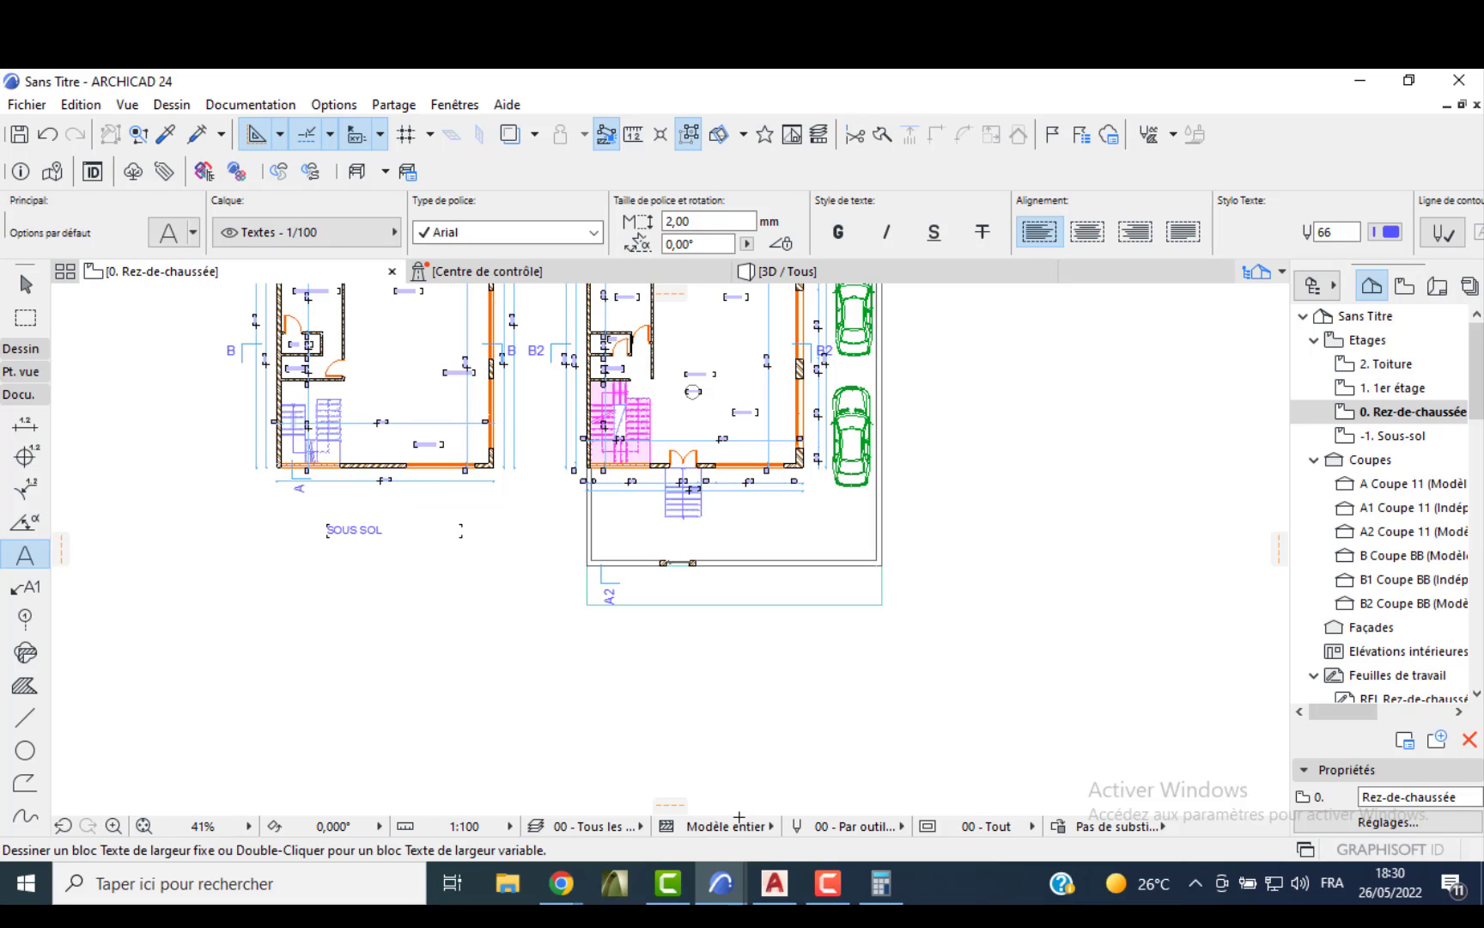
key(Escape)
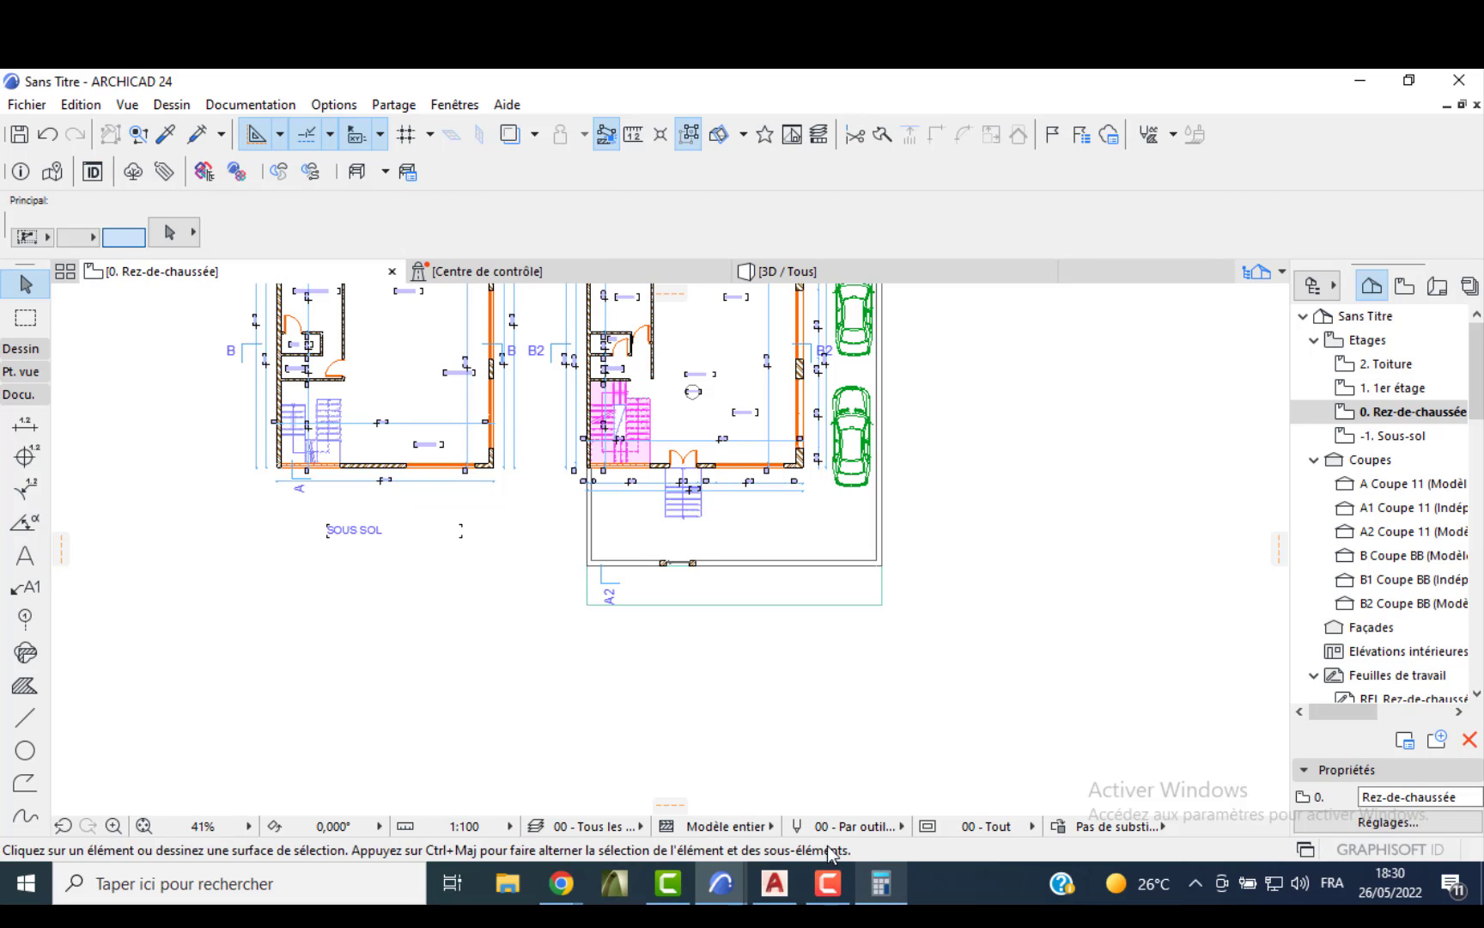
- Copy the SOUS SOL label to below the ground-floor plan
click(394, 531)
key(ctrl)
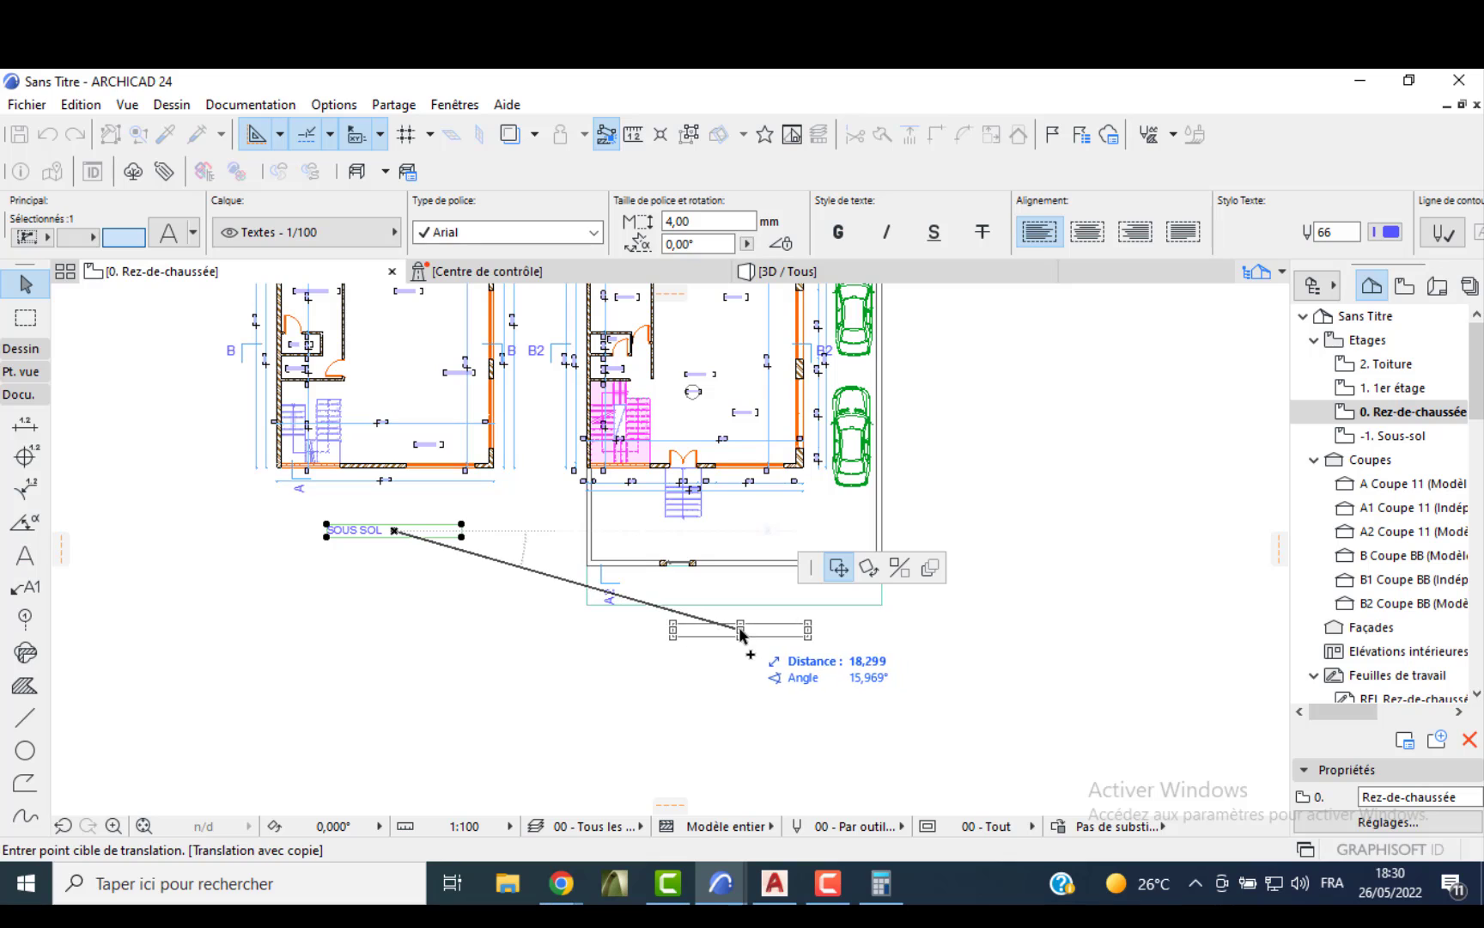
click(740, 634)
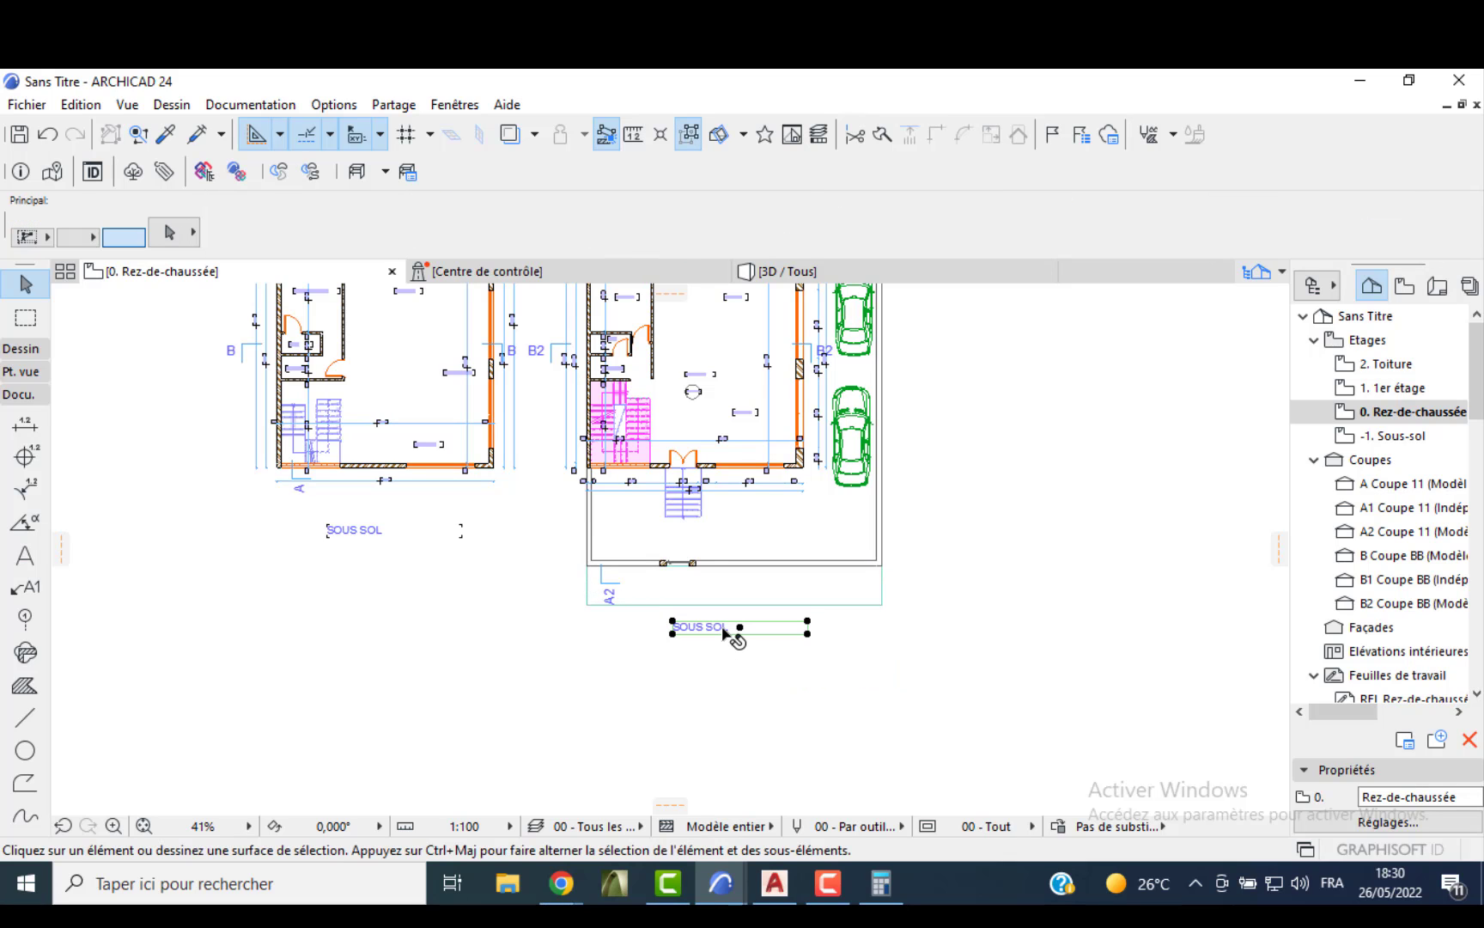
- Change the copied label's text to "RDC" and narrow its text block to fit
click(726, 632)
scroll(717, 635, up, 2)
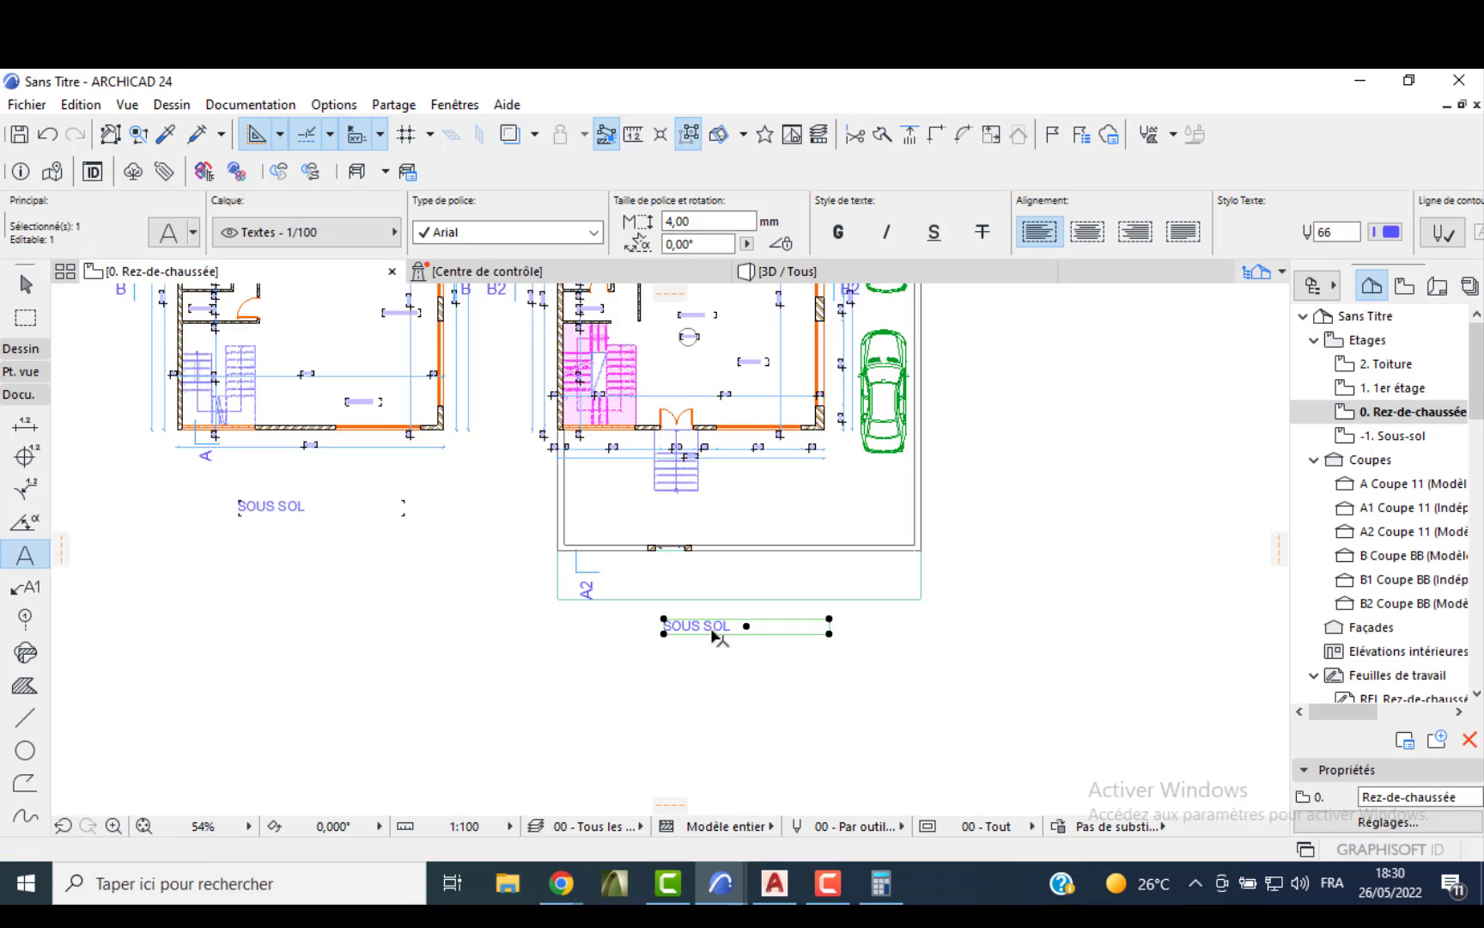
scroll(715, 637, up, 1)
double_click(713, 623)
drag(732, 622, 667, 622)
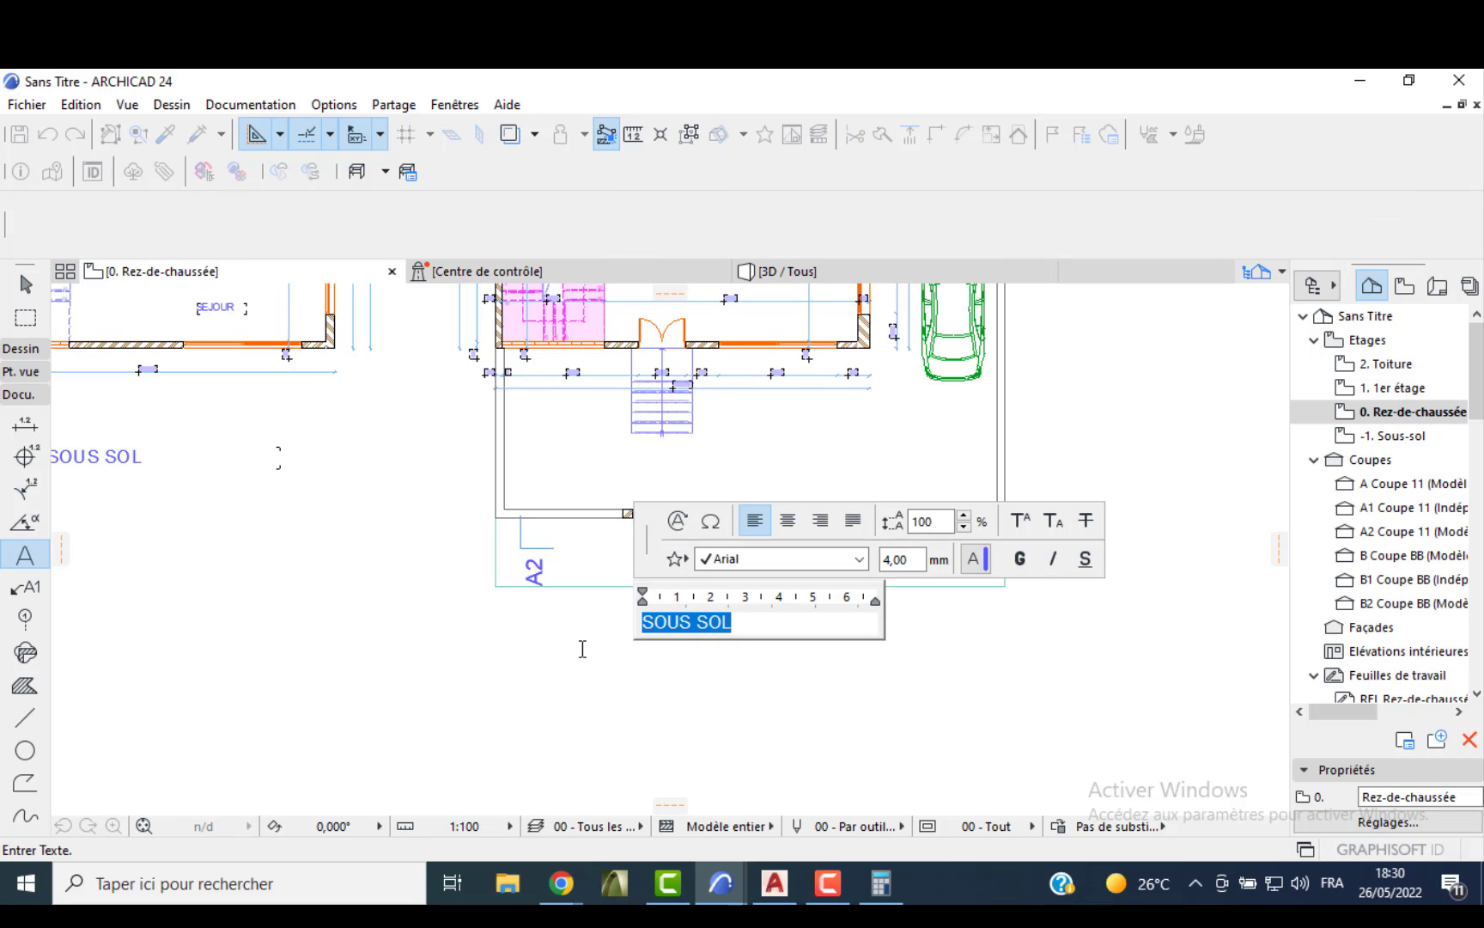
click(712, 647)
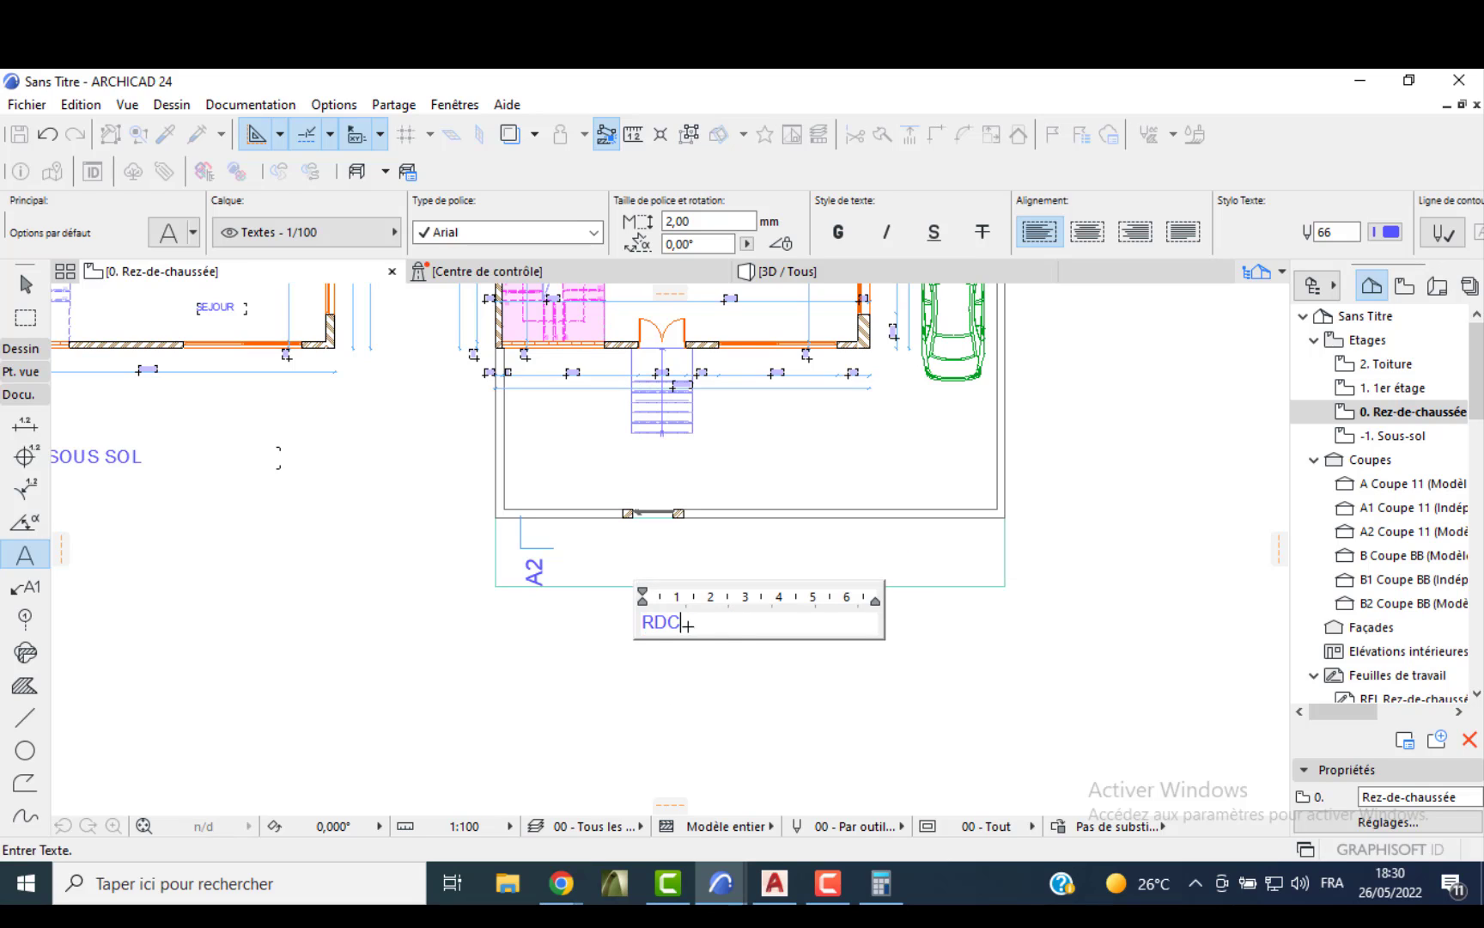
click(877, 637)
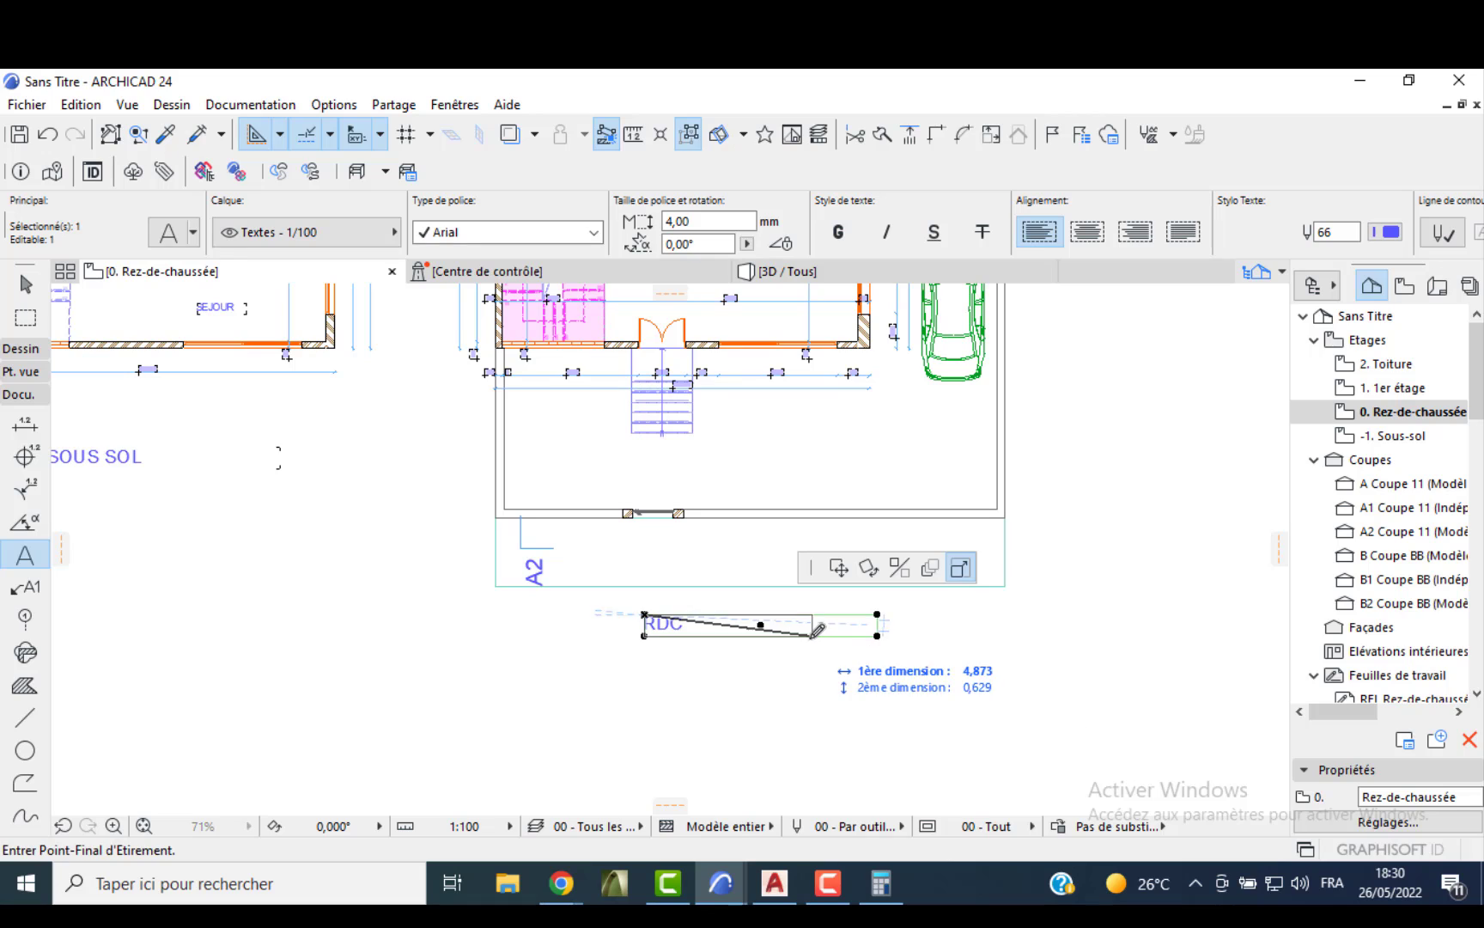
click(718, 633)
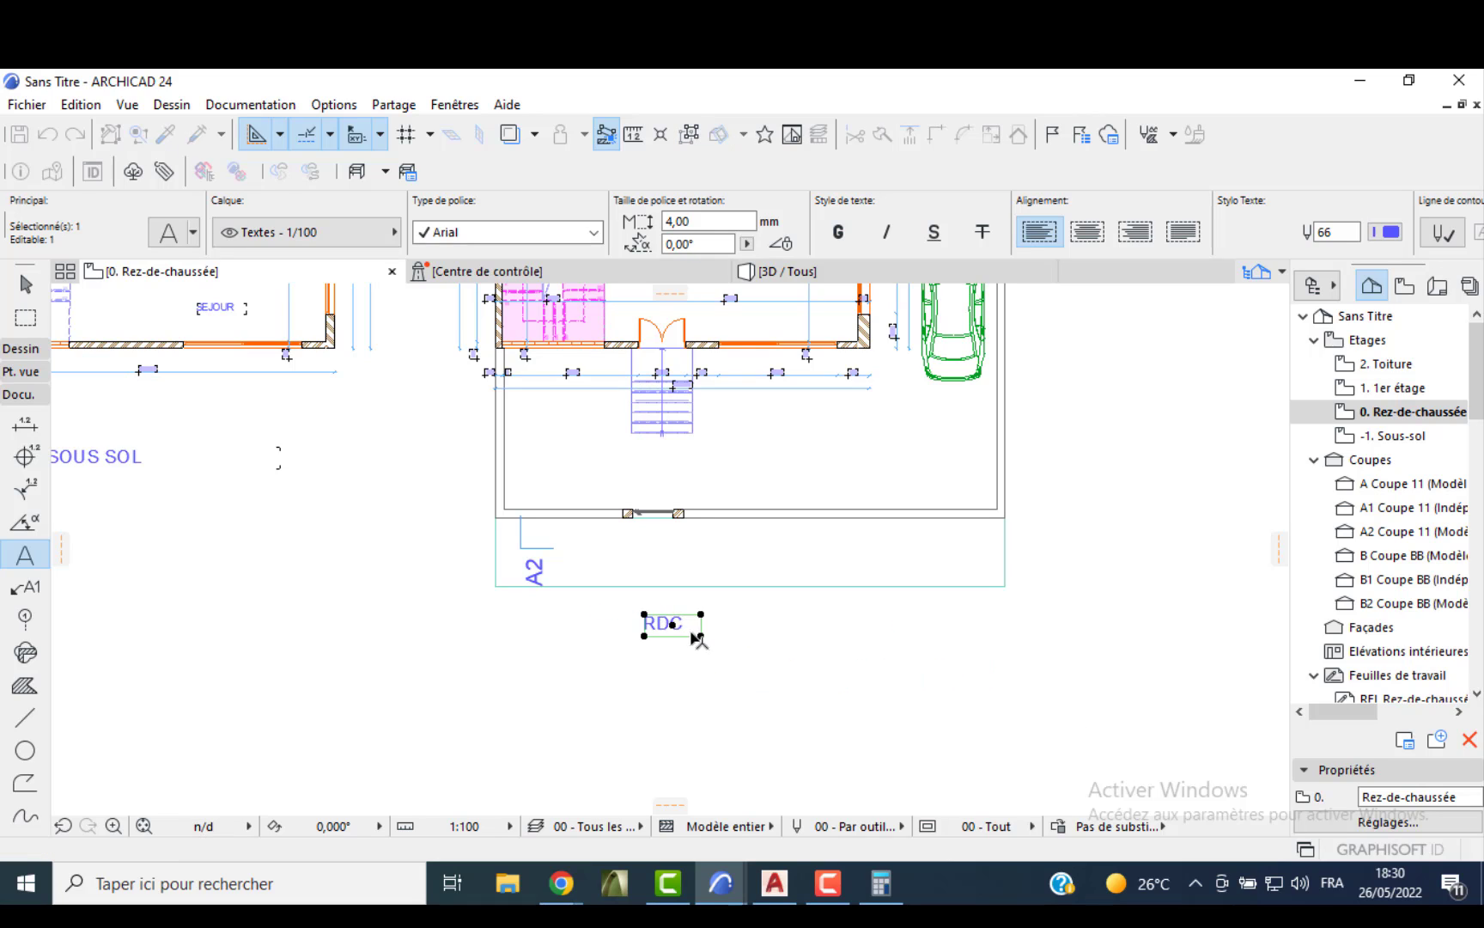
- Replace the label text below the ground-floor plan with "REZ DE CHAUSSEE"
double_click(676, 622)
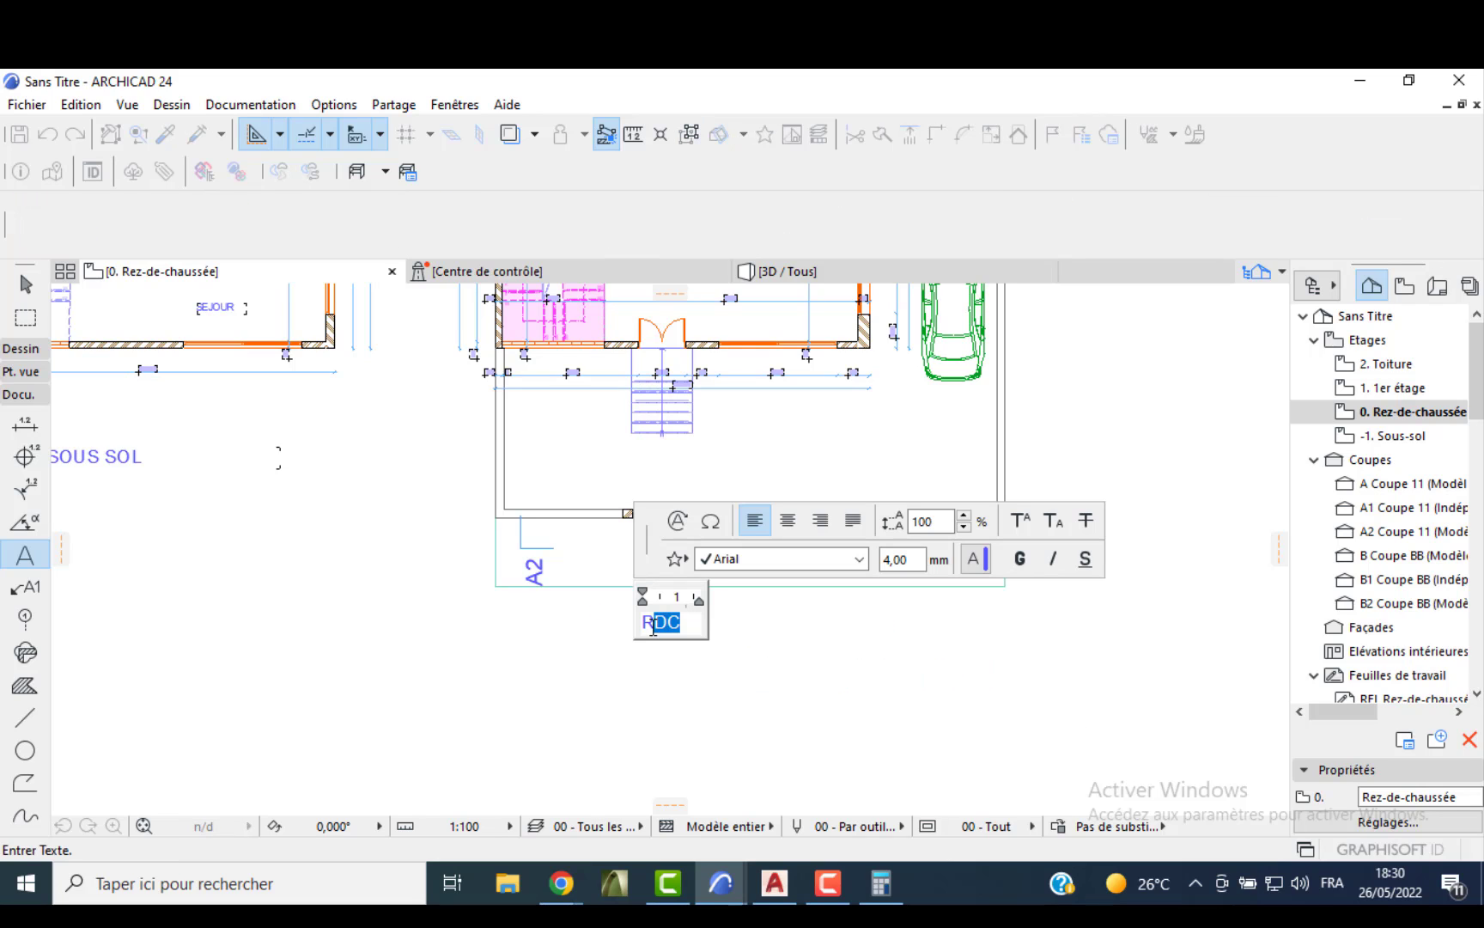
text(REZ DE)
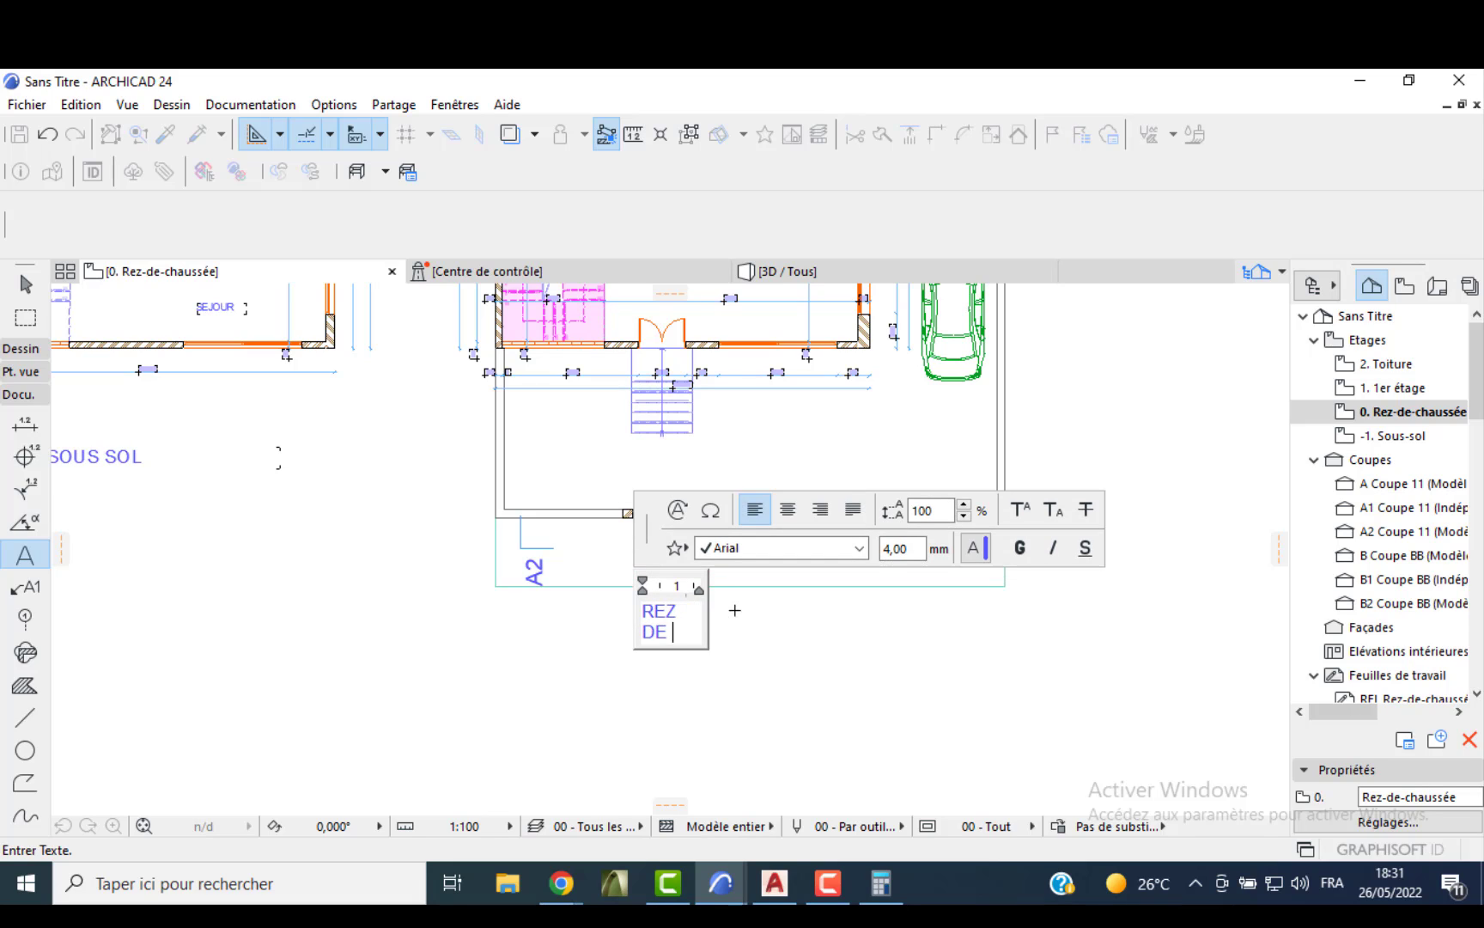
text( CHA)
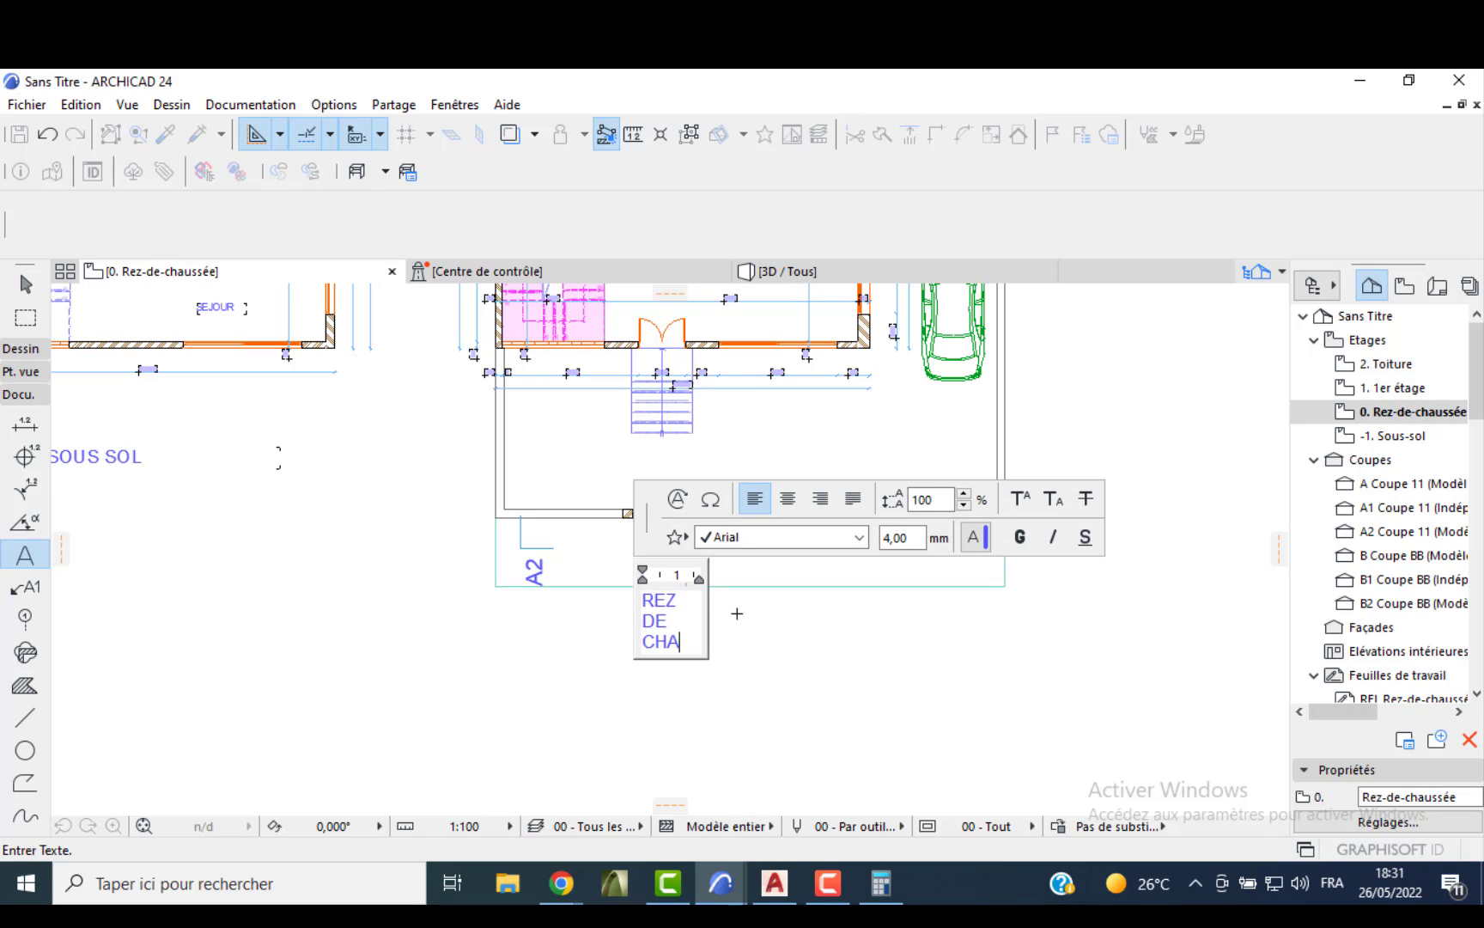
text(USSEE)
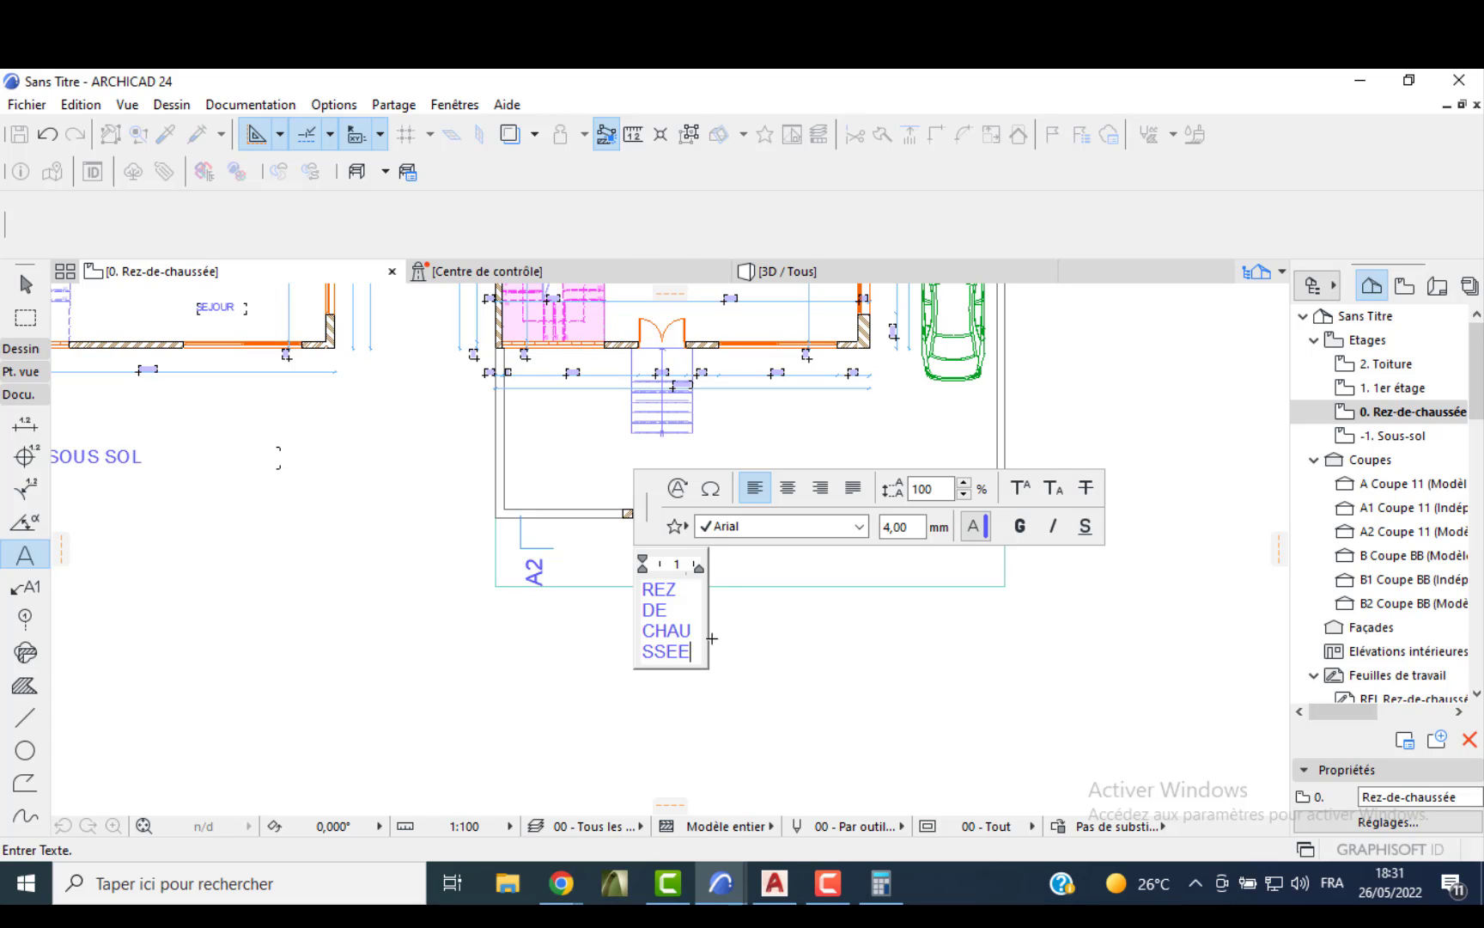
click(712, 639)
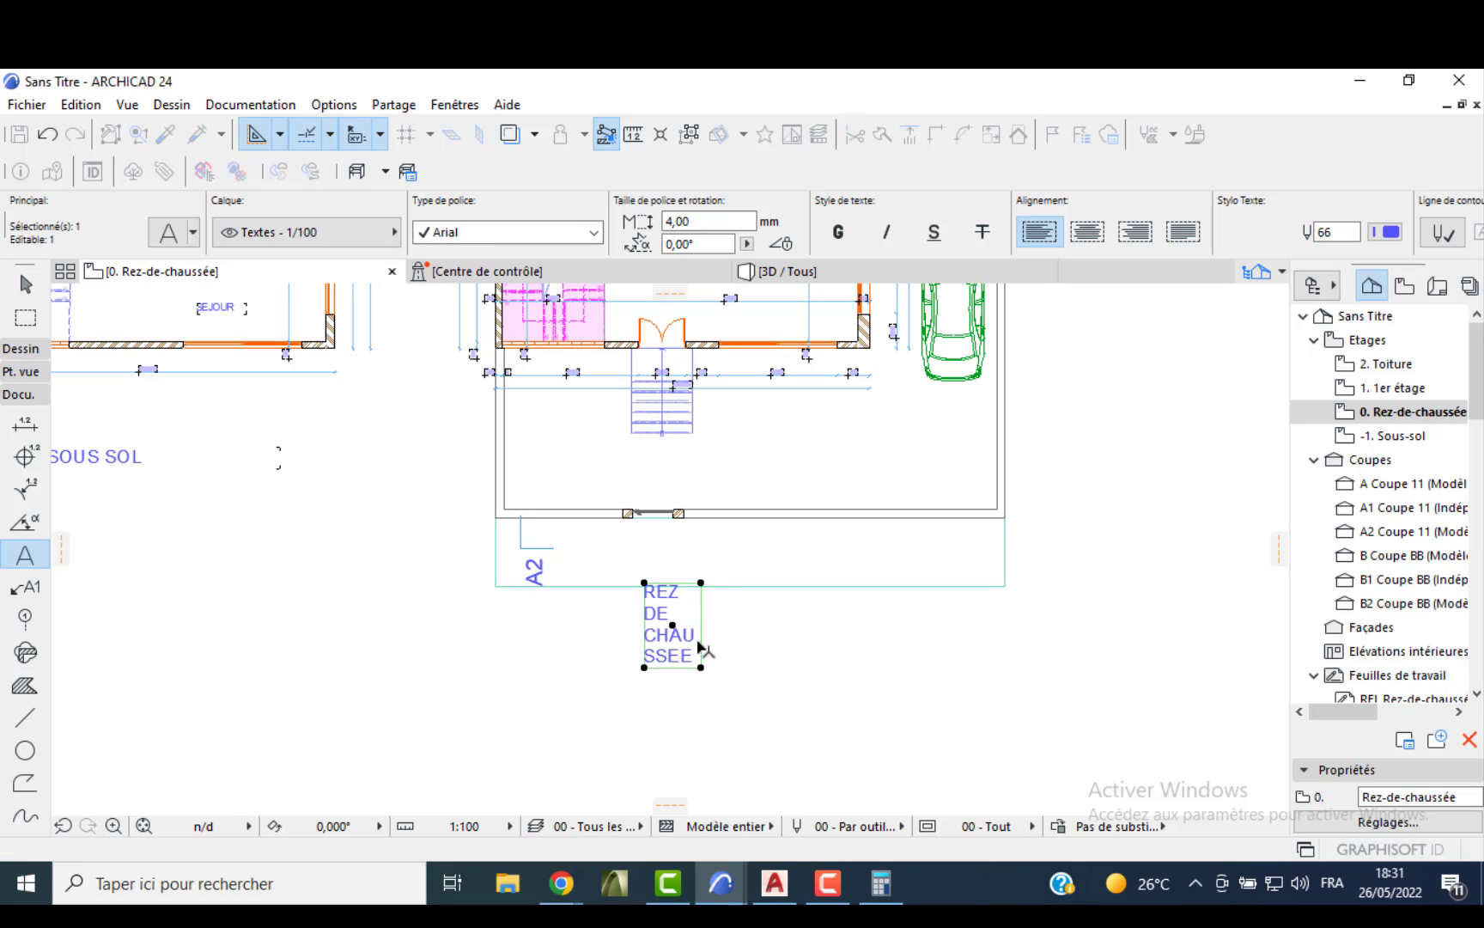
- Widen the REZ DE CHAUSSEE text block to a single line and move it down about 0,3 m, clear of the plan outline
drag(703, 669, 852, 603)
drag(748, 592, 751, 603)
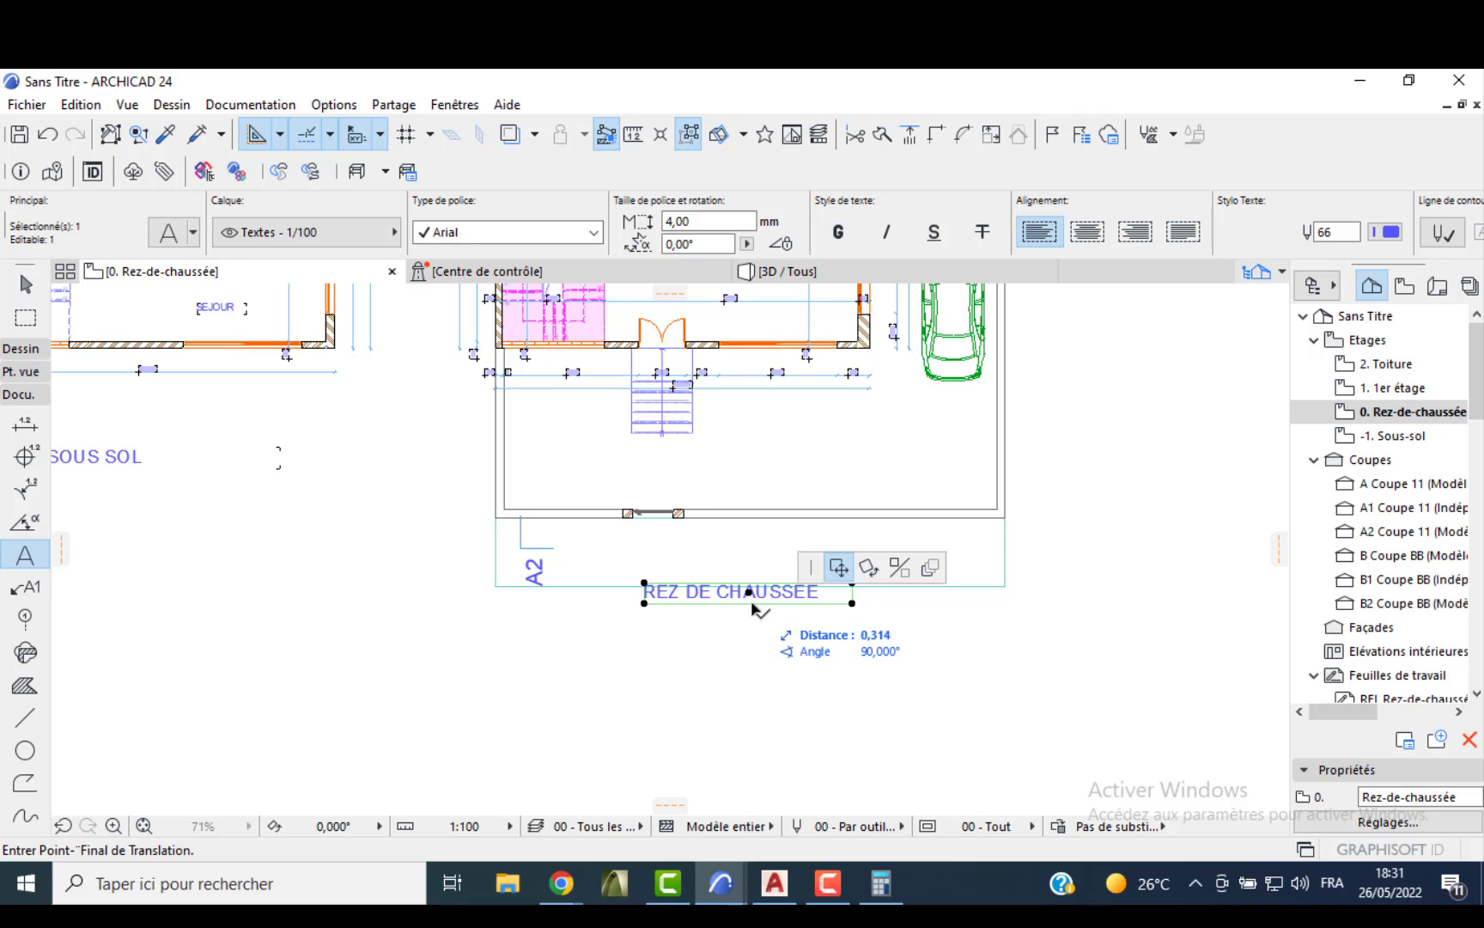
click(752, 603)
key(Escape)
- Switch to the house project window and open its 1er étage floor plan
click(729, 887)
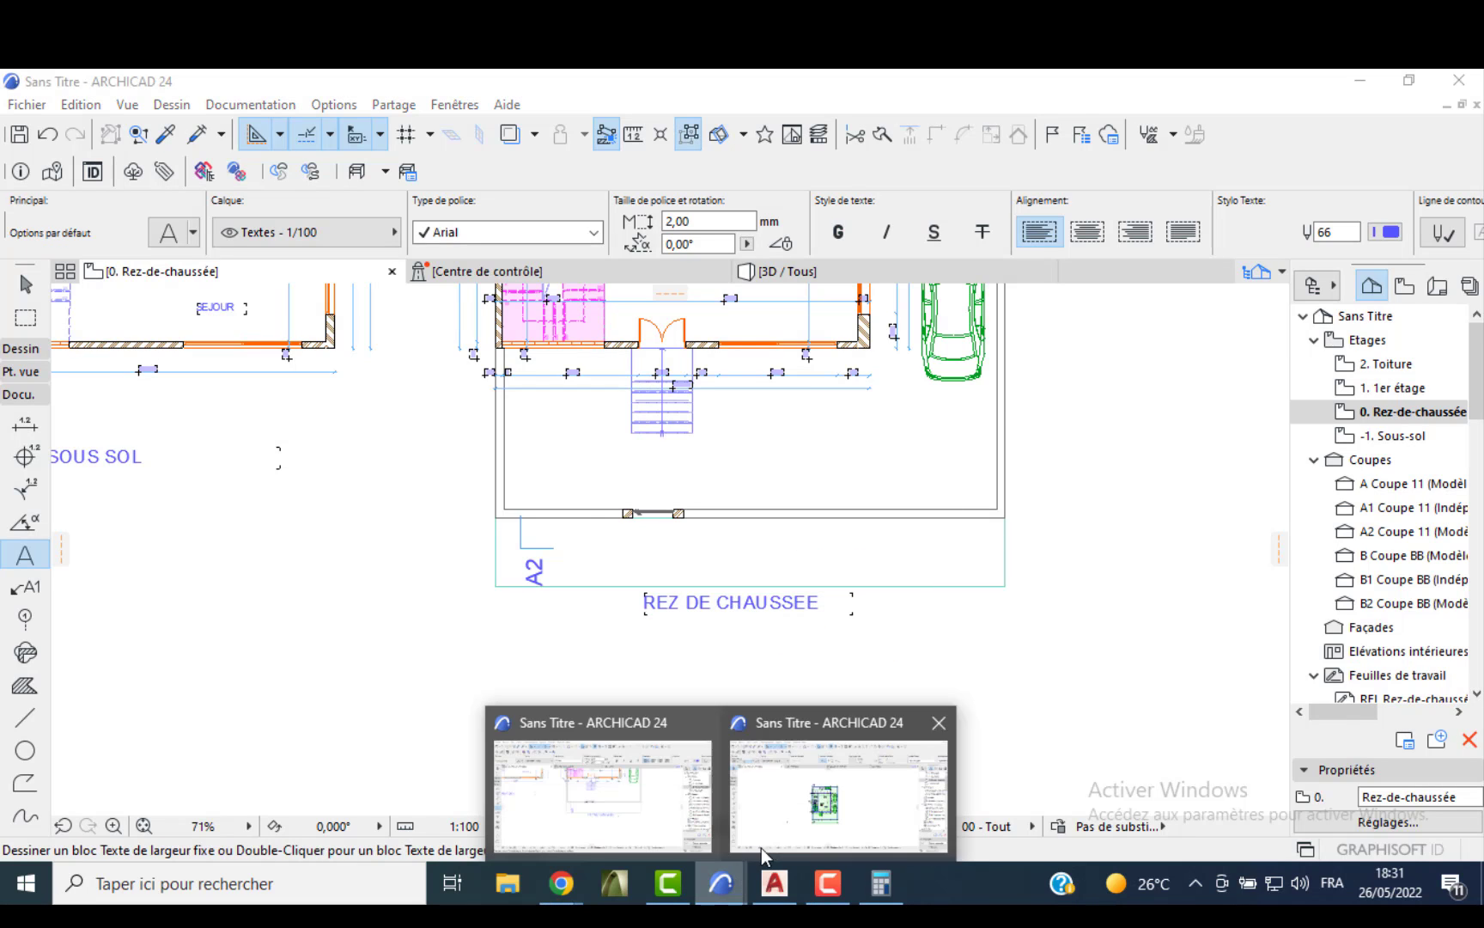
click(765, 846)
click(1358, 345)
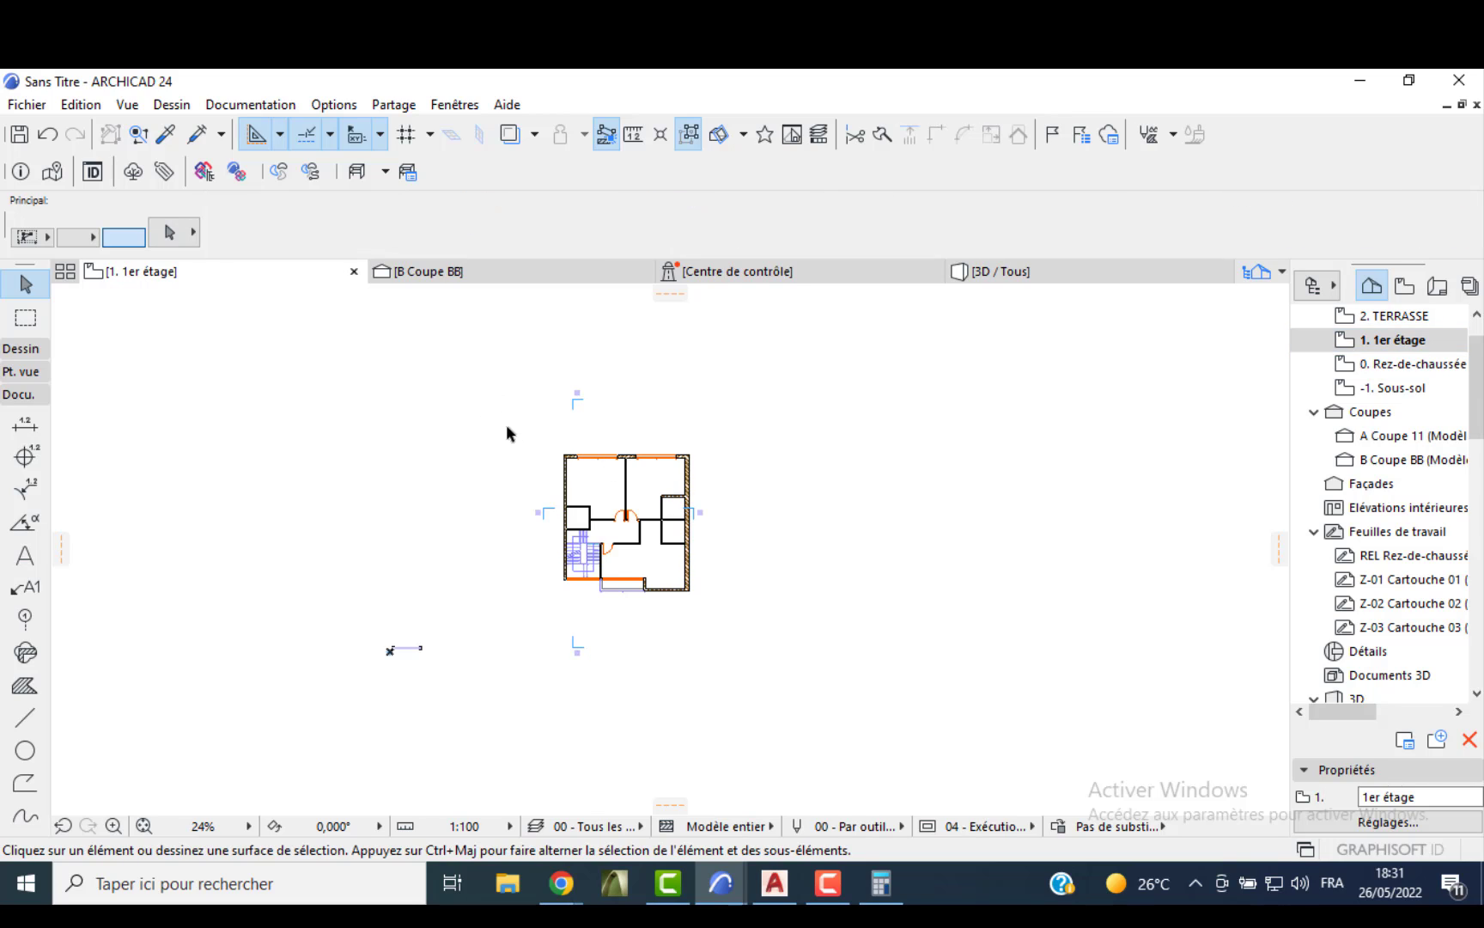
drag(506, 431, 730, 669)
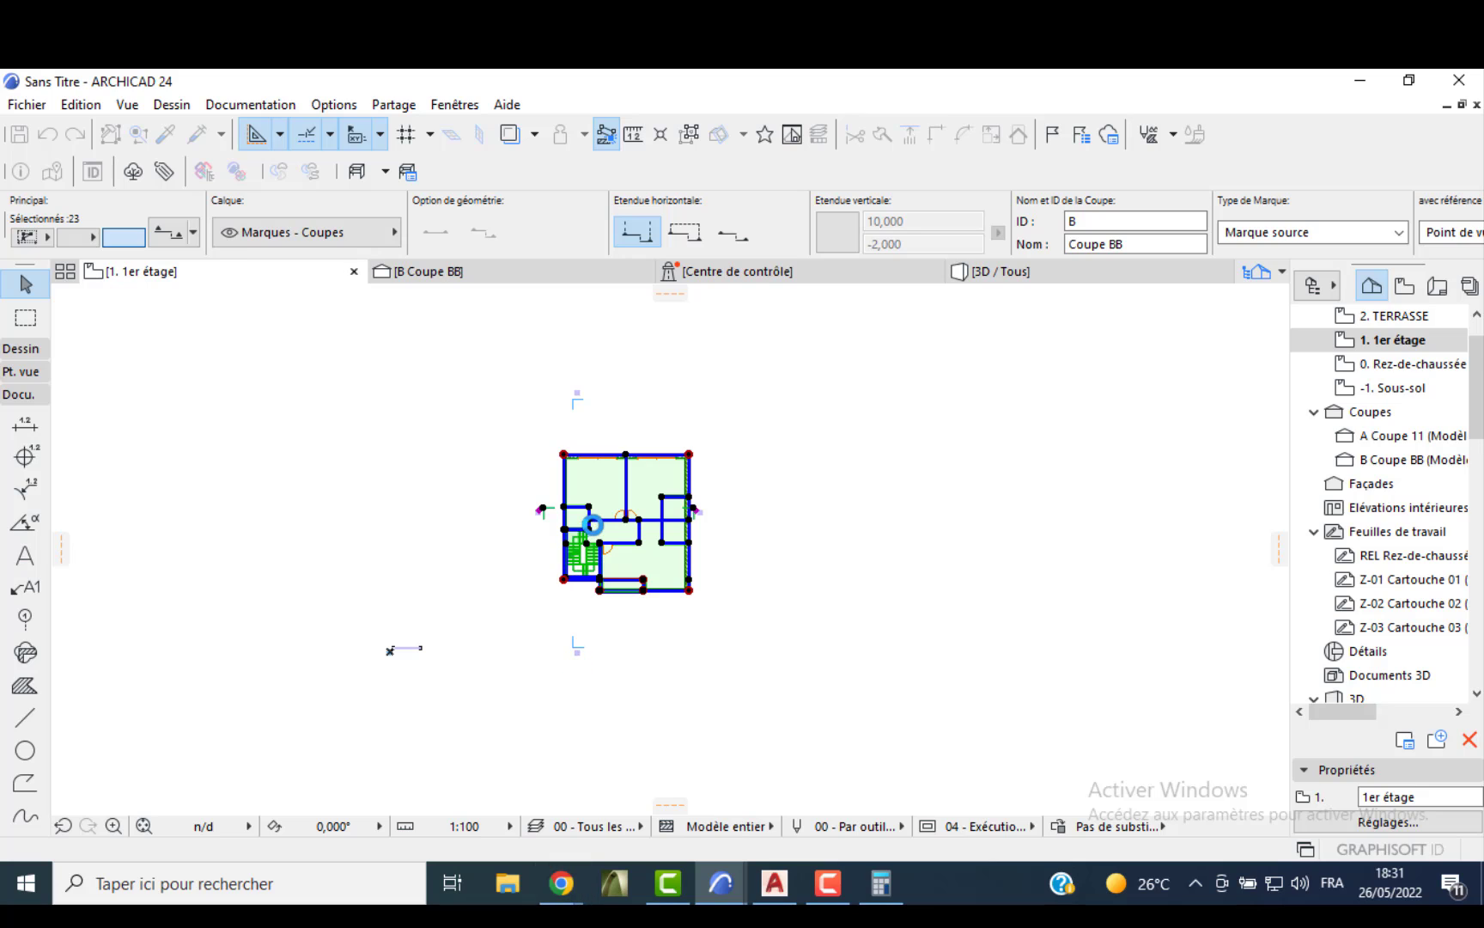
scroll(636, 505, up, 2)
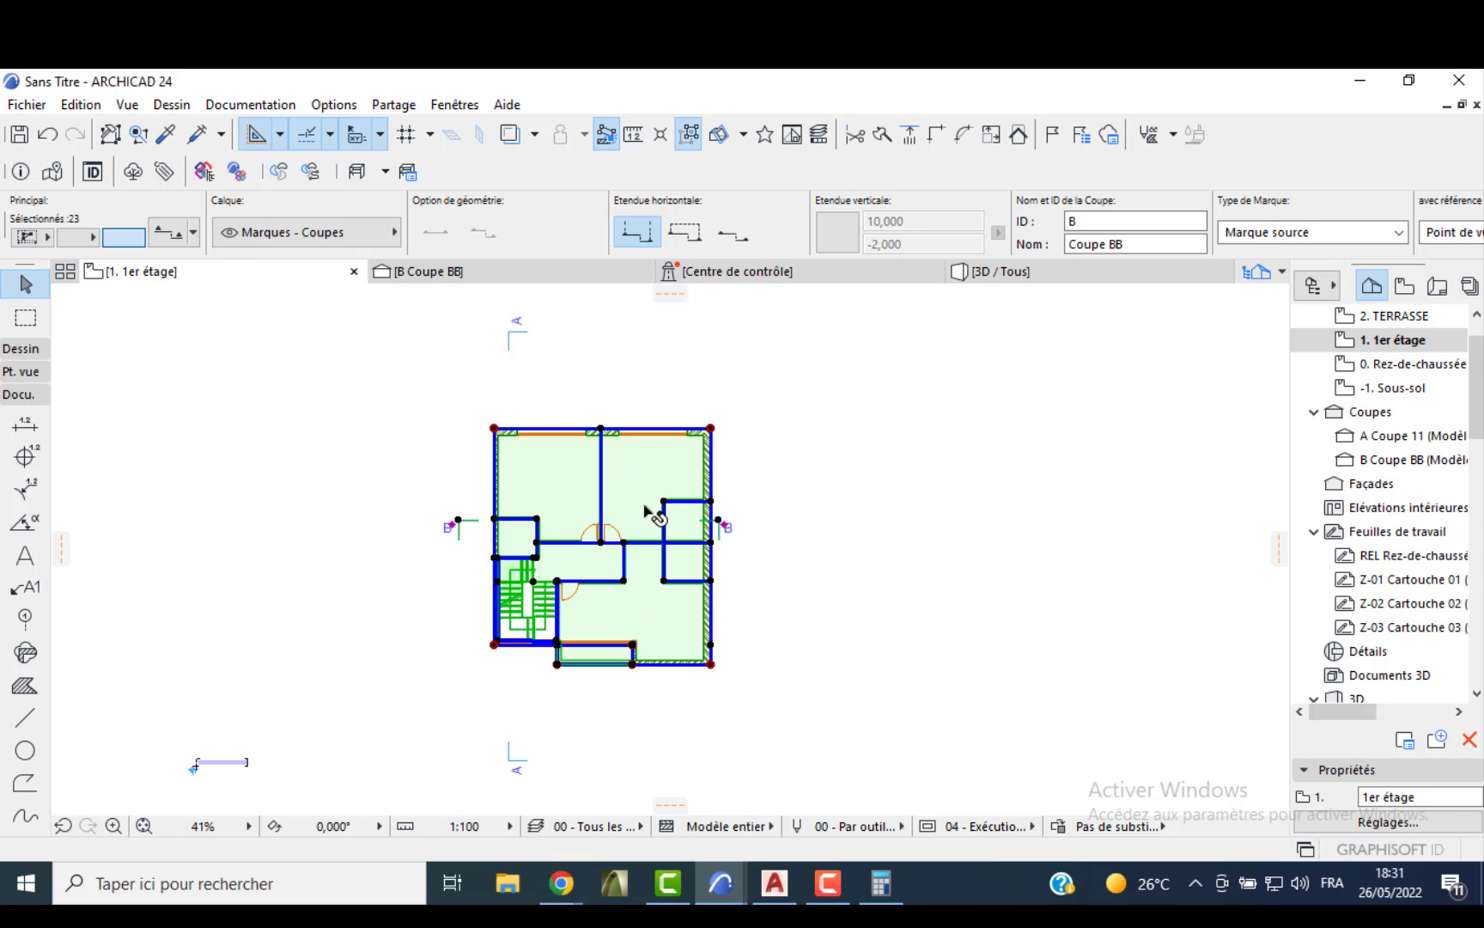
click(201, 307)
- Select all first-floor walls and set up automatic exterior dimensioning on four sides, with opening extremities, exterior faces and 0,500 line spacing
click(21, 348)
click(12, 383)
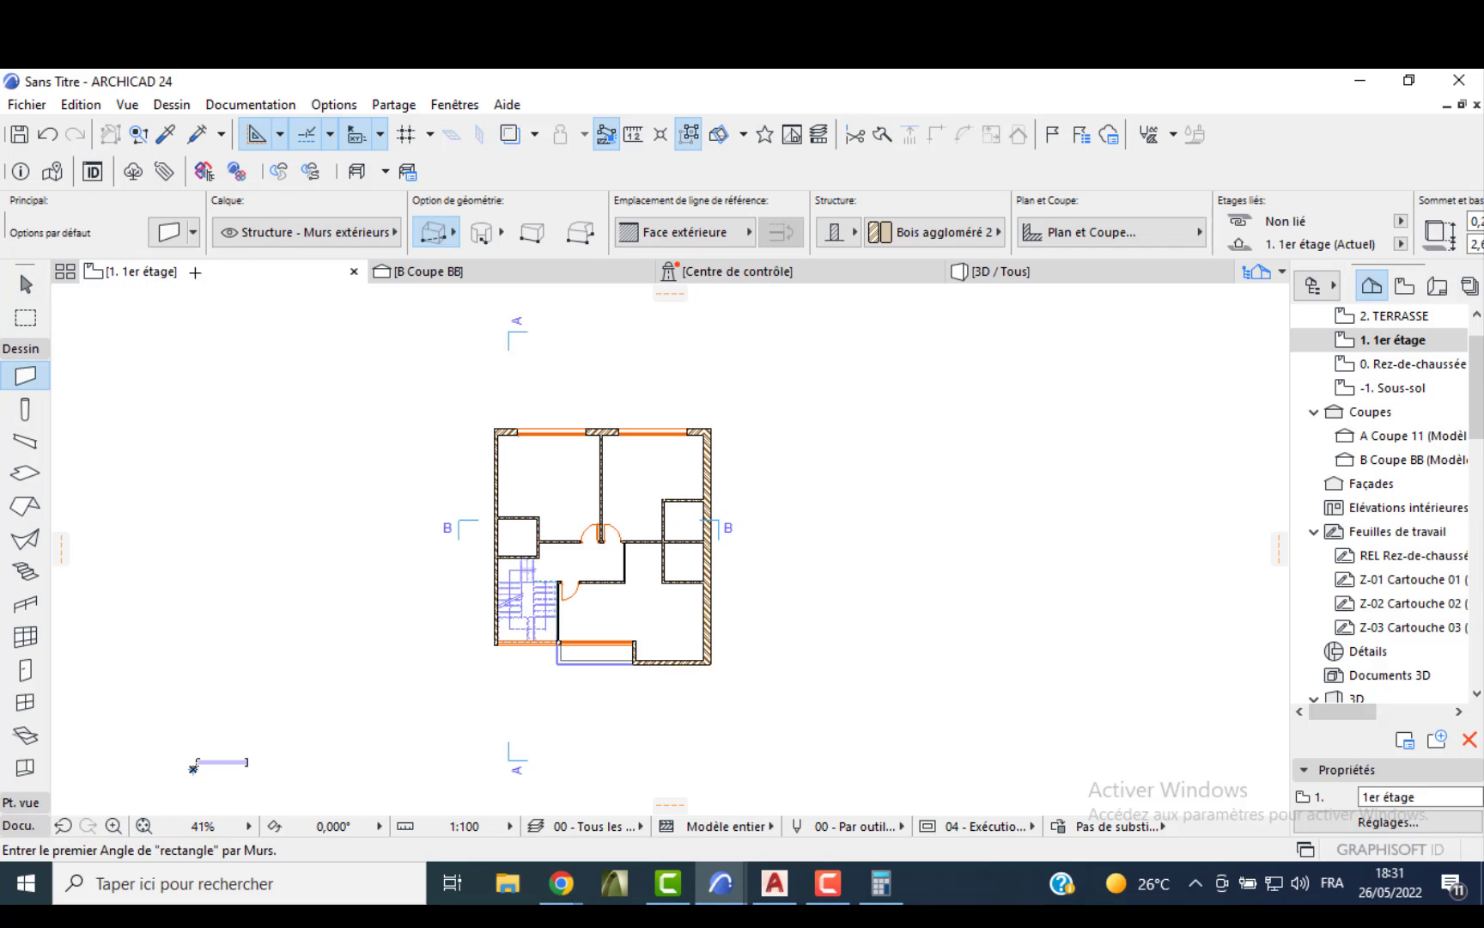
key(ctrl+a)
right_click(348, 219)
click(267, 104)
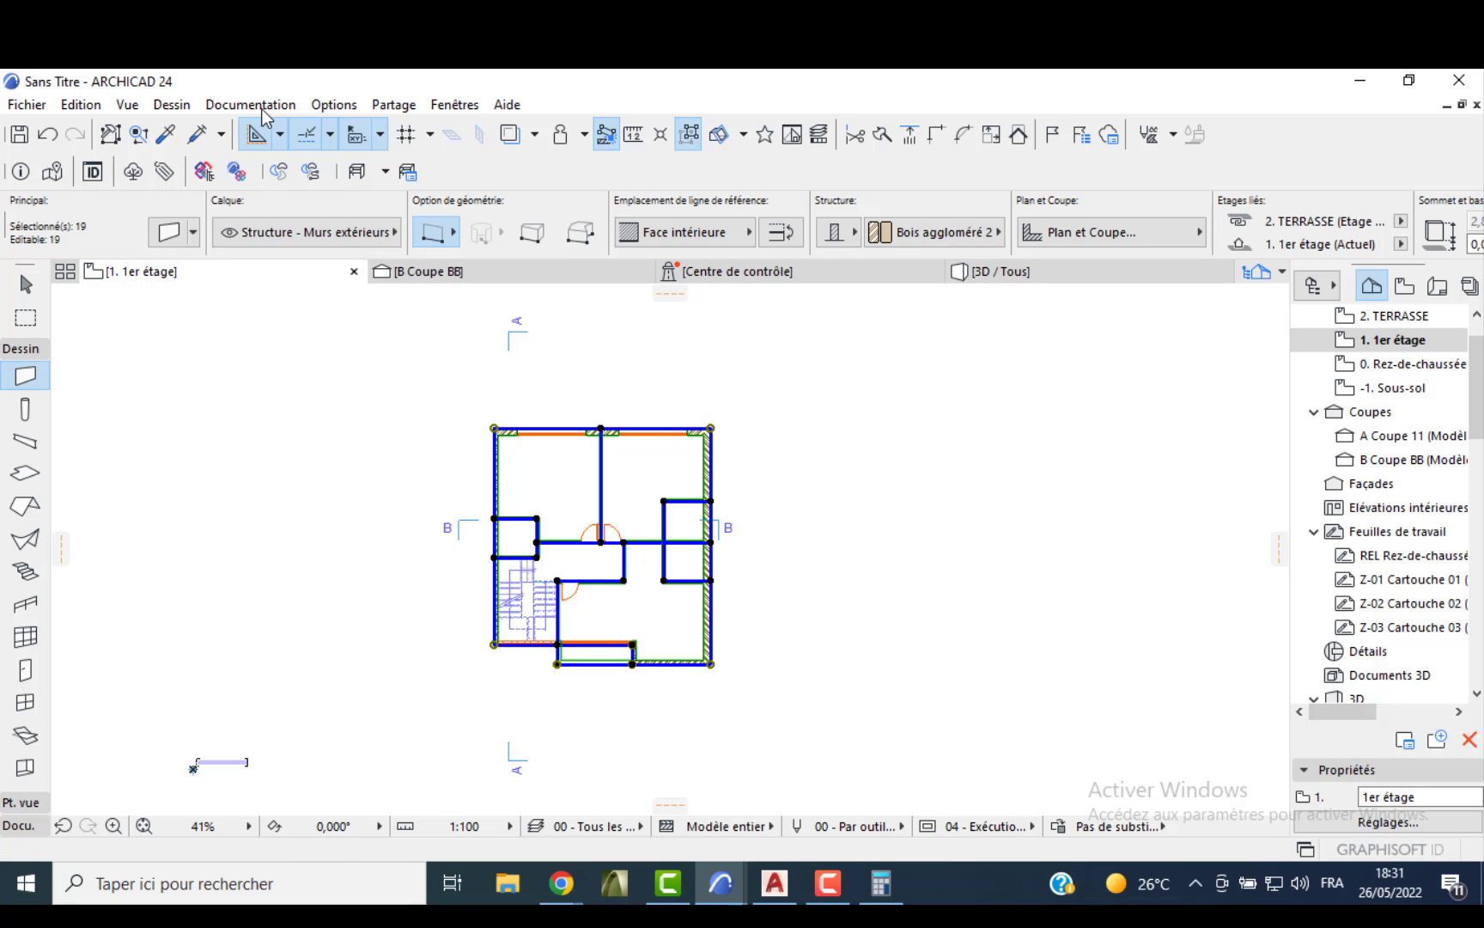
click(266, 104)
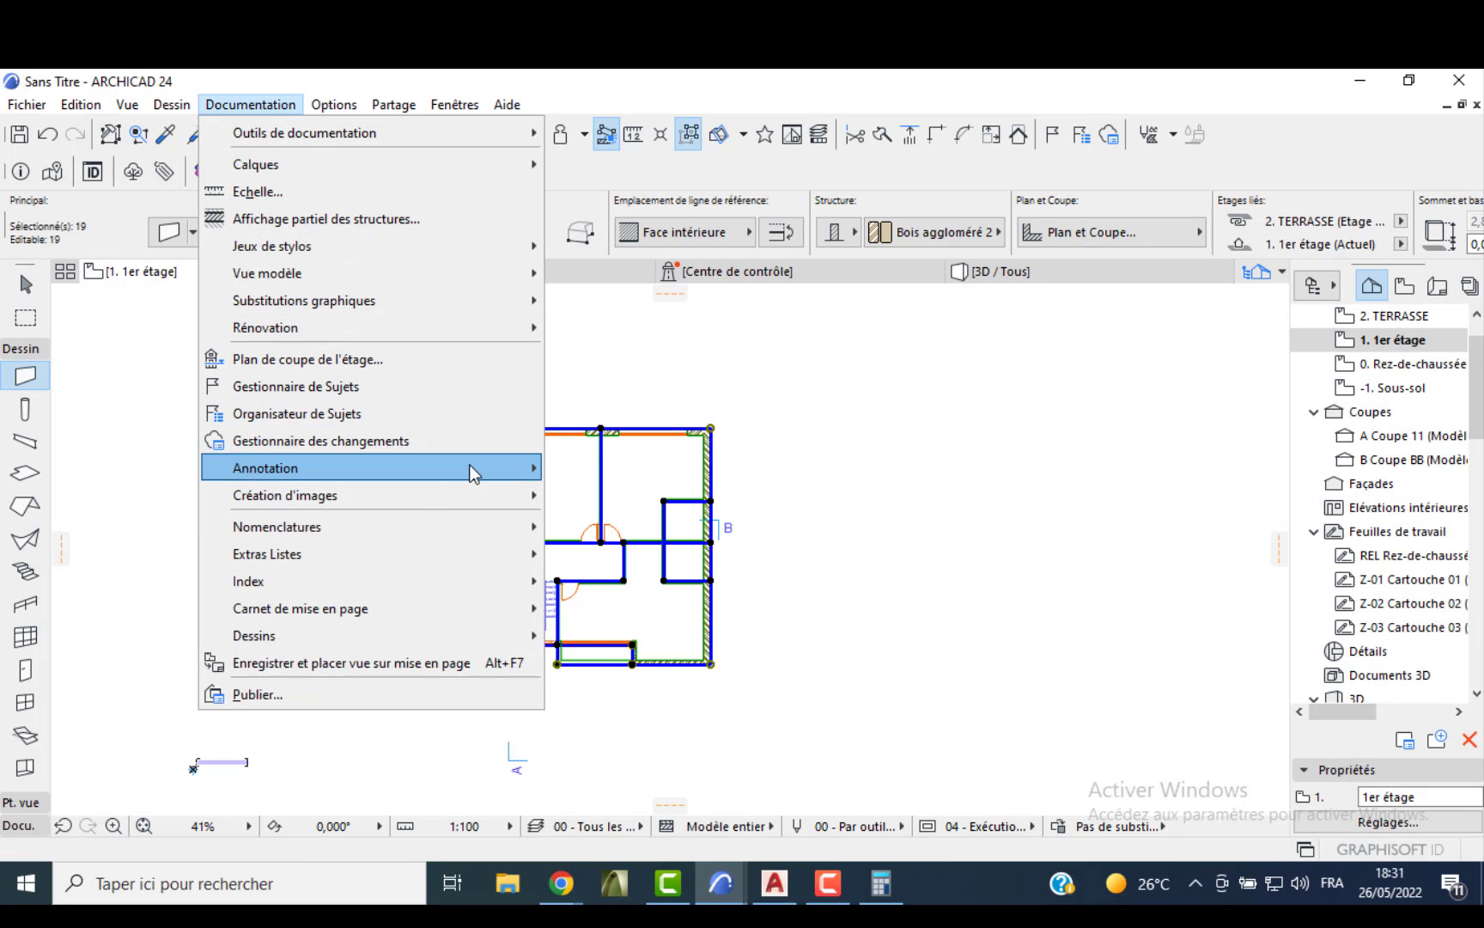
mouse_move(477, 468)
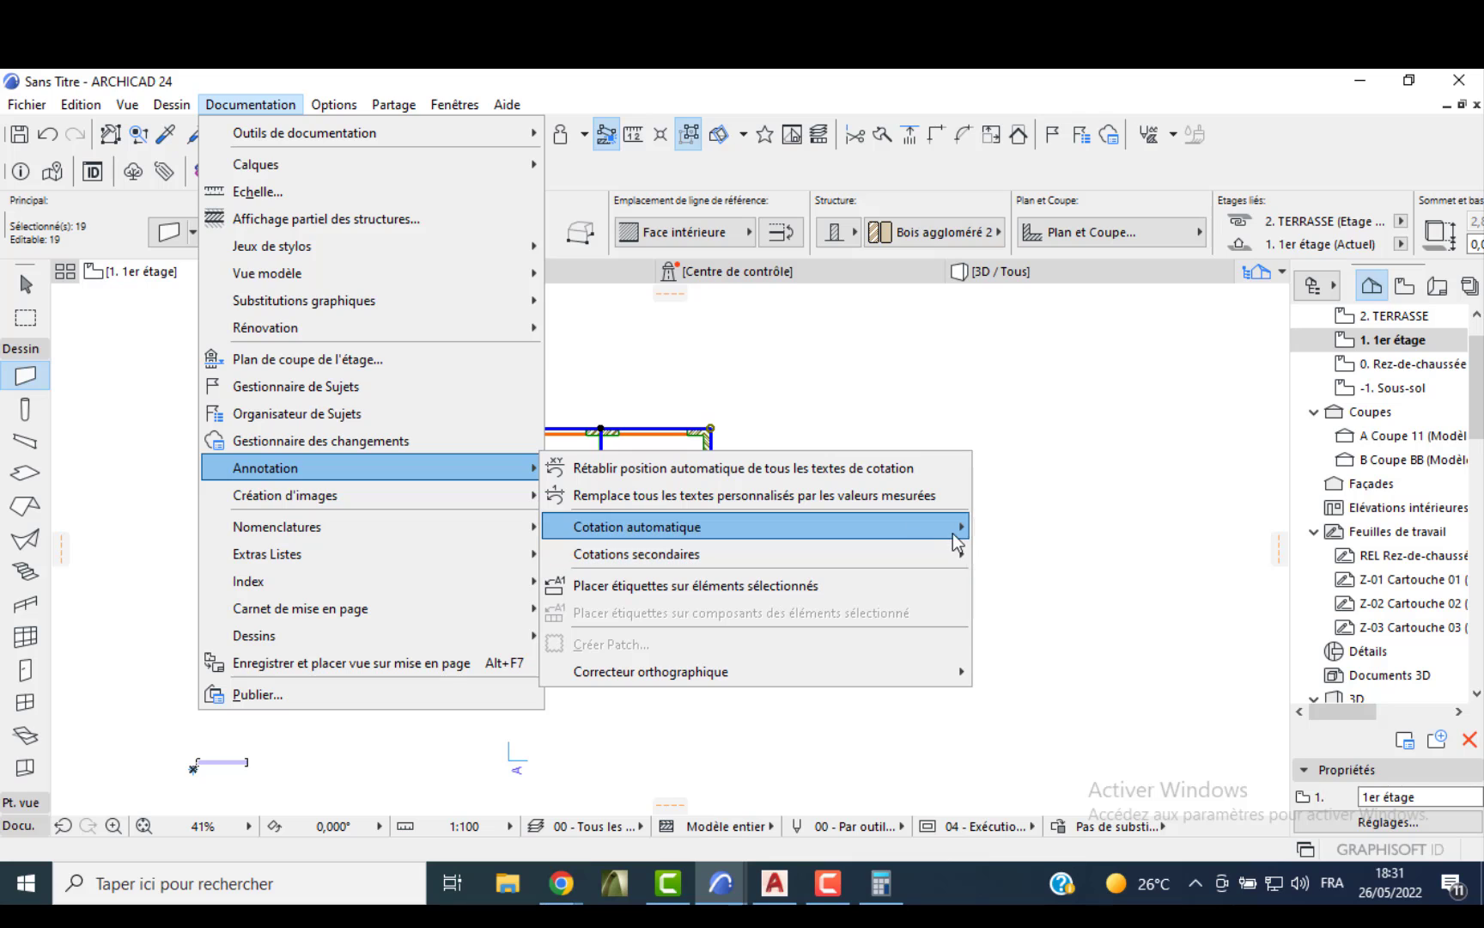
mouse_move(955, 526)
click(1031, 525)
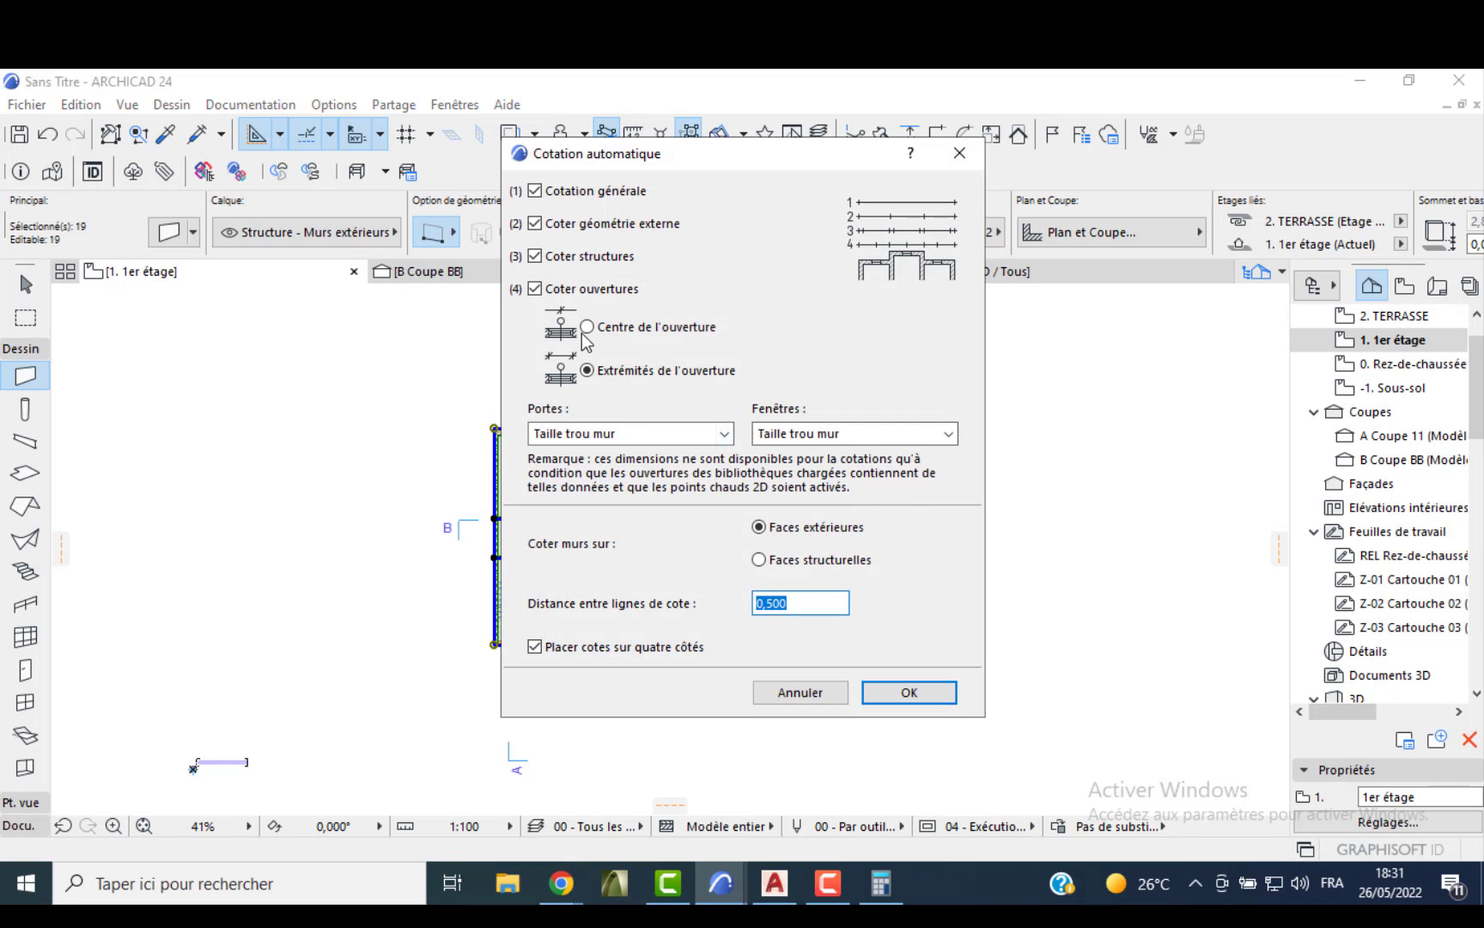
click(927, 696)
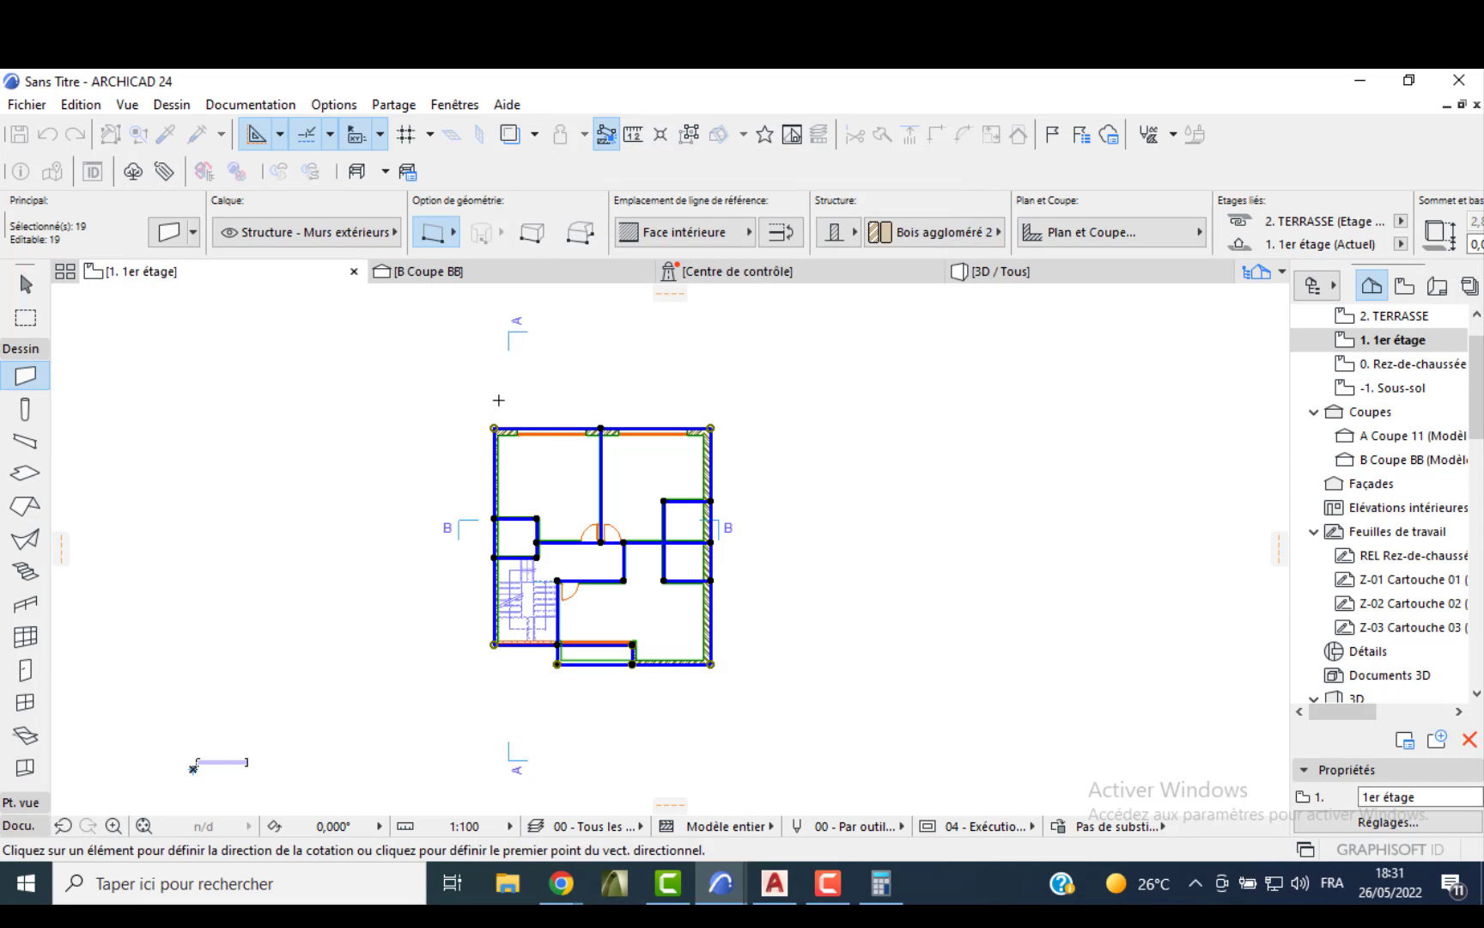
- Place the automatic dimension chains around the first-floor plan, defining a horizontal direction just above the upper wall
click(495, 405)
click(709, 405)
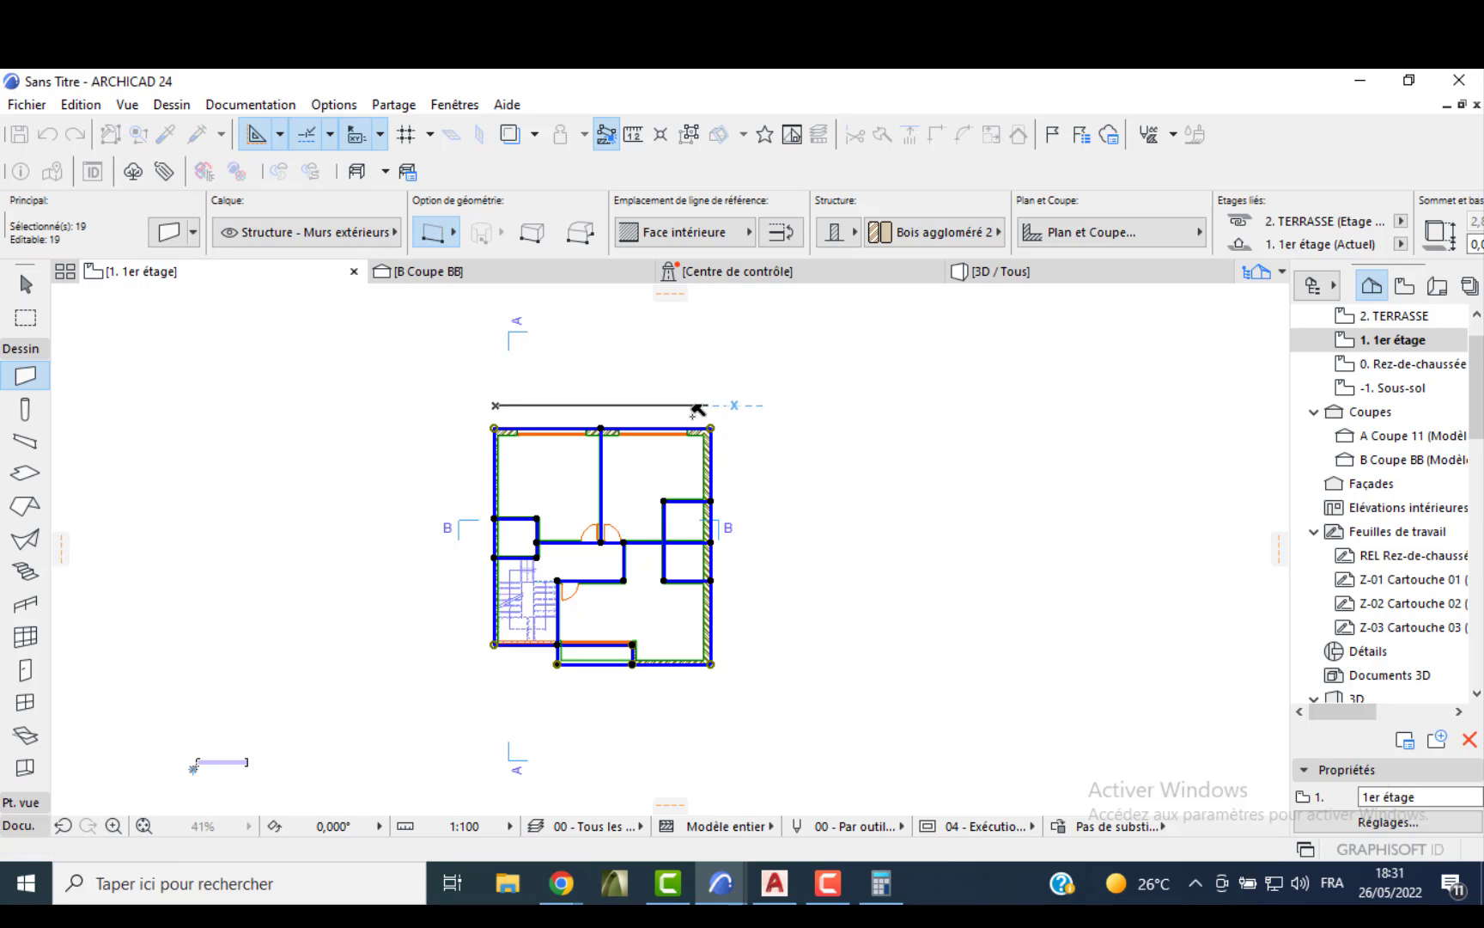
click(656, 411)
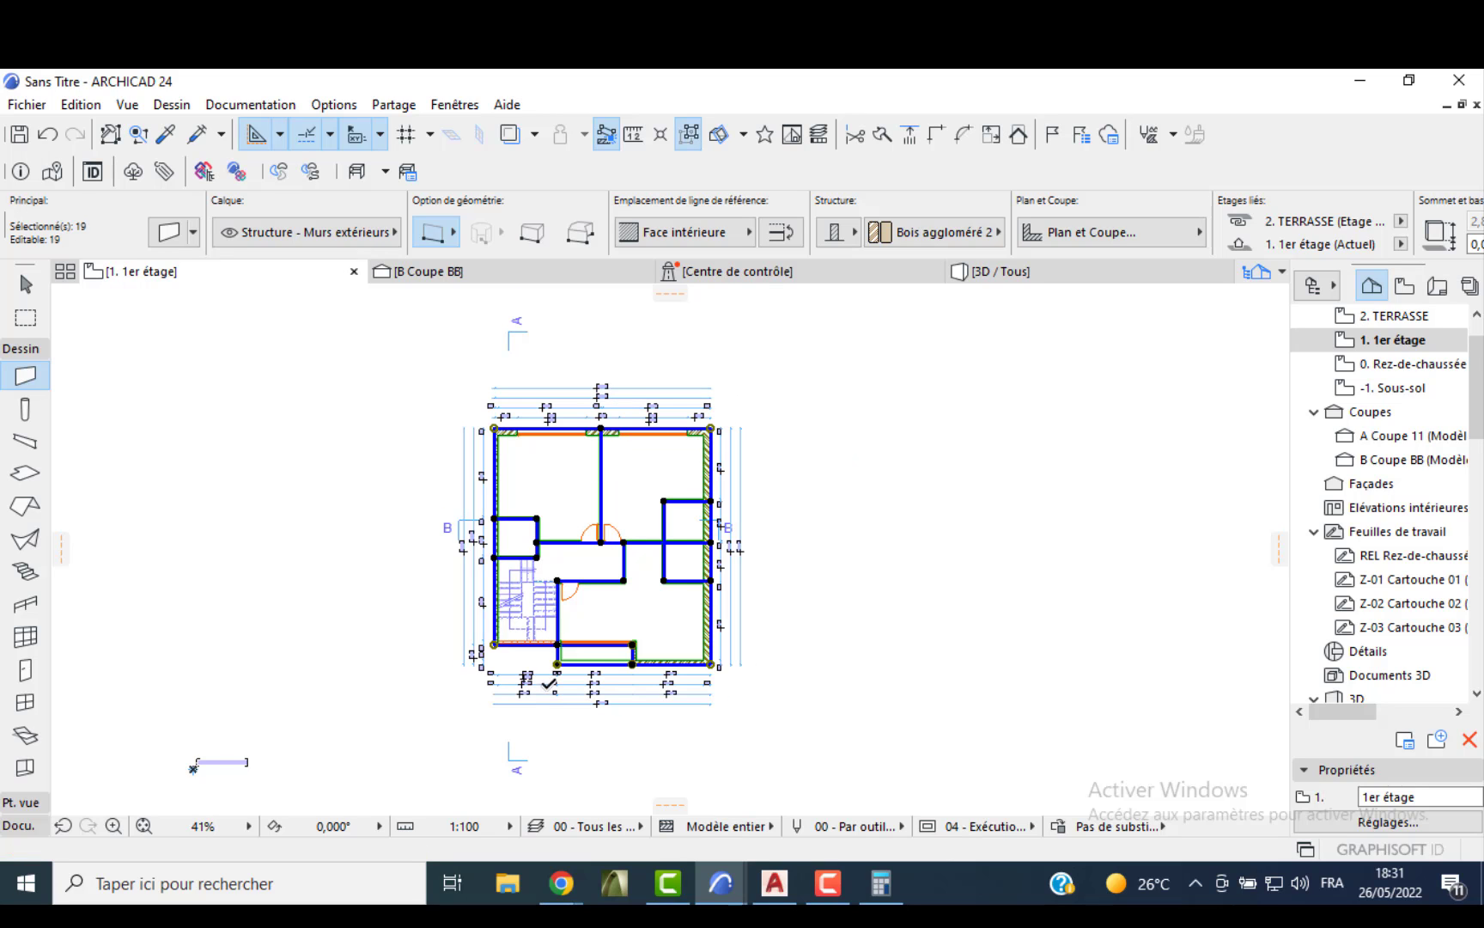
scroll(548, 683, up, 5)
key(Escape)
key(Escape)
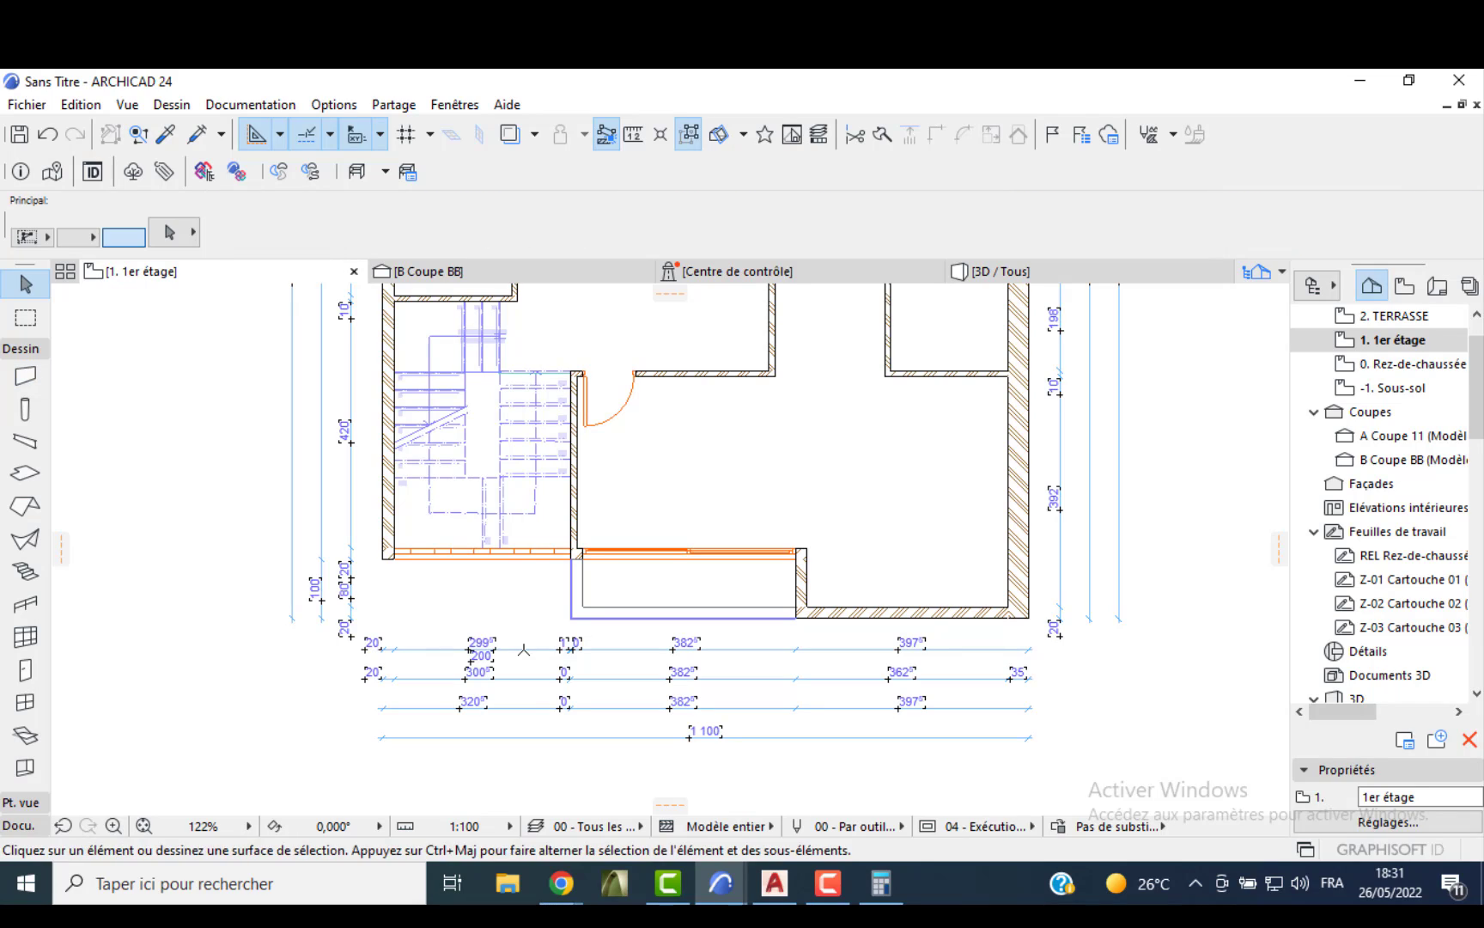
- Move the innermost dimension chain below the plan up about 2,1 m into the rooms, and the innermost right-hand chain inside the right exterior wall
click(532, 582)
click(522, 537)
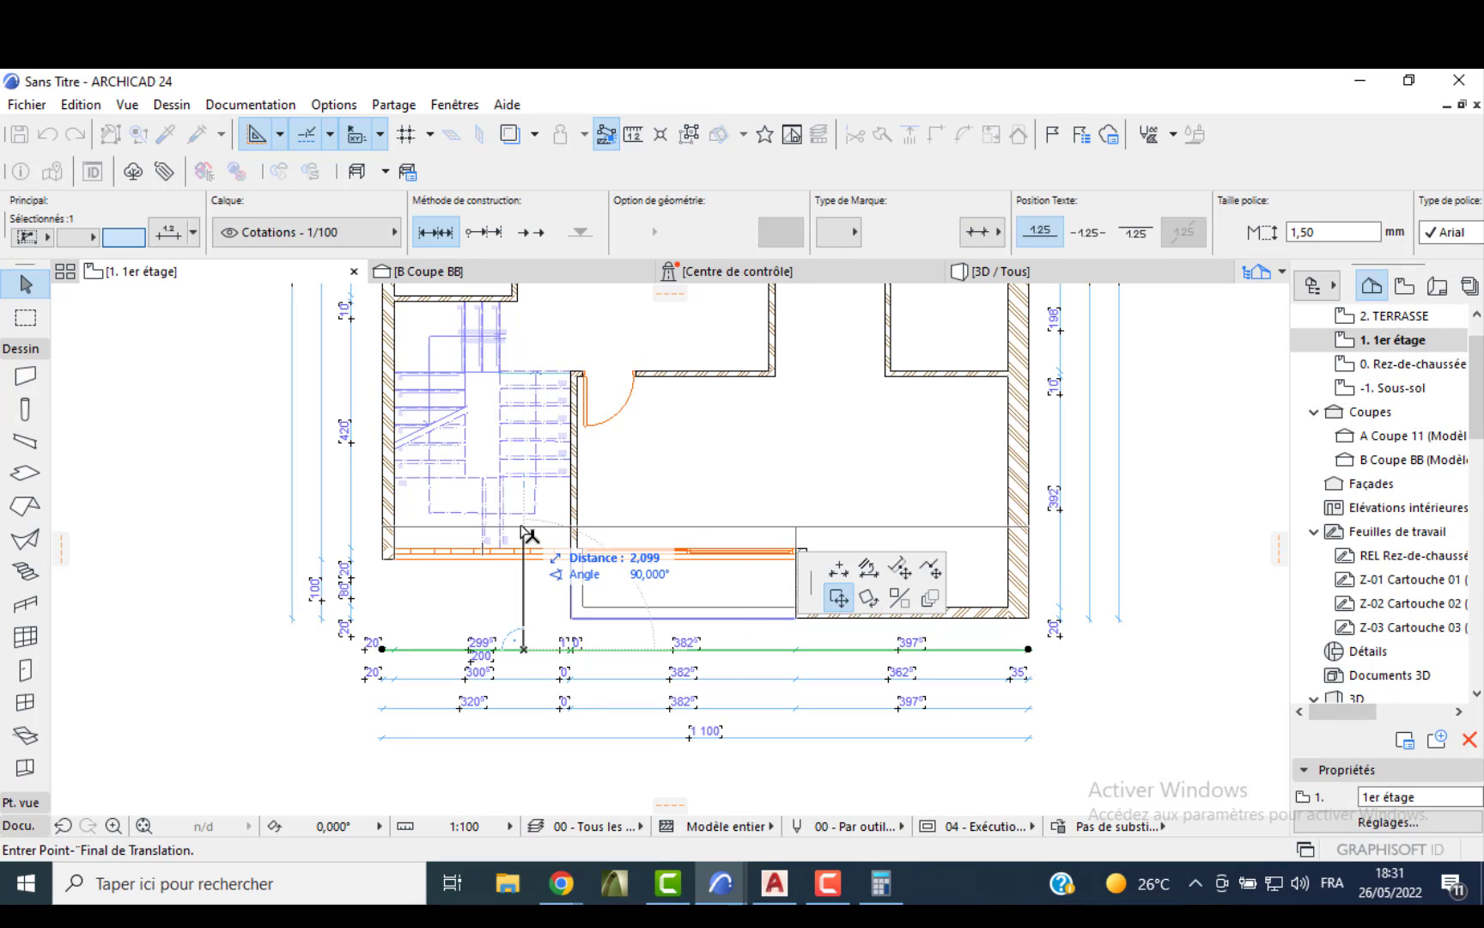
click(524, 530)
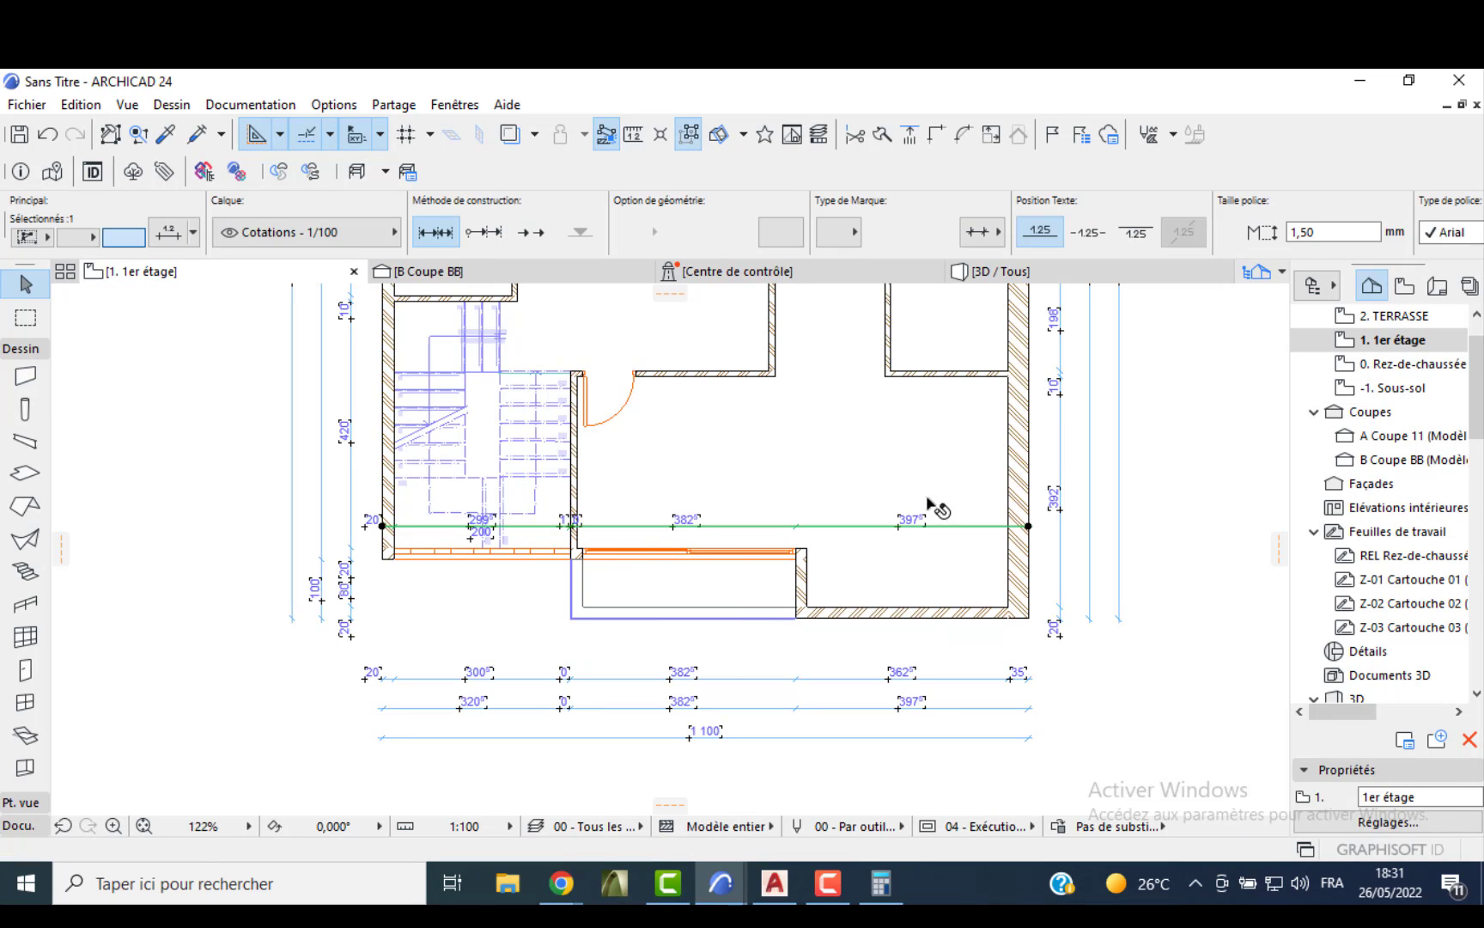
click(1065, 445)
click(963, 441)
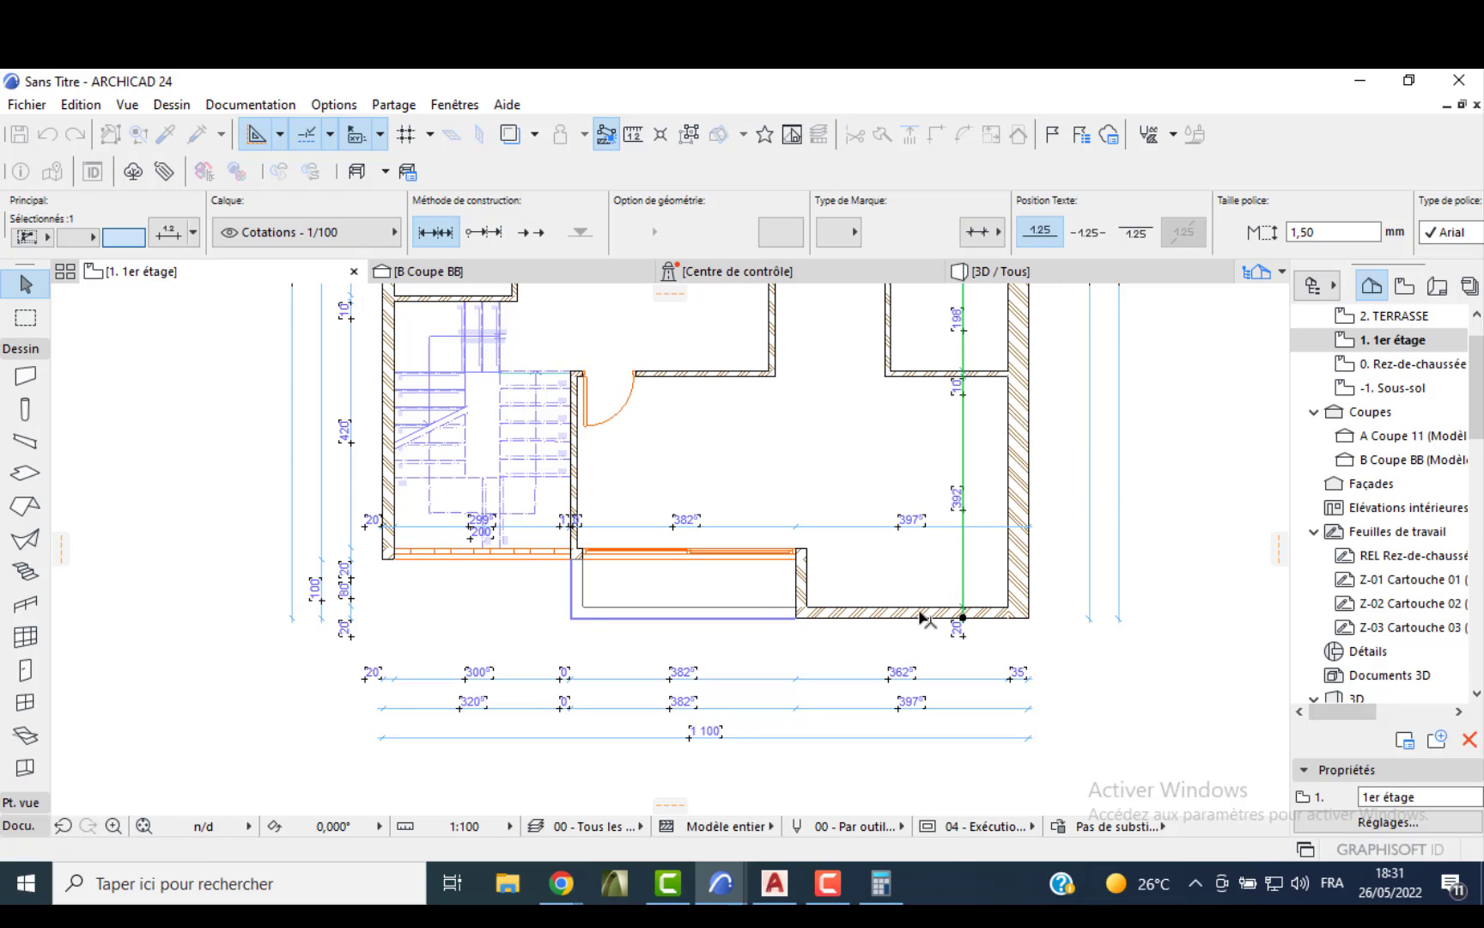
scroll(739, 636, up, 6)
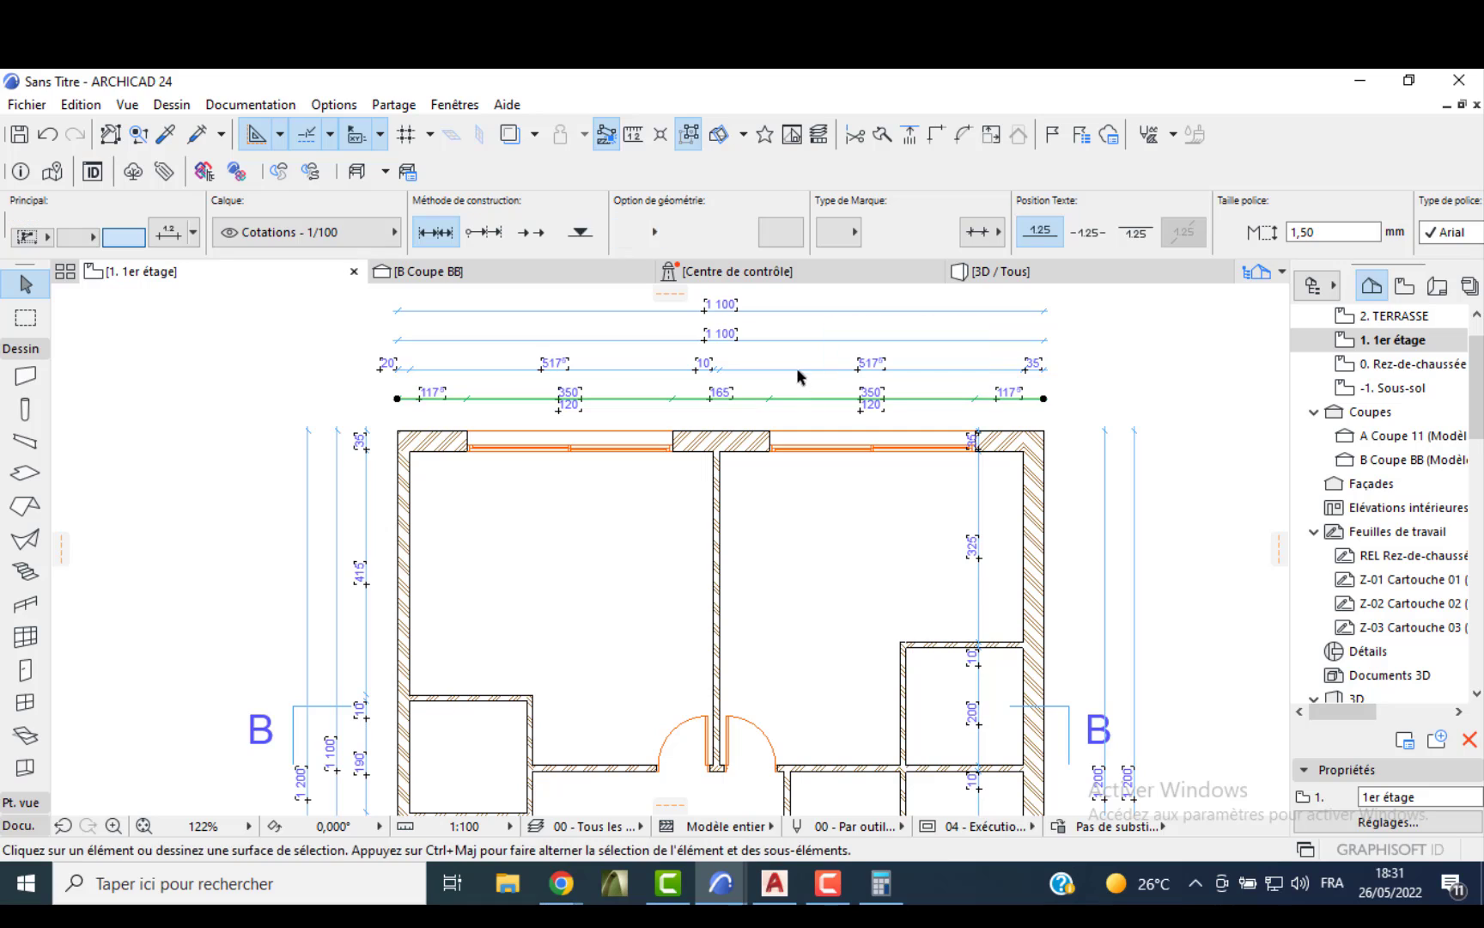
key(Escape)
- Move the second dimension chain above the plan down about 2 m into the upper rooms, and the innermost left-hand chain inside the left exterior wall
click(795, 411)
click(795, 411)
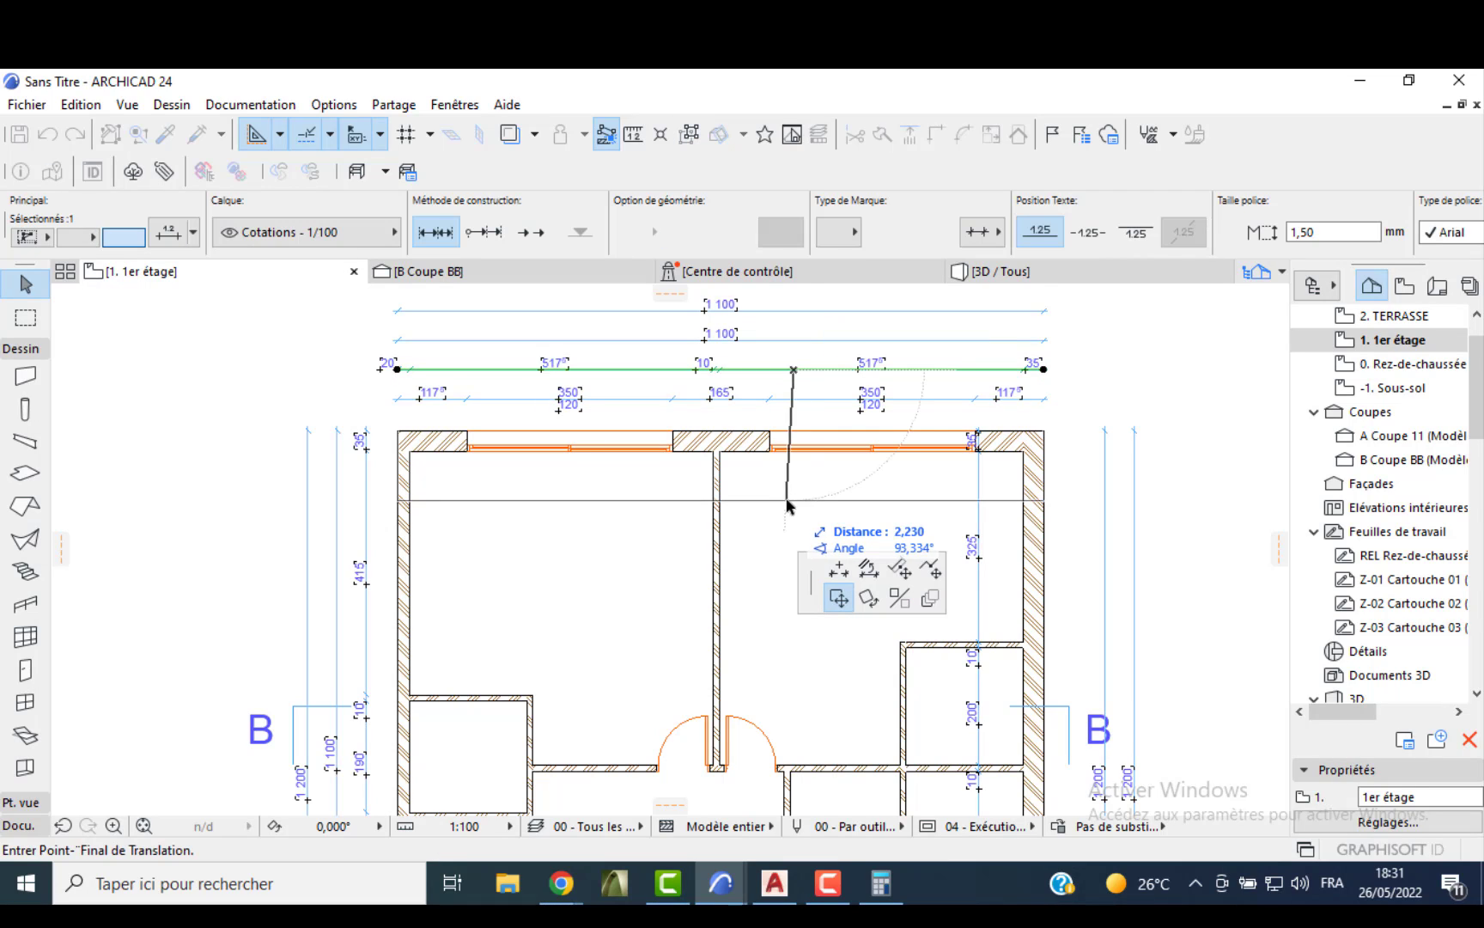
click(796, 496)
click(368, 515)
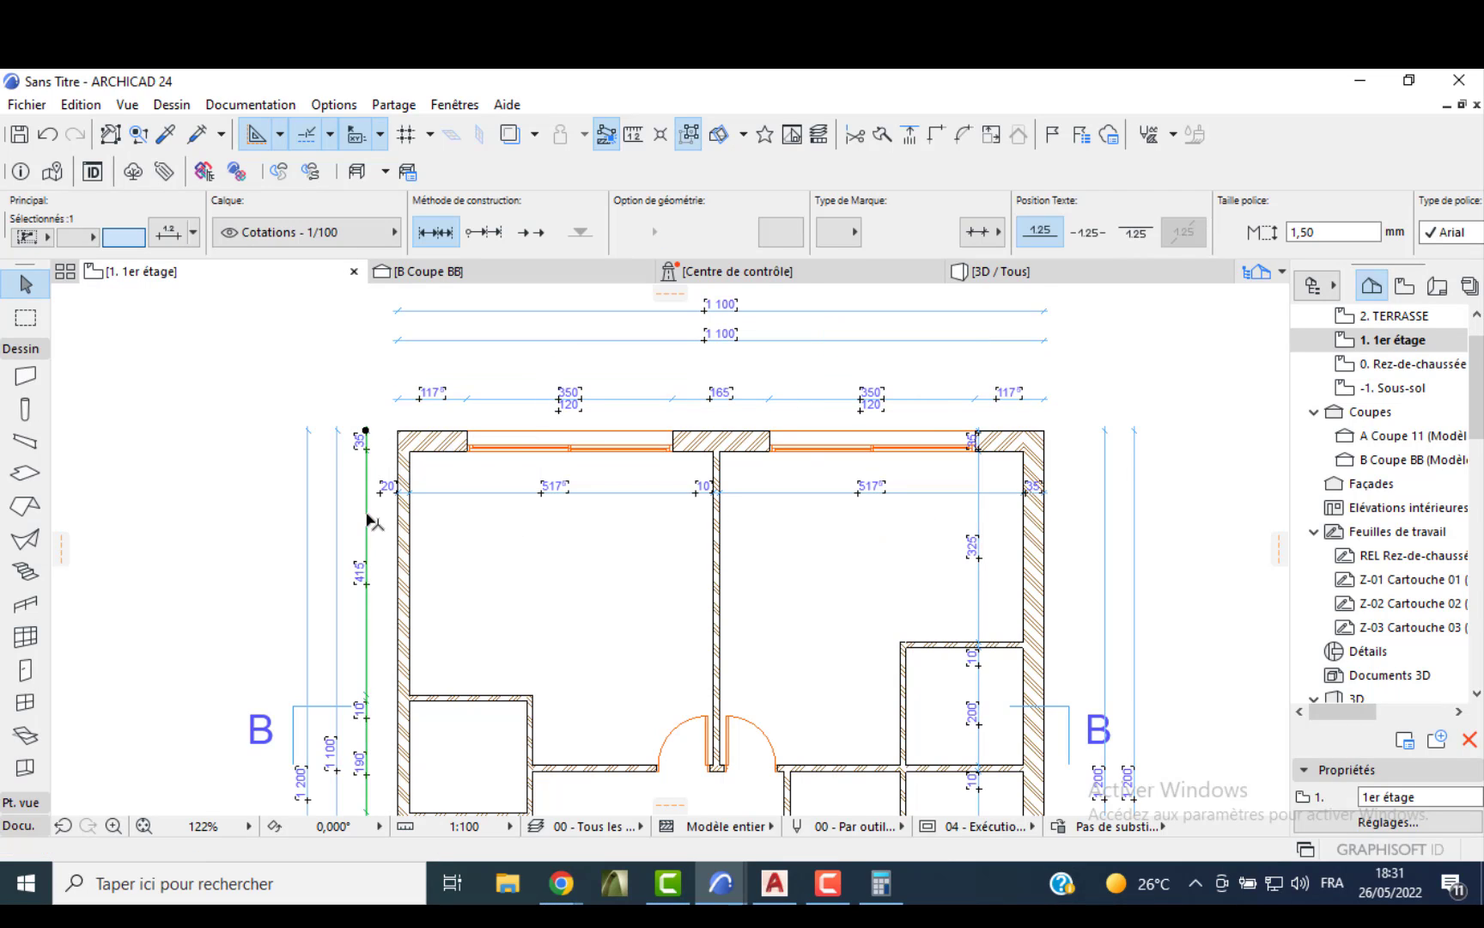
click(368, 516)
click(443, 521)
scroll(443, 515, down, 2)
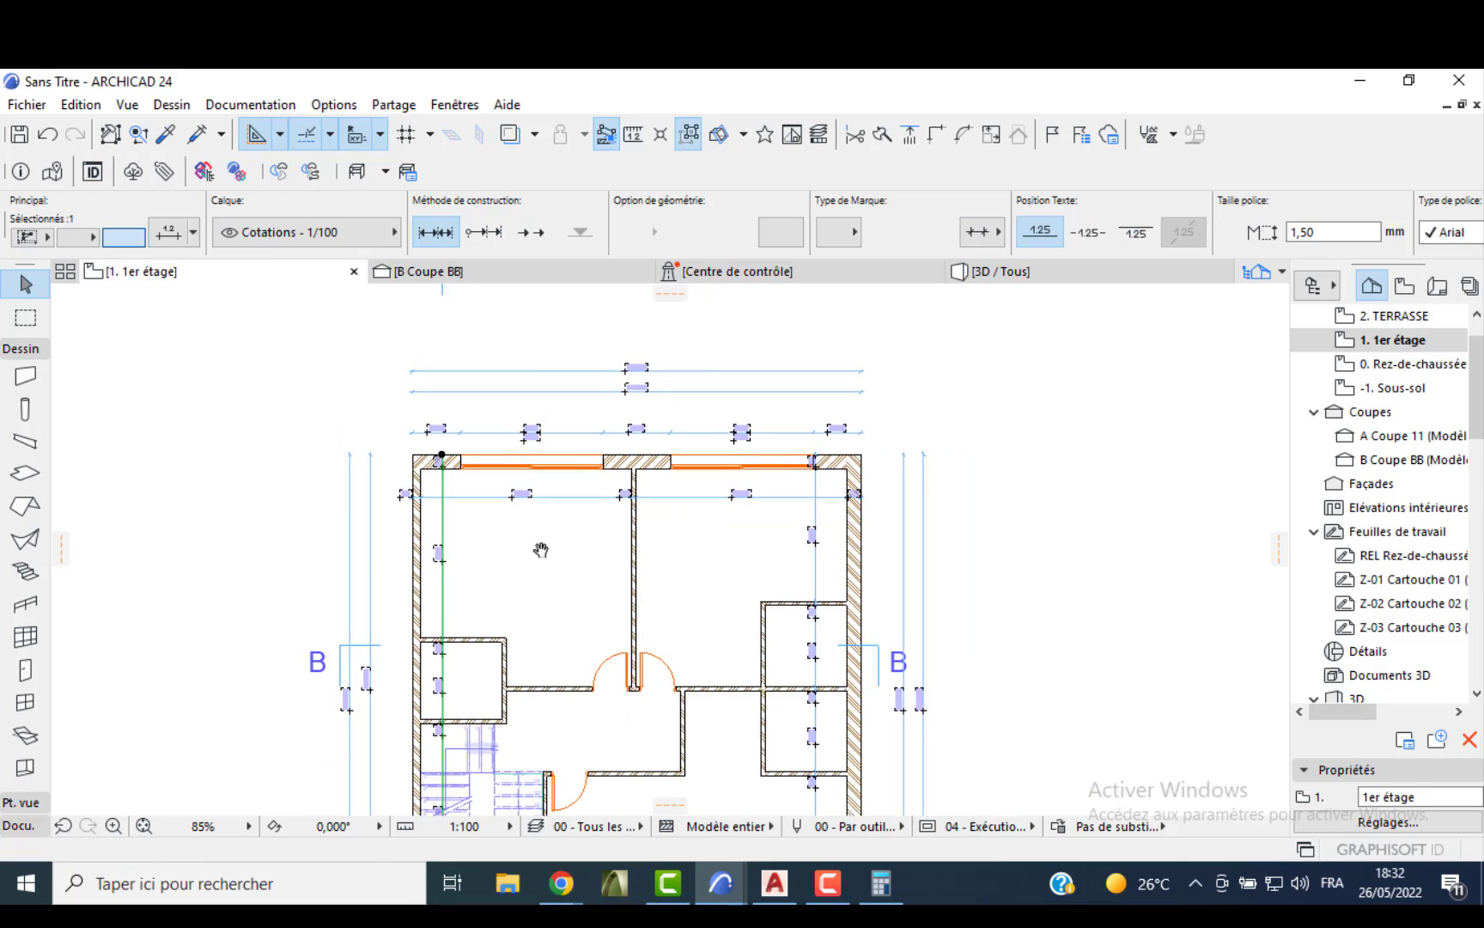
key(Escape)
- Select the lower of the two overall-width dimension chains above the first-floor plan
click(712, 353)
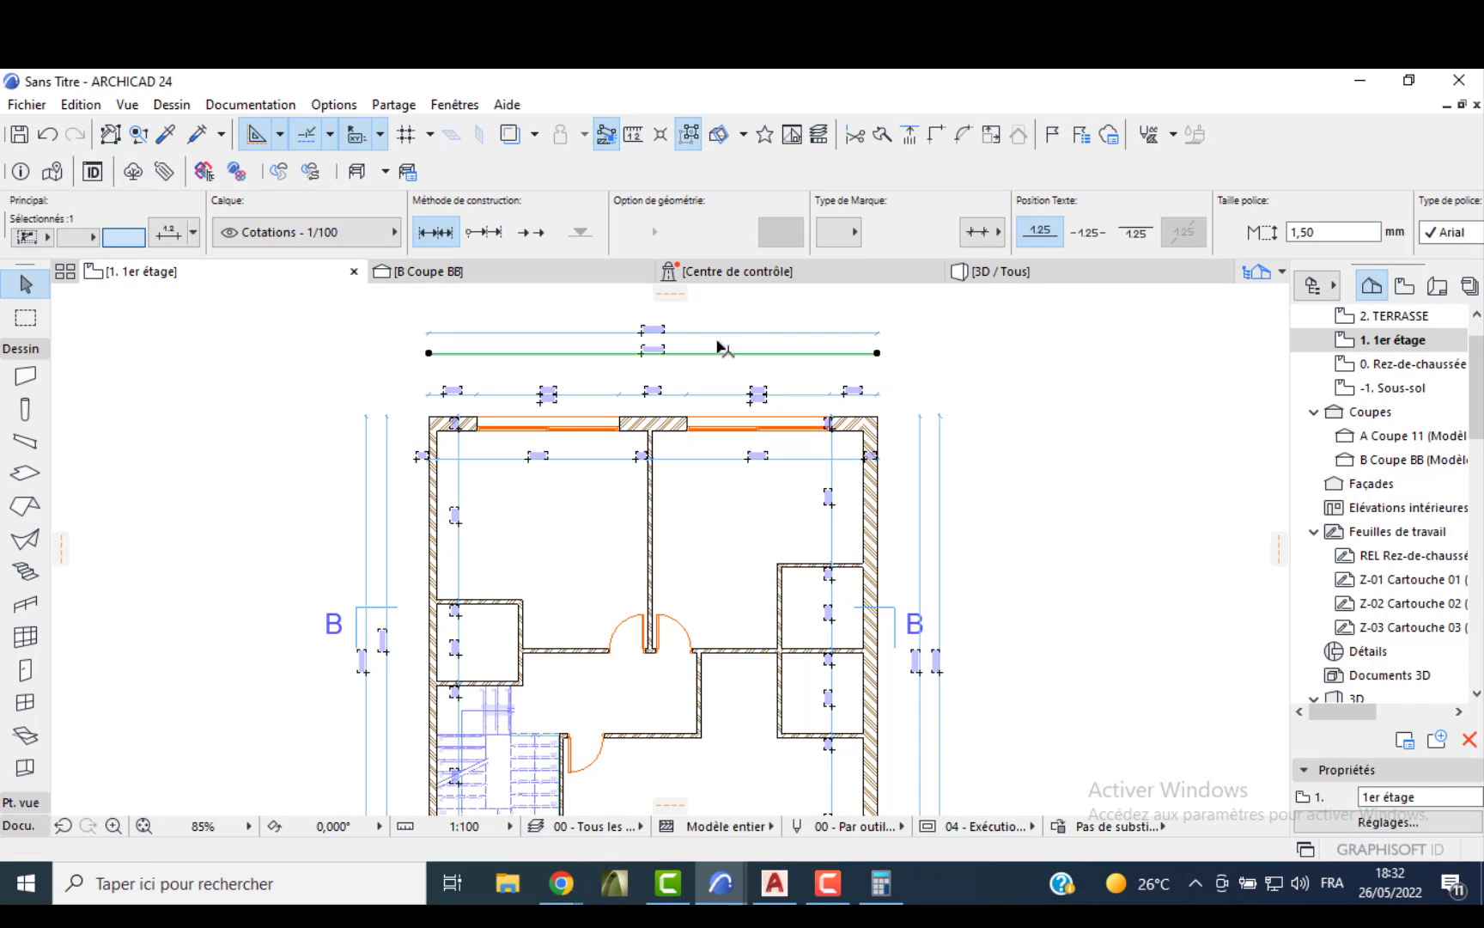
- Delete the selected duplicate overall dimension above the first-floor plan and move the remaining one down close to the opening dimensions
key(Delete)
click(726, 333)
click(726, 333)
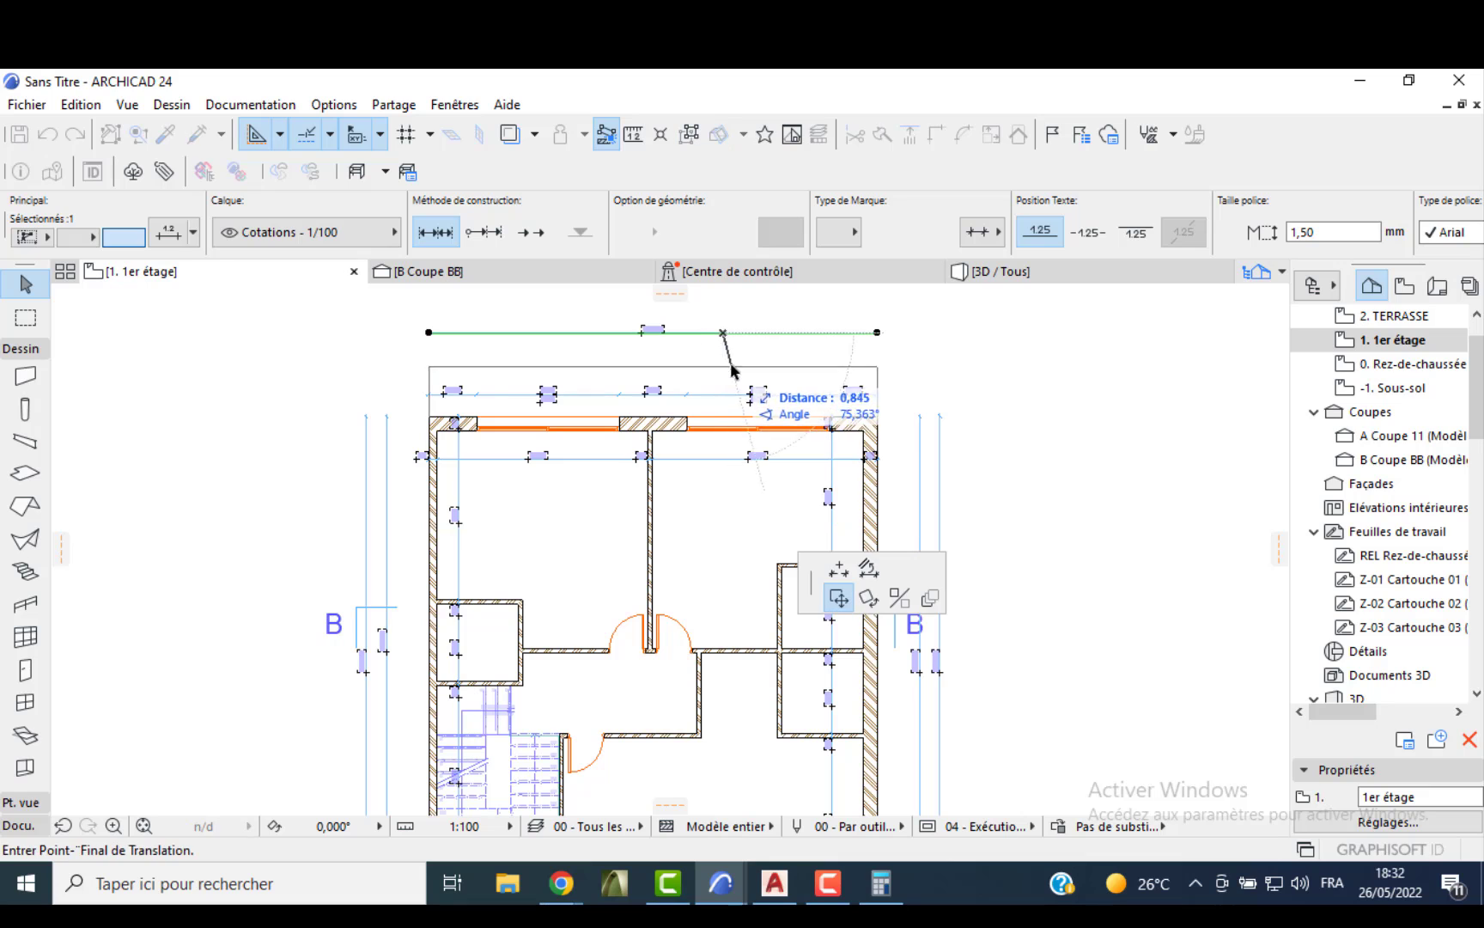
click(728, 375)
scroll(580, 630, down, 1)
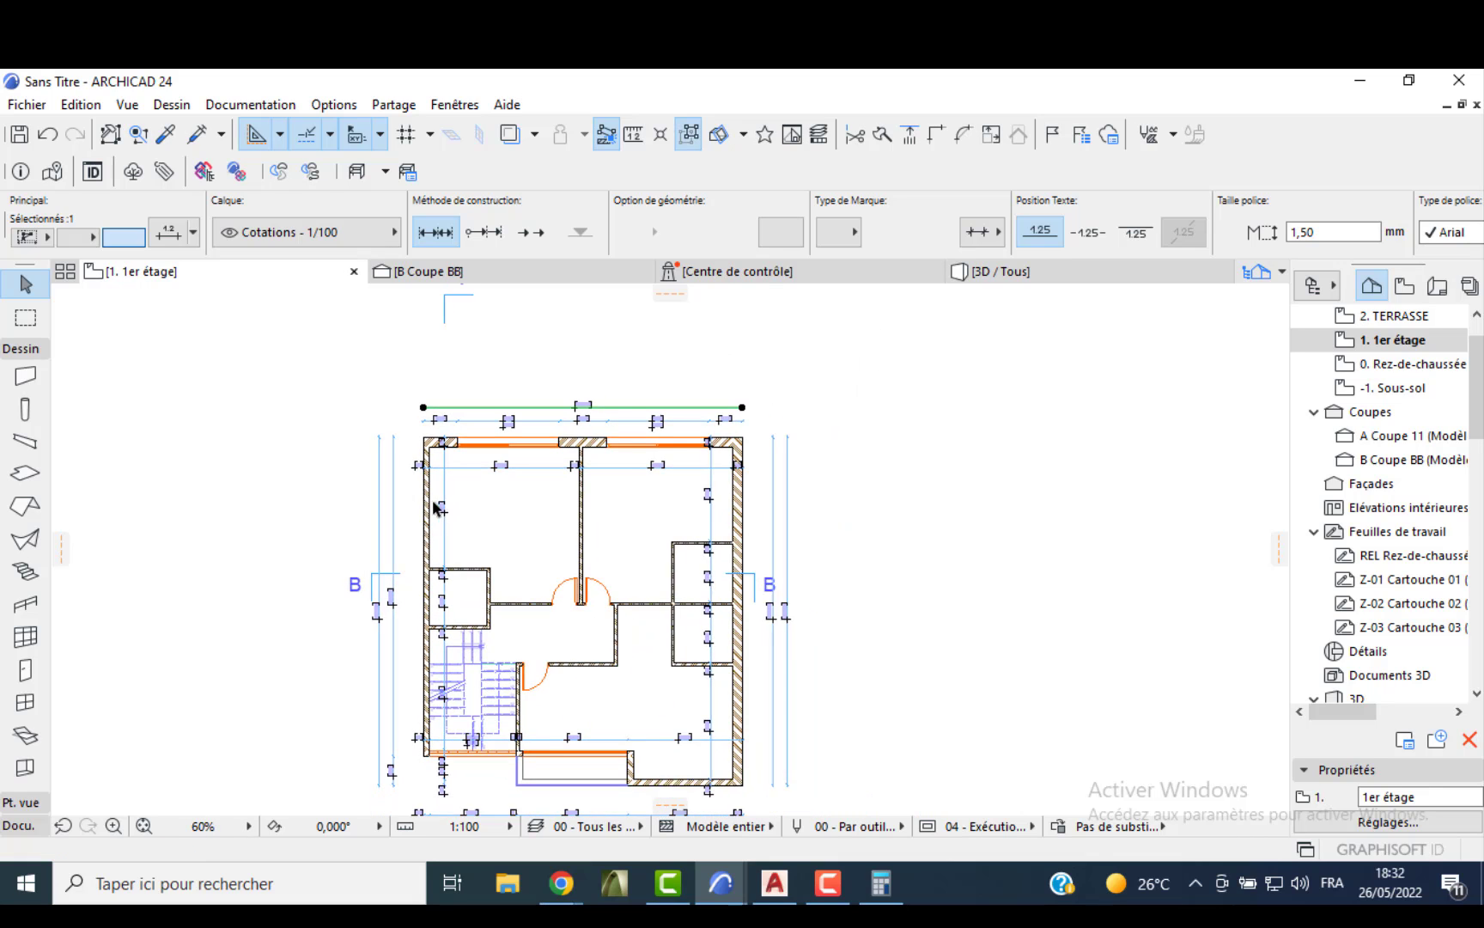
- Select and copy all elements of the 1er étage plan
scroll(442, 400, down, 1)
middle_drag(442, 378, 475, 392)
scroll(654, 513, down, 3)
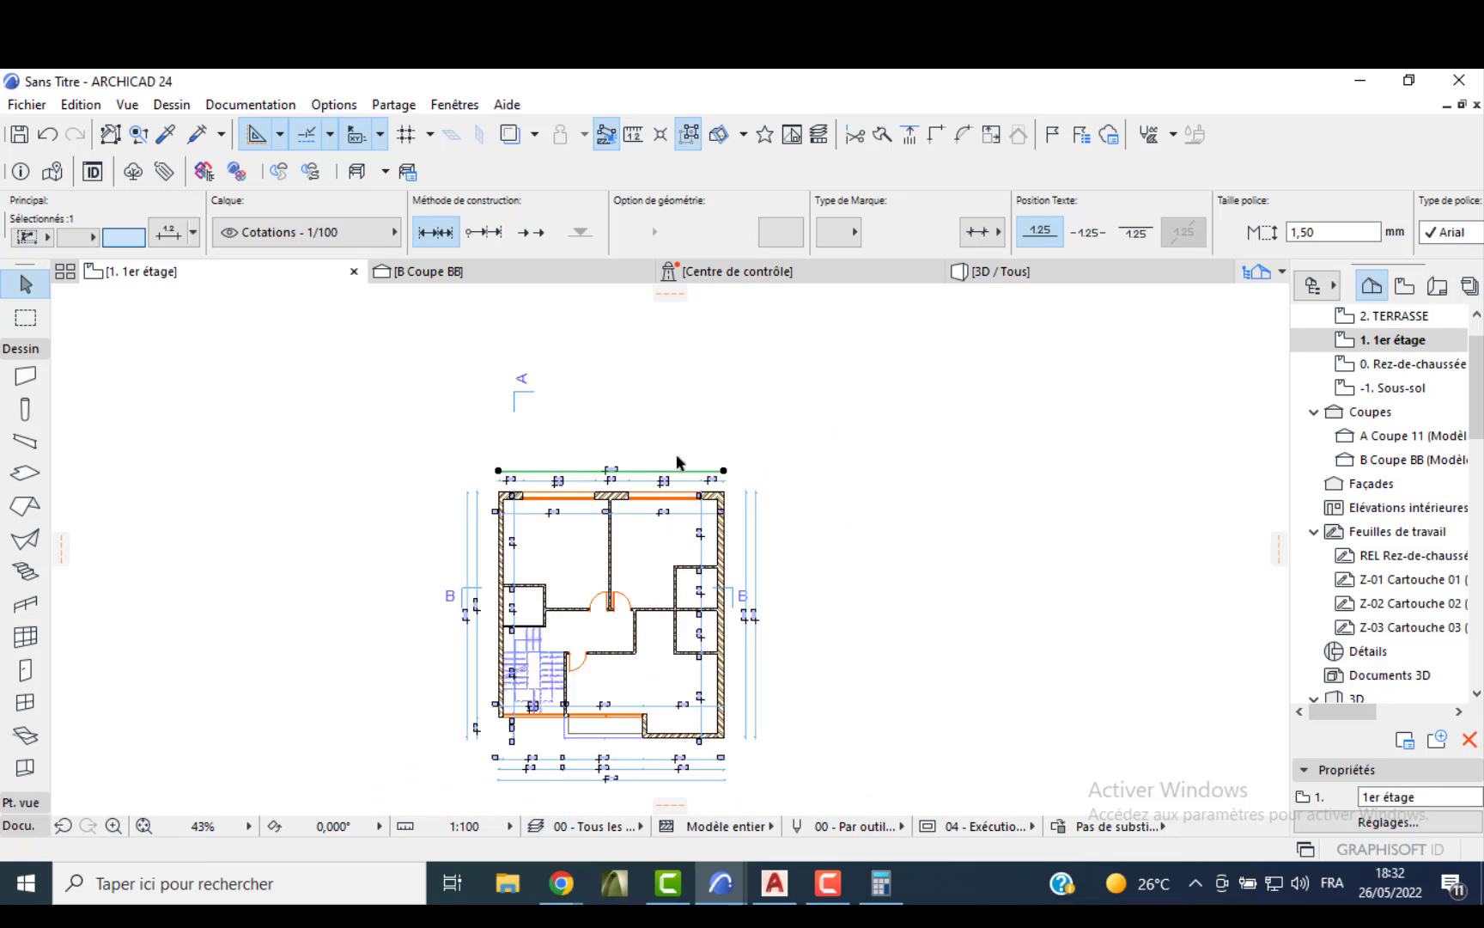
key(ctrl+a)
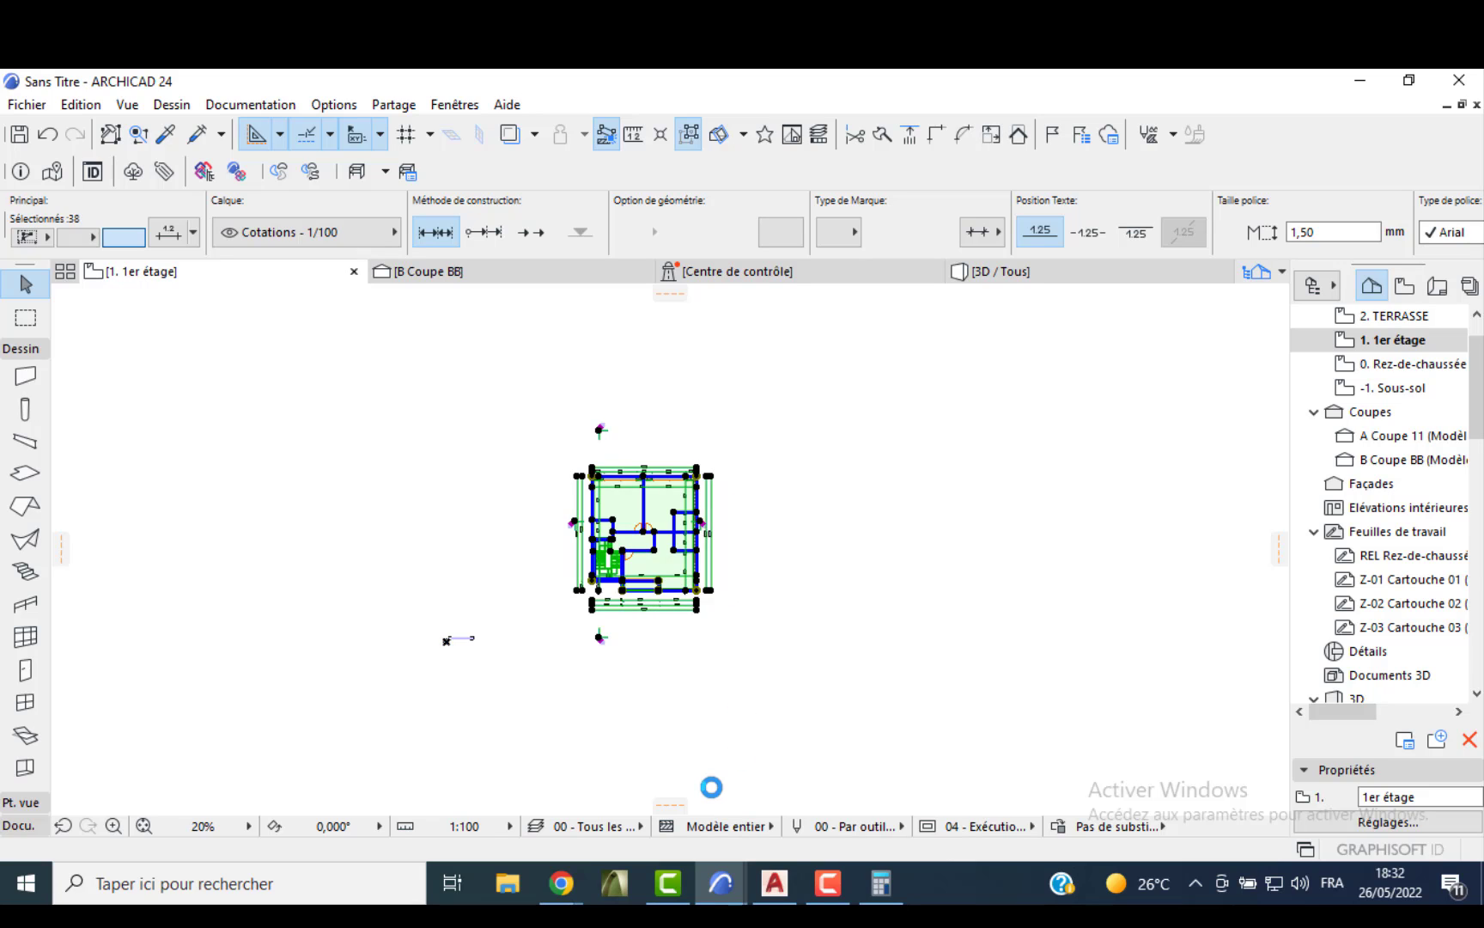
- Switch to the other ArchiCAD project and paste the copied plan into the Rez-de-chaussée storey, to the right of the existing plans
mouse_move(720, 882)
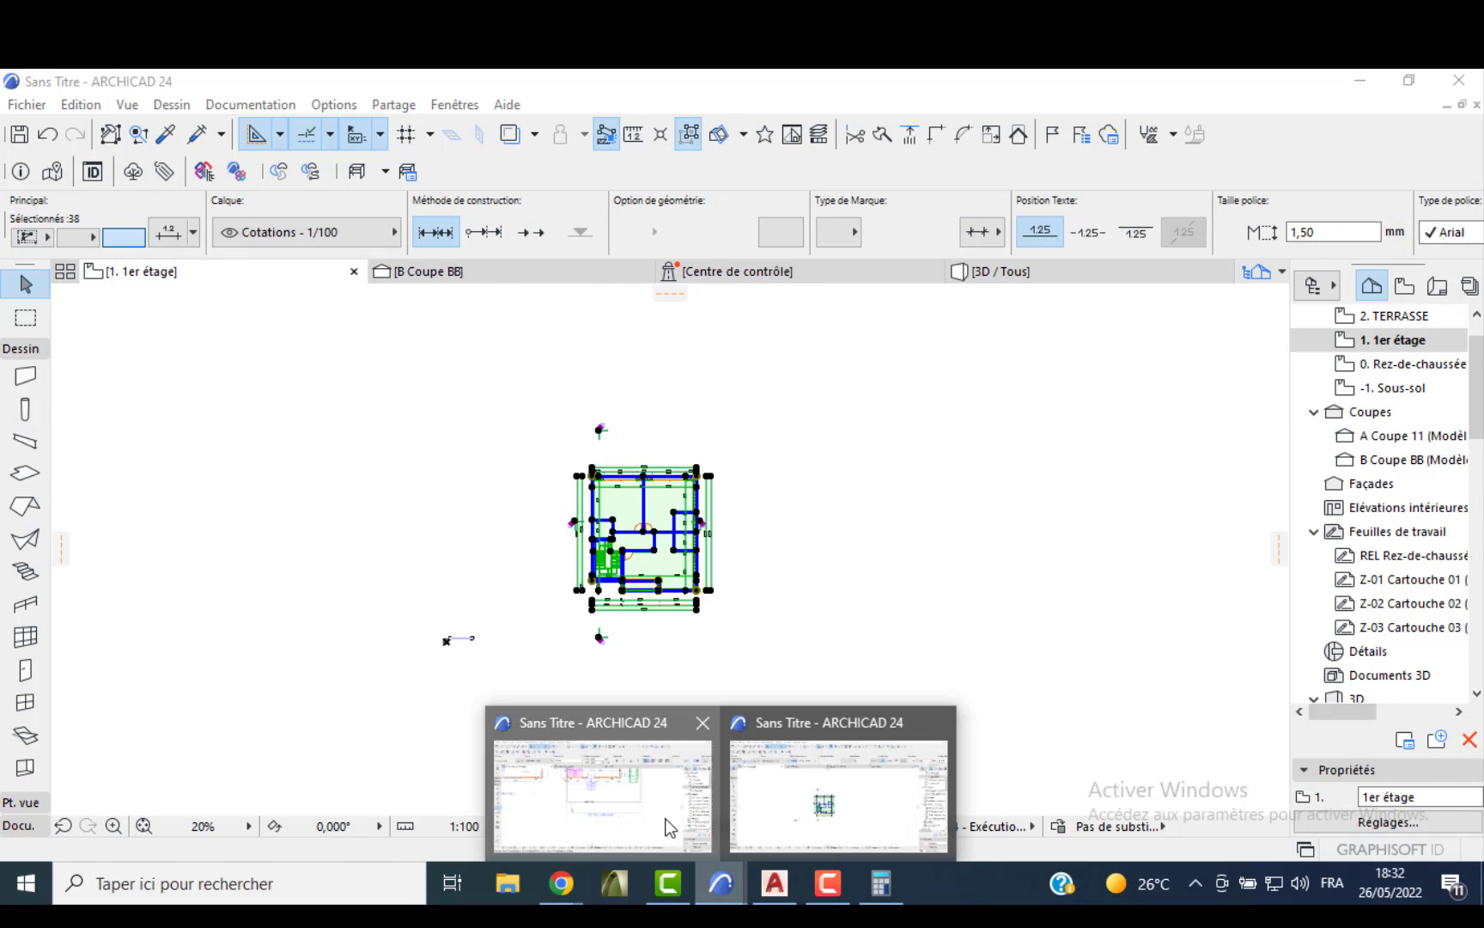
click(666, 820)
middle_drag(969, 630, 834, 613)
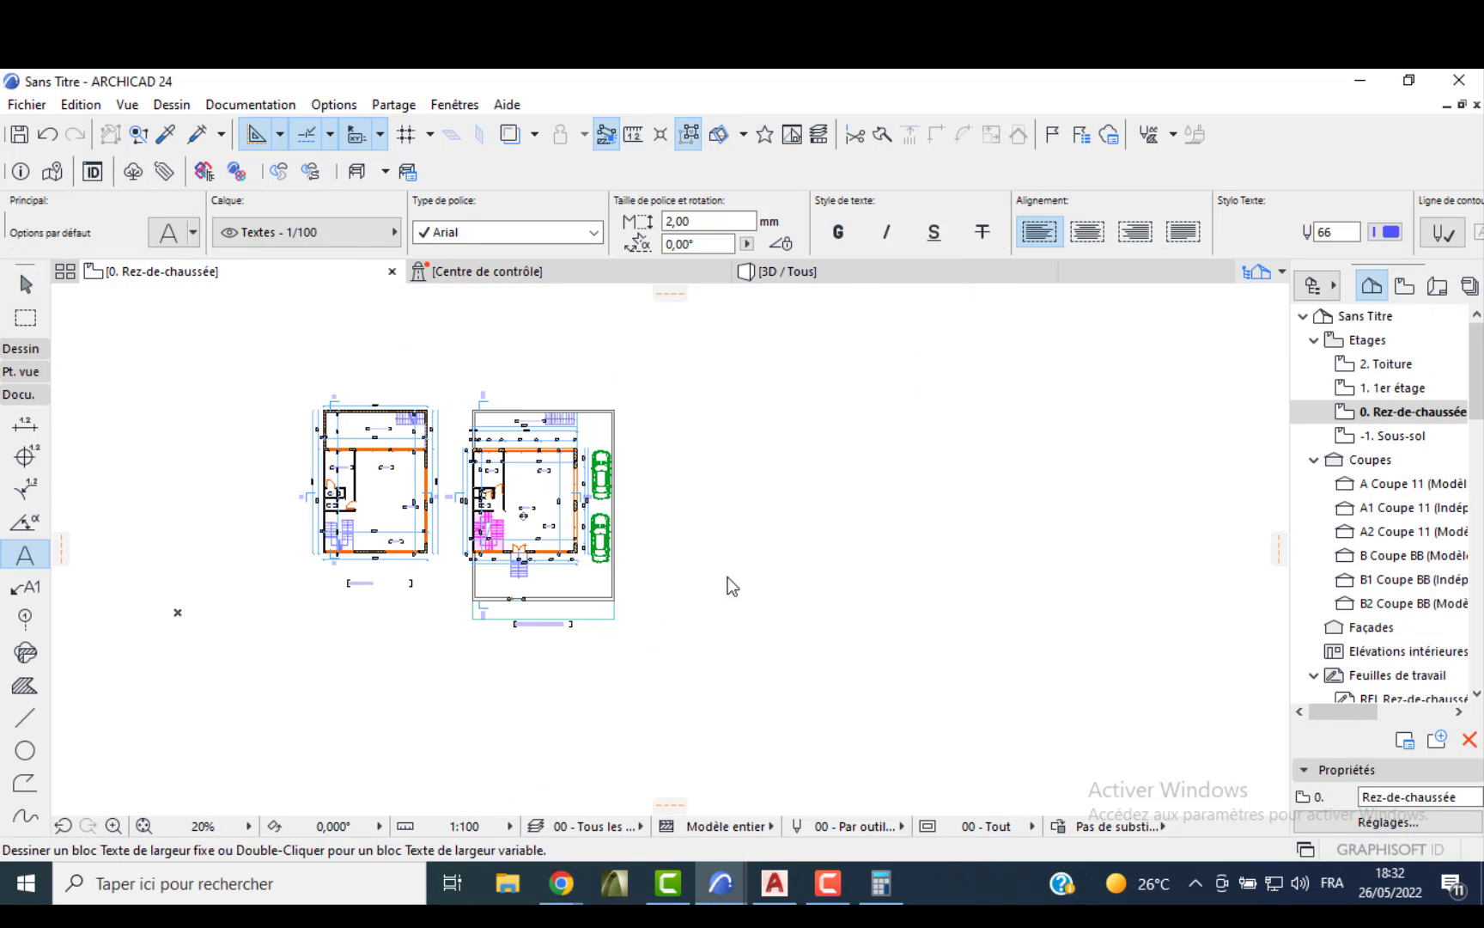
key(ctrl+v)
click(383, 493)
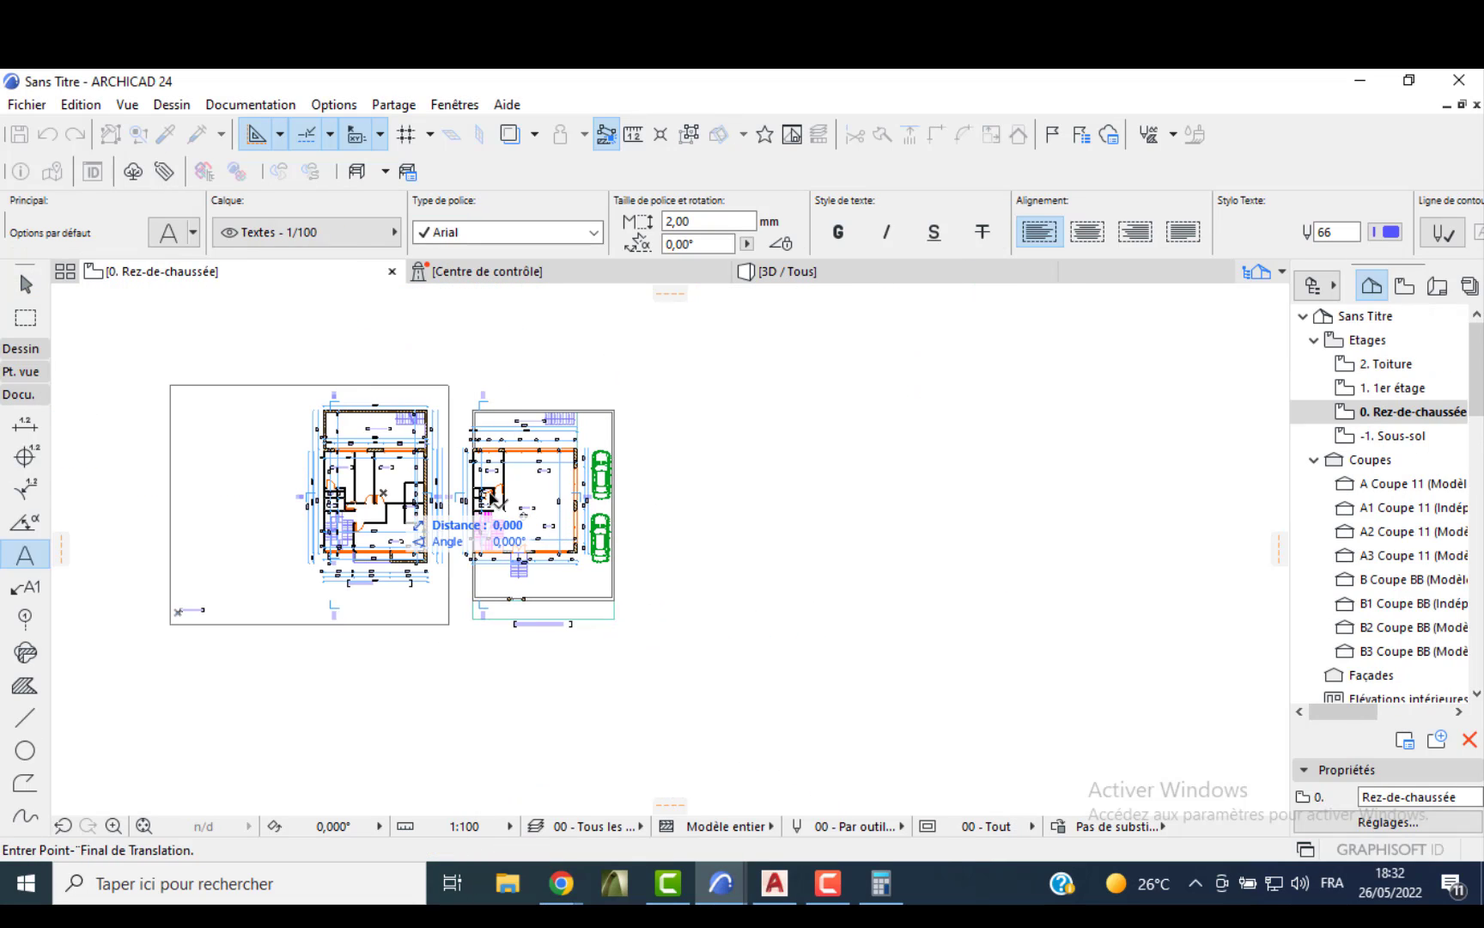
click(887, 499)
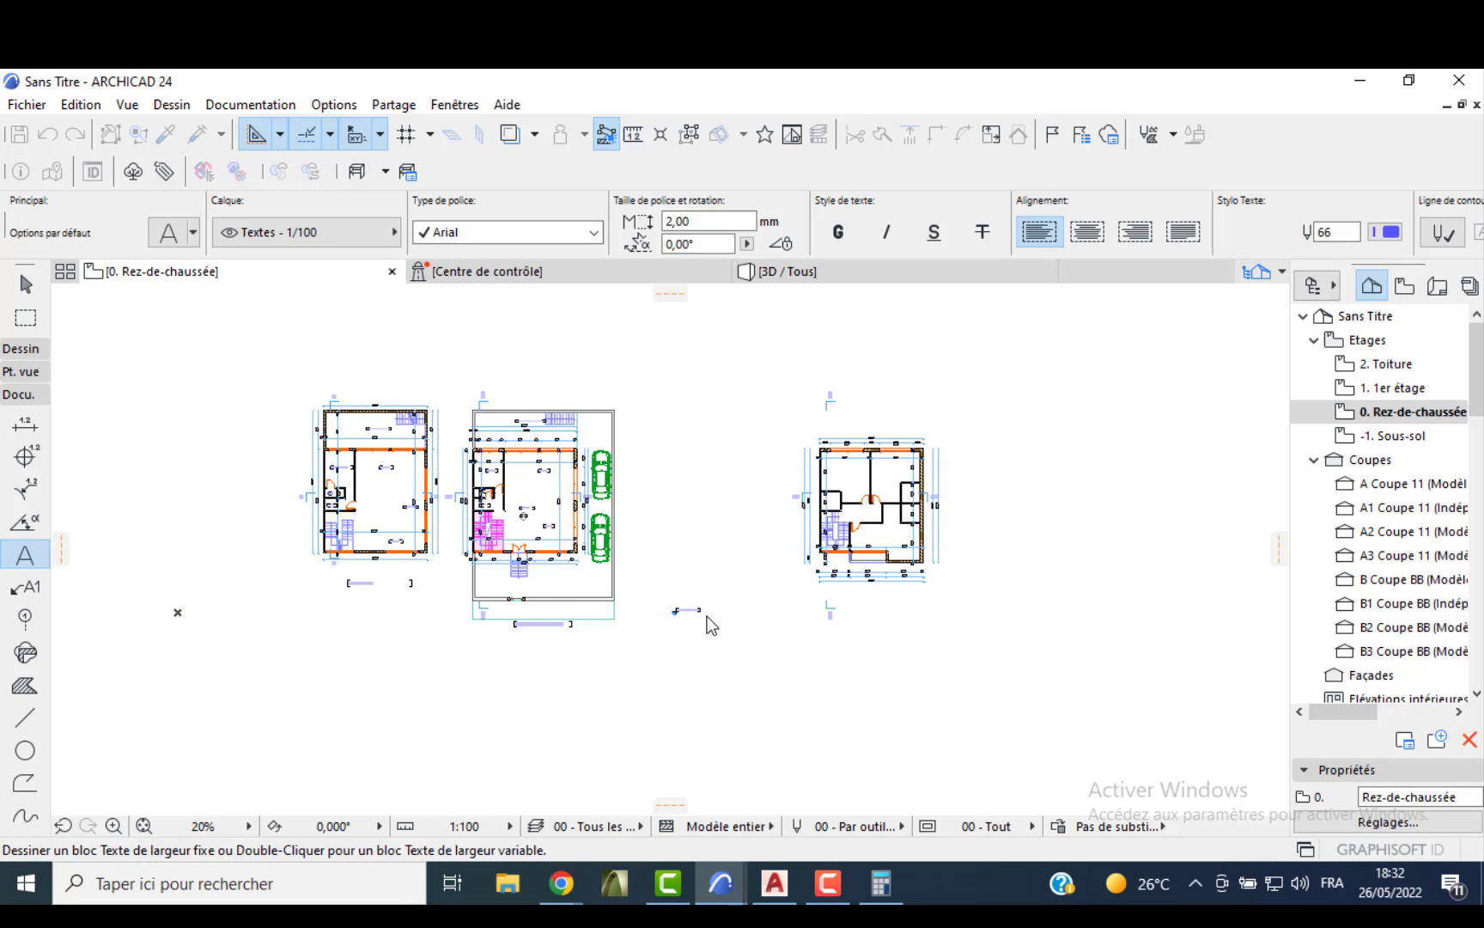
- Delete the stray text label pasted between the ground-floor plan and the pasted first-floor plan
key(Escape)
click(724, 599)
click(674, 615)
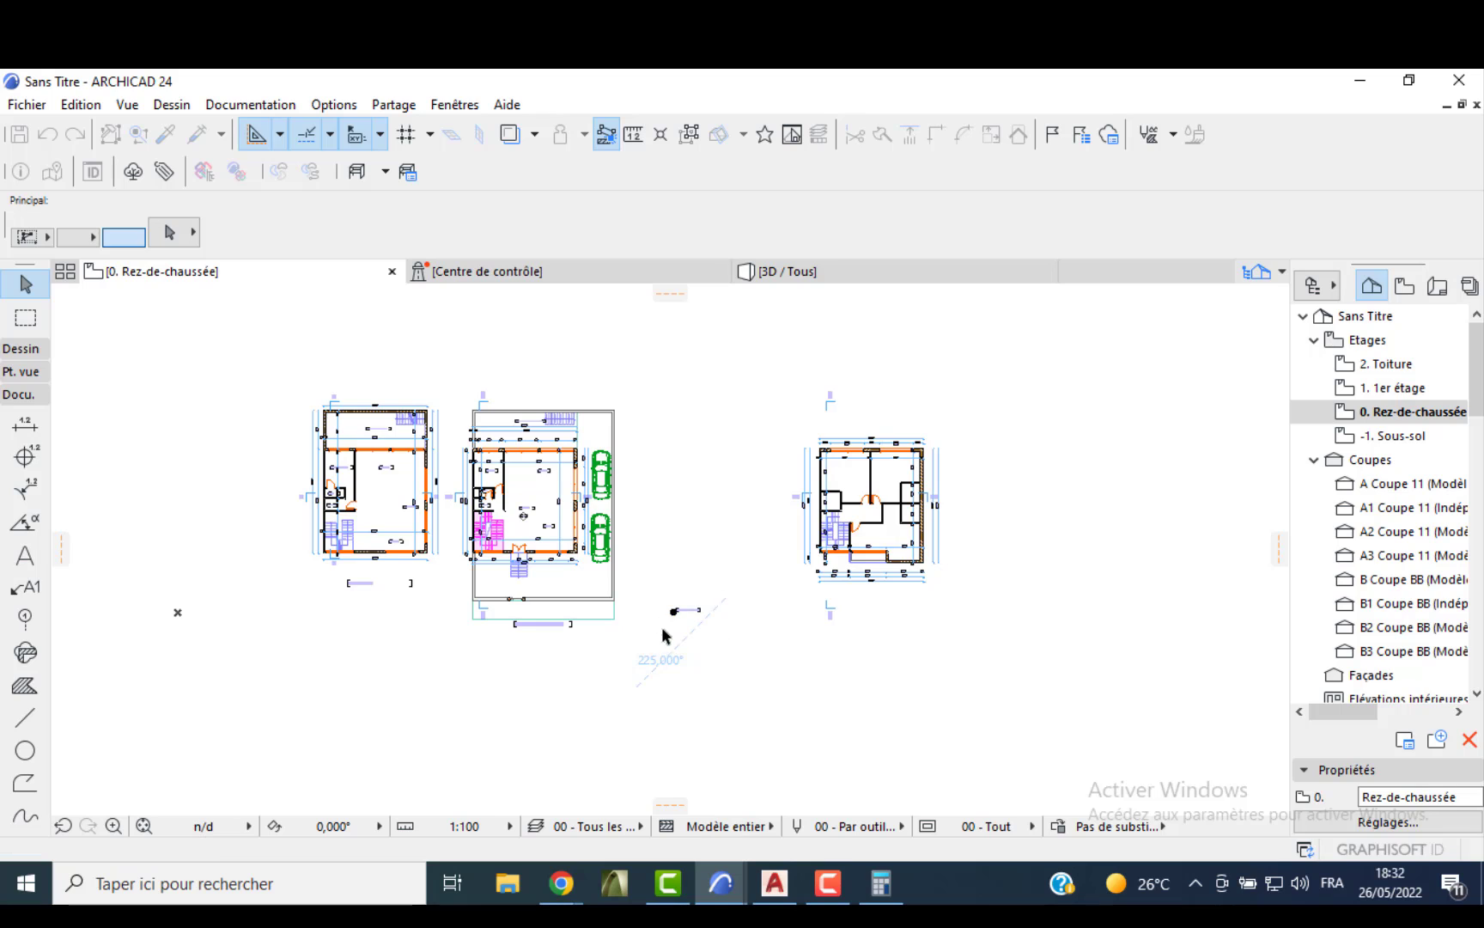
- Select the whole pasted first-floor plan and move it horizontally to sit just beside the ground-floor plan
click(972, 391)
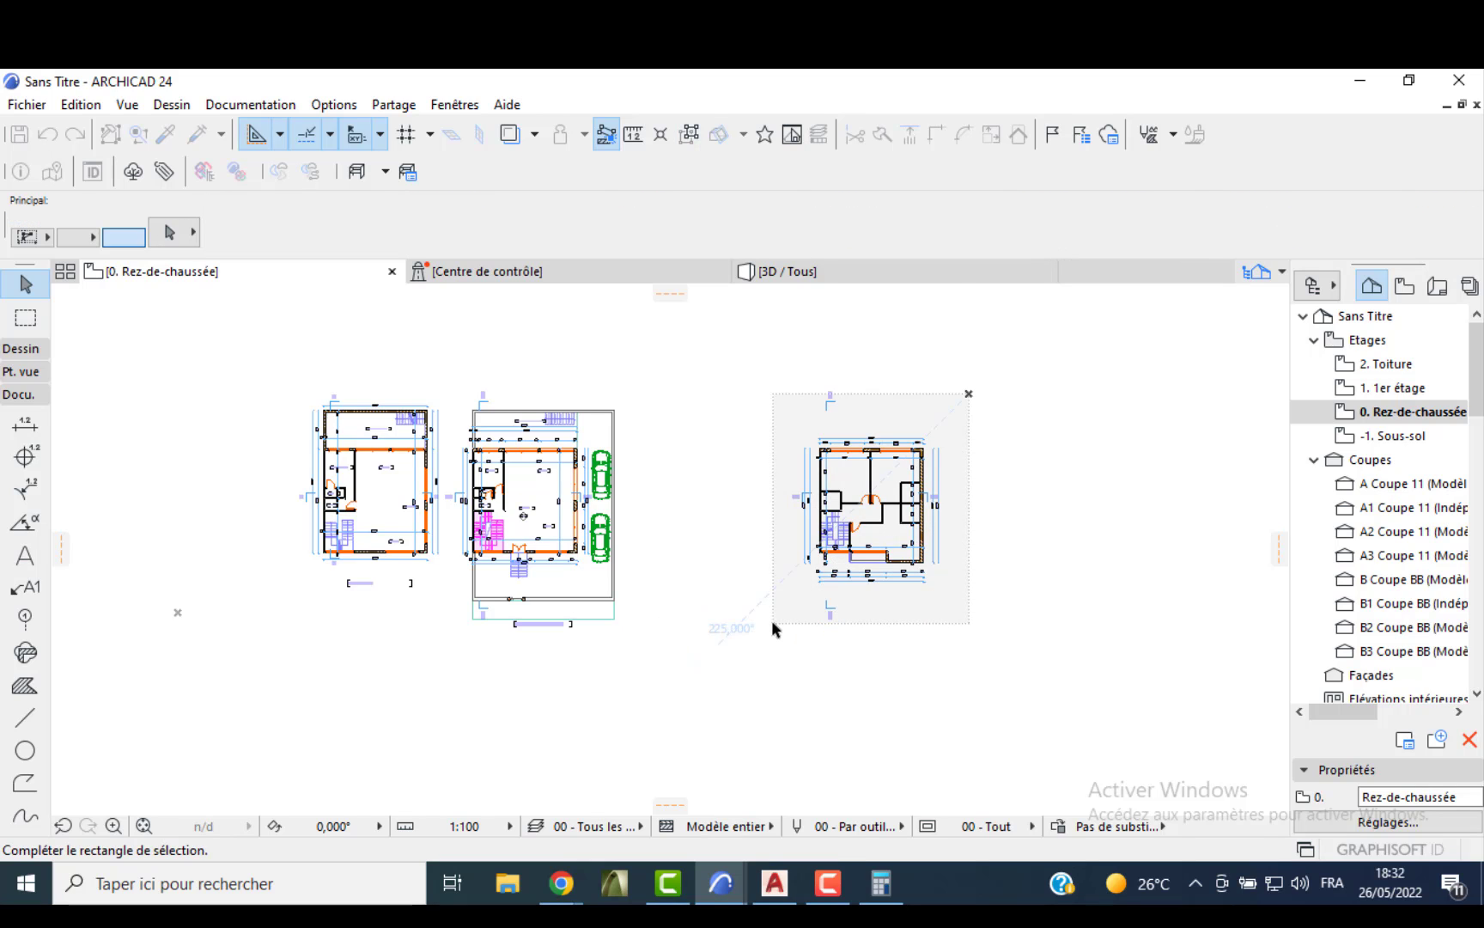
click(771, 622)
scroll(824, 451, up, 4)
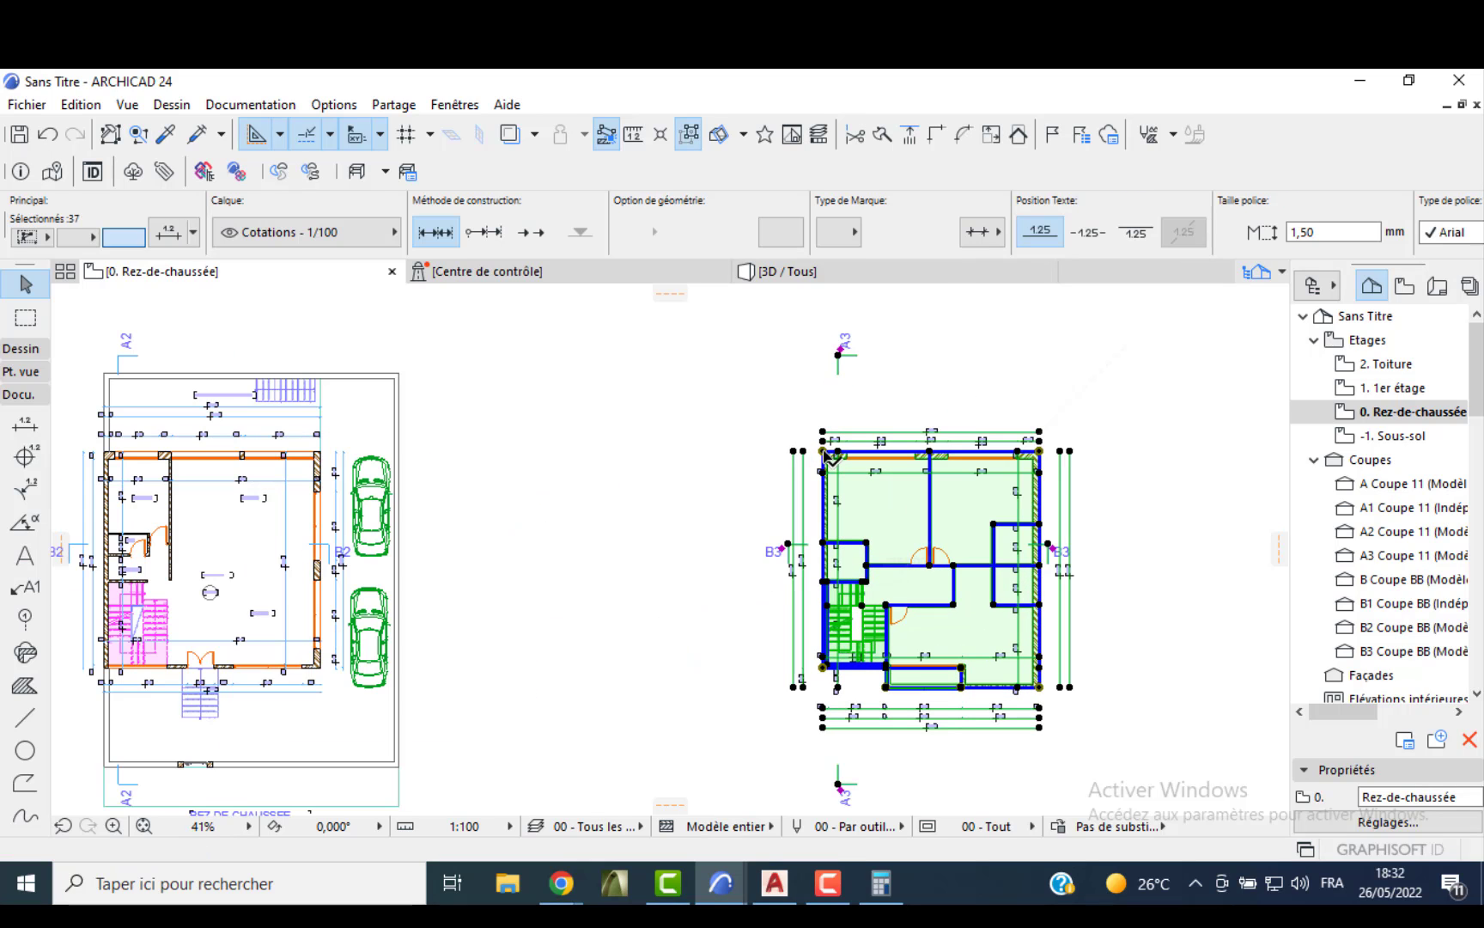
click(822, 451)
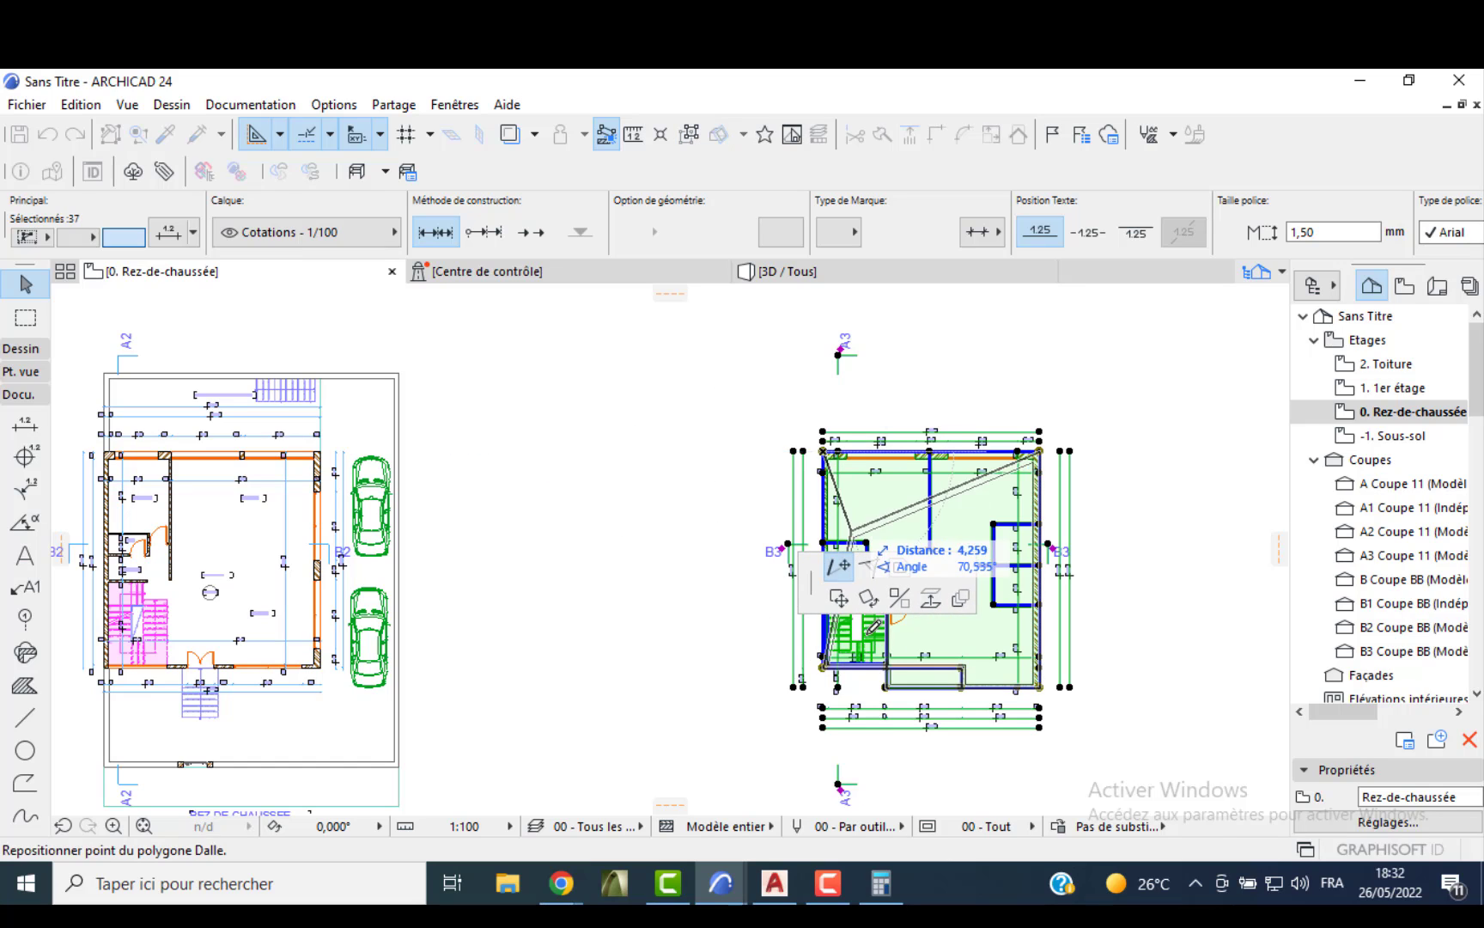
click(838, 598)
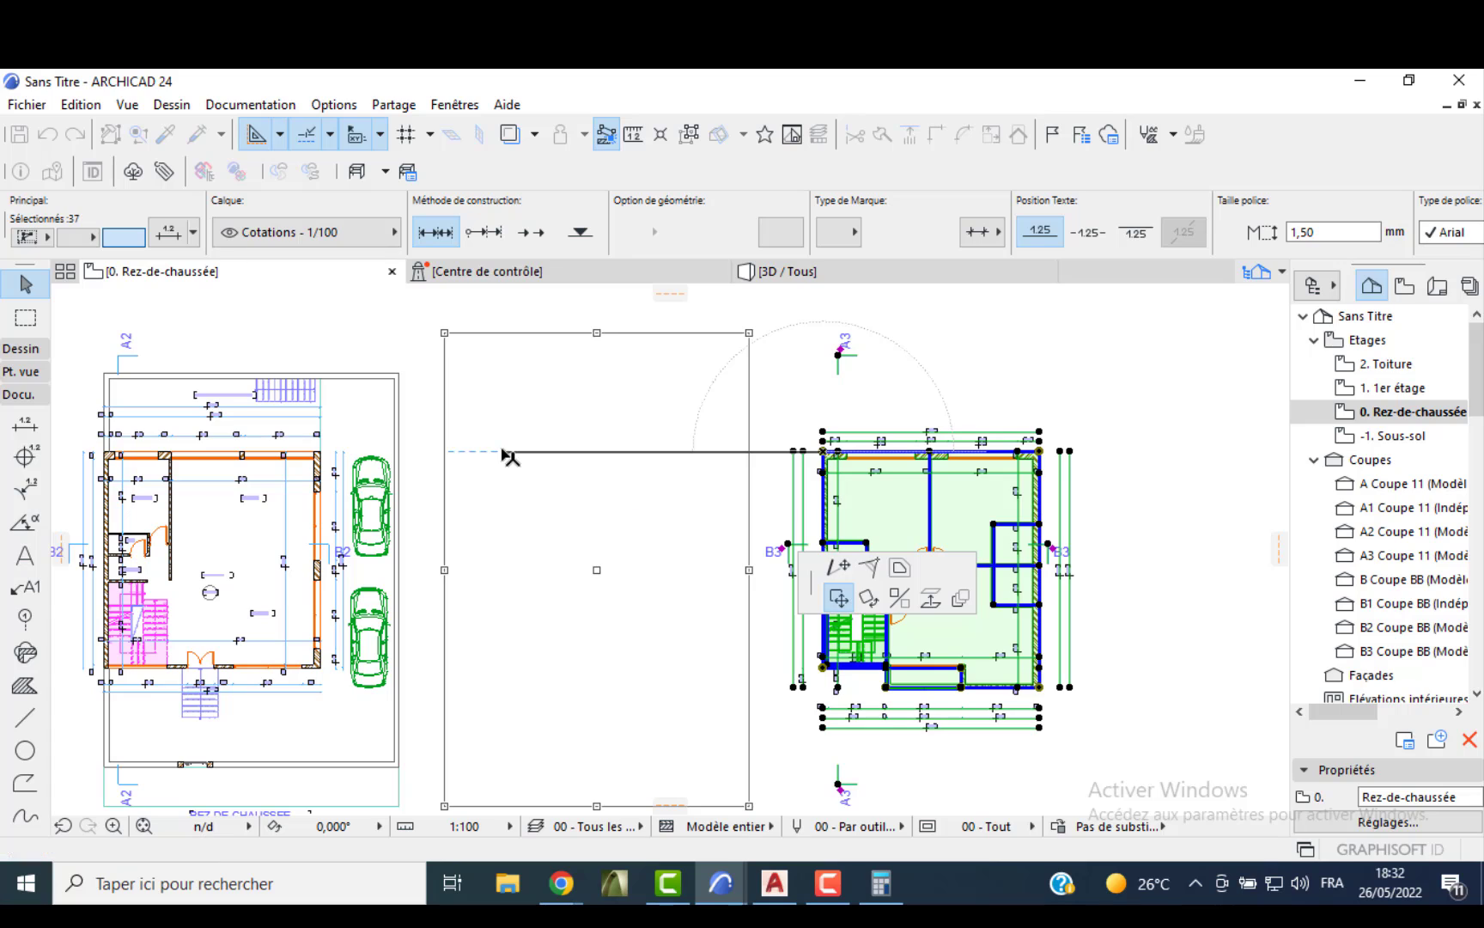
click(503, 453)
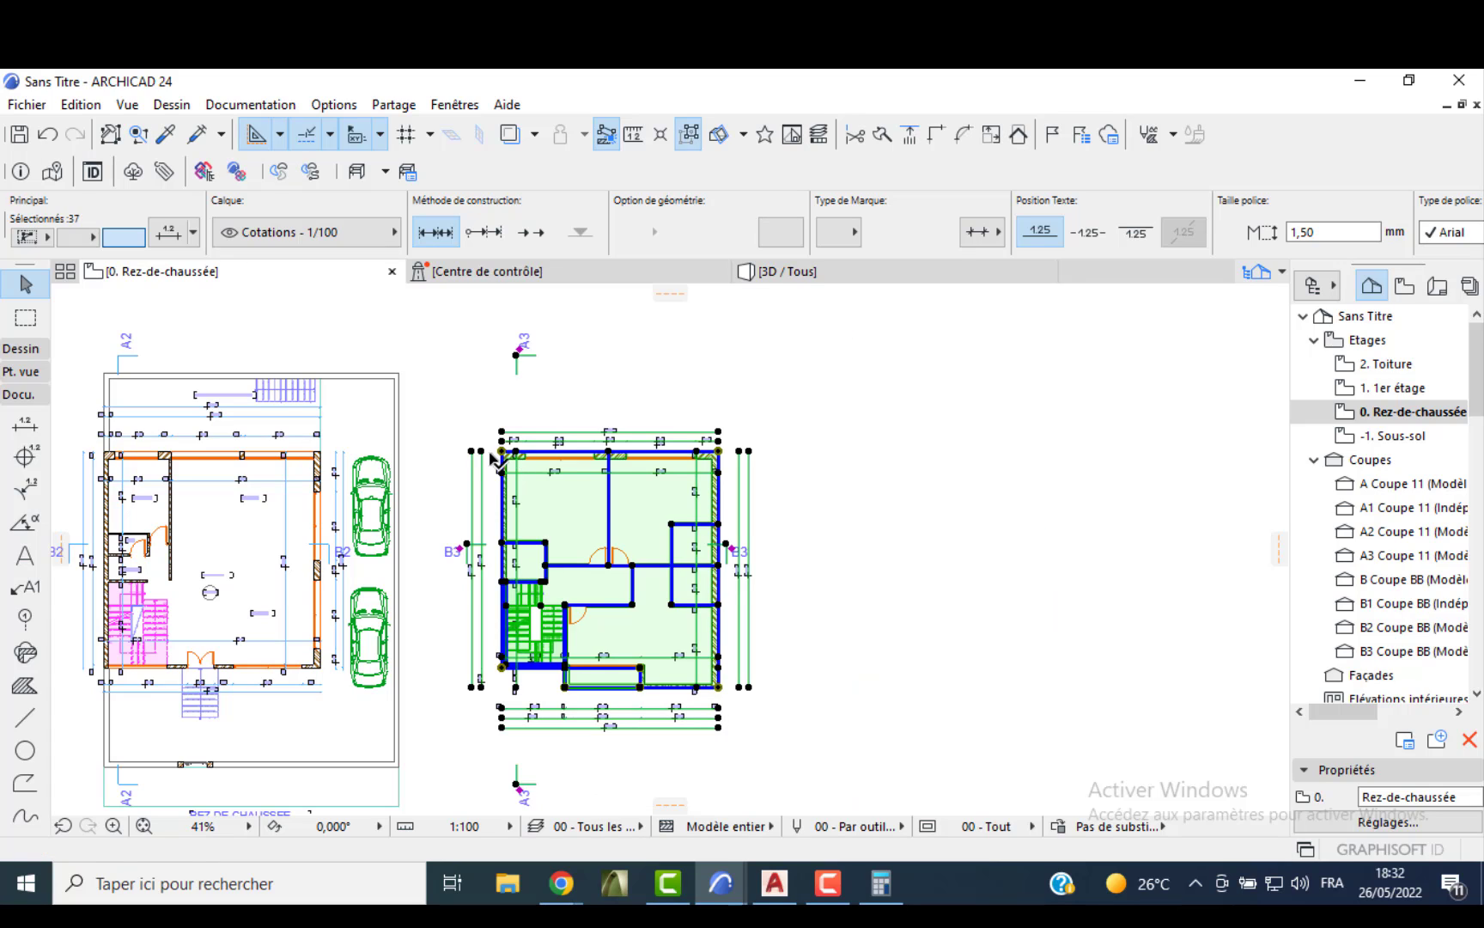
click(500, 452)
click(473, 453)
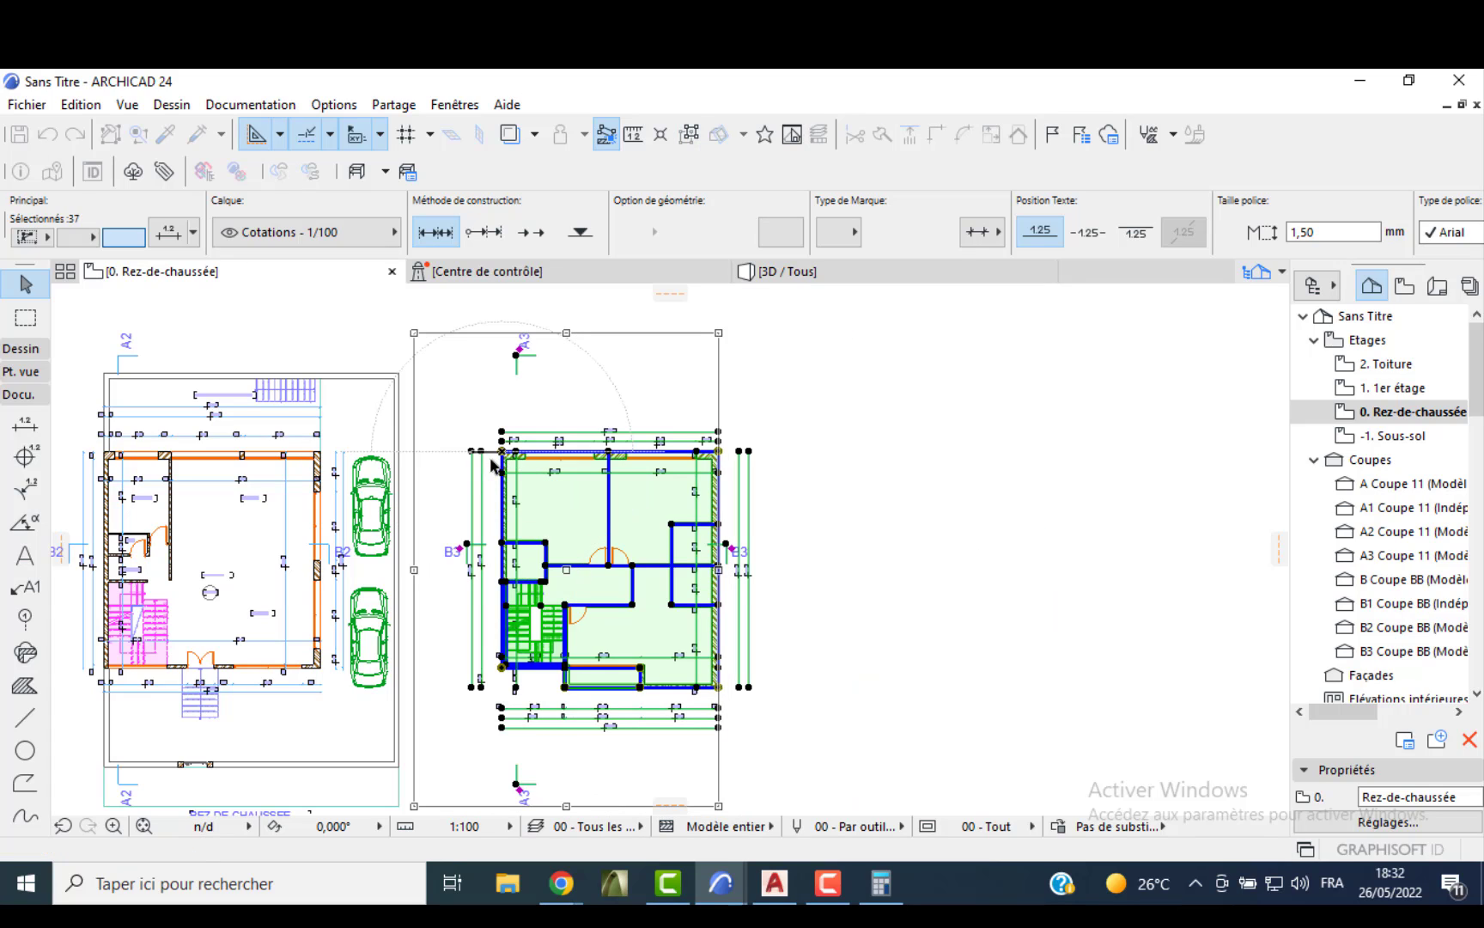
key(Escape)
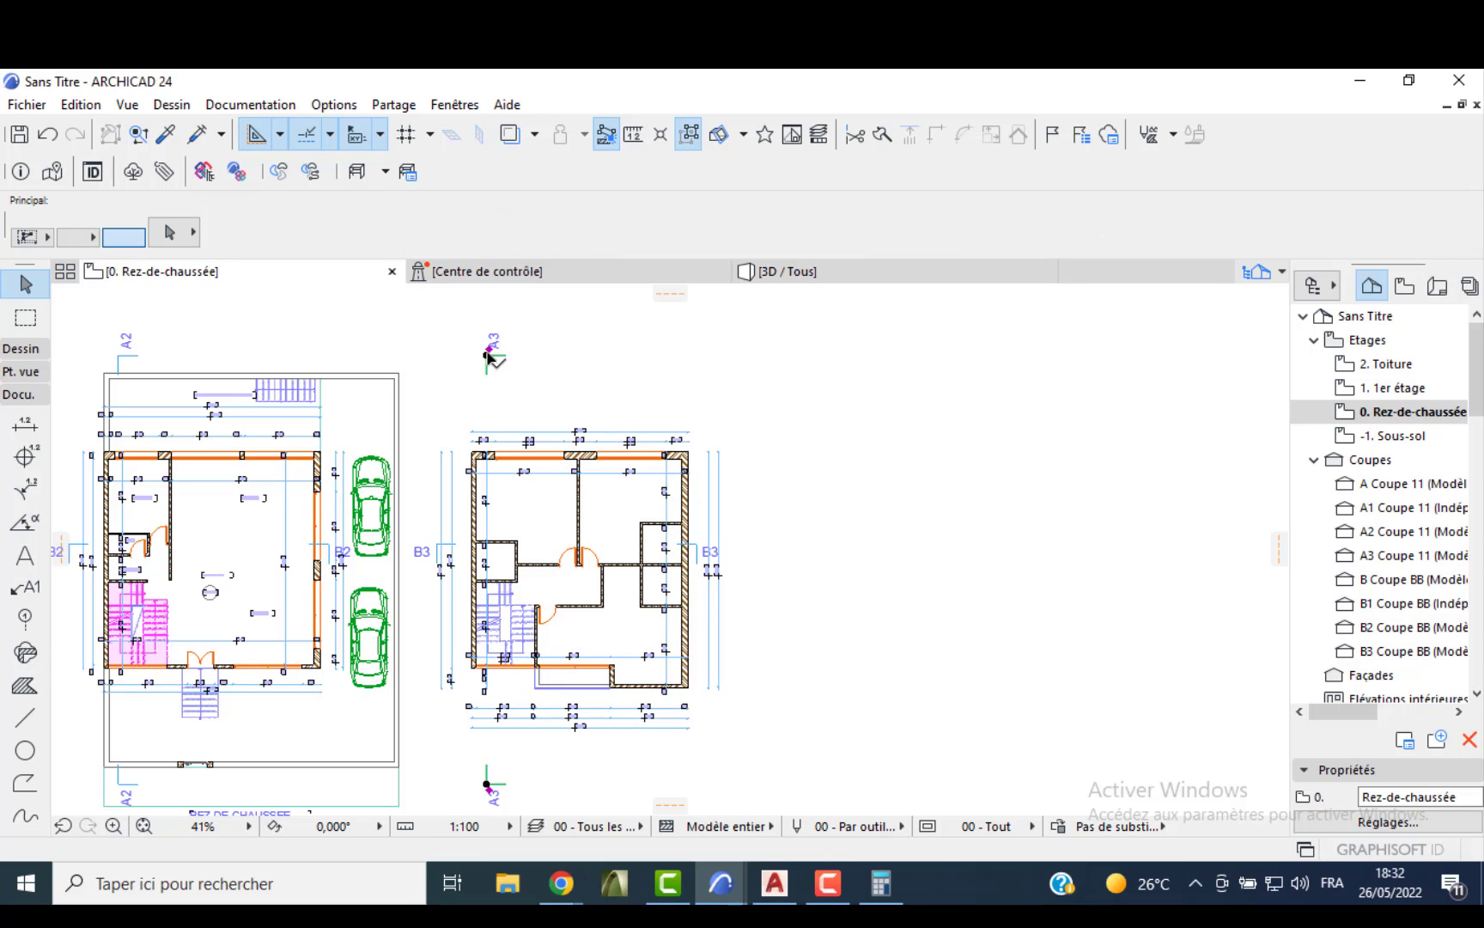
- Shorten section line A3 by stretching both of its ends closer to the pasted first-floor plan
click(487, 355)
click(487, 354)
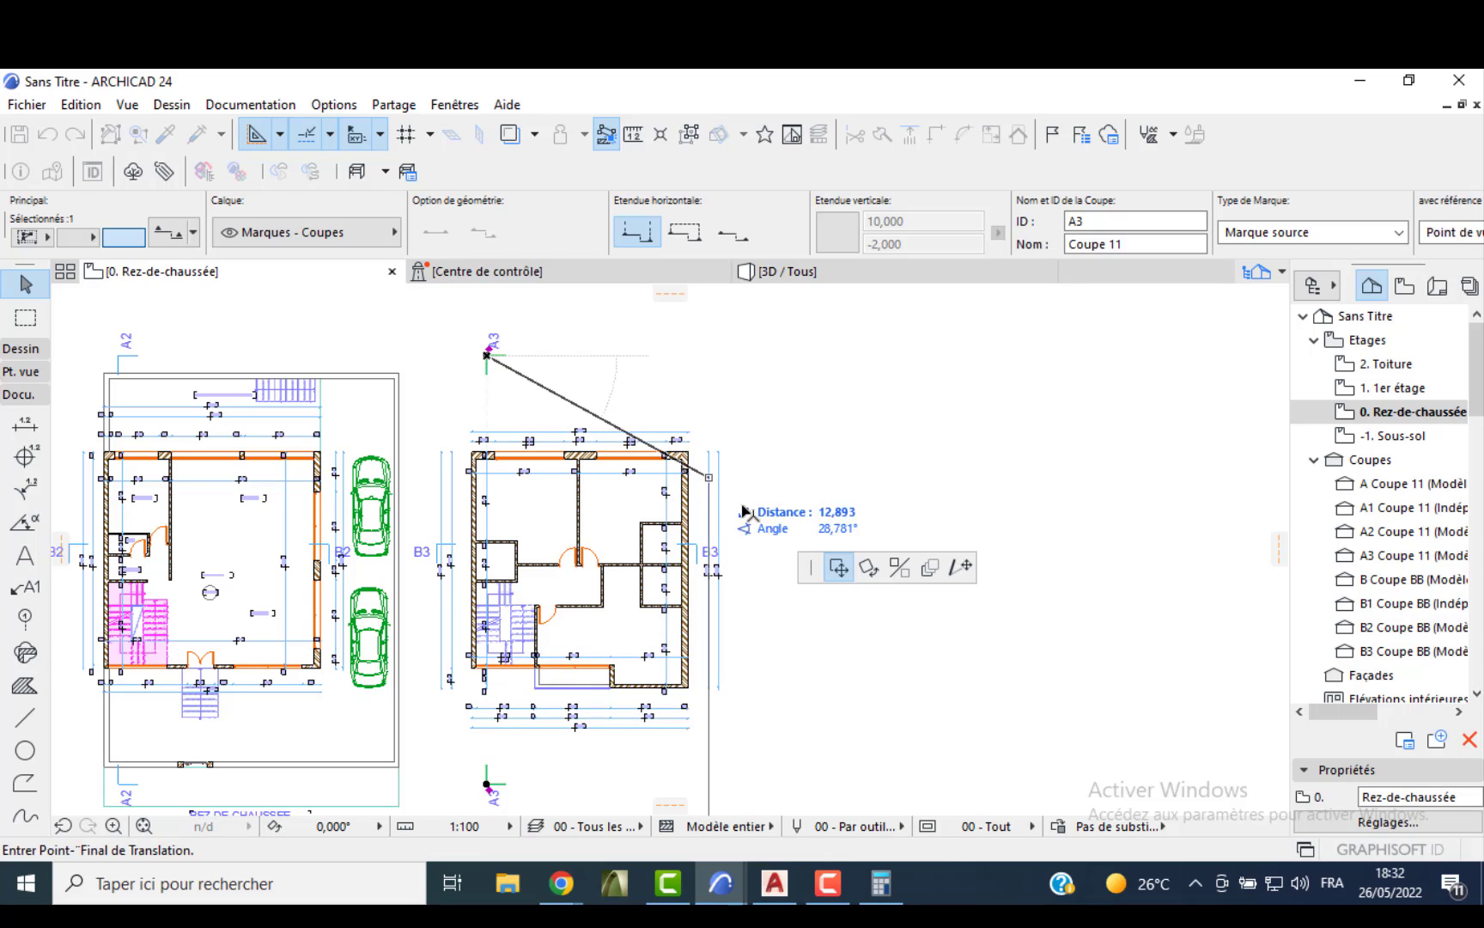
click(961, 567)
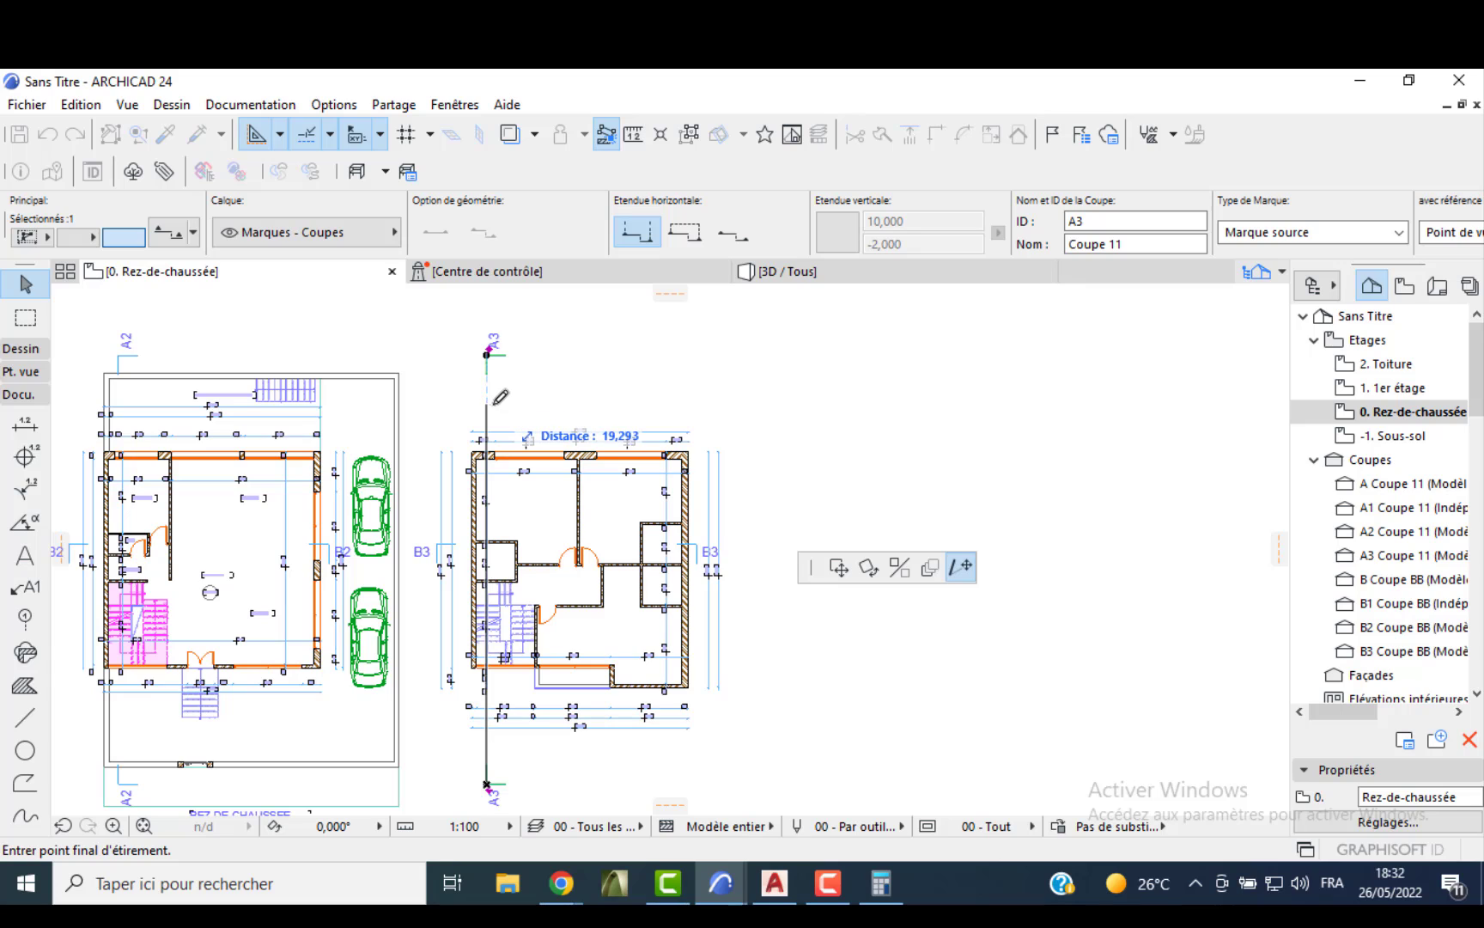
click(494, 406)
scroll(530, 393, down, 1)
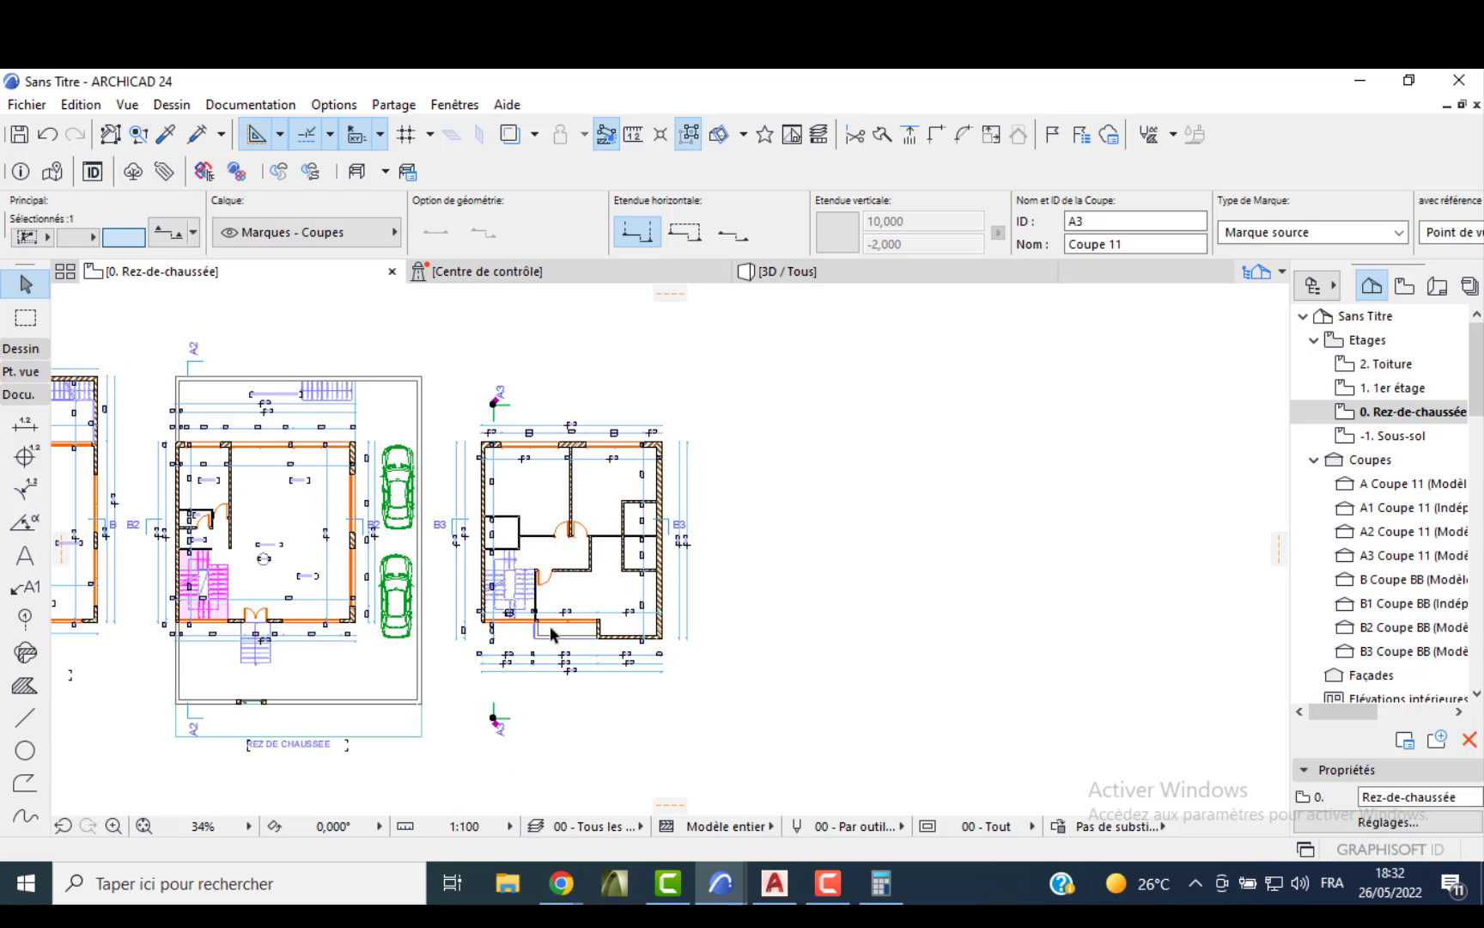
click(494, 718)
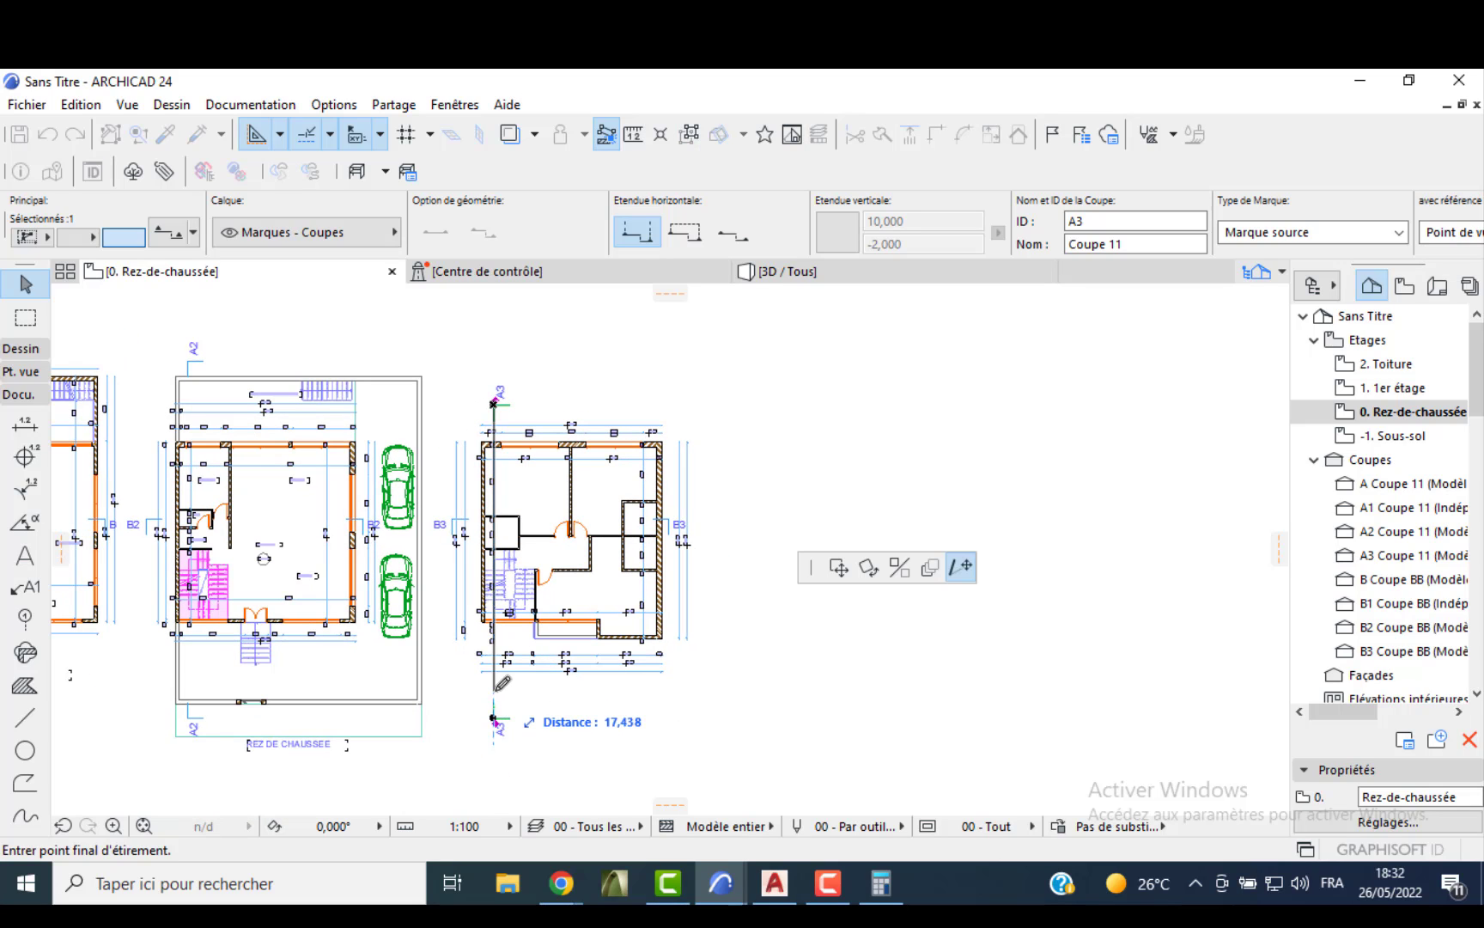
click(494, 690)
key(Escape)
- Copy the plan and section marks of the 2. TERRASSE storey from the source project, and return to the project with the grouped plans
scroll(726, 475, down, 2)
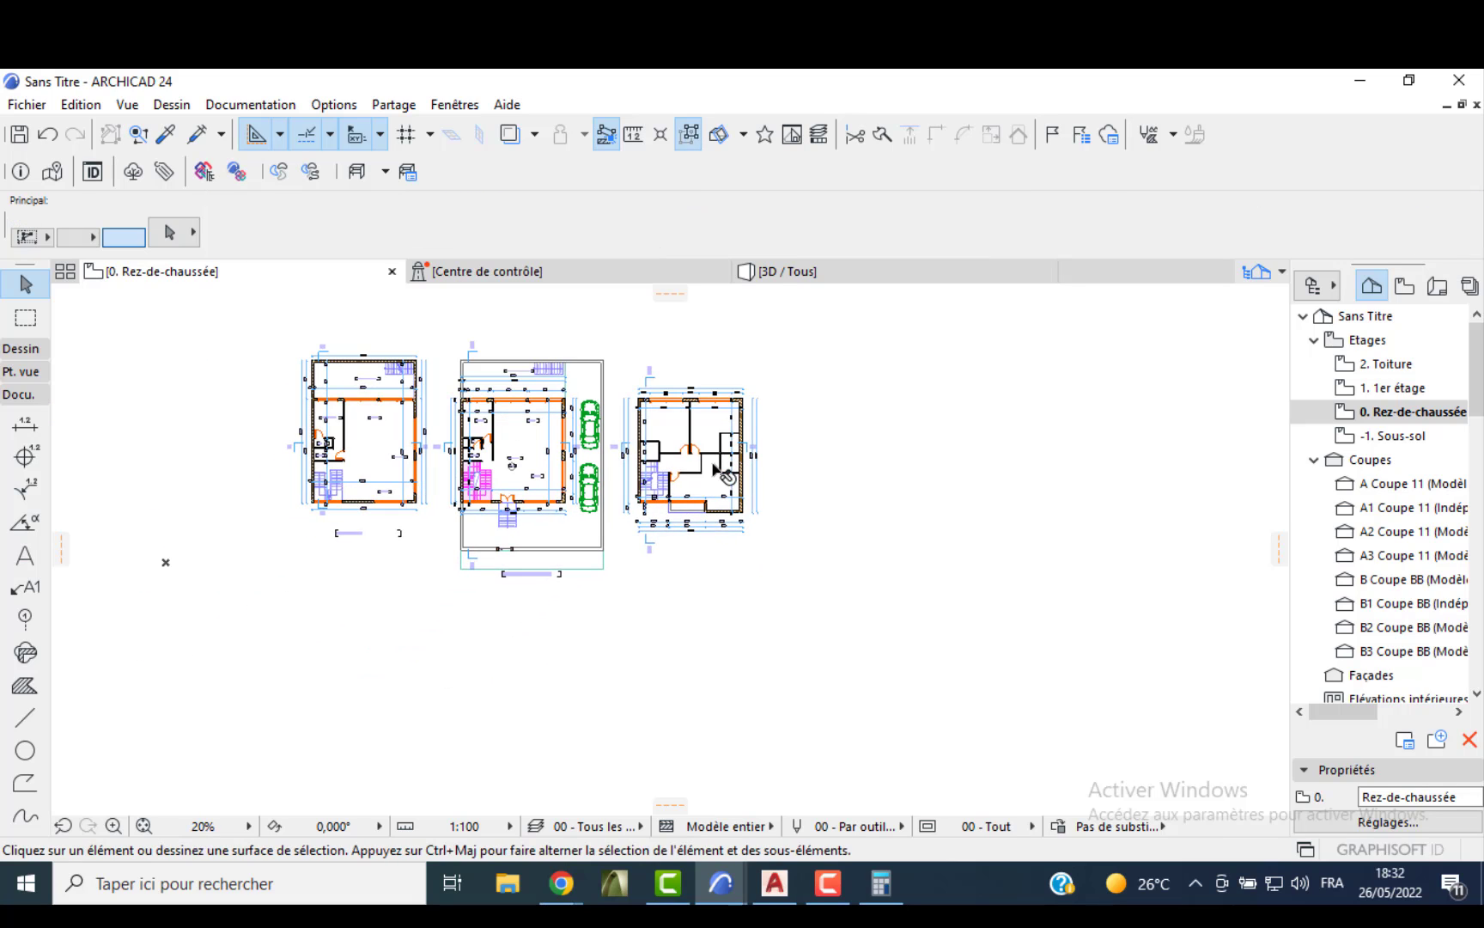
mouse_move(726, 883)
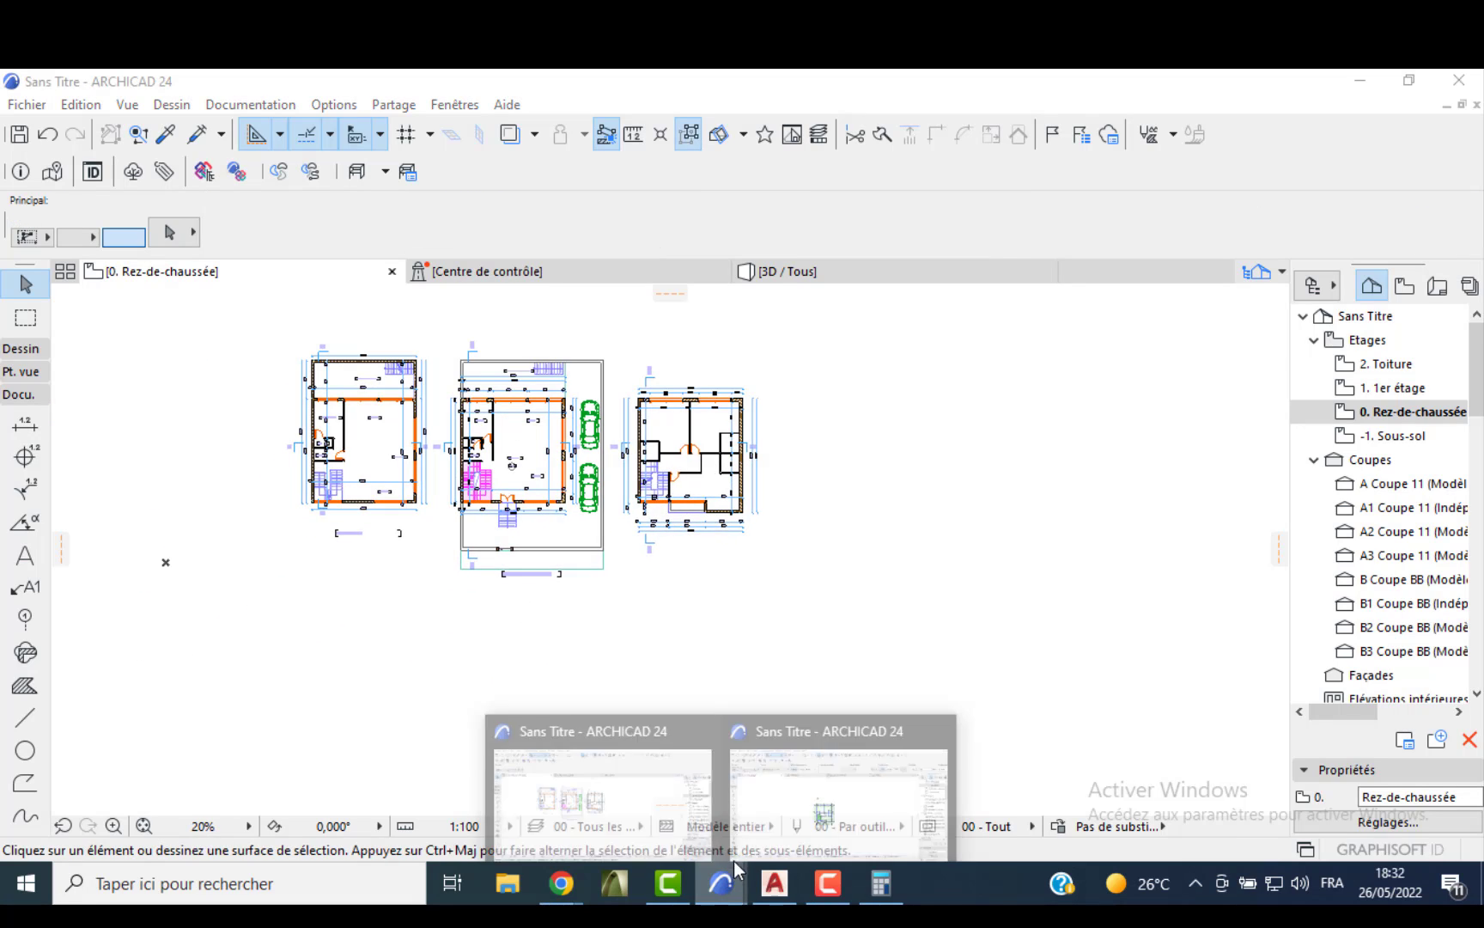
click(777, 807)
click(1391, 317)
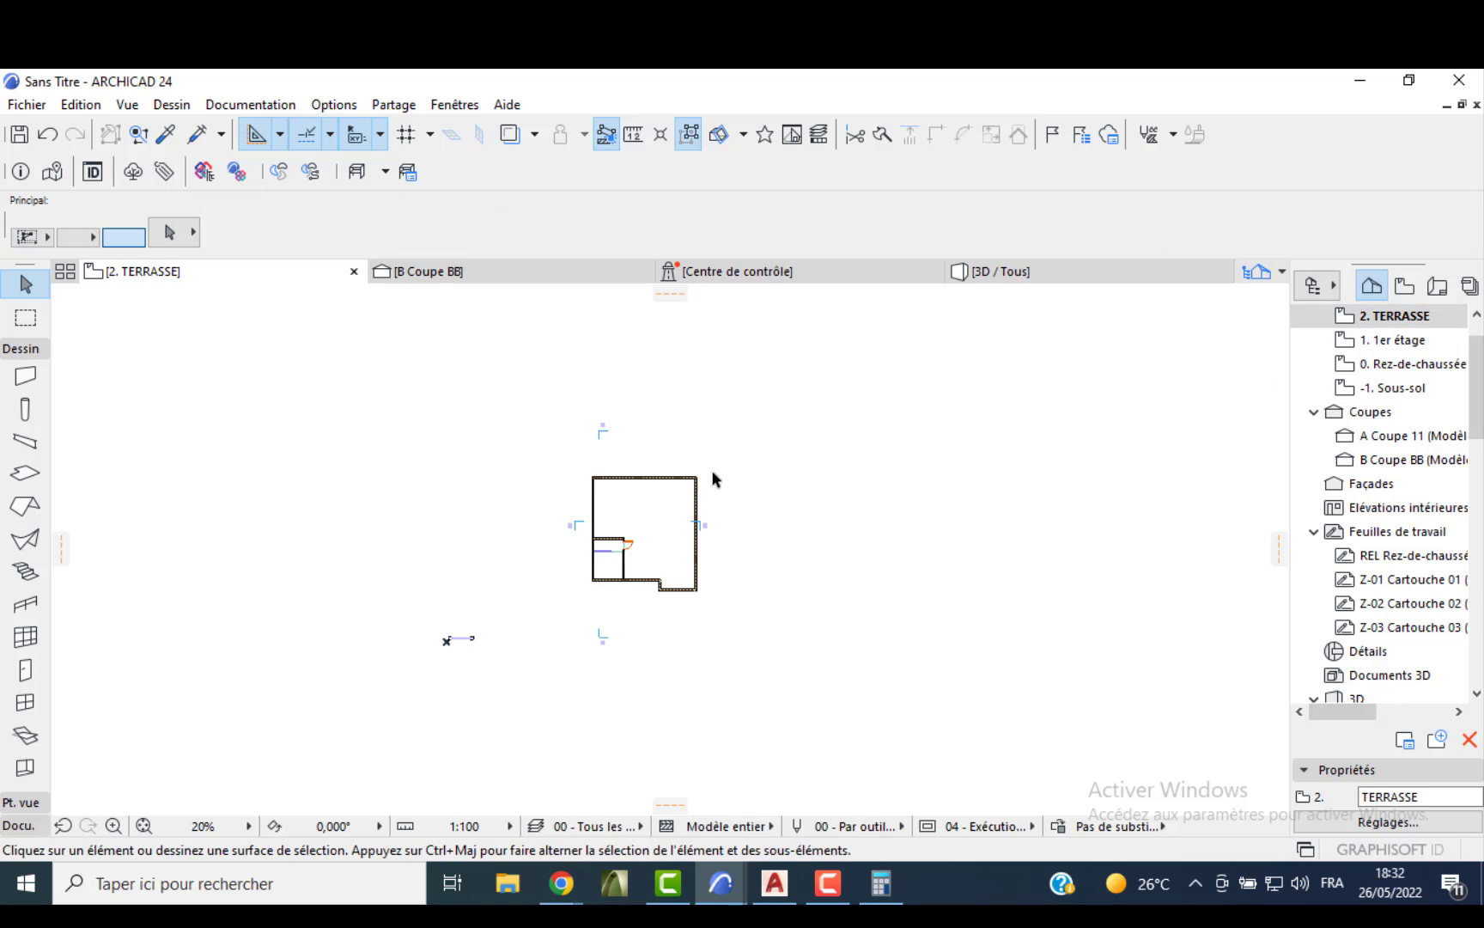
scroll(713, 478, up, 5)
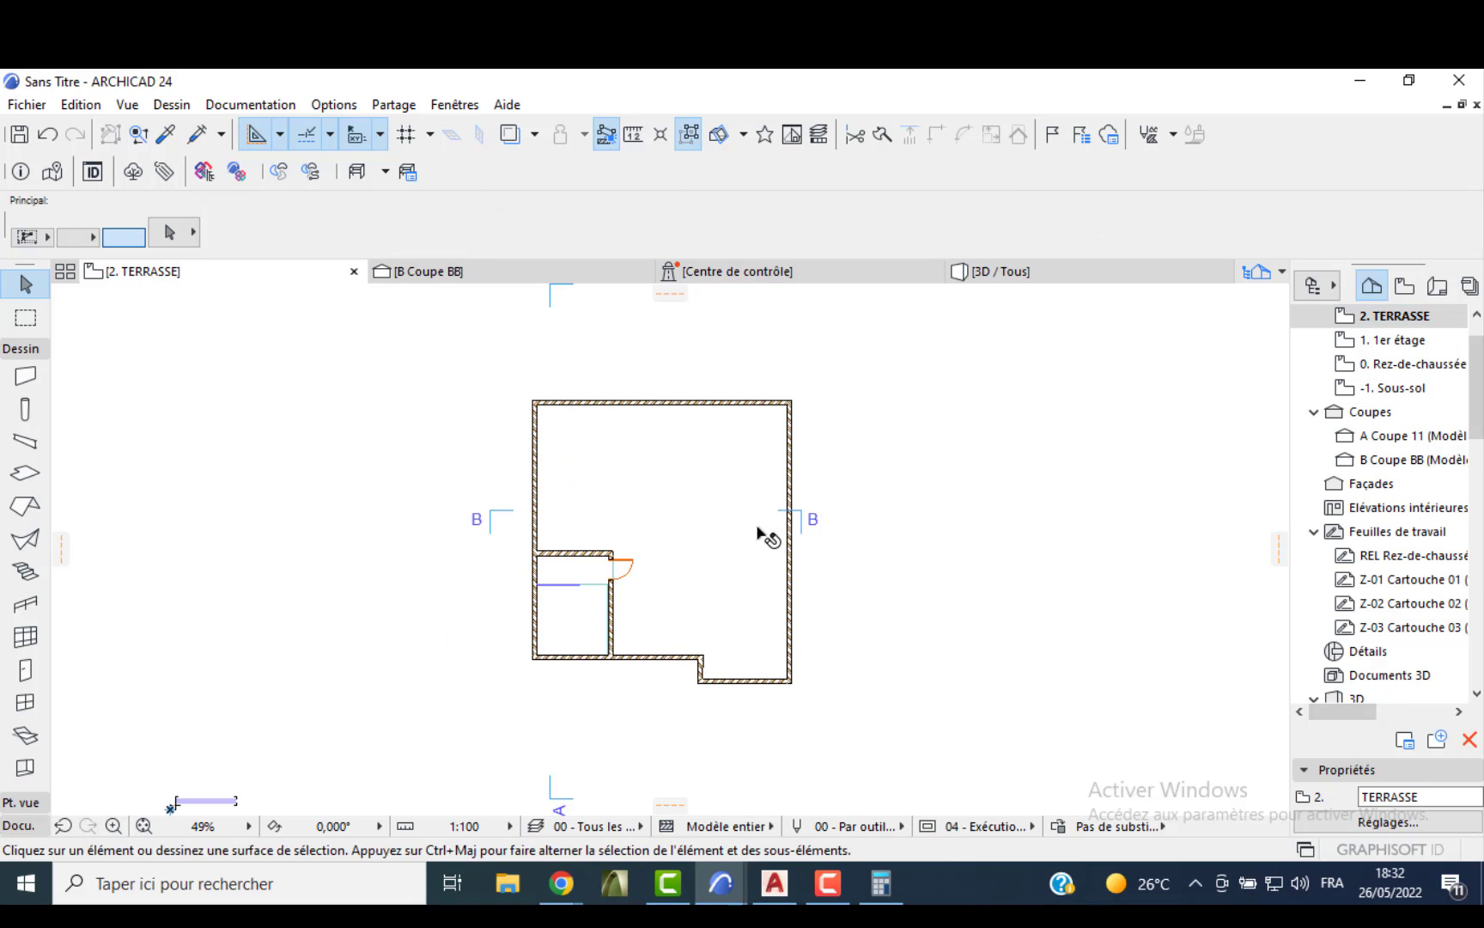
scroll(785, 428, down, 4)
drag(832, 378, 560, 661)
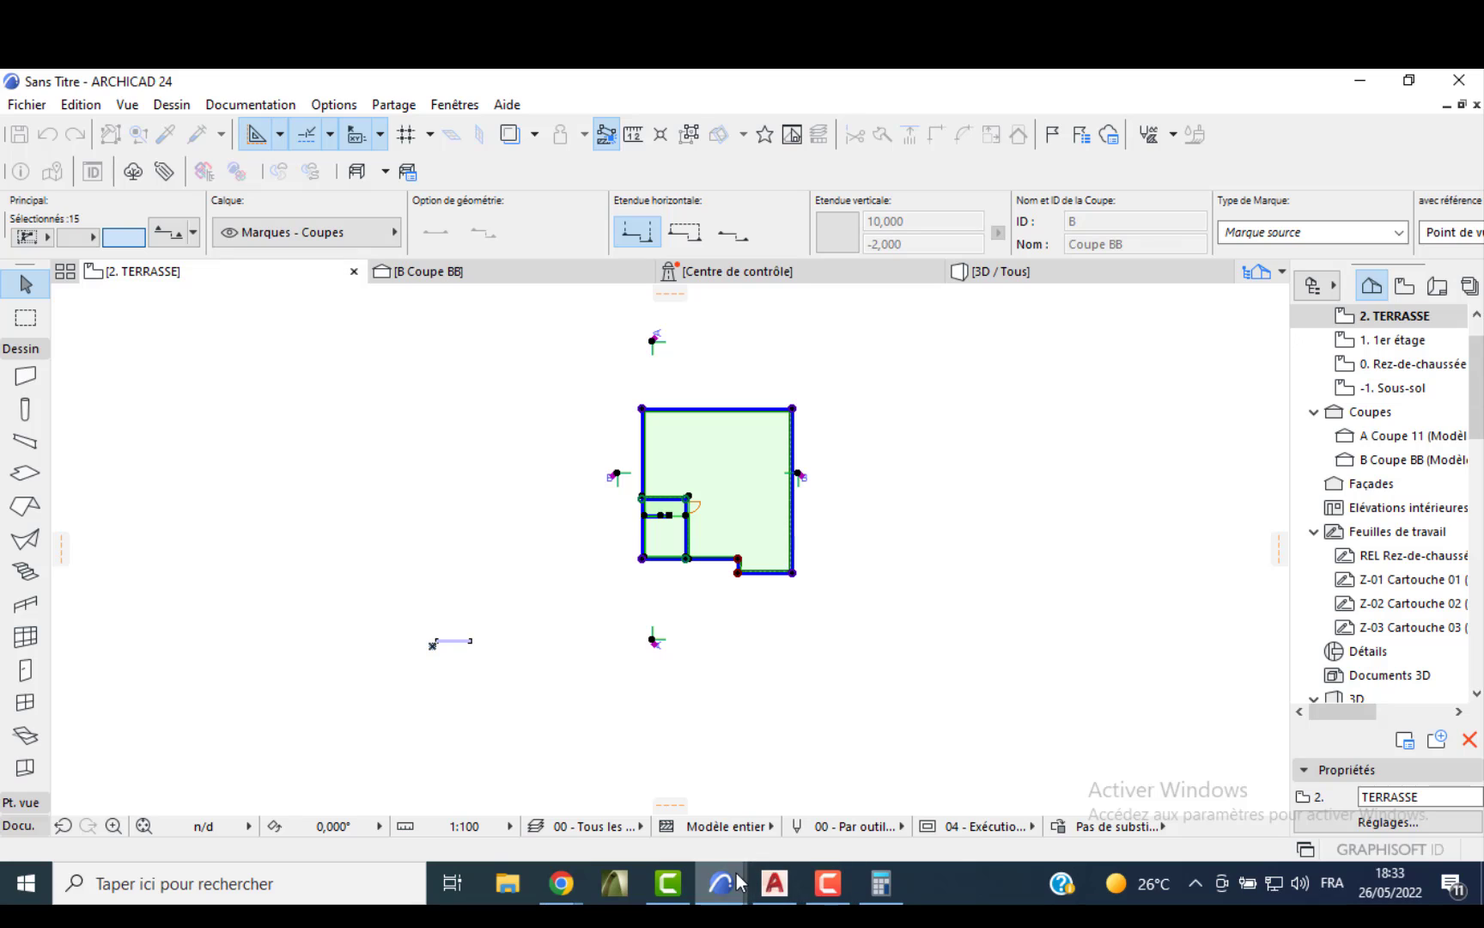
mouse_move(721, 883)
click(683, 811)
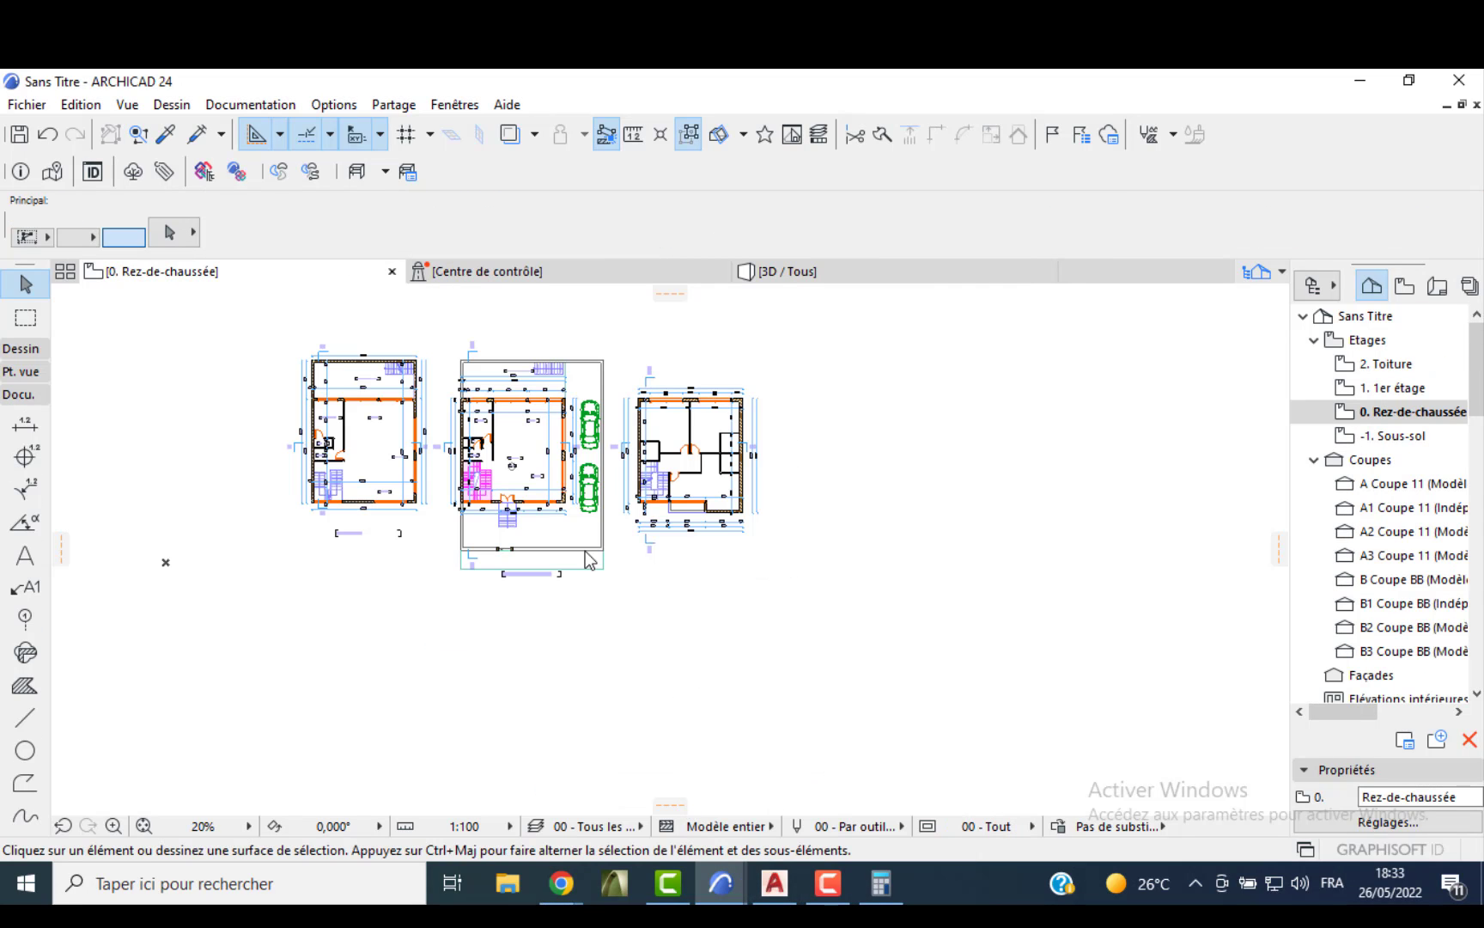
- Try to paste the terrace plan to the right of the first-floor plan
click(355, 454)
drag(355, 455, 843, 448)
scroll(824, 378, up, 3)
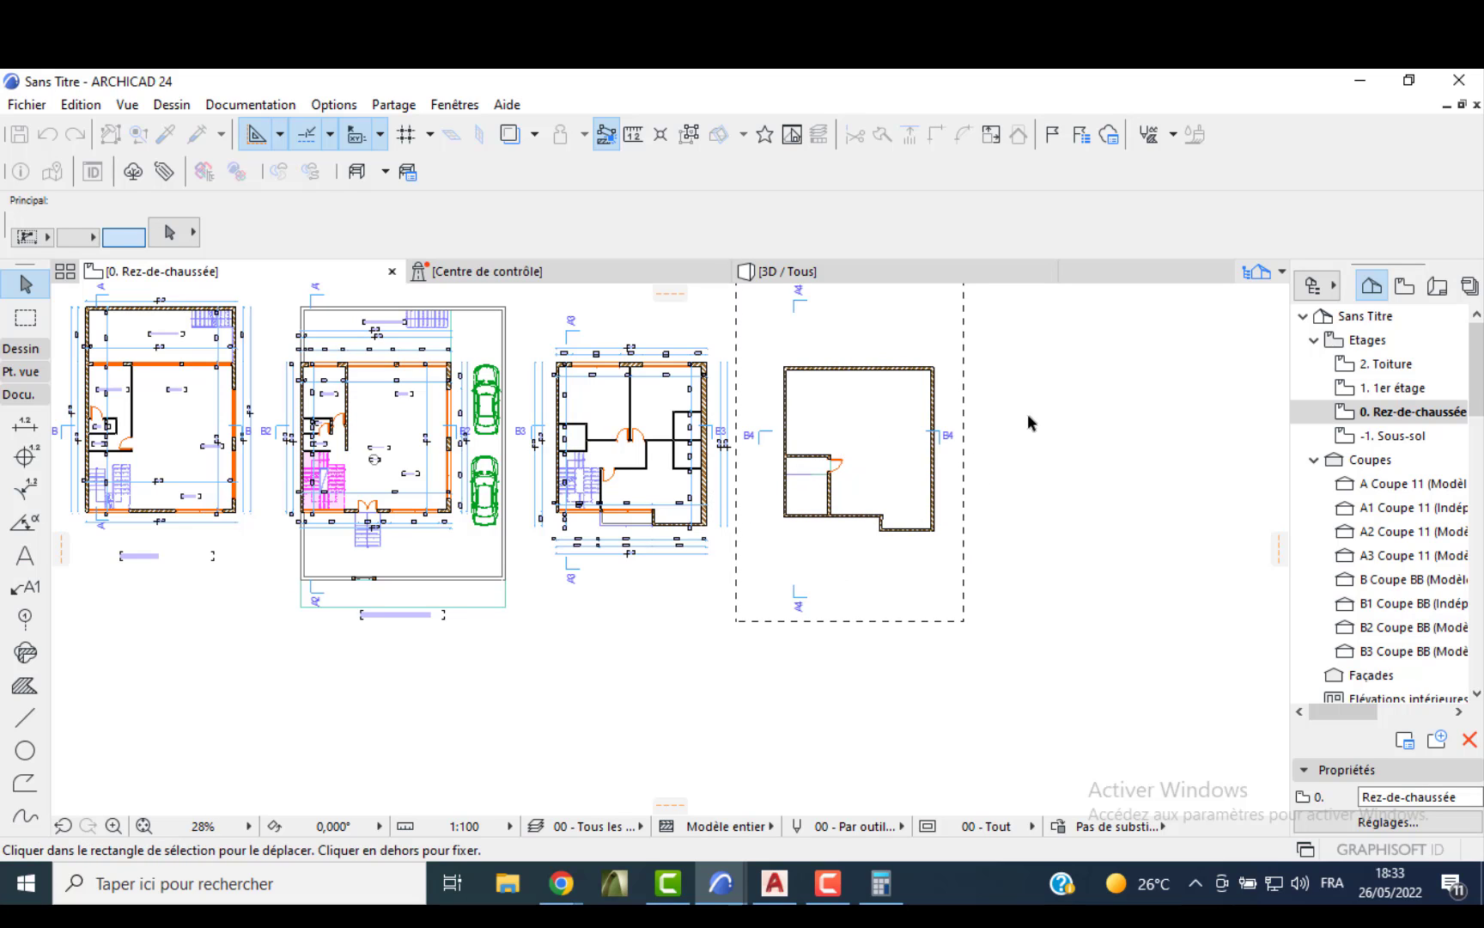
- Try to align the pasted terrace plan with the first-floor plan's upper edge, shift it about 2.36 towards that plan and fix its position
scroll(719, 352, up, 4)
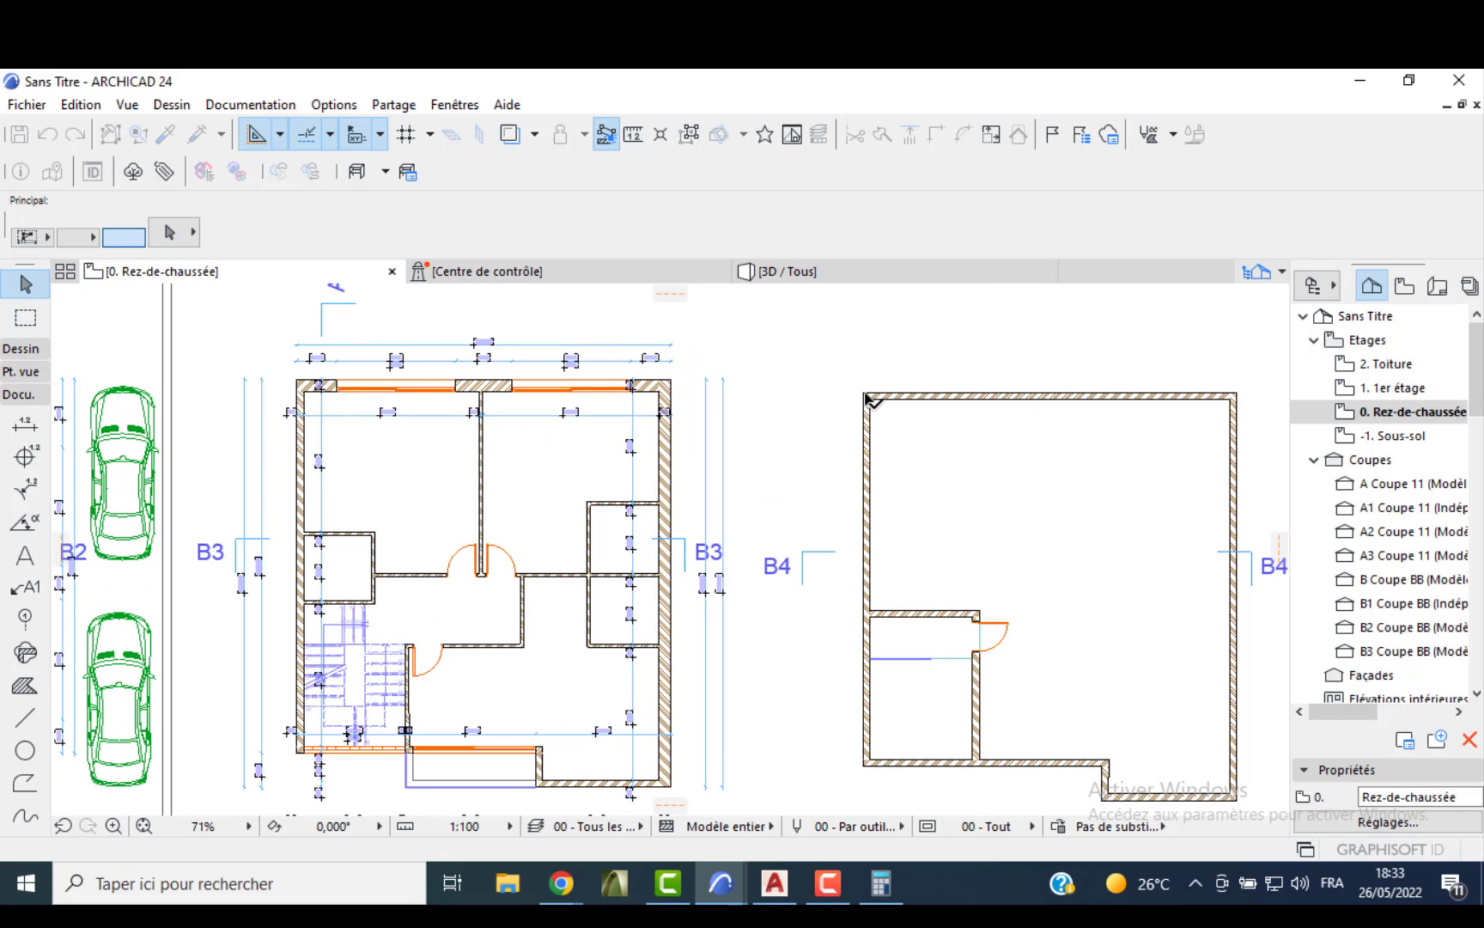
click(863, 393)
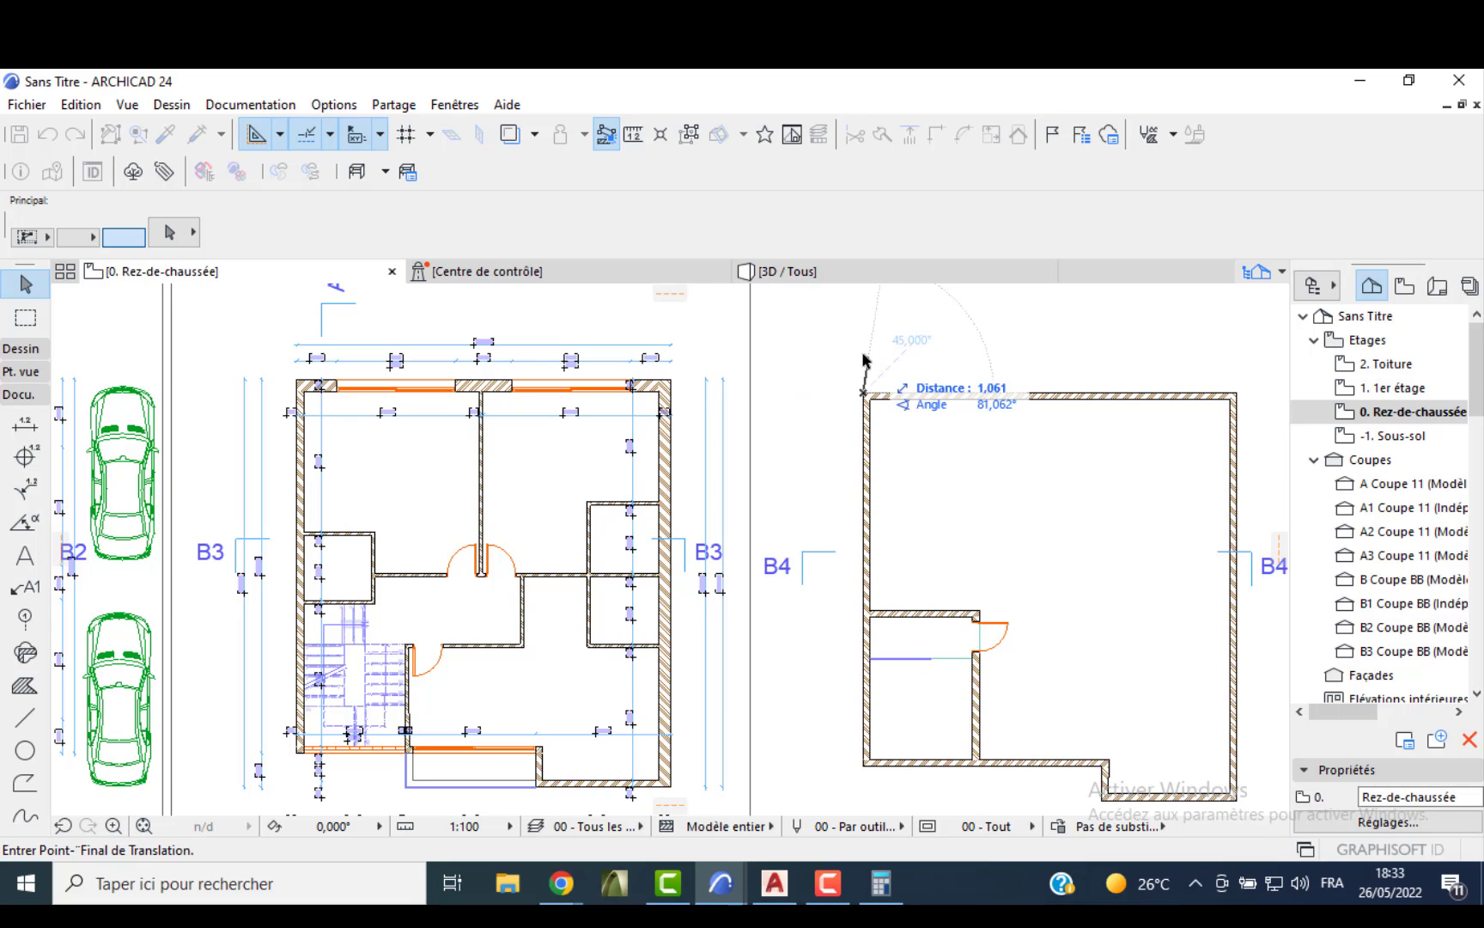
click(669, 382)
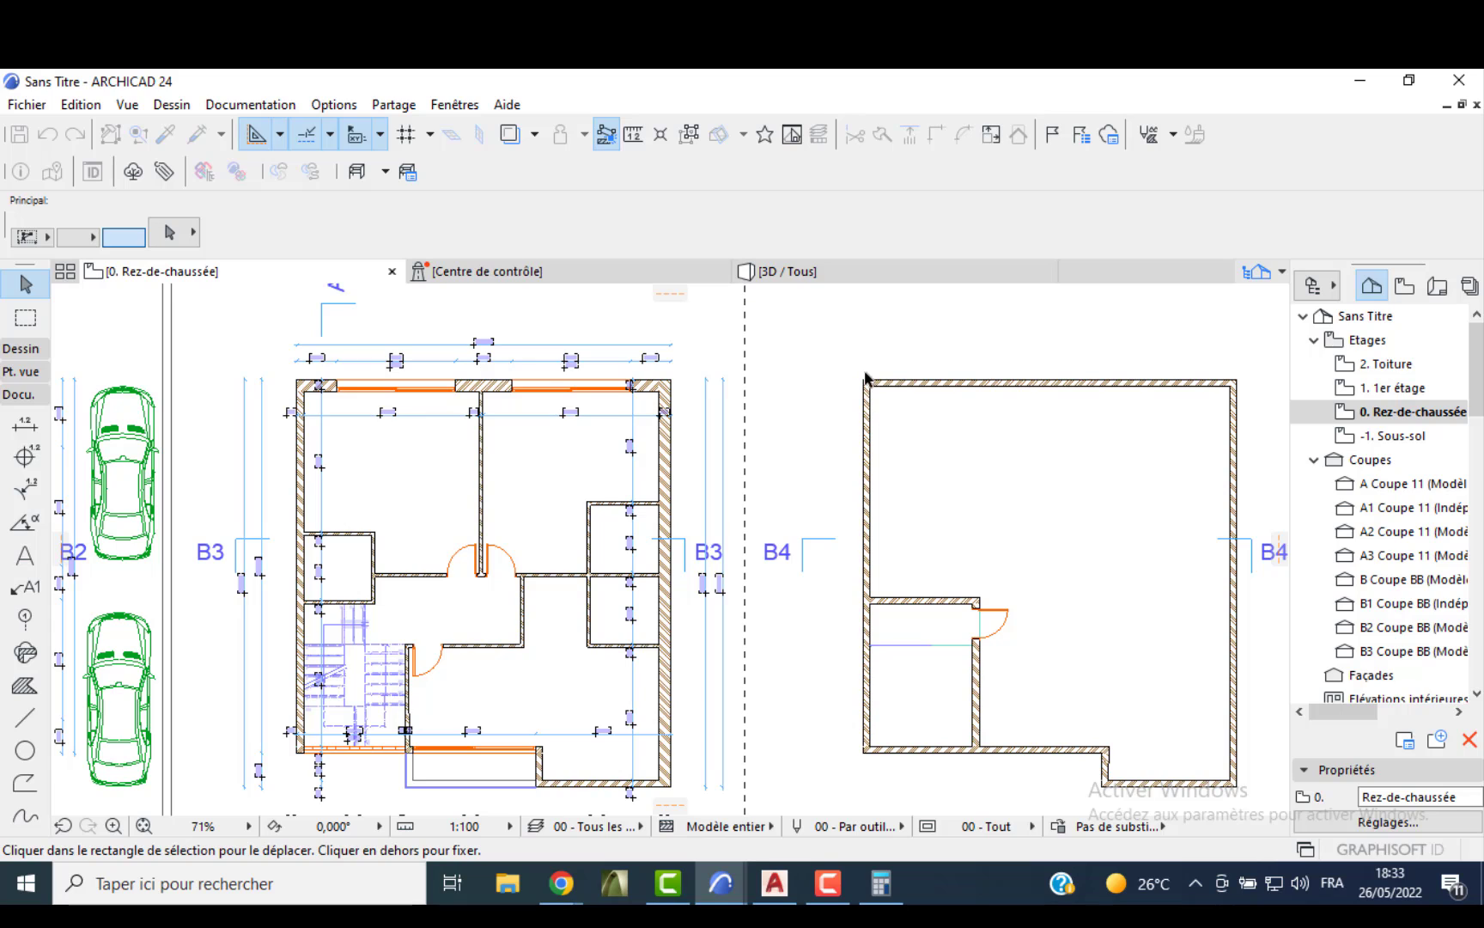
click(867, 384)
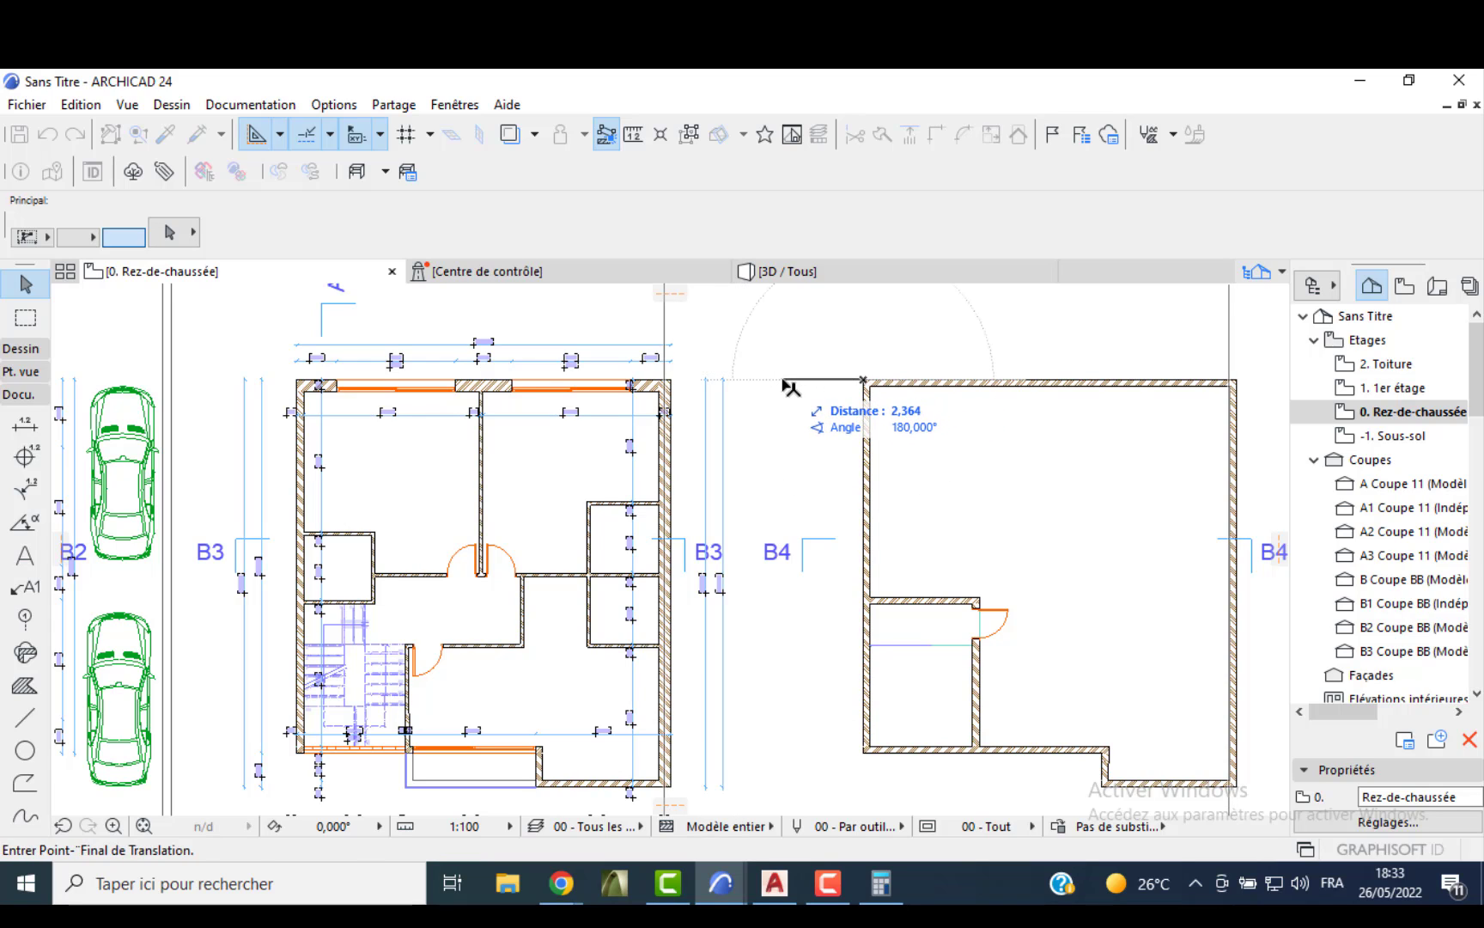
click(787, 386)
click(745, 535)
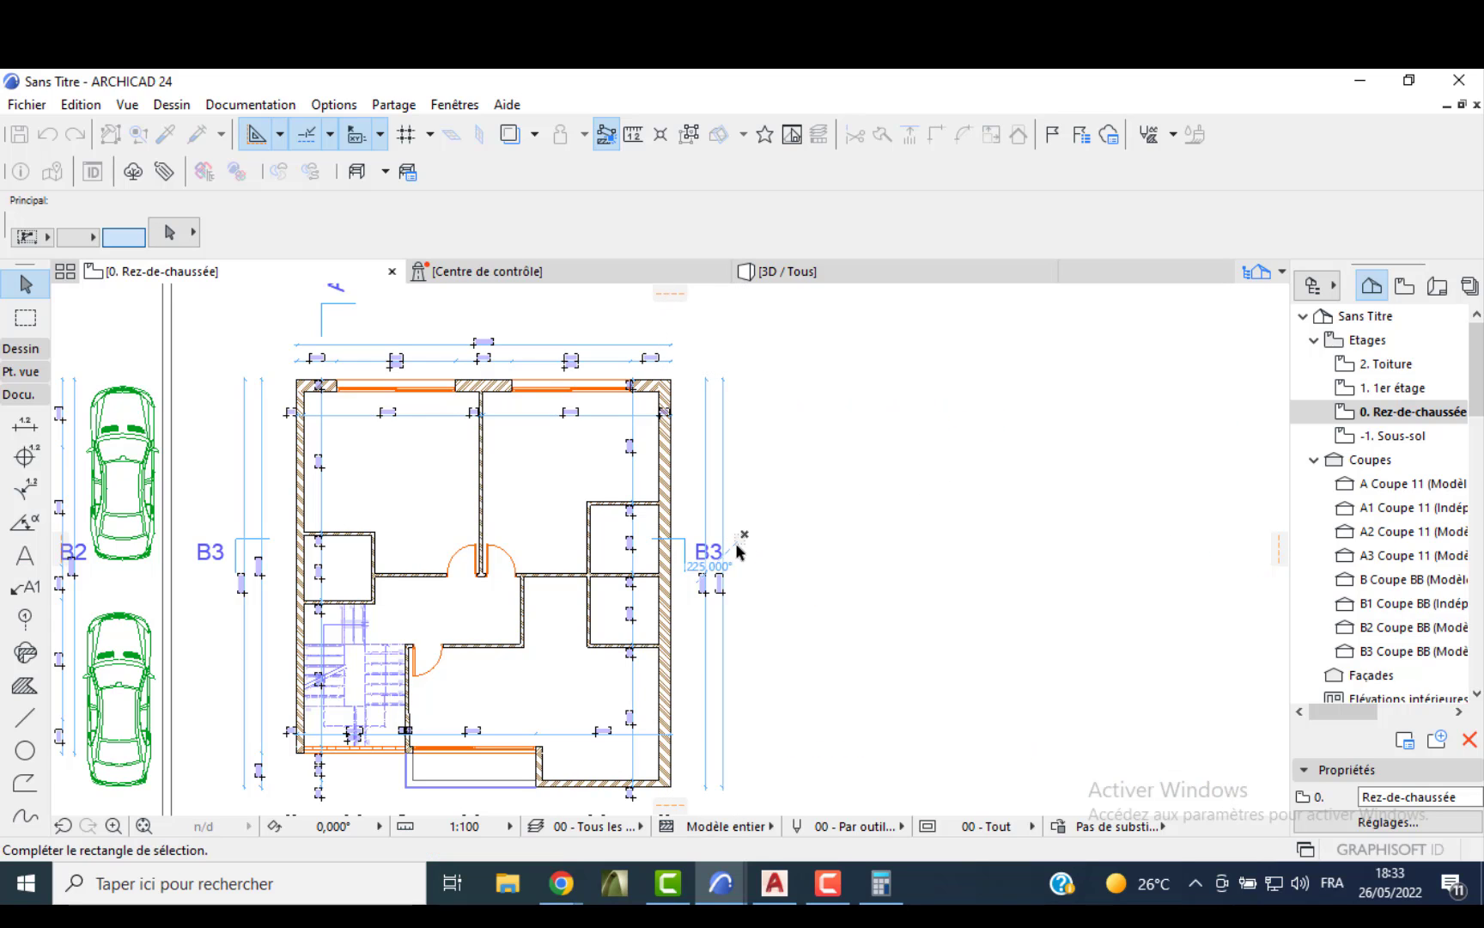
click(759, 514)
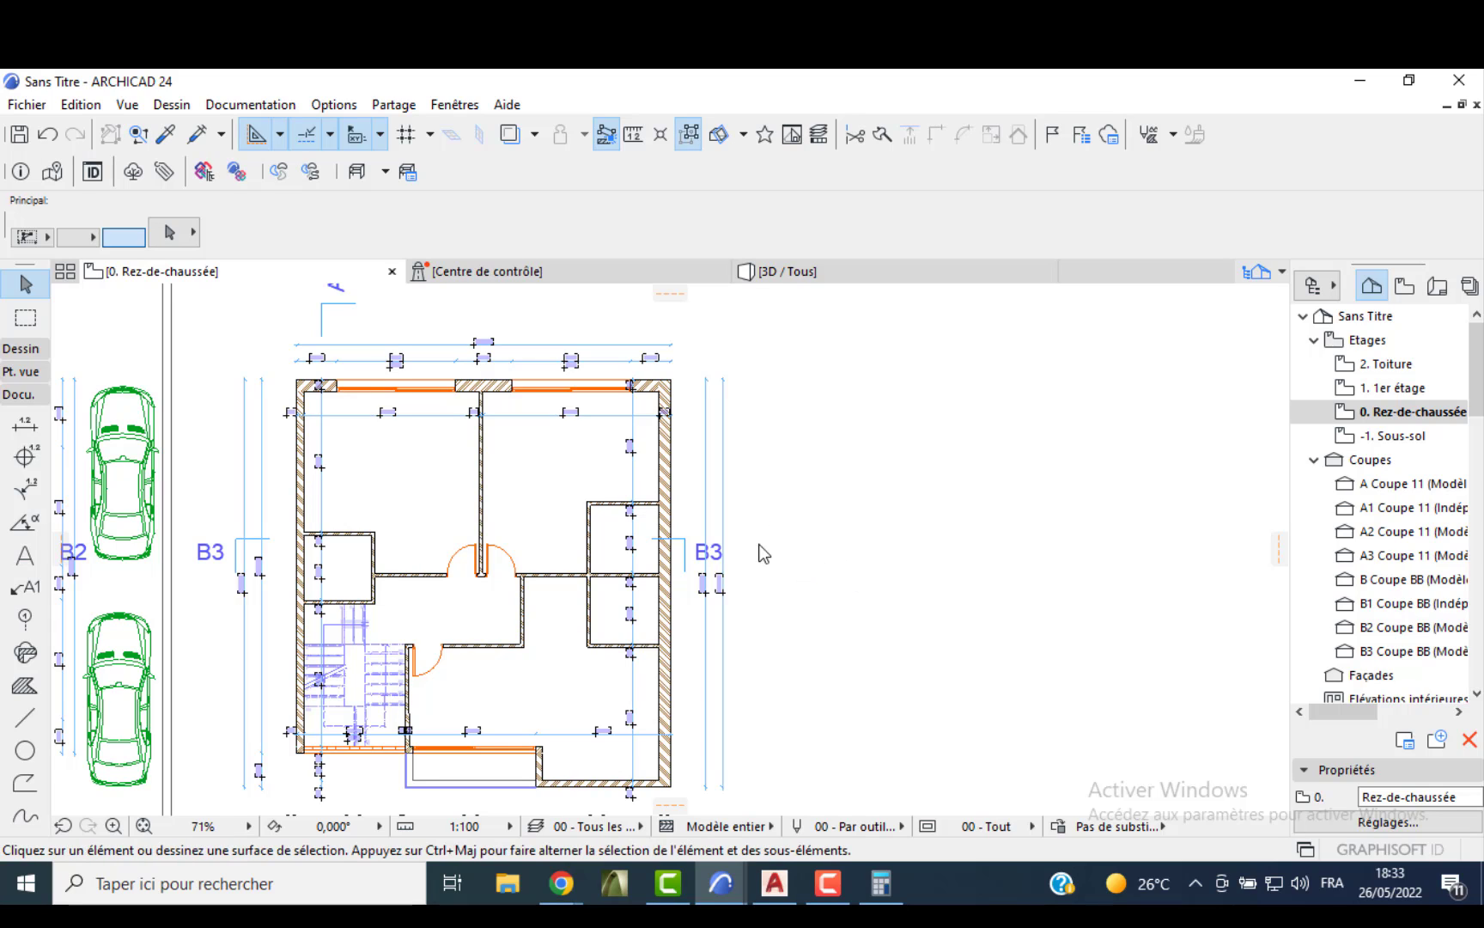
- Paste the copied terrace plan at its original location and reposition it just to the right of the first-floor plan
key(ctrl+v)
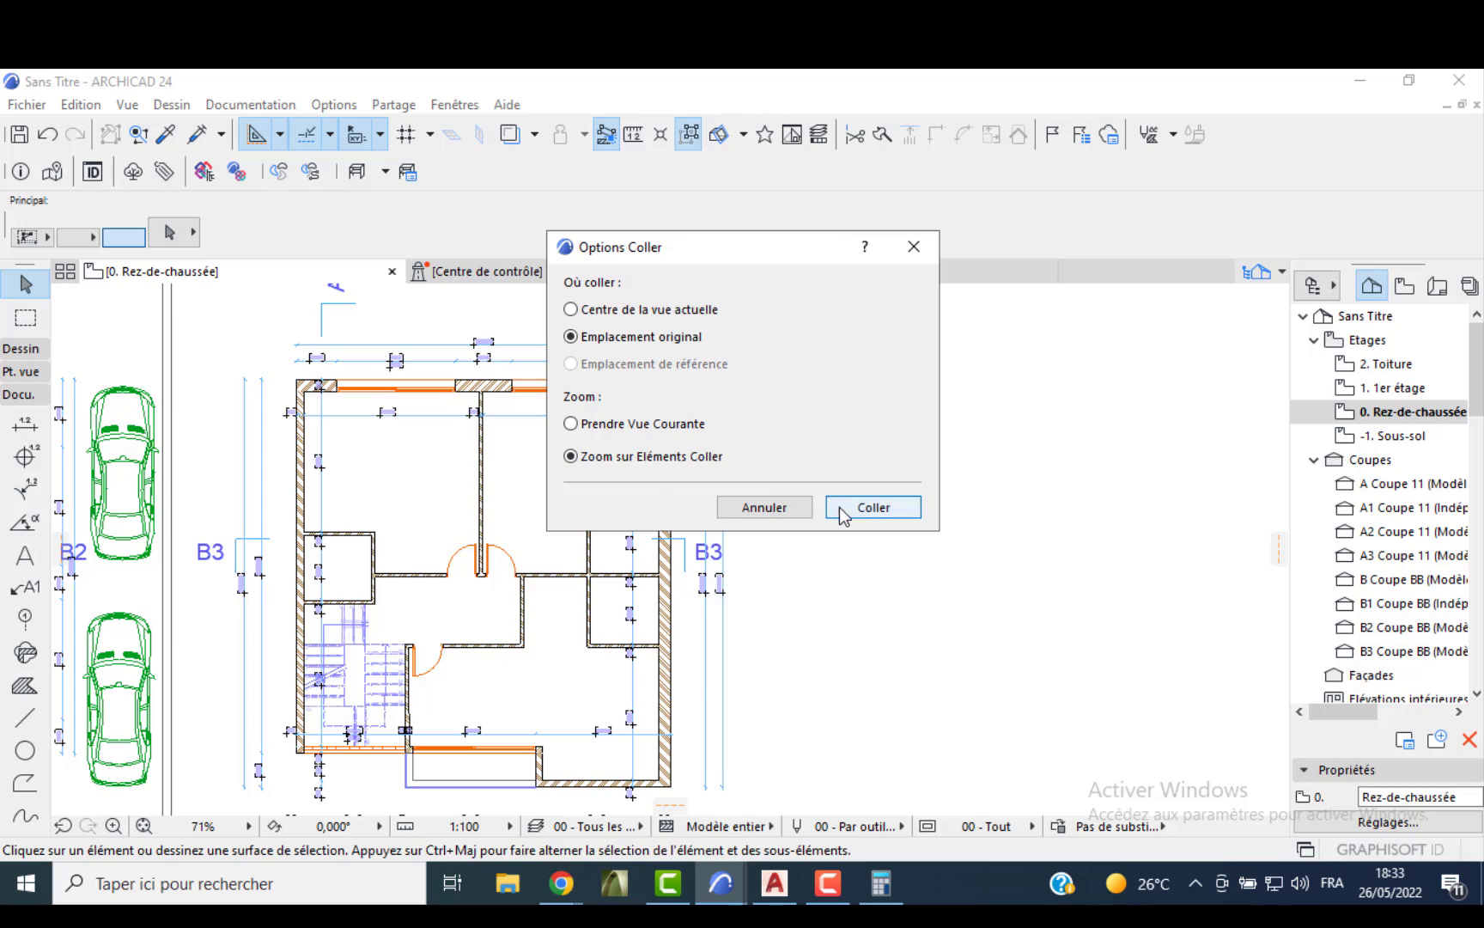
click(873, 507)
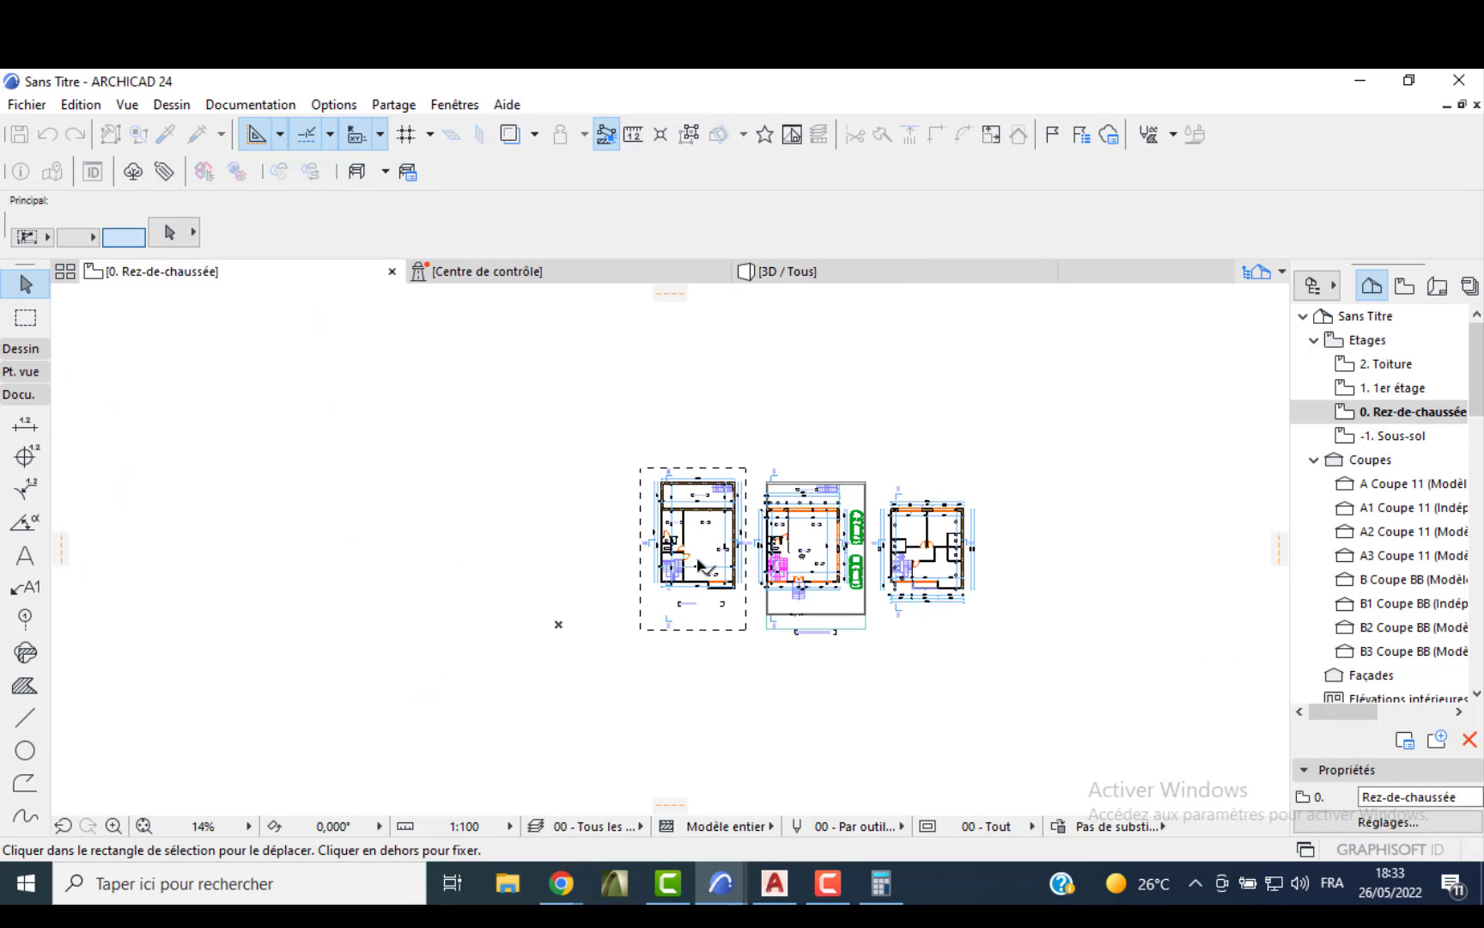
click(700, 565)
click(1046, 567)
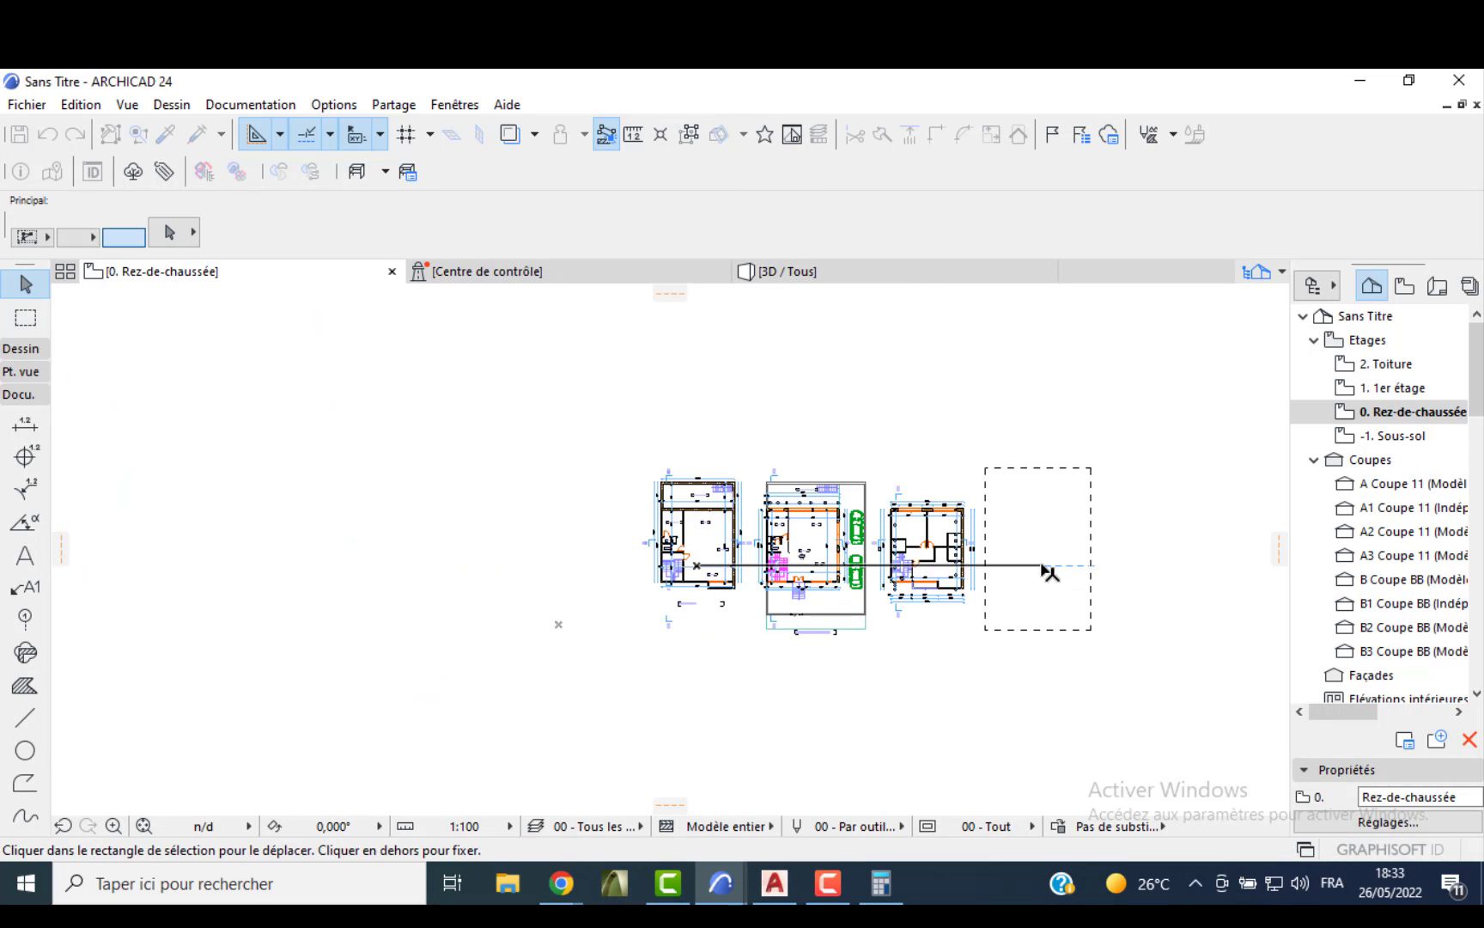
scroll(1037, 543, up, 5)
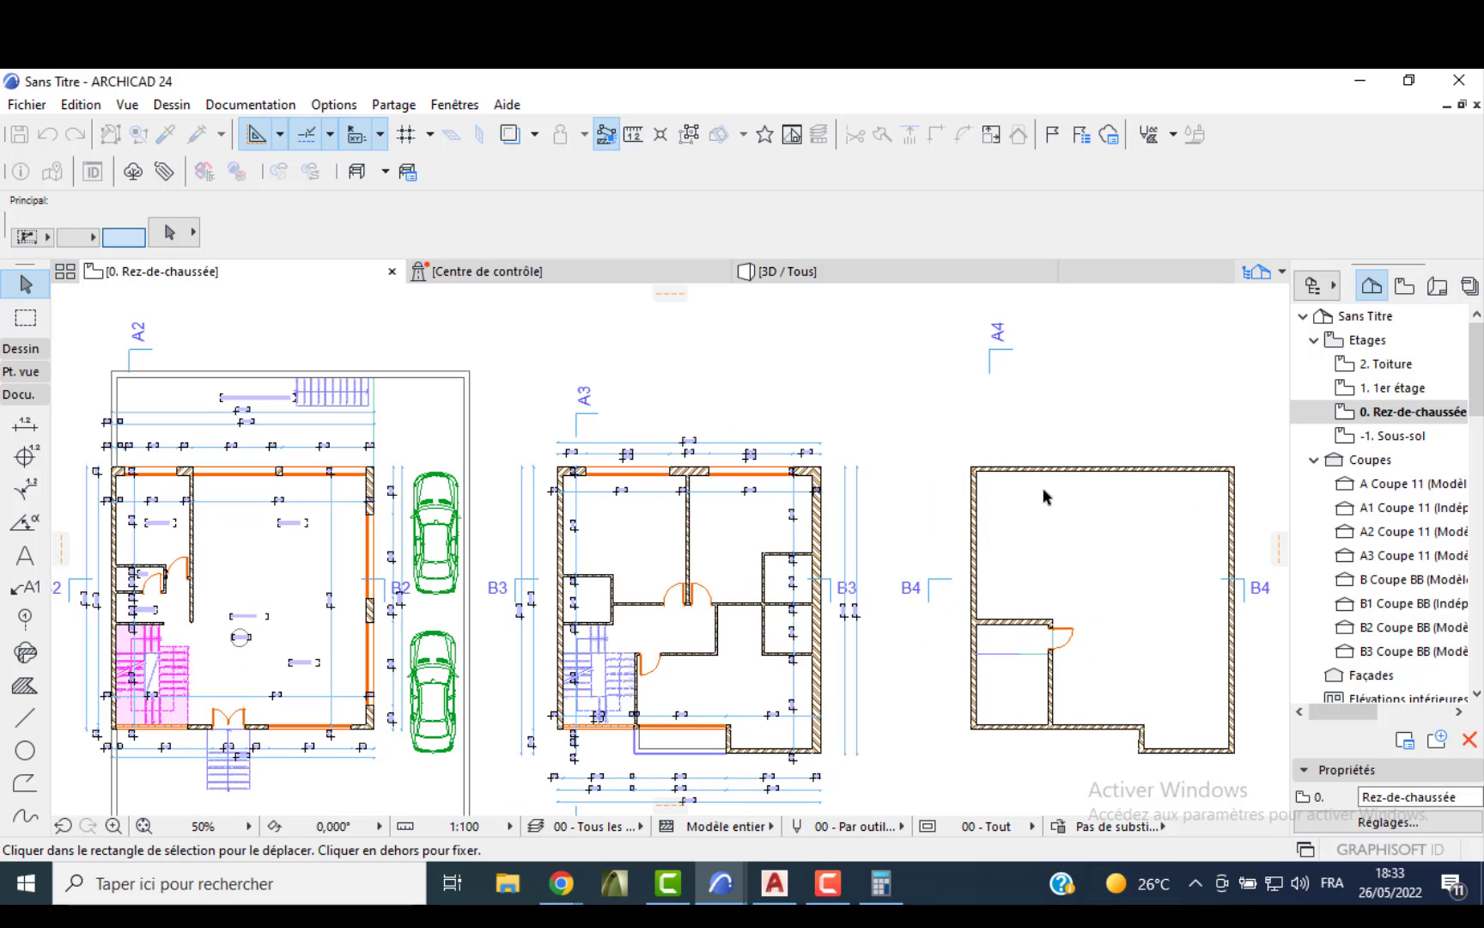
click(1052, 505)
click(1016, 511)
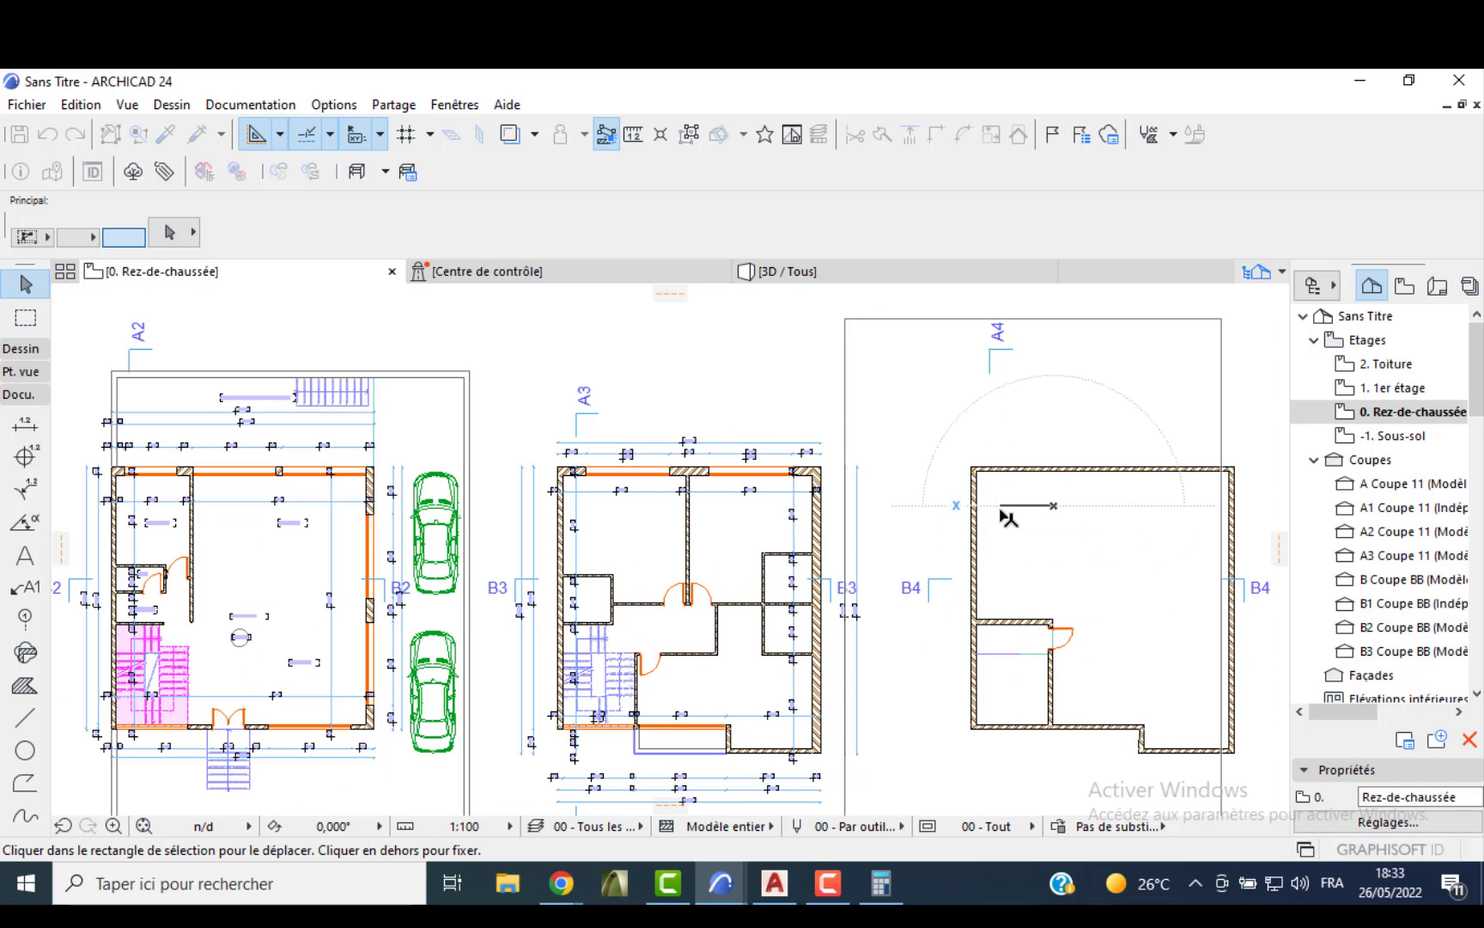
click(768, 395)
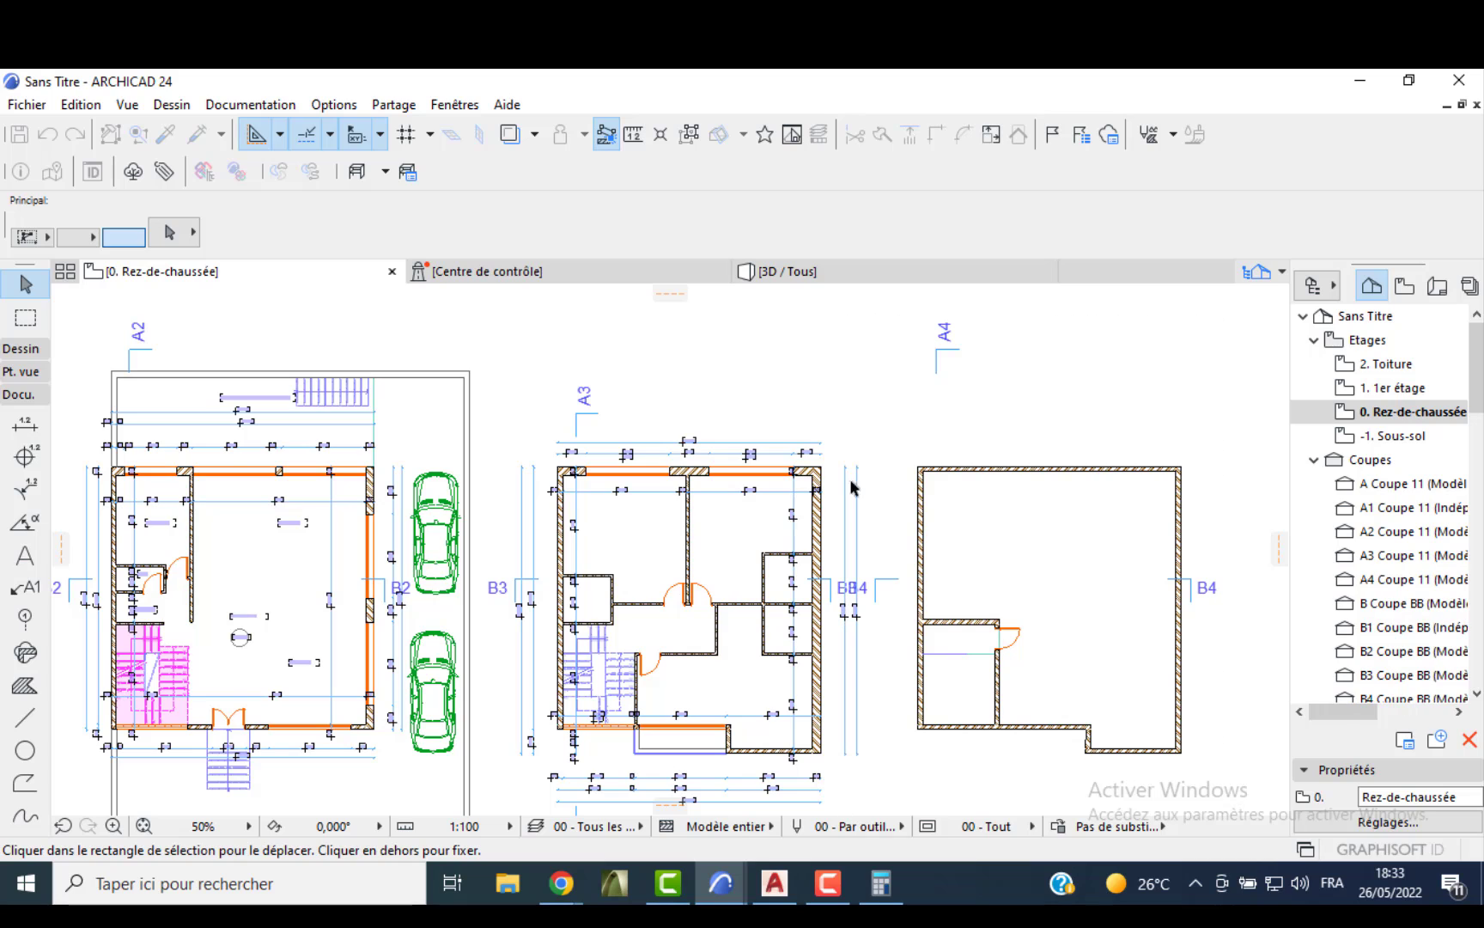
- Delete the section lines B4 and A4 that came with the pasted terrace plan
click(880, 582)
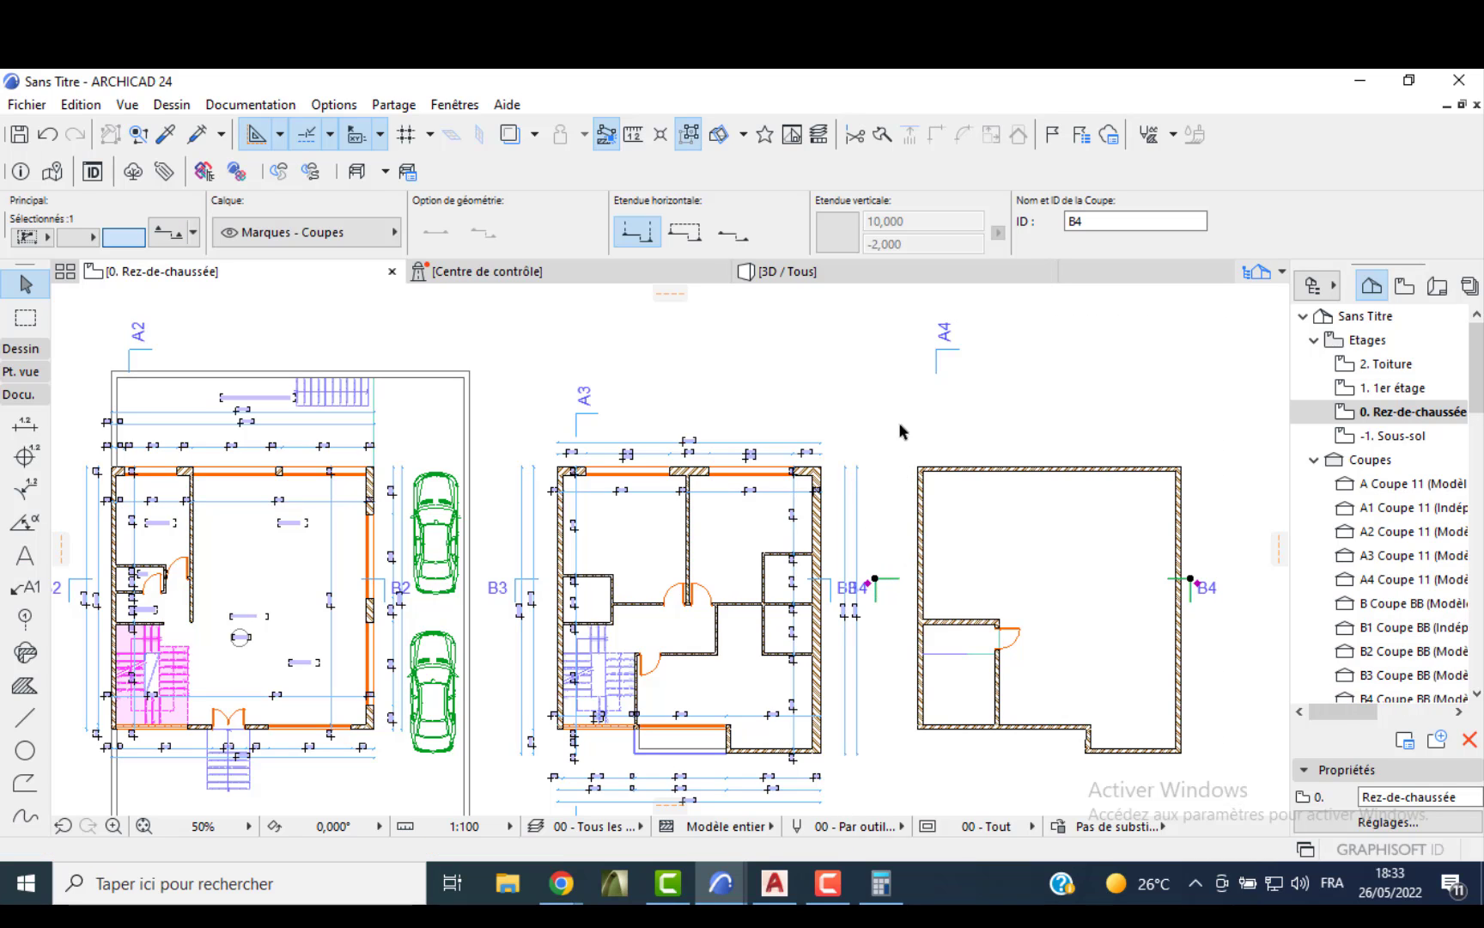
key(Delete)
click(932, 369)
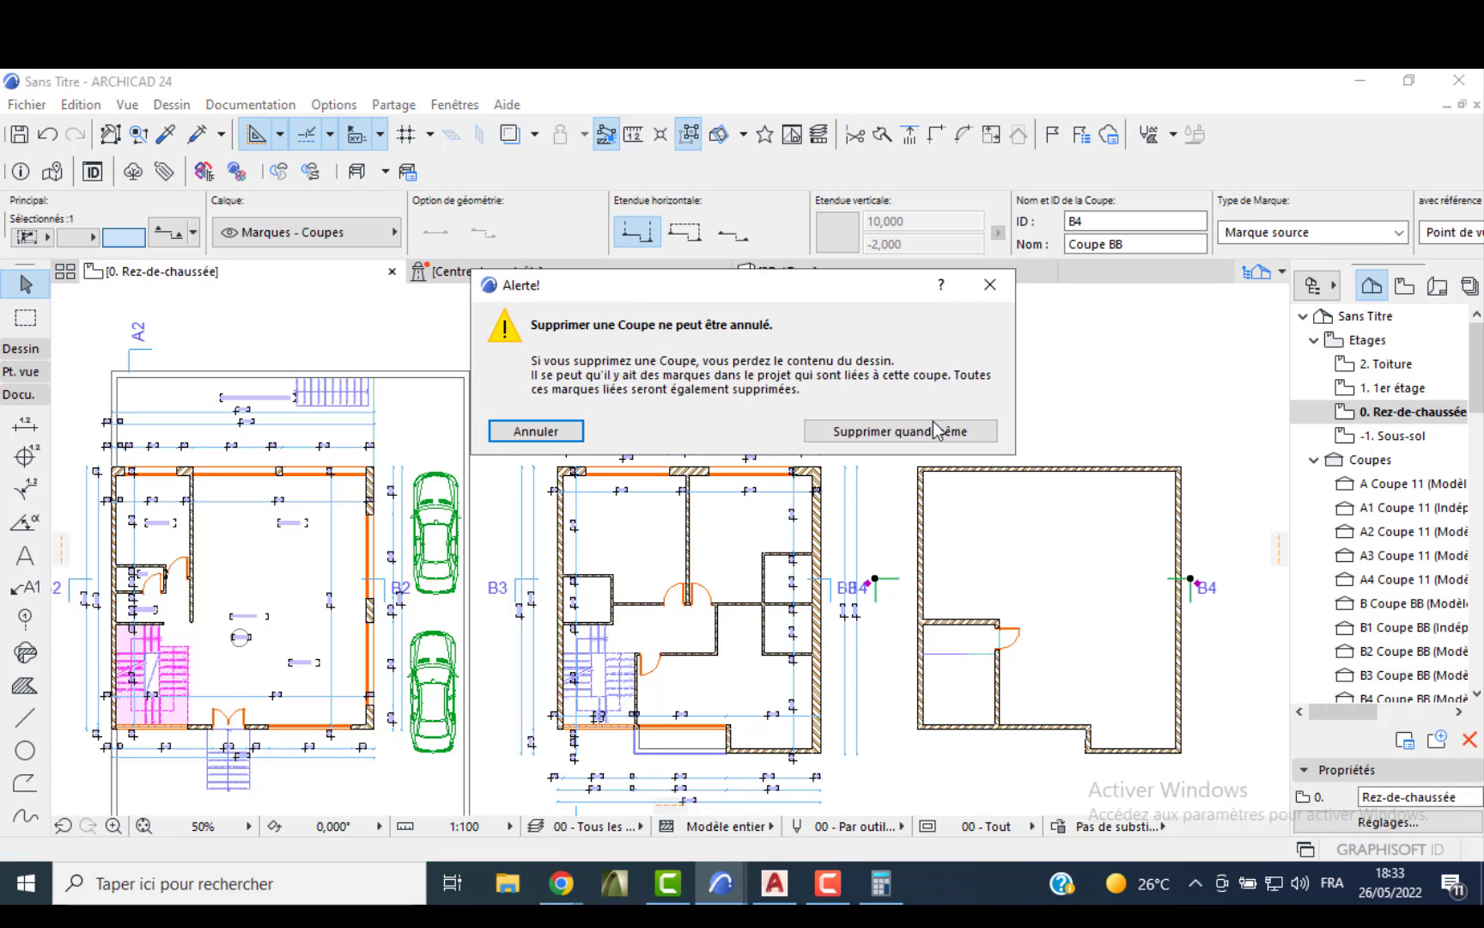
click(932, 421)
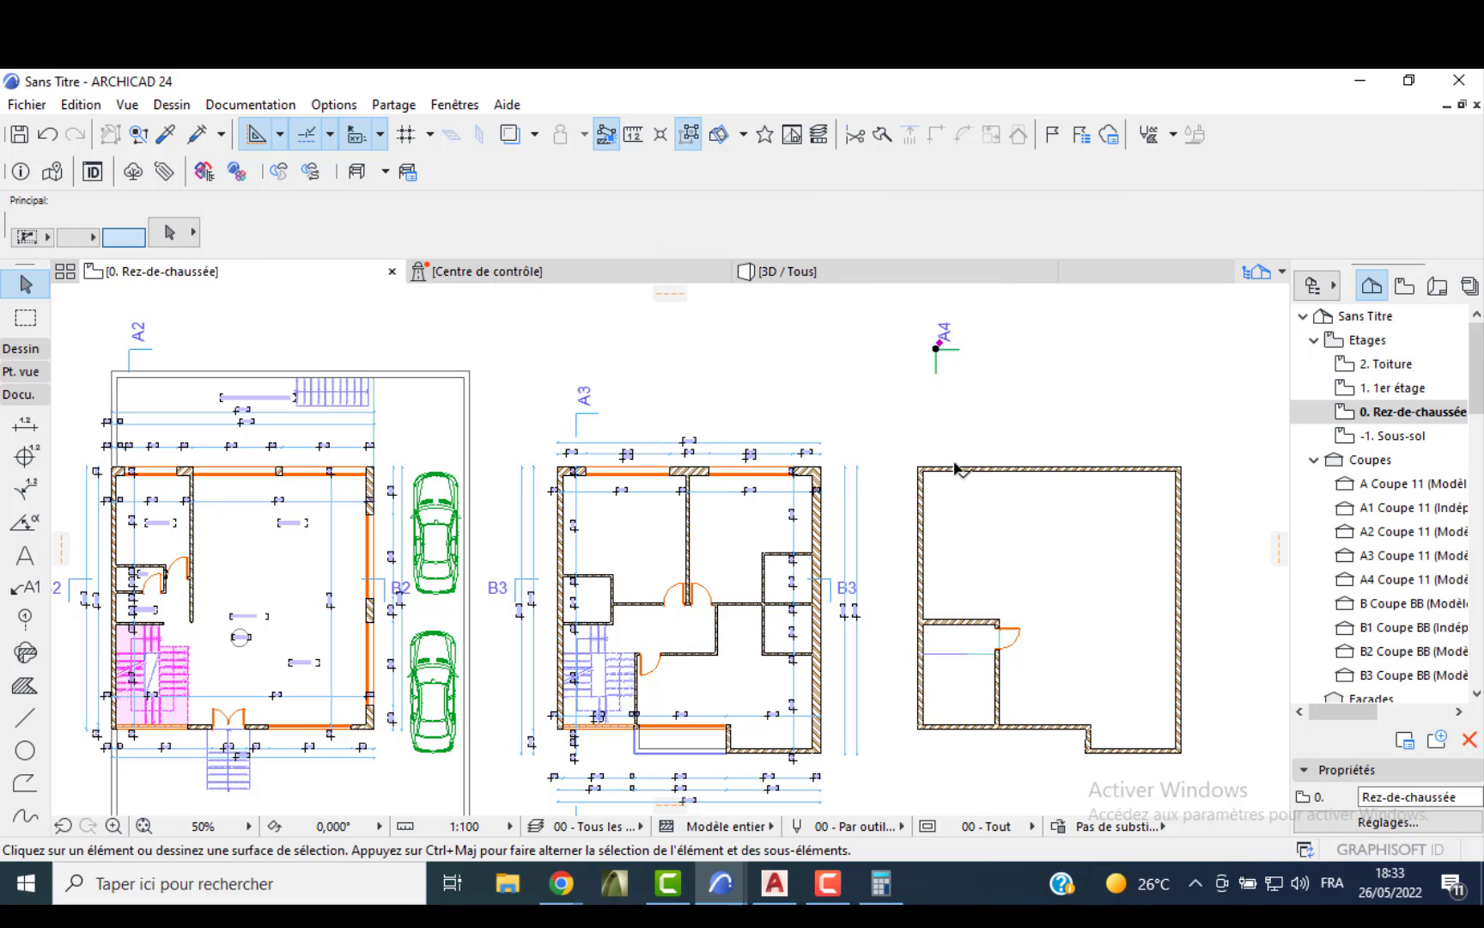
click(956, 467)
key(Delete)
click(912, 372)
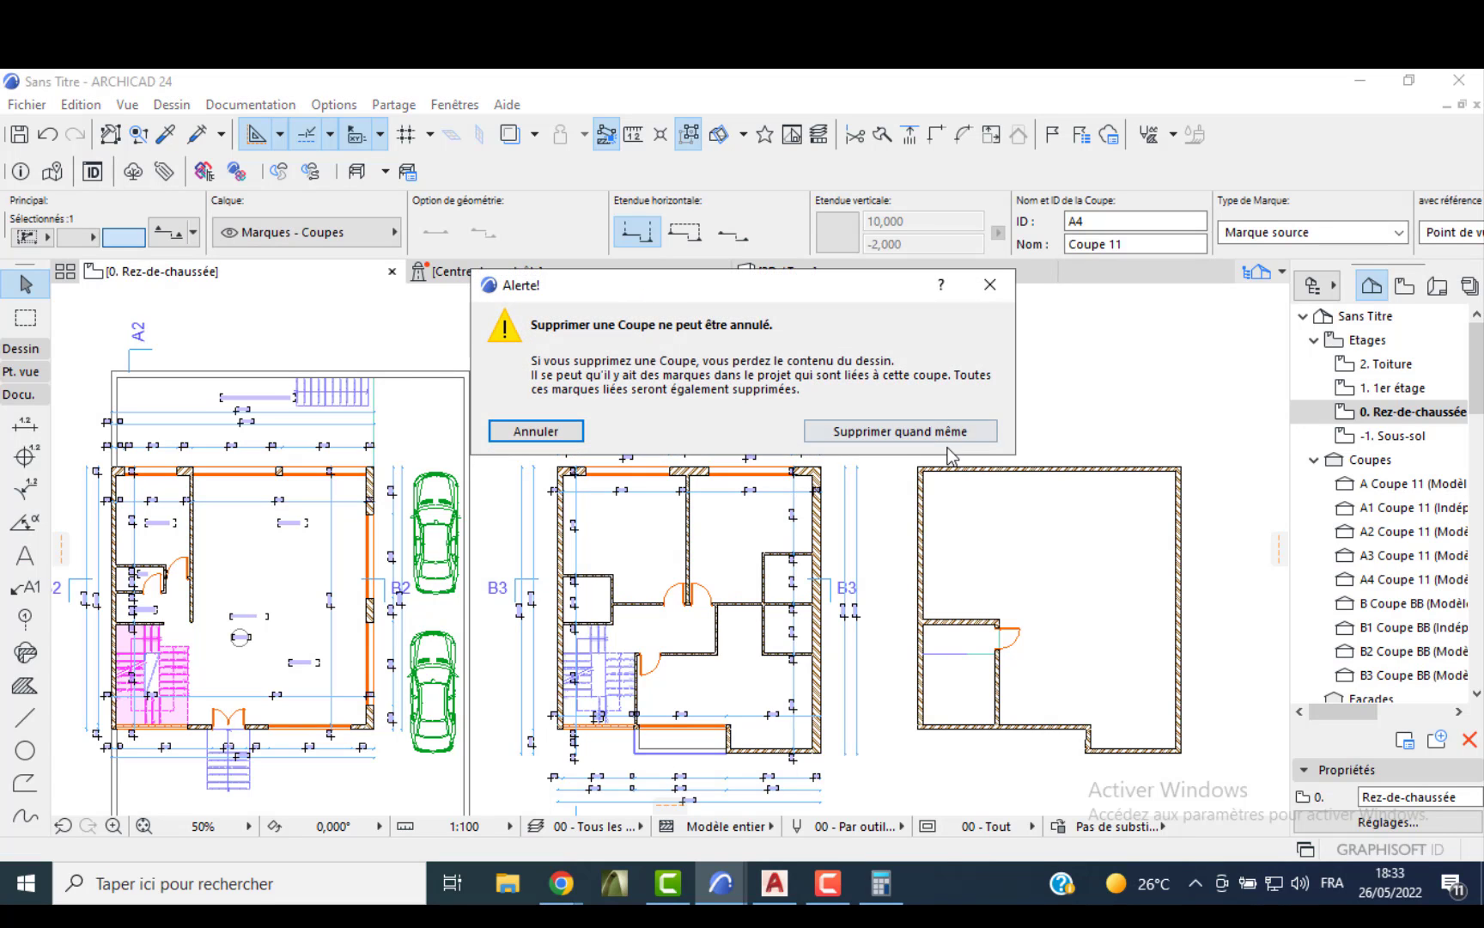
click(936, 431)
- Place copies of the REZ DE CHAUSSEE title below the first-floor plan and below the terrace plan
scroll(897, 461, down, 5)
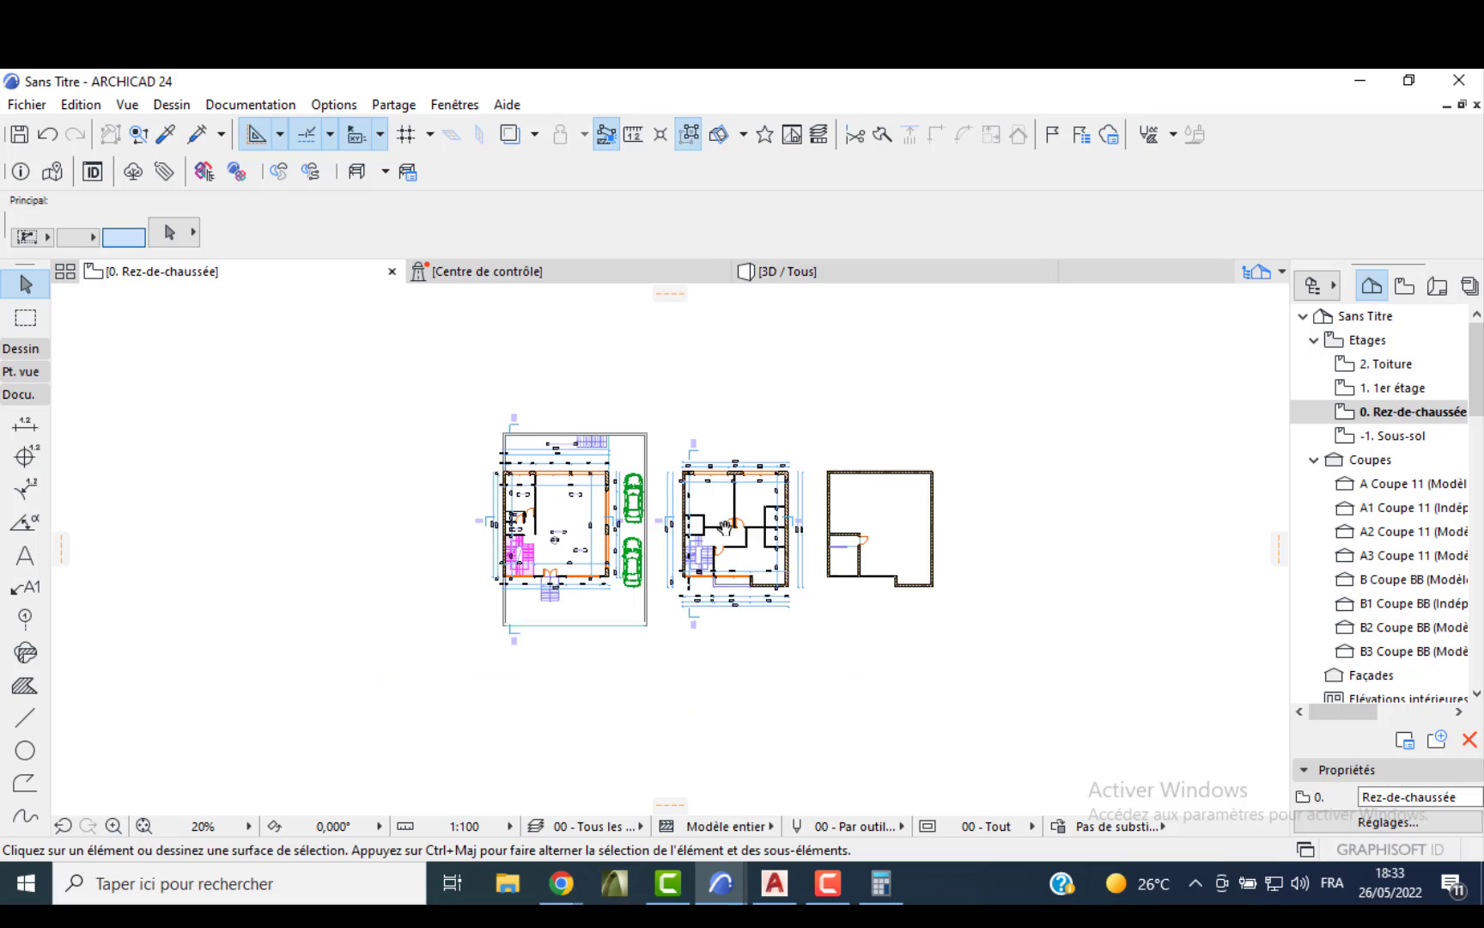
scroll(755, 619, up, 1)
click(477, 659)
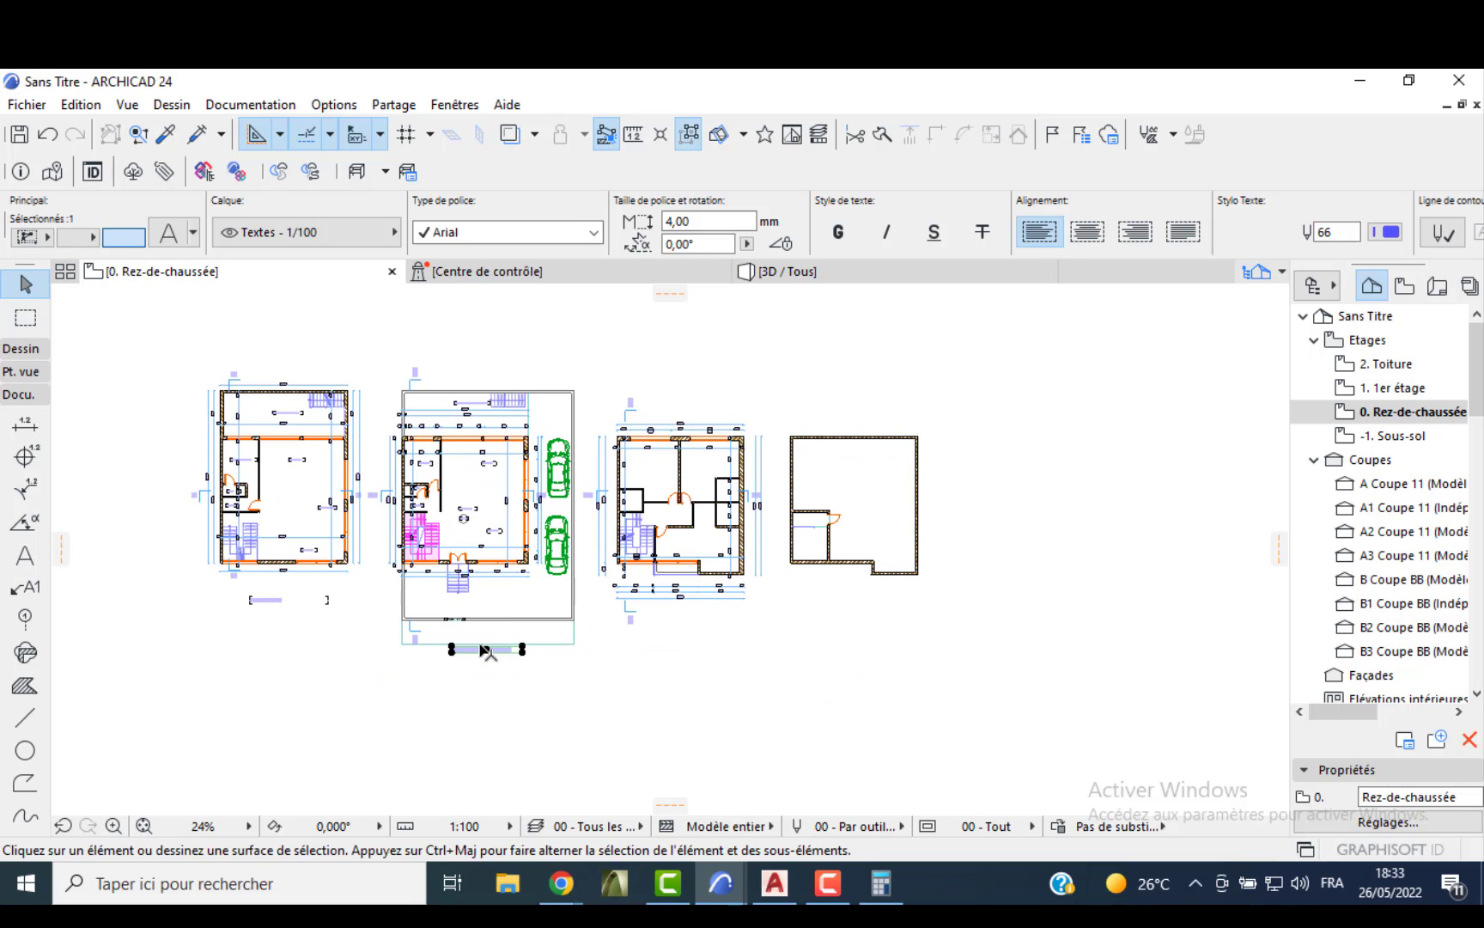
click(486, 649)
key(ctrl)
key(ctrl)
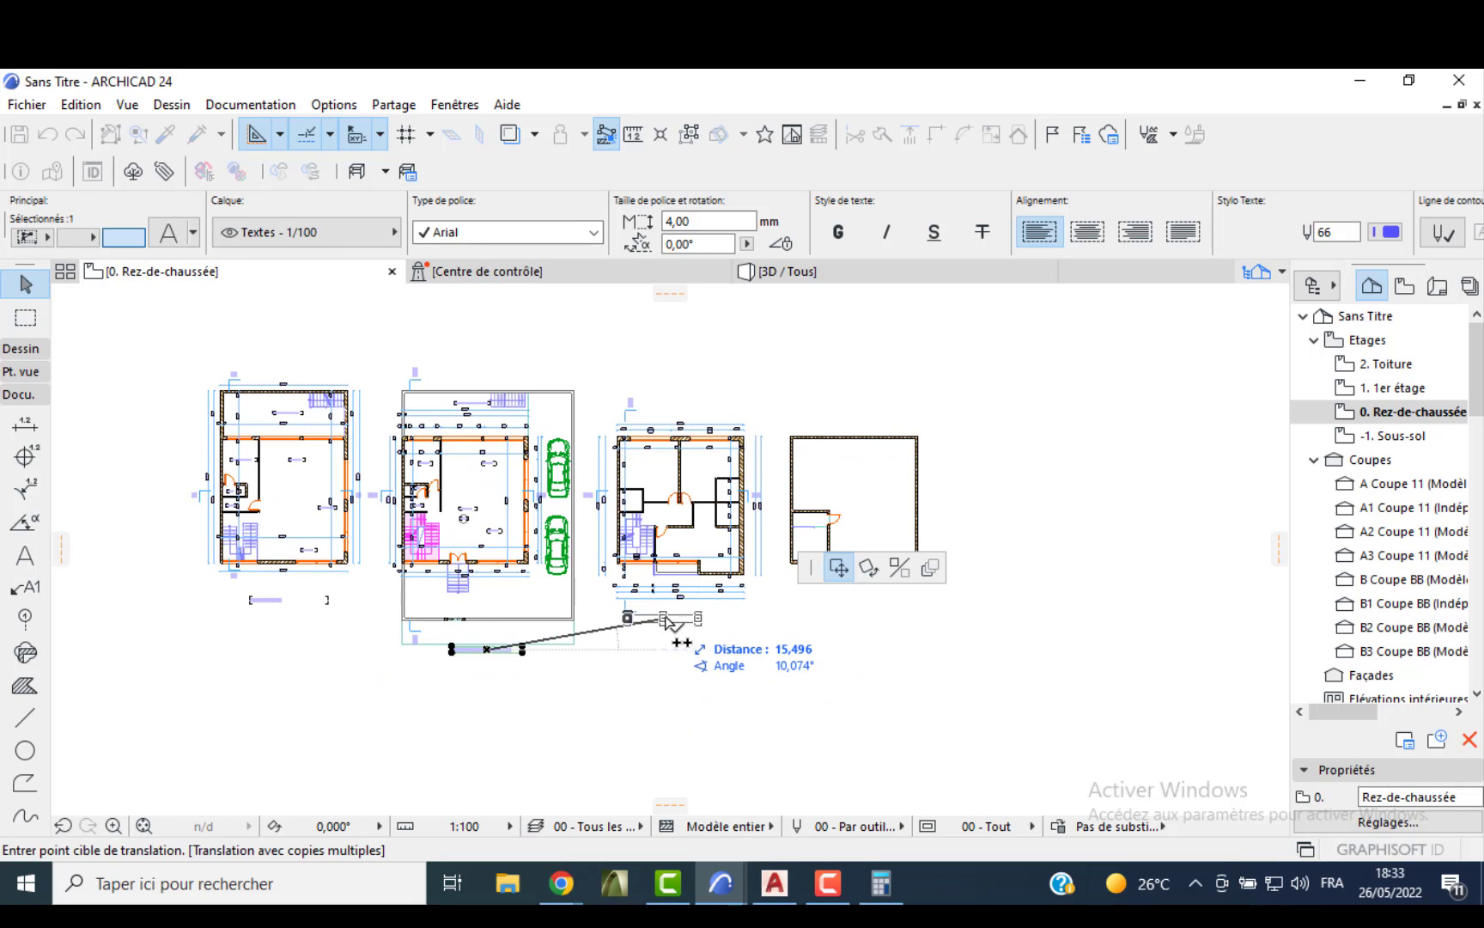
scroll(662, 611, up, 2)
click(700, 611)
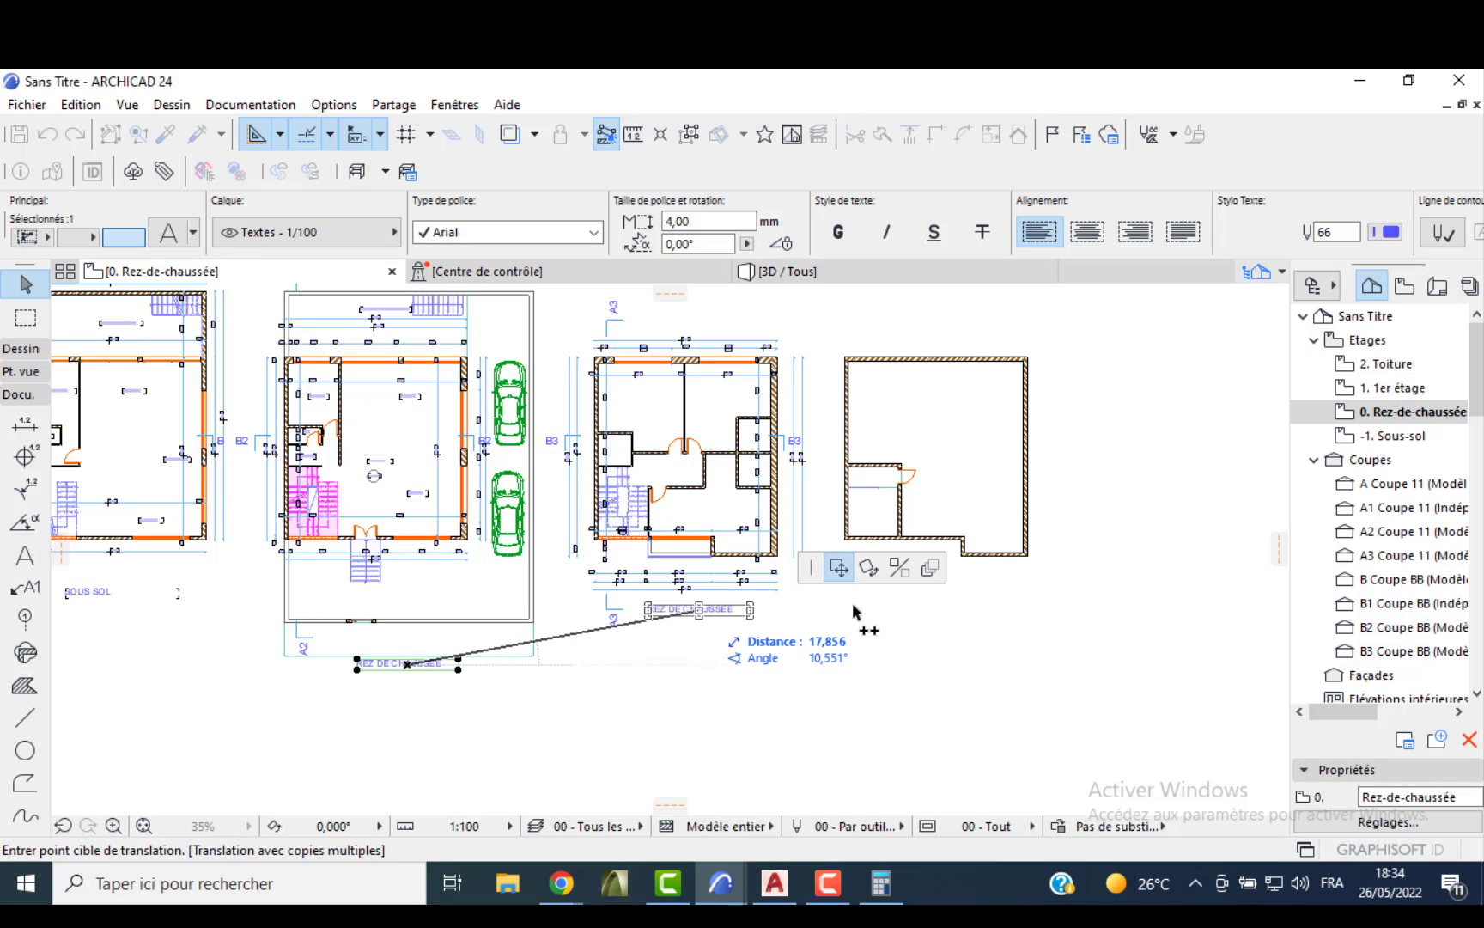
click(948, 606)
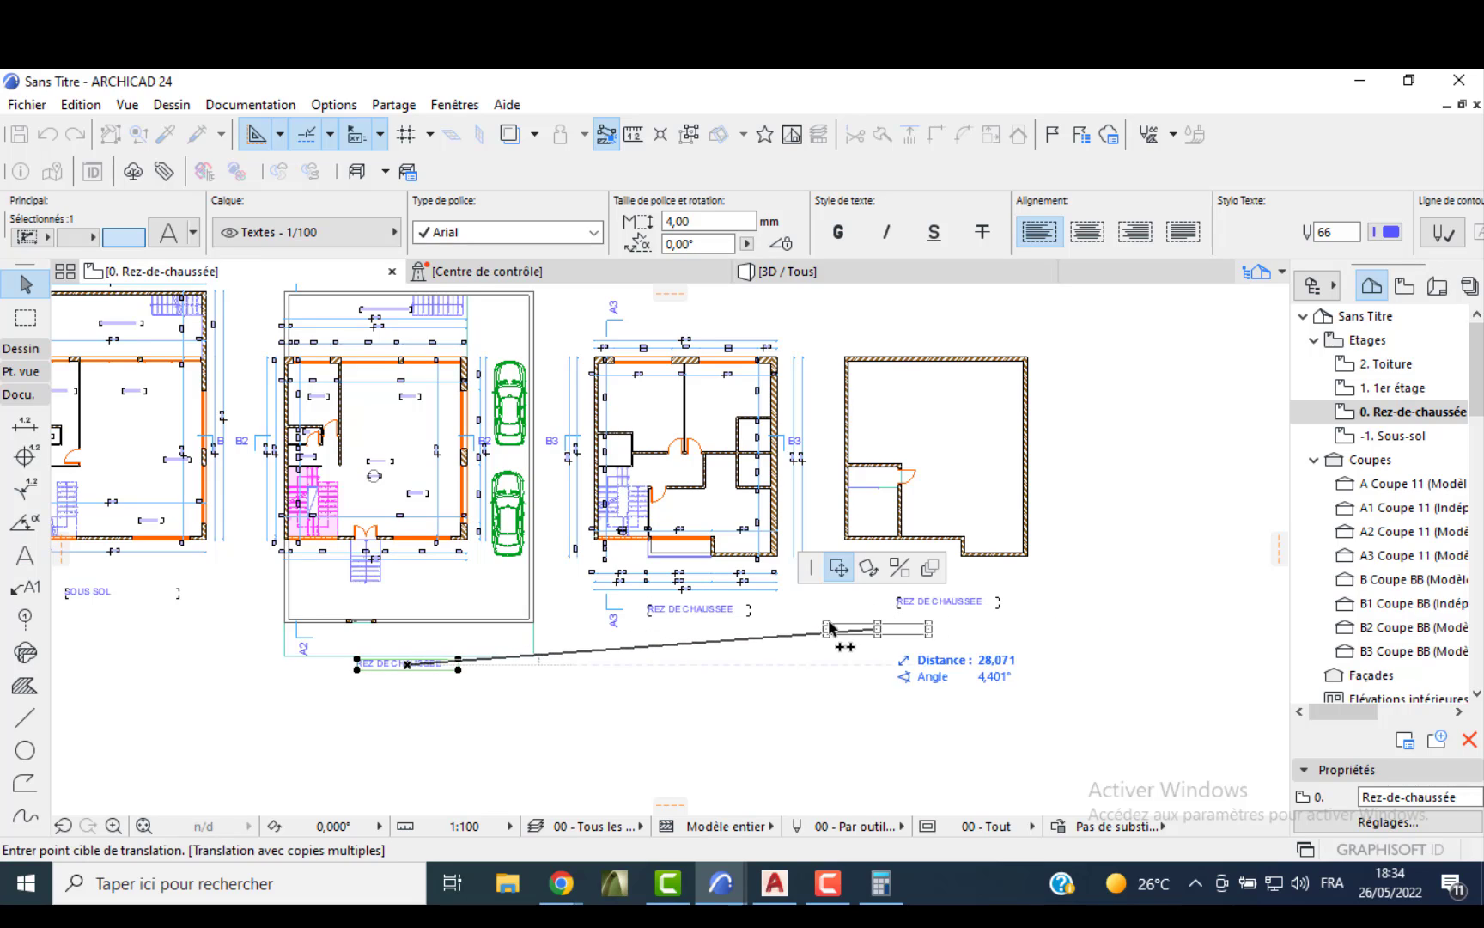
key(Escape)
click(724, 609)
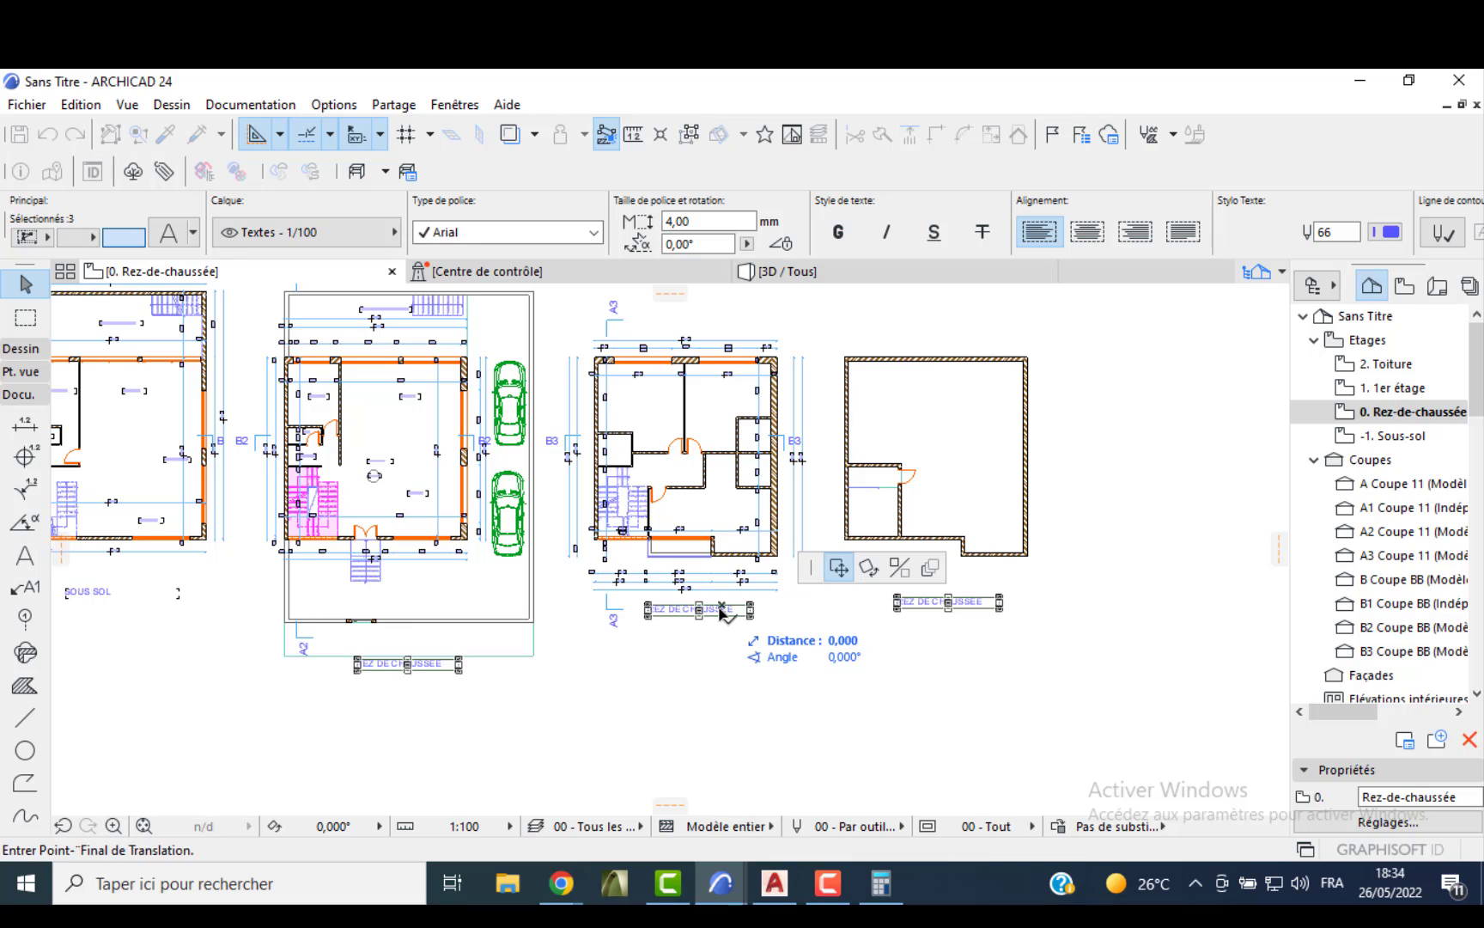
key(Escape)
key(Escape)
- Change the title below the first-floor plan to ETAGE
click(723, 611)
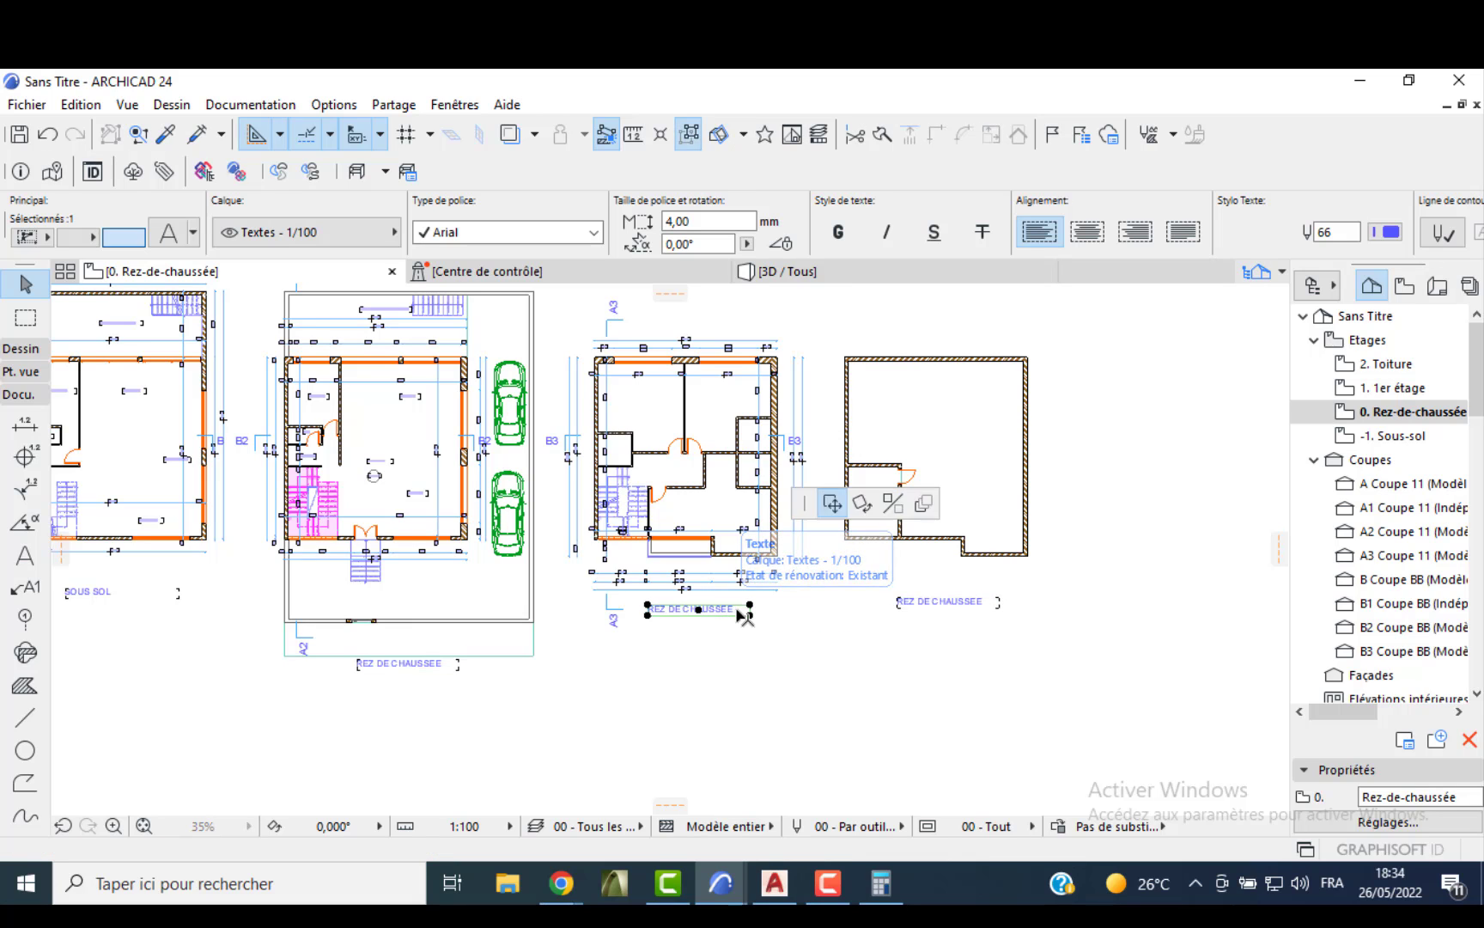
scroll(736, 617, up, 4)
double_click(737, 620)
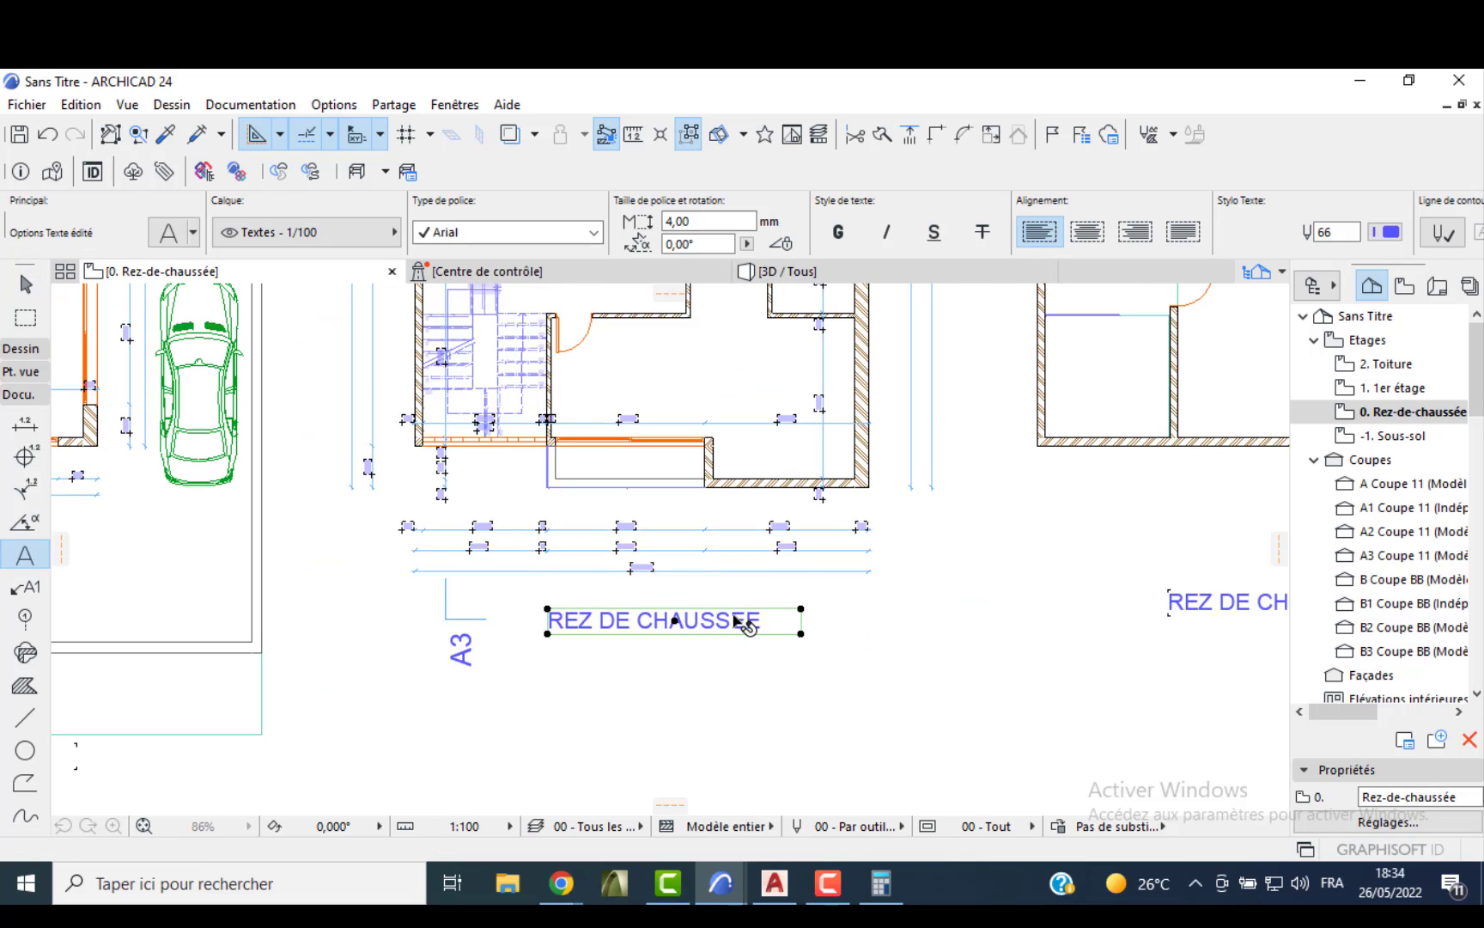
text(ETAGE)
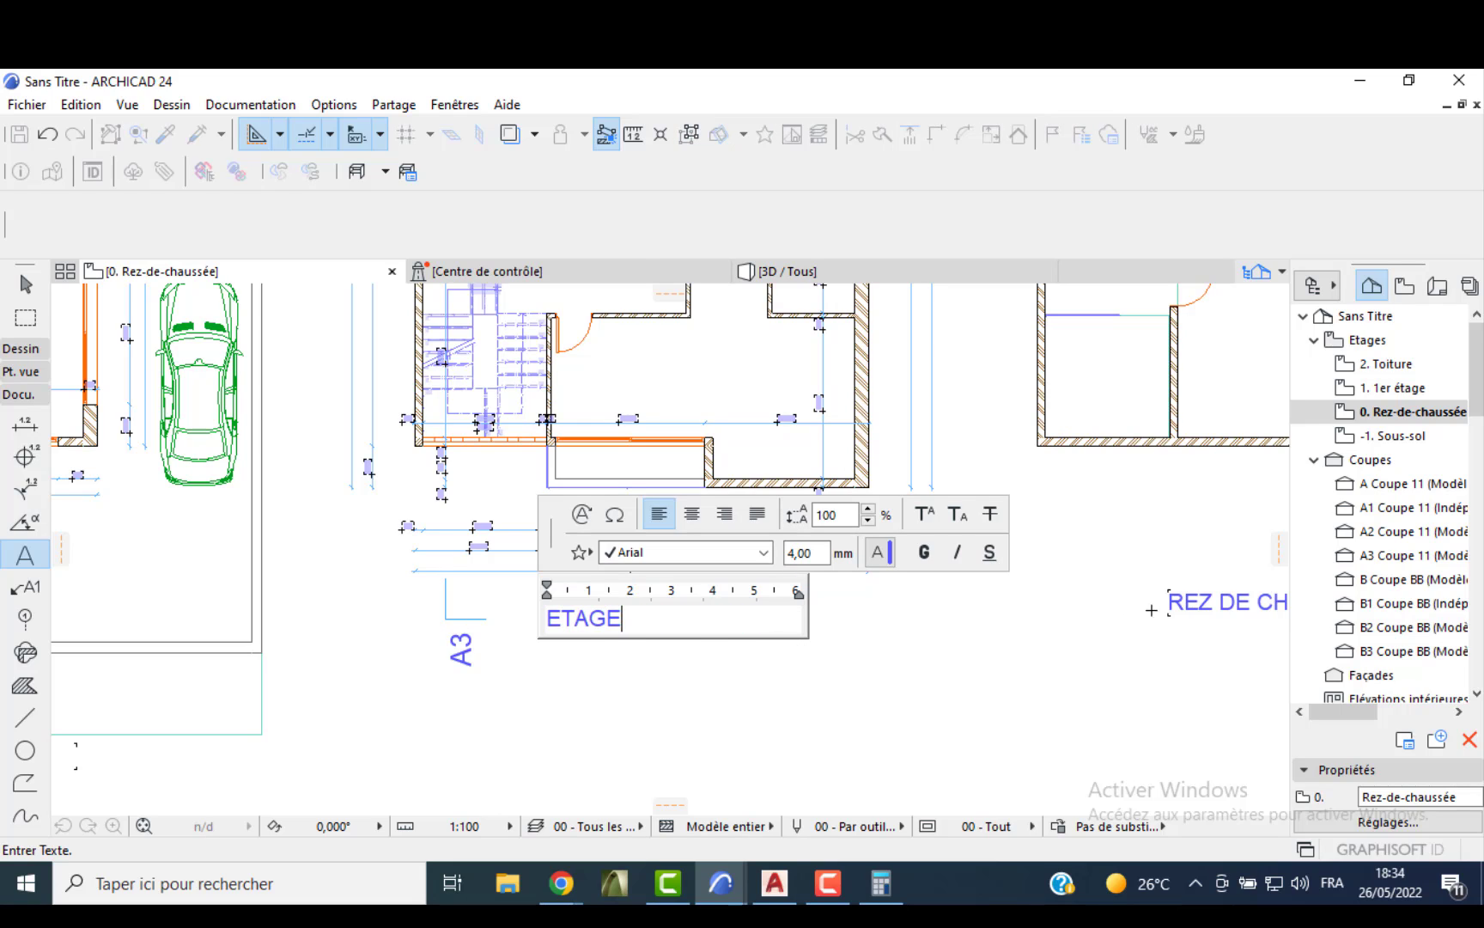
click(1179, 610)
- Replace the title text below the terrace plan with TERRASSE
double_click(1209, 605)
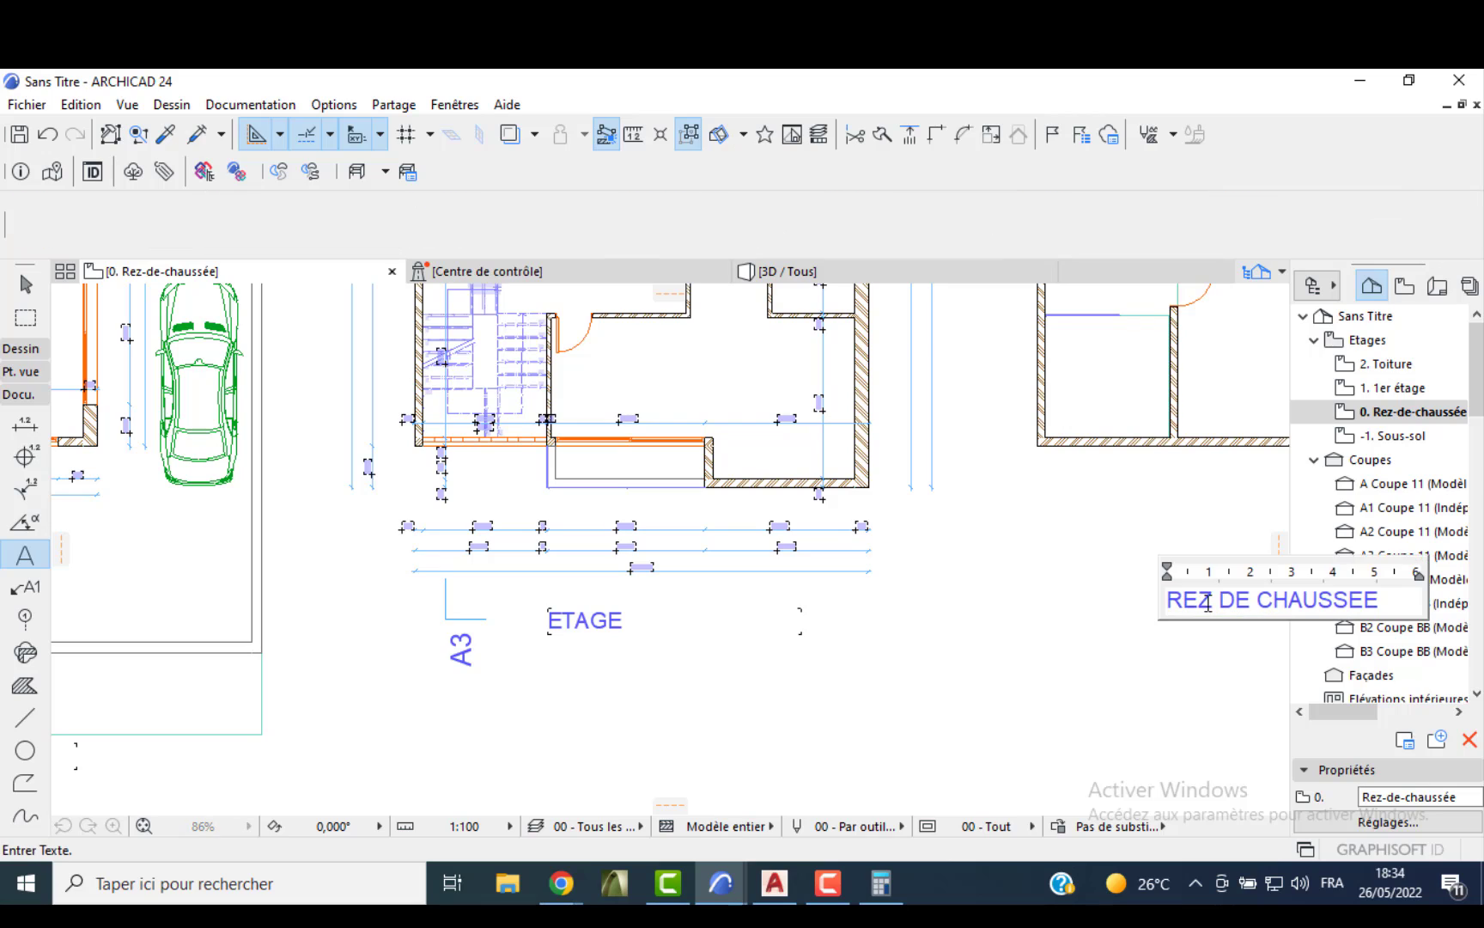
drag(1384, 601, 1071, 604)
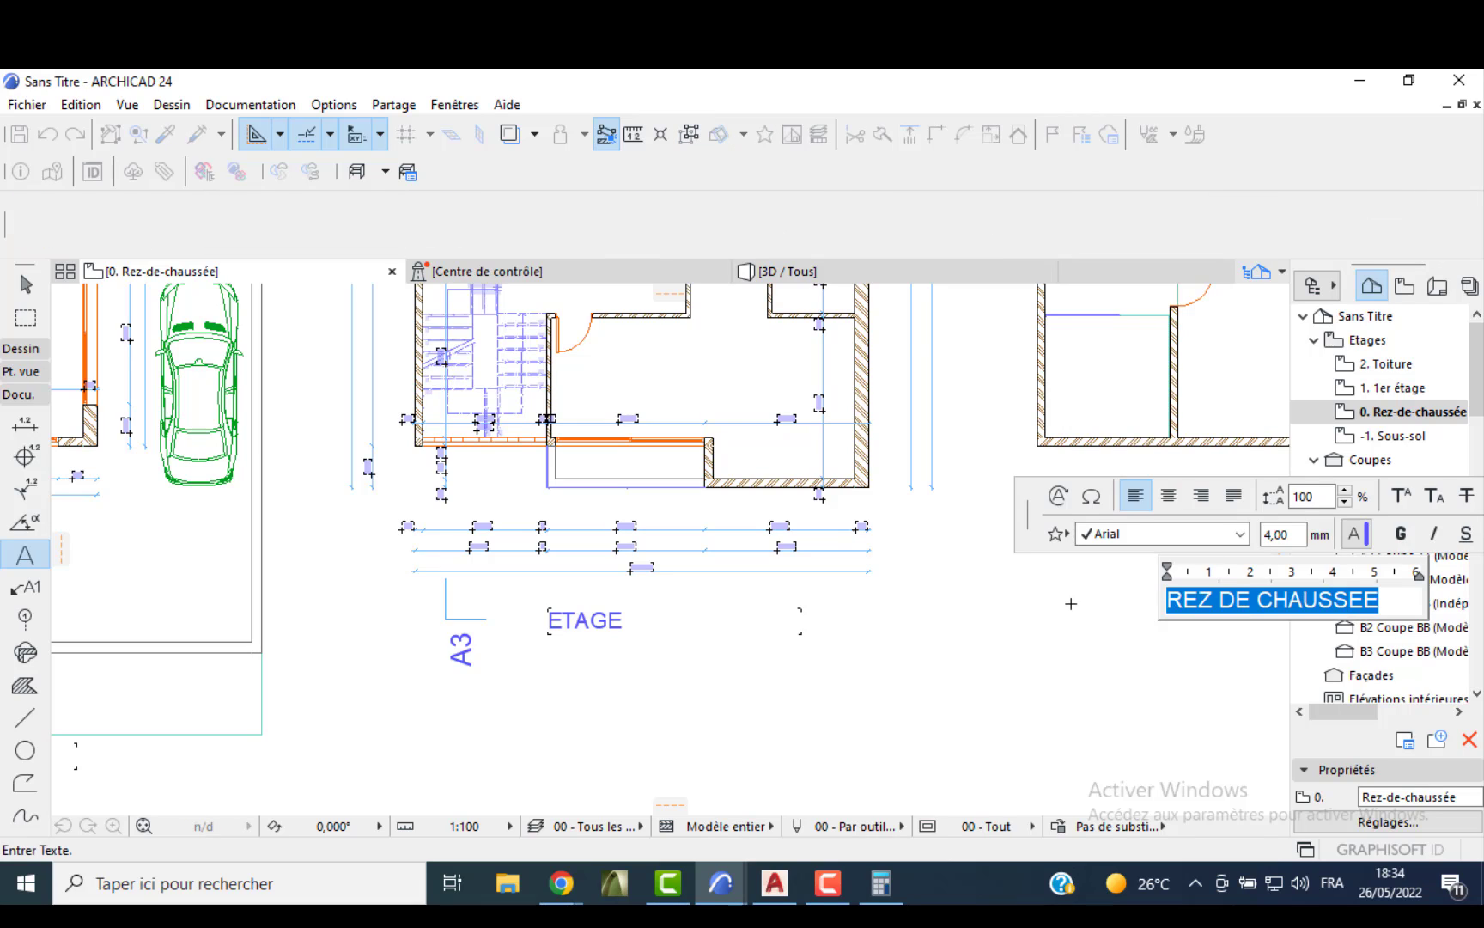
text(TERRASSE)
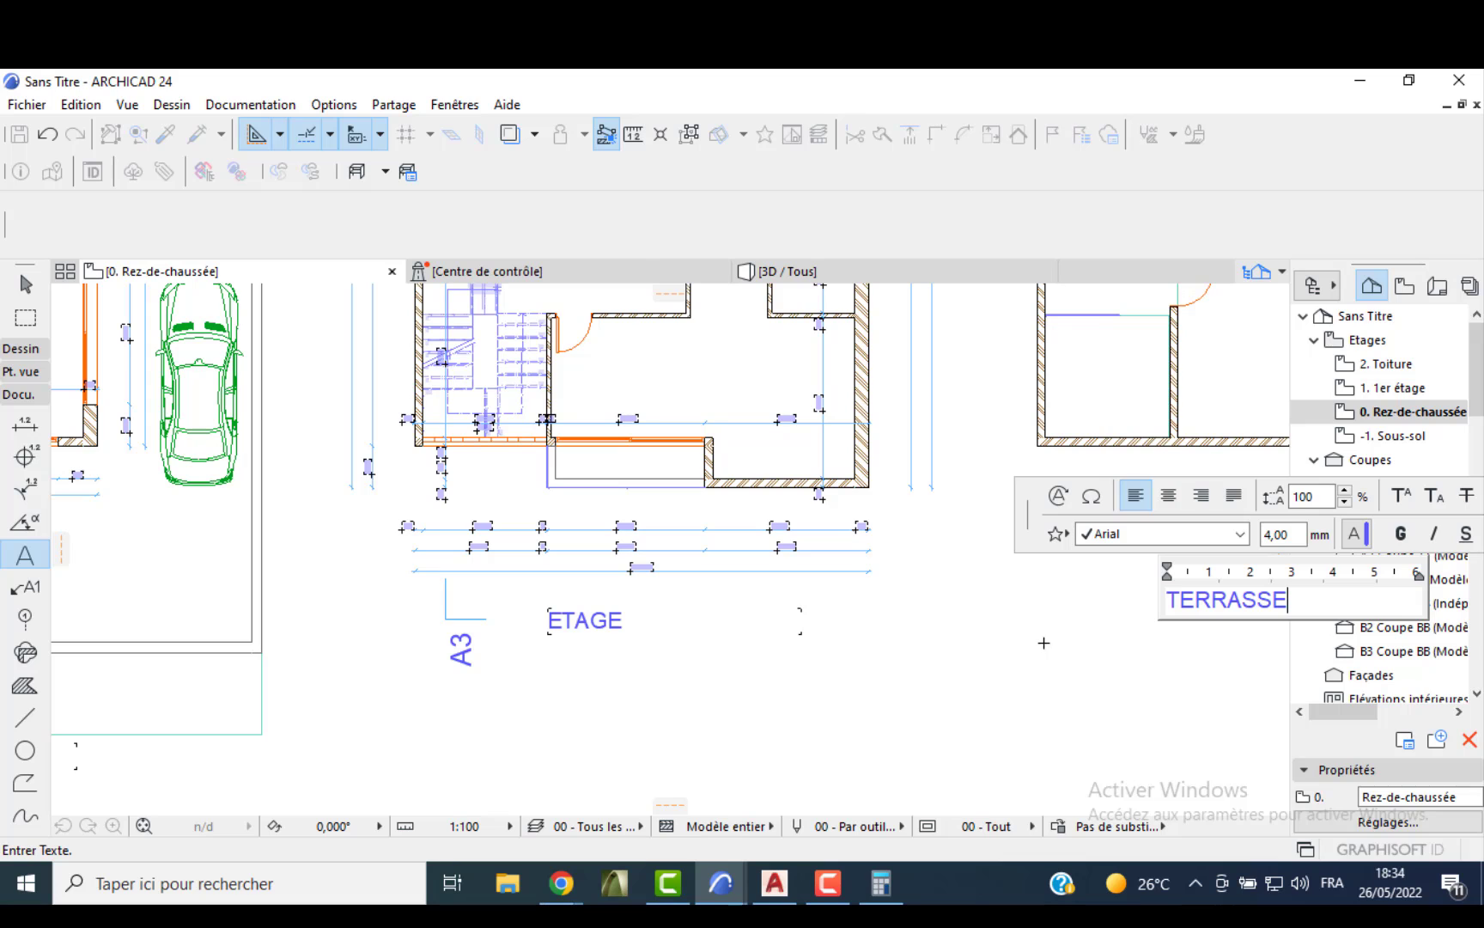
click(1043, 643)
- Stretch the TERRASSE text box narrower so that it fits its text more closely
scroll(940, 560, down, 5)
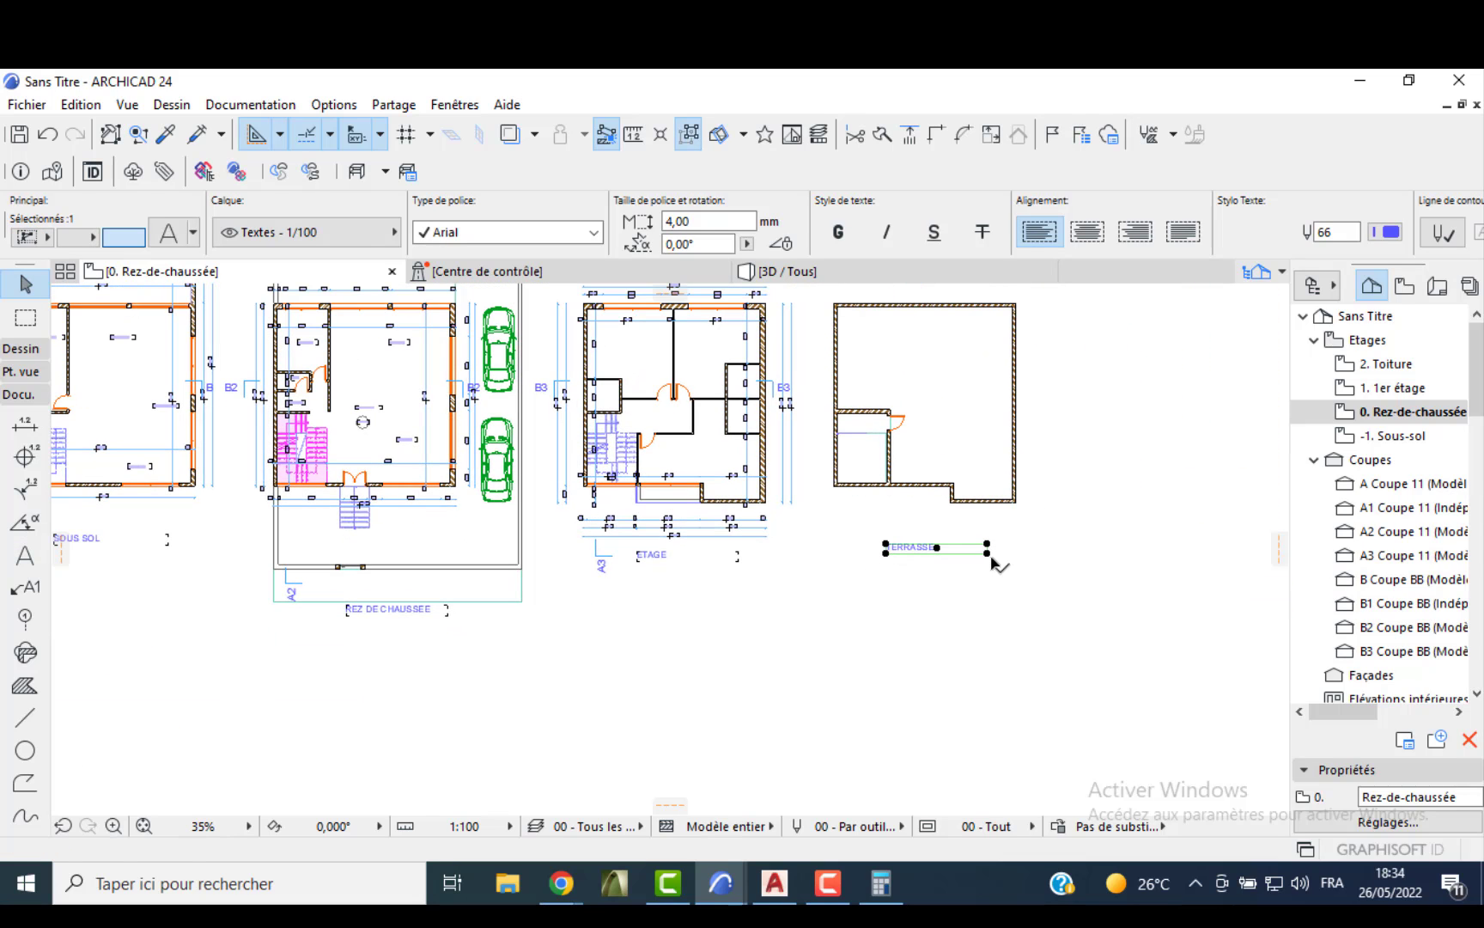
click(987, 553)
click(970, 564)
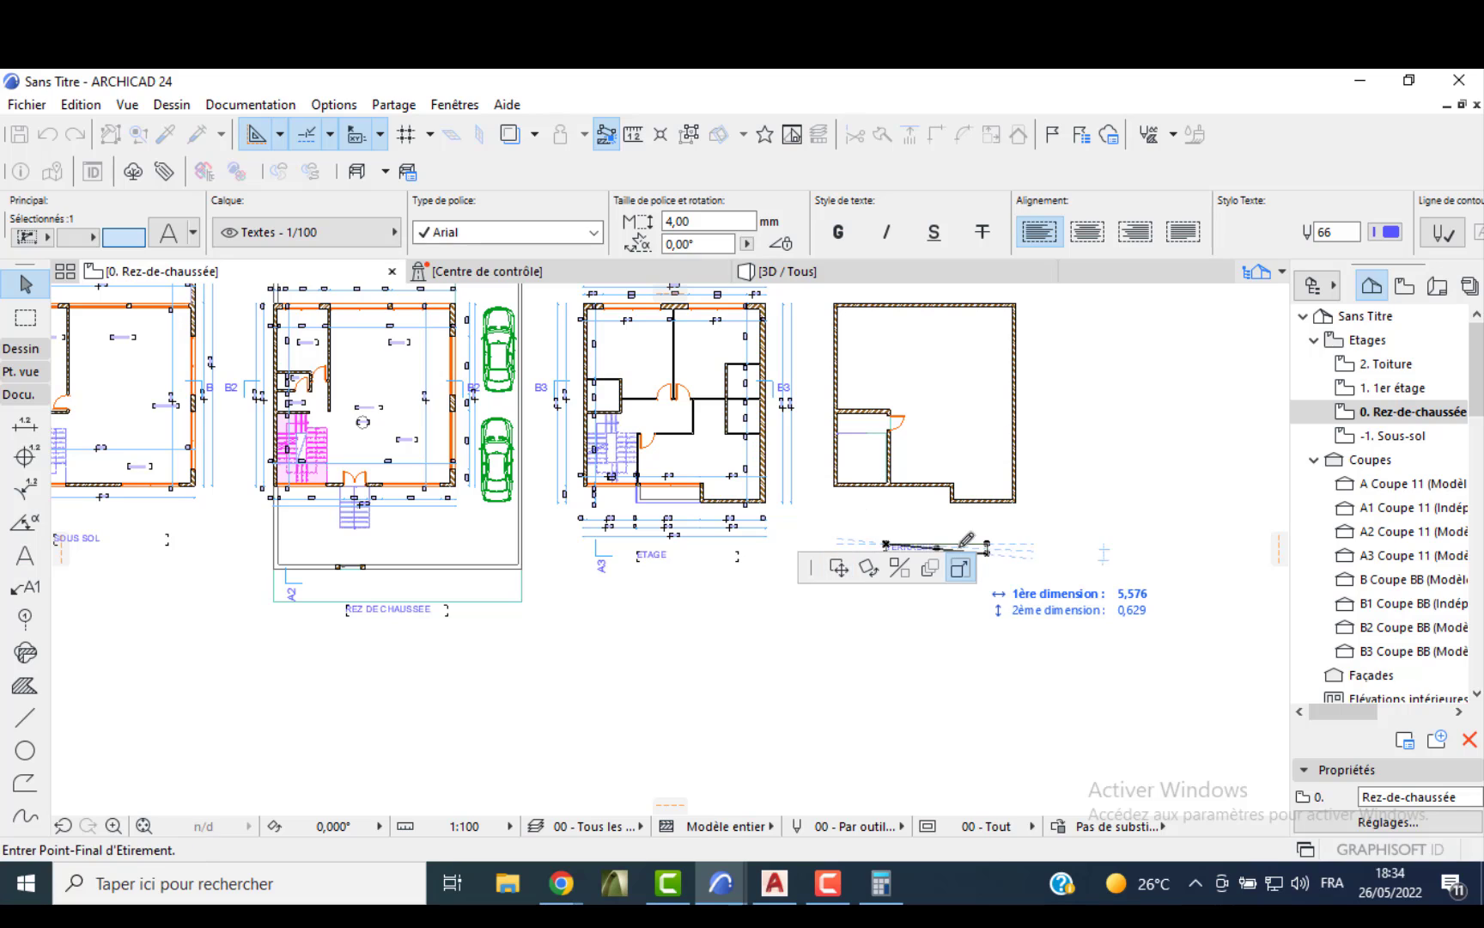
click(895, 543)
click(910, 549)
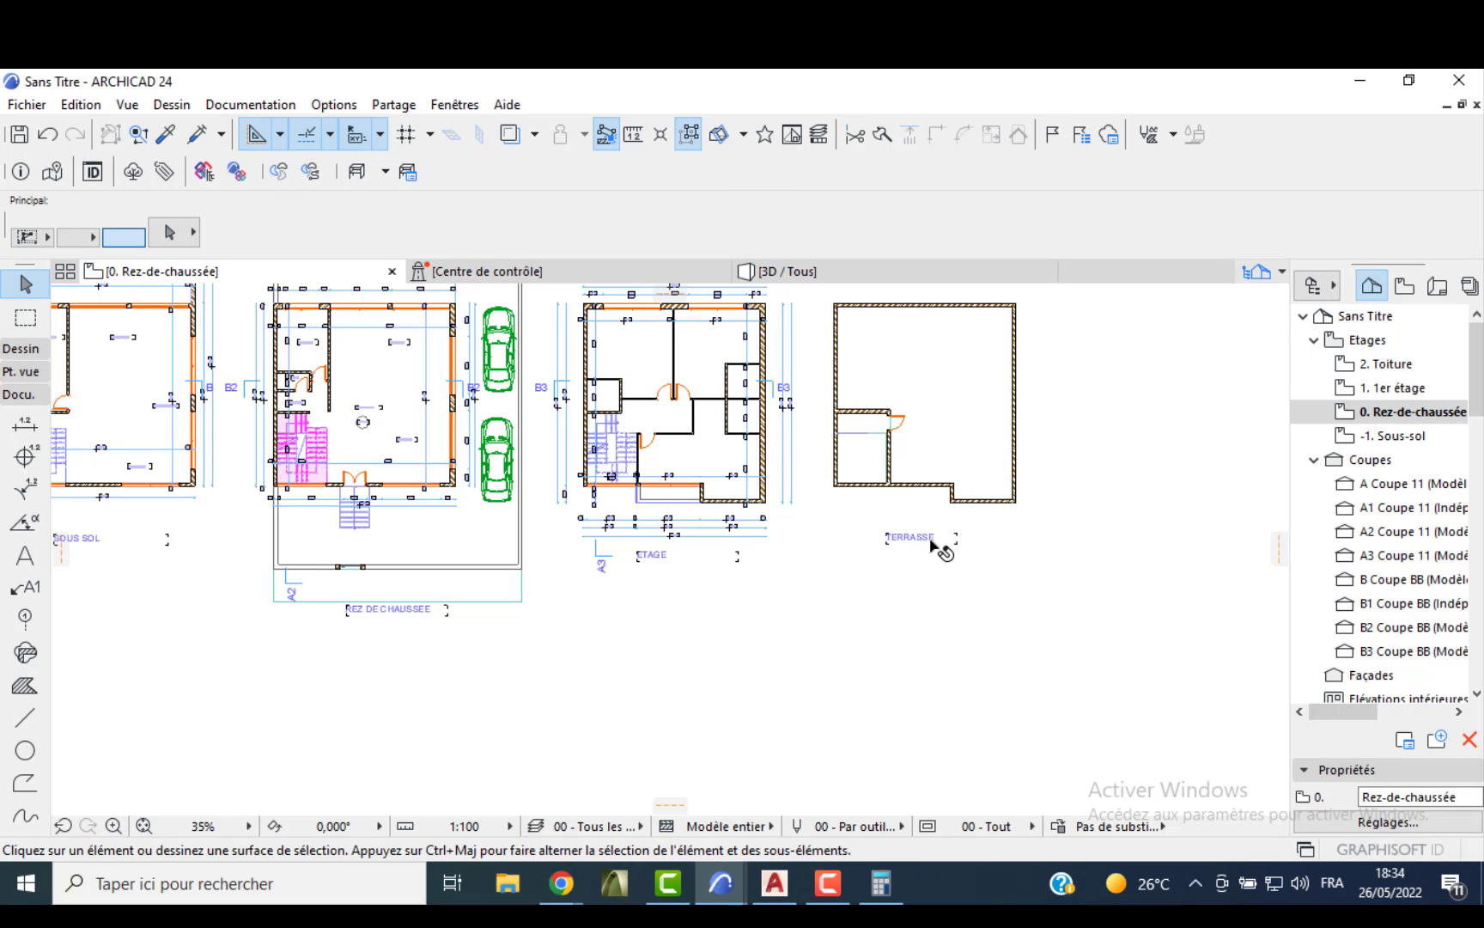
- Move the TERRASSE title diagonally by about 0.77, slightly down and to the right below the terrace plan
click(927, 541)
click(922, 539)
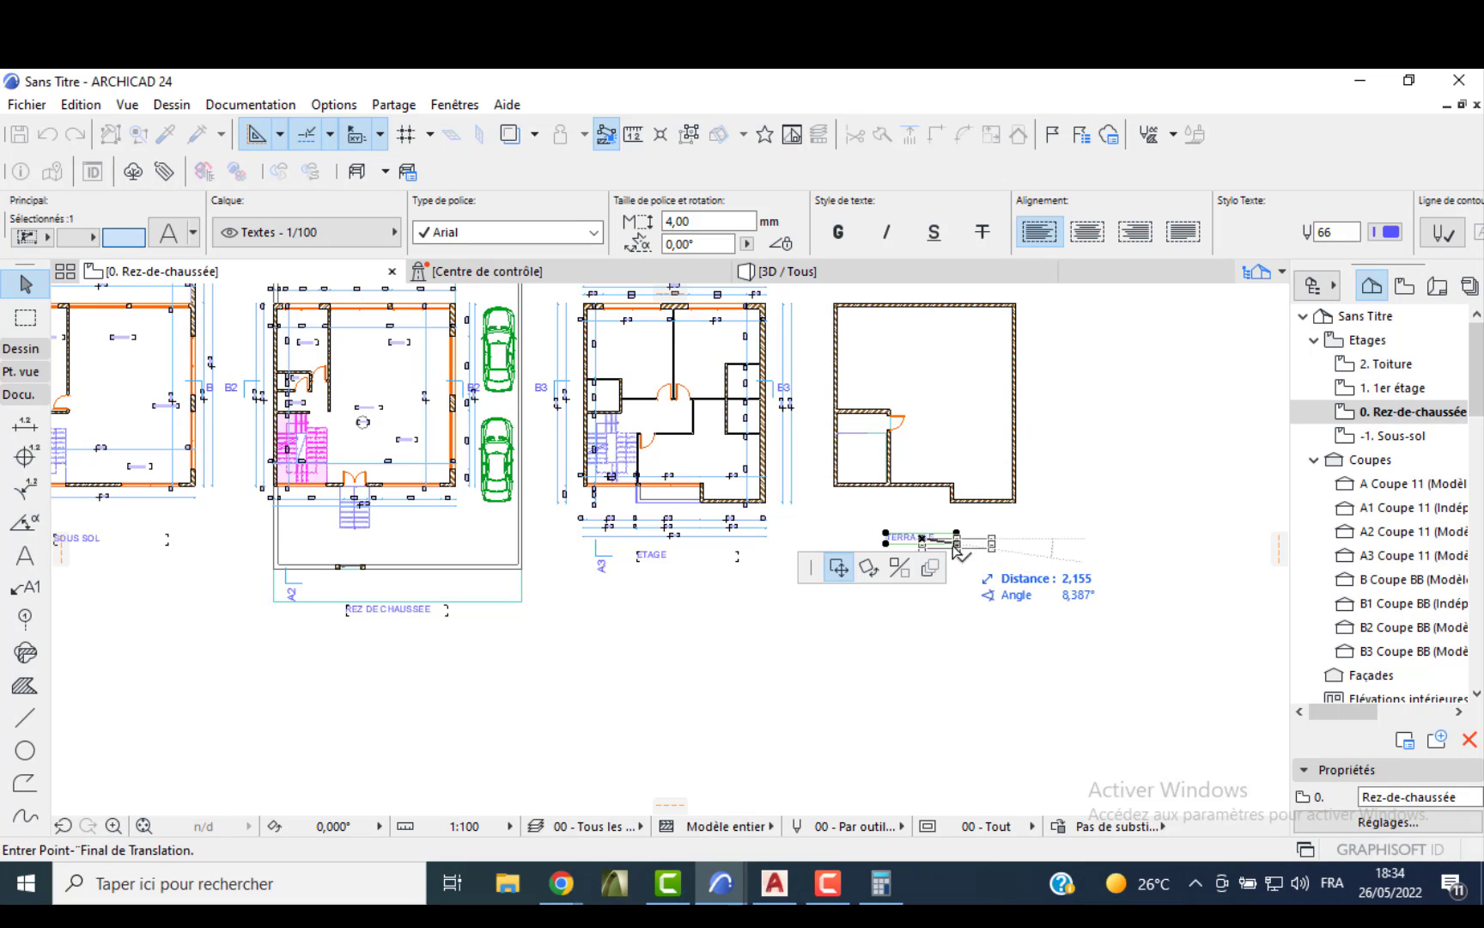
middle_drag(957, 545, 957, 467)
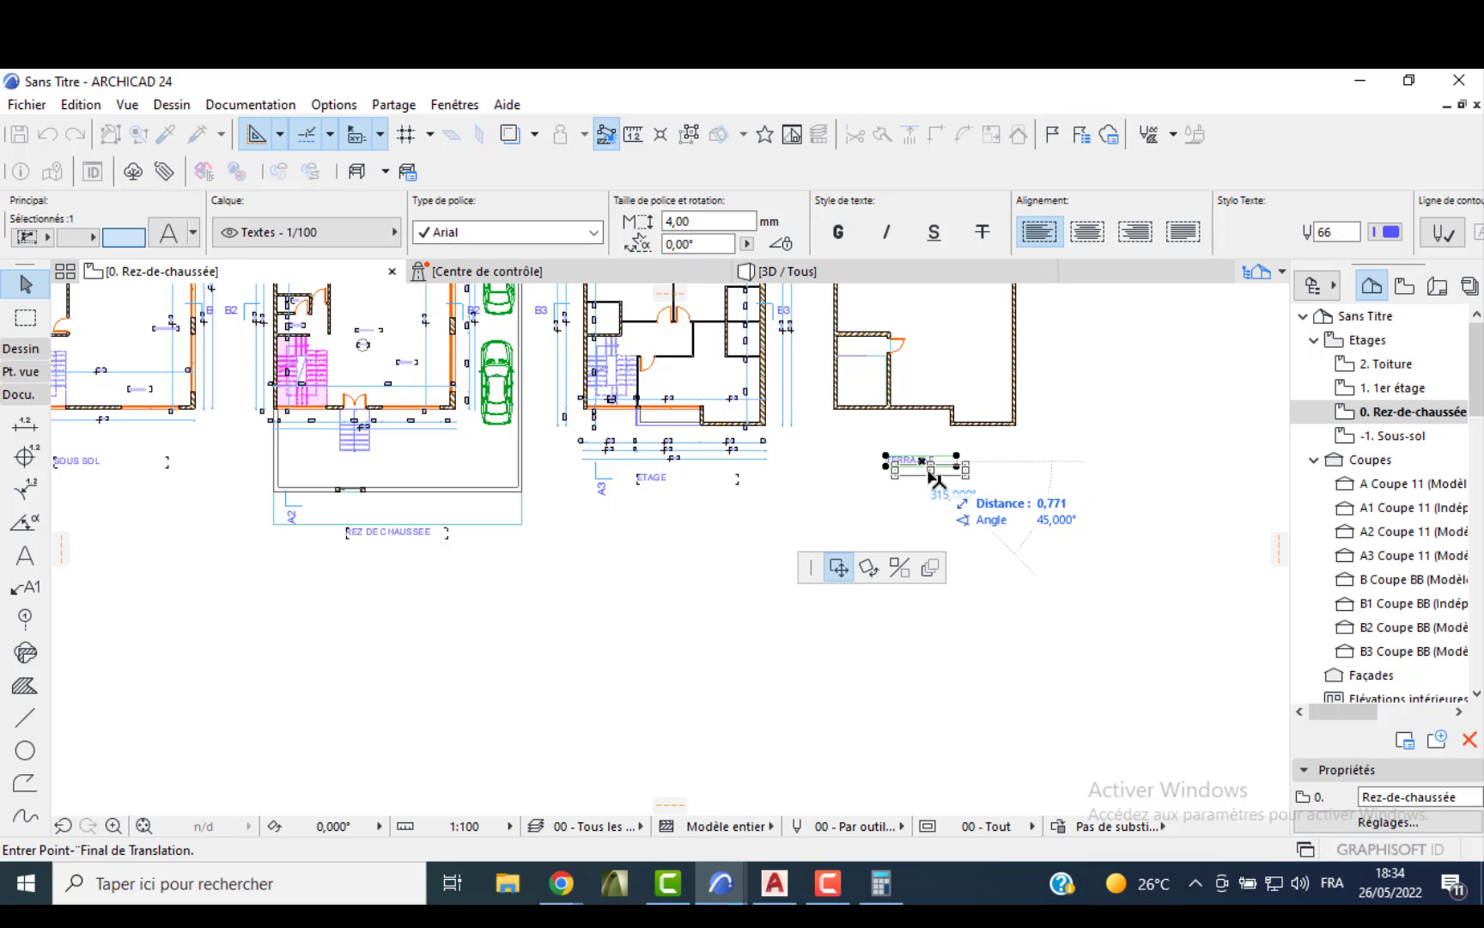
click(955, 481)
click(638, 676)
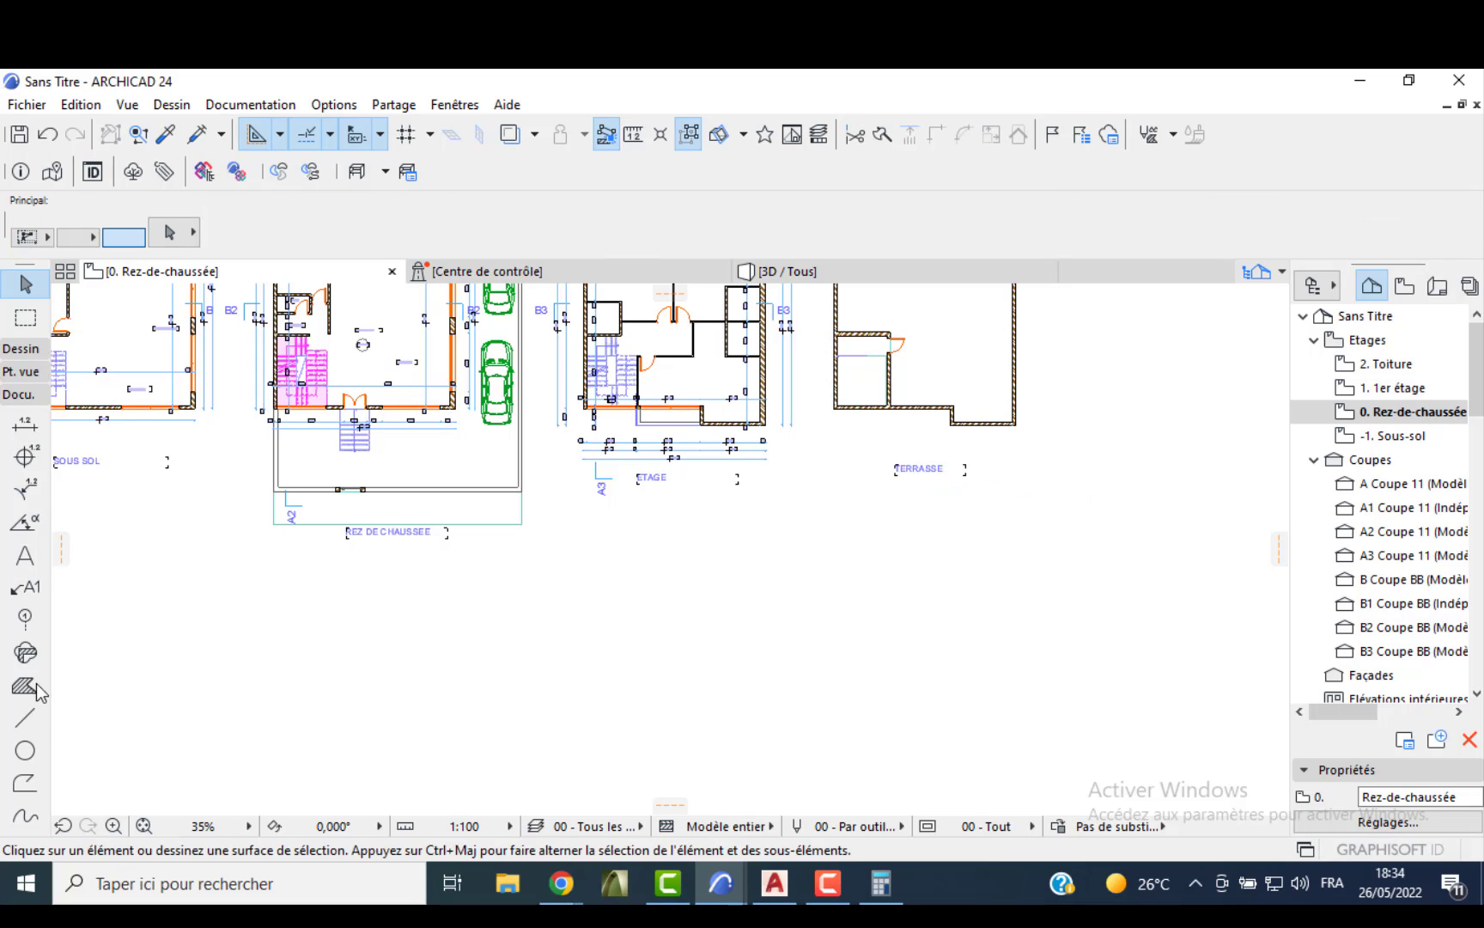
- Draw a continuous polyline on the terrace's lower part, slanting up from the lower right towards the door and ending in a short horizontal segment
click(17, 727)
middle_drag(866, 532, 891, 810)
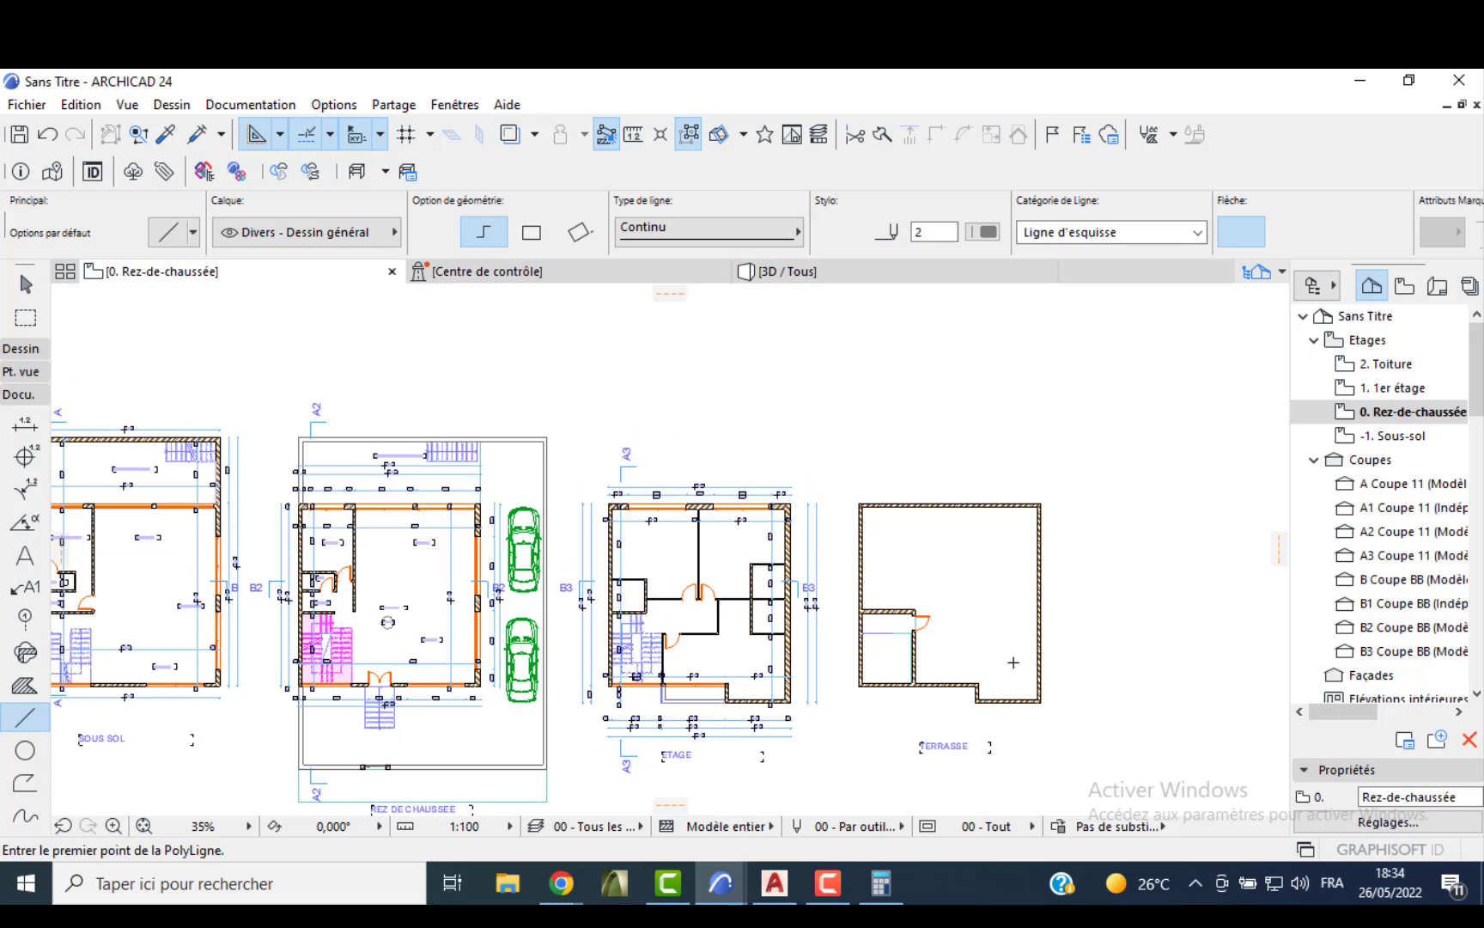
click(1002, 650)
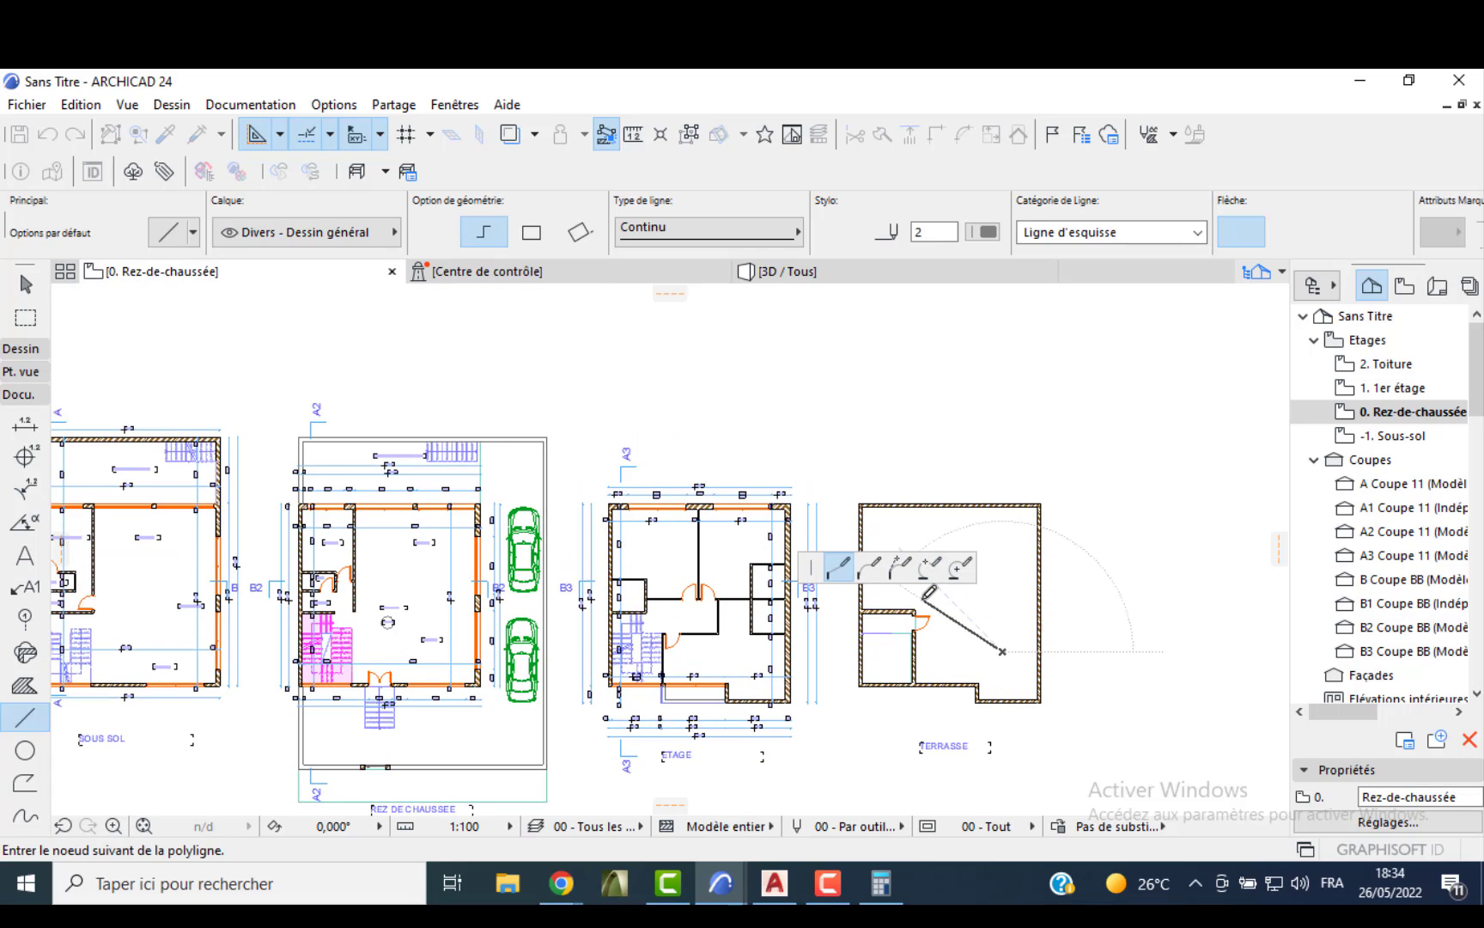
scroll(934, 597, up, 3)
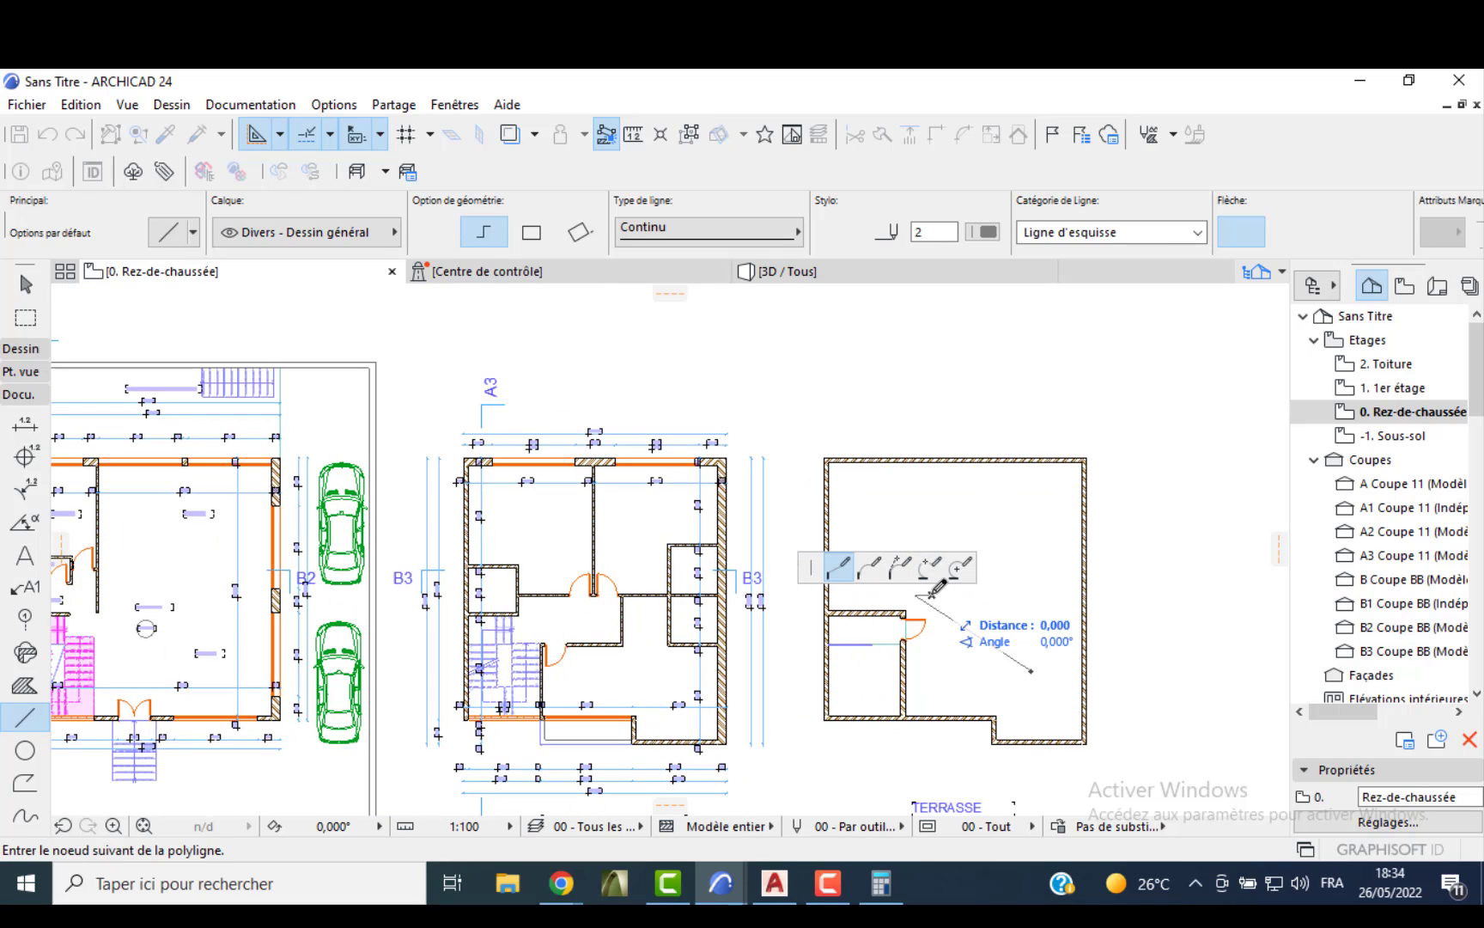
double_click(934, 587)
- Draw a second polyline from the terrace's upper right, slanting down-left about 6.52 at about 153° and ending in a short horizontal segment
click(1048, 496)
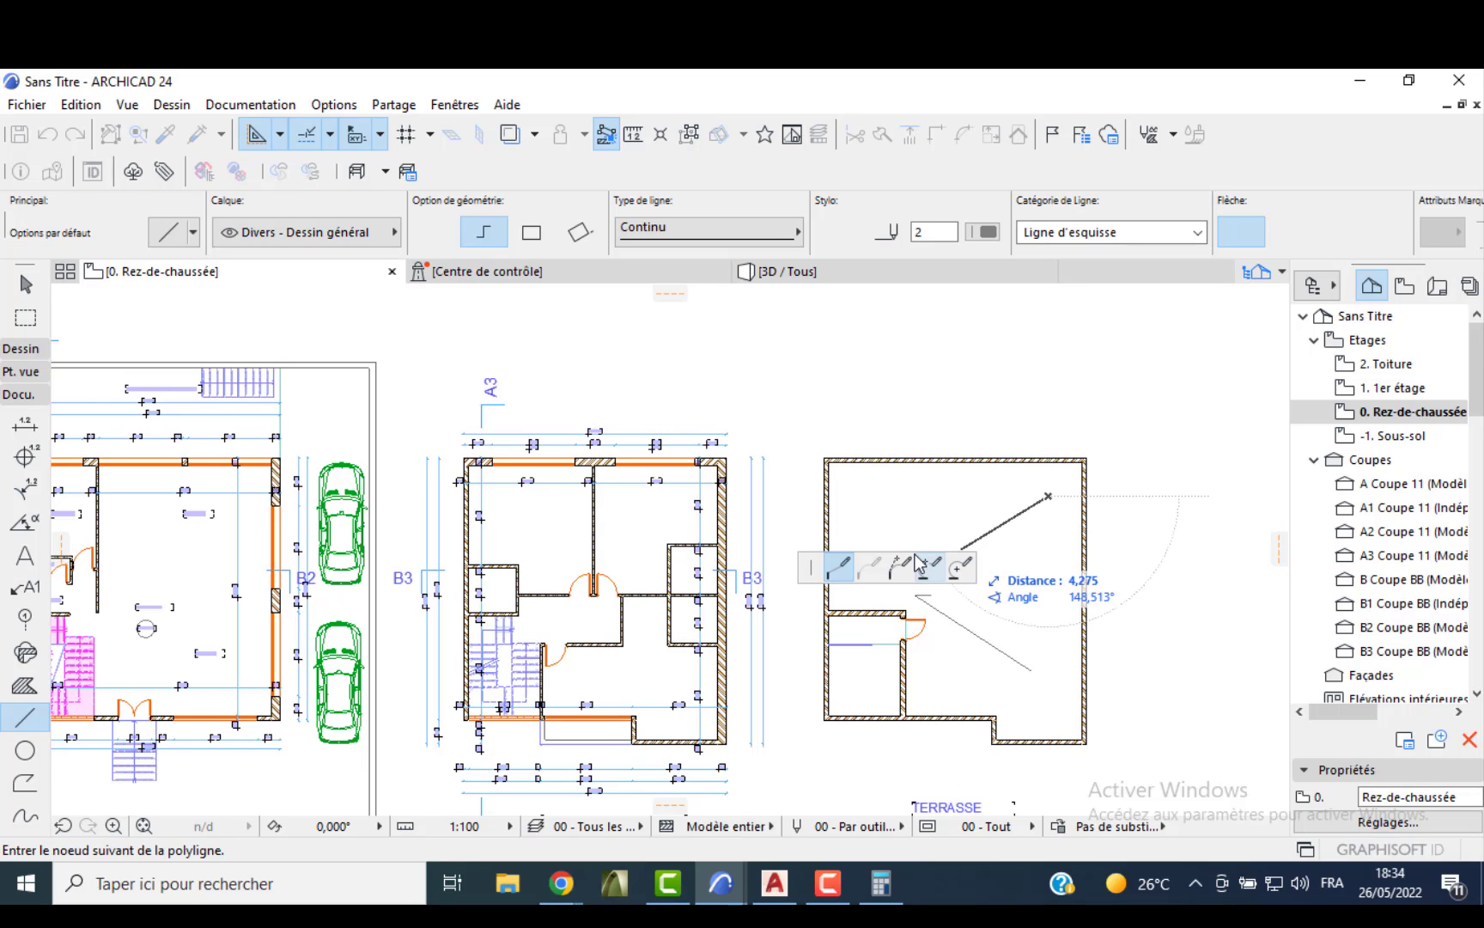
middle_drag(908, 510, 885, 450)
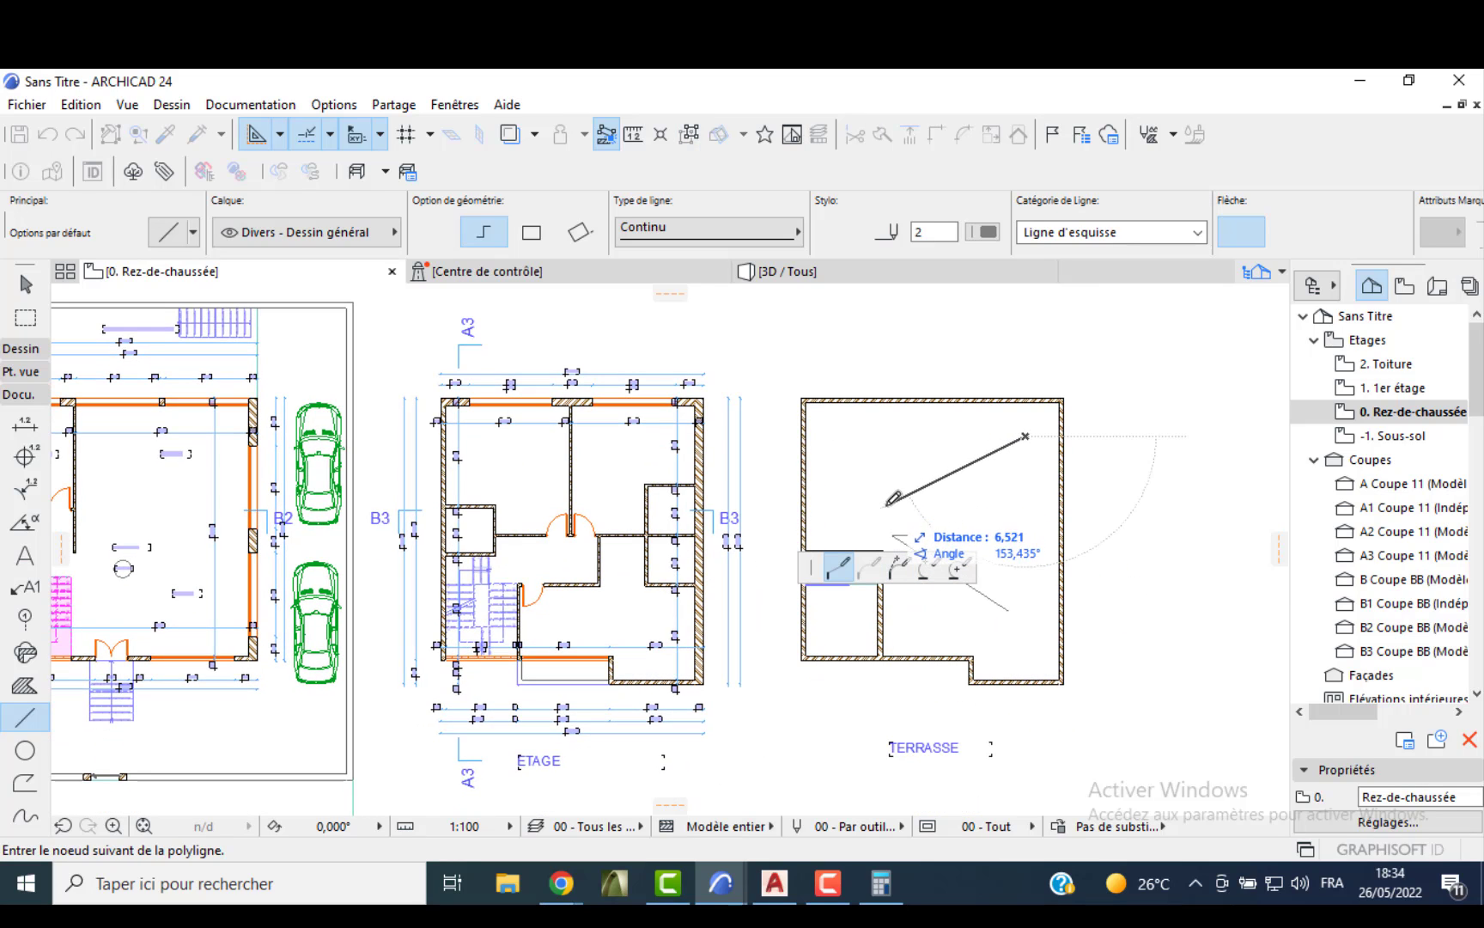
scroll(902, 502, up, 3)
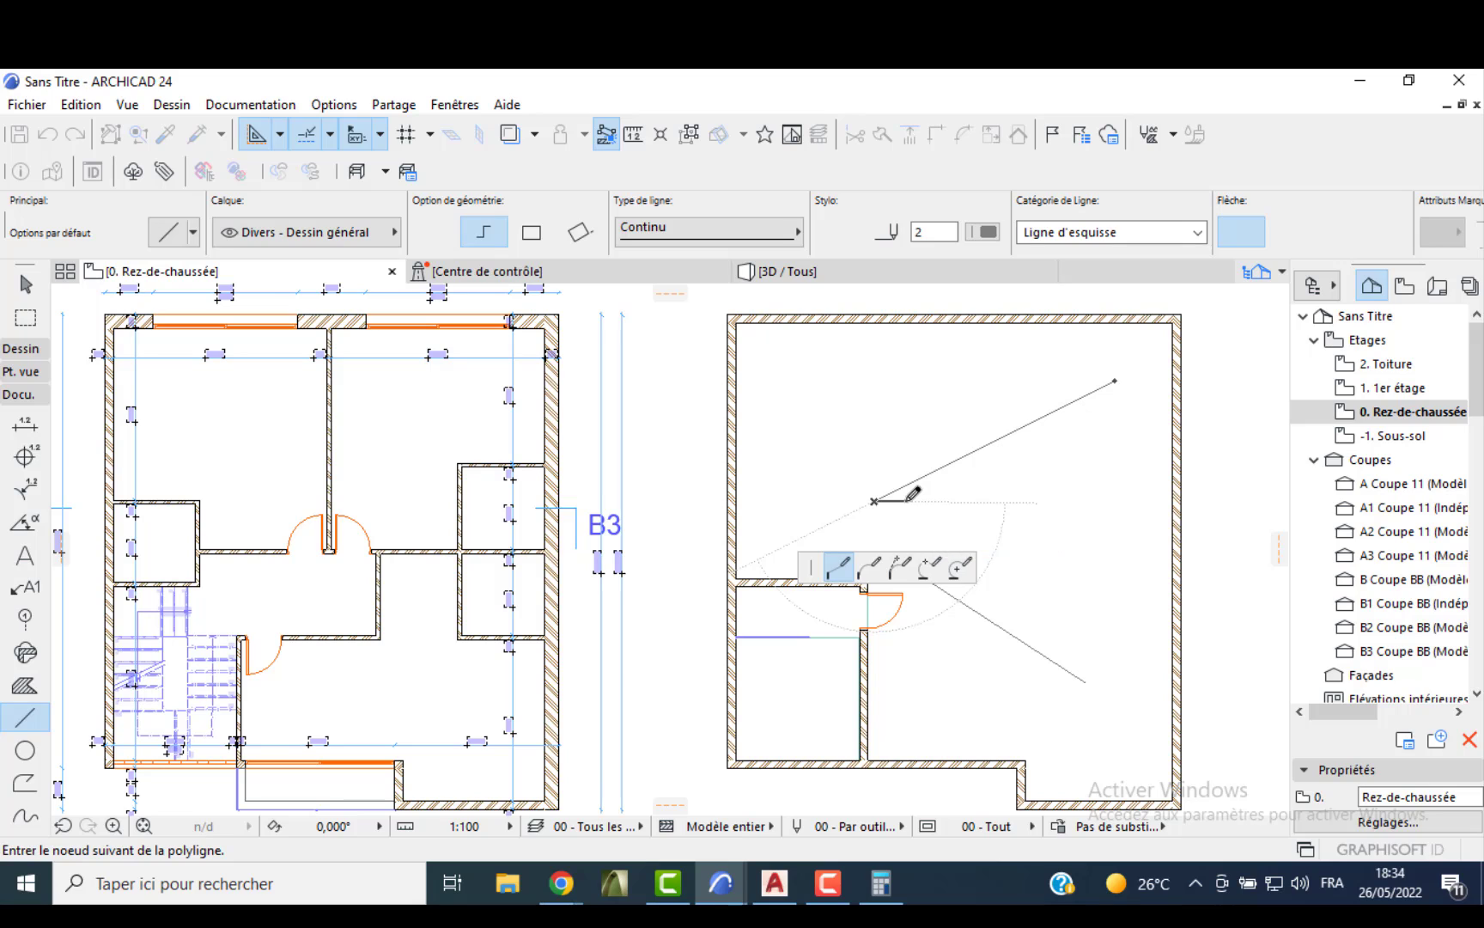
double_click(904, 501)
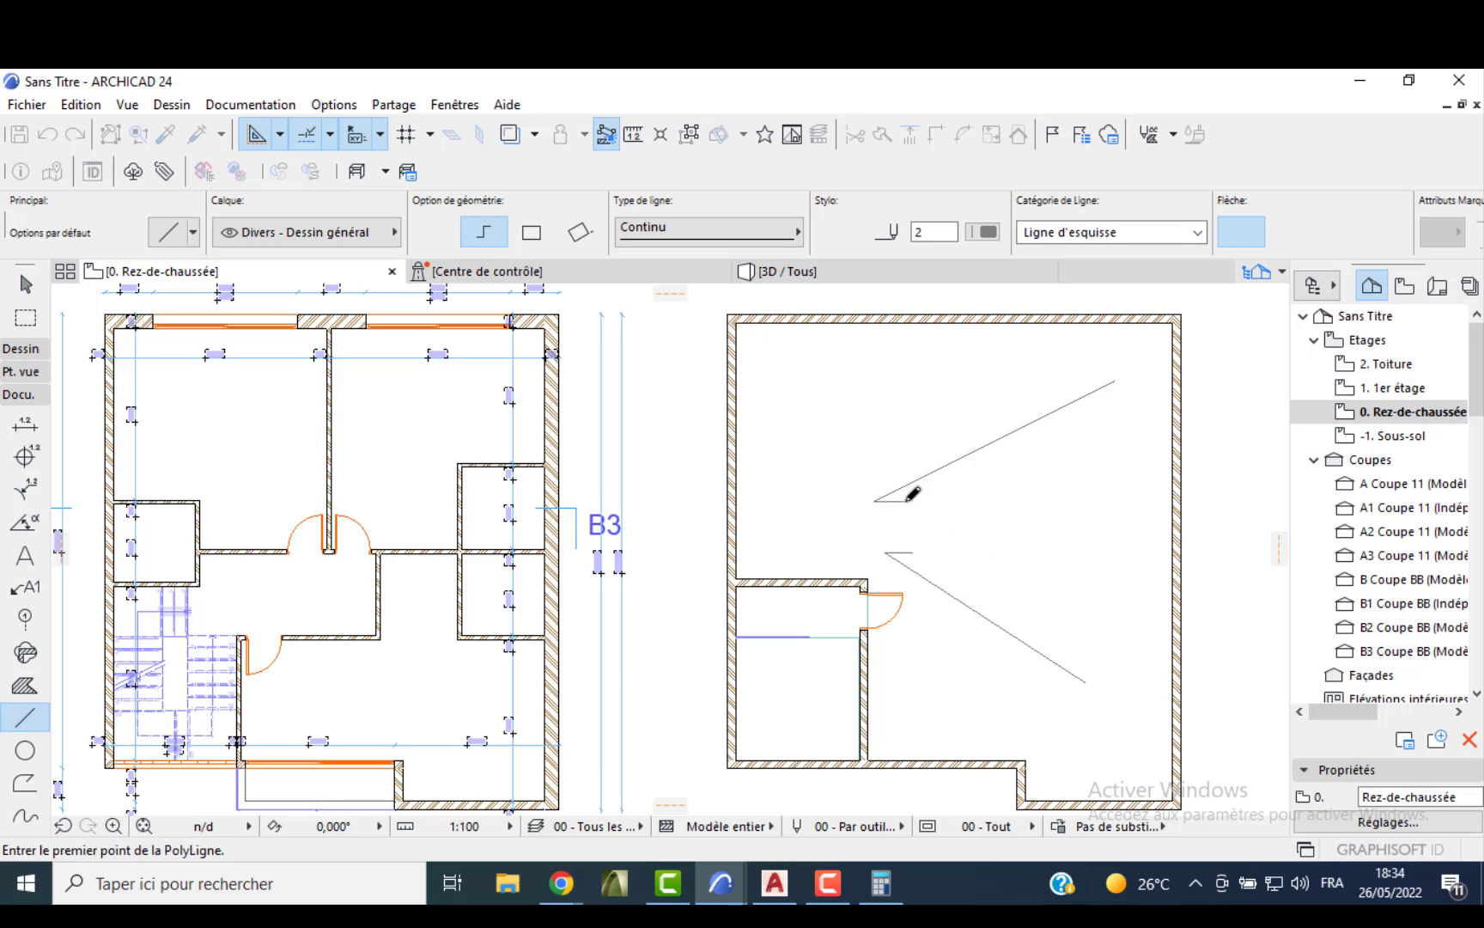
- Draw a third polyline across the terrace's middle, nearly horizontal from right to left, ending in a short segment slanting up to the right
click(1133, 543)
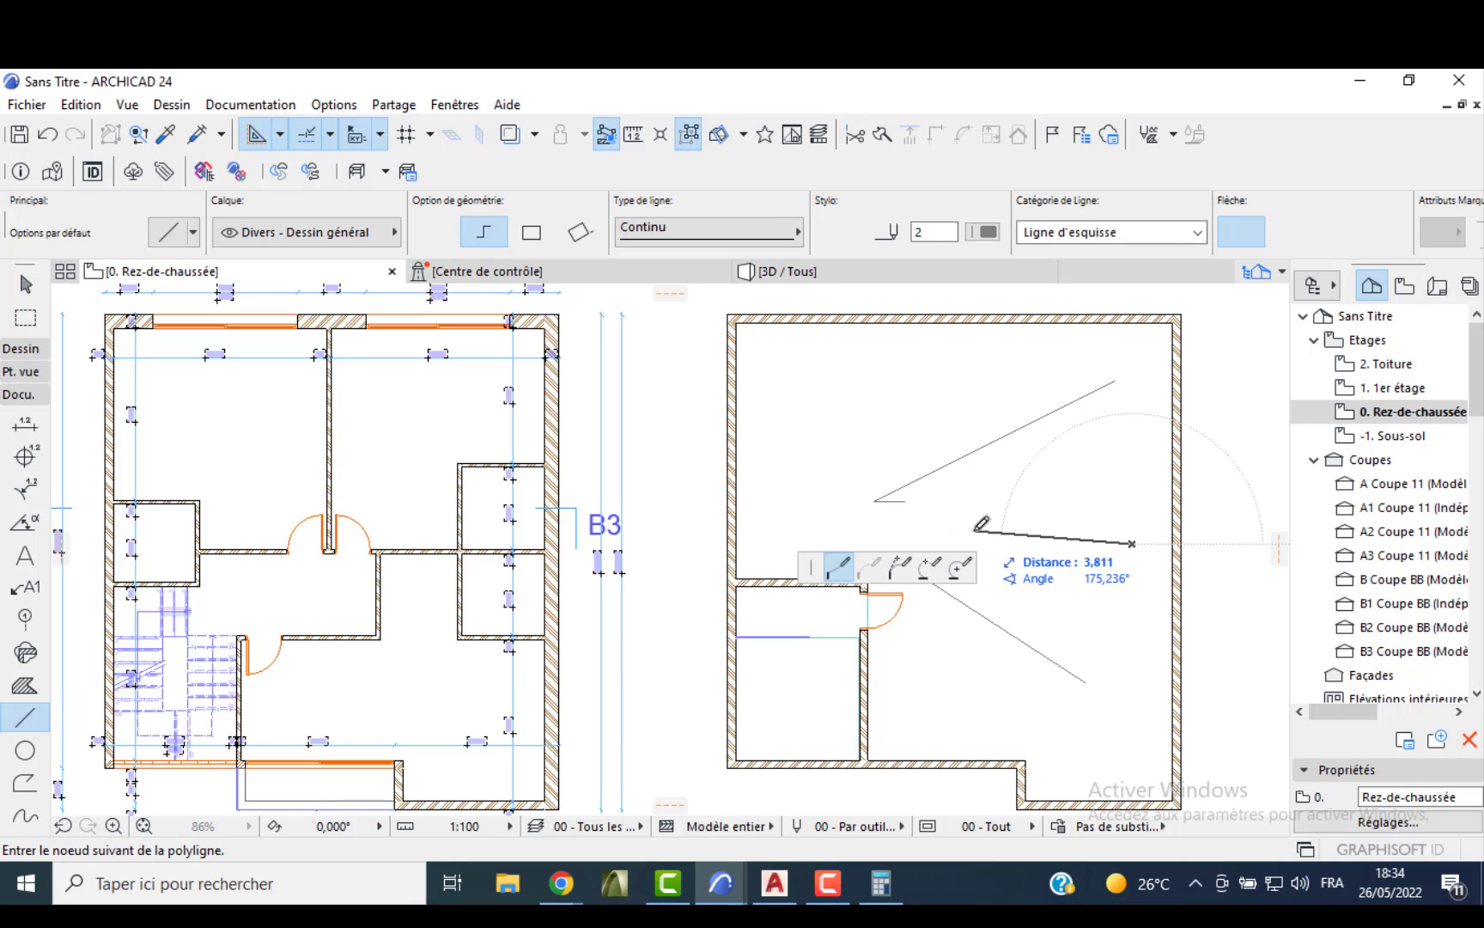
click(920, 534)
double_click(942, 527)
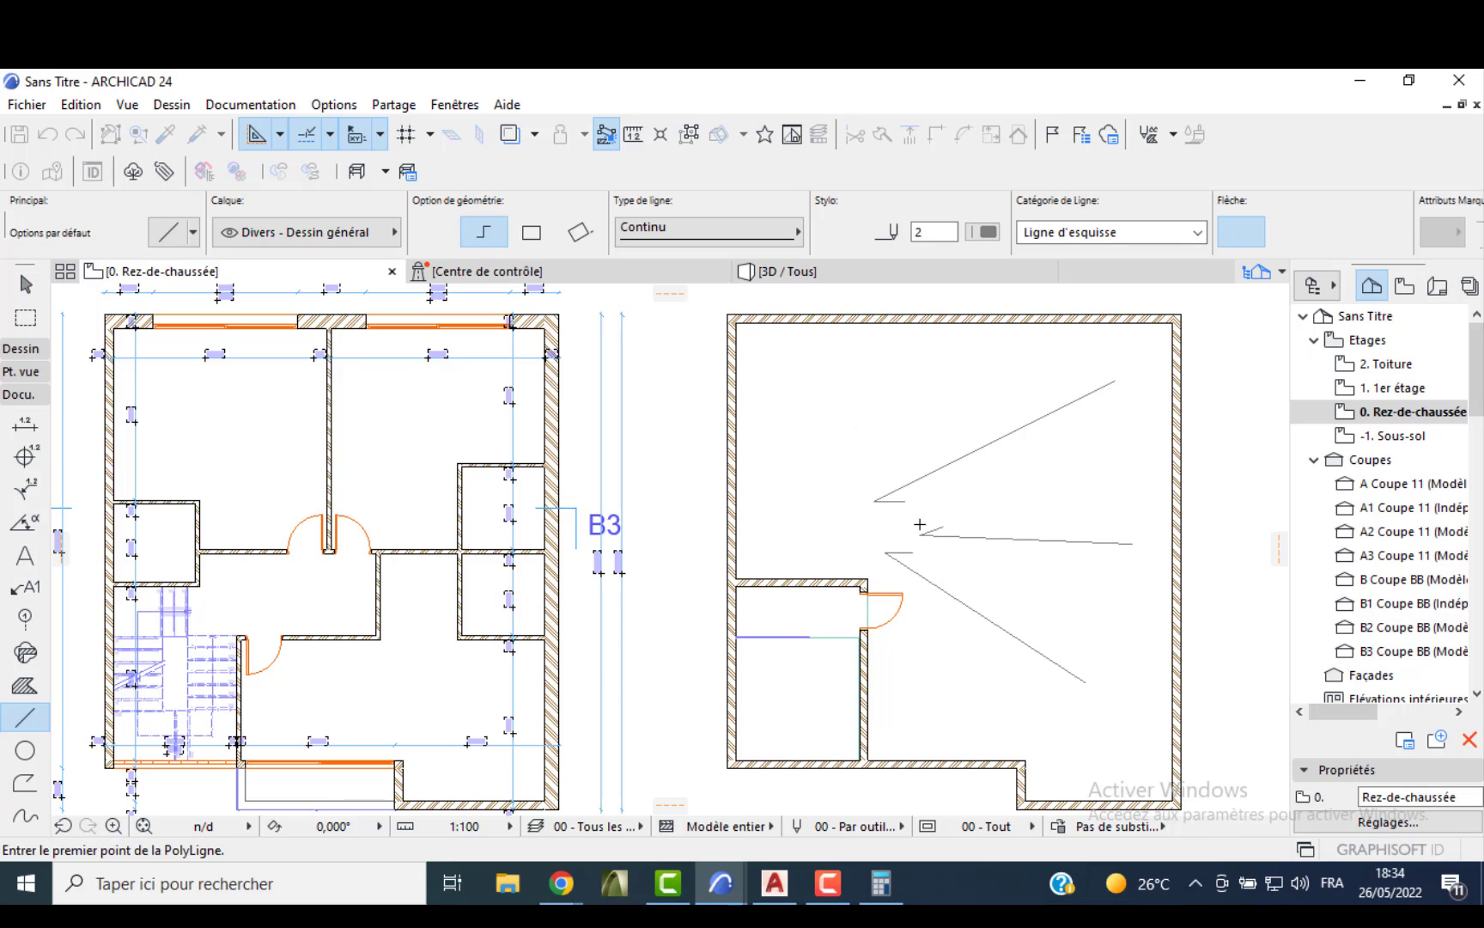
- Draw a small circle with a radius of about 0.15 in the terrace's inner corner just above the stair room
click(26, 751)
scroll(756, 584, up, 4)
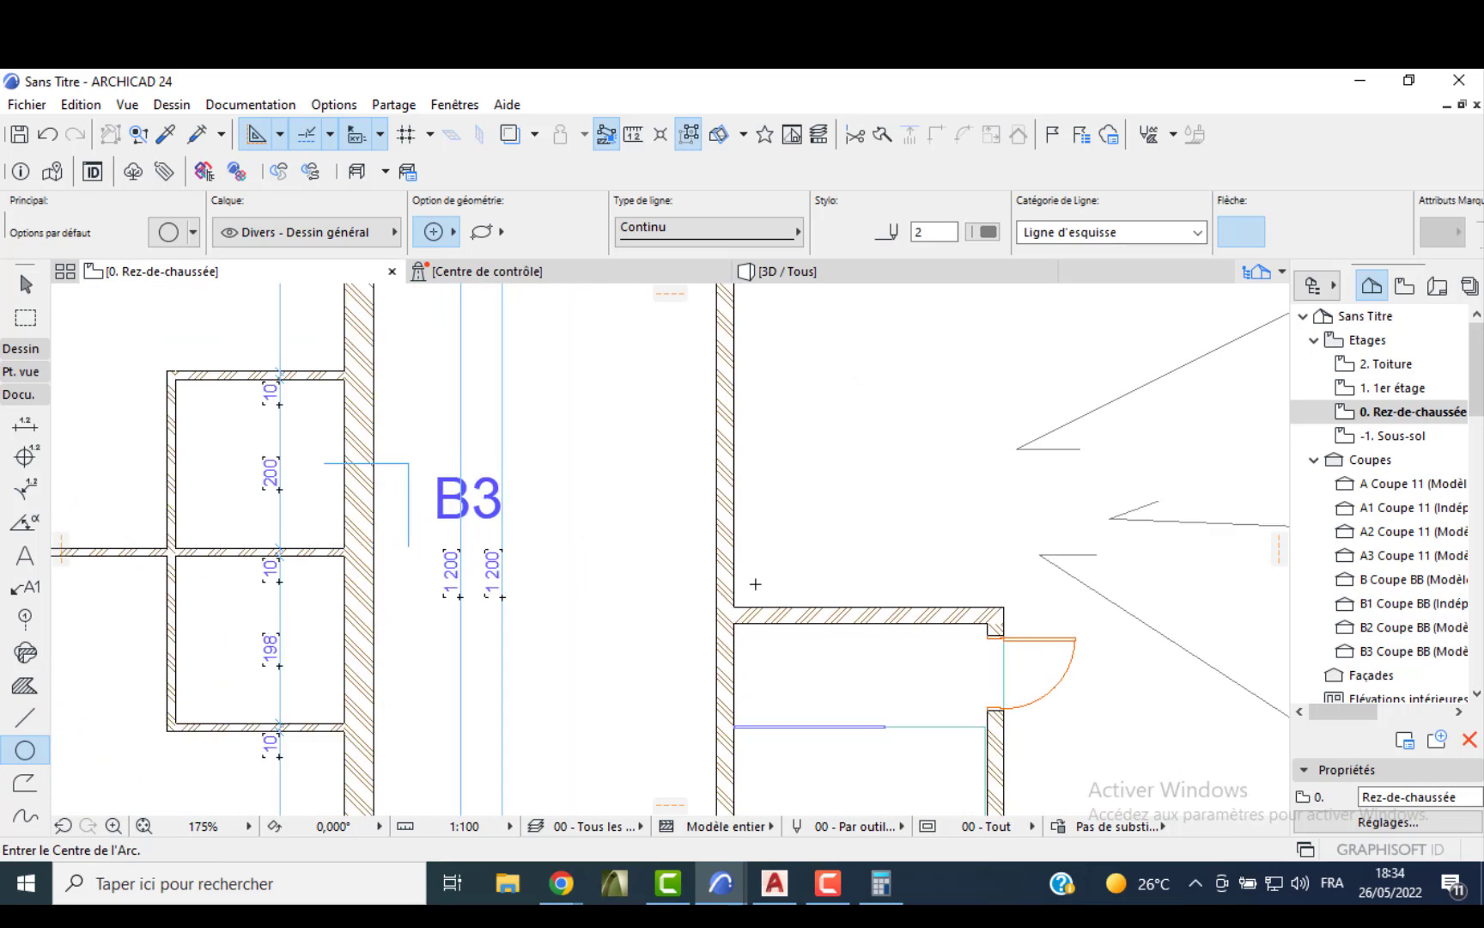
scroll(755, 584, up, 1)
click(748, 584)
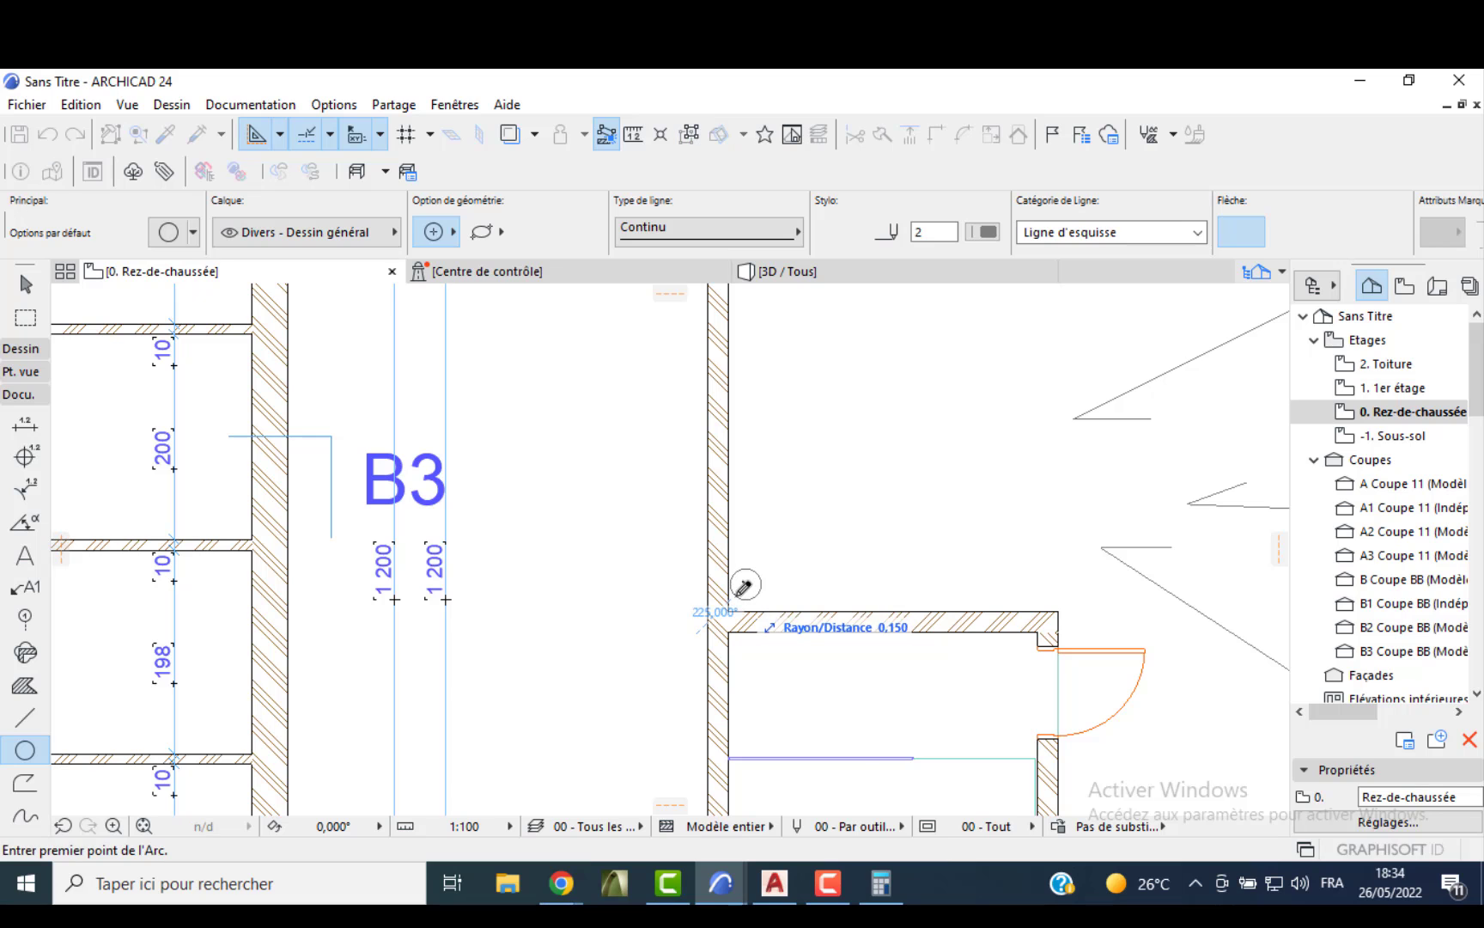
key(Escape)
scroll(745, 585, down, 6)
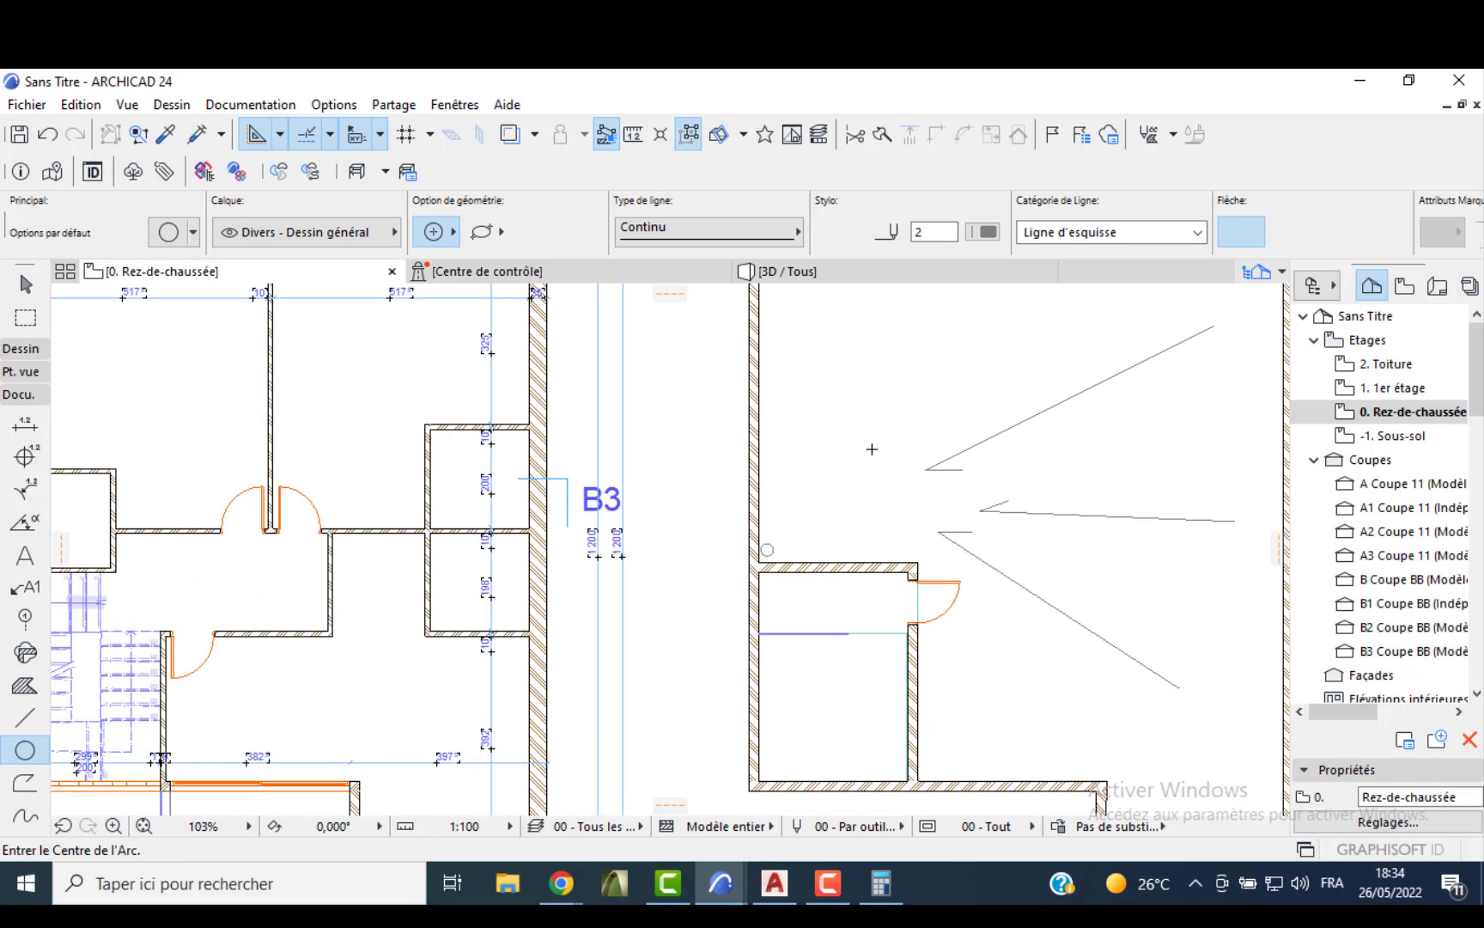
middle_drag(909, 448, 913, 397)
scroll(941, 433, down, 4)
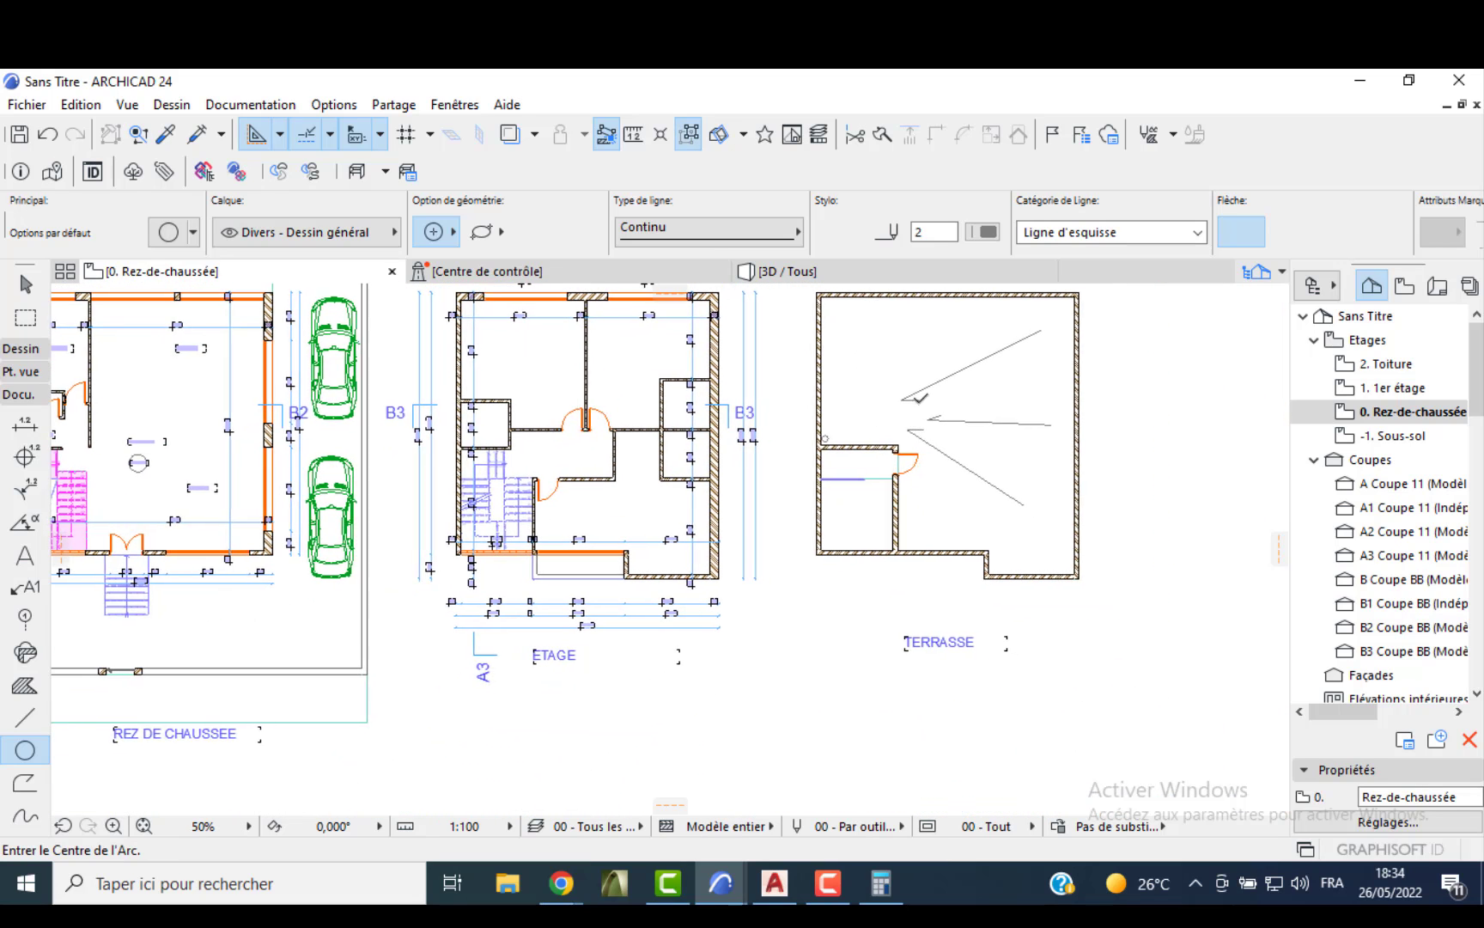
key(Escape)
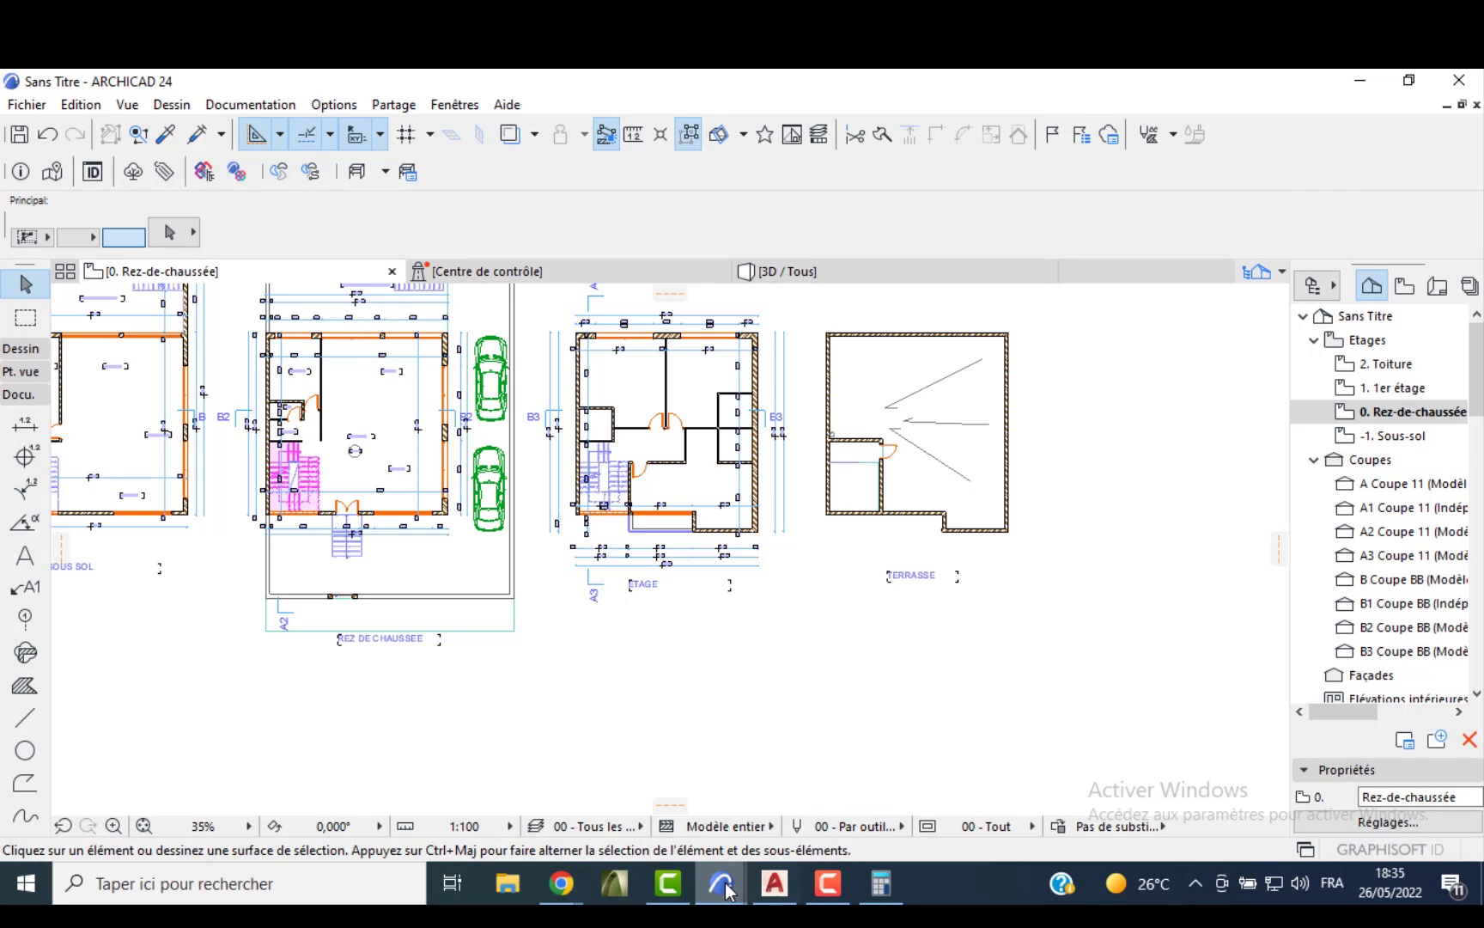
- Switch to the other project window showing TERRASSE, clear the selection there and open the section A Coupe 11
mouse_move(733, 863)
click(778, 793)
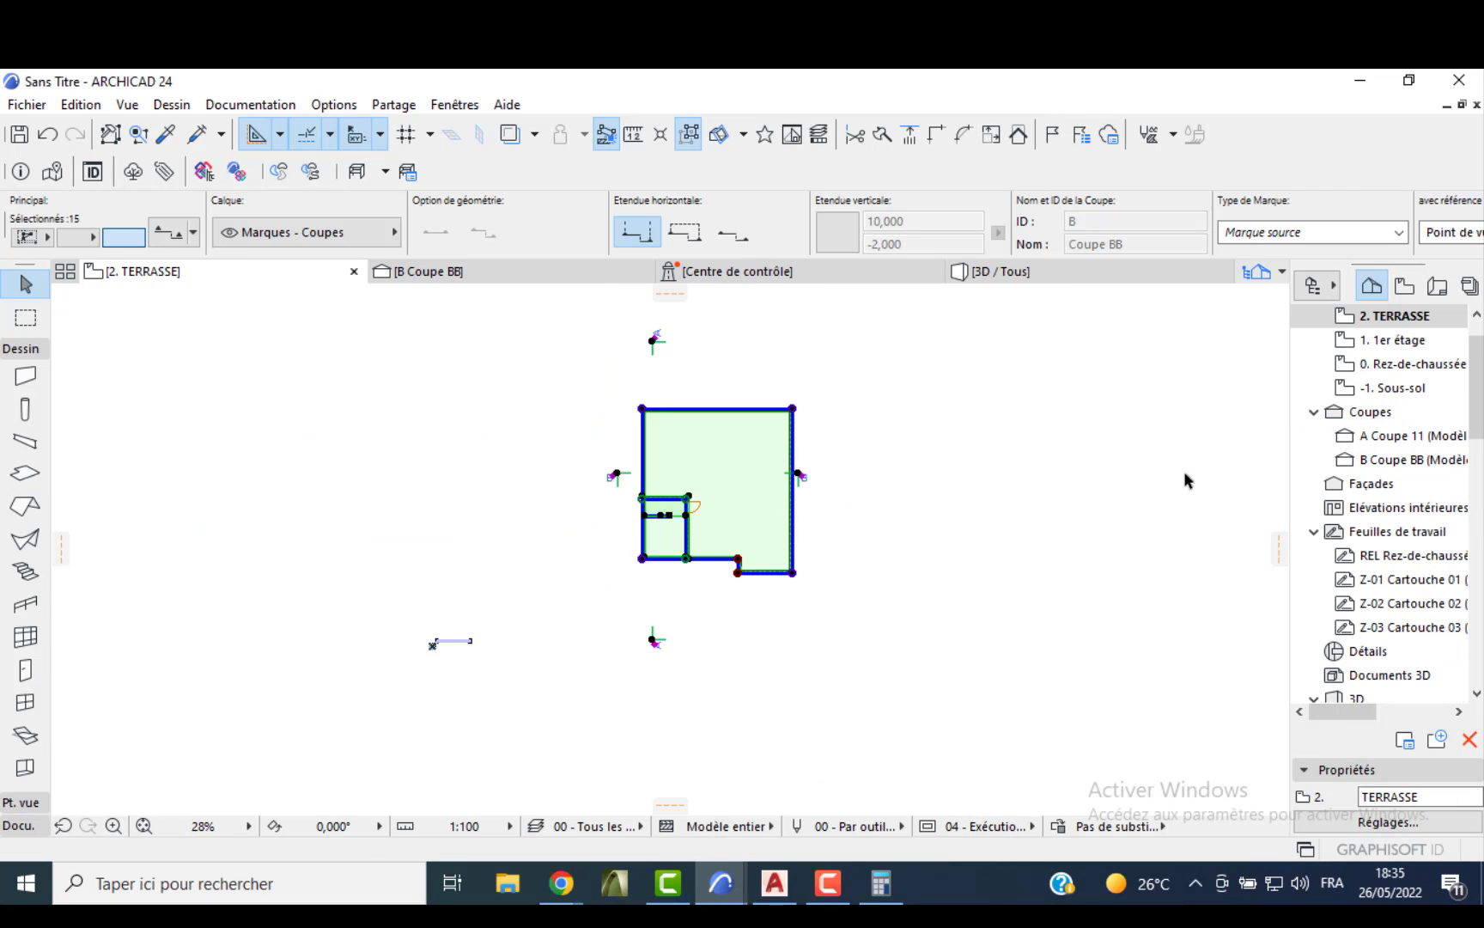
click(1113, 407)
scroll(706, 520, down, 1)
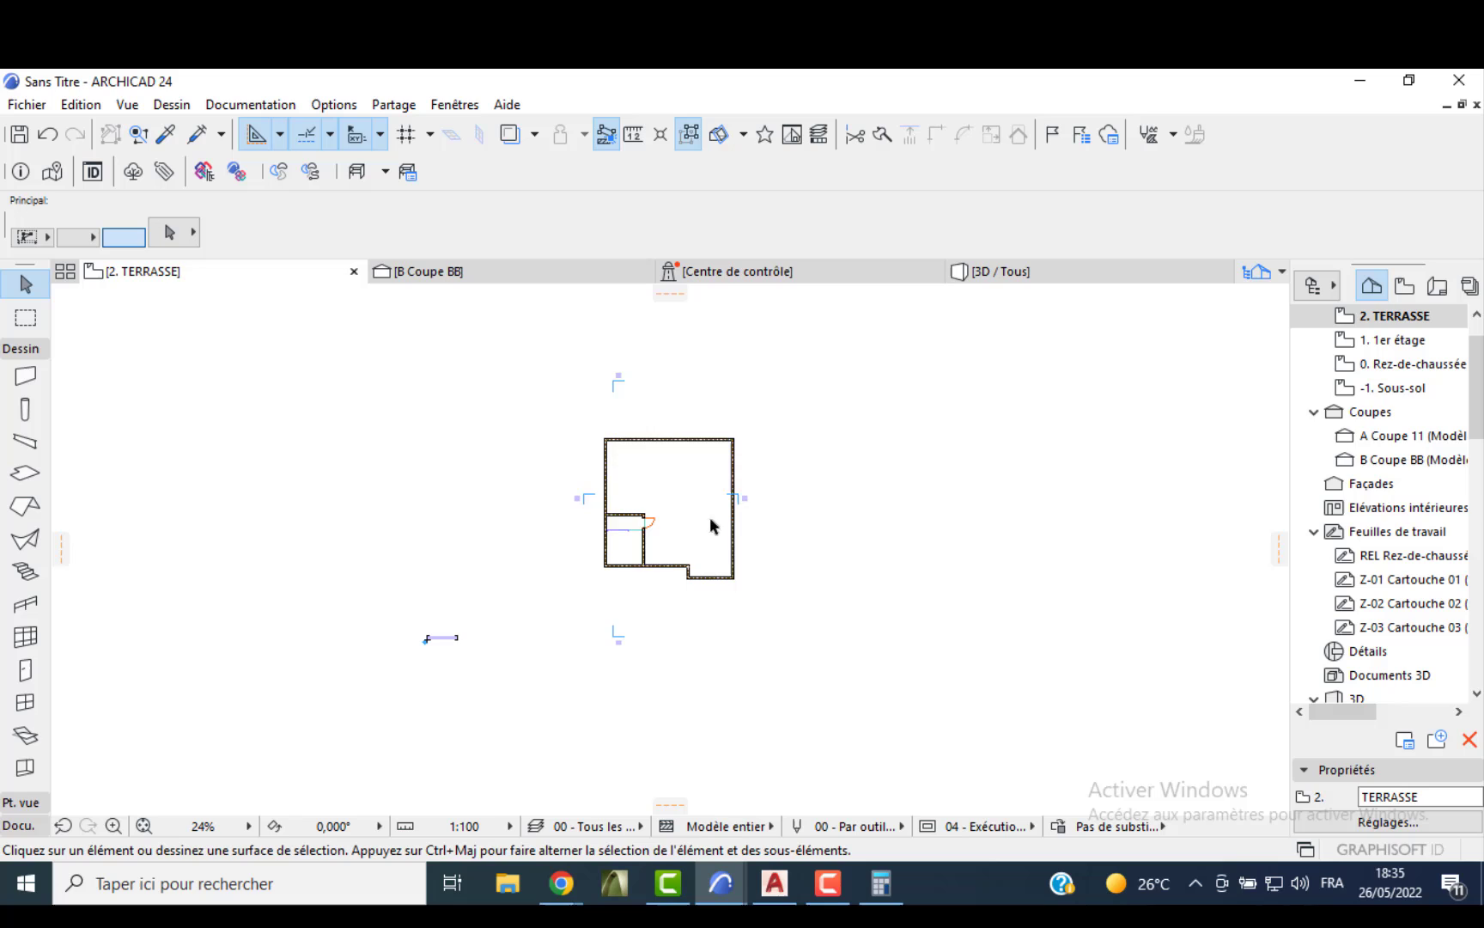
click(1409, 442)
double_click(1410, 443)
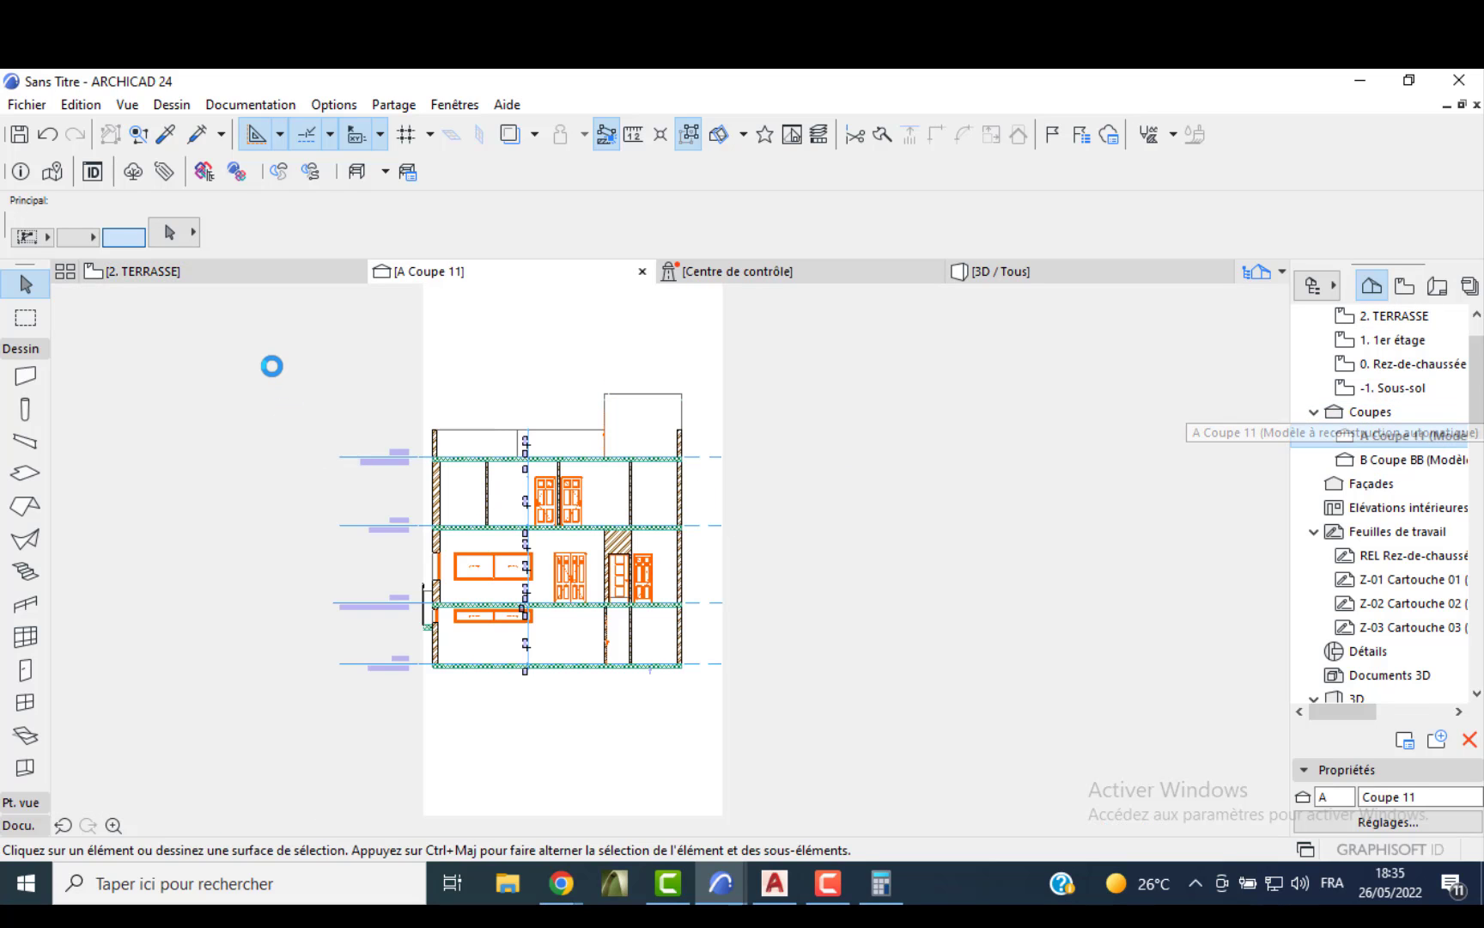
- Select all the building elements of section A Coupe 11 and copy them
scroll(277, 352, down, 2)
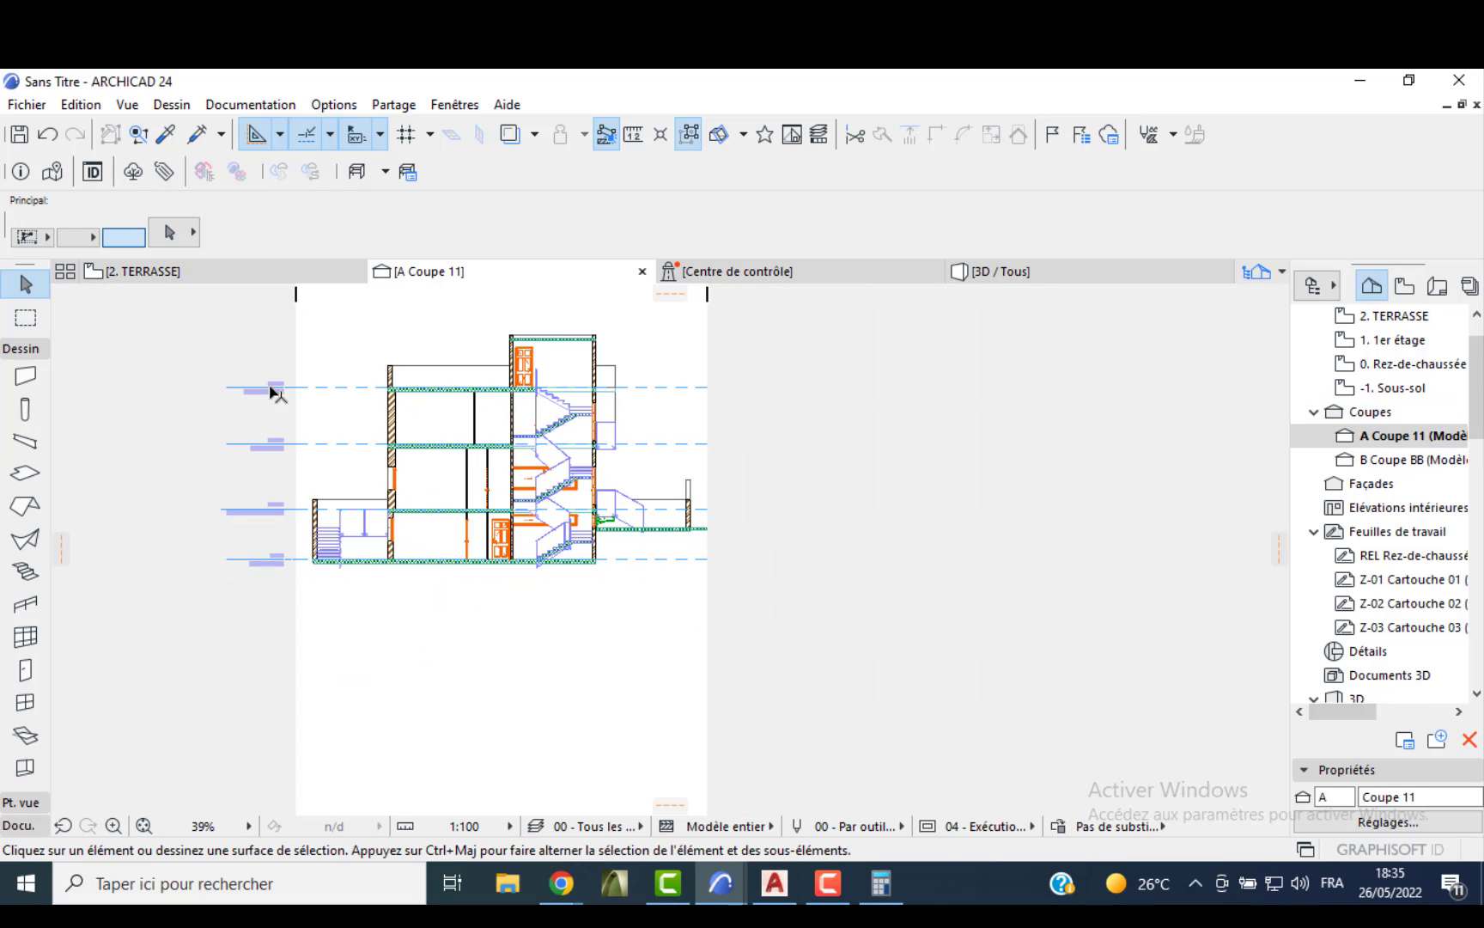
key(ctrl+a)
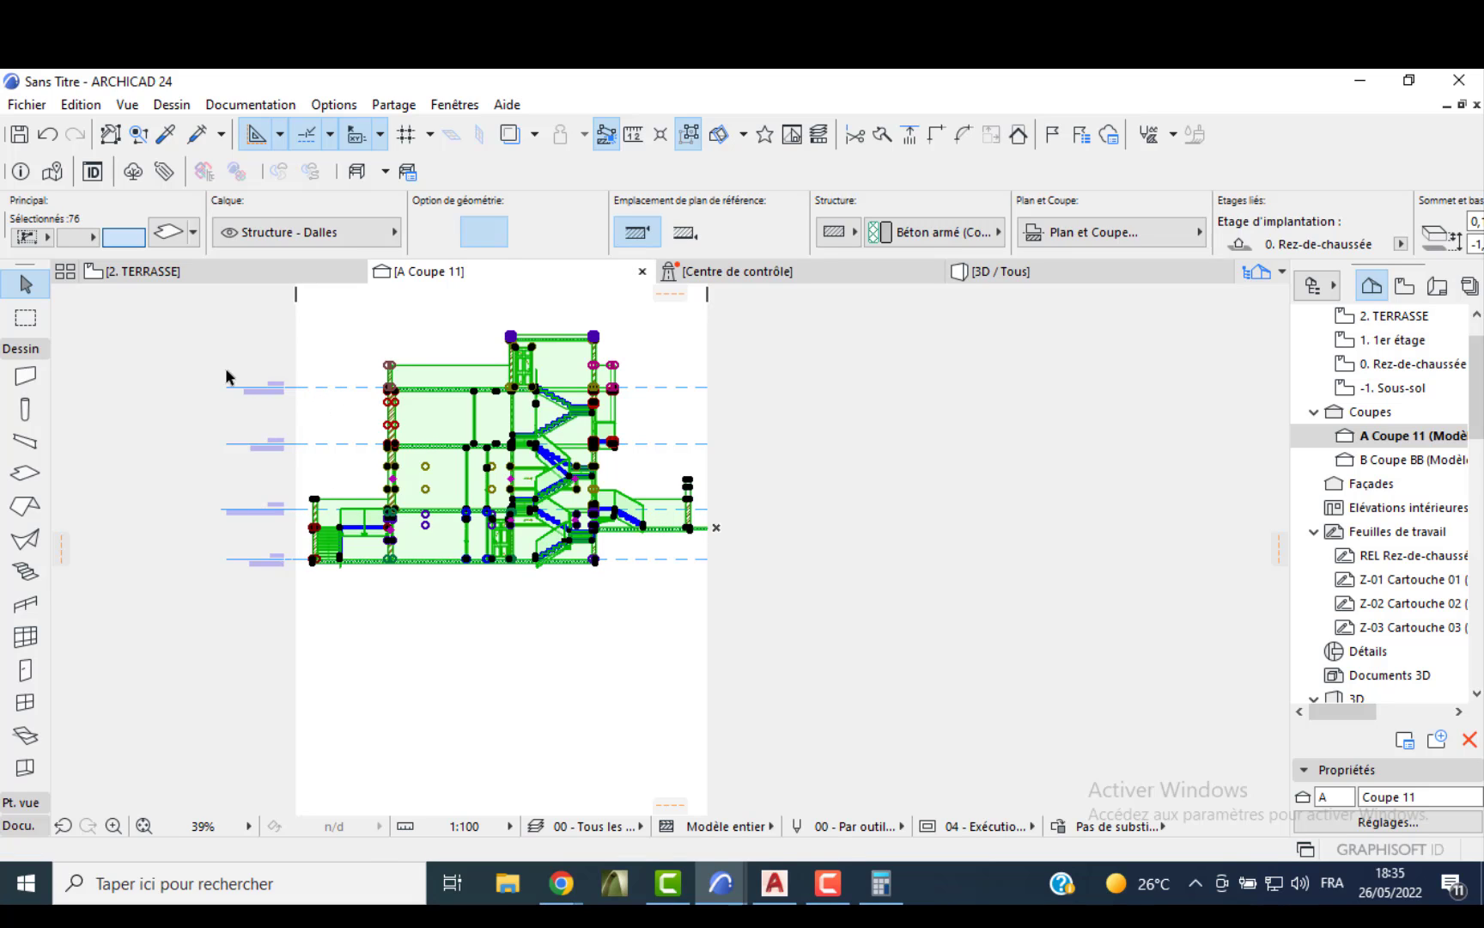
click(228, 367)
middle_drag(228, 367, 412, 510)
drag(295, 387, 929, 737)
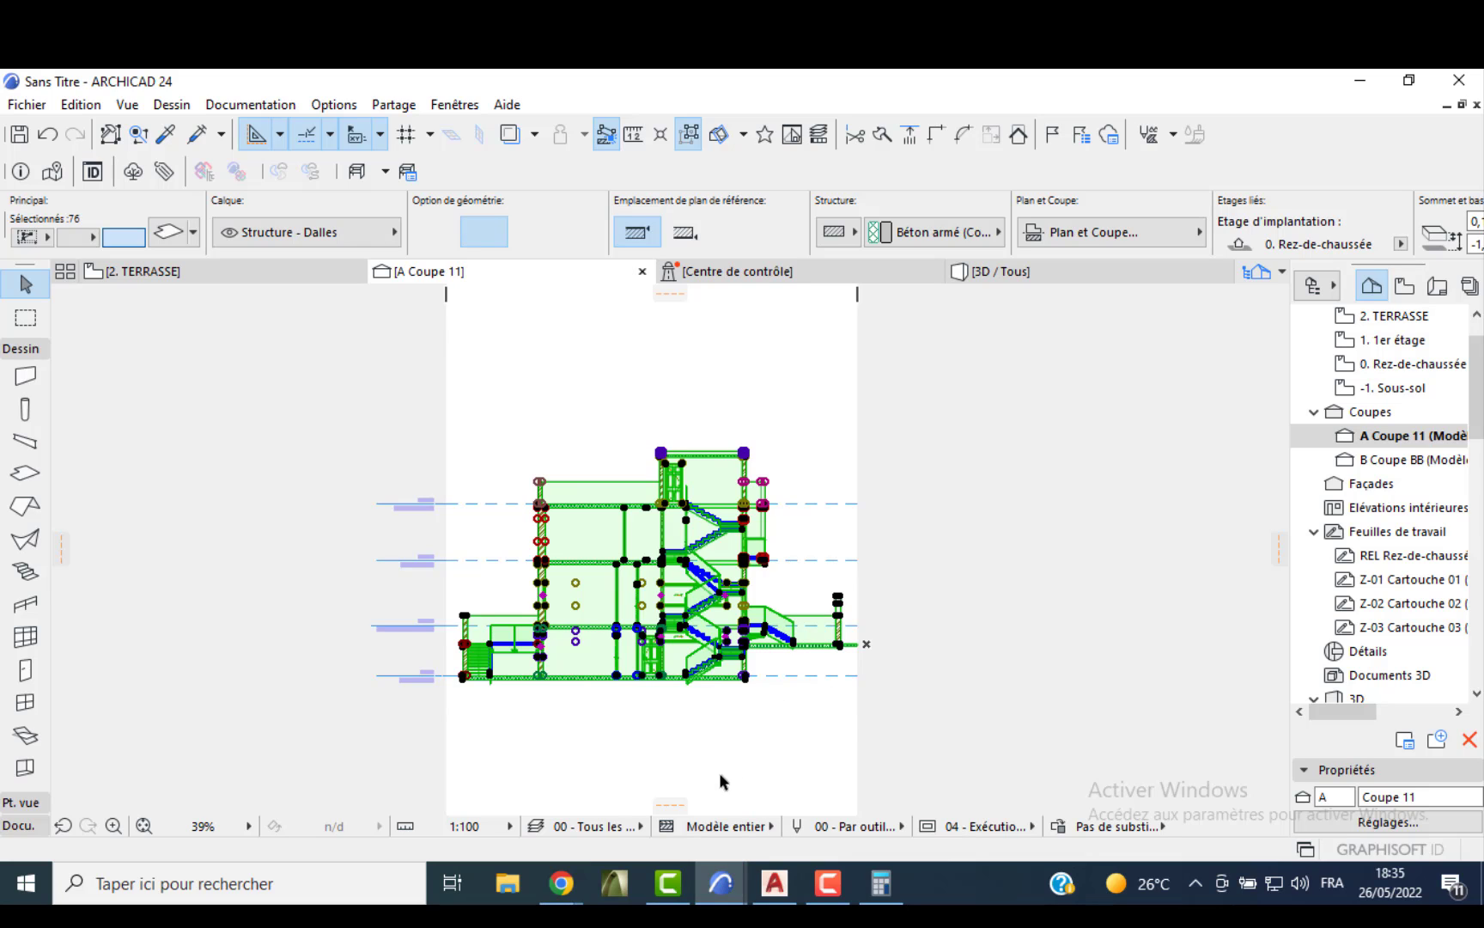
- Return to the project window with the Rez-de-chaussée plans and paste the copied section at its original location, zooming to the pasted elements
mouse_move(728, 880)
click(723, 732)
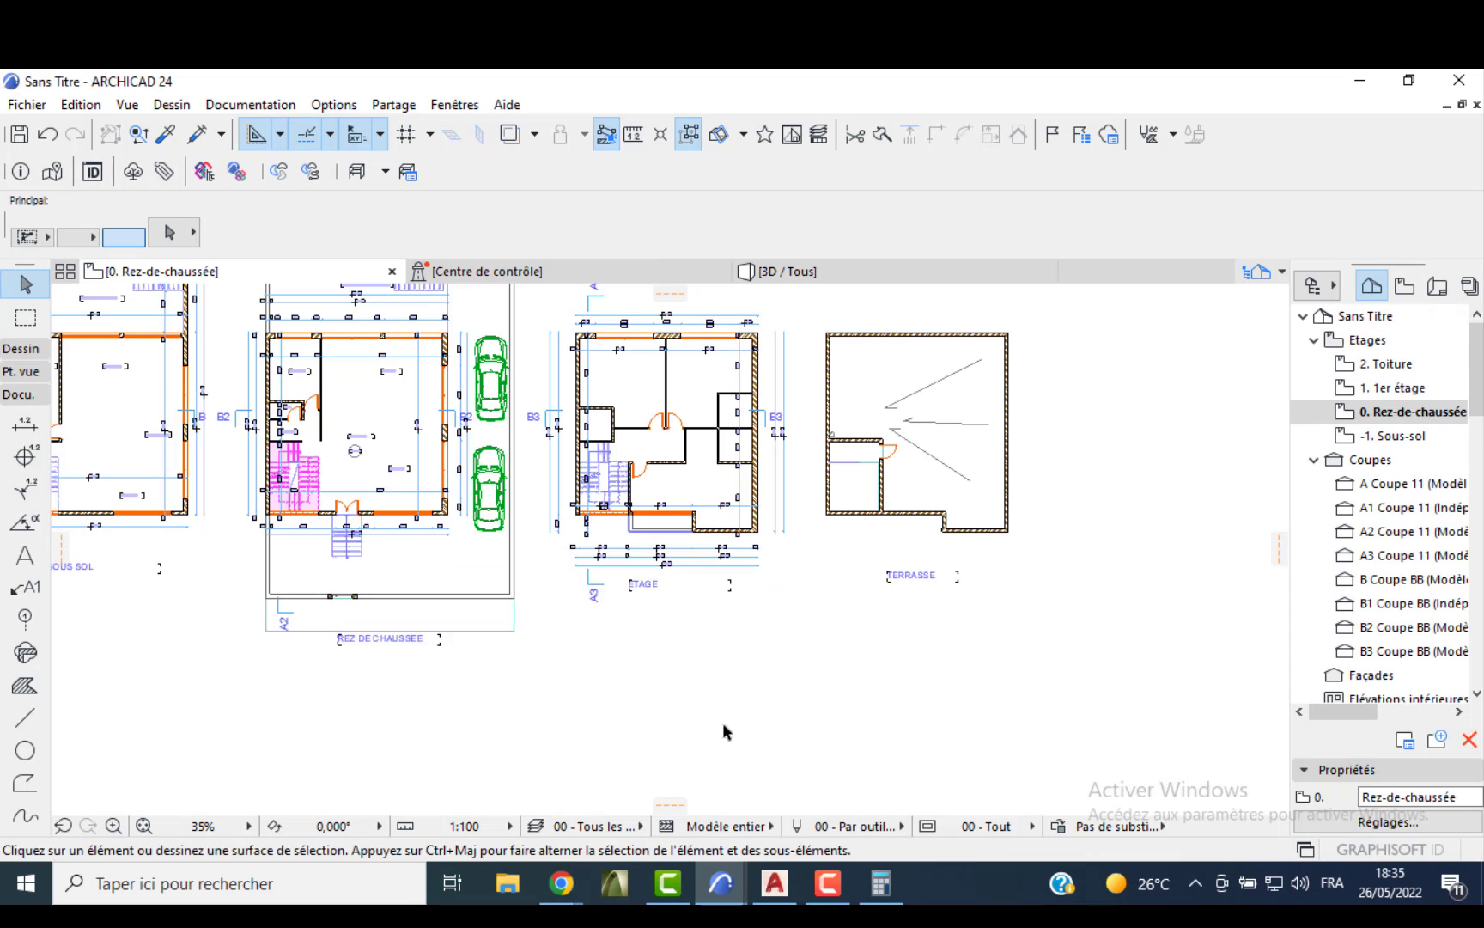
key(ctrl+v)
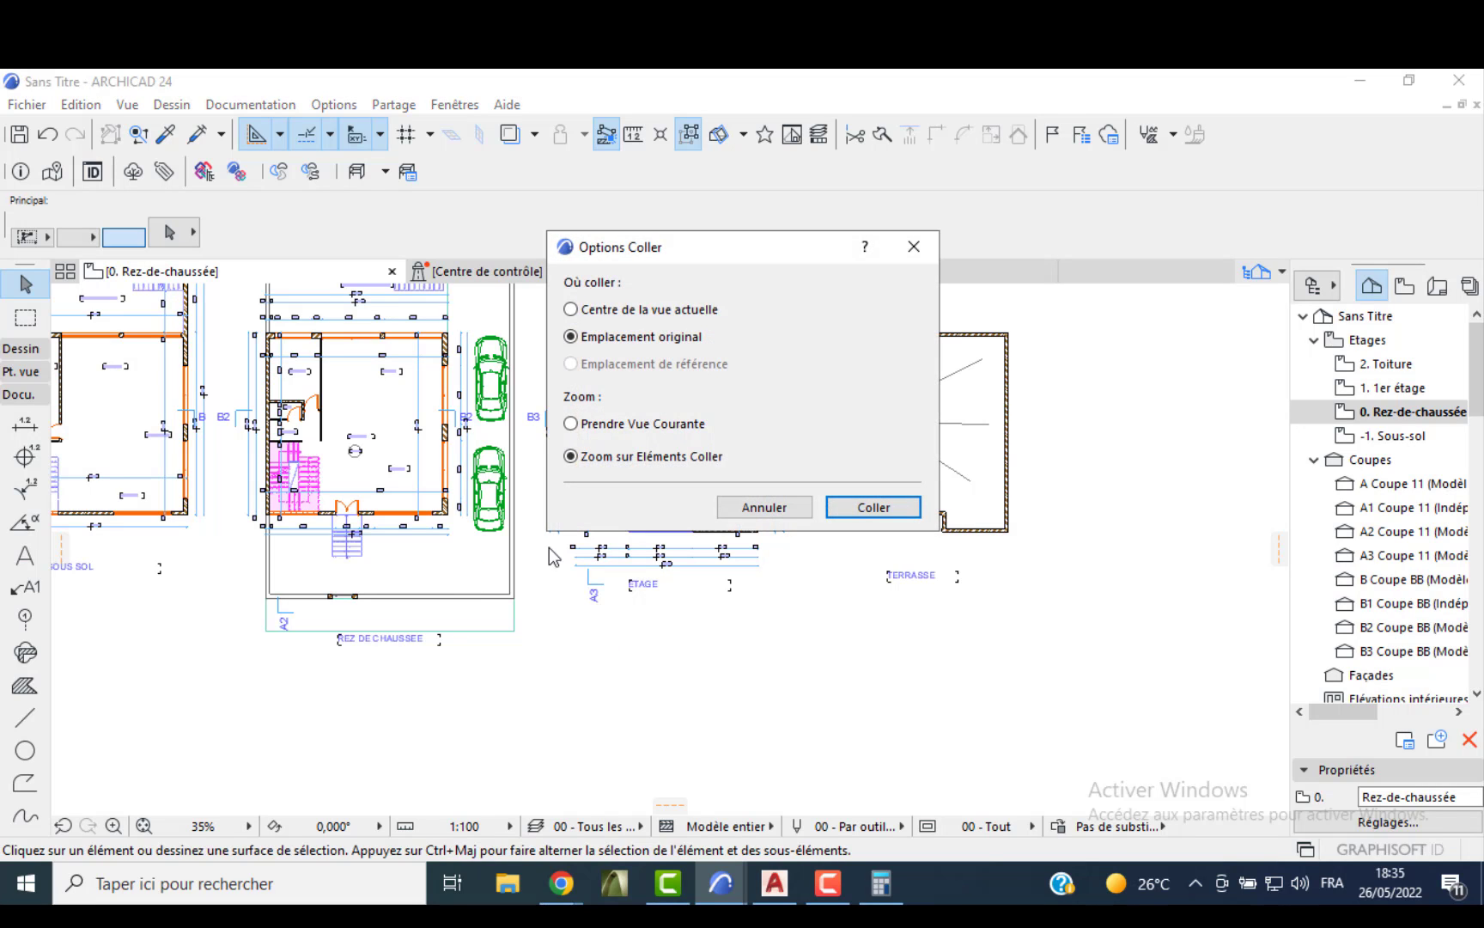
click(863, 508)
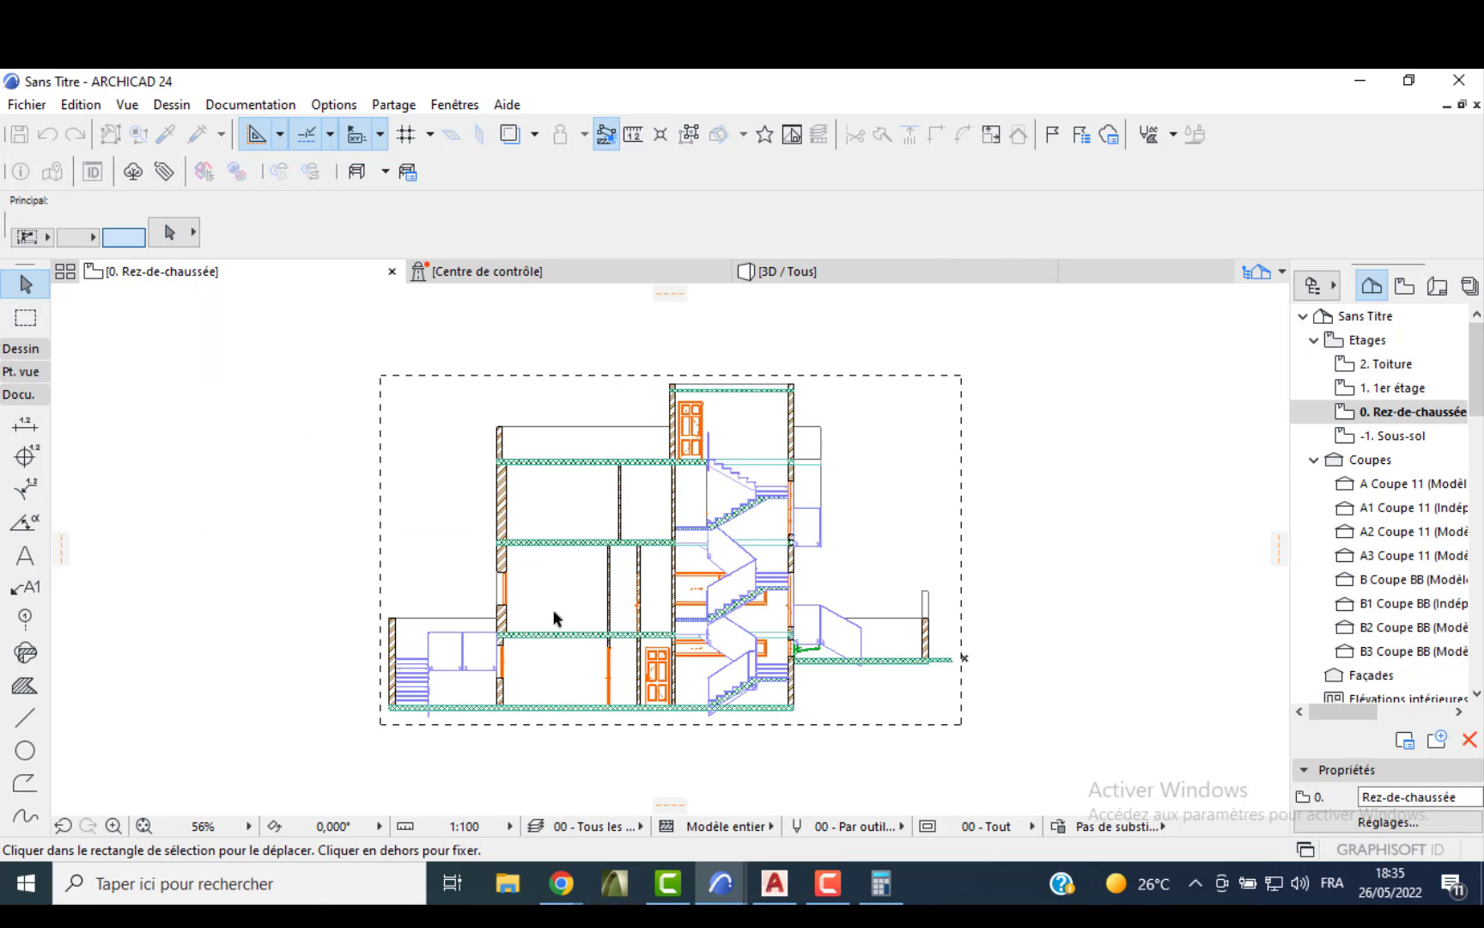
- Move the pasted section A directly below the SOUS SOL plan and fix it there
scroll(563, 612, down, 3)
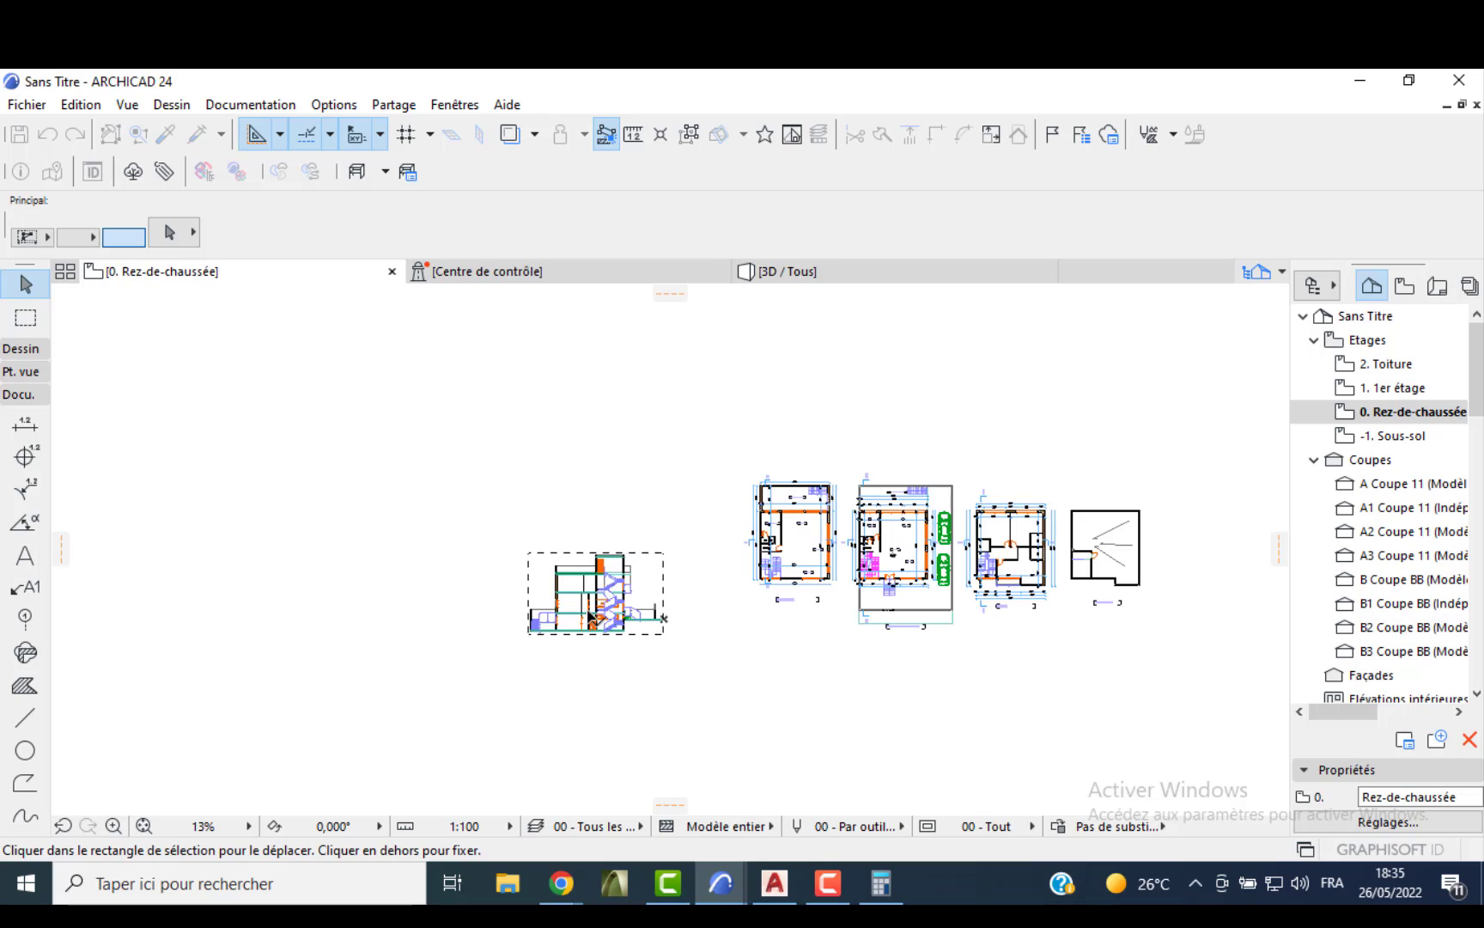
click(584, 601)
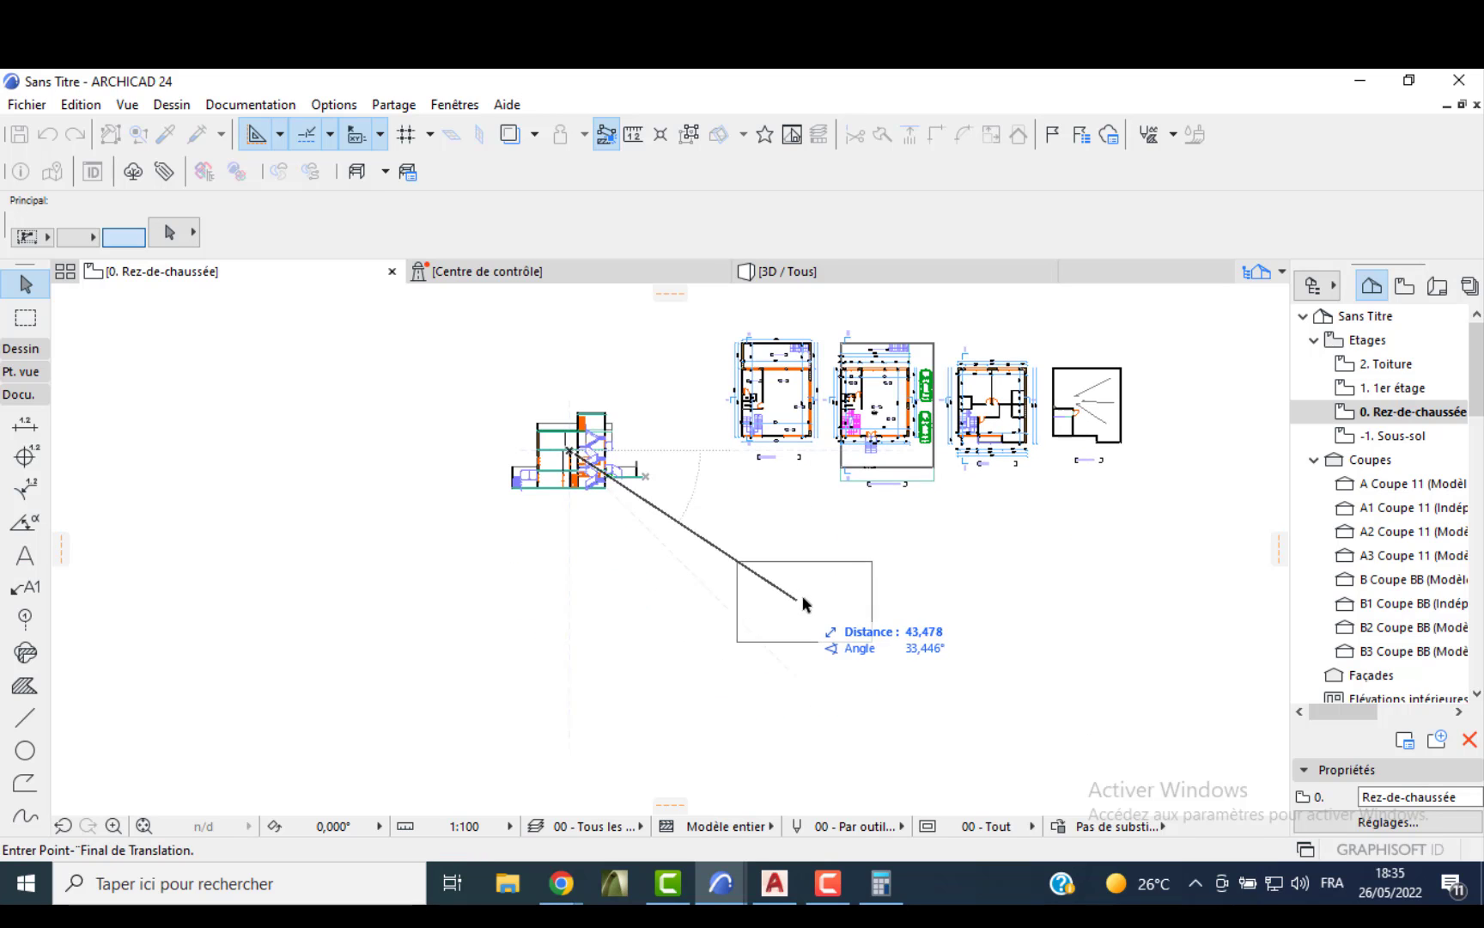
click(783, 560)
scroll(784, 560, up, 1)
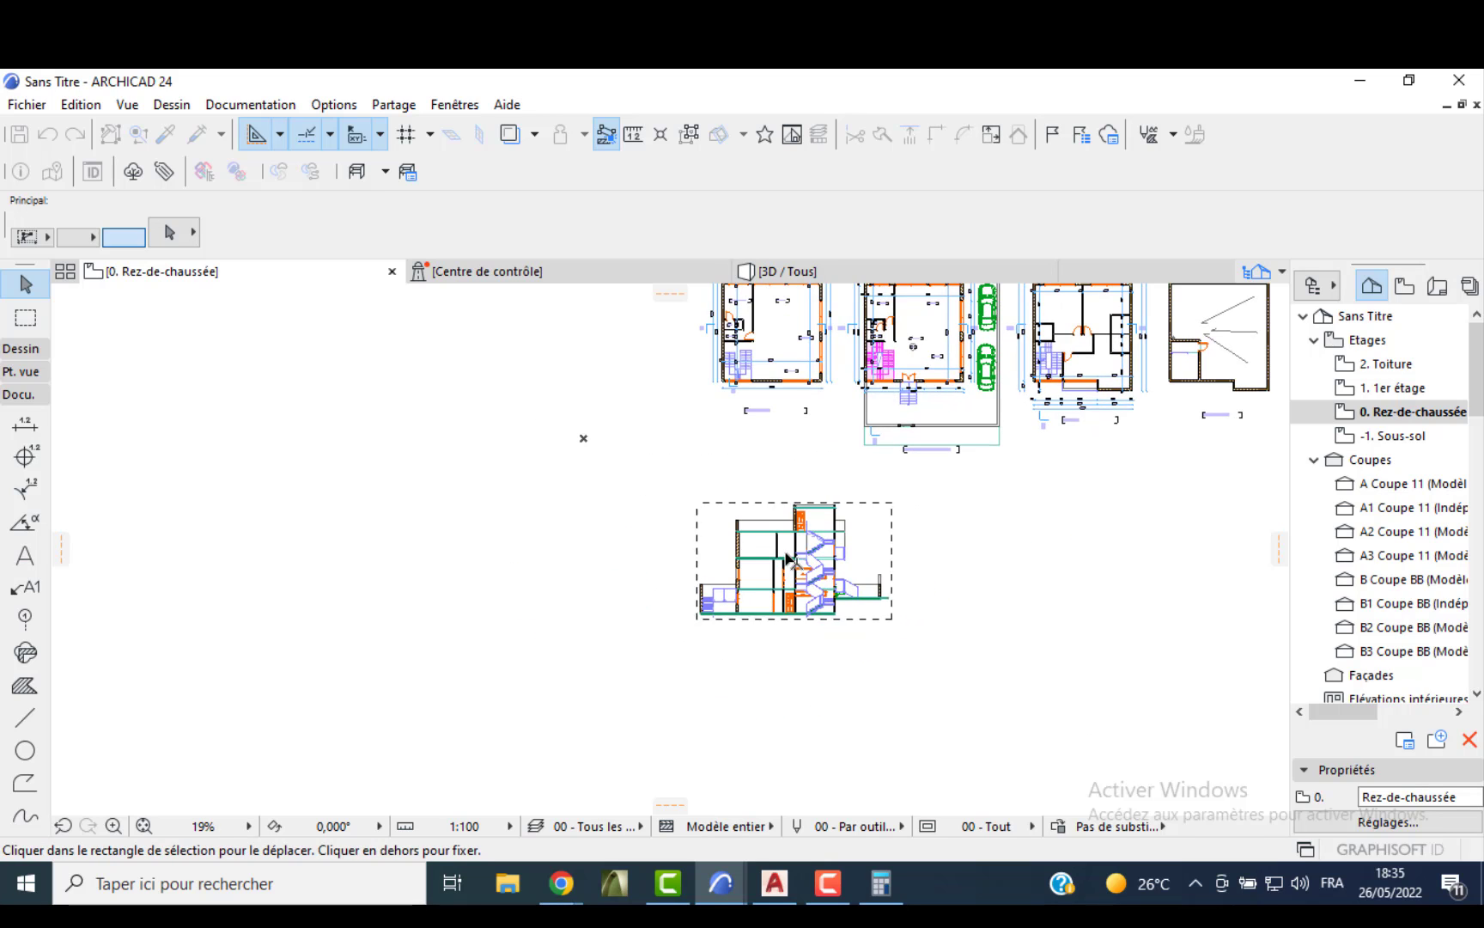
click(785, 557)
click(770, 517)
click(770, 519)
scroll(798, 498, up, 1)
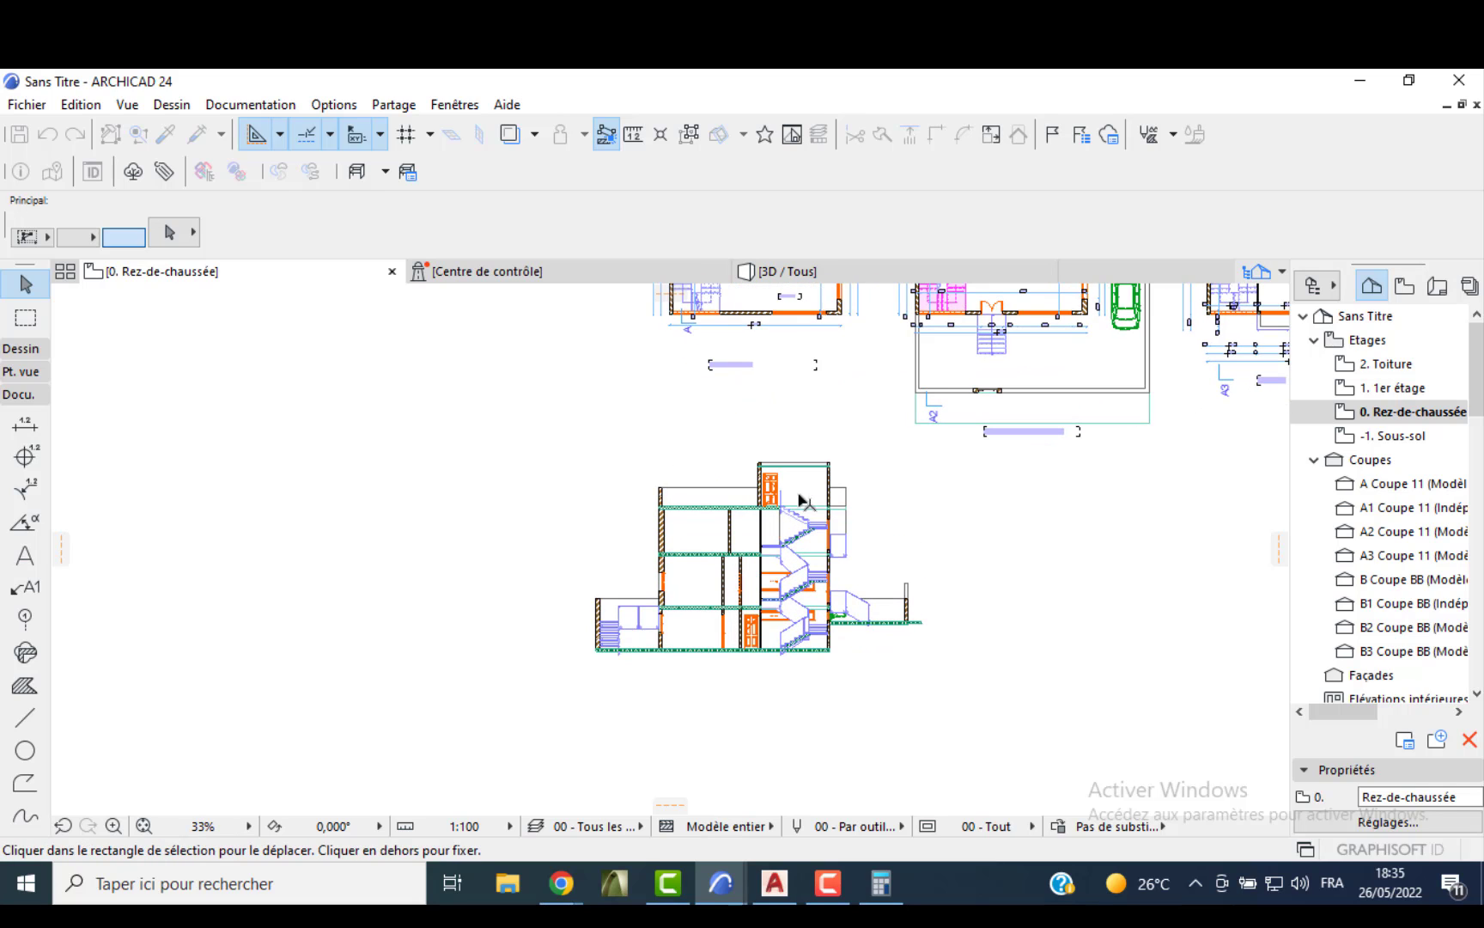
click(744, 395)
- Copy the SOUS SOL title about 20.55 straight down, placing the copy below section A
click(736, 364)
click(763, 364)
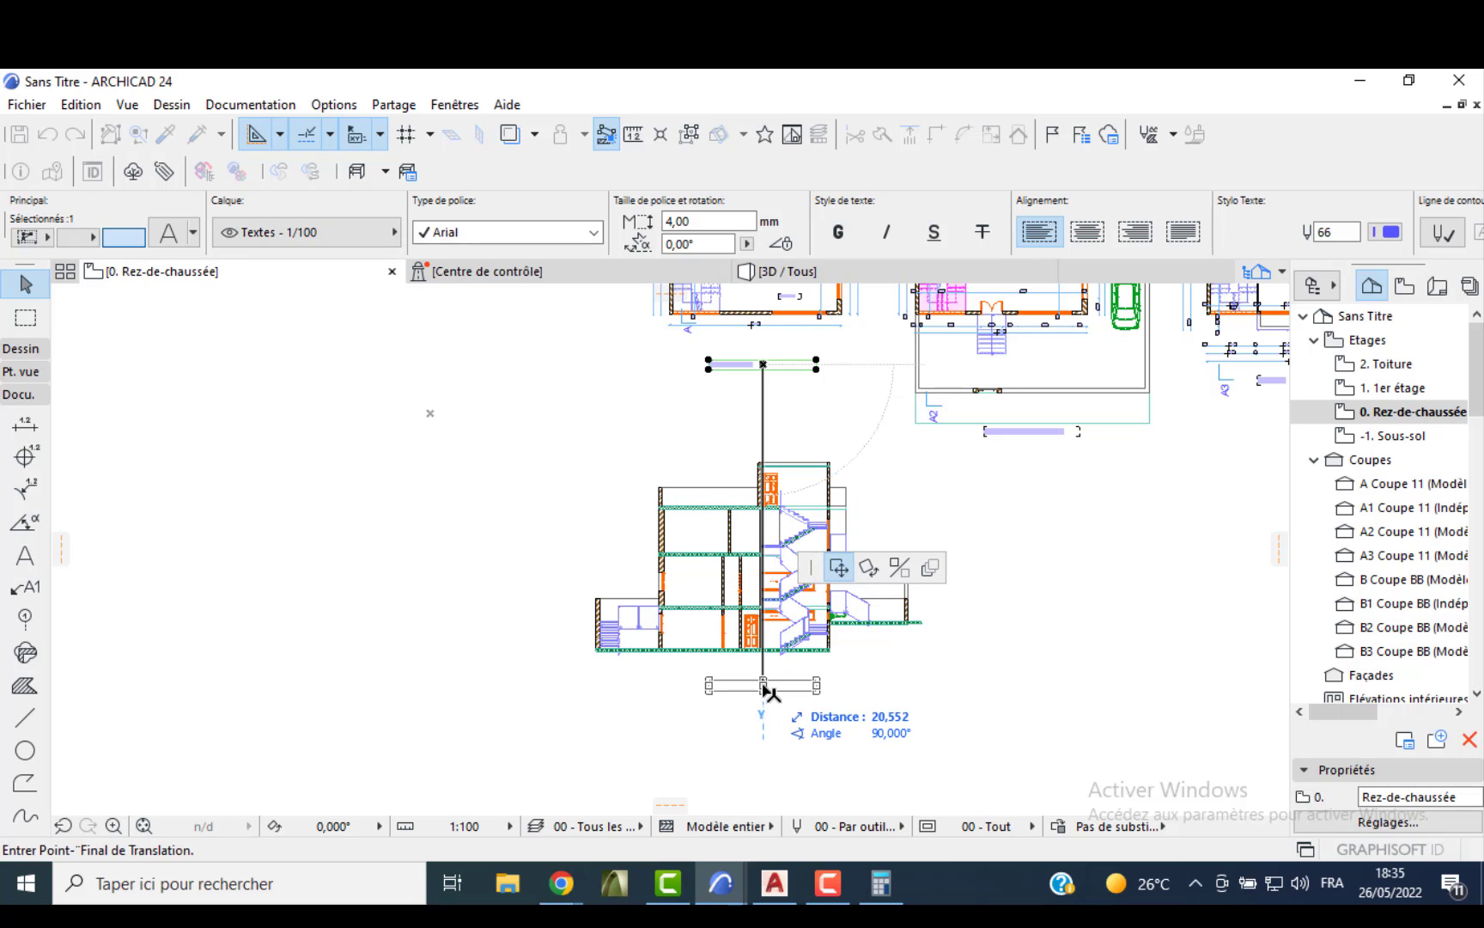
key(ctrl)
click(767, 687)
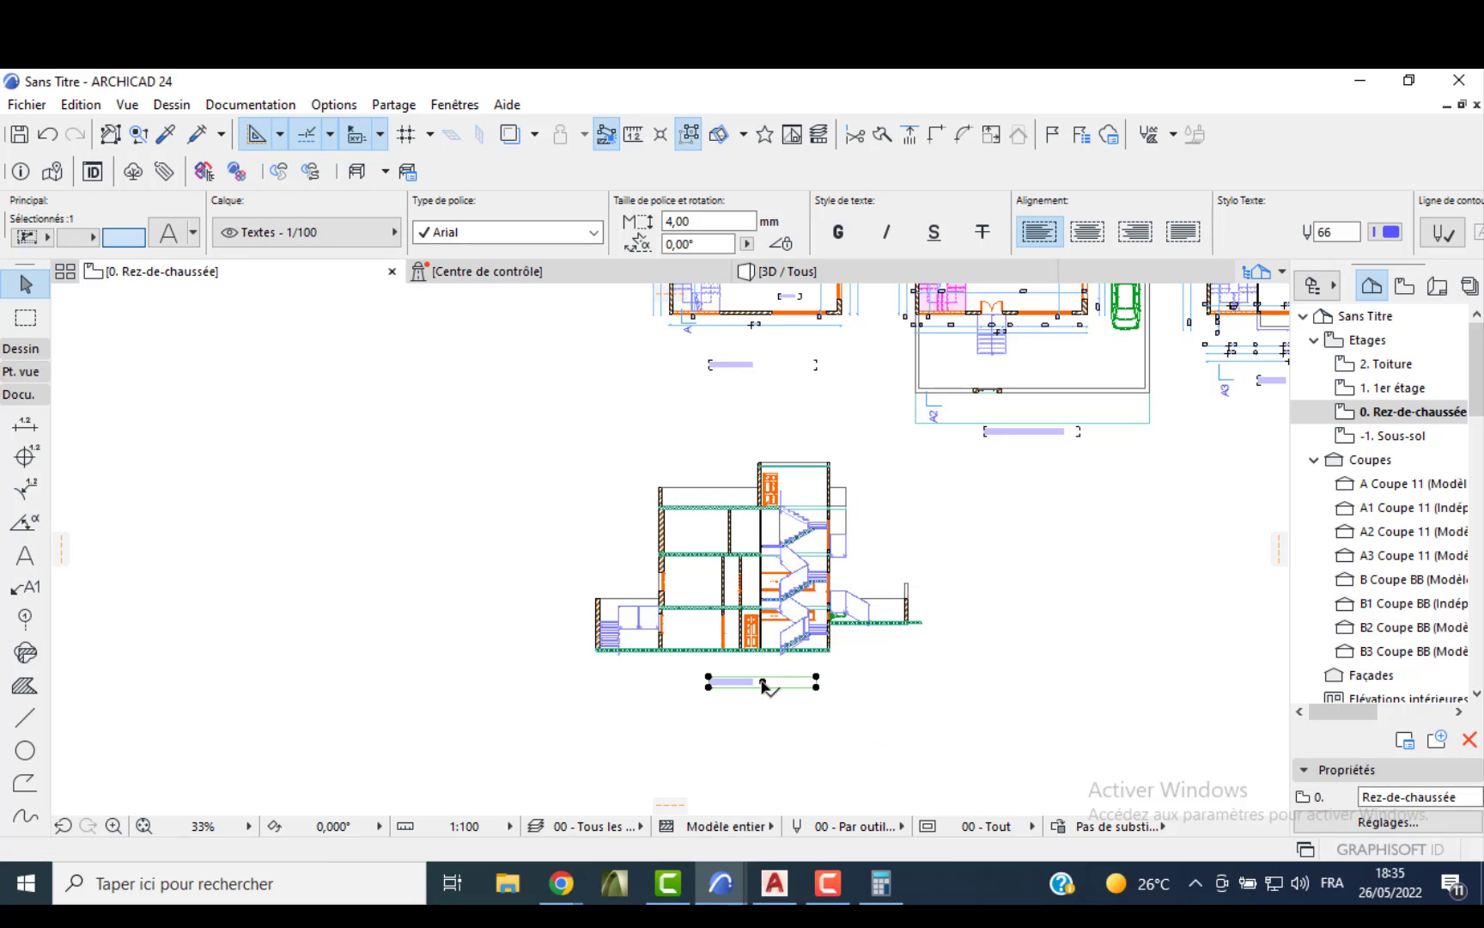
- Change the copied title's text to COUPE AA
scroll(760, 687, up, 5)
double_click(737, 683)
drag(739, 682, 643, 680)
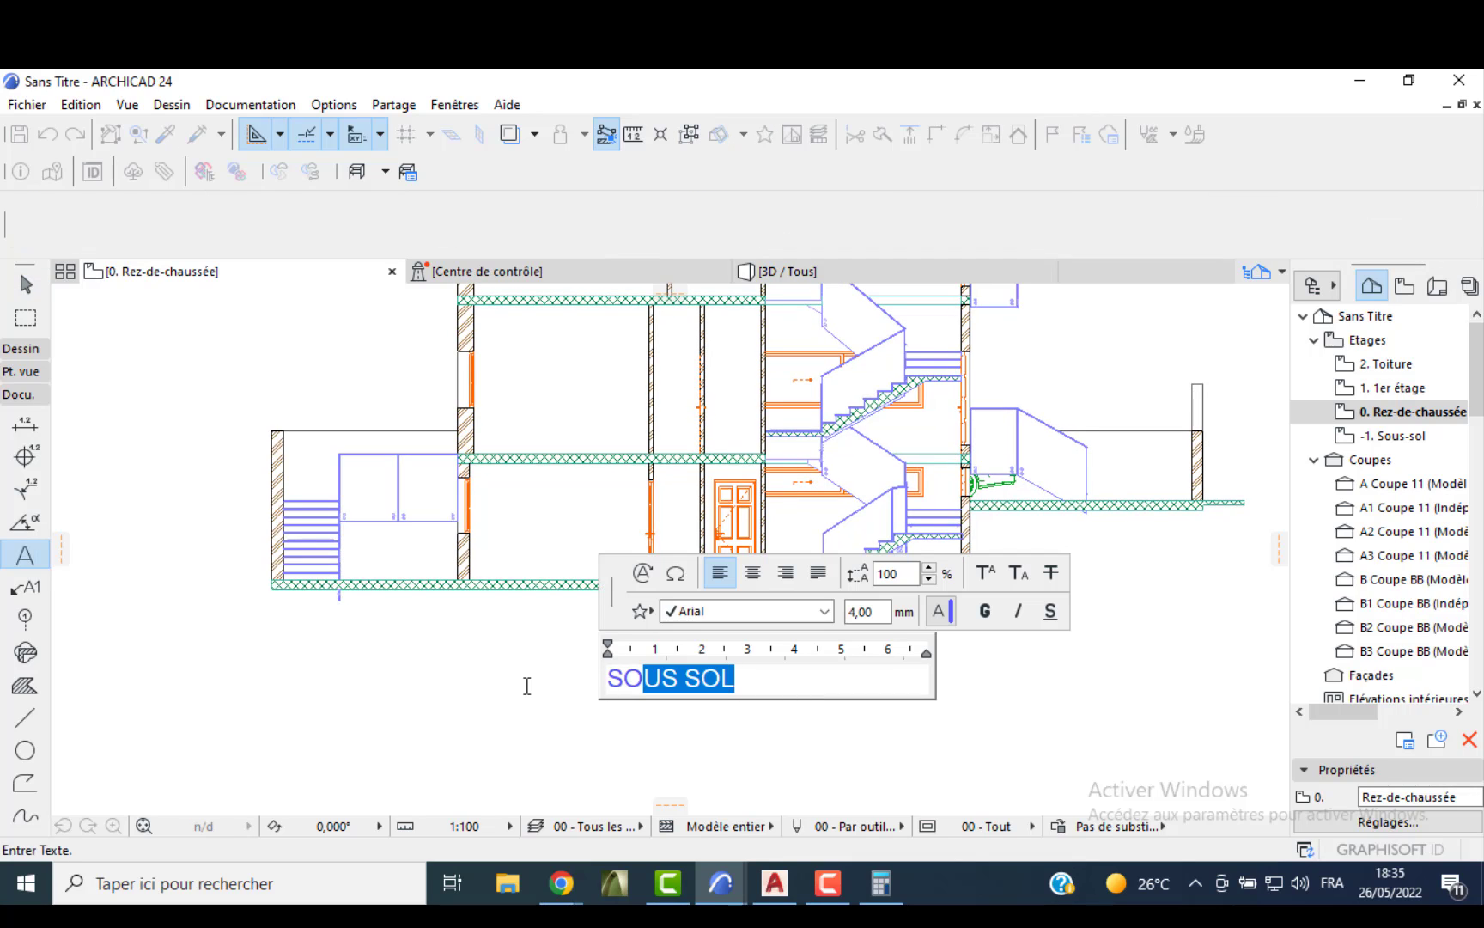
text(COUPE AA)
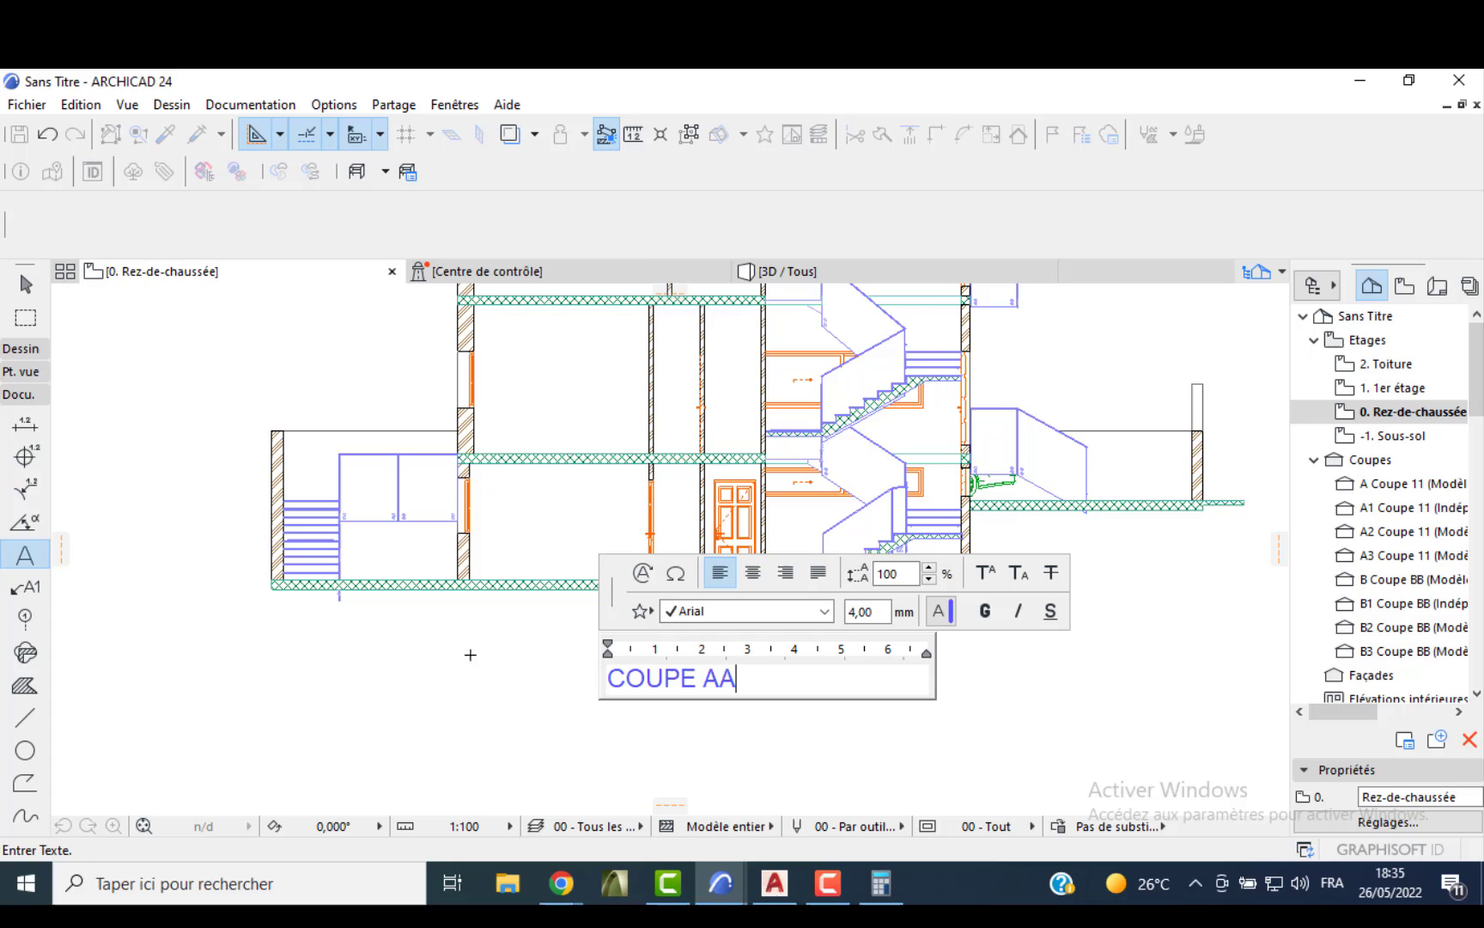
click(514, 607)
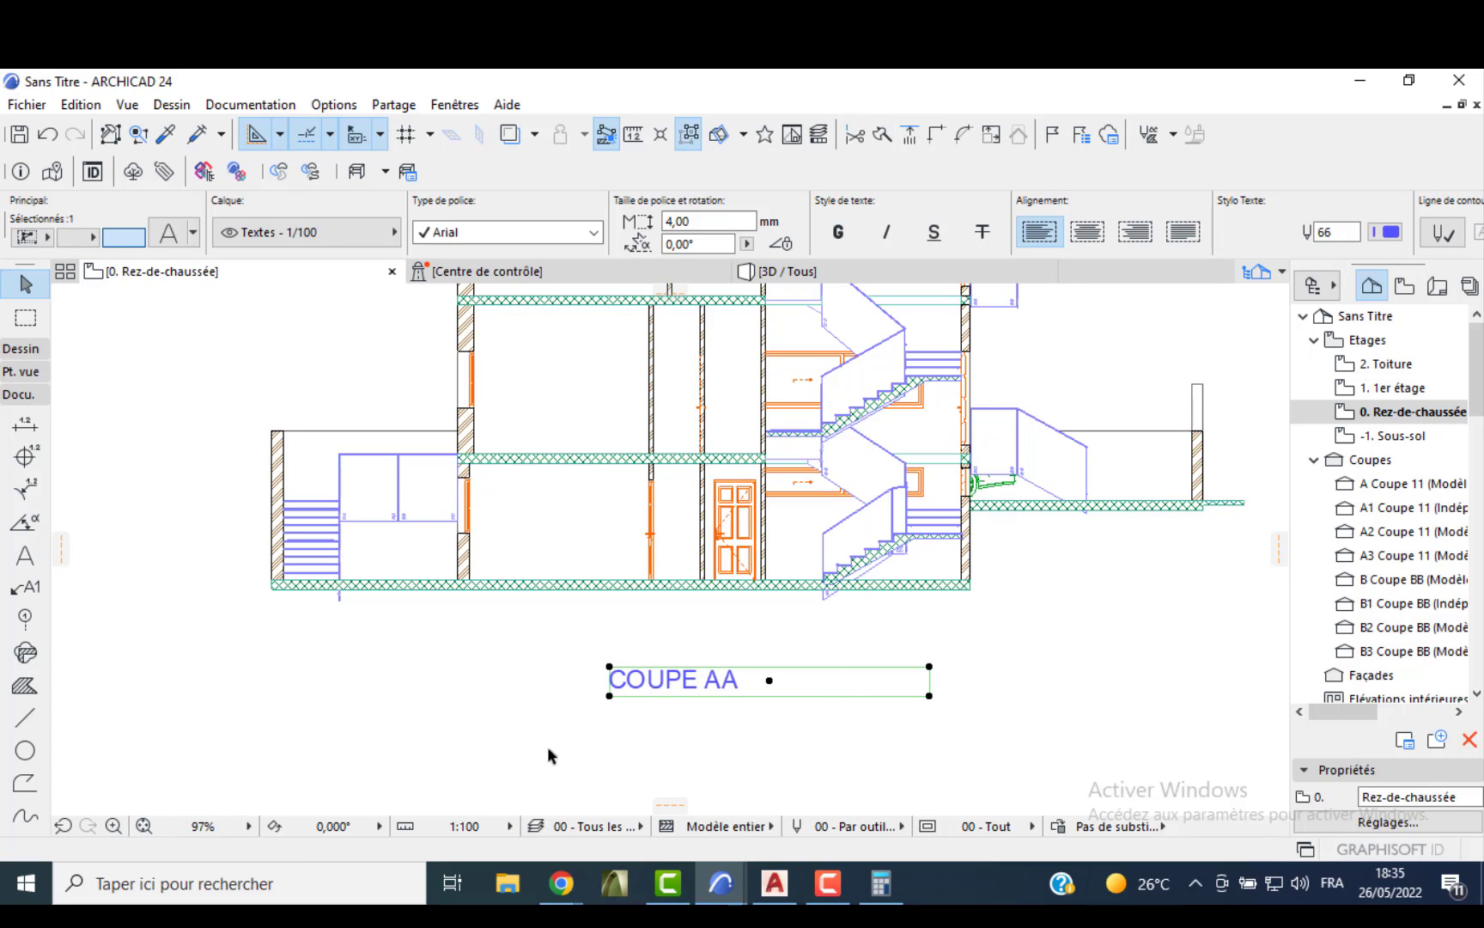
- Open the section B Coupe BB in the other project window, then select all its building elements and copy them
click(722, 884)
click(842, 822)
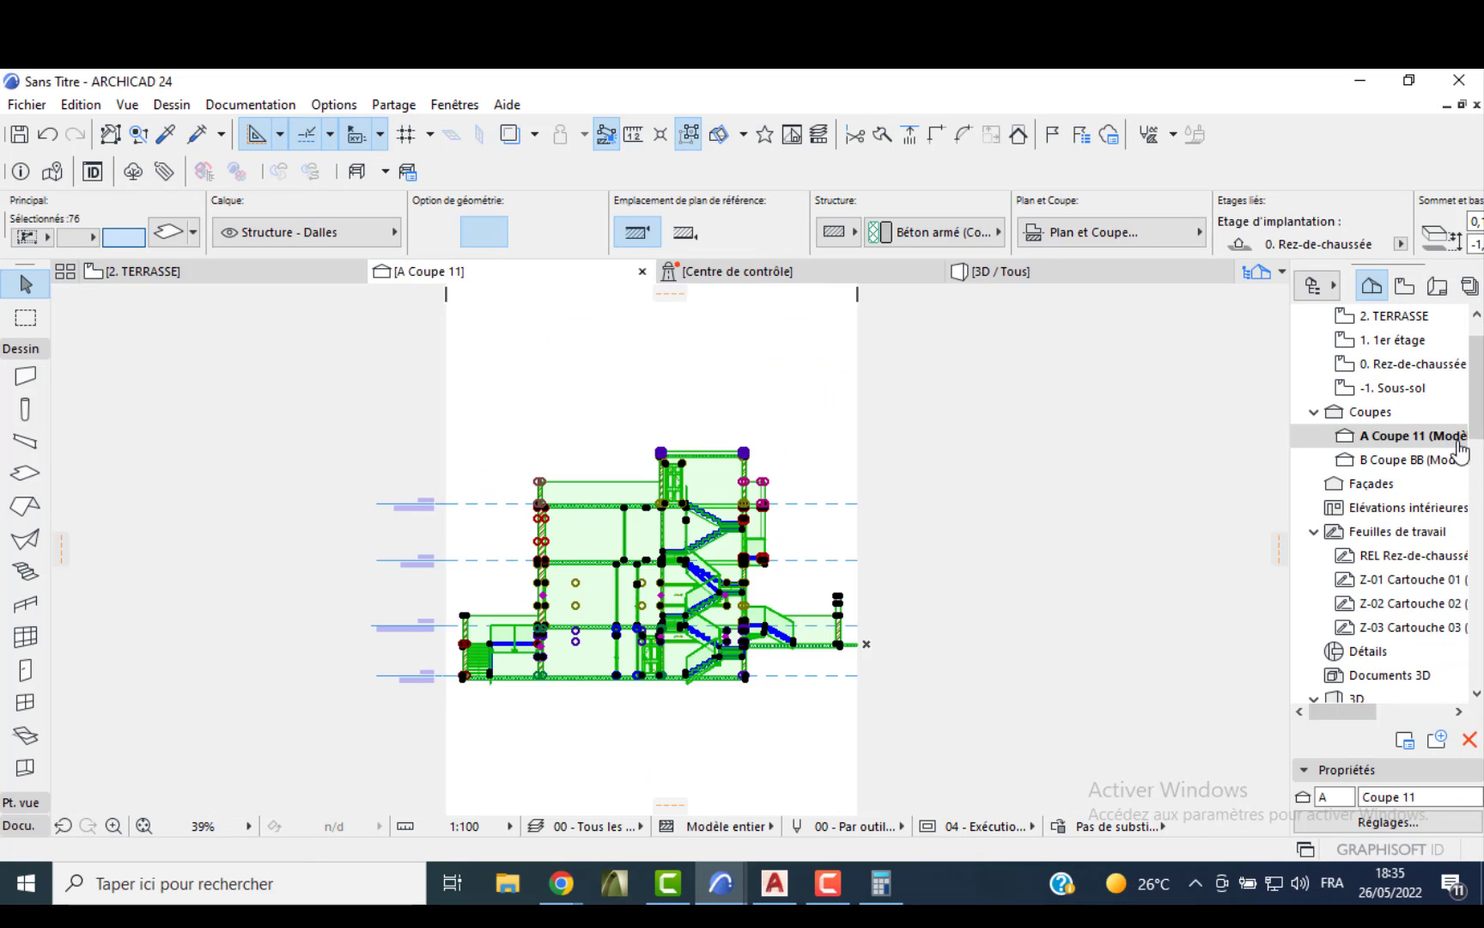
double_click(1441, 461)
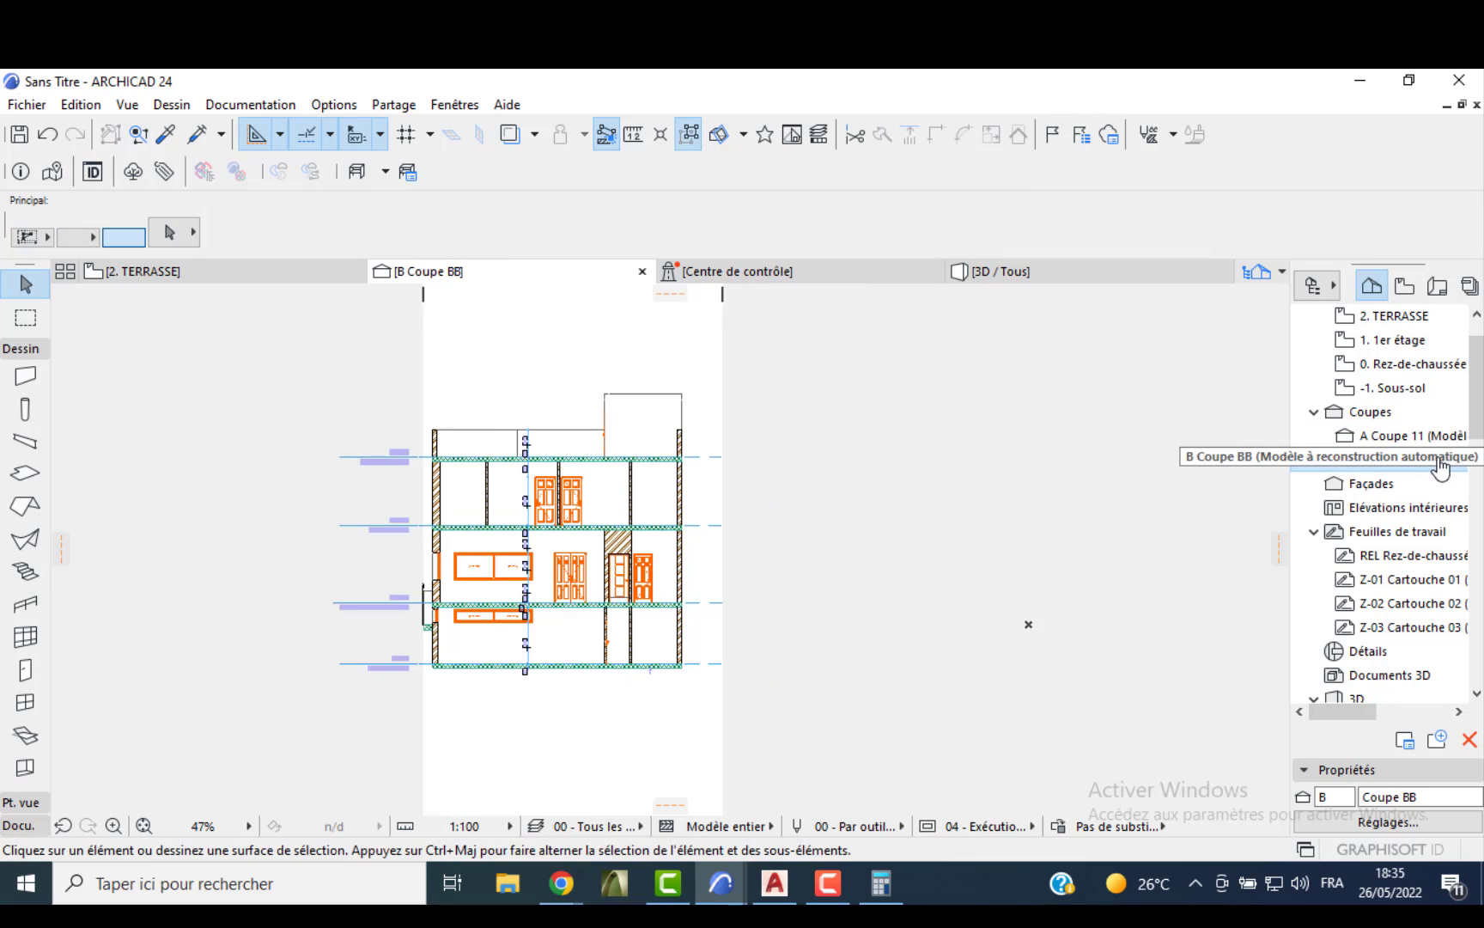
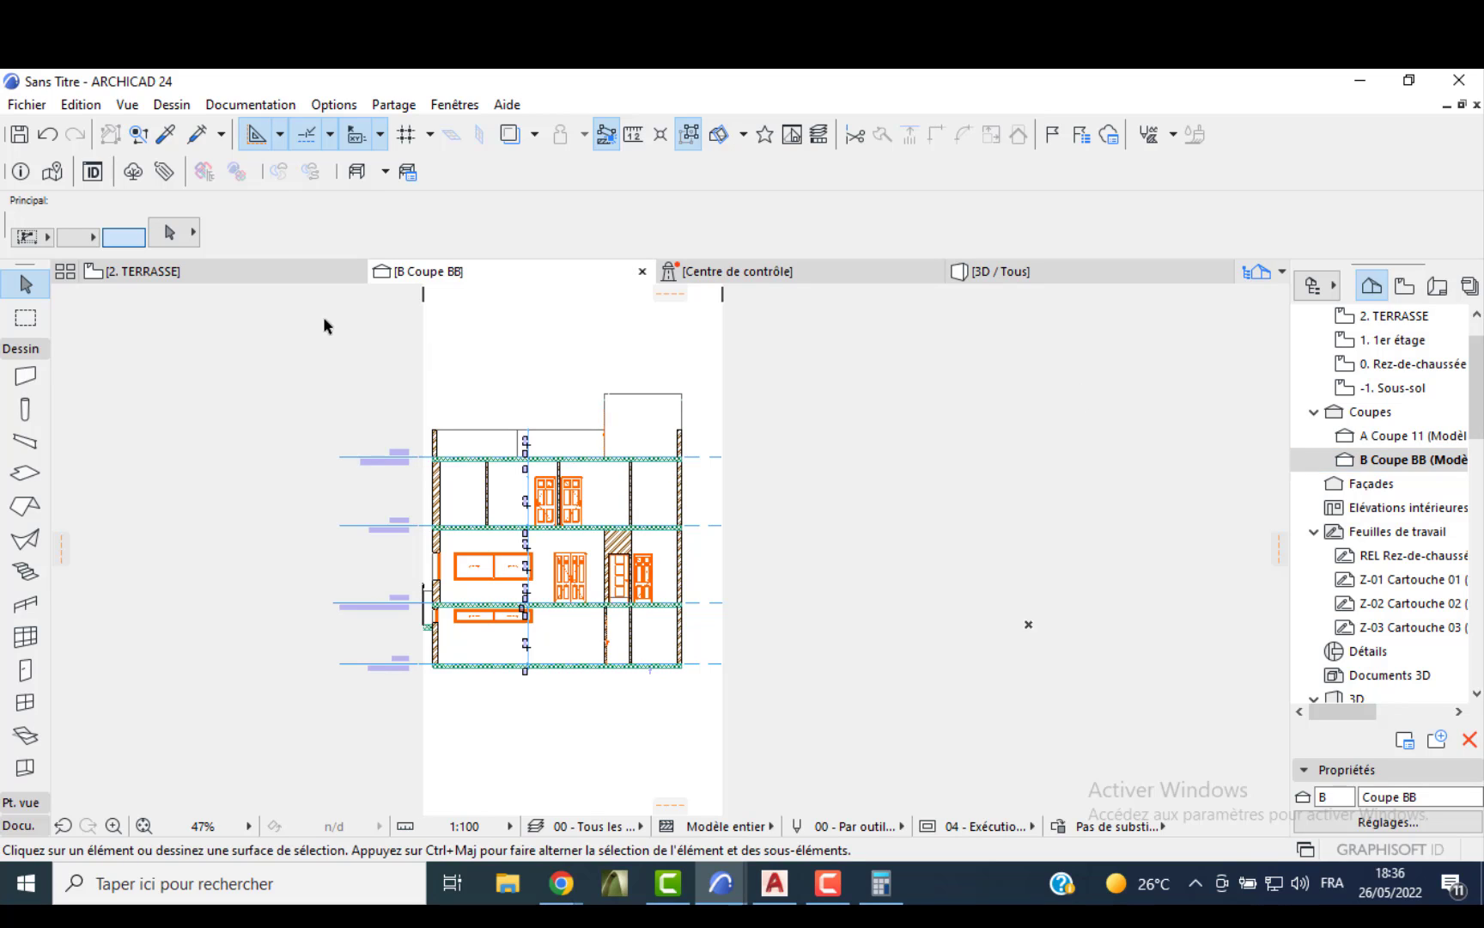
drag(254, 335, 847, 749)
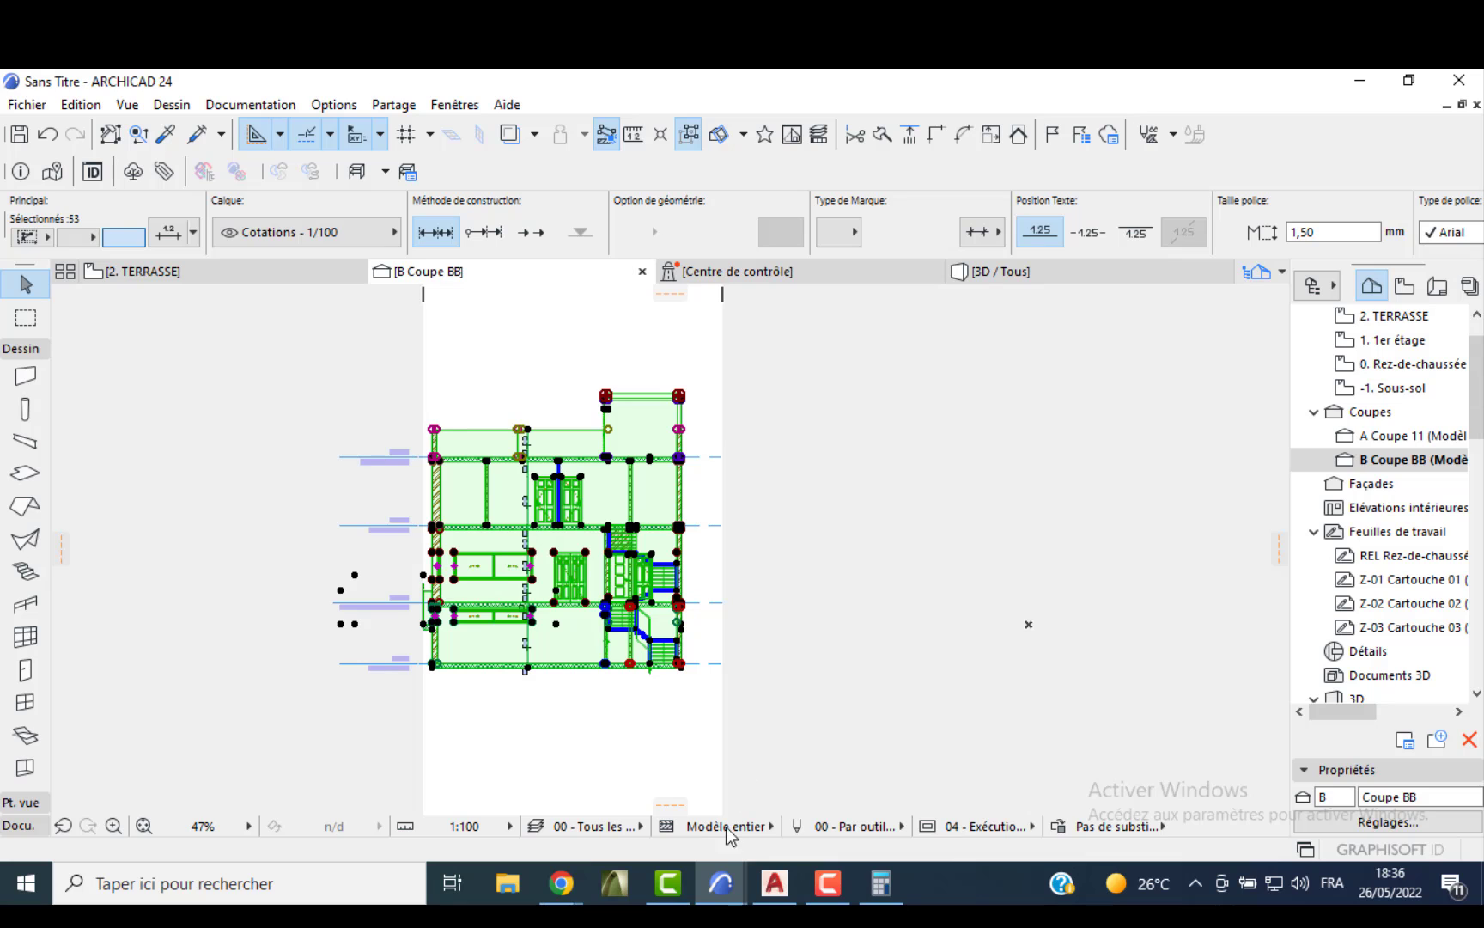
- Return to the Rez-de-chaussée window, clear the title selection and paste section BB at its original location
mouse_move(720, 883)
click(676, 811)
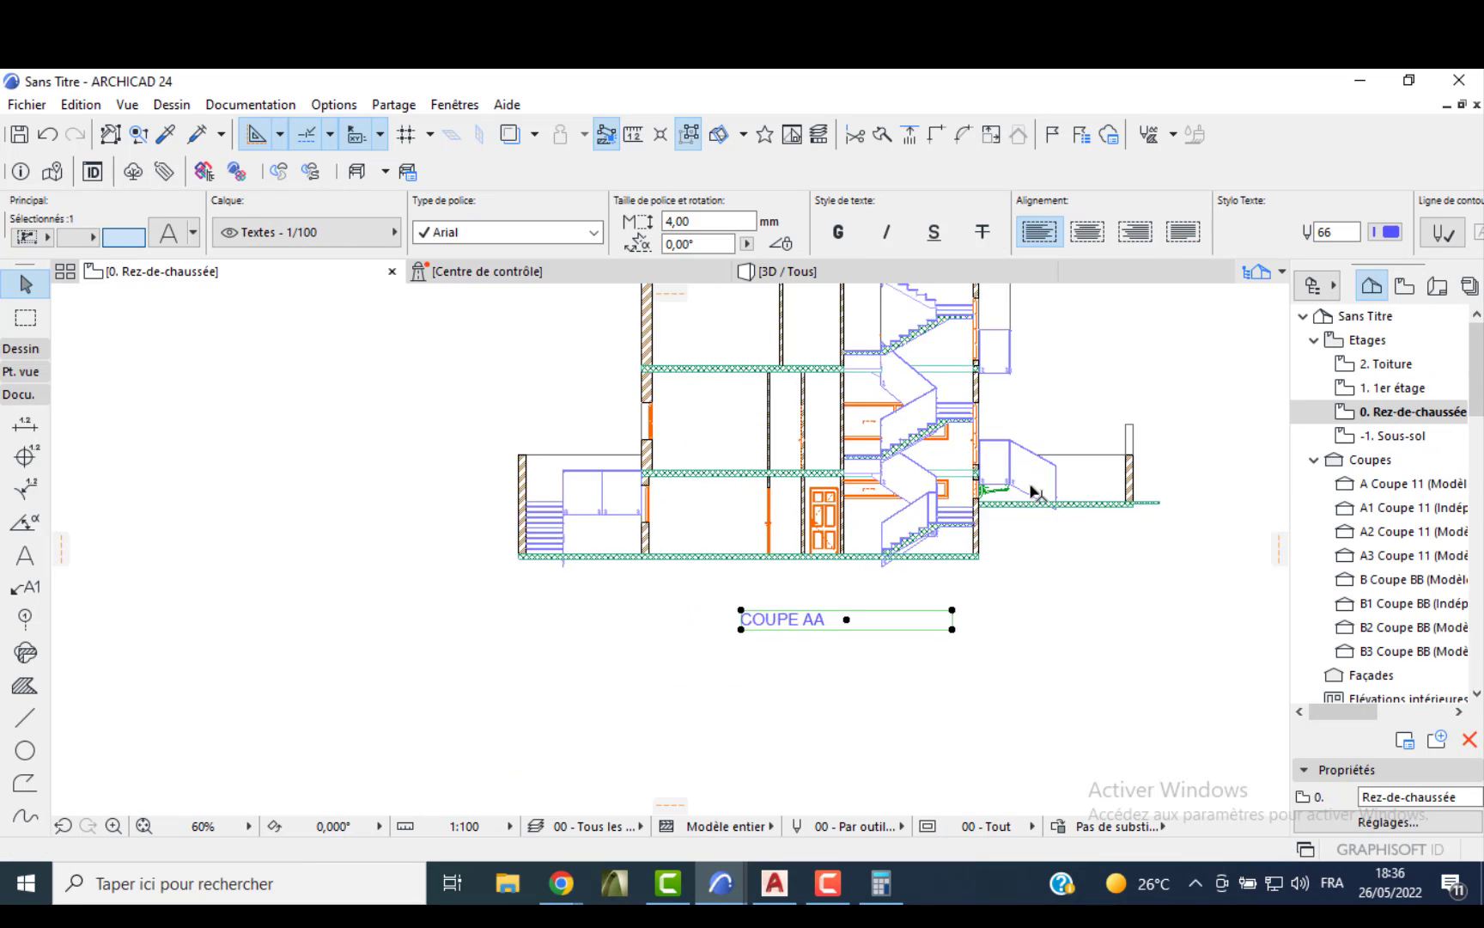
scroll(1030, 492, down, 4)
middle_drag(1031, 492, 767, 492)
click(940, 472)
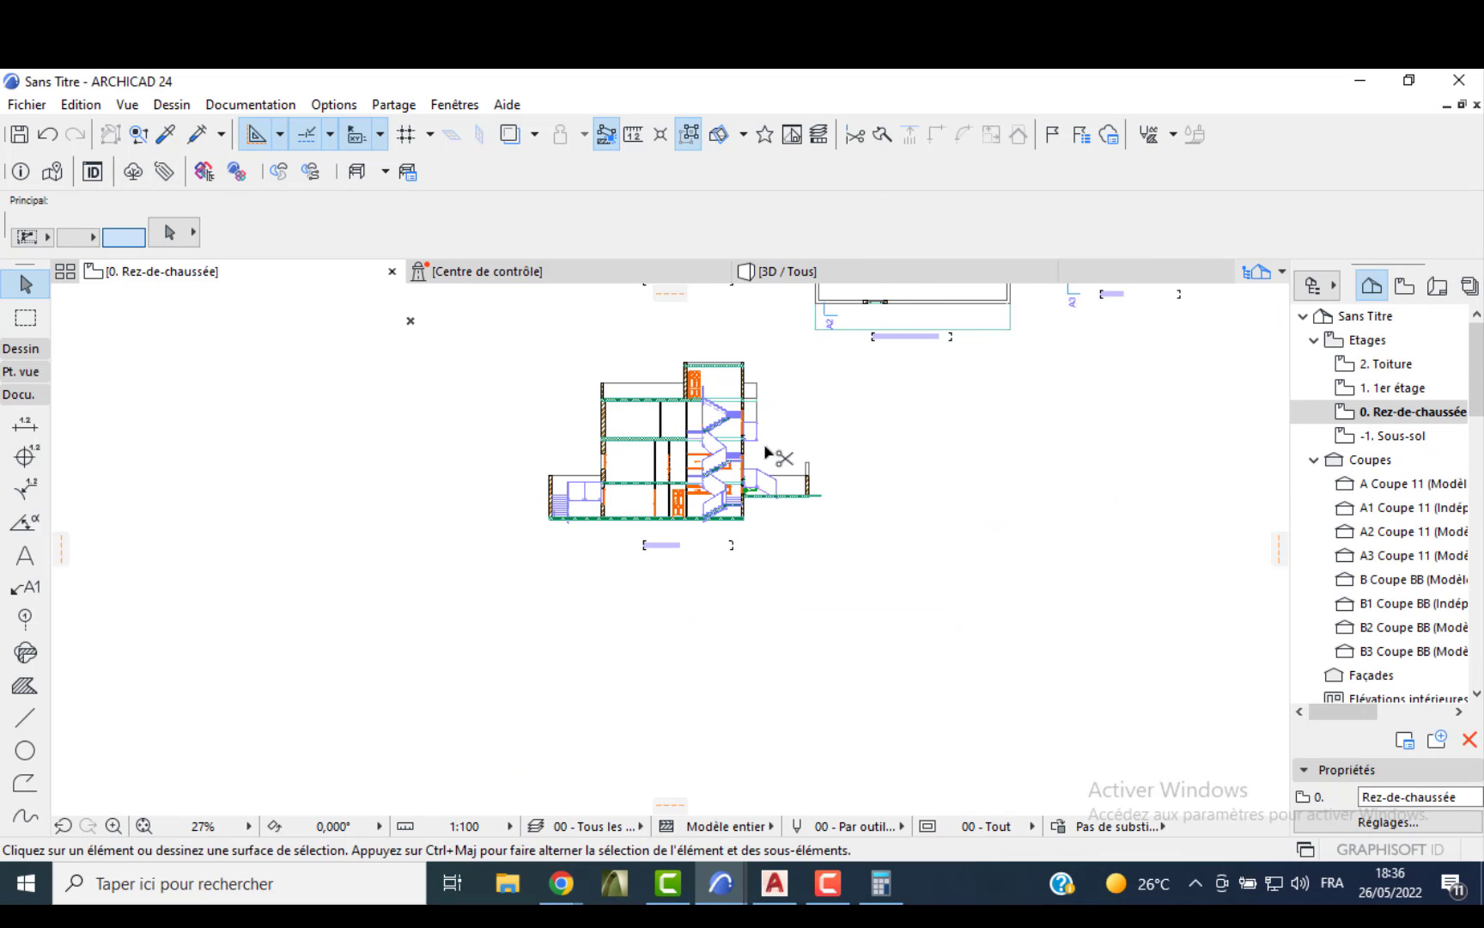
key(ctrl+v)
click(873, 506)
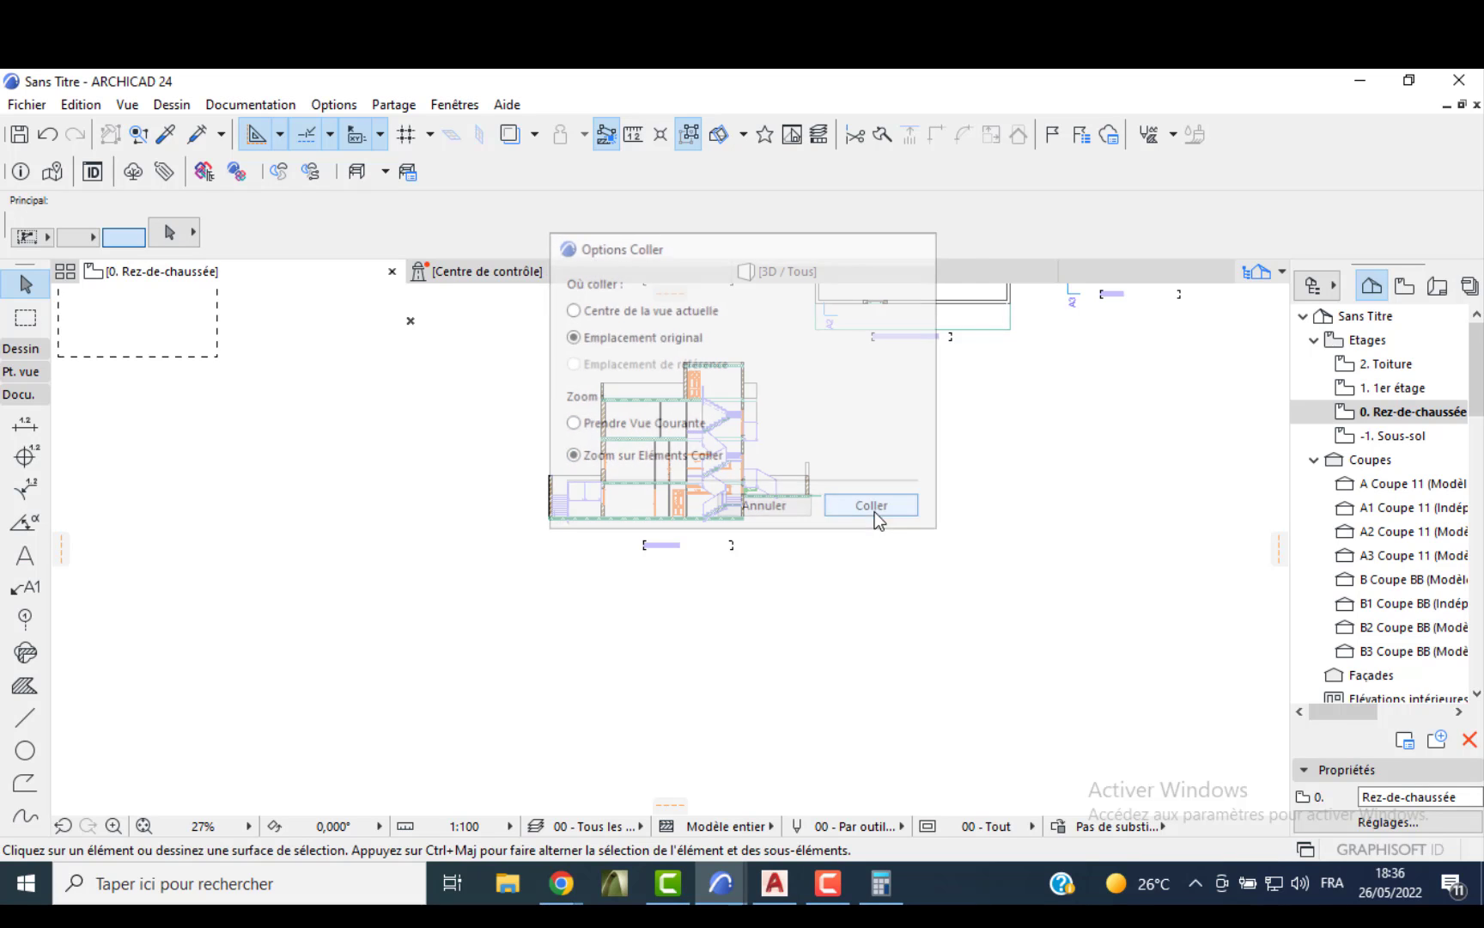
- Move the pasted section BB about 63.9 m, placing it beside section AA and below the REZ DE CHAUSSEE plan
scroll(498, 511, down, 4)
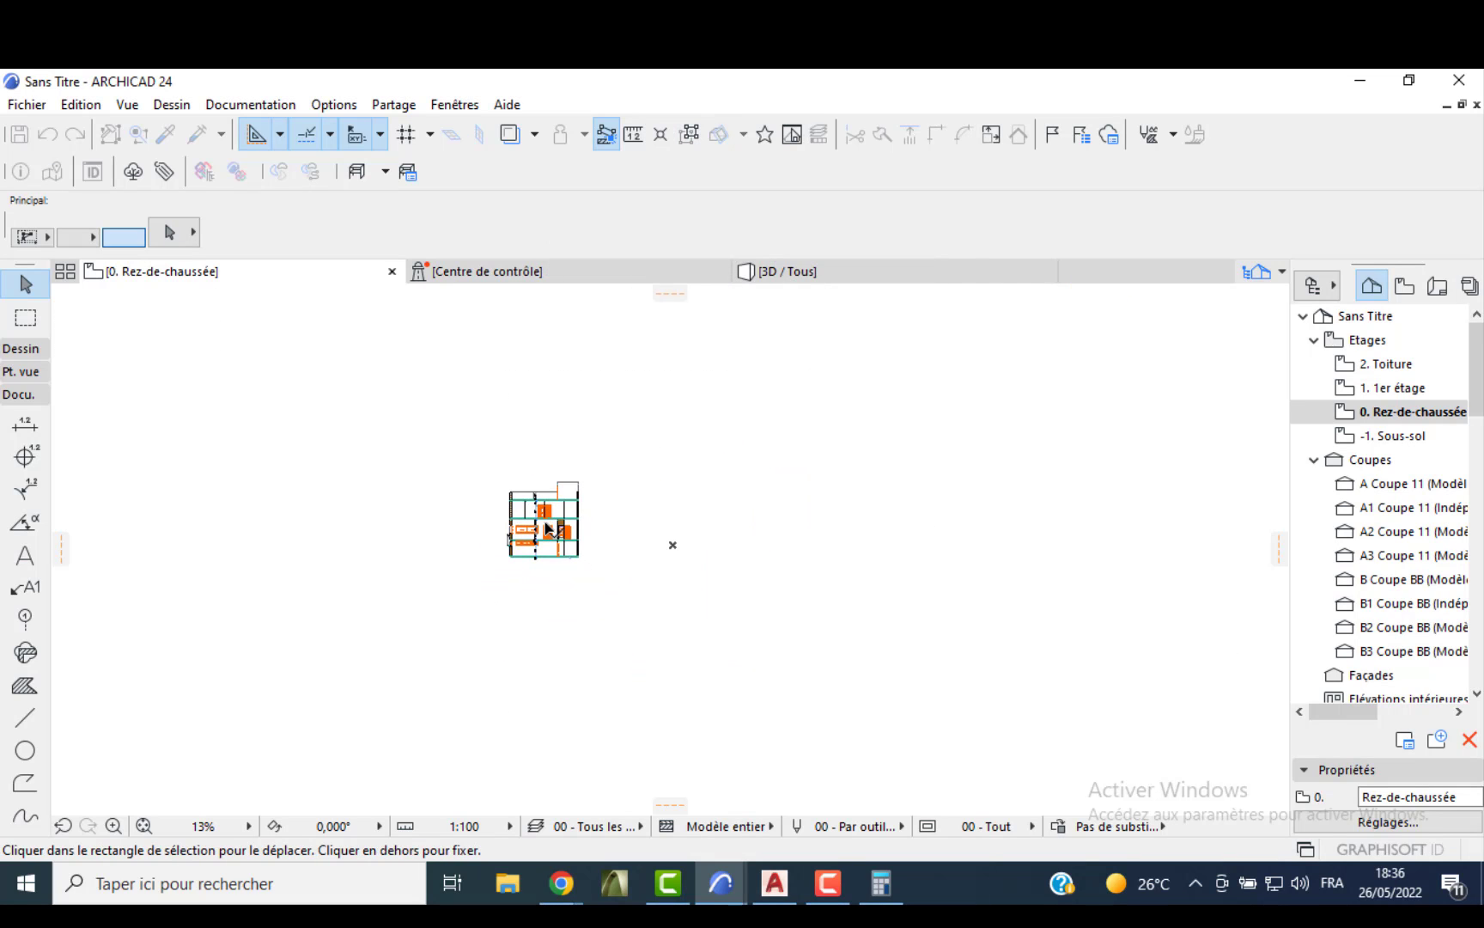
click(544, 525)
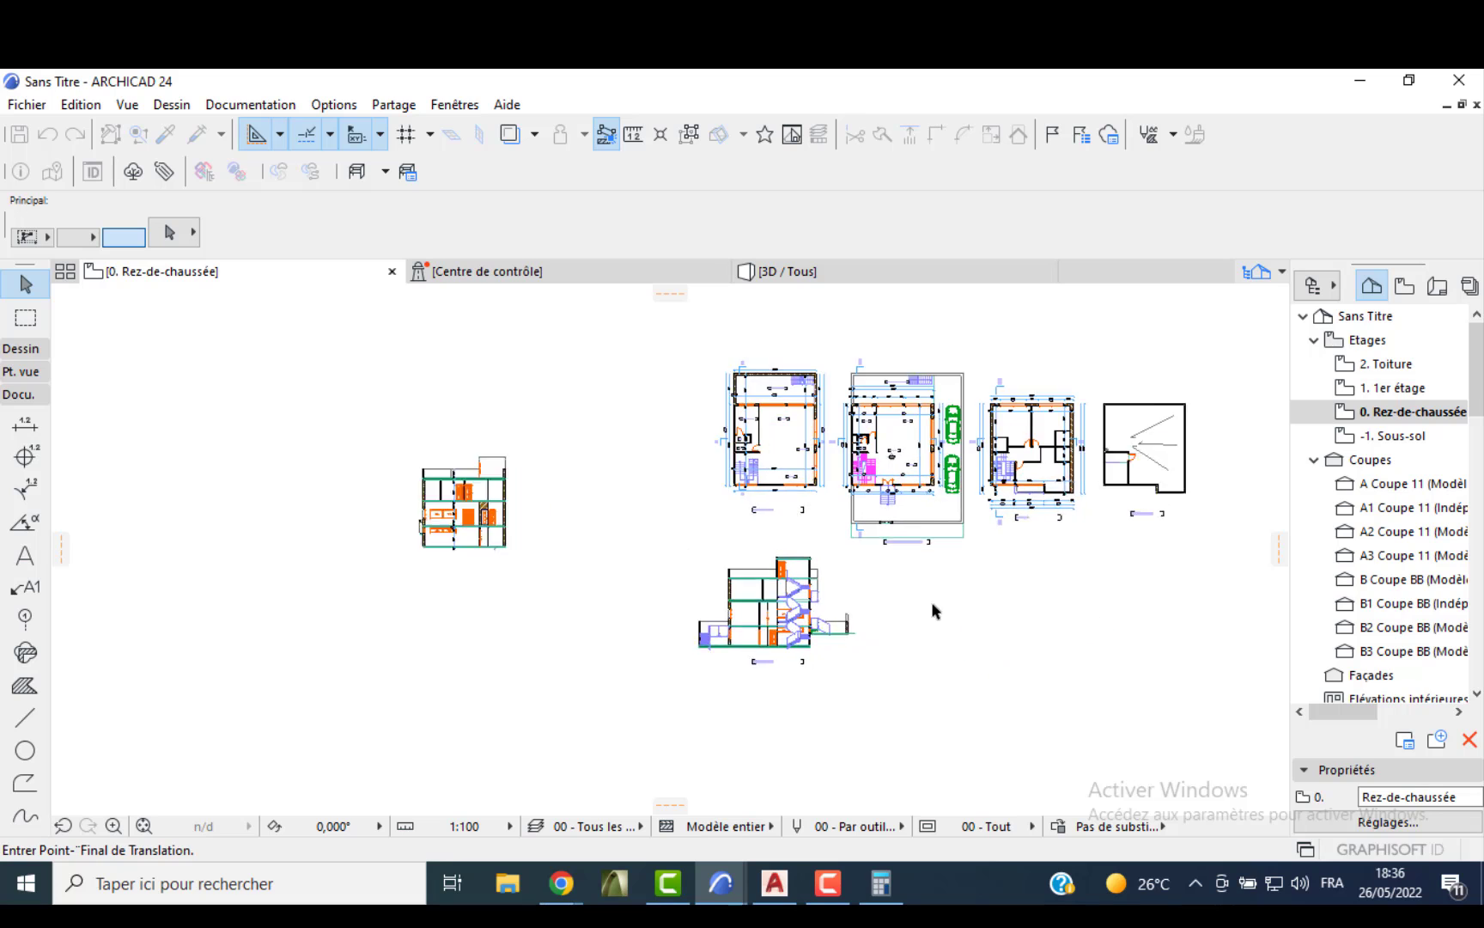
scroll(931, 604, up, 2)
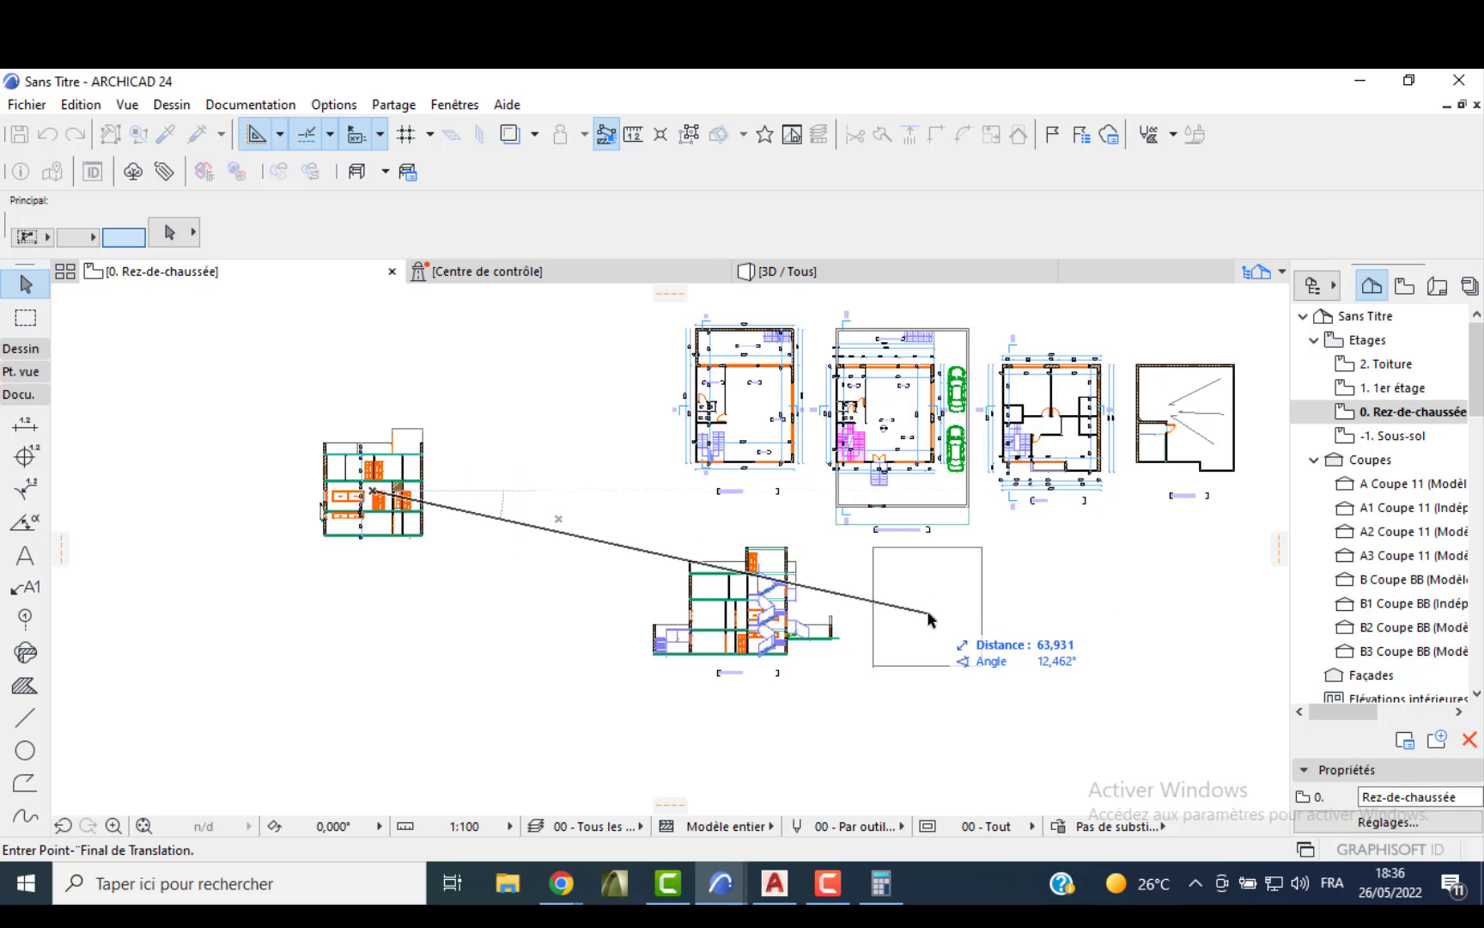
click(927, 610)
scroll(899, 638, up, 7)
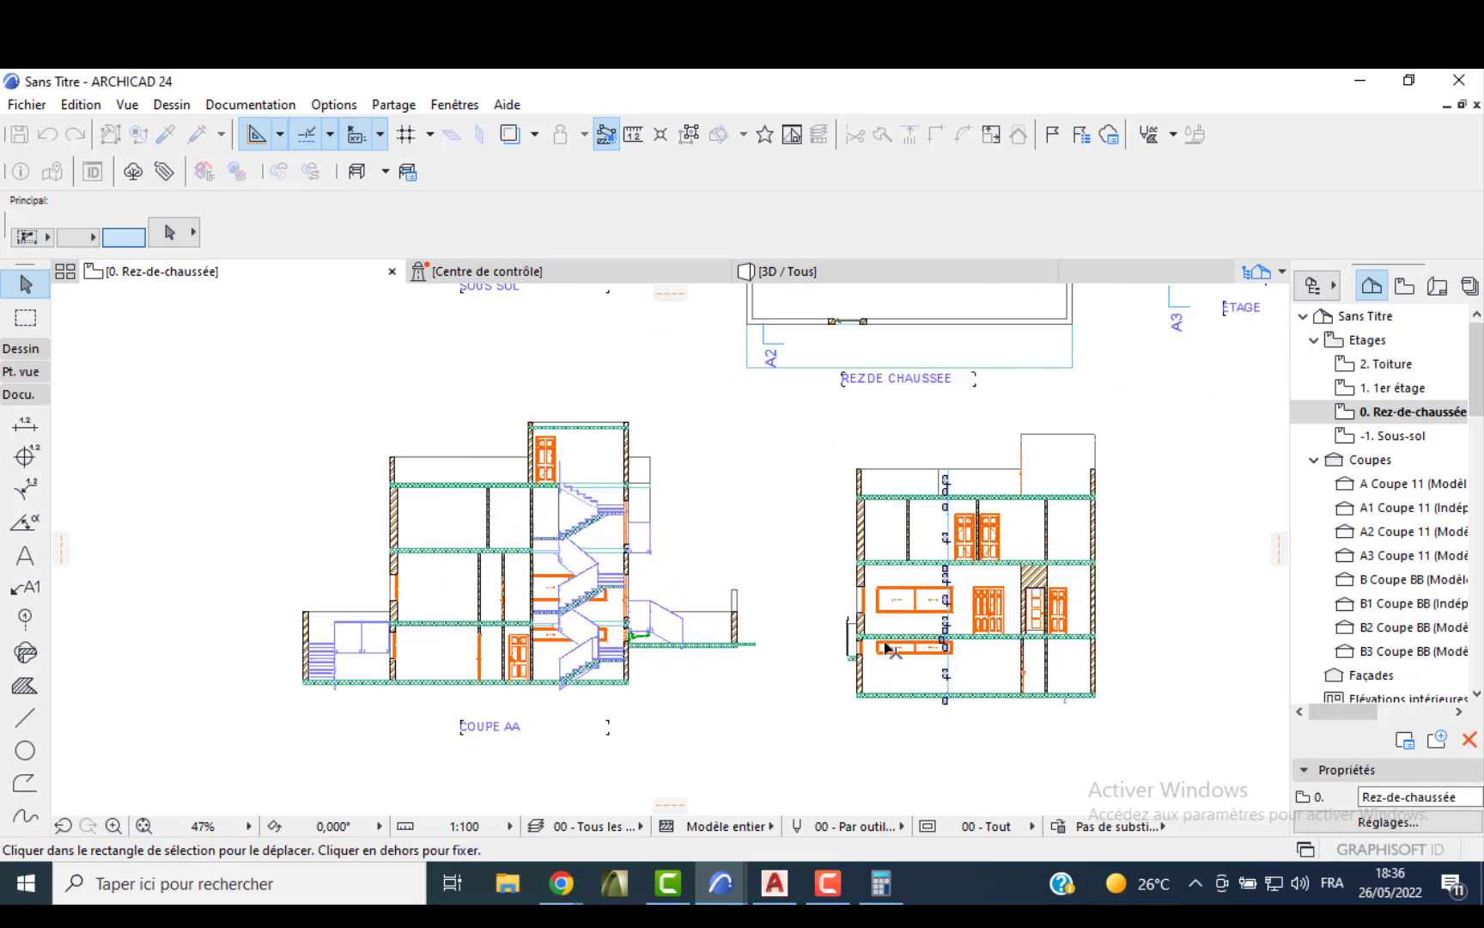
- Shift the pasted section BB vertically so its ground-floor slab lines up with that of section AA, and fix its position
click(840, 626)
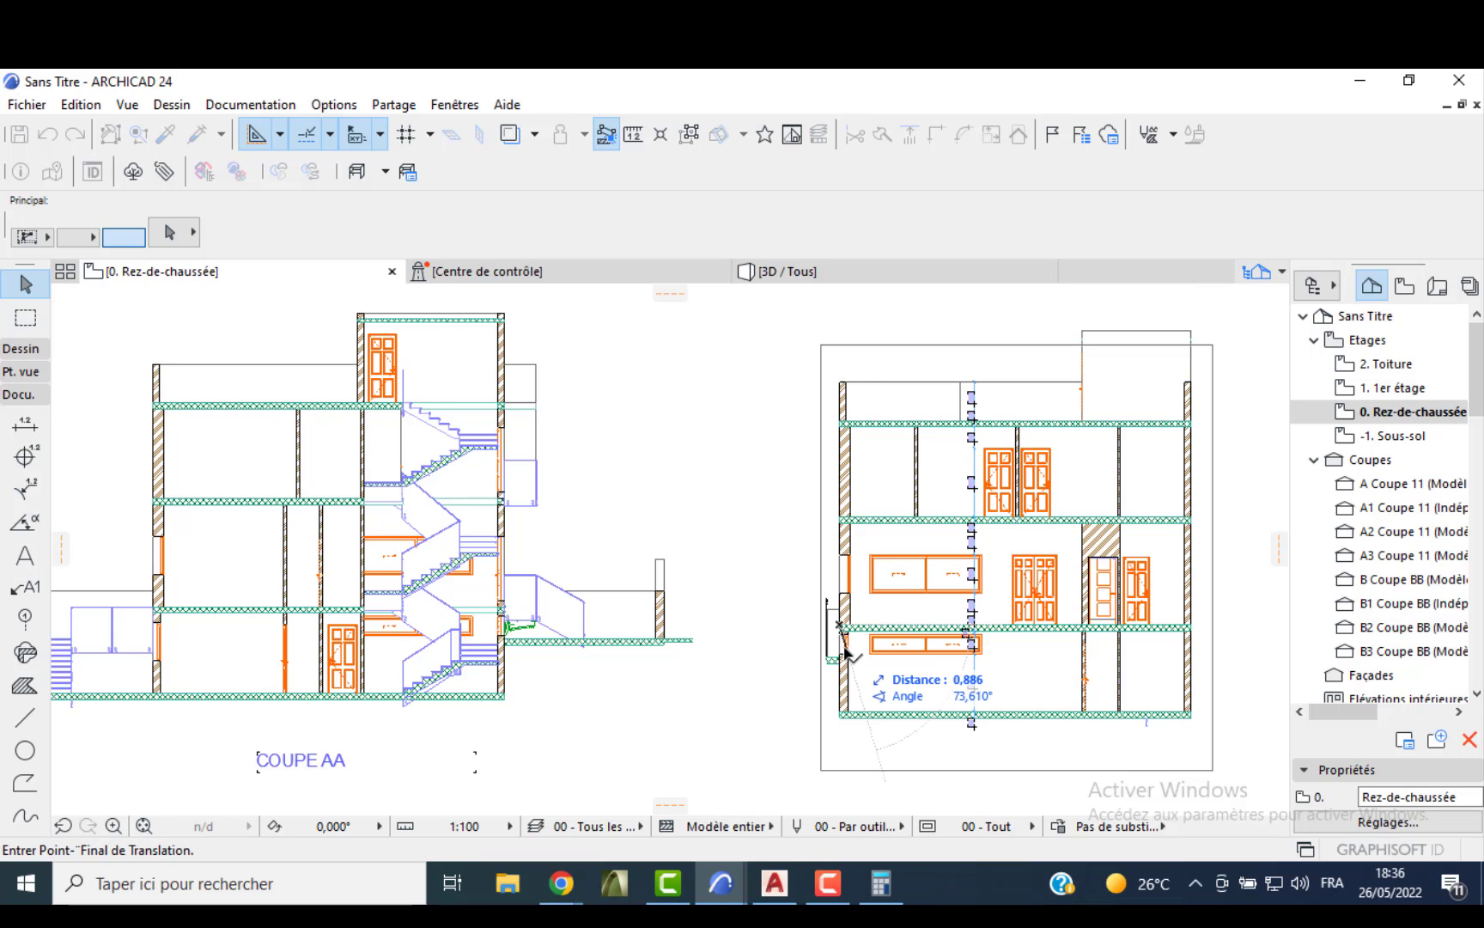
scroll(844, 635, up, 3)
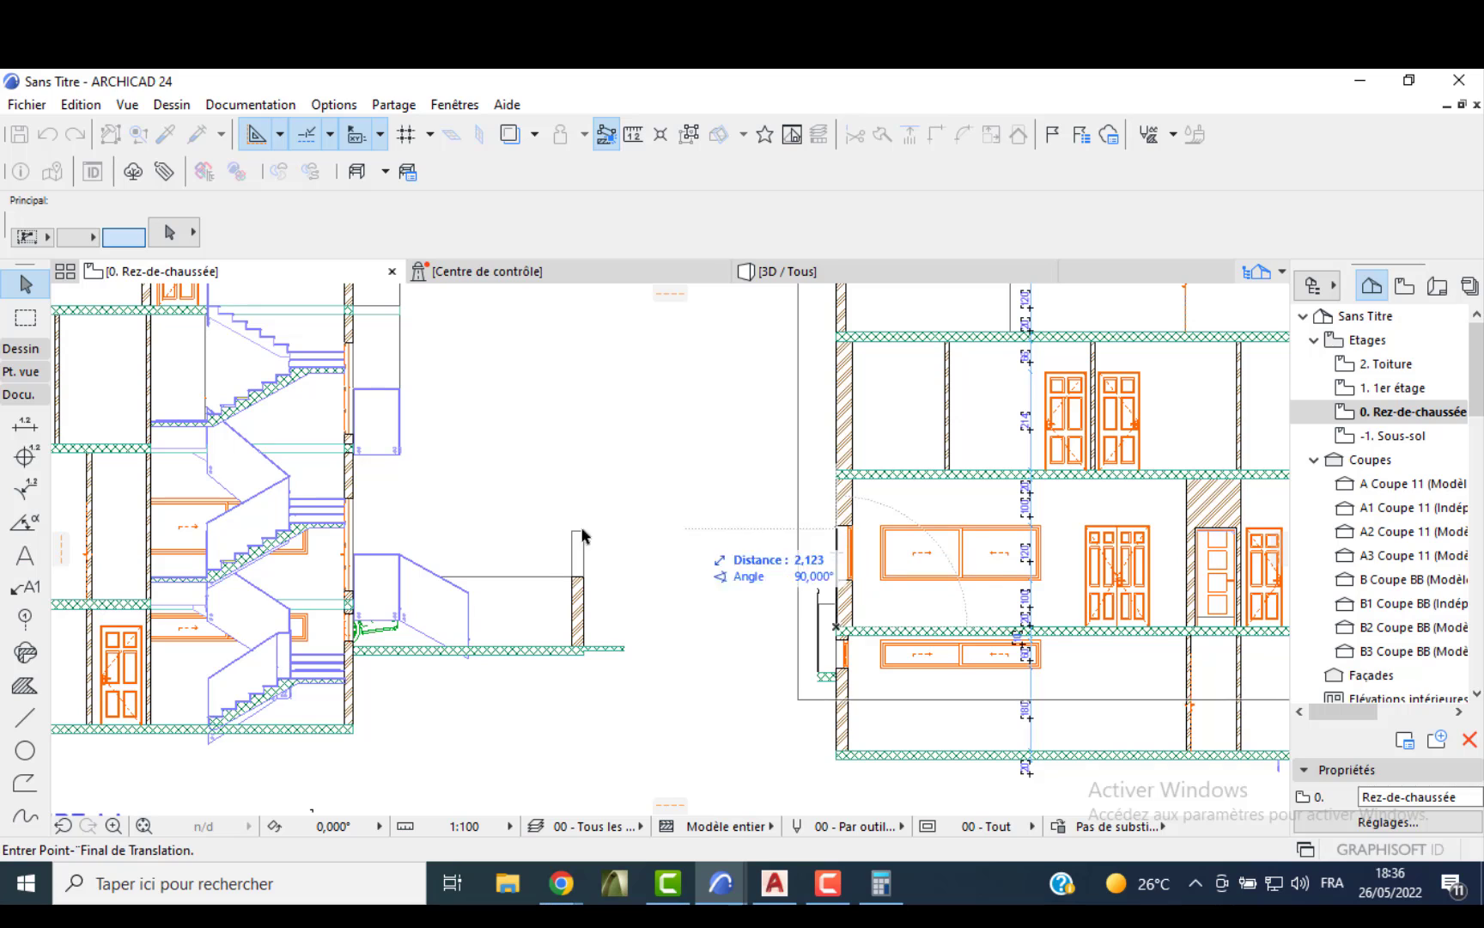
click(155, 601)
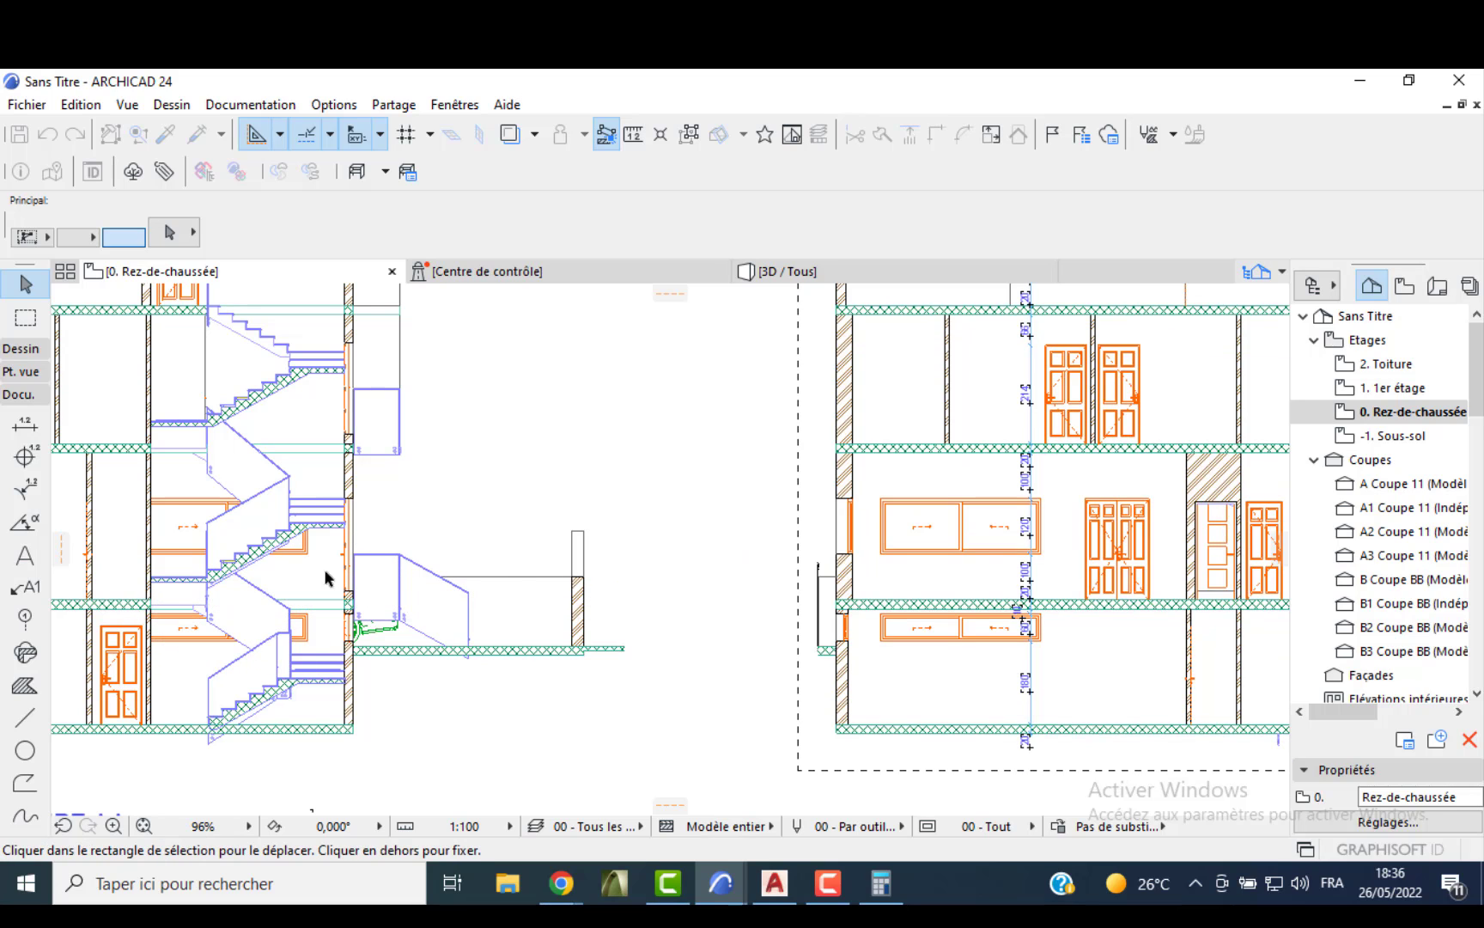
scroll(563, 596, down, 3)
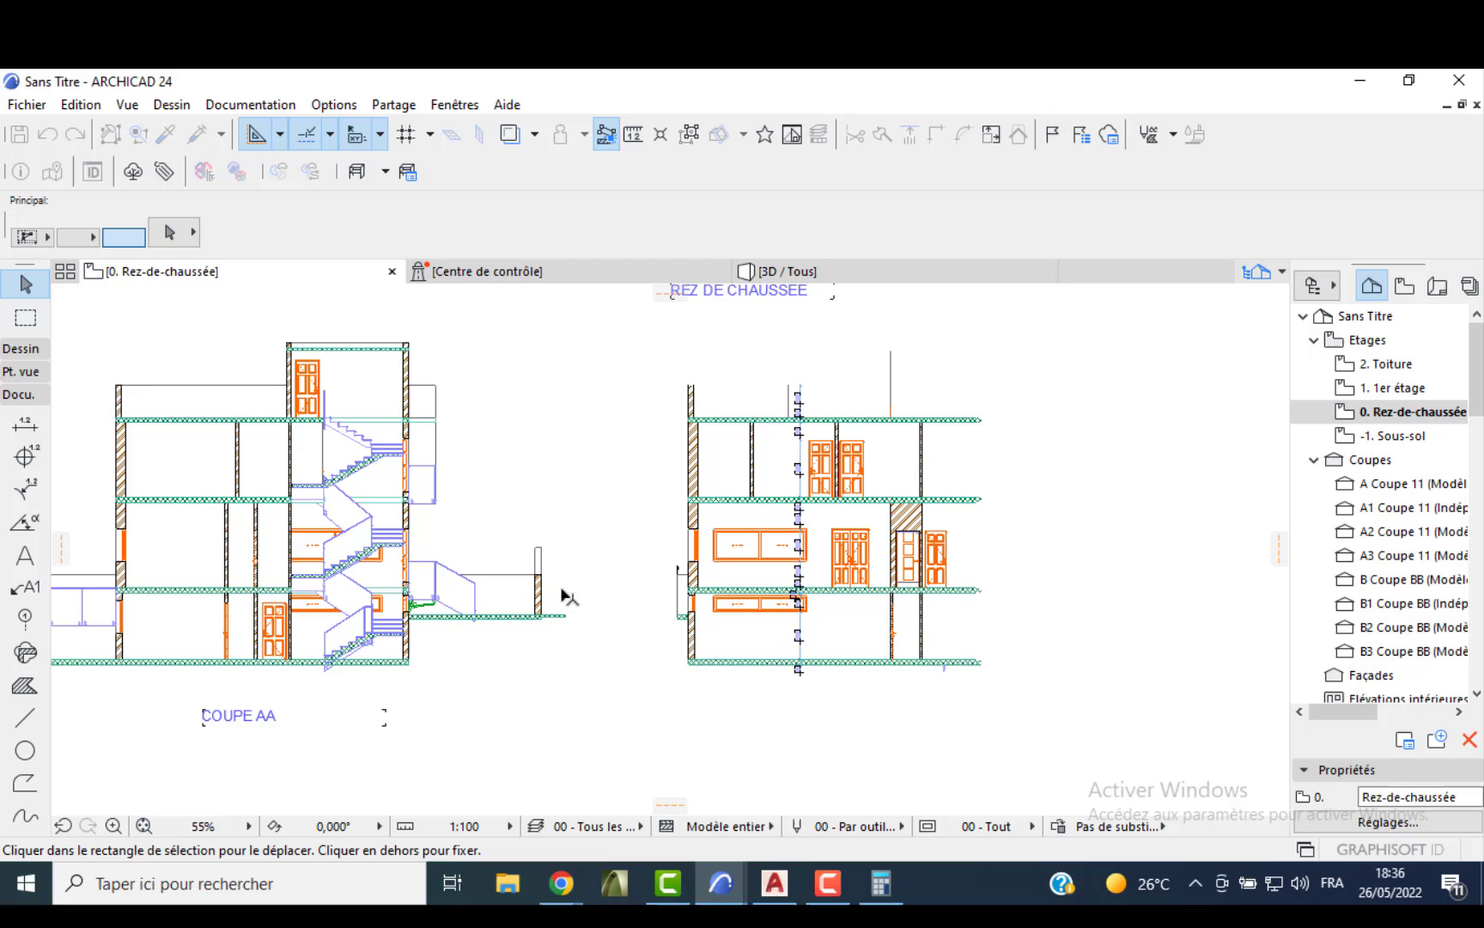
click(249, 719)
- Copy the COUPE AA title horizontally, placing the copy below section BB
click(293, 716)
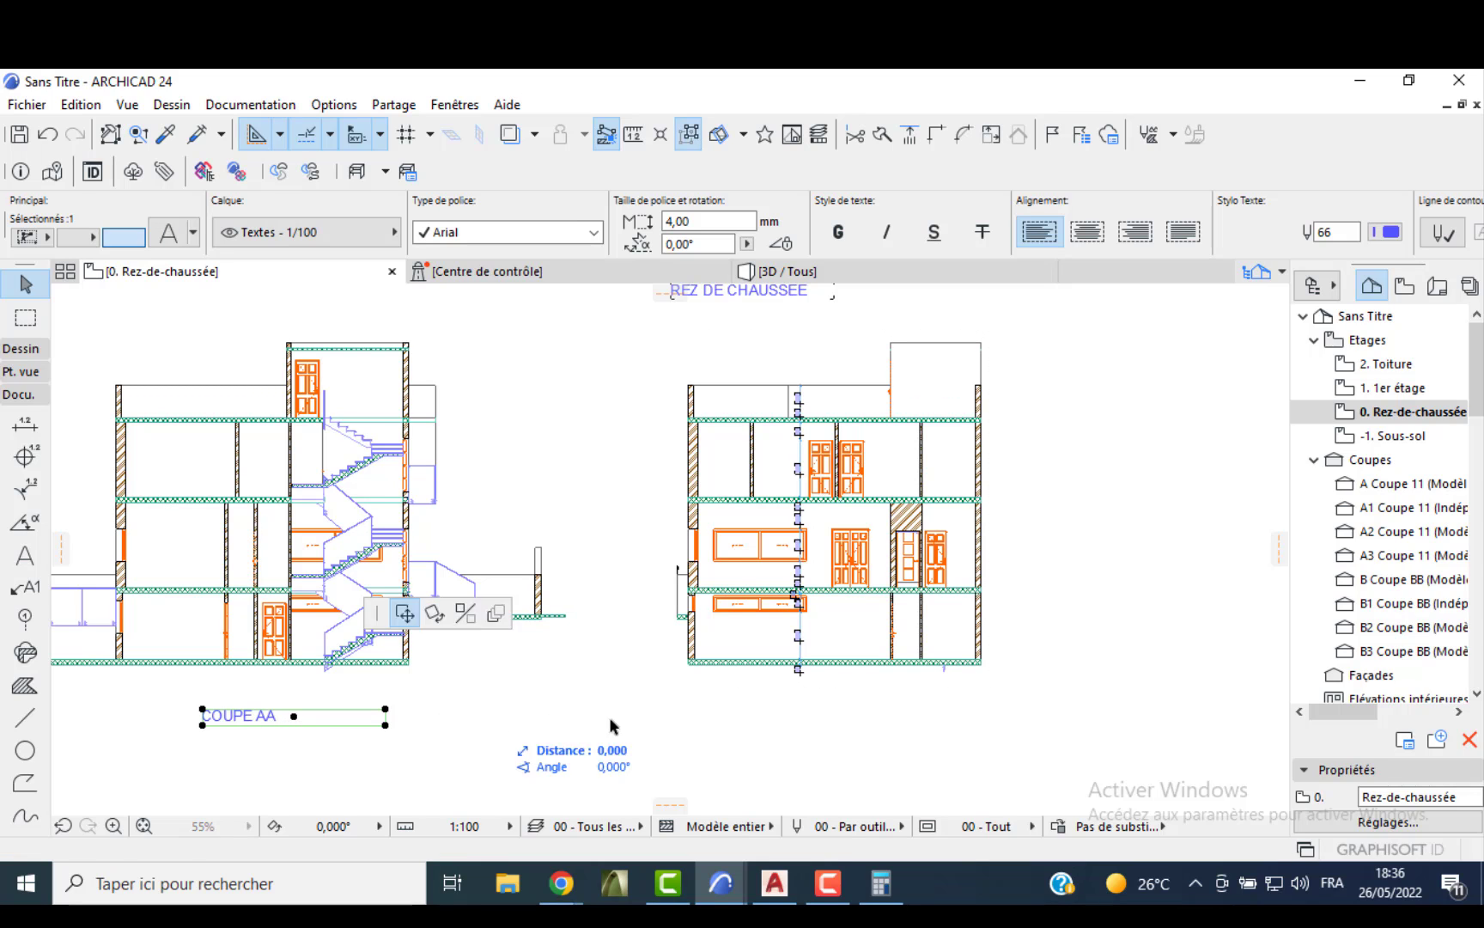
key(ctrl)
click(851, 718)
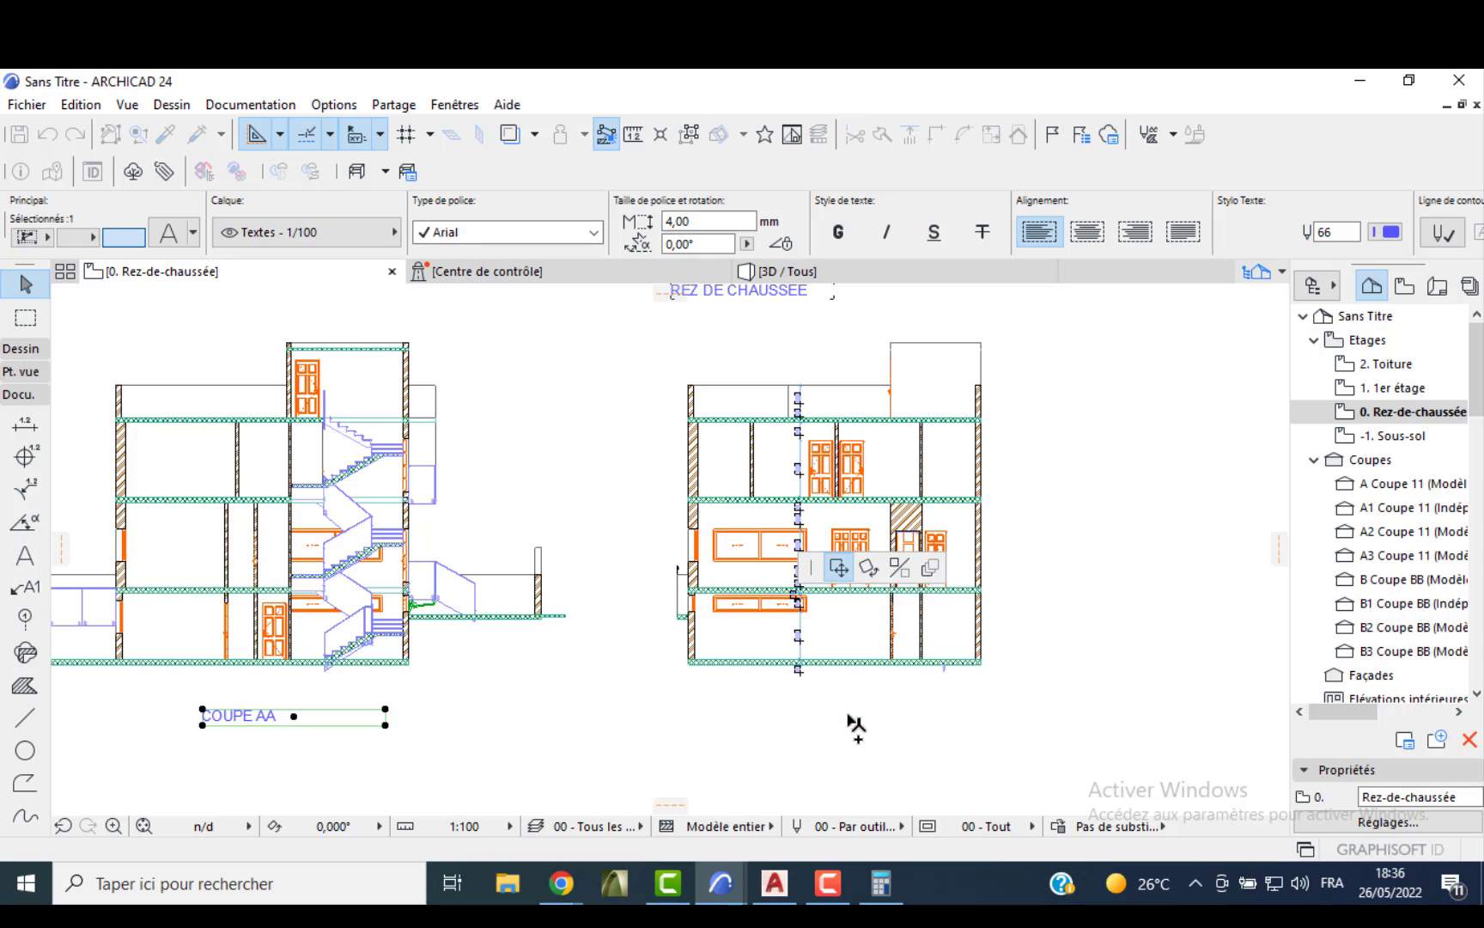
click(836, 740)
- Change the copied title's text to COUPE BB and clear the selection
double_click(835, 718)
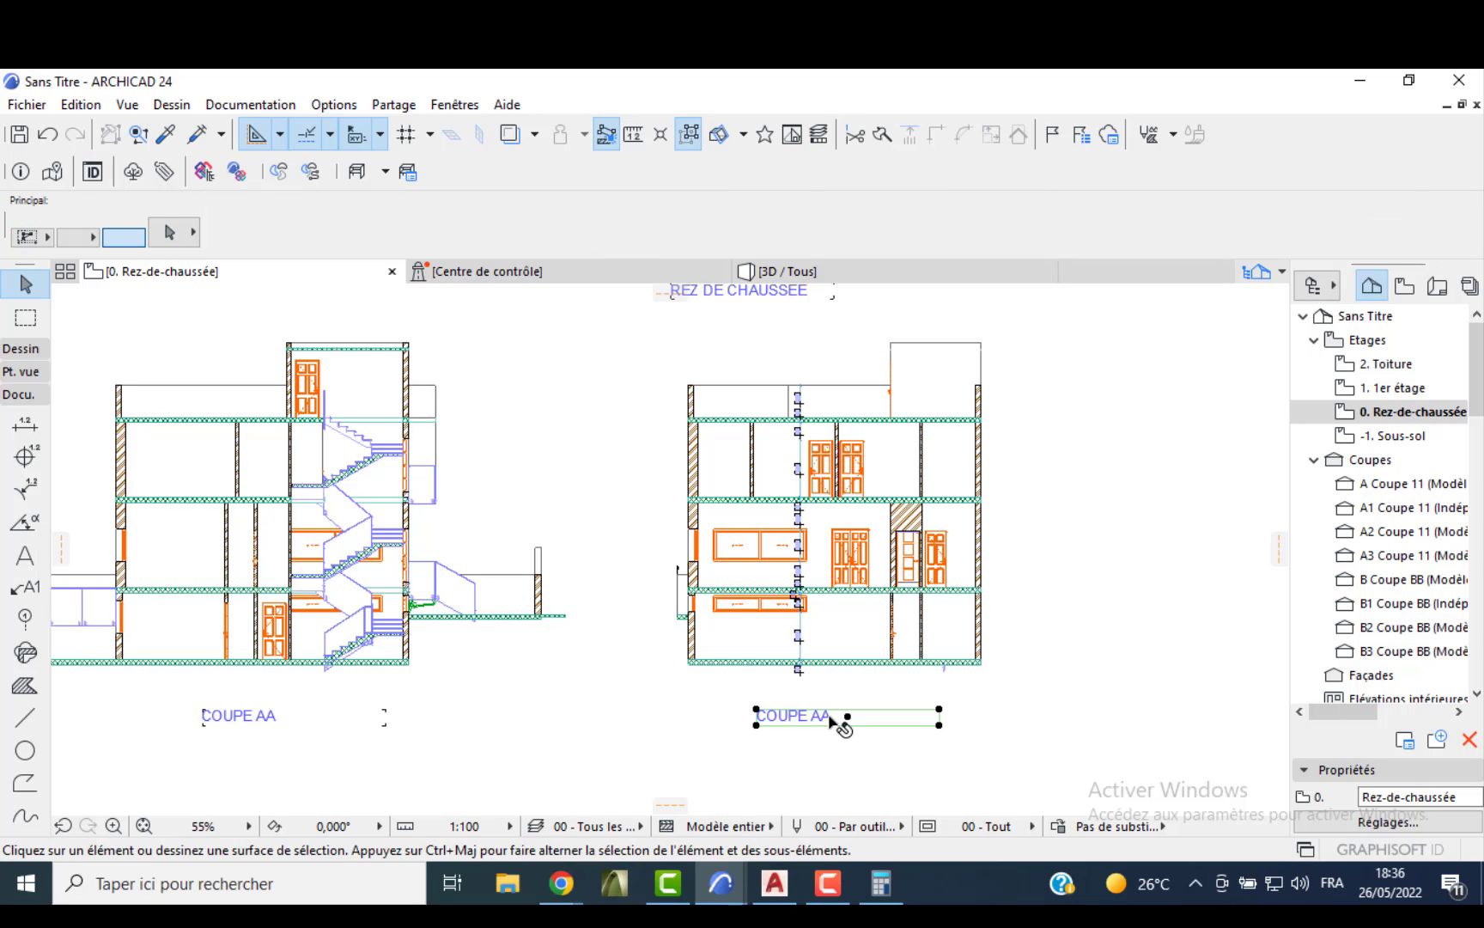
key(BackSpace)
key(BackSpace)
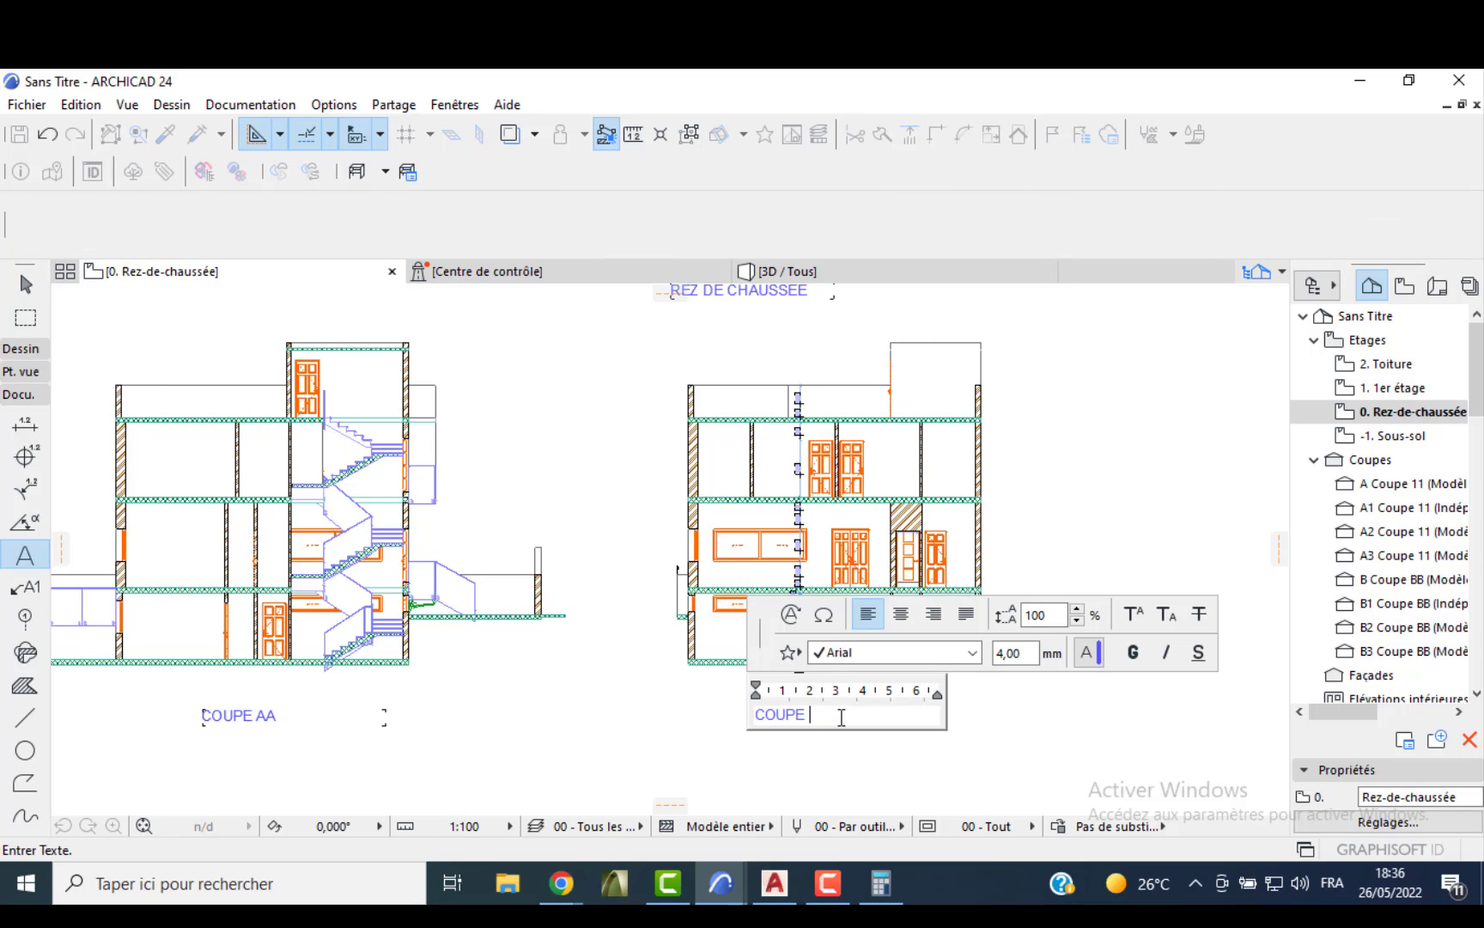
click(632, 694)
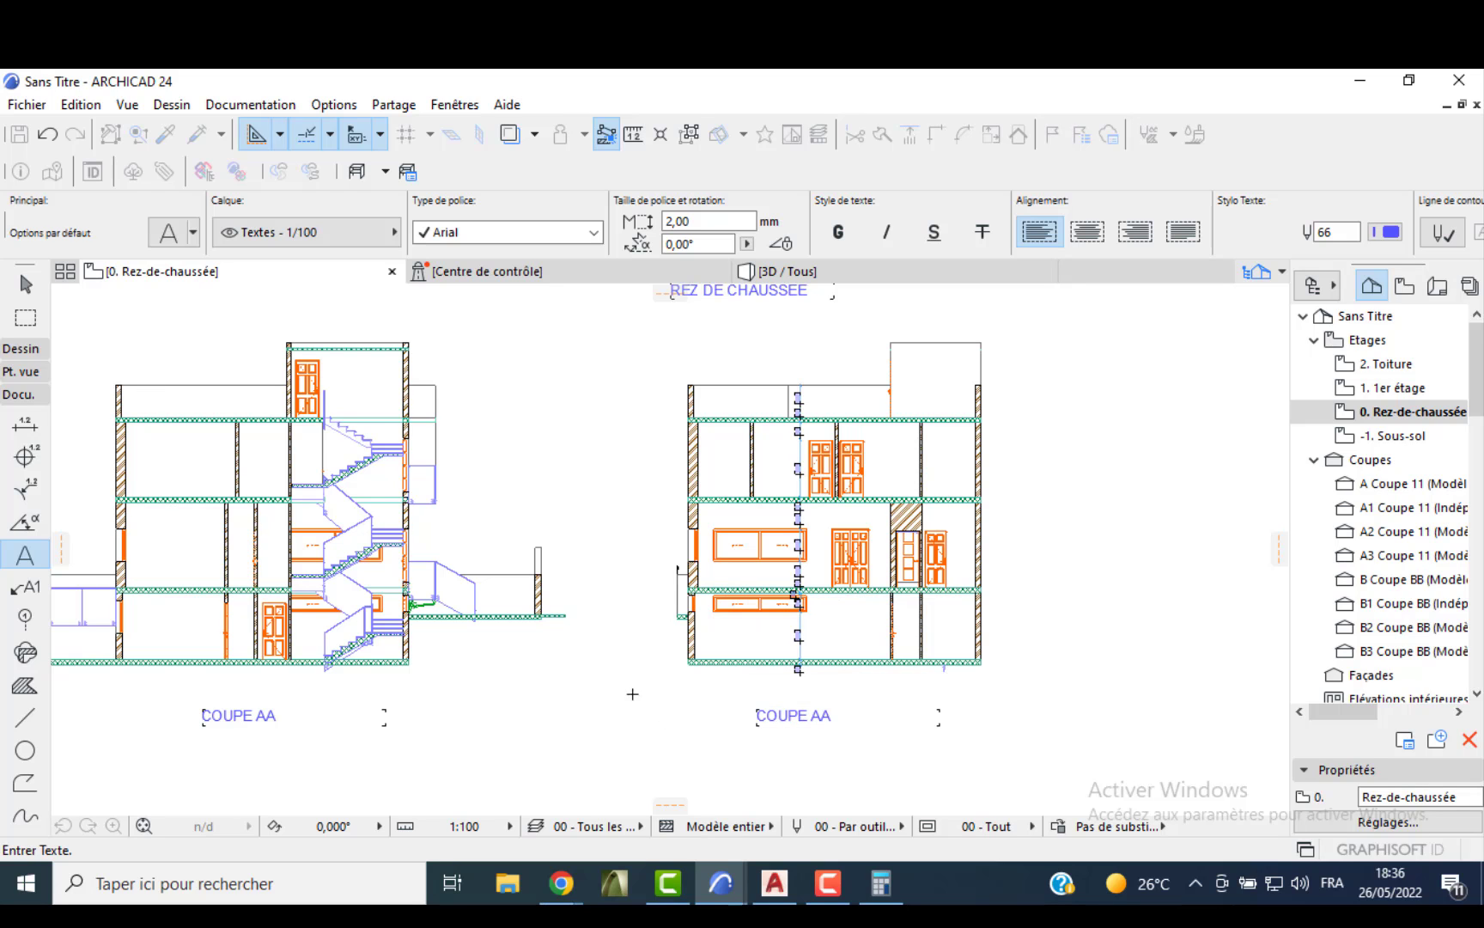
scroll(620, 692, down, 5)
middle_drag(982, 597, 848, 531)
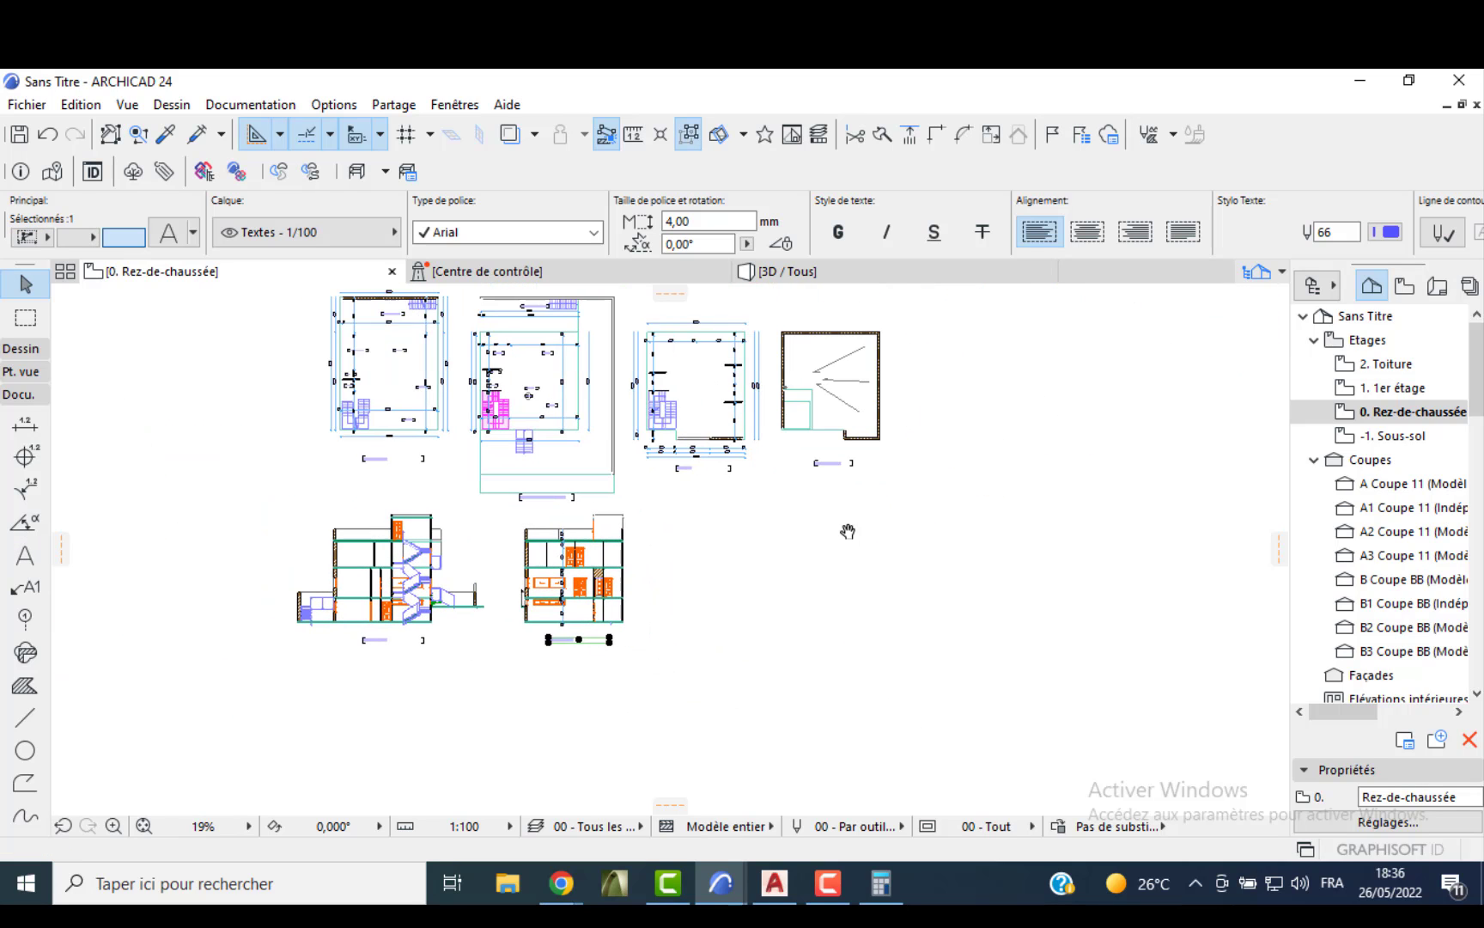
click(869, 573)
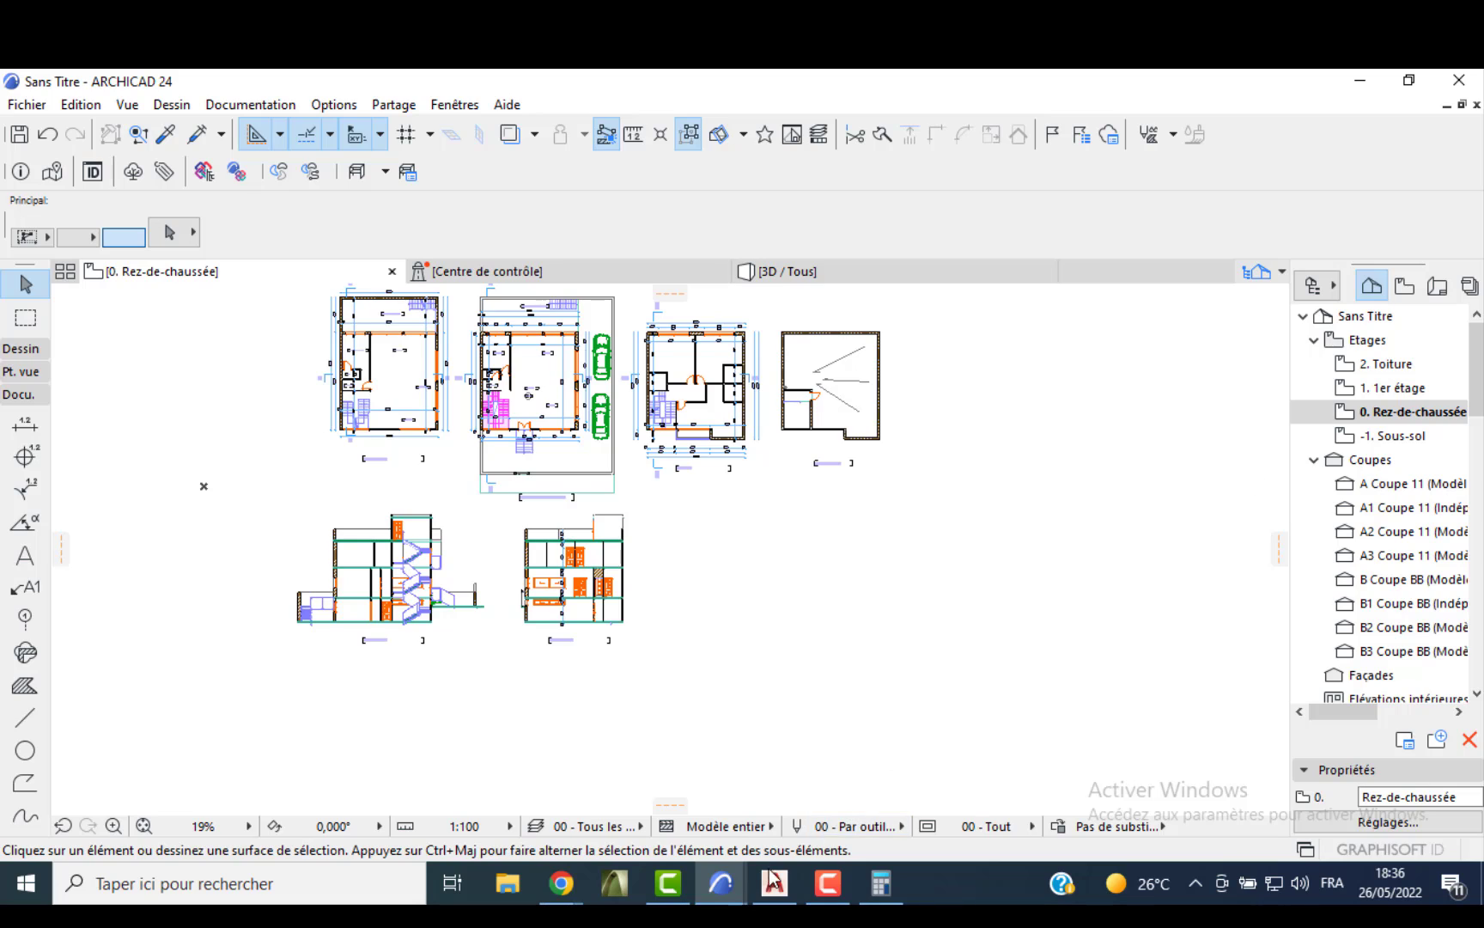
- Switch to the other ARCHICAD project window and open its Rez-de-chaussée storey
mouse_move(720, 883)
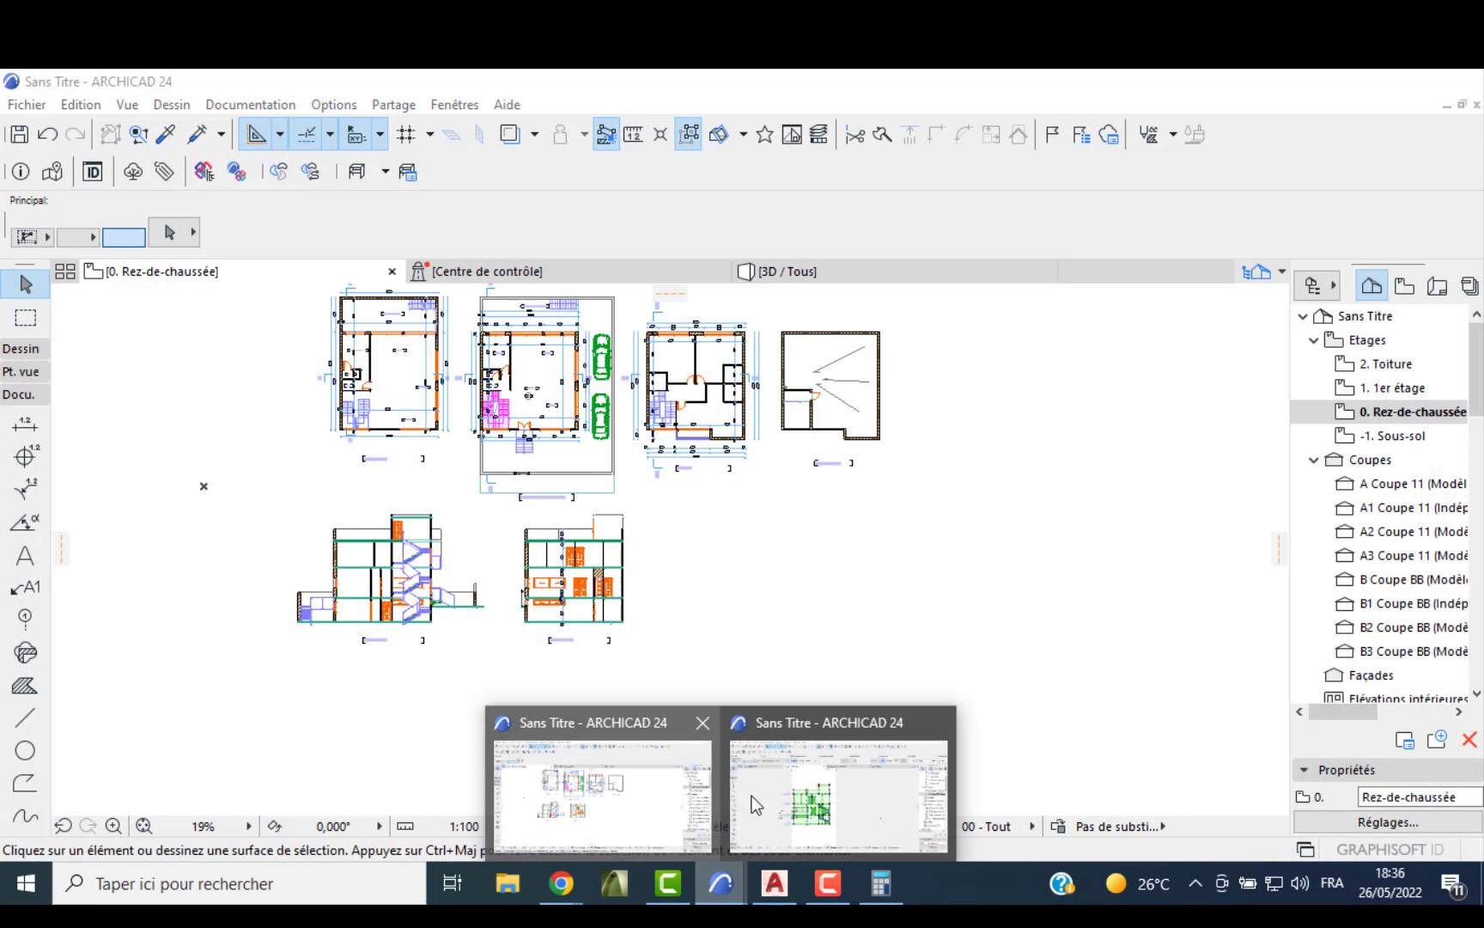
click(752, 799)
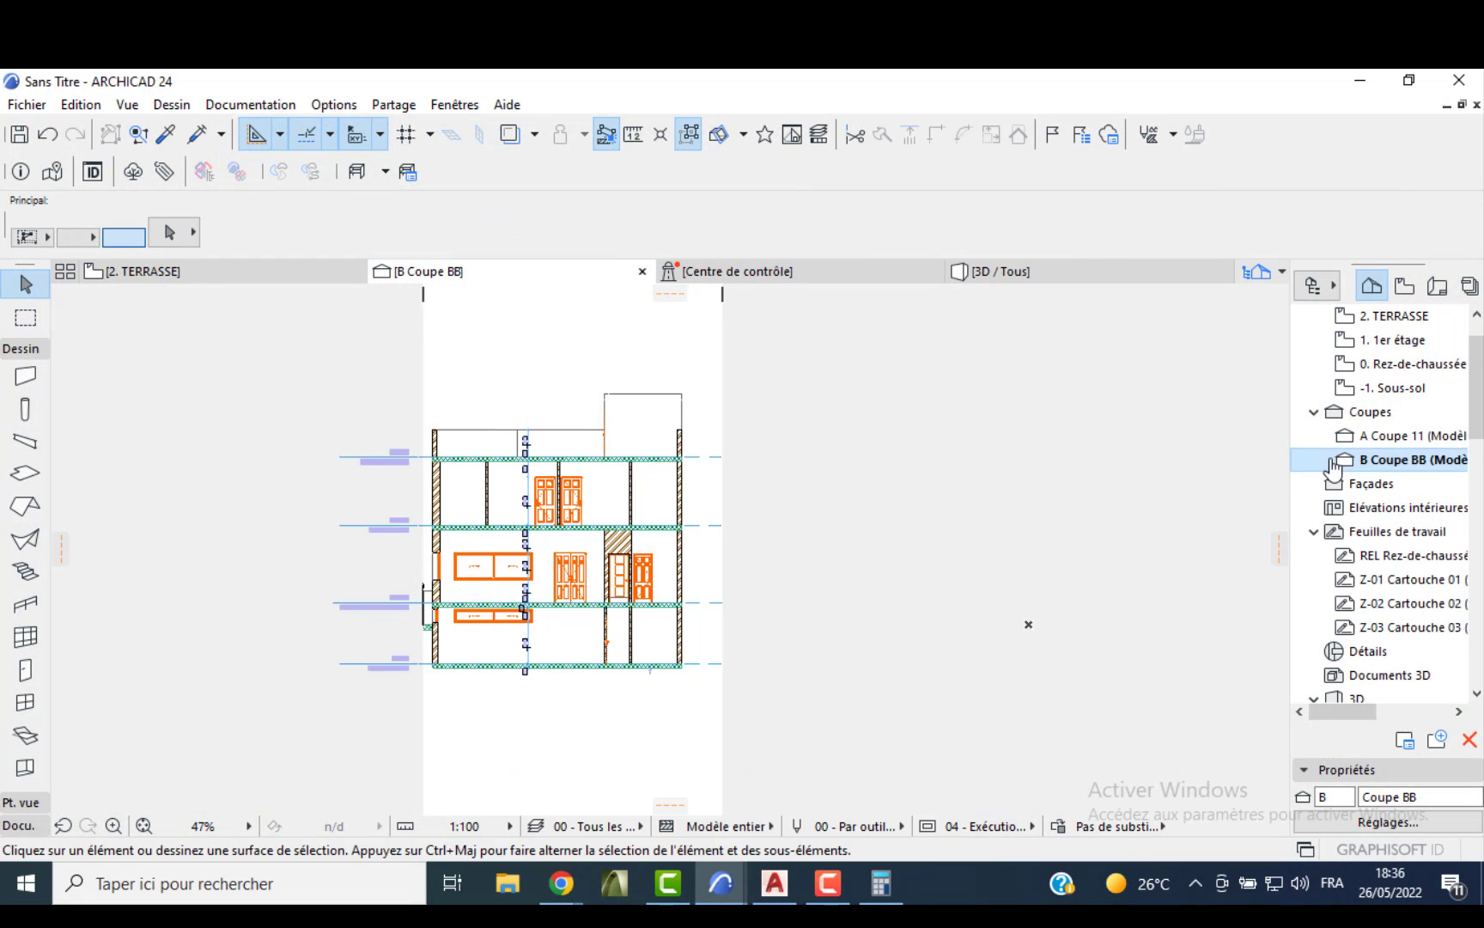
double_click(1387, 368)
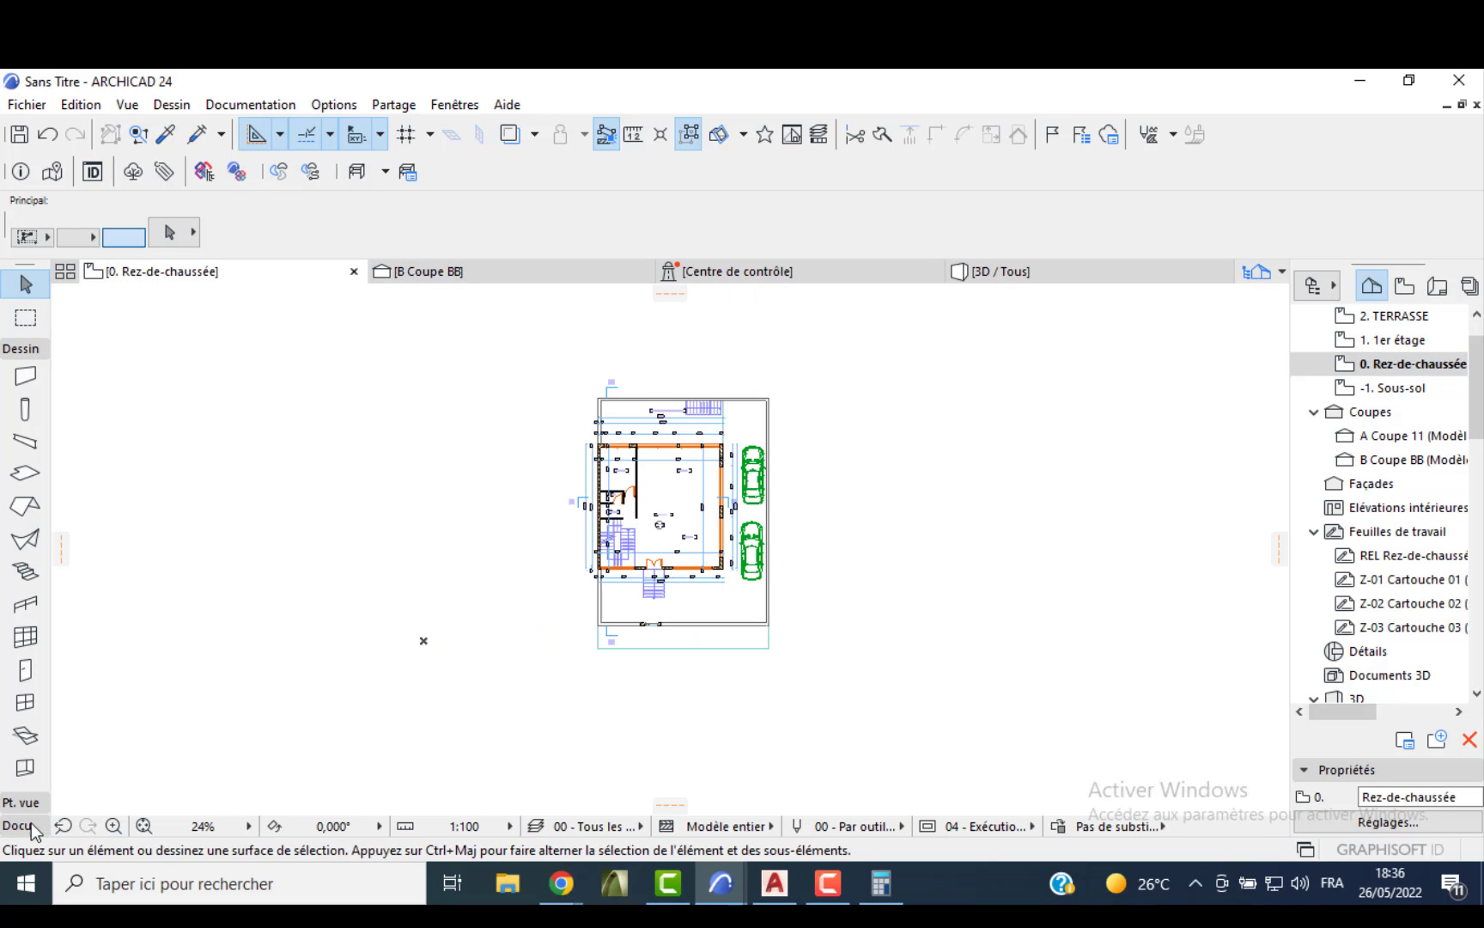
- Draw a horizontal elevation line with the Elevation tool across the courtyard in front of the entrance stairs, facing the house
click(19, 804)
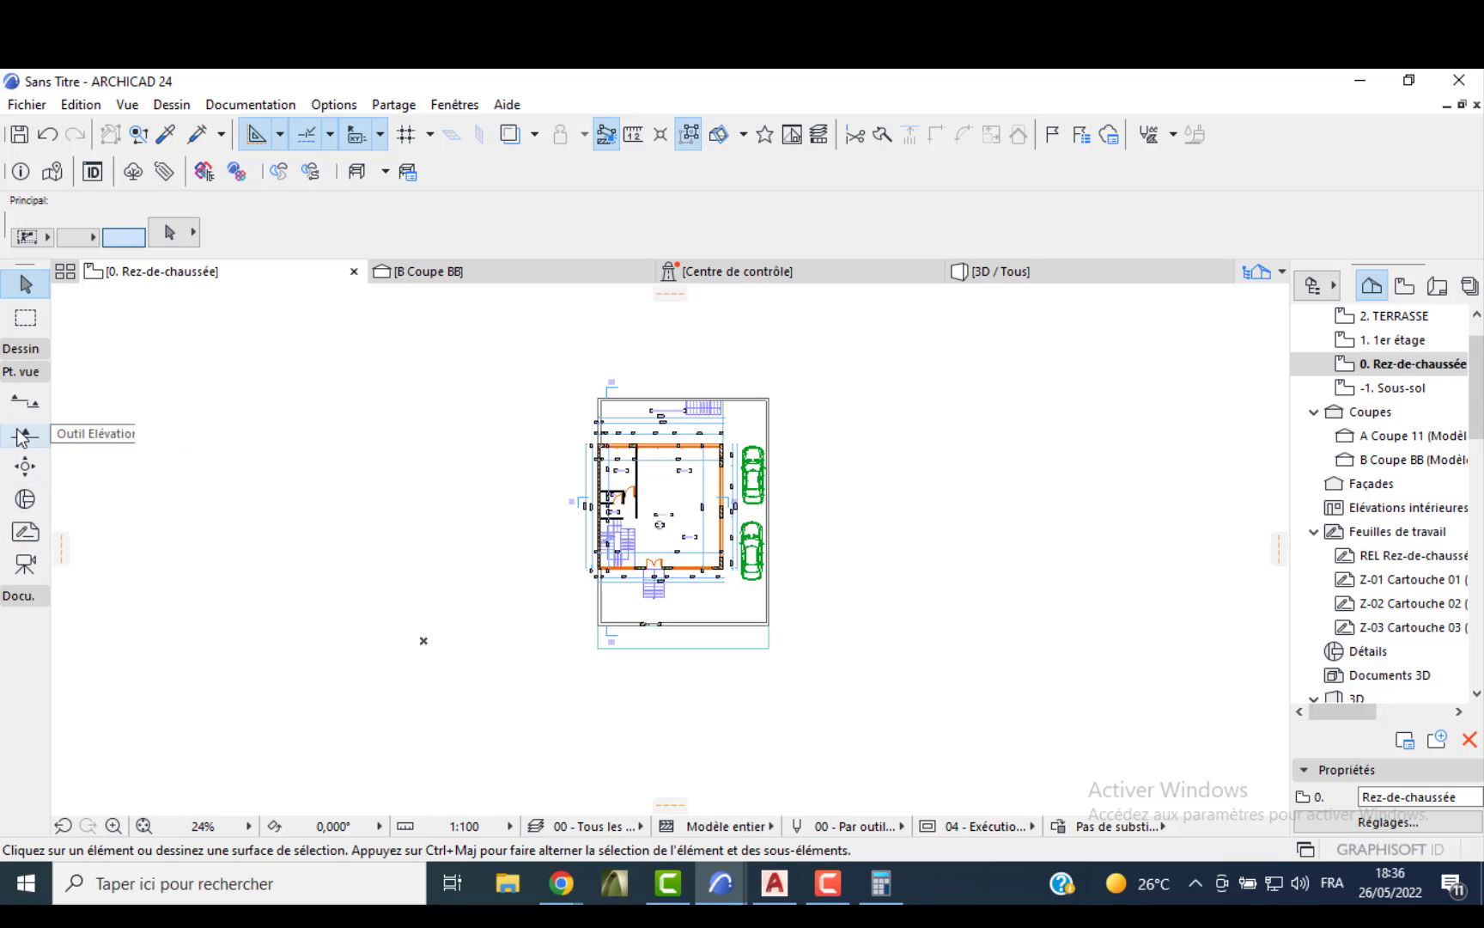
scroll(550, 601, up, 2)
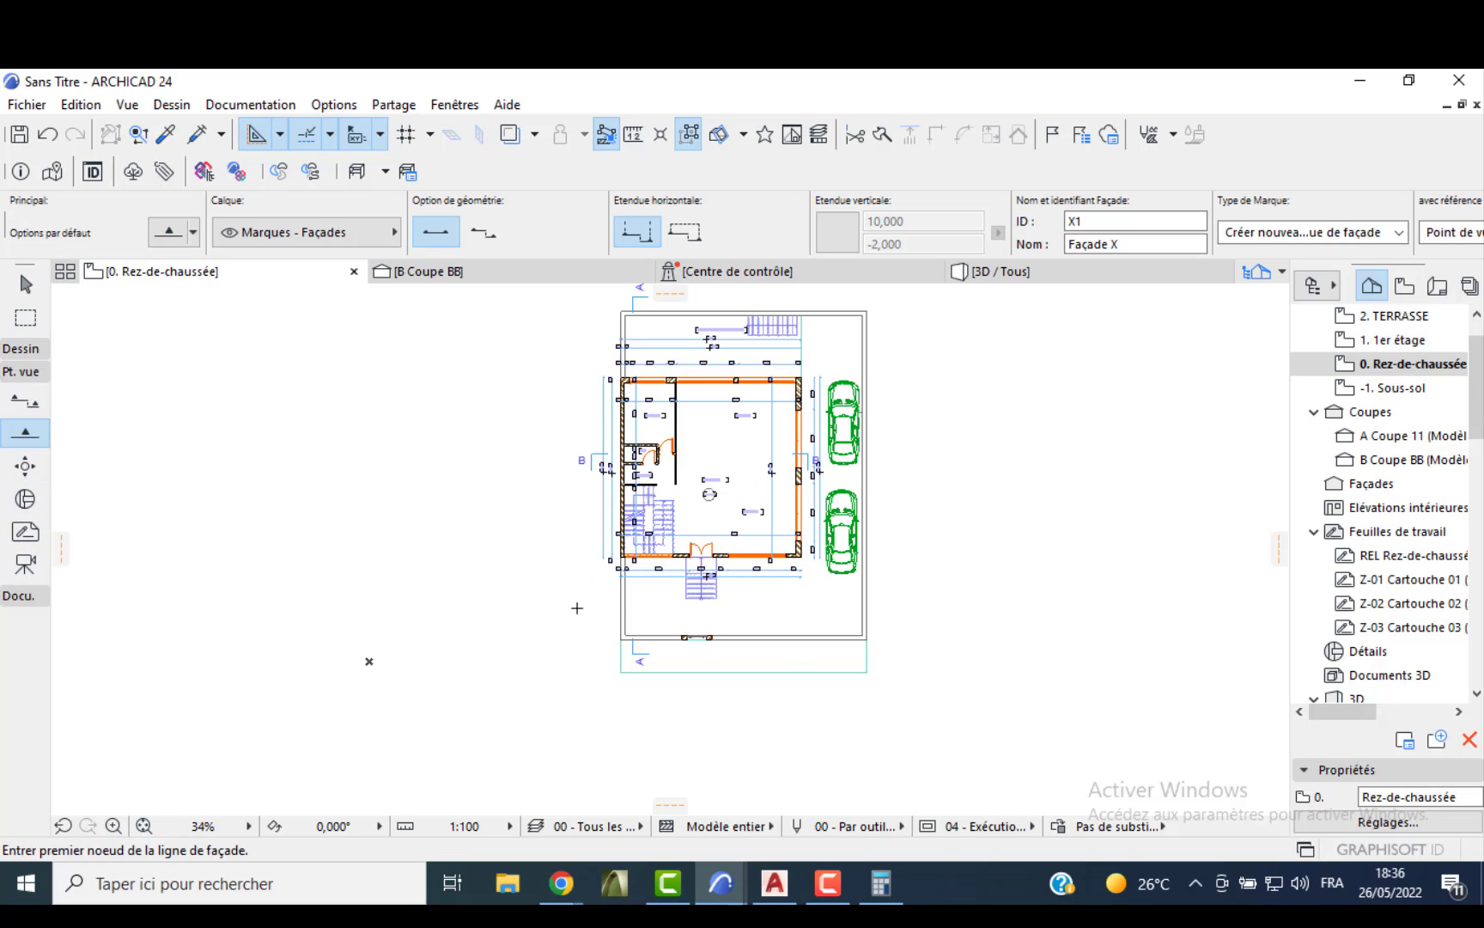
click(577, 608)
click(943, 607)
click(840, 292)
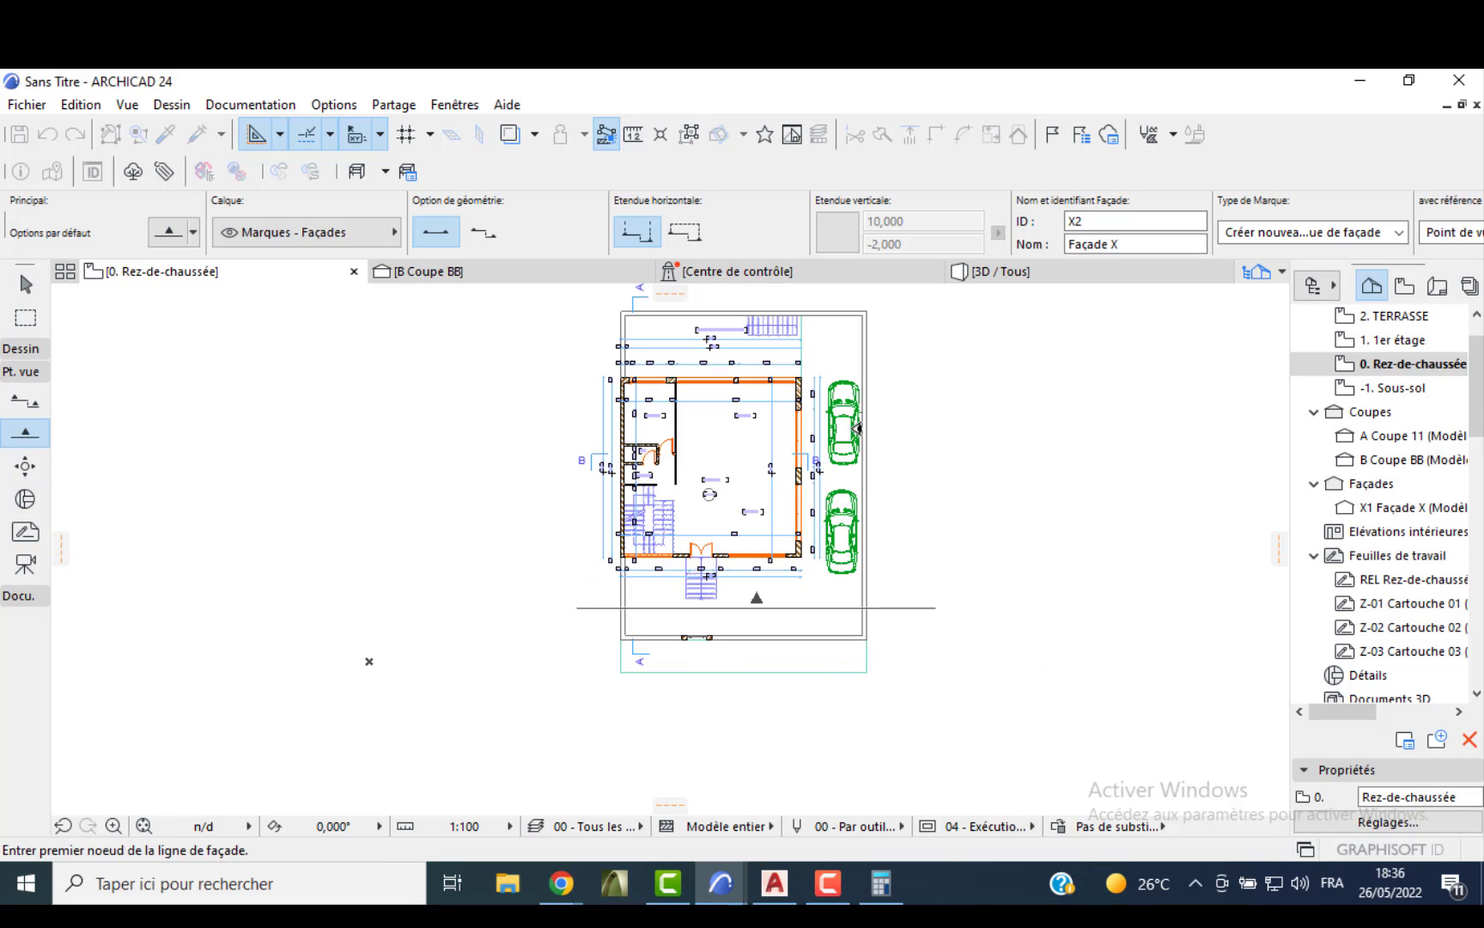
- Draw a vertical elevation line through the parked cars and a horizontal one about 20.5 m long behind the house, both facing the house
click(840, 286)
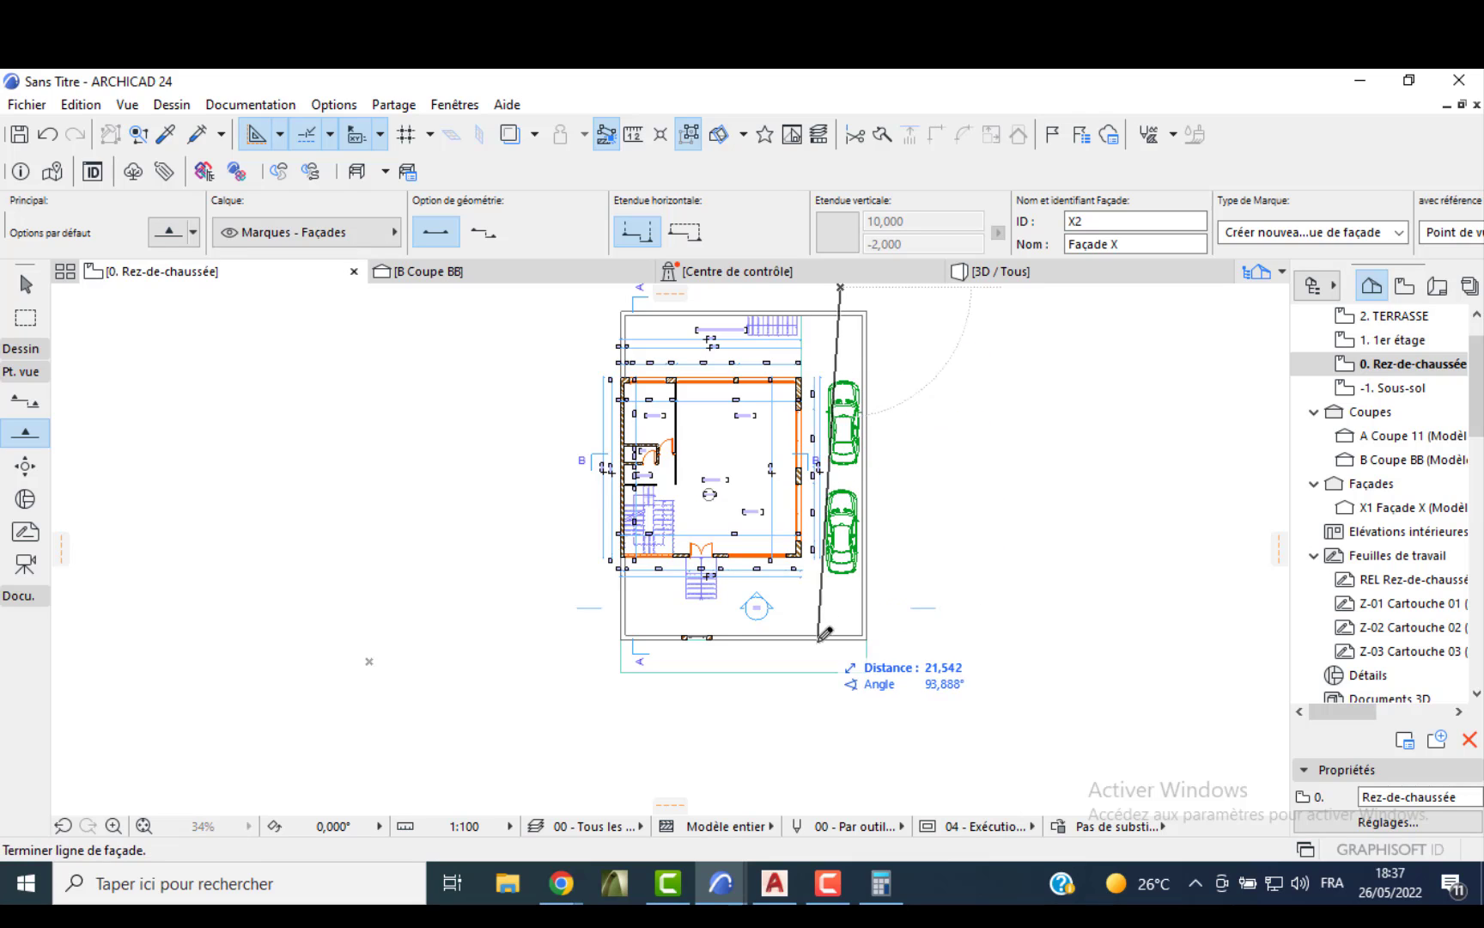
click(840, 657)
click(814, 653)
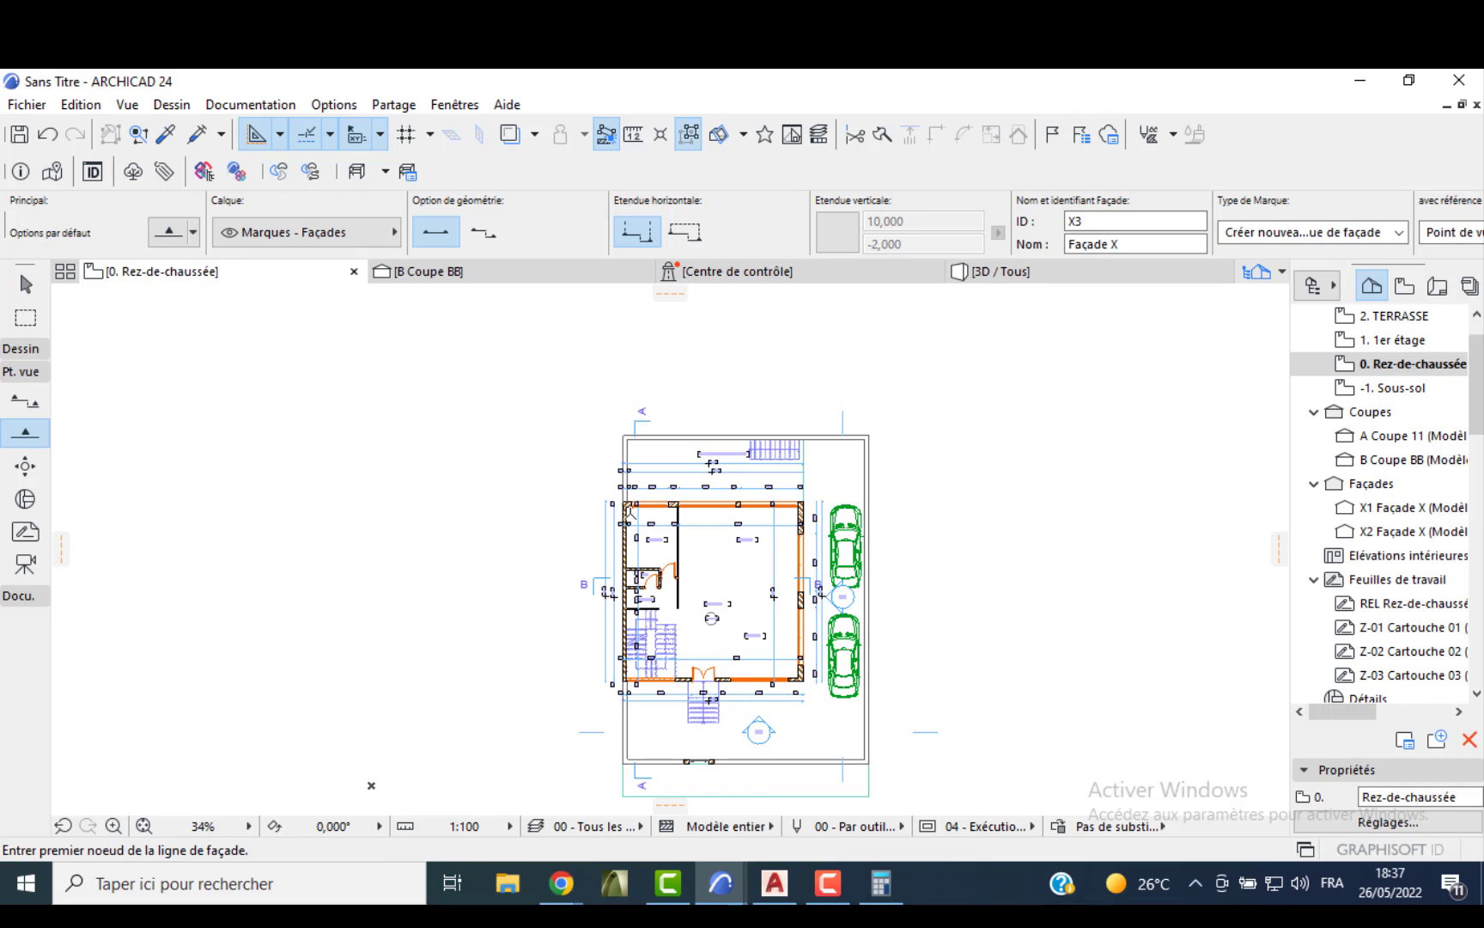
click(564, 483)
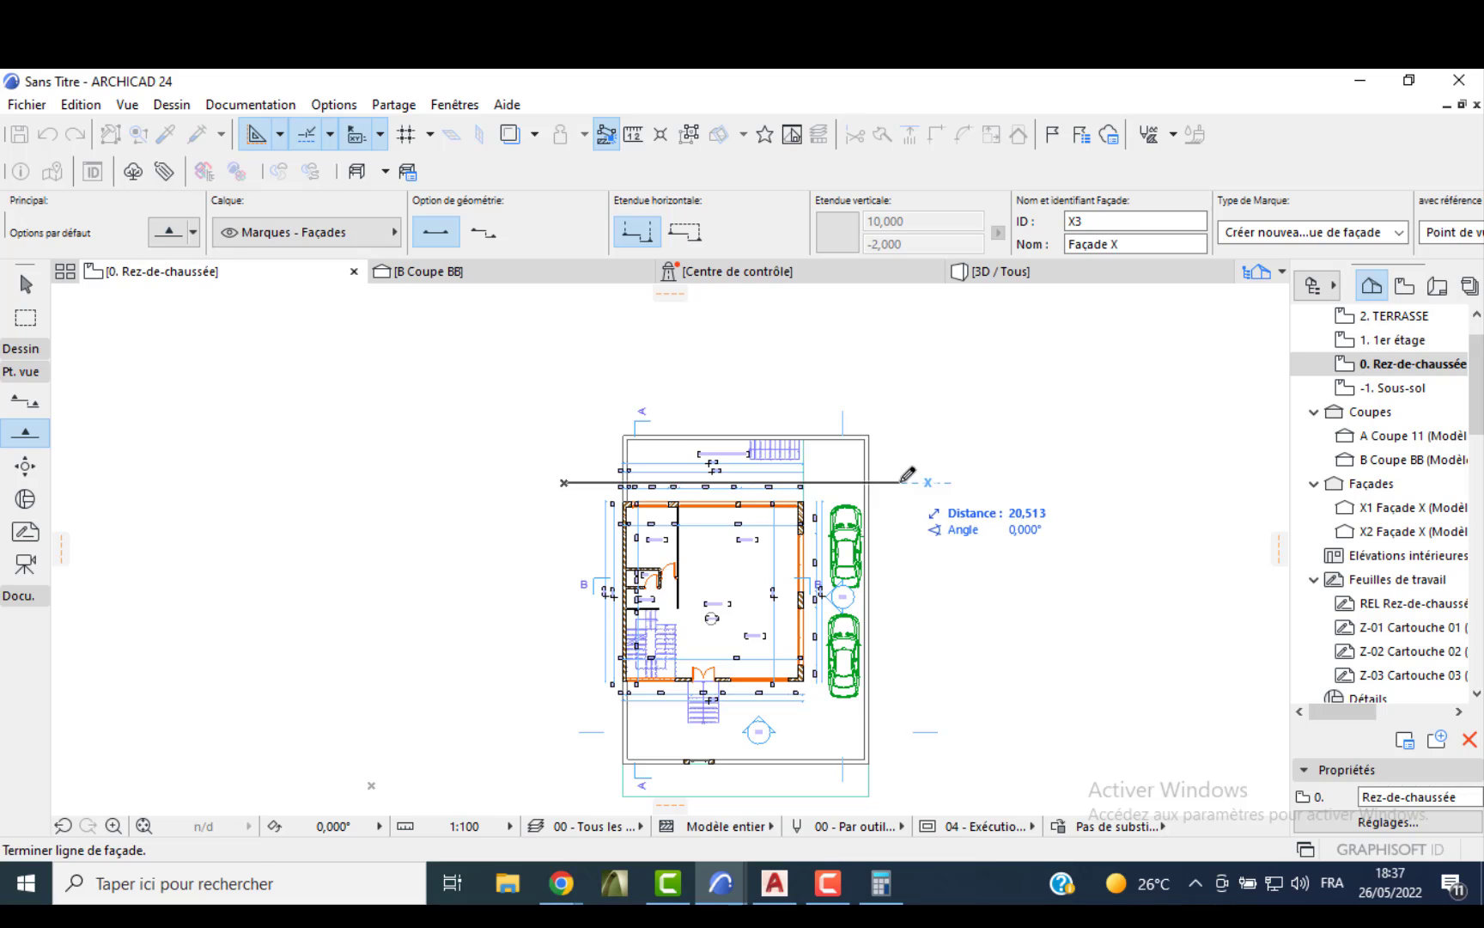
click(901, 483)
click(900, 513)
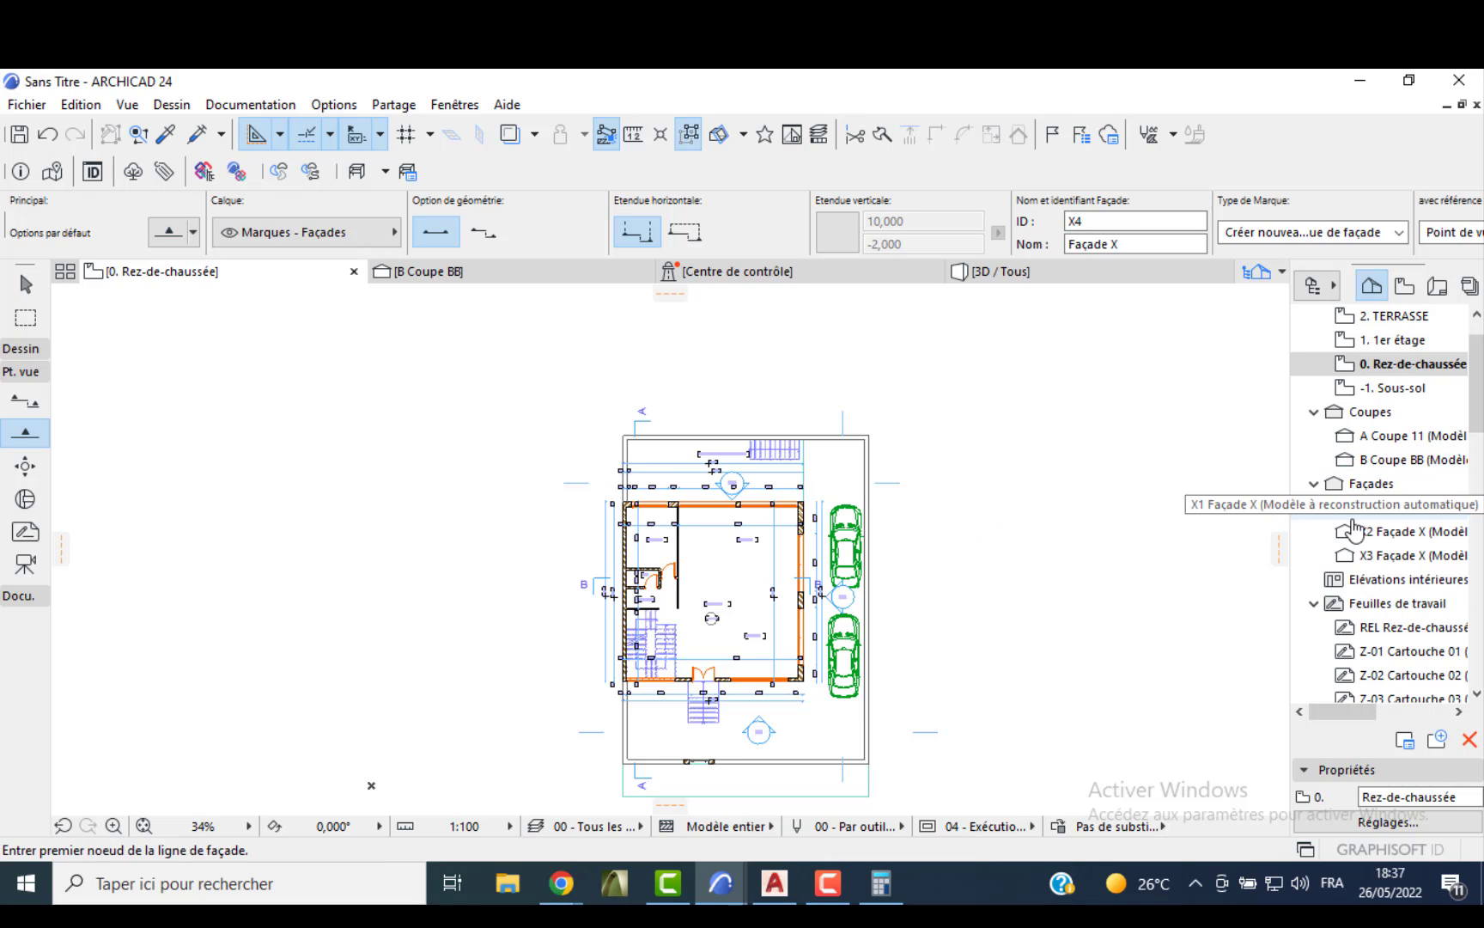
- Open the elevation X1 Façade X, then select all its building elements and copy them
scroll(665, 481, up, 7)
key(Escape)
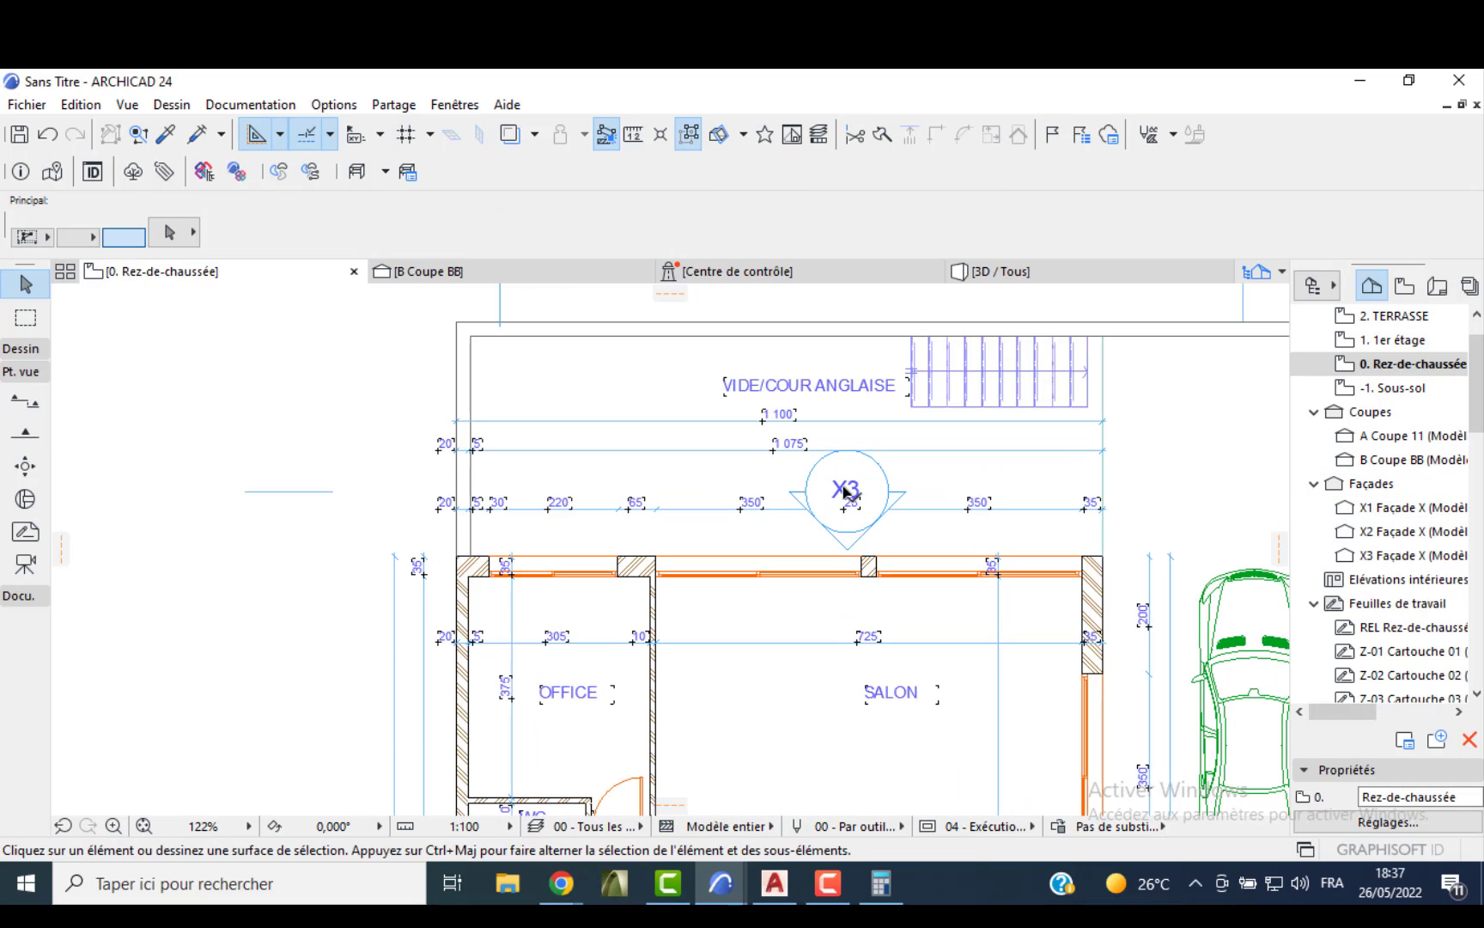
click(846, 491)
click(1359, 514)
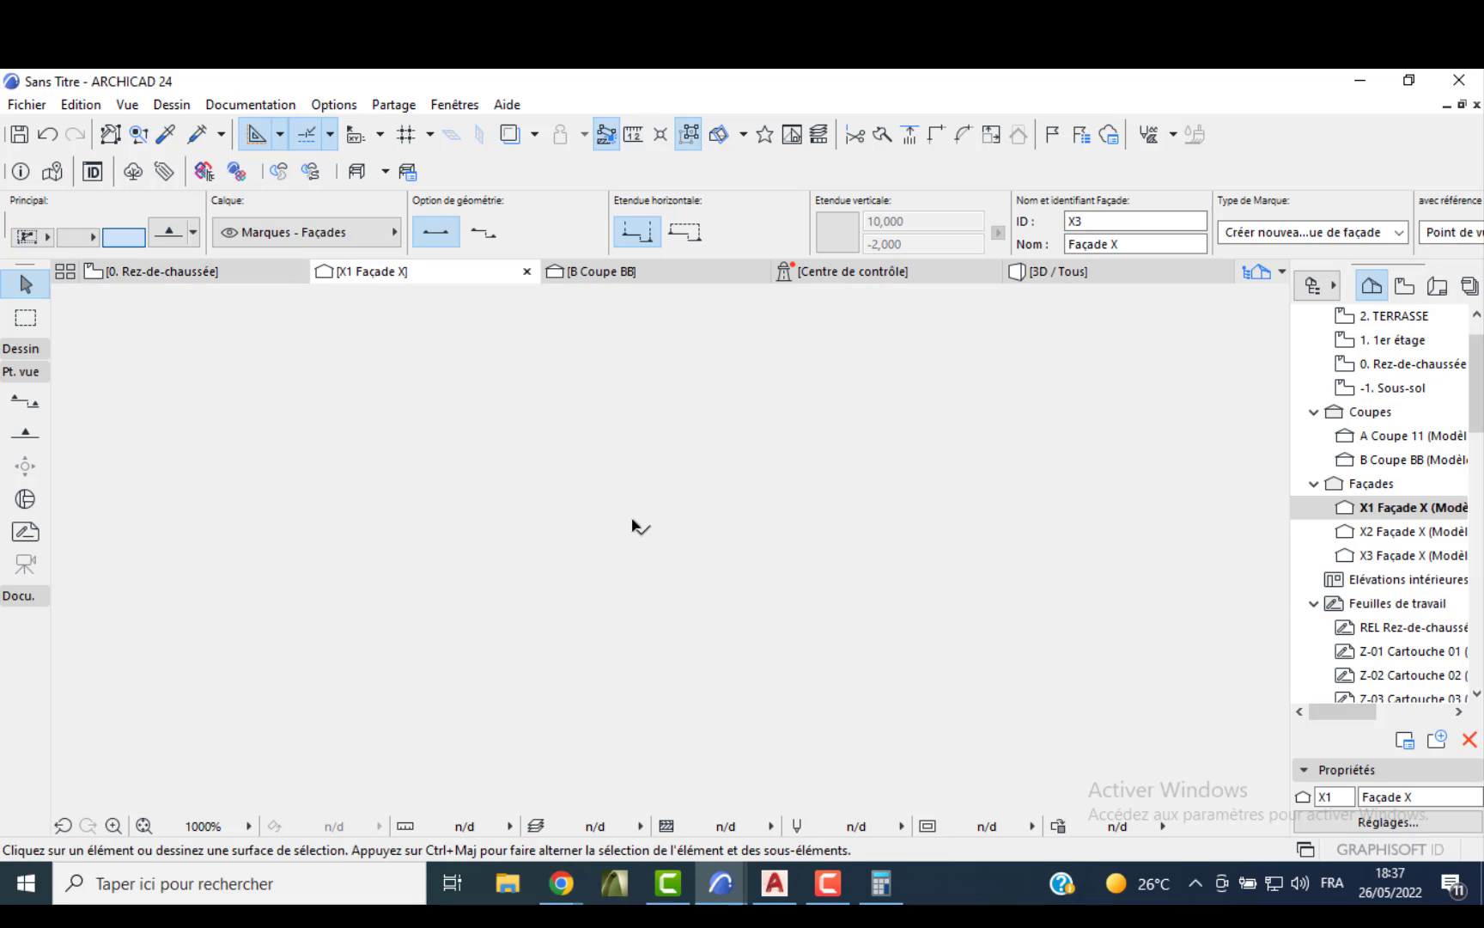
scroll(636, 519, down, 2)
scroll(614, 627, up, 3)
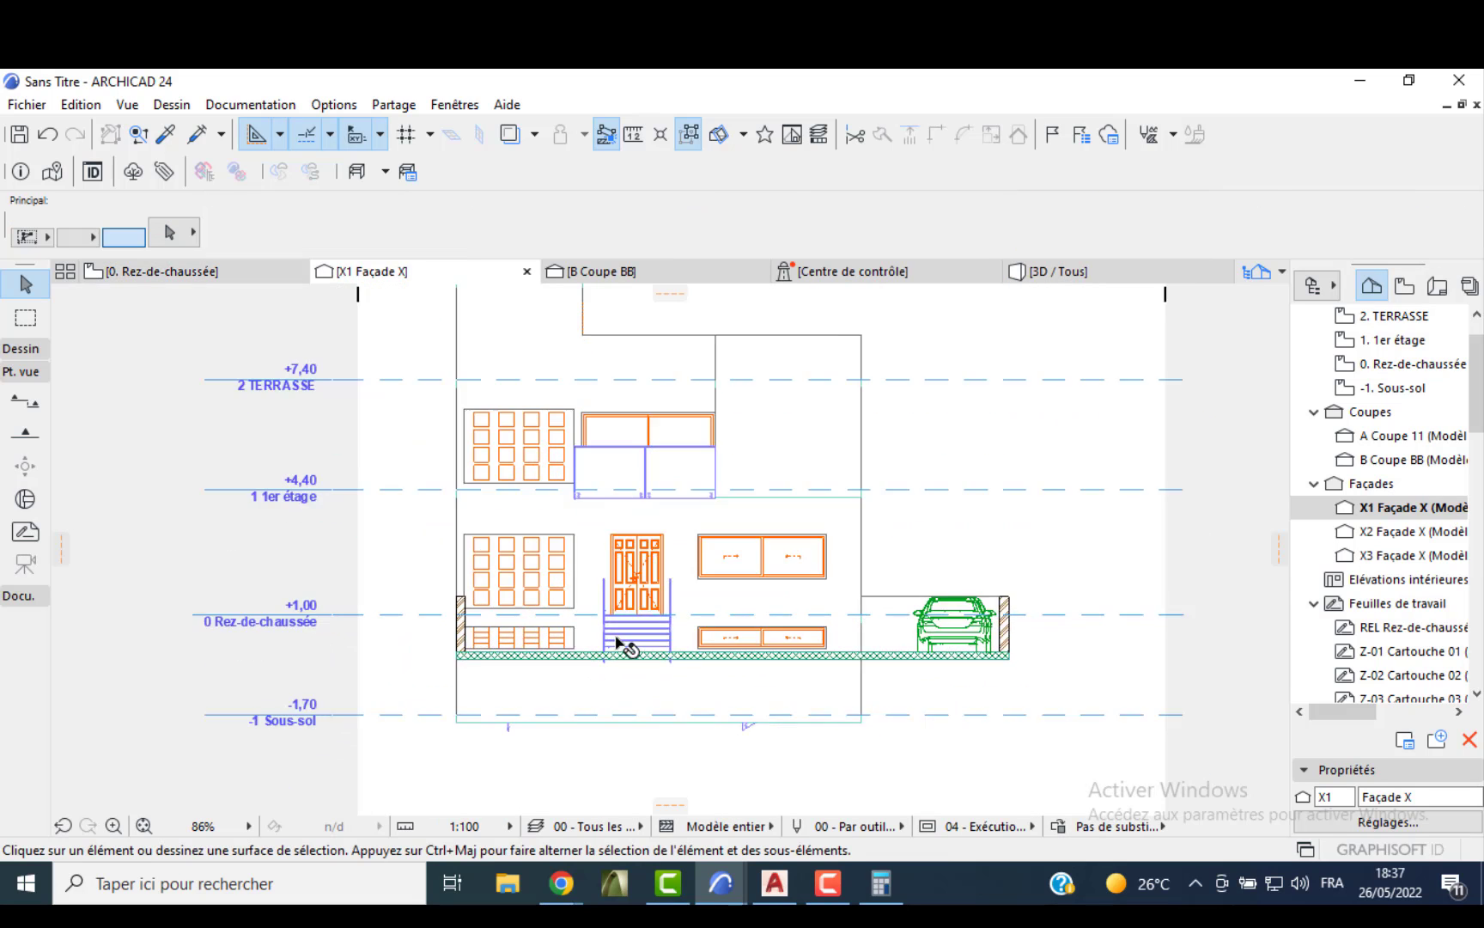
scroll(497, 503, down, 2)
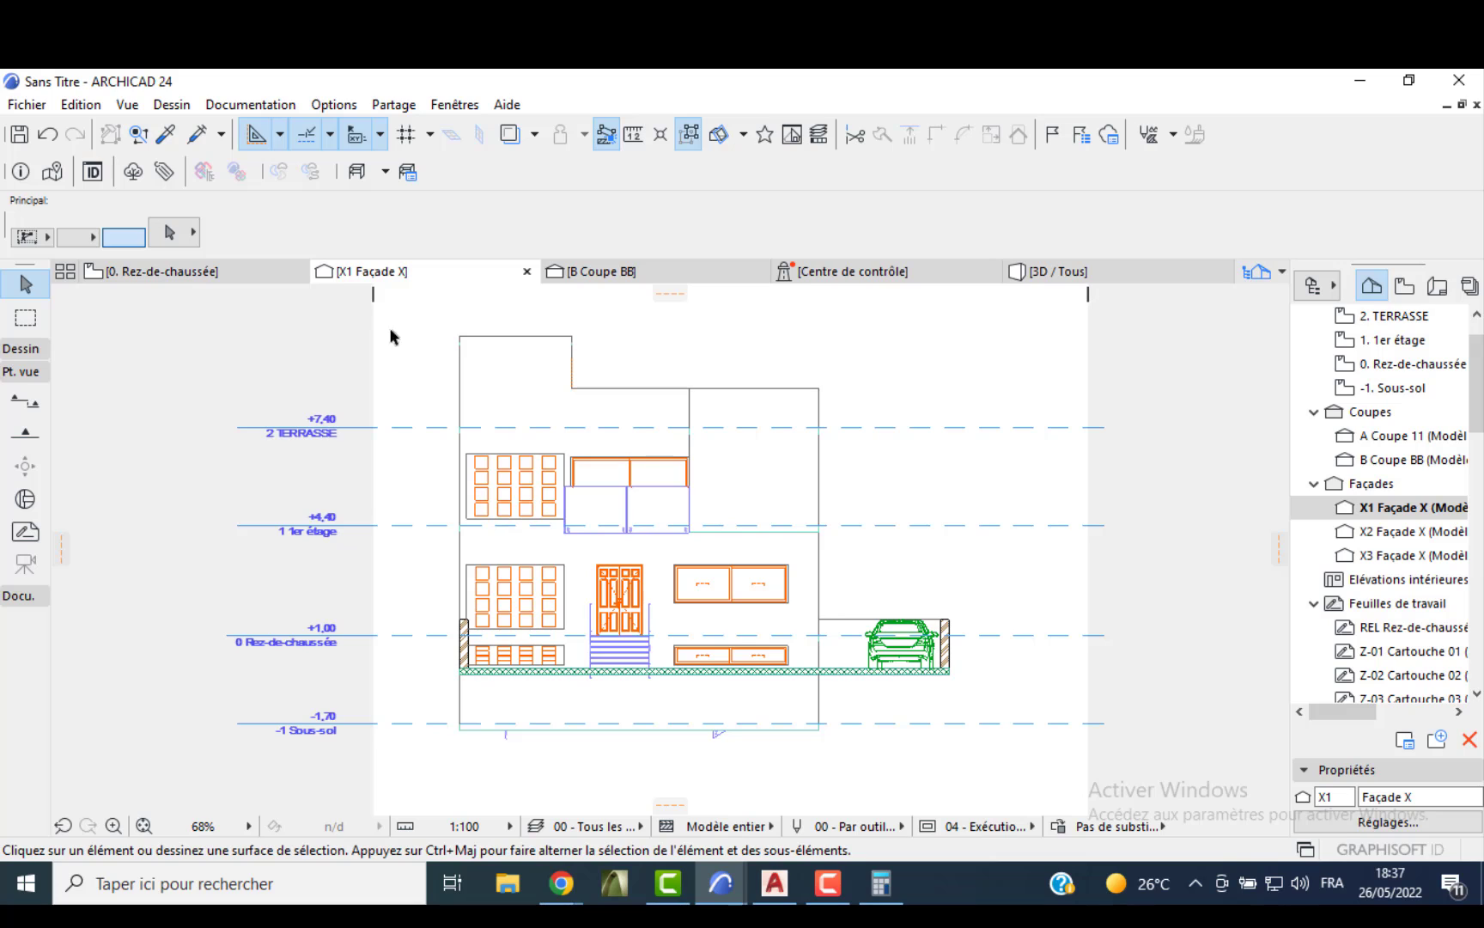
drag(418, 313, 1118, 747)
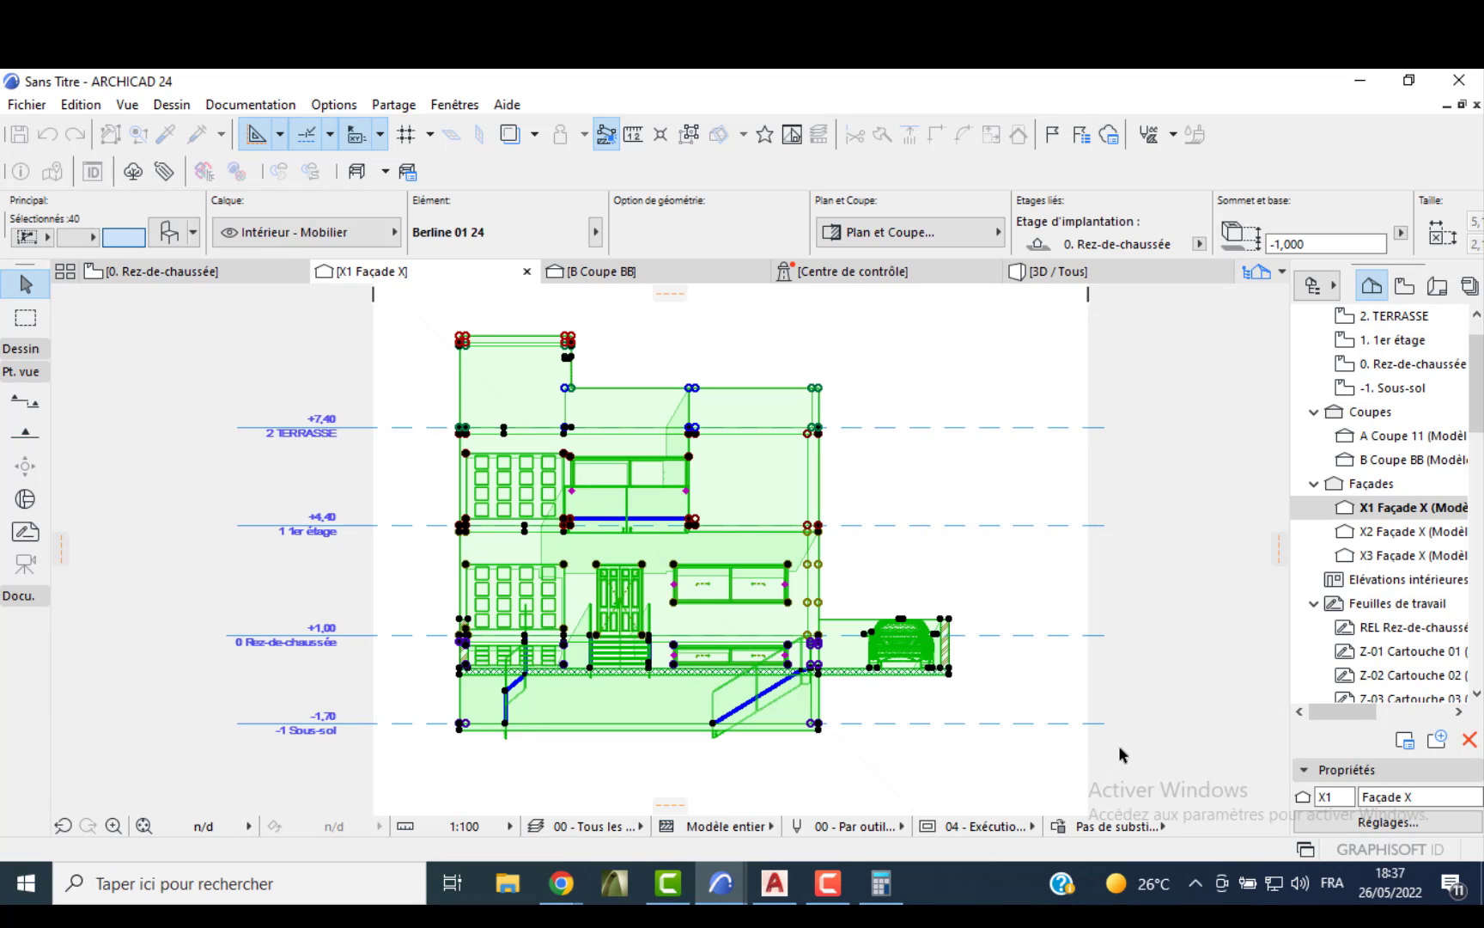
click(720, 883)
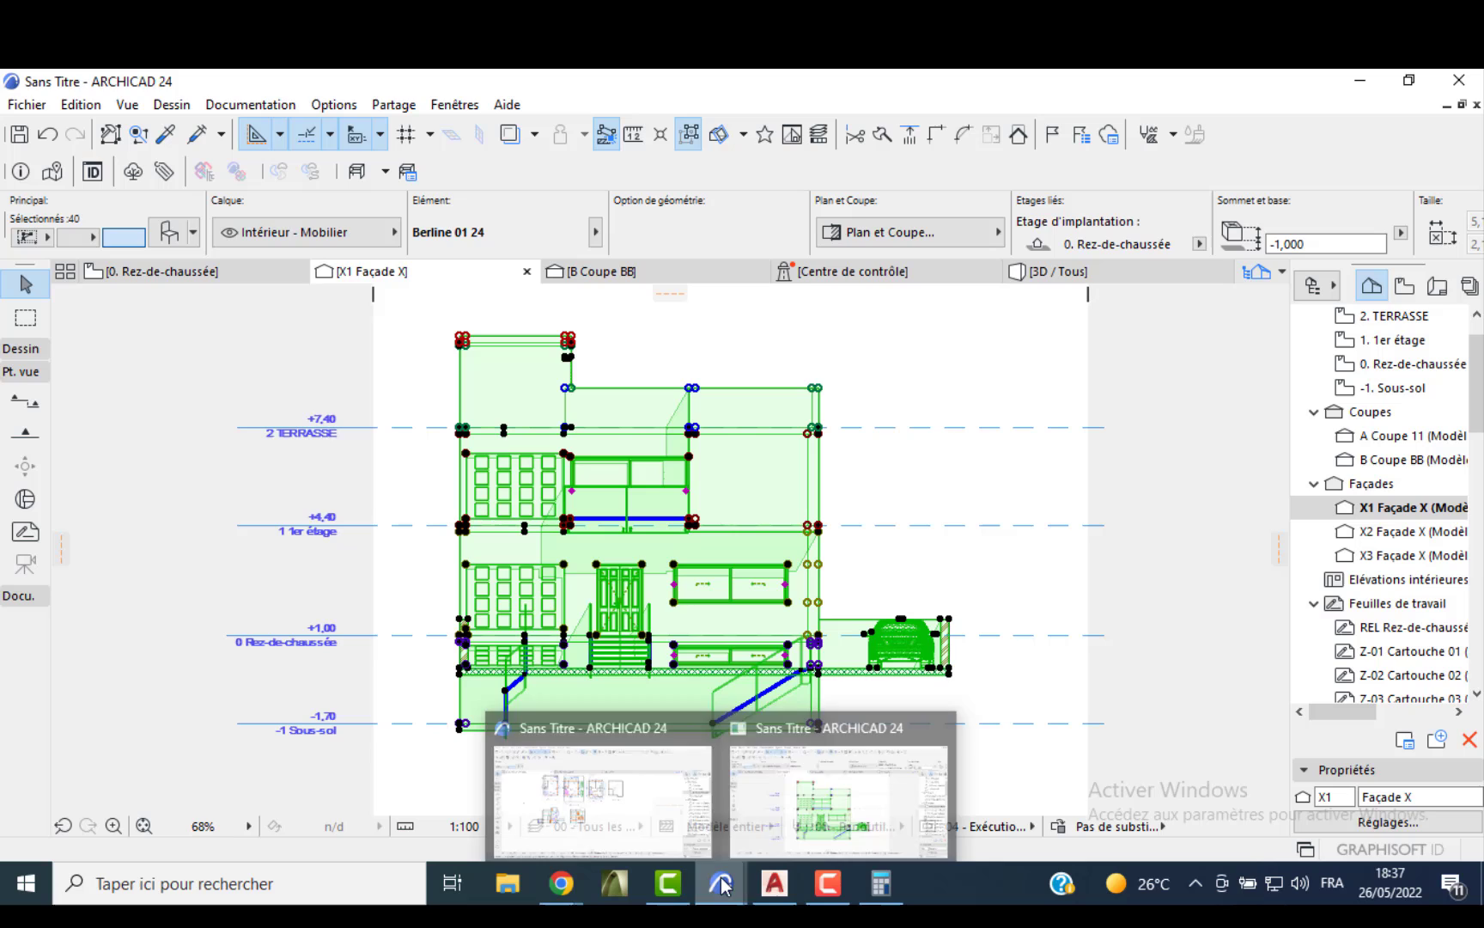
click(971, 571)
- Switch to the other ARCHICAD project and paste the copied elevation on the Rez-de-chaussée storey, placing it beside section BB
mouse_move(726, 885)
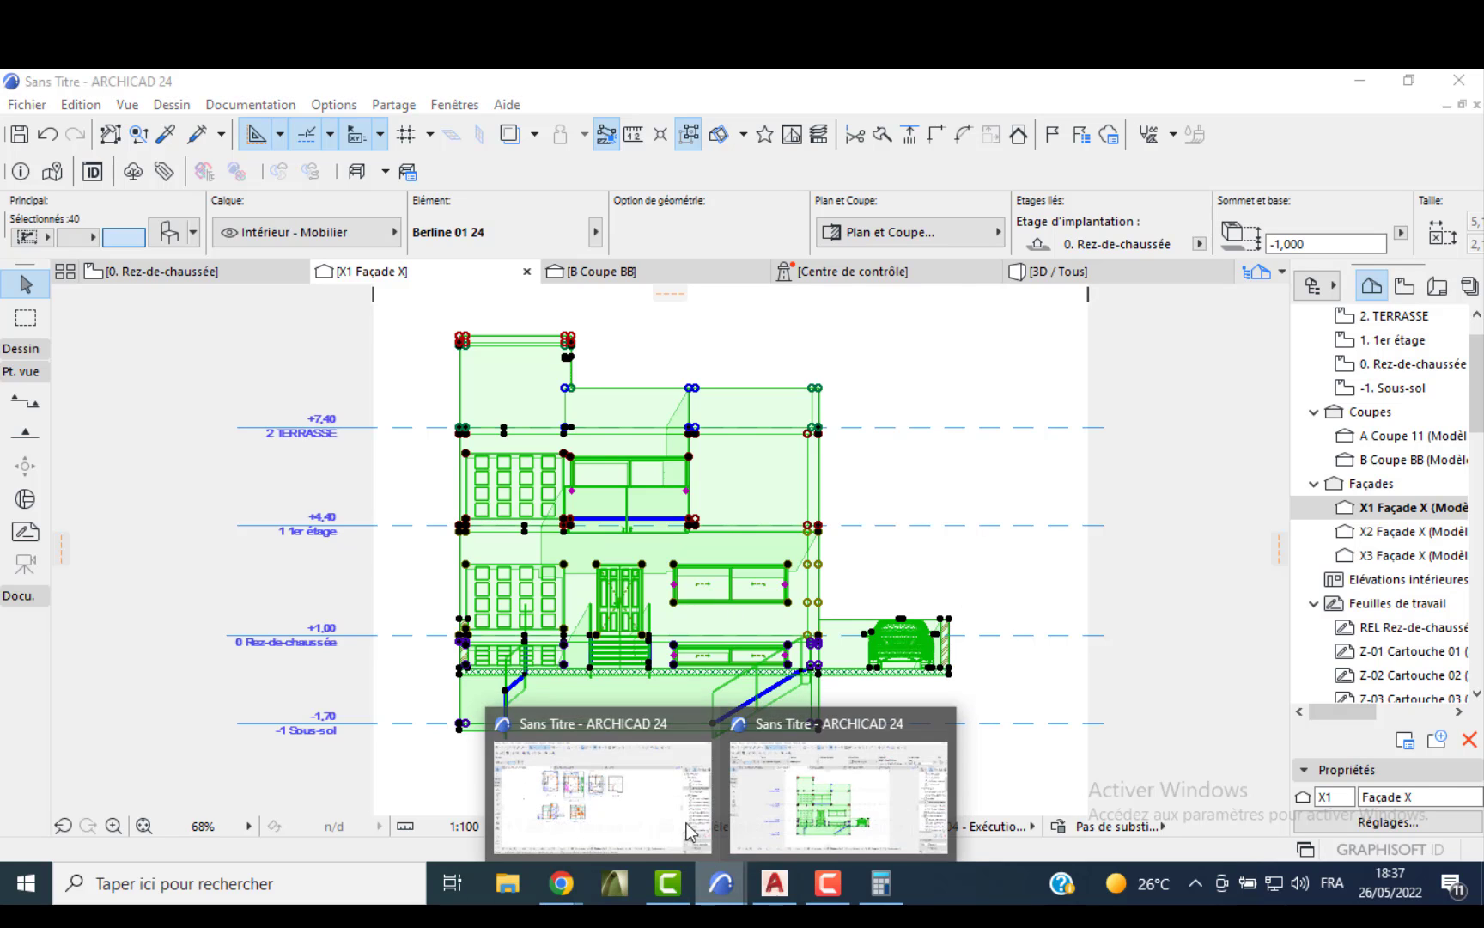
click(629, 731)
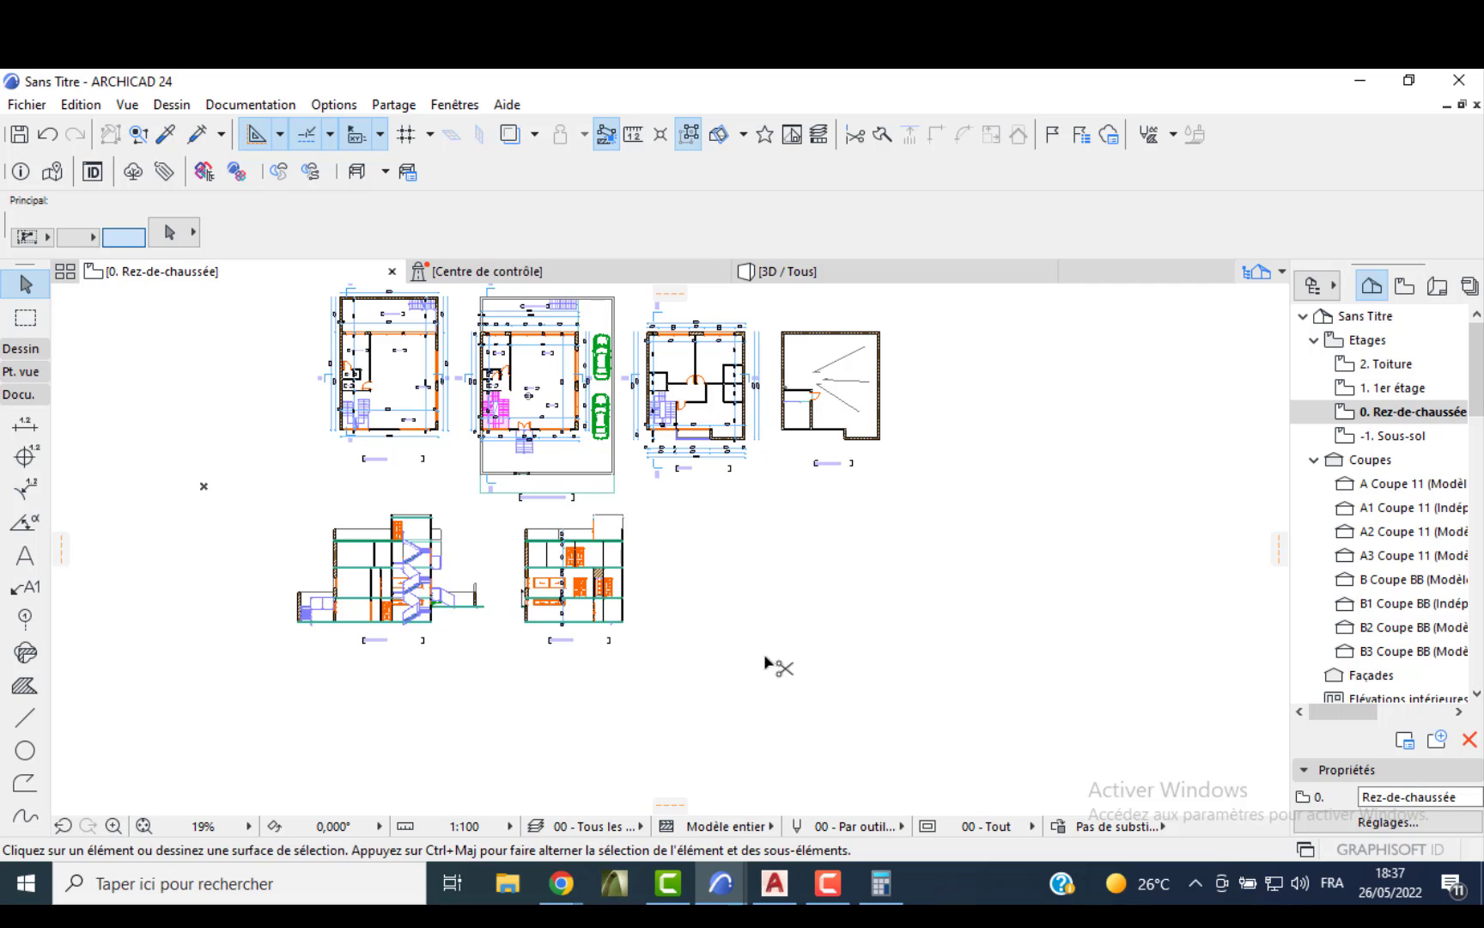
key(ctrl+v)
click(402, 458)
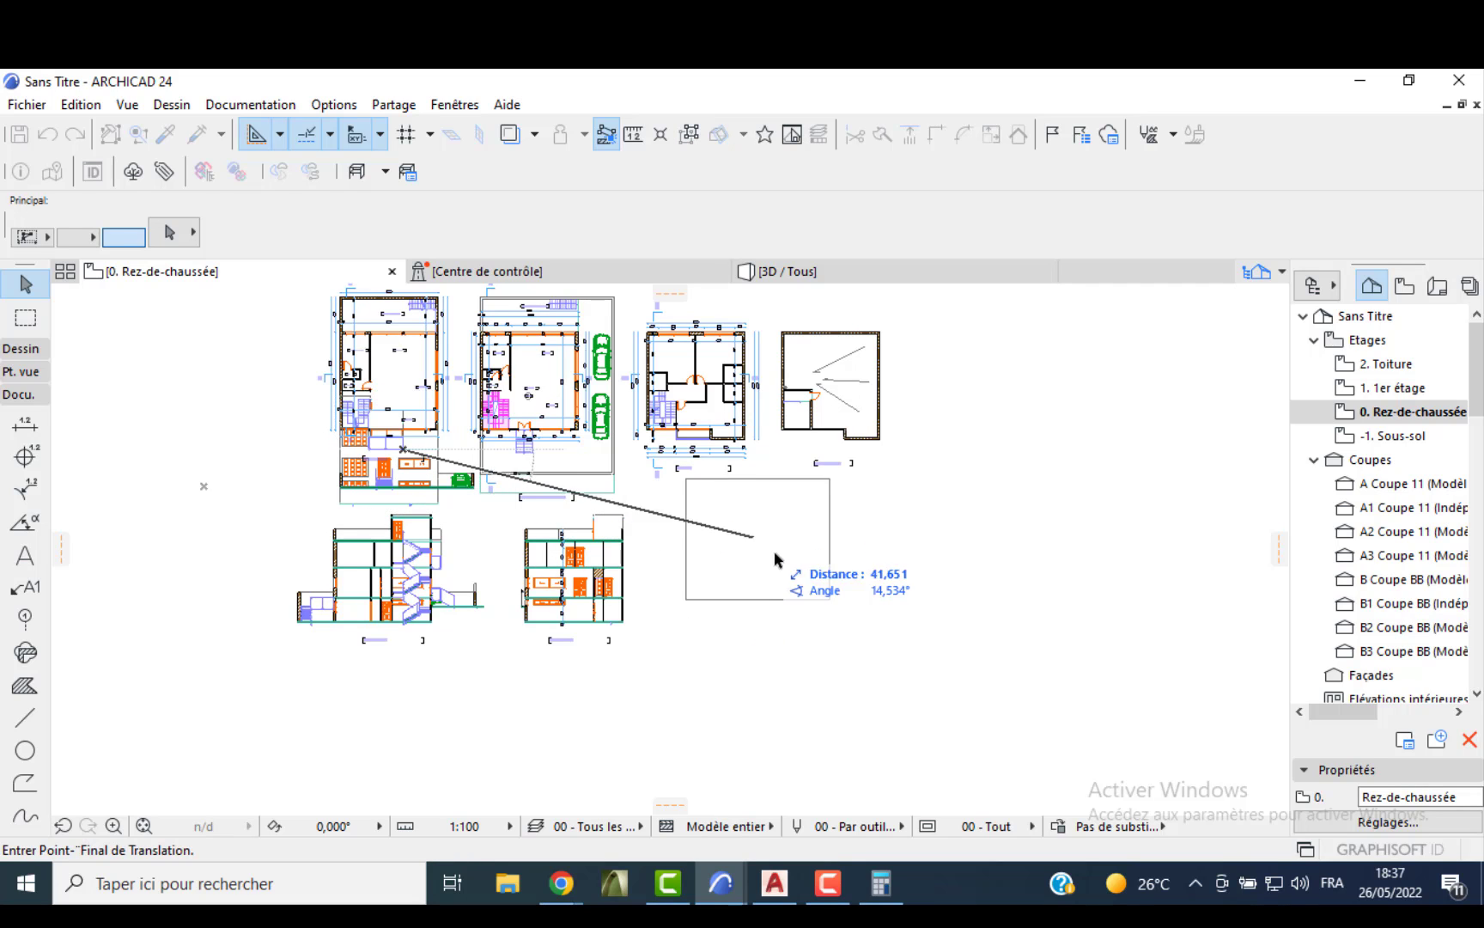
click(778, 589)
- Align the pasted elevation's ground line with that of section BB, shift it closer to the section and fix it in place
scroll(740, 642, up, 3)
scroll(710, 632, up, 4)
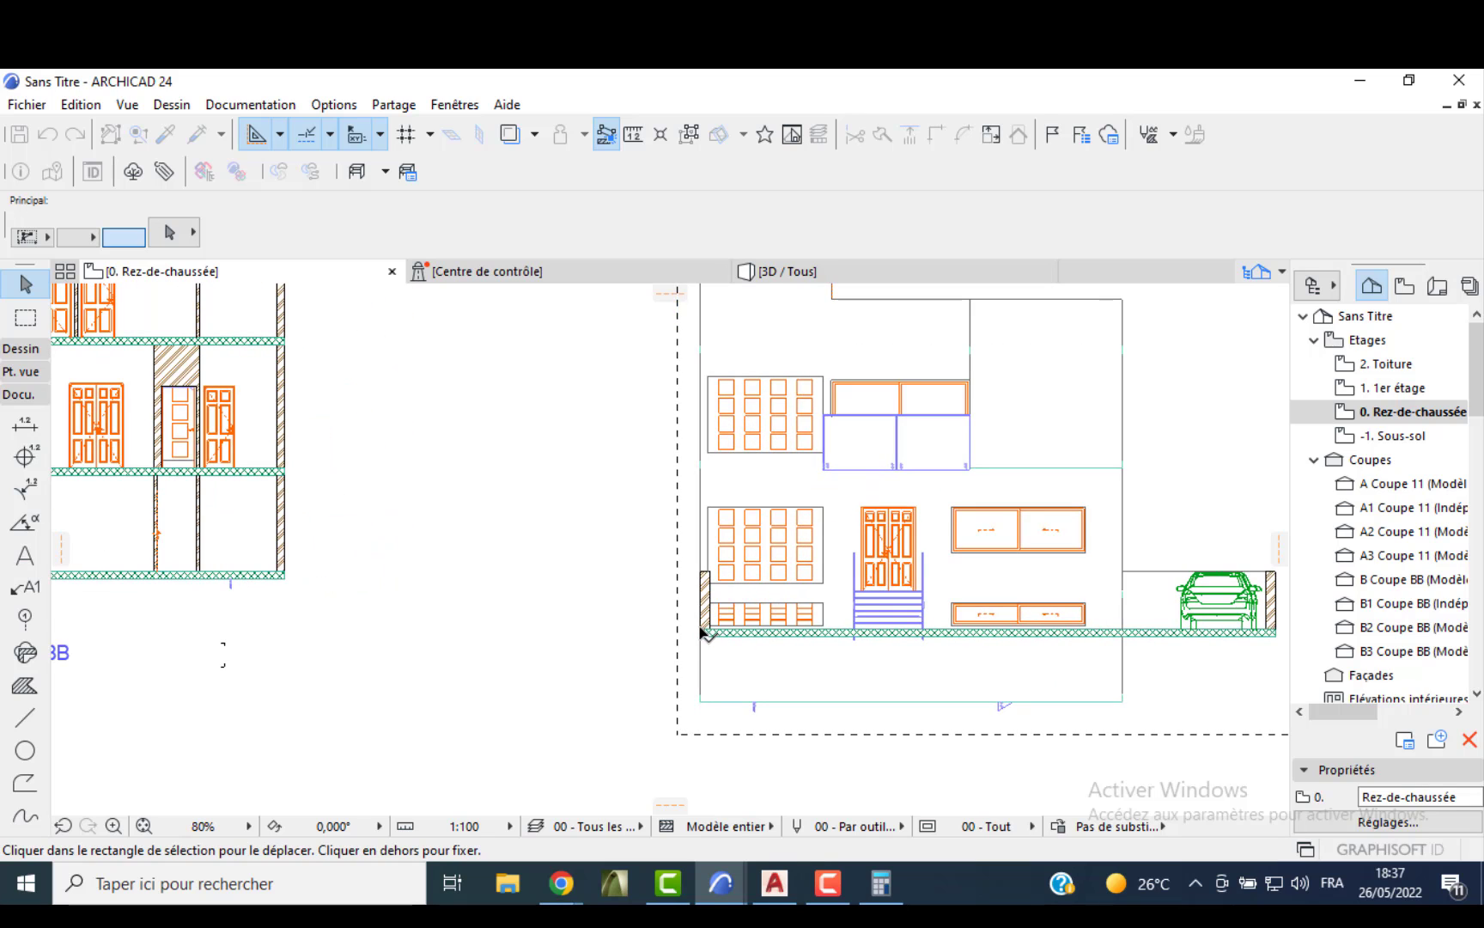
click(702, 631)
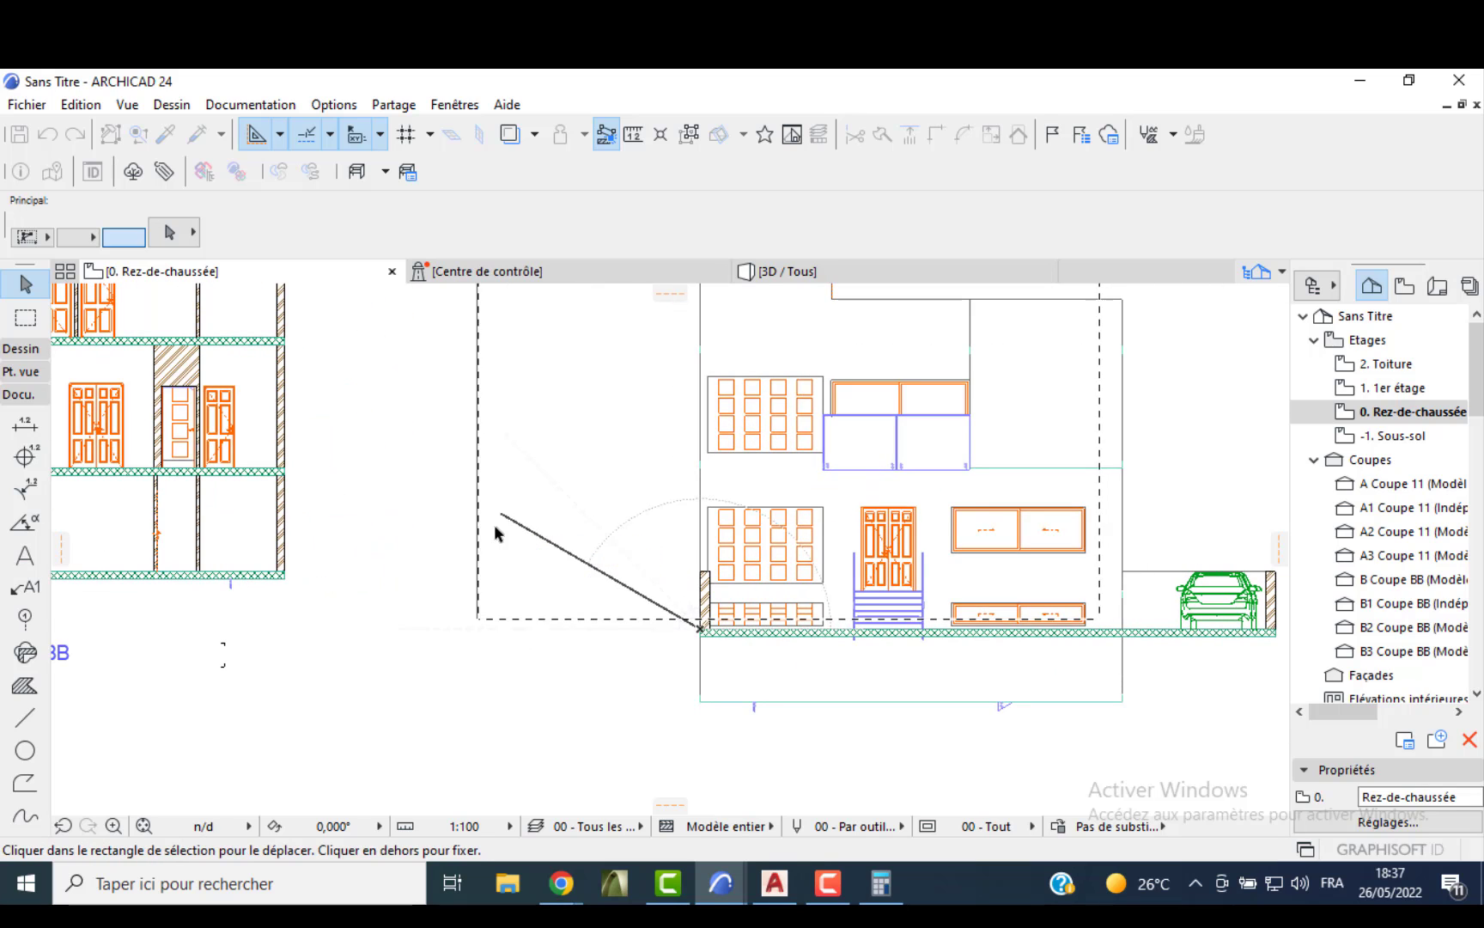
click(501, 515)
click(501, 514)
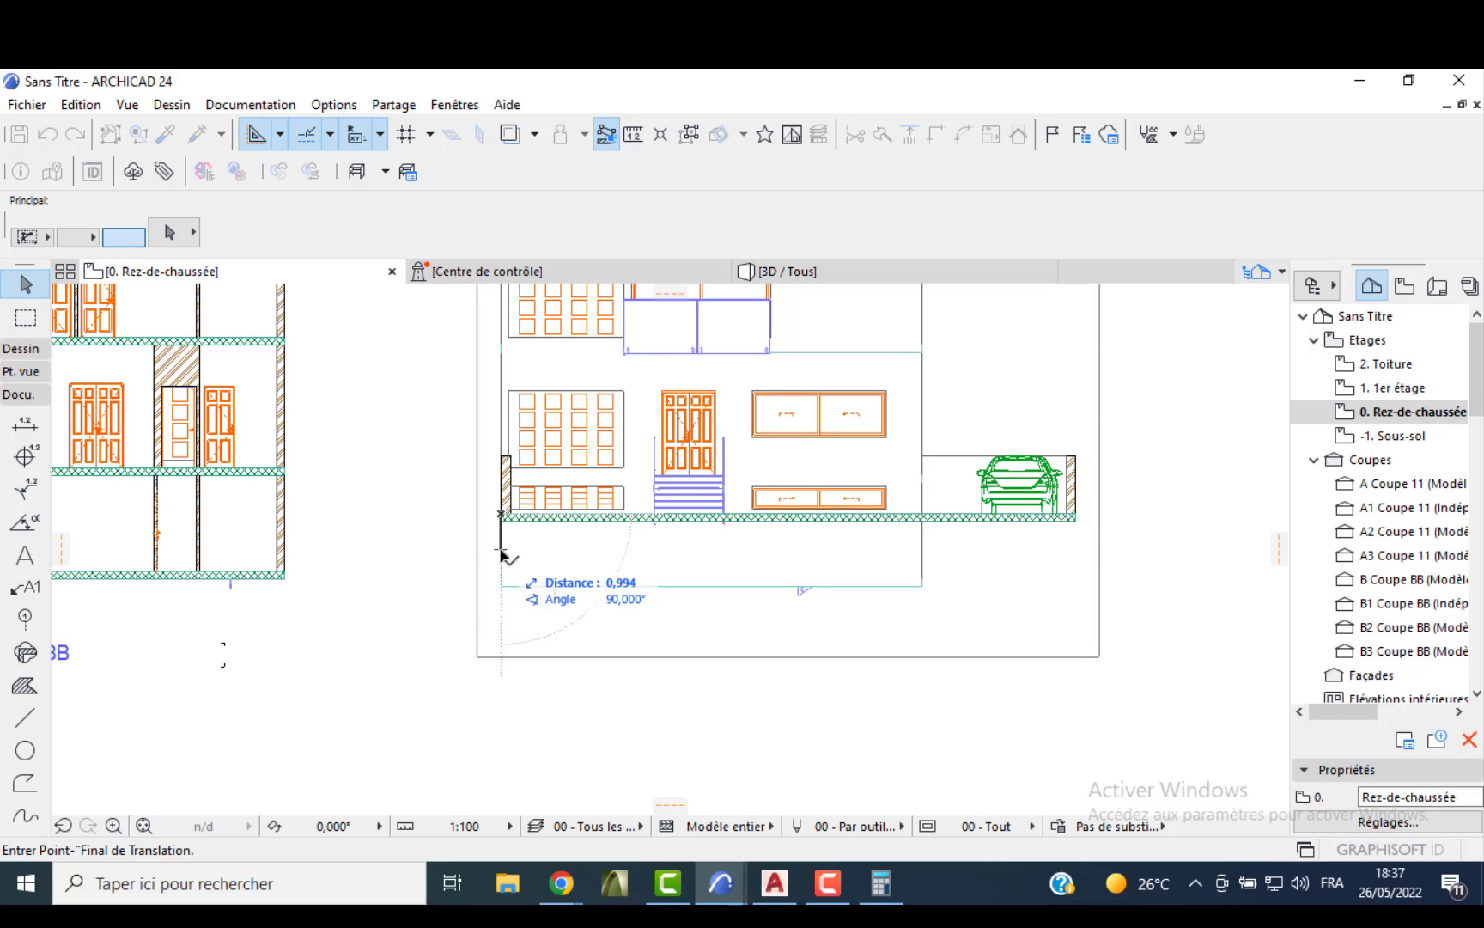
middle_drag(398, 537, 712, 563)
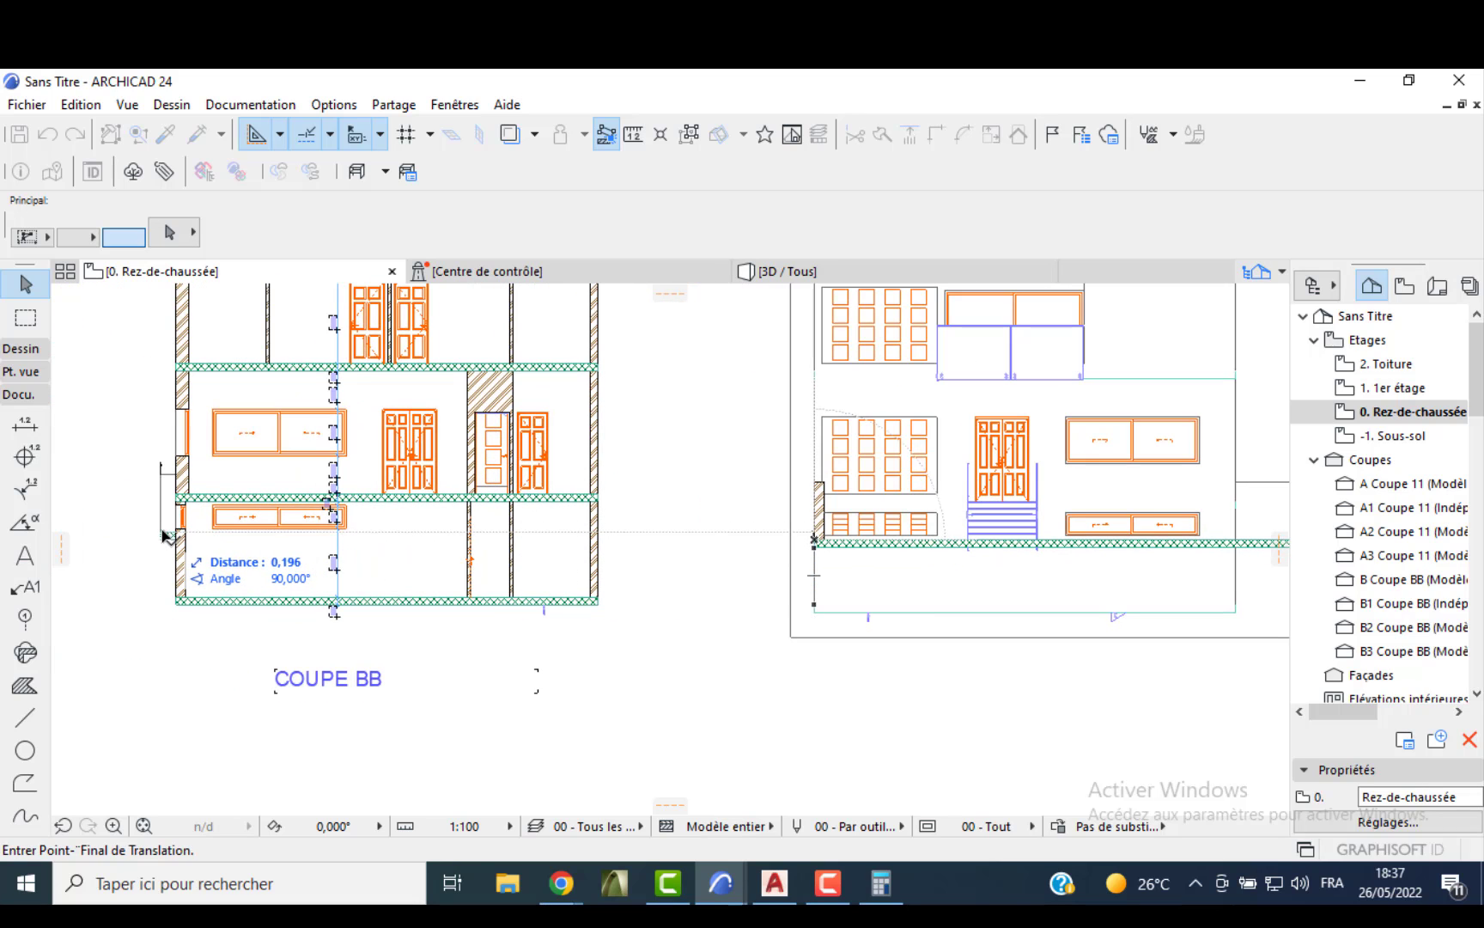
click(188, 532)
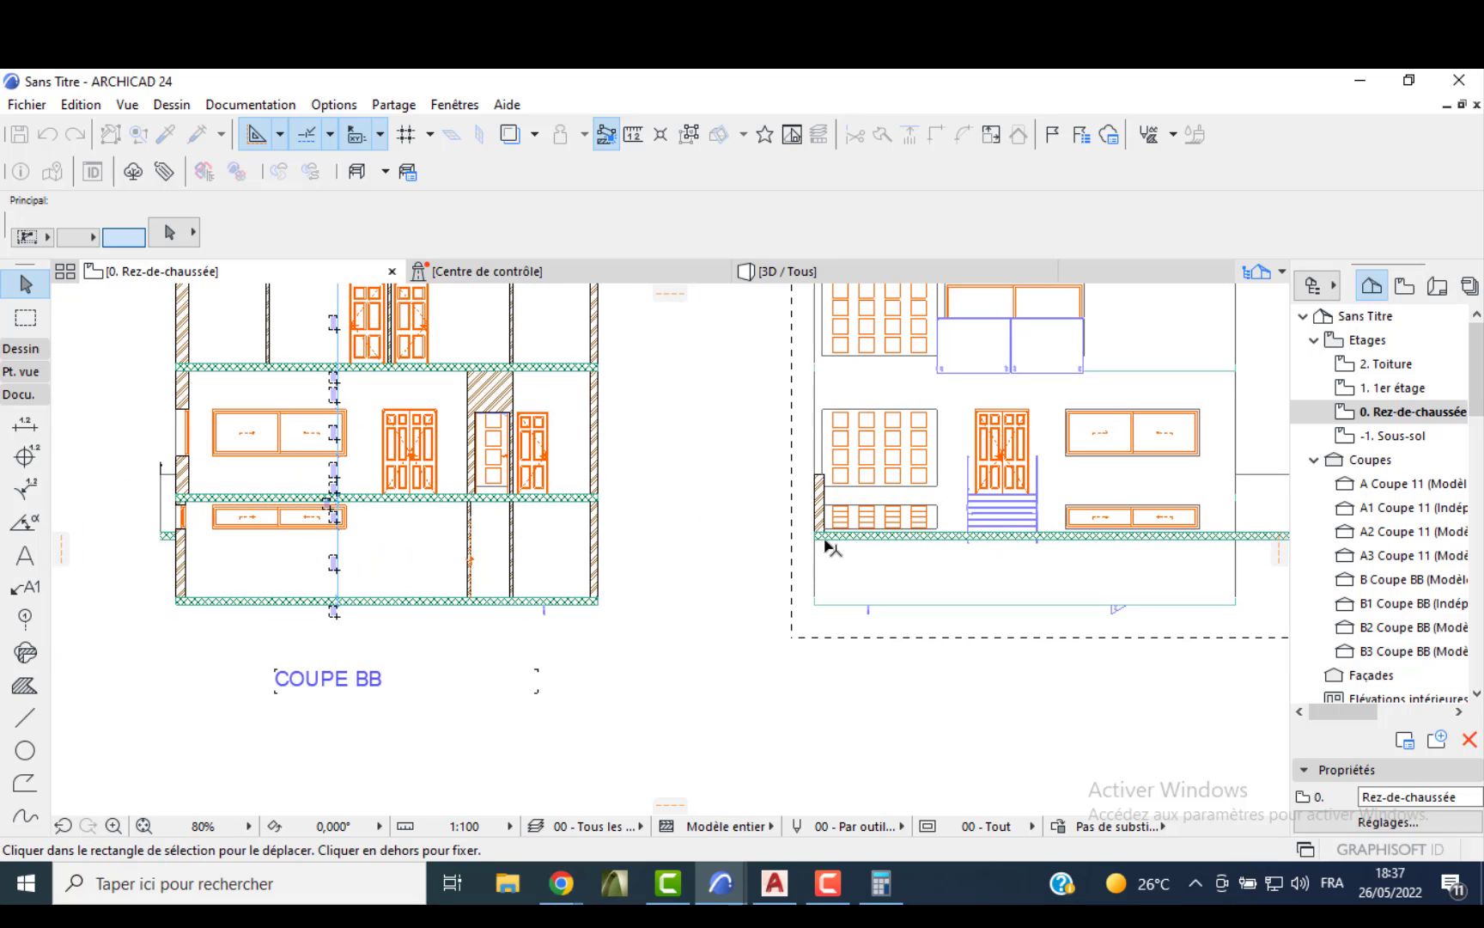
click(825, 539)
click(712, 540)
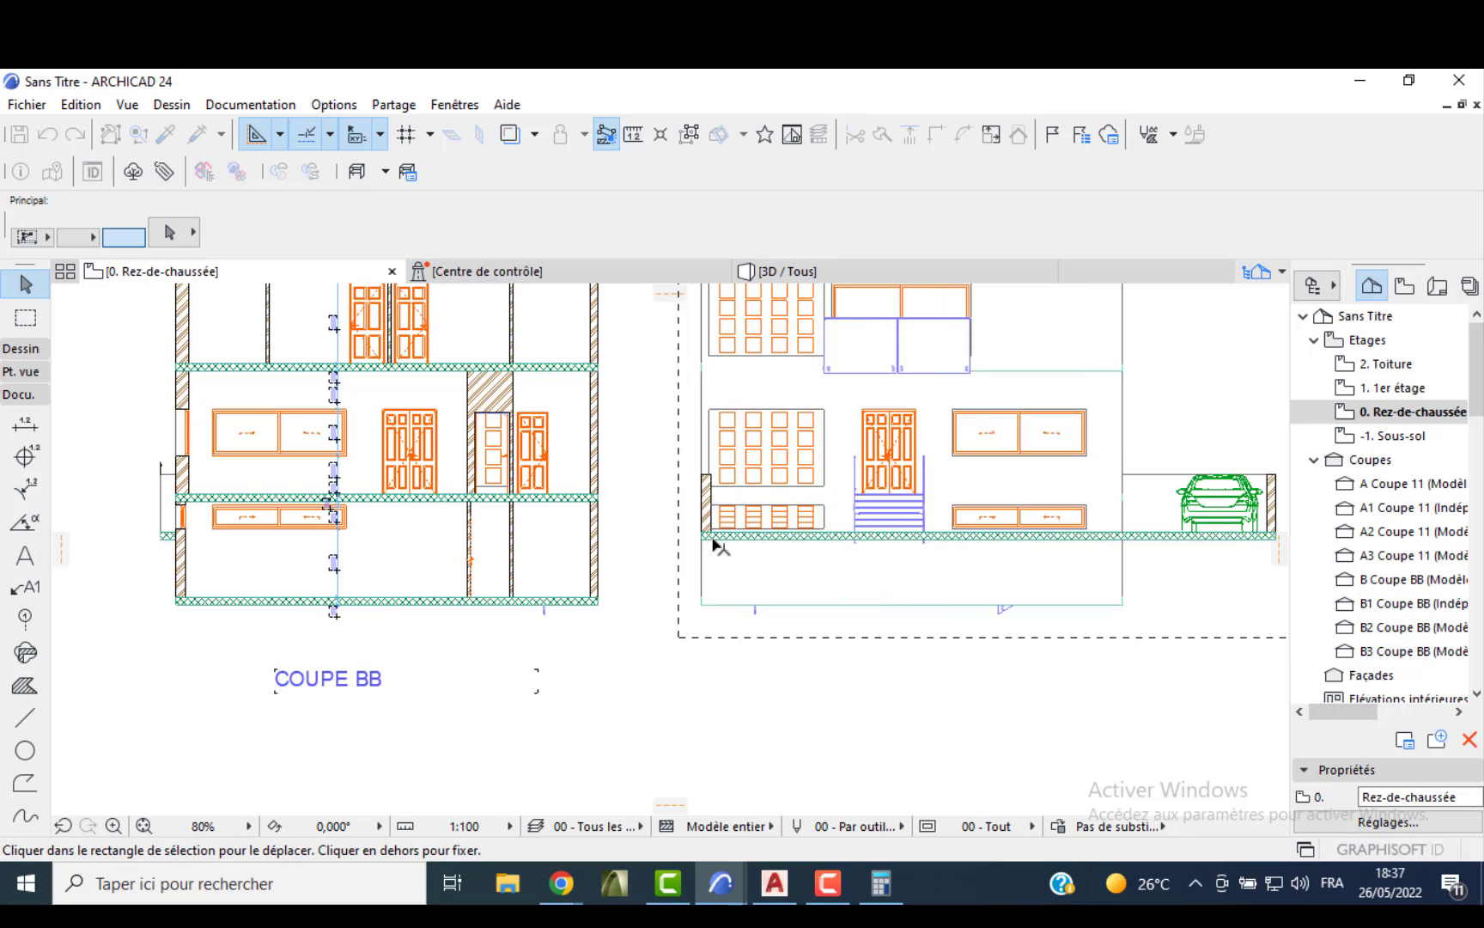
scroll(717, 541, down, 4)
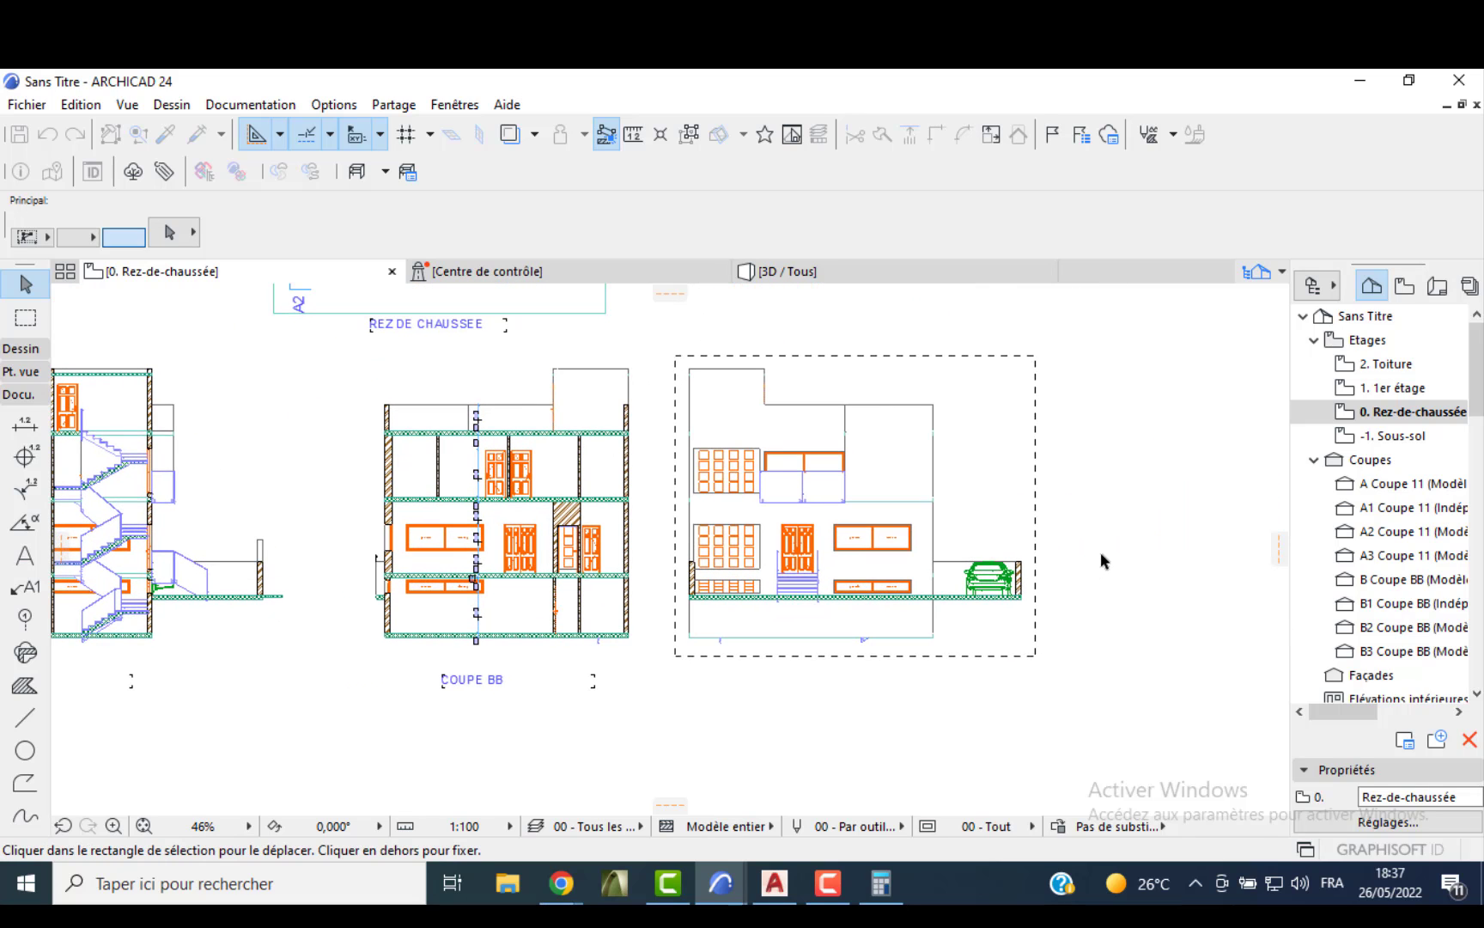
click(1100, 554)
- Copy the COUPE BB title below the new elevation and change the copy's text to "FACADE PRINCEPALE"
click(473, 682)
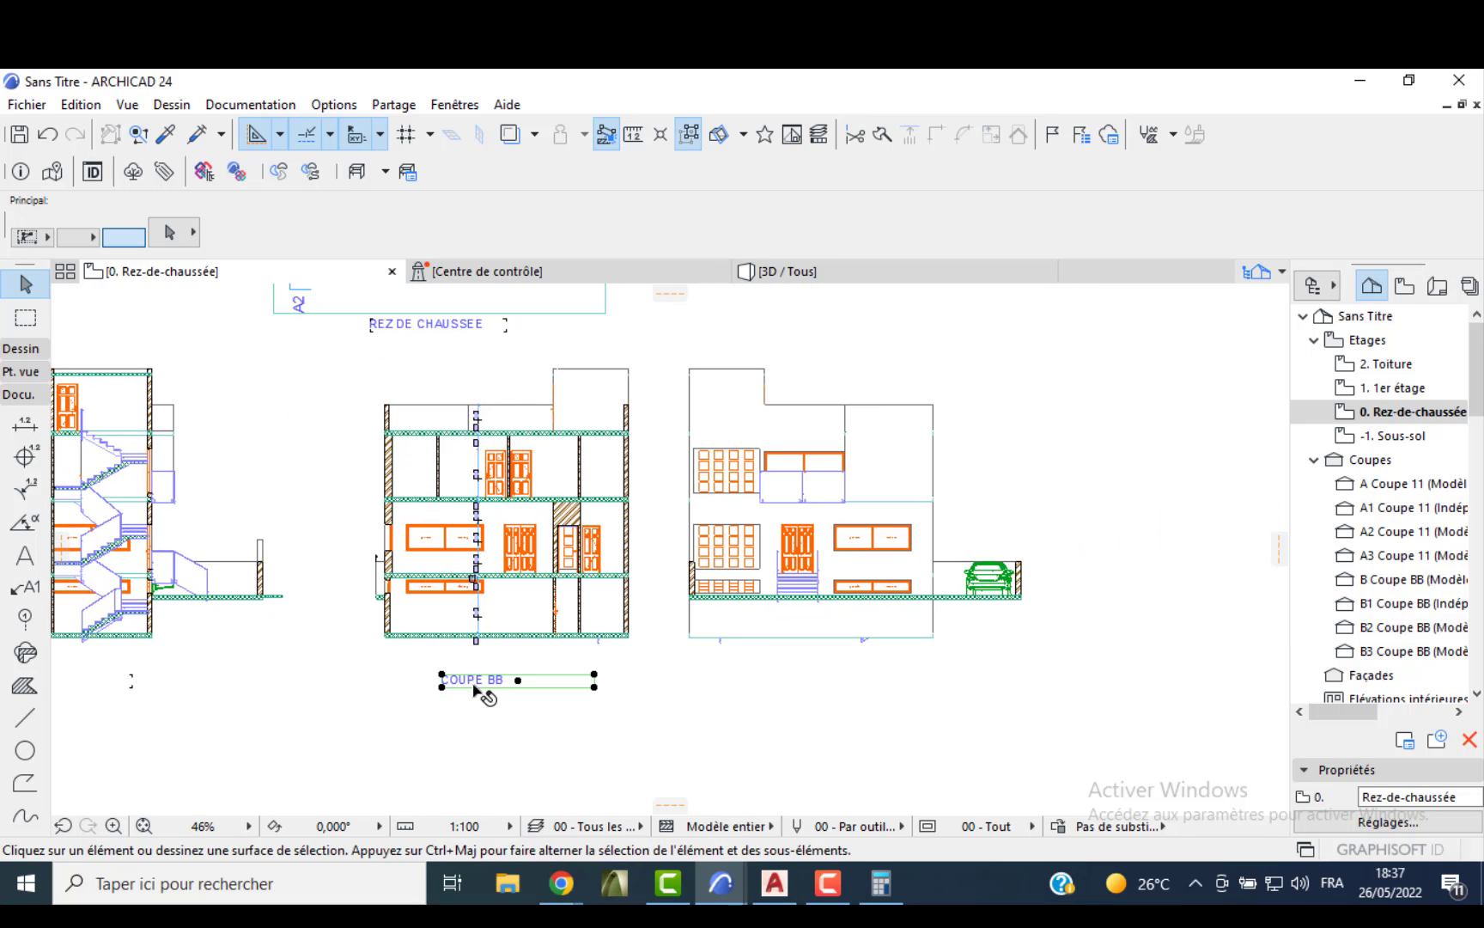
click(518, 680)
key(ctrl)
click(810, 681)
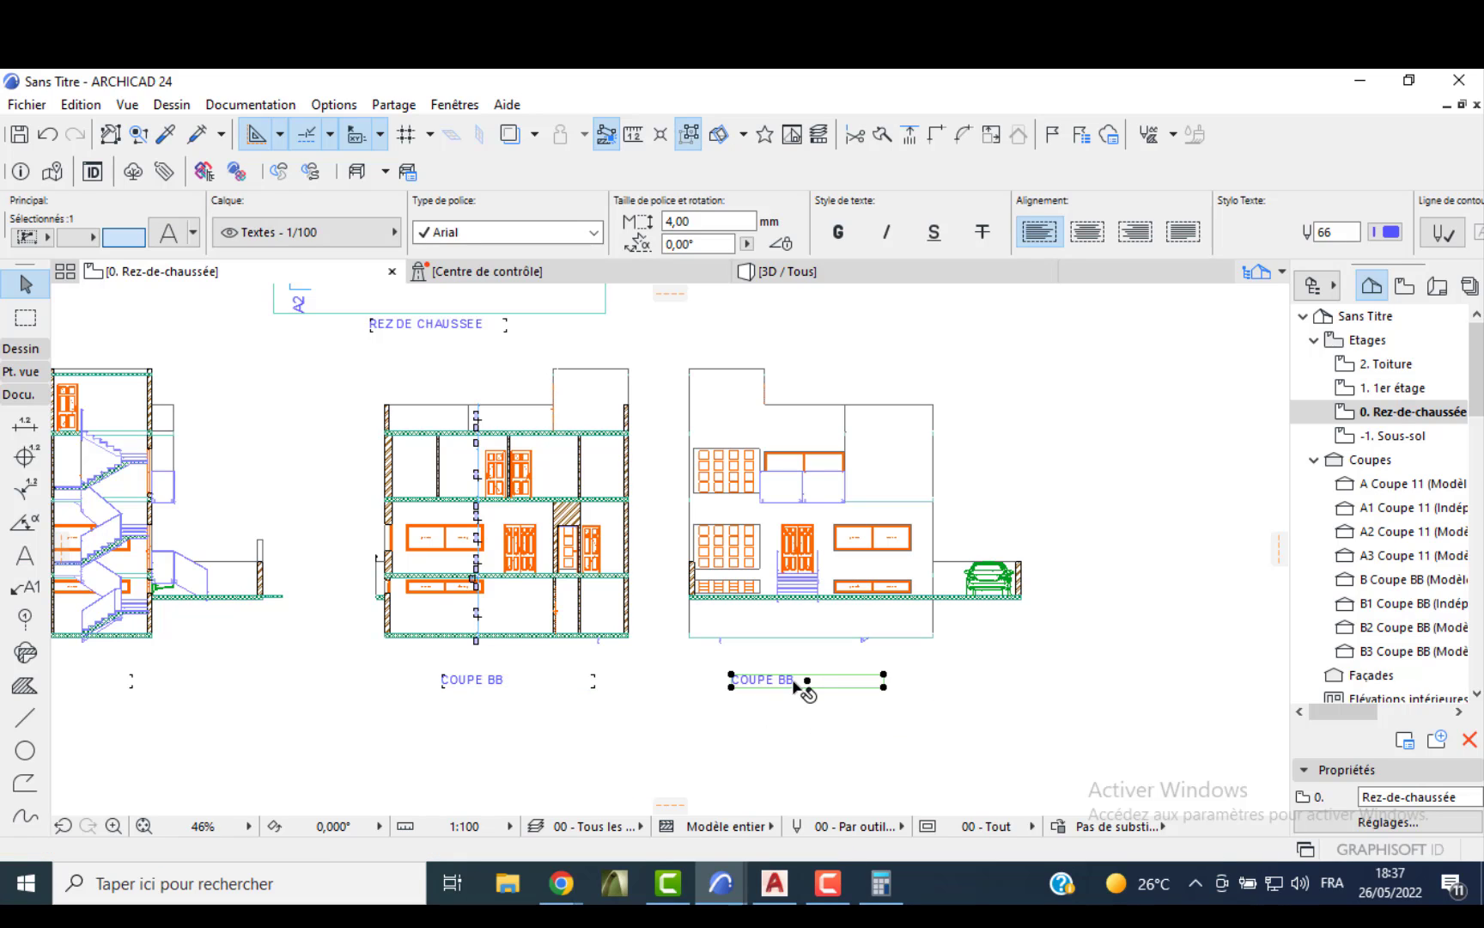
double_click(792, 681)
text(FACADE PRINCEPLAE)
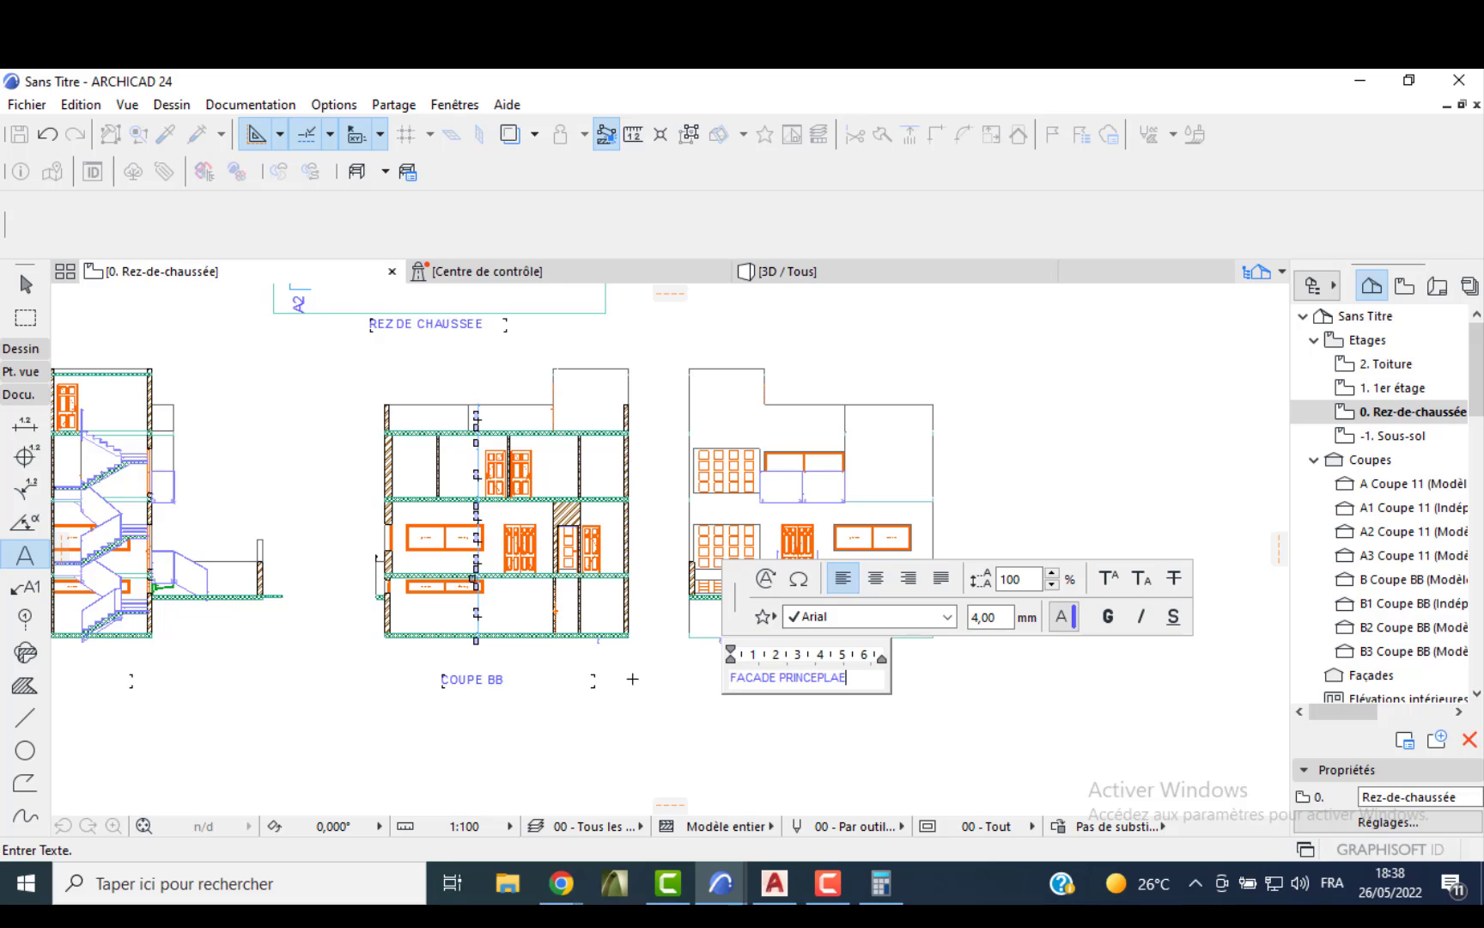
click(24, 280)
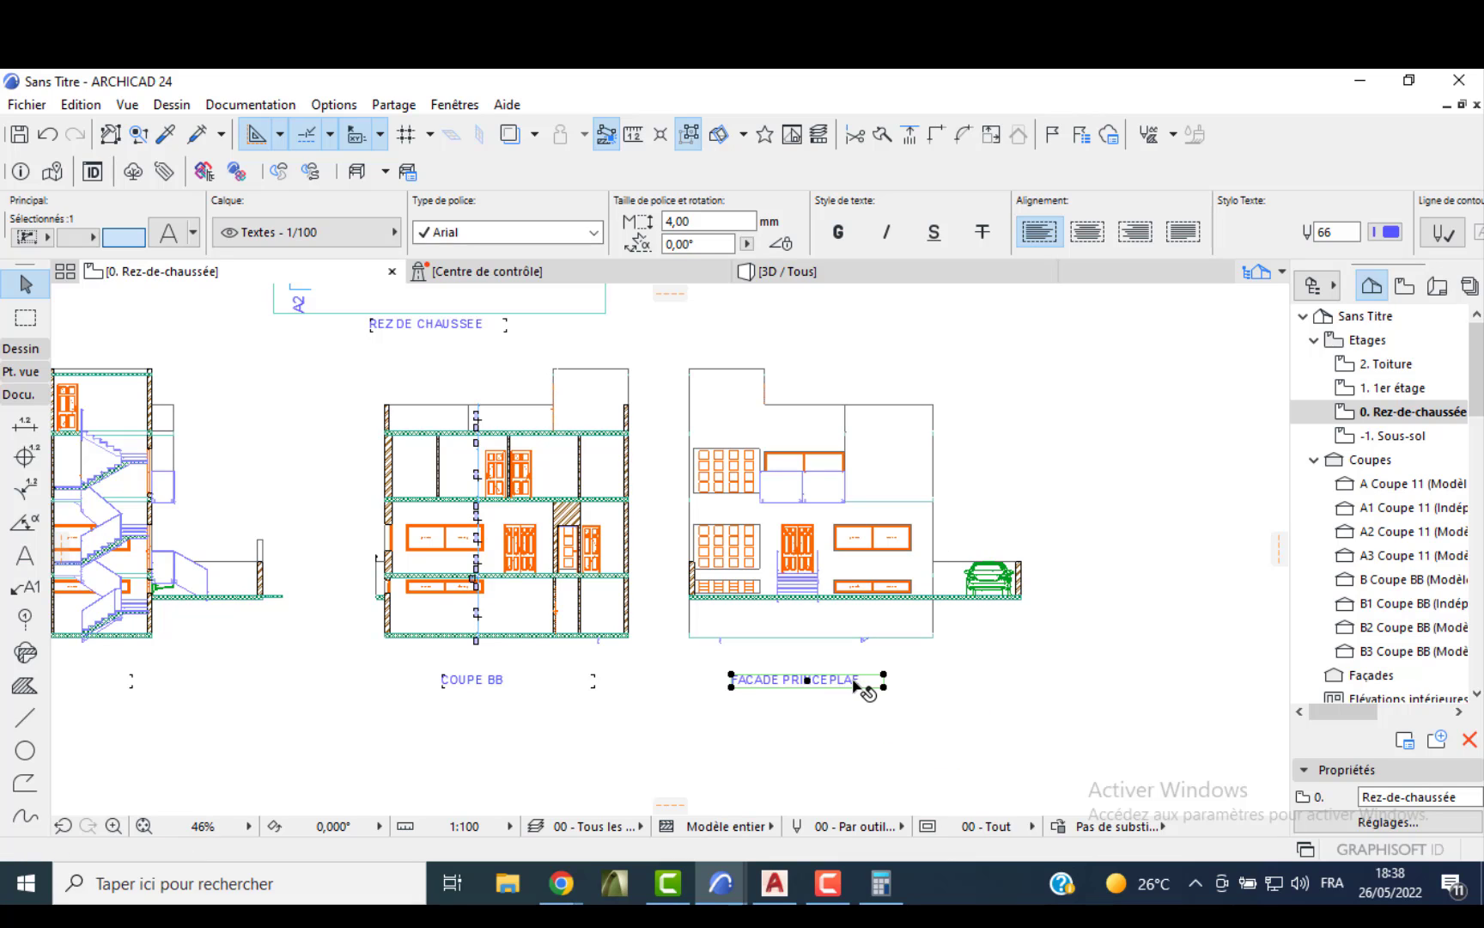
double_click(854, 683)
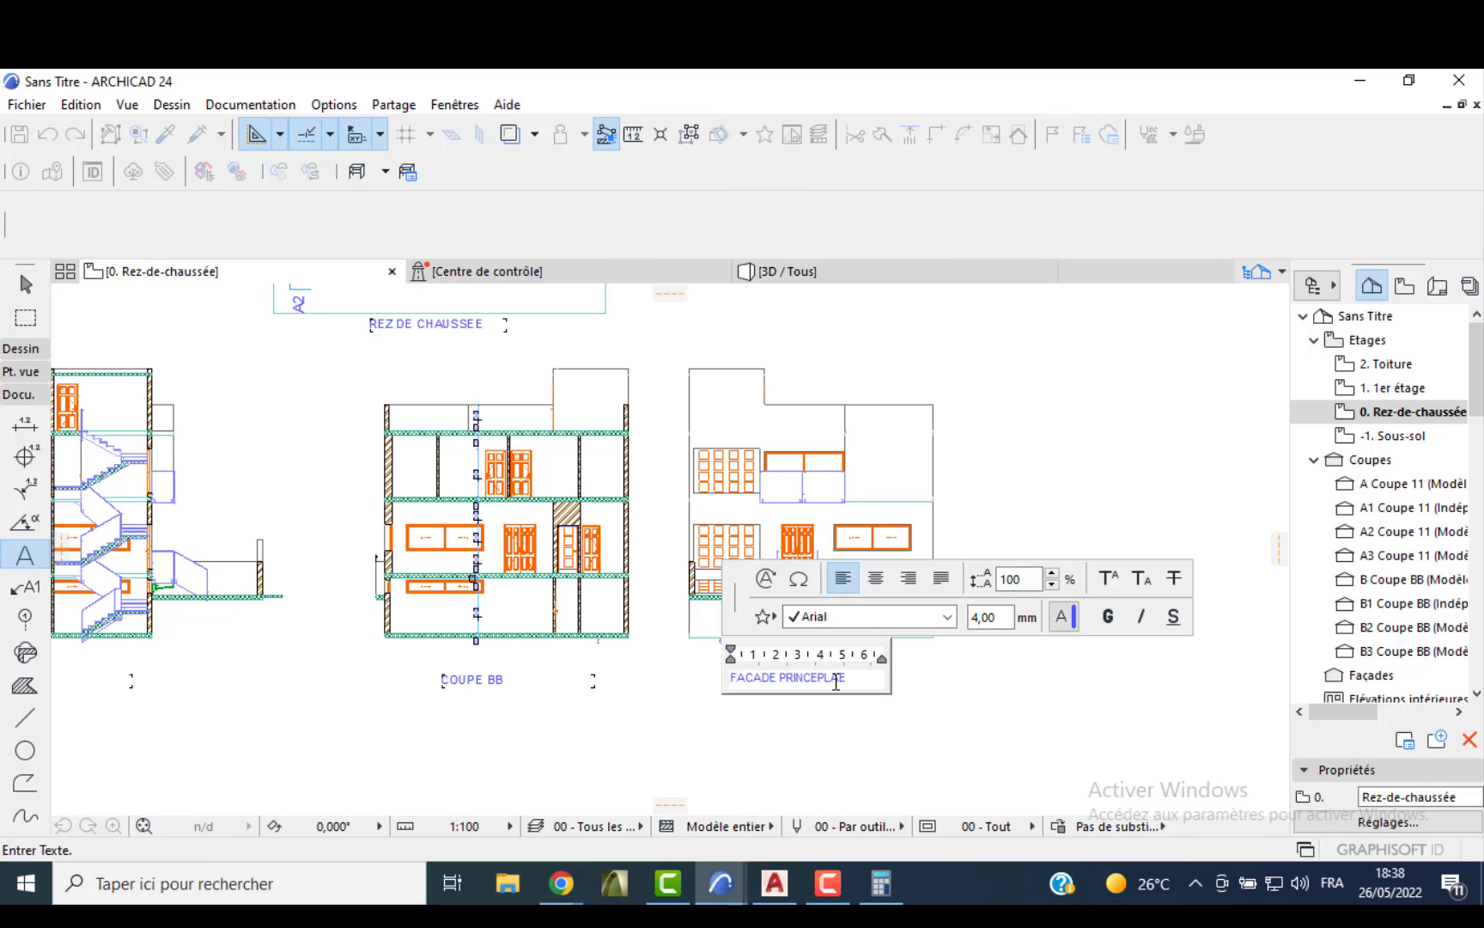
key(BackSpace)
click(775, 773)
- Switch to the source project, open the elevation X2 Façade X, and select and copy all its building elements
scroll(756, 492, down, 2)
middle_drag(756, 491, 763, 389)
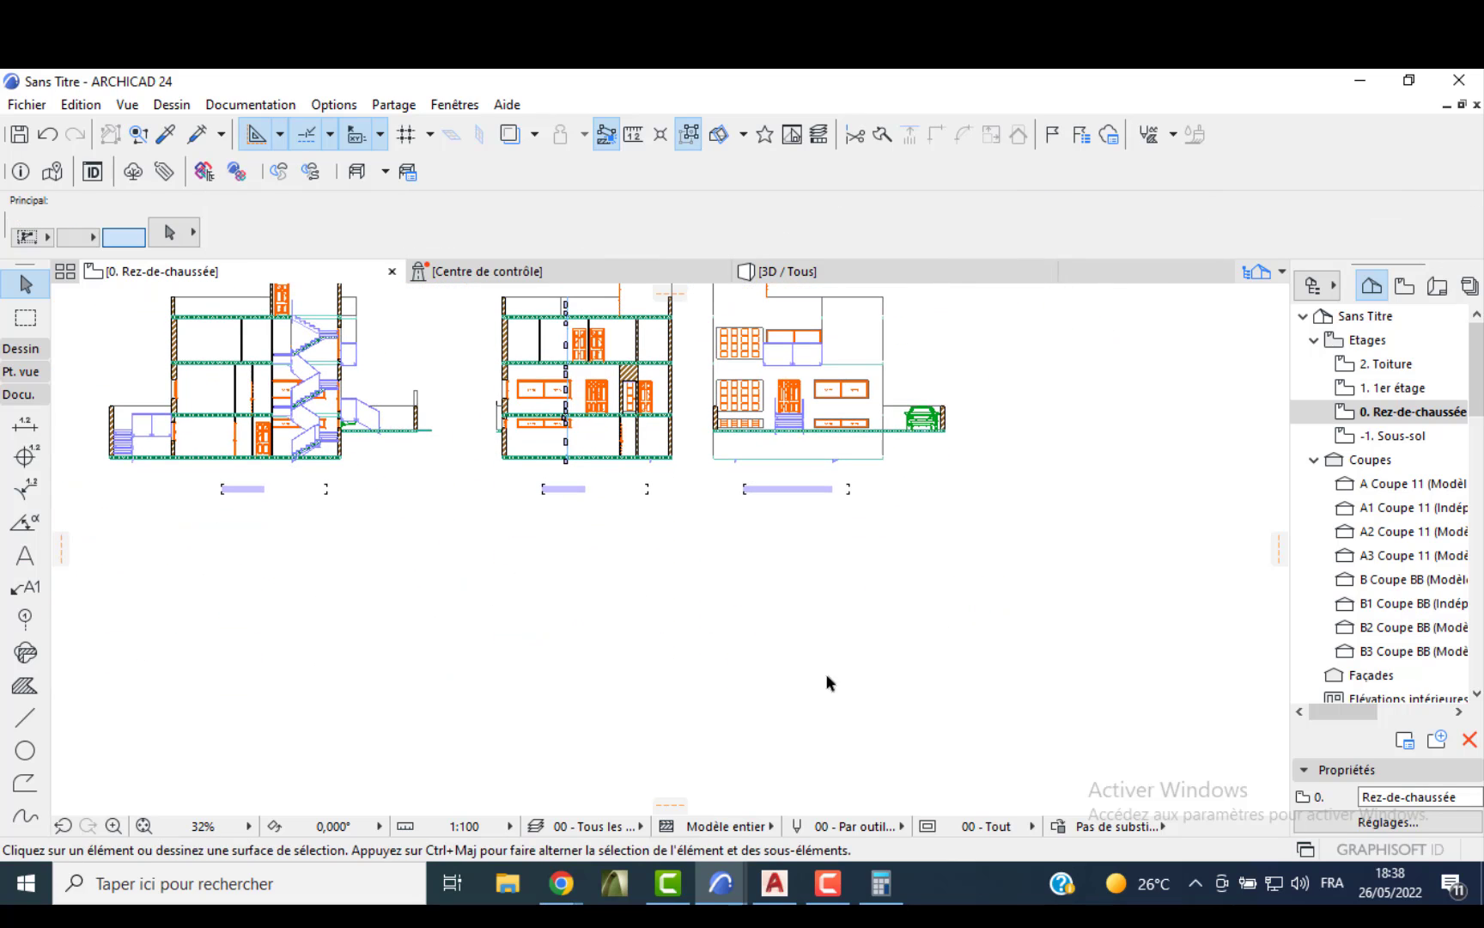
mouse_move(721, 883)
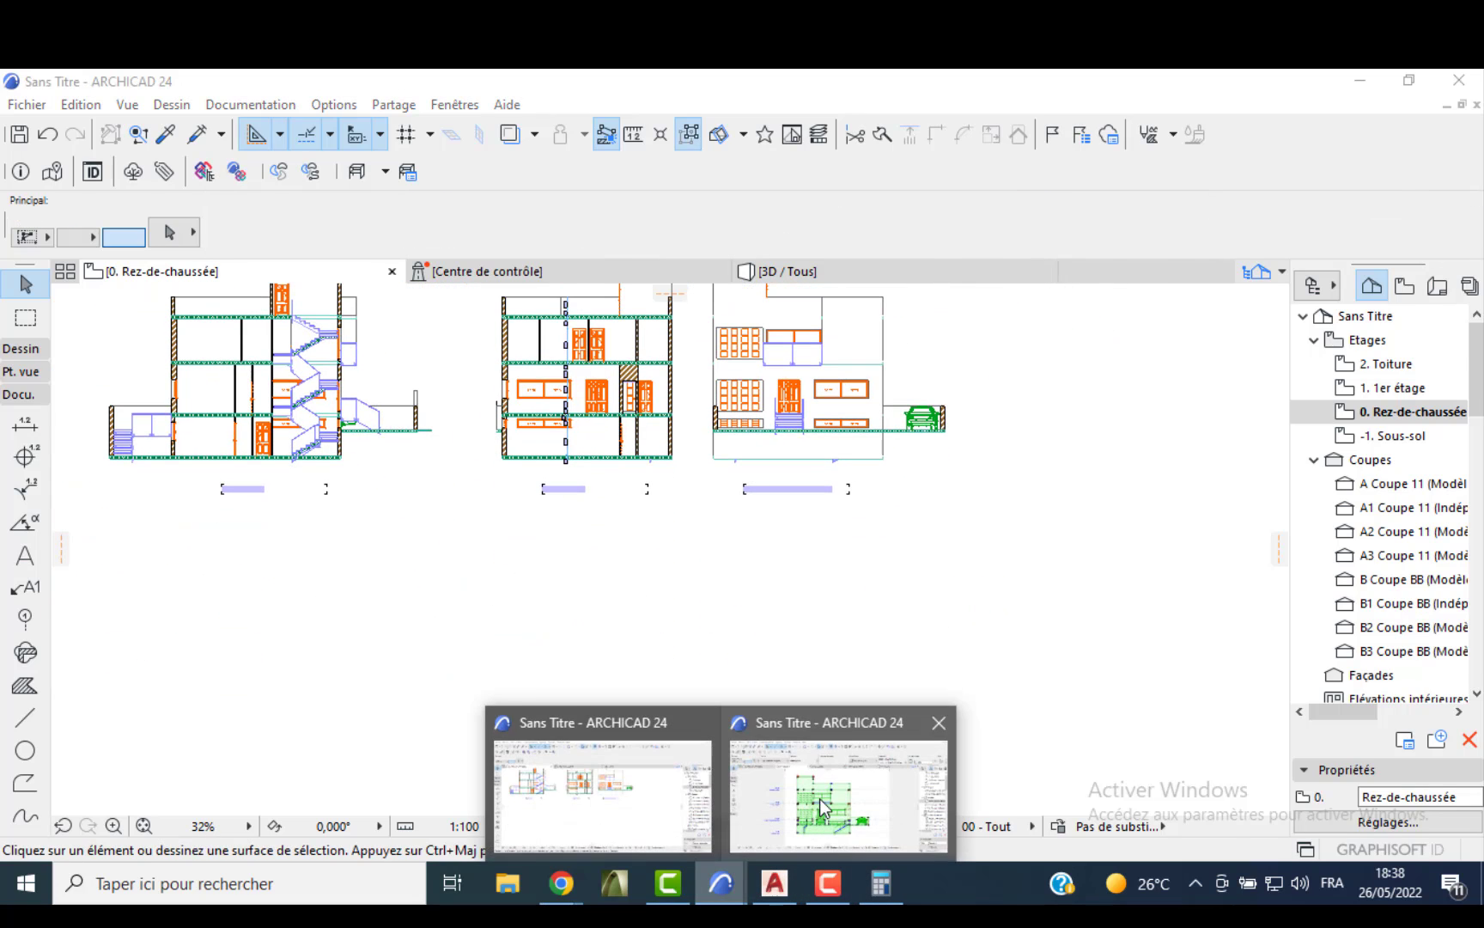
click(824, 807)
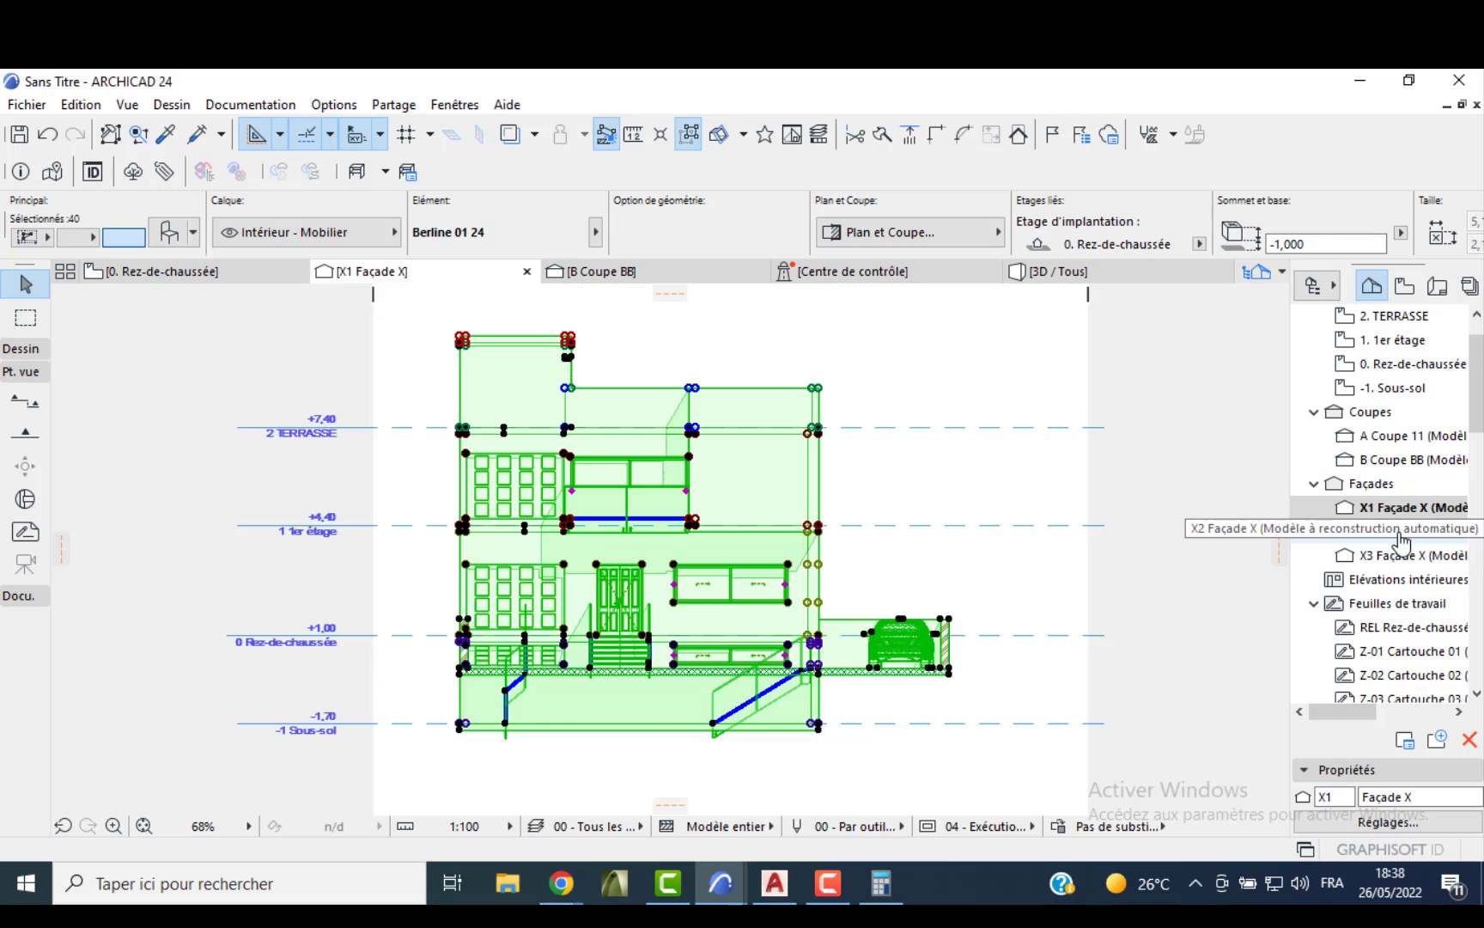
double_click(1391, 530)
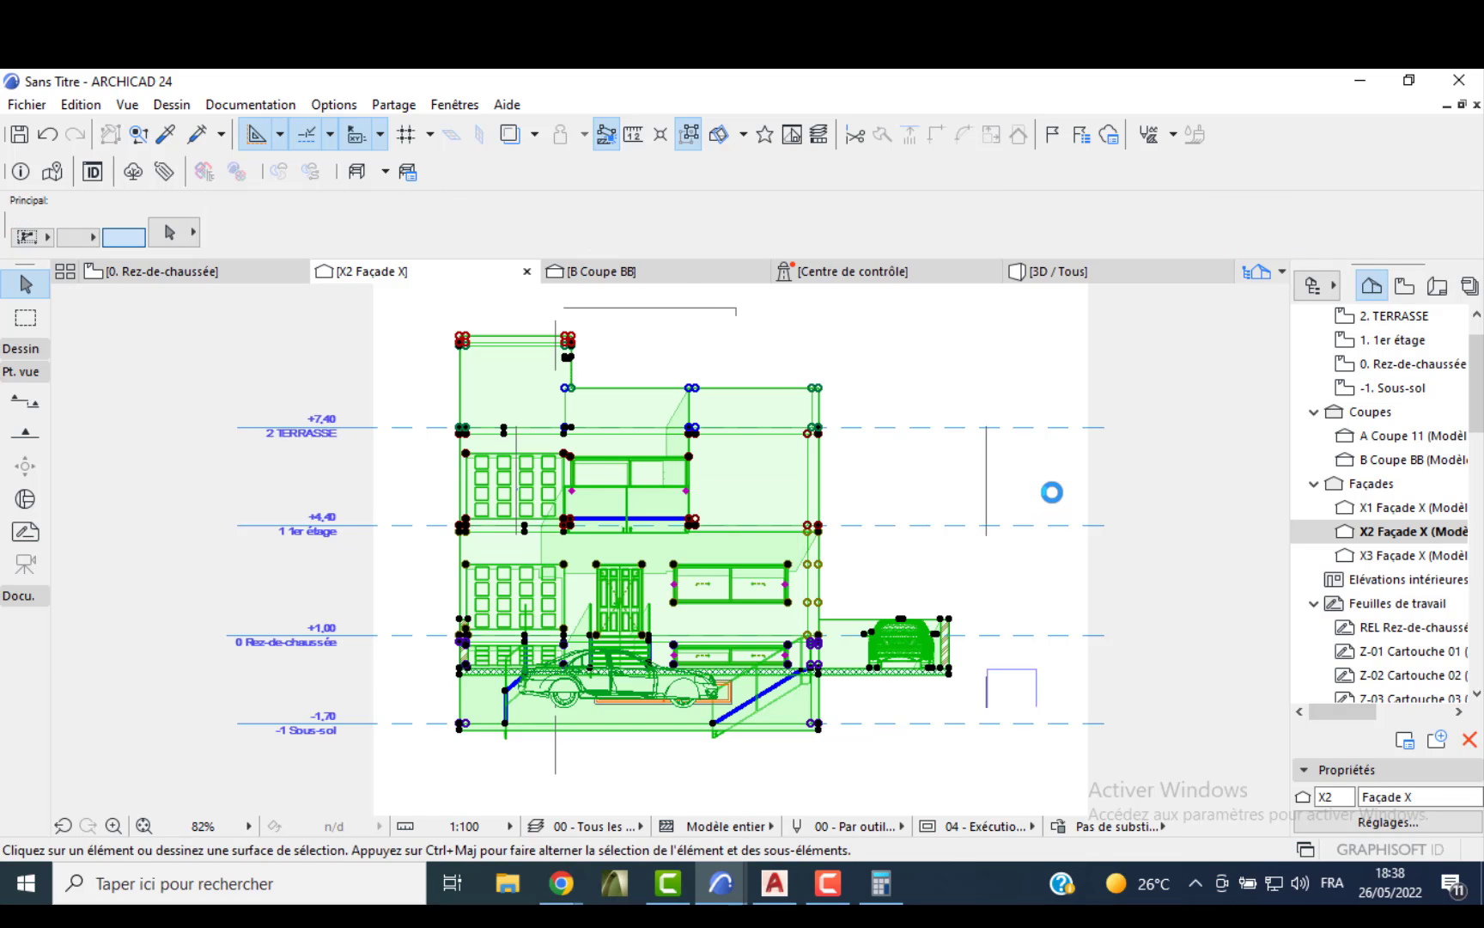
scroll(706, 491, down, 2)
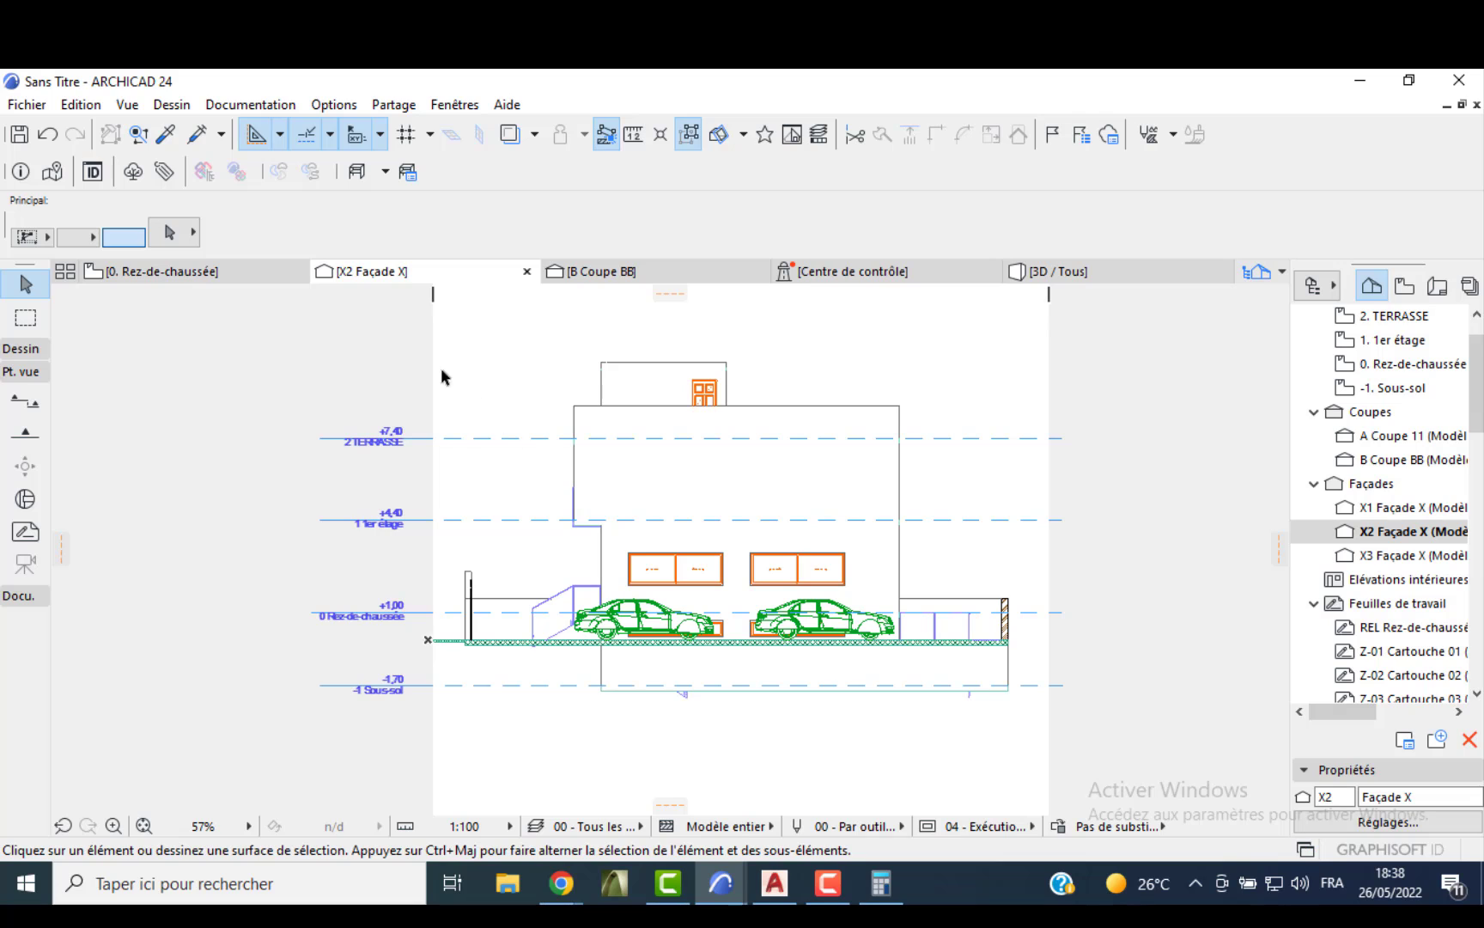
drag(401, 330, 1087, 724)
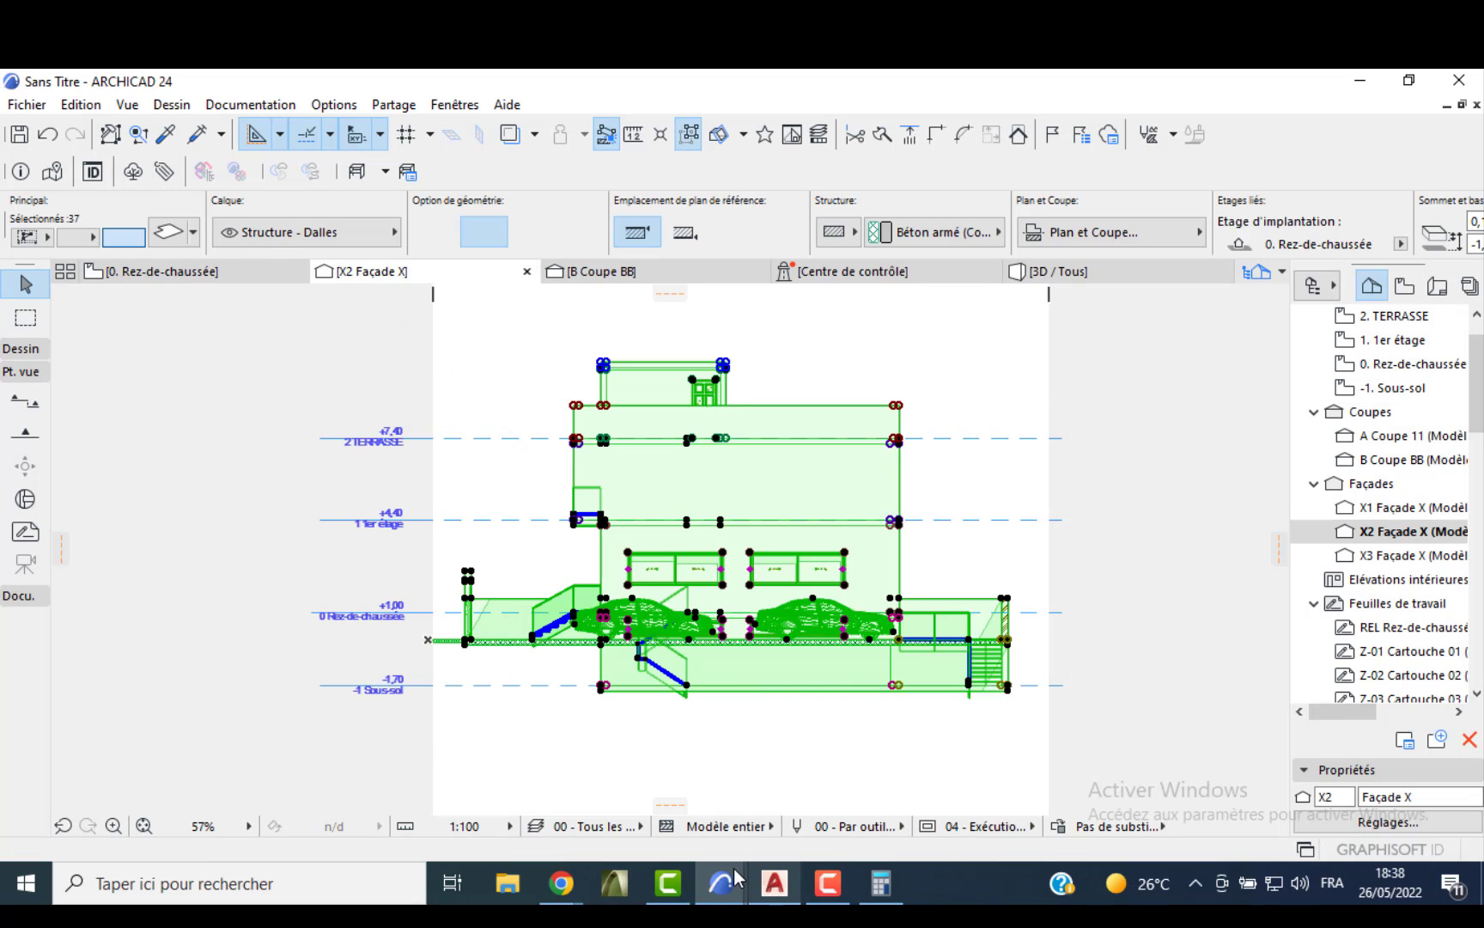
- Paste the X2 elevation on the other project's Rez-de-chaussée storey and move it beside the main façade
mouse_move(720, 883)
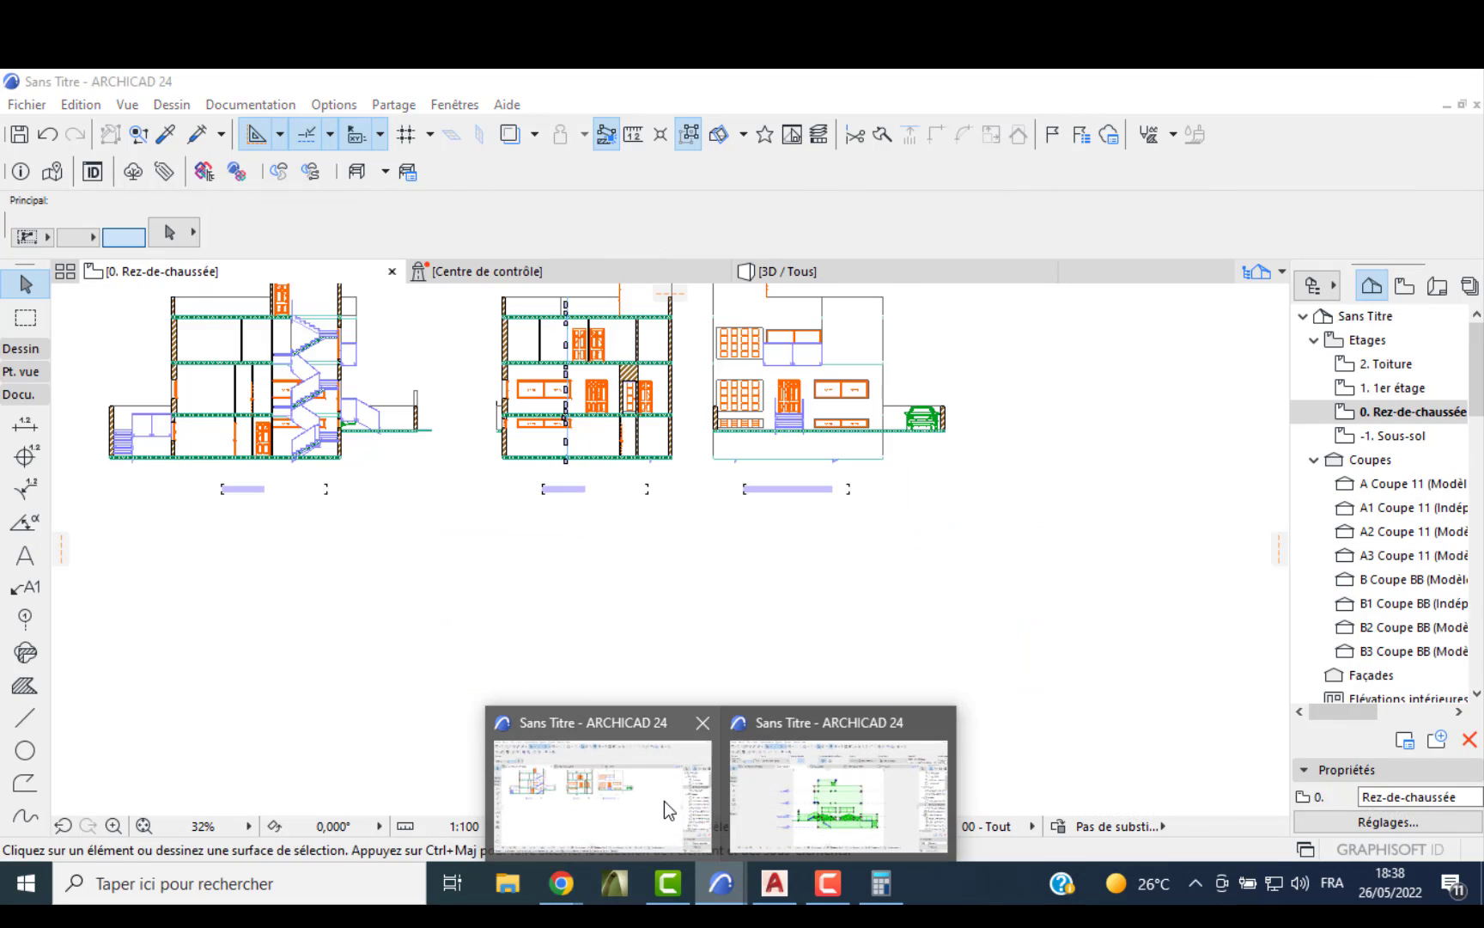
click(665, 800)
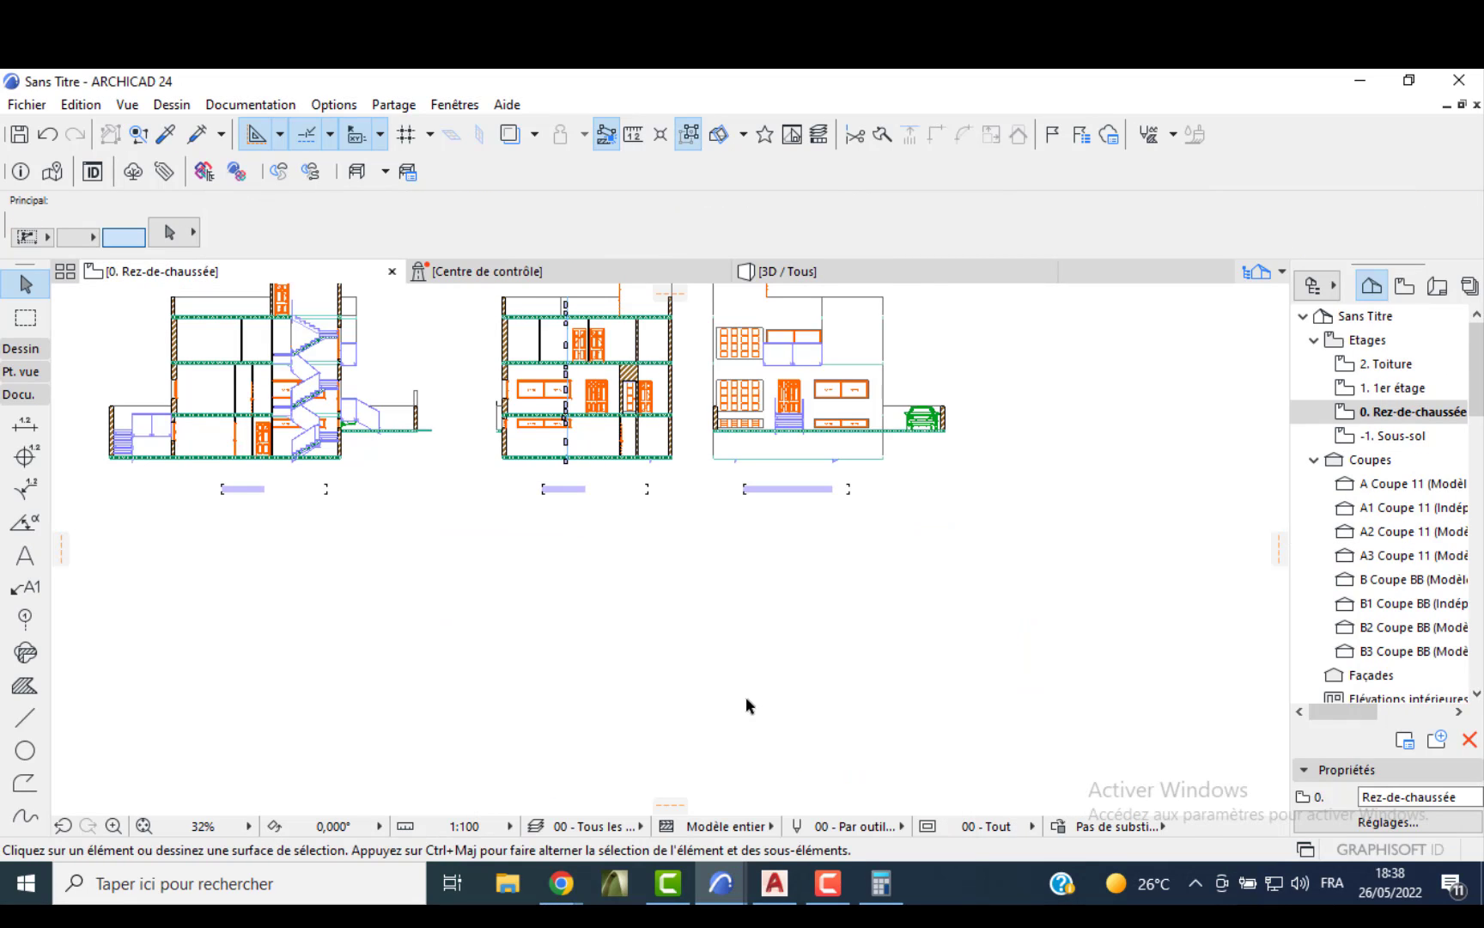
key(ctrl+v)
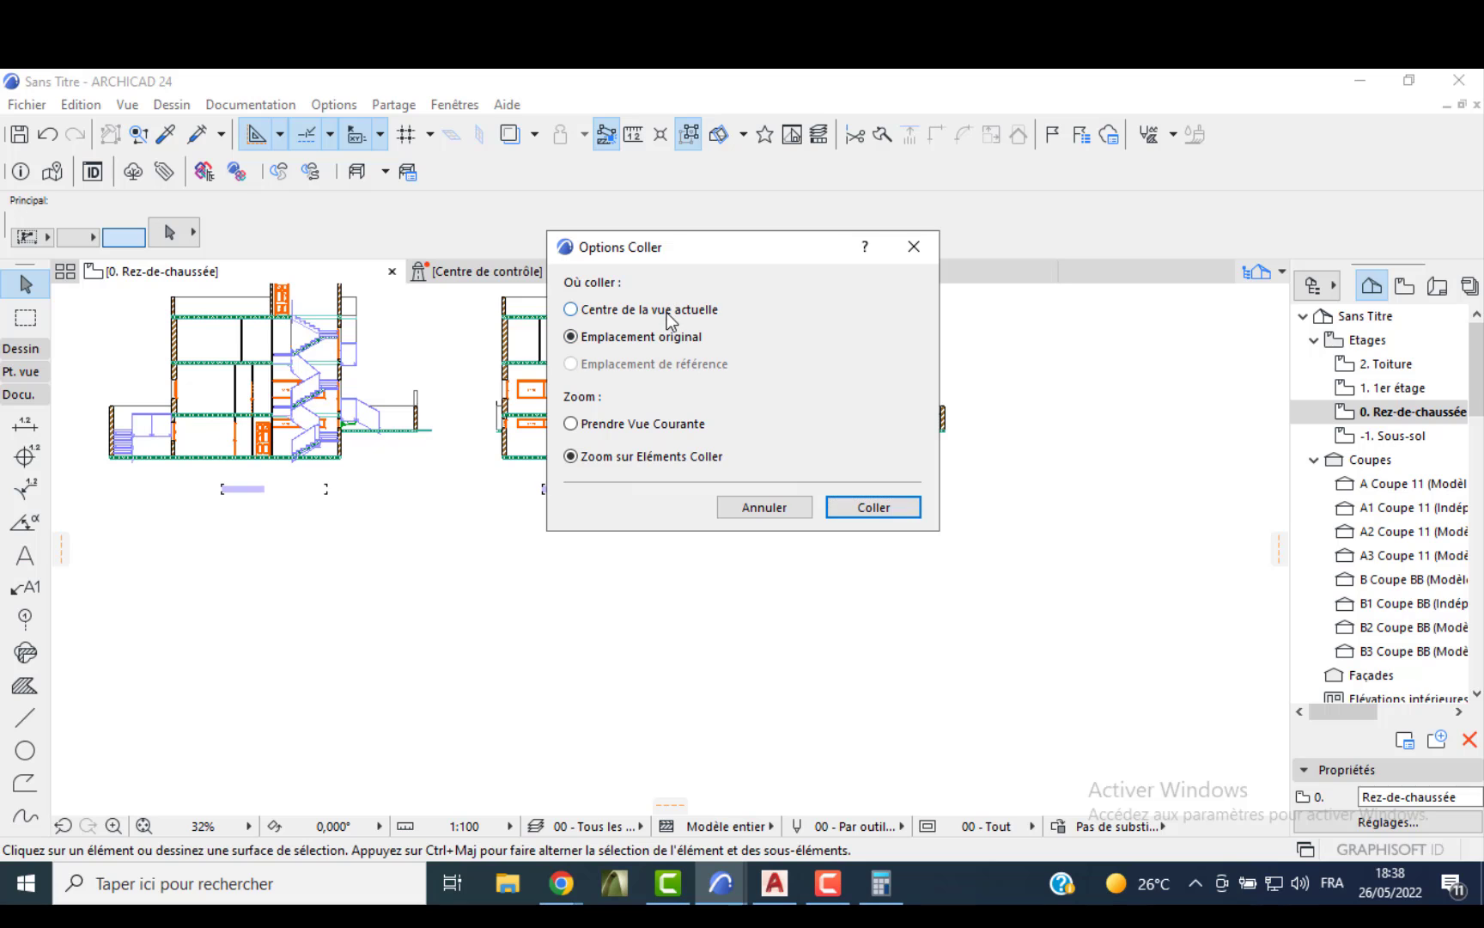
click(851, 508)
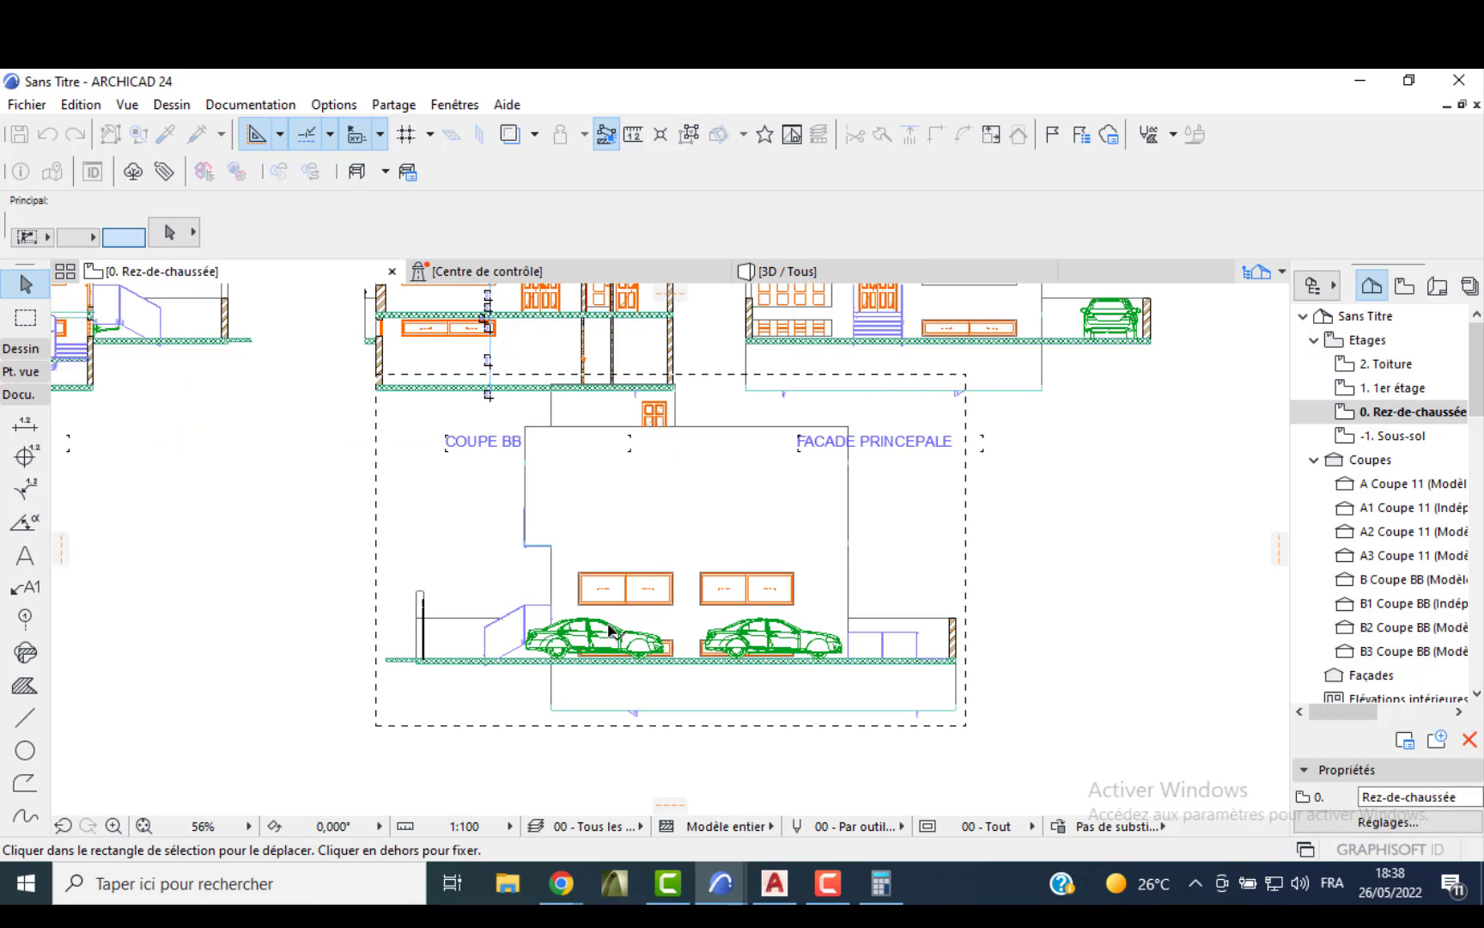
click(386, 660)
middle_drag(958, 464, 554, 695)
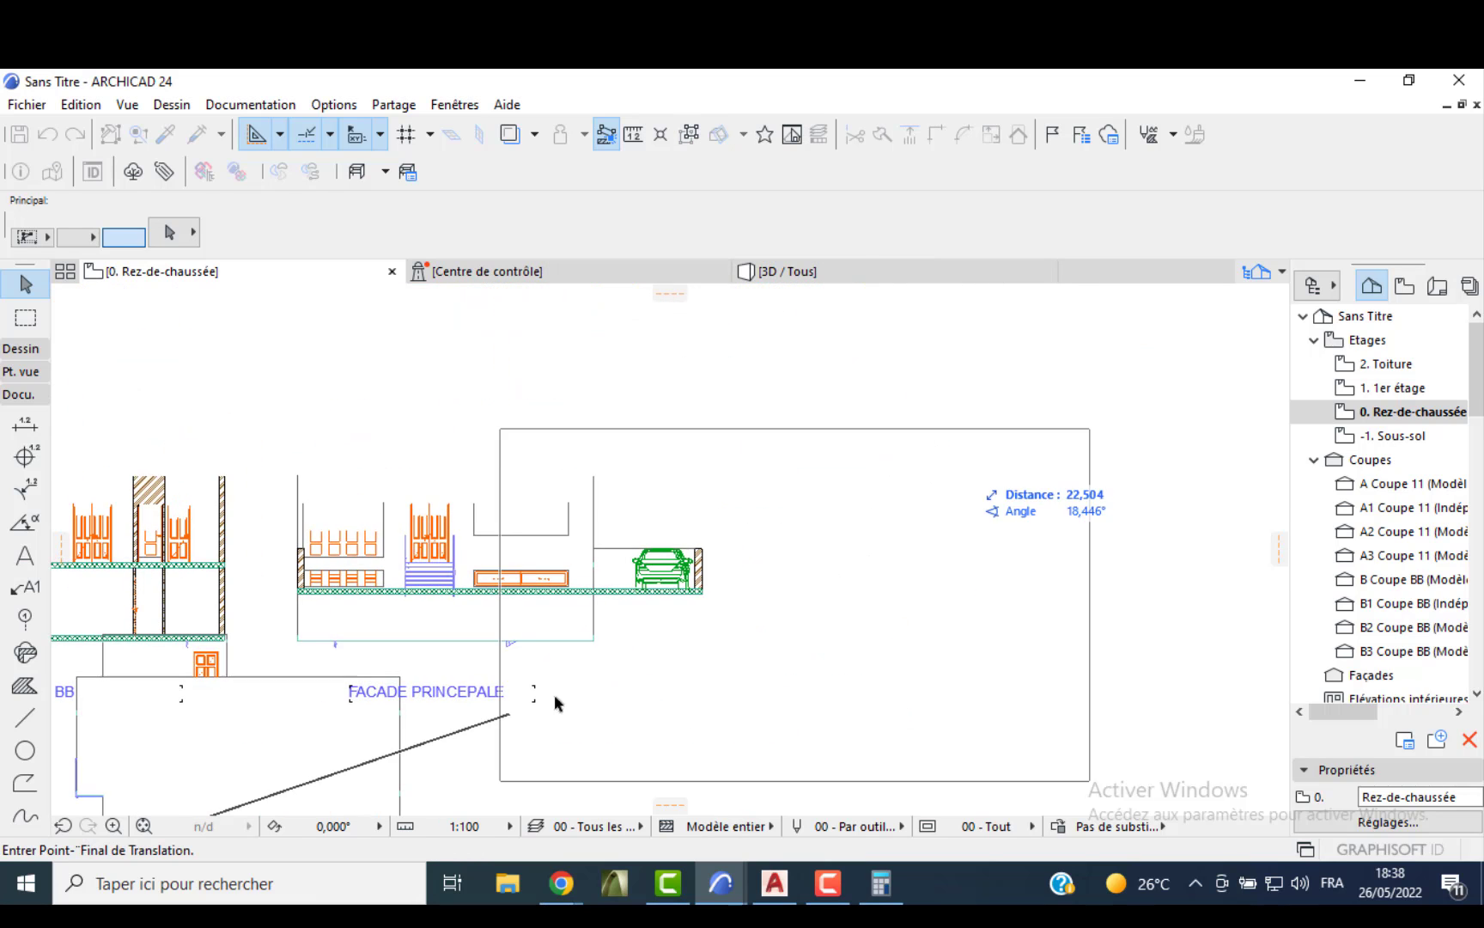
click(799, 591)
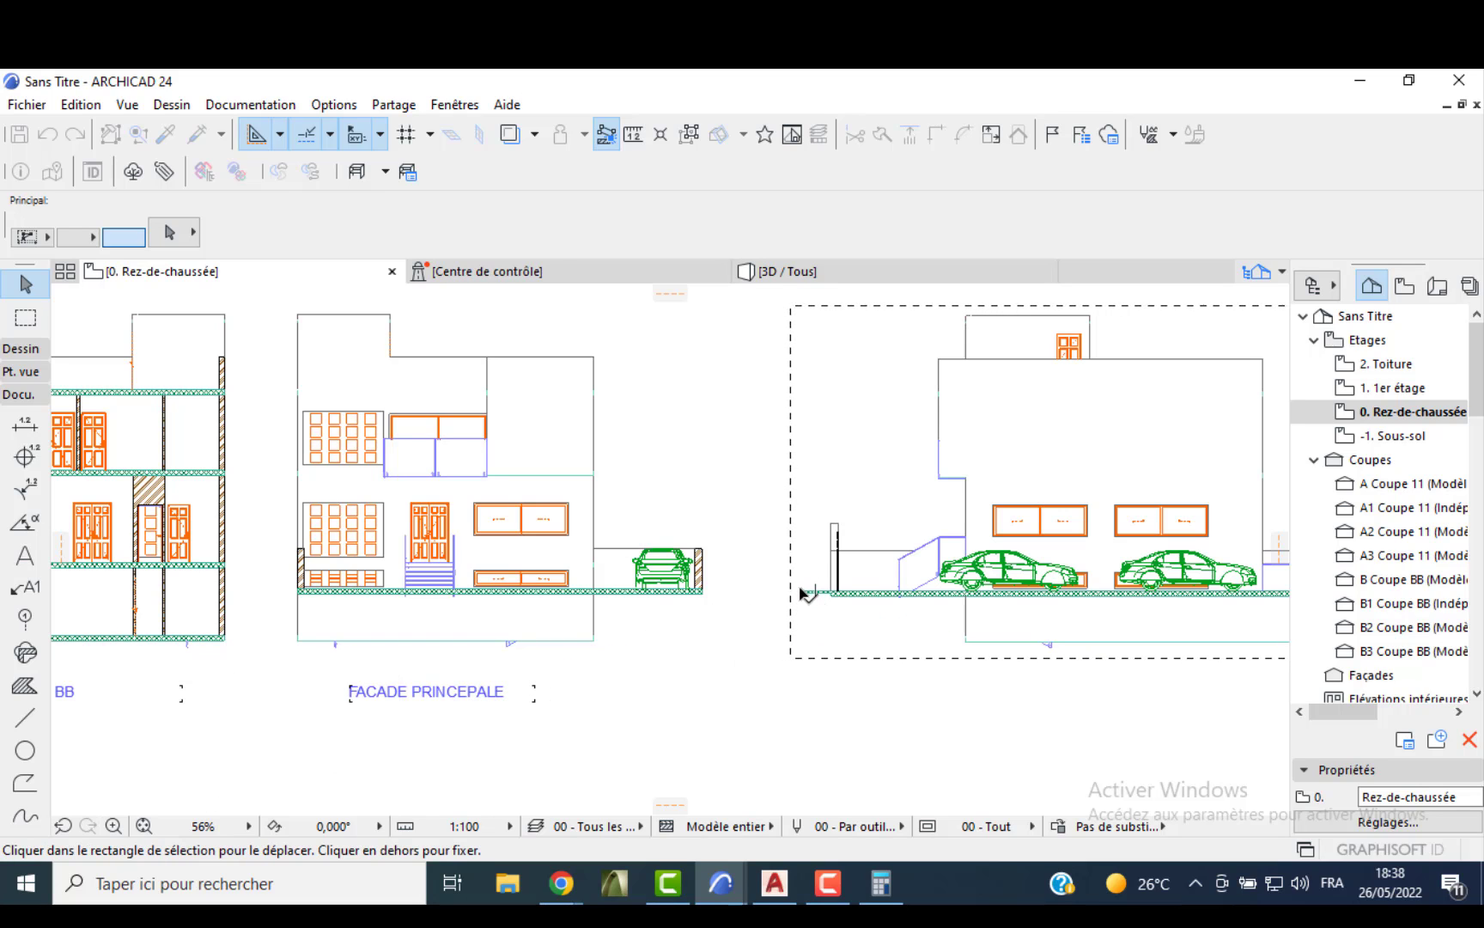
- Level the pasted side elevation's ground line with that of the main façade and shift it closer horizontally
click(799, 591)
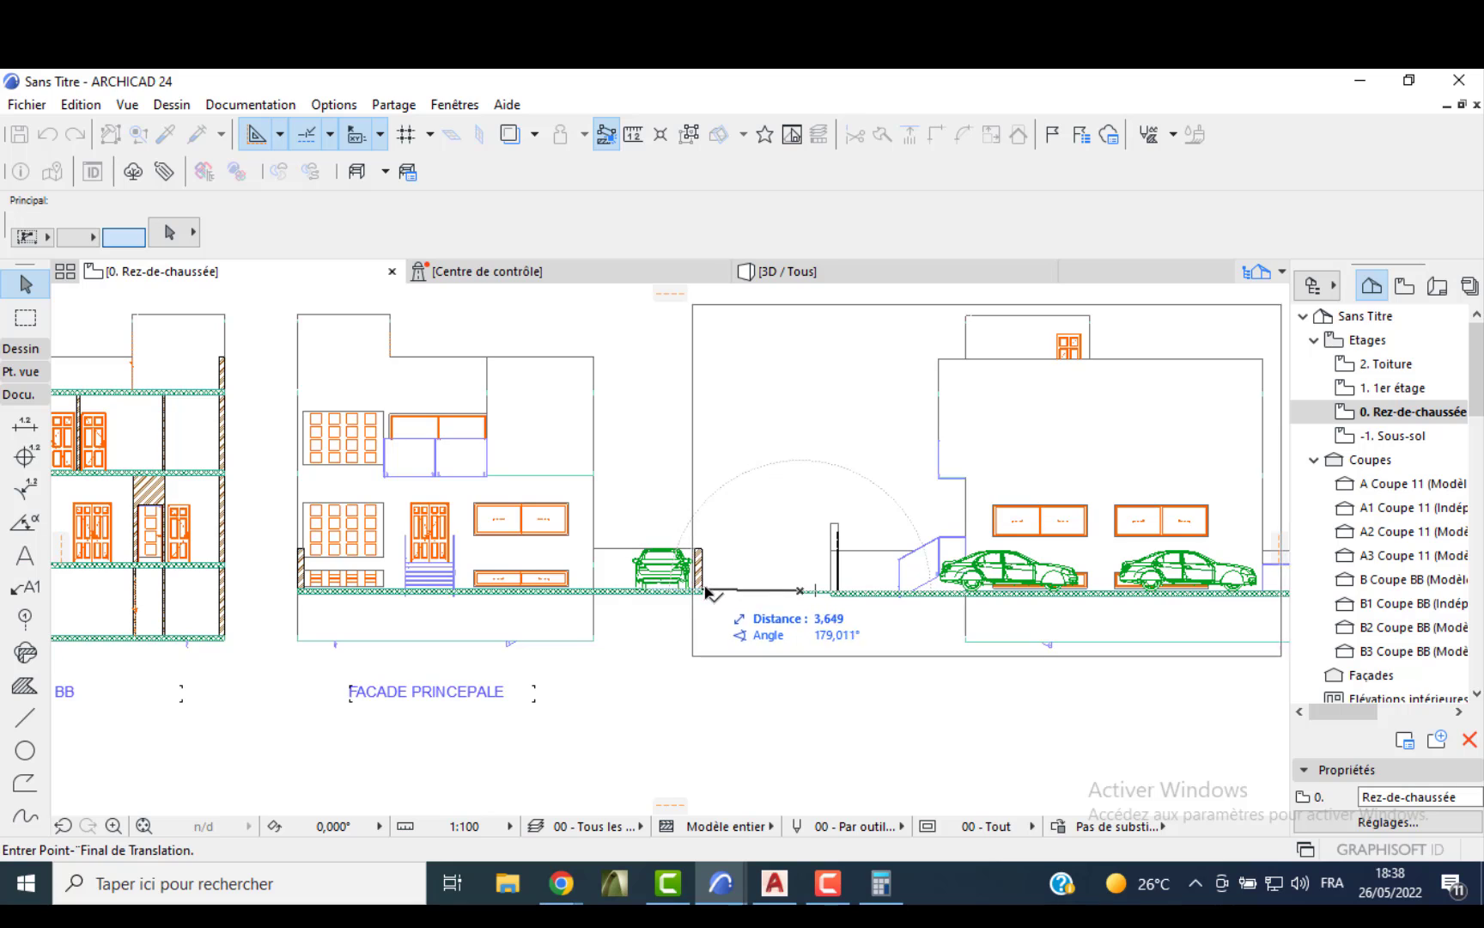
scroll(706, 599, up, 3)
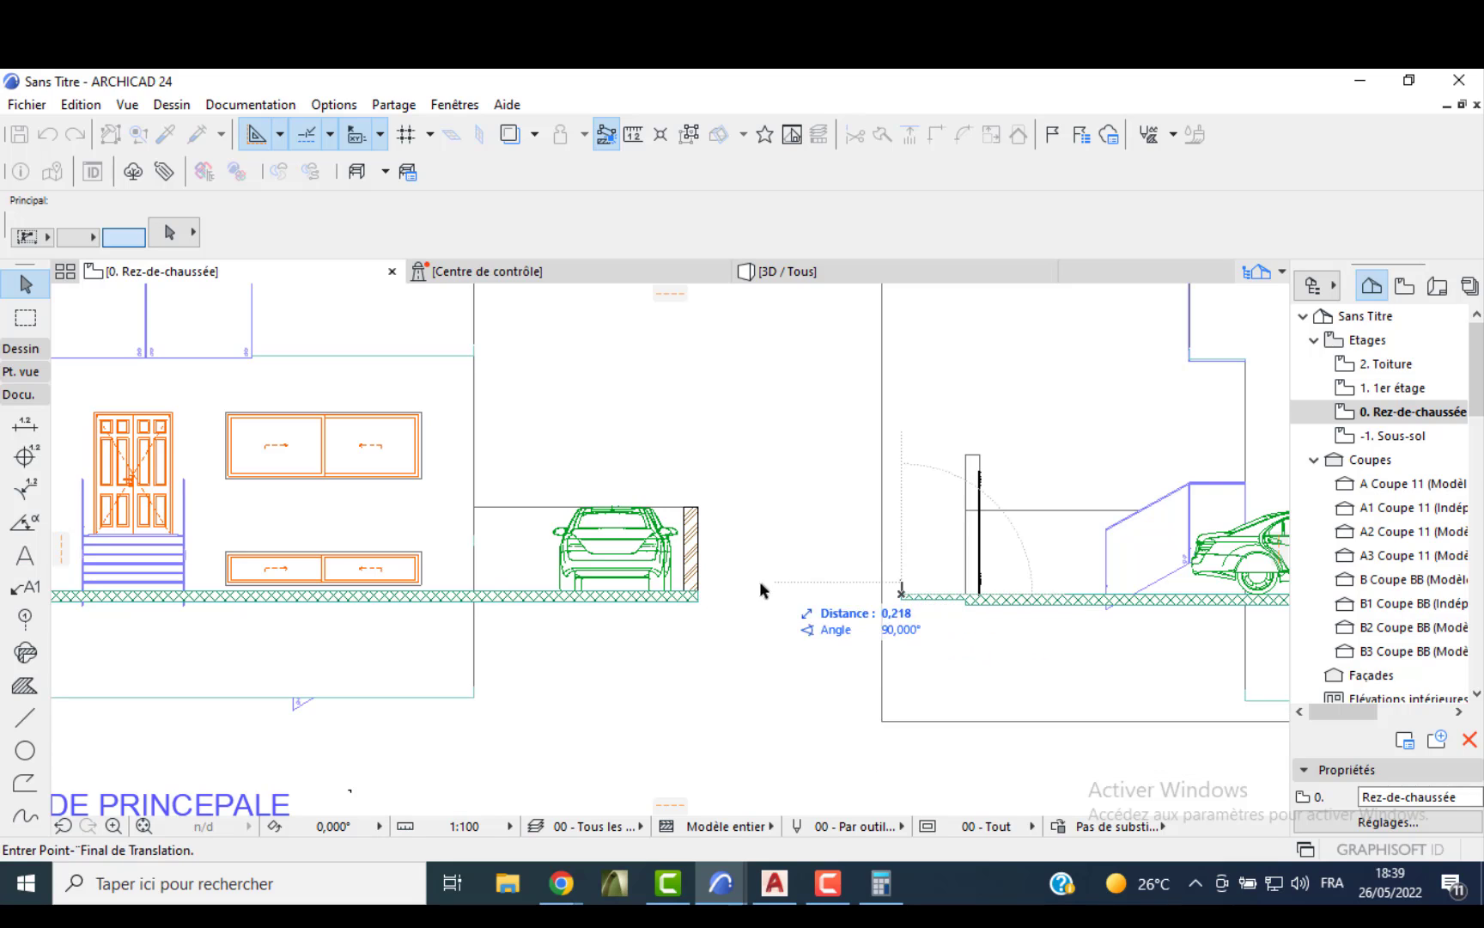
click(701, 594)
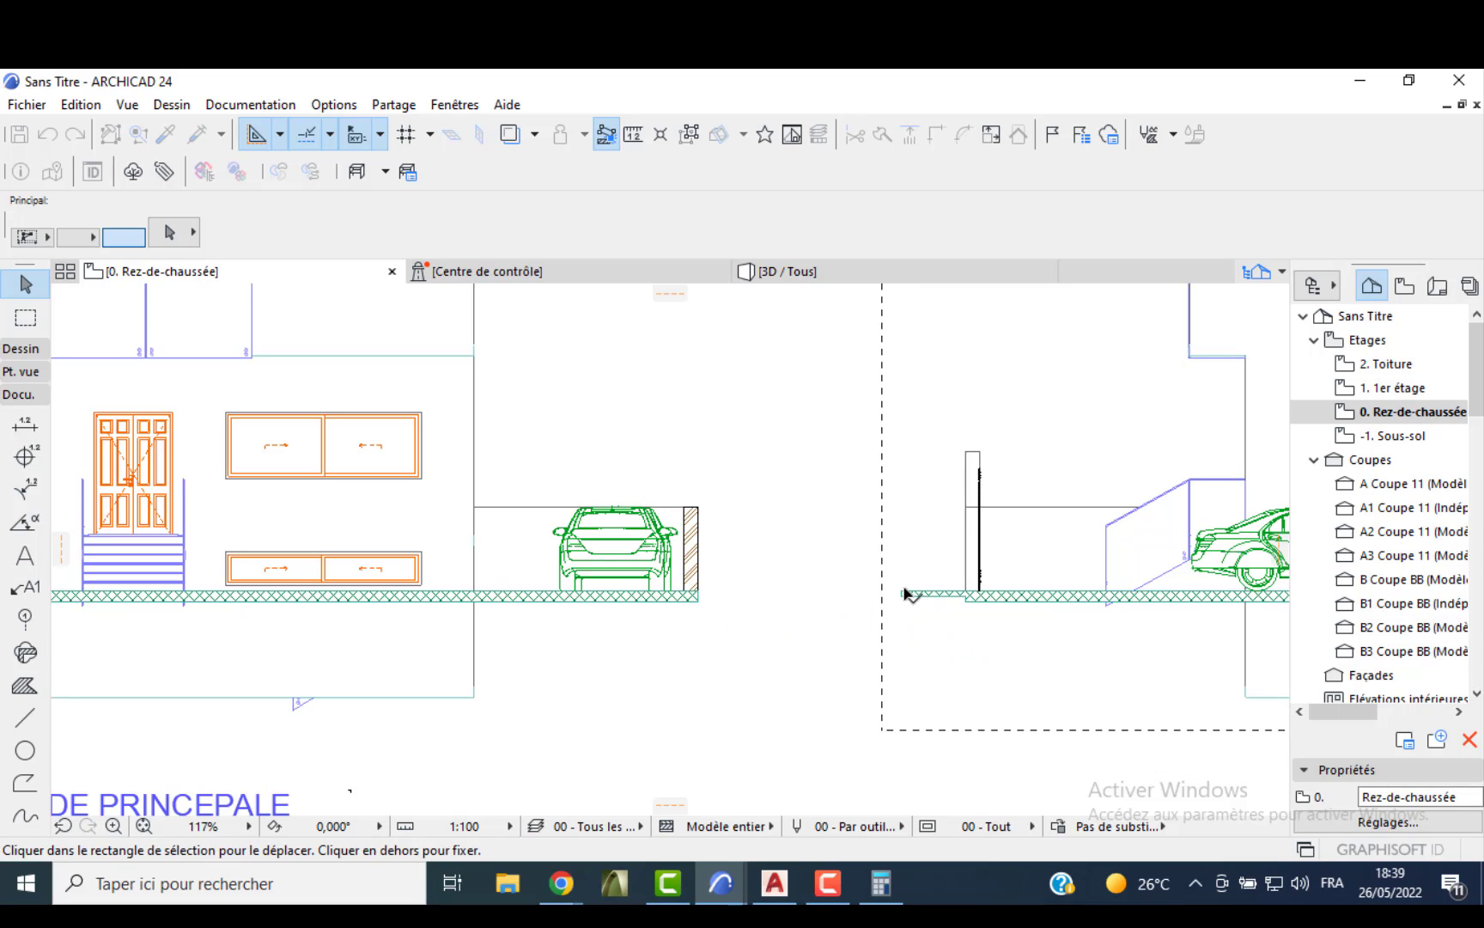
click(901, 592)
click(803, 591)
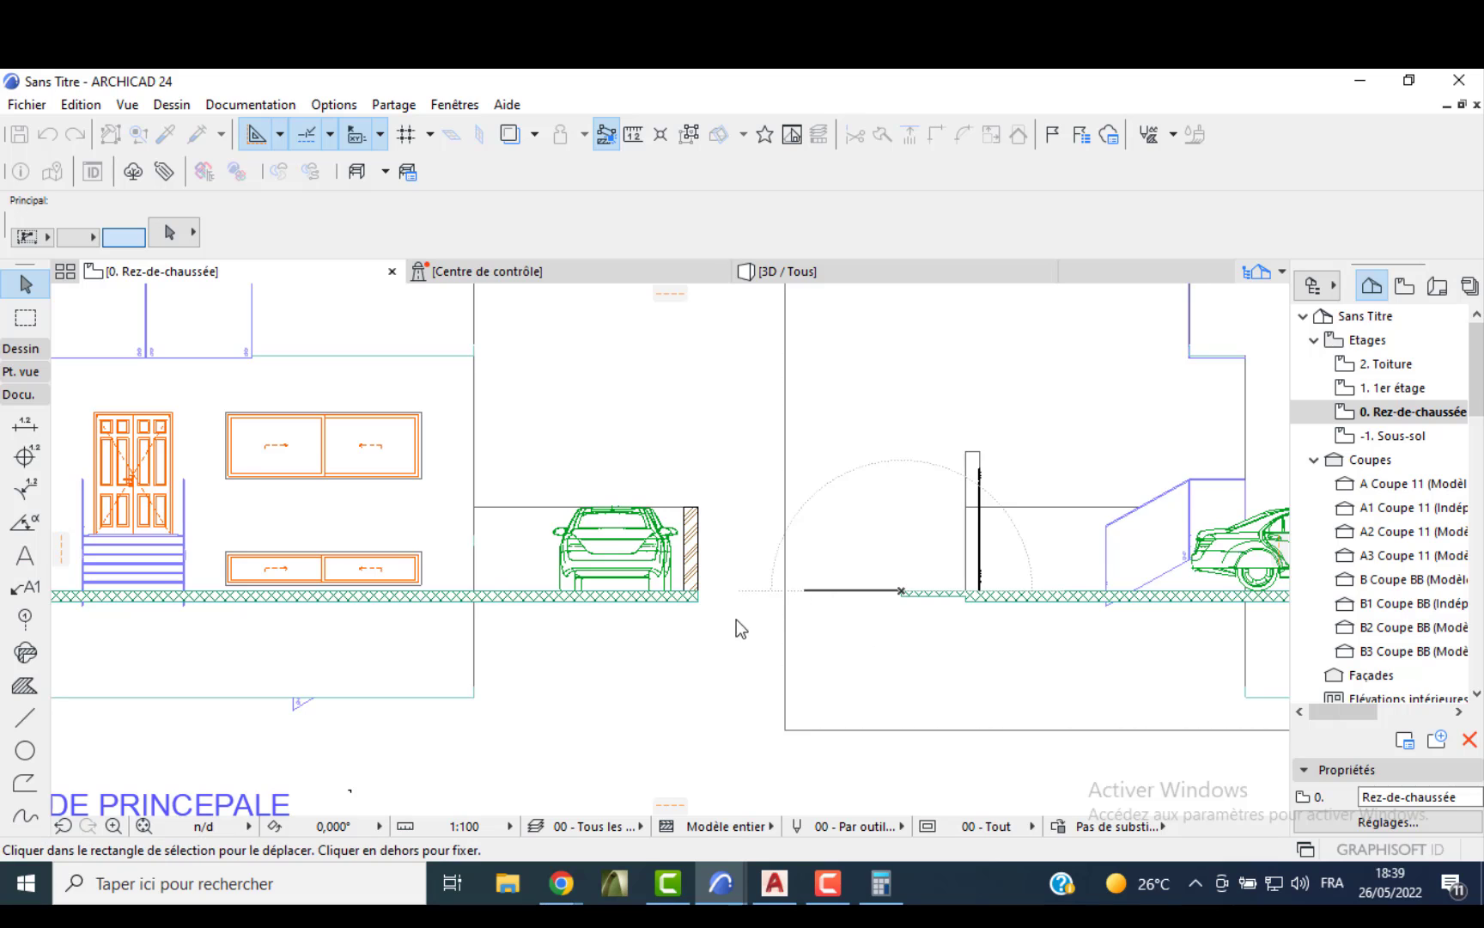
- Fix the pasted side elevation in place and delete the basement outlines below ground on it and on the main façade
scroll(645, 668, down, 1)
scroll(645, 668, down, 5)
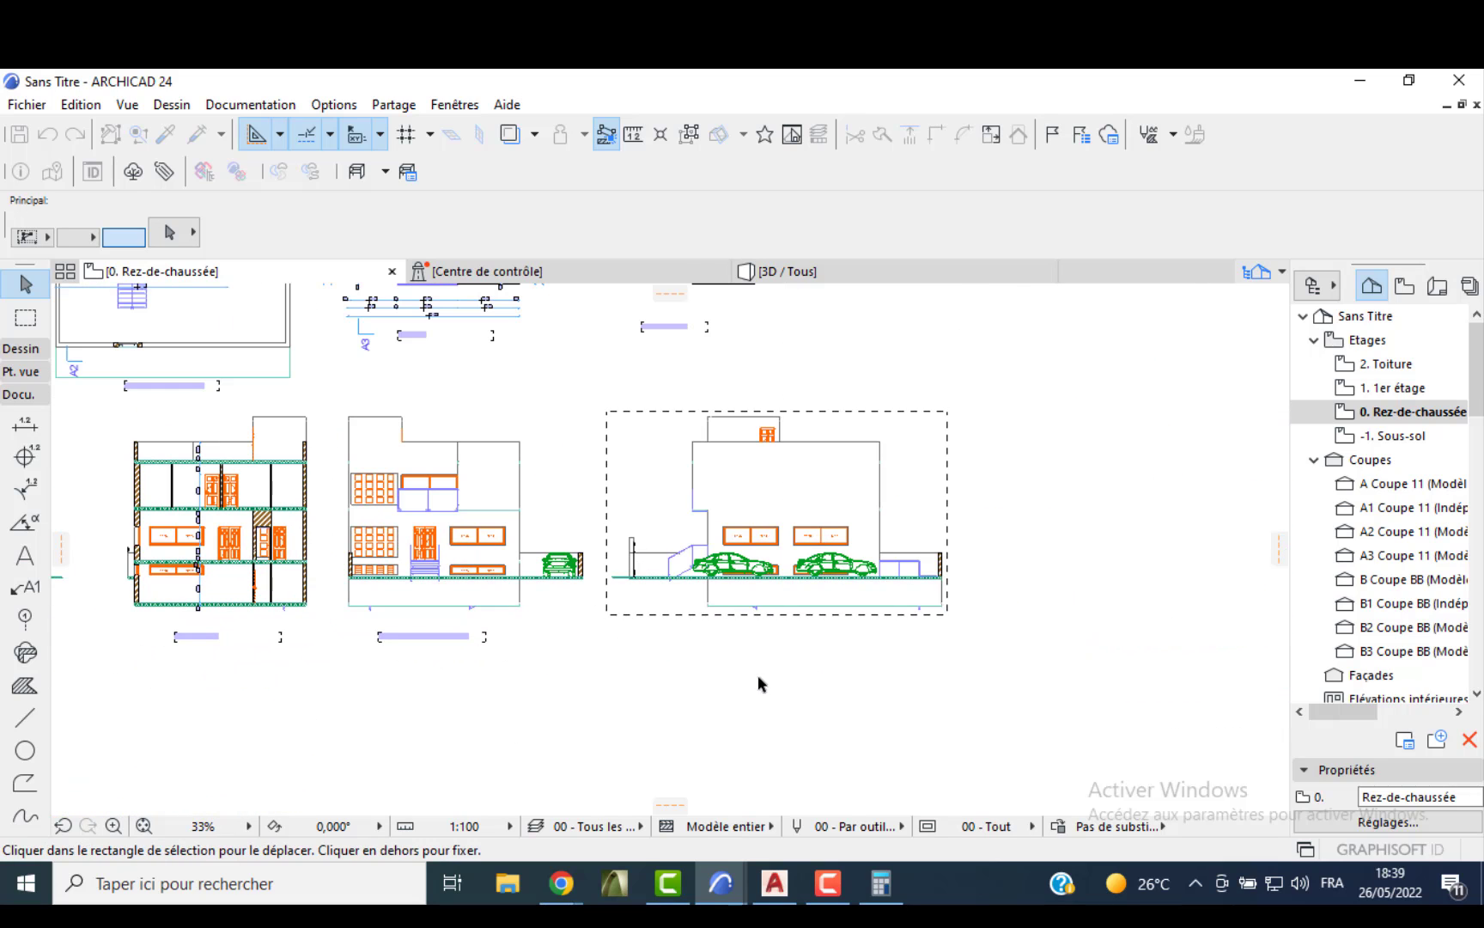
drag(951, 592, 676, 626)
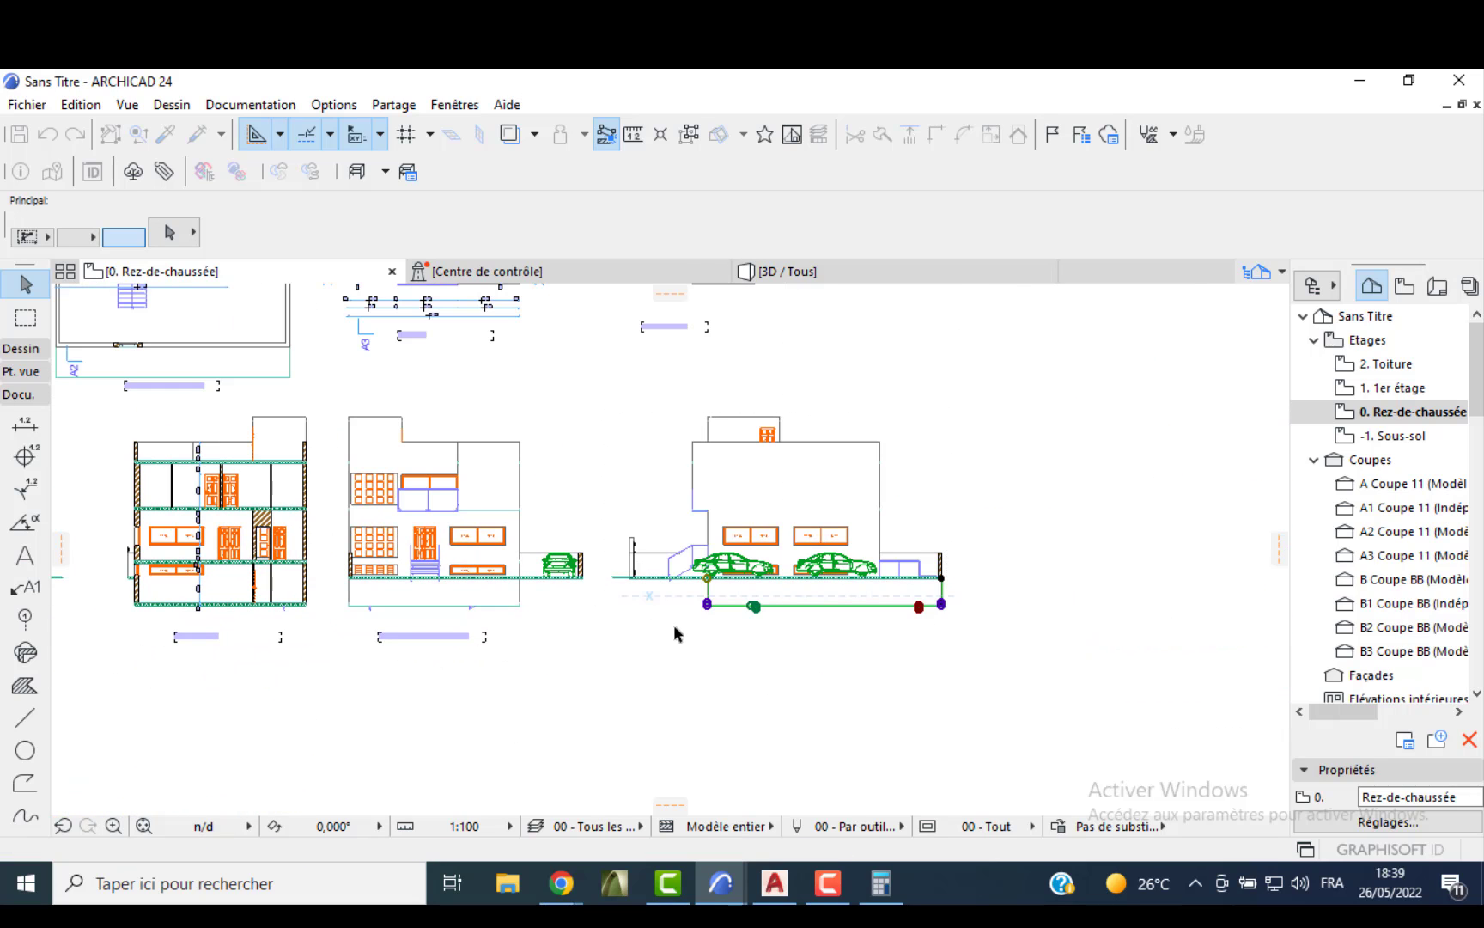
key(Delete)
drag(533, 598, 334, 615)
key(Delete)
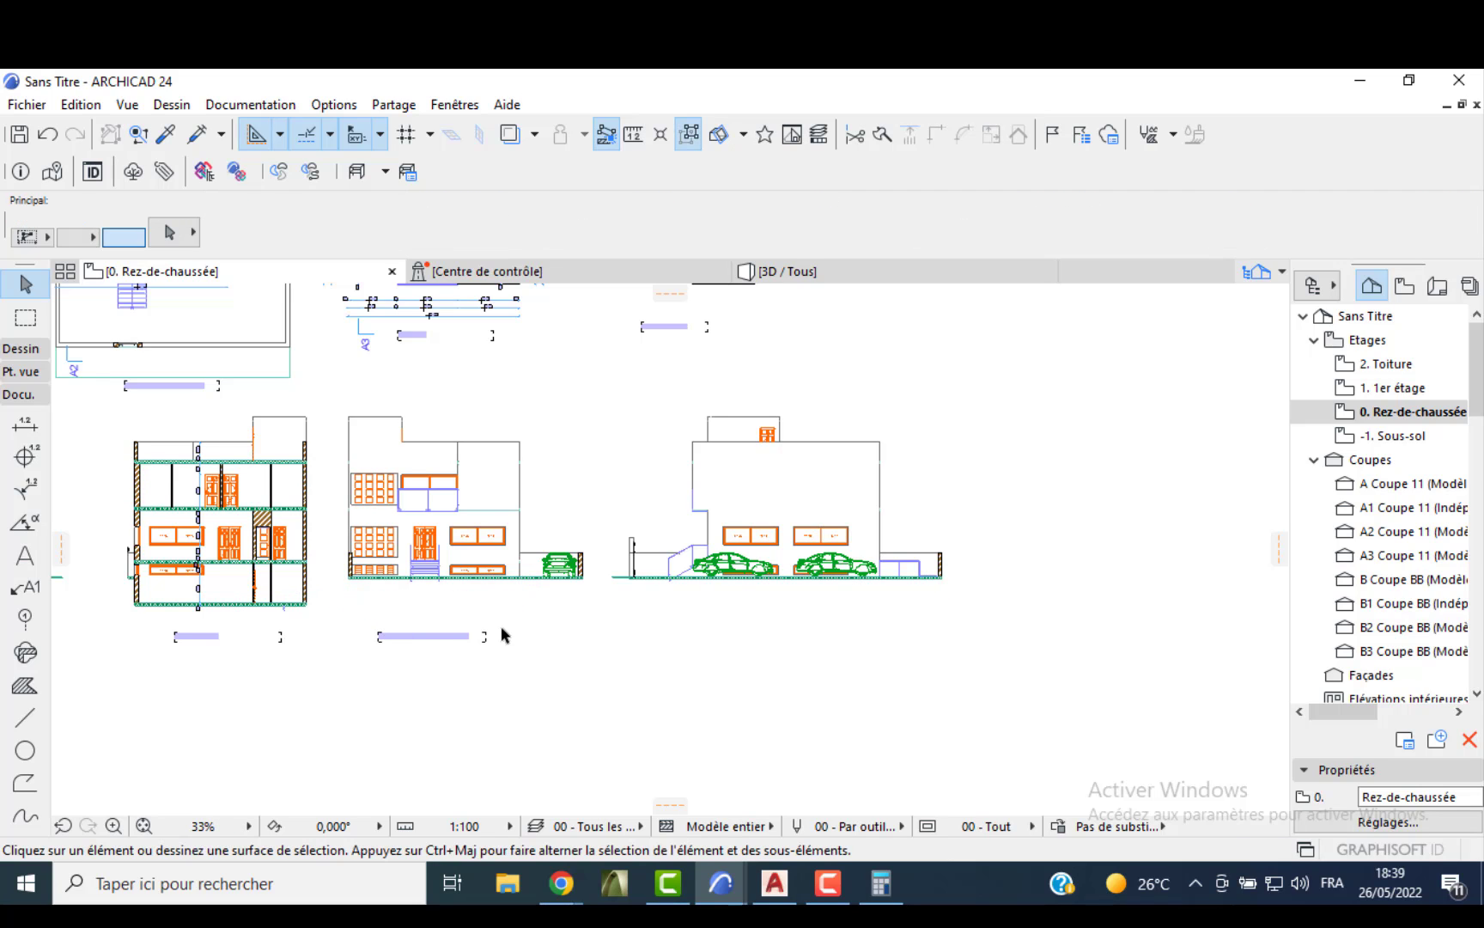
- Move the FACADE PRINCEPALE title up, closer beneath the main façade drawing
click(438, 643)
scroll(438, 642, up, 3)
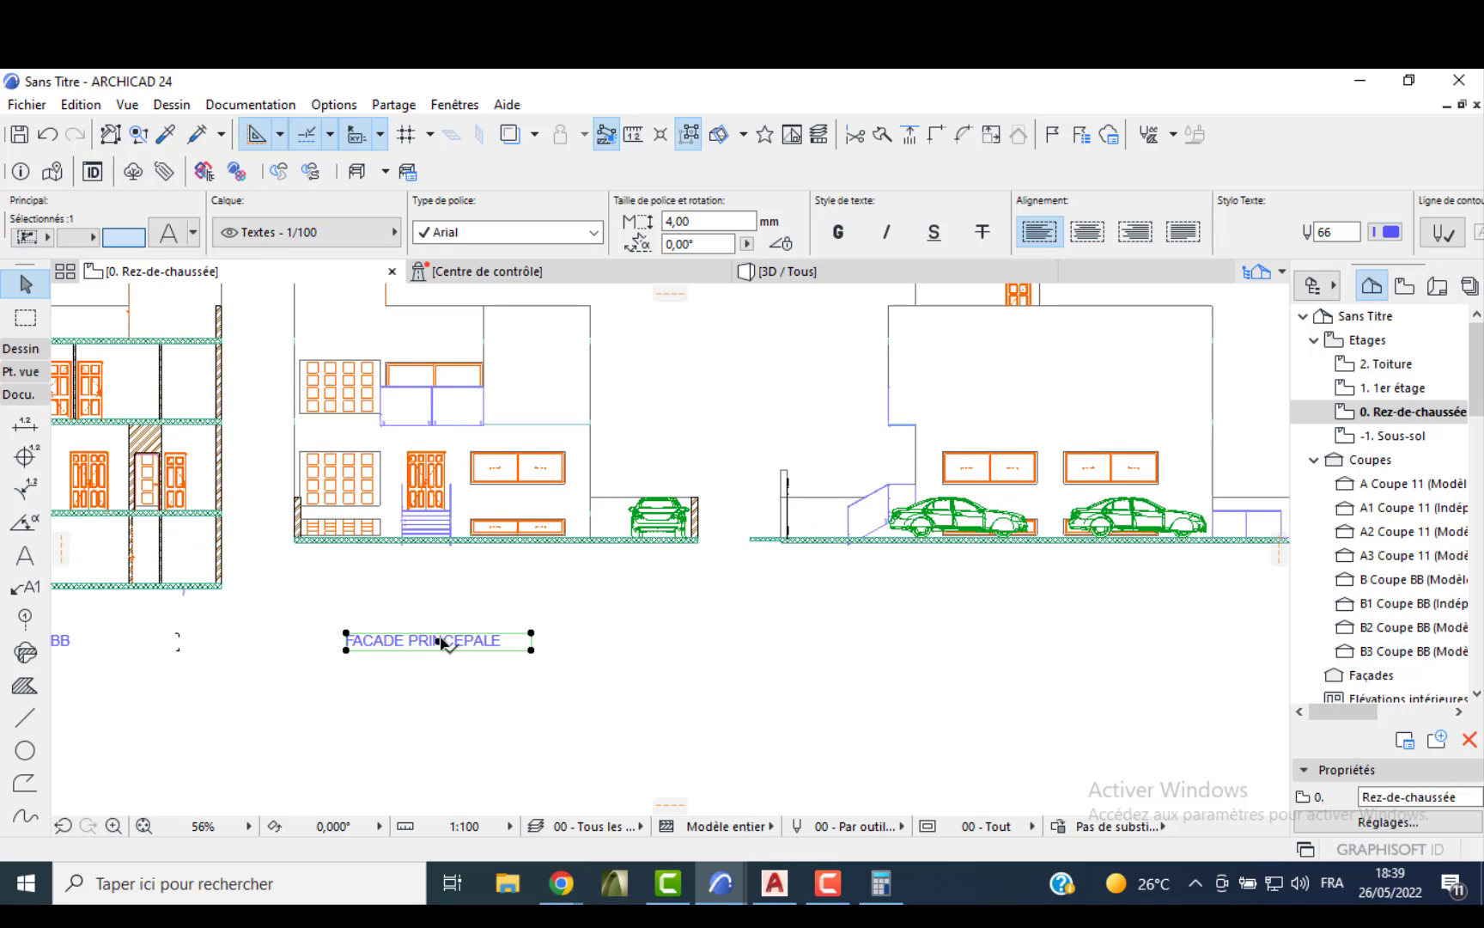
click(443, 642)
click(464, 580)
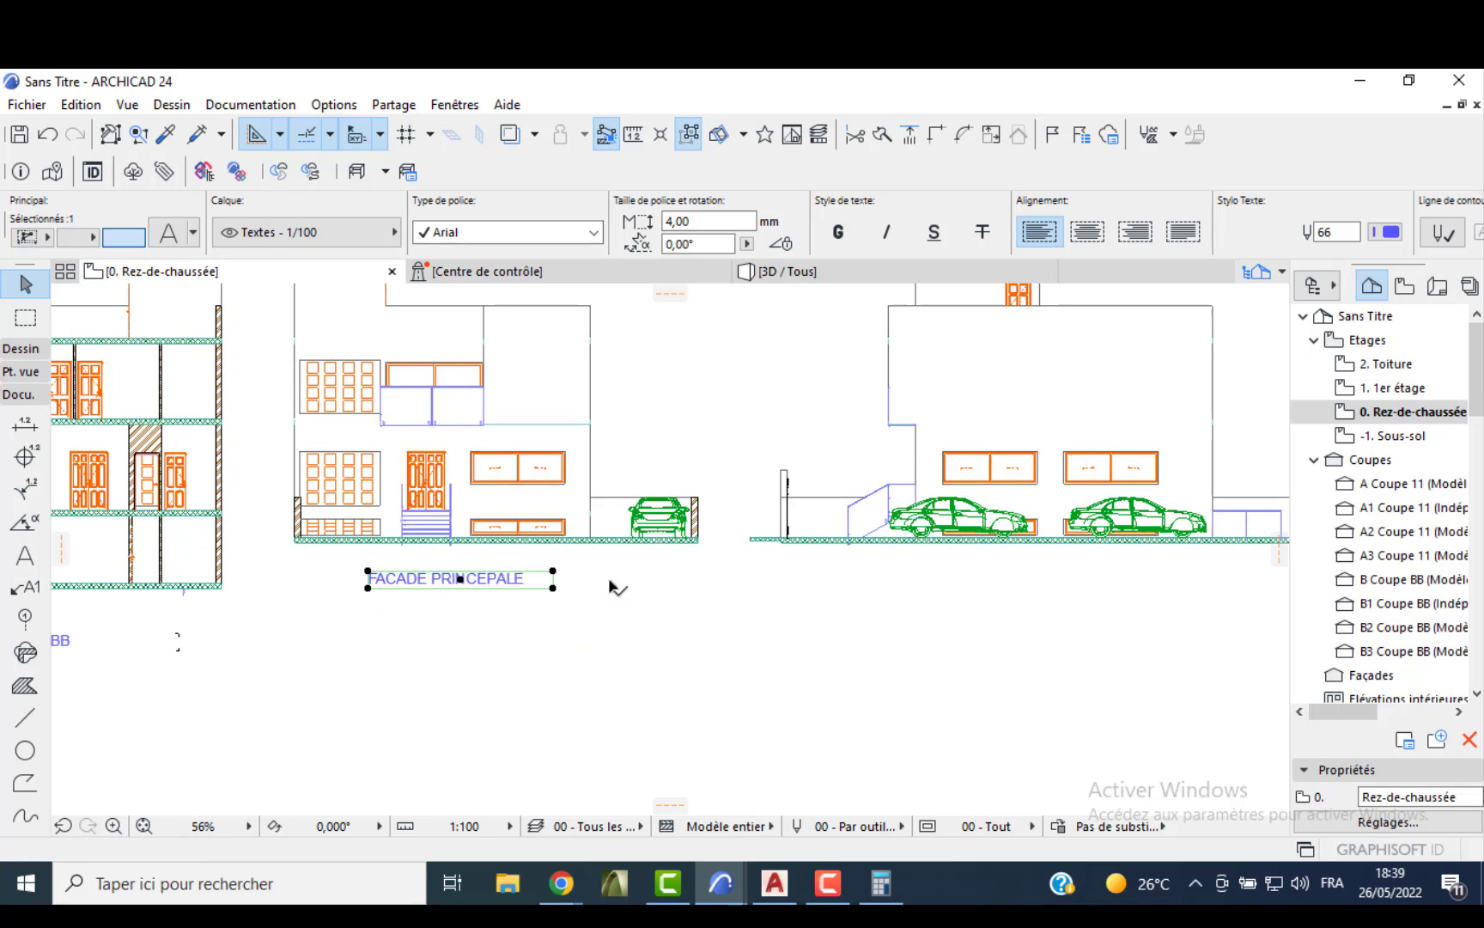
- Copy the FACADE PRINCEPALE title beneath the side elevation with the two cars and change the copy's text to FACADE GAUCHE
click(461, 579)
click(1065, 581)
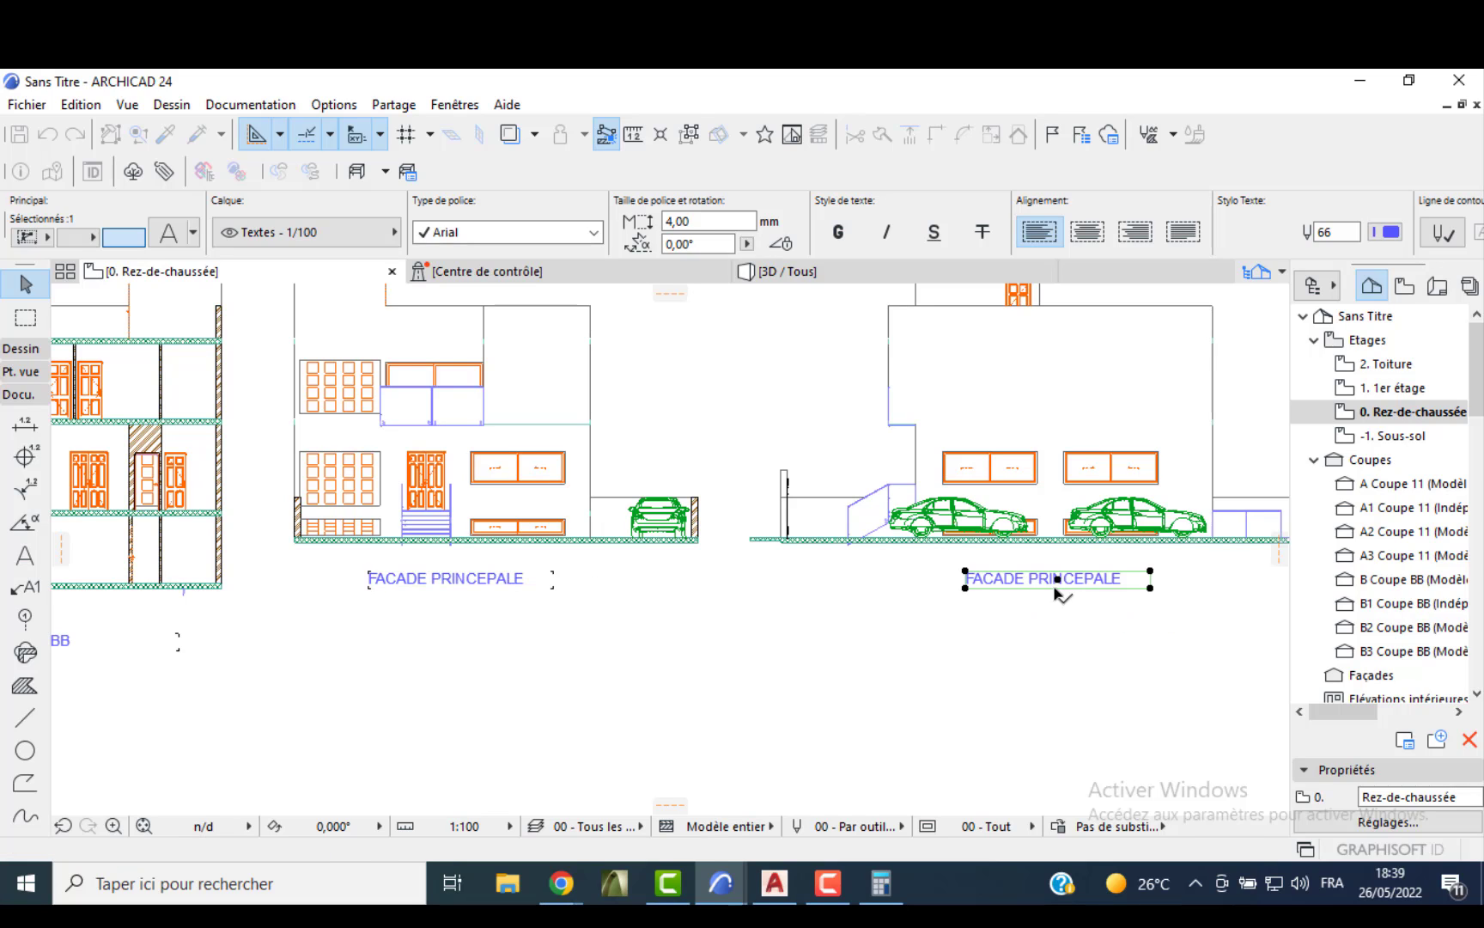
key(Escape)
double_click(1125, 584)
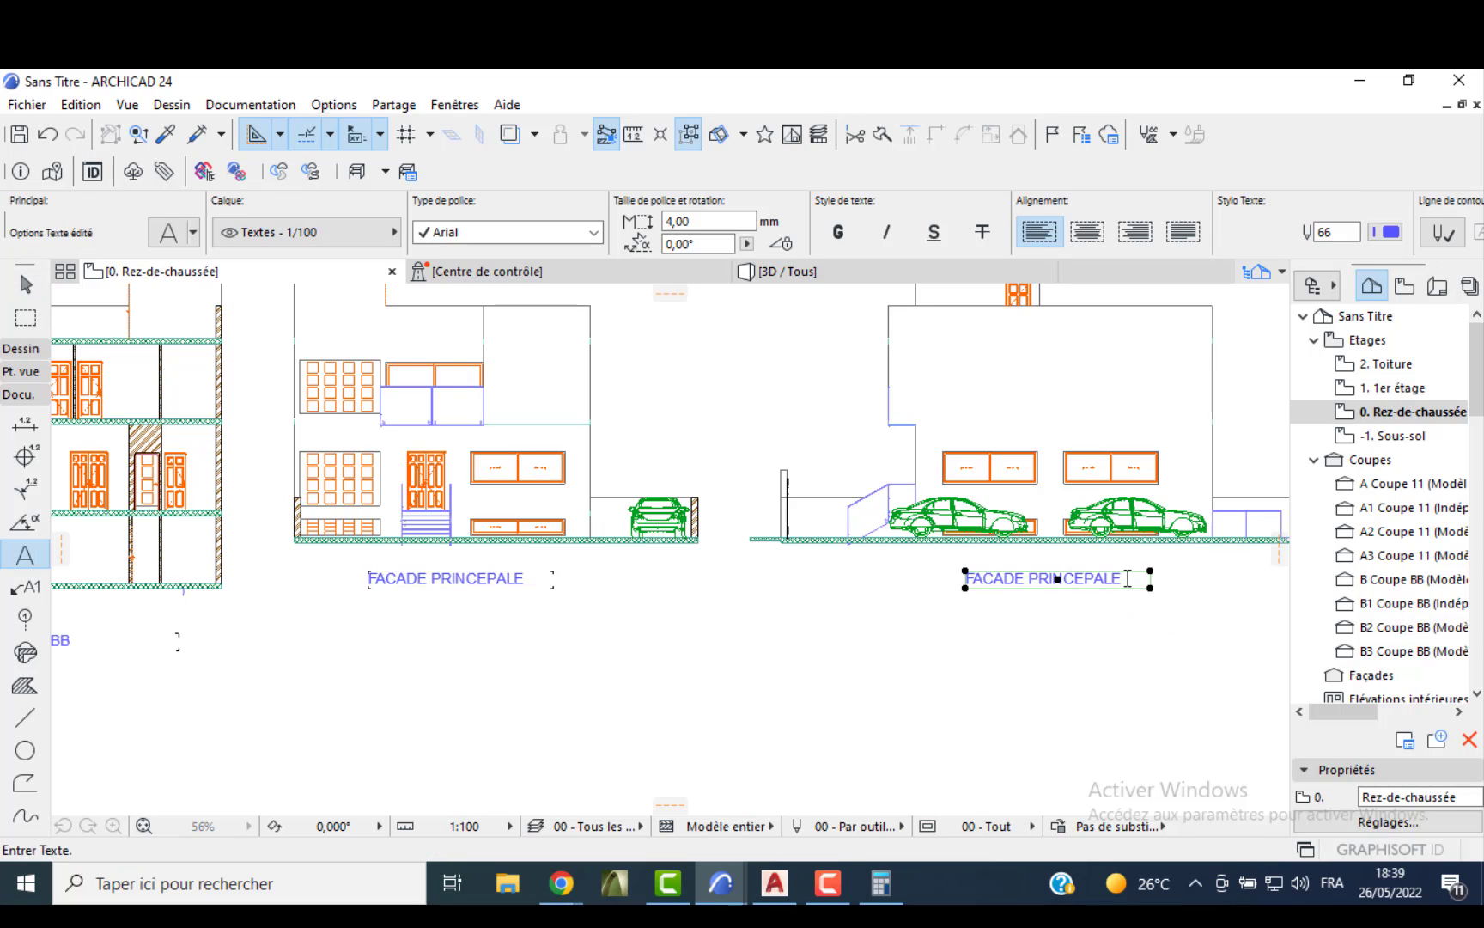
drag(1122, 577, 1030, 577)
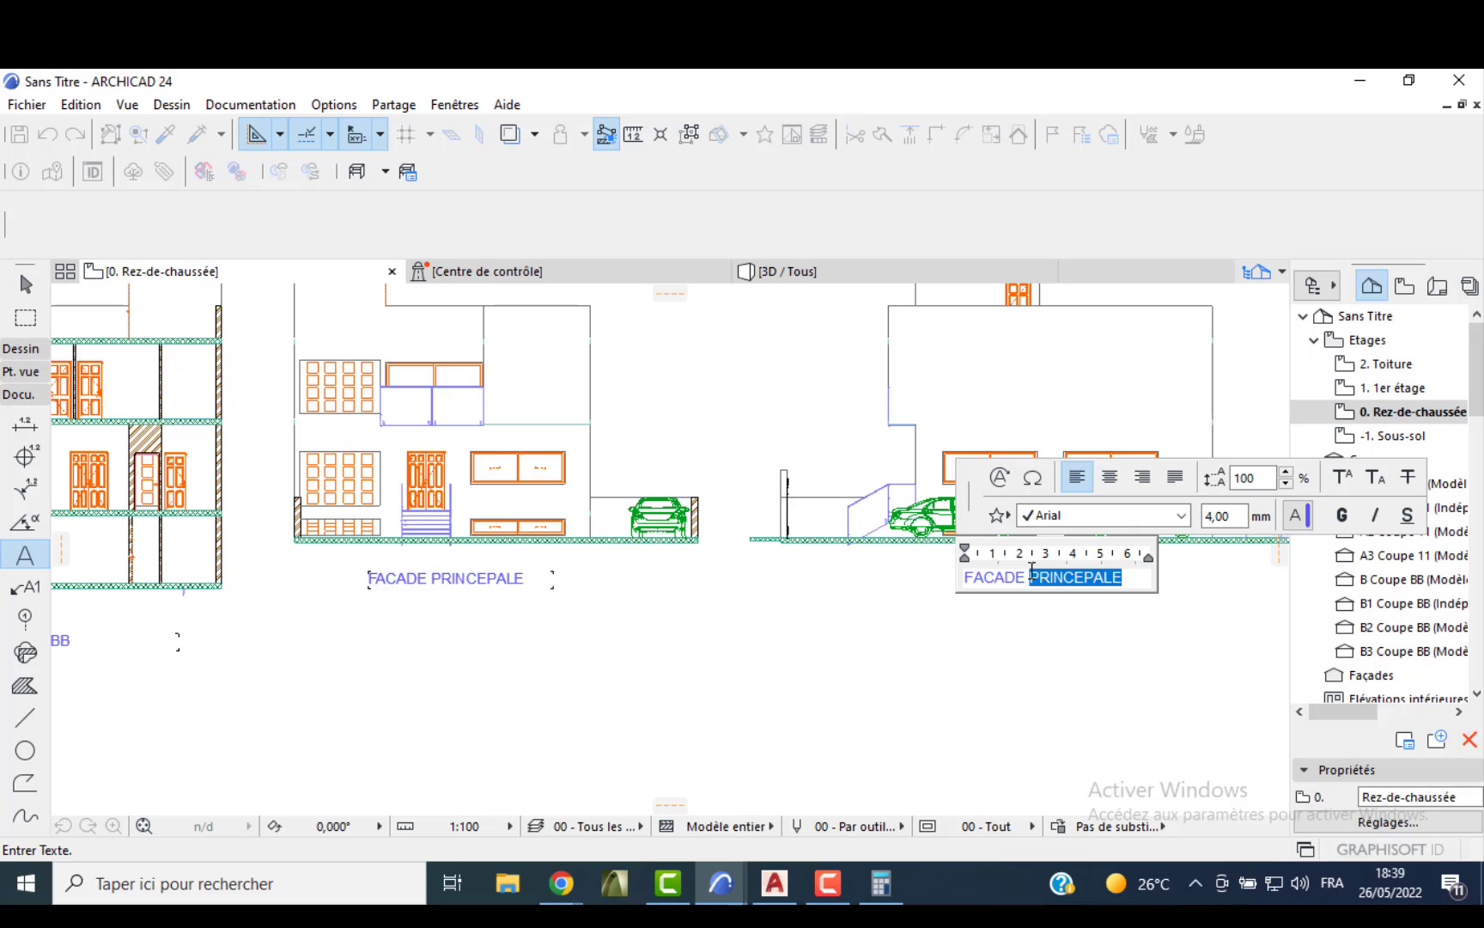
text(S)
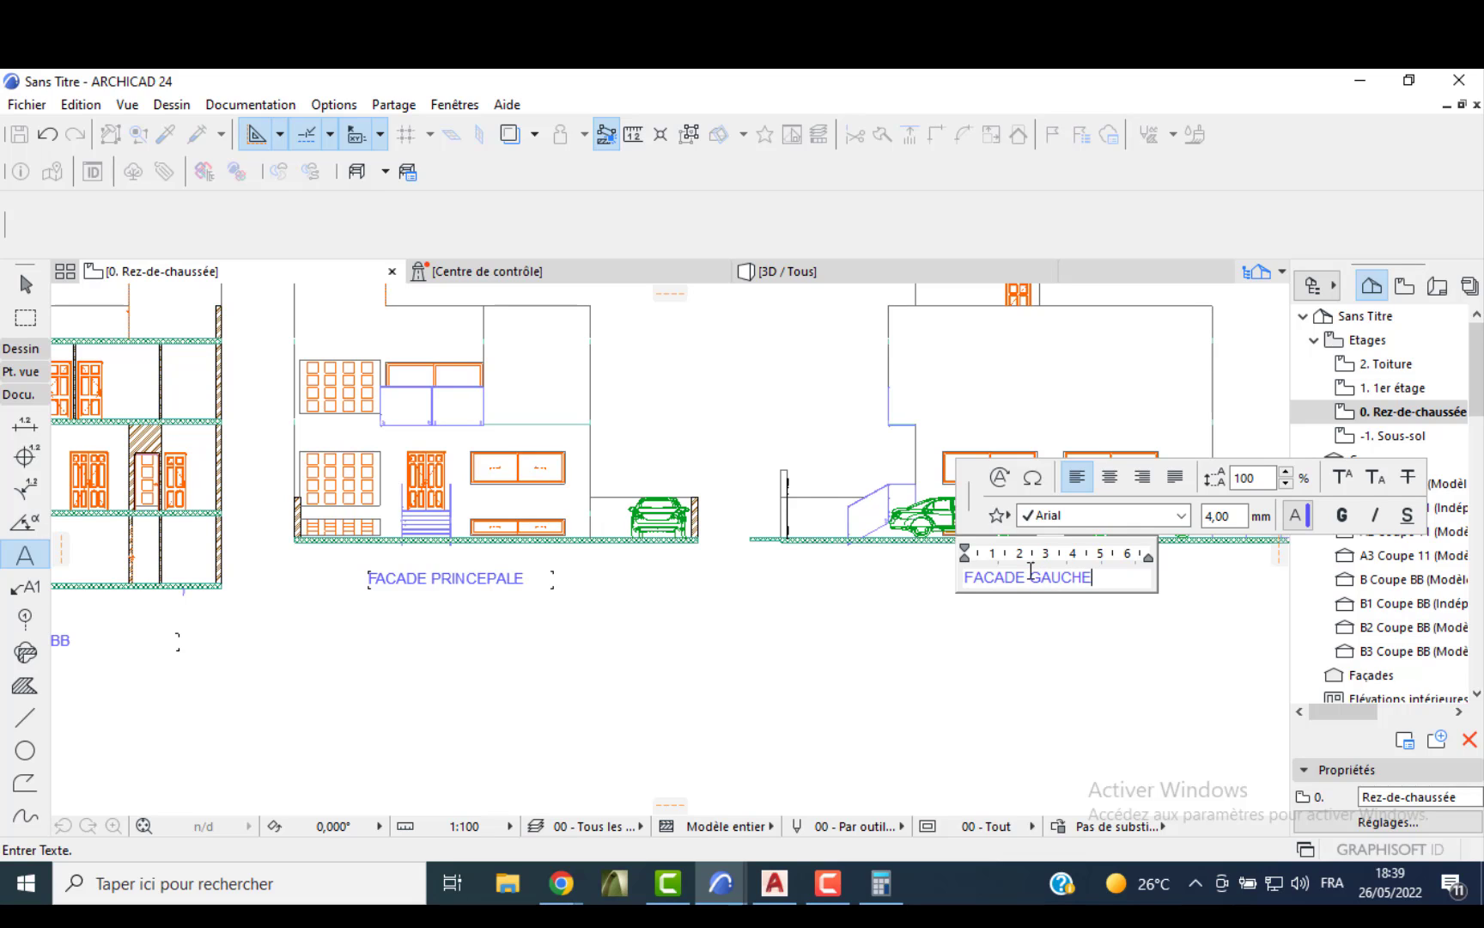
- Switch to the source project, open the elevation X3 Façade X, and select and copy all its building elements
click(720, 883)
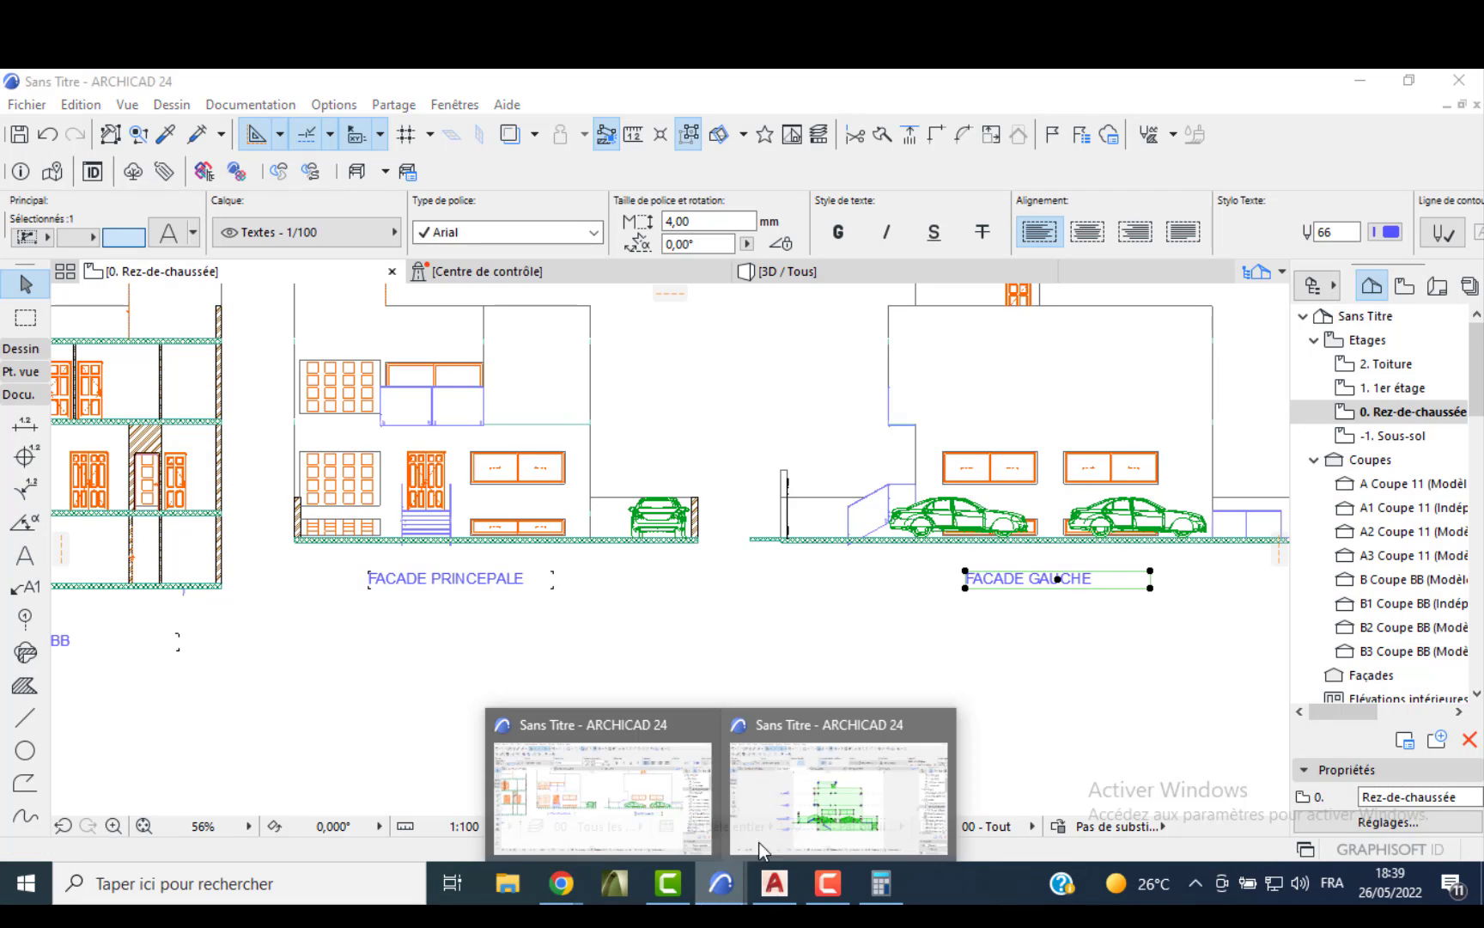
click(835, 786)
double_click(1424, 555)
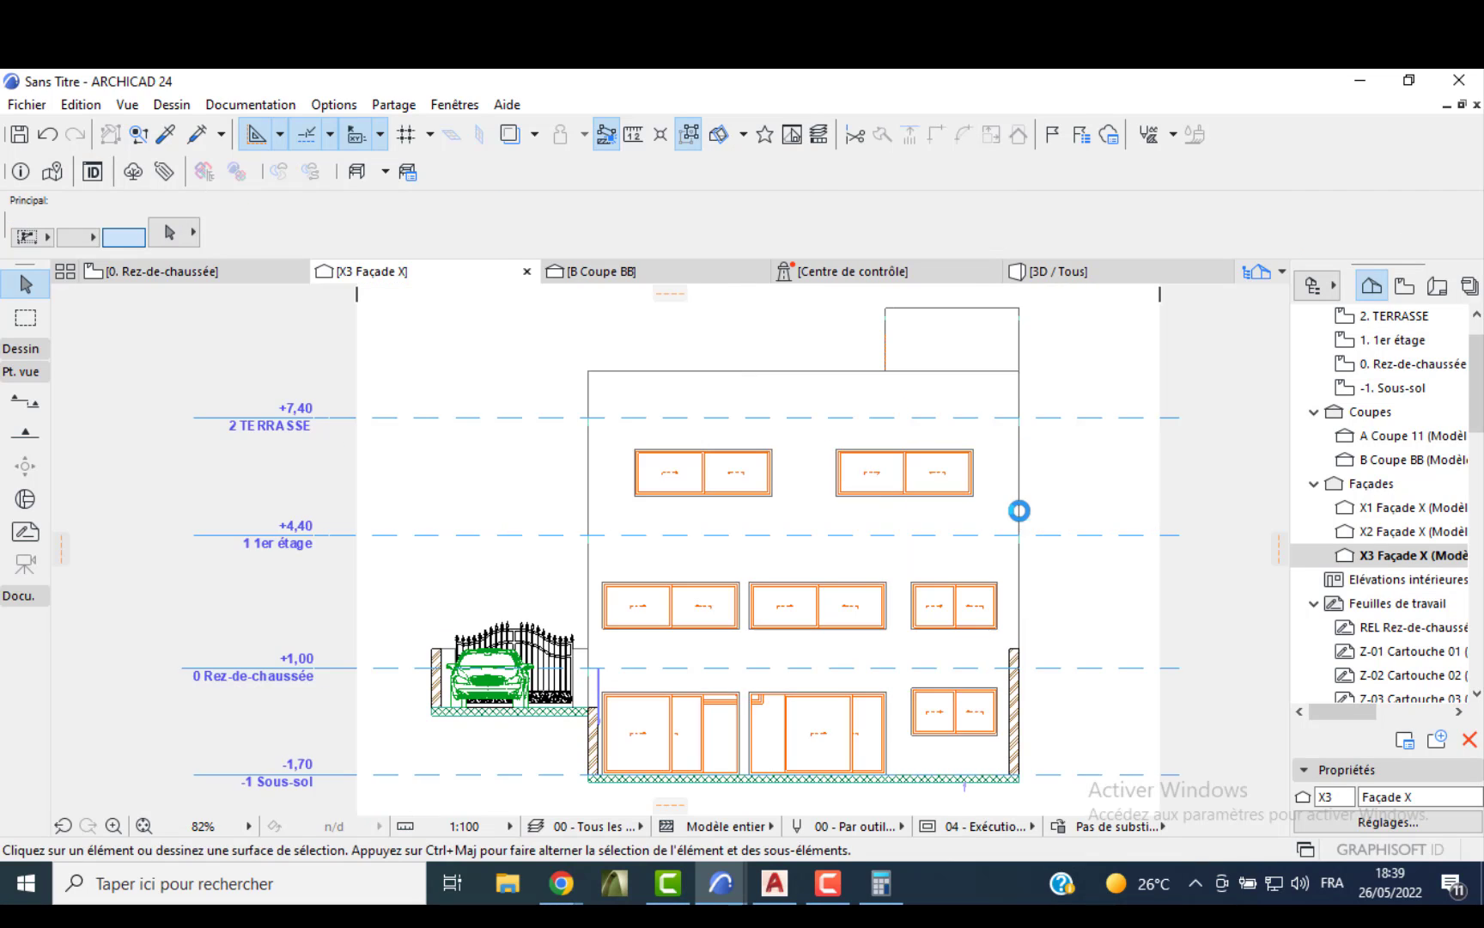
scroll(851, 574, down, 3)
middle_drag(577, 511, 556, 484)
drag(558, 356, 1002, 718)
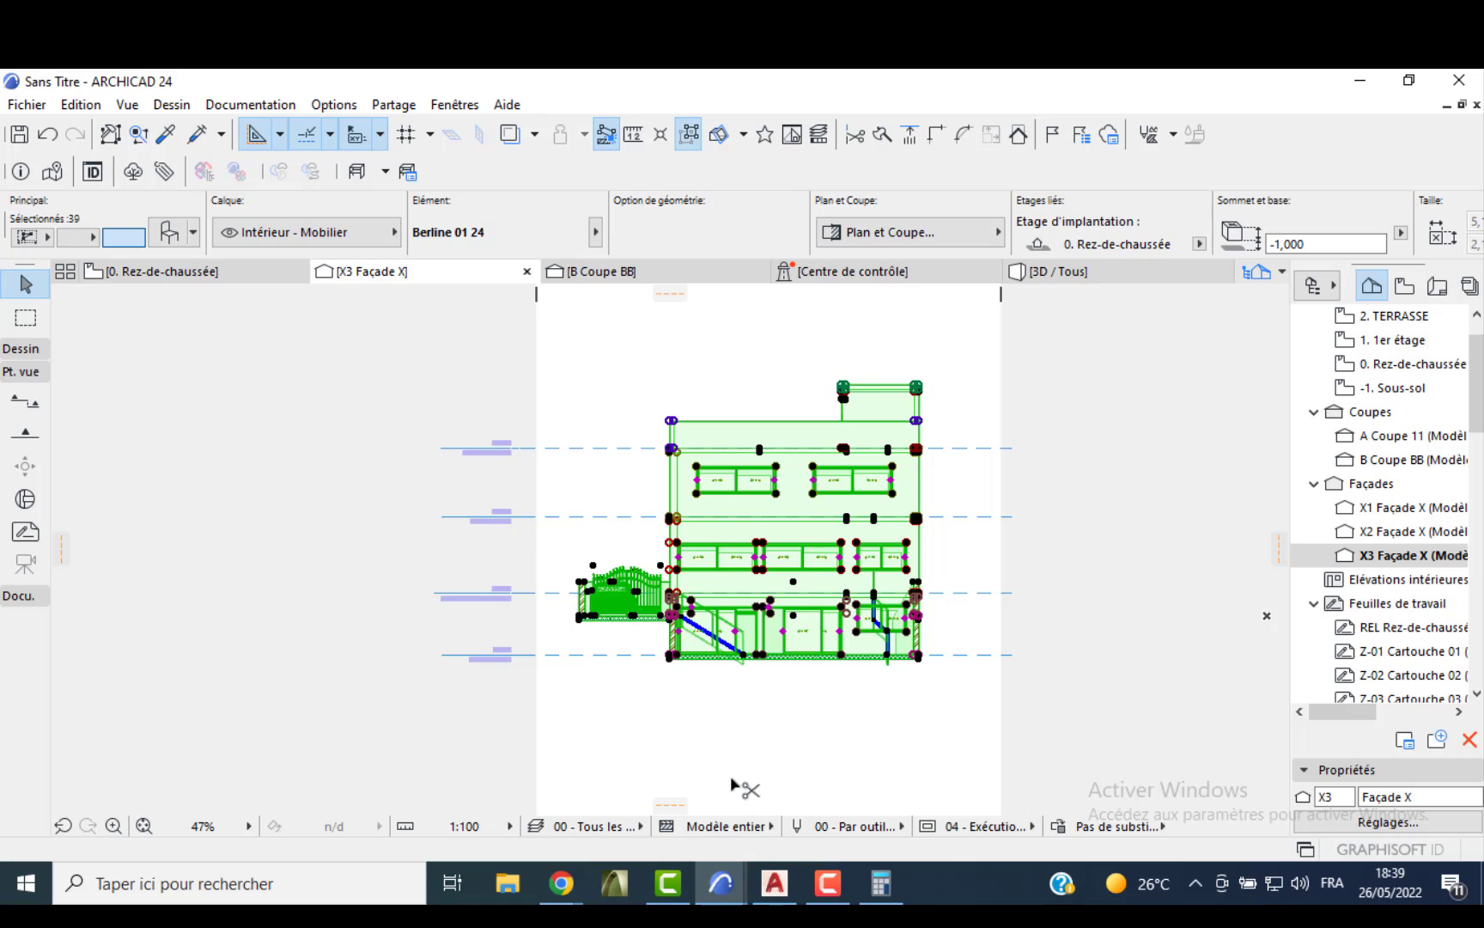
- Paste the X3 elevation at the centre of the view on the other project's Rez-de-chaussée storey and move it beside the FACADE GAUCHE elevation
click(728, 884)
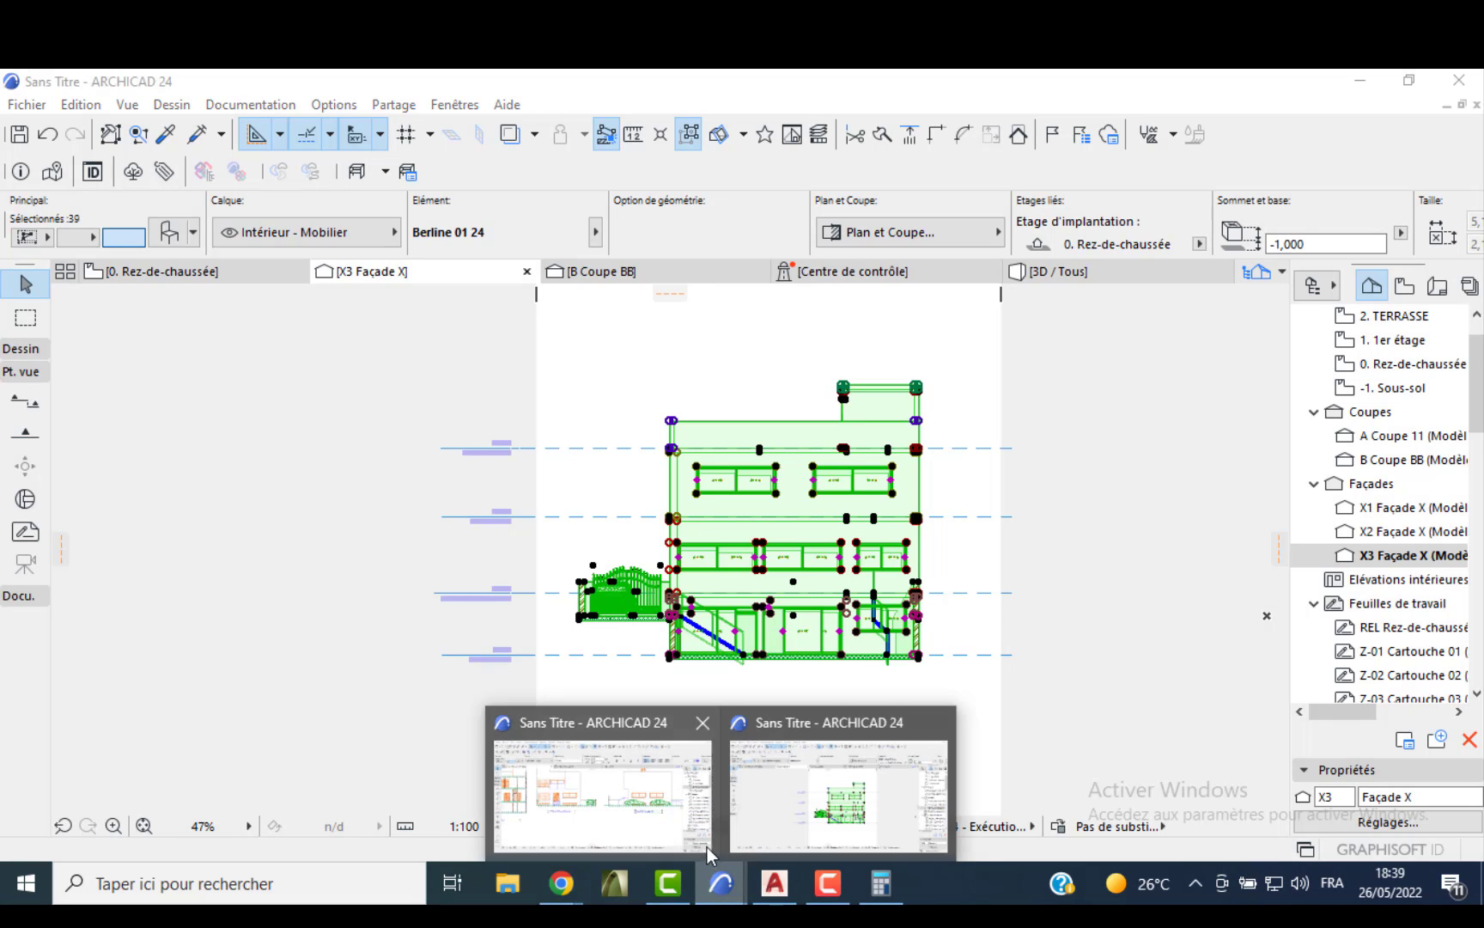
click(692, 803)
scroll(682, 730, down, 4)
middle_drag(902, 604, 754, 574)
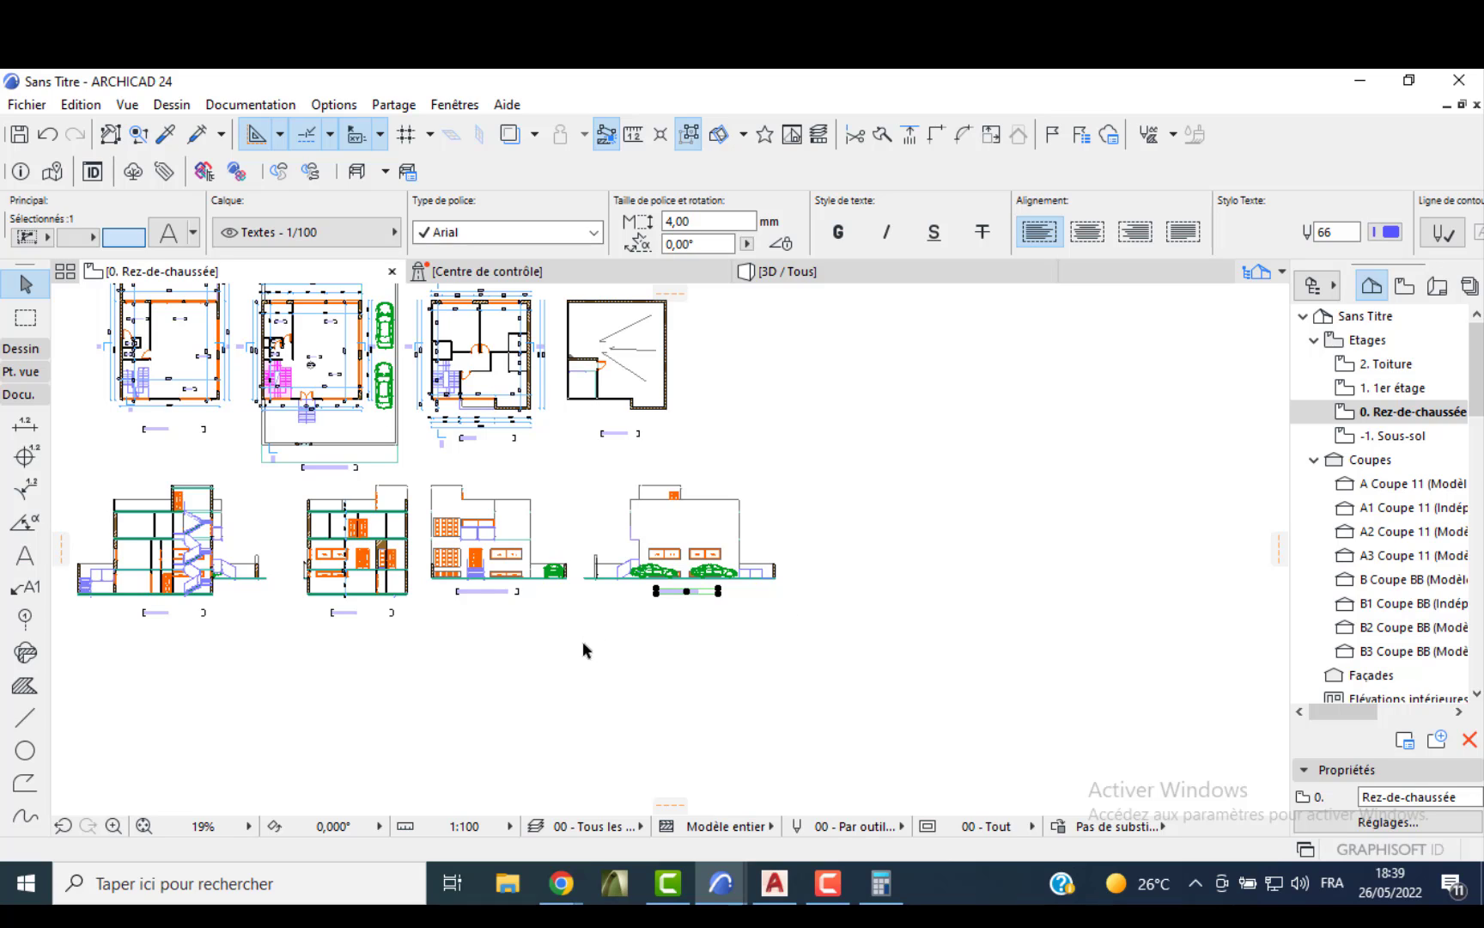
key(Escape)
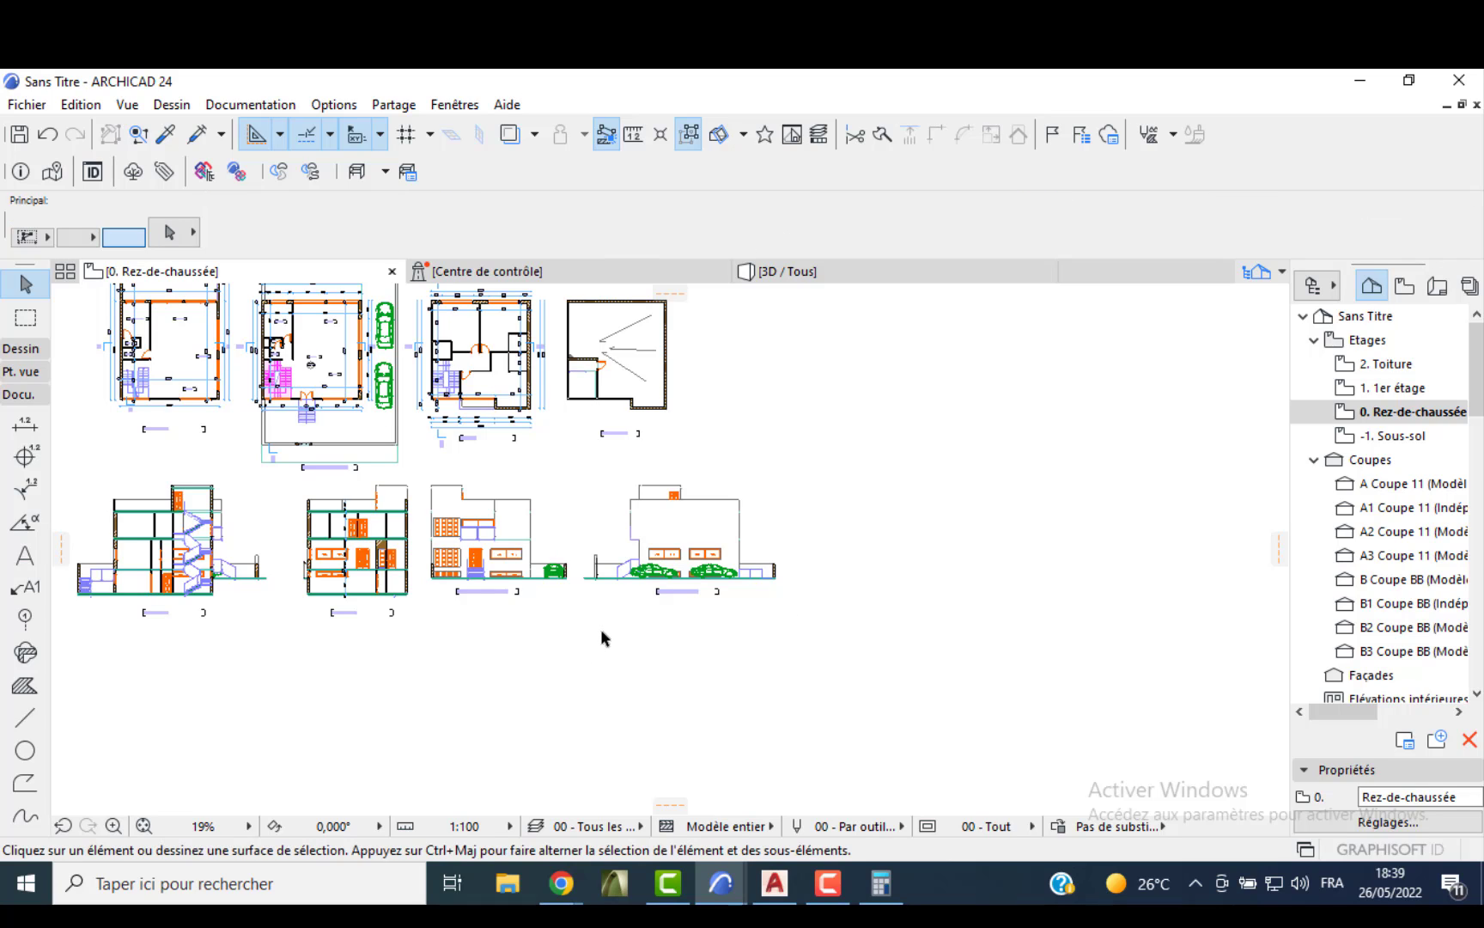
key(ctrl+v)
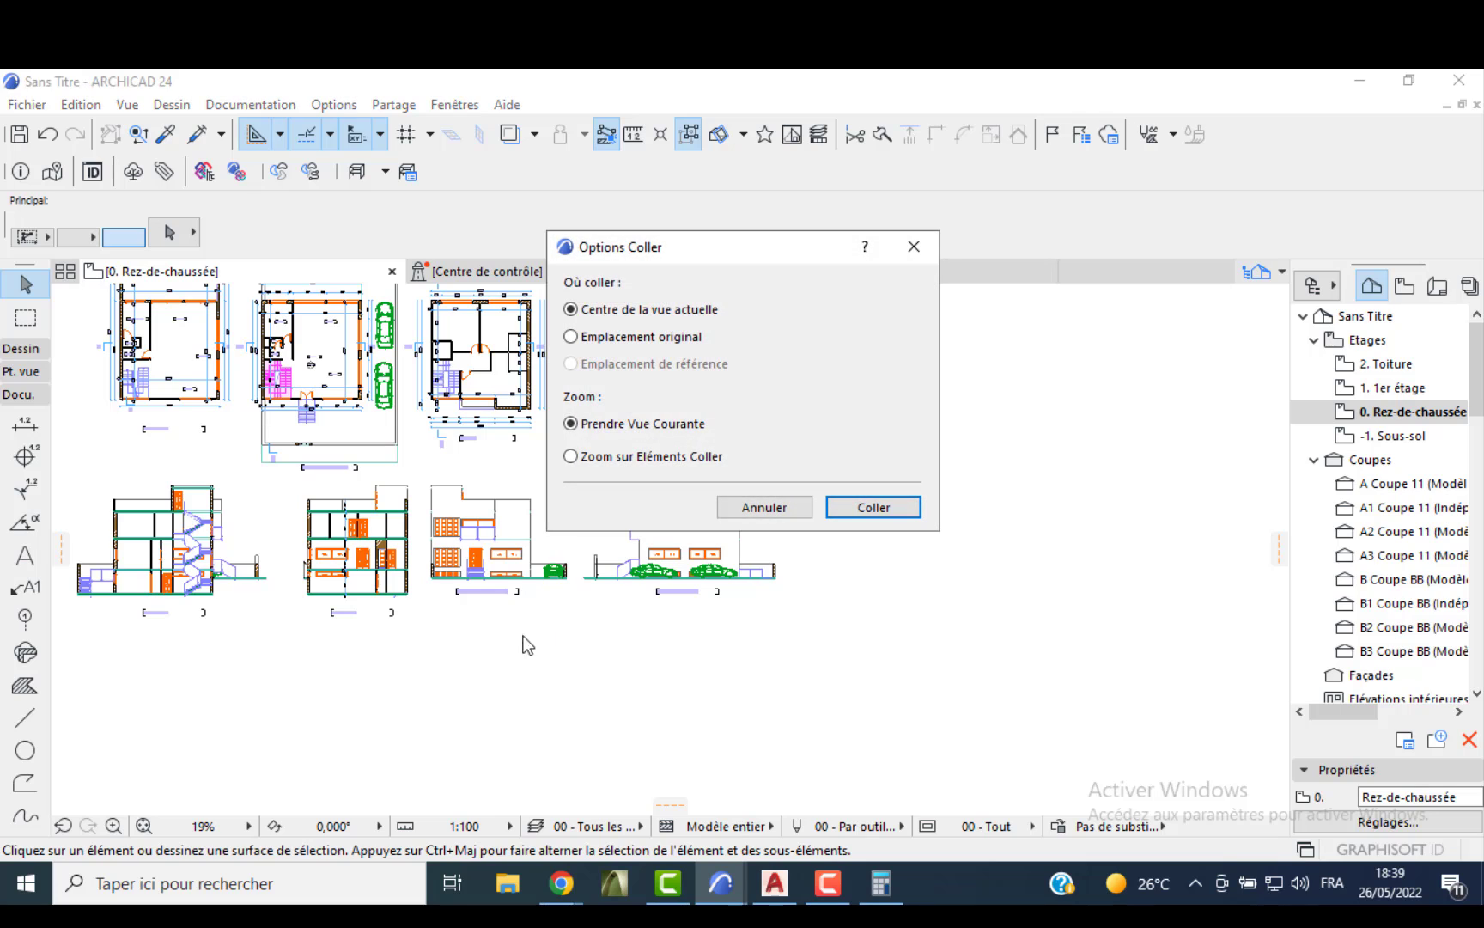
click(842, 505)
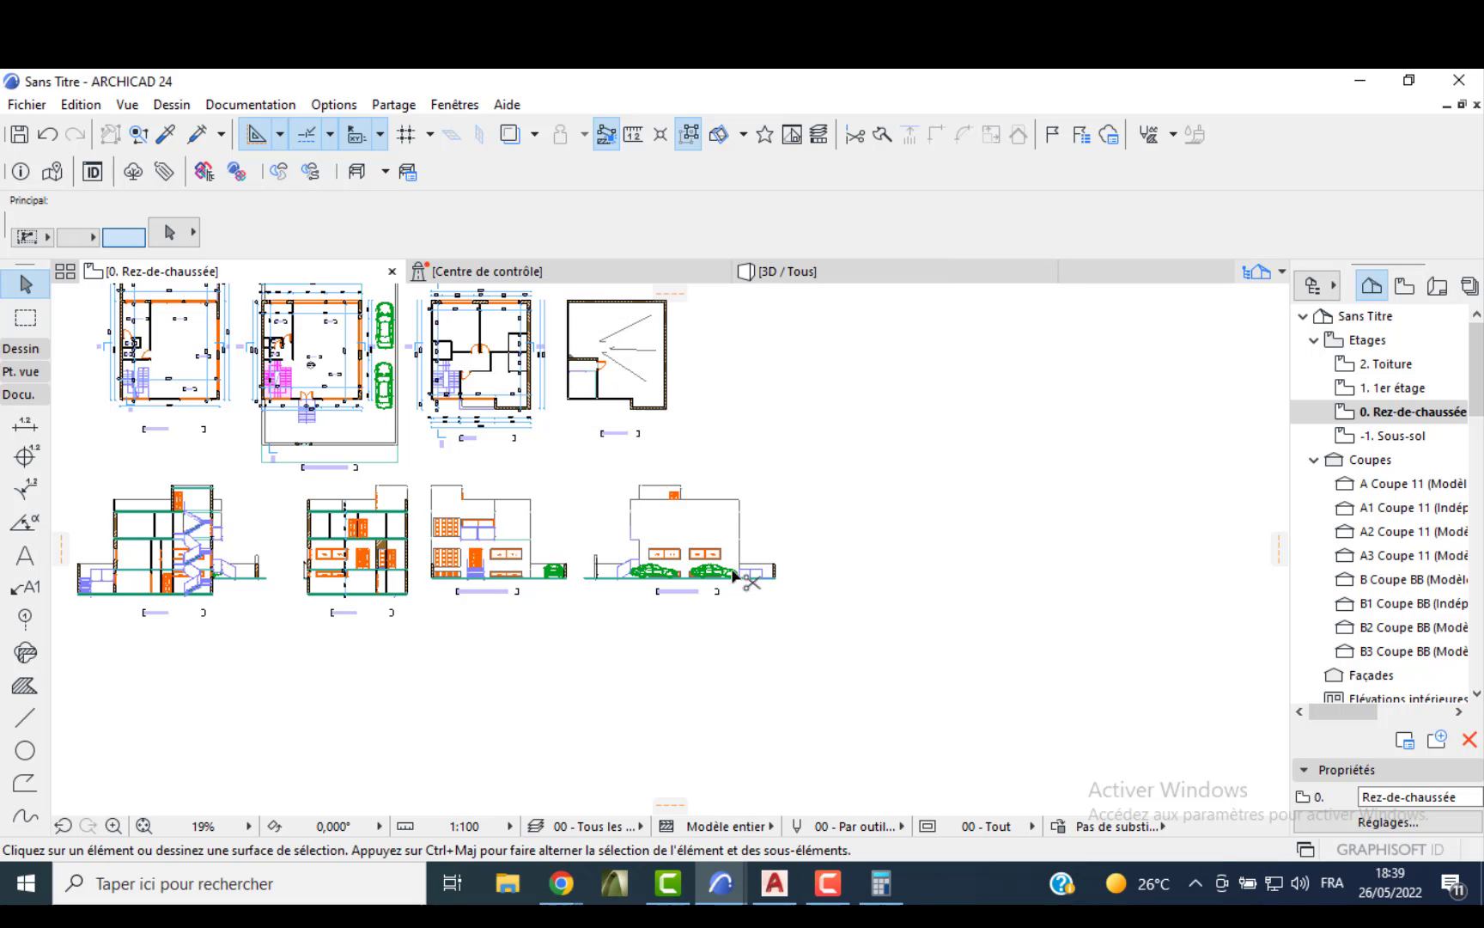
click(613, 603)
click(846, 593)
- Level the pasted rear elevation's upper ground line with that of FACADE GAUCHE and shift it horizontally closer
scroll(843, 595, up, 5)
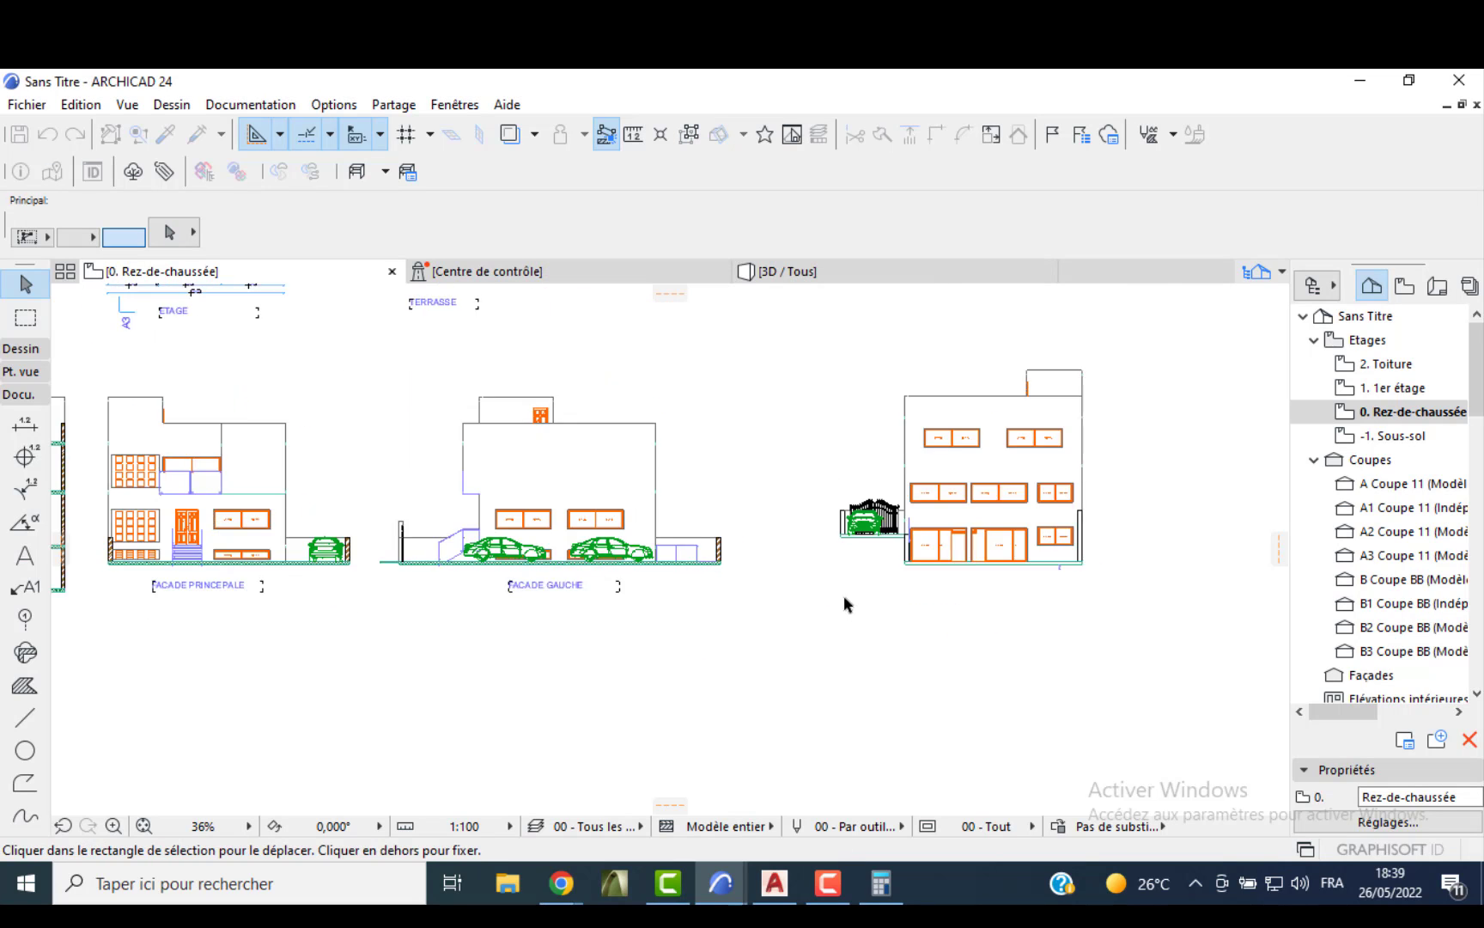
click(839, 509)
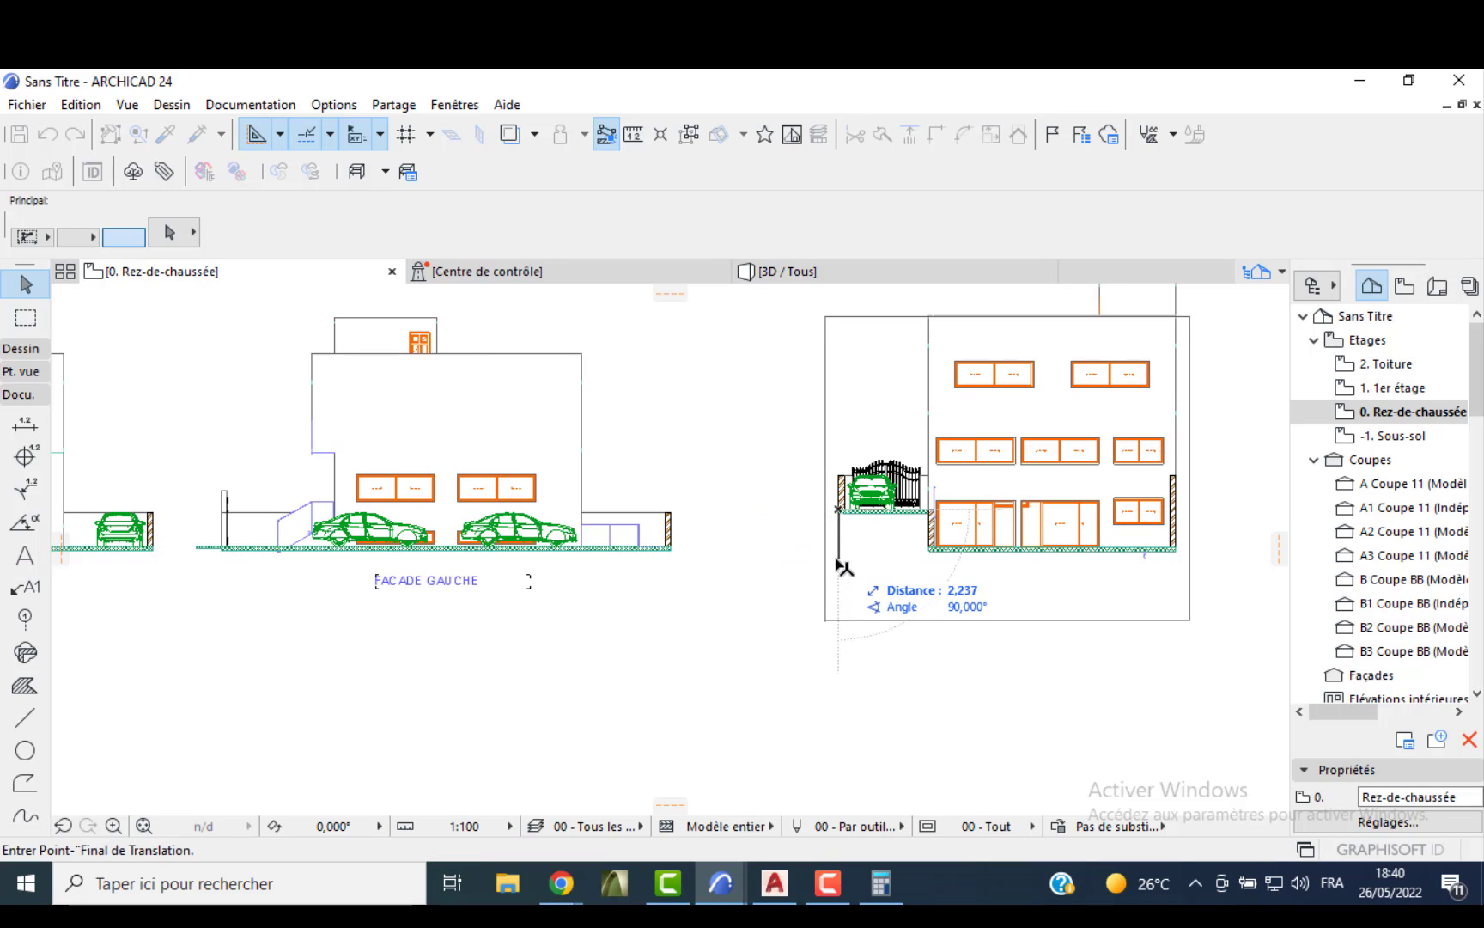
click(666, 547)
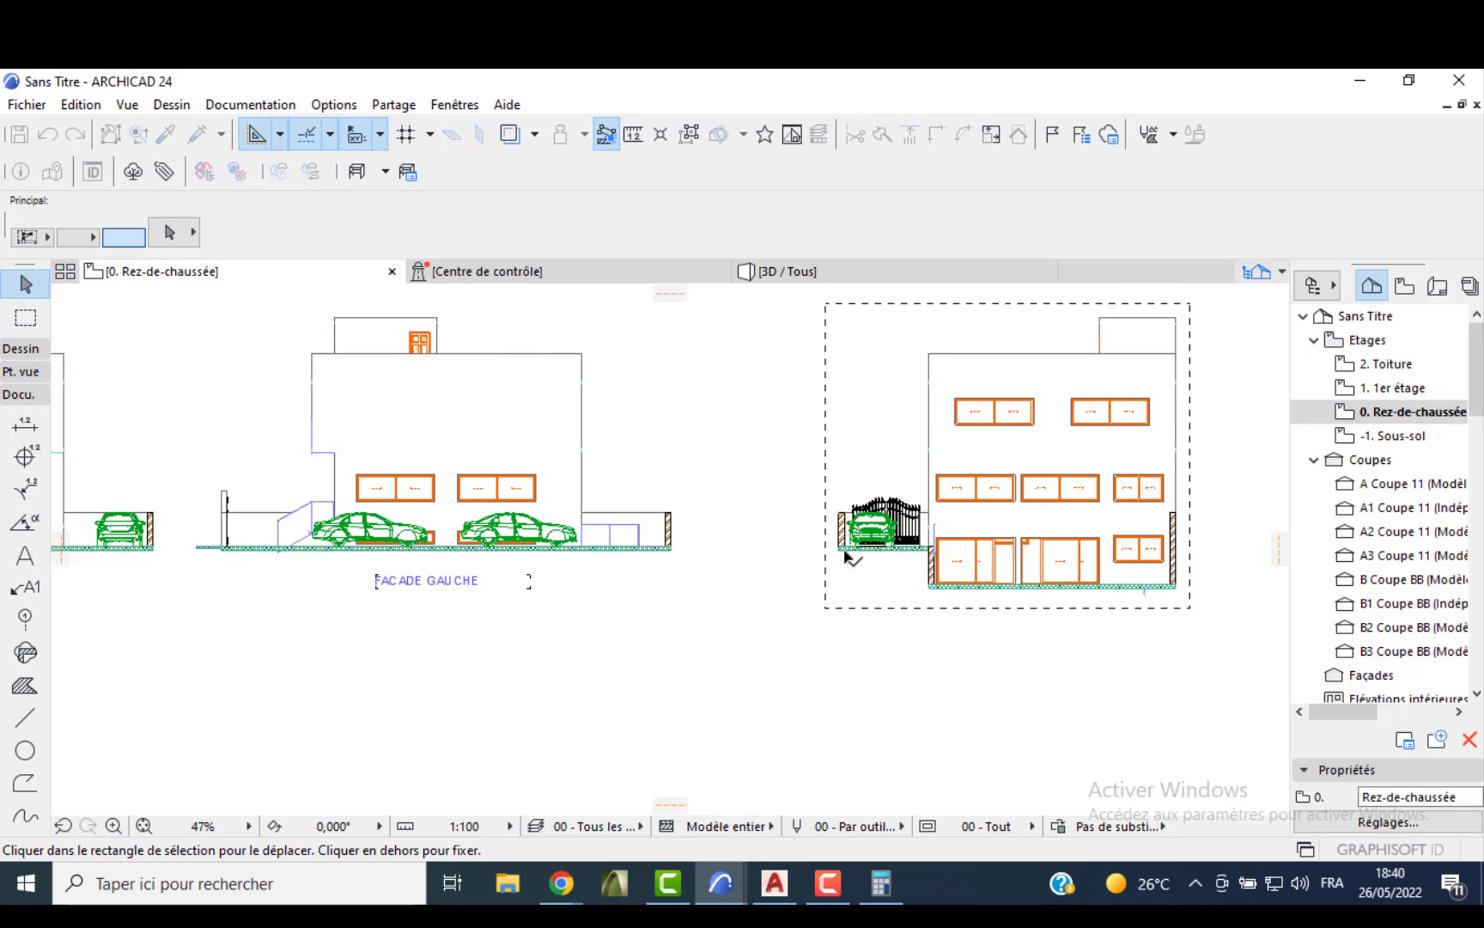
click(844, 546)
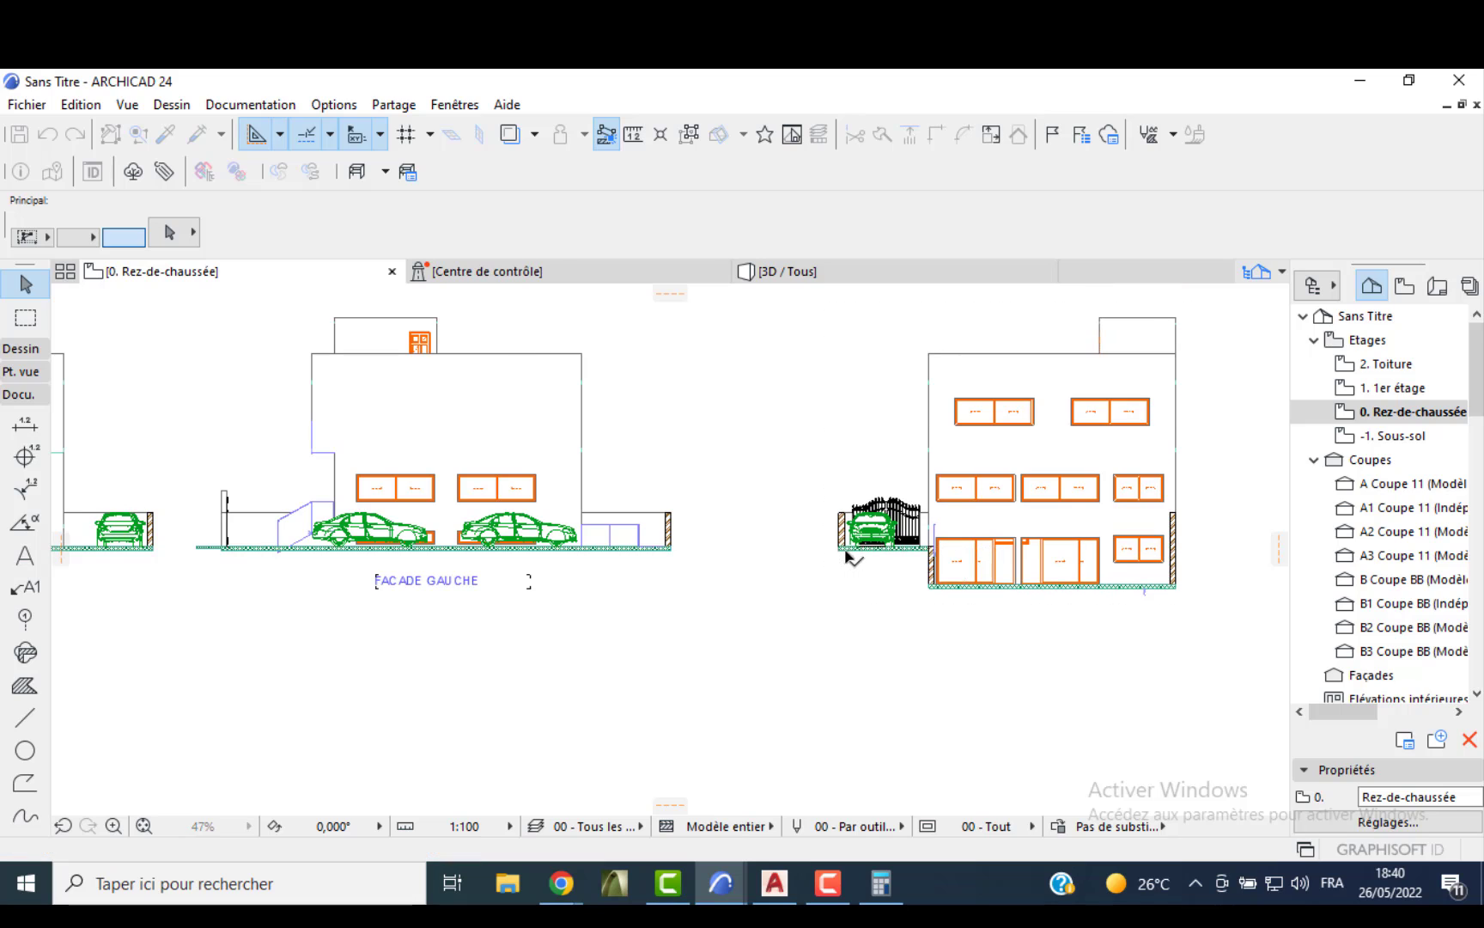
click(709, 555)
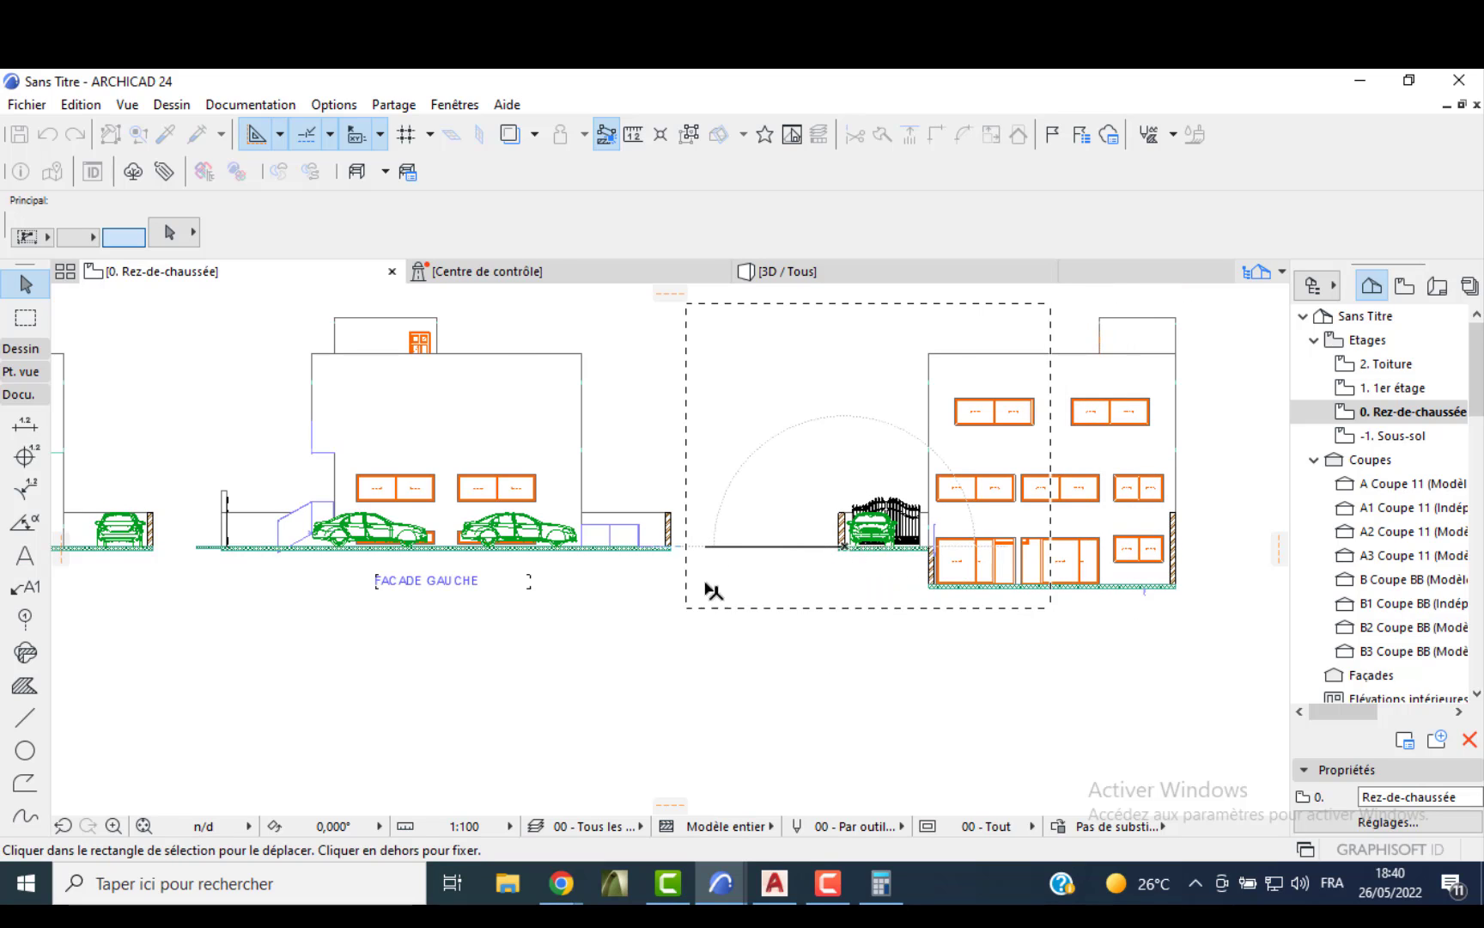
- Fix the pasted rear elevation in place, copy the FACADE GAUCHE title beneath it and change the copy's text to FACADE ARIERRE
click(425, 573)
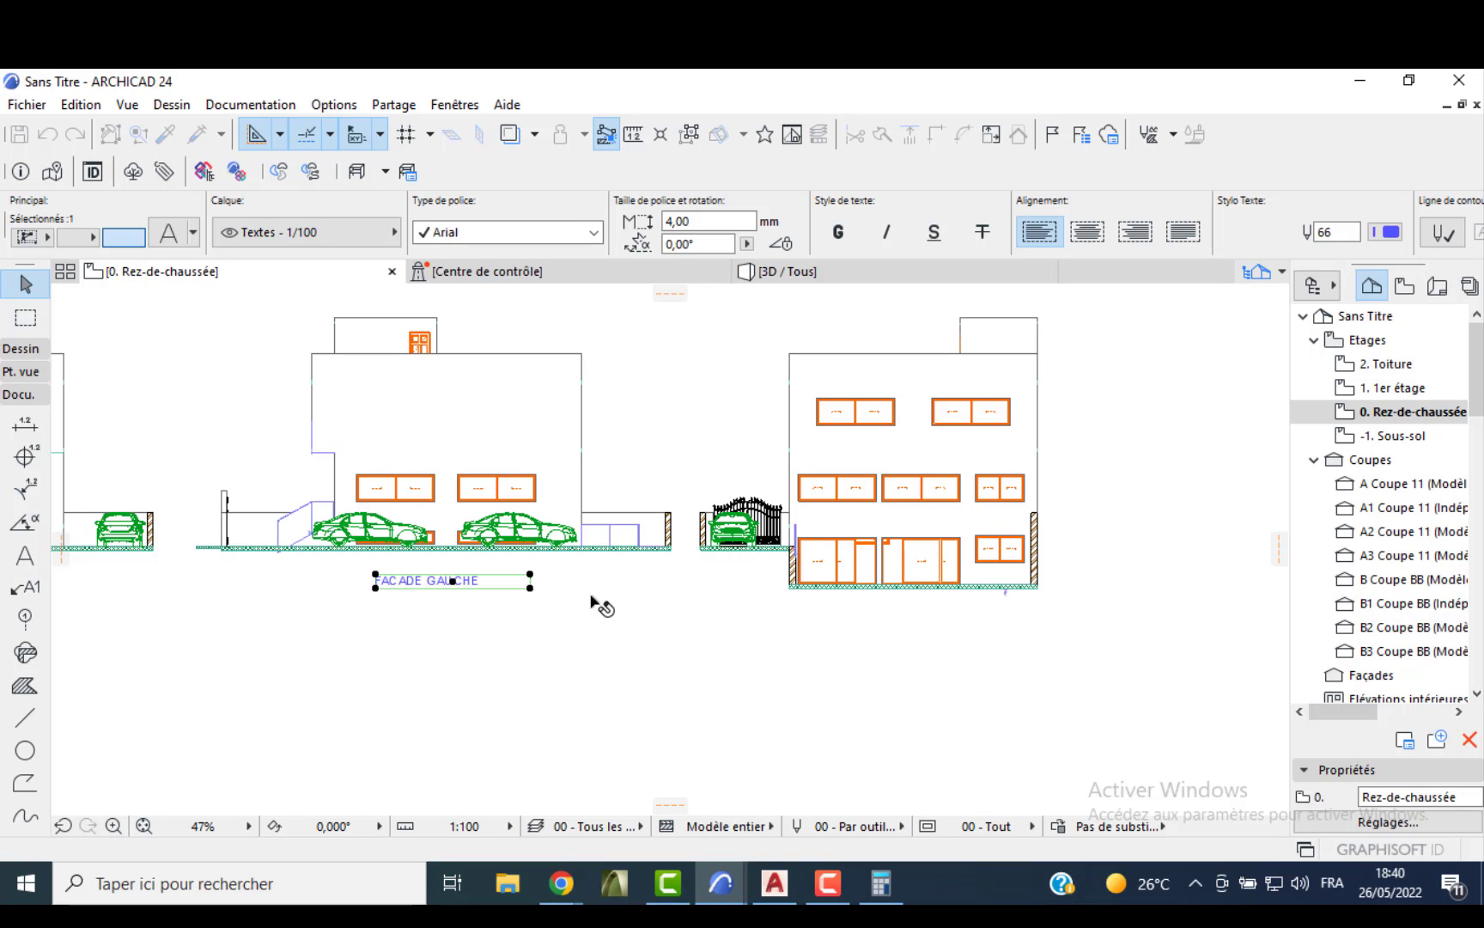
click(452, 580)
key(ctrl)
click(911, 614)
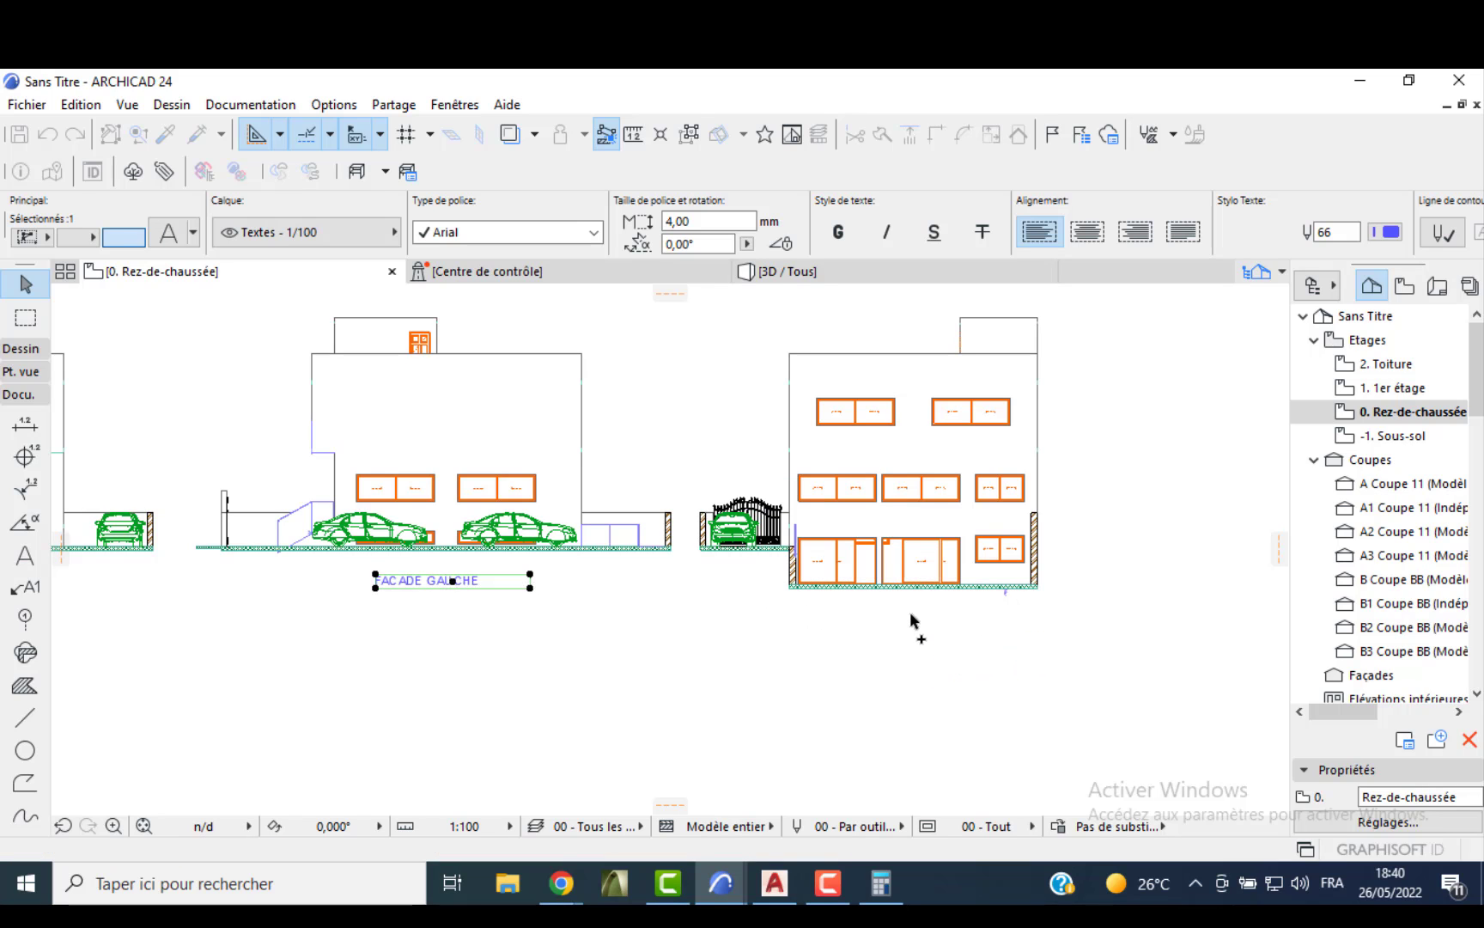
scroll(913, 620, up, 3)
double_click(962, 608)
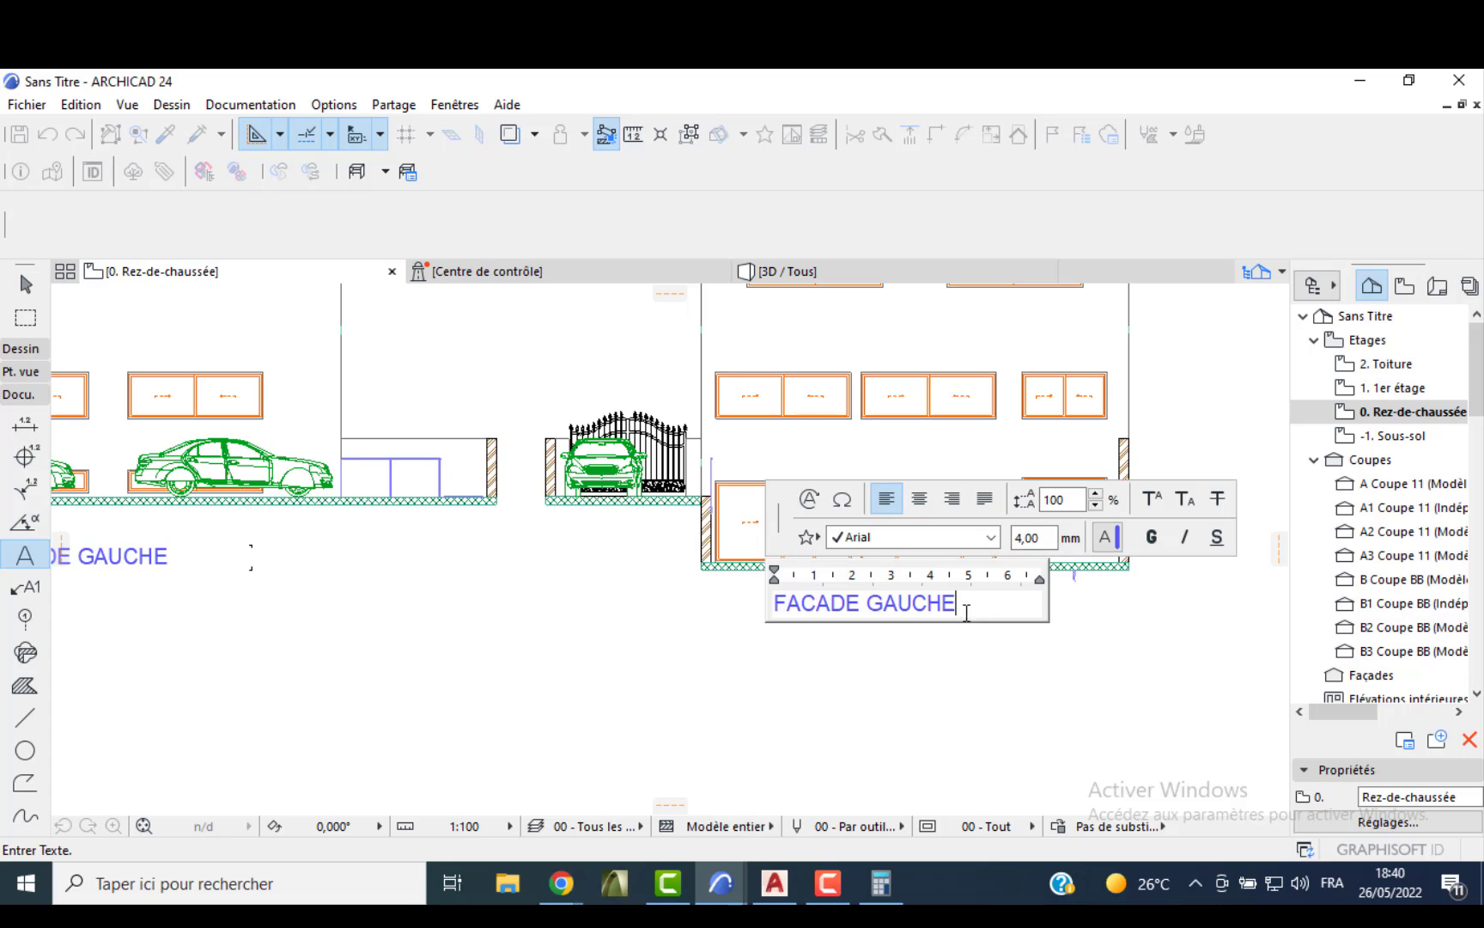
drag(922, 612, 866, 603)
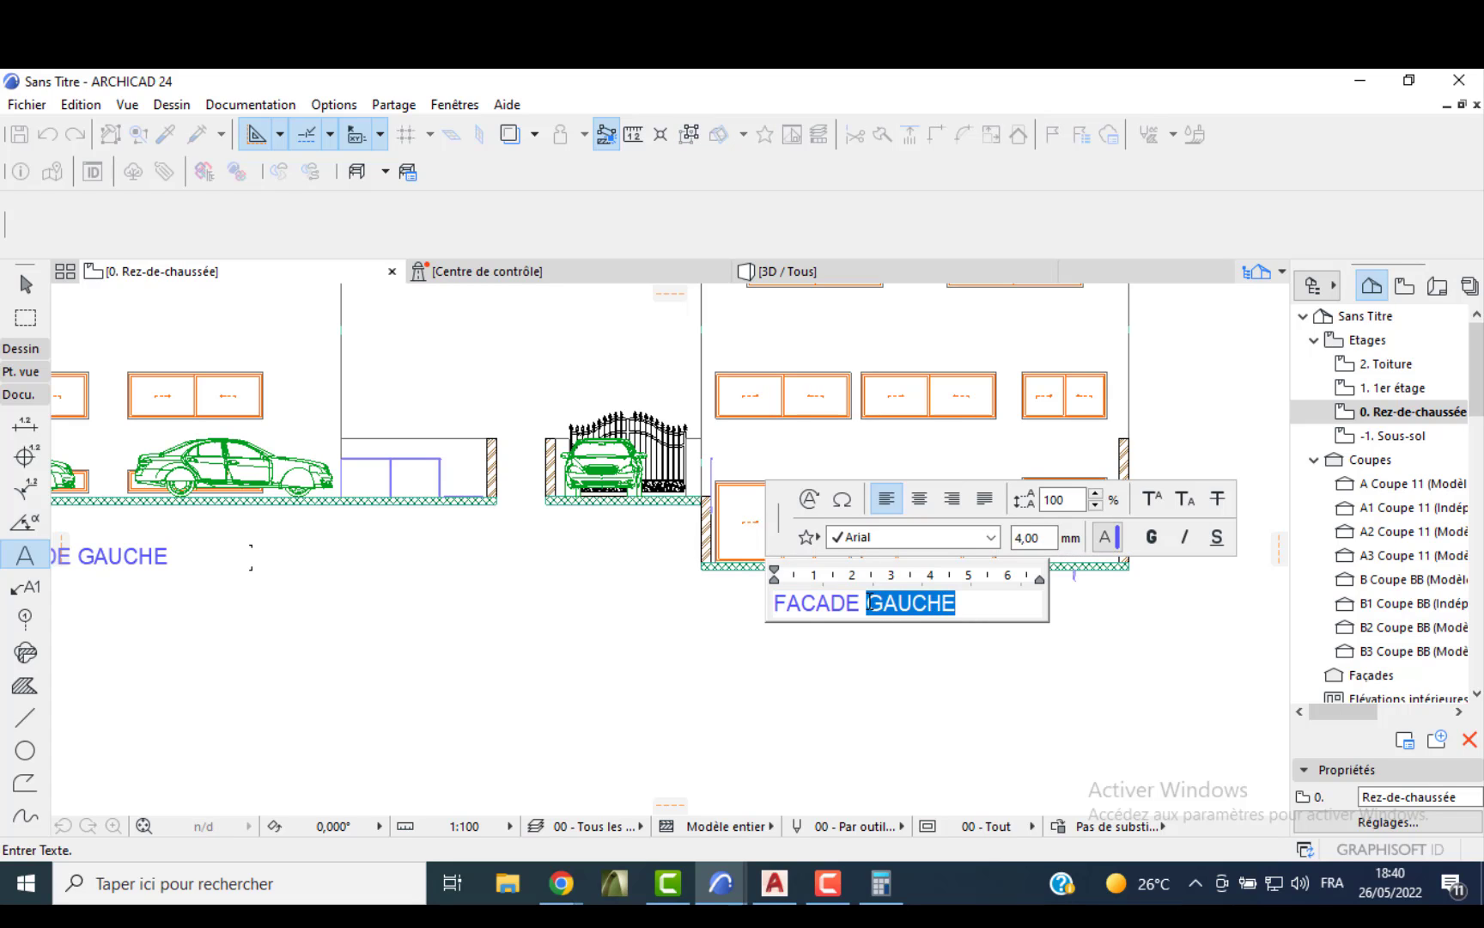
text(ARIE)
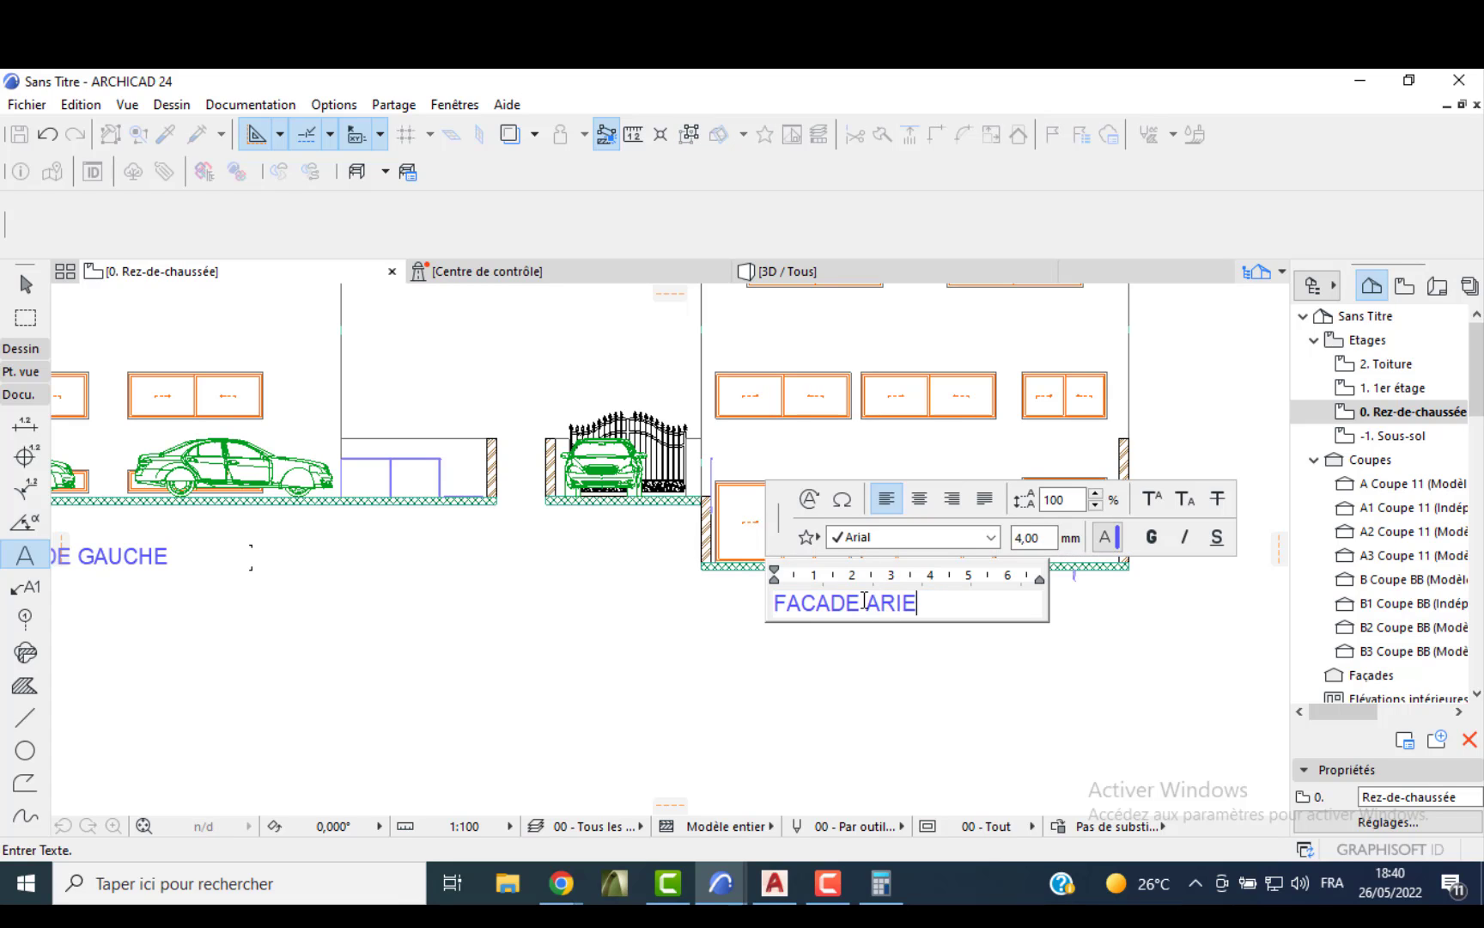
text(RRE)
click(858, 644)
- Activate the Line tool with the rectangular geometry method, with all plans, sections and elevations in view
scroll(761, 577, down, 5)
middle_drag(711, 583, 753, 623)
click(675, 609)
scroll(652, 595, down, 5)
middle_drag(602, 569, 758, 571)
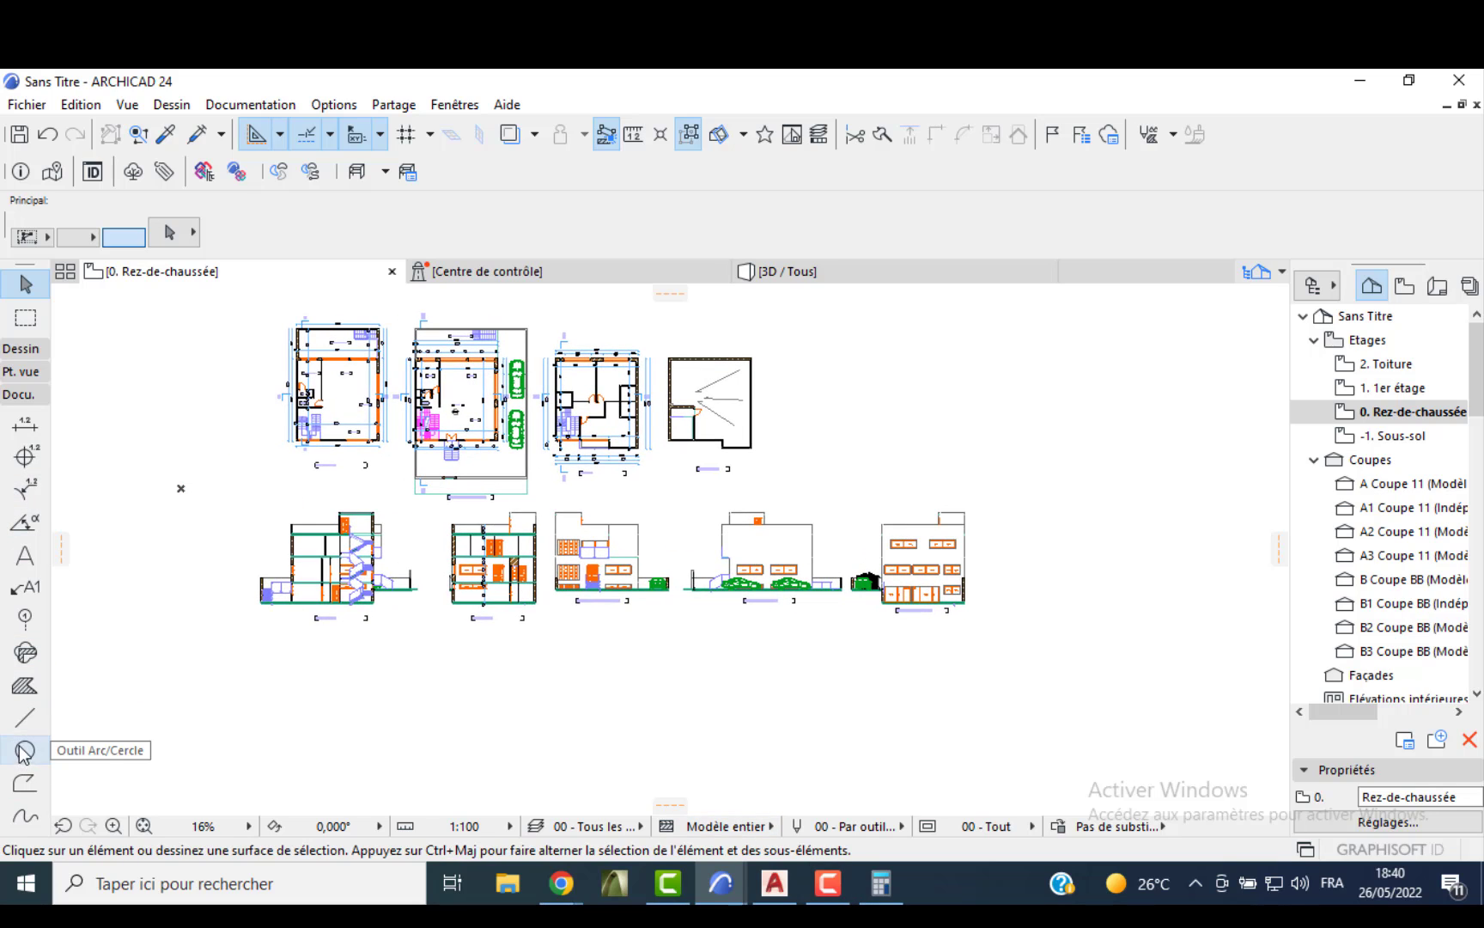
click(35, 716)
click(531, 233)
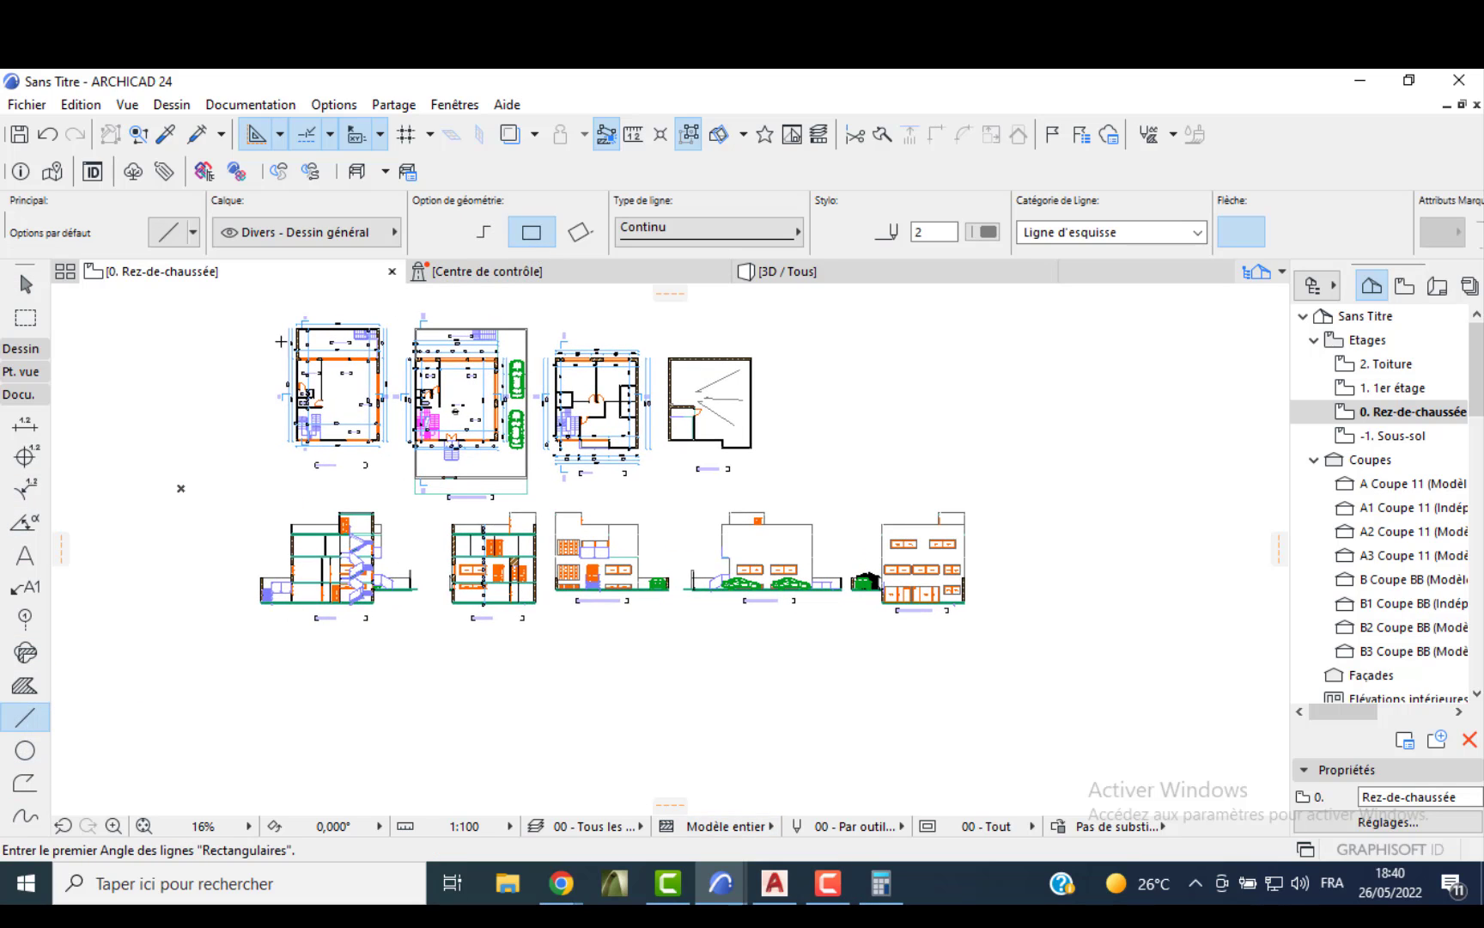
click(261, 315)
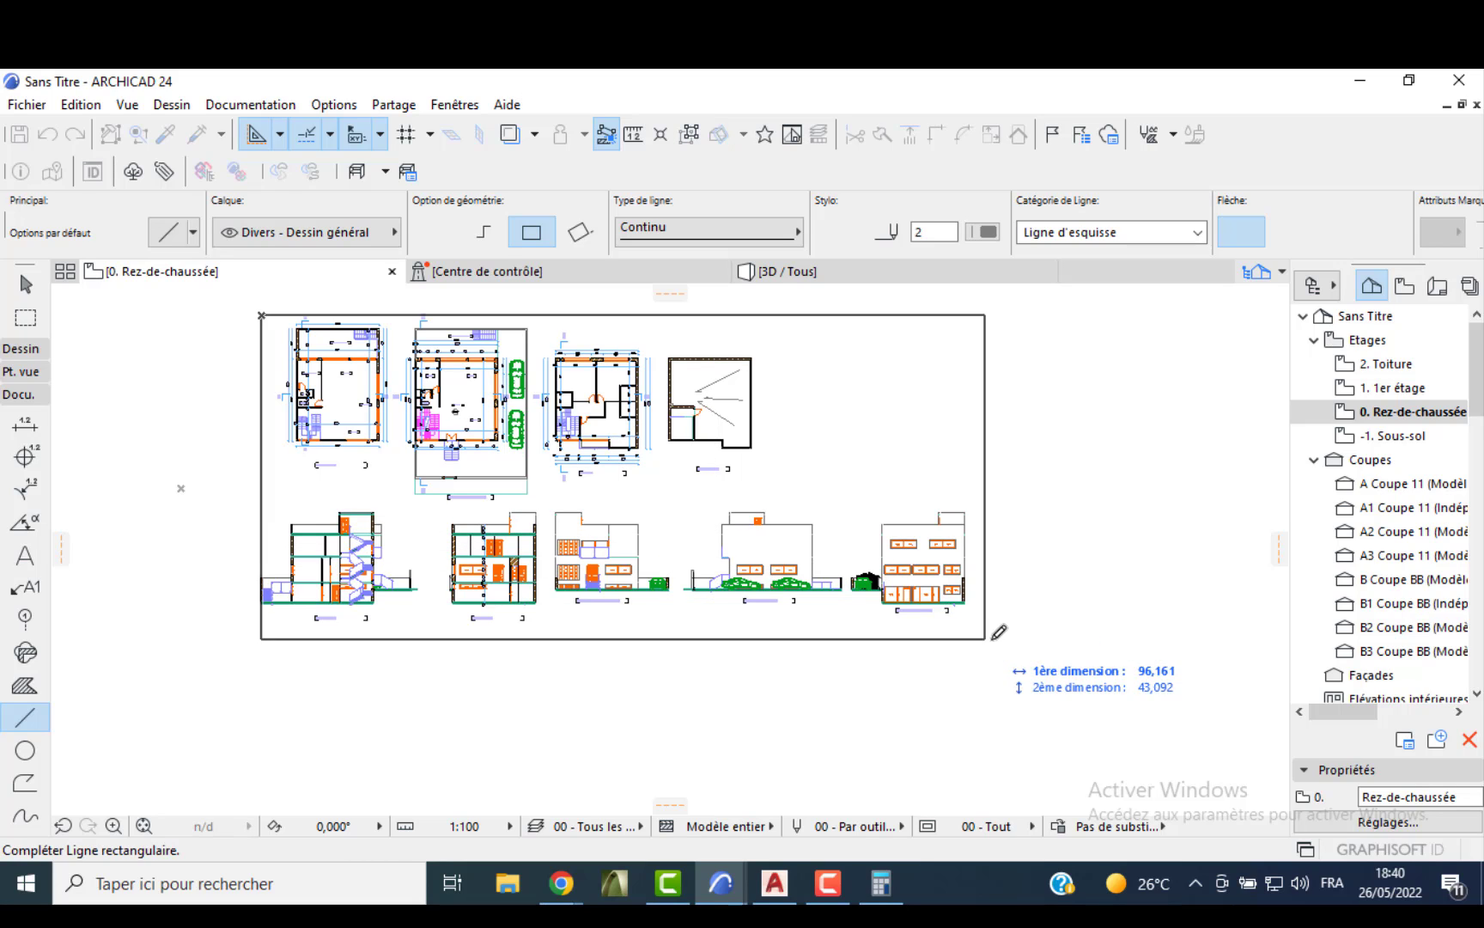
key(Escape)
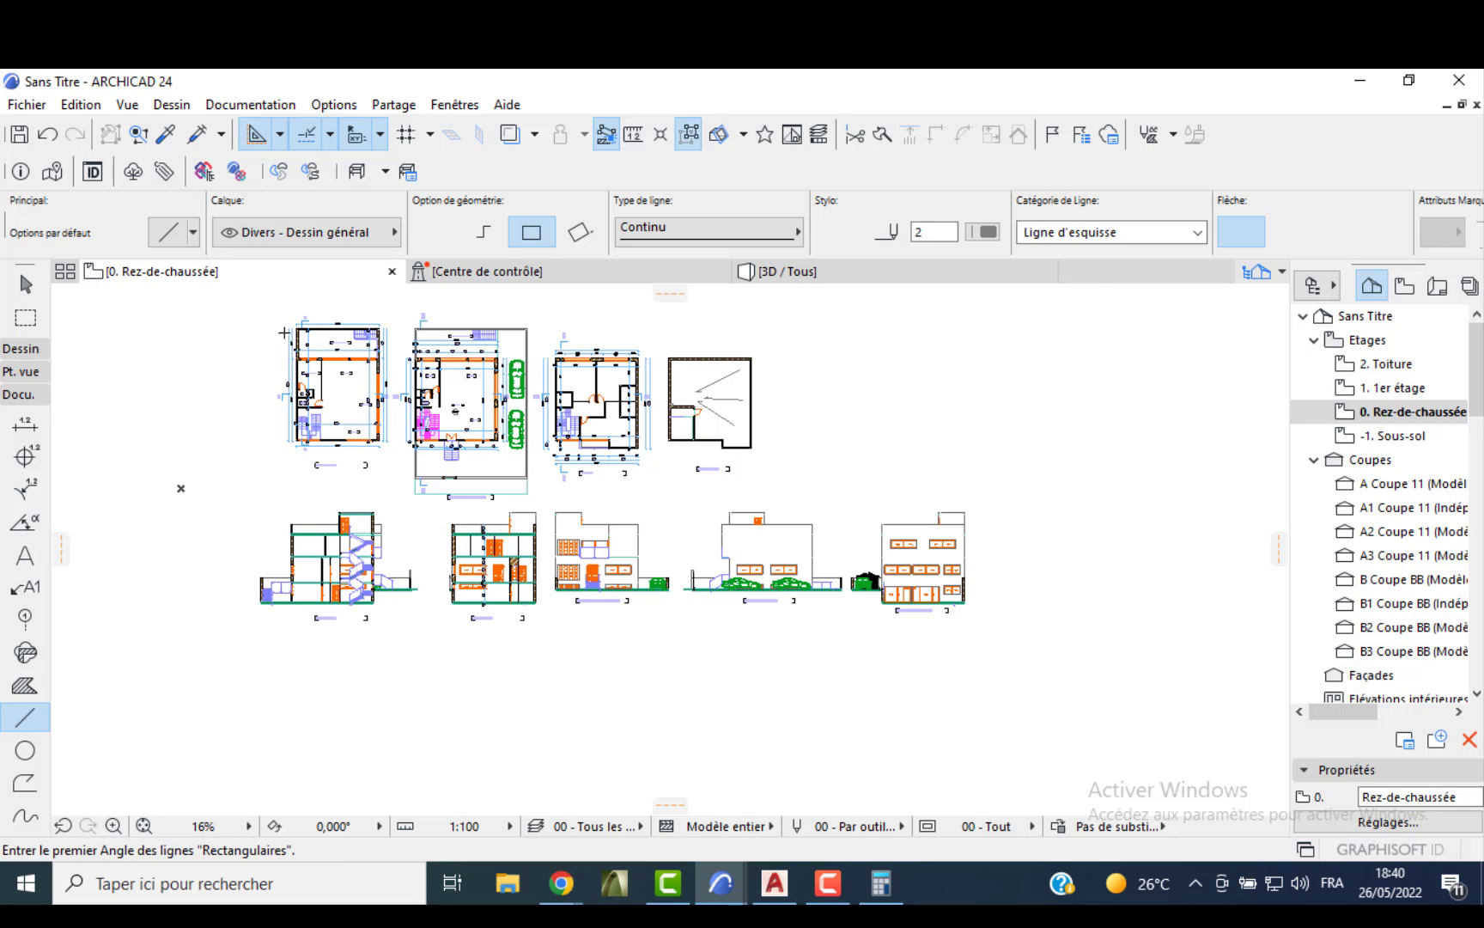
click(250, 317)
key(Escape)
- Draw a rectangular line frame of about 95 by 40 m around the plans, sections and elevations
click(269, 315)
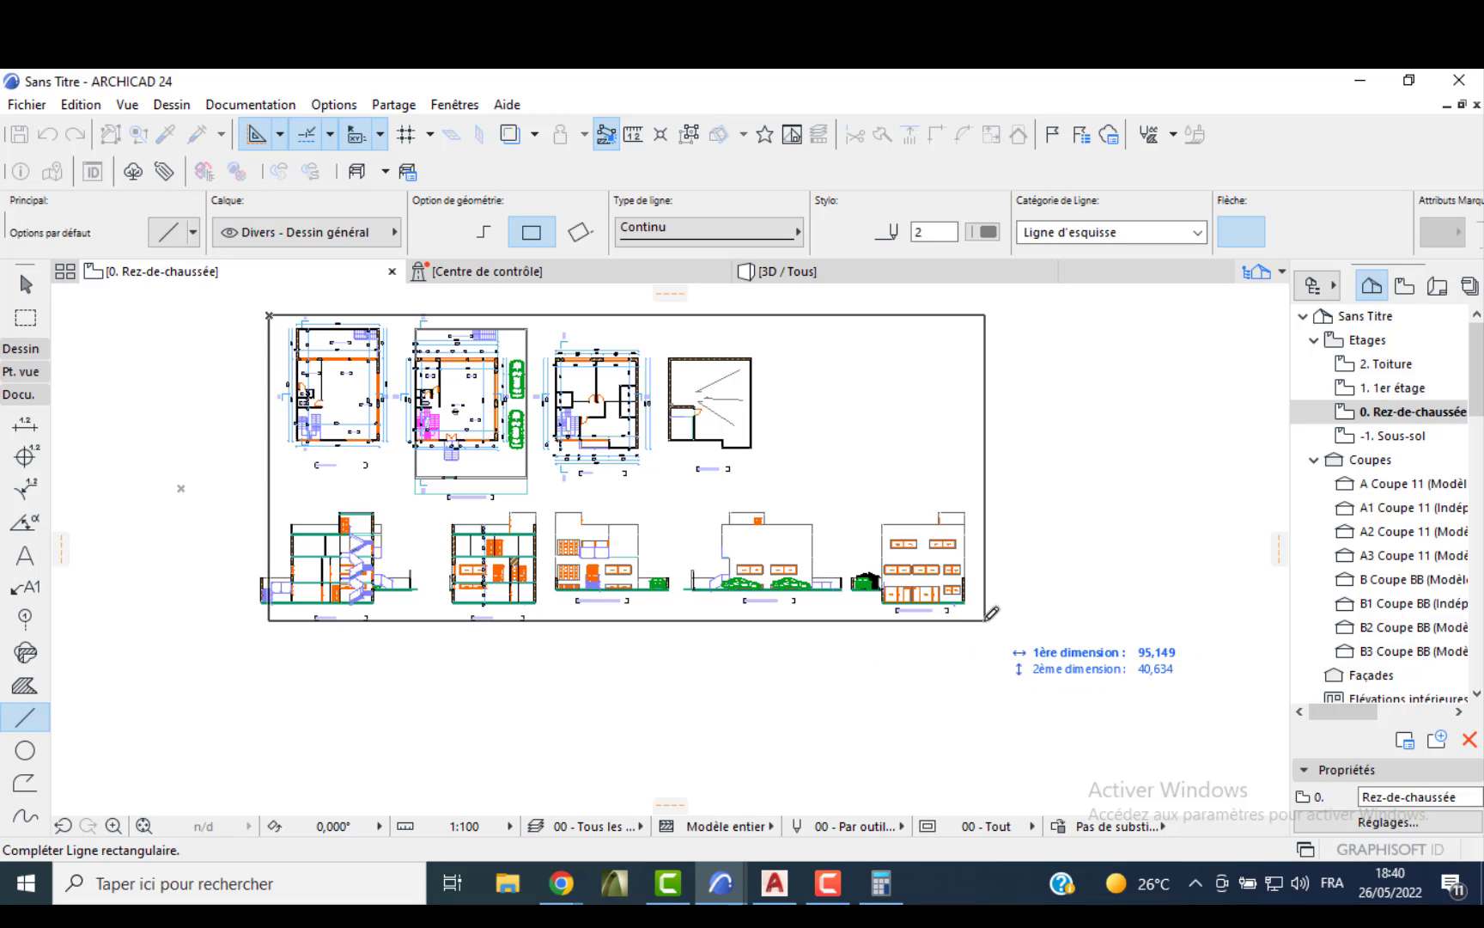
click(972, 618)
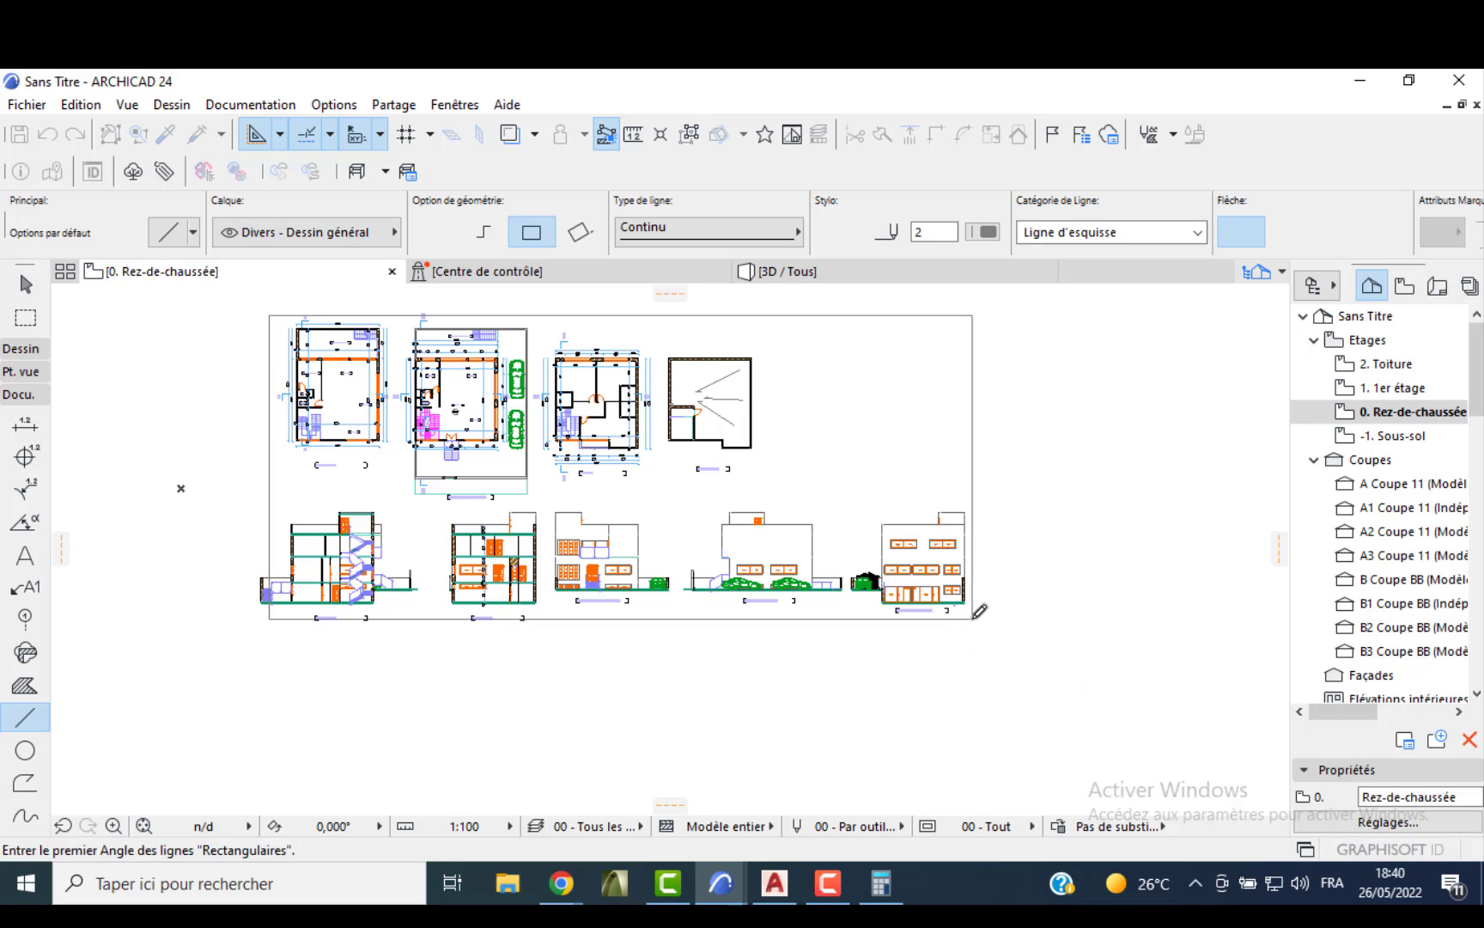
scroll(275, 562, up, 2)
key(Escape)
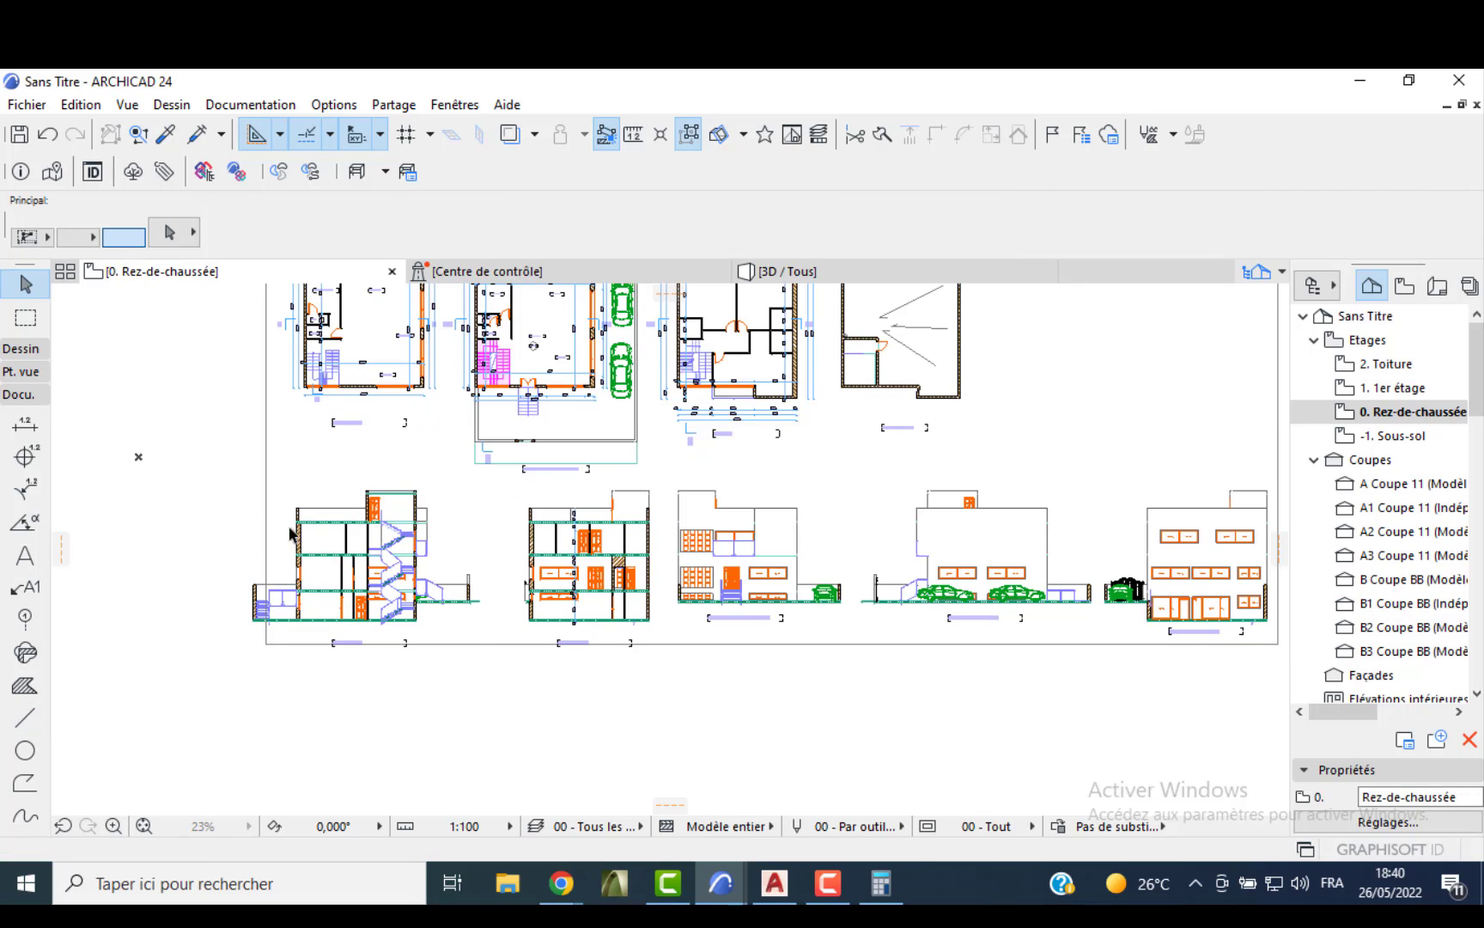
- Move the whole COUPE AA section and its title horizontally so they lie inside the frame
mouse_move(204, 465)
mouse_down()
mouse_move(477, 637)
mouse_move(486, 661)
mouse_up()
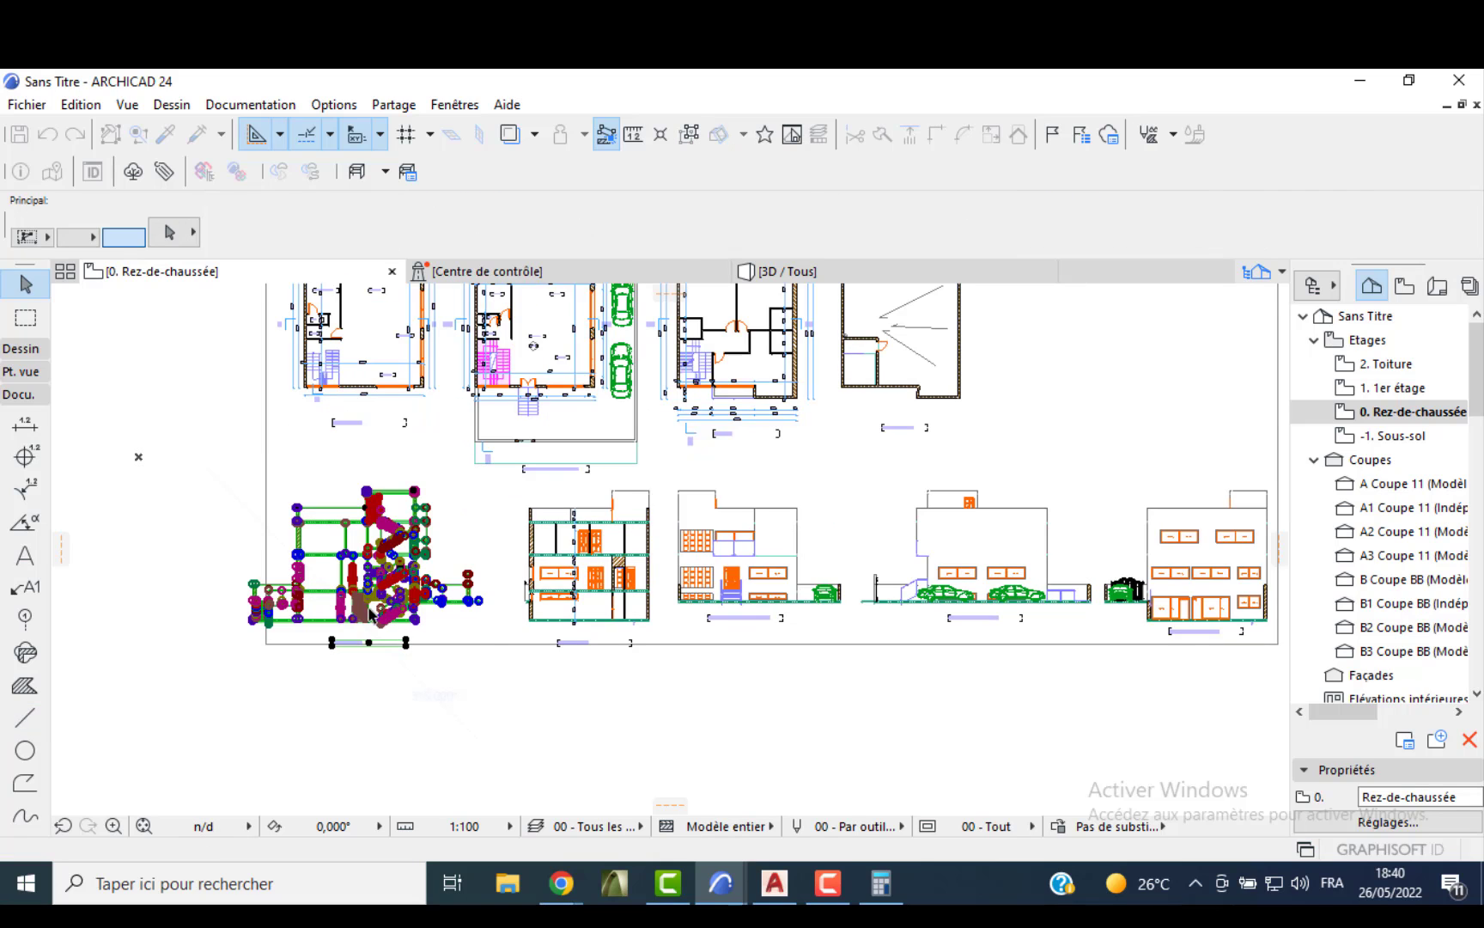
scroll(387, 653, up, 2)
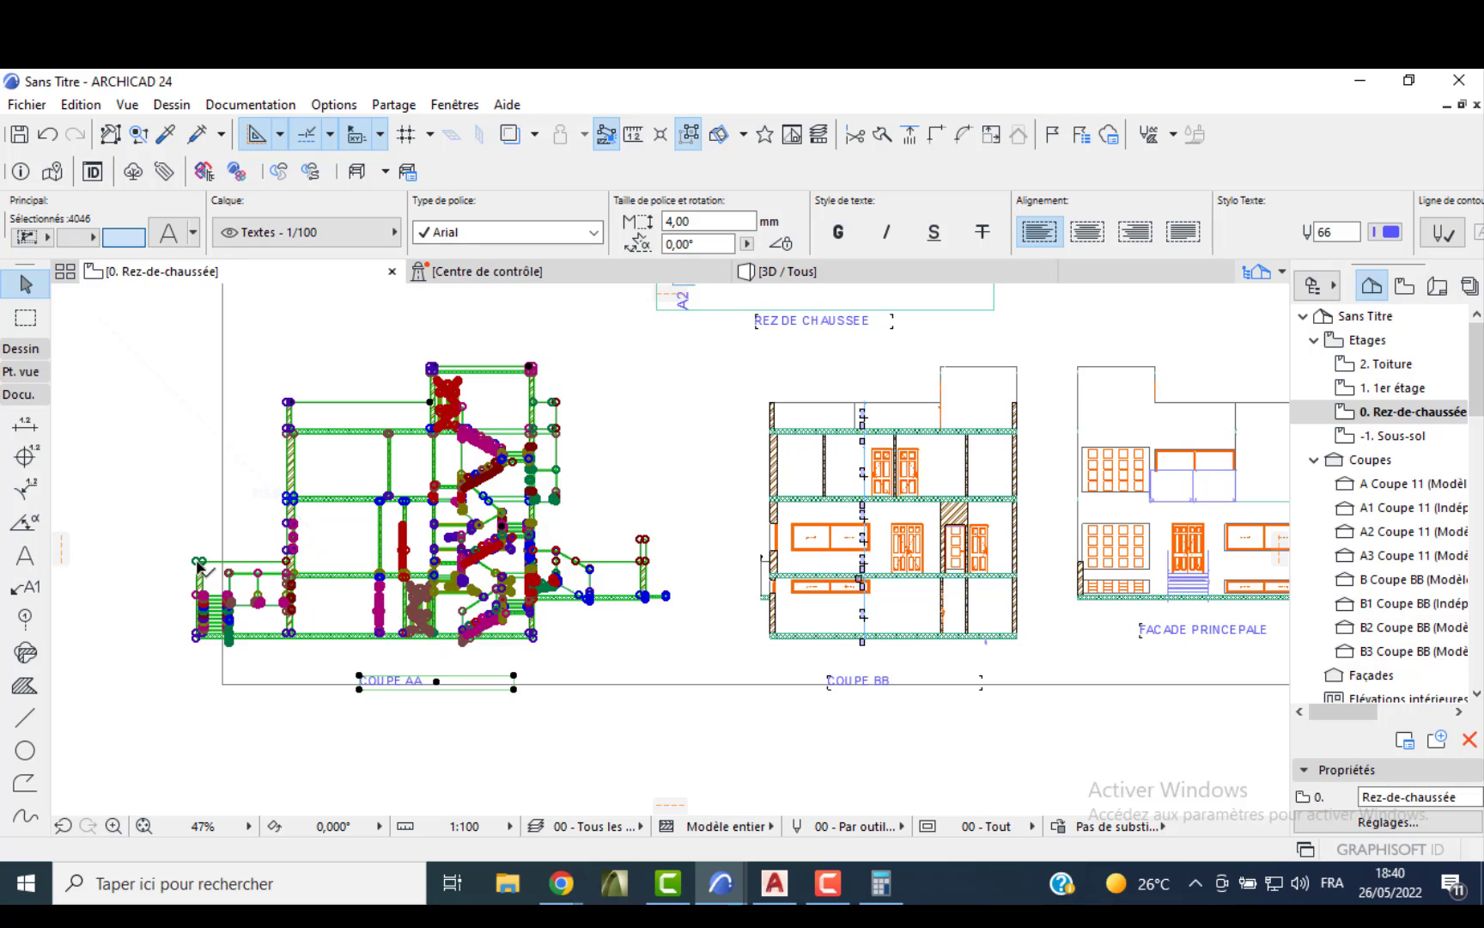
click(247, 559)
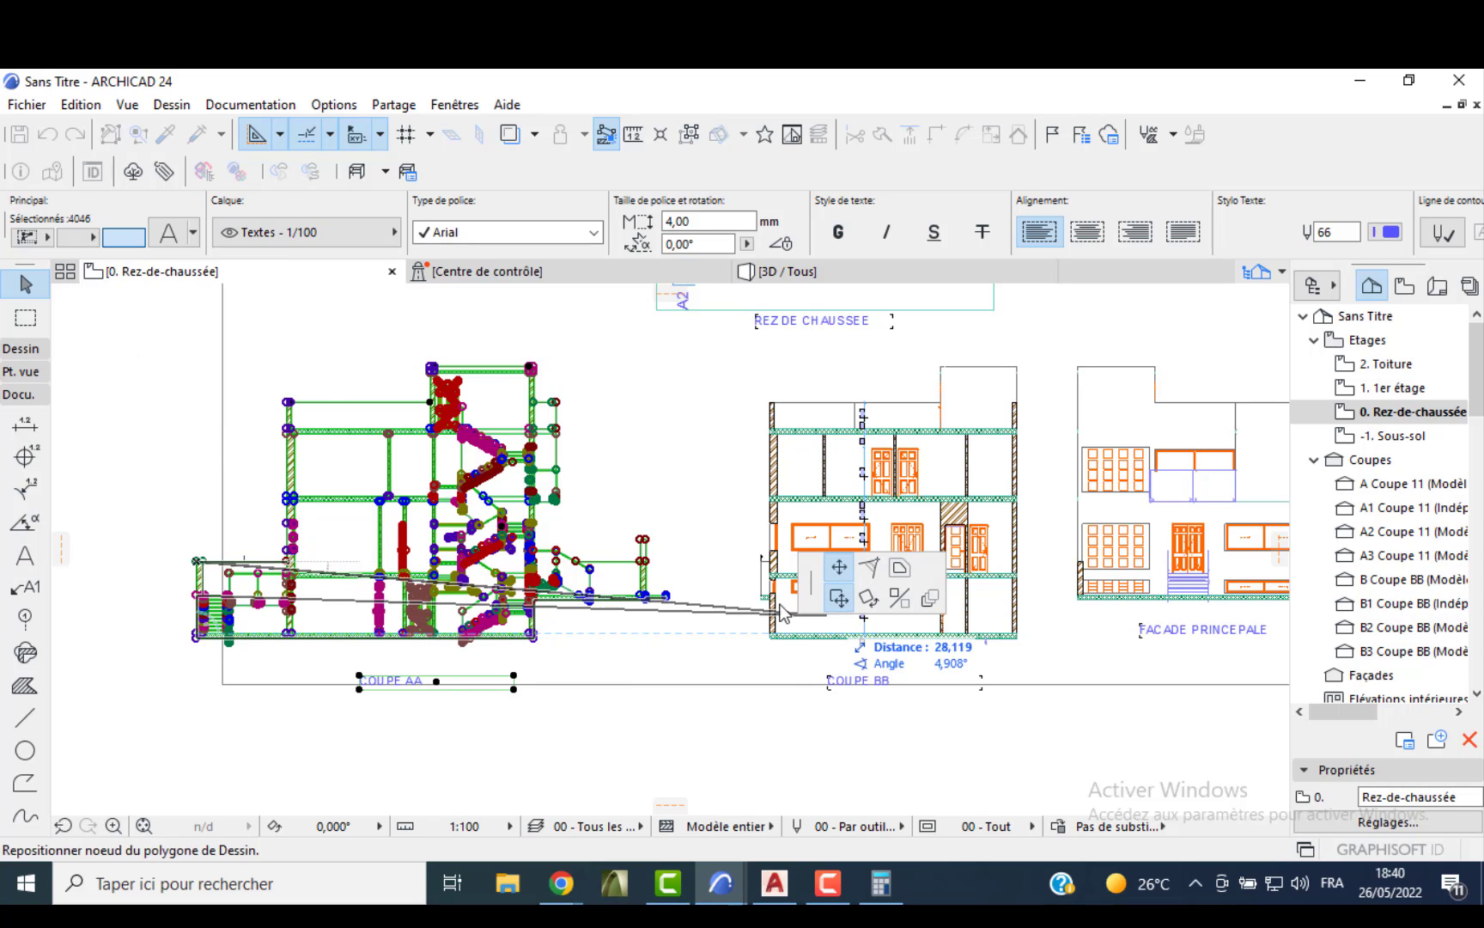
click(838, 599)
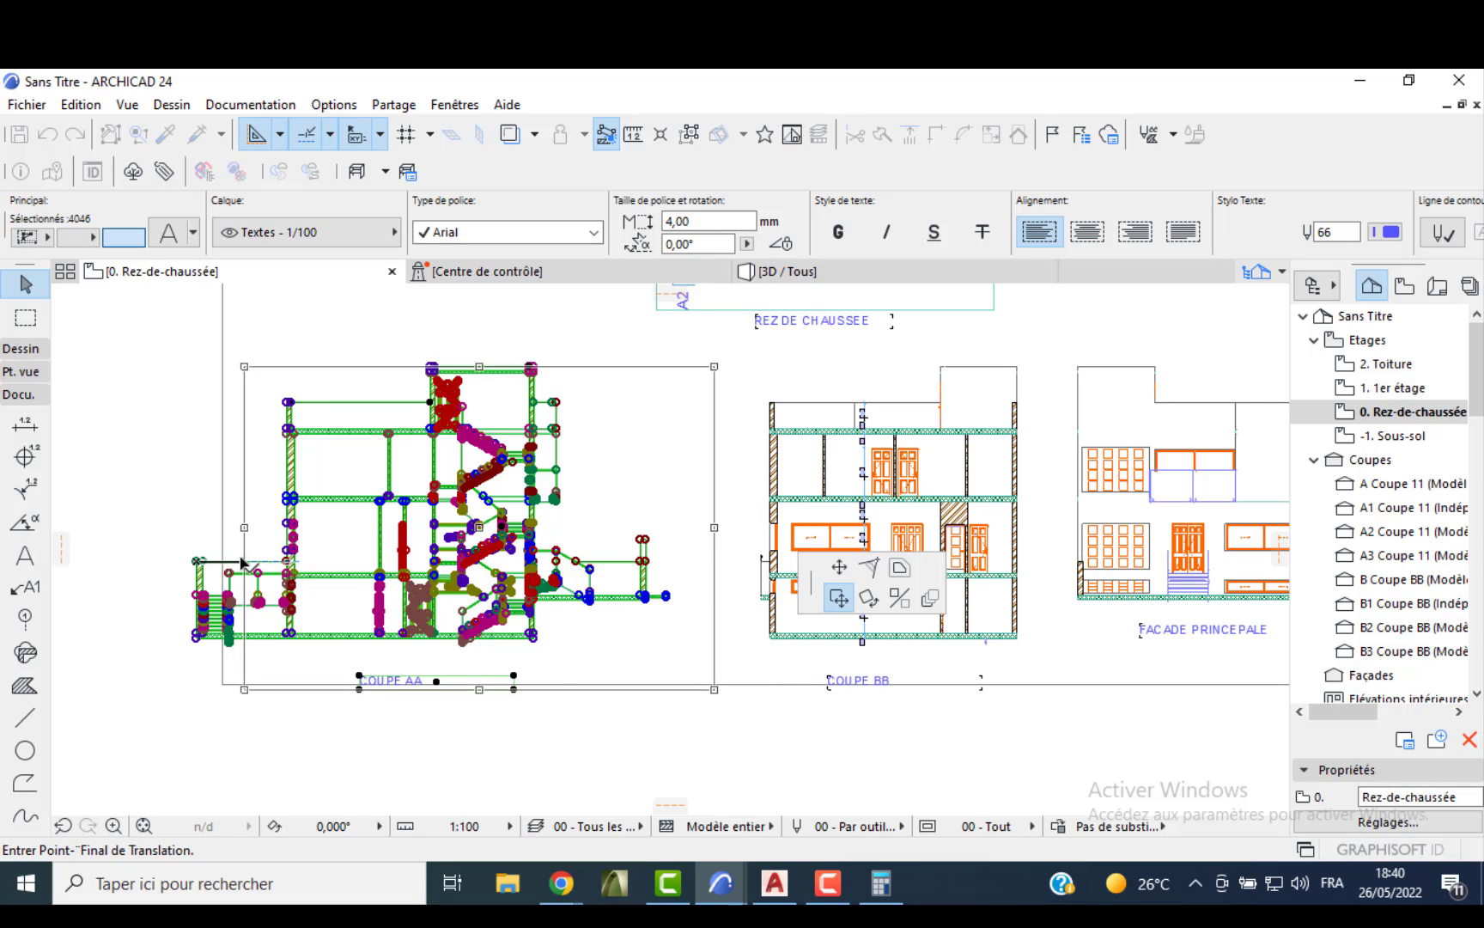
click(243, 562)
click(408, 723)
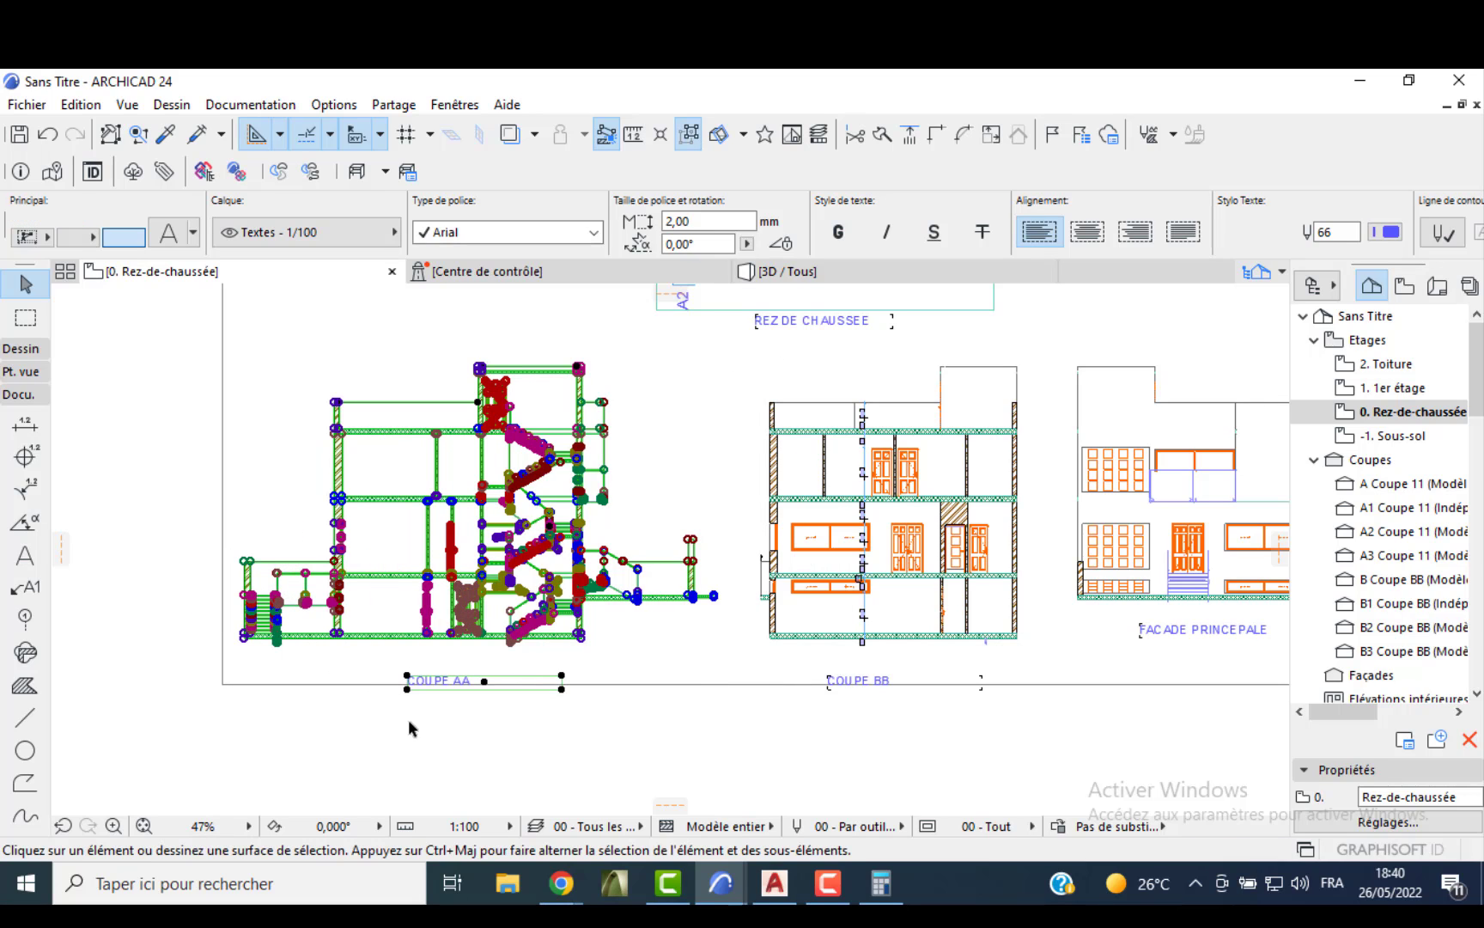
- Move the COUPE AA and COUPE BB titles up, closer to their sections and clear of the frame's lower line
click(439, 680)
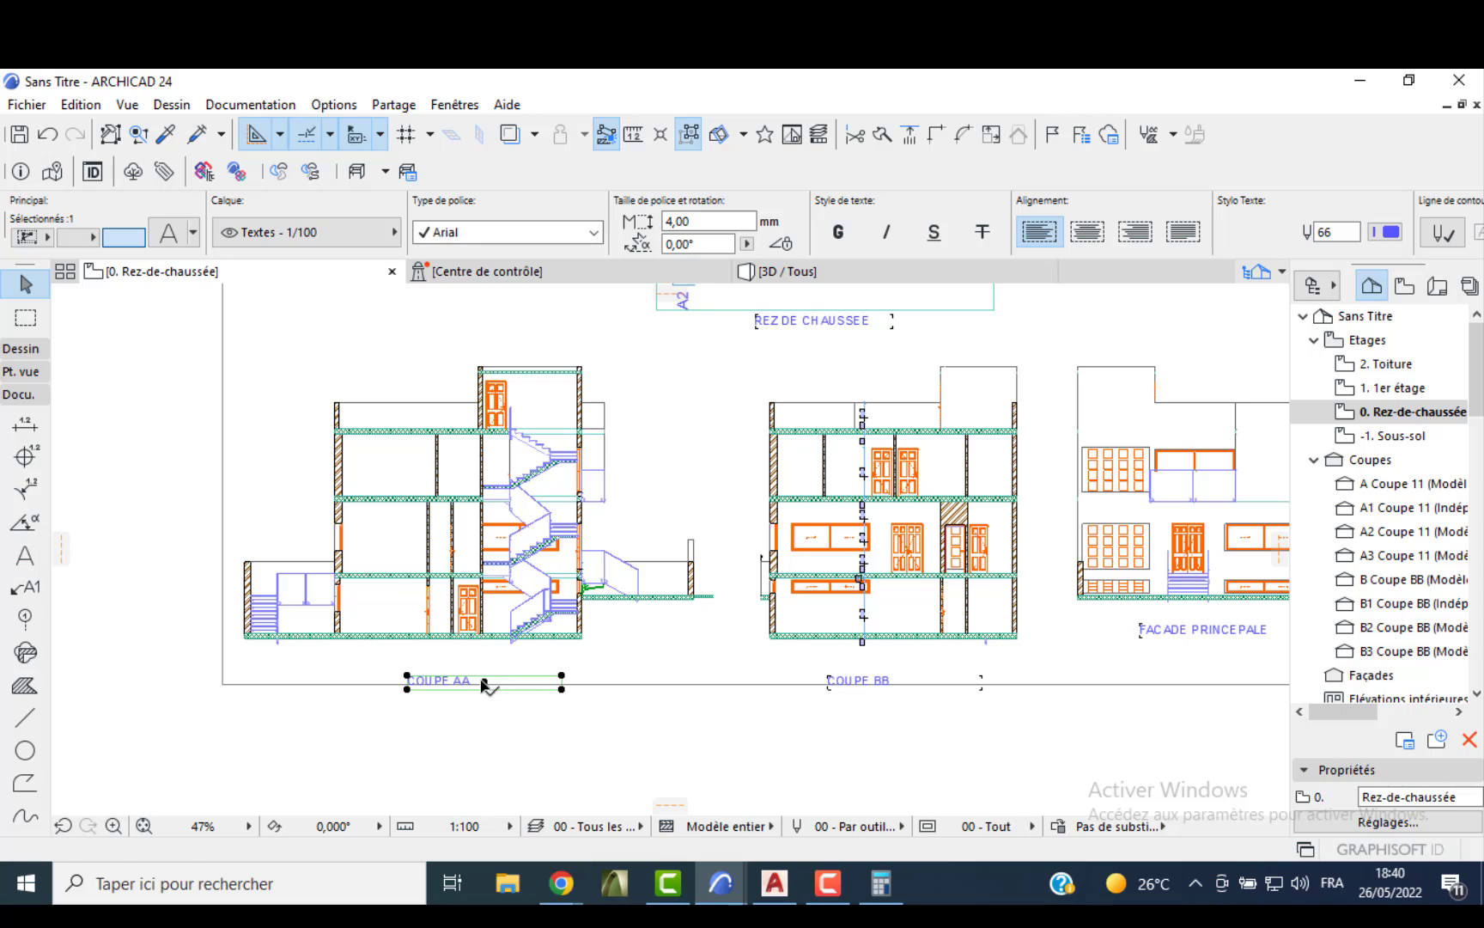
click(482, 685)
click(453, 658)
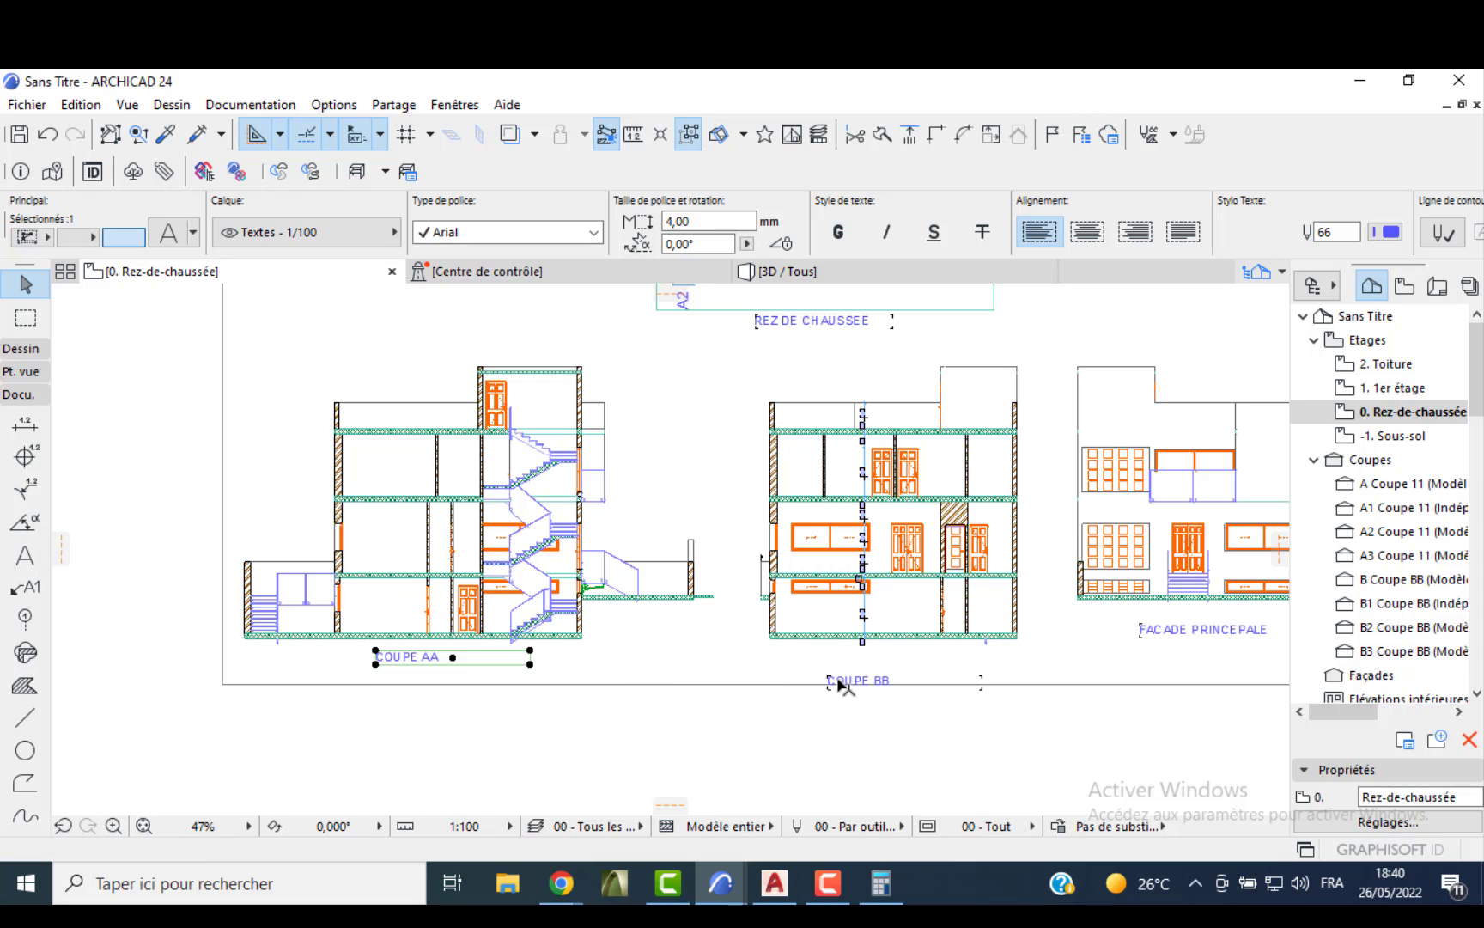
click(888, 684)
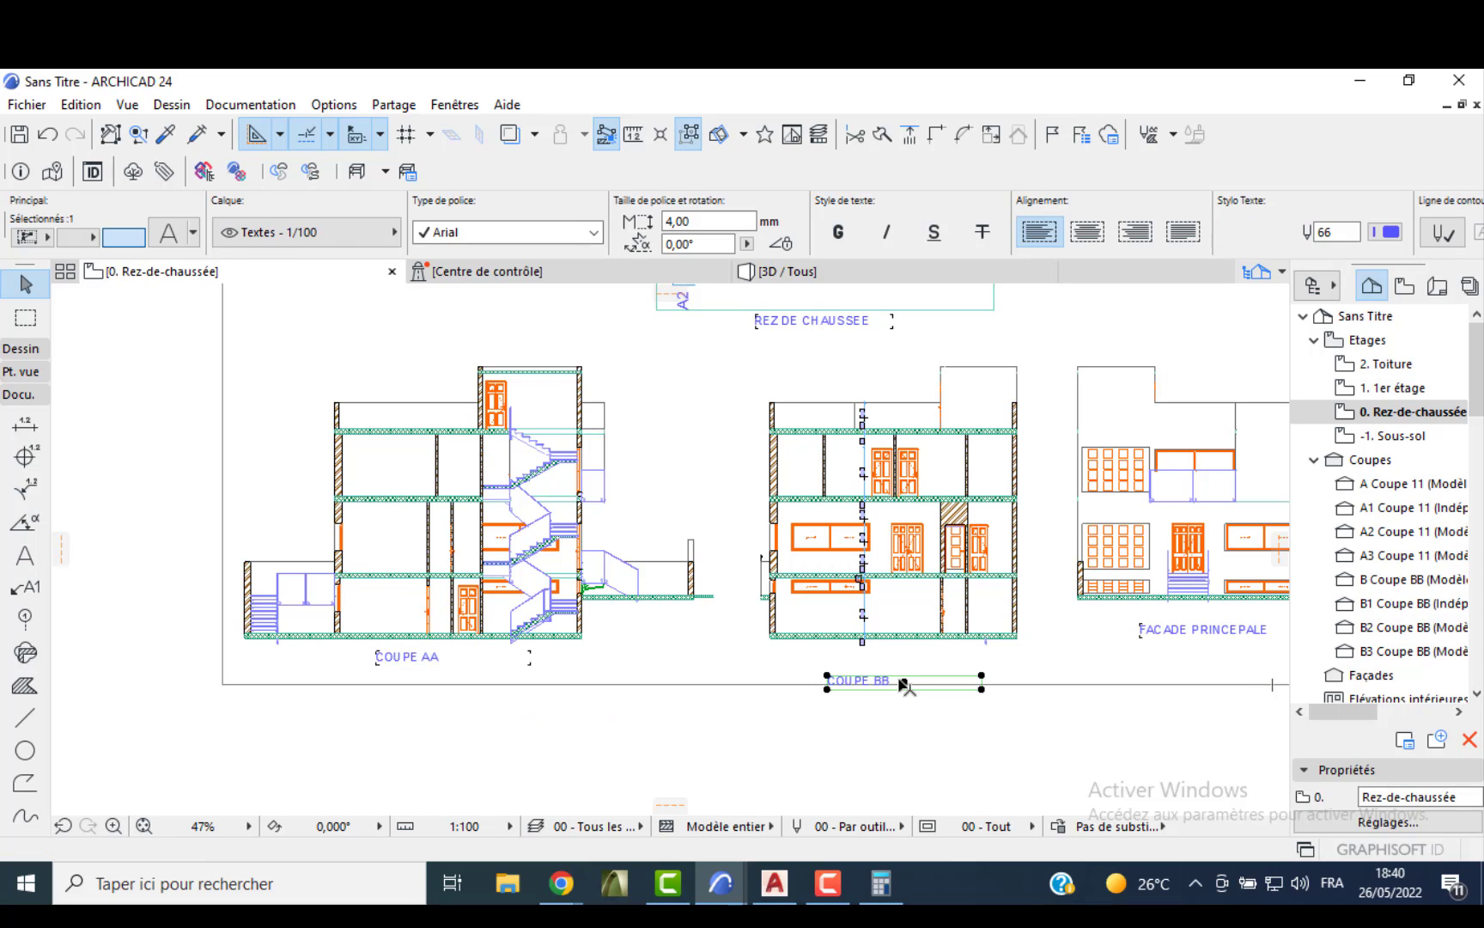
click(905, 676)
click(904, 660)
- Draw a line rectangle of about 17 by 23 m inside the upper right corner of the frame
scroll(1037, 639, down, 2)
scroll(1072, 642, down, 2)
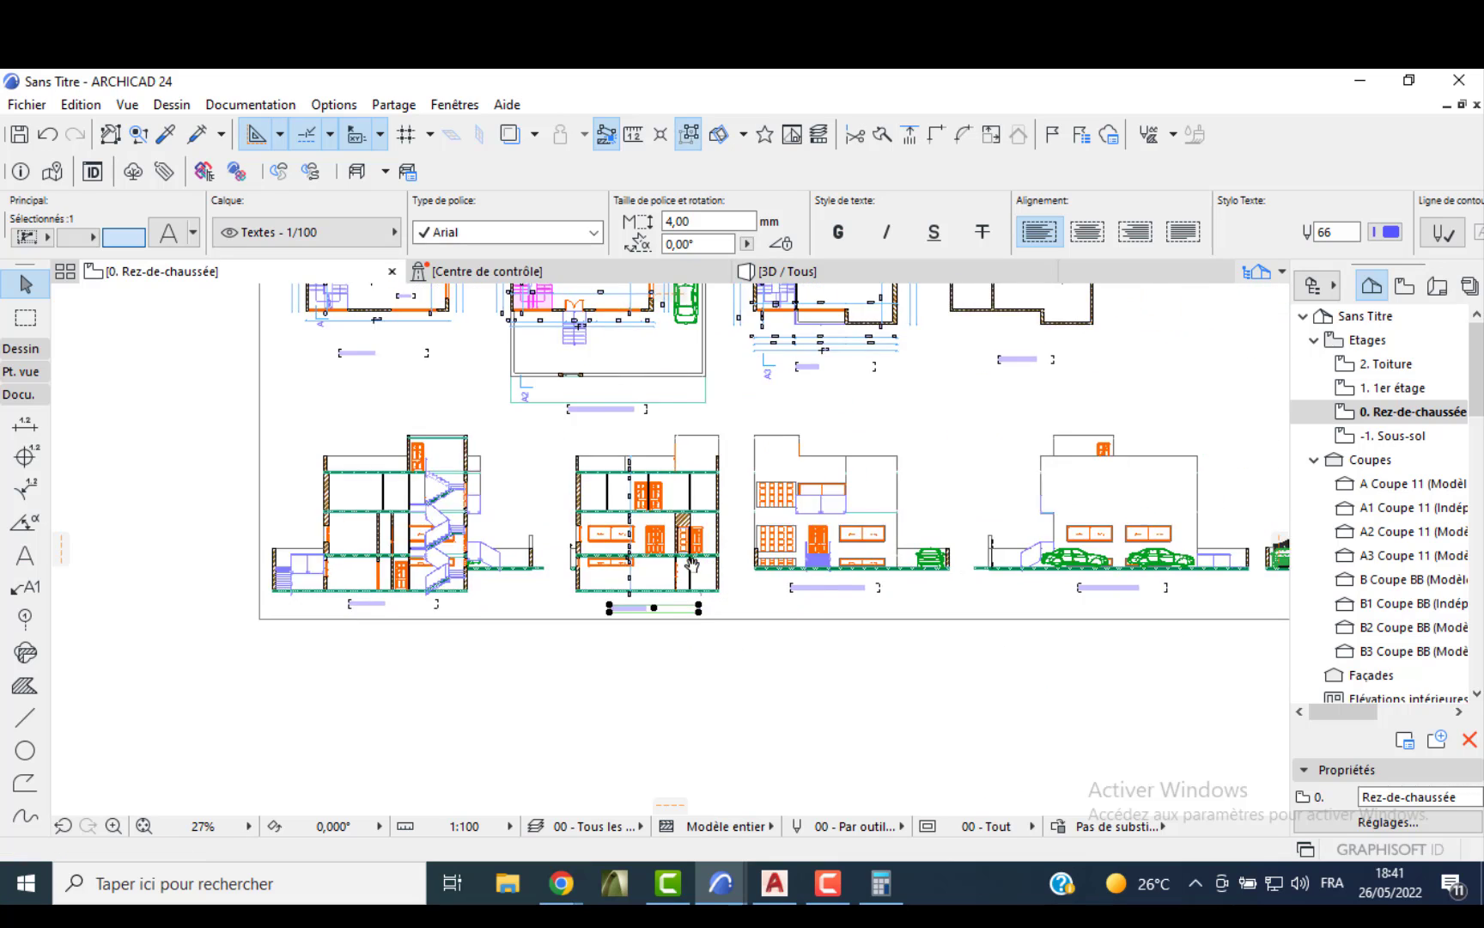
scroll(861, 570, down, 2)
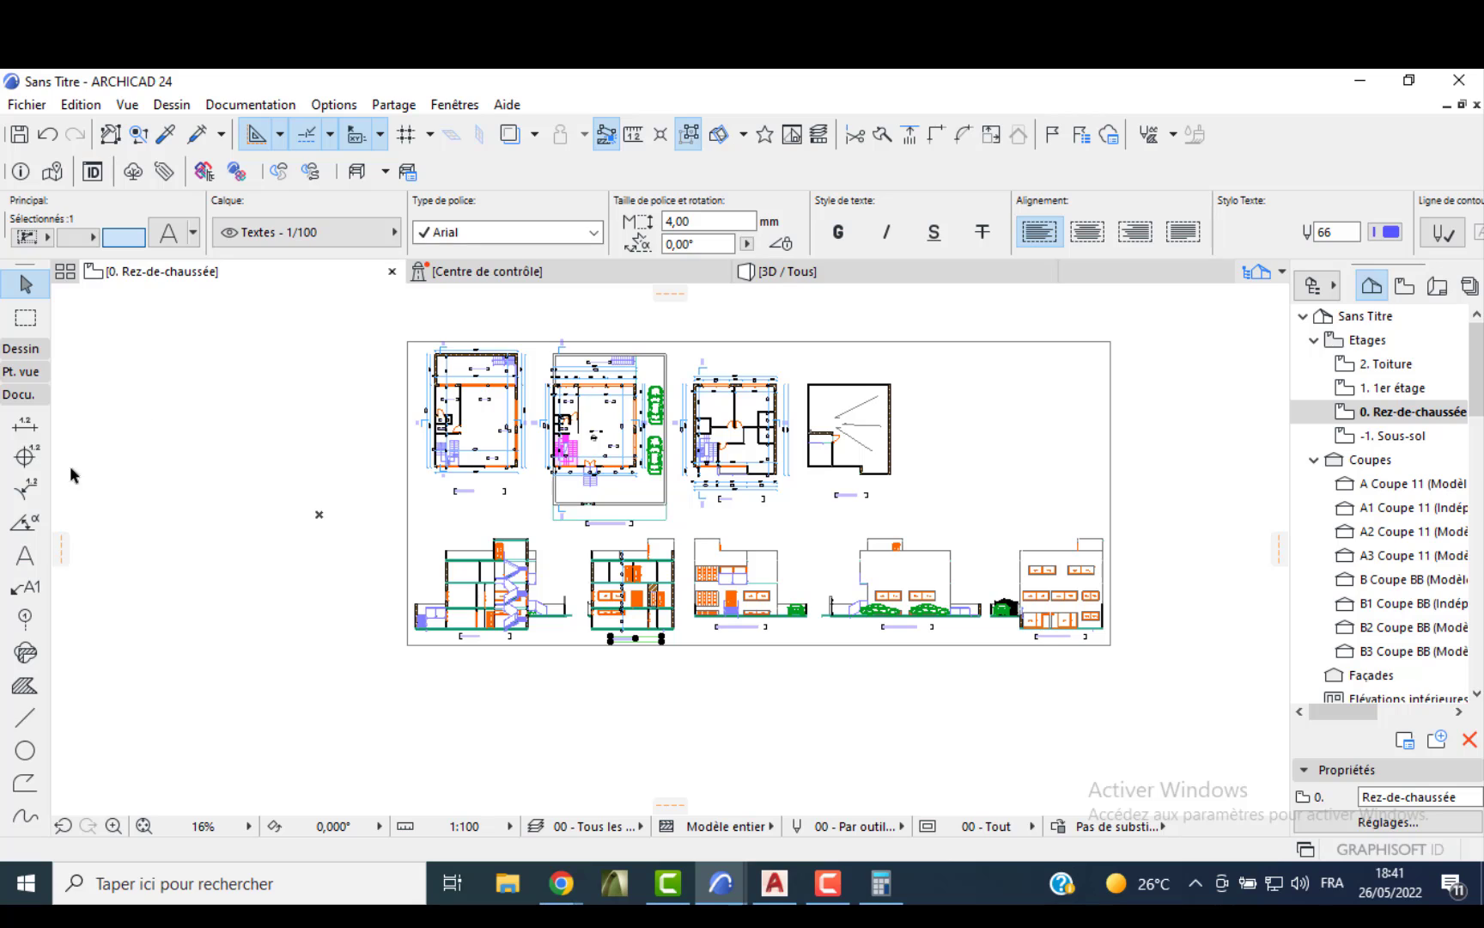
click(40, 727)
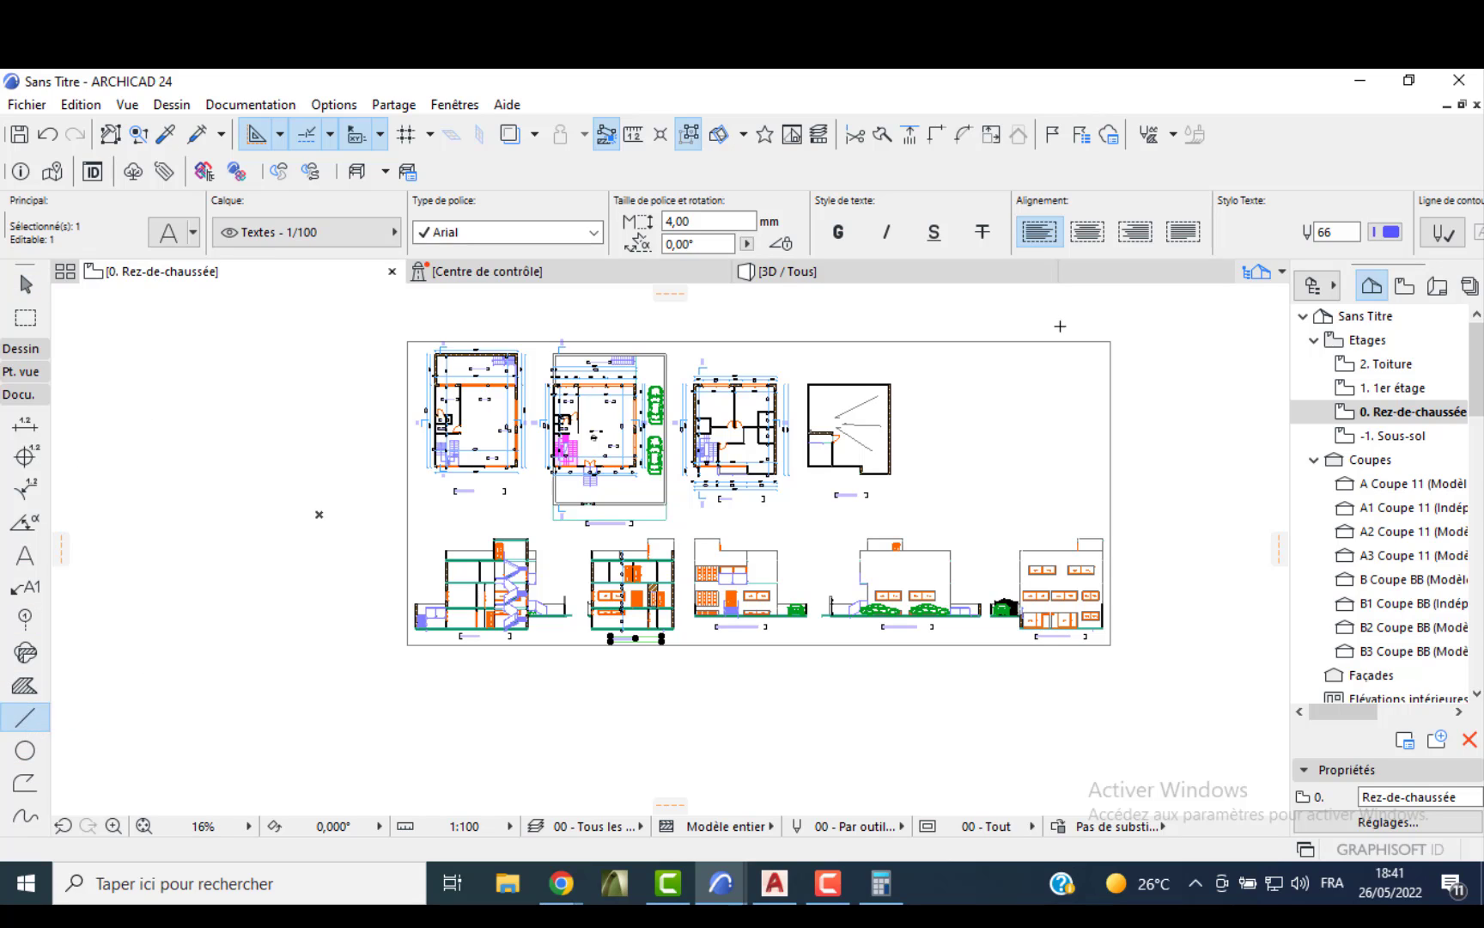
key(Escape)
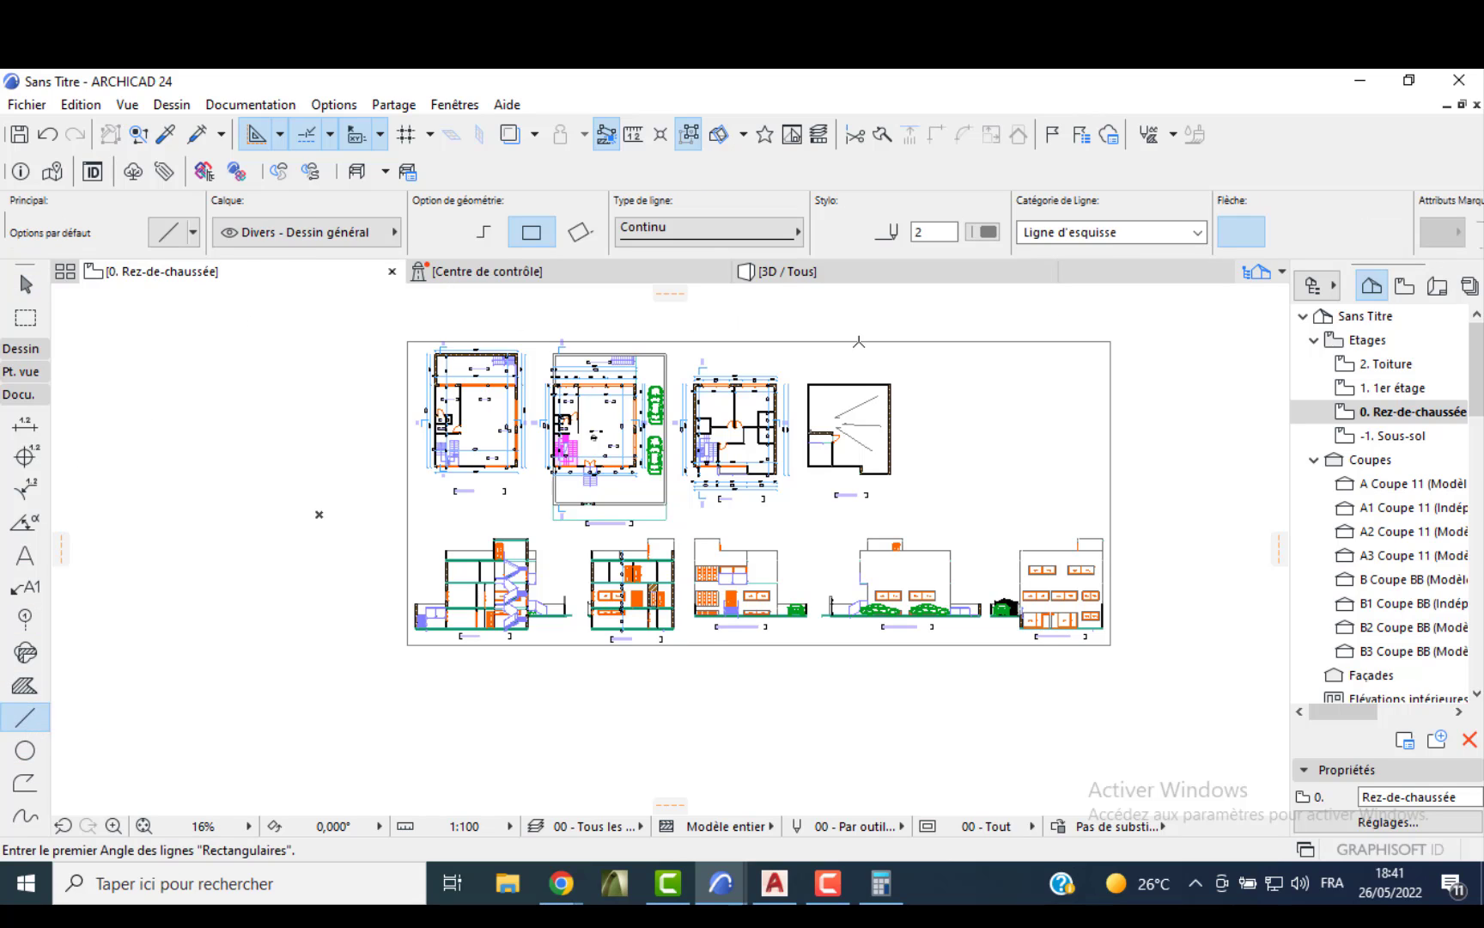
click(1110, 342)
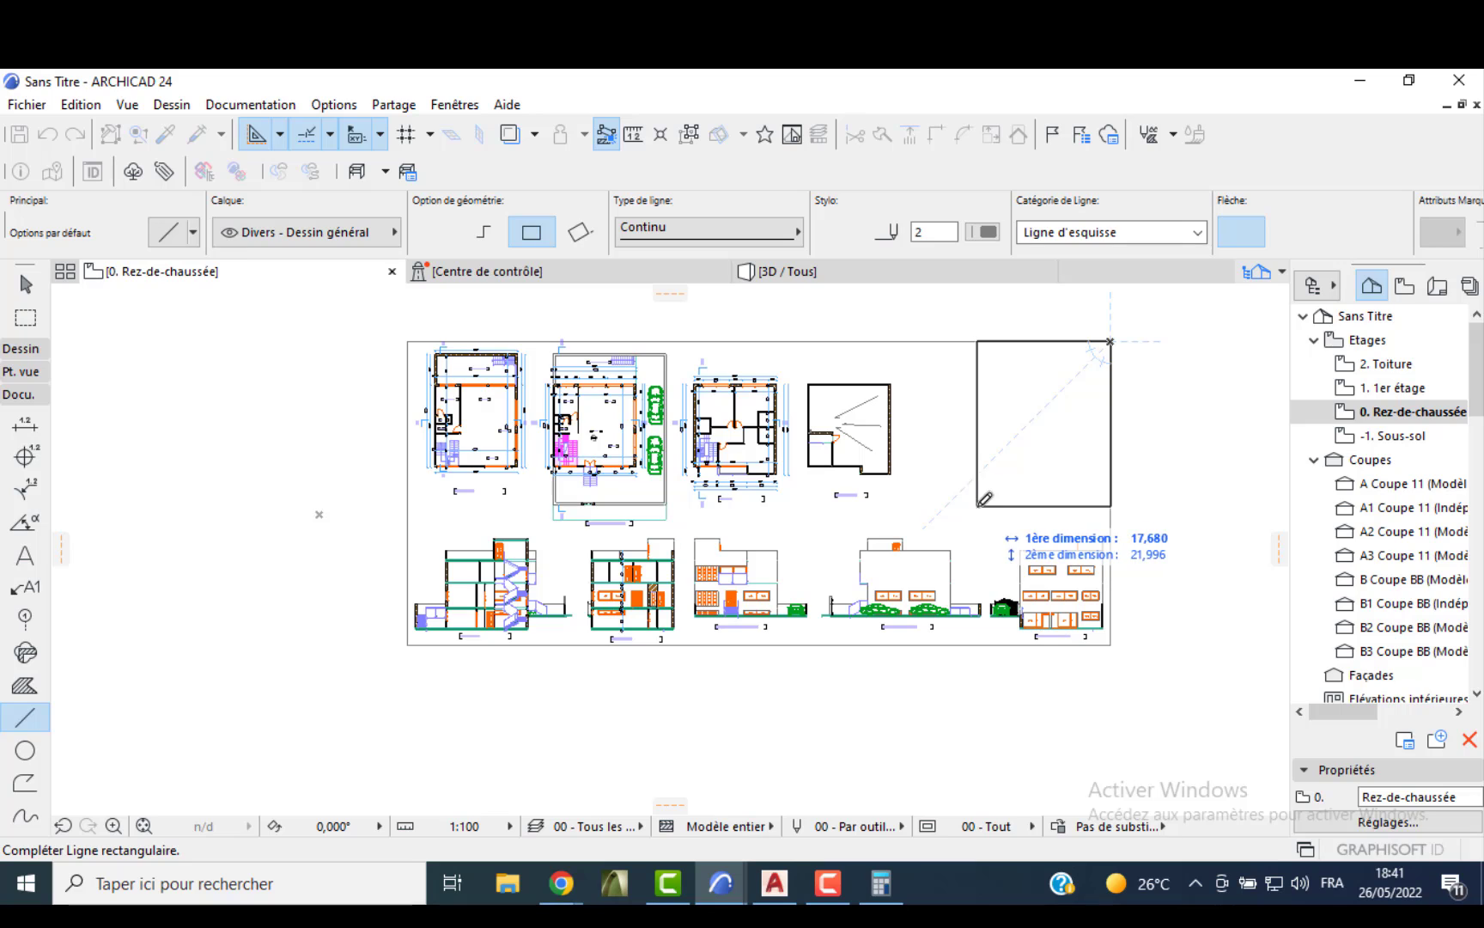
click(985, 514)
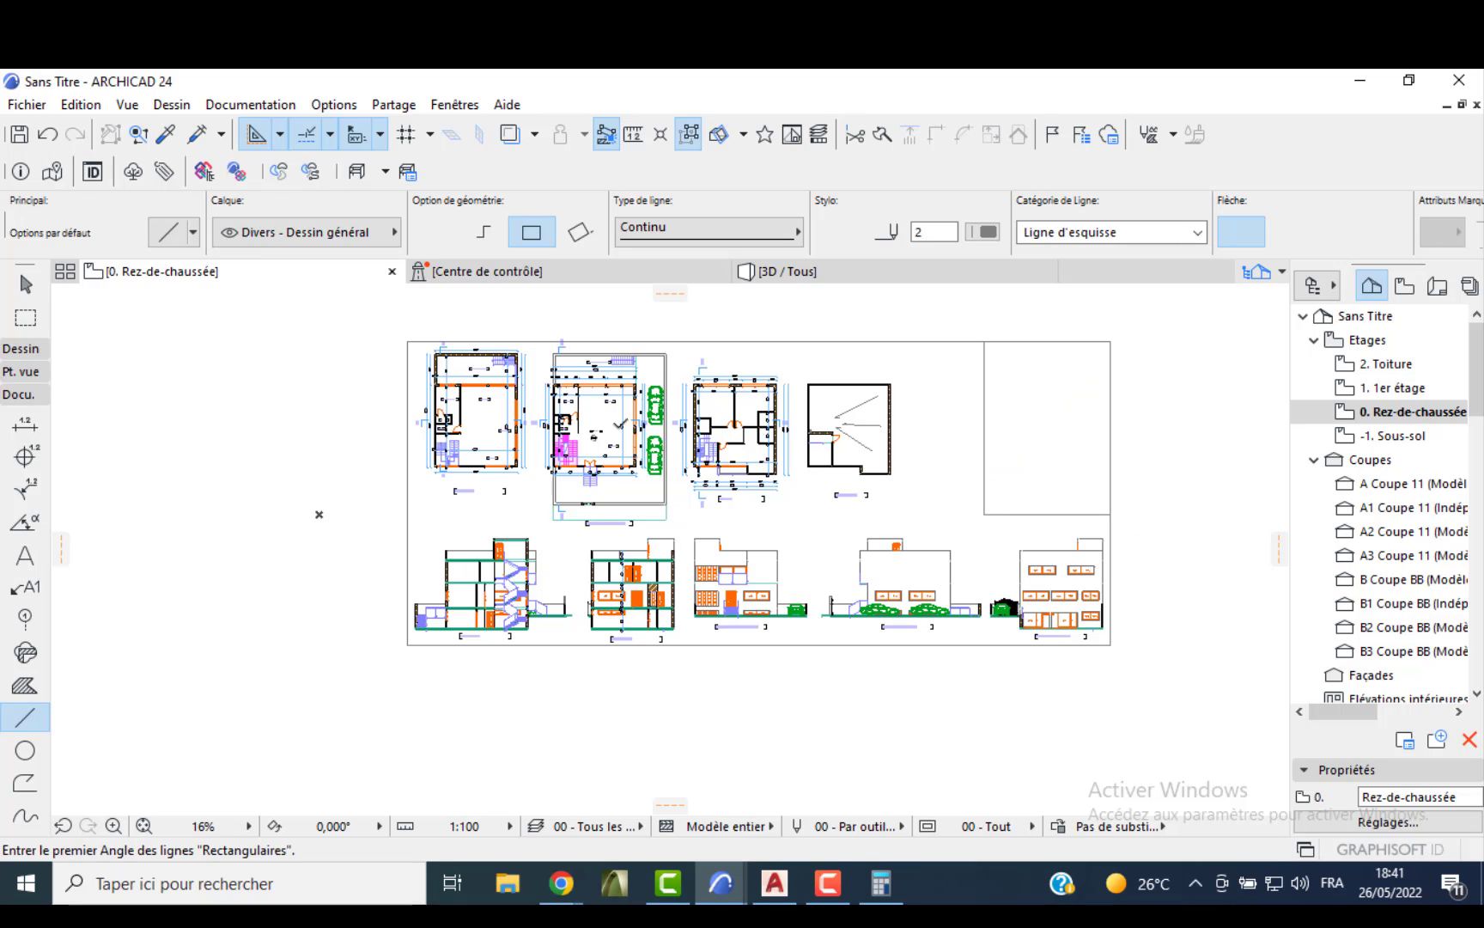
- Place a rectangular selection zone from corner to corner over the entire frame
click(25, 284)
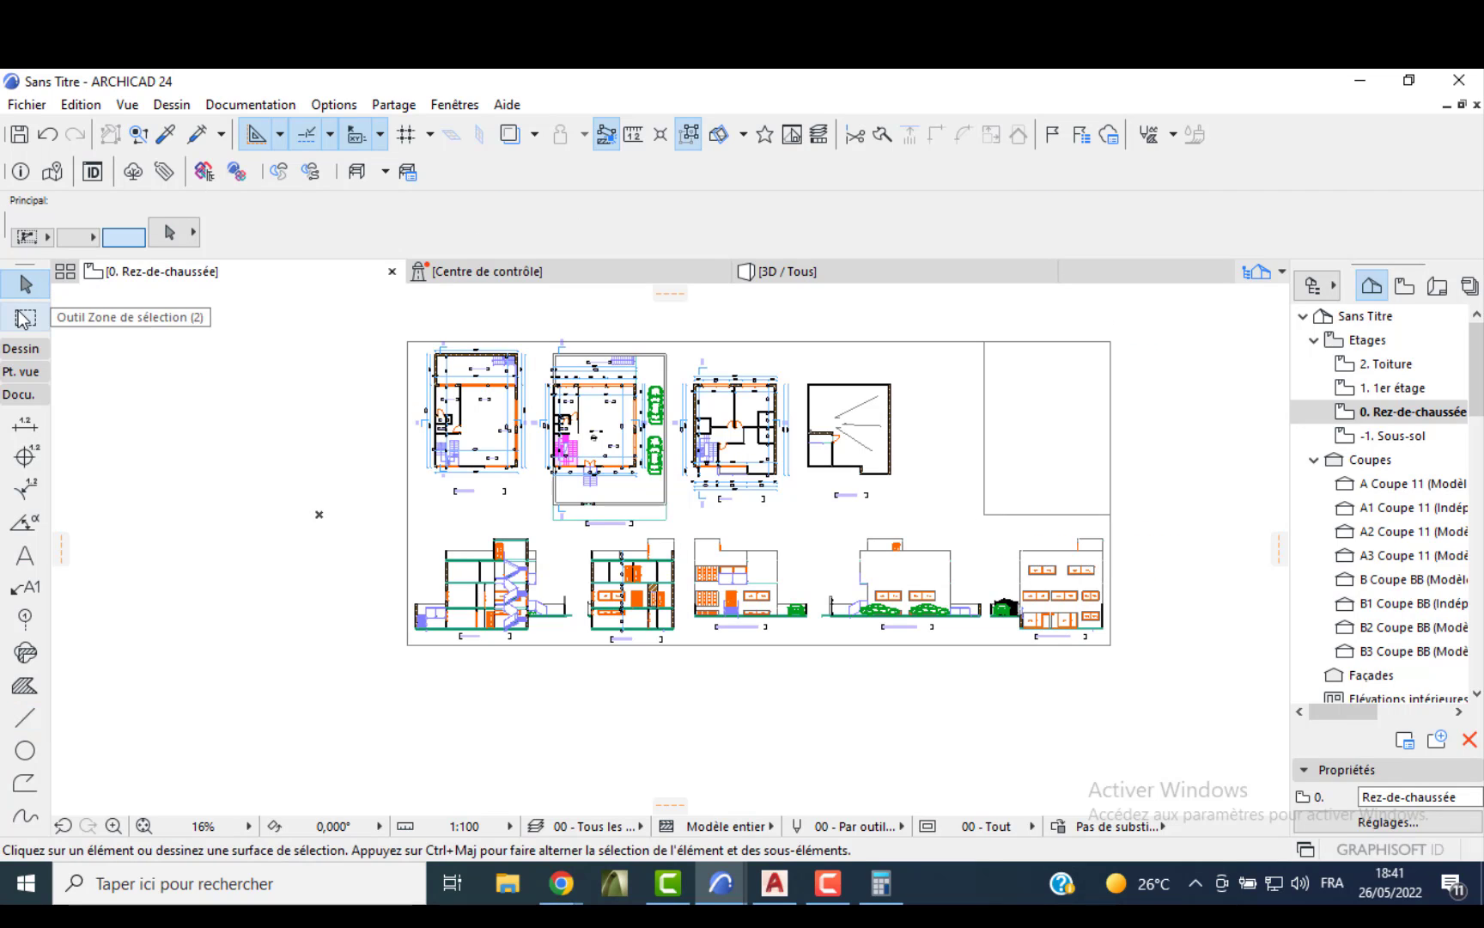
click(24, 318)
click(407, 341)
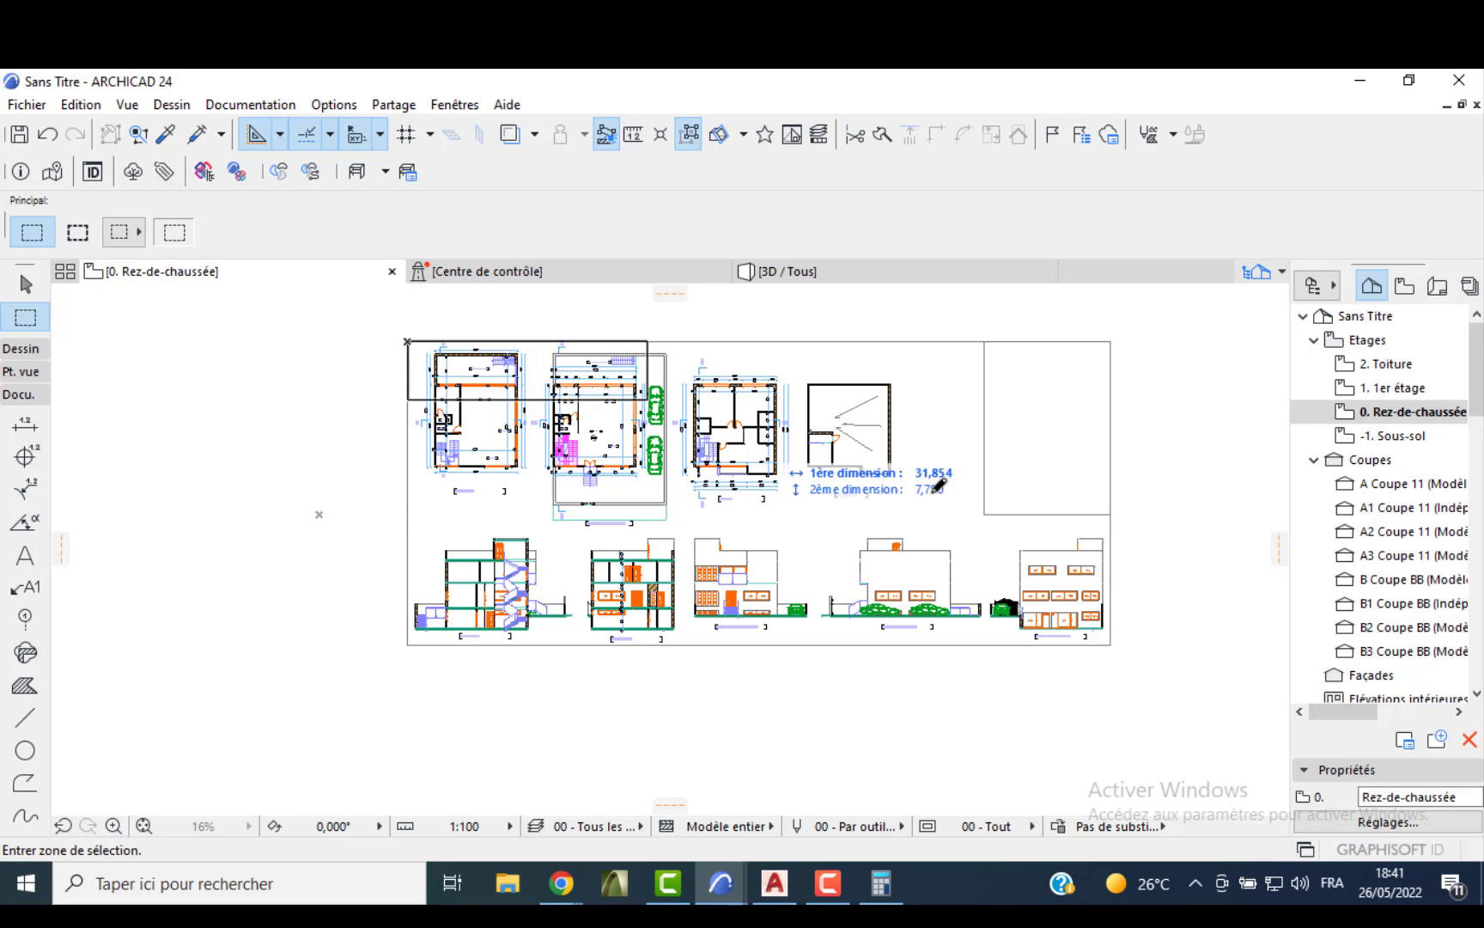
click(1112, 643)
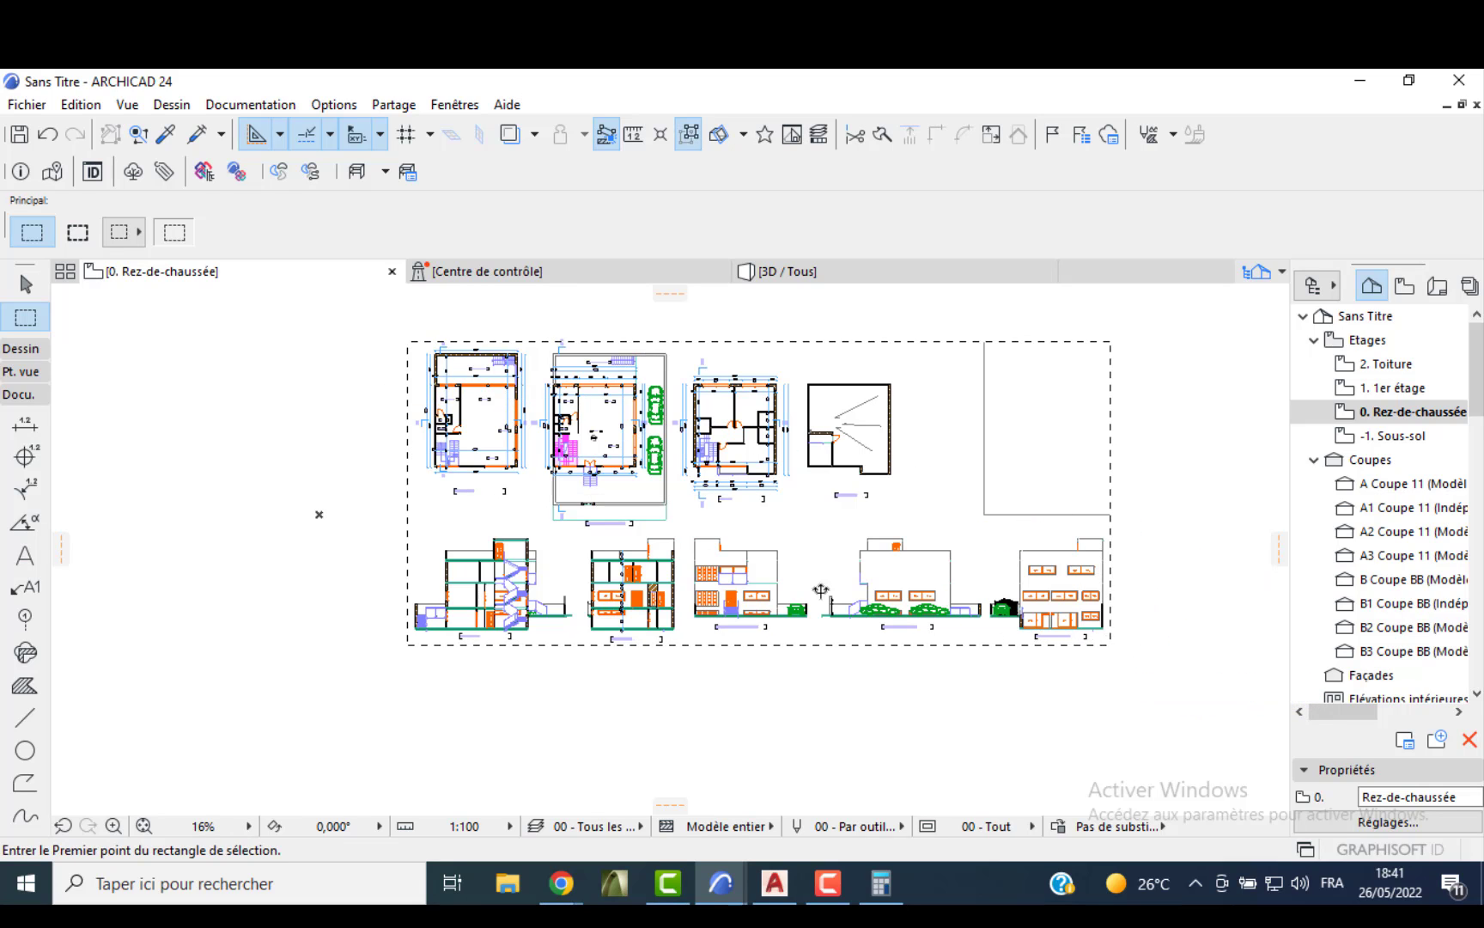
- Start saving the plan under a new name with PDF as the file type
click(26, 104)
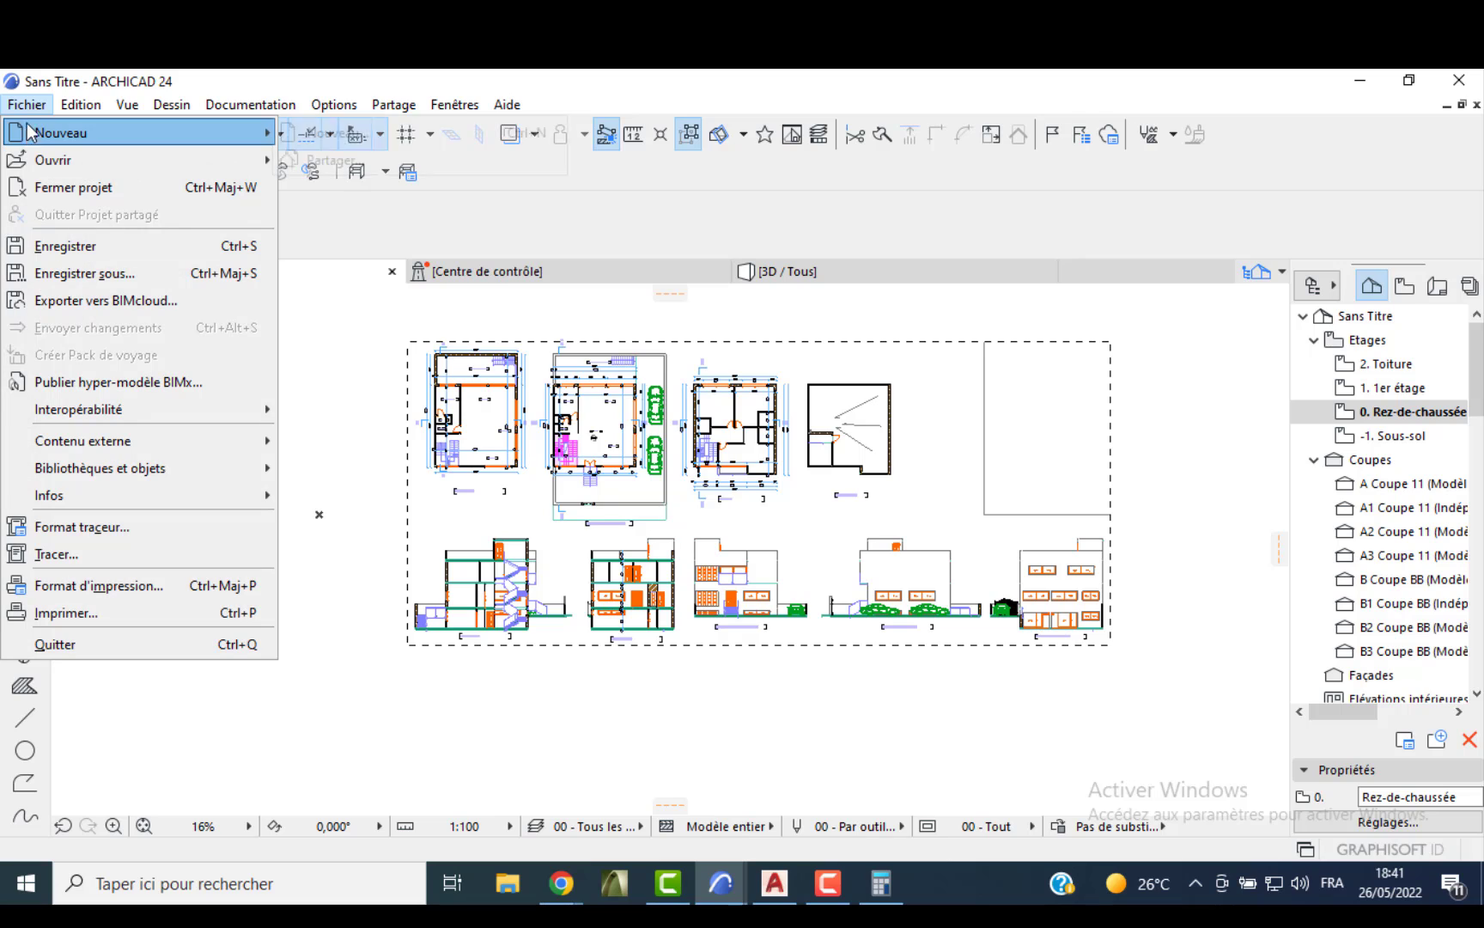
click(113, 277)
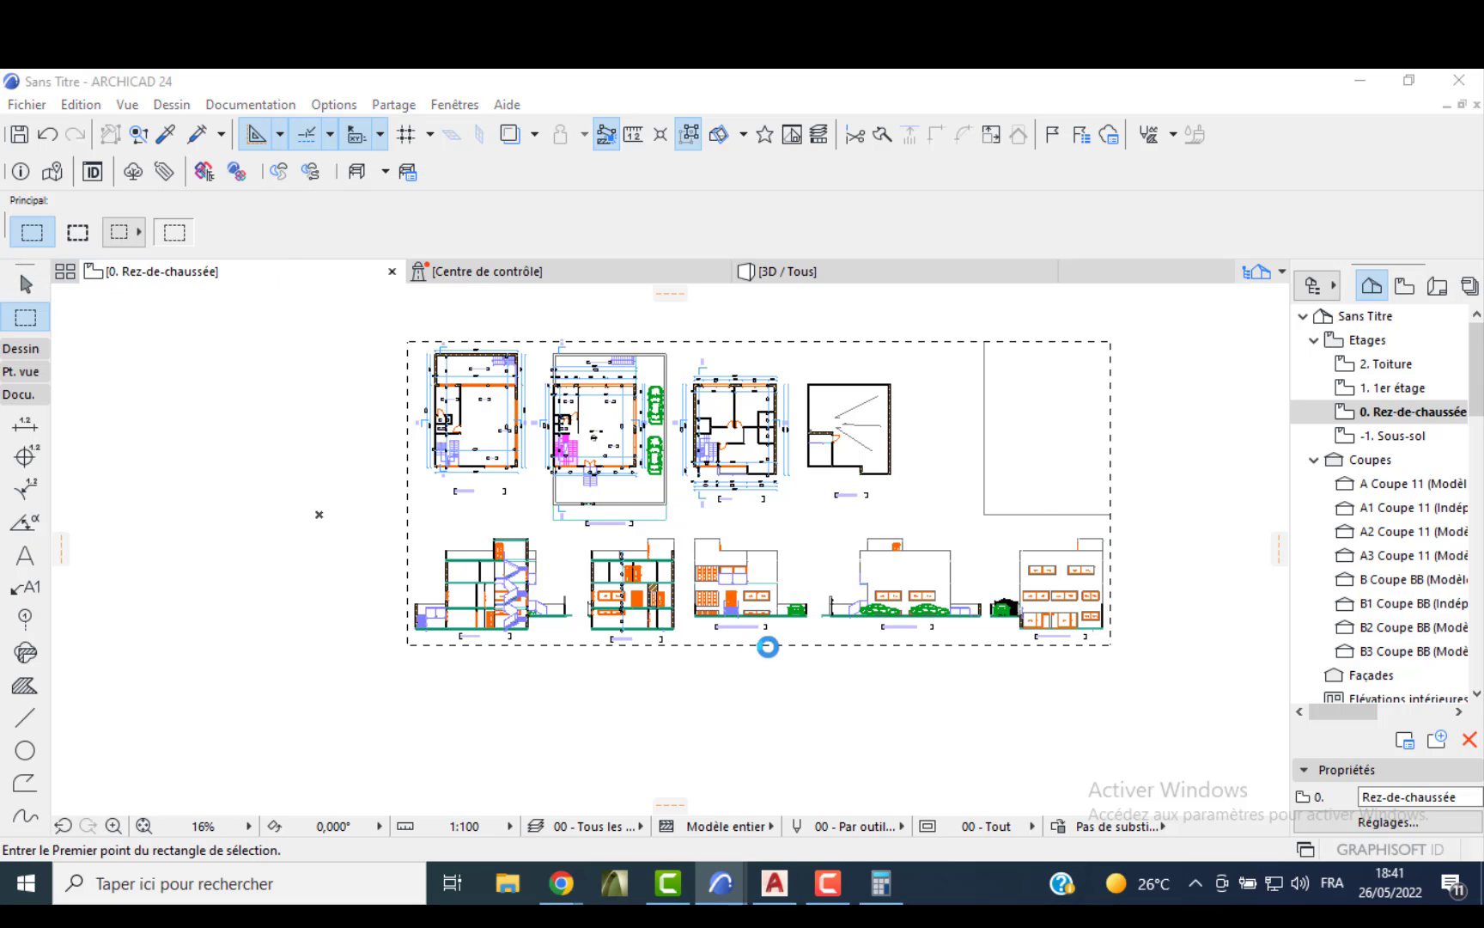
click(729, 621)
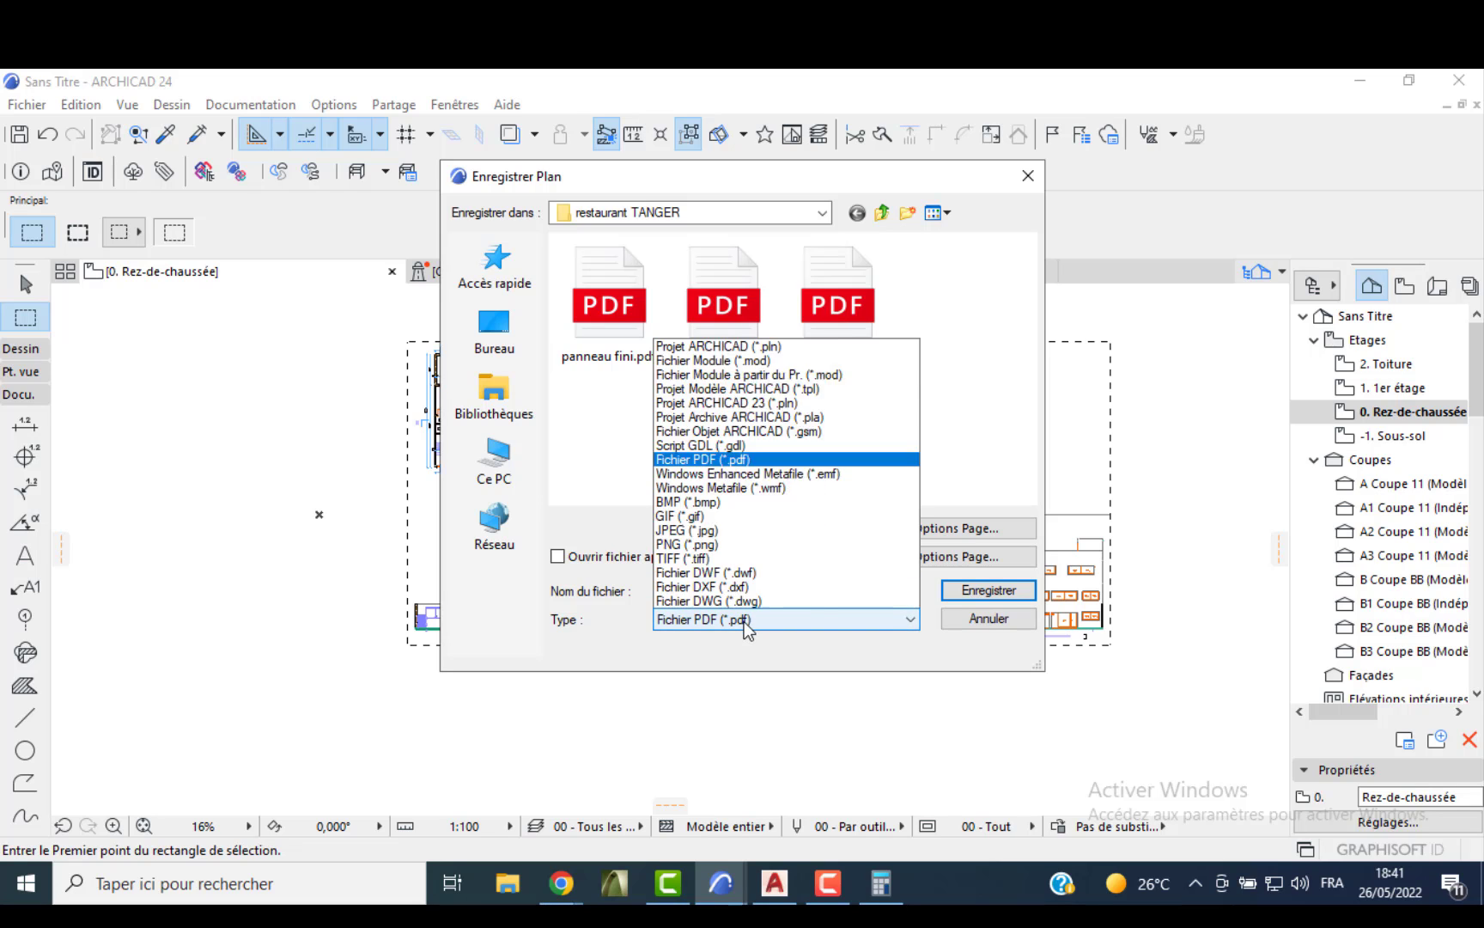
click(737, 381)
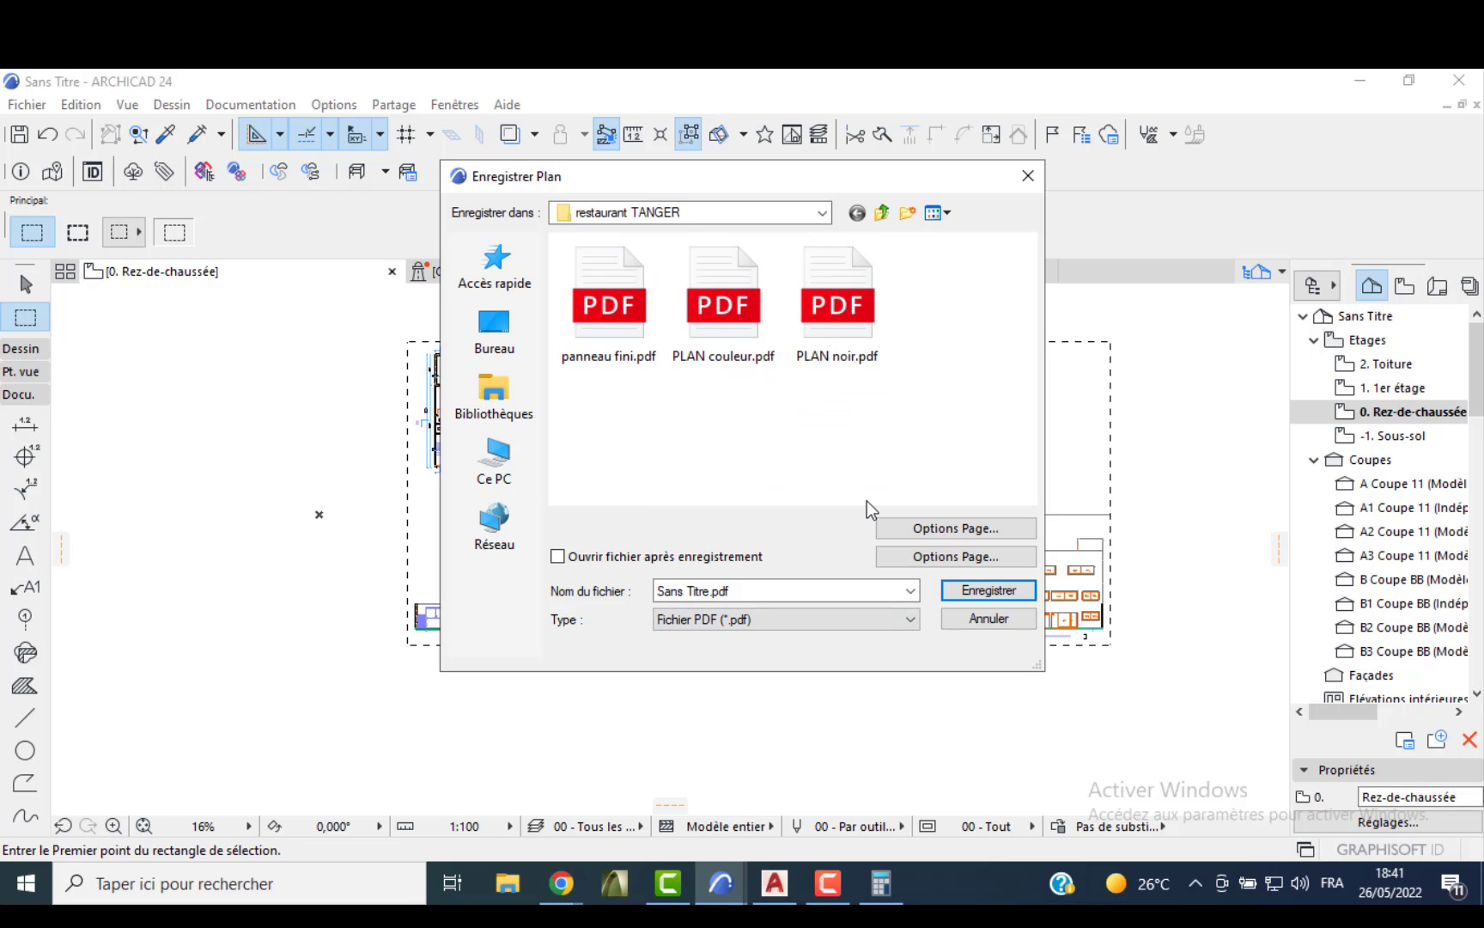
- Set the PDF page size to A0 (ISO) - Métrique and output the selection zone area at a custom scale of 1:100
click(899, 529)
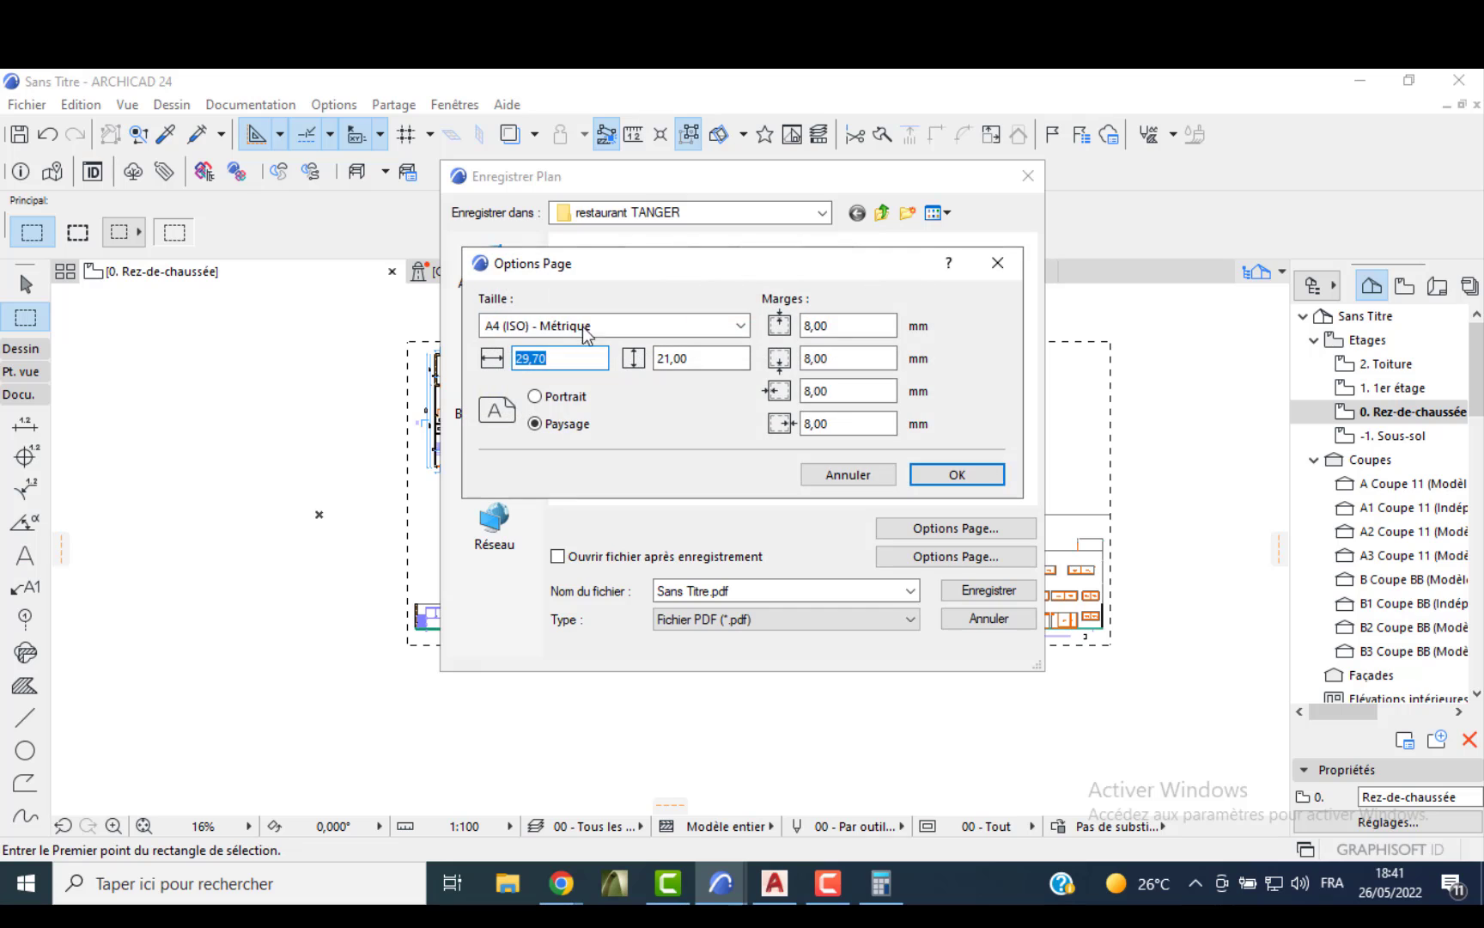
click(570, 327)
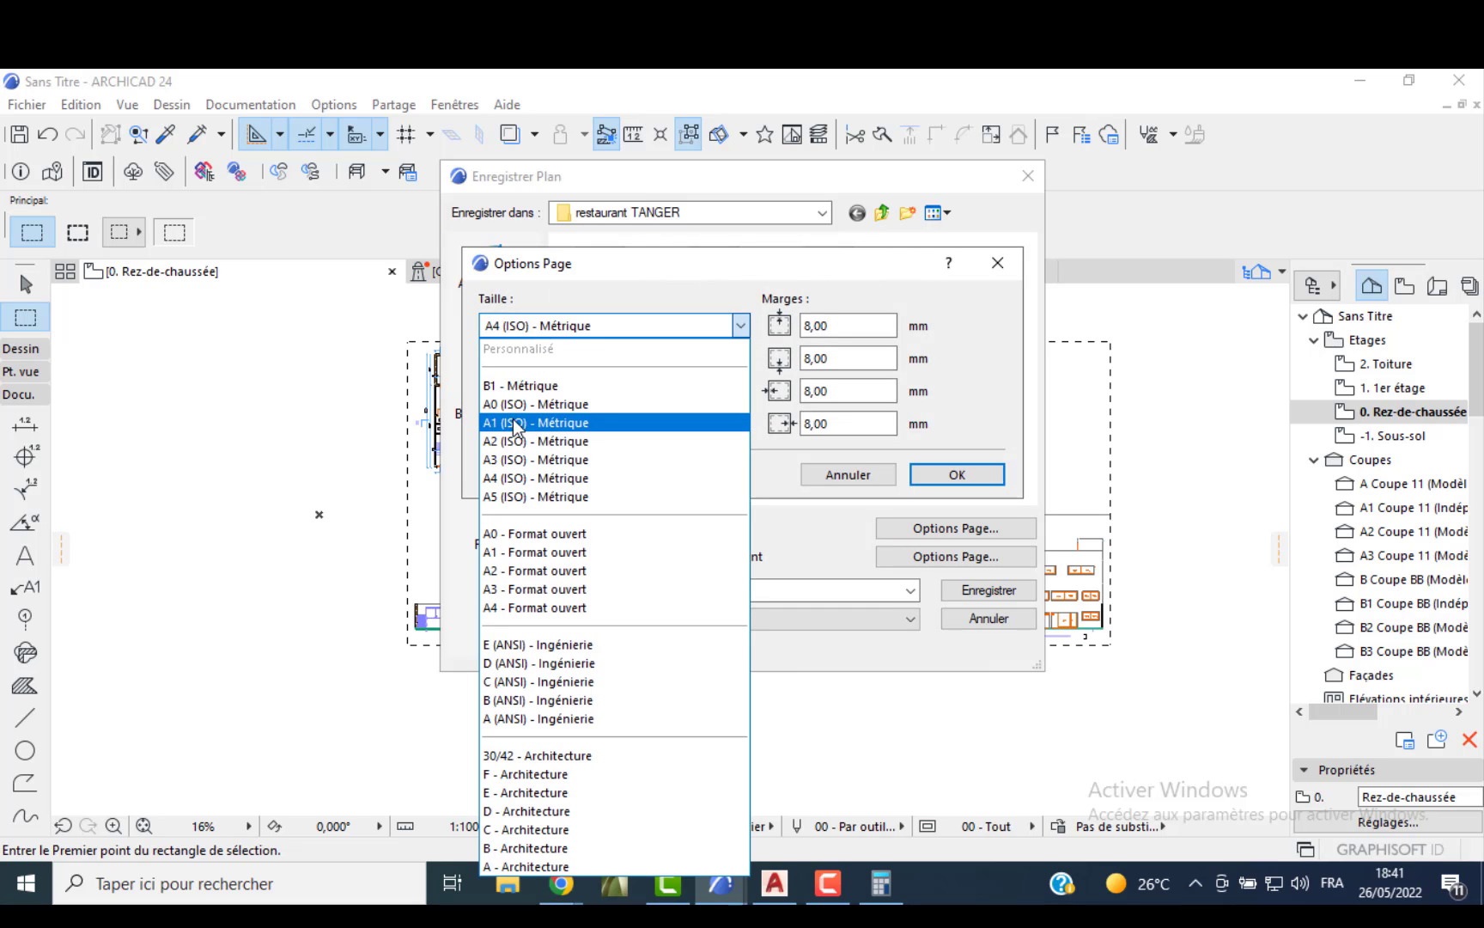
click(531, 403)
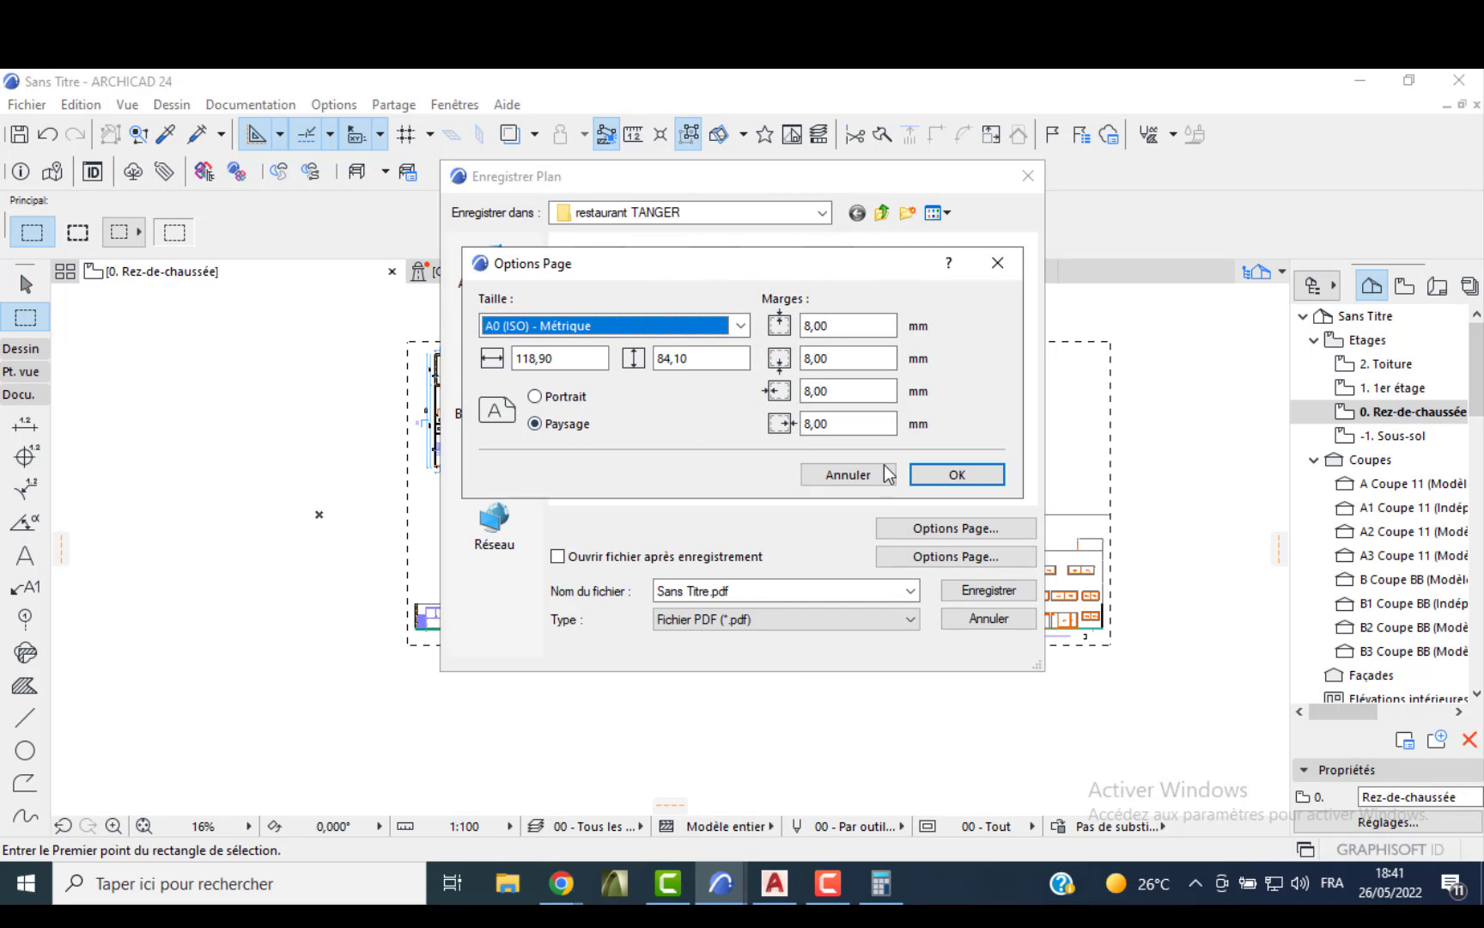
click(942, 475)
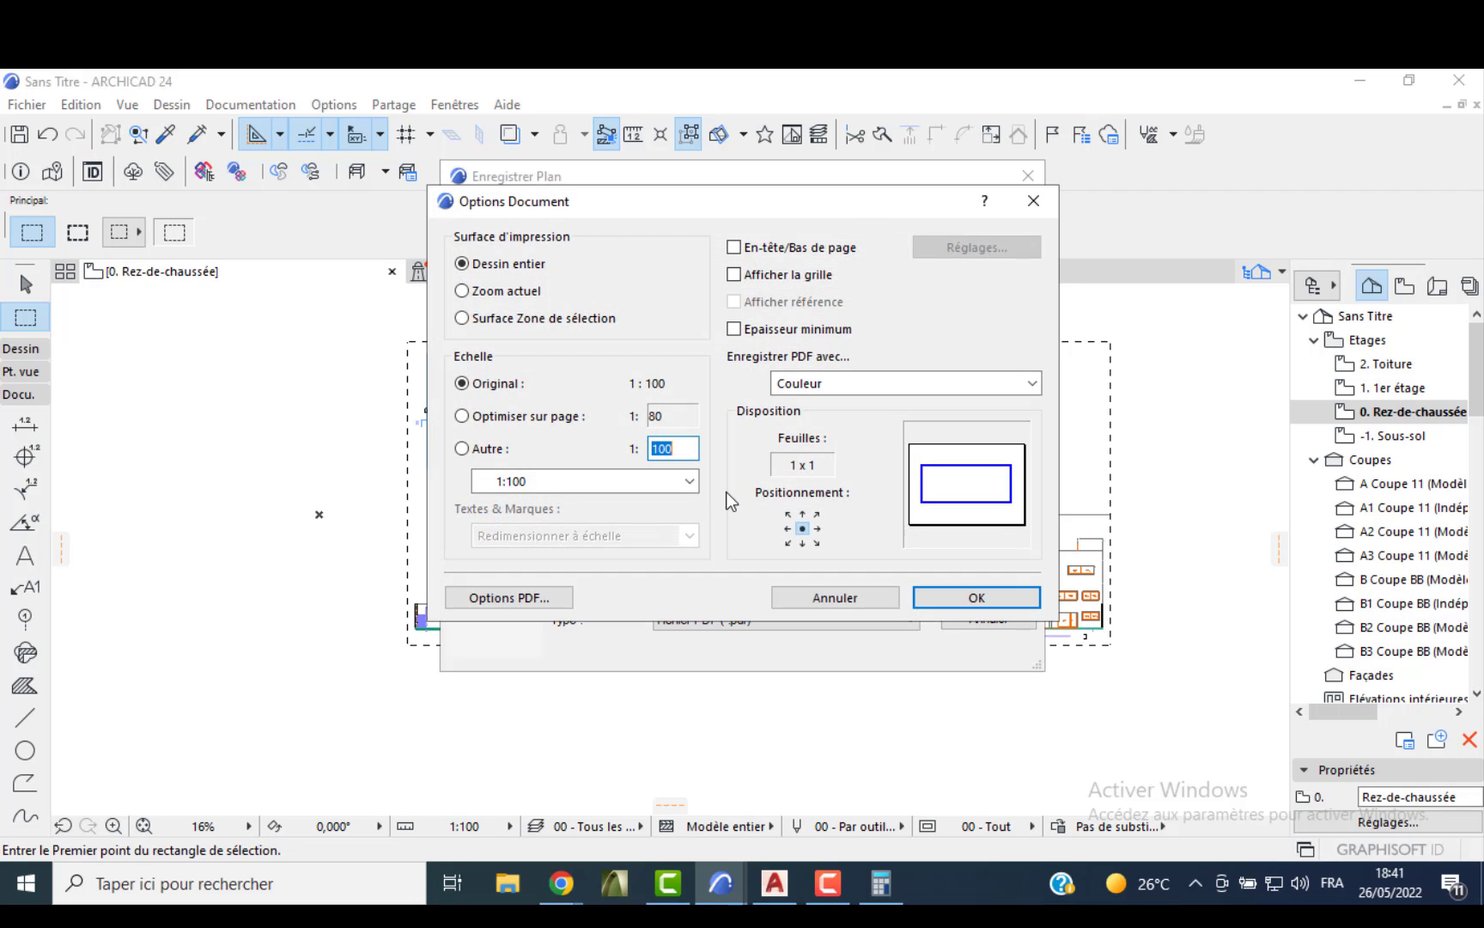
click(474, 448)
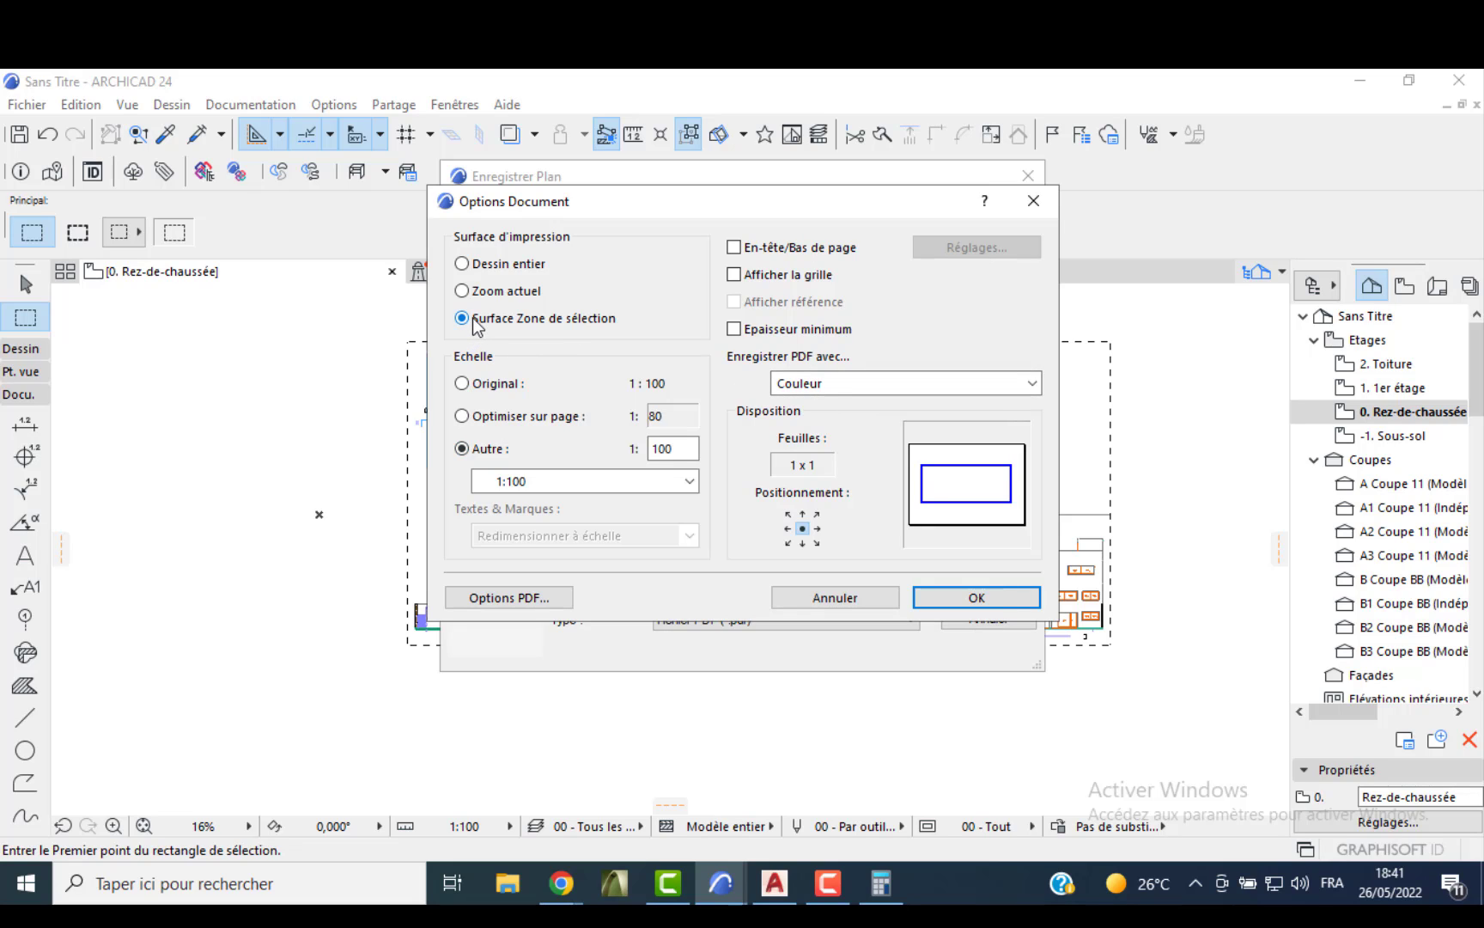
click(974, 597)
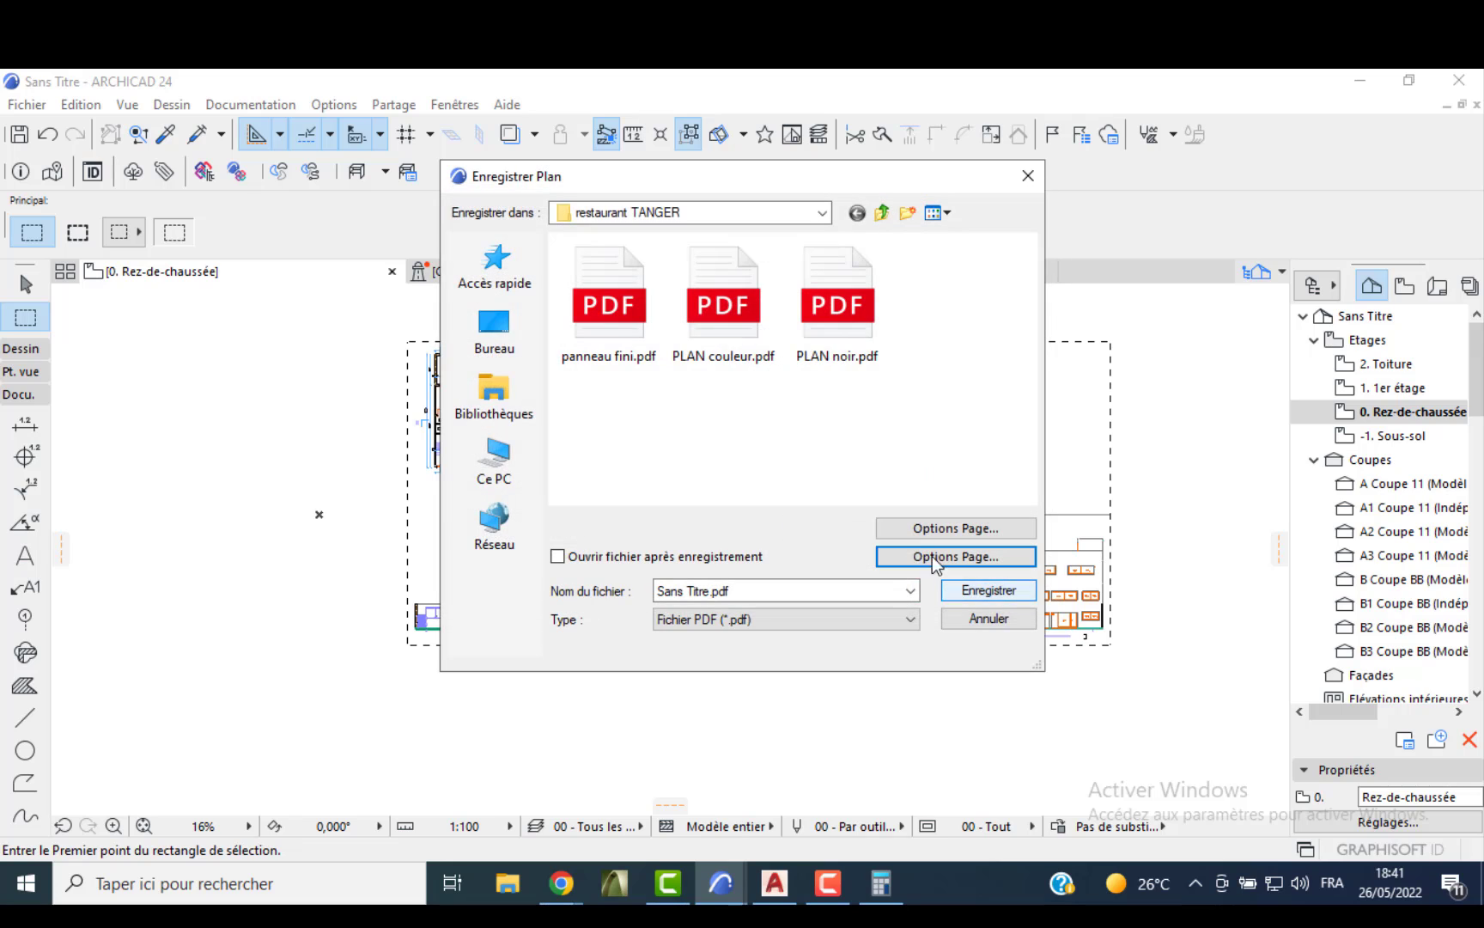
- Name the PDF PLAN VILLA and save it to the Bureau folder
click(744, 590)
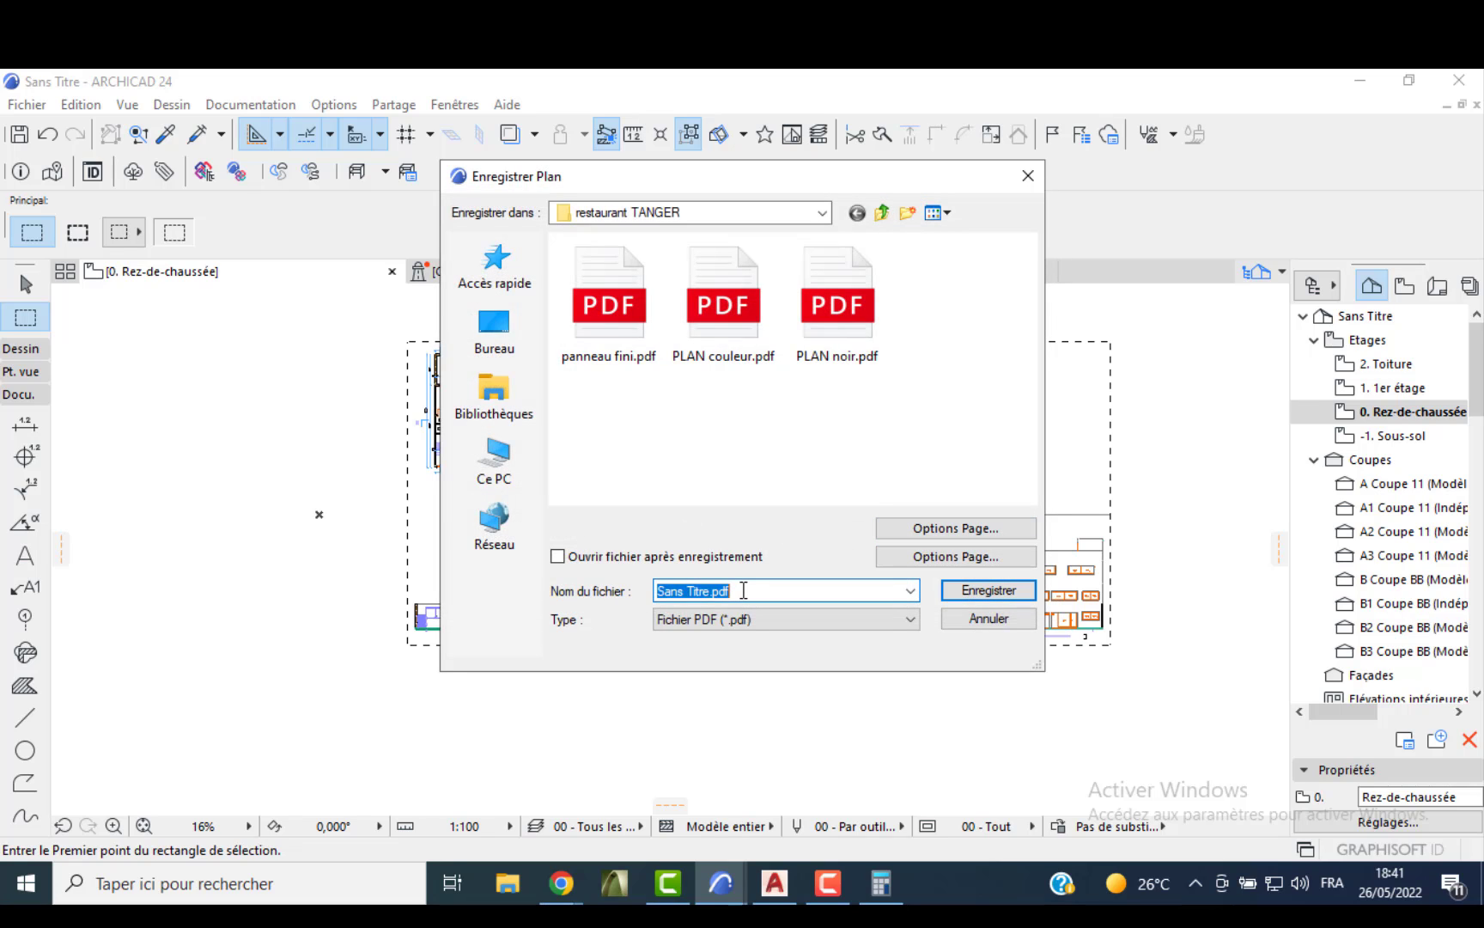
text(PLAN VILLA)
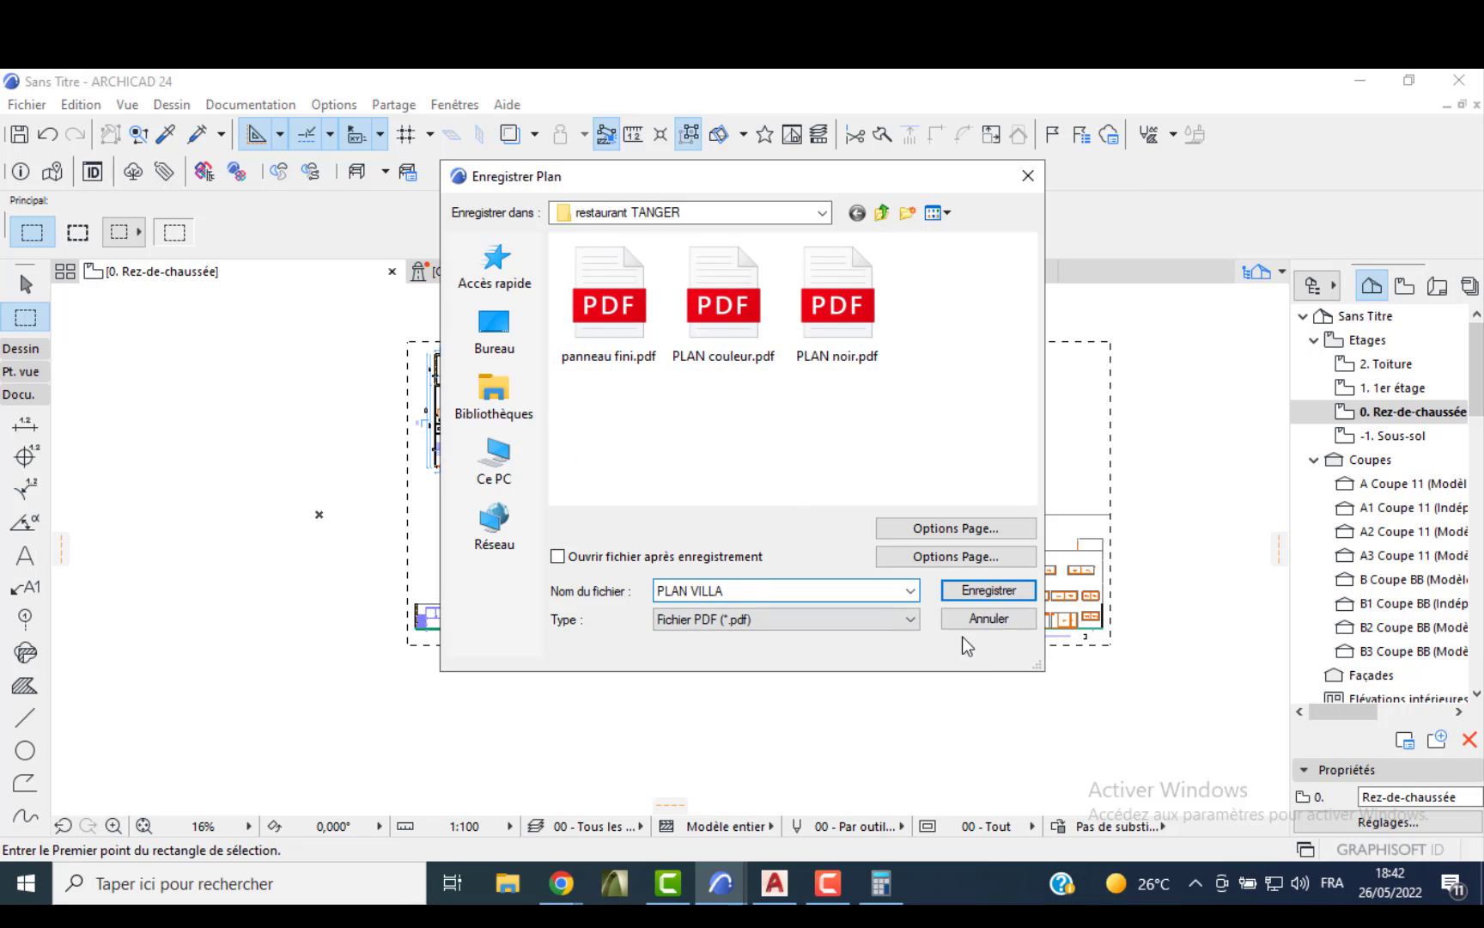
click(494, 334)
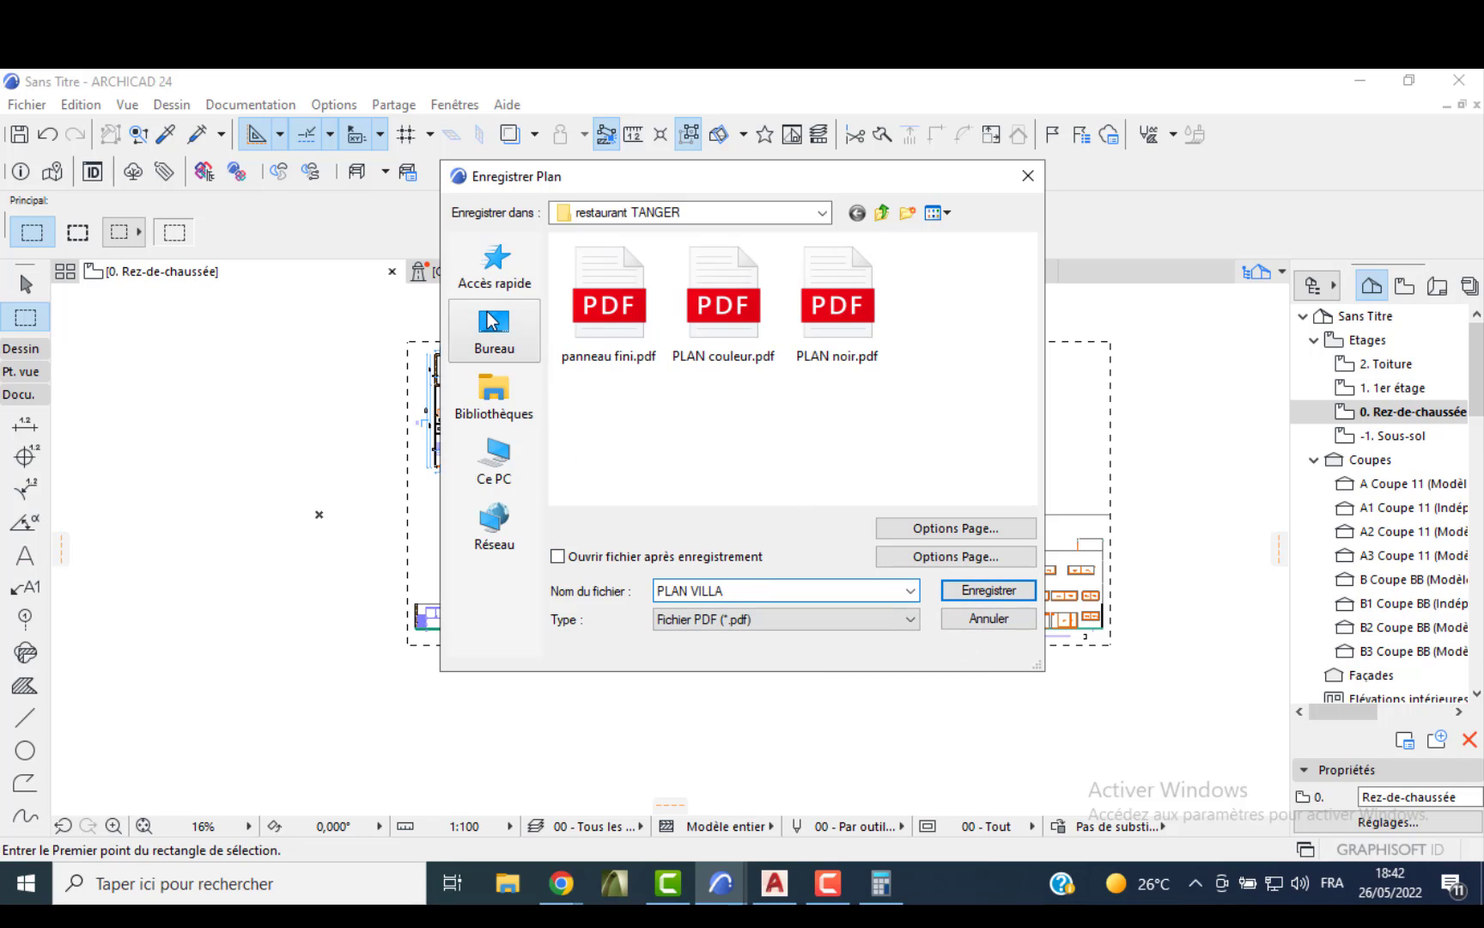
click(1014, 595)
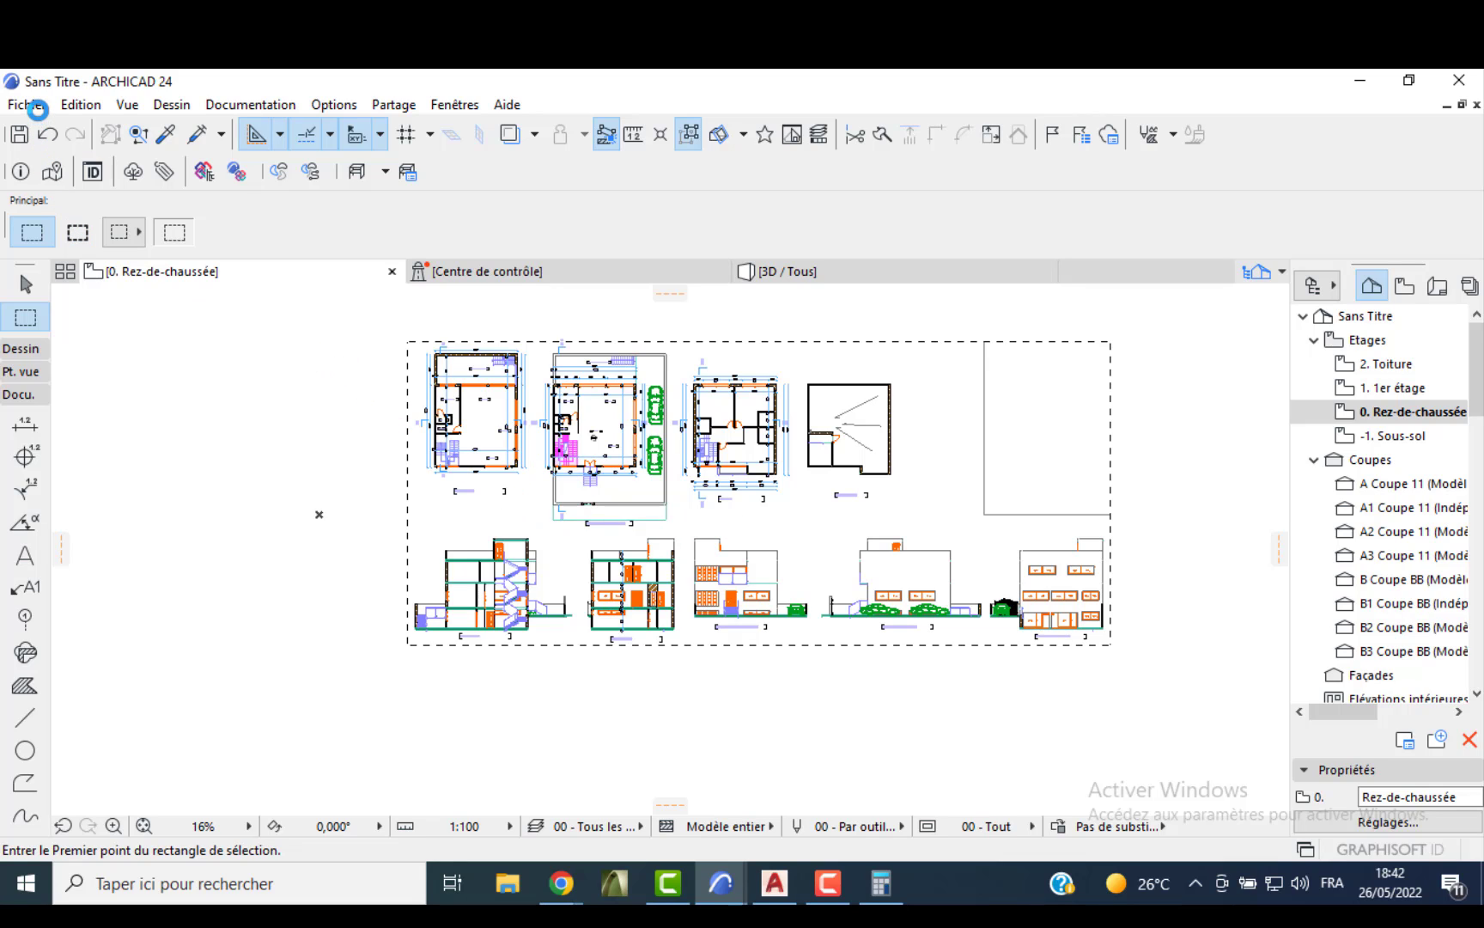
- Start saving the plan as another PDF and set its document options to Noir et blanc output
click(38, 106)
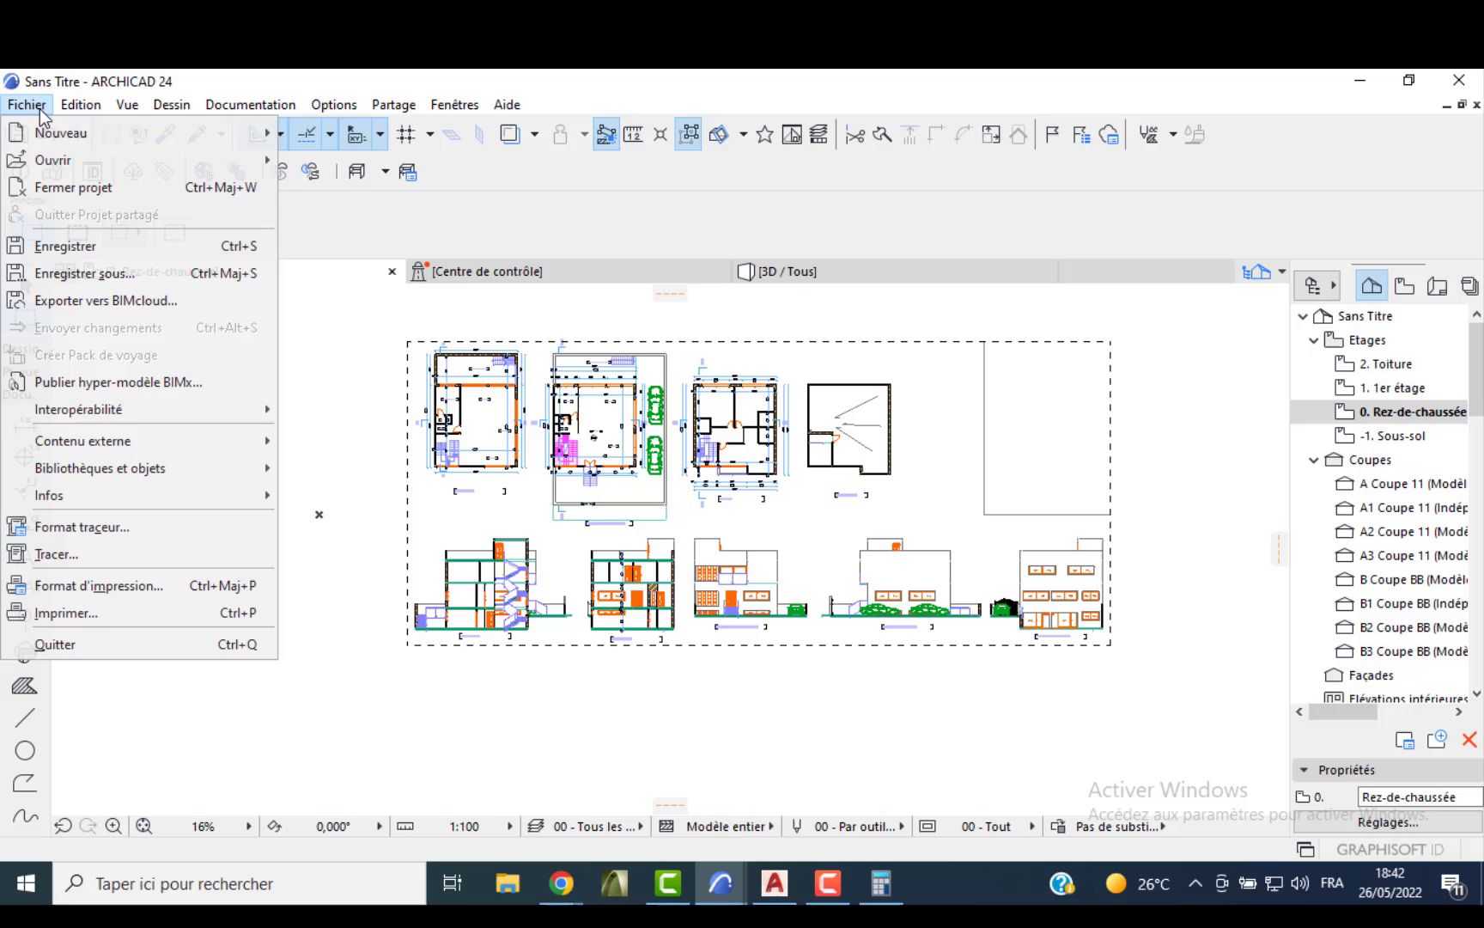
click(113, 275)
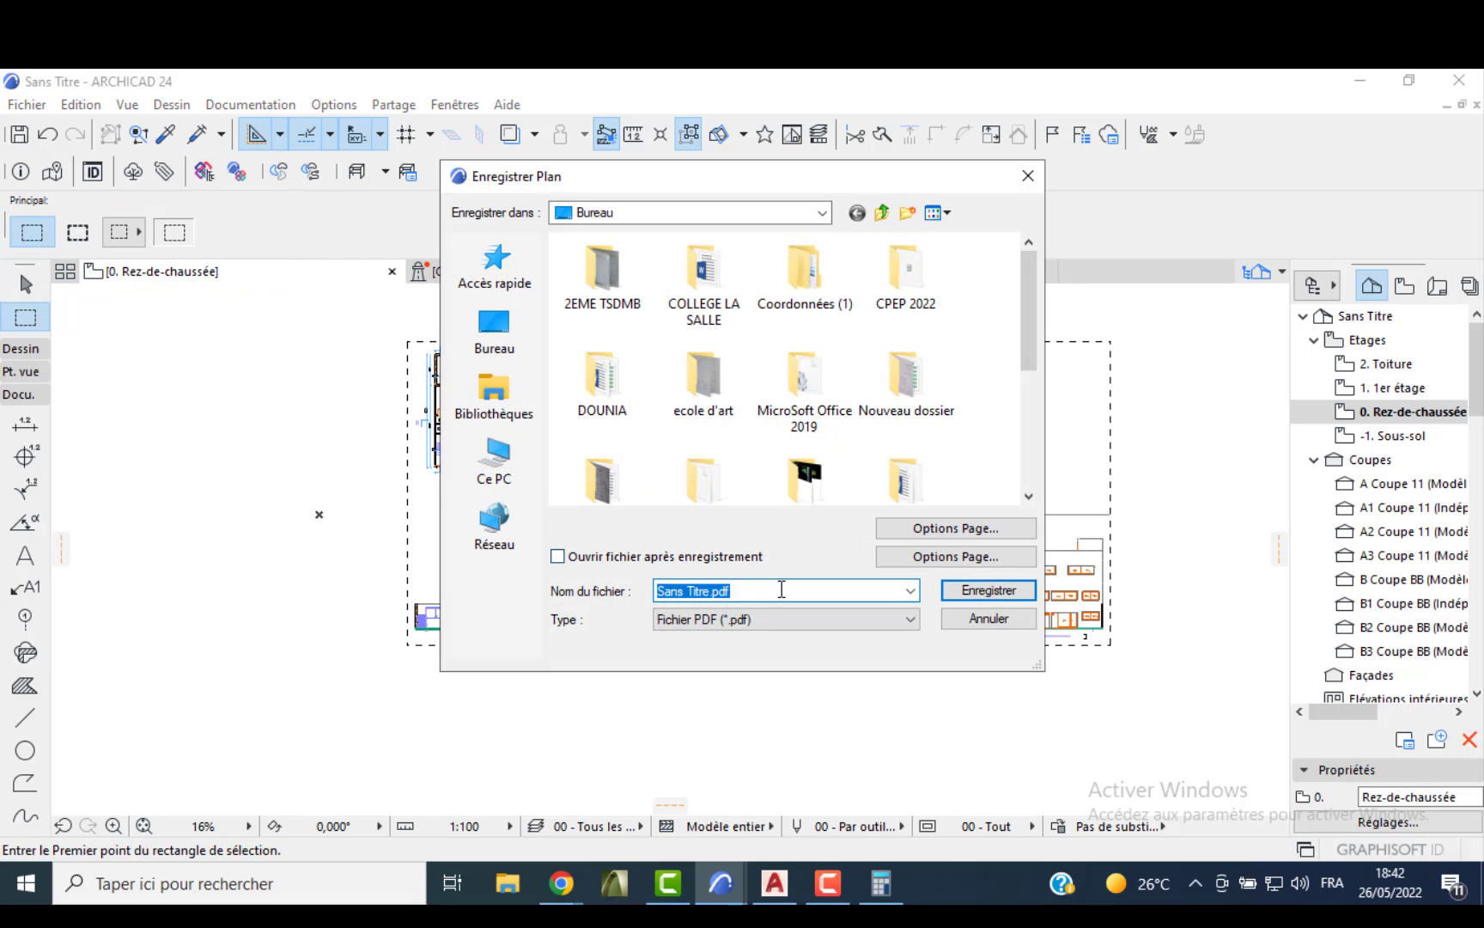
click(923, 558)
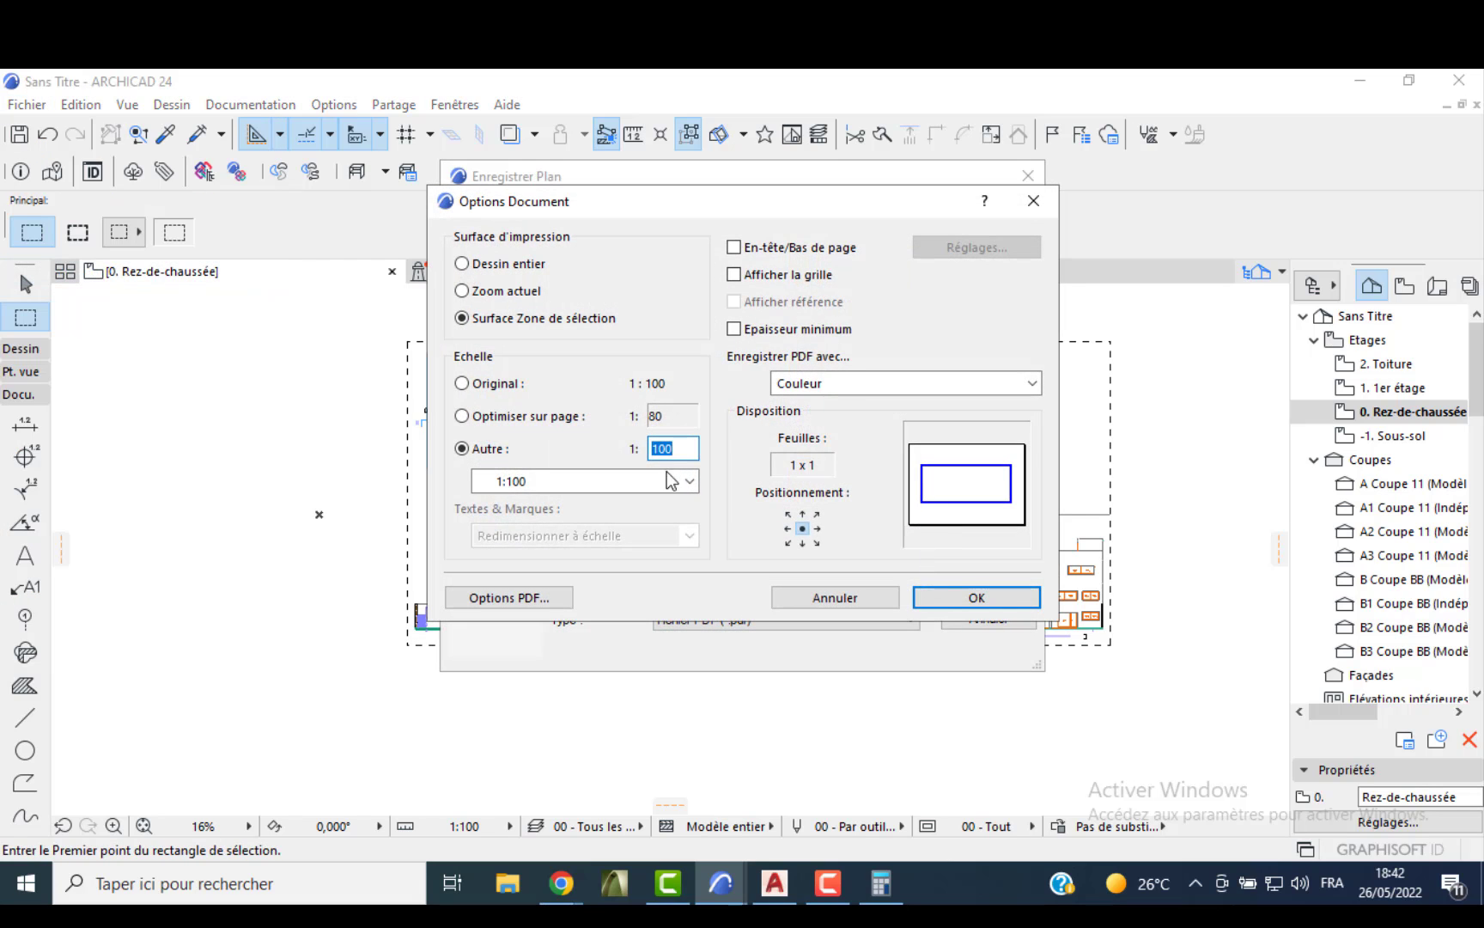
click(837, 383)
click(845, 432)
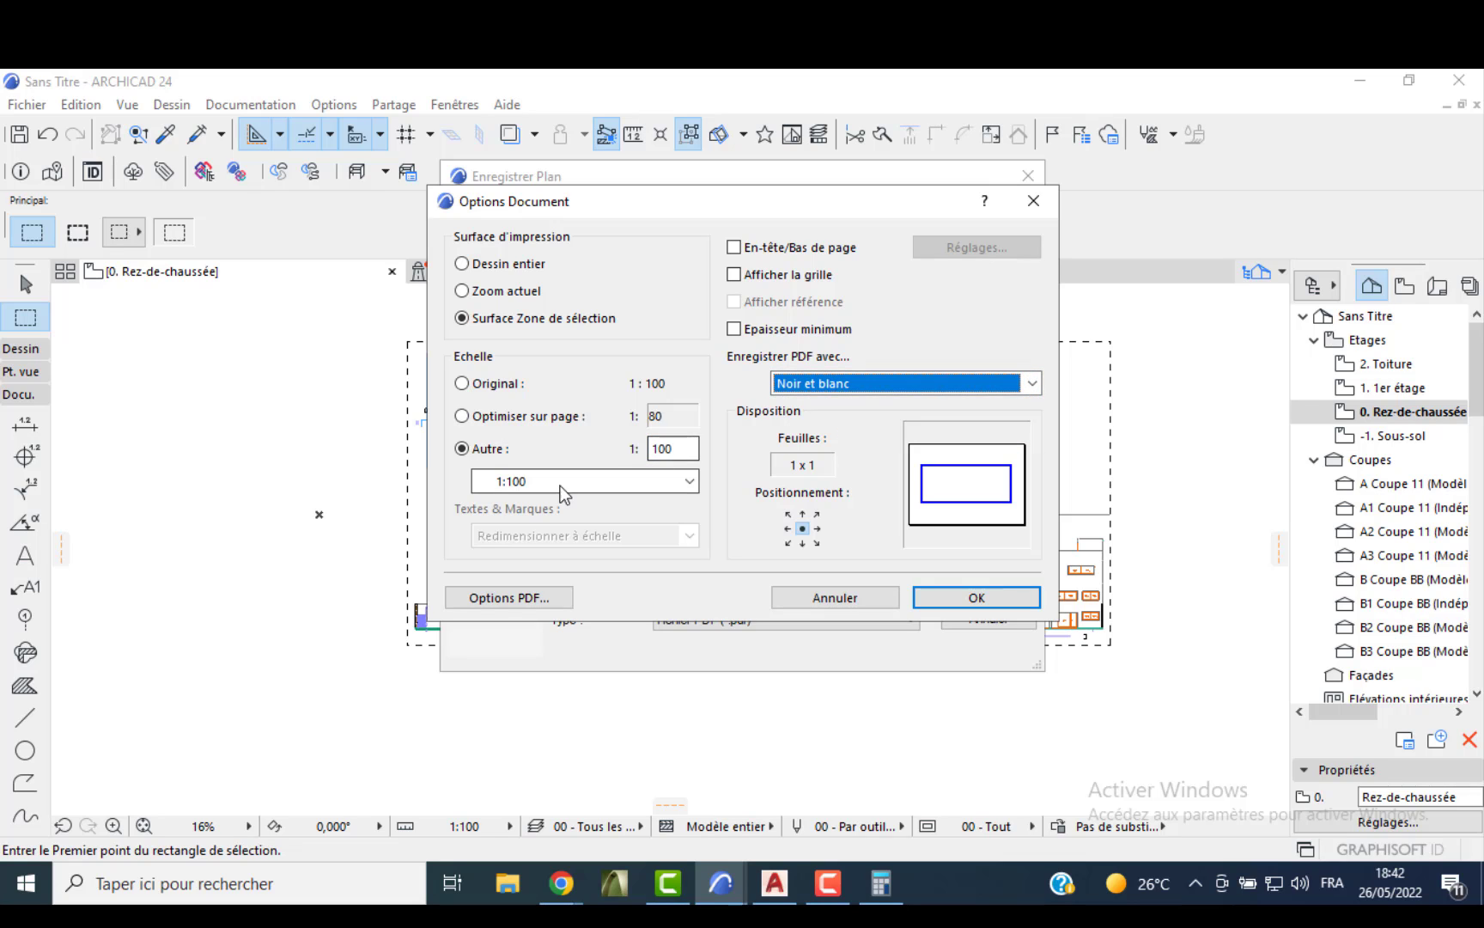
click(928, 598)
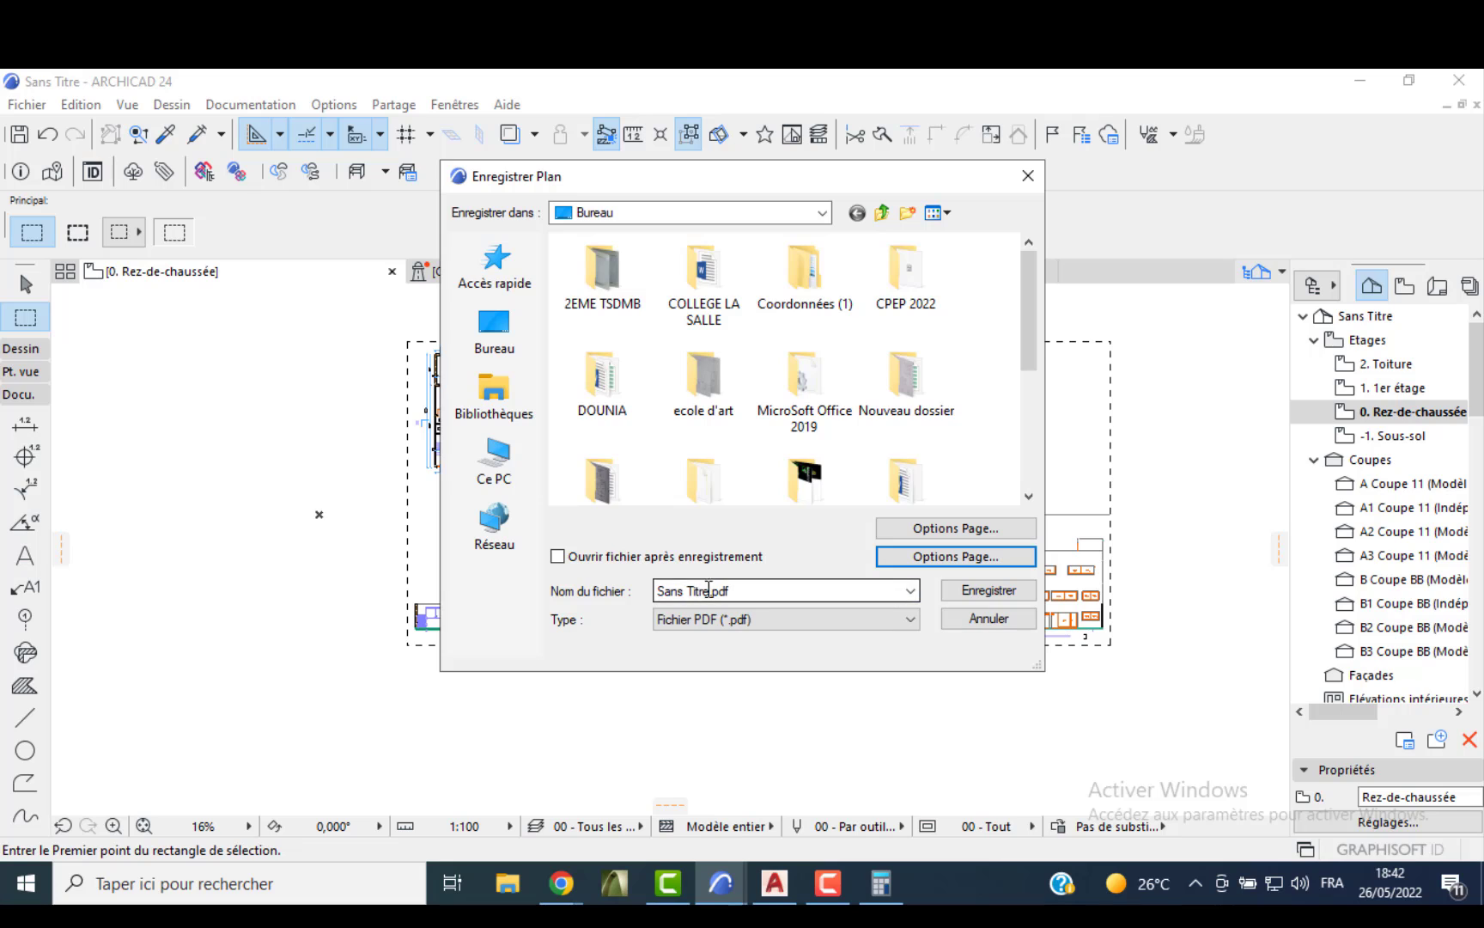
- Name the PDF PLAN VILLA NOIR and save it to the Bureau folder
click(714, 589)
text(PLAN C)
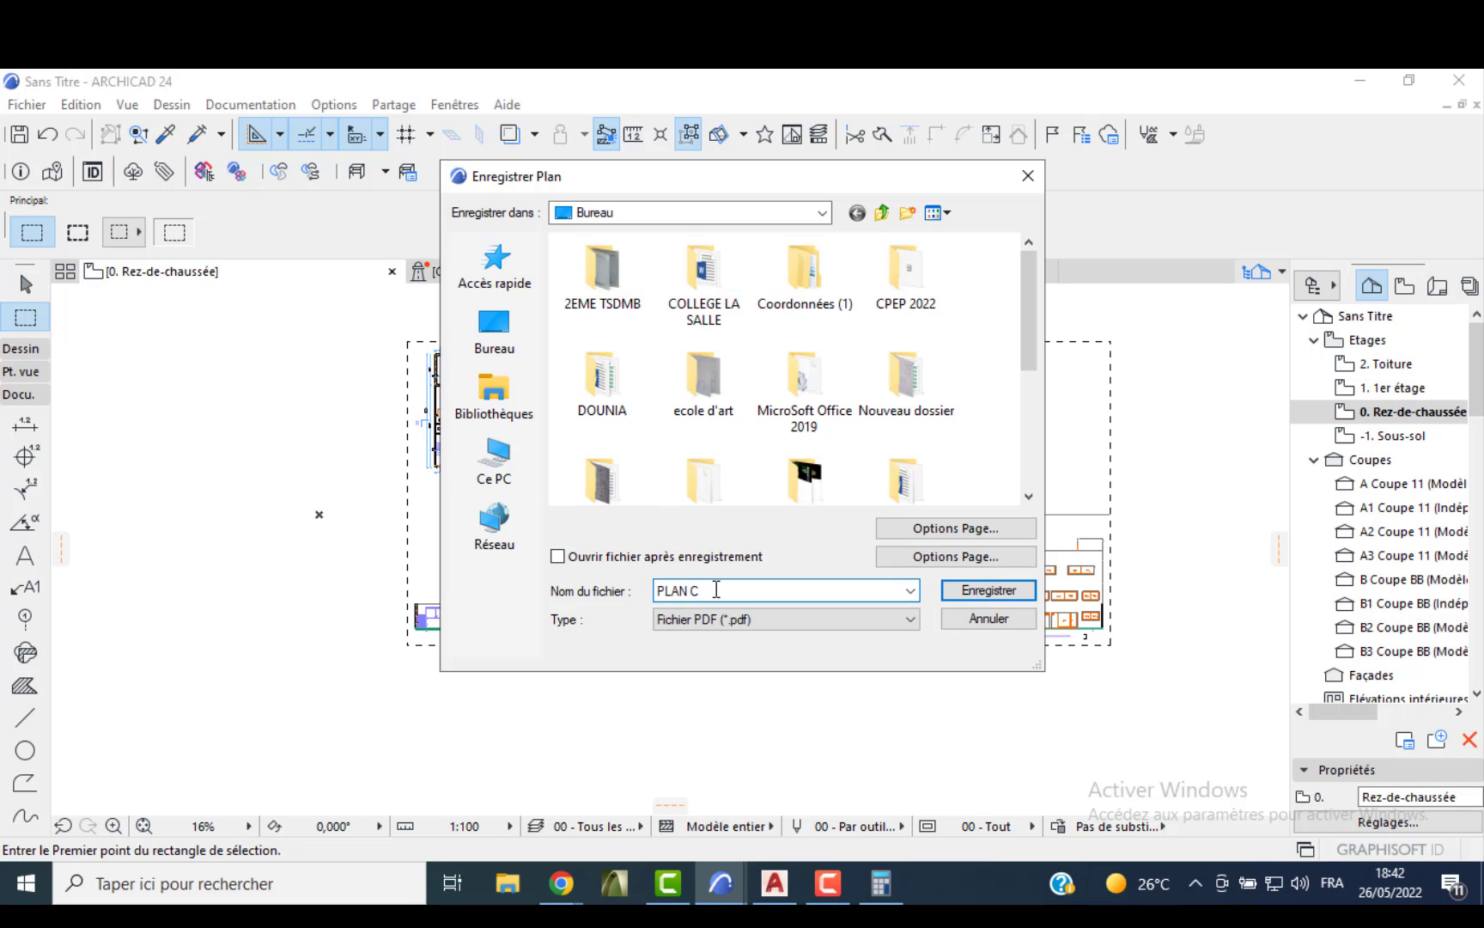
key(BackSpace)
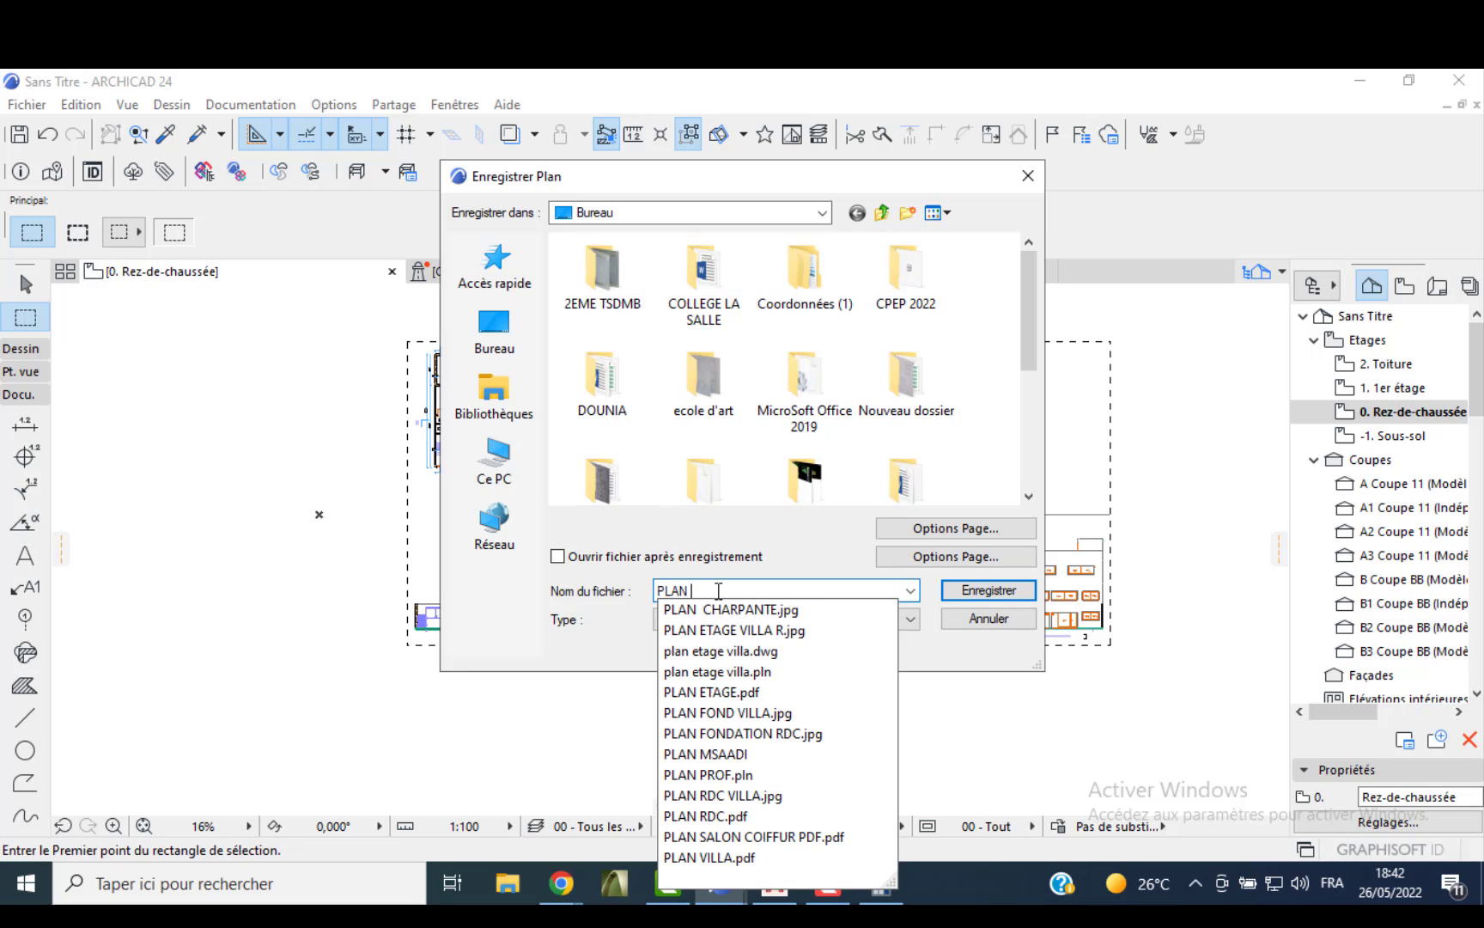
text(VILLA NOIR)
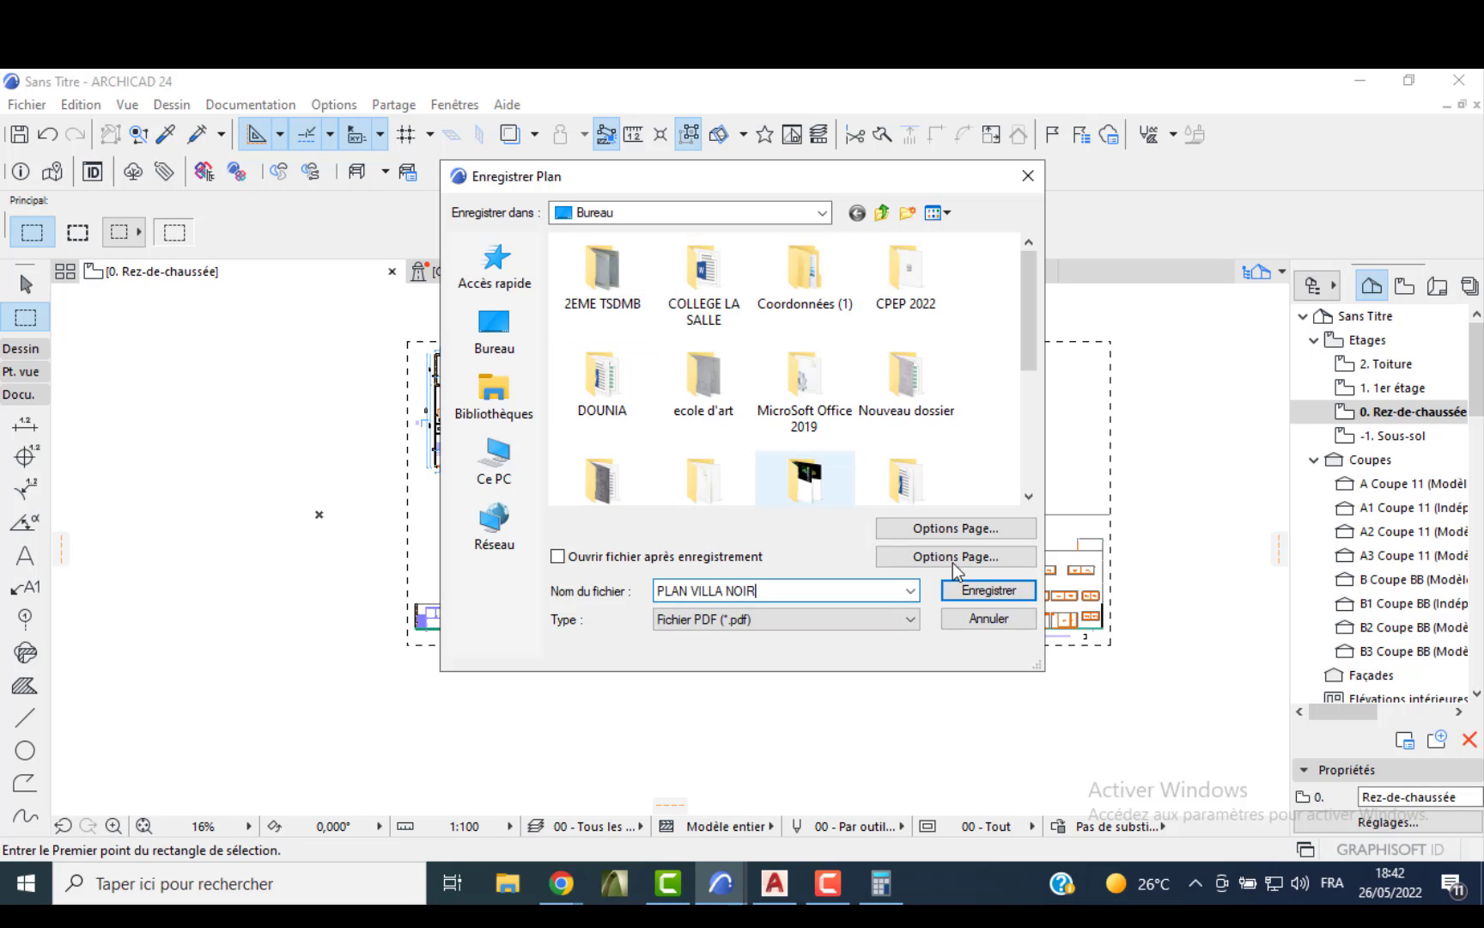
click(1001, 591)
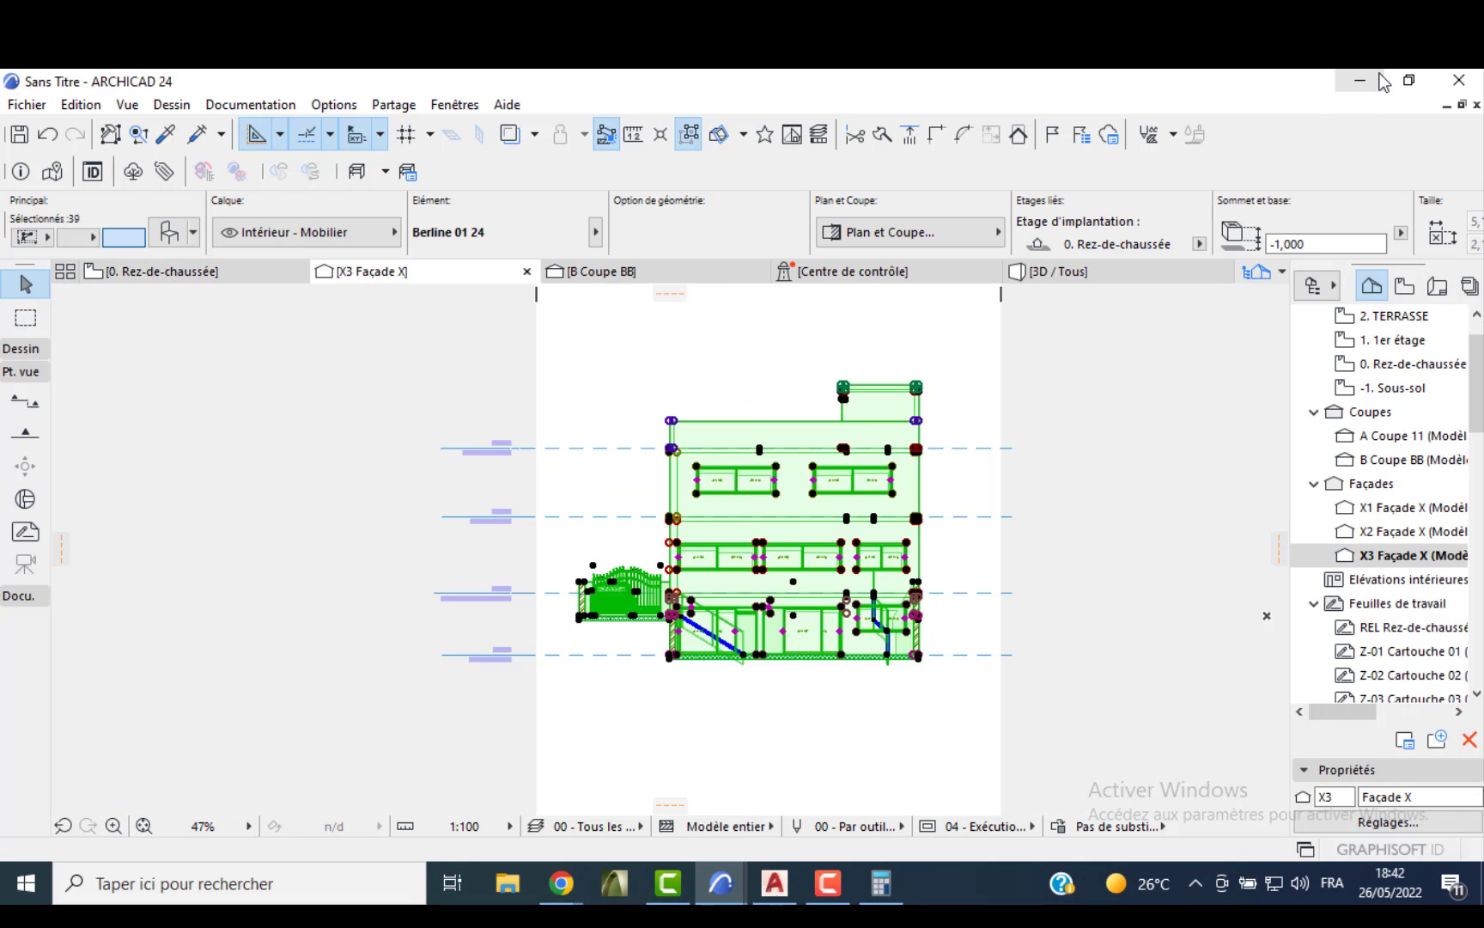
- Open PLAN VILLA.pdf from the desktop and examine the colour sheet's drawings and frame lines
click(1374, 79)
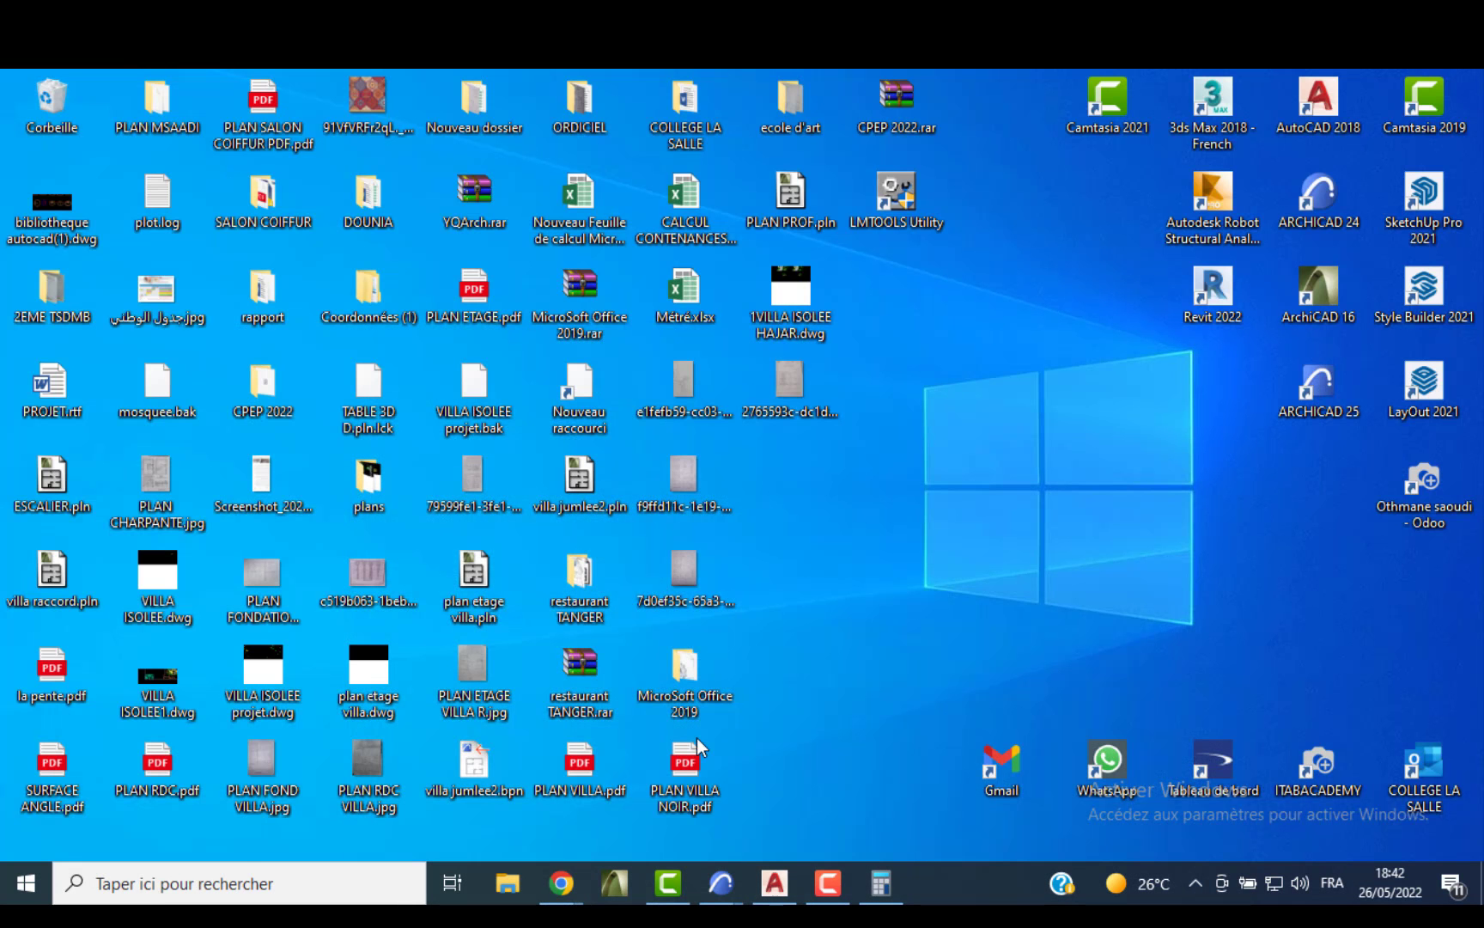
double_click(589, 769)
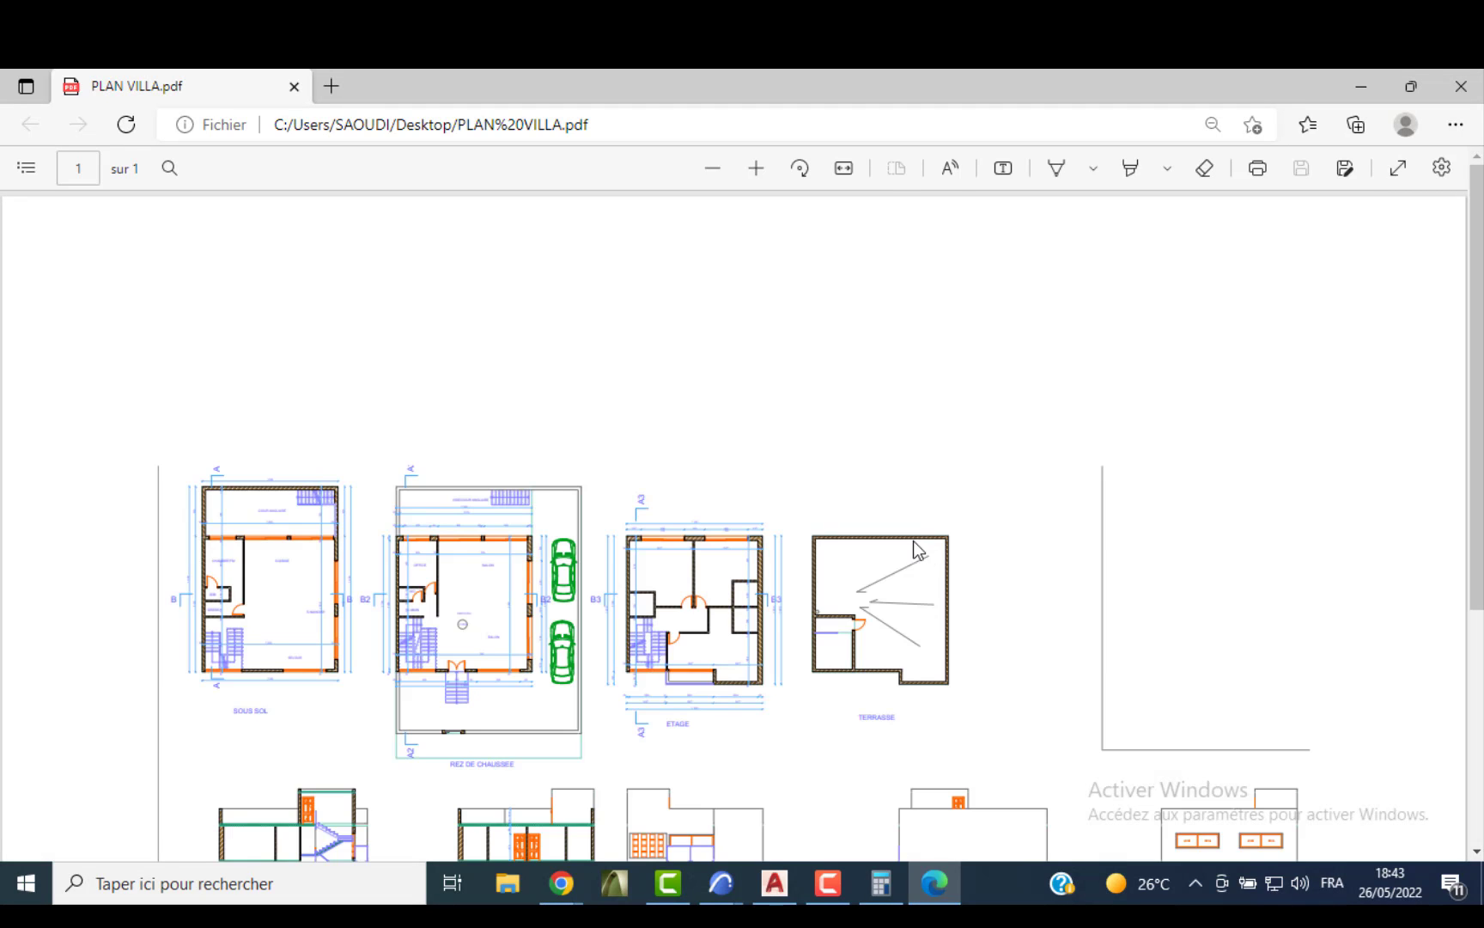
scroll(900, 544, down, 3)
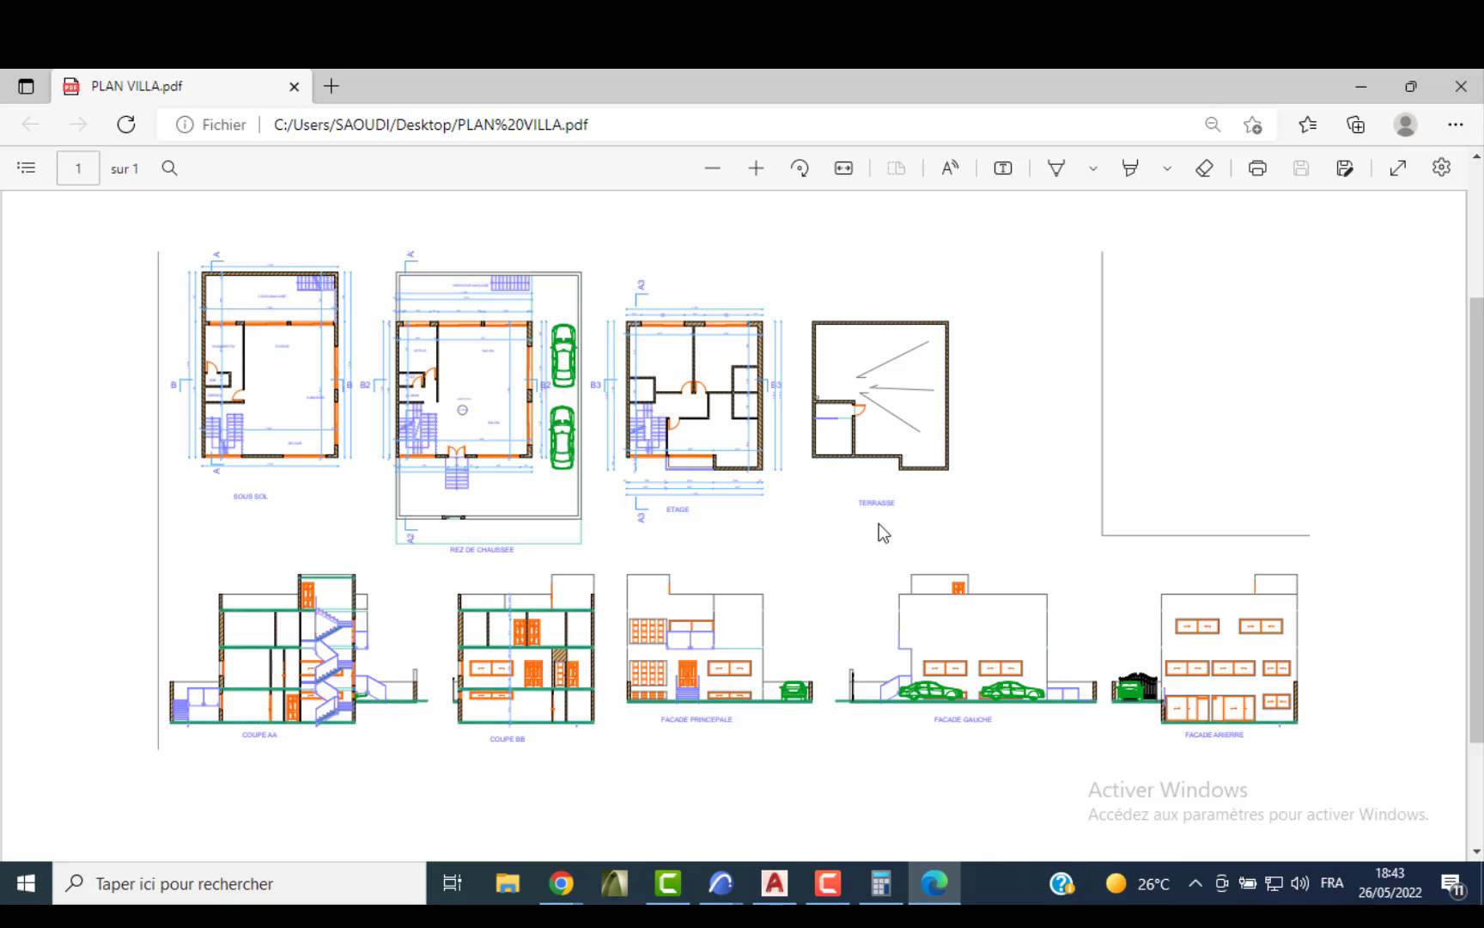
scroll(859, 528, down, 2)
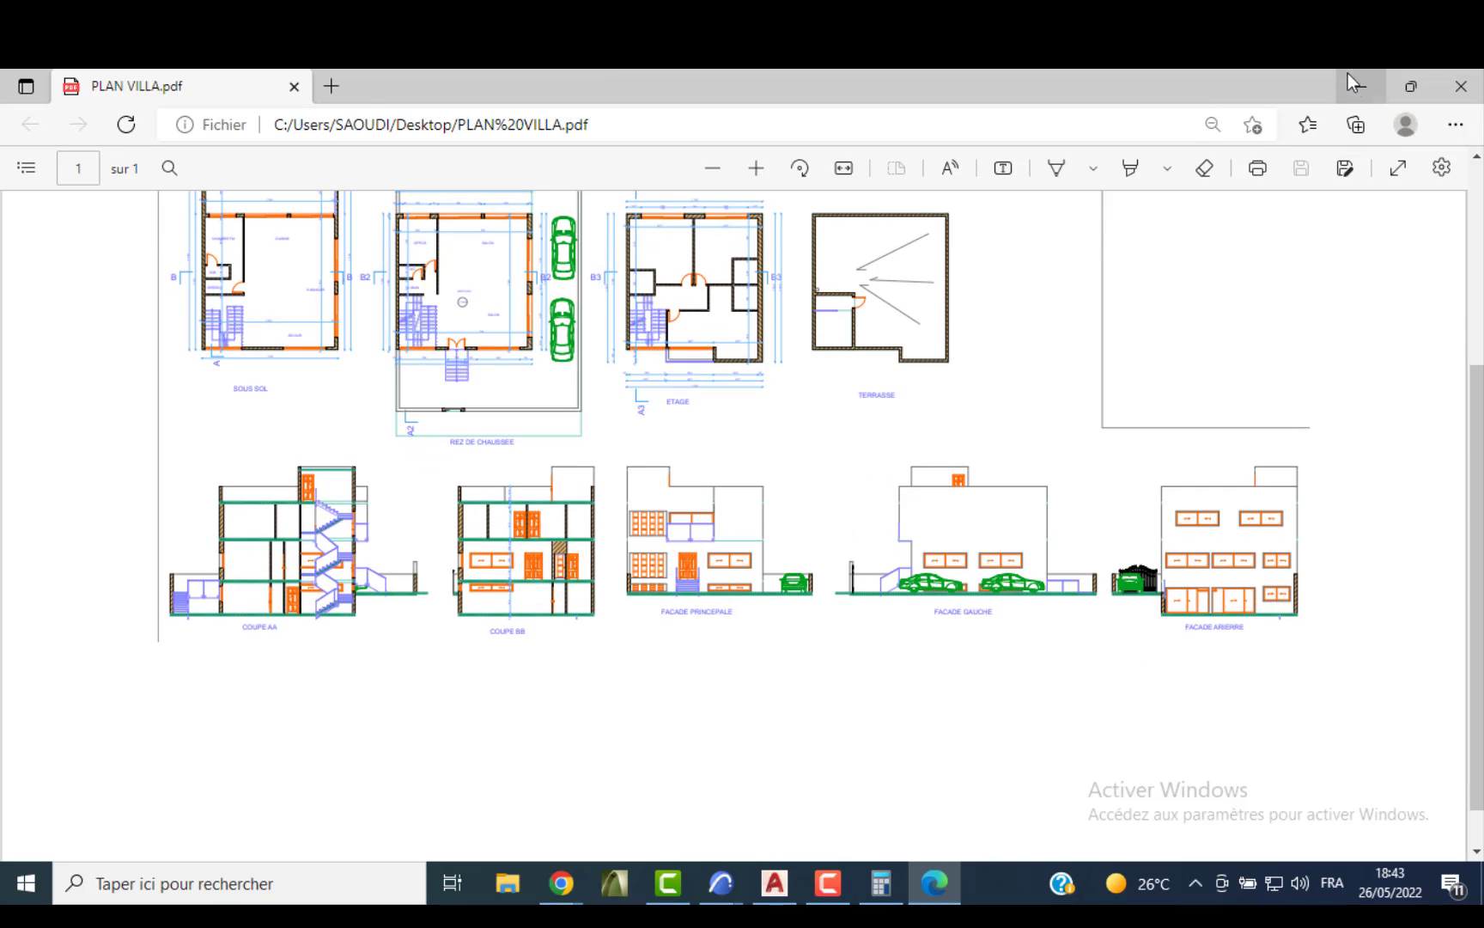
scroll(1283, 445, up, 3)
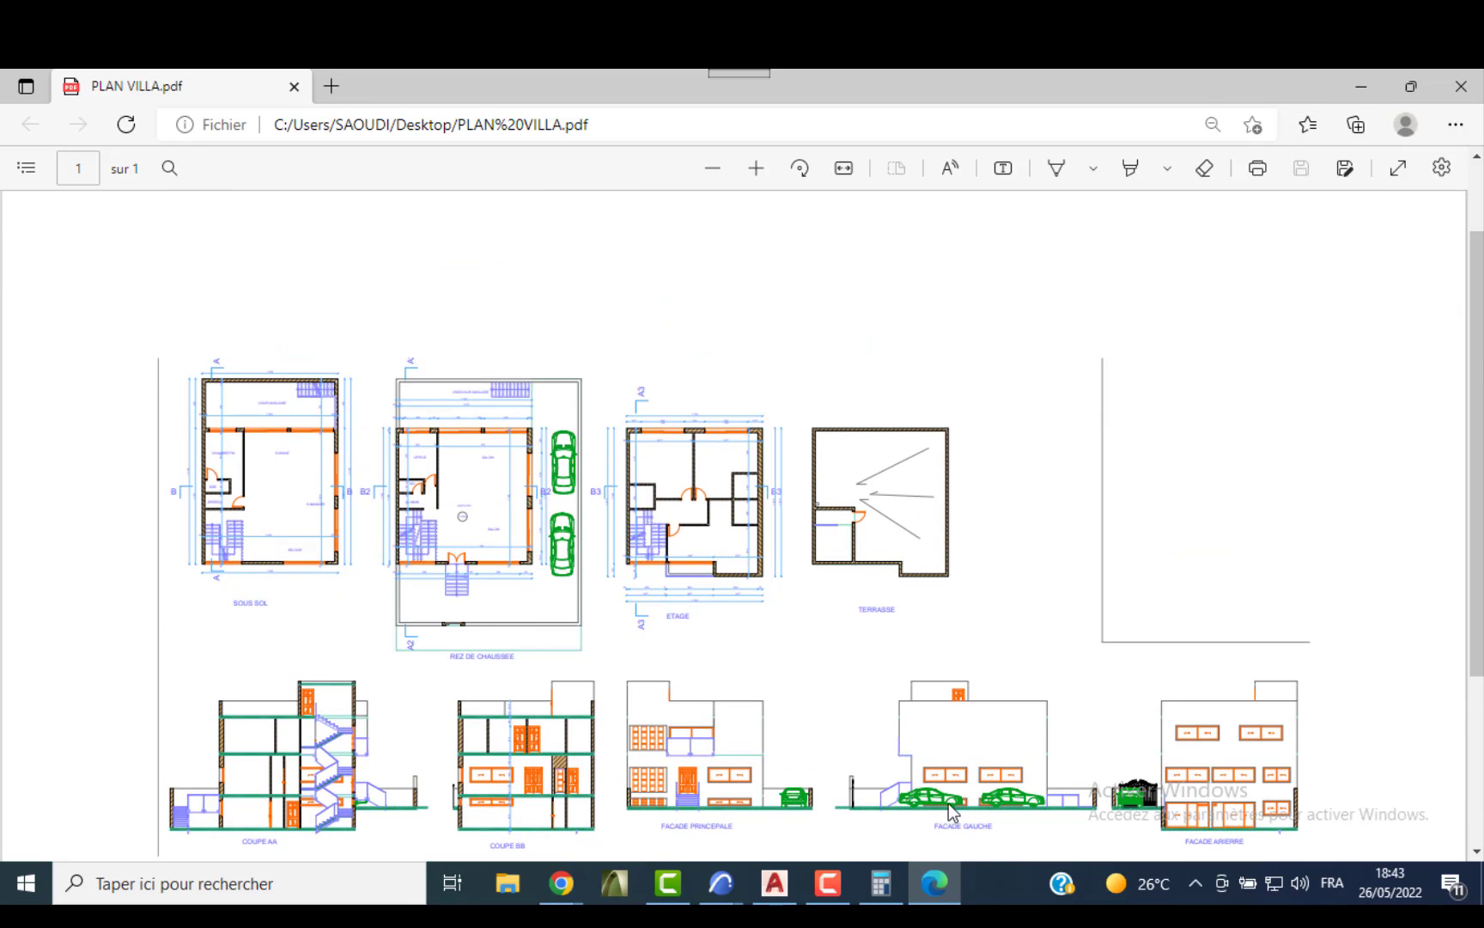
- Open PLAN VILLA NOIR.pdf from the desktop and examine the black-and-white sheet
click(1362, 87)
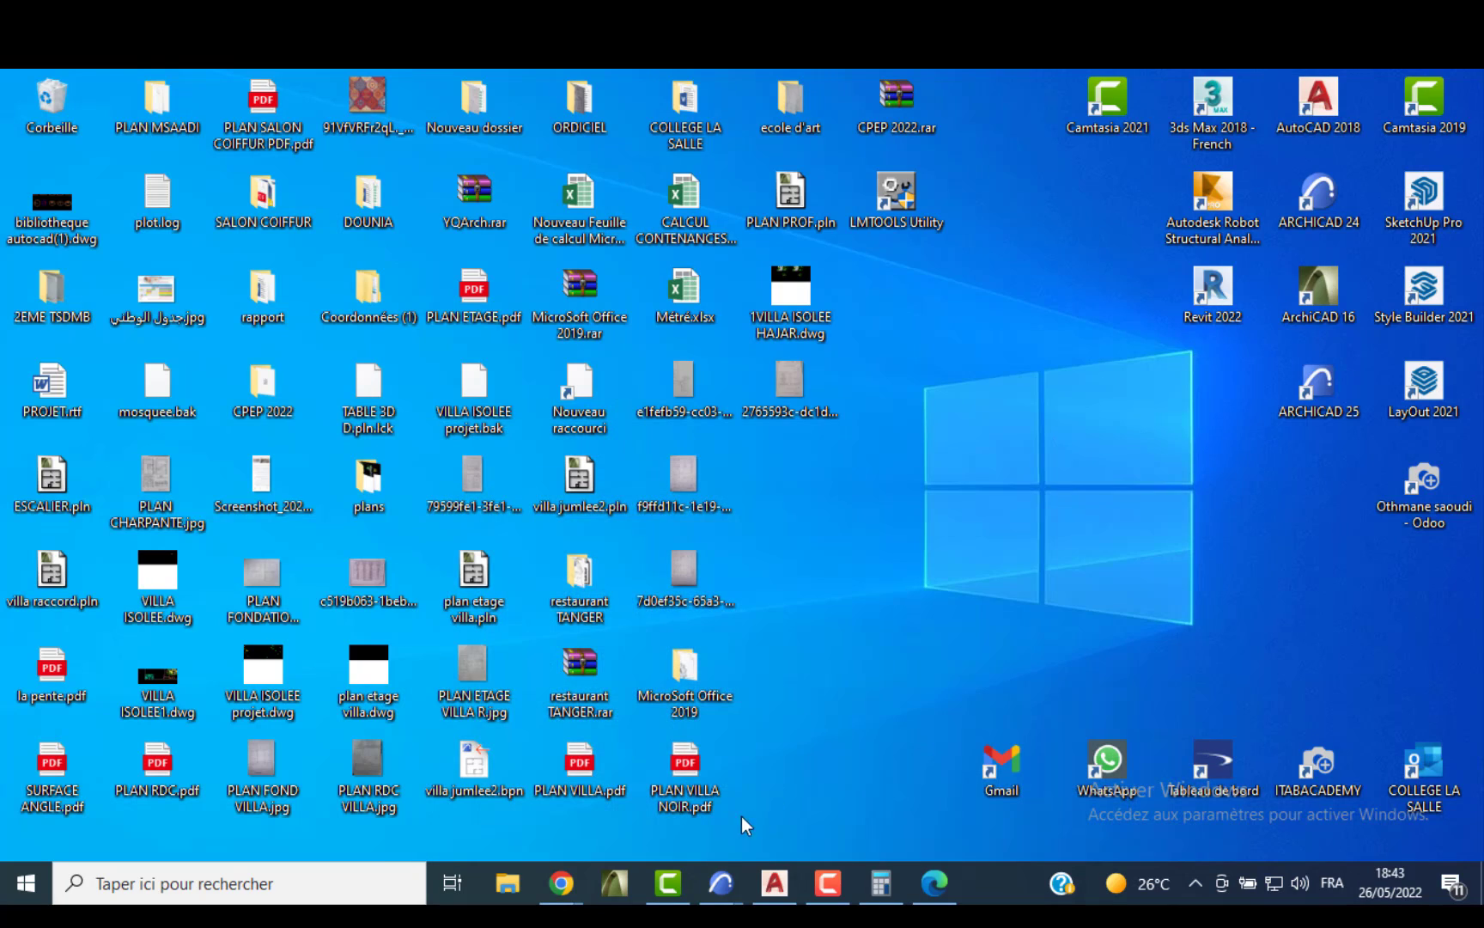
double_click(700, 796)
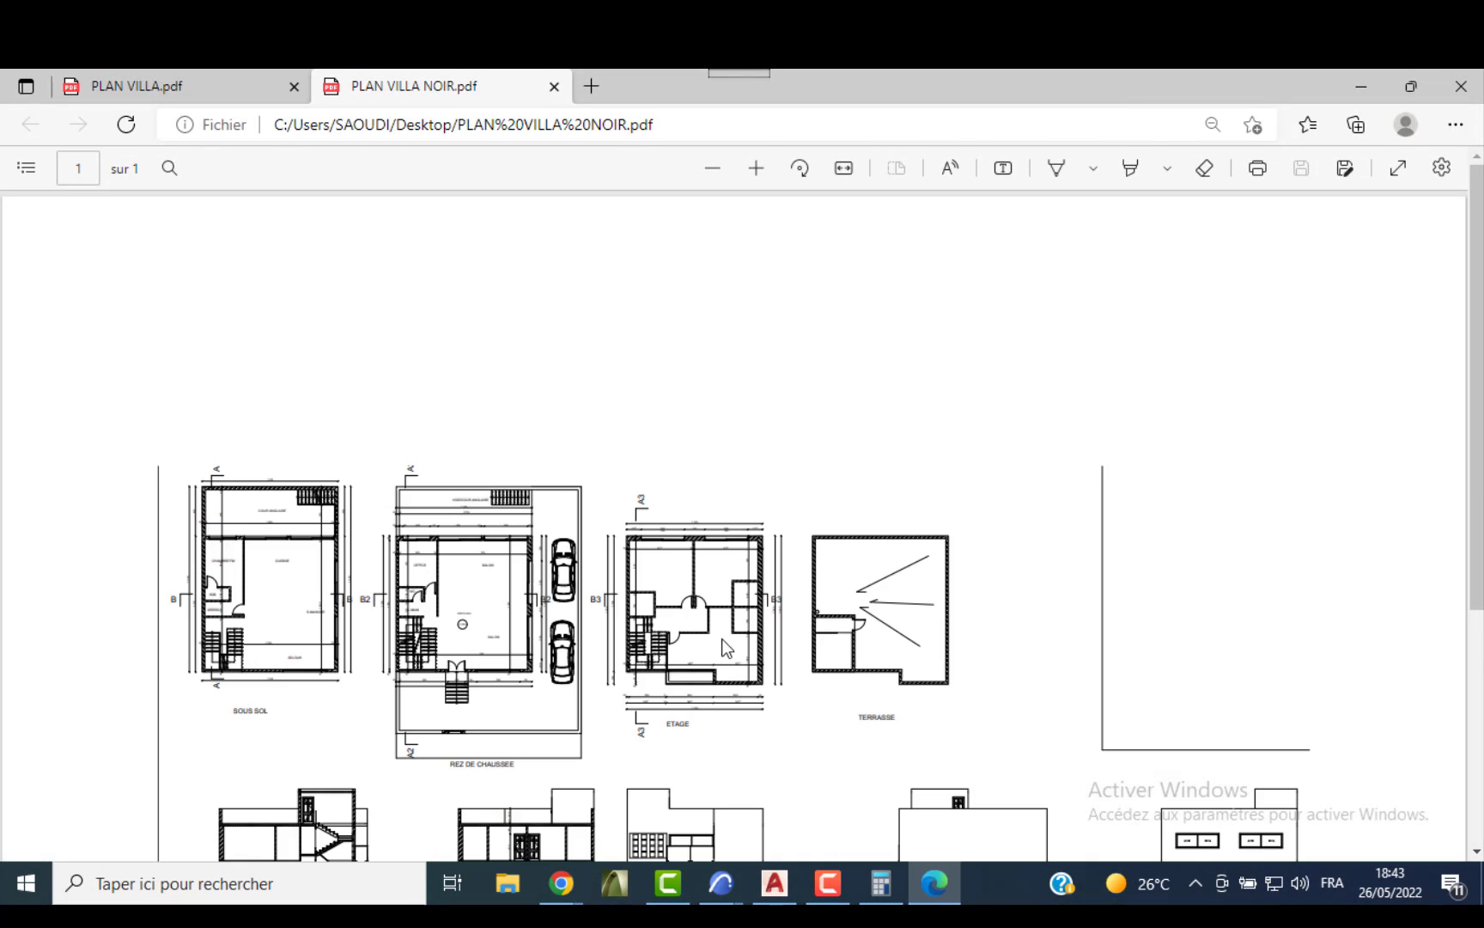
scroll(662, 504, down, 1)
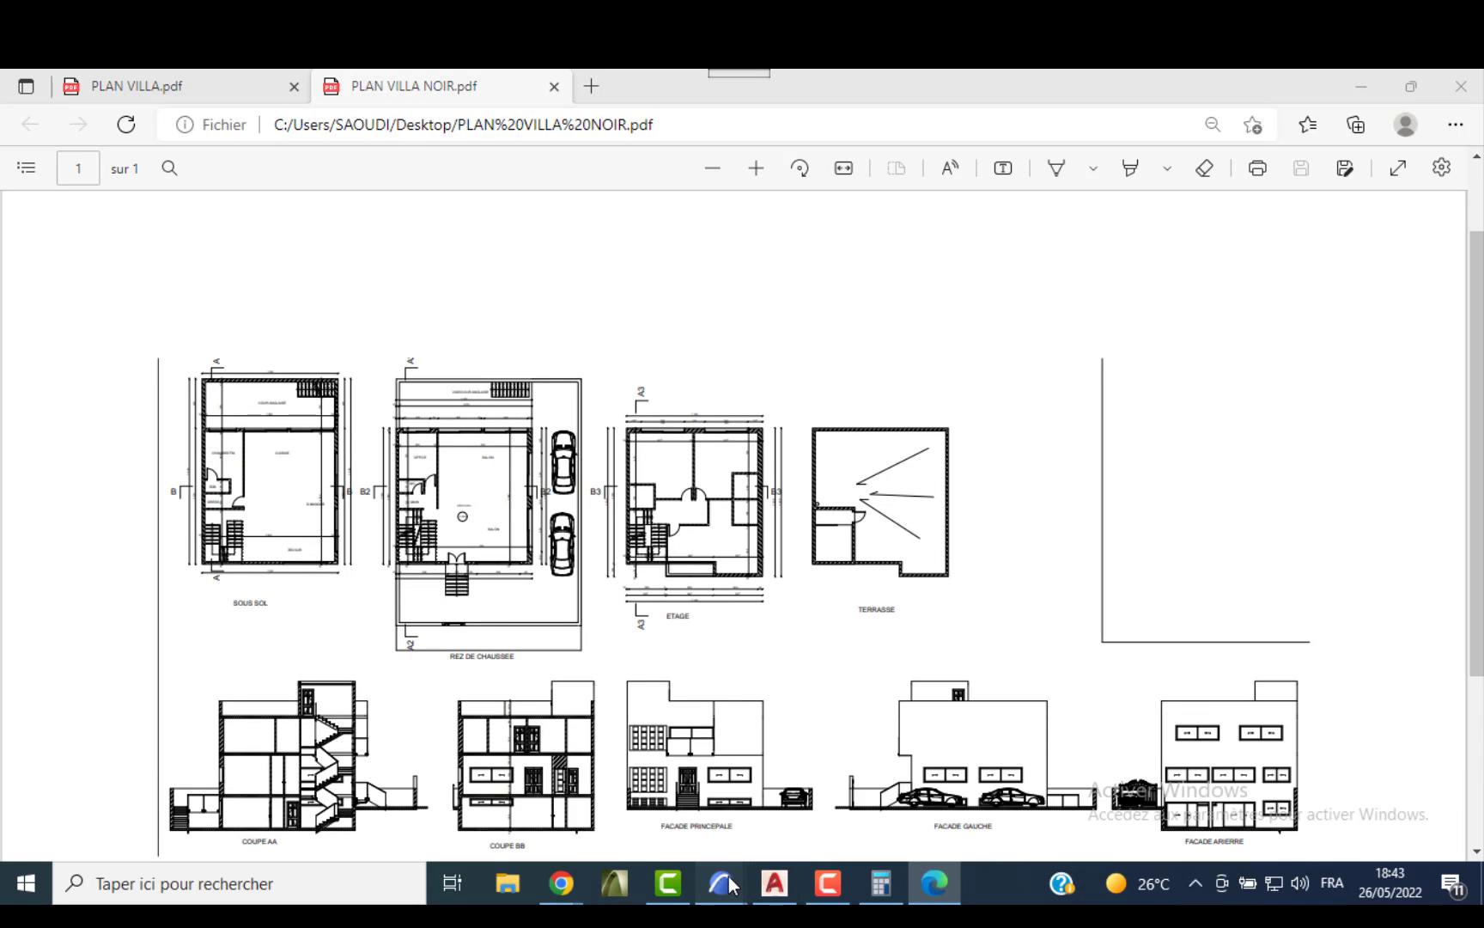
- Switch back to the ARCHICAD sheet window and replace the selection zone with one slightly larger than the entire frame
mouse_move(721, 881)
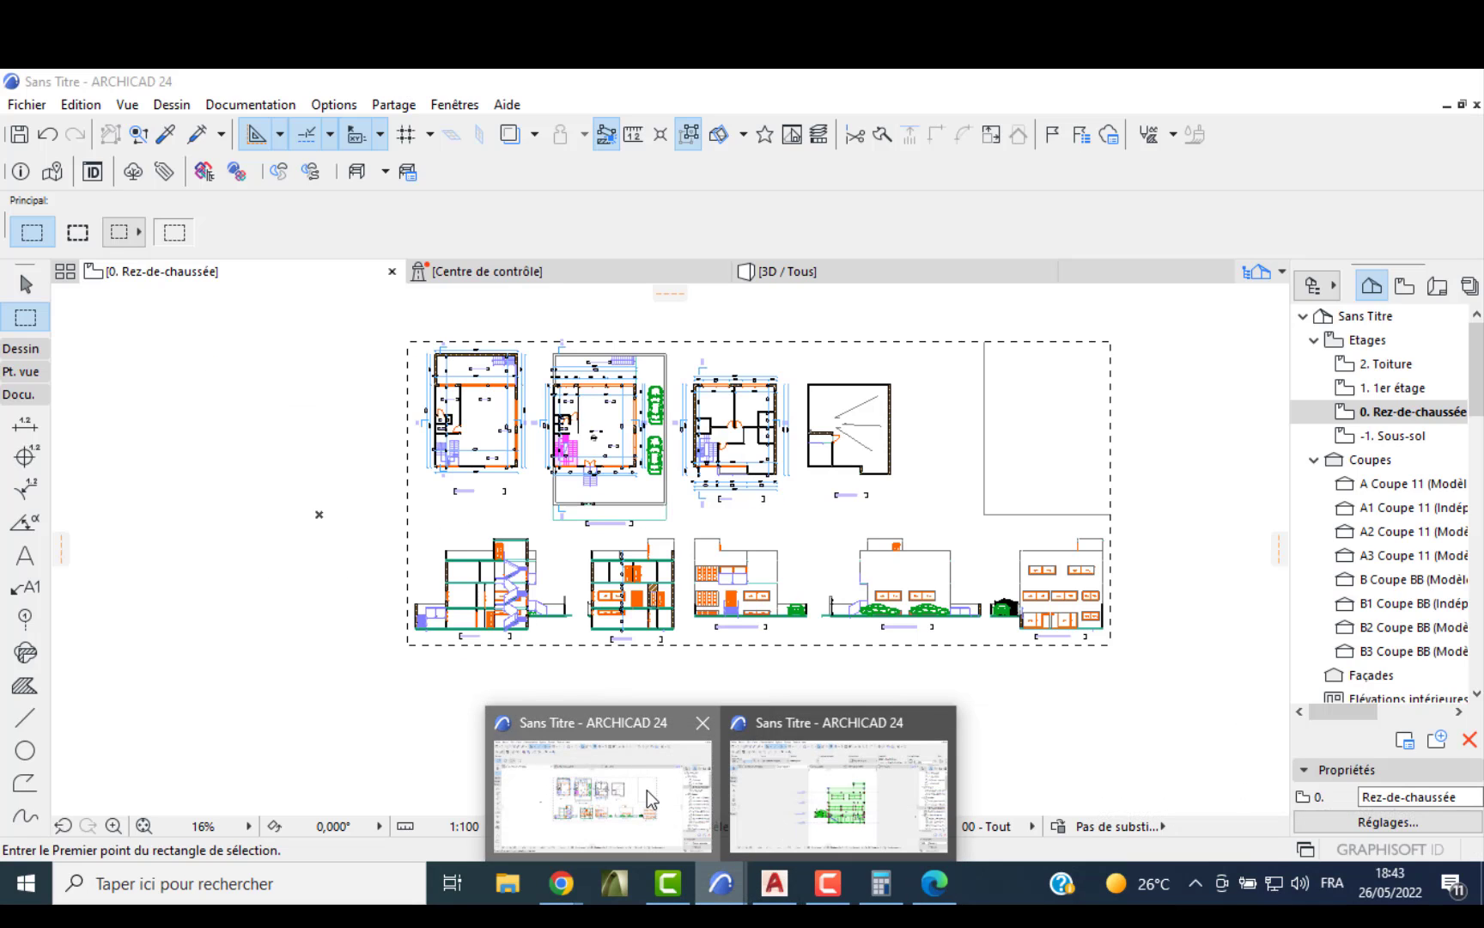
click(647, 790)
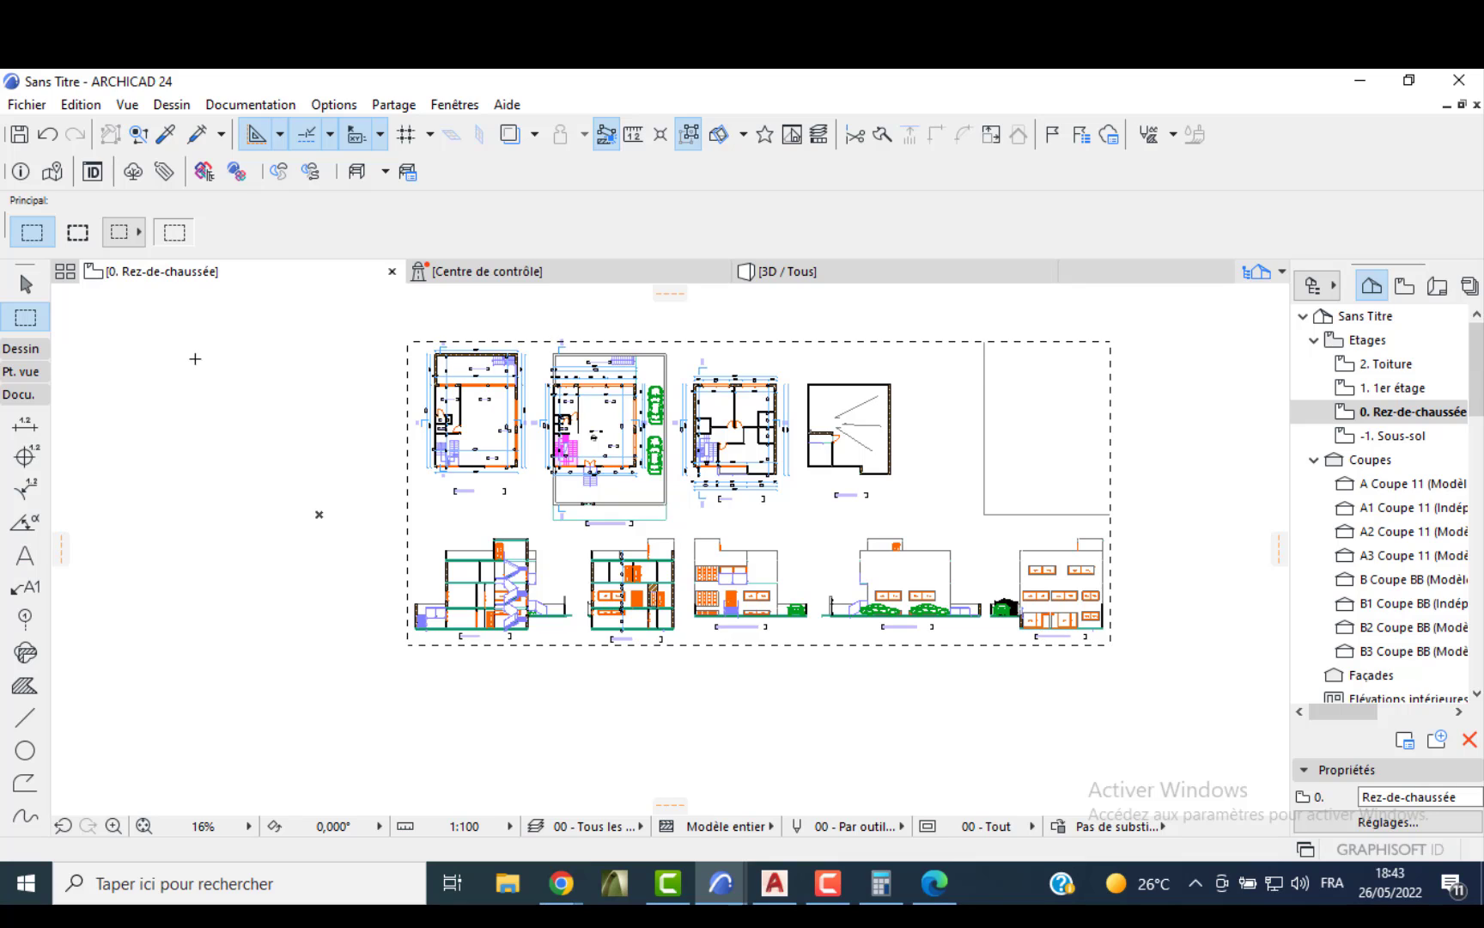
key(Escape)
key(Escape)
click(31, 318)
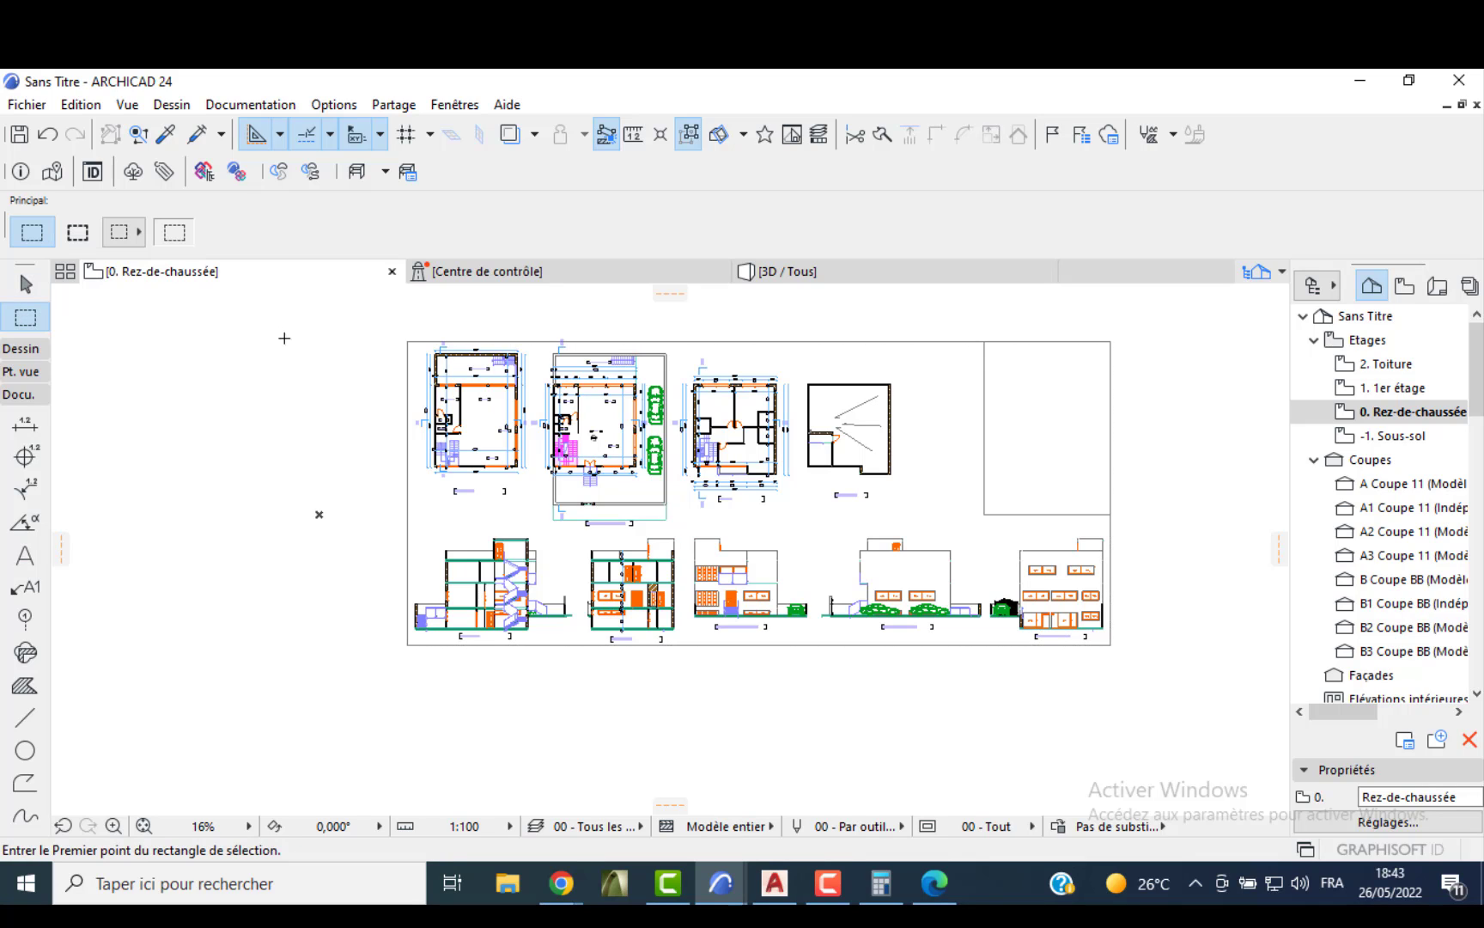
scroll(381, 338, up, 1)
click(404, 329)
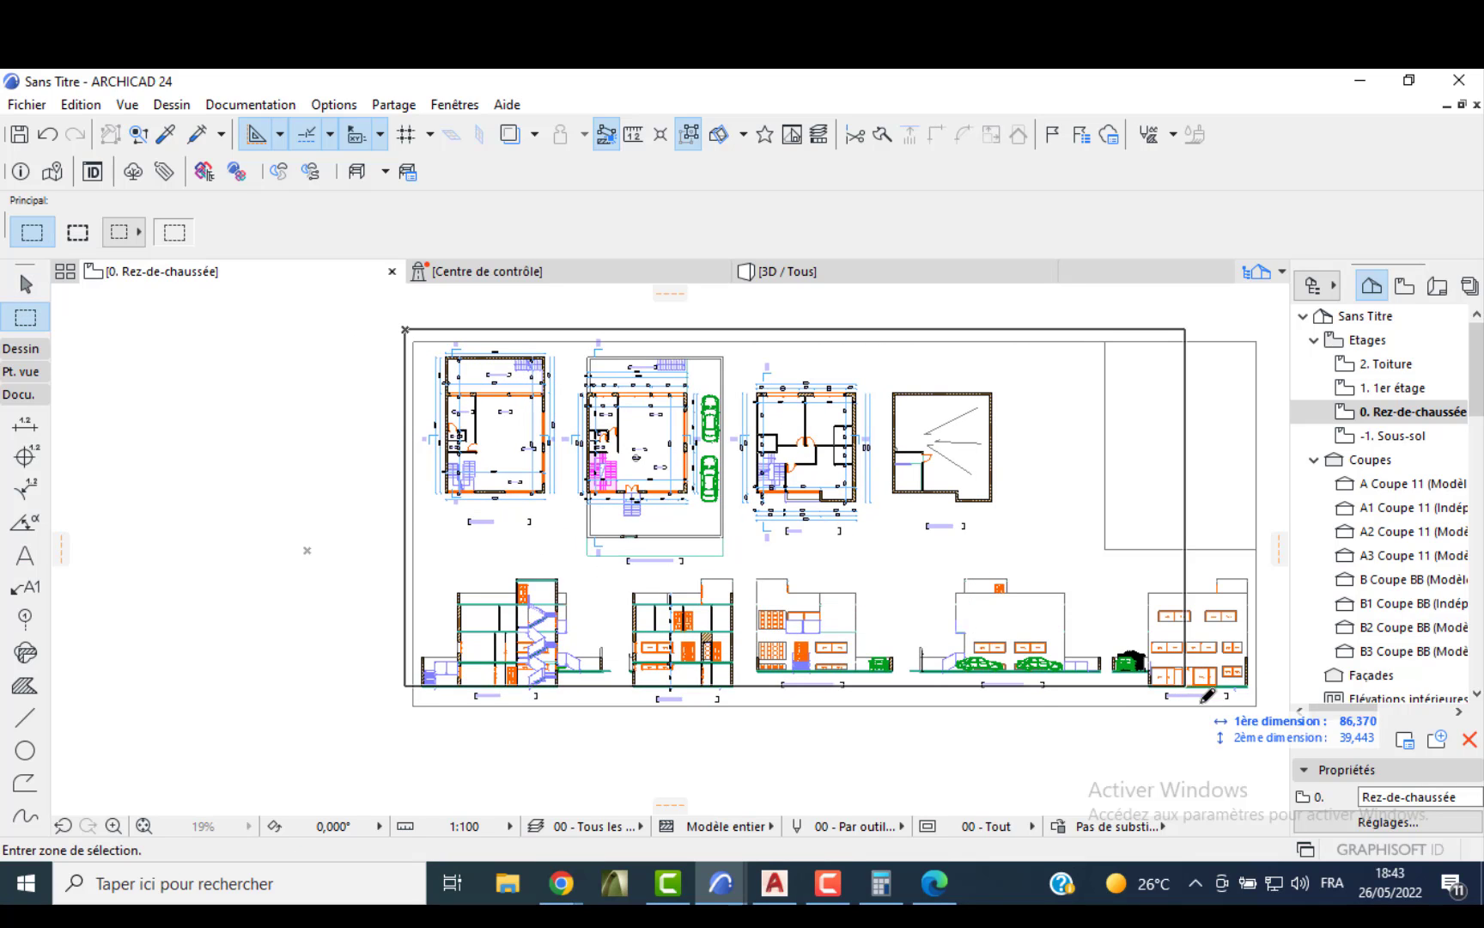
click(1273, 719)
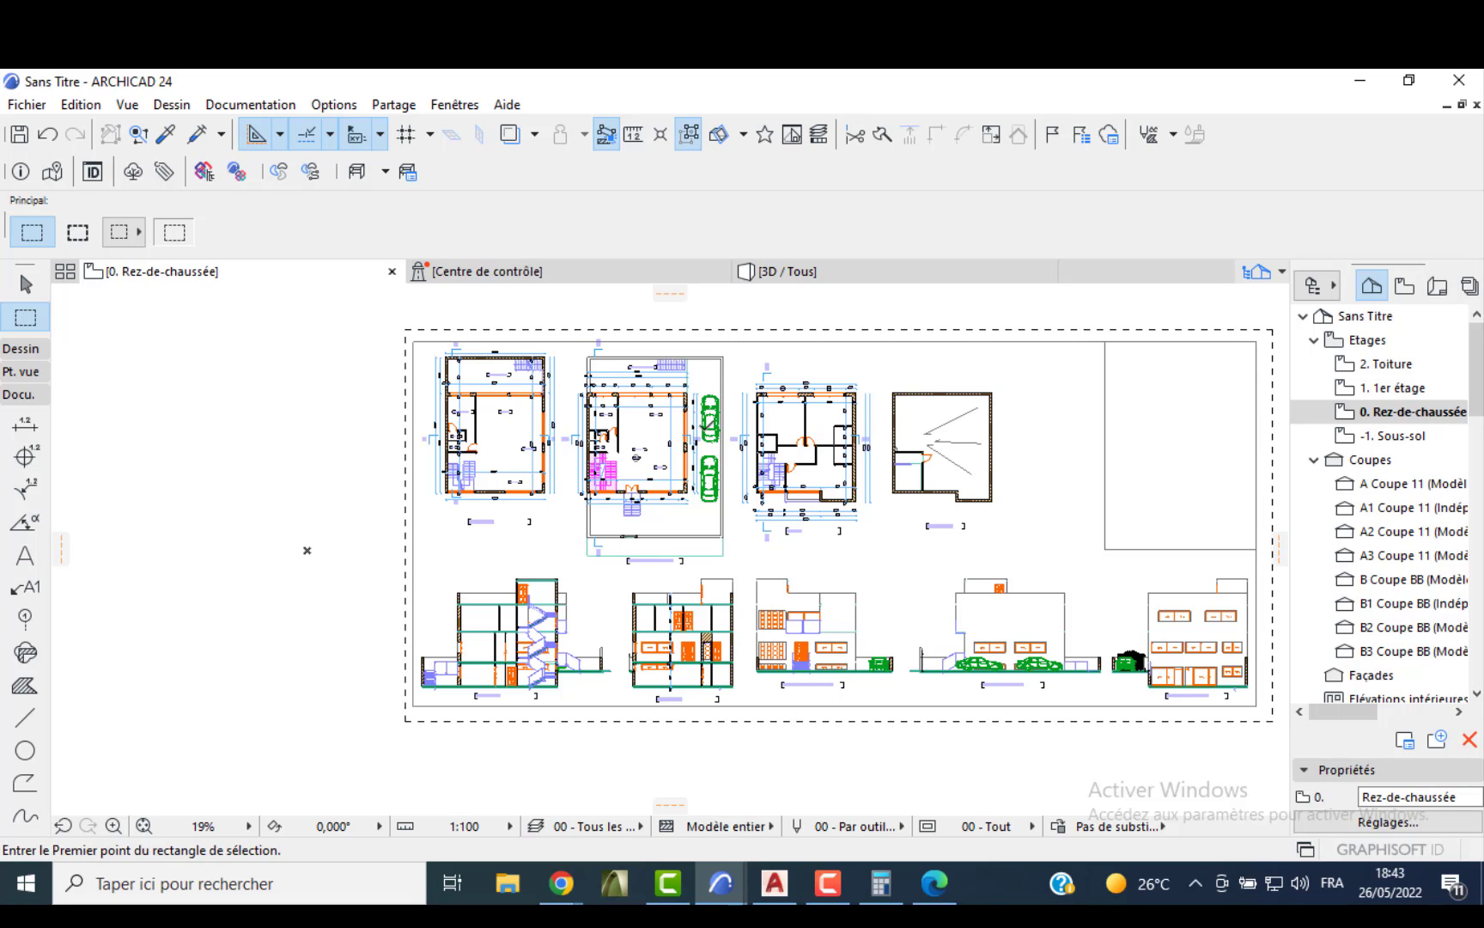
- Save the new selection zone area as a PDF named PLAN VILLA NOIR 2, keeping the Noir et blanc and 1:100 options
click(34, 106)
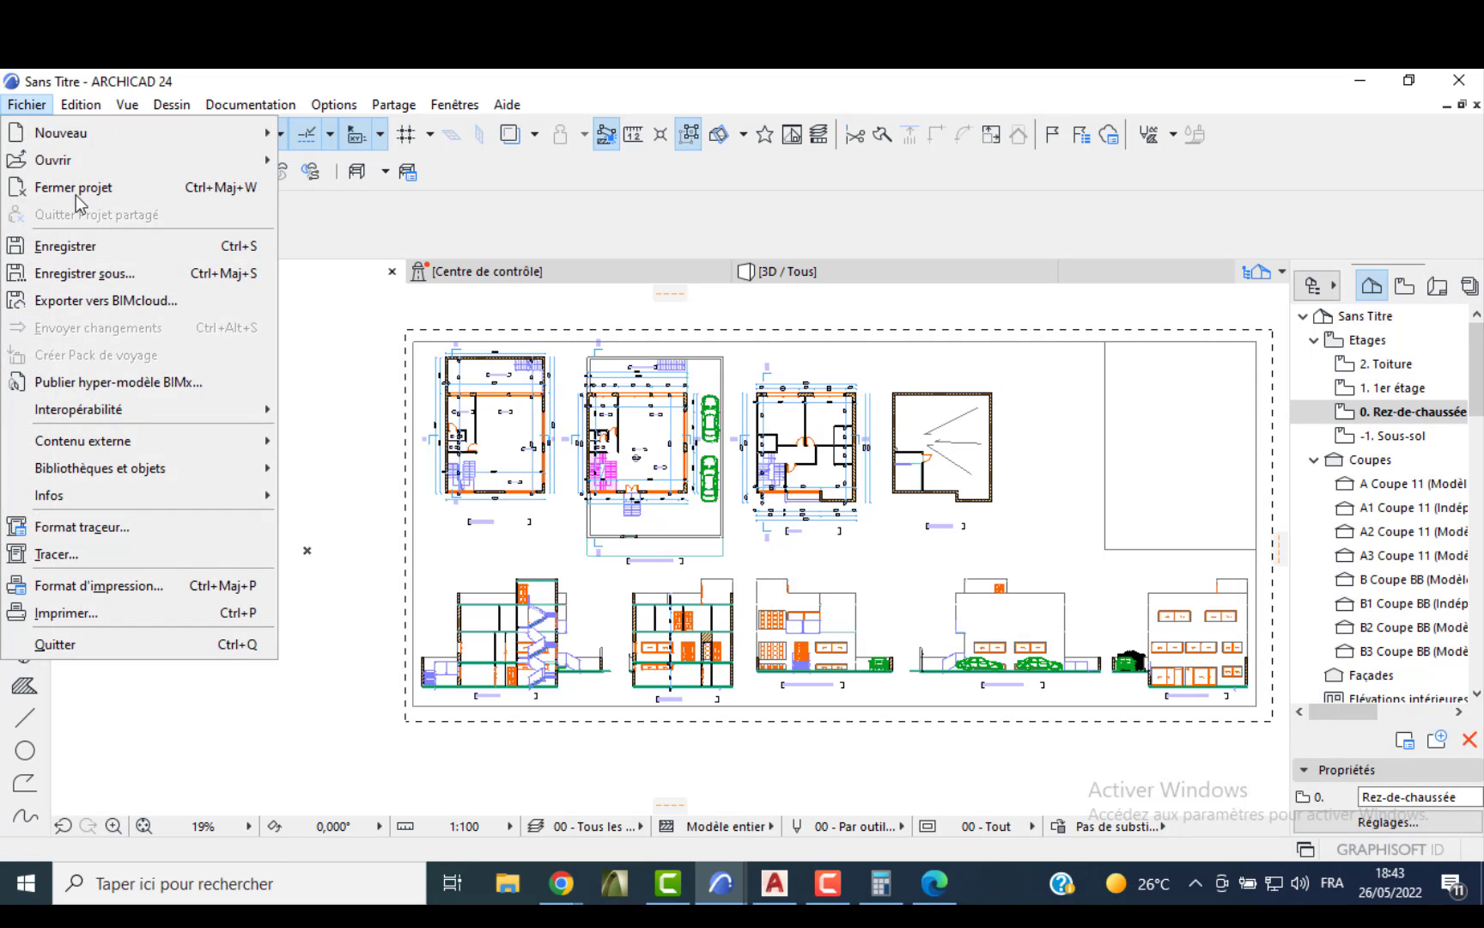
click(110, 271)
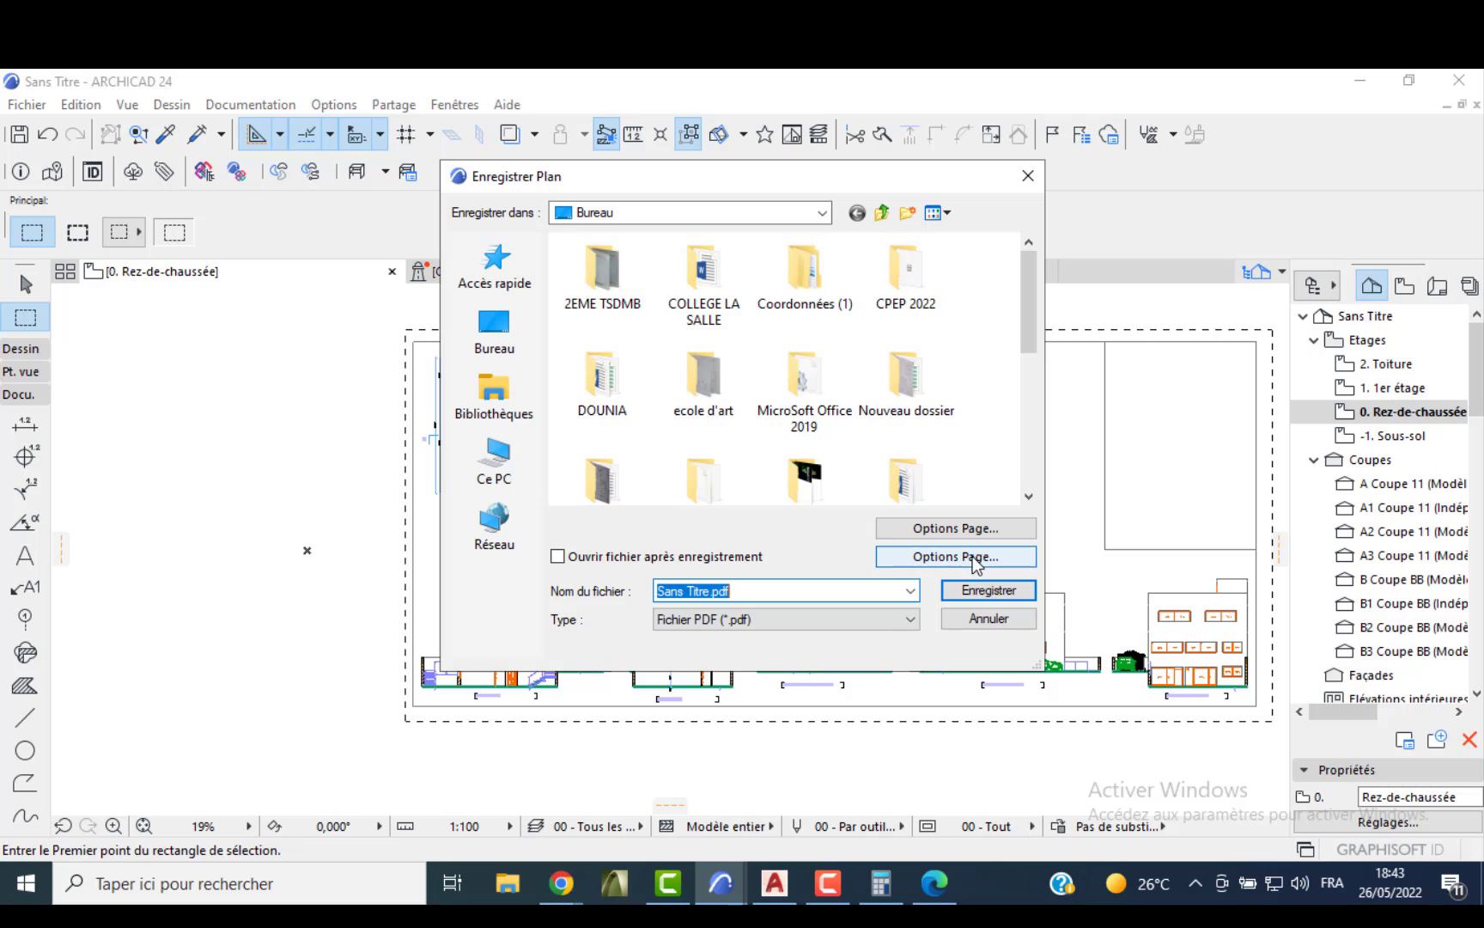
click(973, 555)
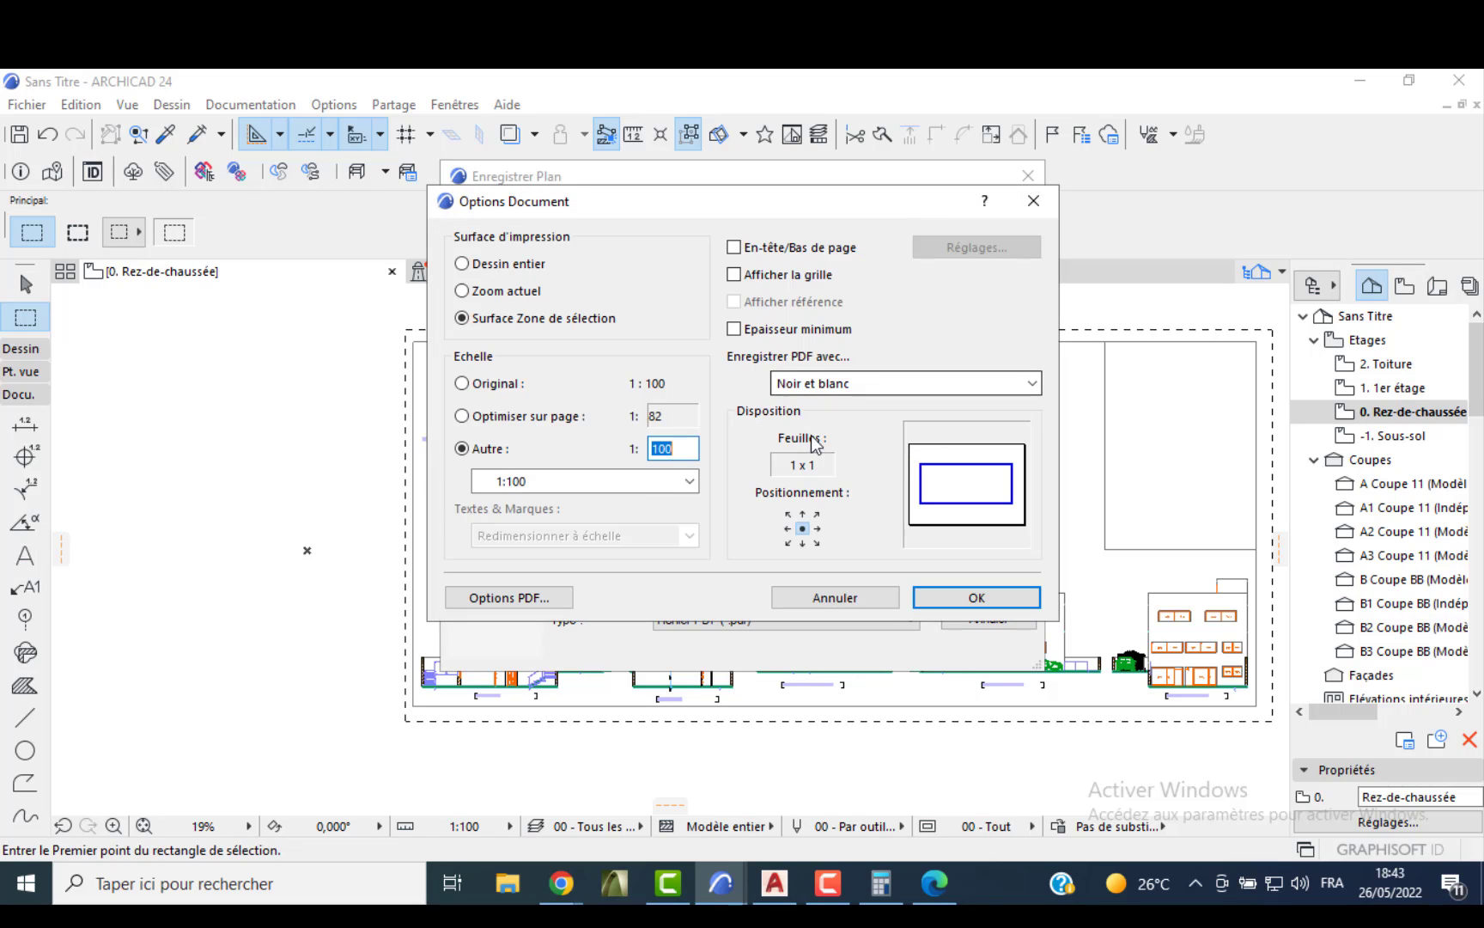
click(970, 597)
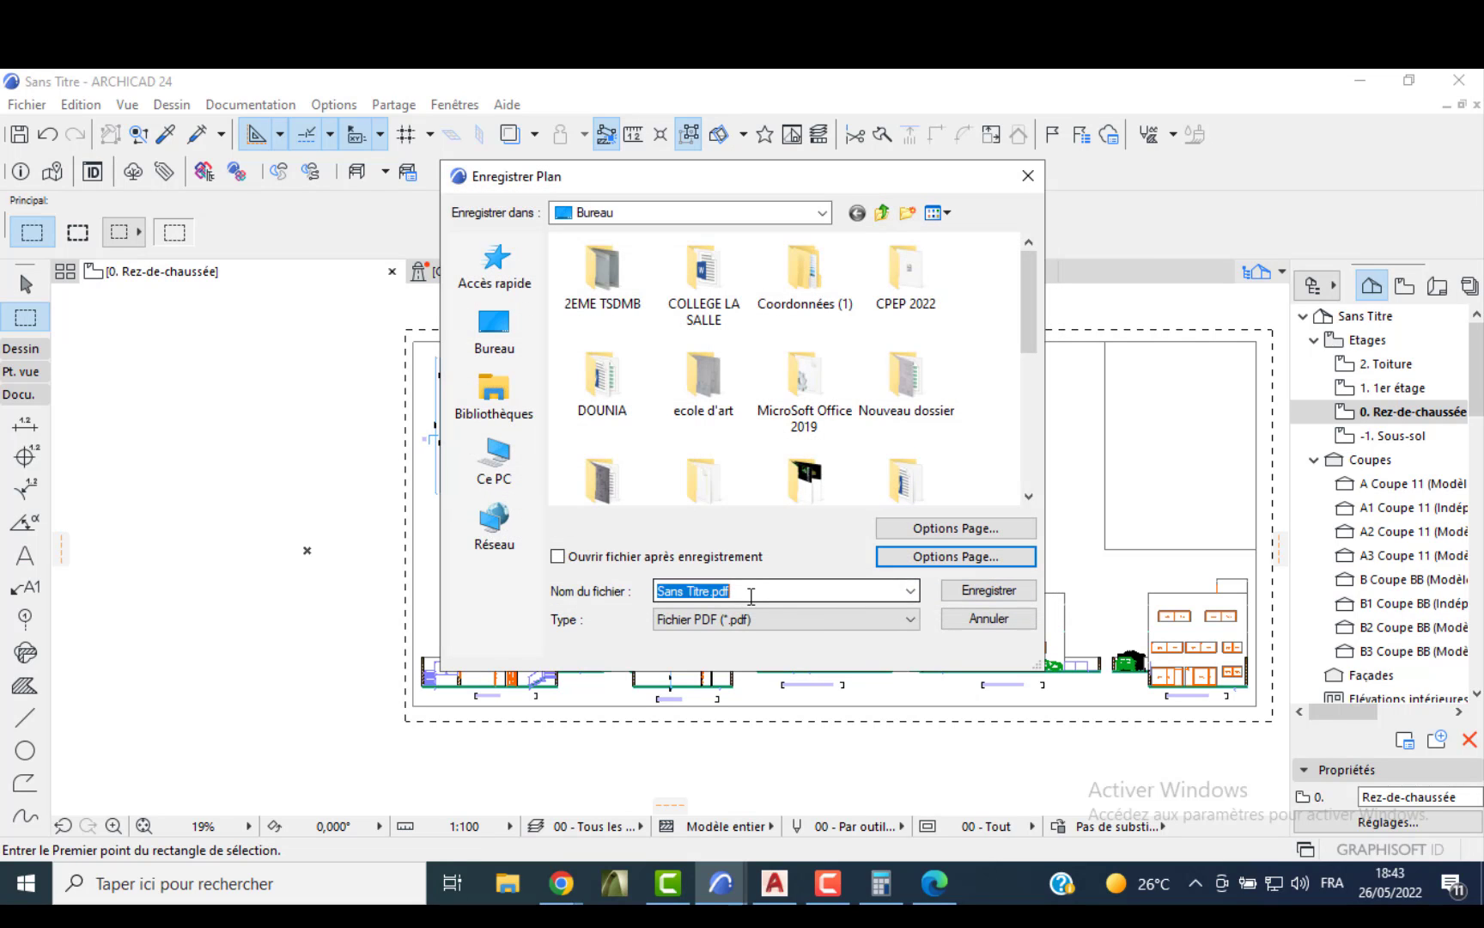
text(PLAN )
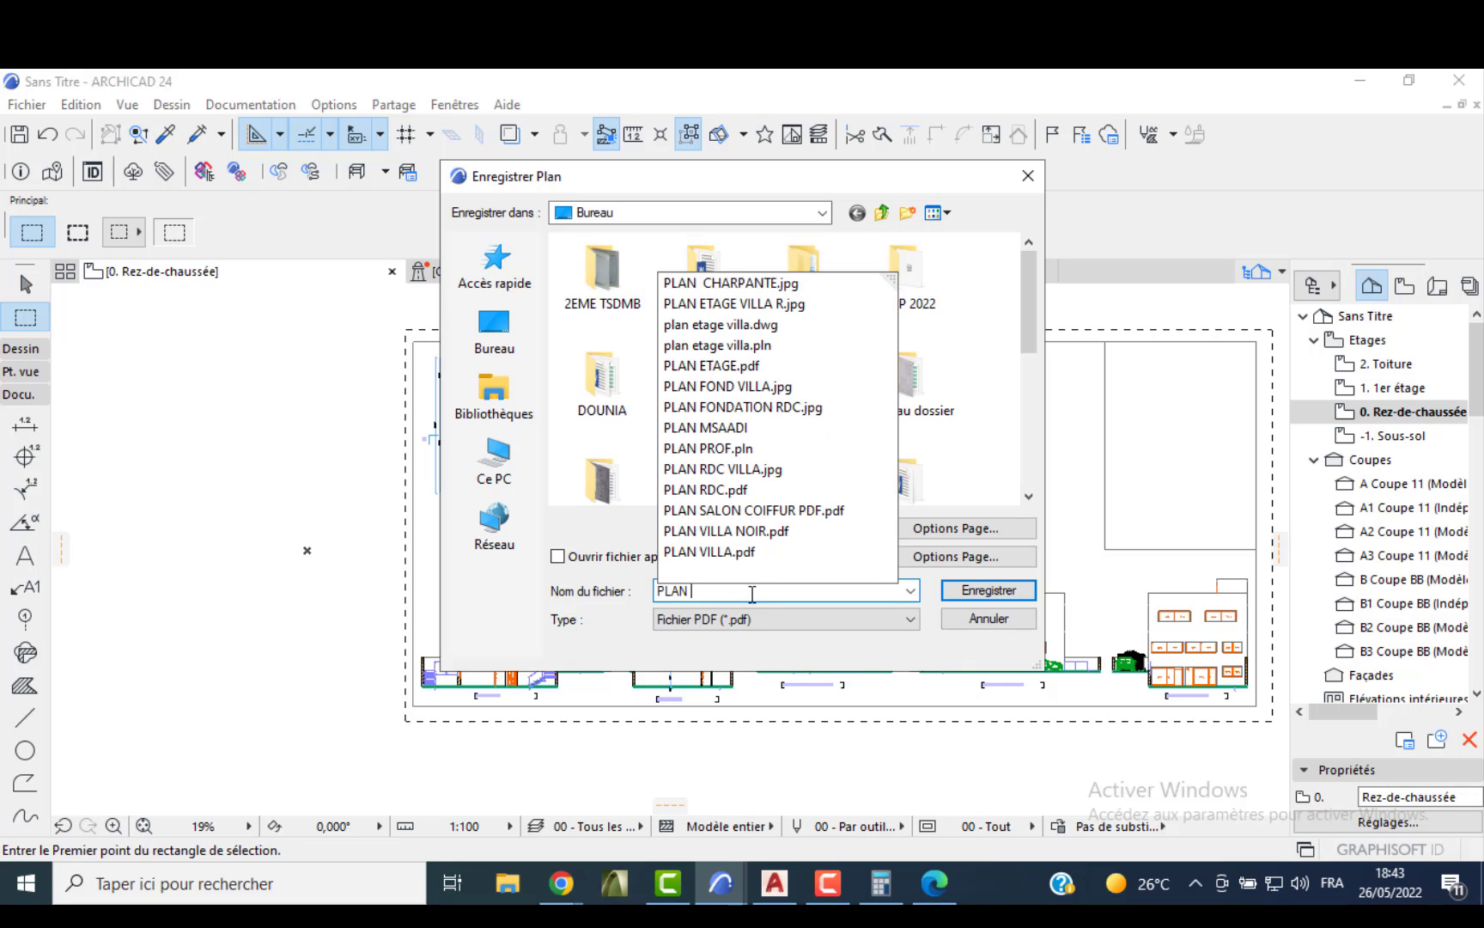
text(VILLA NOIR 2)
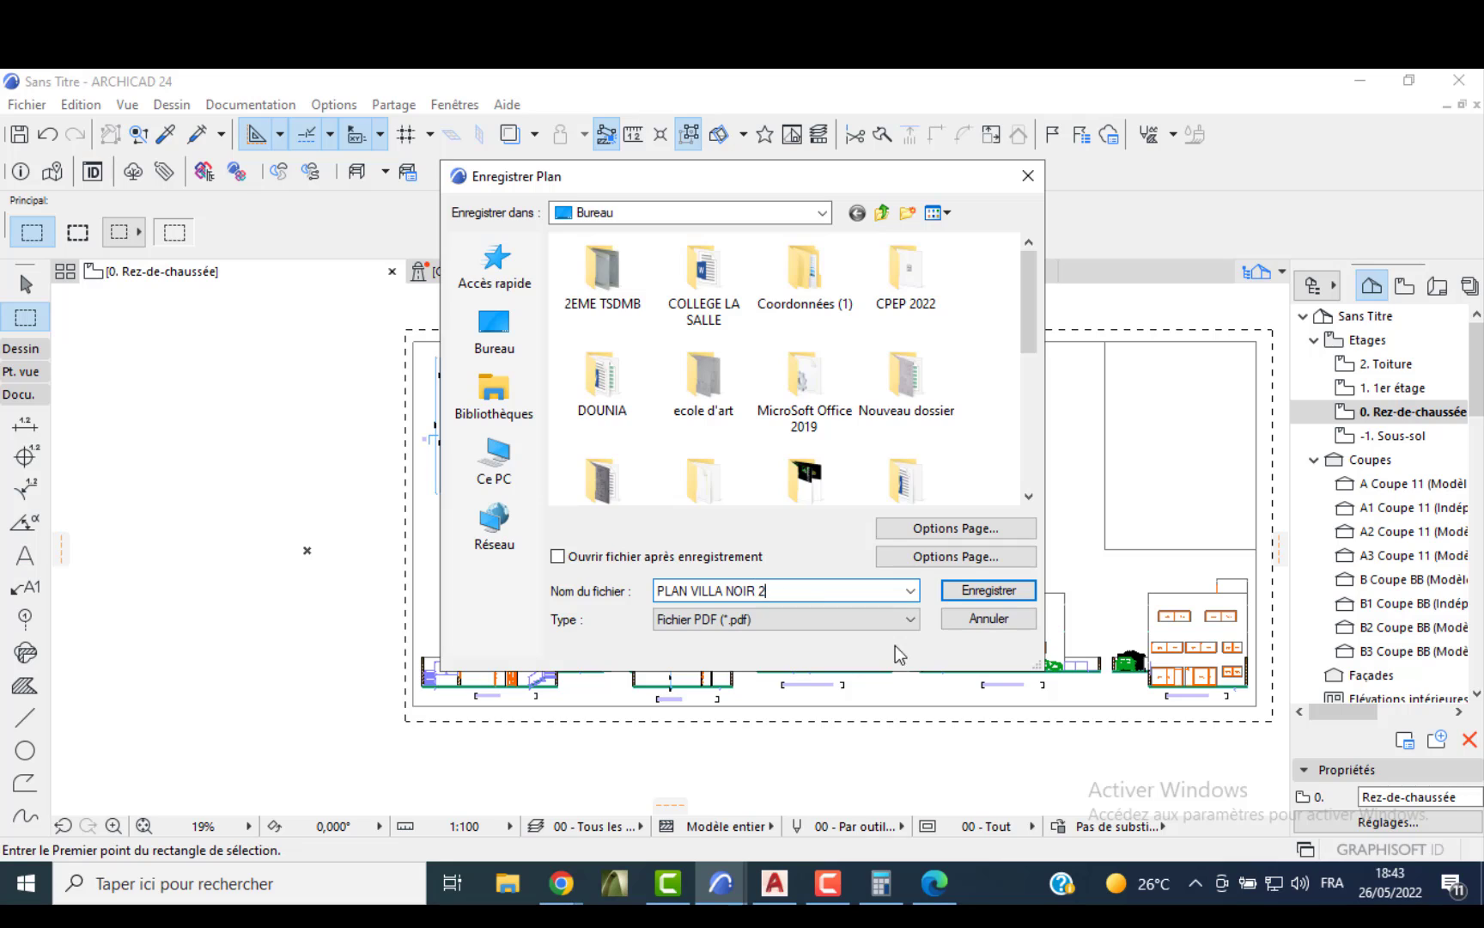
click(962, 596)
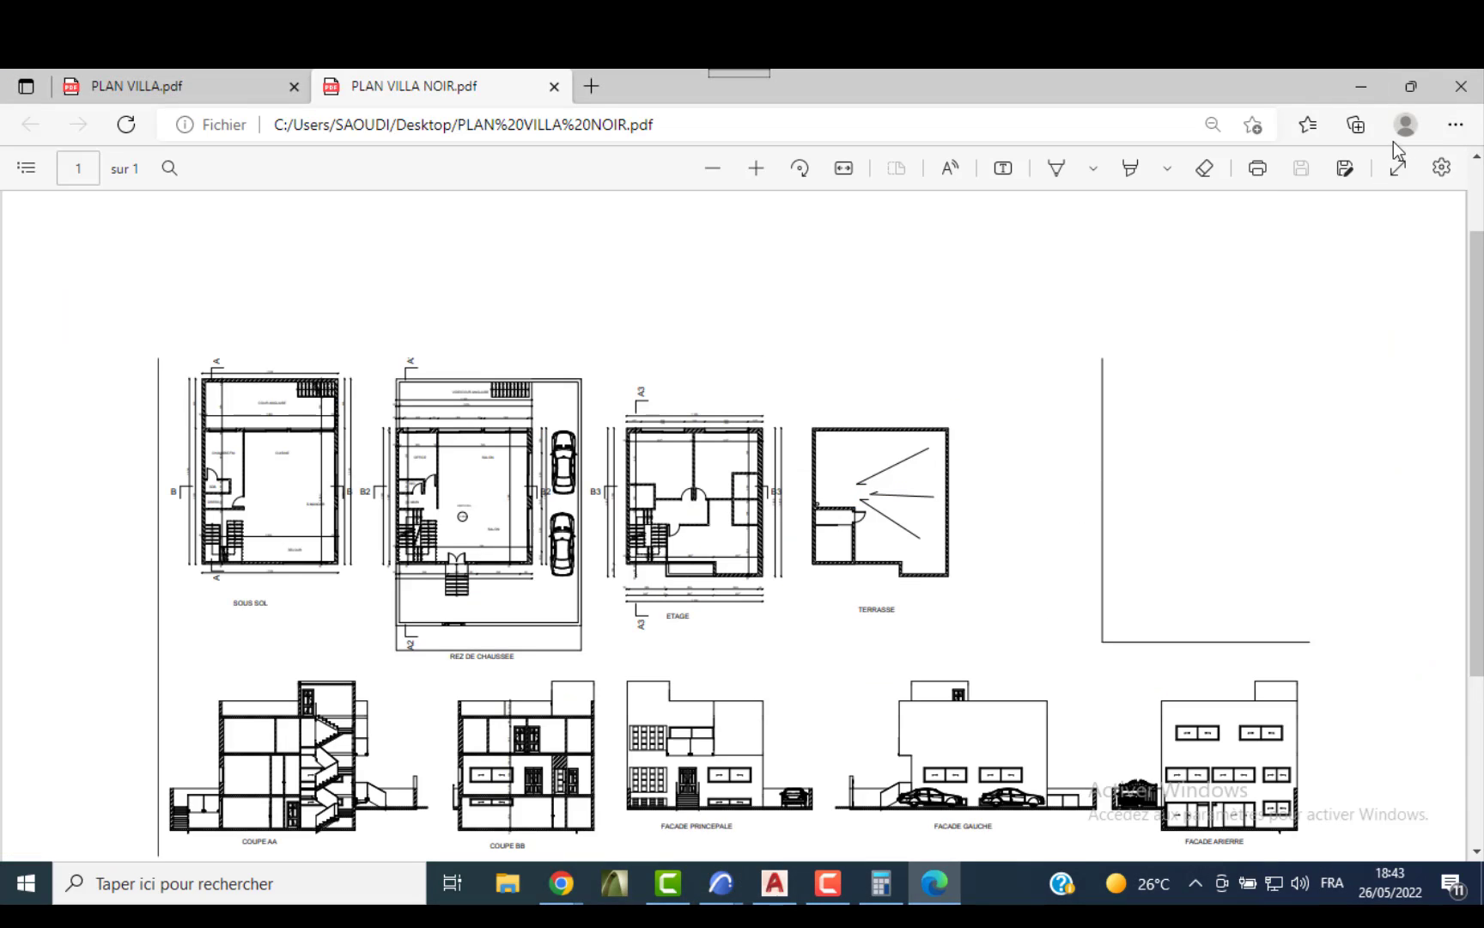
- Close the earlier PDFs and open PLAN VILLA NOIR 2.pdf from the desktop to check the sheet's frame lines
click(1461, 86)
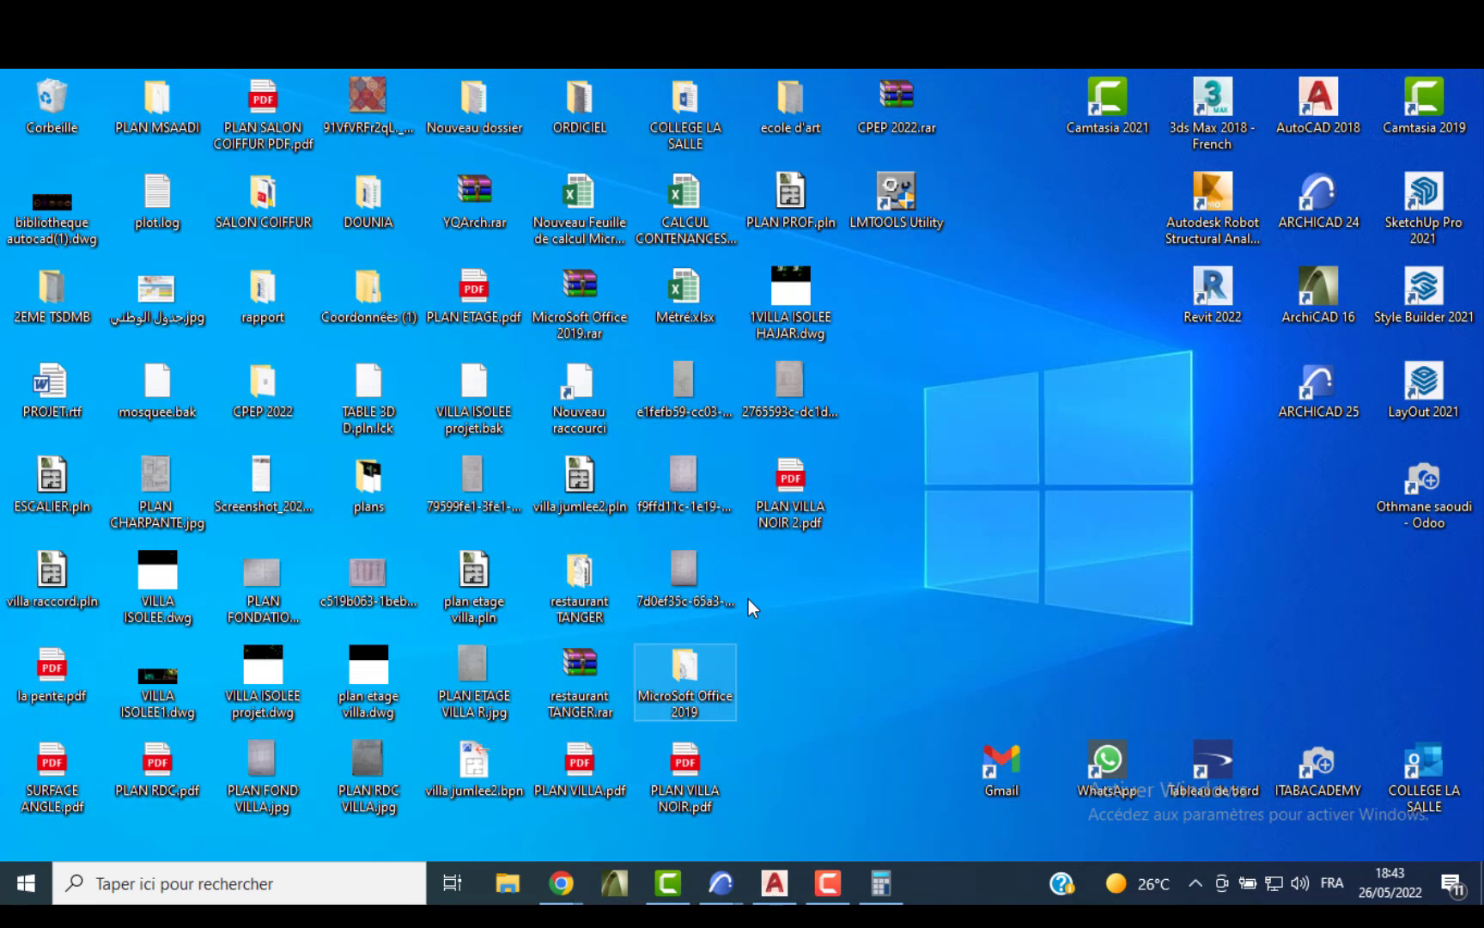
double_click(777, 523)
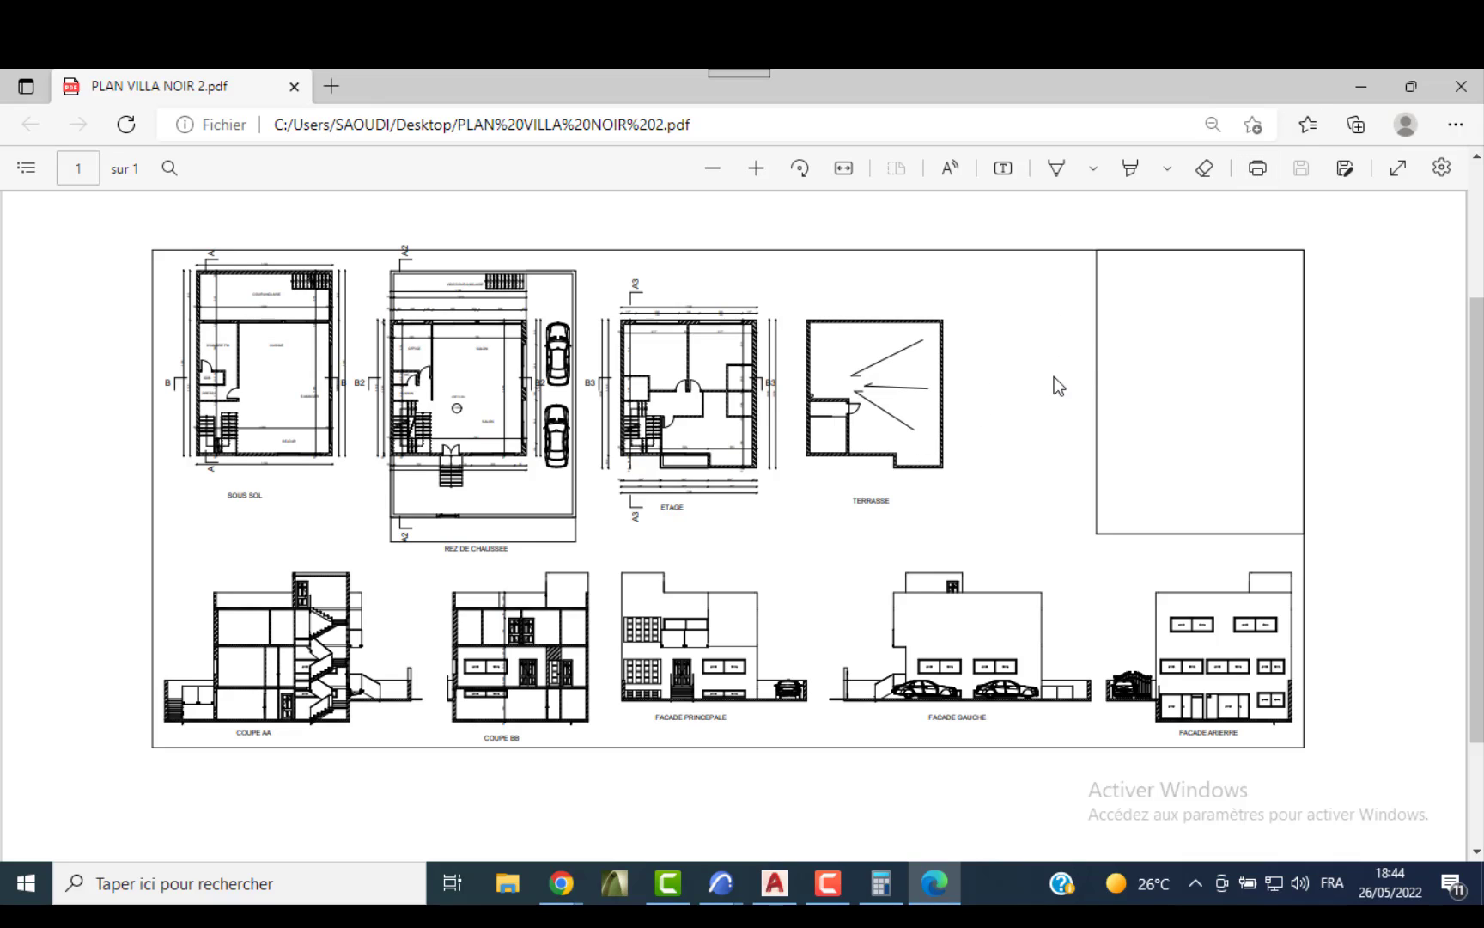
click(1360, 87)
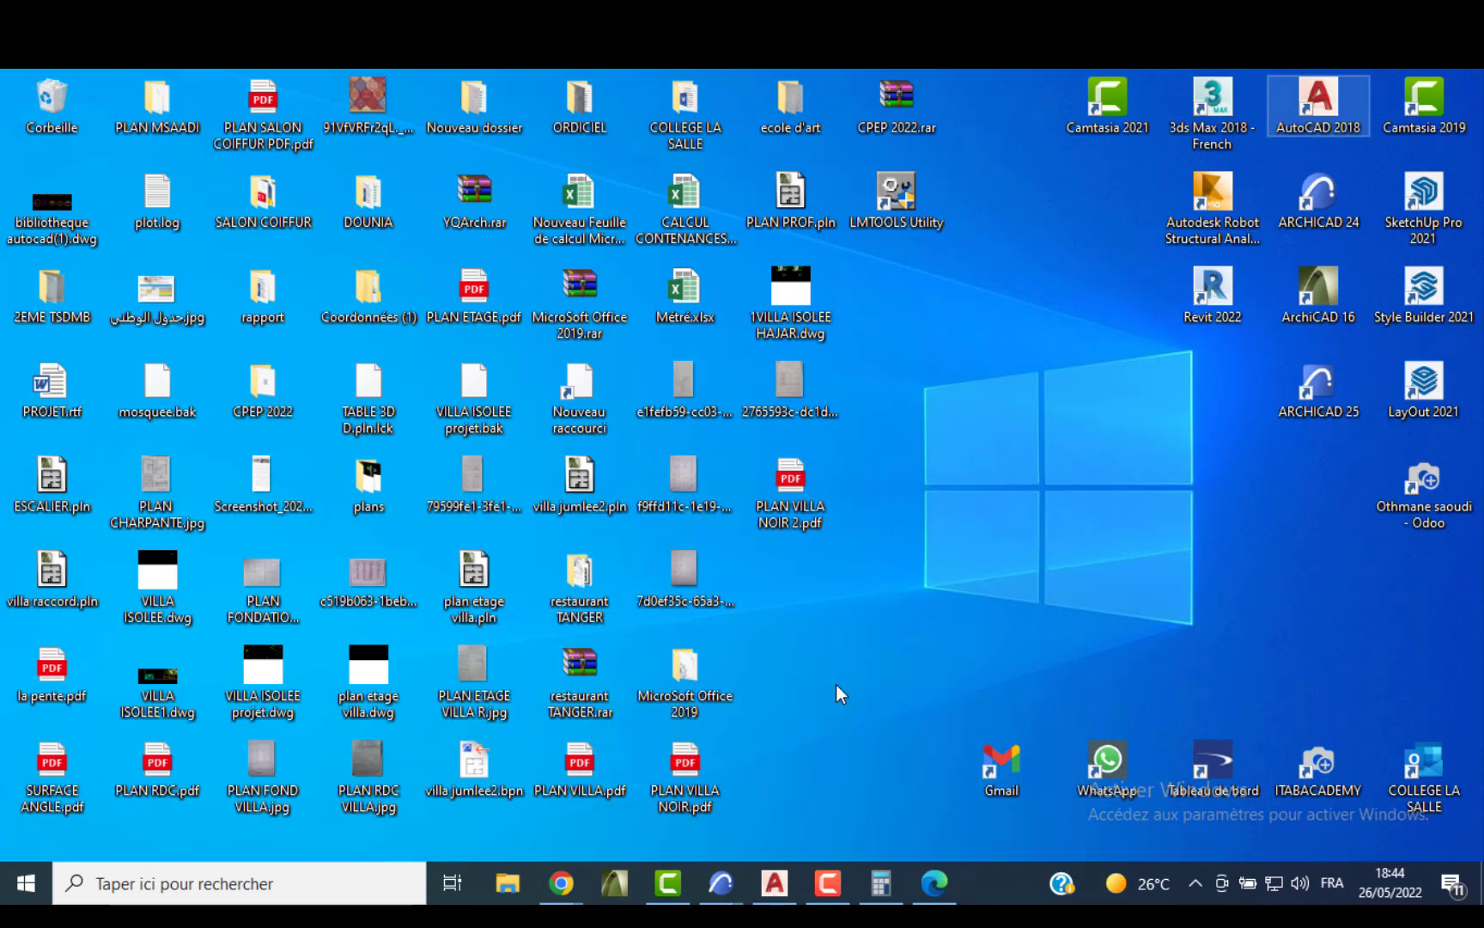
- Switch to the second ARCHICAD project window, which holds the X3 Façade X elevation
mouse_move(728, 892)
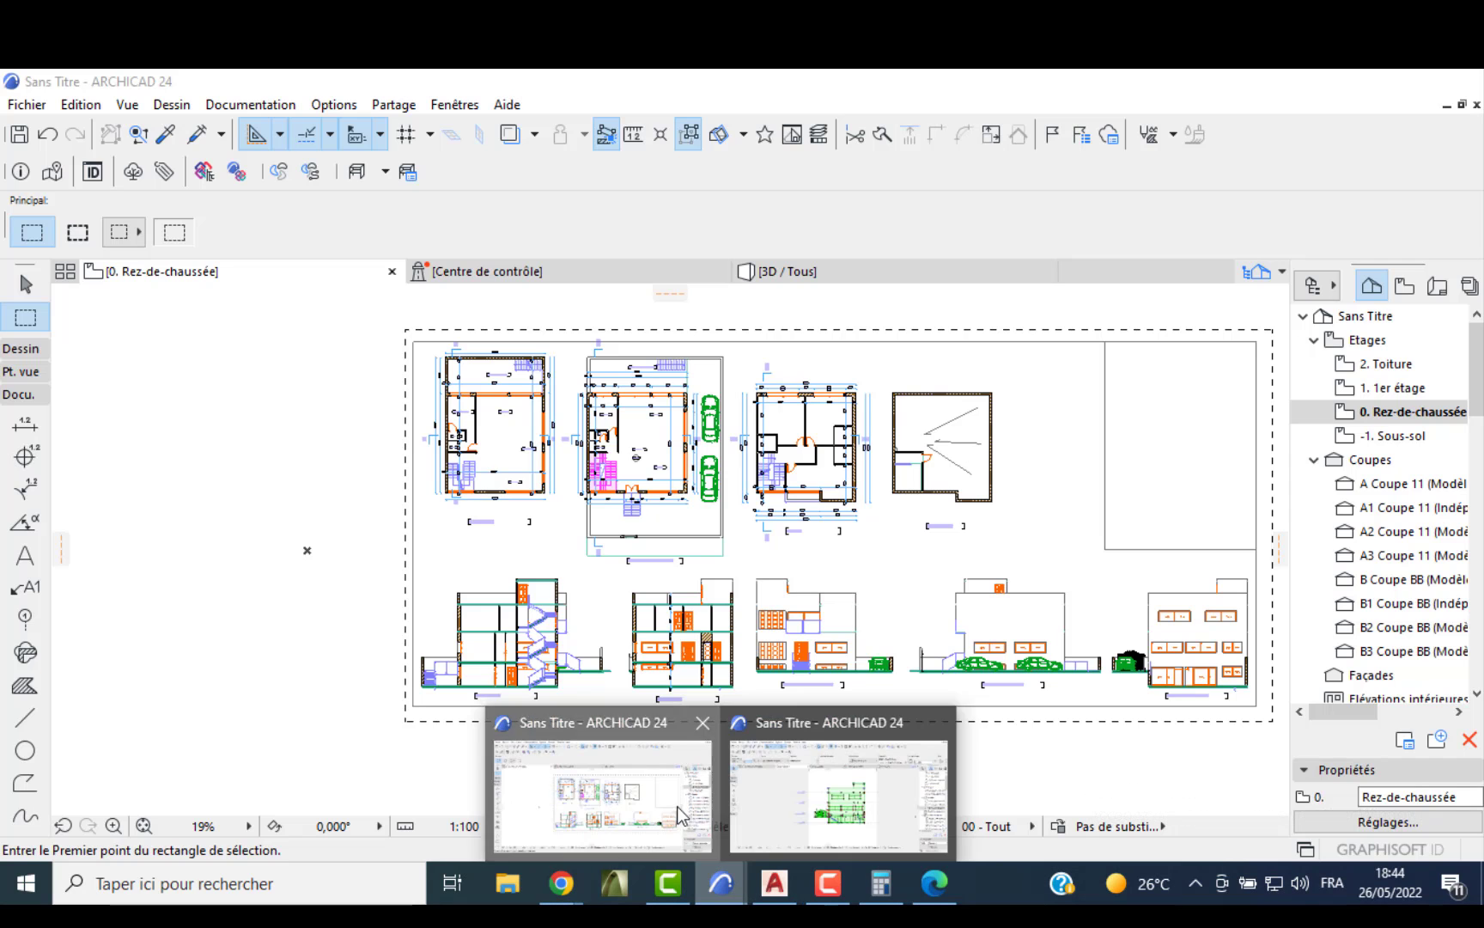
click(681, 808)
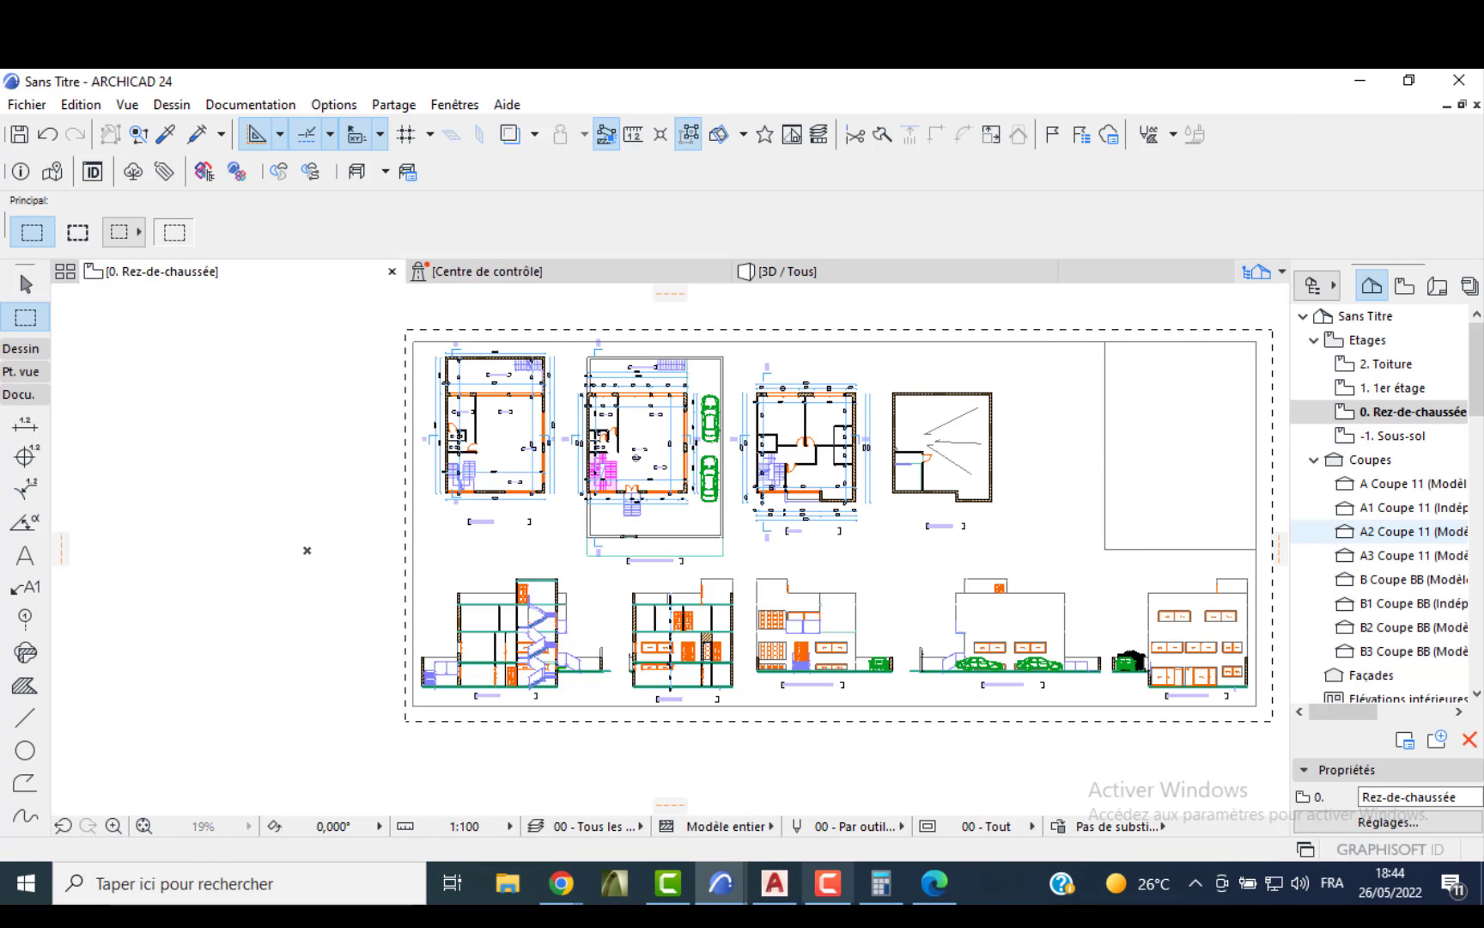
mouse_move(721, 885)
click(767, 854)
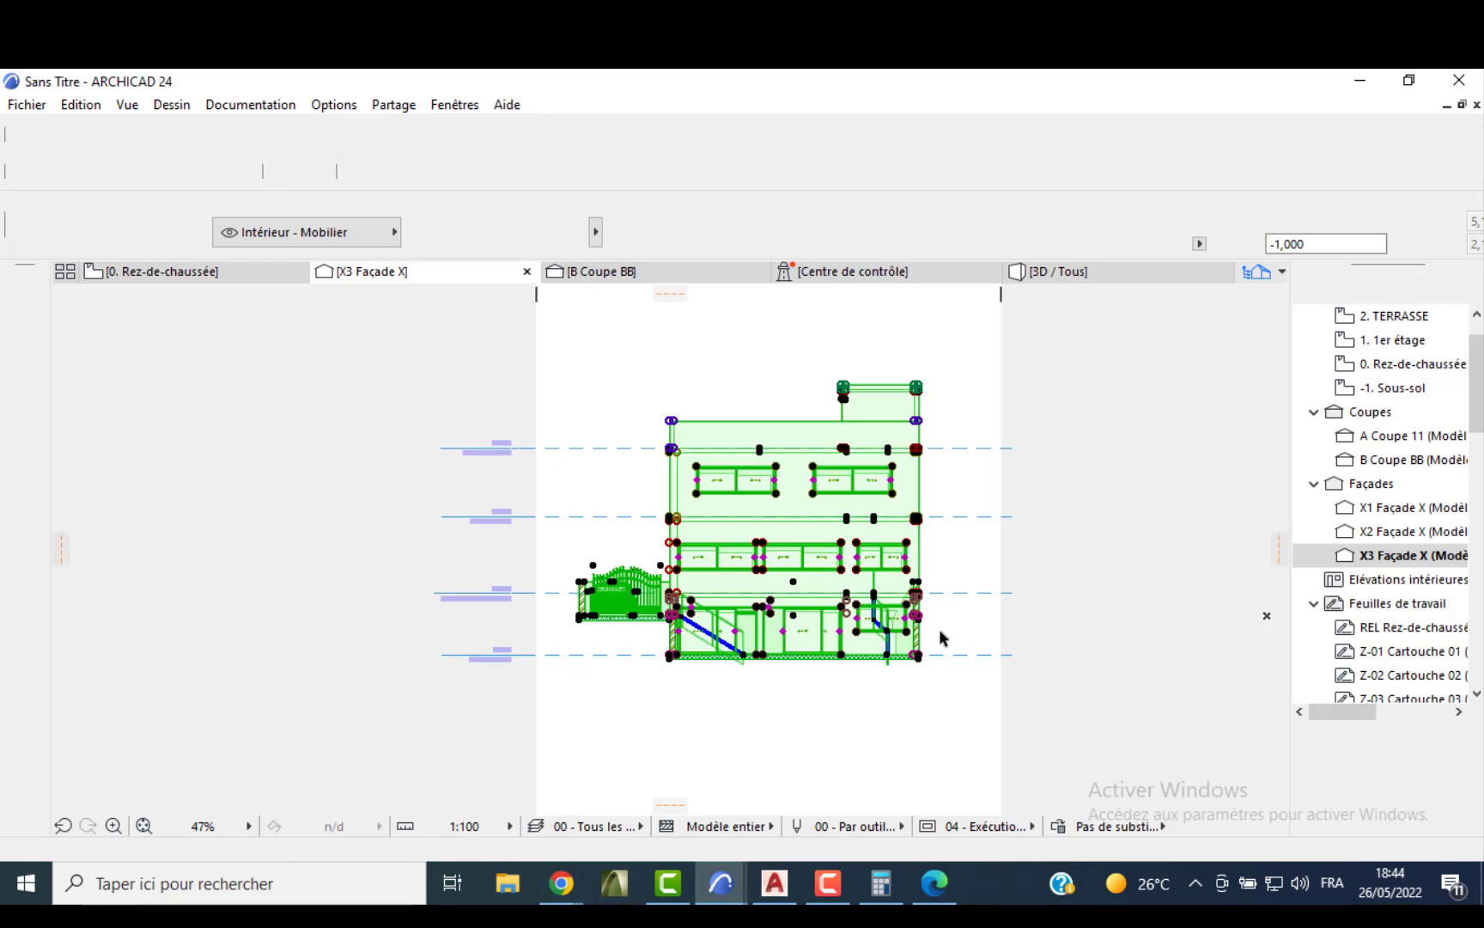
- Open the Rez-de-chaussée plan and move the X1 façade marker outside the plot, just beyond the front boundary wall
double_click(1383, 364)
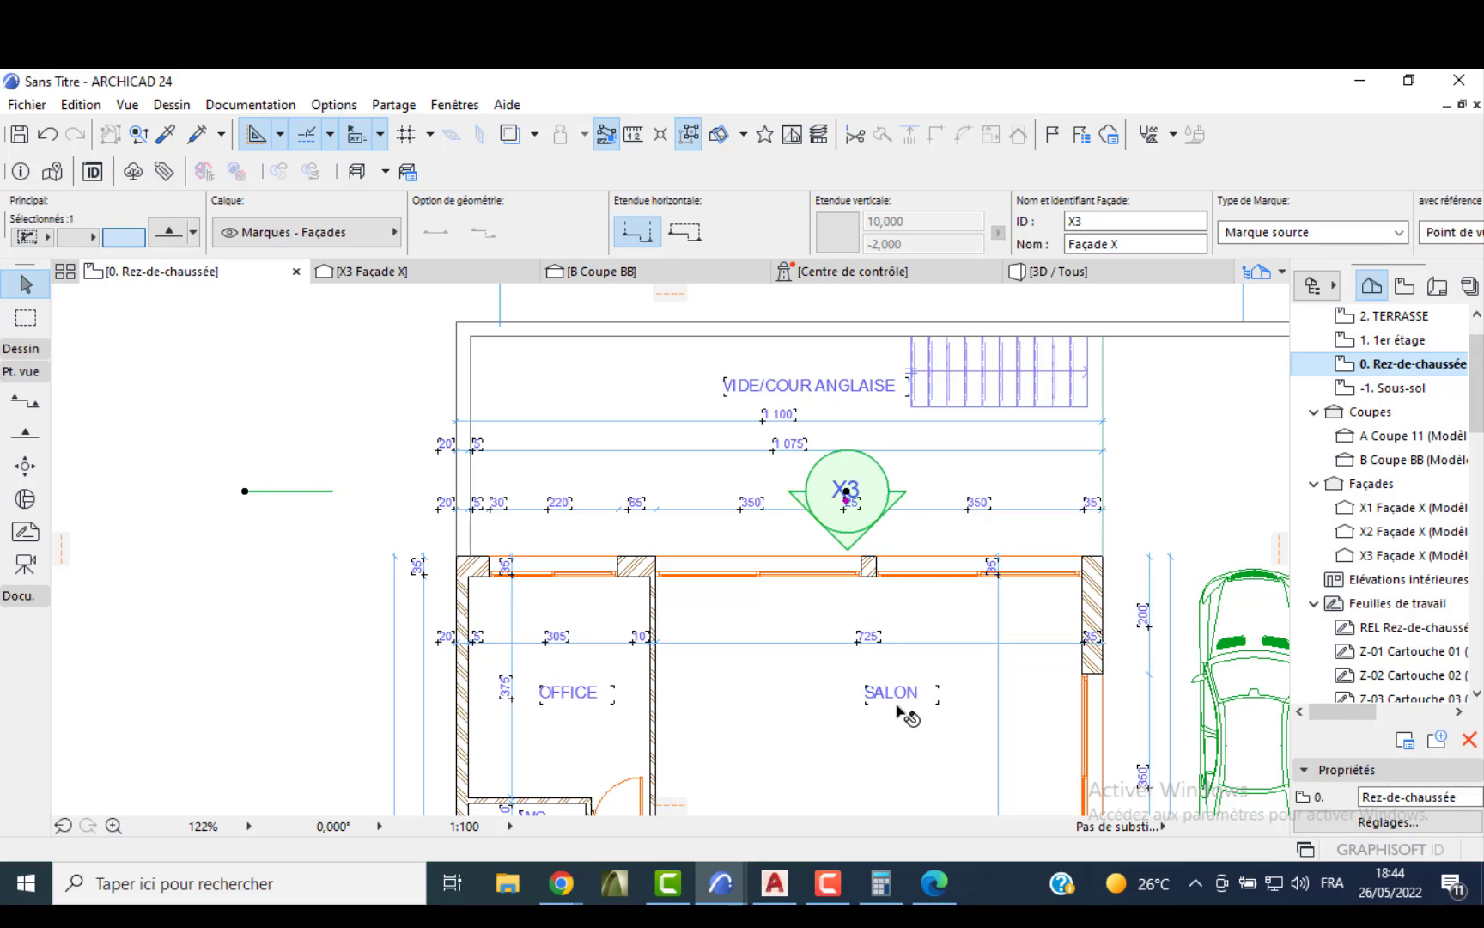
scroll(904, 724, down, 7)
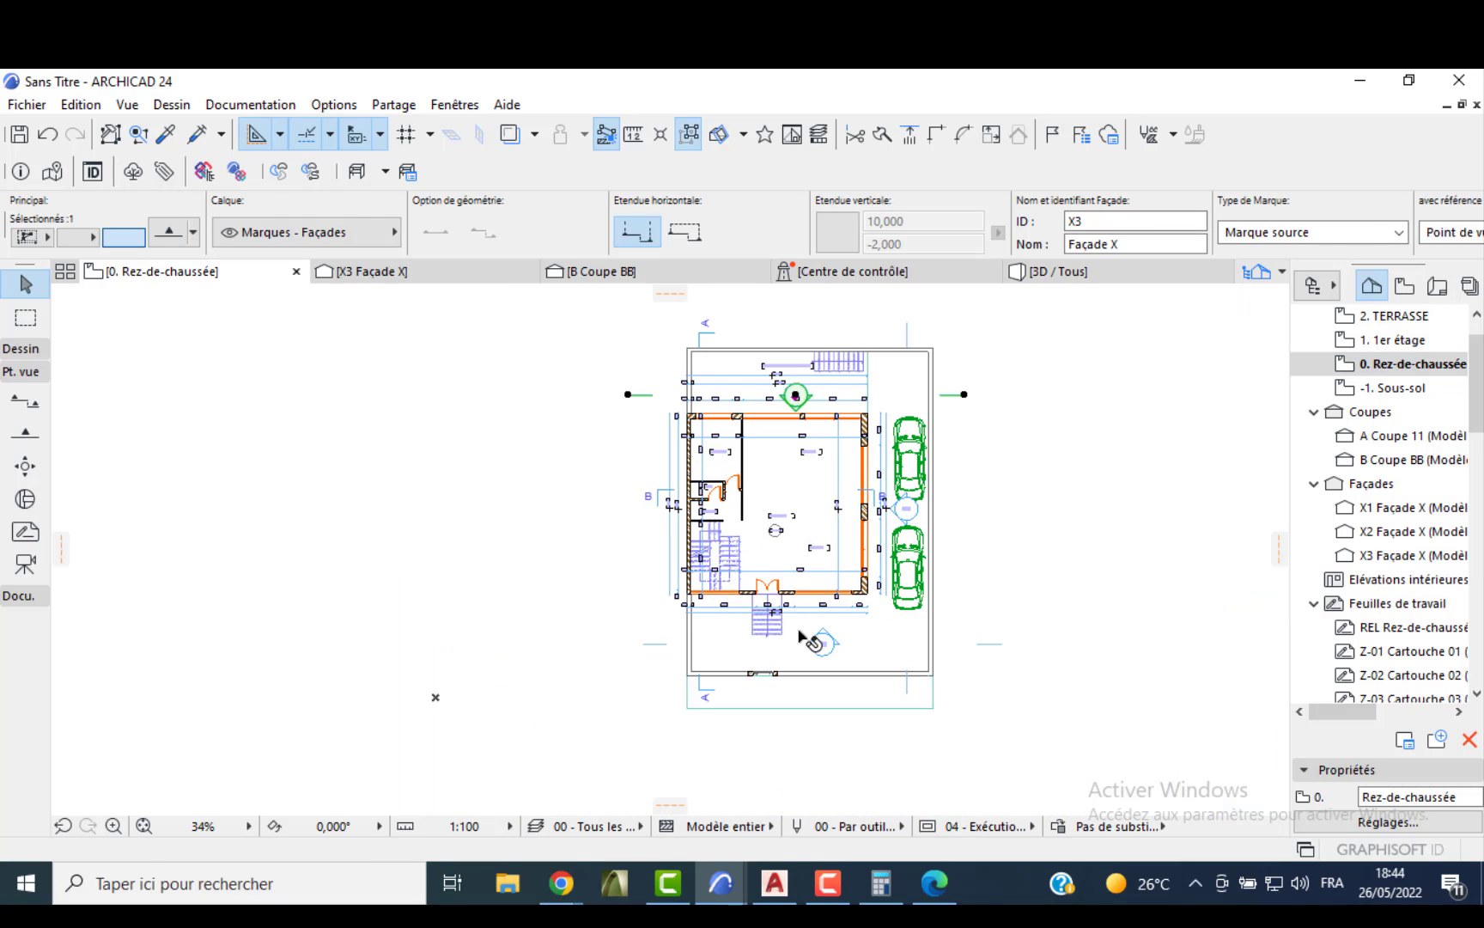
key(Escape)
click(822, 689)
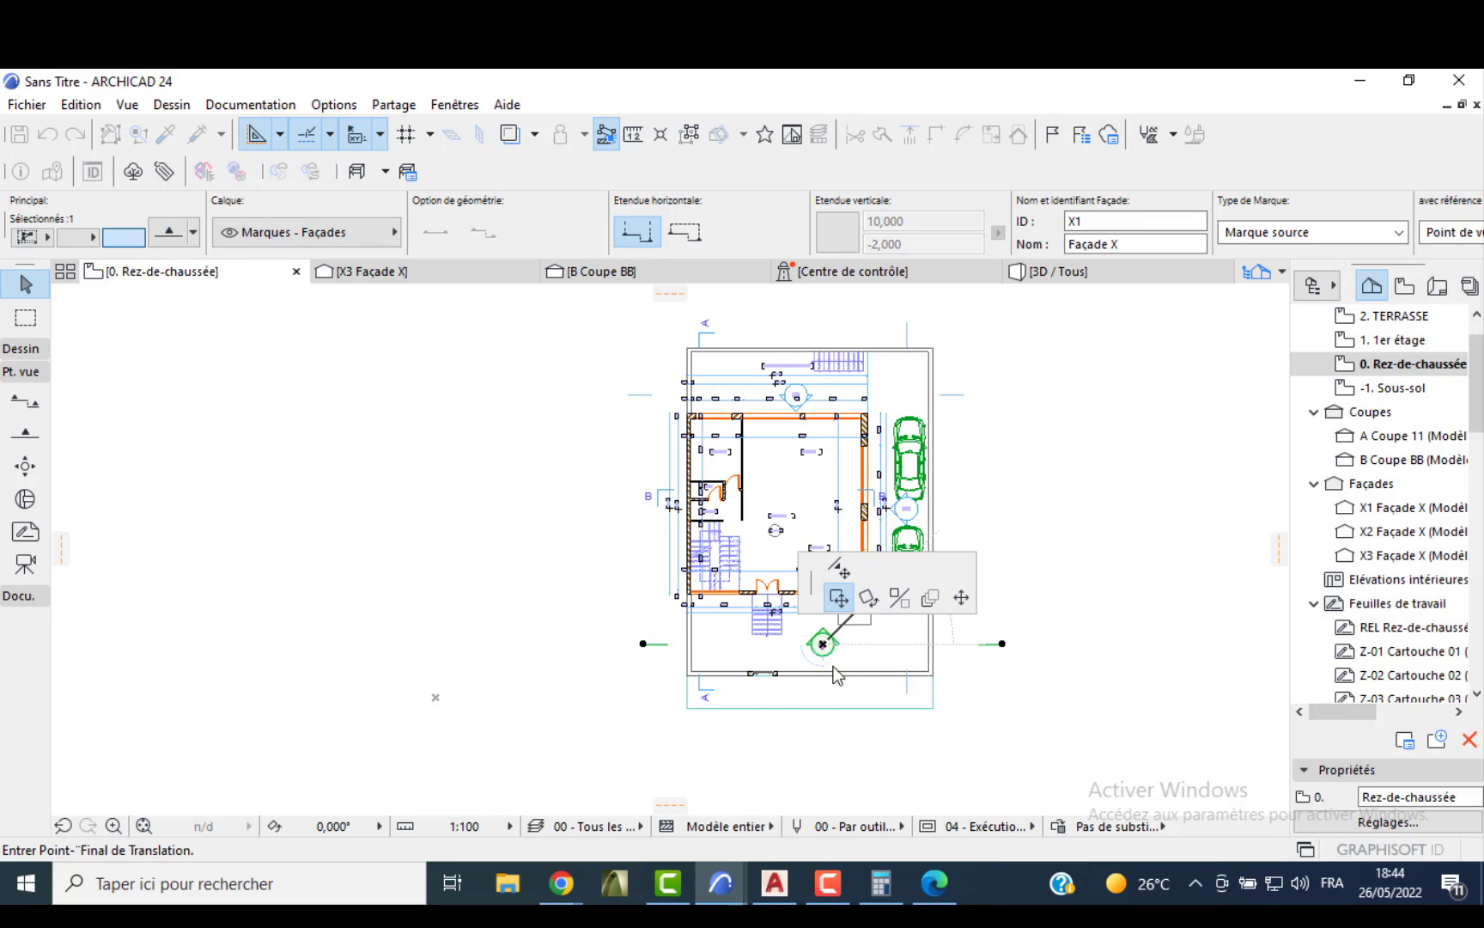
click(827, 700)
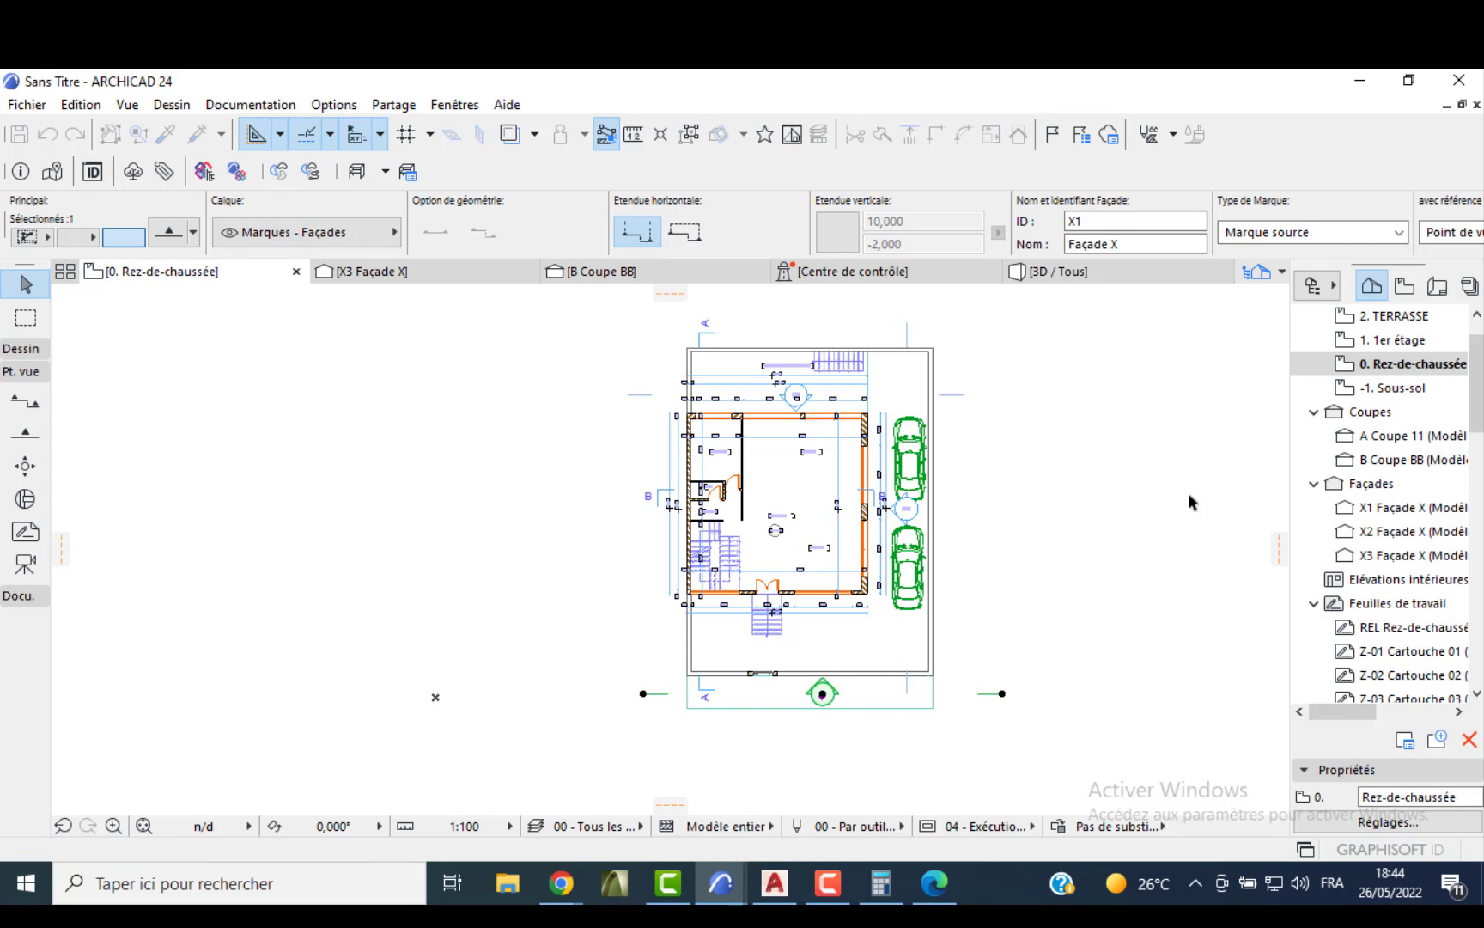
key(Escape)
- Open the X1 Façade X elevation and select the boundary wall segments on both sides of the entrance door plus the vehicle gate
double_click(1386, 508)
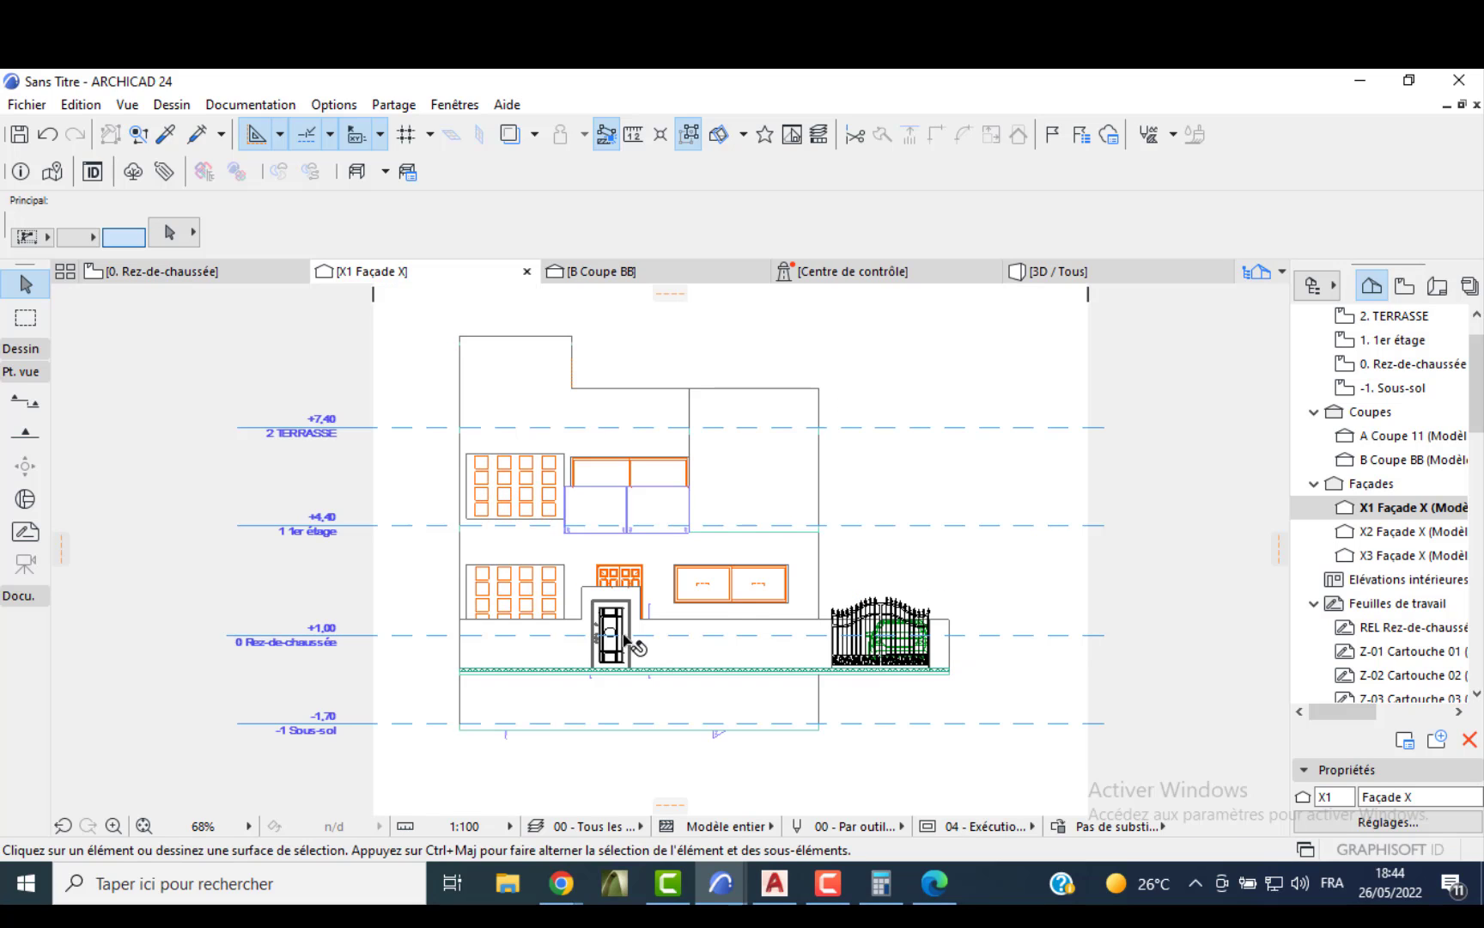
scroll(625, 636, up, 4)
click(574, 642)
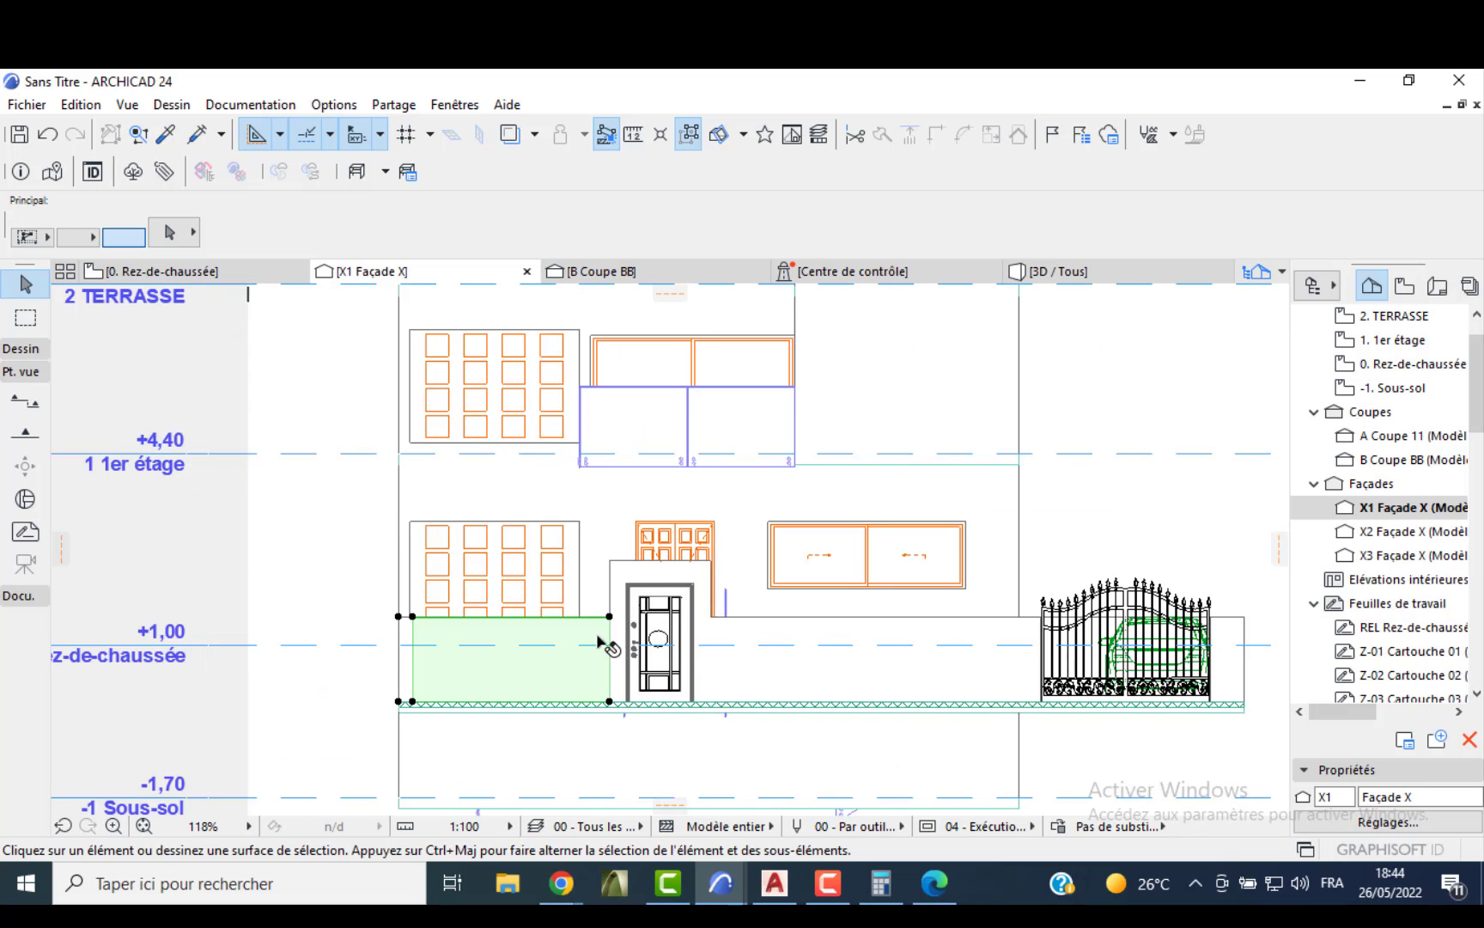
shift+click(672, 575)
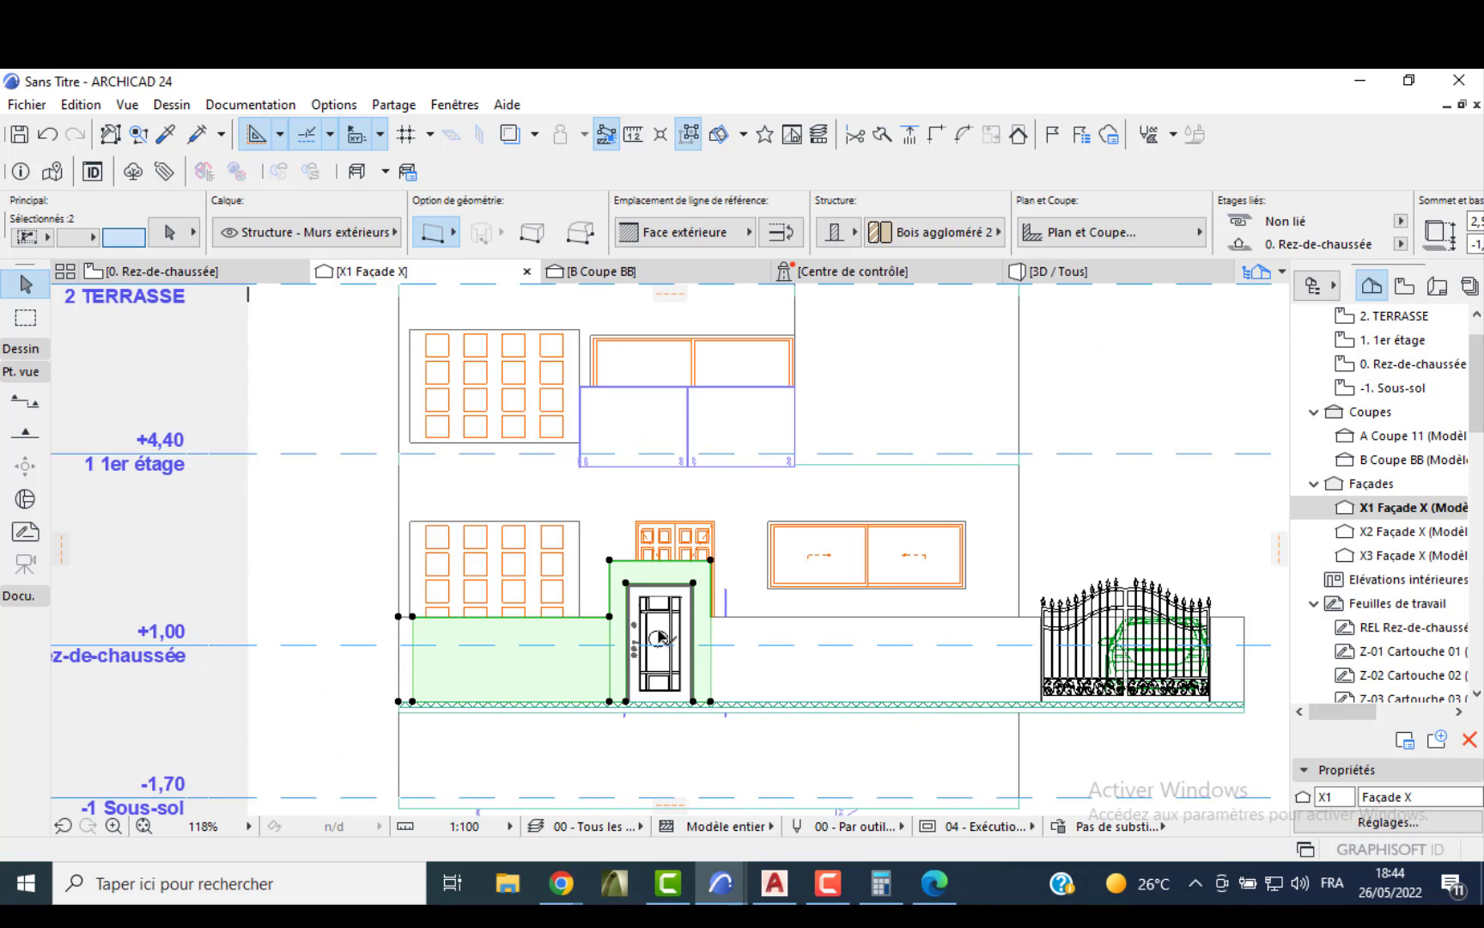
shift+click(660, 637)
shift+click(837, 670)
shift+click(1078, 664)
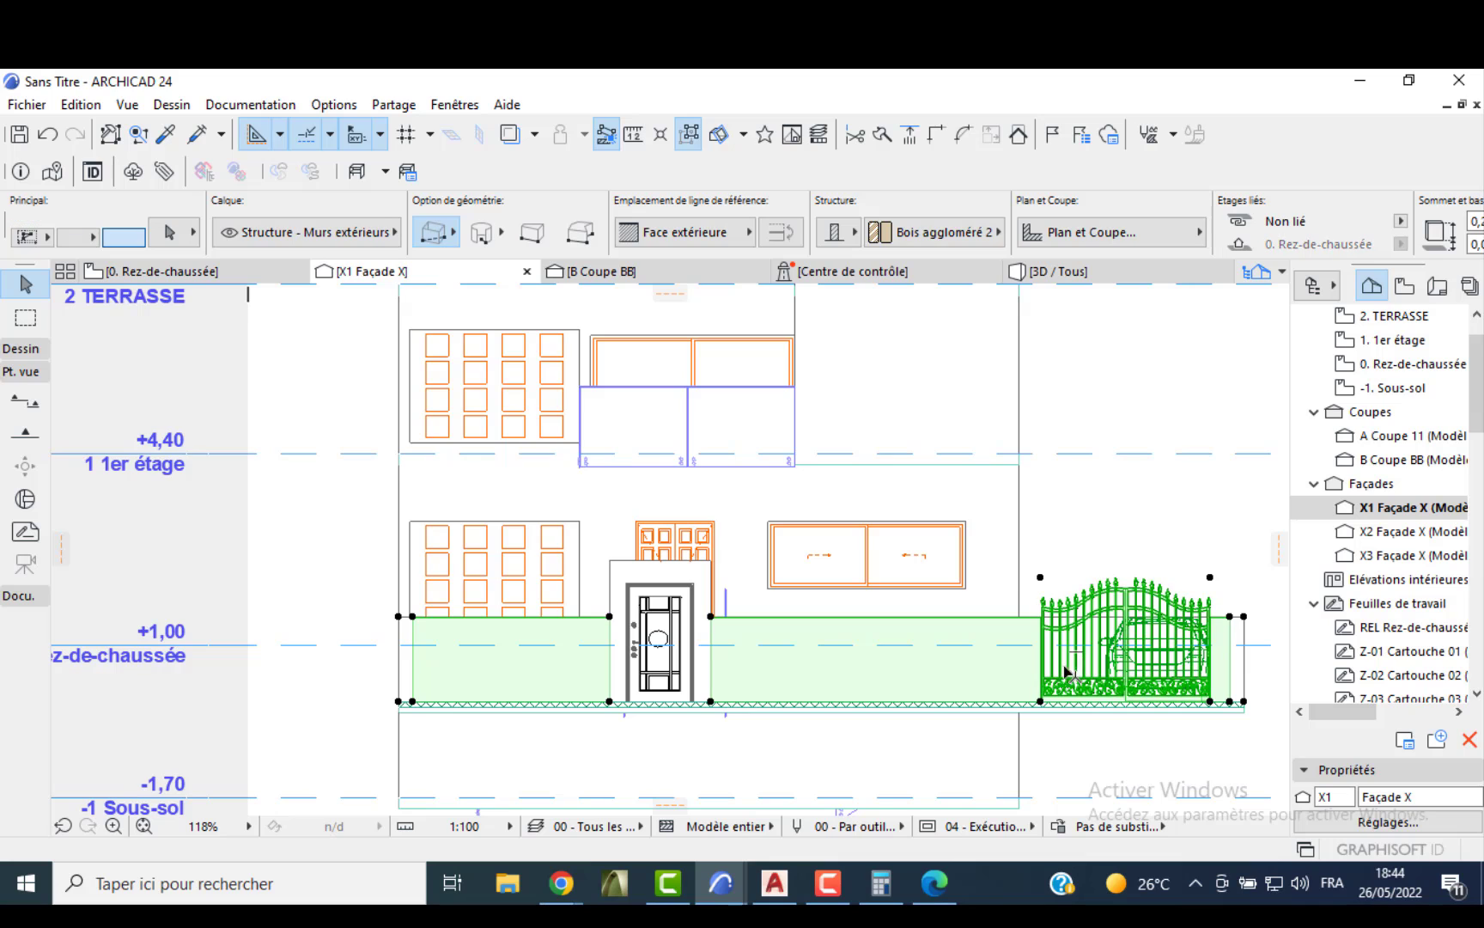
- Add the boundary wall's two end returns, the raised wall around the entrance and the entrance door to the selection
scroll(402, 671, up, 3)
shift+click(399, 675)
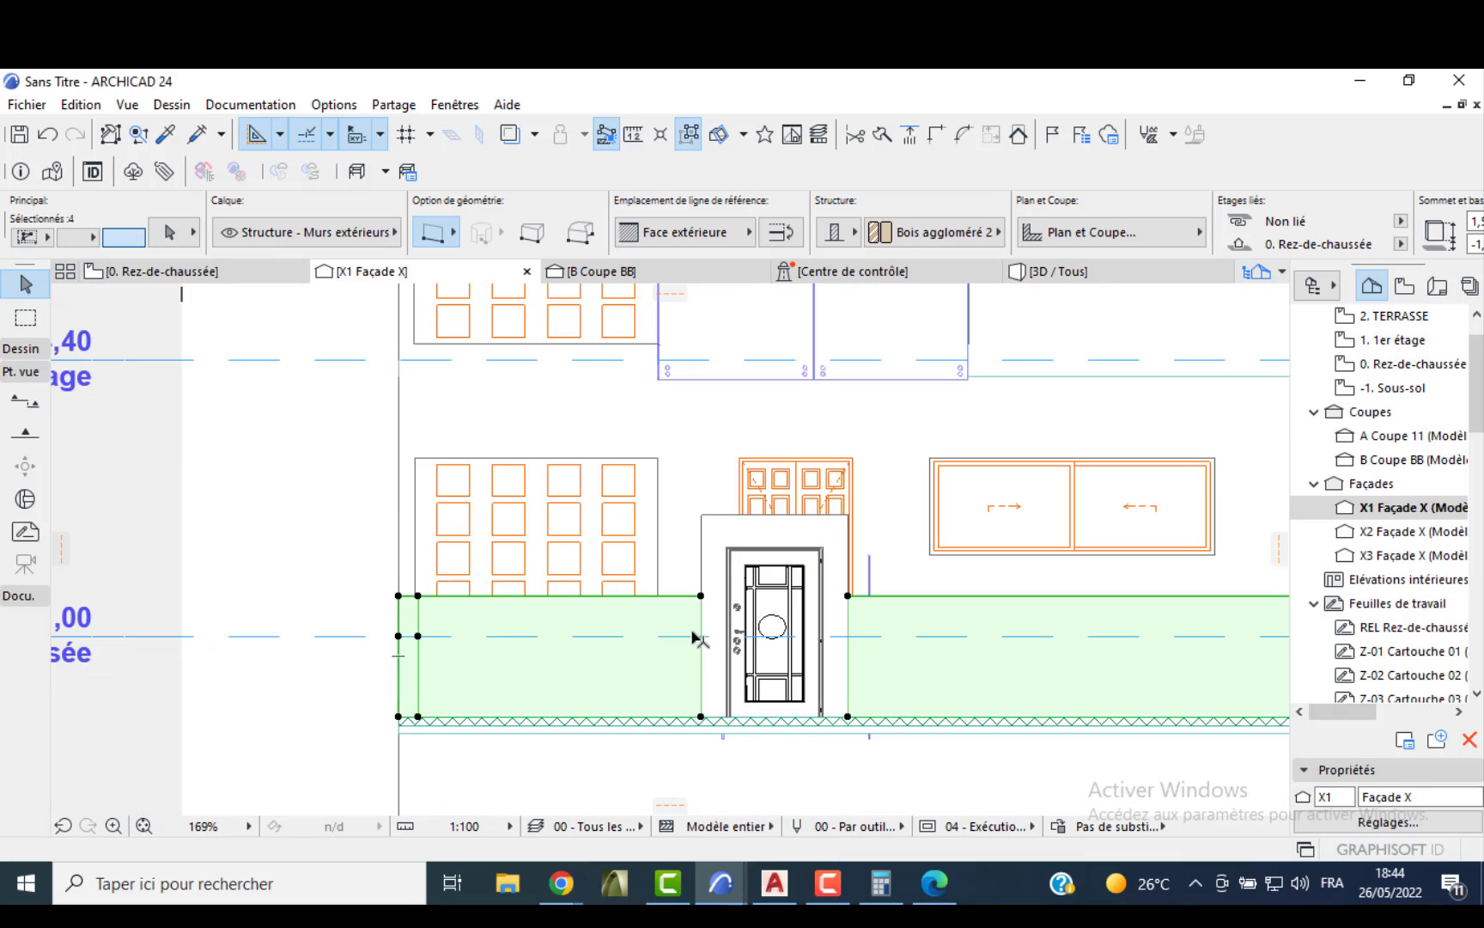
scroll(694, 637, down, 5)
scroll(729, 598, up, 6)
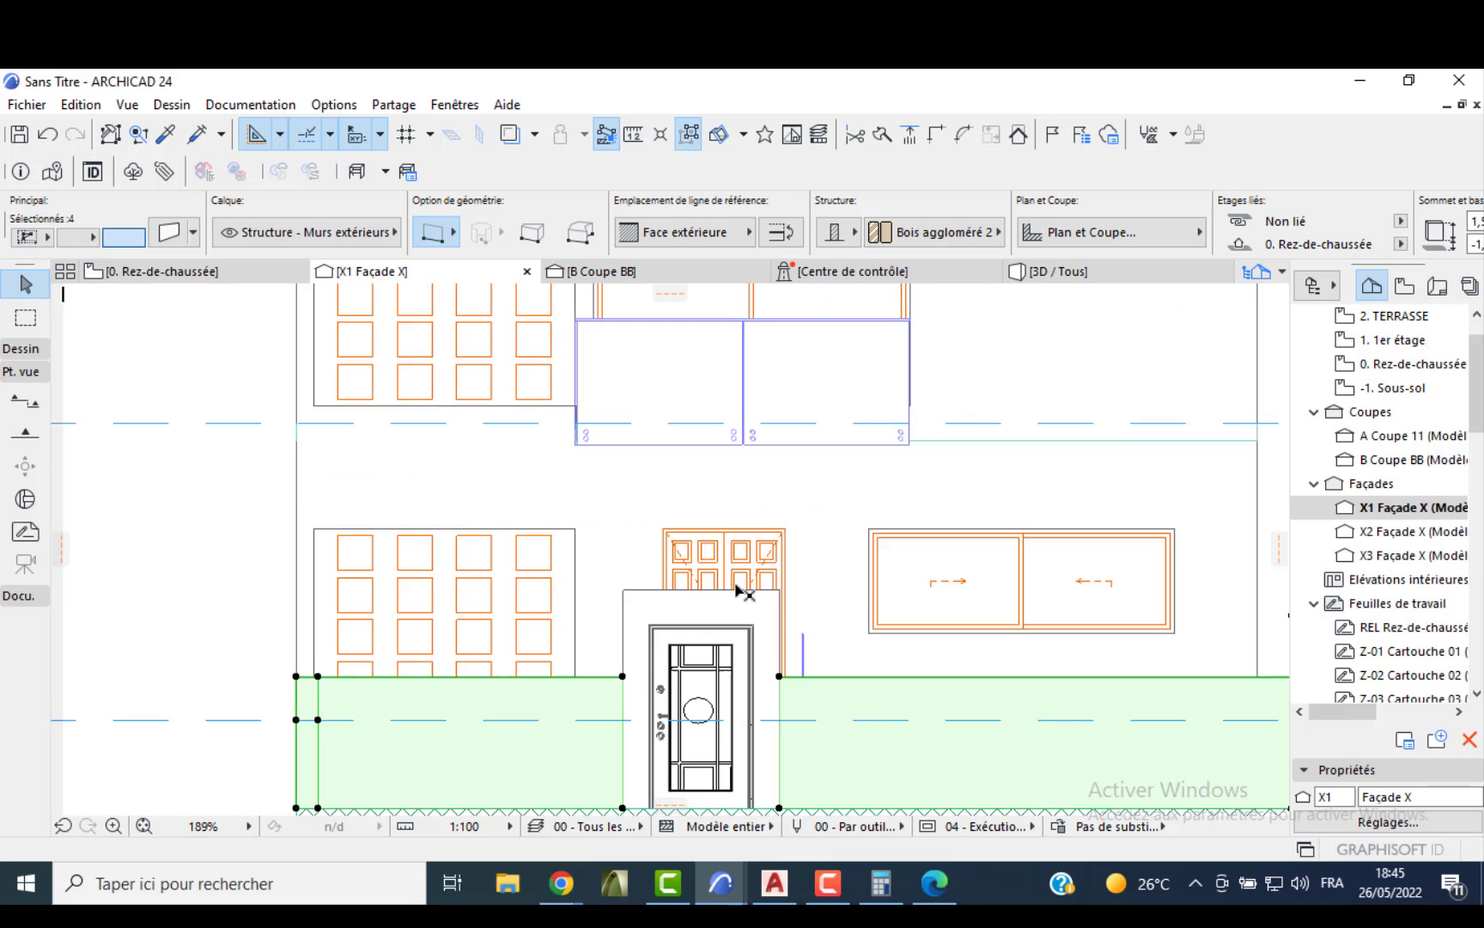
shift+click(725, 616)
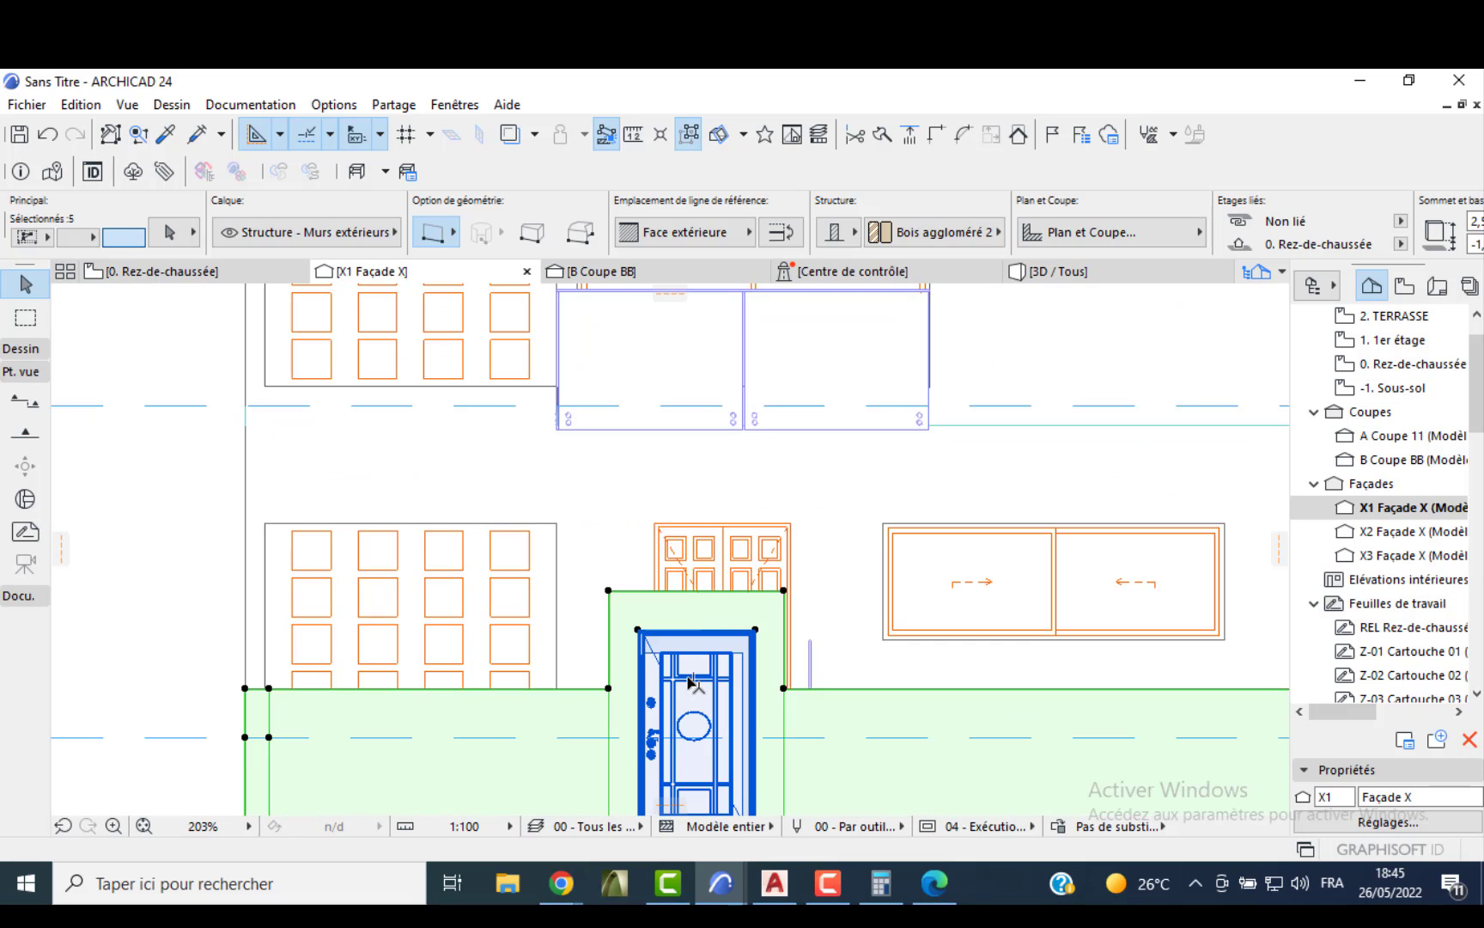
shift+click(692, 682)
scroll(724, 625, down, 3)
middle_drag(726, 624, 396, 539)
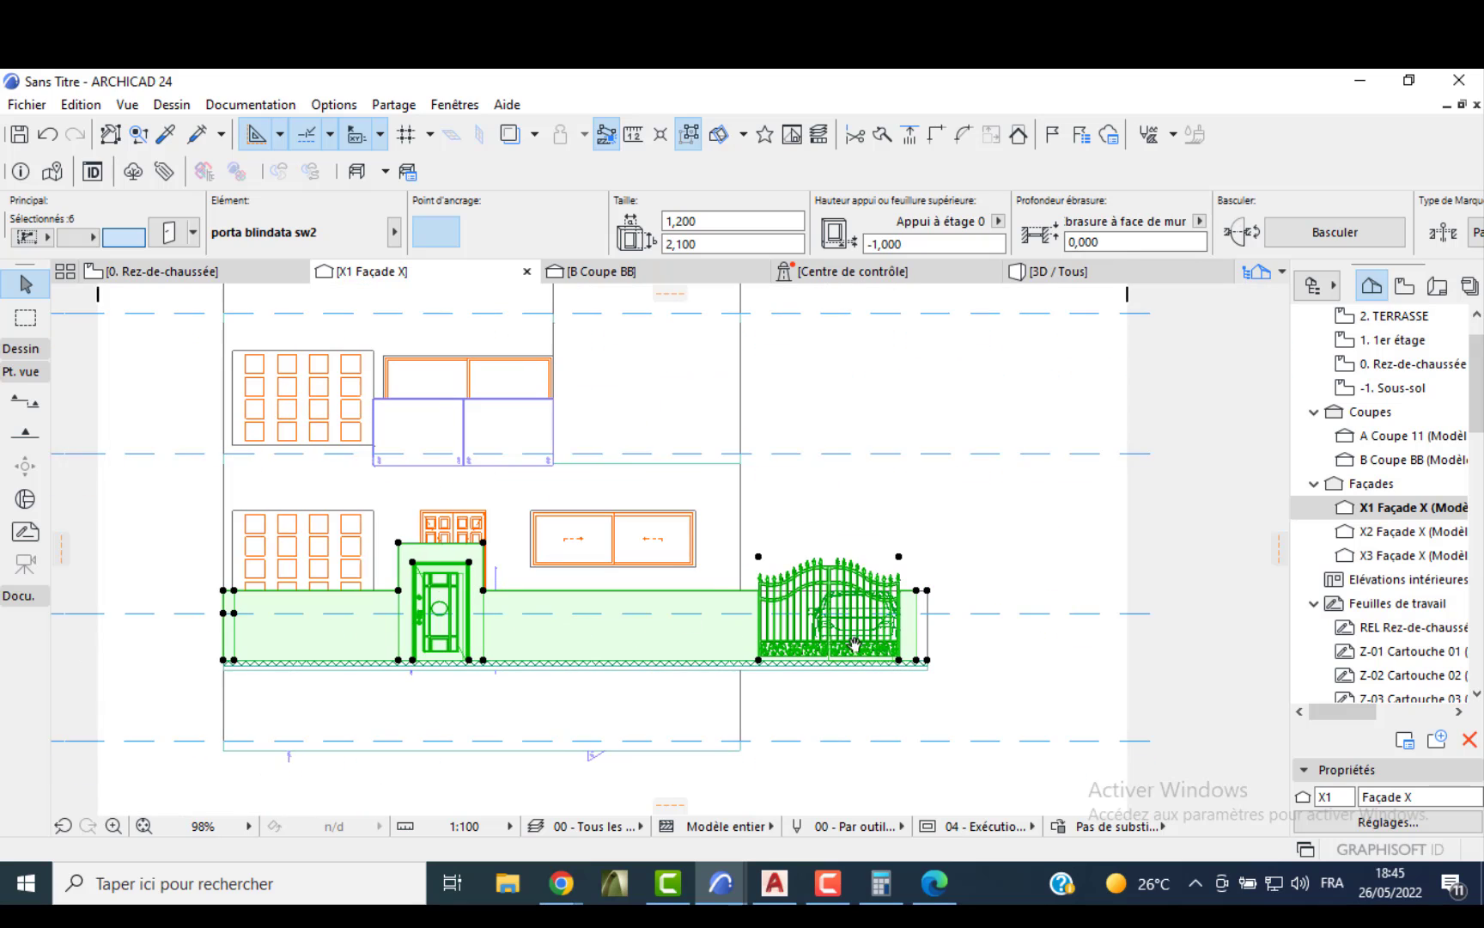
shift+click(924, 632)
- Copy the selected fence elements, switch to the ARCHICAD sheet window and paste them on the Rez-de-chaussée storey
mouse_move(724, 880)
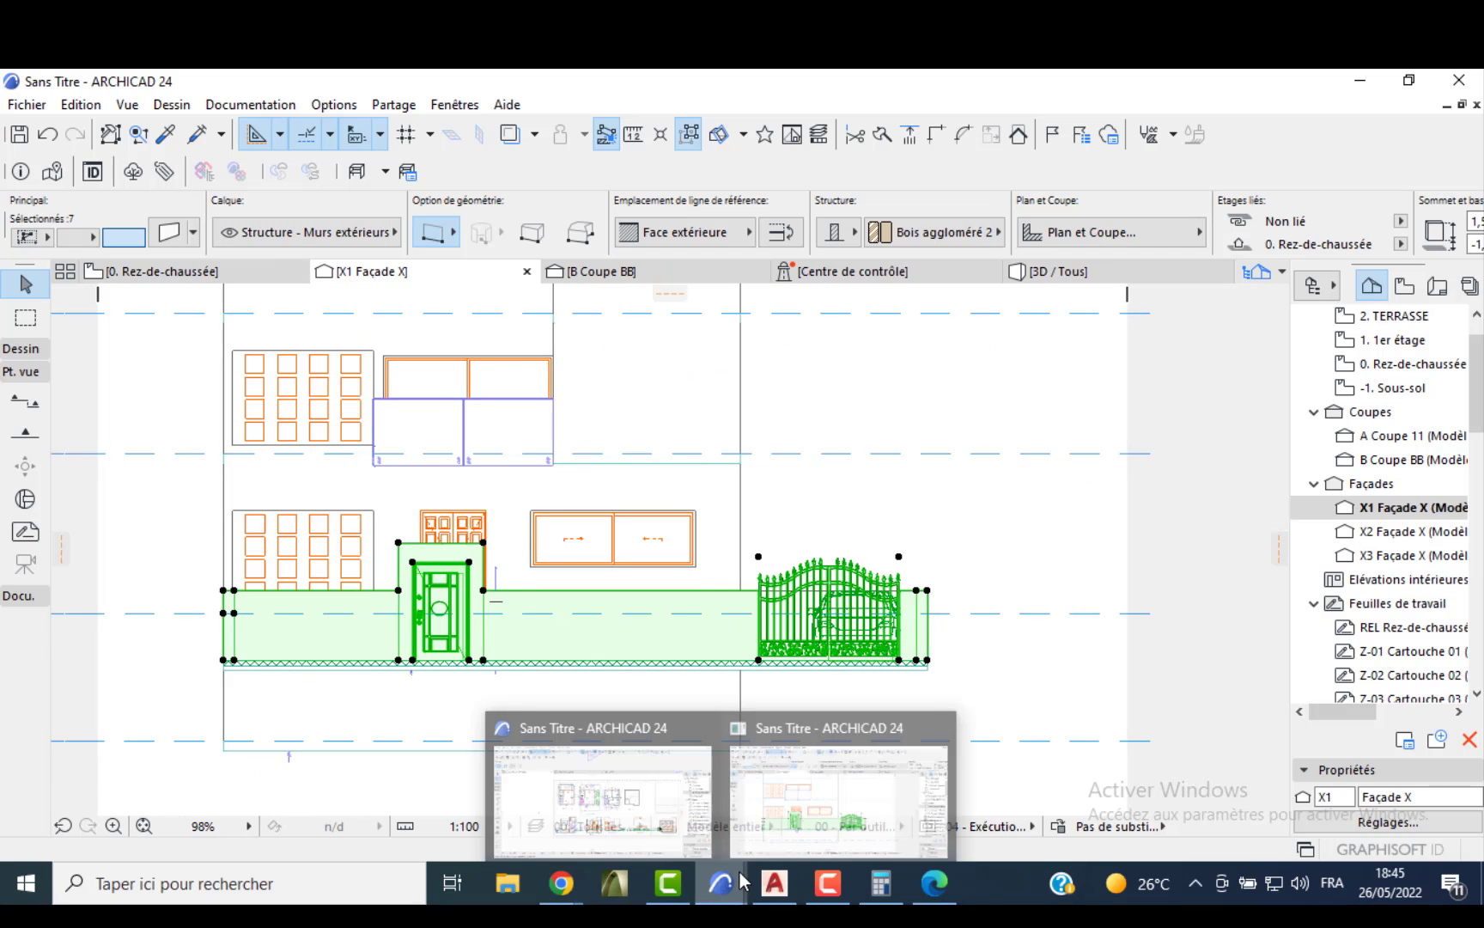
click(673, 792)
scroll(807, 592, down, 2)
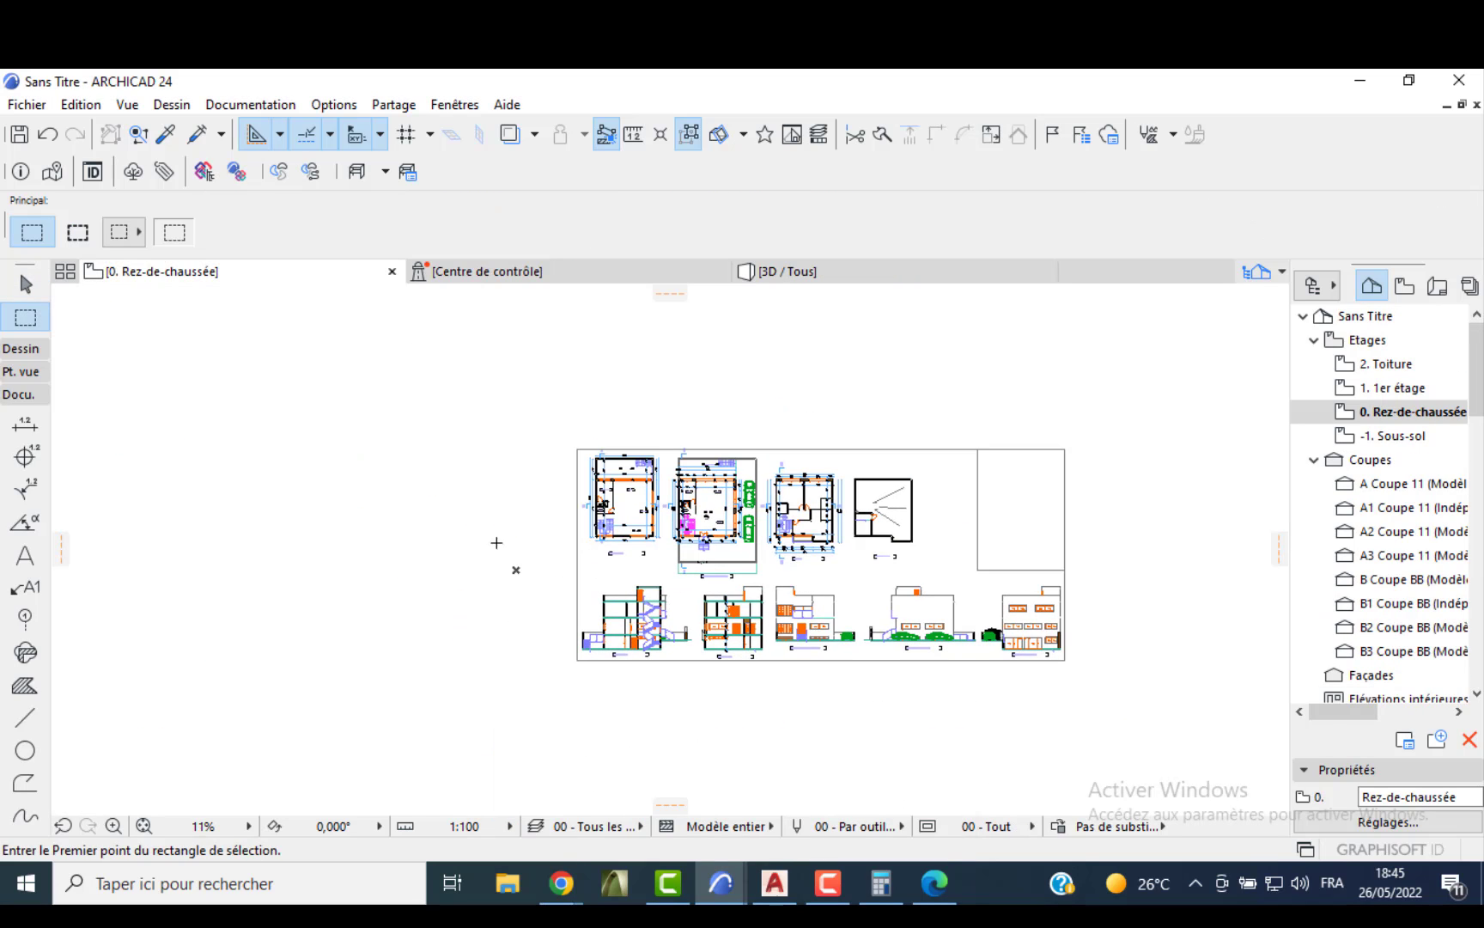
key(Escape)
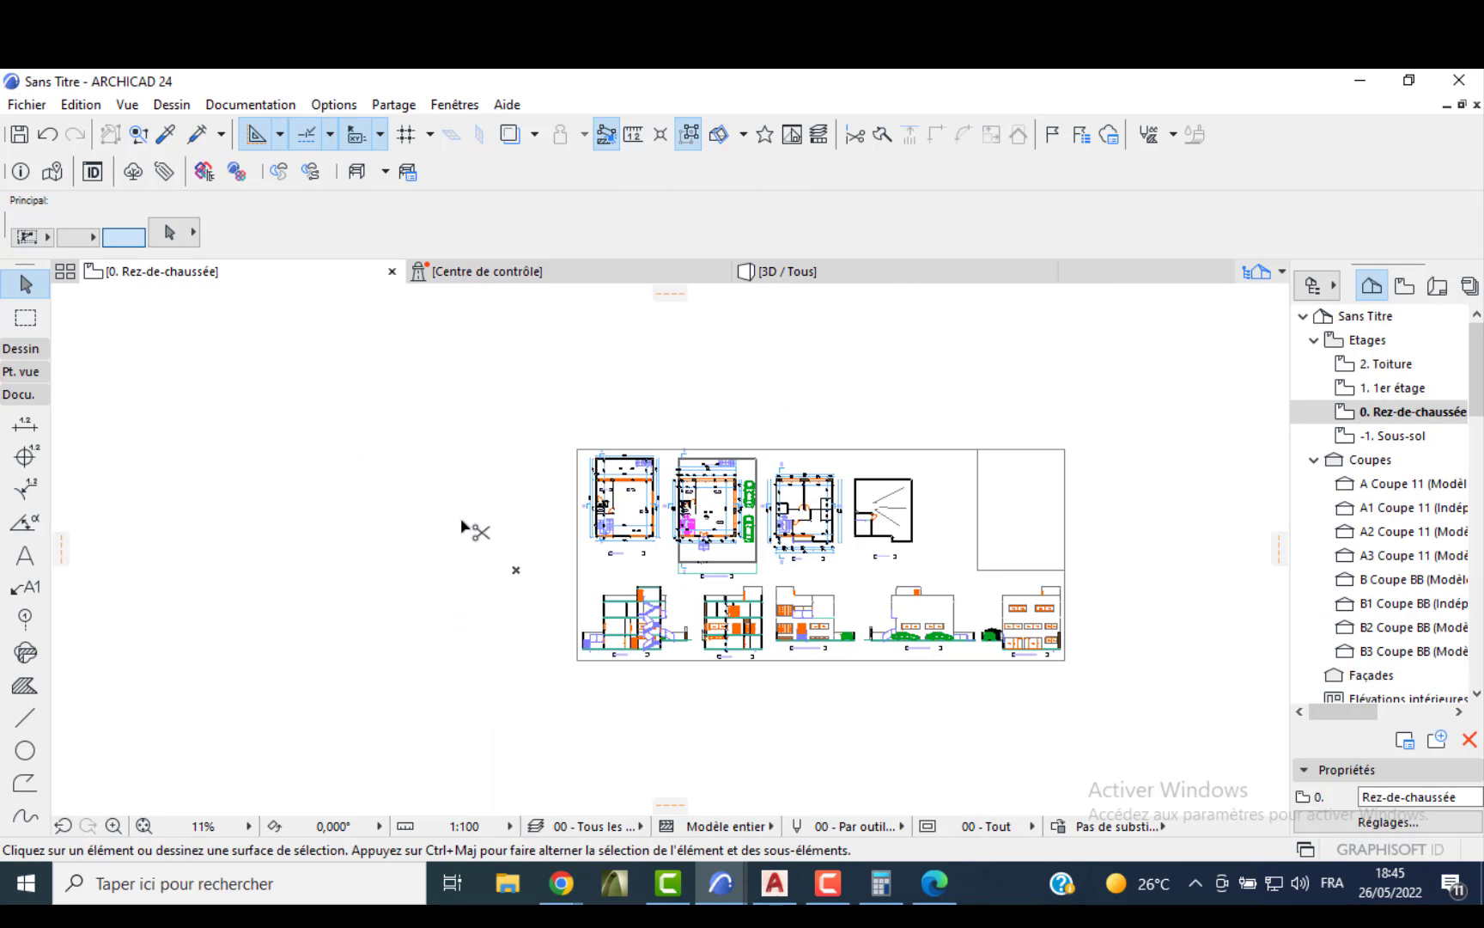
key(ctrl+v)
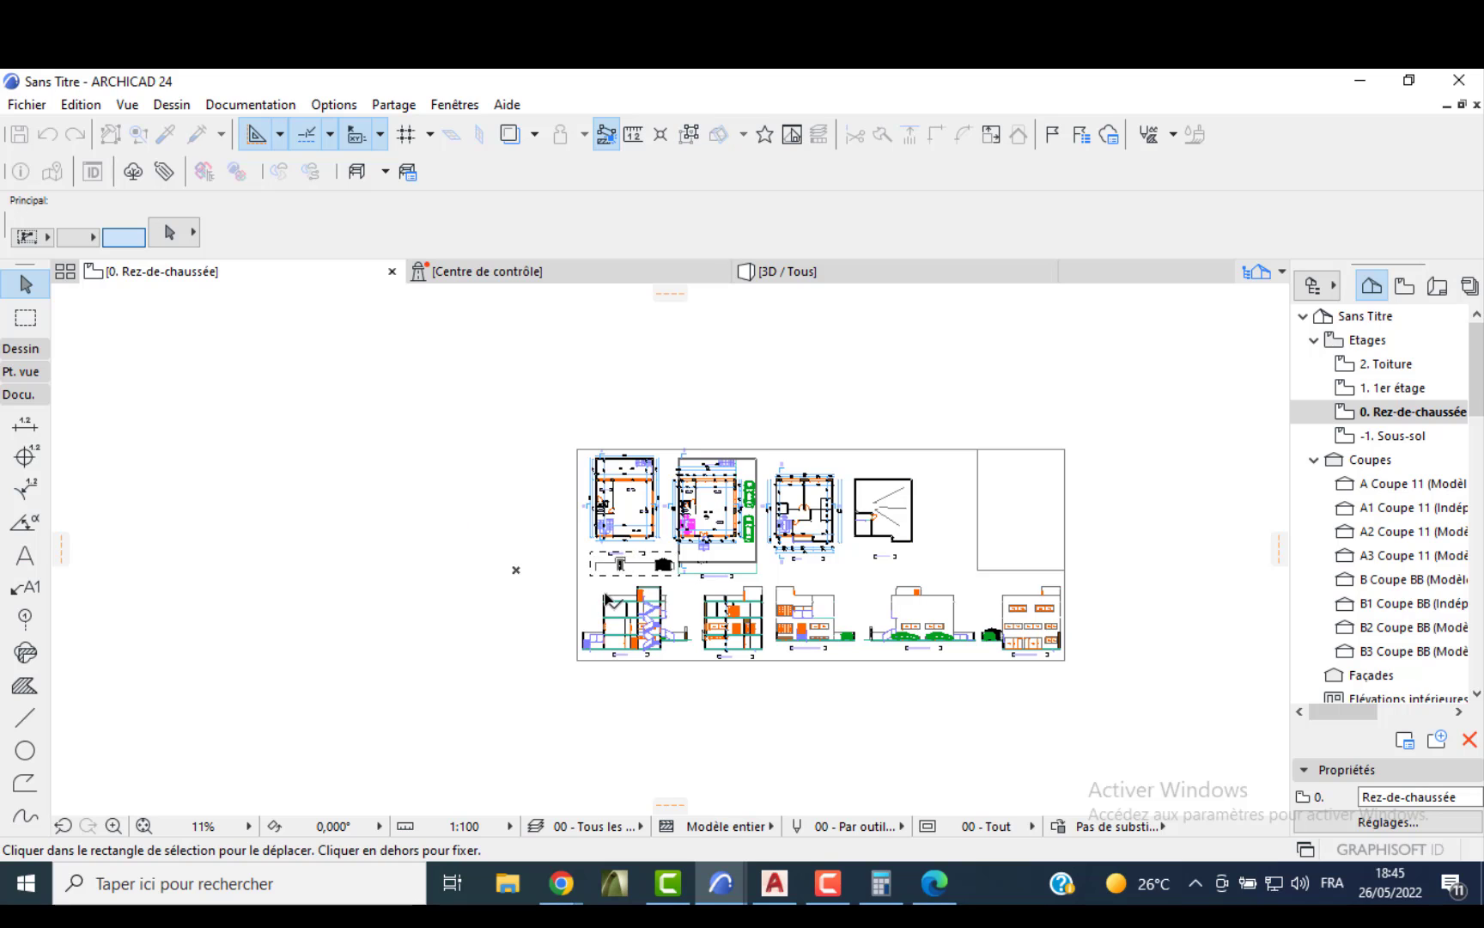
- Place the pasted fence elevation in the free area to the right of the TERRASSE plan
click(601, 570)
scroll(932, 503, up, 3)
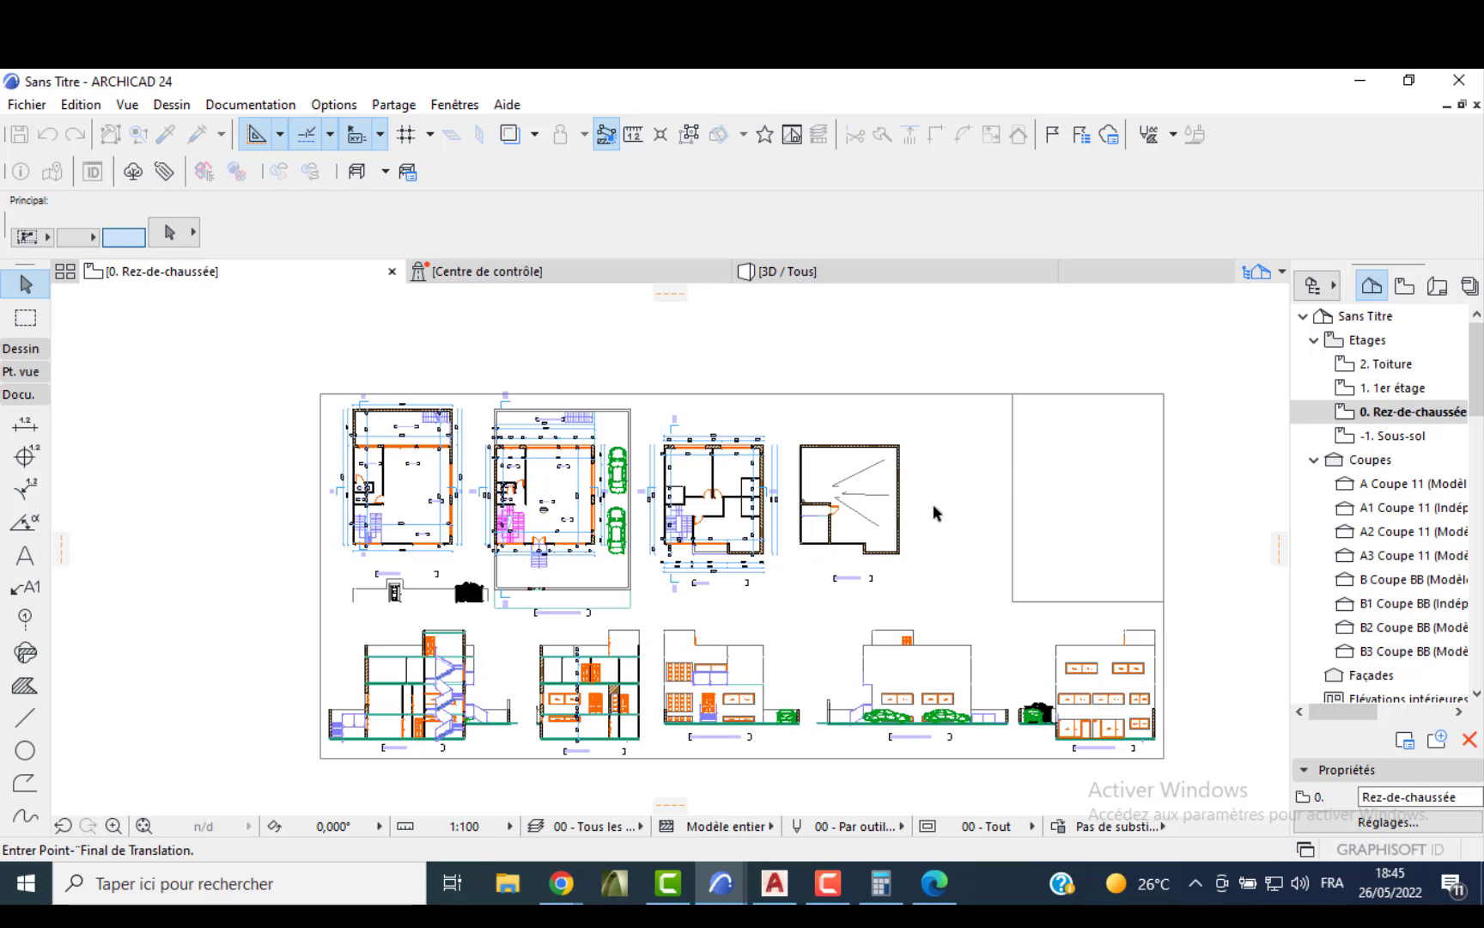
click(938, 497)
scroll(1008, 498, up, 2)
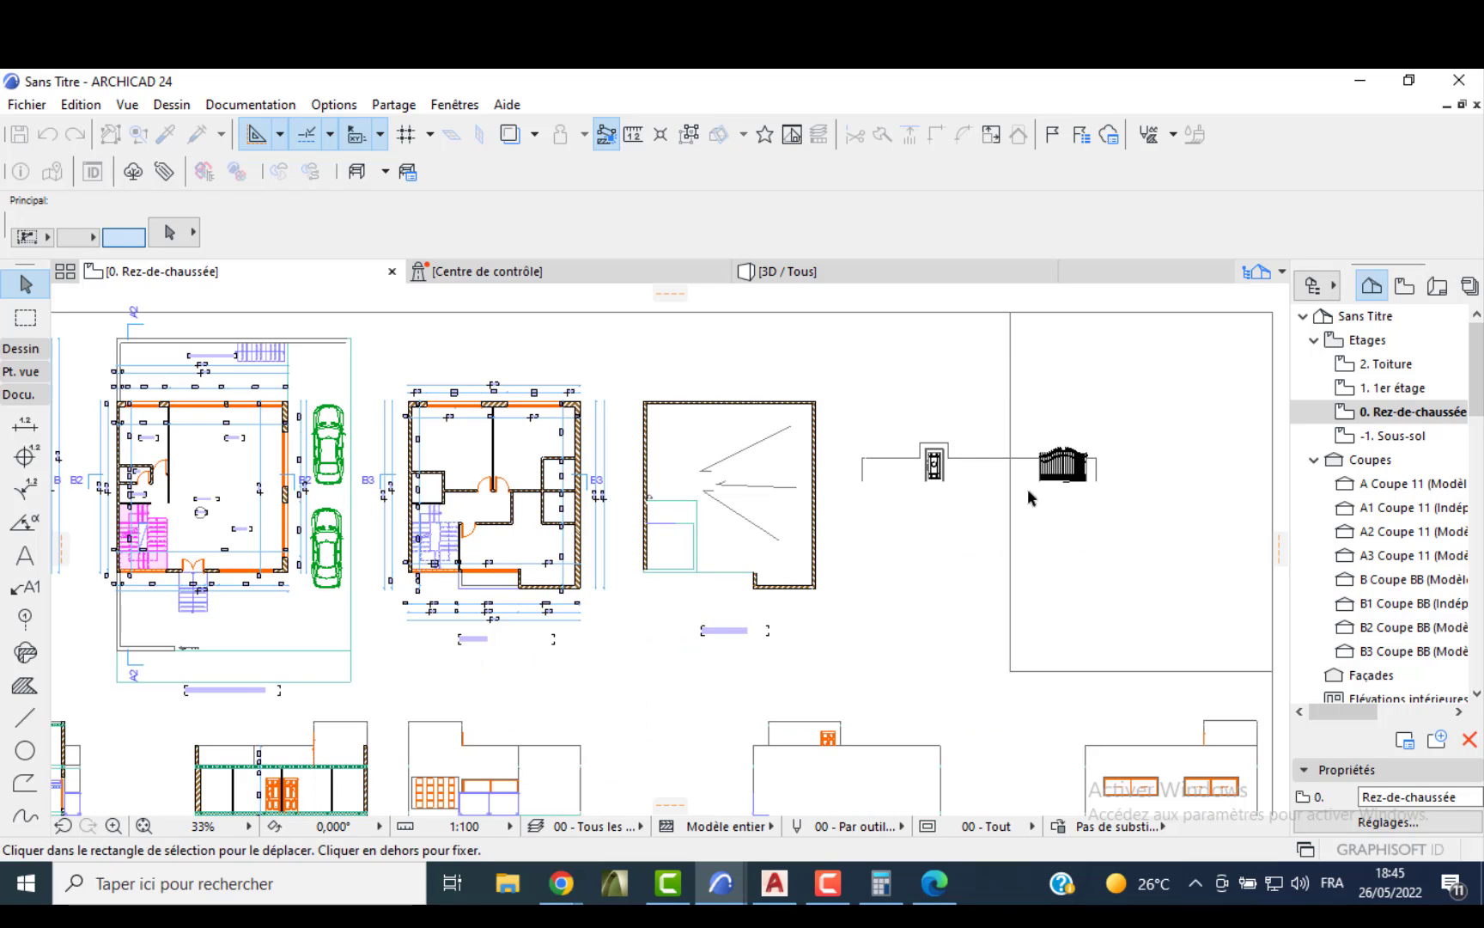
click(1106, 488)
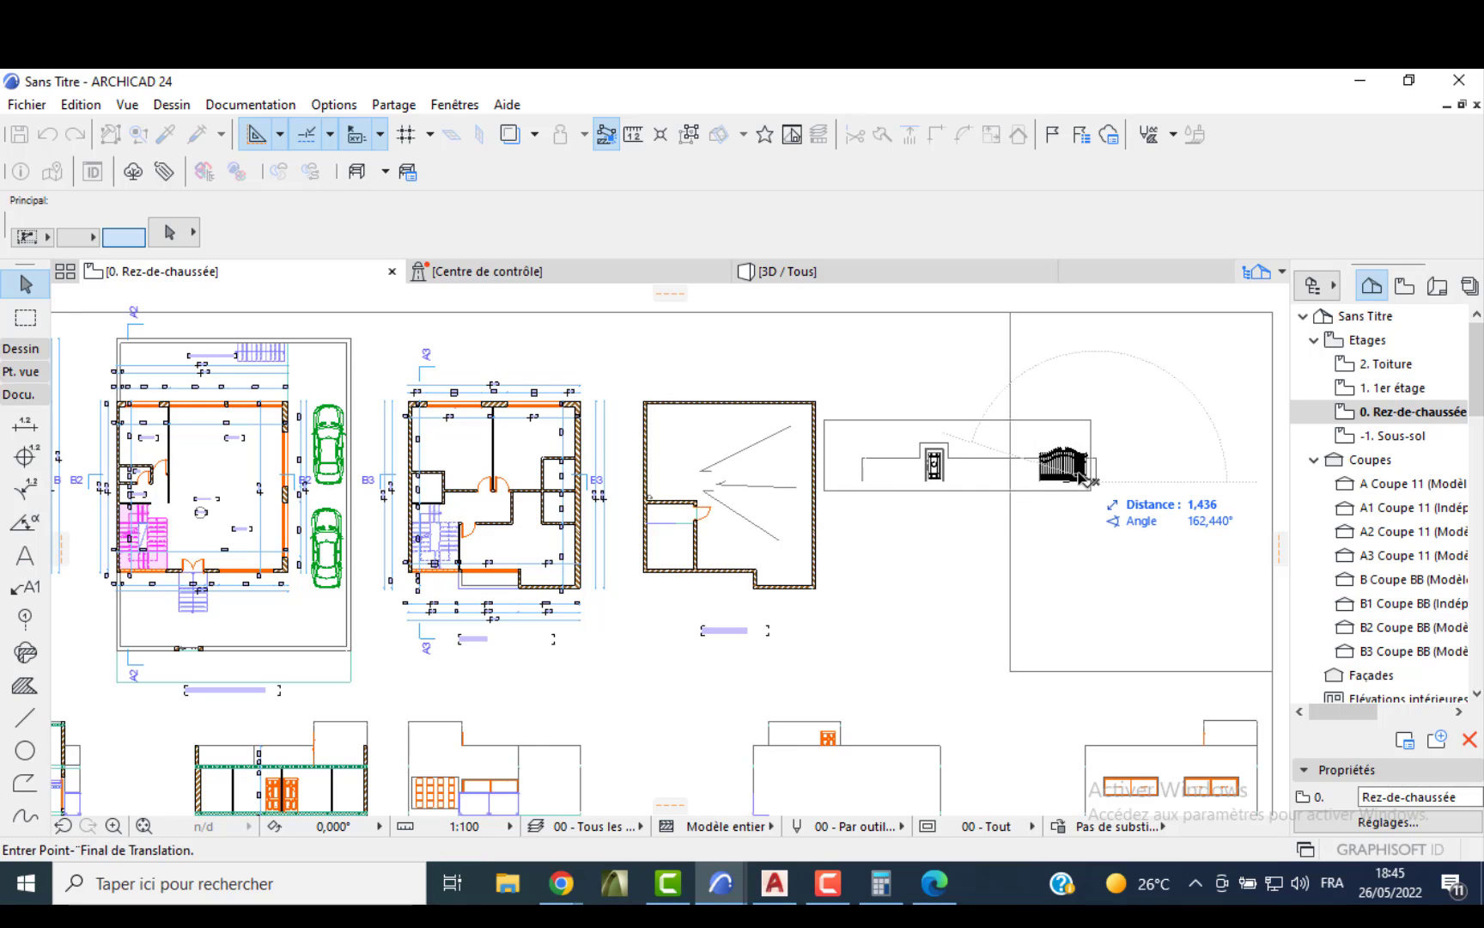
click(1083, 482)
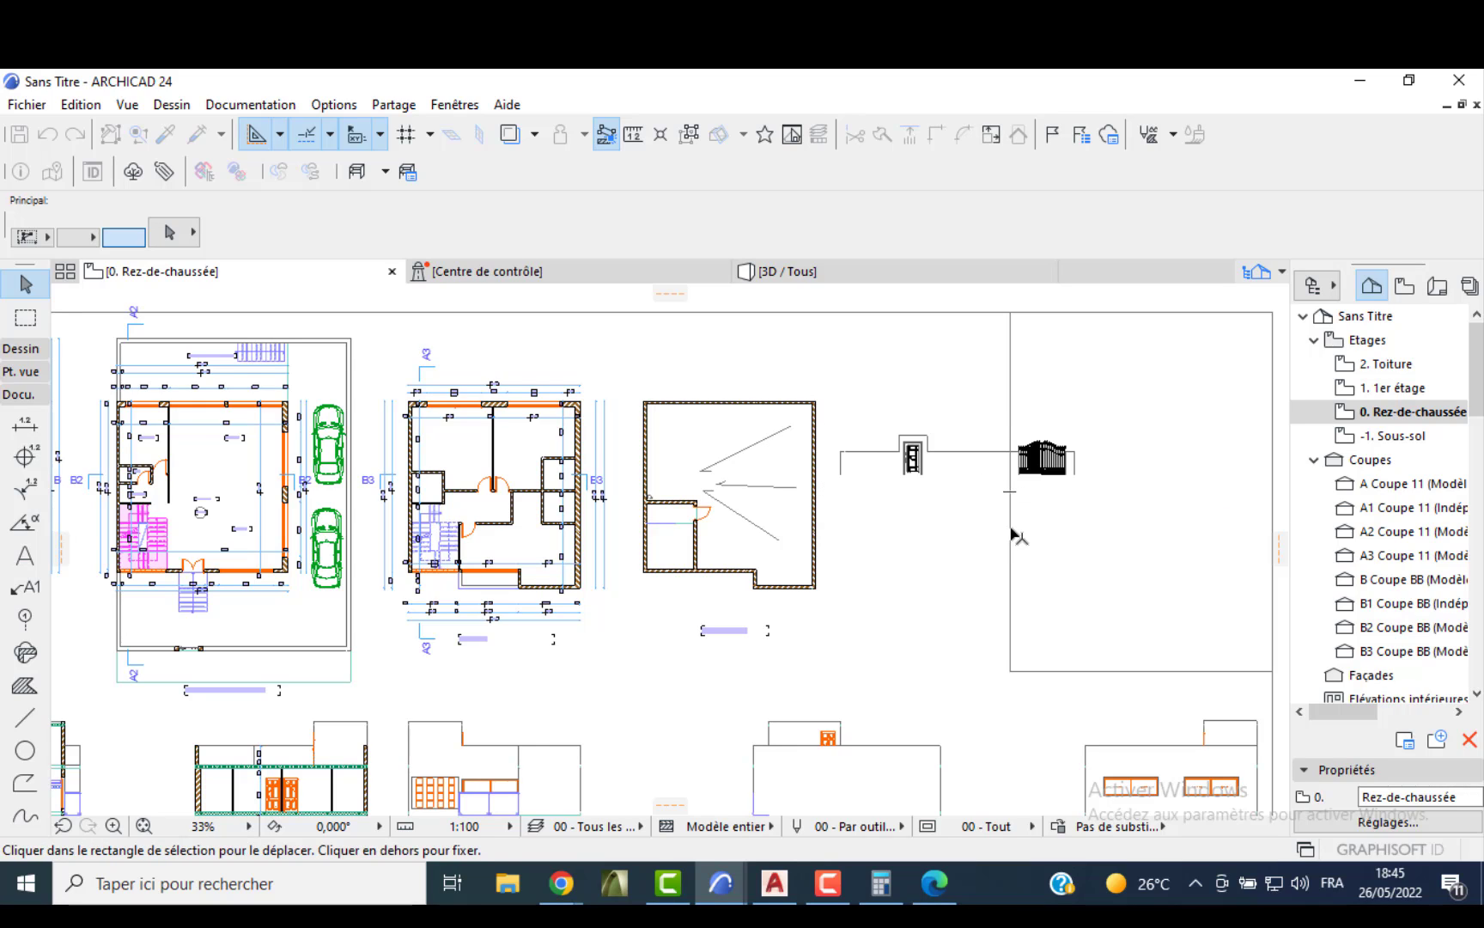
click(1011, 533)
- Shift the title block's left vertical line to the right so it clears the vehicle gate of the fence elevation
click(1010, 523)
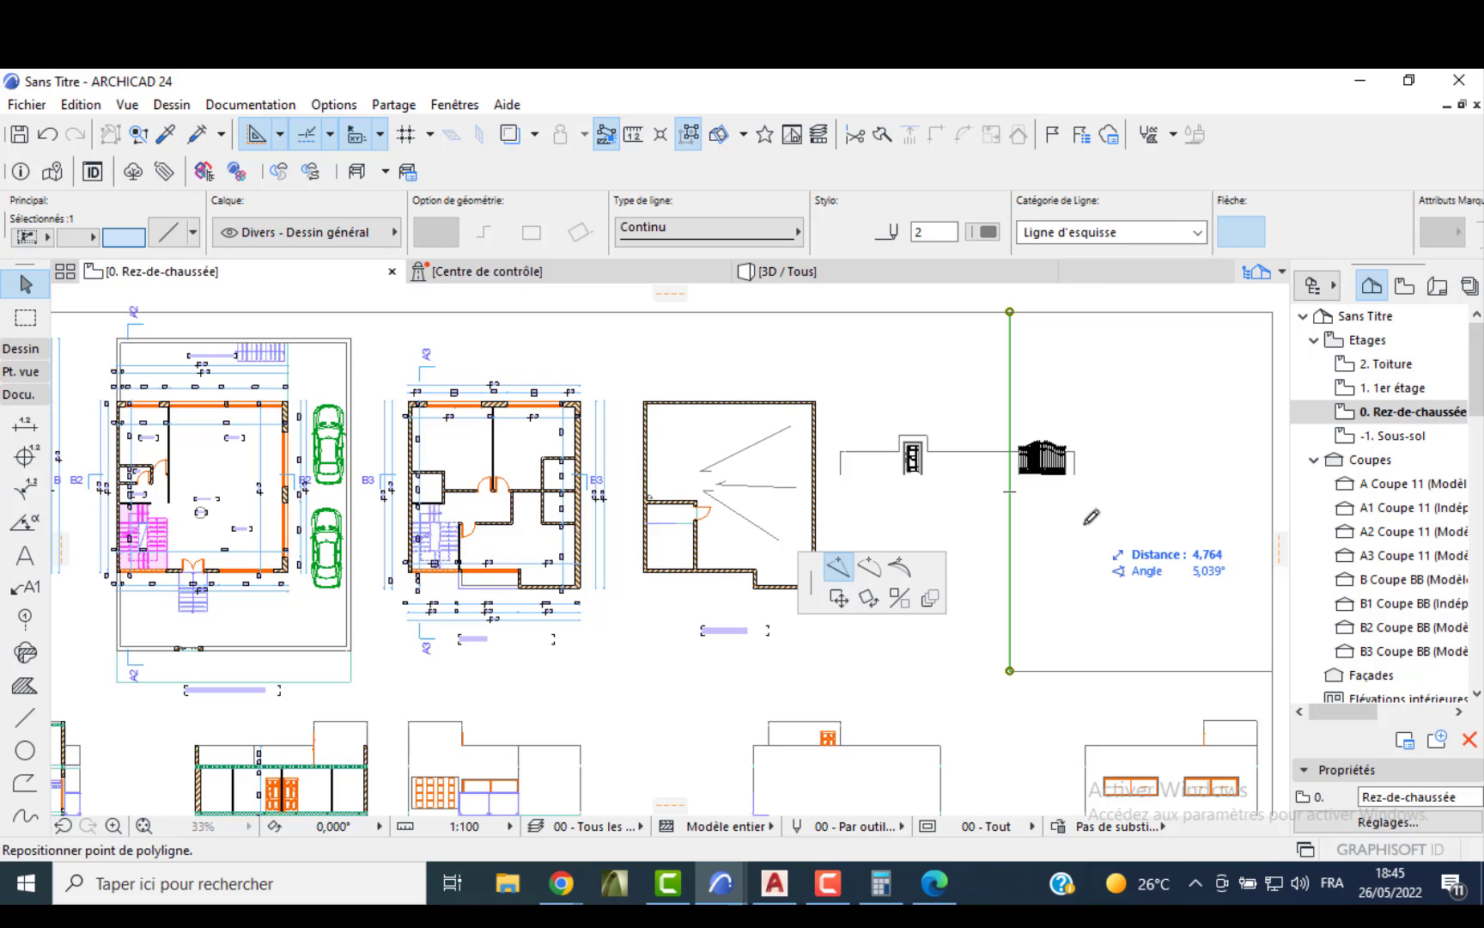
click(838, 598)
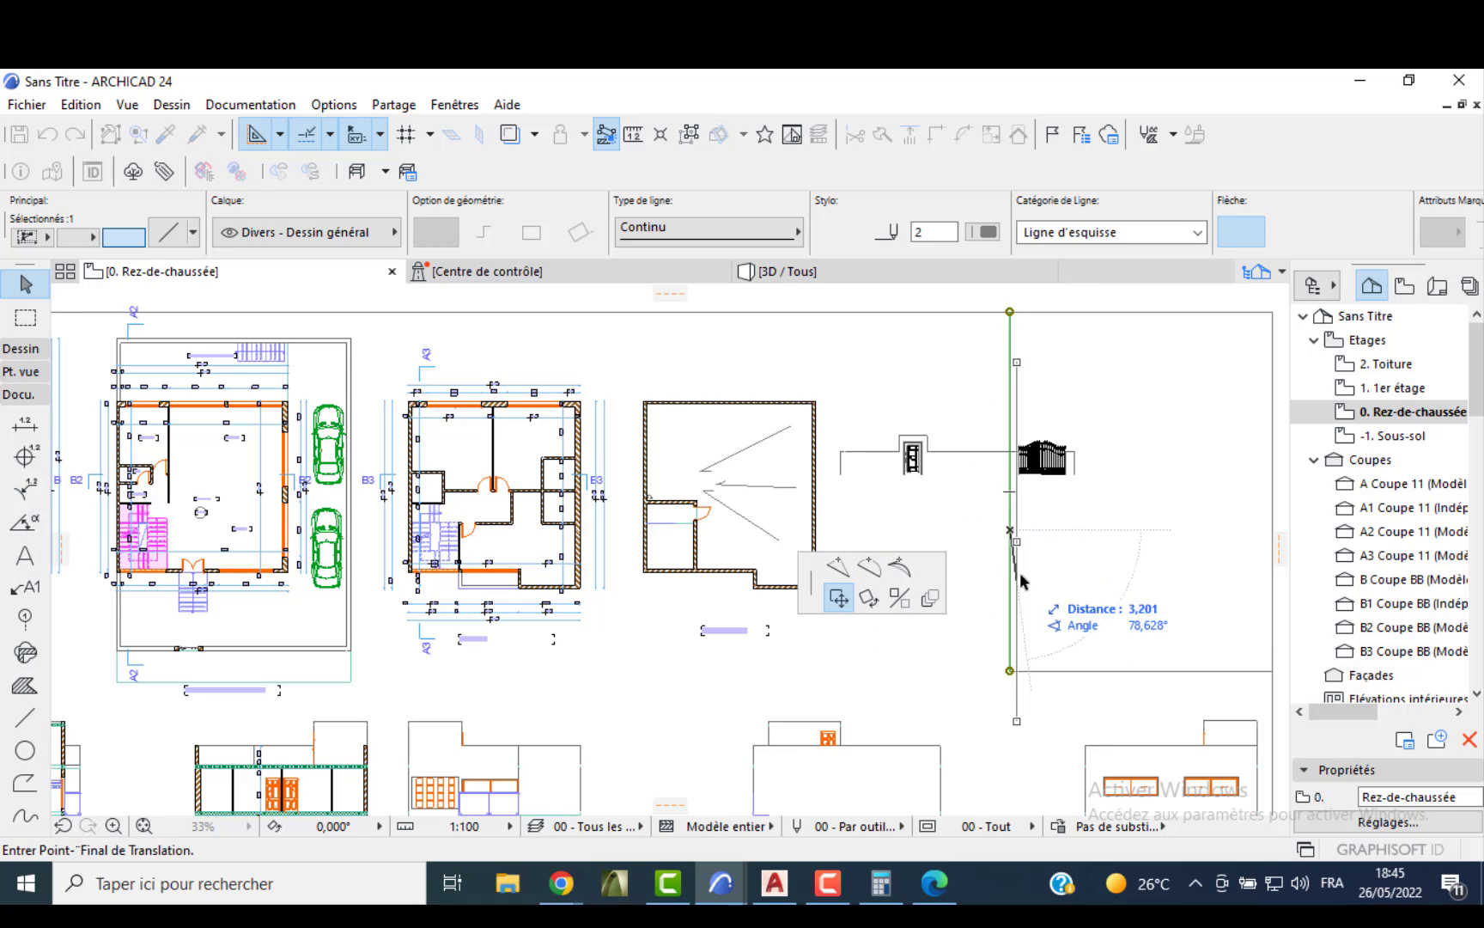
click(1088, 531)
- Draw a single horizontal ground line joining the lower right and lower left corners of the fence elevation
scroll(956, 515, up, 2)
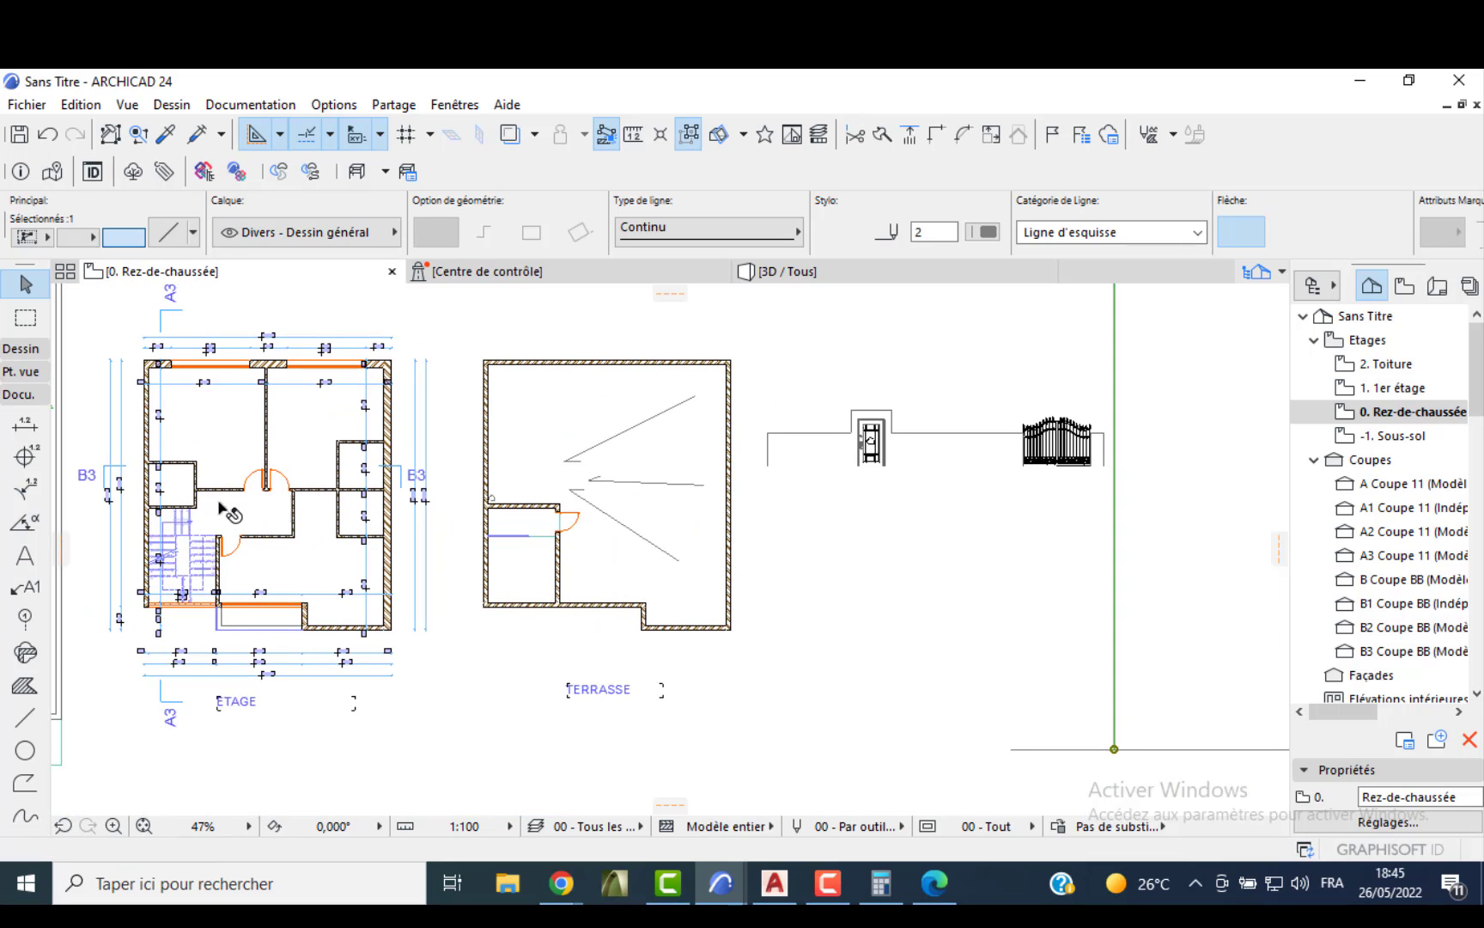
click(25, 716)
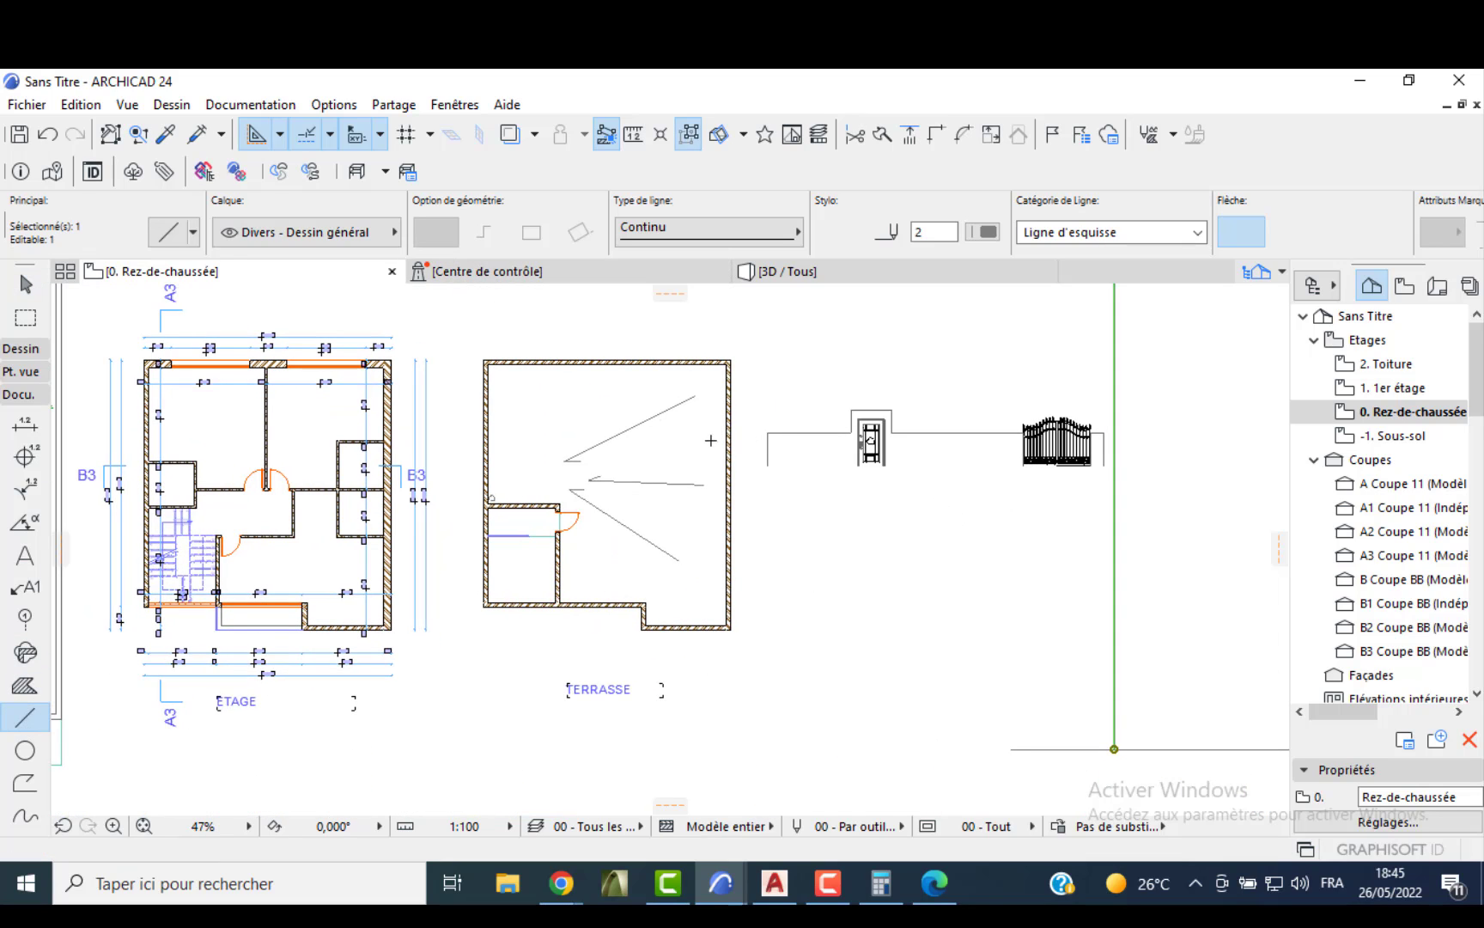
key(Escape)
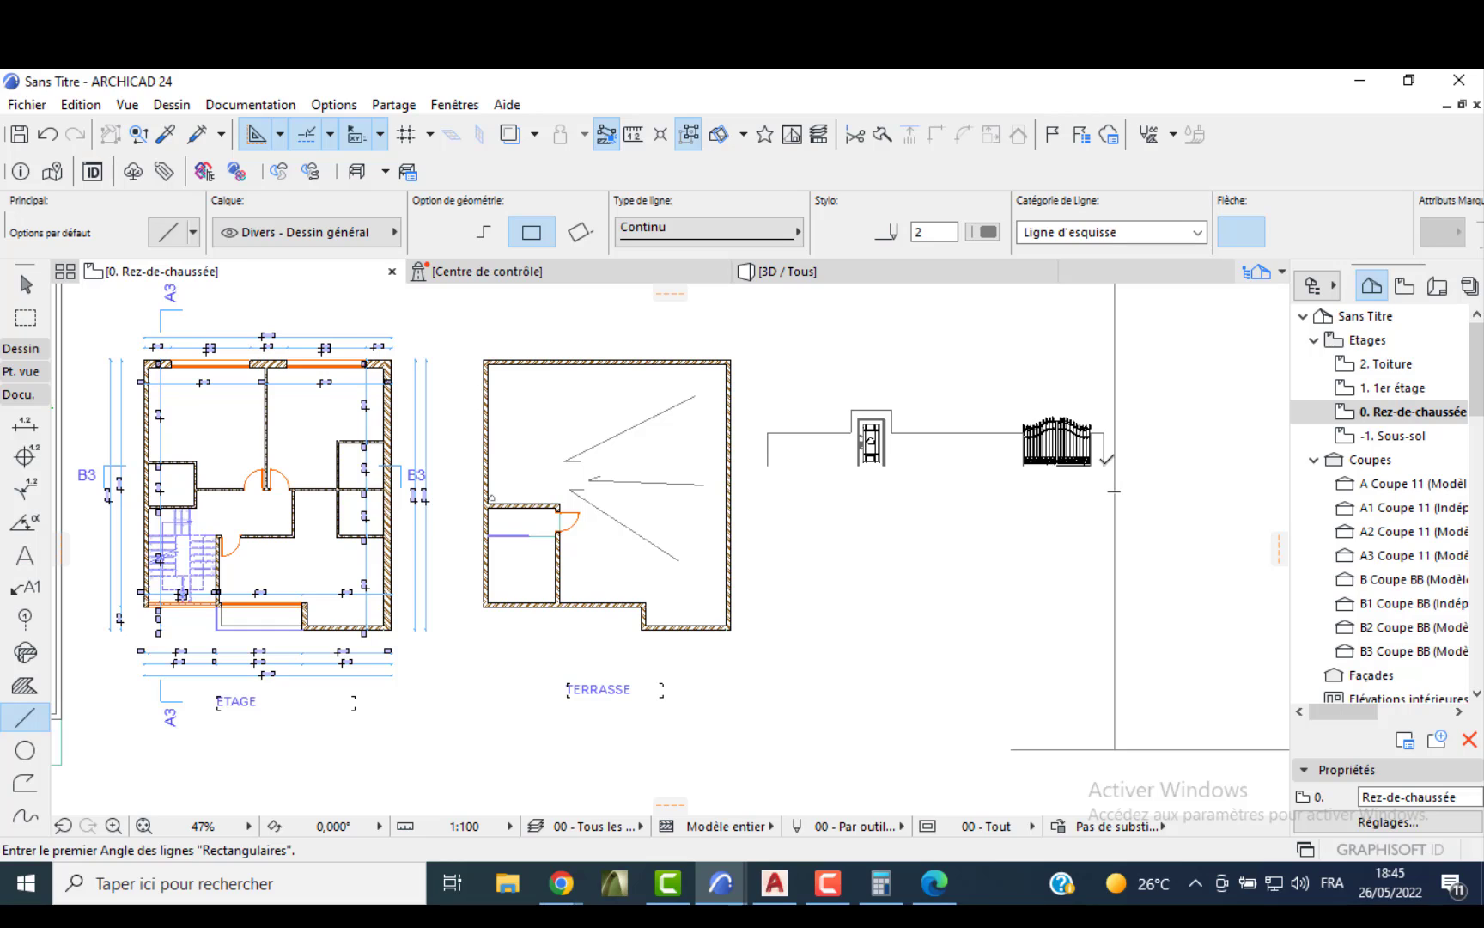
click(1103, 465)
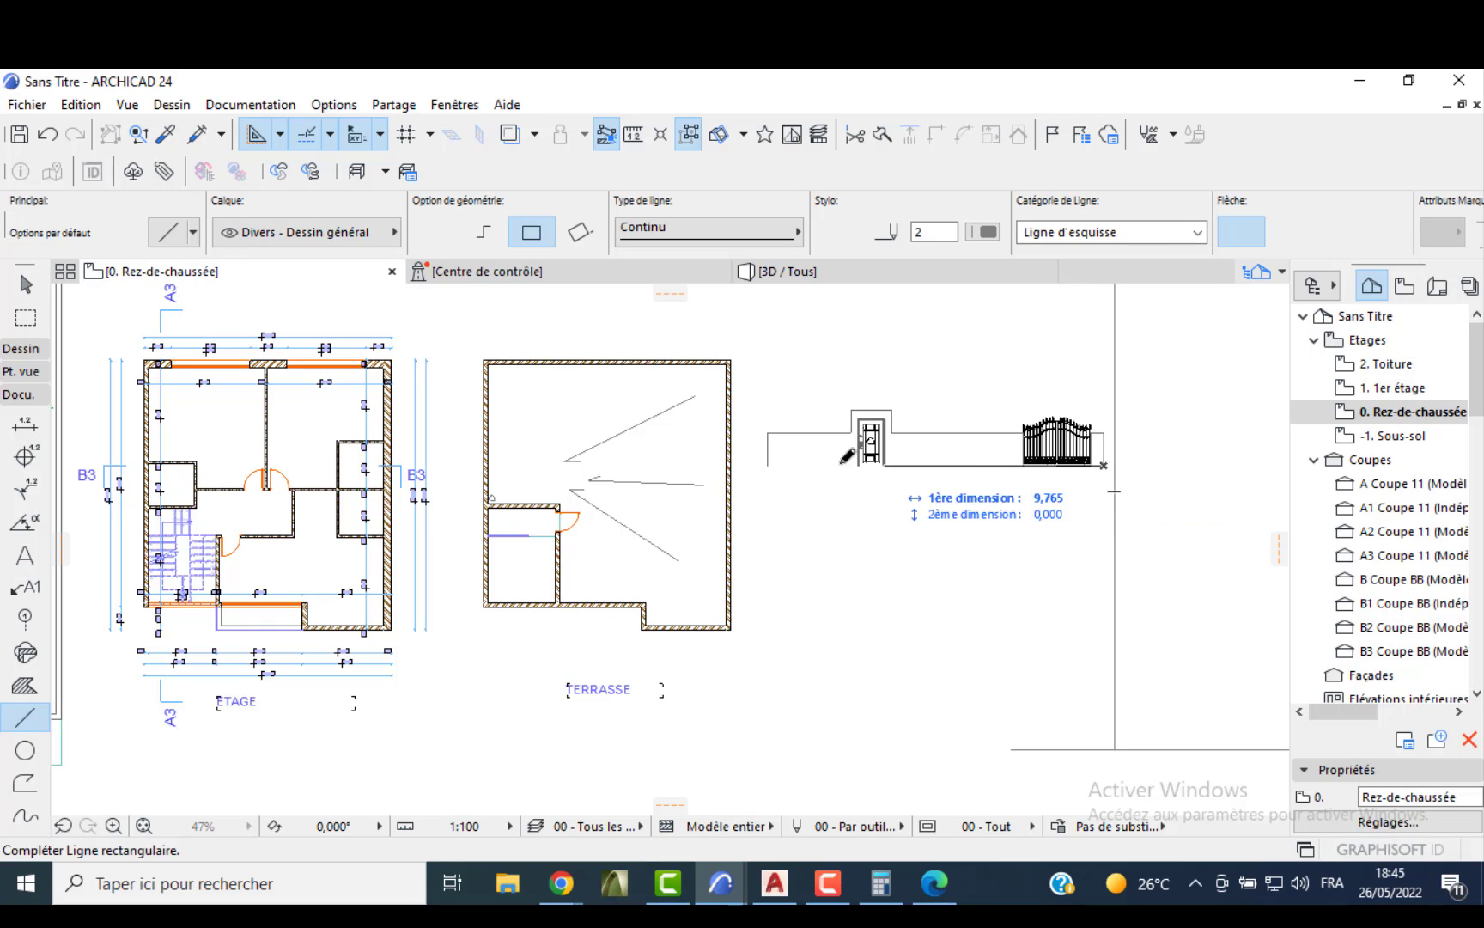
click(436, 232)
click(767, 465)
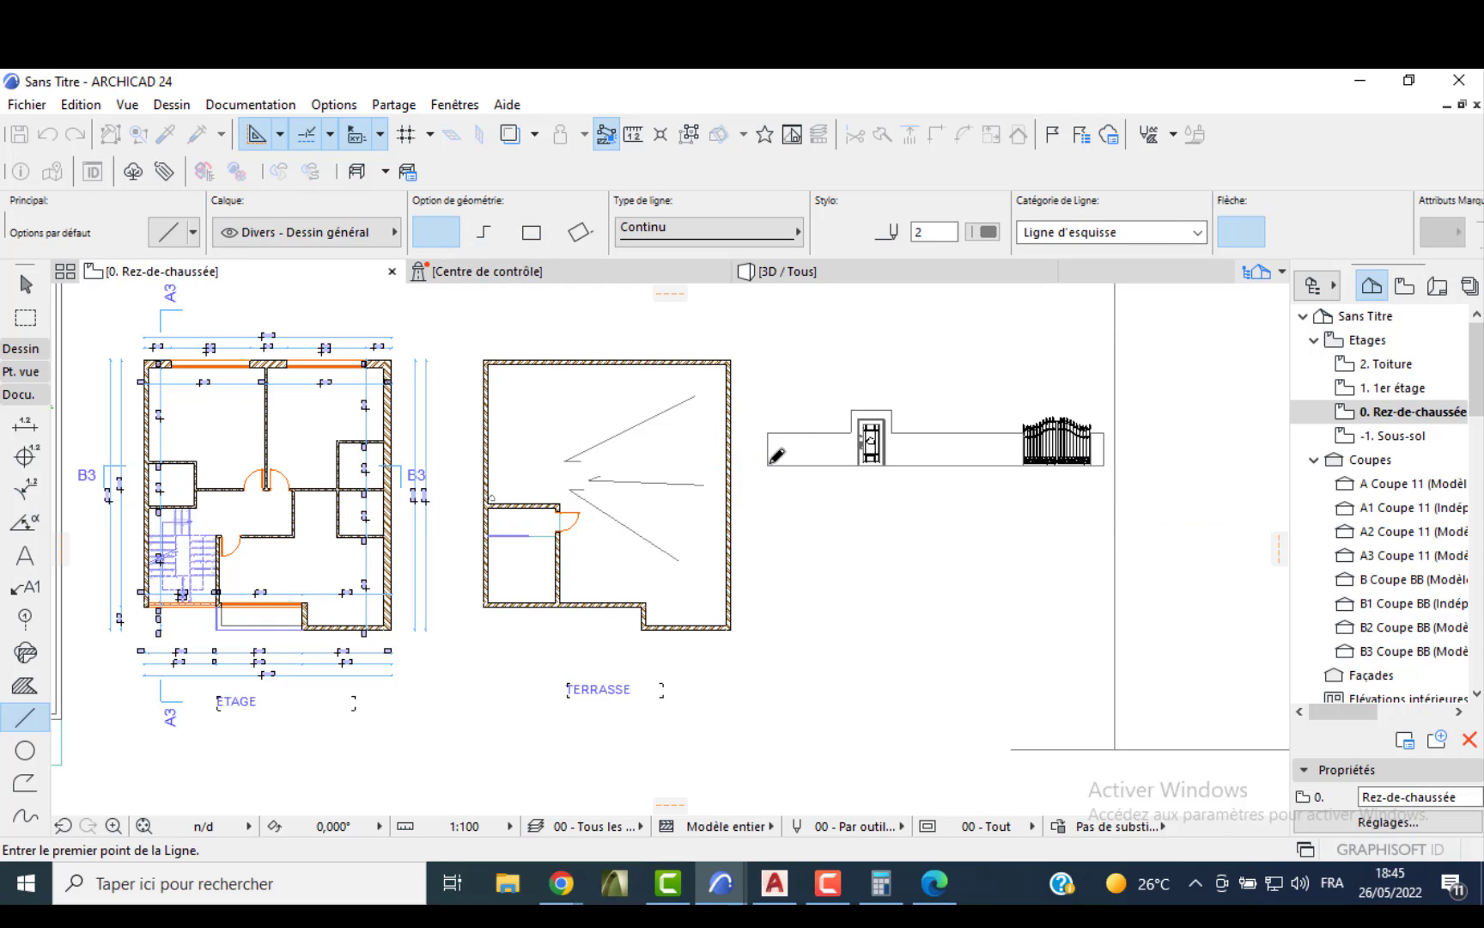
scroll(1016, 453, up, 2)
key(Escape)
- Draw a vertical line down from the fence elevation's lower left corner and a horizontal line from its end, matching the fence's full length
scroll(963, 461, up, 2)
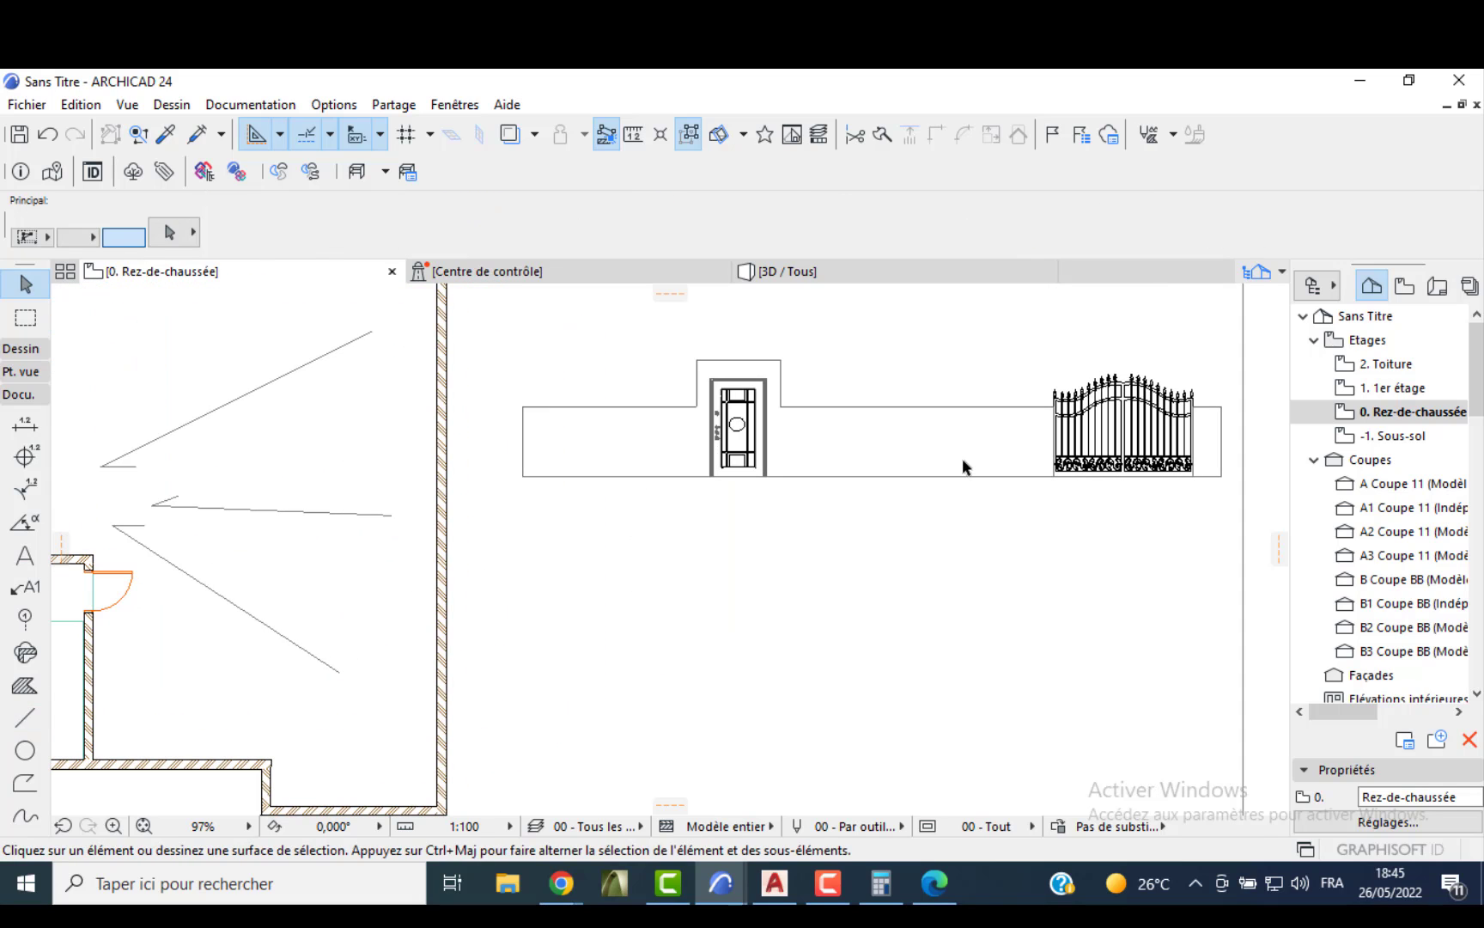
middle_drag(521, 557, 505, 498)
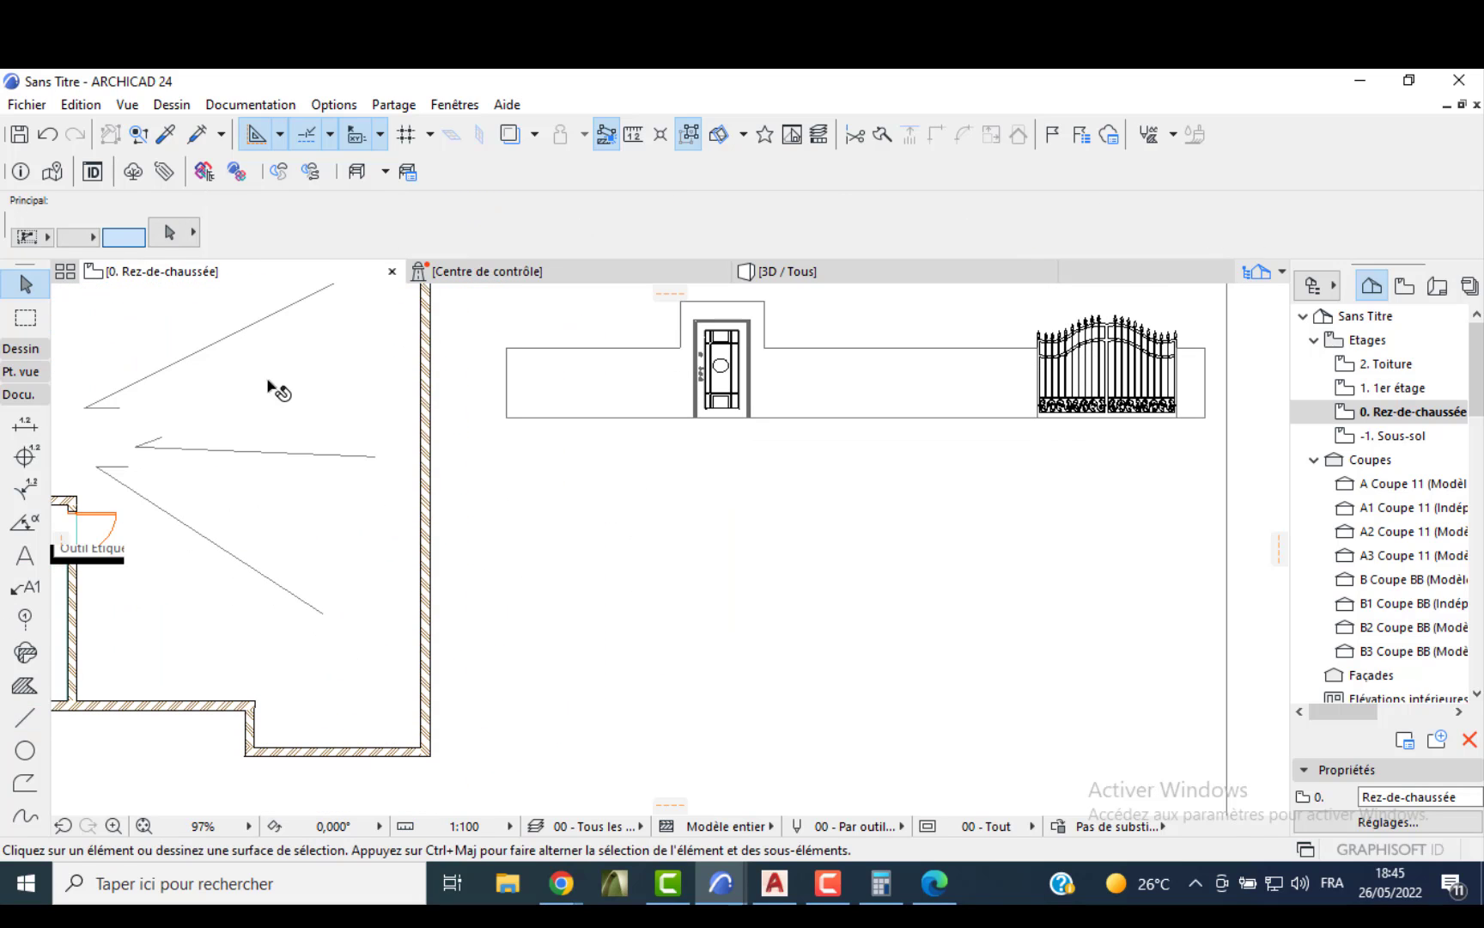
click(21, 724)
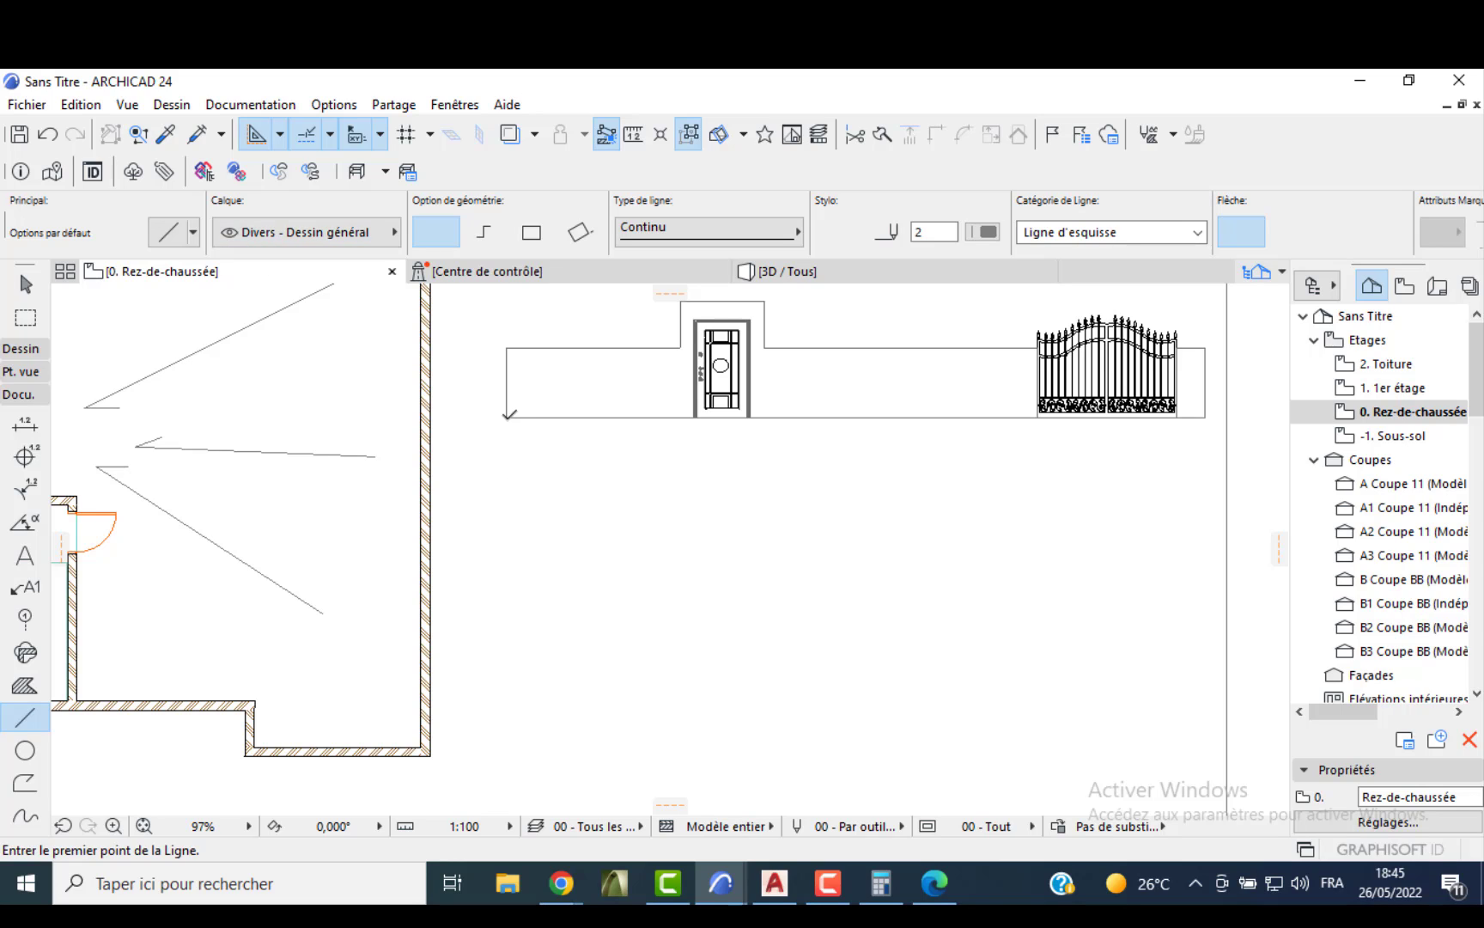
click(506, 418)
click(506, 588)
click(507, 588)
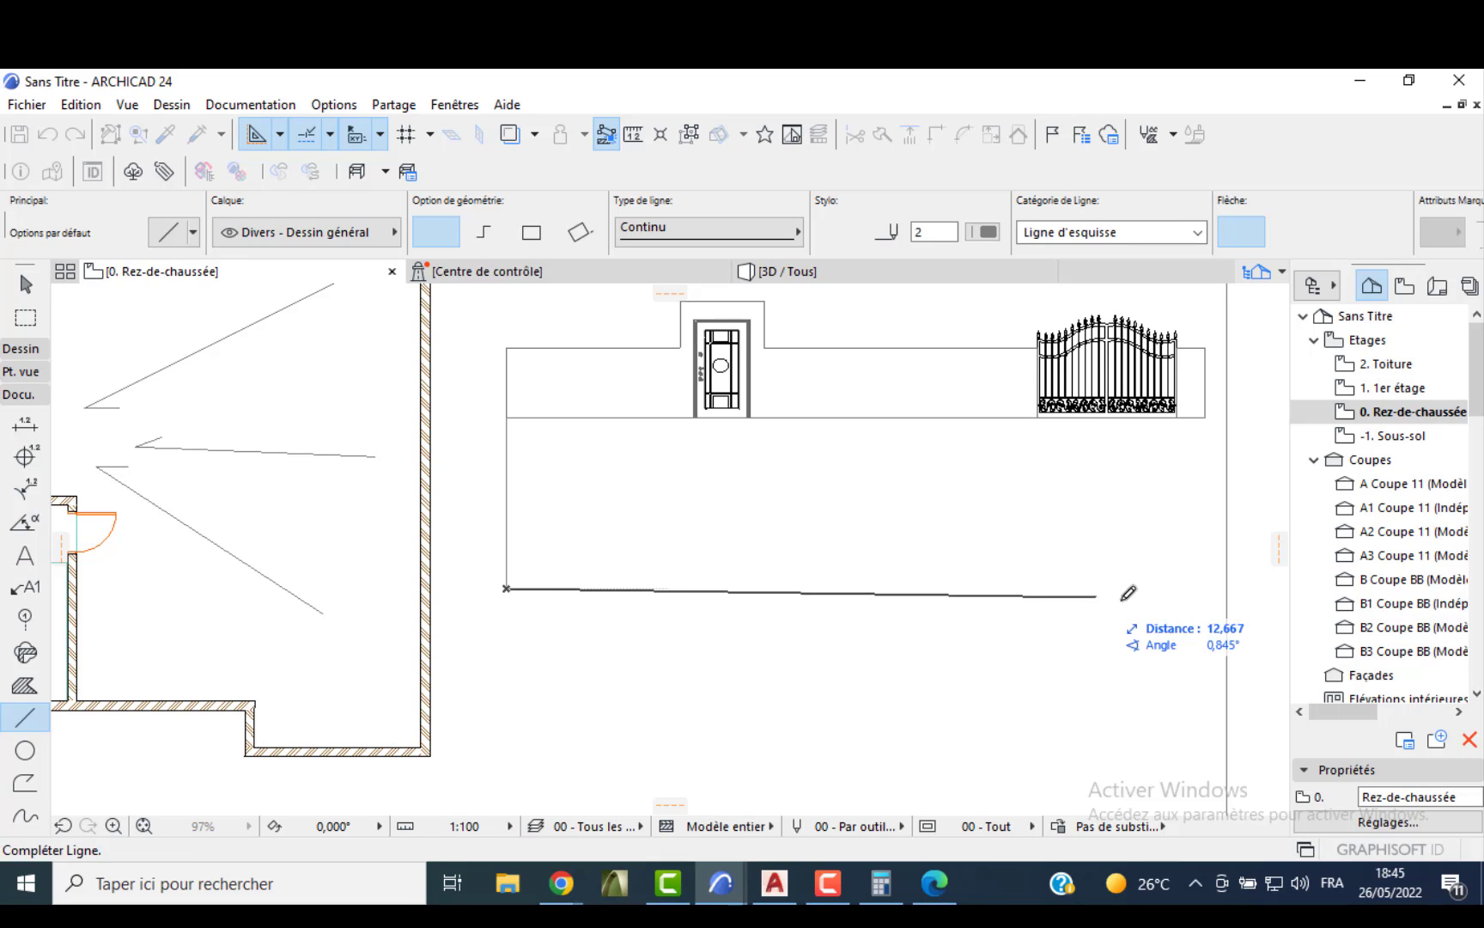
click(1205, 588)
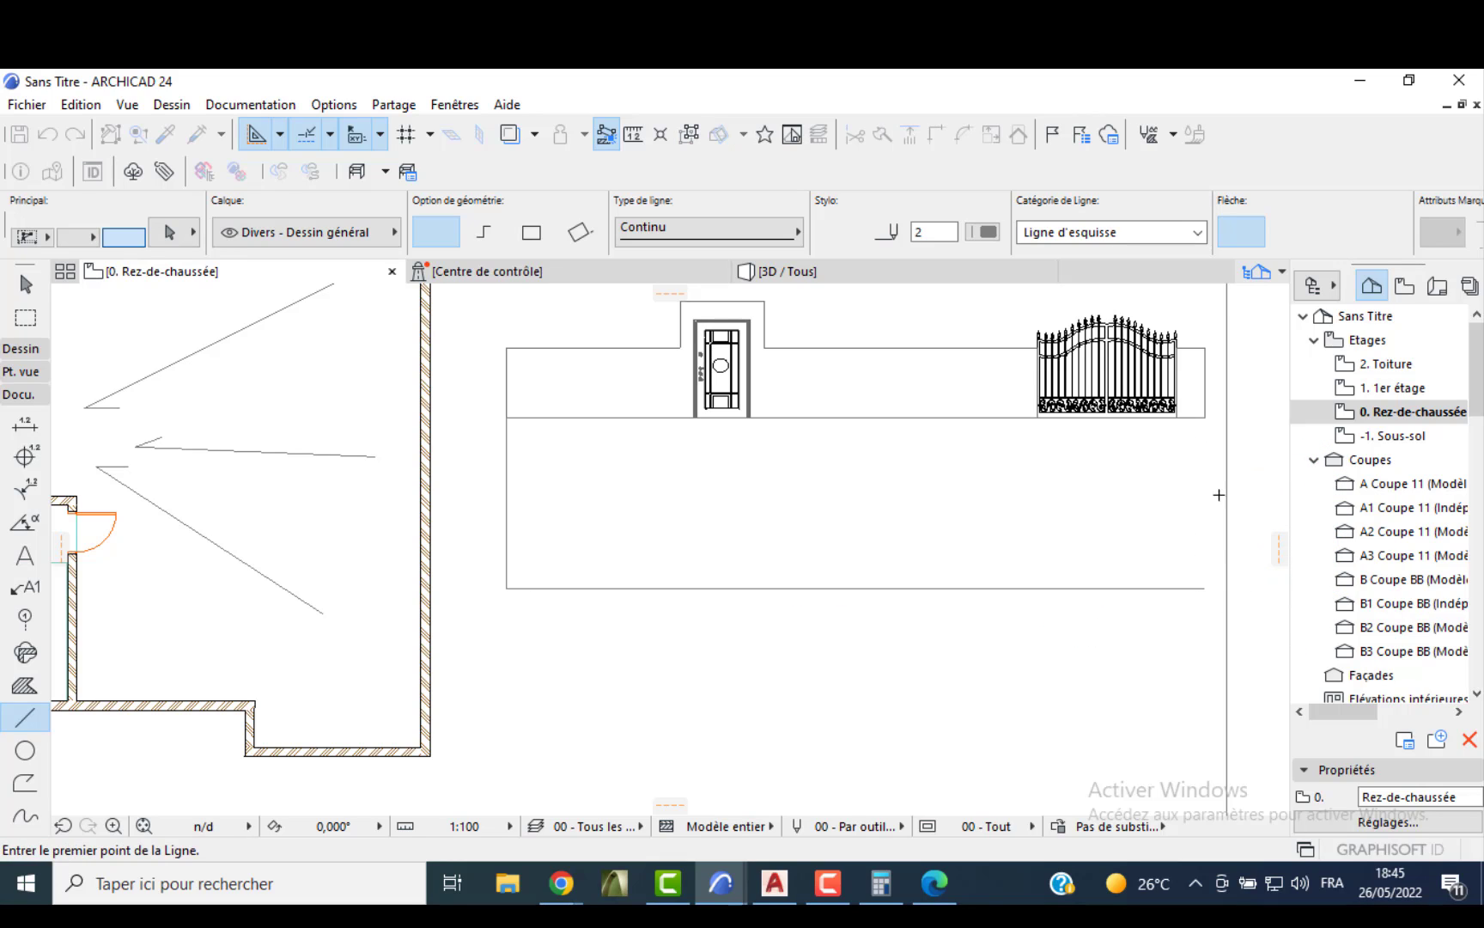
- Draw a 0,2 m vertical line upward from the right end of the new horizontal line below the fence elevation
click(1205, 588)
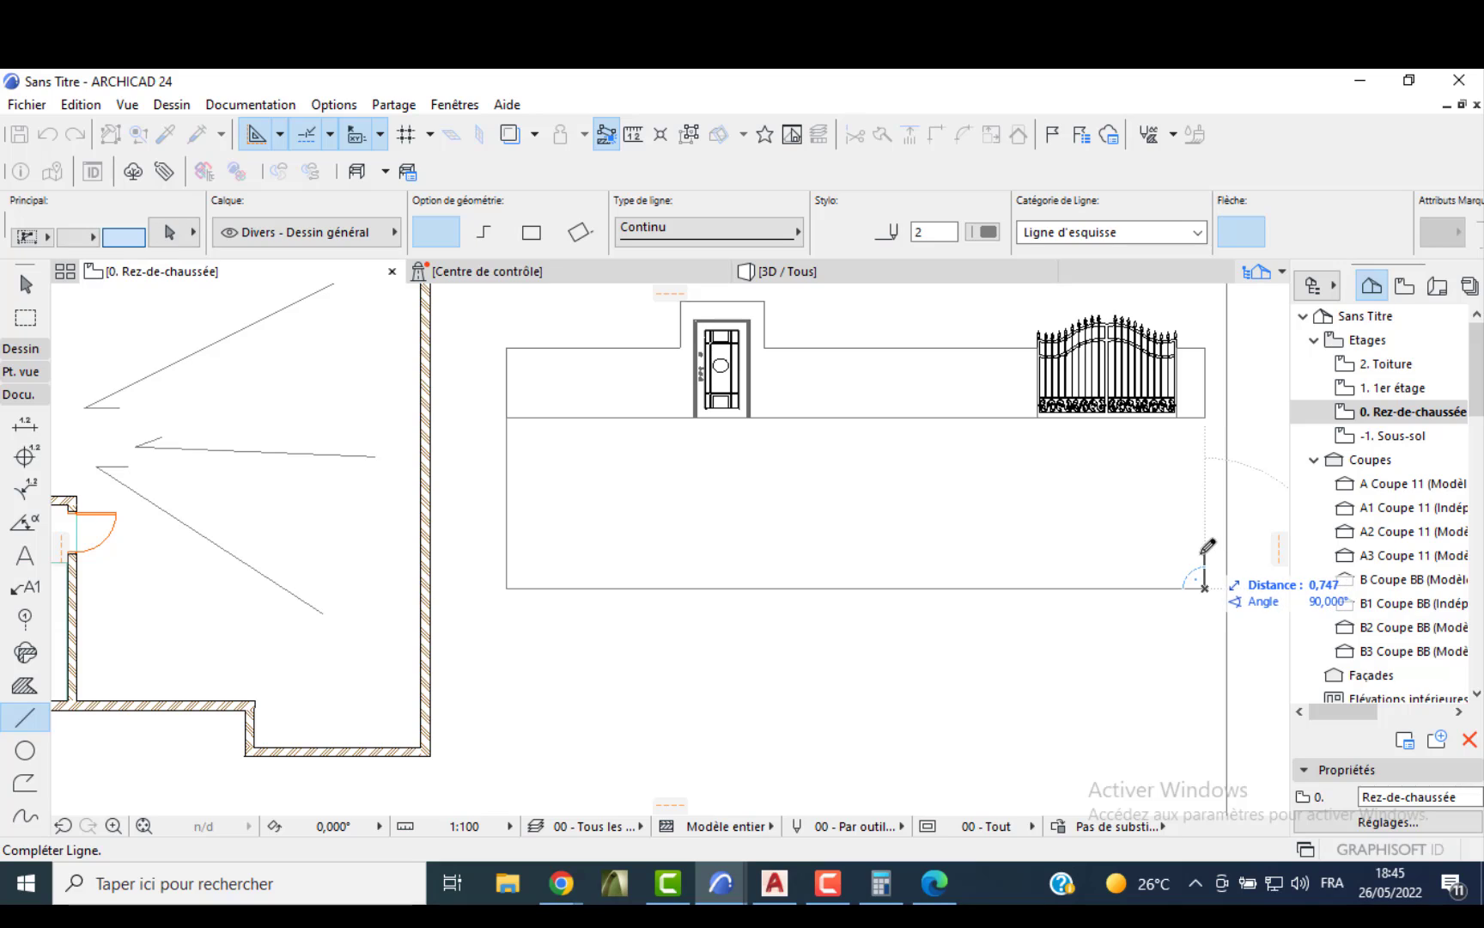
text(0)
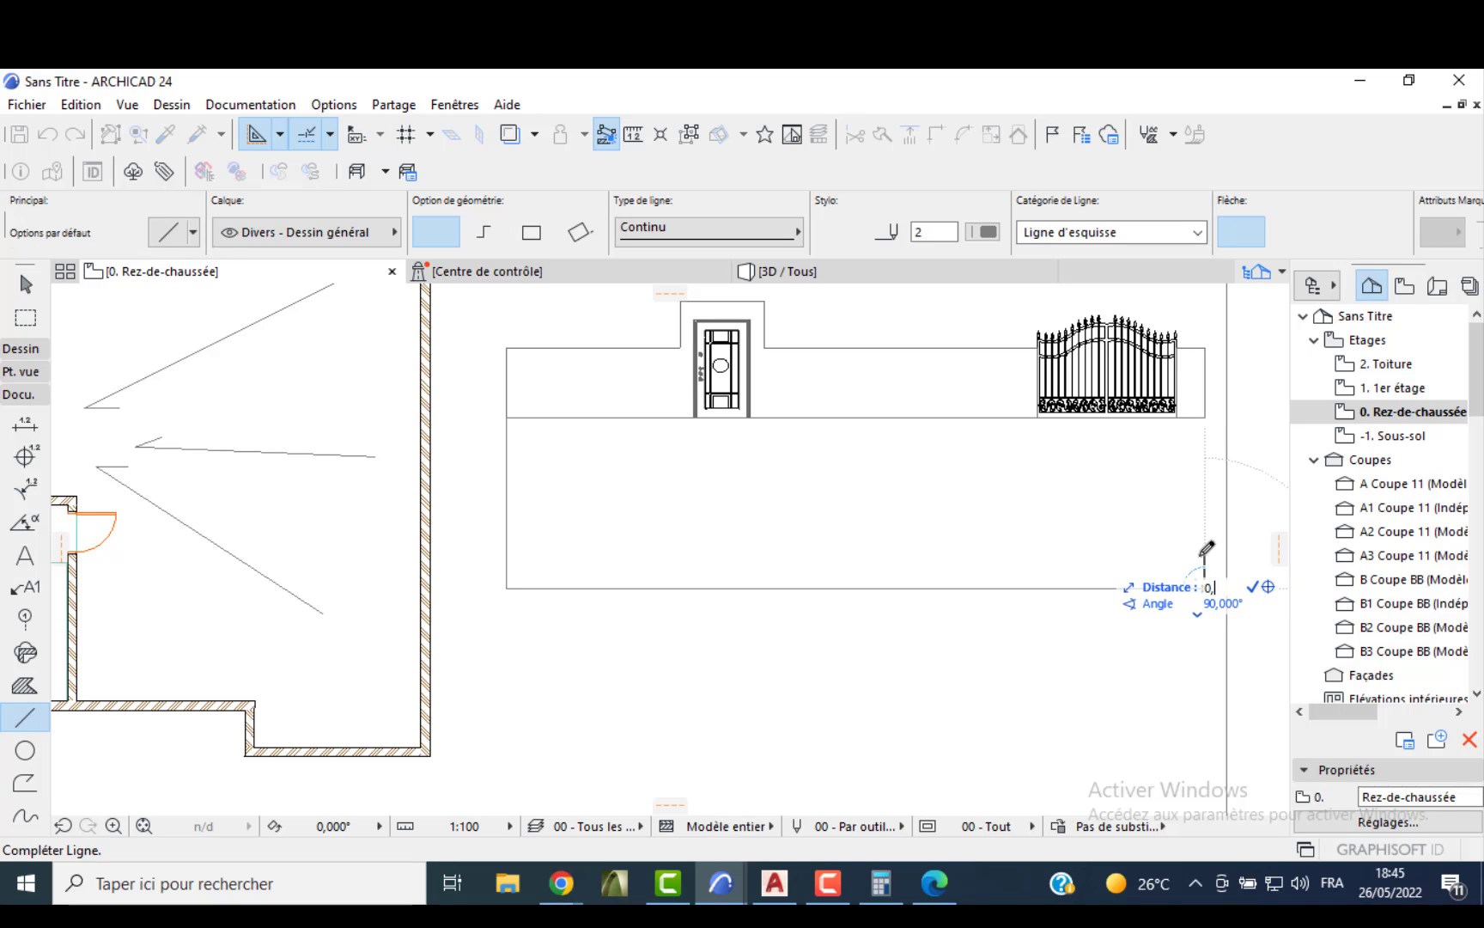
text(,2)
key(Return)
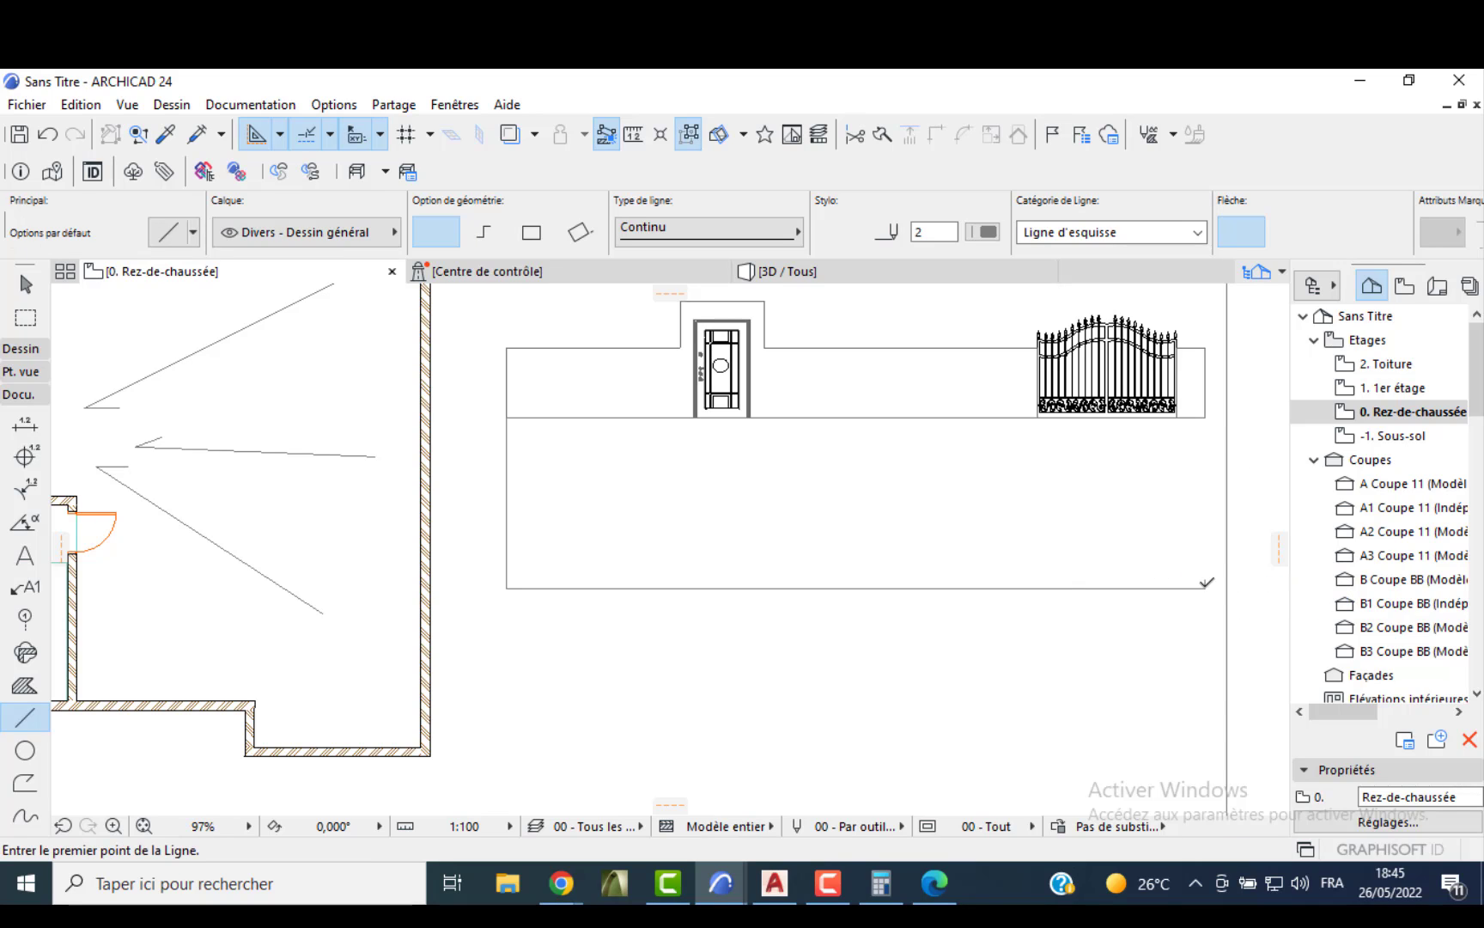
- Close the wall plan strip below the fence elevation with its upper horizontal line and project the door portal's two outer edges down to it
click(1205, 577)
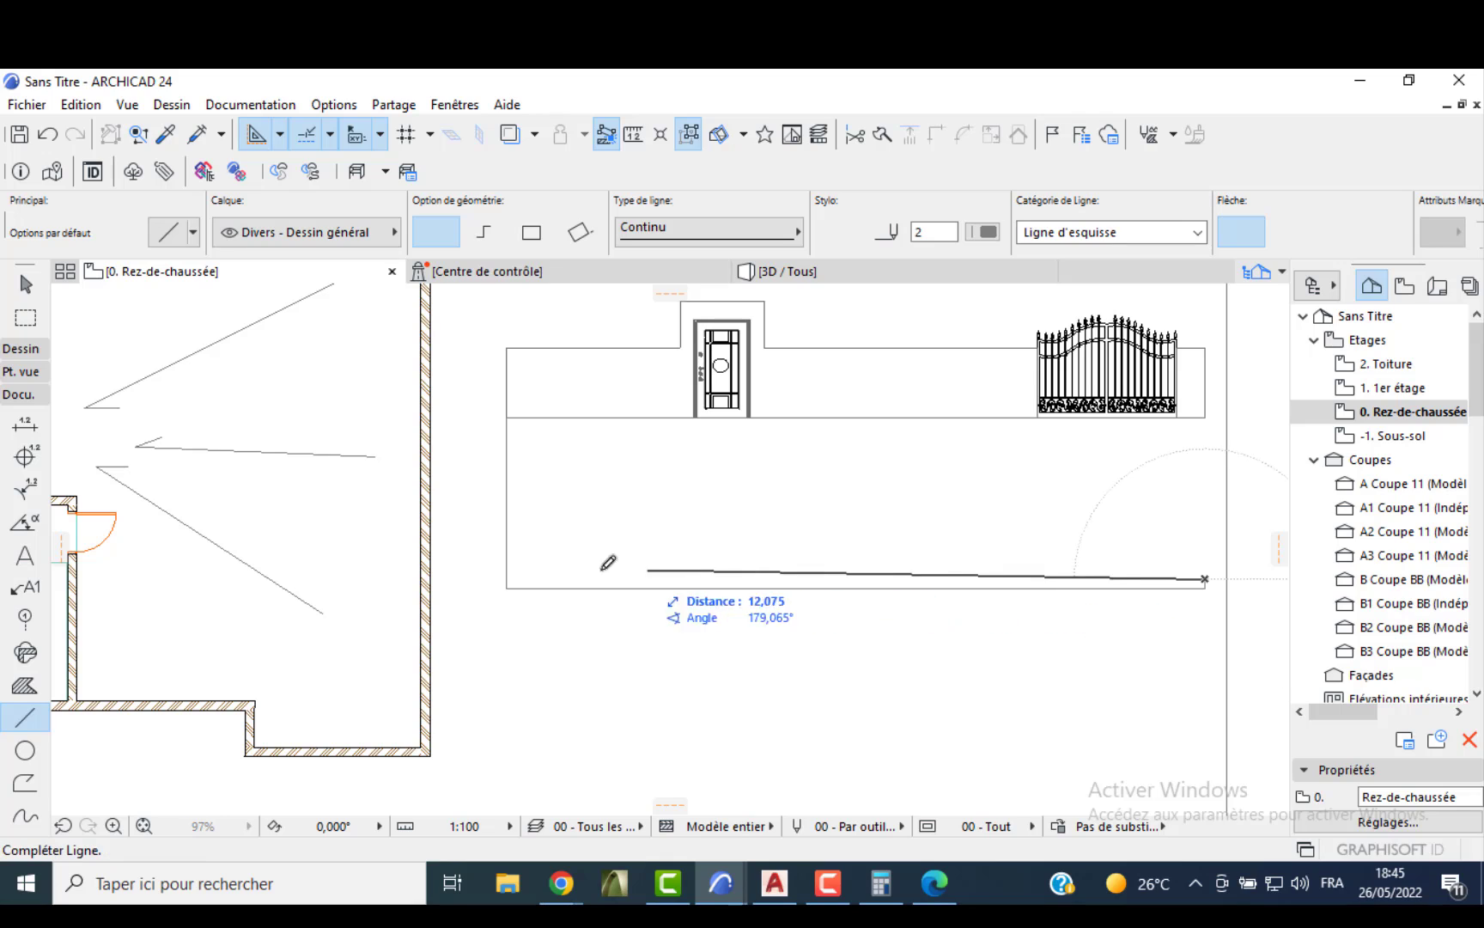
click(514, 571)
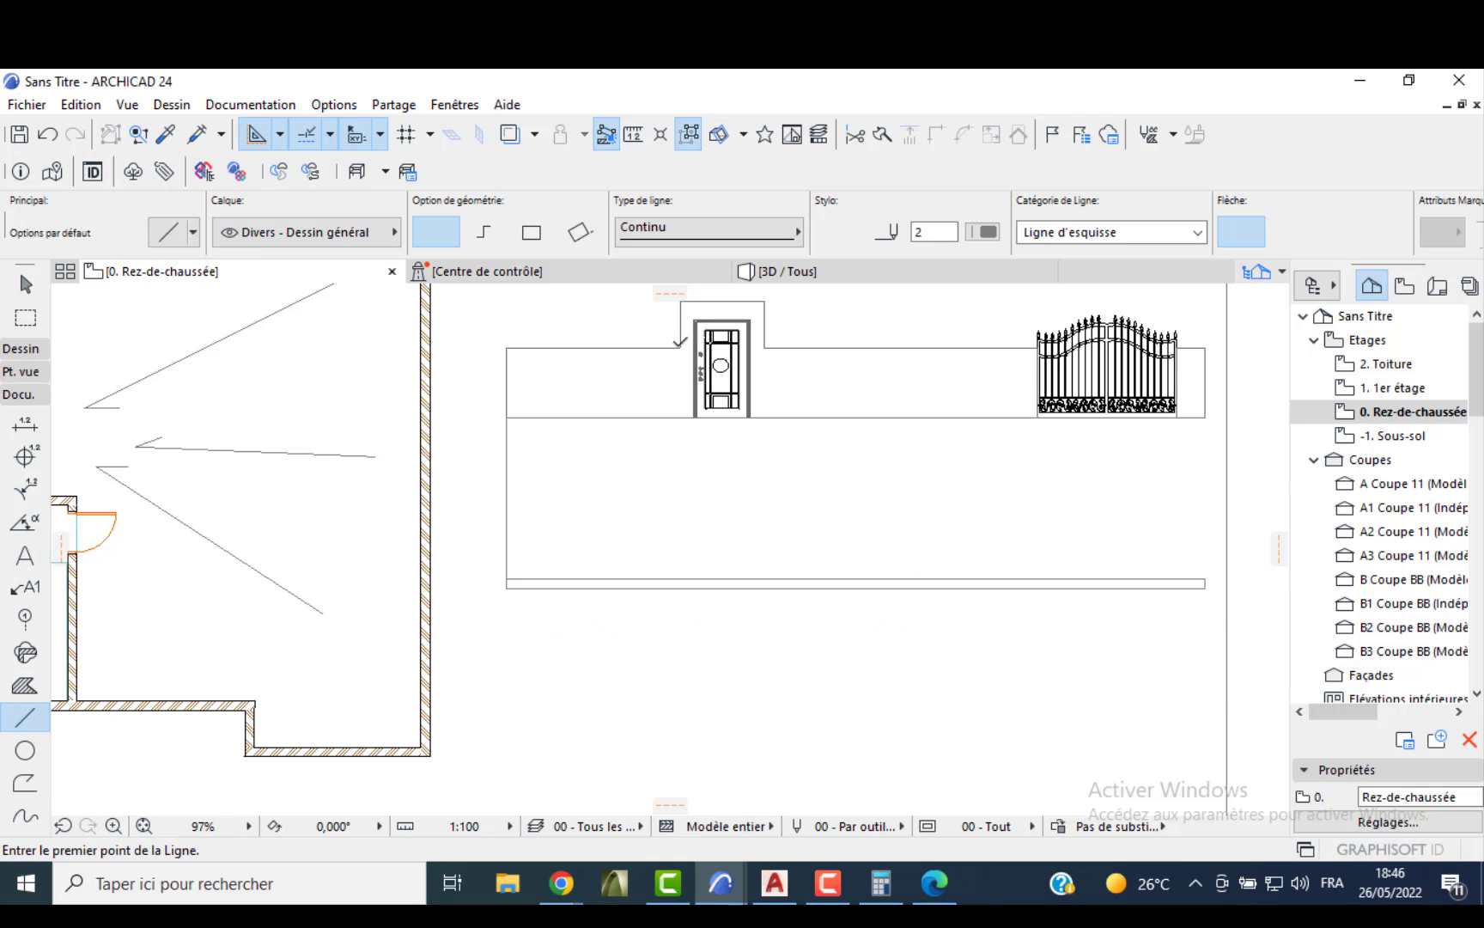
click(680, 348)
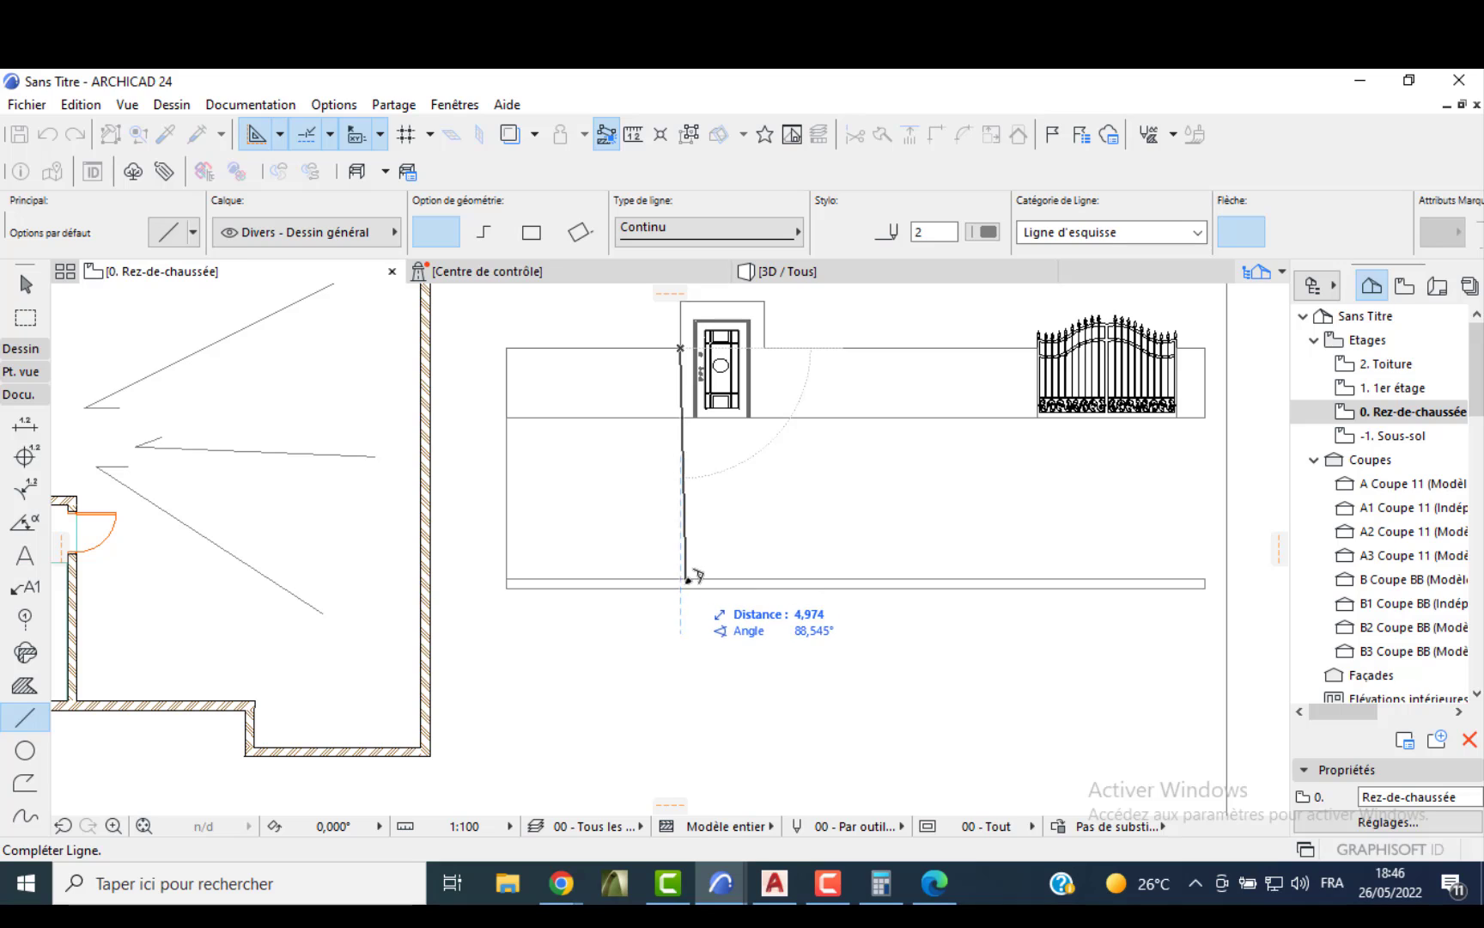
click(681, 585)
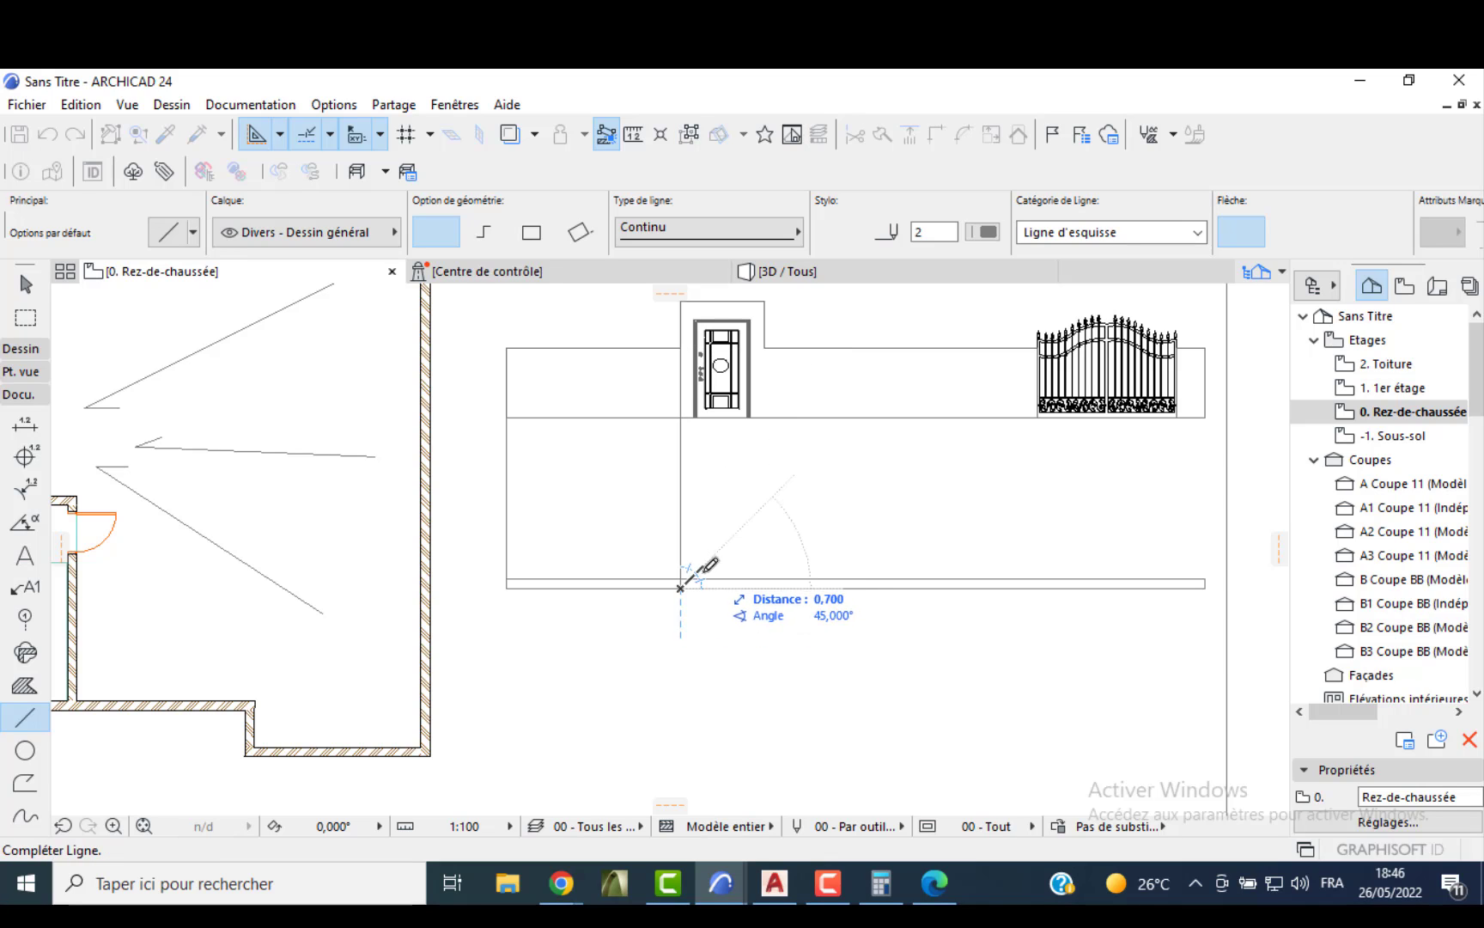
click(764, 348)
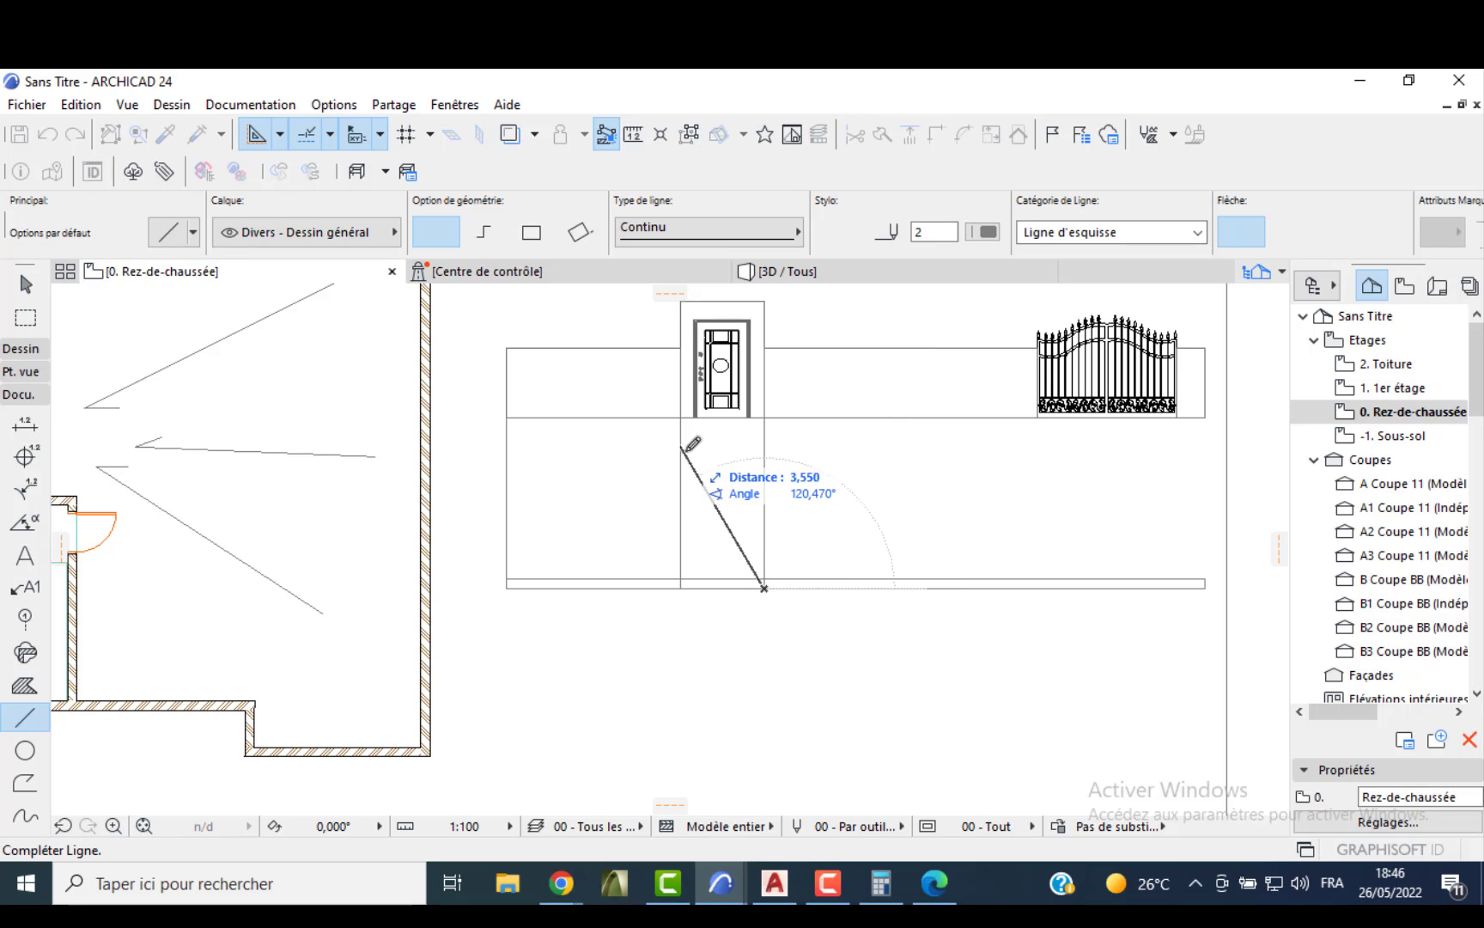
key(Escape)
- Project both edges of the pedestrian door frame vertically from the ground line down across the wall plan strip
scroll(752, 460, up, 3)
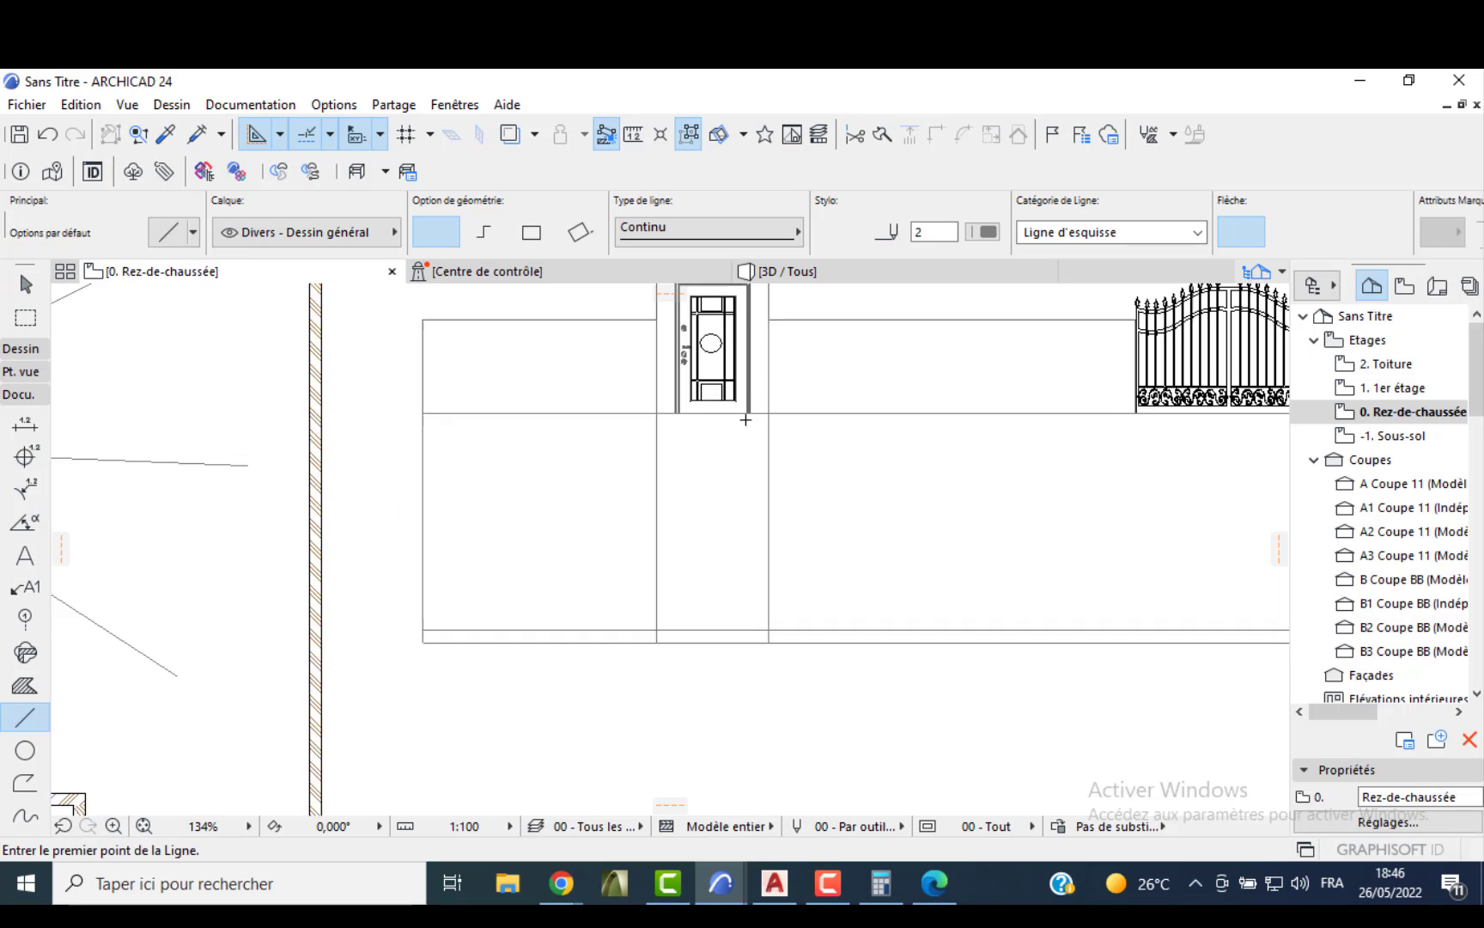
click(750, 412)
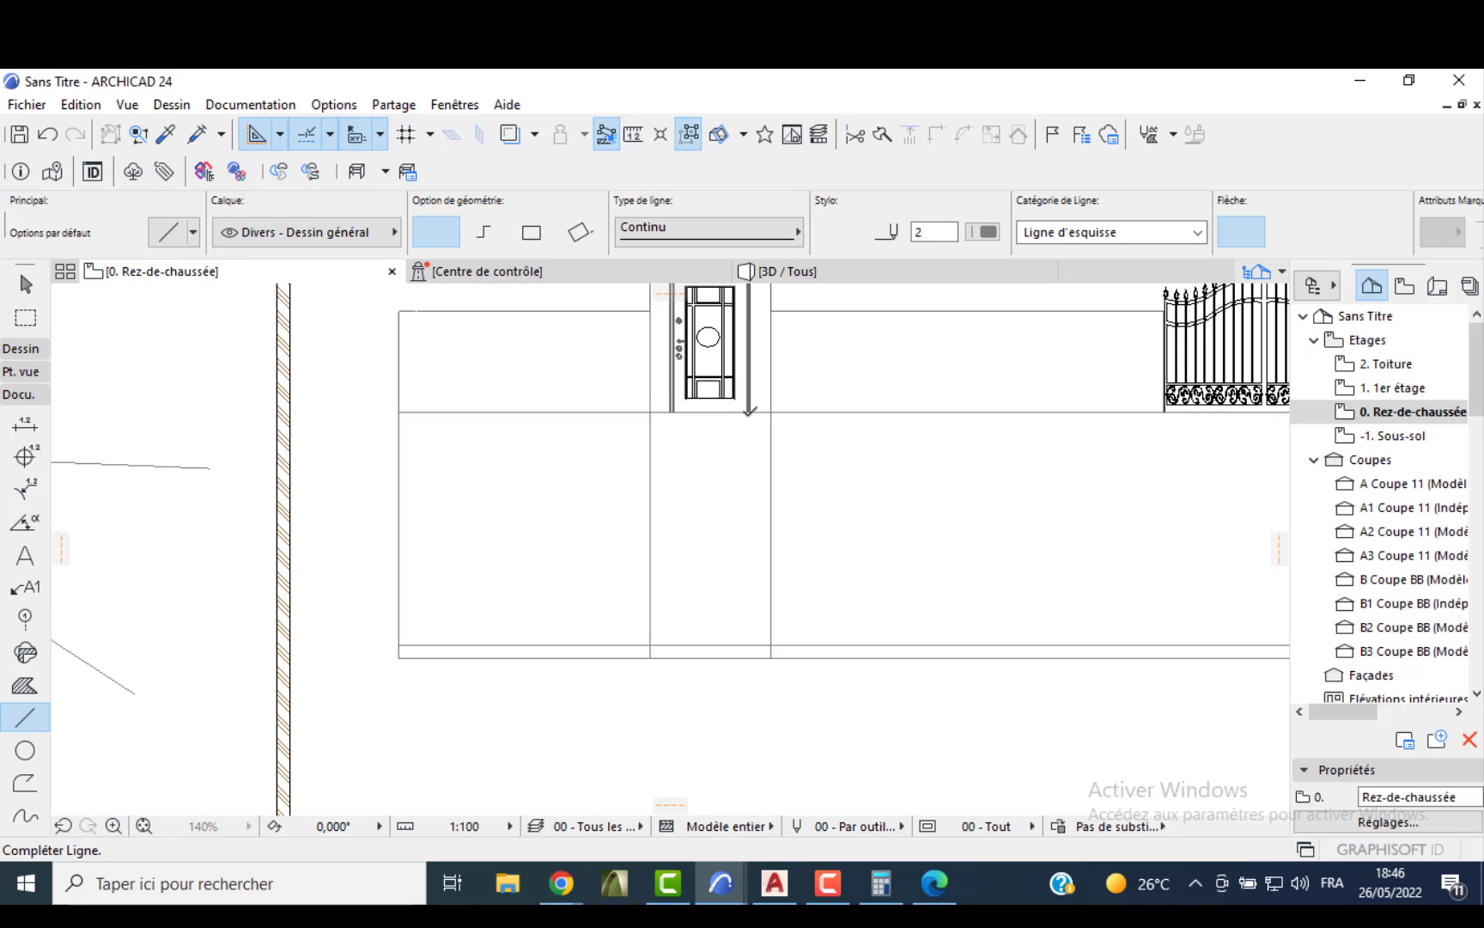
click(751, 656)
click(670, 412)
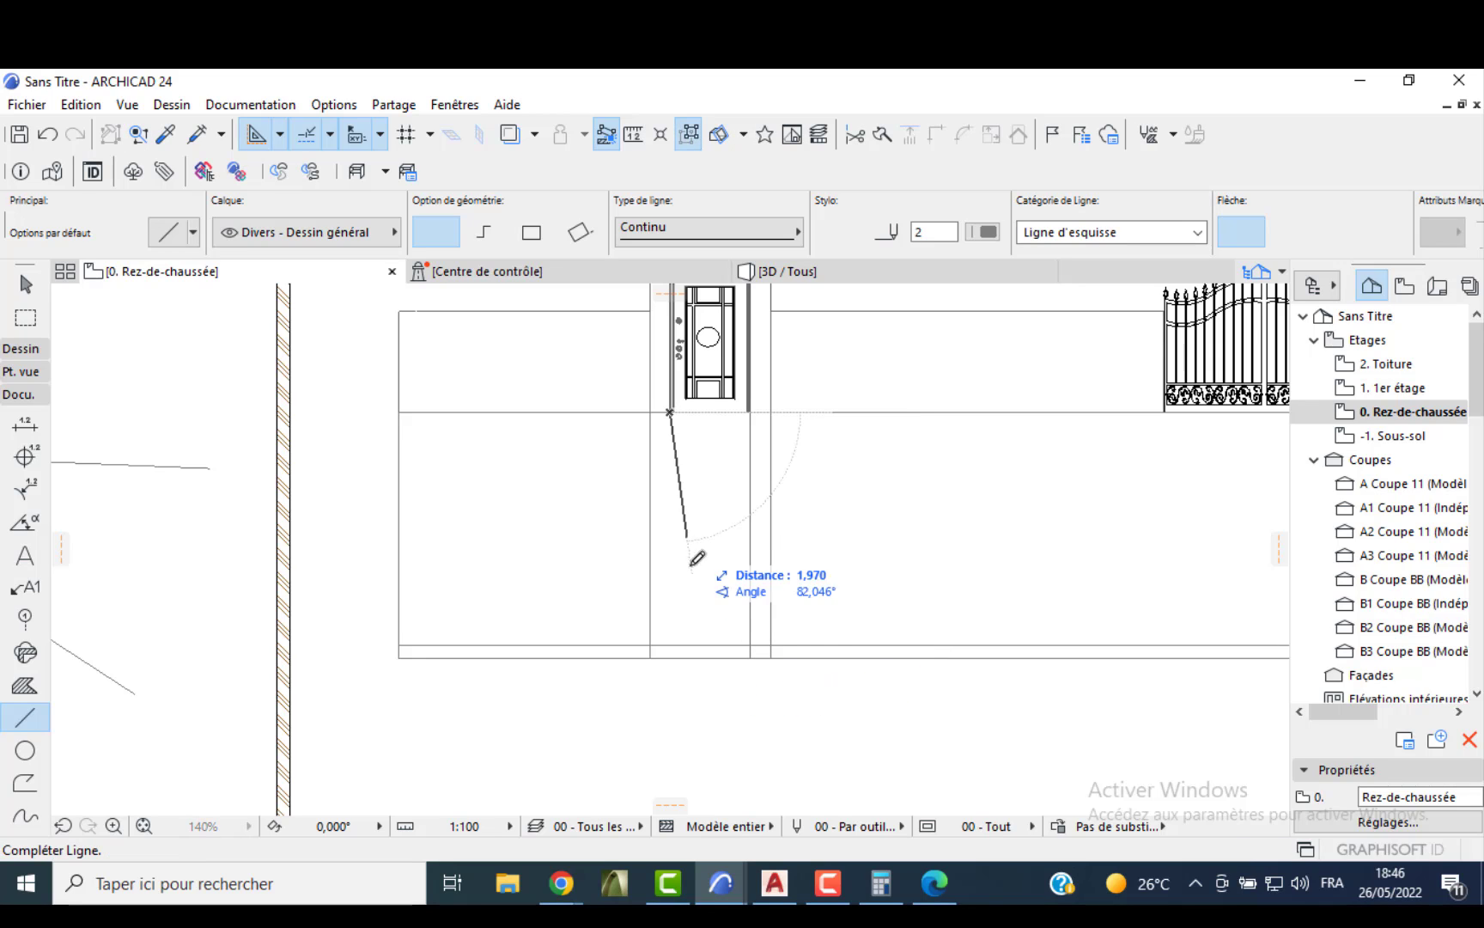
click(676, 655)
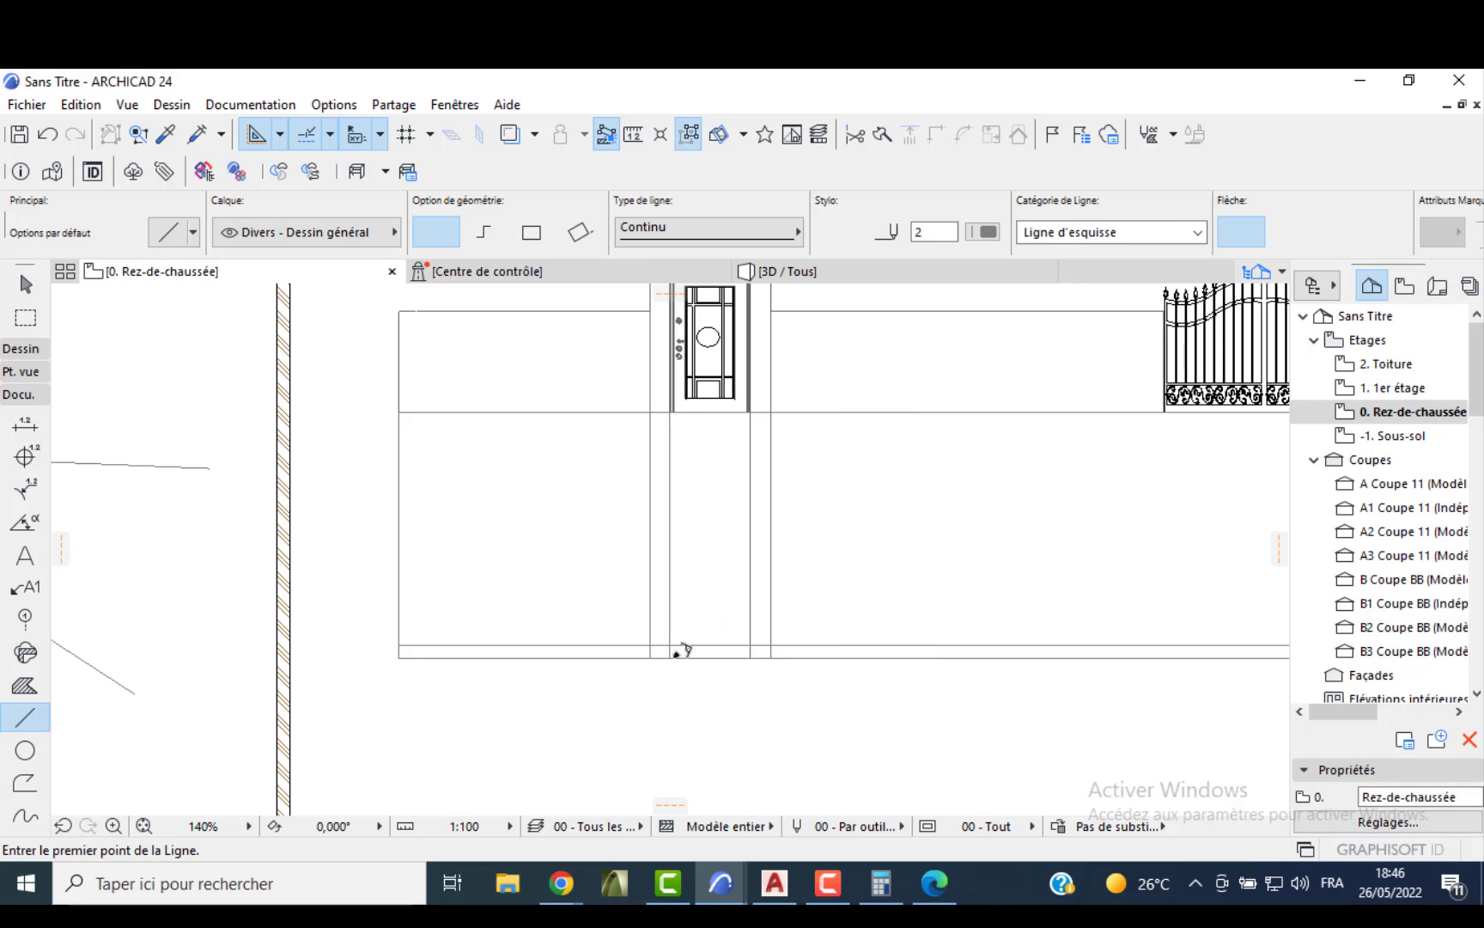
- Trim away the door and portal projection lines between the elevation and the wall plan strip, along with the left connecting line
ctrl+click(749, 509)
ctrl+click(669, 513)
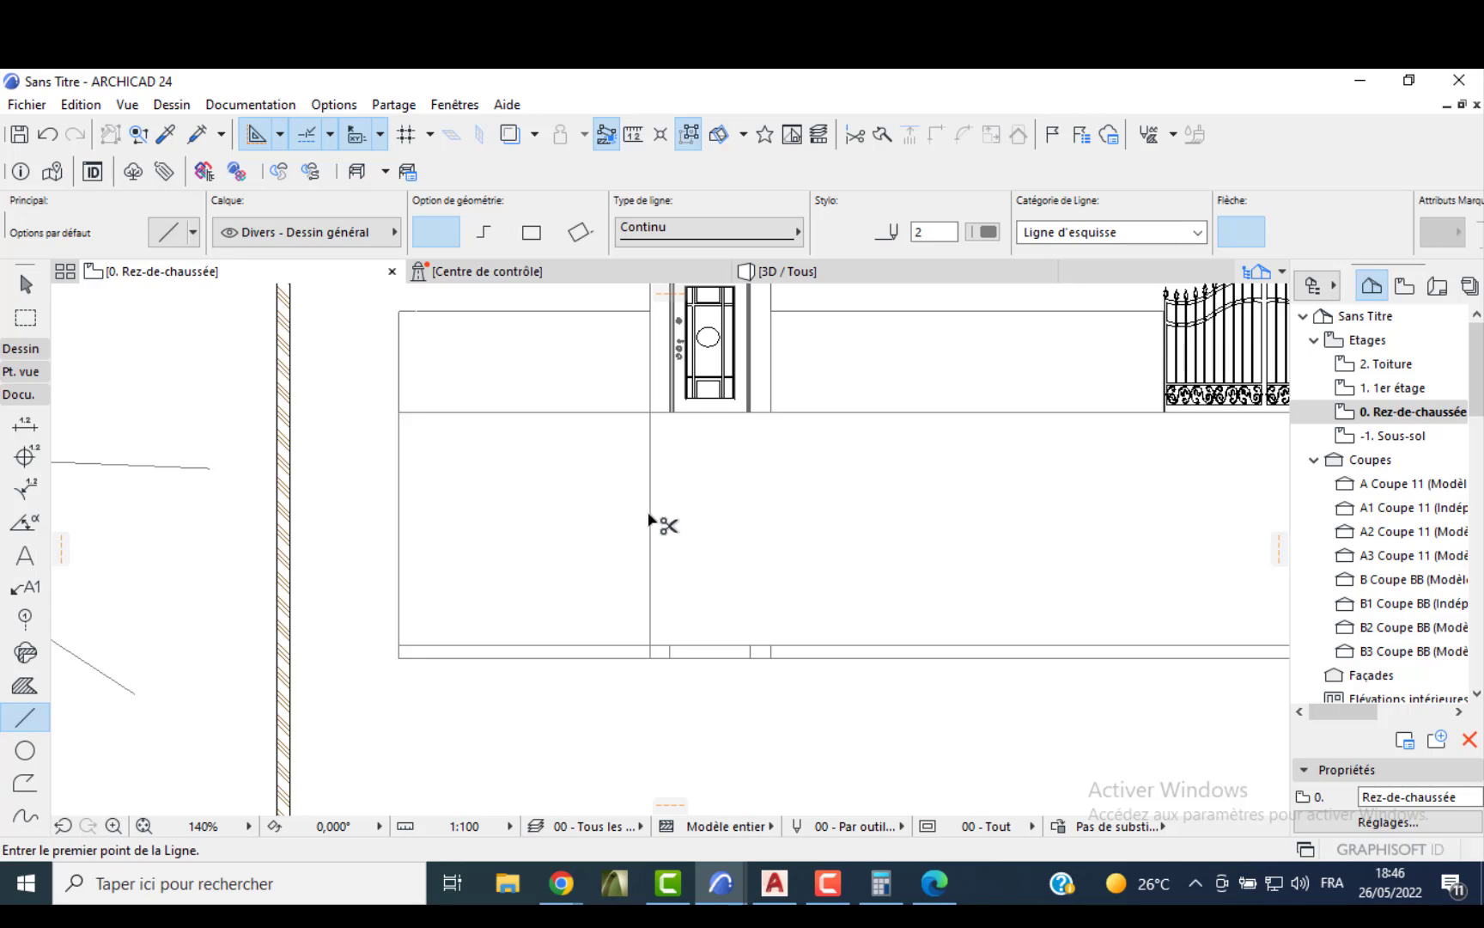
ctrl+click(650, 519)
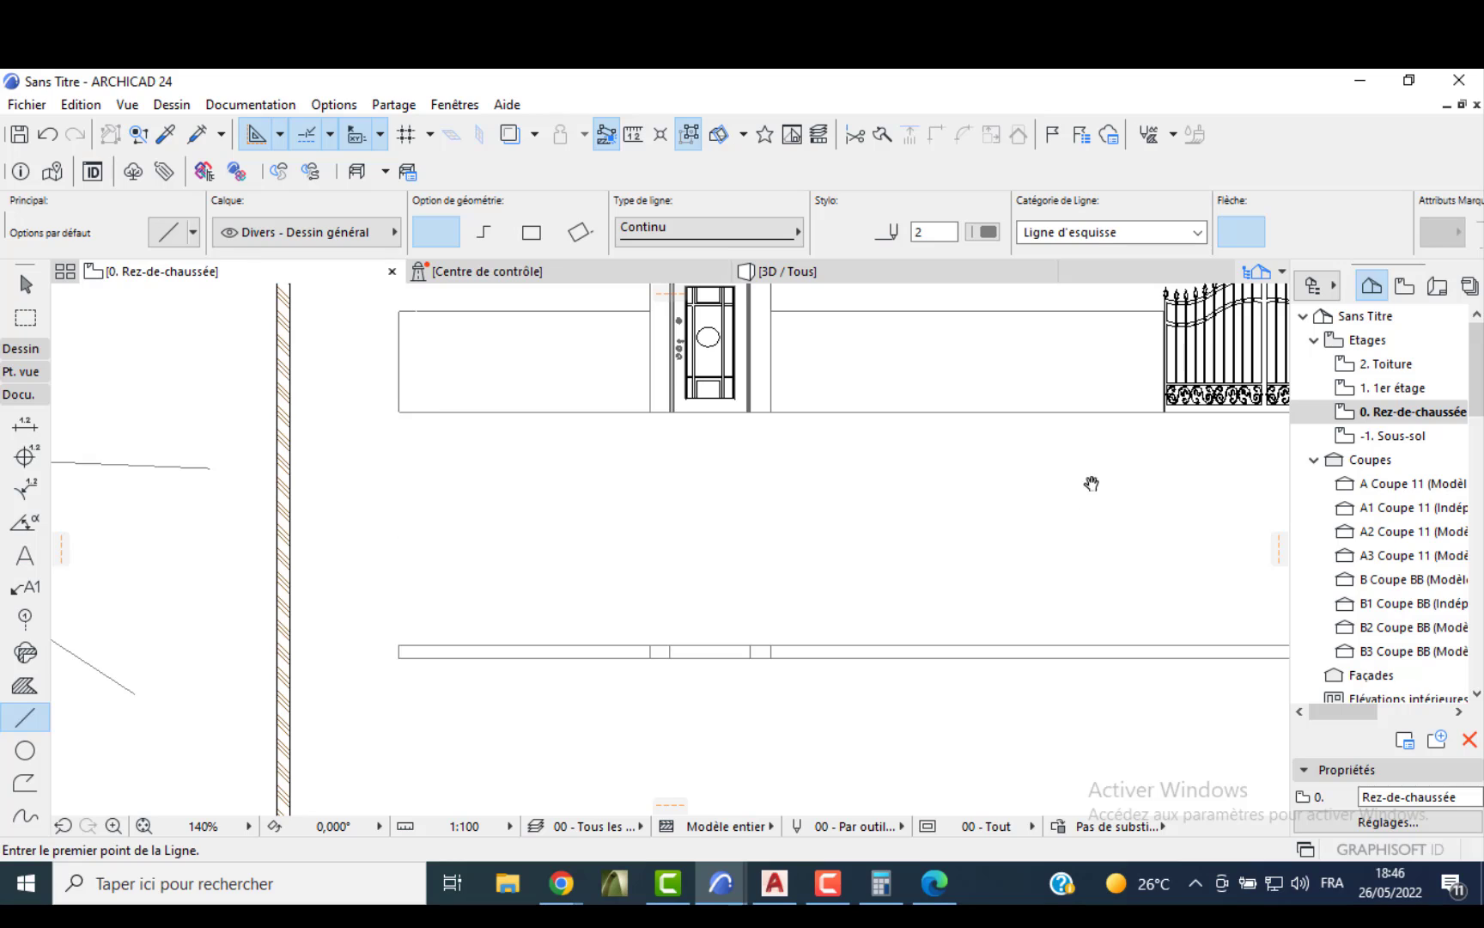
- Project both edges of the vehicle gate vertically from the ground line down across the wall plan strip
middle_drag(1090, 484, 677, 472)
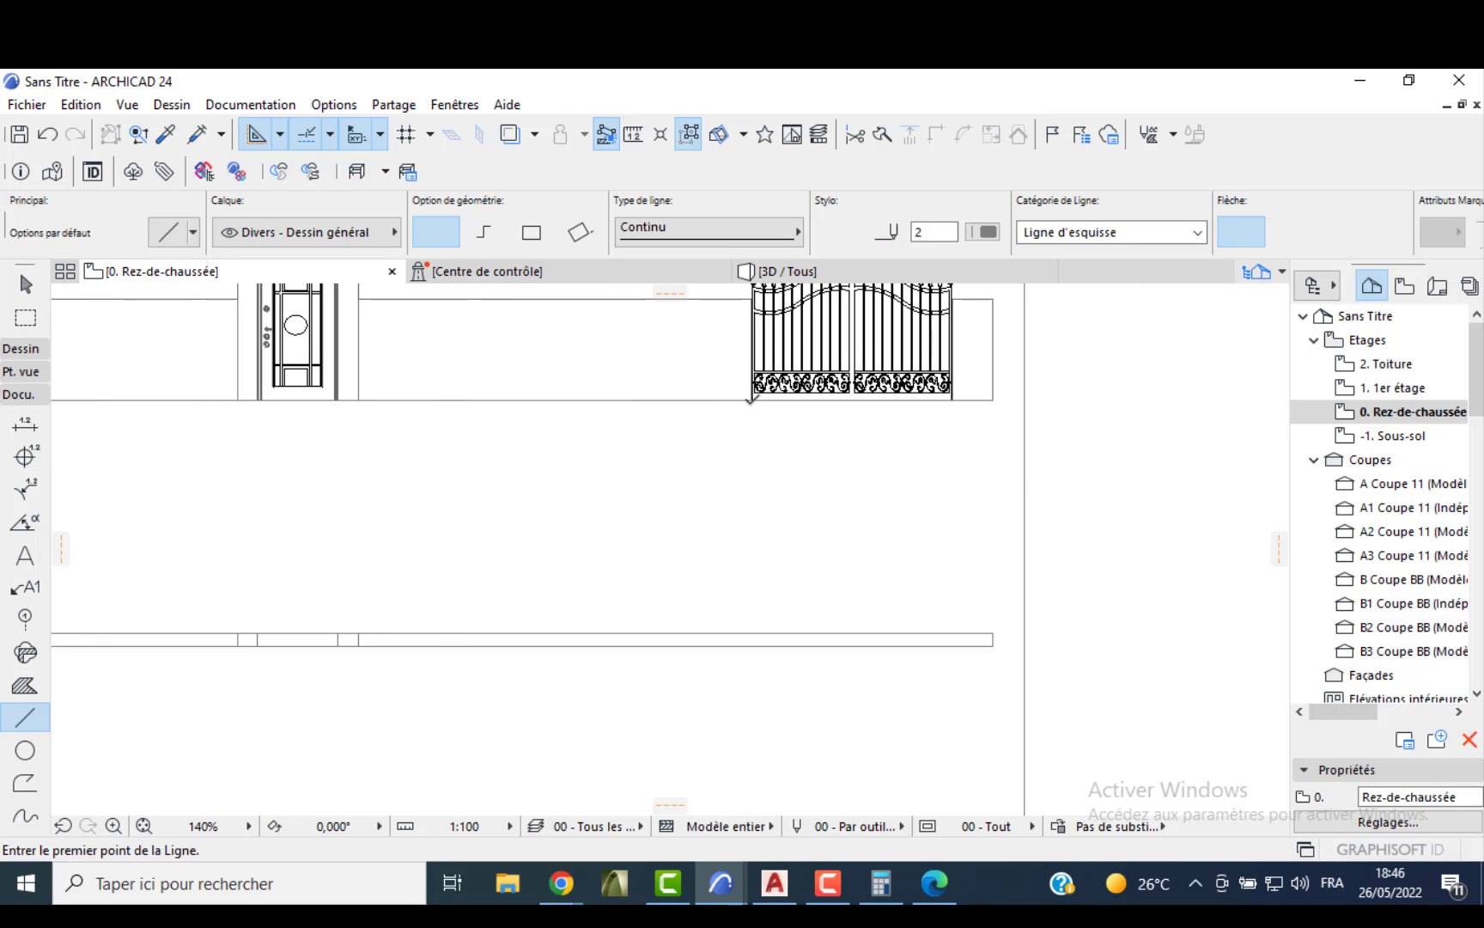
click(751, 399)
click(751, 639)
click(952, 399)
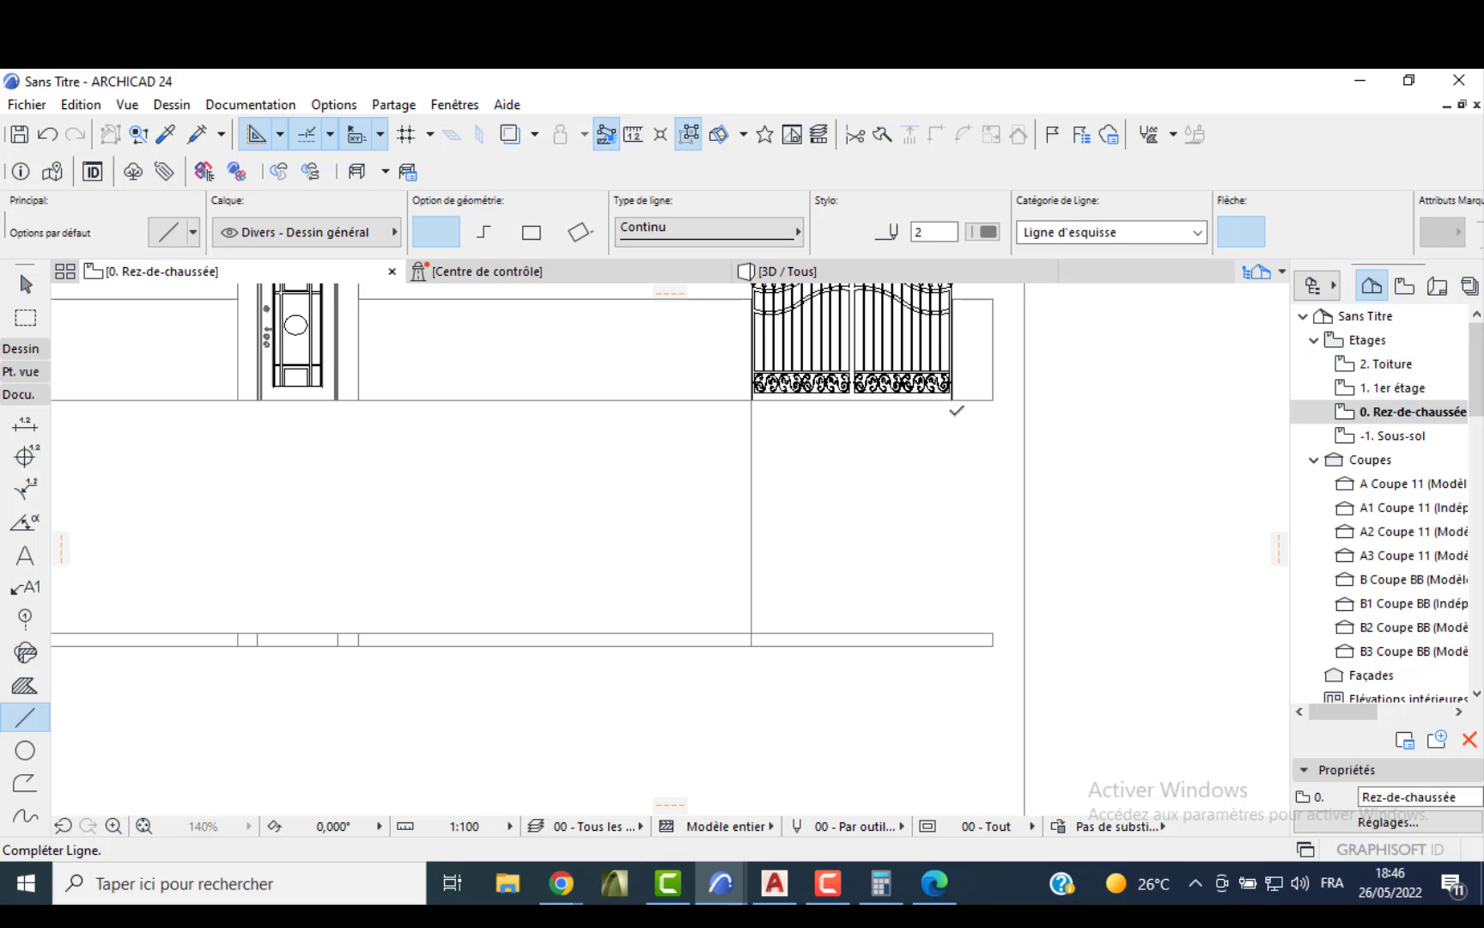
click(953, 640)
- Trim the wall plan strip open between the vehicle gate edges and remove the gate projection lines above it
ctrl+click(874, 634)
ctrl+click(876, 645)
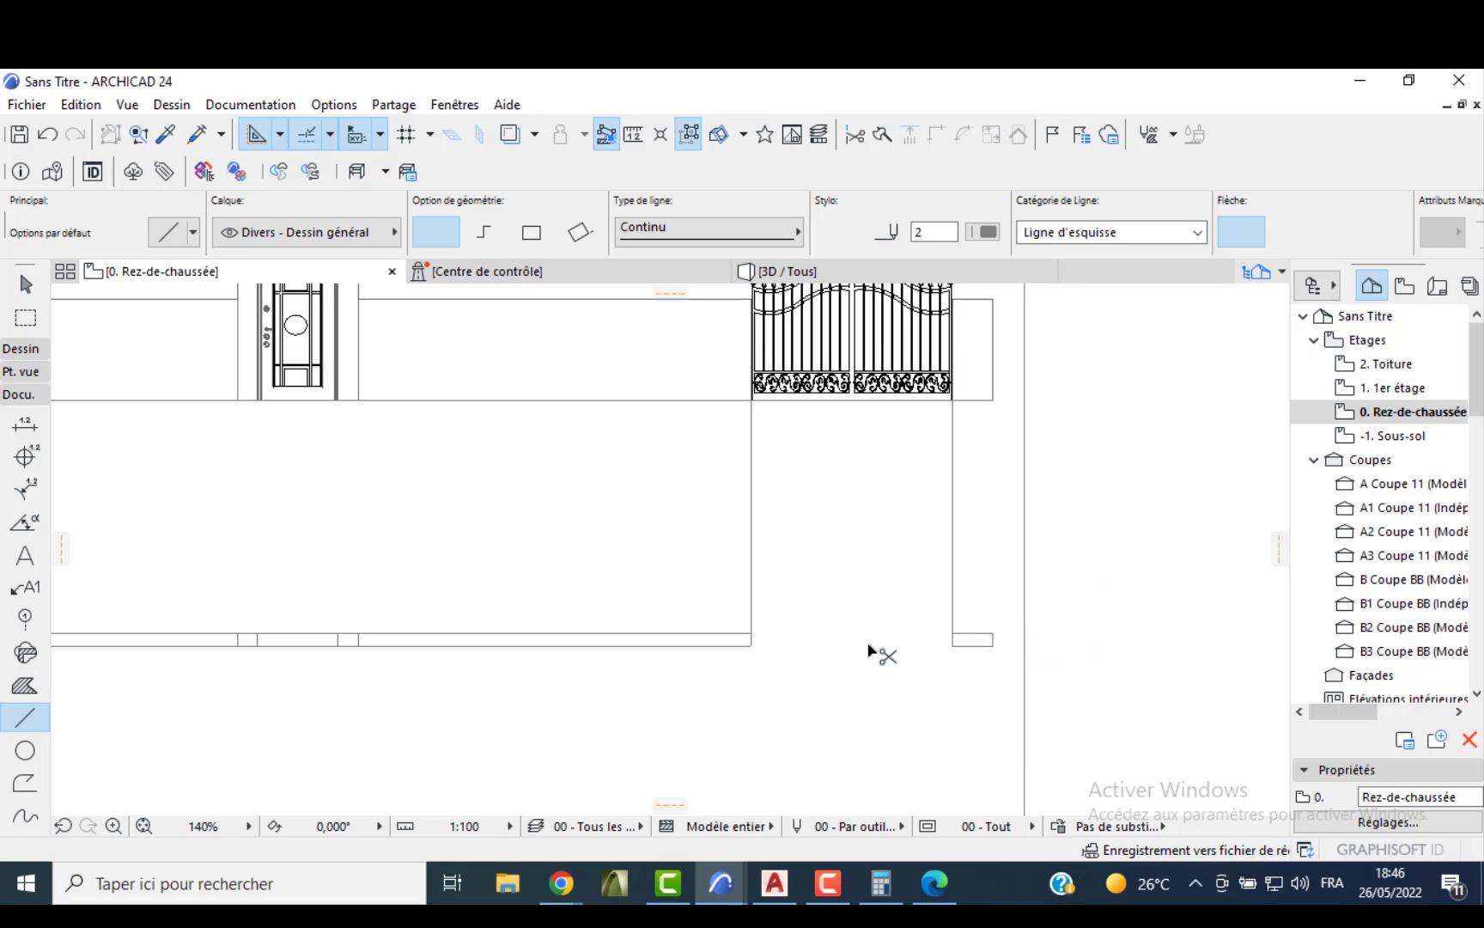
ctrl+click(951, 530)
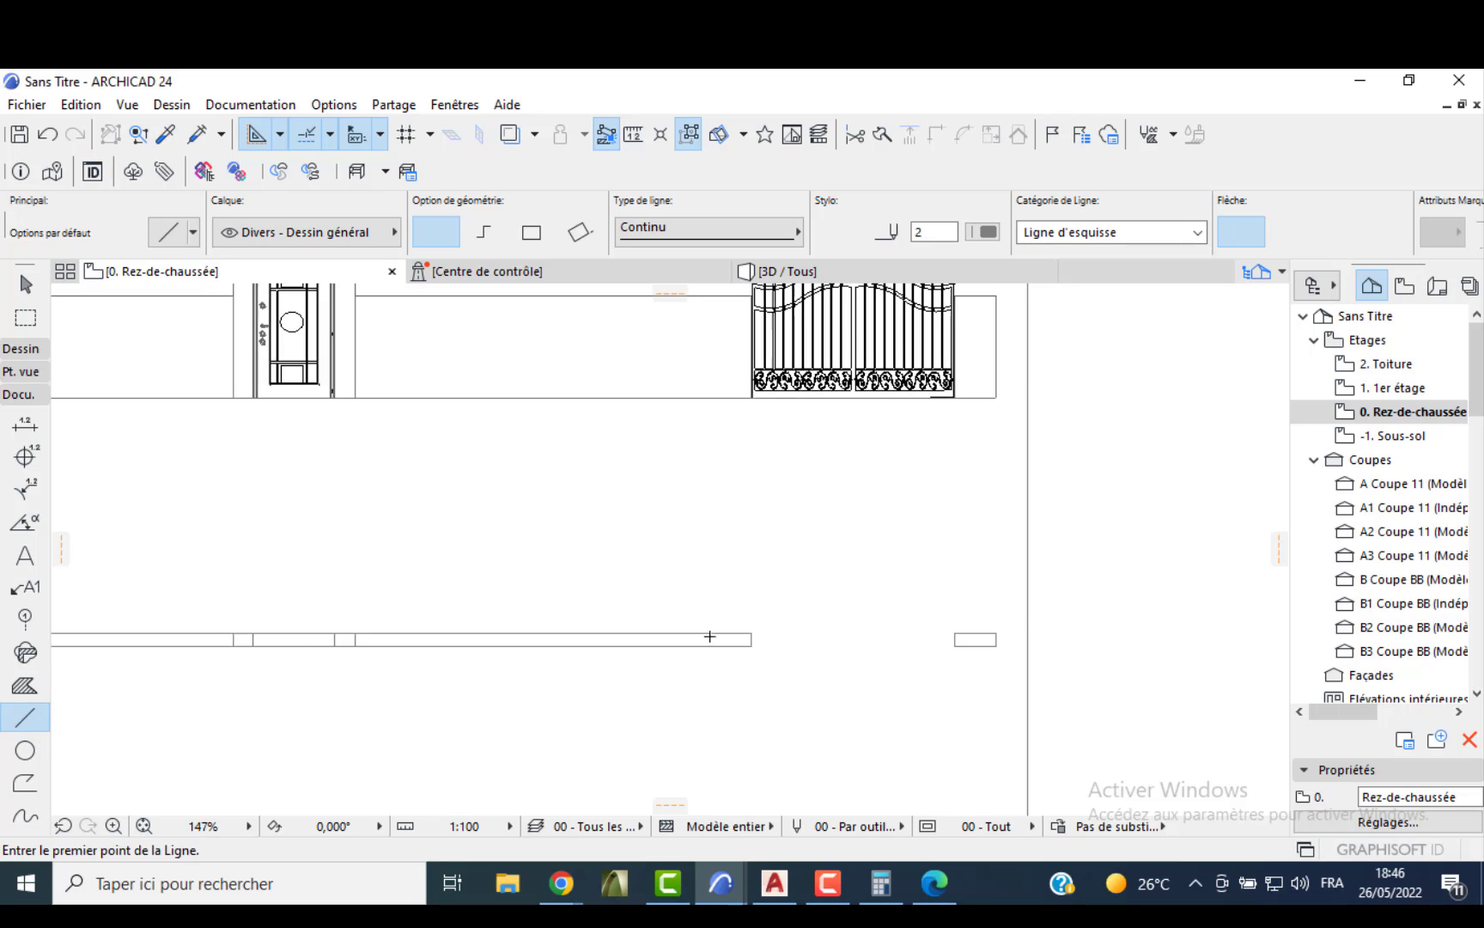
- Outline a small gate stop about 0,05 m wide and half the wall's thickness deep on the gate opening's left jamb
scroll(708, 639, up, 3)
click(783, 629)
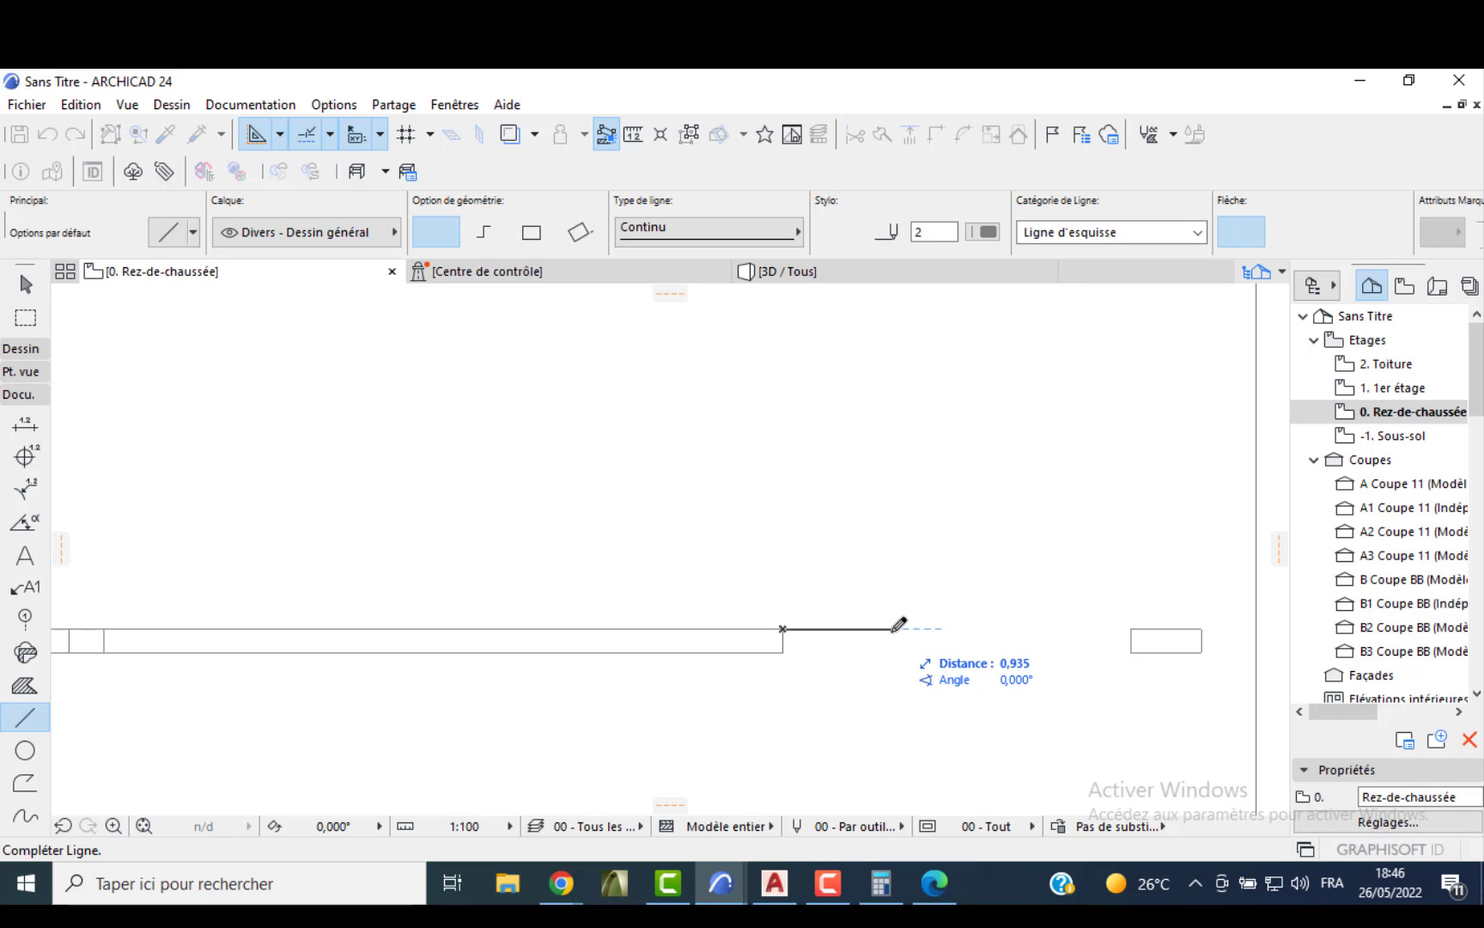
text(0)
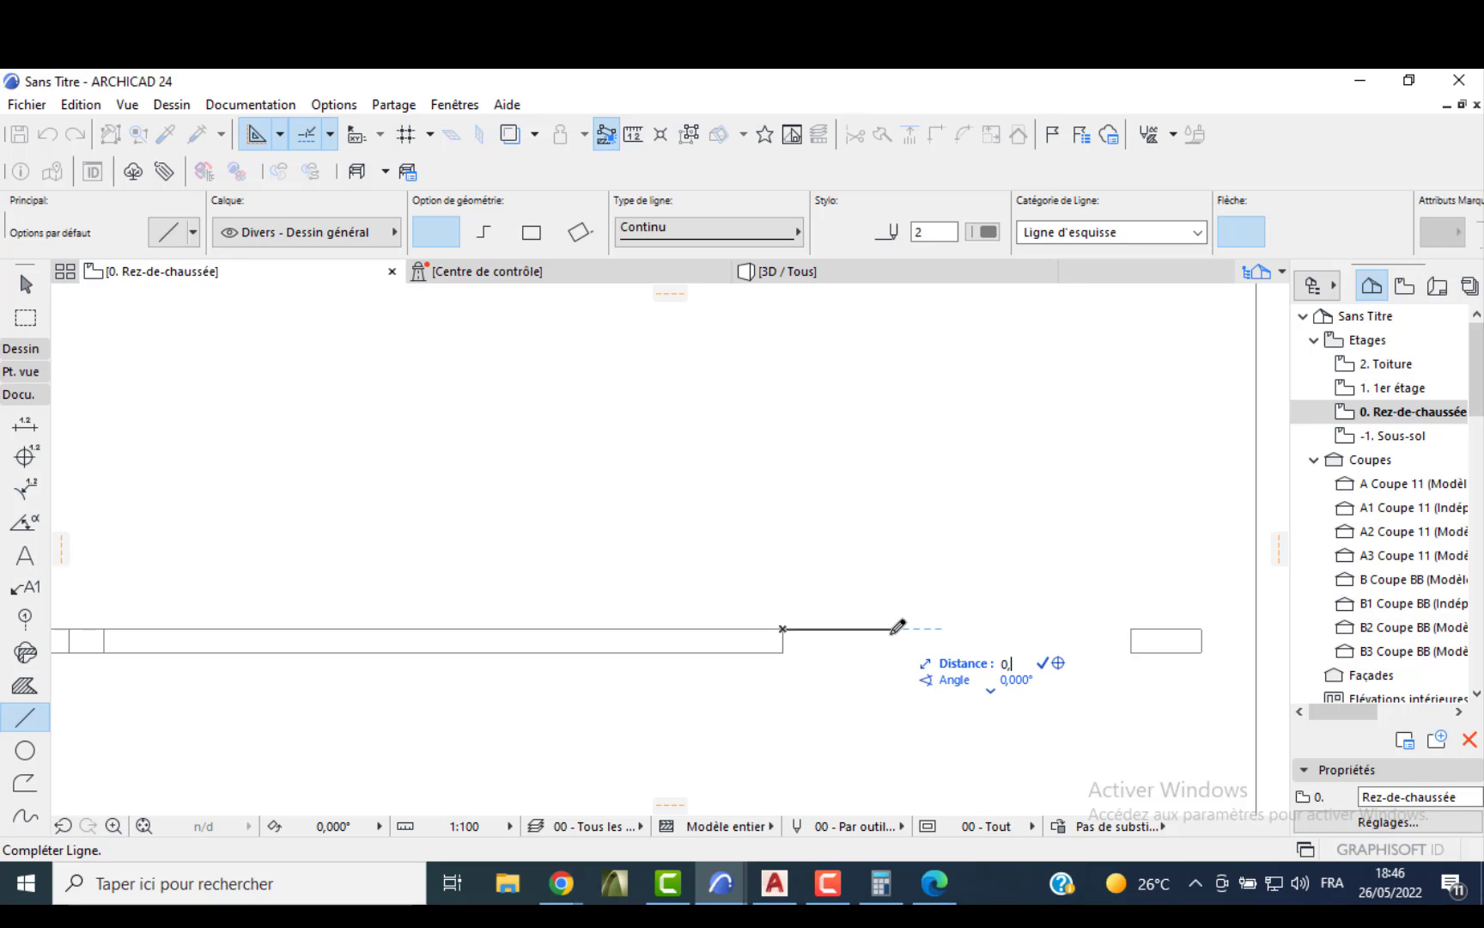
key(Return)
scroll(787, 627, up, 3)
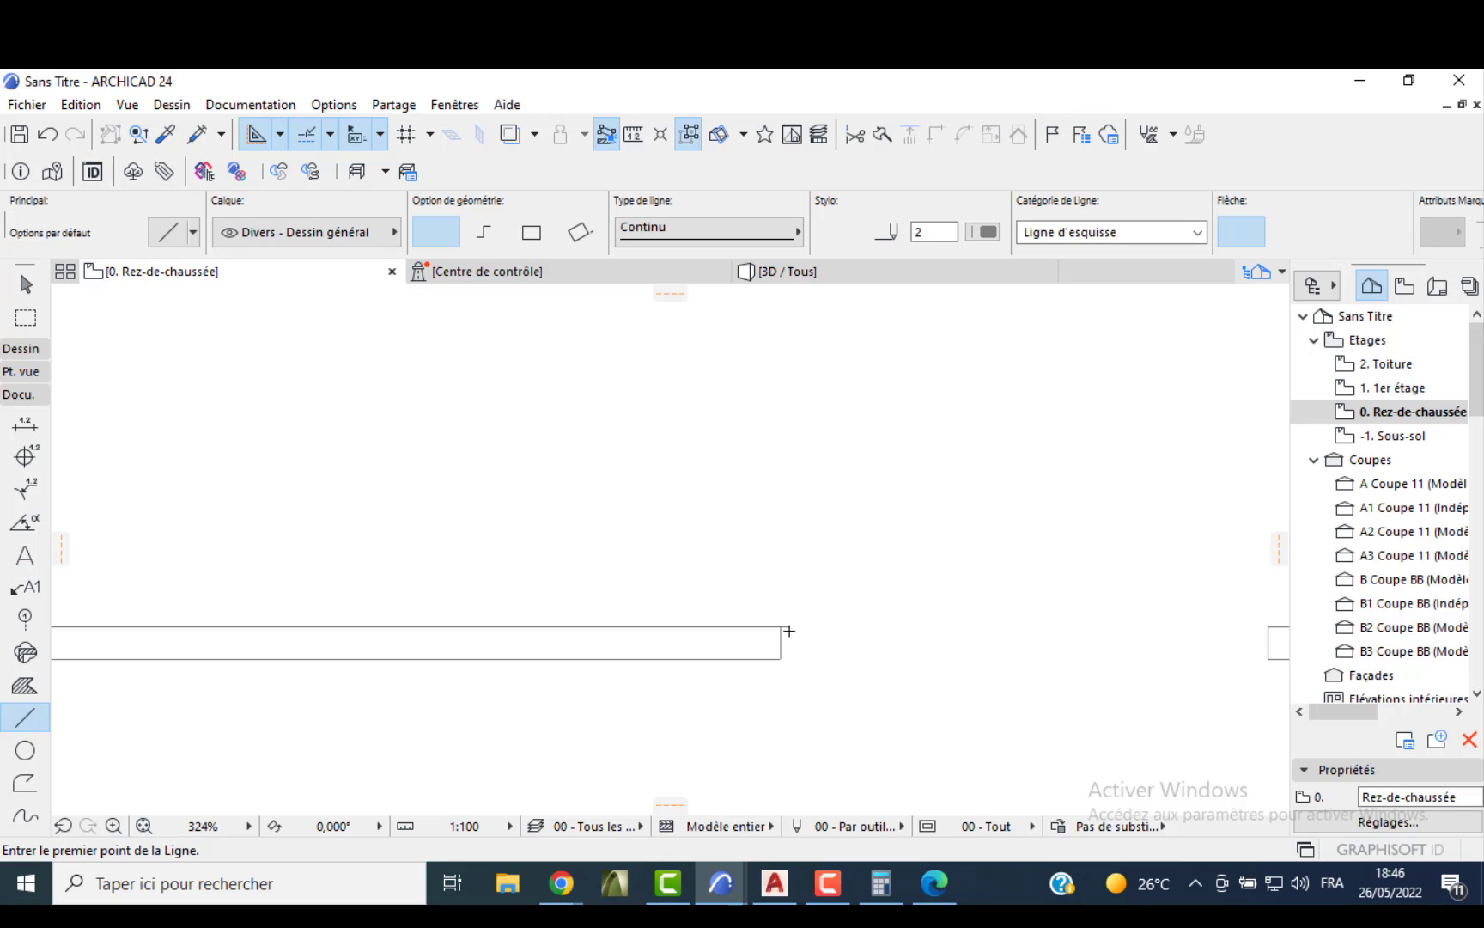
click(787, 627)
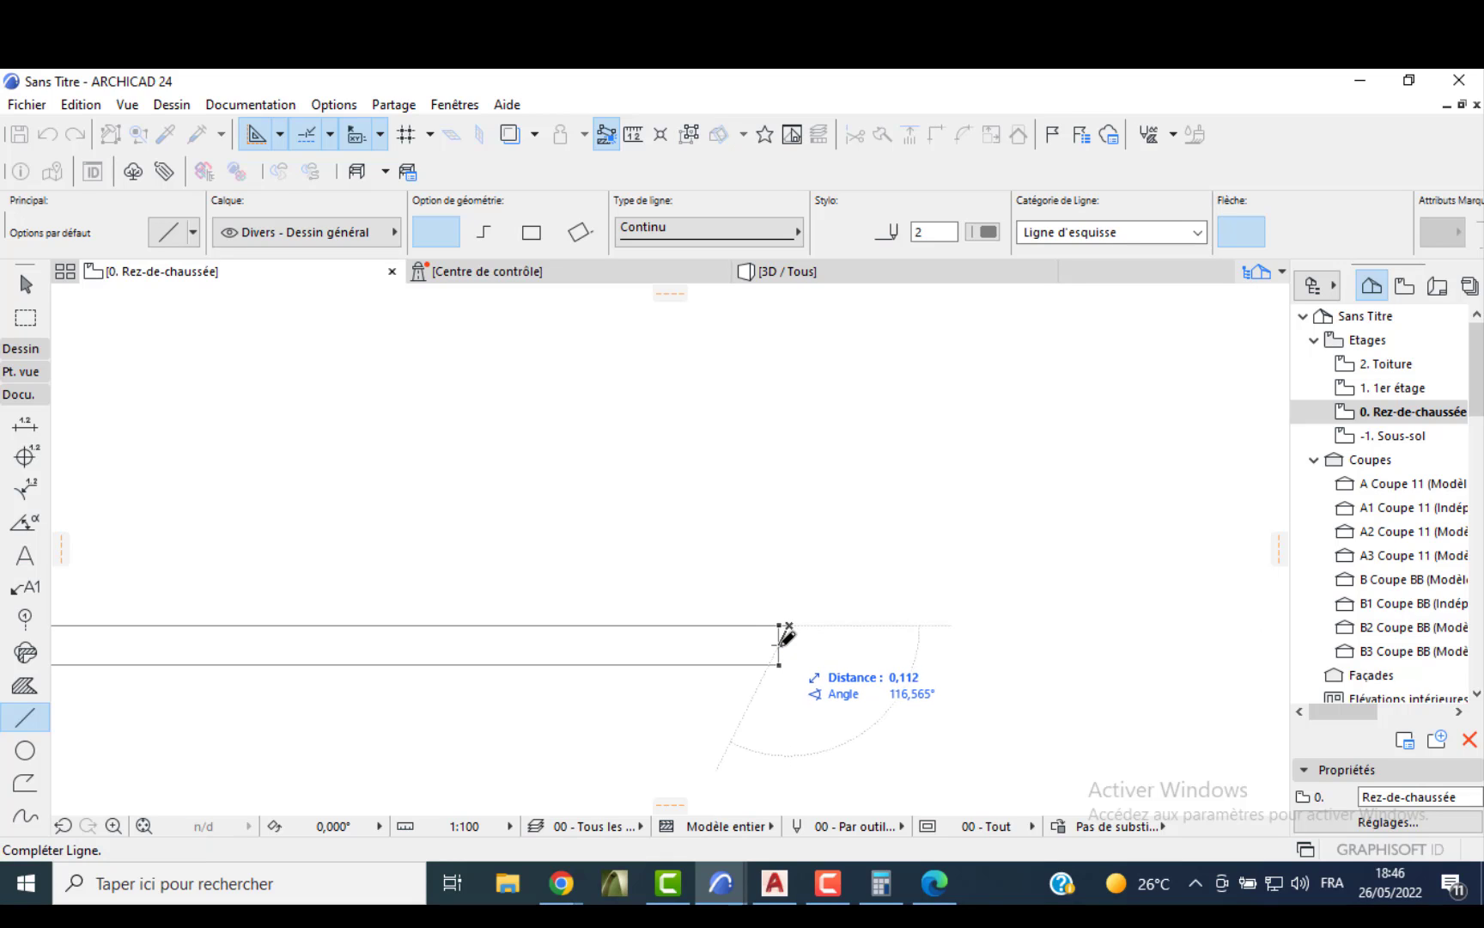
click(778, 649)
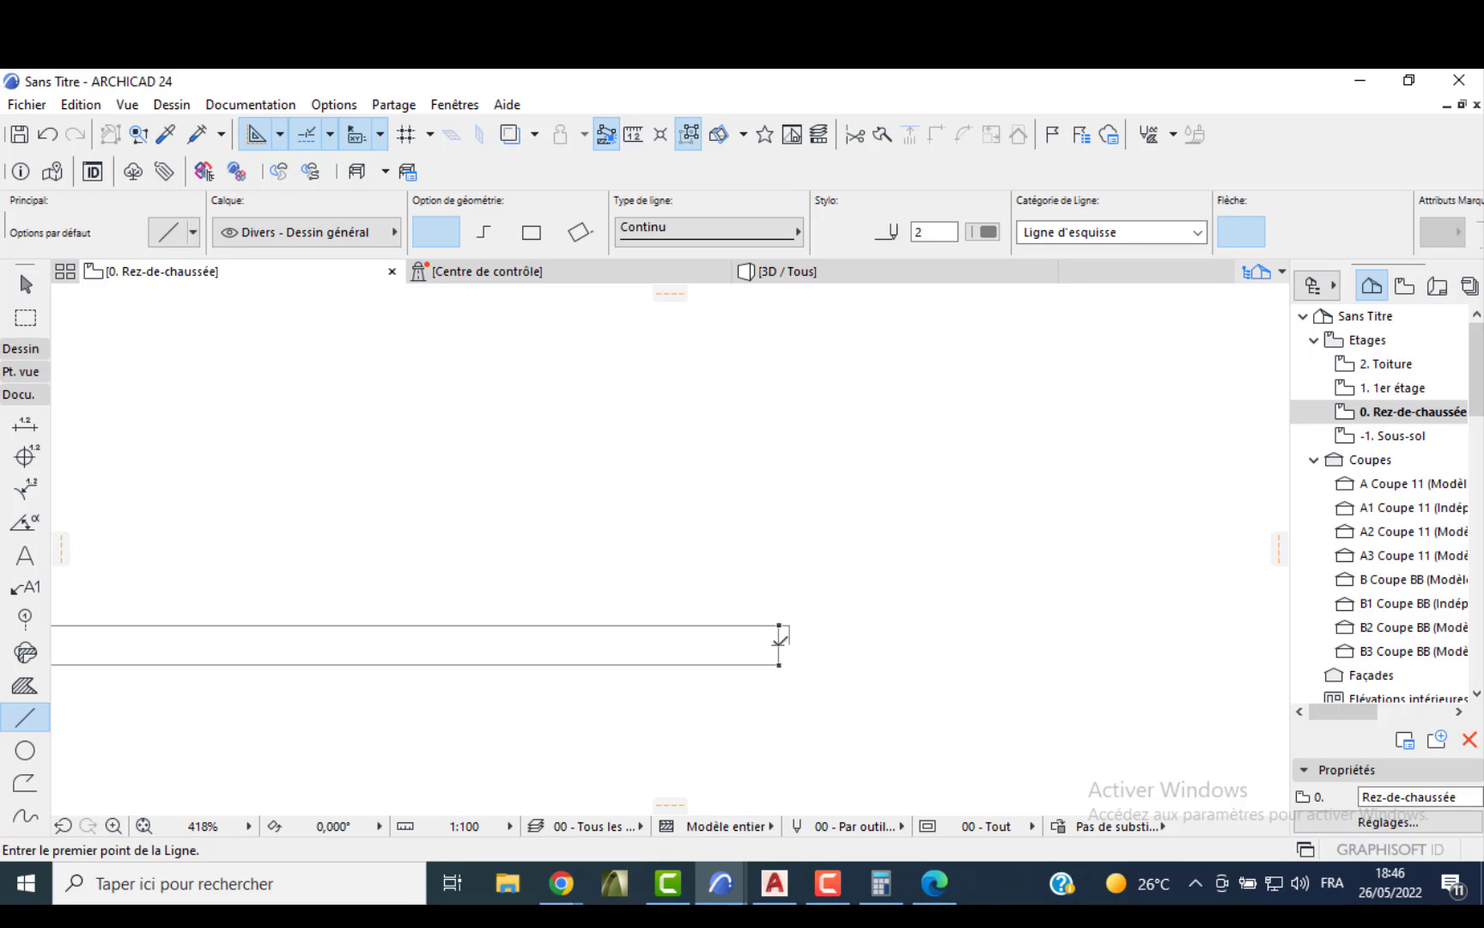
click(780, 638)
click(788, 640)
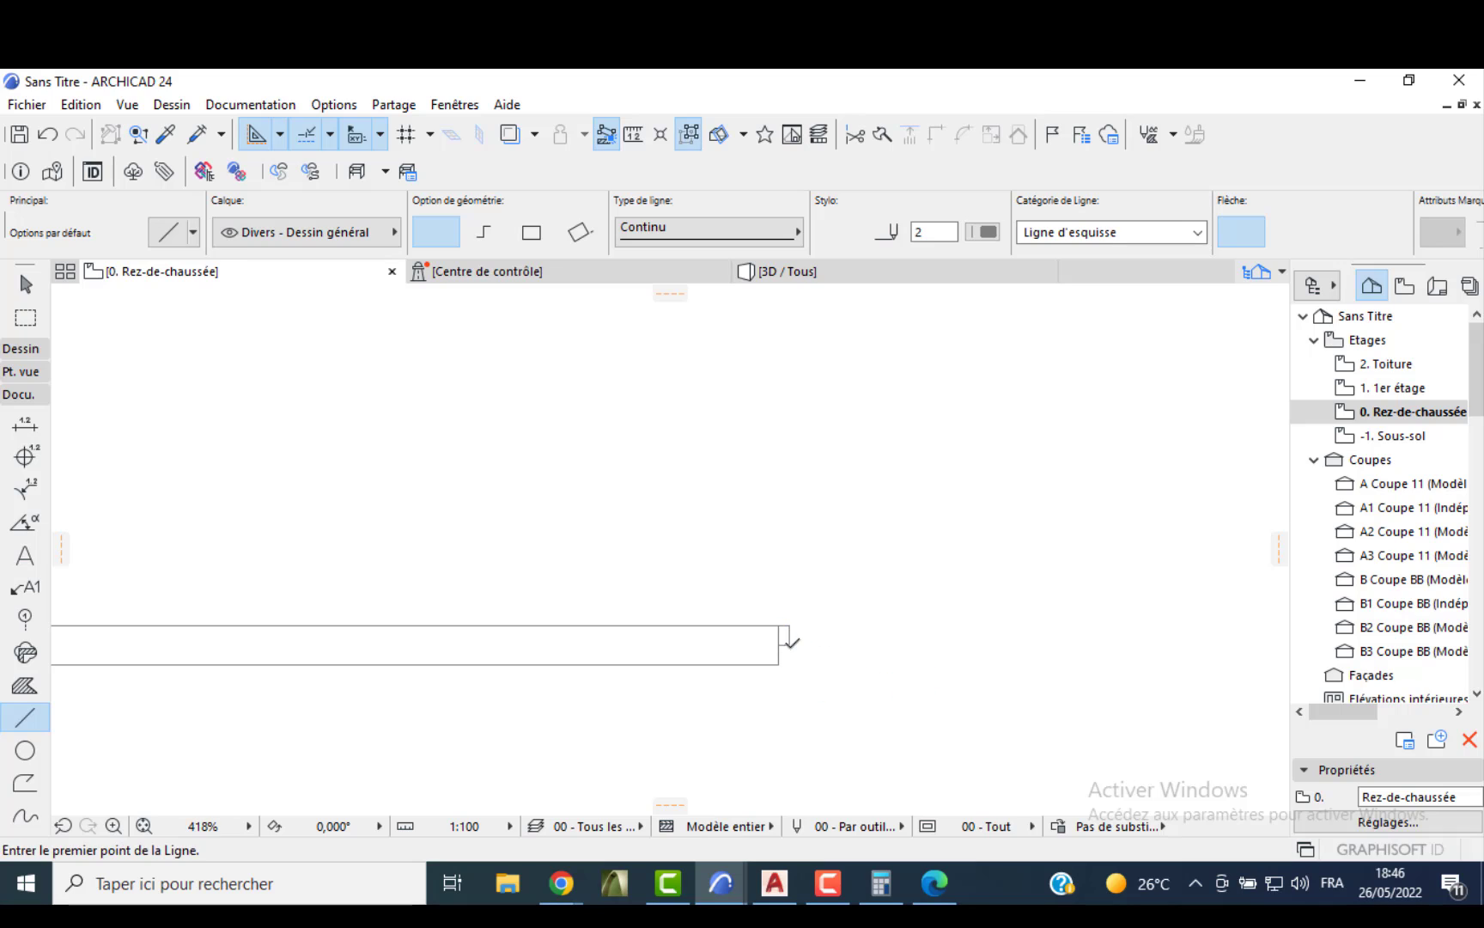
- Outline a matching gate stop 0,05 m wide and half the wall's thickness deep on the gate opening's right jamb
scroll(955, 632, down, 3)
middle_drag(1045, 621, 780, 616)
scroll(931, 606, up, 3)
click(937, 639)
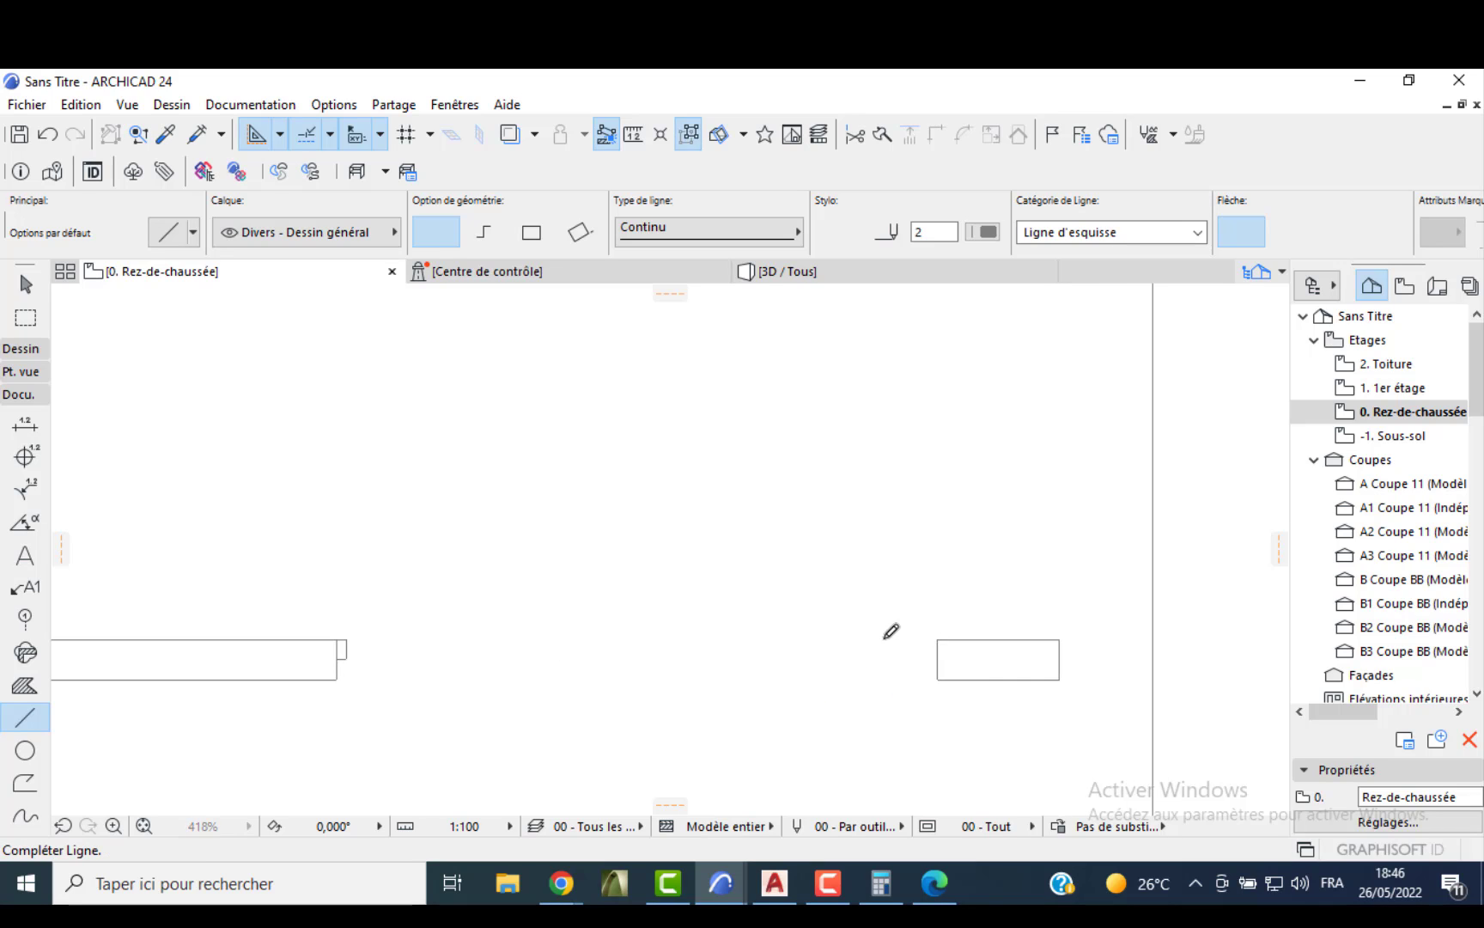
text(0)
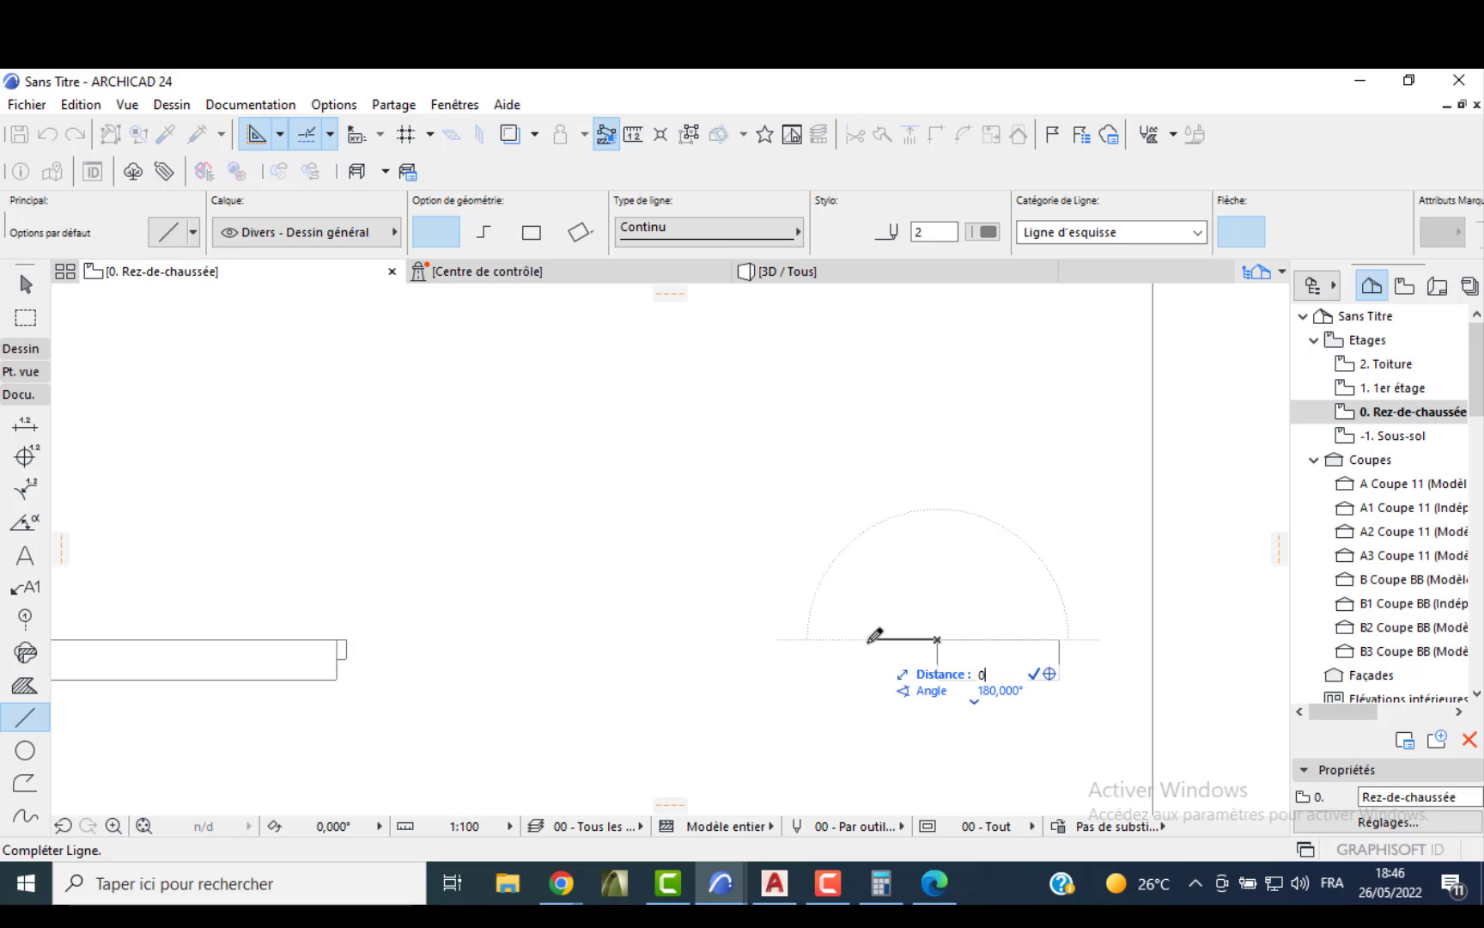
text(,05)
key(Return)
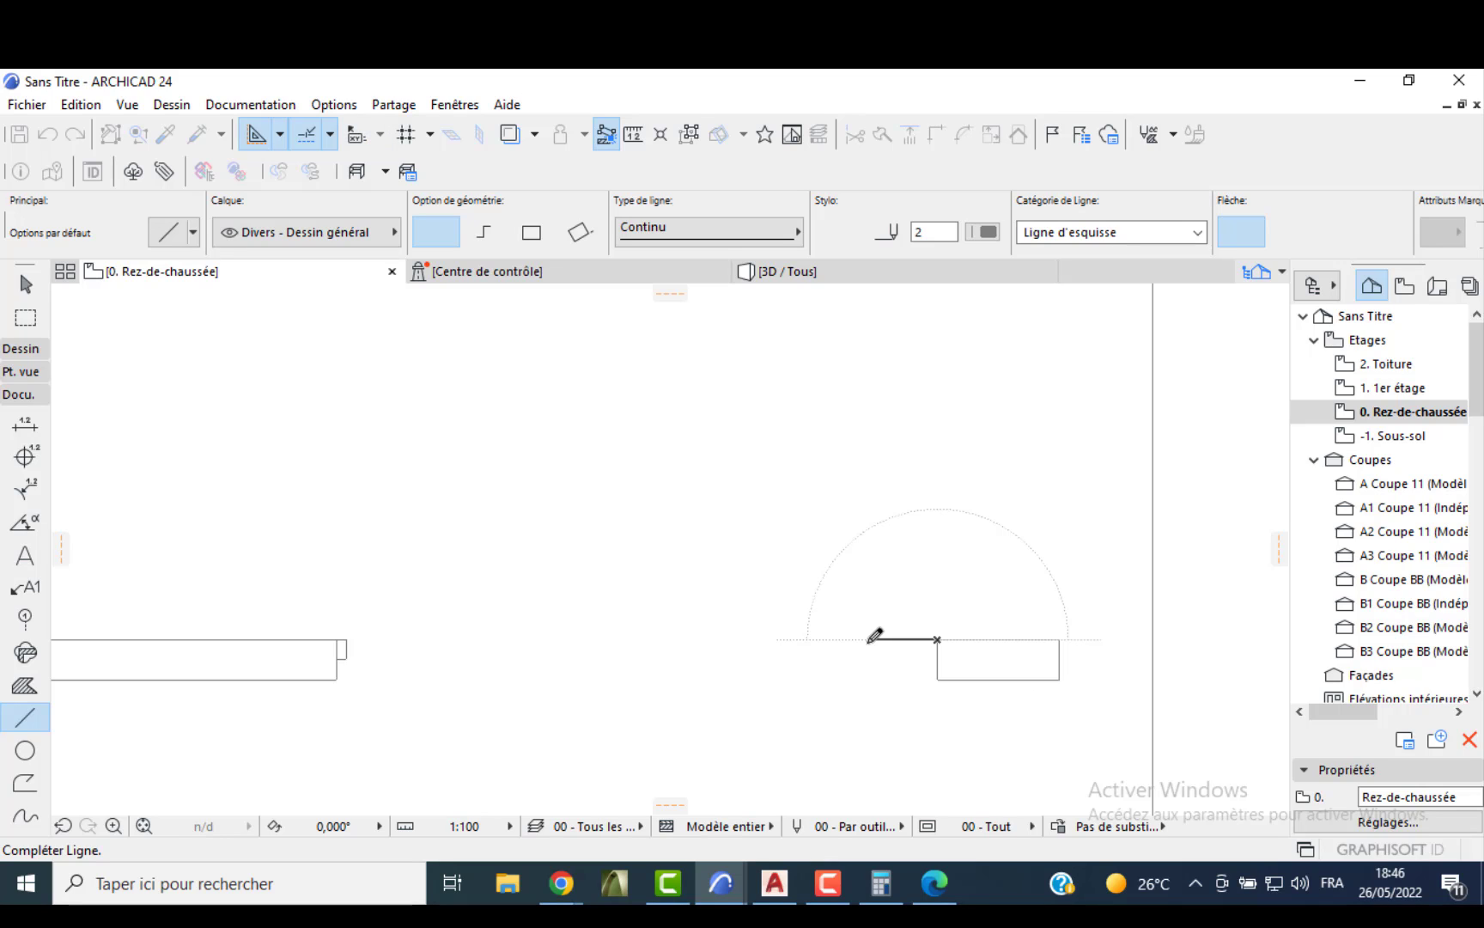
click(927, 639)
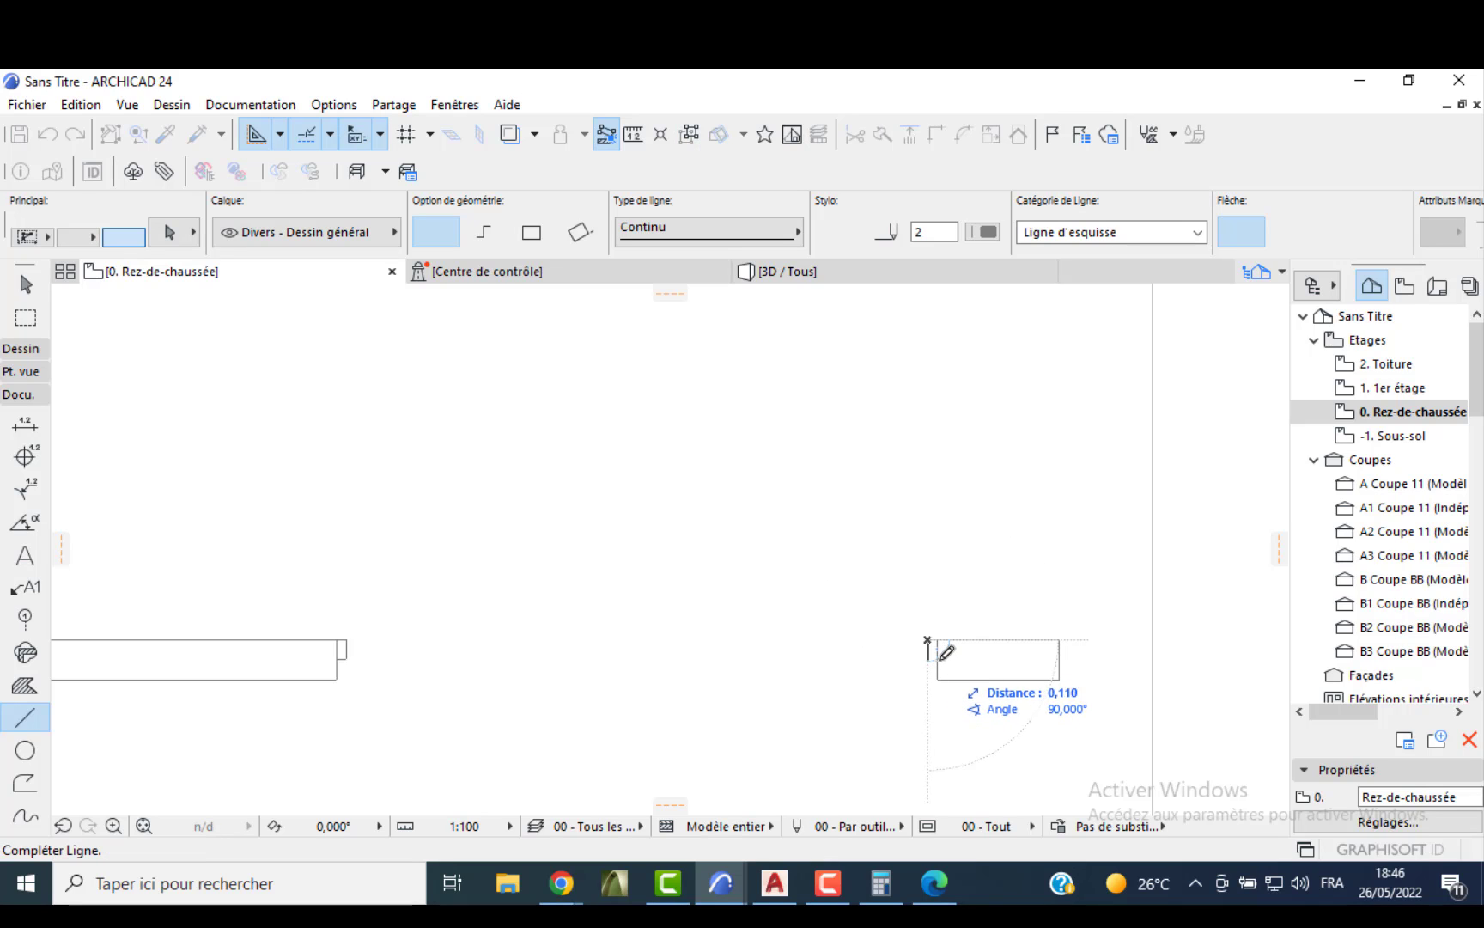
key(Escape)
click(937, 654)
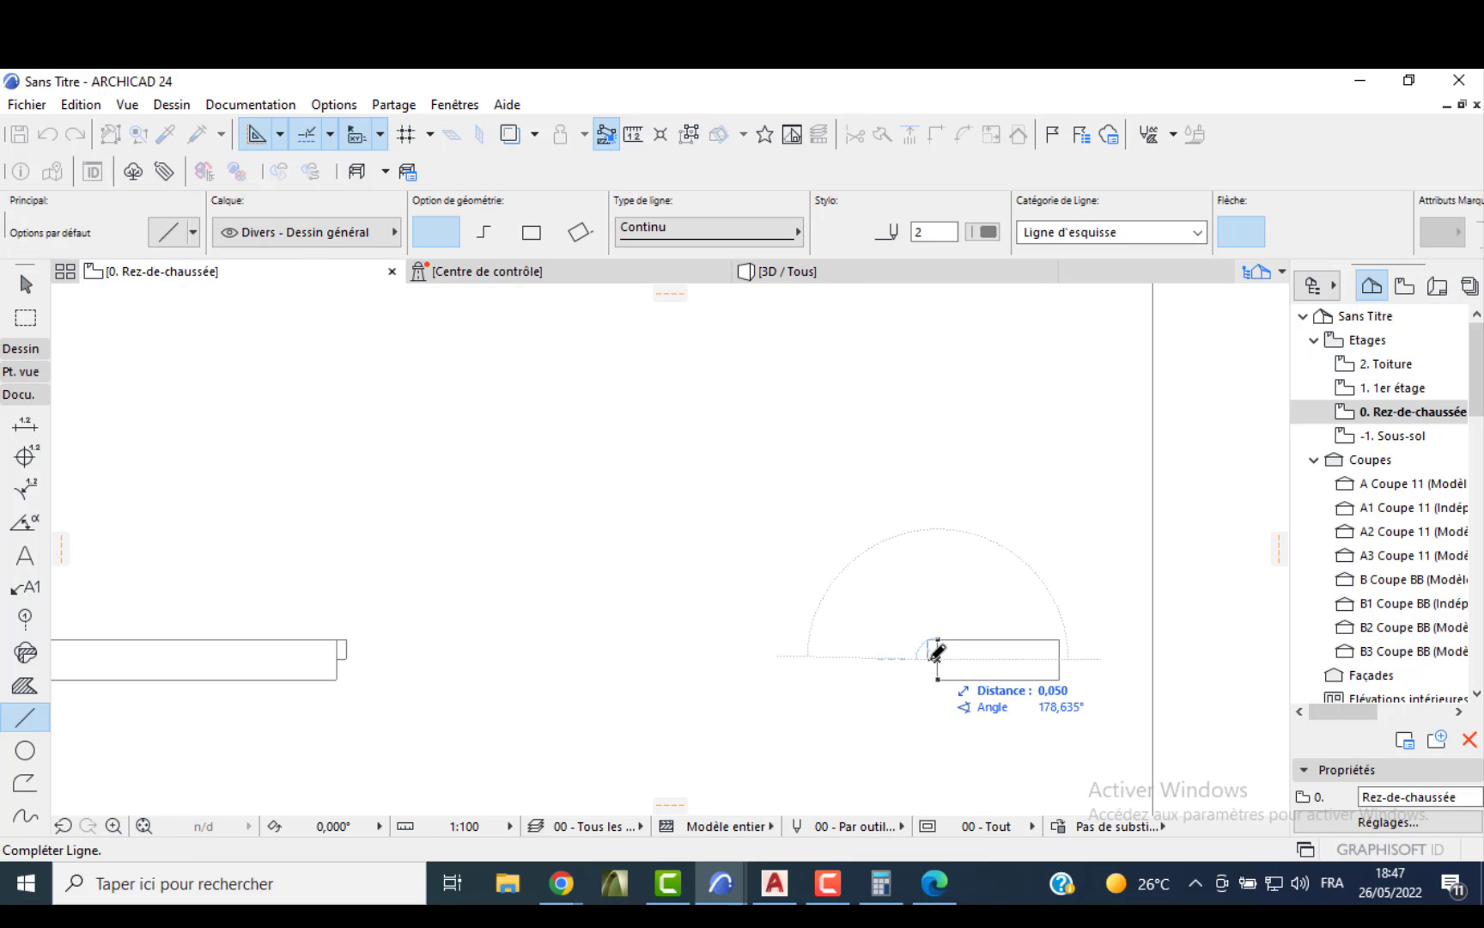
key(Escape)
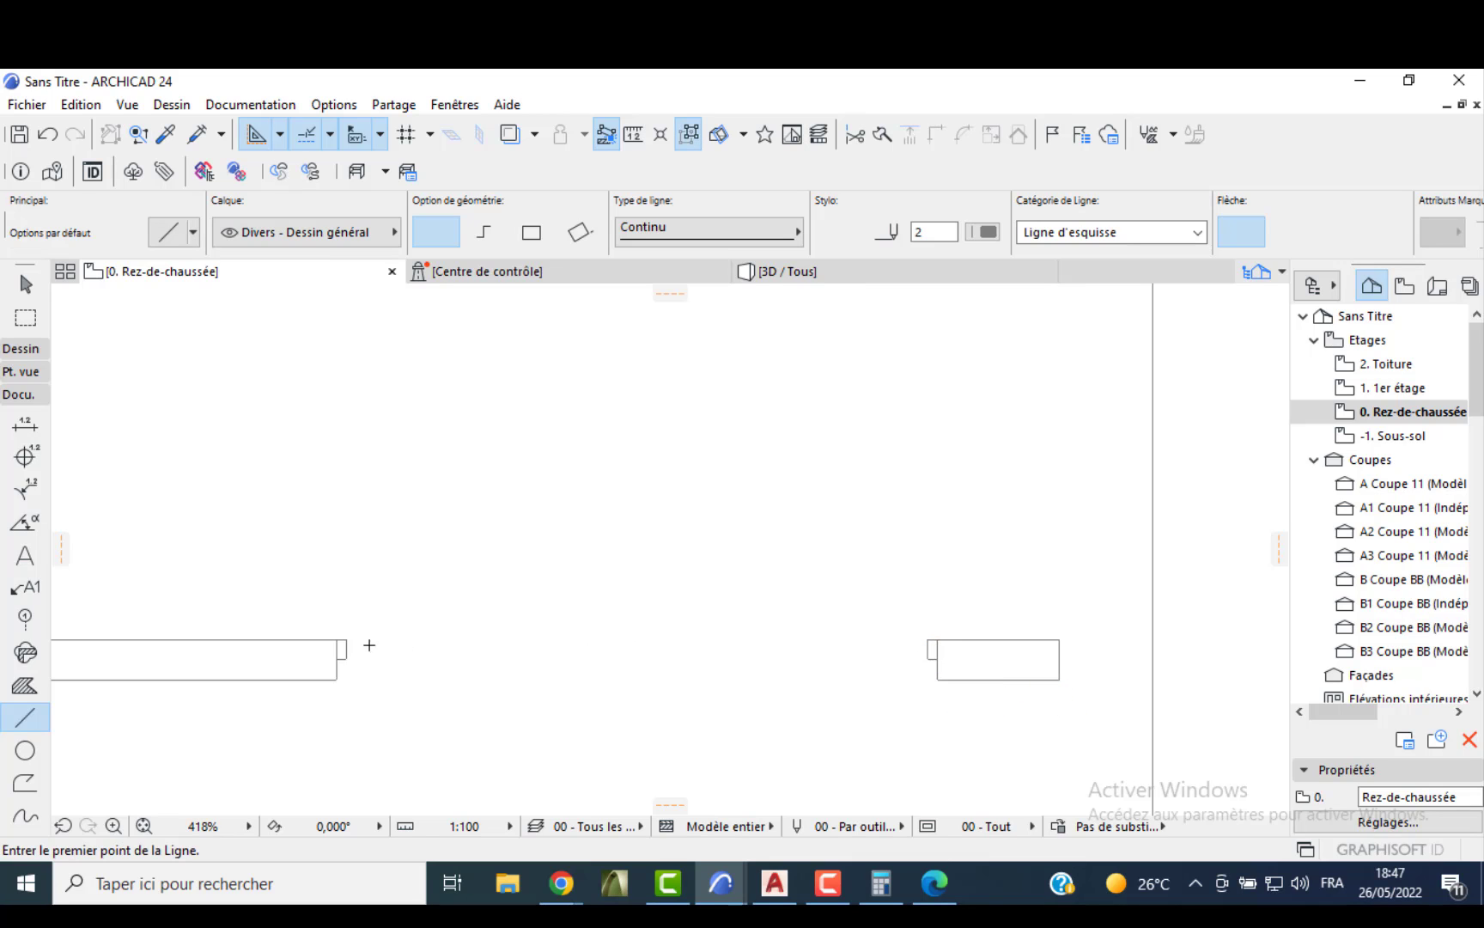
- Draw a 1,45 m vertical gate leaf line upward from the outer corner of each gate stop
click(348, 639)
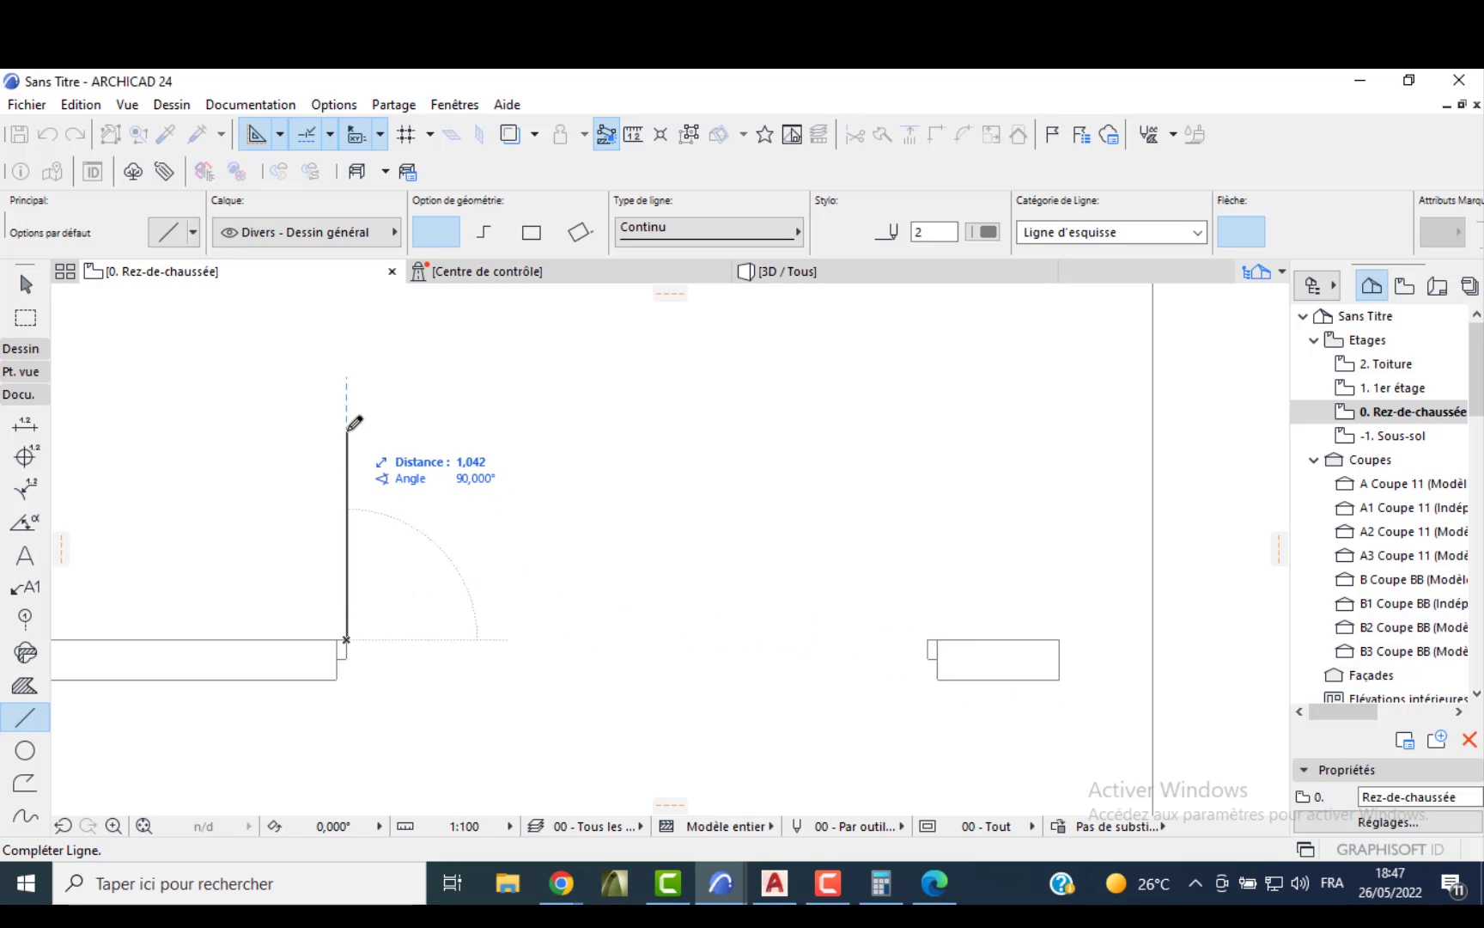
text(1,45)
key(Return)
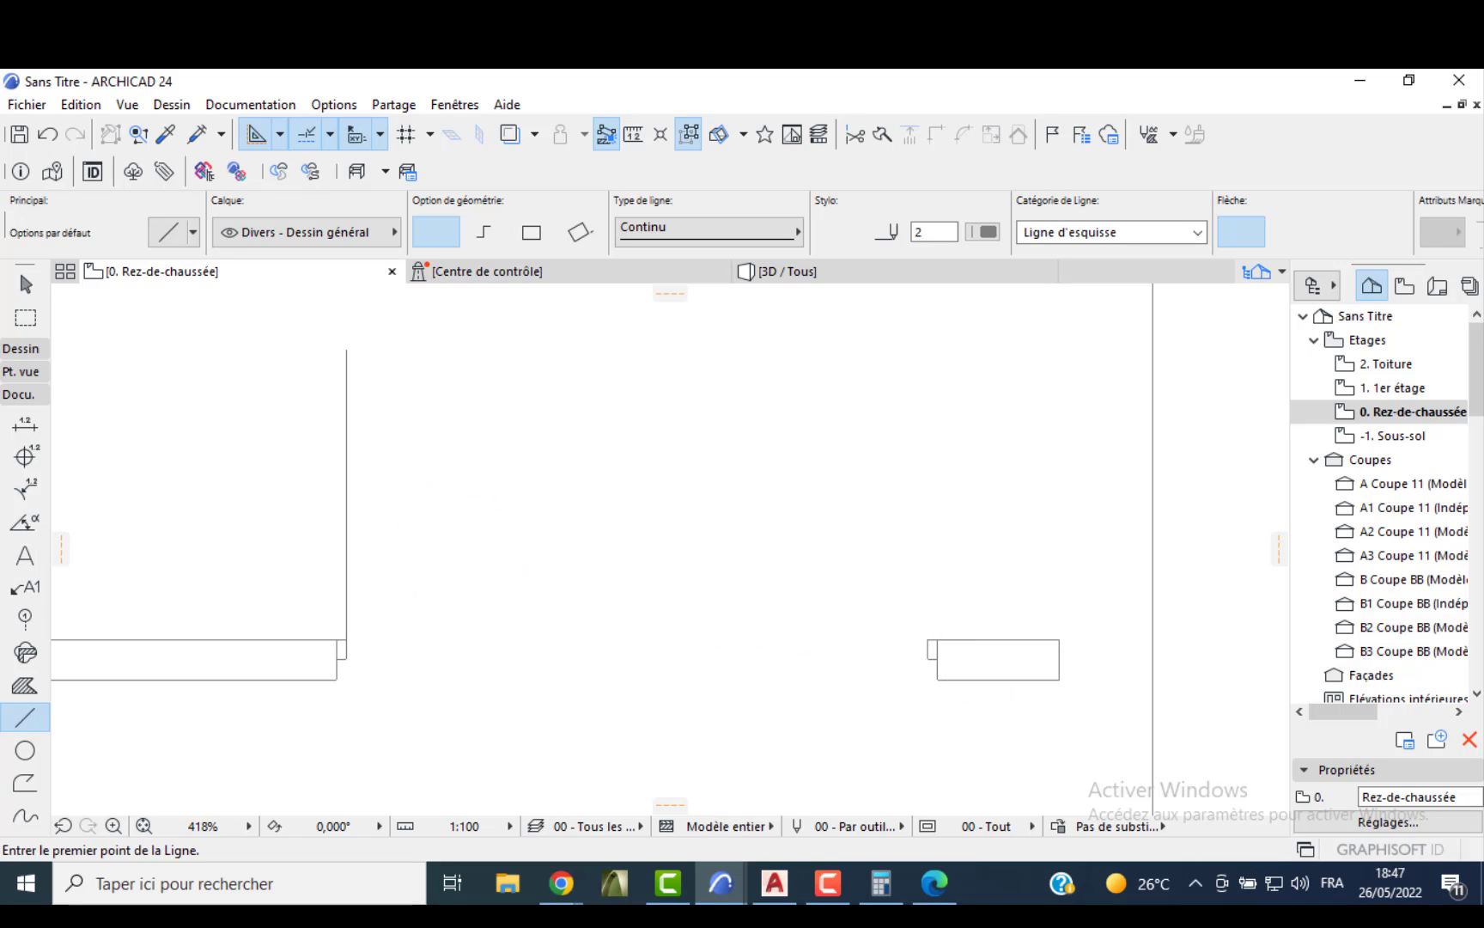
click(927, 639)
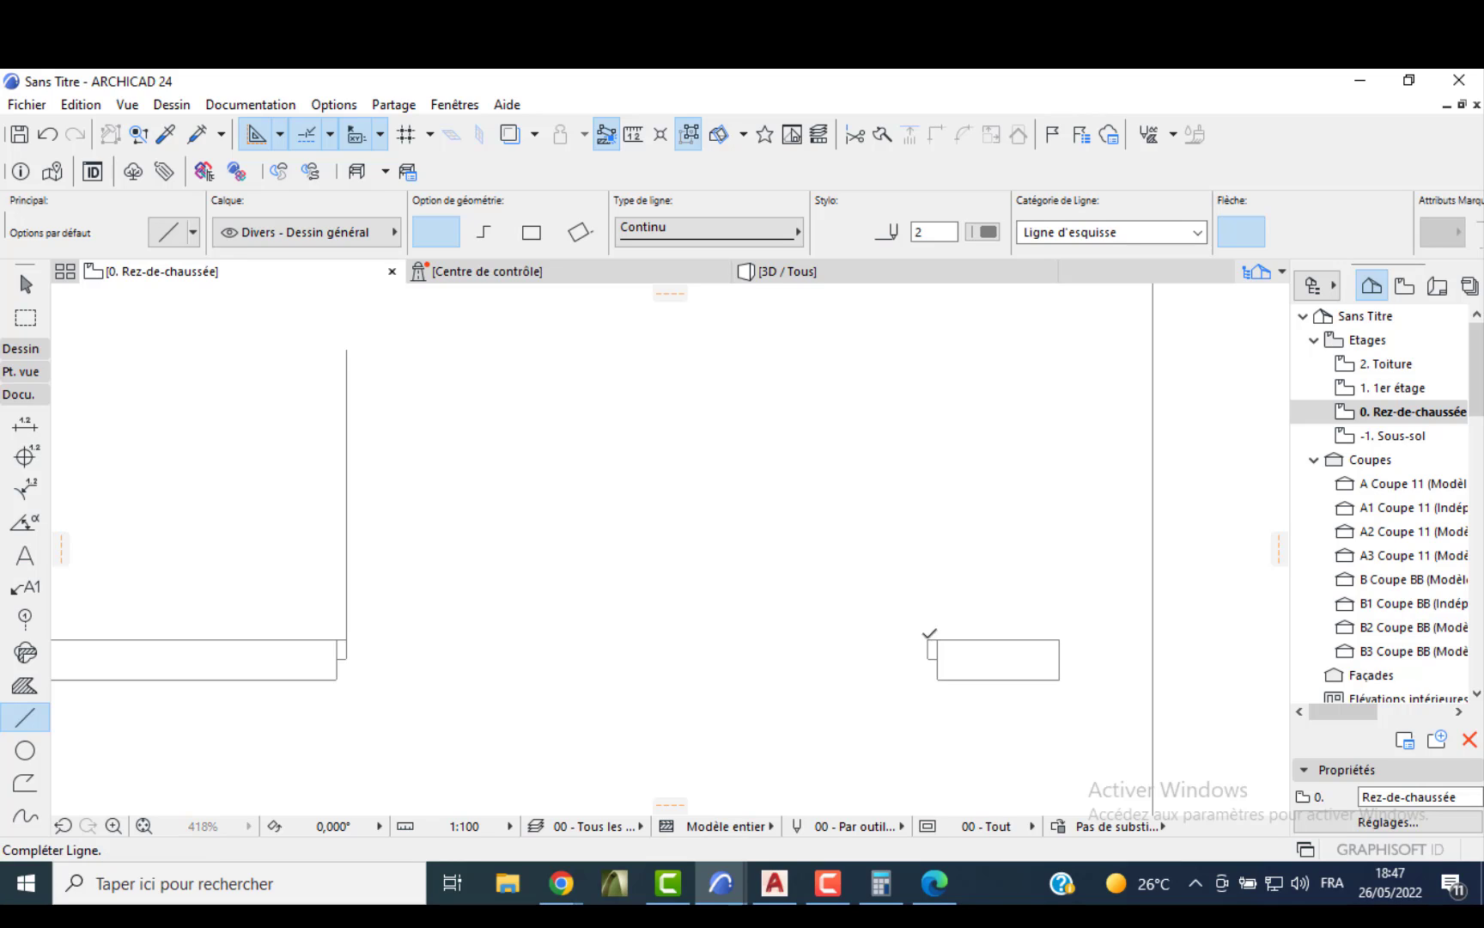
text(1)
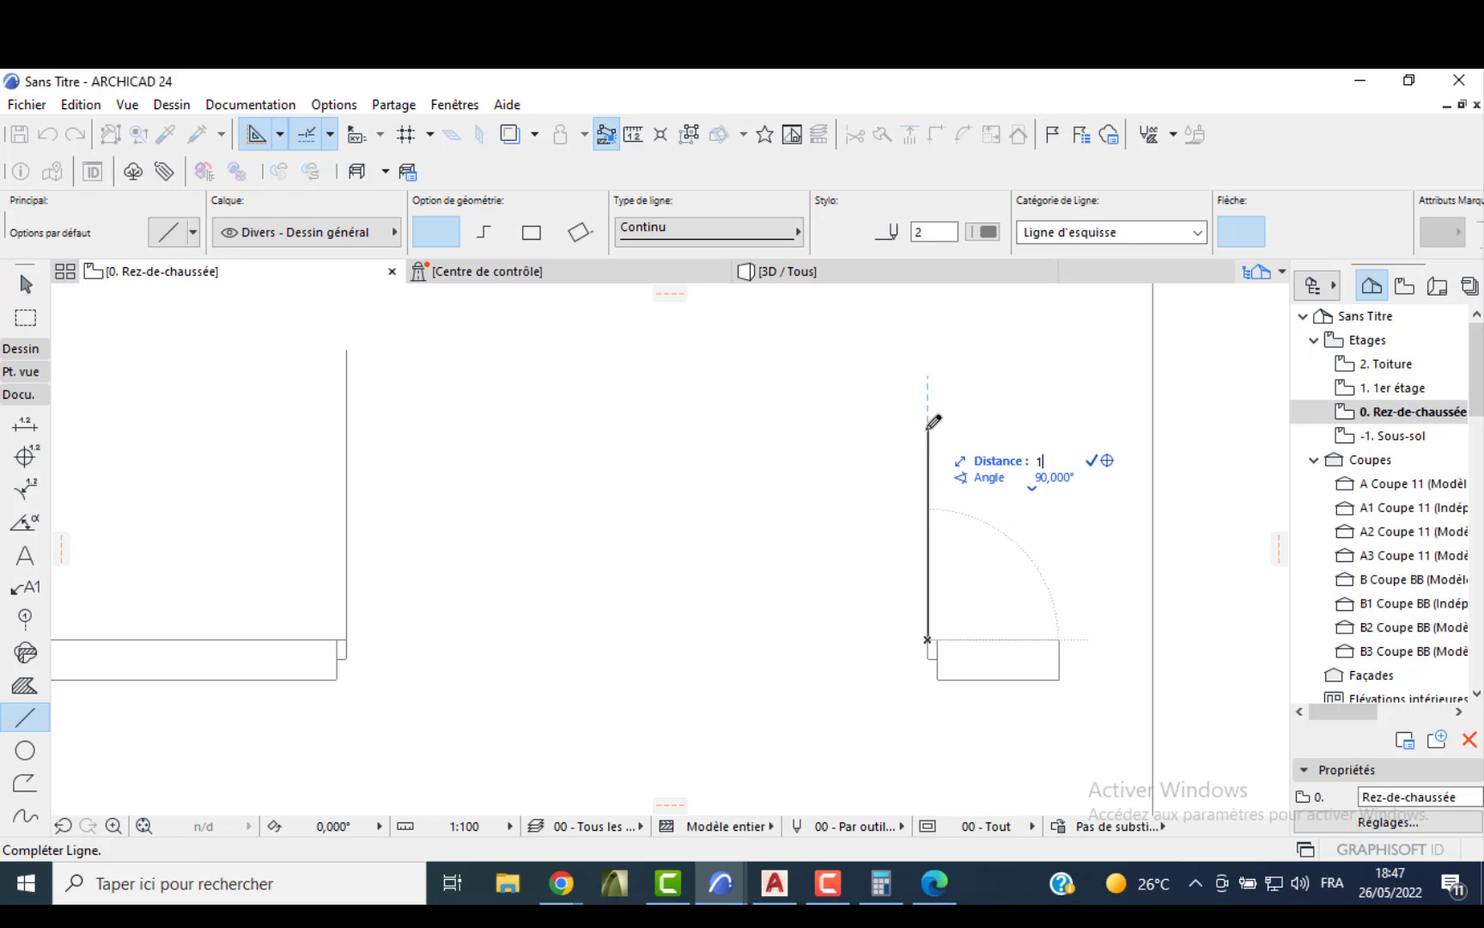
text(,45)
key(Return)
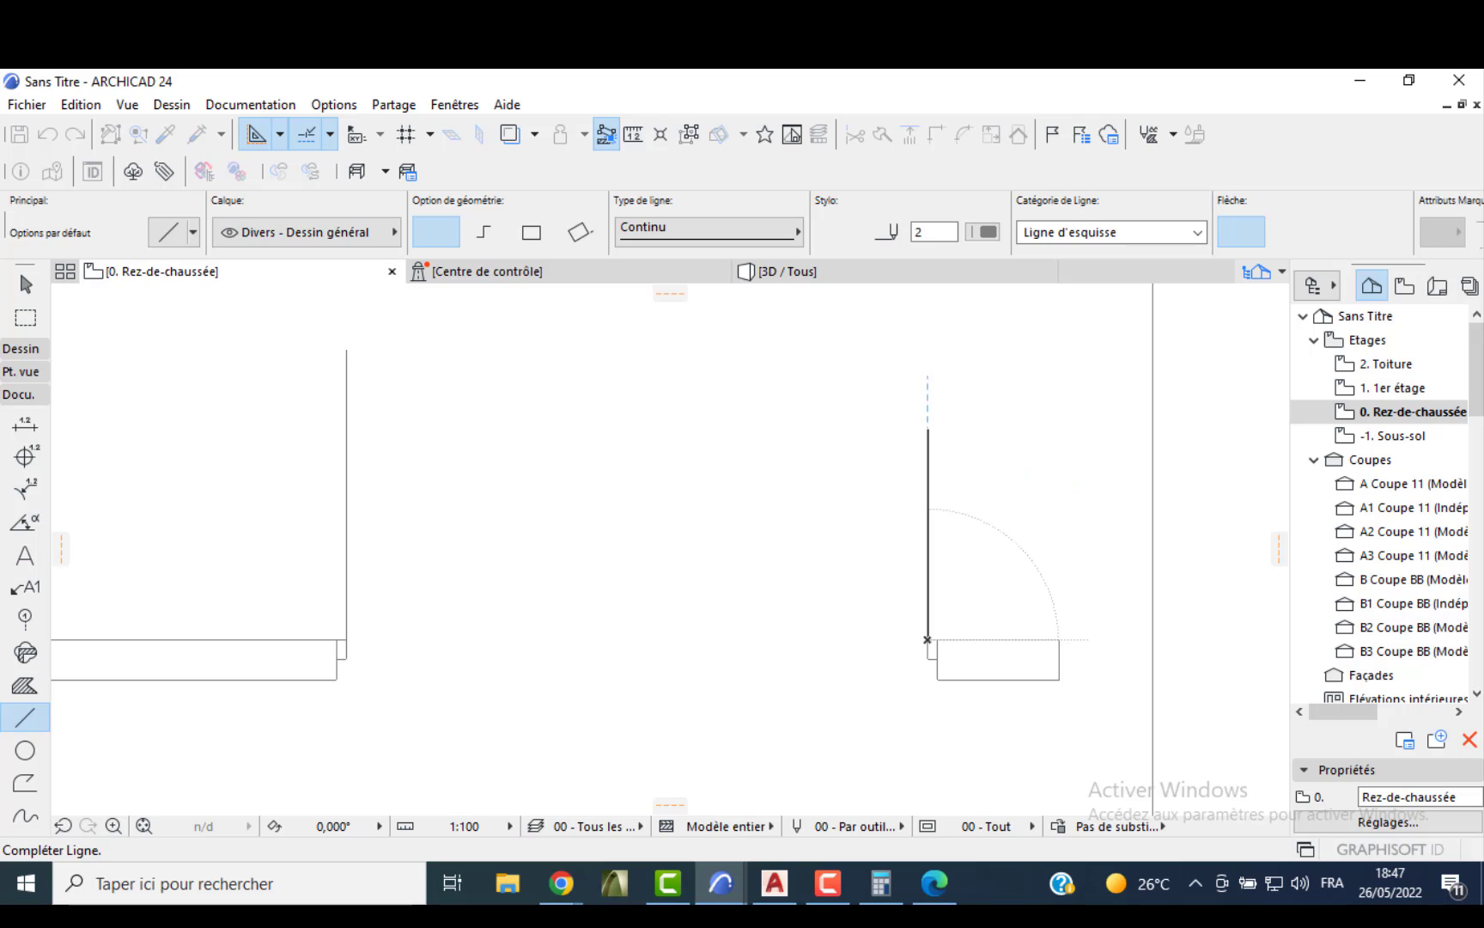
- Draw the left gate leaf's quarter-circle swing arc, centred on its stop corner, from the leaf's upper end to the middle of the opening
click(25, 750)
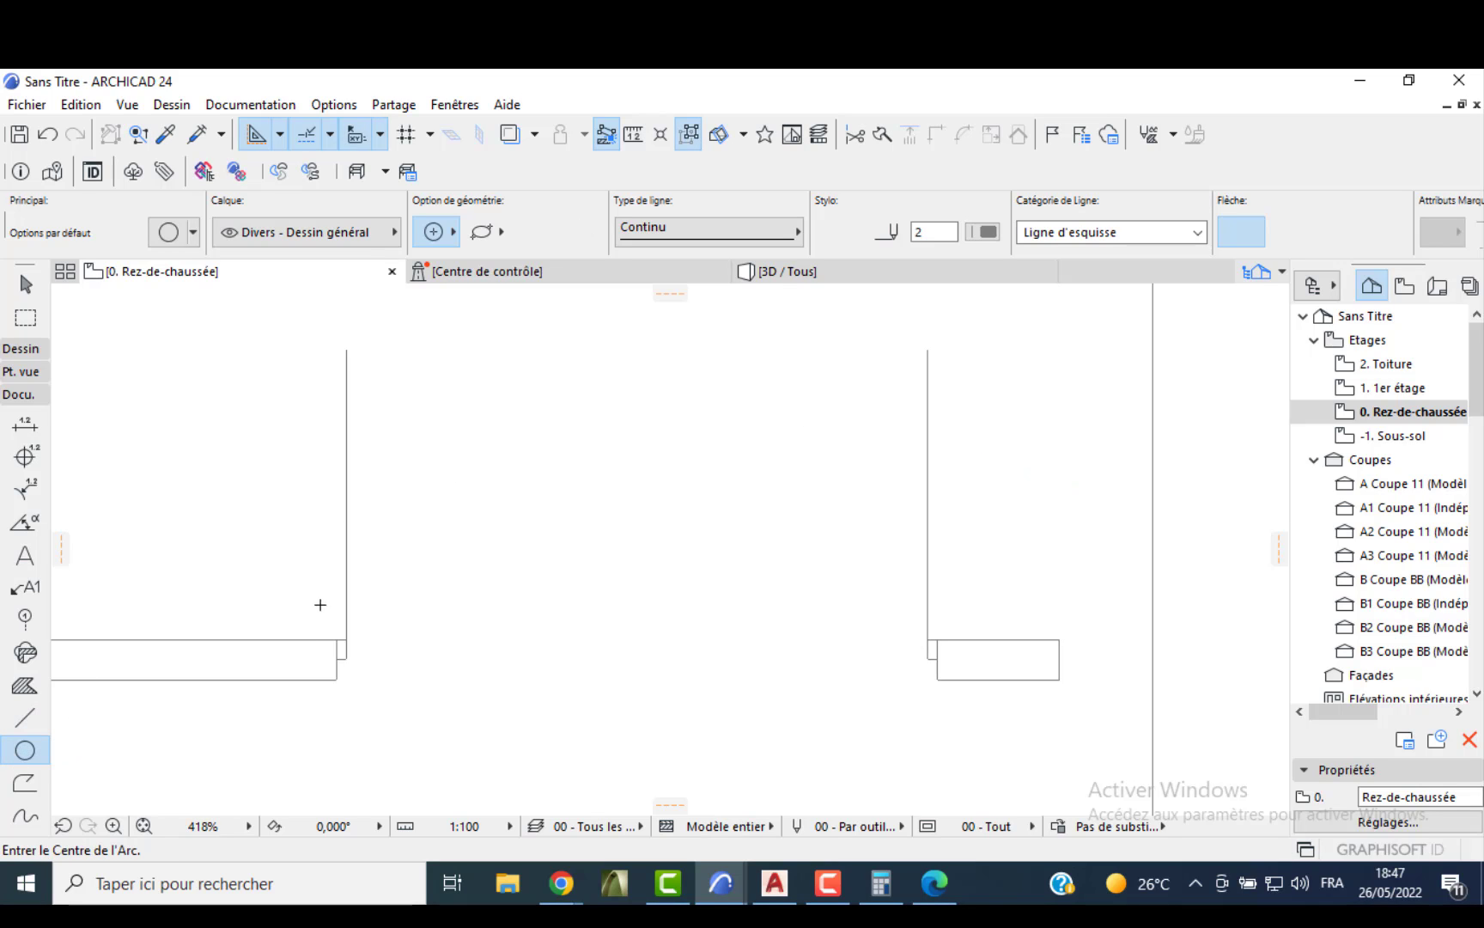
click(346, 639)
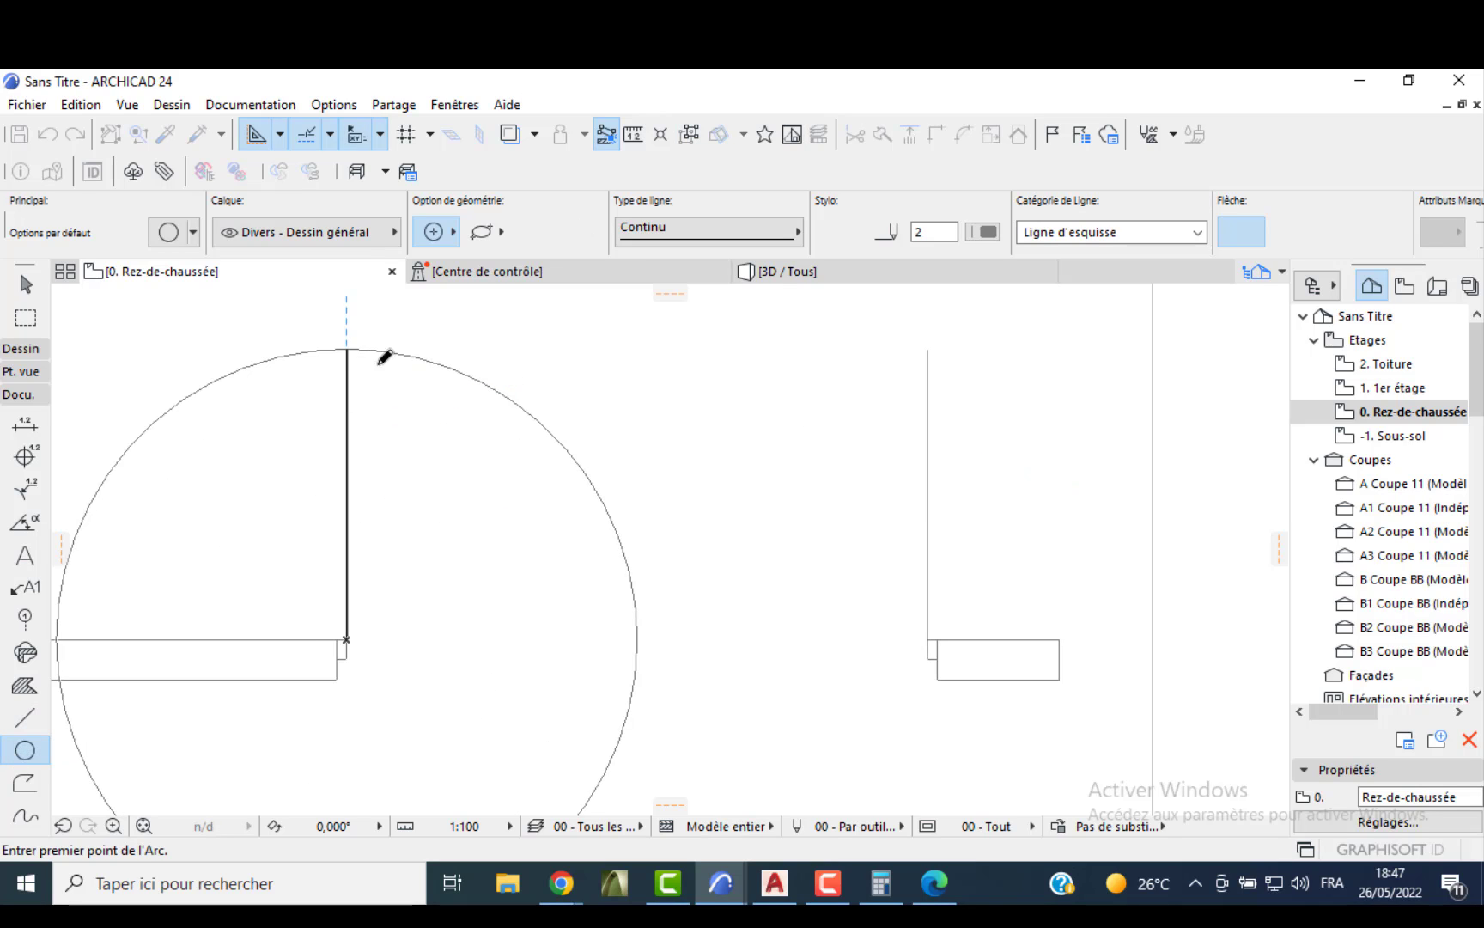
click(346, 349)
click(639, 639)
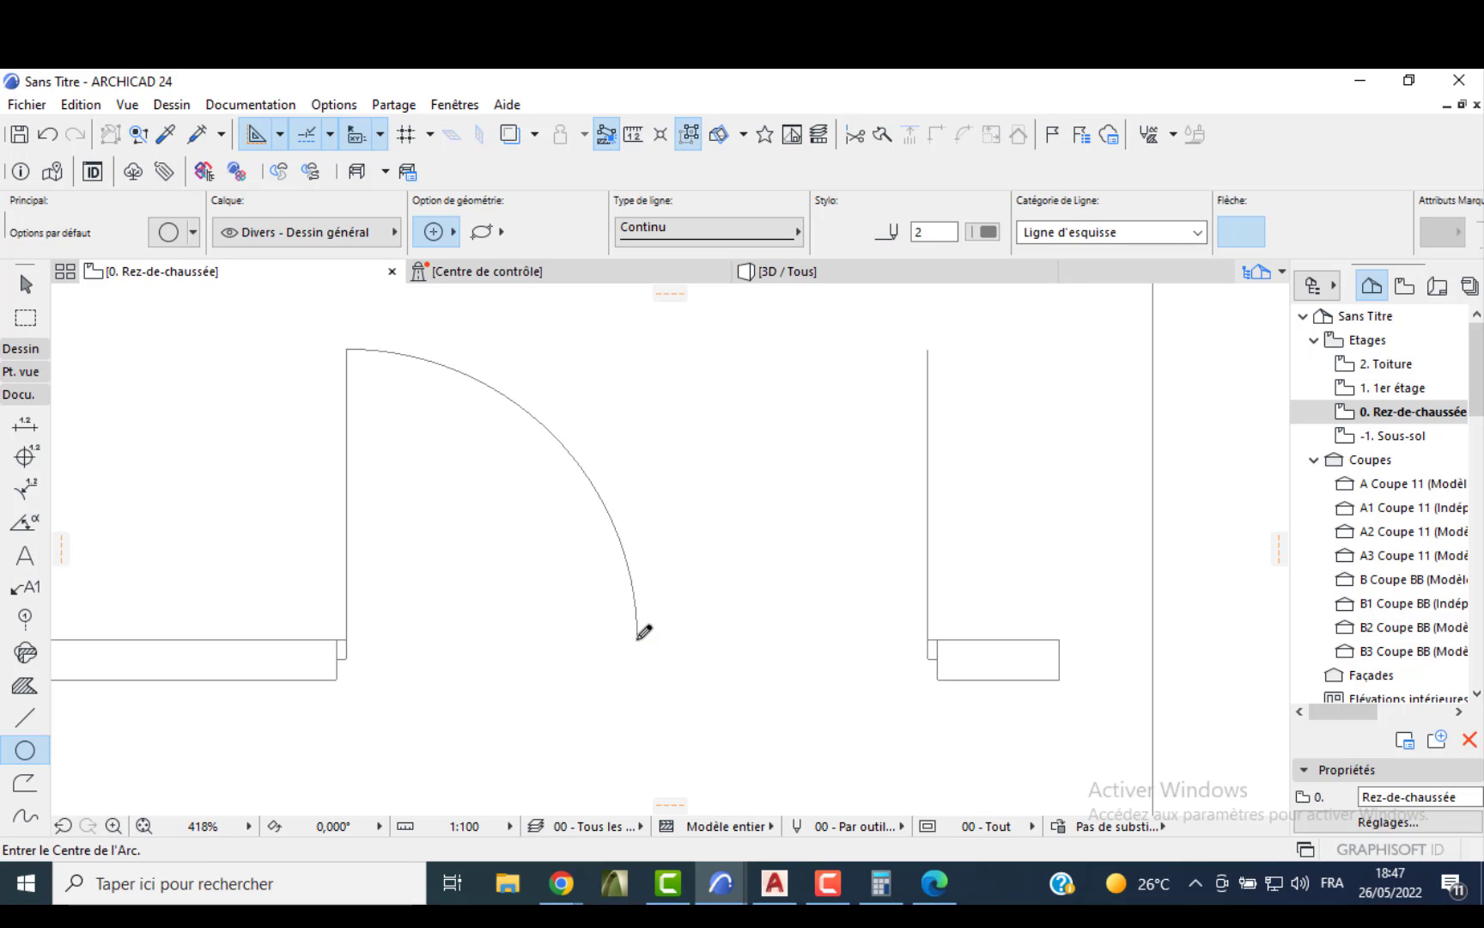
- Draw the right gate leaf's quarter-circle swing arc, centred on its stop corner, from the leaf's upper end to the middle of the opening
click(928, 639)
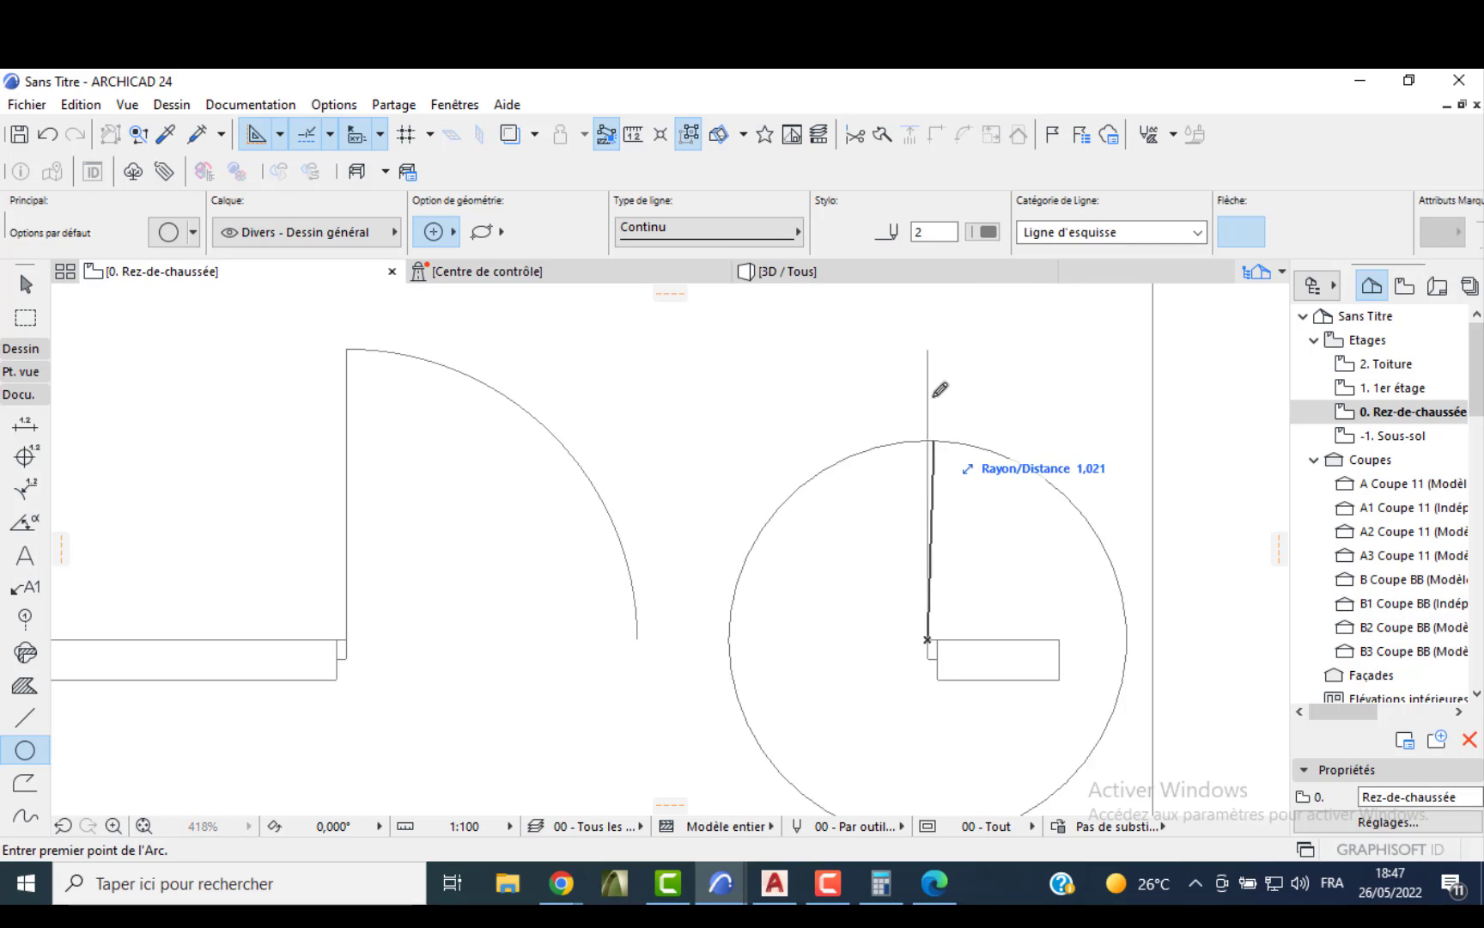
click(928, 348)
click(639, 639)
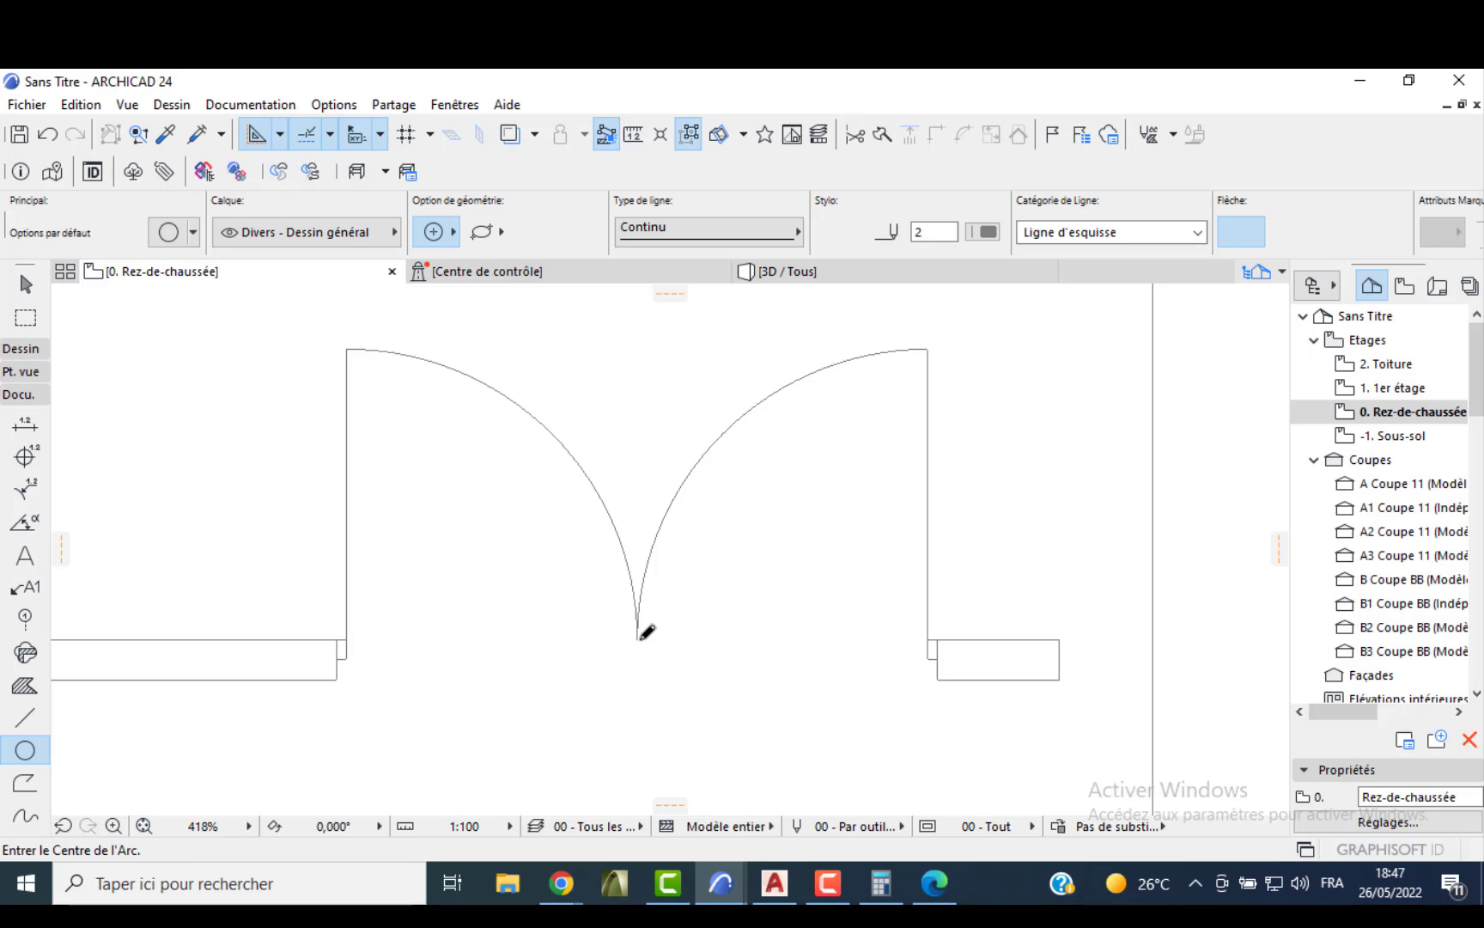
- Draw the pedestrian door's quarter-circle swing arc, centred on the opening's upper left corner, from its upper right corner to directly above the centre
scroll(515, 639, down, 2)
scroll(491, 634, down, 1)
middle_drag(475, 612, 919, 619)
scroll(498, 666, down, 2)
middle_drag(438, 651, 726, 635)
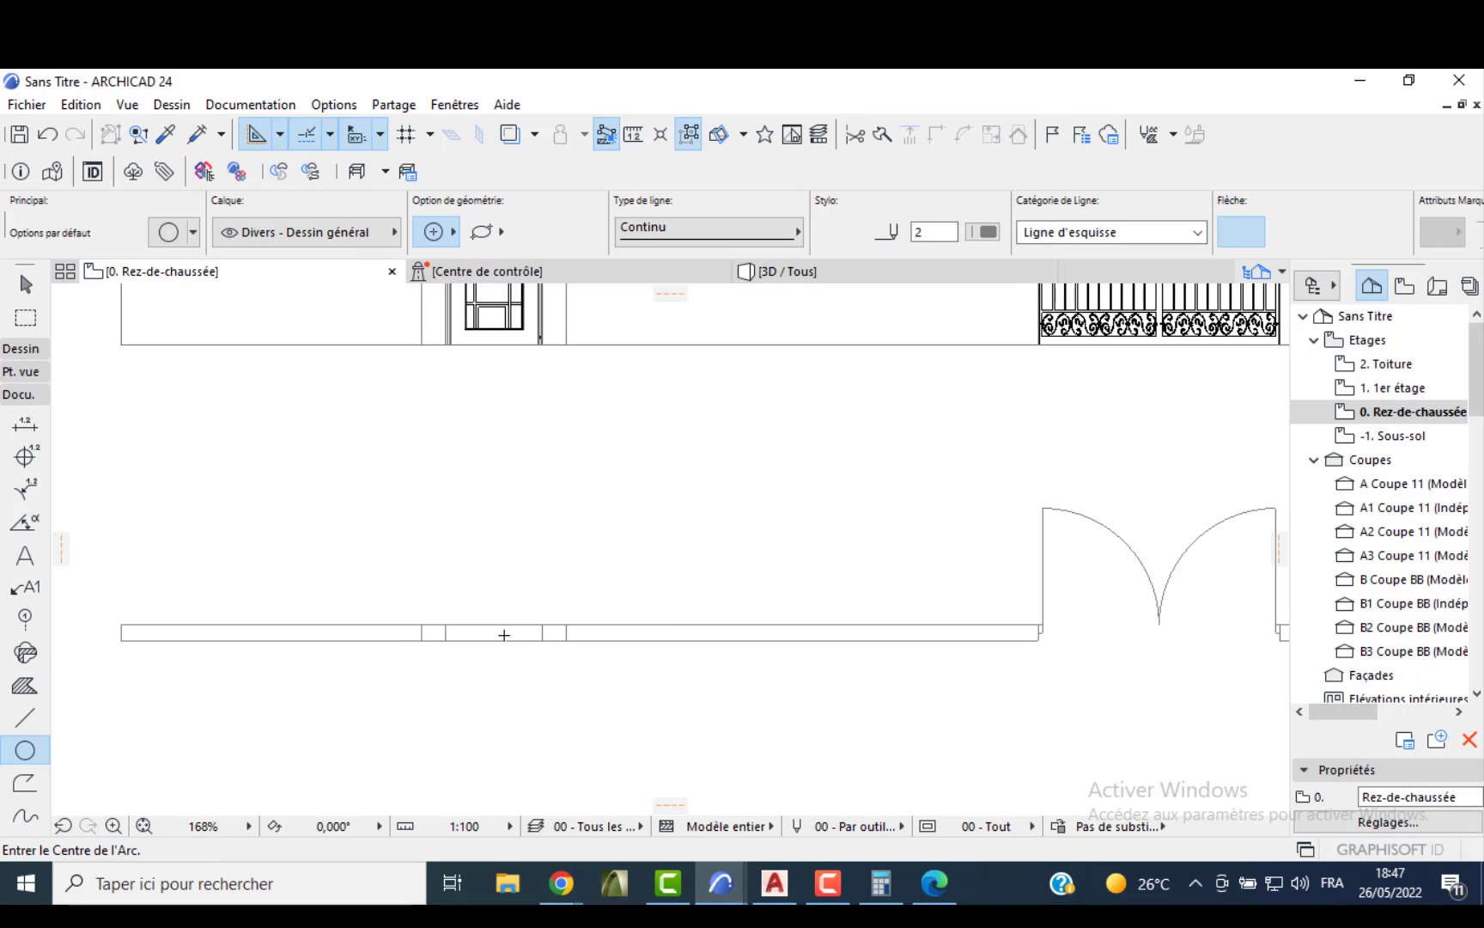
scroll(488, 631, up, 2)
click(427, 622)
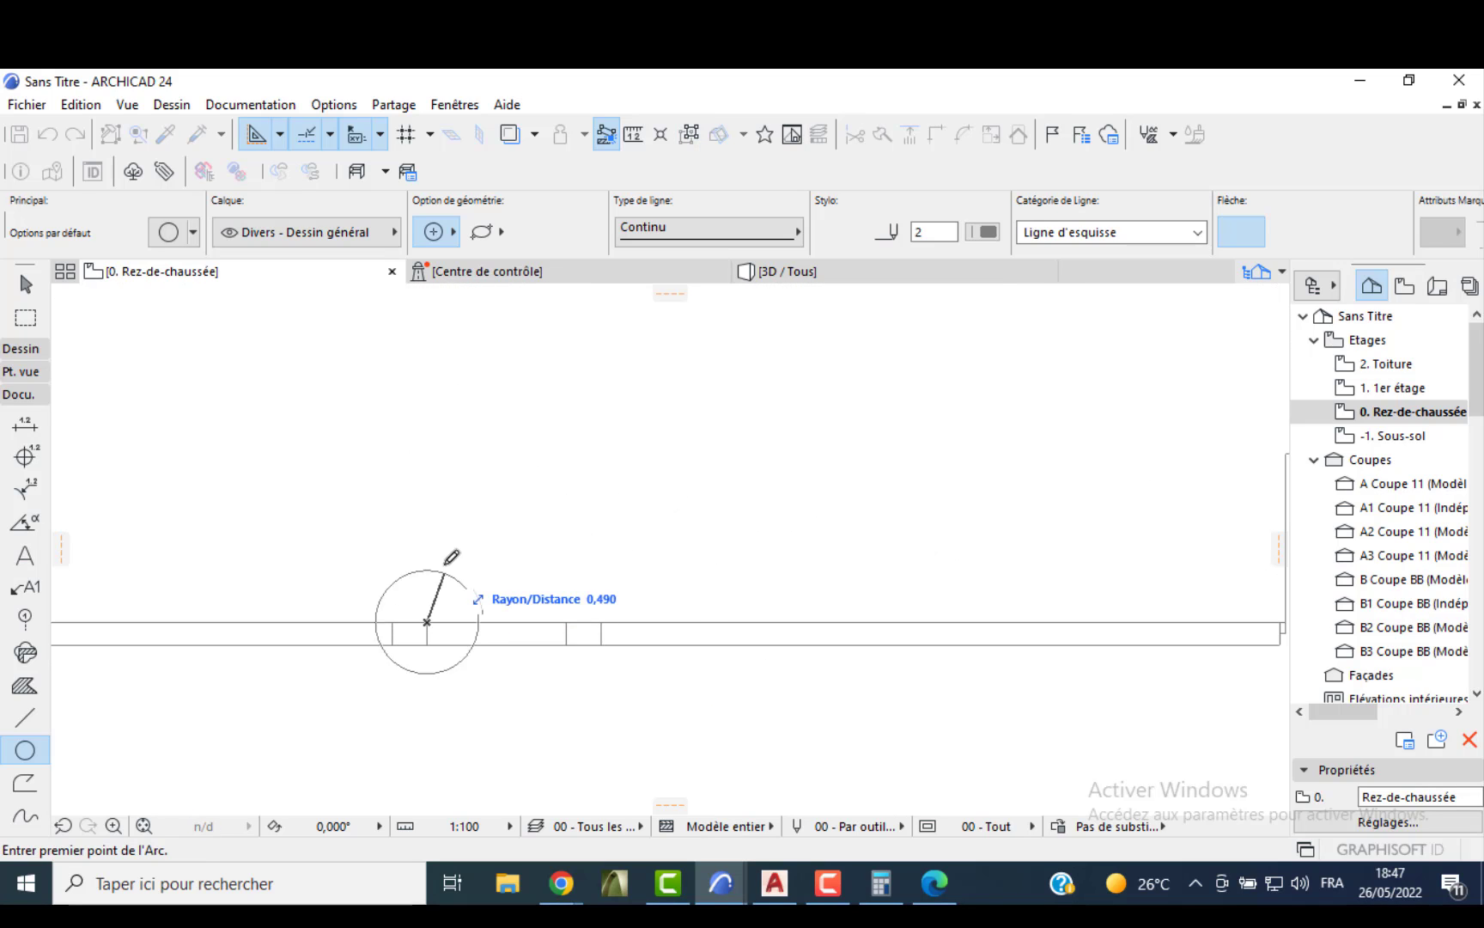
click(565, 622)
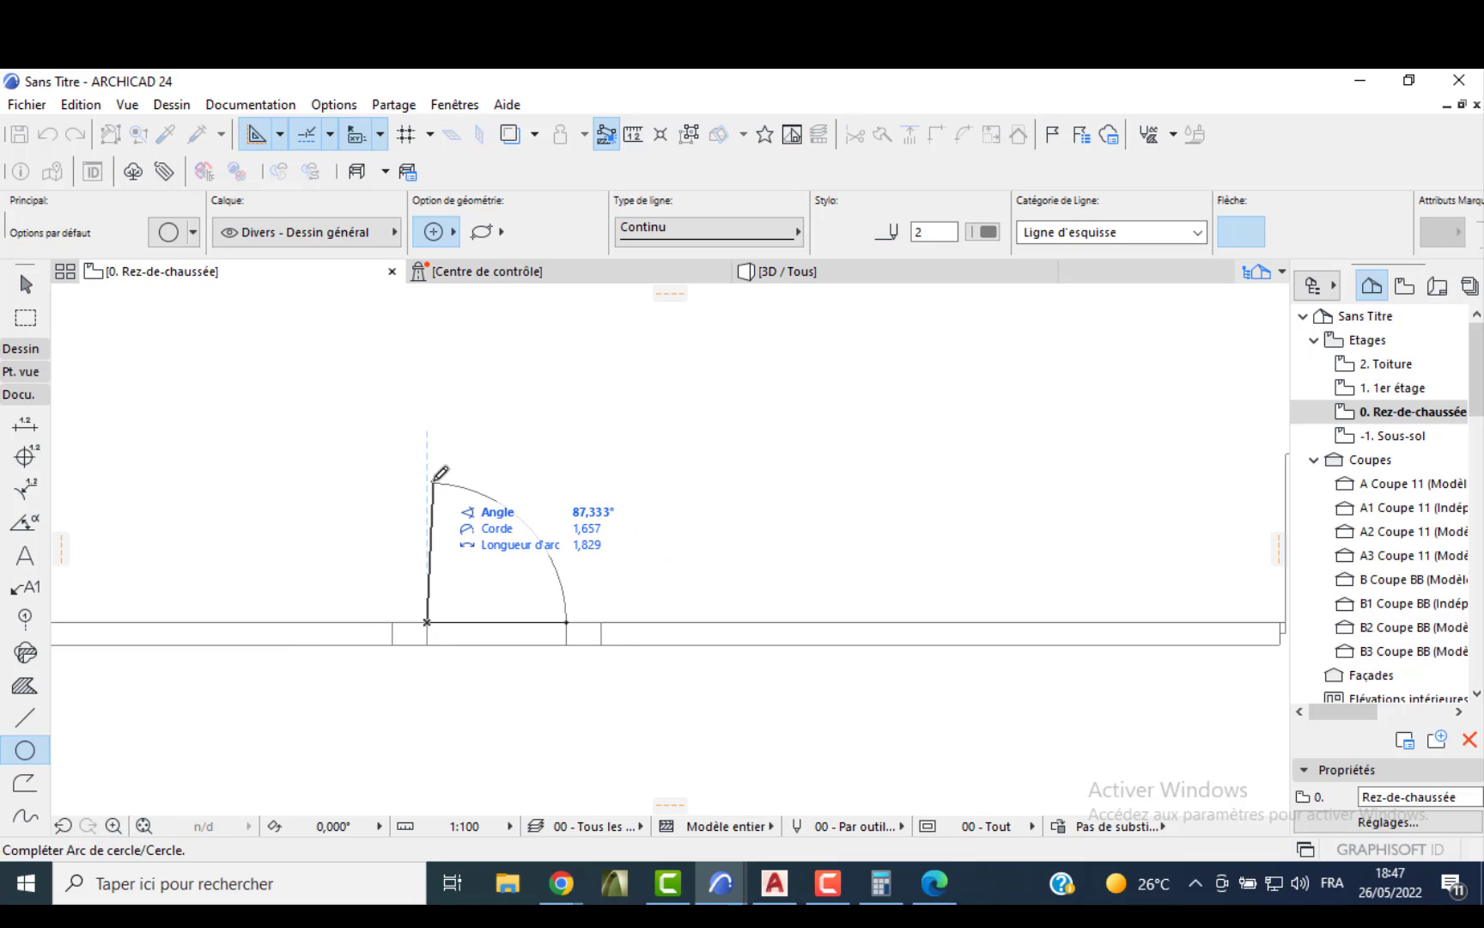
click(429, 475)
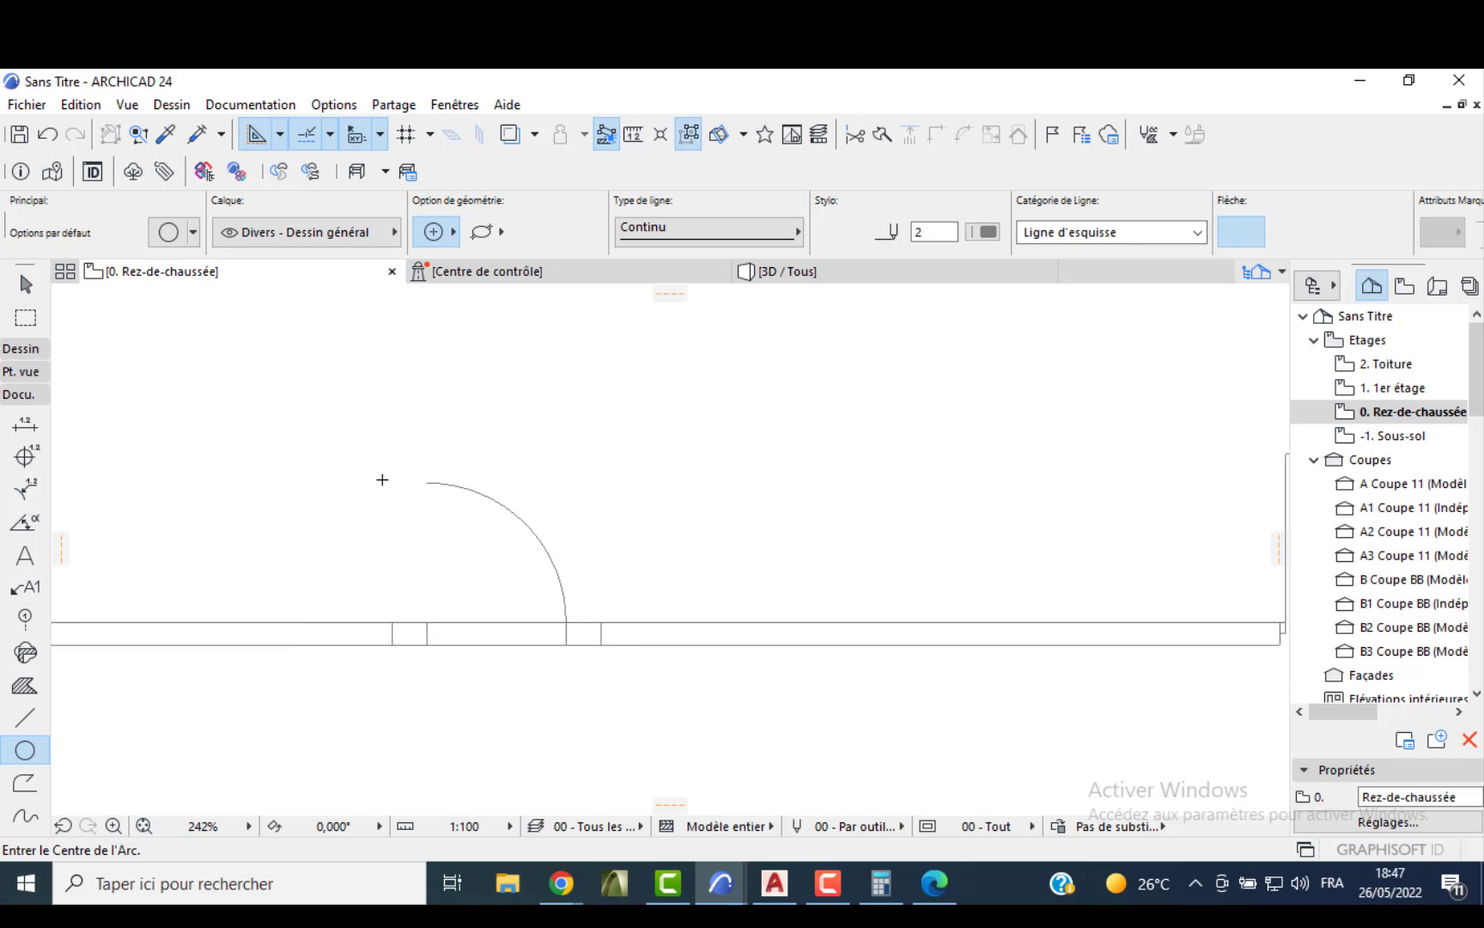
- Draw the pedestrian door's vertical leaf line from the swing arc's upper end down to the opening's upper left corner
click(25, 716)
click(427, 482)
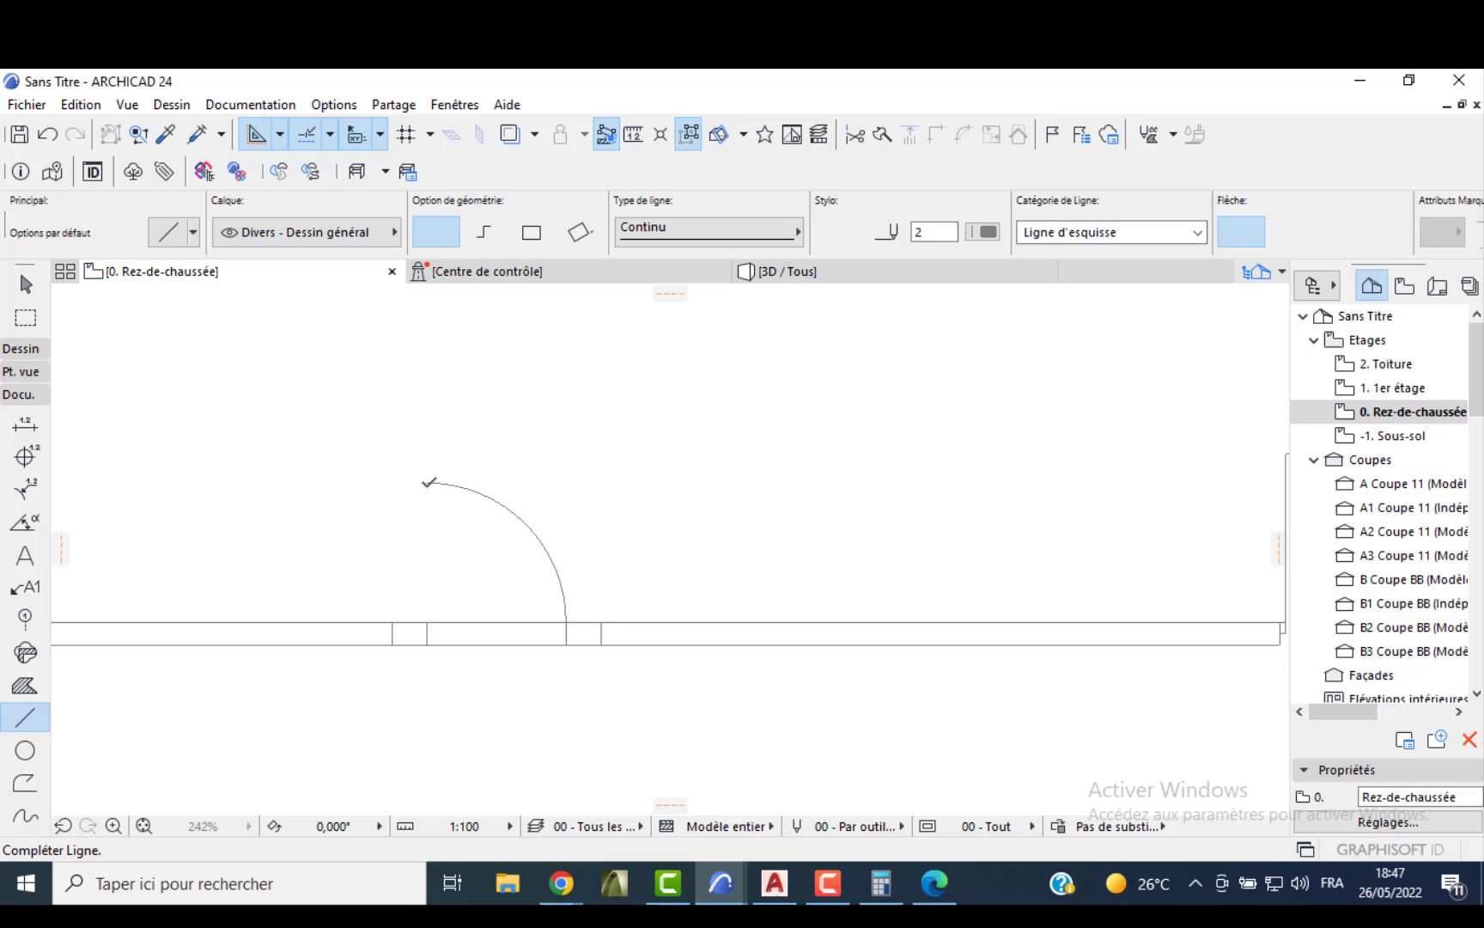
click(431, 621)
scroll(533, 596, down, 4)
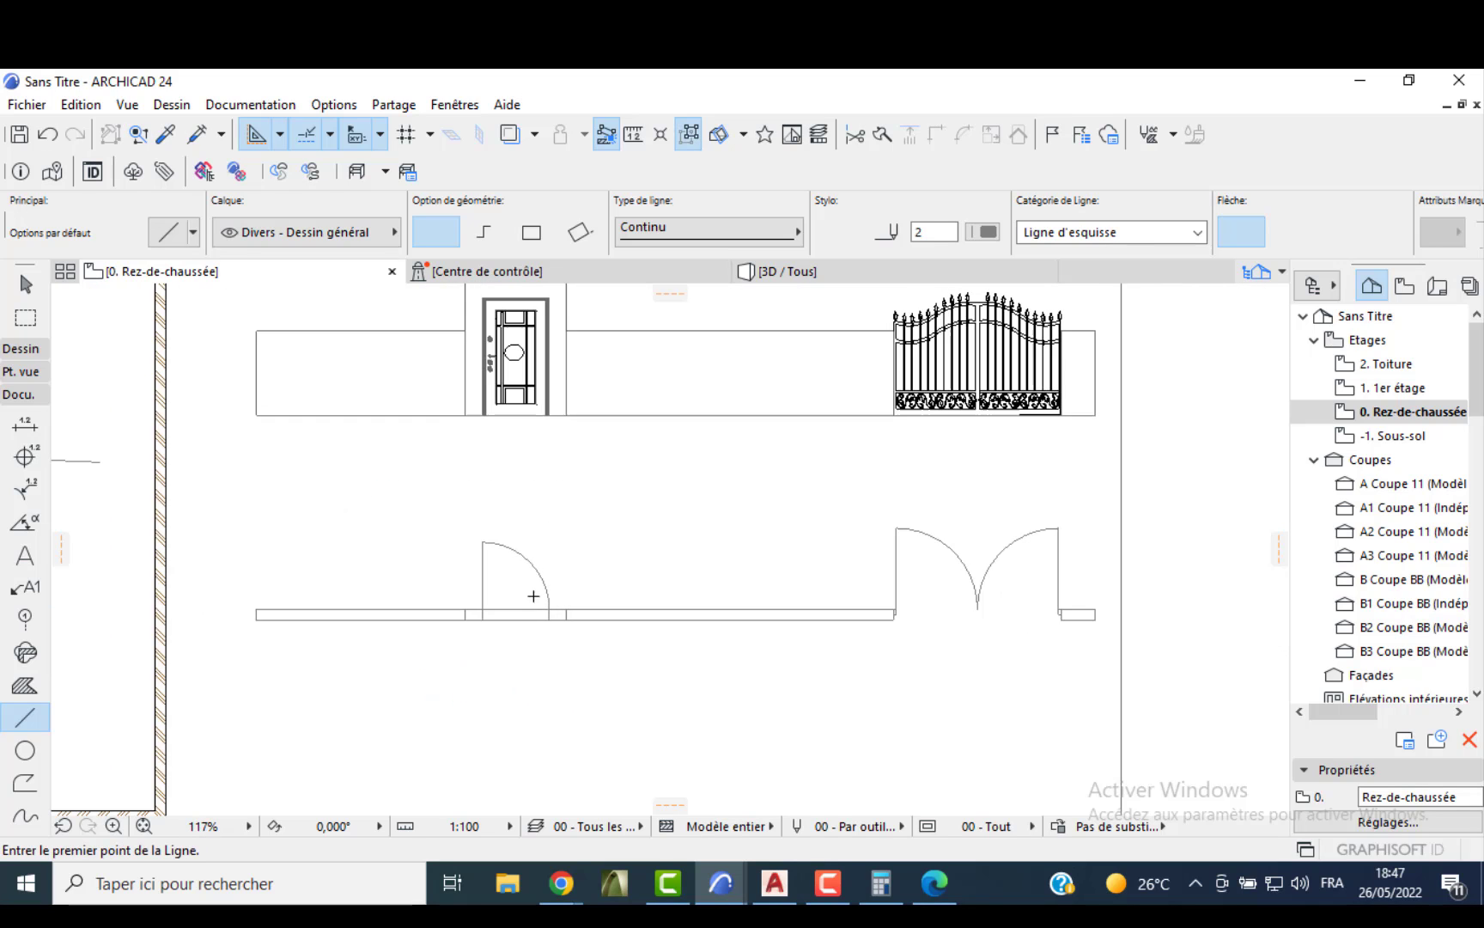
middle_drag(533, 596, 549, 562)
key(Escape)
scroll(550, 560, down, 2)
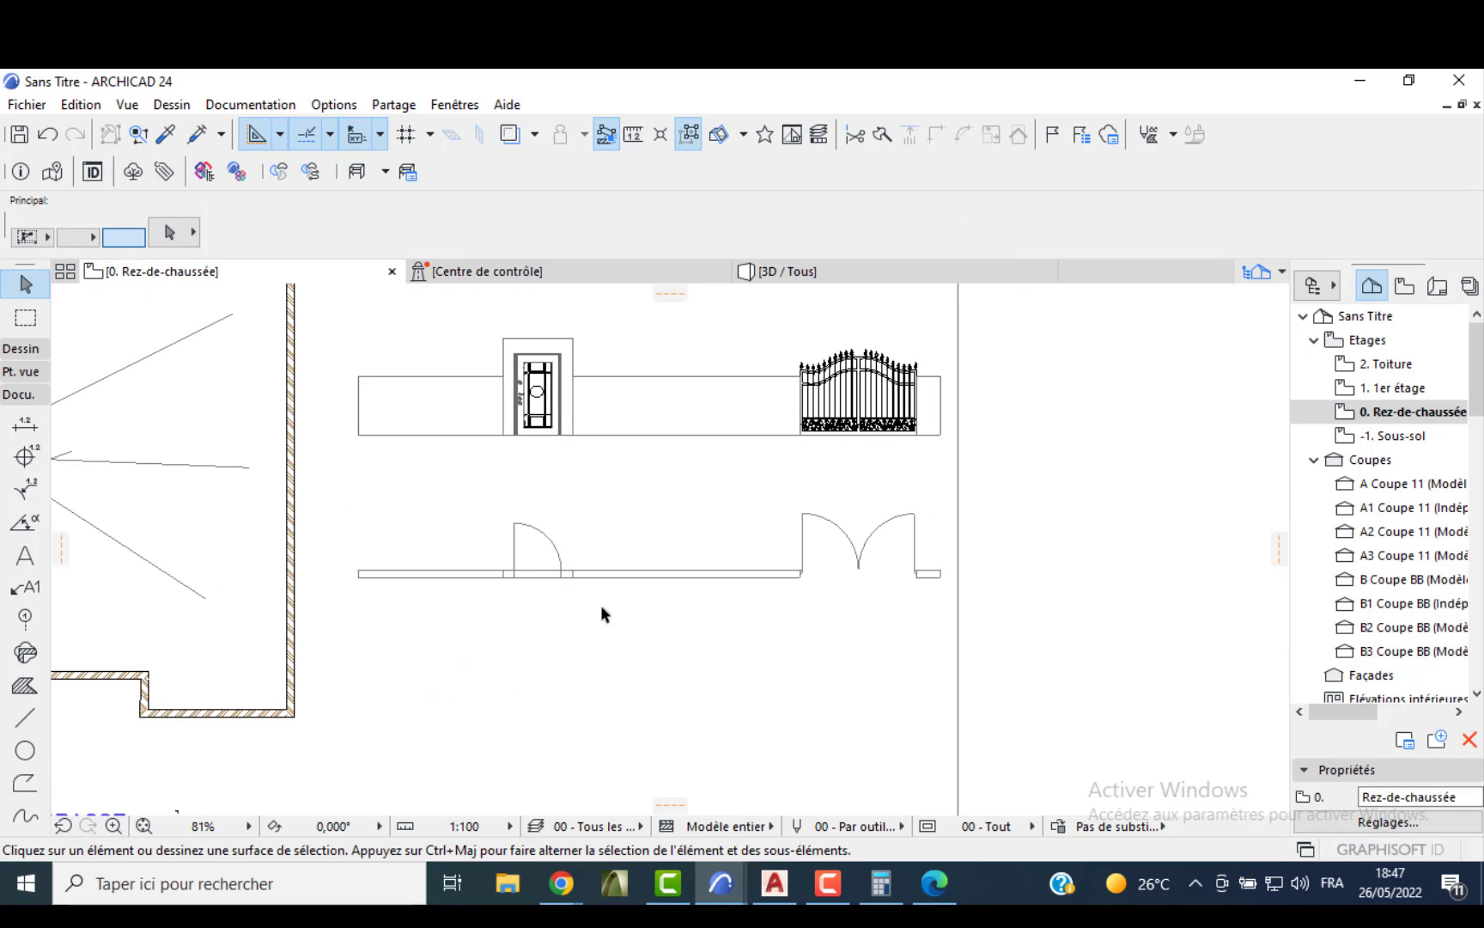
scroll(601, 609, down, 6)
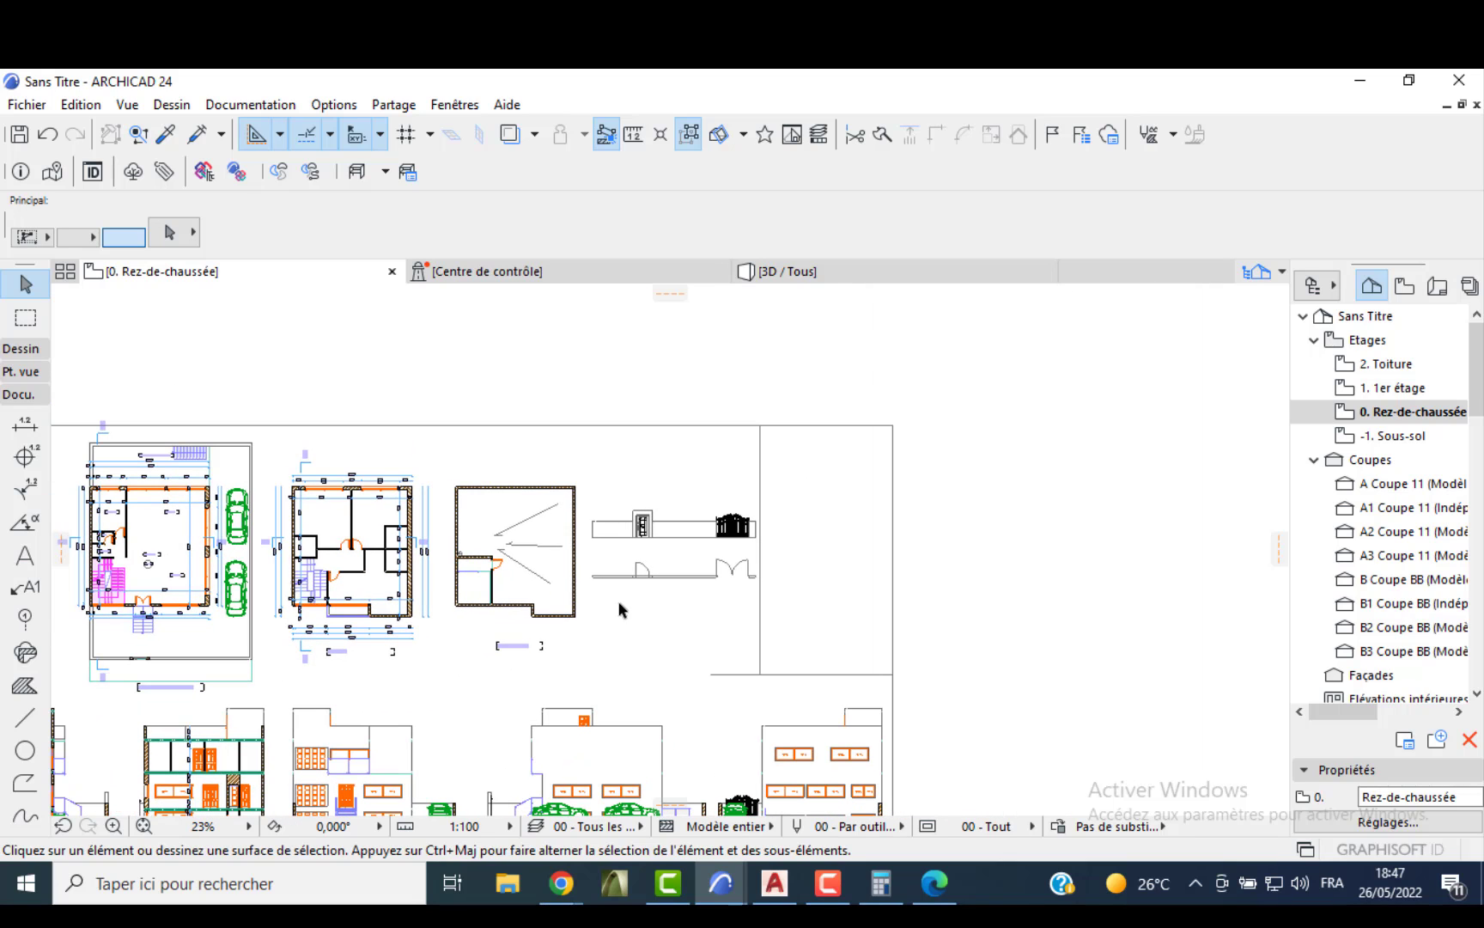
click(830, 885)
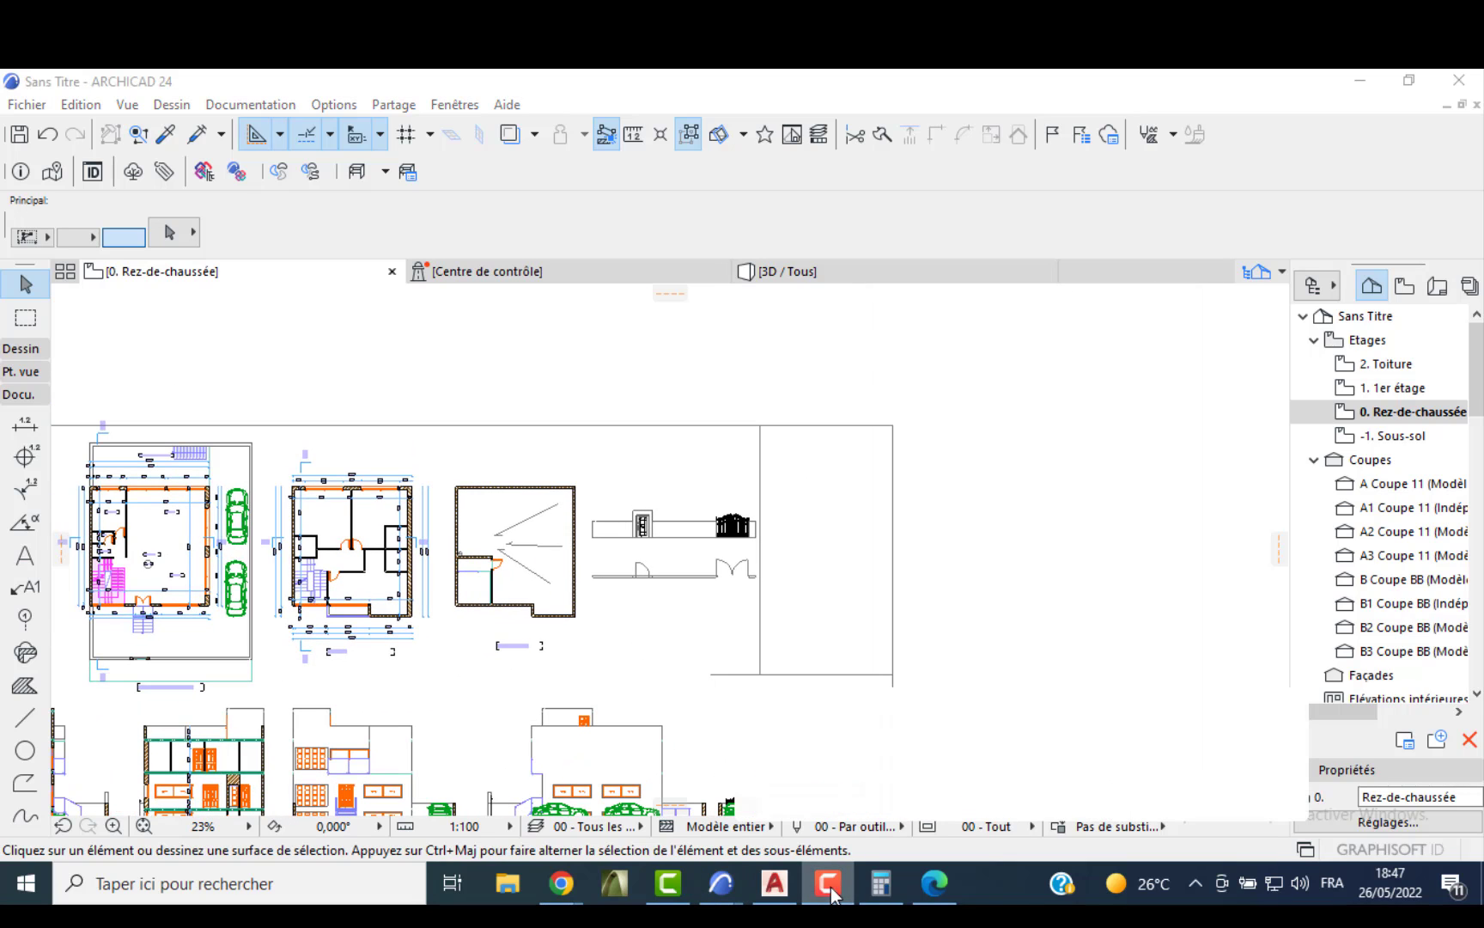